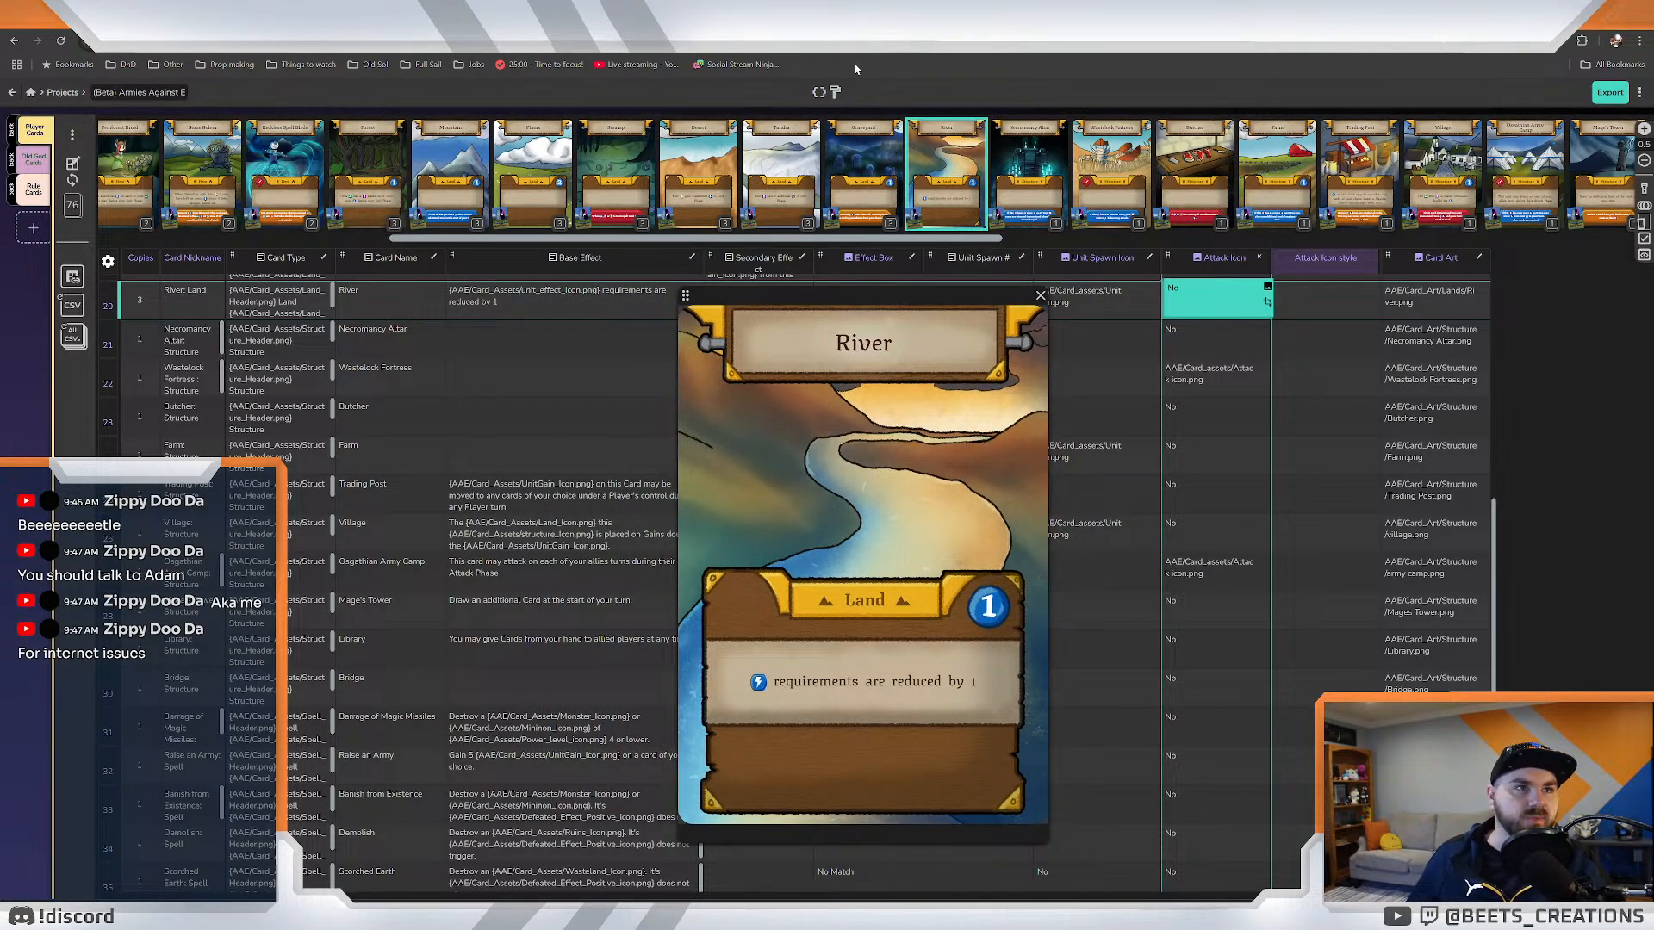
Check the Graveyard card, inspect the river artwork in Photoshop, and return to the Dextrous card project.
left_click(864, 172)
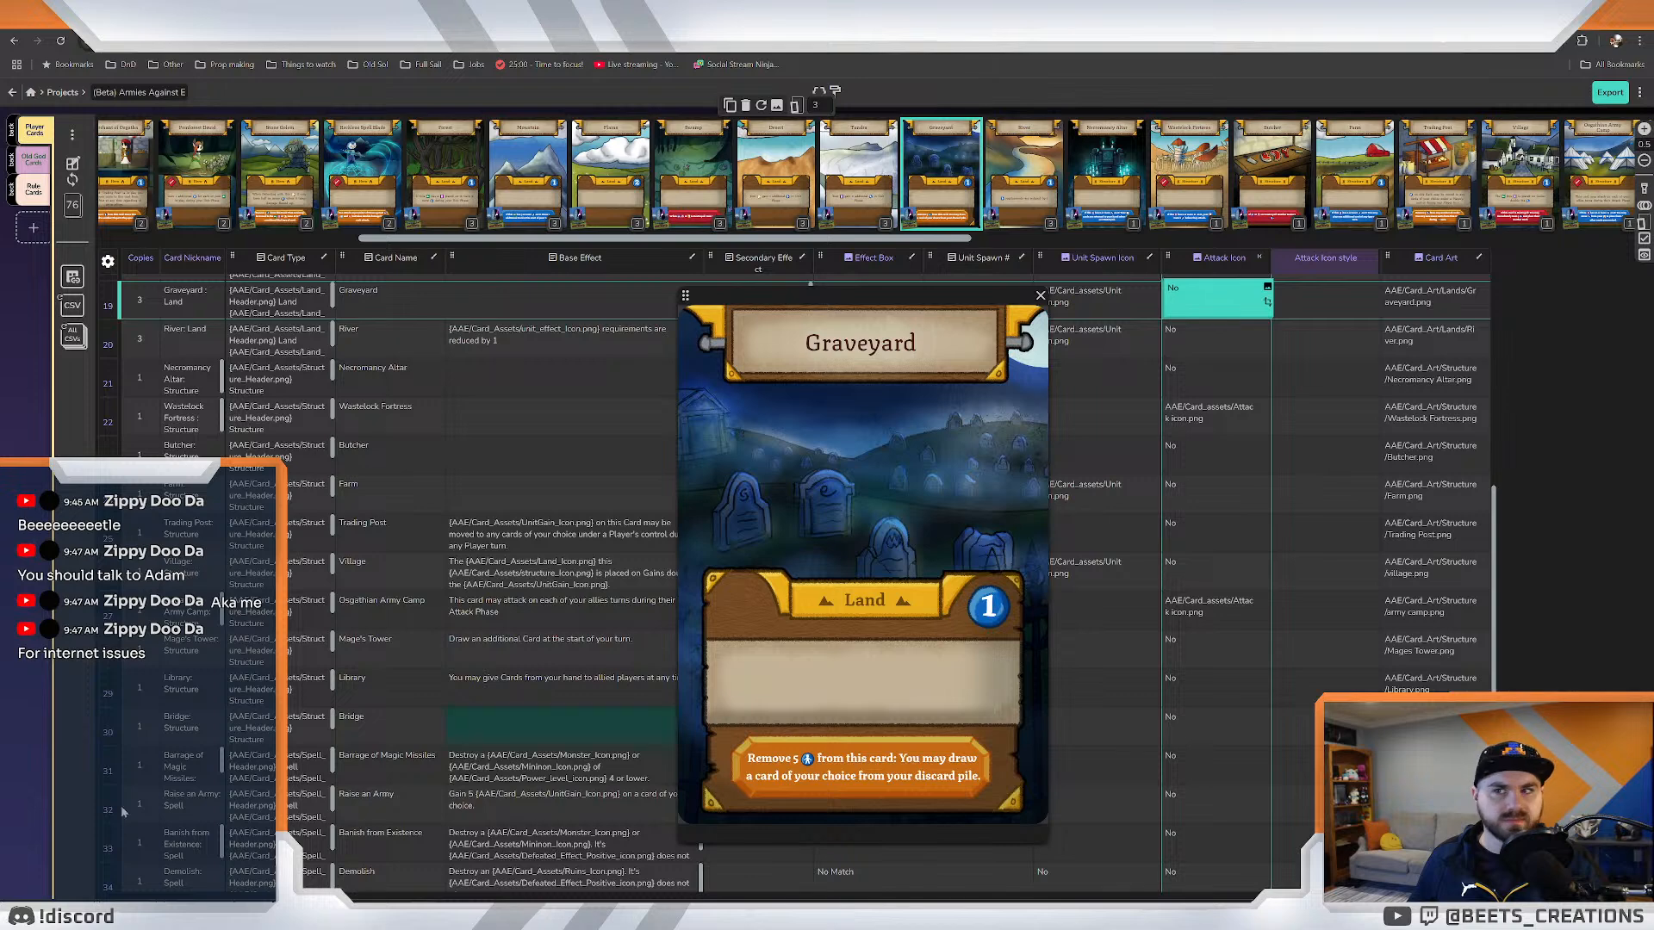
left_click(506, 915)
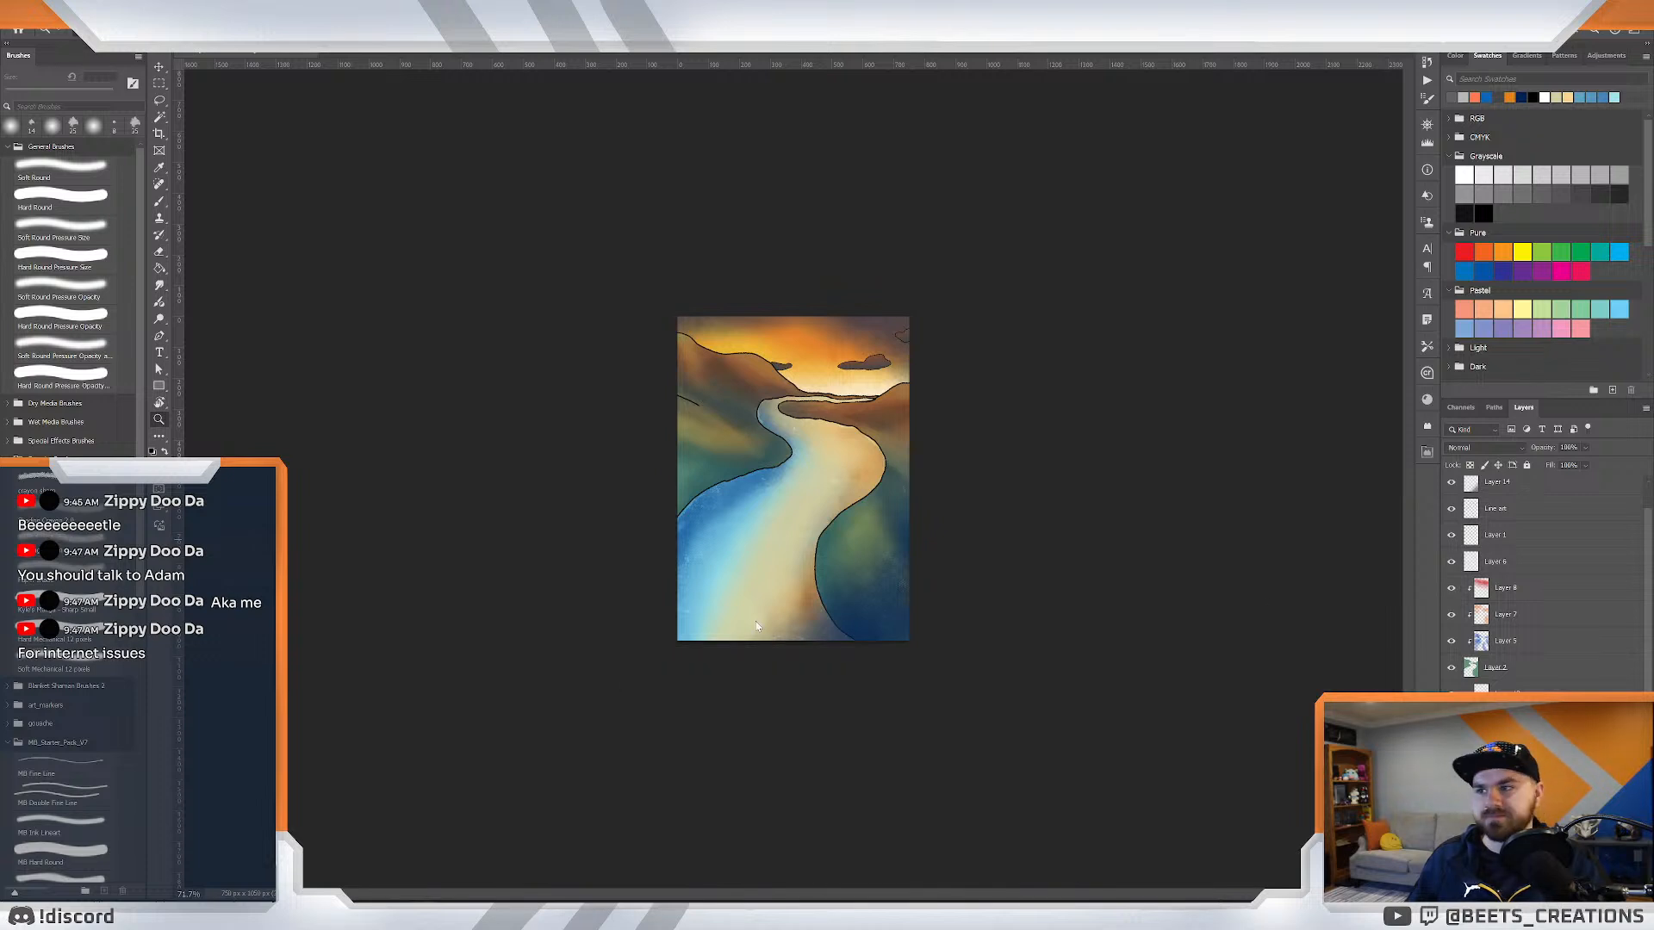
key("alt+Tab")
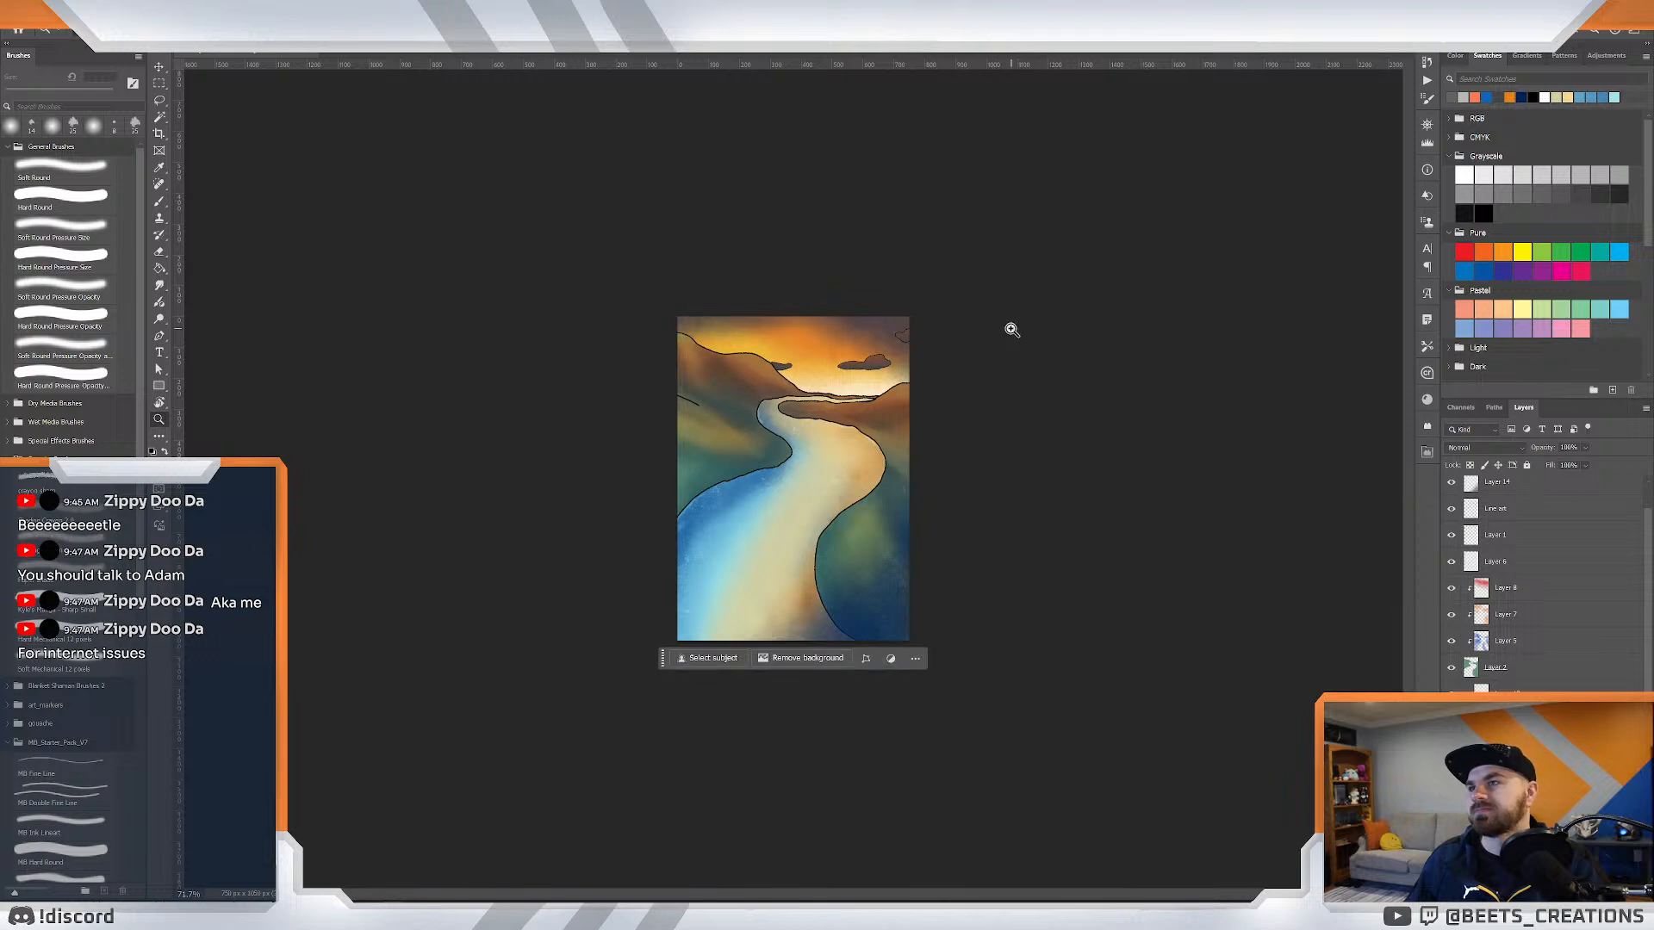
left_click_drag(1012, 329, 978, 318)
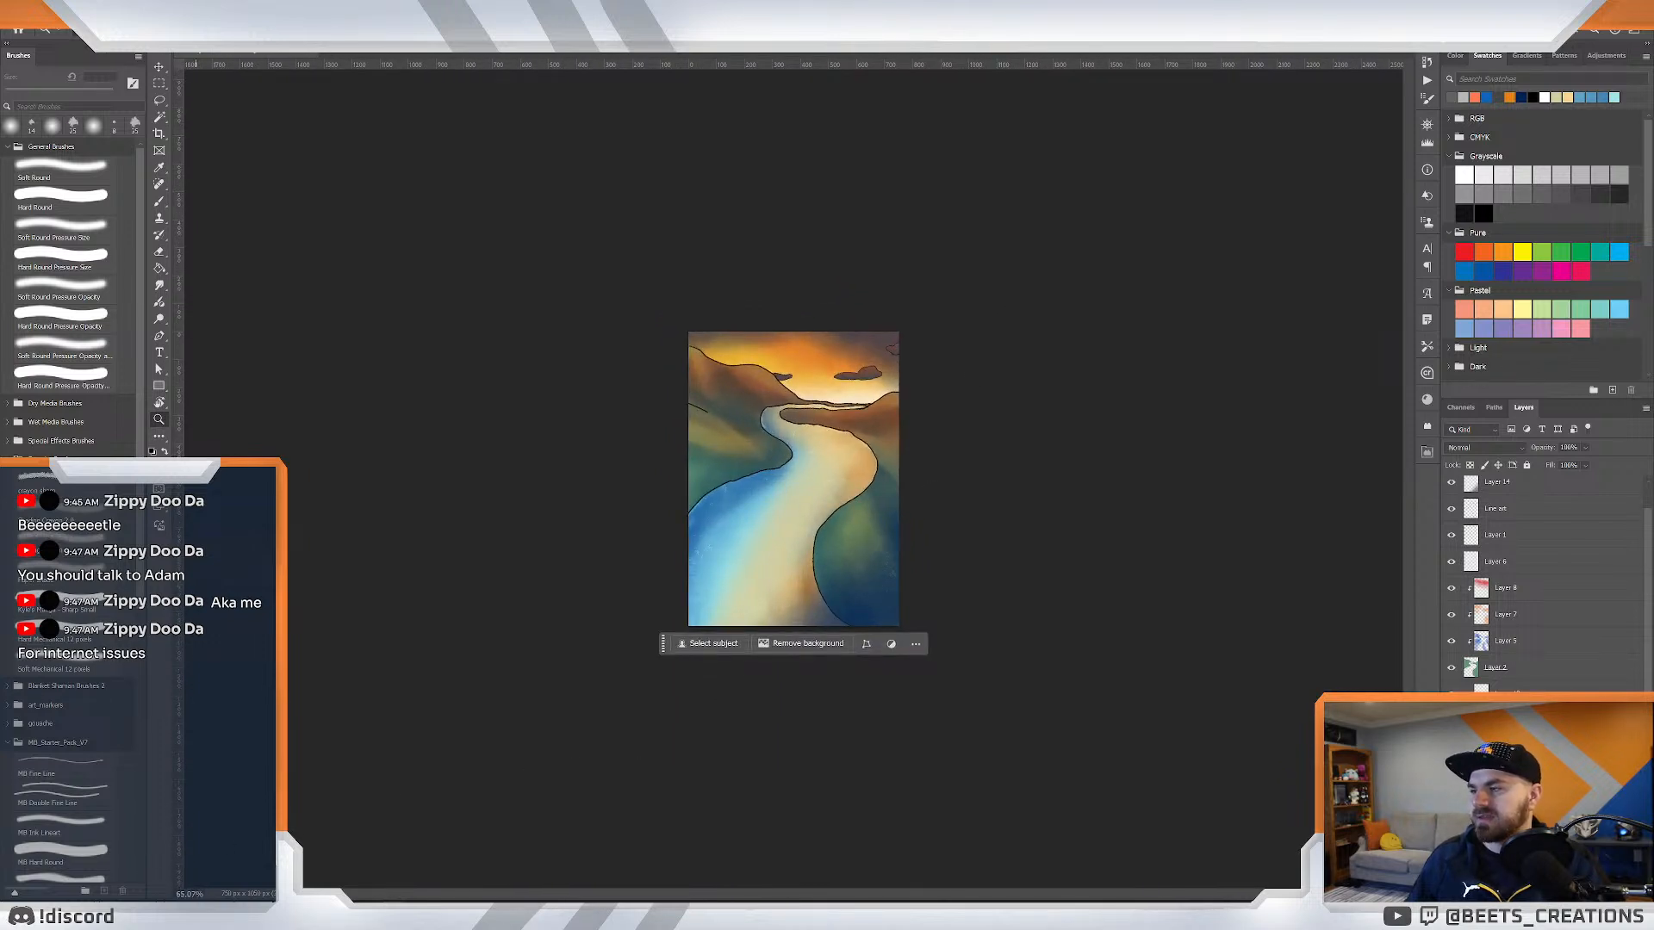
mouse_move(223, 915)
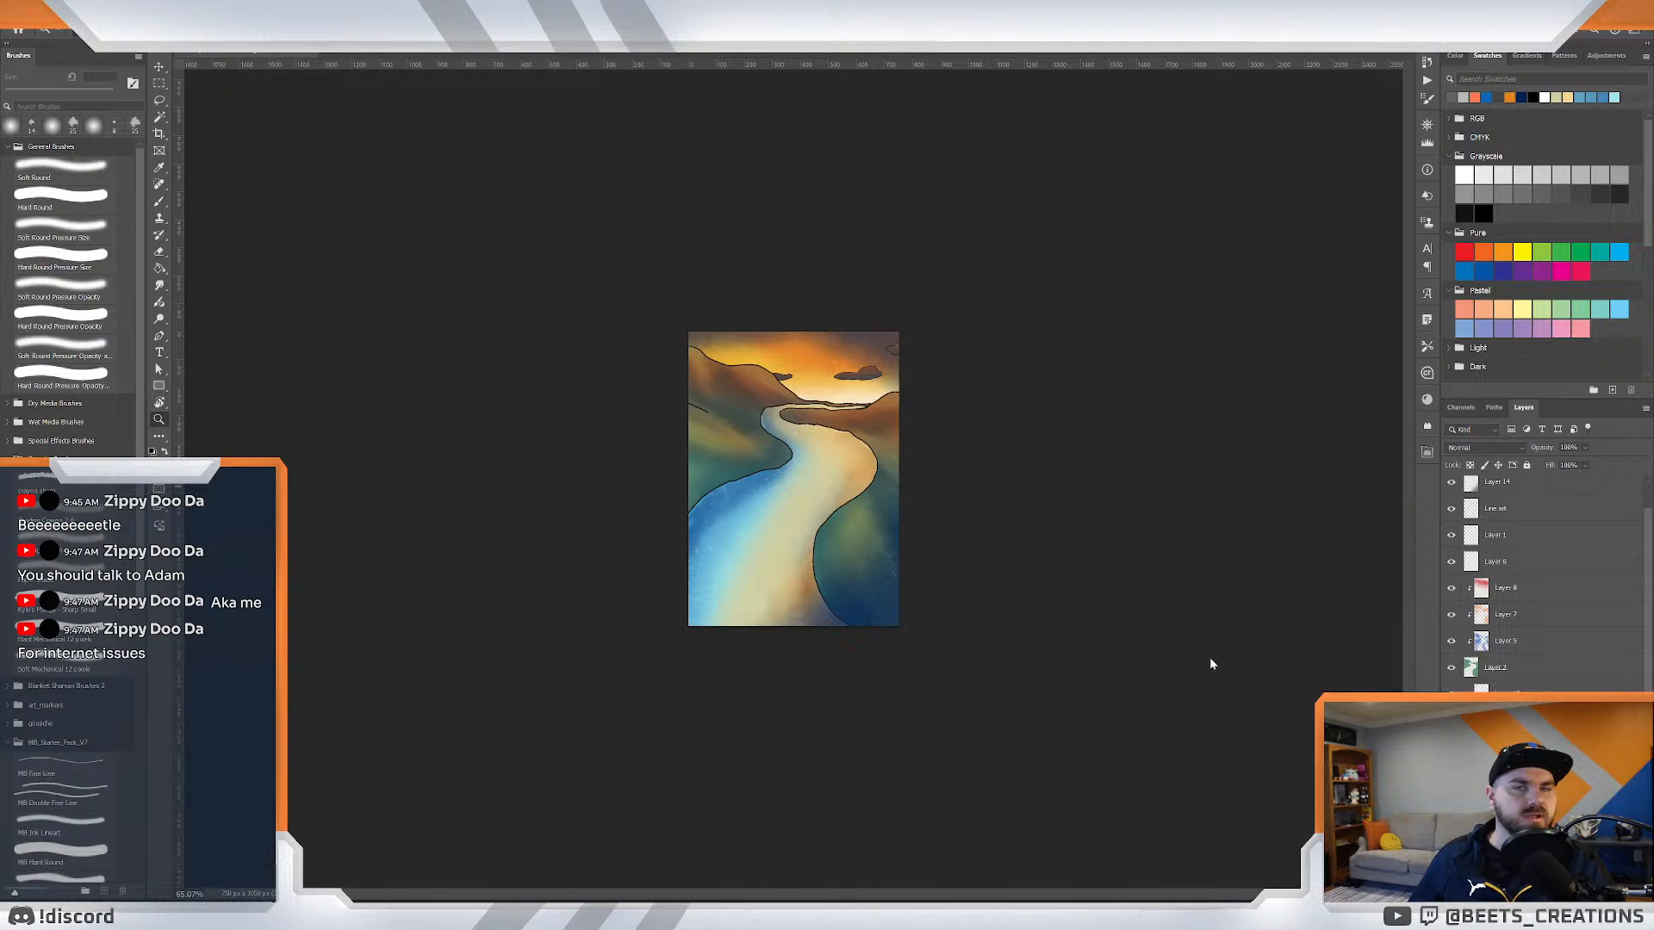
key("alt+Tab")
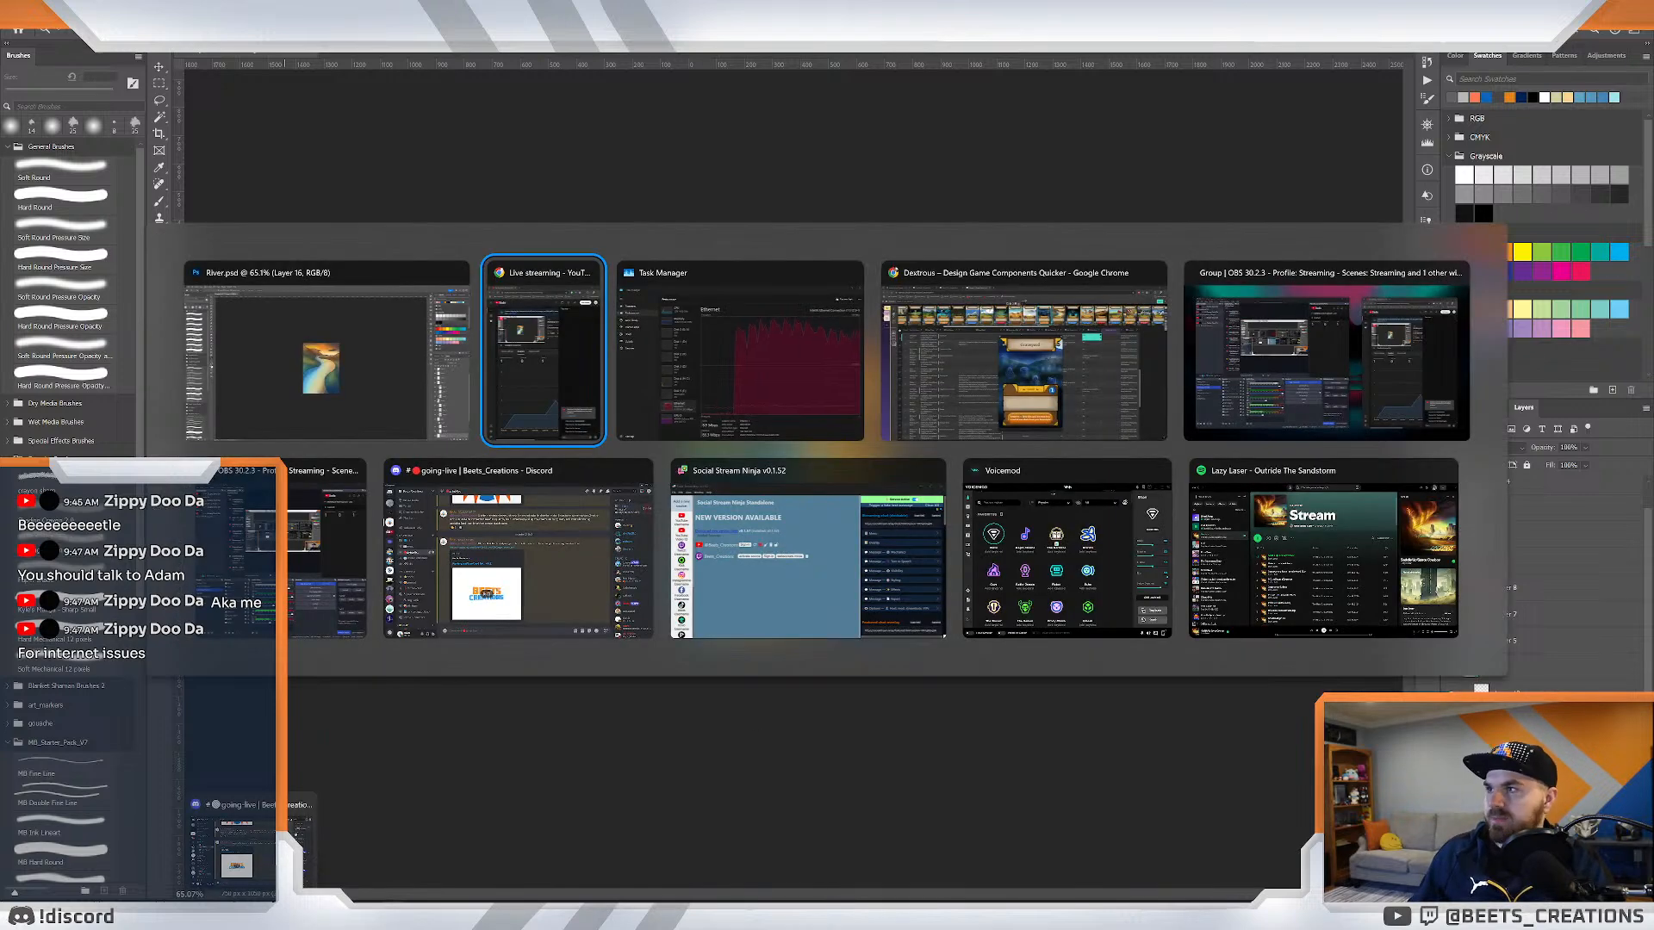
key("alt+Tab")
key("alt+Tab")
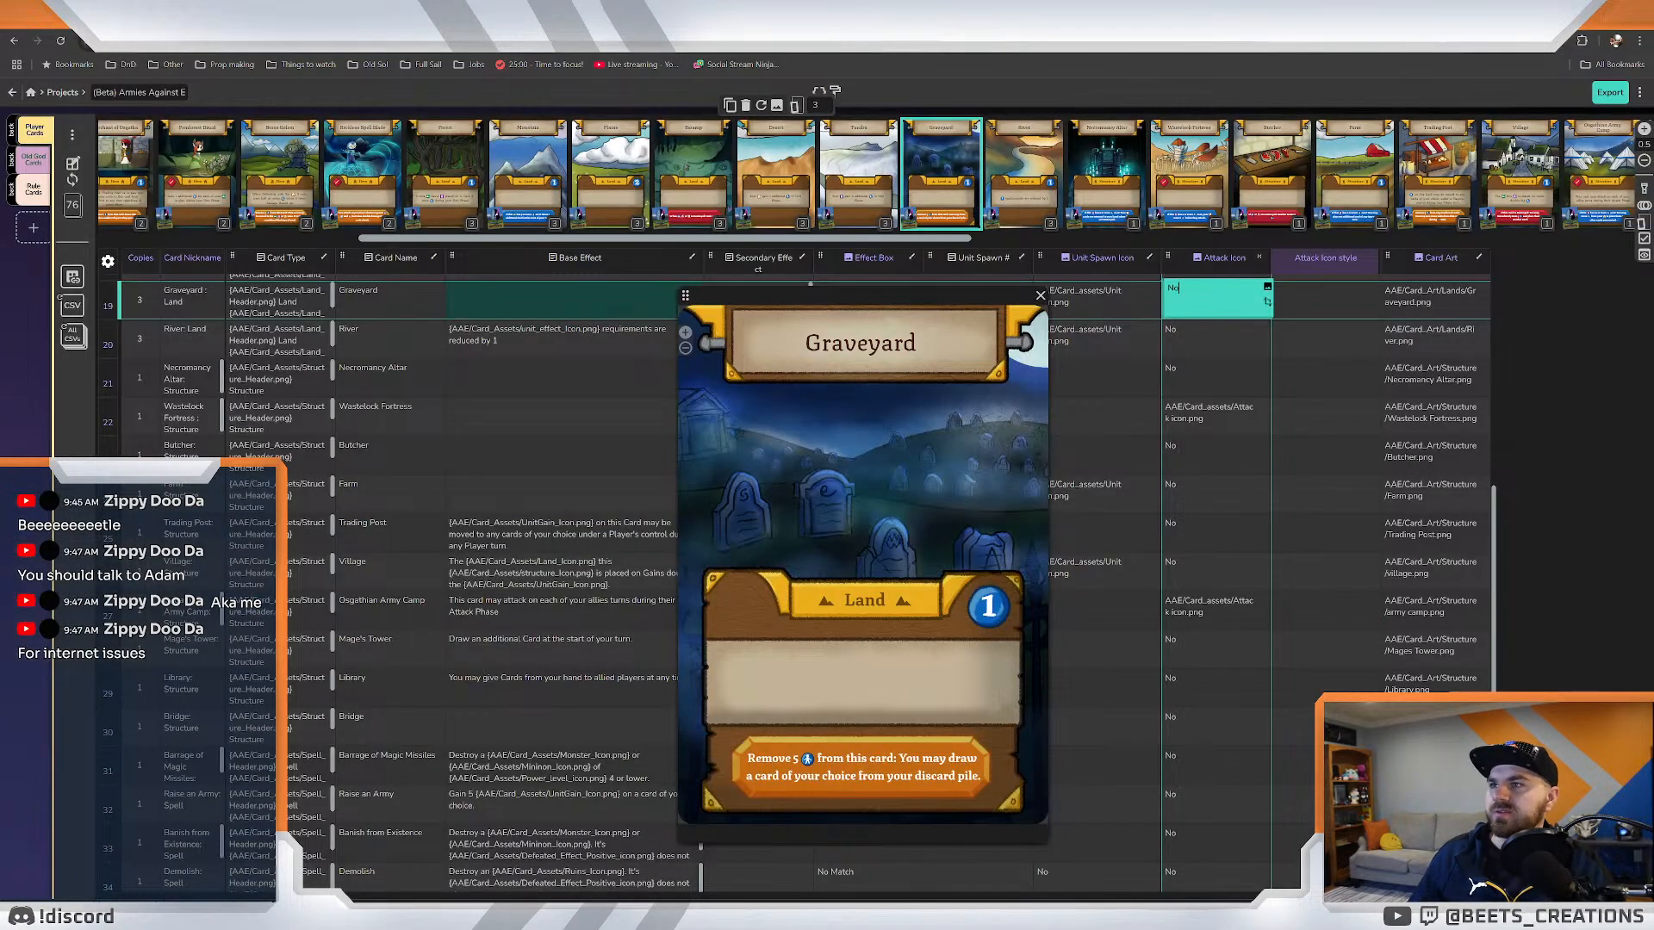
In the Patch 1.1.5 document, correct the misspelled word in the Necromancer and trading post note to "structure".
key("ctrl+Tab")
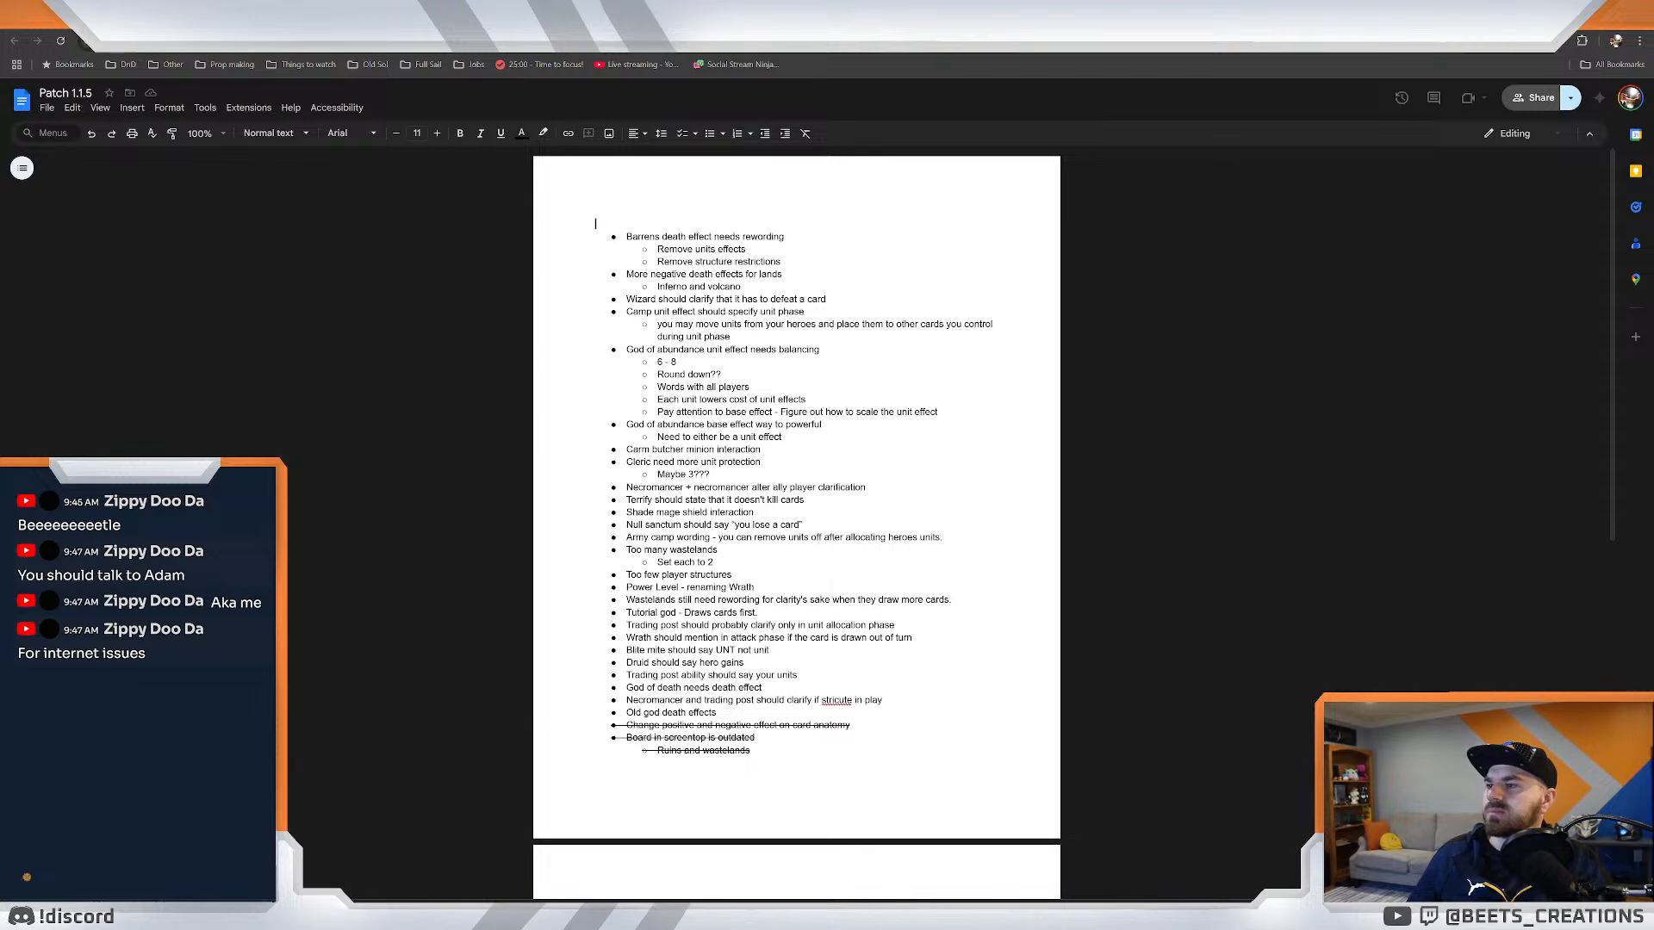
scroll(797, 517, "down", 7)
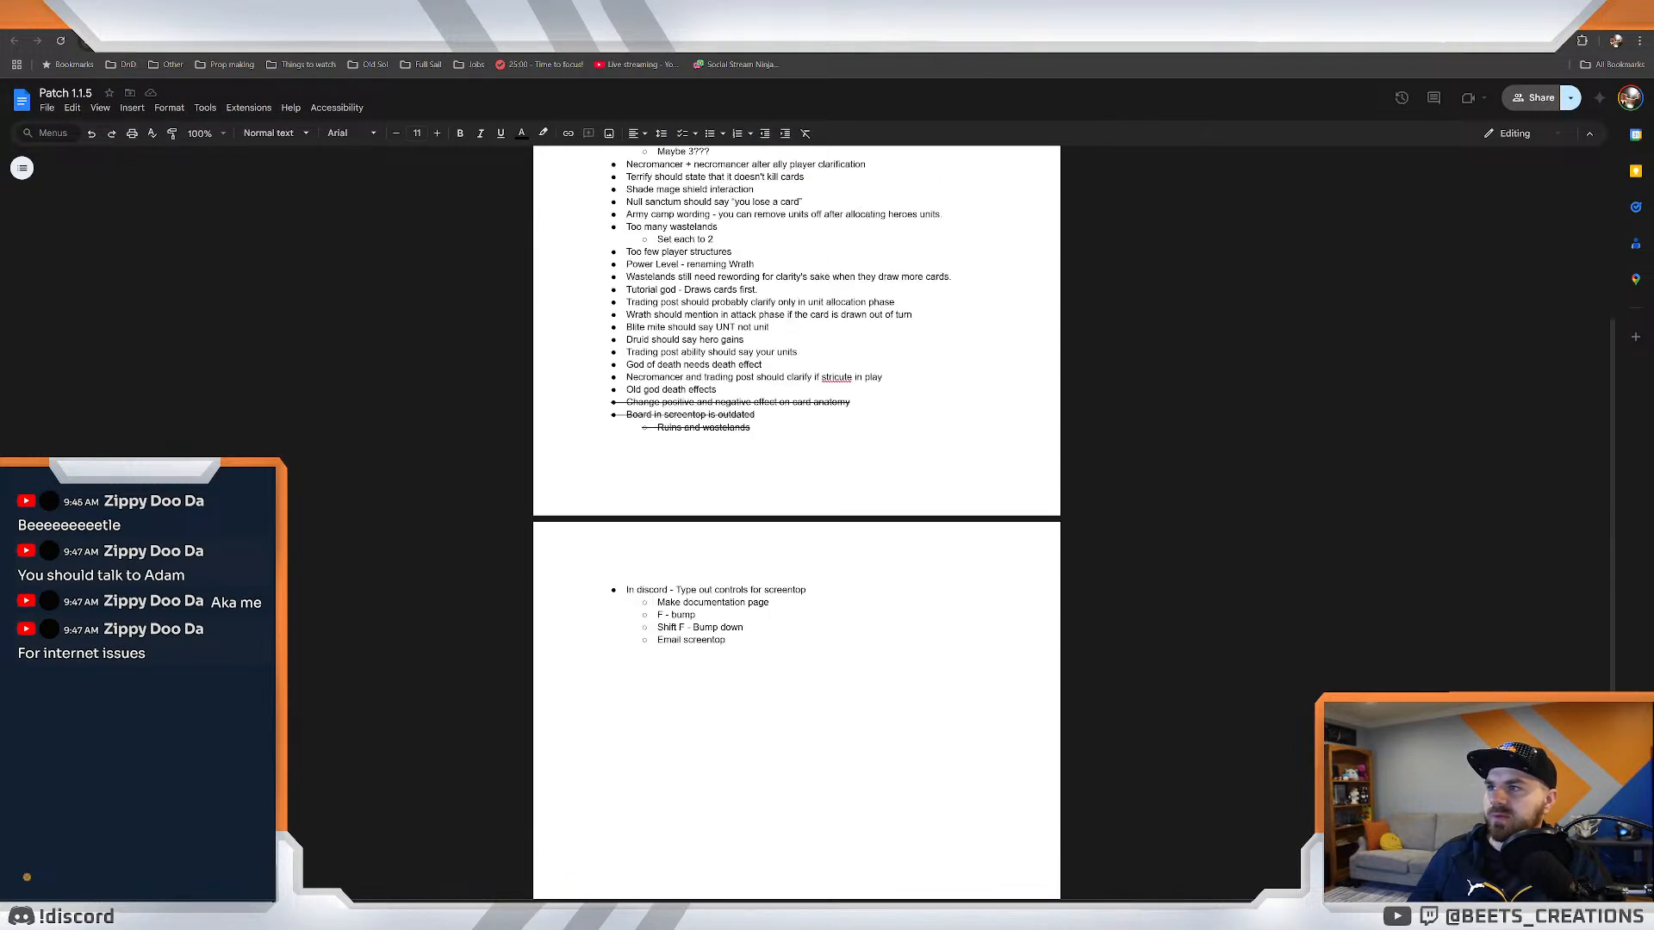
scroll(797, 517, "up", 7)
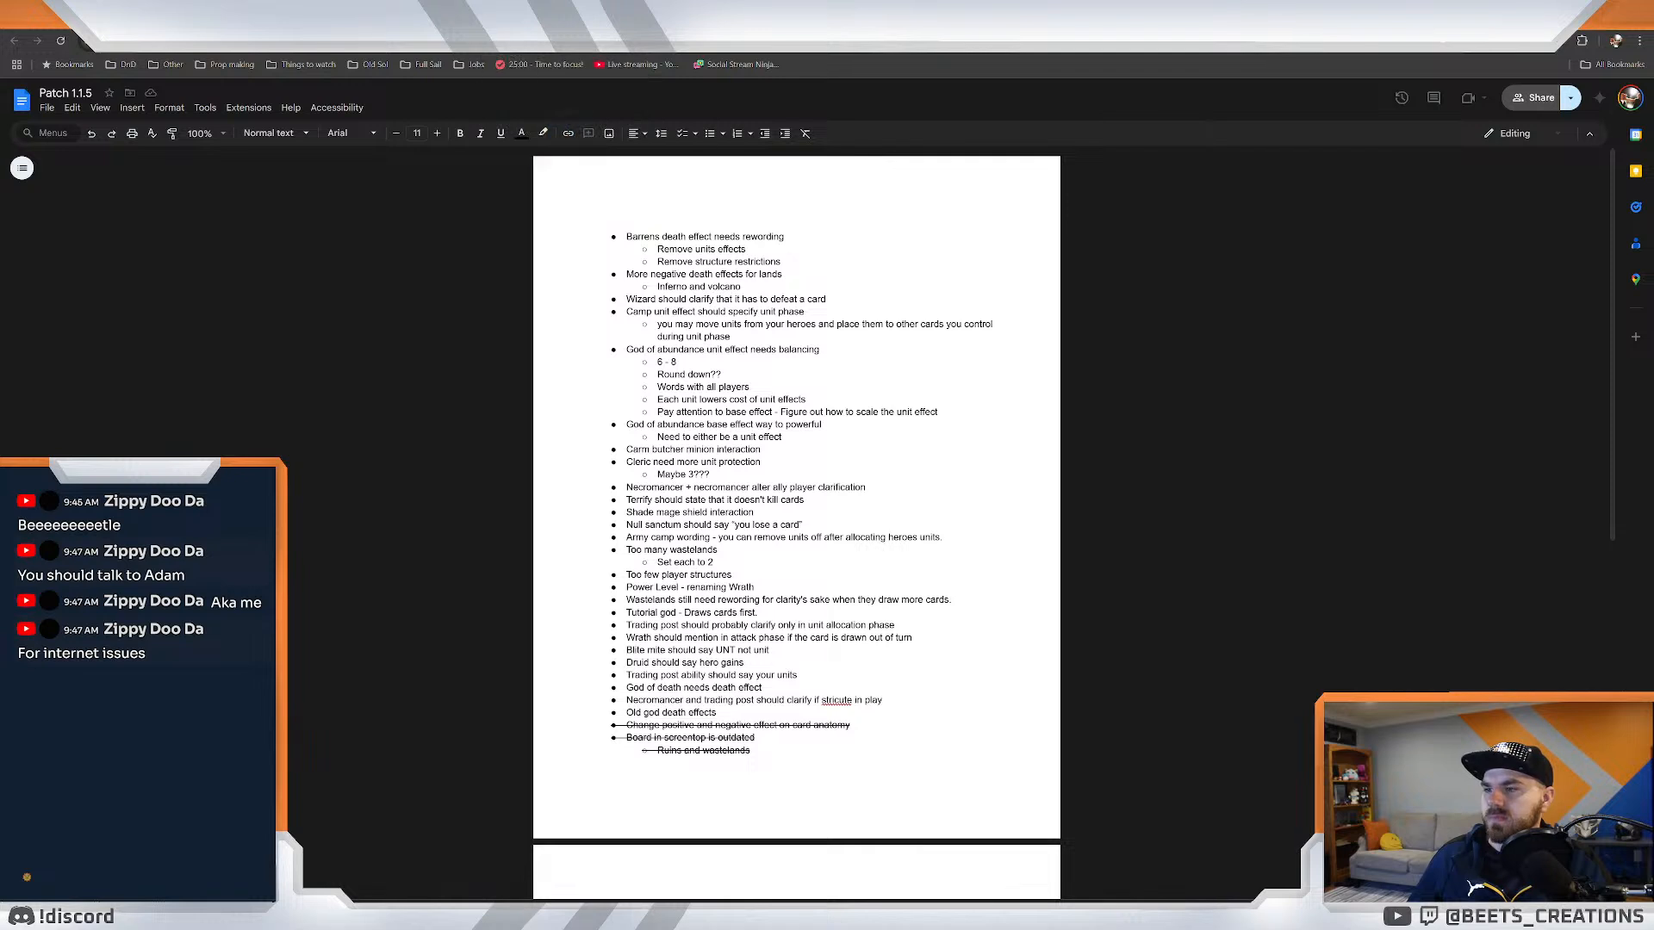
right_click(827, 700)
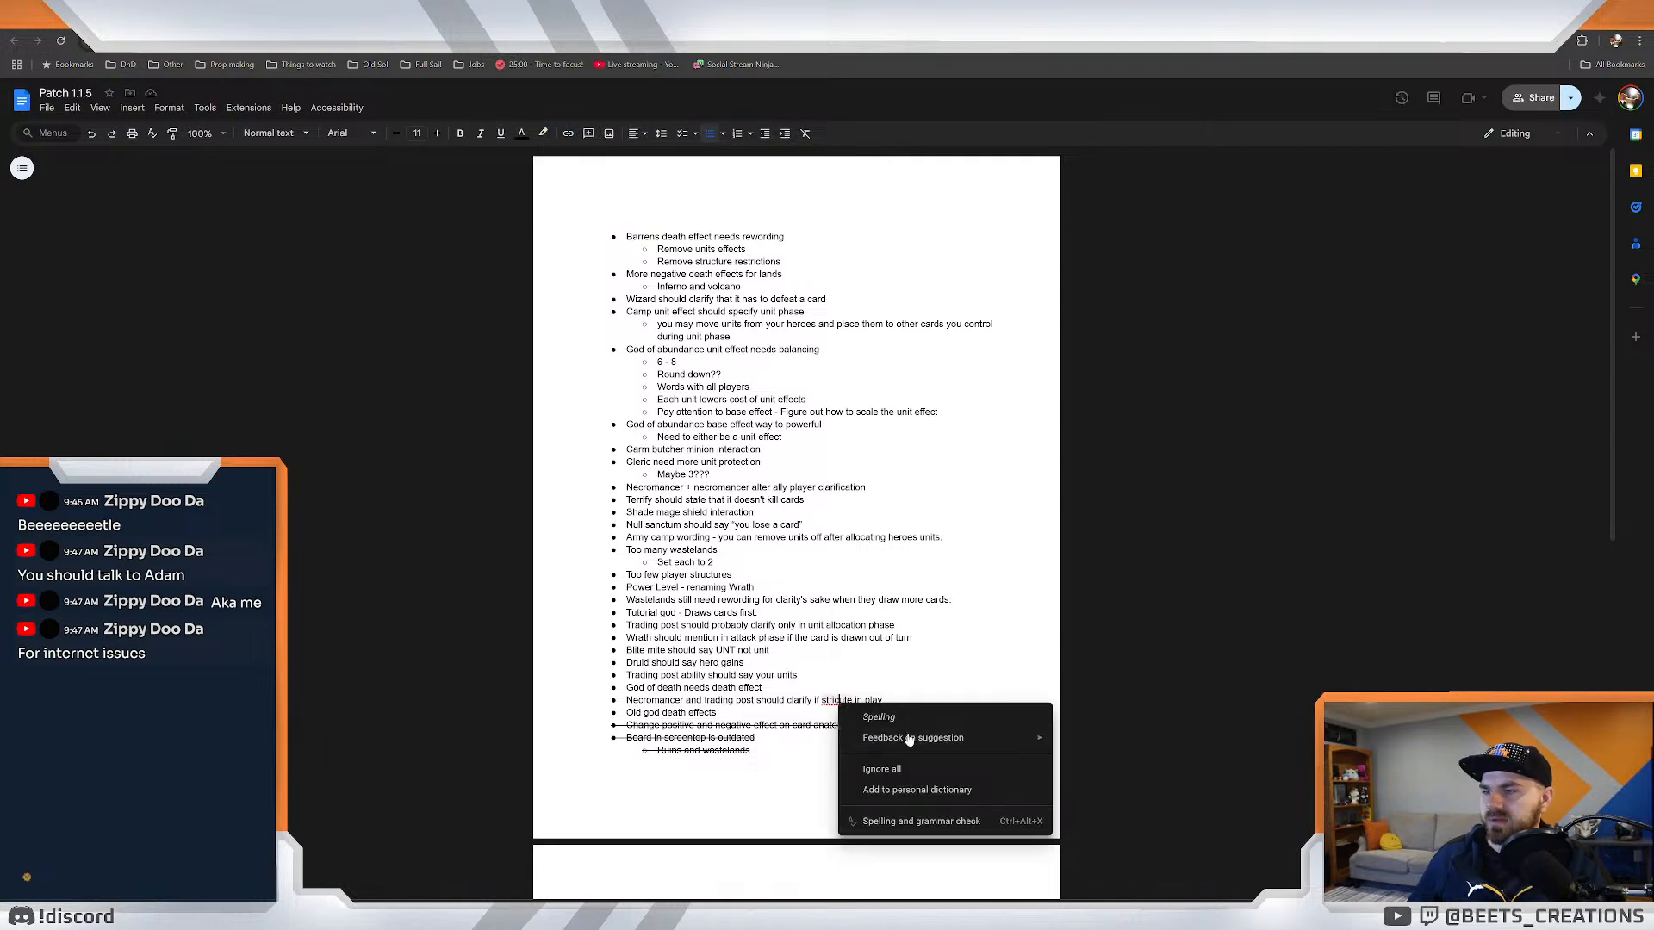
key("Escape")
type("structure")
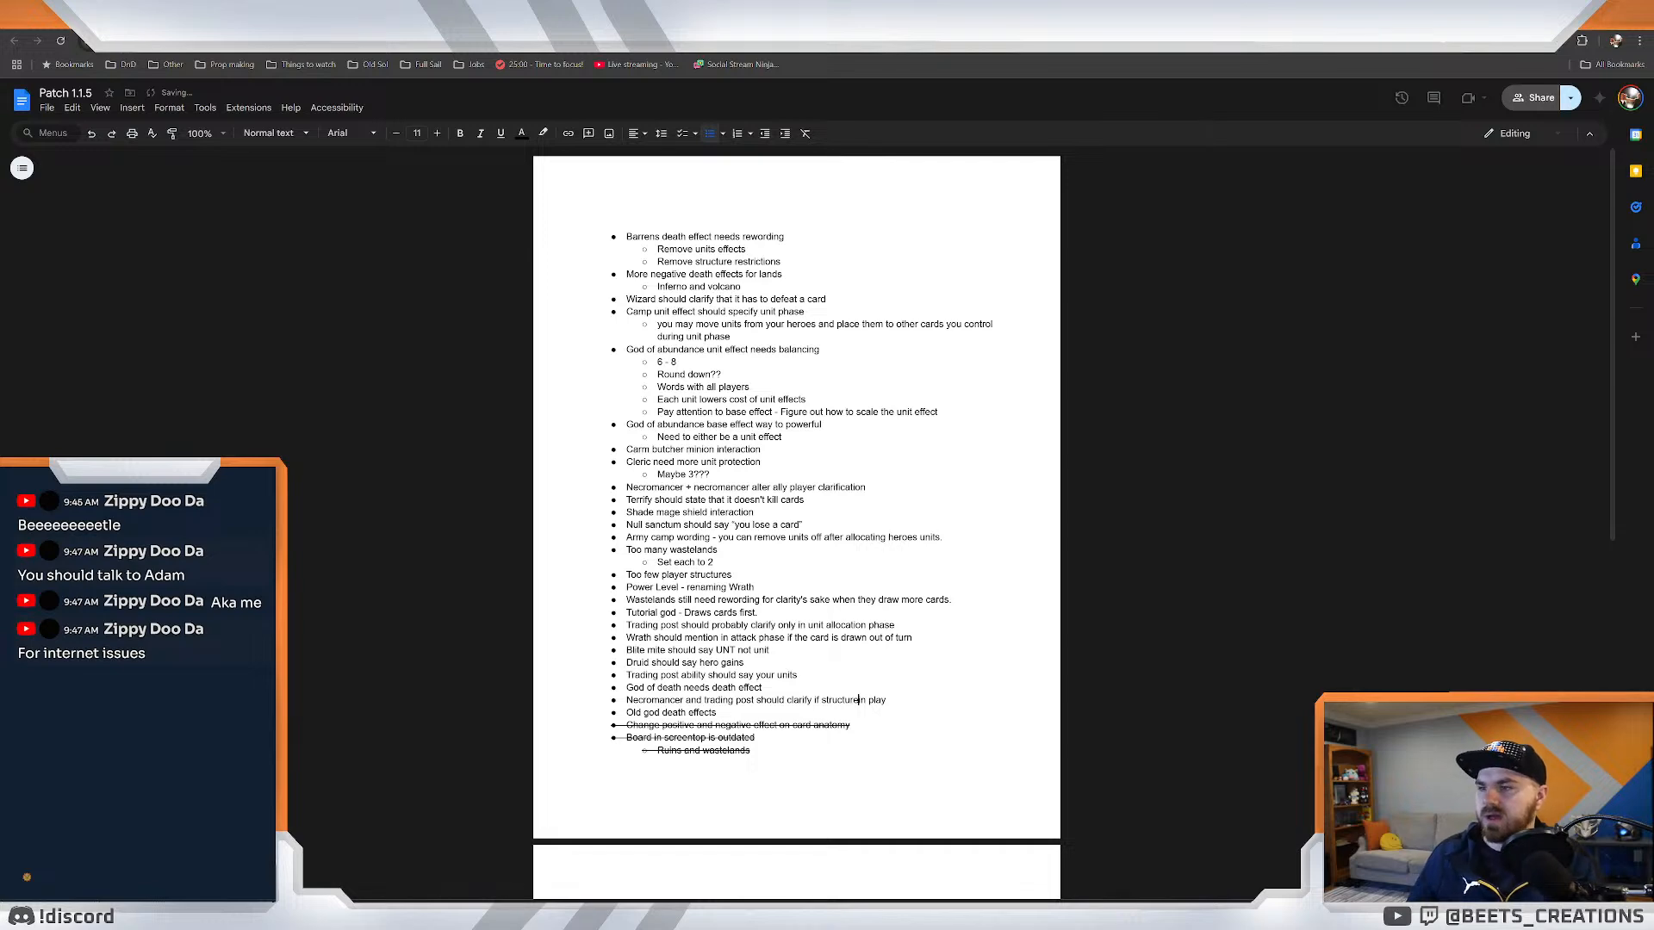
double_click(724, 712)
scroll(797, 526, "down", 7)
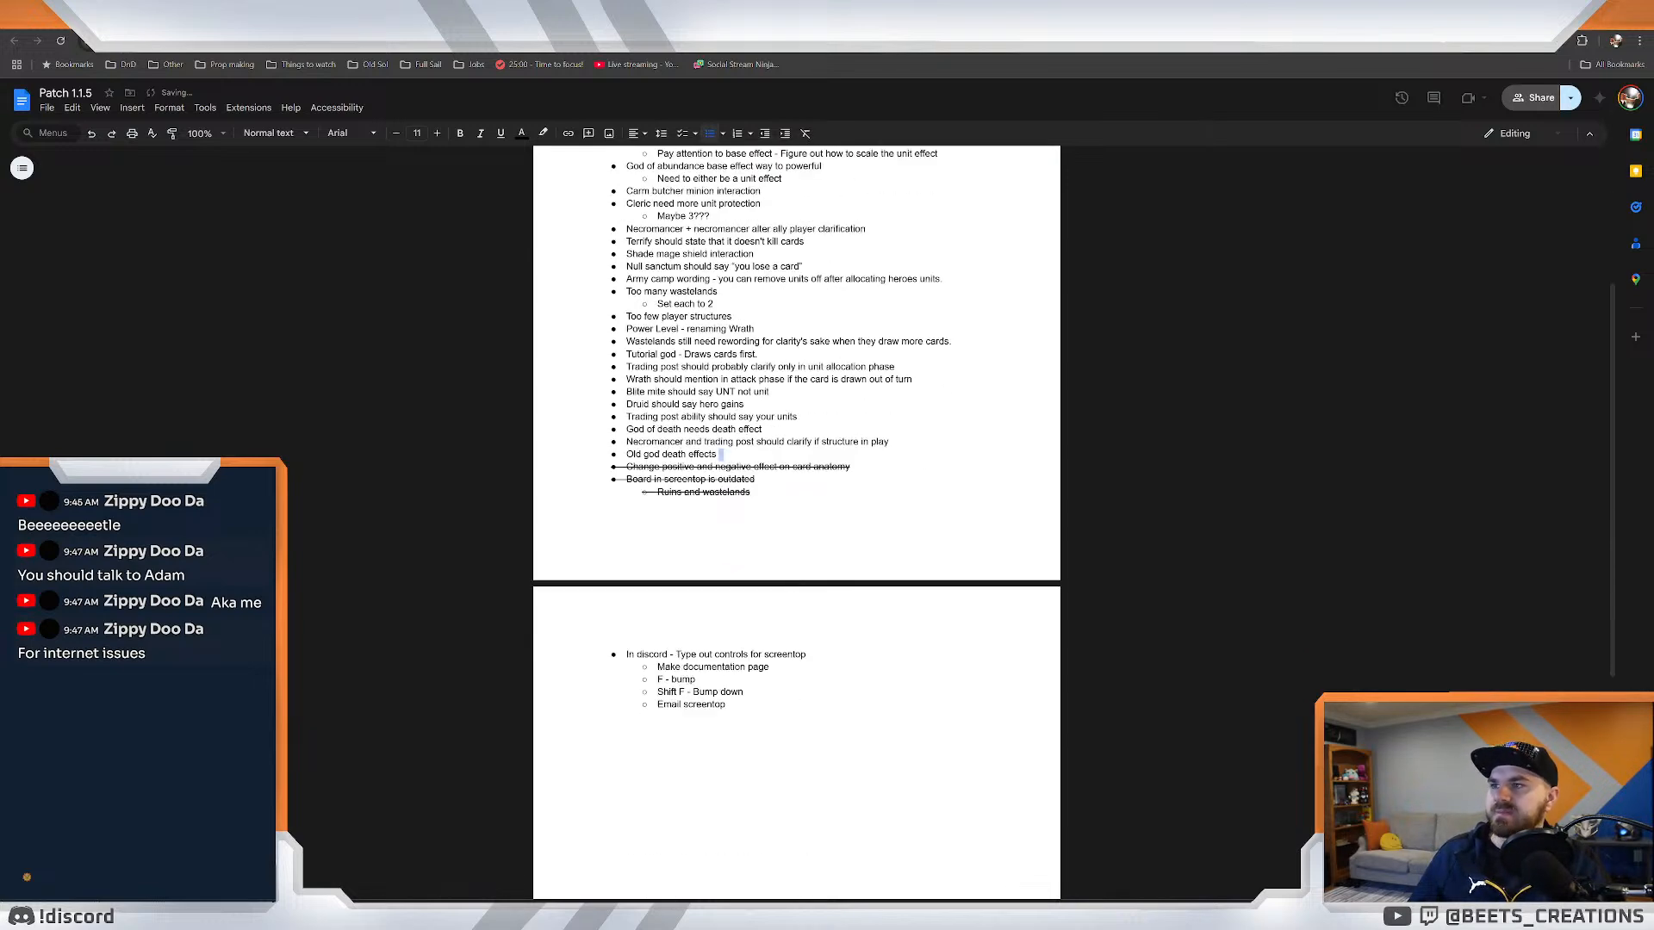
scroll(797, 525, "up", 5)
scroll(507, 522, "up", 2)
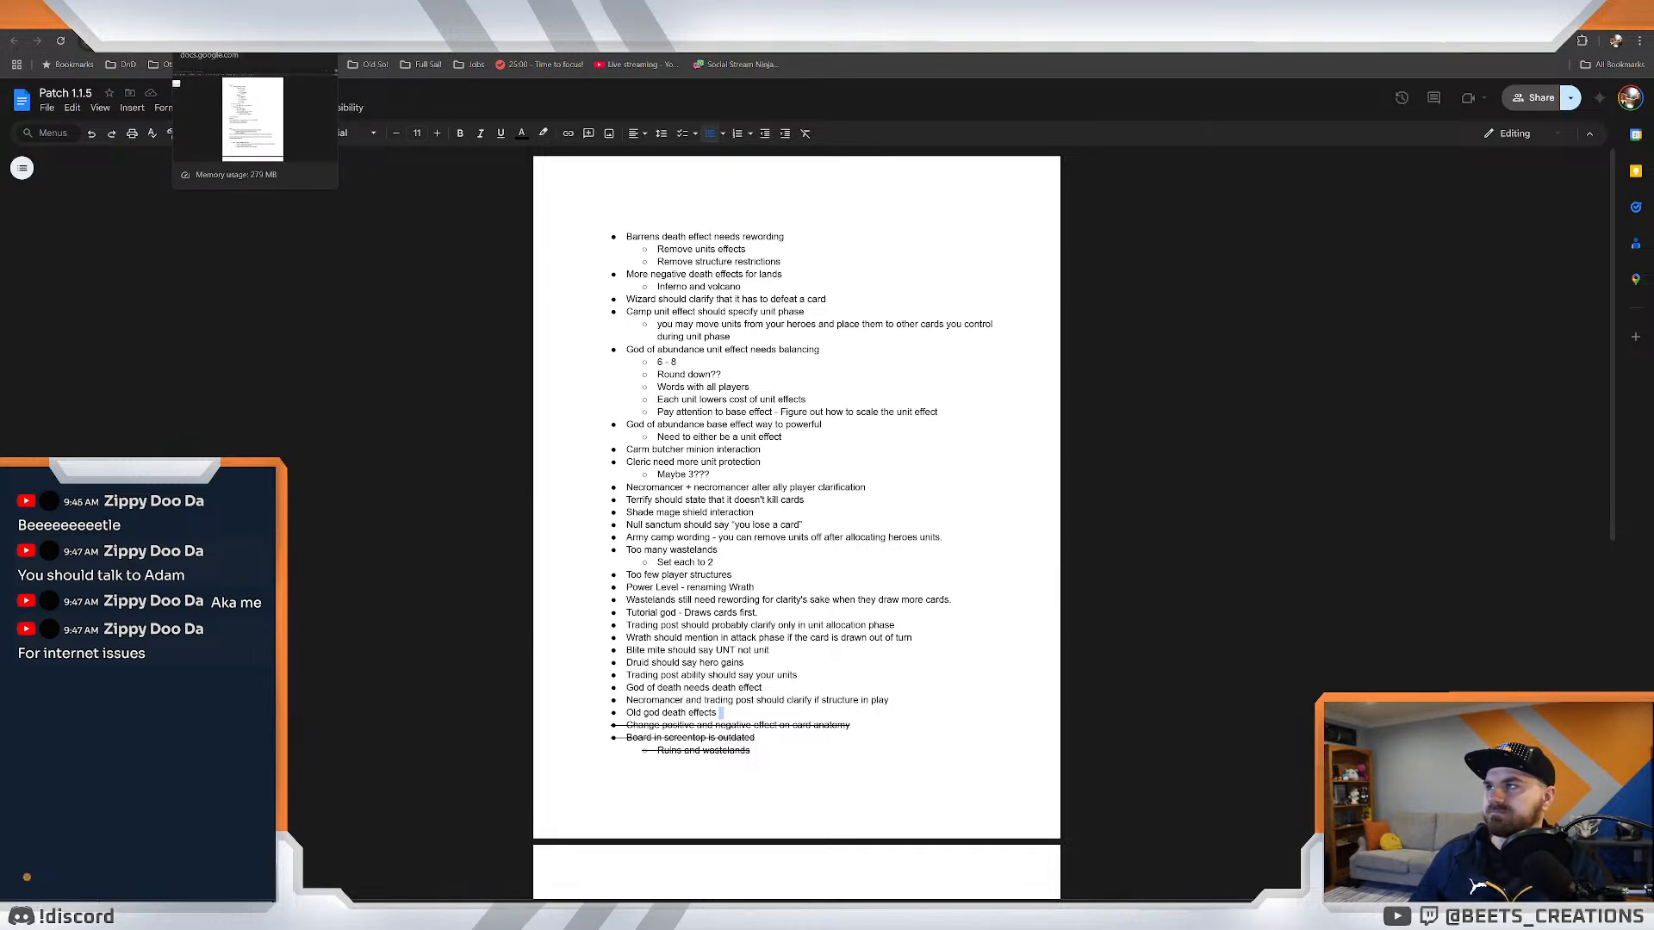
Look through the card ideas in the Beta Cards document and locate the River entry under Land.
left_click(525, 19)
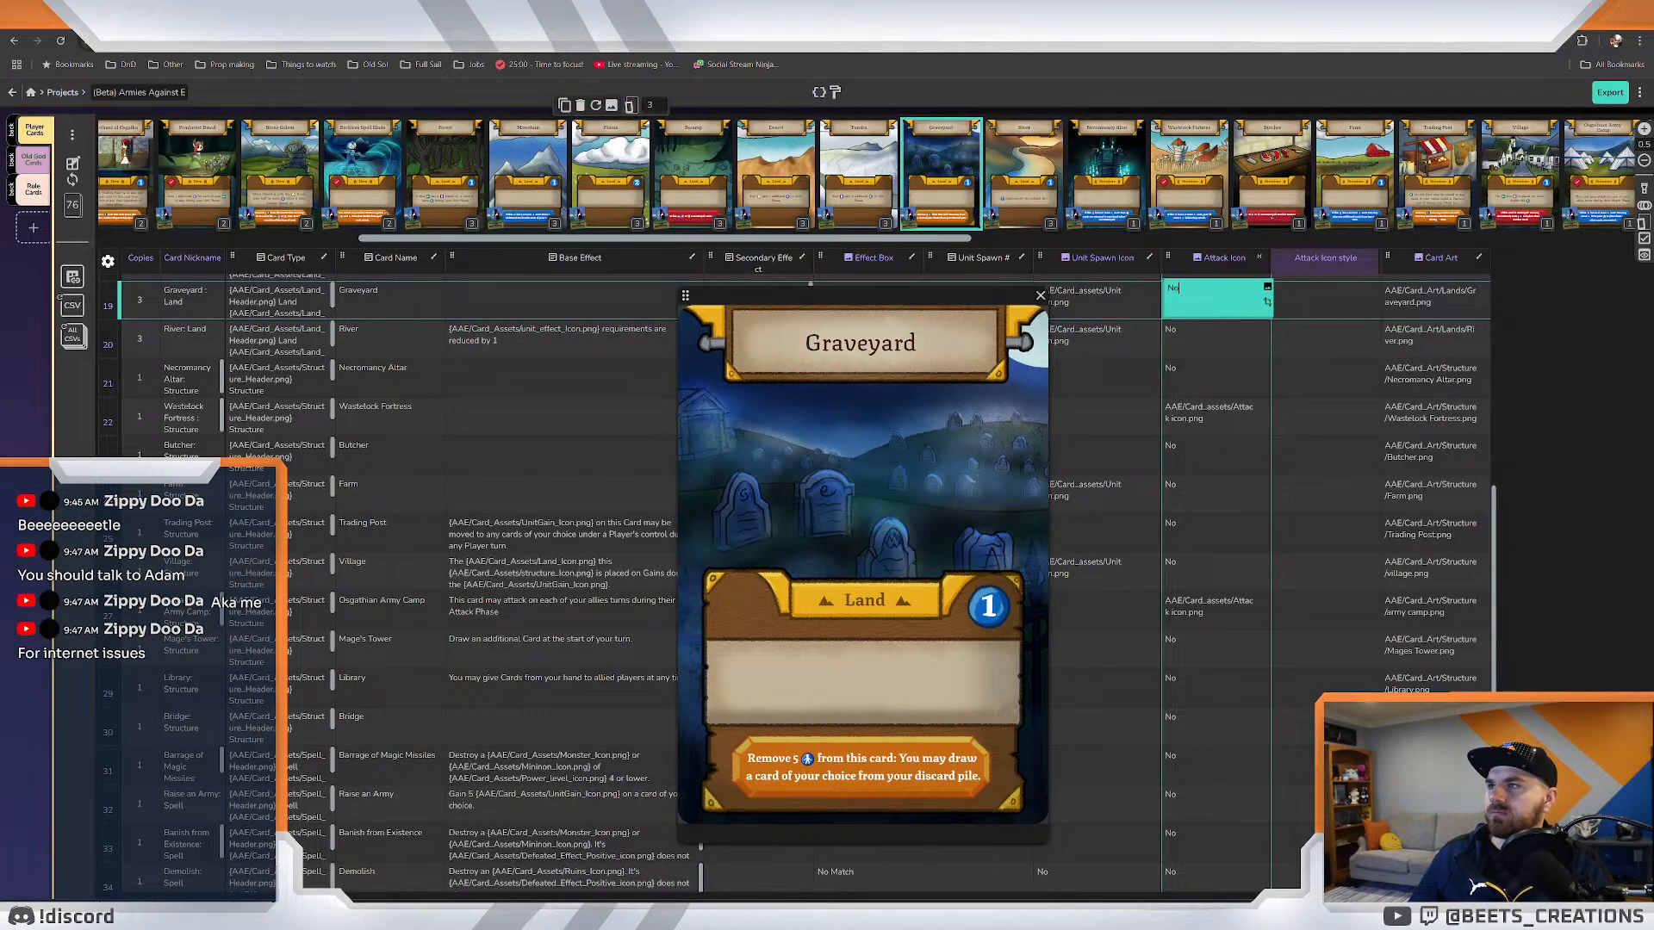
key("ctrl+Tab")
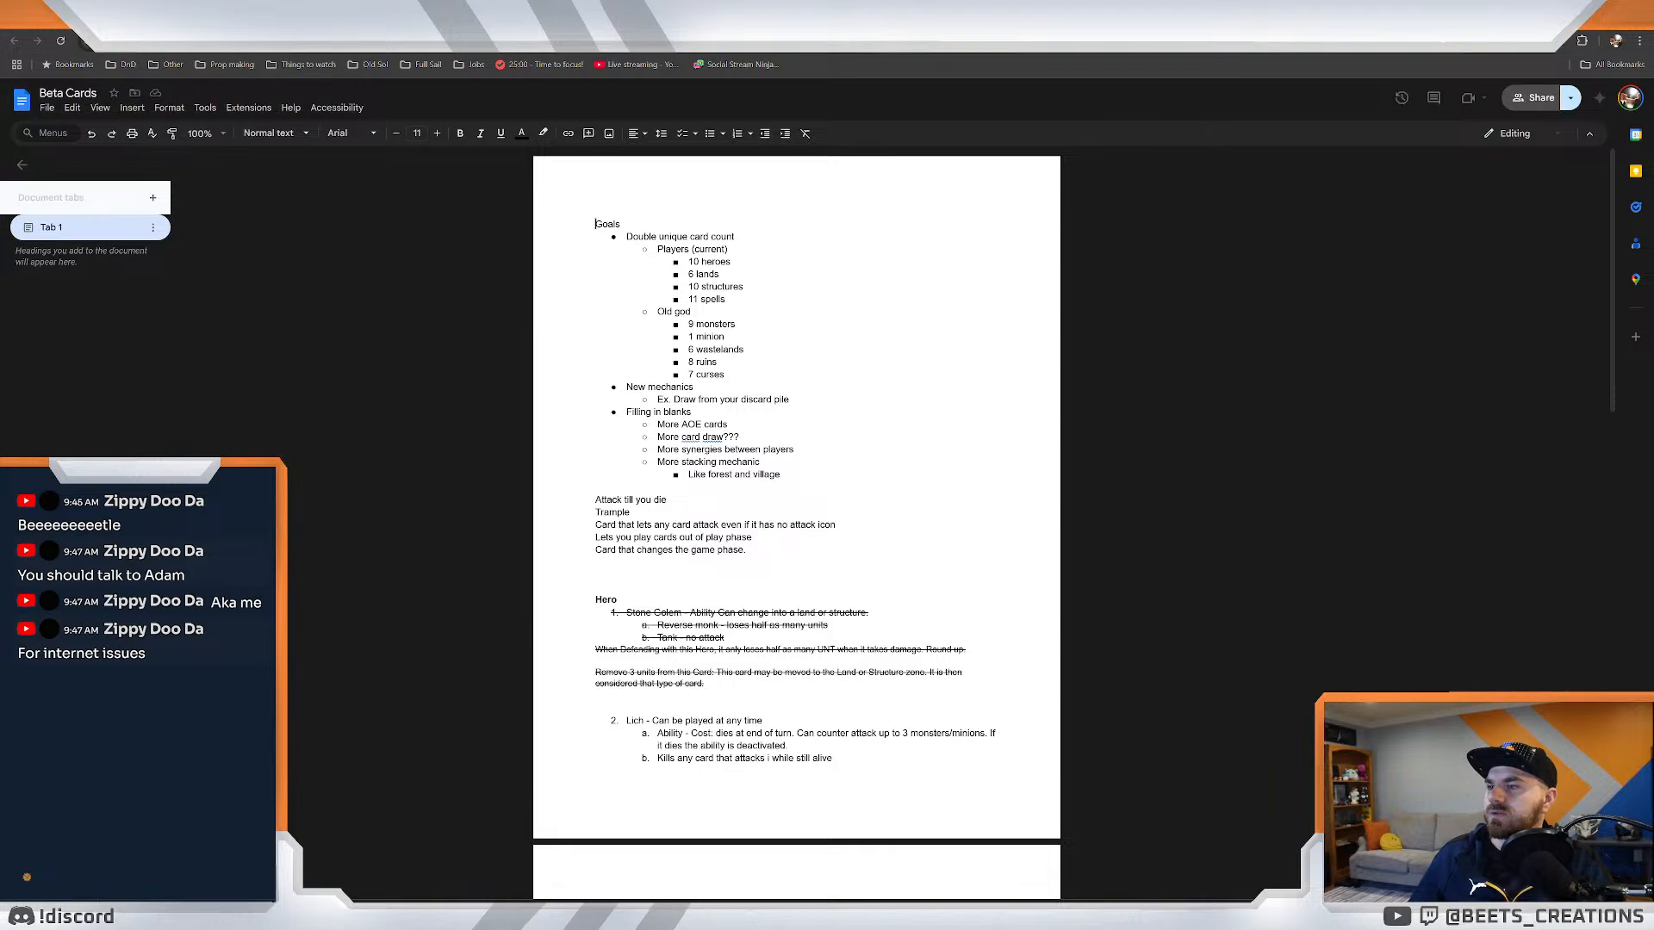
scroll(796, 517, "down", 4)
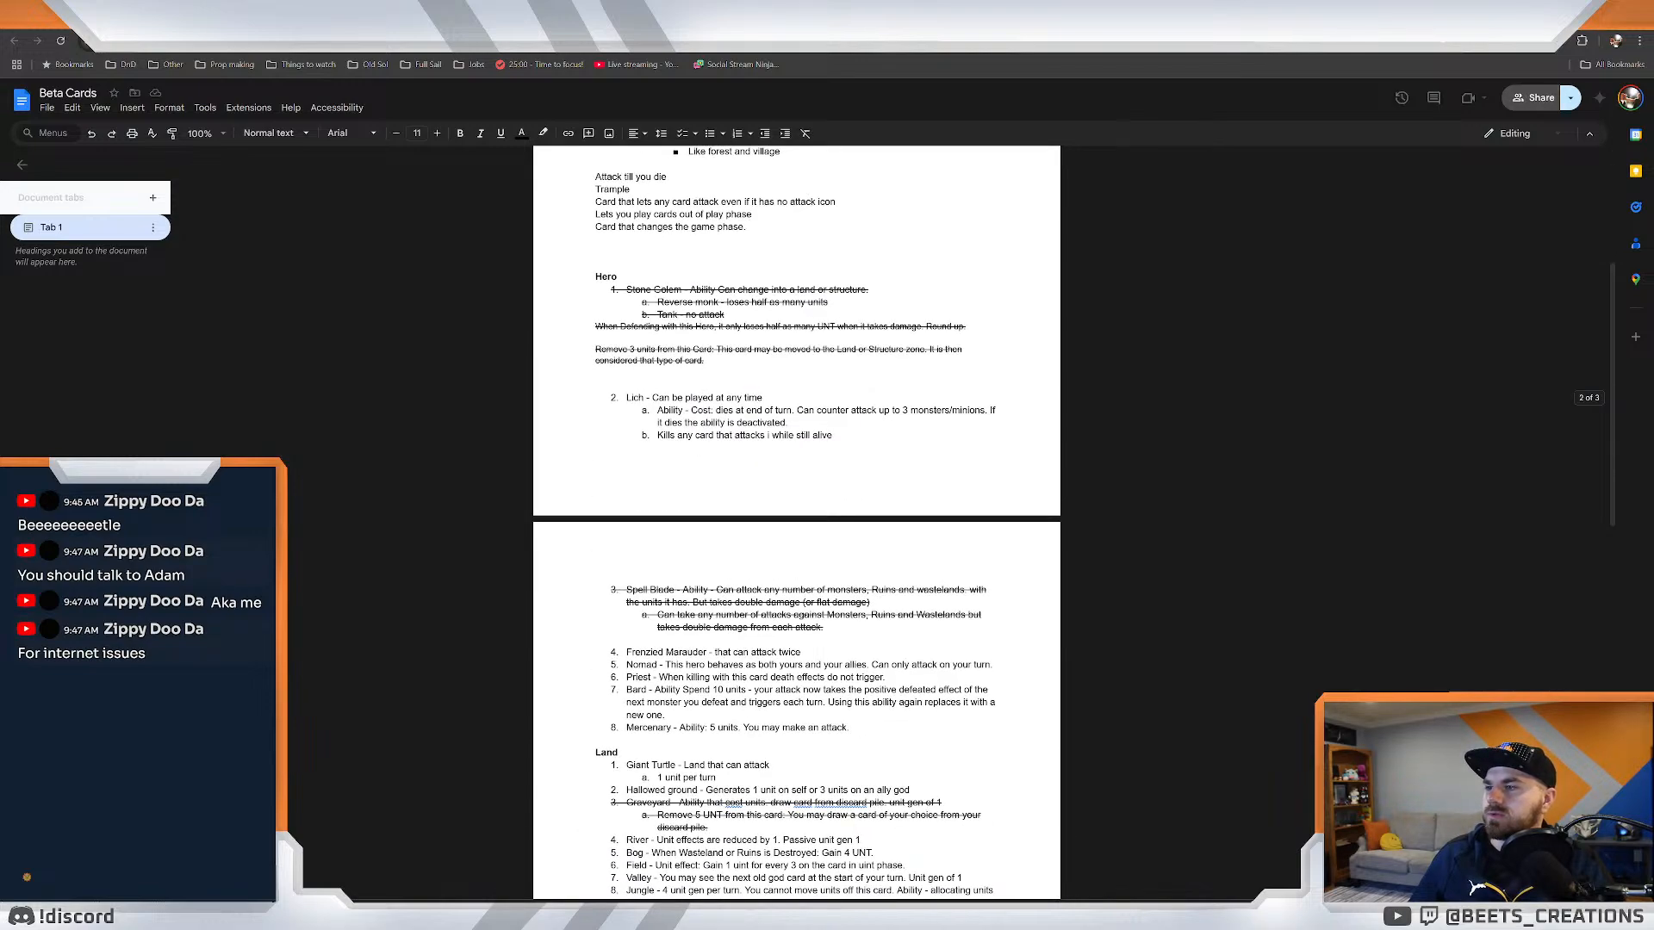
scroll(797, 516, "down", 3)
scroll(763, 631, "down", 4)
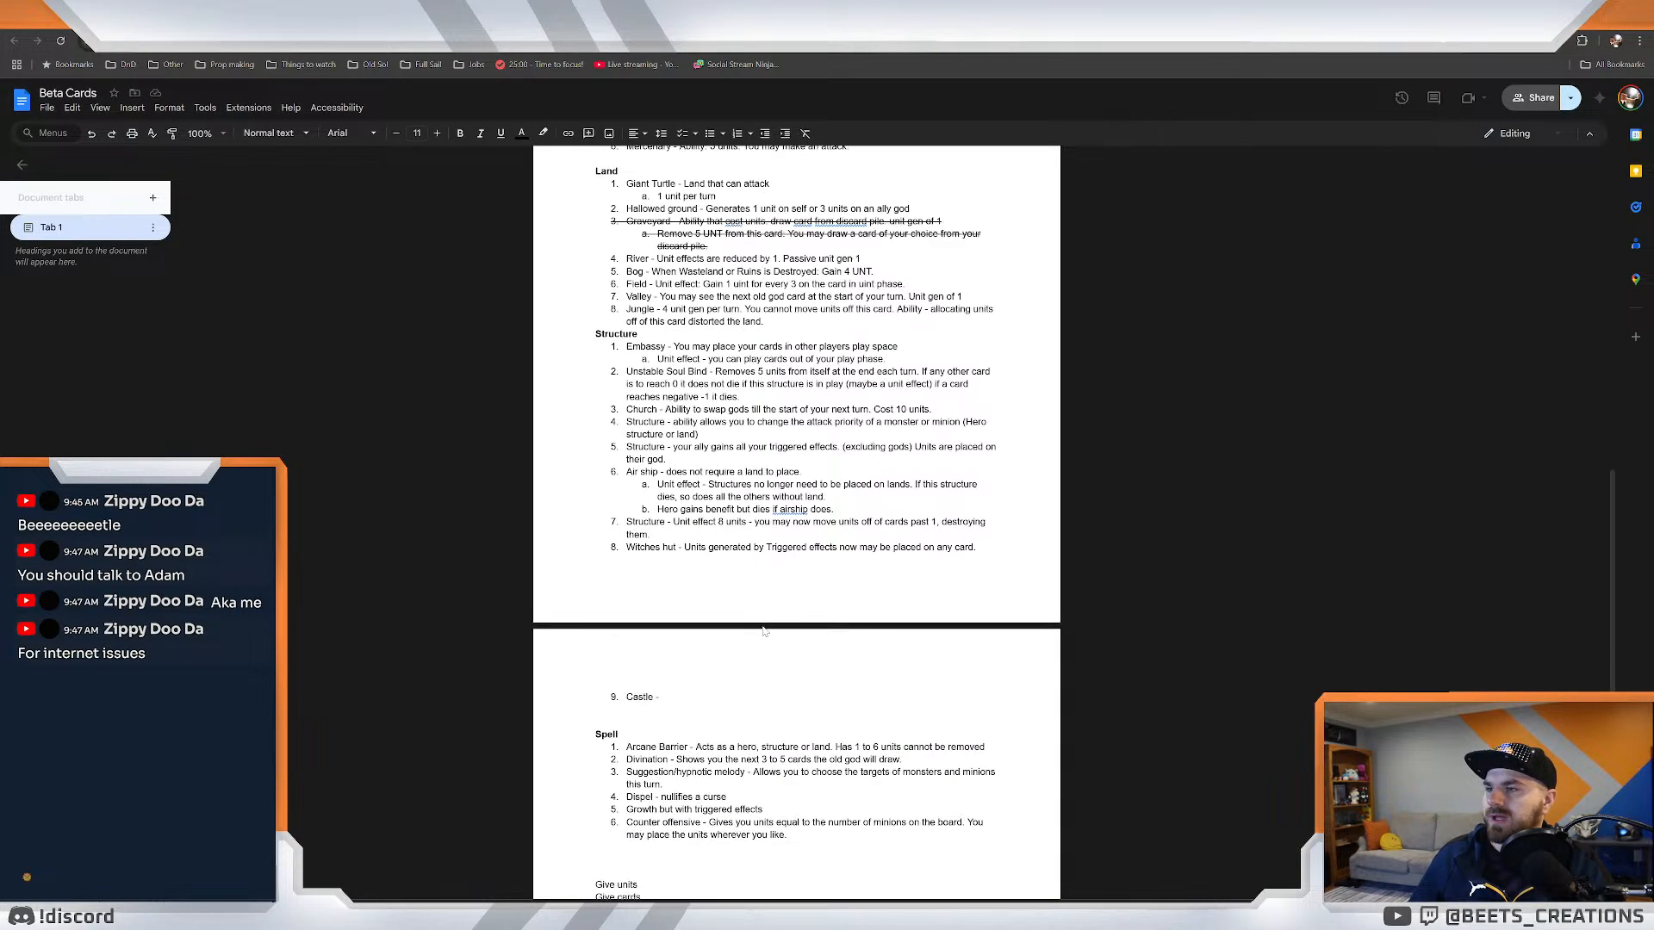
scroll(763, 631, "down", 4)
scroll(763, 631, "up", 7)
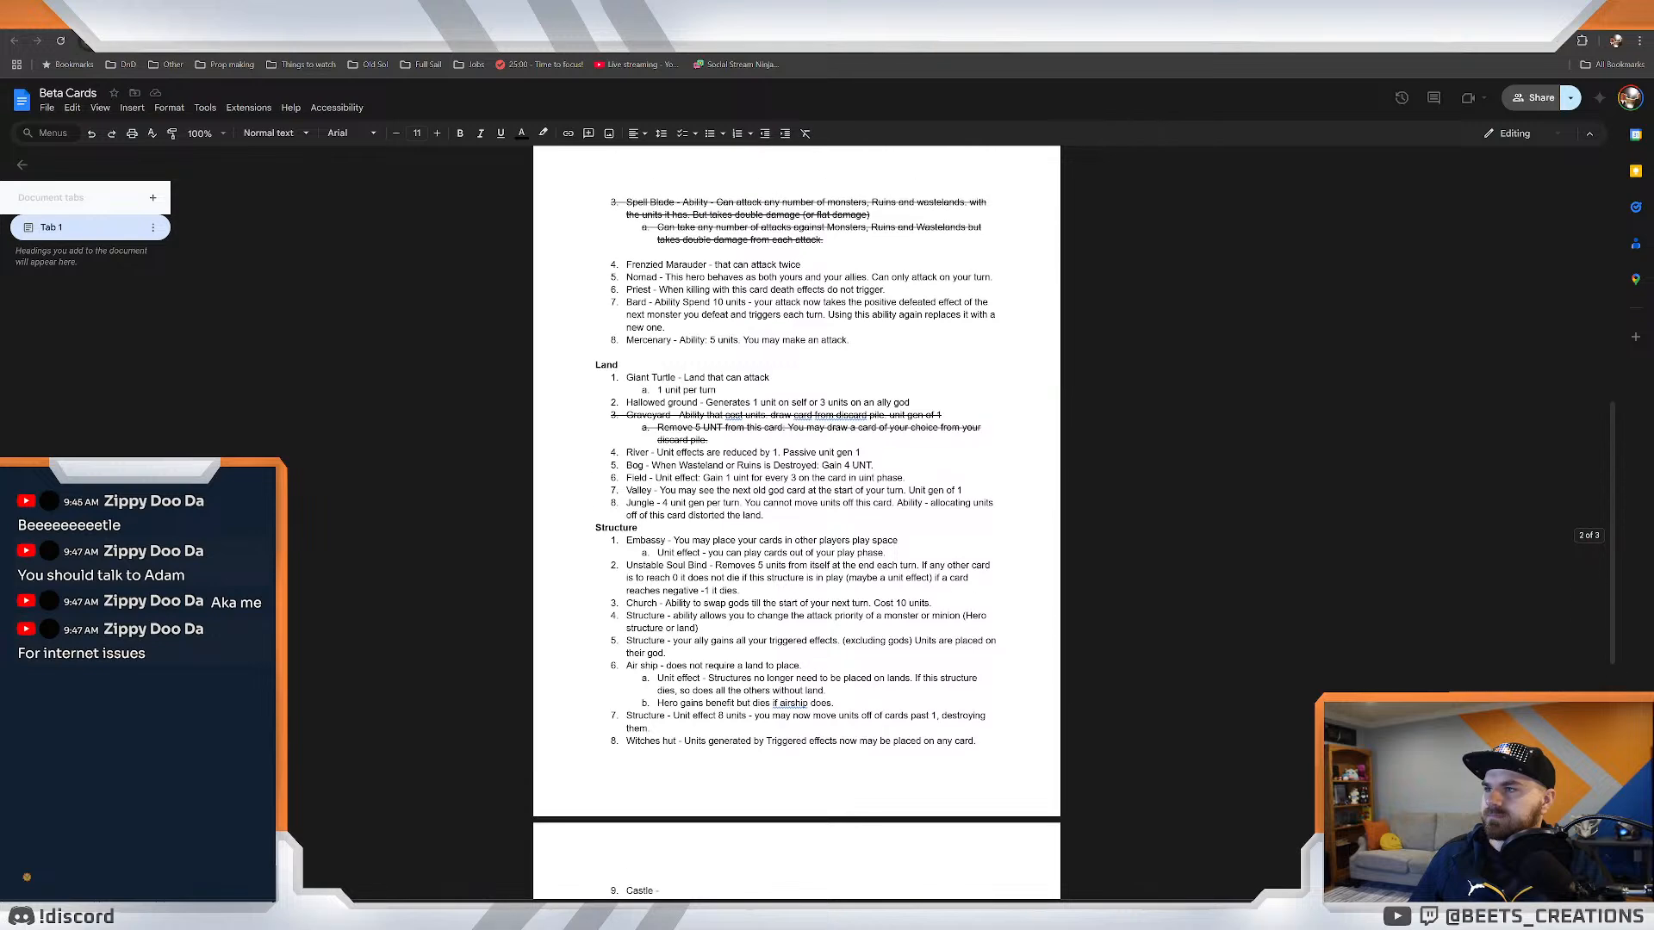
scroll(763, 631, "down", 1)
scroll(796, 517, "down", 1)
scroll(797, 517, "up", 2)
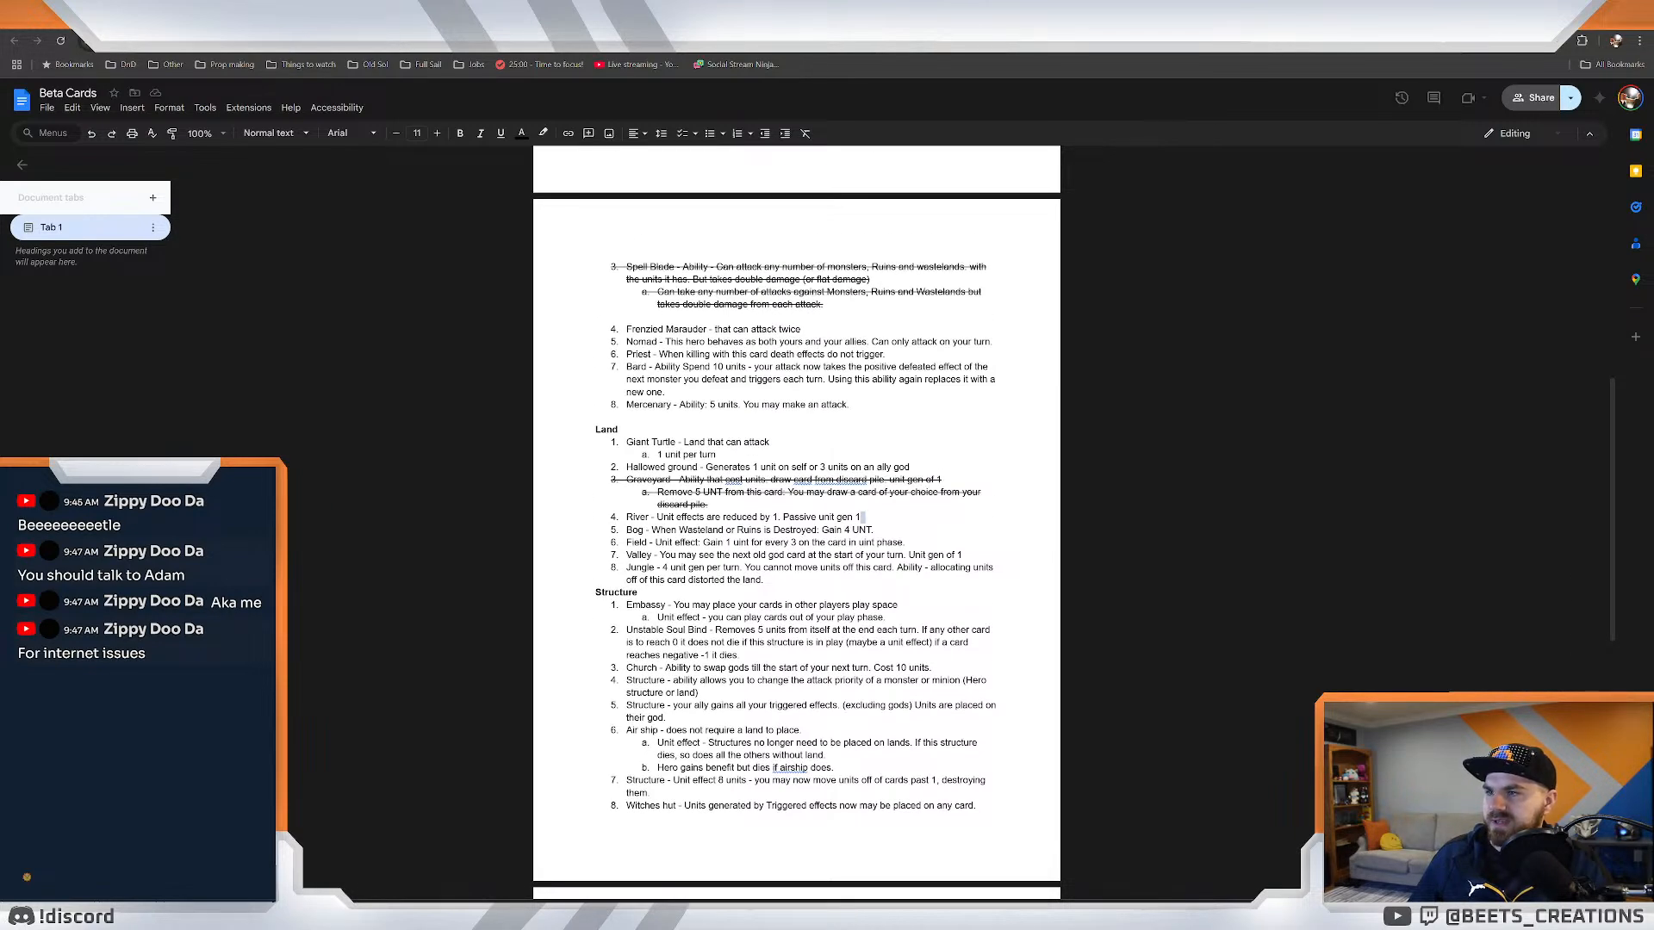
left_click_drag(863, 517, 626, 517)
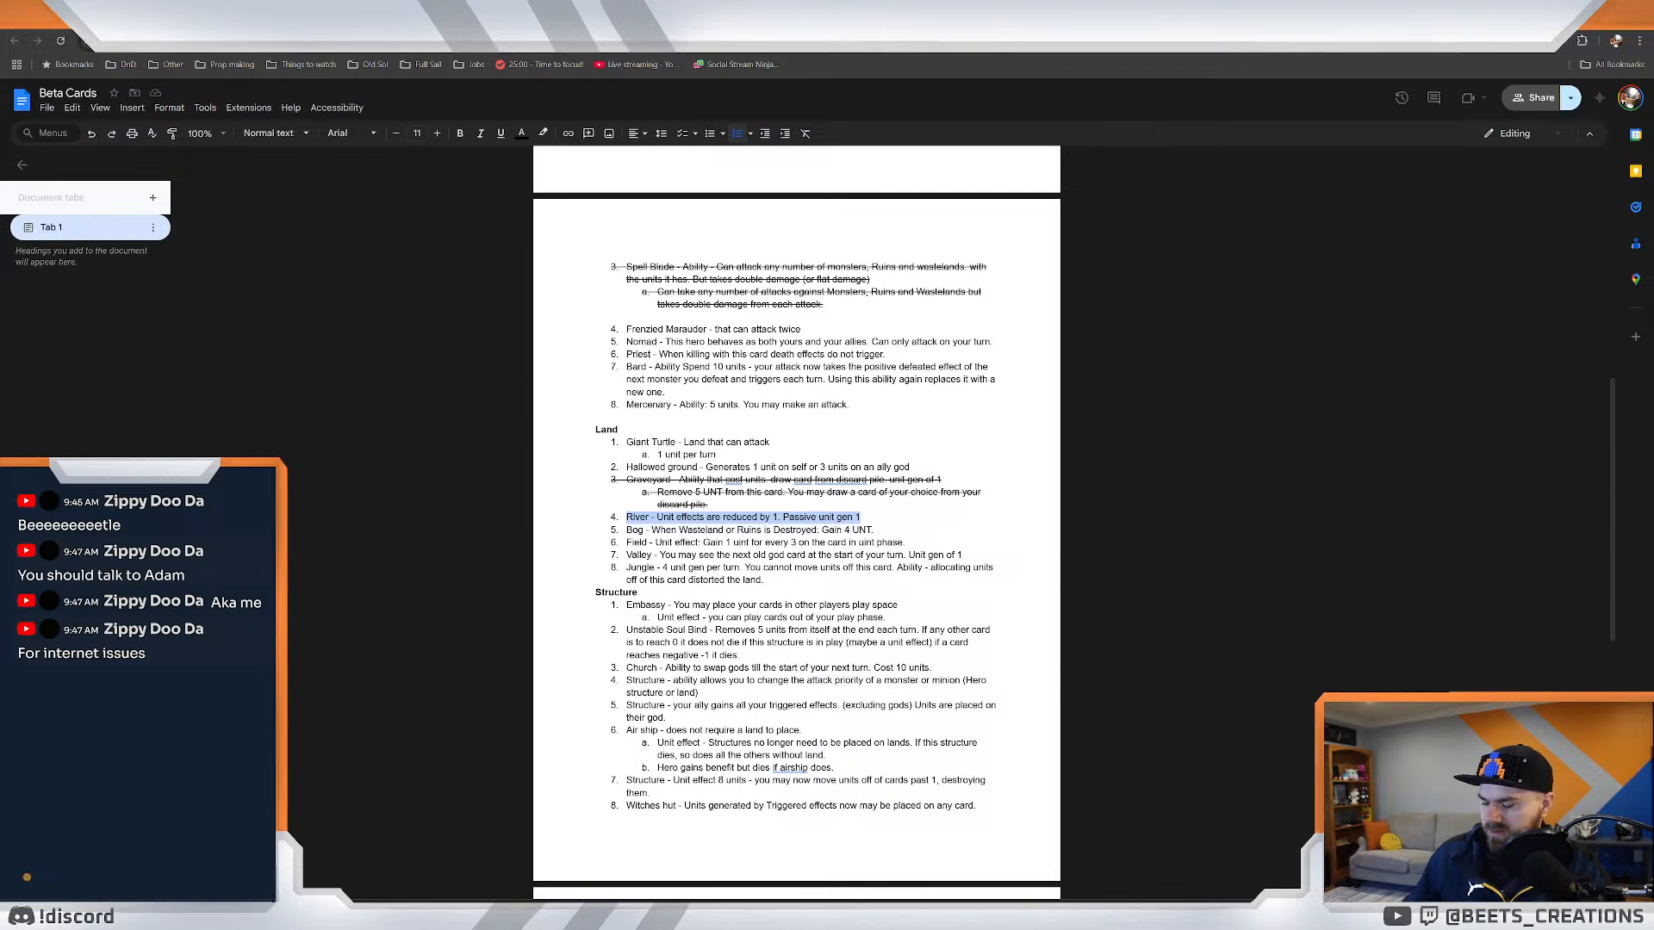
Compare the River and Graveyard cards in the Dextrous card project.
left_click(428, 14)
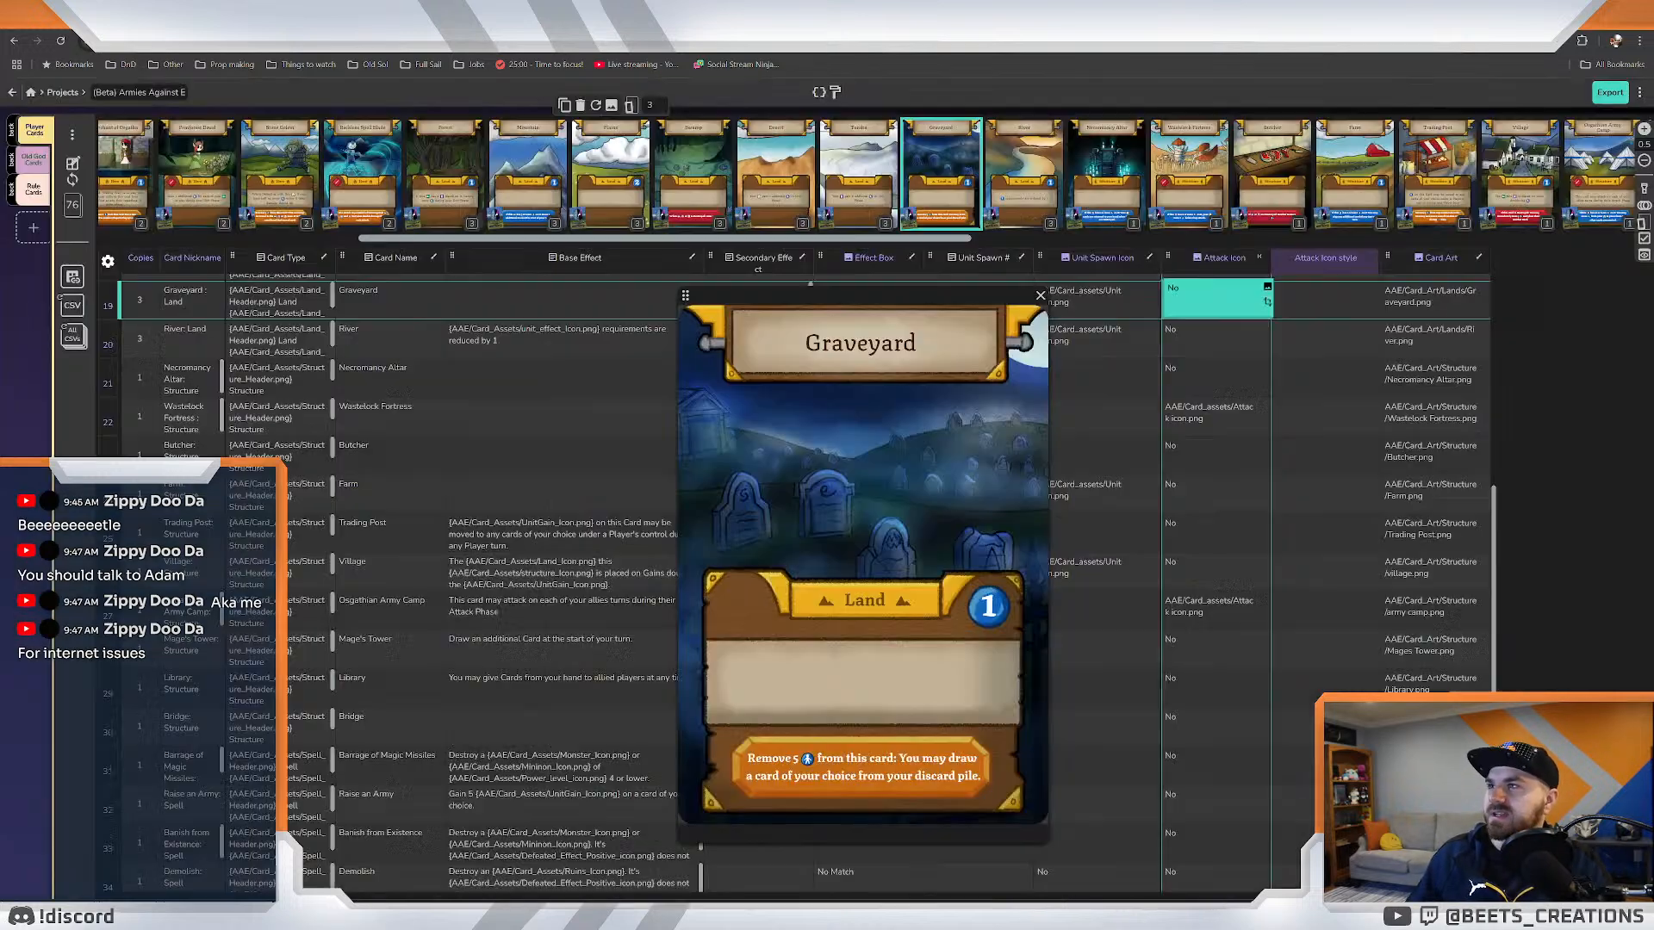
left_click(1013, 198)
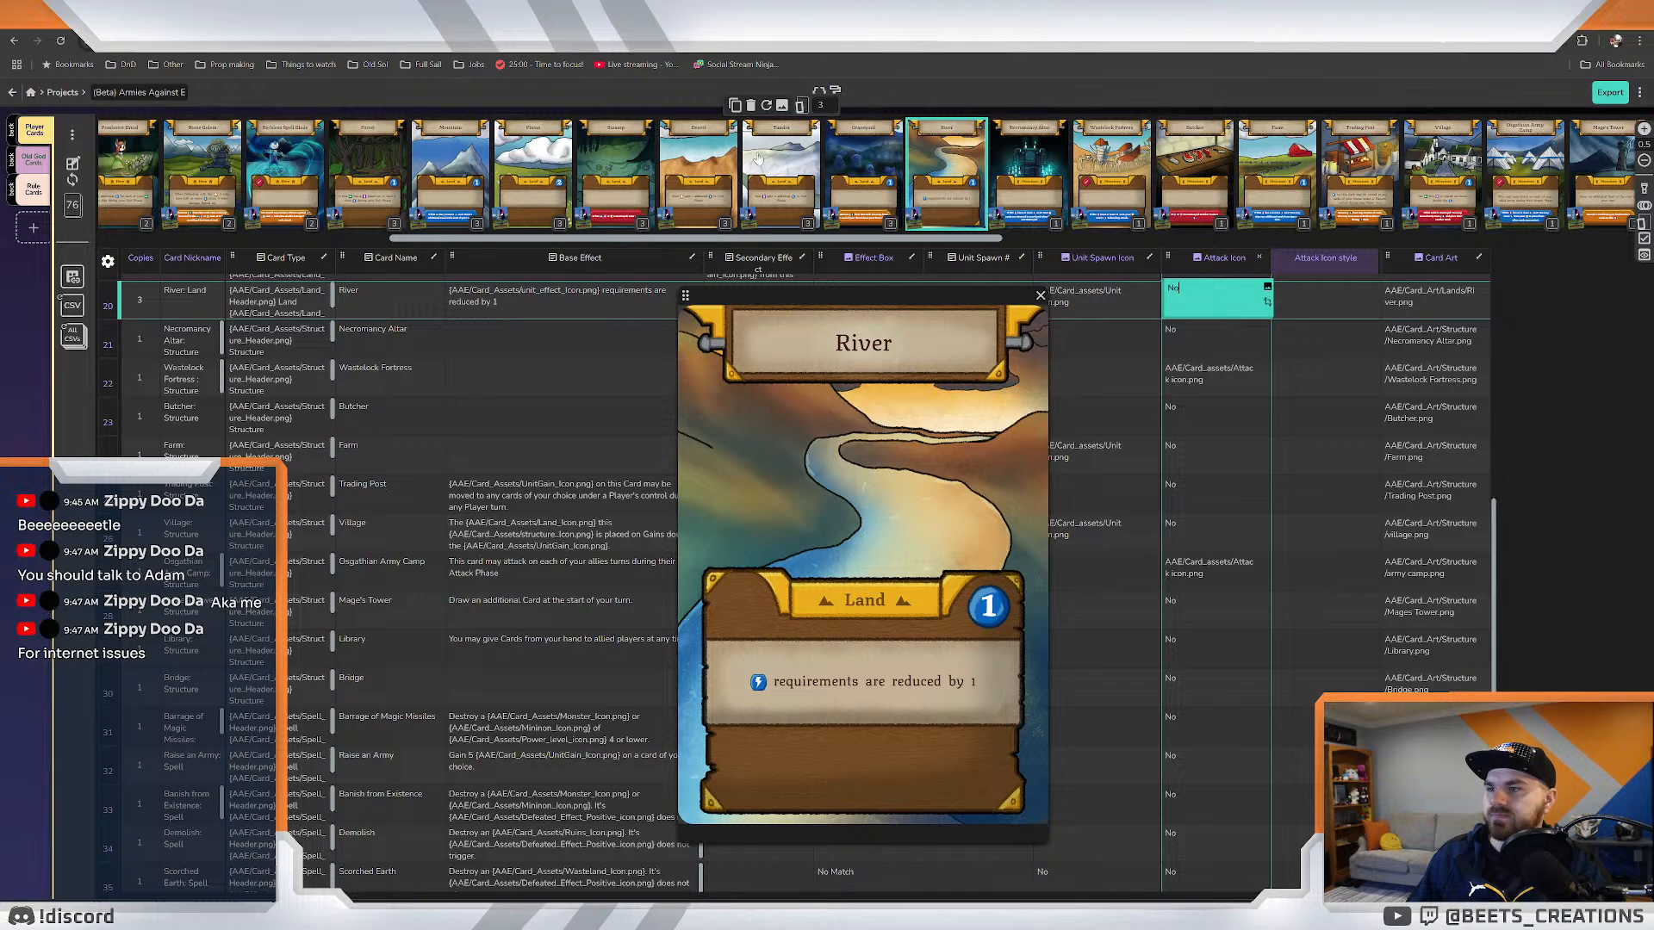
left_click(868, 181)
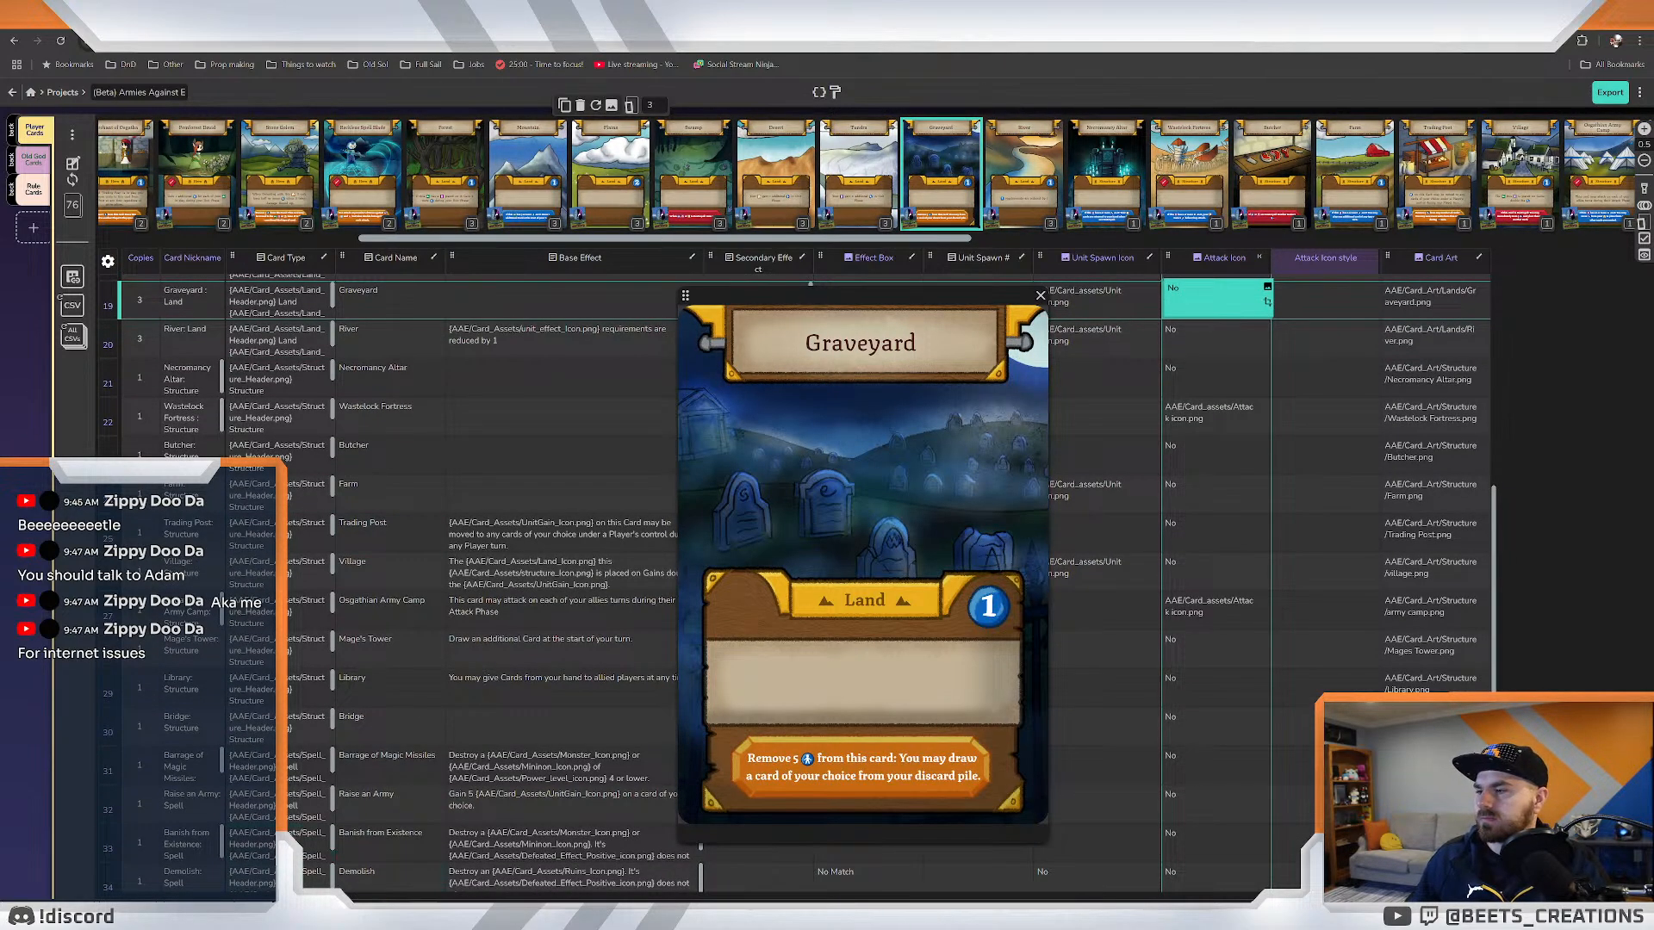
mouse_move(422, 911)
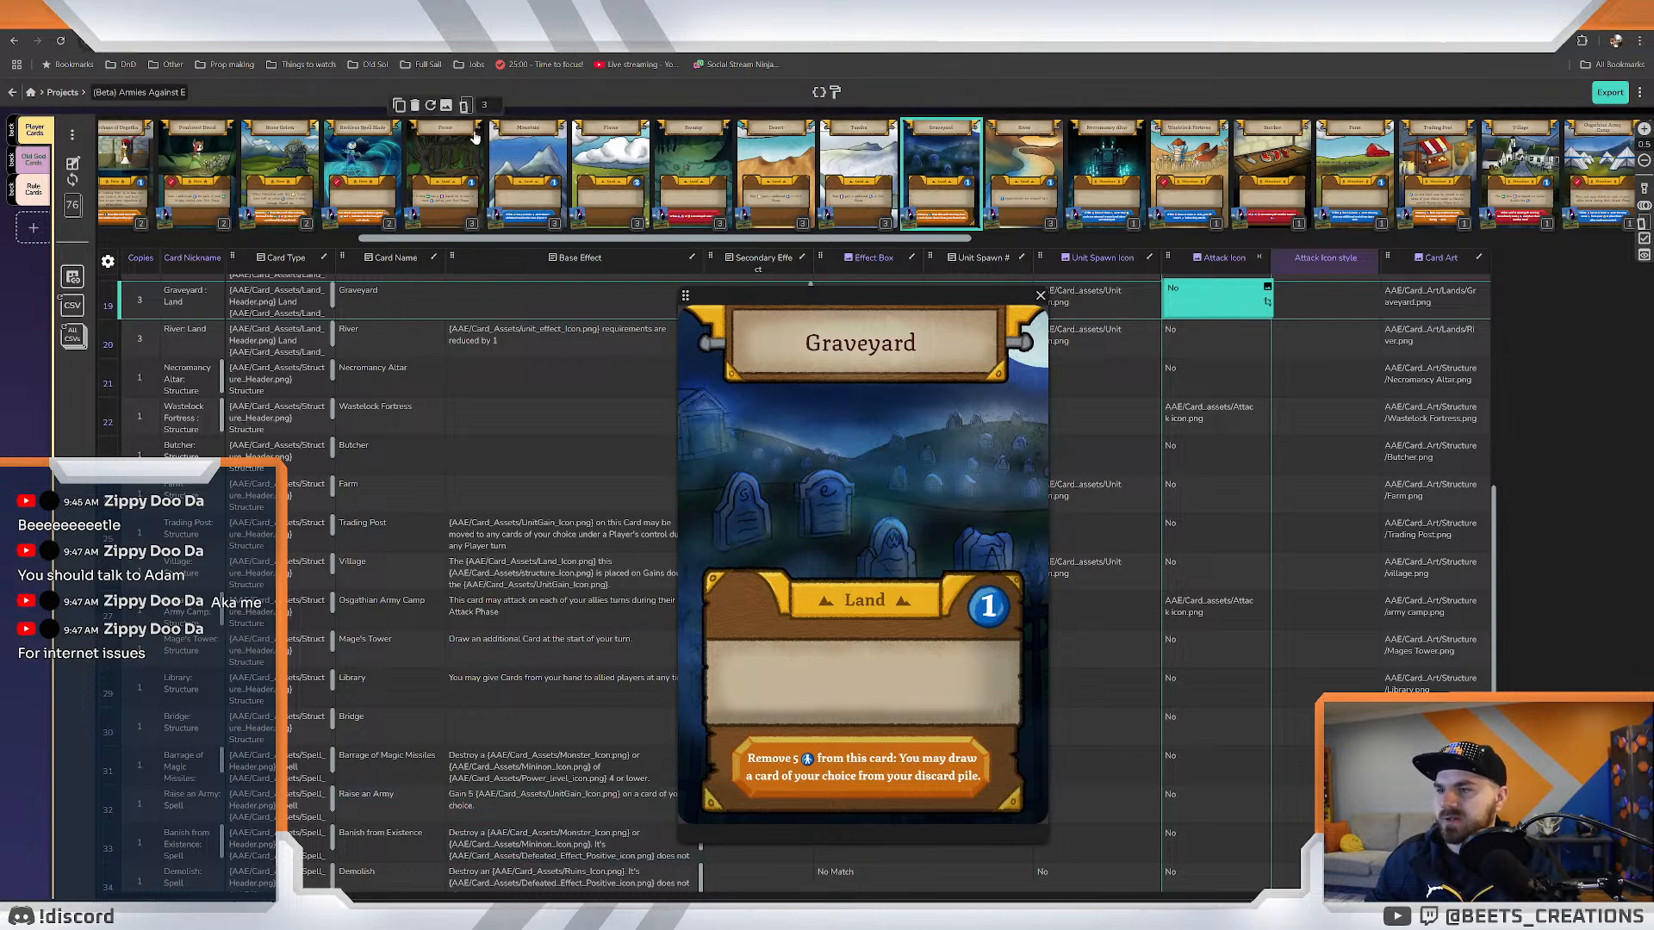
Strike through the River entry in the Land list of the Beta Cards document.
key("ctrl+Tab")
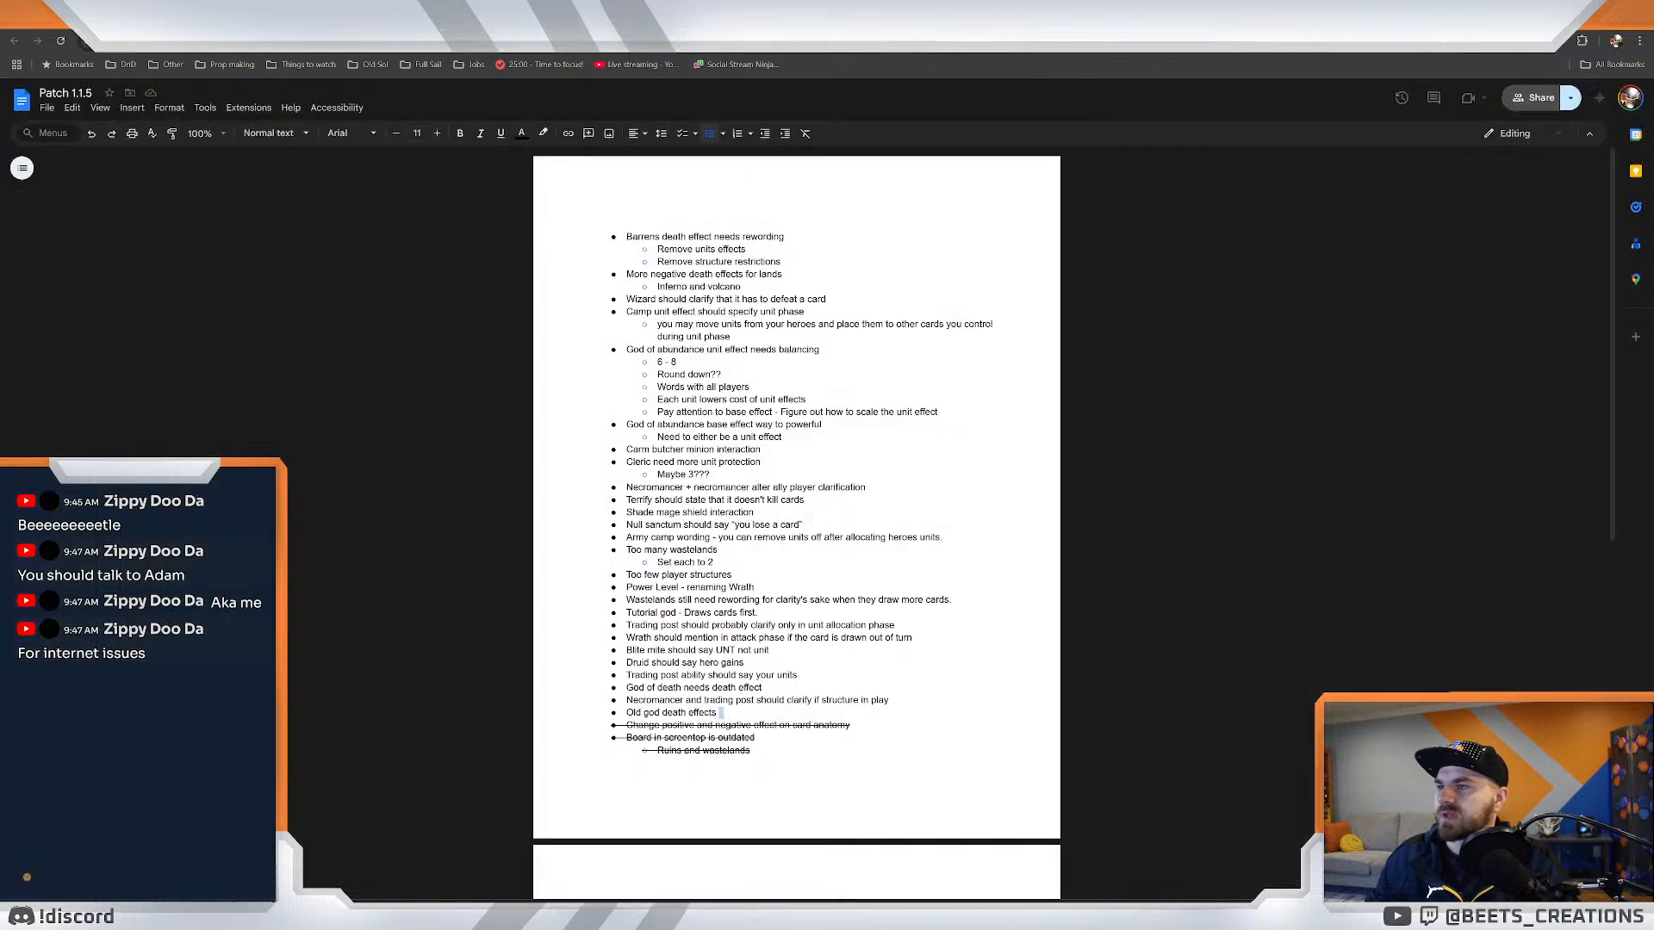
key("ctrl+Tab")
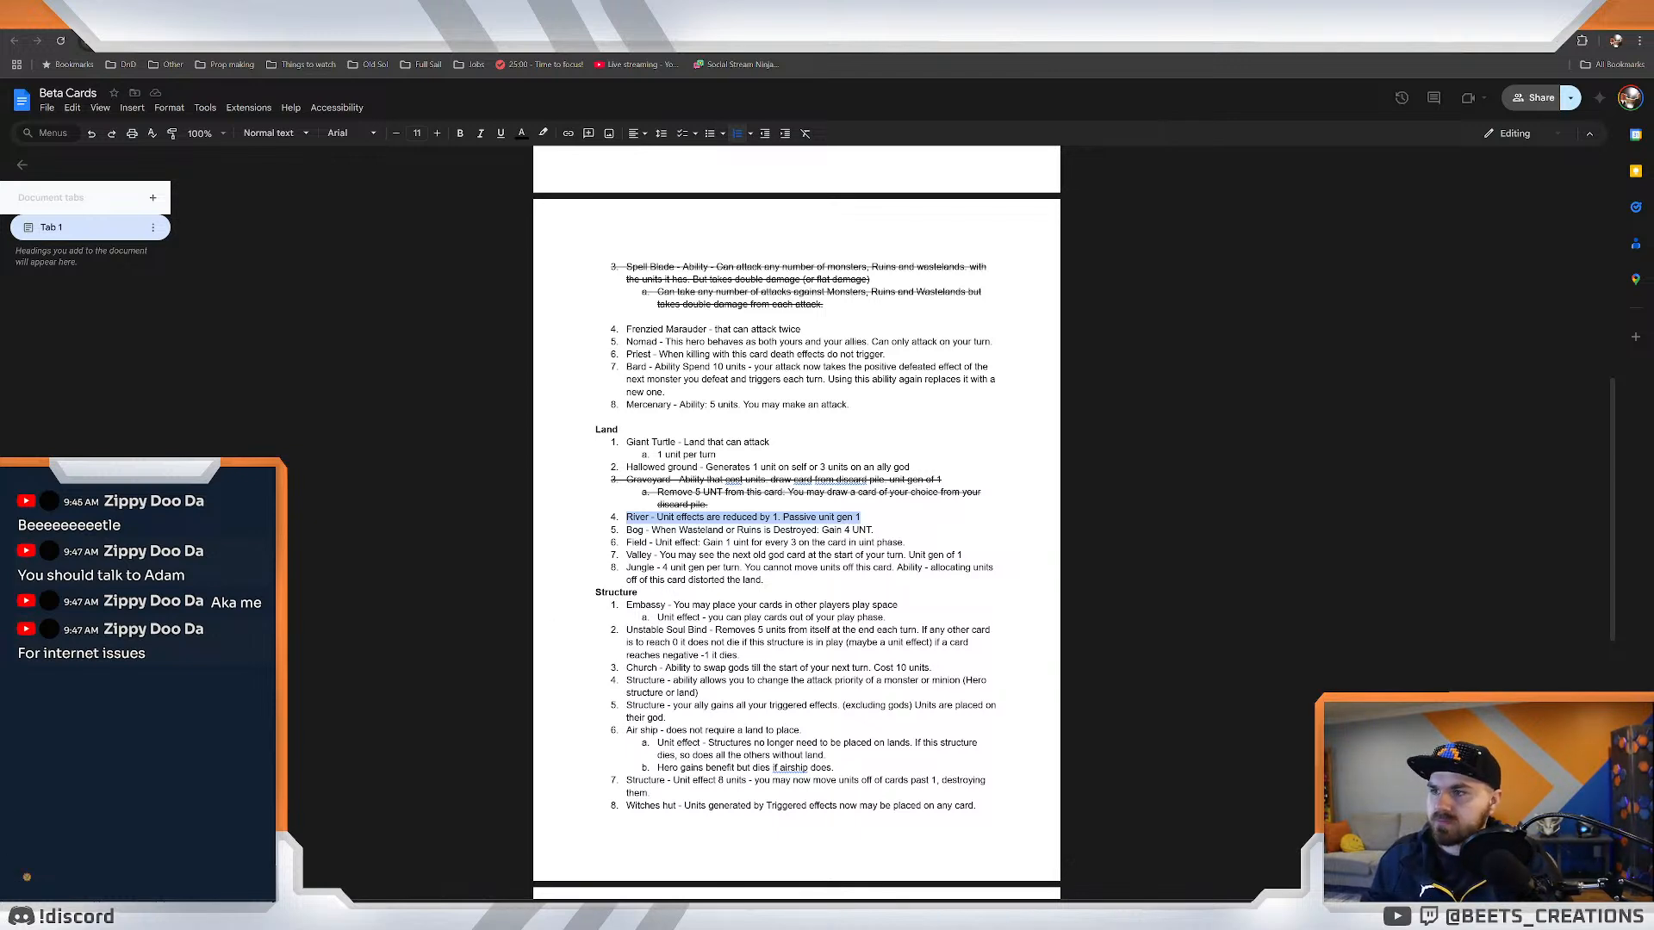
left_click(861, 518)
left_click_drag(626, 529, 875, 530)
left_click_drag(864, 518, 626, 517)
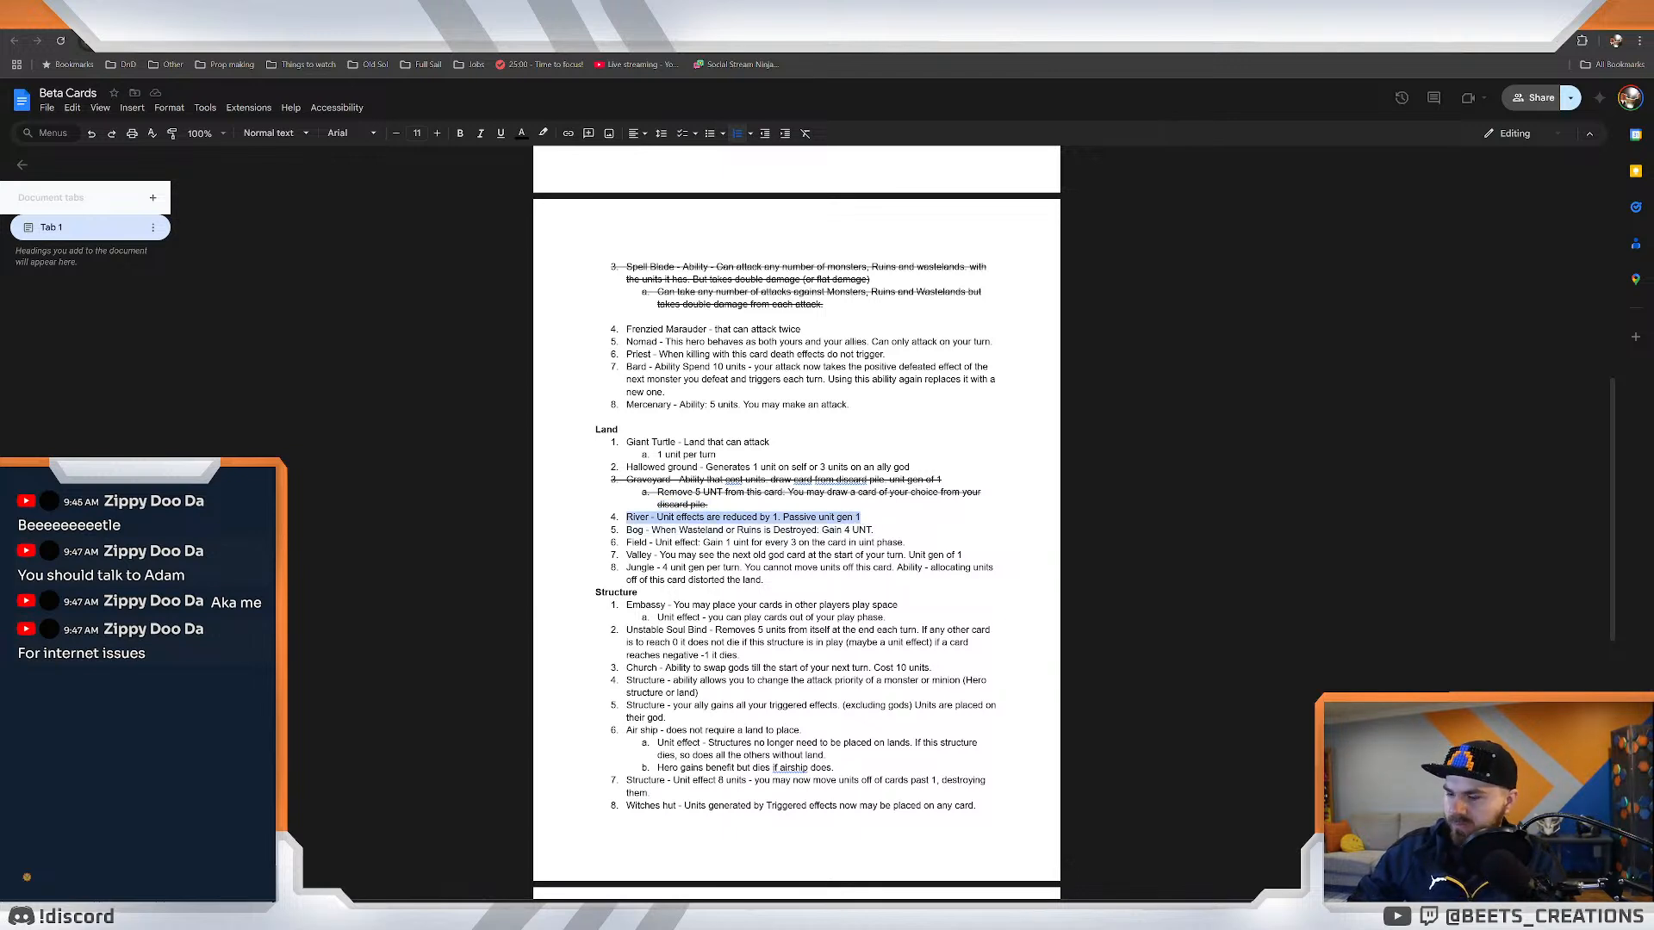
key("alt+shift+5")
left_click(793, 519)
Examine the Structure ideas in the Beta Cards document, particularly the one about allies gaining triggered effects.
scroll(786, 487, "down", 2)
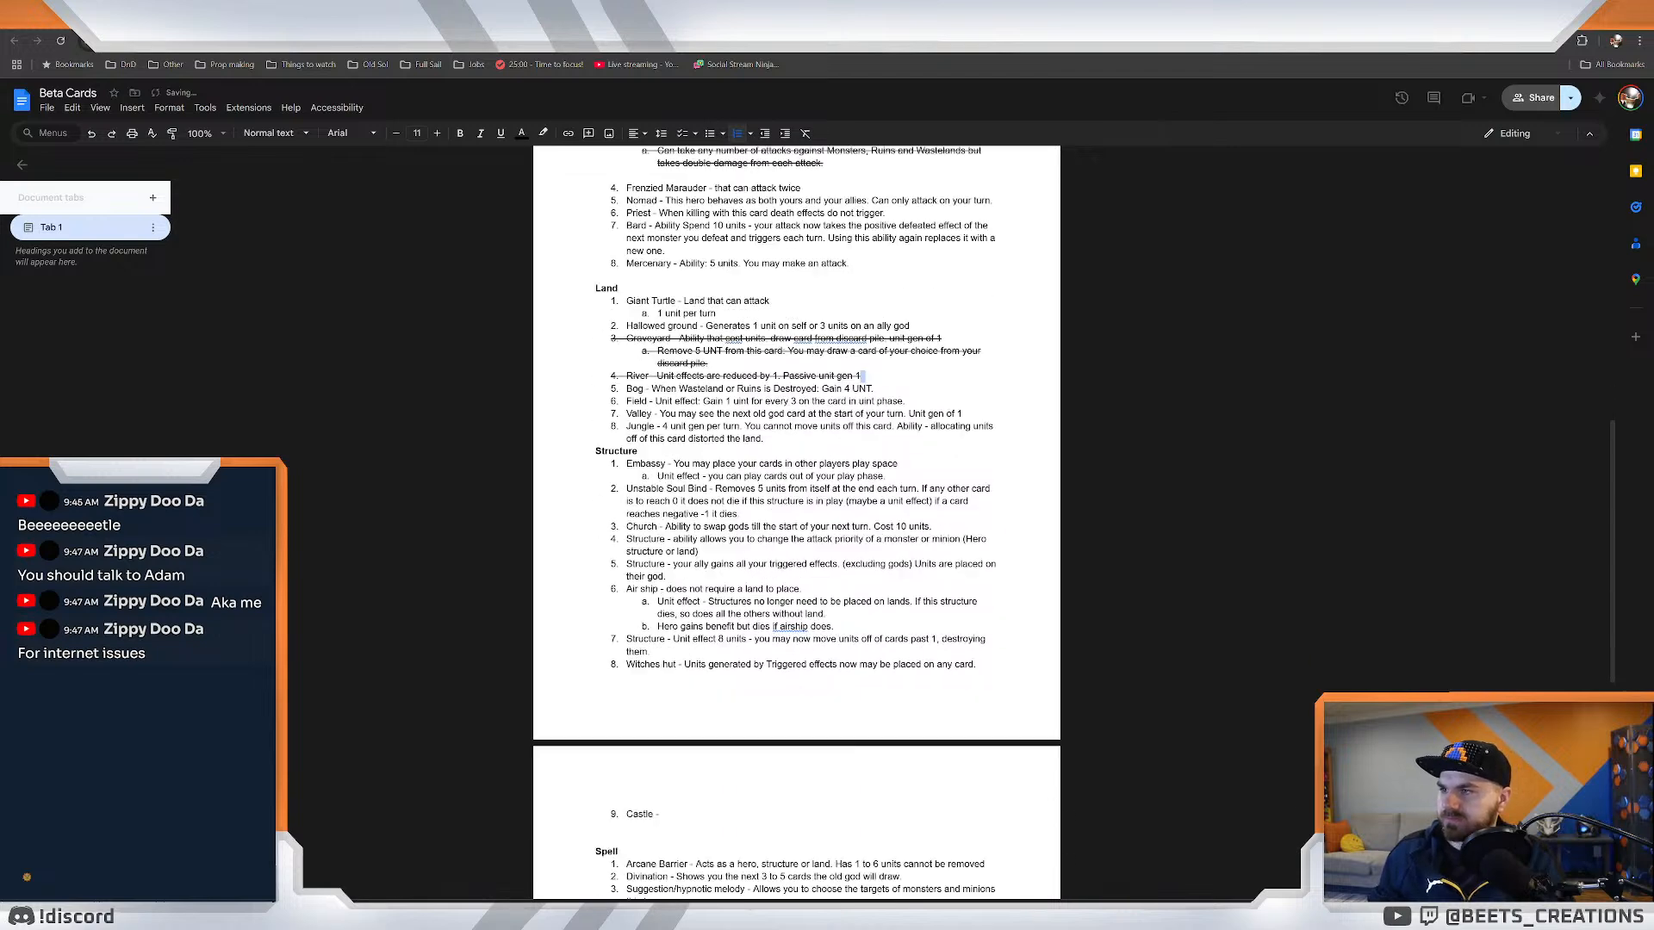
left_click_drag(783, 487, 788, 488)
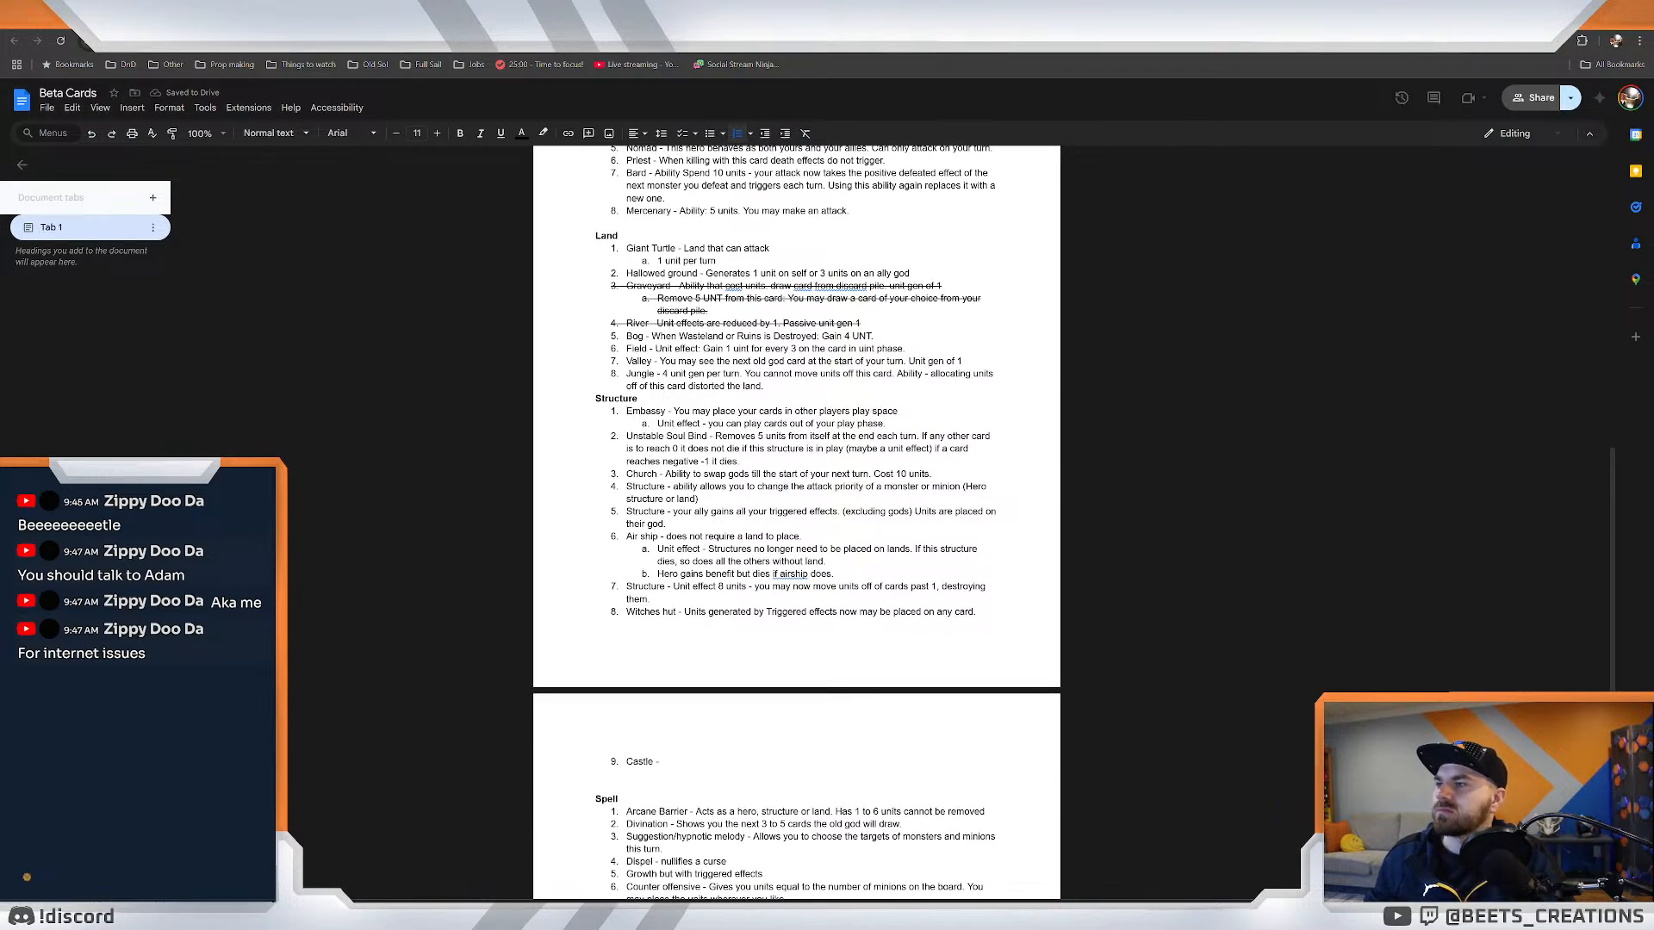
left_click_drag(643, 398, 829, 562)
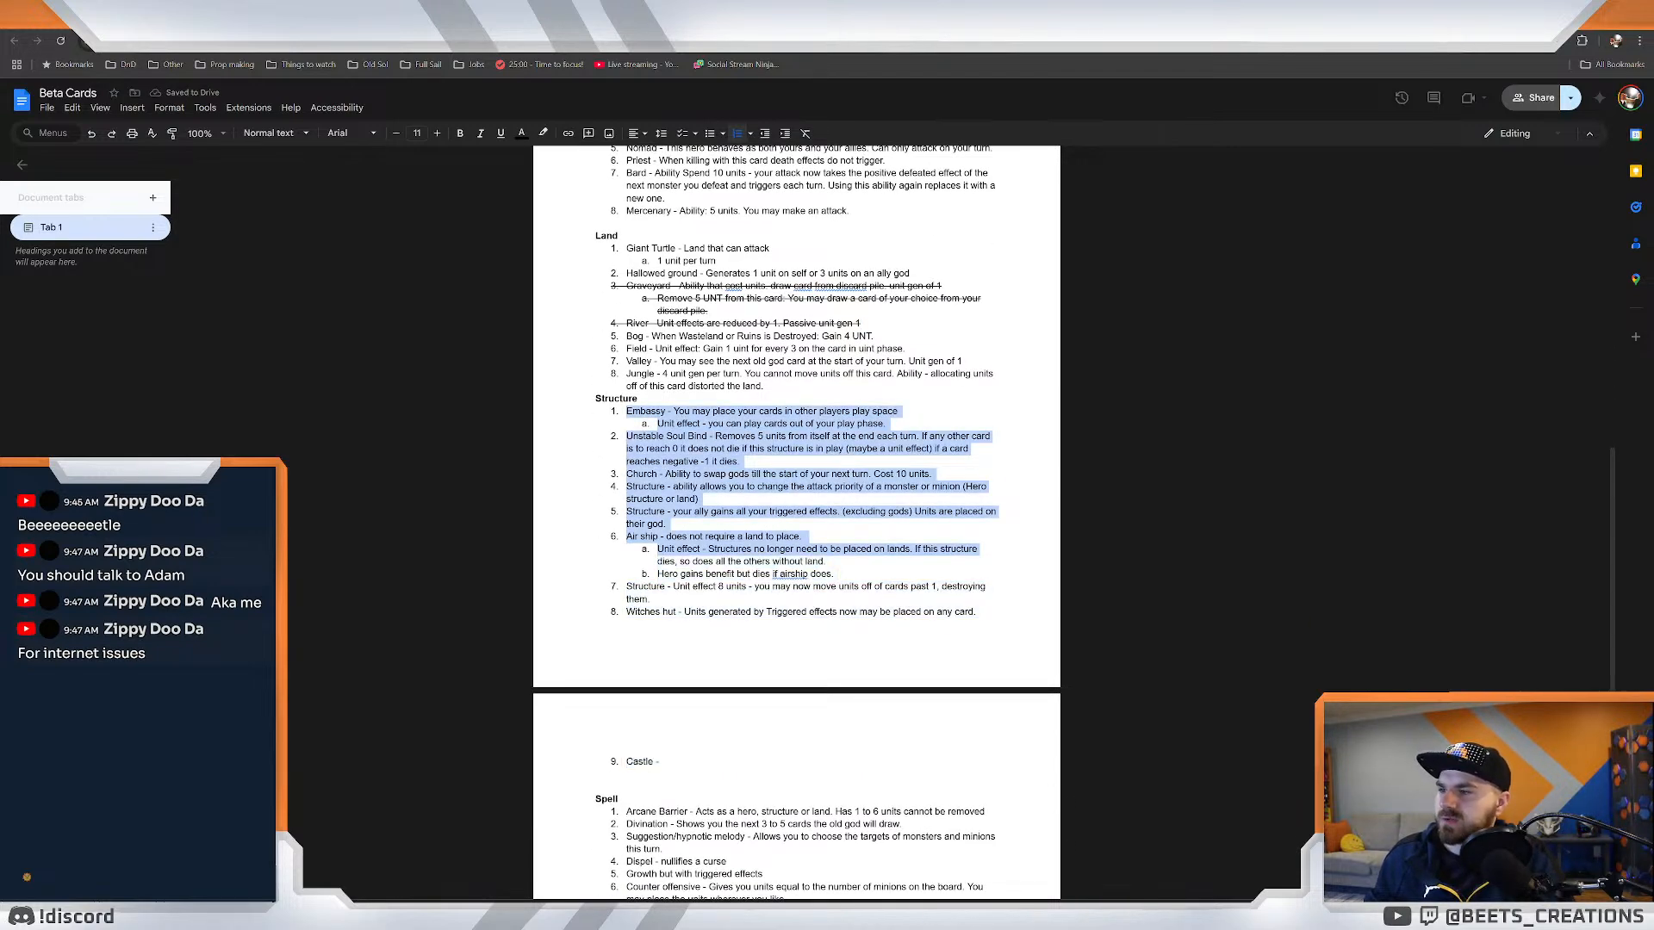
left_click(828, 561)
left_click(614, 587)
left_click(664, 586)
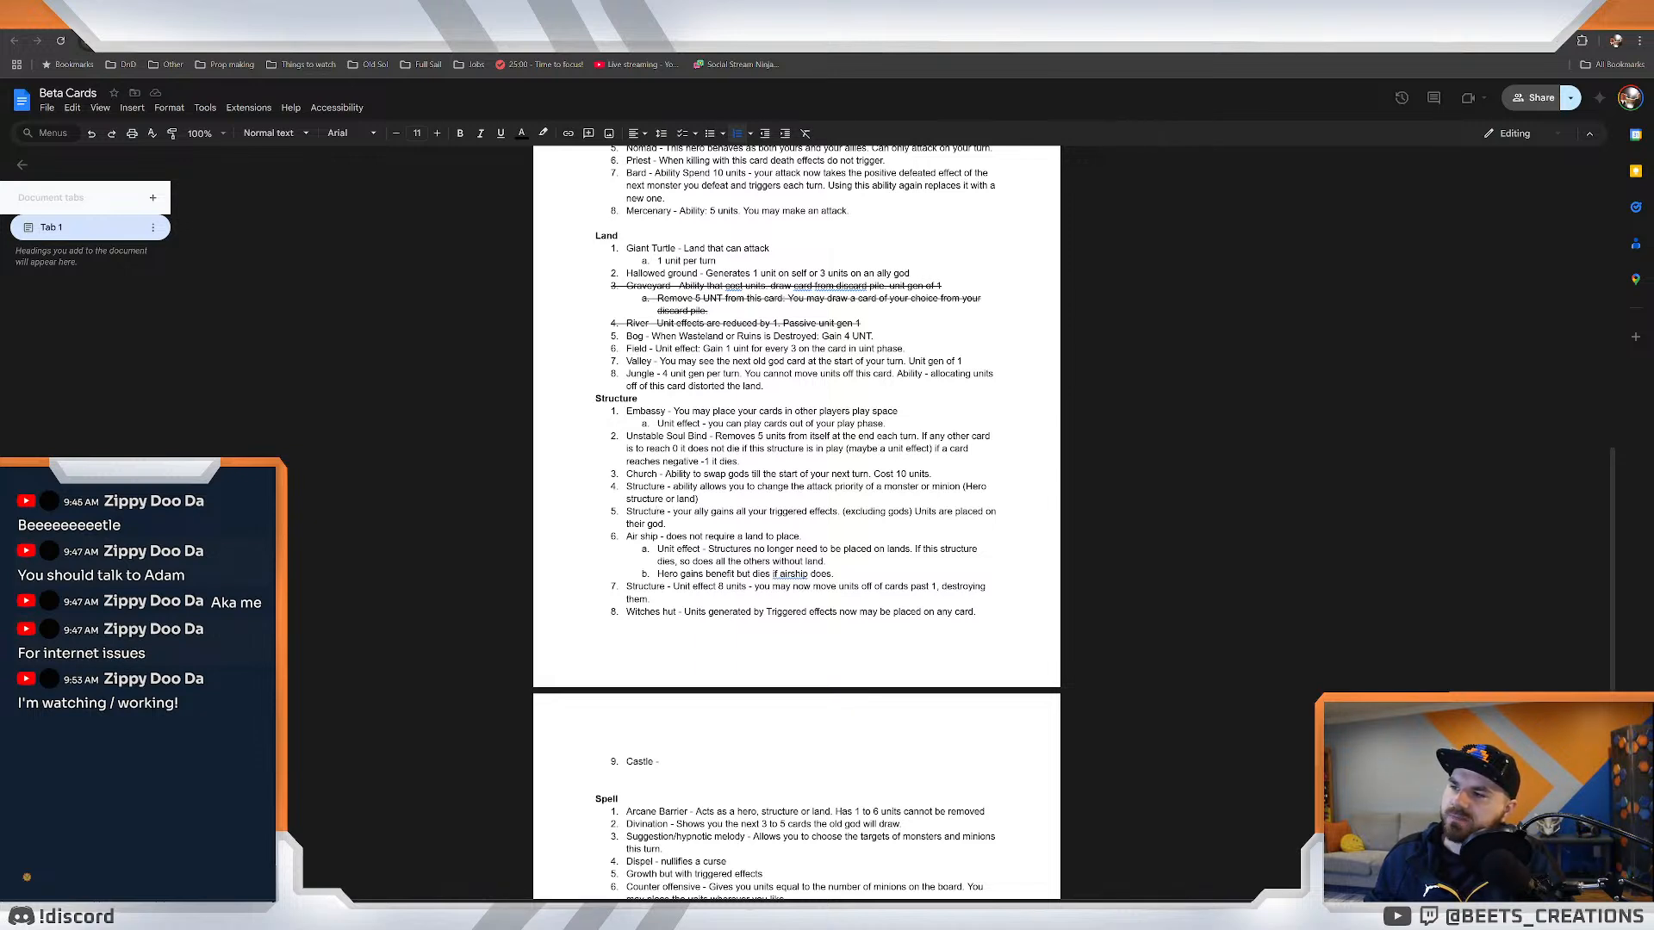
mouse_move(689, 512)
left_mouse_down()
mouse_move(992, 511)
mouse_move(668, 524)
left_mouse_up()
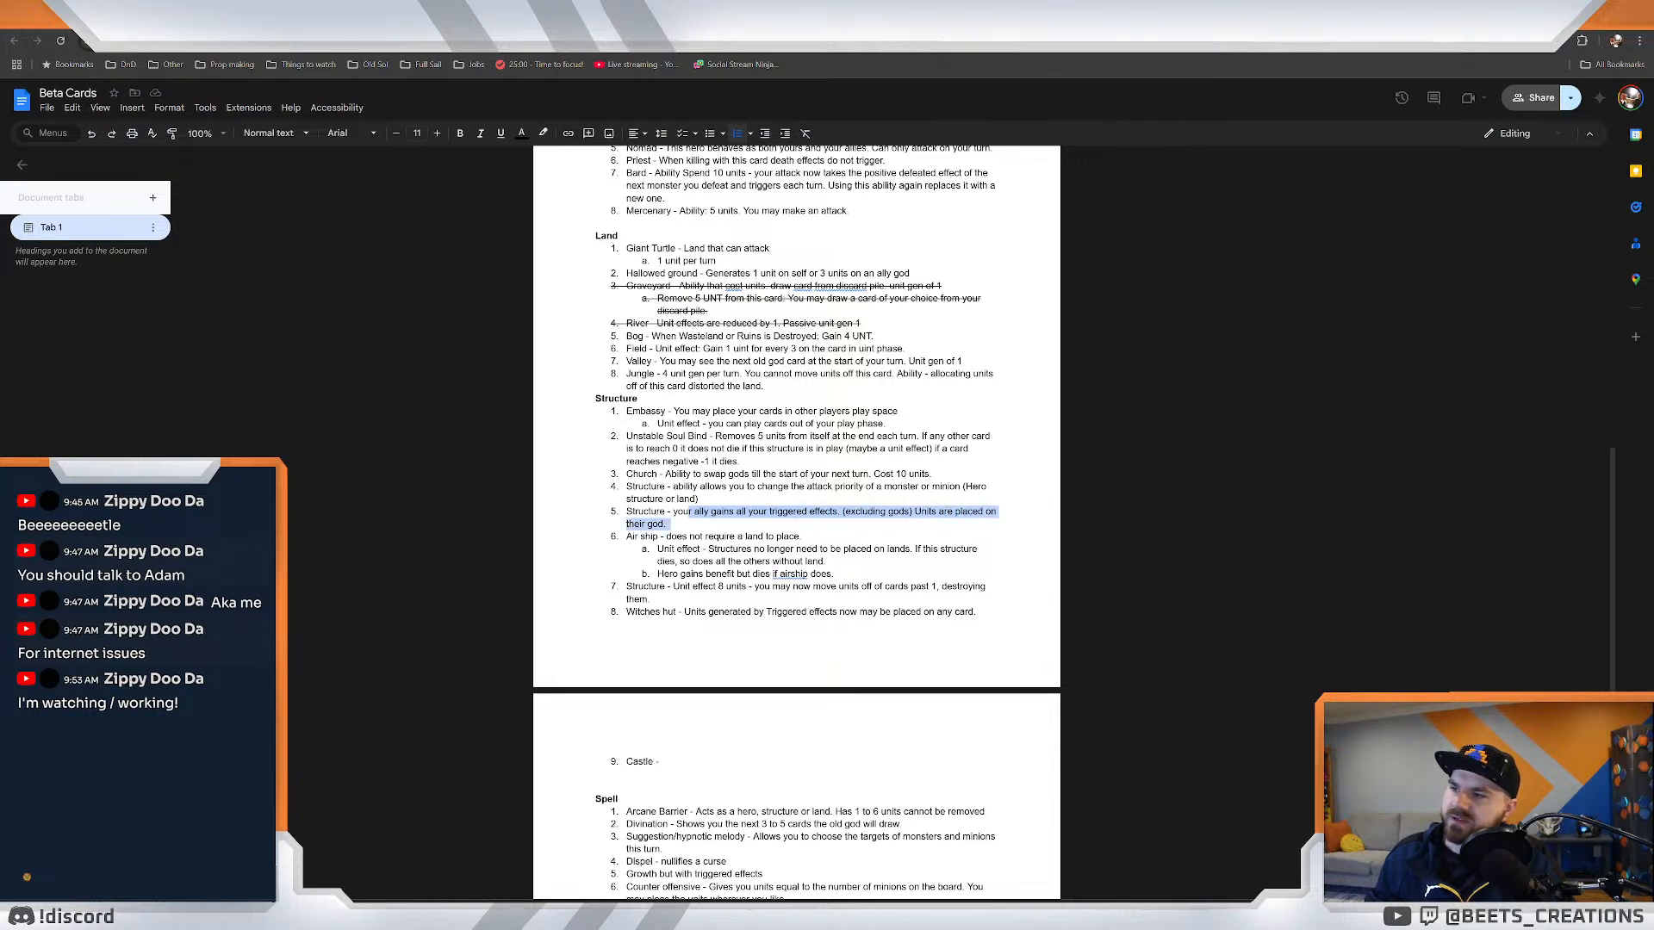
left_click(731, 512)
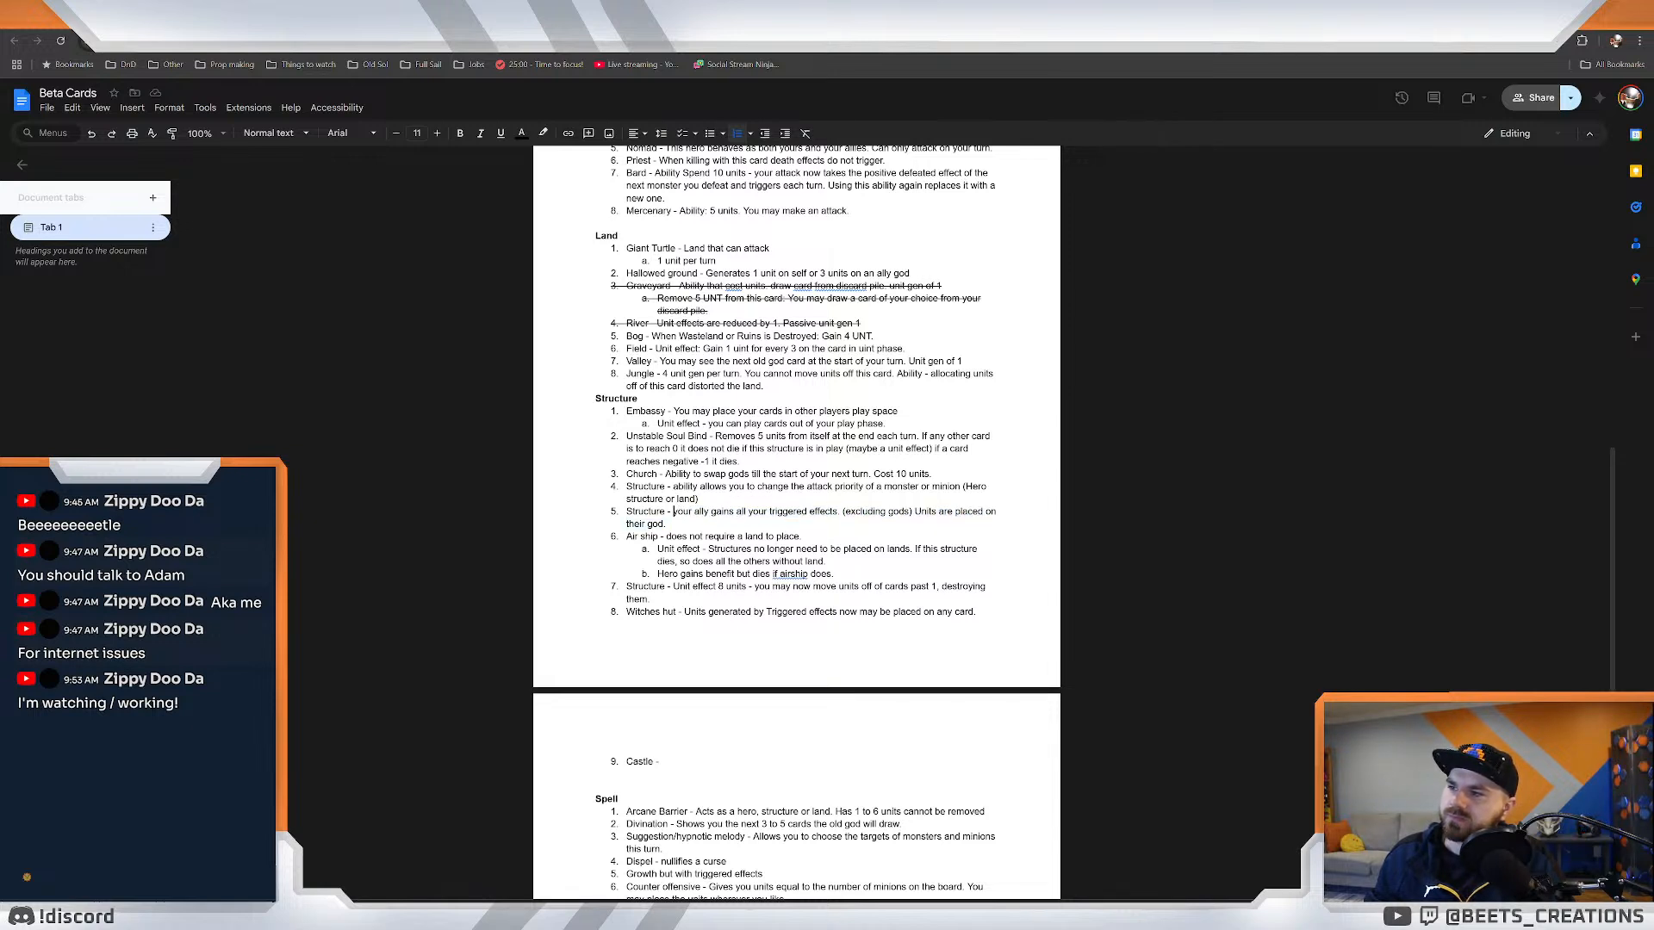
mouse_move(669, 523)
left_mouse_down()
mouse_move(692, 512)
mouse_move(669, 523)
left_mouse_up()
left_click(668, 523)
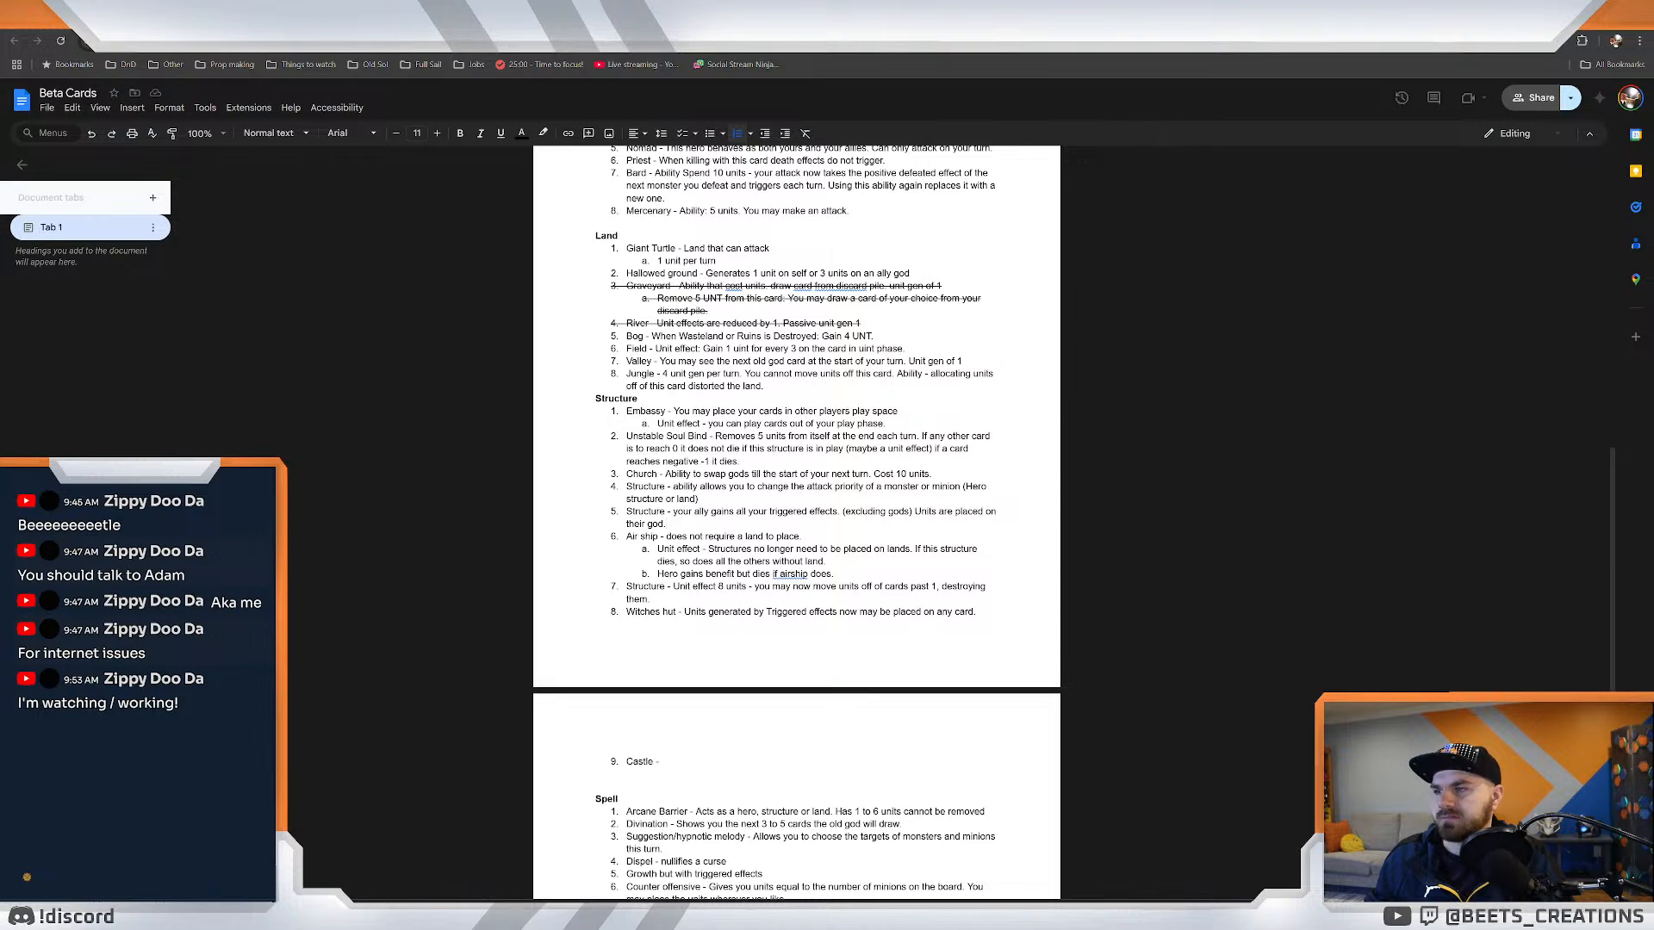
Name the Structure idea about moving units off cards past 1 "Sacrificial altar", correcting the spelling of both words.
mouse_move(672, 587)
left_mouse_down()
mouse_move(987, 586)
mouse_move(653, 598)
left_mouse_up()
left_click(614, 586)
left_click(729, 587)
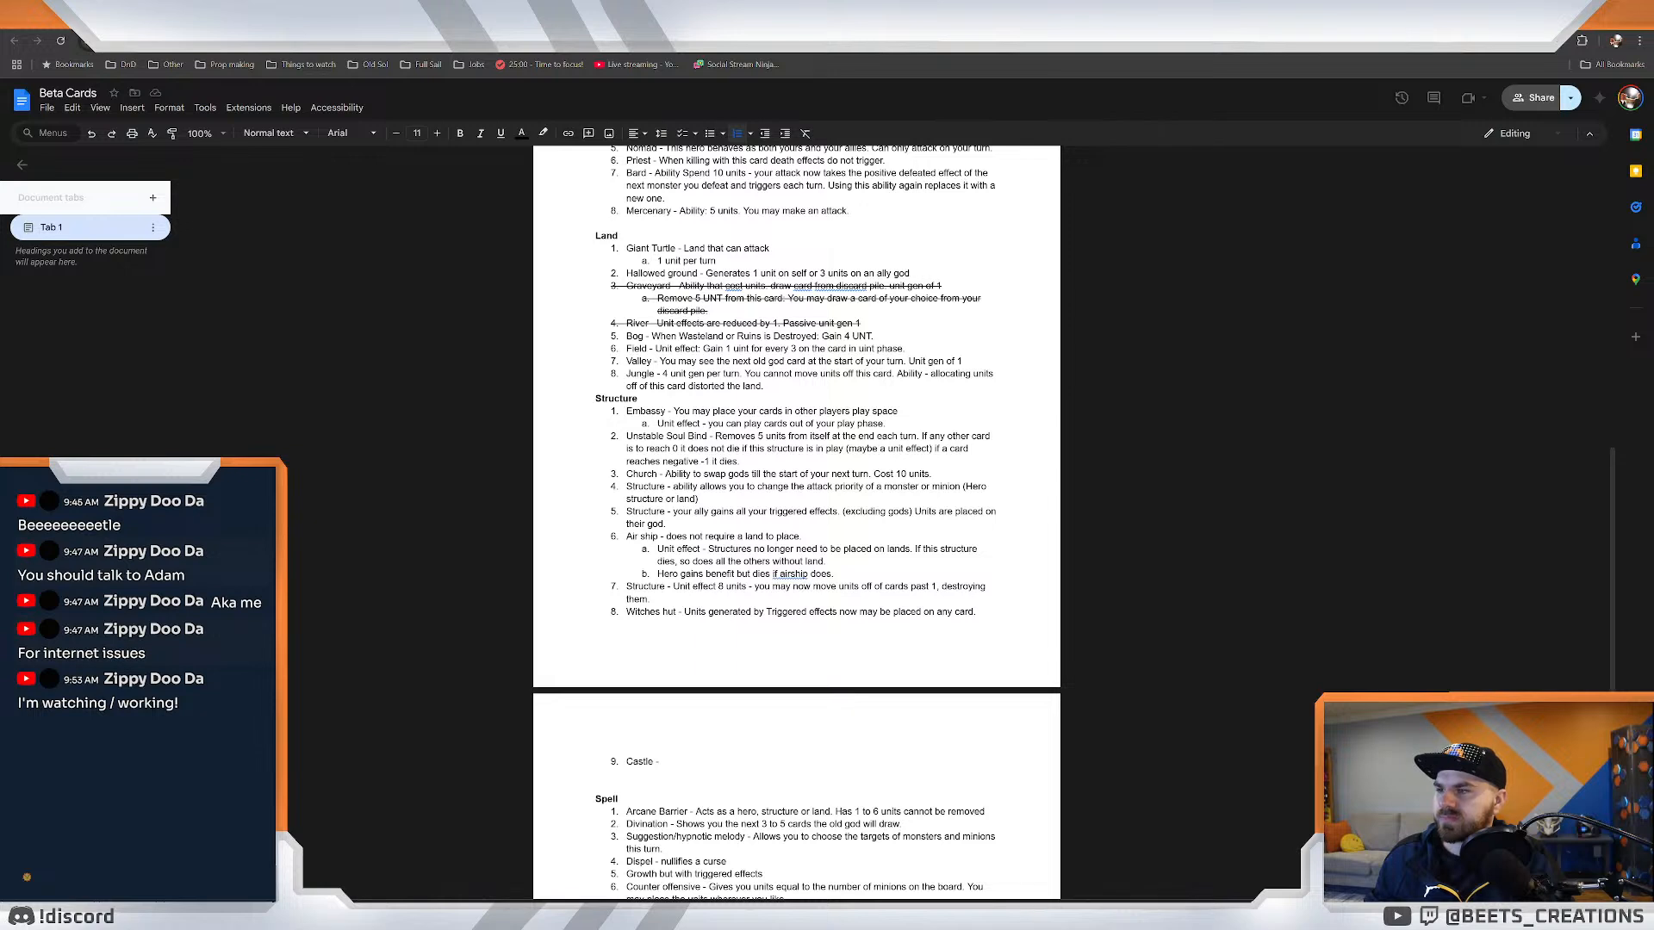
double_click(646, 586)
type("S")
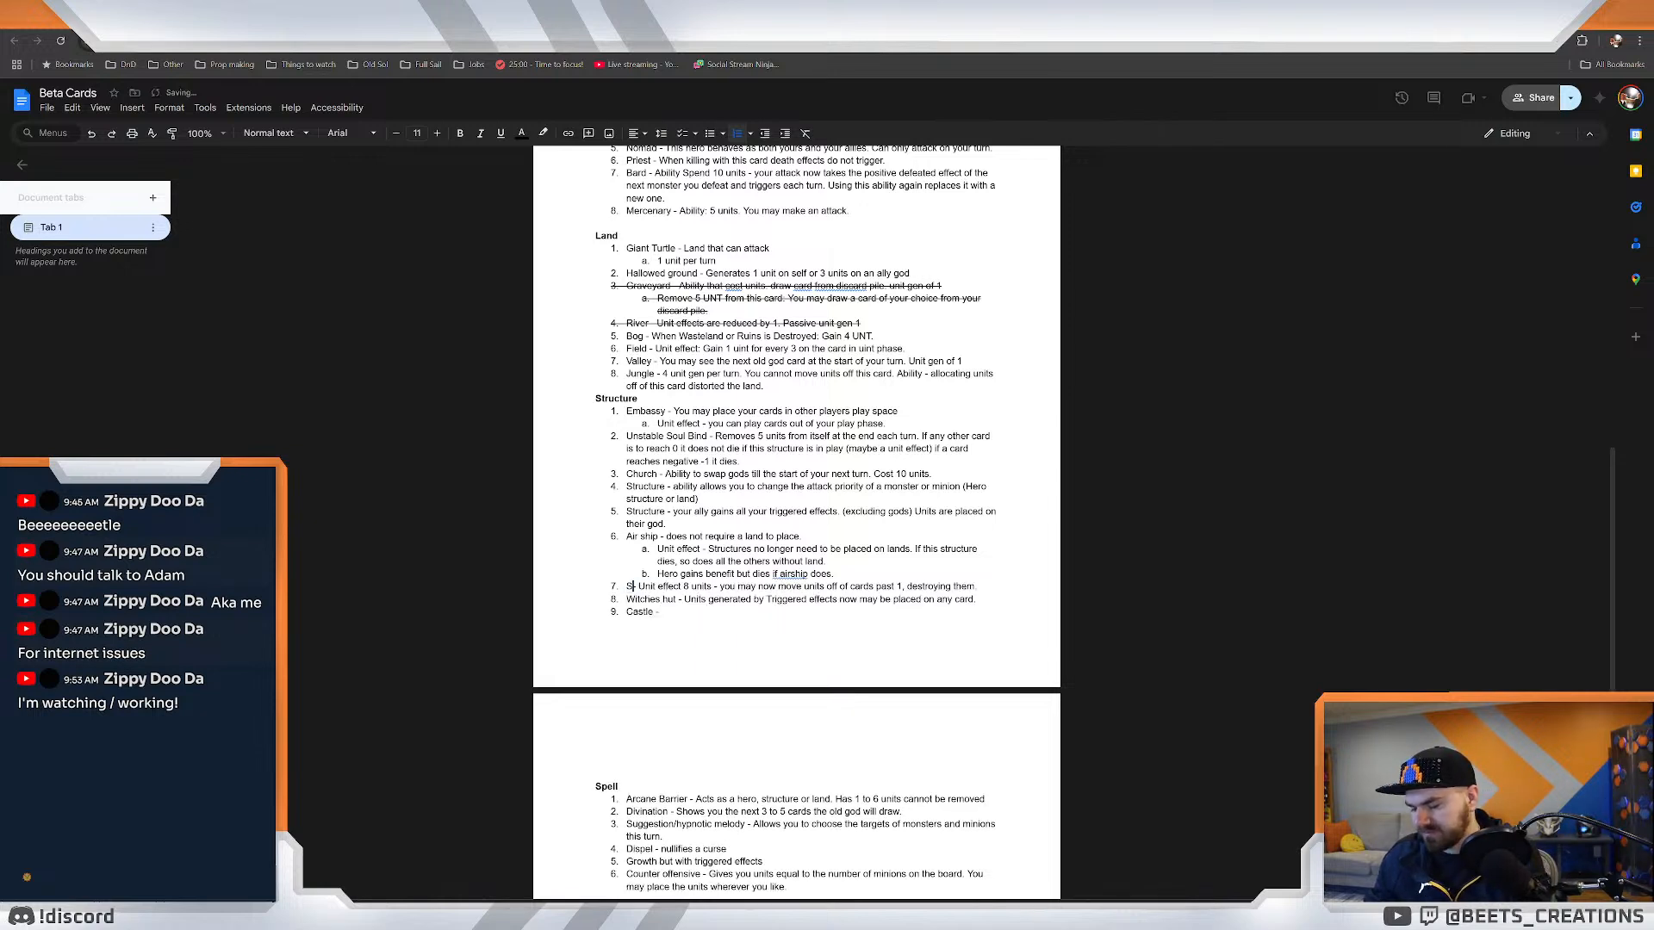
type("o")
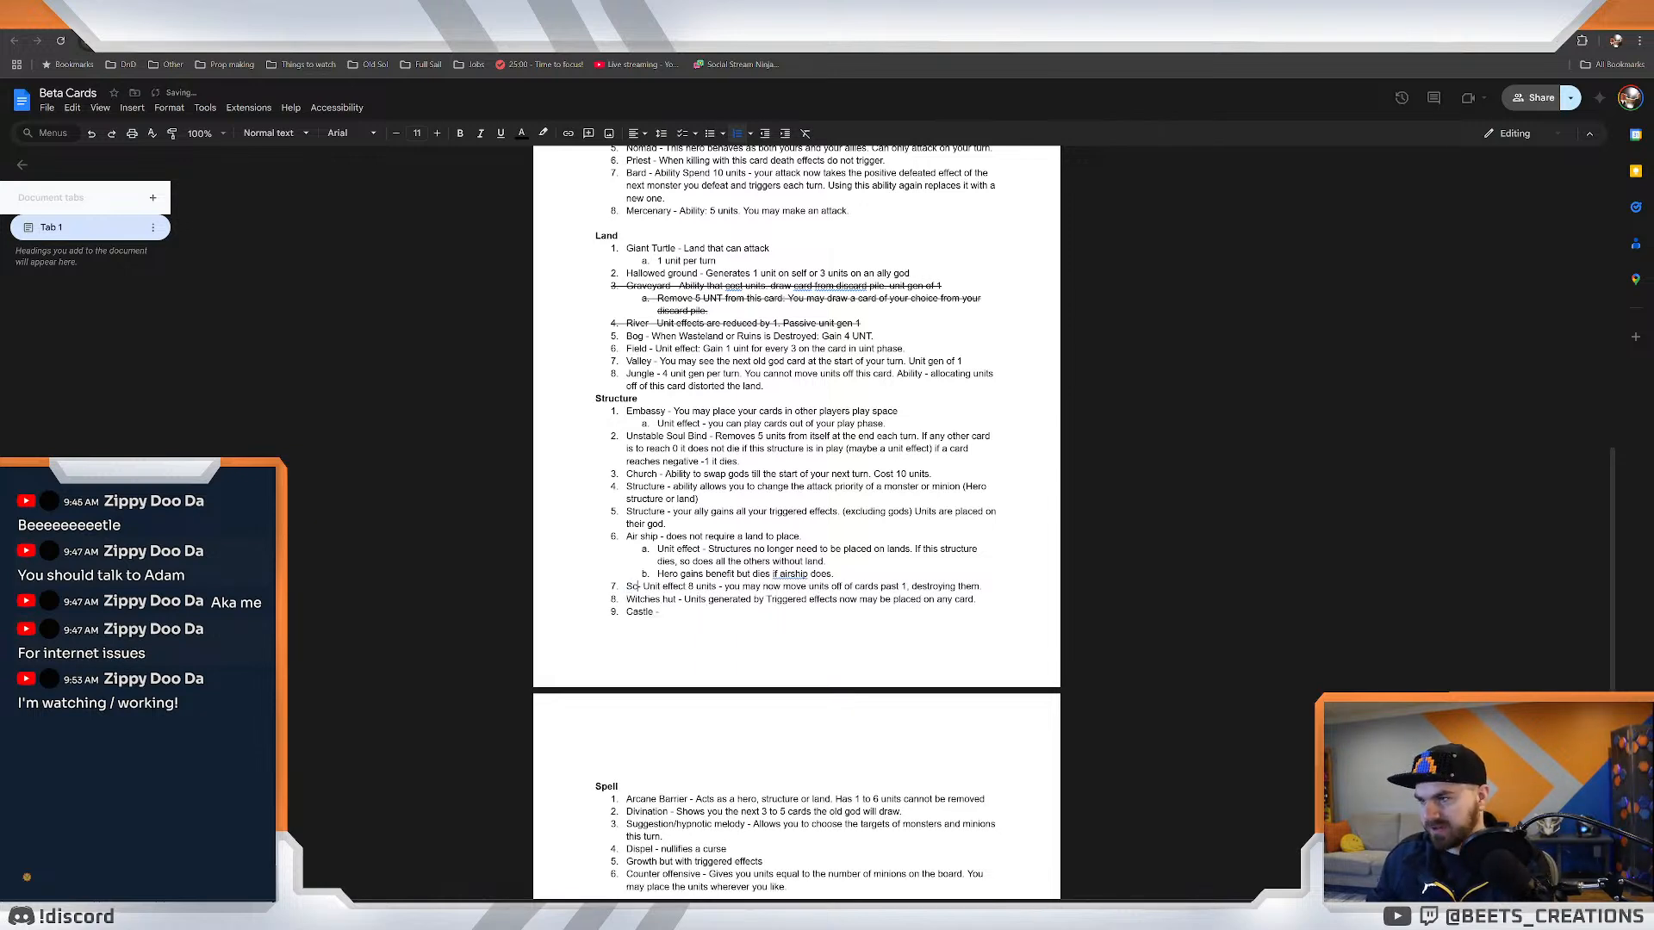
type("ara")
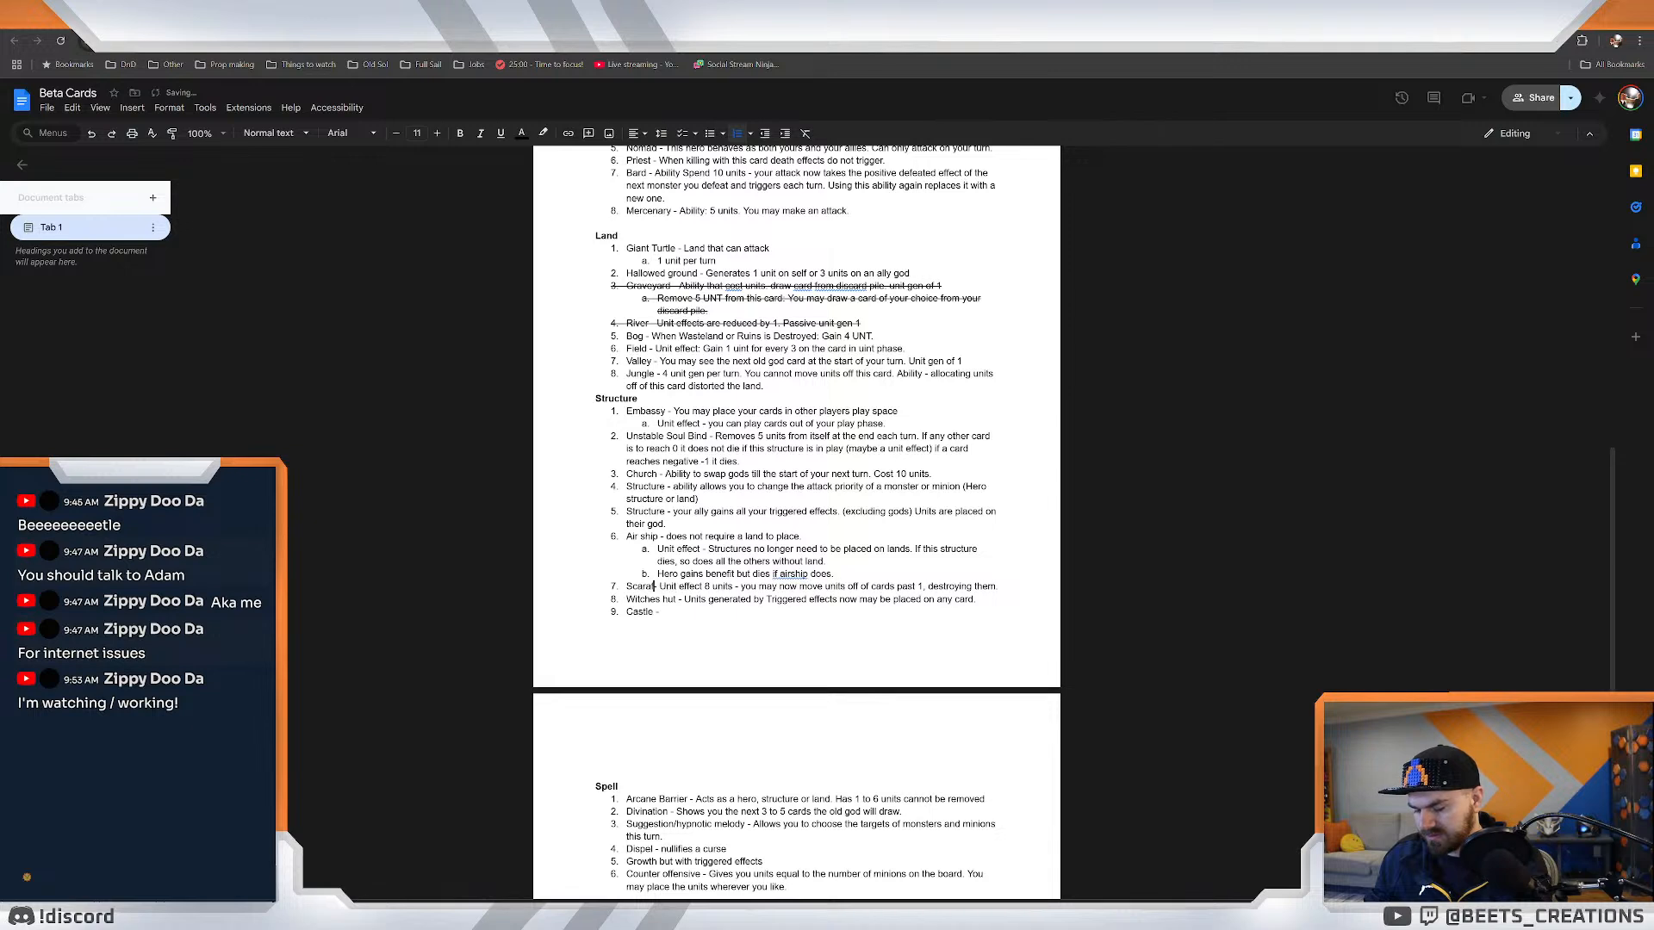
type("fical alter")
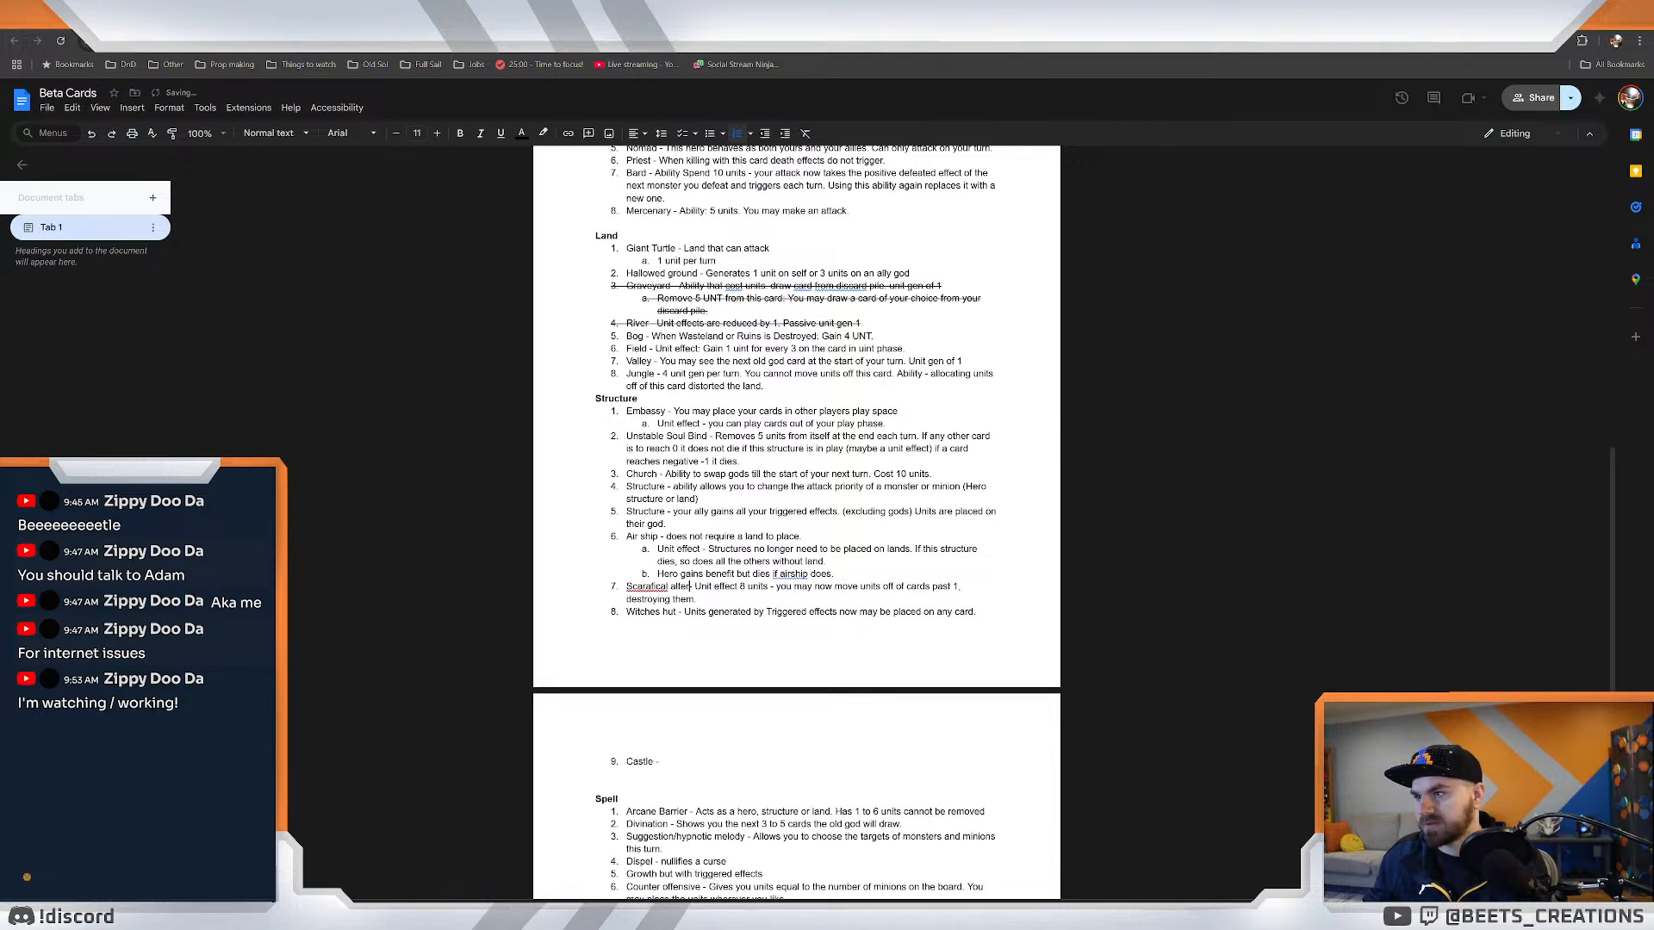
right_click(629, 587)
left_click(698, 624)
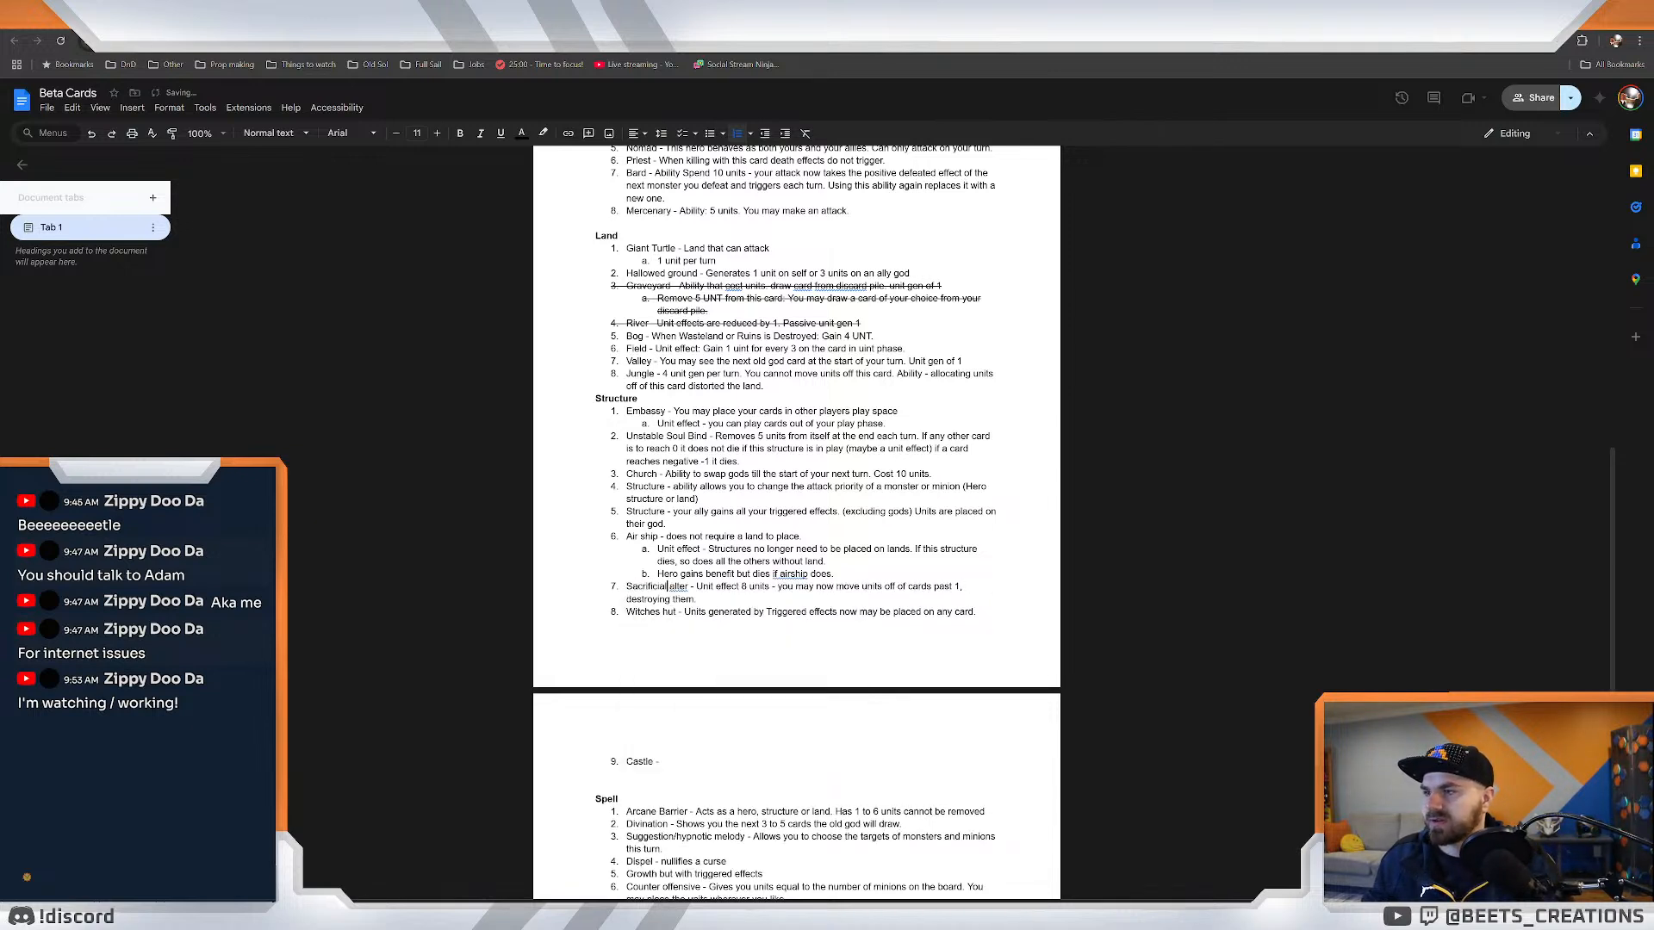
right_click(678, 587)
left_click(721, 638)
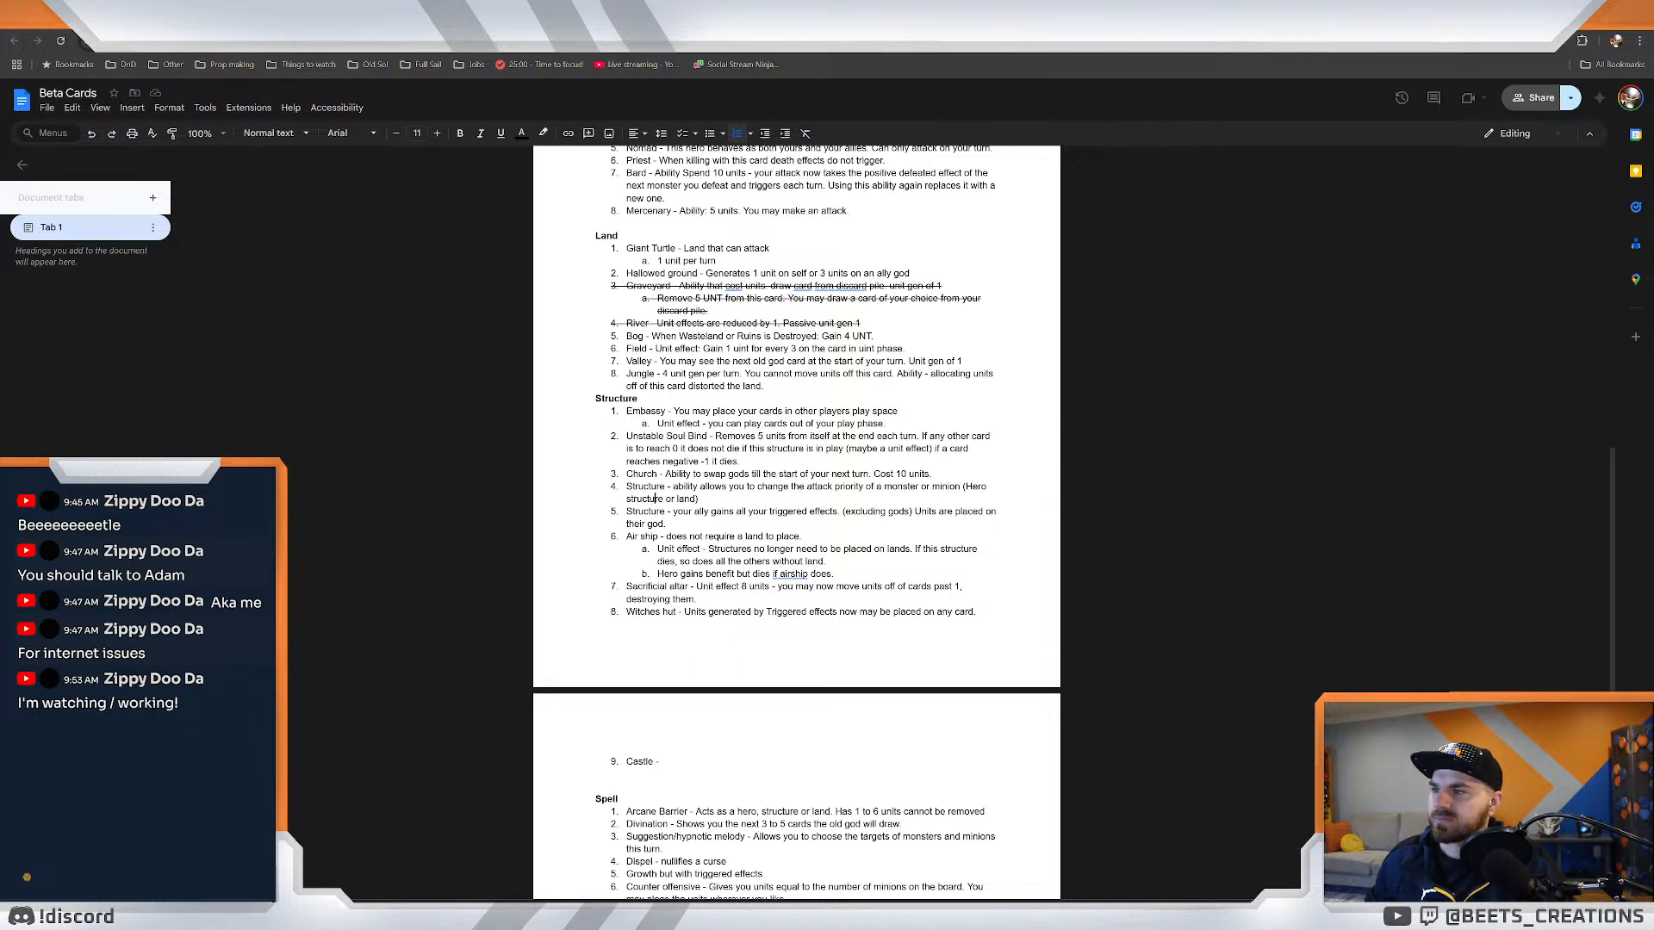
Review the unnamed Structure idea that gives an ally all your triggered effects, including where its units are placed.
left_click_drag(673, 512, 856, 512)
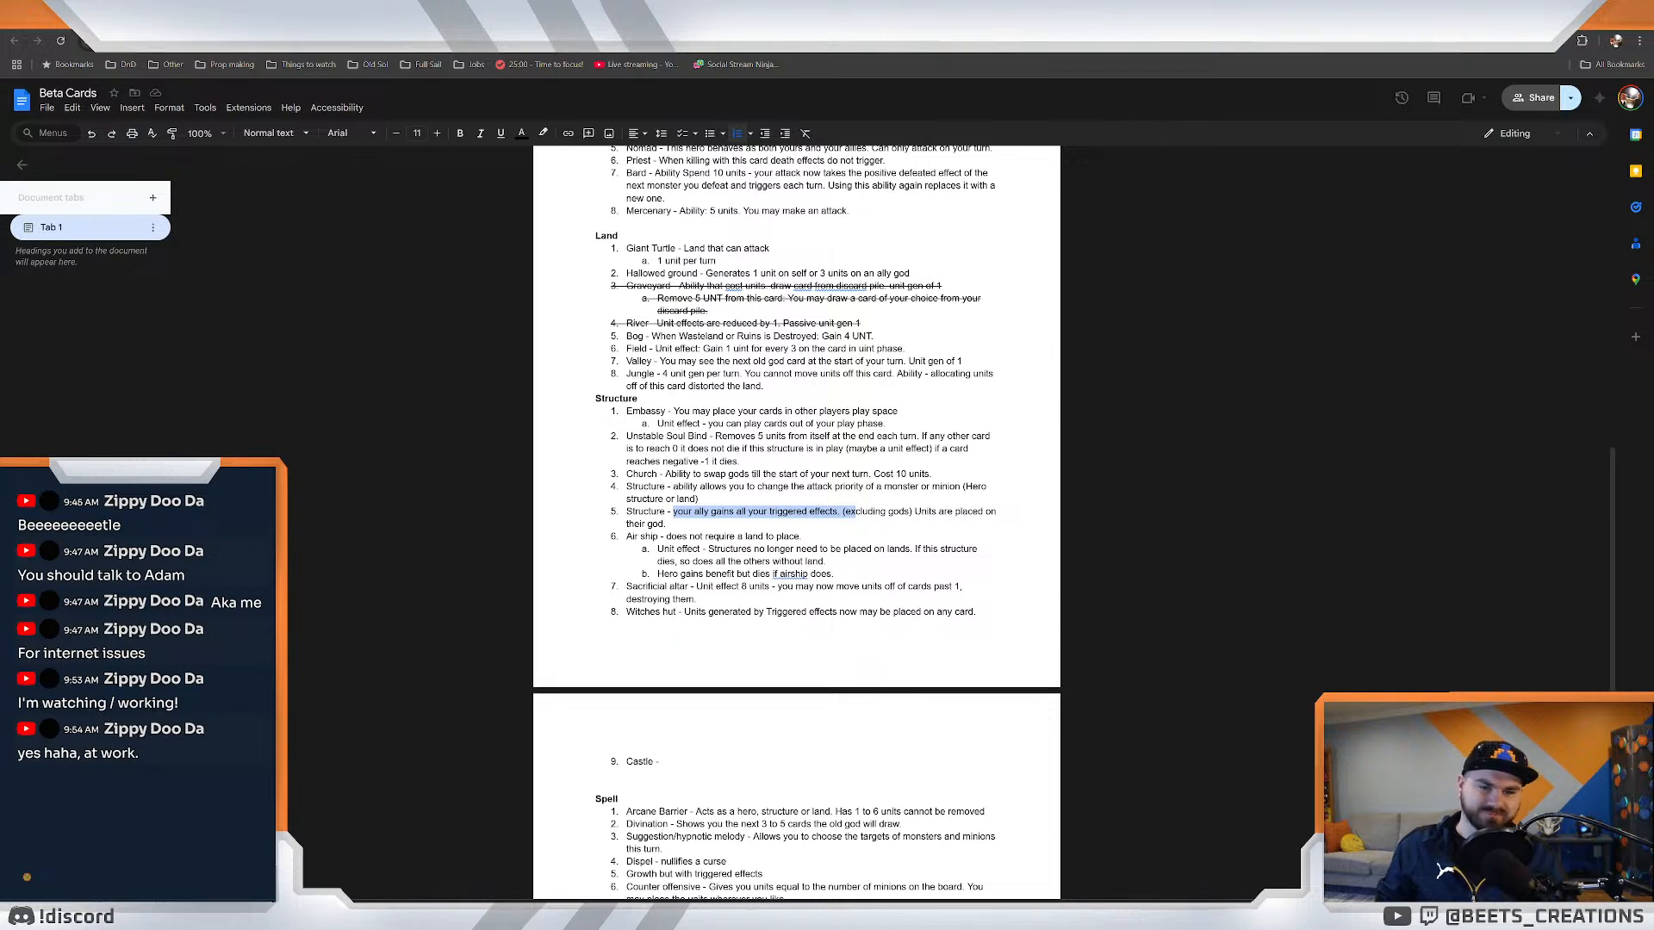
left_click(806, 536)
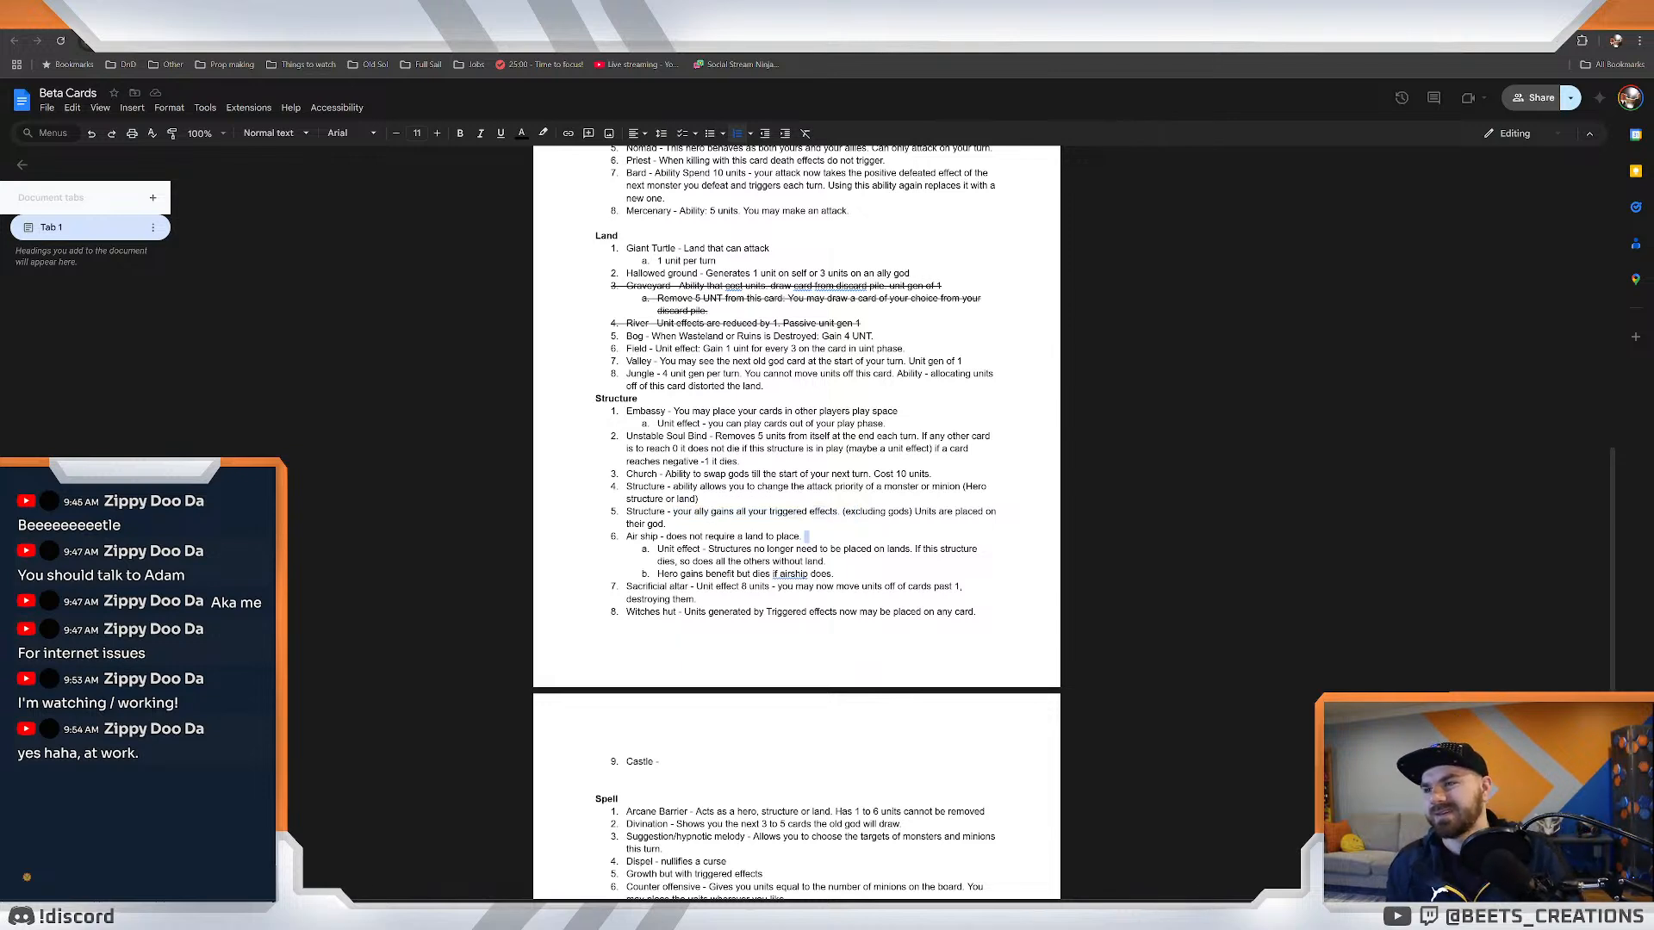
left_click(666, 524)
left_click_drag(666, 523, 627, 512)
left_click(698, 499)
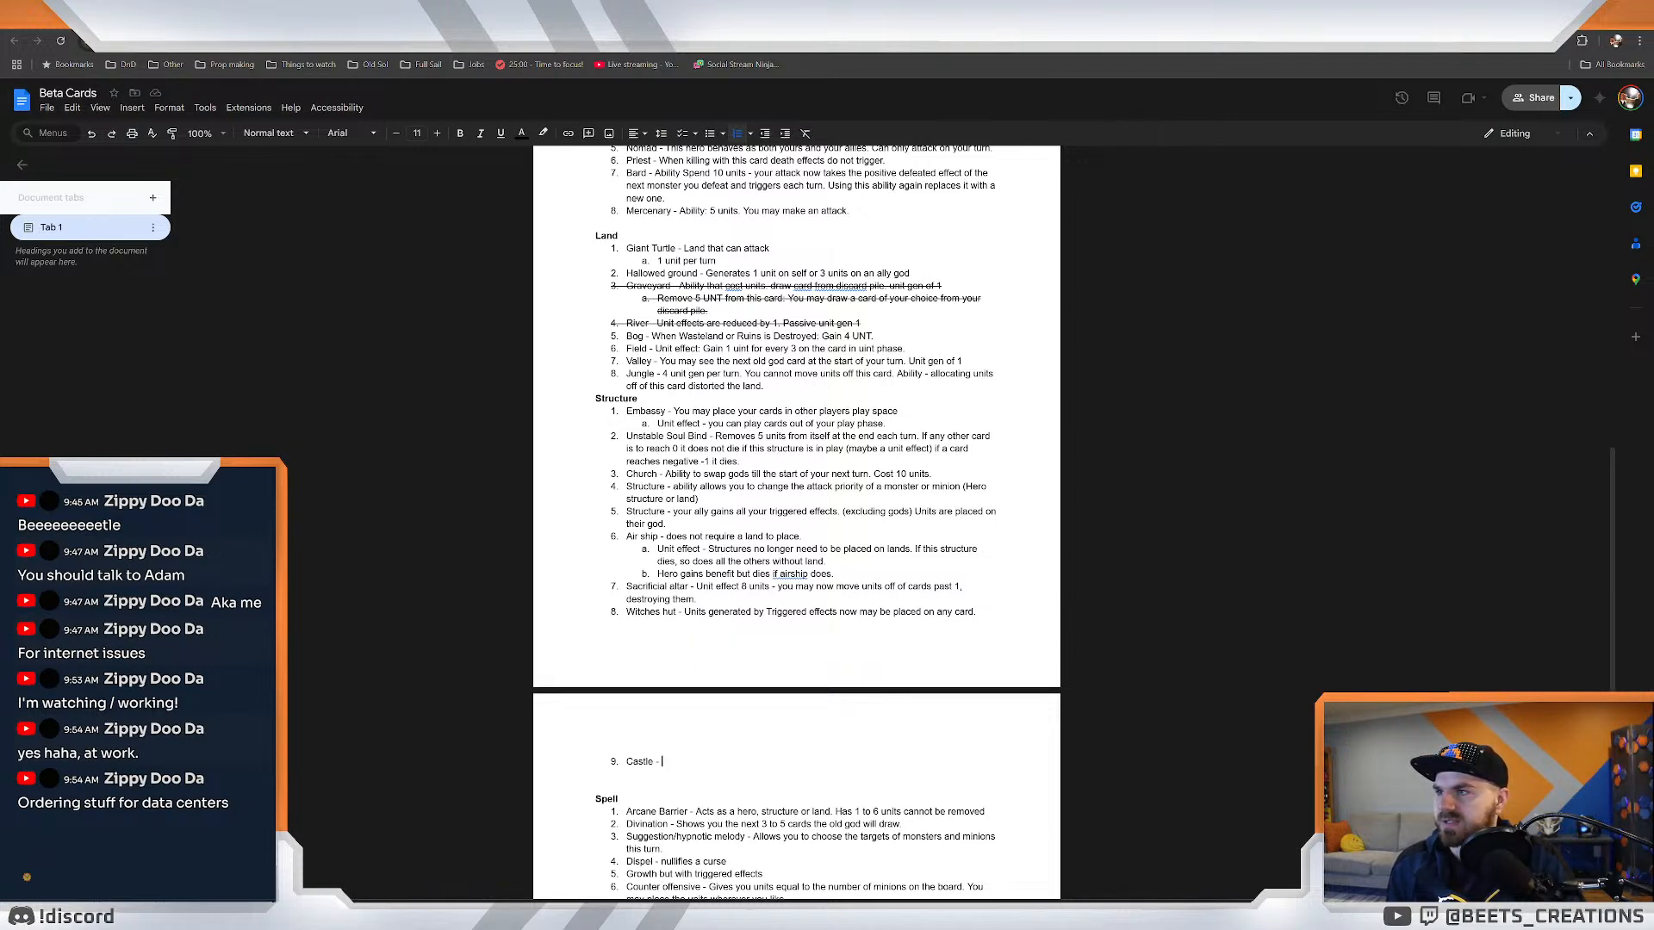
Reword the Embassy's sub-item from a unit effect to "Ability - you can play a card".
left_click_drag(632, 411, 887, 424)
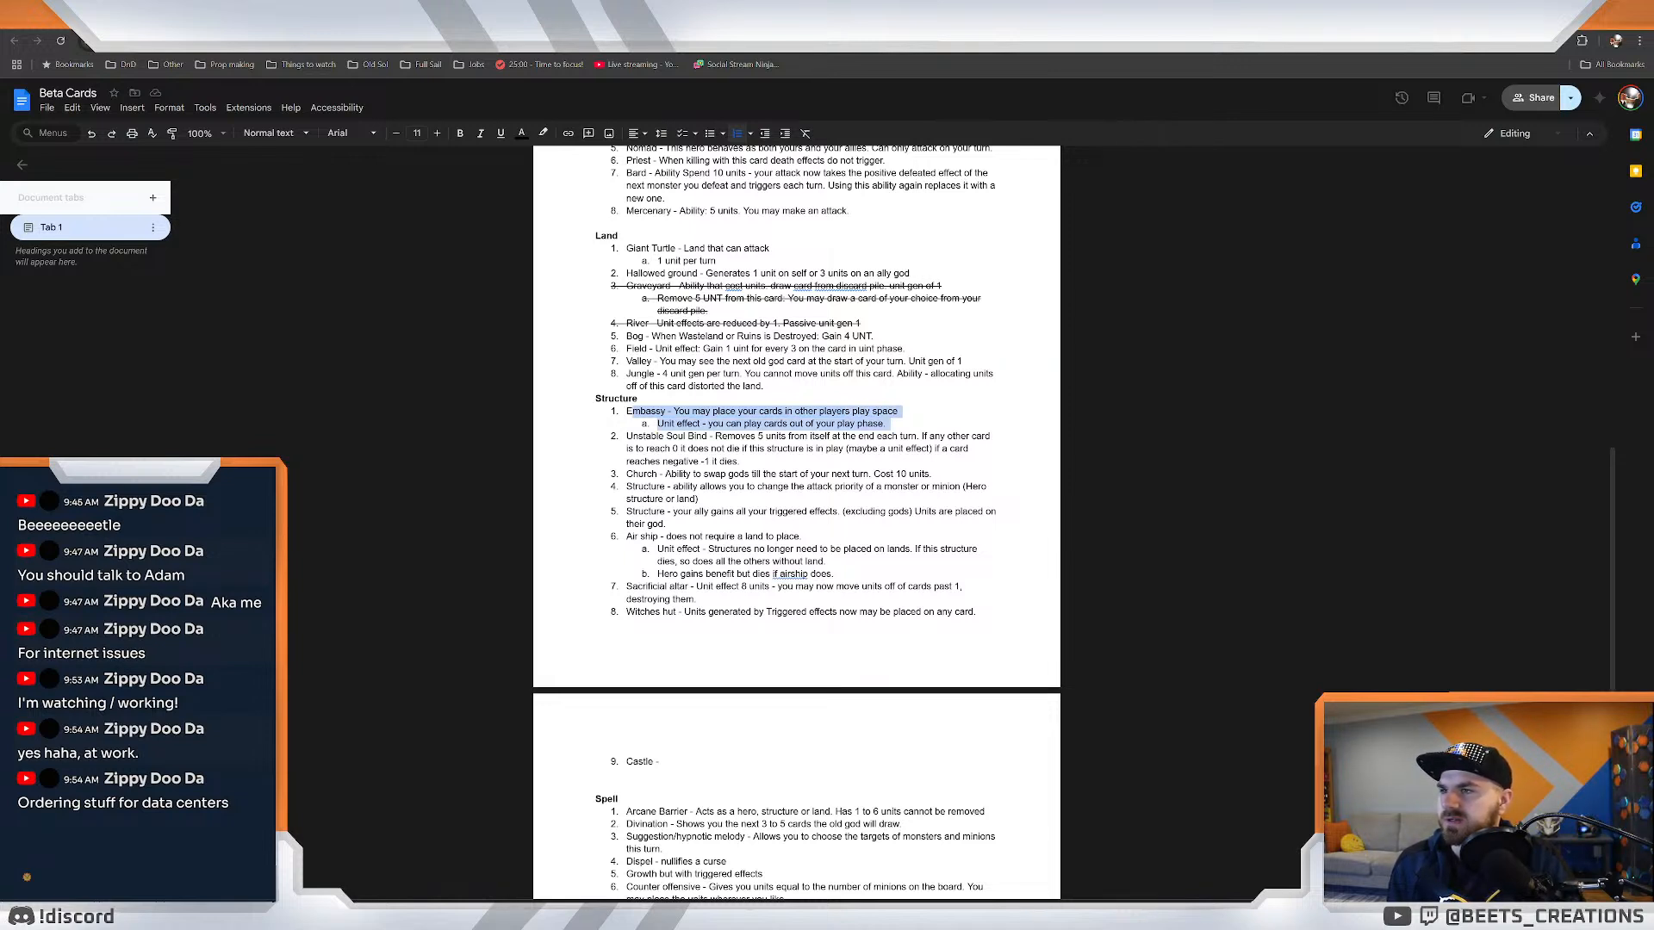
left_click_drag(887, 424, 657, 423)
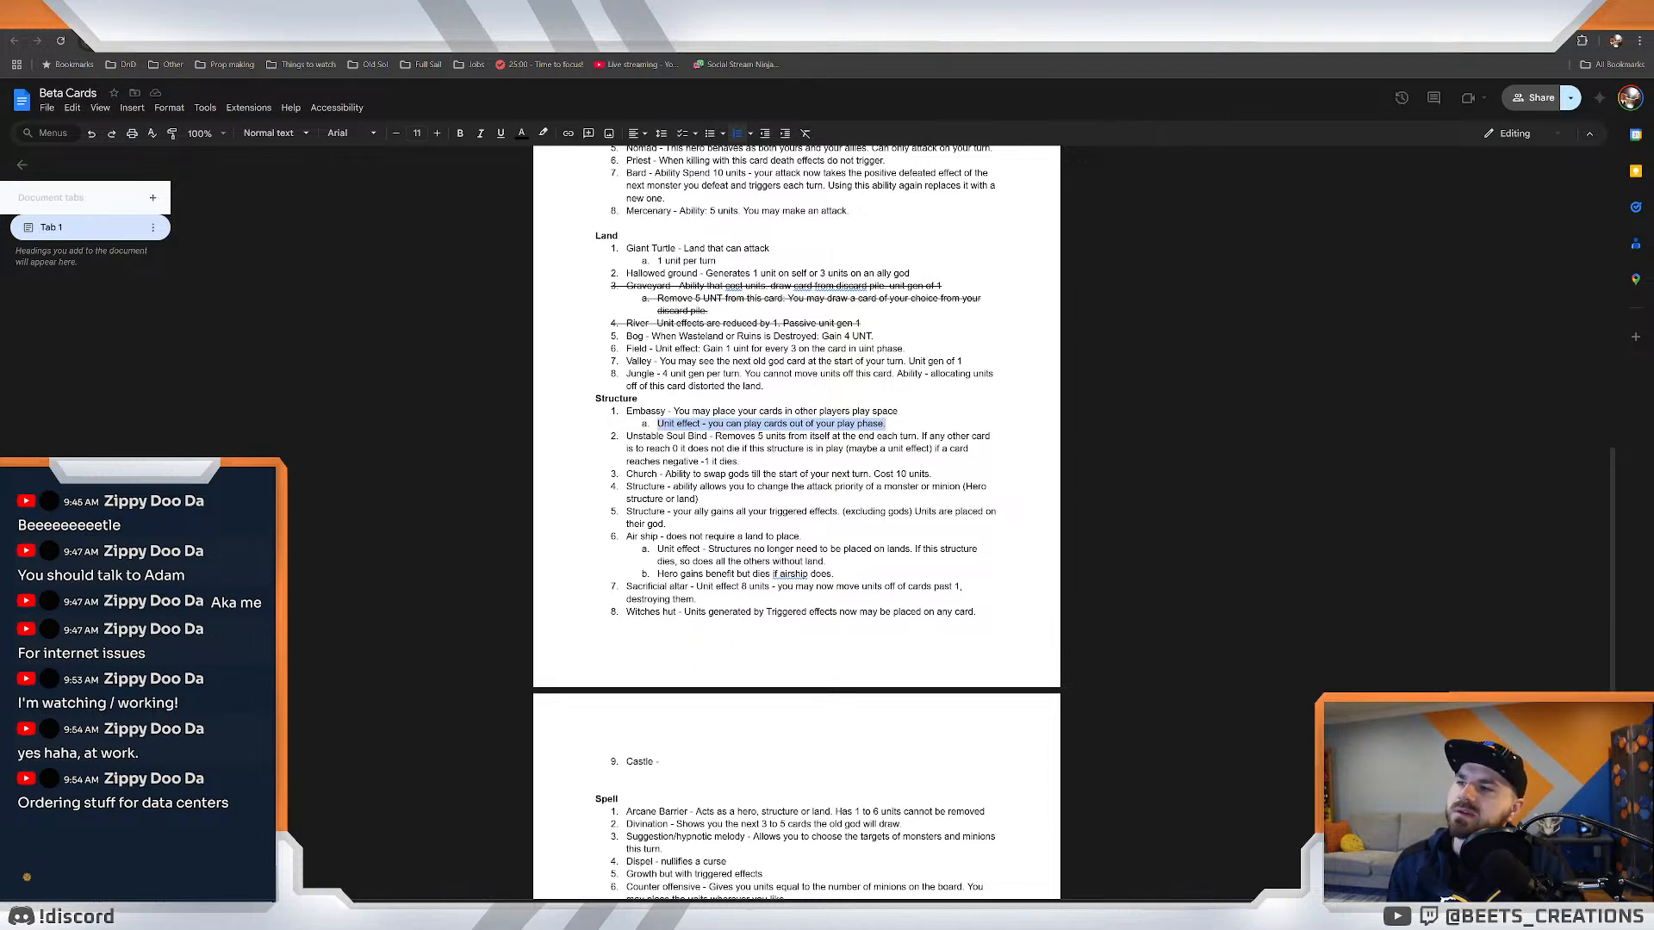
left_click(679, 423)
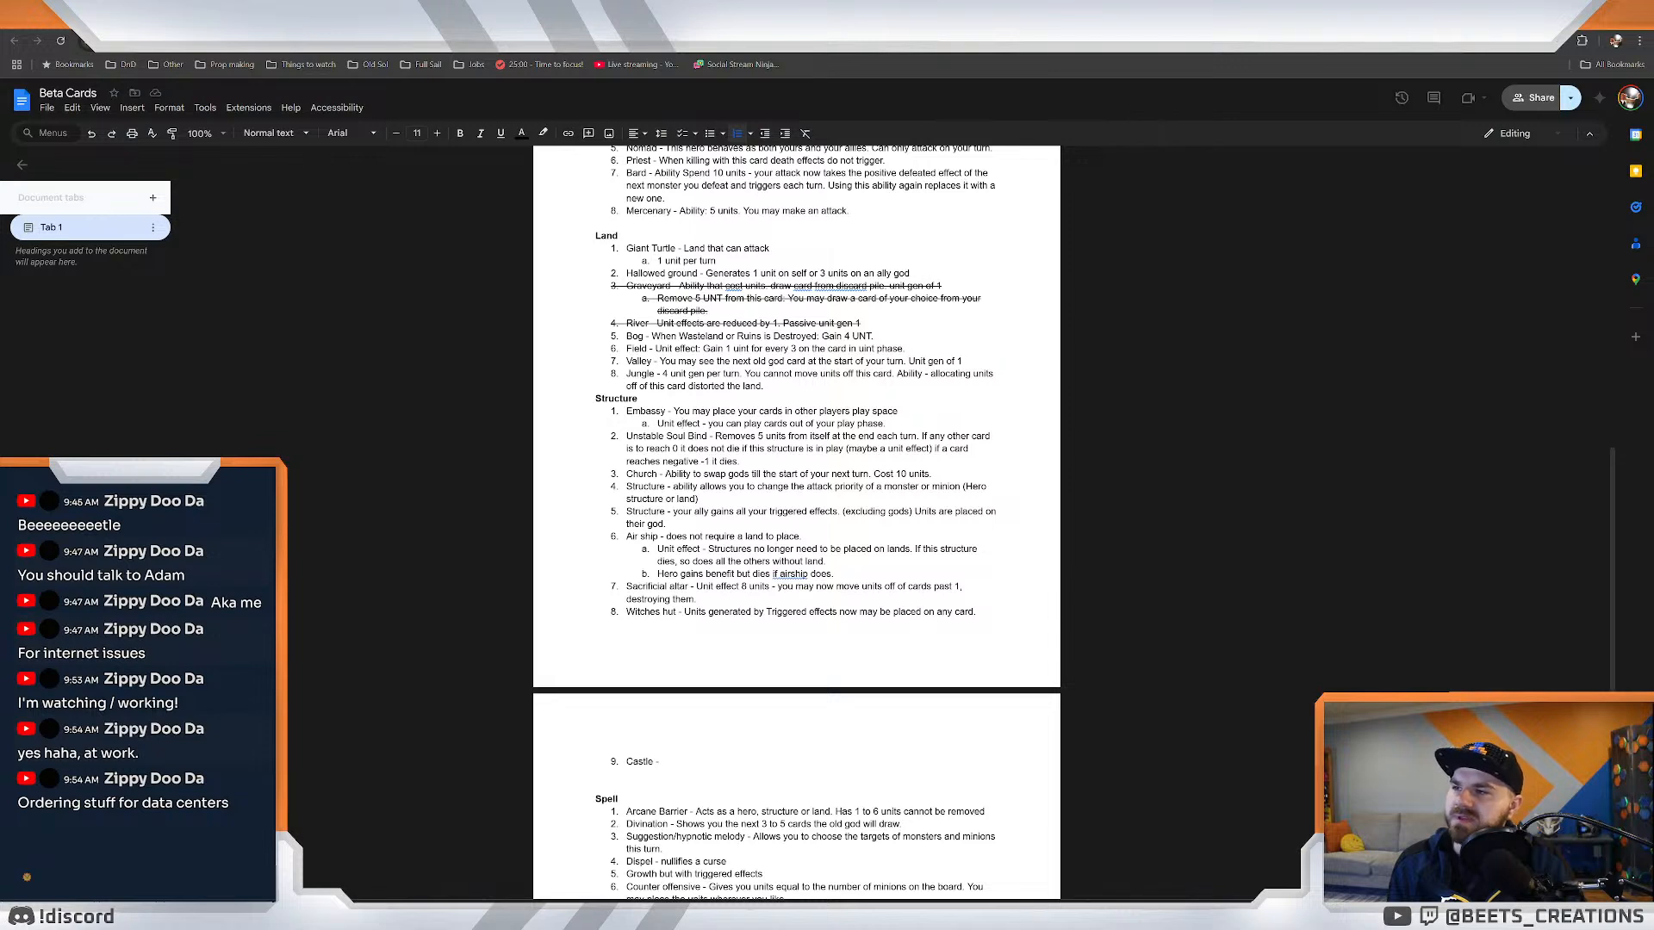
left_click_drag(700, 423, 657, 423)
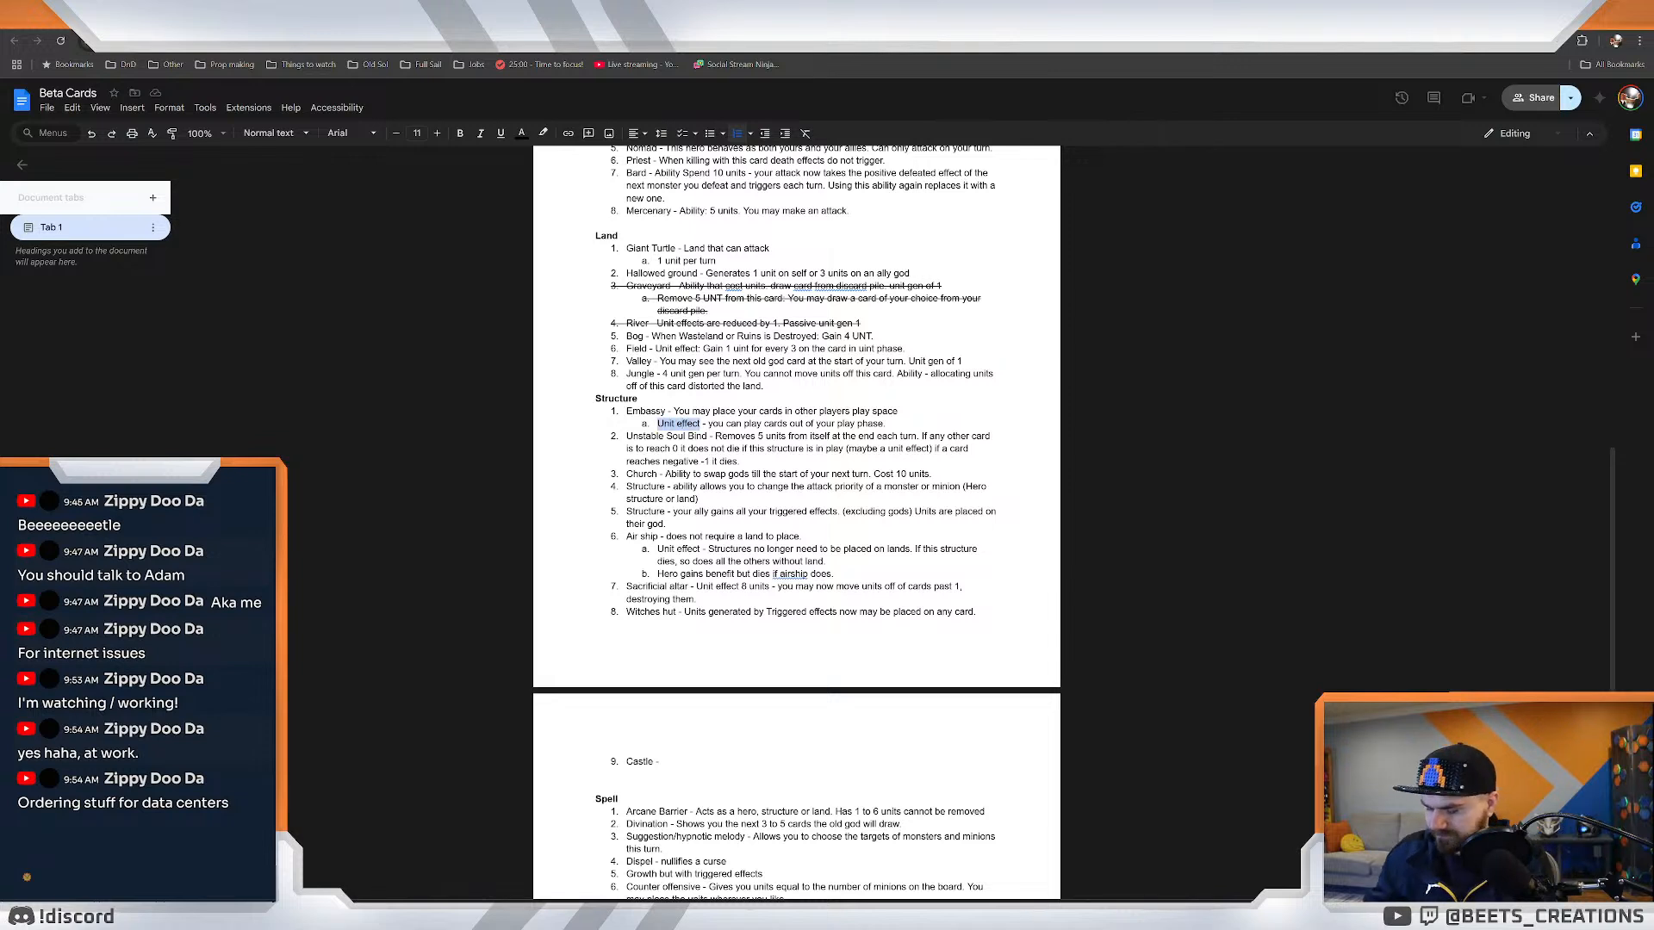
type("Ability")
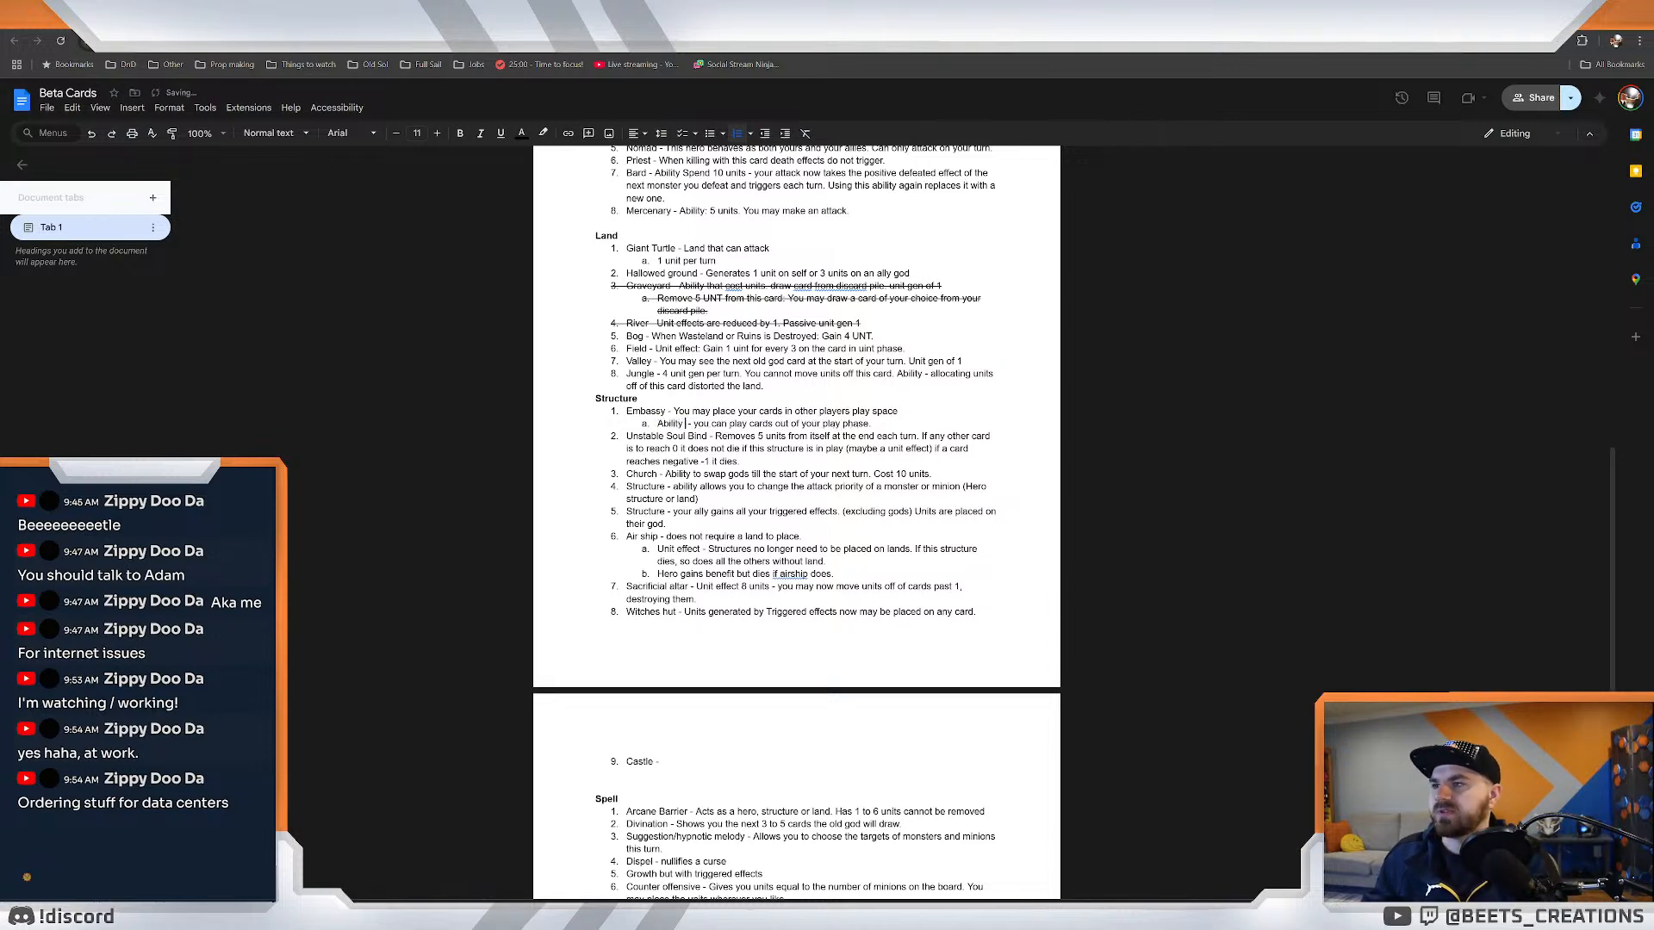
key("BackSpace")
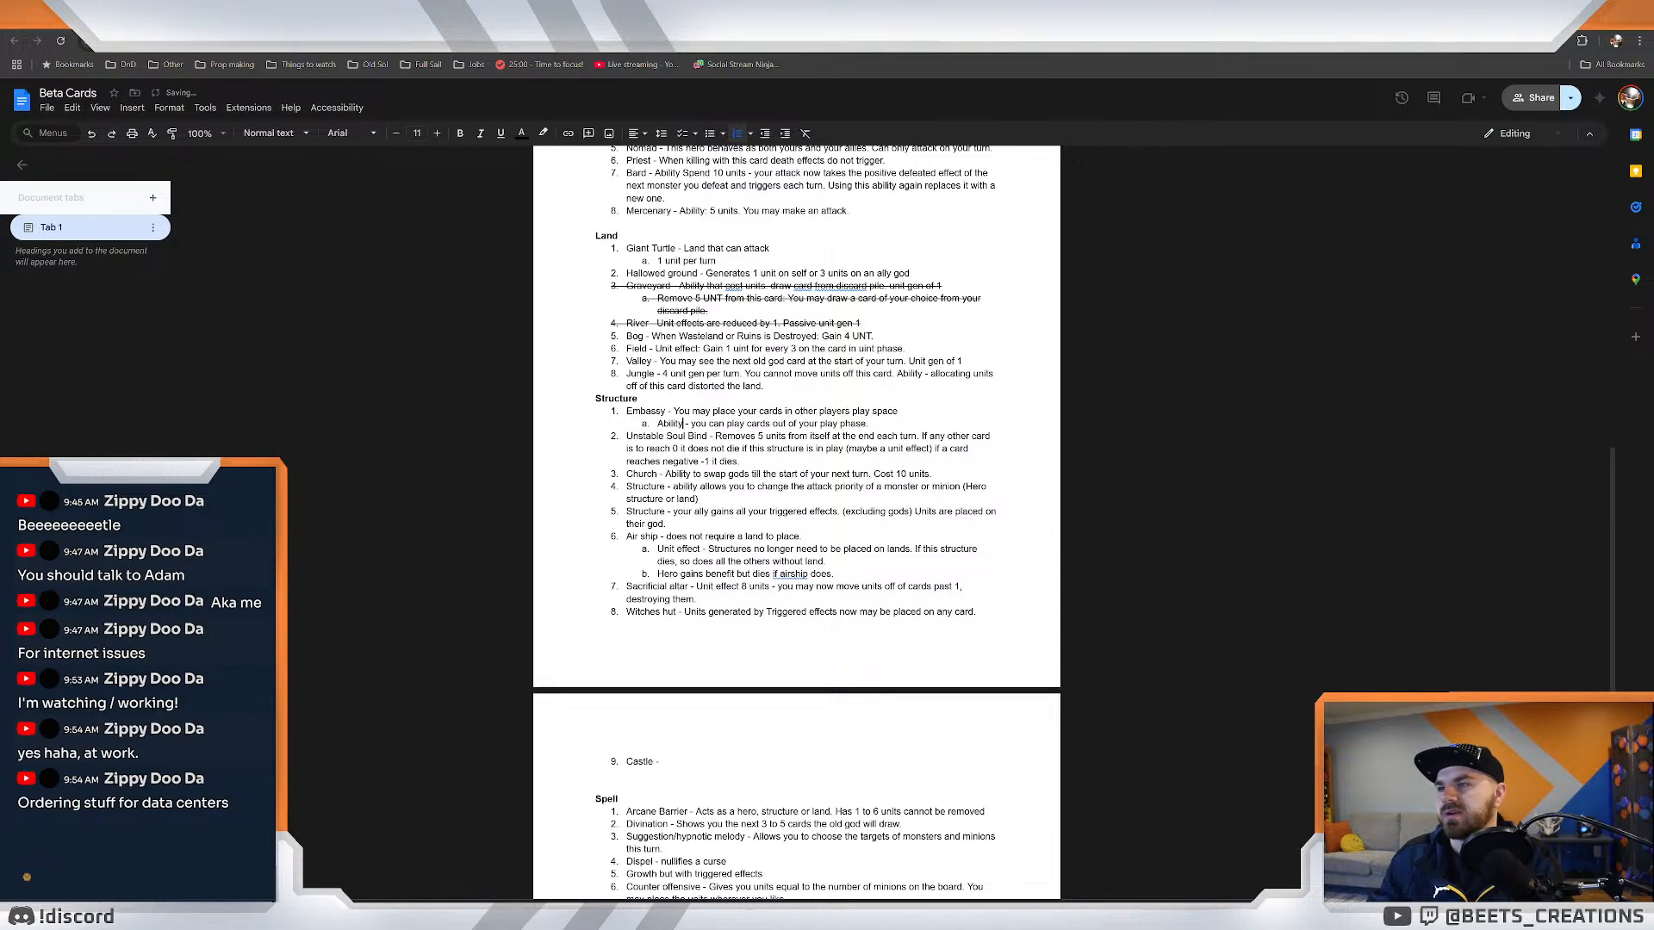
left_click_drag(870, 423, 747, 423)
type("a car")
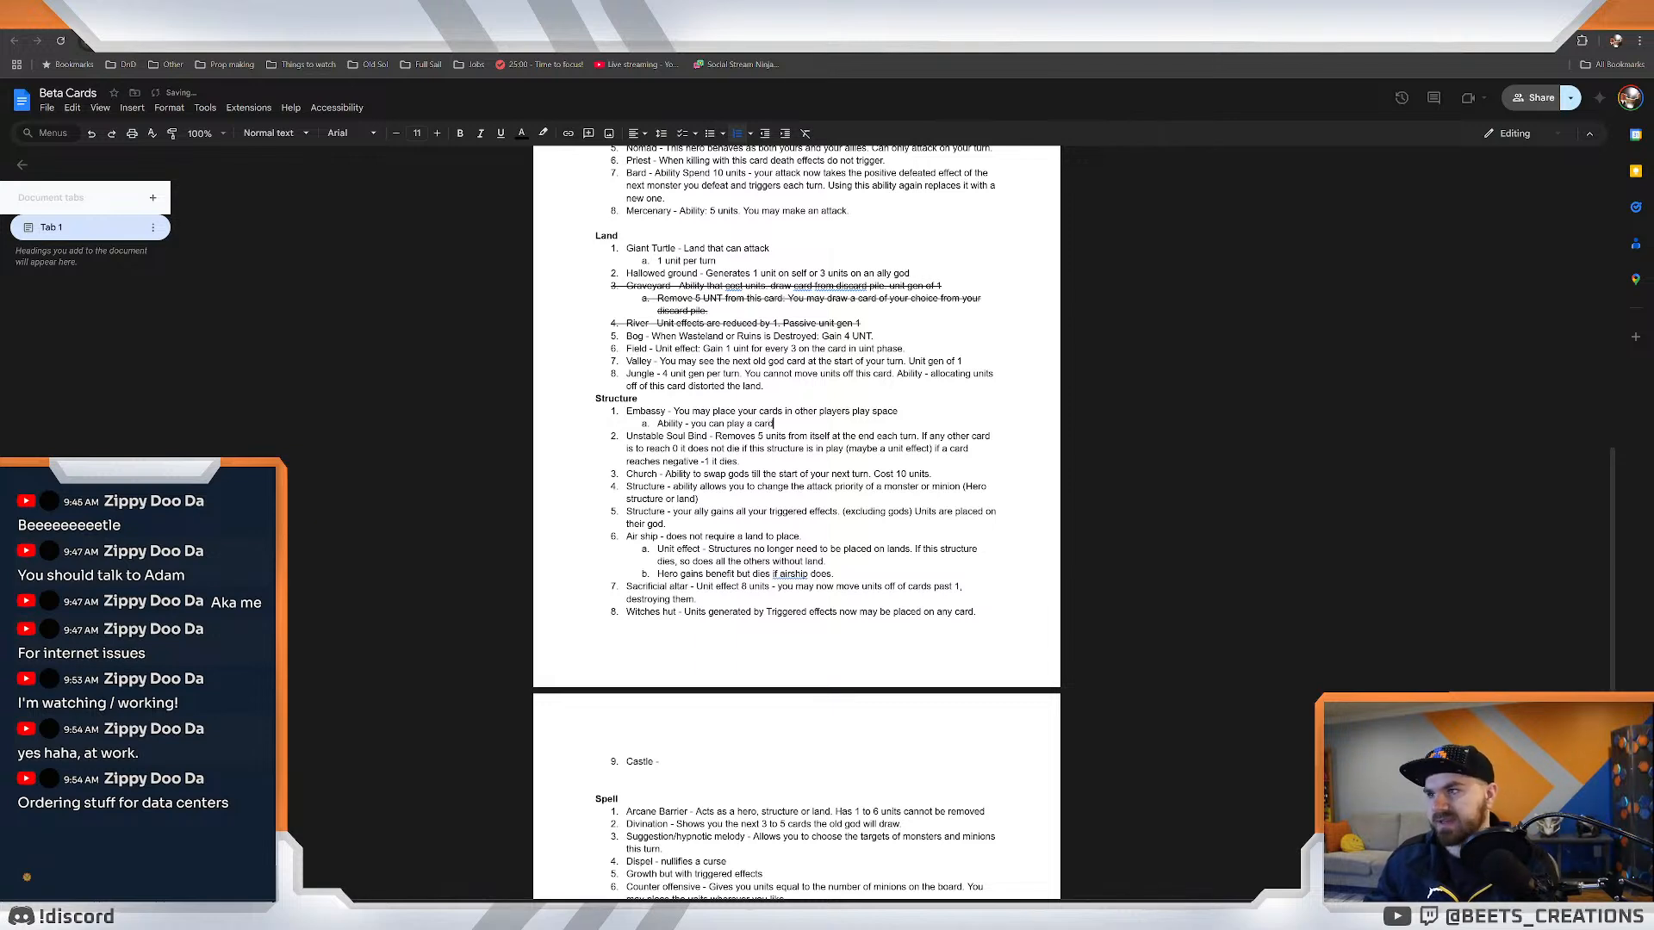
Add the cost to the Embassy's sub-item so it reads "Ability costs 10 units - you can play a card.".
key("Left")
key("Left")
key("Left")
key("Left")
key("Left")
key("Left")
key("Left")
key("Left")
key("Left")
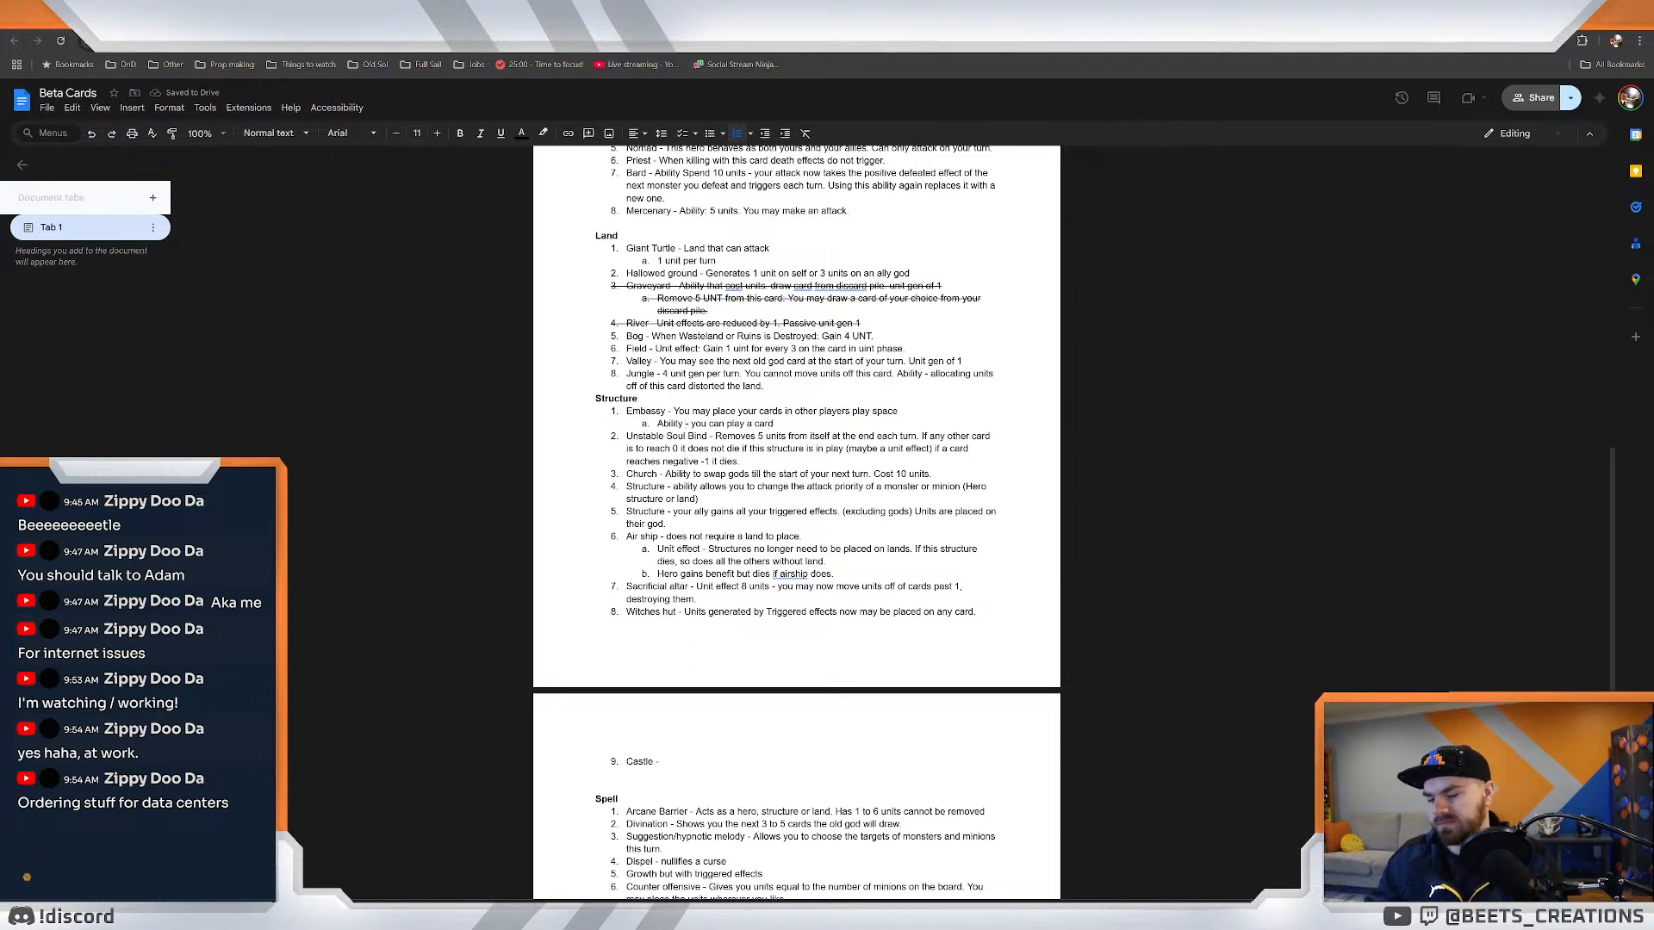
type("coas")
key("BackSpace")
key("BackSpace")
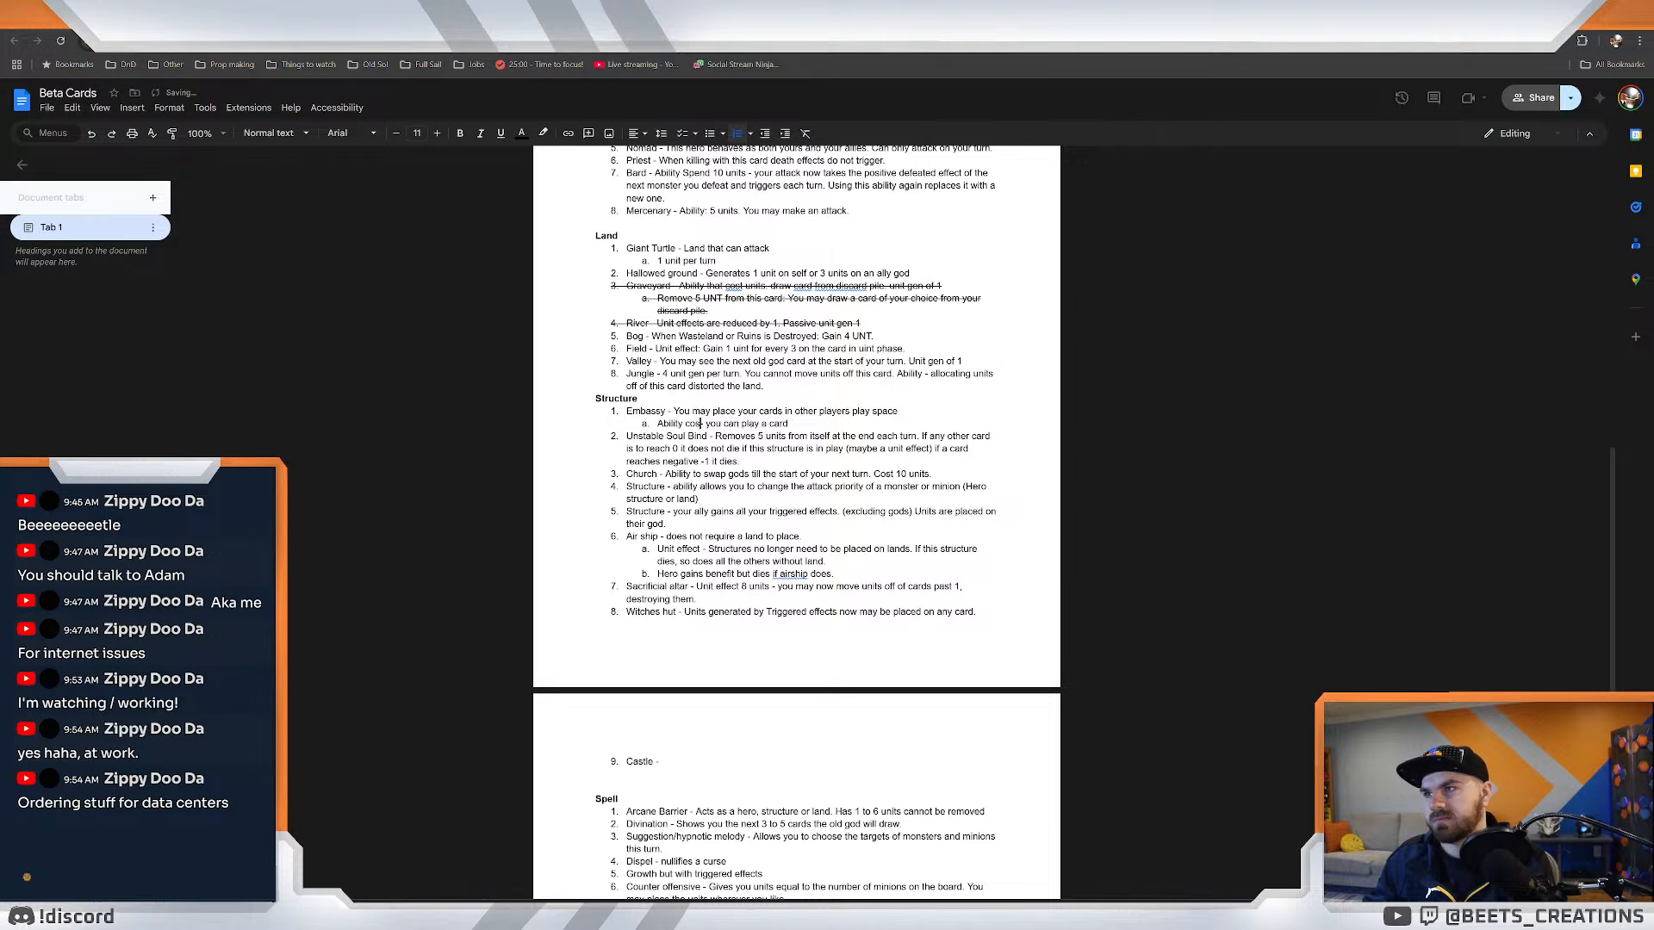
type("st 10")
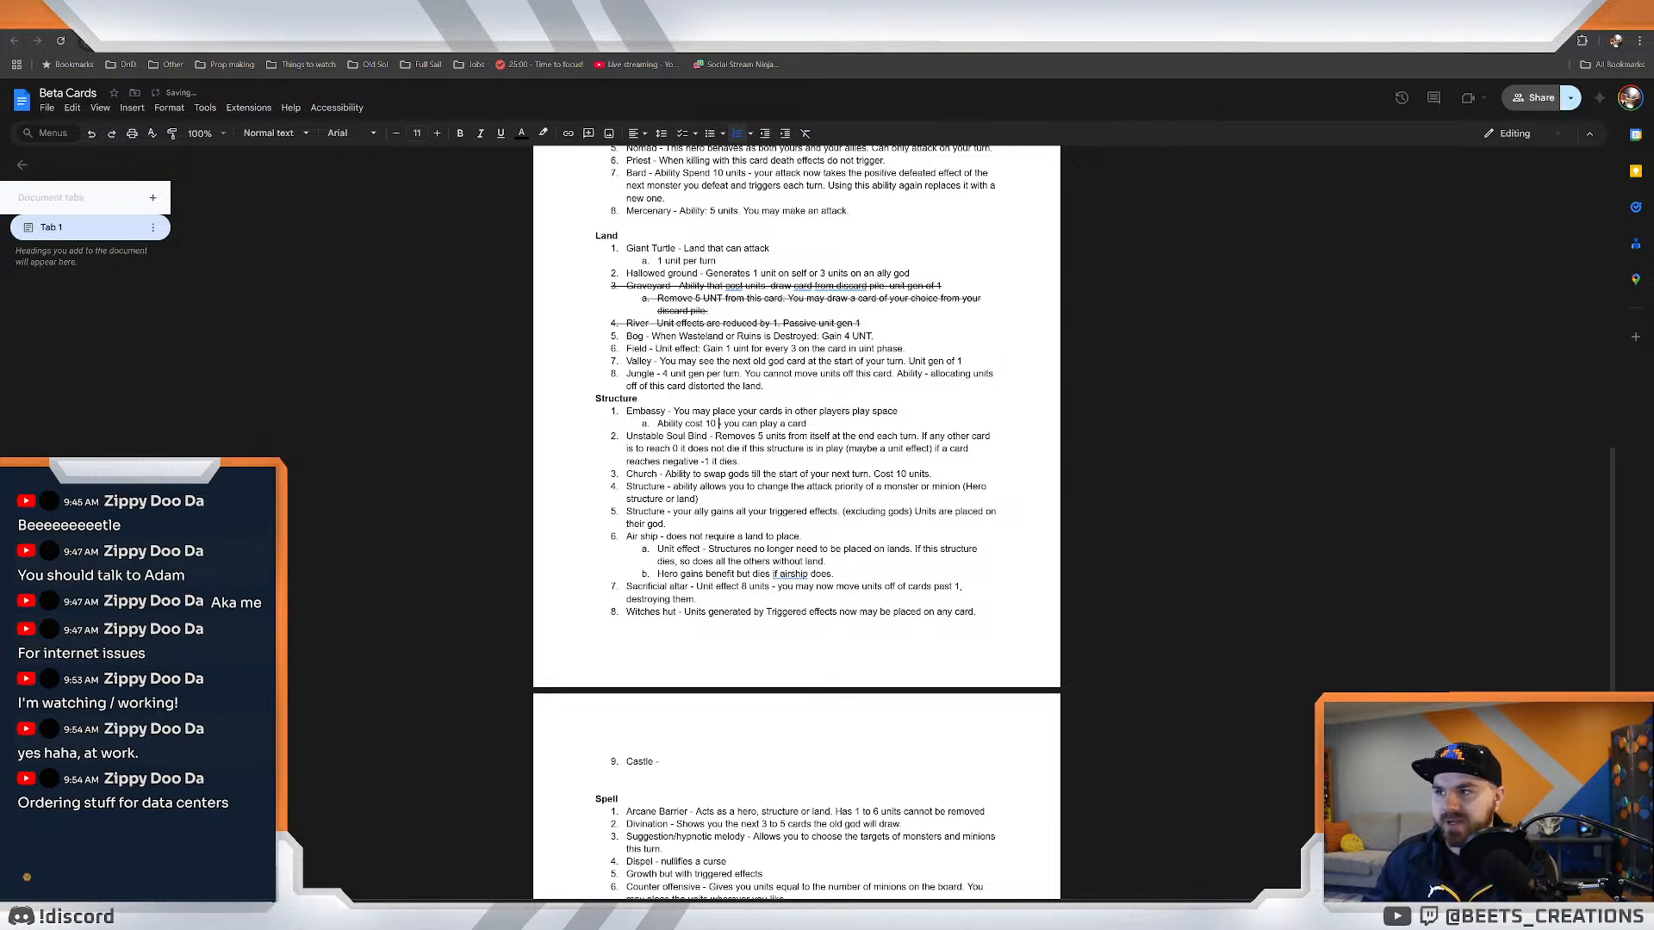
type(" units -")
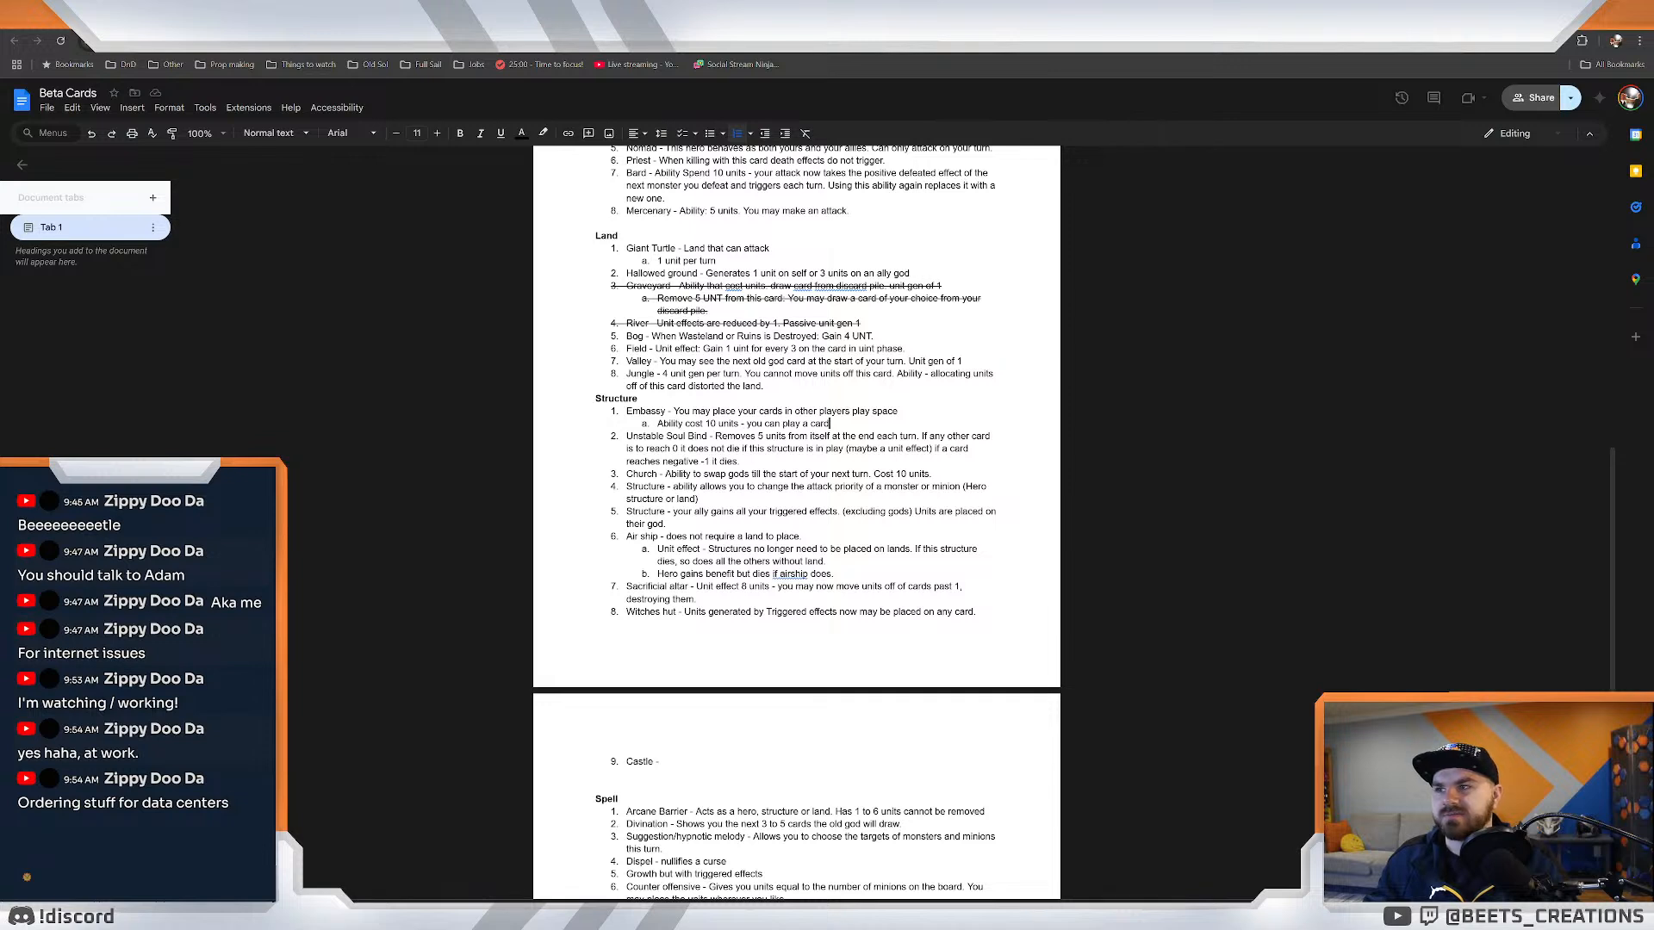
type(".")
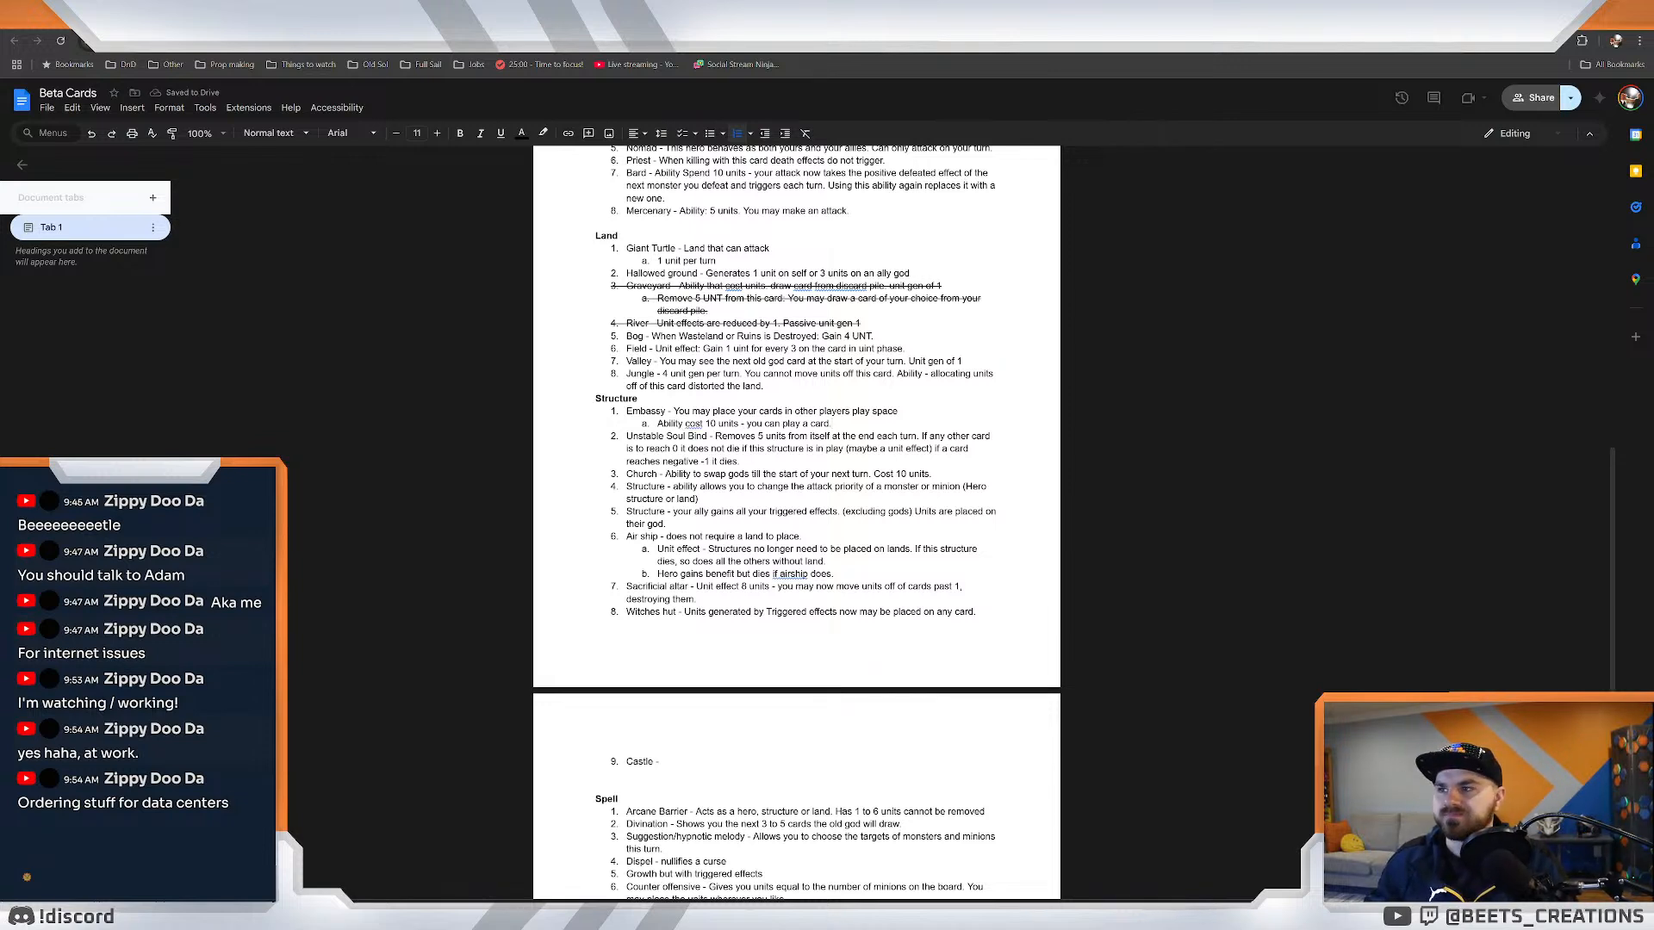
right_click(691, 423)
left_click(724, 441)
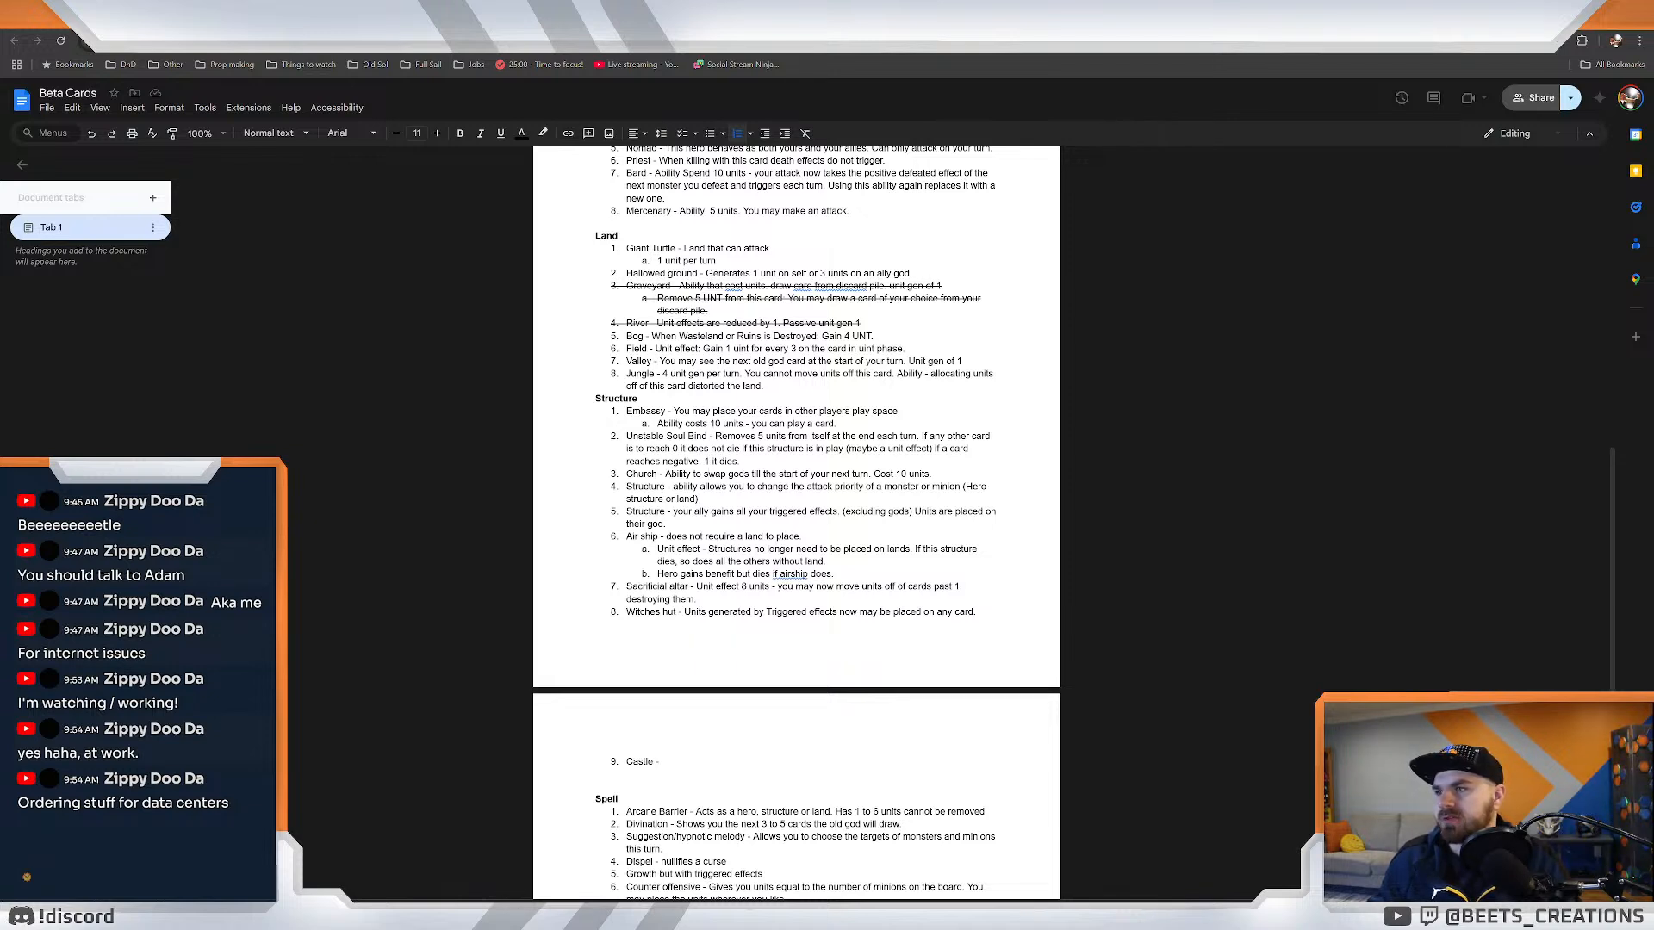
Review the Church entry and the unnamed Structure ideas about attack priority and shared triggered effects.
left_click_drag(633, 474, 937, 474)
left_click(937, 474)
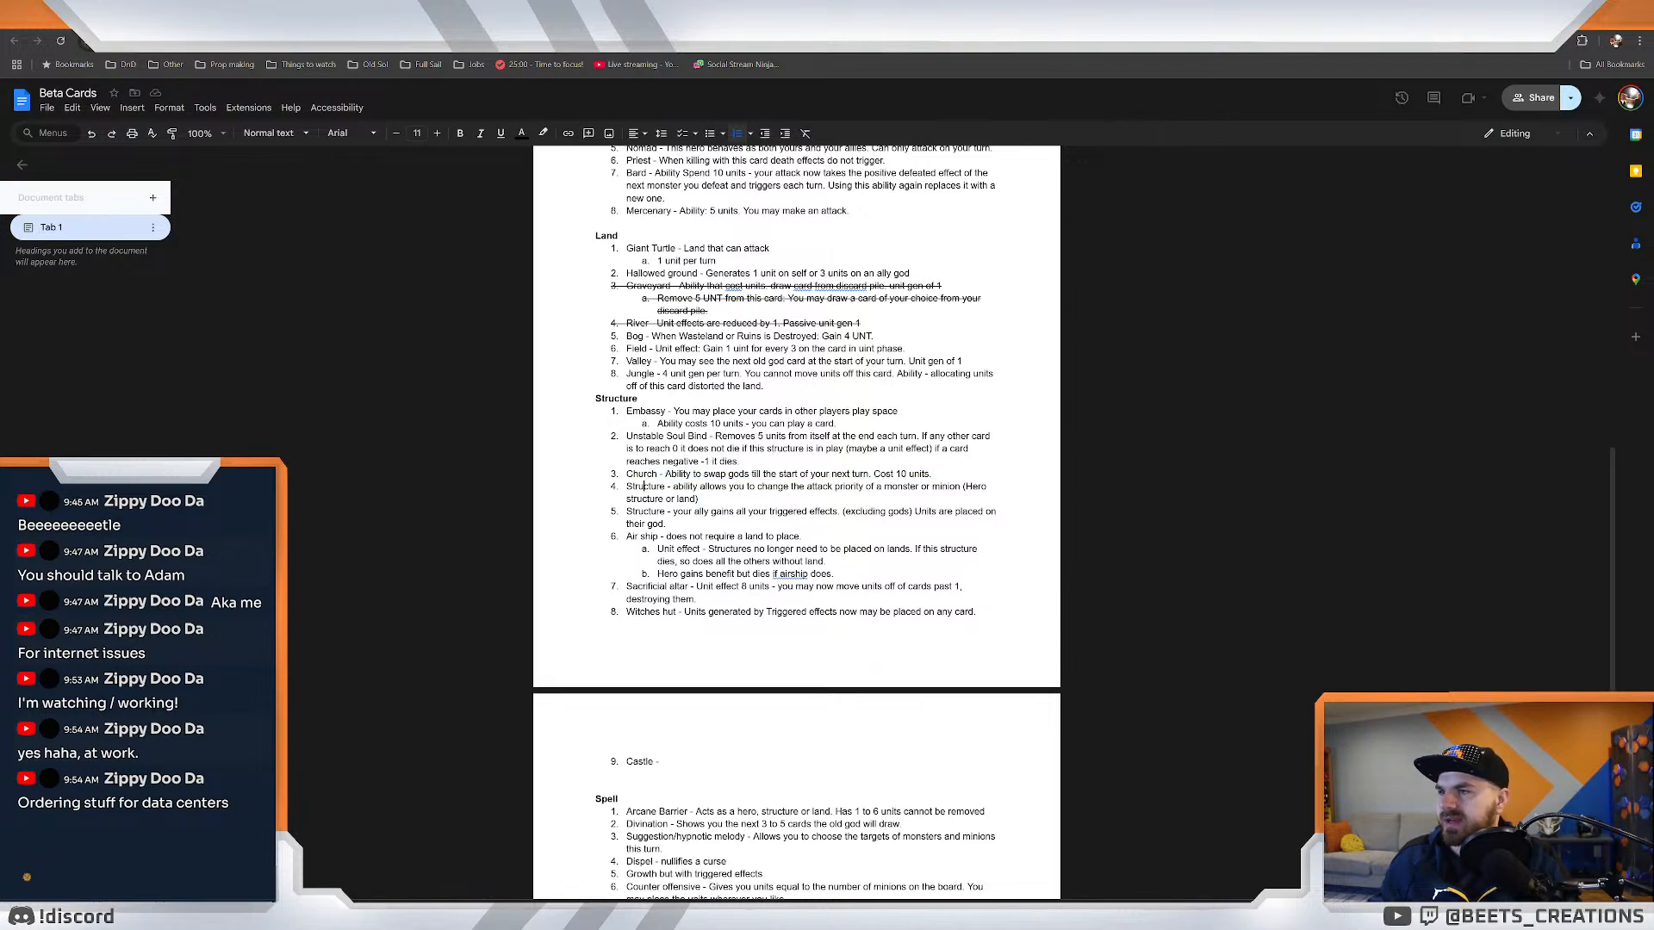
double_click(644, 486)
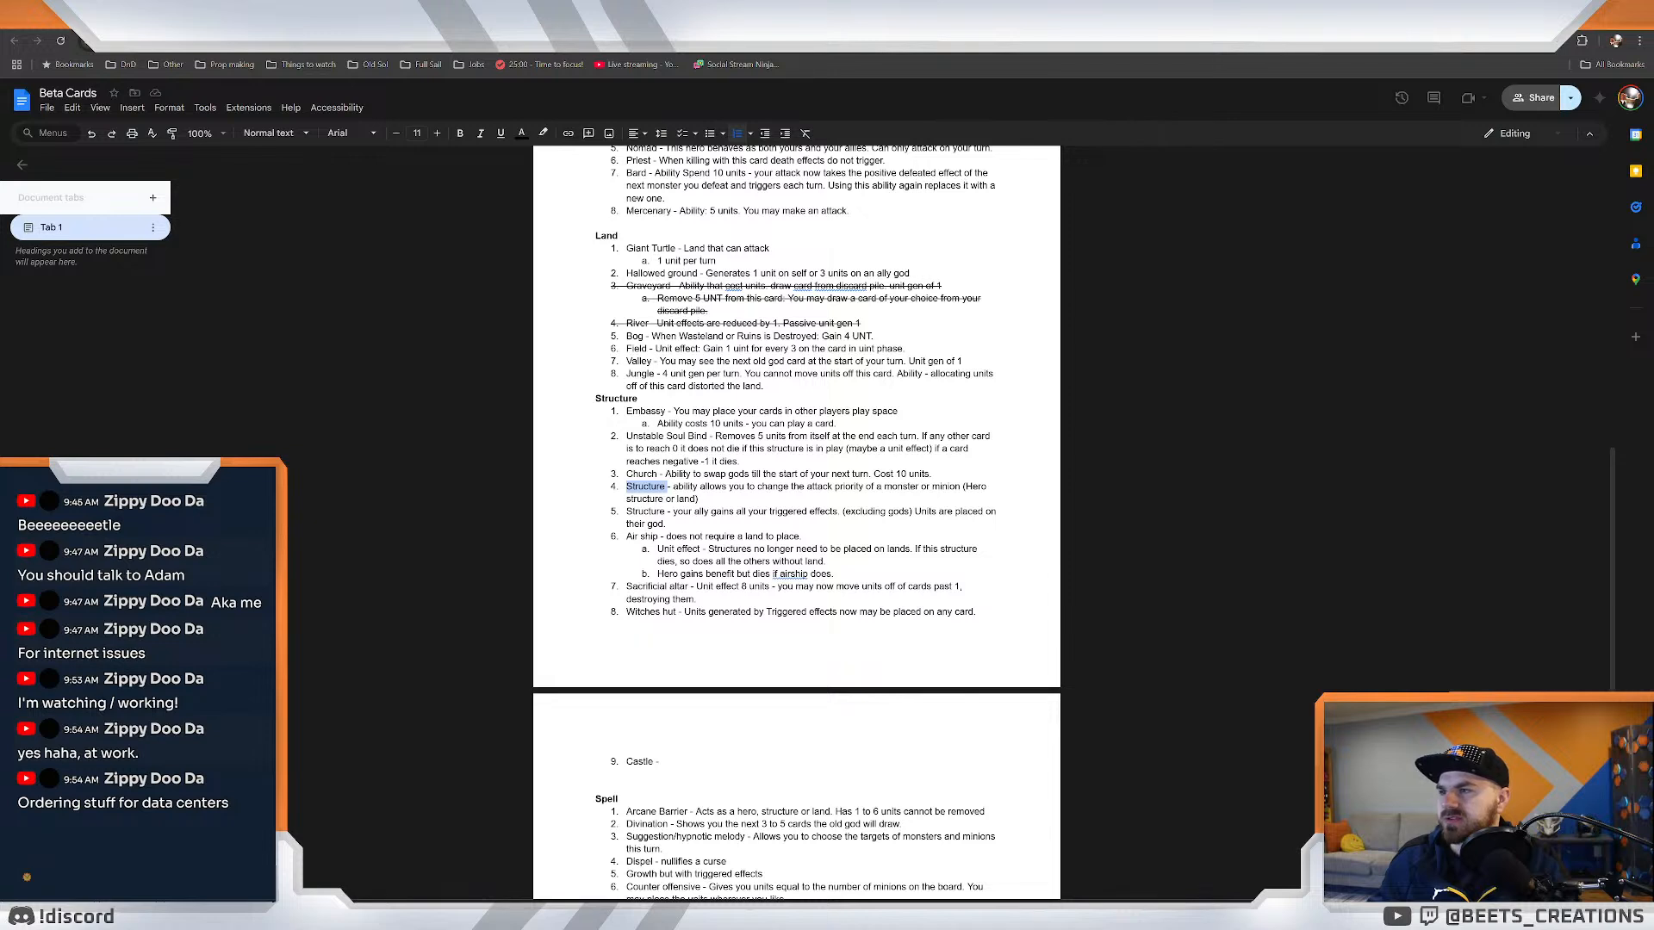
left_click(736, 511)
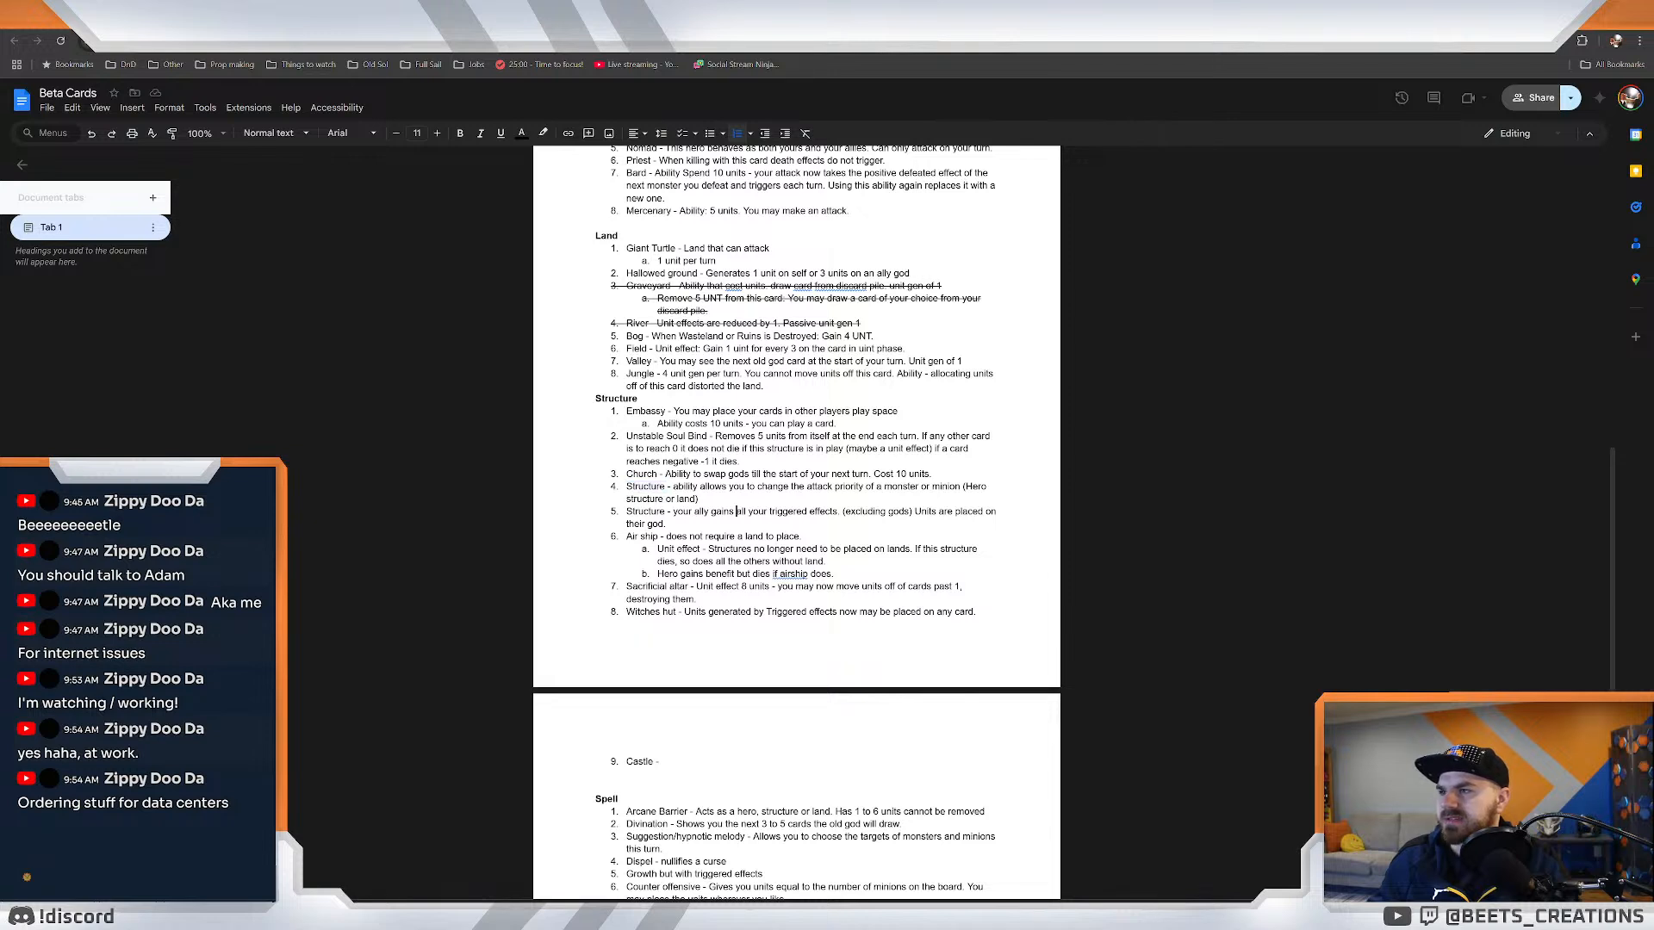
double_click(646, 487)
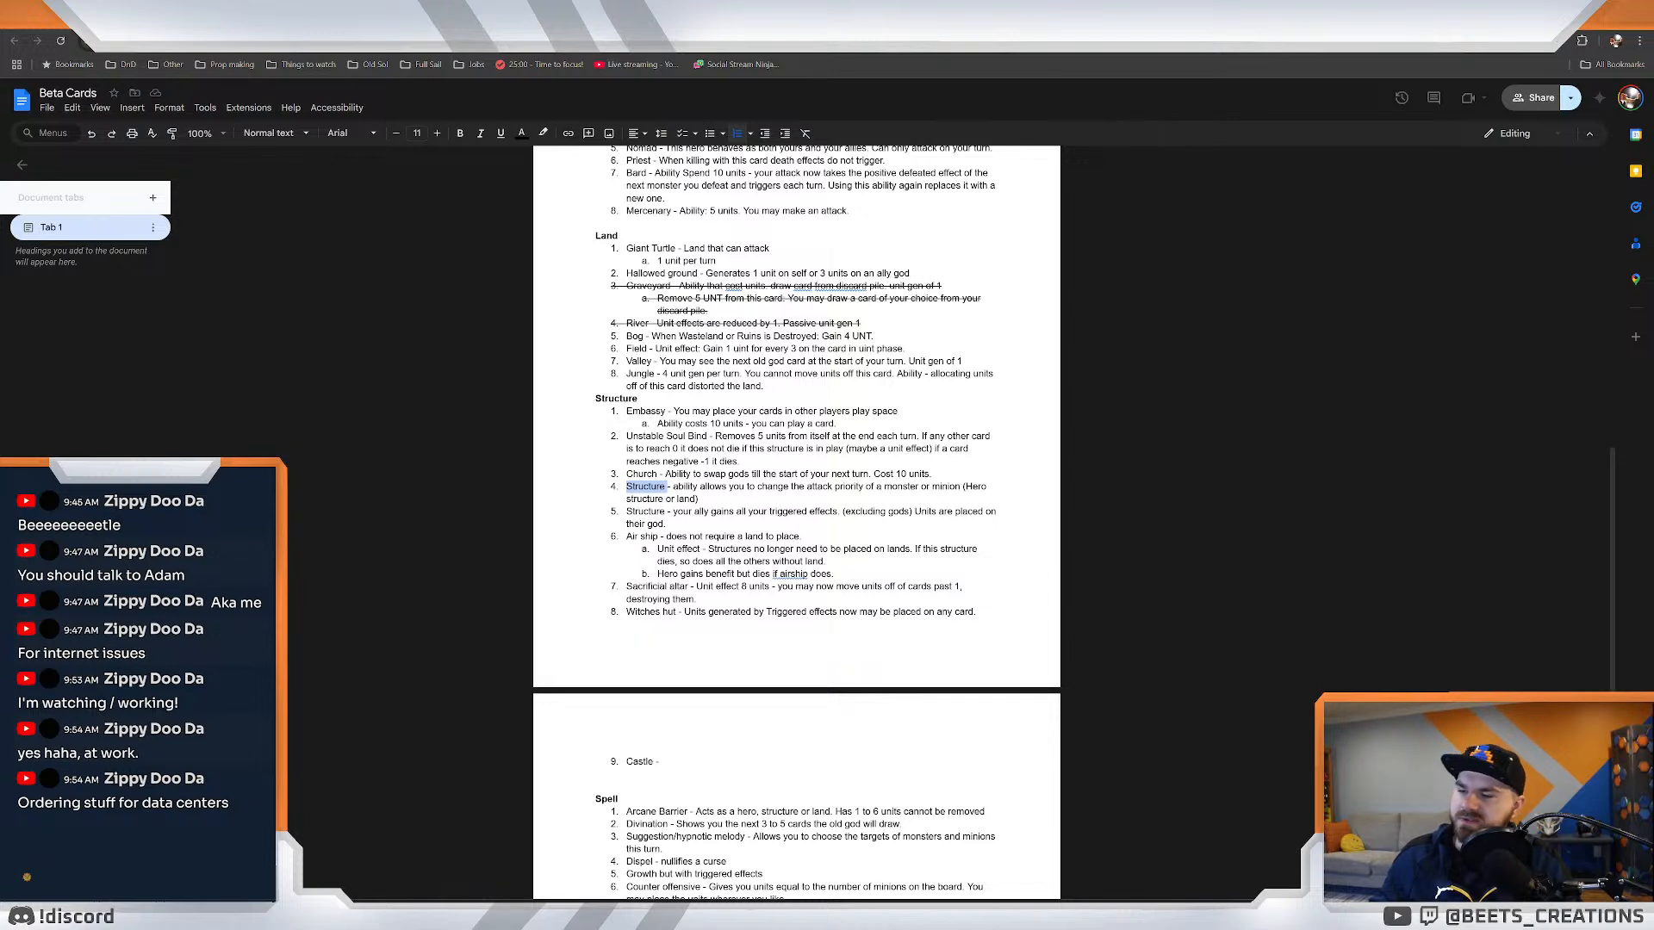
type("mag")
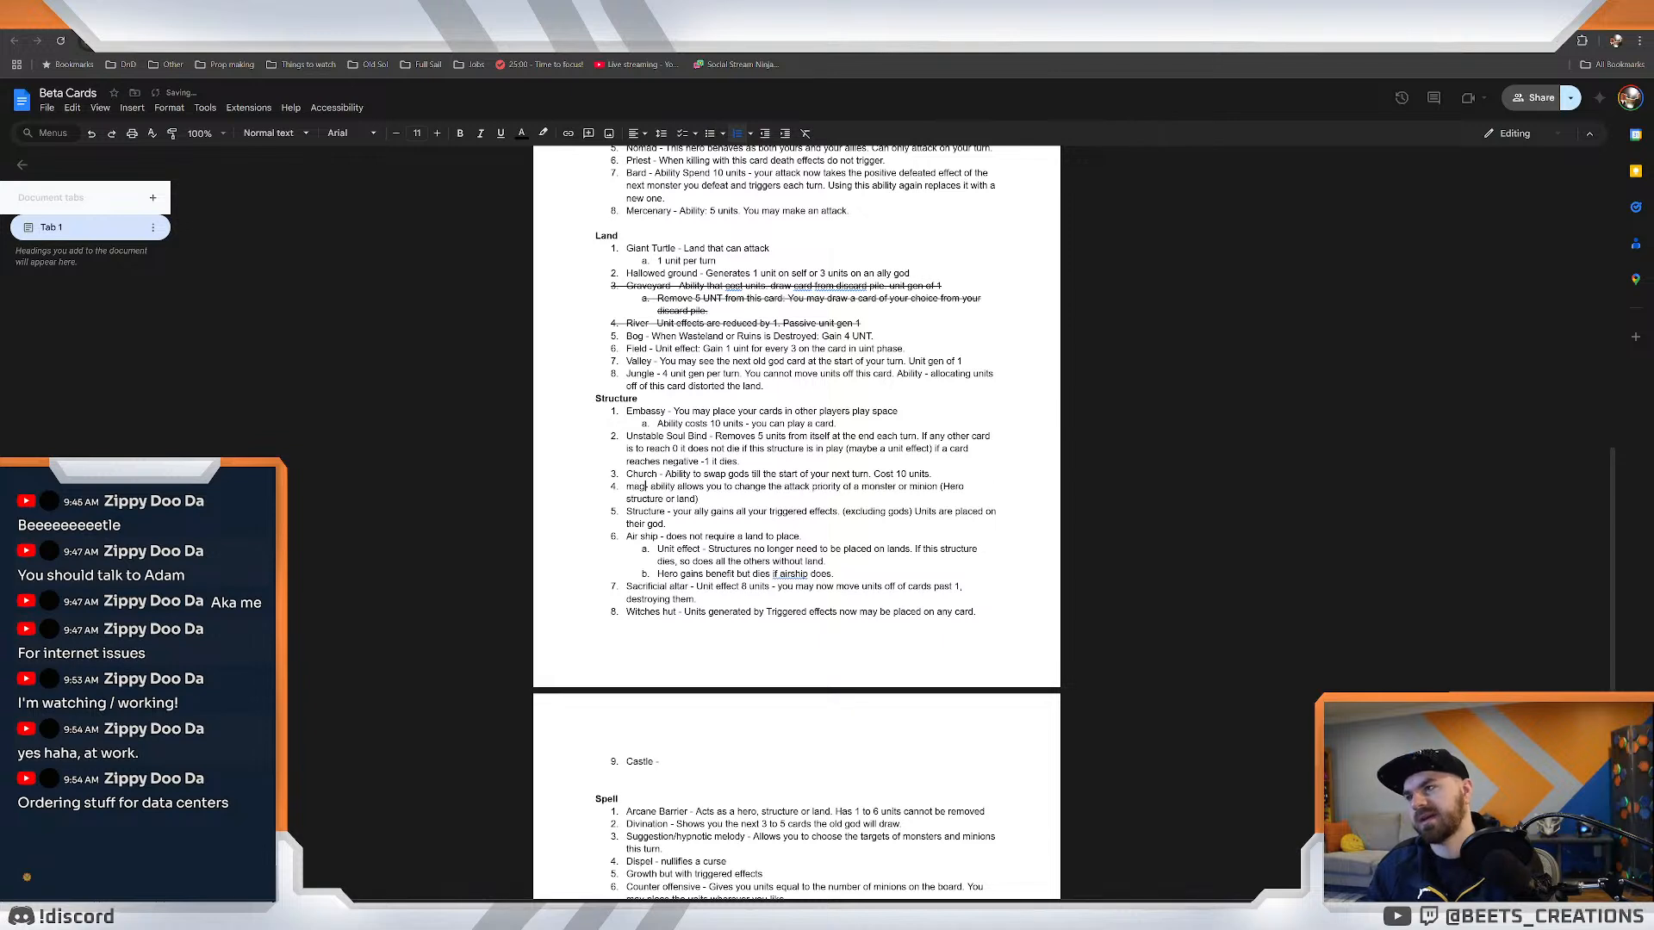
key("BackSpace")
key("BackSpace")
key("BackSpace")
type("-")
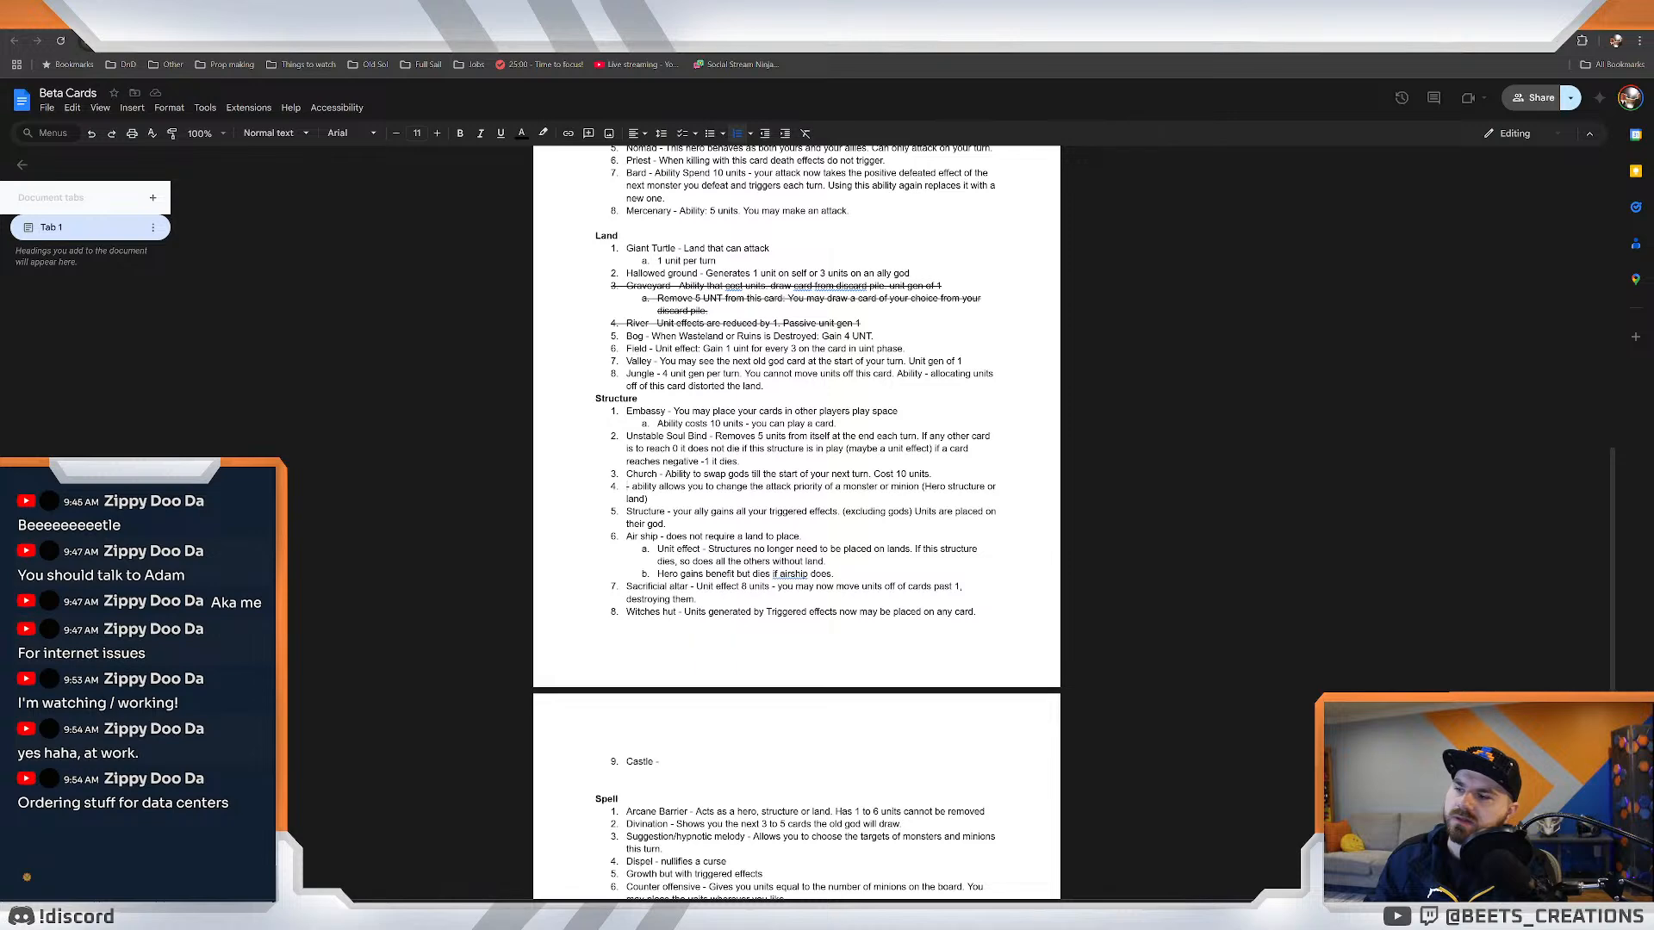
key("ctrl+z")
key("ctrl+z")
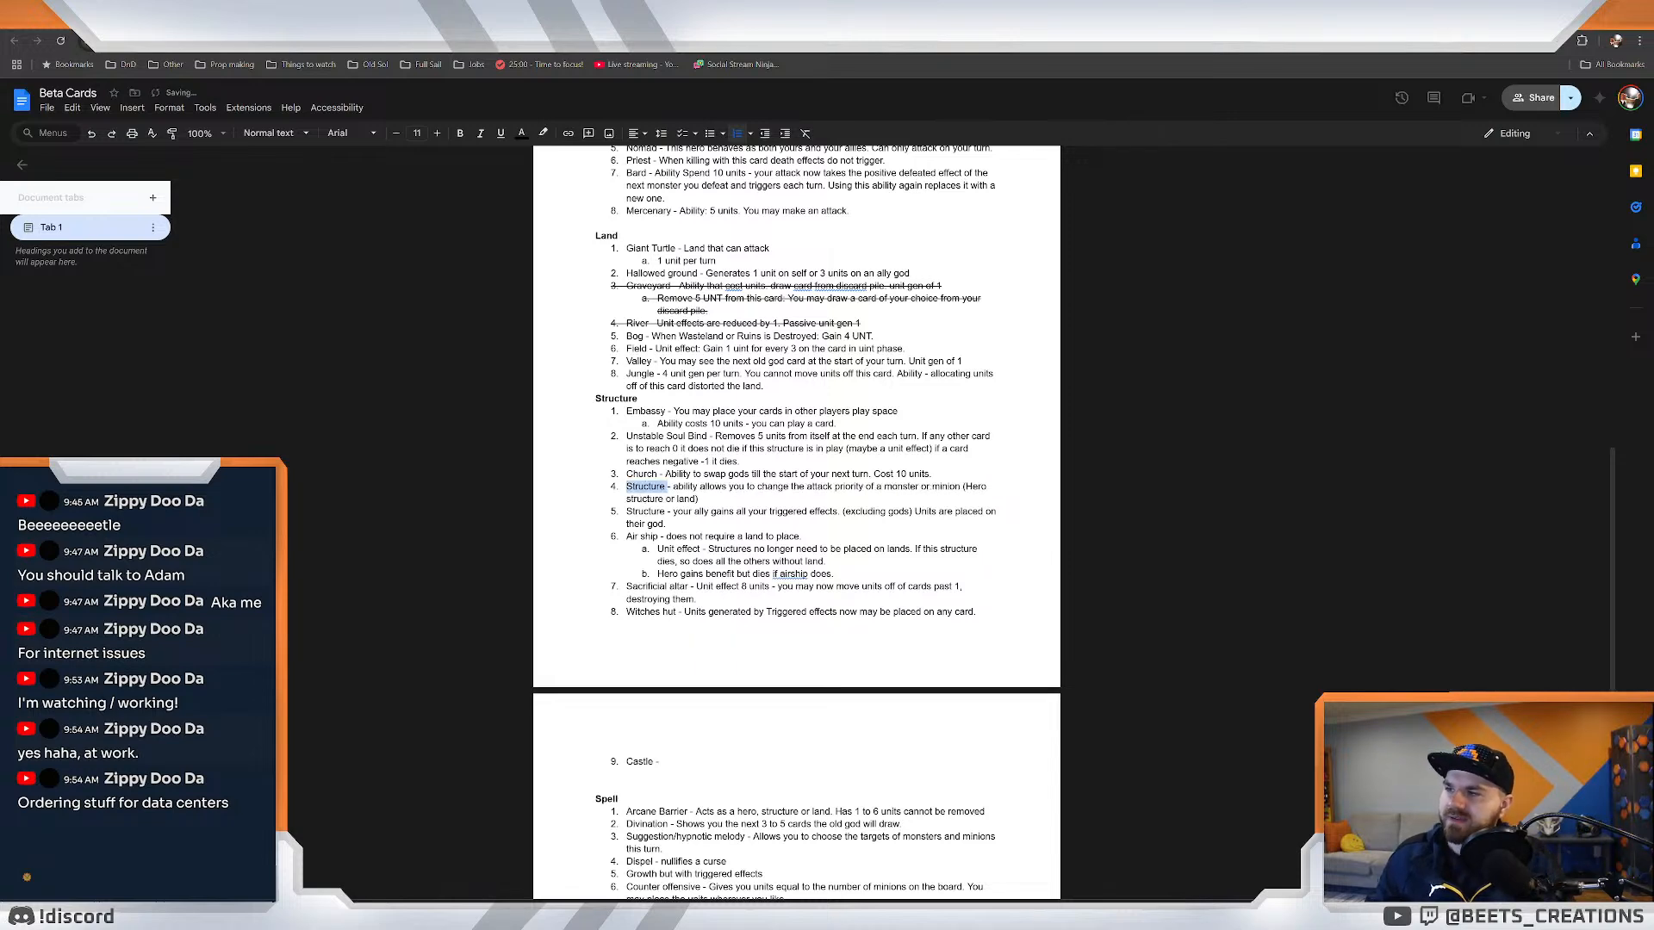
Read through the Spell ideas from Arcane Barrier to Counter offensive, and return to the Land and Structure lists.
scroll(796, 516, "down", 4)
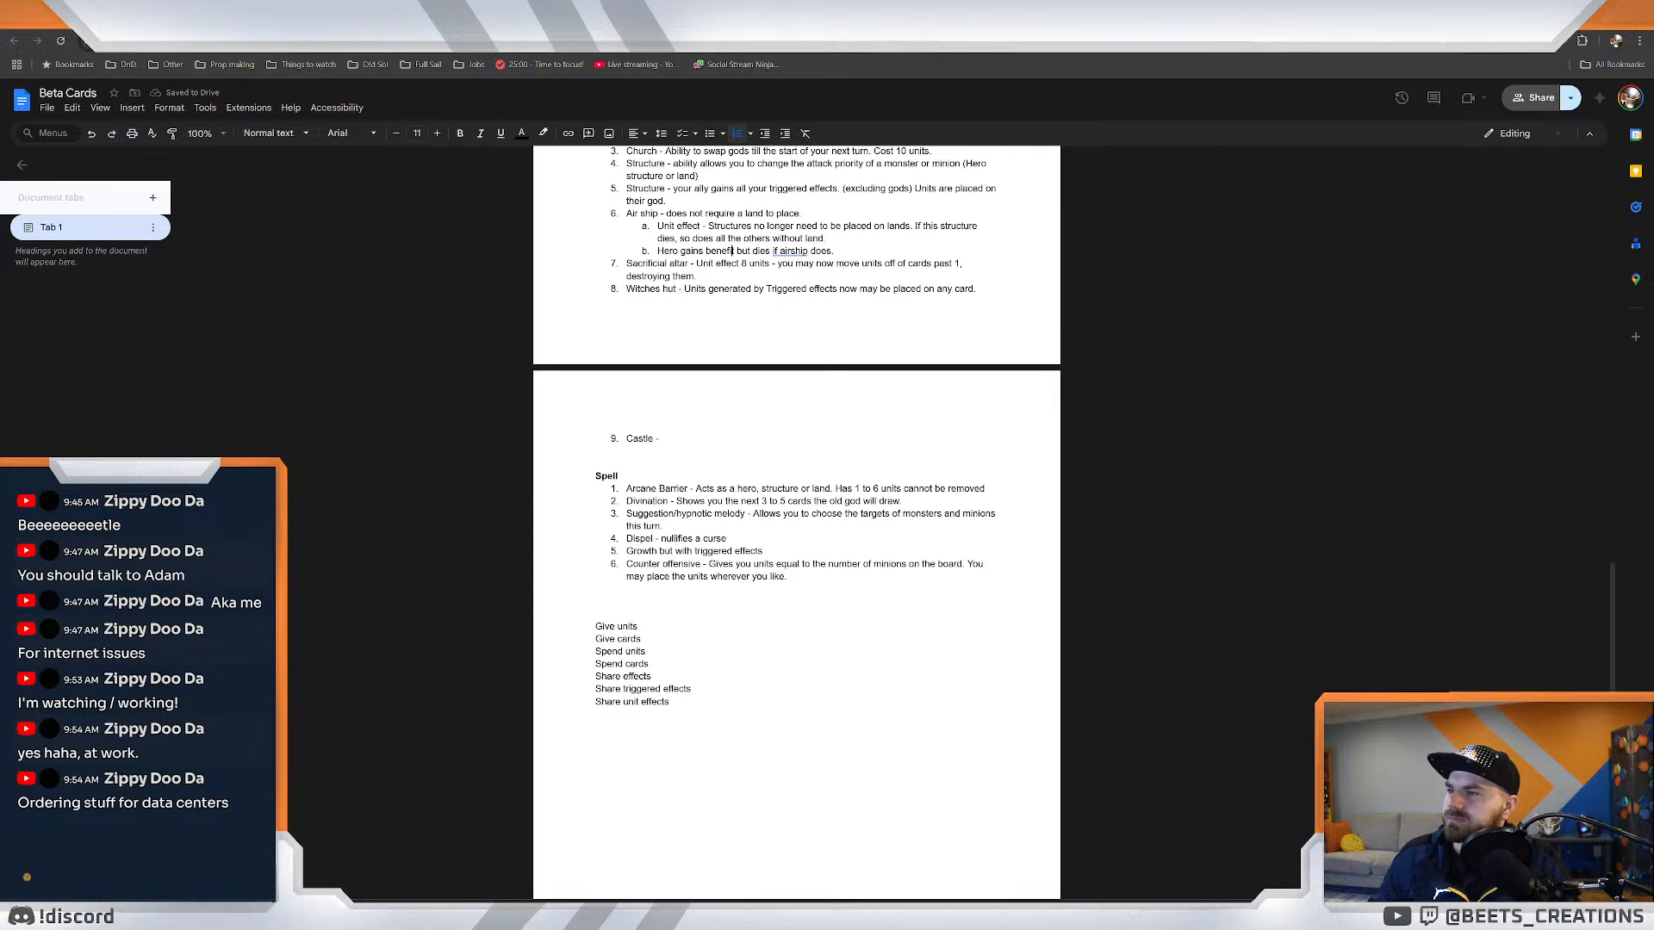
left_click_drag(626, 488, 786, 576)
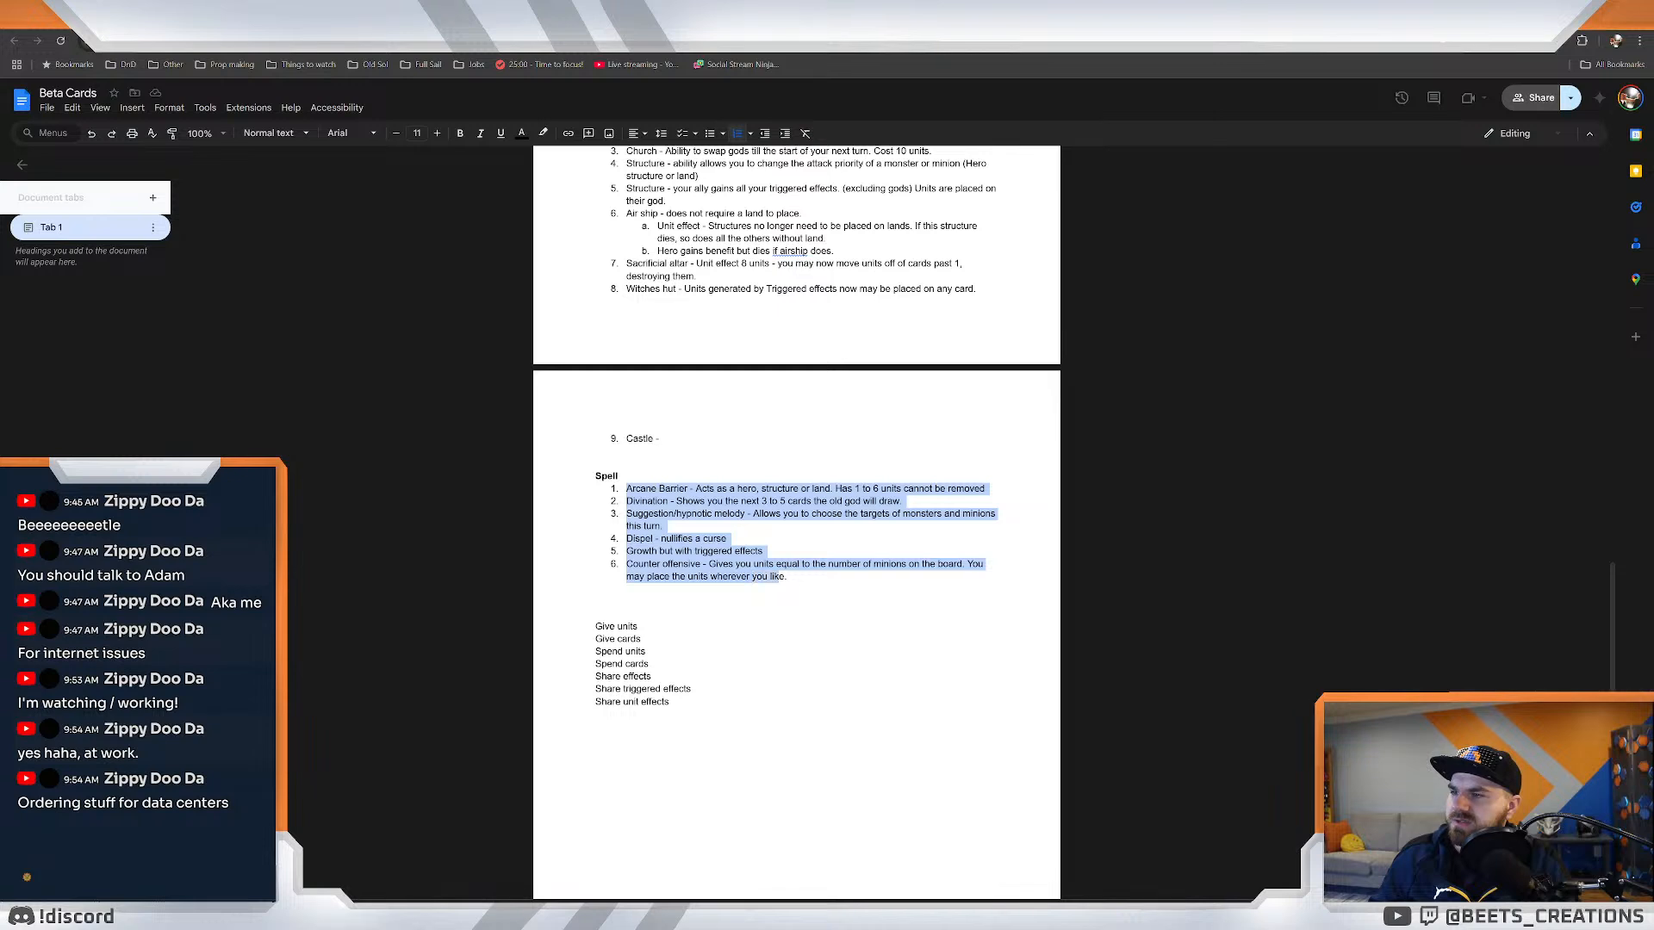
left_click(786, 576)
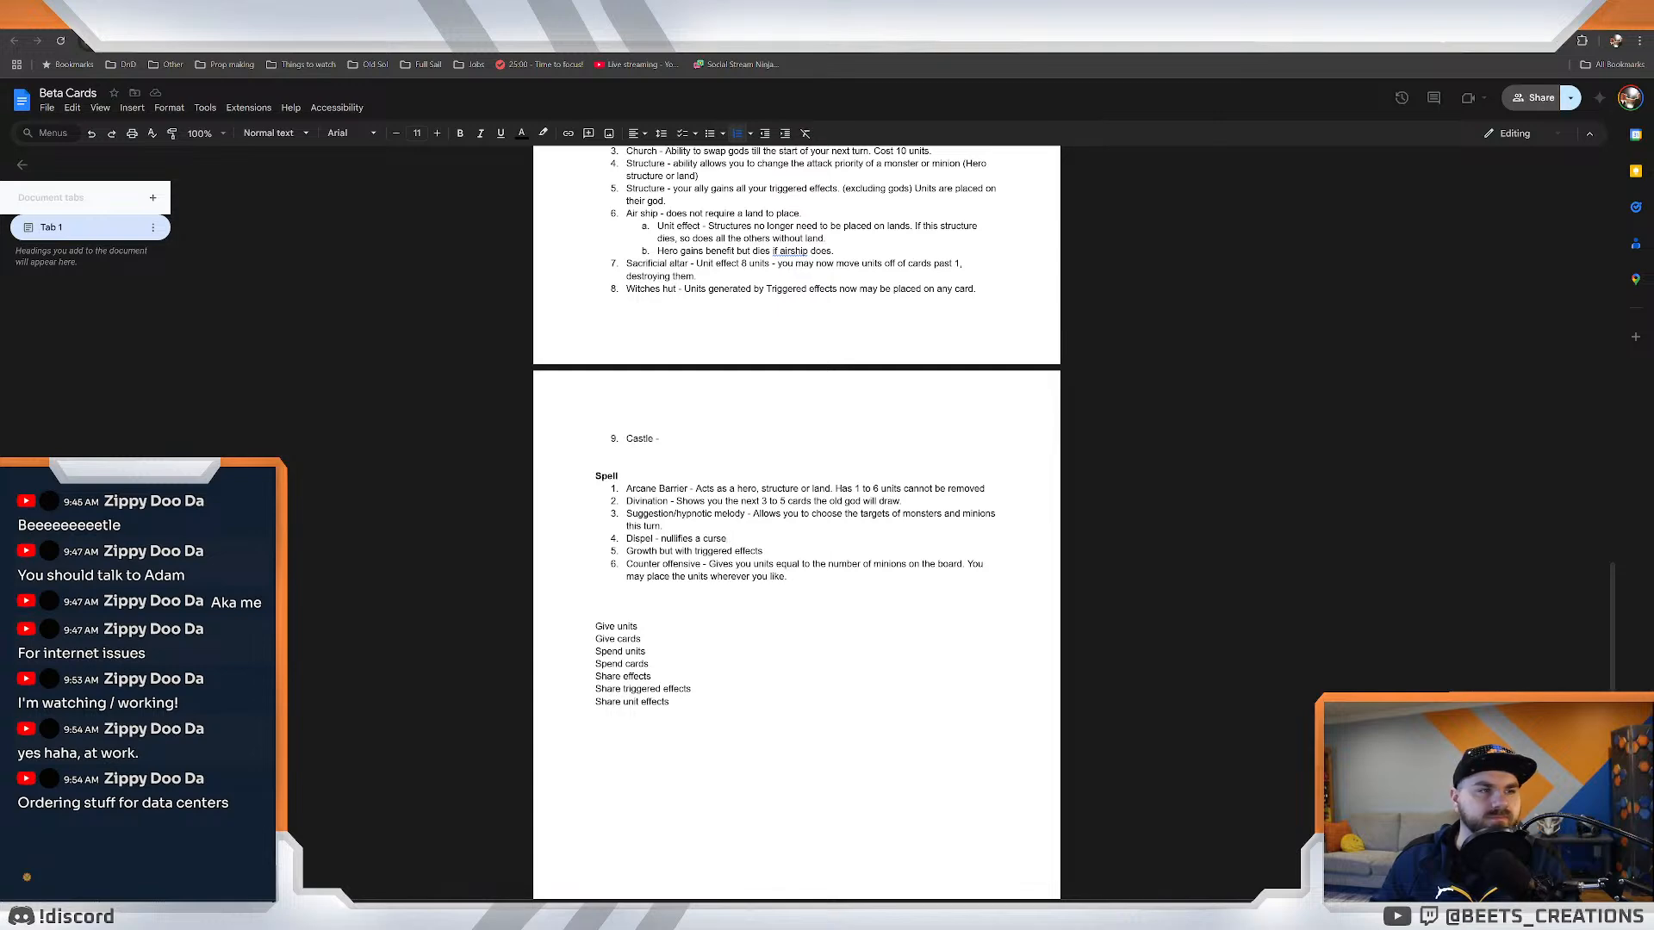
scroll(797, 522, "up", 3)
left_click(727, 732)
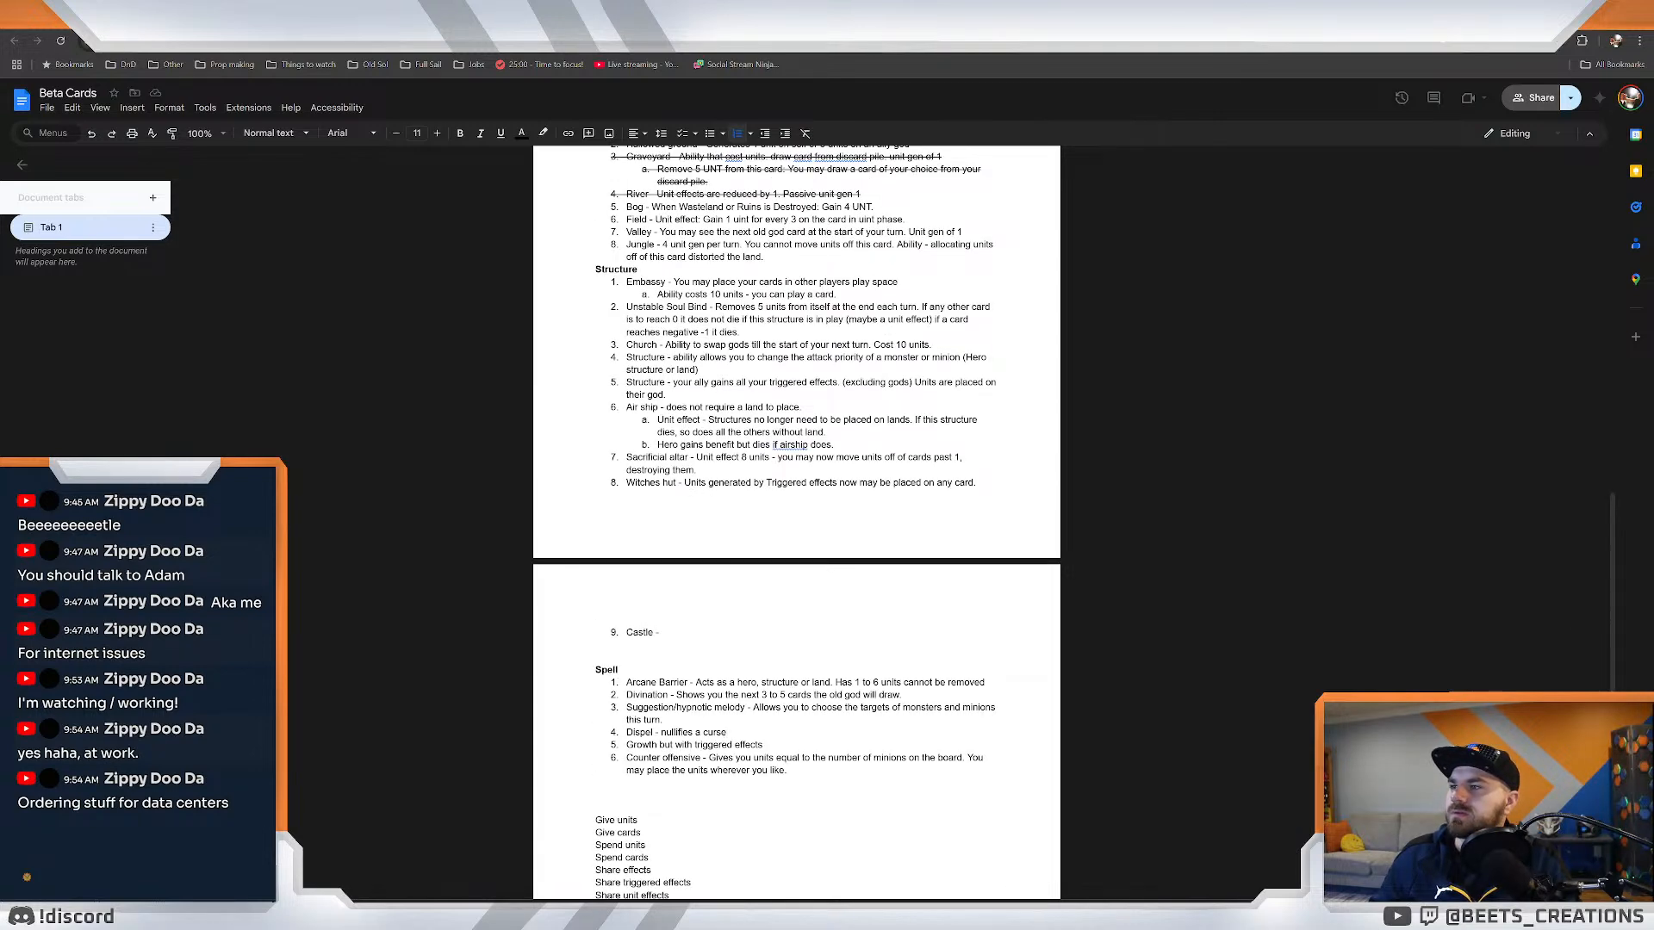
scroll(796, 521, "up", 4)
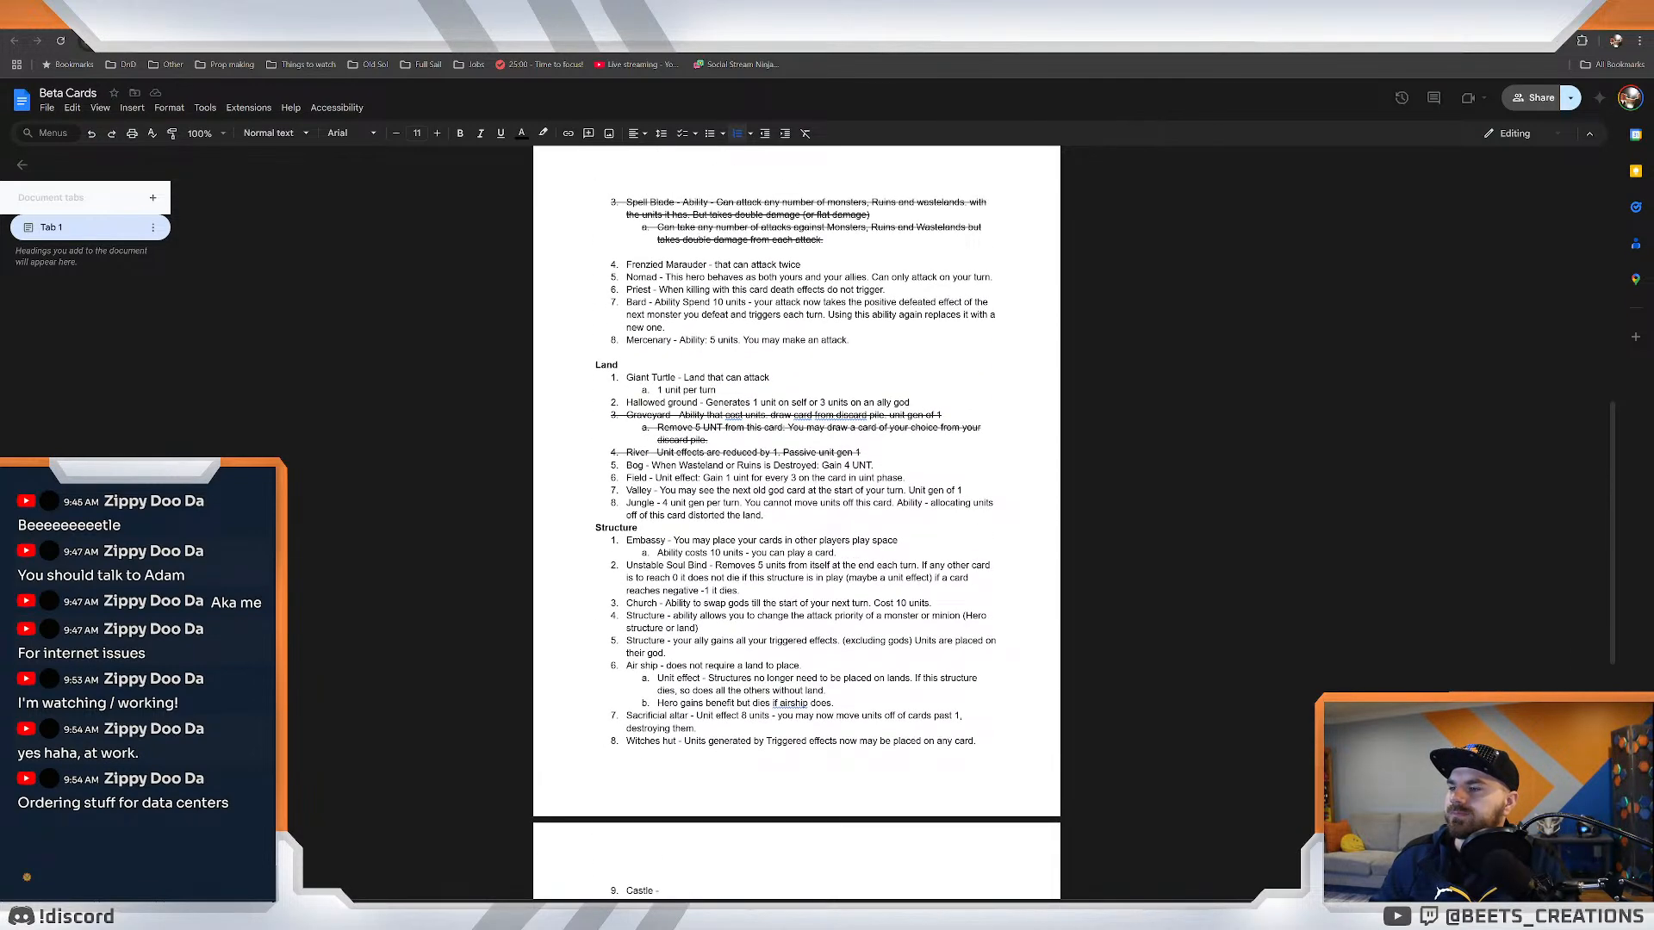
Review the Structure entries from Embassy through Unstable Soul Bind and Church to the two unnamed Structure ideas.
scroll(797, 522, "down", 2)
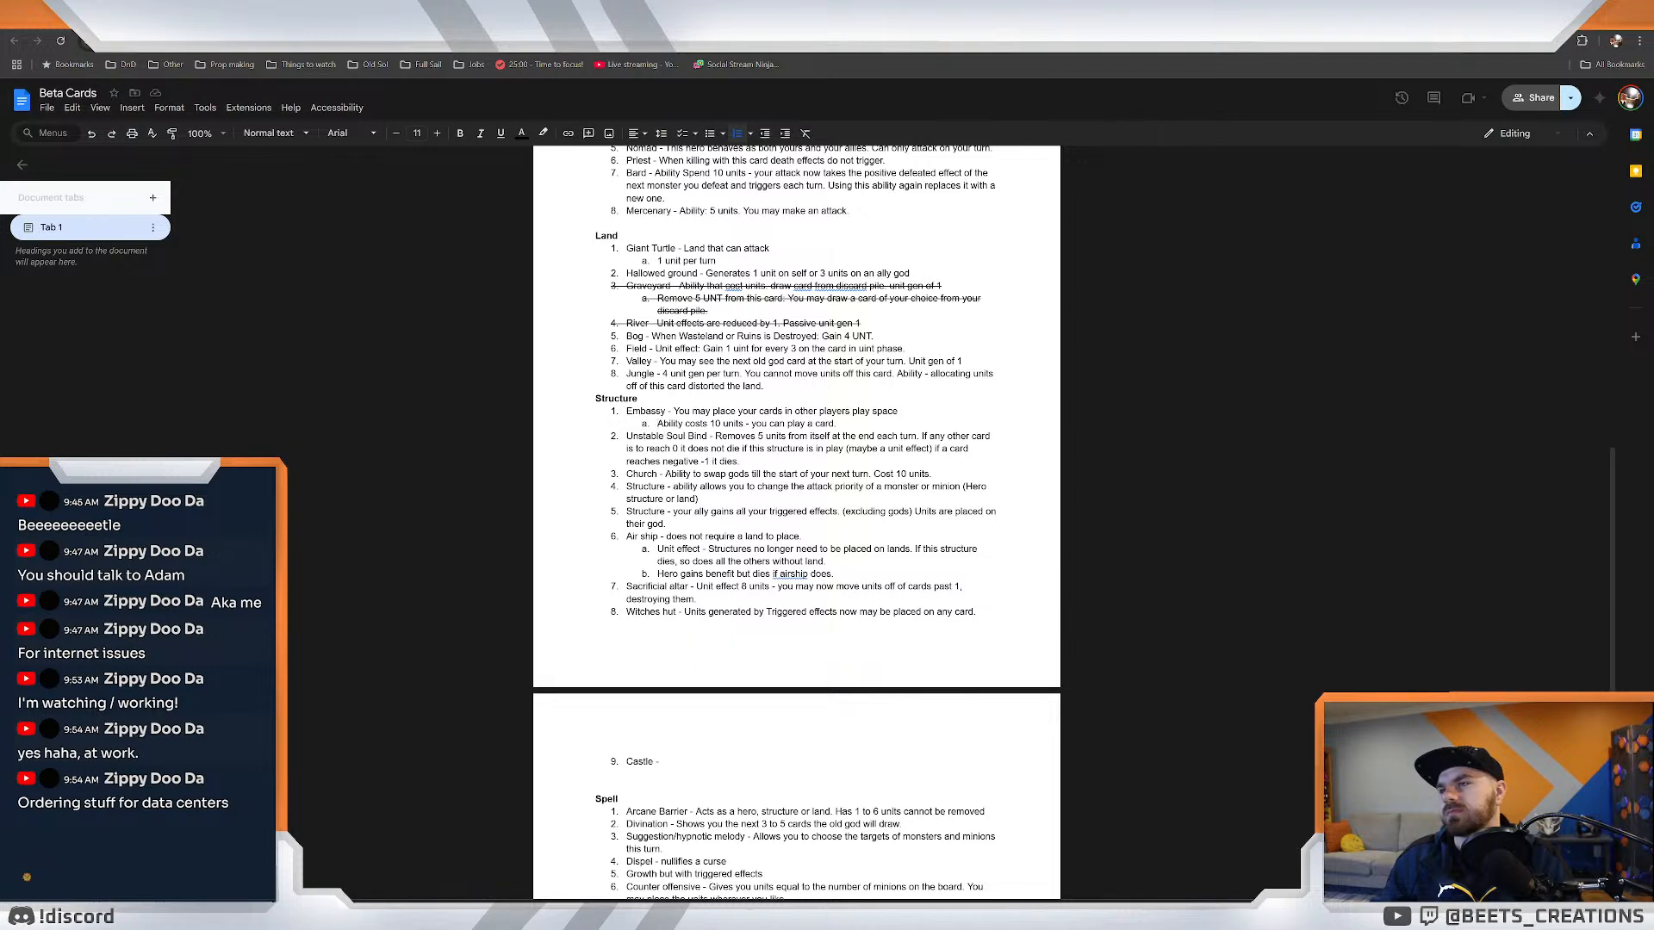
left_click_drag(632, 411, 840, 424)
left_click(838, 424)
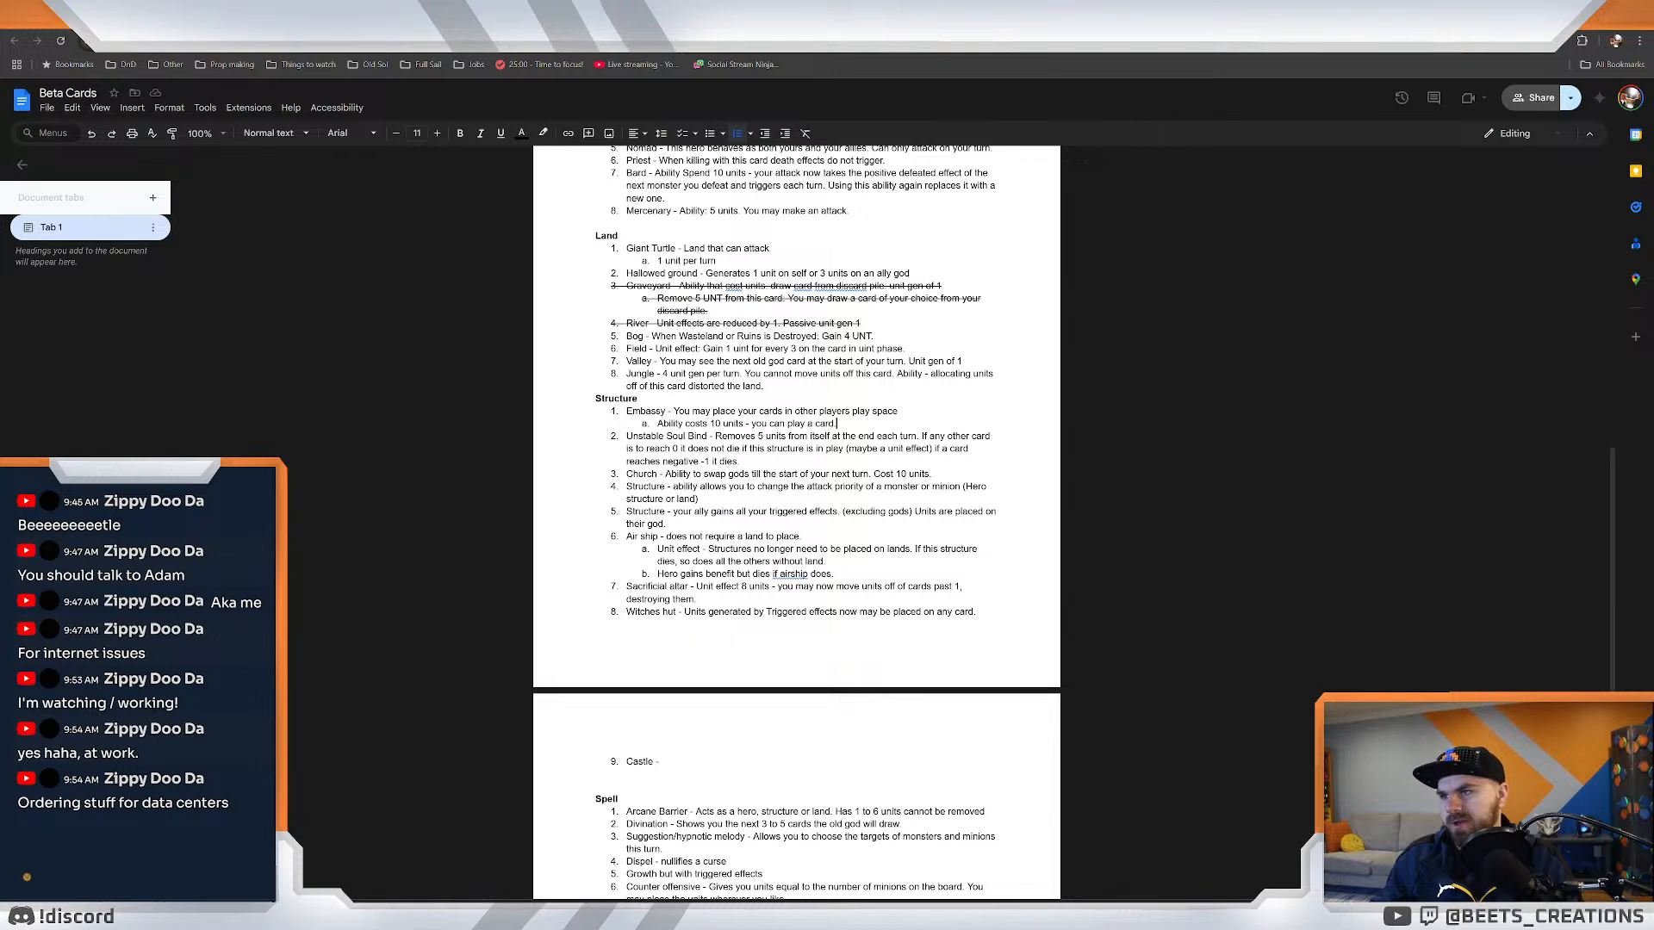
left_click_drag(837, 423, 627, 412)
left_click_drag(845, 449, 626, 436)
left_click(741, 462)
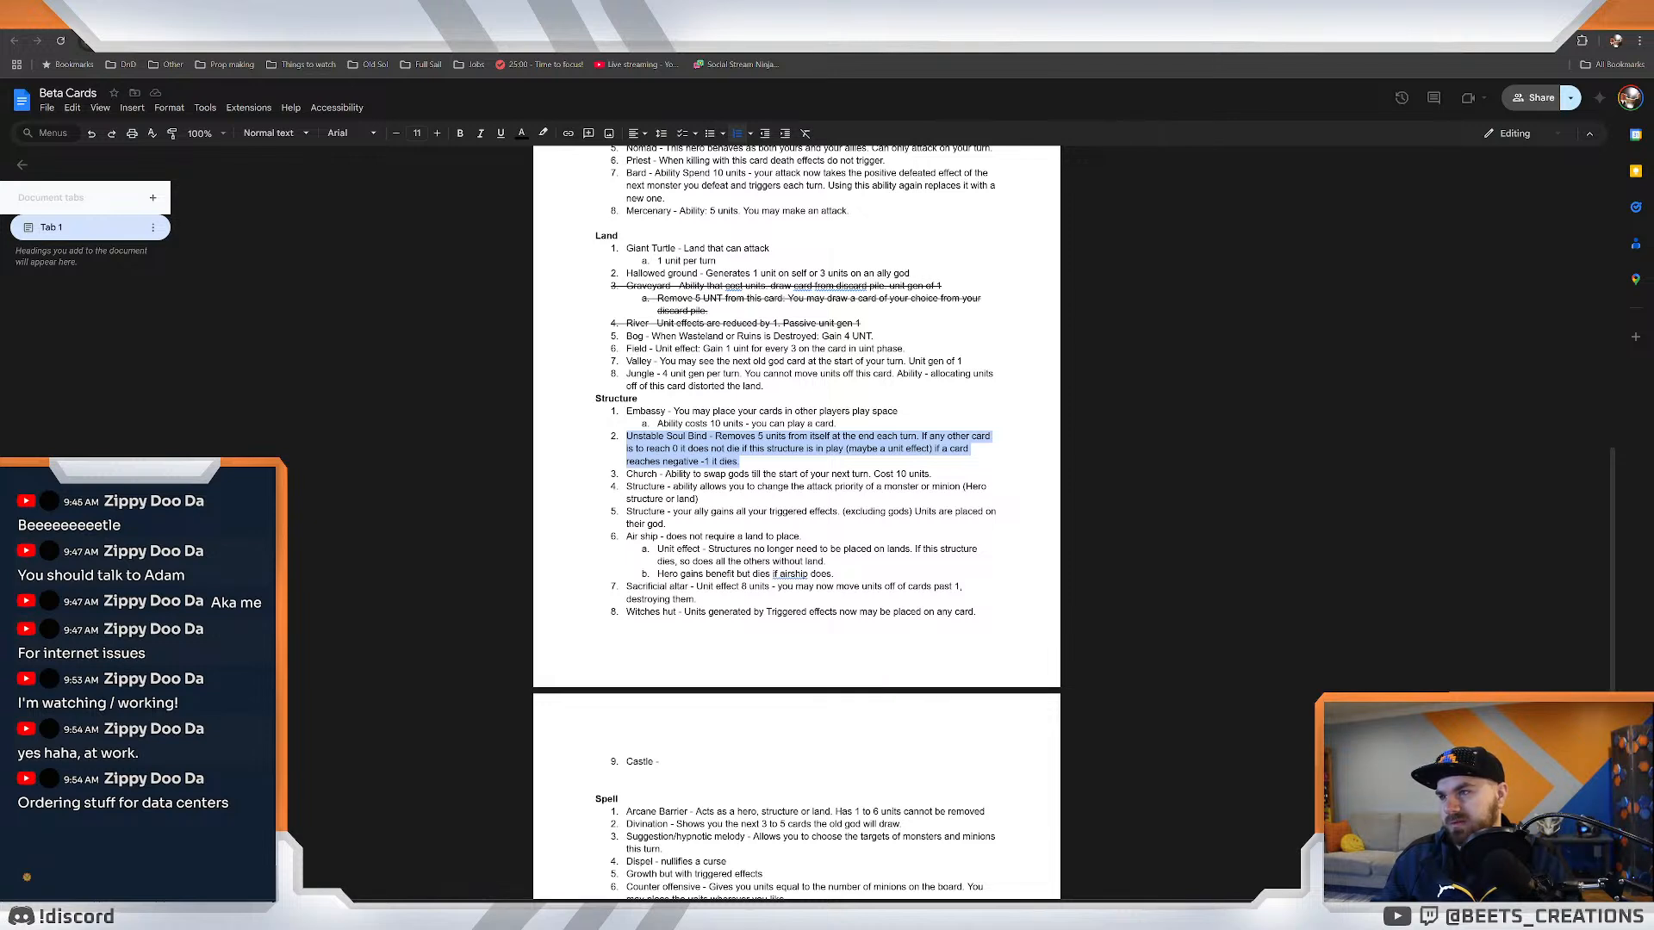
left_click_drag(933, 475, 626, 475)
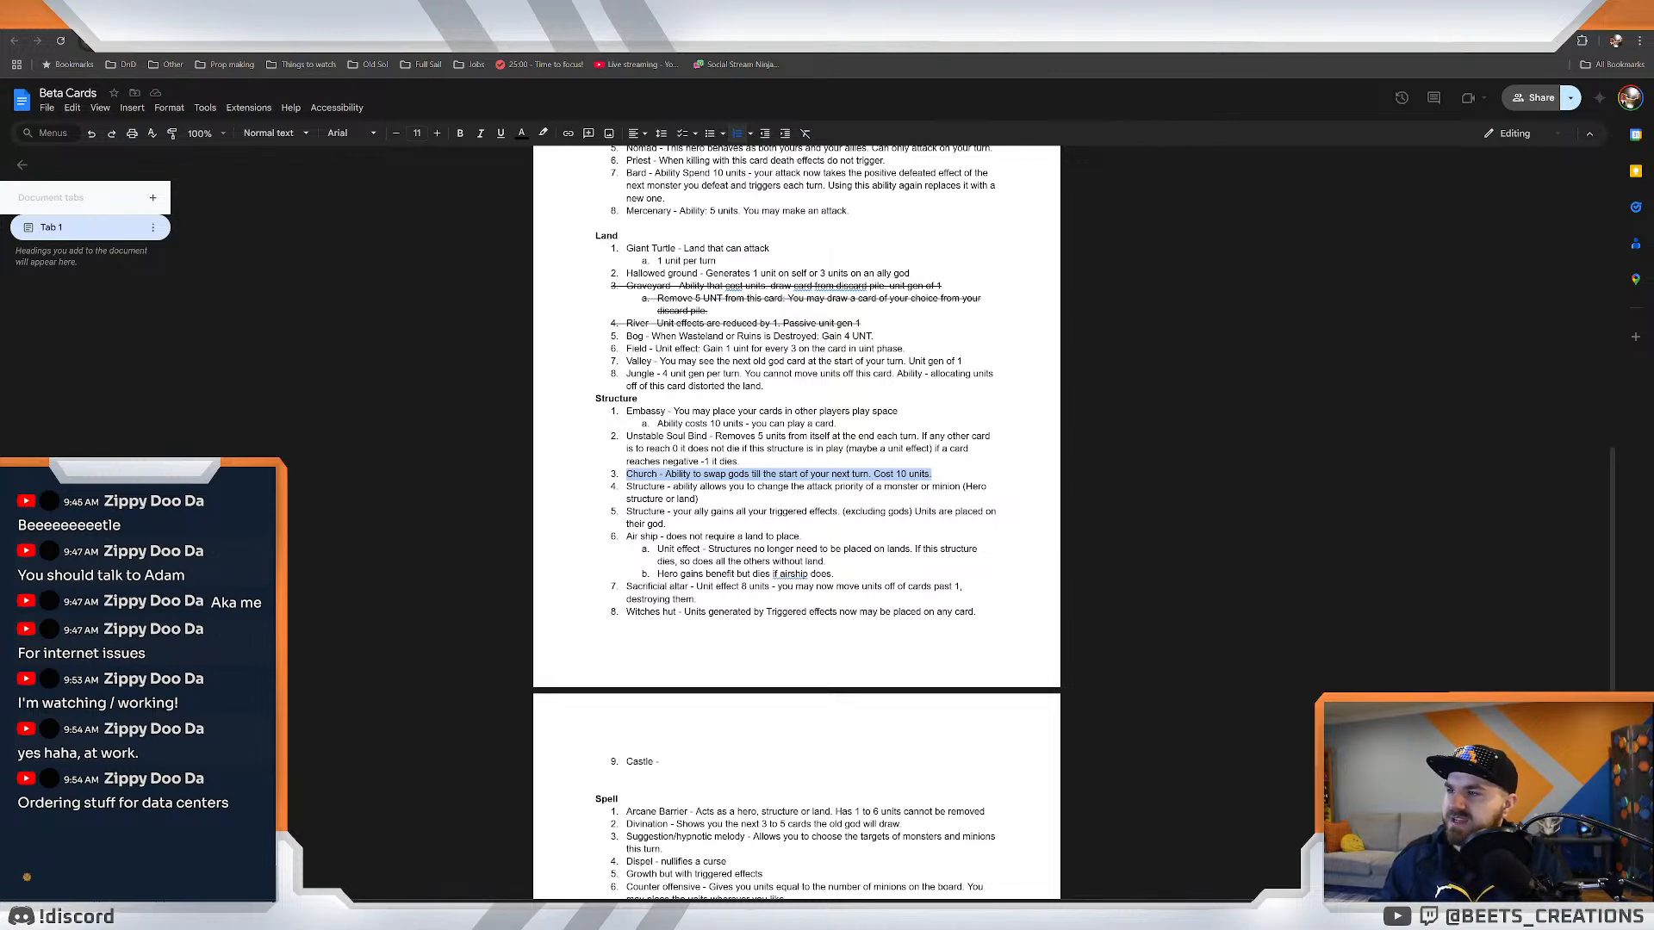
left_click(700, 500)
triple_click(699, 499)
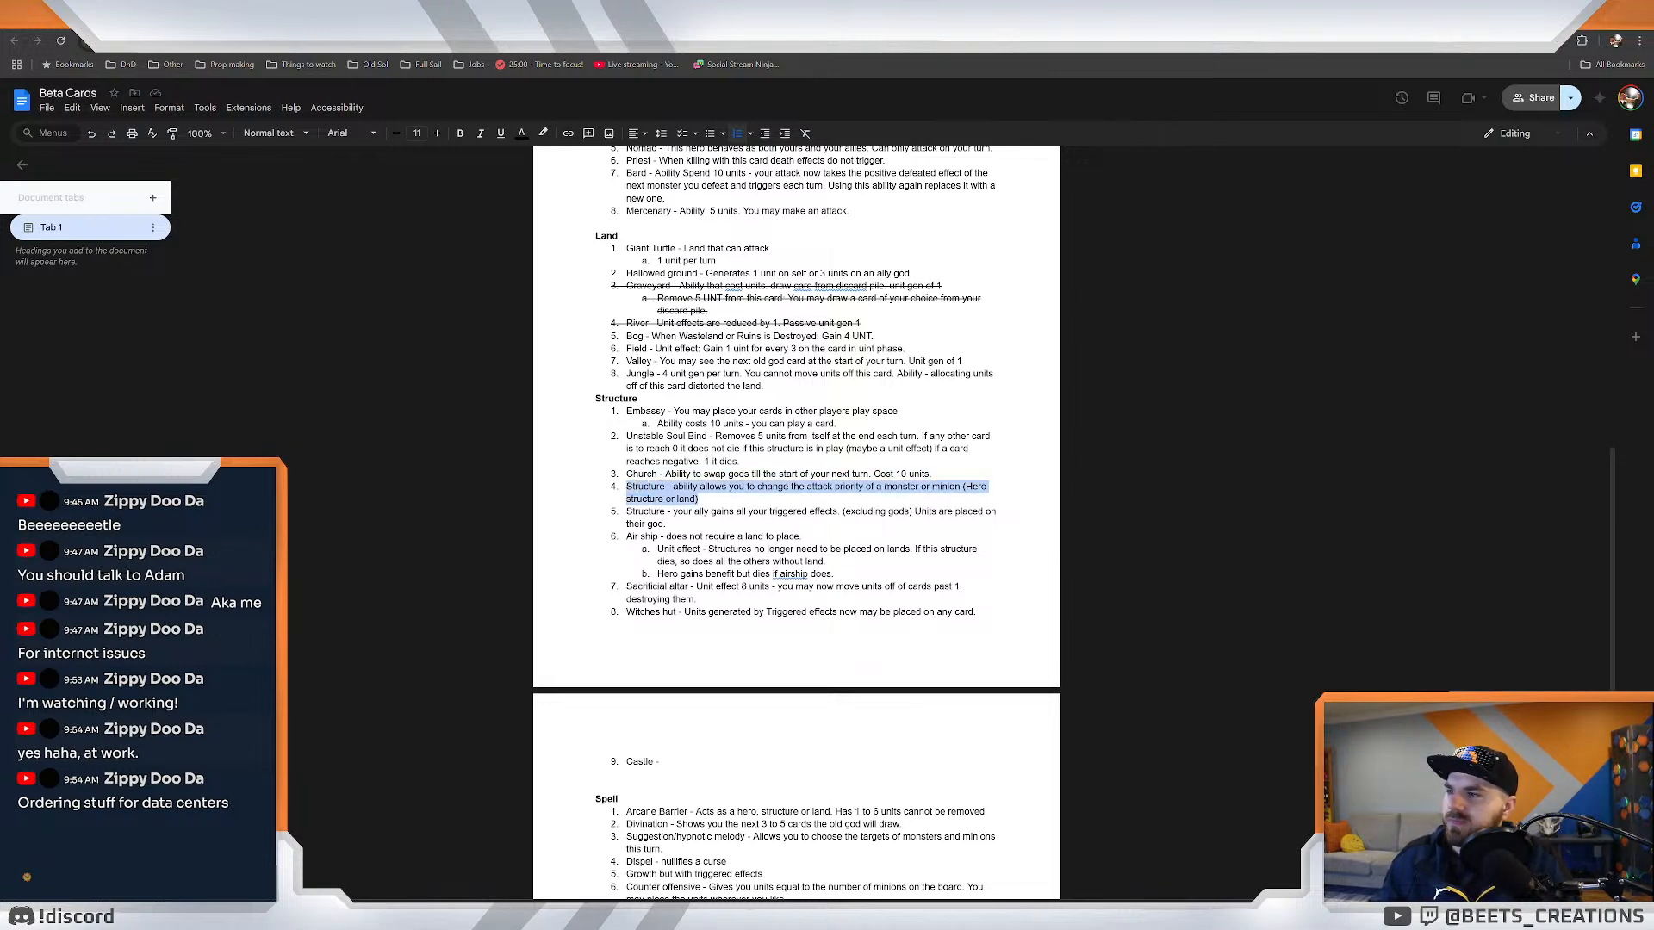
left_click(646, 487)
triple_click(646, 487)
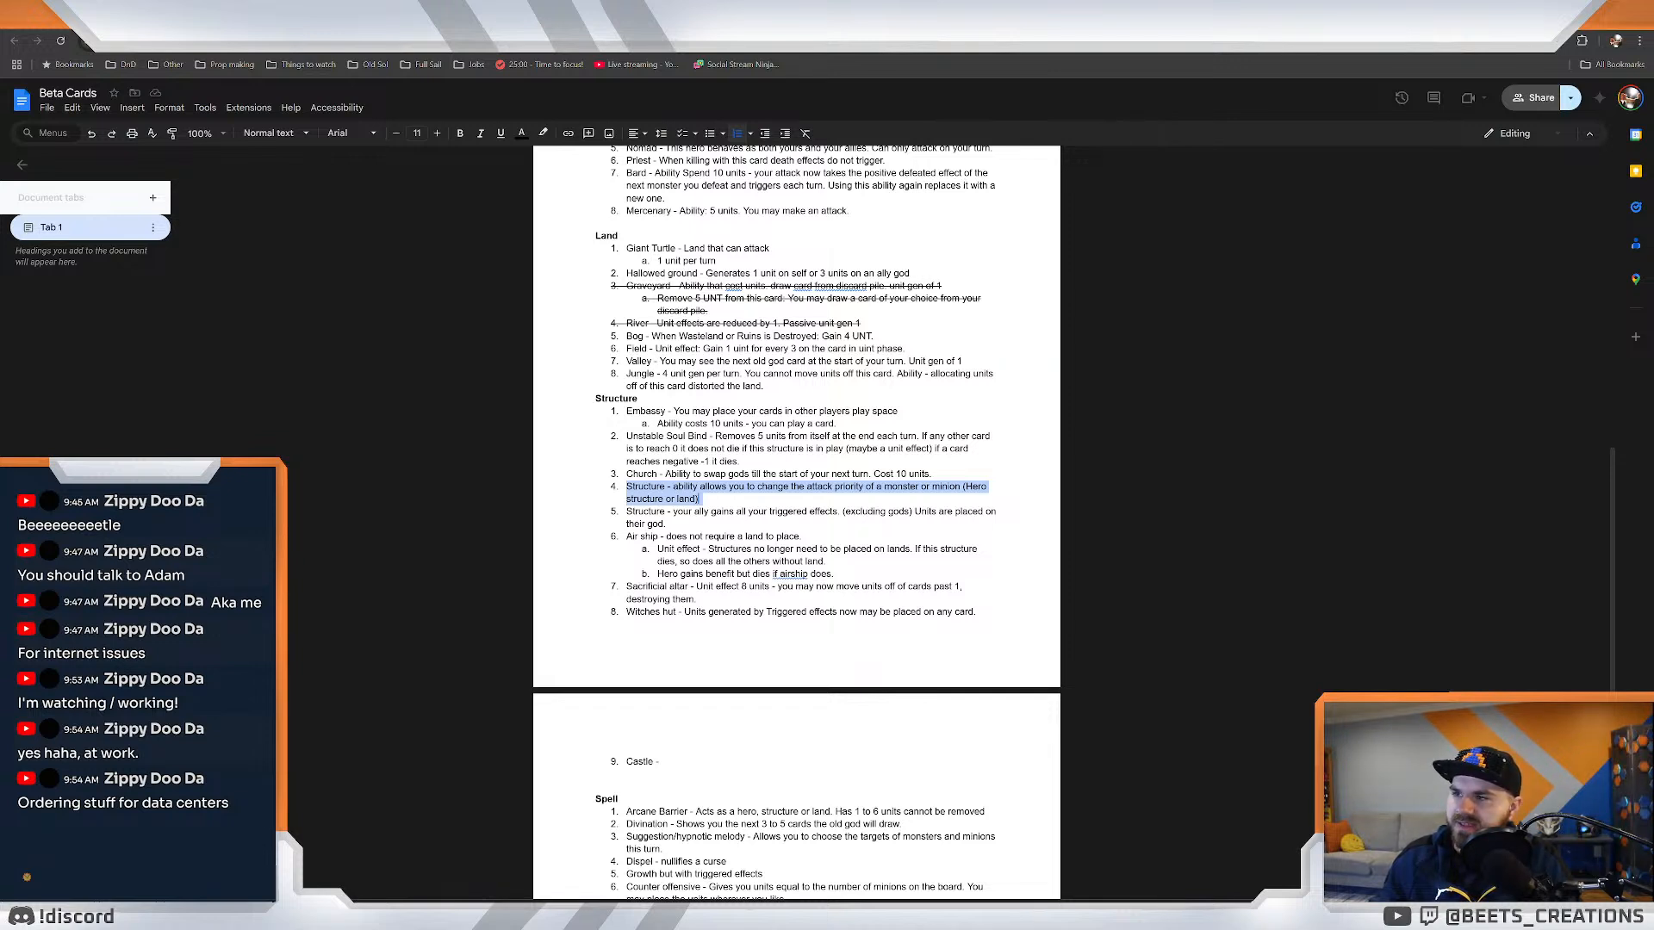
left_click_drag(702, 499, 626, 487)
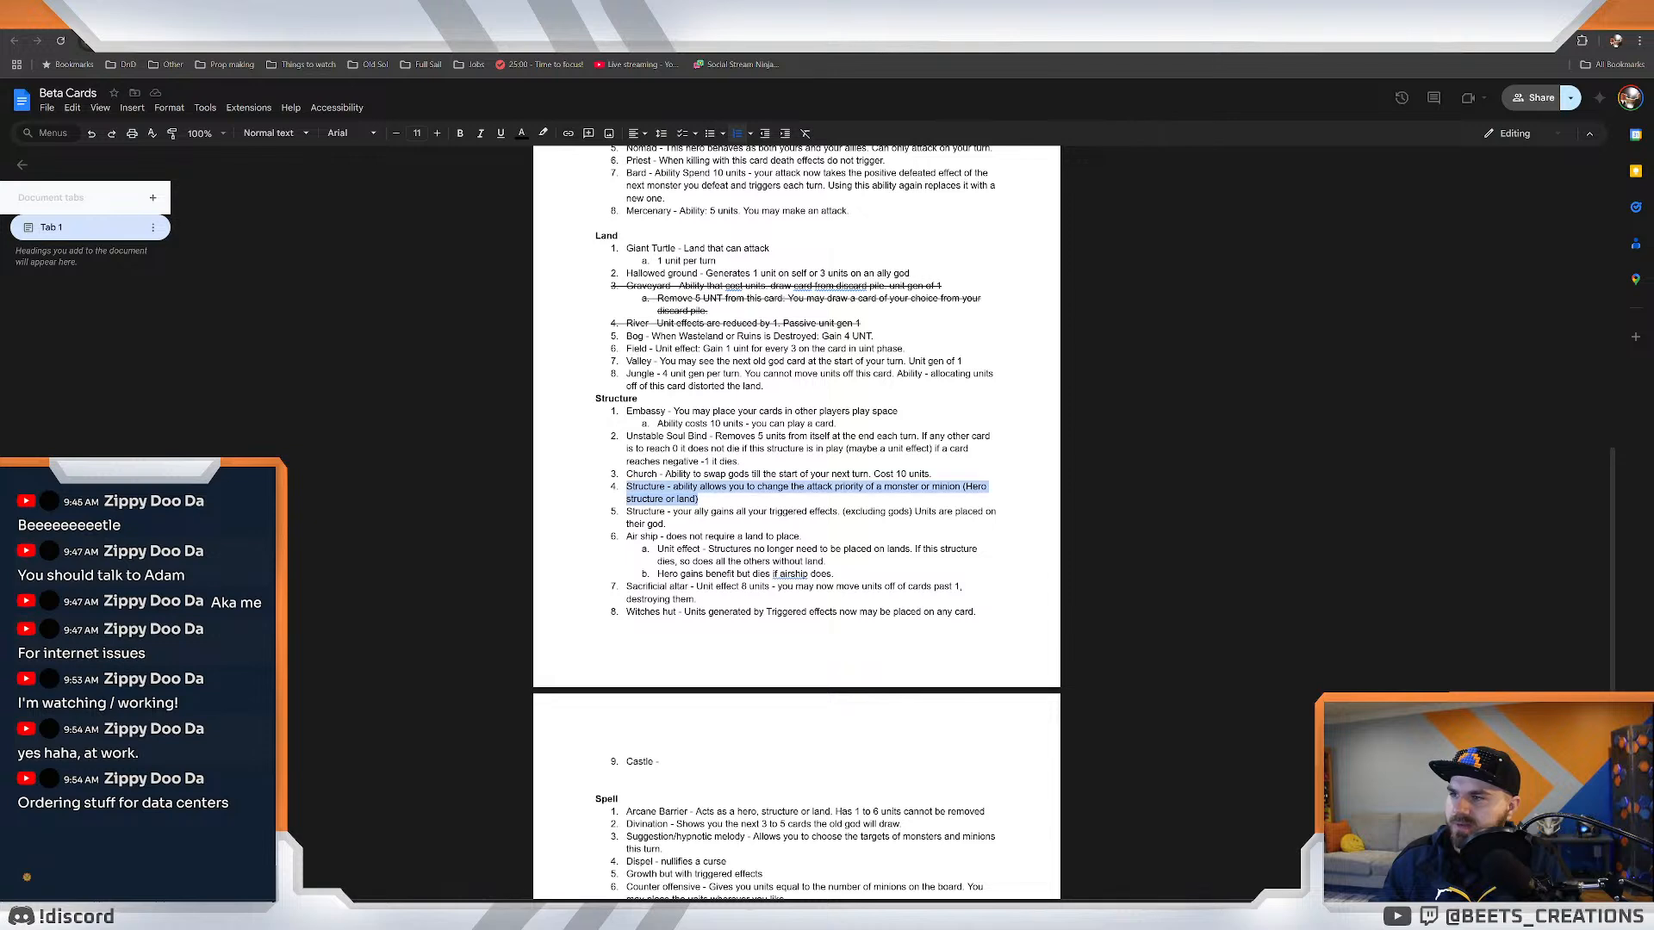
left_click(668, 524)
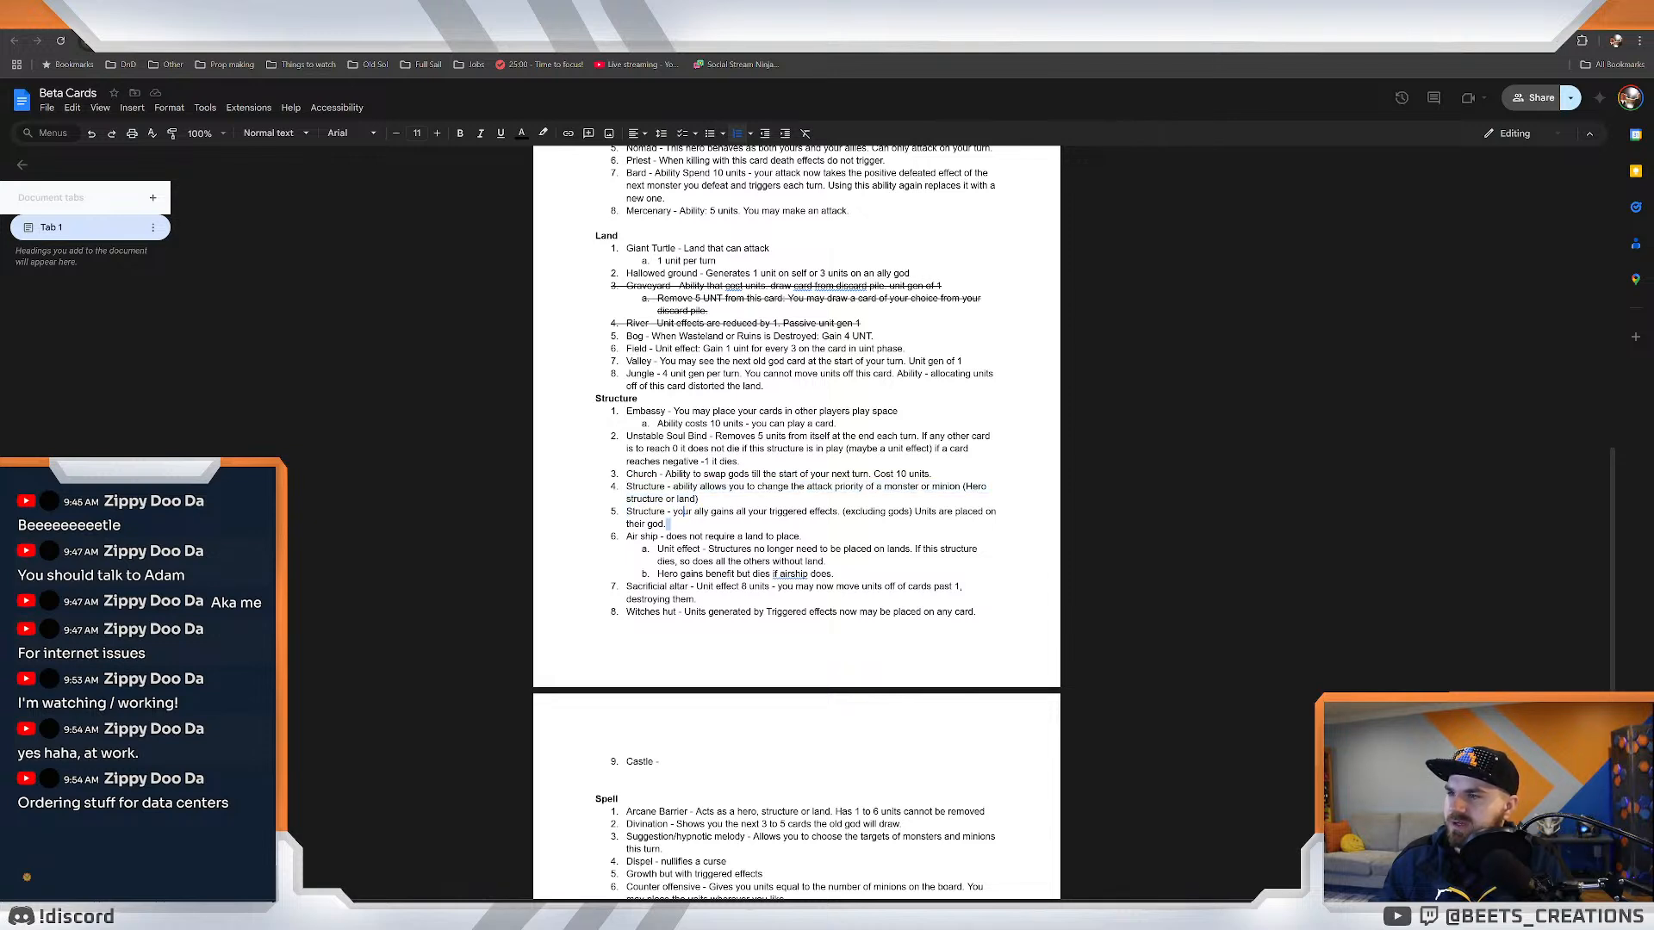
triple_click(683, 512)
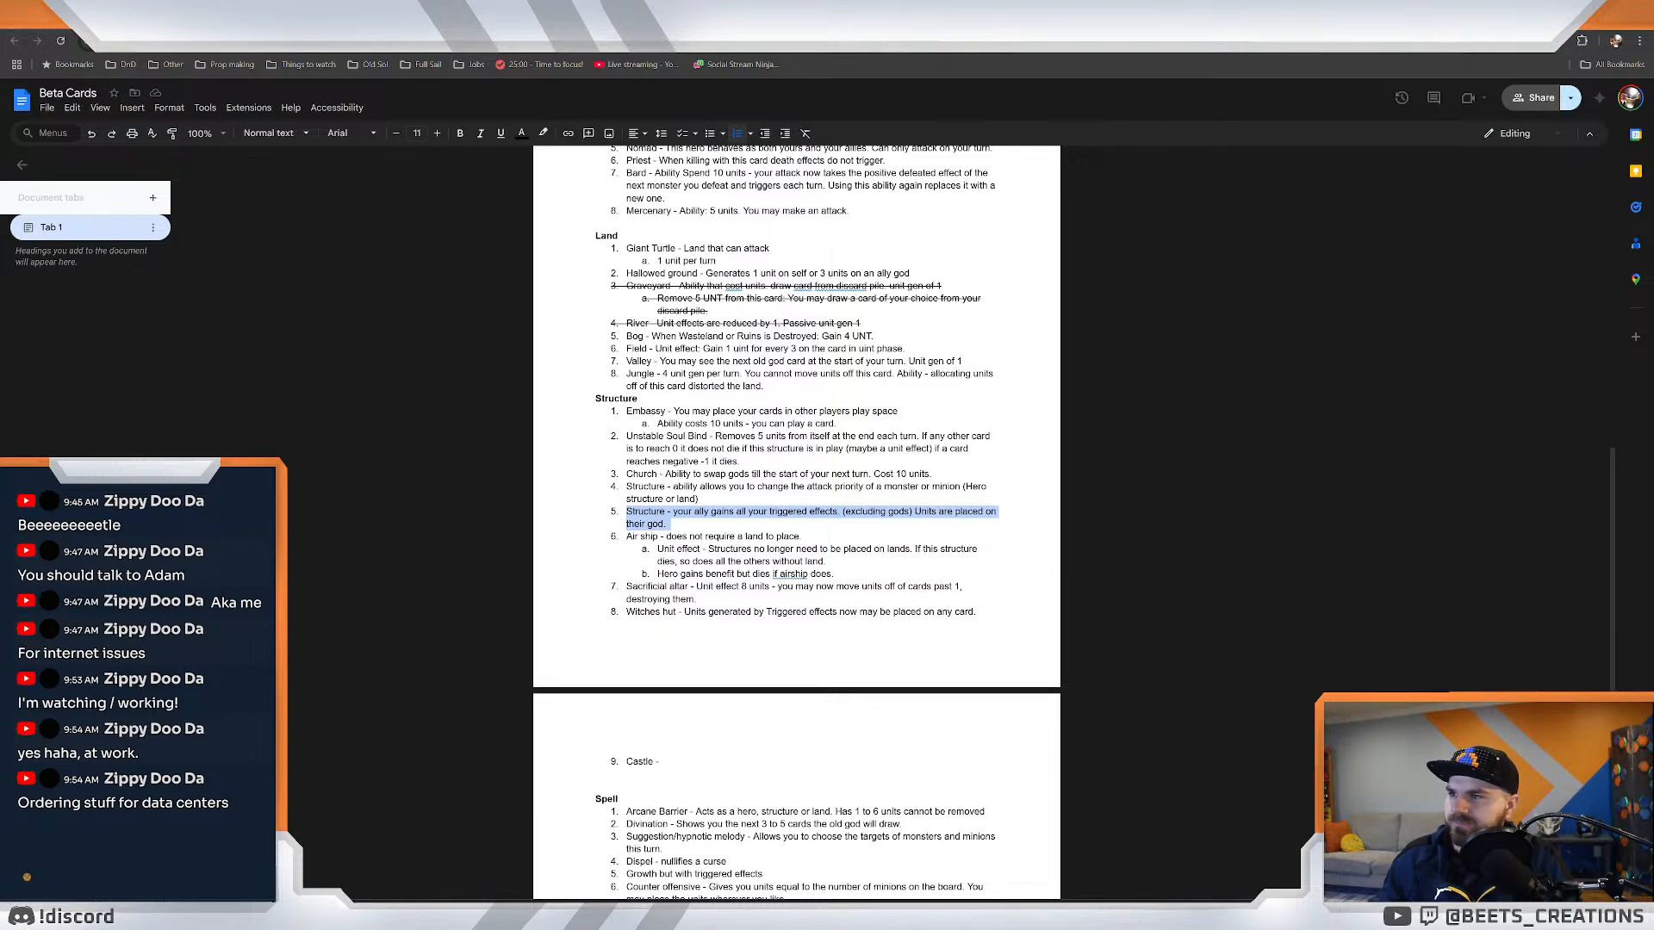
Review the Air ship, Sacrificial altar and Witches hut entries, and reread the unnamed Structure idea about attack priority.
left_click(682, 537)
scroll(682, 537, "down", 1)
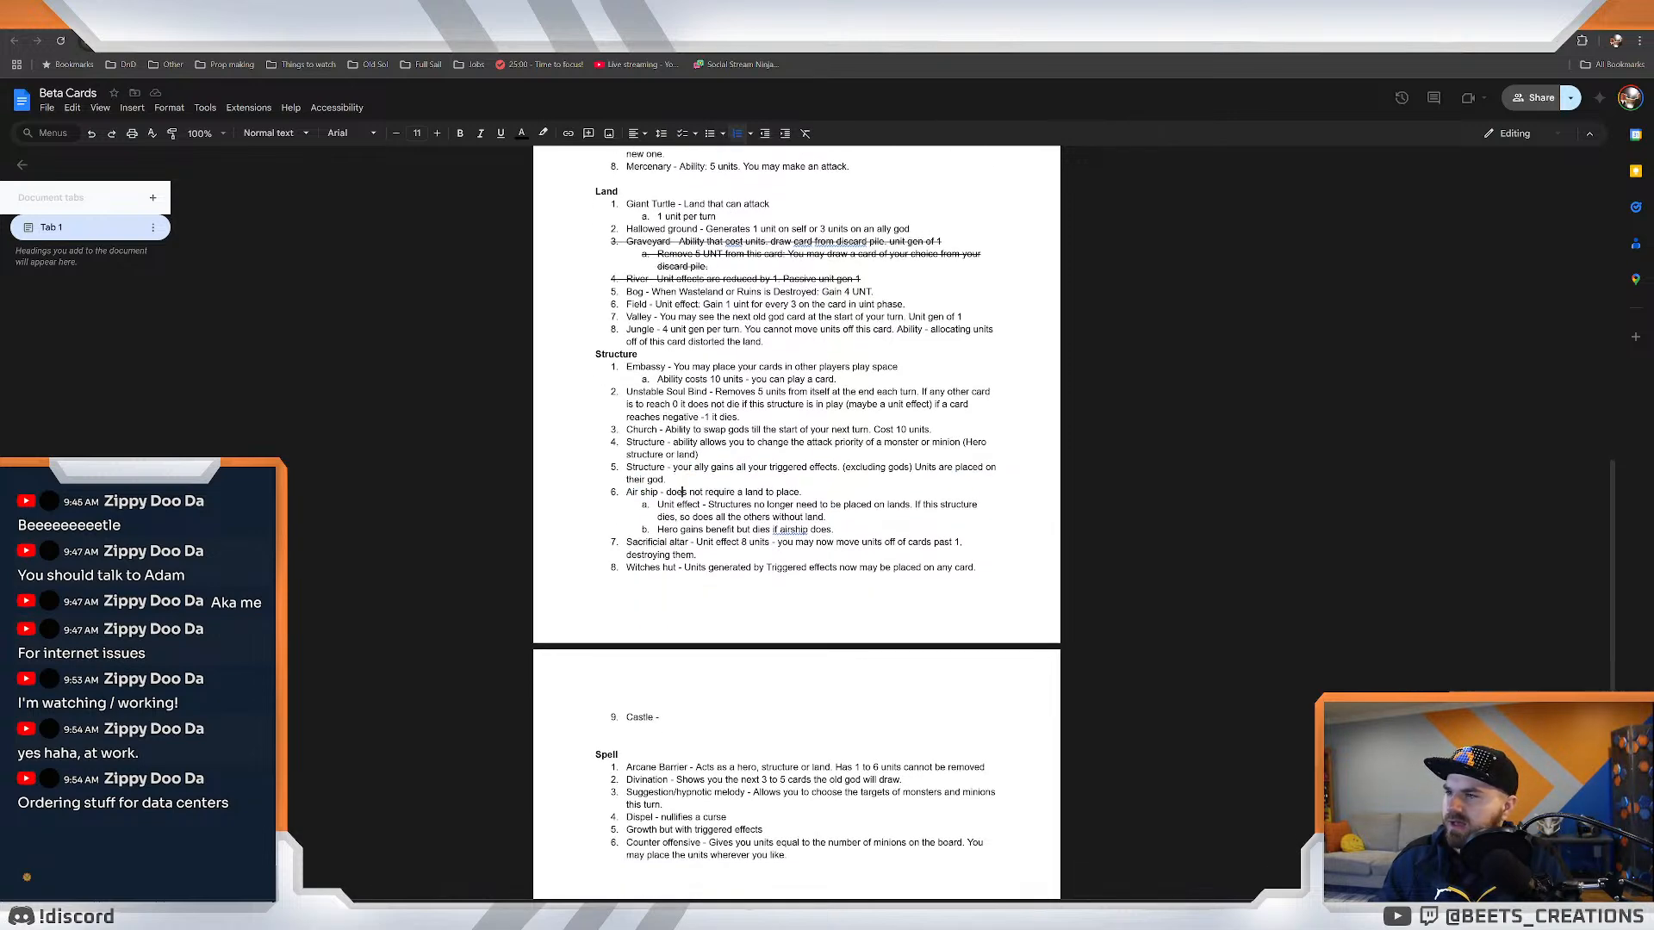
scroll(682, 537, "up", 1)
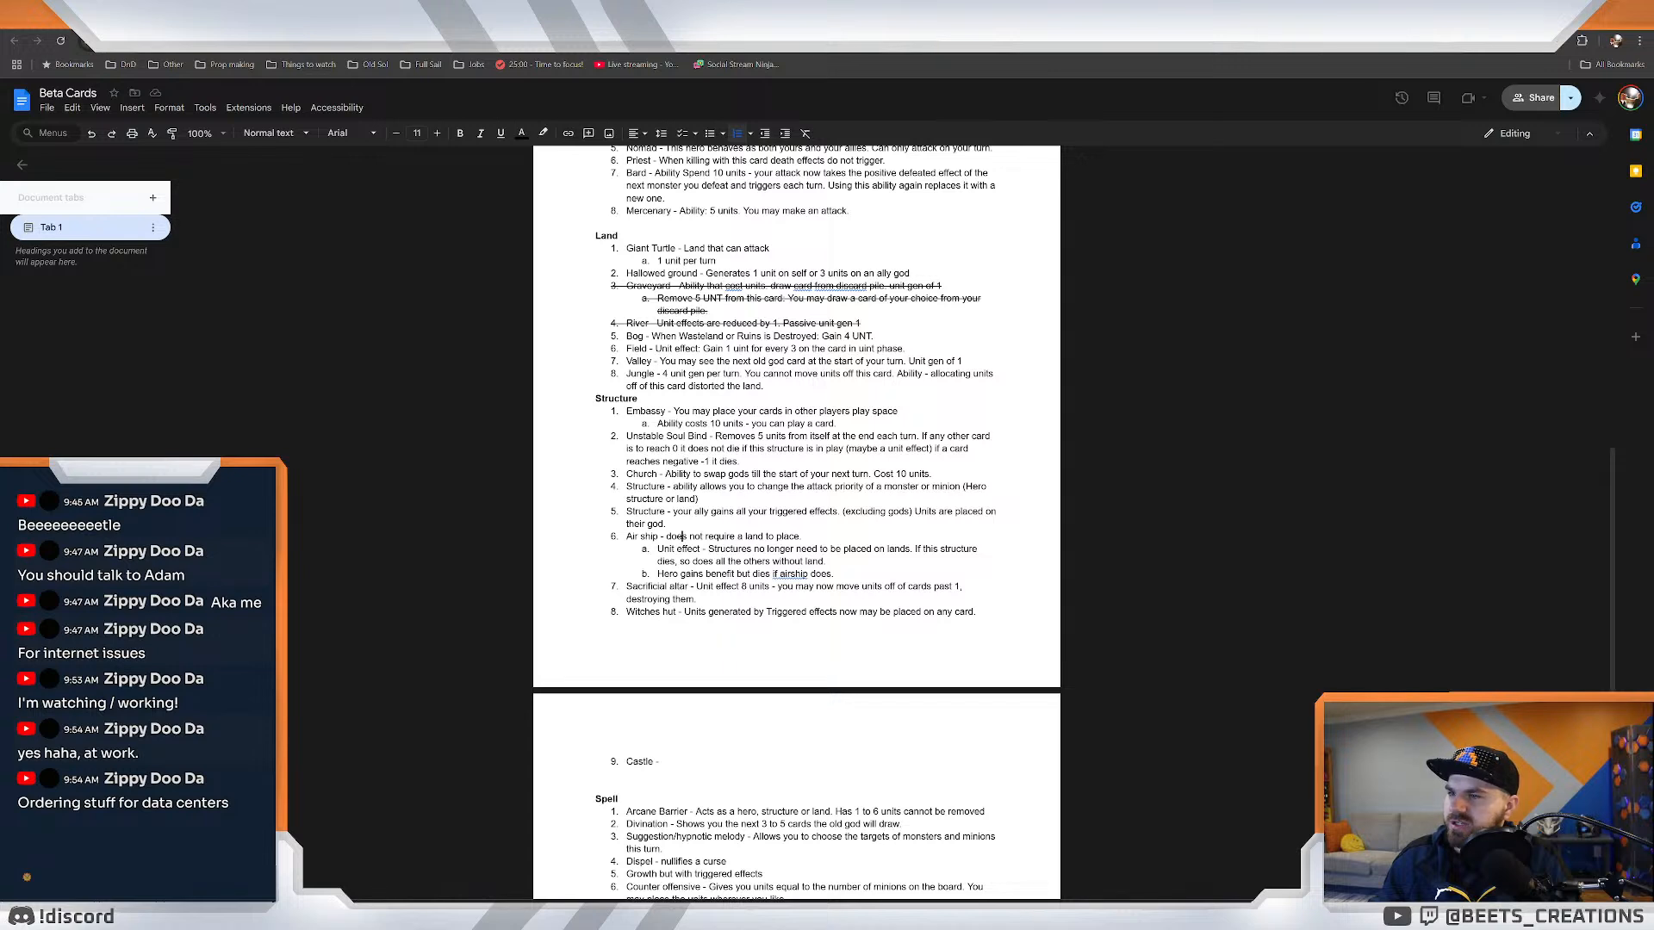
left_click_drag(834, 574, 627, 537)
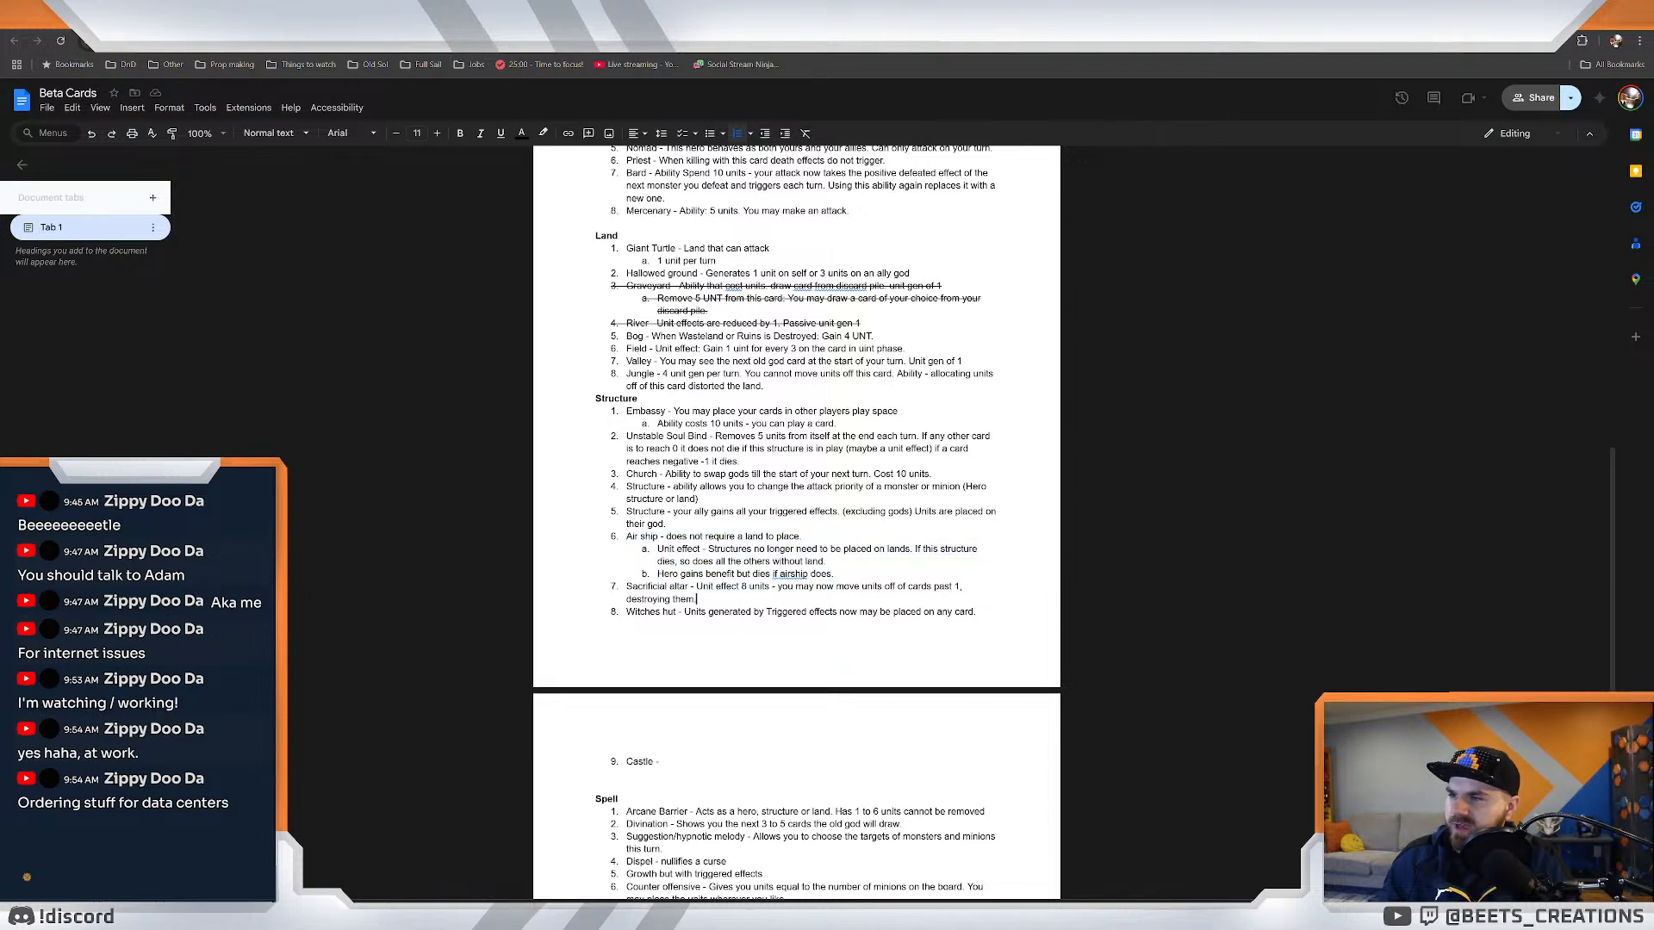
left_click_drag(696, 598, 626, 586)
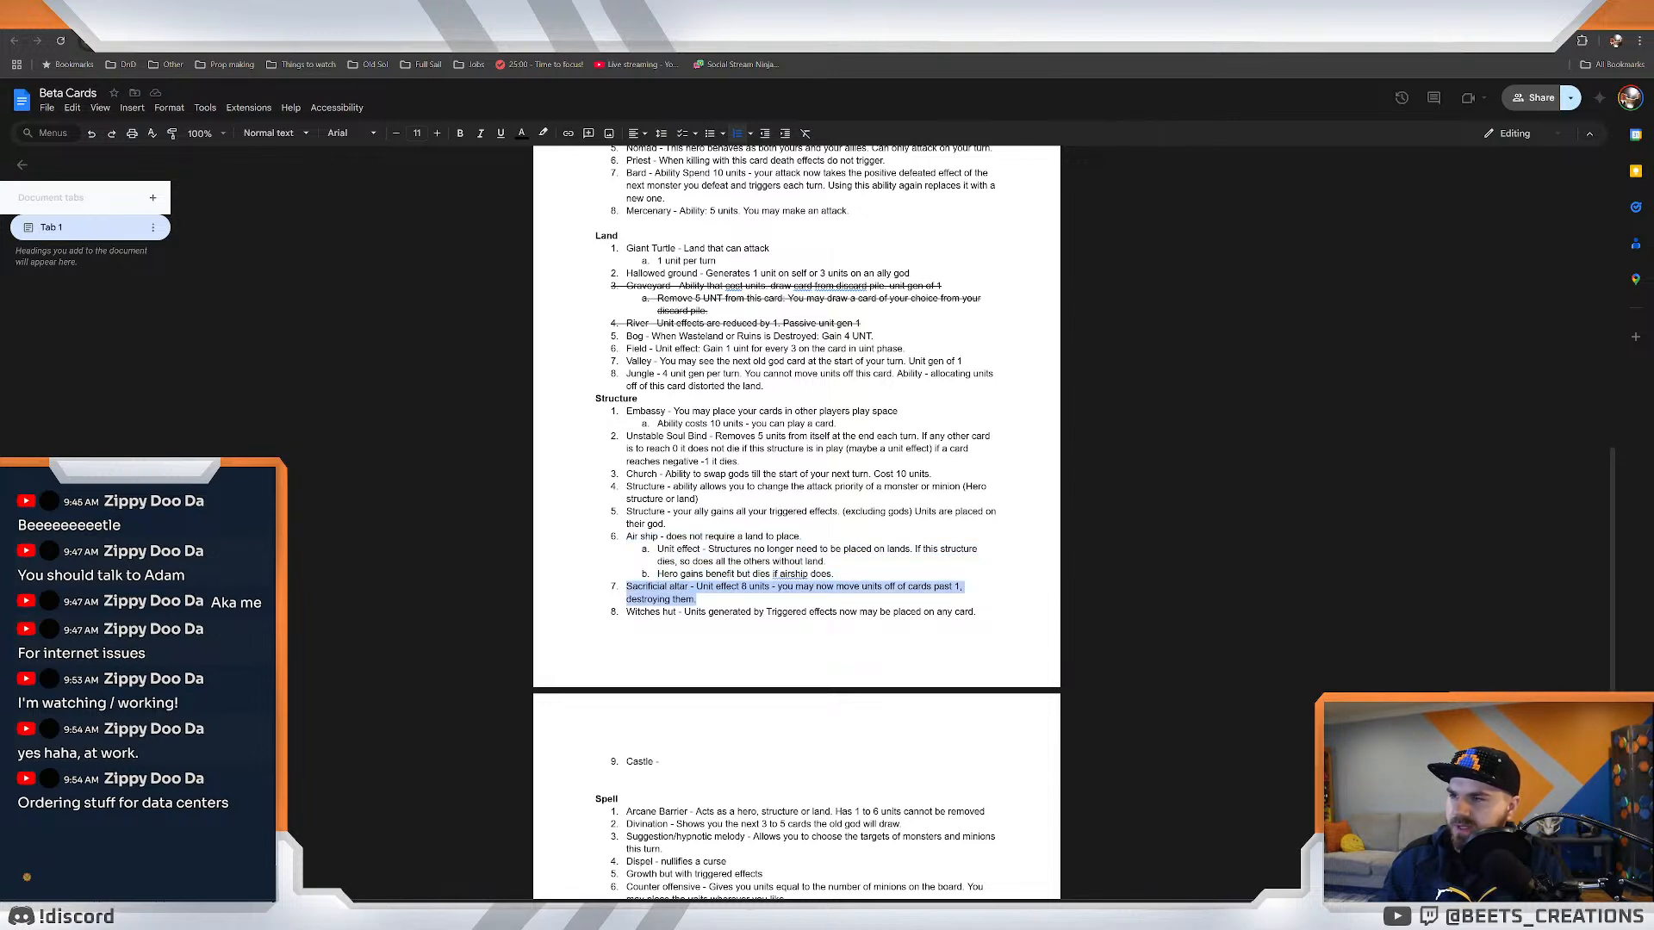
key("Right")
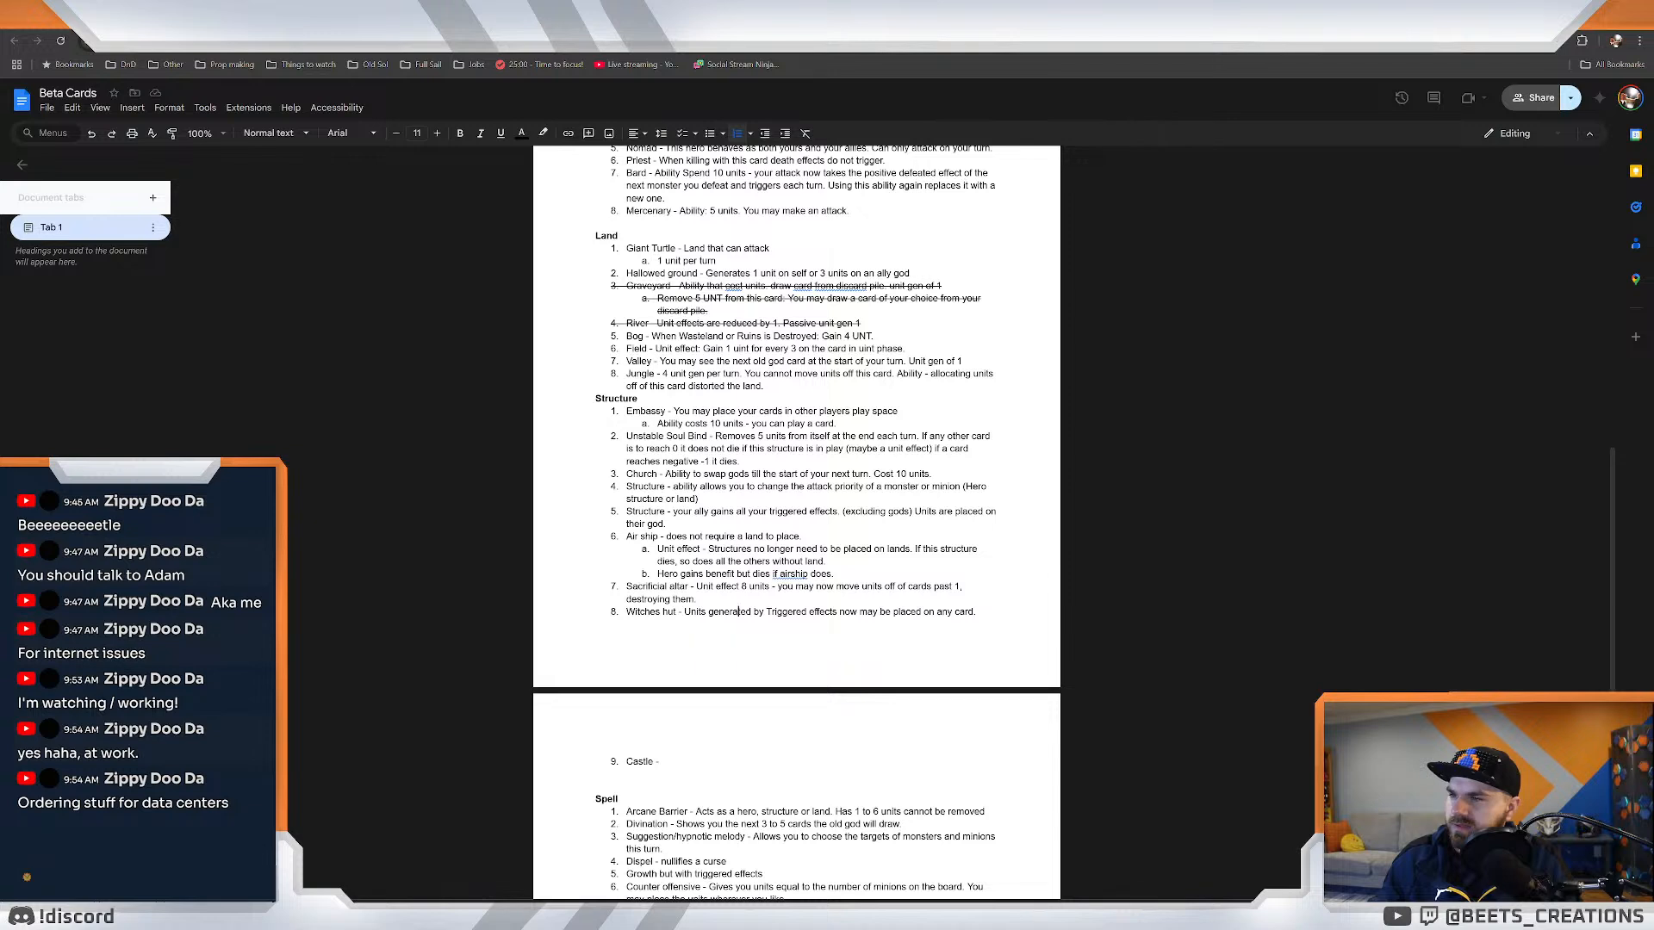
left_click_drag(626, 612, 980, 611)
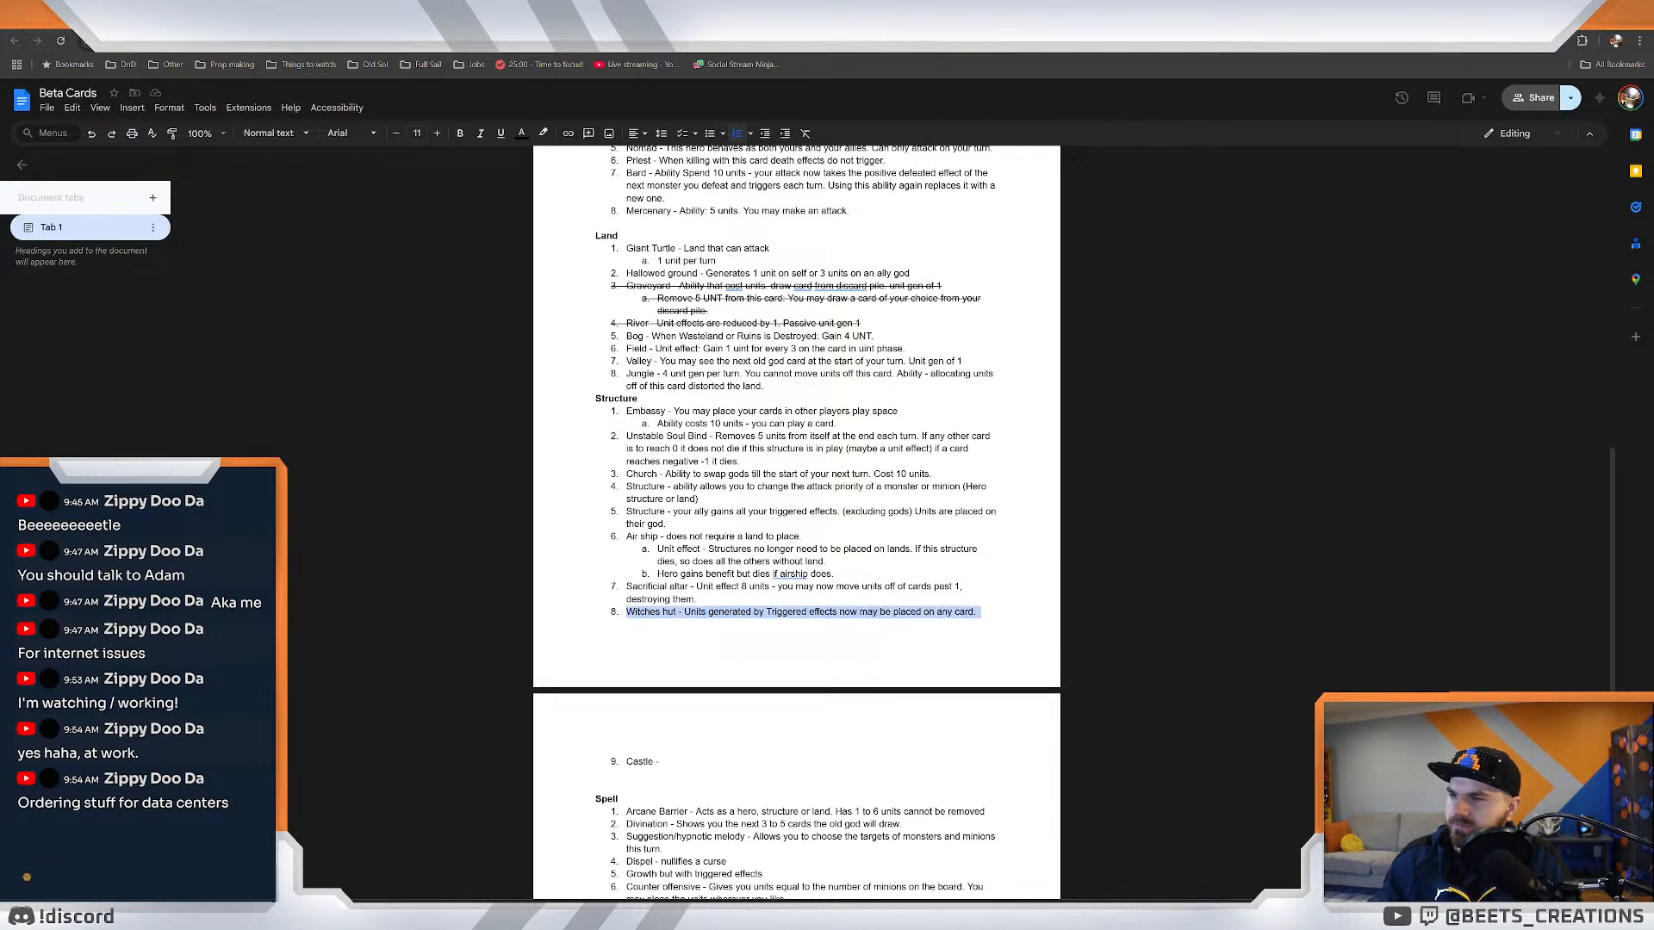
key("Right")
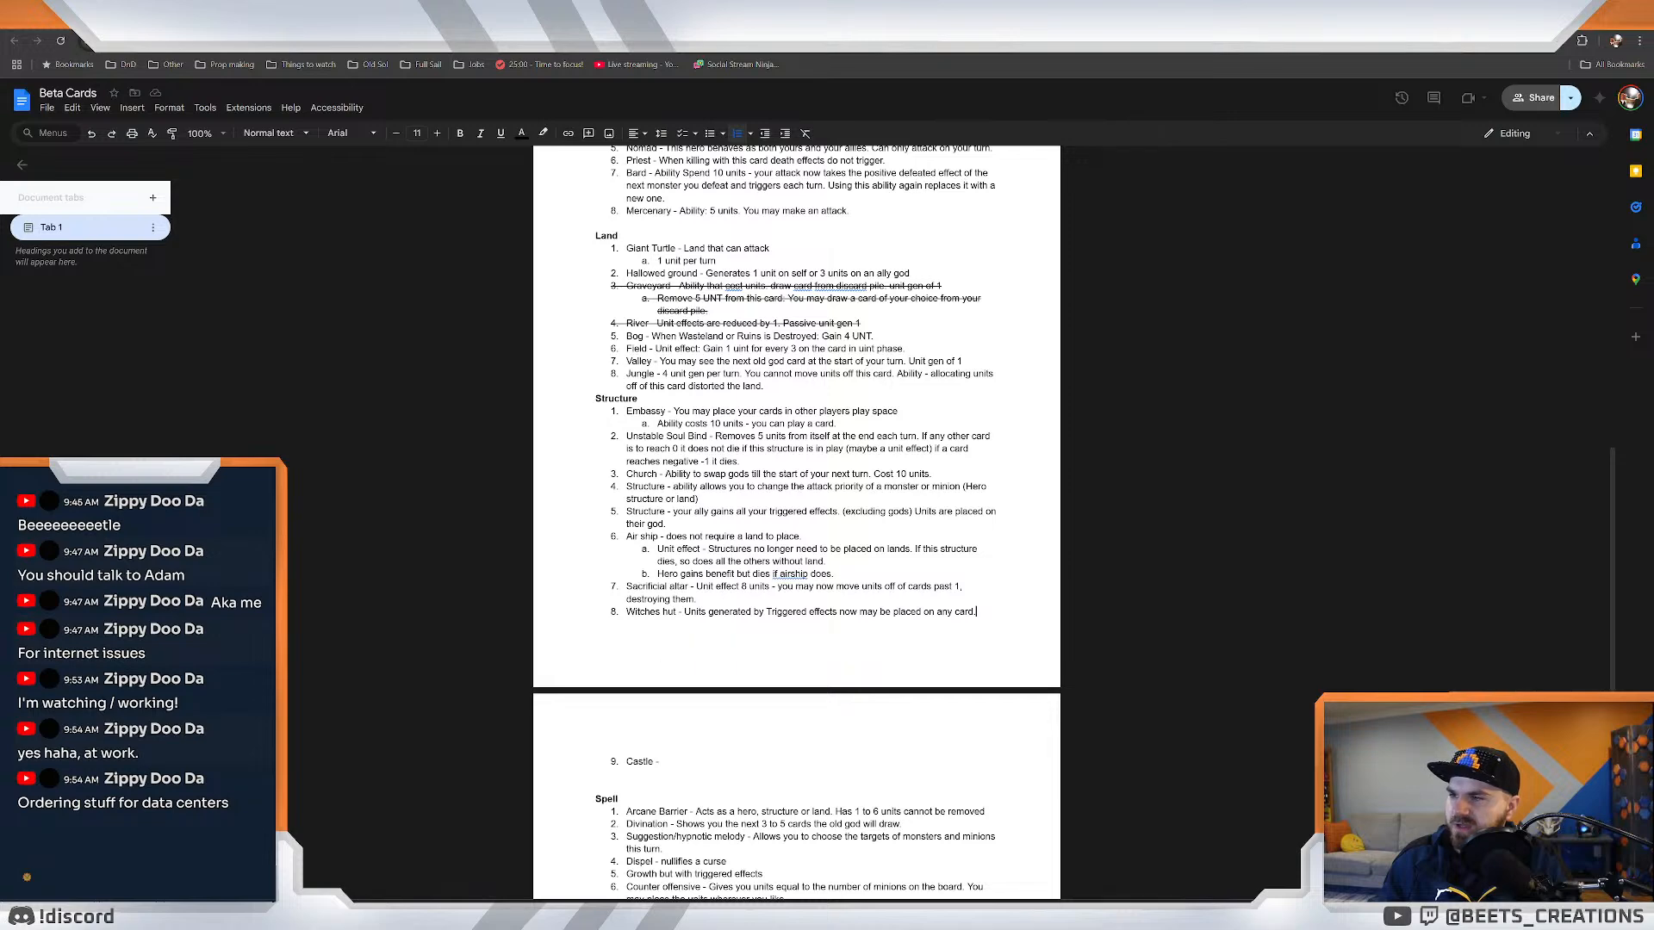
scroll(797, 517, "down", 1)
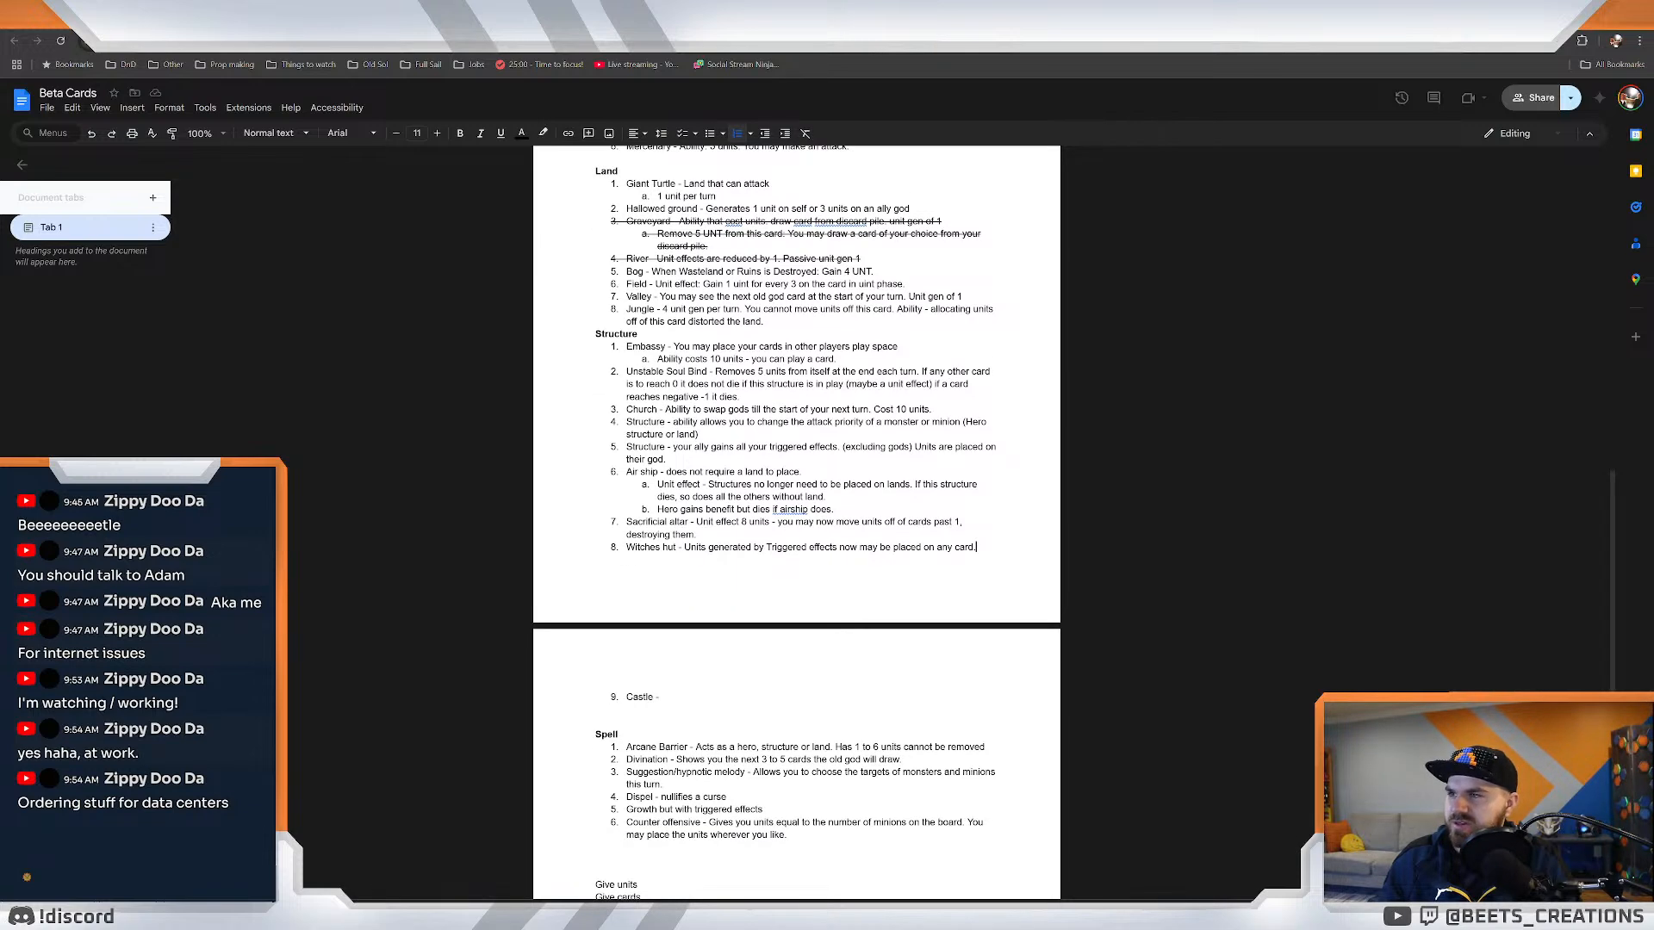
scroll(797, 517, "up", 1)
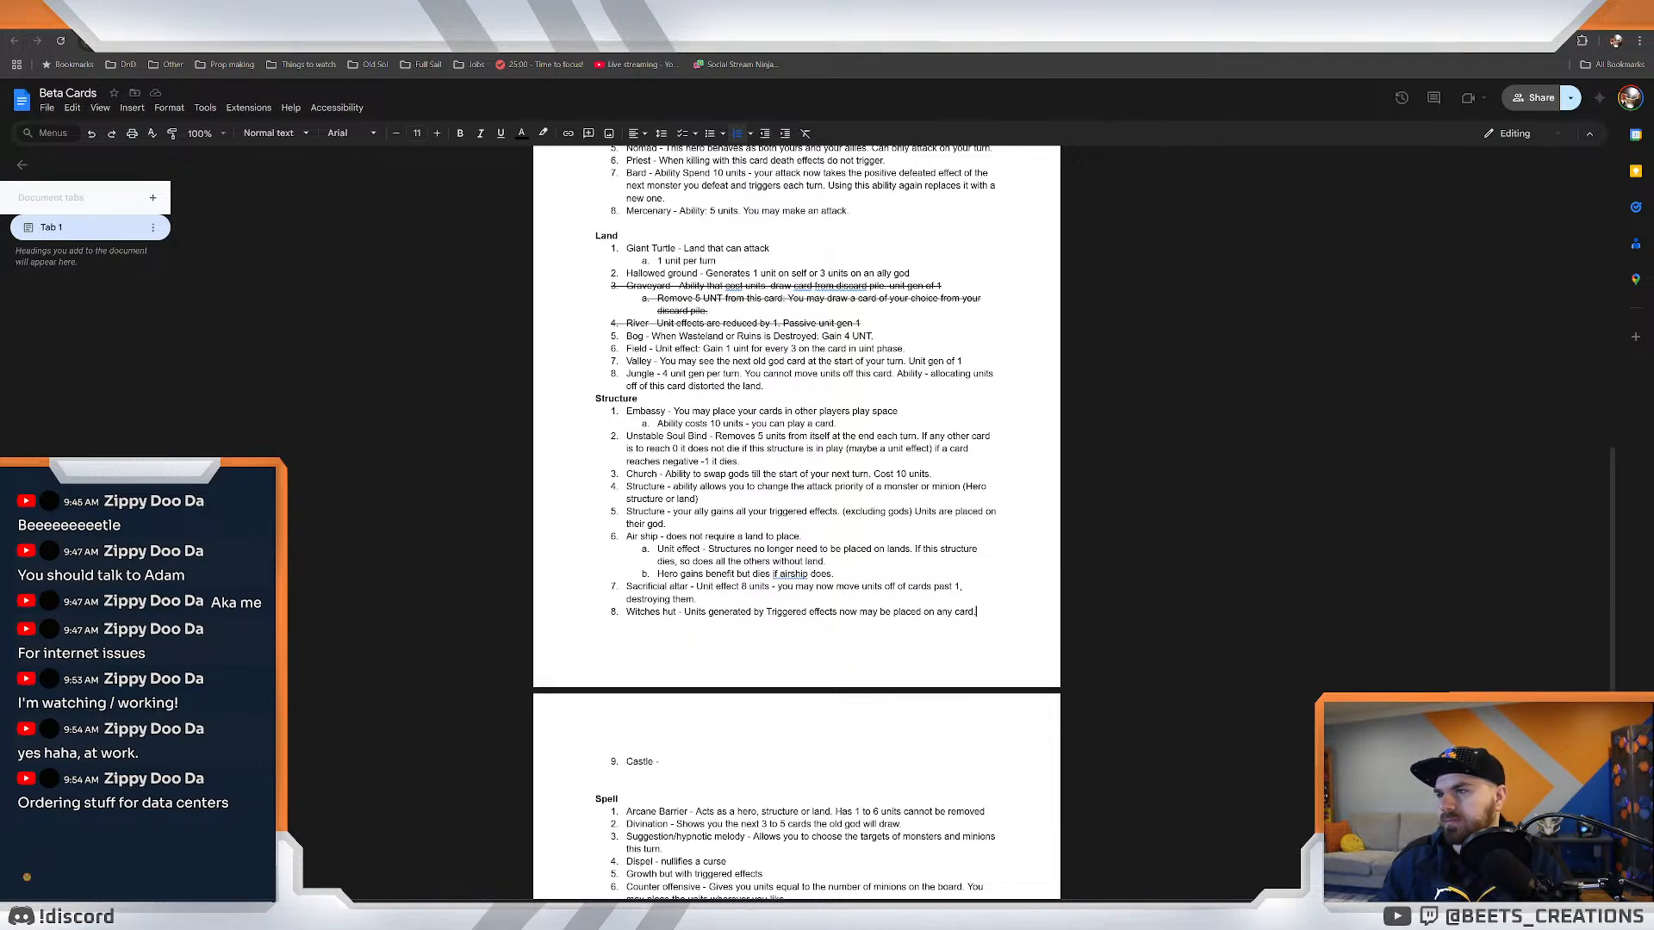
double_click(638, 487)
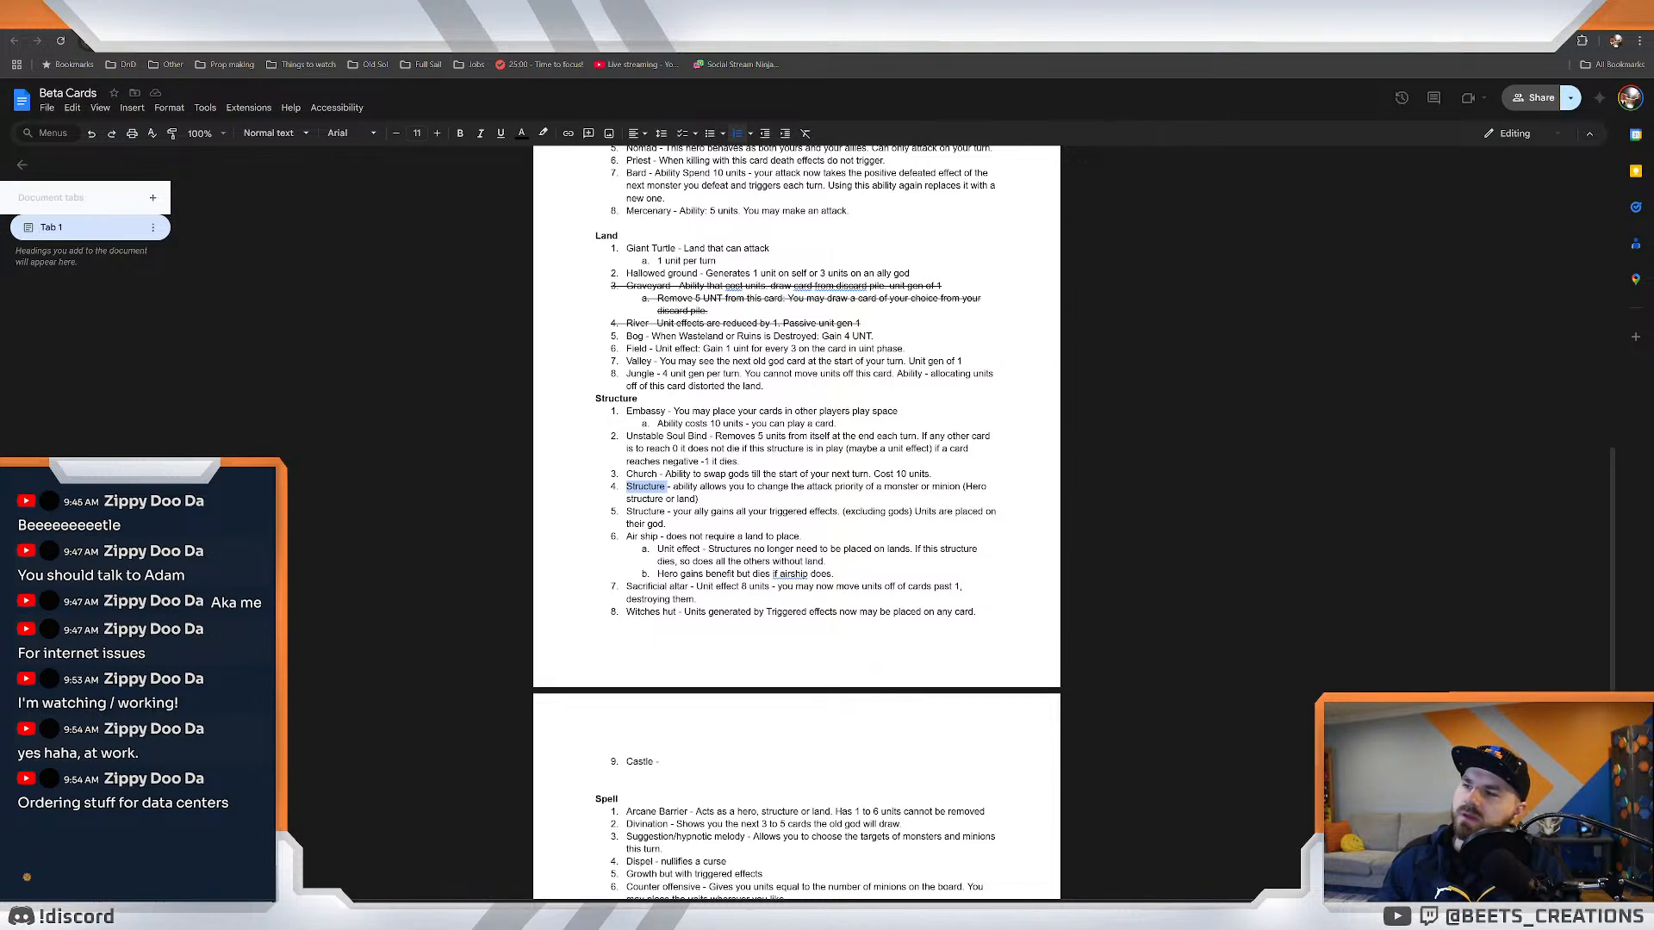
left_click_drag(791, 486, 971, 487)
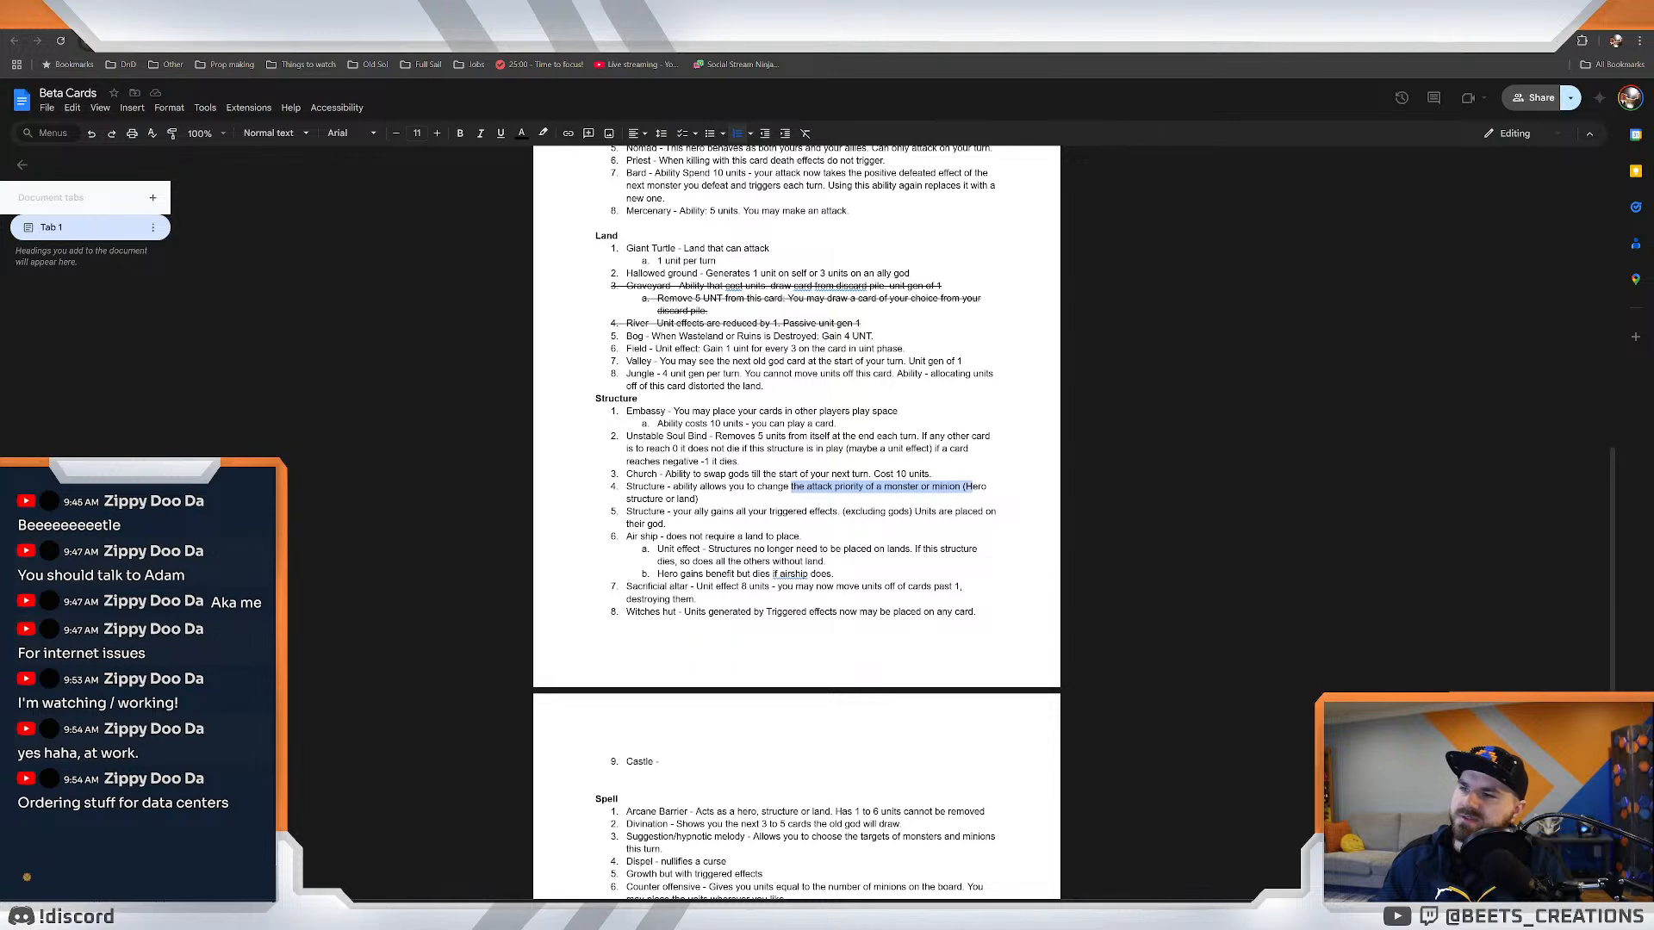
left_click(784, 486)
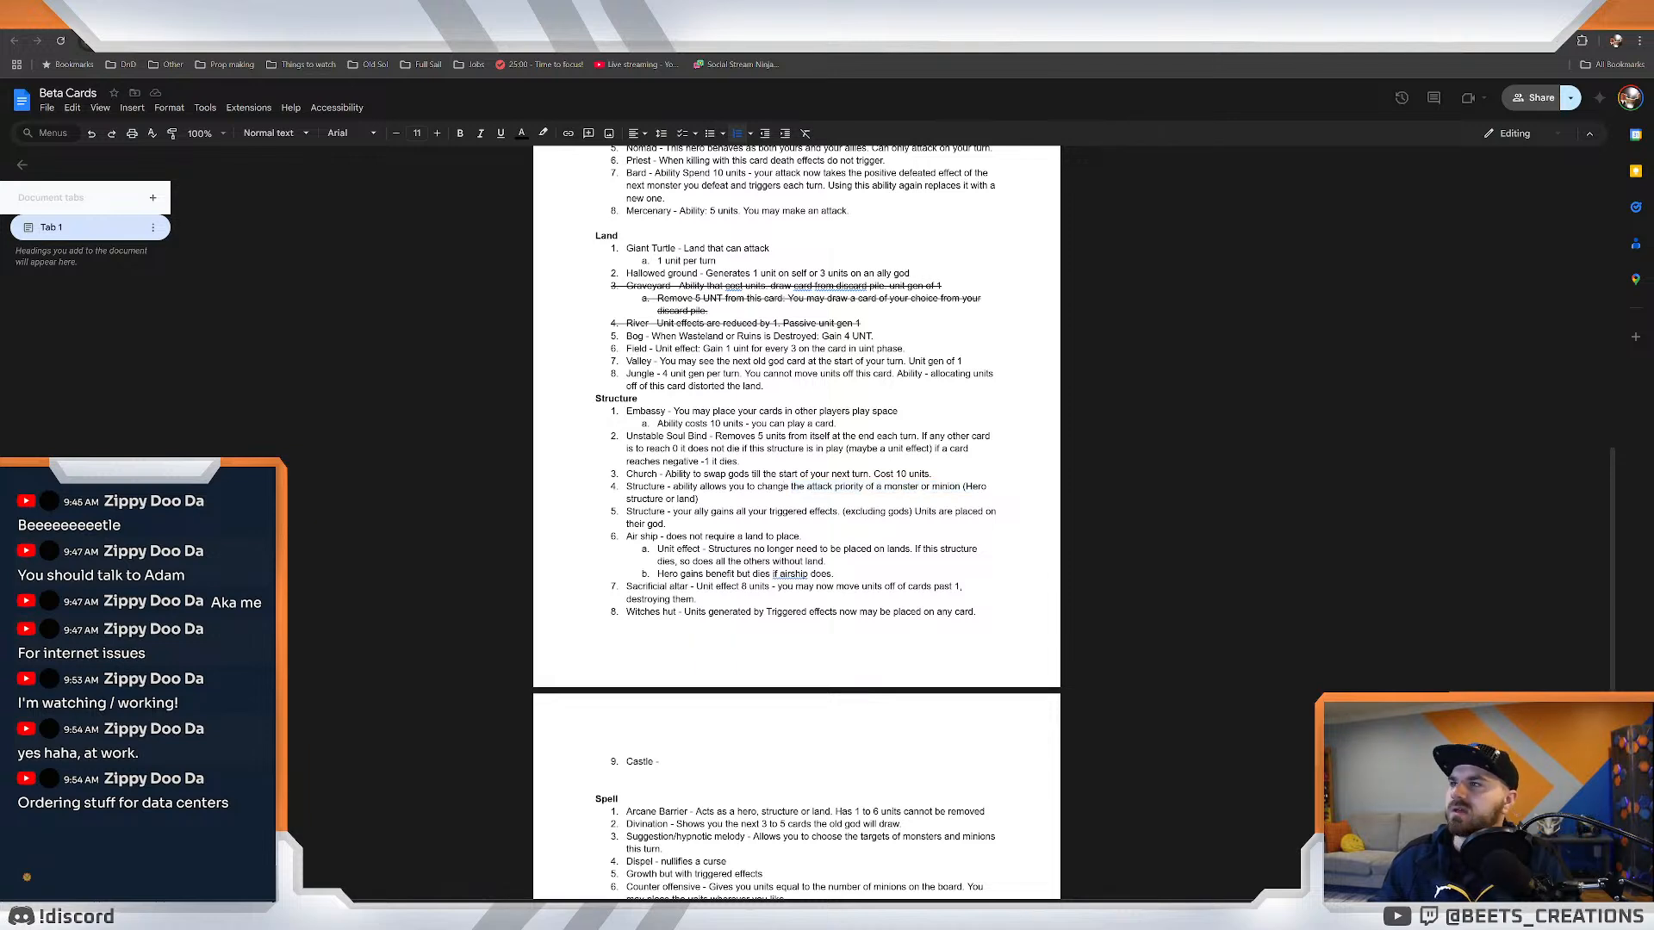
Open ChatGPT in a new browser tab.
key("ctrl+t")
type("chat")
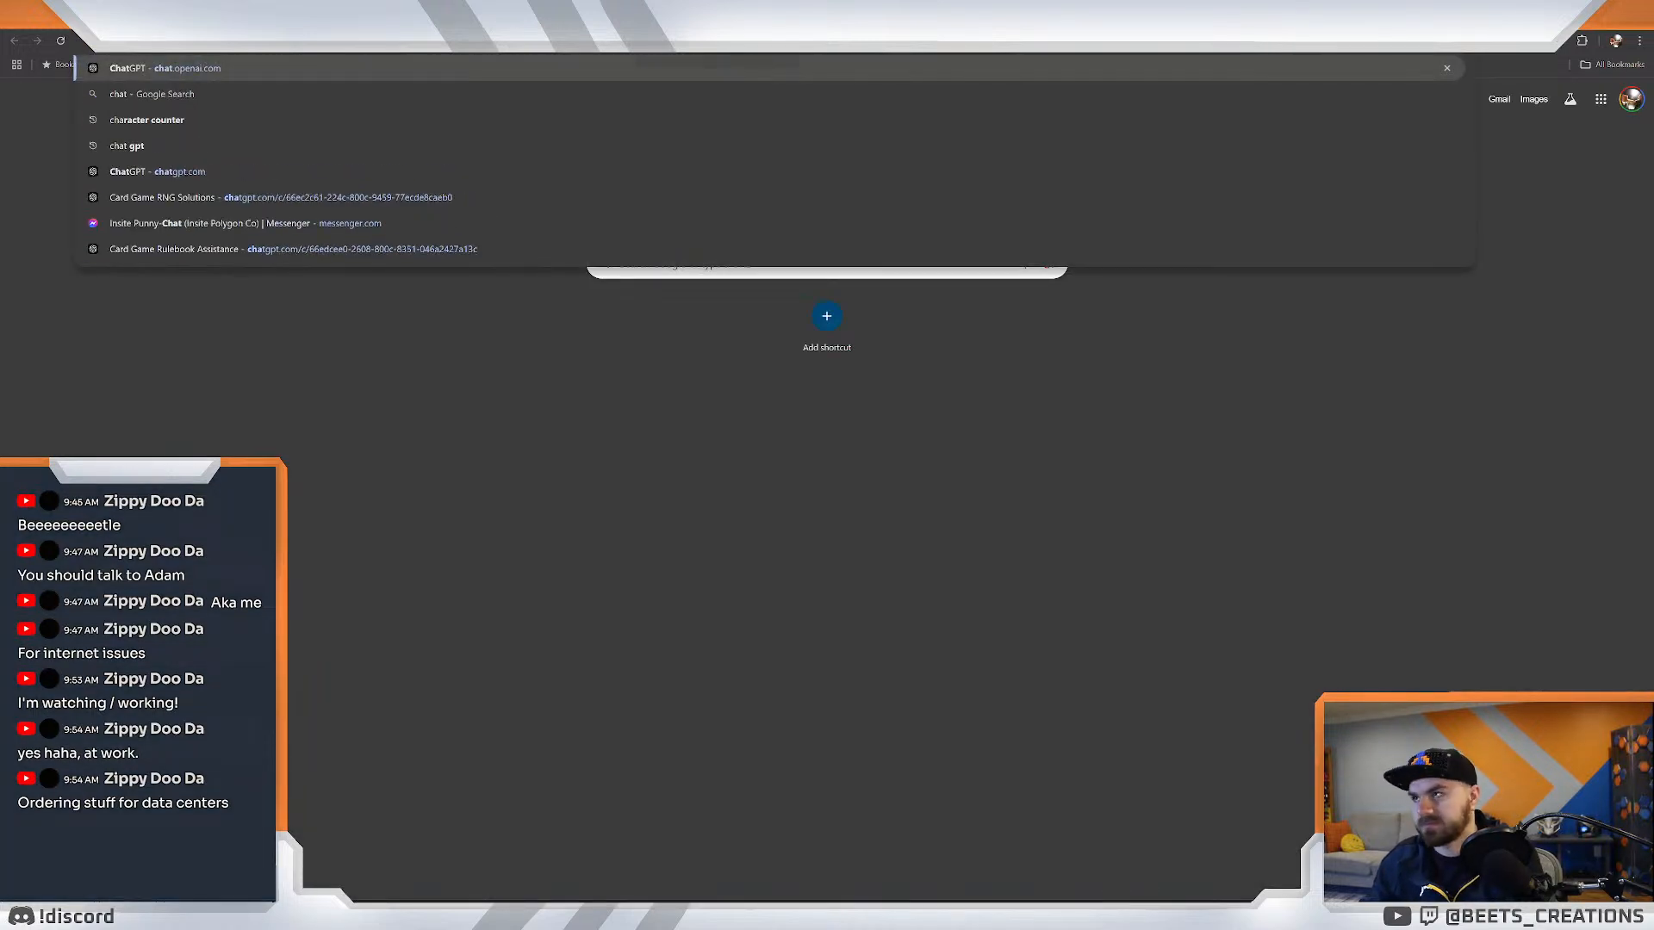
key("Return")
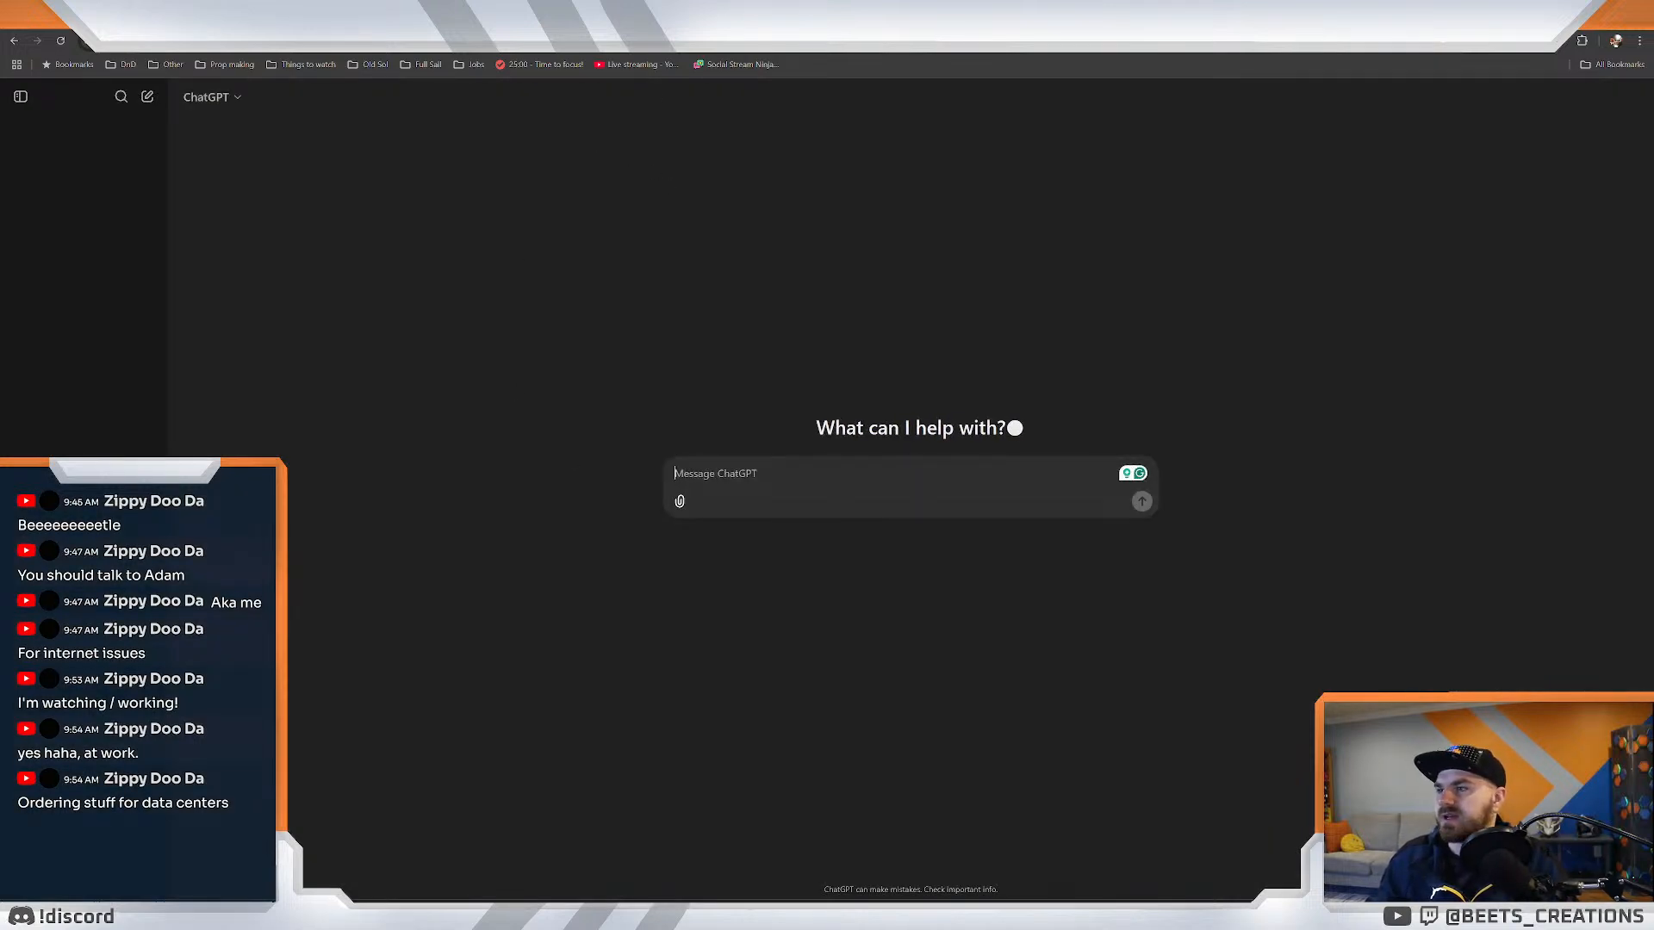
Ask ChatGPT "For my game what would be a good structure name of a card that changes monsters attack priority".
type("For m")
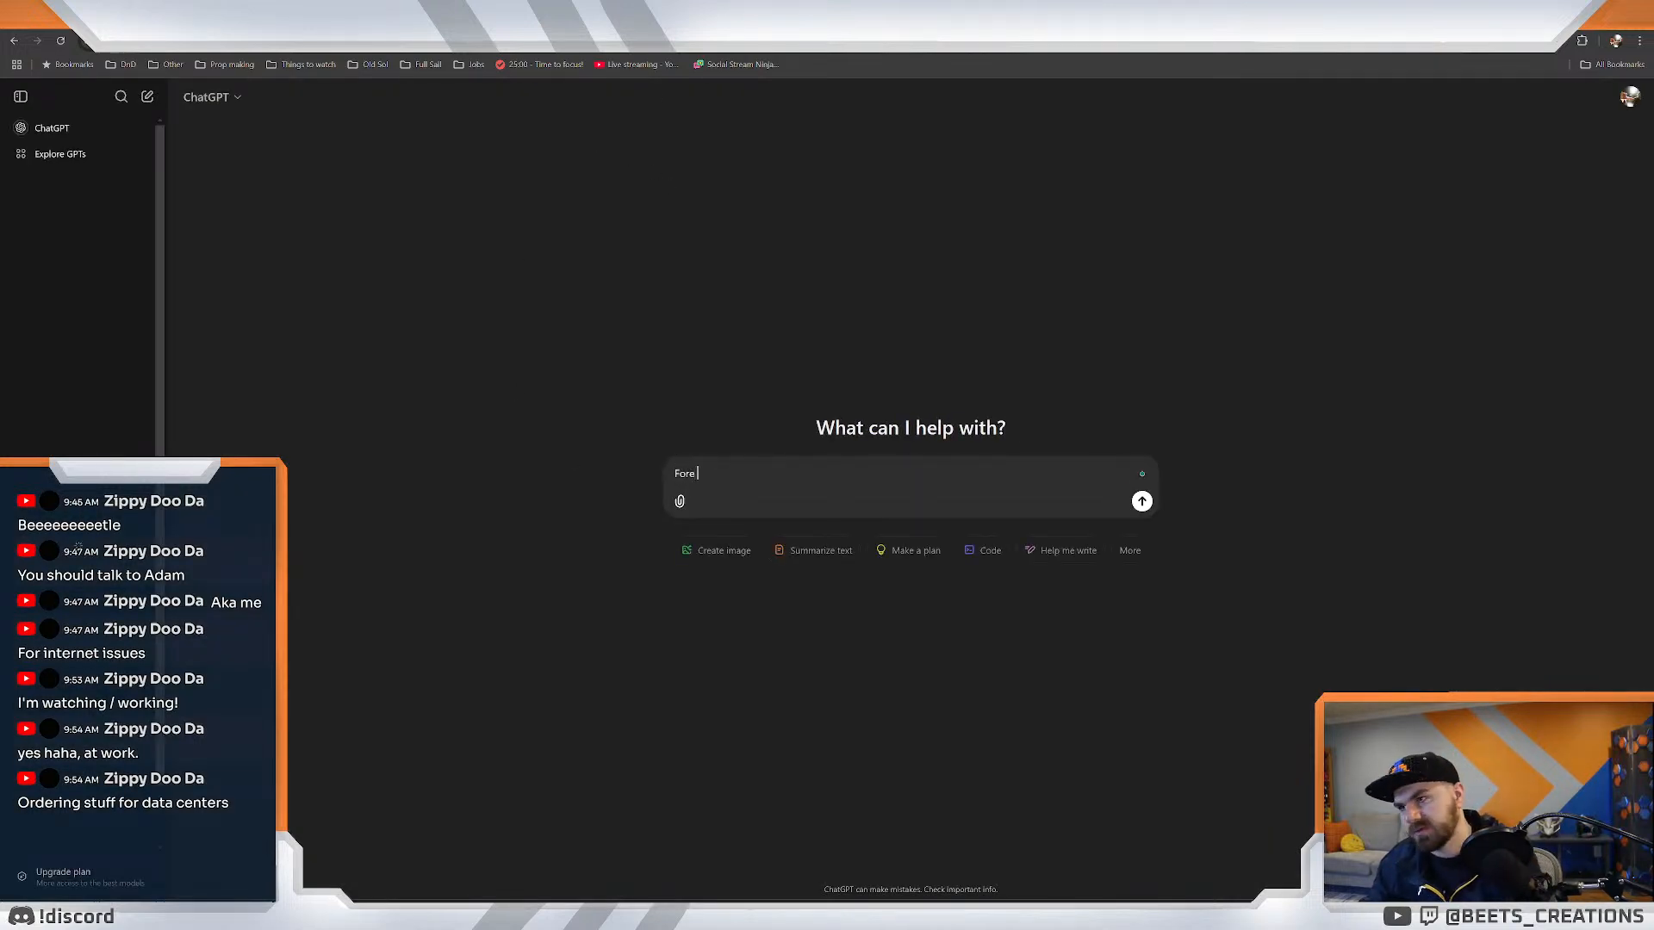
type("y gaem ")
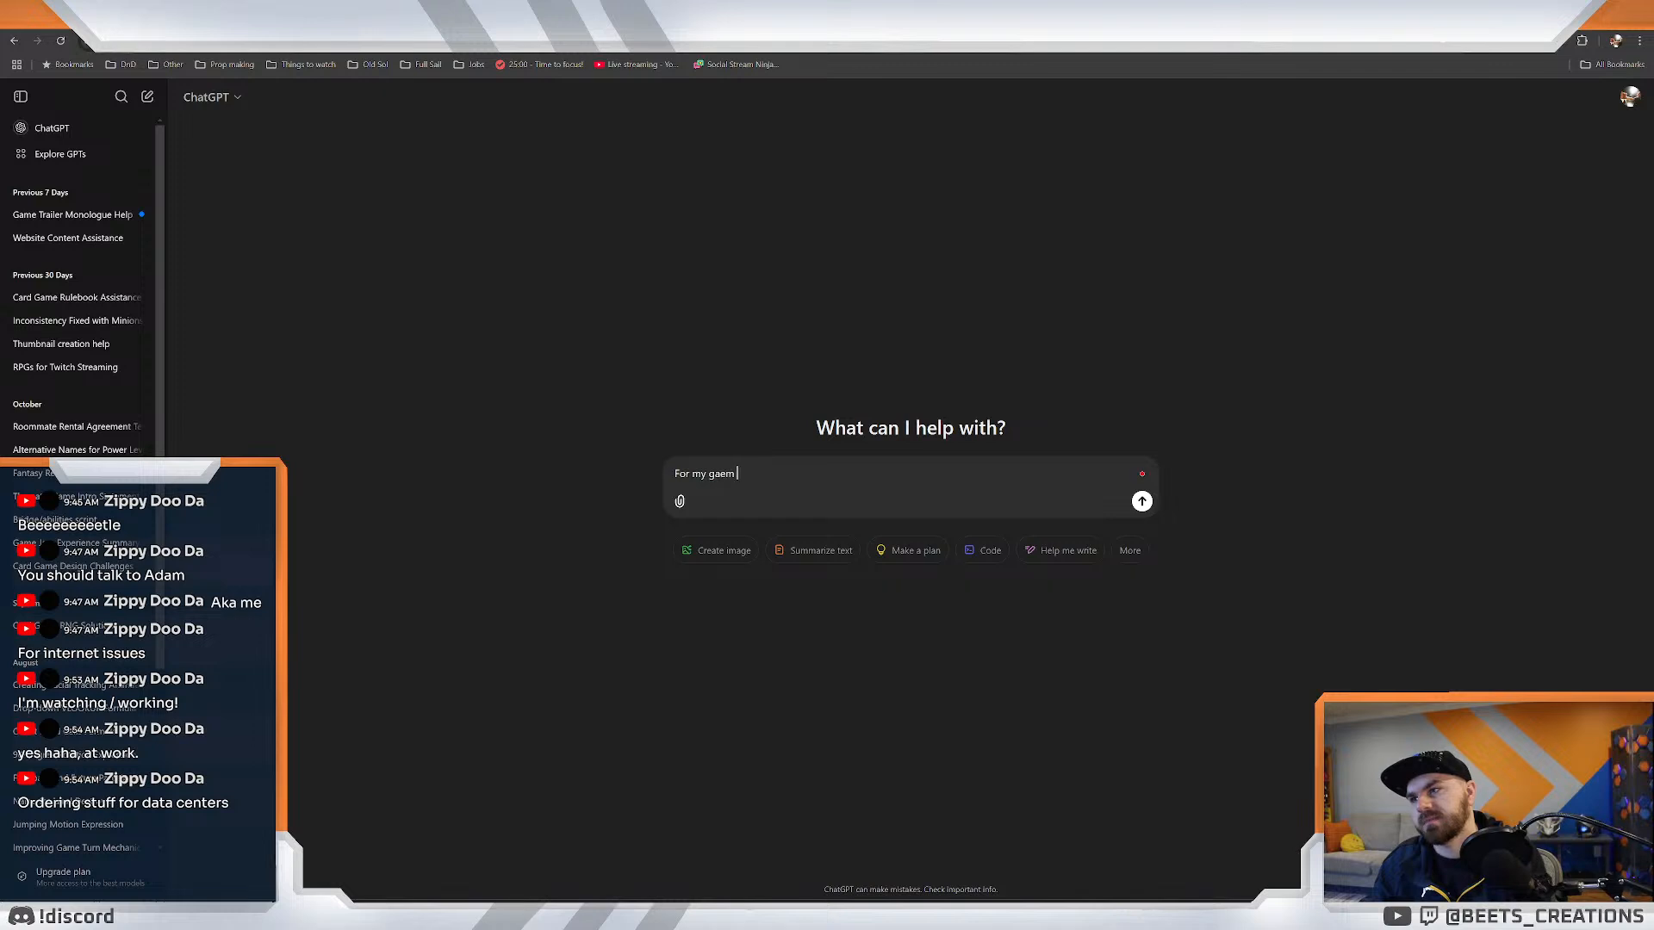
key("BackSpace")
key("BackSpace")
key("BackSpace")
type("me what w")
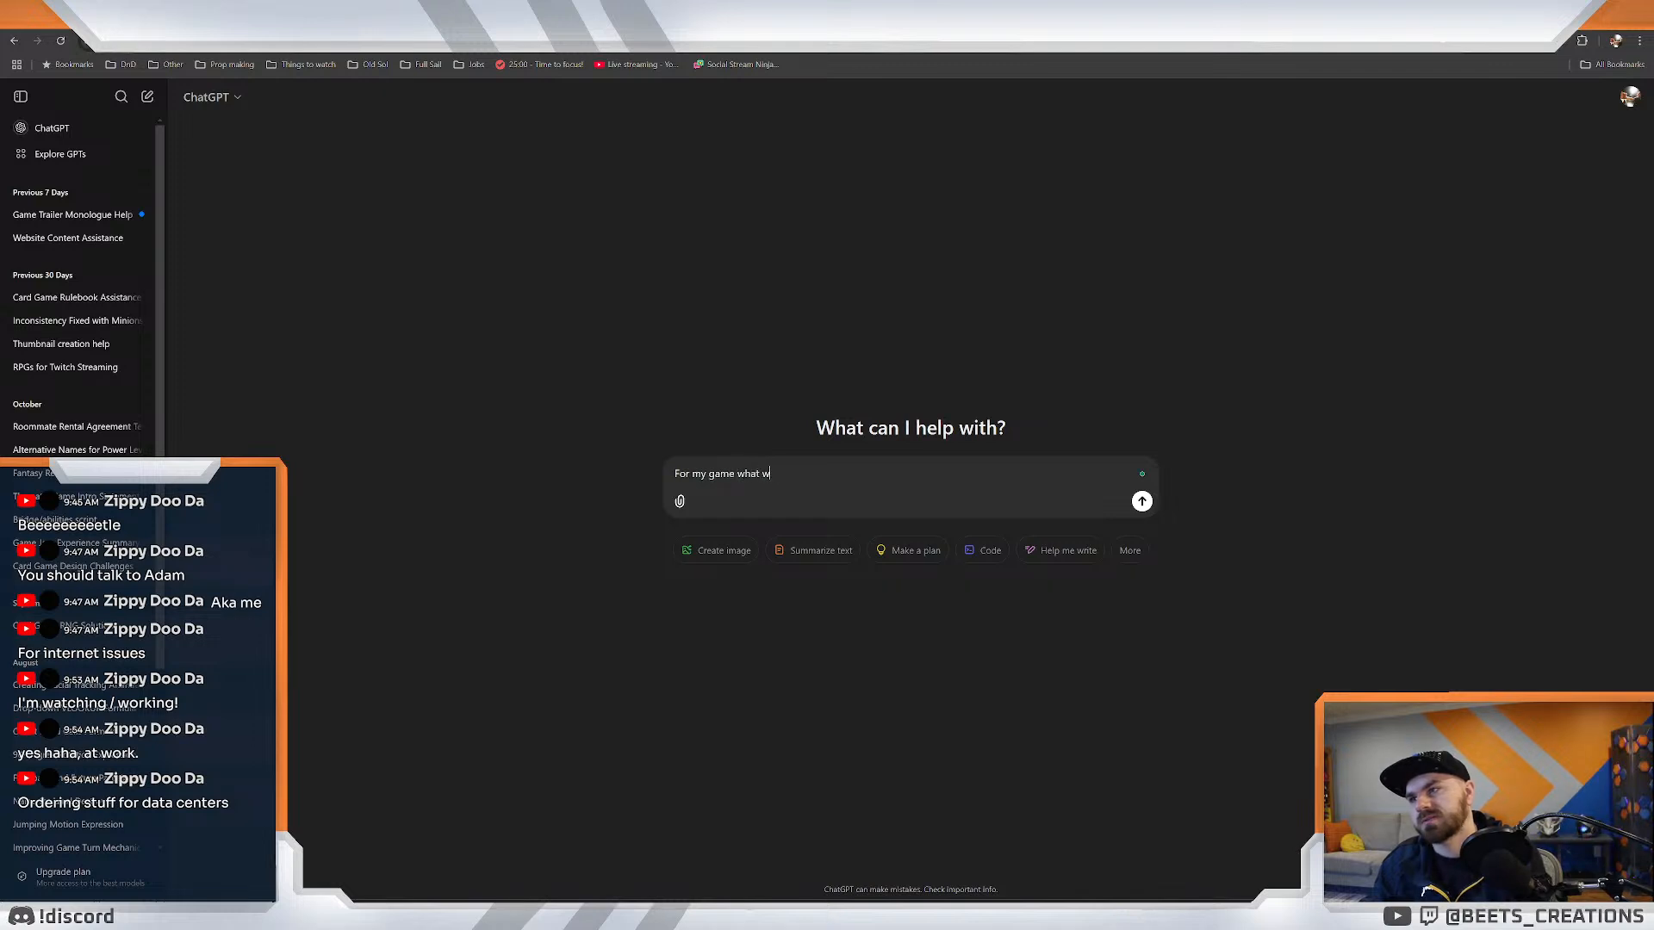
type("ould be a")
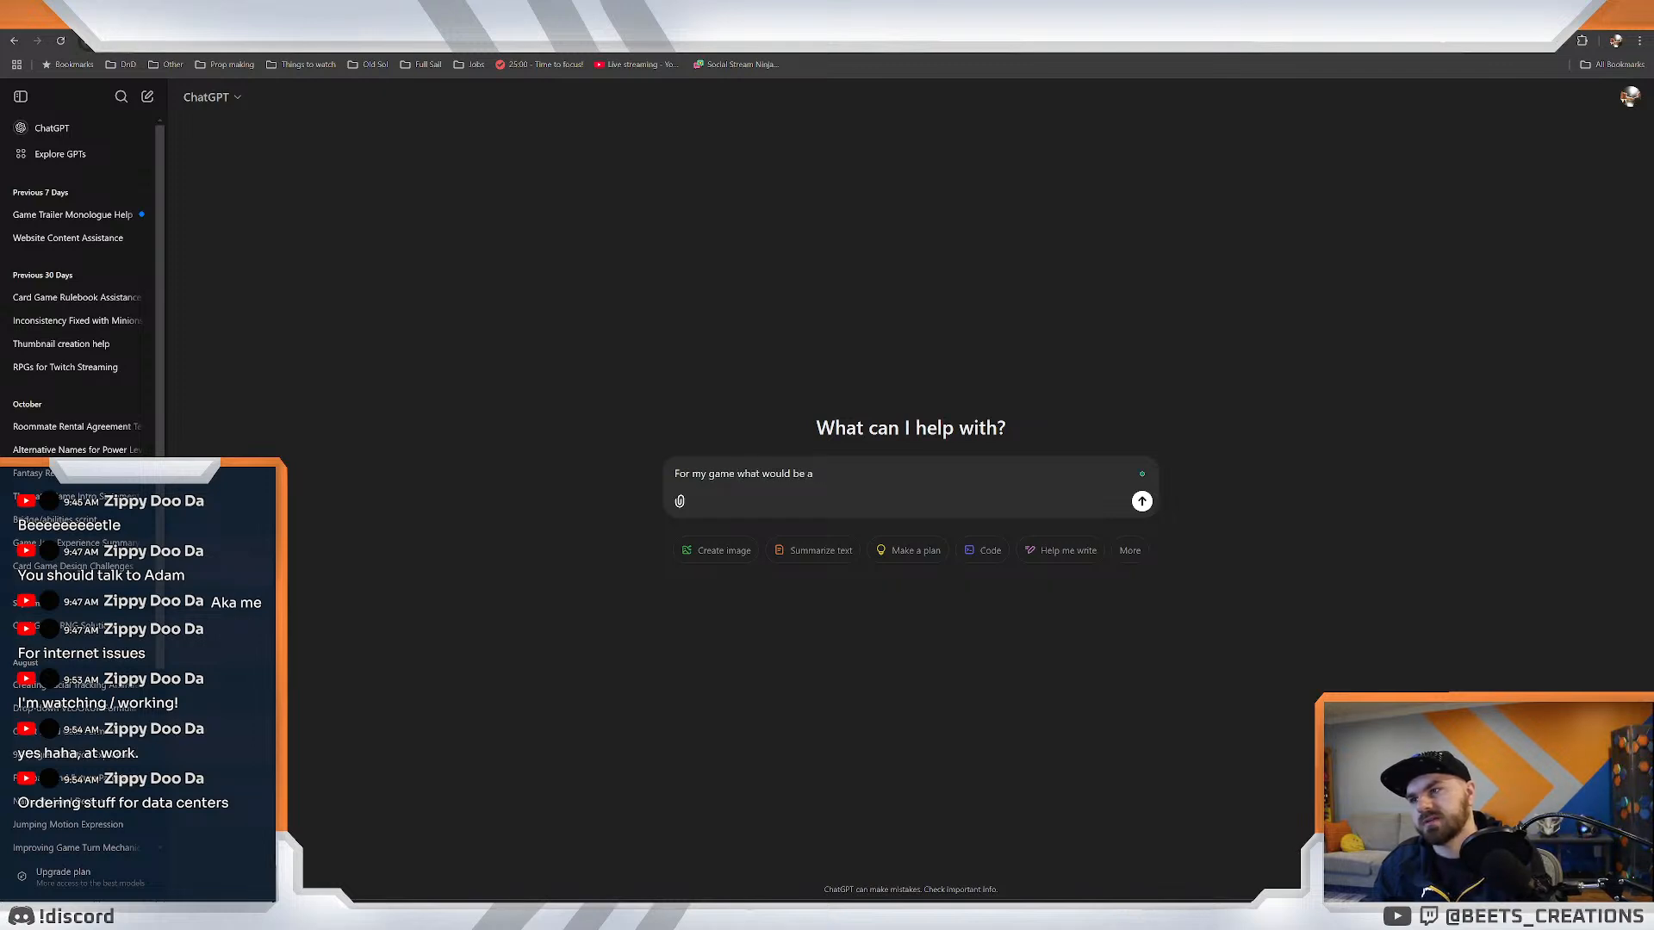
type(" good structure ")
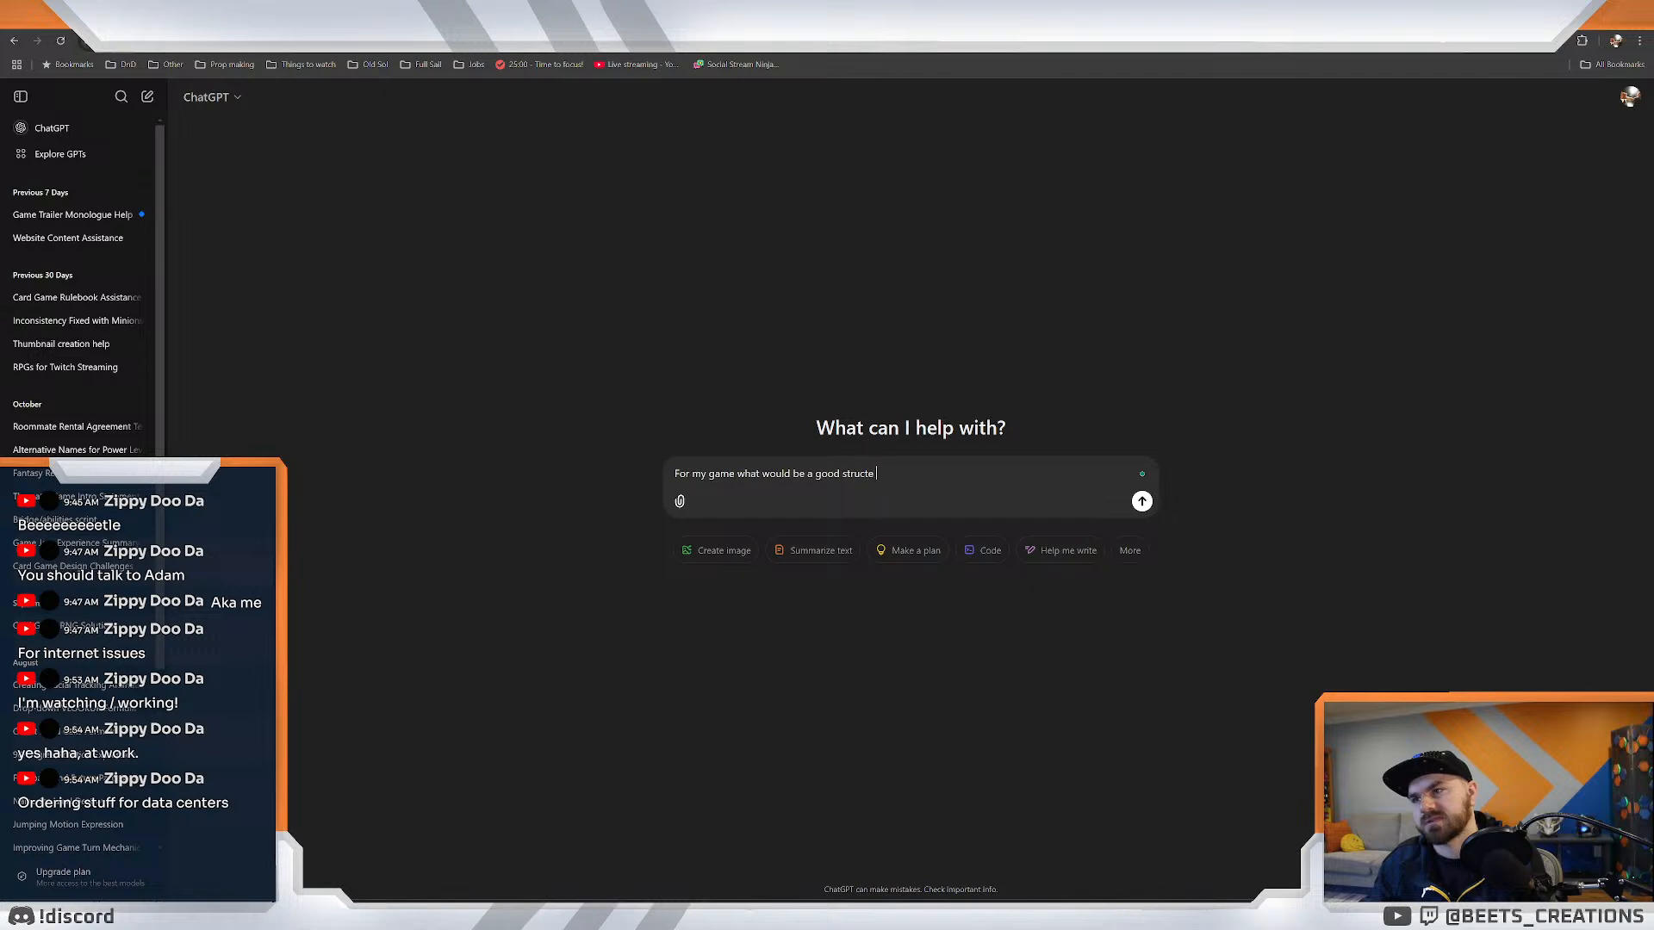
type("name for a s")
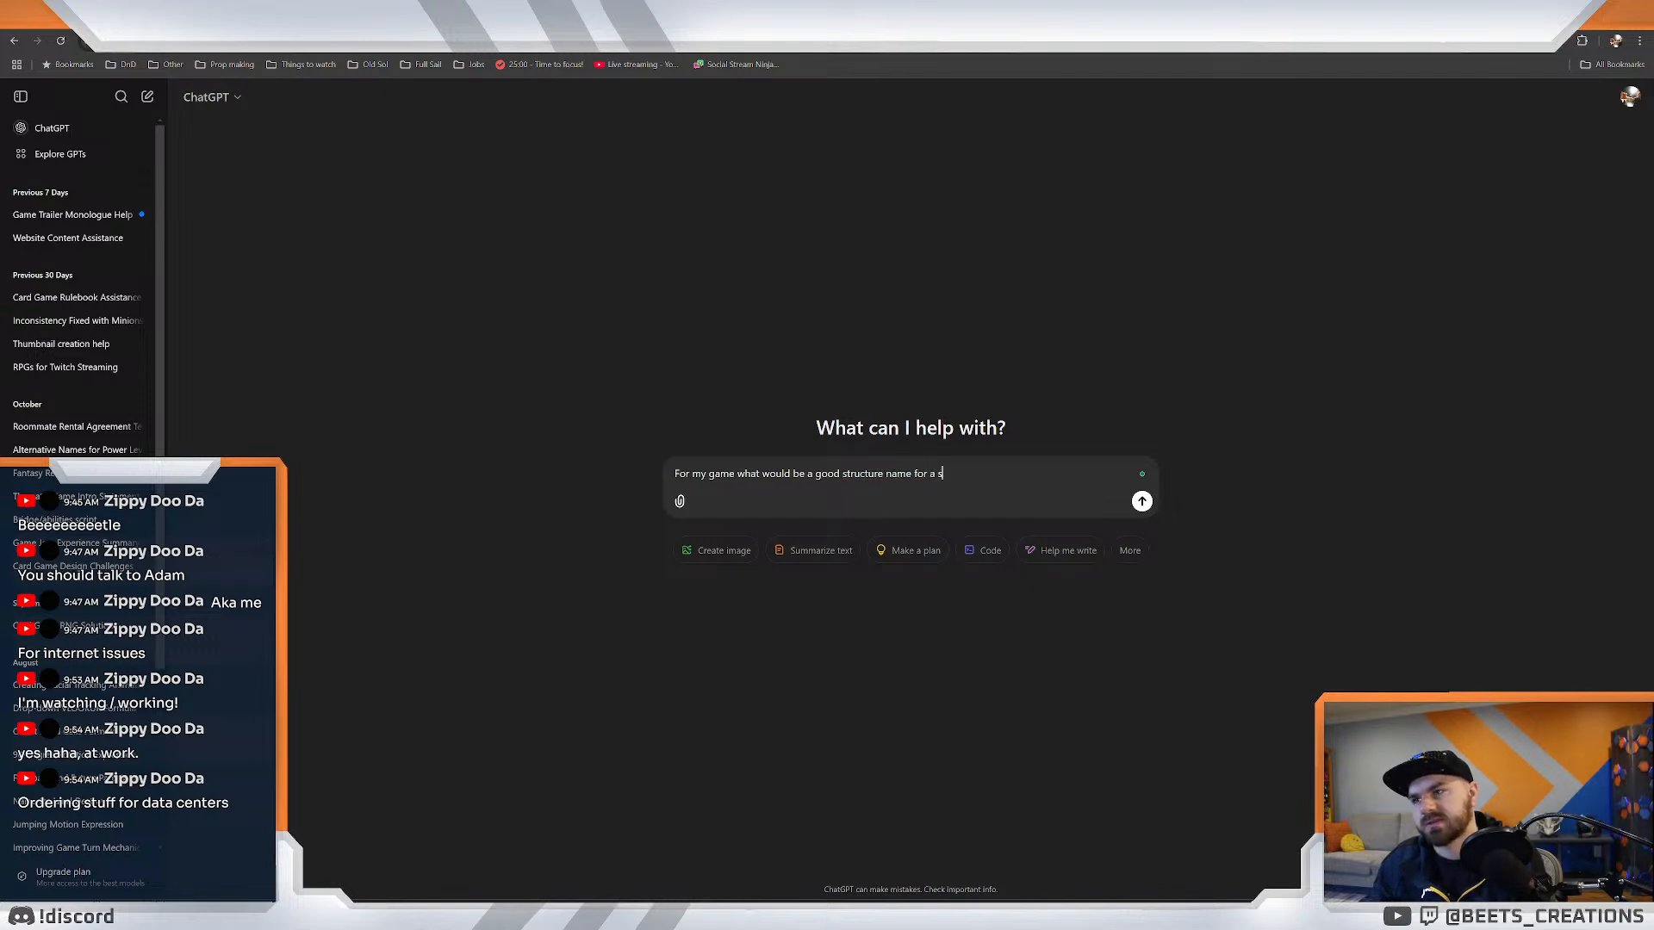
key("BackSpace")
key("BackSpace")
type("of a")
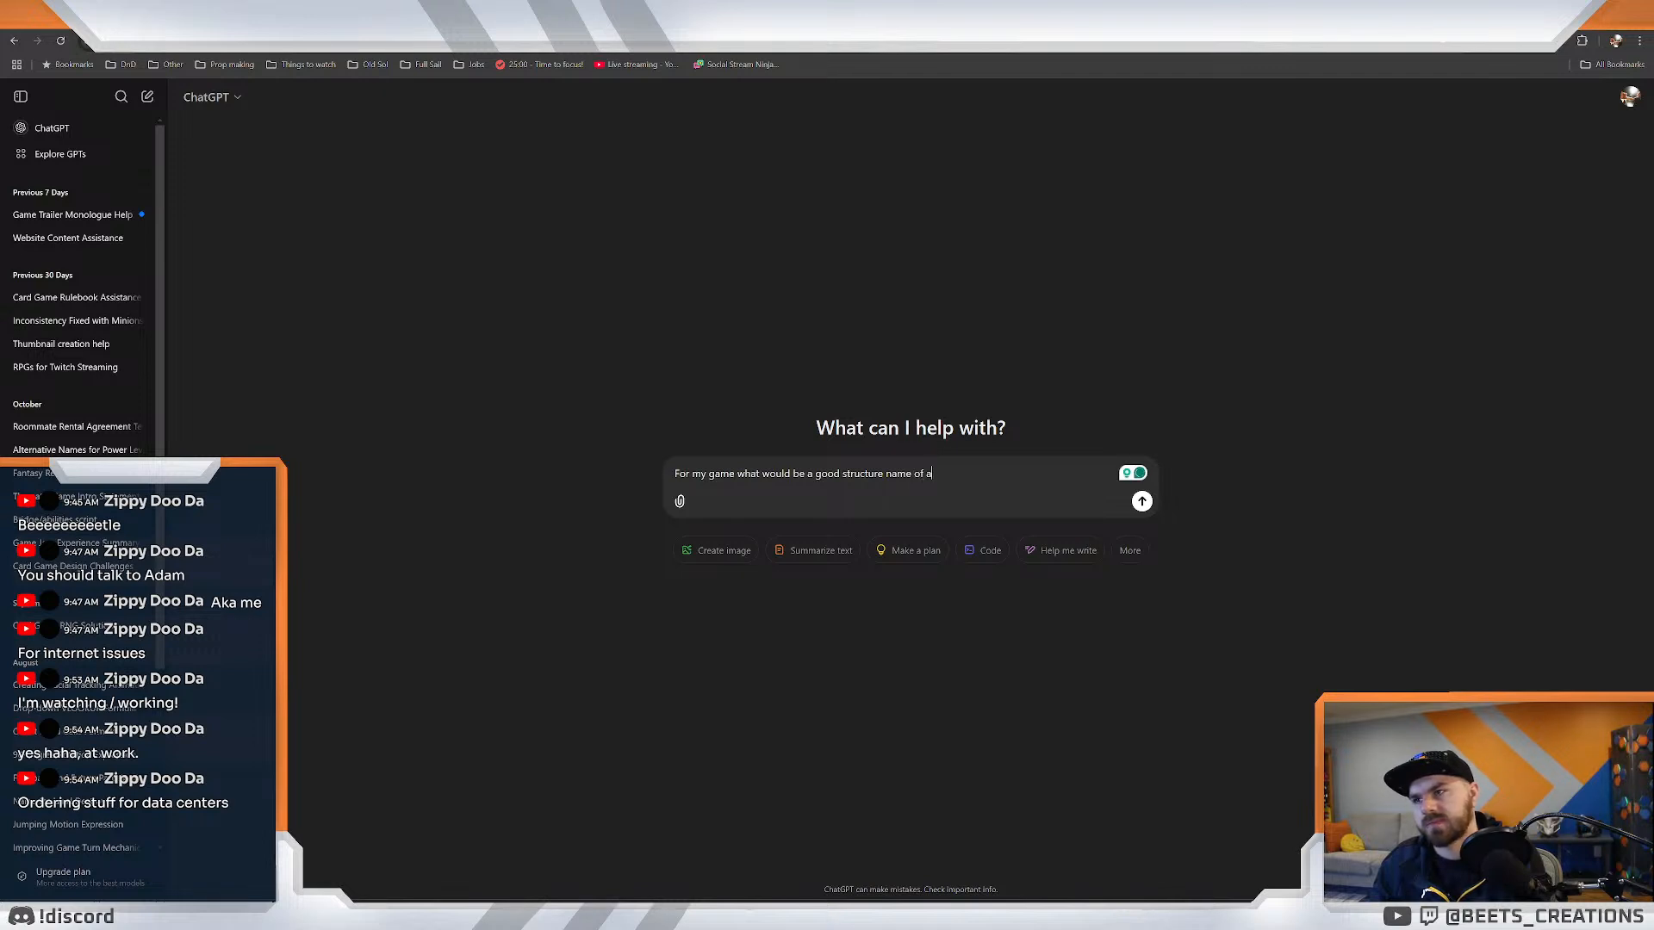
key("BackSpace")
key("BackSpace")
key("BackSpace")
type("a c")
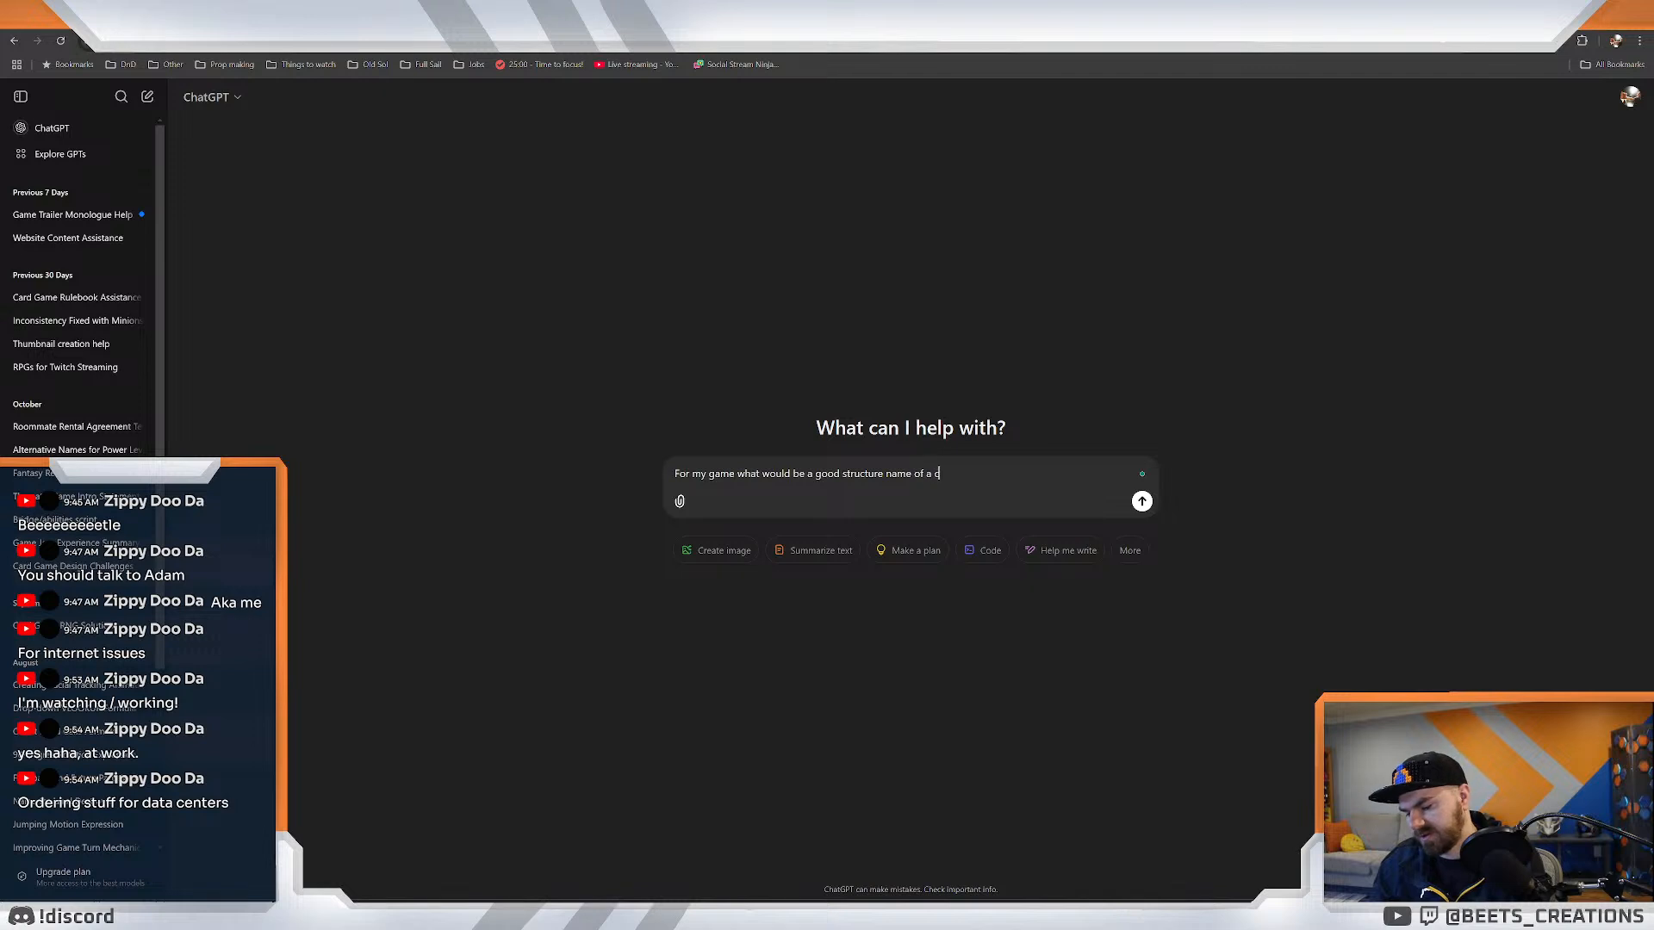
type("ard that changes ")
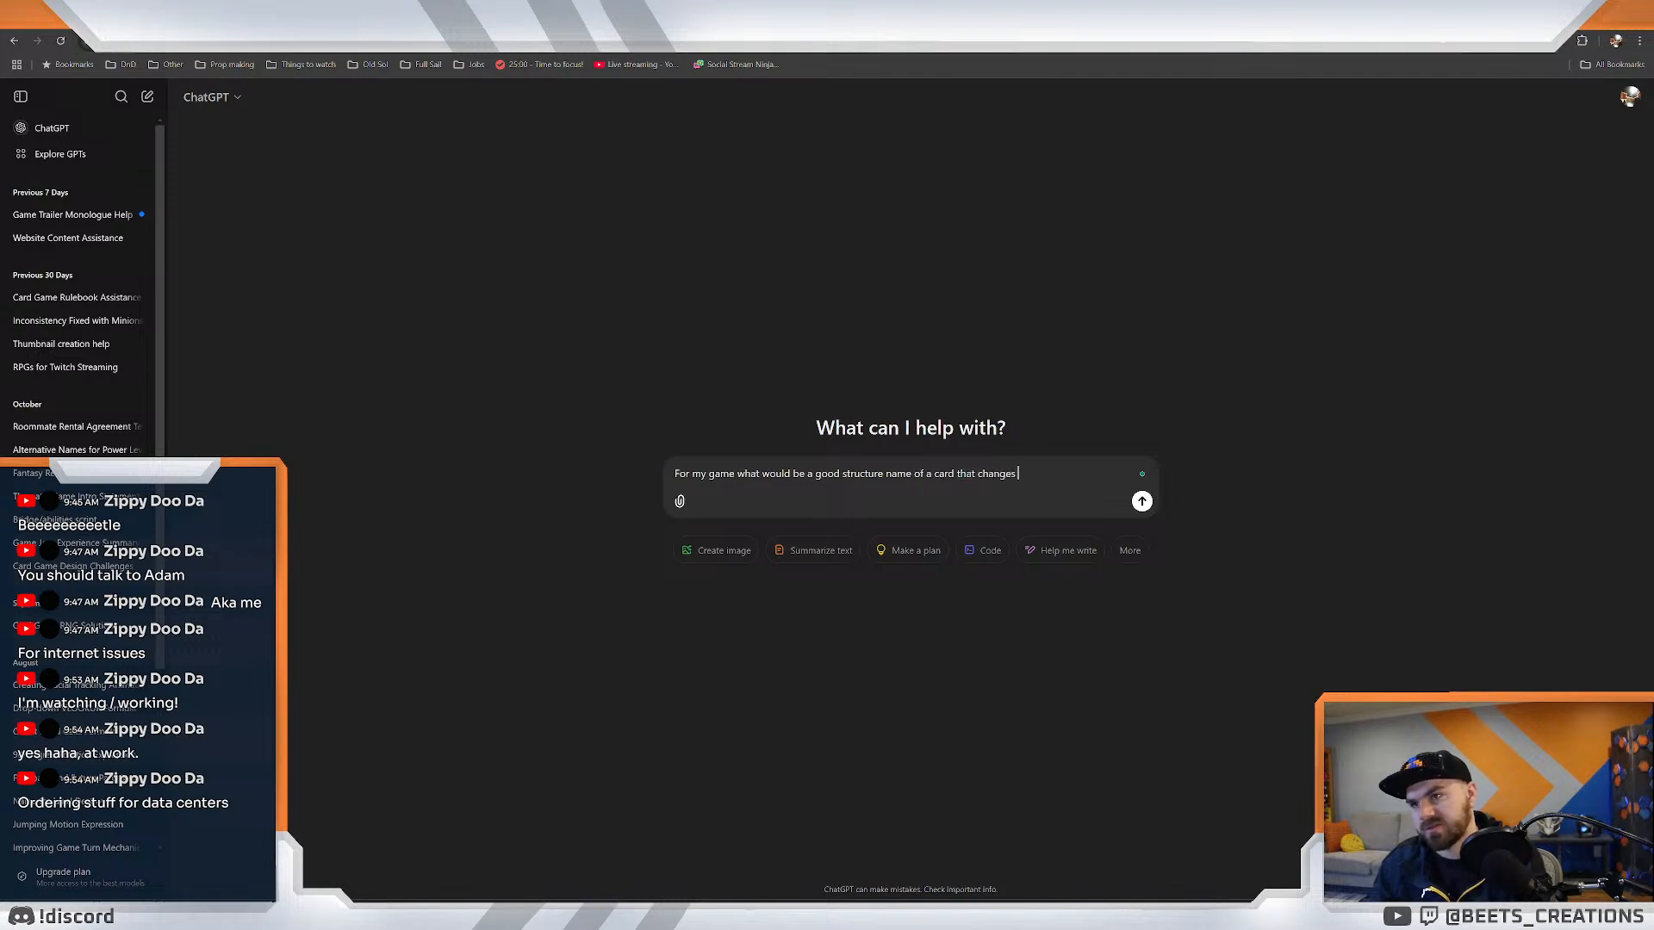
type("monsters")
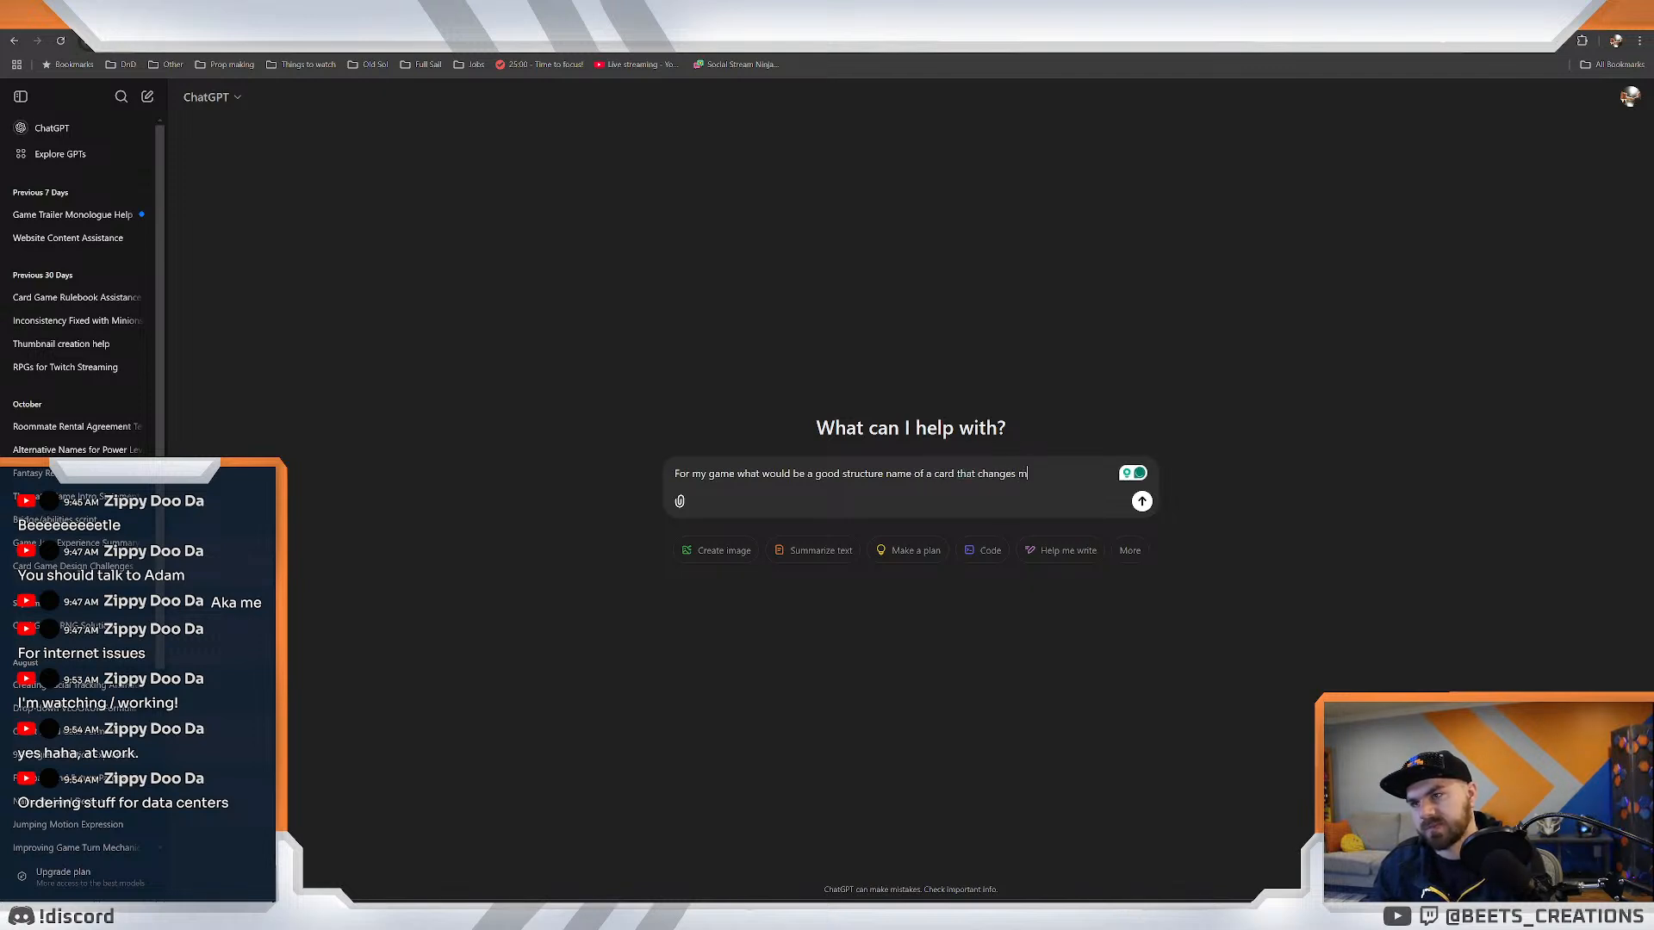
type("tack prior")
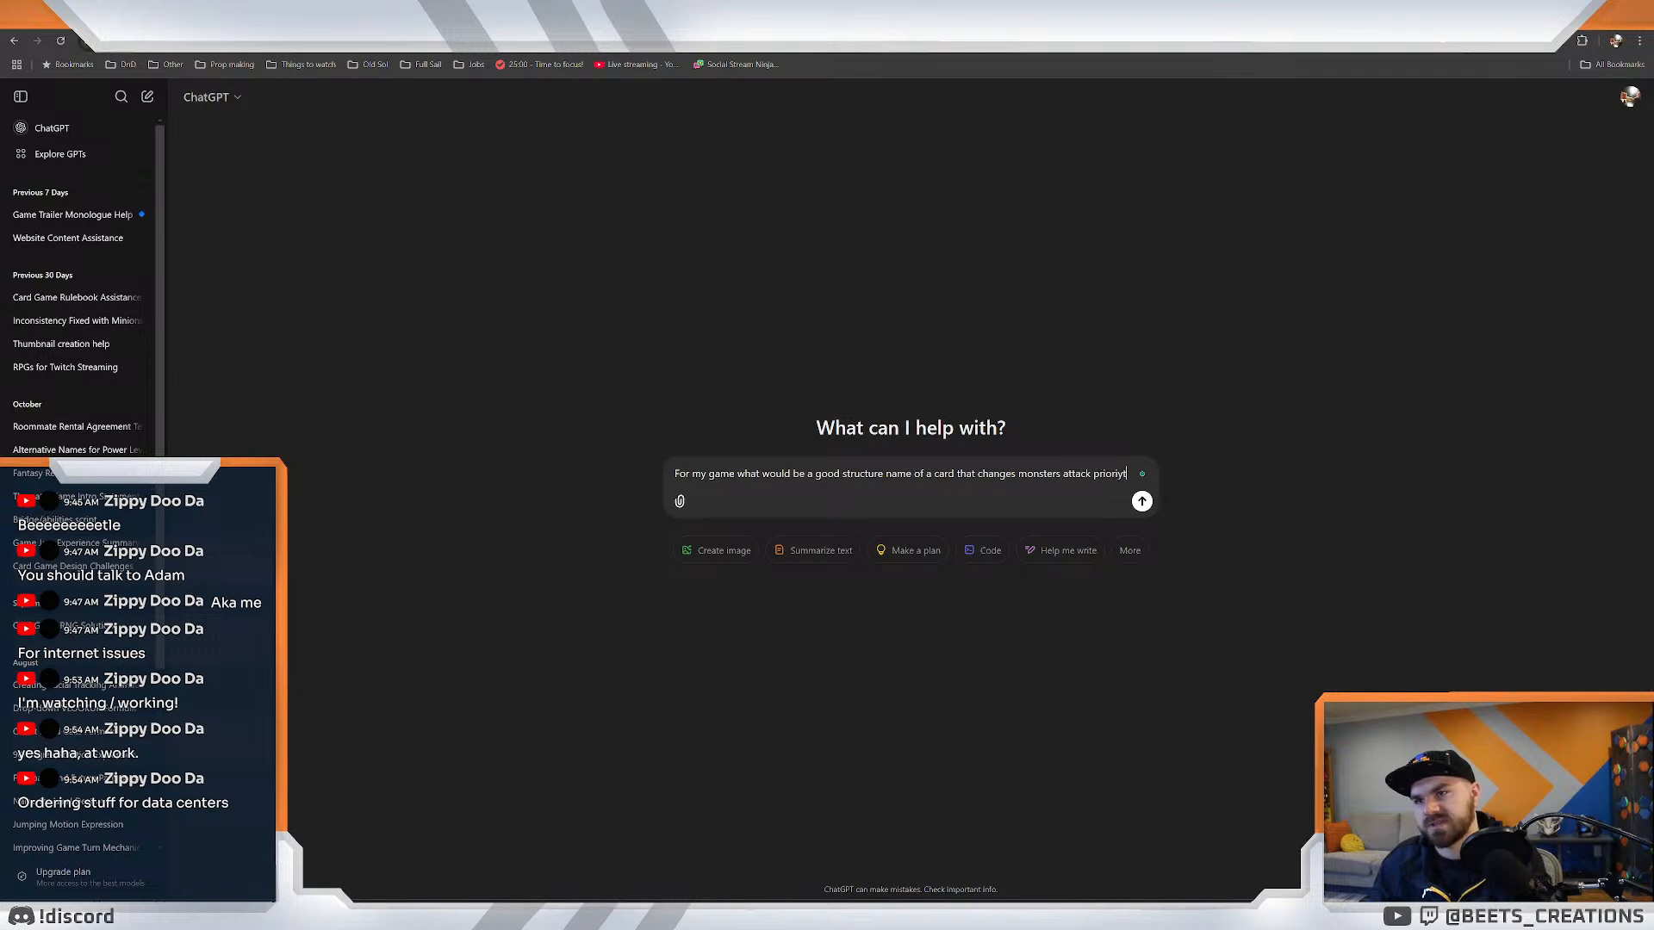
type("ity")
key("Return")
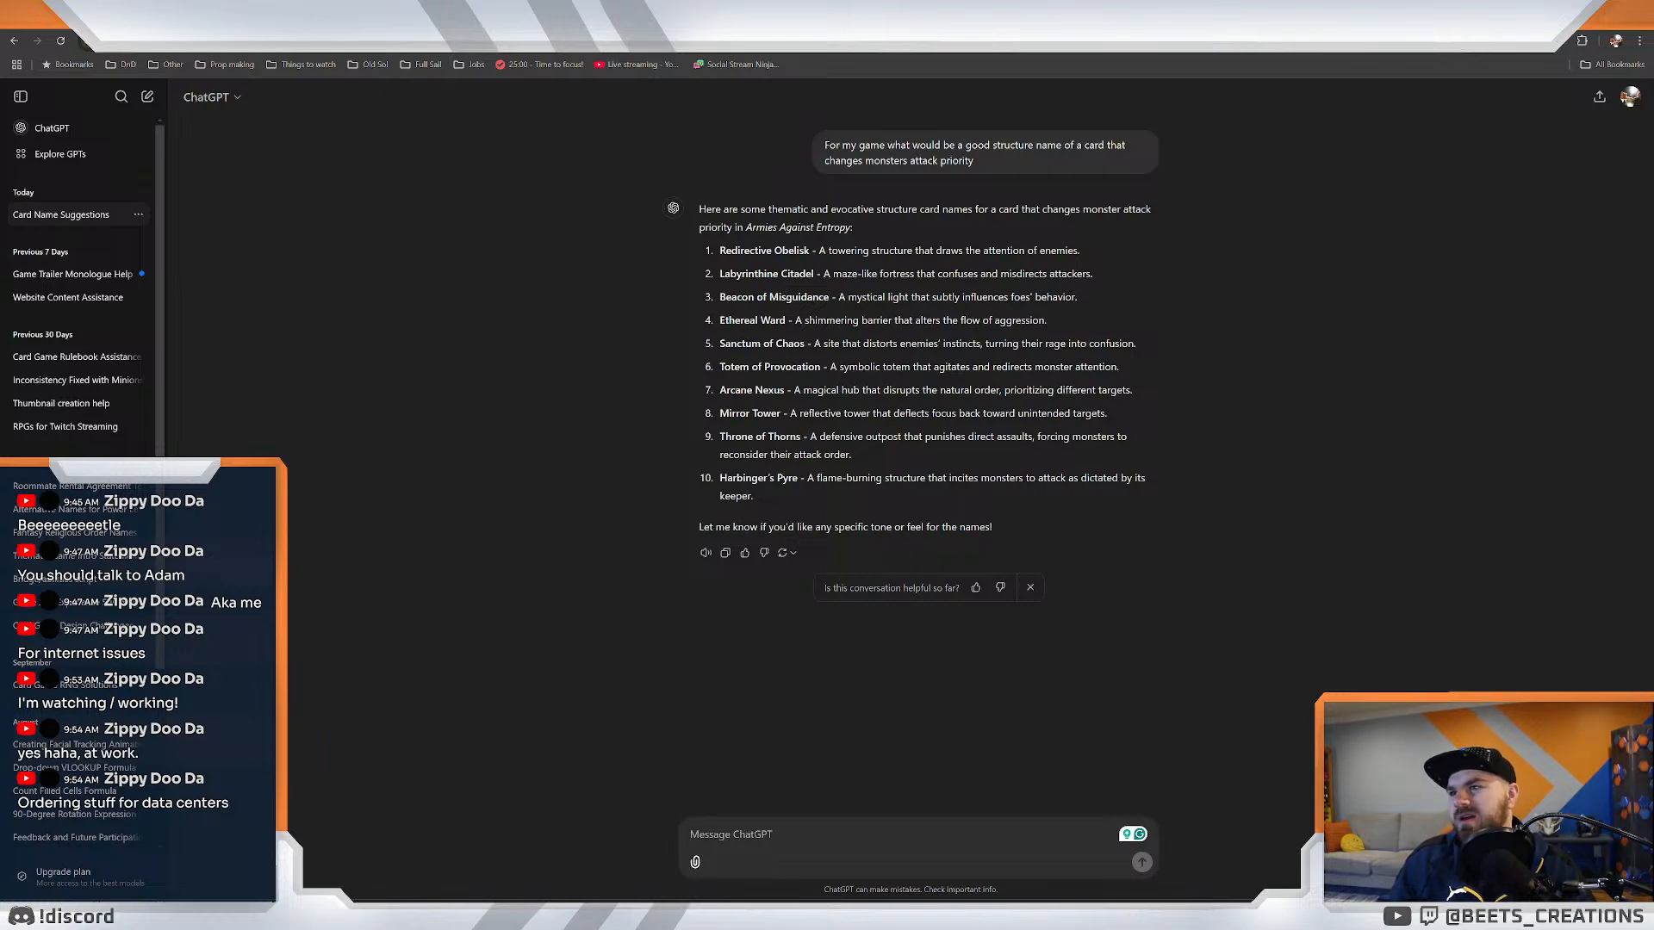
Review ChatGPT's suggested structure names, considering Sanctum of Chaos and Throne of Thorns.
triple_click(787, 344)
left_click(787, 346)
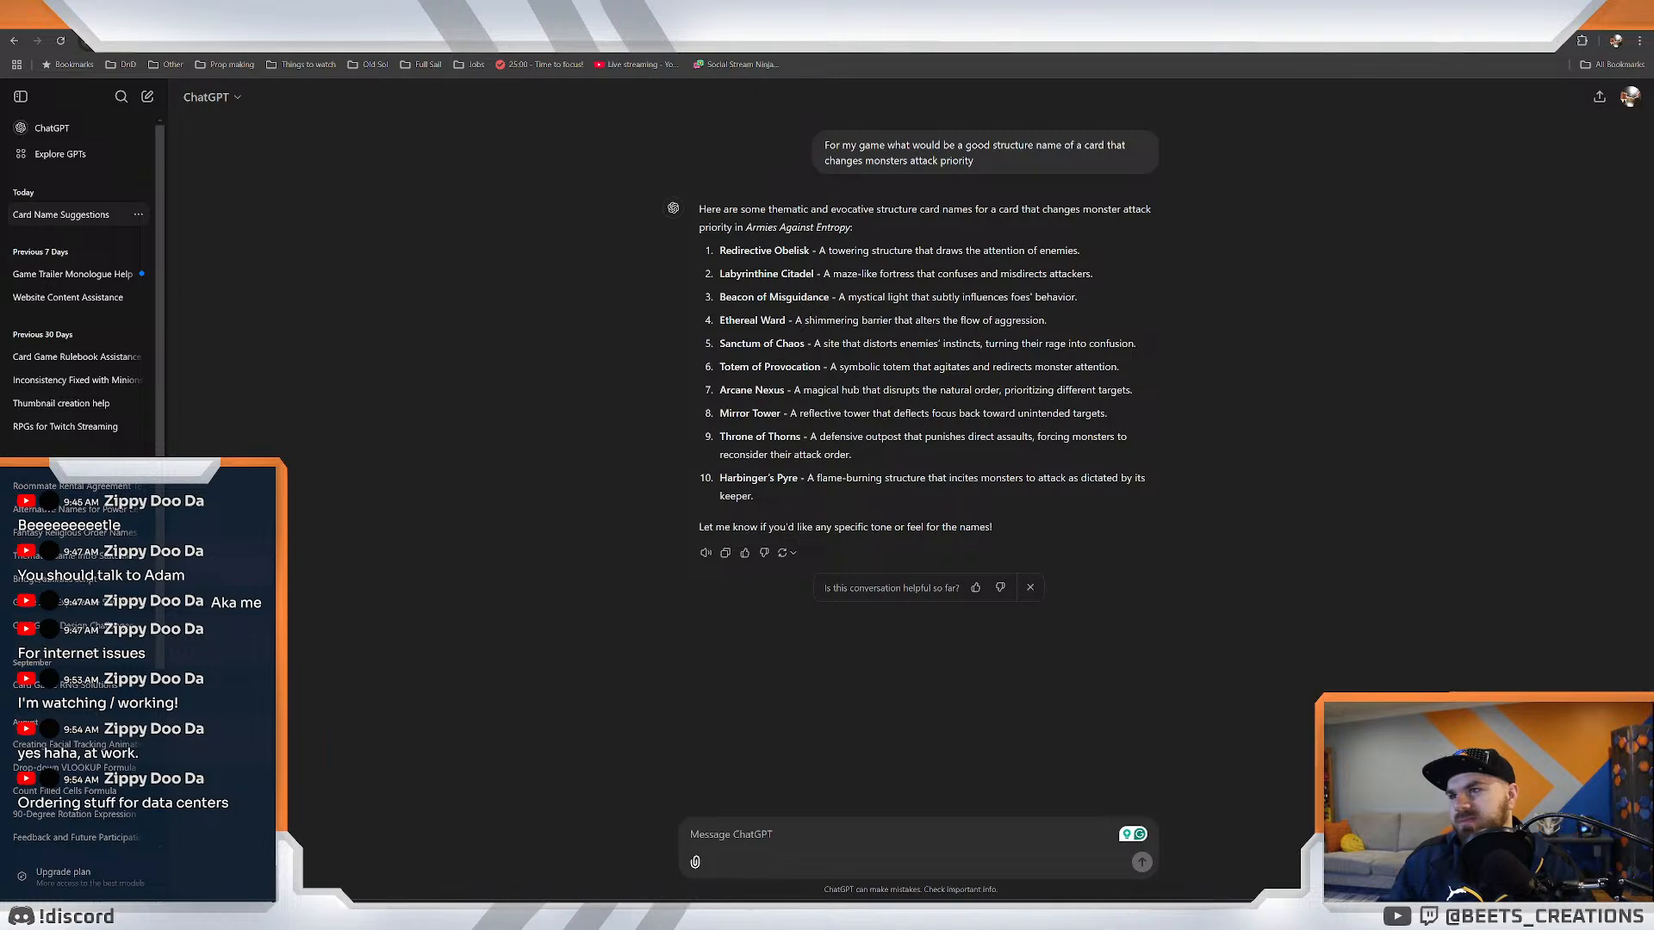
left_click_drag(806, 344, 719, 343)
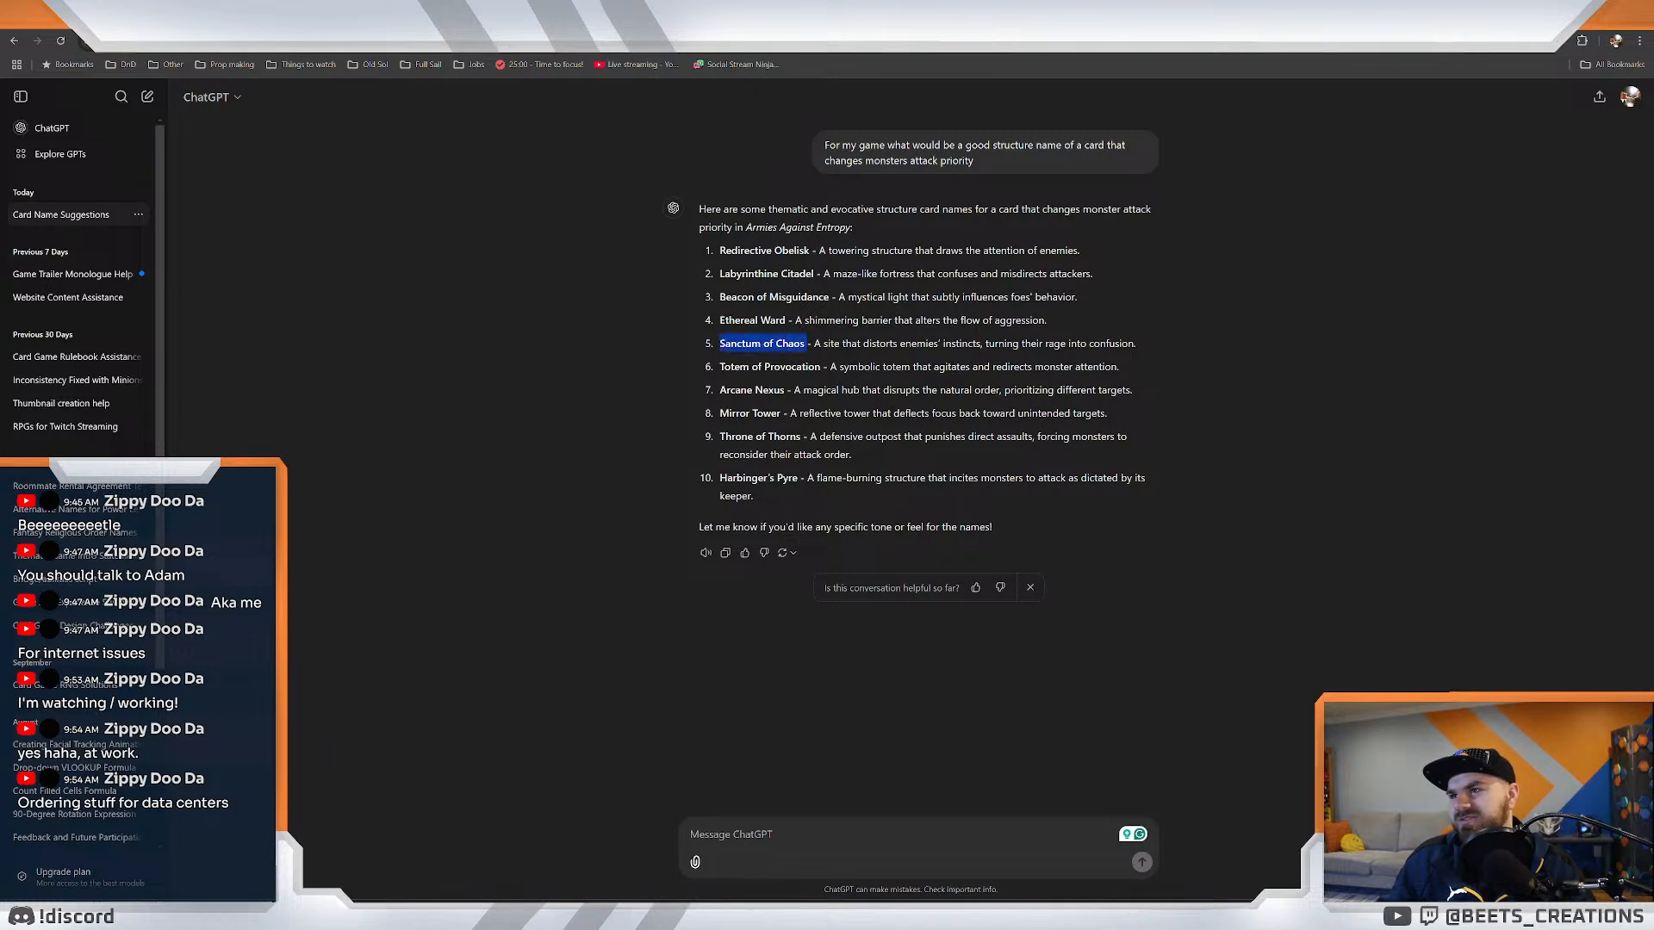
left_click(791, 344)
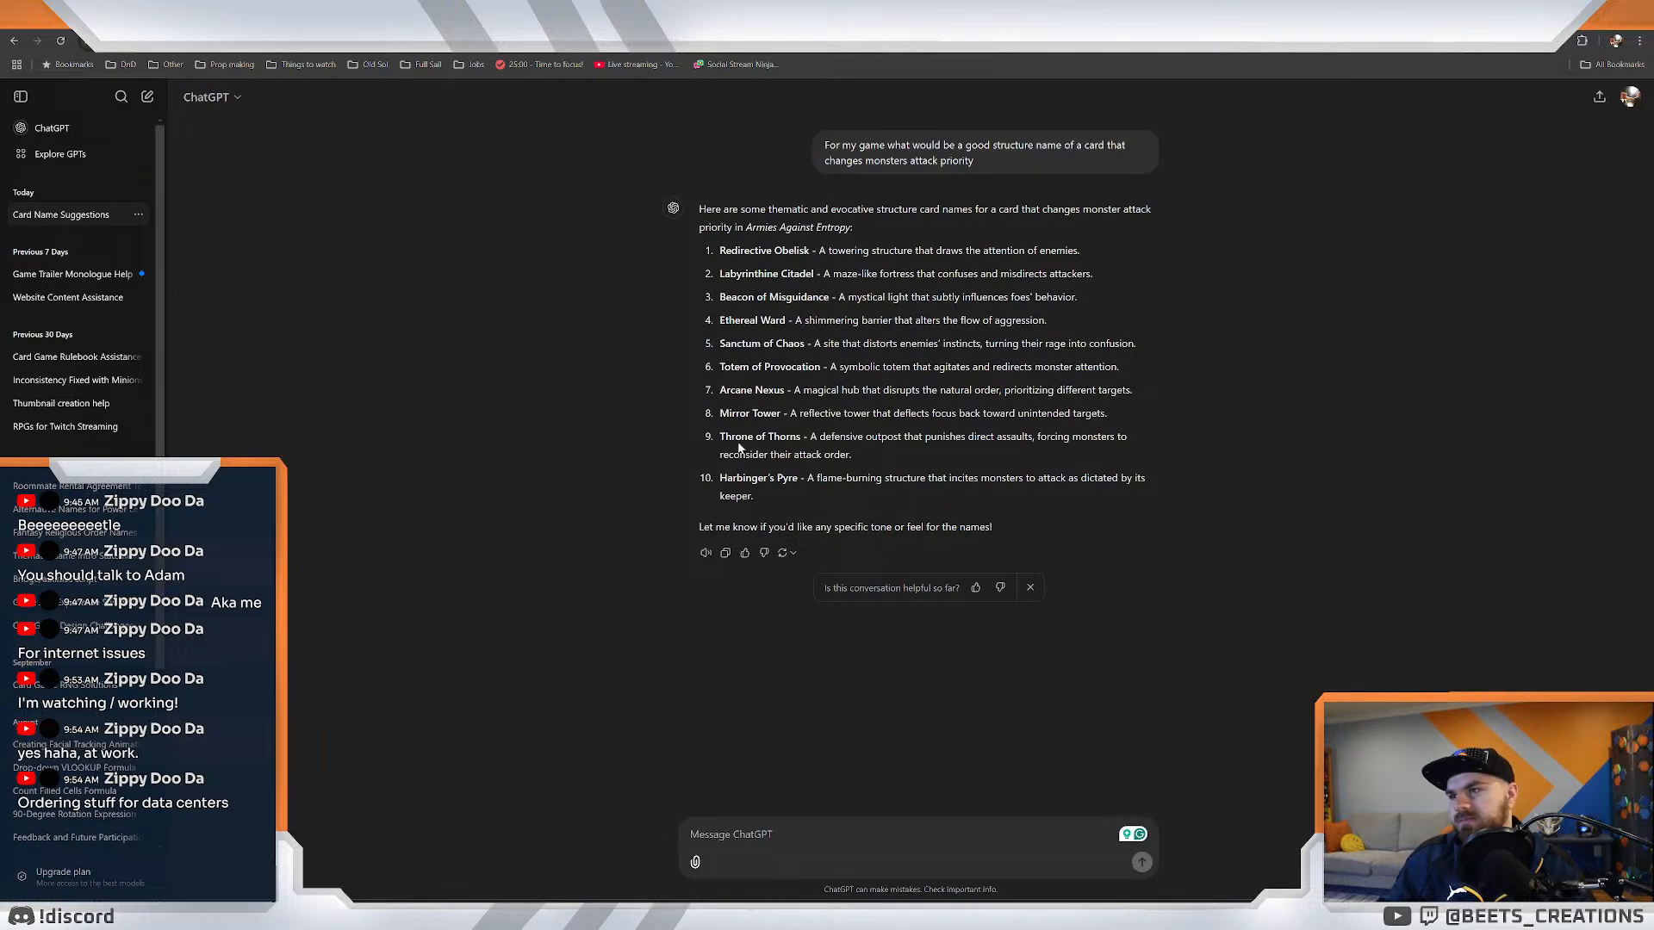
left_click_drag(720, 437, 801, 435)
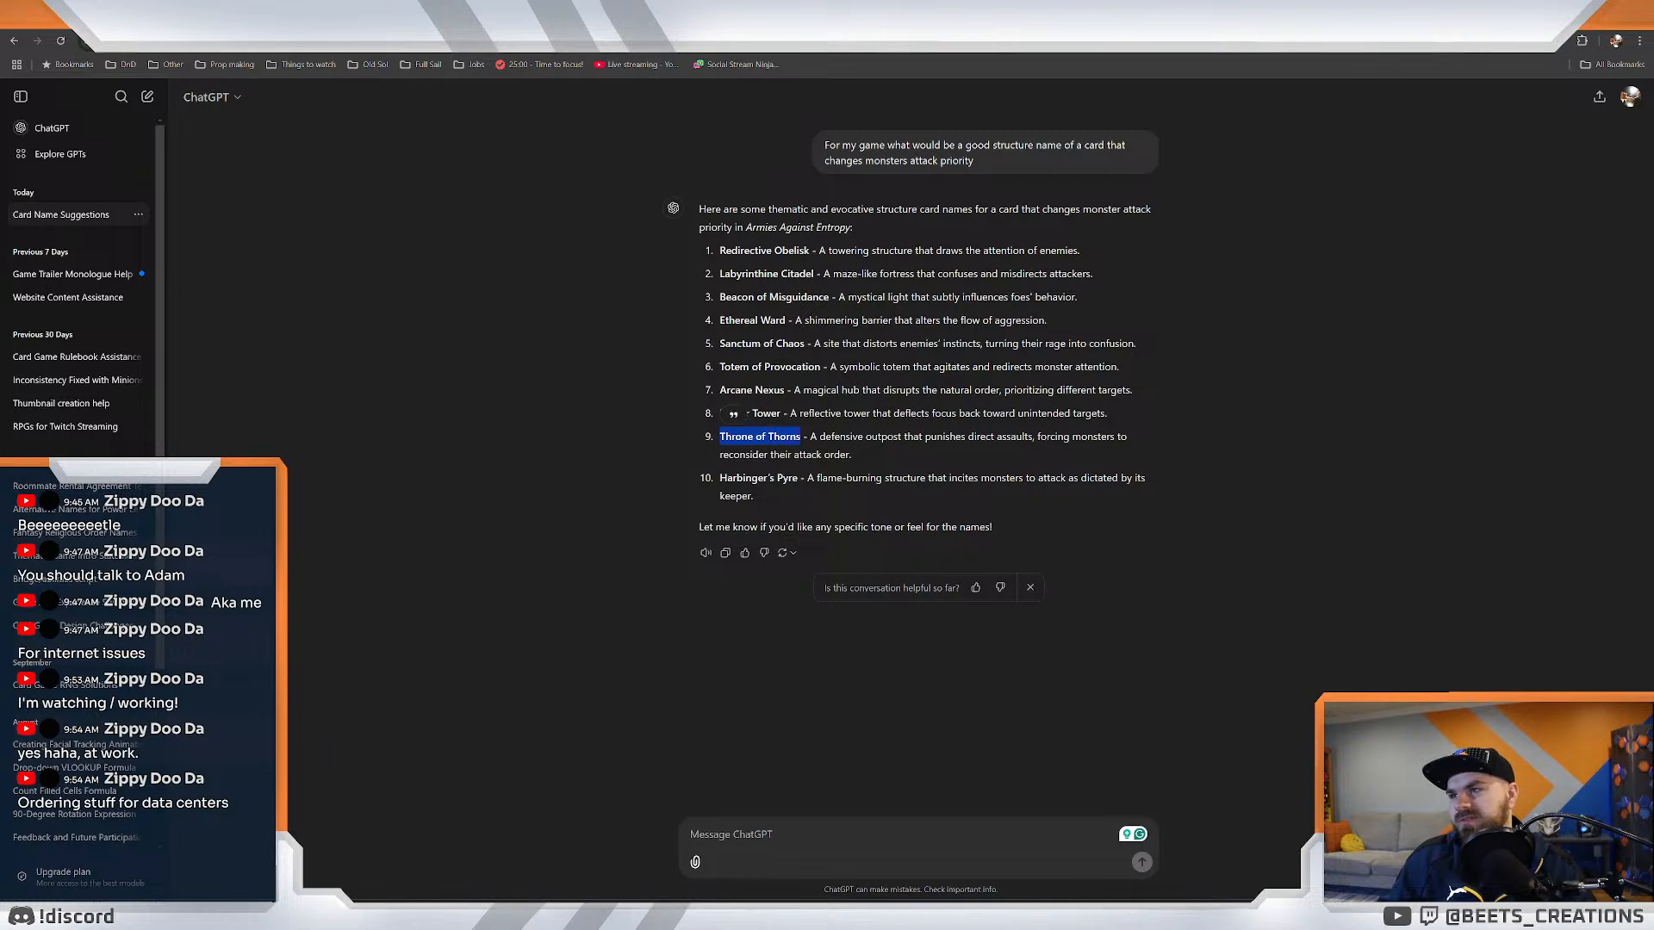
left_click(749, 512)
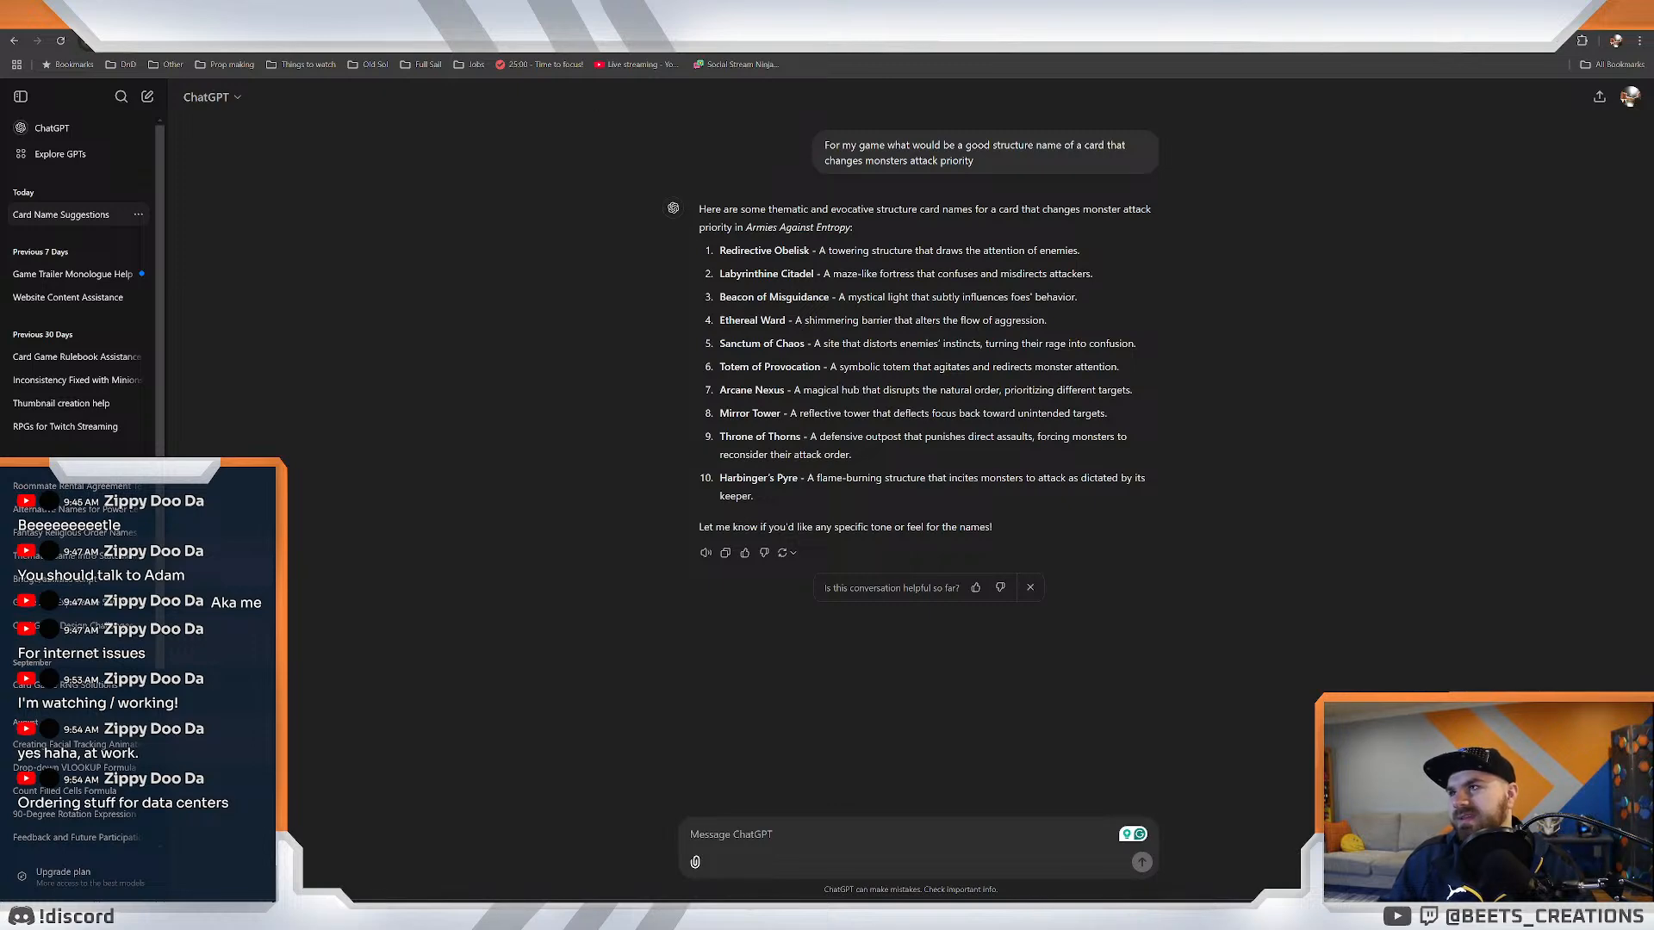
Return to the Beta Cards document and reread the two unnamed Structure ideas about triggered effects and attack priority.
key("ctrl+Tab")
key("ctrl+Tab")
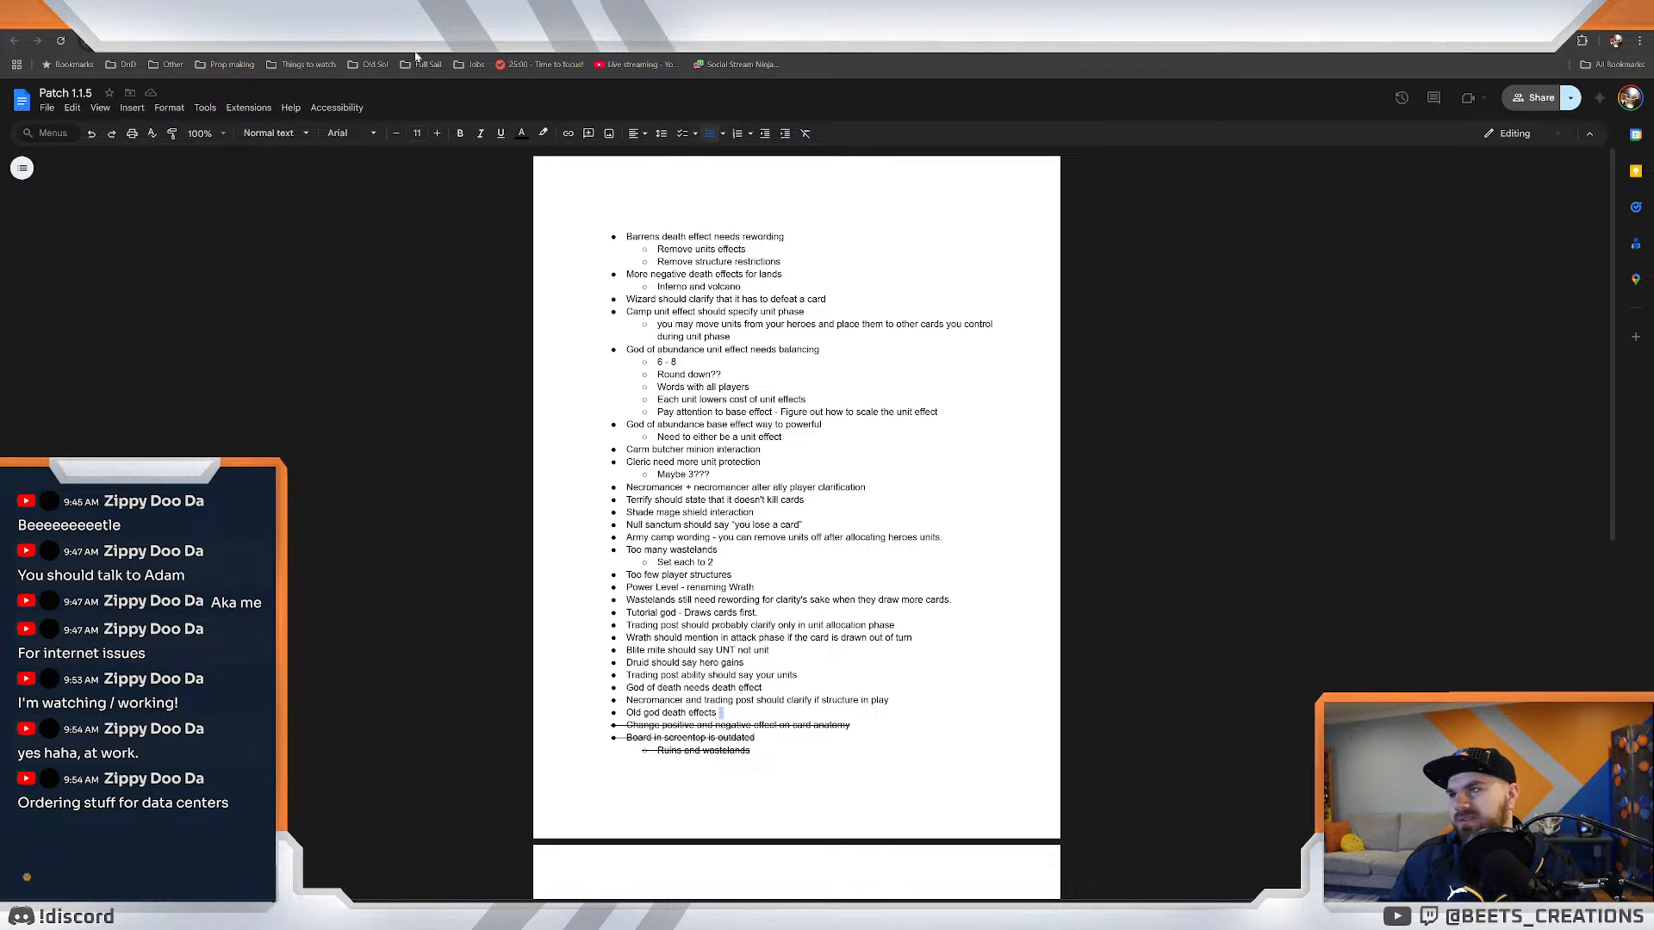
key("ctrl+Tab")
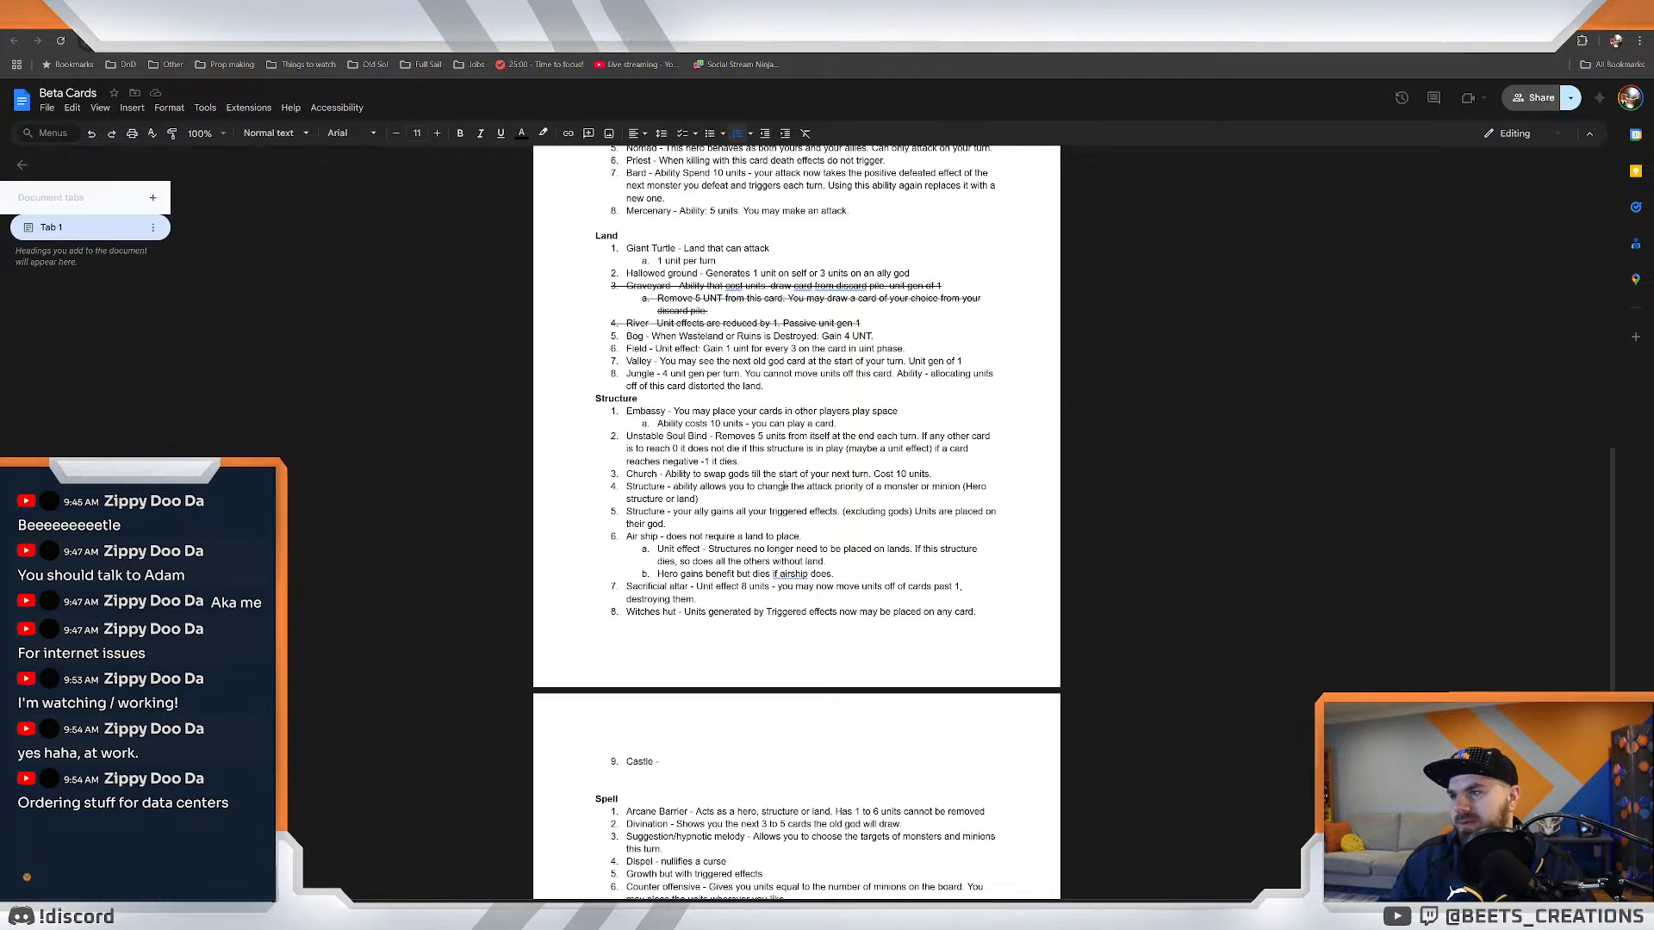
double_click(645, 511)
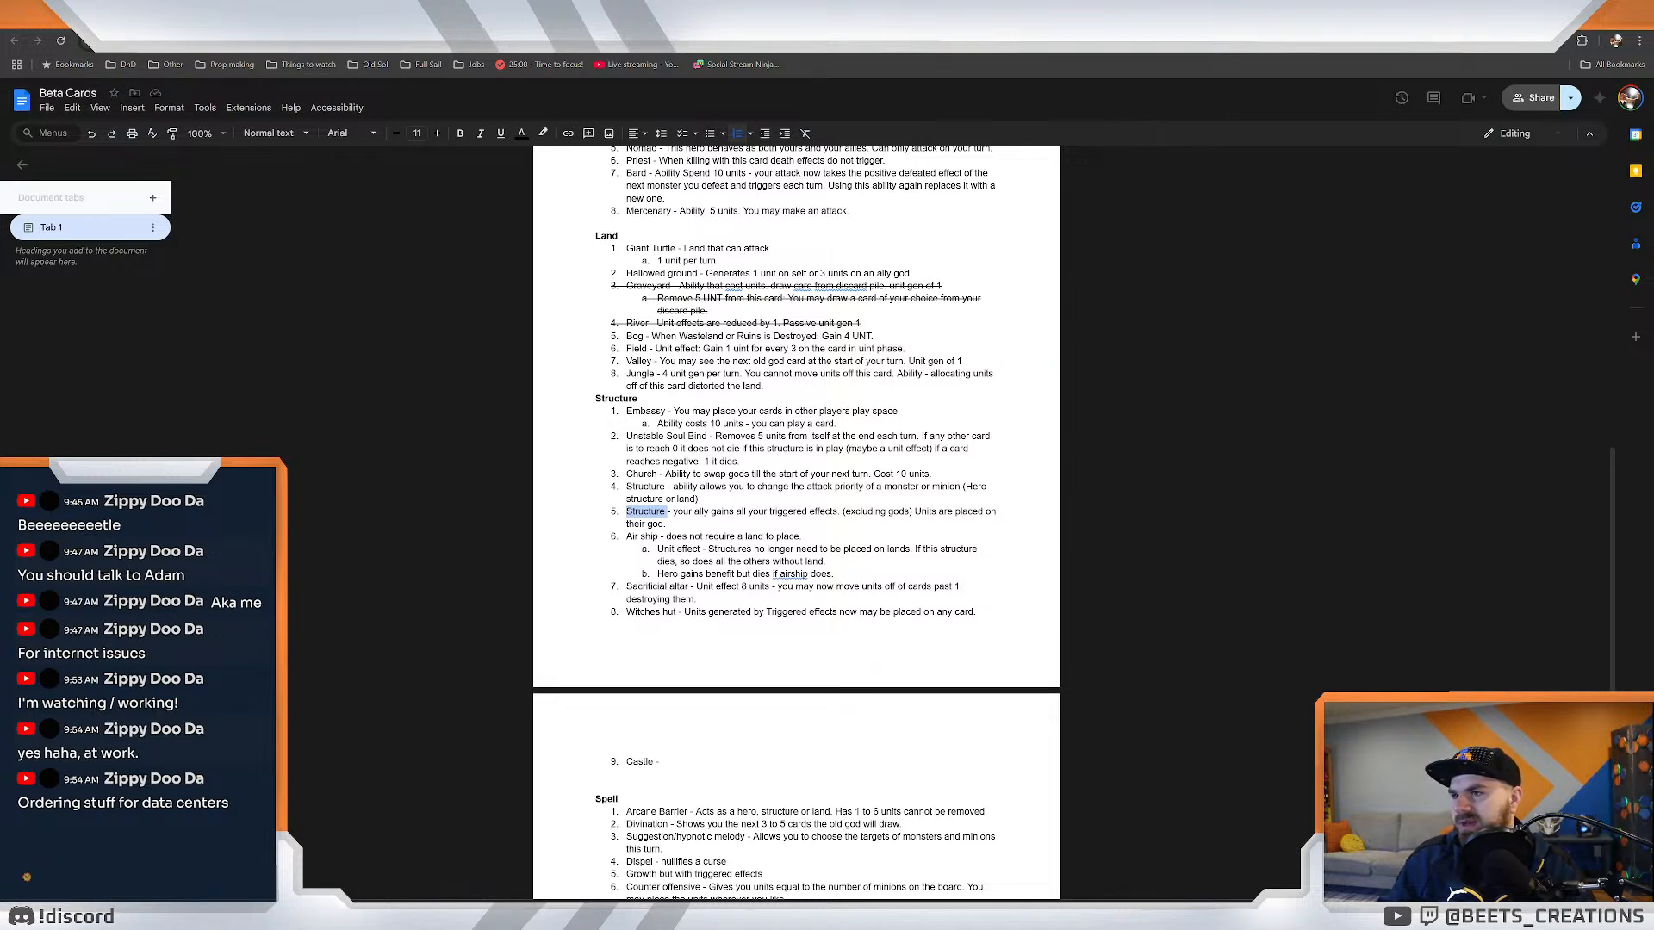
double_click(646, 486)
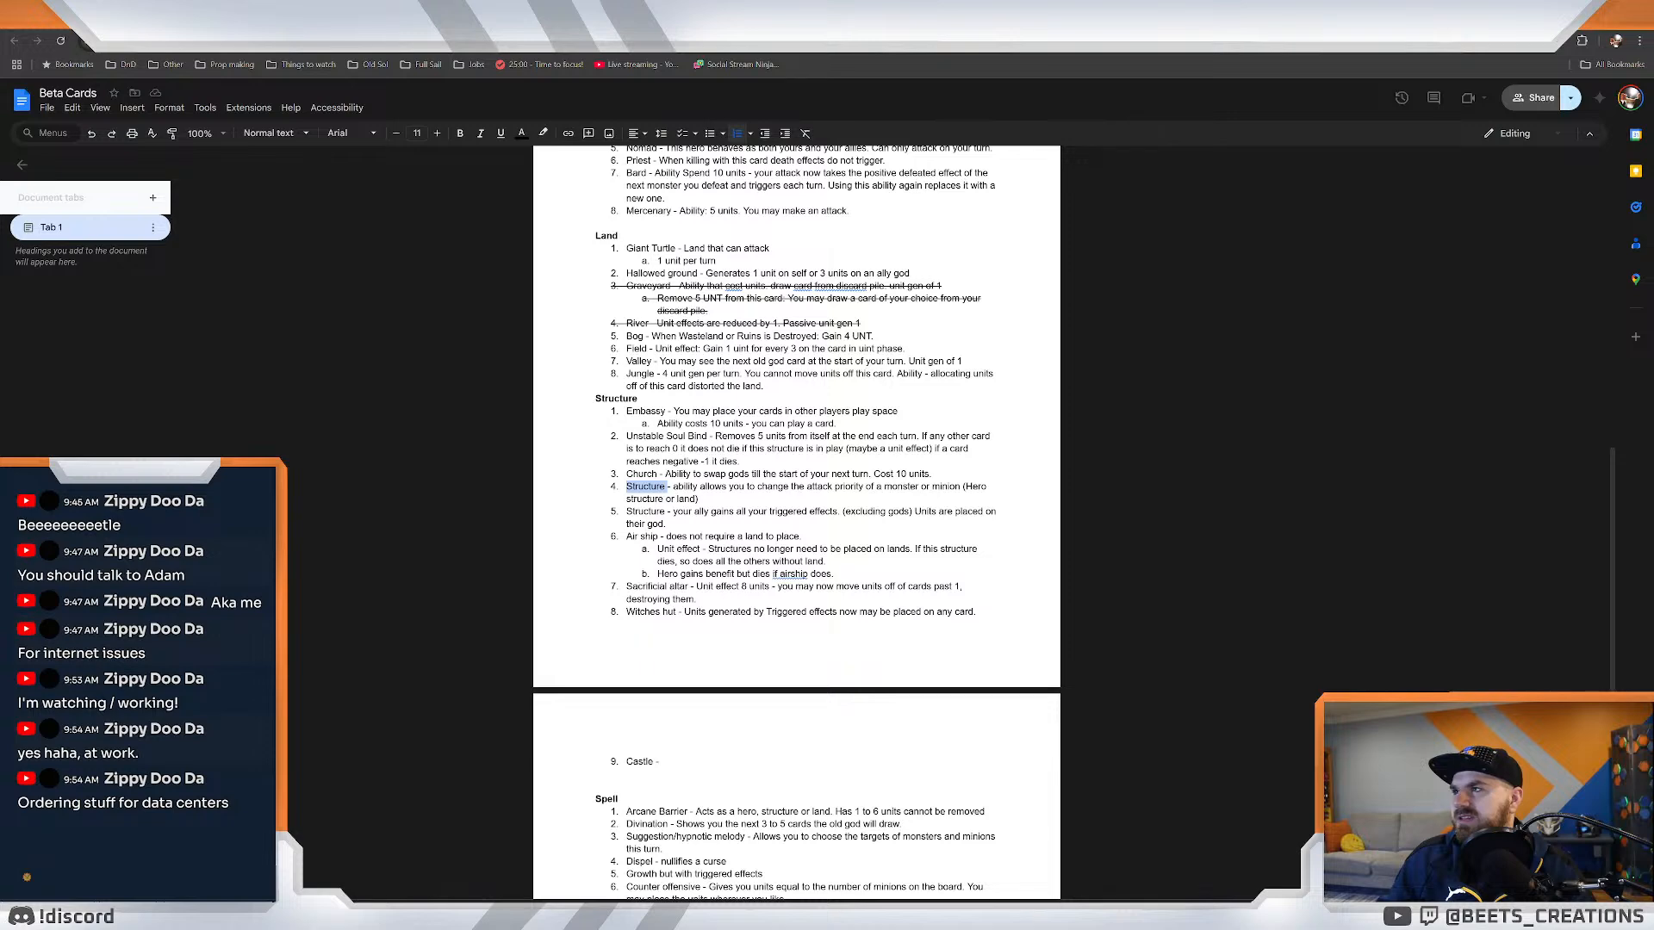
Open AAE - Card Design Sheet Beta from Drive and examine the monster and ruins cards down to Amplification Tower.
left_click(293, 13)
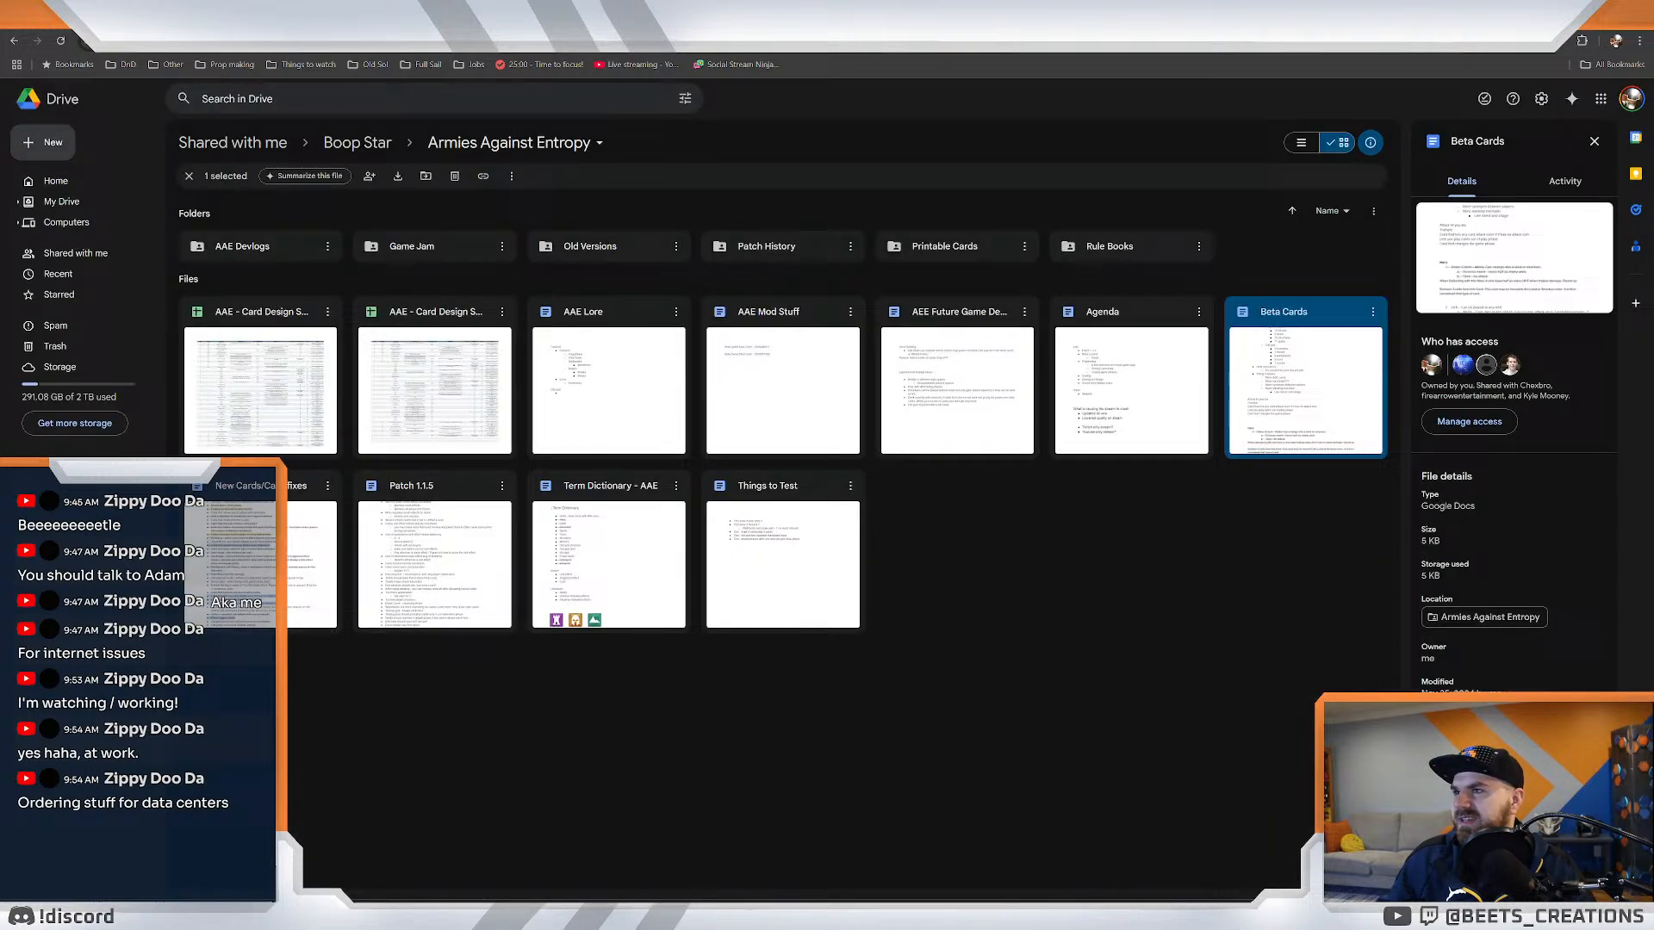
left_click(968, 520)
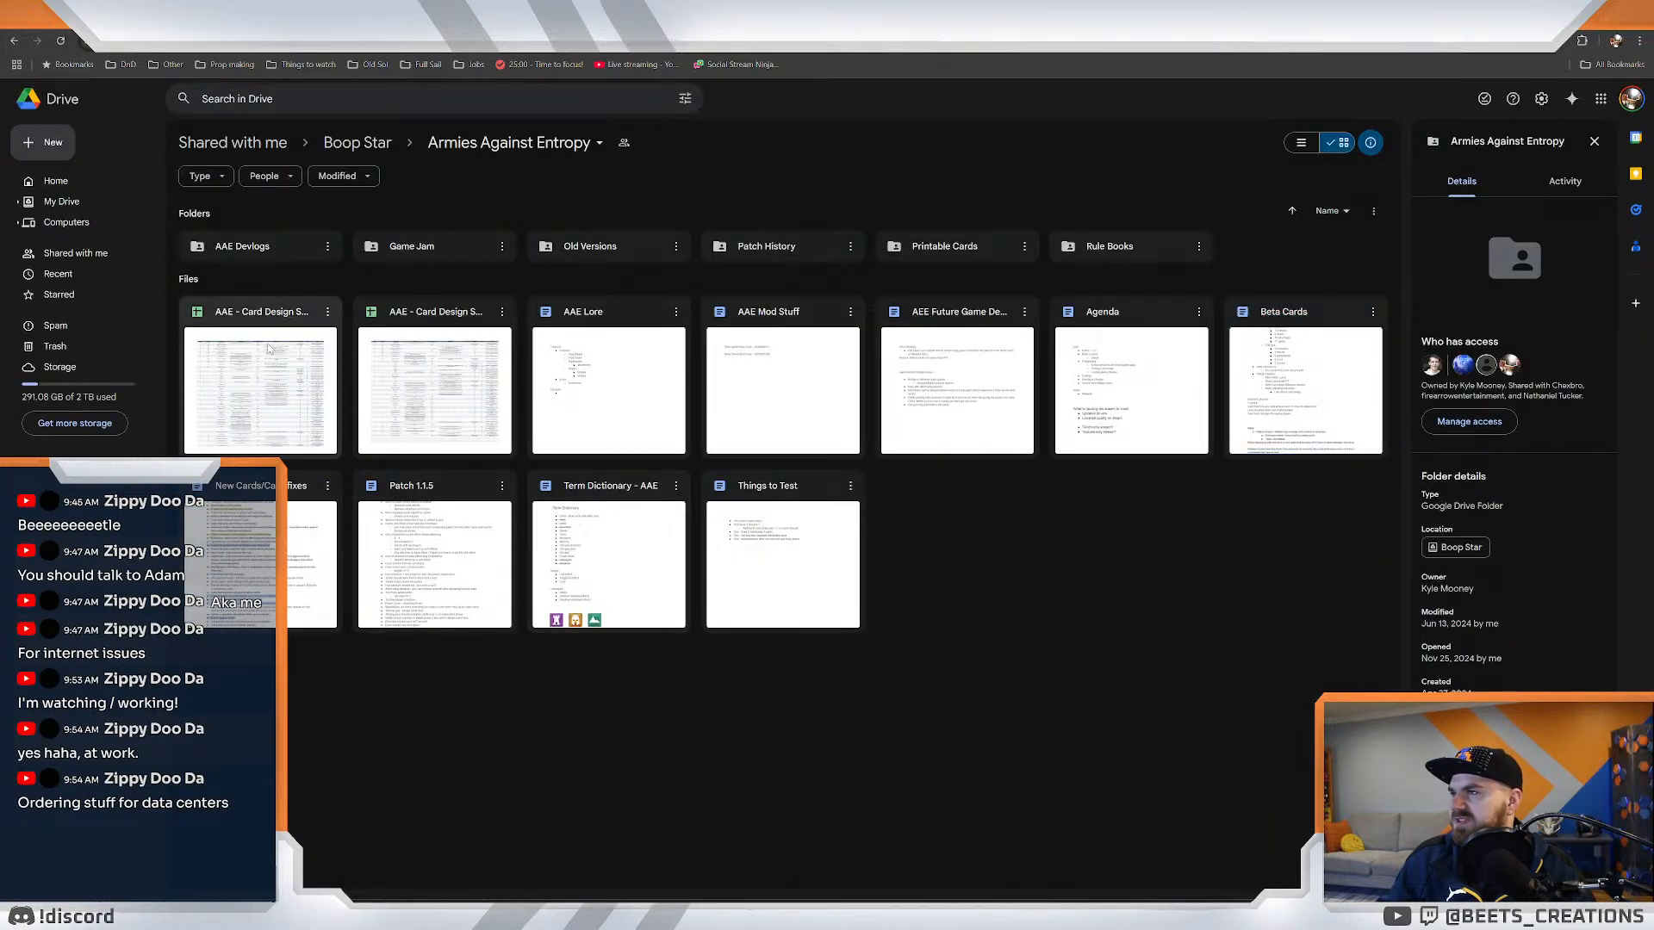
double_click(258, 396)
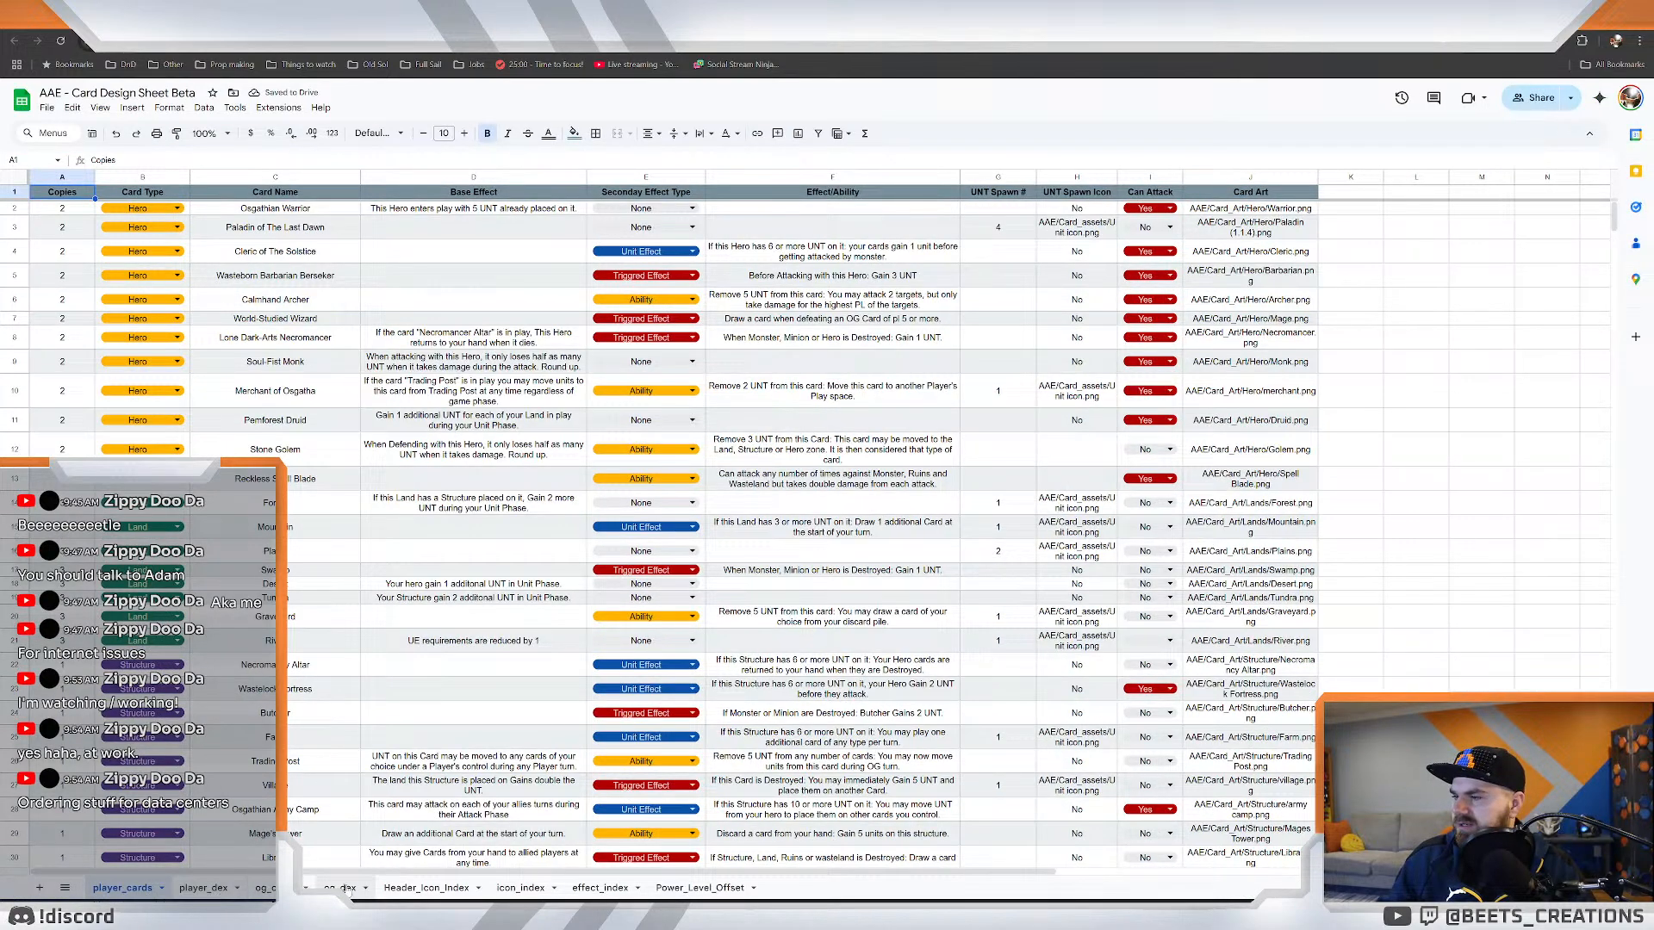
left_click(263, 888)
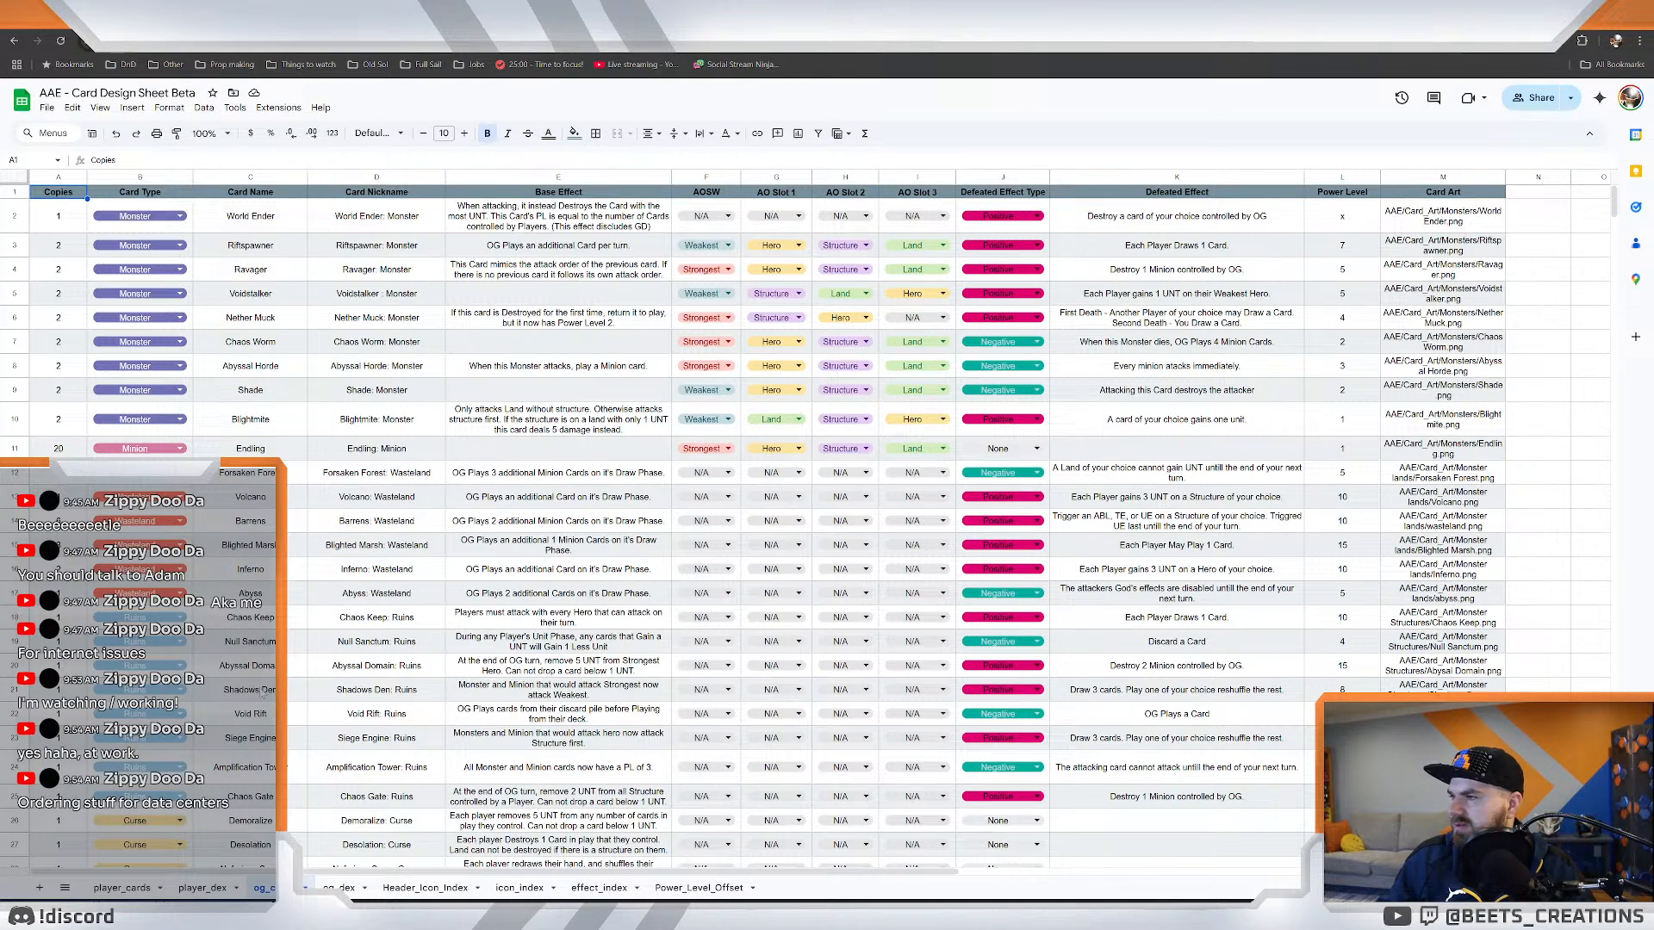
left_click(276, 765)
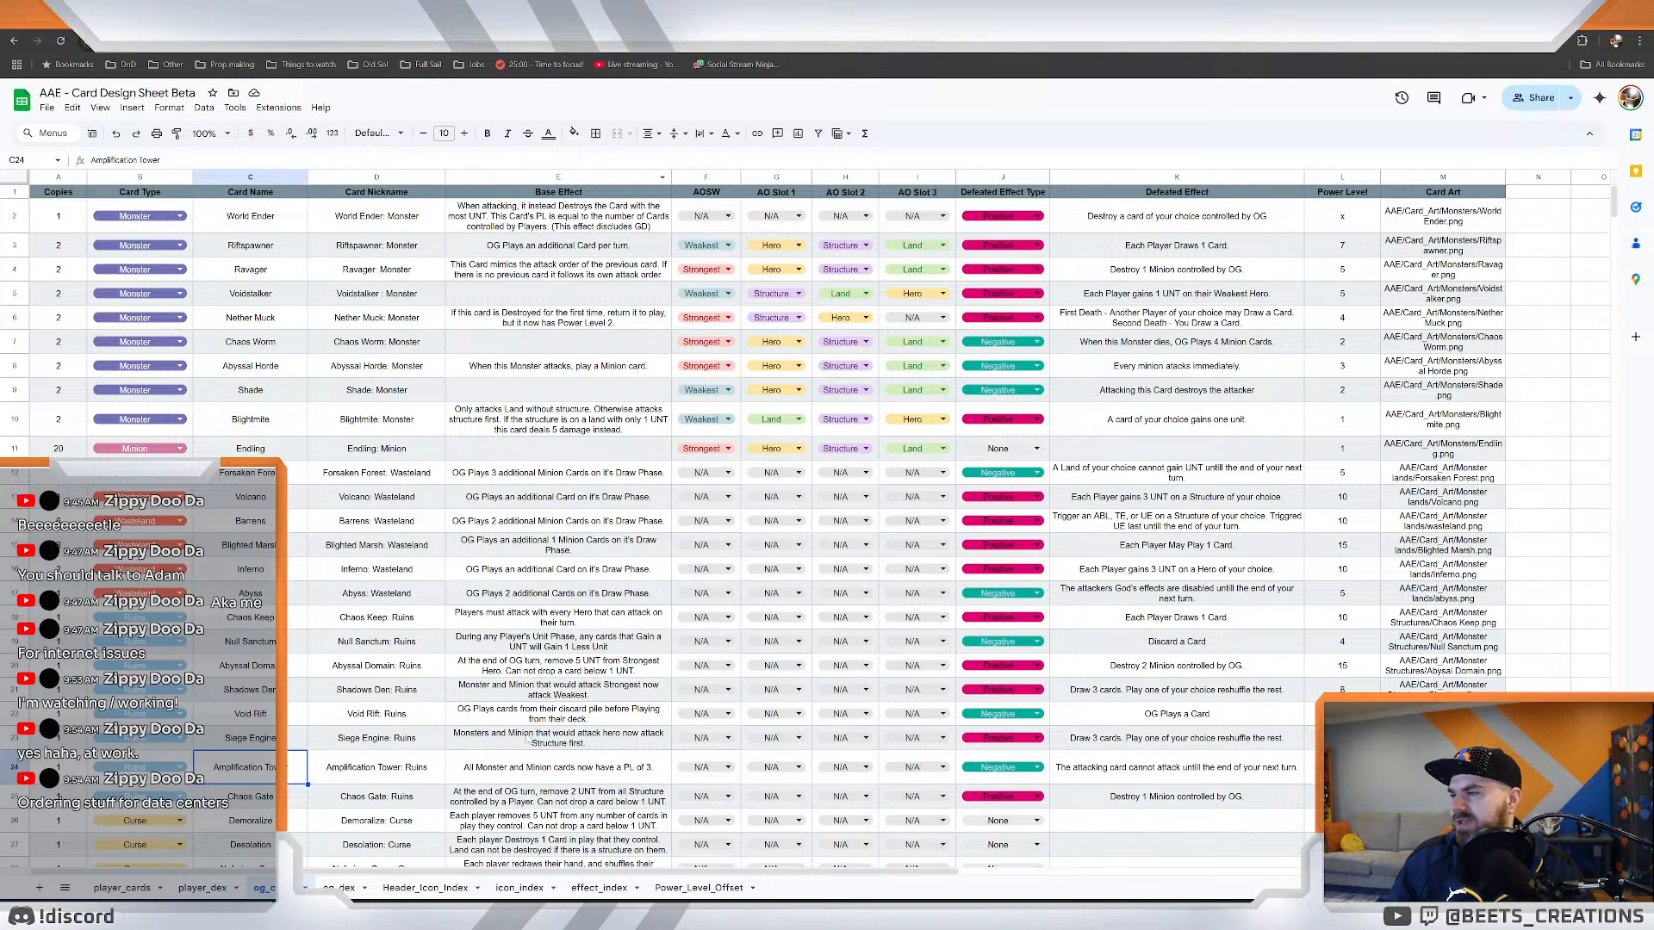
Rename the attack-priority Structure entry in the Beta Cards document as "Order something or other".
key("ctrl+Tab")
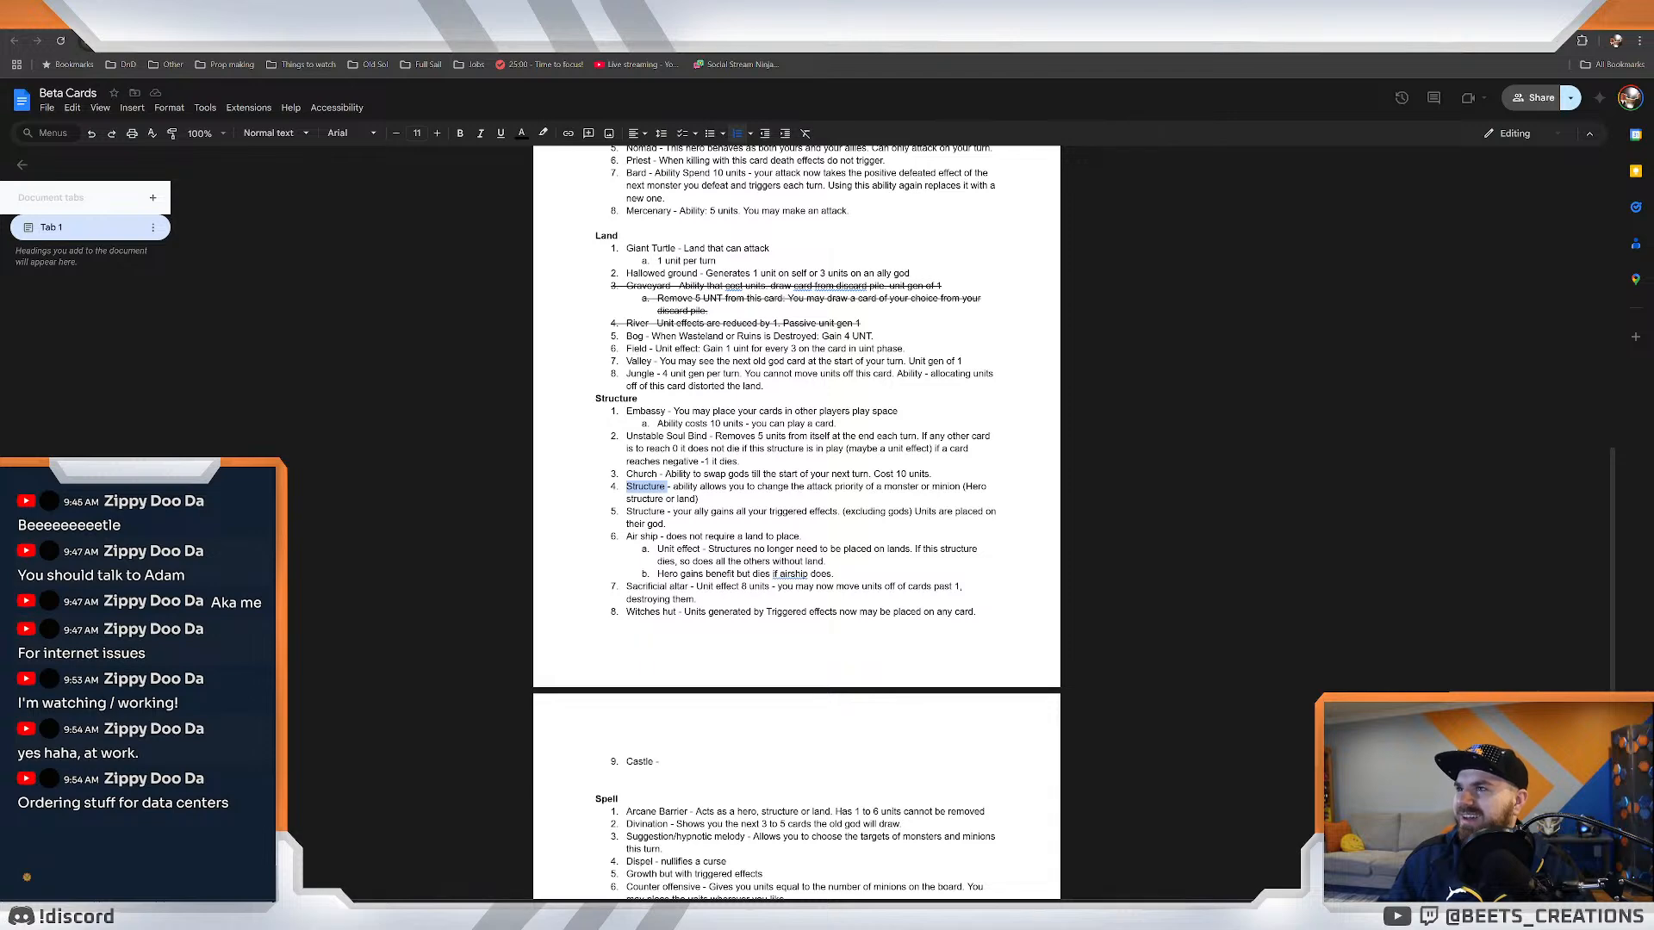
key("ctrl+Tab")
key("ctrl+shift+Tab")
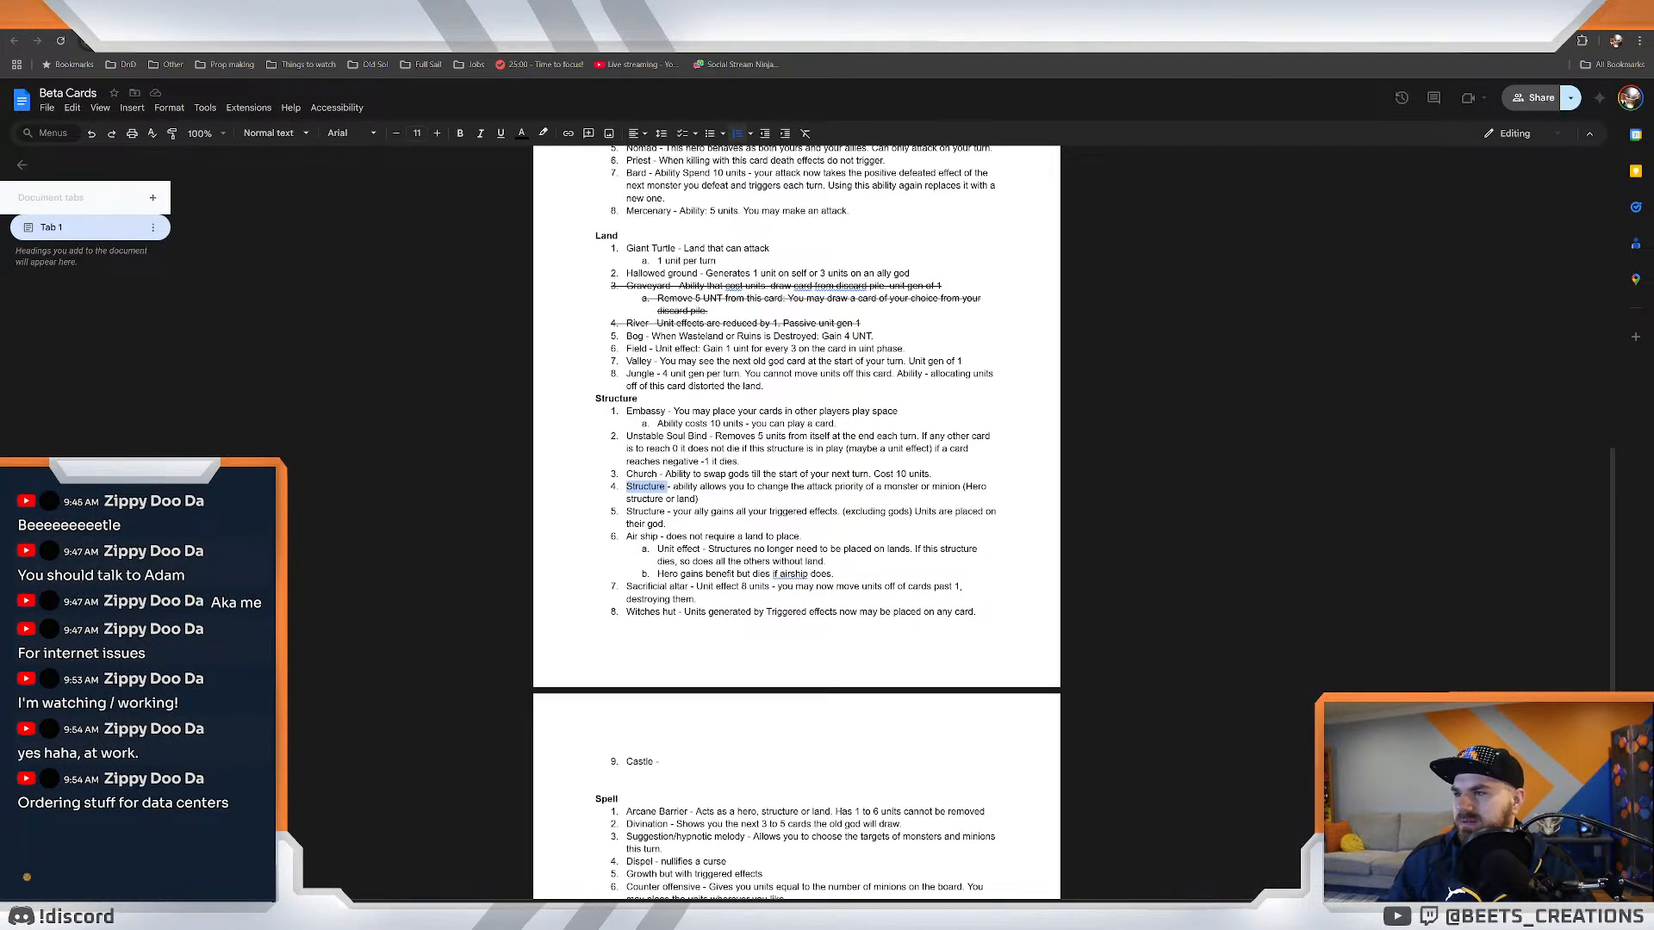
type("Order something o")
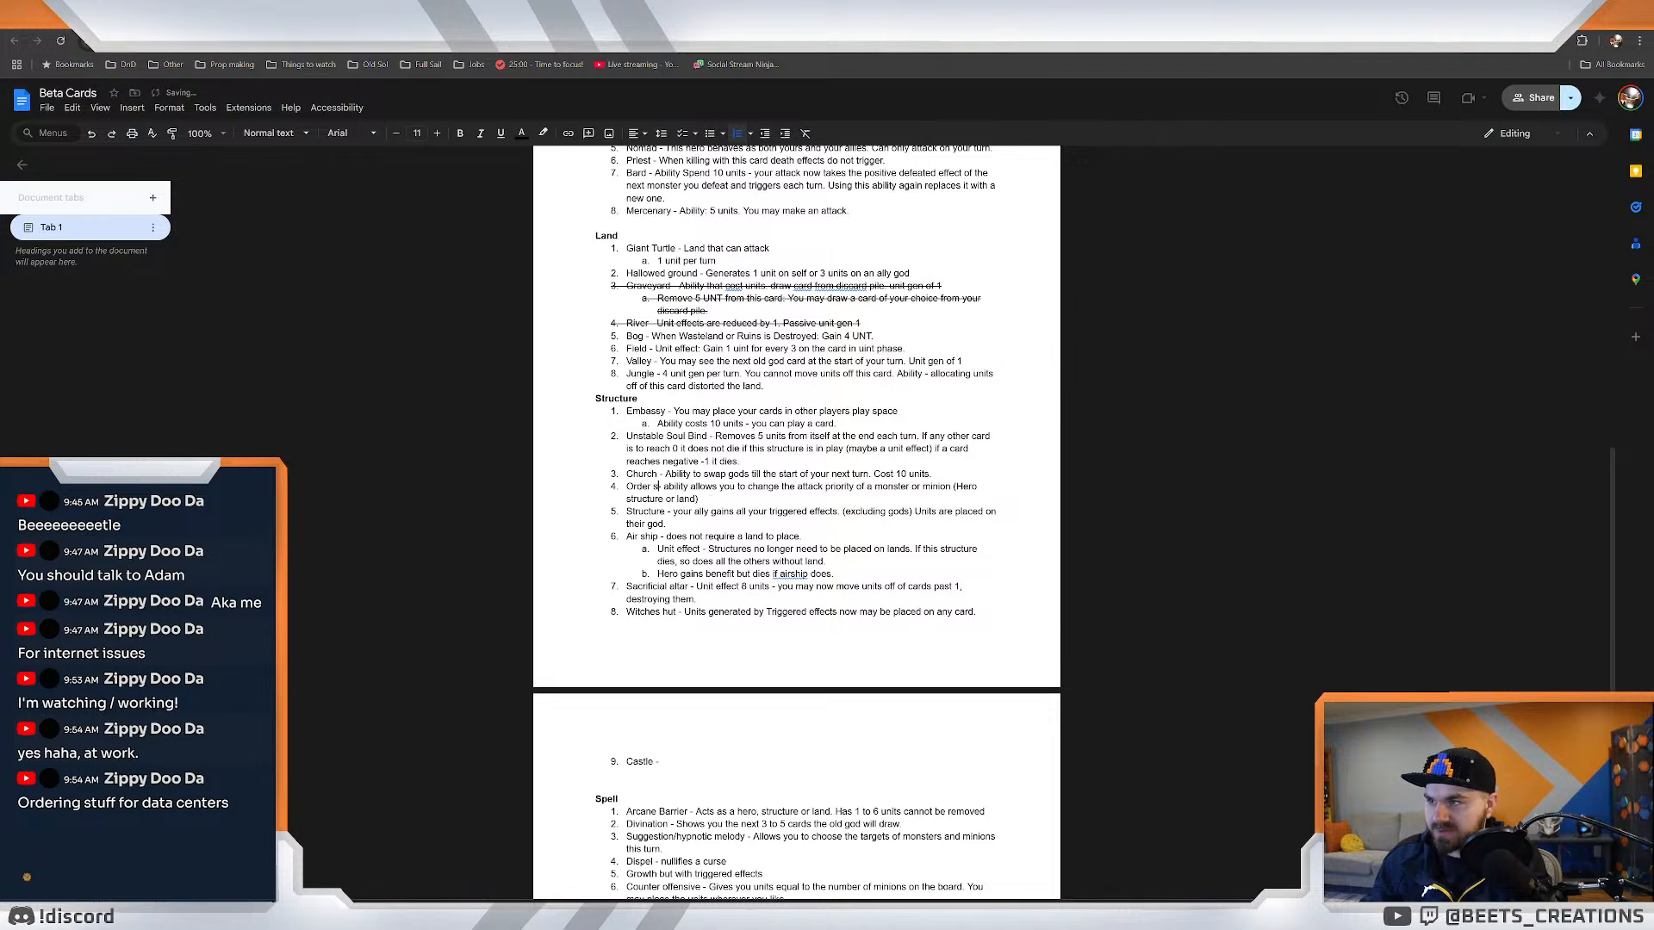
type("r other -")
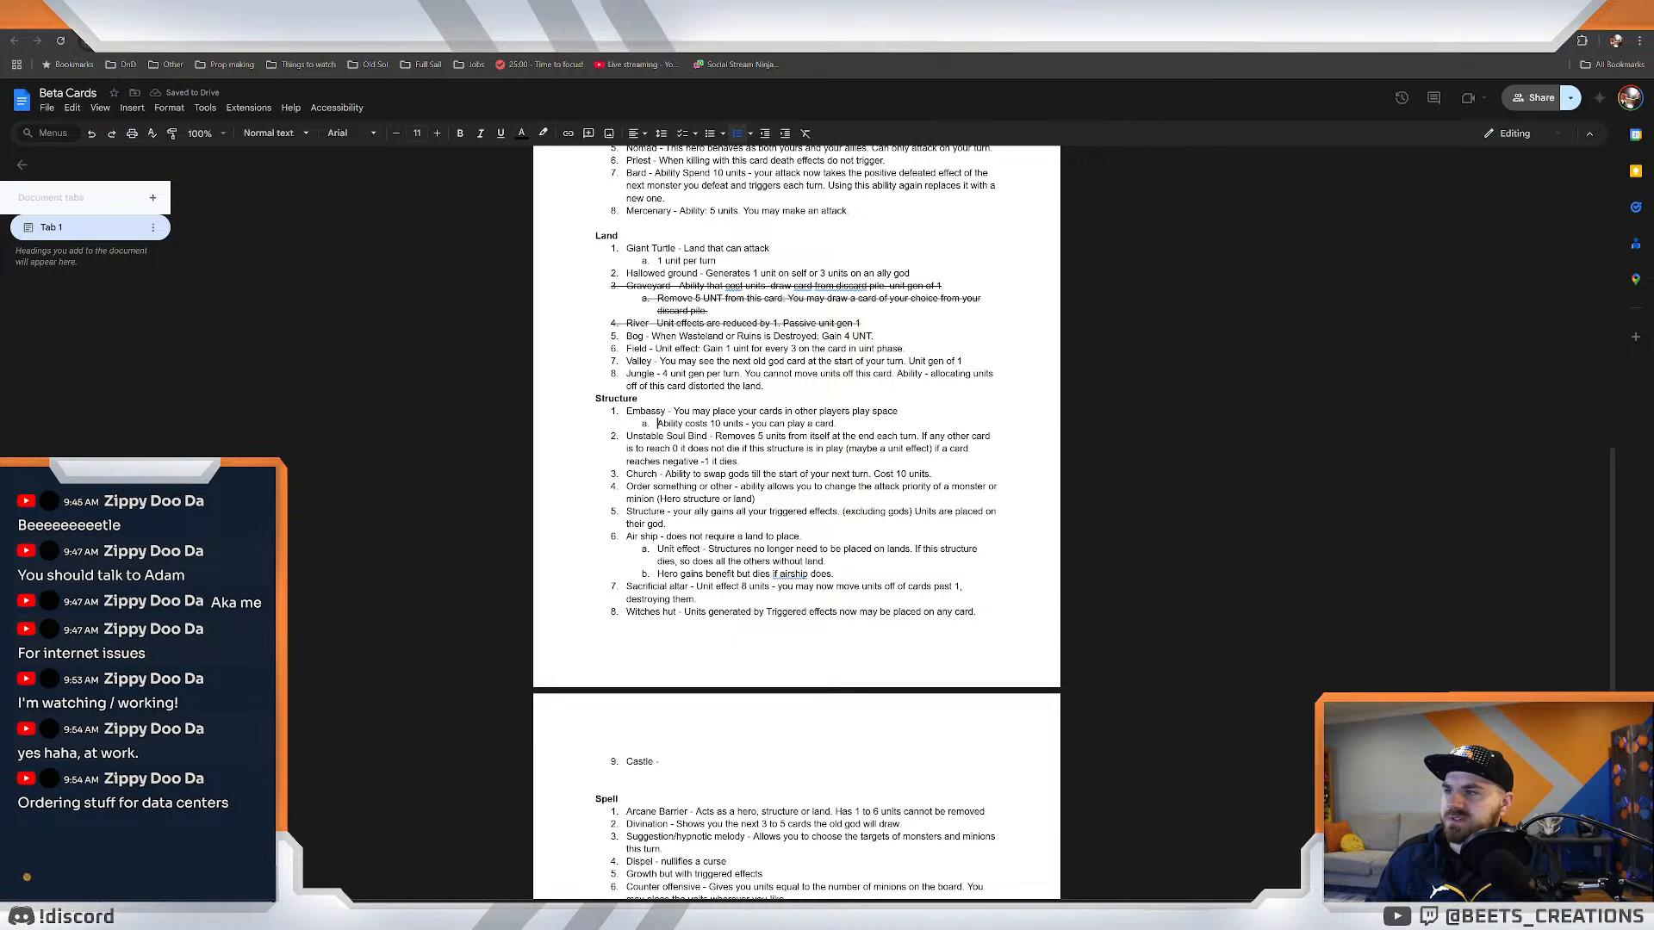
Mark the Church entry, switch to Photoshop and create a new 750 x 1050 px, 300 ppi document from the recent Card preset.
left_click_drag(626, 474, 935, 474)
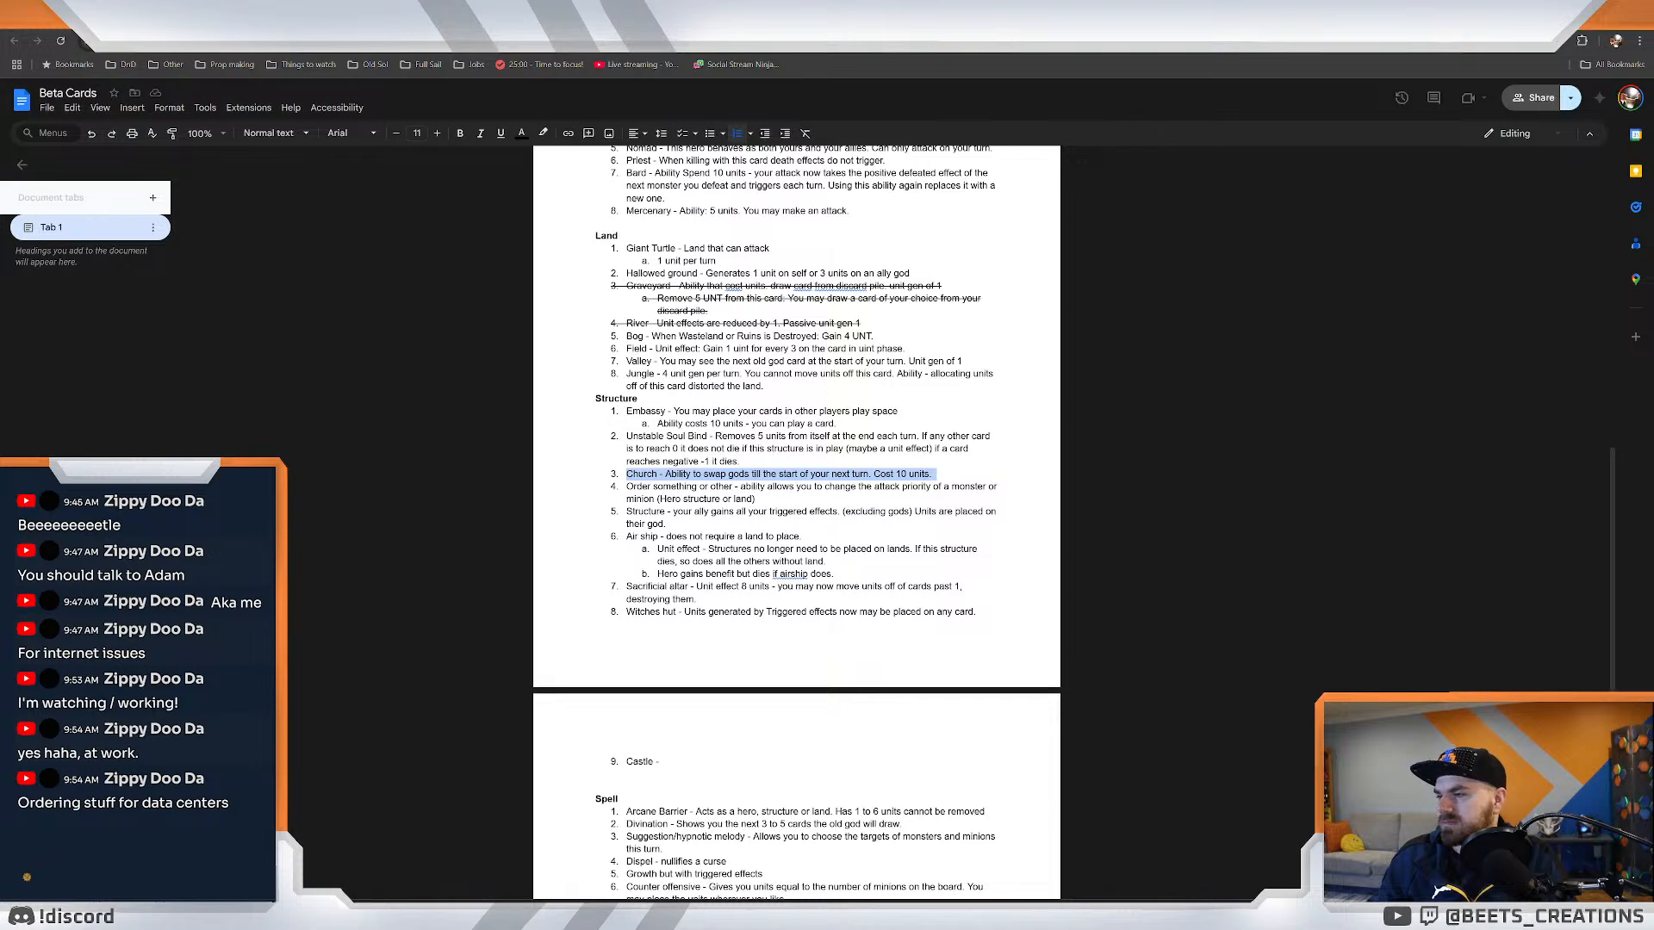
key("alt+Tab")
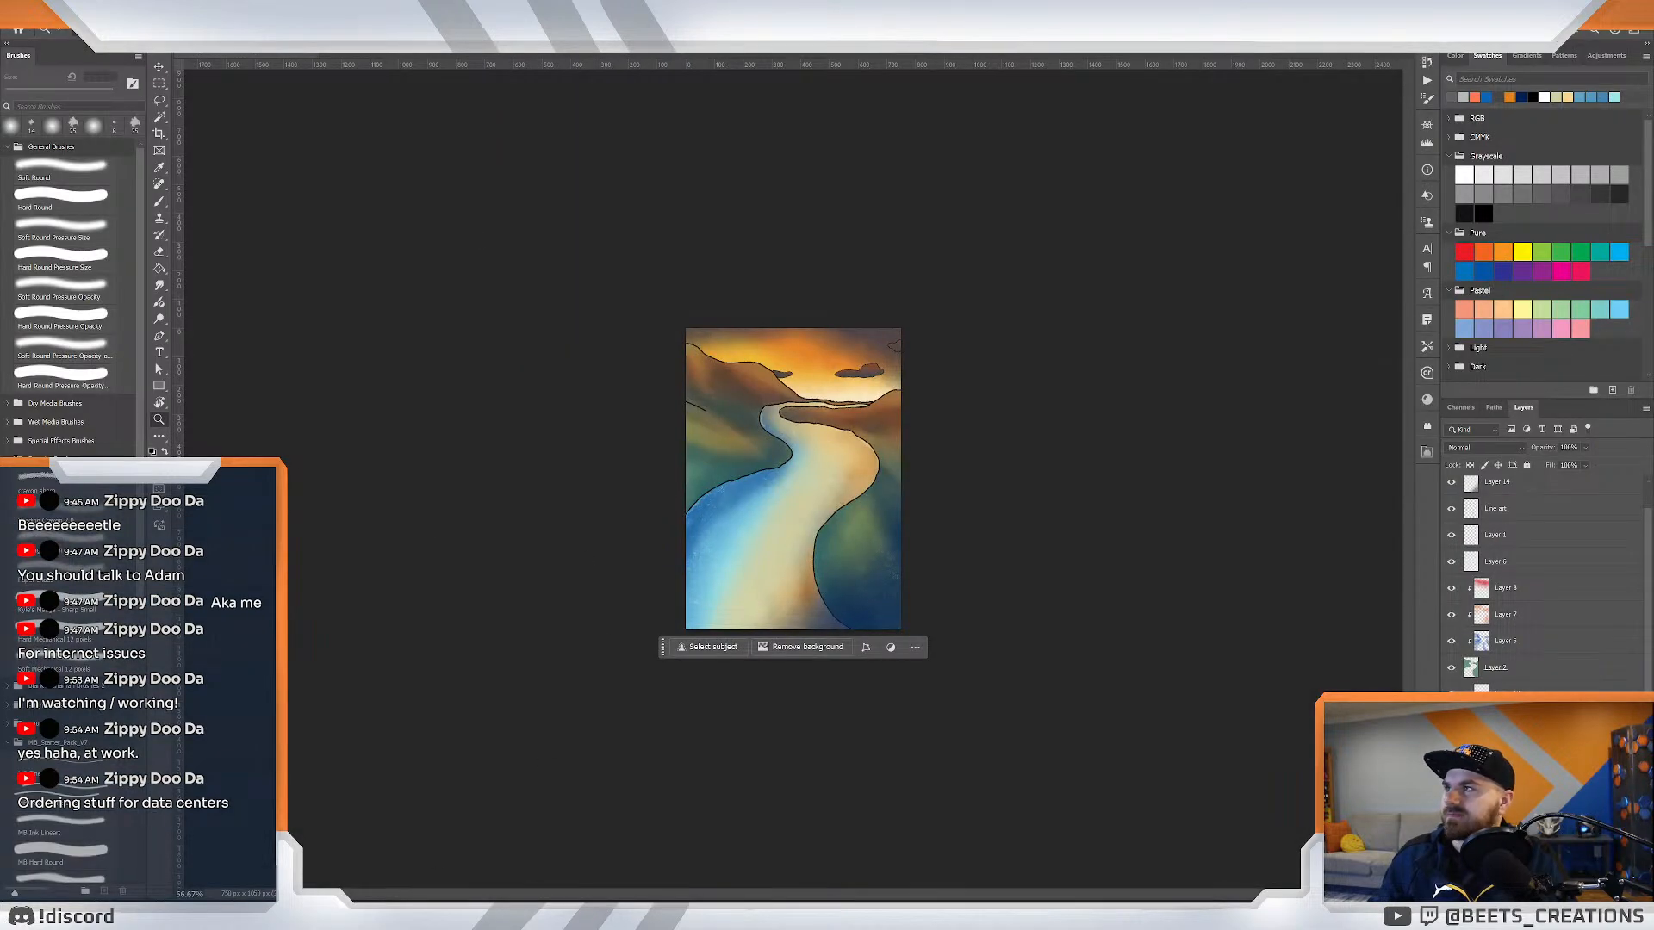
left_click(29, 7)
mouse_move(604, 7)
left_mouse_down()
mouse_move(610, 52)
mouse_move(604, 2)
left_mouse_up()
left_click(26, 8)
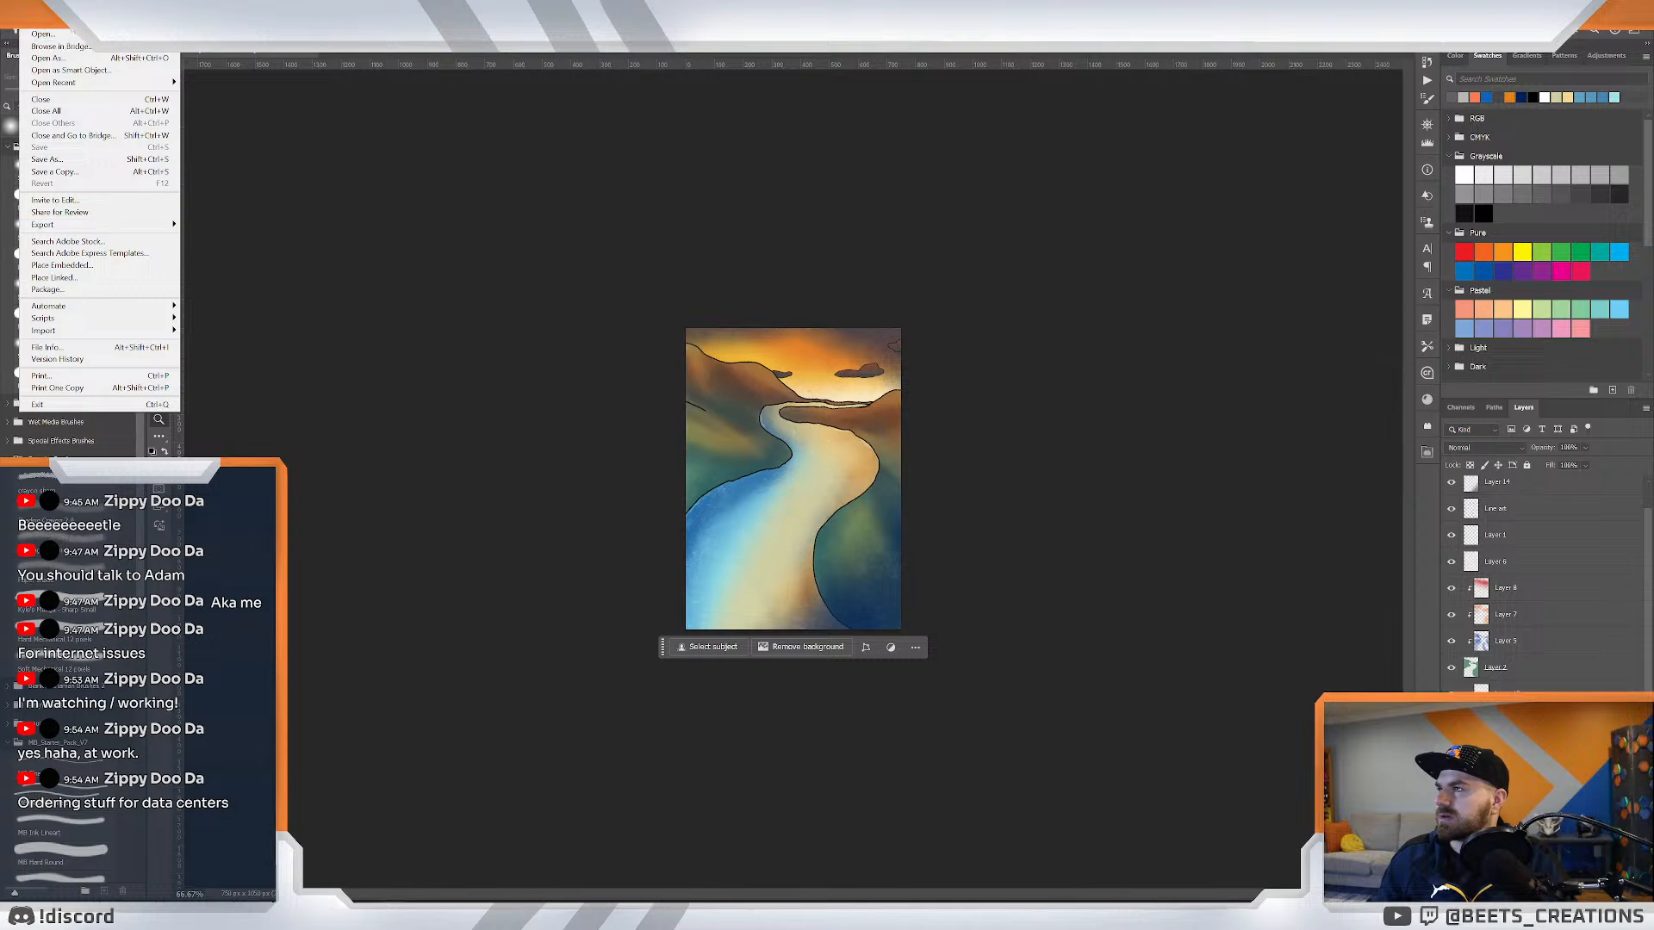
left_click(43, 22)
left_click(693, 371)
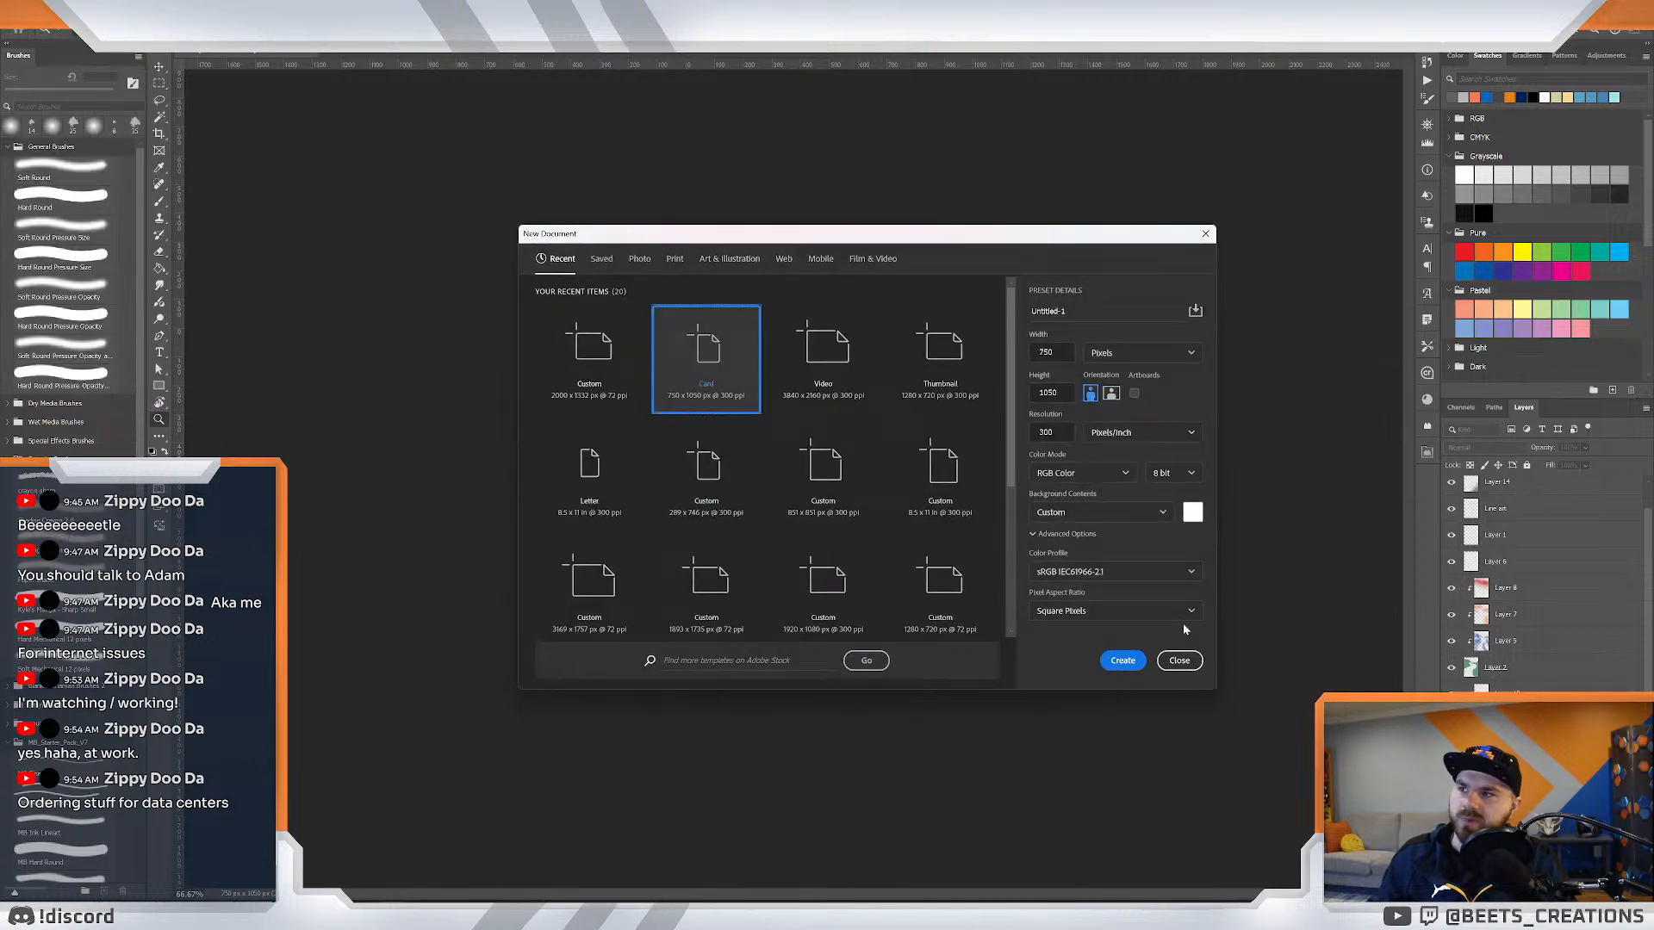
left_click(1123, 661)
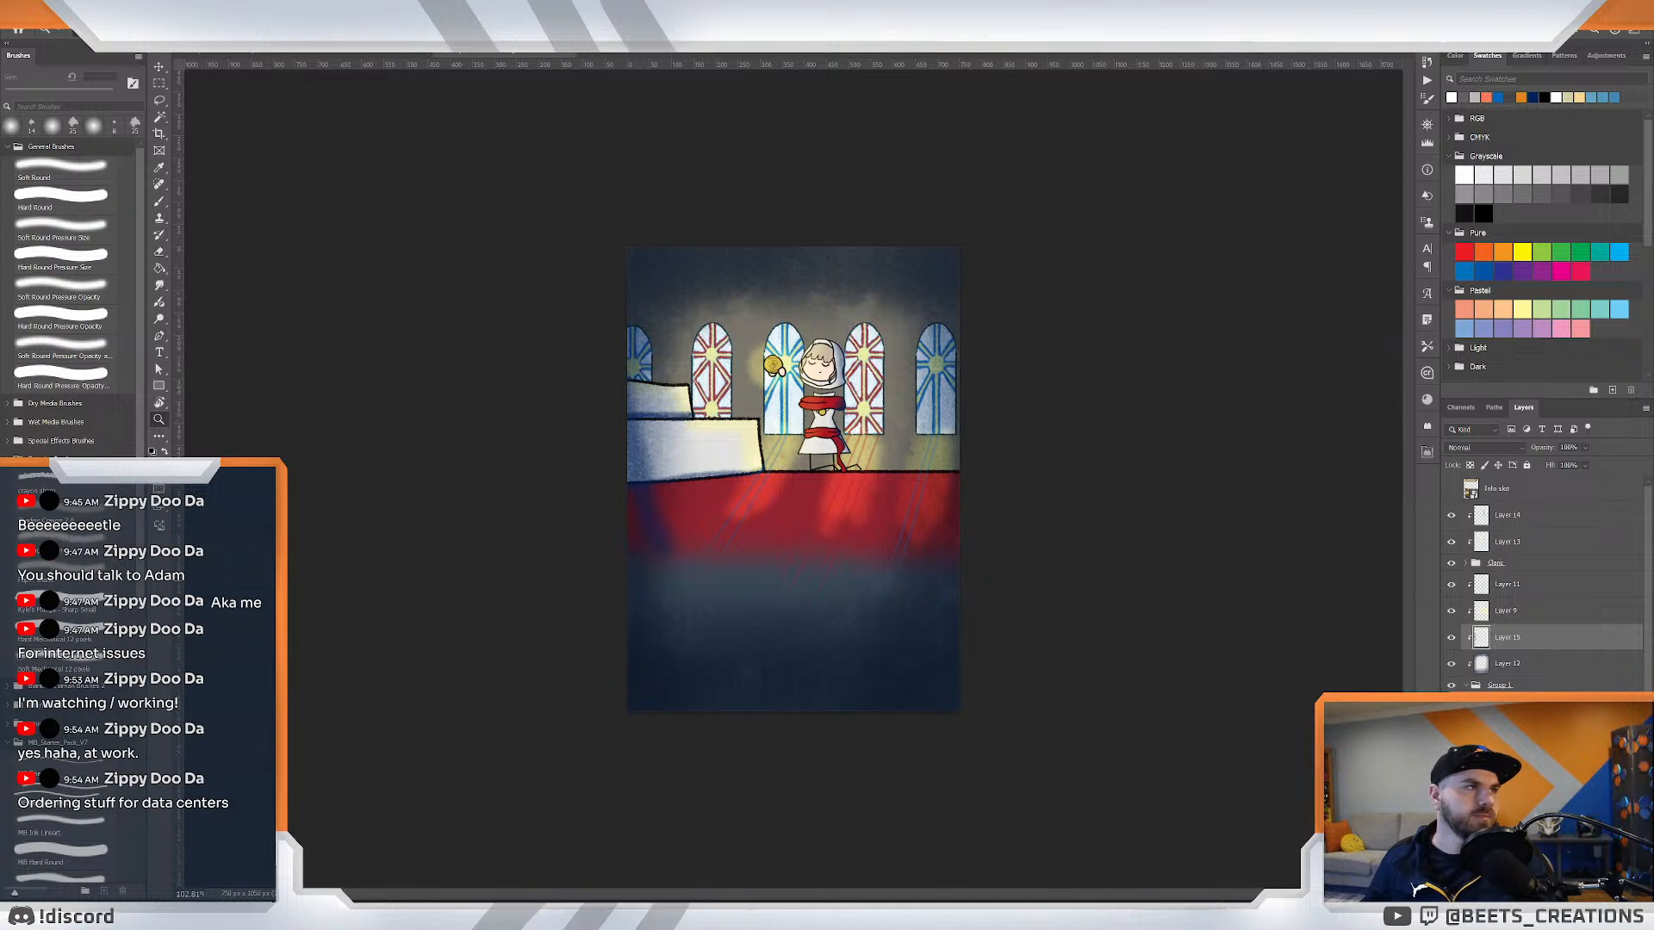
Compare the stained-glass chapel artwork with the shield-bearing knight artwork, and return to the blank card document.
left_click(652, 49)
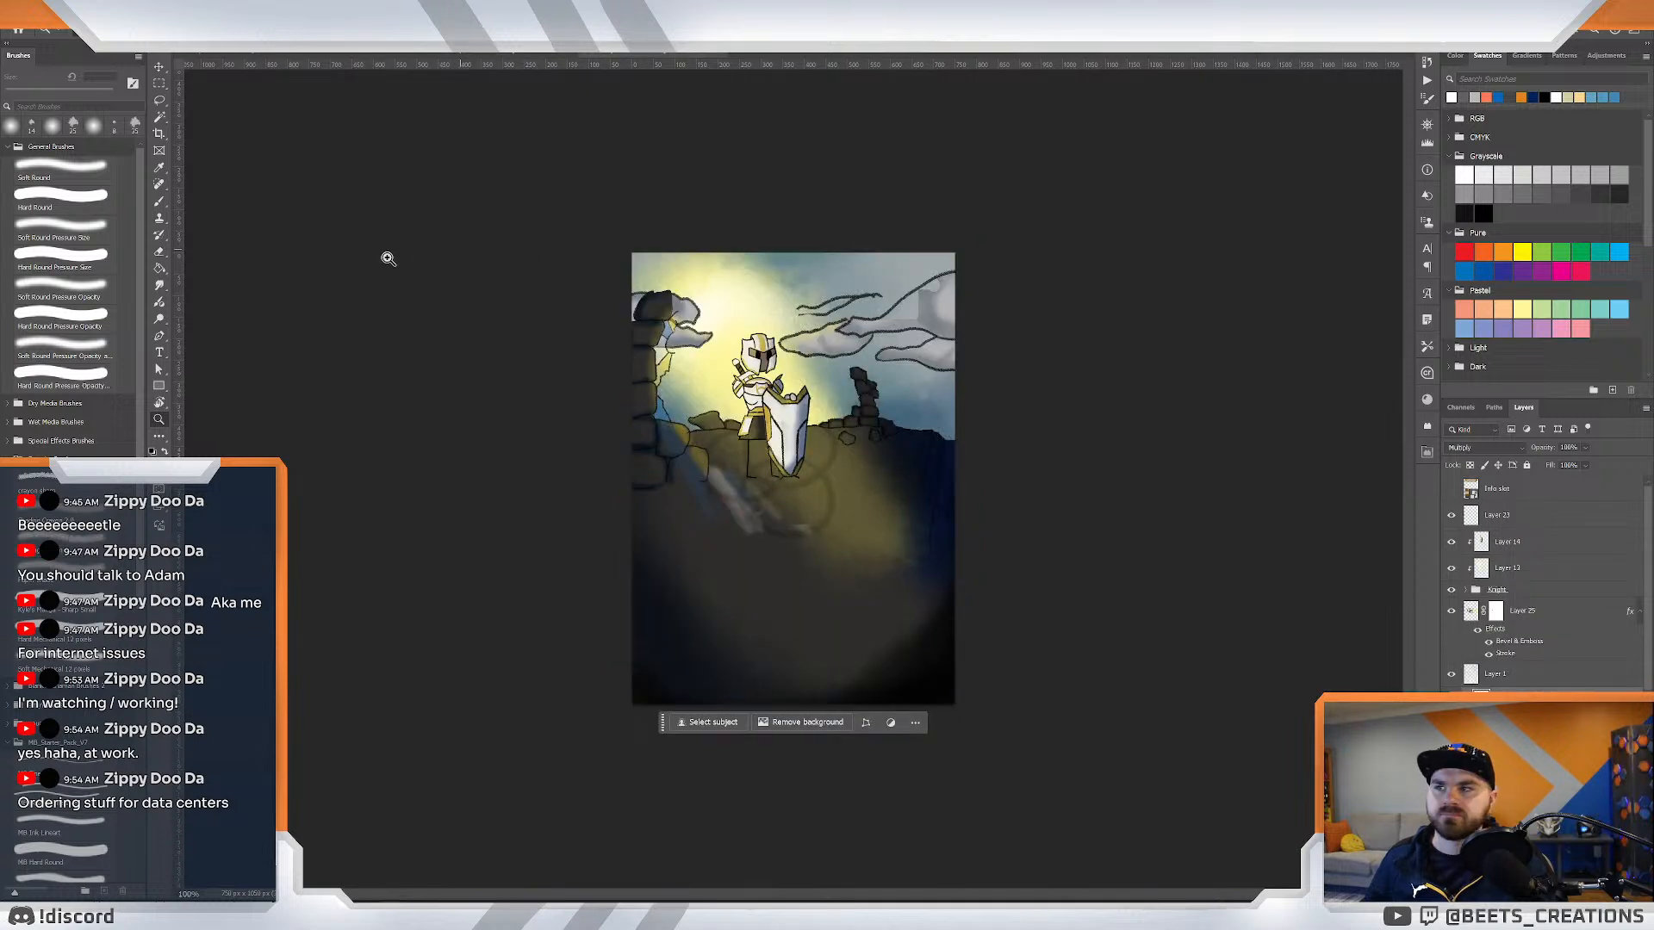
left_click(579, 51)
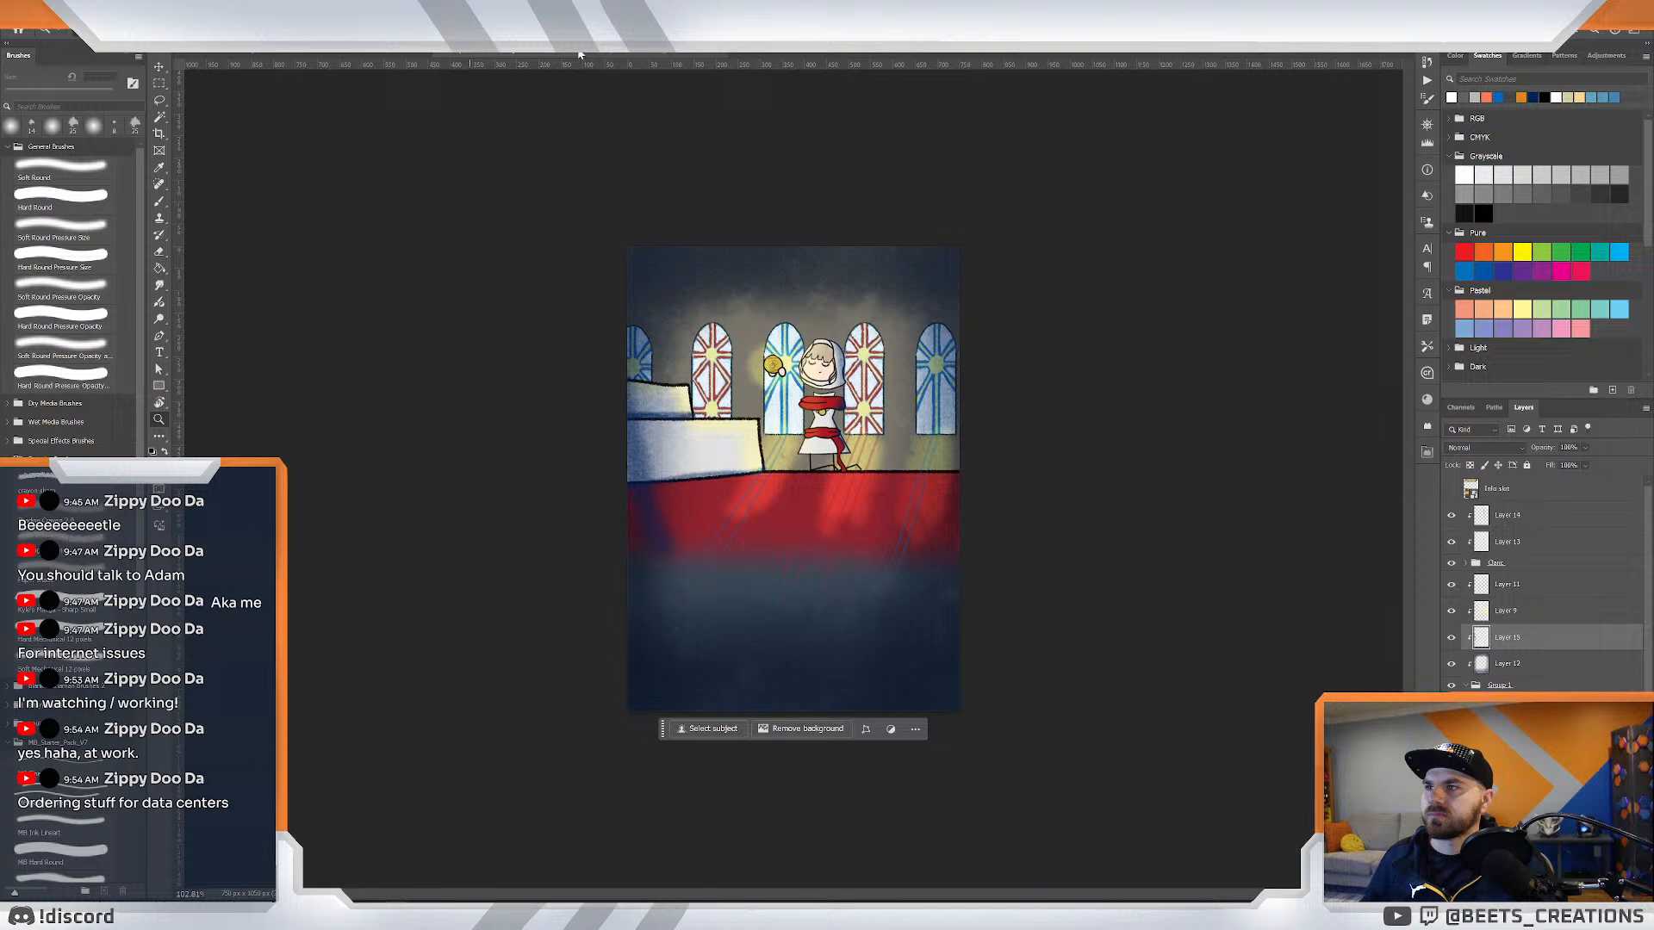
left_click(664, 57)
left_click(504, 54)
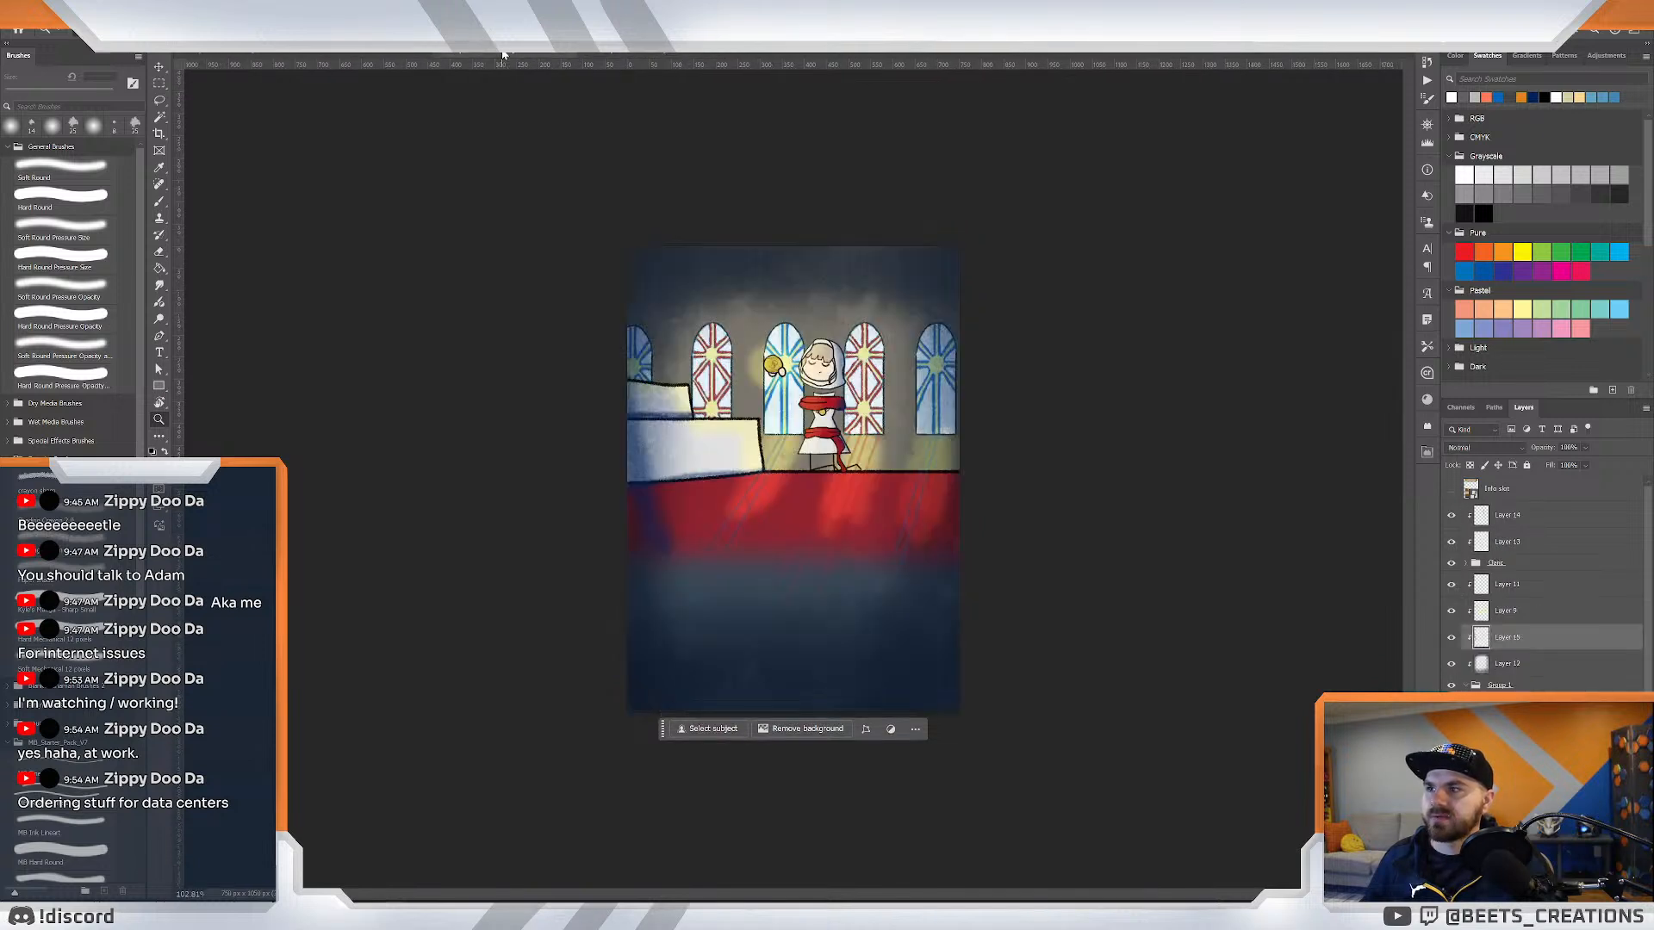
left_click(664, 55)
left_click(493, 53)
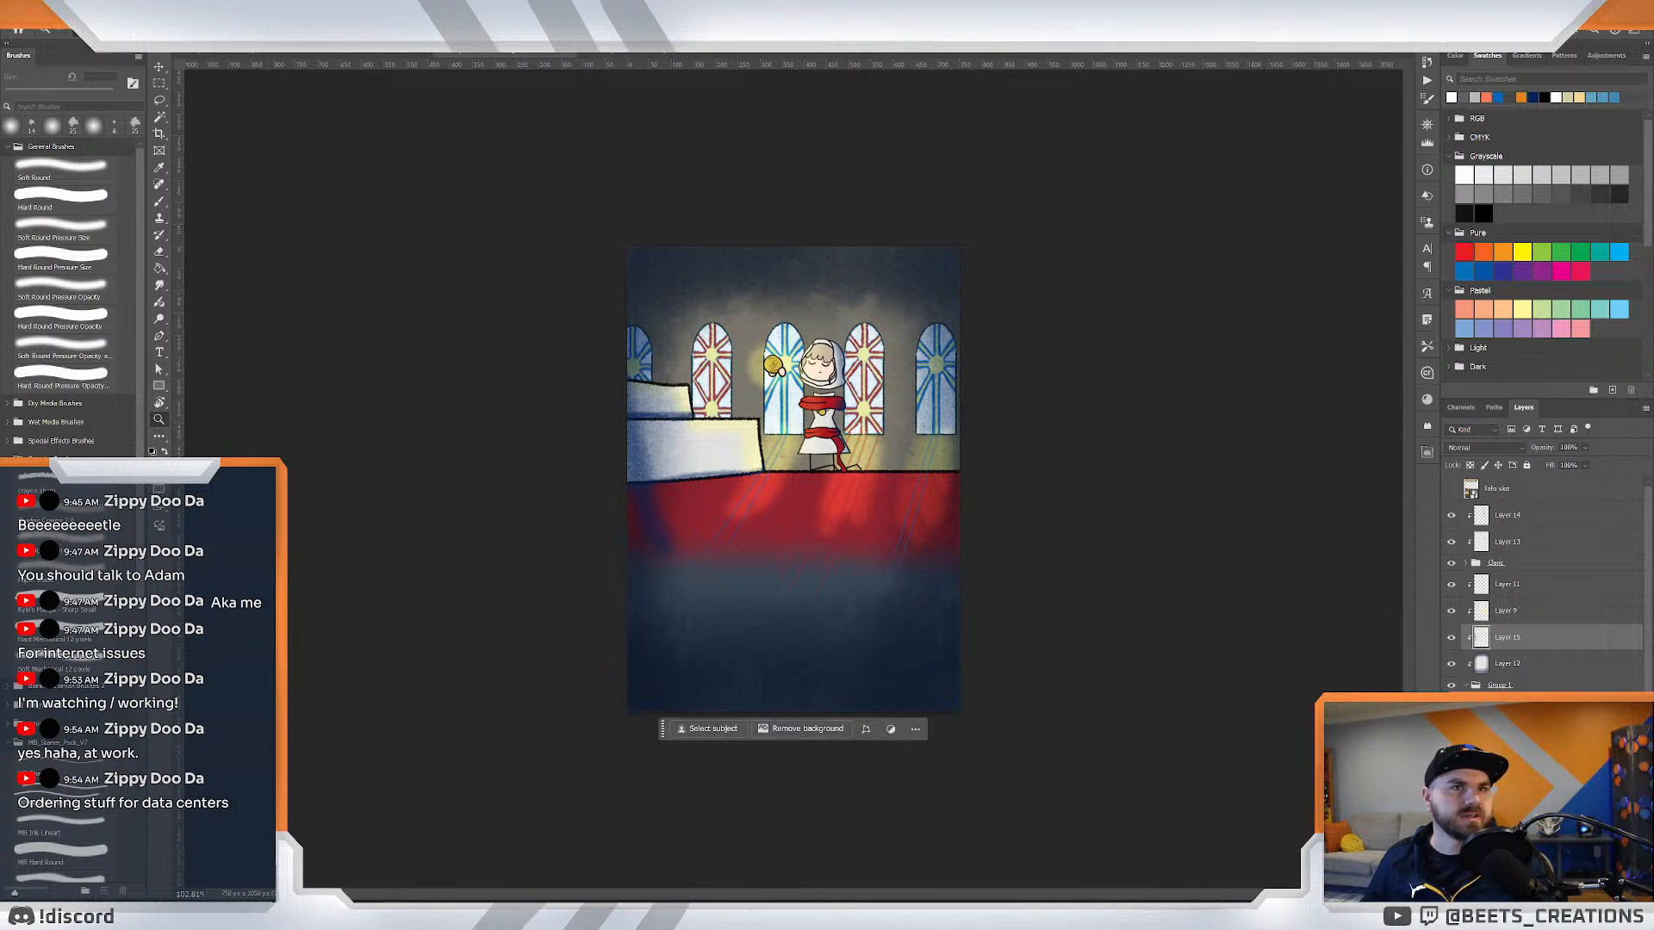
left_click(373, 57)
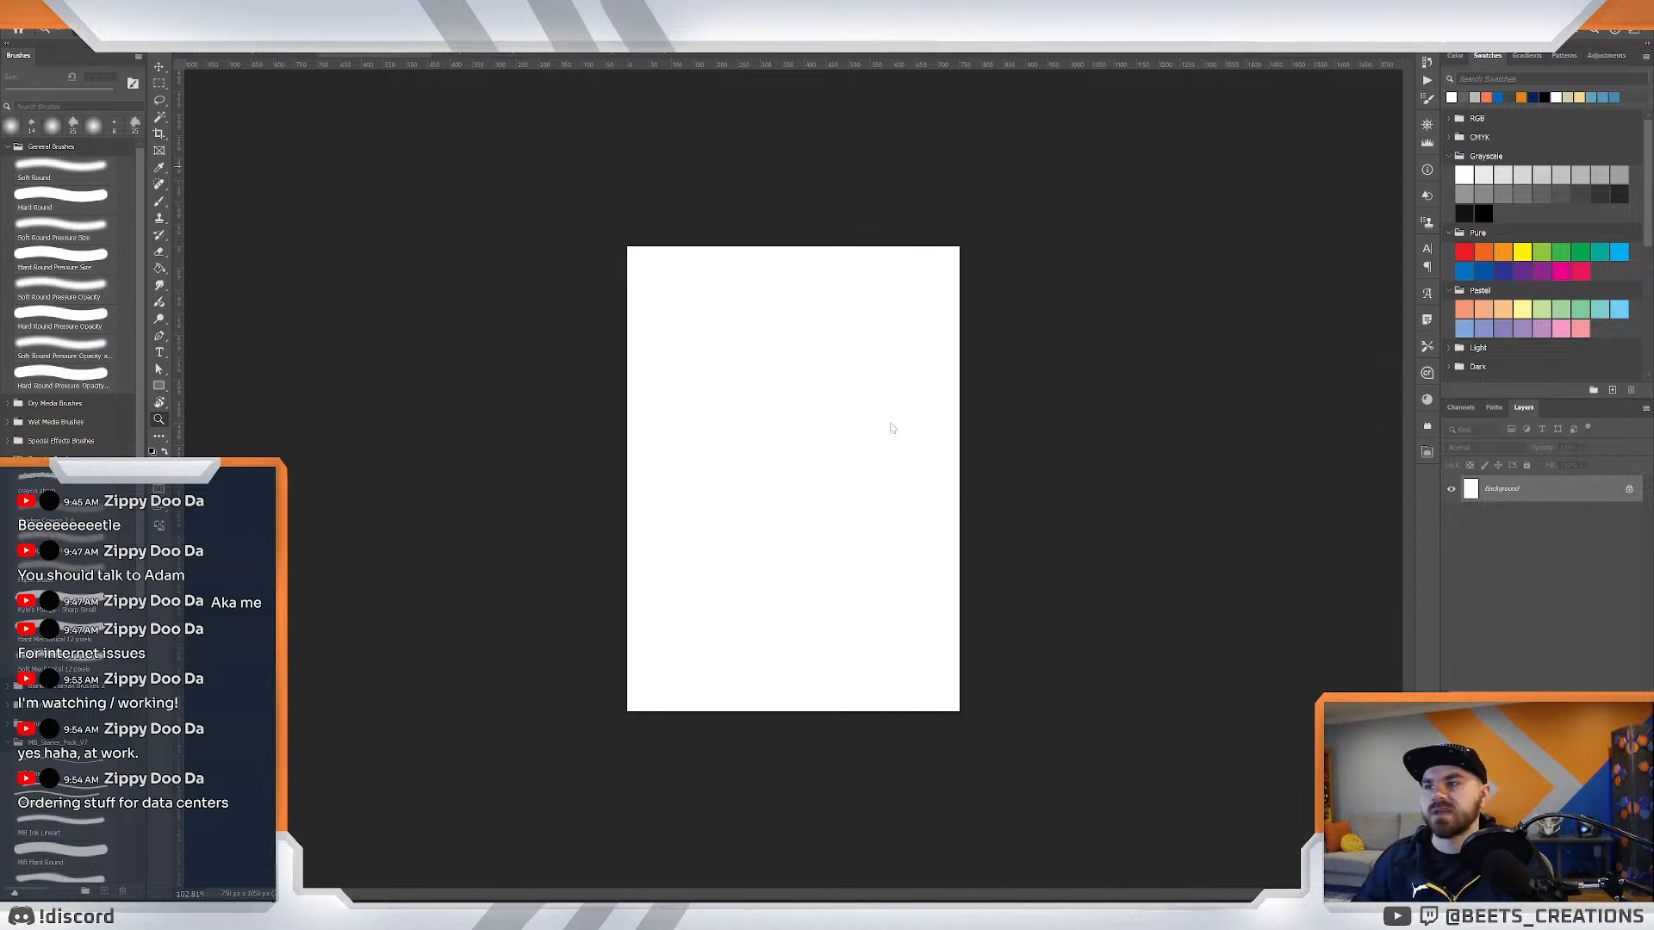
Enlarge the blank card canvas slightly and bring the Blanket Shaman Colors and Sol Colors swatches into view.
mouse_move(882, 421)
left_mouse_down()
mouse_move(867, 418)
mouse_move(883, 429)
left_mouse_up()
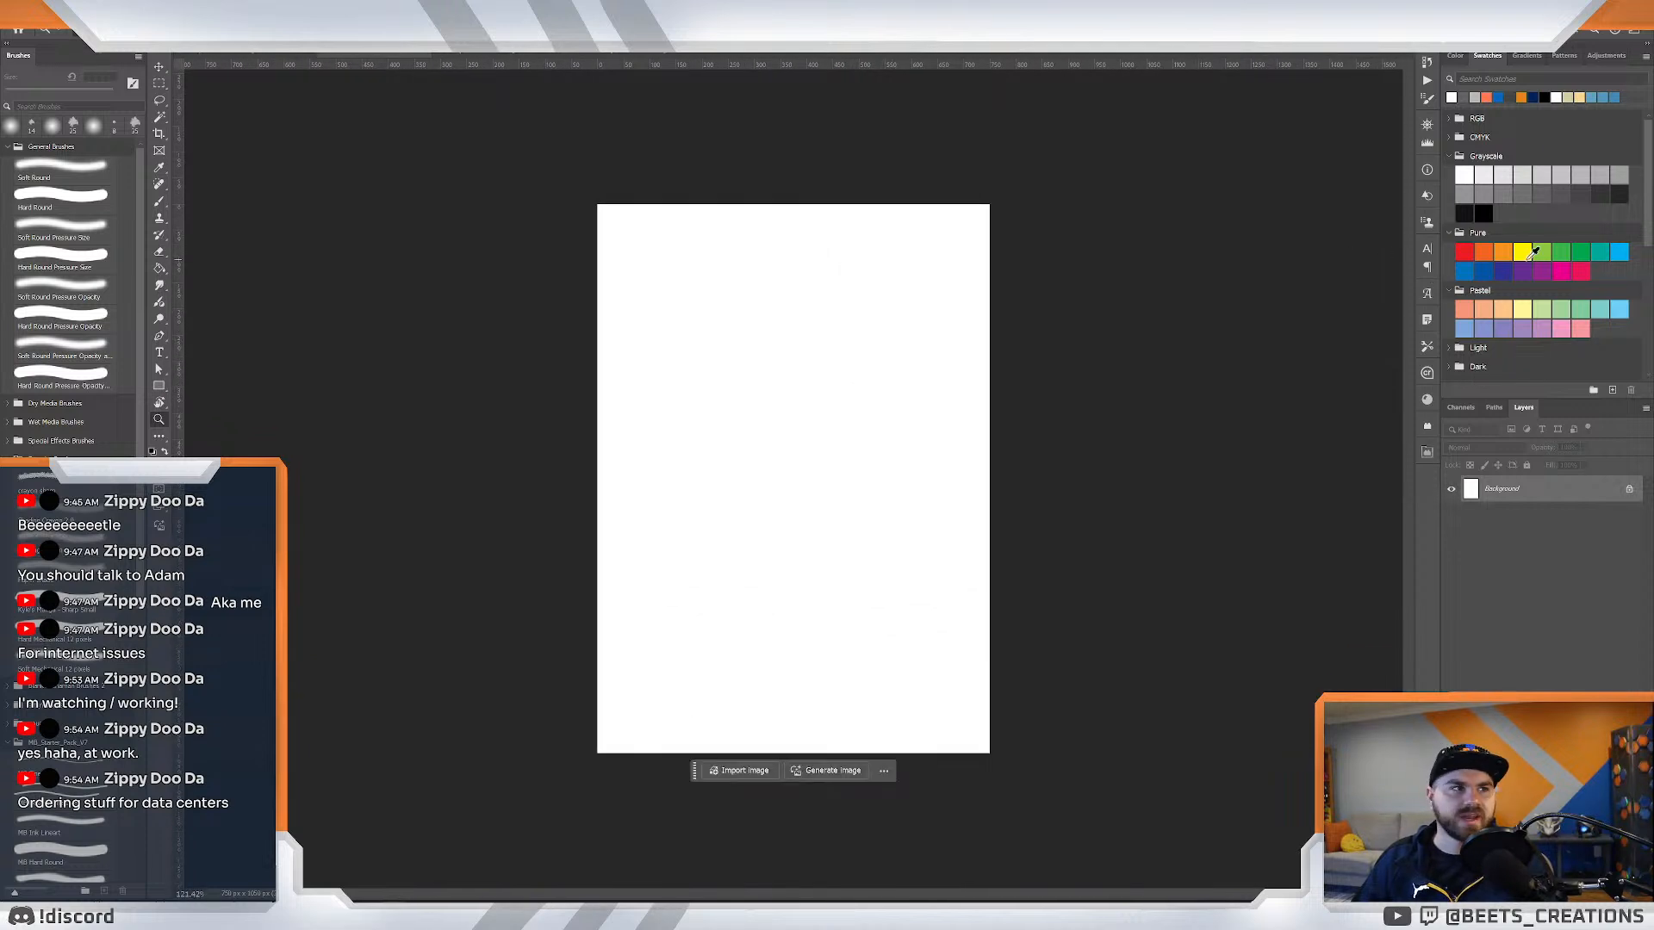
scroll(1560, 257, "down", 2)
scroll(1557, 258, "down", 10)
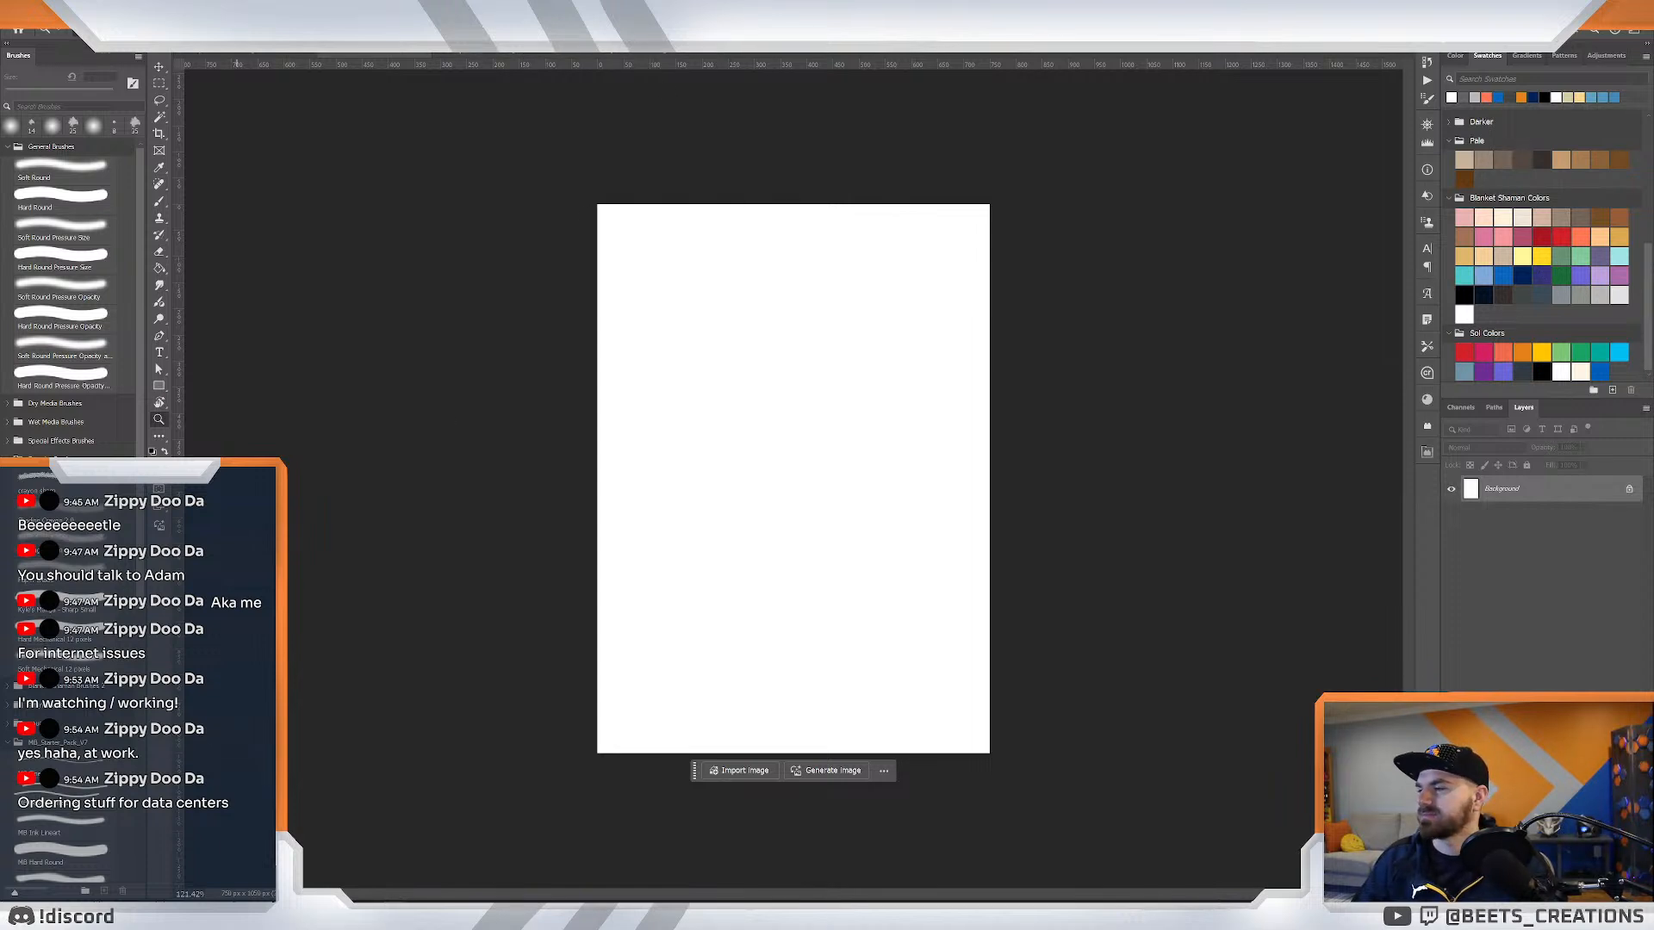
Switch from Photoshop back to the Beta Cards document in Chrome to check the Church entry.
left_click(242, 913)
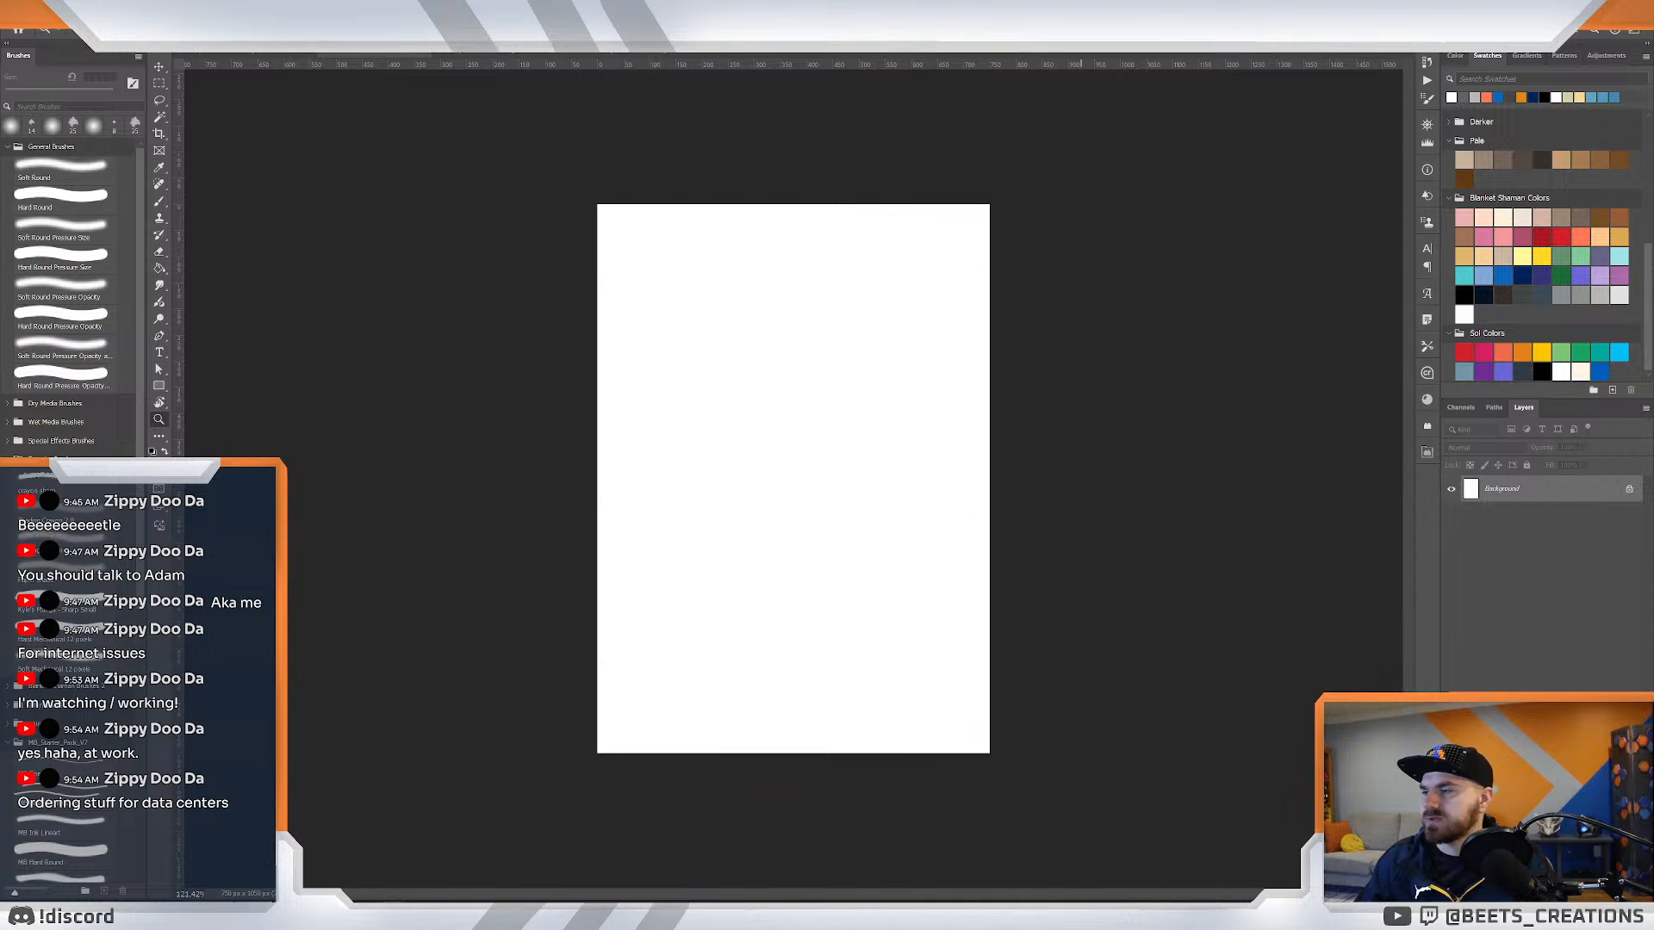
key("alt+Tab")
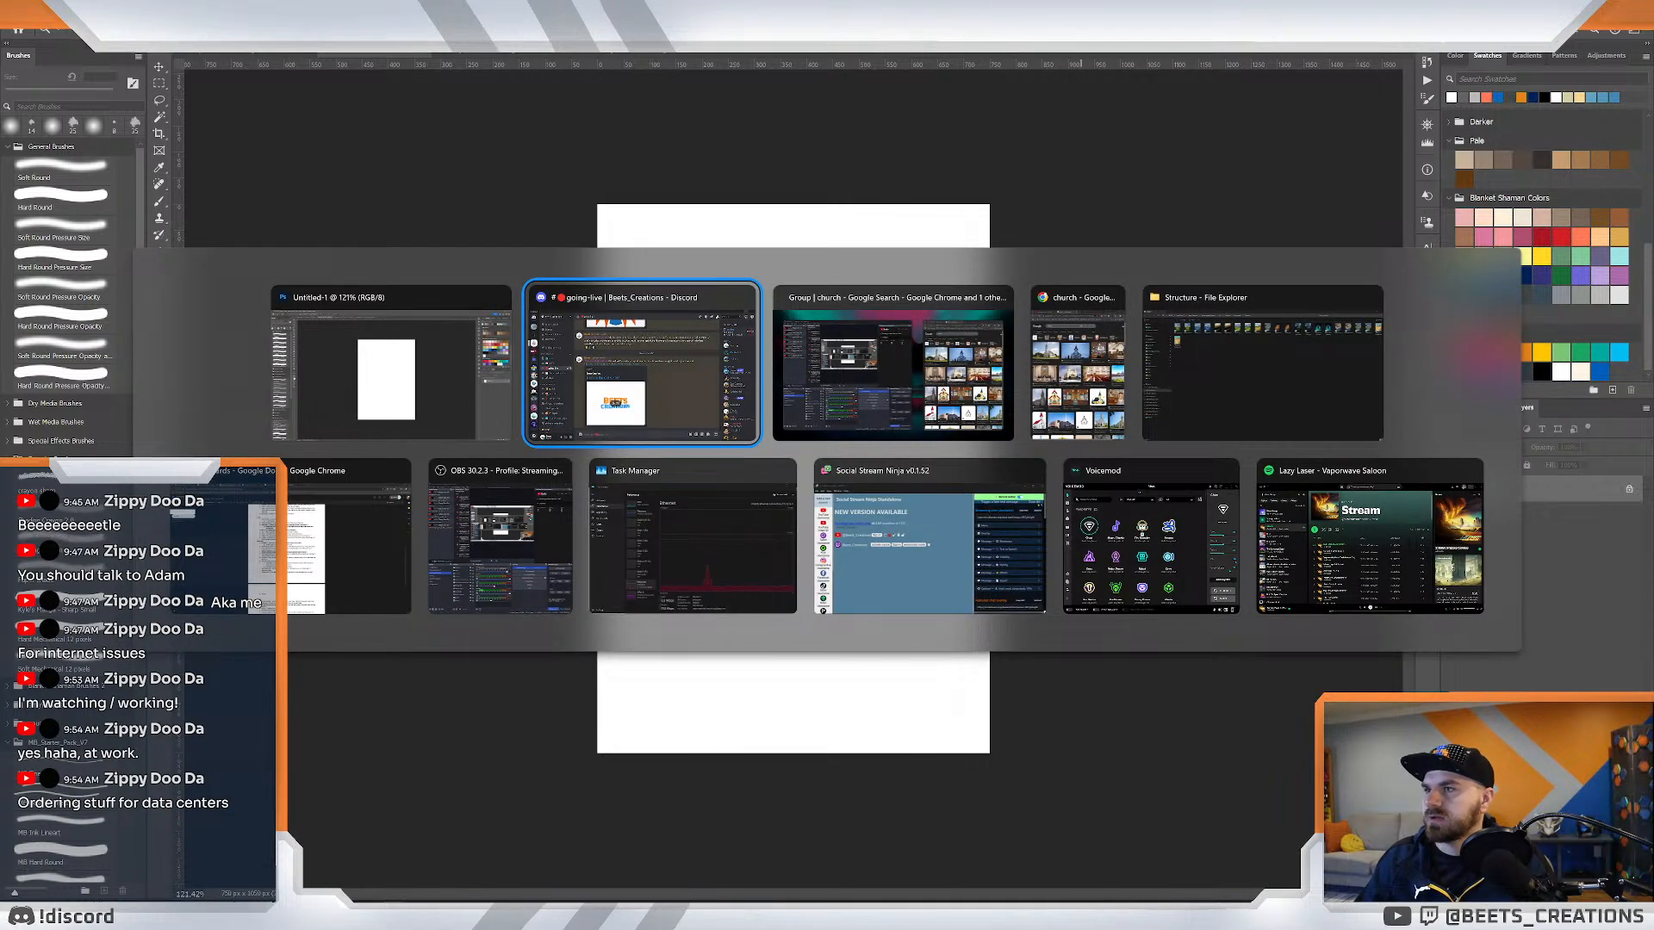
left_click(409, 404)
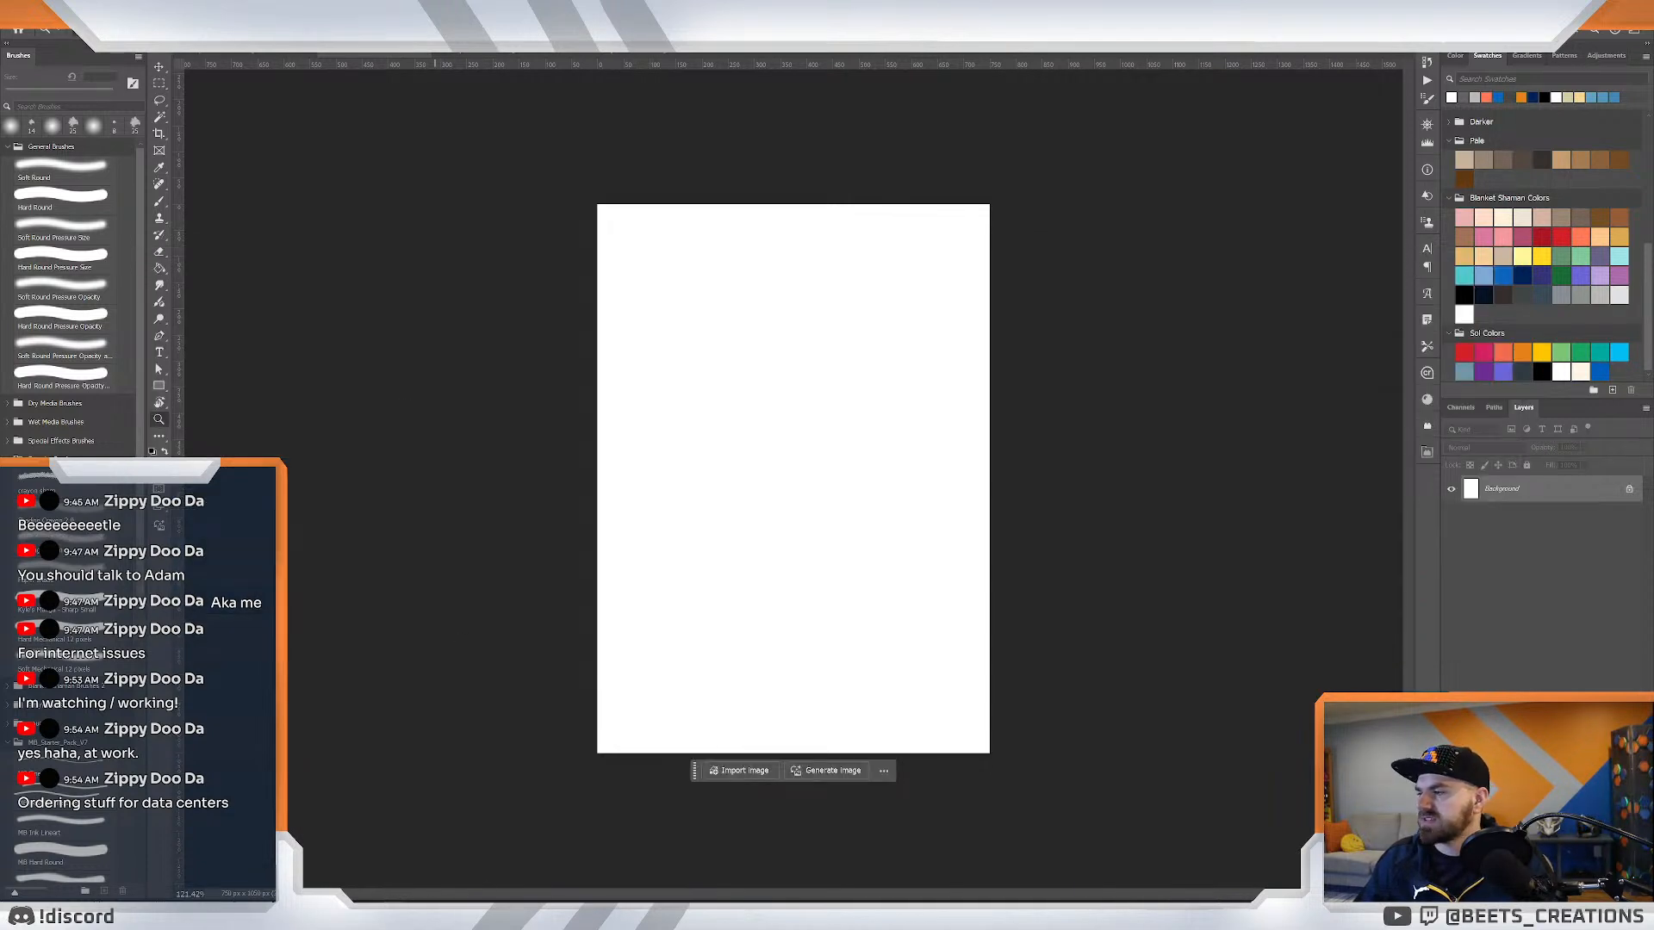
mouse_move(149, 879)
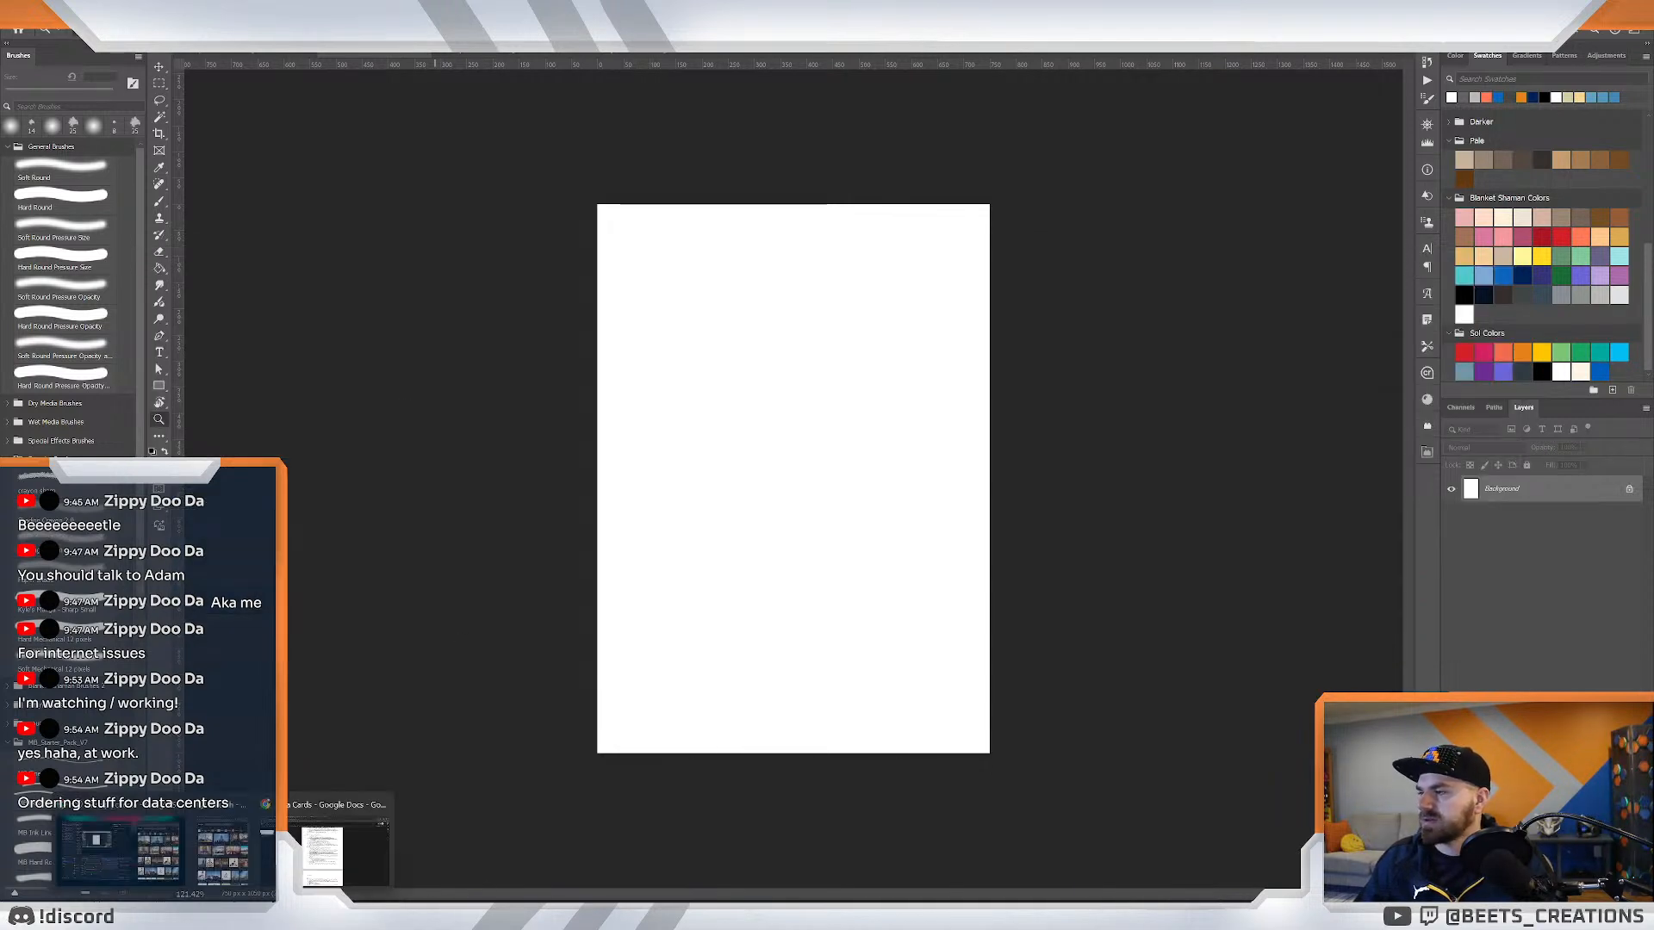
left_click(312, 860)
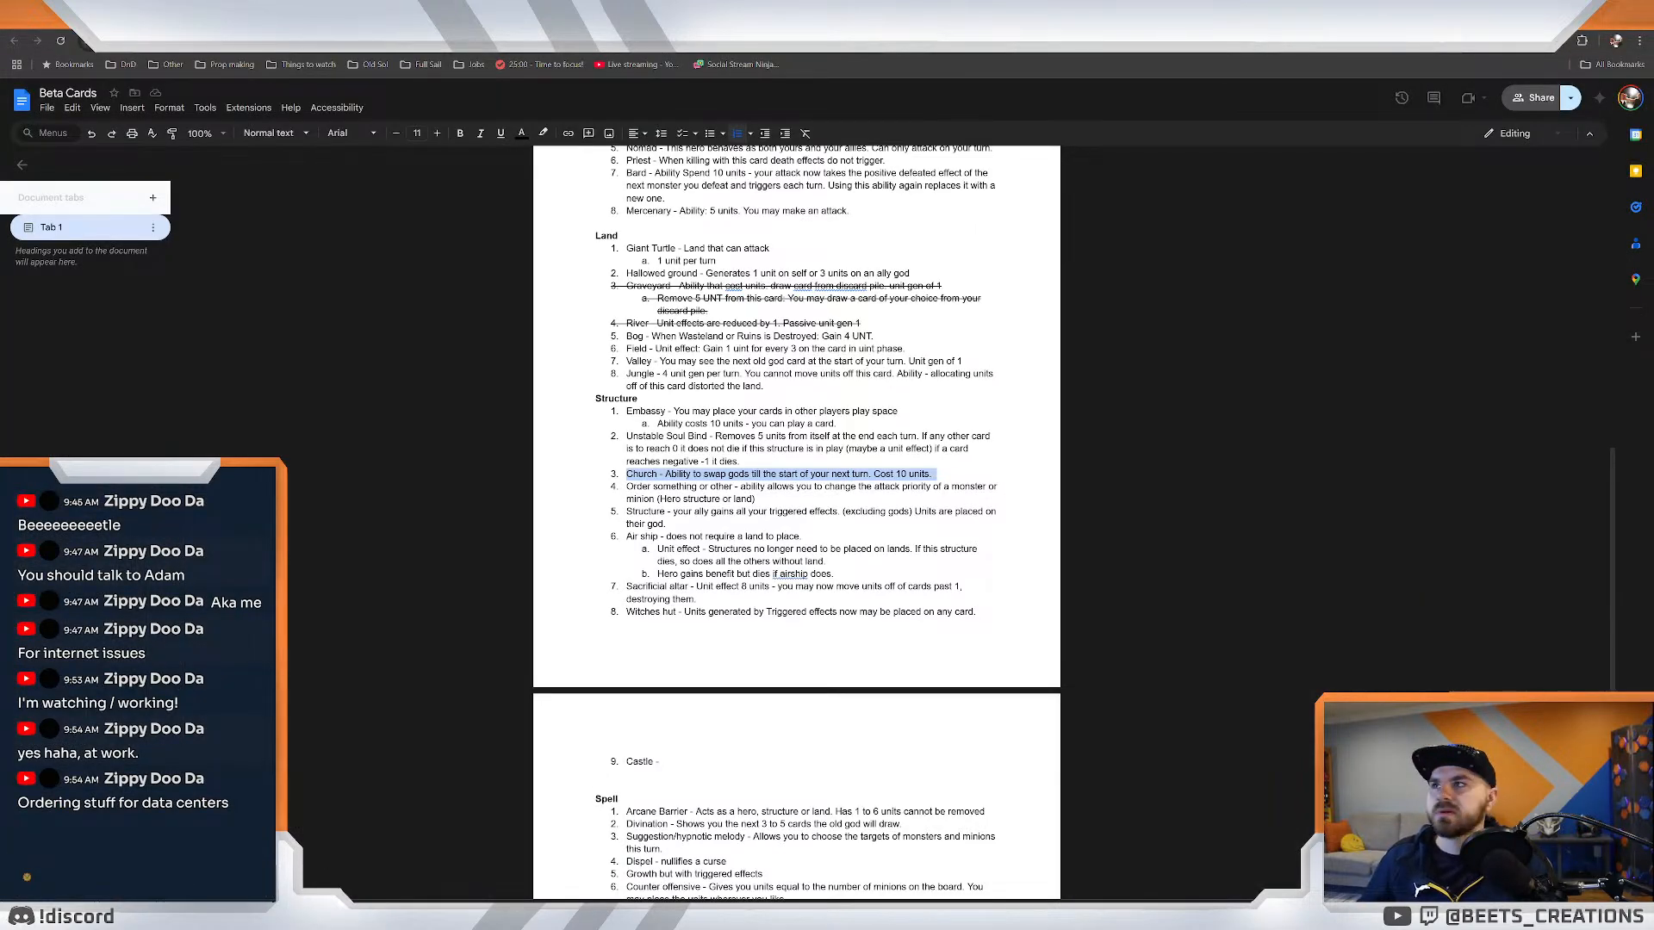
Mark the Church entry in the Beta Cards document again and return to the blank card in Photoshop.
left_click(657, 423)
triple_click(698, 474)
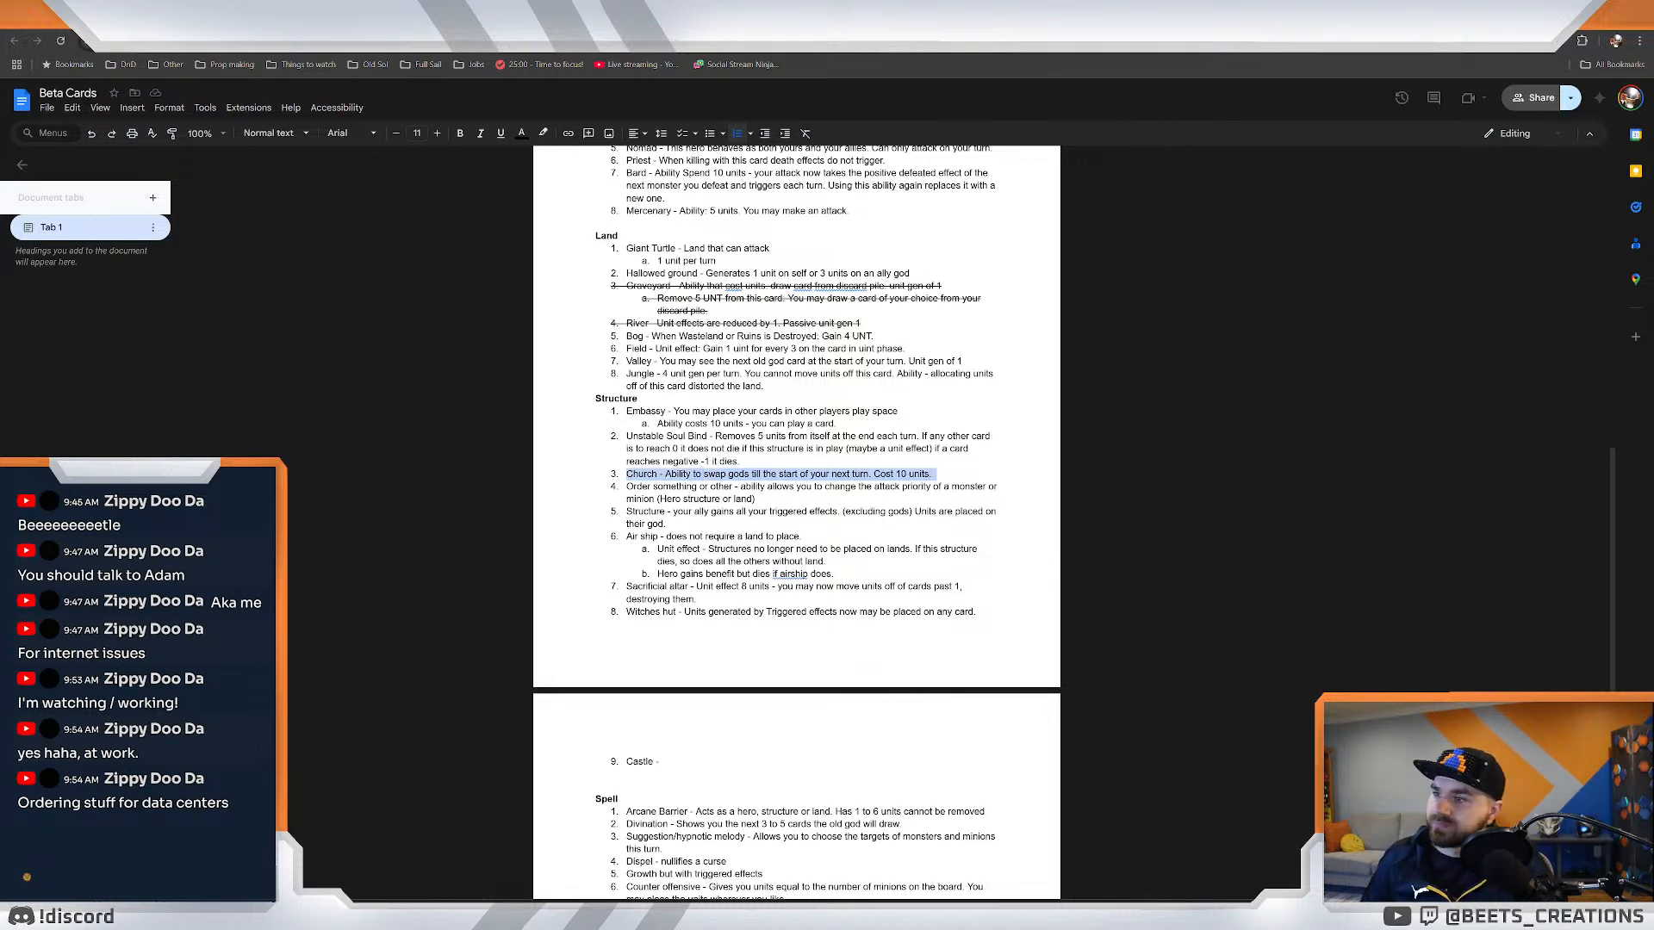
mouse_move(393, 914)
left_click(392, 844)
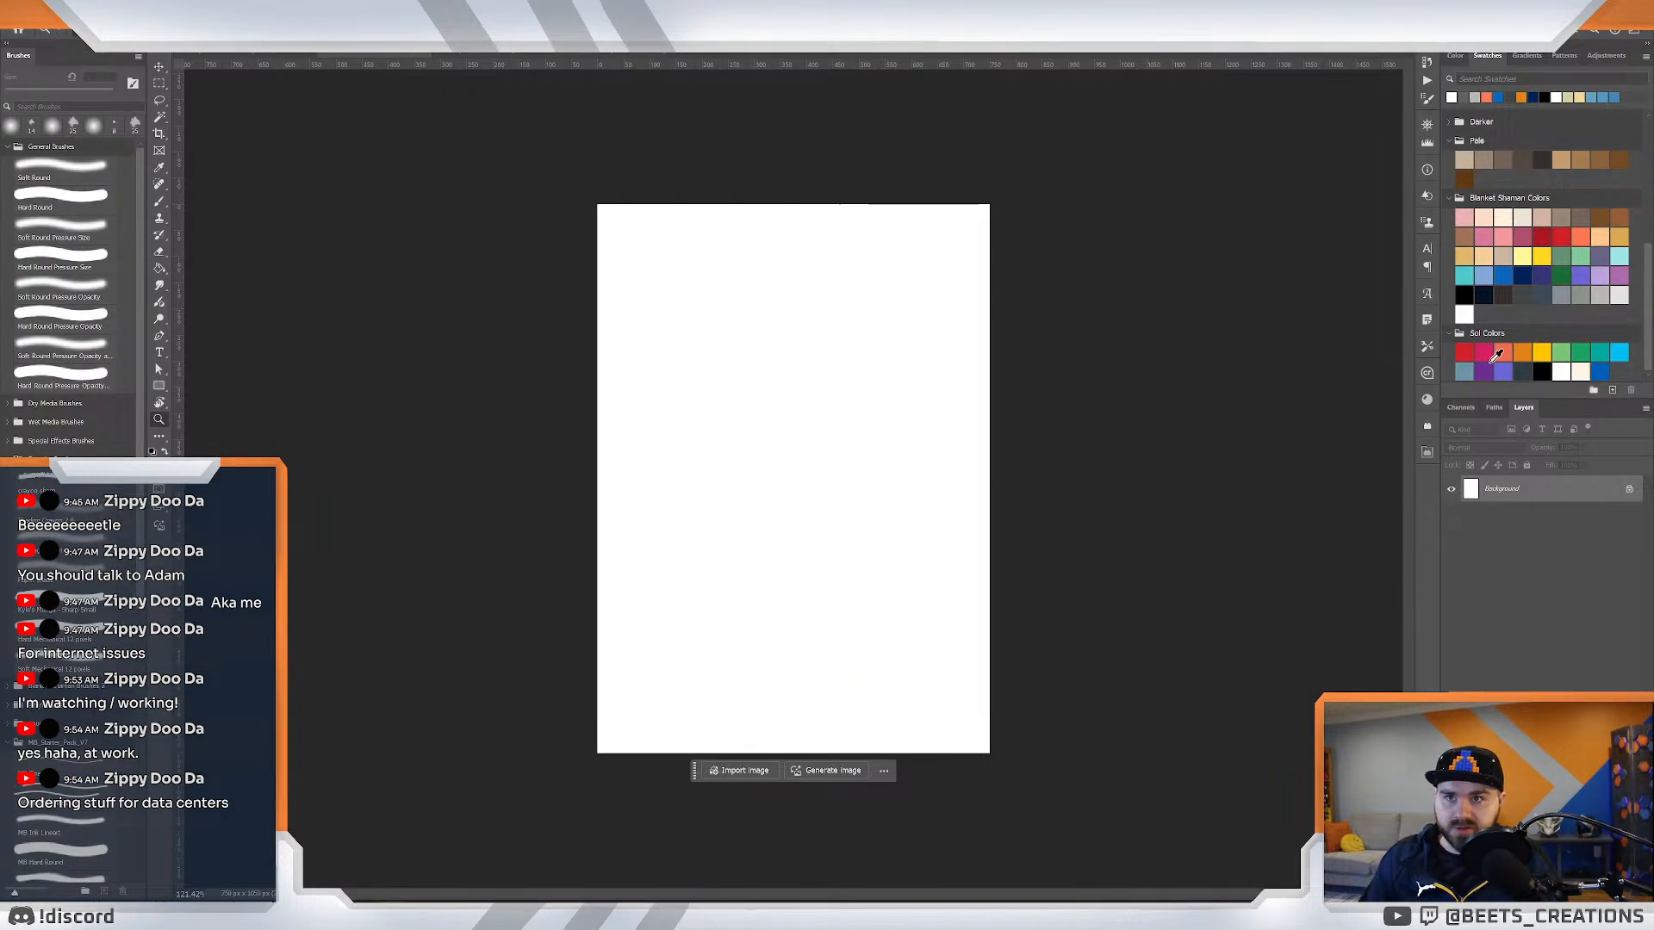
Fill the card background with grey-blue from Sol Colors, add an empty layer above it and set the brush to 14 px.
left_click(1464, 372)
left_click(827, 491)
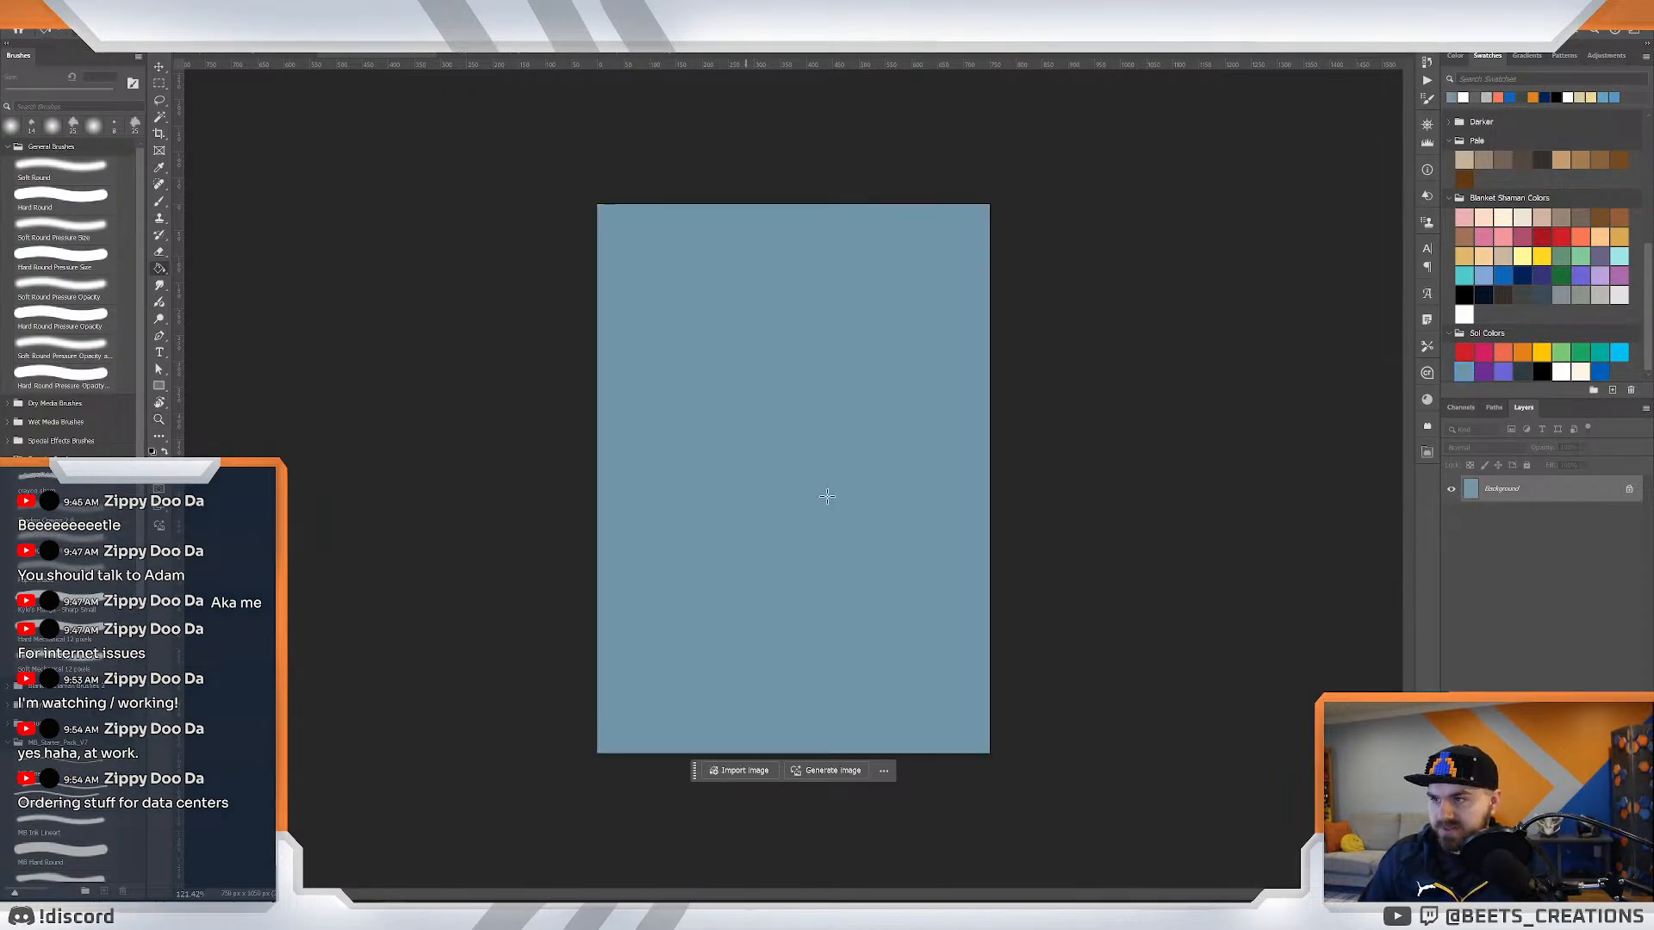
key("ctrl+shift+alt+n")
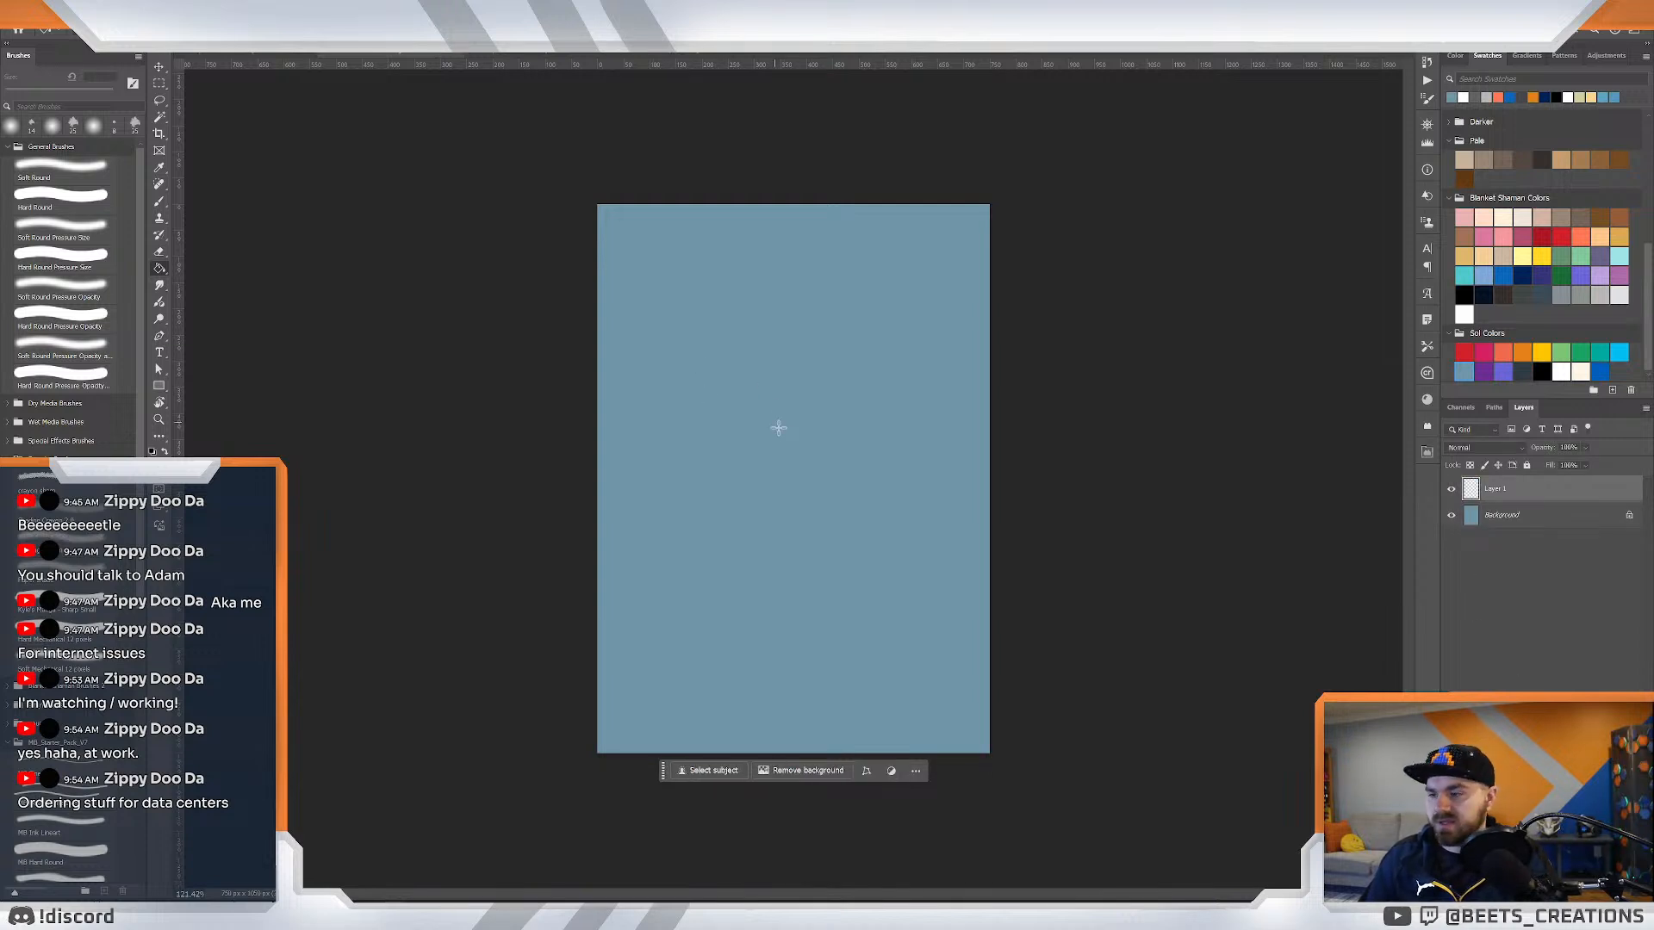
key("b")
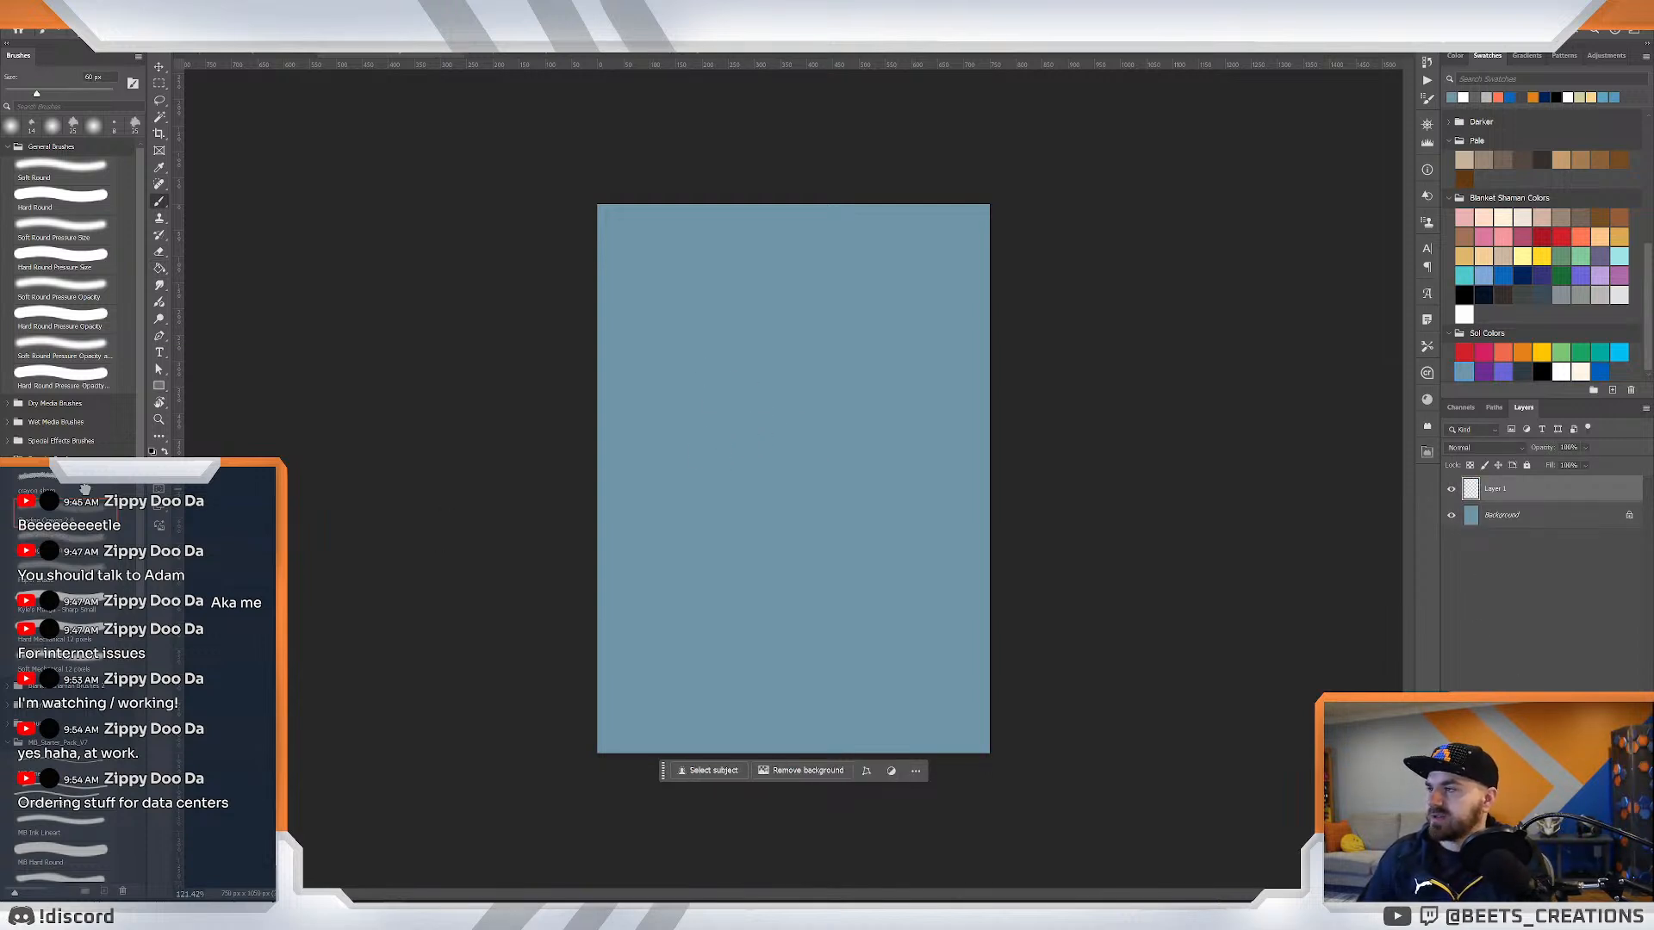
left_click(31, 126)
key("z")
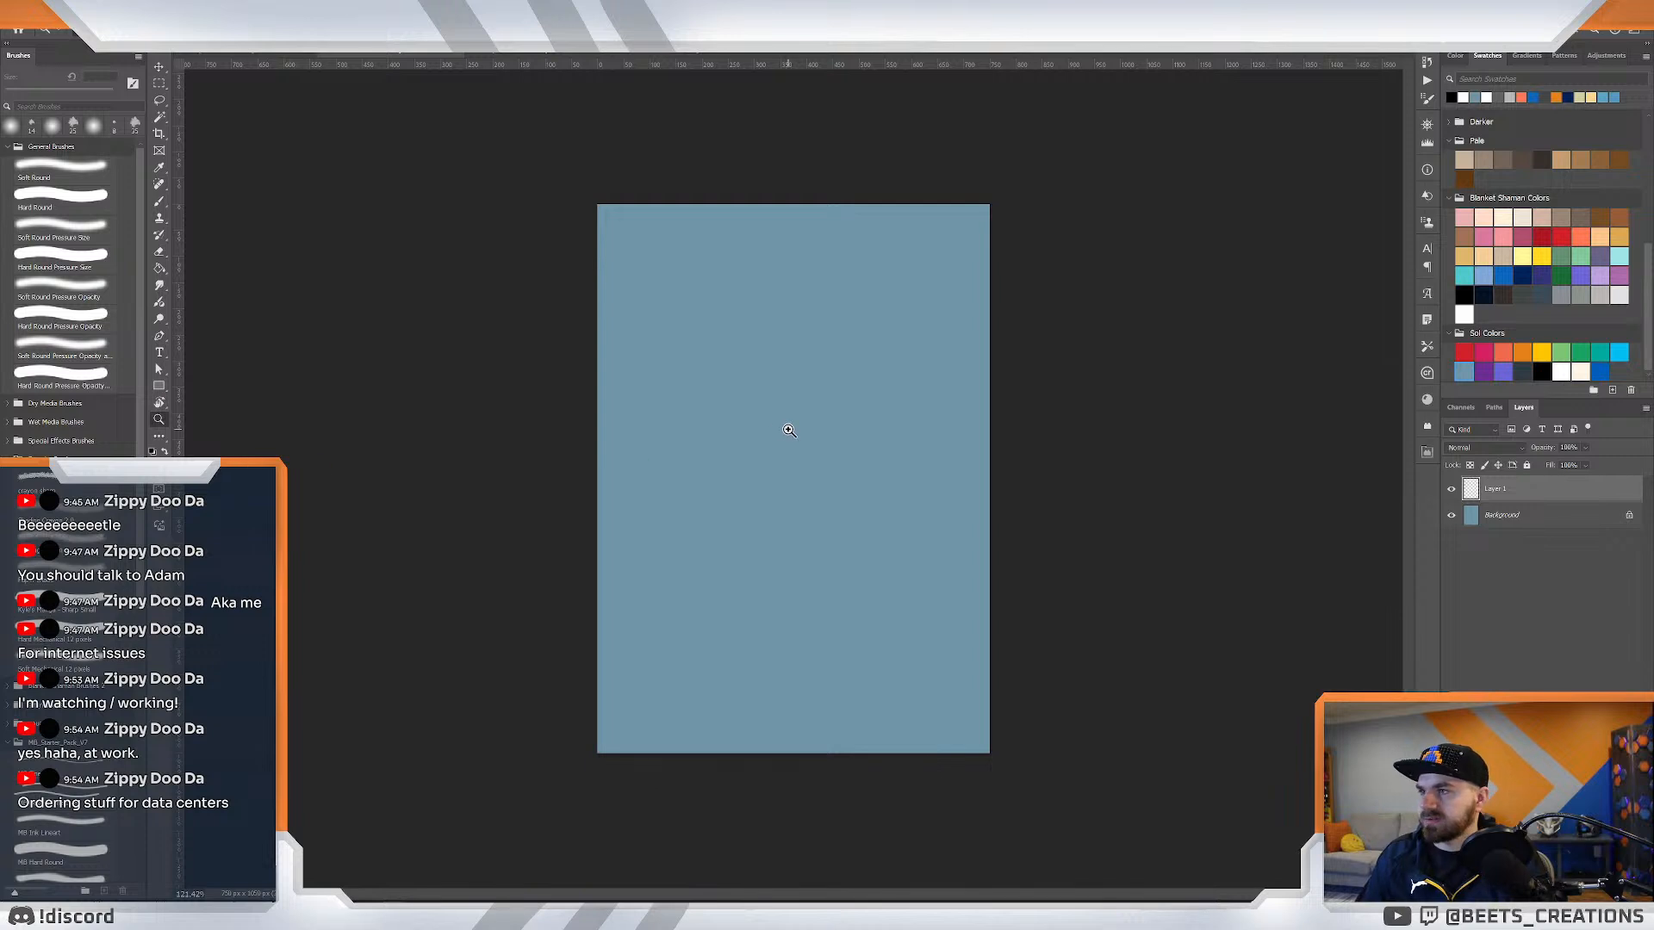
mouse_move(786, 432)
left_mouse_down()
mouse_move(810, 444)
mouse_move(793, 405)
left_mouse_up()
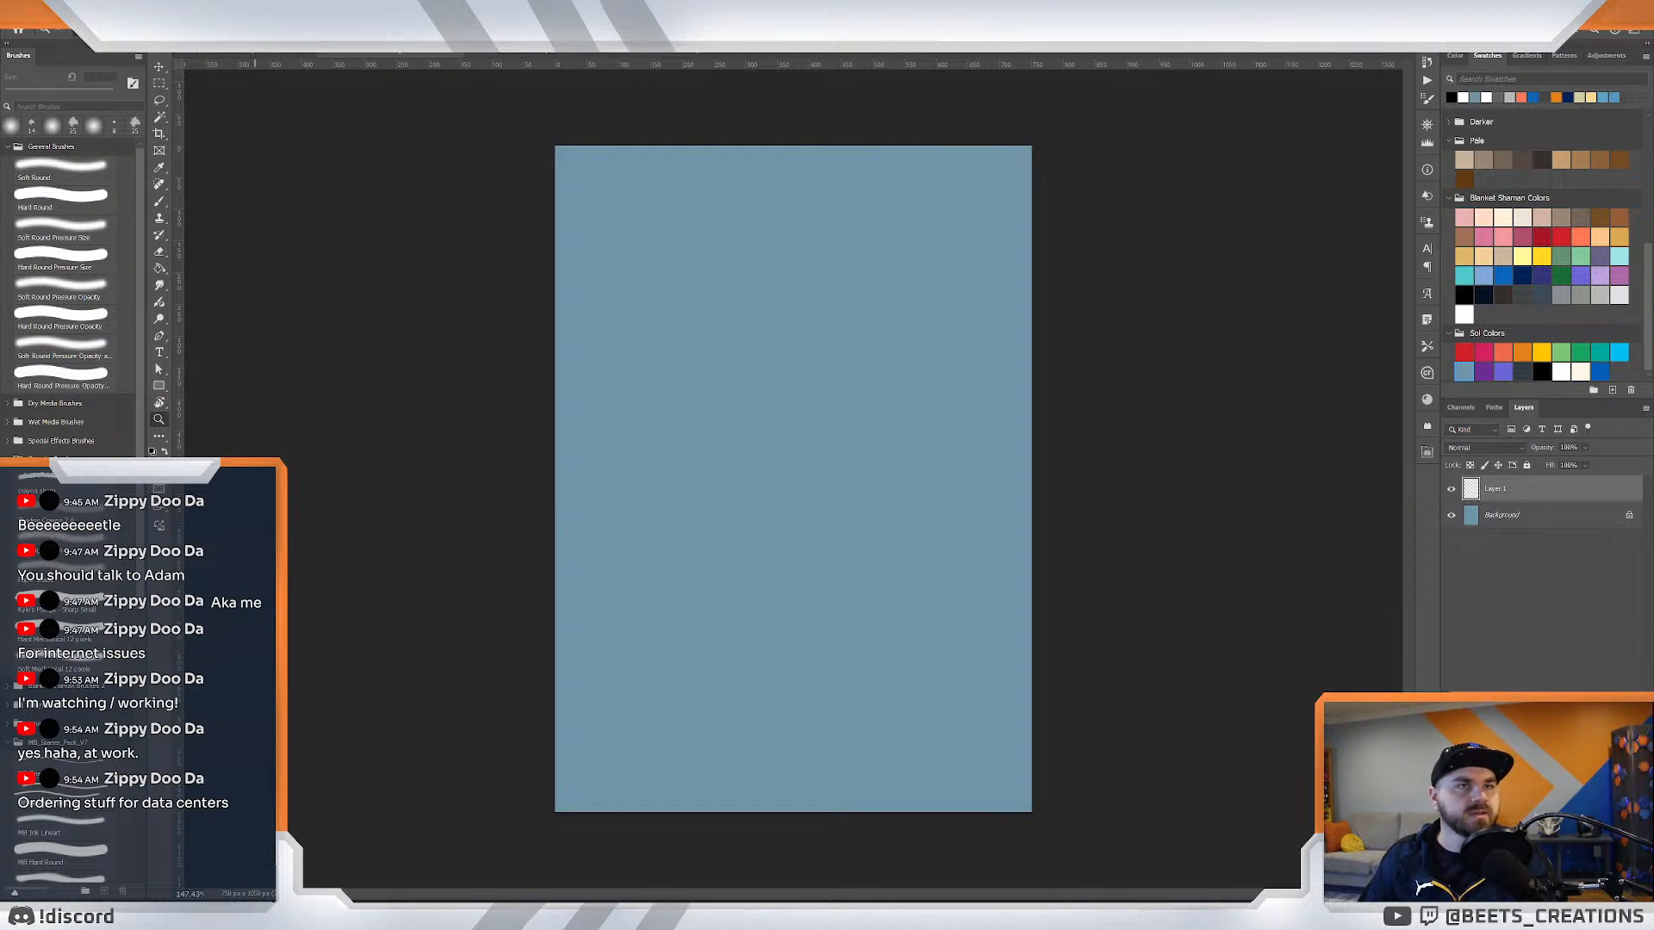
Place the wooden card frame image, with its title banner and text box, across the full canvas.
left_click_drag(2, 465, 1015, 465)
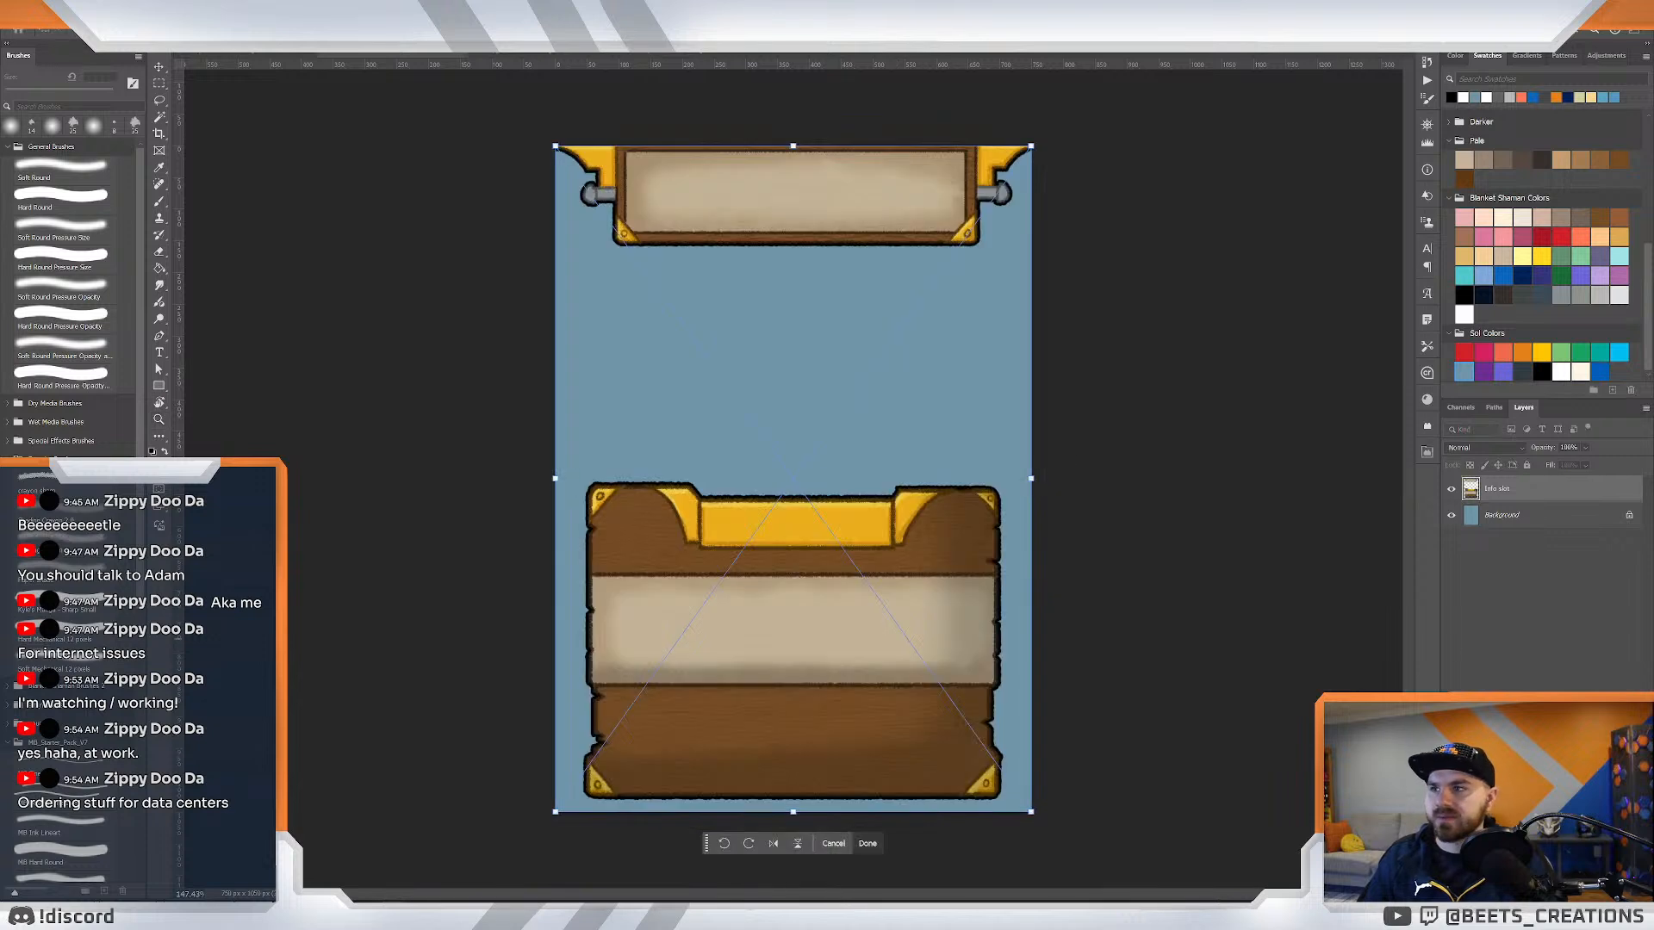
left_click(1494, 564)
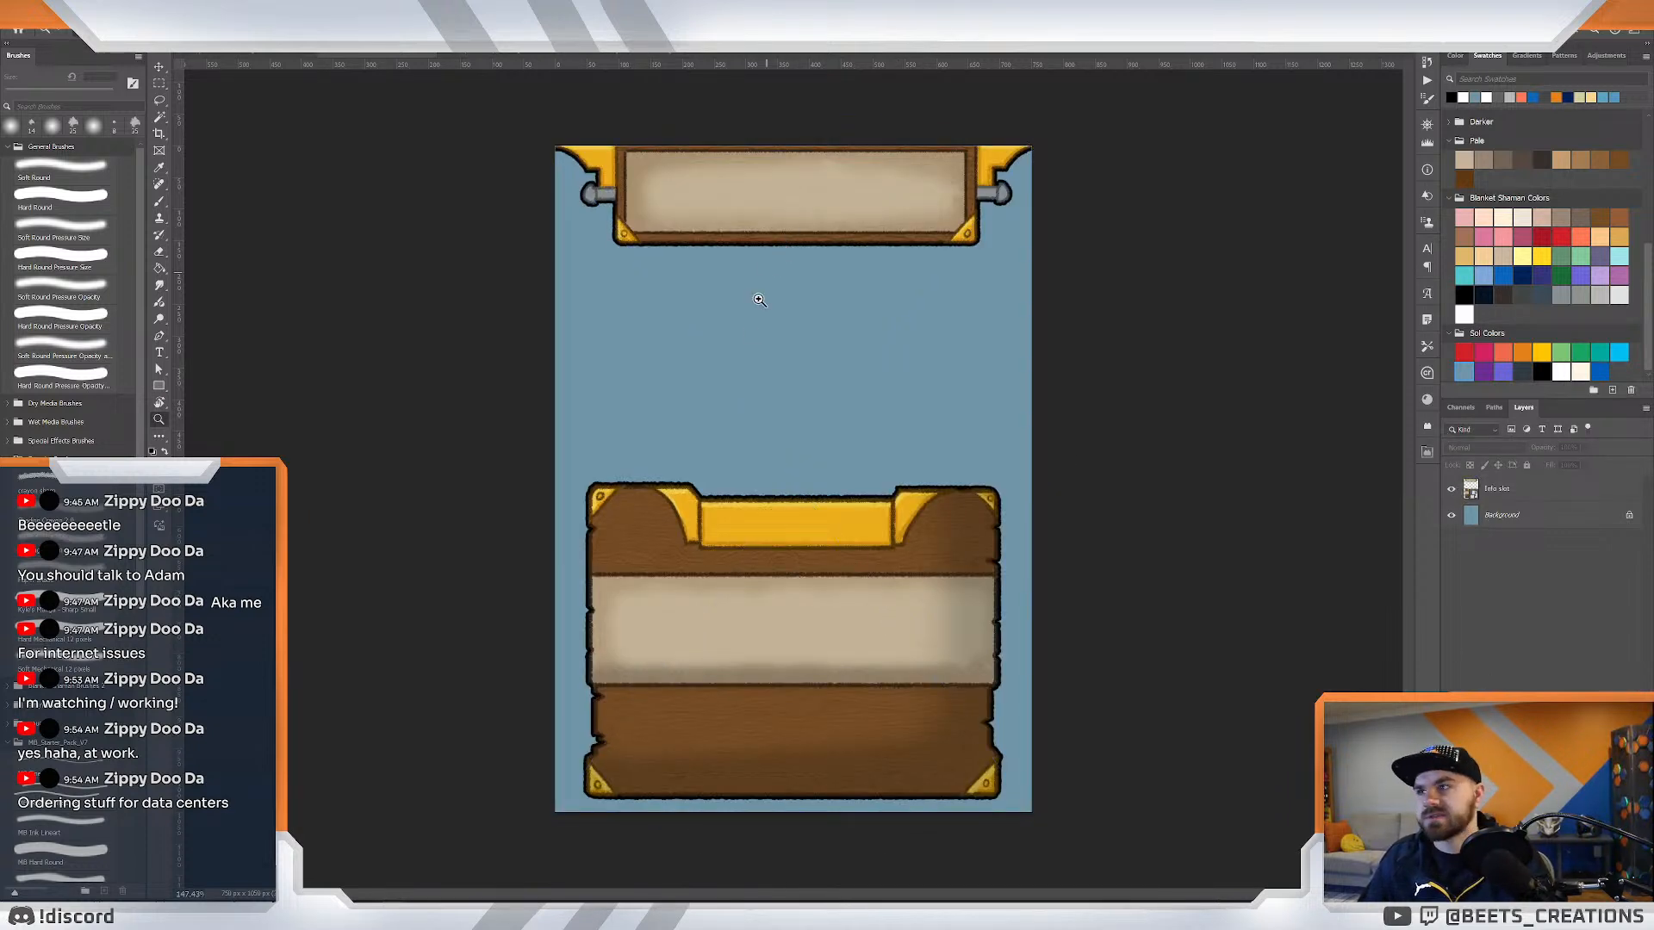
left_click(755, 342)
key("ctrl+0")
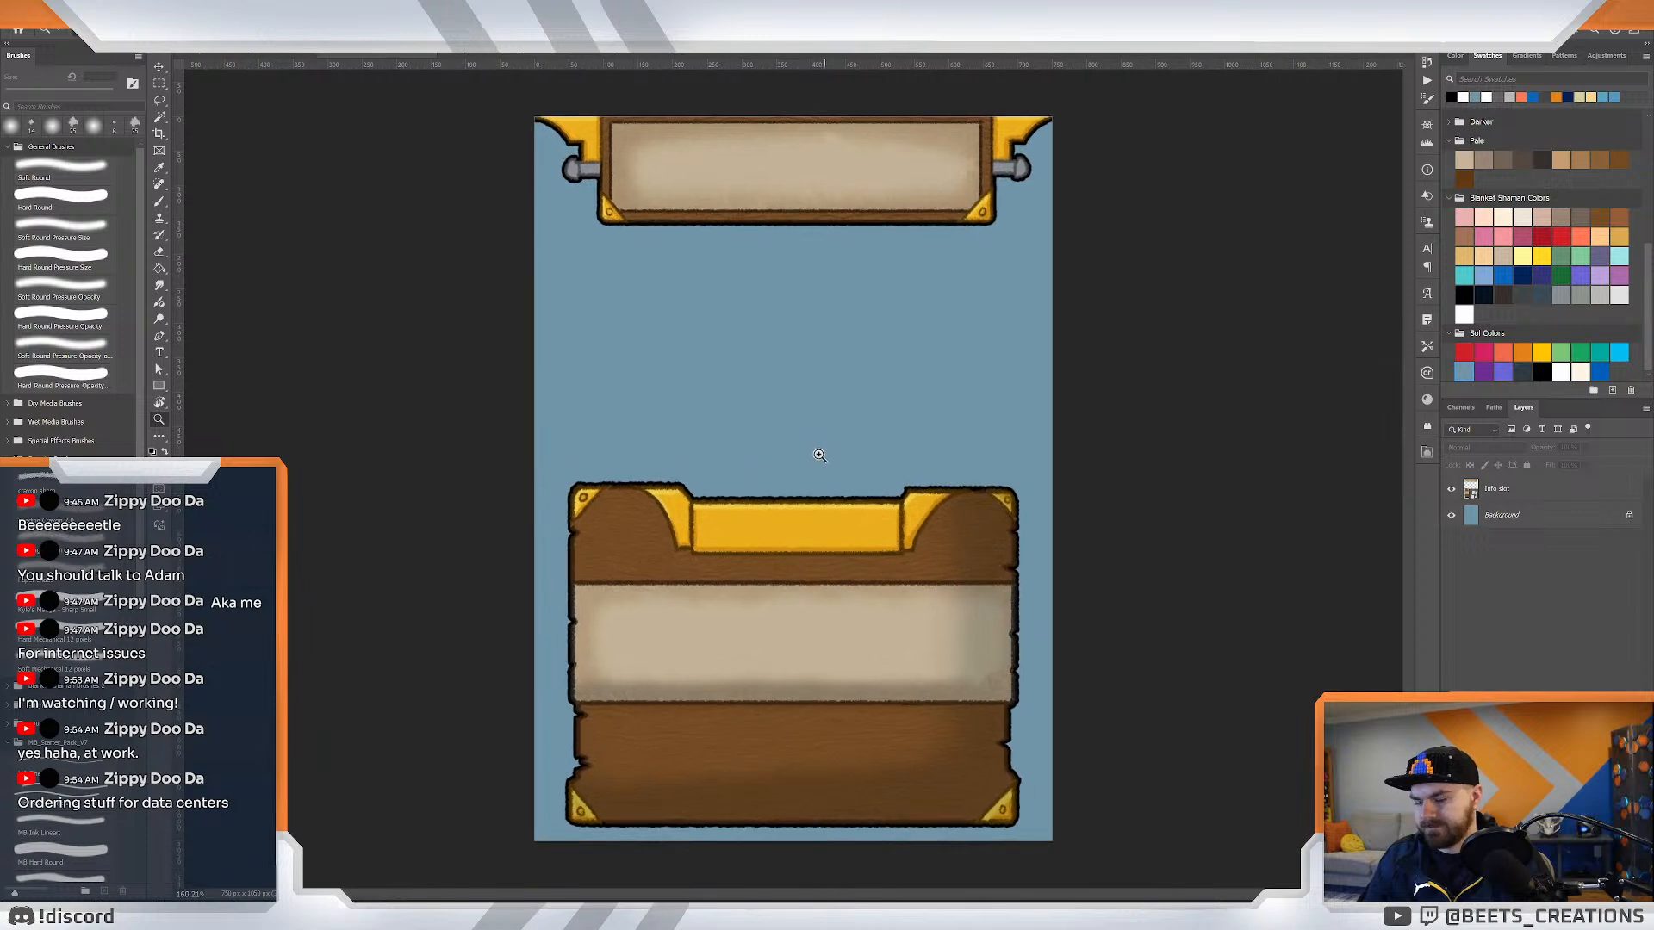
Add a layer above the card frame and sketch a small black triangle just below the title banner, redoing the first strokes.
key("b")
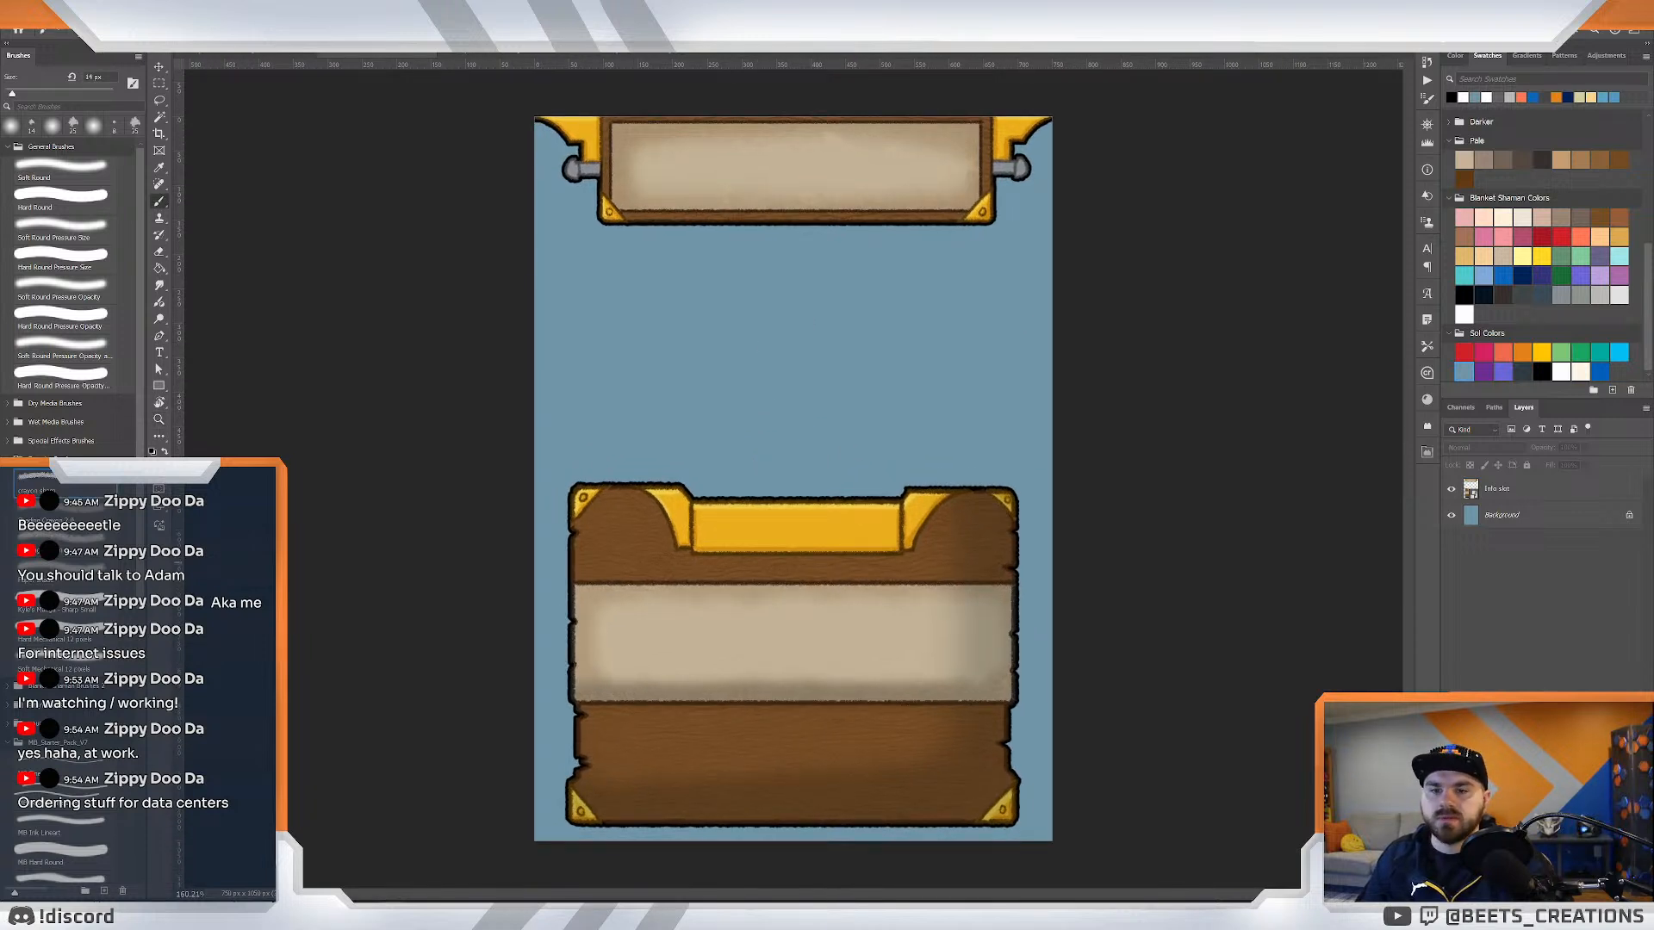
key("ctrl+shift+alt+n")
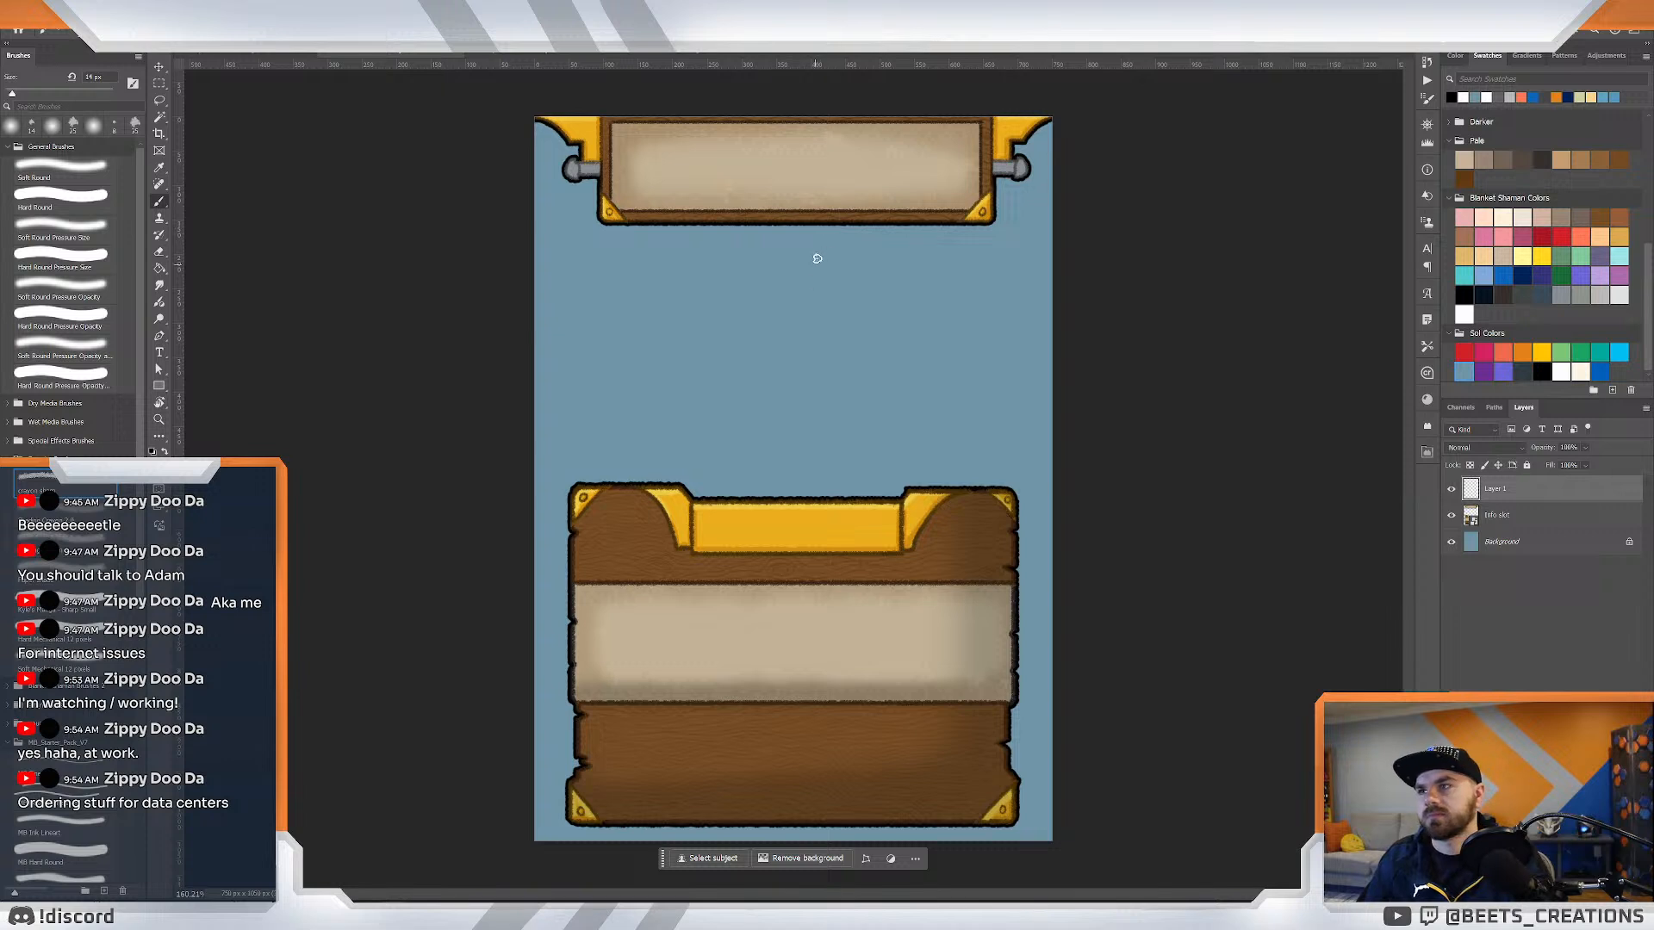
mouse_move(840, 249)
left_mouse_down()
mouse_move(822, 298)
mouse_move(843, 246)
mouse_move(828, 284)
mouse_move(841, 248)
mouse_move(856, 299)
mouse_move(843, 250)
mouse_move(815, 308)
left_mouse_up()
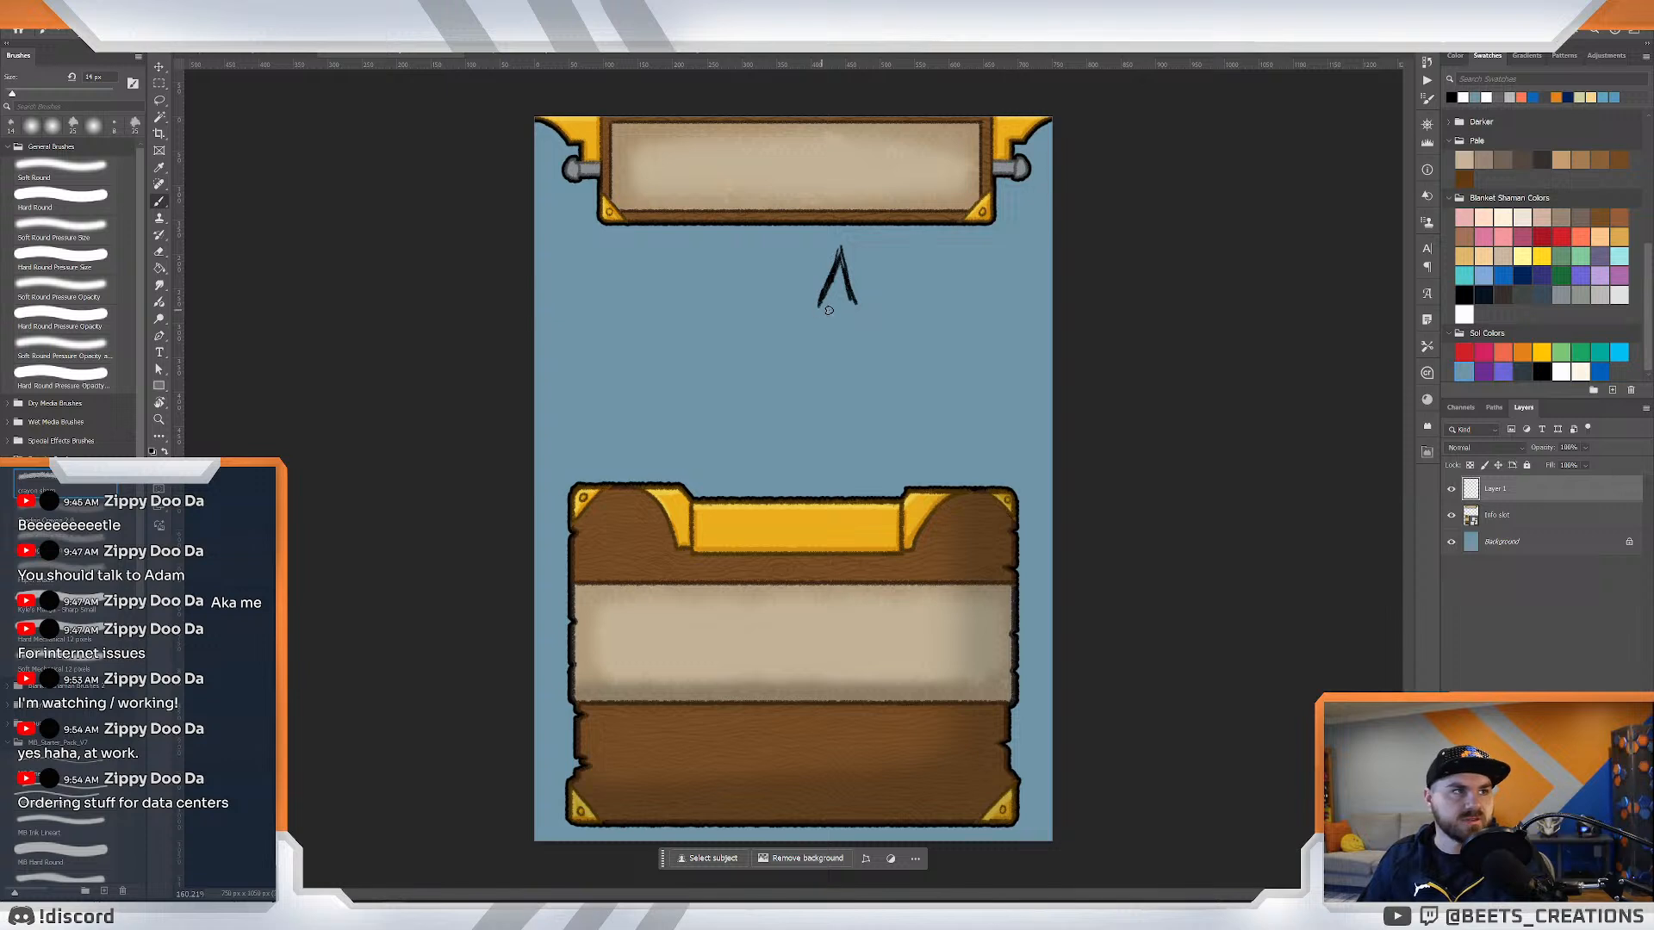
left_click_drag(841, 248, 861, 251)
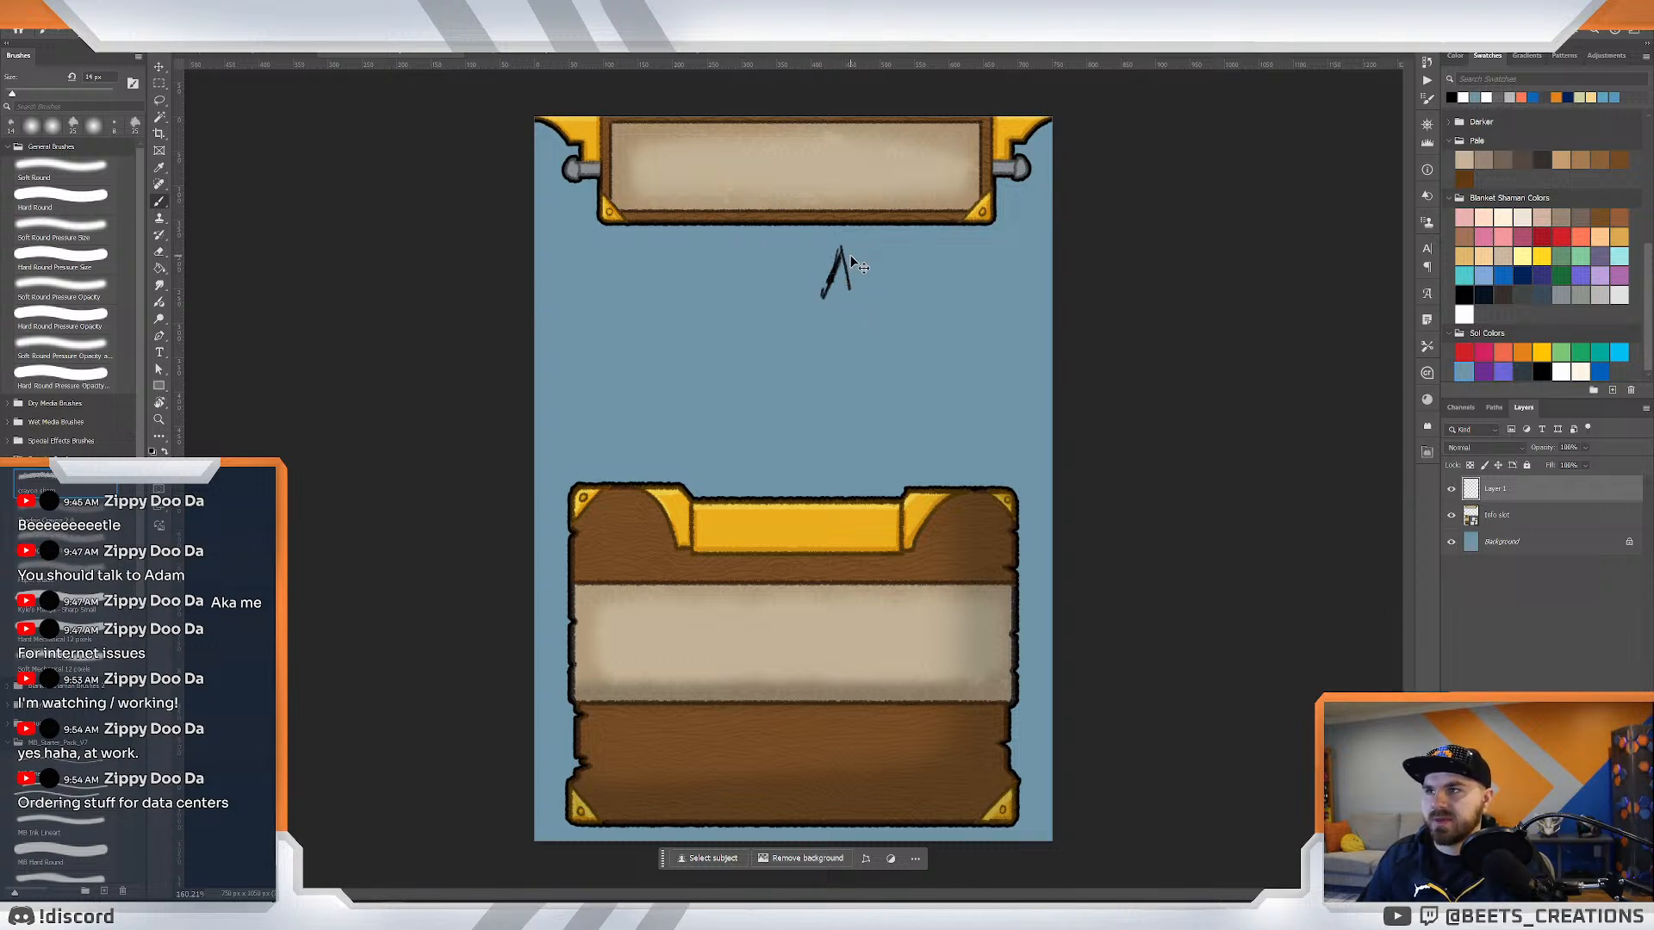
key("ctrl+z")
key("ctrl+z")
mouse_move(823, 297)
left_mouse_down()
mouse_move(850, 247)
mouse_move(872, 285)
mouse_move(861, 305)
mouse_move(832, 302)
mouse_move(870, 299)
left_mouse_up()
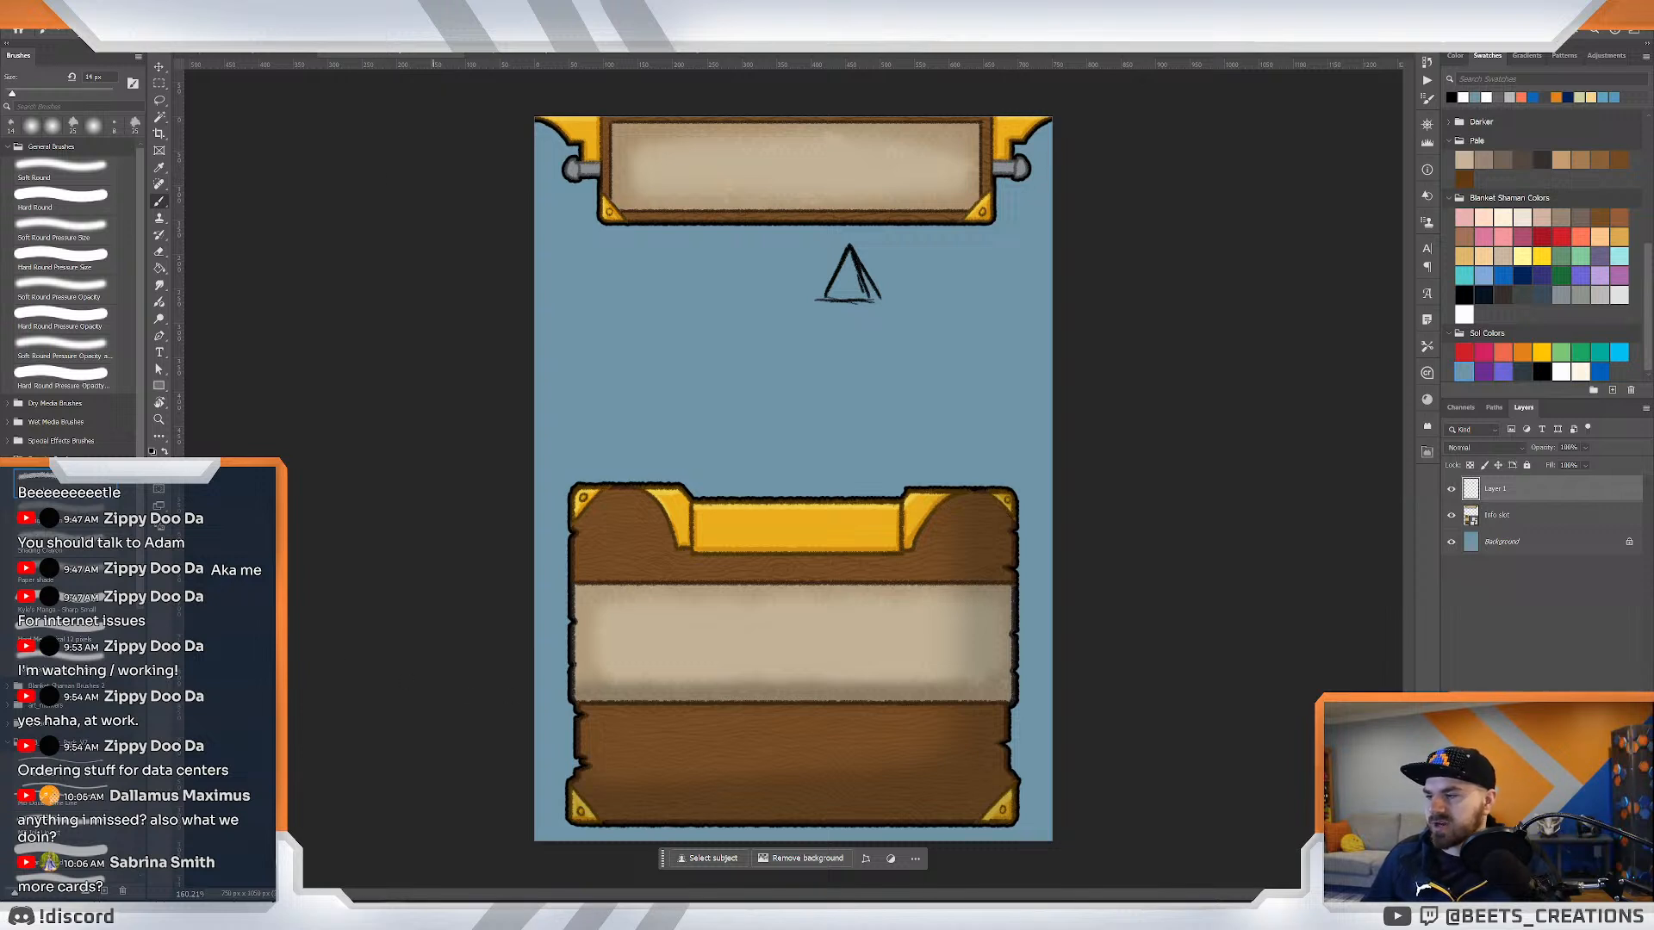
Bring up the river painting in Photoshop, and switch to the (Beta) Armies Against Entropy card project in Chrome.
mouse_move(222, 915)
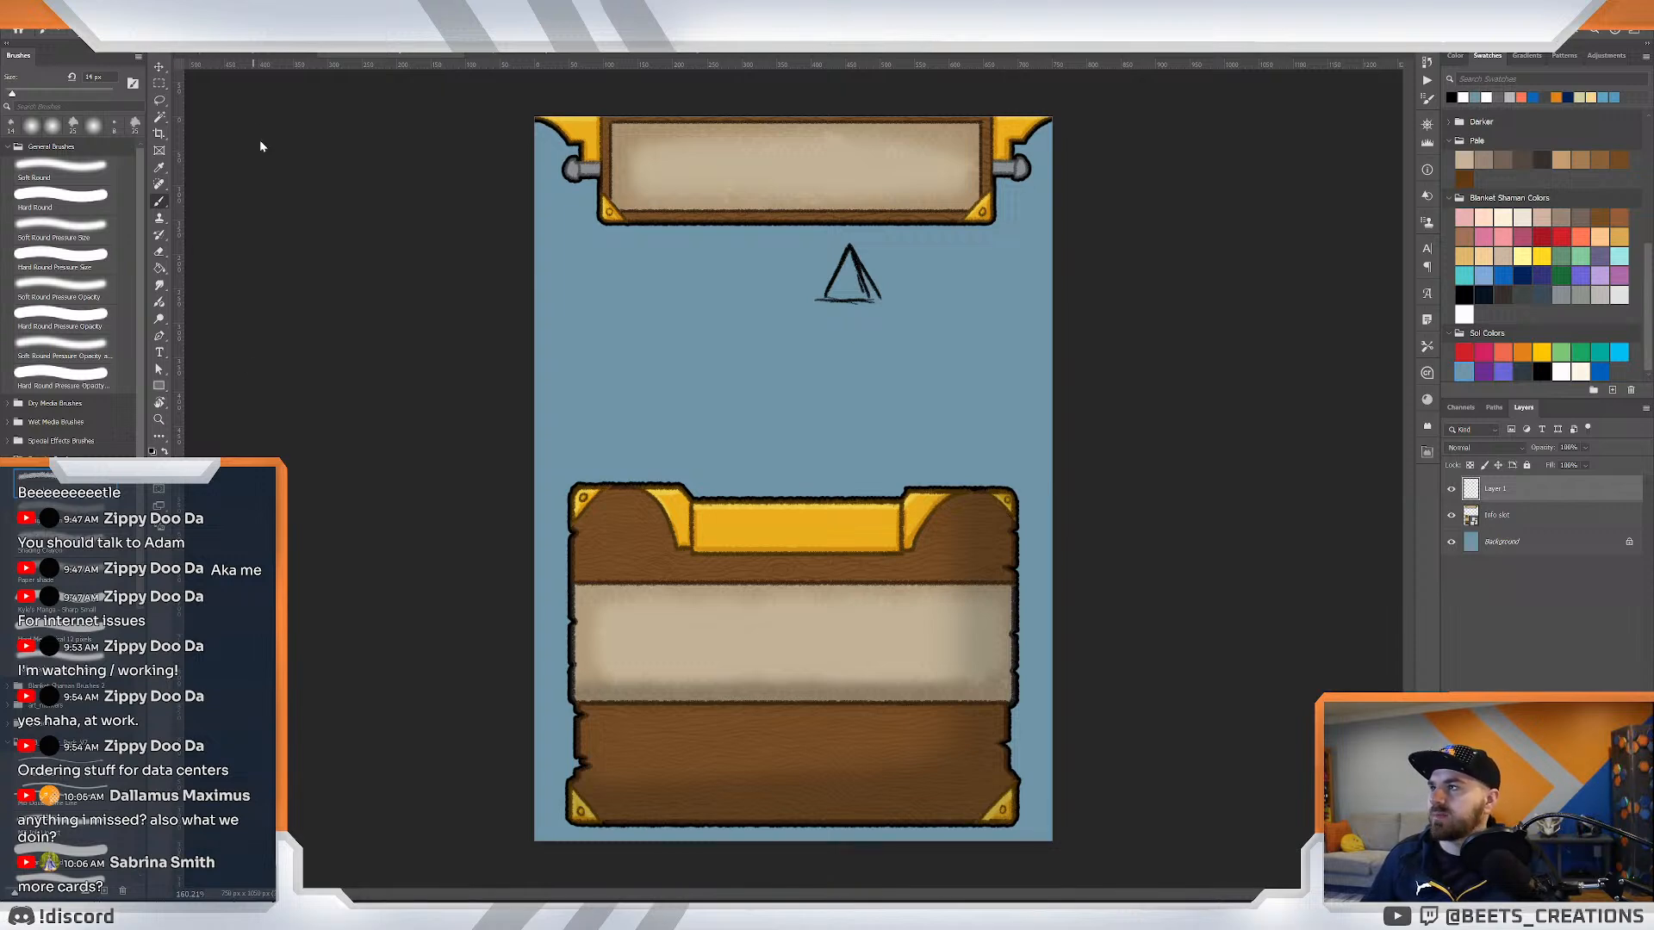
left_click(257, 53)
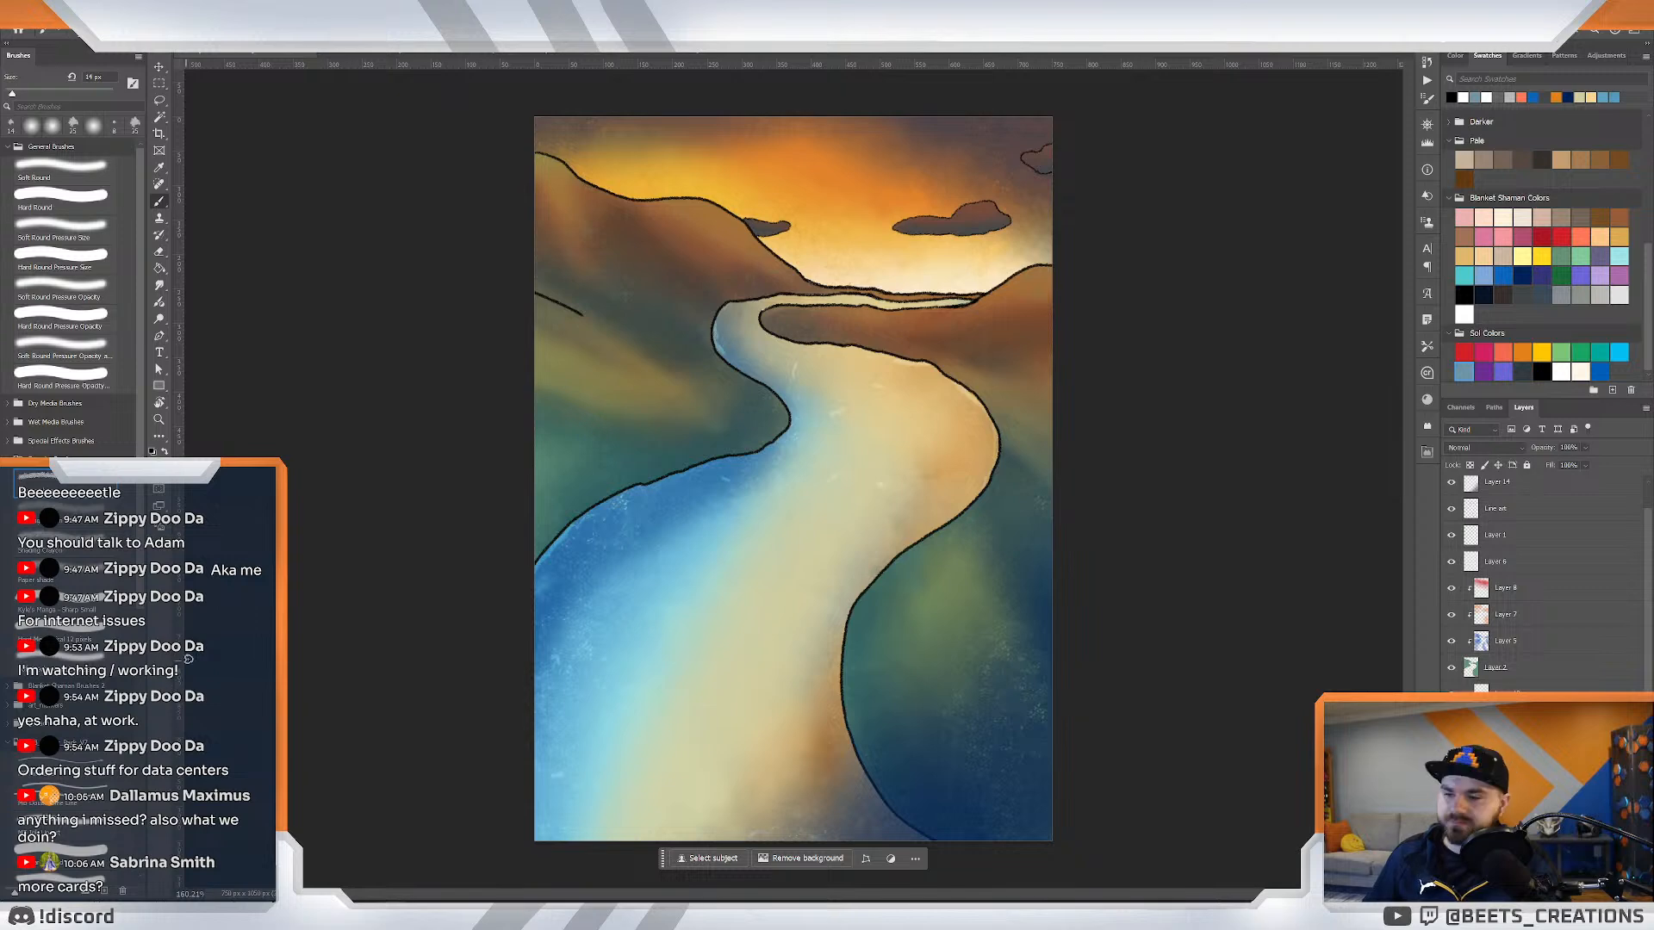
left_click(220, 913)
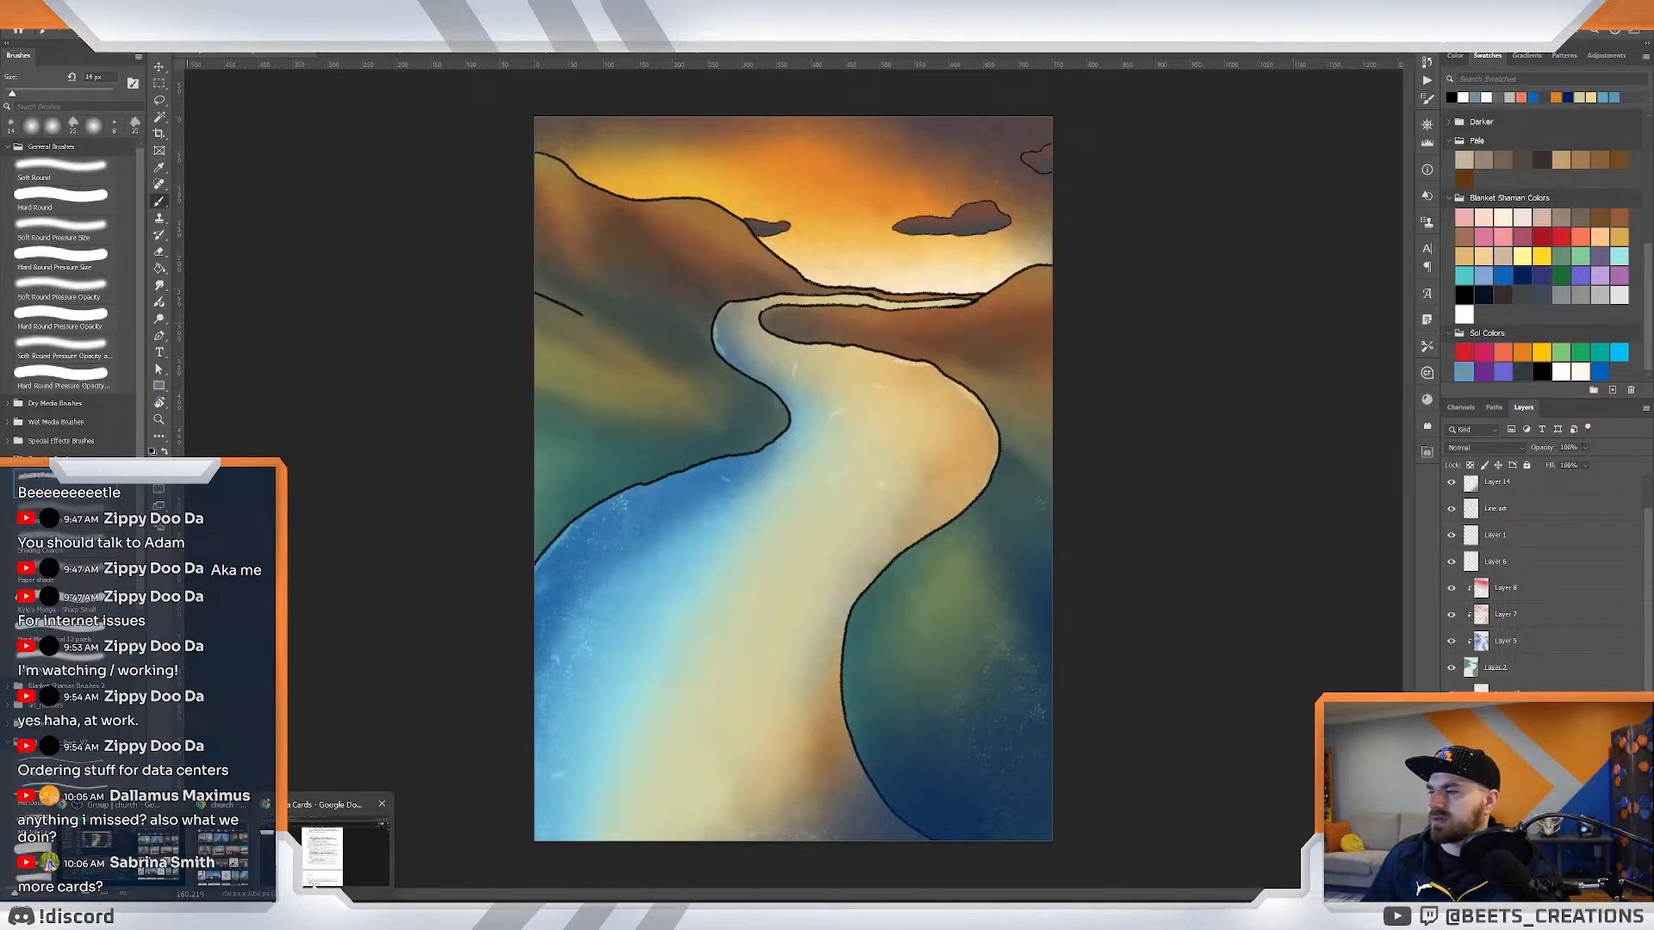
left_click(320, 857)
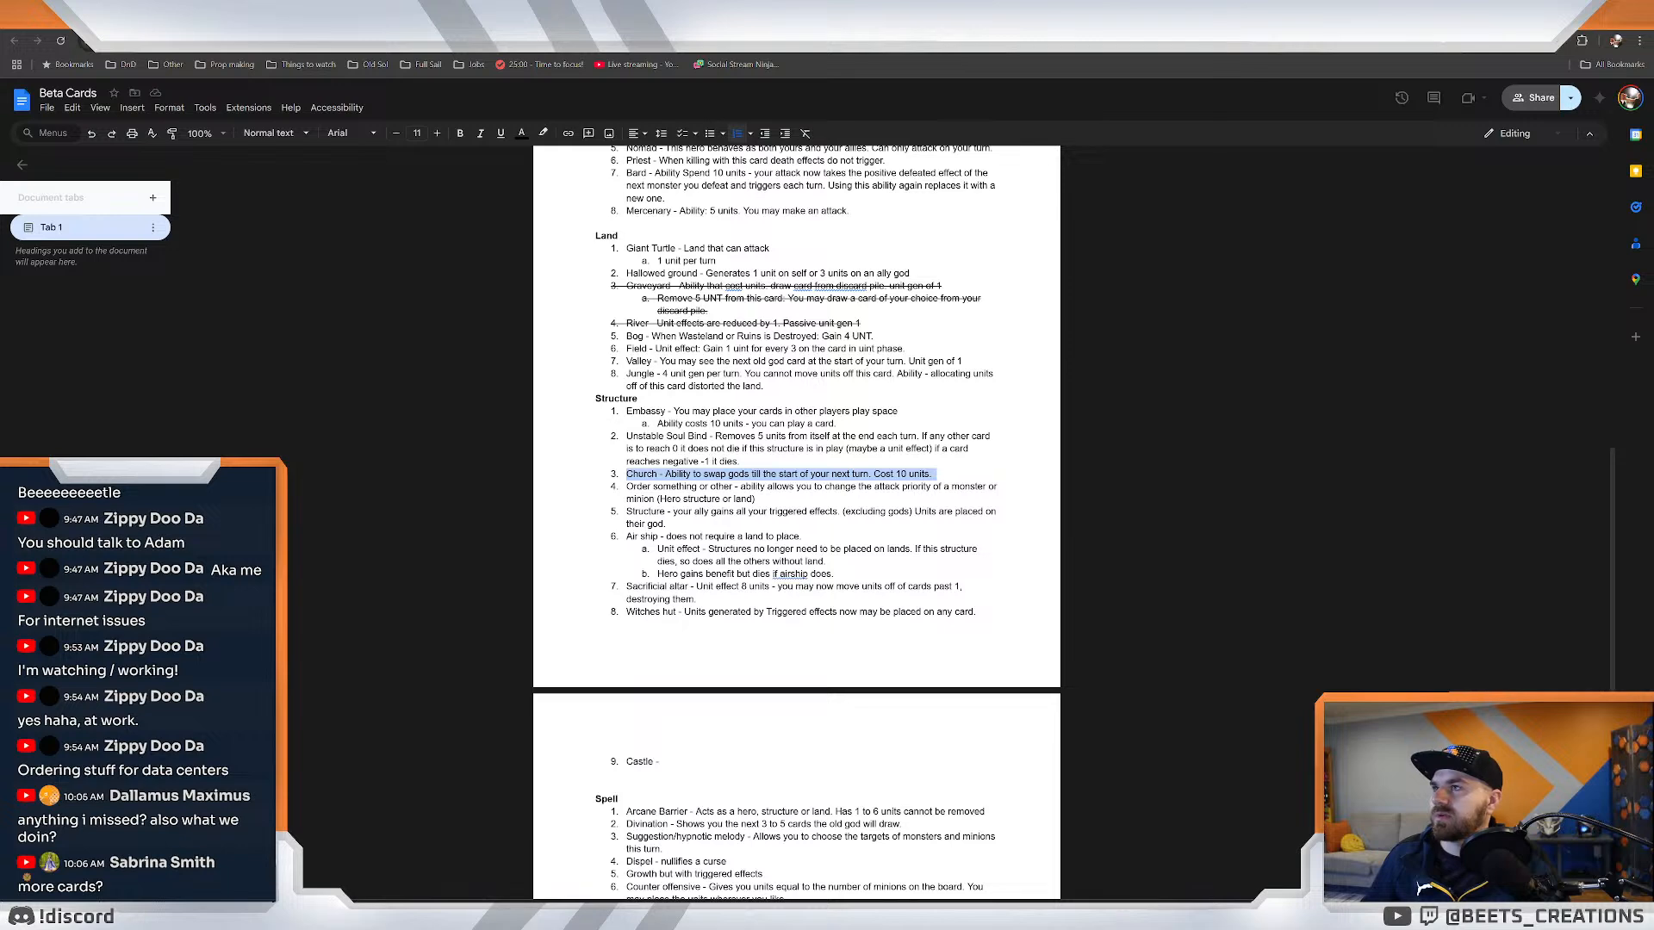
left_click(689, 14)
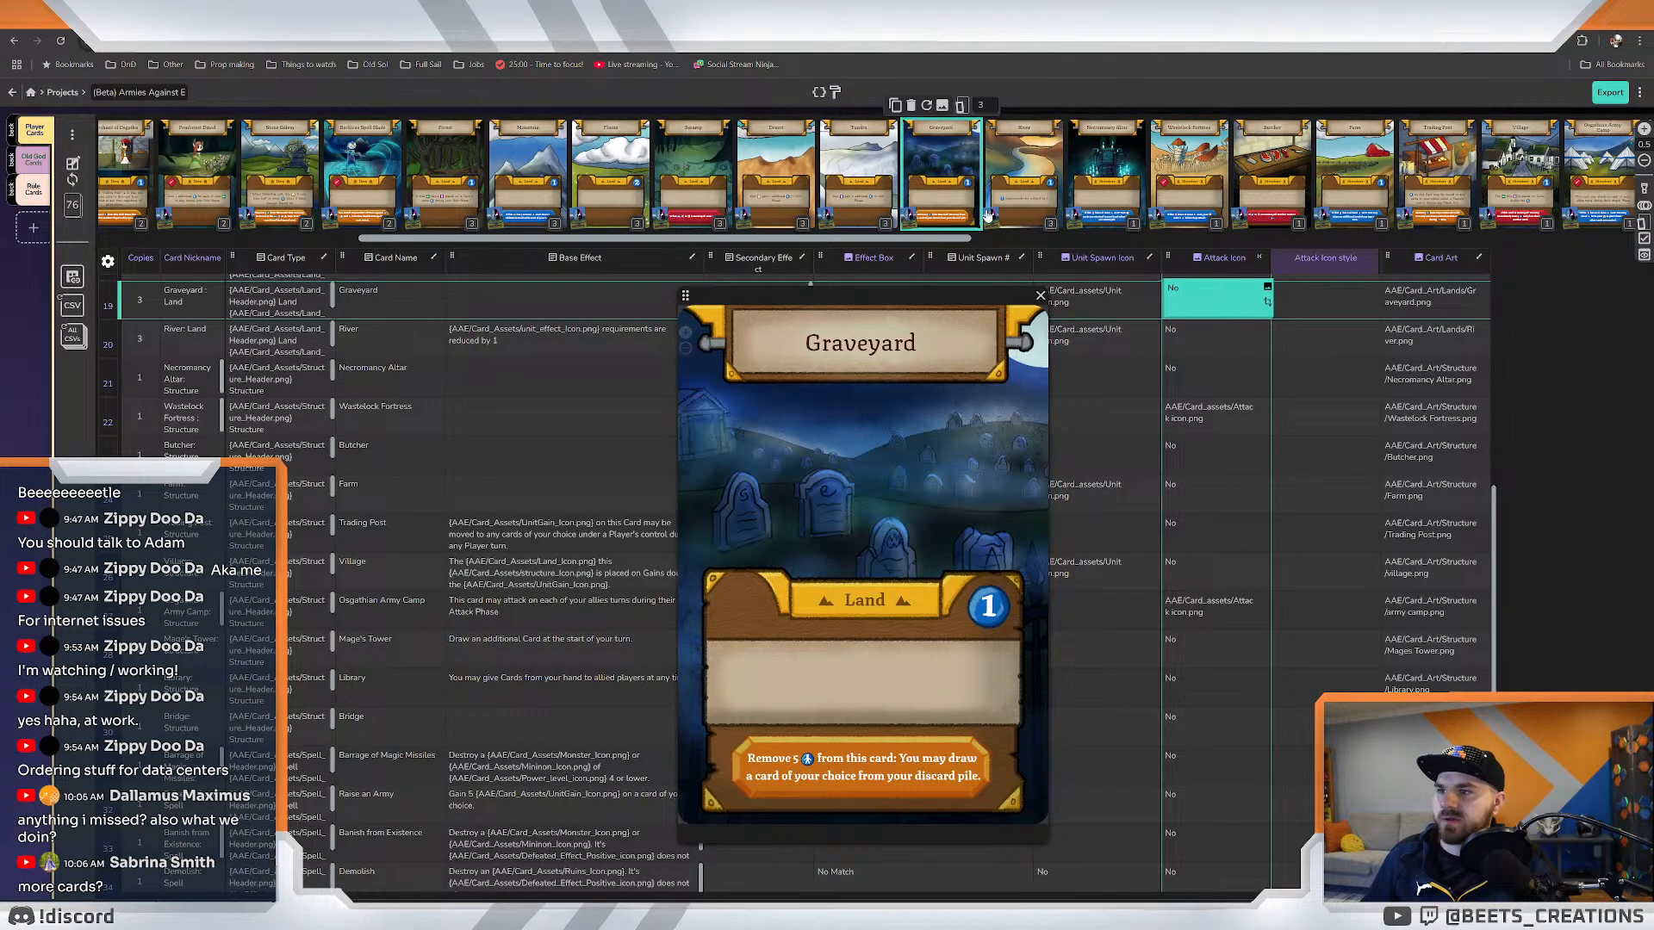
Compare the enlarged previews of the River and Graveyard land cards.
mouse_move(924, 296)
left_mouse_down()
mouse_move(892, 215)
mouse_move(905, 323)
mouse_move(924, 293)
left_mouse_up()
key("Down")
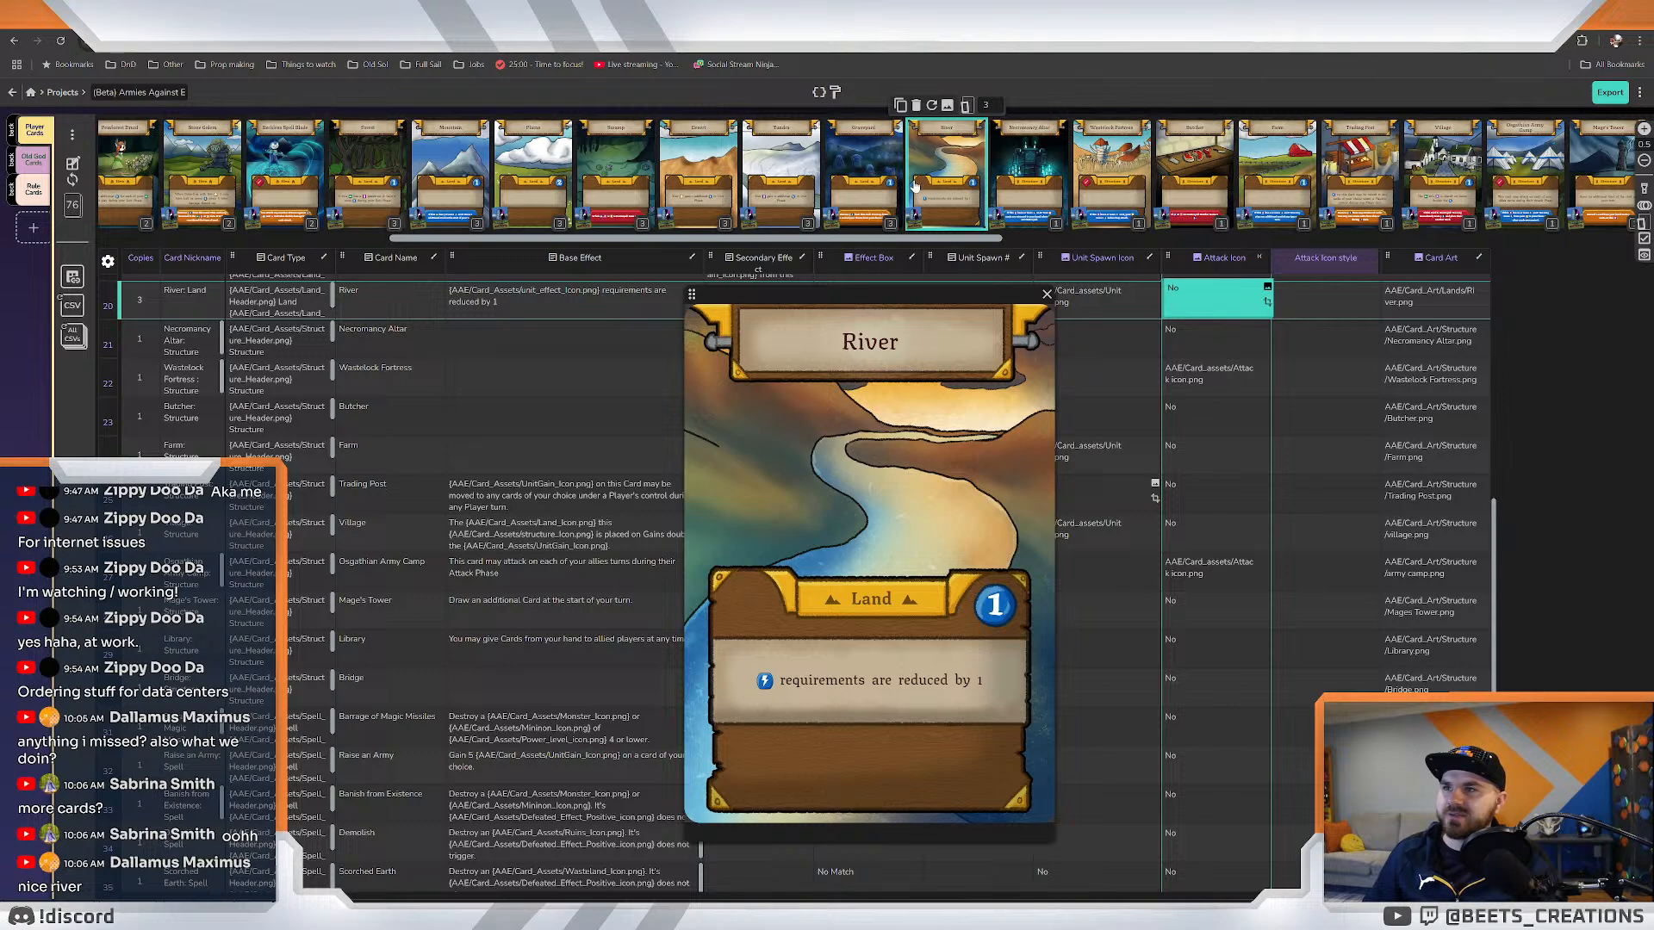
mouse_move(723, 187)
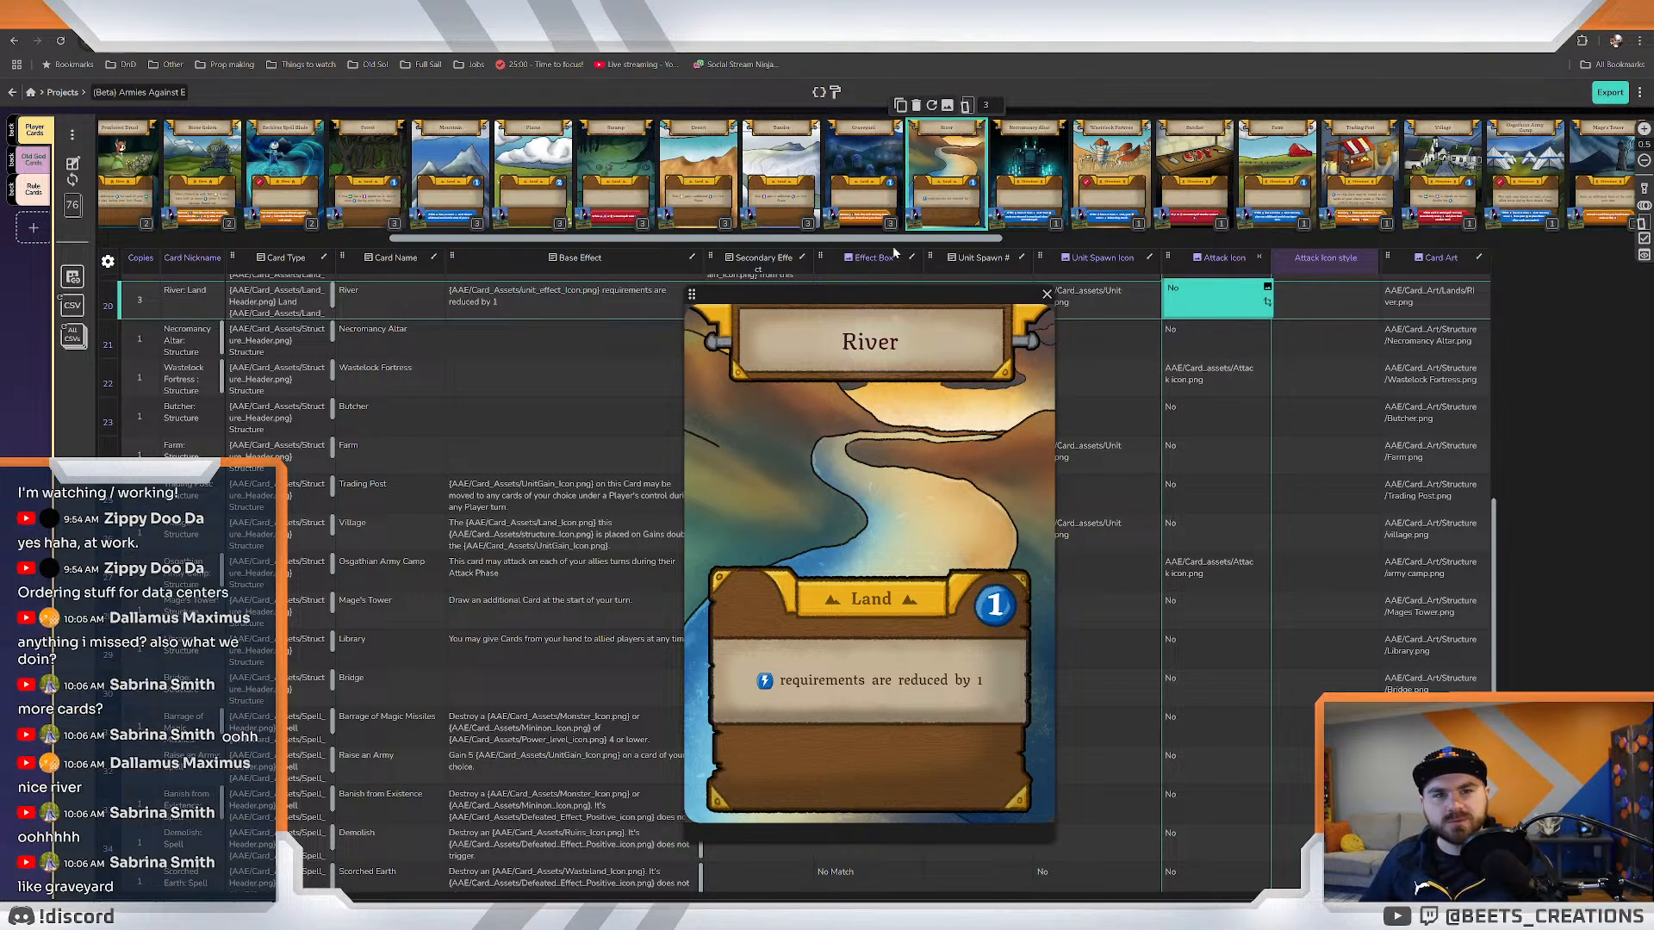
key("Up")
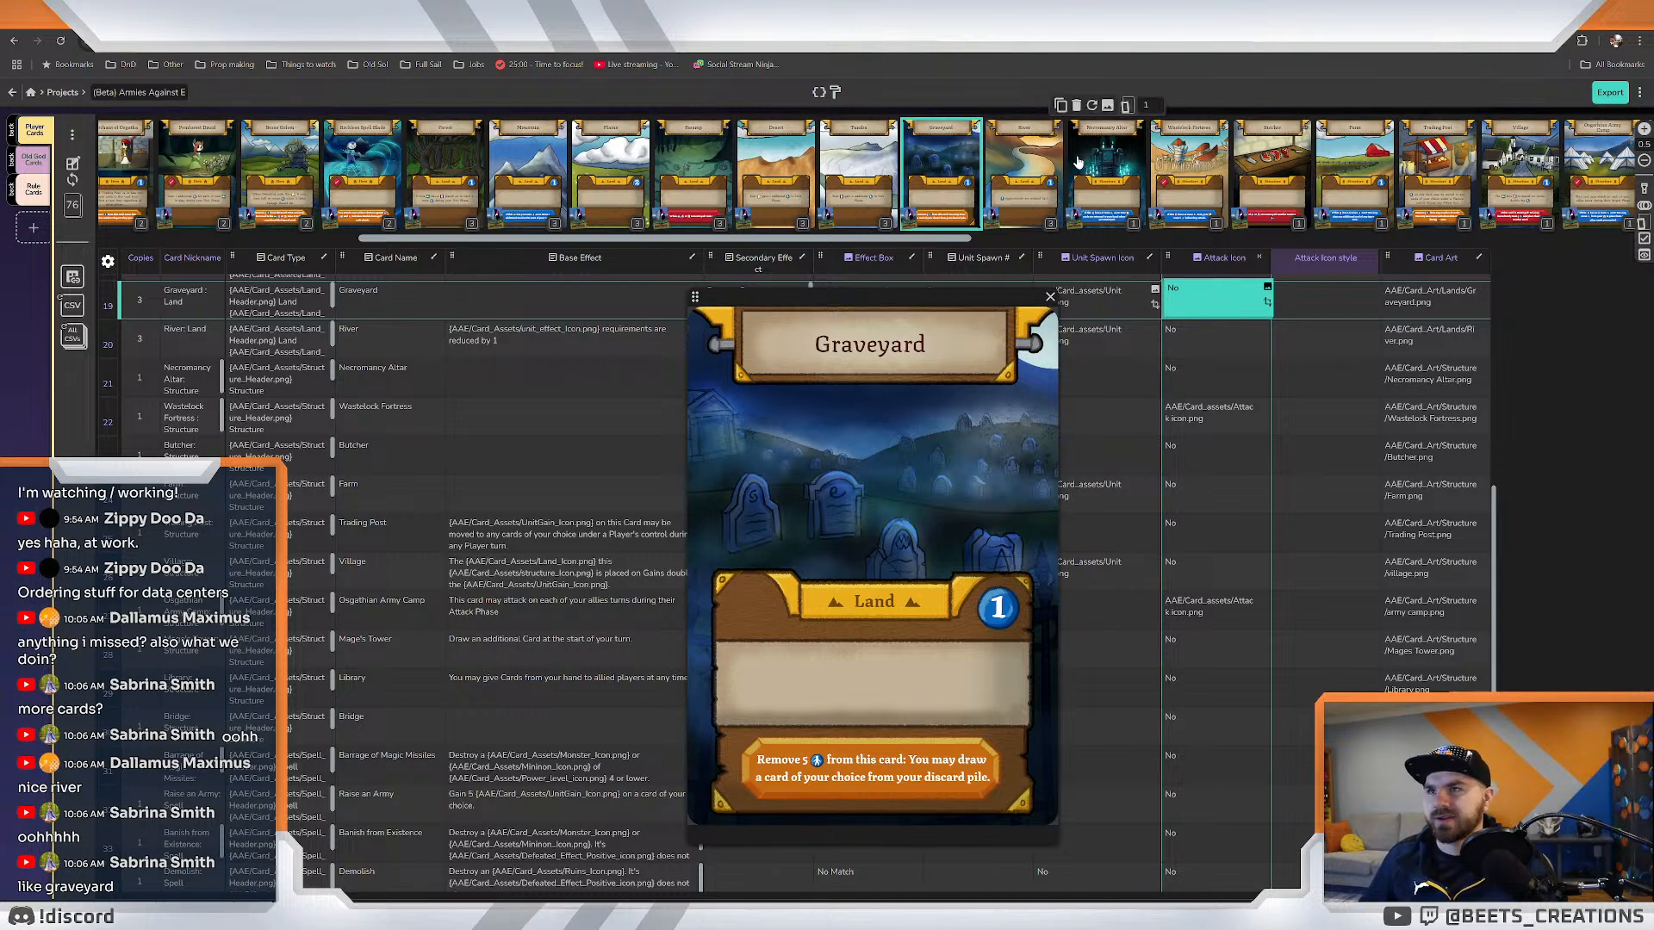
mouse_move(1031, 186)
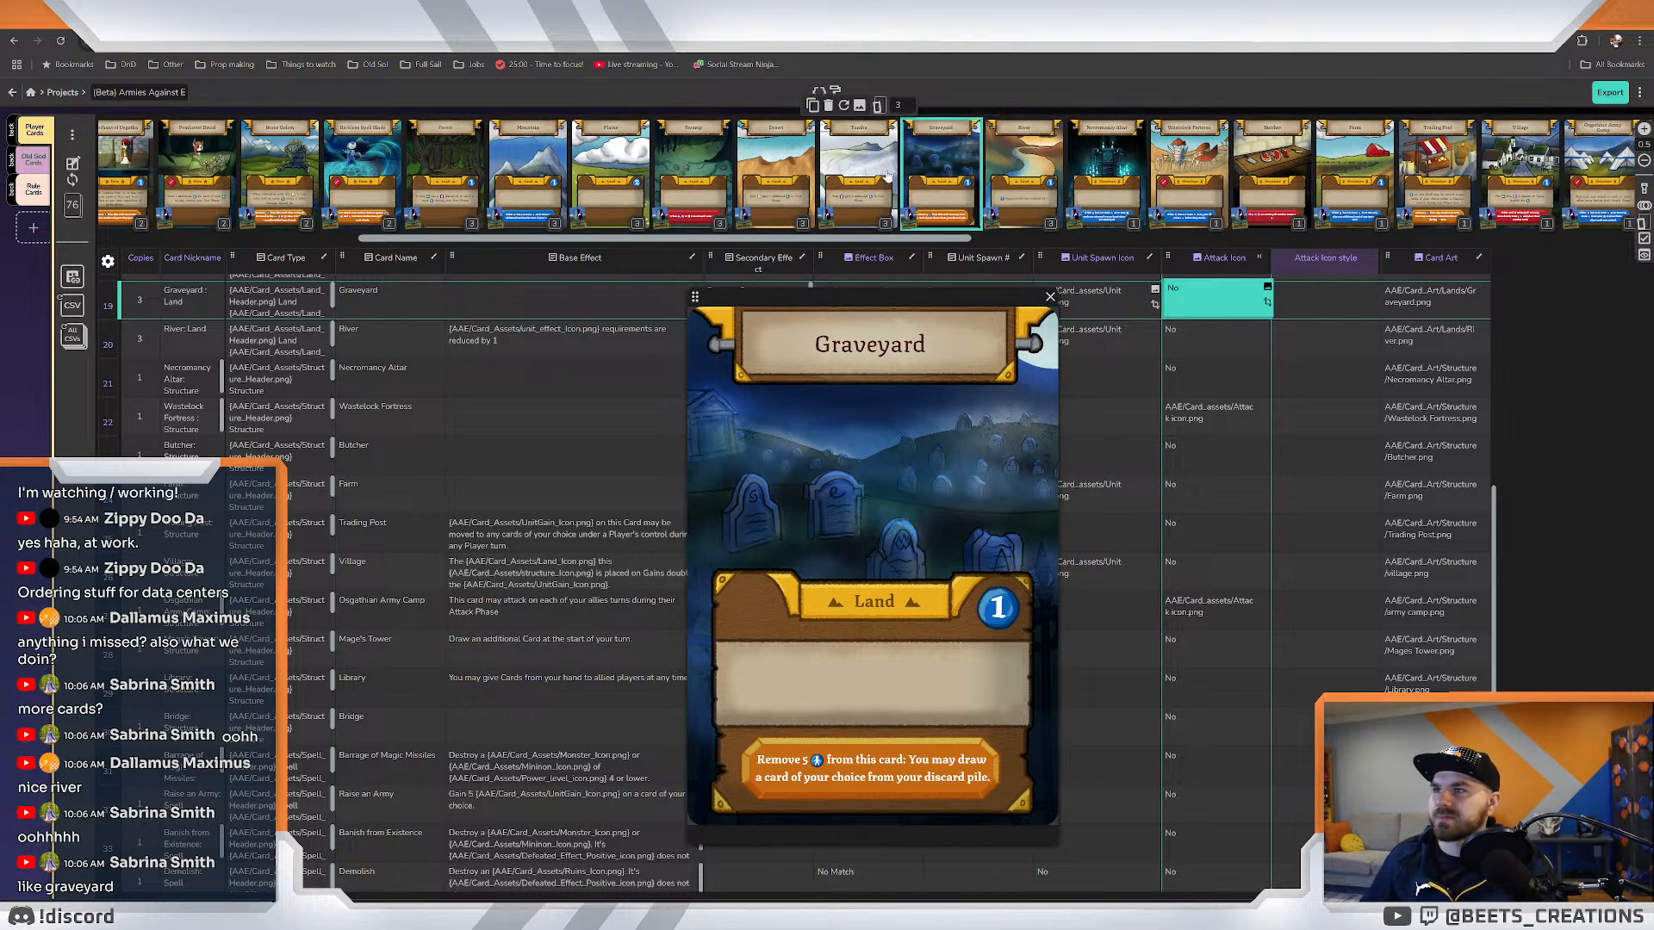
left_click(1111, 194)
left_click(982, 193)
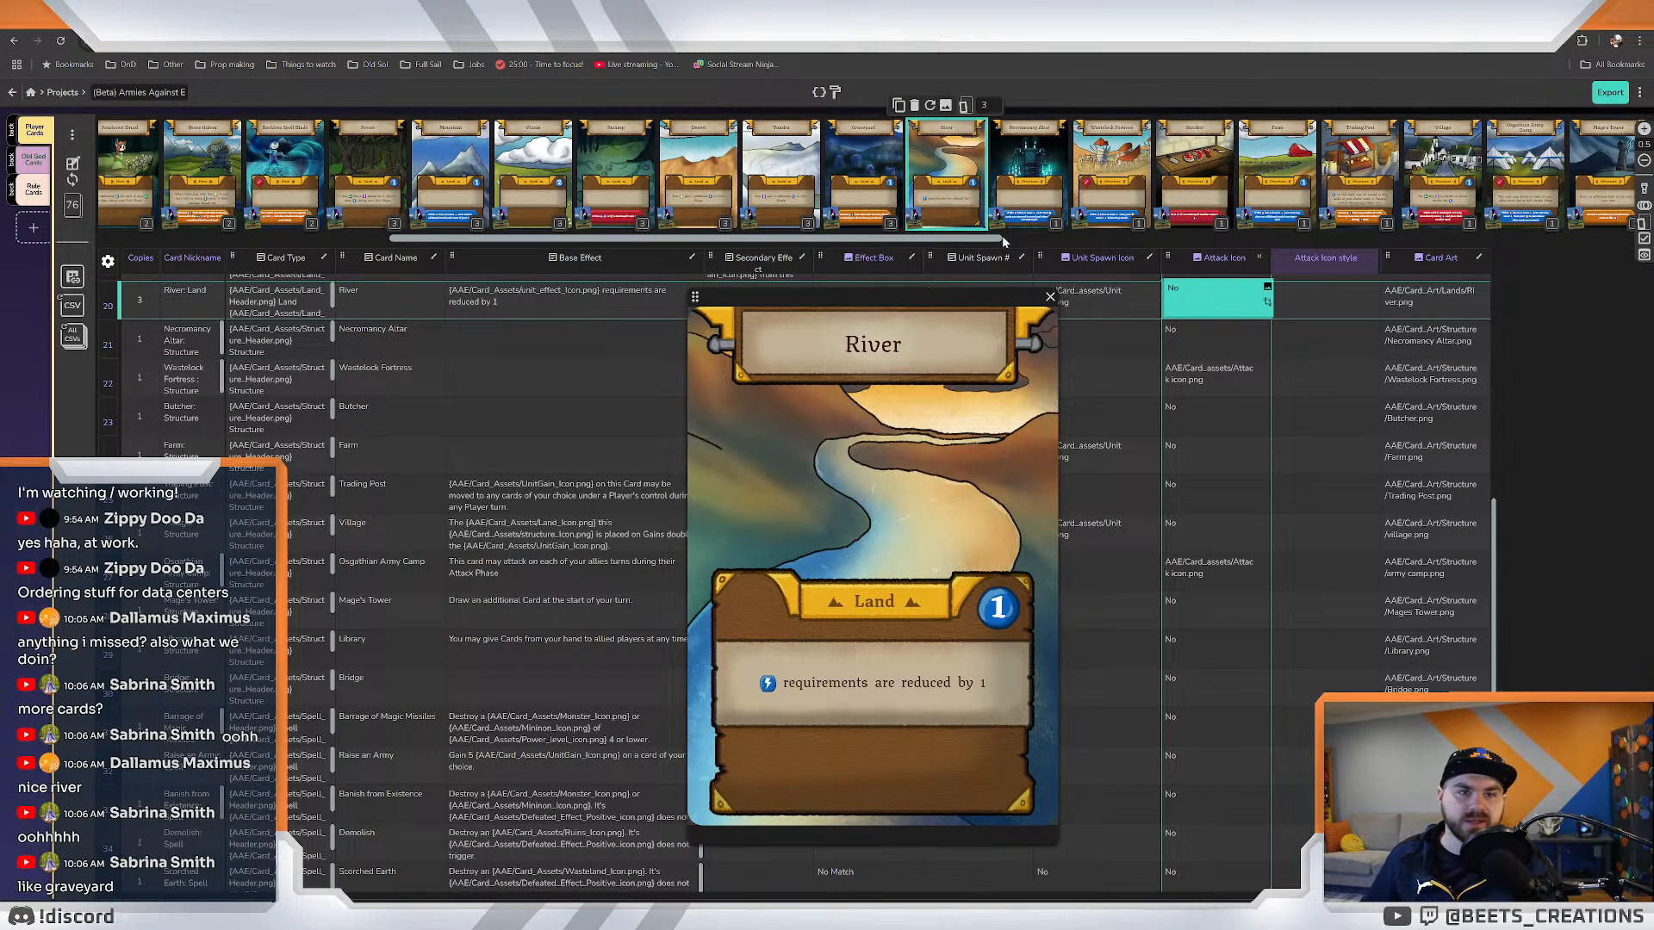
left_click(864, 194)
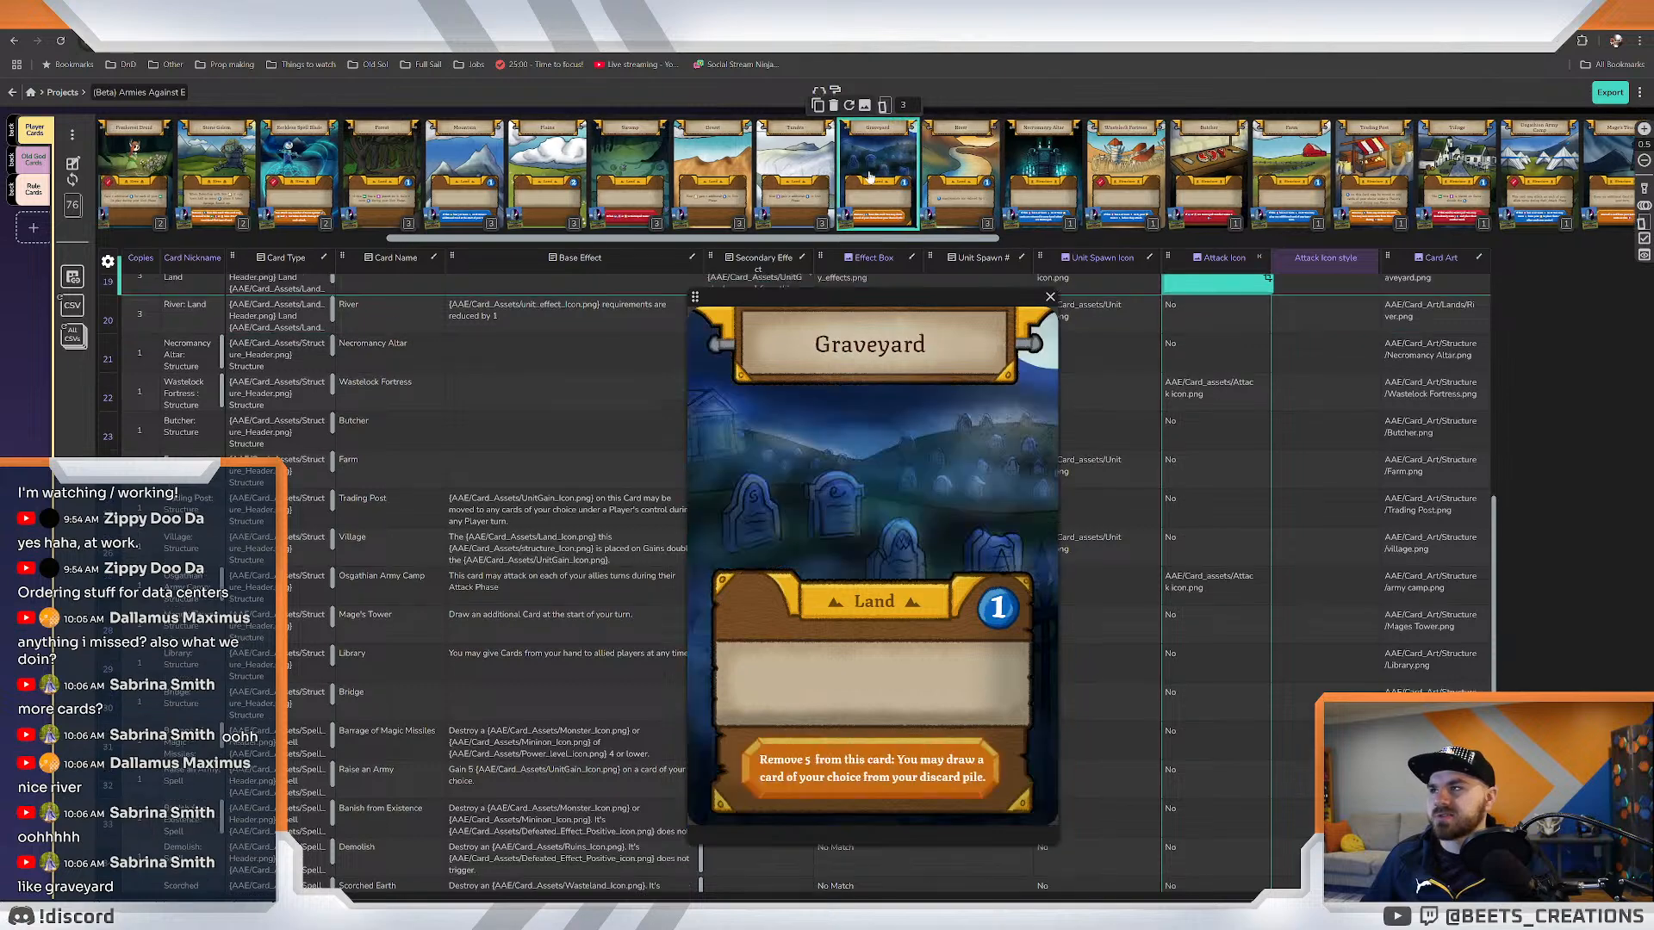
View the Reckless Spell Blade and Stone Golem hero cards in the enlarged preview.
left_click(377, 177)
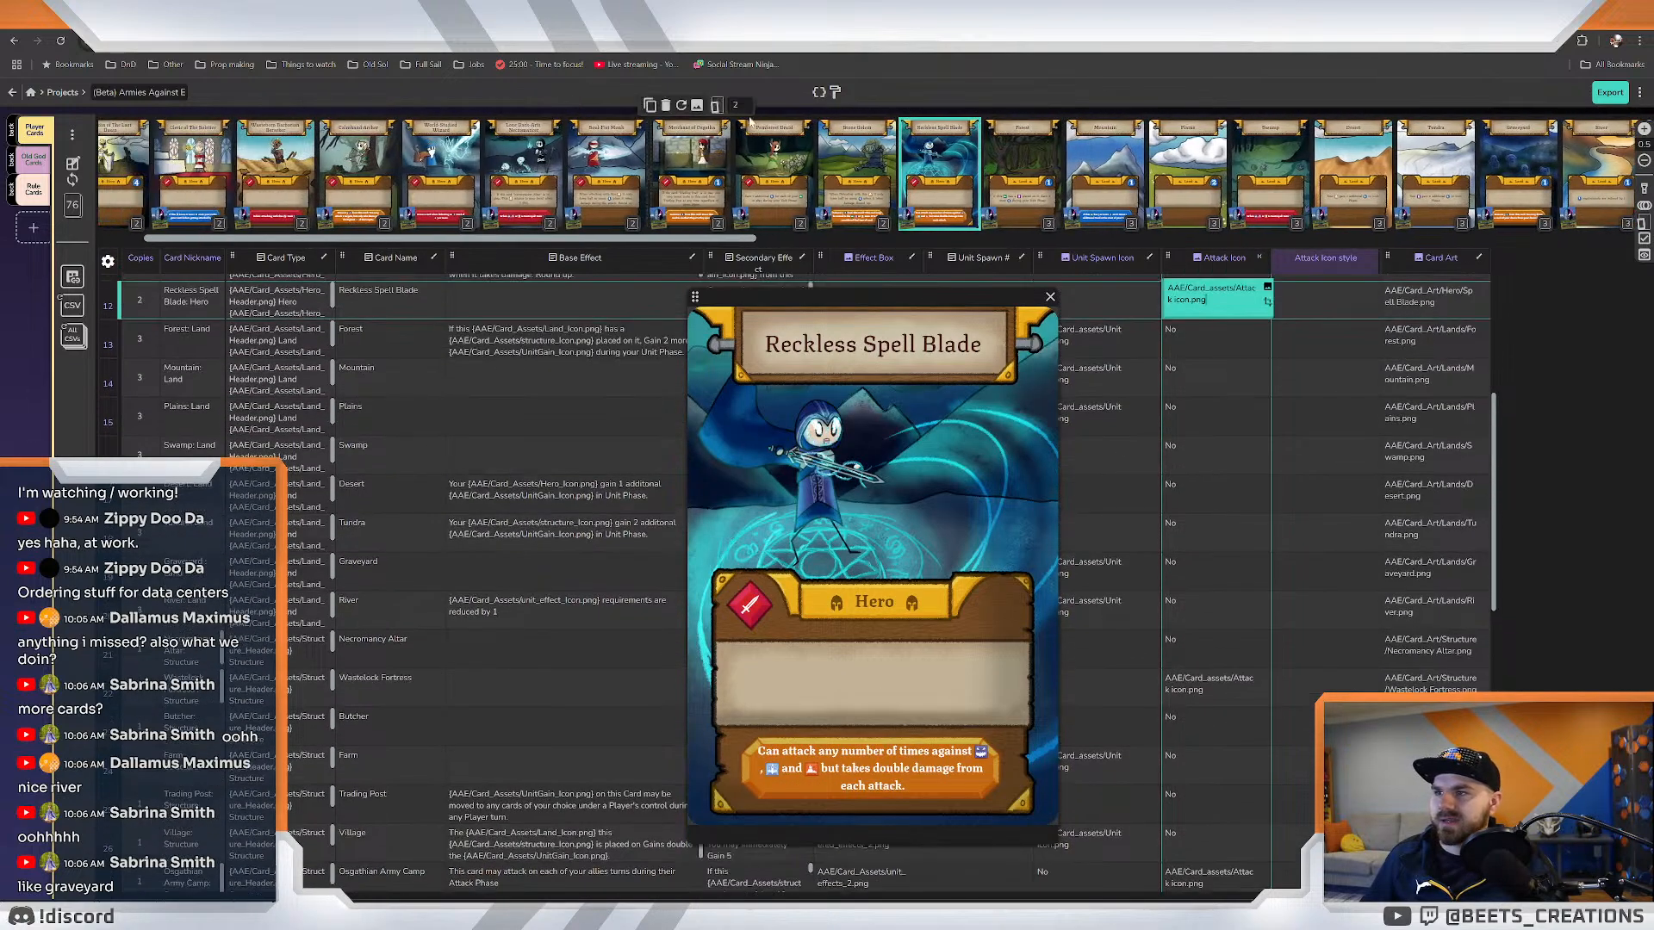
left_click(863, 163)
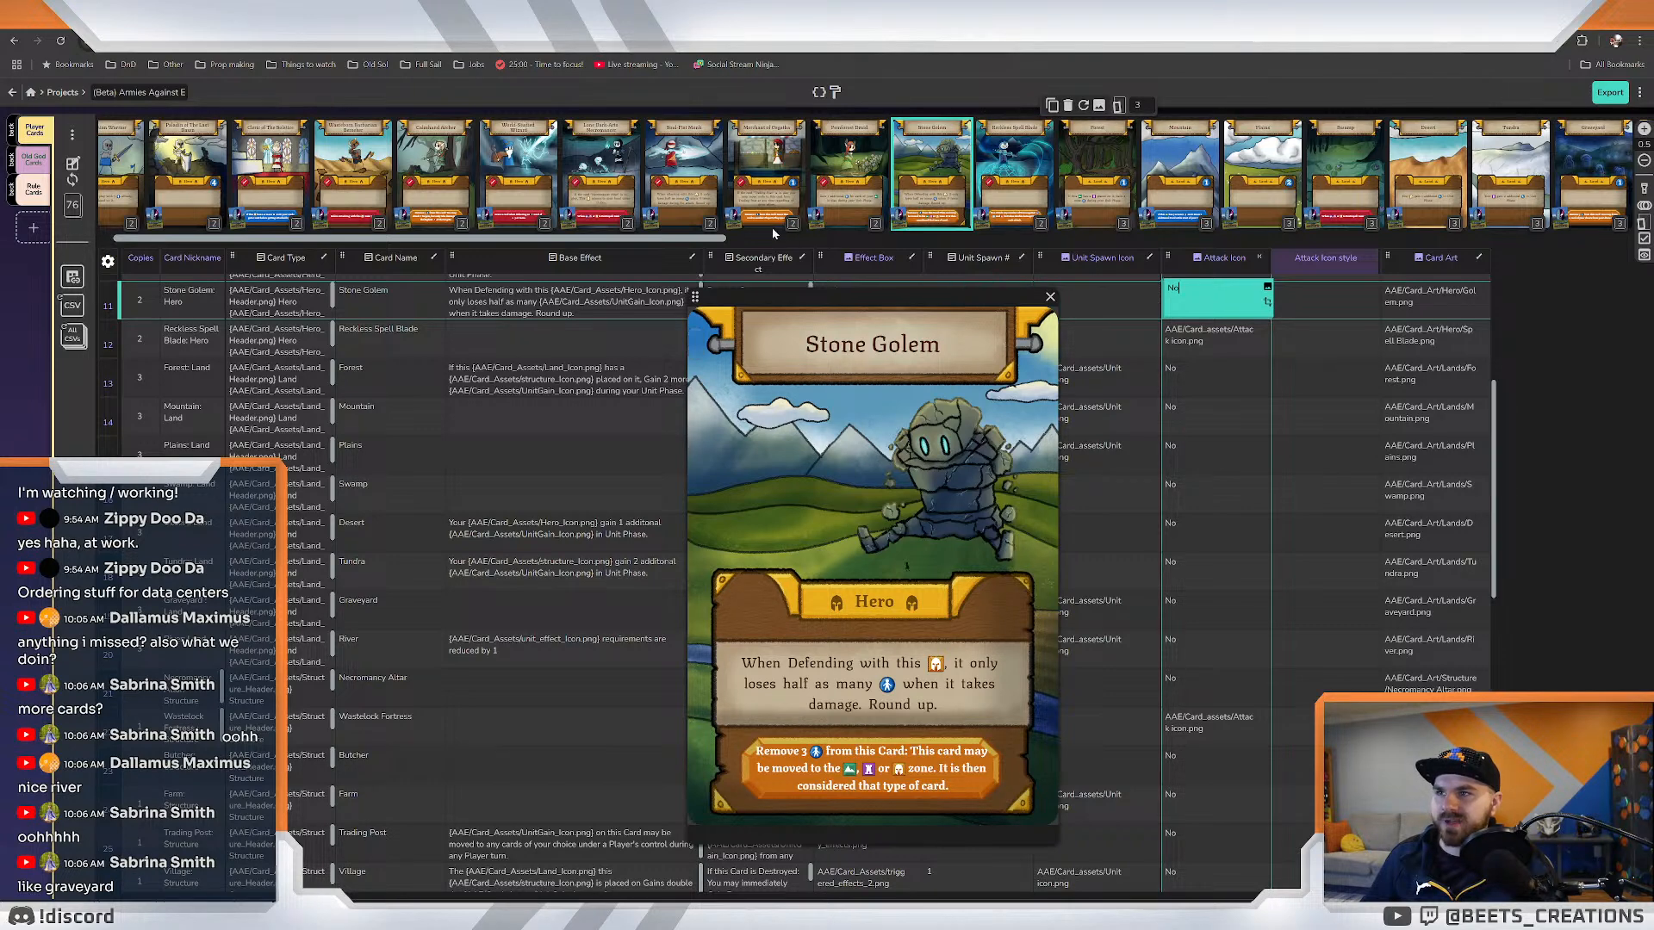
key("Return")
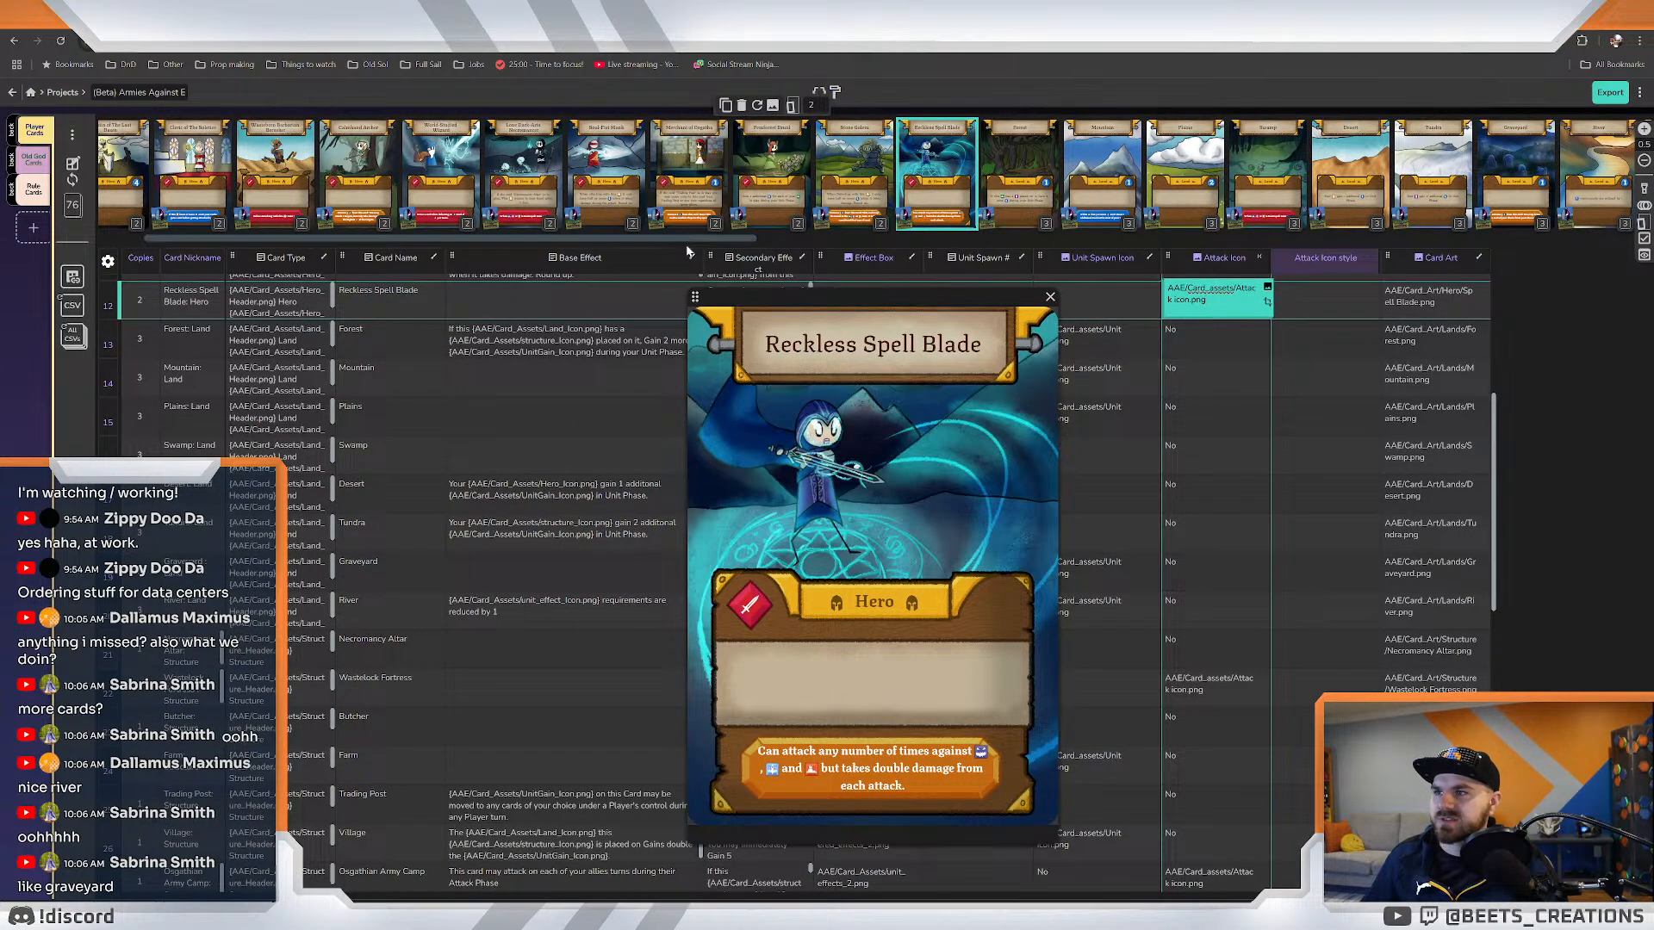
left_click_drag(695, 241, 855, 237)
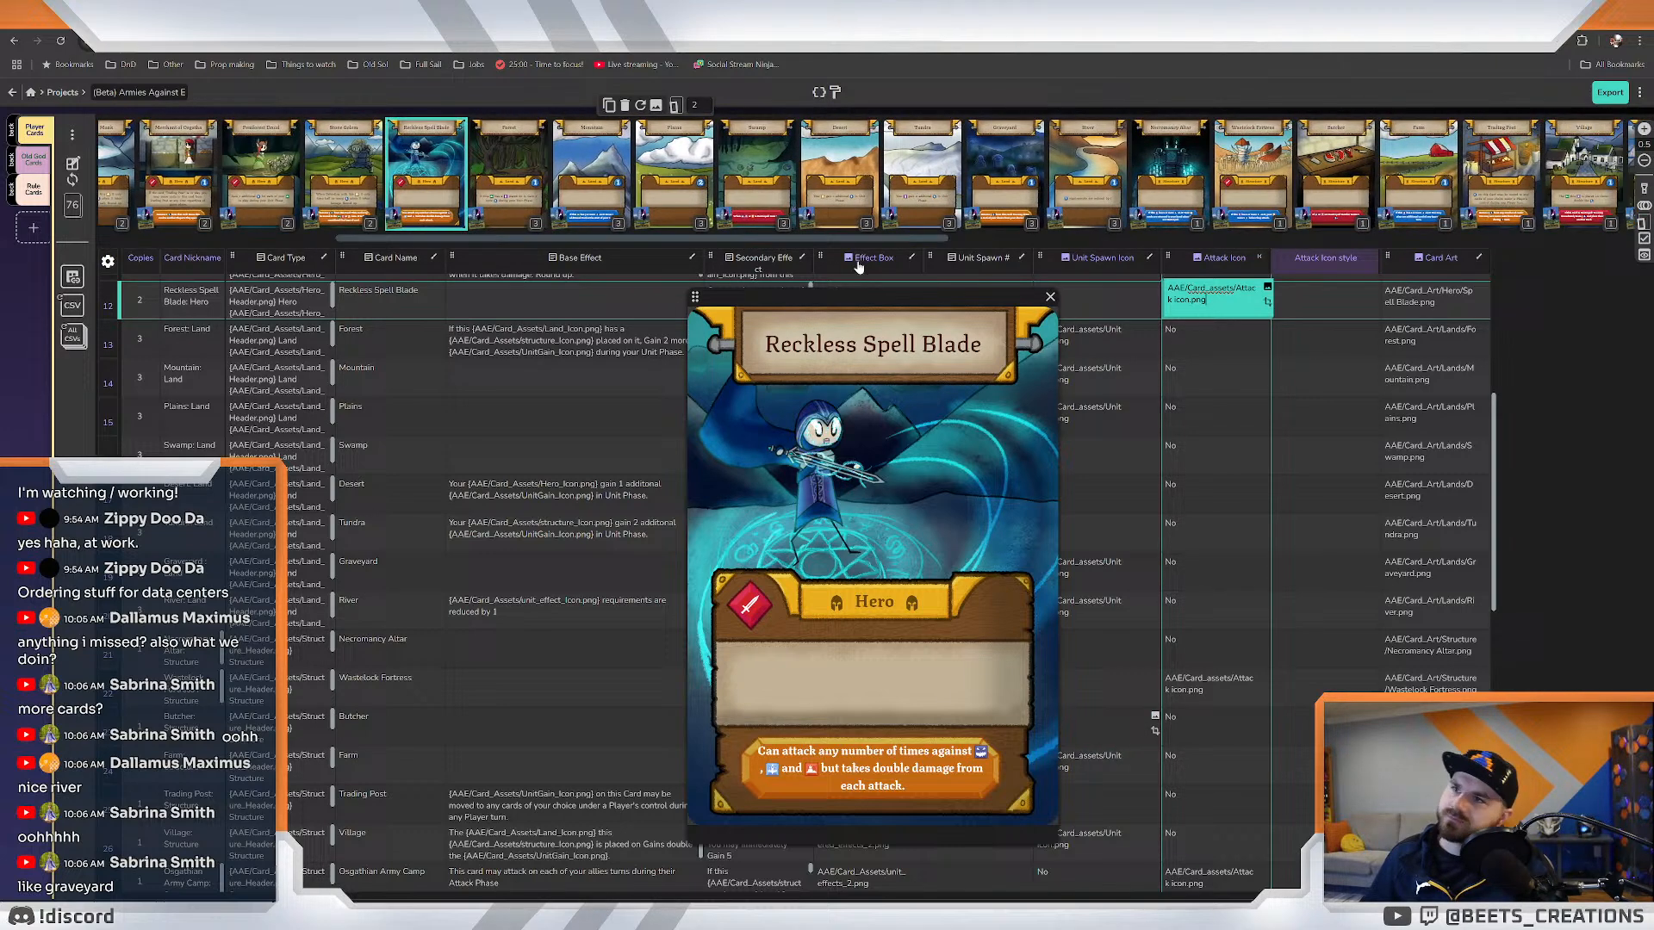
Show the Graveyard and River cards again and look through the neighbouring land and structure cards.
left_click(1001, 178)
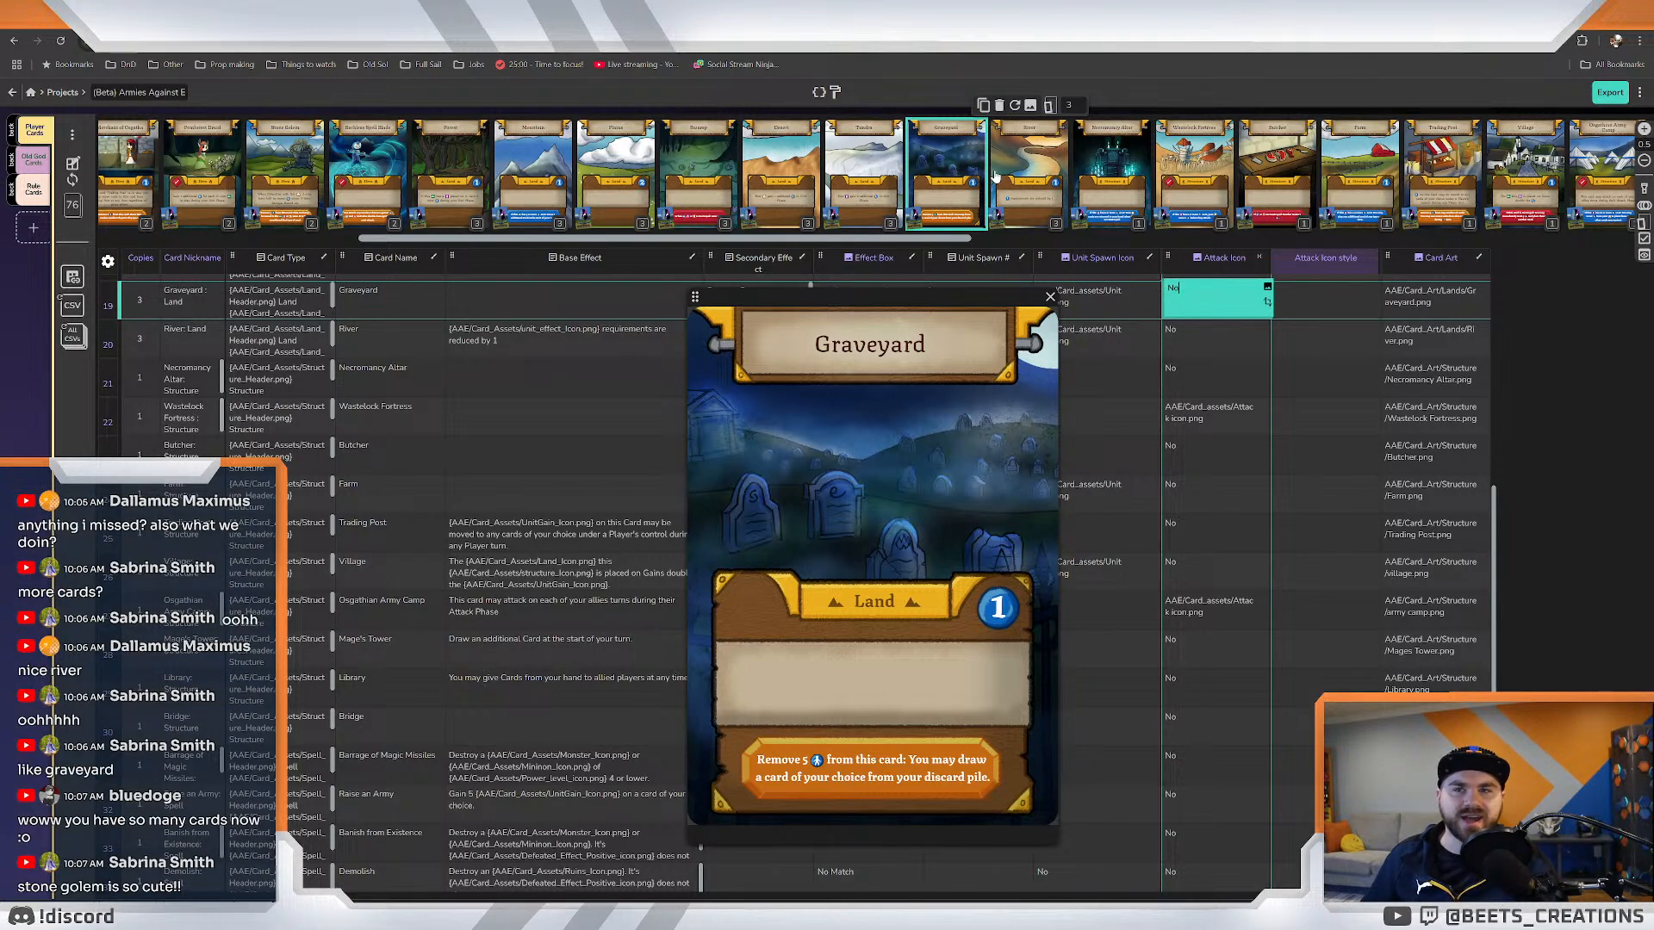
left_click(1012, 171)
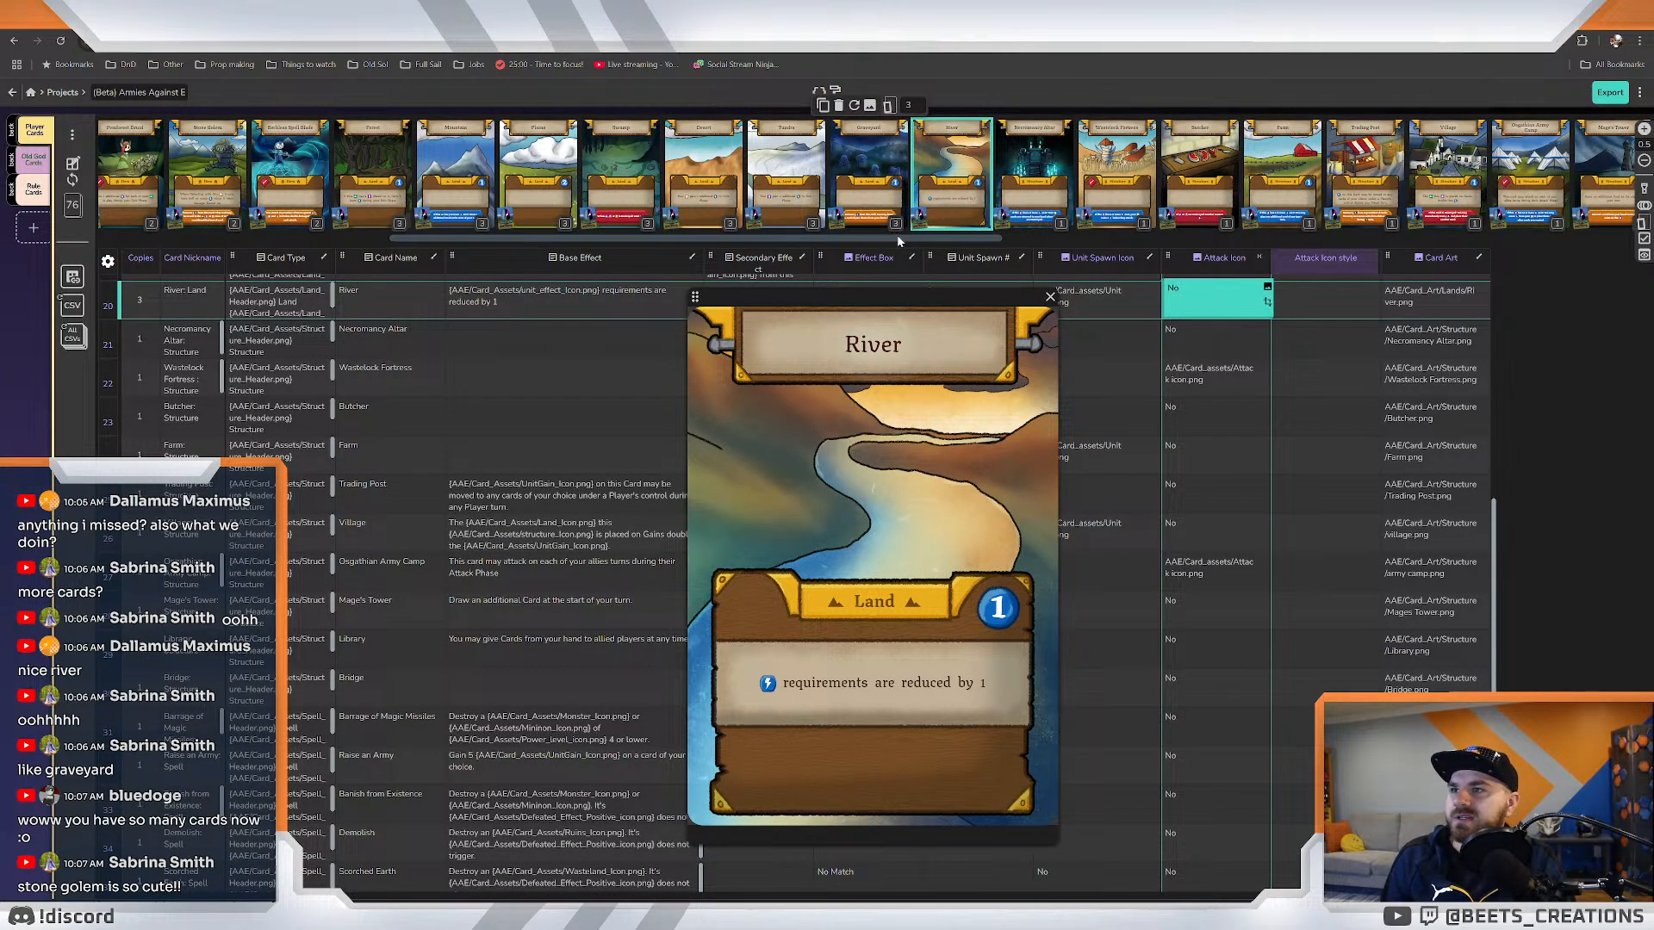
left_click_drag(898, 239, 1027, 293)
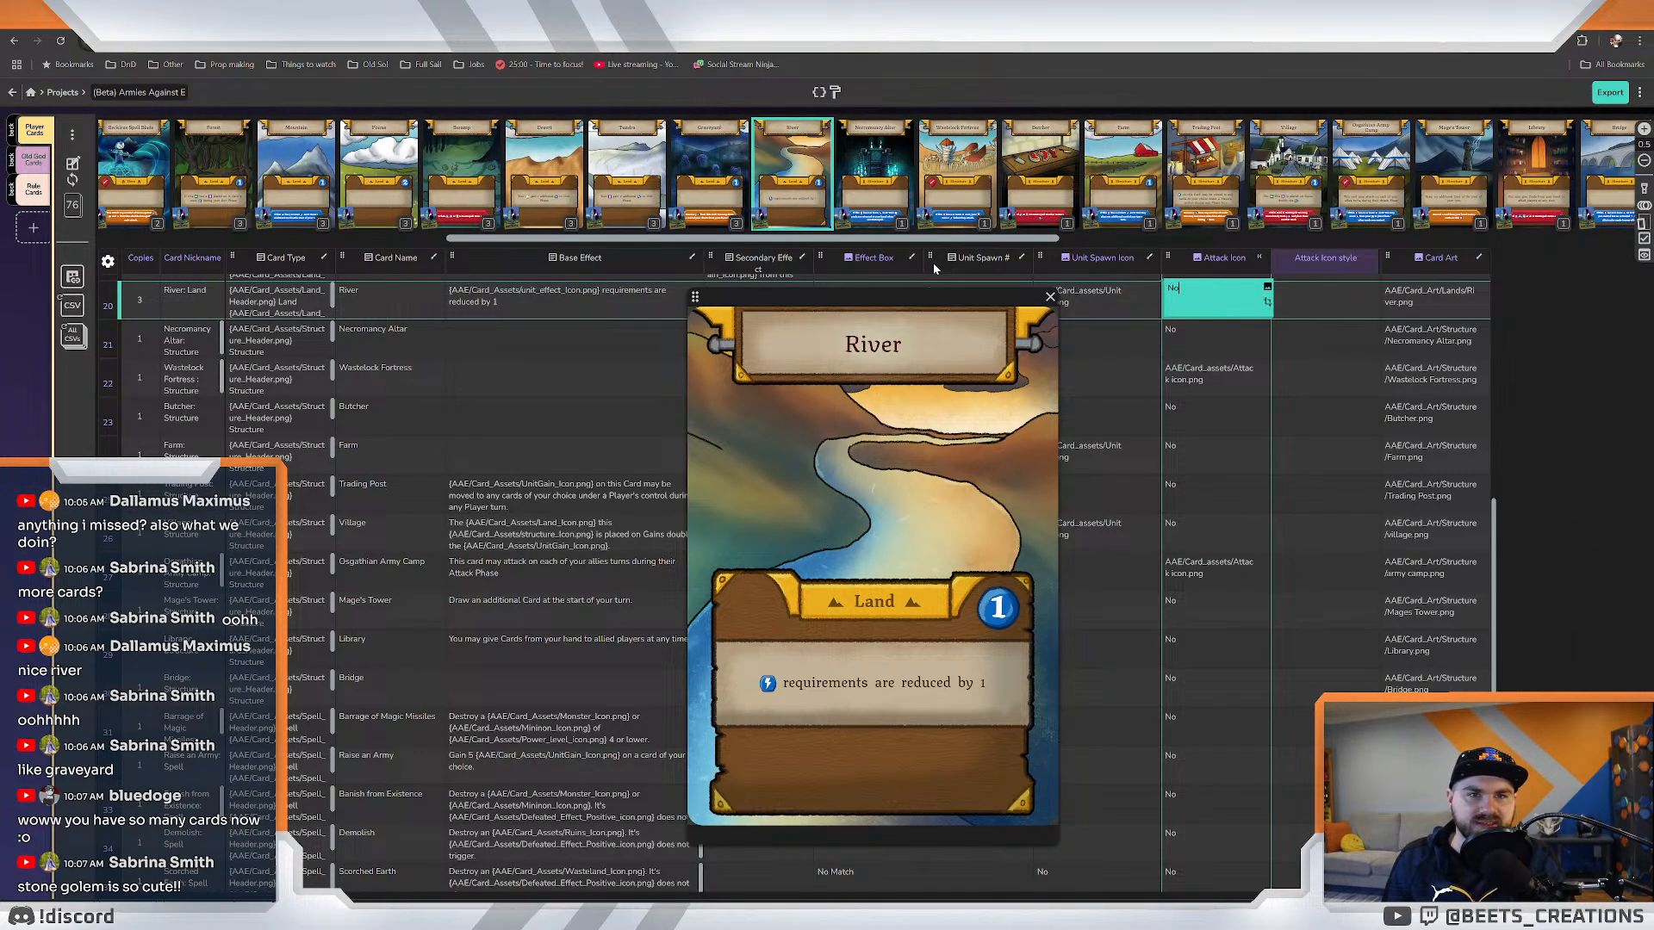
Show the Stone Golem hero card in the enlarged preview and reposition the preview window over the card table.
left_click_drag(909, 240, 560, 251)
left_click(958, 222)
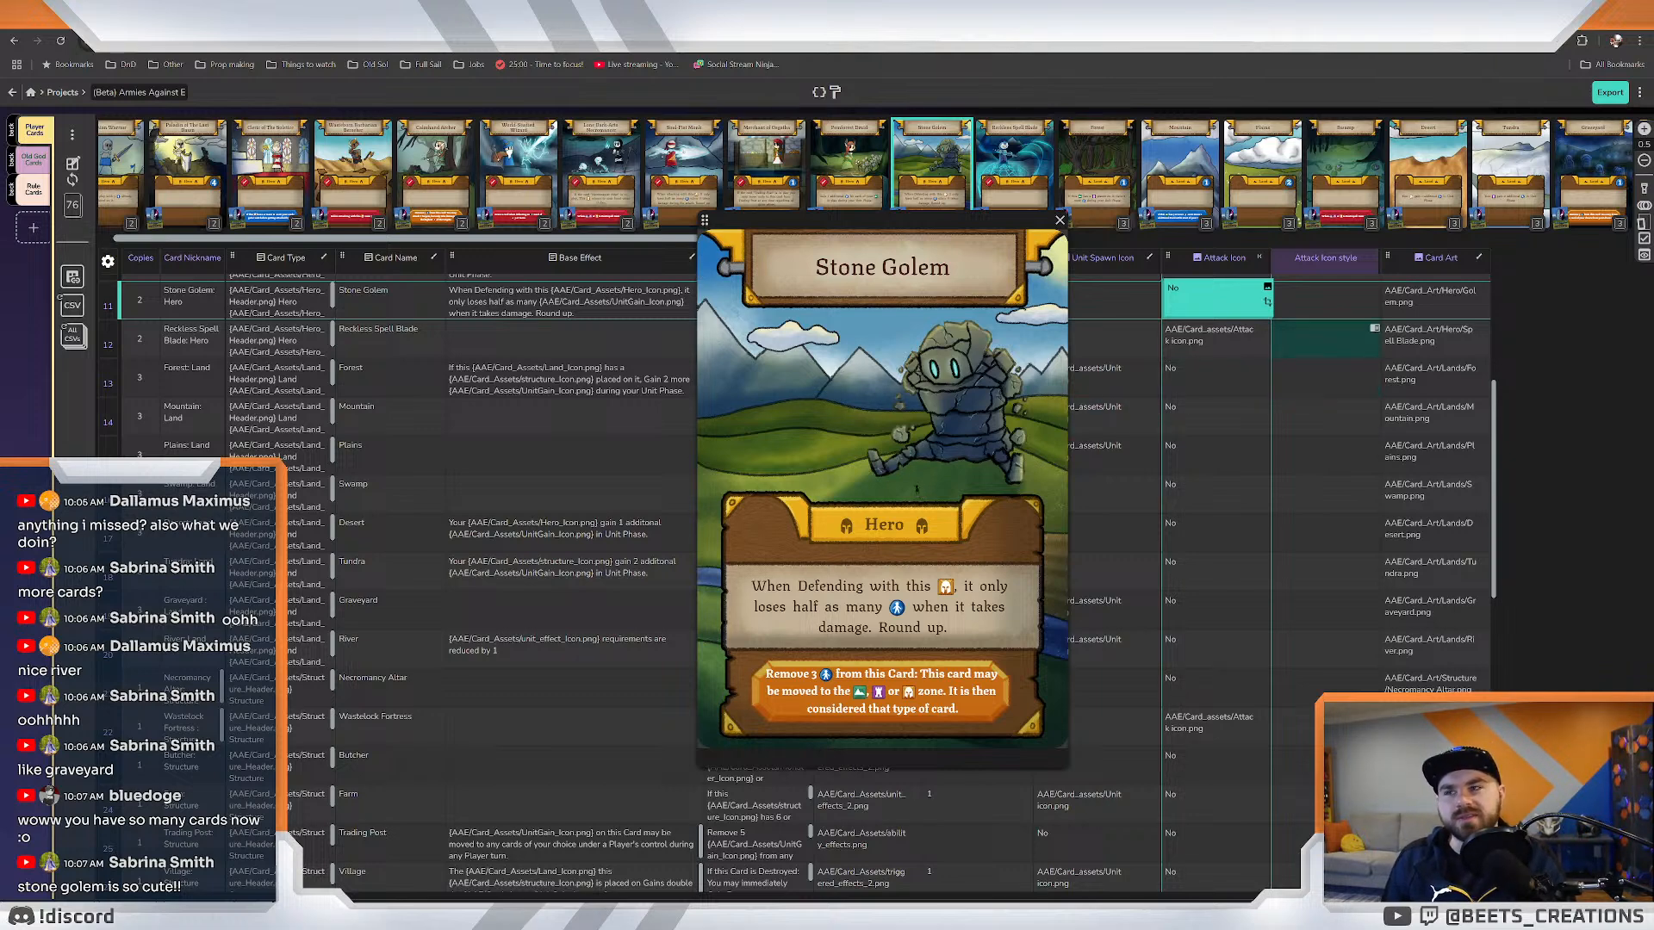
left_click_drag(962, 221, 937, 265)
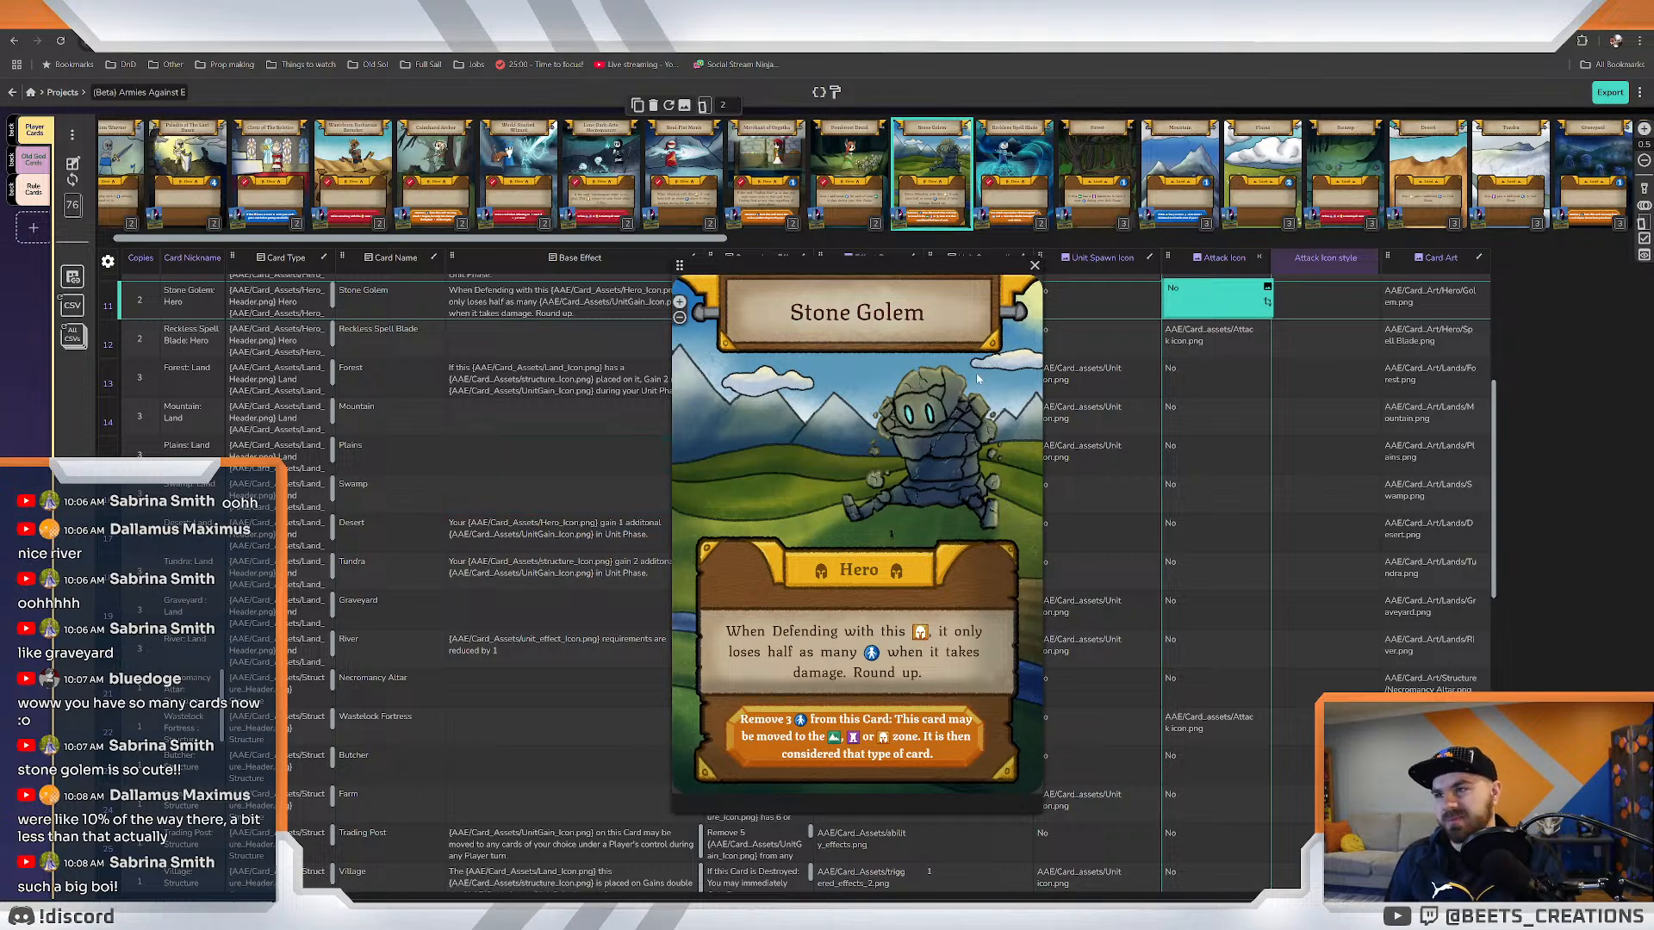
View the Reckless Spell Blade and Forest cards in the enlarged preview and look further along the card row.
left_click_drag(863, 258, 861, 259)
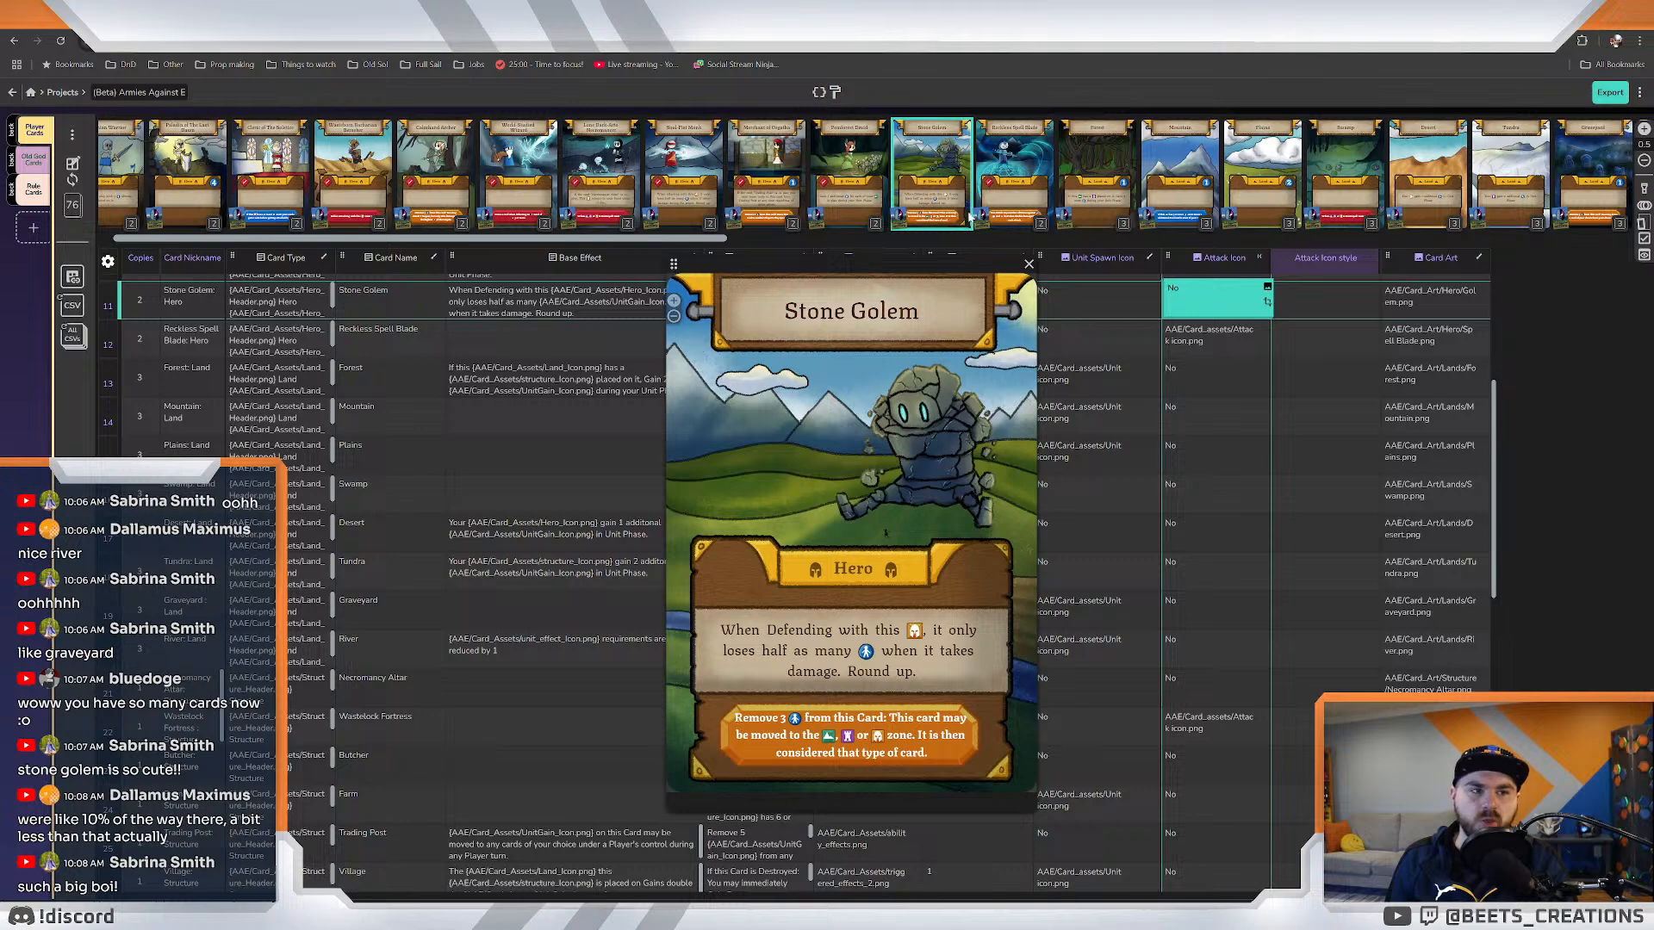
mouse_move(933, 230)
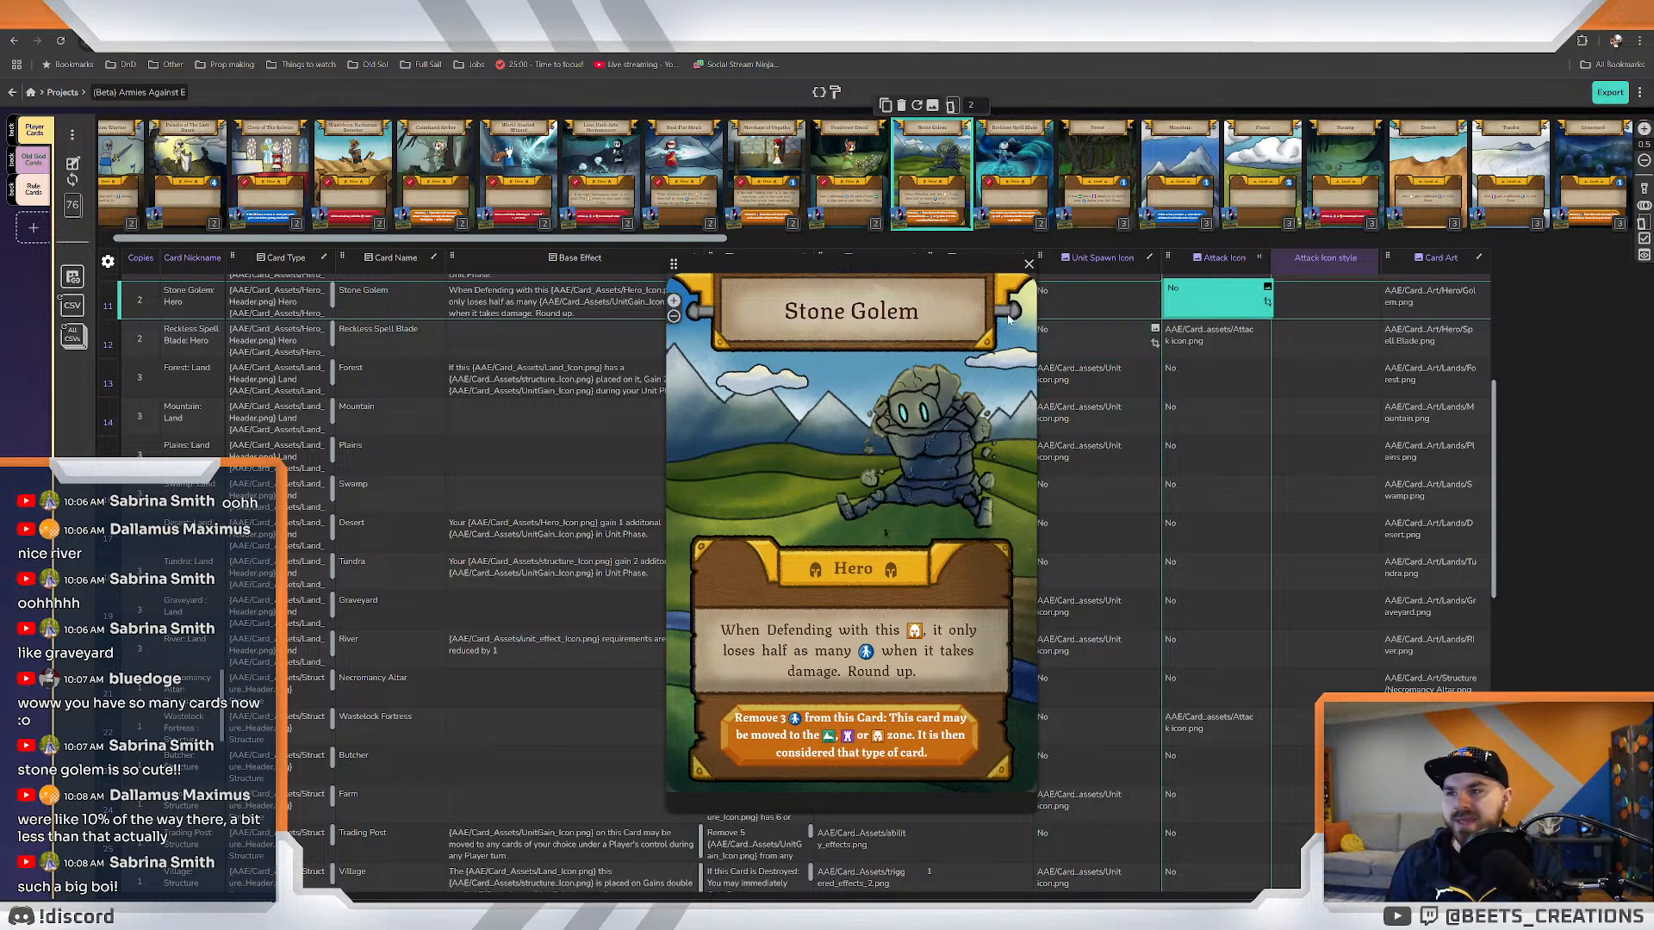
left_click(1006, 187)
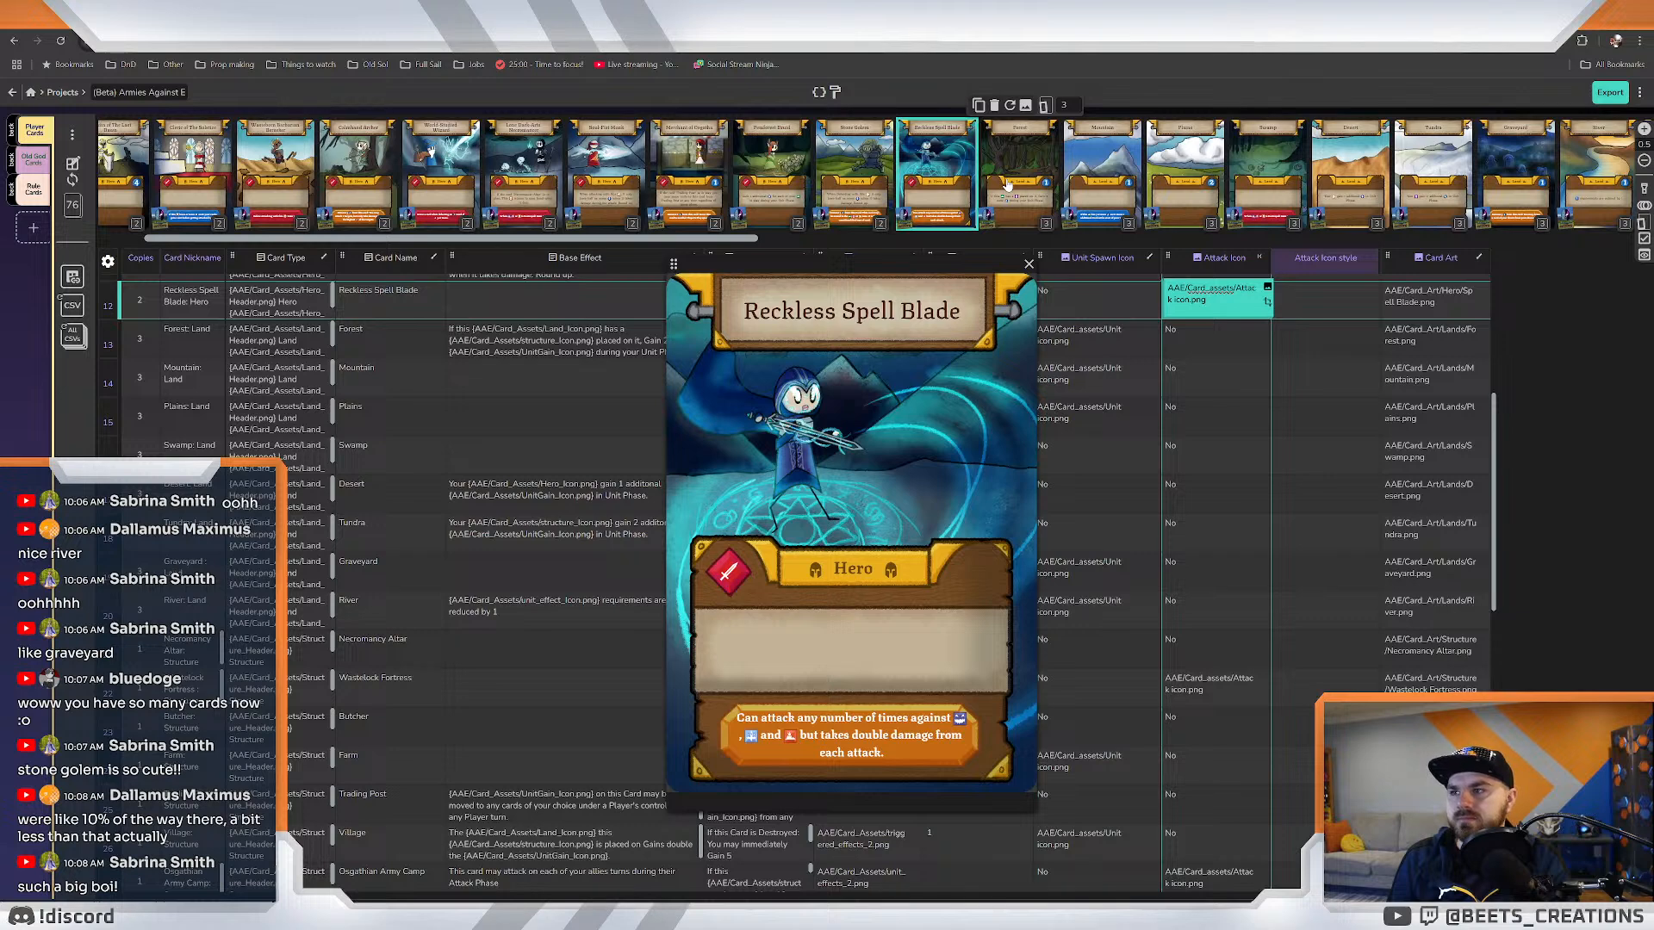
left_click(1008, 185)
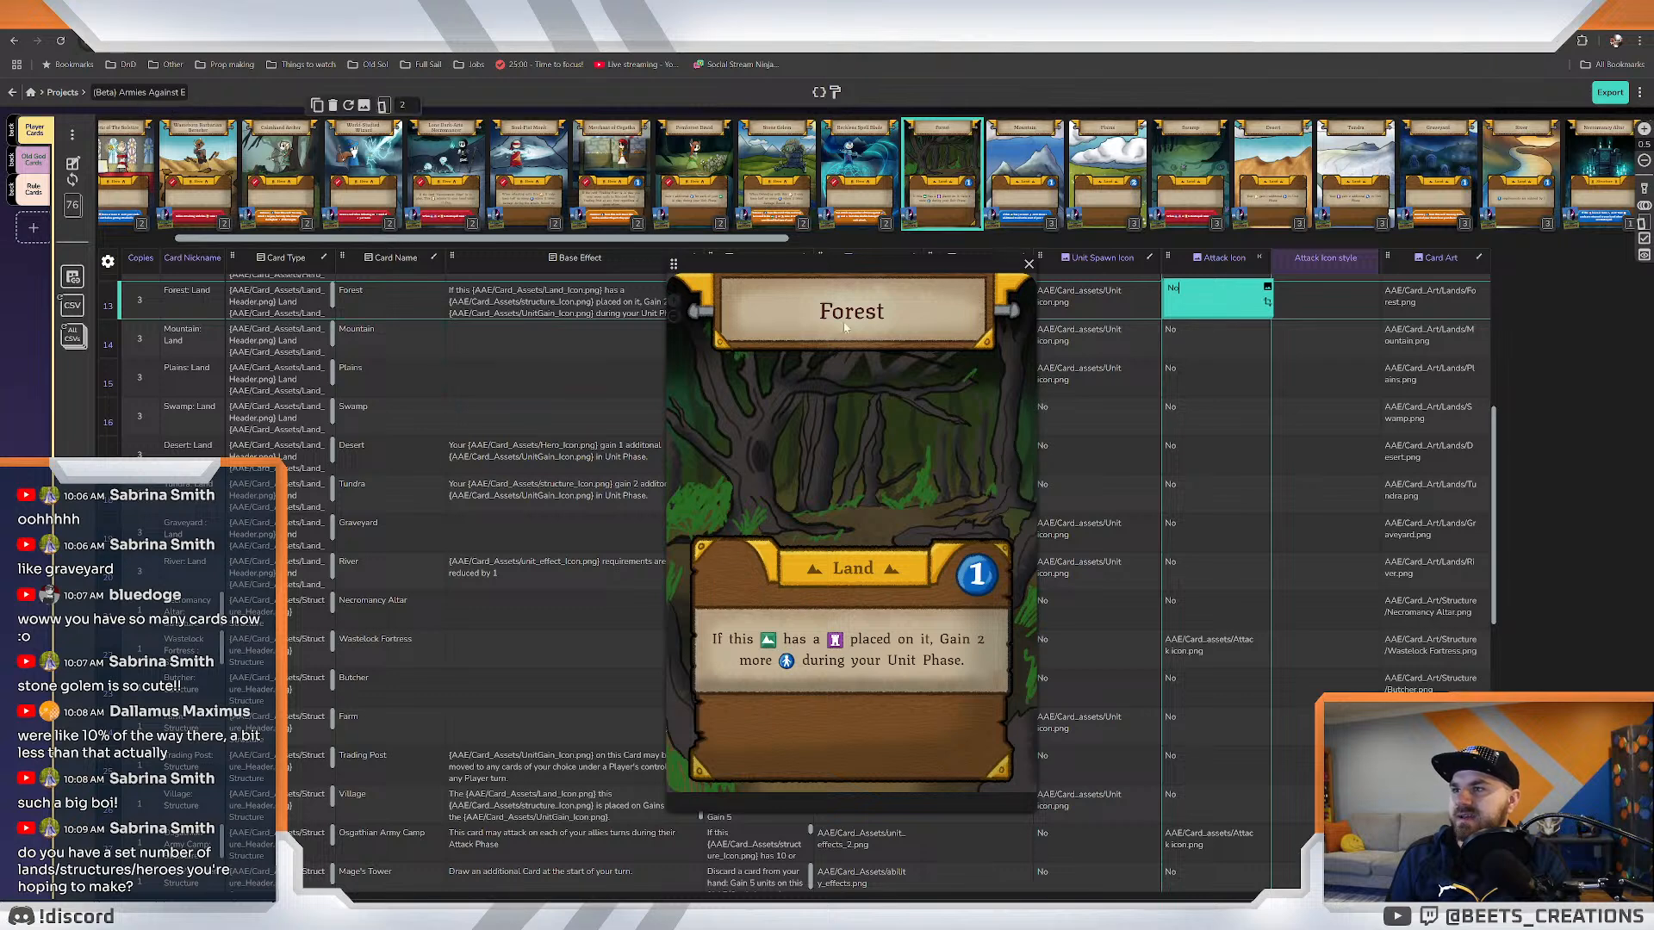
left_click_drag(736, 237, 916, 238)
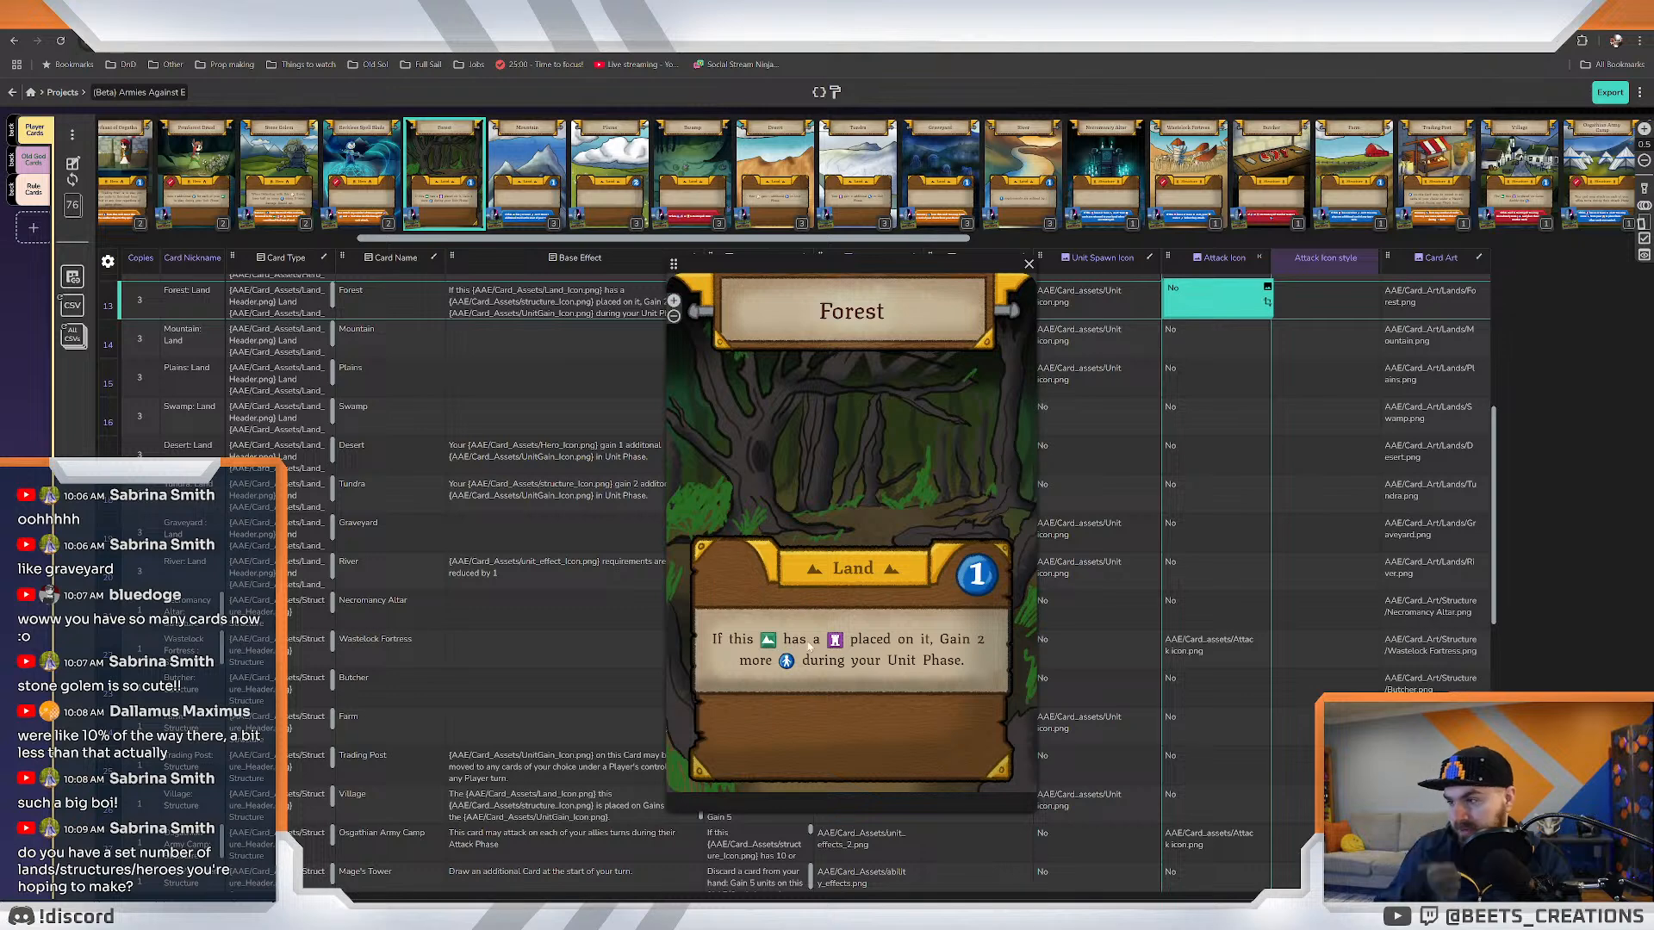
Switch to Photoshop and open the recent file Info slot testing.psd.
mouse_move(422, 911)
left_click(390, 853)
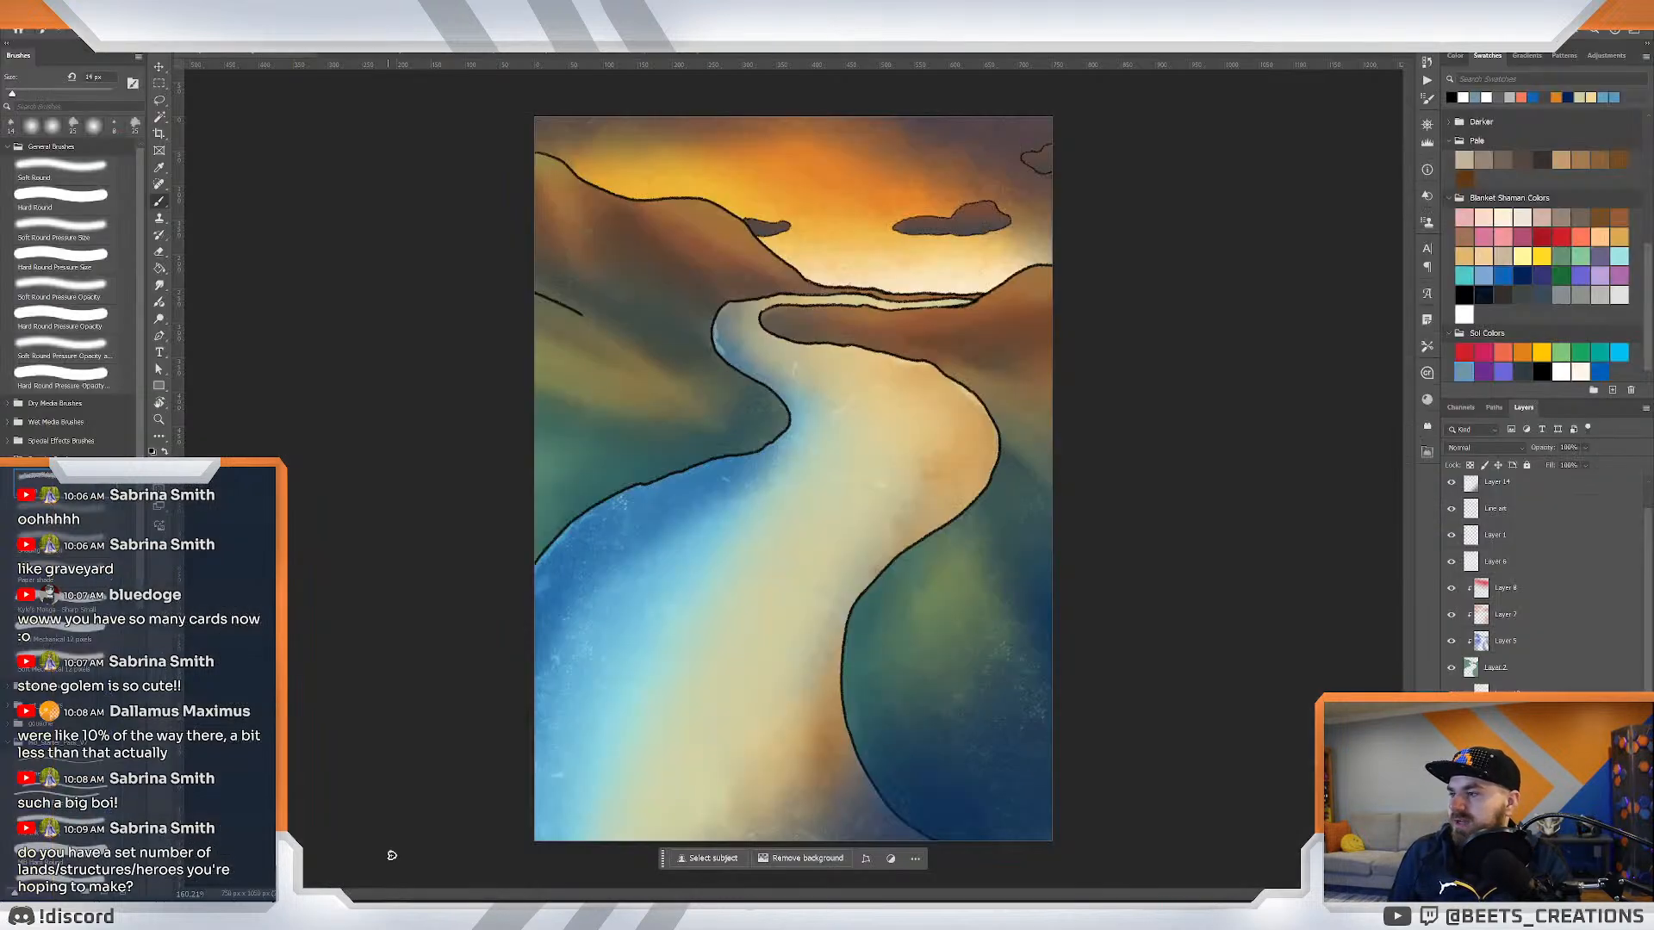
left_click(26, 39)
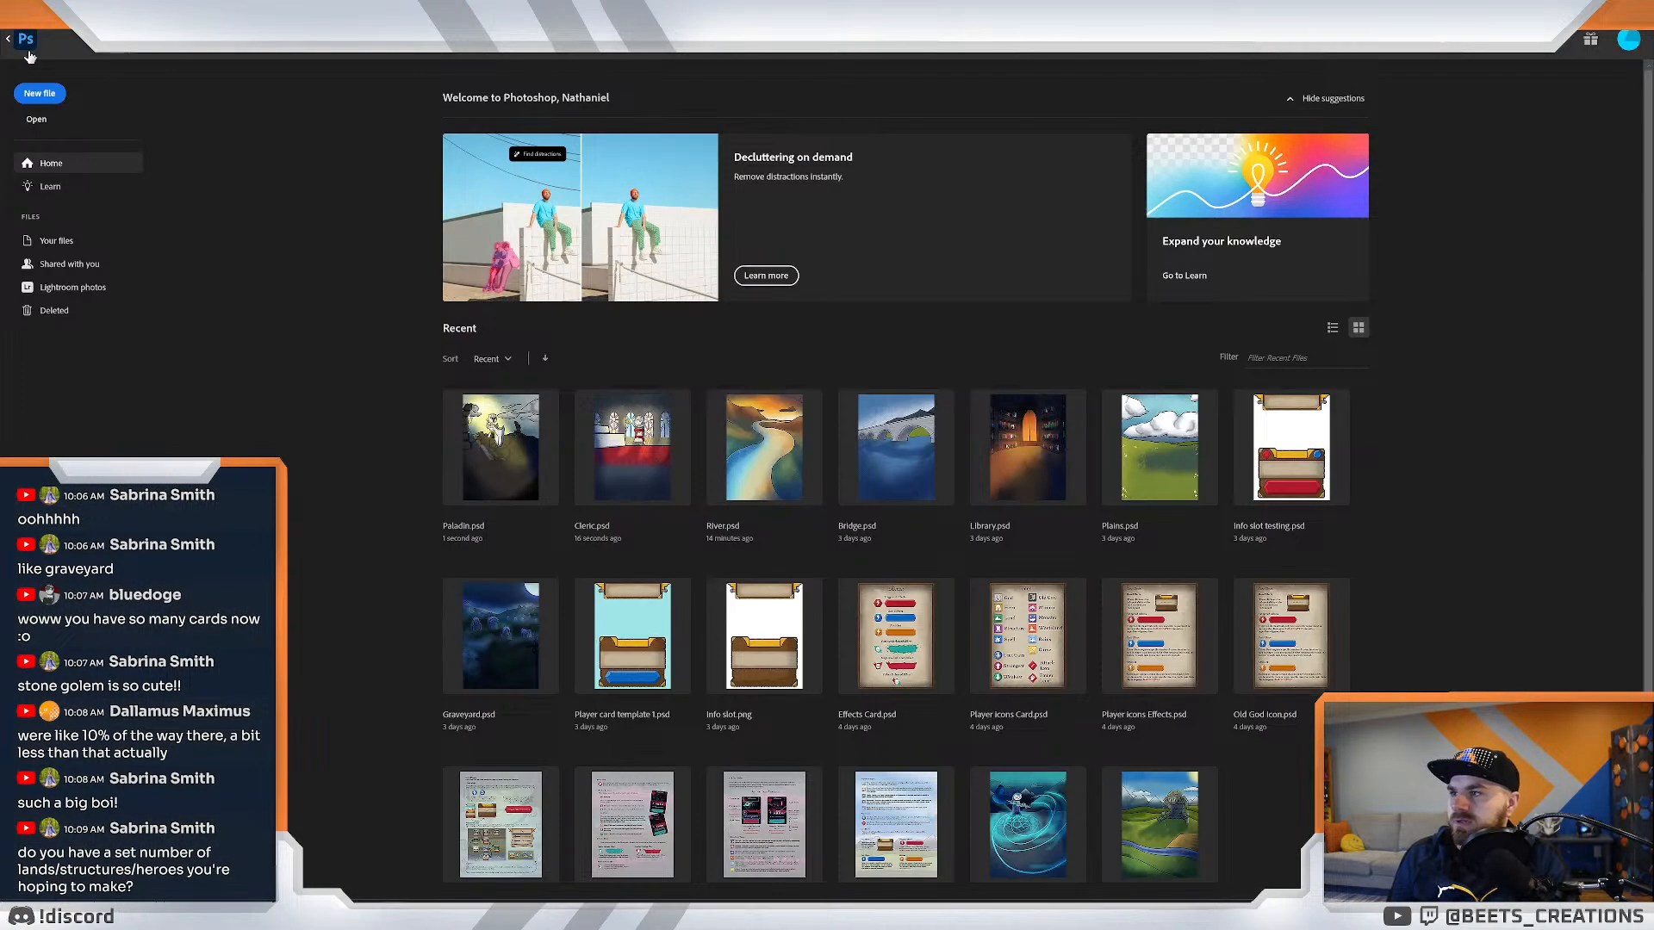
left_click(1317, 478)
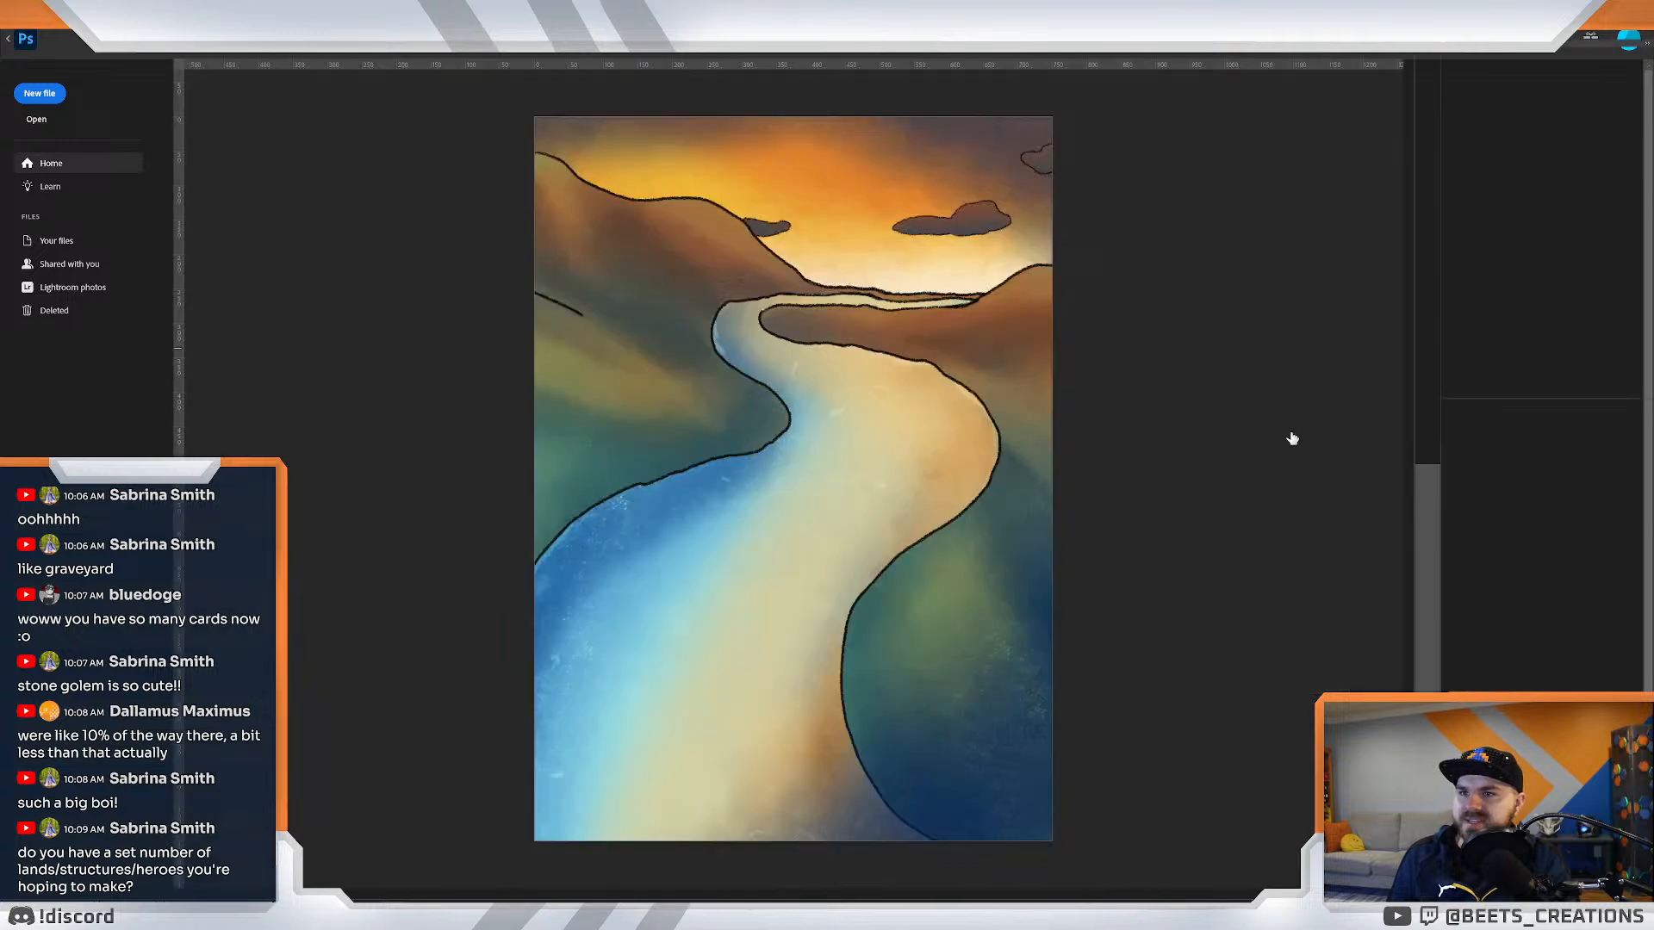
left_click(445, 291)
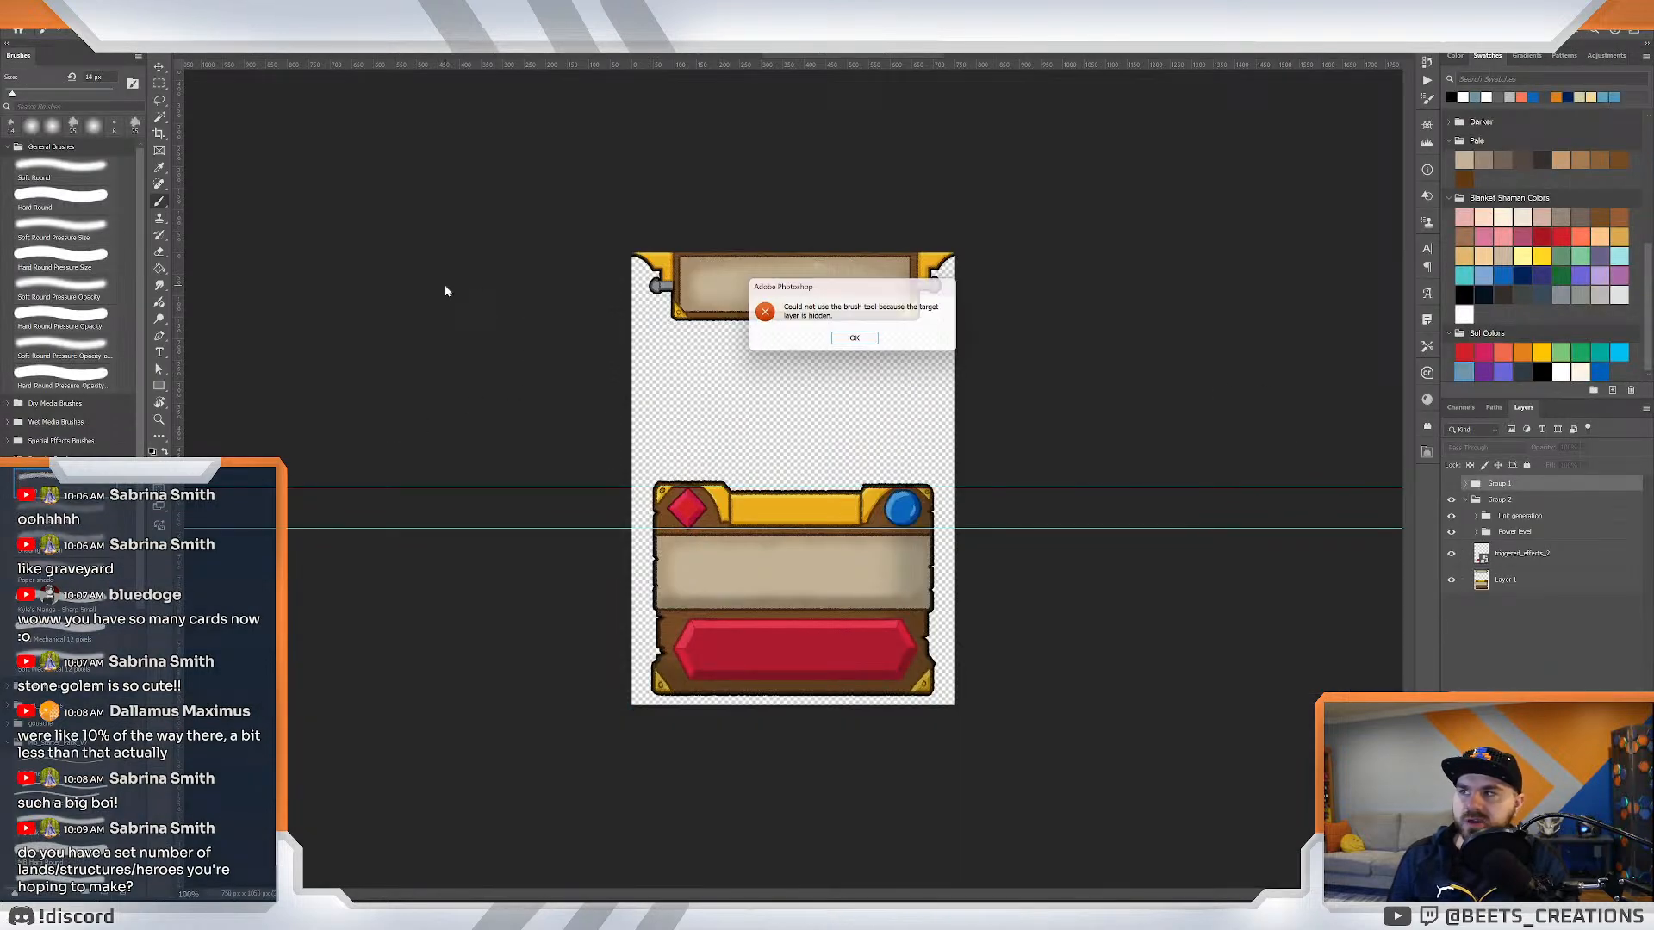
left_click(853, 337)
Remove the horizontal guides crossing the lower info panel of the card template.
left_click(1501, 627)
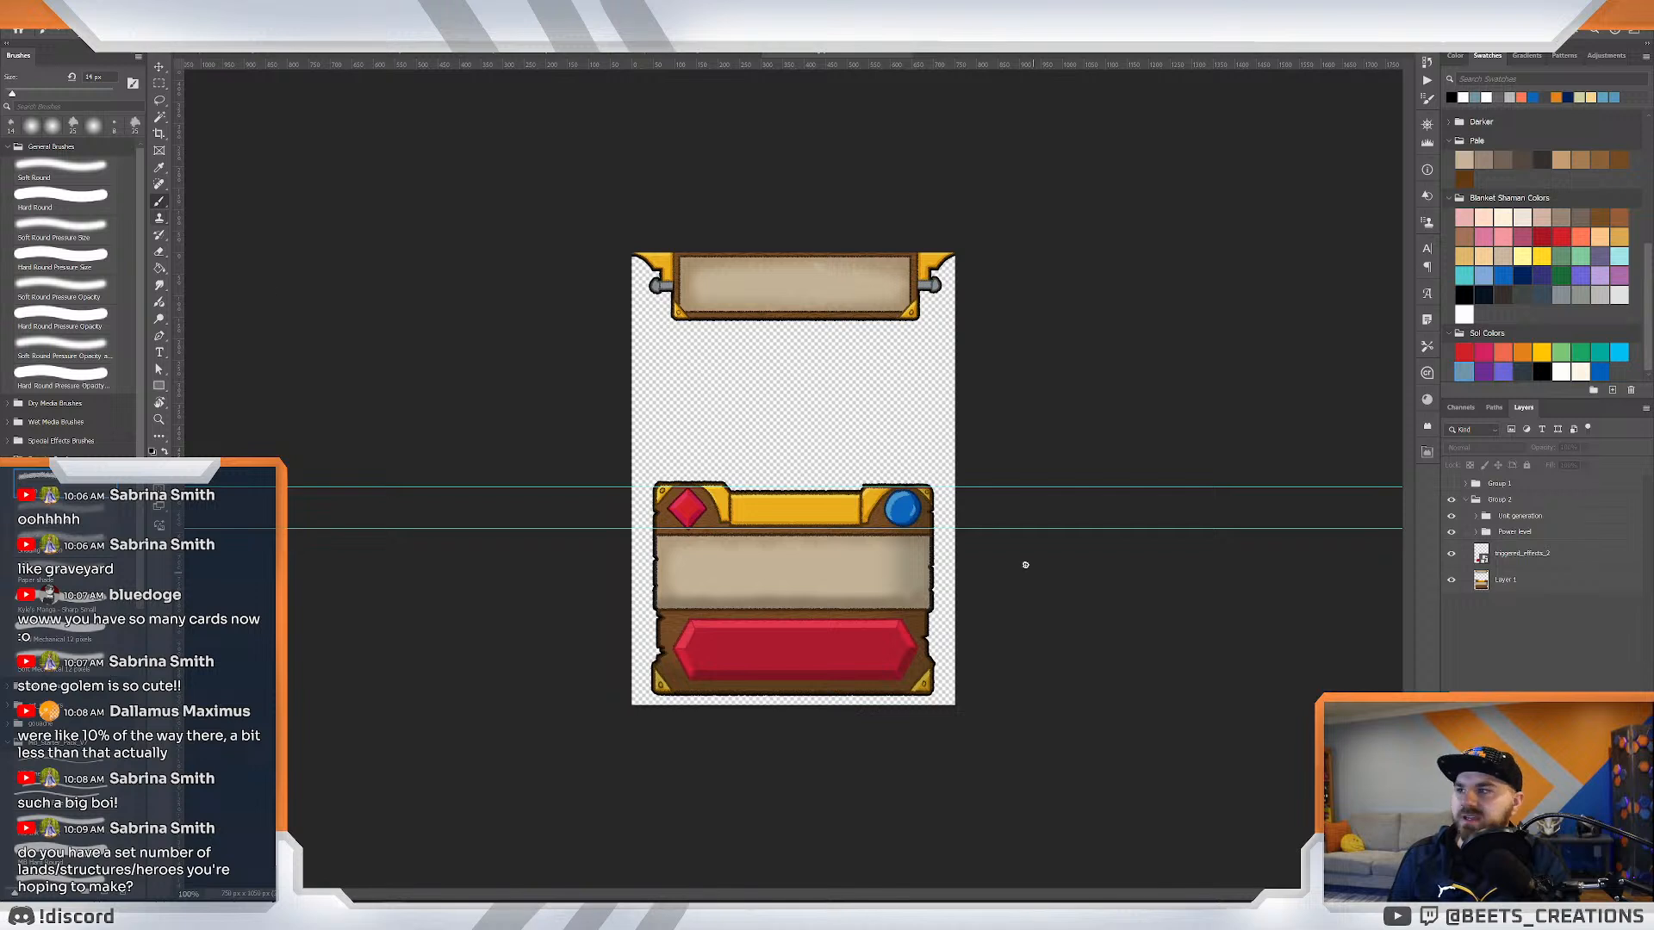
key("v")
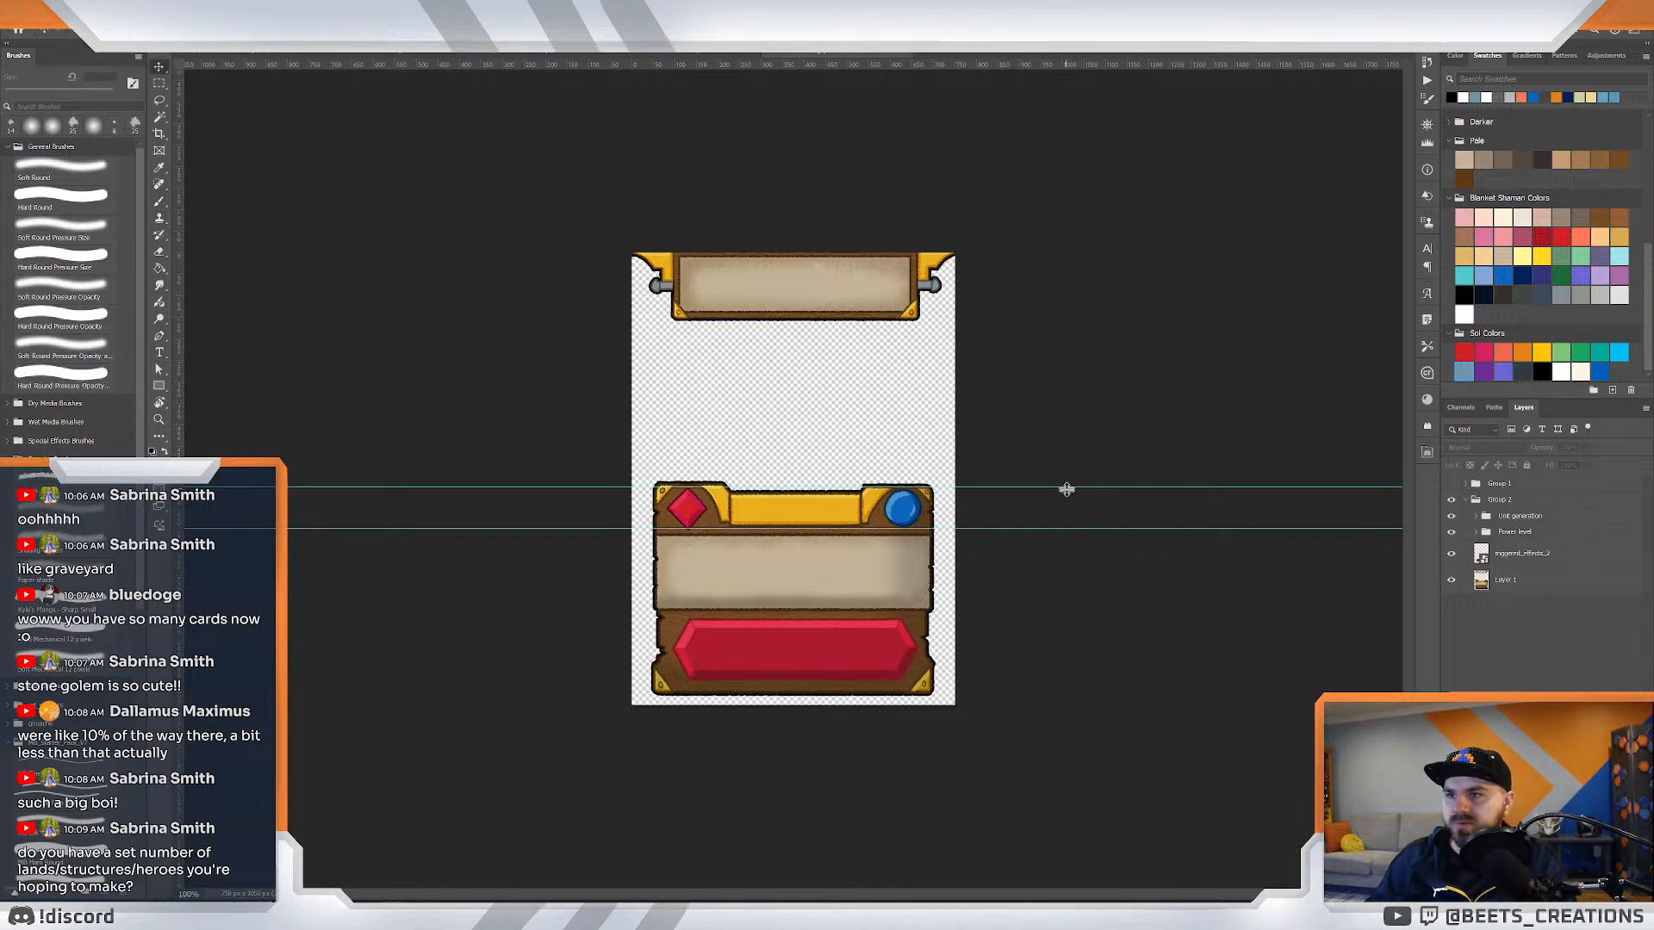
left_click_drag(1063, 487, 947, 56)
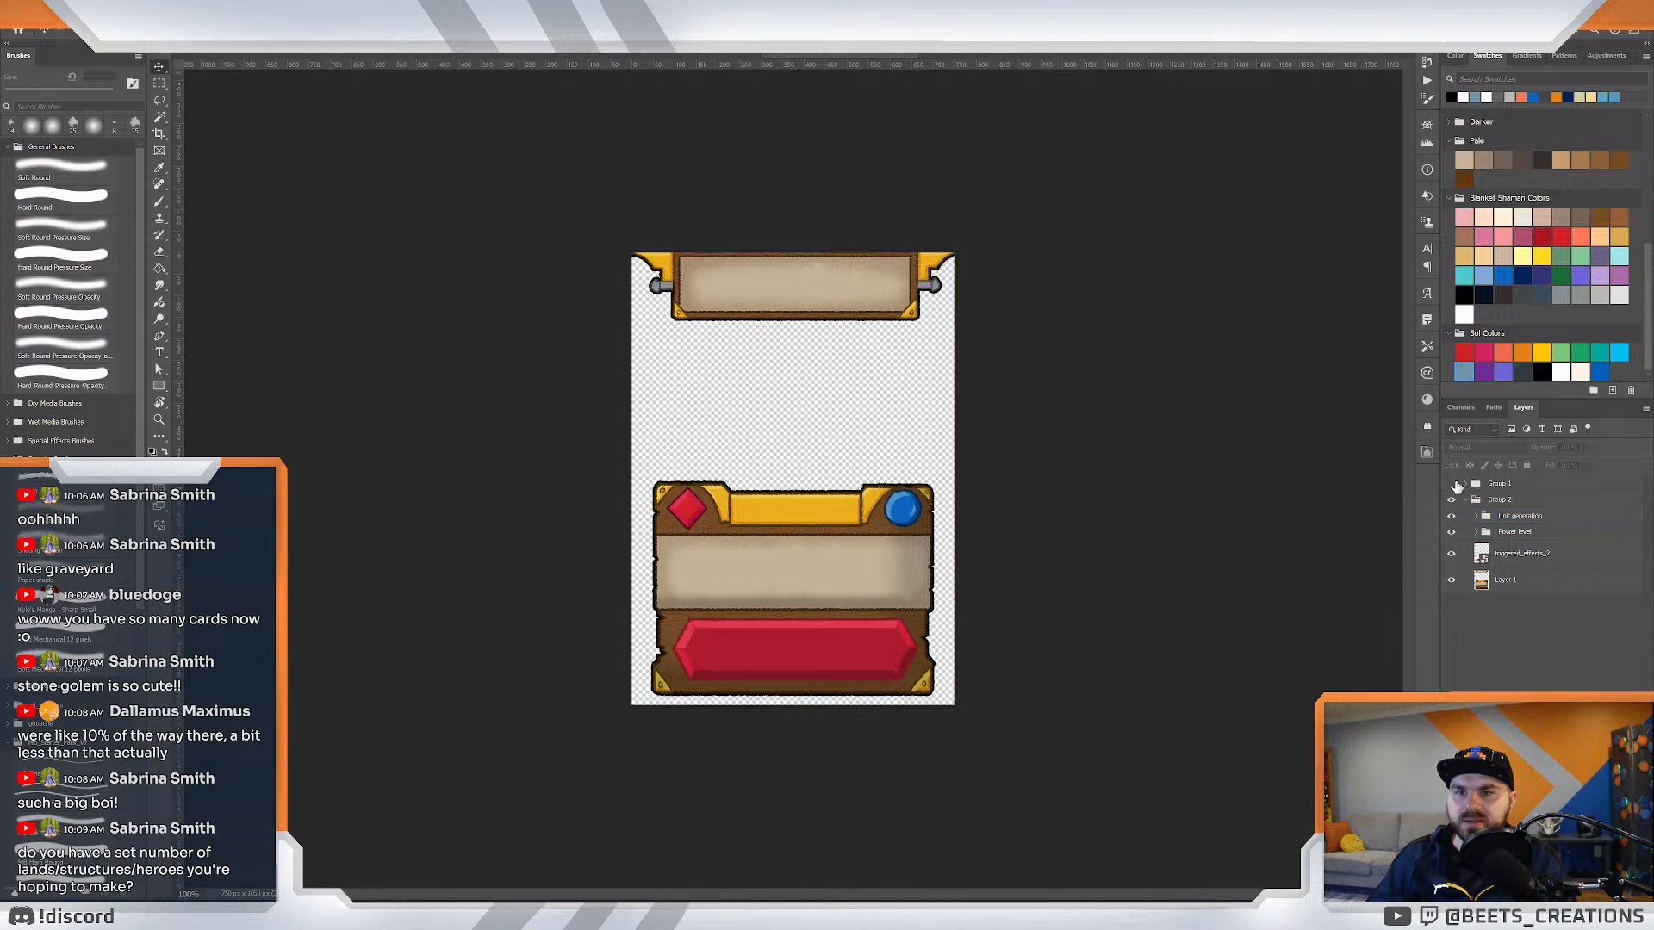
Toggle the visibility of Group 1 repeatedly to compare the two info slot layouts.
left_click(1451, 483)
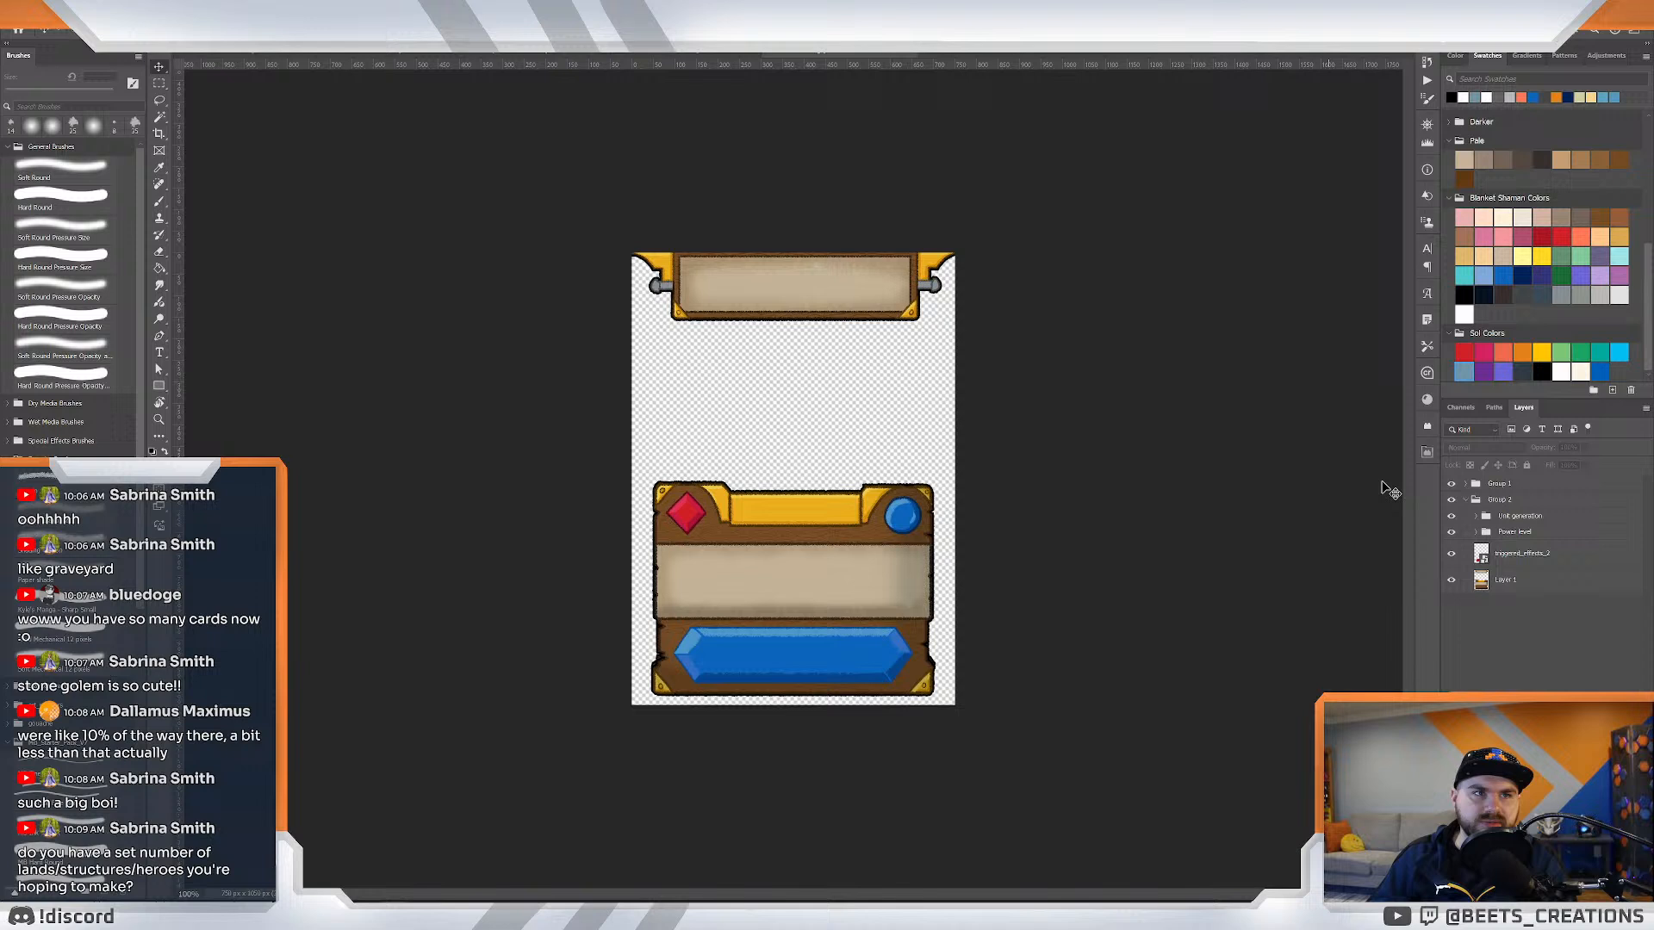
left_click(1458, 483)
left_click(1453, 488)
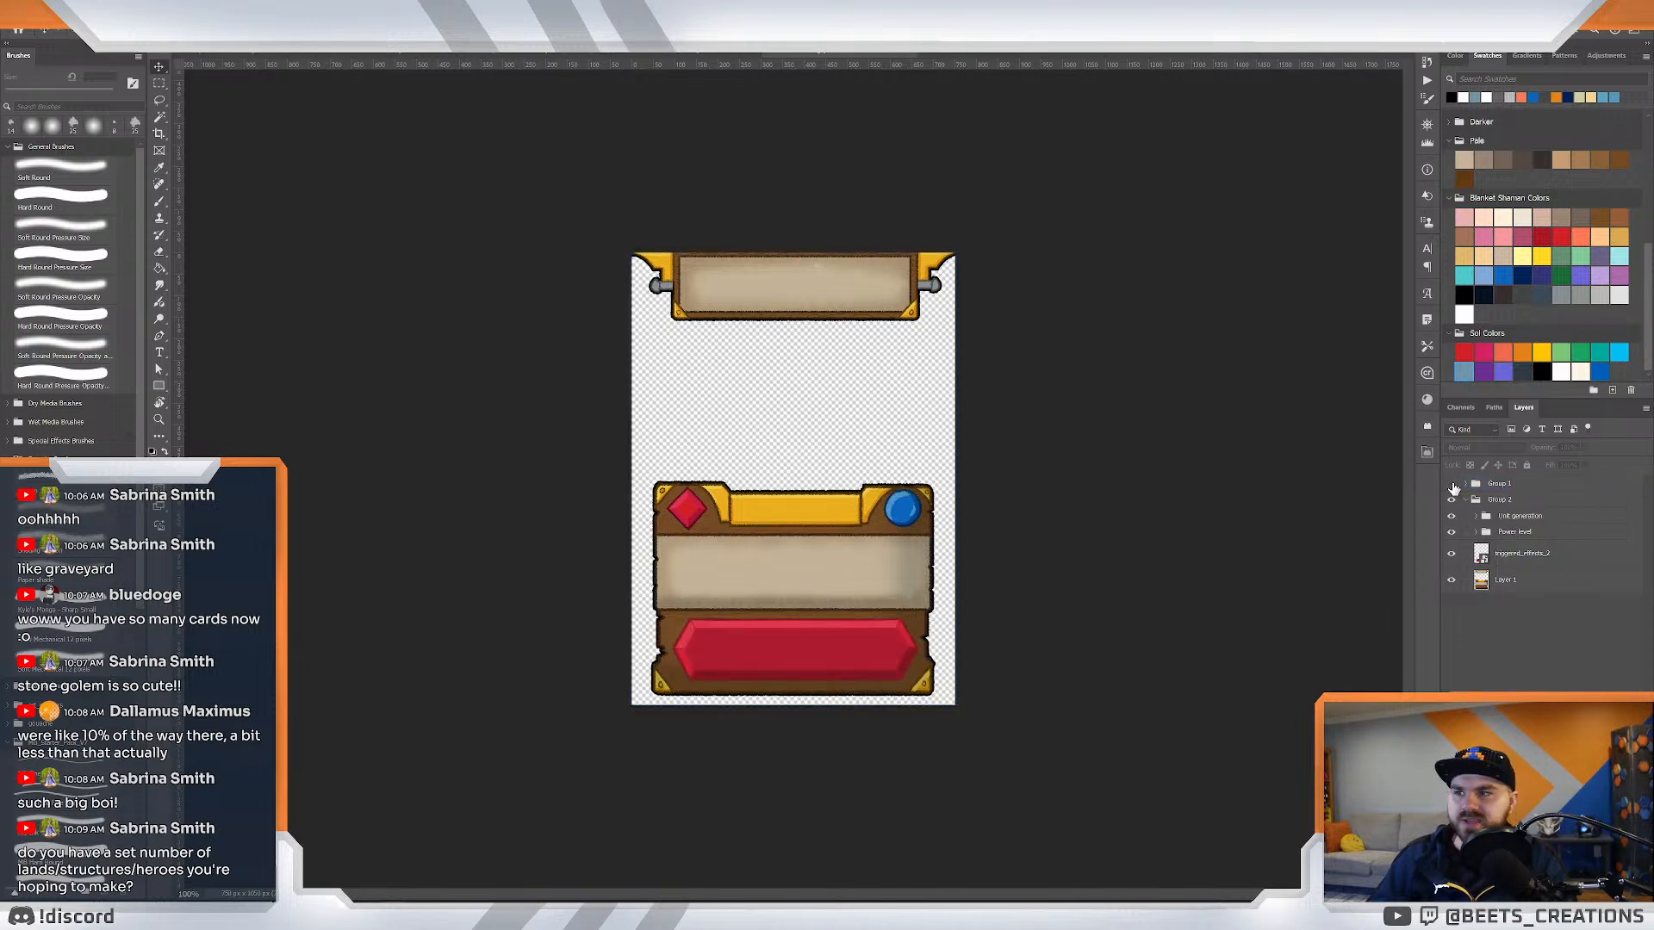
left_click(1453, 487)
left_click(1453, 488)
left_click(1453, 486)
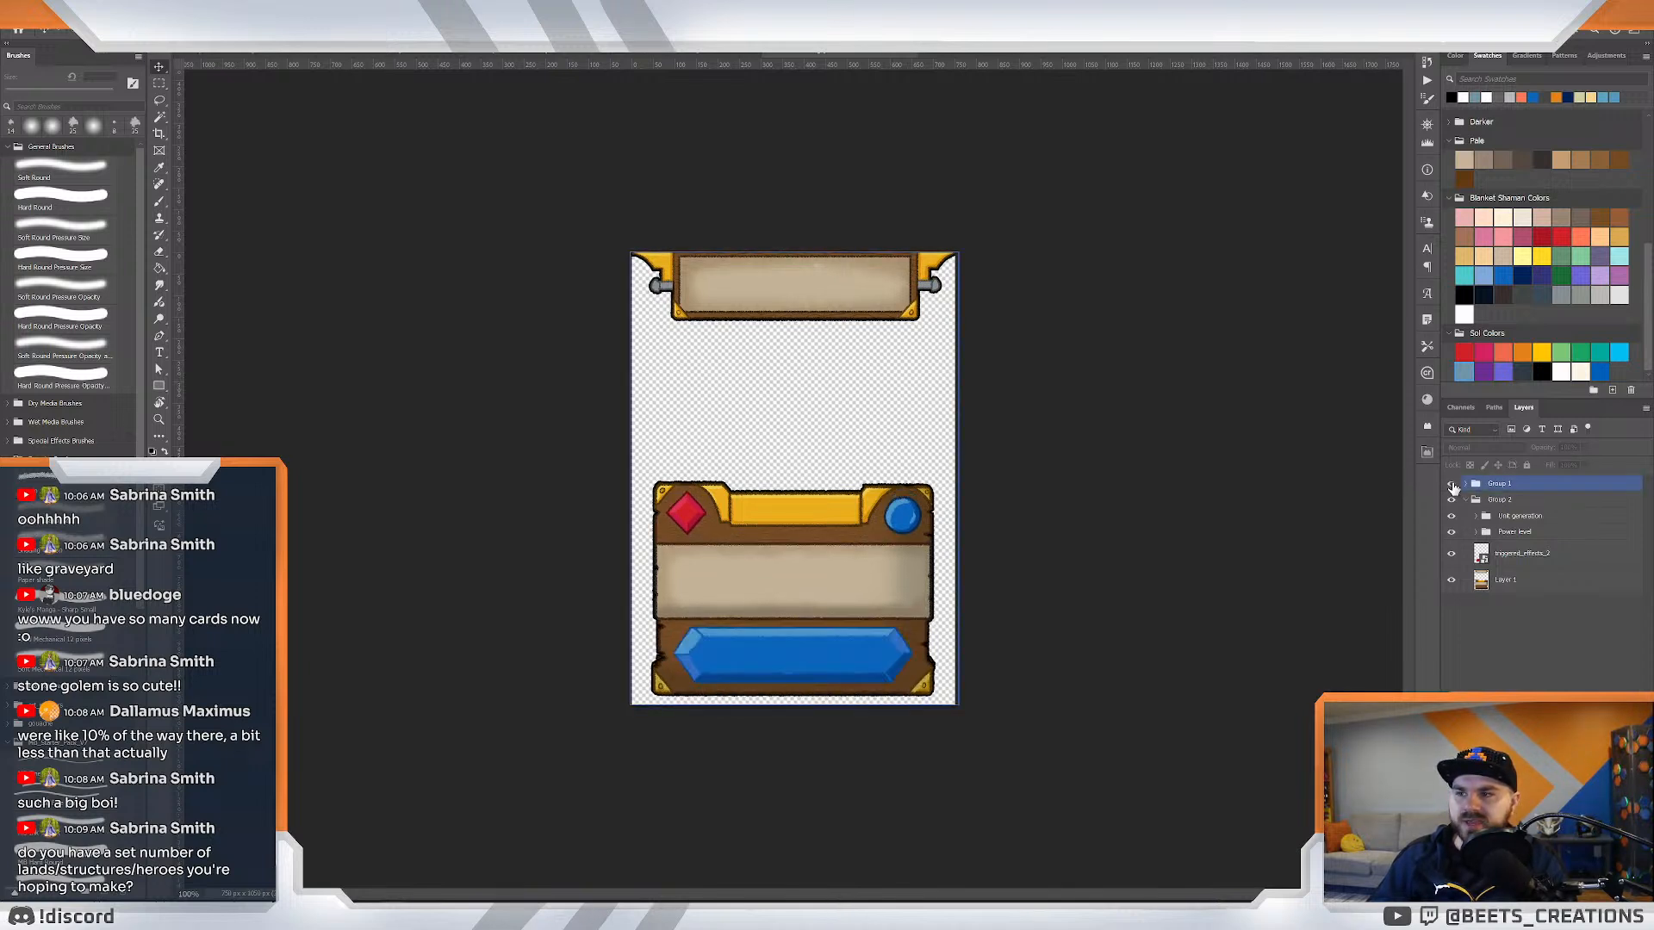
left_click(1453, 485)
left_click(1453, 484)
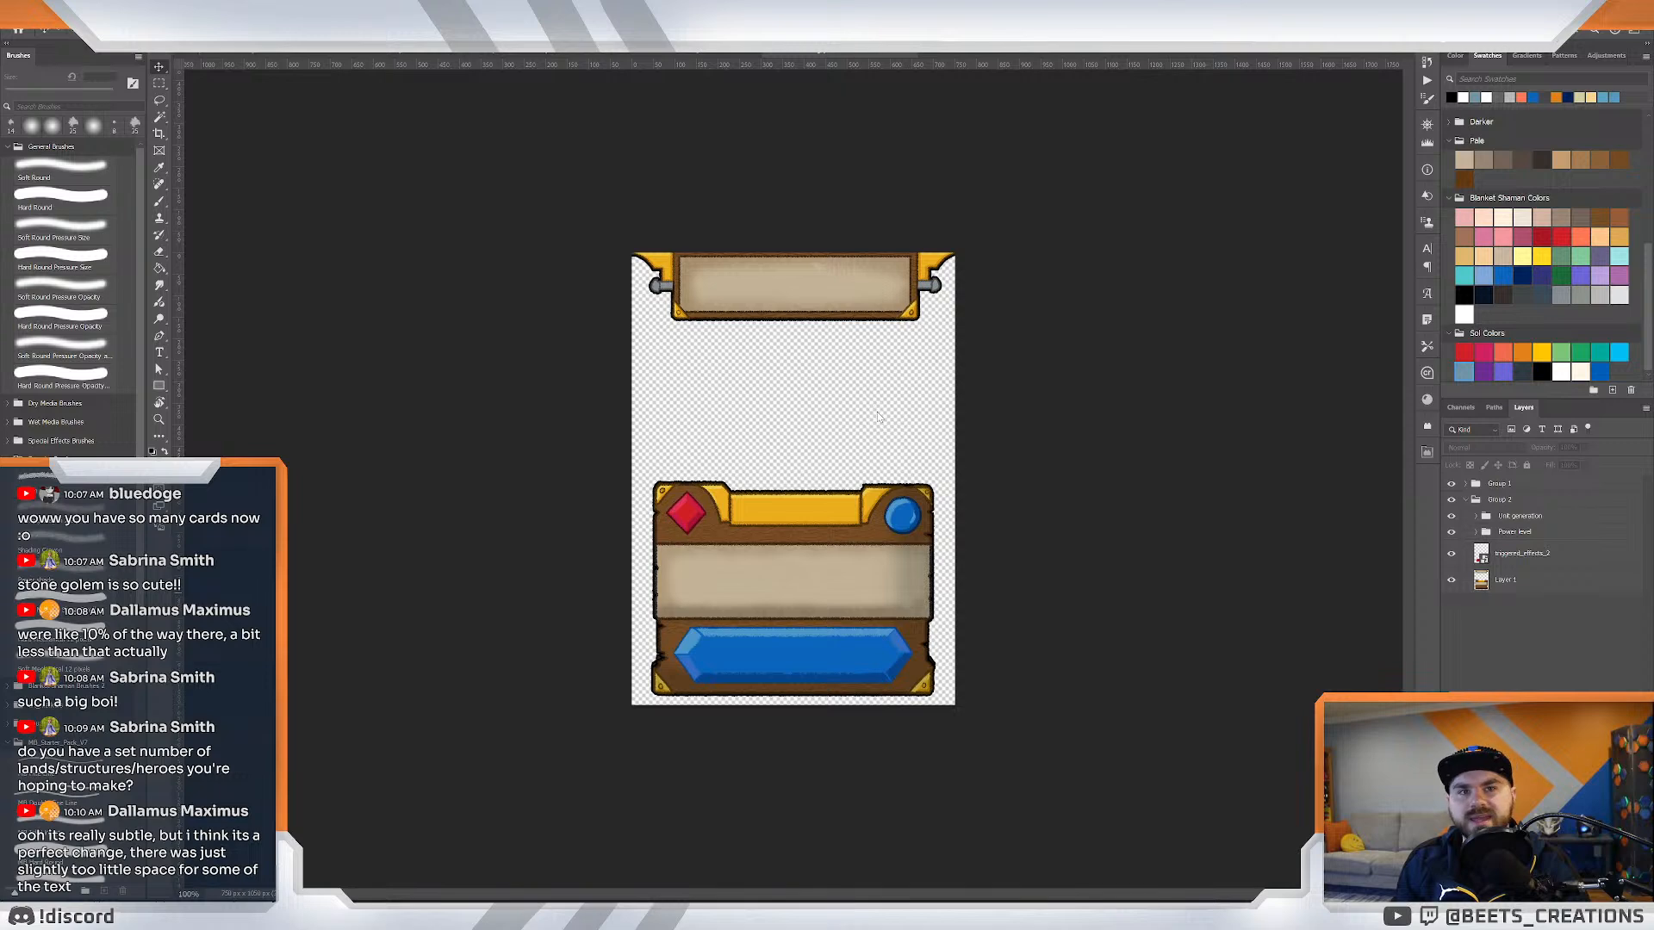
Switch to the browser and bring up the Beta Cards document, passing the Patch 1.1.5 notes.
key("alt+Tab")
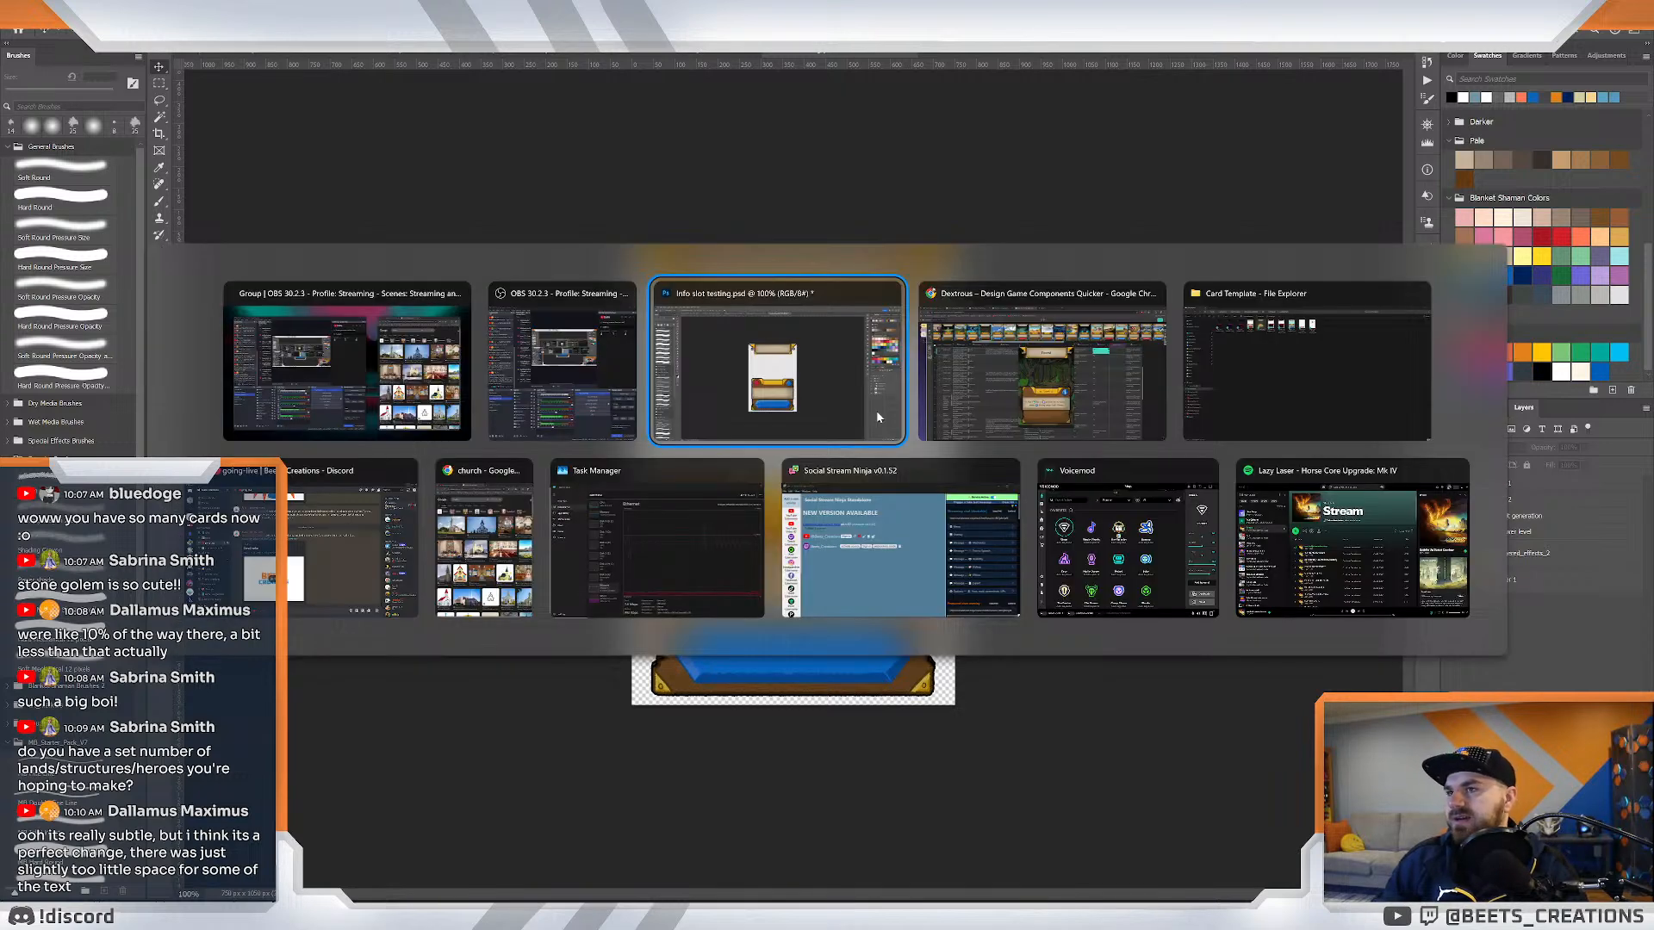
key("alt+Tab")
left_click(646, 14)
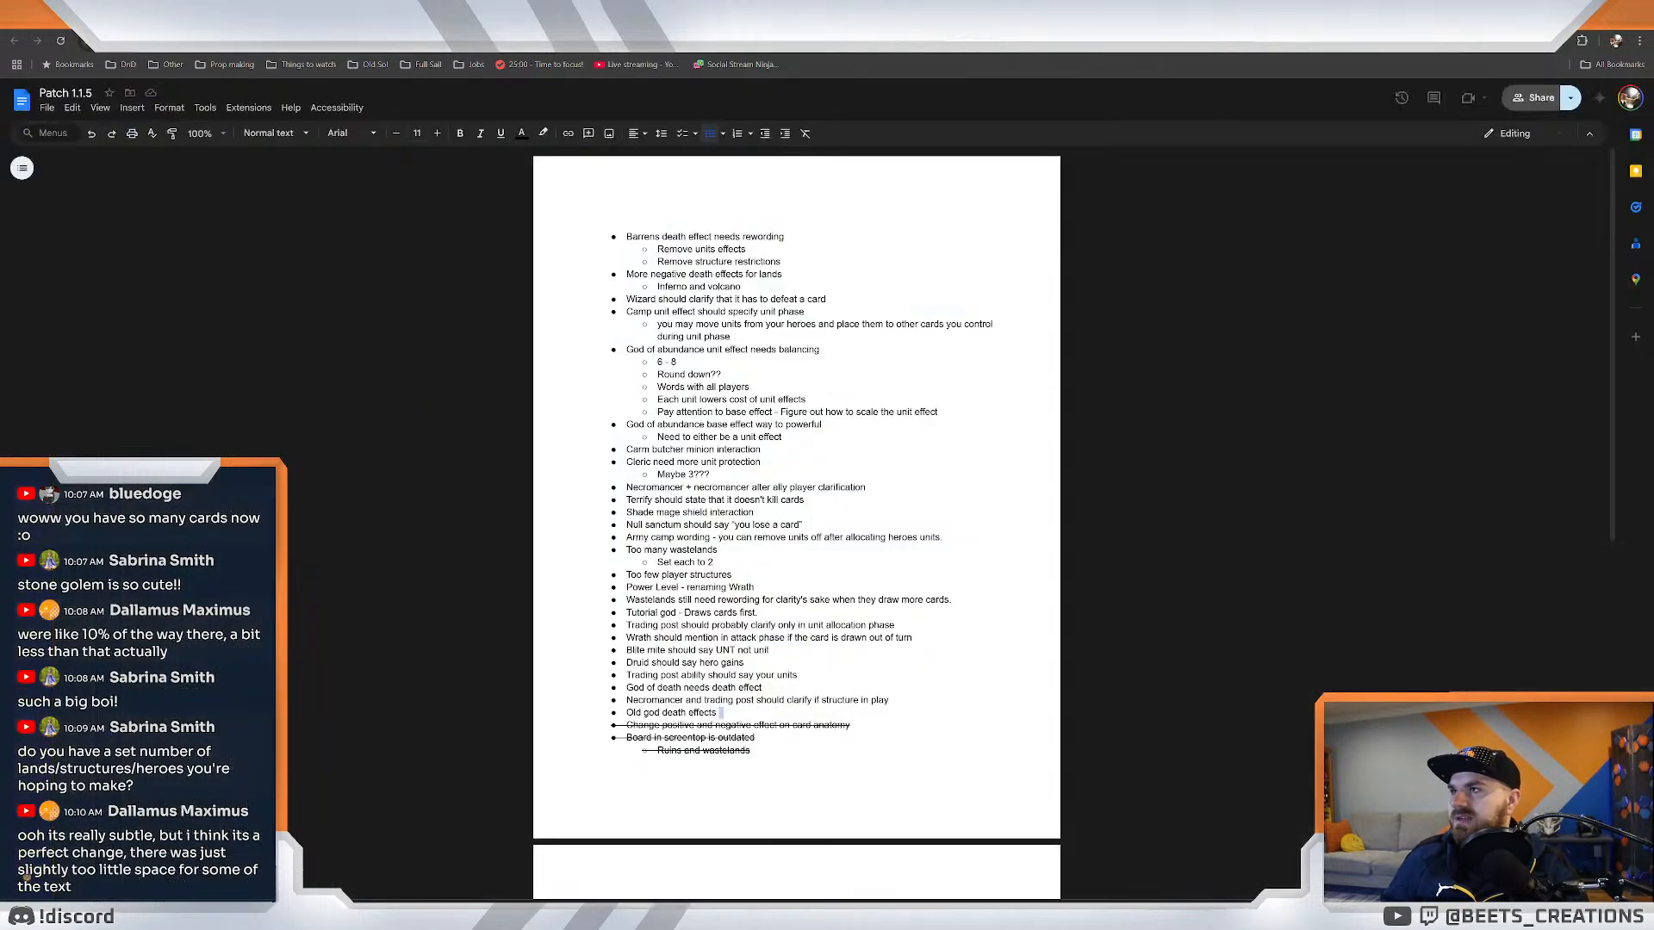
left_click(689, 13)
Read through the Hero, Land, Structure and Spell card ideas in the Beta Cards document.
scroll(796, 517, "down", 5)
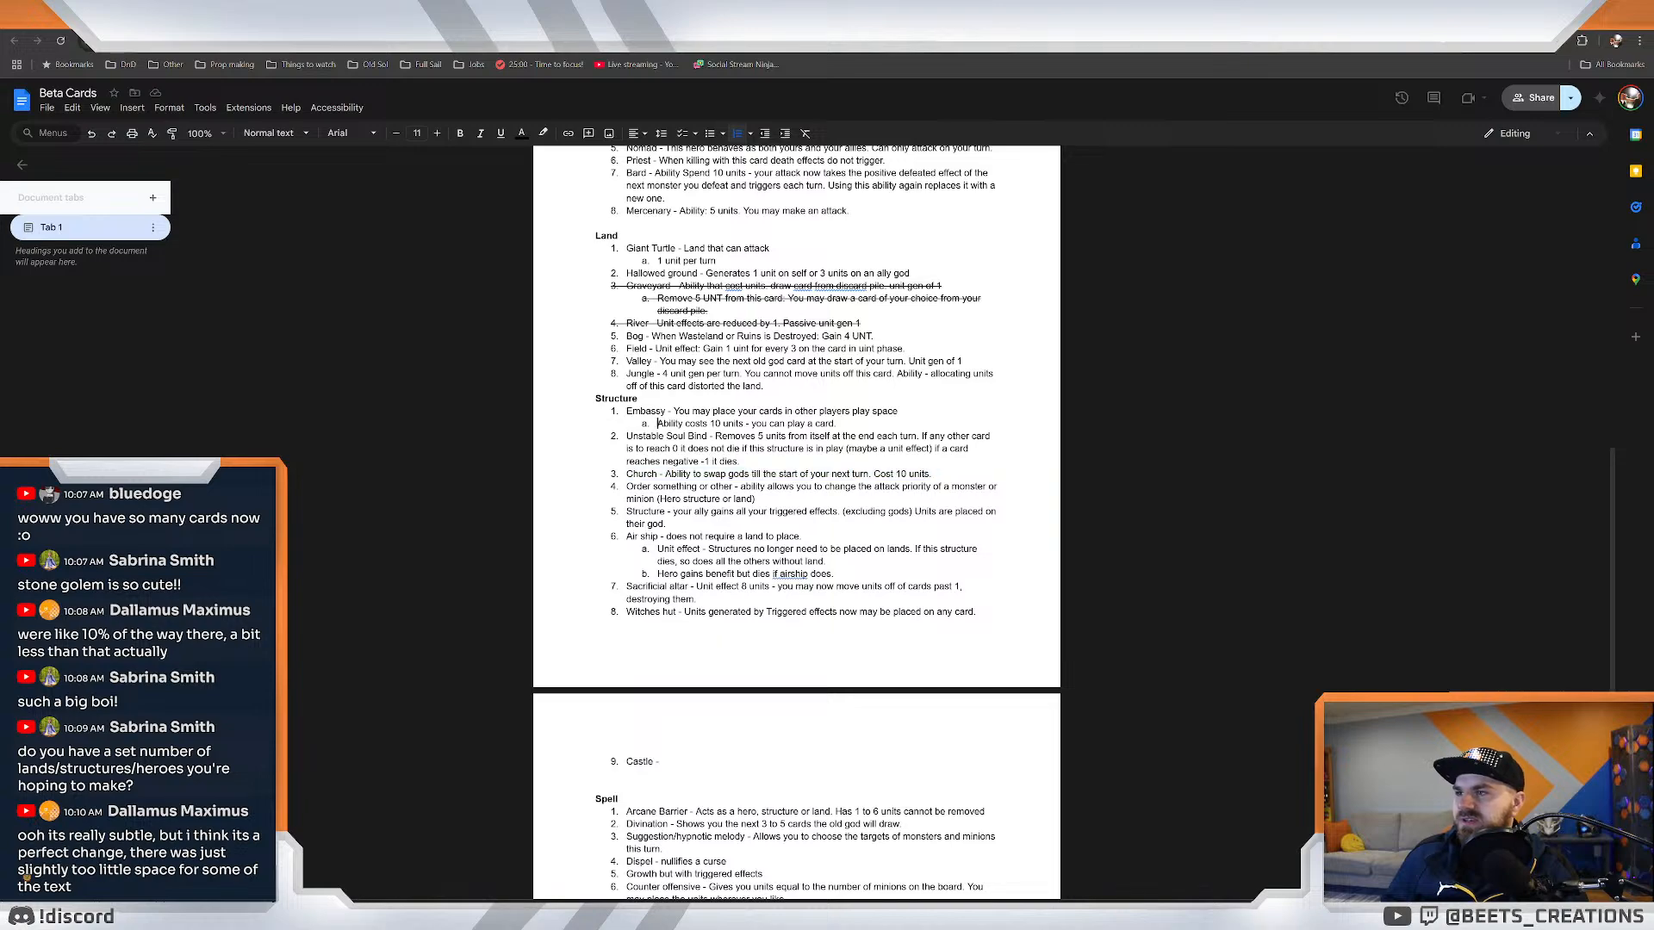
scroll(797, 517, "up", 3)
scroll(796, 517, "up", 3)
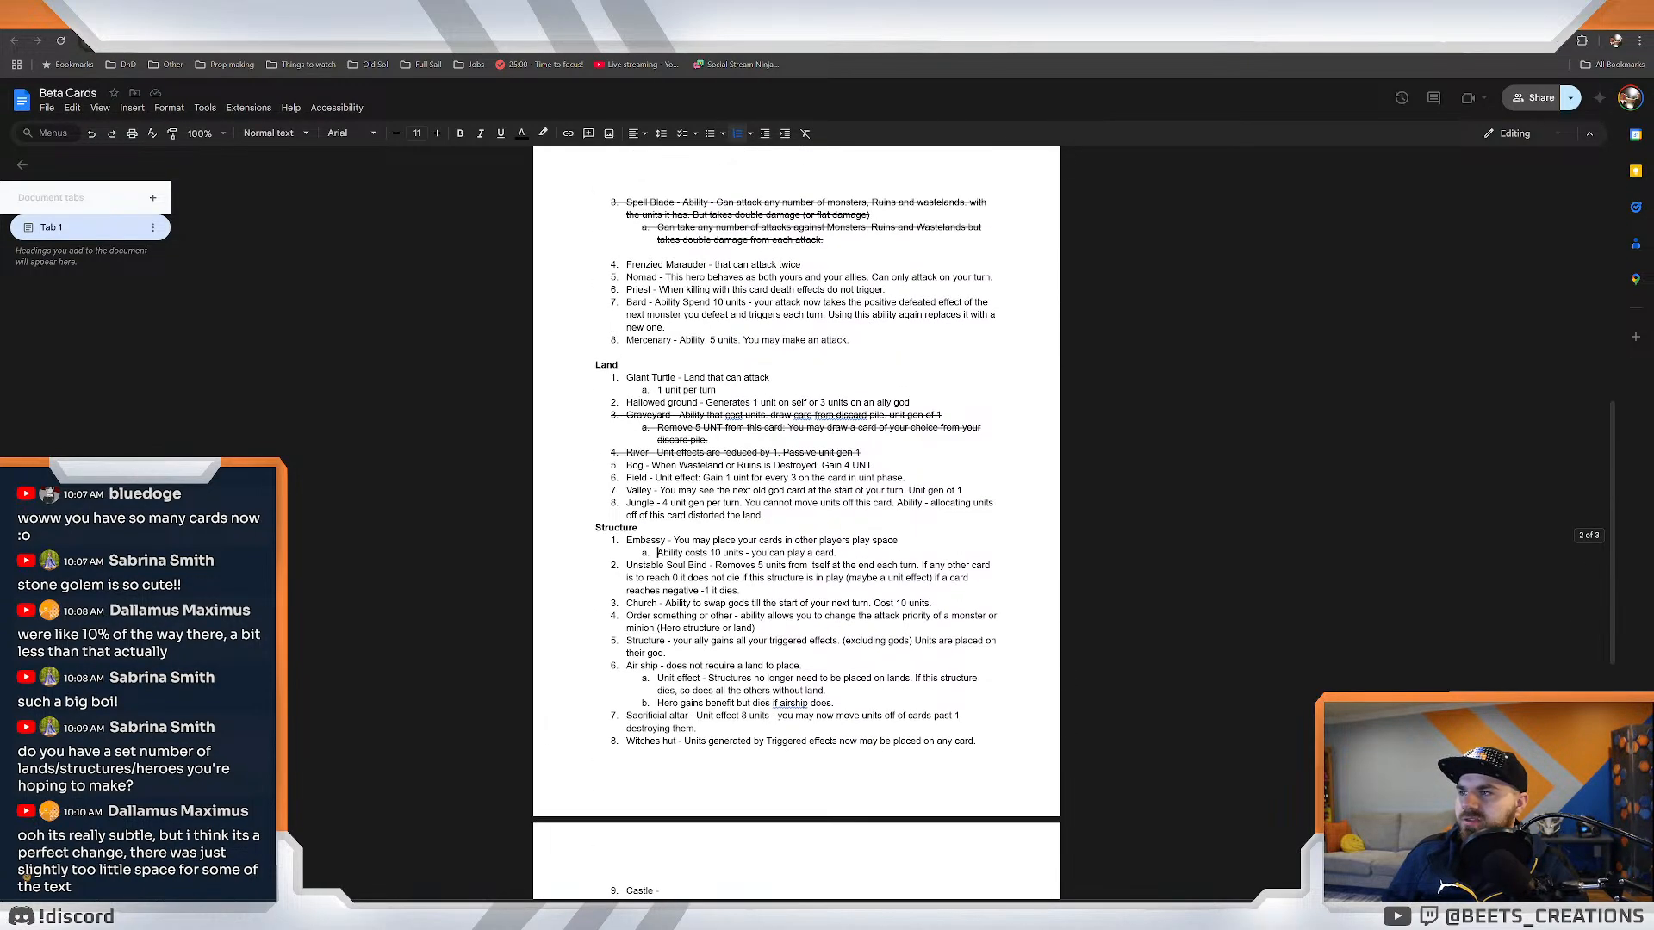
scroll(797, 517, "down", 3)
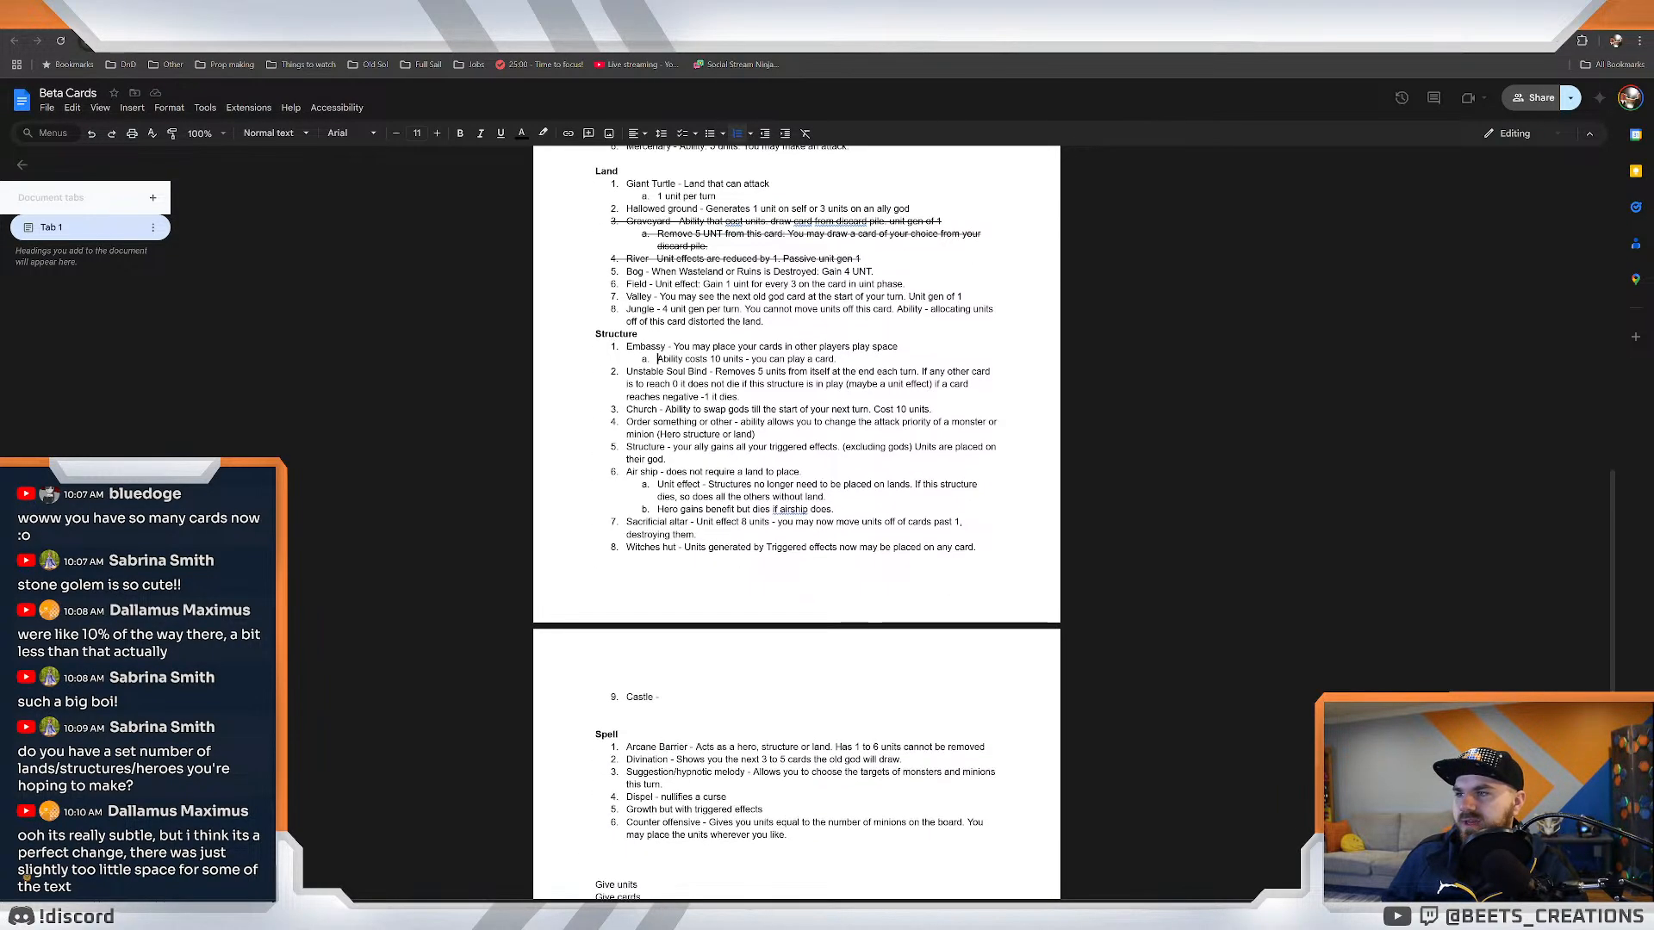
scroll(797, 517, "down", 3)
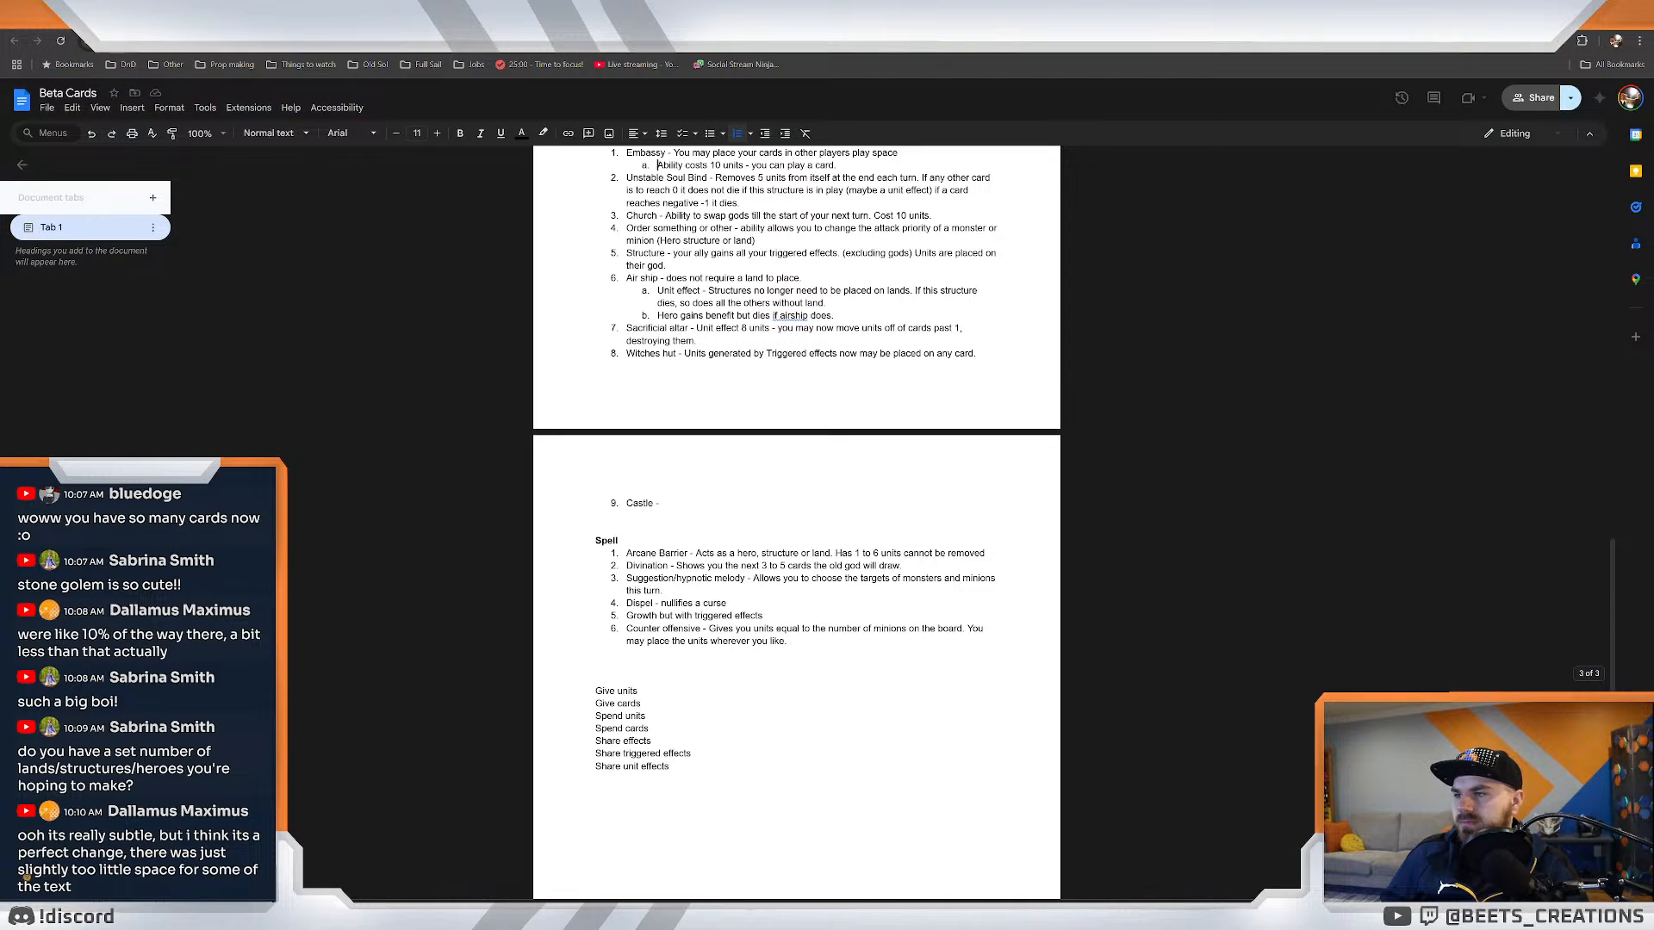
scroll(797, 516, "up", 2)
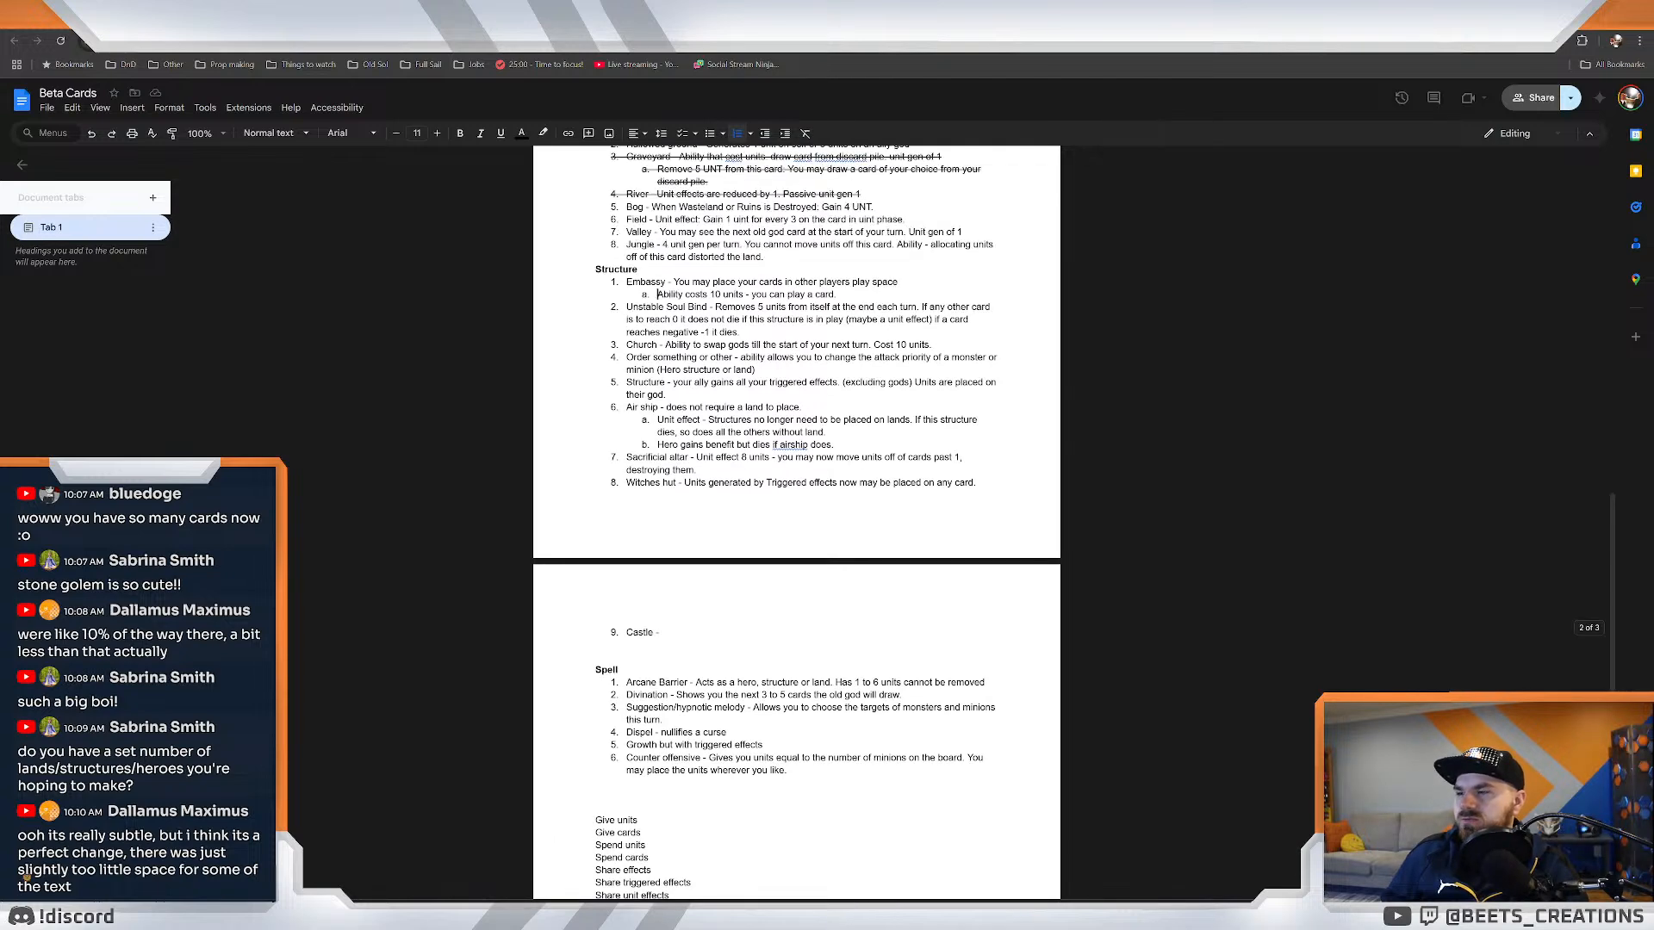
scroll(797, 516, "up", 2)
scroll(797, 517, "up", 8)
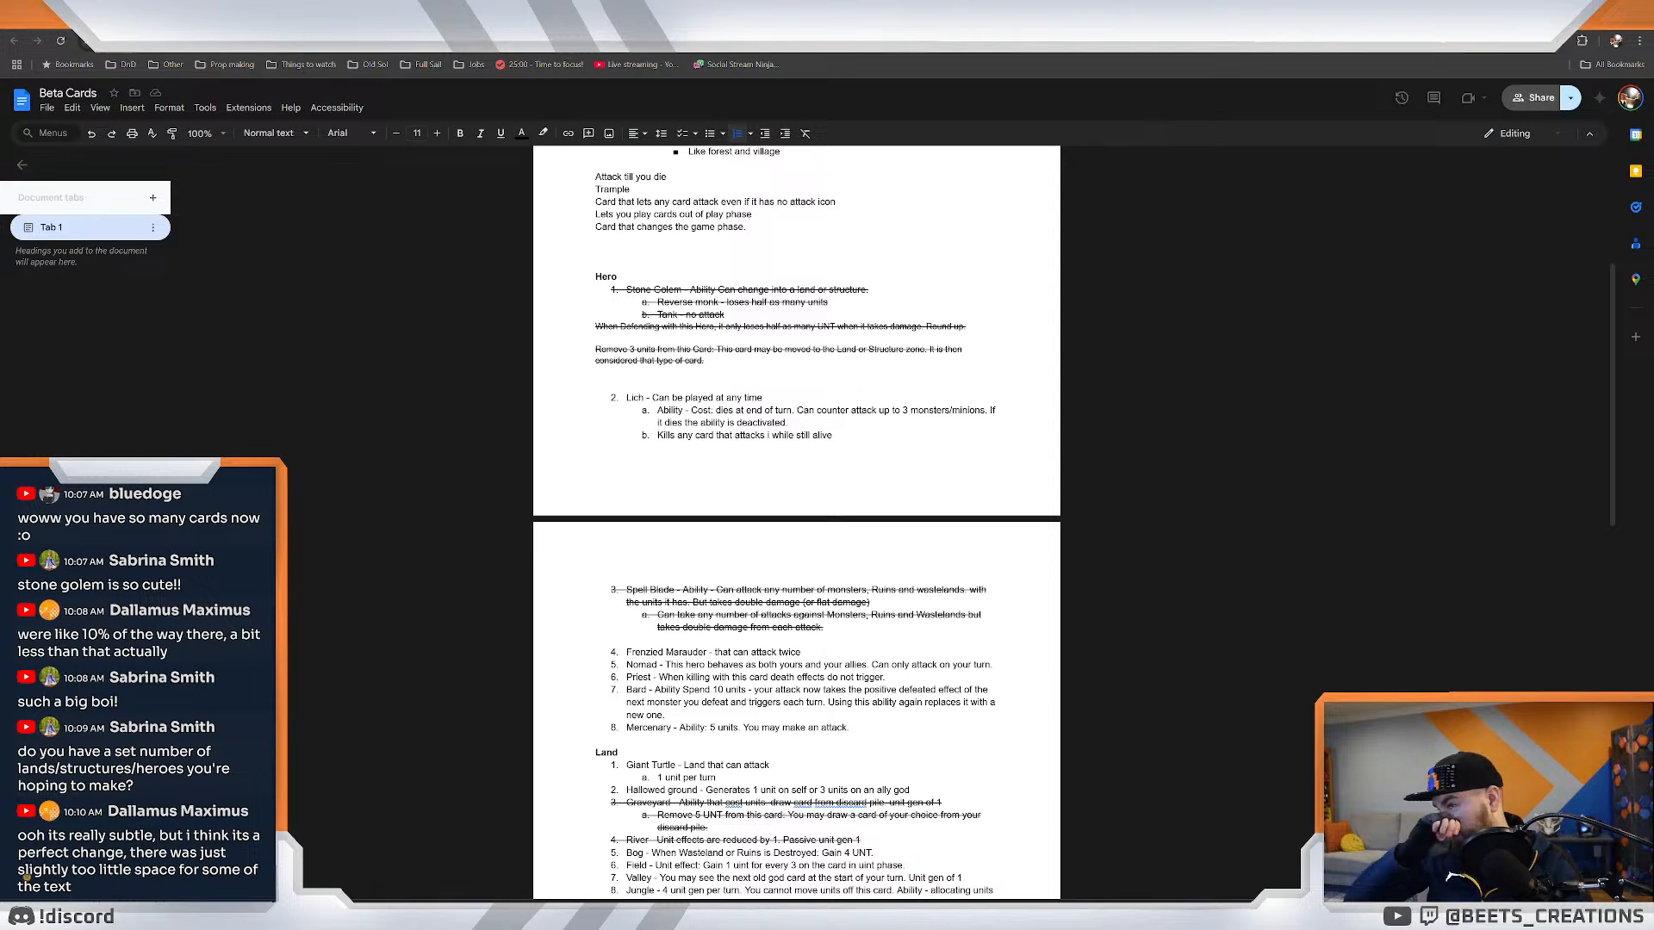
scroll(796, 516, "down", 3)
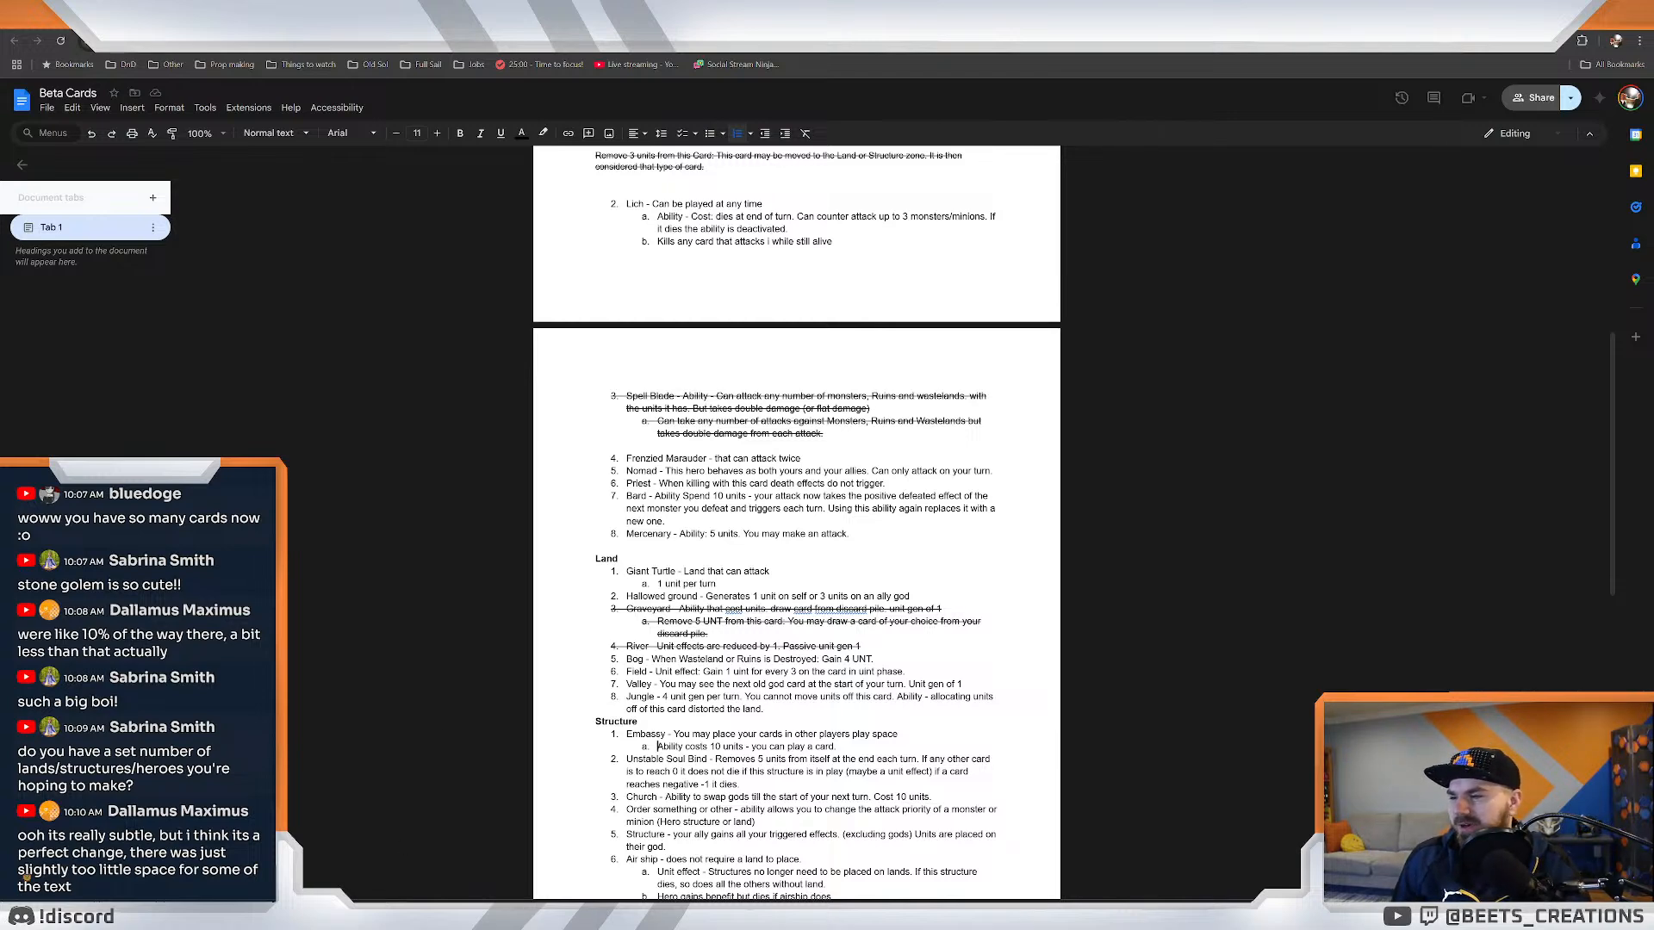
Return to Photoshop and compare the header and effect banner placement with Group 1 shown and hidden.
key("alt+Tab")
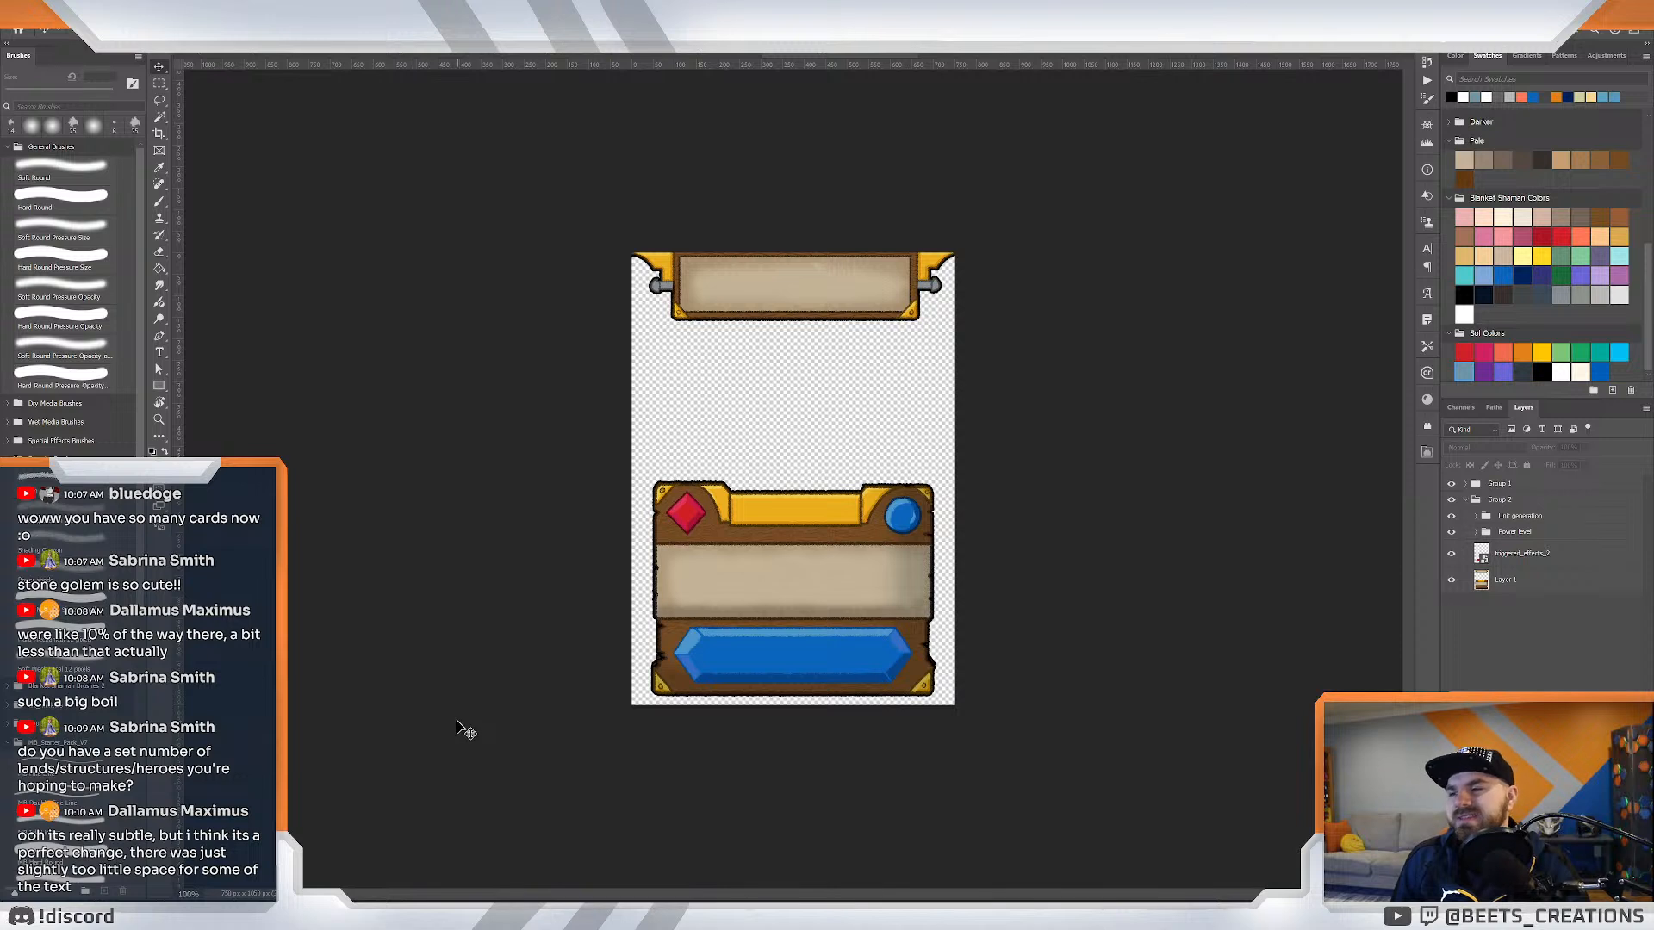
left_click(825, 499)
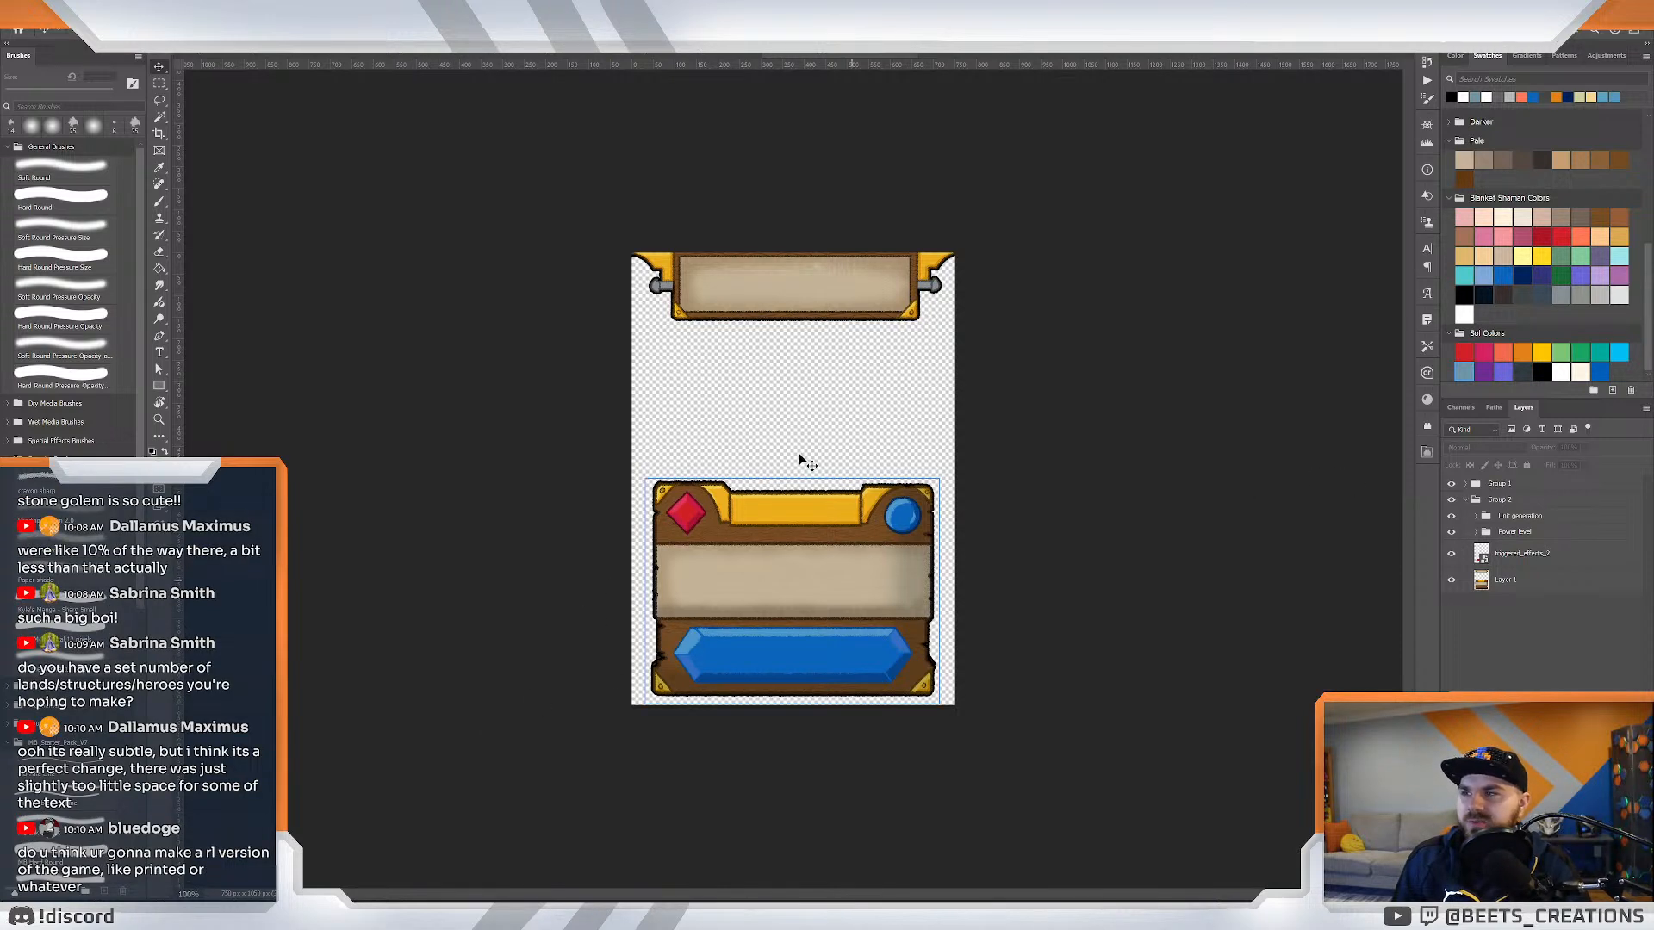
left_click(769, 673)
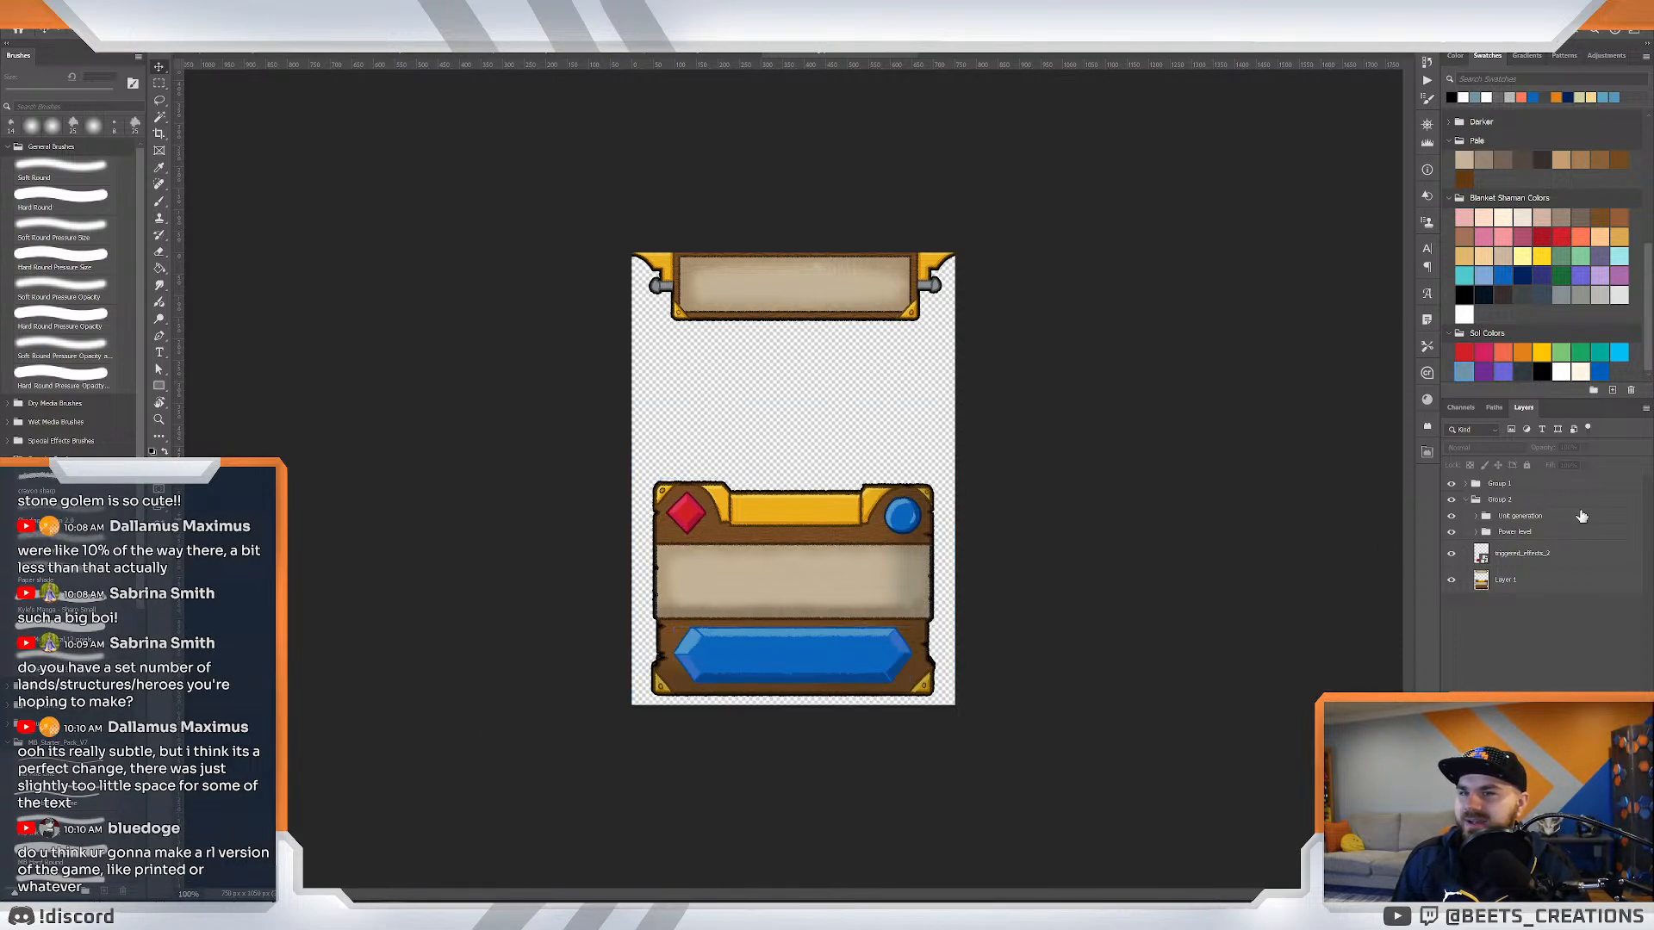
left_click(1458, 487)
left_click(1458, 488)
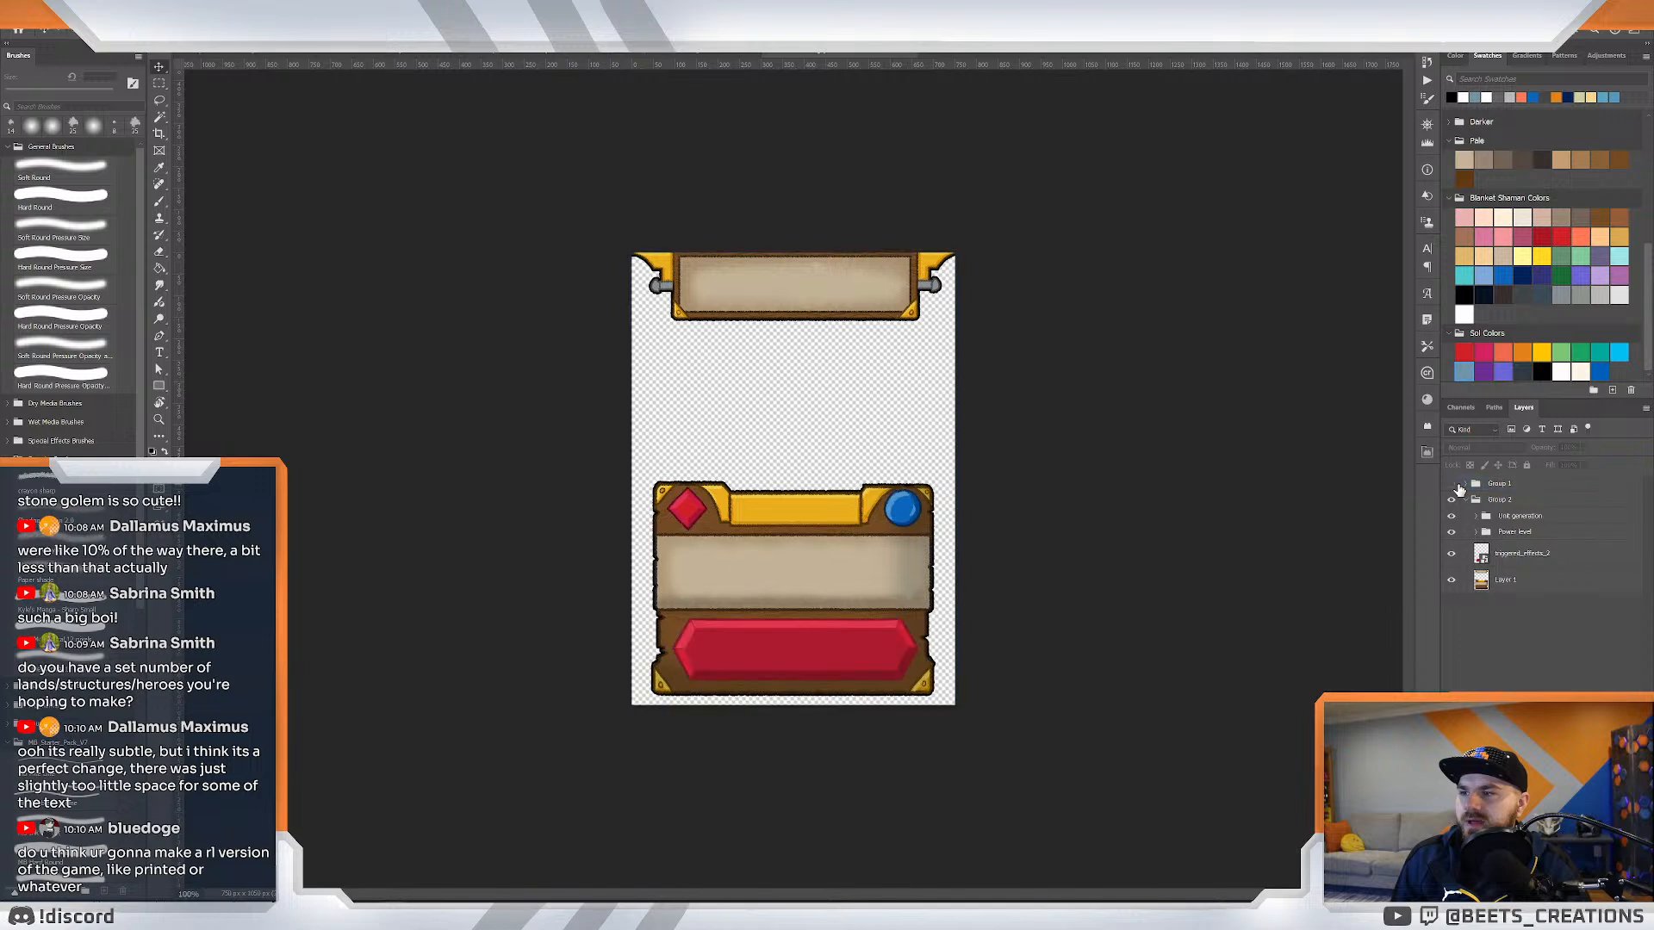
left_click(1458, 487)
left_click(1458, 487)
left_click(810, 655)
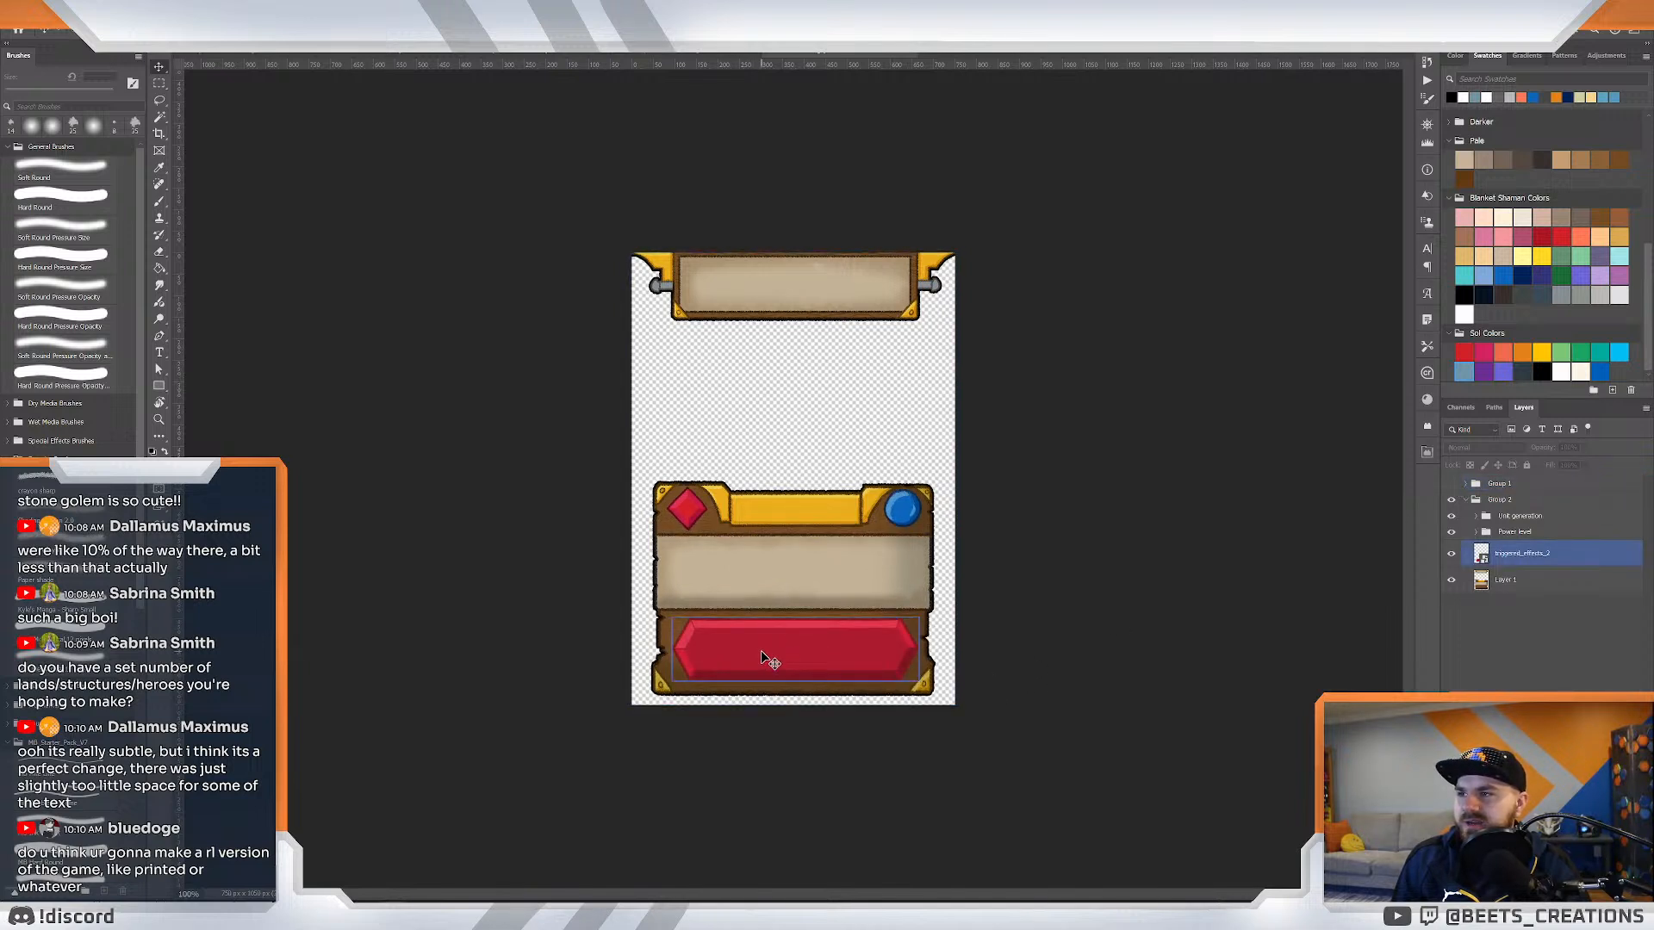
left_click(881, 476)
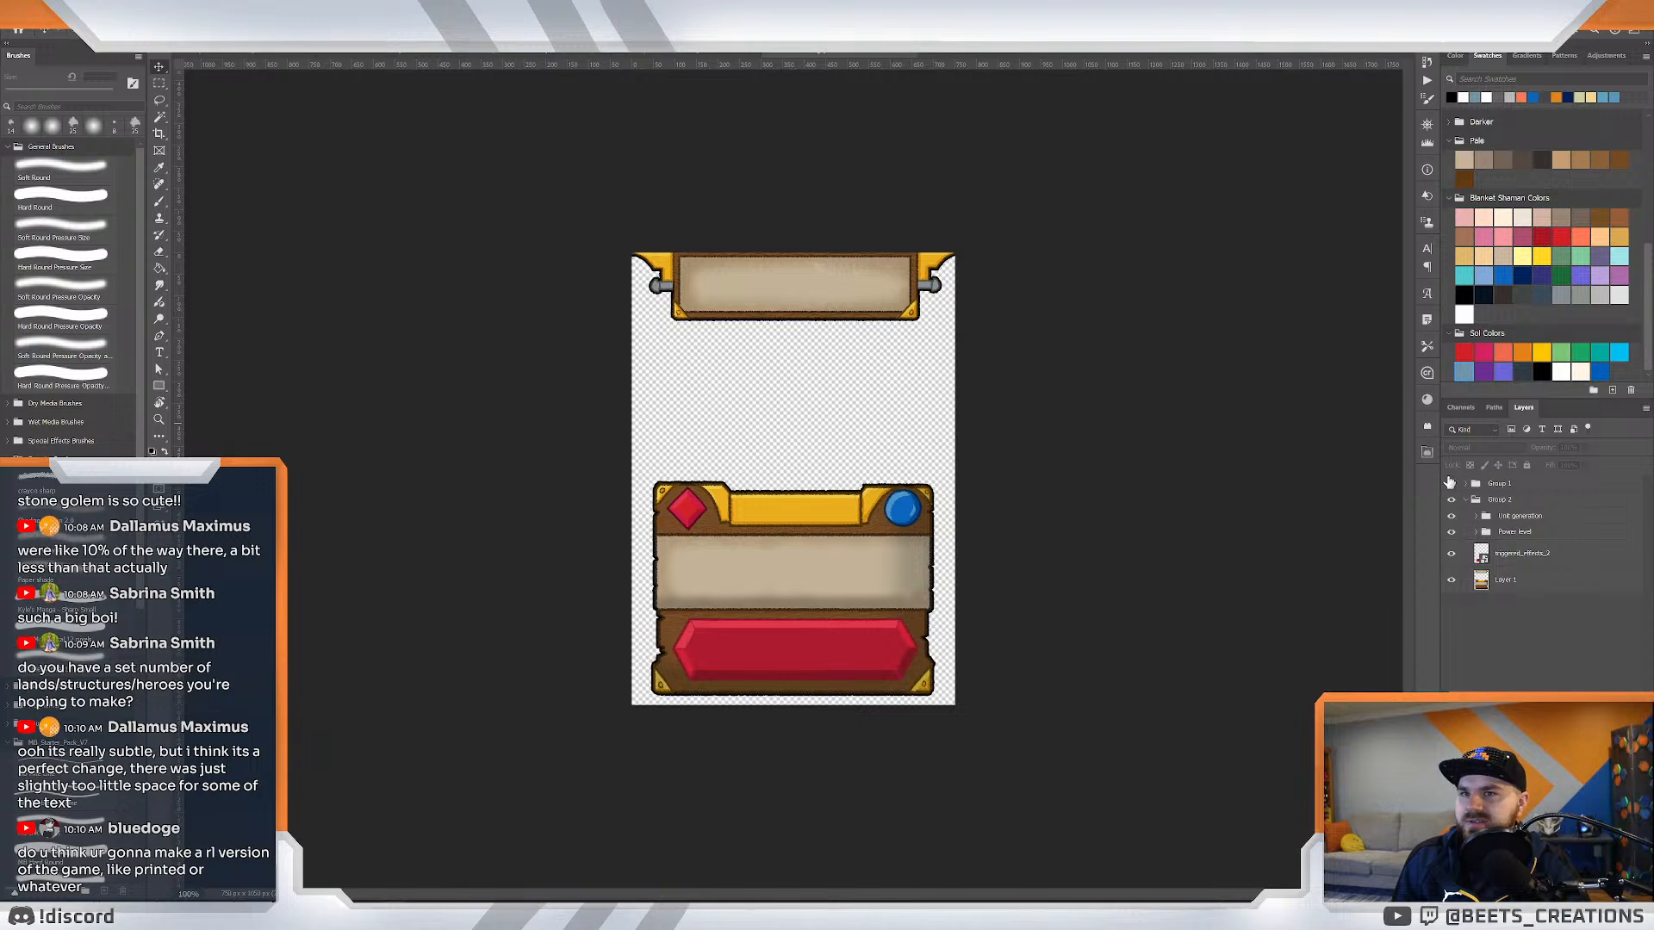
left_click(1450, 483)
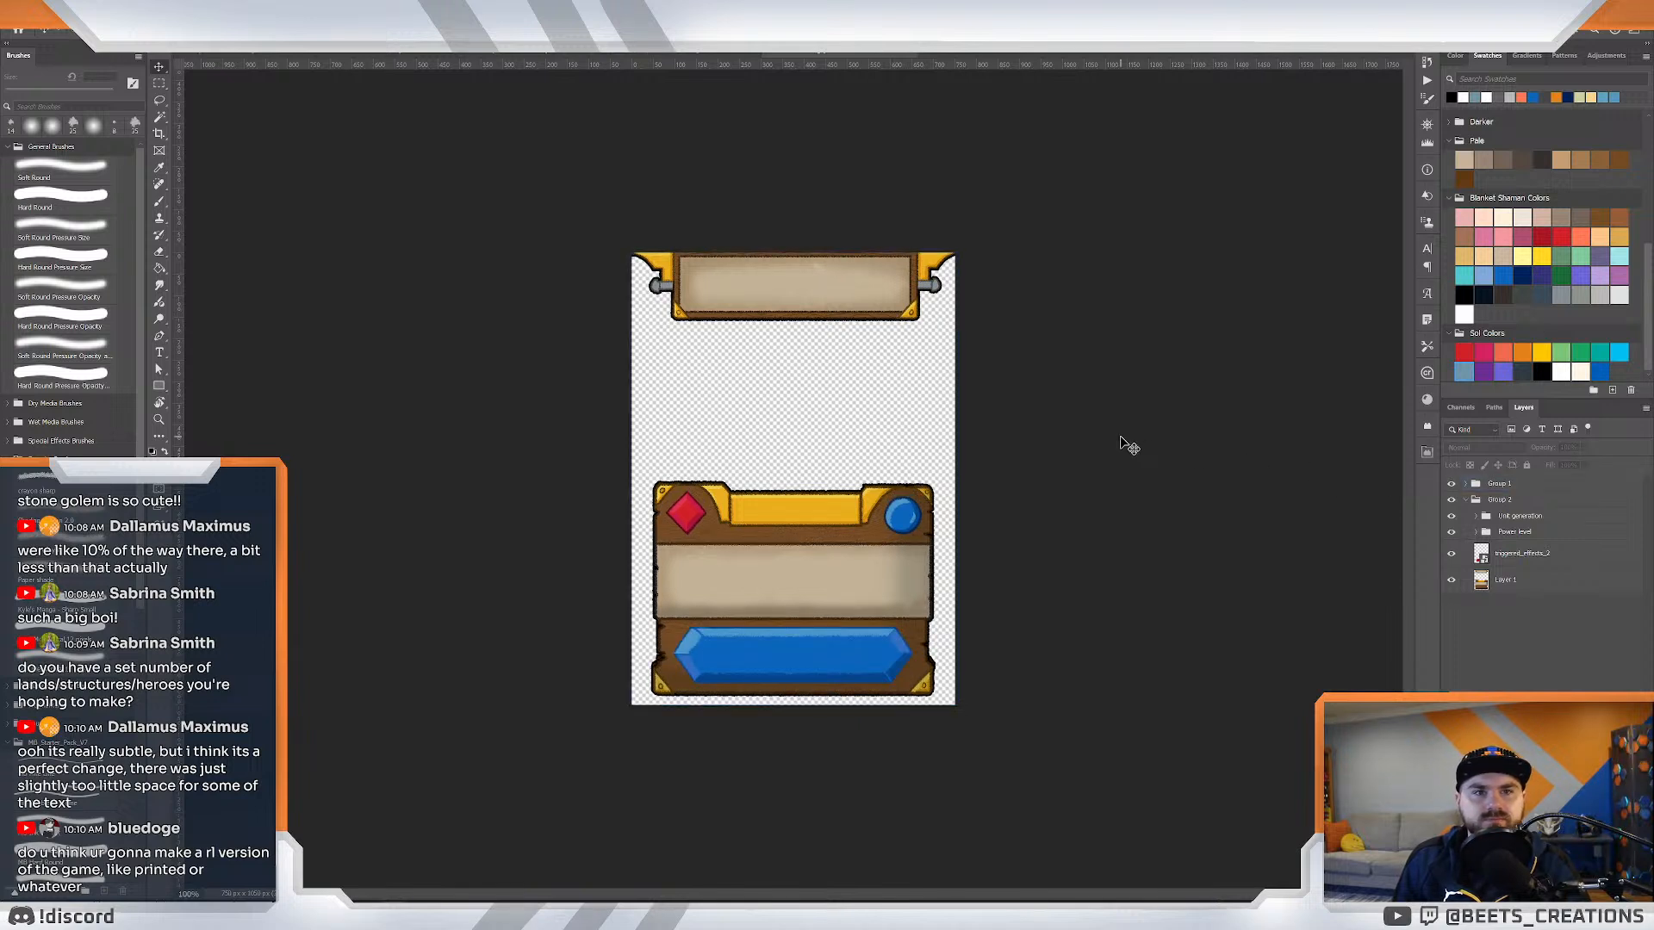
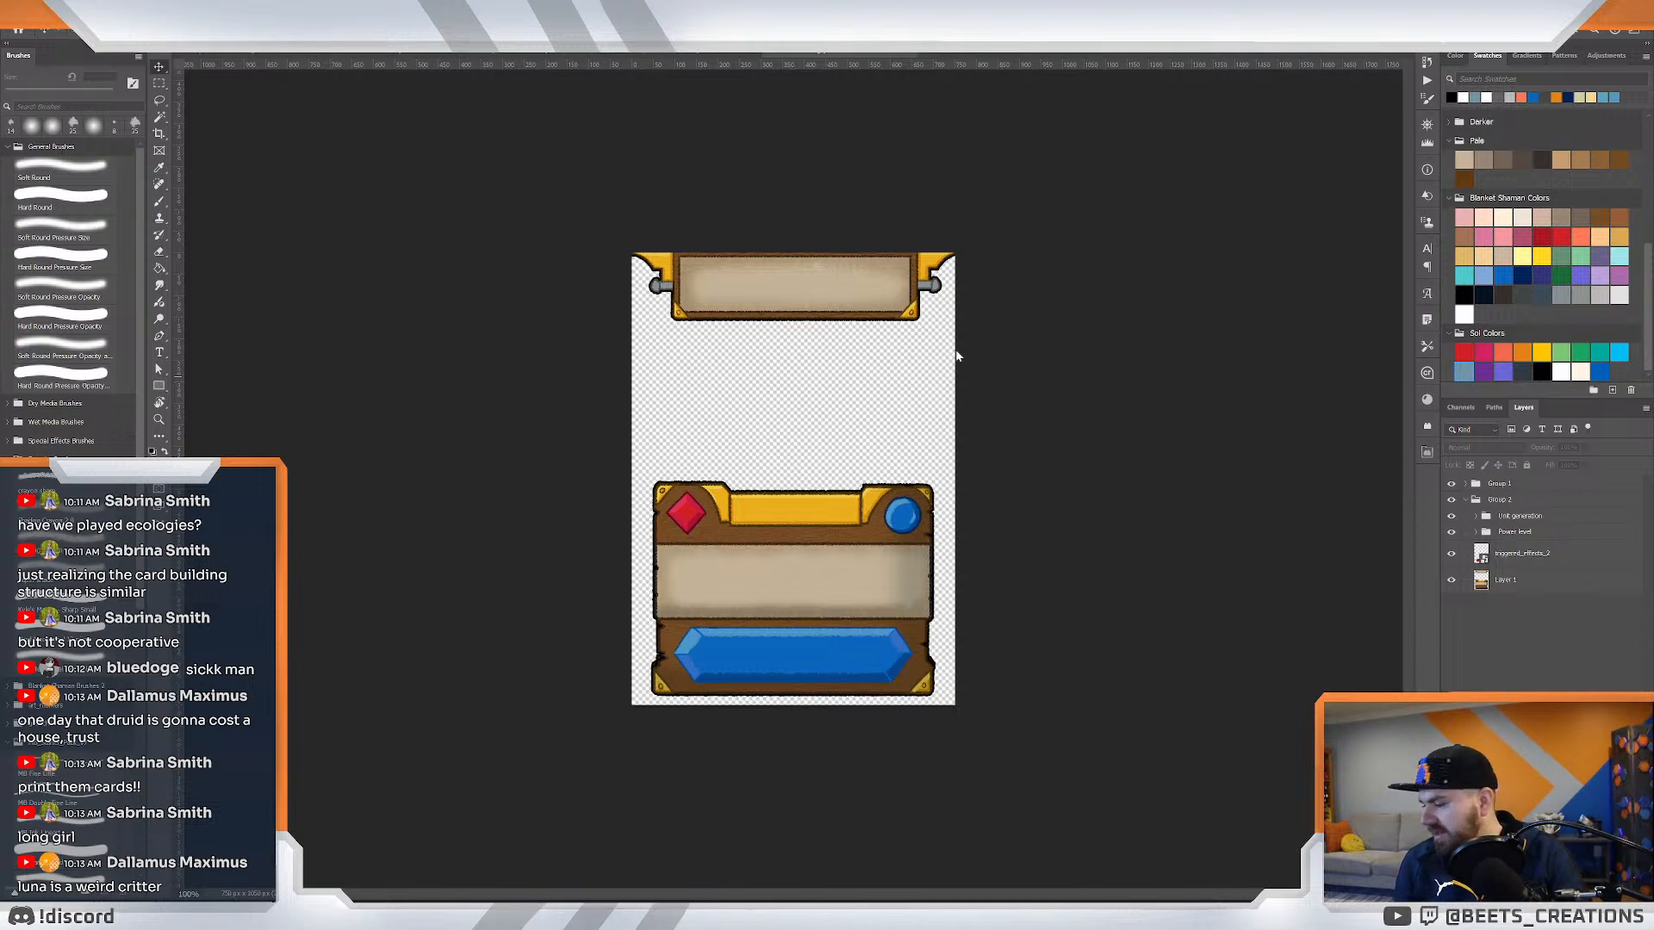
Flip Group 1 on and off again to demonstrate the spacing difference between both info panel versions.
left_click(1455, 484)
left_click(1451, 484)
left_click(1451, 485)
left_click(1451, 485)
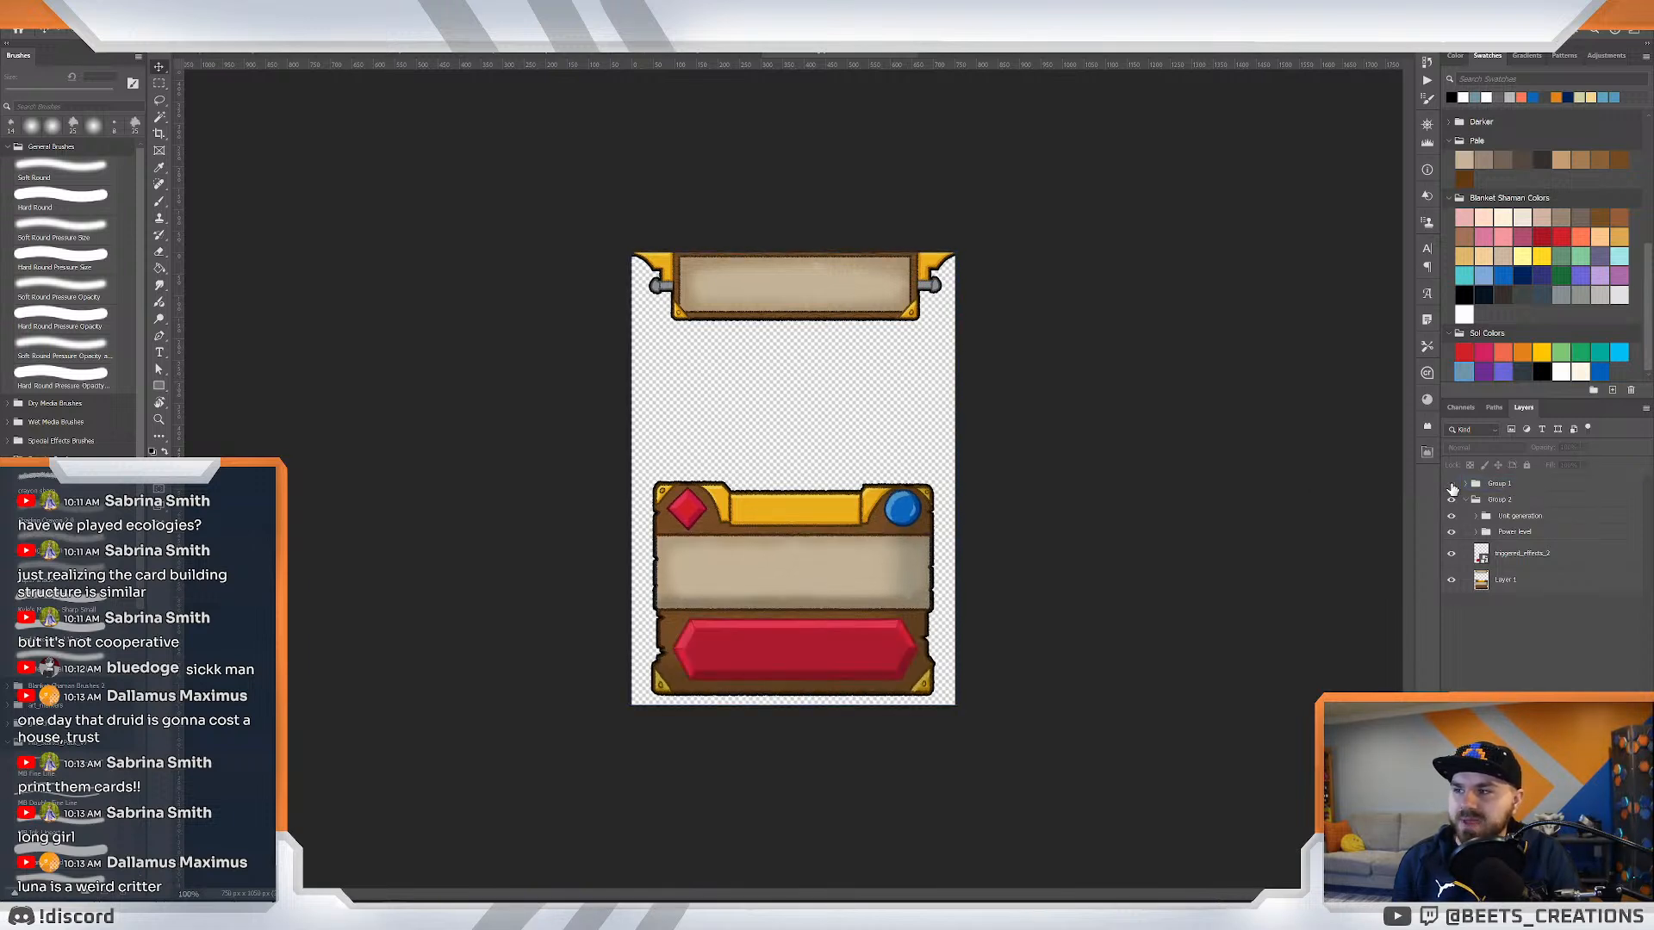
left_click(1451, 486)
left_click(1451, 486)
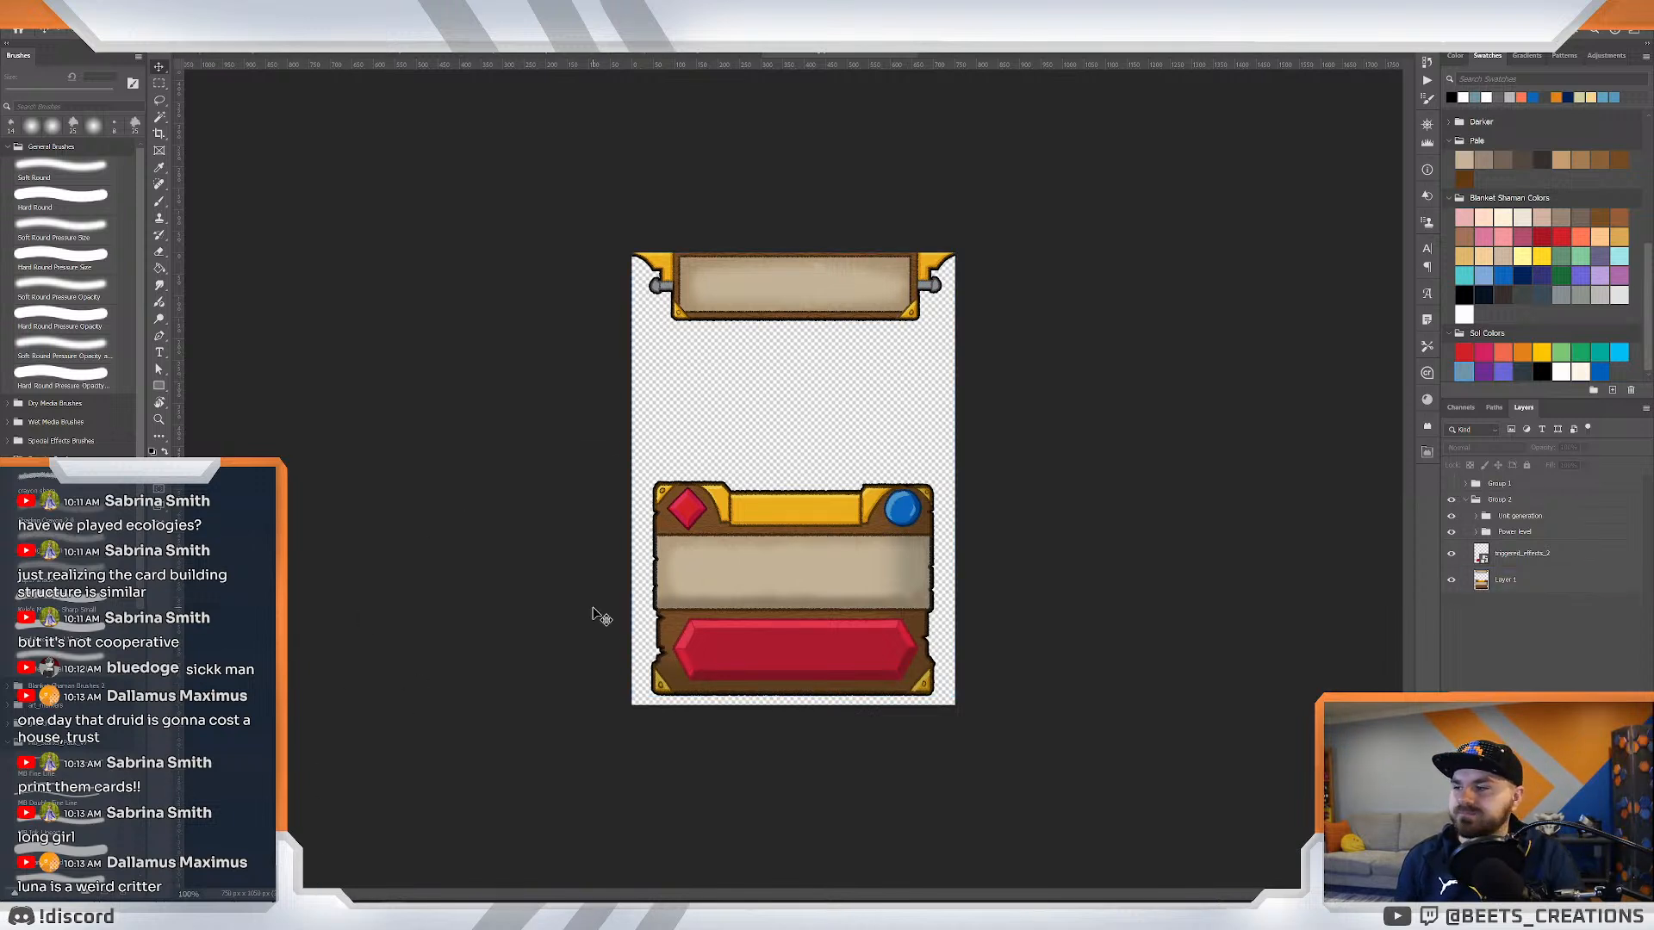
Switch to the Beta Cards document in the browser and look over the Structure and Spell ideas and the goals list.
mouse_move(225, 915)
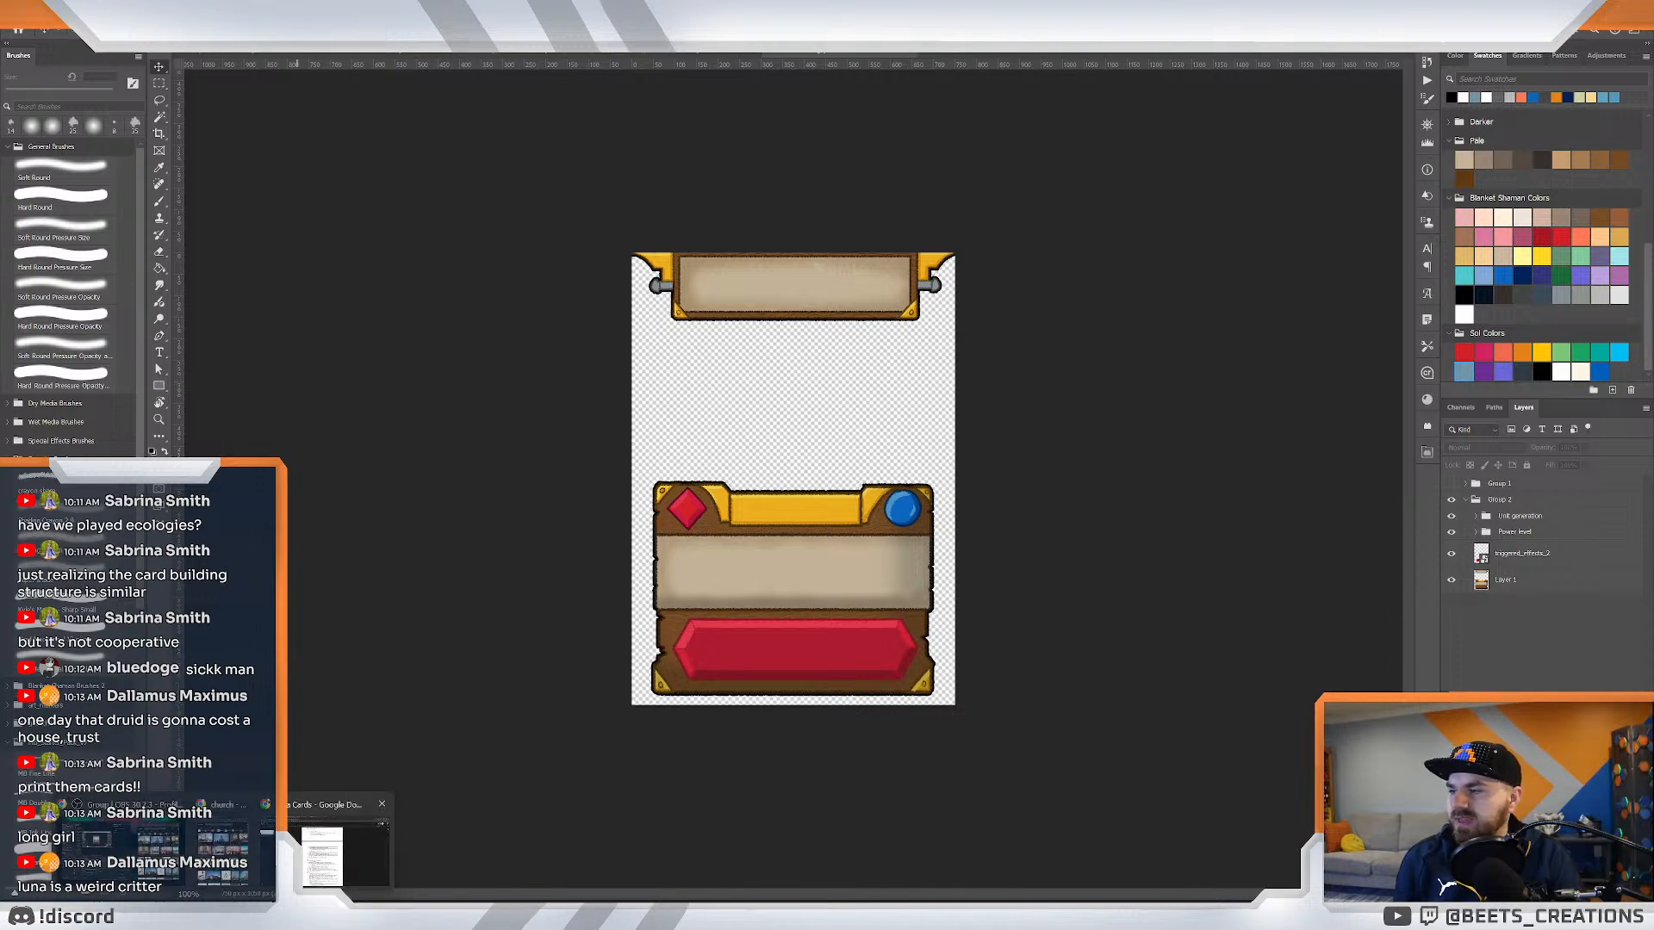
left_click(314, 864)
scroll(797, 517, "down", 4)
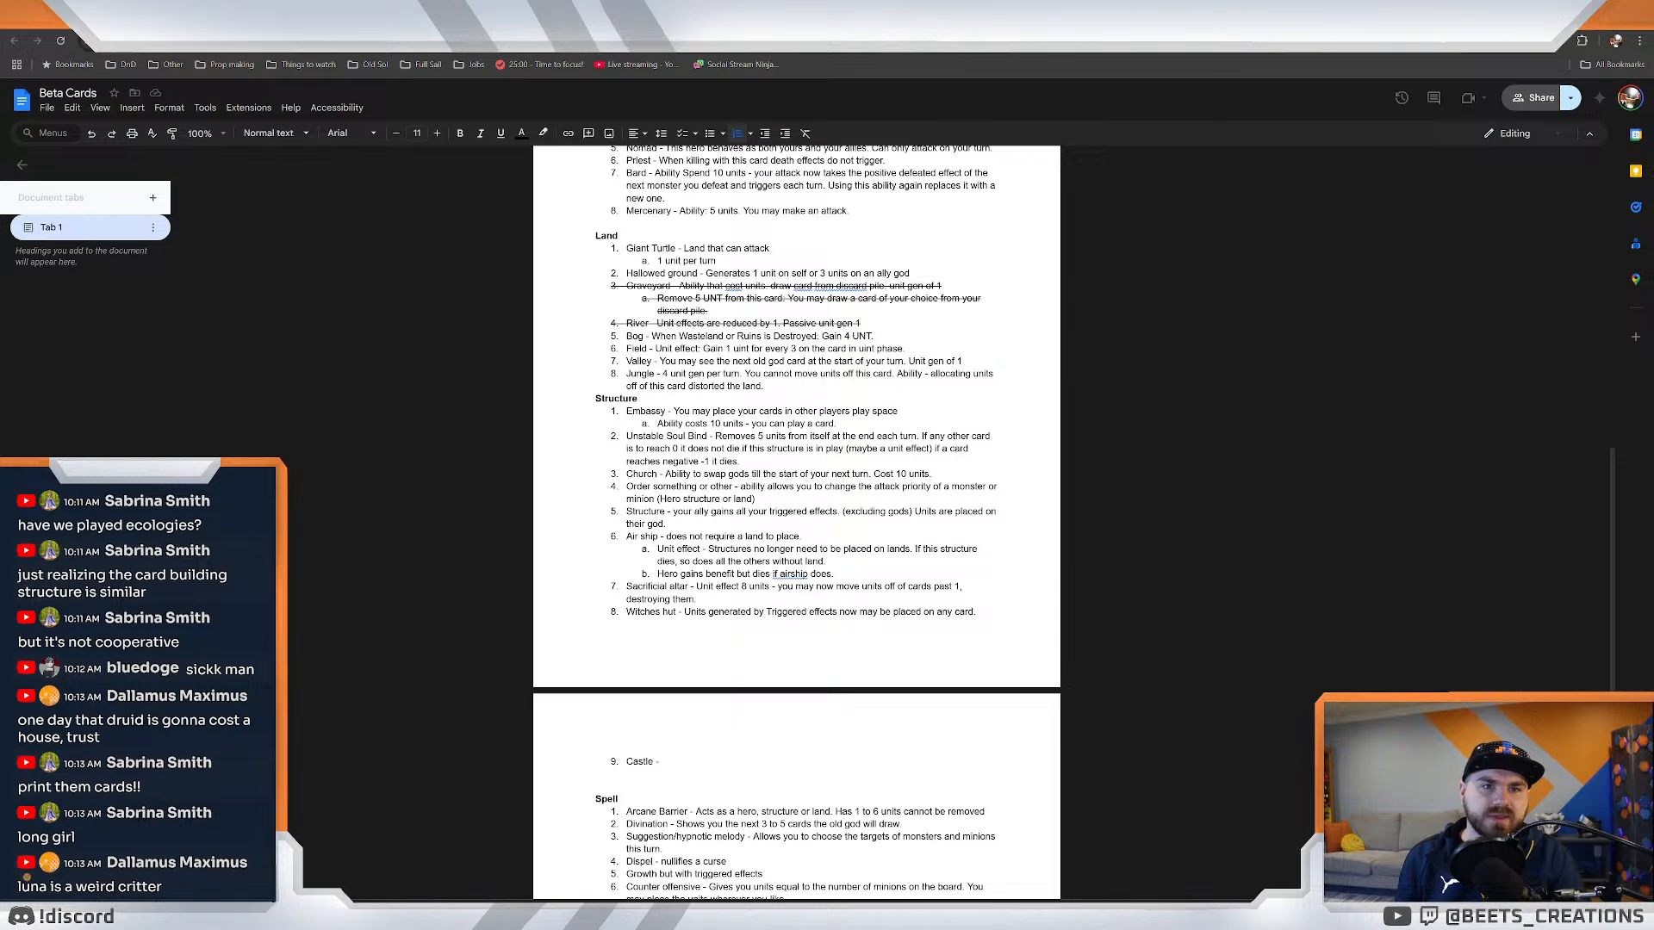
scroll(797, 517, "down", 4)
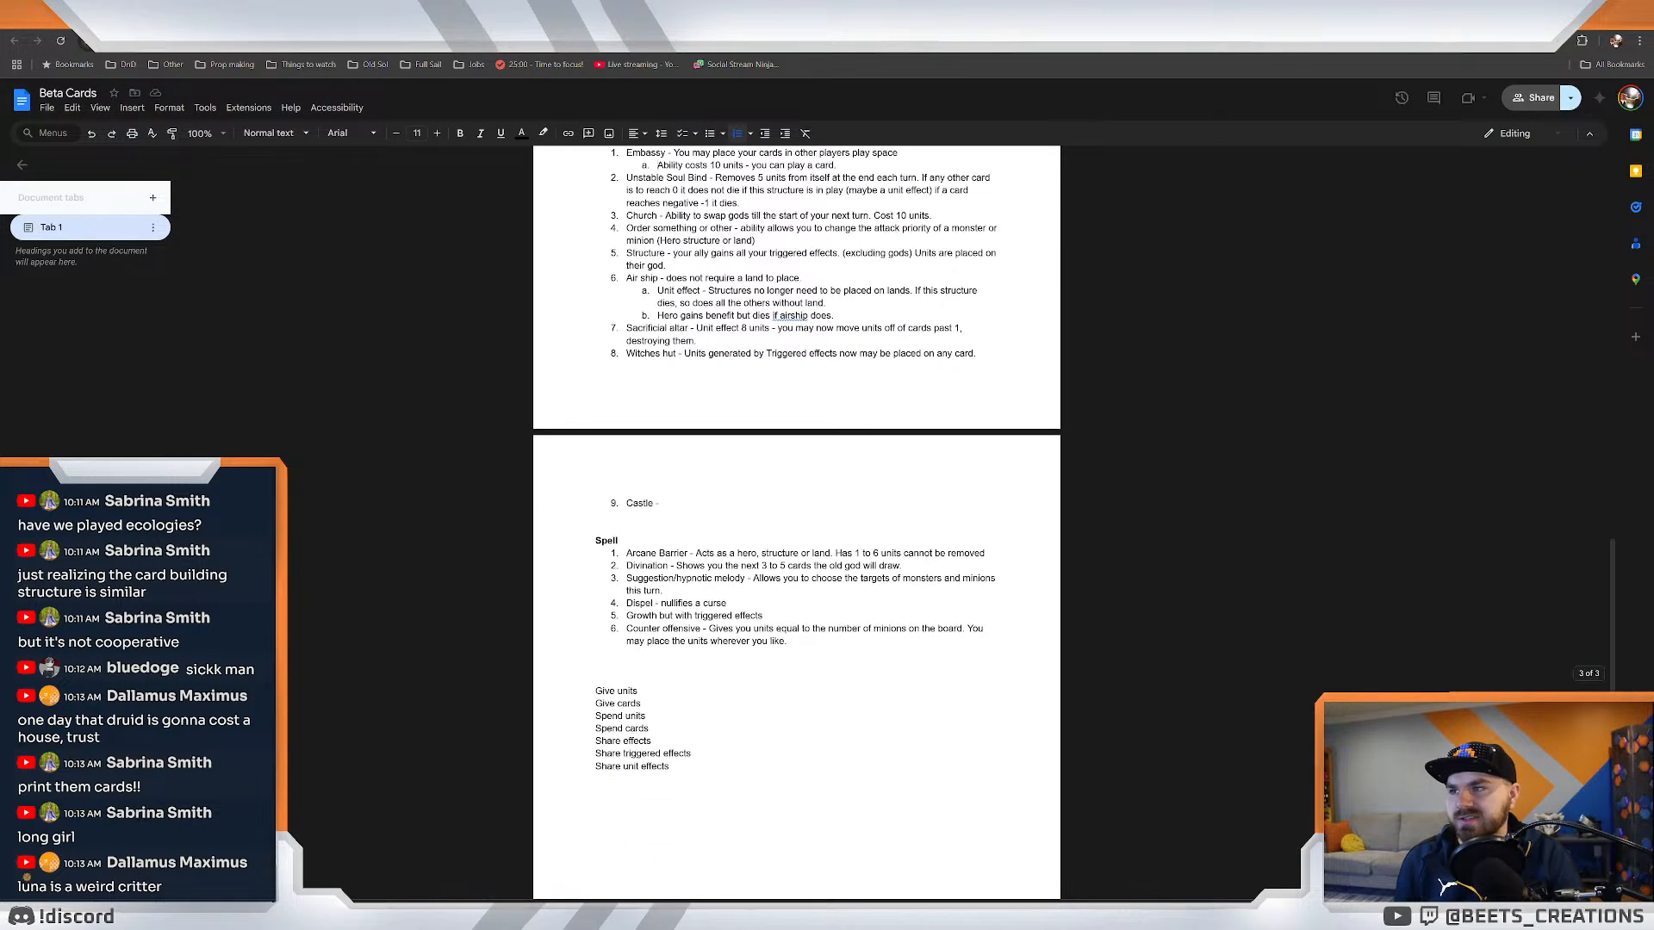
scroll(797, 517, "up", 4)
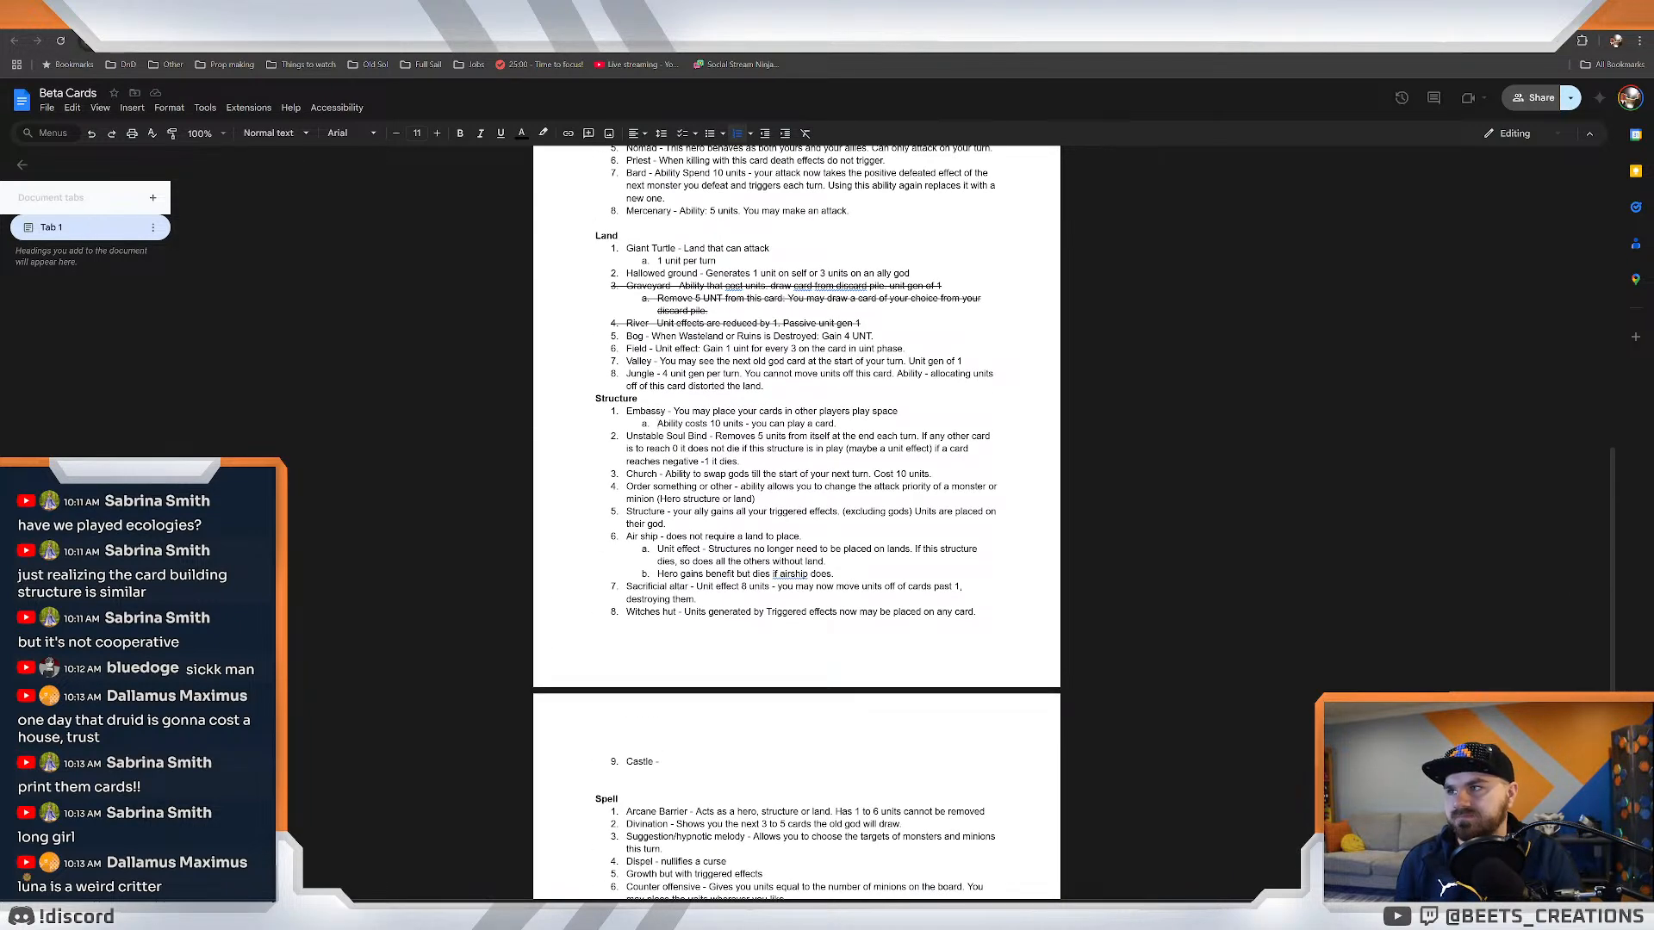
scroll(797, 516, "down", 2)
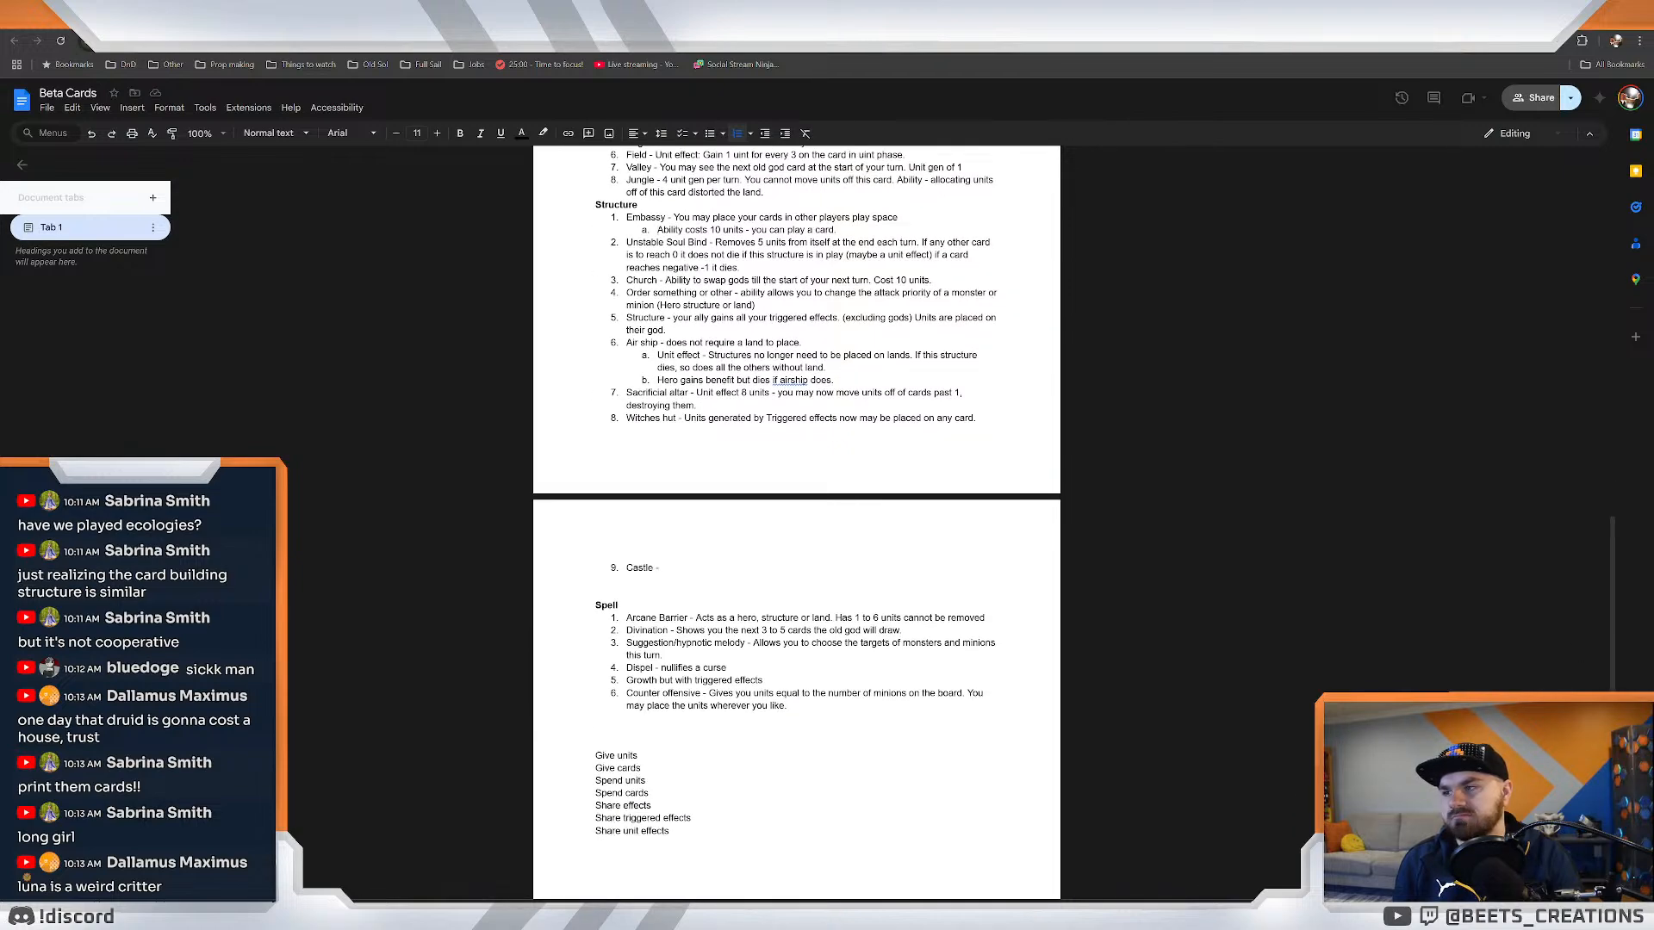
scroll(797, 516, "up", 15)
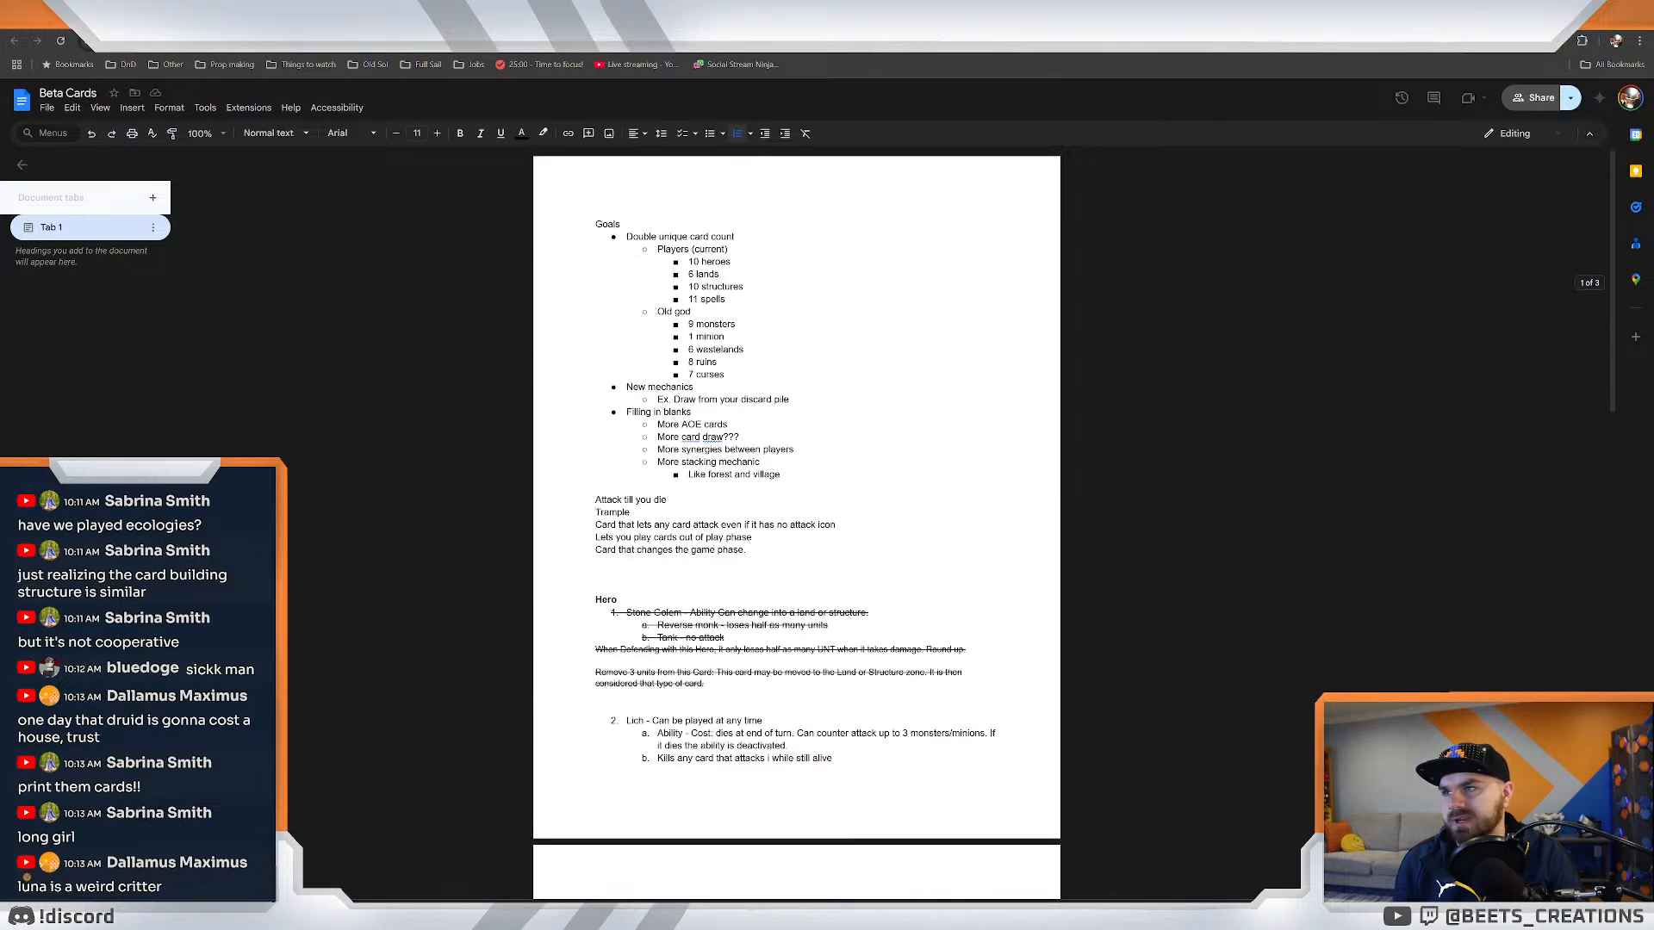
Bring up the Patch 1.1.5 notes and point out the "Old god death effects" item in the list.
left_click(293, 13)
scroll(796, 516, "down", 8)
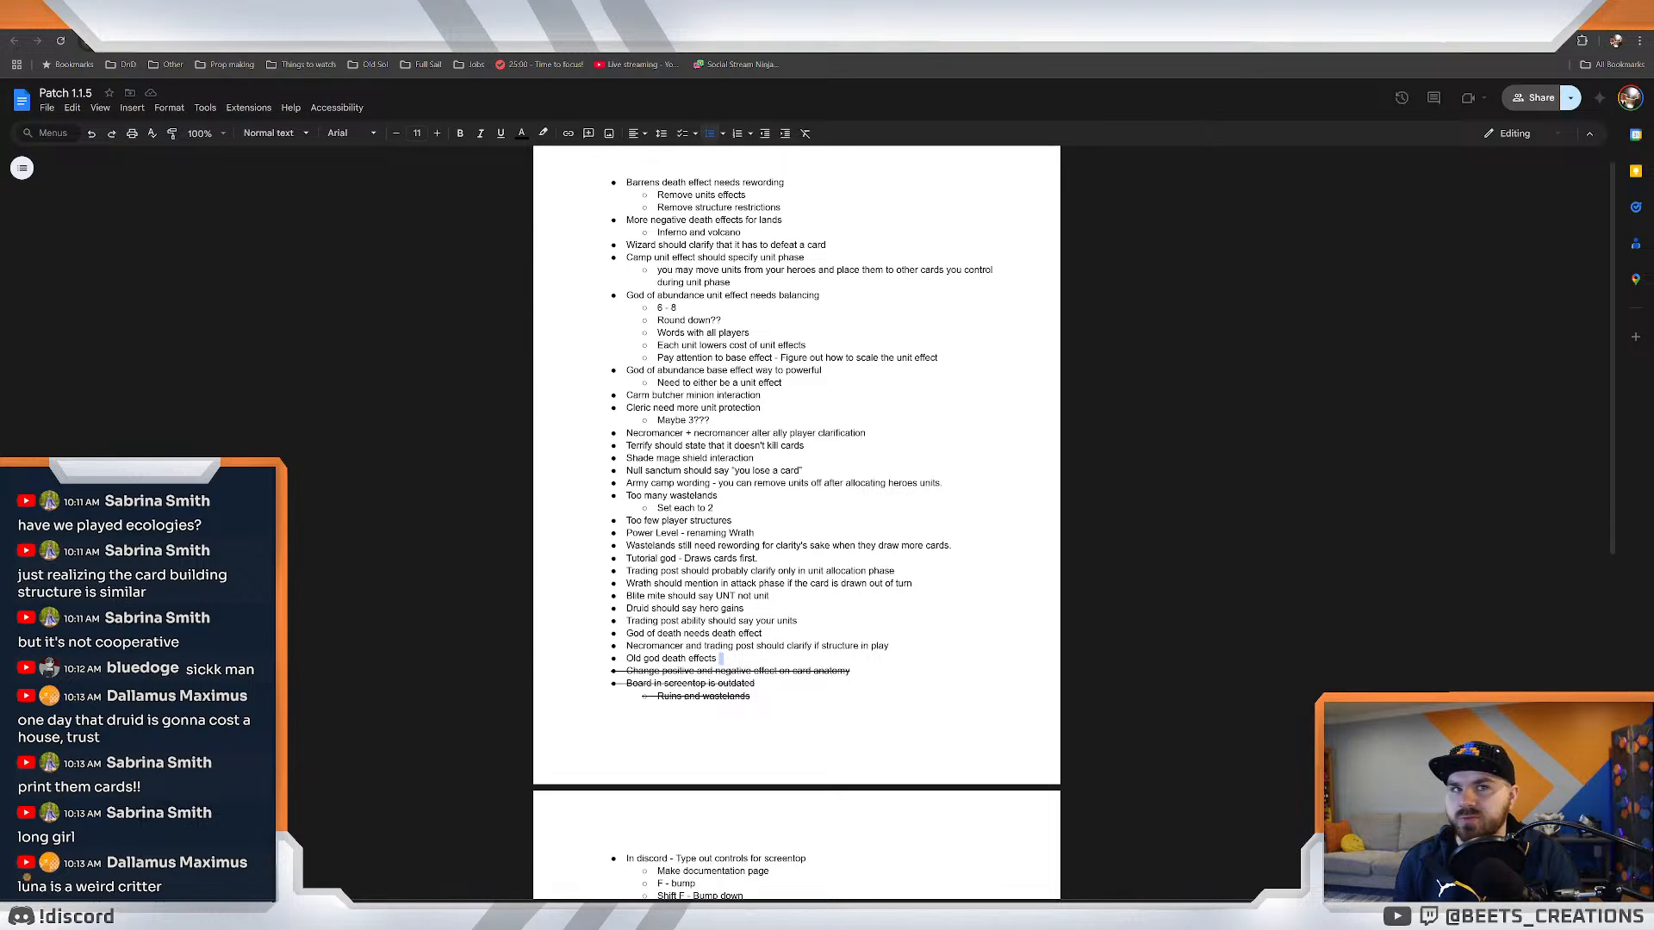
scroll(797, 517, "up", 7)
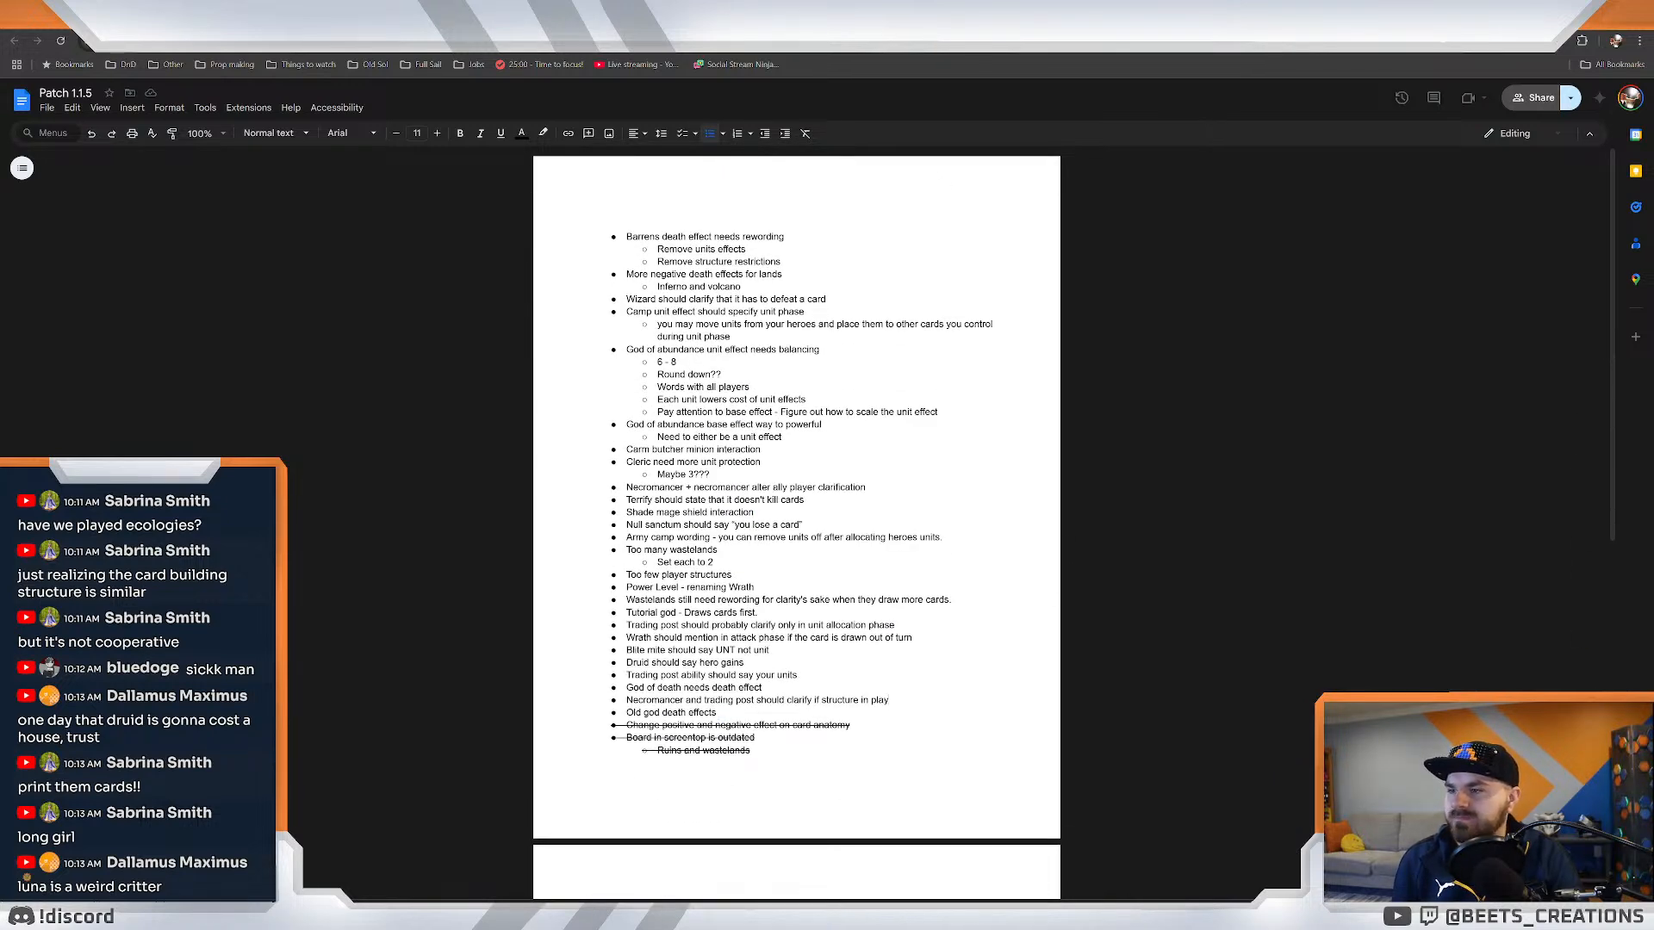
left_click_drag(889, 700, 627, 714)
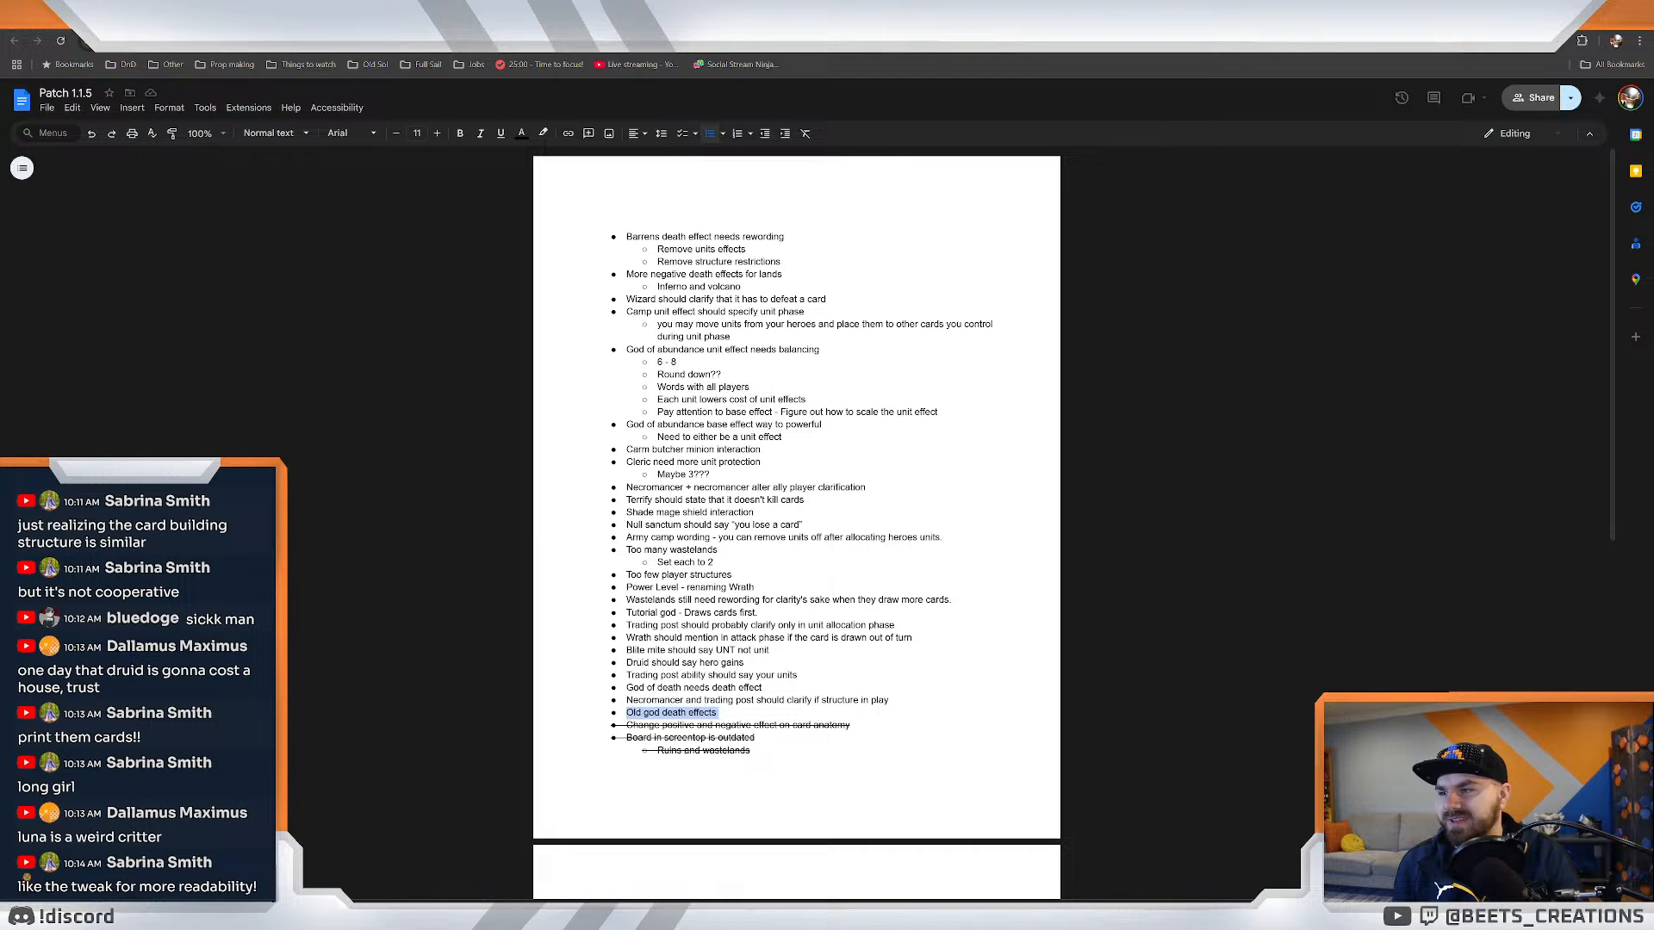
left_click(754, 700)
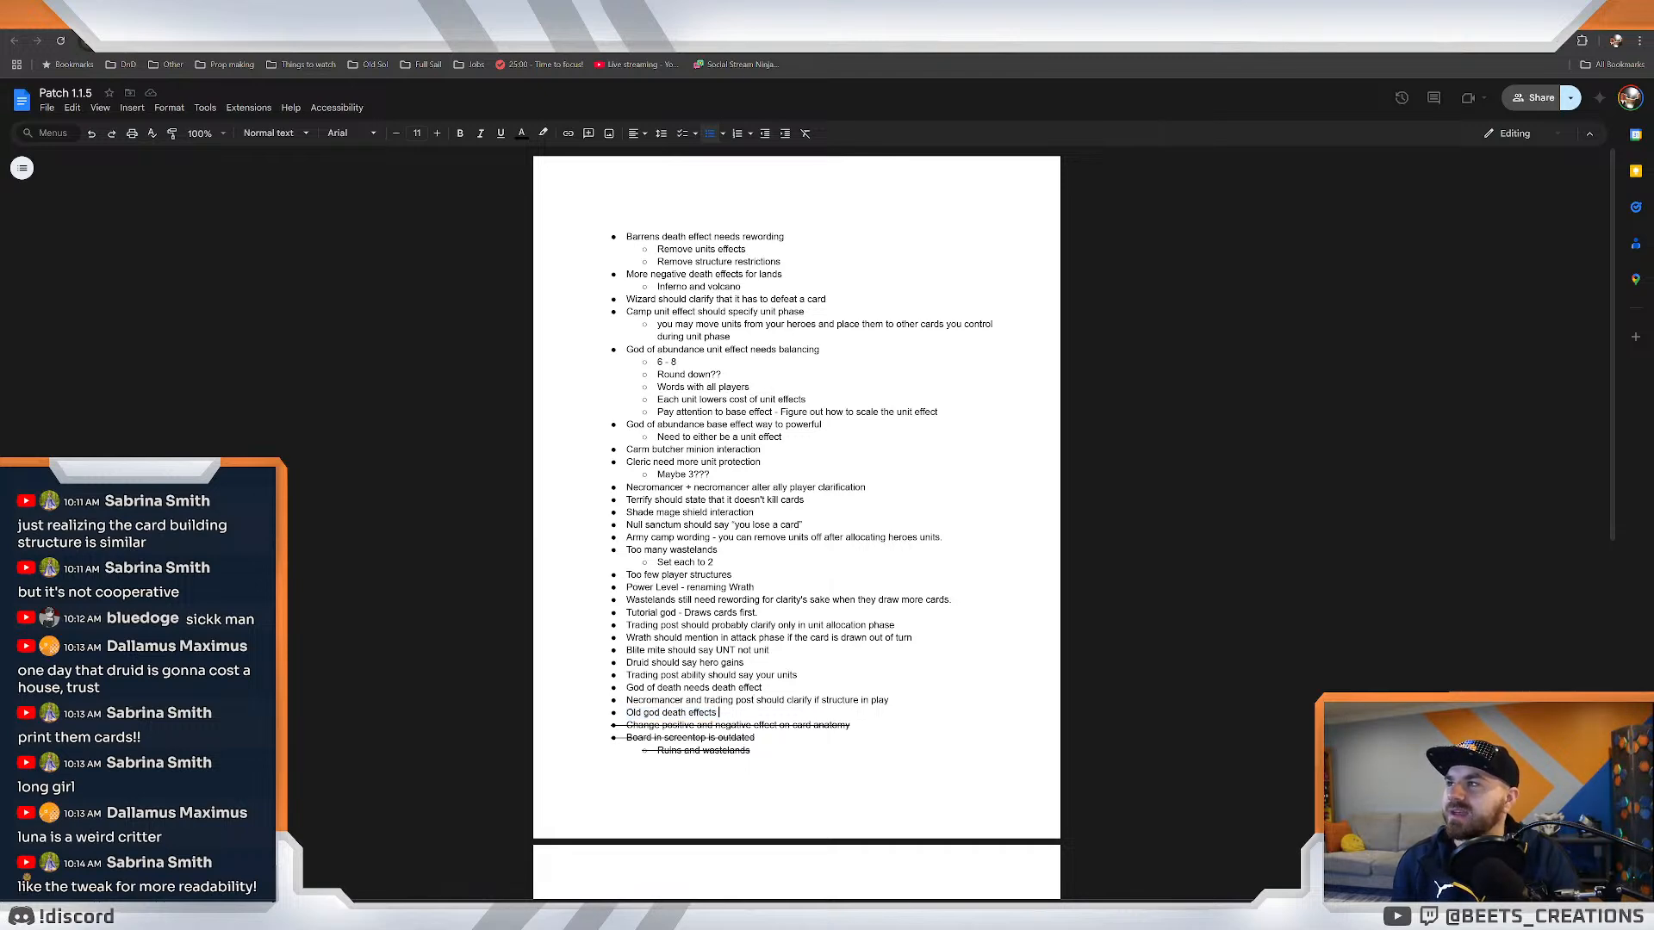
Switch to the AAE - Card Design Sheet Beta spreadsheet and look through its monster-side and player card lists.
key("ctrl+Tab")
scroll(456, 578, "down", 5)
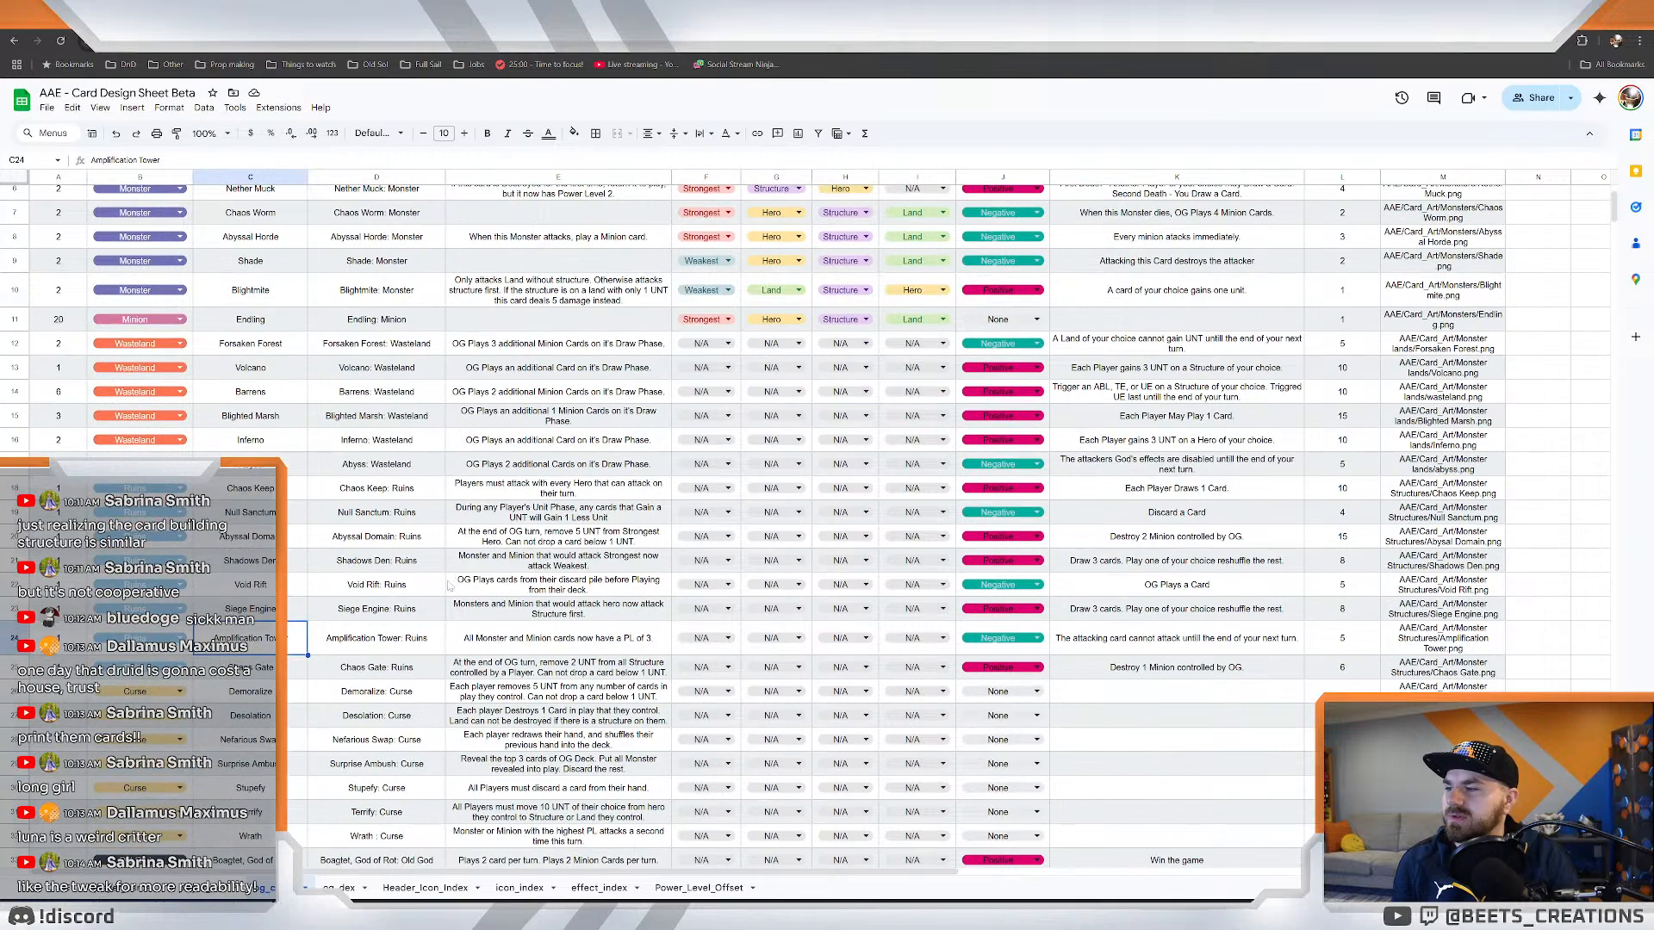
scroll(456, 578, "up", 5)
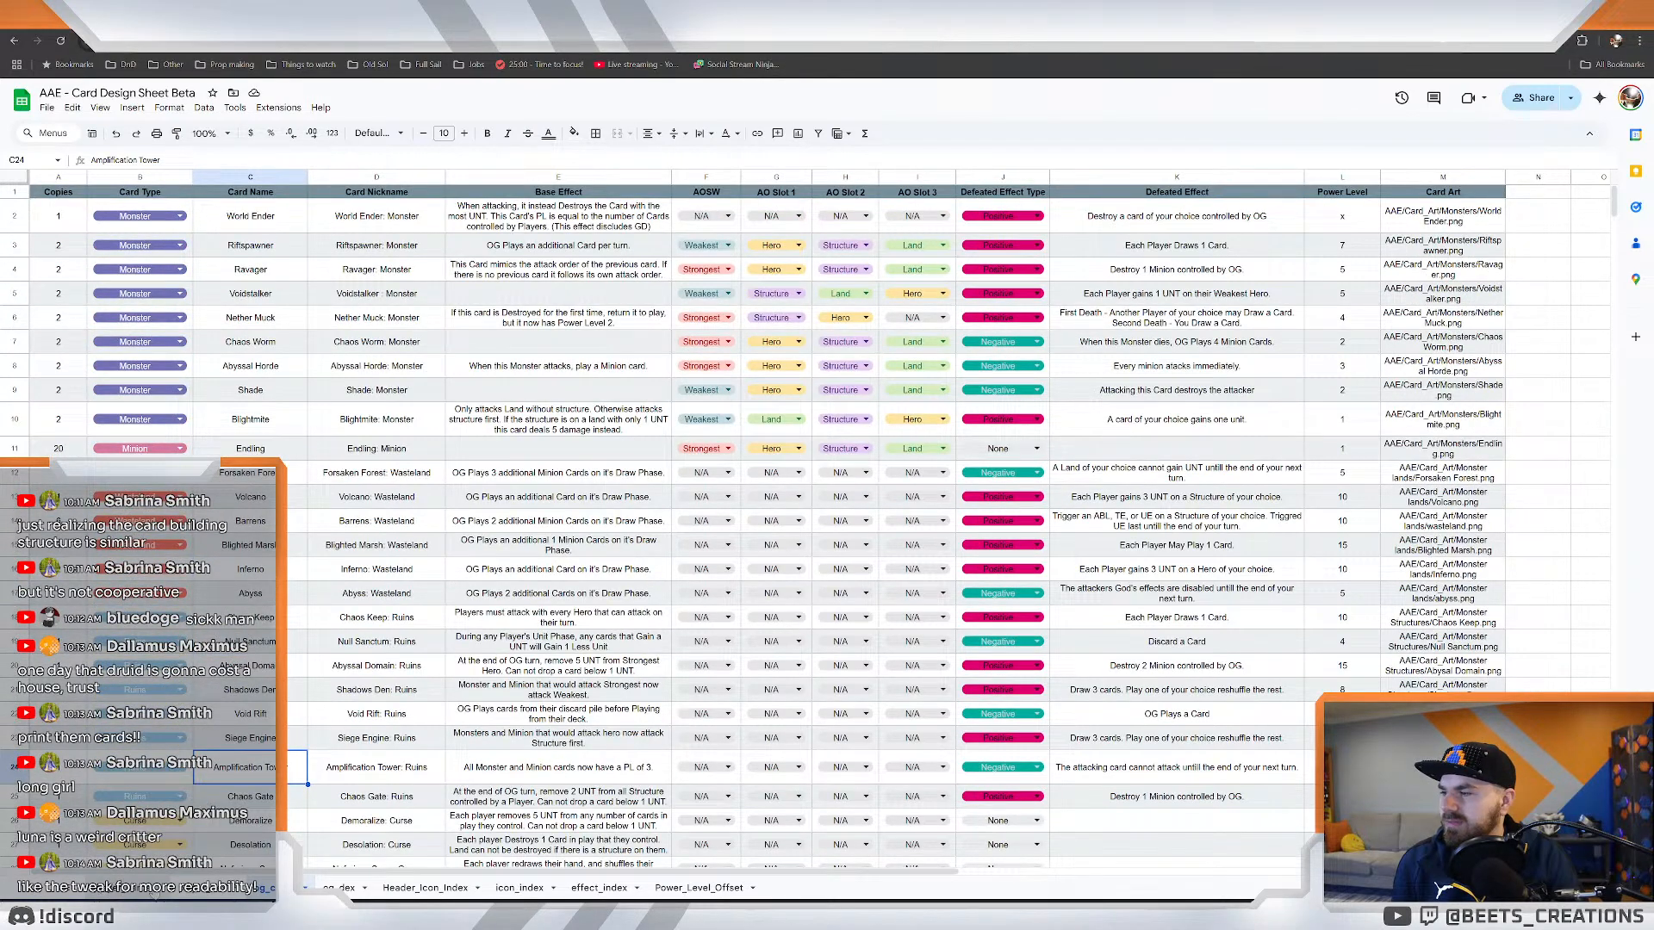
left_click(121, 894)
scroll(266, 701, "down", 5)
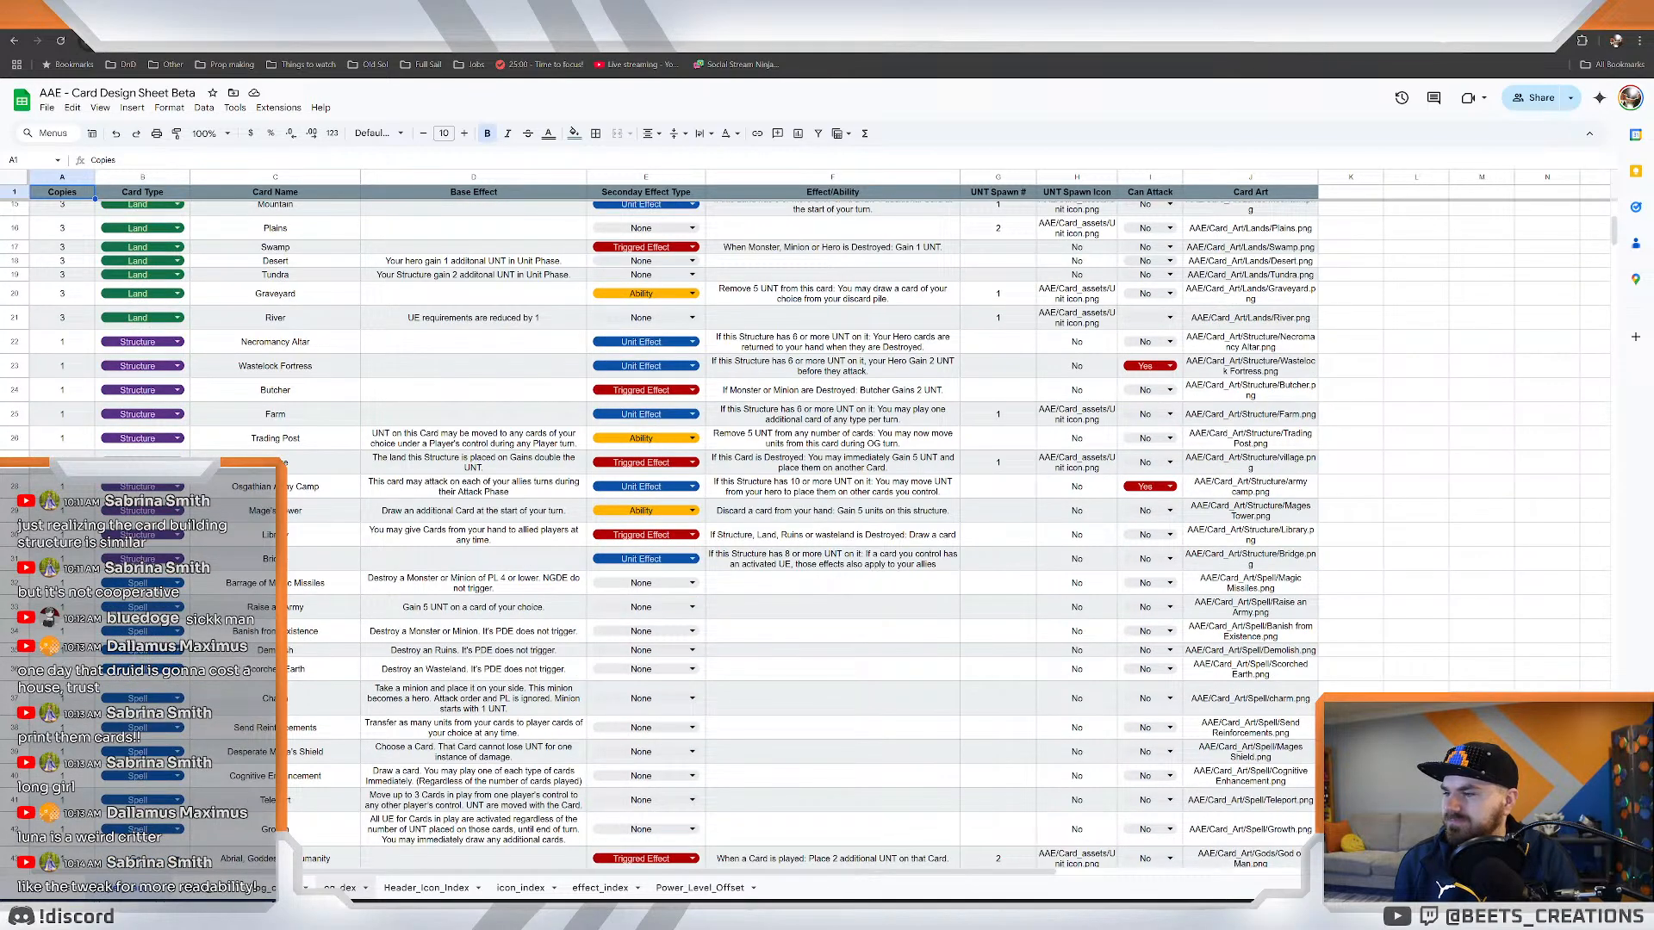
Return to the monster-side card list and find the Defeated Effect of the God of Rot card.
left_click(339, 888)
left_click(266, 889)
scroll(310, 715, "down", 3)
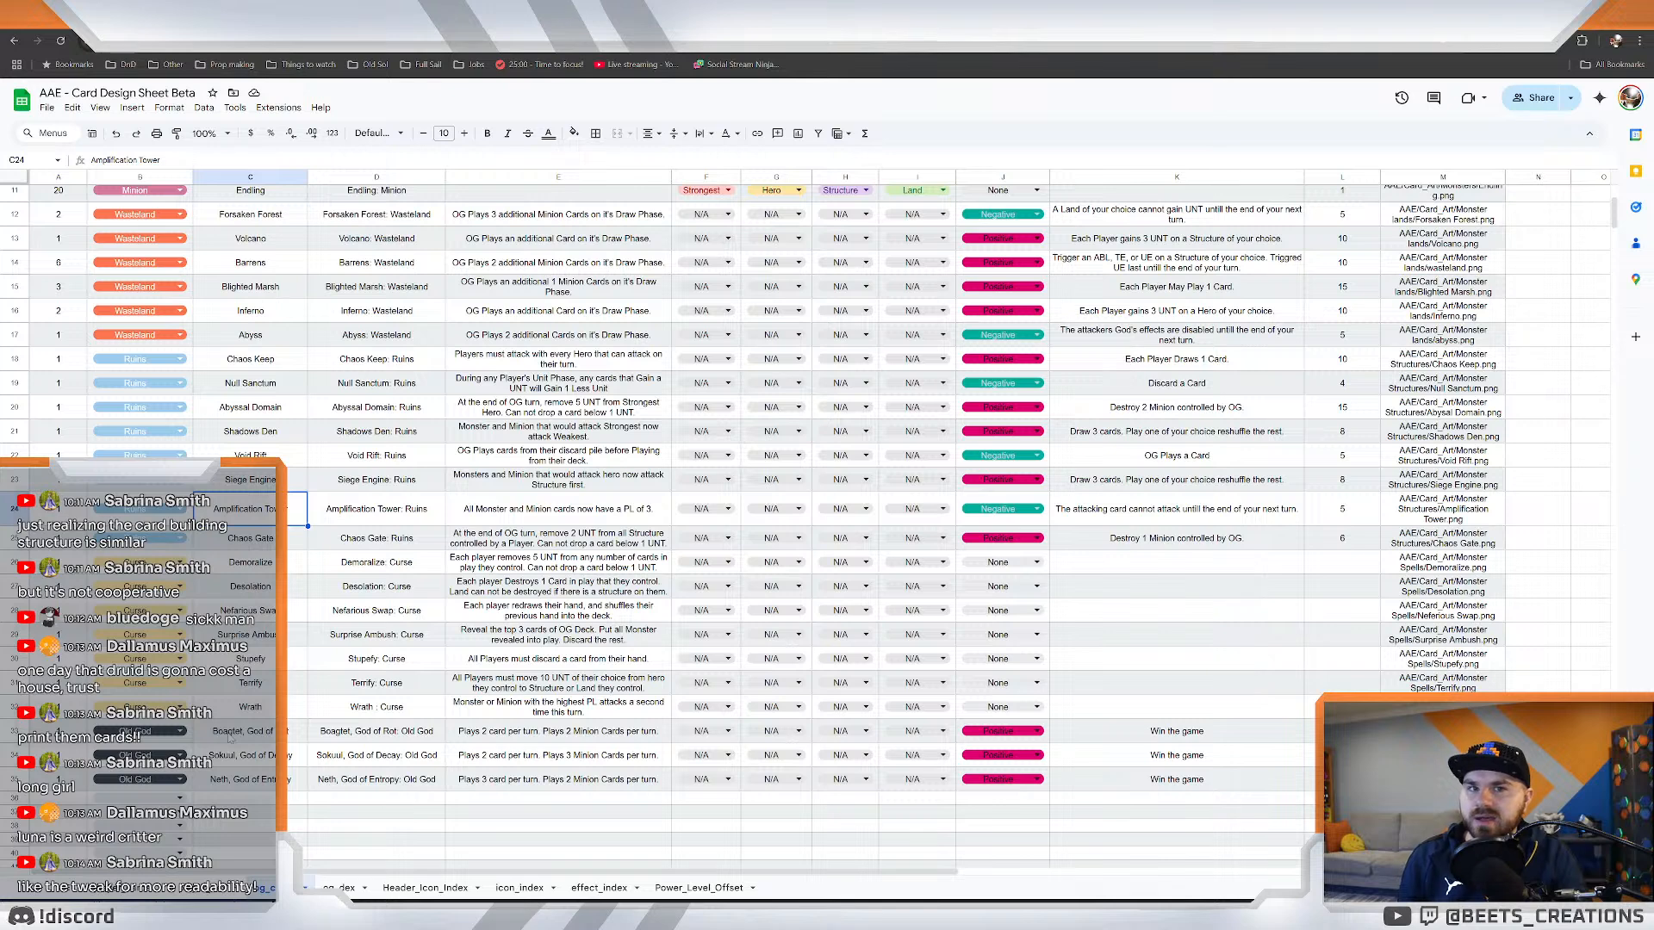
left_click(230, 738)
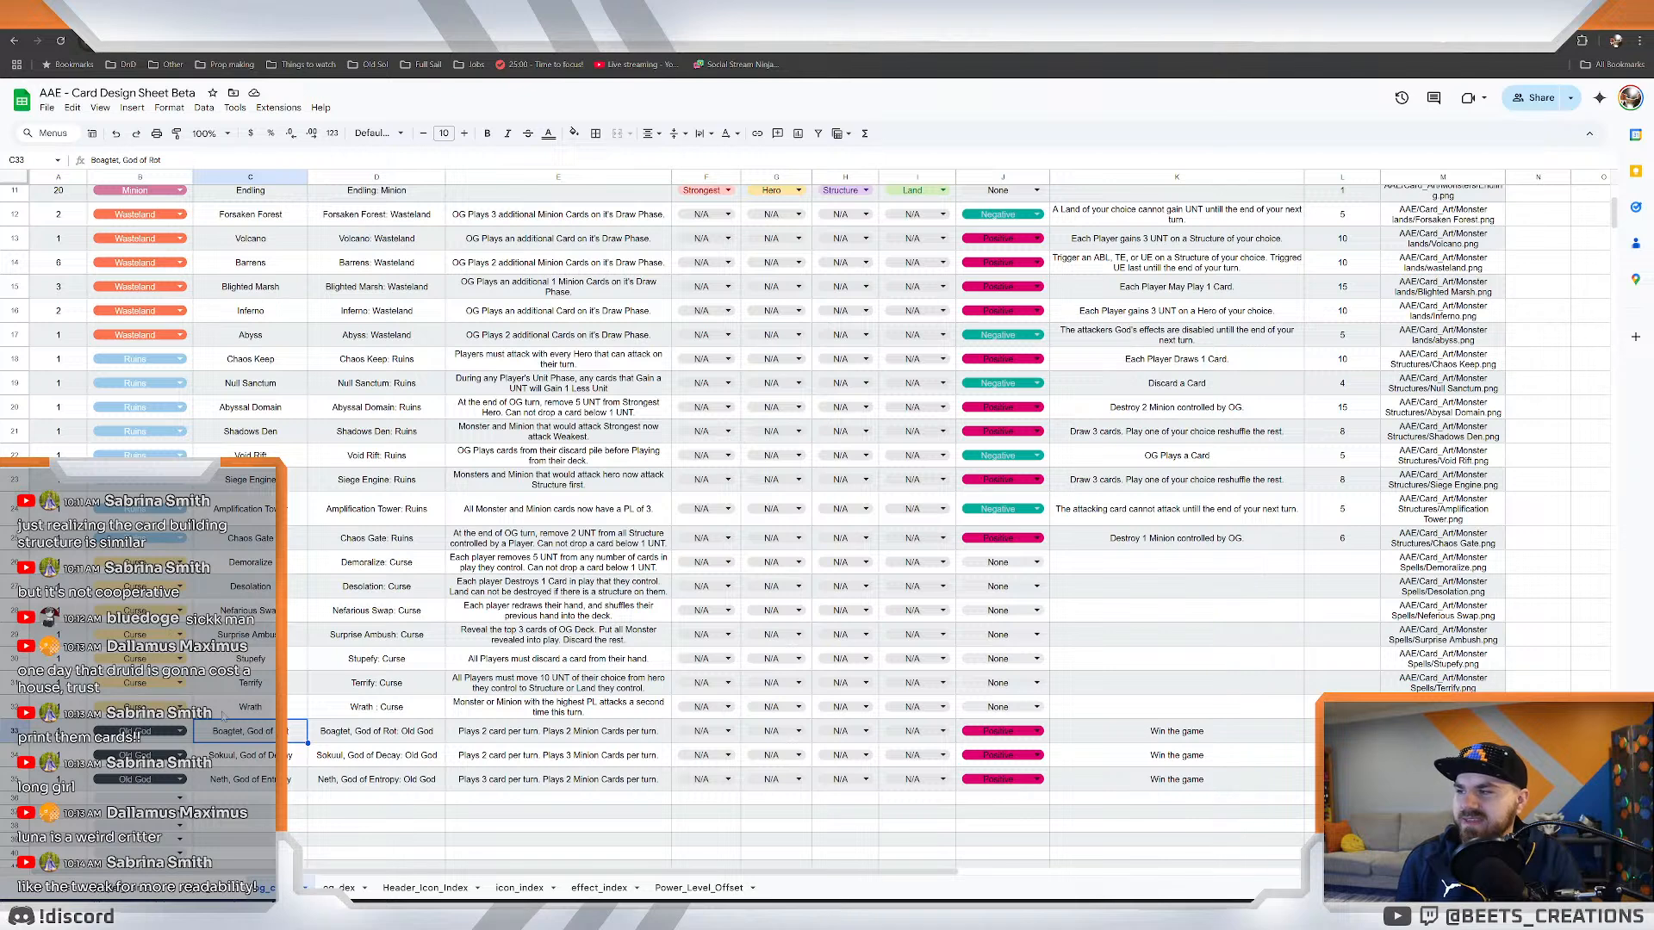
left_click(1211, 734)
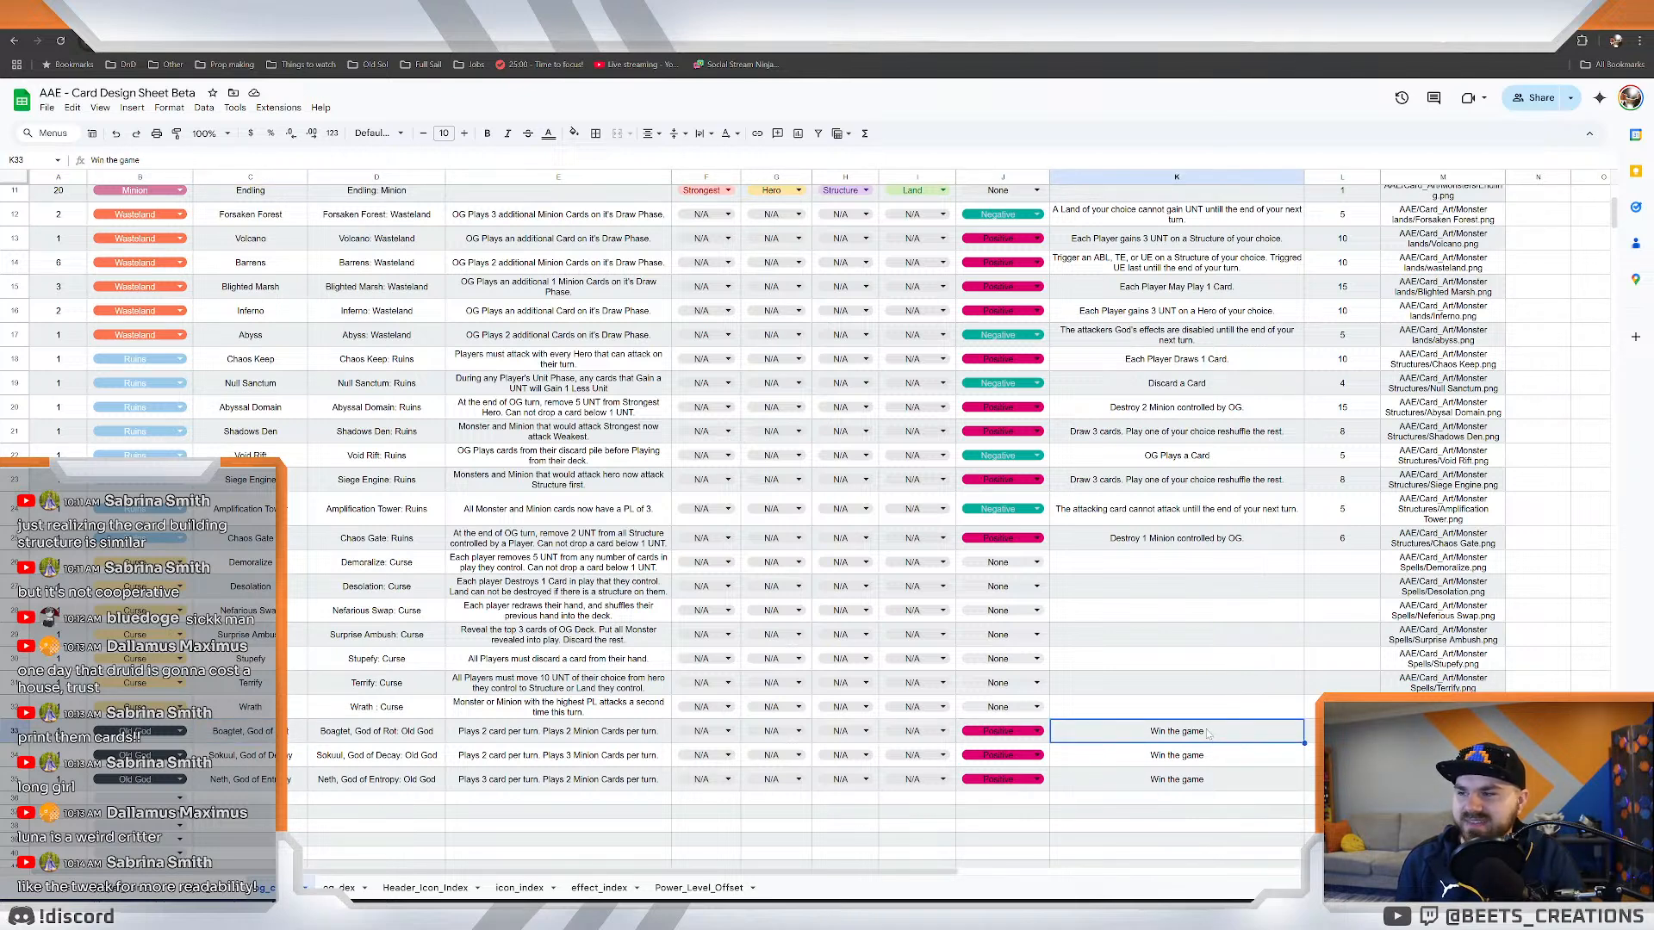
Examine the Monster, Wasteland, Ruins and Curse rows alongside the Old God cards.
scroll(1184, 696, "down", 2)
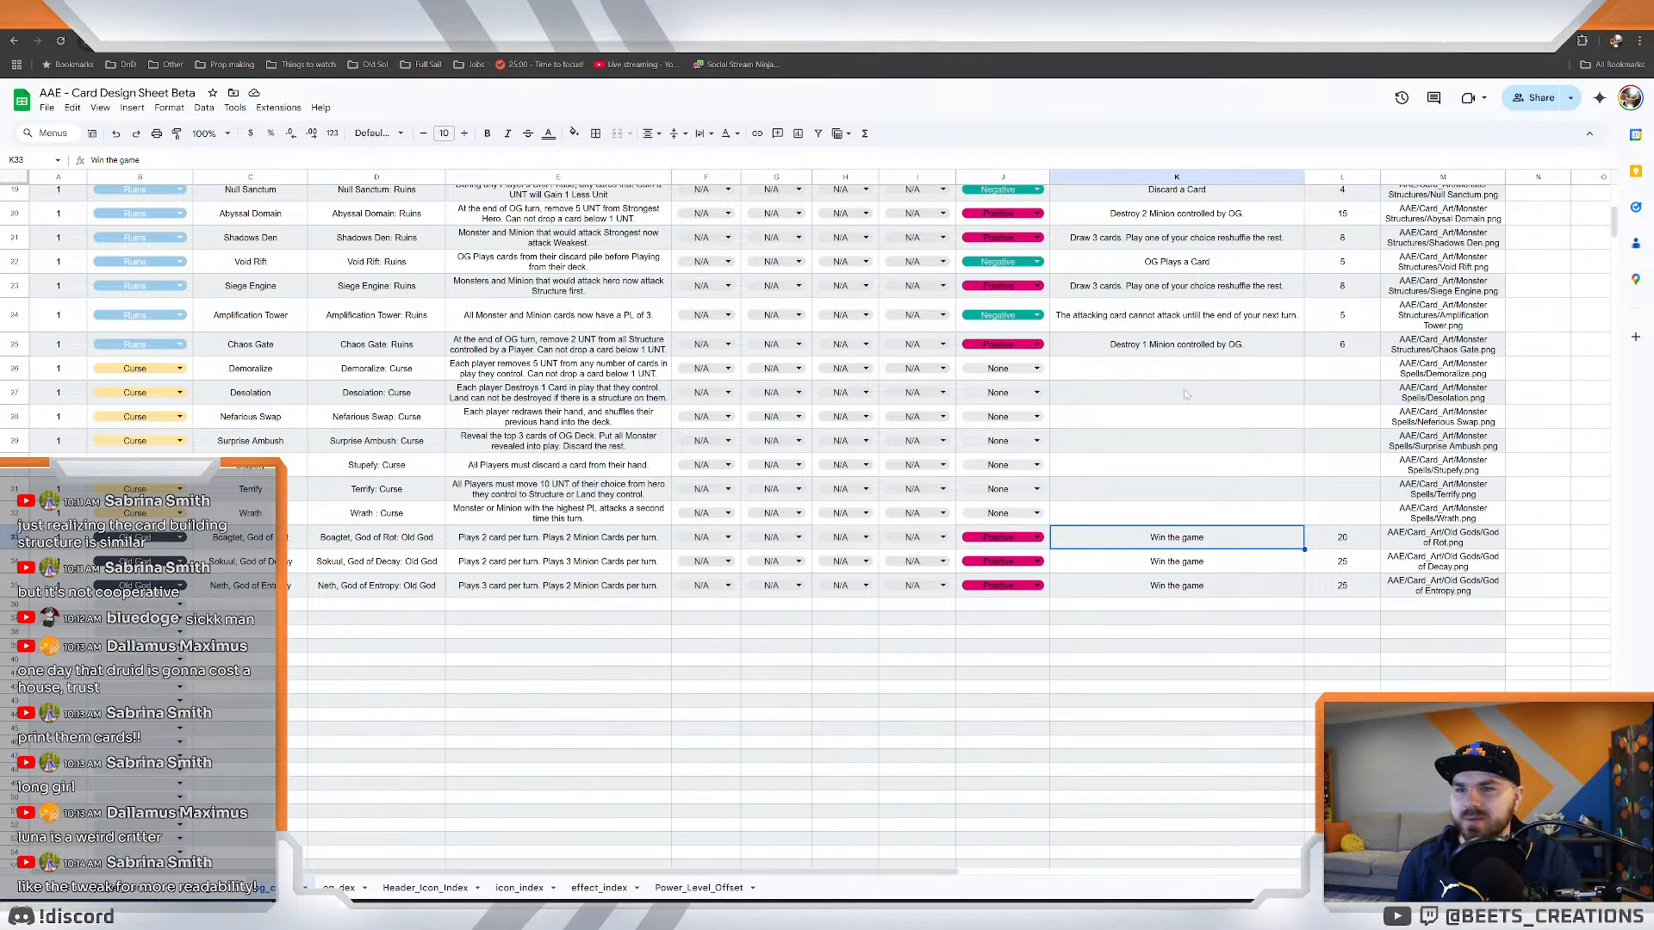
scroll(1058, 603, "up", 5)
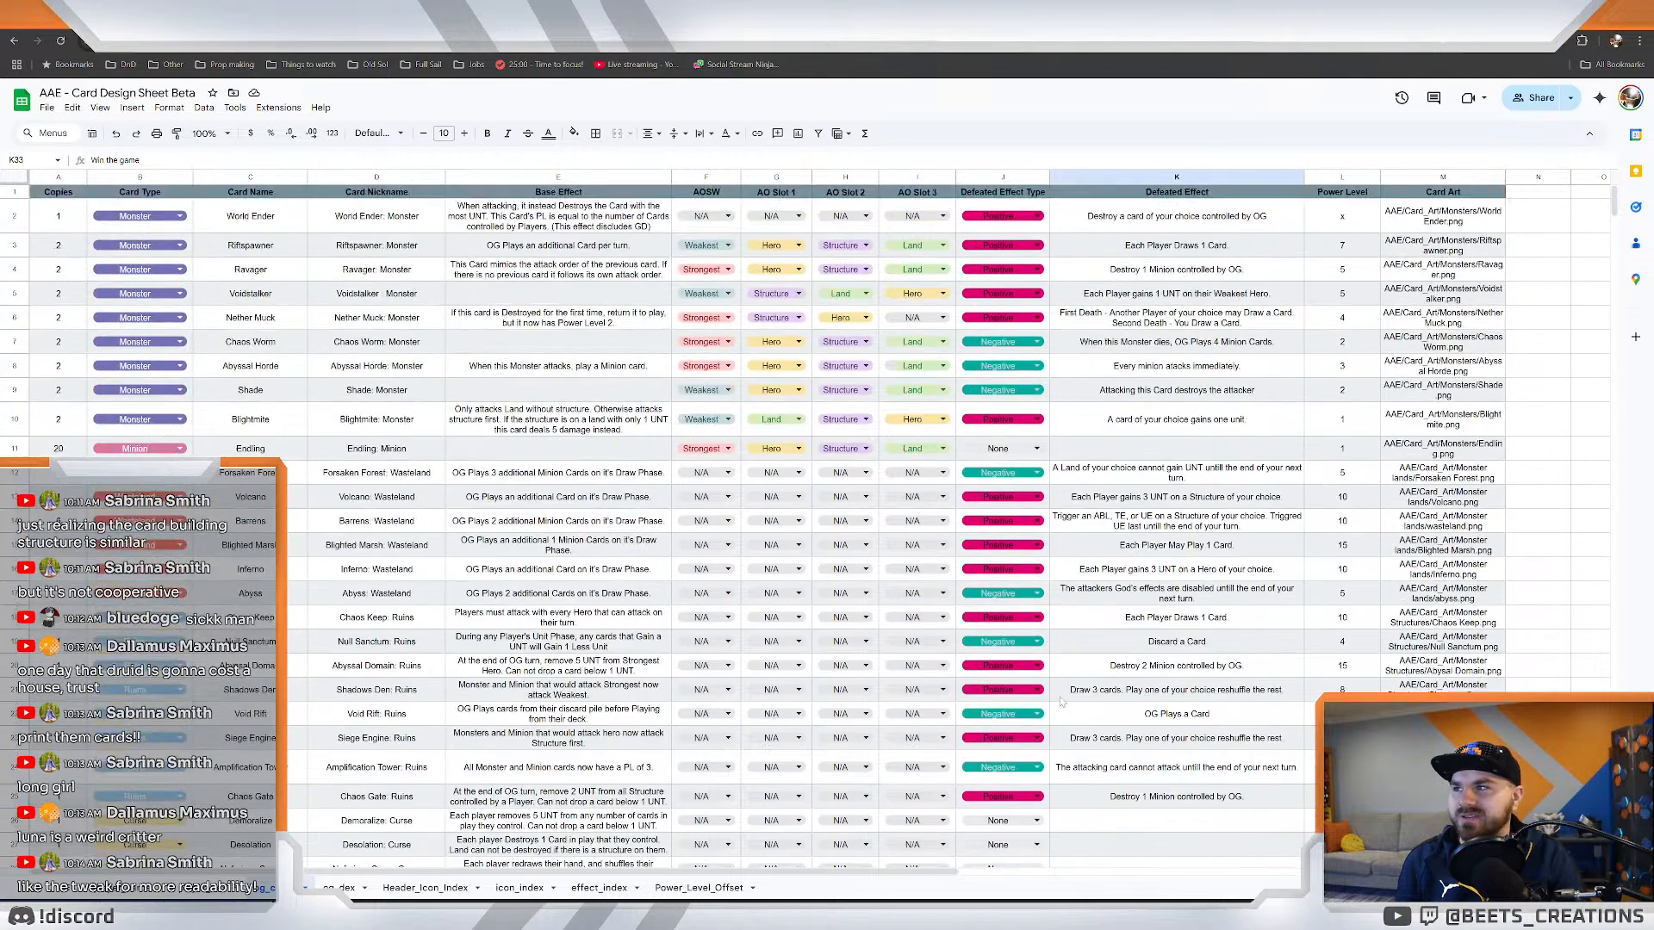
scroll(741, 488, "down", 6)
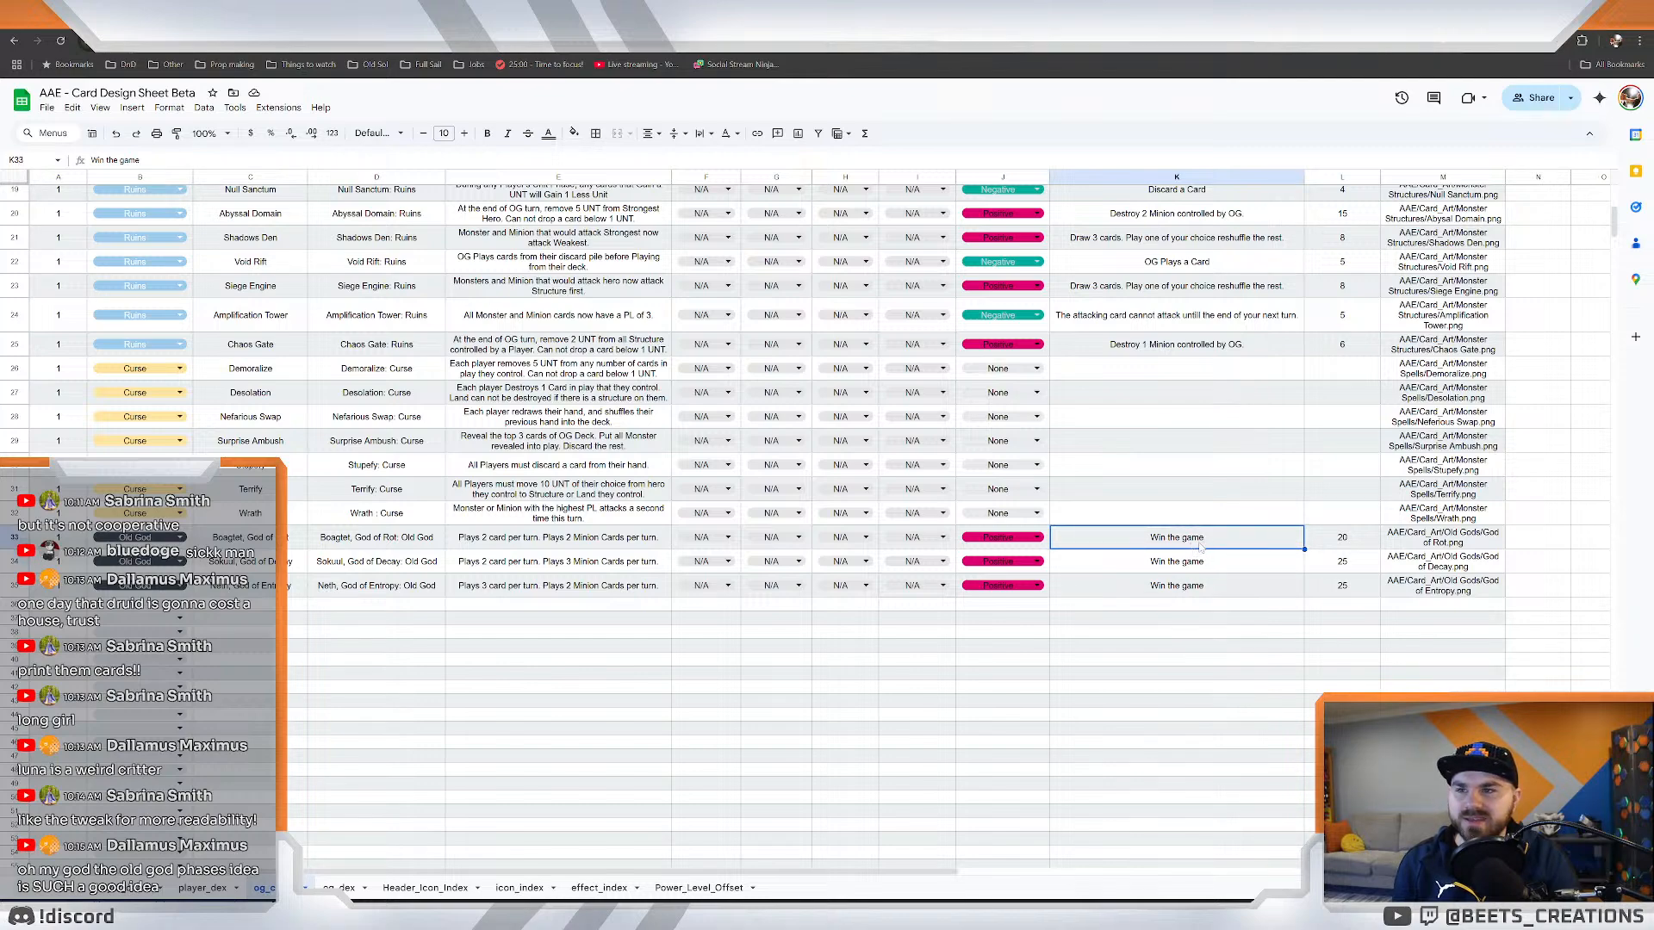
scroll(1192, 549, "up", 6)
scroll(1152, 597, "down", 3)
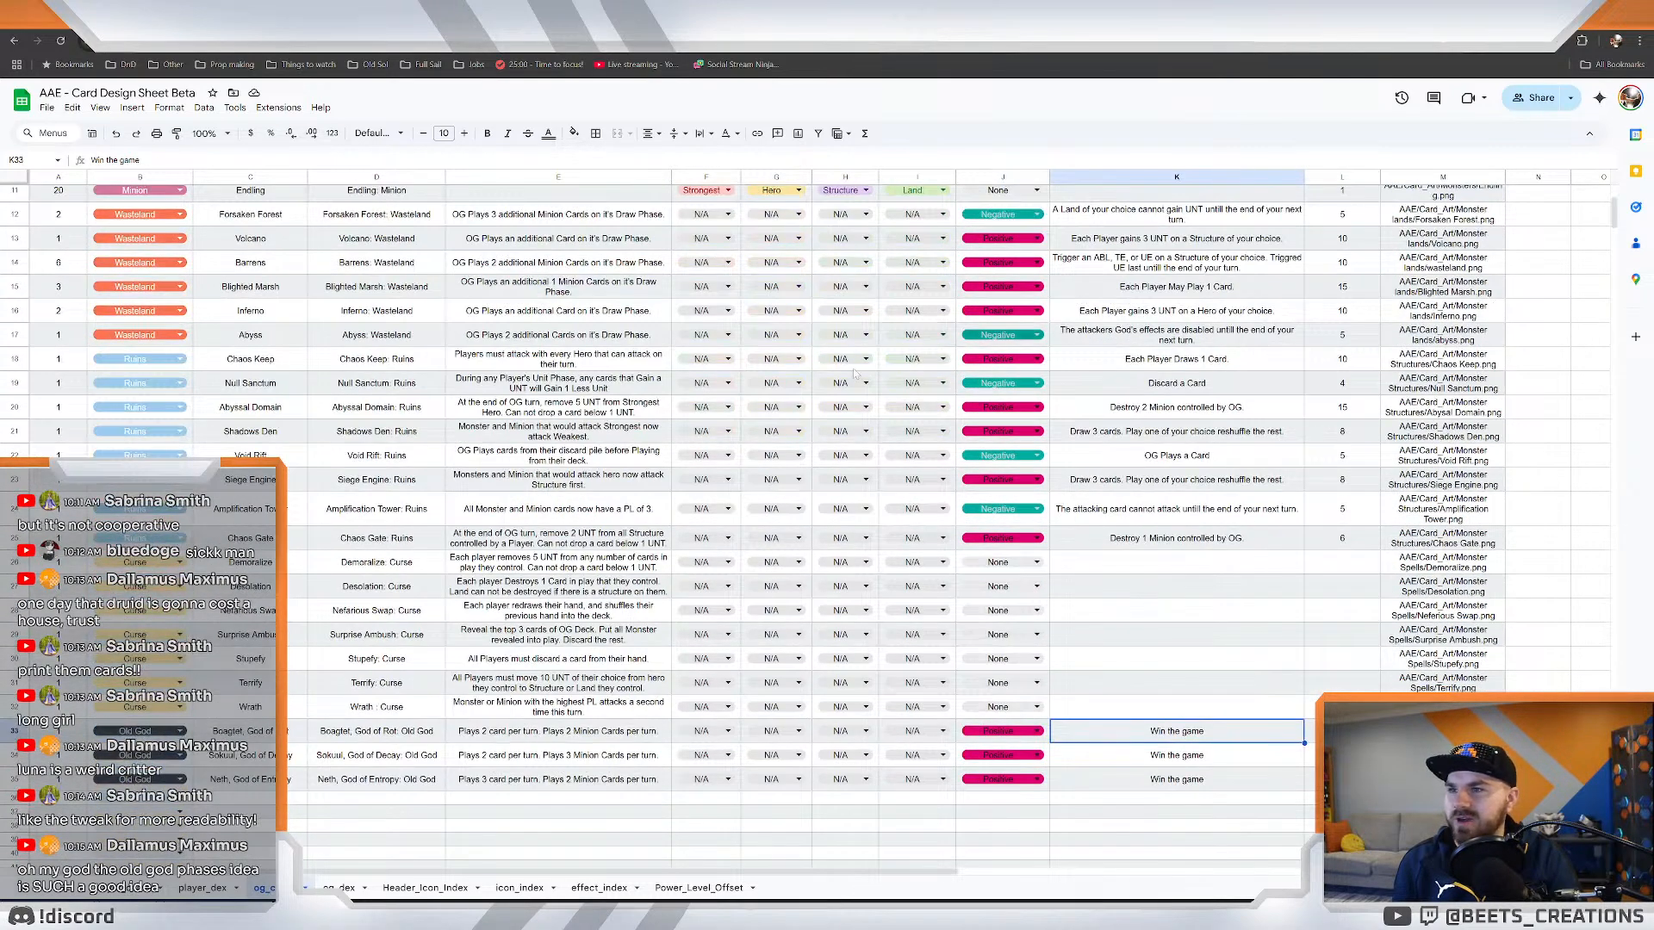
scroll(1103, 706, "down", 3)
scroll(681, 655, "up", 3)
scroll(657, 658, "up", 4)
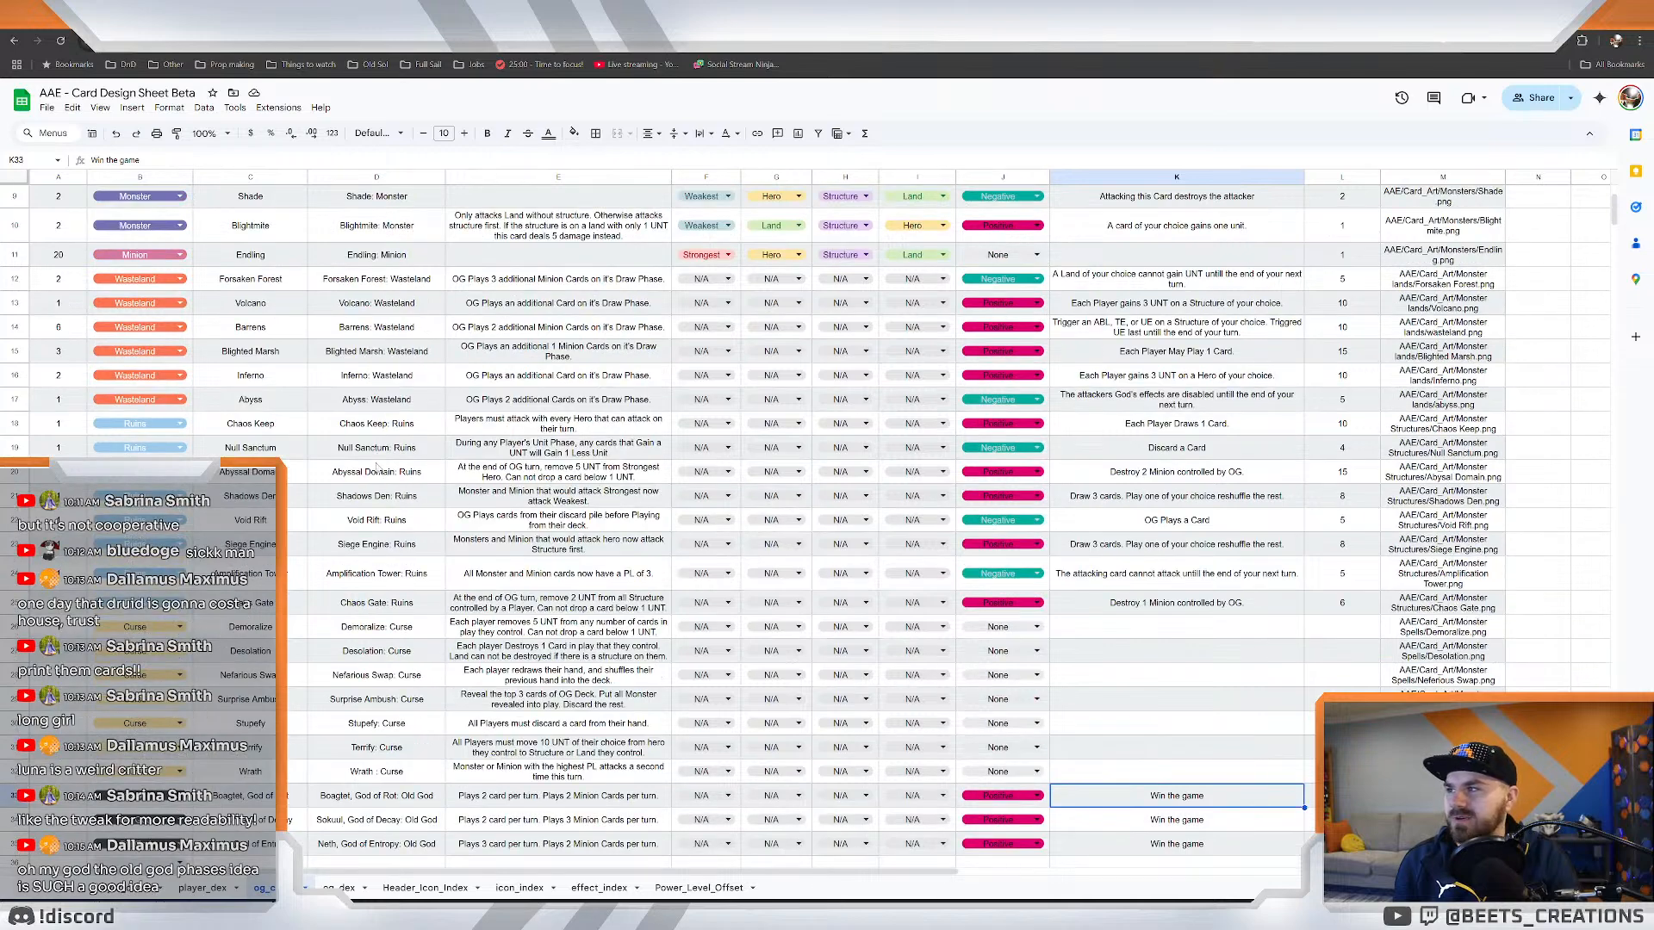
scroll(947, 390, "down", 5)
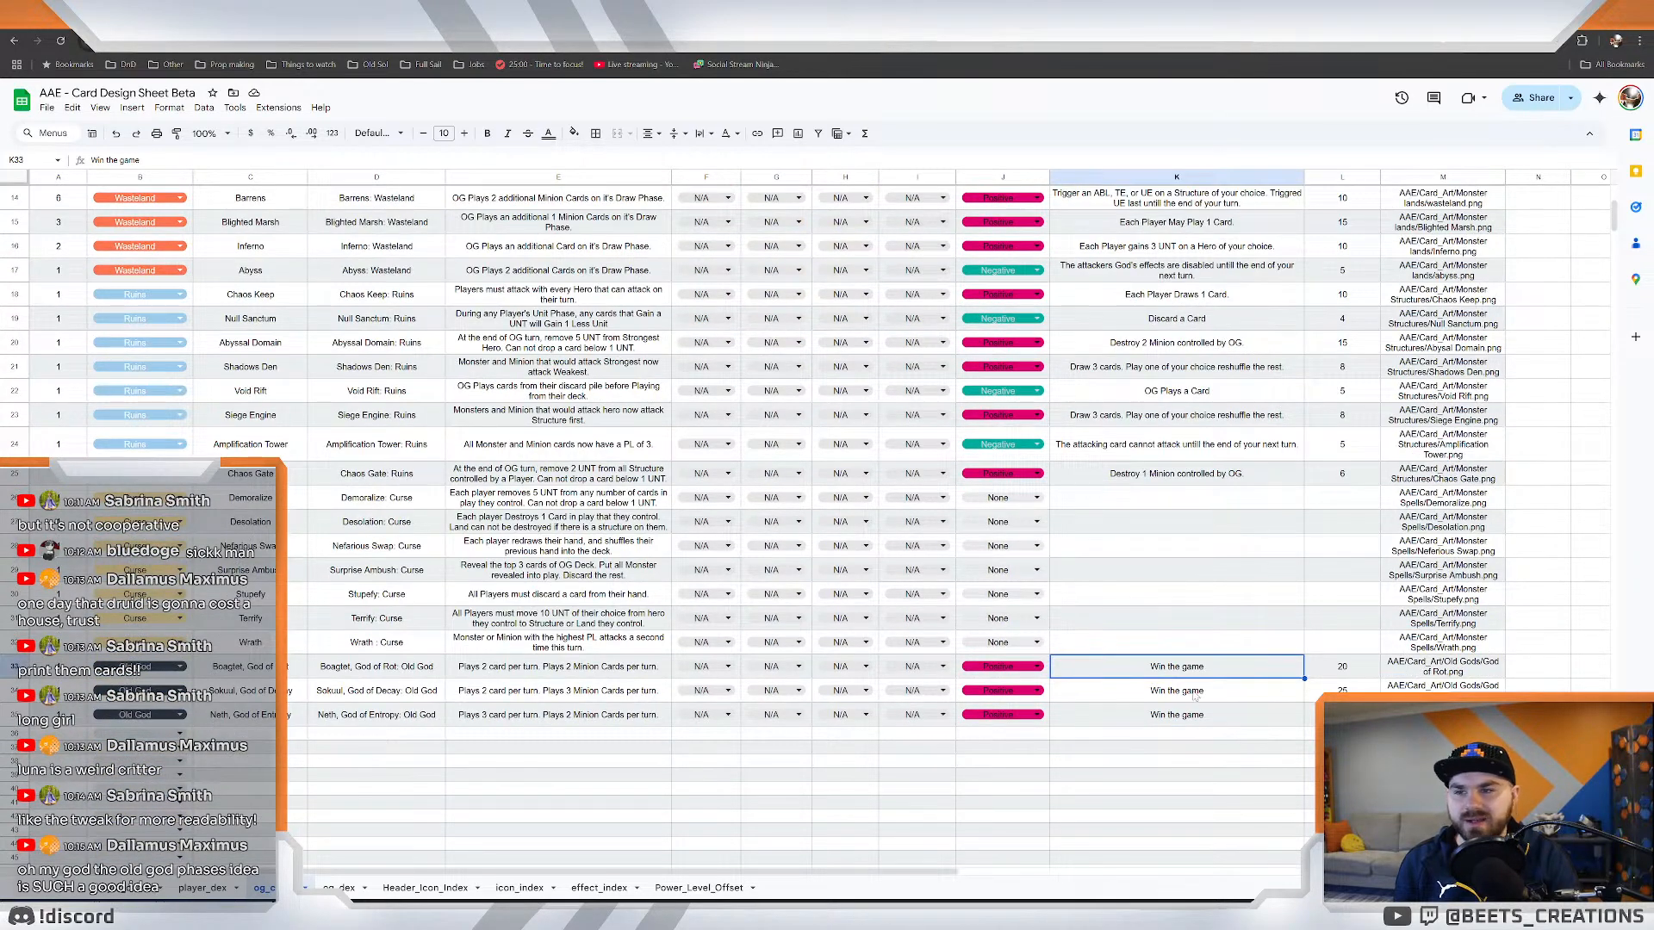
Compare the Defeated Effect entries of the God of Rot, God of Decay and God of Entropy cards.
left_click(1193, 722)
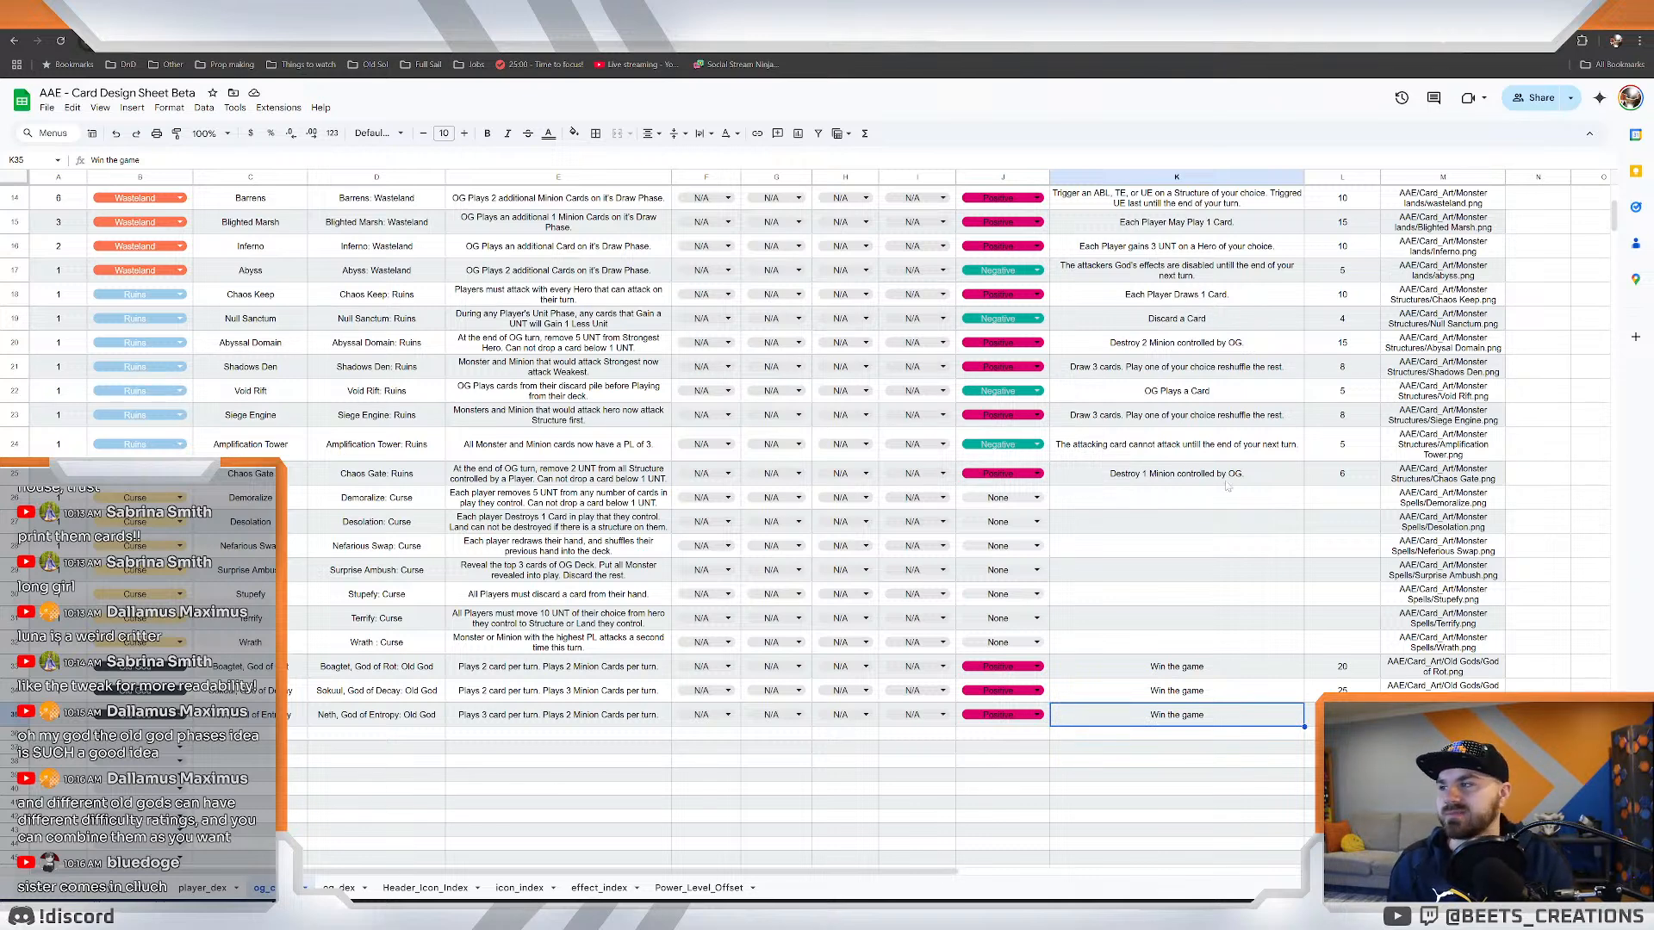
left_click(1173, 641)
left_click(1176, 667)
left_click(1180, 714)
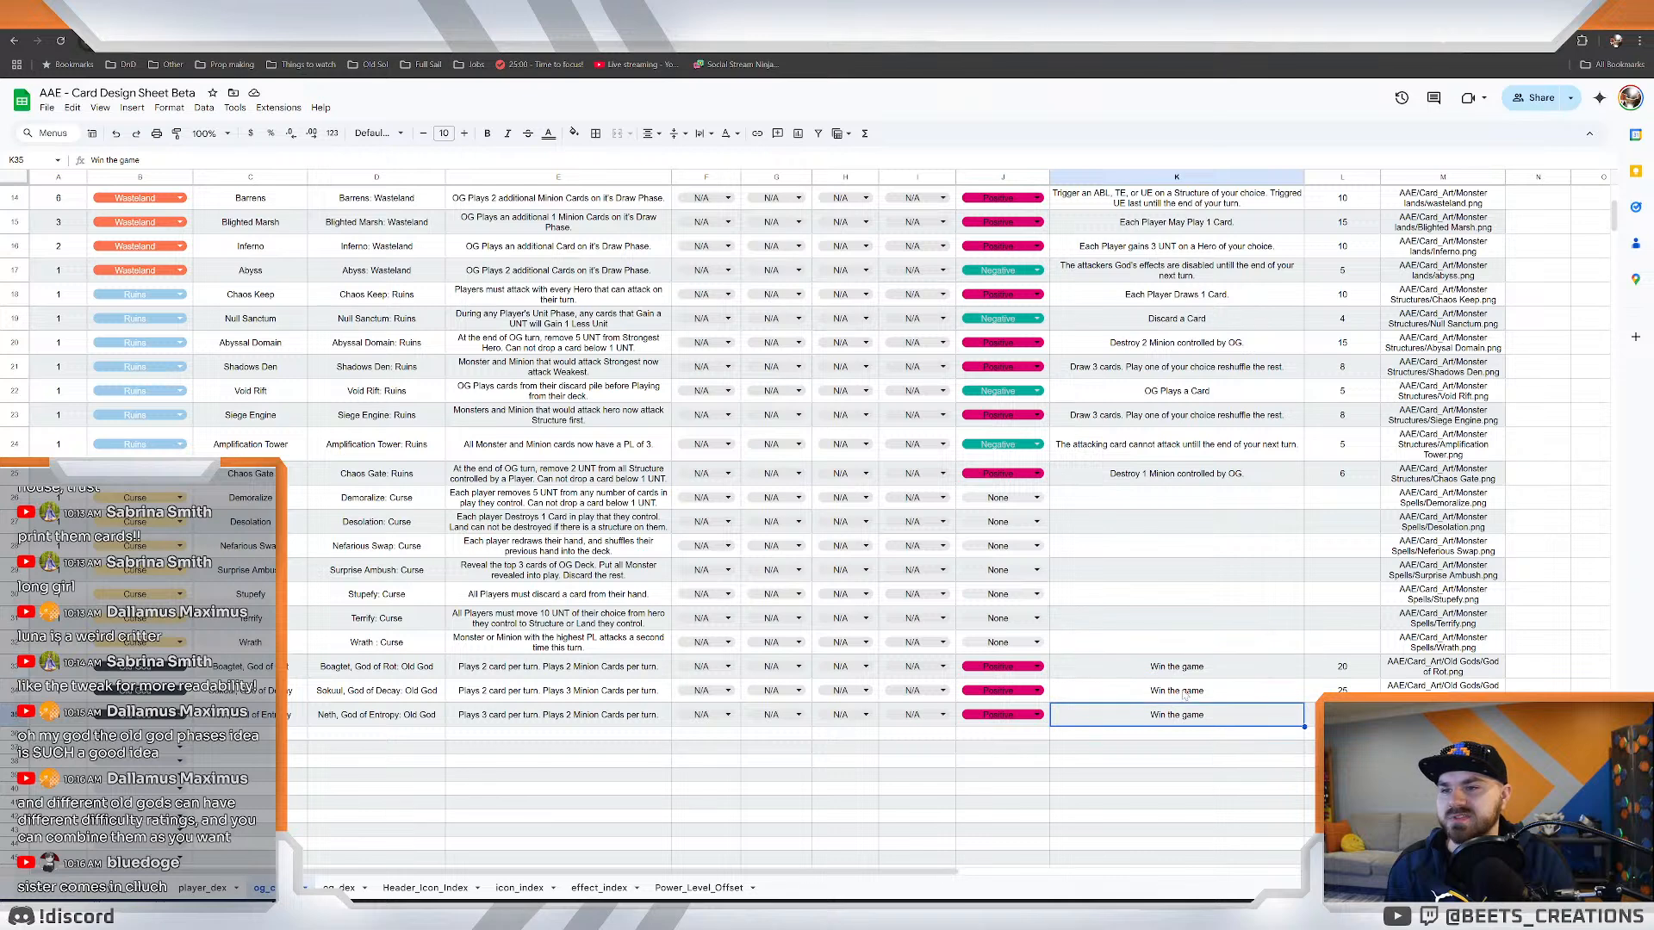
left_click(1189, 670)
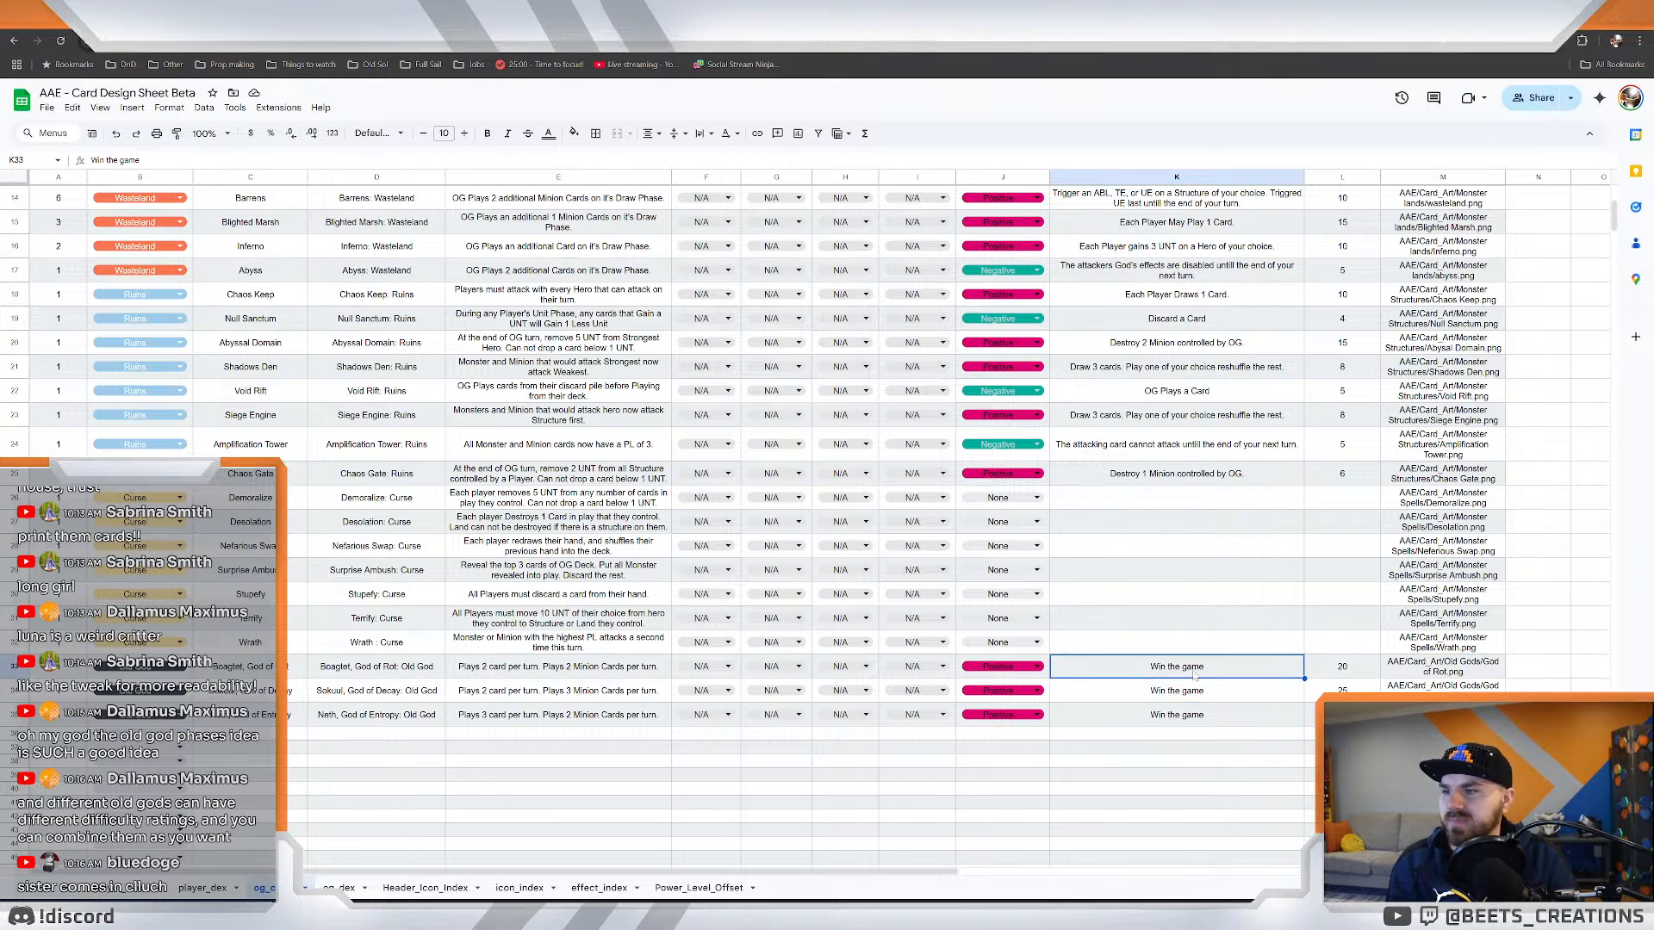
left_click(1190, 700)
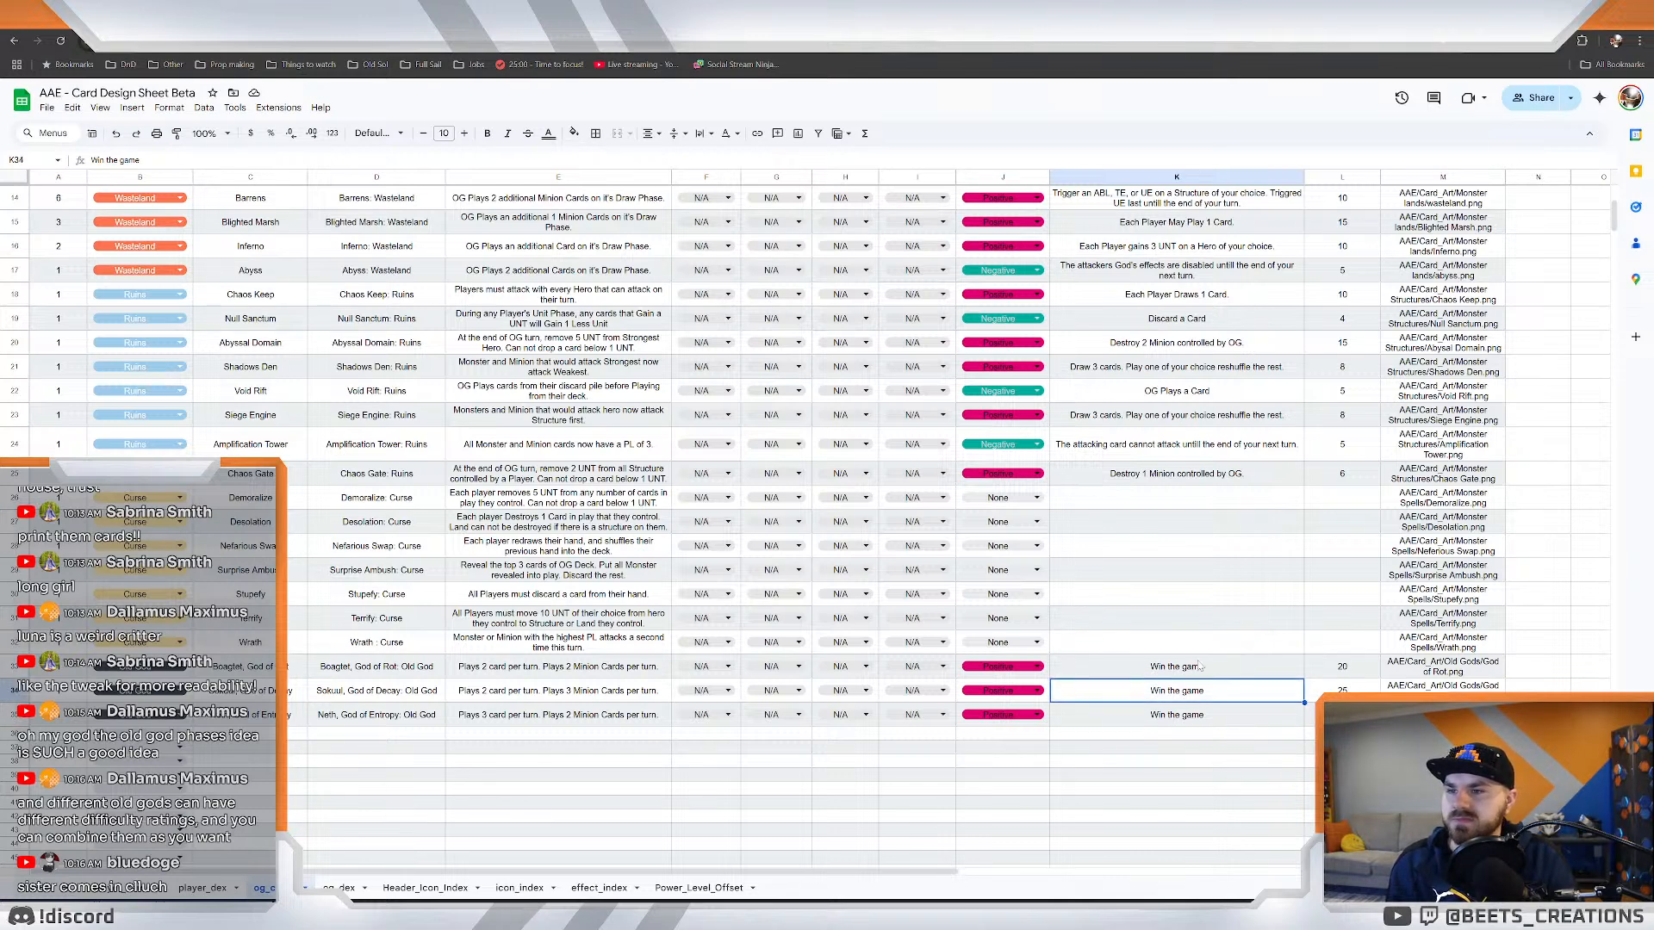
left_click(1202, 665)
left_click(1195, 719)
left_click(1195, 699)
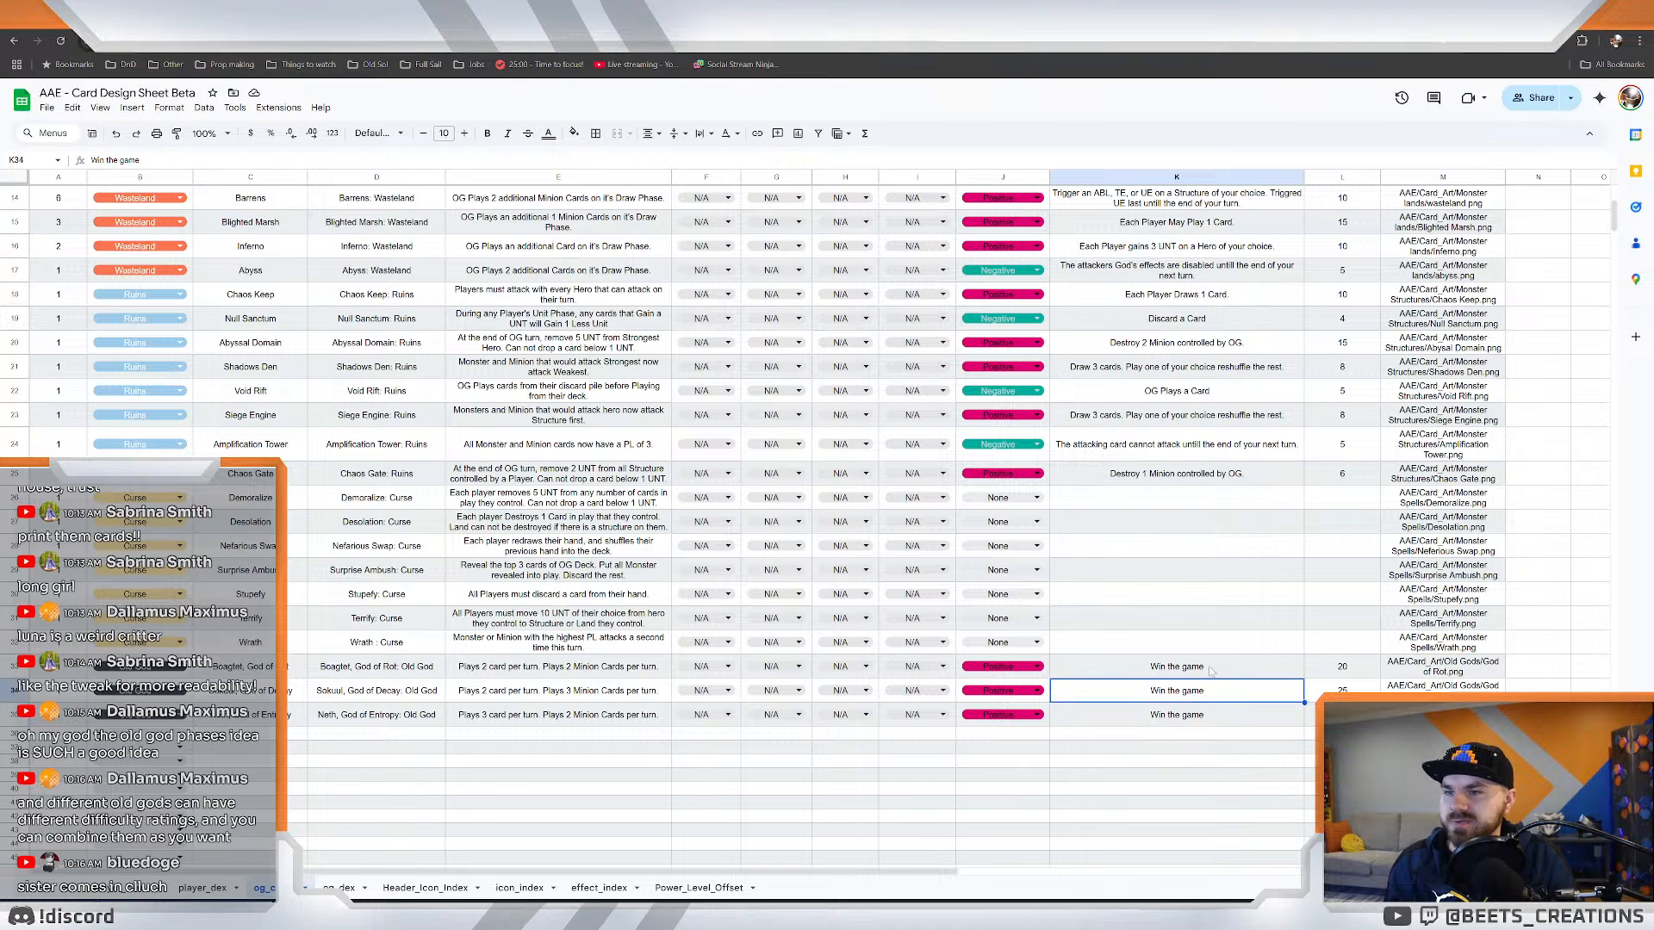
left_click(1210, 671)
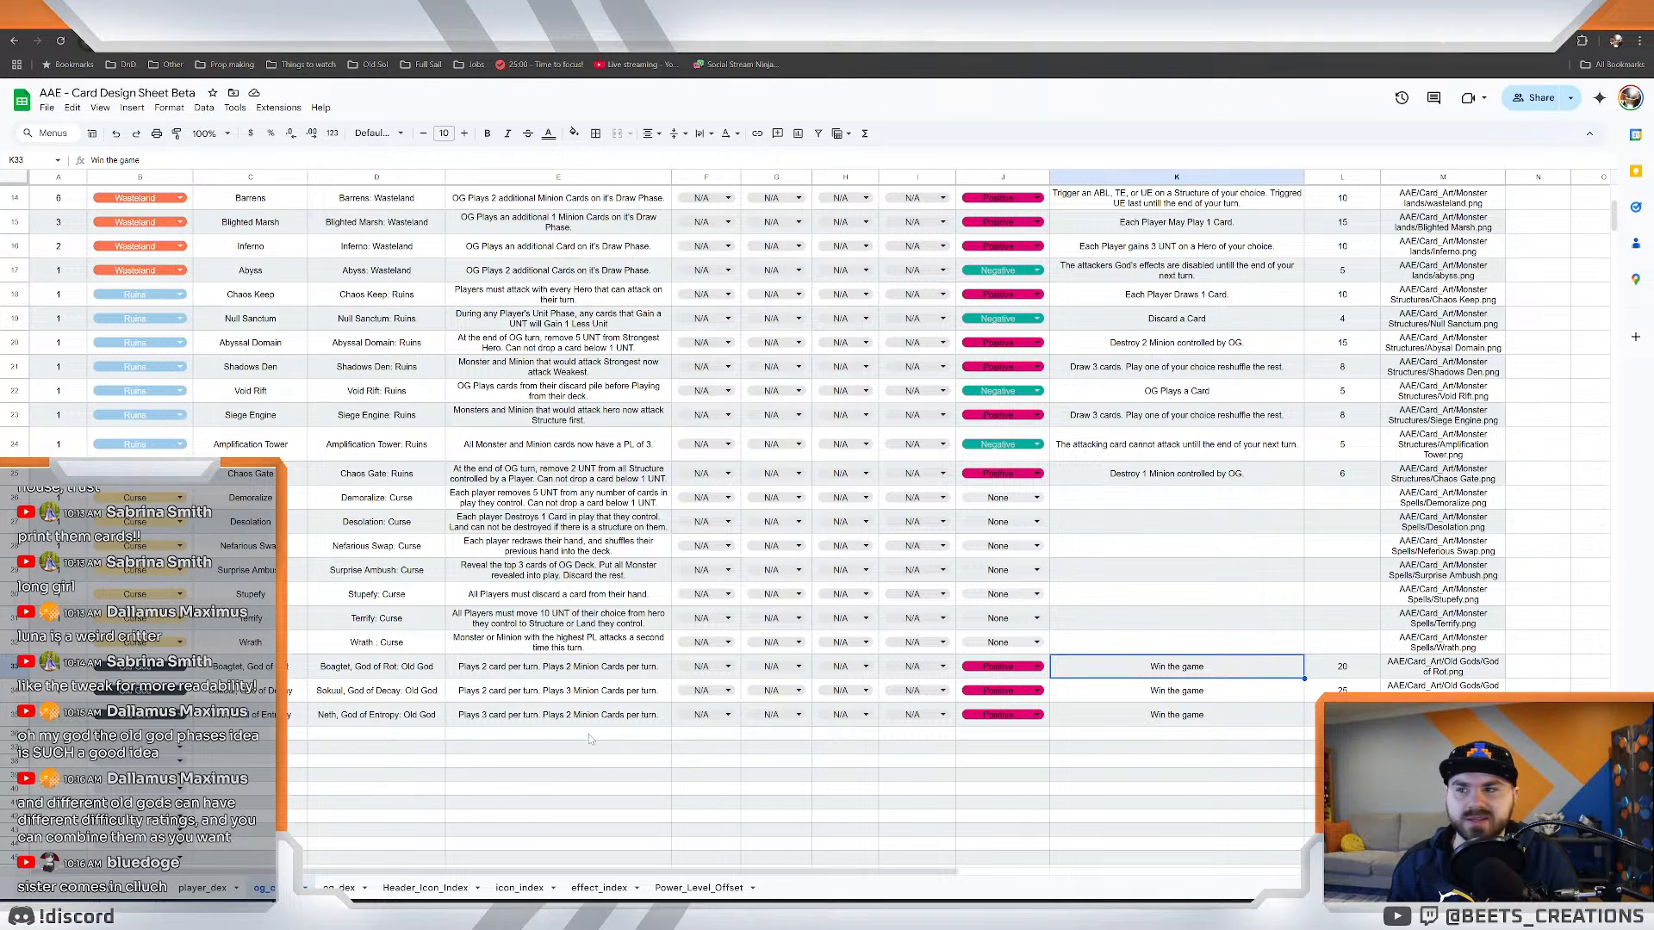
Check the nicknames of the God of Rot and God of Entropy cards, returning to God of Rot's Defeated Effect.
left_click(393, 677)
left_click(390, 723)
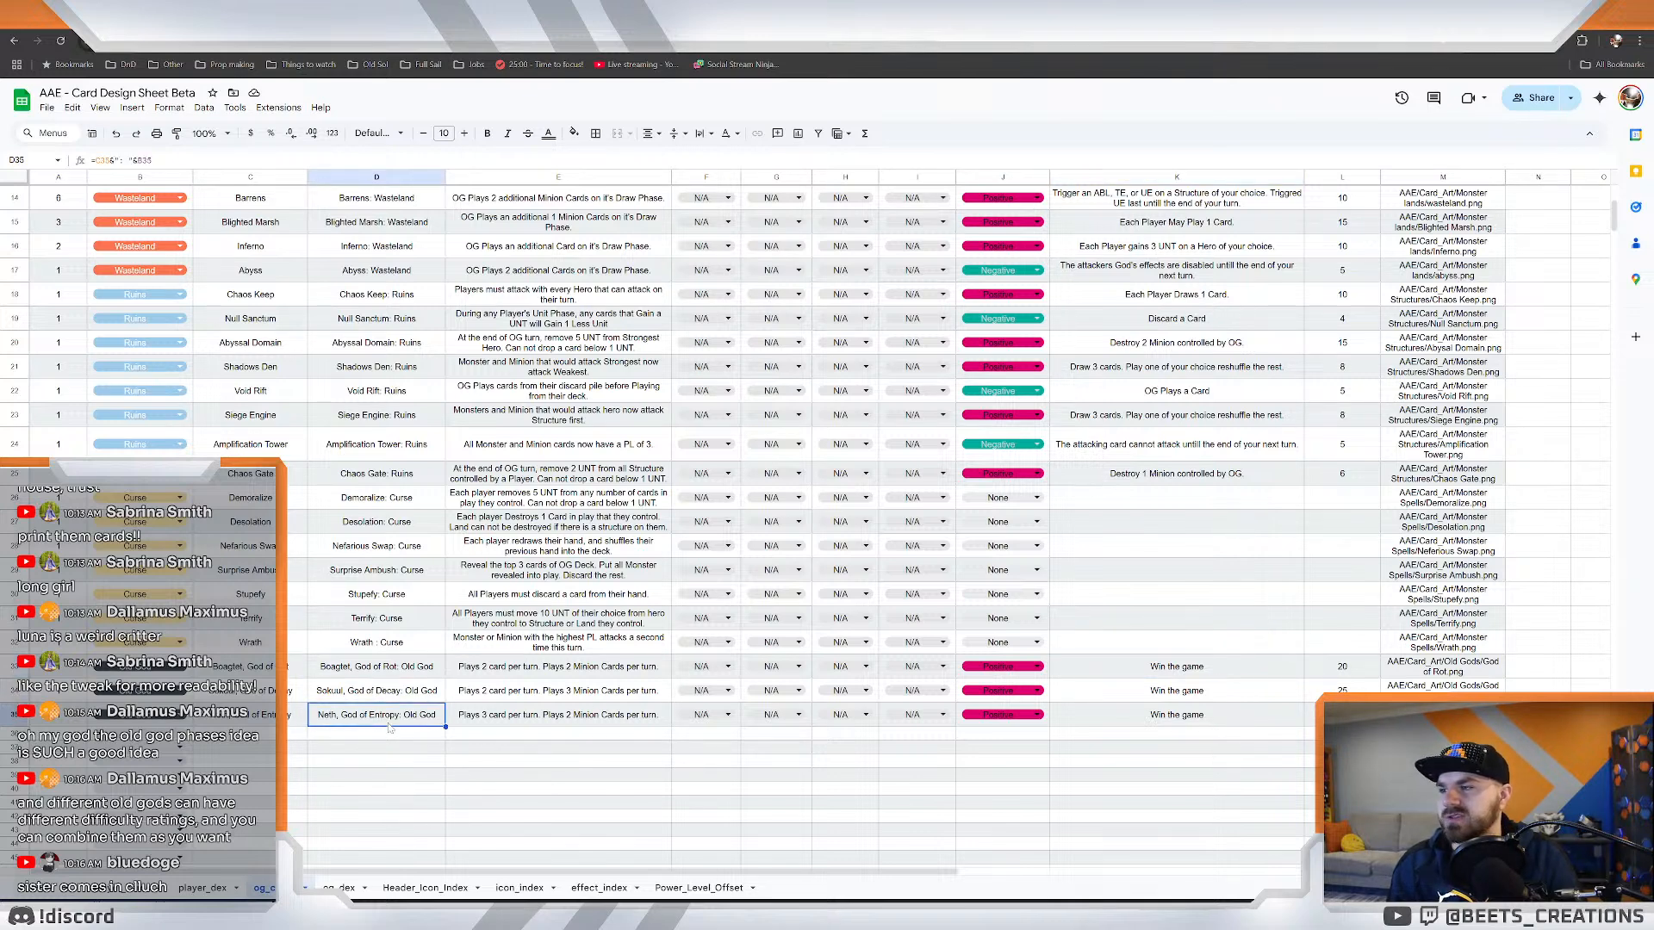
left_click(398, 677)
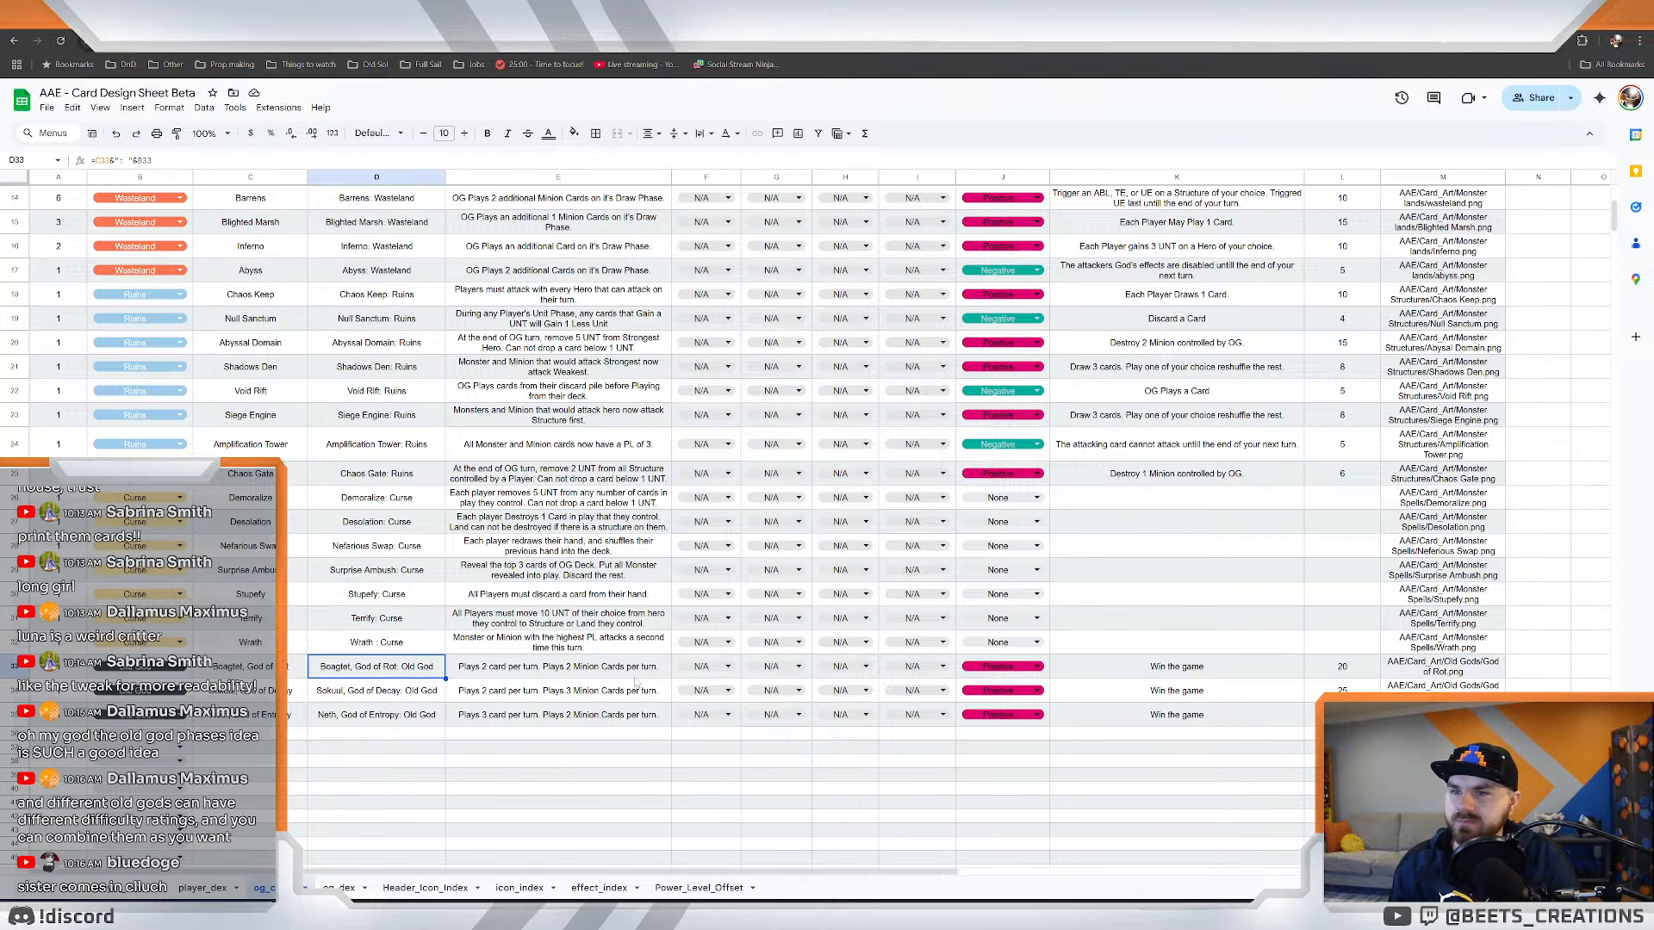
left_click(1199, 672)
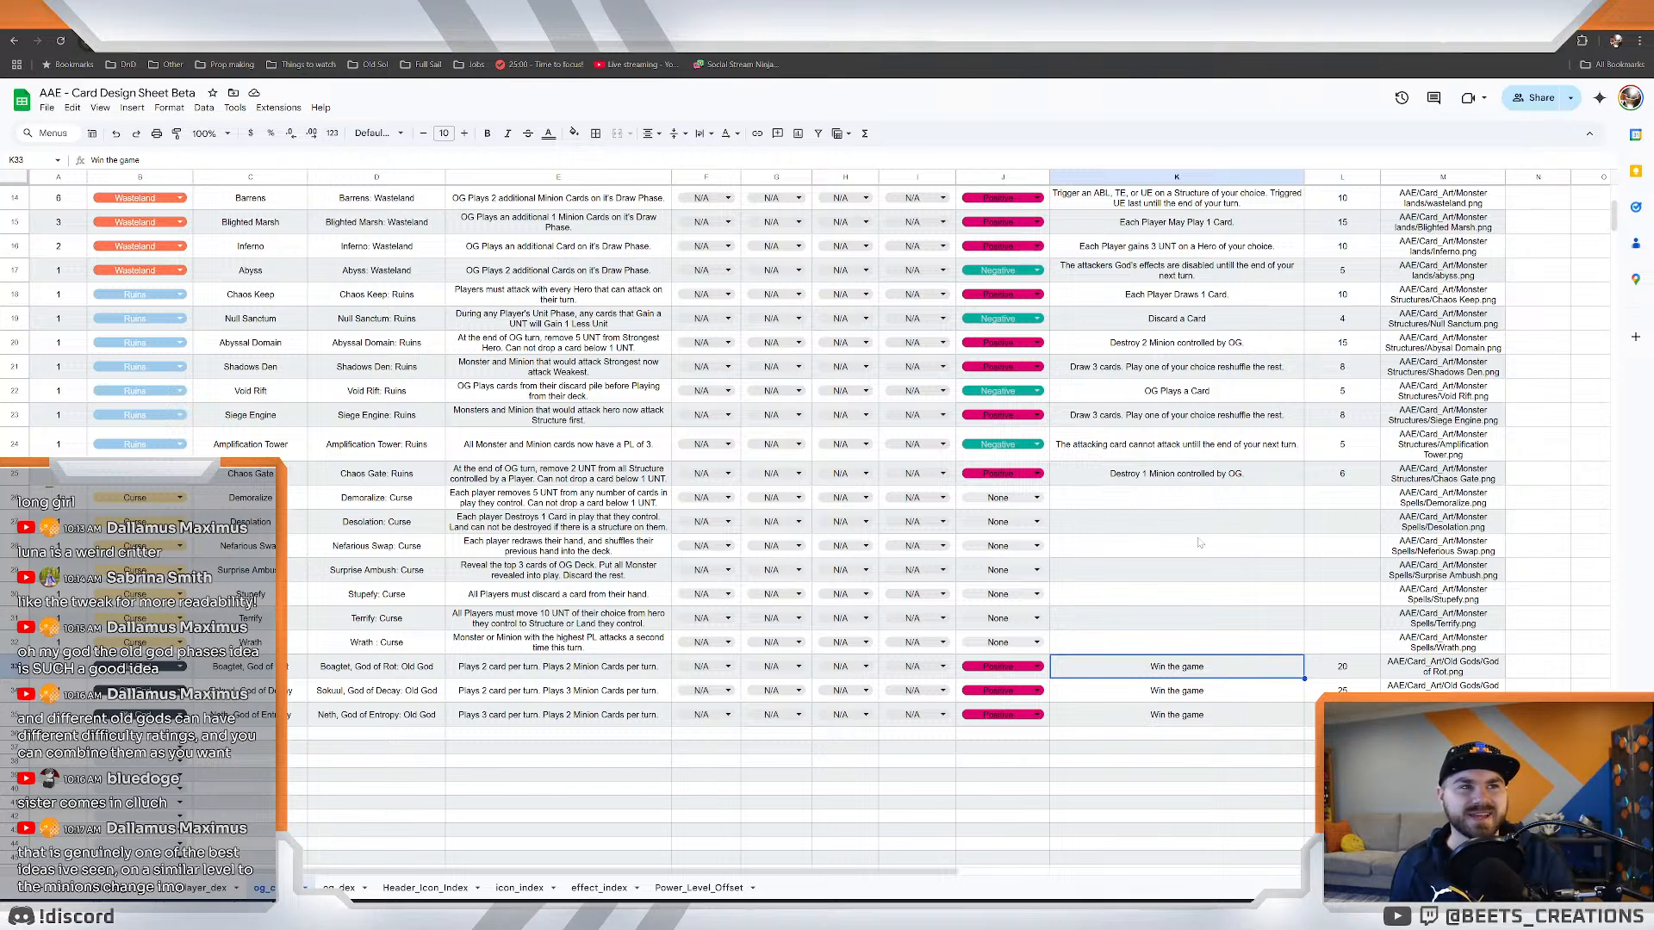
Go through the Old Gods' Defeated Effect cells from God of Rot down to God of Entropy once more.
scroll(1124, 652, "down", 2)
left_click(1145, 563)
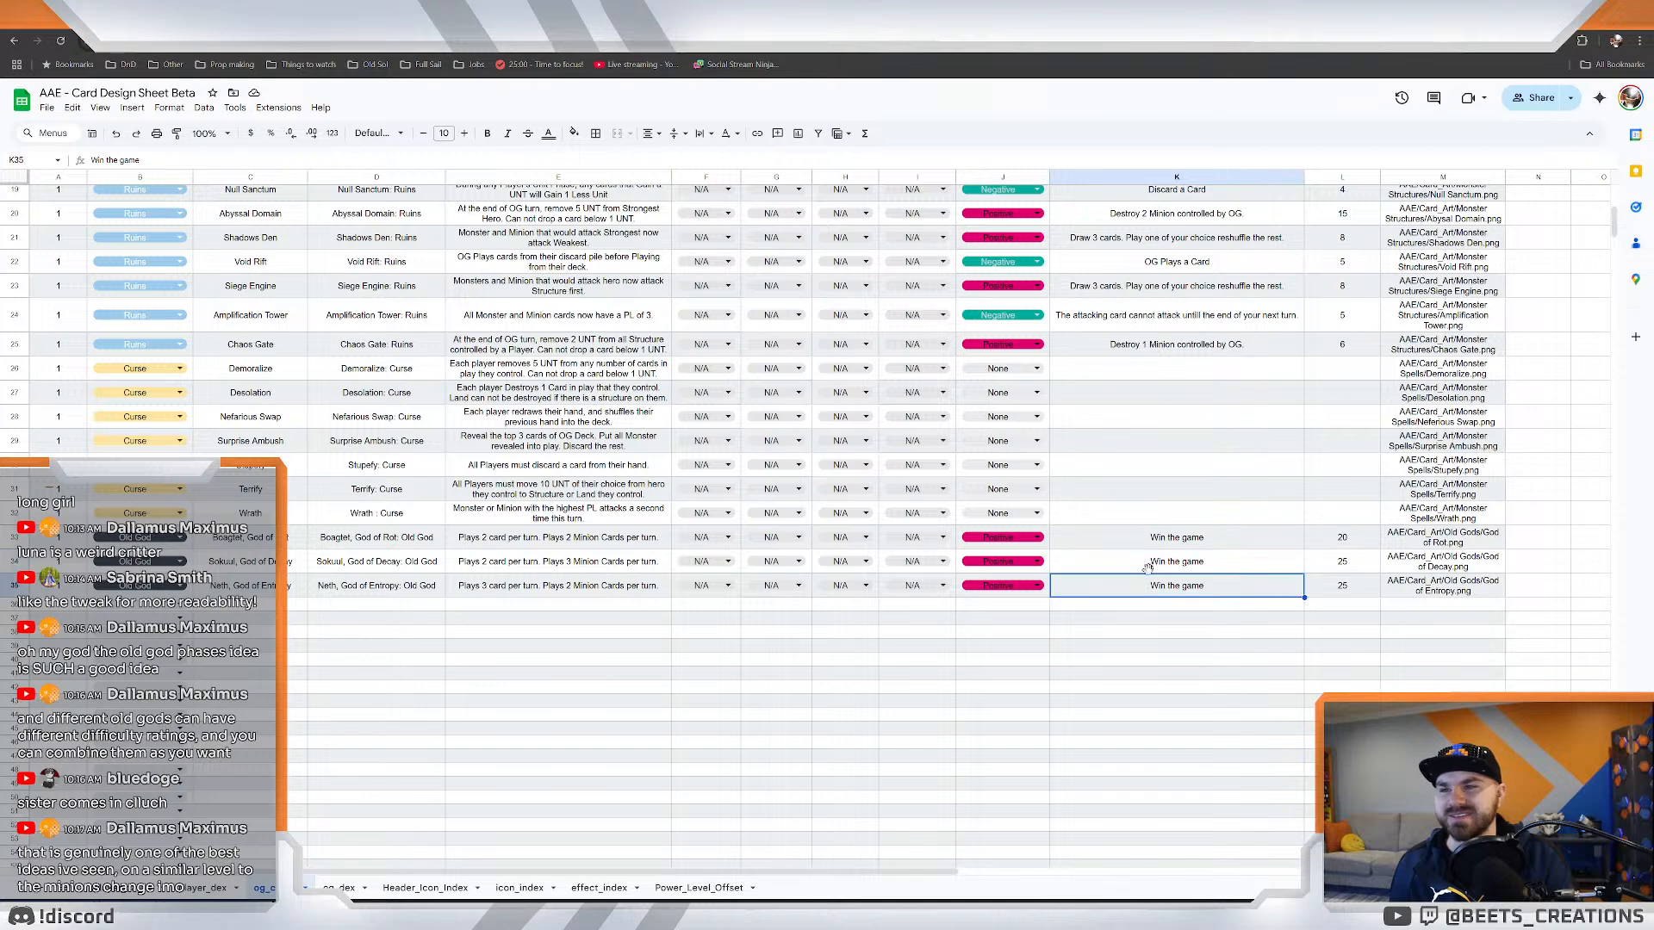
left_click(1159, 543)
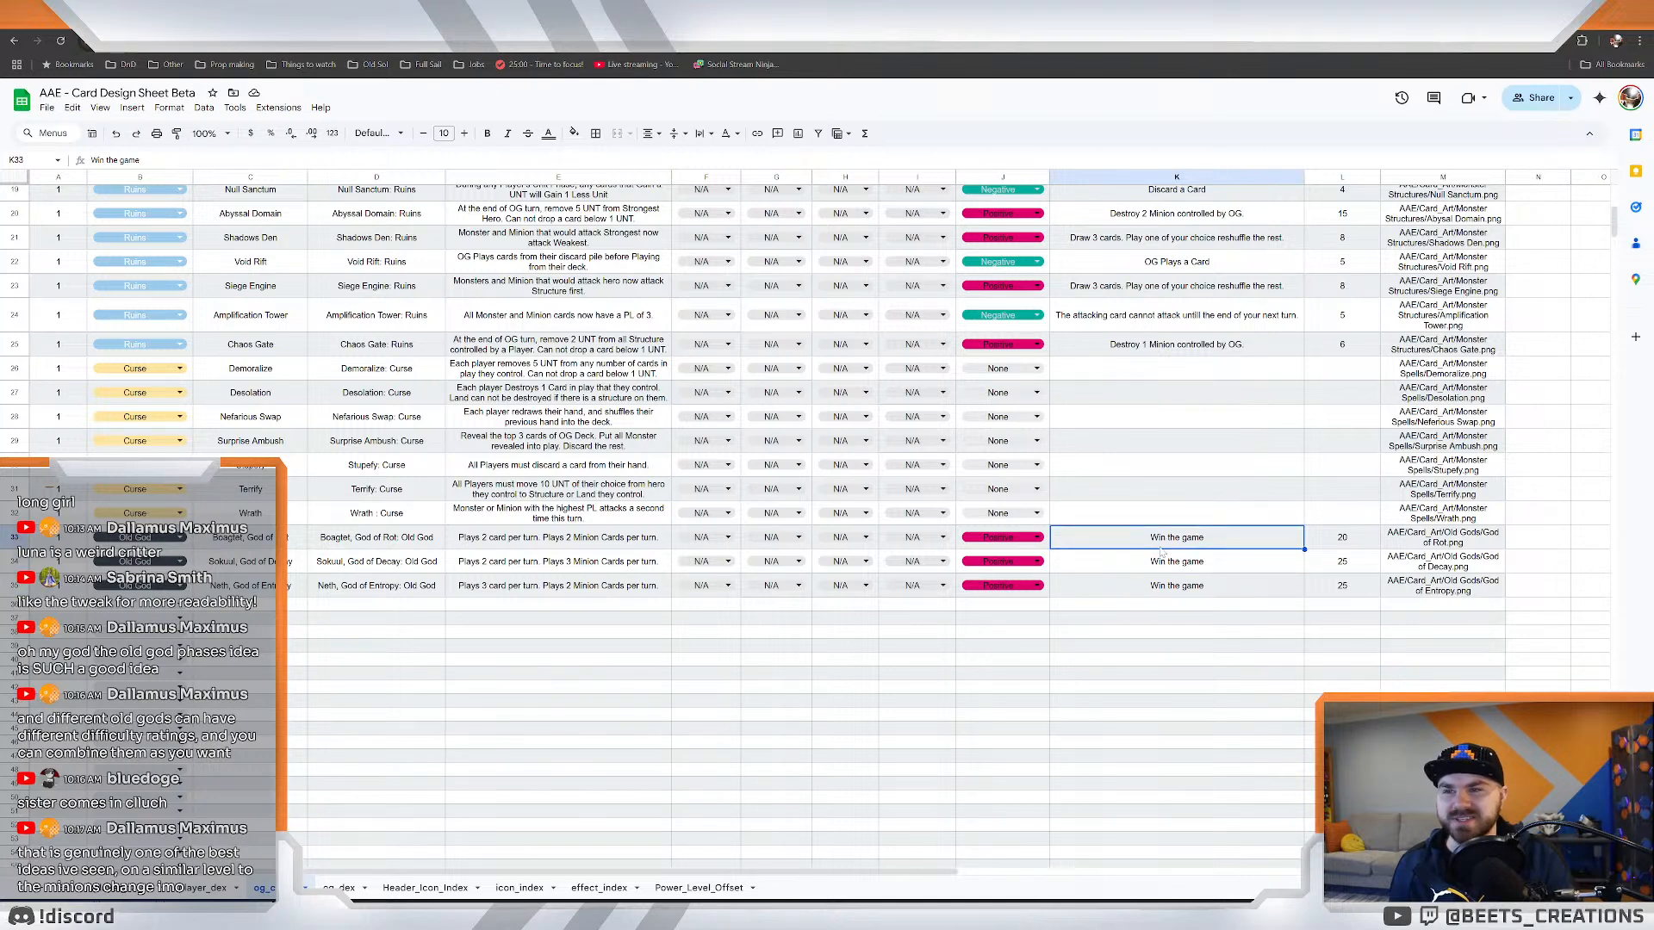
key("Down")
key("Down")
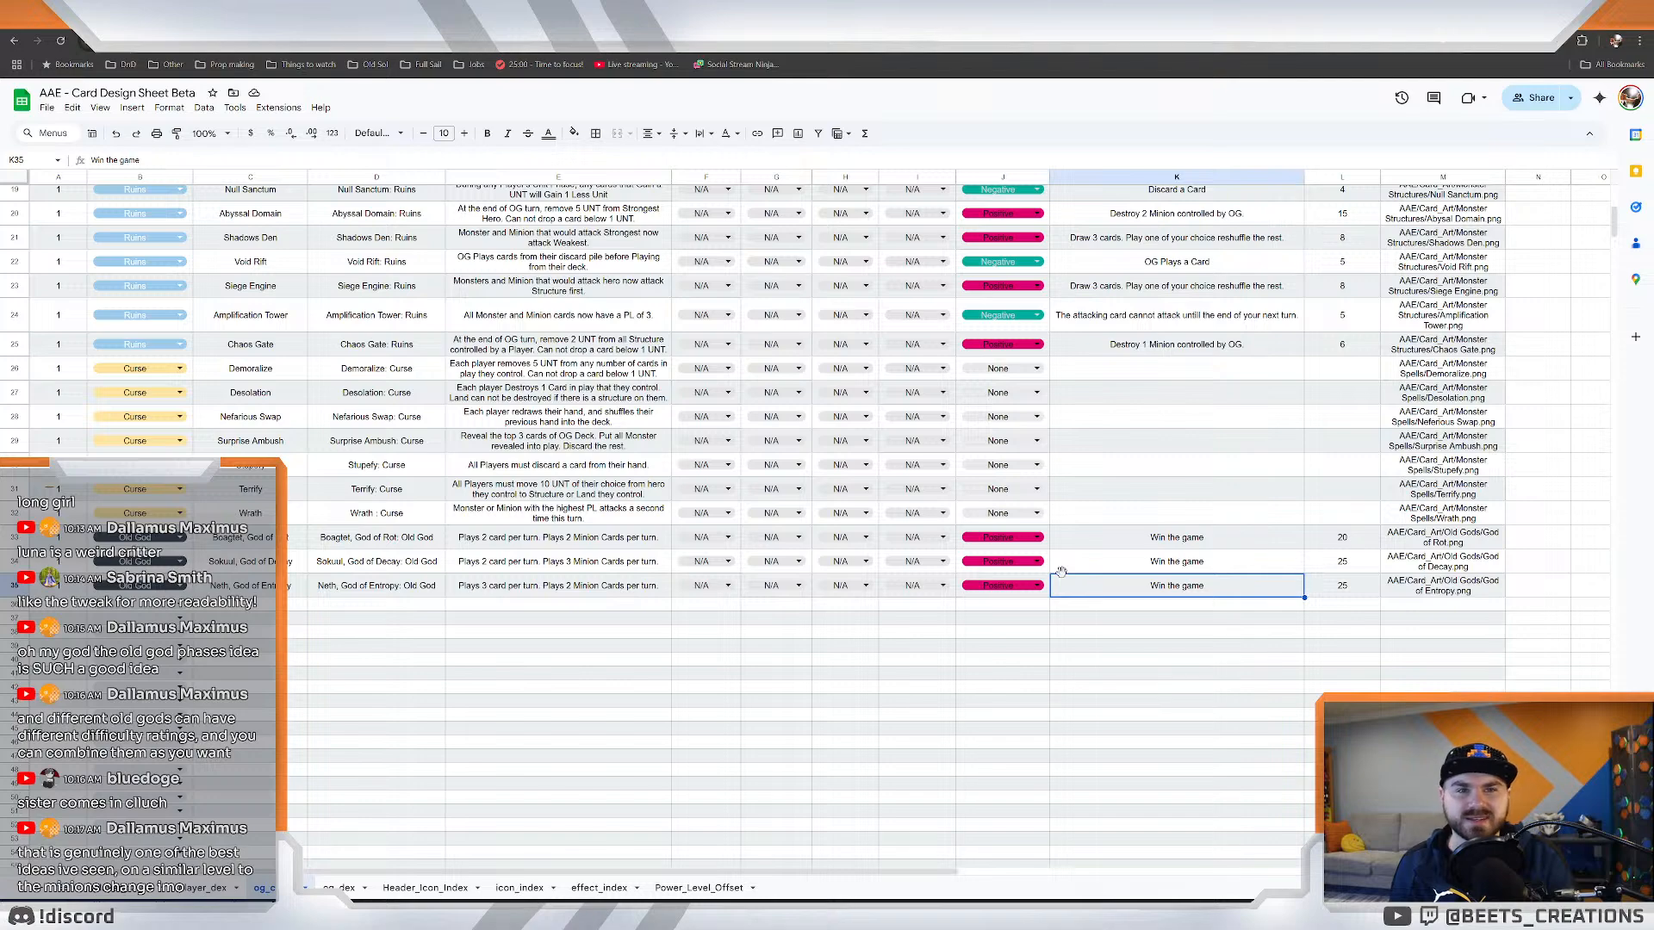
scroll(1061, 571, "up", 5)
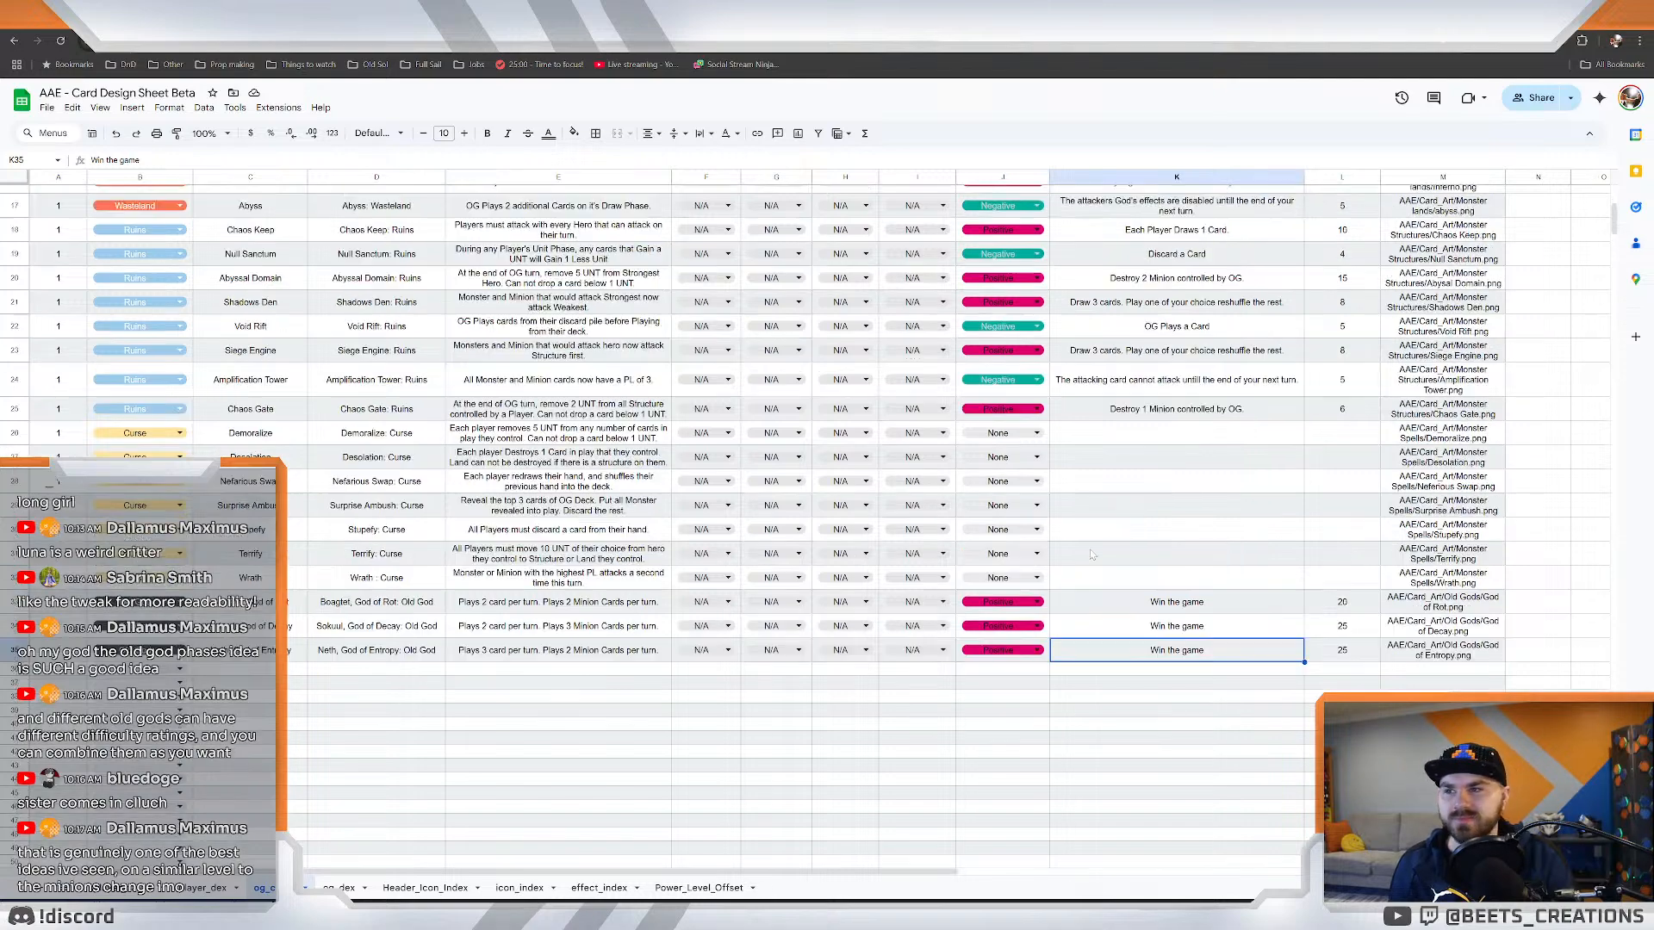
Look over the Old God rows in the card sheet and skim the Patch 1.1.5 notes document.
scroll(1038, 624, "down", 4)
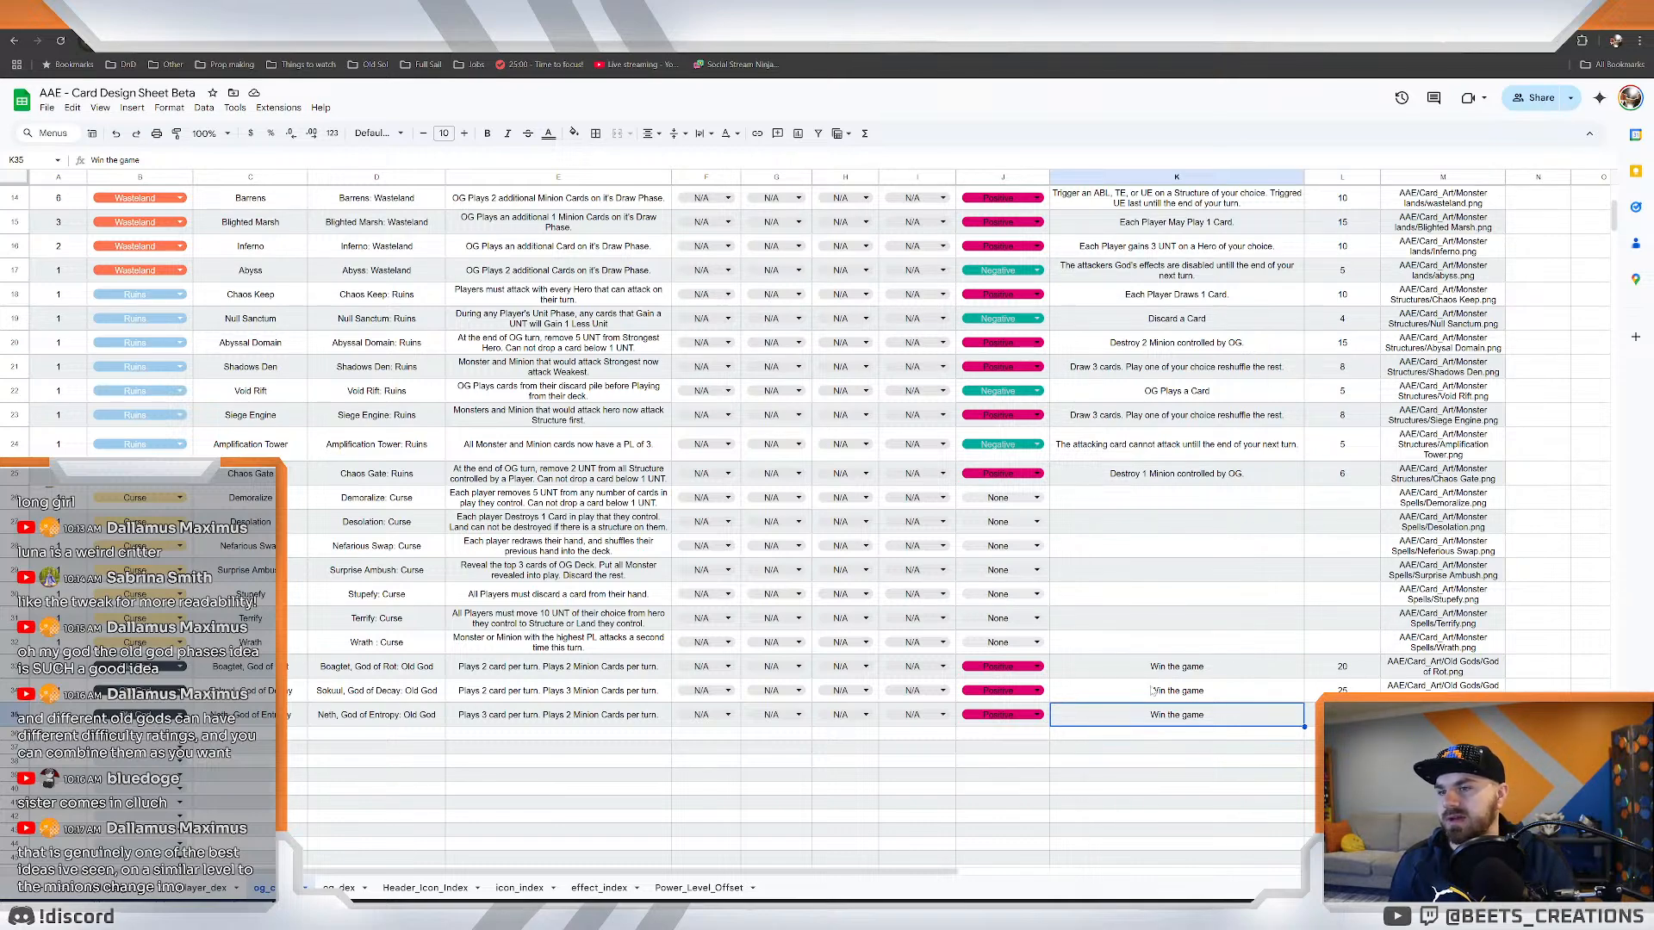
scroll(1153, 691, "up", 3)
scroll(1153, 690, "down", 3)
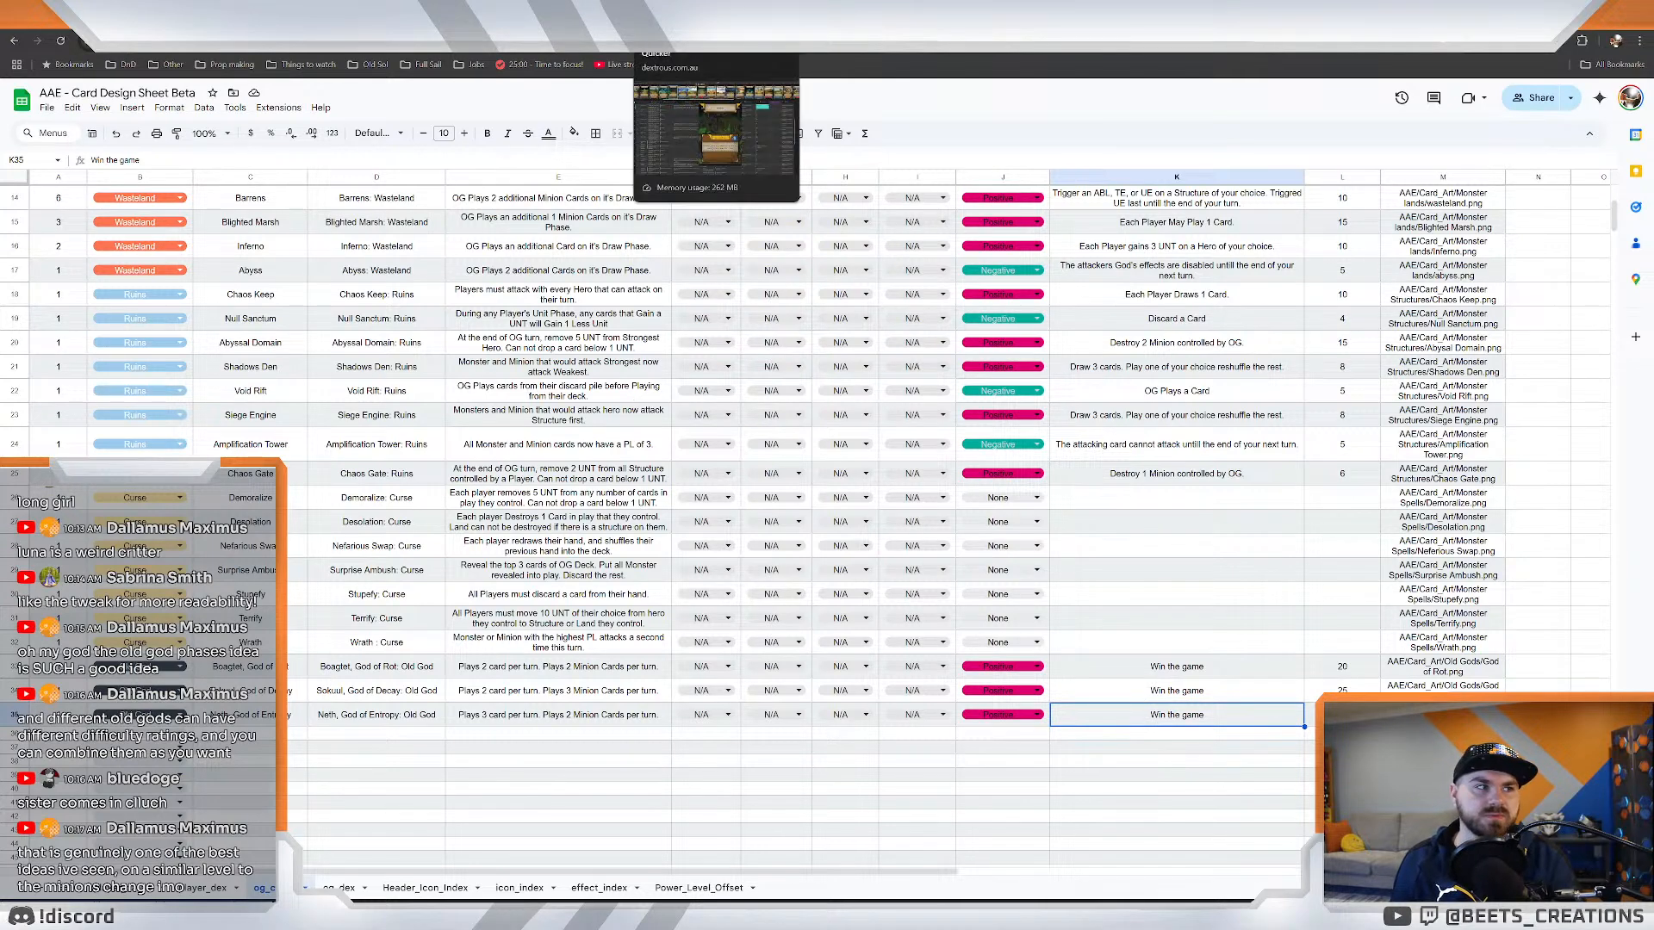
left_click(551, 14)
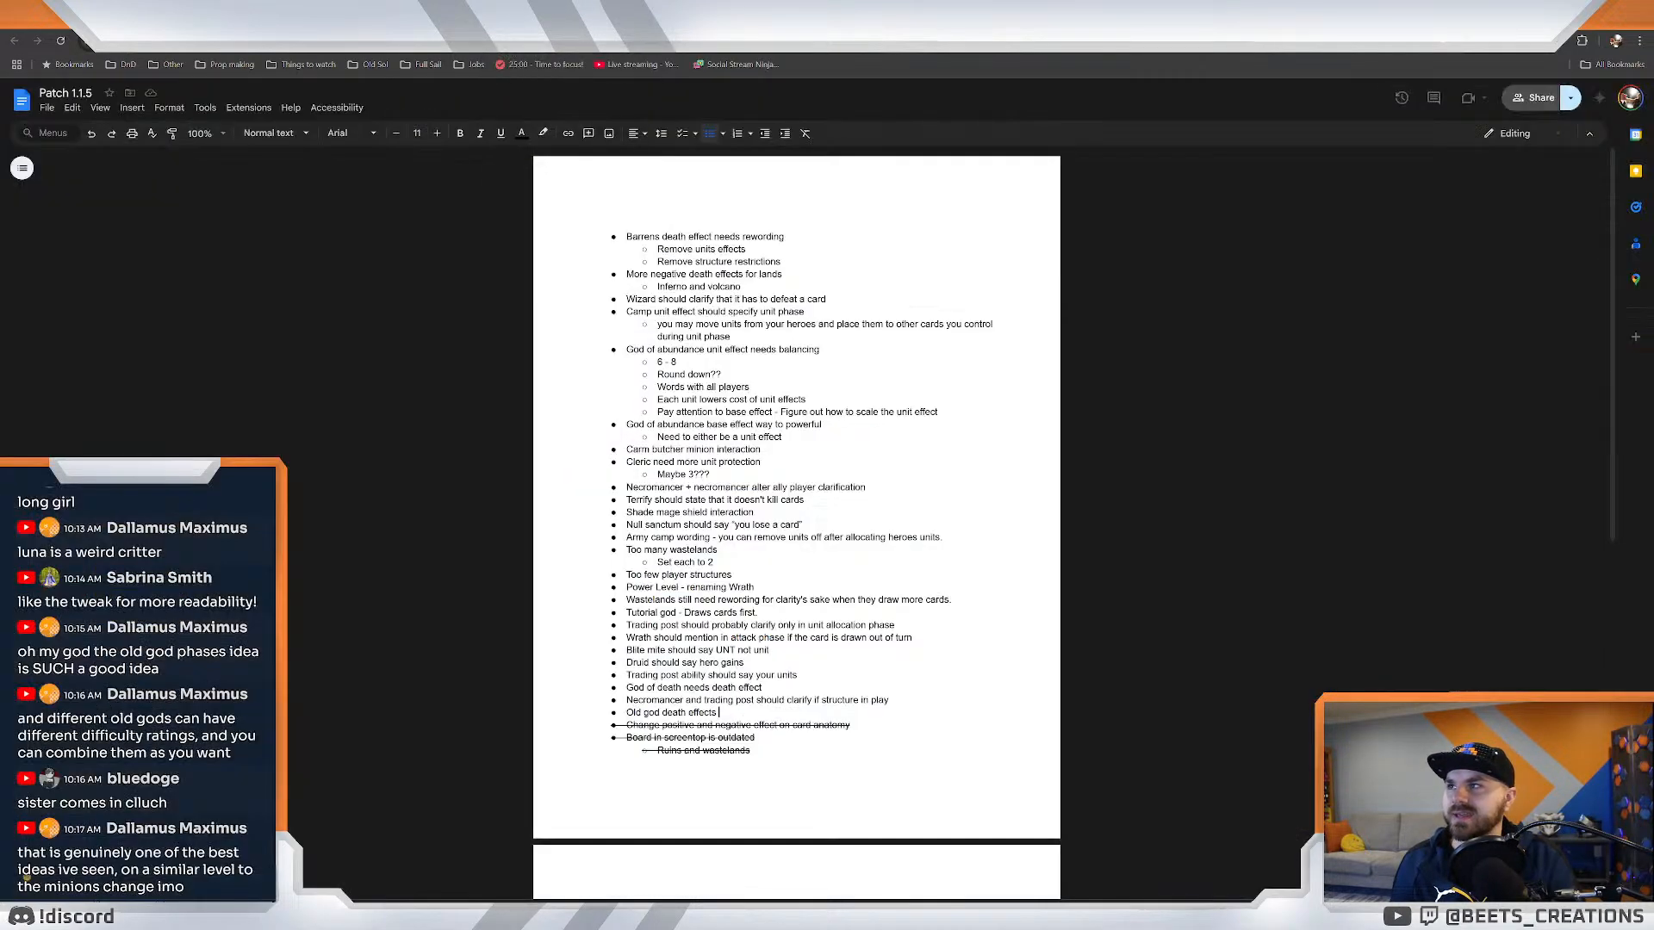
scroll(796, 517, "down", 5)
scroll(796, 517, "up", 5)
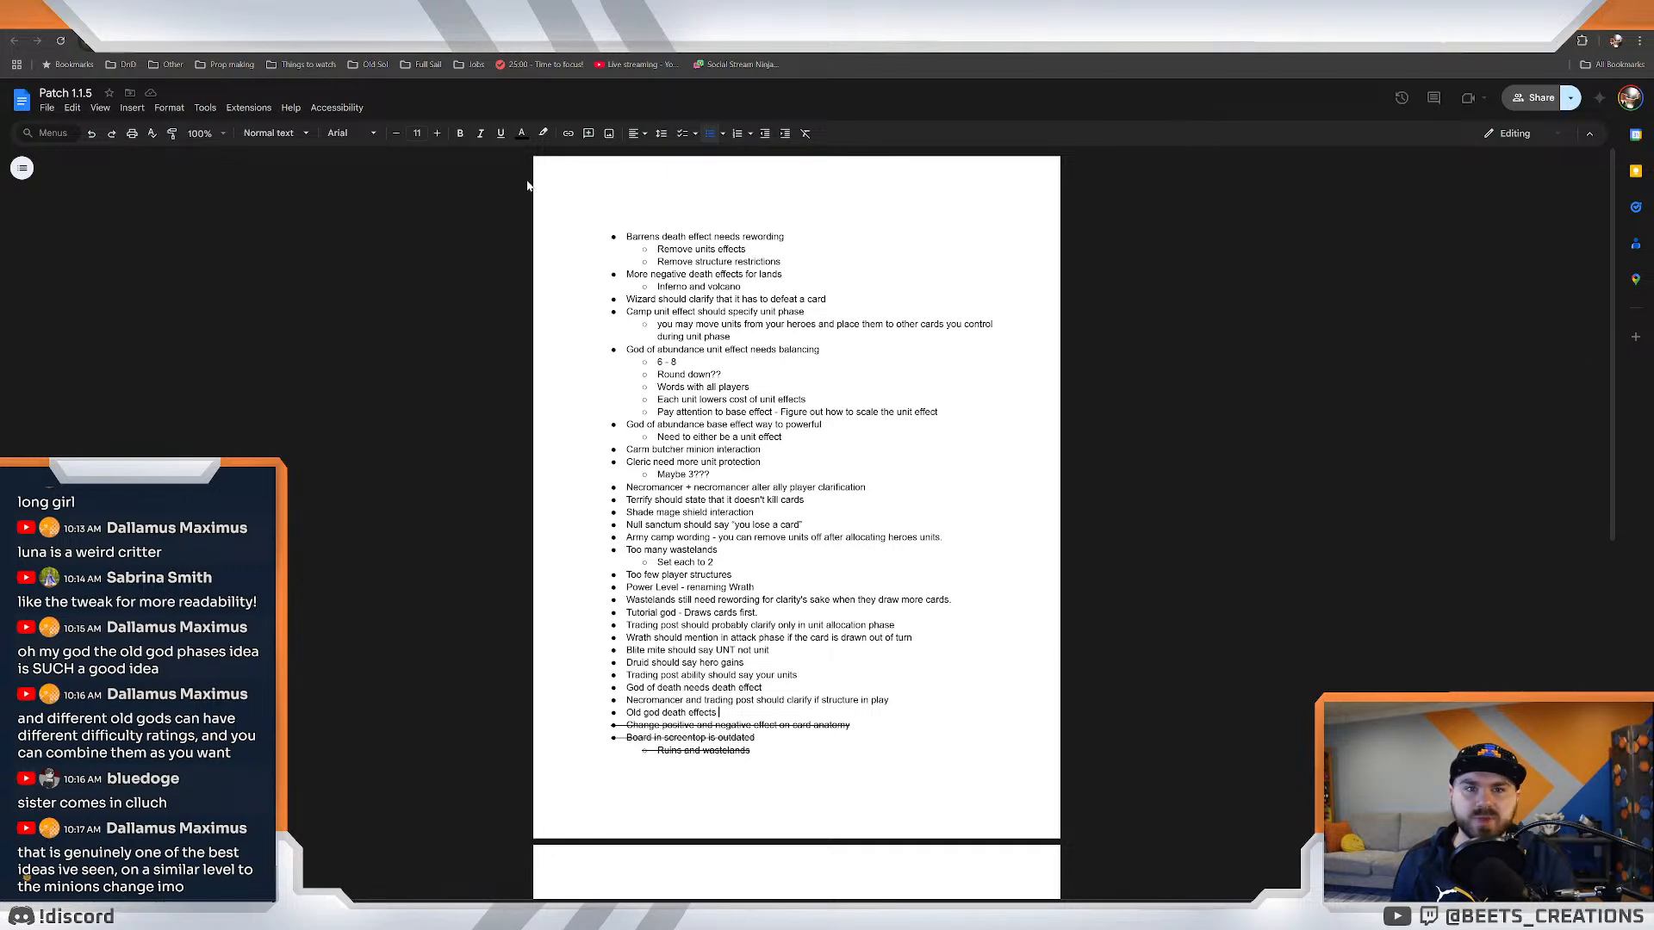
Read through the Land, Structure and Spell ideas in the Beta Cards document, returning to its Goals section.
key("ctrl+Tab")
scroll(796, 517, "down", 5)
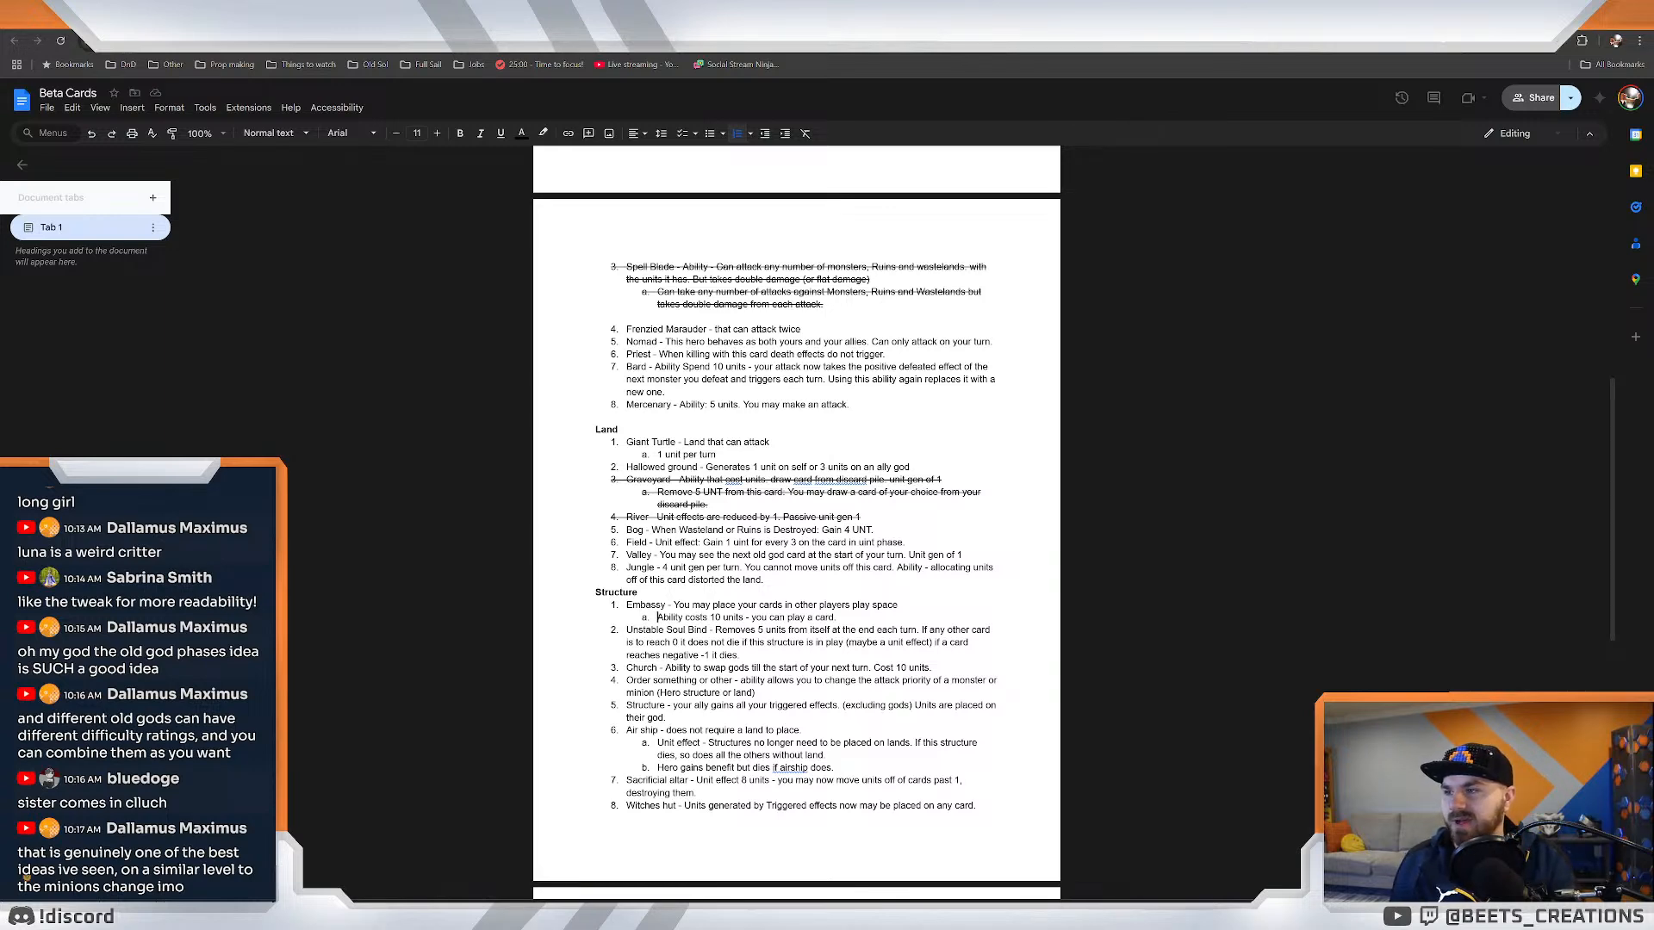
scroll(796, 517, "down", 6)
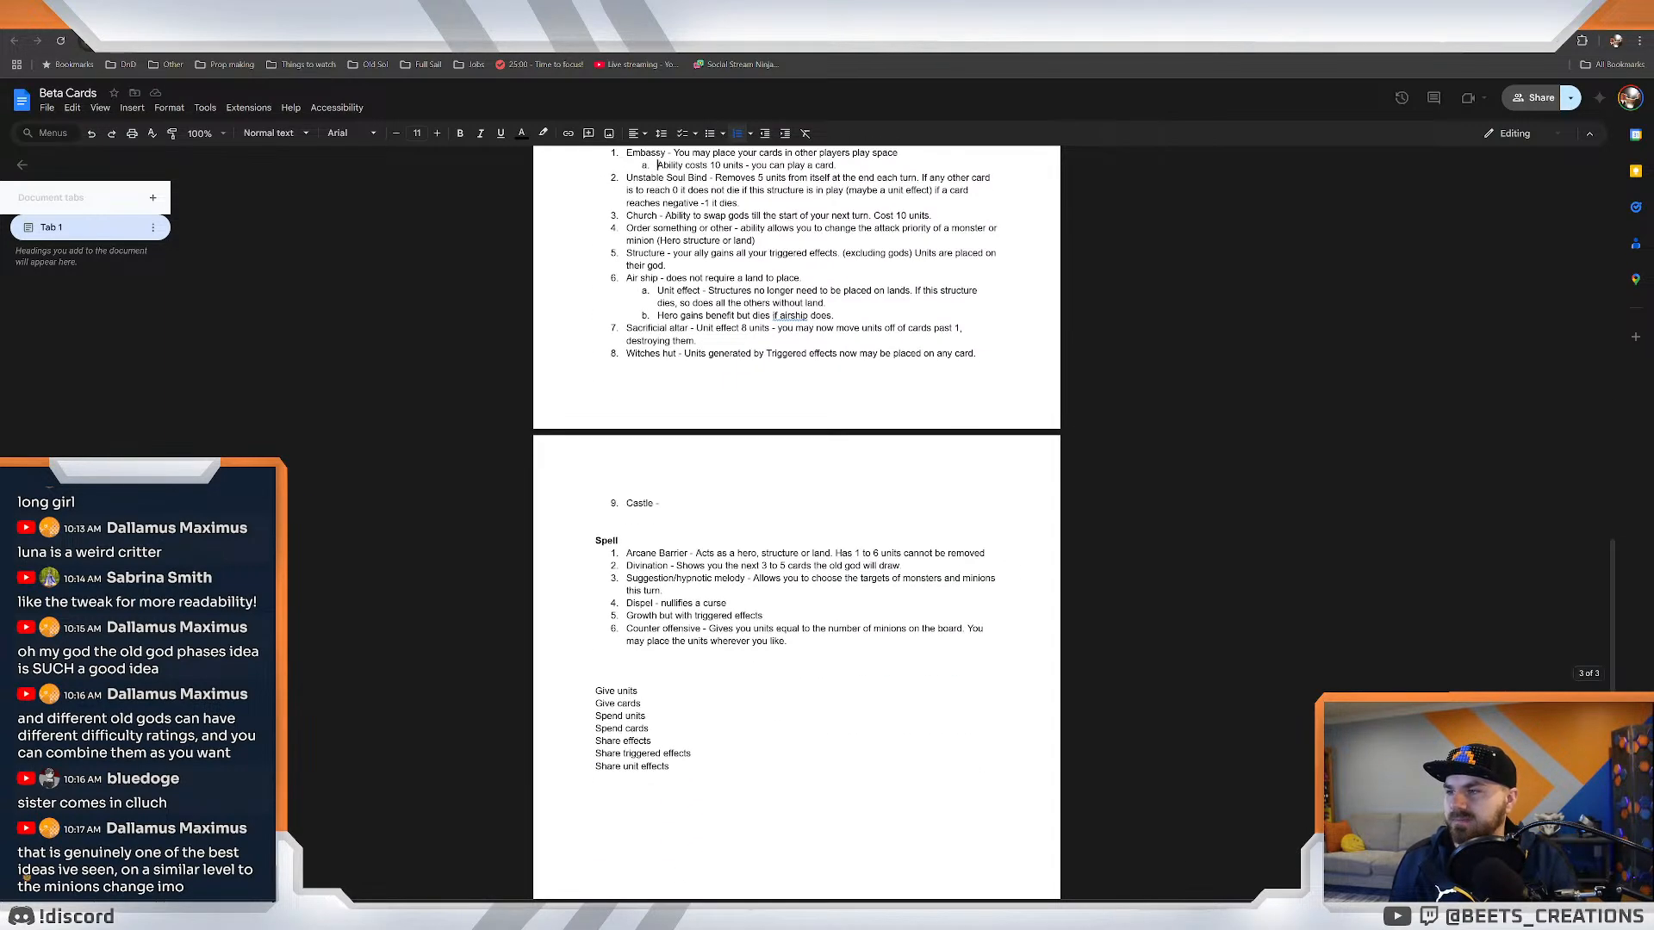
scroll(658, 164, "up", 3)
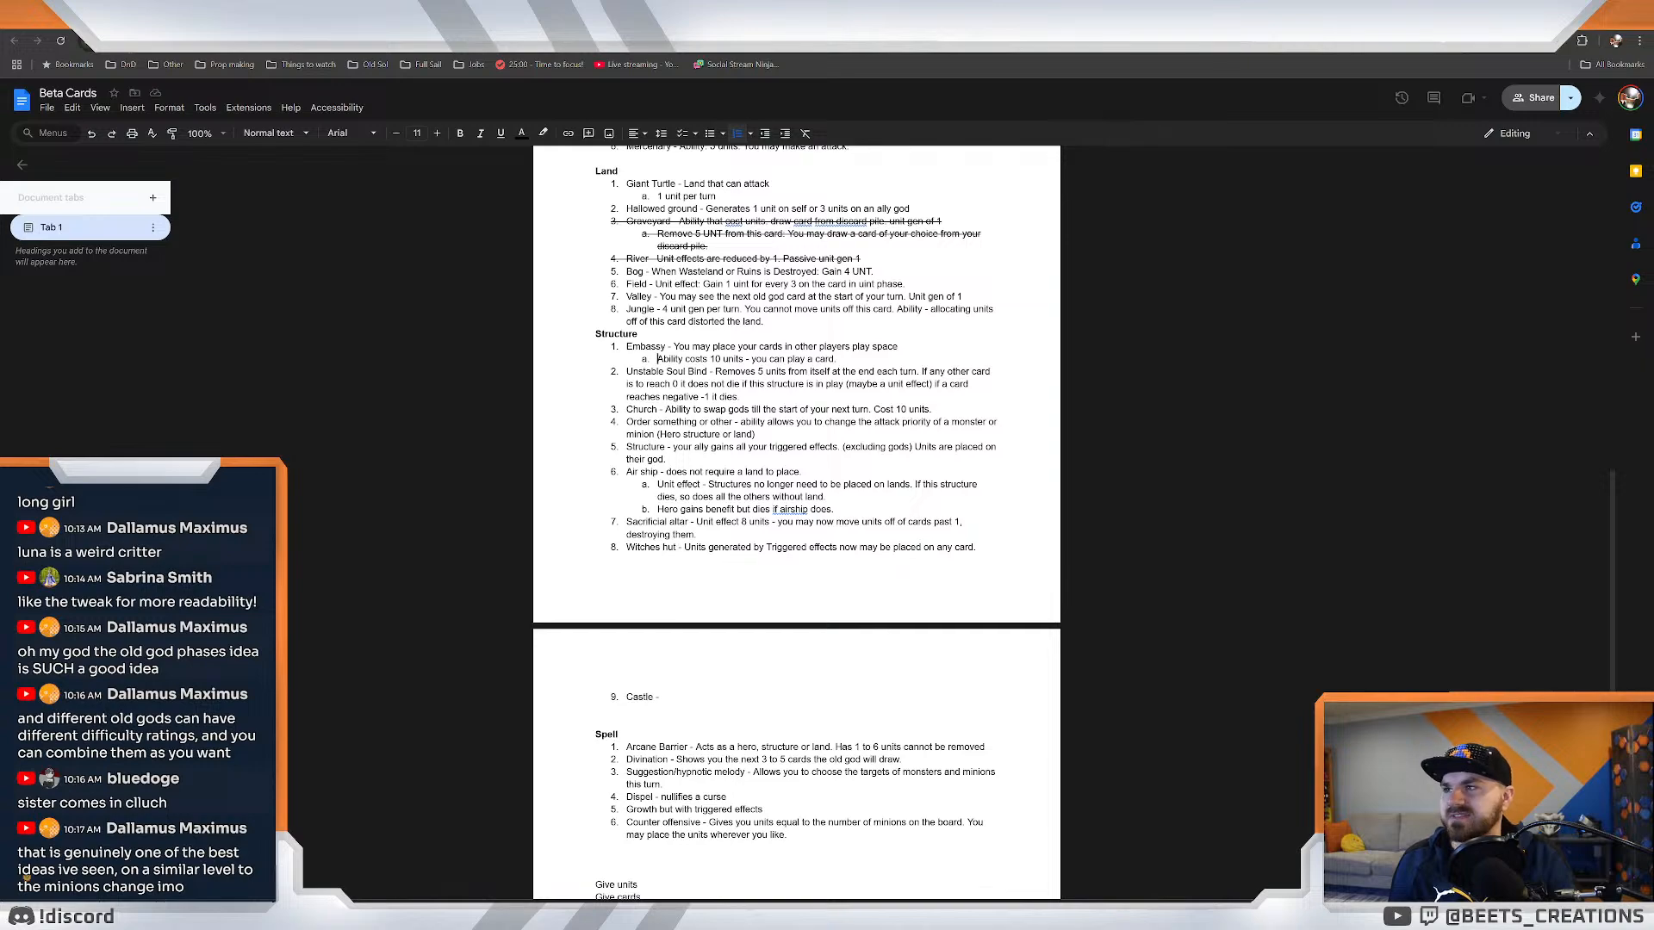
scroll(529, 517, "up", 2)
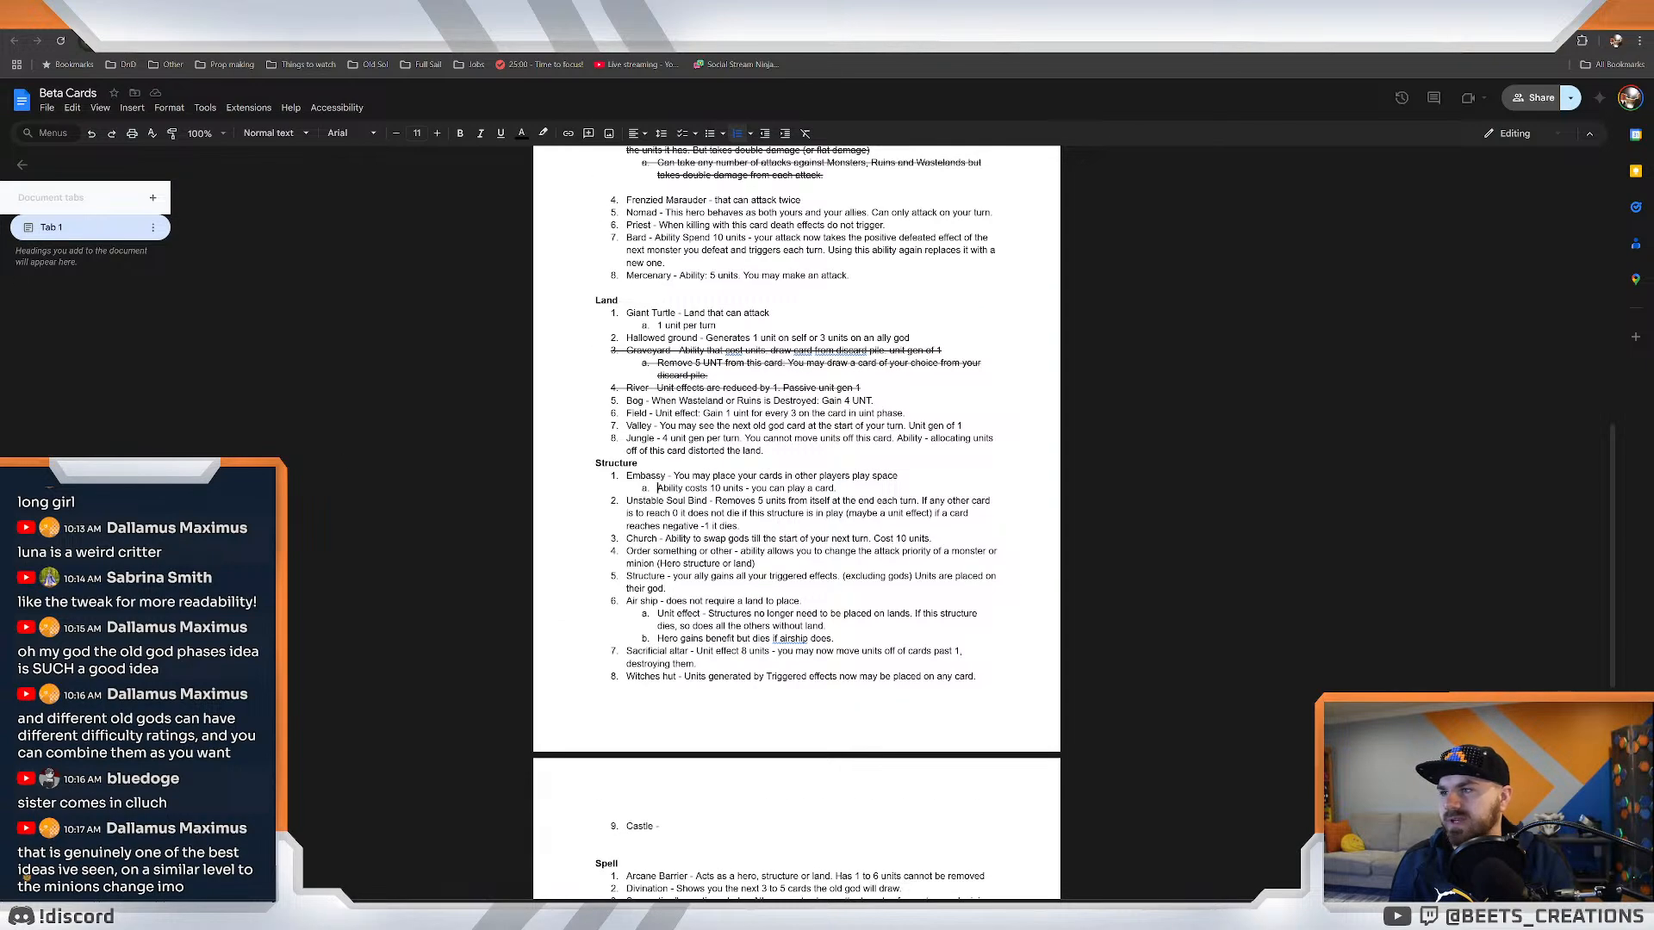
scroll(796, 517, "down", 3)
scroll(796, 516, "up", 10)
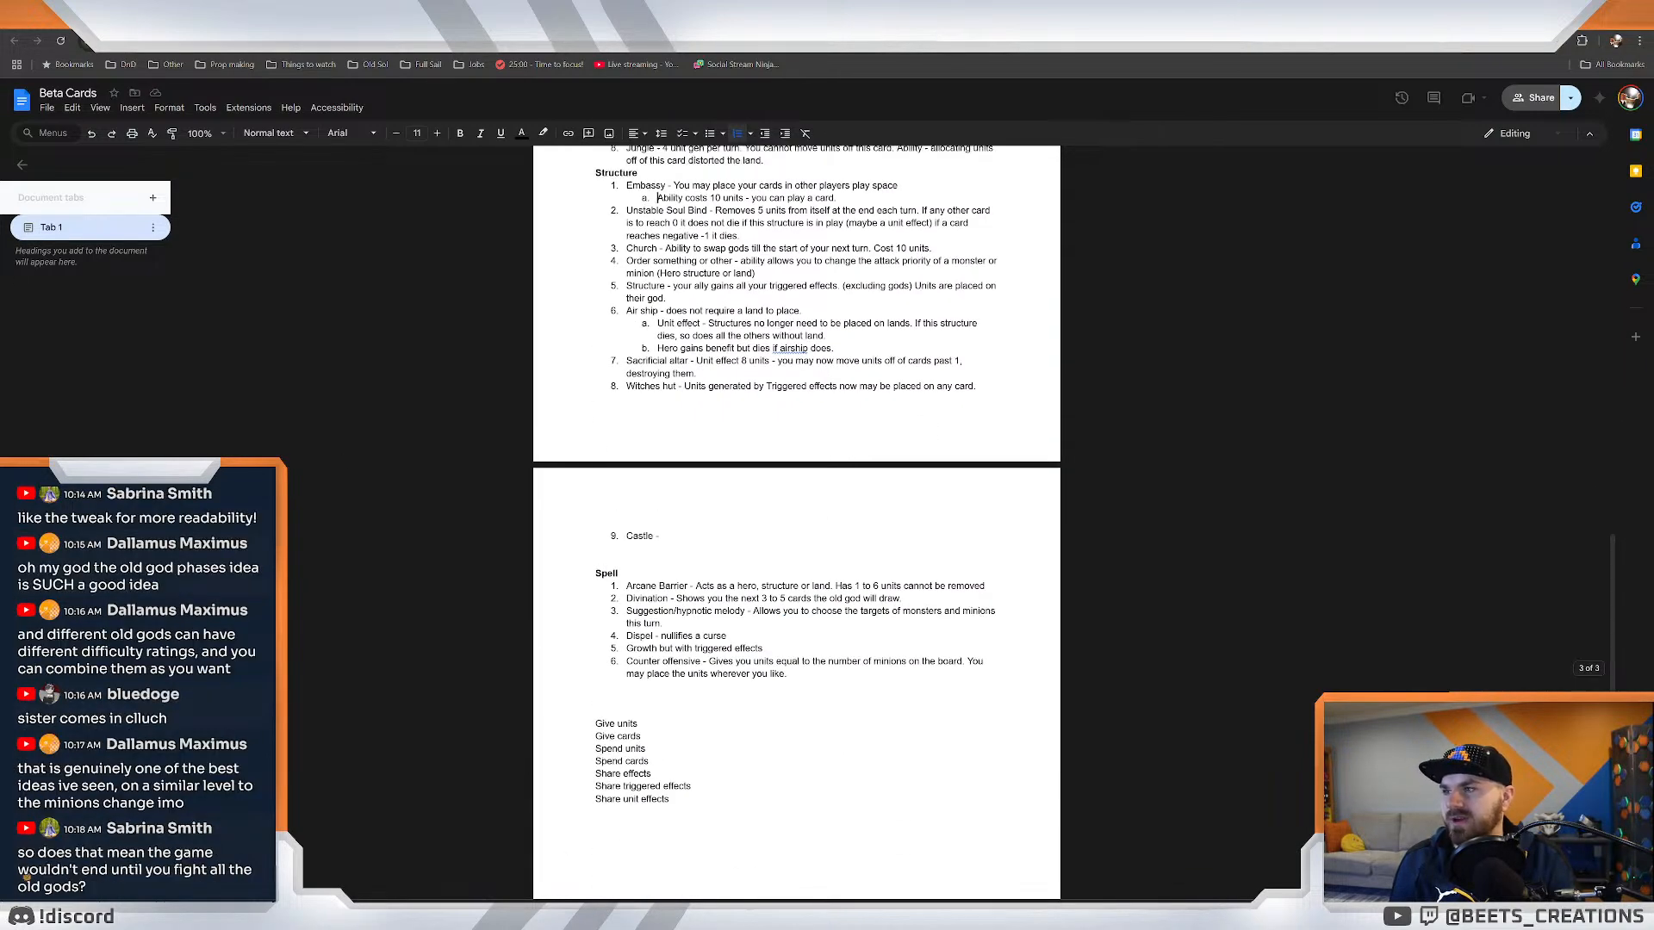
scroll(795, 517, "up", 2)
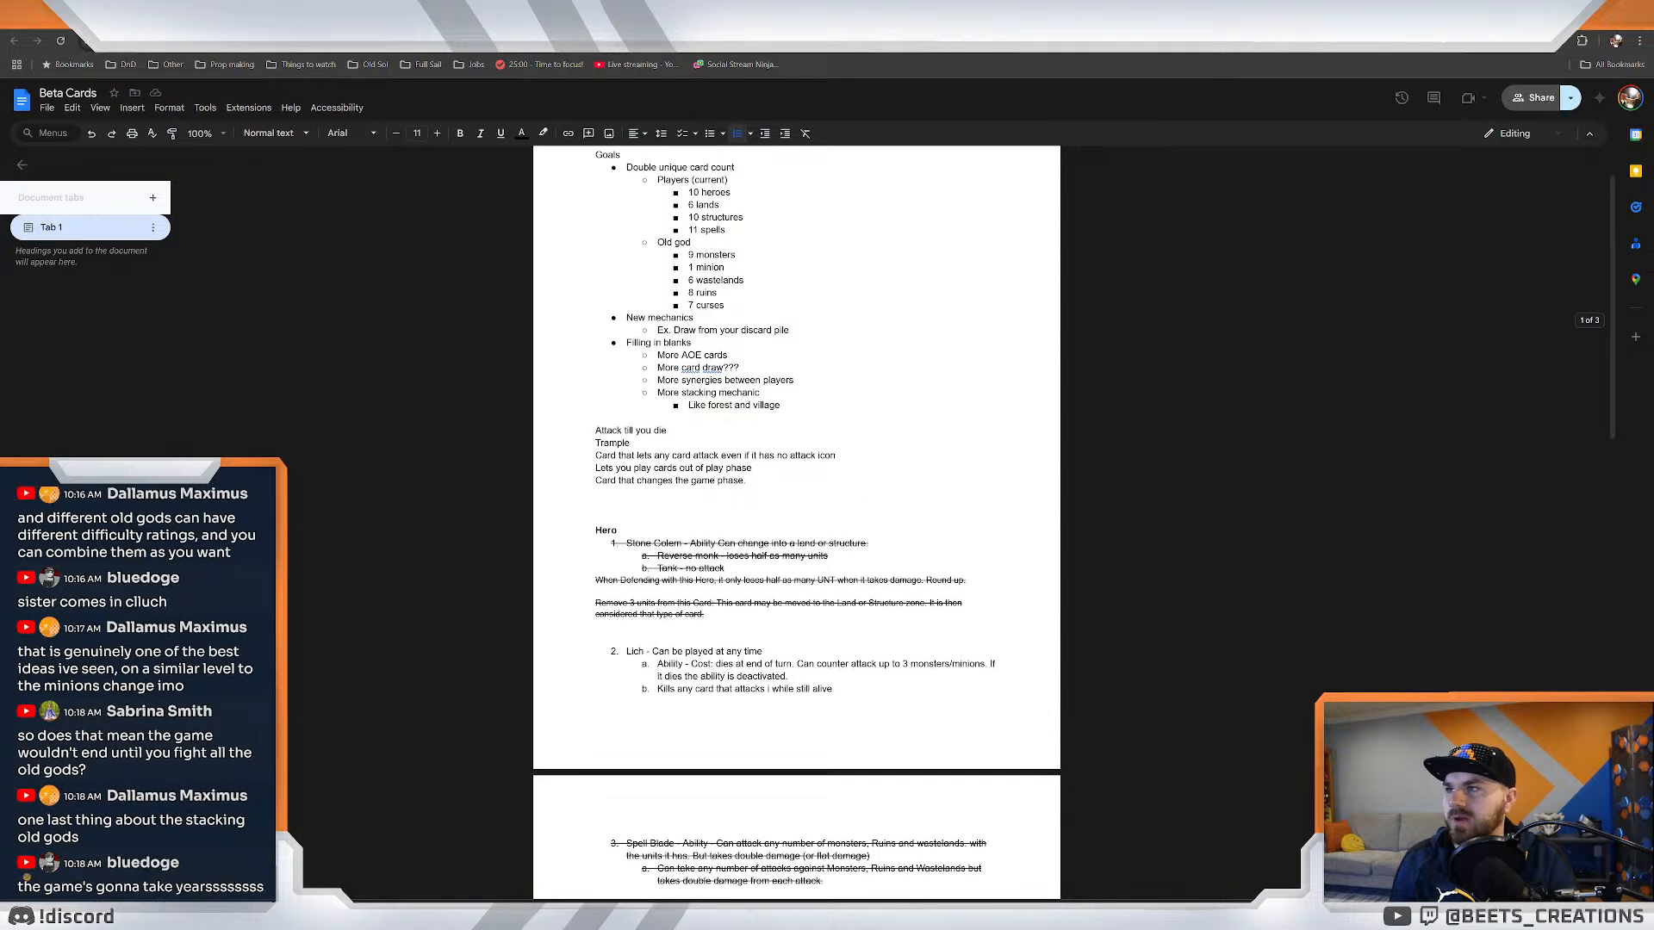
Check the Patch 1.1.5 notes through to the final Discord controls entry.
key("ctrl+Tab")
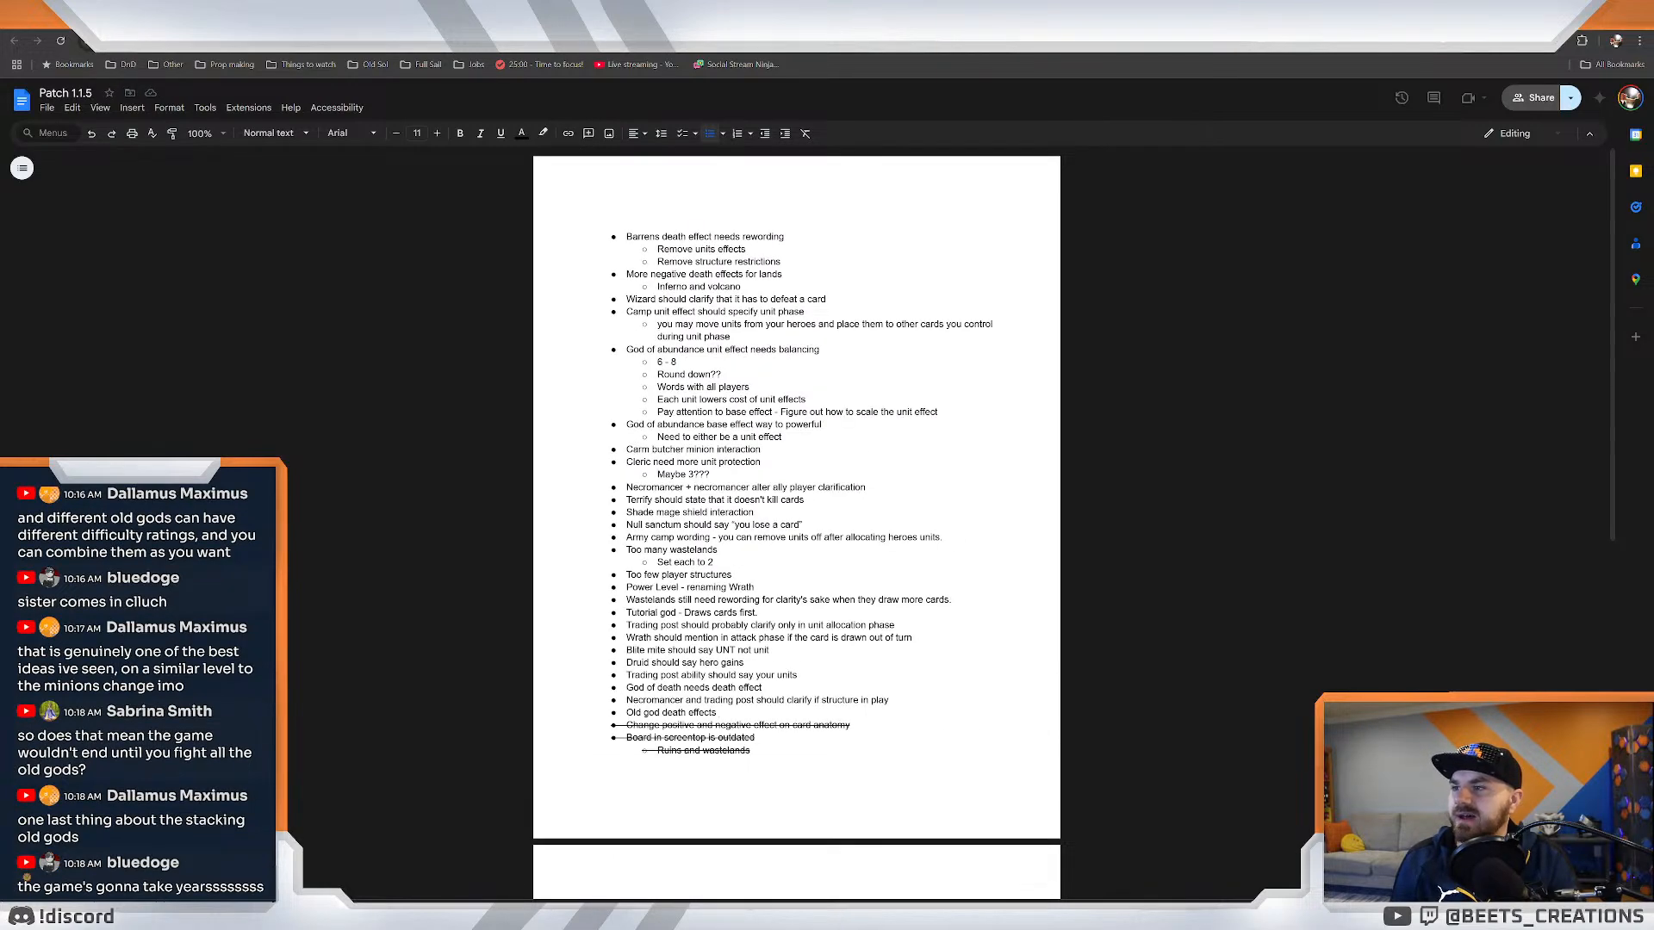
key("ctrl+a")
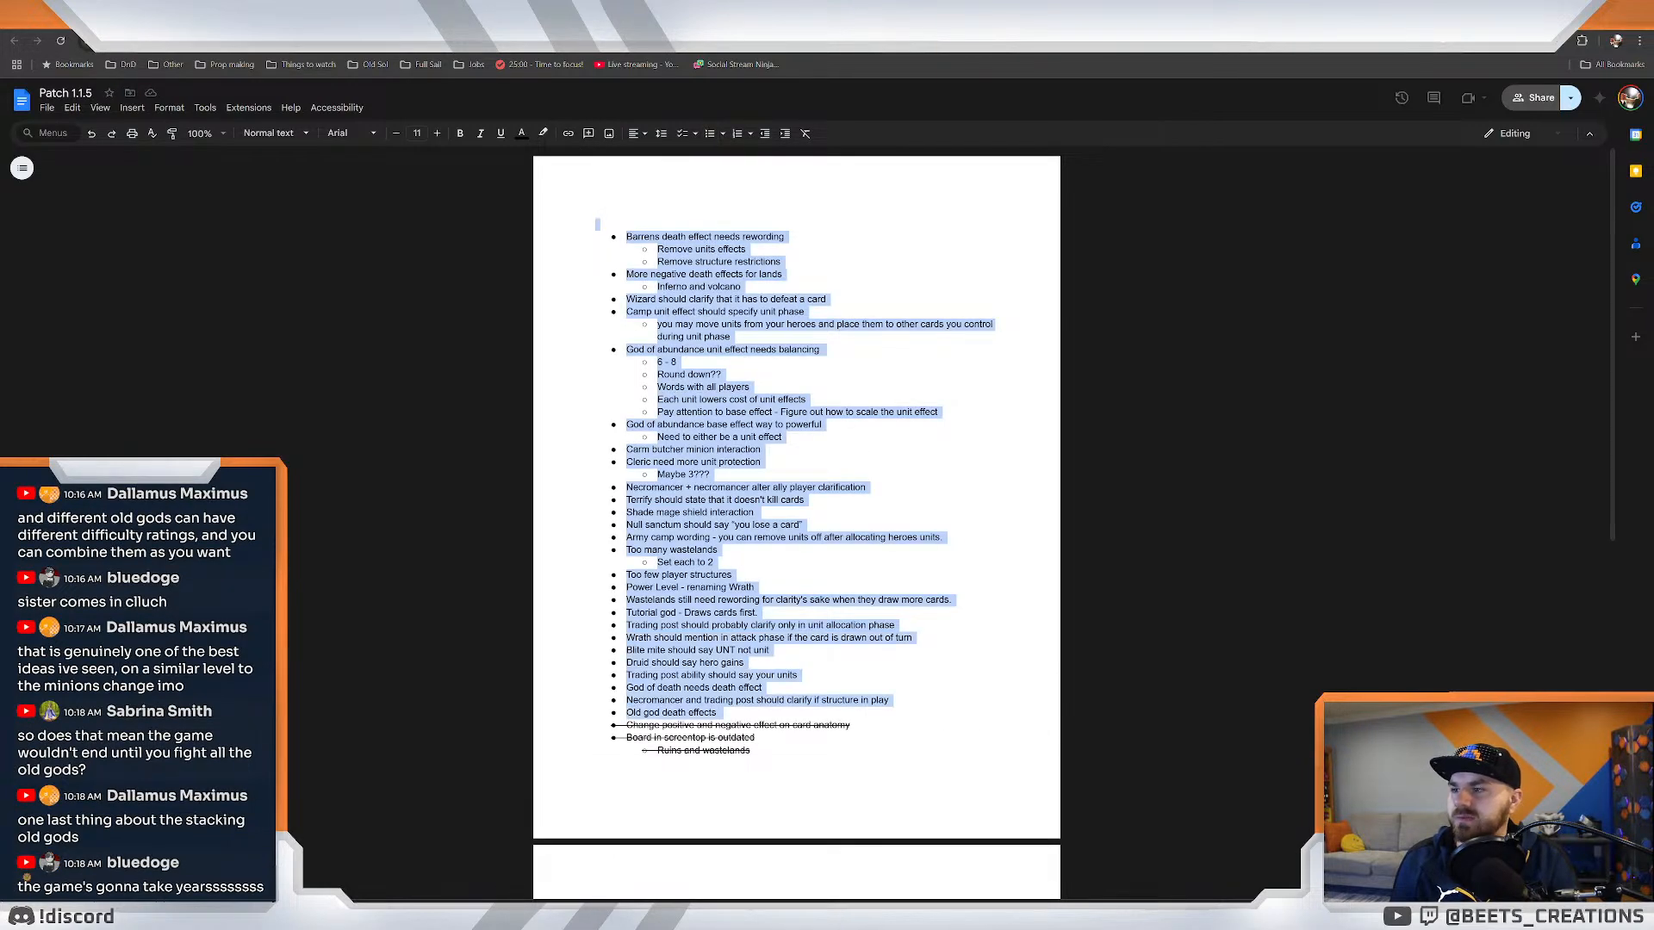
key("ctrl+End")
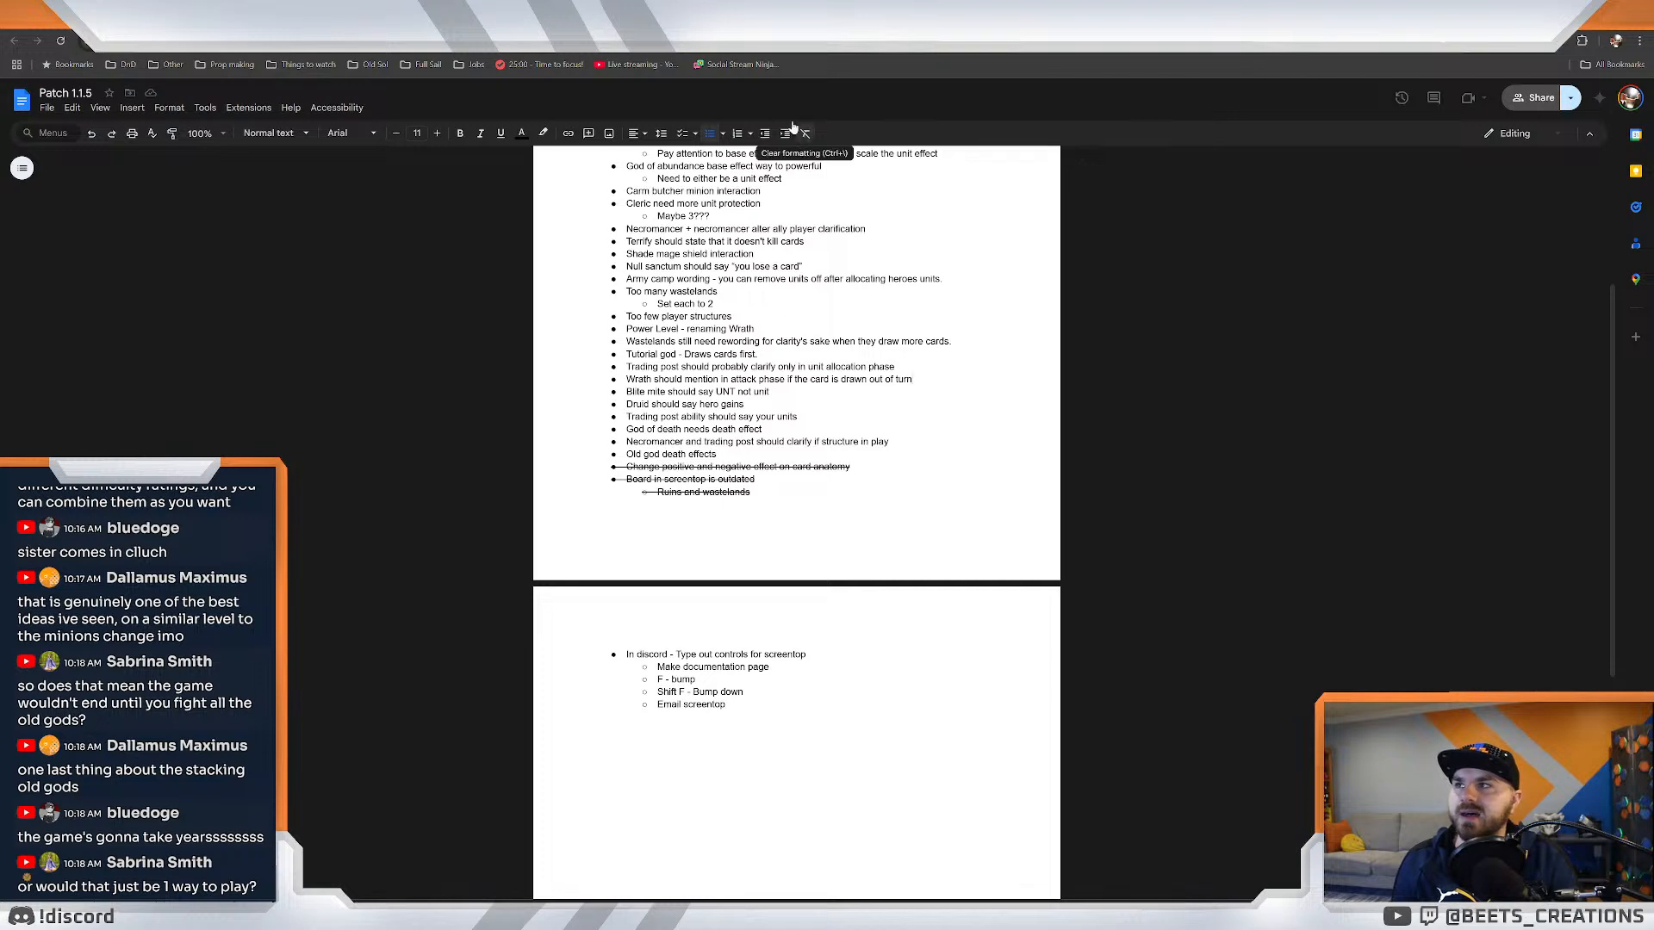
left_click(791, 14)
left_click(689, 13)
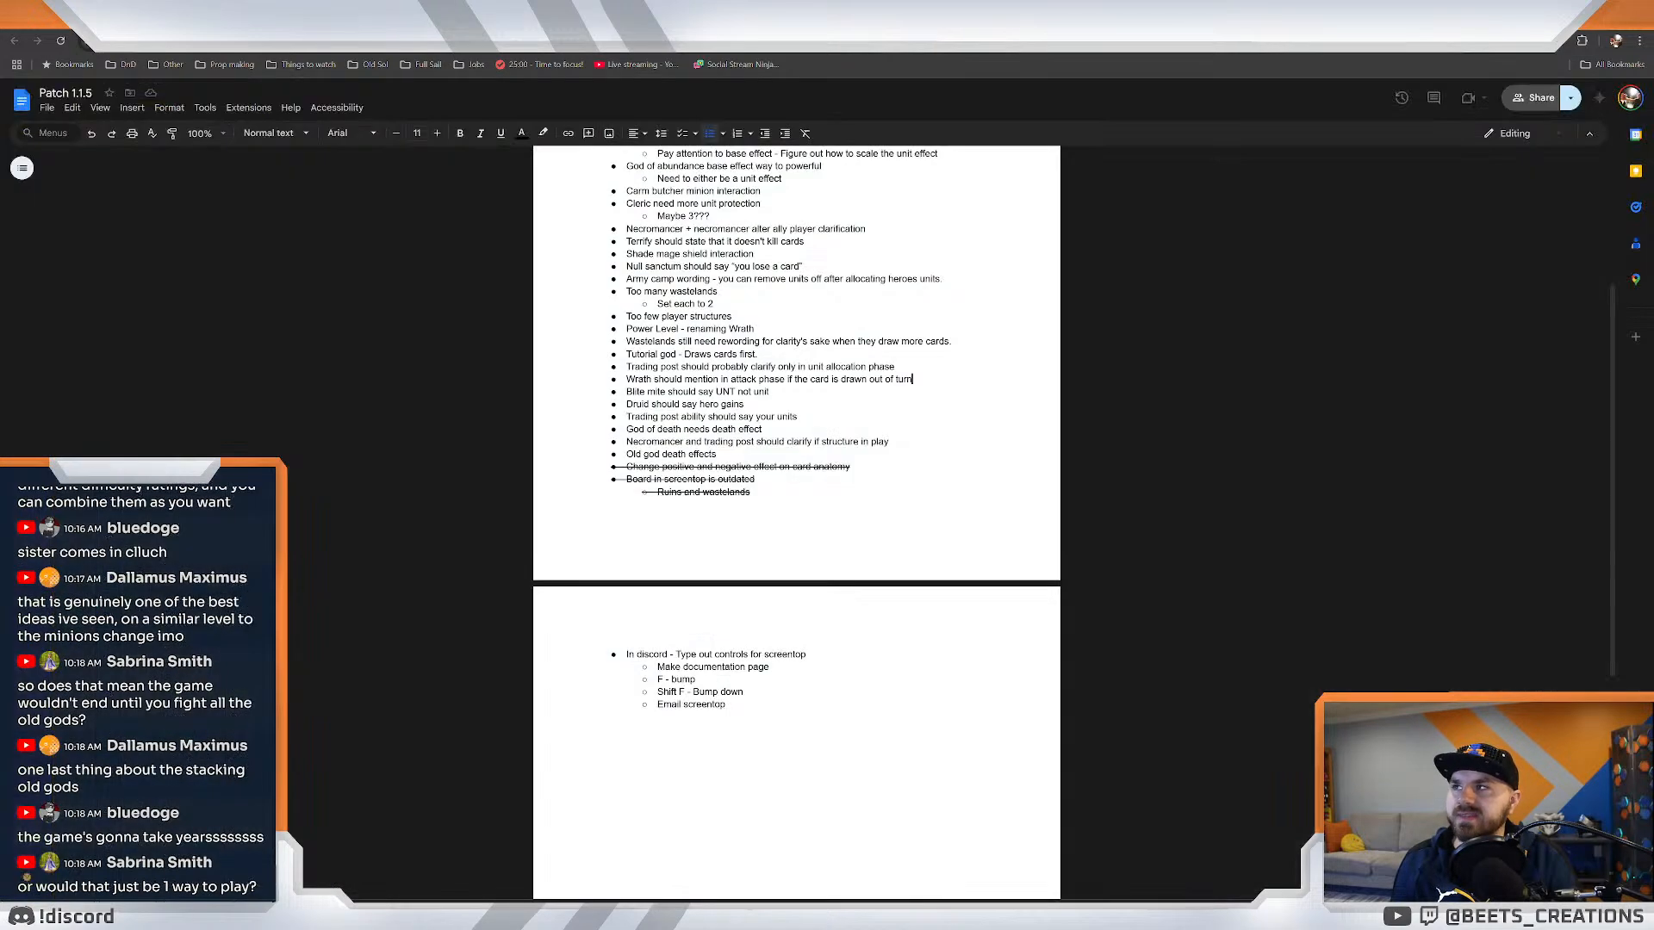
Glance at the Beta Cards document and return to the card design sheet to scan the Wasteland through Old God rows.
left_click(594, 14)
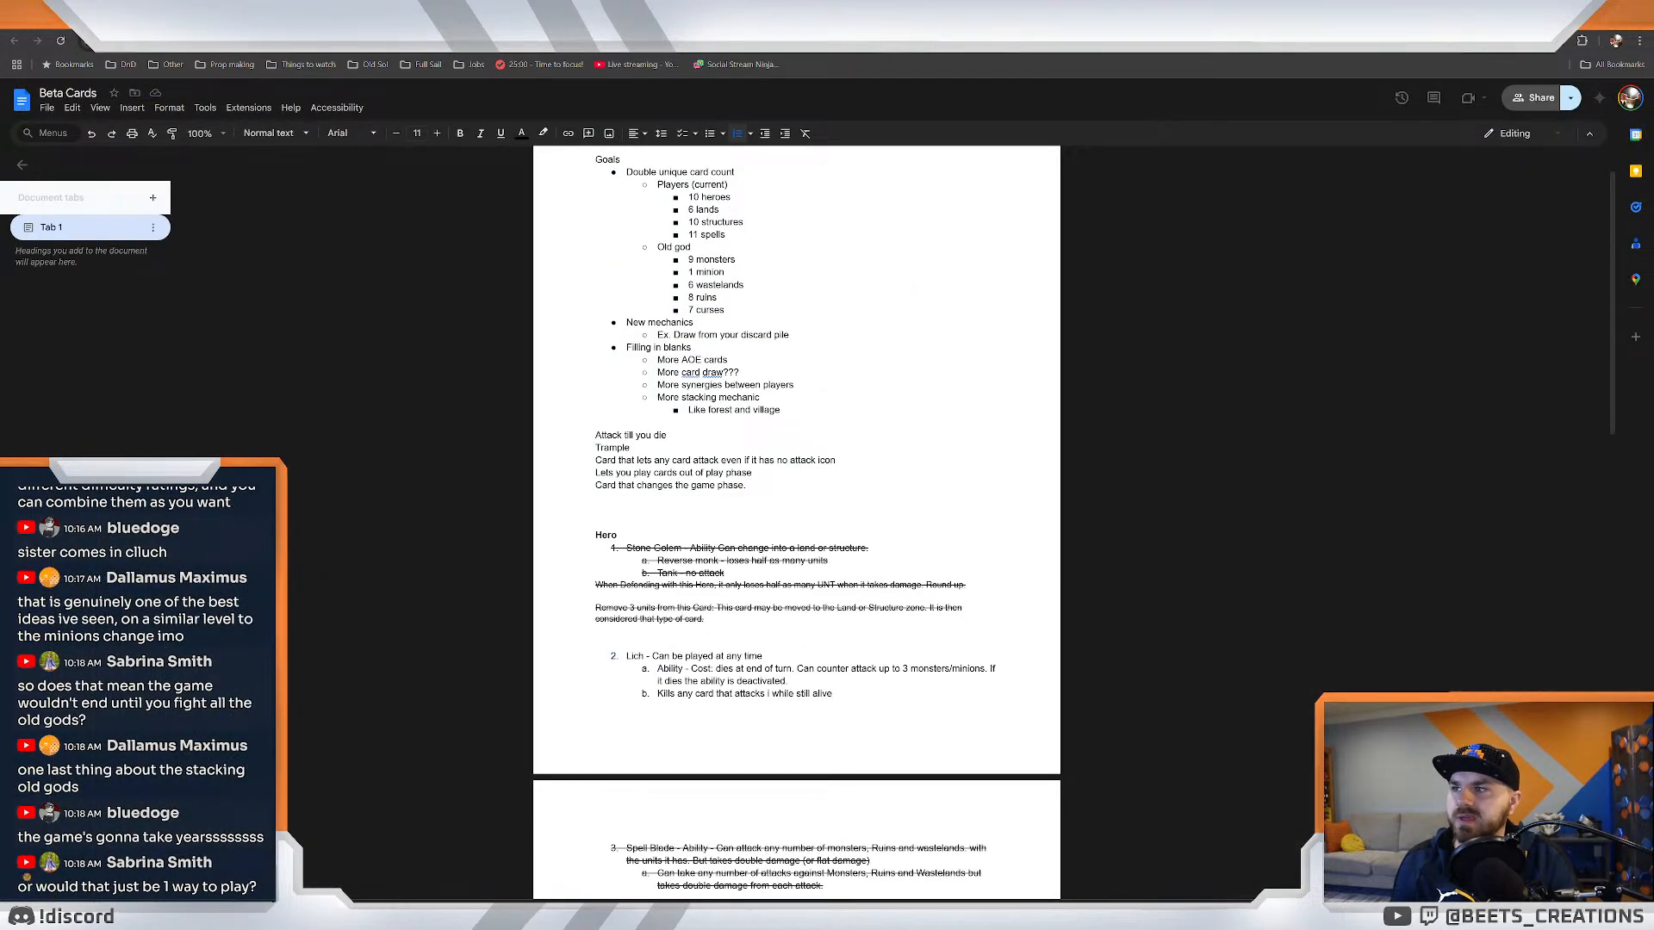
left_click(790, 14)
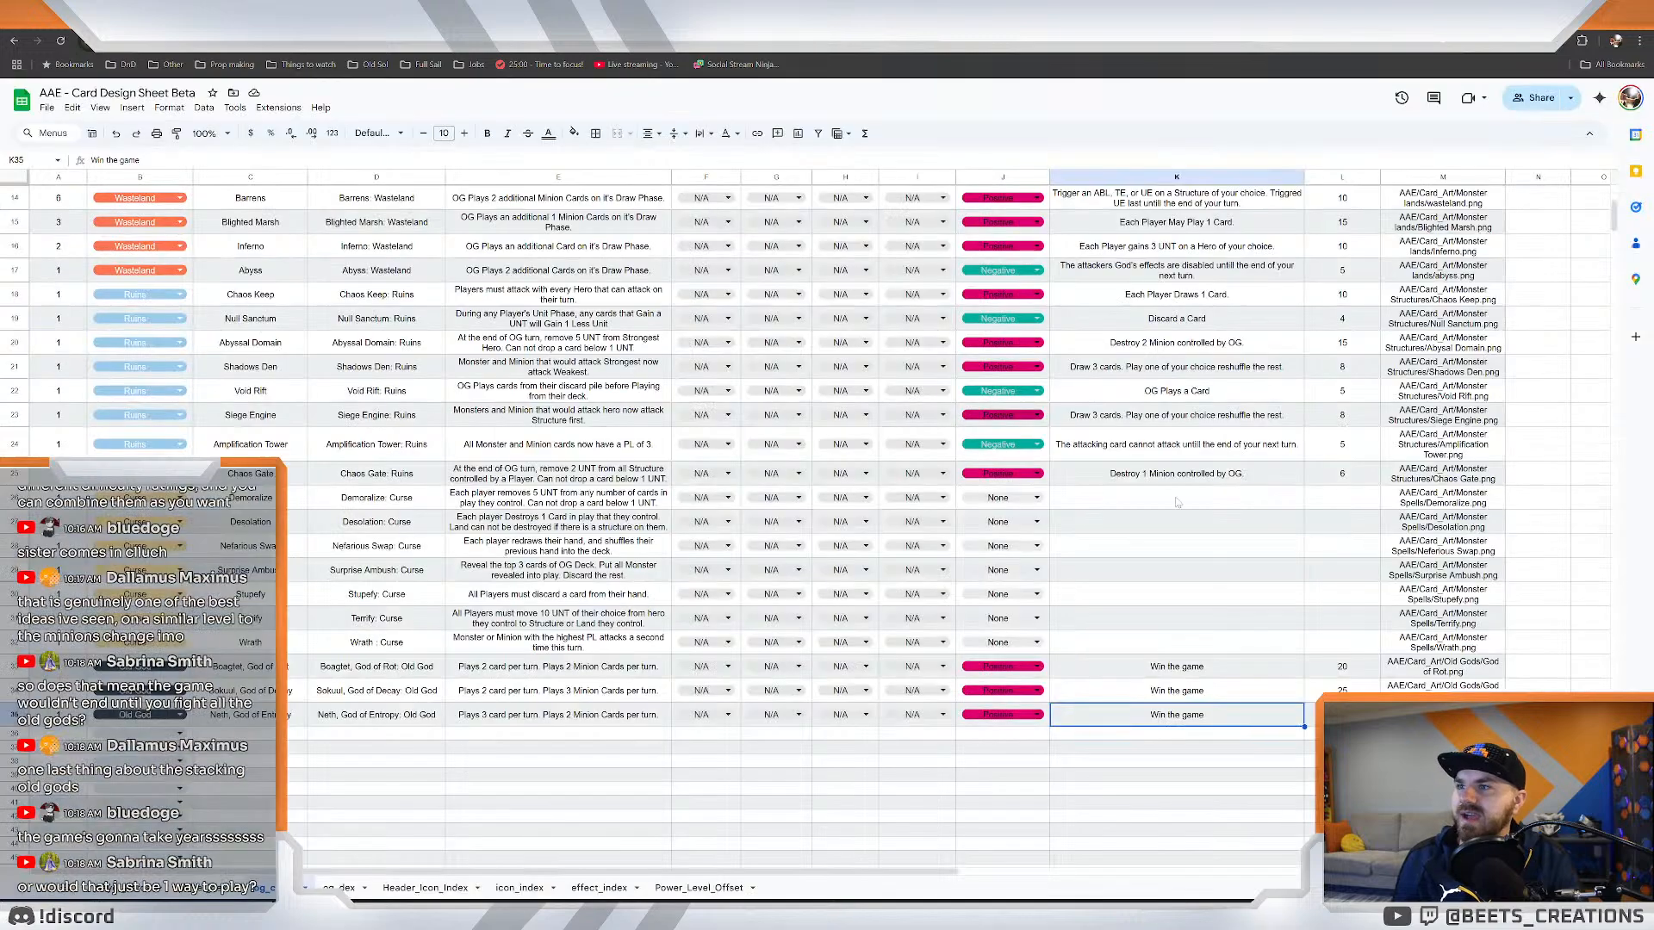
scroll(1077, 582, "down", 1)
scroll(601, 522, "down", 1)
scroll(594, 560, "up", 4)
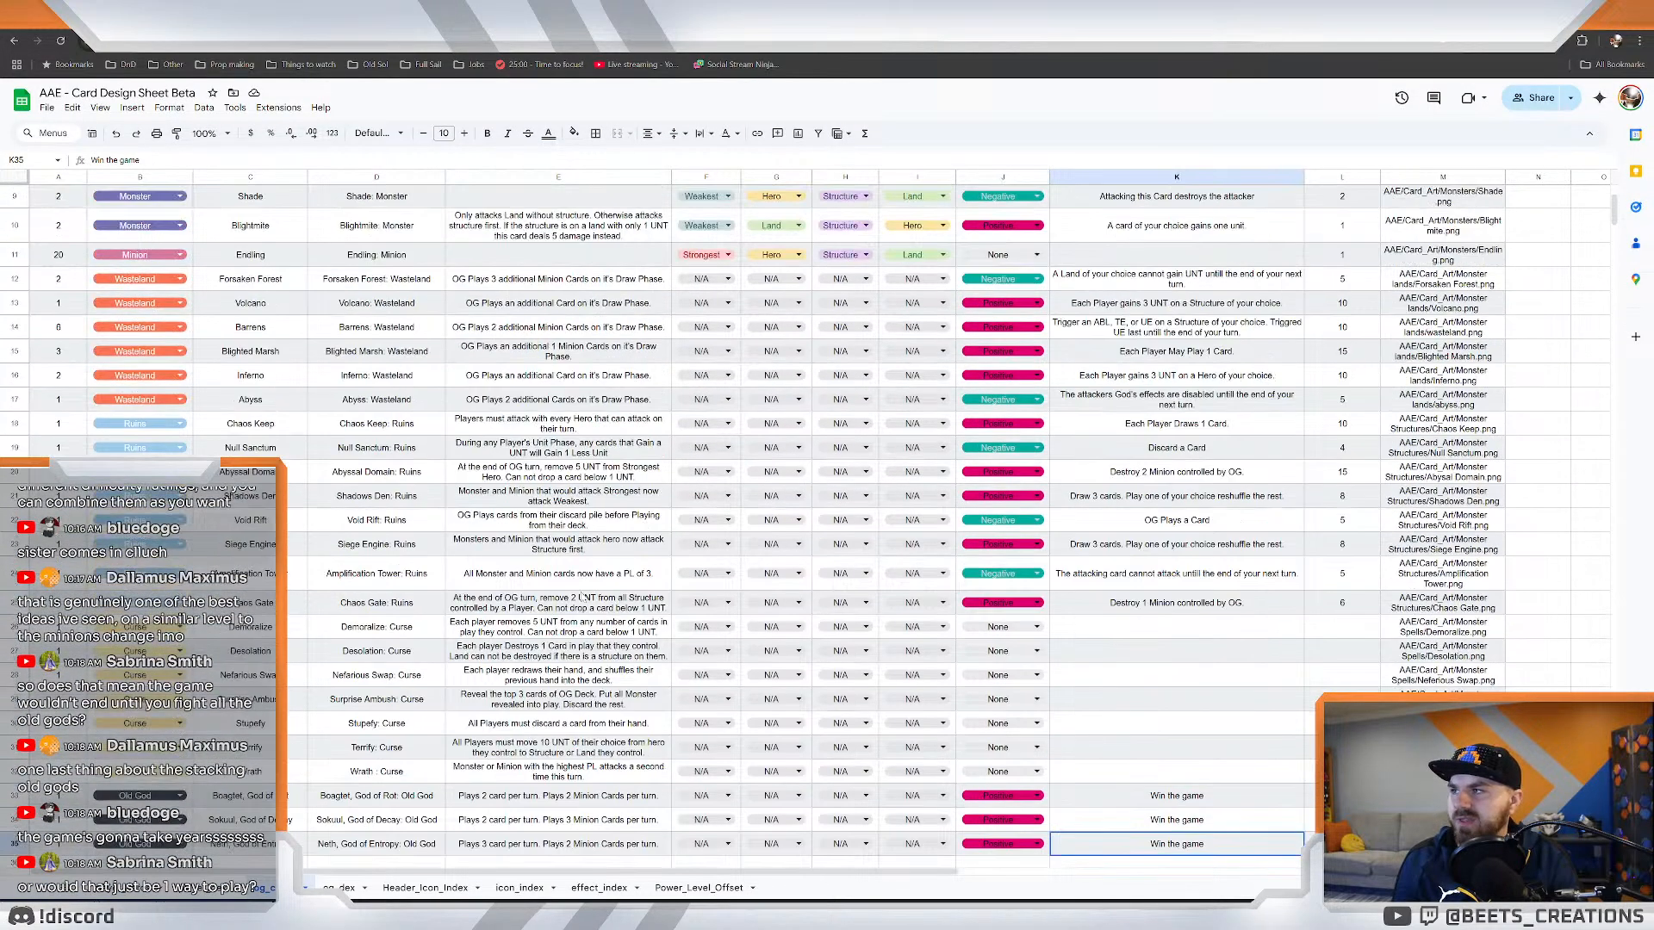
scroll(587, 596, "down", 3)
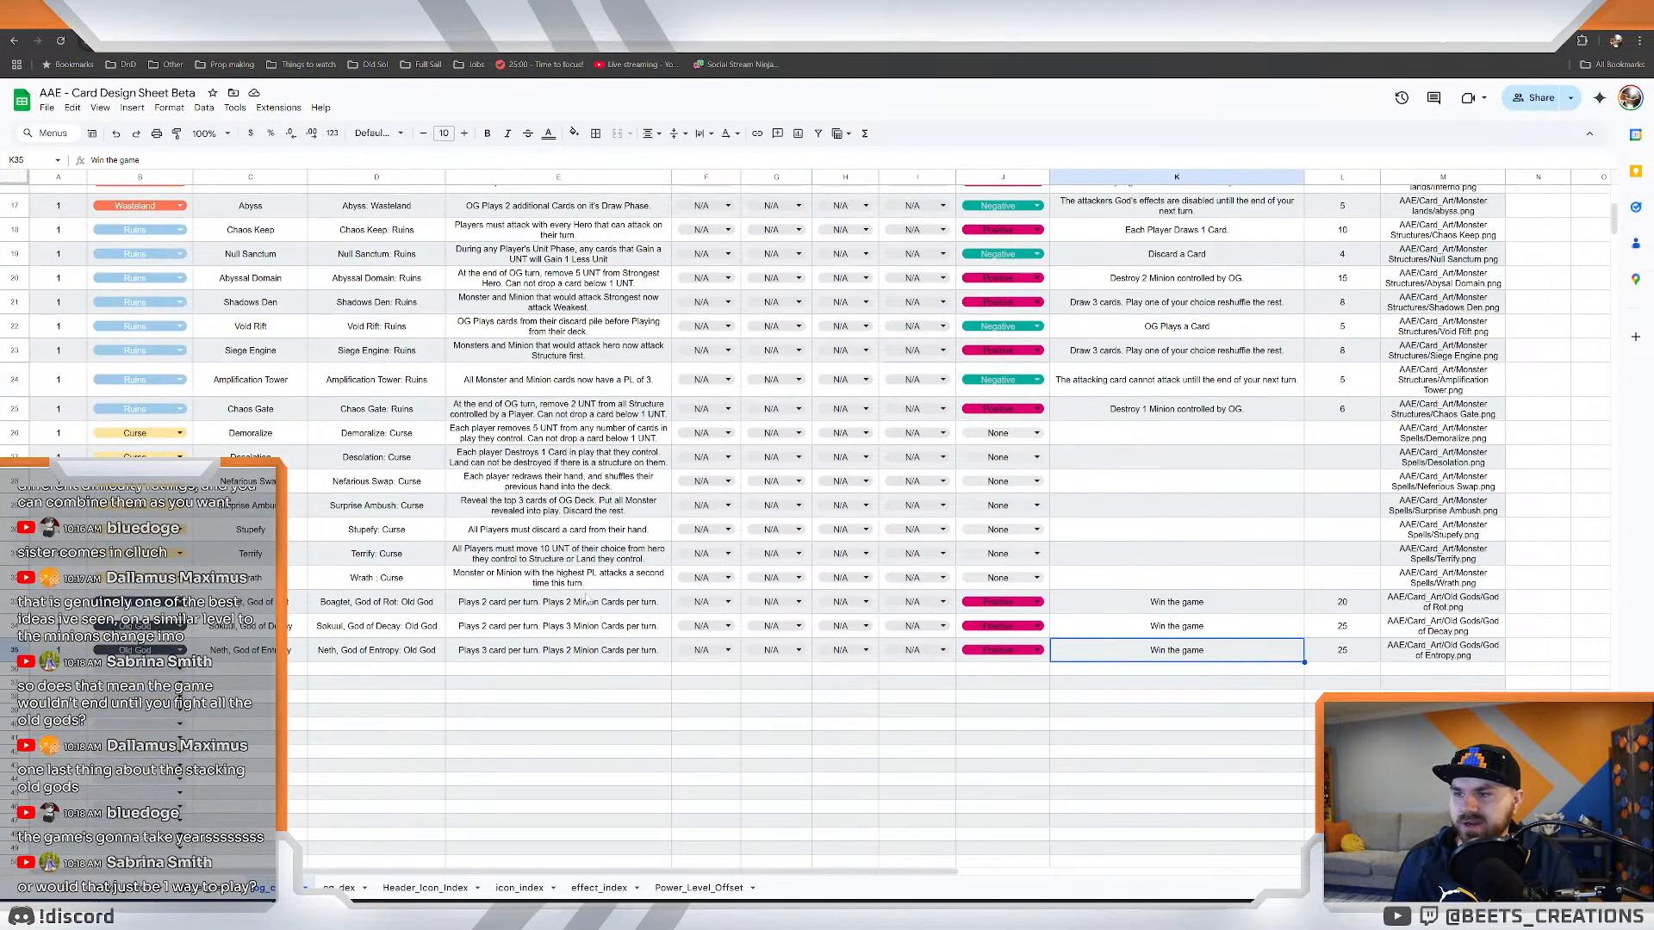
Check the Power Level and Defeated Effect of the God of Rot card.
left_click(1353, 611)
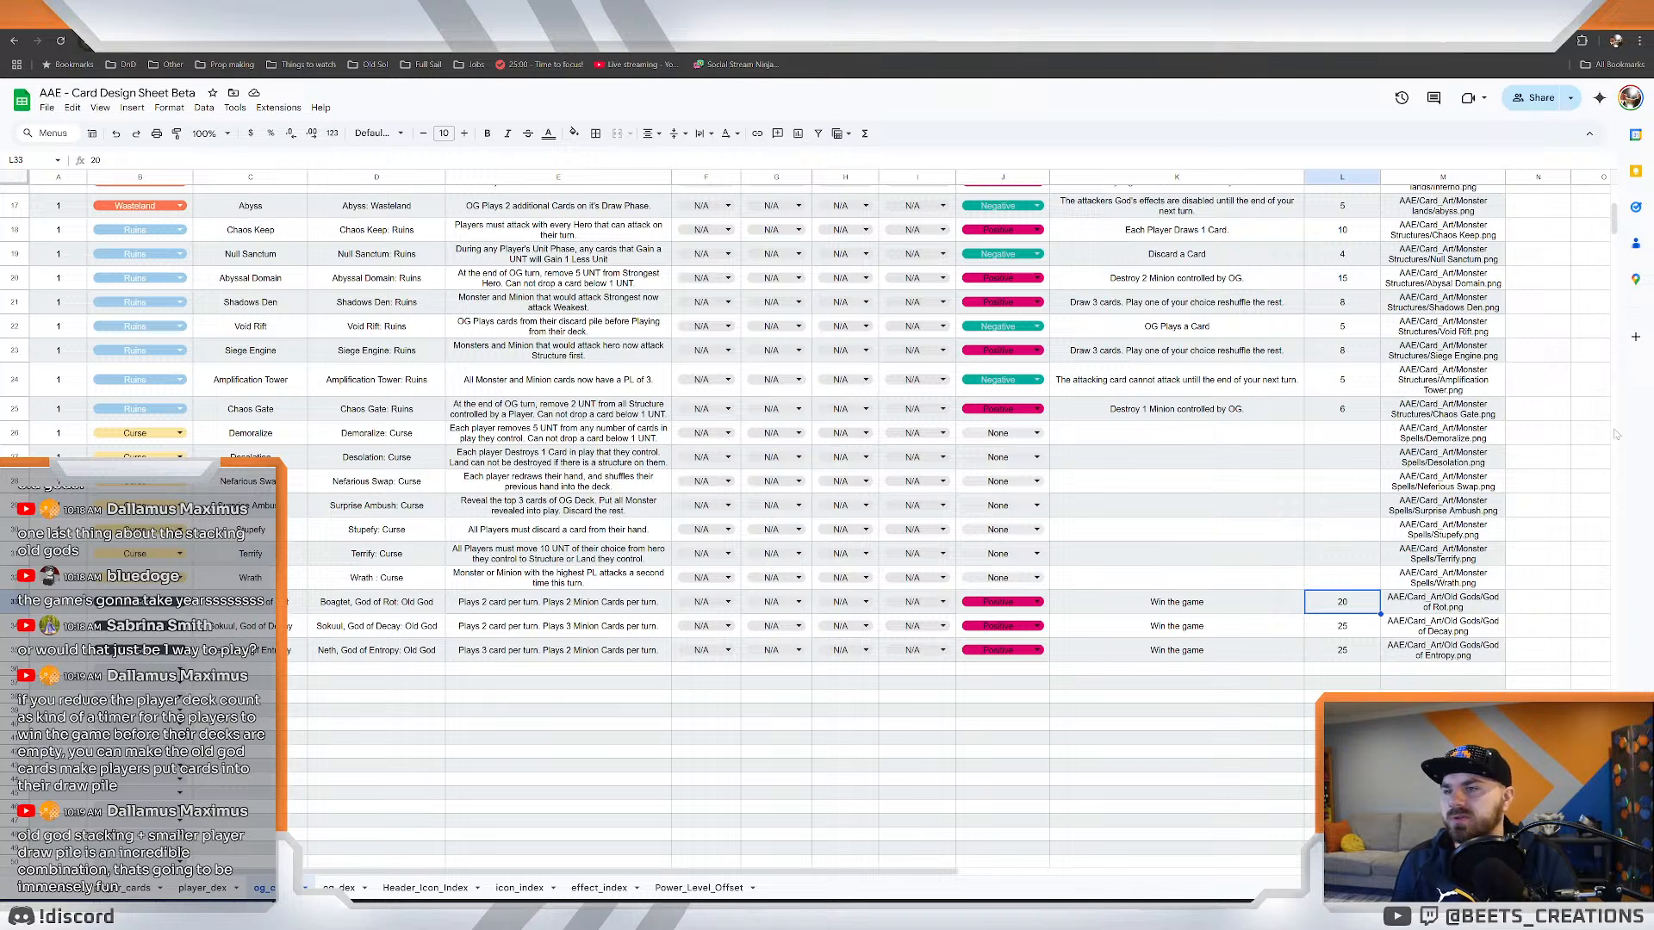
scroll(1033, 654, "down", 2)
left_click(1201, 483)
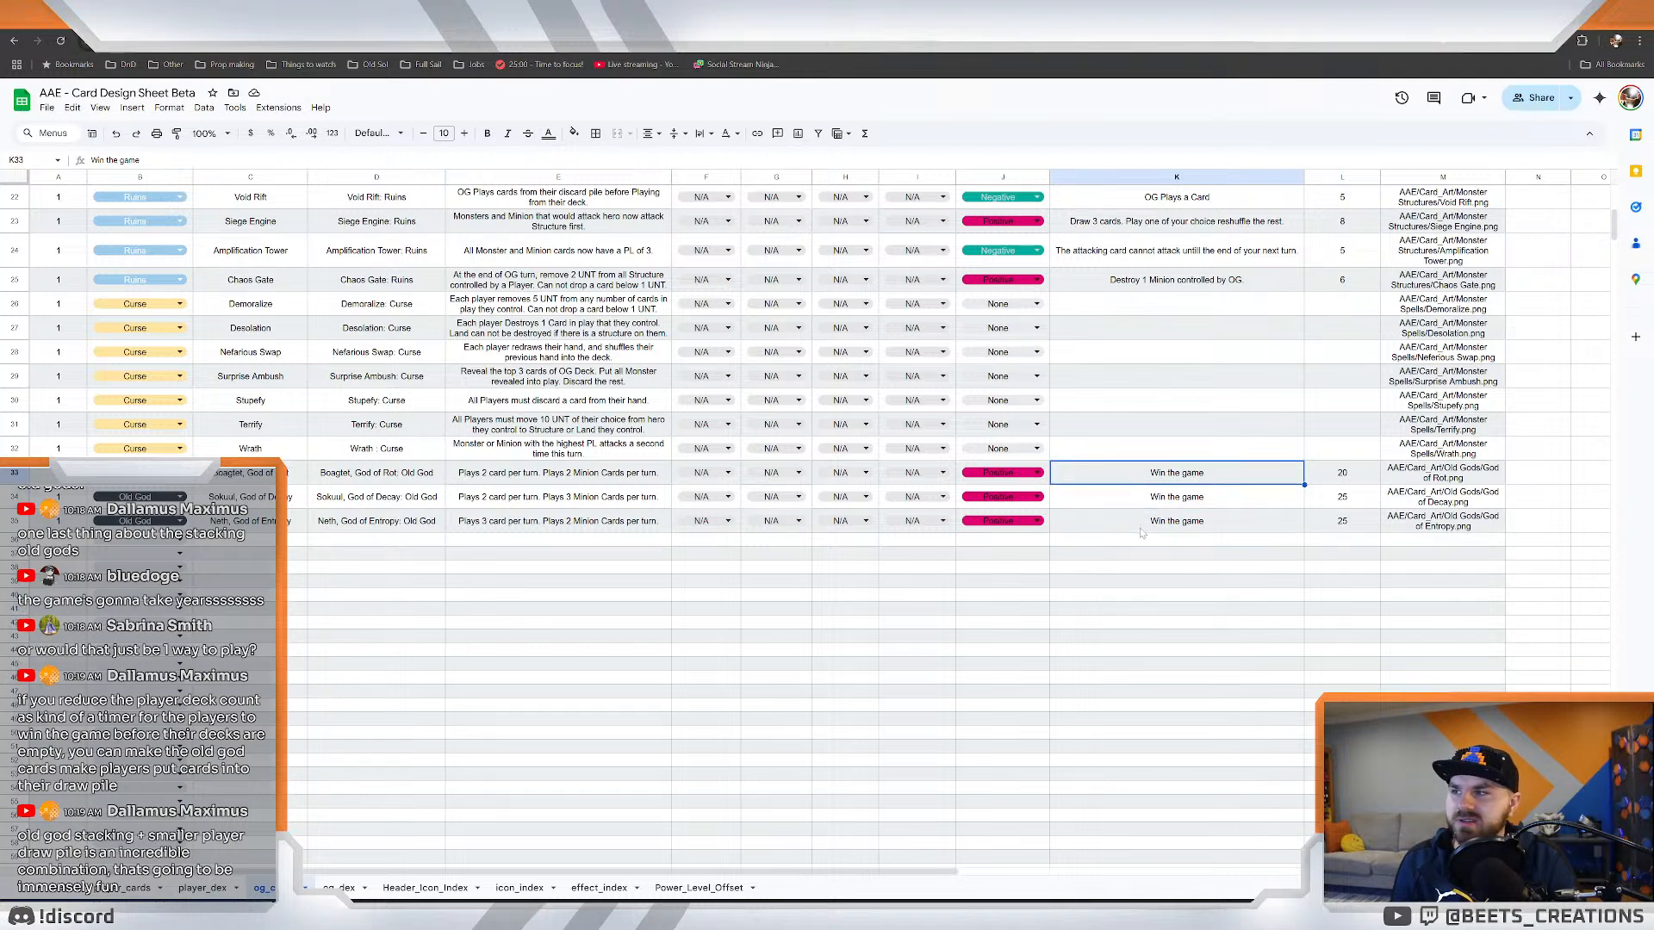
left_click(1338, 476)
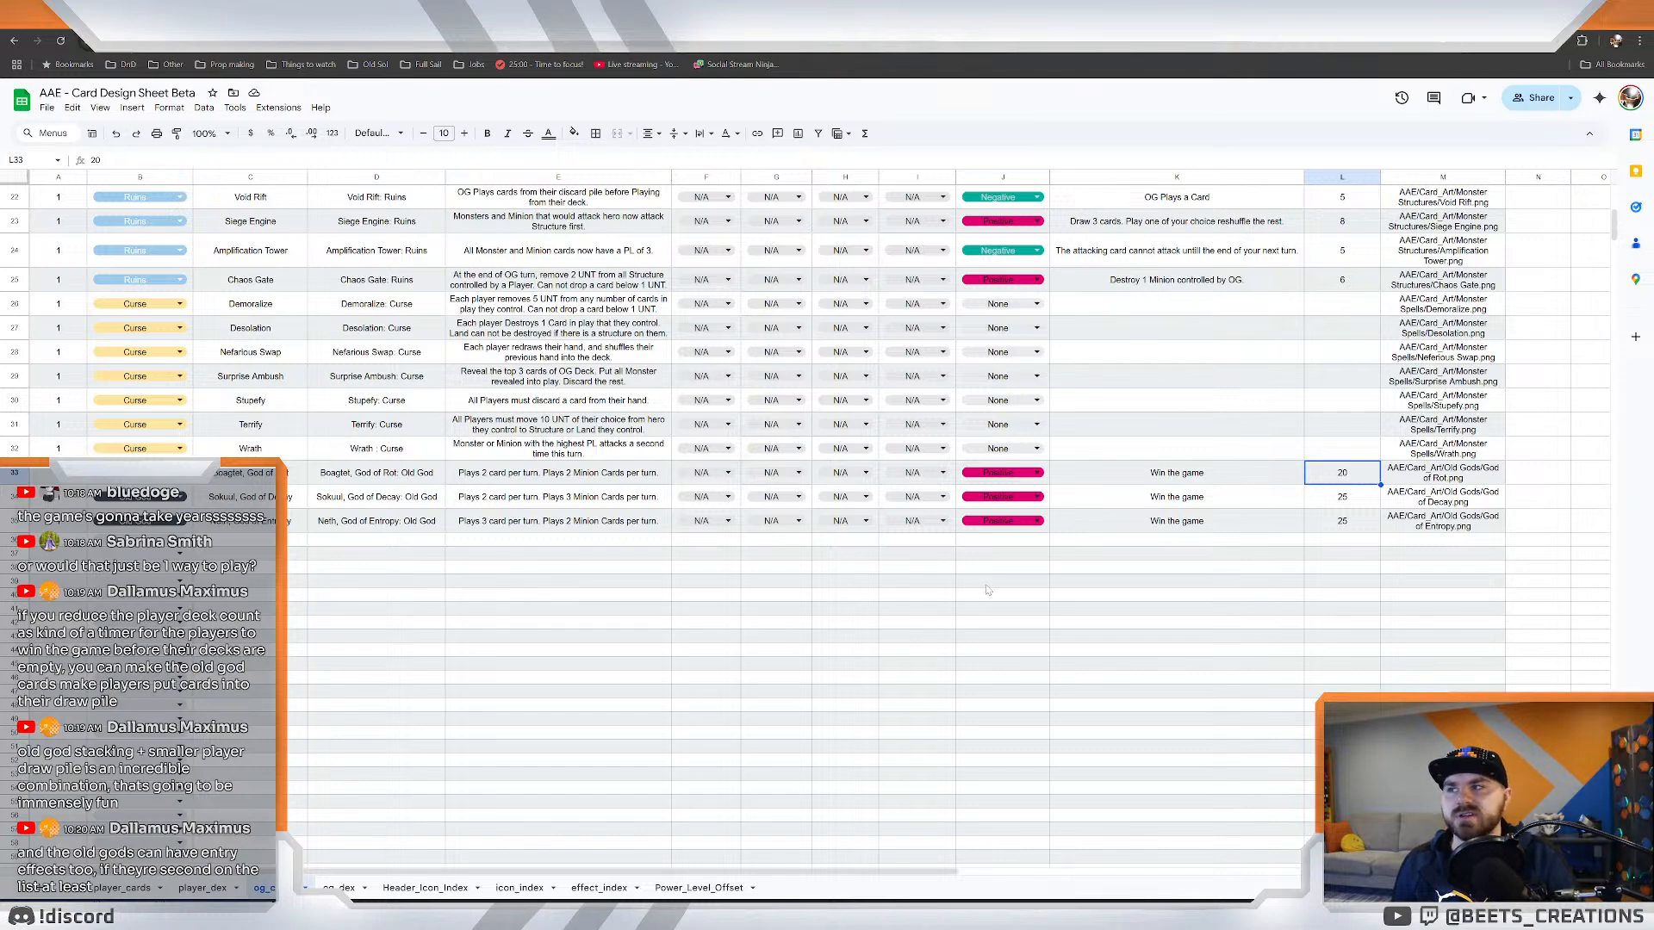
Scan the whole Old God deck list from the Monster rows down to the Old God rows.
left_click(1001, 617)
scroll(869, 582, "up", 10)
scroll(870, 573, "down", 3)
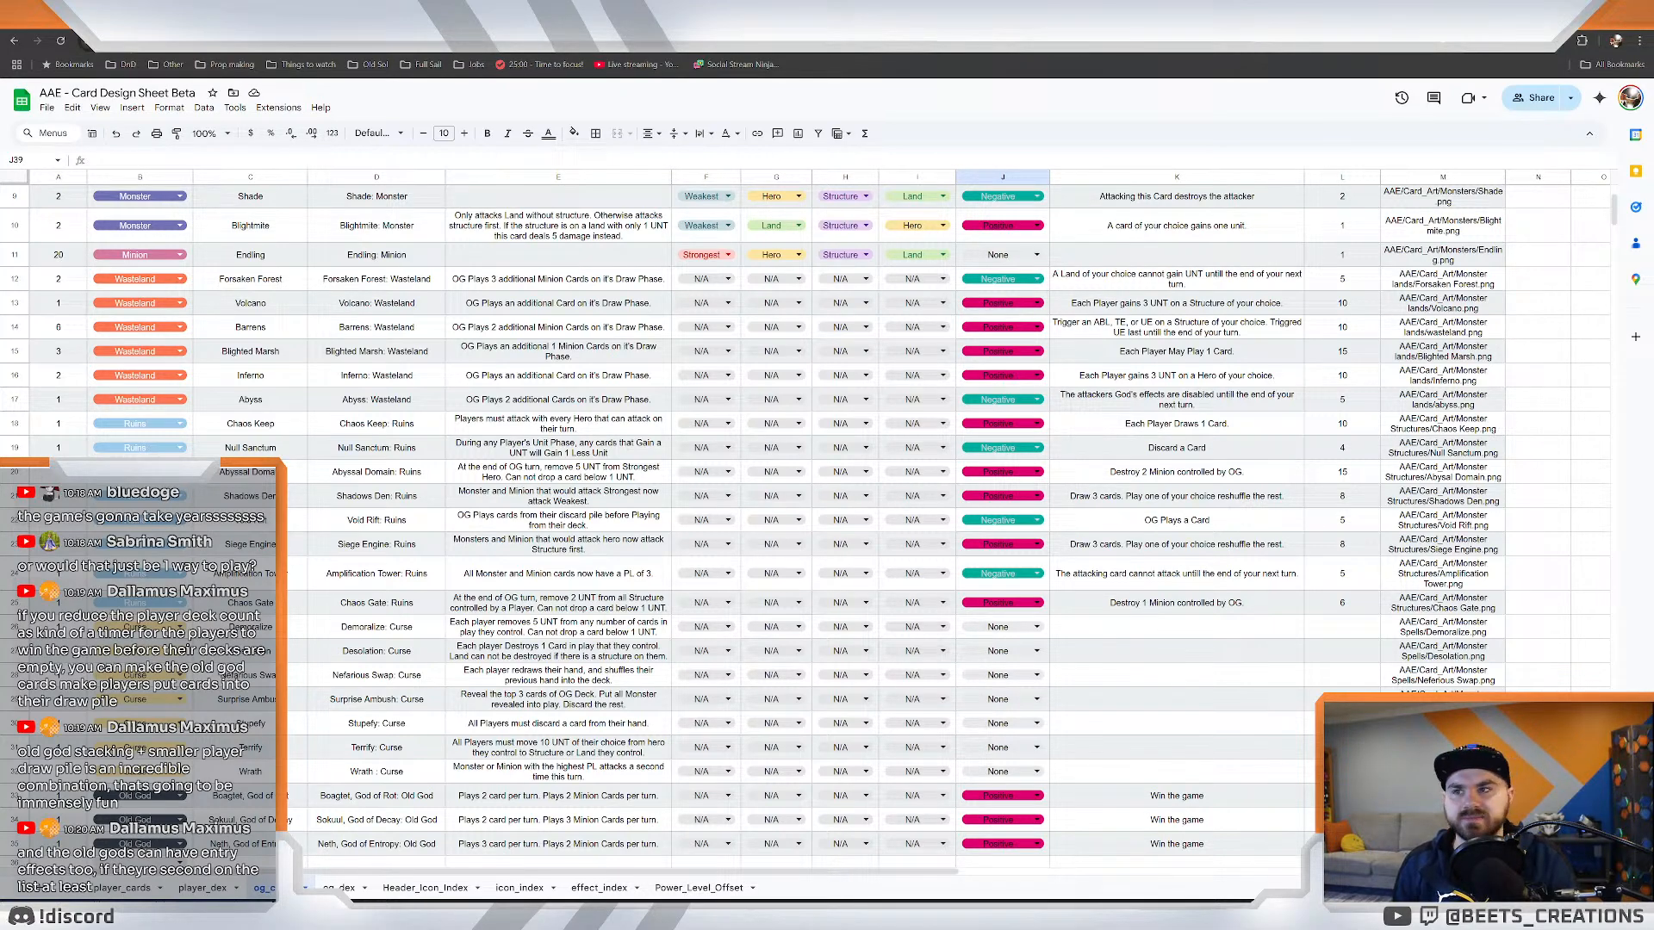
scroll(686, 410, "down", 2)
scroll(686, 410, "up", 5)
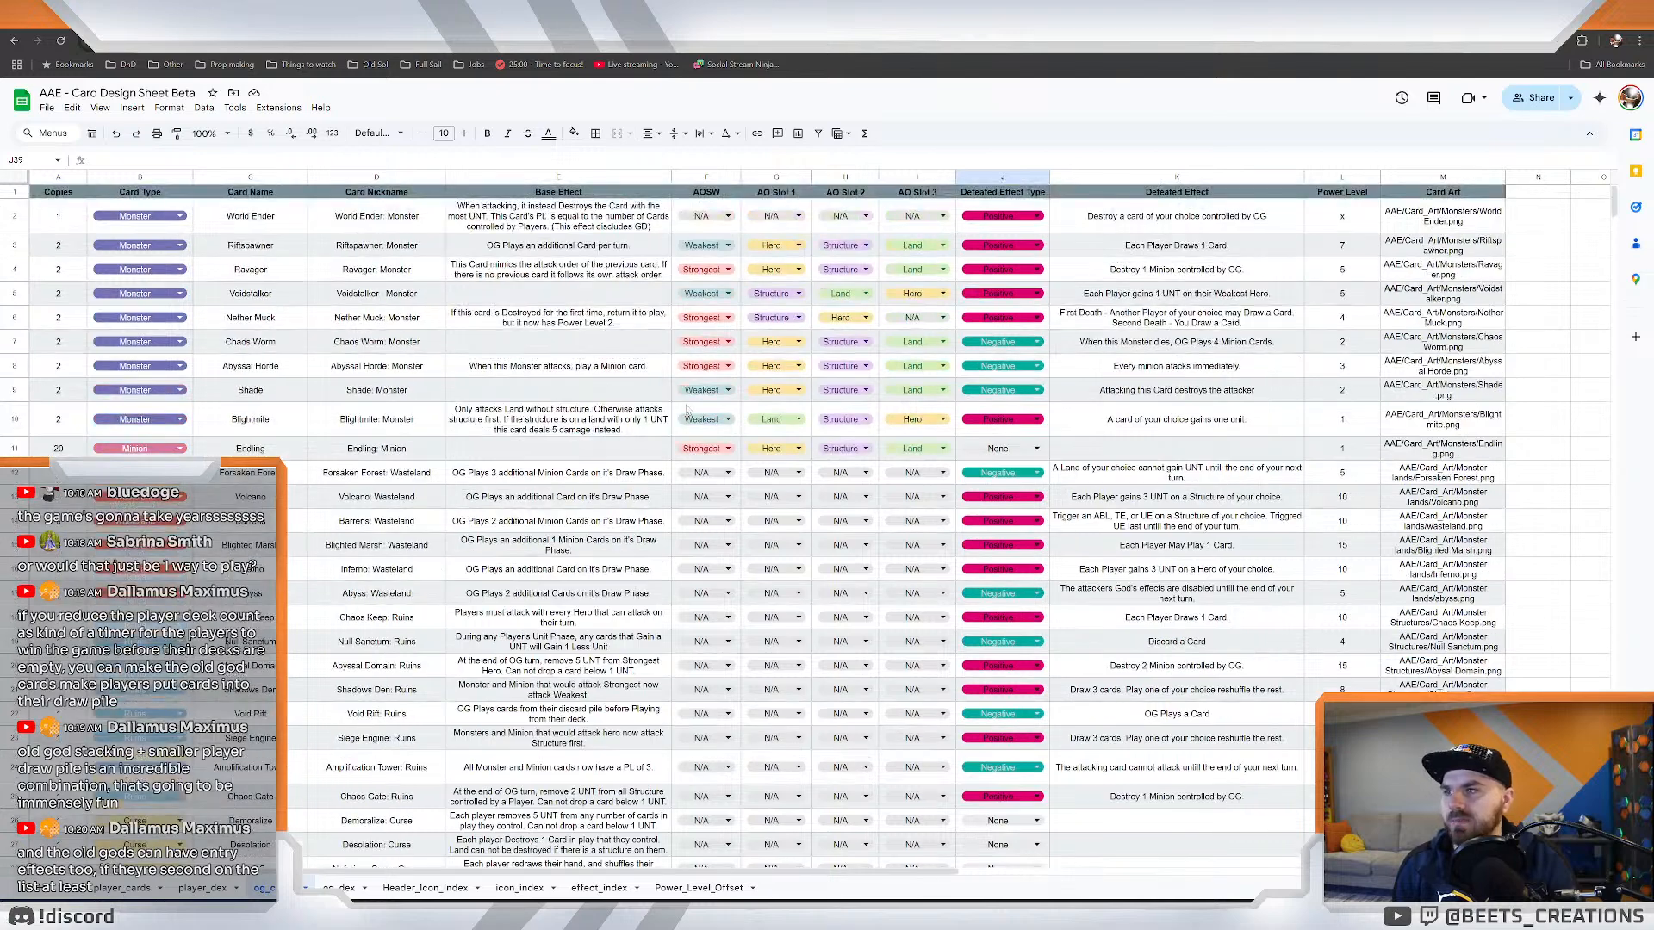
scroll(686, 410, "down", 3)
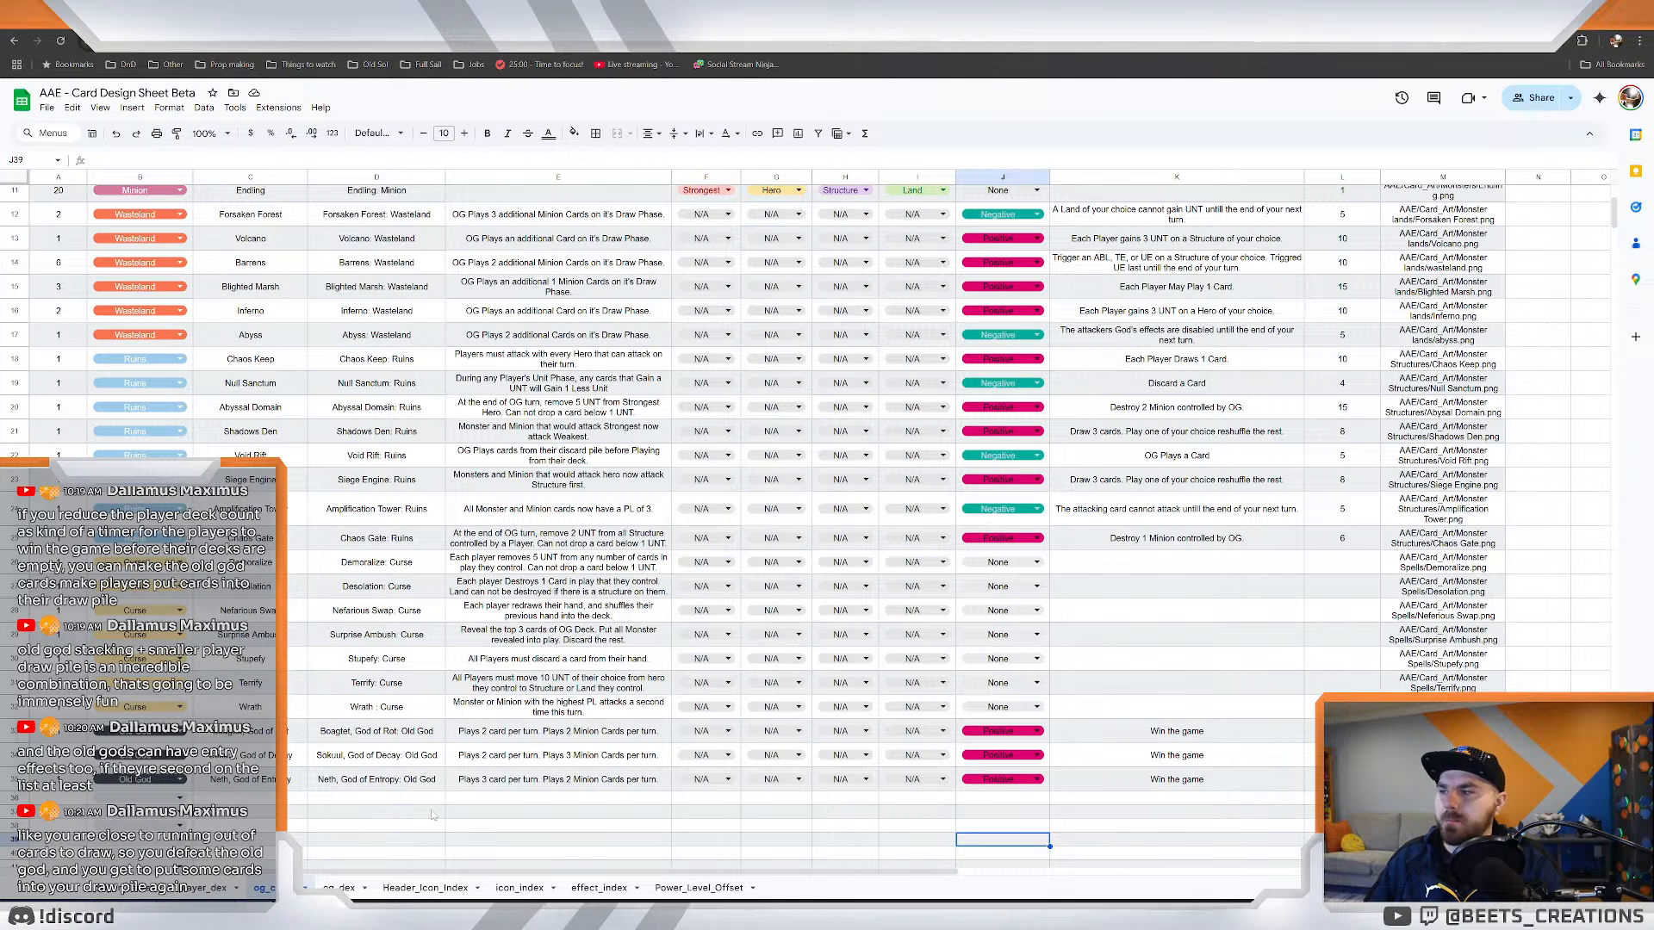
Go through the Card Name entries of the God of Rot, God of Decay and God of Entropy cards.
left_click(6, 732)
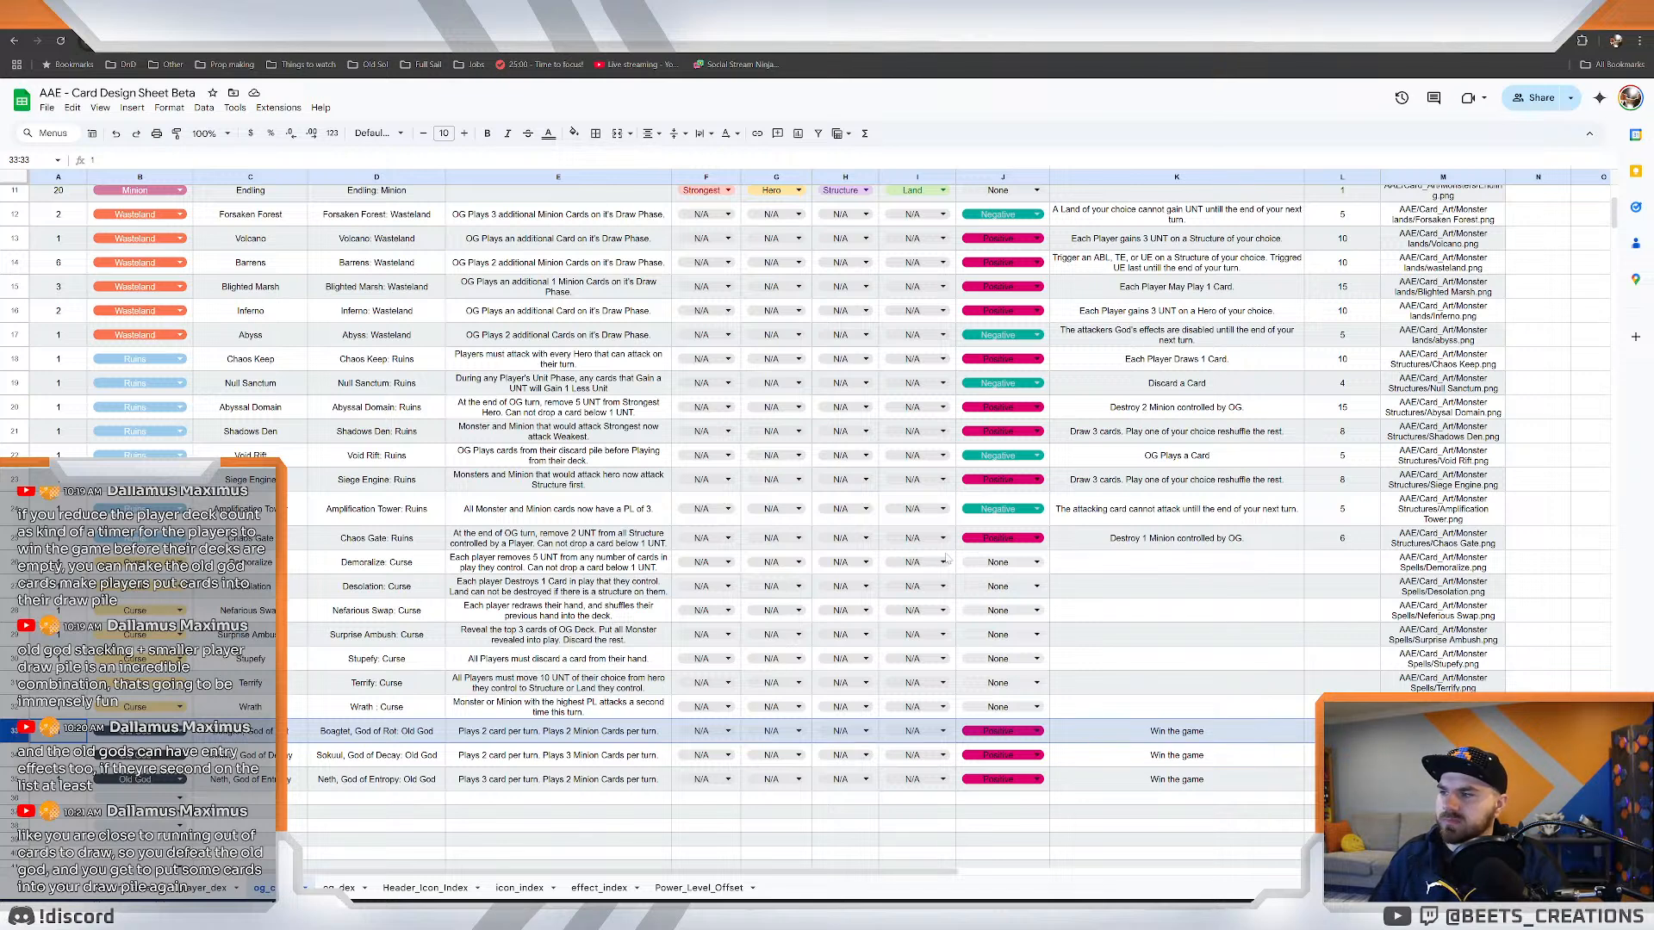
left_click(250, 779)
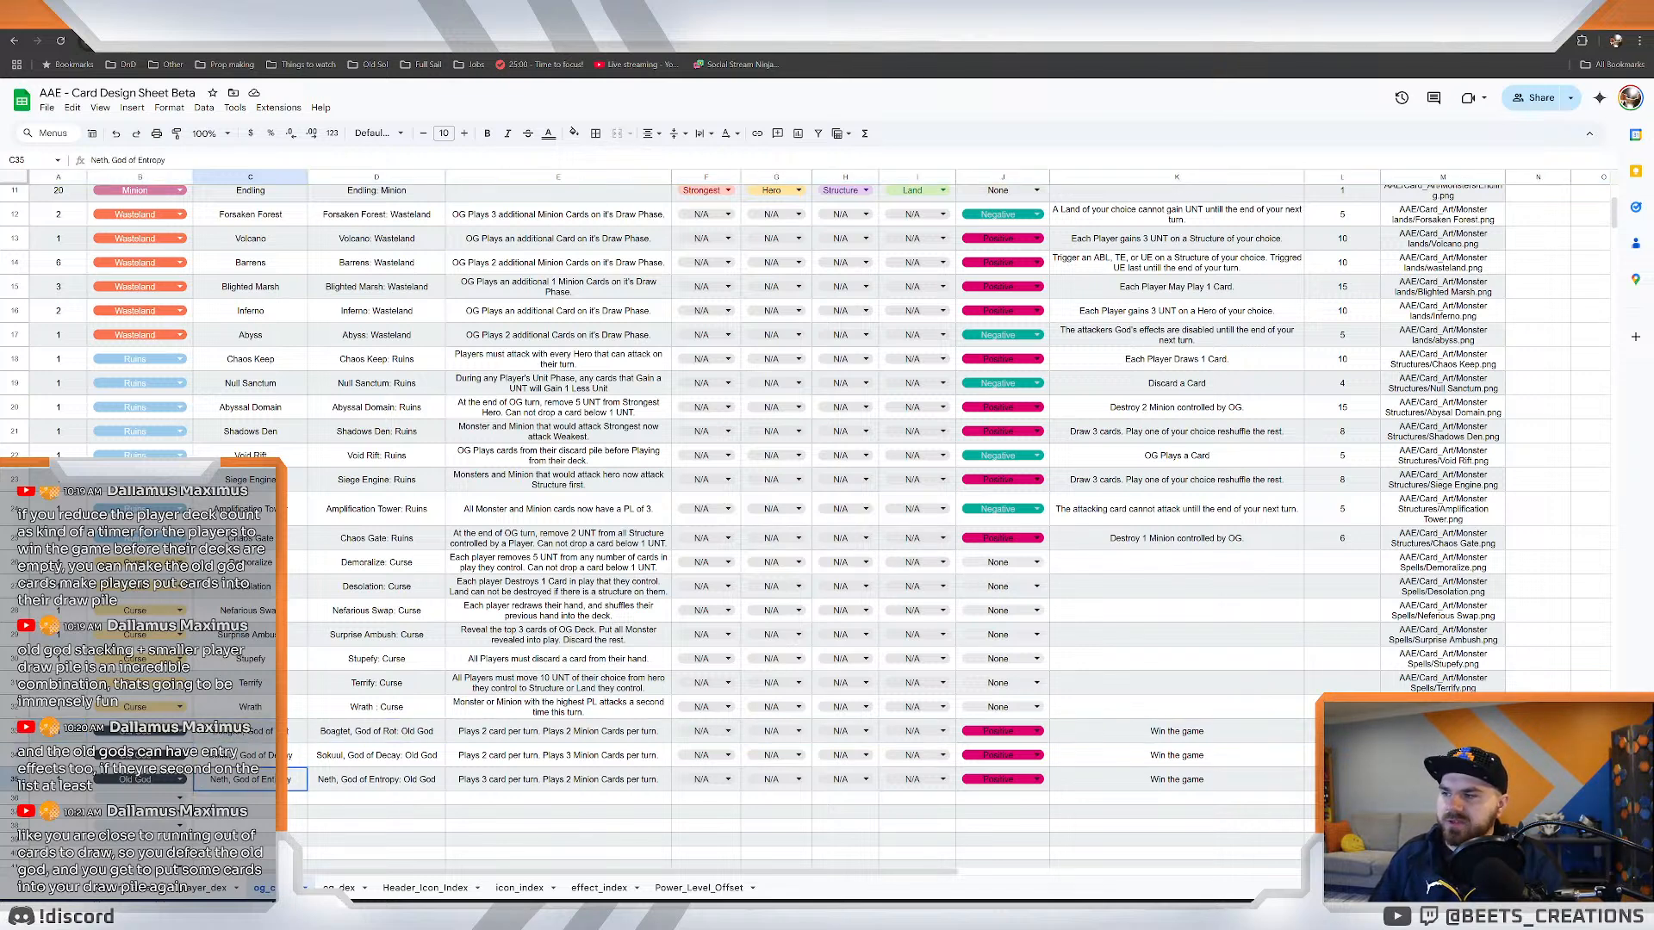
left_click(269, 732)
left_click(270, 755)
left_click(273, 780)
left_click(269, 731)
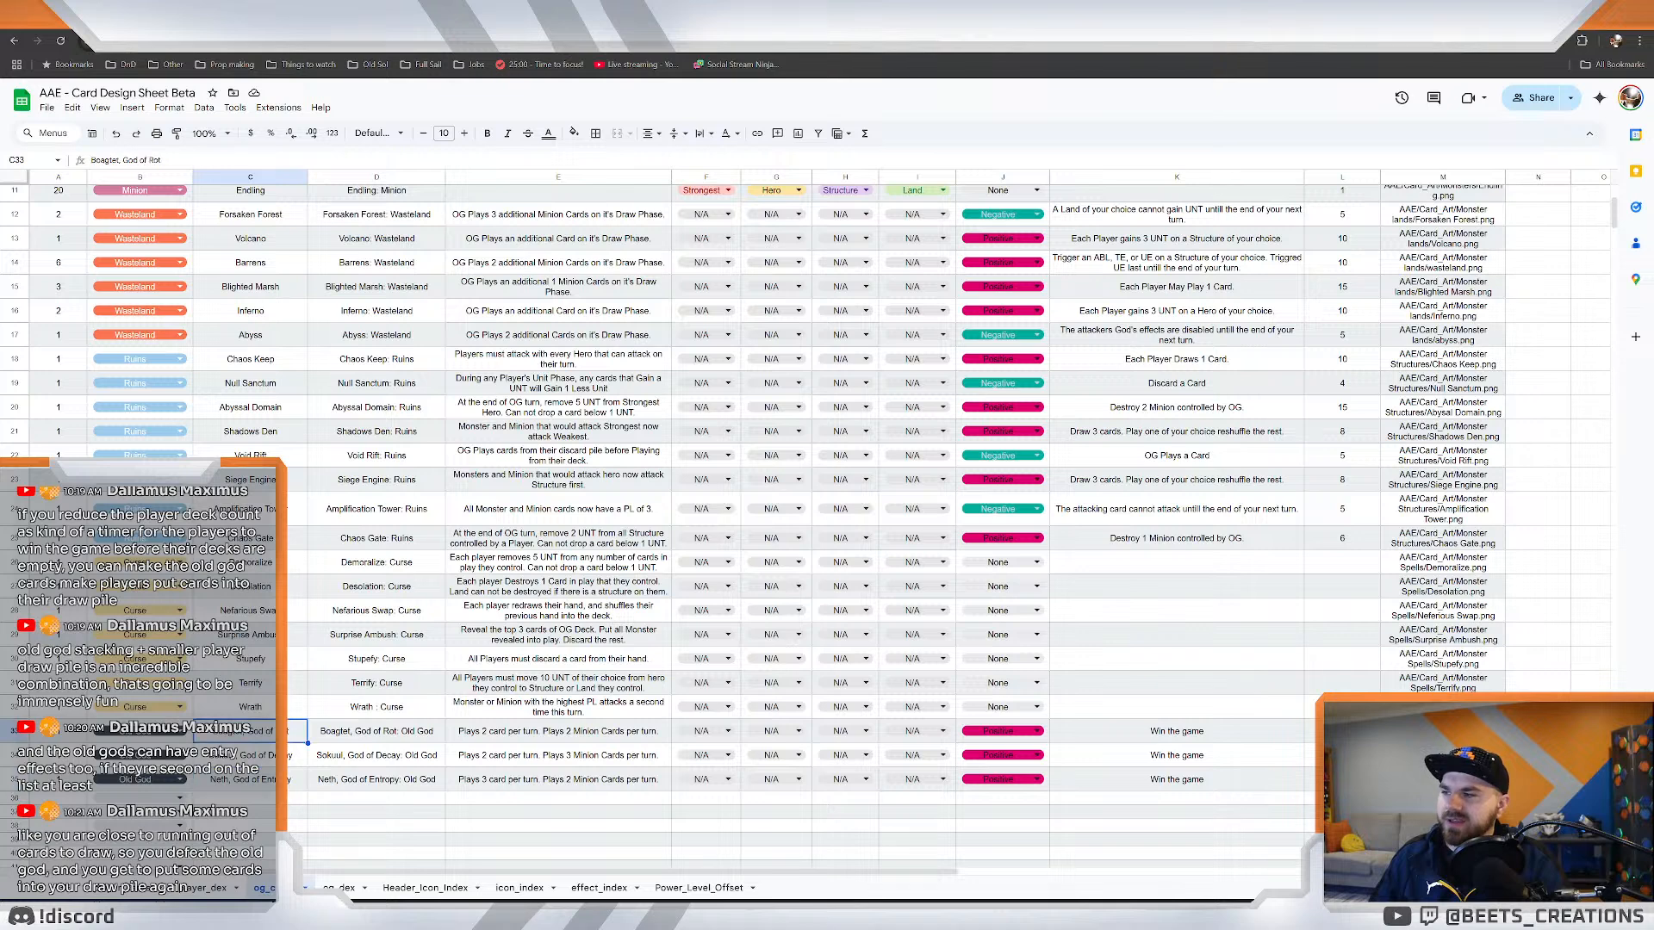
left_click(270, 755)
left_click(274, 784)
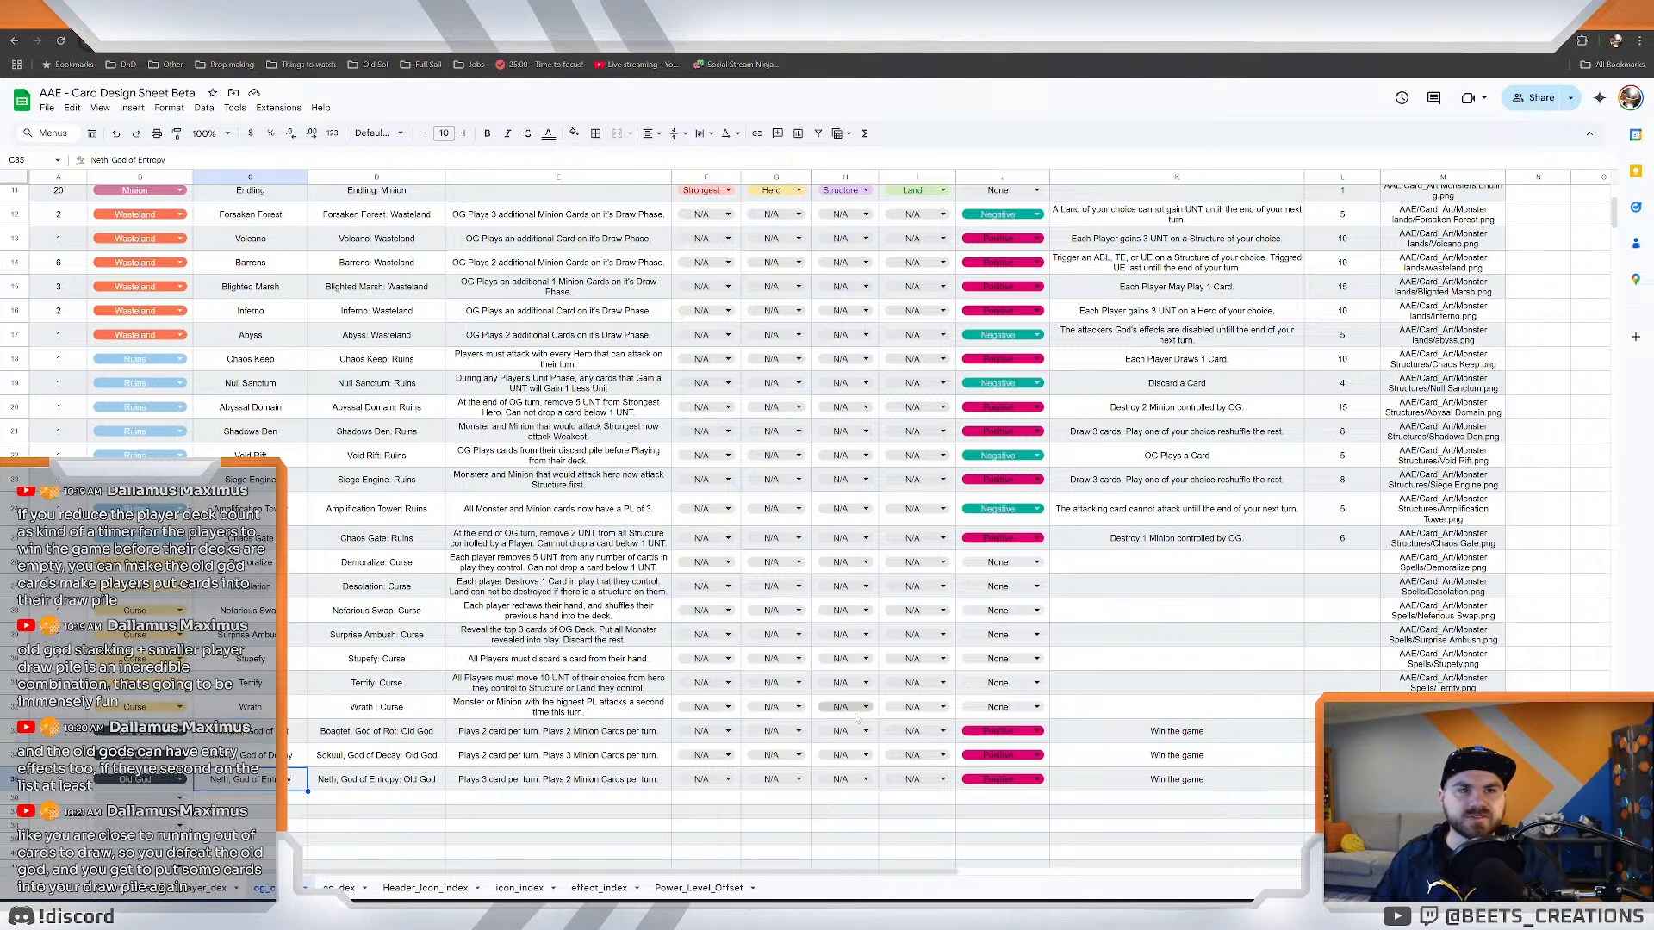
Compare the Base Effect entries of the three Old God cards and check God of Rot's Power Level.
left_click(551, 758)
left_click(553, 779)
left_click(560, 732)
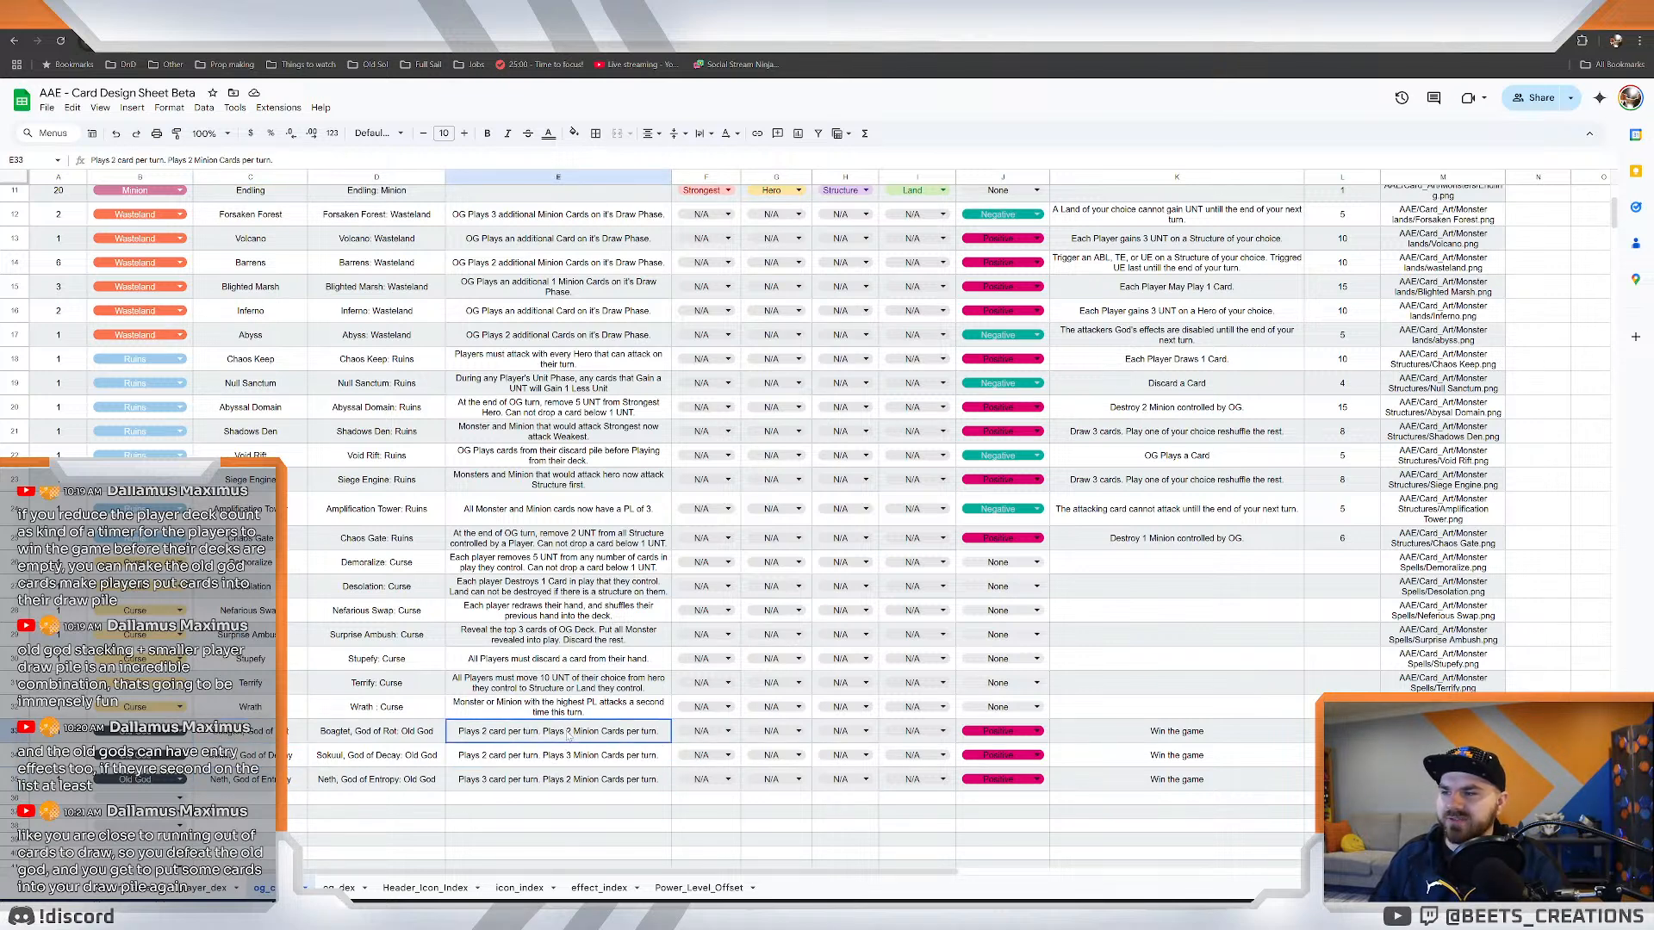
left_click(564, 755)
left_click(565, 779)
left_click(568, 733)
left_click(565, 777)
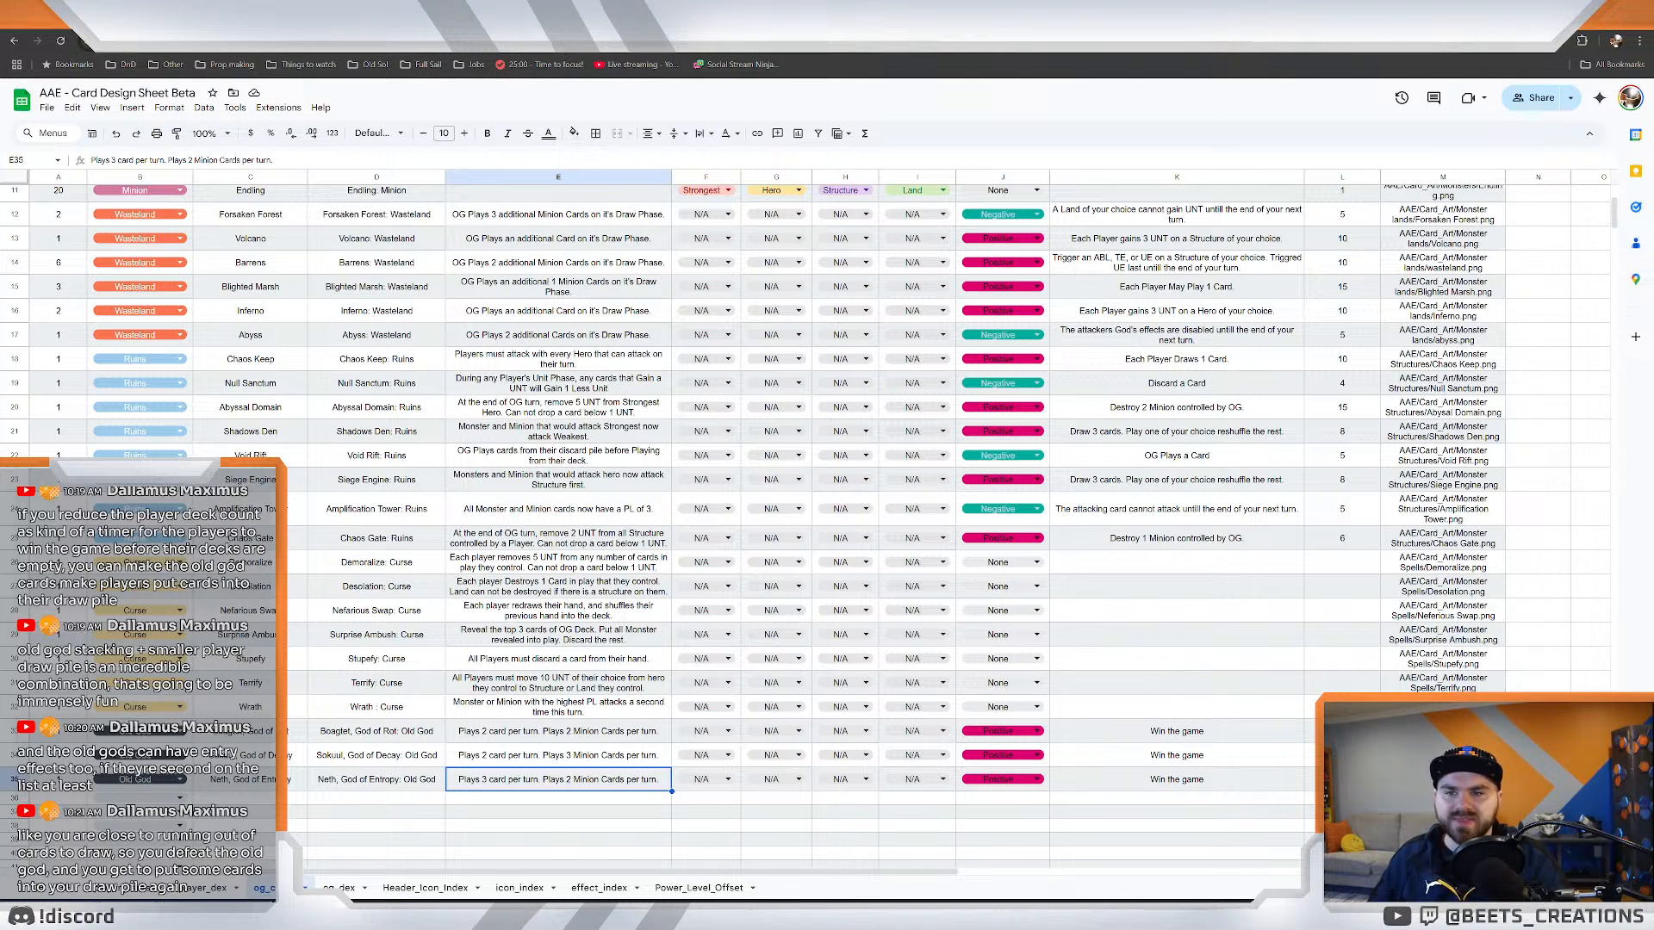
left_click(1342, 731)
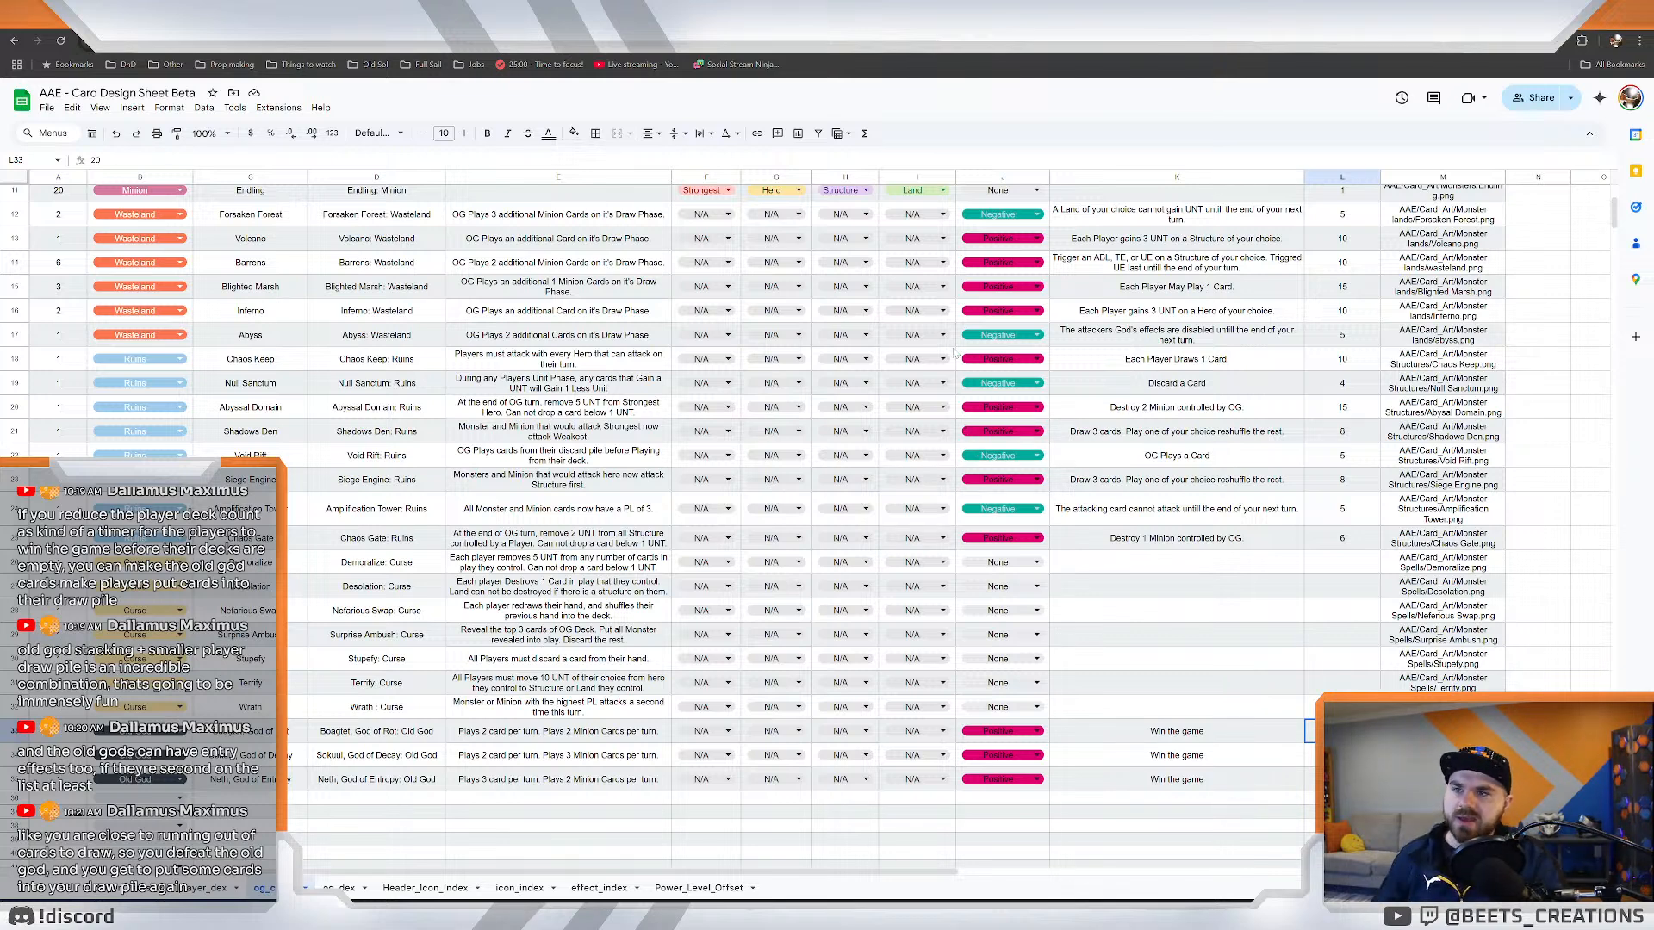
Review the Patch 1.1.5 list from the Barrens death effect entry to the Necromancer and trading post entry.
key("ctrl+Tab")
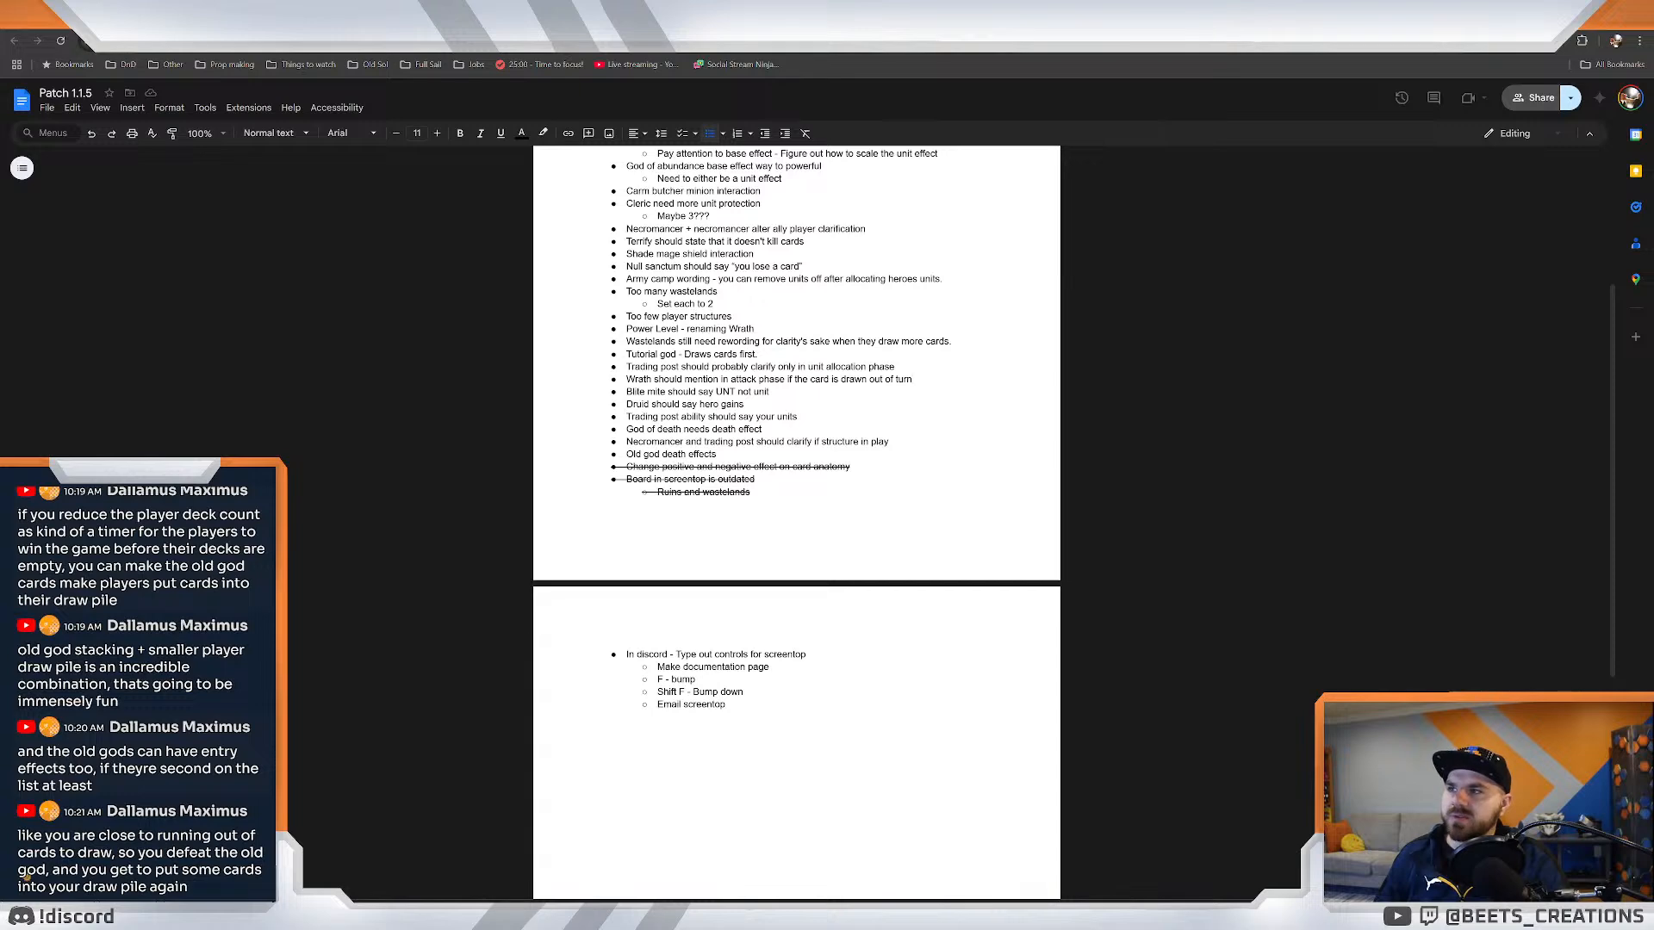
scroll(796, 522, "up", 3)
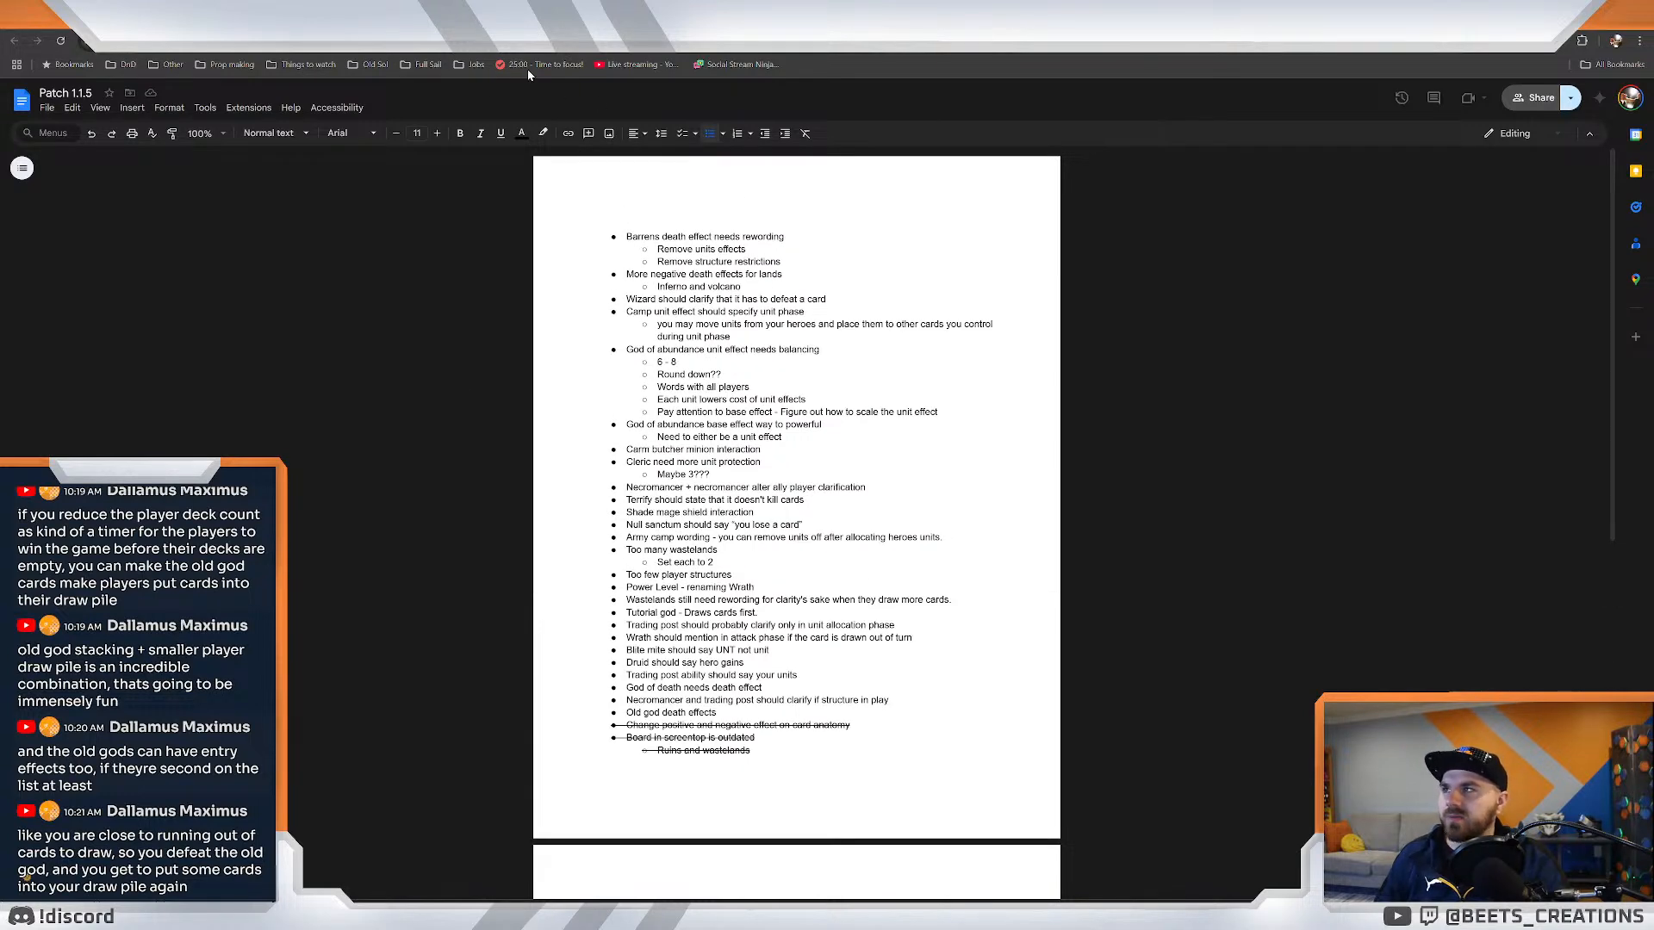
left_click_drag(624, 237, 638, 273)
left_click(789, 237)
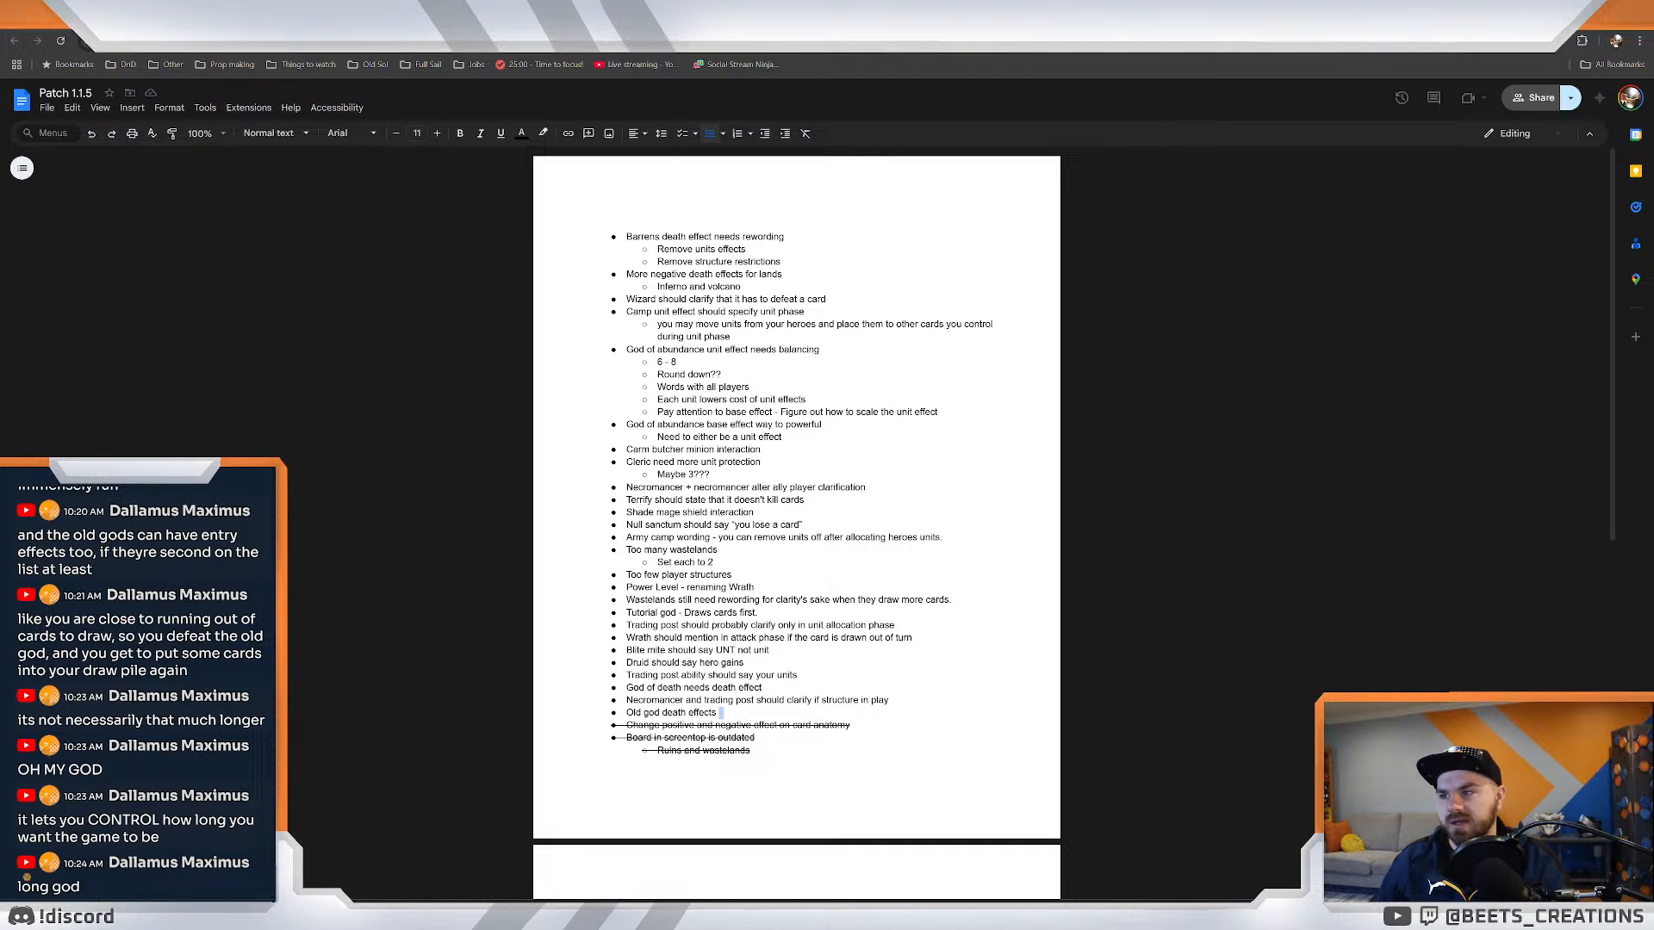
left_click(890, 700)
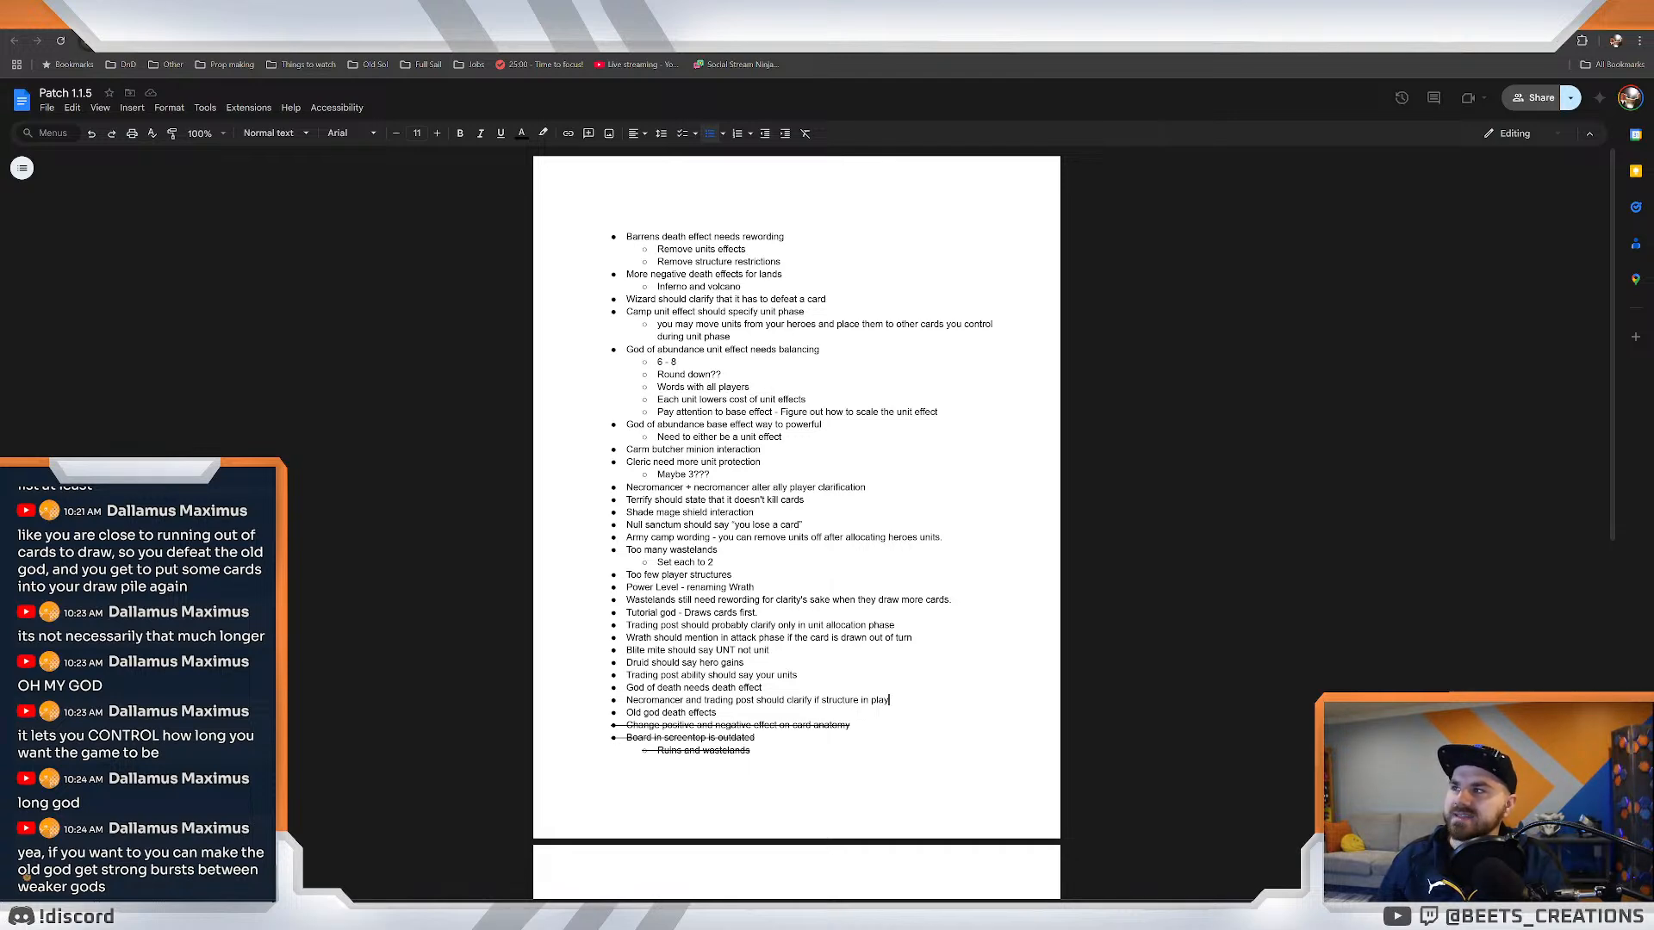
Check the Defeated Effect entries of the three Old God cards in the card design spreadsheet and look over the other Old God deck rows.
key("ctrl+Tab")
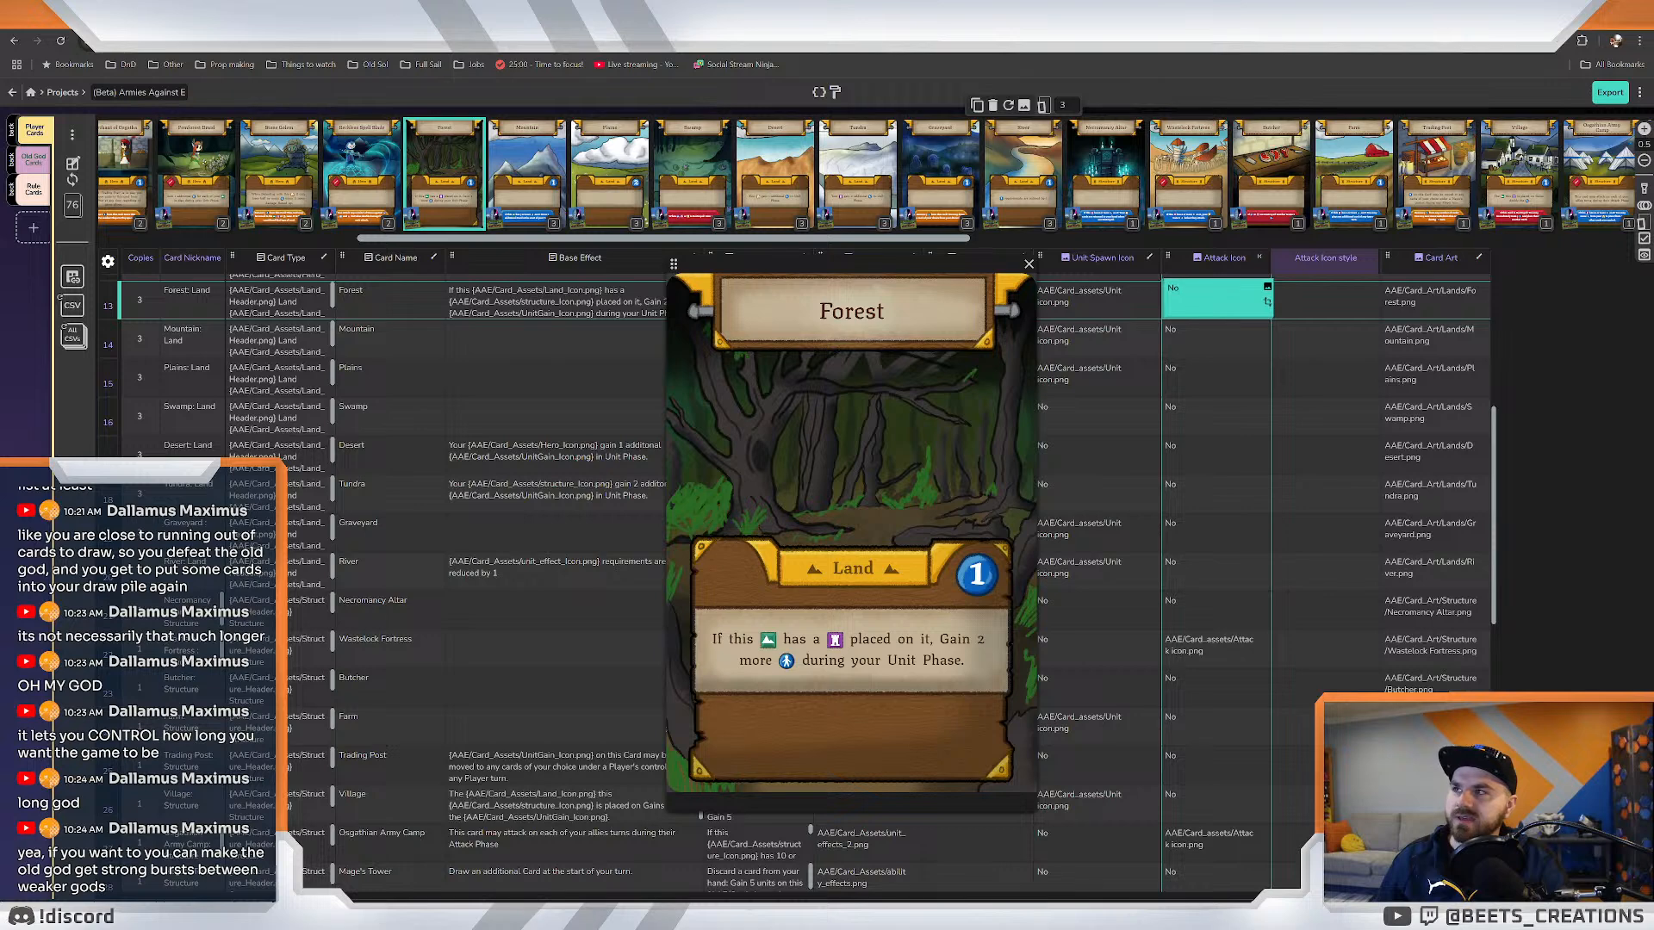
key("ctrl+shift+Tab")
key("ctrl+shift+Tab")
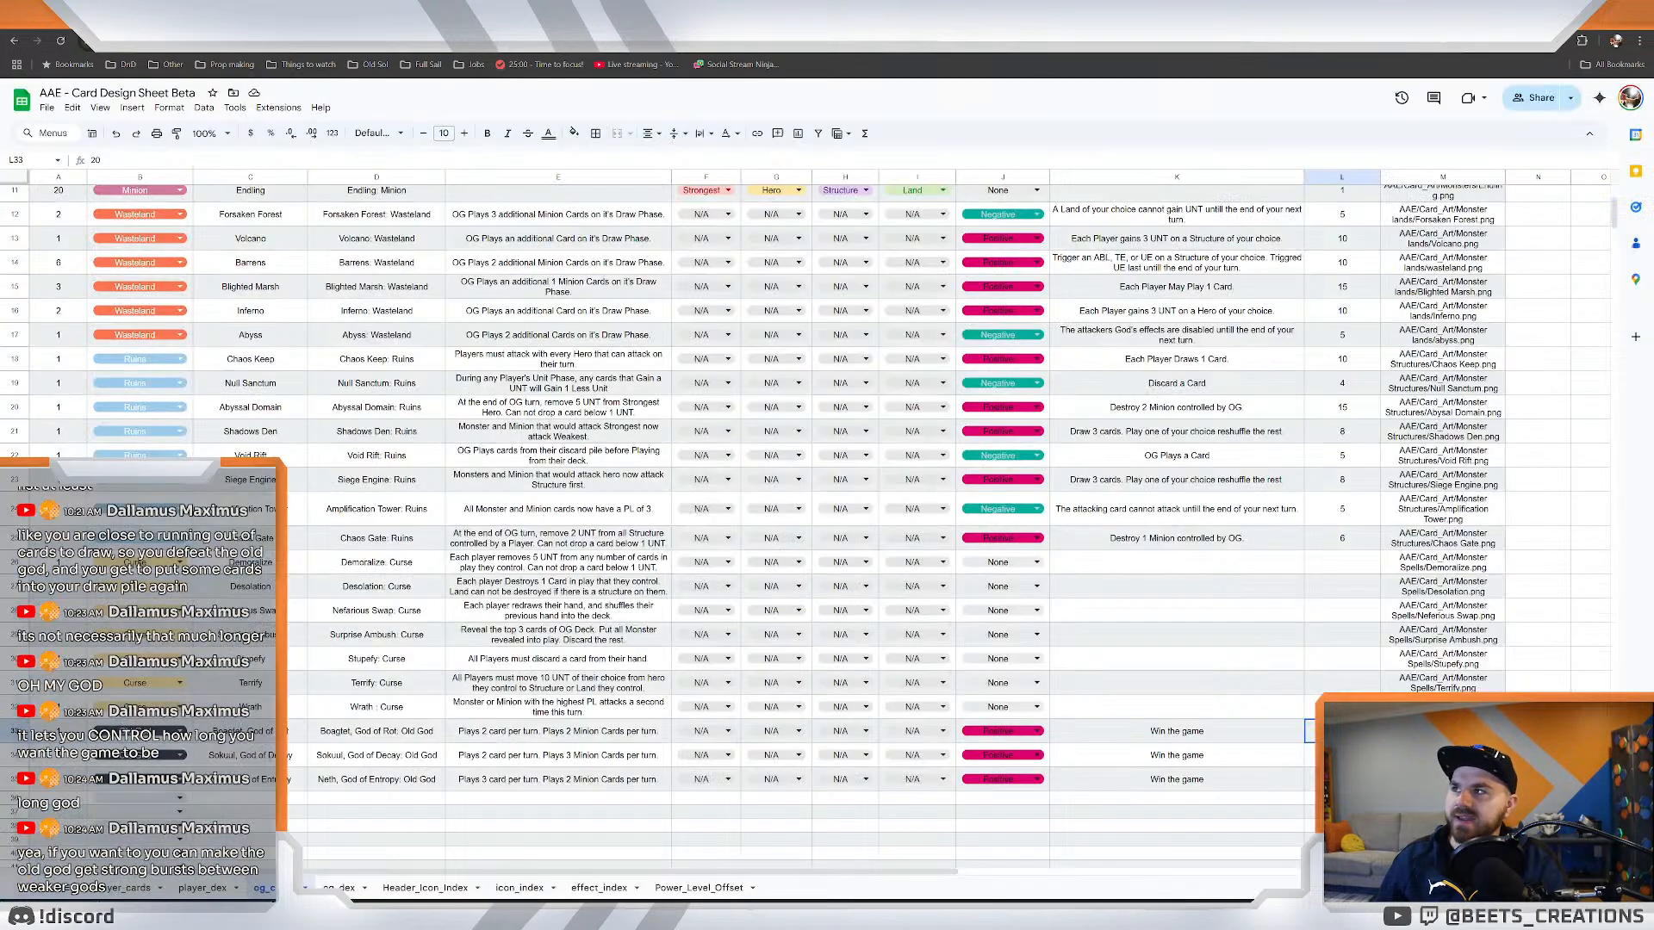
left_click(1146, 735)
left_click(1154, 755)
left_click(1160, 780)
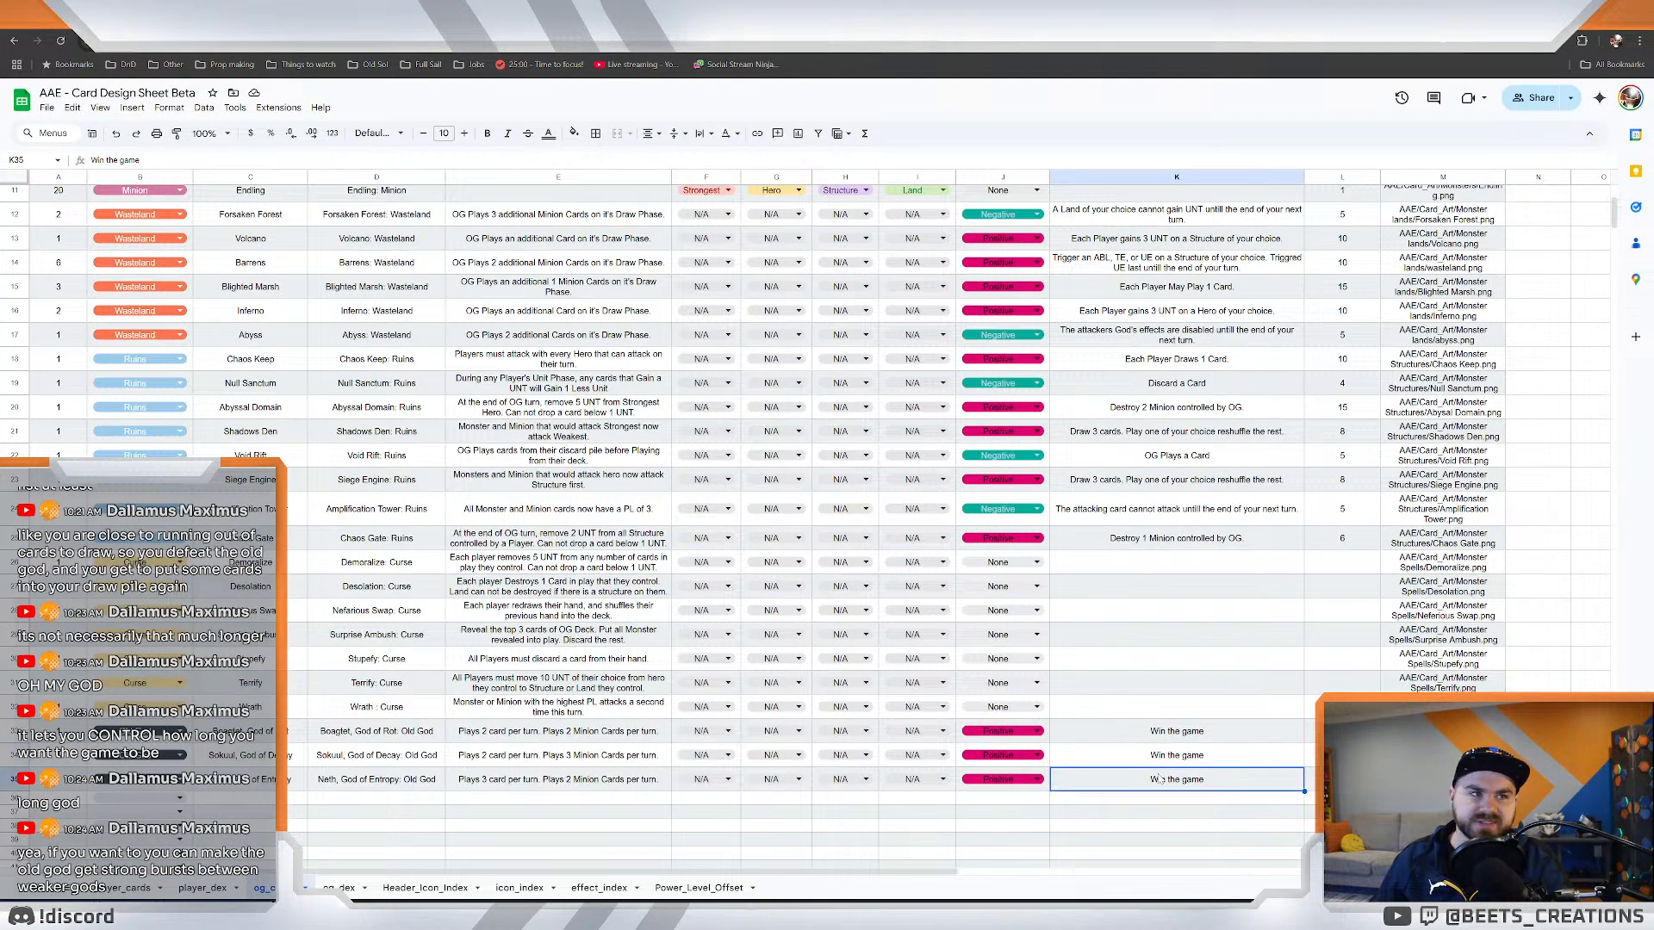
scroll(1164, 746, "down", 2)
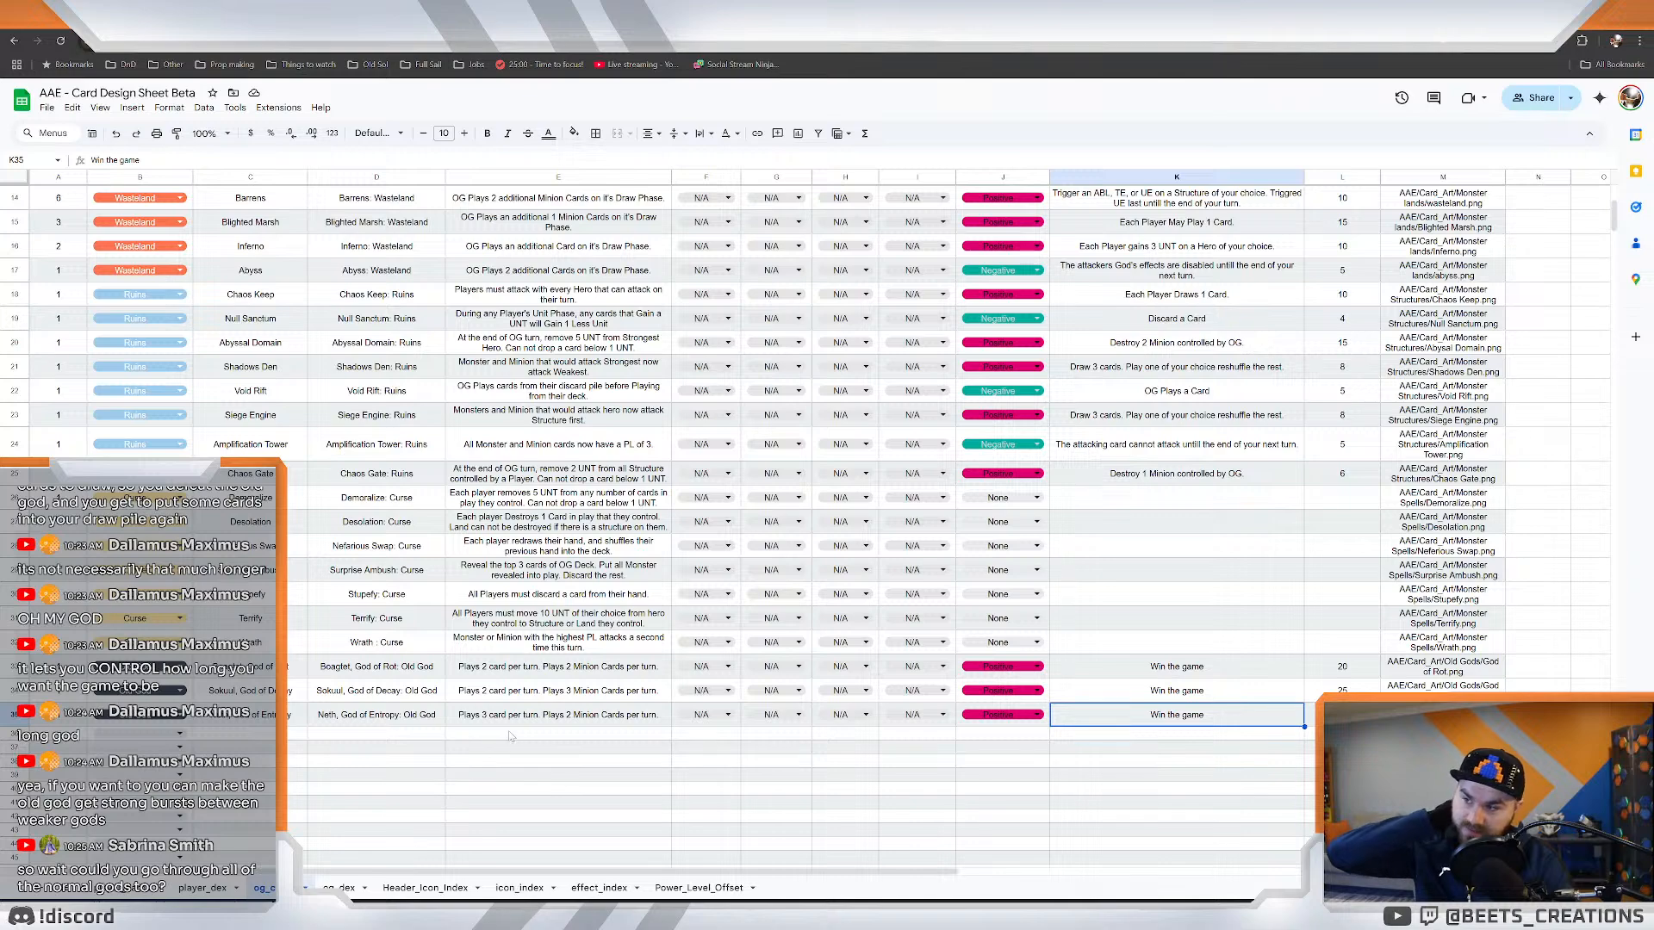
scroll(510, 736, "up", 5)
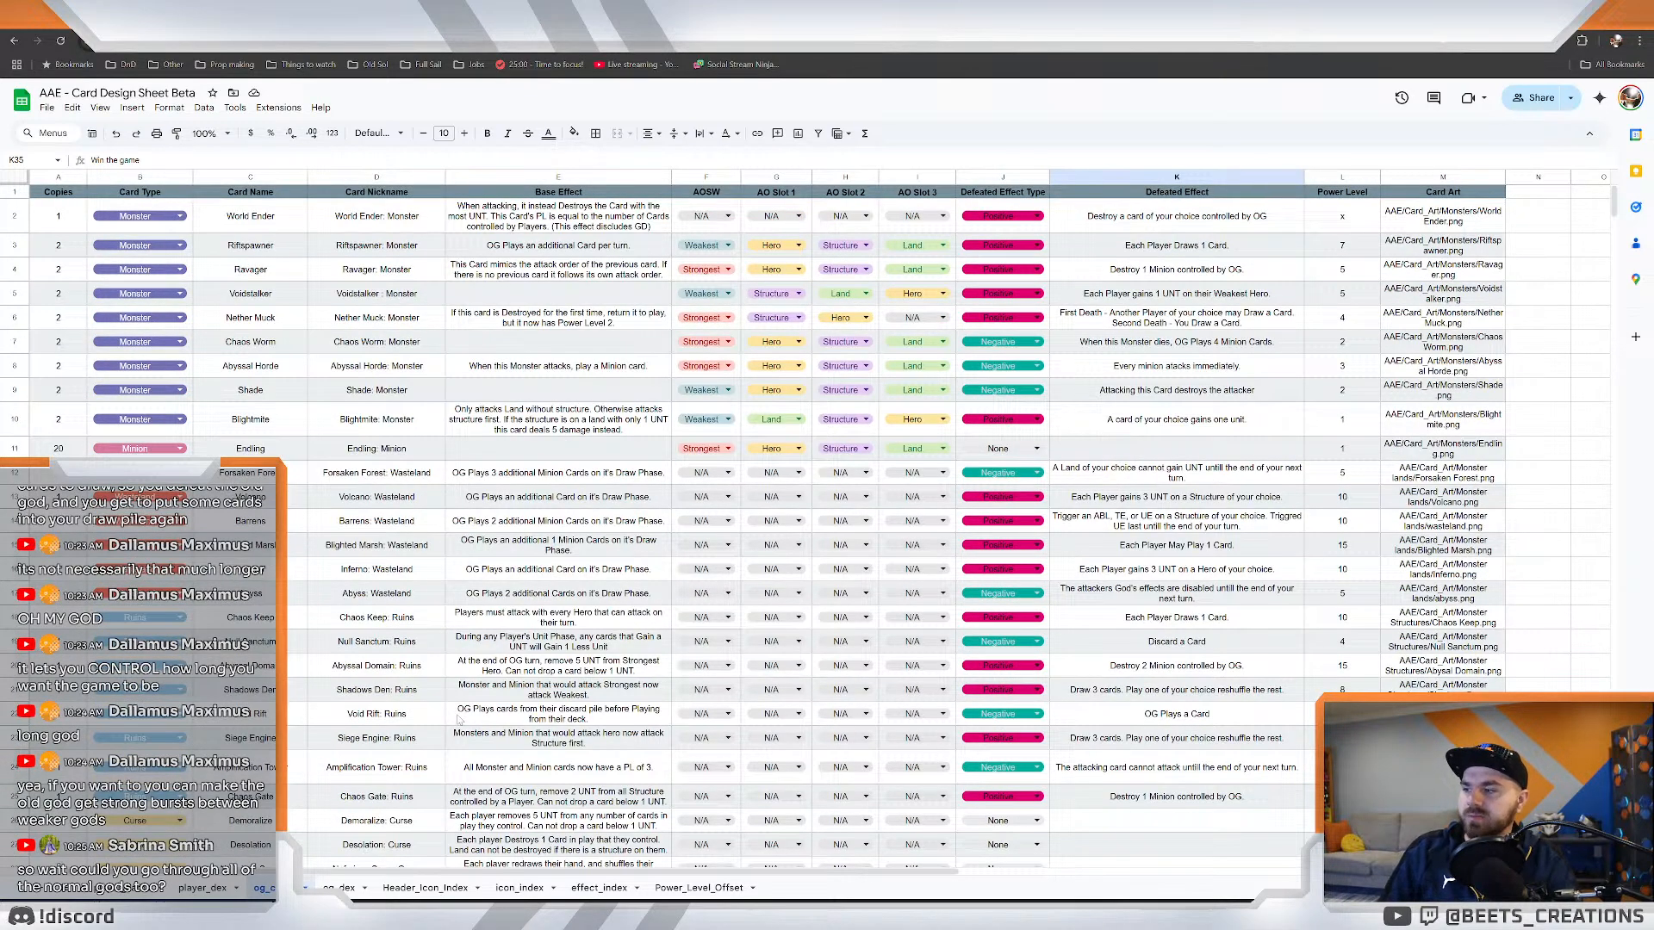
scroll(465, 727, "down", 5)
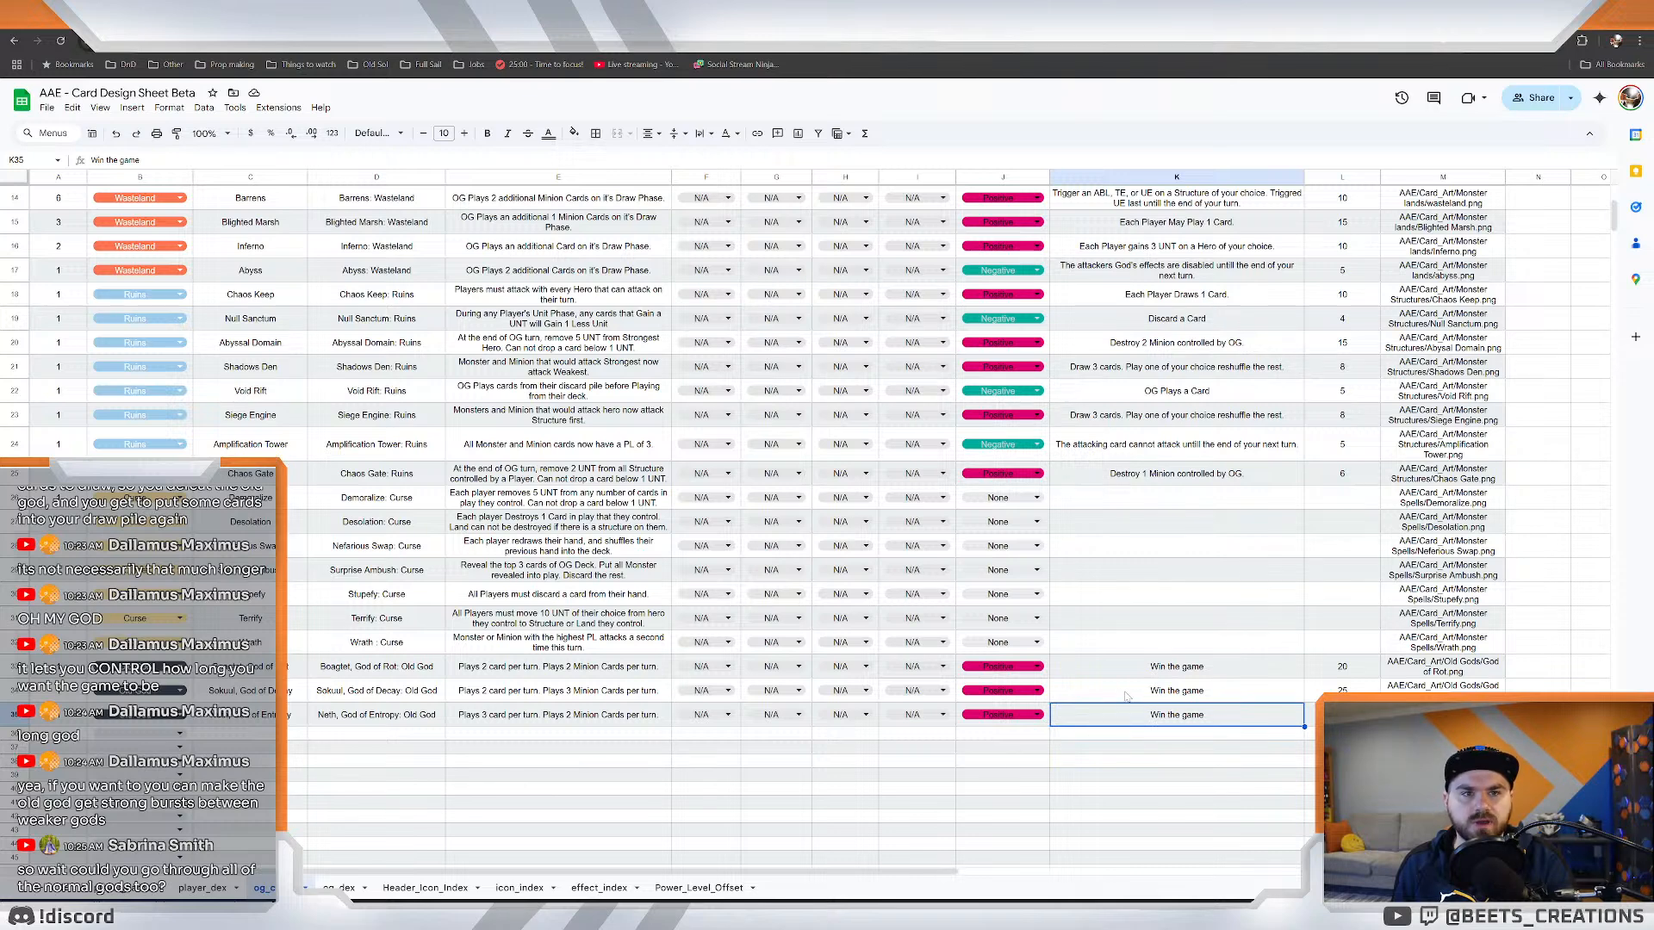
Go through the player card sheet, focusing on the normal gods such as the Goddess of Abundance and the Goddess of Humanity.
left_click(135, 890)
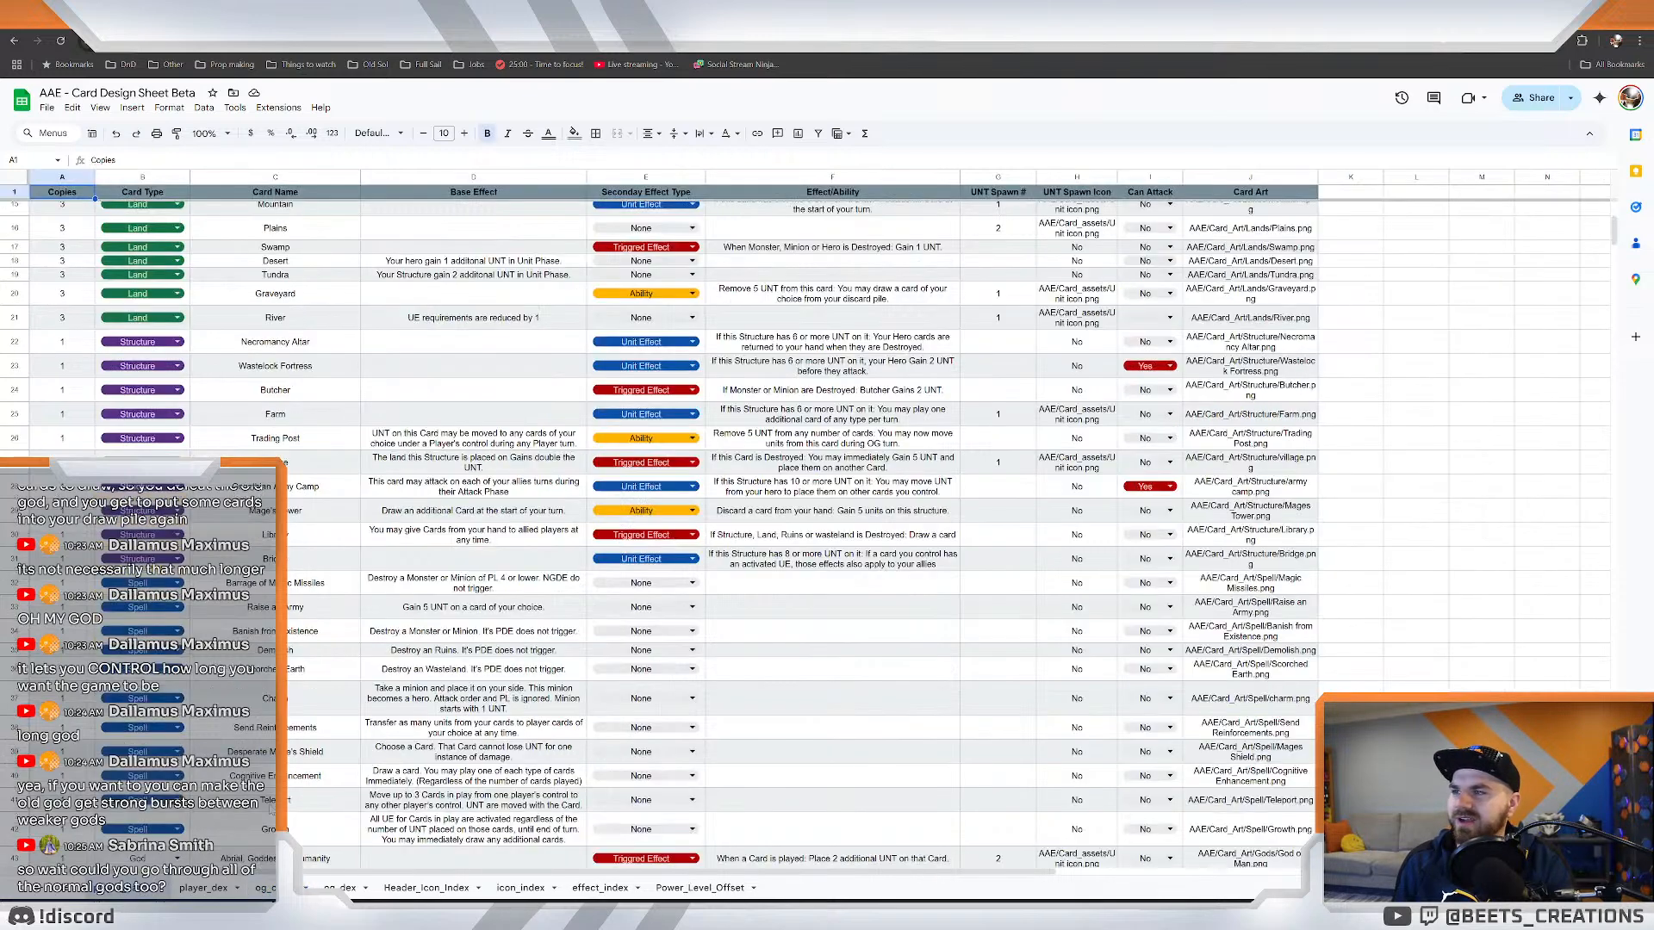
scroll(523, 515, "up", 4)
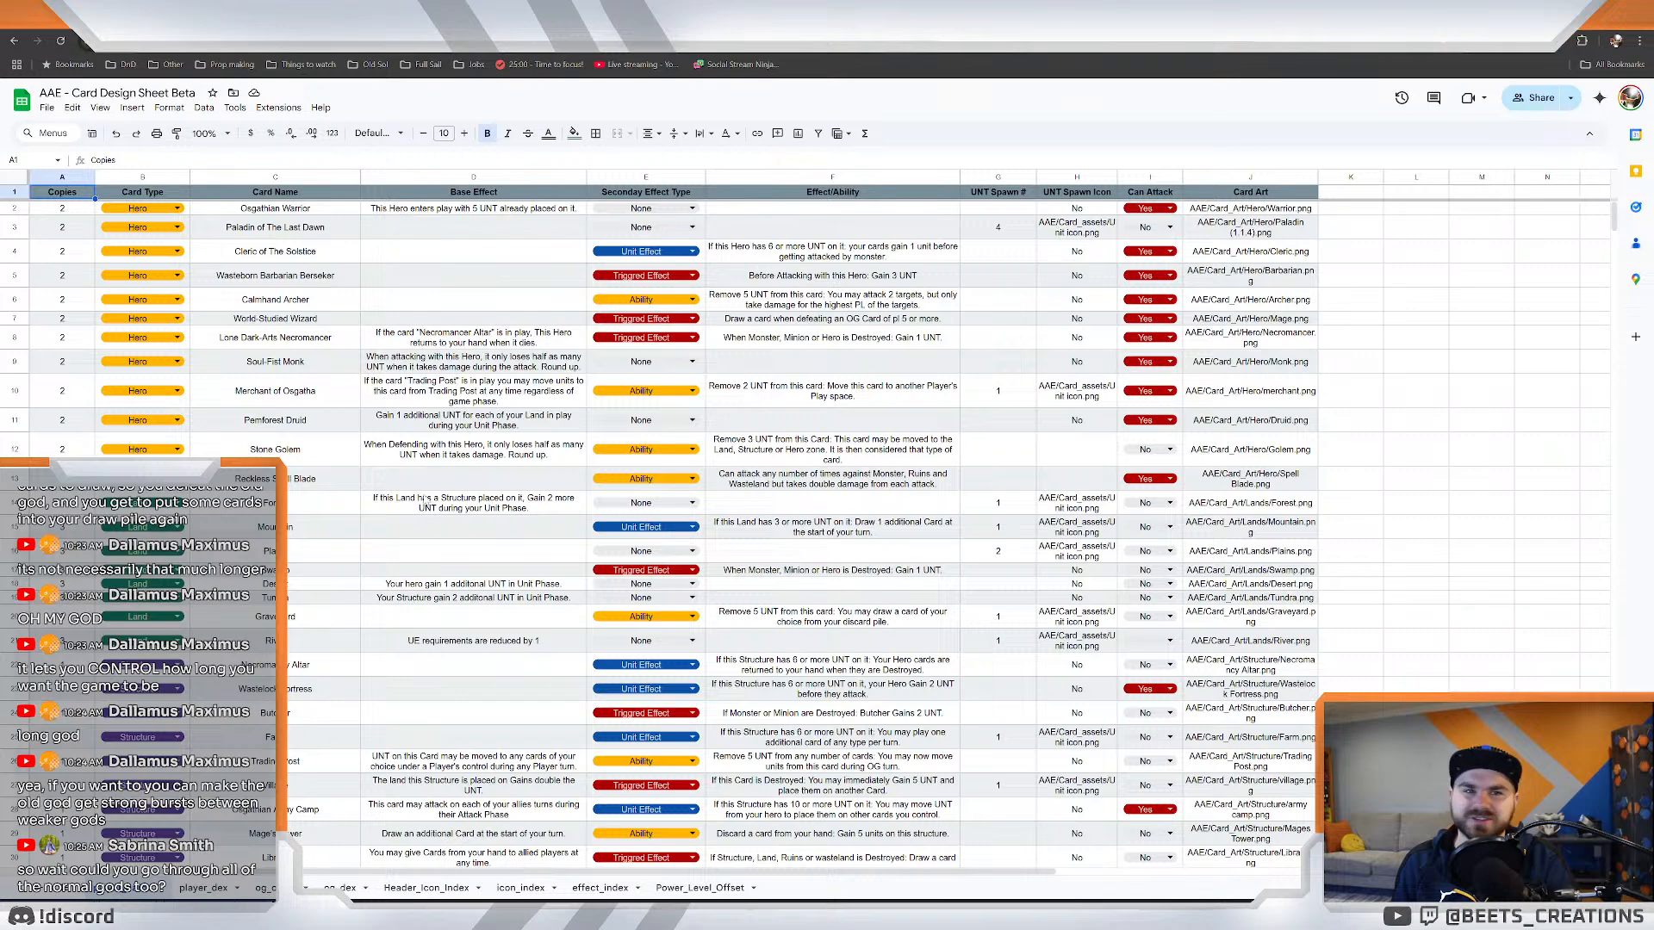
scroll(427, 508, "down", 10)
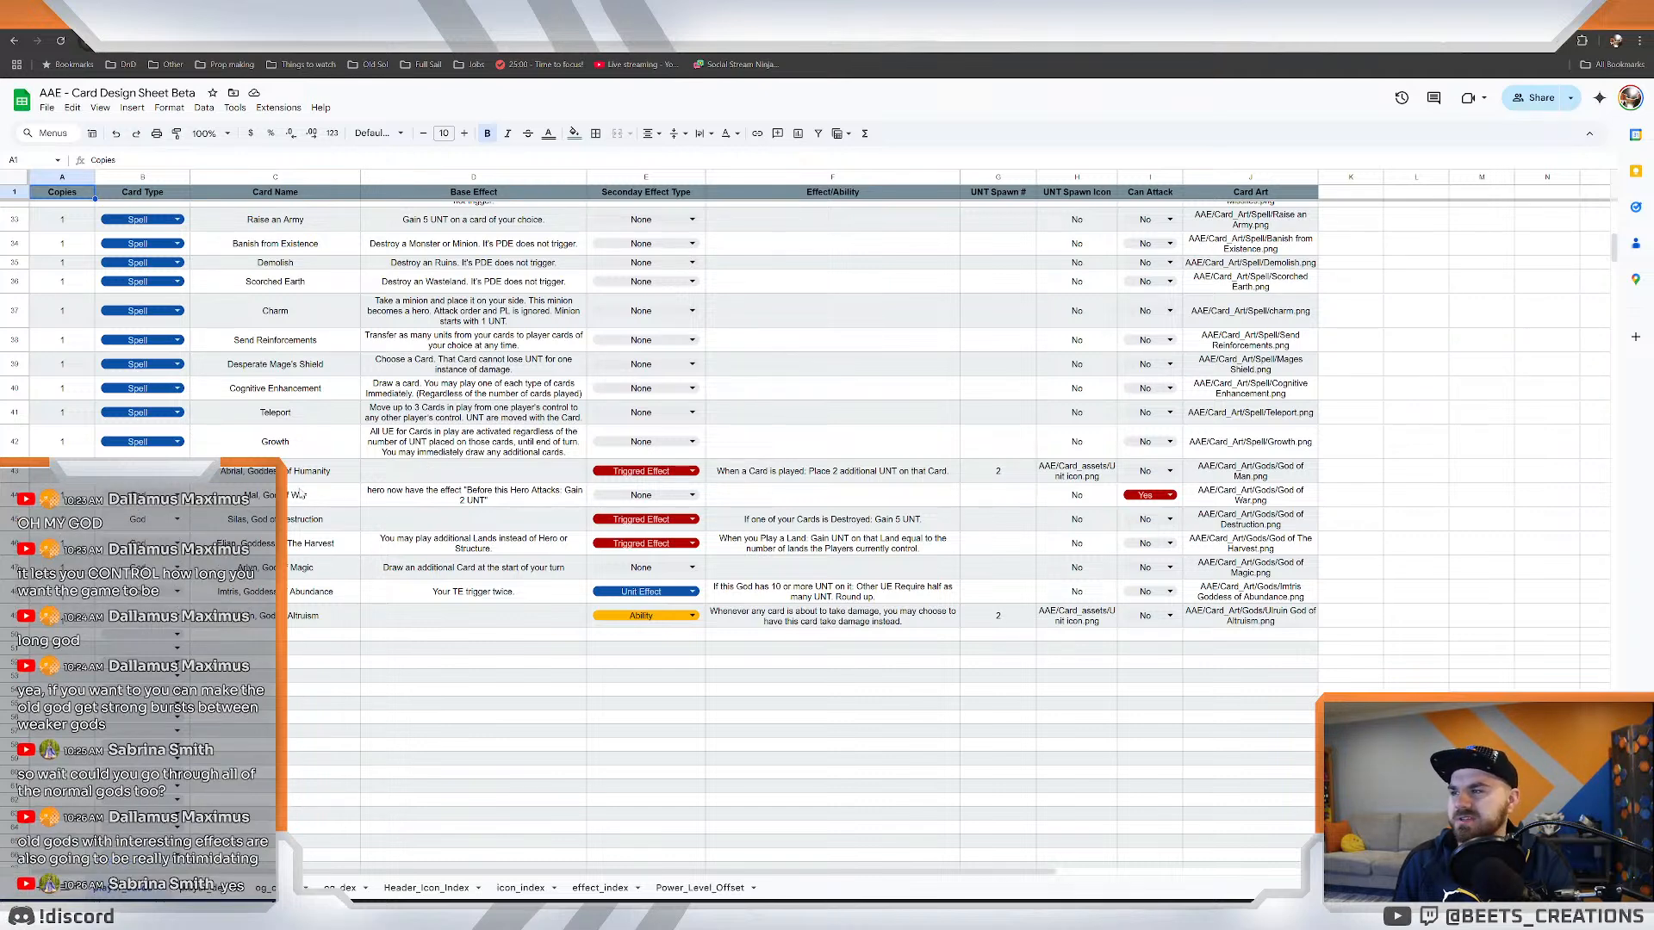
left_click(323, 542)
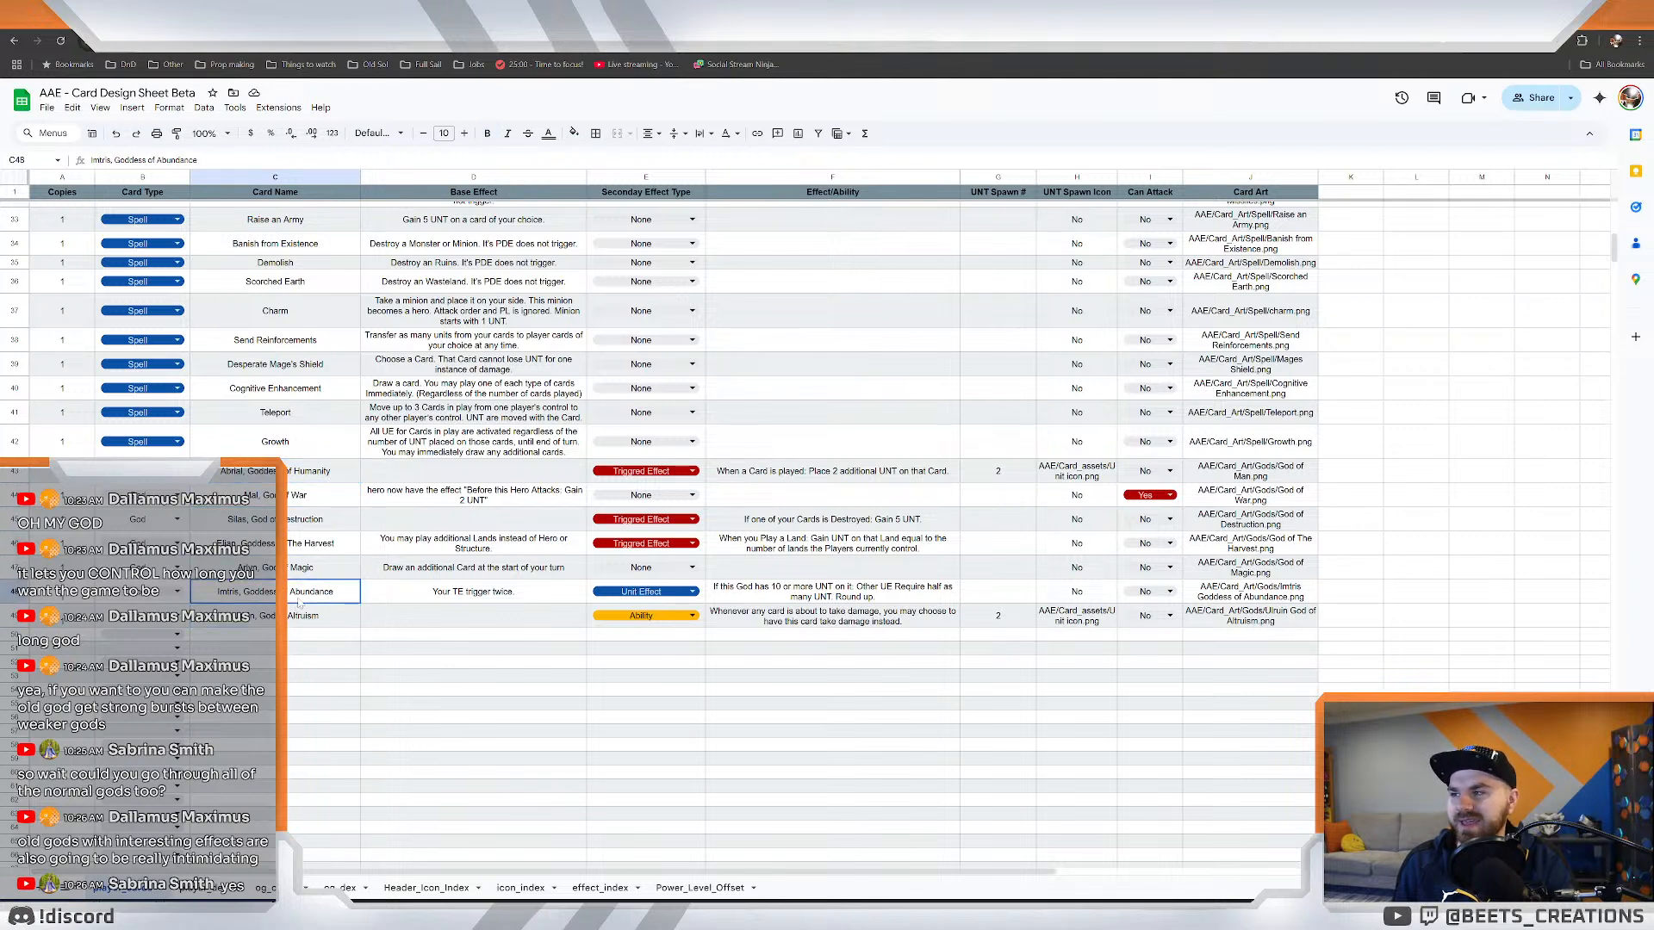
left_click(316, 479)
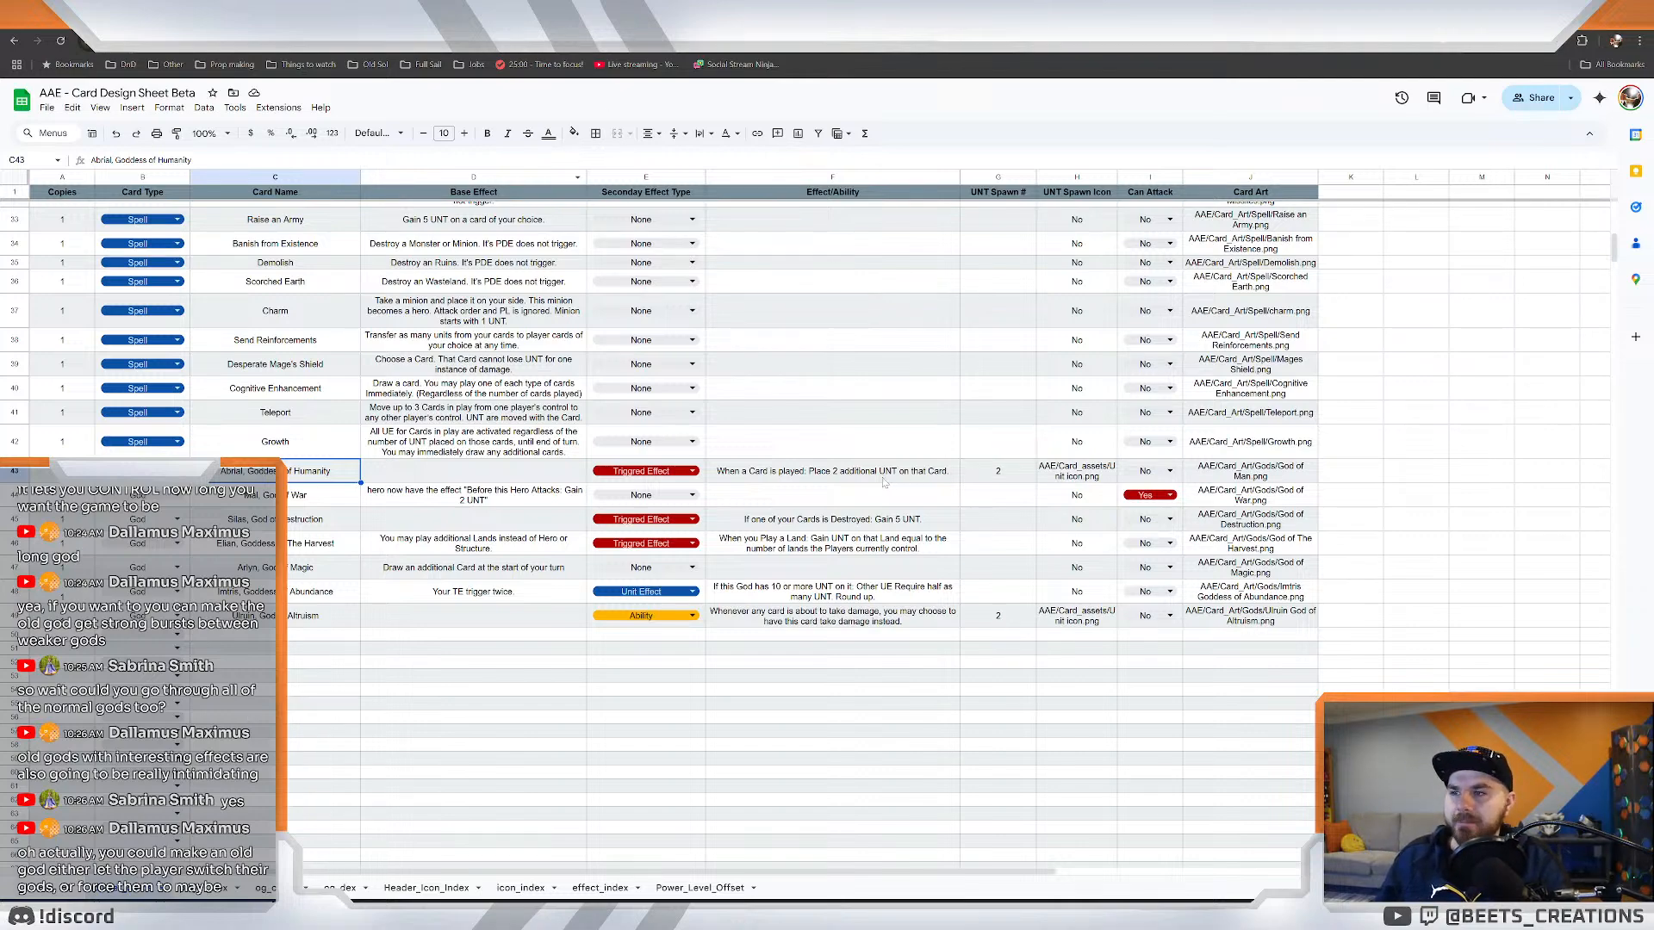
scroll(883, 482, "up", 10)
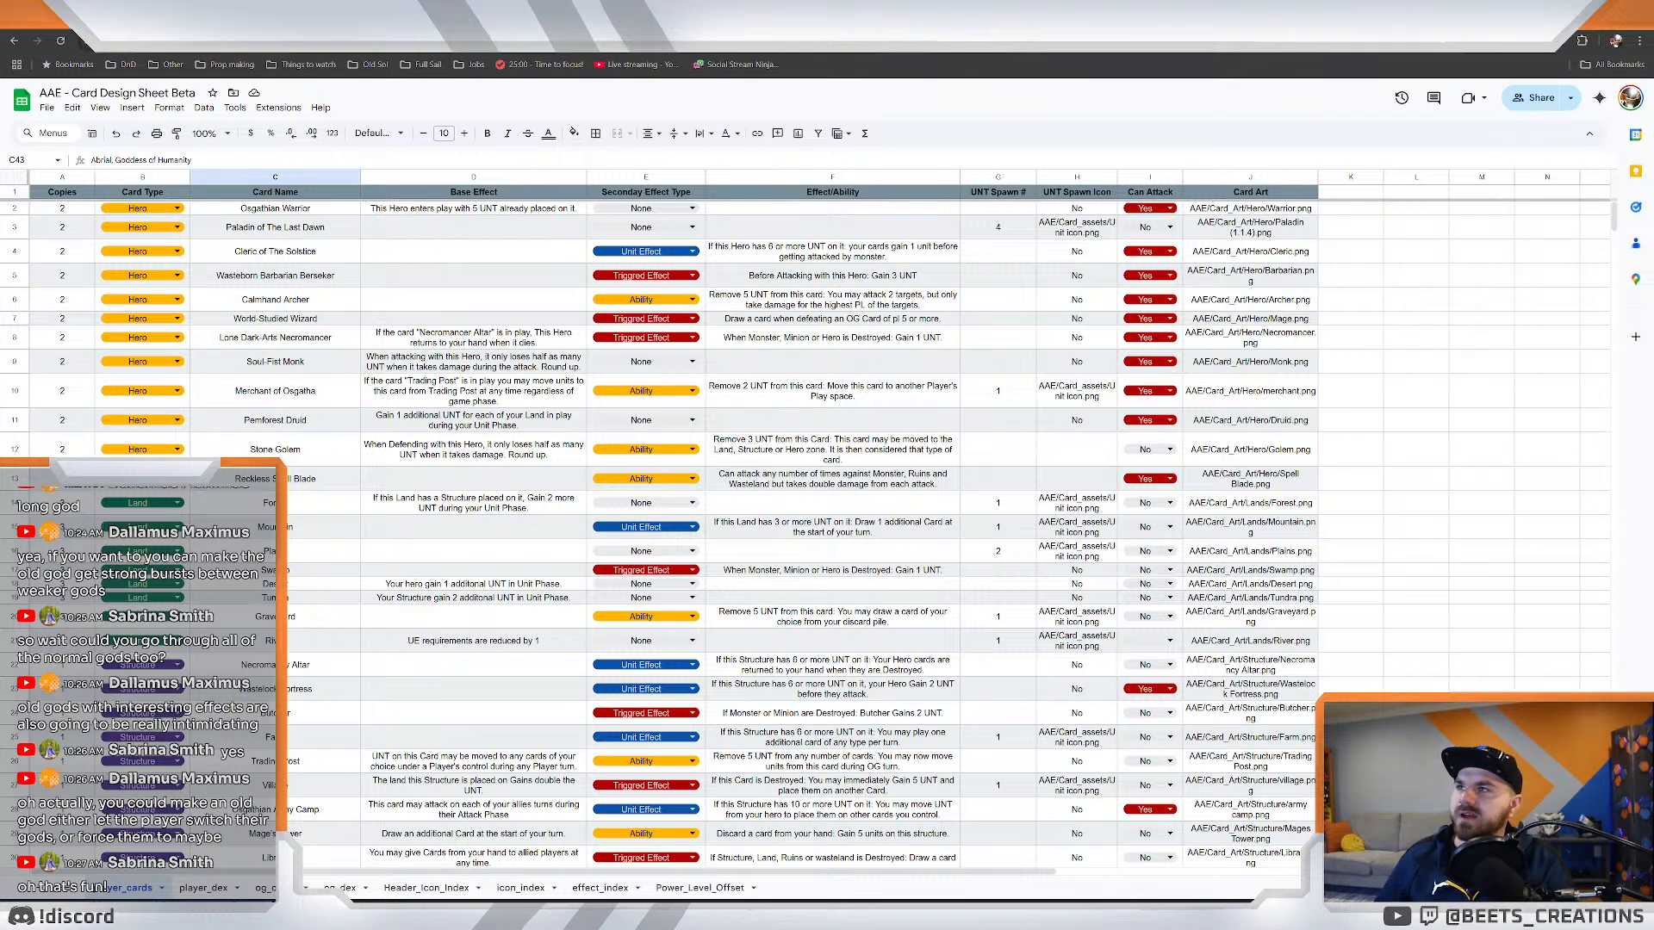
Preview the River land card in the beta card project.
key("ctrl+Tab")
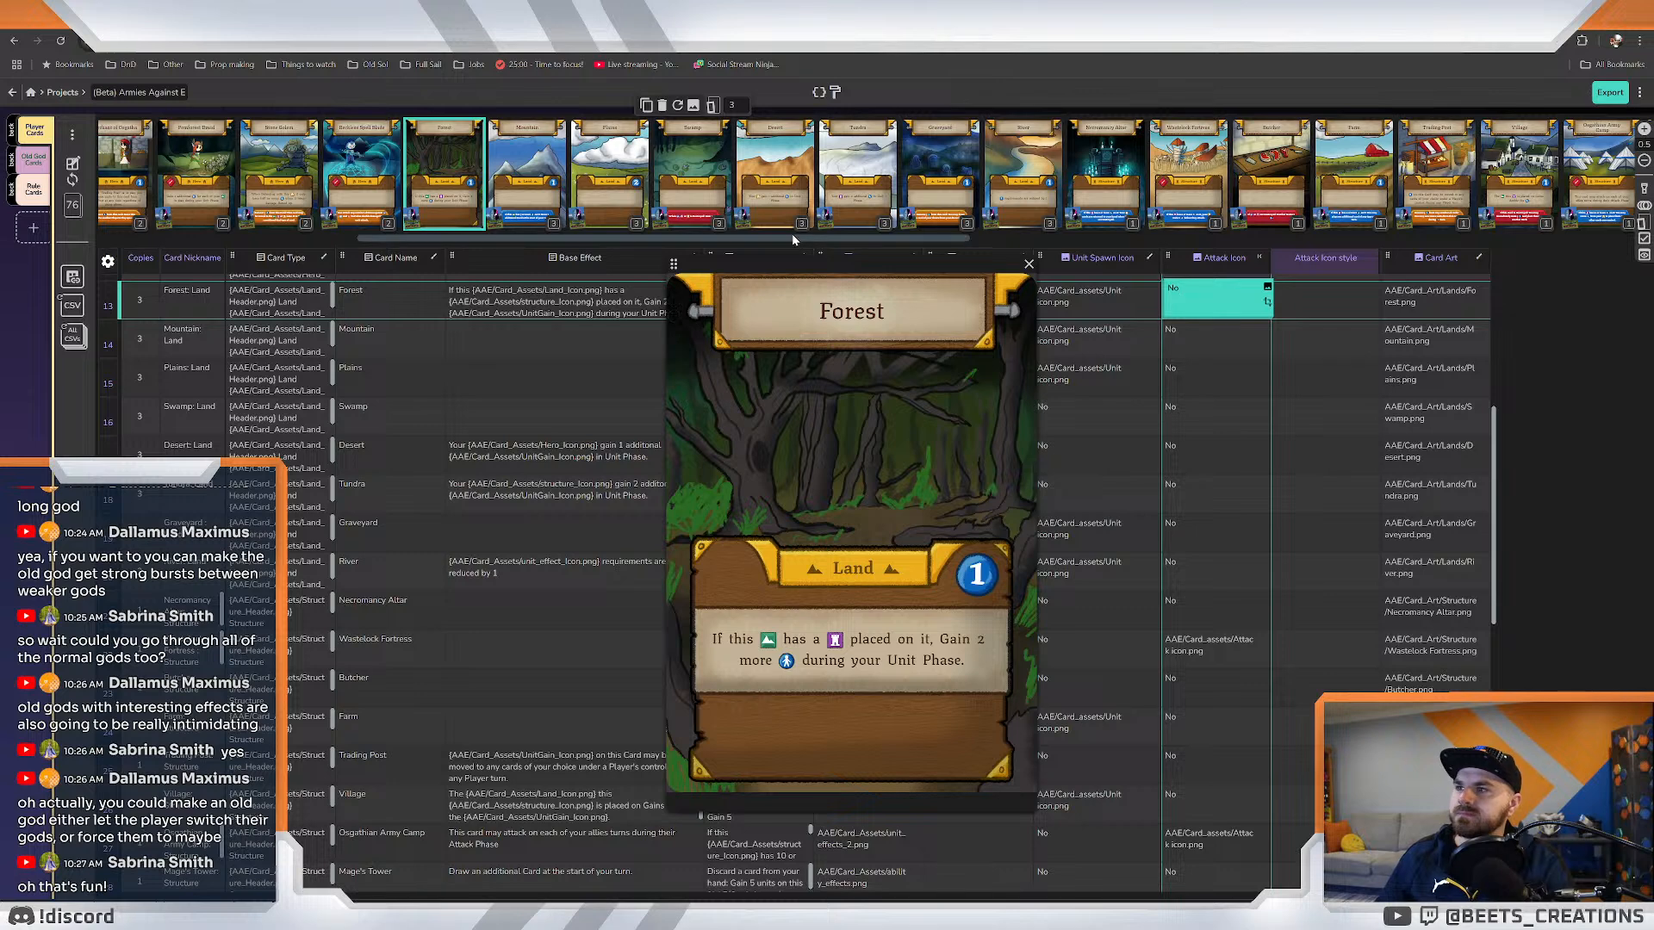
scroll(878, 236, "right", 2)
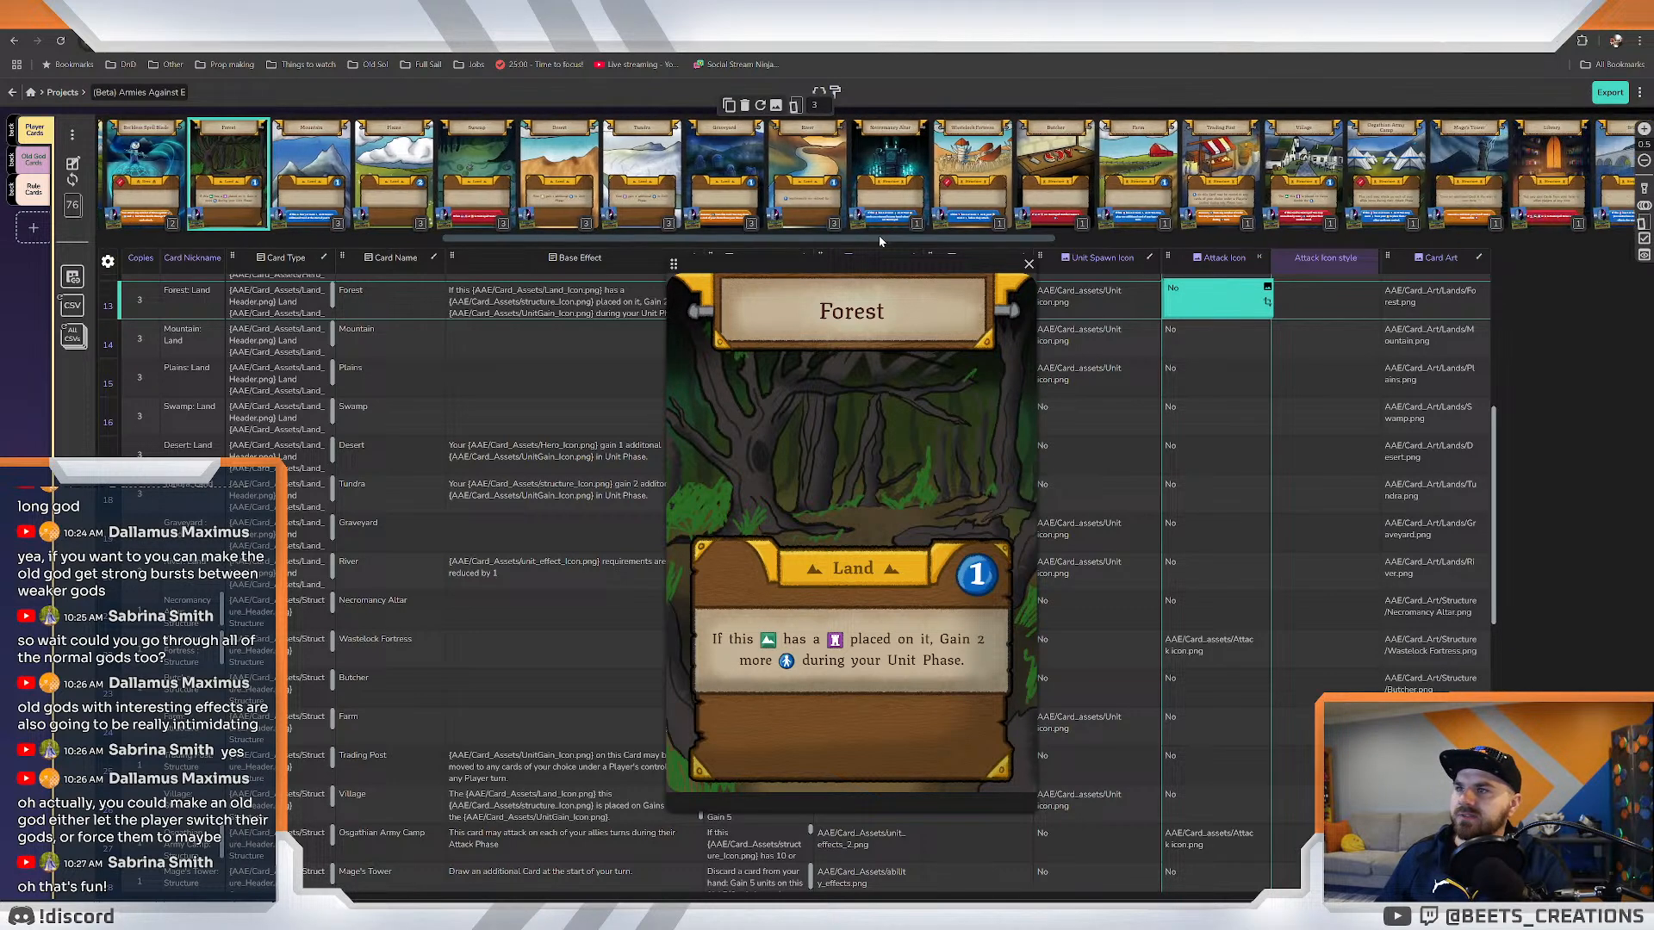
left_click(770, 166)
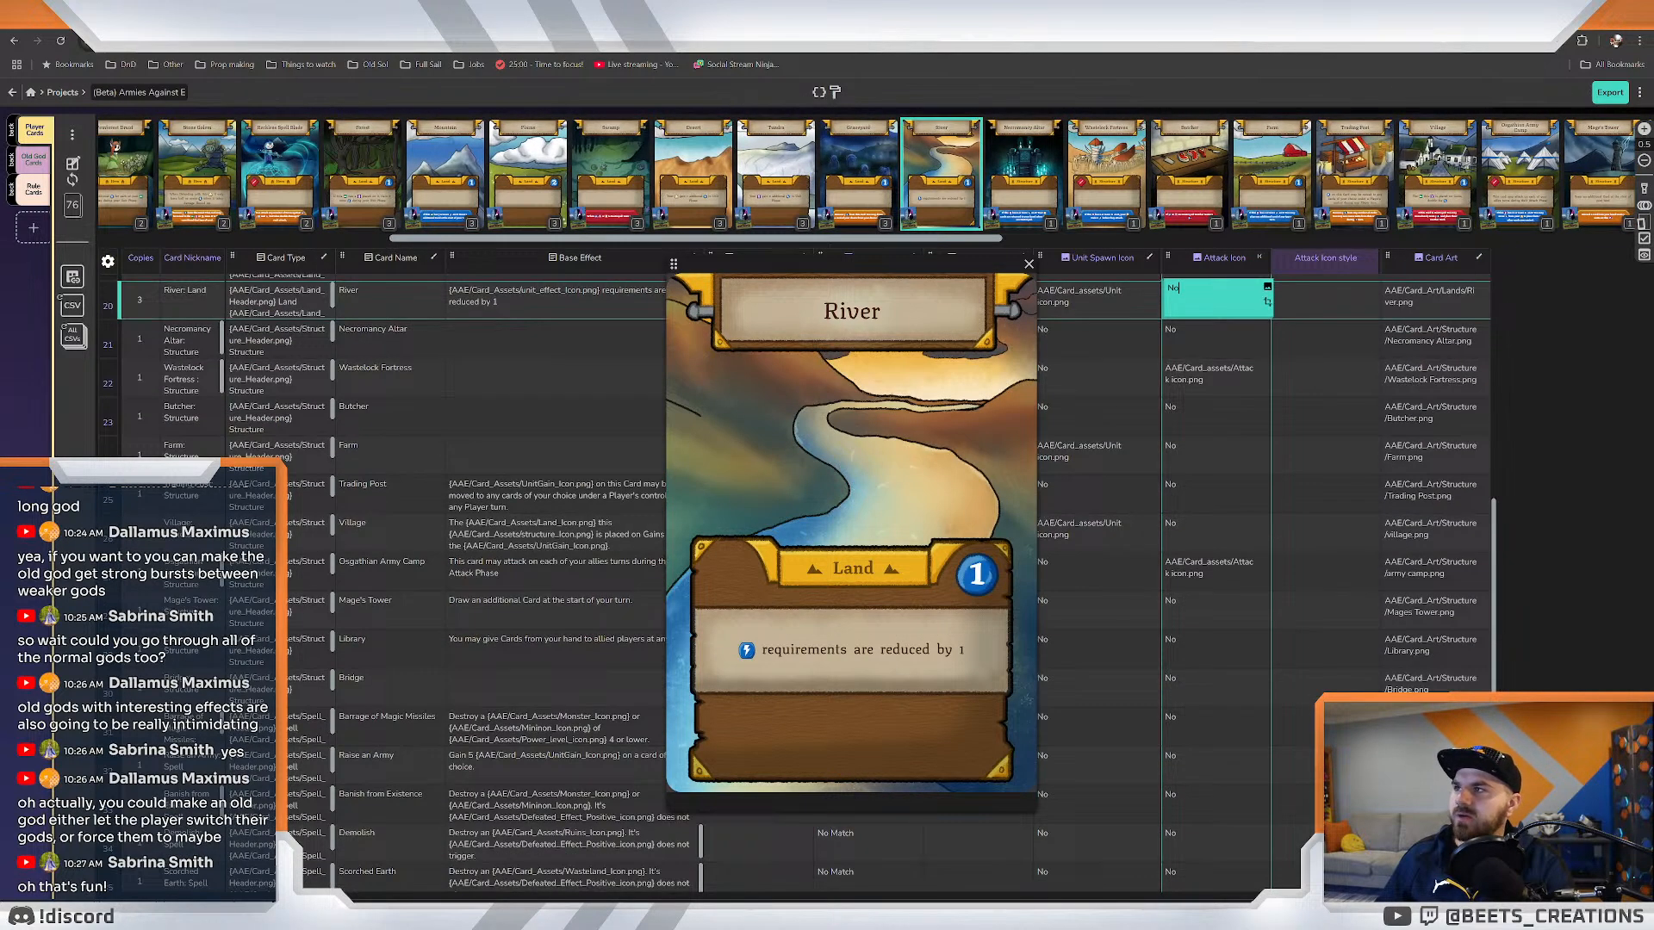
Review the Beta Cards document from the goals and Hero ideas down to the Land and Structure ideas.
key("ctrl+Tab")
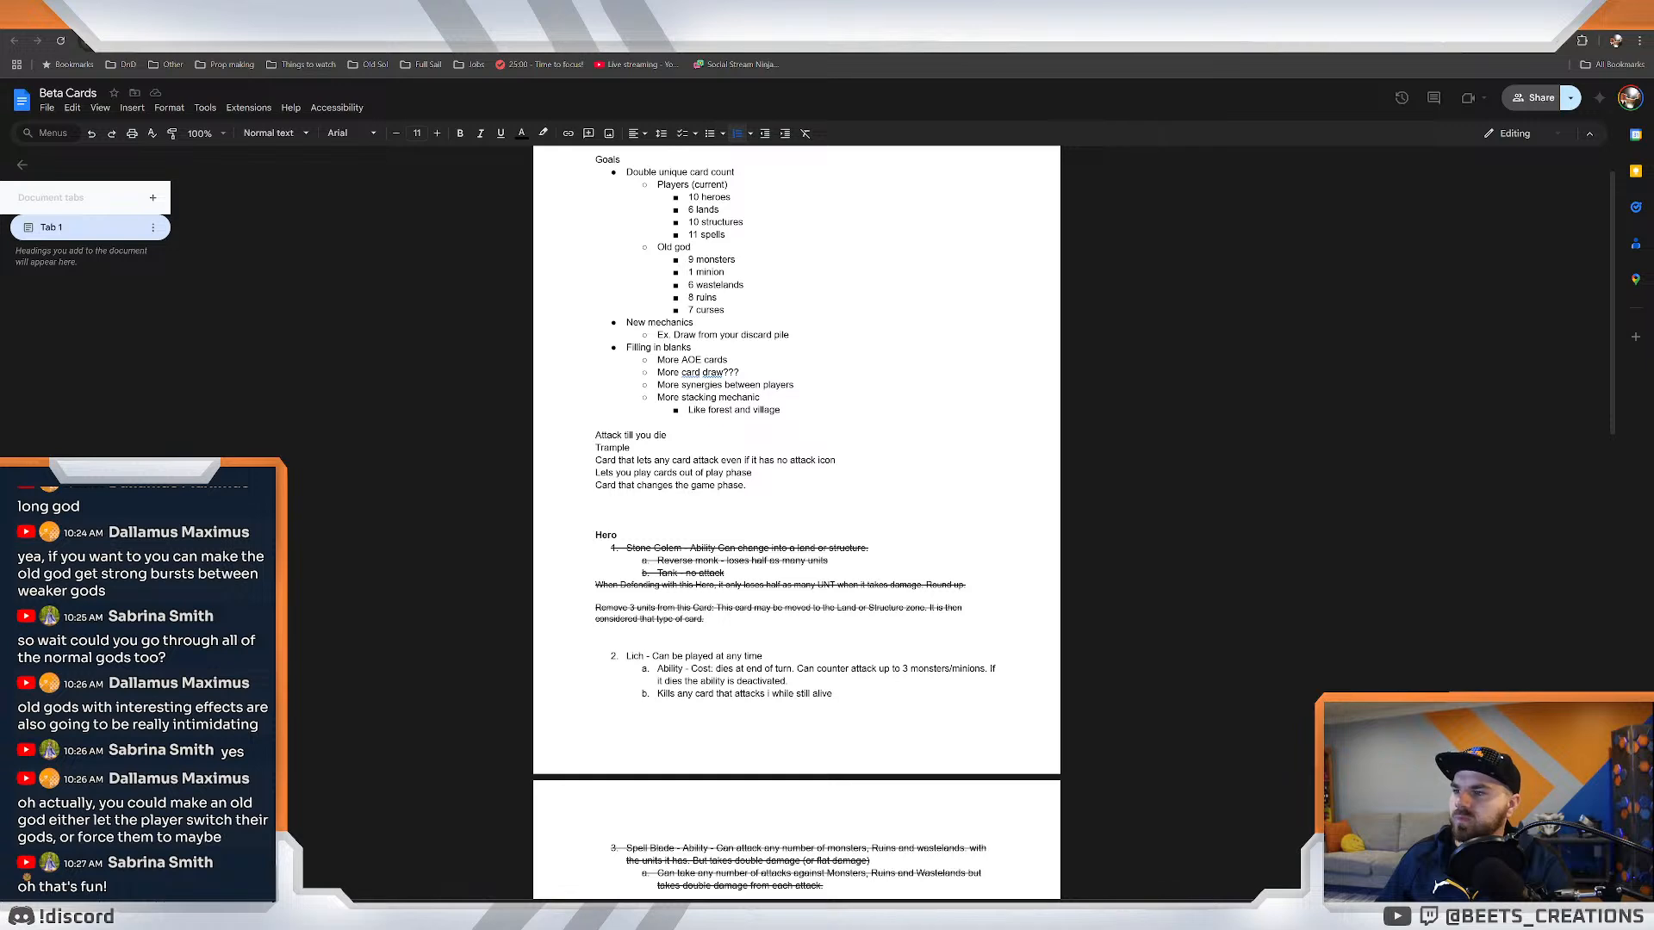
scroll(797, 517, "down", 2)
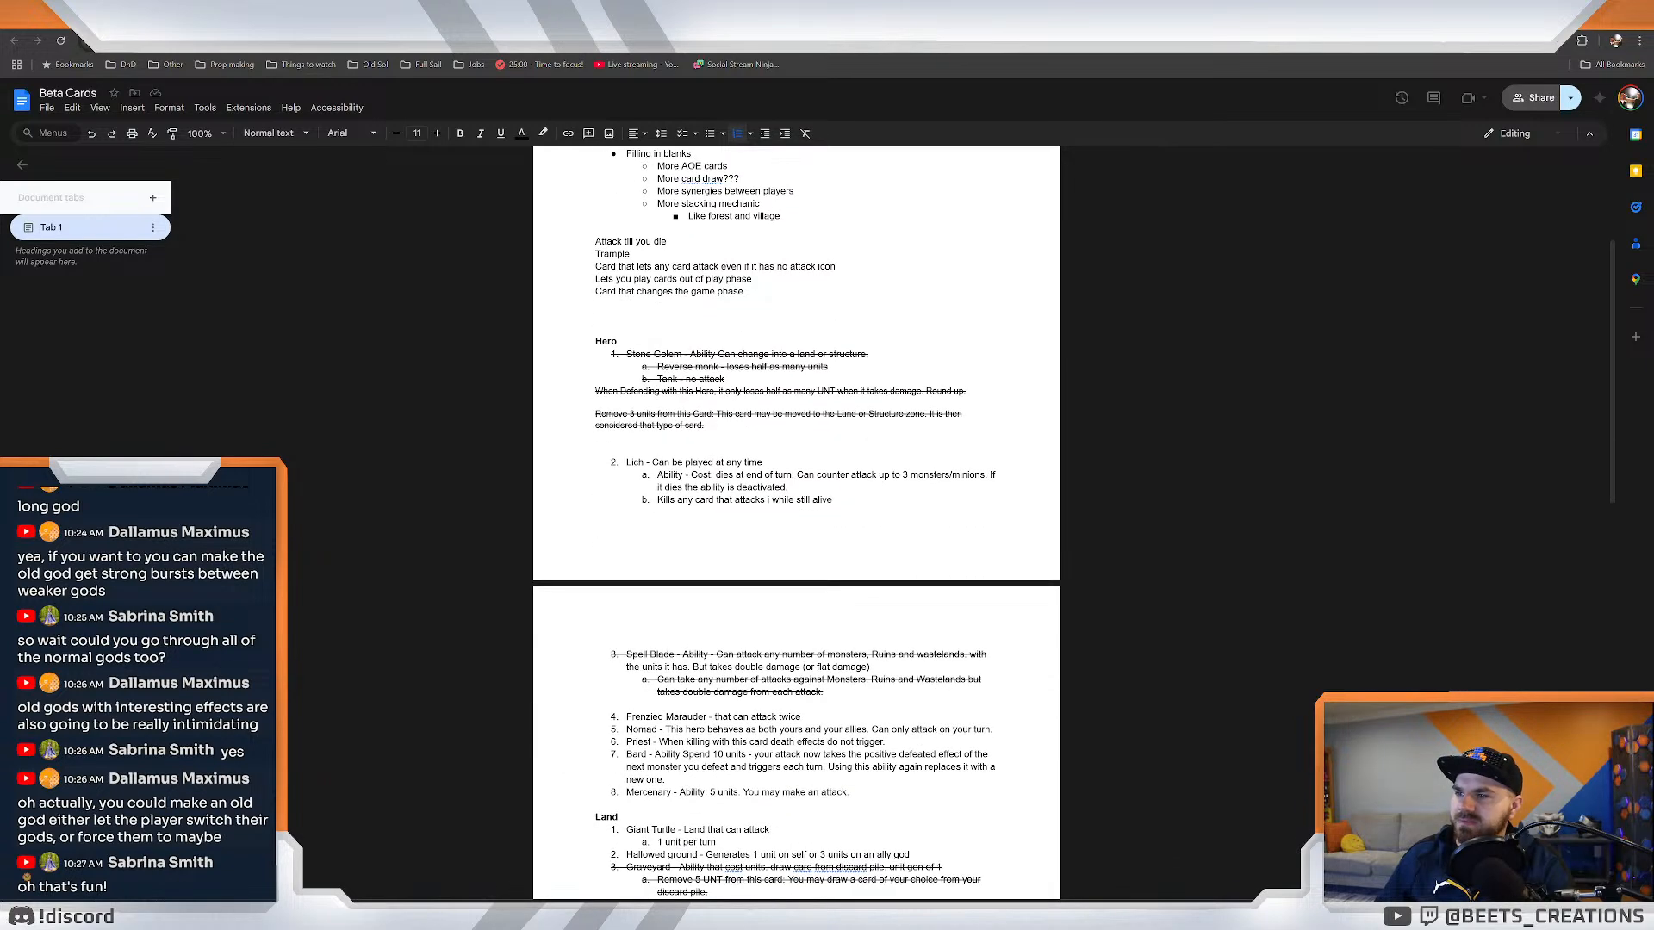
scroll(796, 517, "up", 3)
scroll(657, 616, "down", 7)
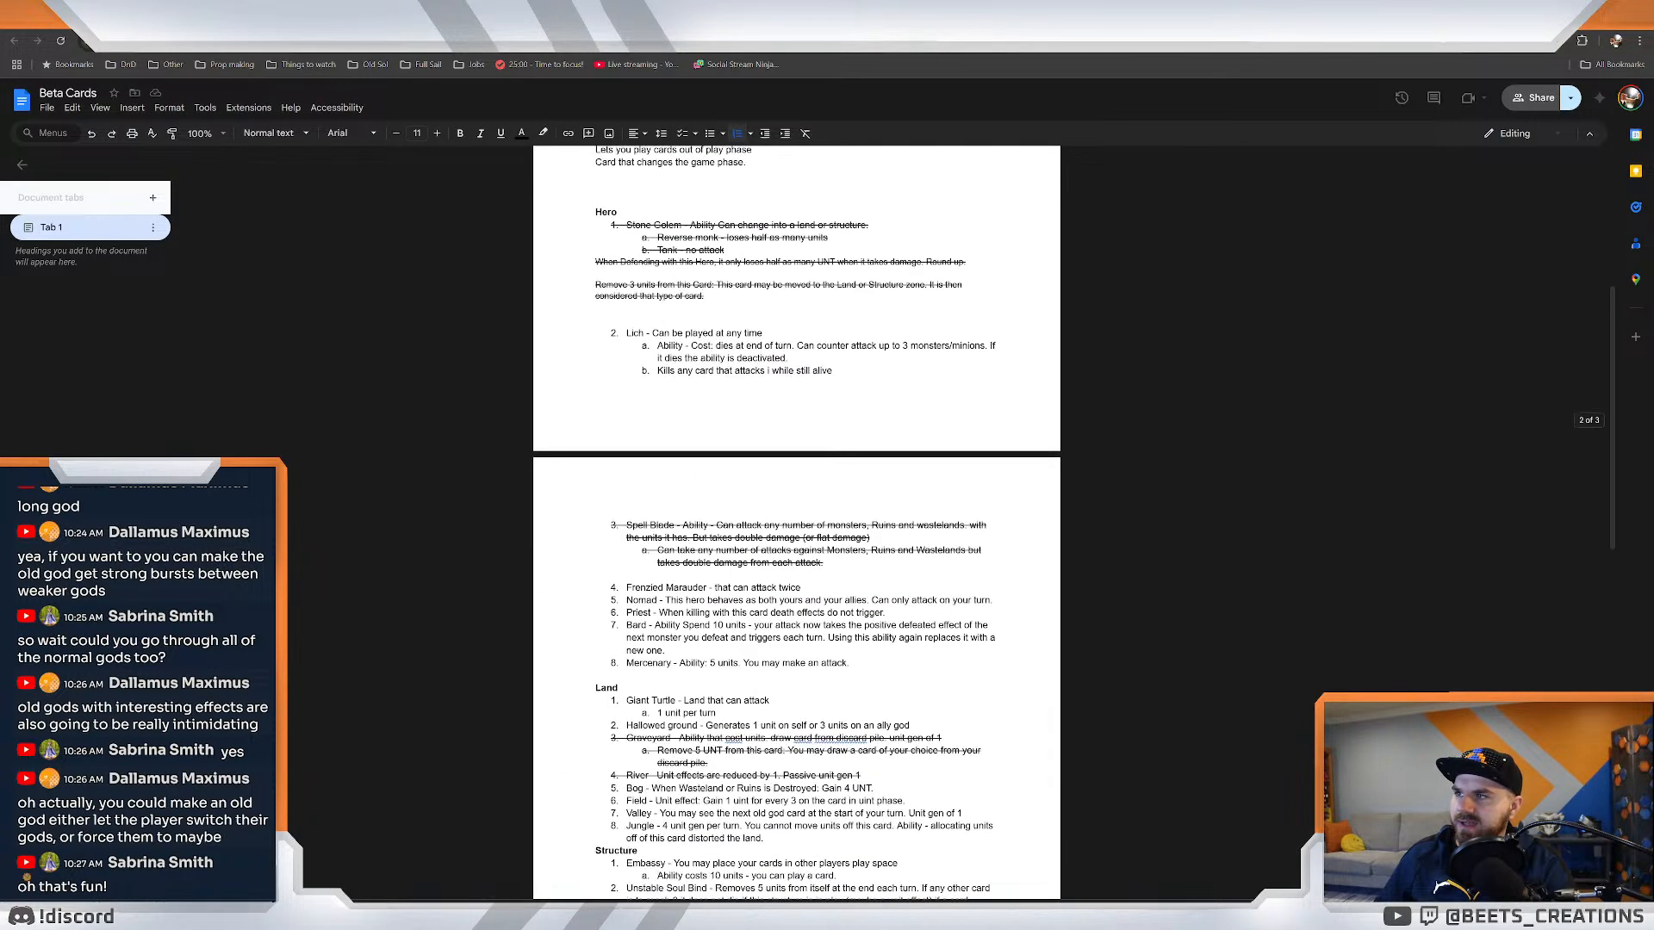
scroll(796, 517, "down", 3)
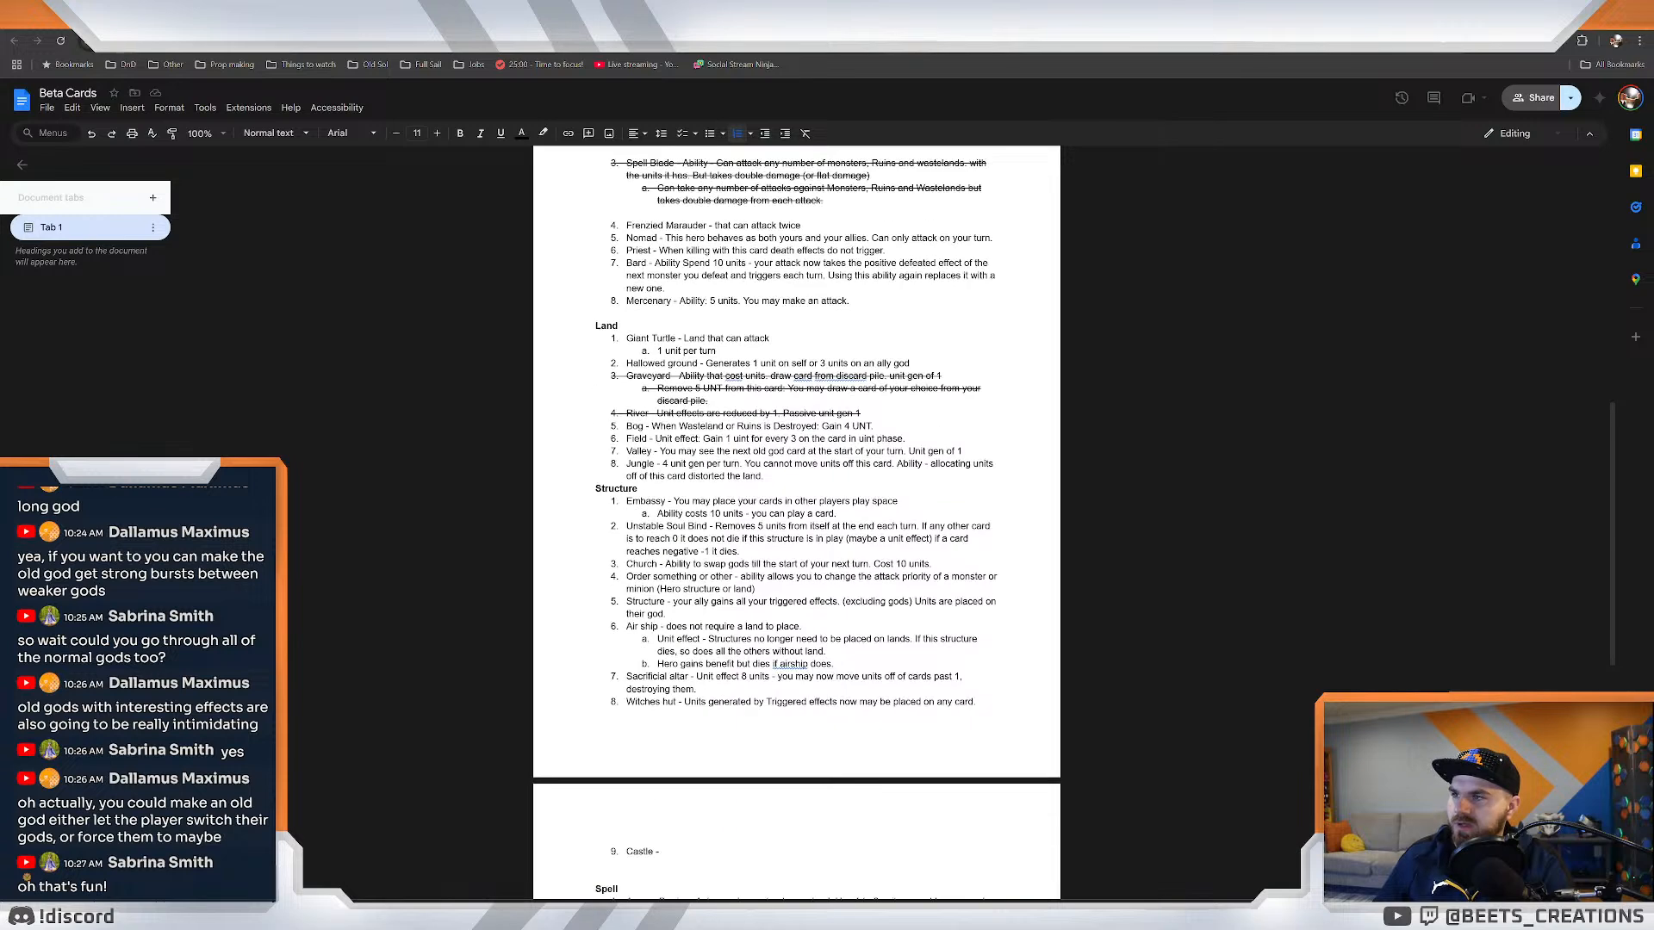
left_click(657, 358)
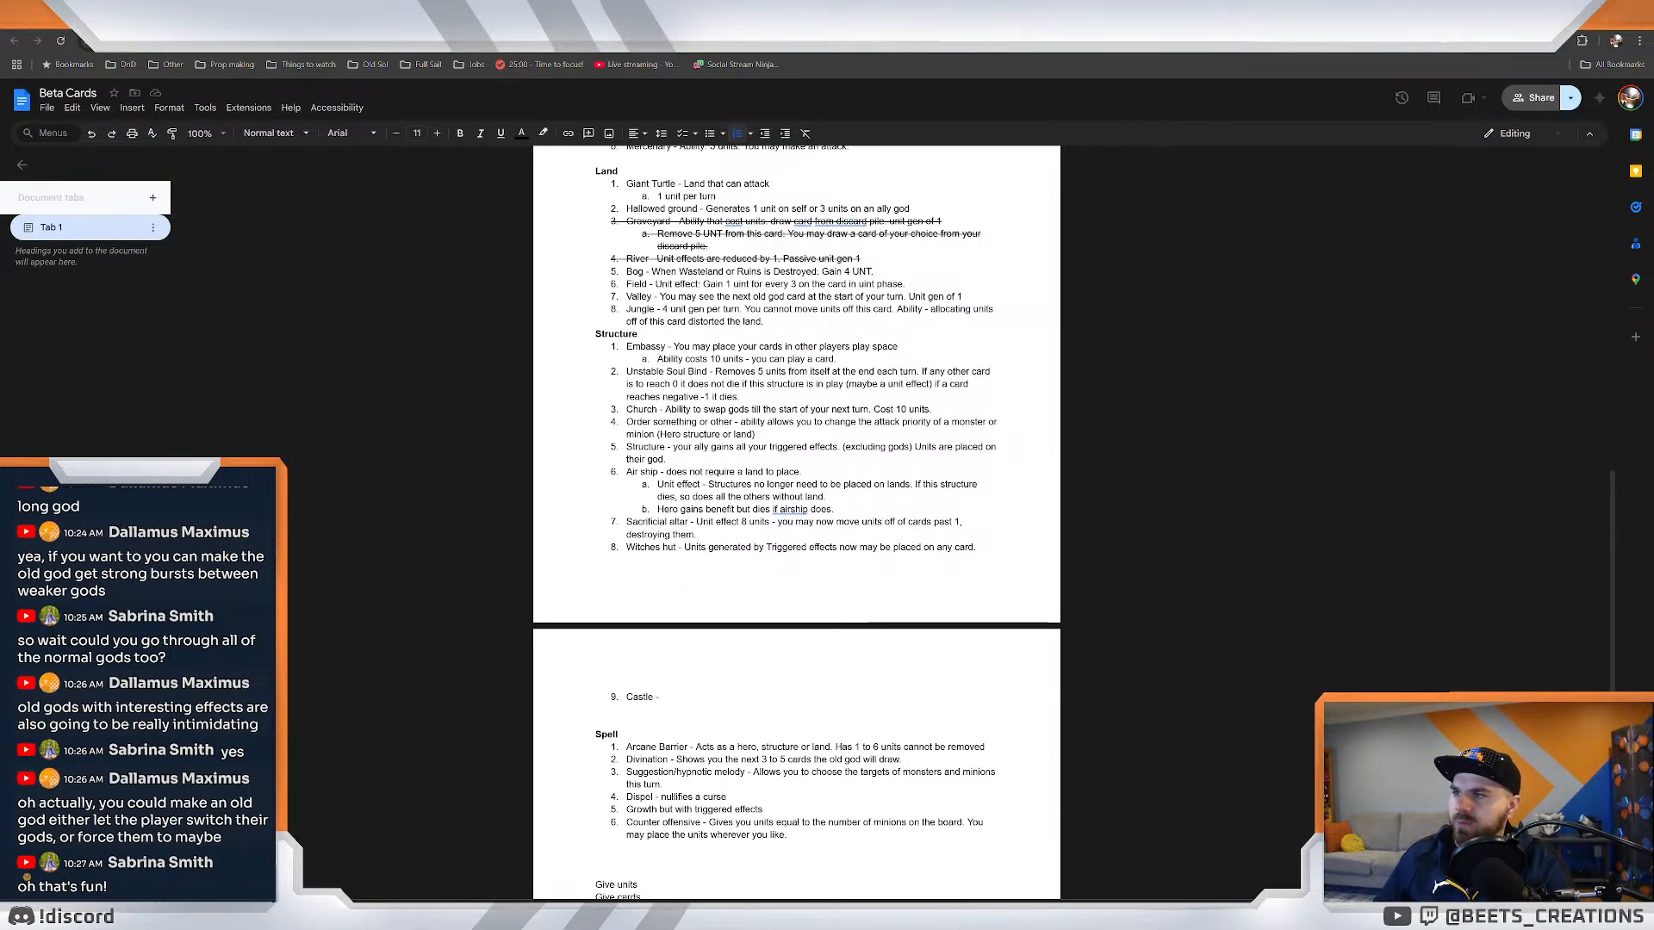
Highlight and read the Church entry's god-swapping ability, its duration and its cost in the Structure ideas.
left_click_drag(626, 409, 937, 410)
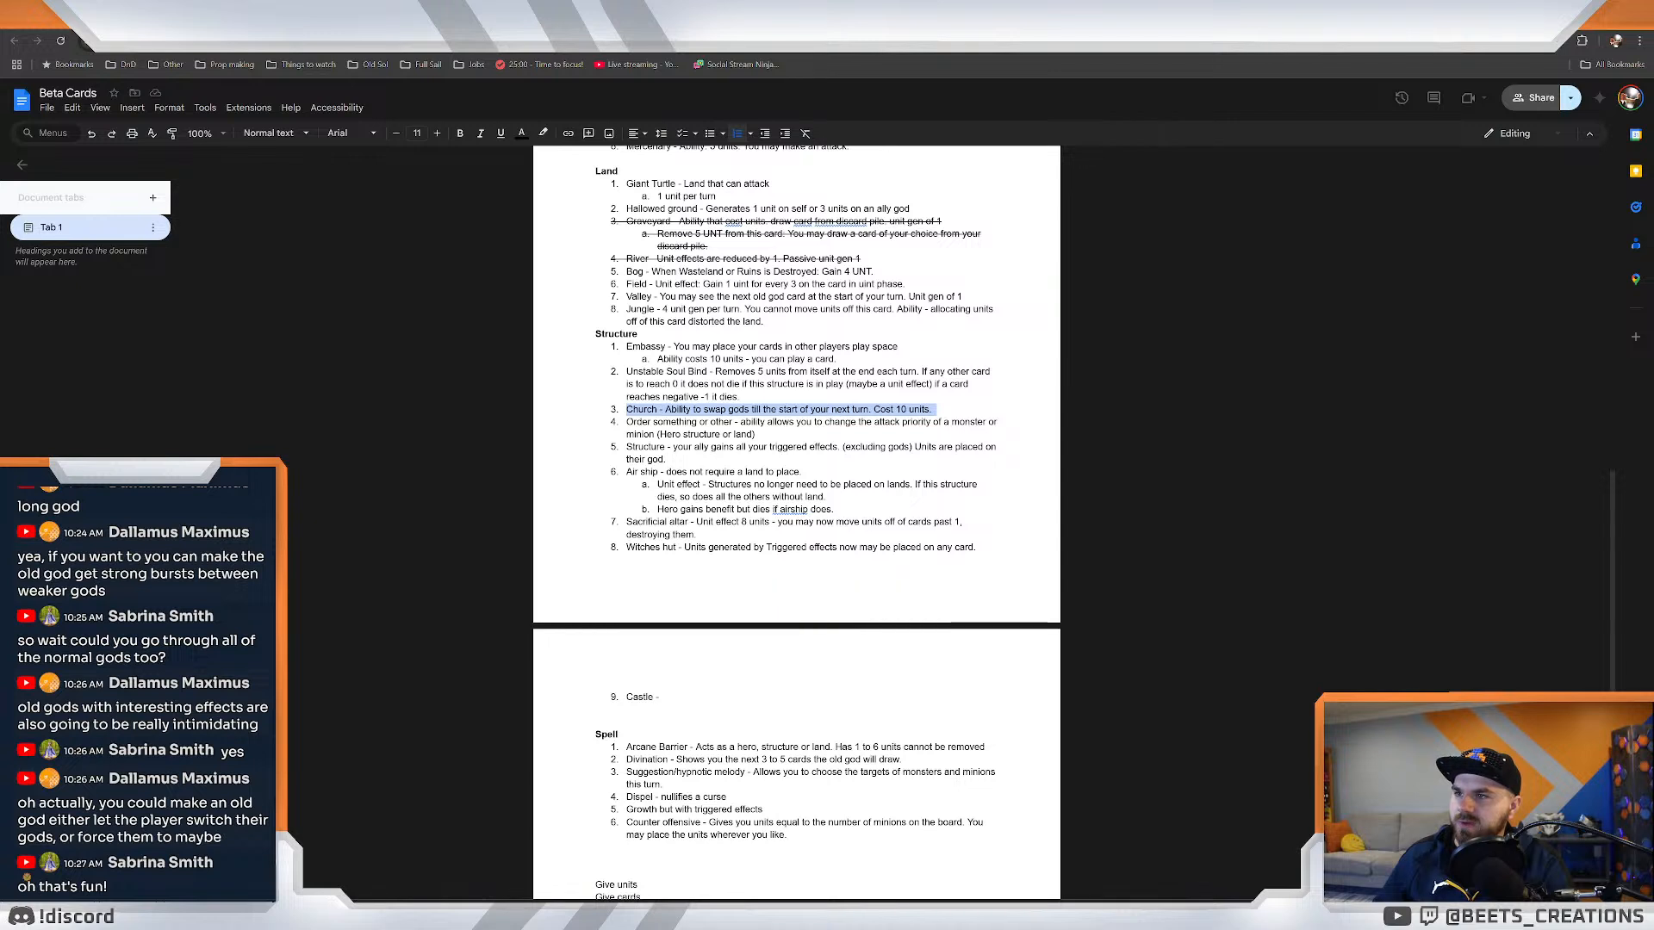
left_click_drag(666, 409, 934, 409)
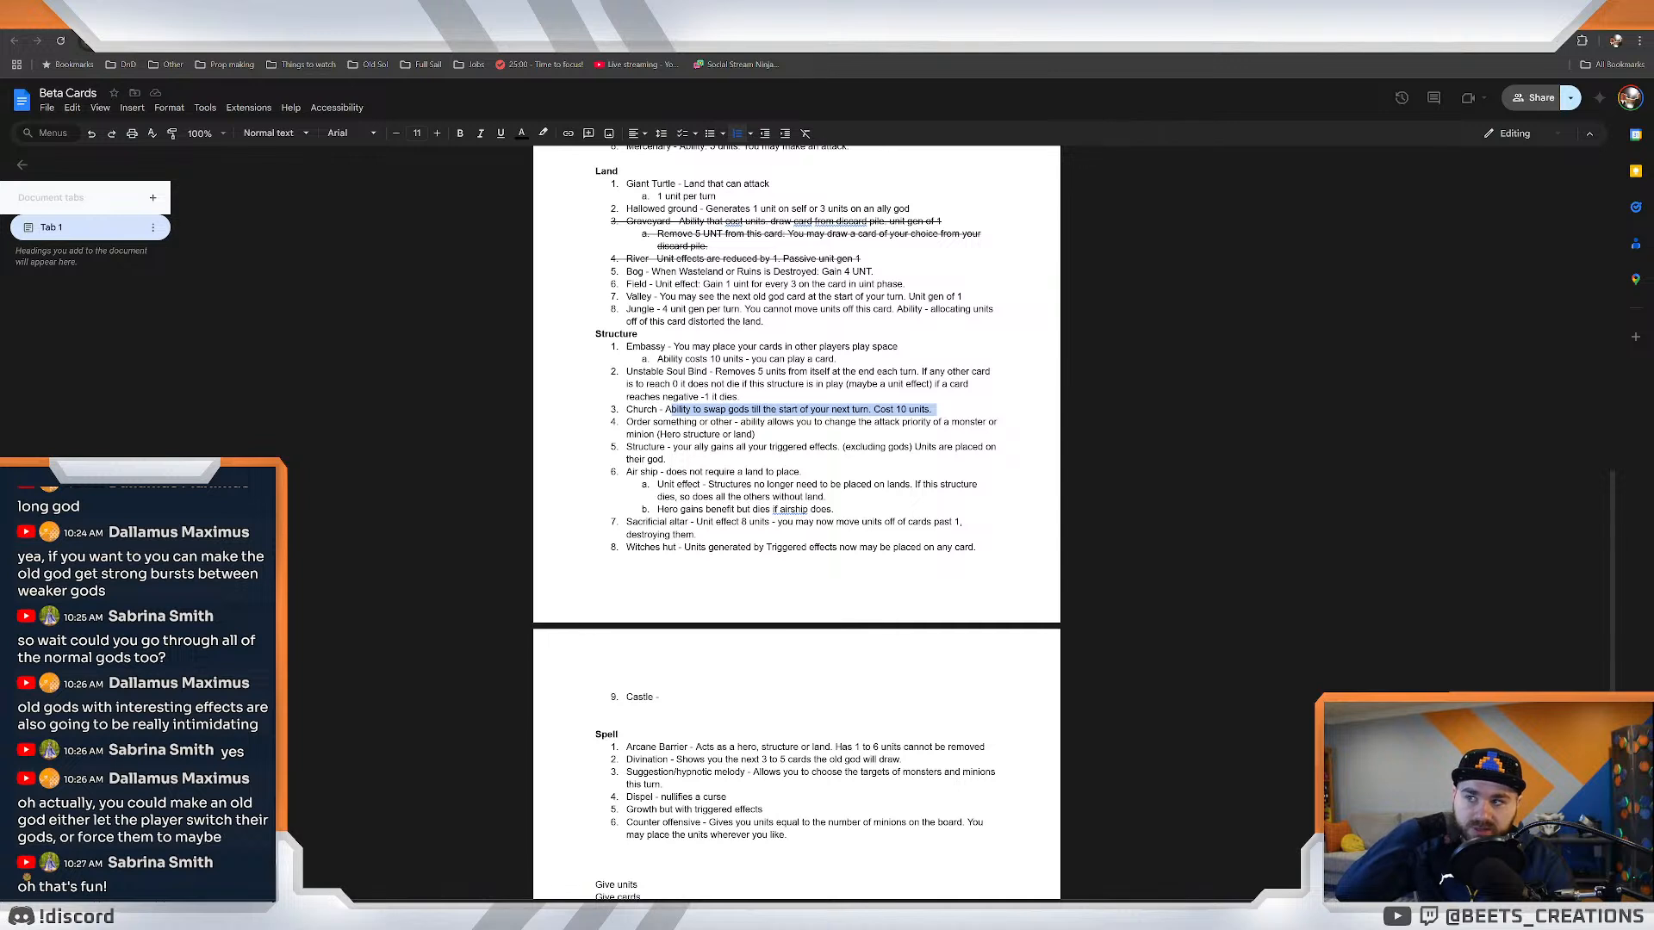
left_click(935, 409)
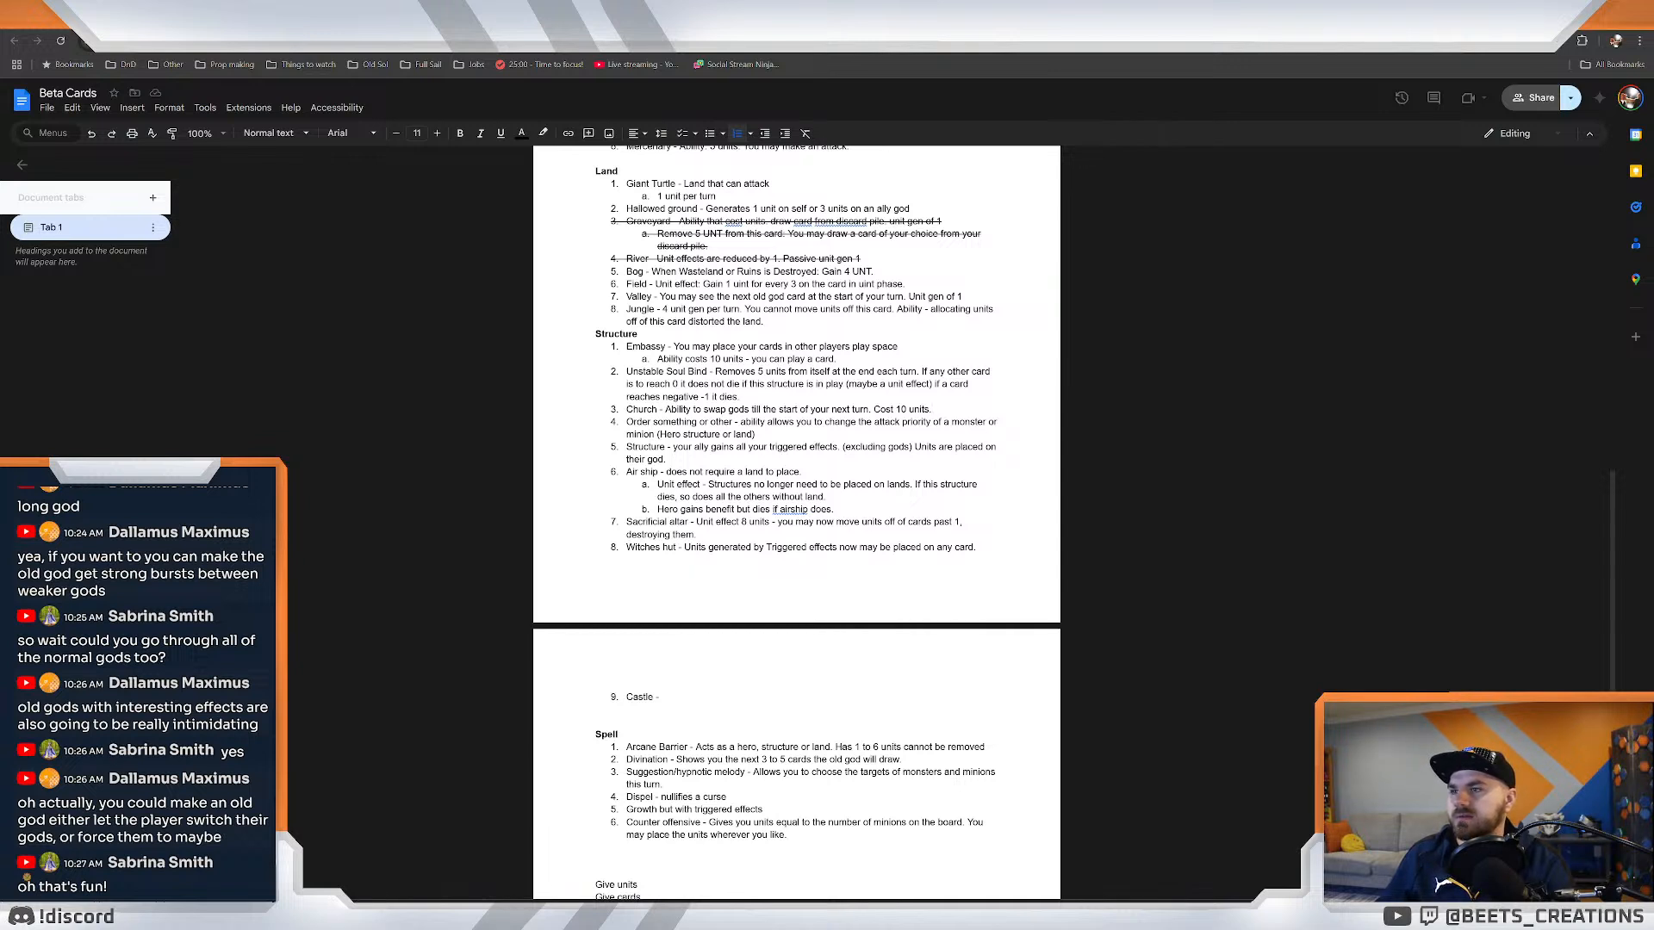
left_click_drag(864, 409, 807, 409)
left_click(886, 409)
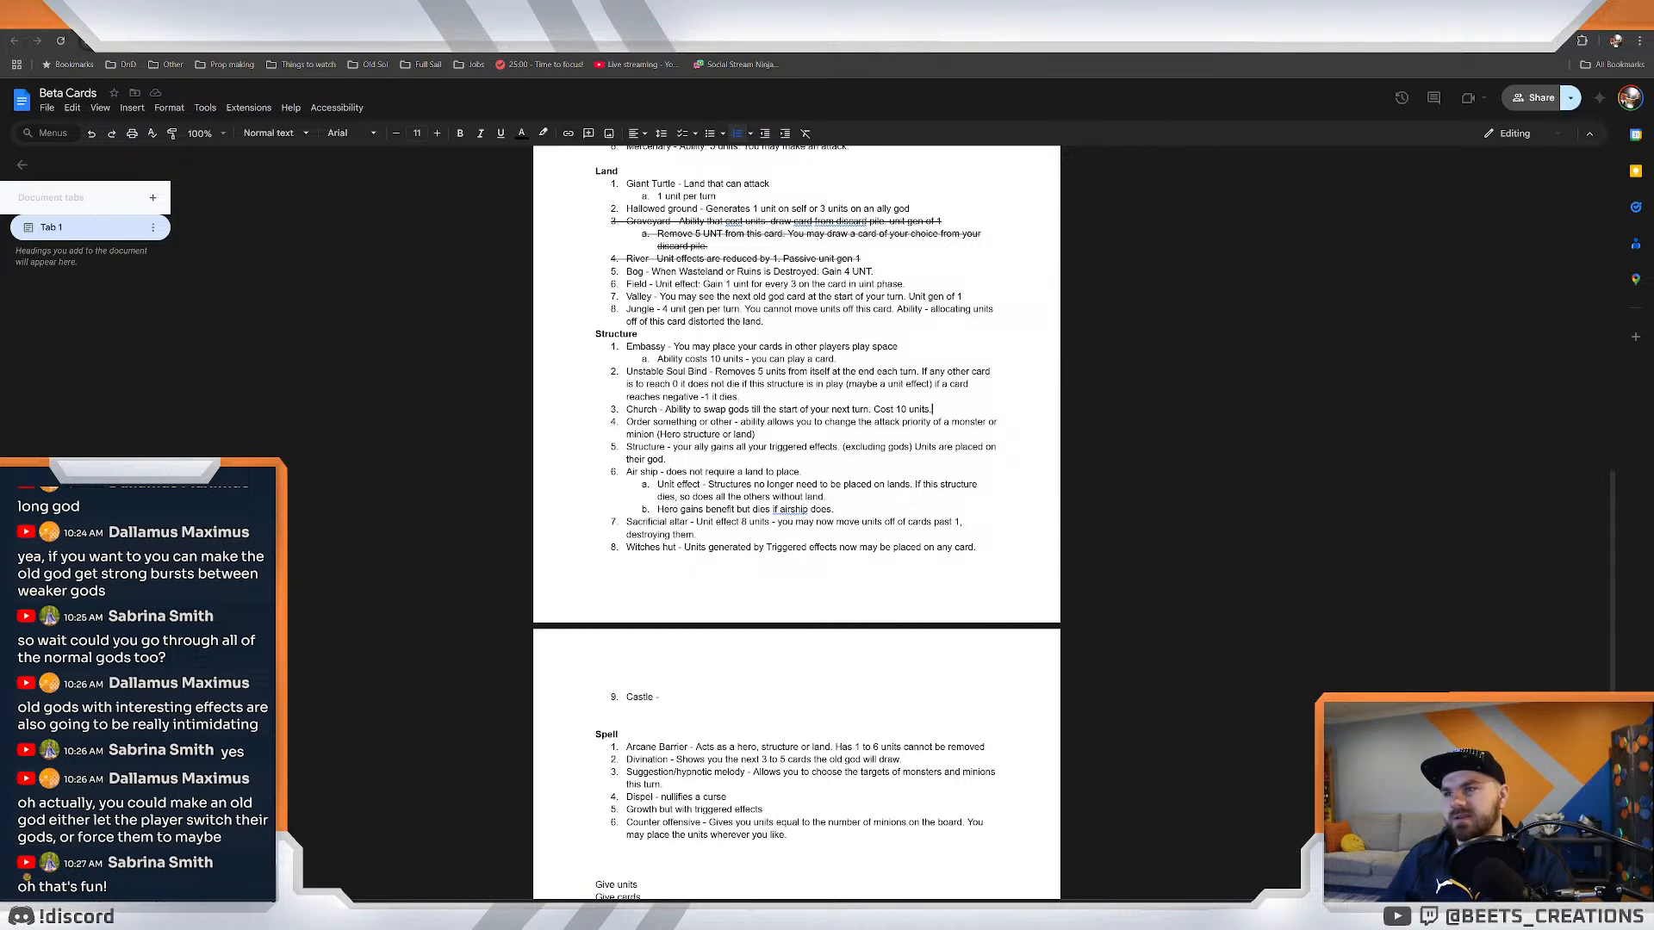
left_click_drag(933, 410, 663, 410)
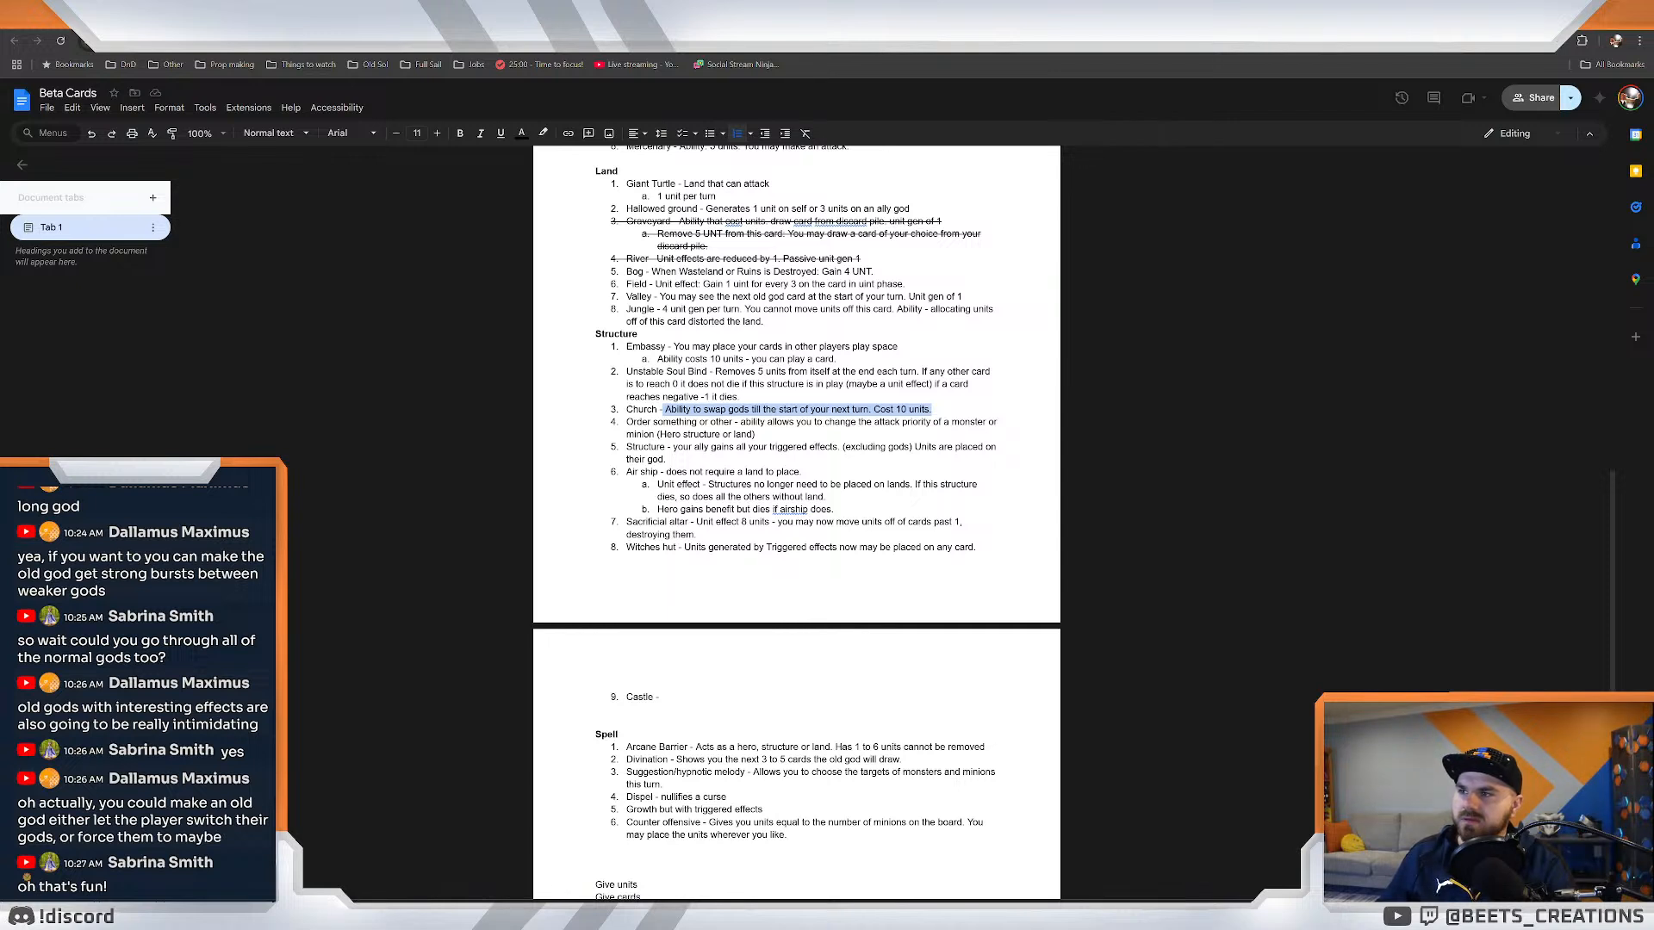
left_click(932, 409)
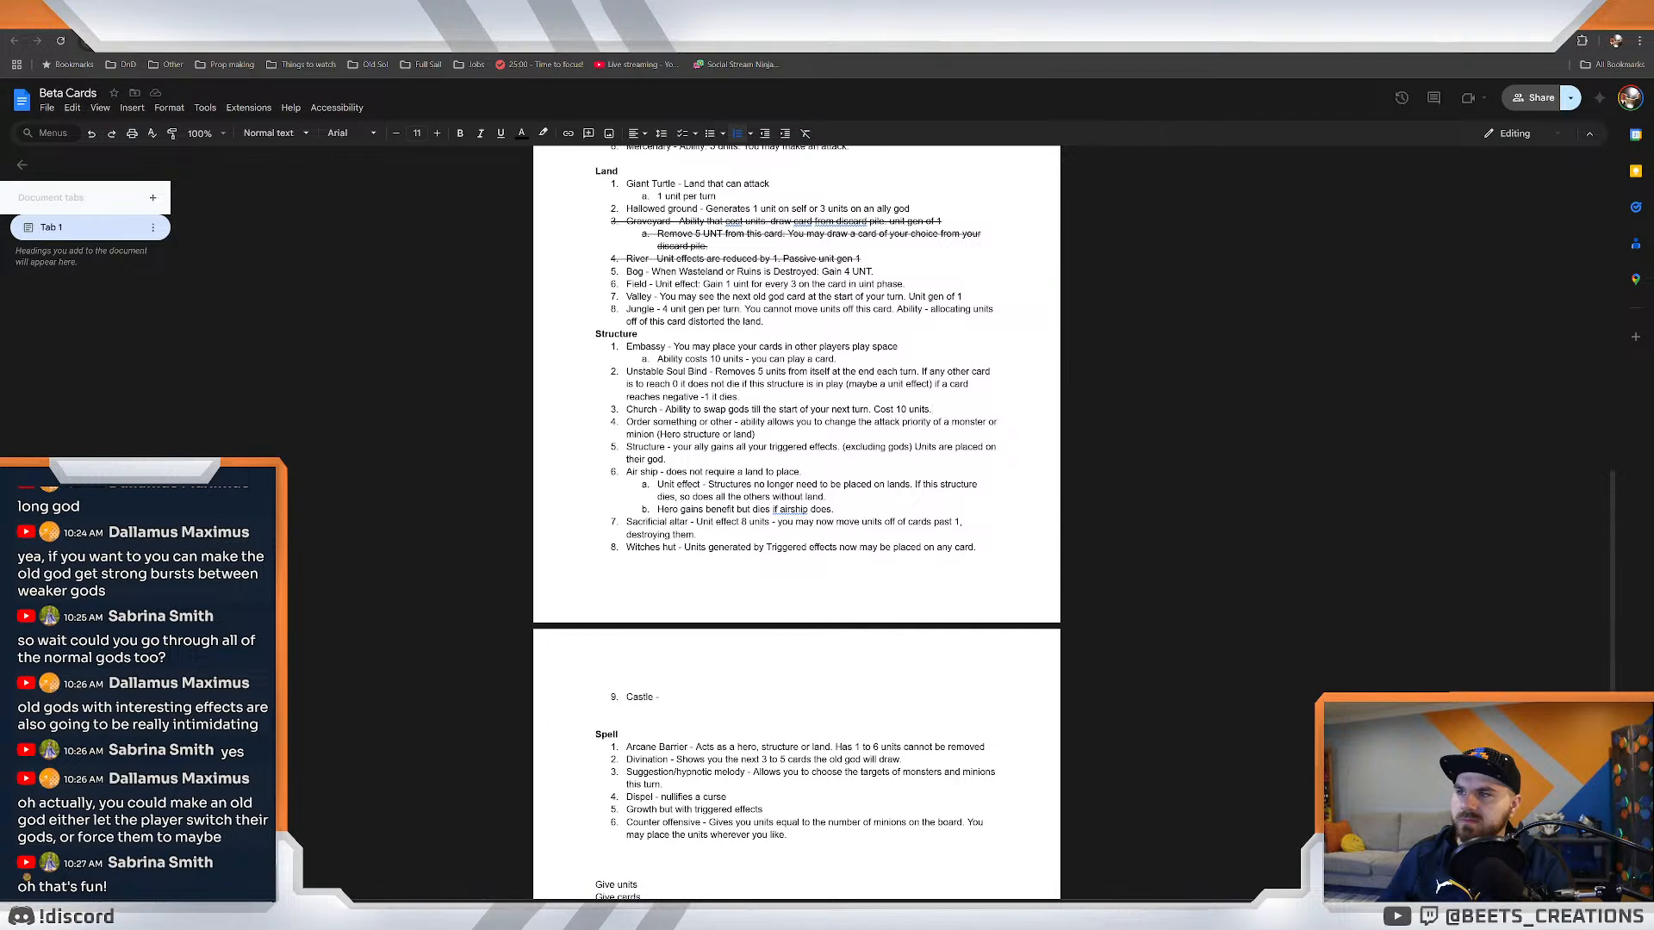
Select the whole Church line from its end back to its name.
key("ctrl+shift+Left")
key("ctrl+shift+Left")
key("ctrl+shift+Left")
key("ctrl+shift+Left")
key("ctrl+shift+Left")
key("ctrl+shift+Left")
key("ctrl+shift+Left")
key("ctrl+shift+Left")
key("ctrl+shift+Left")
key("ctrl+shift+Left")
key("ctrl+shift+Left")
key("ctrl+shift+Left")
key("ctrl+shift+Left")
key("ctrl+shift+Left")
key("ctrl+shift+Left")
key("ctrl+shift+Left")
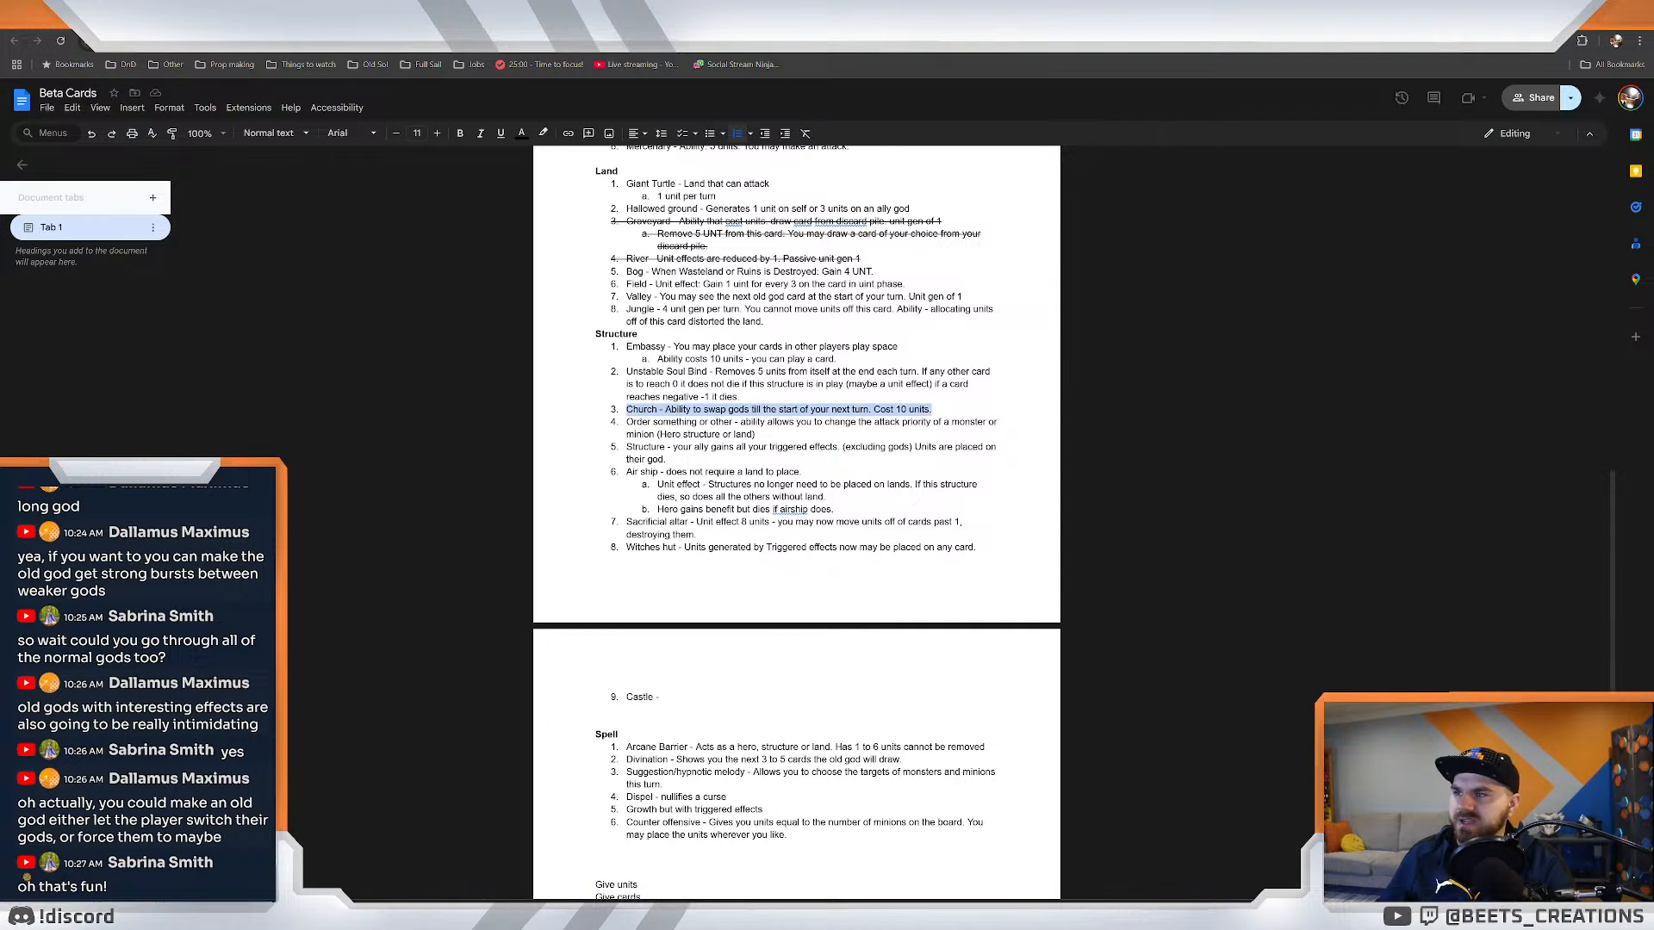
Switch to Photoshop, compare the stained-glass interior and armored knight artworks with guides hidden, and return to the Church card sketch.
mouse_move(393, 915)
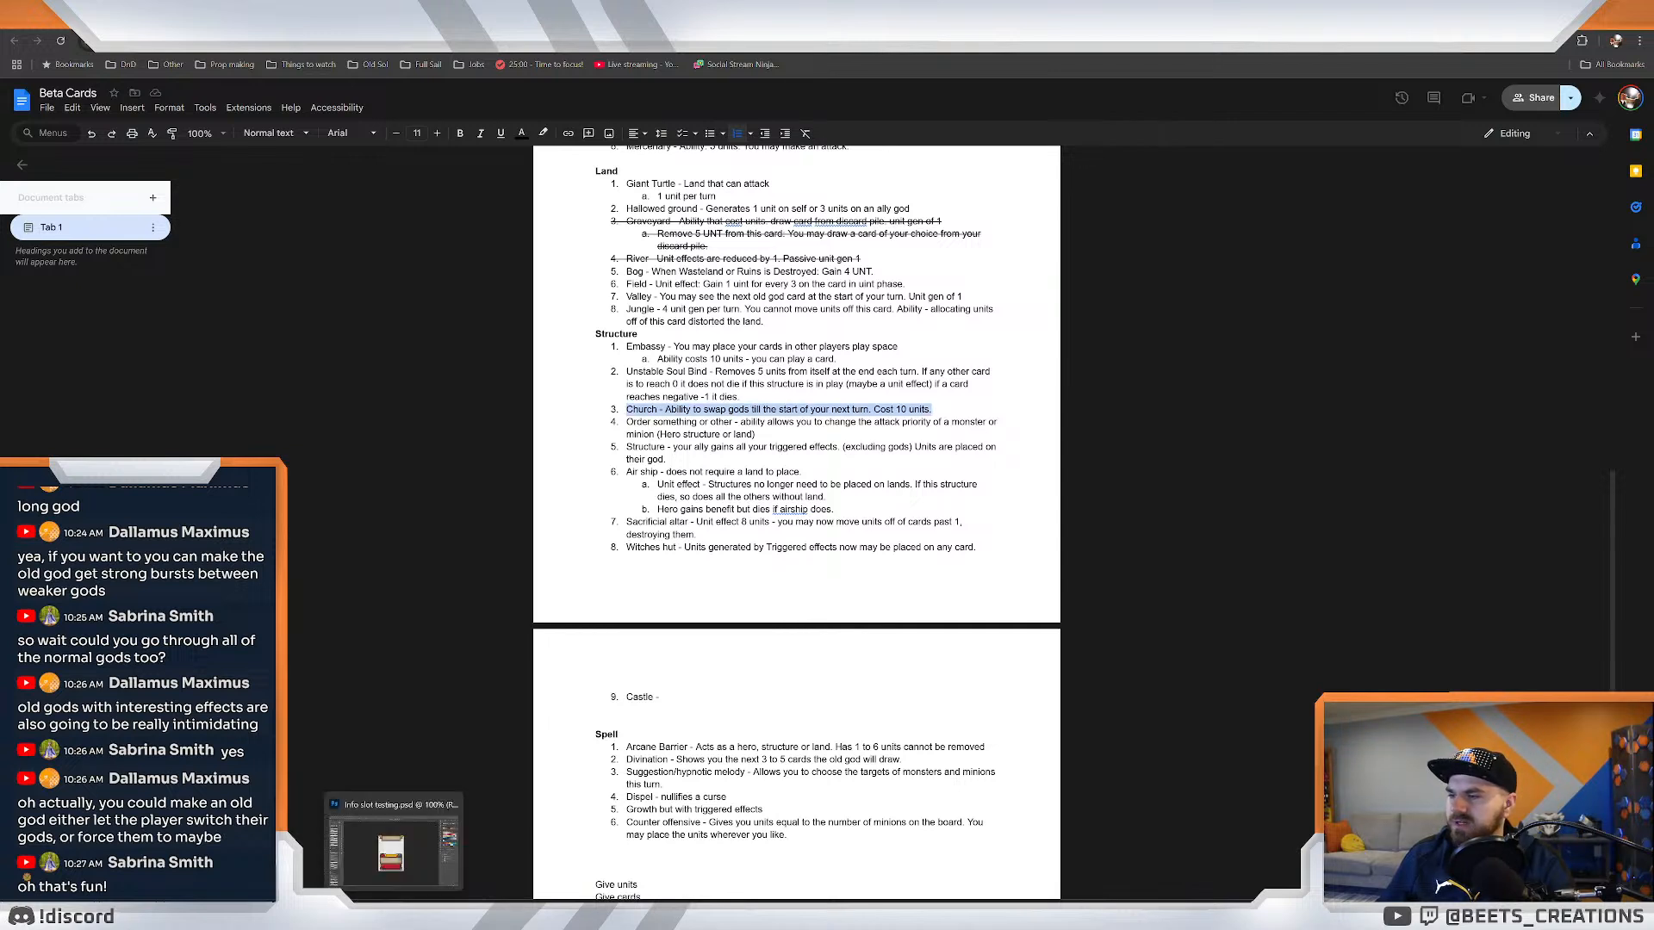
left_click(392, 844)
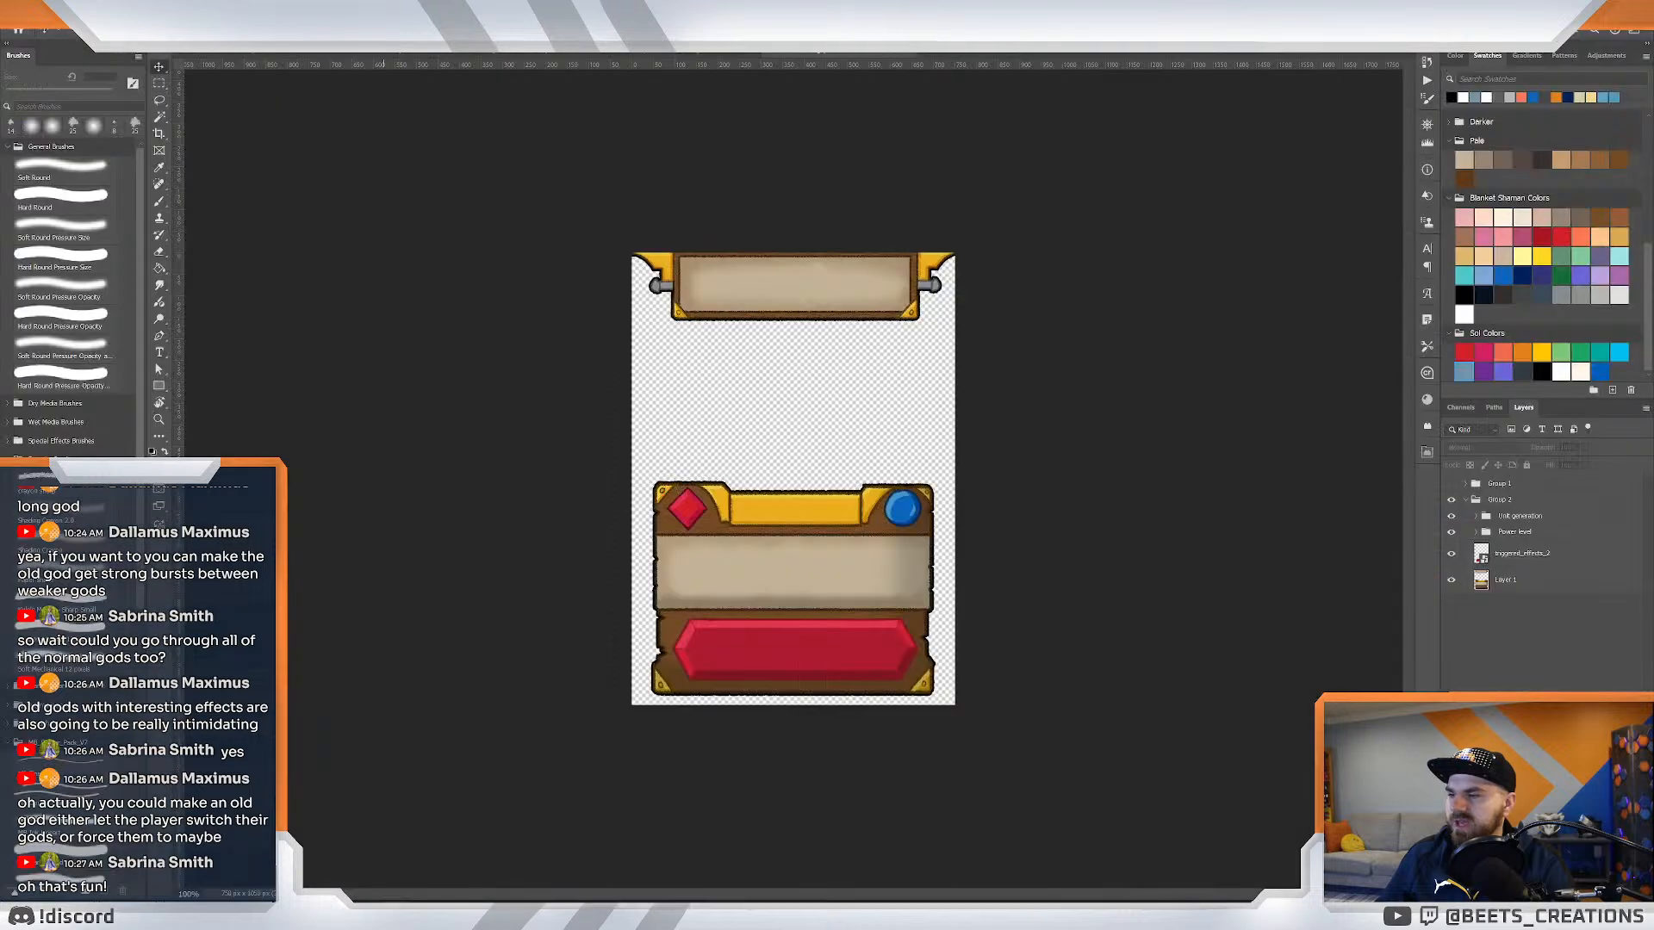
left_click(534, 53)
left_click(462, 66)
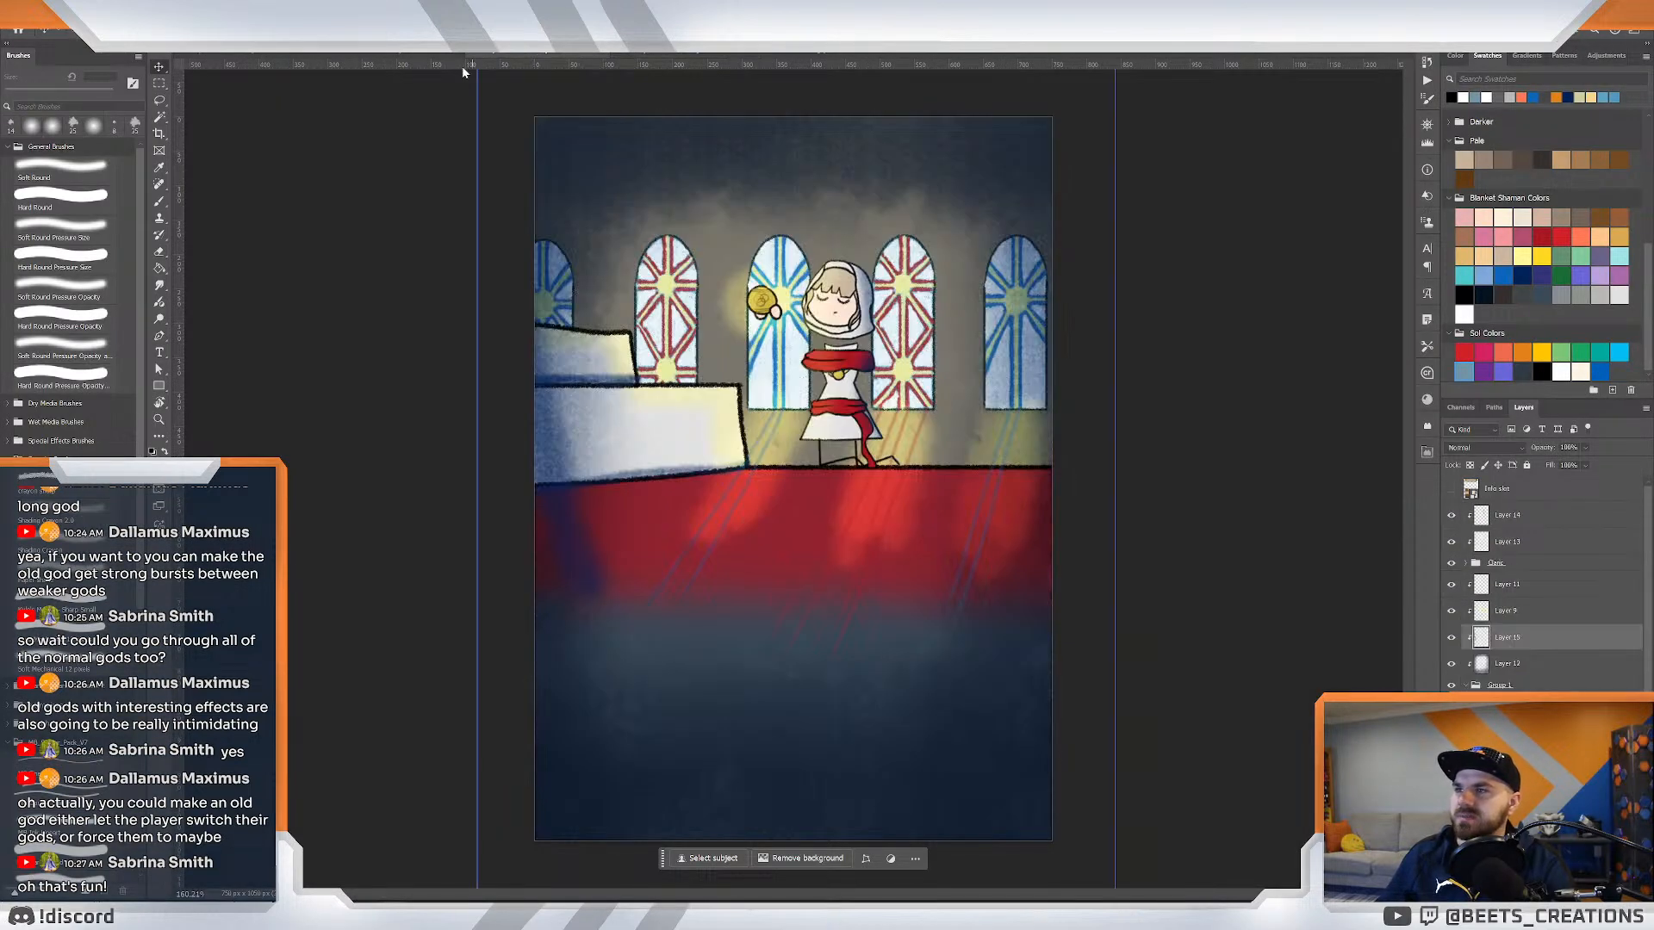
left_click(520, 65)
key("ctrl+semicolon")
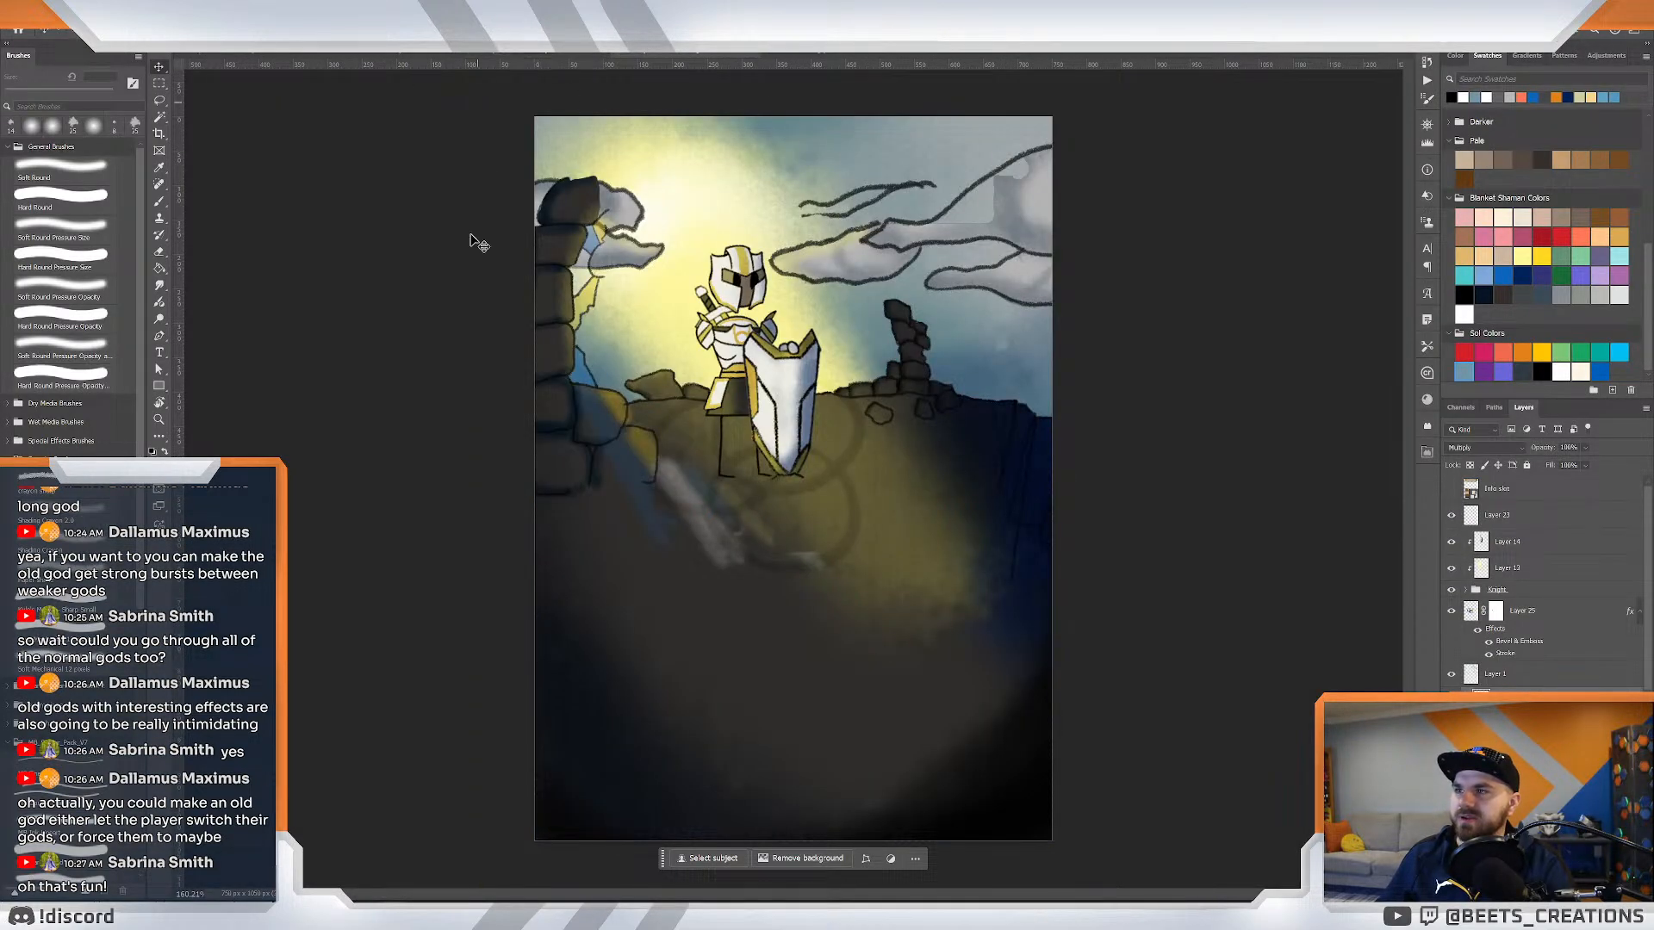
left_click(552, 53)
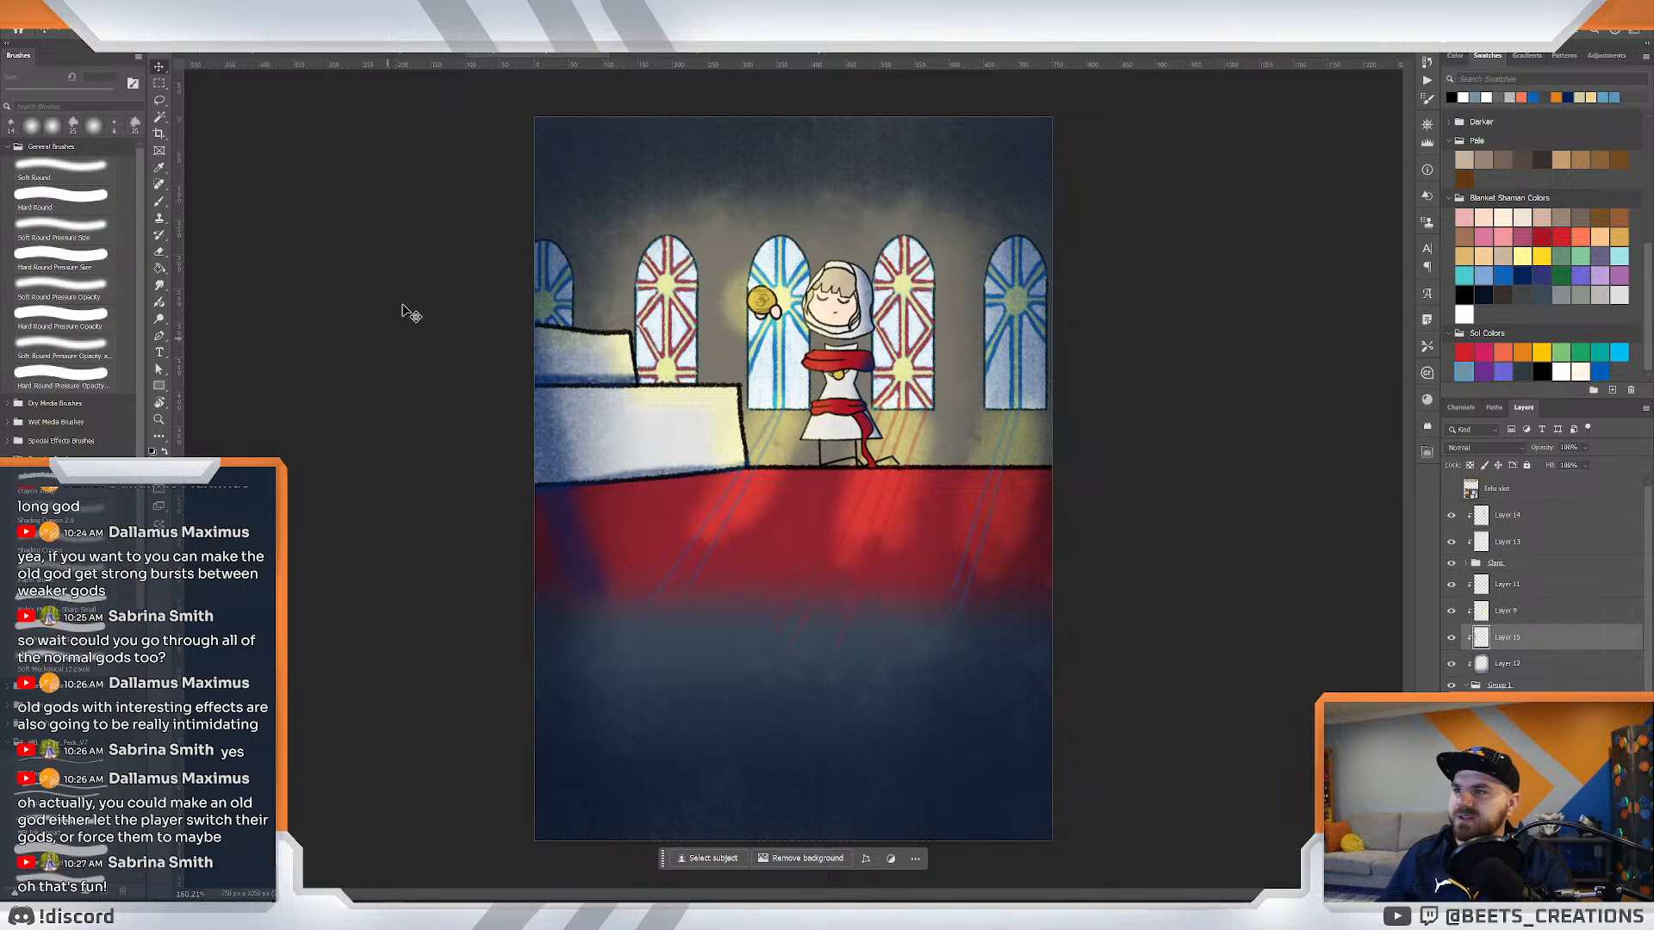
left_click(372, 54)
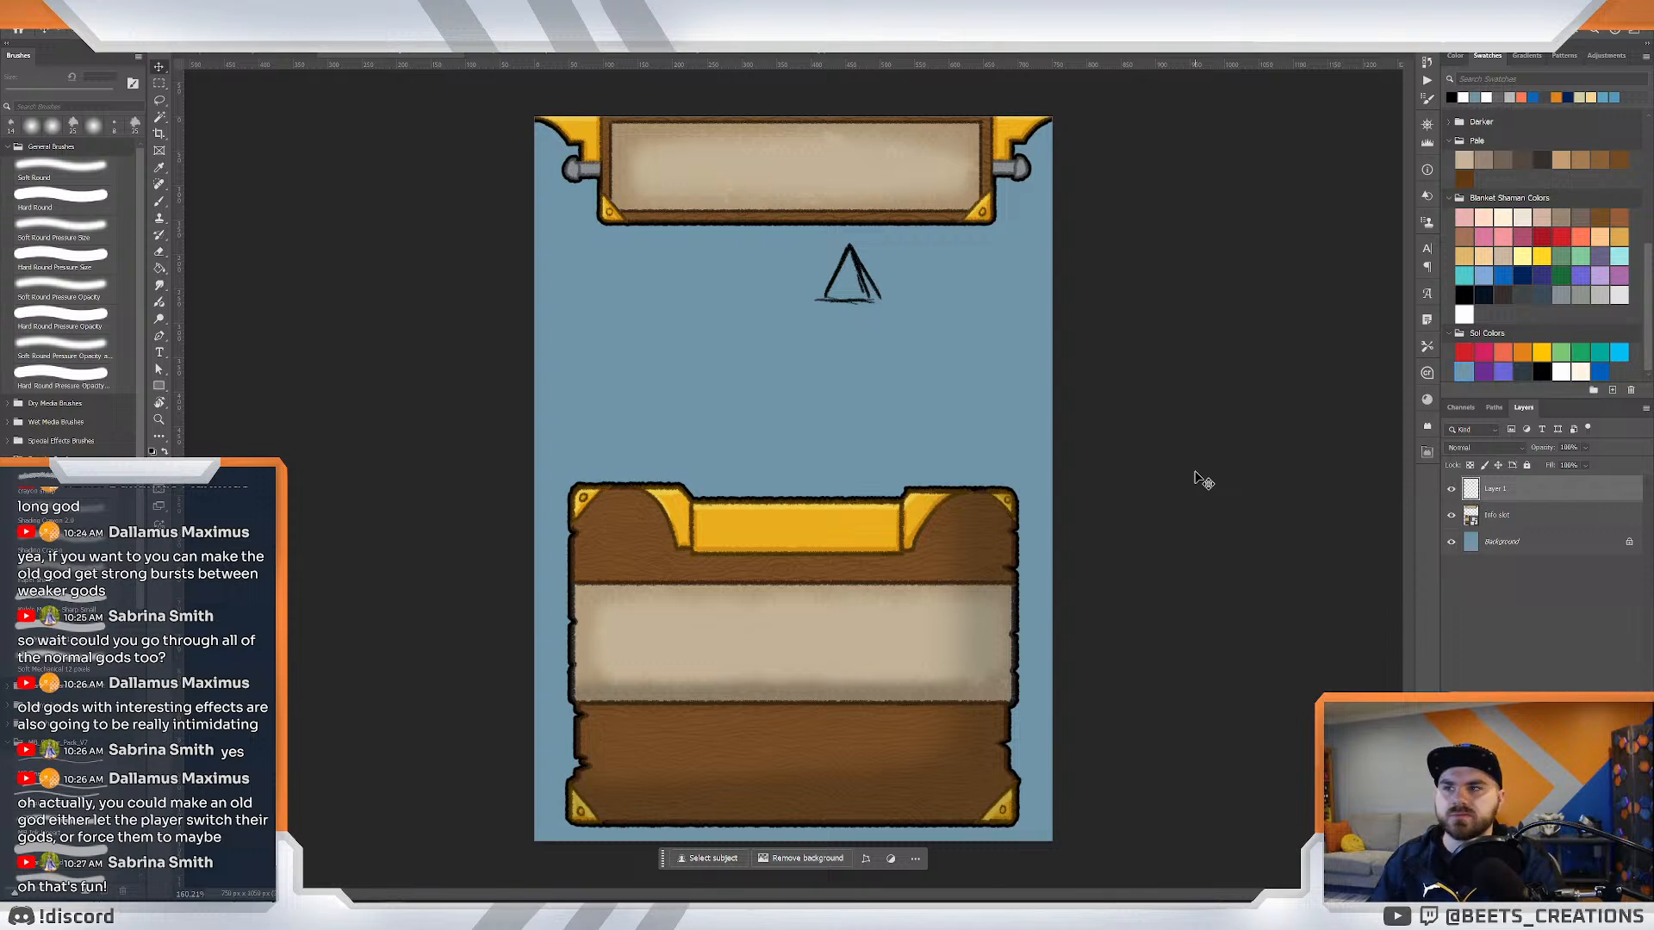
Sketch two vertical black brush lines as tower walls beneath the triangular roof on Layer 1.
key("b")
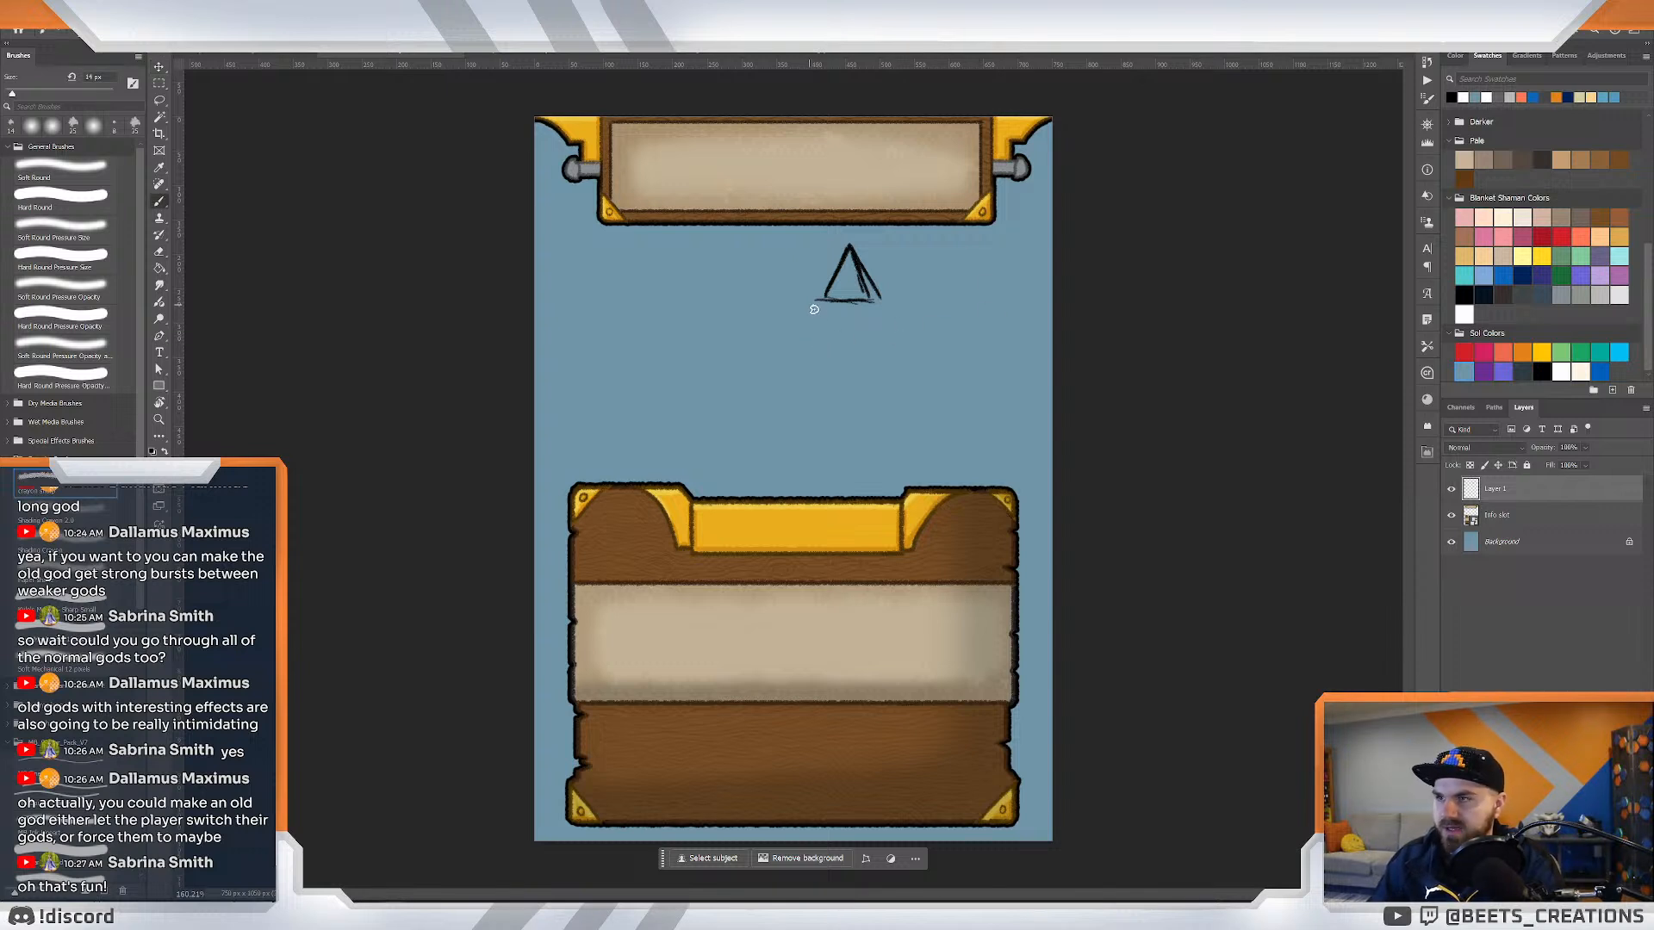
left_click_drag(818, 297, 821, 348)
left_click_drag(879, 291, 880, 372)
left_click_drag(821, 291, 821, 354)
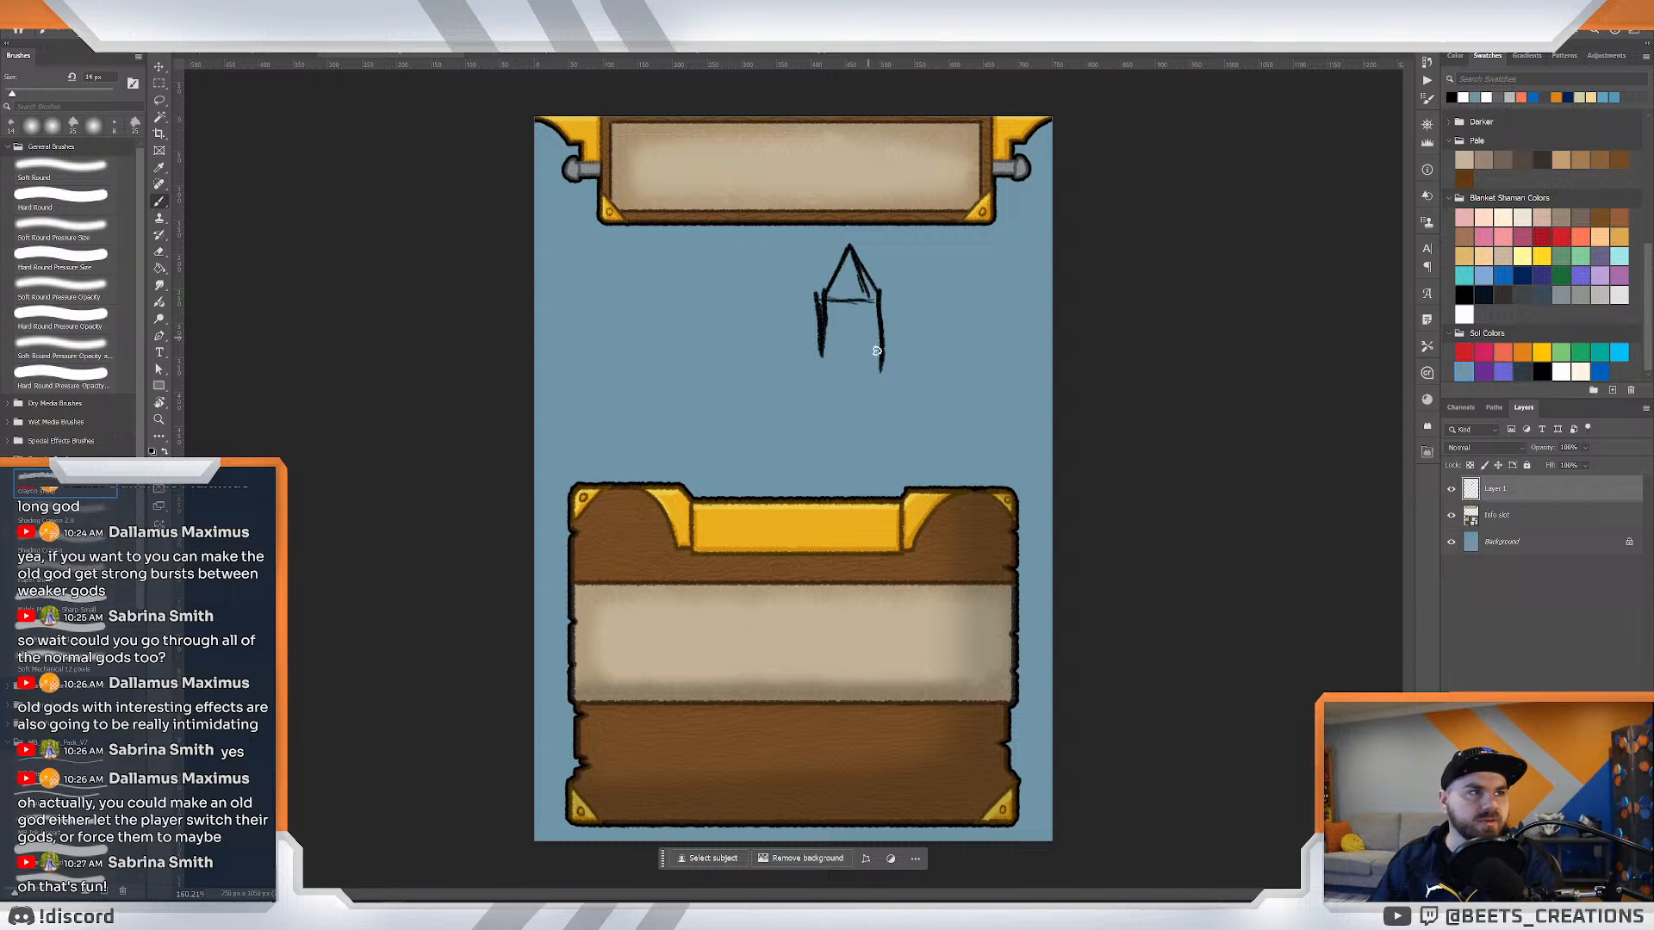
Sketch the tower's flared lower walls, its side face with receding roof edge, and the slanted start and eave of the side roof.
left_click_drag(874, 332, 909, 396)
left_click_drag(823, 317, 796, 404)
mouse_move(879, 288)
left_mouse_down()
mouse_move(896, 294)
mouse_move(892, 269)
mouse_move(847, 264)
mouse_move(828, 296)
left_mouse_up()
mouse_move(857, 237)
left_mouse_down()
mouse_move(889, 285)
mouse_move(858, 239)
mouse_move(831, 290)
mouse_move(894, 283)
mouse_move(851, 299)
mouse_move(912, 318)
mouse_move(961, 381)
mouse_move(926, 399)
mouse_move(999, 393)
left_mouse_up()
left_click_drag(913, 337, 965, 394)
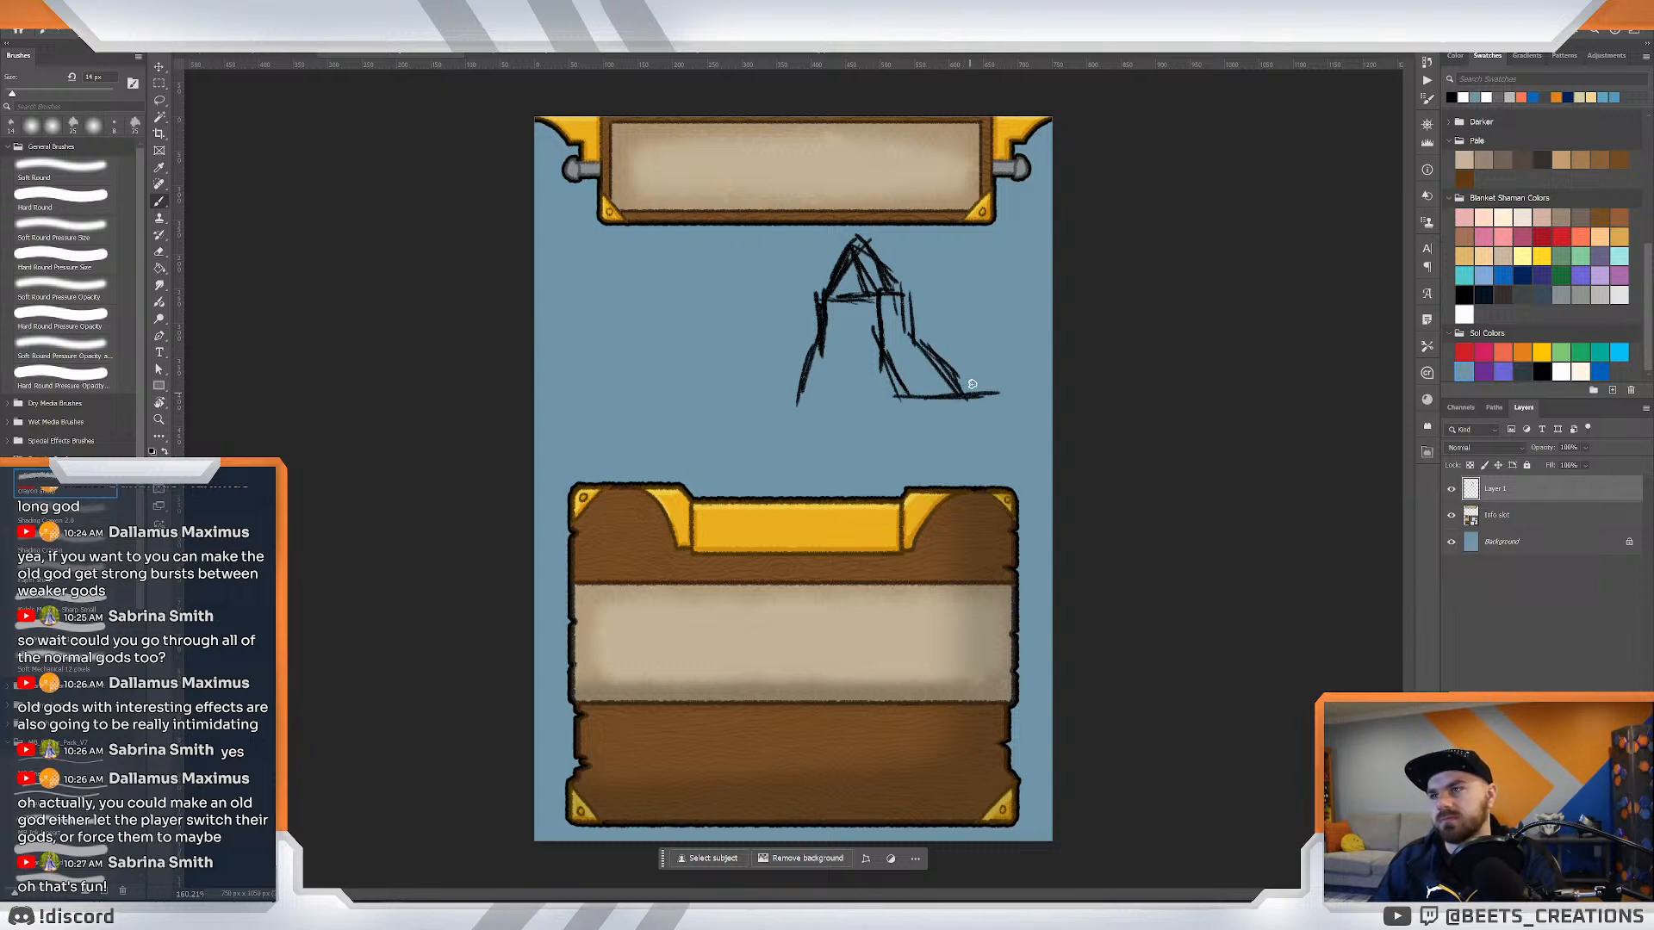
Sketch the side building's sloped roof and the boxy front and side walls beneath the tower, closing the church outline.
mouse_move(915, 341)
left_mouse_down()
mouse_move(975, 338)
mouse_move(1018, 402)
left_mouse_up()
mouse_move(824, 332)
left_mouse_down()
mouse_move(796, 402)
mouse_move(910, 401)
left_mouse_up()
mouse_move(798, 404)
left_mouse_down()
mouse_move(797, 463)
mouse_move(921, 470)
left_mouse_up()
mouse_move(902, 400)
left_mouse_down()
mouse_move(912, 474)
mouse_move(1013, 461)
left_mouse_up()
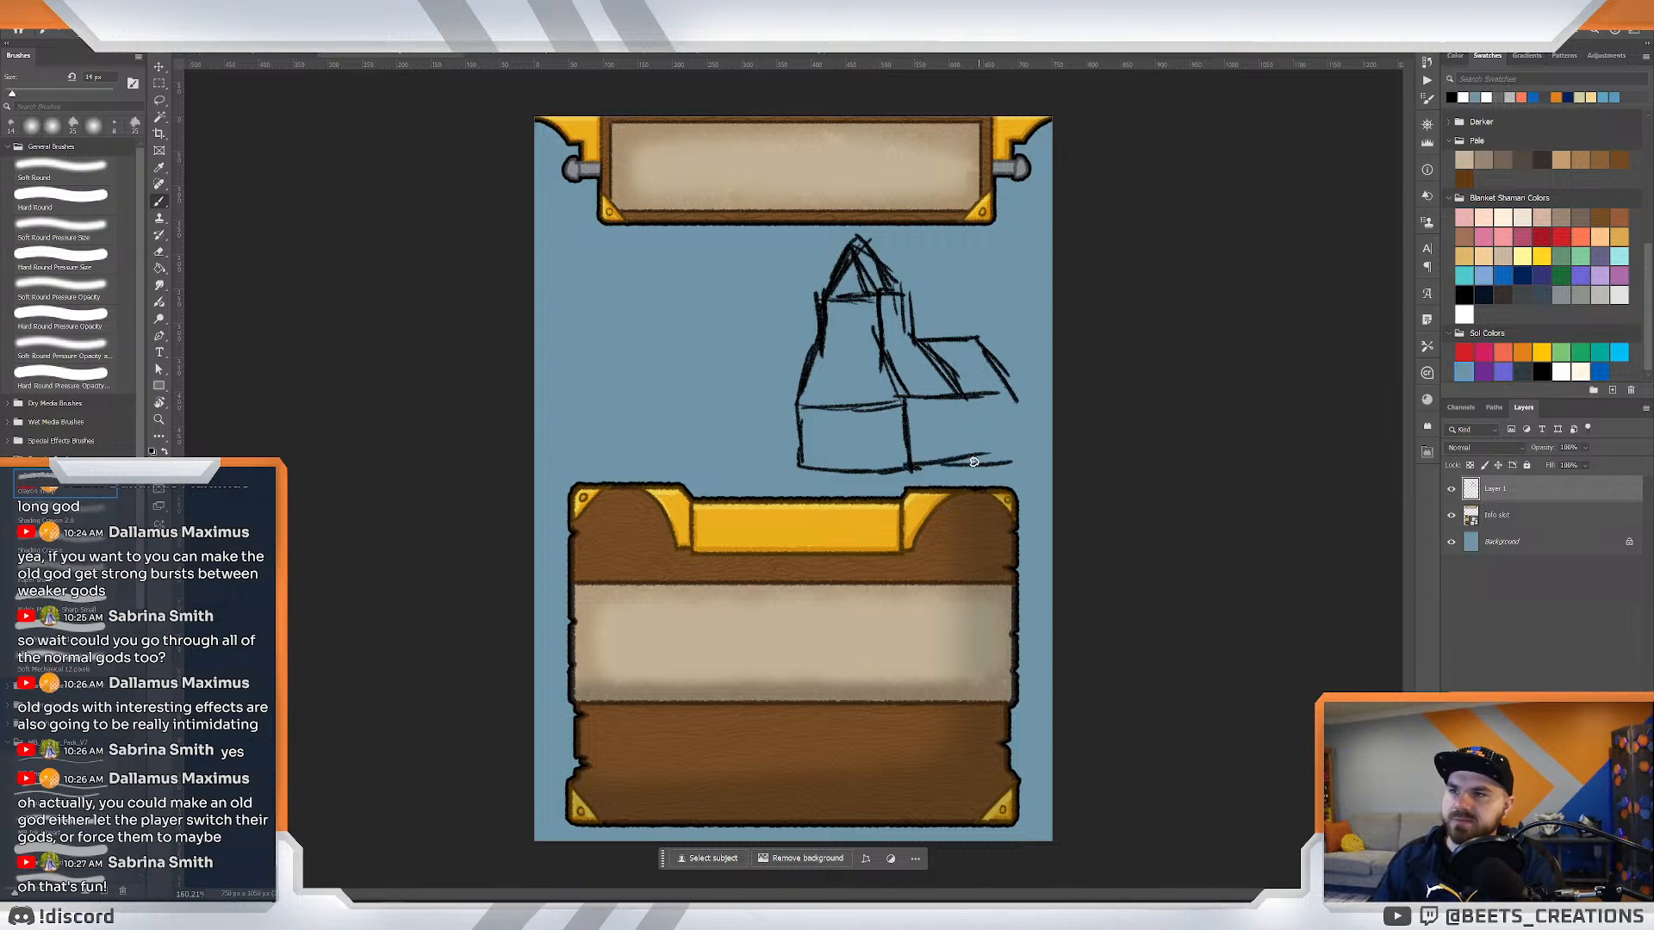
left_click_drag(1006, 387, 1006, 474)
left_click_drag(898, 470, 1003, 459)
Erase the overshooting line at the side roof's outer eave and reinforce the roof's end slope and ridge with brush strokes.
key("e")
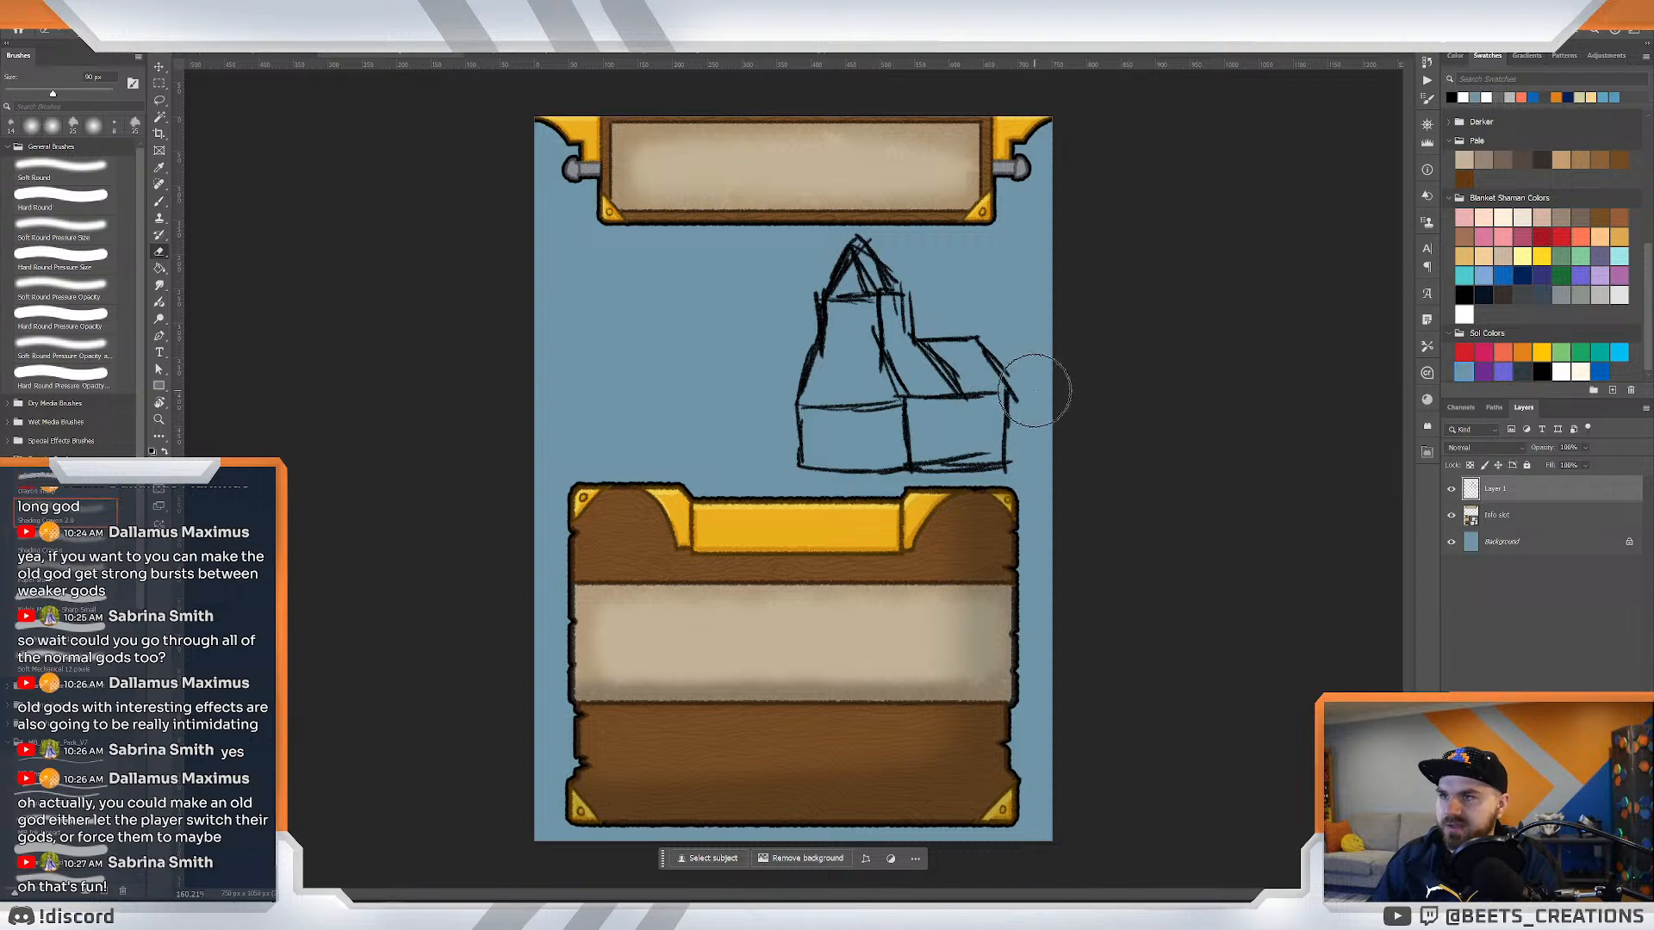
left_click(91, 611)
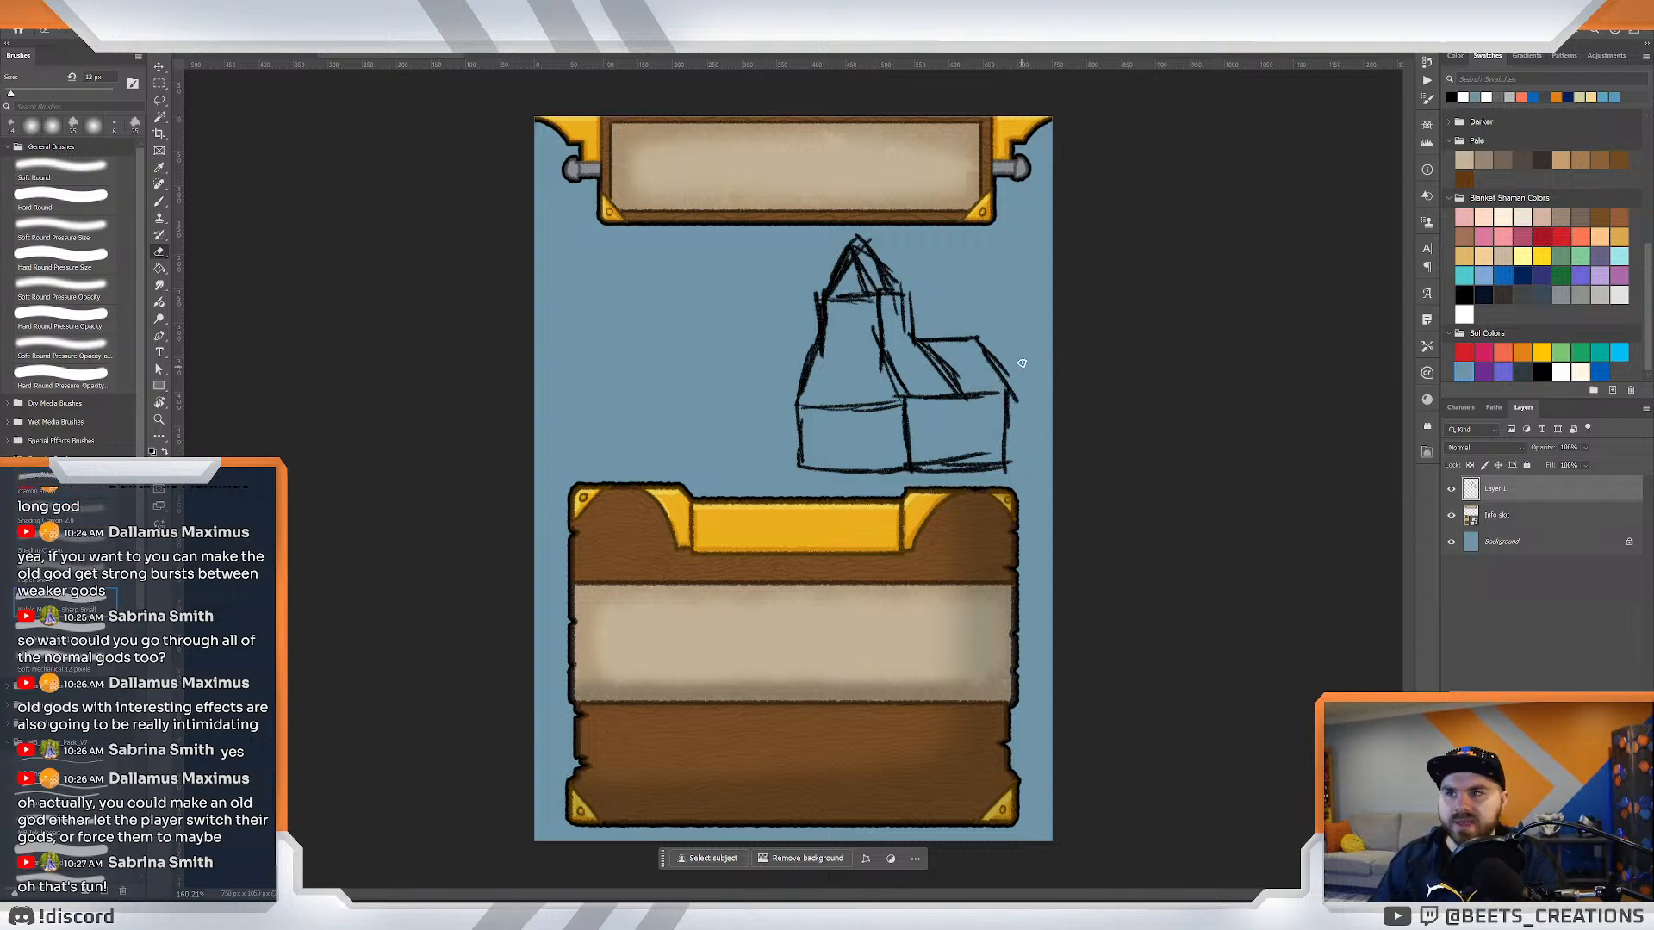
left_click_drag(1009, 378, 1012, 422)
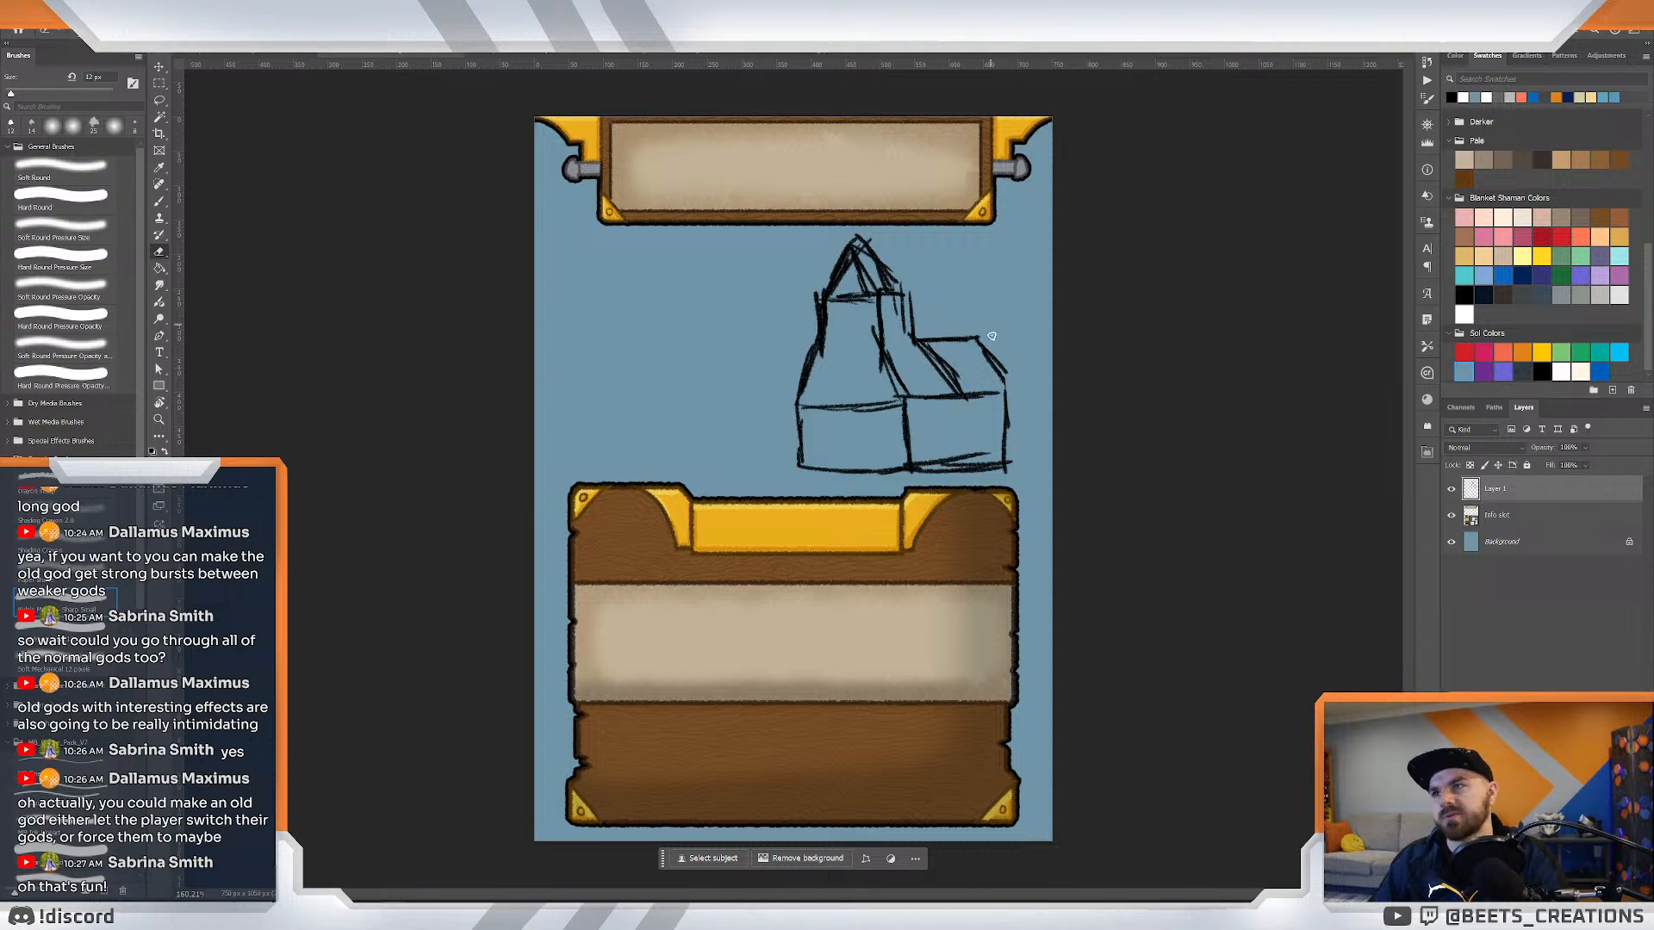
key("b")
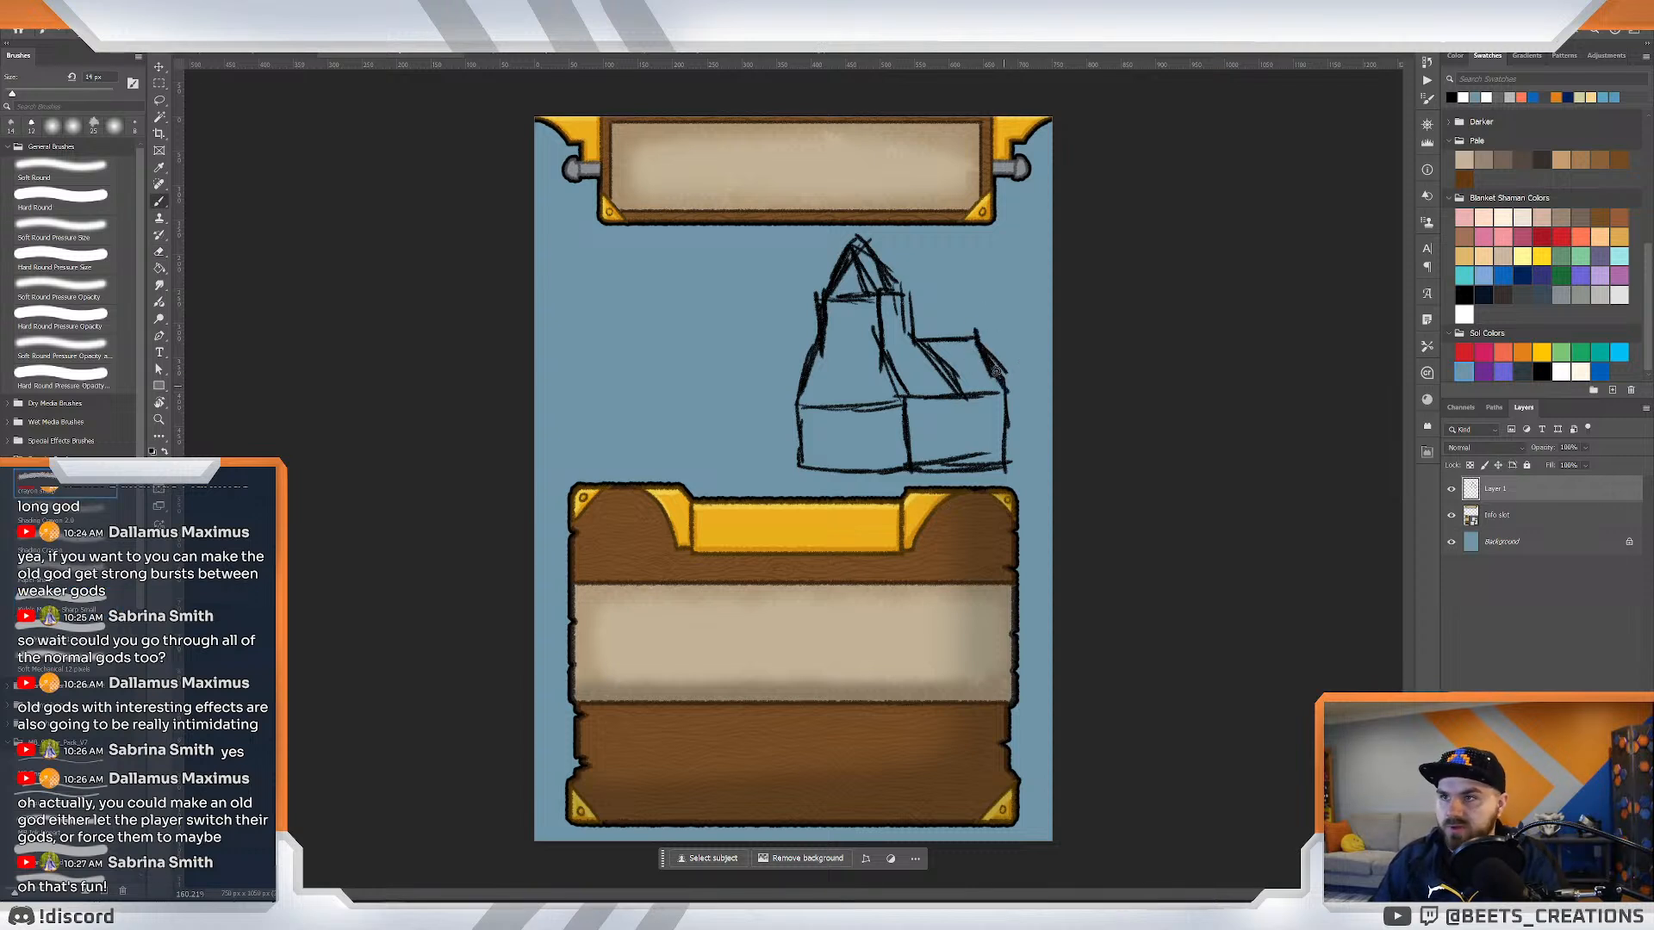
left_click_drag(971, 344, 906, 343)
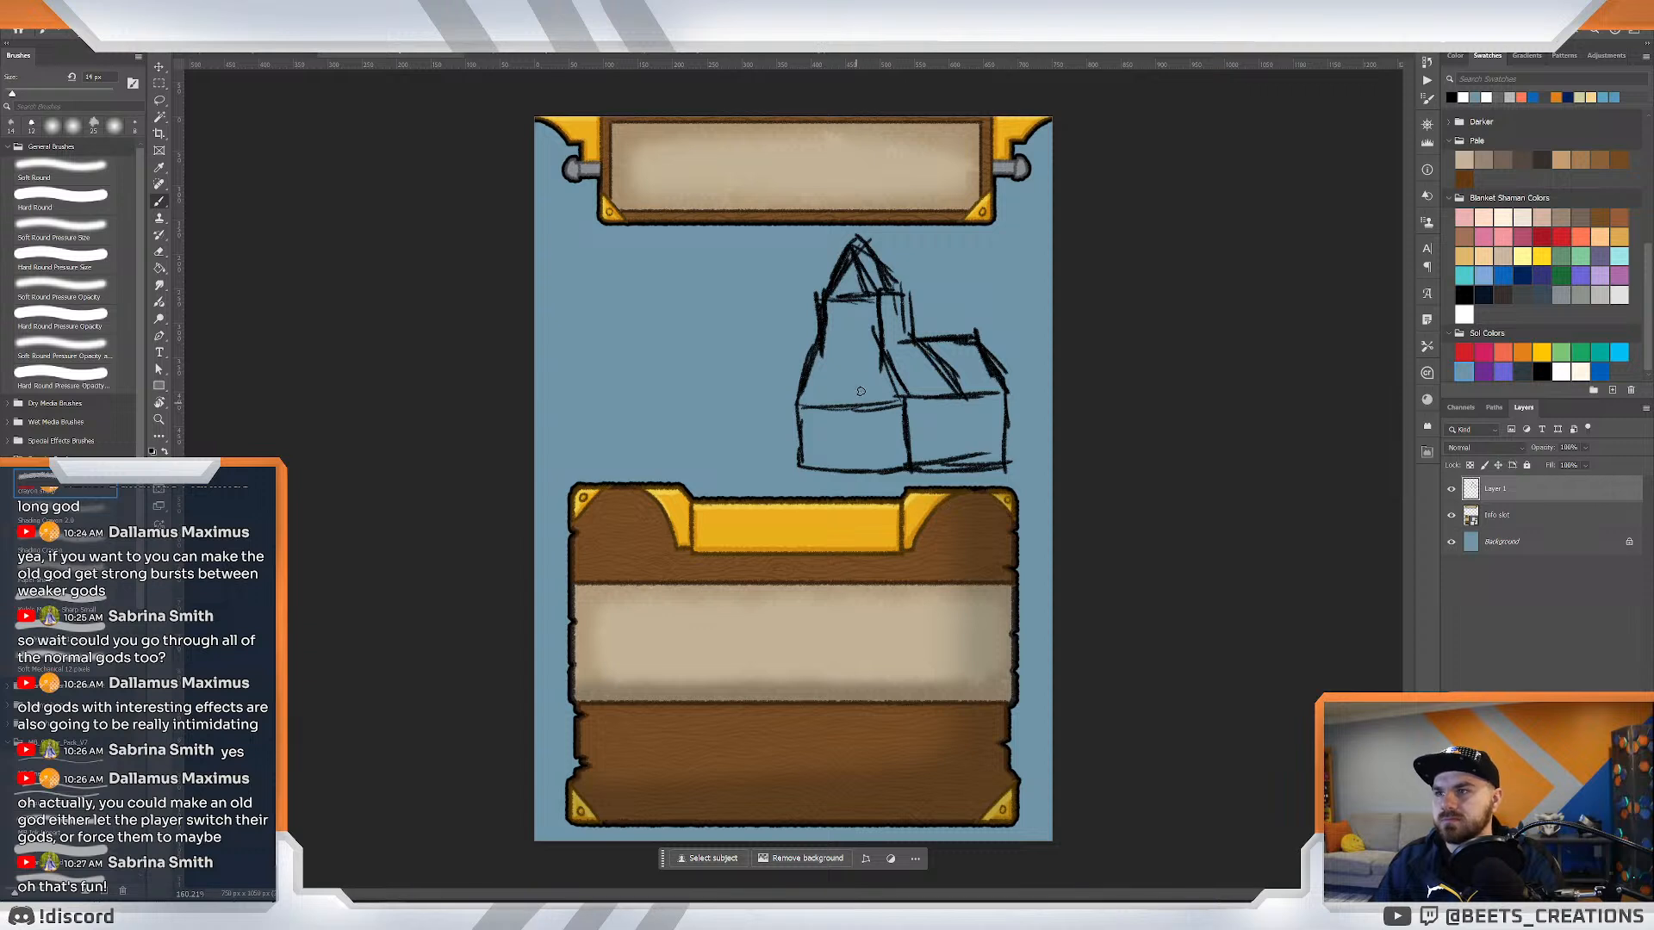
Lasso the whole church sketch, scale it down to about 70%, and place it between the card's title frame and text panel.
key("l")
mouse_move(847, 231)
left_mouse_down()
mouse_move(760, 313)
mouse_move(884, 524)
mouse_move(1065, 409)
mouse_move(893, 207)
mouse_move(829, 237)
left_mouse_up()
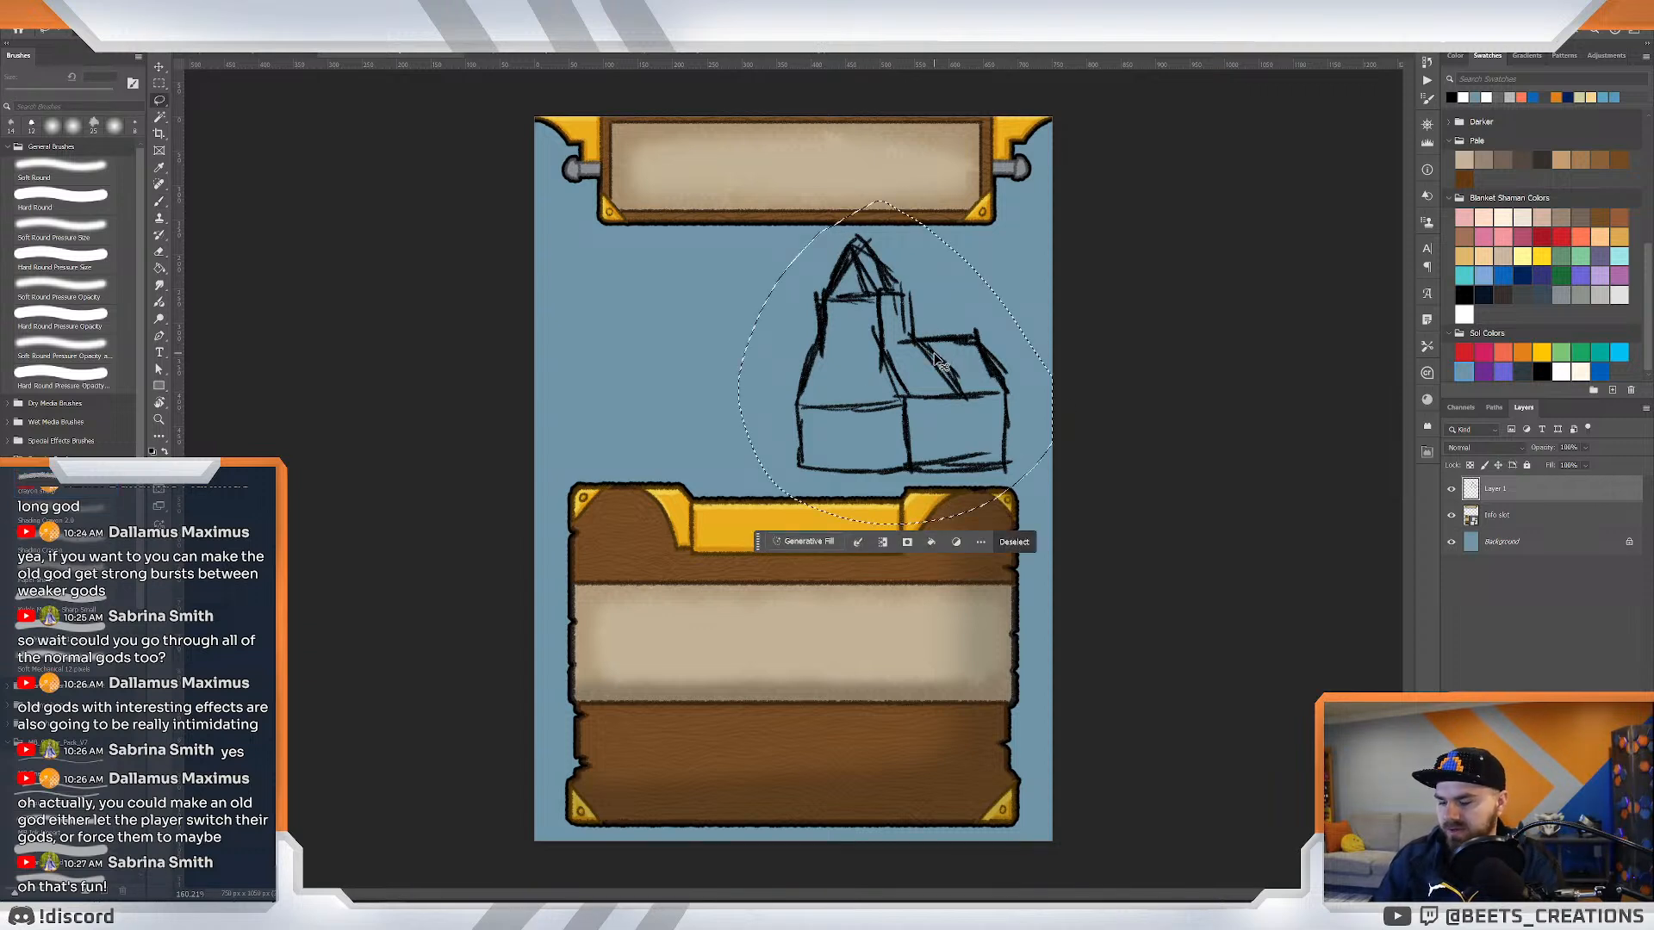
key("ctrl+t")
left_click_drag(1051, 202, 997, 256)
mouse_move(925, 384)
left_mouse_down()
mouse_move(941, 336)
mouse_move(961, 338)
left_mouse_up()
left_click_drag(1034, 207, 993, 250)
mouse_move(947, 360)
left_mouse_down()
mouse_move(981, 330)
mouse_move(958, 344)
mouse_move(965, 389)
left_mouse_up()
key("Return")
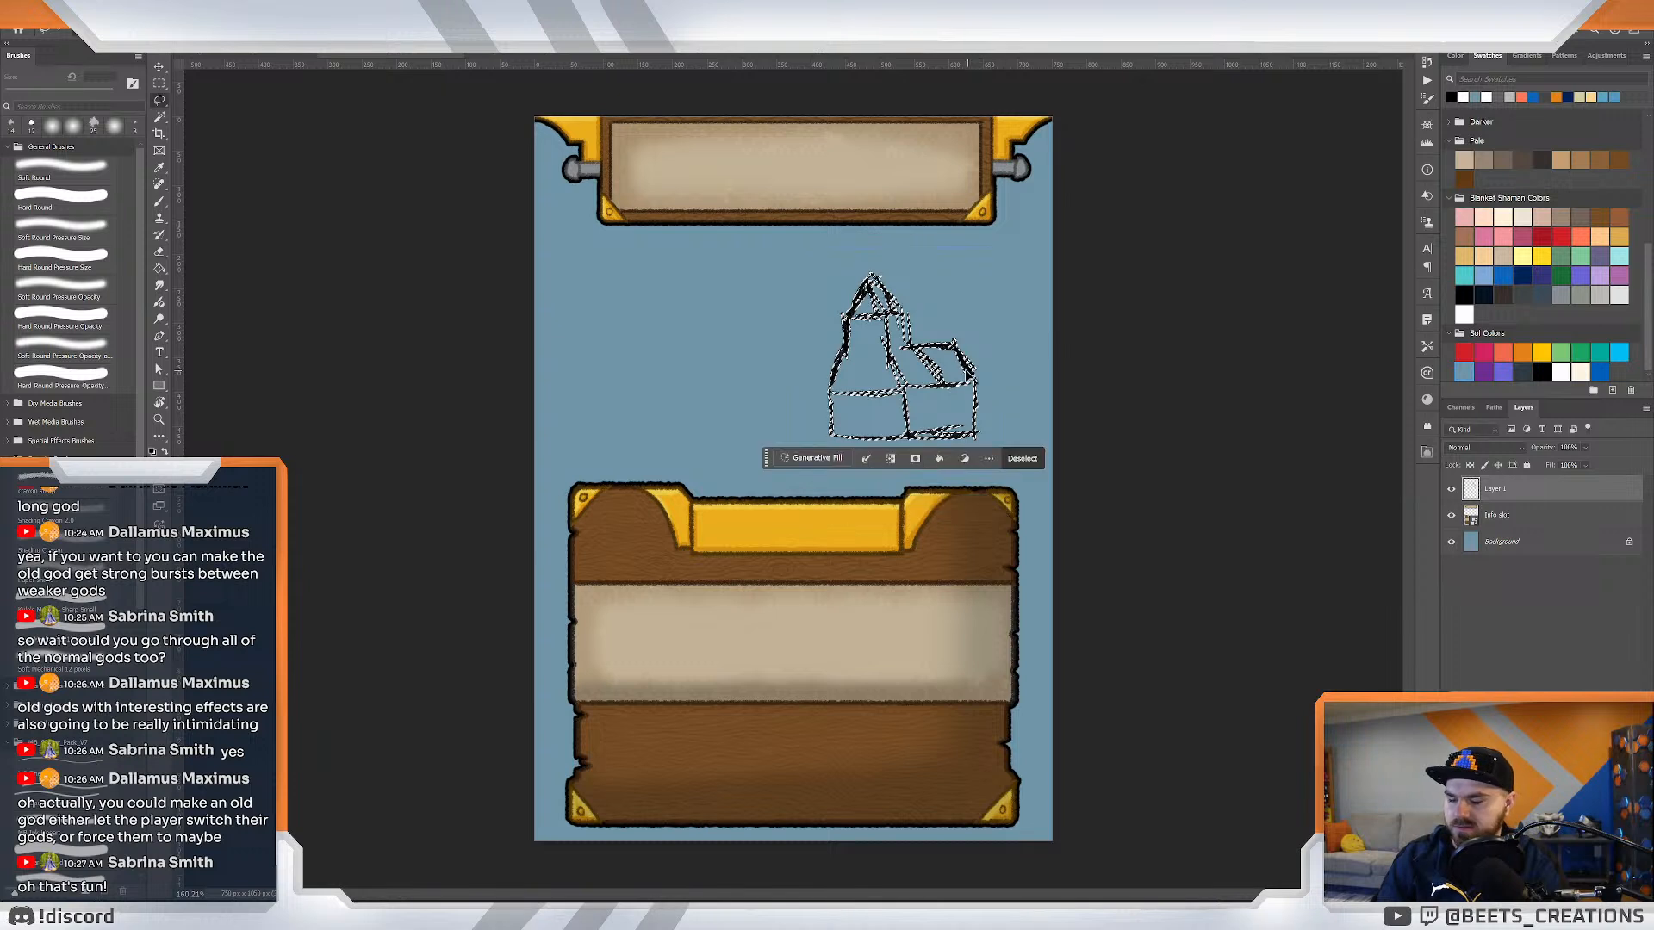
Lasso the church's spire and upper tower and stretch them upward to make the tower taller.
key("ctrl+d")
mouse_move(881, 257)
left_mouse_down()
mouse_move(826, 280)
mouse_move(843, 349)
mouse_move(890, 348)
left_mouse_up()
left_click_drag(880, 270, 882, 222)
key("ctrl+t")
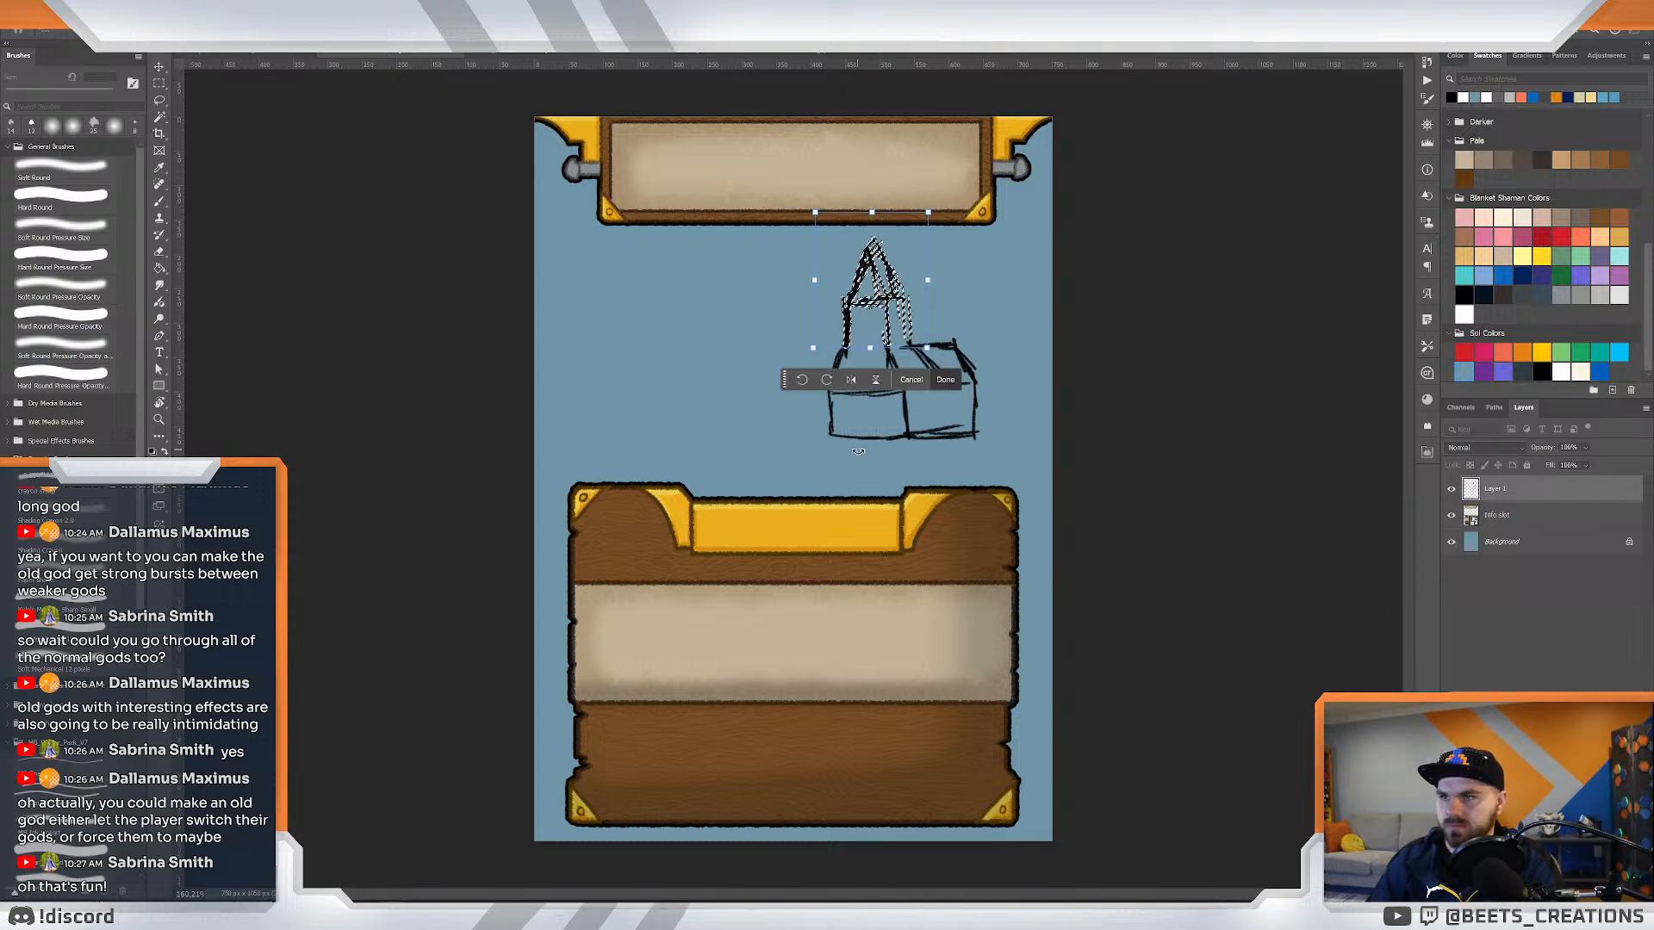
key("Return")
key("ctrl+d")
key("z")
mouse_move(861, 308)
left_mouse_down()
mouse_move(870, 314)
mouse_move(939, 345)
mouse_move(938, 375)
mouse_move(941, 290)
mouse_move(939, 324)
left_mouse_up()
key("b")
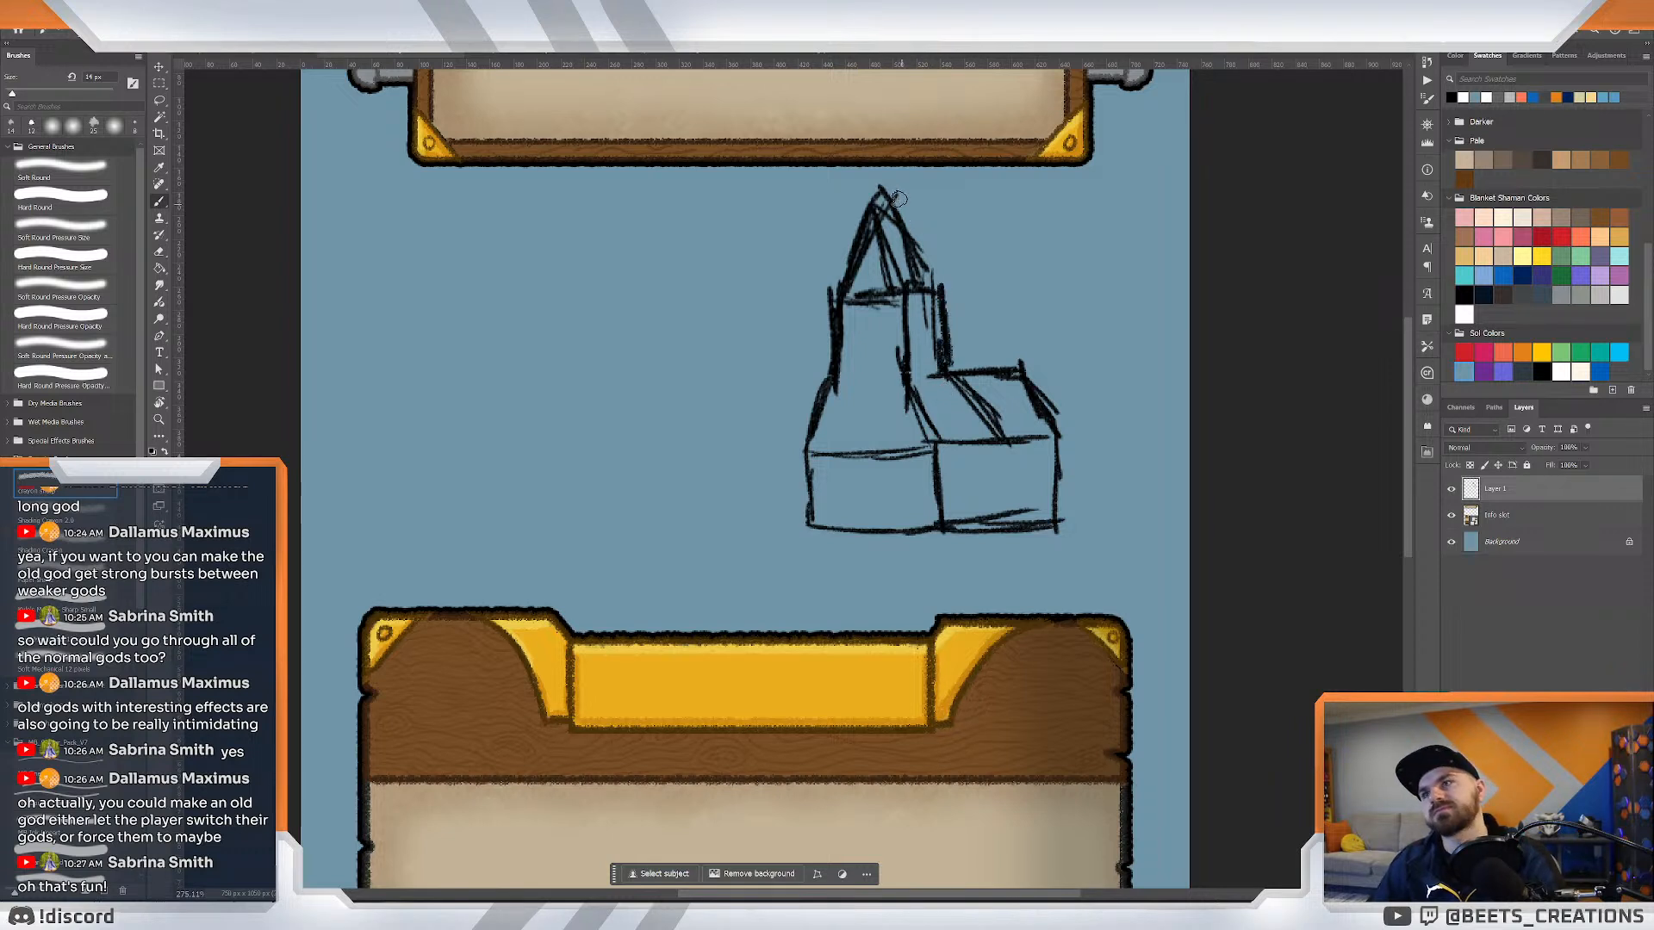
Darken the right slope of the church sketch's spire with repeated brush strokes from its tip to its base.
left_click_drag(897, 199, 939, 291)
mouse_move(889, 186)
left_mouse_down()
mouse_move(845, 282)
mouse_move(892, 274)
left_mouse_up()
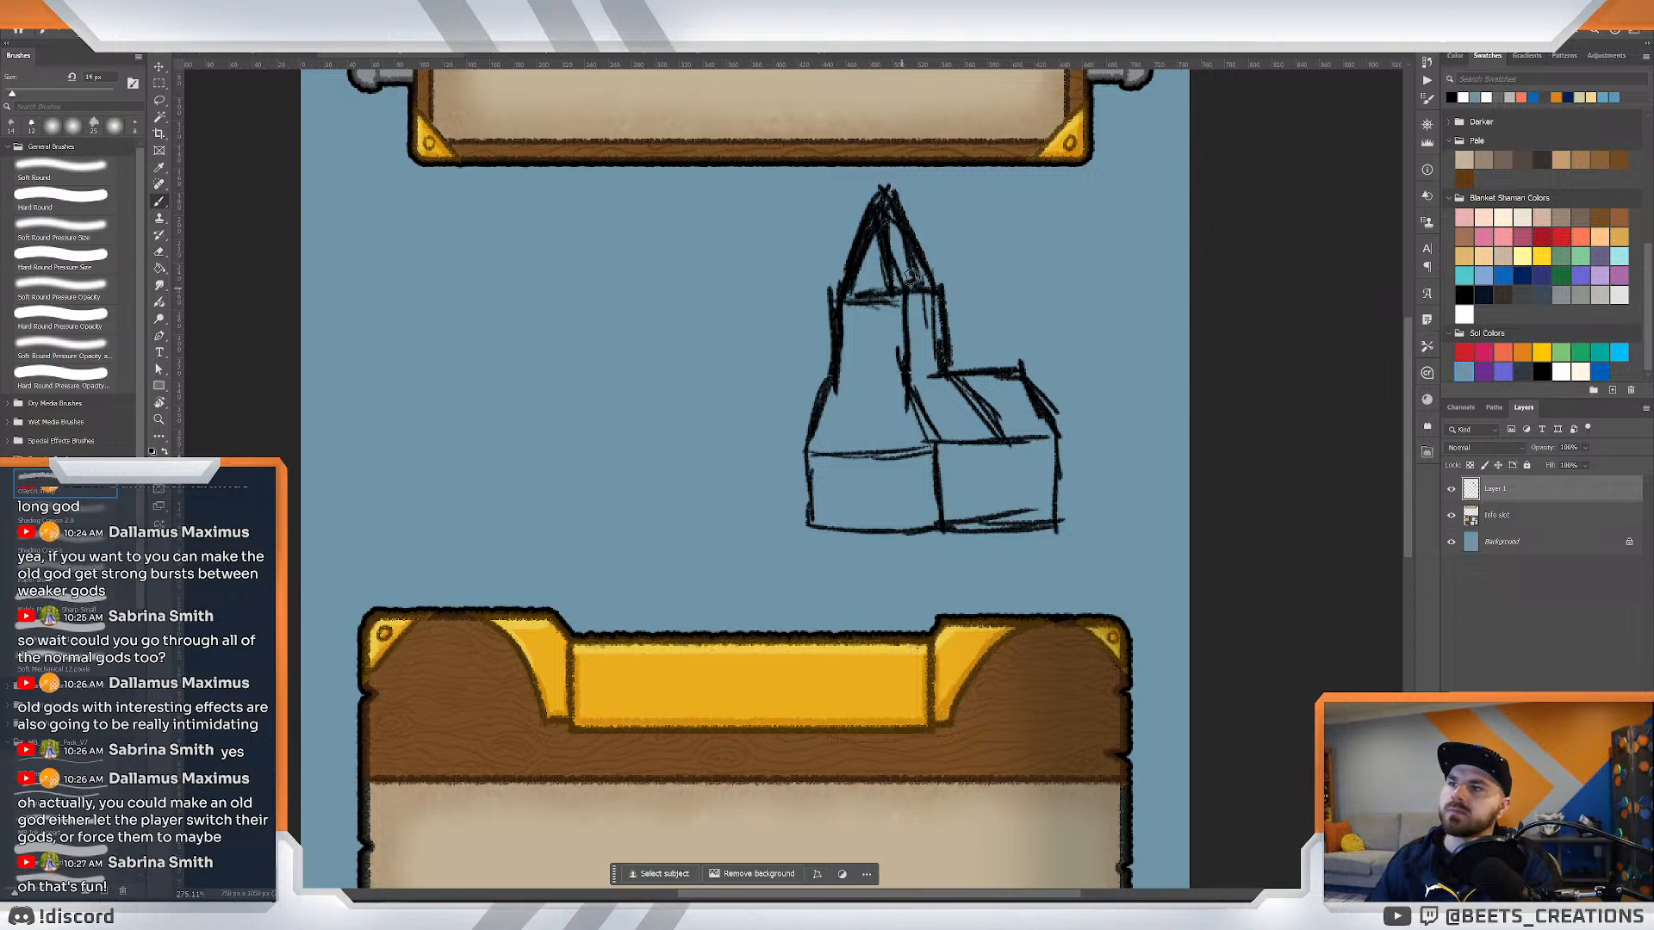
left_click_drag(905, 191, 945, 293)
key("ctrl+z")
left_click_drag(893, 192, 938, 293)
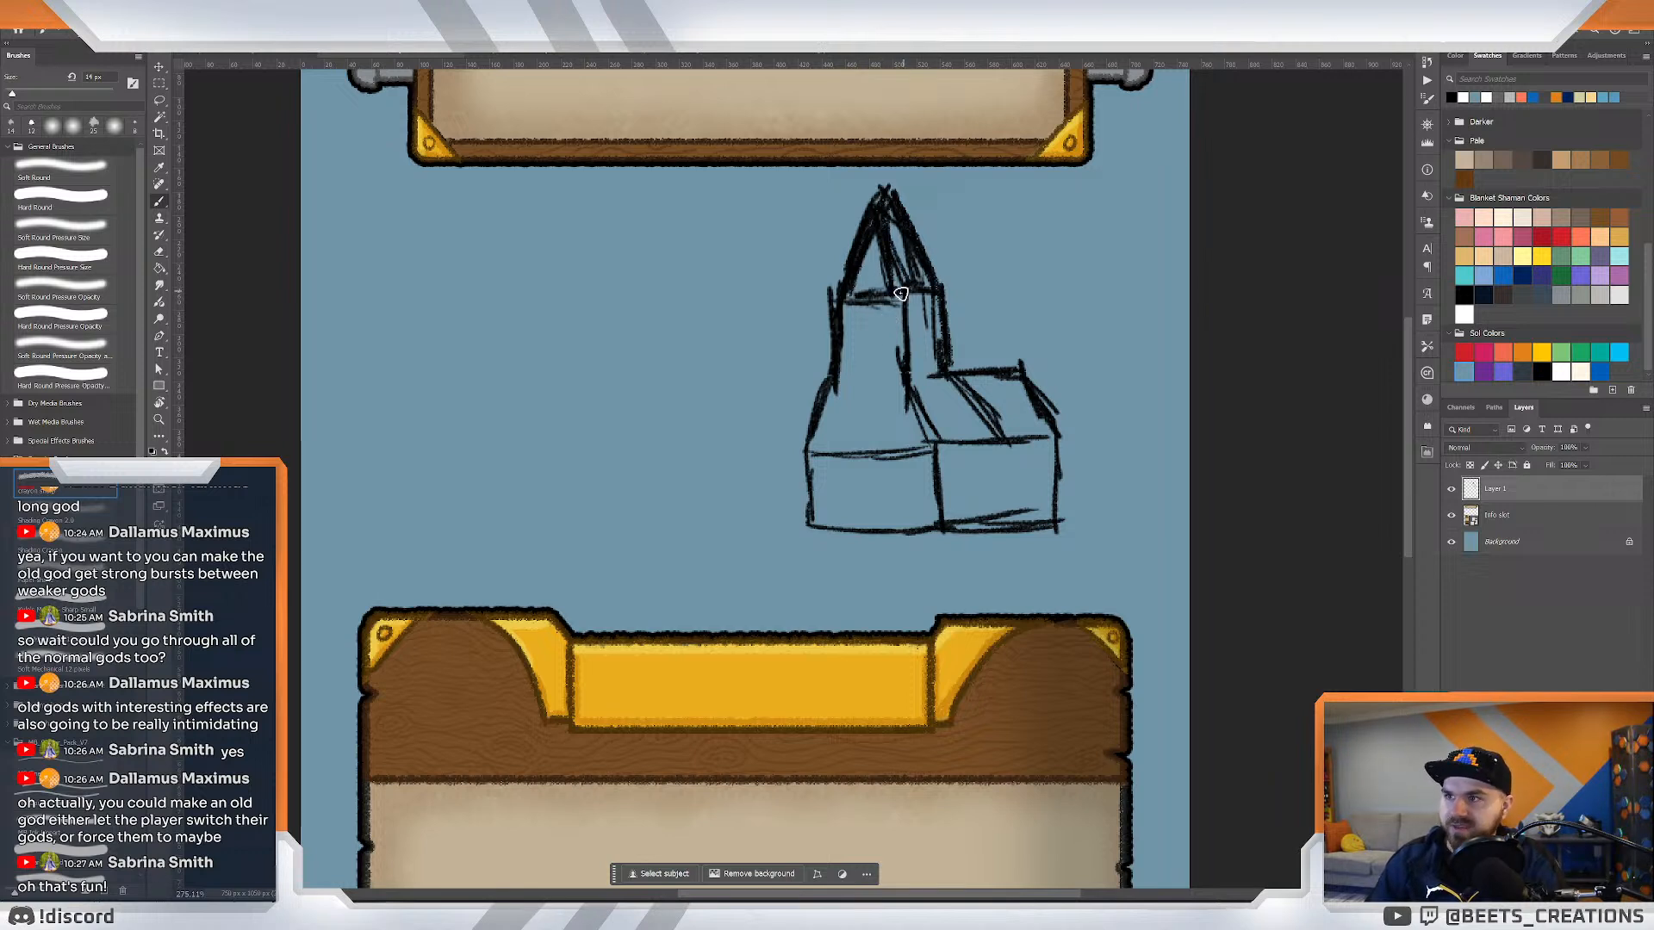
Erase the horizontal line at the spire's base and thin the rough strokes along the tower's left edge.
key("e")
mouse_move(862, 299)
left_mouse_down()
mouse_move(878, 253)
mouse_move(897, 299)
left_mouse_up()
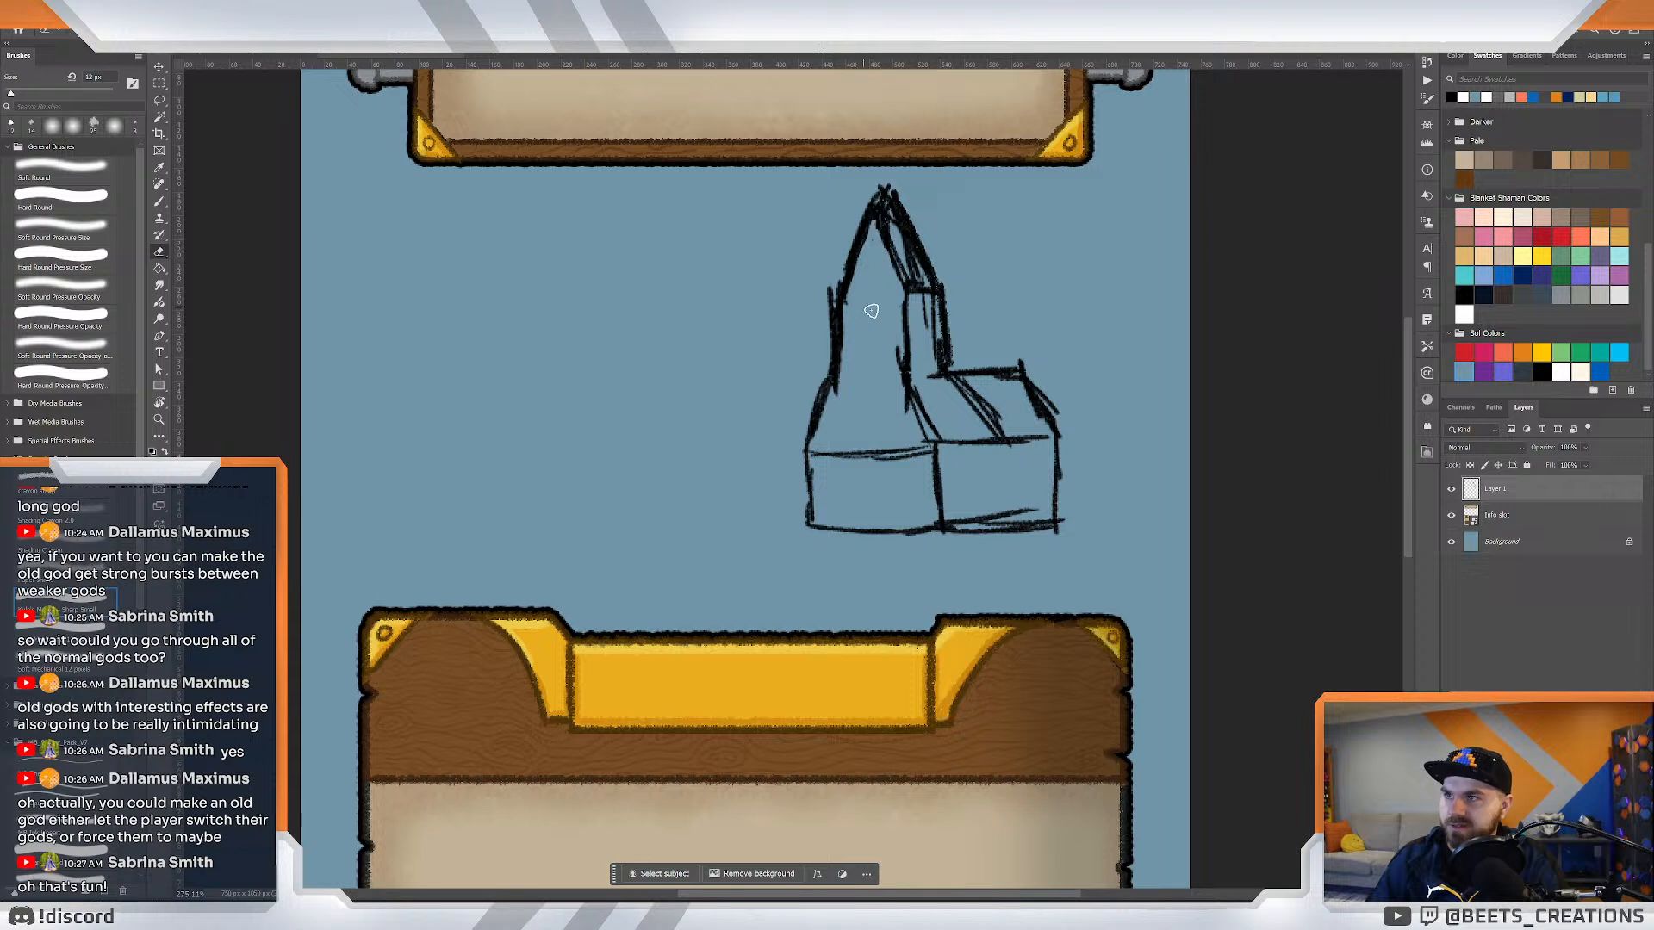
key("b")
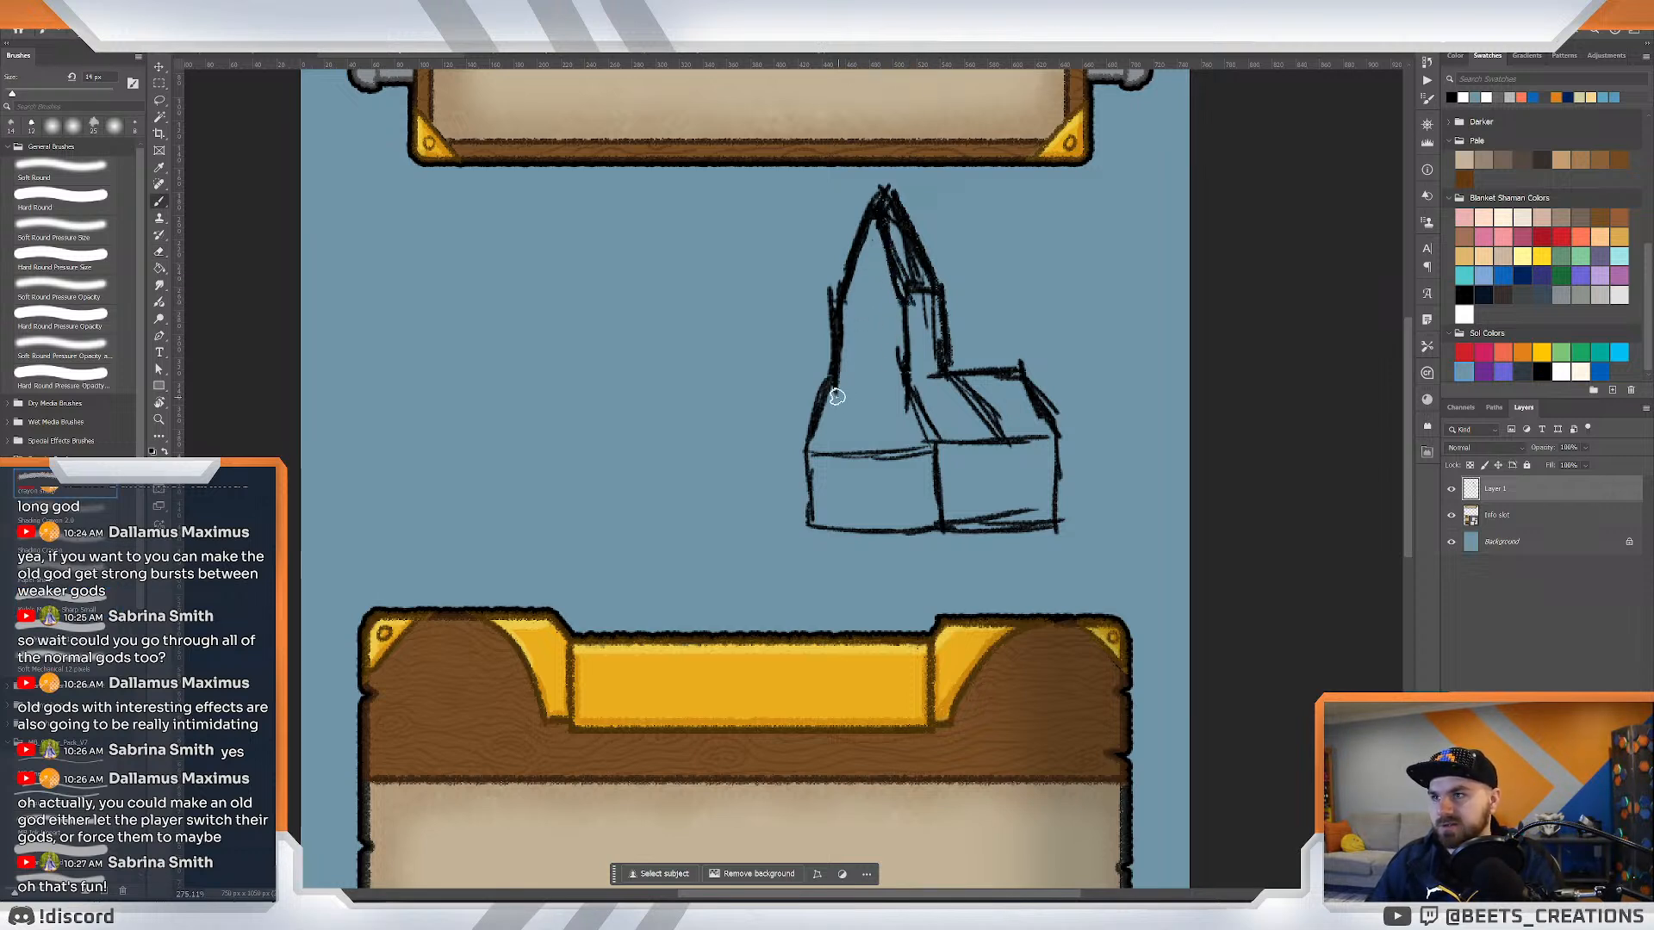
key("e")
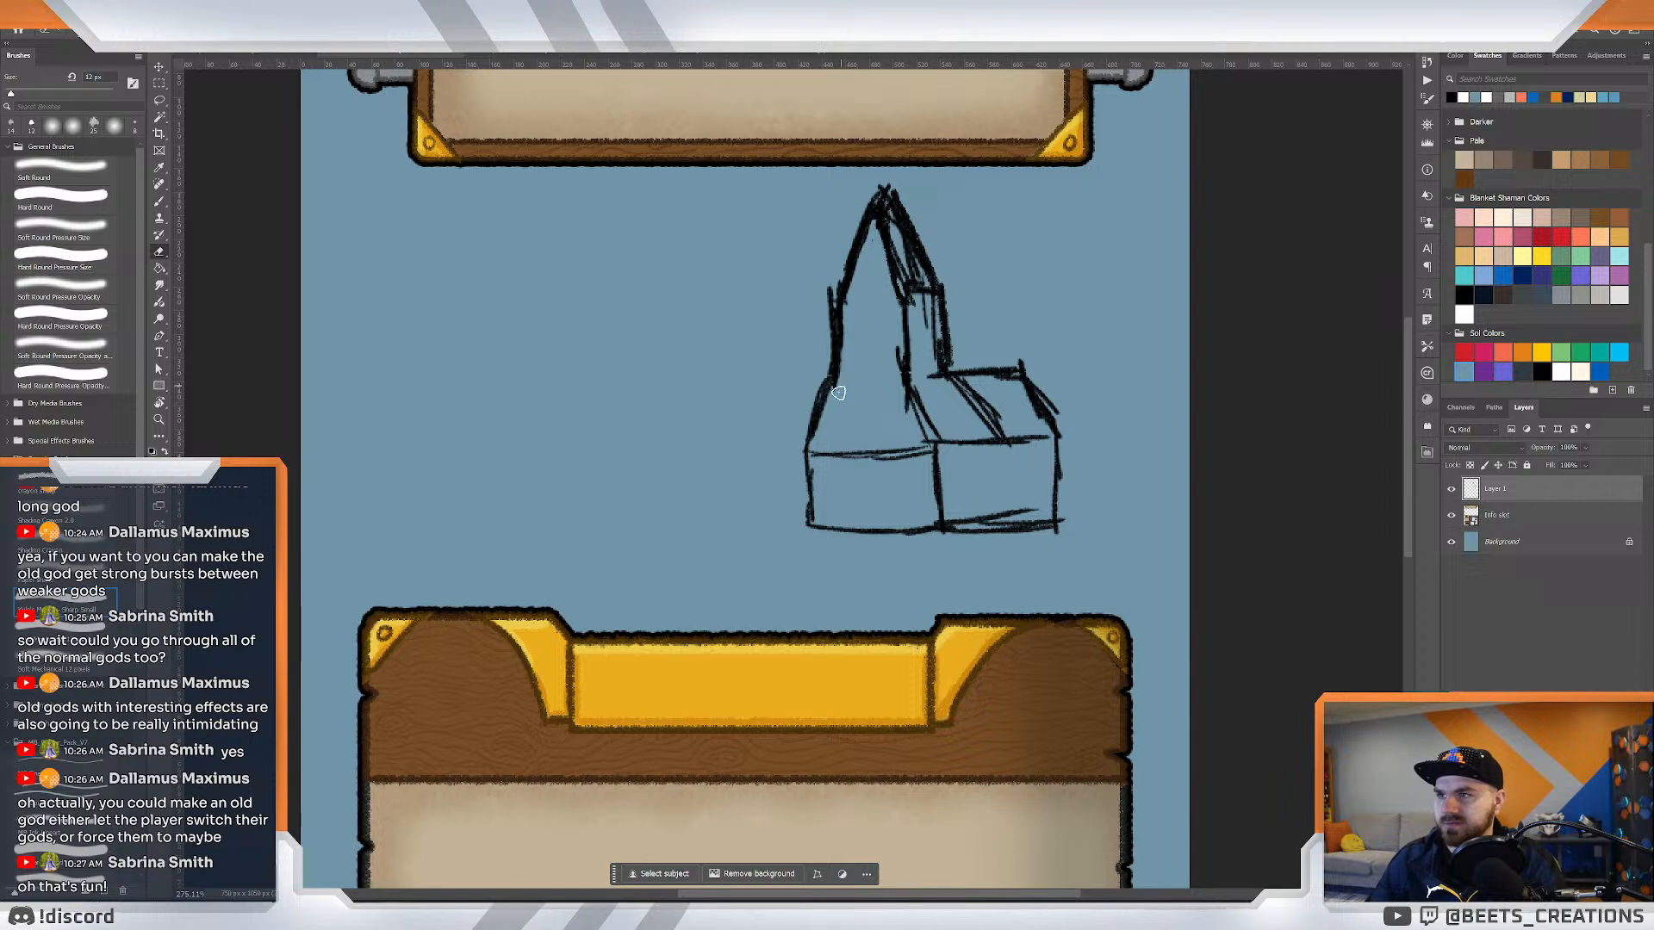
mouse_move(890, 347)
left_mouse_down()
mouse_move(894, 373)
mouse_move(833, 419)
left_mouse_up()
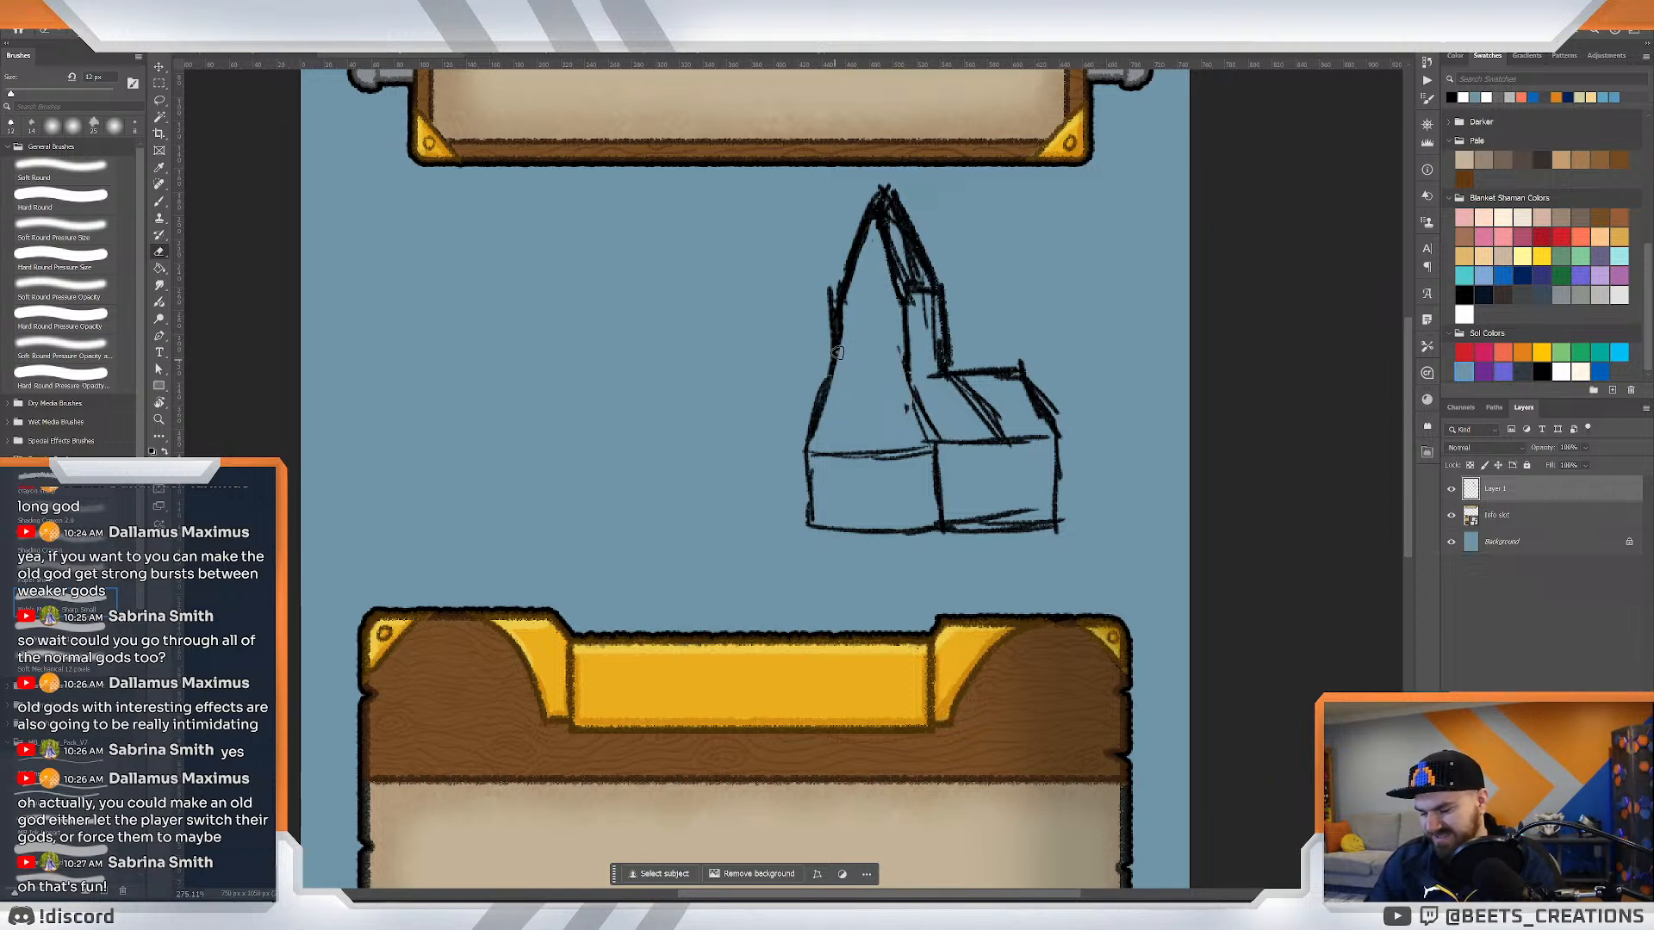
left_click_drag(839, 285, 840, 363)
Redraw the tower's left edge directly below the spire's left corner and erase the old outer line beside it.
key("b")
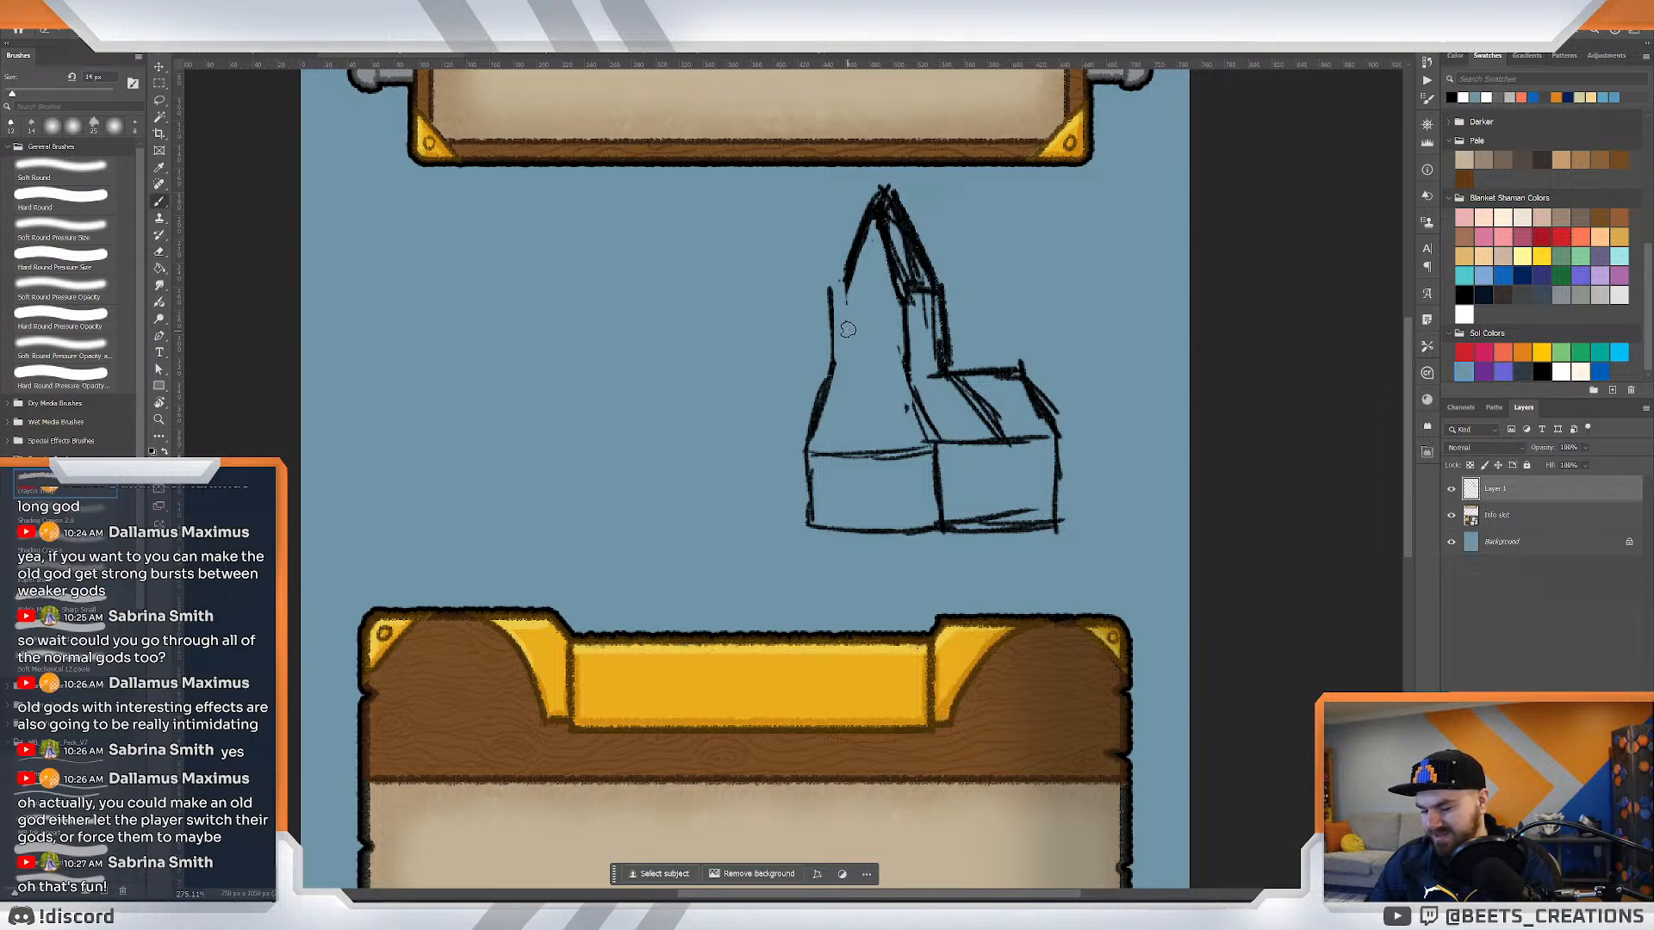
mouse_move(844, 282)
left_mouse_down()
mouse_move(845, 325)
mouse_move(845, 287)
mouse_move(850, 375)
left_mouse_up()
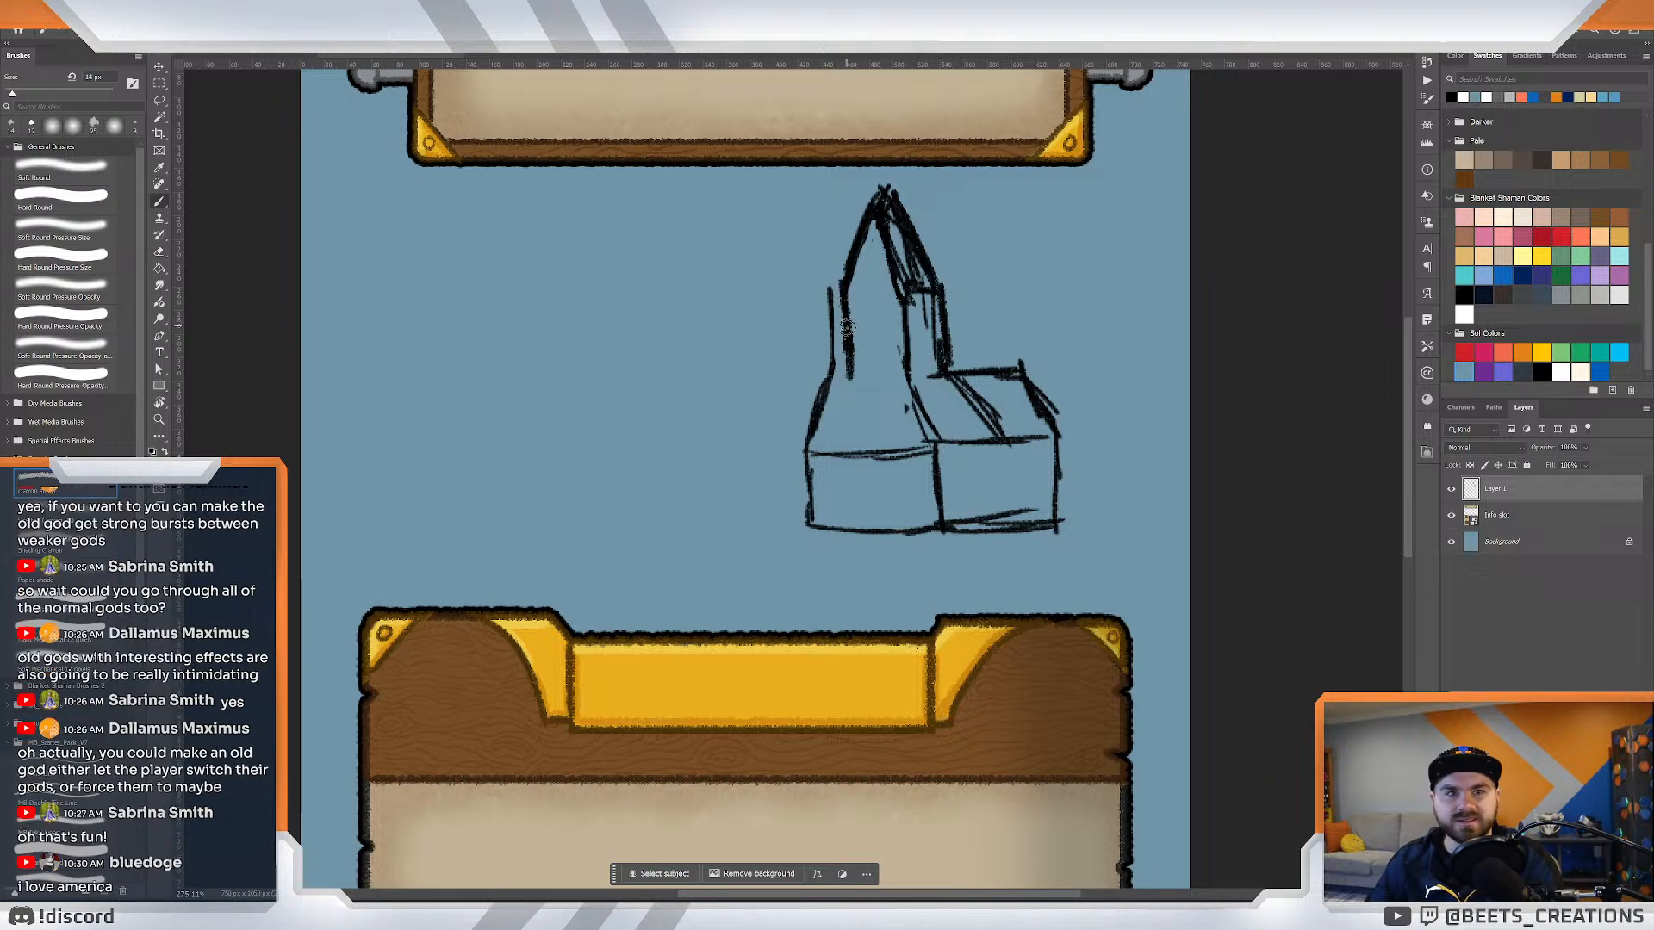
key("ctrl+z")
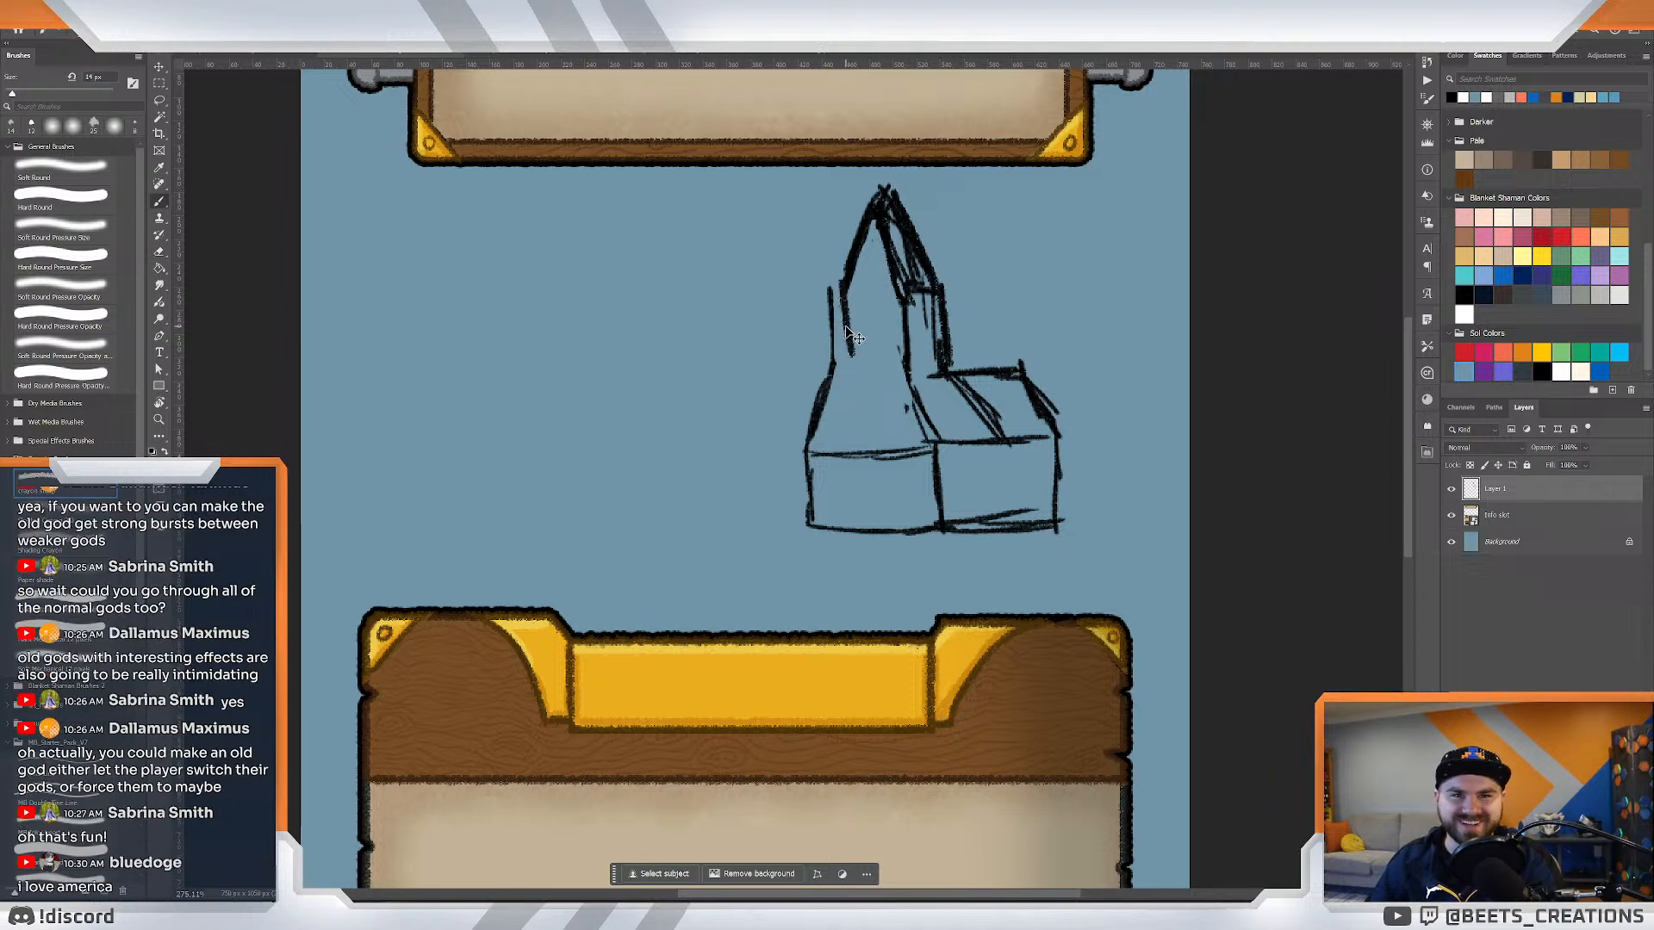
key("ctrl+z")
left_click_drag(842, 284, 843, 341)
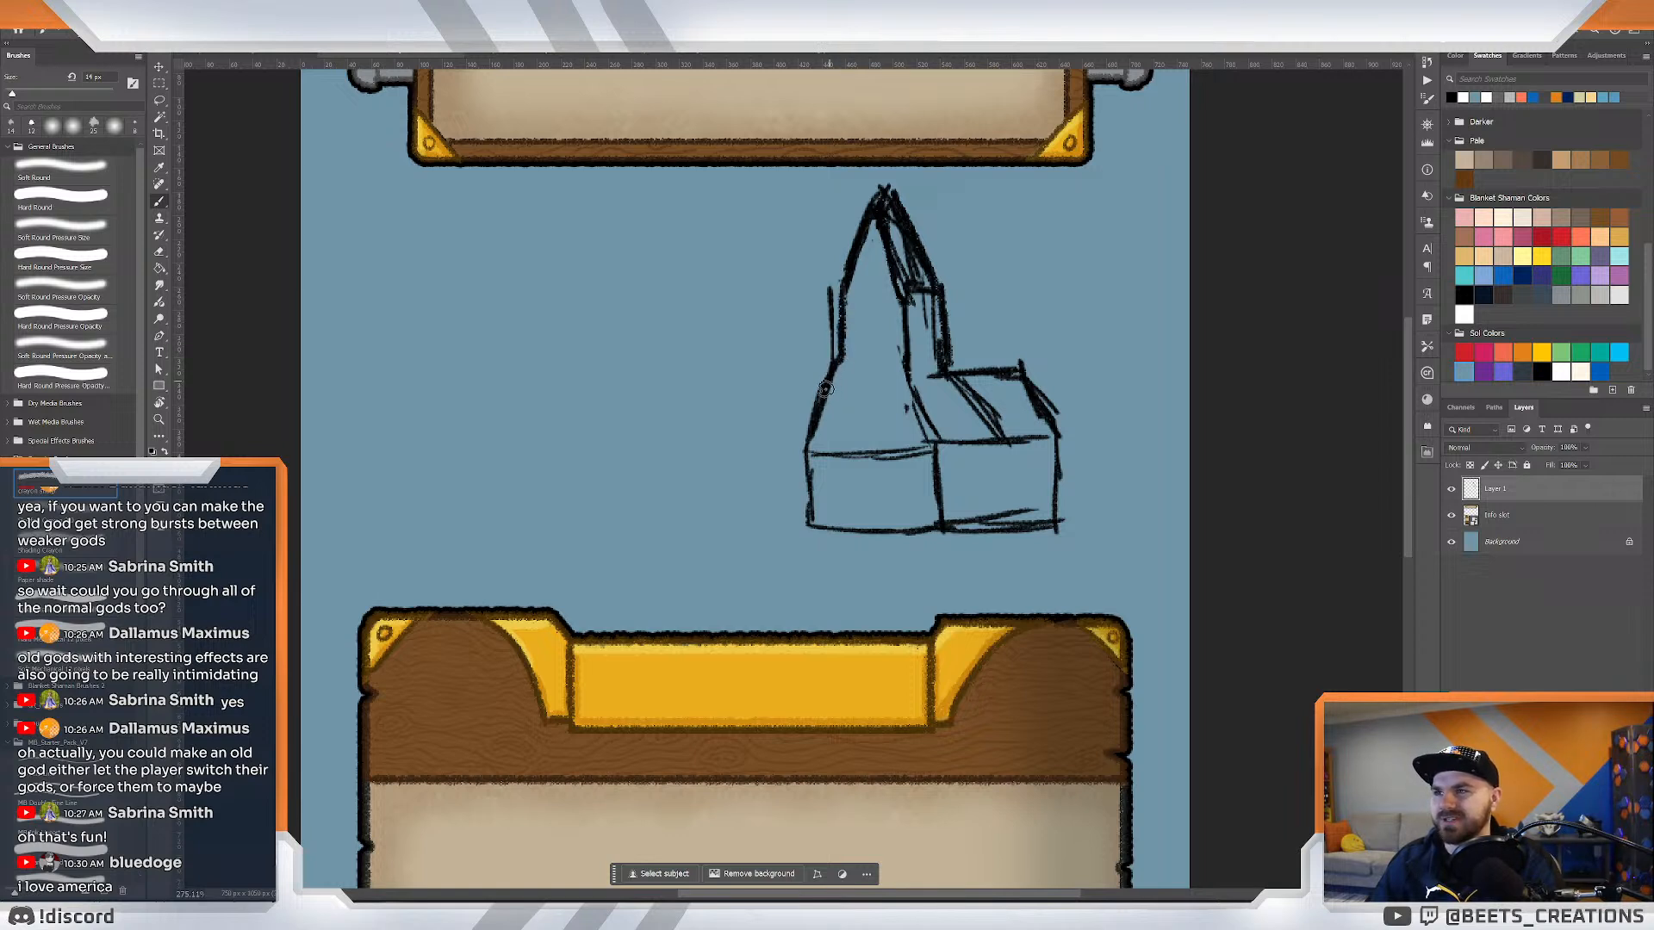
key("e")
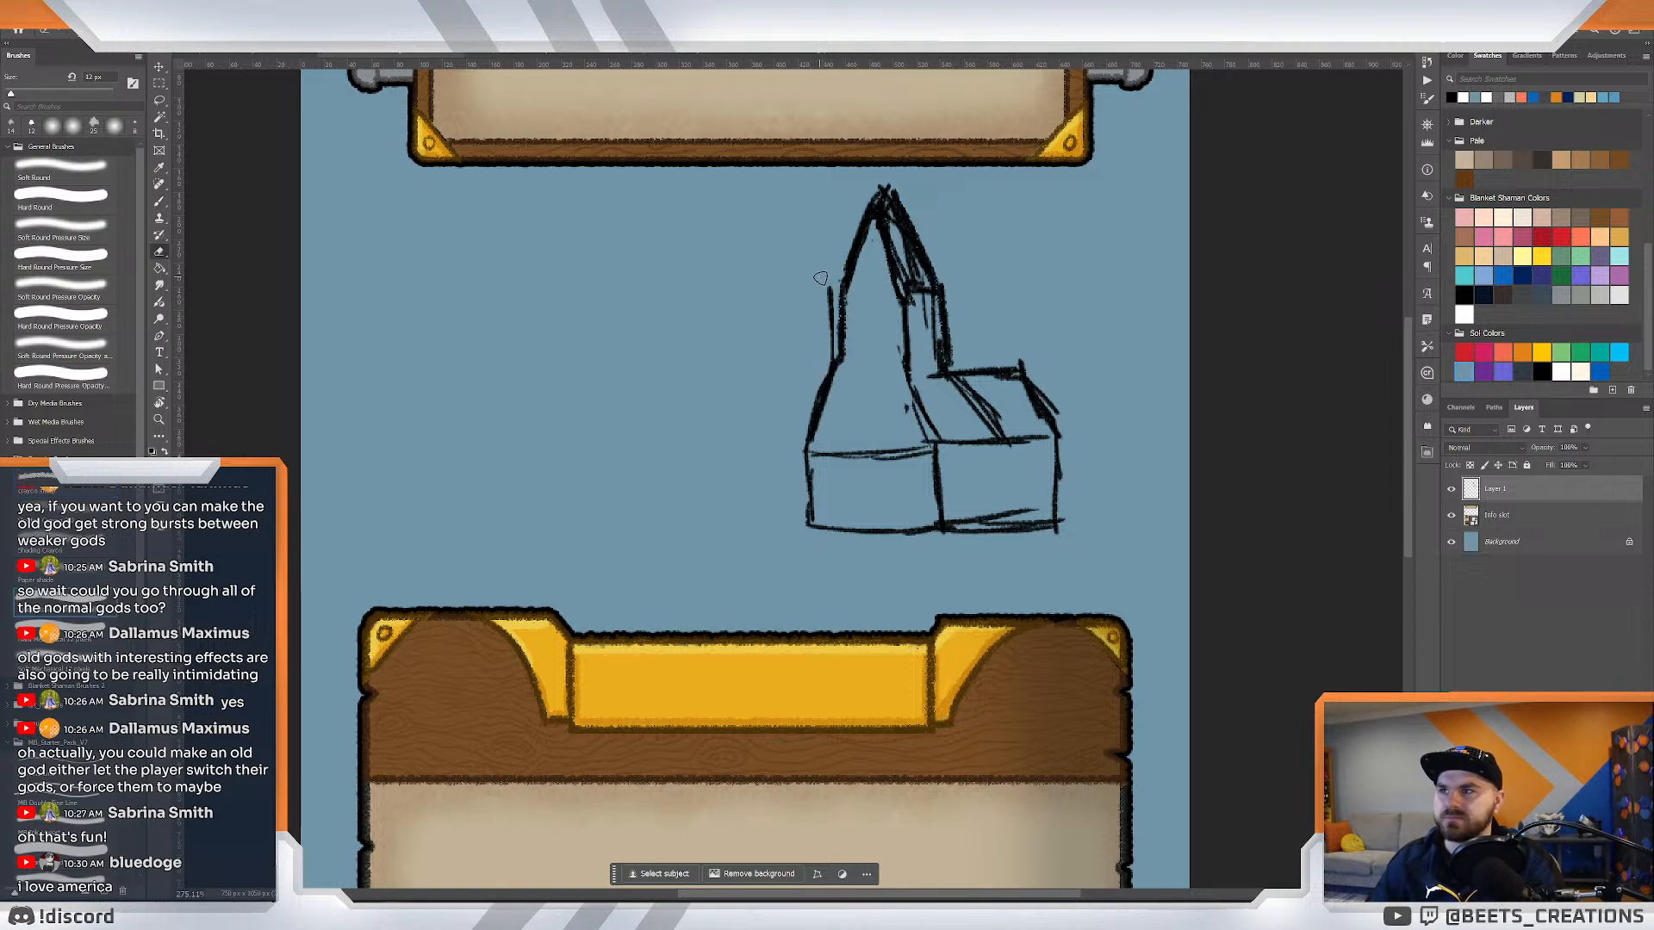
left_click_drag(820, 278, 831, 356)
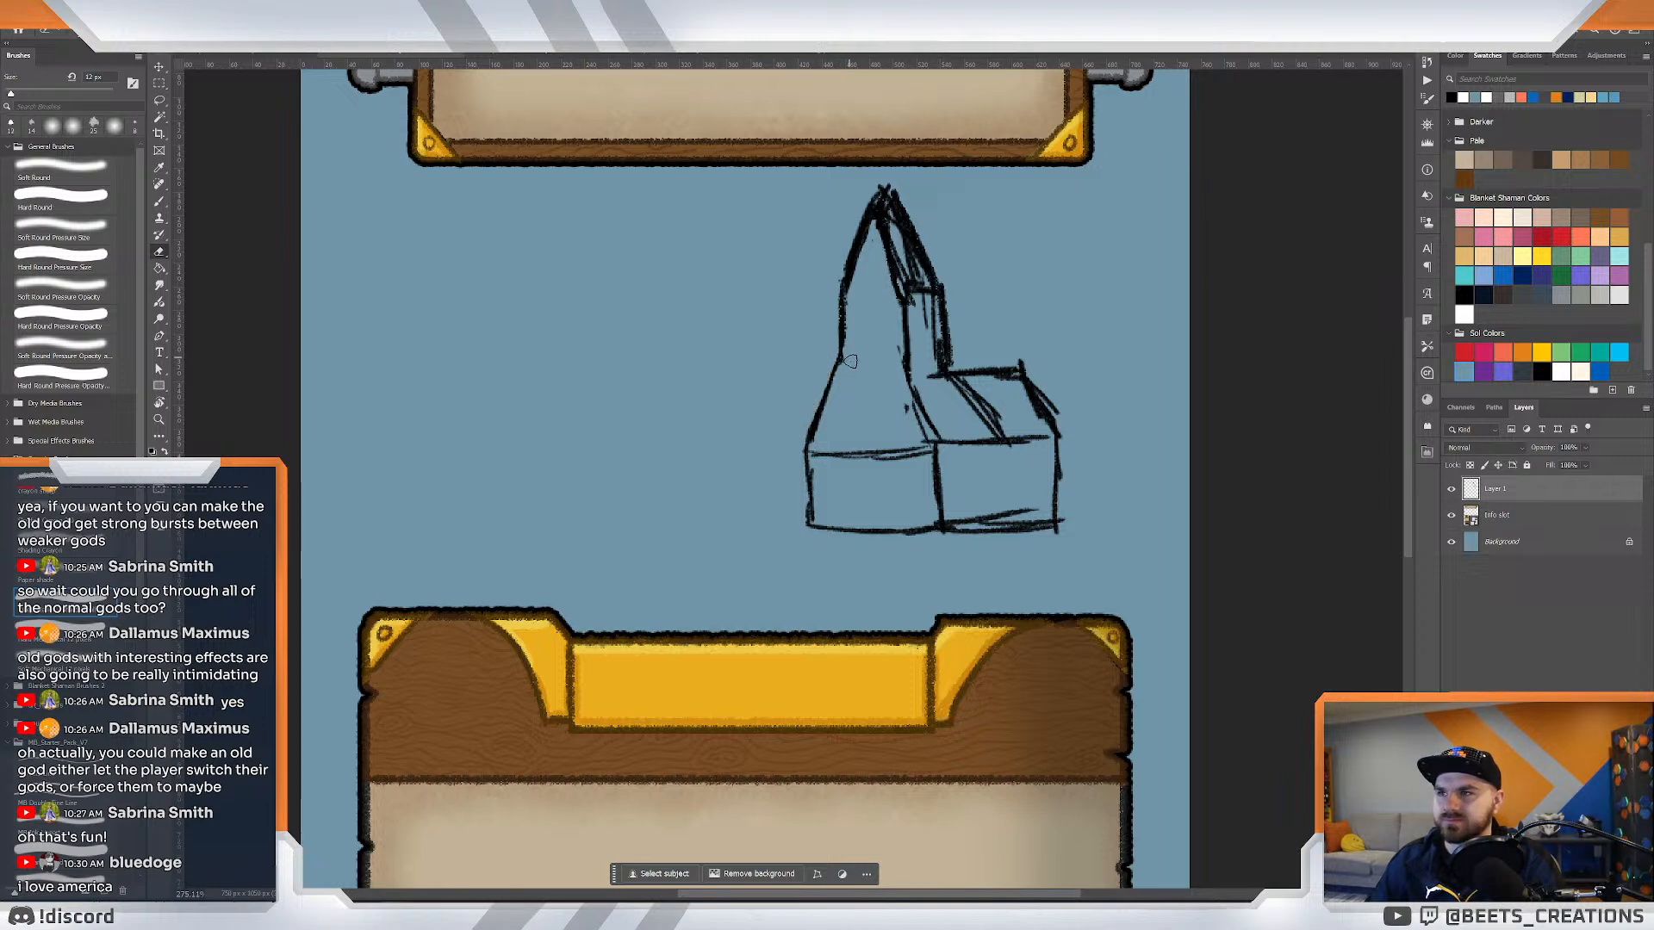
Draw a horizontal ledge across the tower below the spire, slightly wider than the tower, with a short left end.
key("b")
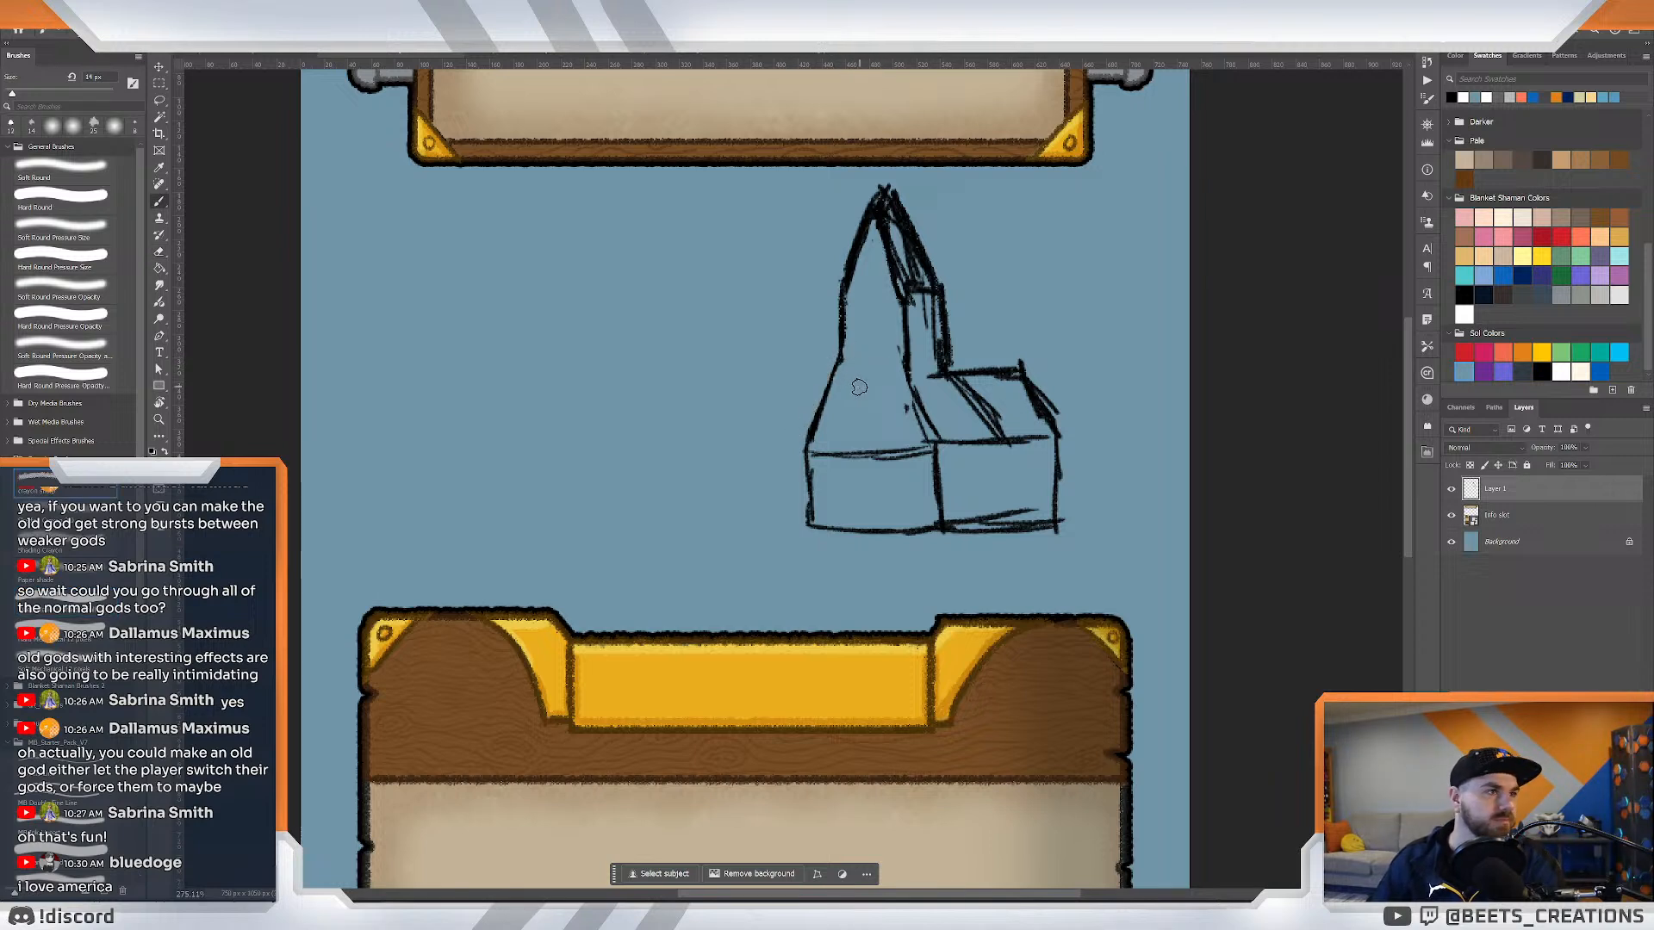
mouse_move(840, 328)
left_mouse_down()
mouse_move(957, 327)
mouse_move(954, 368)
left_mouse_up()
mouse_move(861, 333)
left_mouse_down()
mouse_move(828, 332)
mouse_move(829, 371)
left_mouse_up()
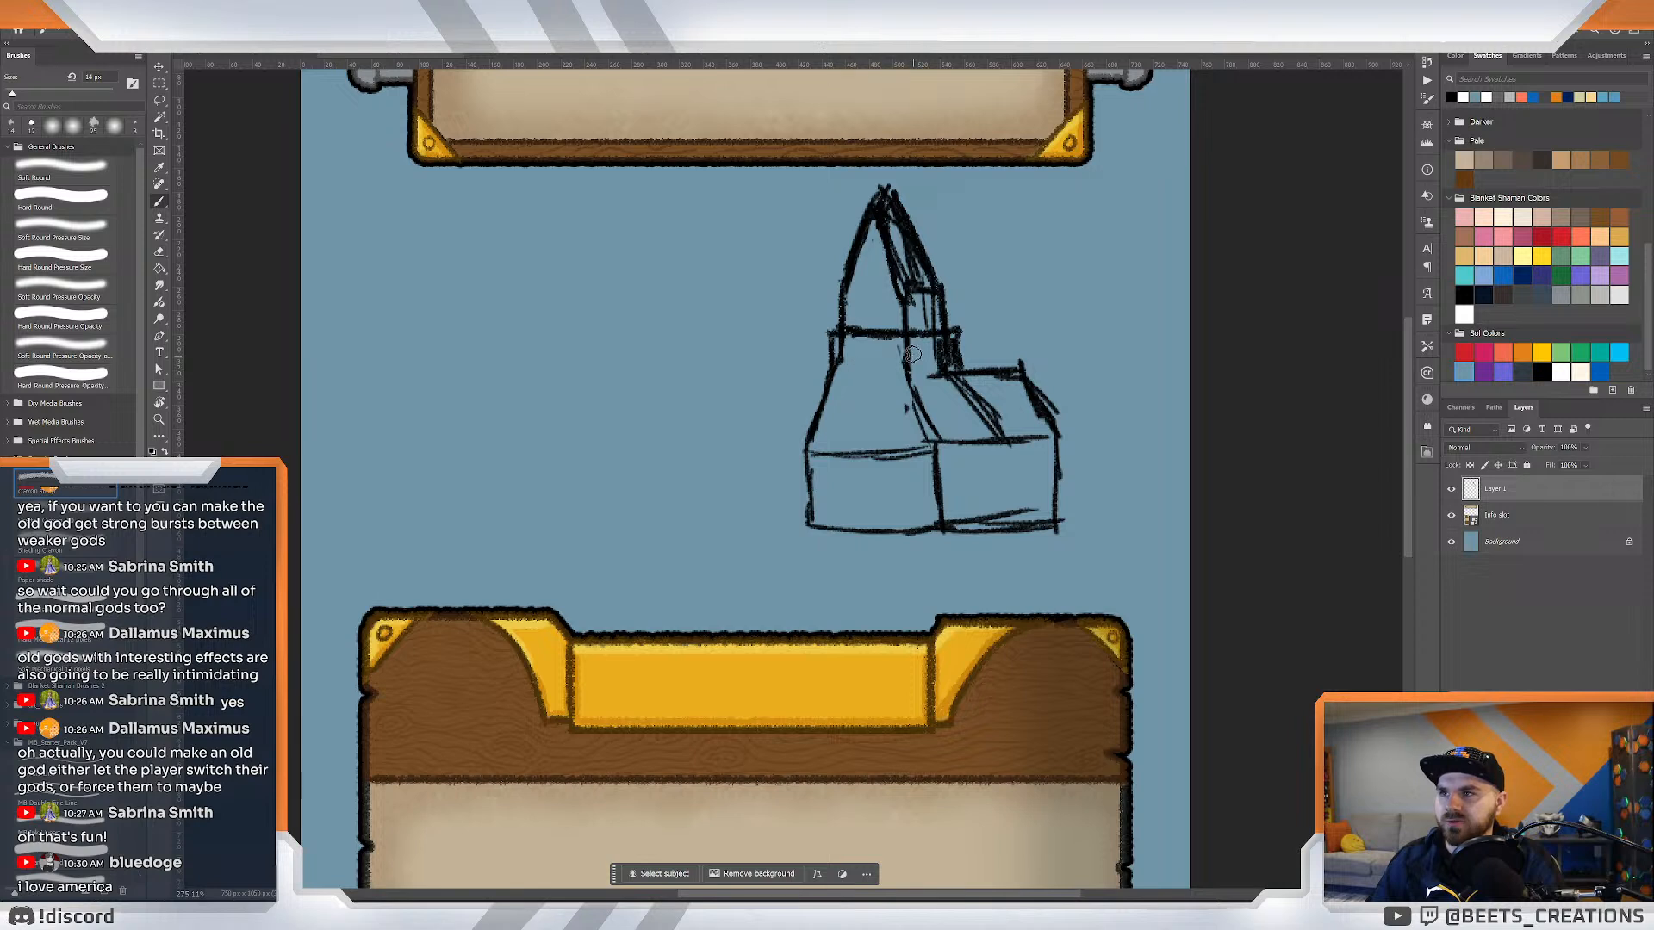
Redraw the side wing's roof with heavier slope and ridge lines, and add an outer right wall slightly farther out.
left_click_drag(906, 332, 944, 435)
left_click_drag(919, 371, 946, 428)
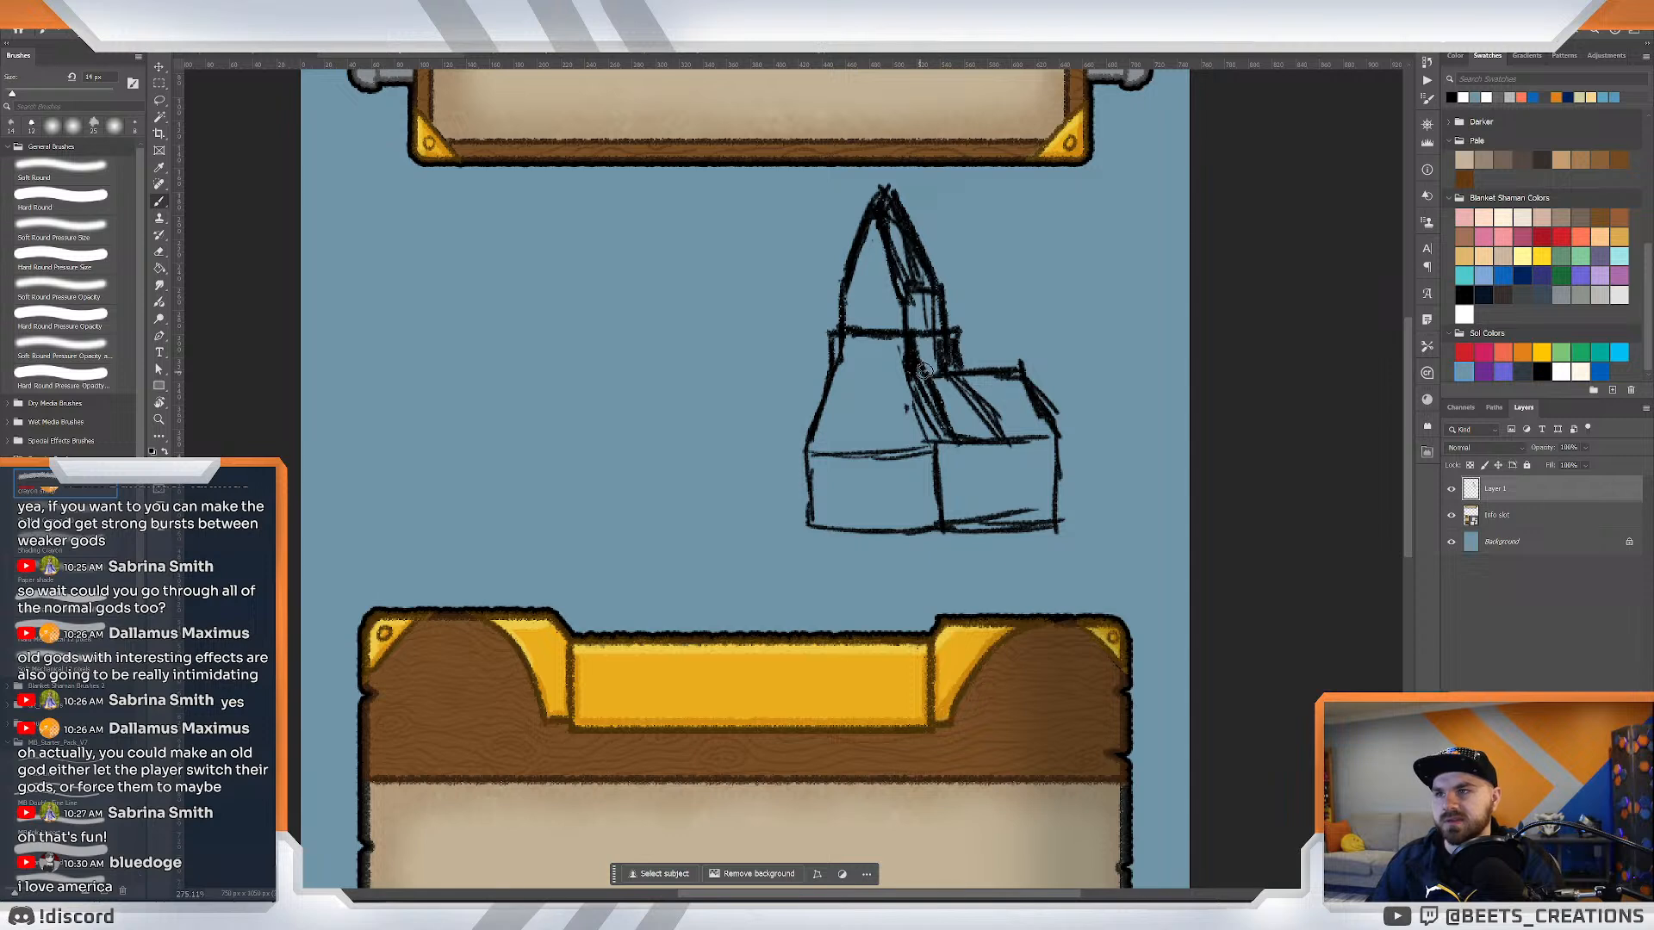
mouse_move(923, 370)
left_mouse_down()
mouse_move(1013, 357)
mouse_move(1060, 411)
mouse_move(1046, 394)
mouse_move(1074, 522)
mouse_move(998, 515)
left_mouse_up()
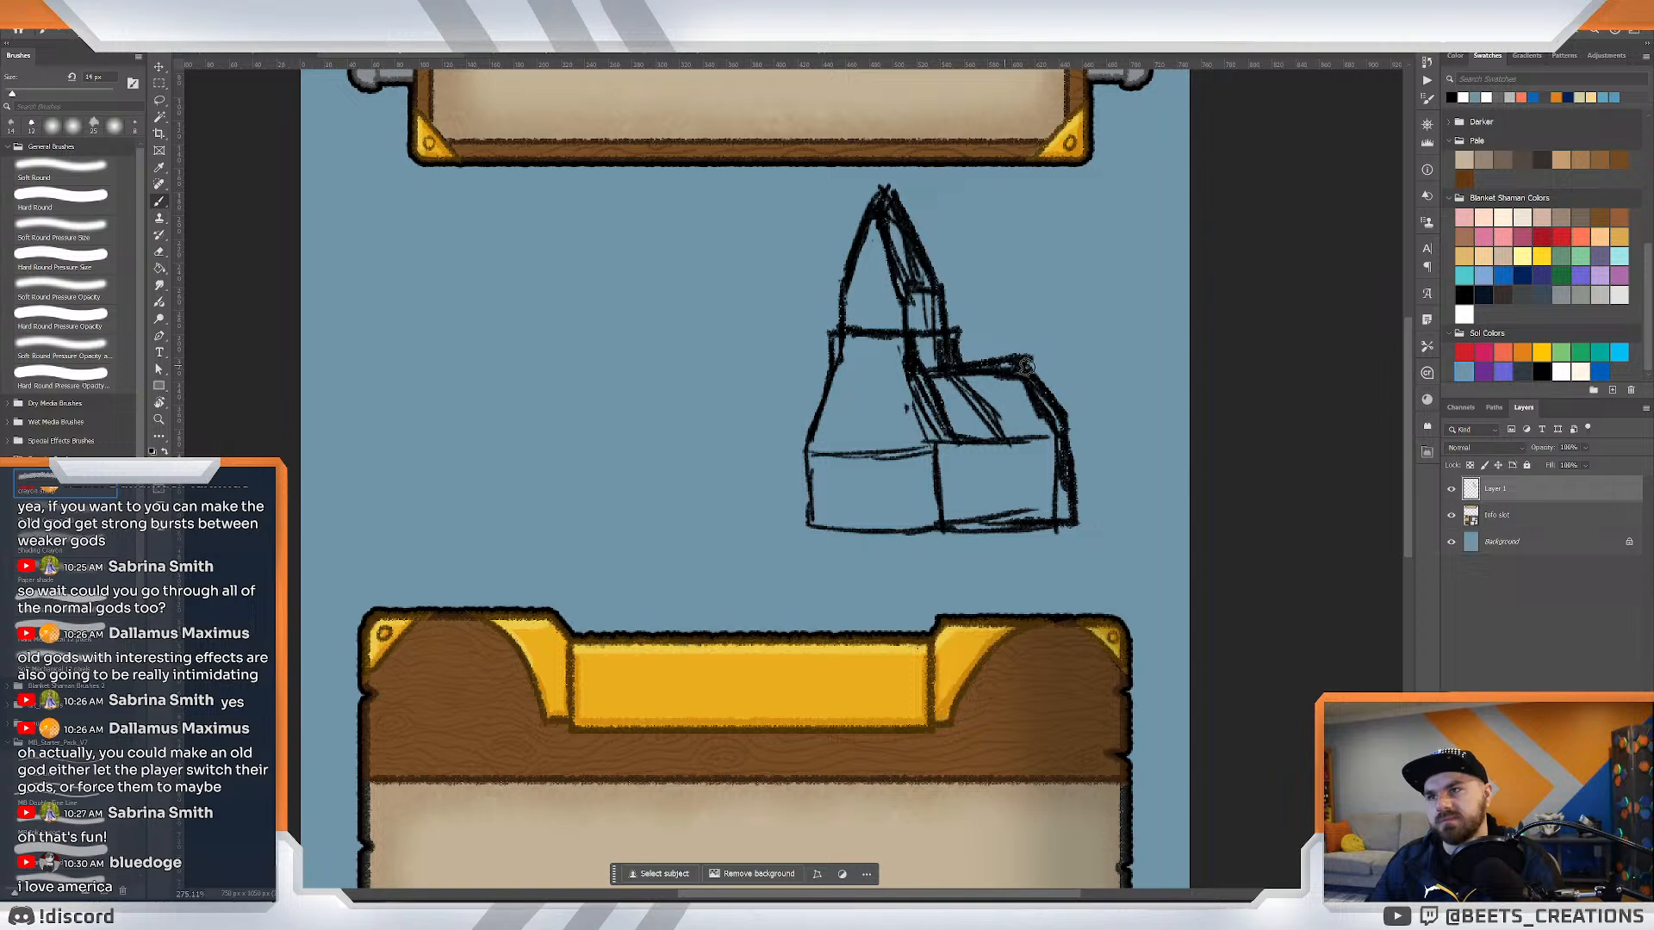
Erase the stray strokes above the side wing's roof ridge and below its bottom right corner.
key("e")
left_click_drag(969, 357, 1059, 359)
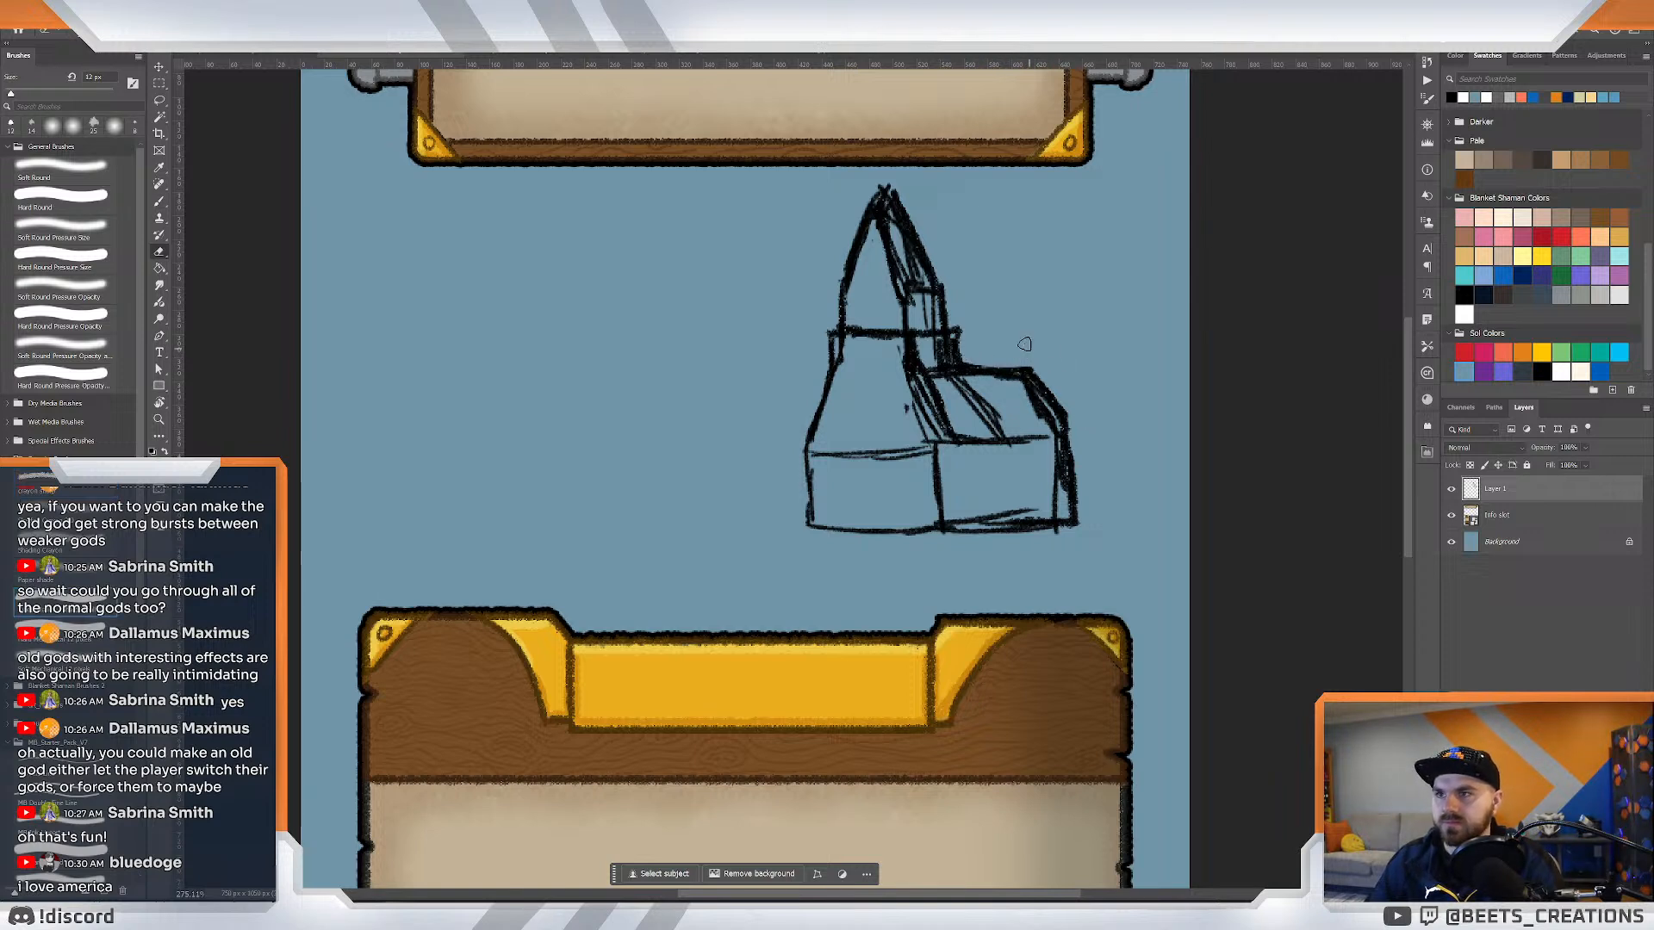
left_click_drag(1052, 538, 1061, 539)
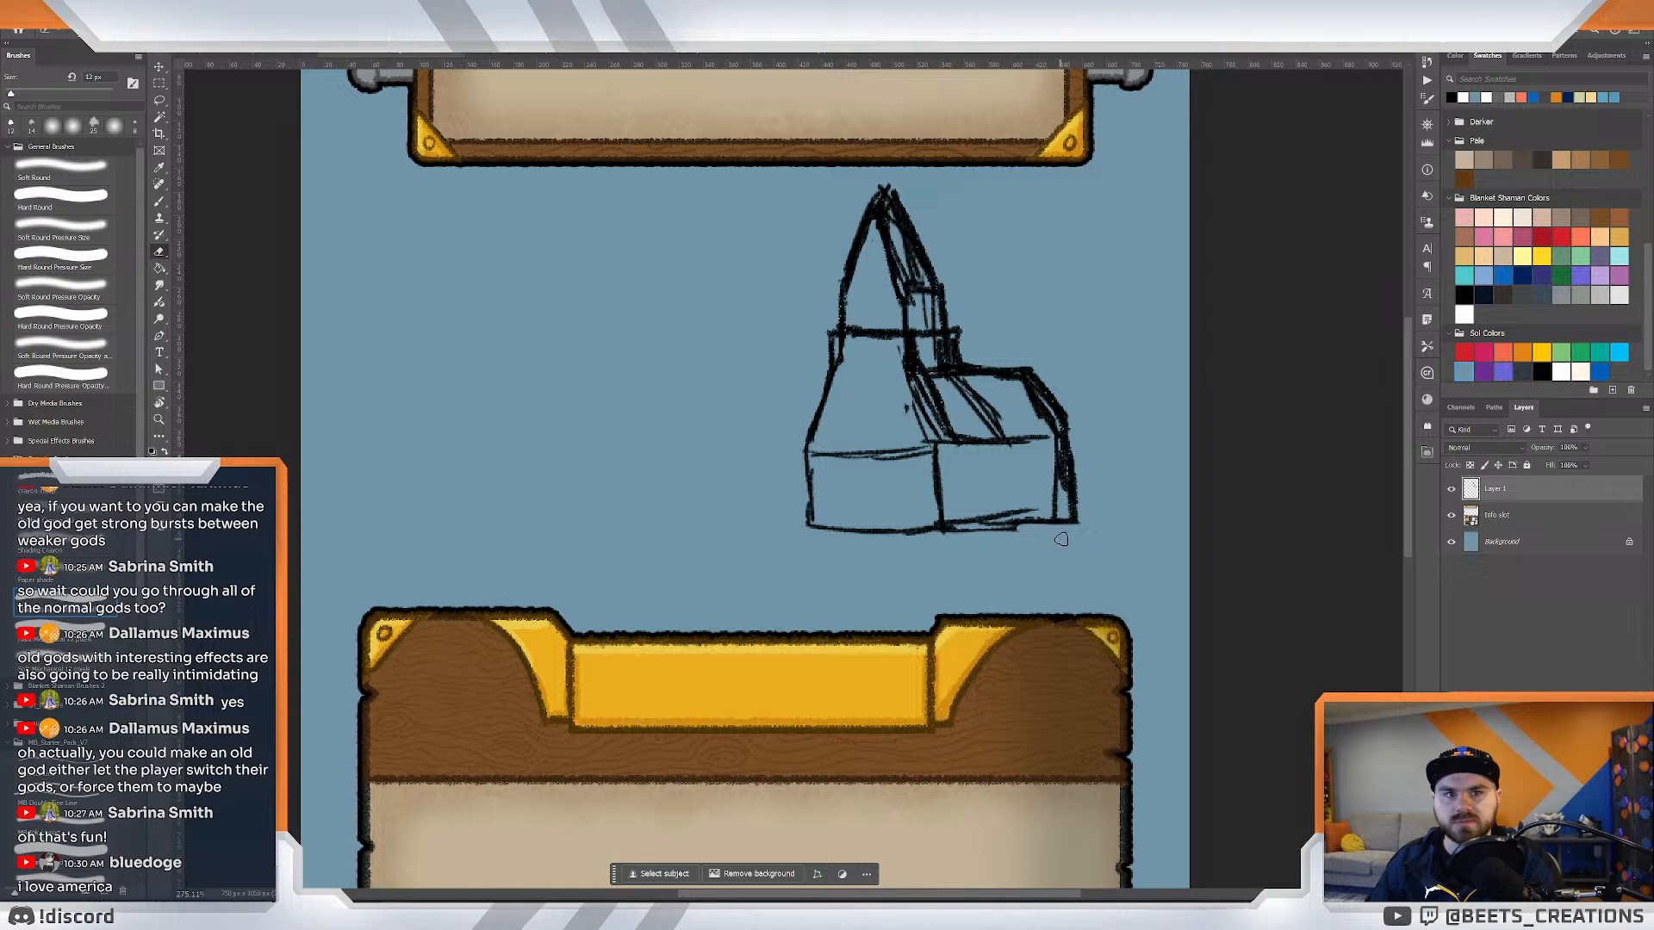
Redraw the building's bottom edge, and darken the front section's left wall and eave line.
key("b")
left_click_drag(927, 526, 1064, 519)
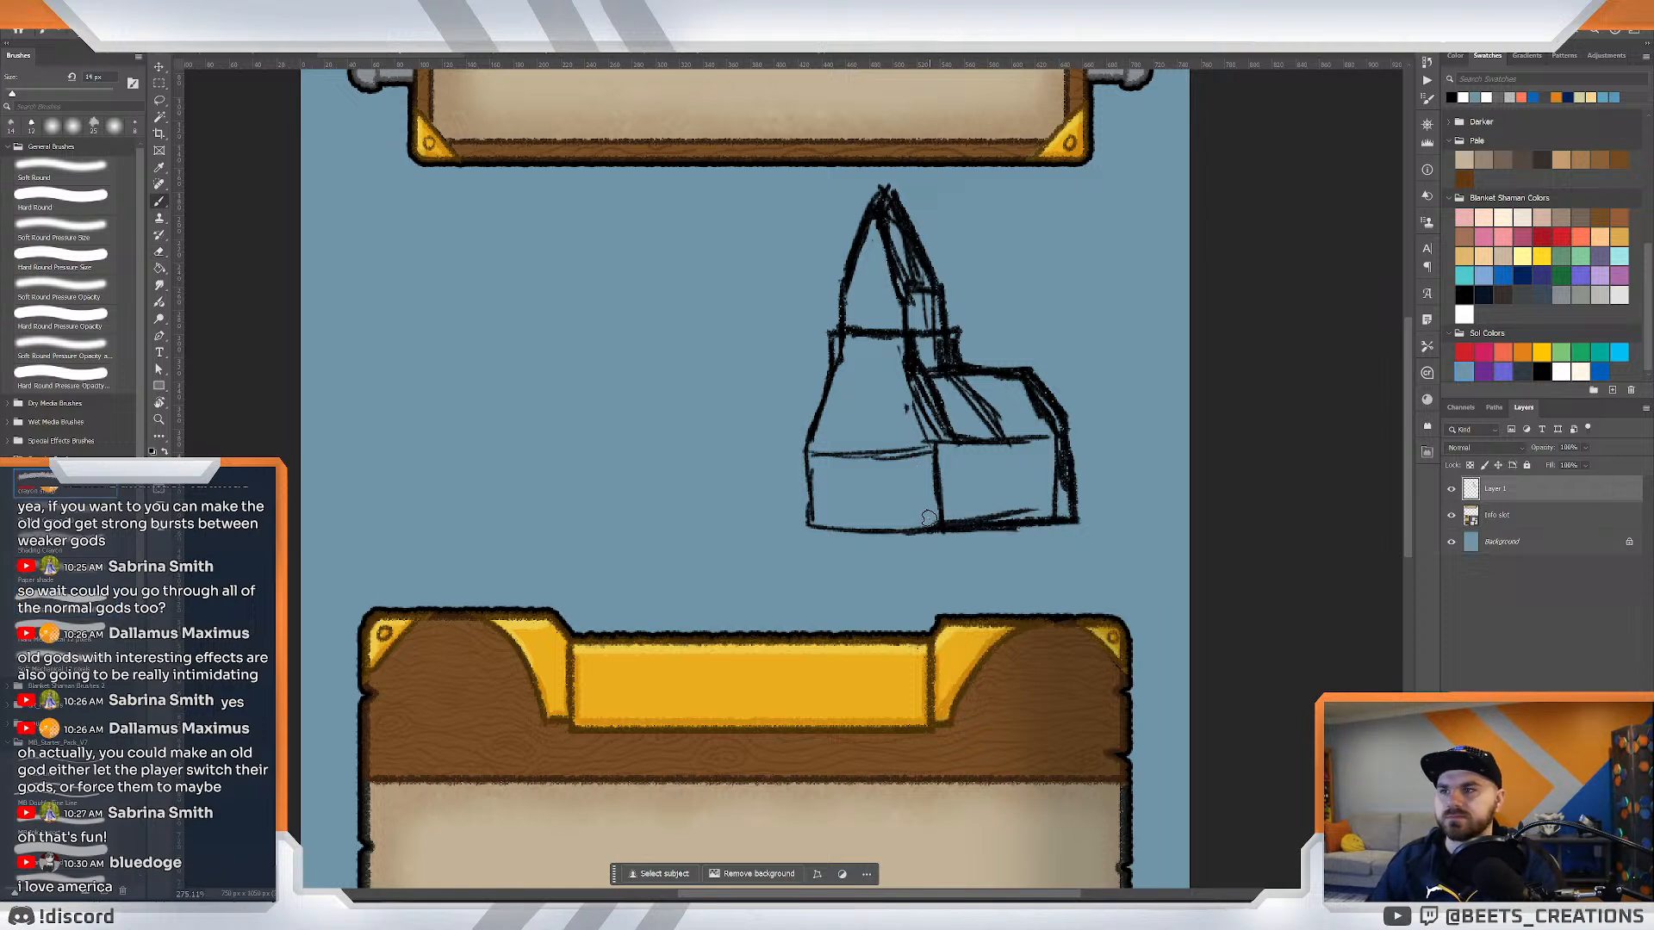
left_click_drag(797, 526, 949, 526)
mouse_move(807, 449)
left_mouse_down()
mouse_move(803, 515)
mouse_move(820, 468)
mouse_move(801, 474)
mouse_move(805, 523)
mouse_move(806, 455)
mouse_move(931, 453)
left_mouse_up()
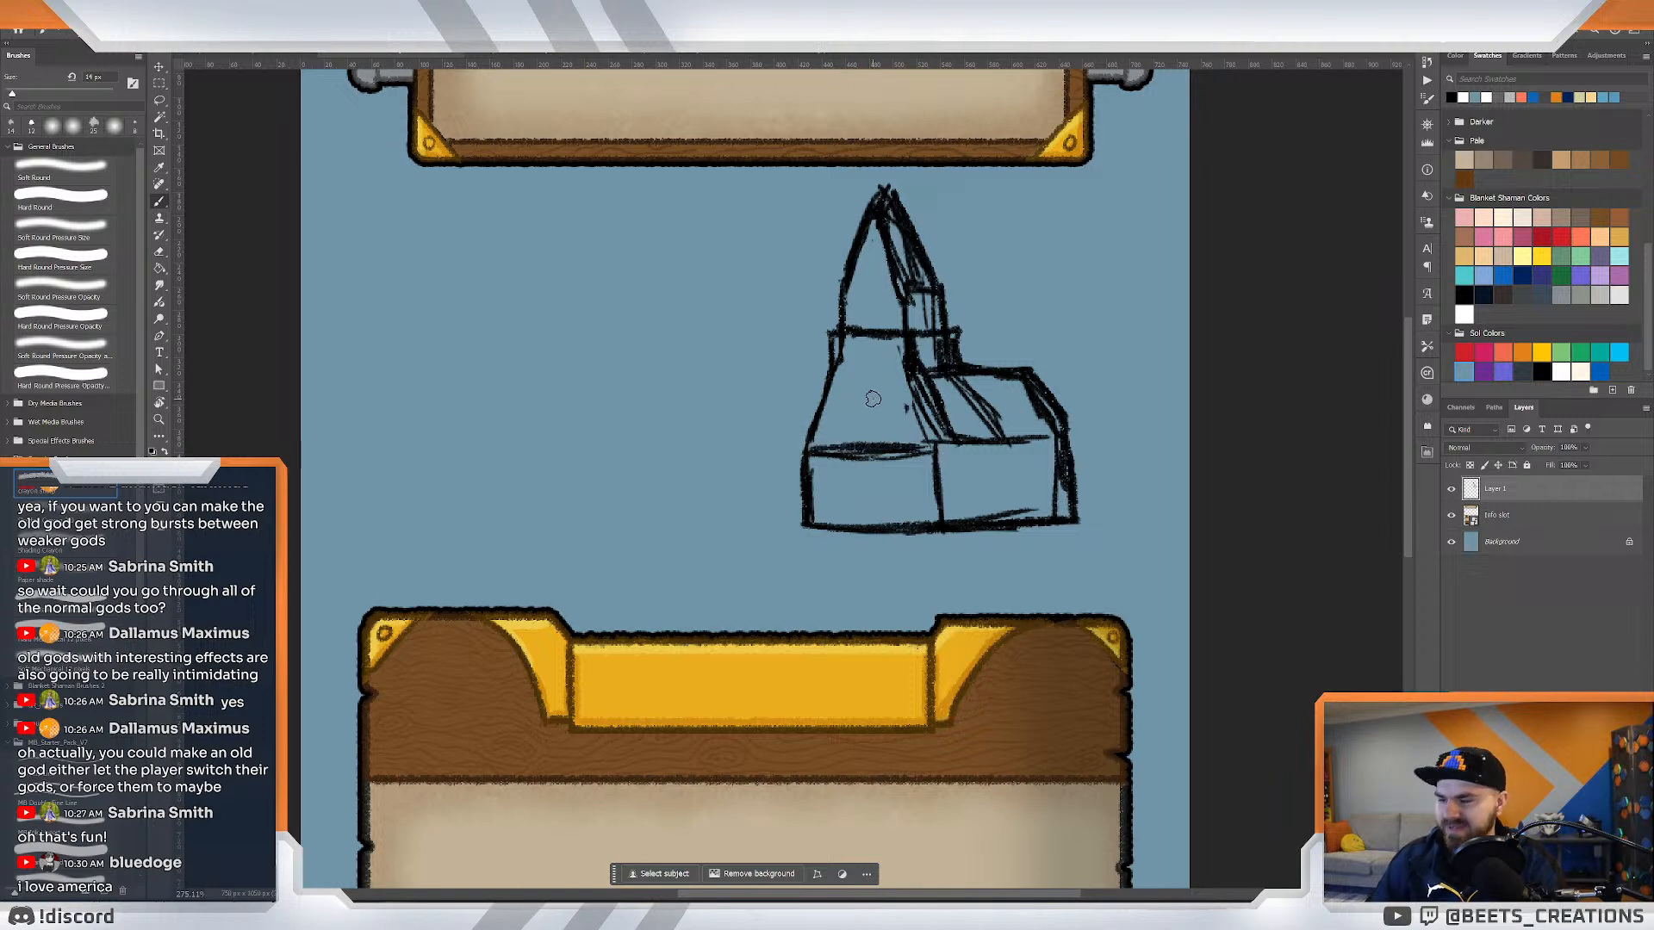
Clear the lines crossing the ledge below the spire and draw its lower edge and vertical corner to form a band.
key("e")
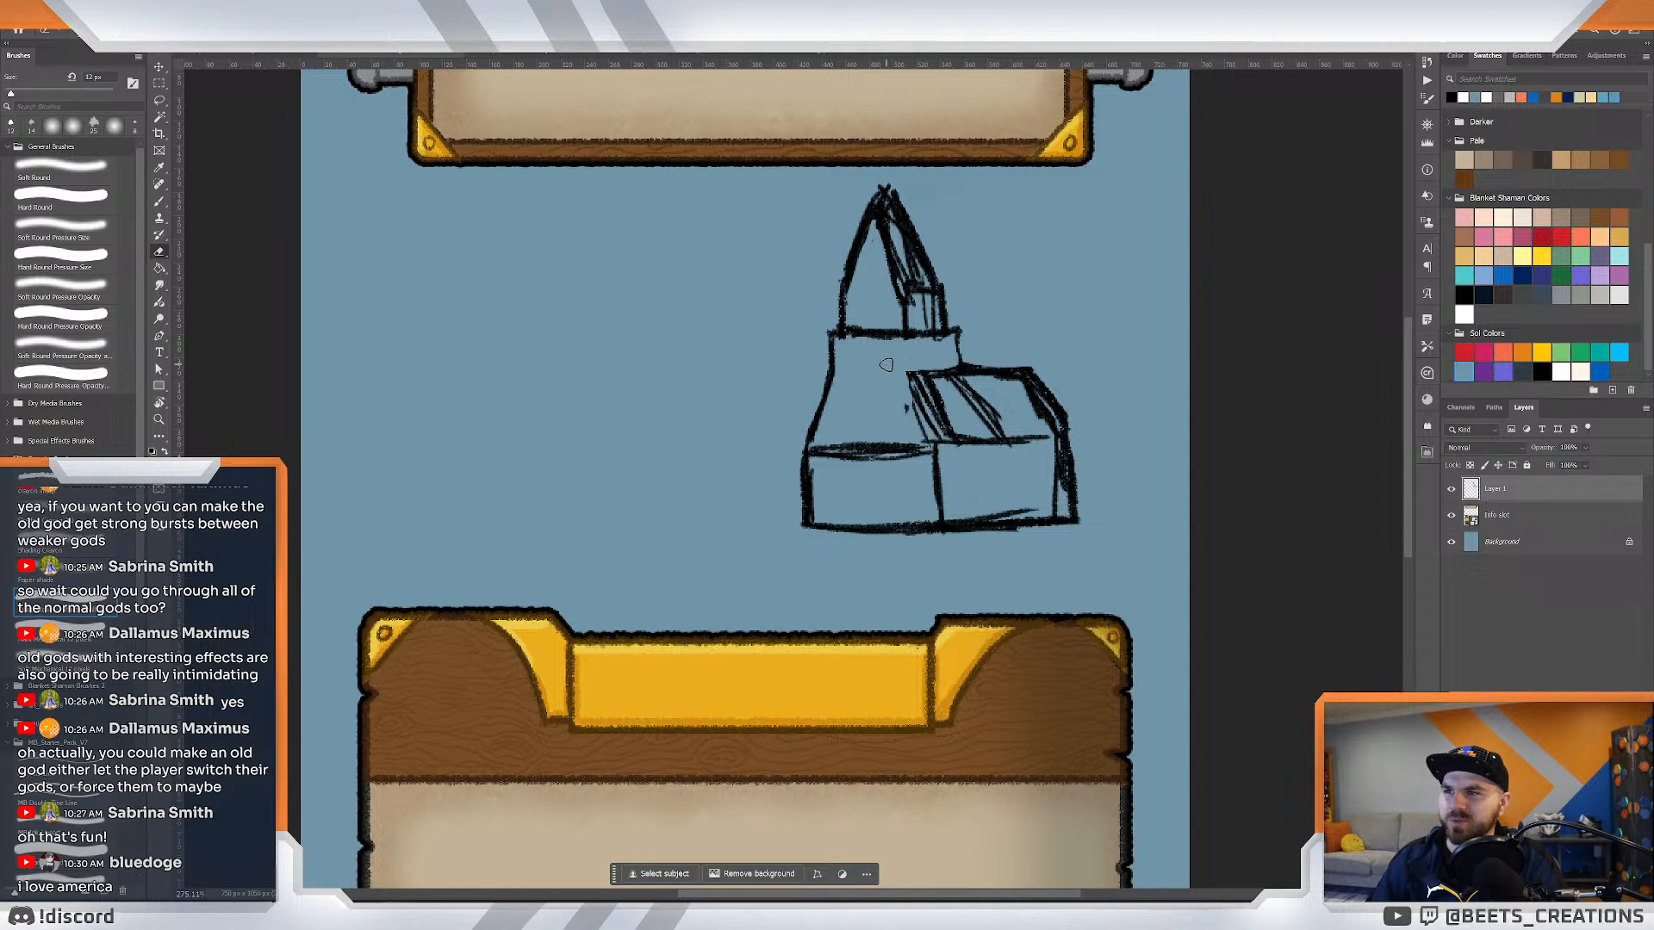
key("b")
mouse_move(829, 372)
left_mouse_down()
mouse_move(918, 375)
mouse_move(909, 340)
mouse_move(910, 375)
left_mouse_up()
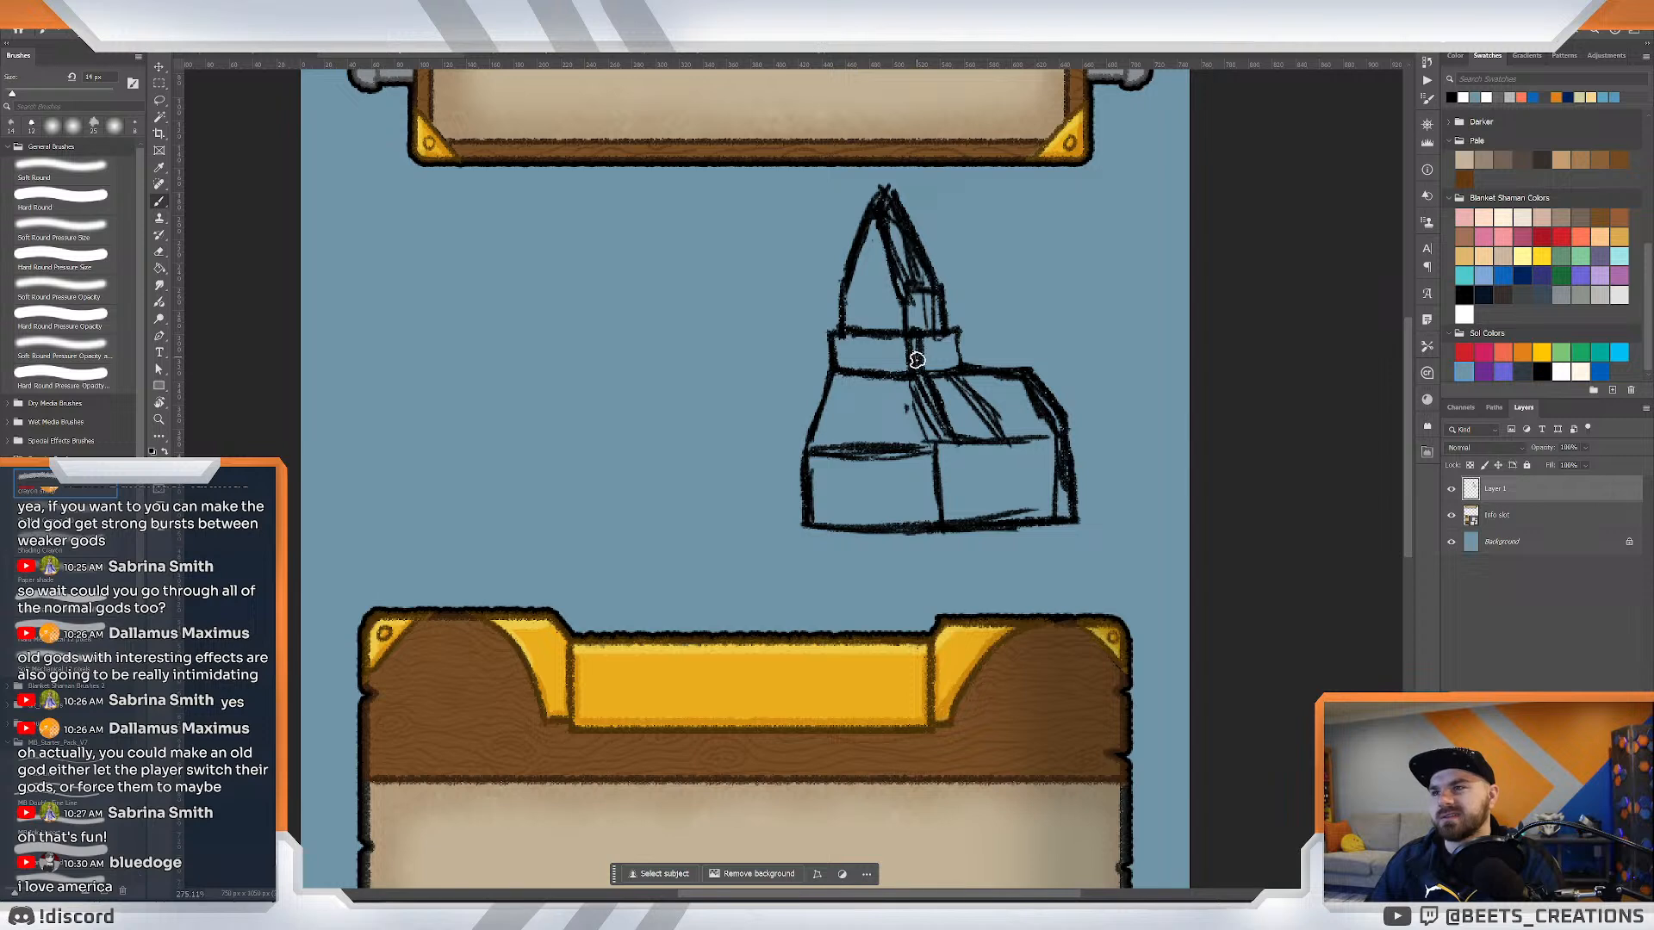
key("e")
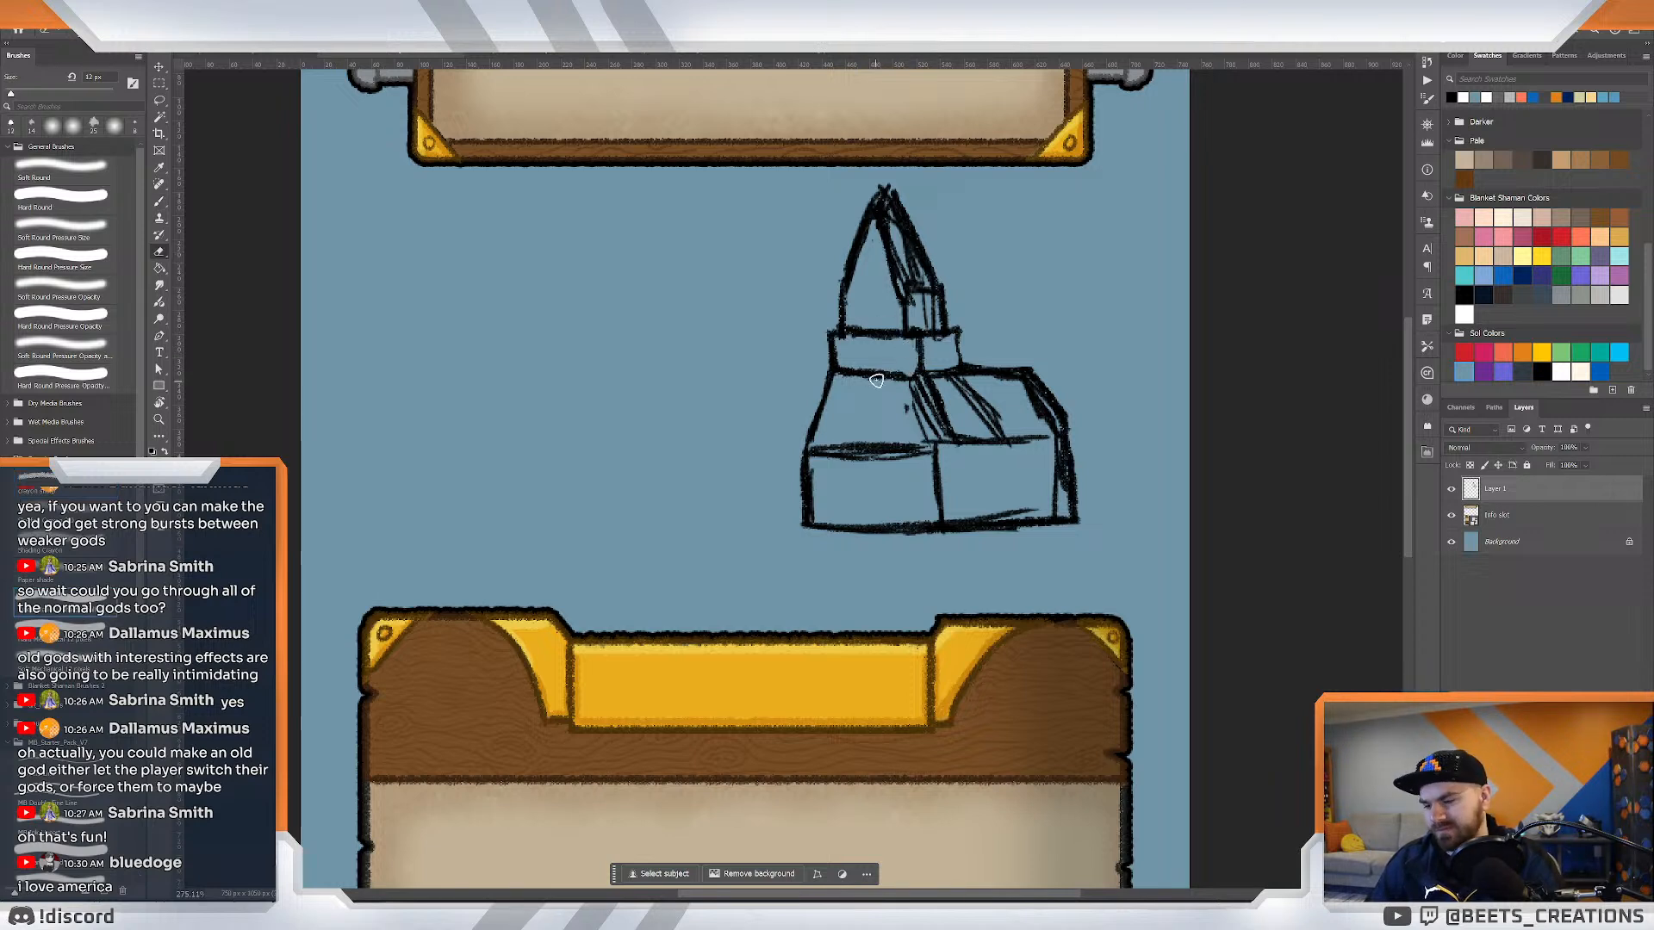
mouse_move(885, 366)
left_mouse_down()
mouse_move(842, 369)
mouse_move(903, 376)
mouse_move(874, 408)
mouse_move(876, 372)
mouse_move(841, 379)
mouse_move(914, 381)
mouse_move(837, 376)
mouse_move(914, 376)
mouse_move(829, 376)
mouse_move(936, 363)
left_mouse_up()
key("b")
Replace the roof's left slope with one flaring farther outward from the band, and add slope strokes on the side wing's roof.
key("z")
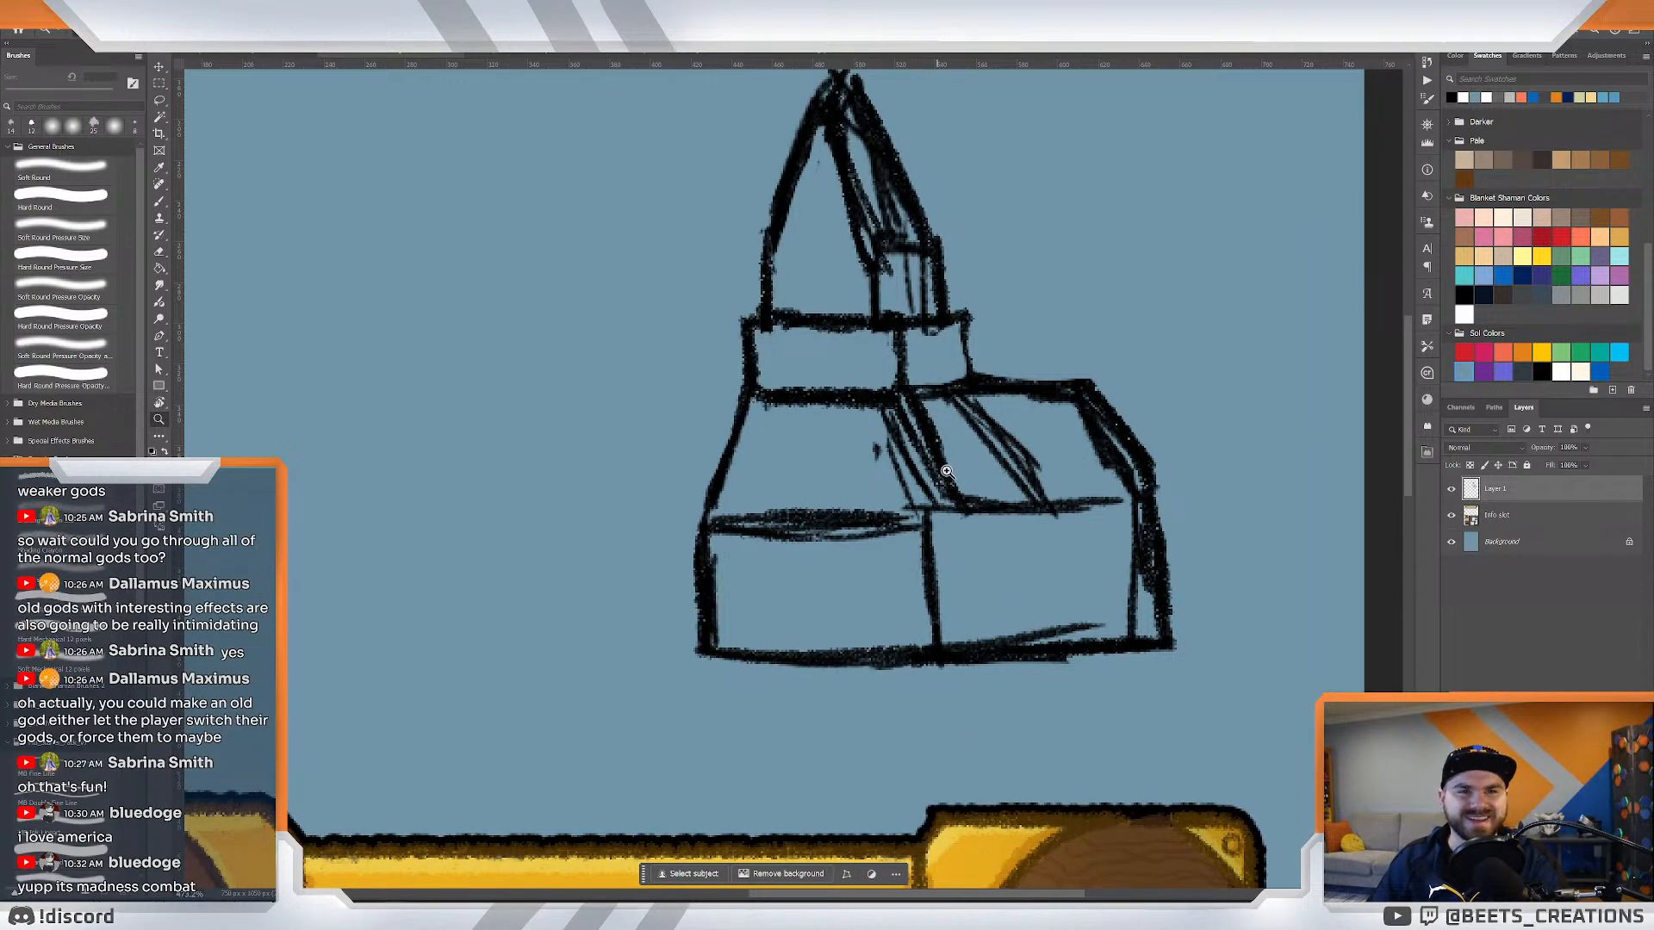
key("e")
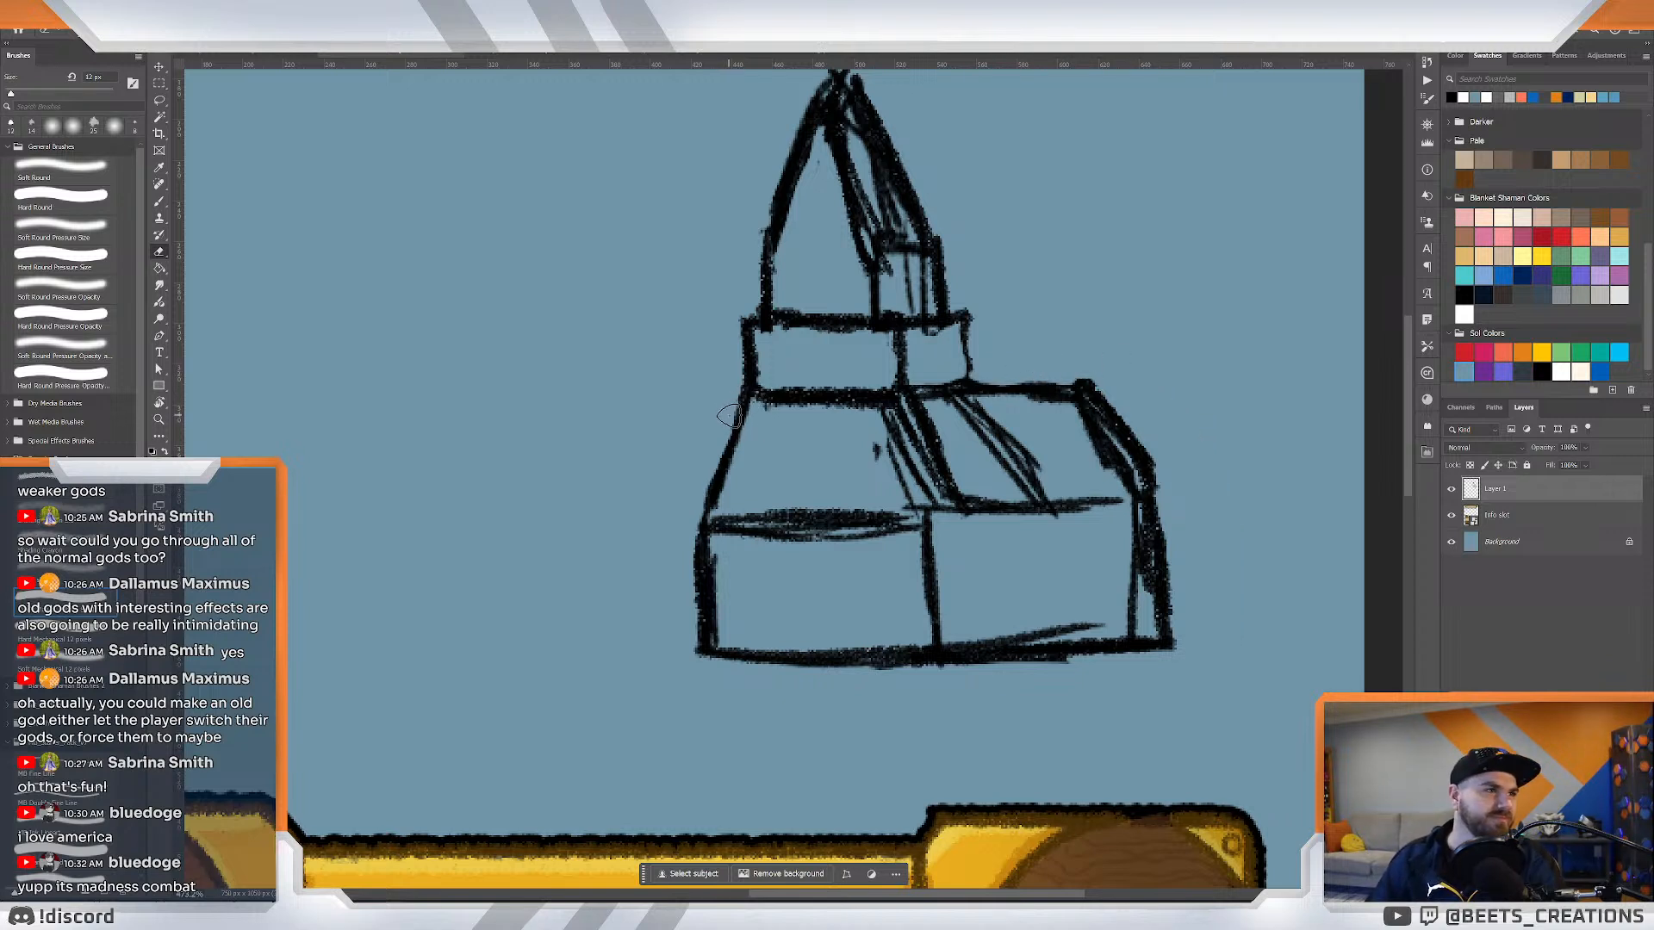
left_click_drag(741, 398, 704, 485)
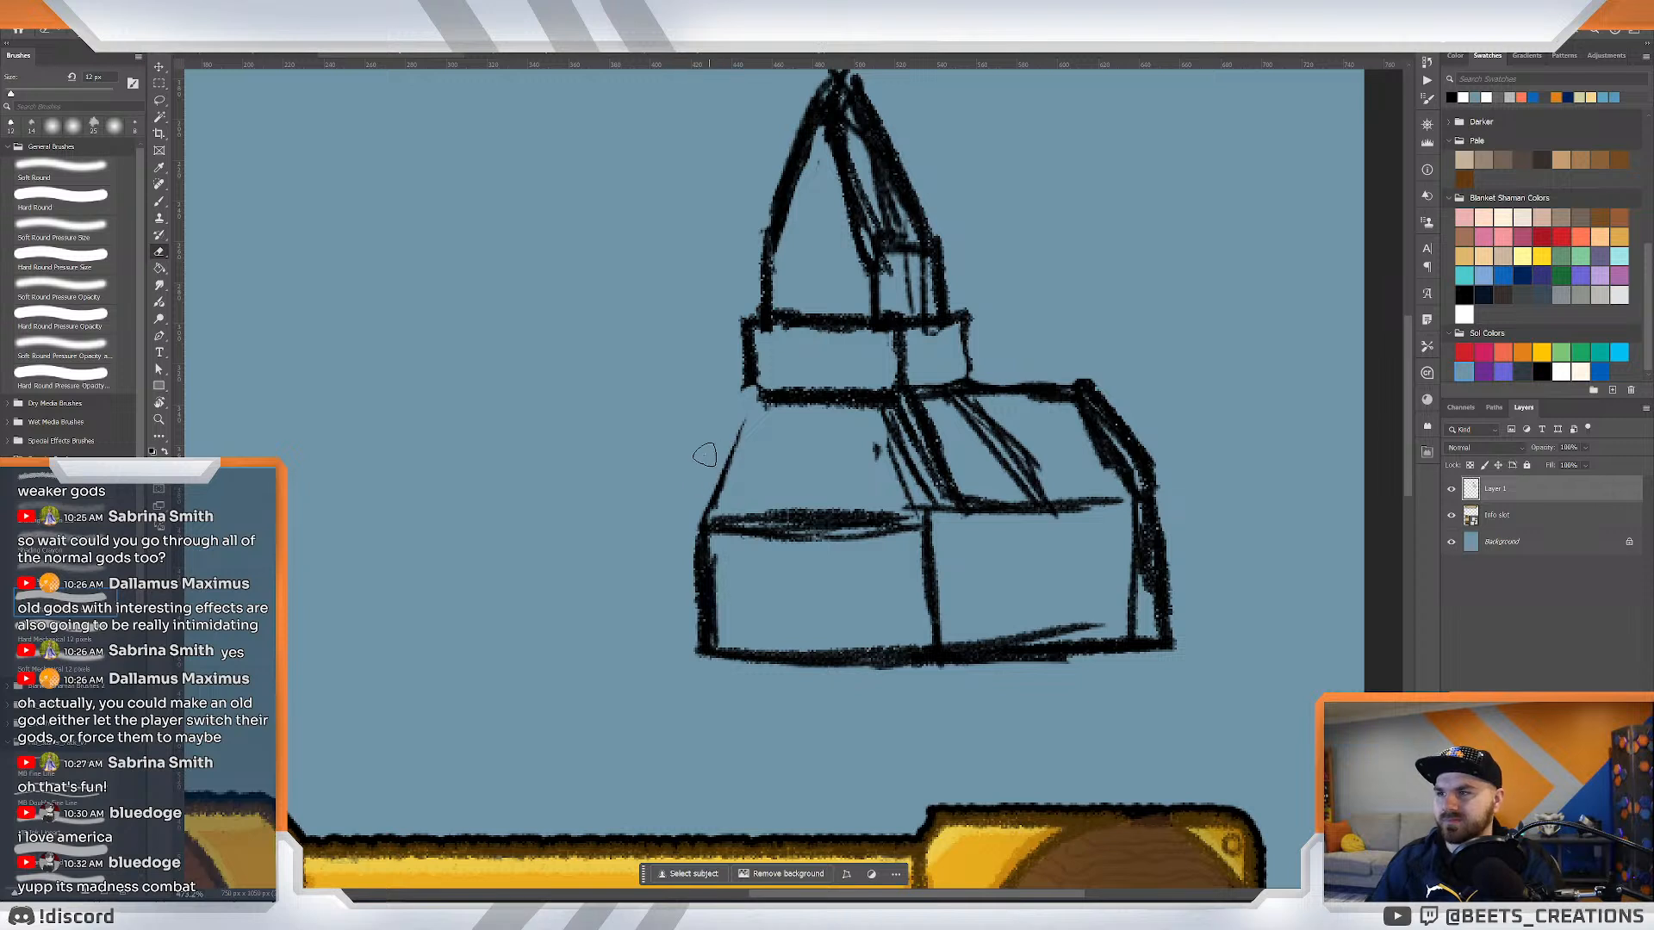
key("b")
left_click_drag(745, 388, 665, 516)
left_click_drag(923, 378, 991, 472)
left_click_drag(956, 405, 1003, 487)
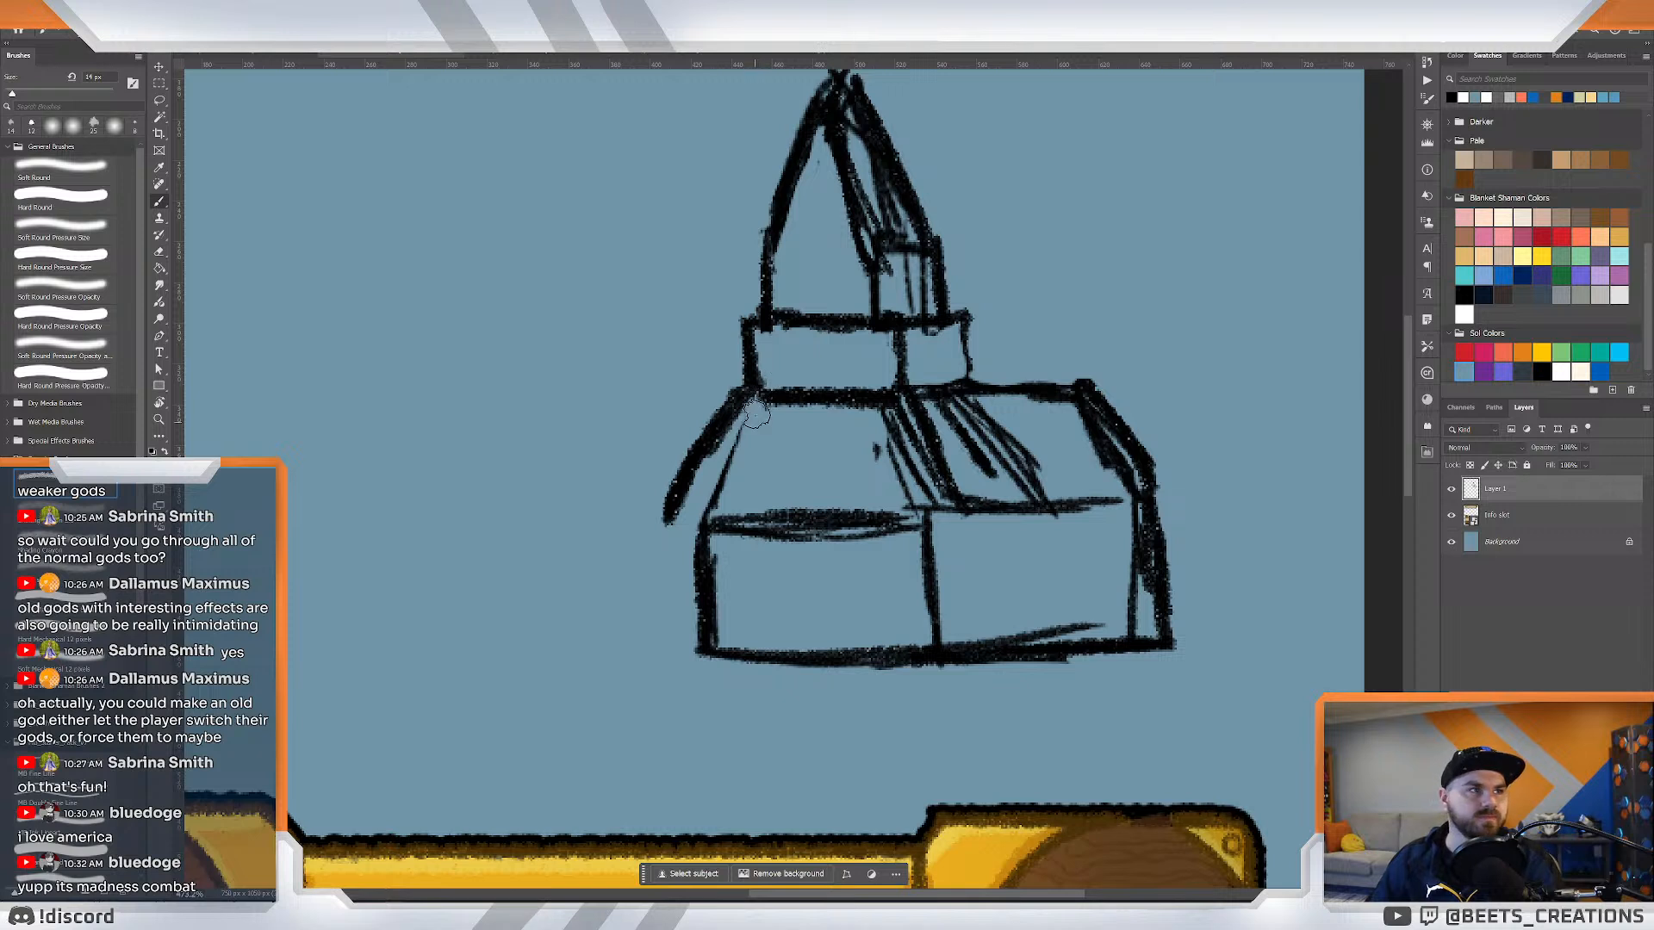
Extend the tower's two vertical edges down from the band to the ground and thicken the side wing's diagonal roof lines.
left_click_drag(756, 388, 749, 654)
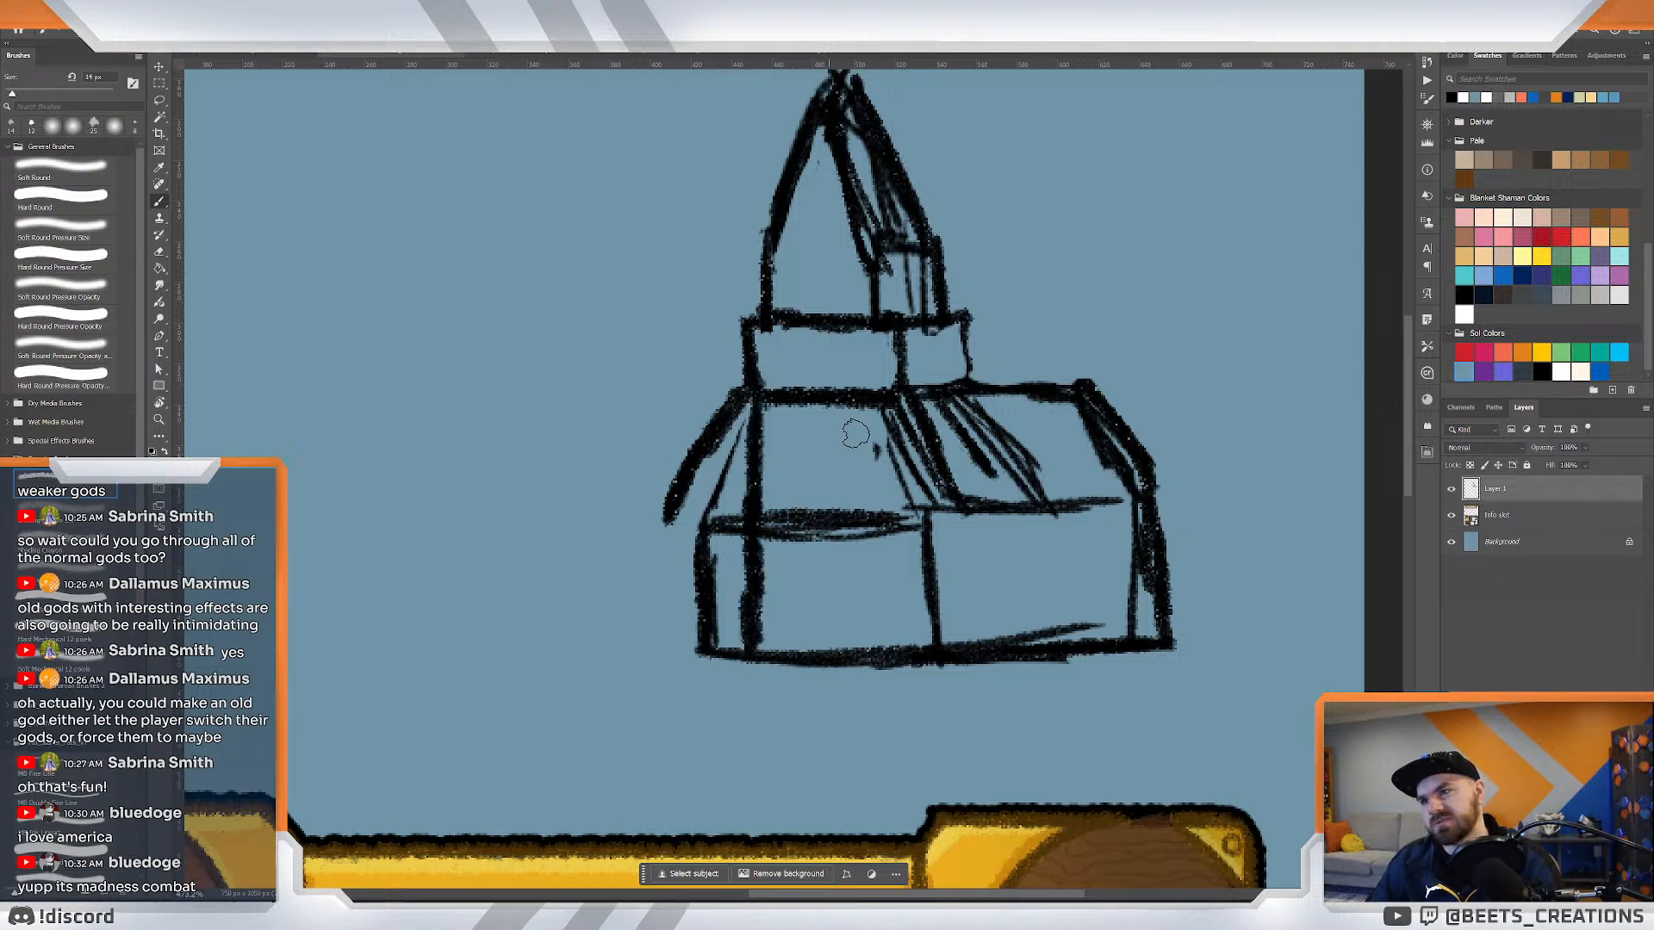
left_click_drag(906, 384, 904, 654)
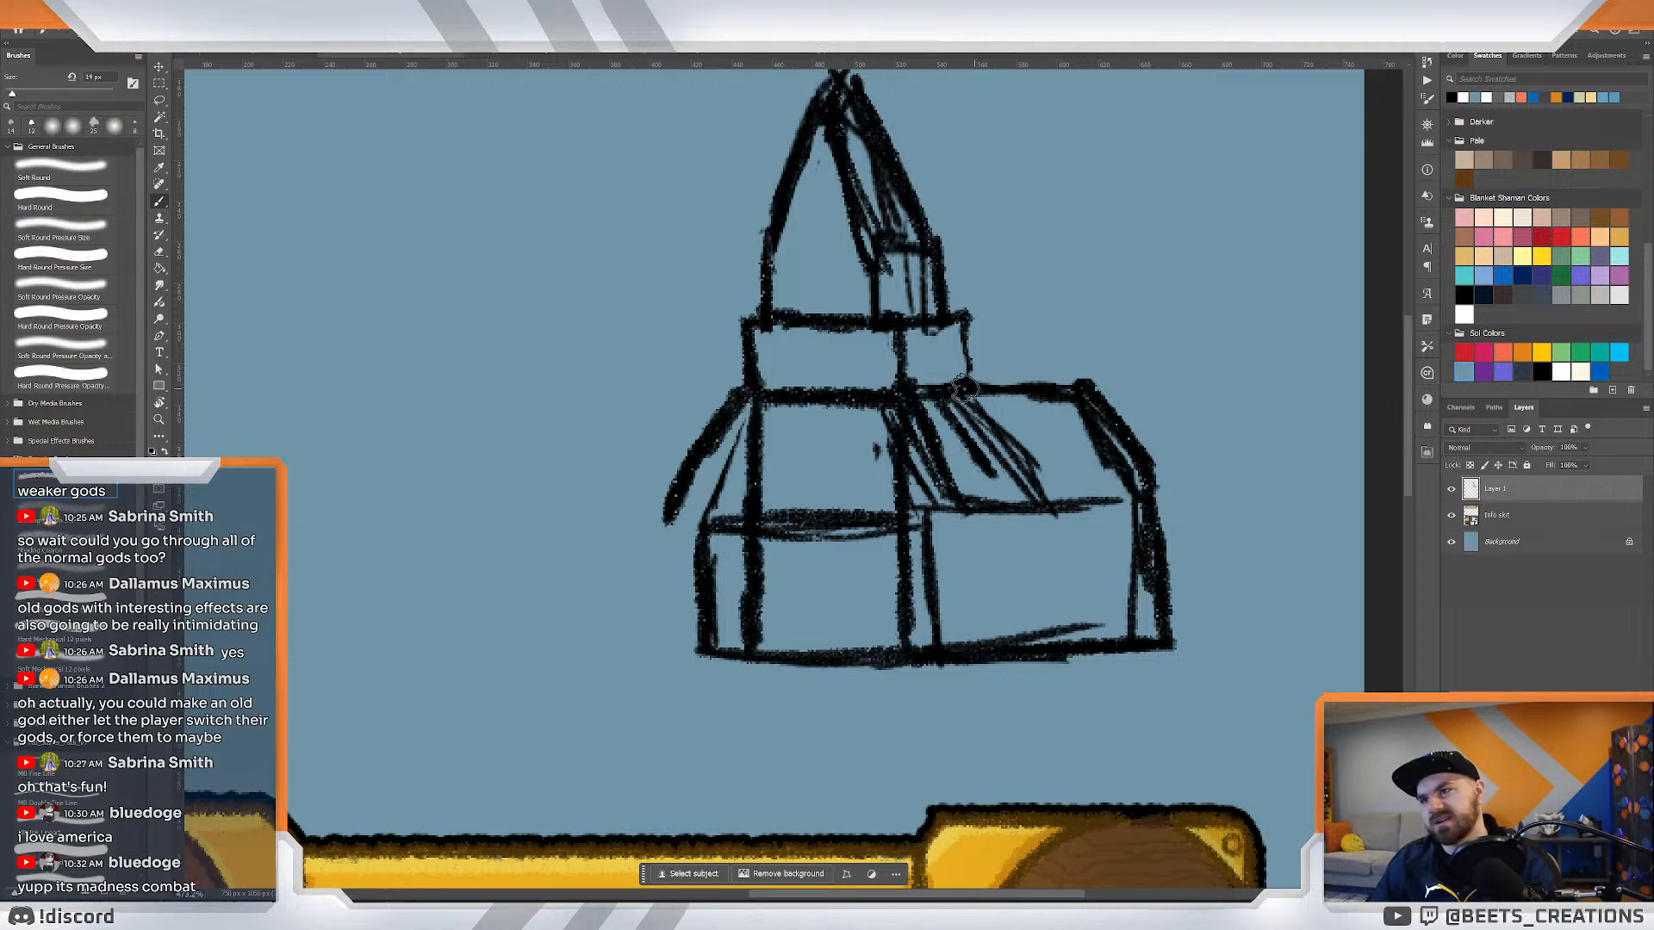
left_click_drag(918, 386, 1033, 491)
left_click_drag(909, 378, 1019, 487)
left_click_drag(951, 405, 1044, 512)
left_click_drag(1004, 417, 1032, 503)
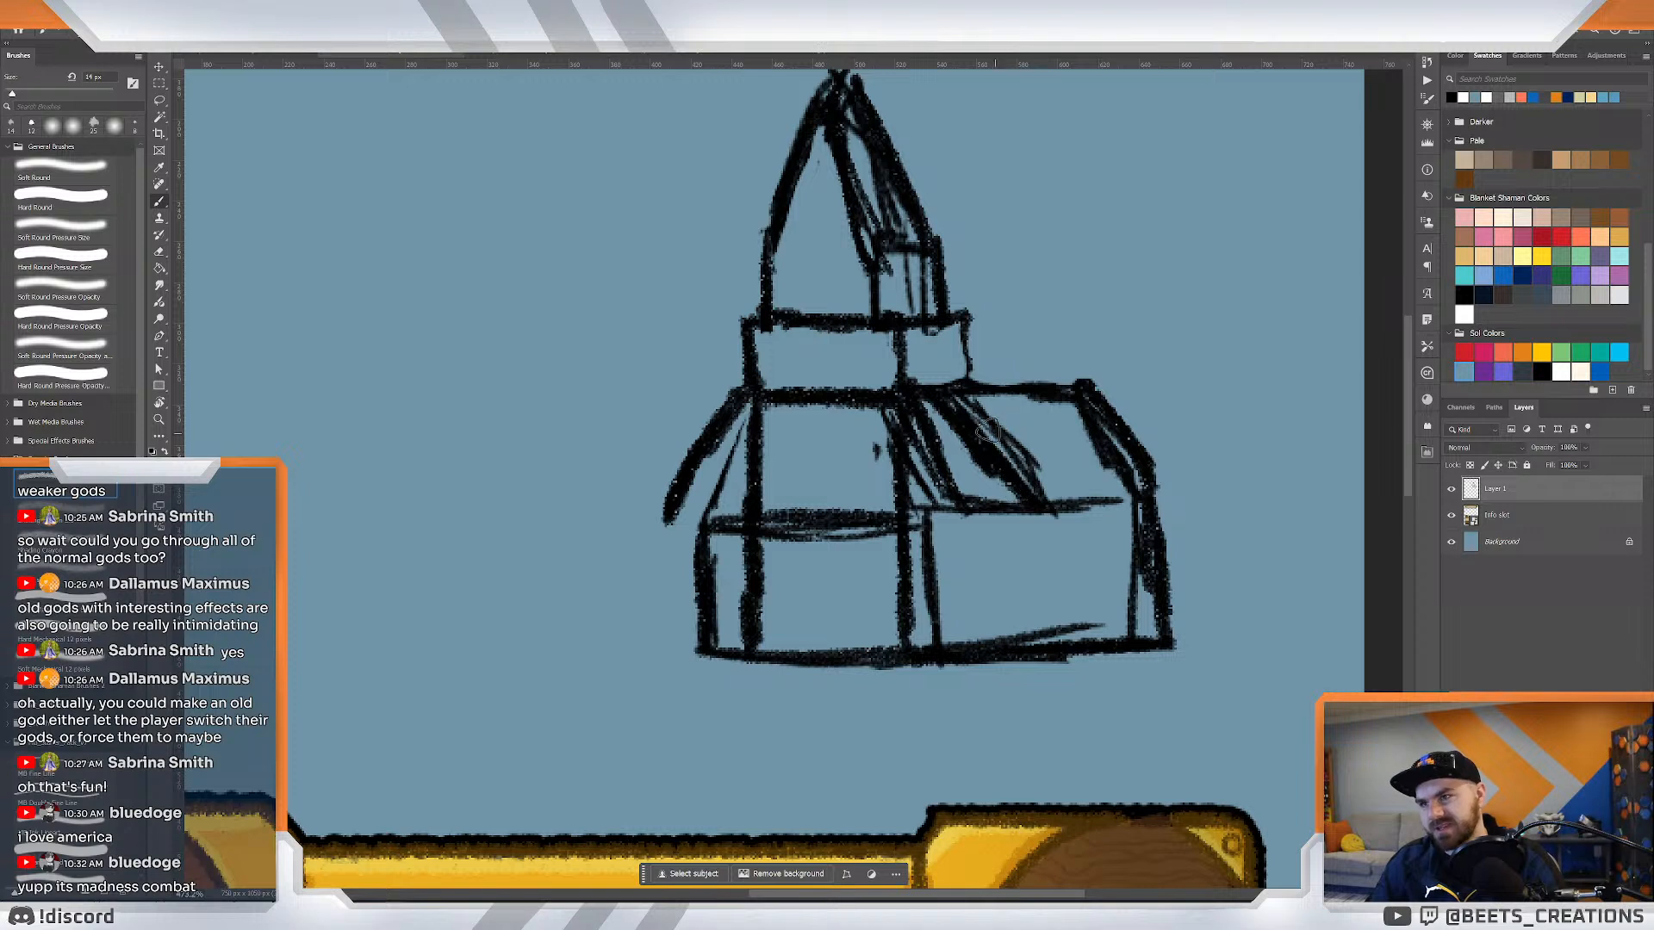
Erase the side roof's diagonal lines, the old left wall, the front eave line and the base left of the tower.
key("e")
mouse_move(948, 379)
left_mouse_down()
mouse_move(934, 465)
mouse_move(939, 422)
mouse_move(1013, 506)
mouse_move(968, 412)
left_mouse_up()
left_click_drag(739, 458, 747, 620)
left_click_drag(724, 517, 721, 652)
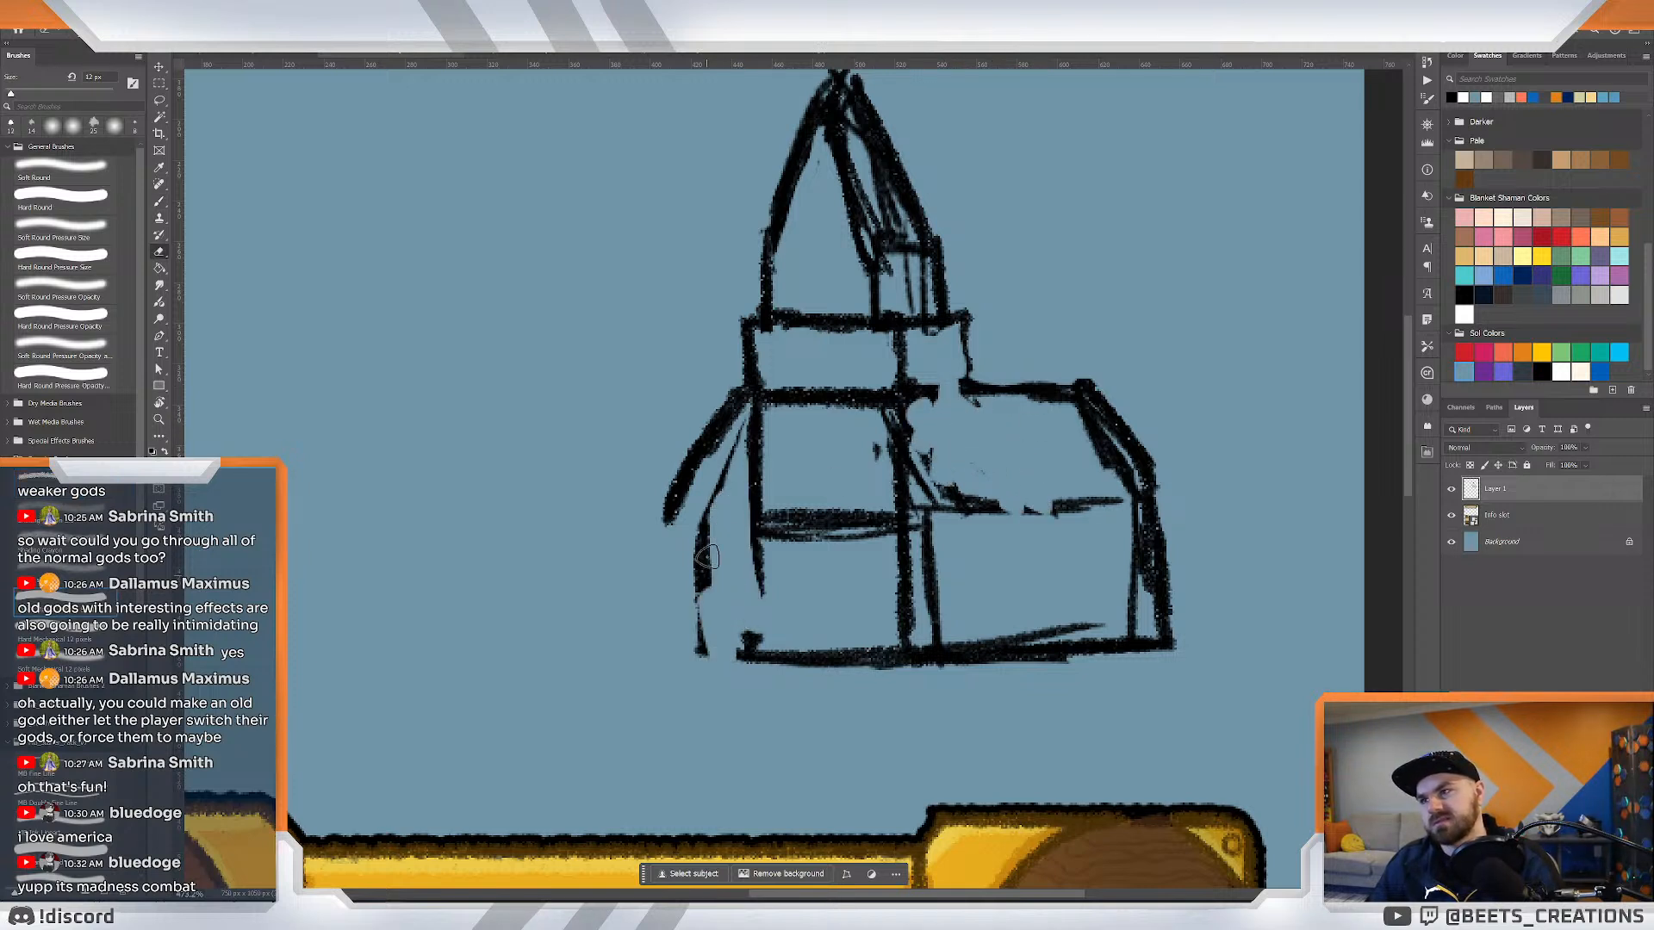
mouse_move(706, 555)
left_mouse_down()
mouse_move(686, 546)
mouse_move(787, 480)
mouse_move(834, 551)
mouse_move(857, 521)
mouse_move(882, 530)
mouse_move(868, 439)
mouse_move(885, 418)
left_mouse_up()
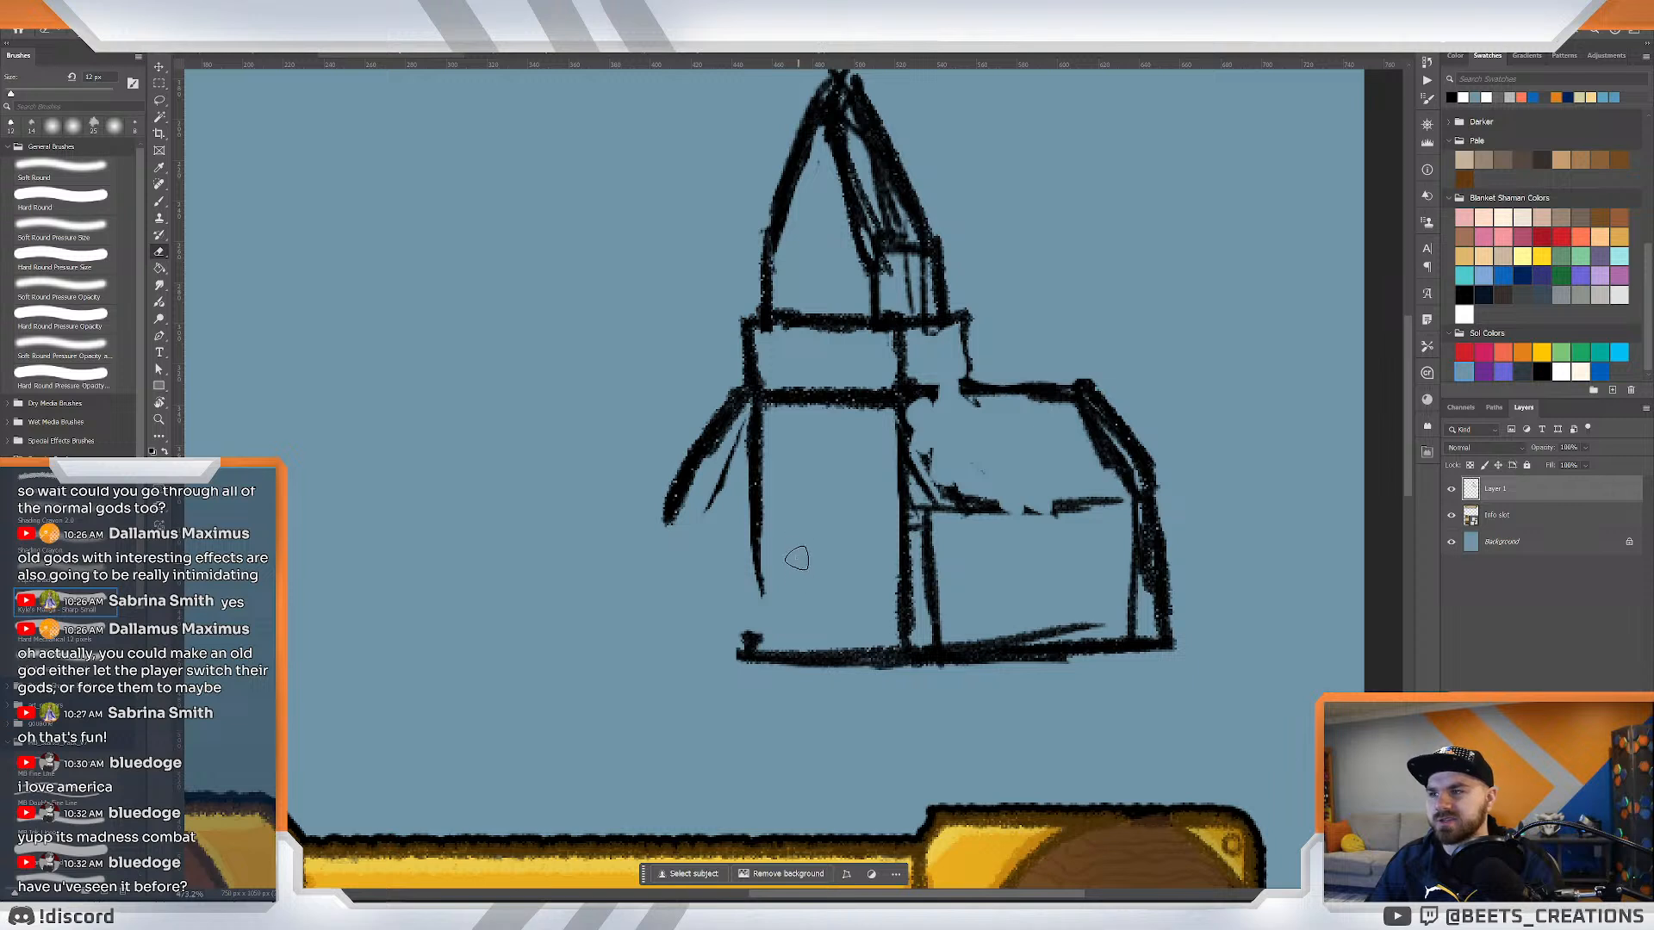
left_click_drag(744, 615, 750, 677)
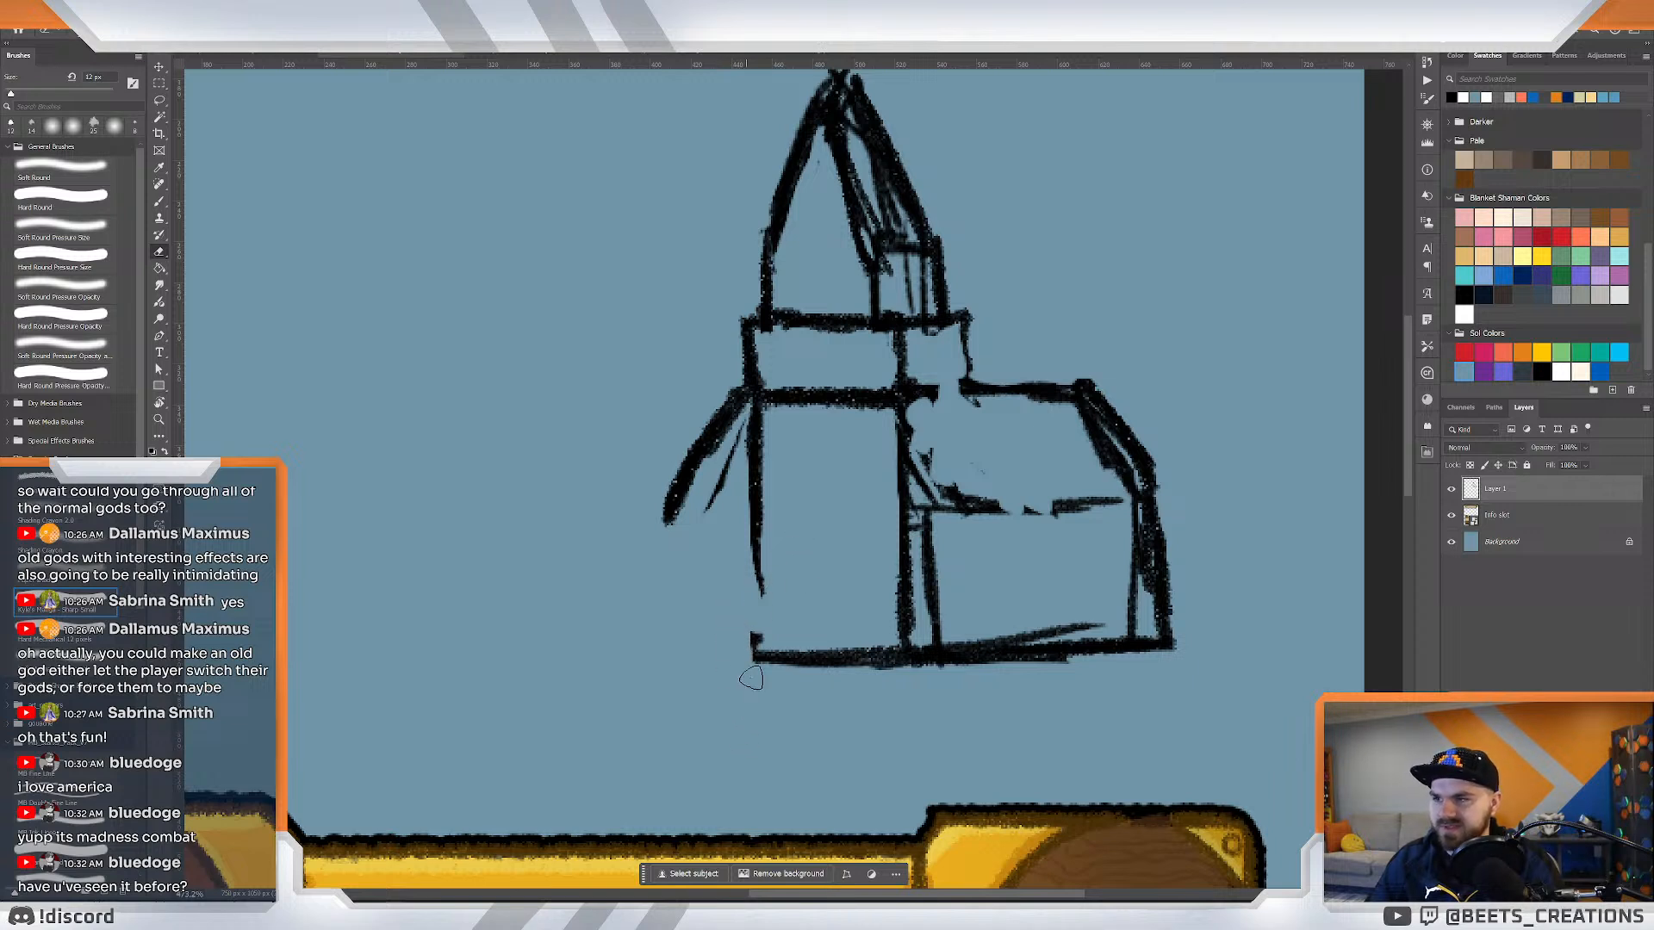
Redraw the lower part of the tower's left edge straight down to the bottom line.
key("b")
left_click_drag(759, 535, 765, 659)
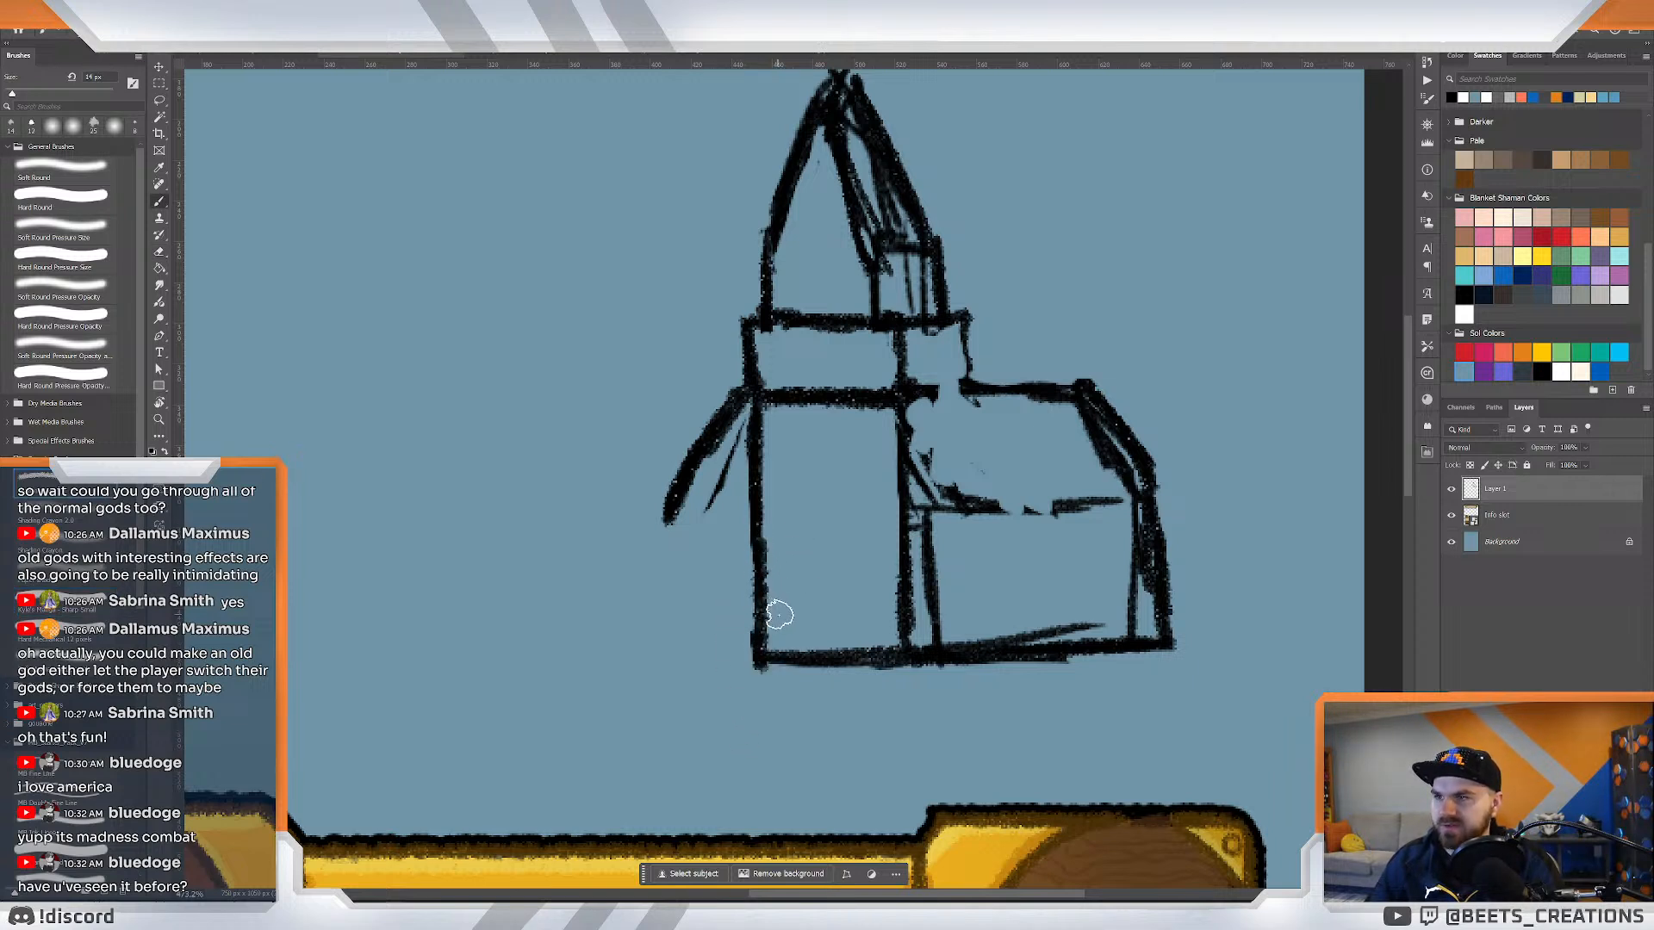
key("ctrl+z")
left_click_drag(755, 527, 758, 663)
key("e")
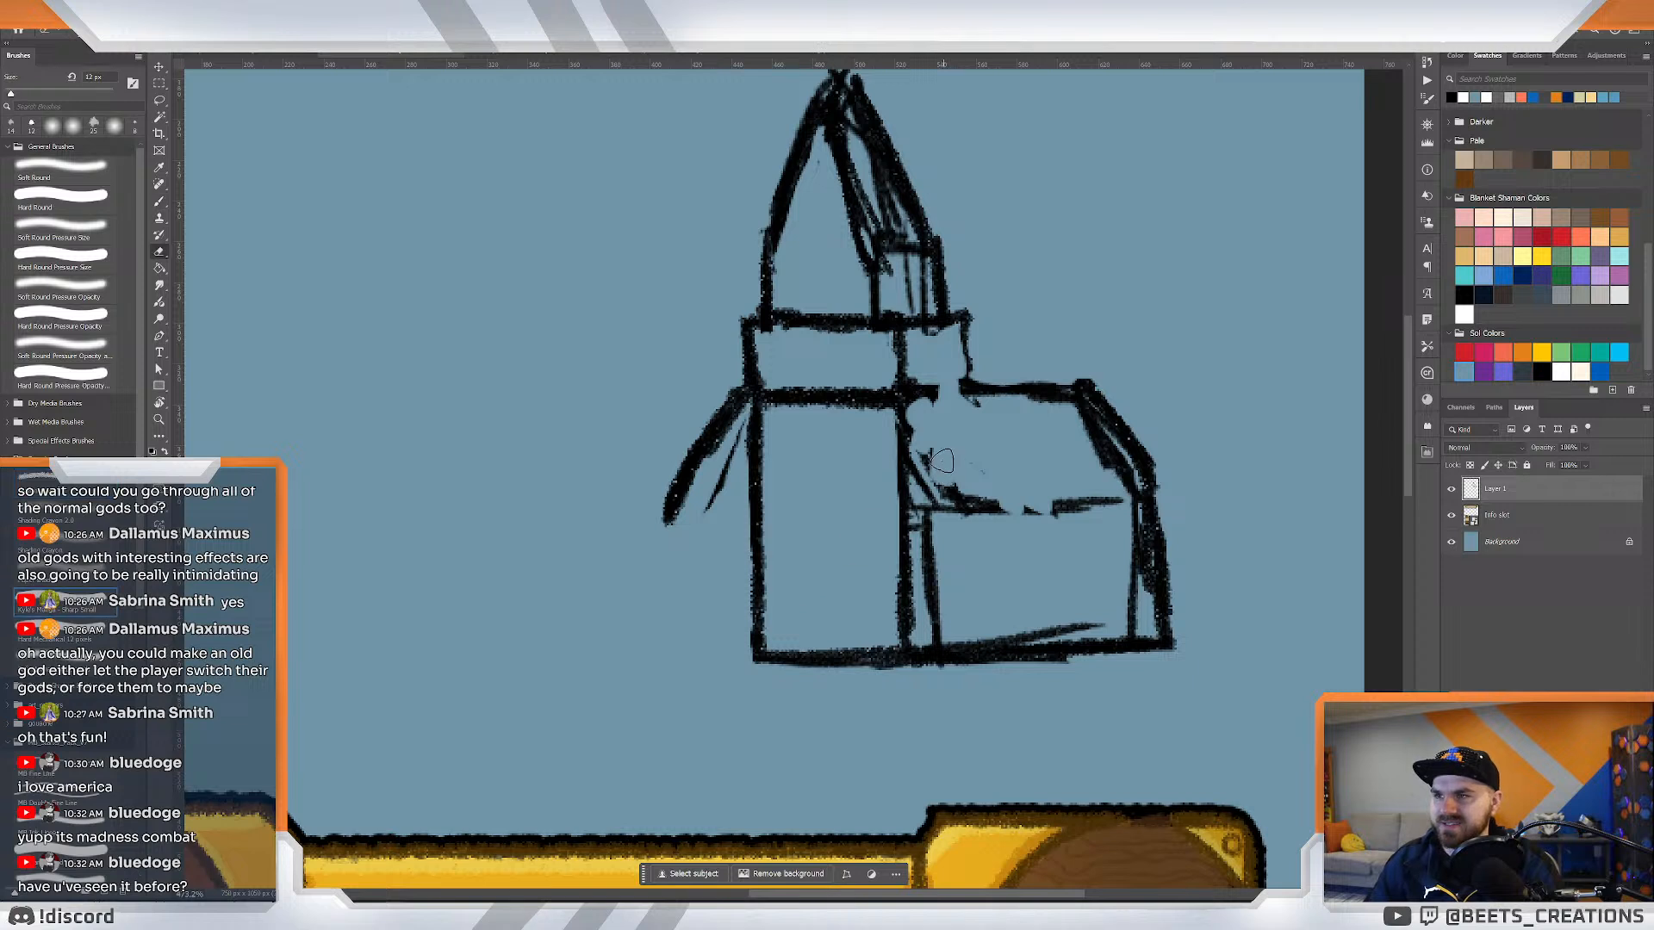
Erase the old side wing's inner lines, roof and outer wall, along with most of its ground line, using a larger eraser.
mouse_move(922, 431)
left_mouse_down()
mouse_move(930, 607)
mouse_move(1050, 623)
left_mouse_up()
left_click_drag(1120, 499, 939, 487)
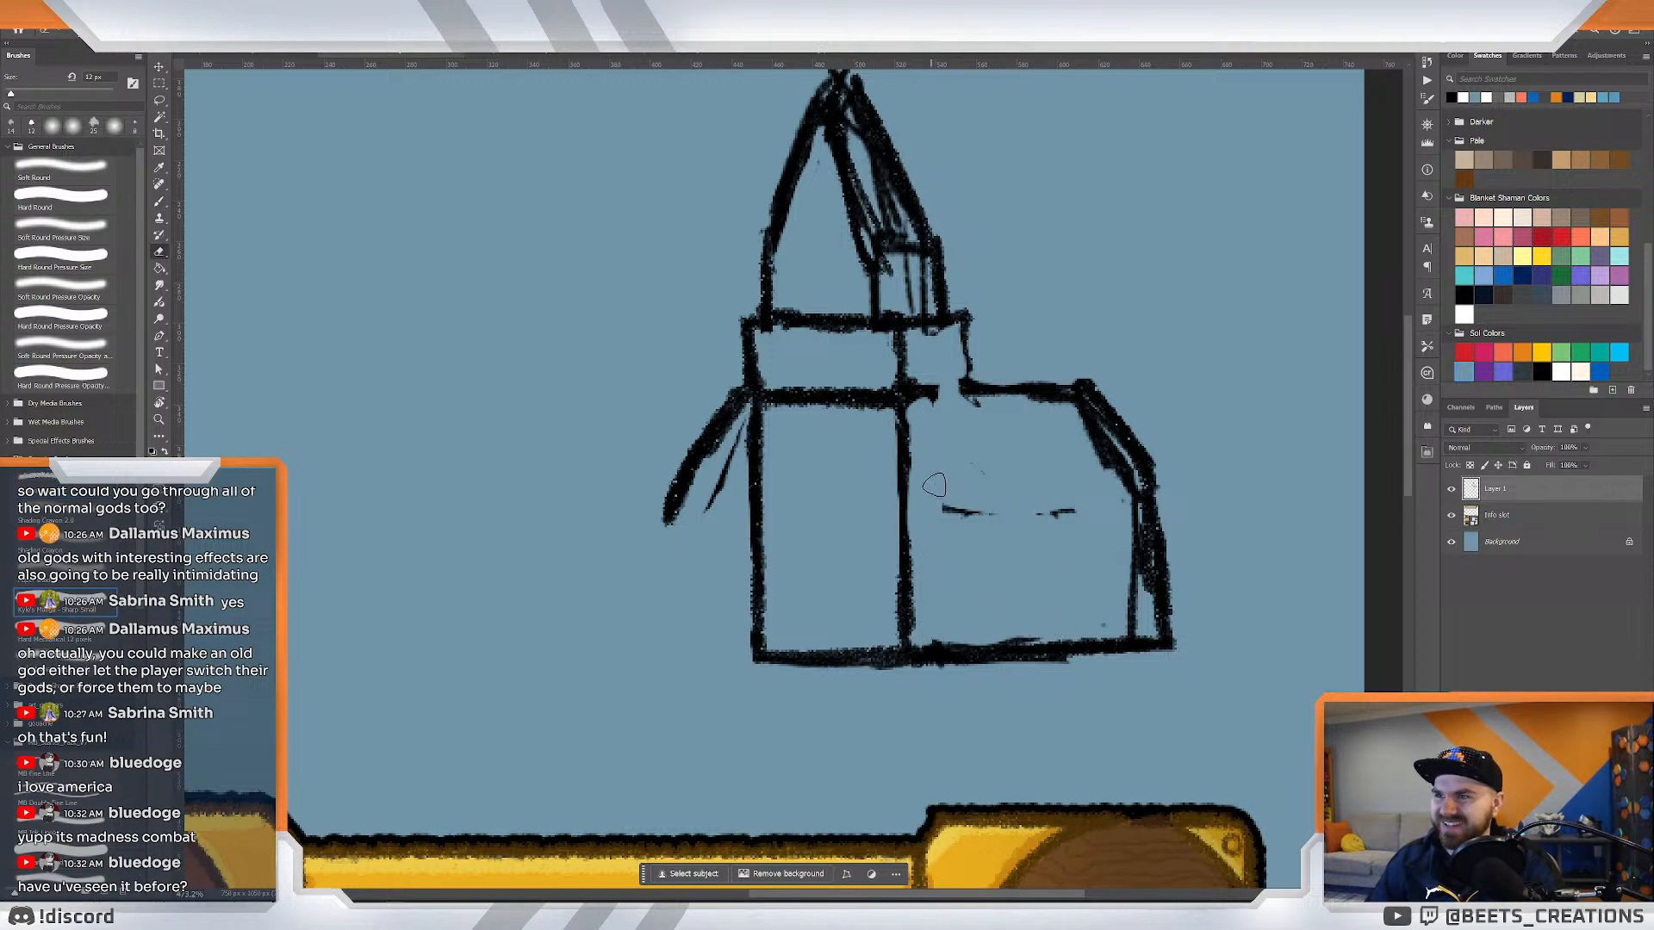
left_click_drag(976, 362, 989, 458)
mouse_move(1084, 416)
left_mouse_down()
mouse_move(1019, 374)
mouse_move(1073, 377)
mouse_move(1137, 522)
mouse_move(1146, 489)
mouse_move(1186, 551)
mouse_move(1070, 512)
mouse_move(1159, 555)
mouse_move(1048, 566)
mouse_move(1004, 673)
mouse_move(982, 505)
mouse_move(955, 531)
mouse_move(995, 480)
mouse_move(1069, 493)
mouse_move(1046, 658)
left_mouse_up()
key("bracketright")
key("bracketright")
key("bracketright")
key("bracketright")
key("bracketright")
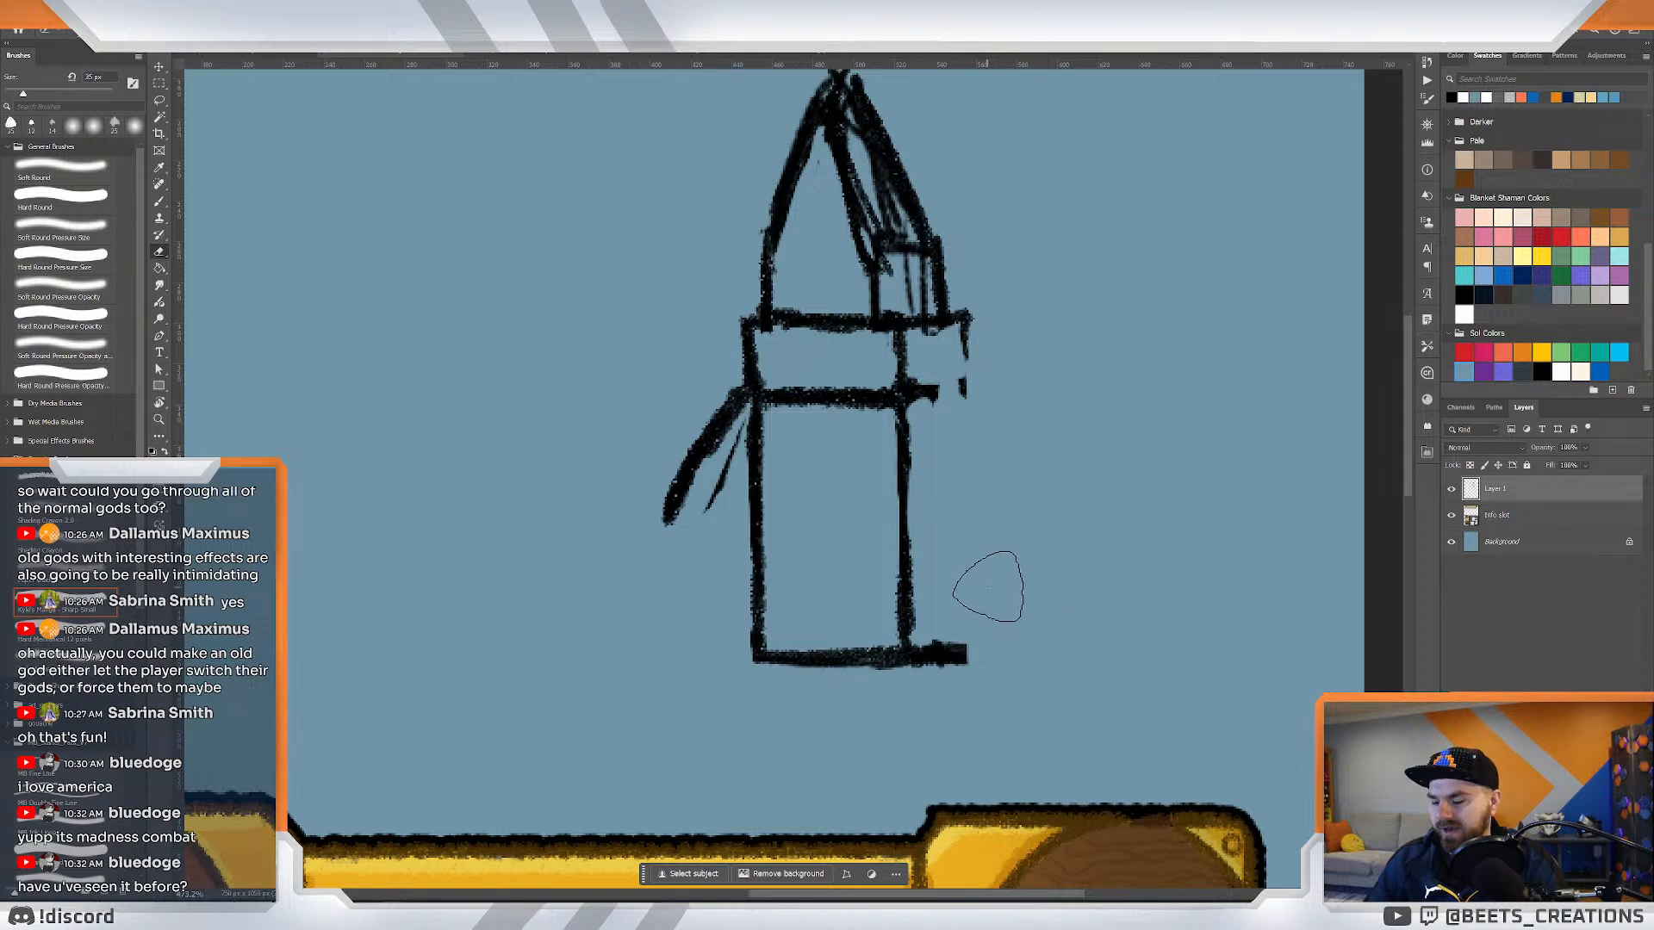
Extend the tower band's bottom line to the right and redraw the band's right edge down to it.
key("b")
left_click_drag(904, 396, 999, 393)
left_click_drag(965, 328, 972, 392)
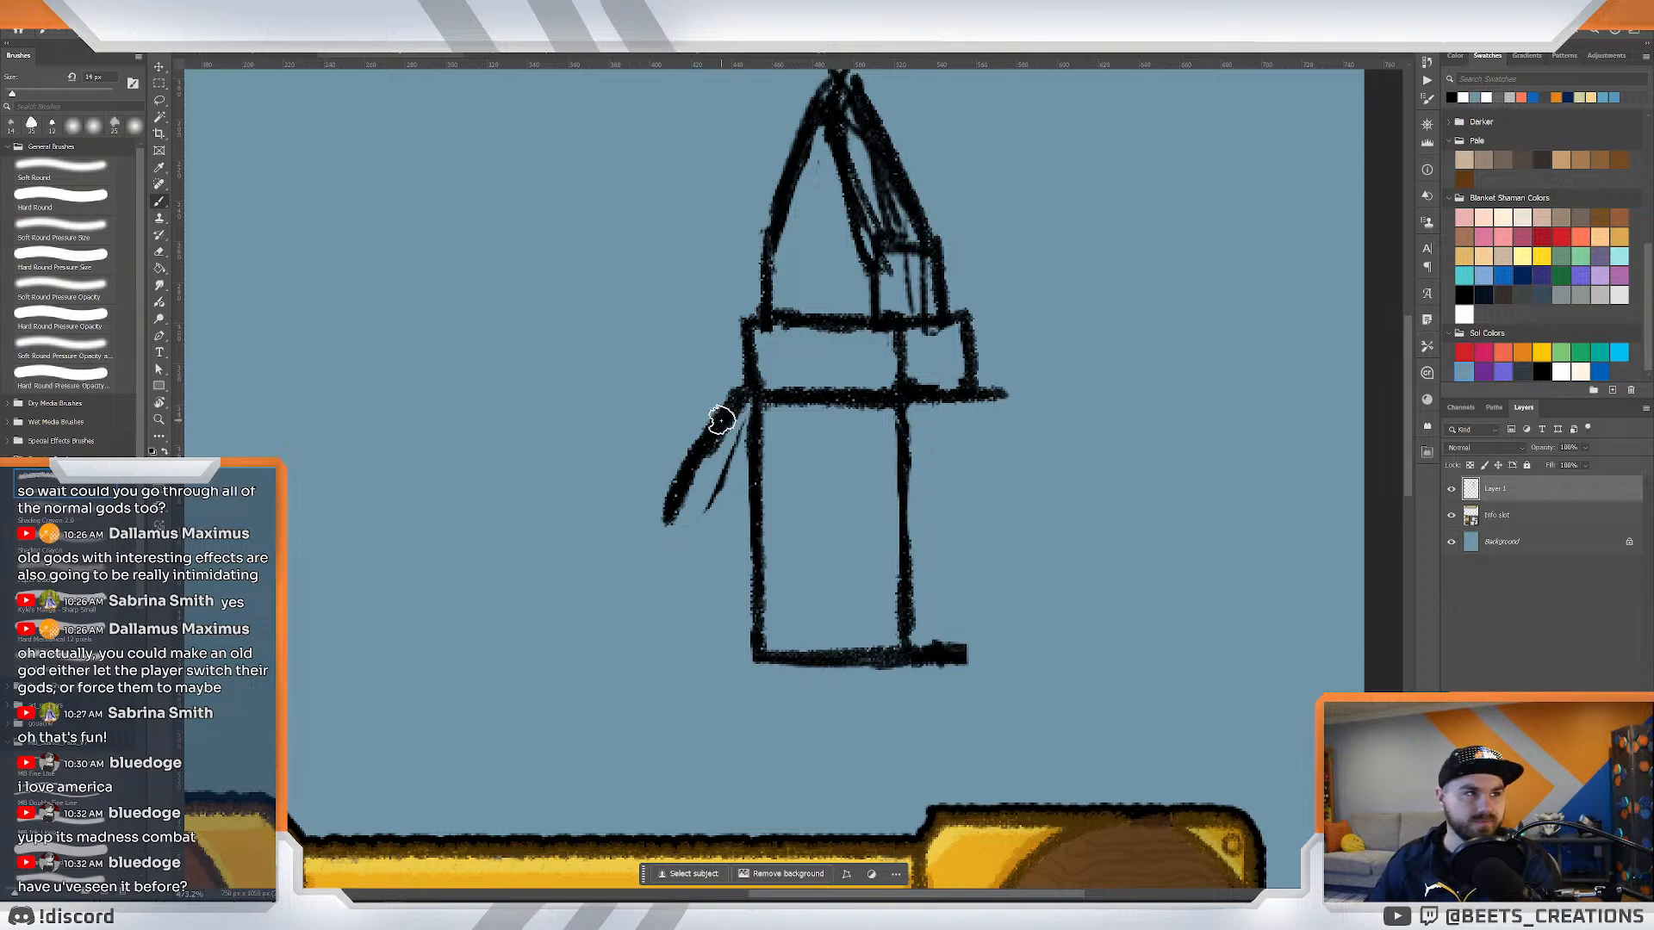
Replace the flared slope left of the tower with a narrow annex that has a slanted roof, outer wall and ground line.
key("e")
left_click_drag(694, 379, 701, 422)
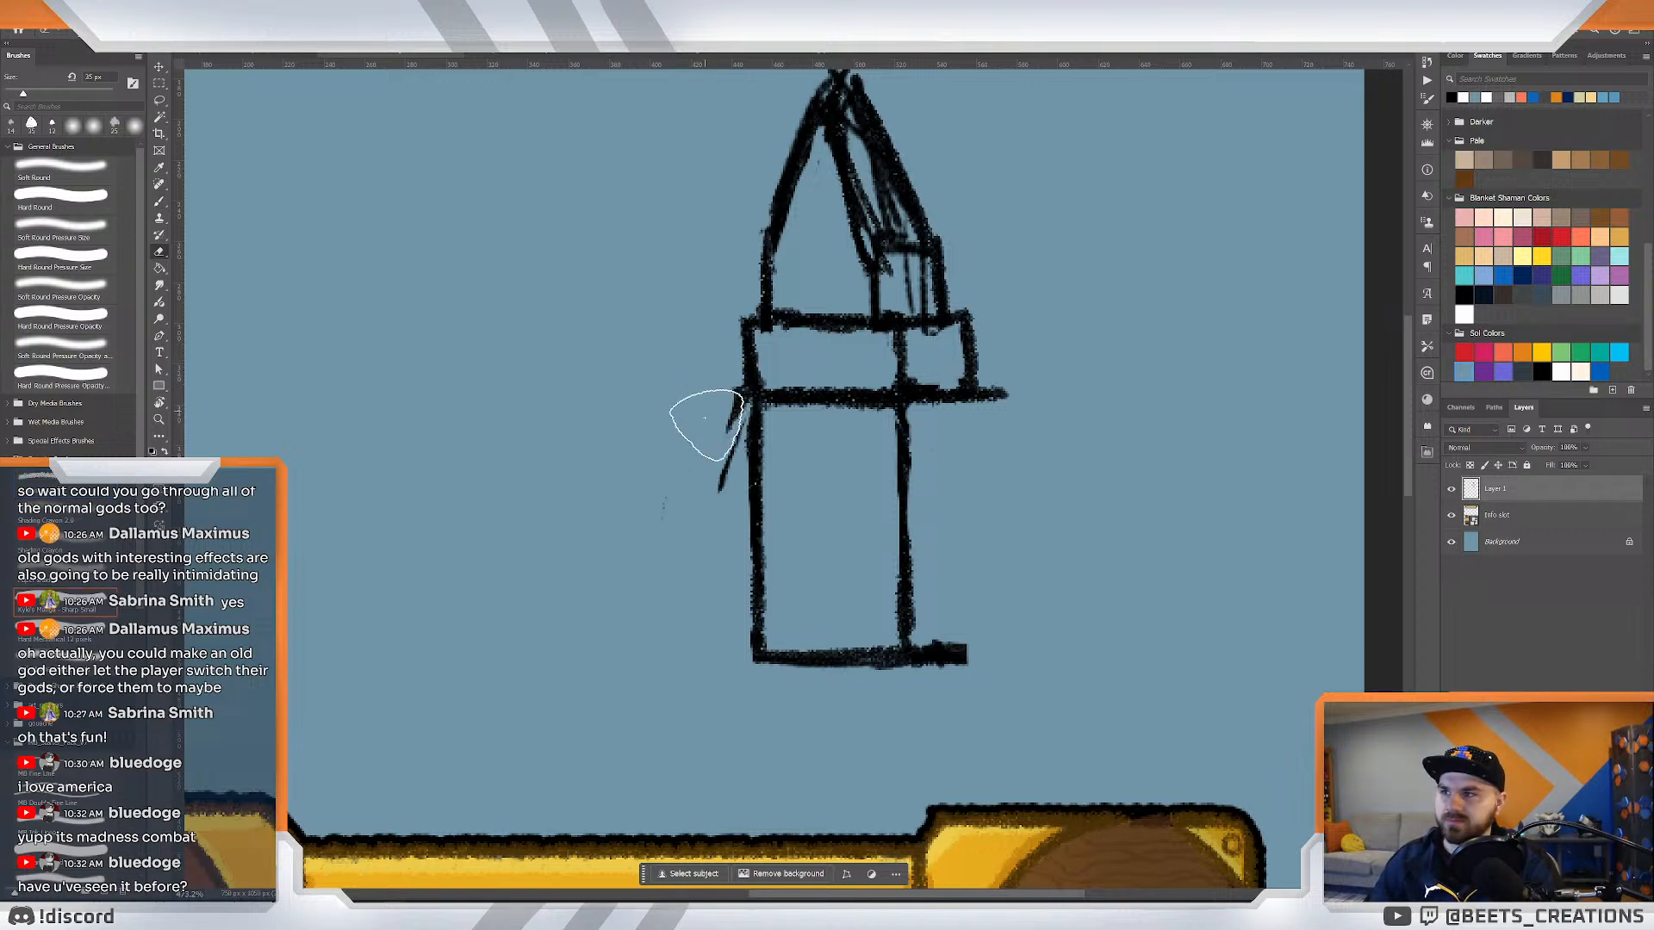
key("b")
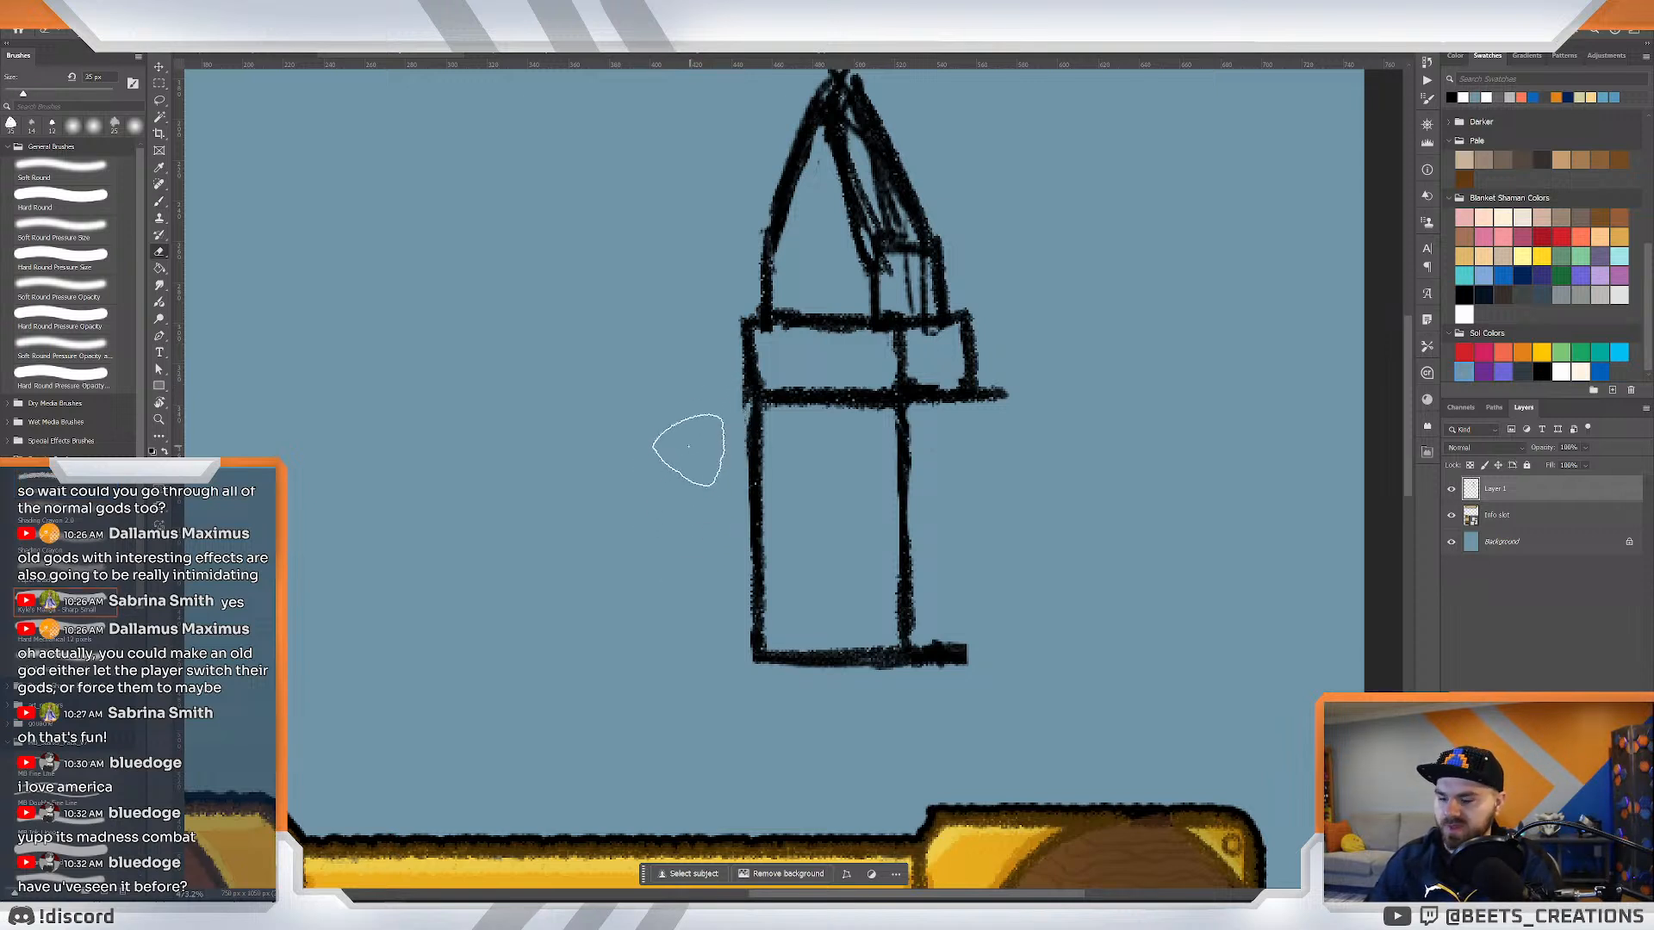
mouse_move(756, 393)
left_mouse_down()
mouse_move(692, 484)
mouse_move(750, 477)
mouse_move(716, 481)
mouse_move(693, 517)
mouse_move(688, 642)
mouse_move(688, 626)
mouse_move(690, 652)
mouse_move(765, 658)
left_mouse_up()
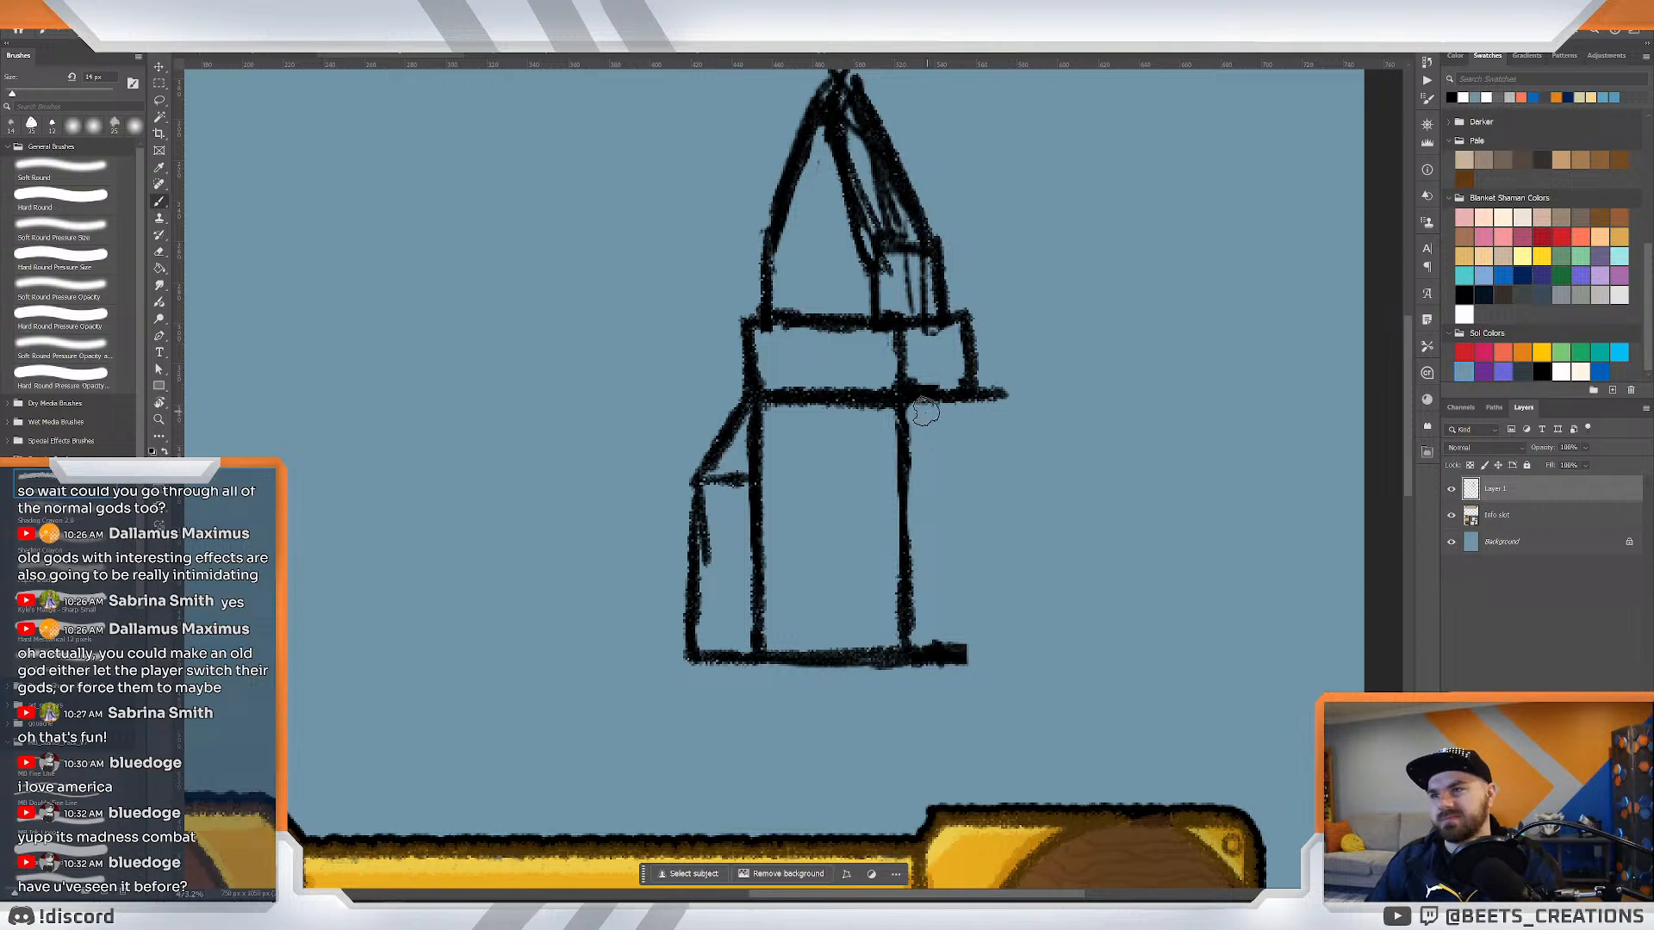
Draw a longer side wing right of the tower, with a slanted roof, front corner, ground line and far wall.
mouse_move(924, 412)
left_mouse_down()
mouse_move(986, 487)
mouse_move(943, 423)
mouse_move(981, 470)
mouse_move(972, 481)
mouse_move(947, 470)
mouse_move(1135, 464)
left_mouse_up()
mouse_move(1019, 393)
left_mouse_down()
mouse_move(1129, 391)
mouse_move(1186, 441)
mouse_move(1112, 465)
mouse_move(1211, 461)
left_mouse_up()
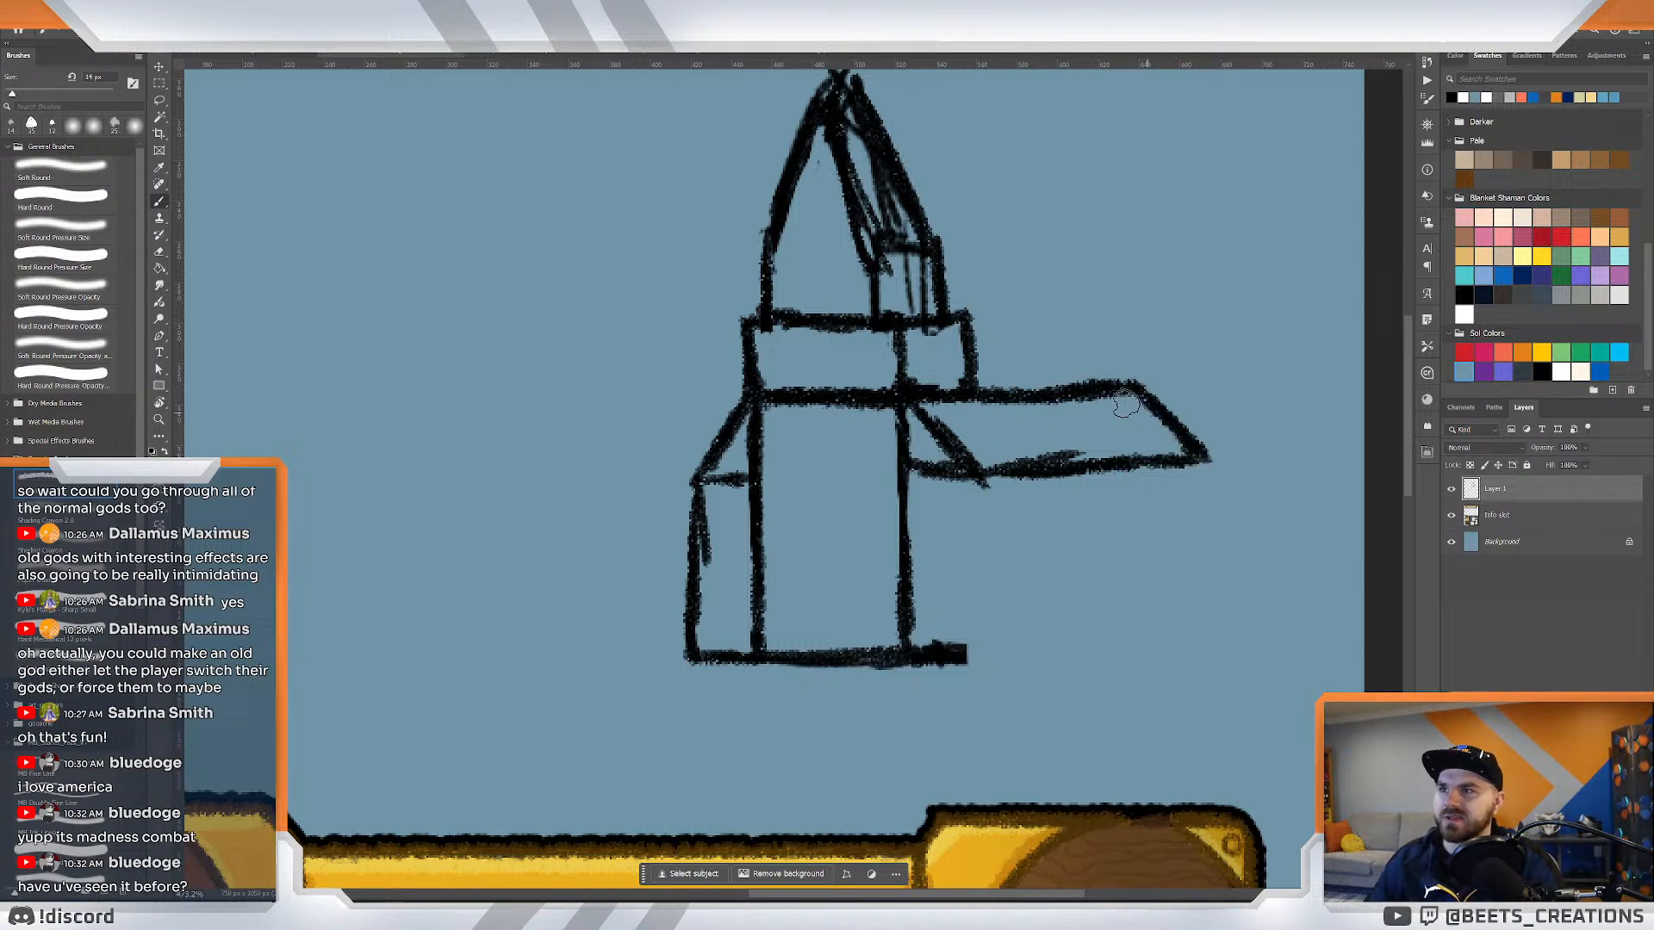
left_click_drag(979, 484, 981, 544)
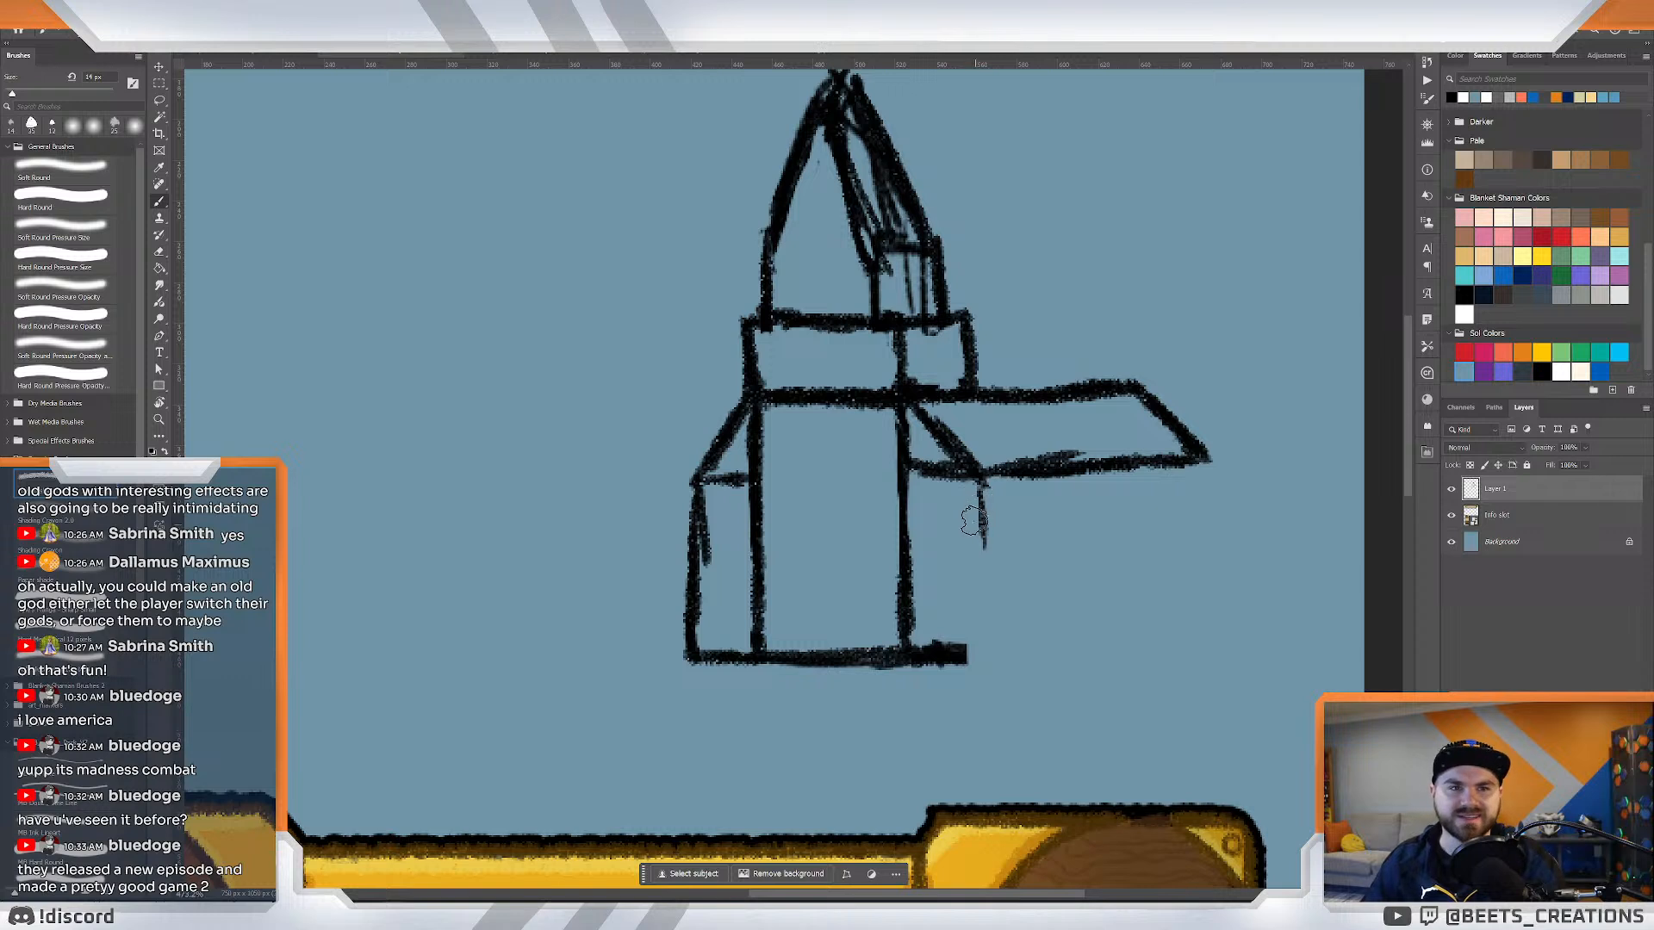
mouse_move(976, 476)
left_mouse_down()
mouse_move(990, 662)
mouse_move(938, 659)
mouse_move(958, 649)
mouse_move(978, 565)
mouse_move(1155, 657)
mouse_move(1230, 646)
left_mouse_up()
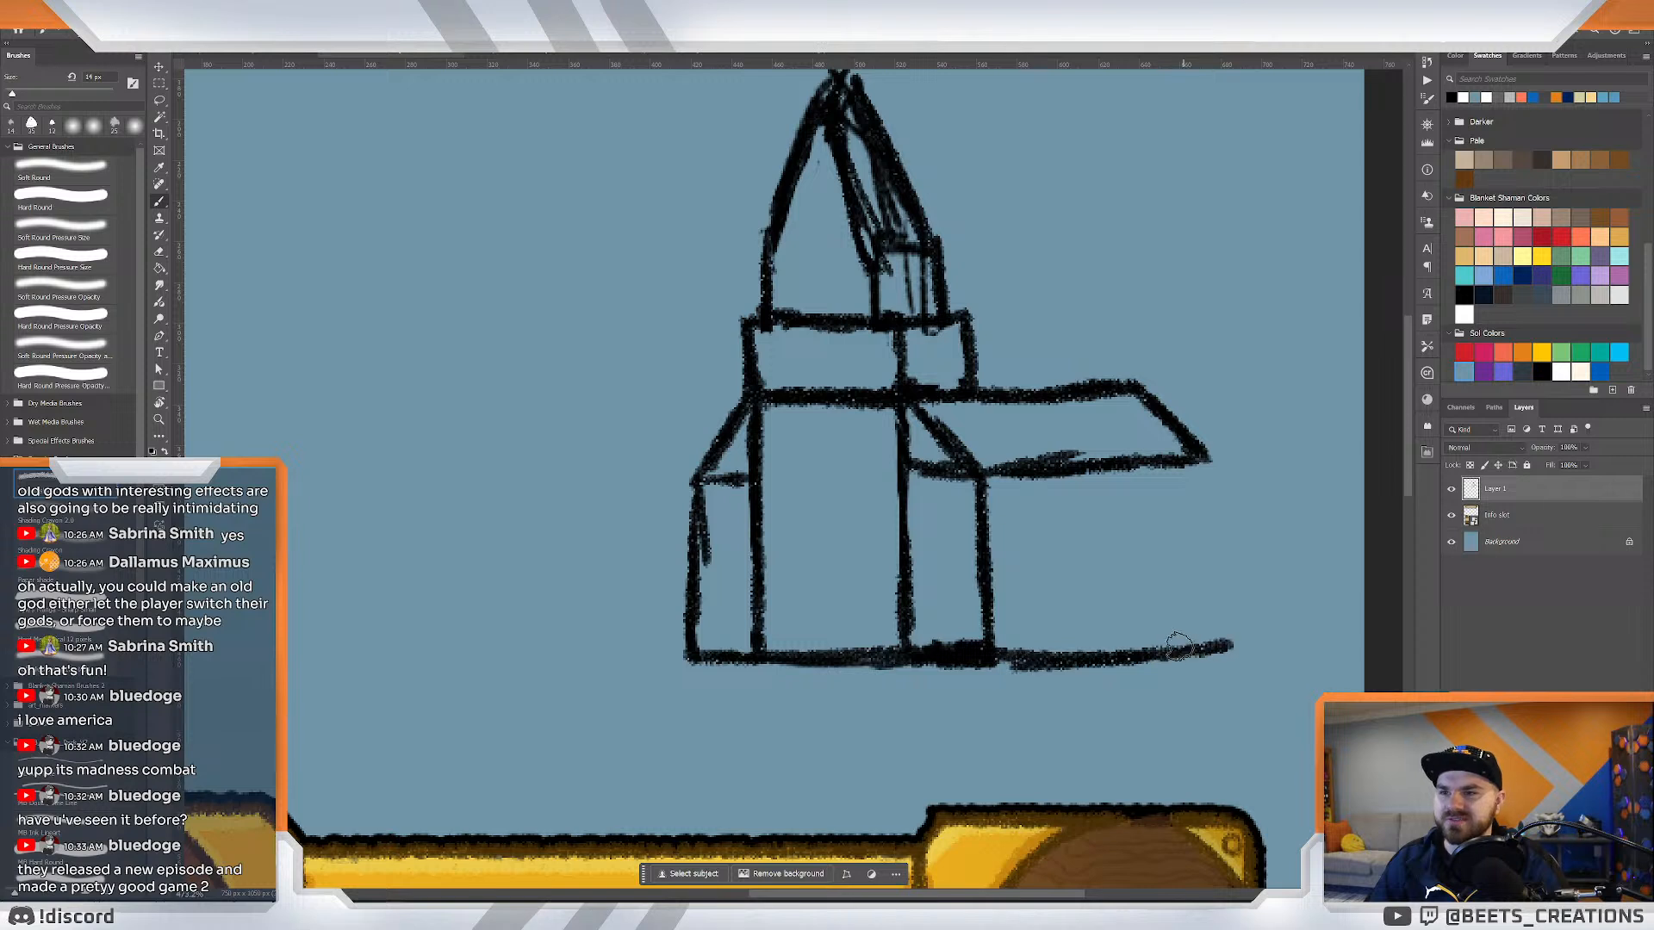
left_click_drag(1209, 457, 1223, 635)
Redraw the side wing's far wall more upright and trim the old line and corner outside it.
key("e")
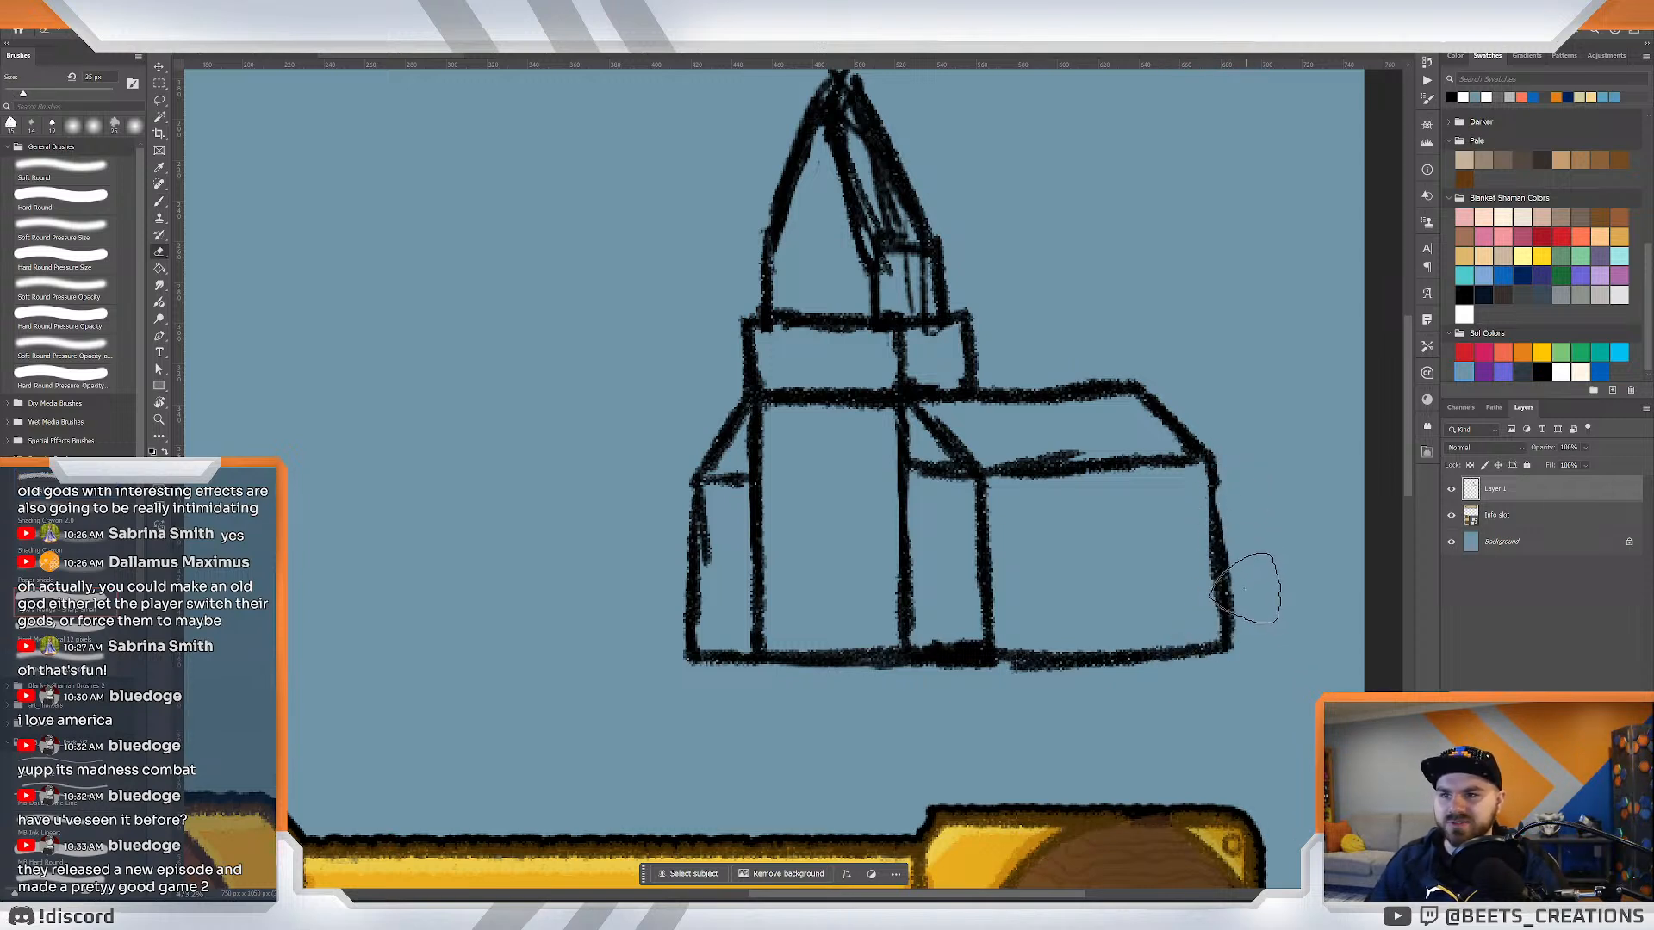
key("bracketleft")
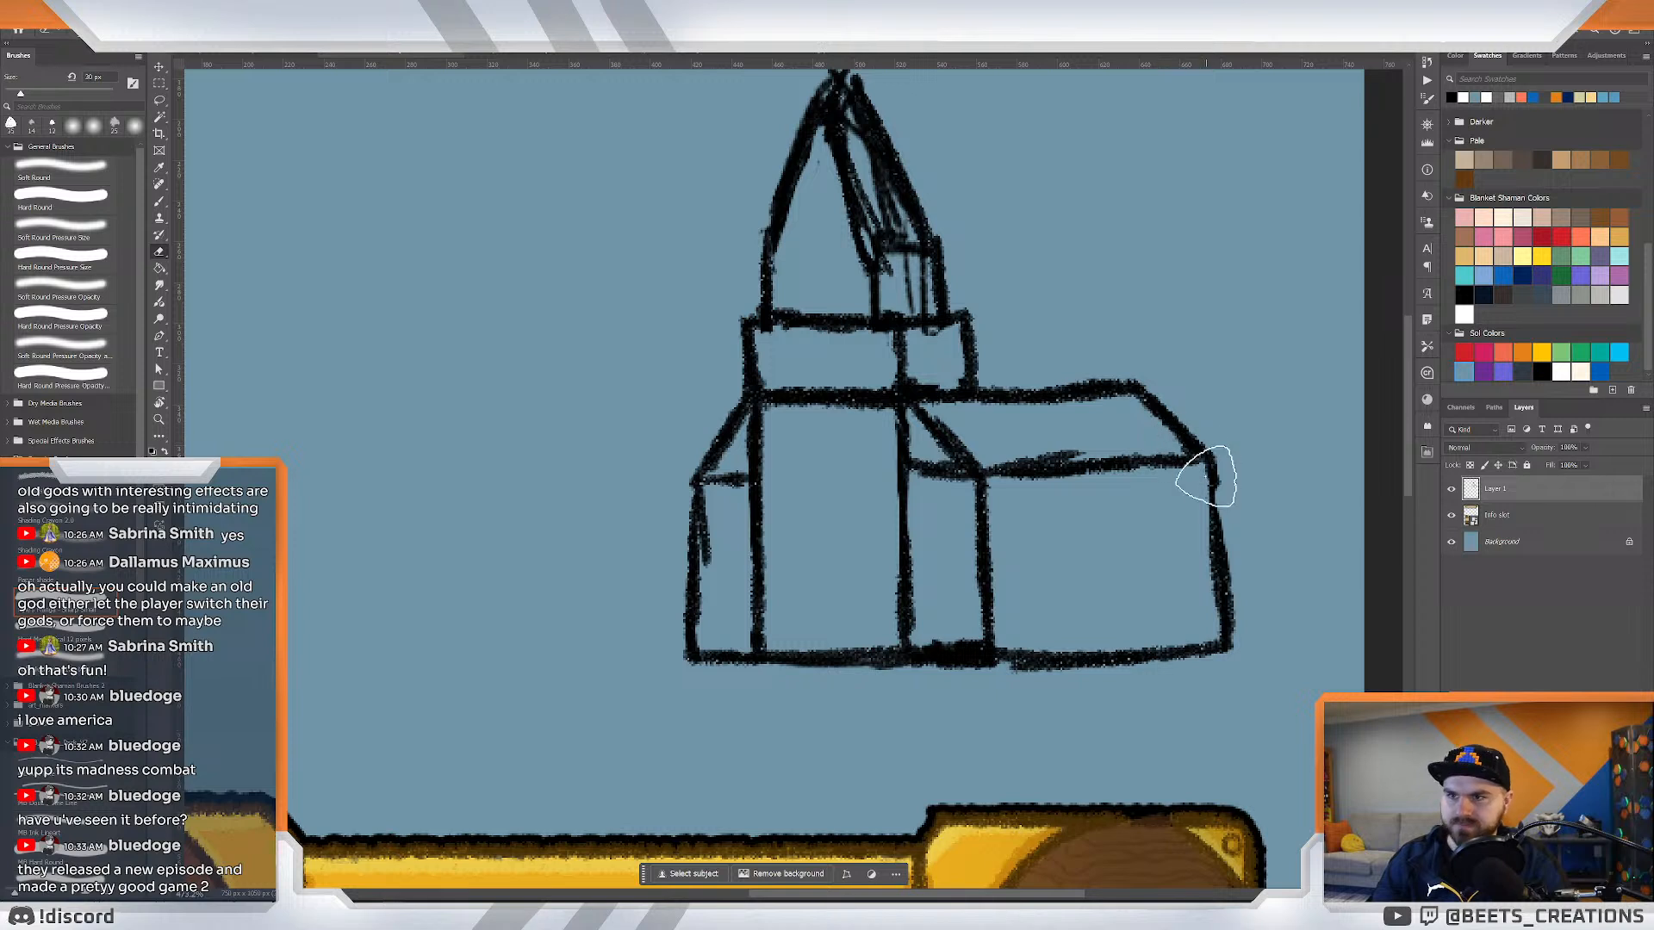
key("b")
left_click_drag(1205, 456, 1225, 654)
key("e")
mouse_move(1235, 517)
left_mouse_down()
mouse_move(1239, 671)
mouse_move(1231, 534)
mouse_move(1248, 618)
left_mouse_up()
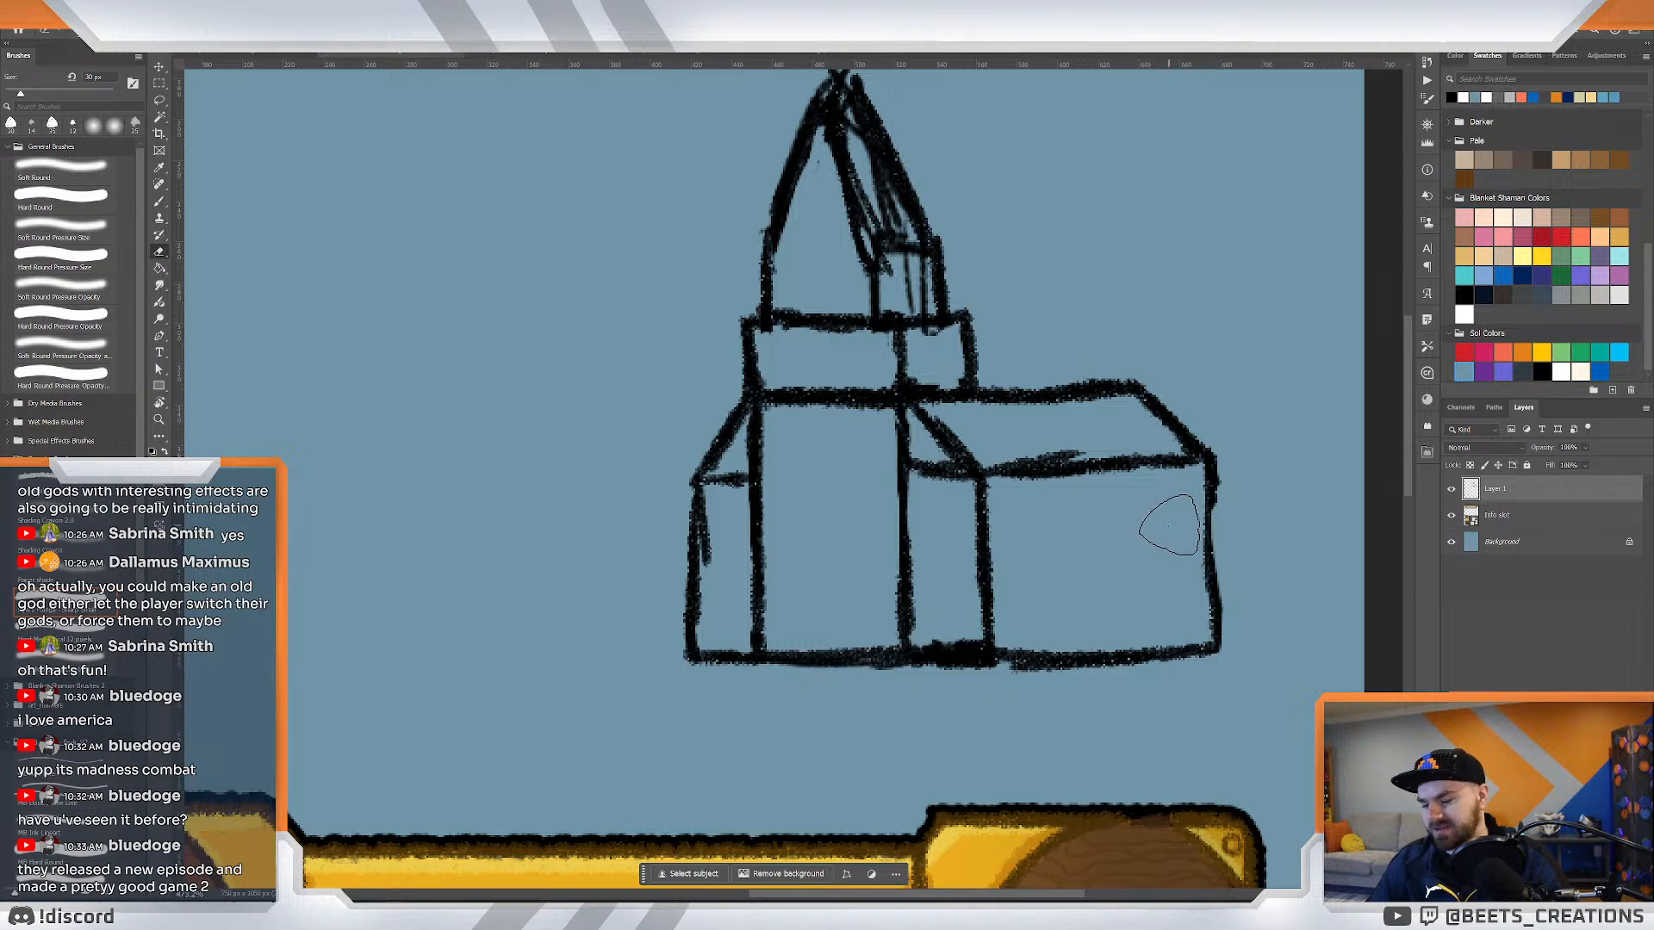
key("b")
left_click_drag(1209, 462, 1222, 636)
key("ctrl+z")
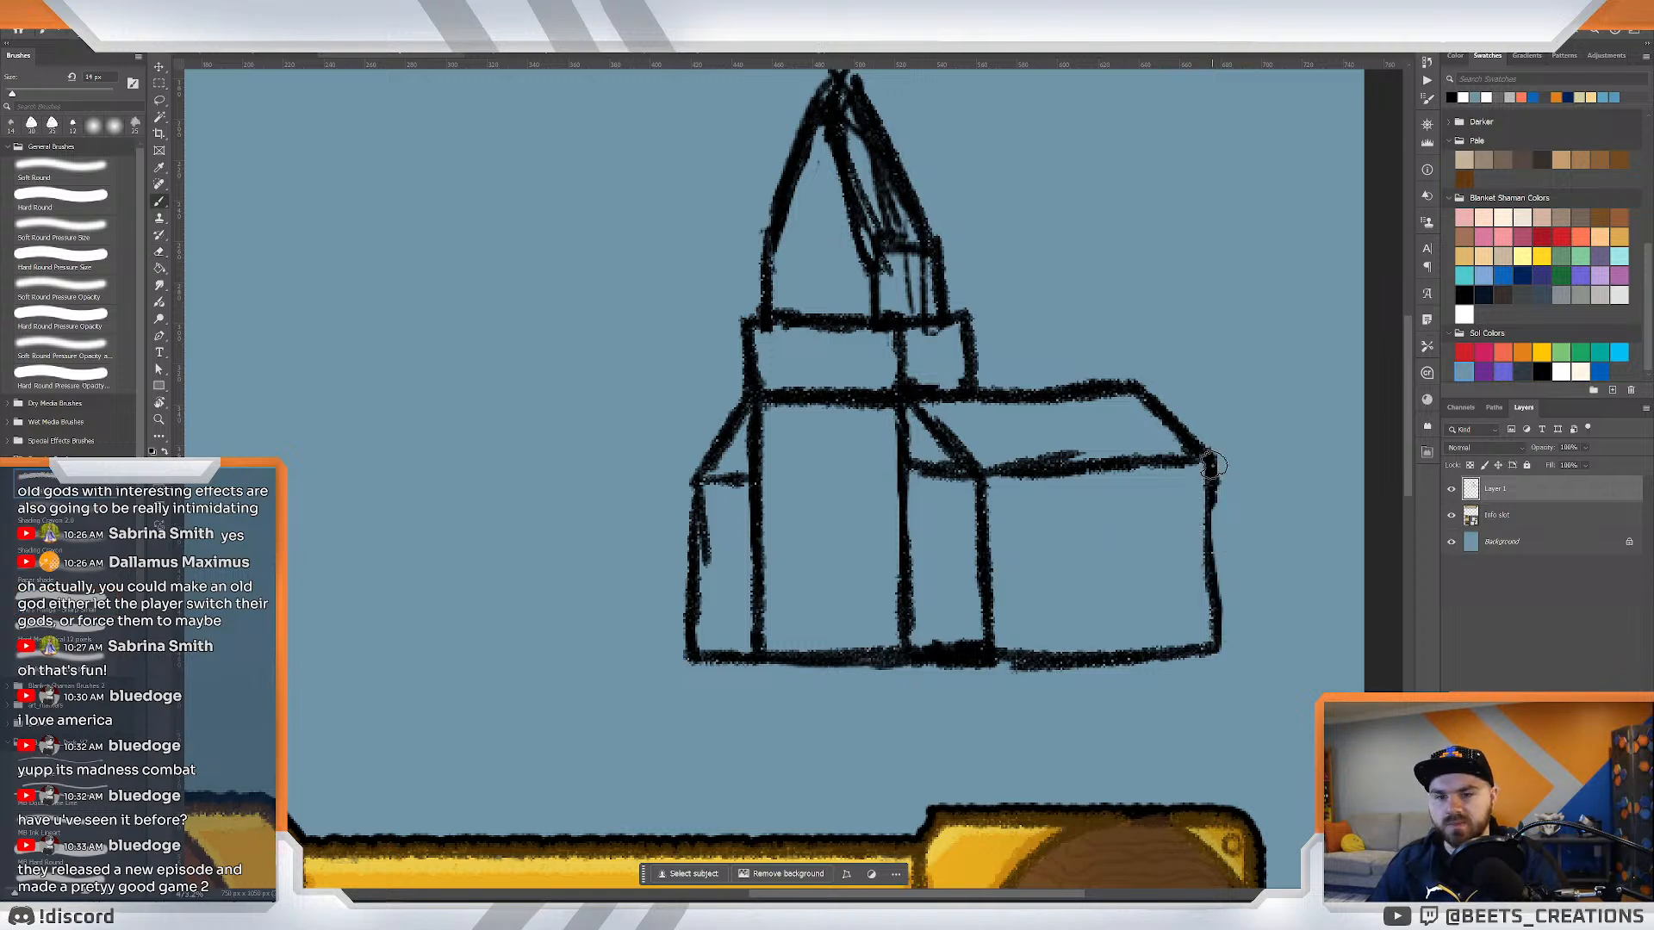
left_click_drag(1212, 465, 1211, 629)
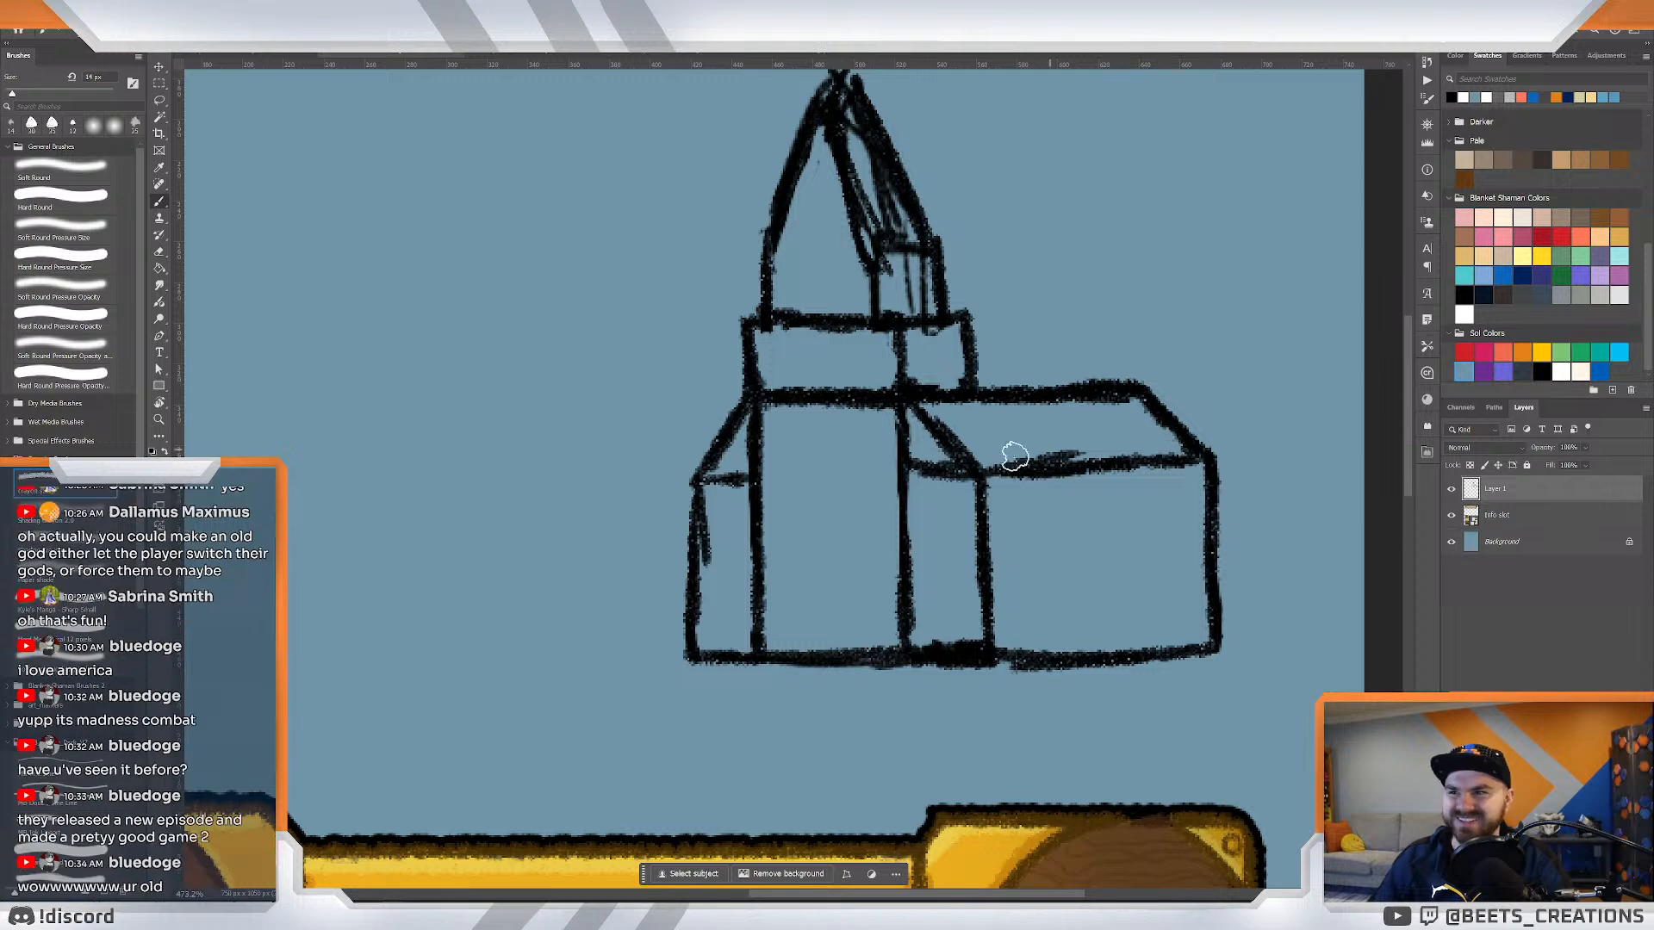
Erase the stray strokes along the side wing's eave line and inside the left annex wall.
key("e")
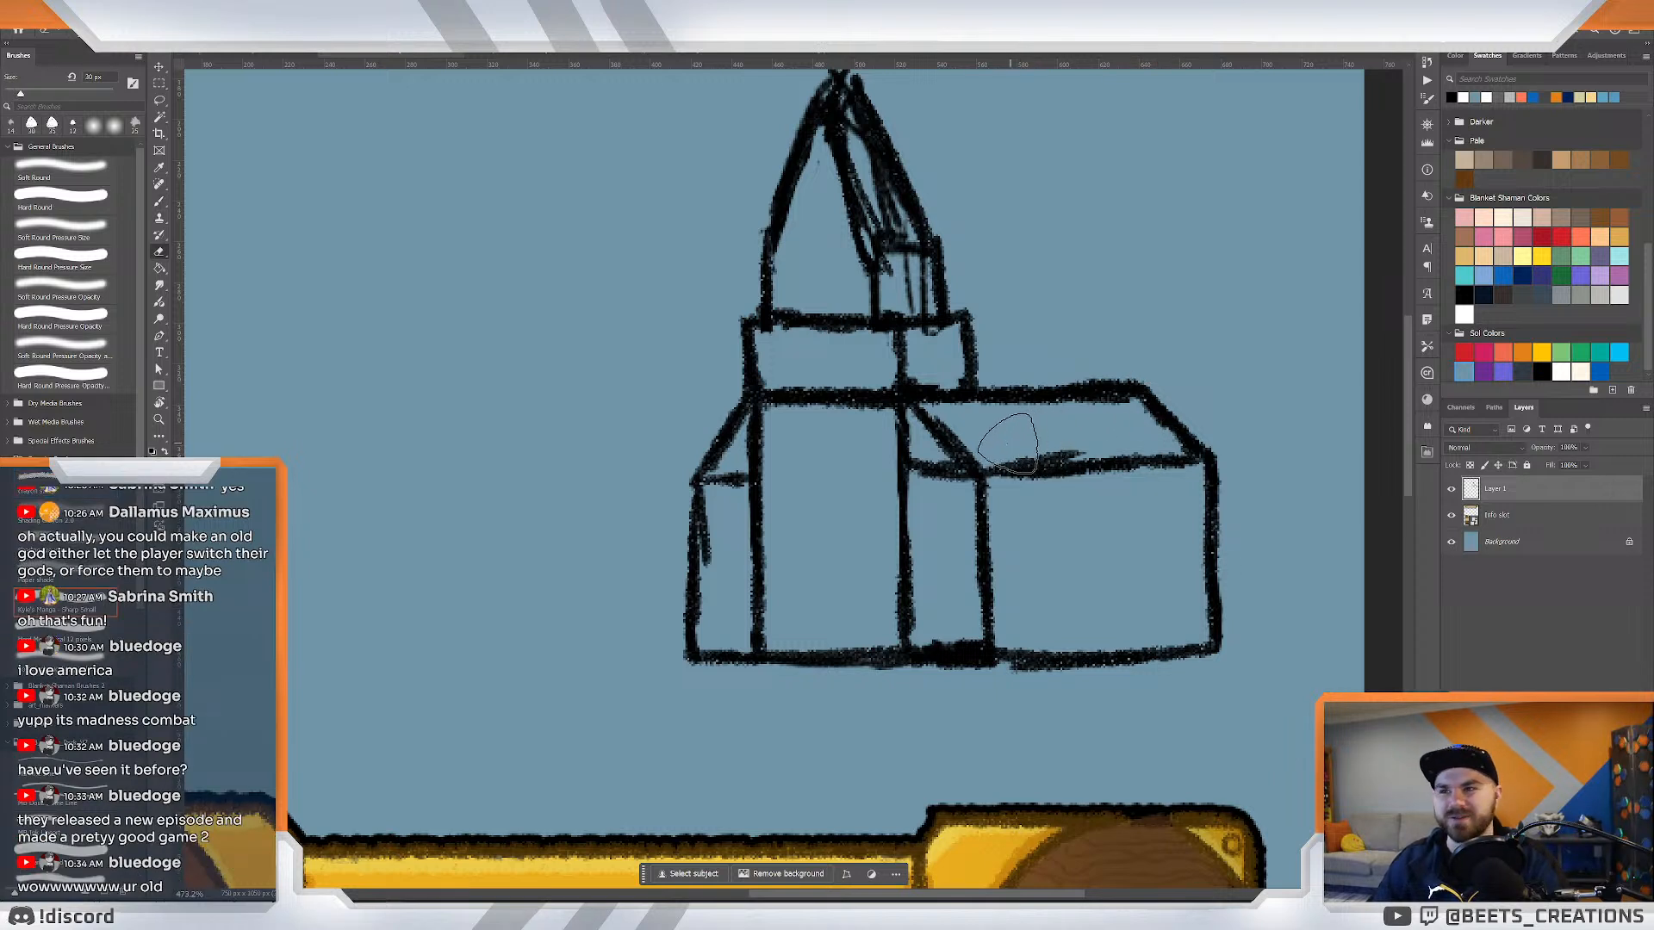
mouse_move(1007, 442)
left_mouse_down()
mouse_move(1080, 437)
mouse_move(1005, 446)
mouse_move(1080, 444)
mouse_move(1068, 478)
left_mouse_up()
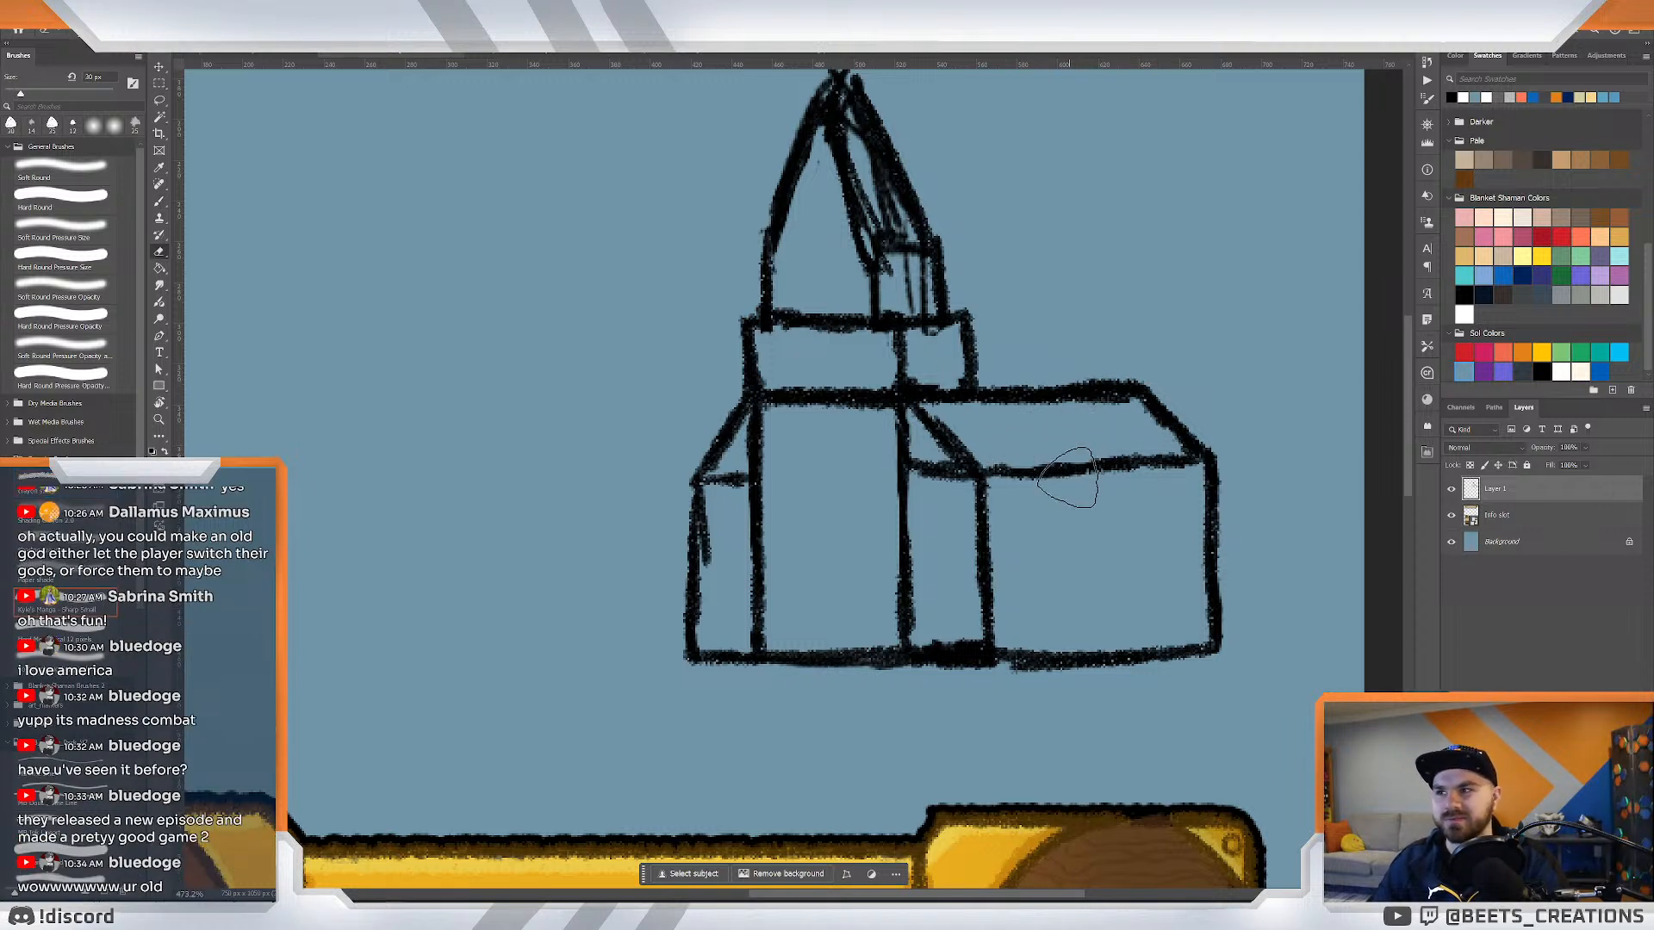
mouse_move(711, 511)
left_mouse_down()
mouse_move(713, 595)
mouse_move(720, 553)
left_mouse_up()
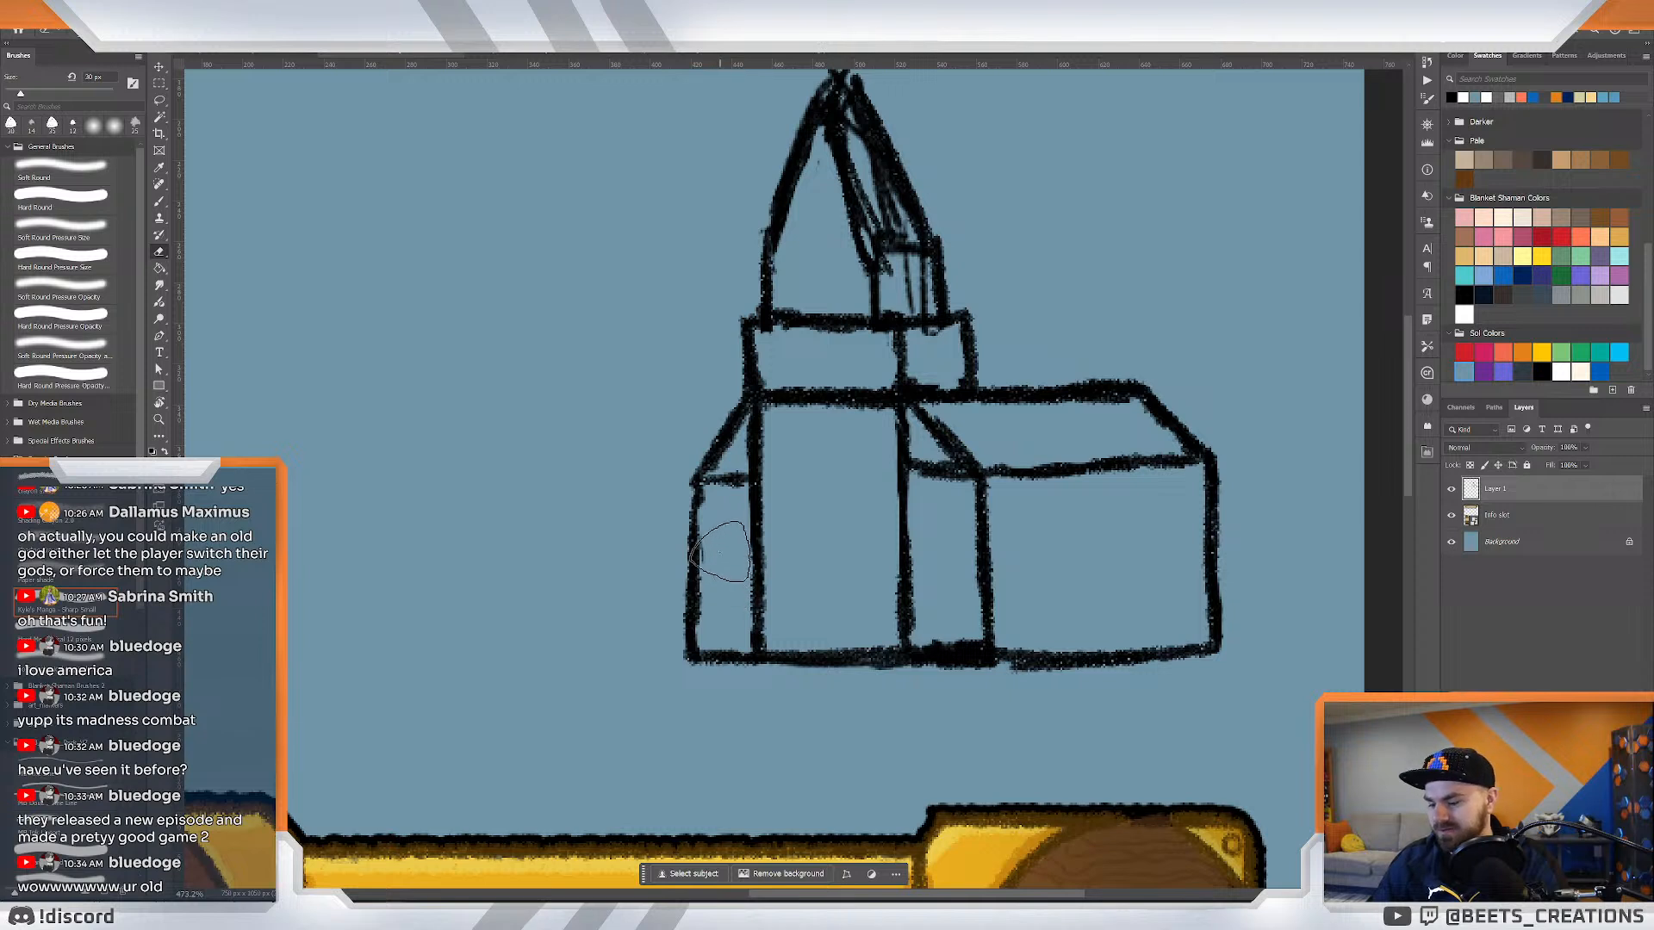
key("b")
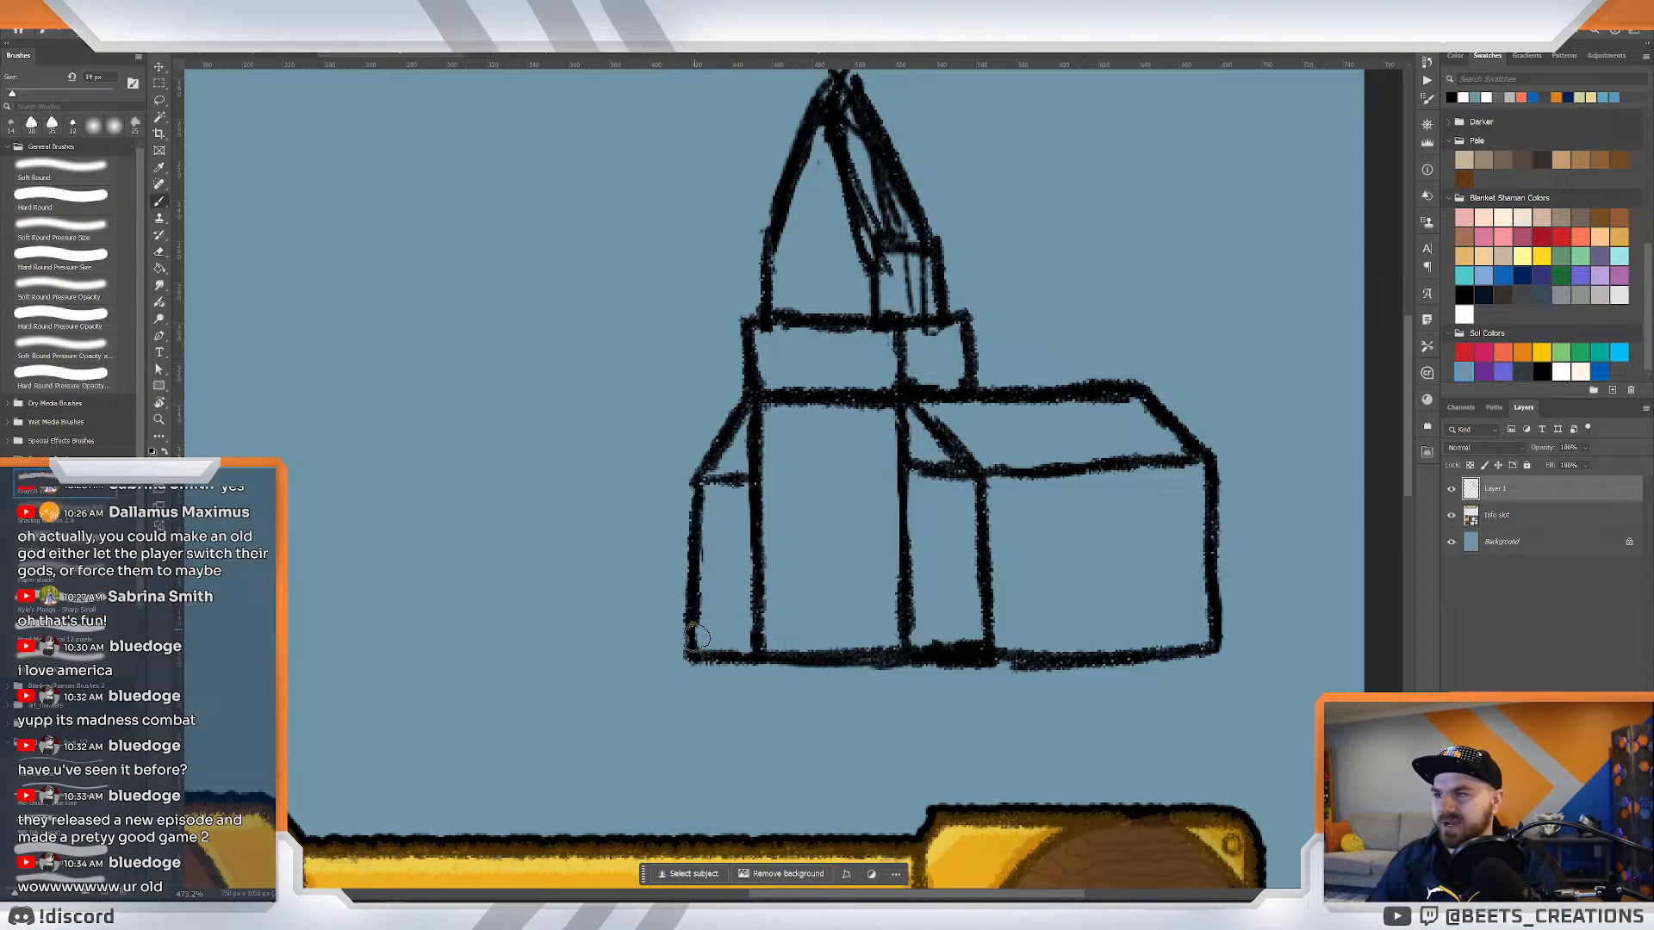
mouse_move(698, 637)
left_mouse_down()
mouse_move(691, 657)
mouse_move(778, 506)
left_mouse_up()
left_click_drag(778, 655, 780, 546)
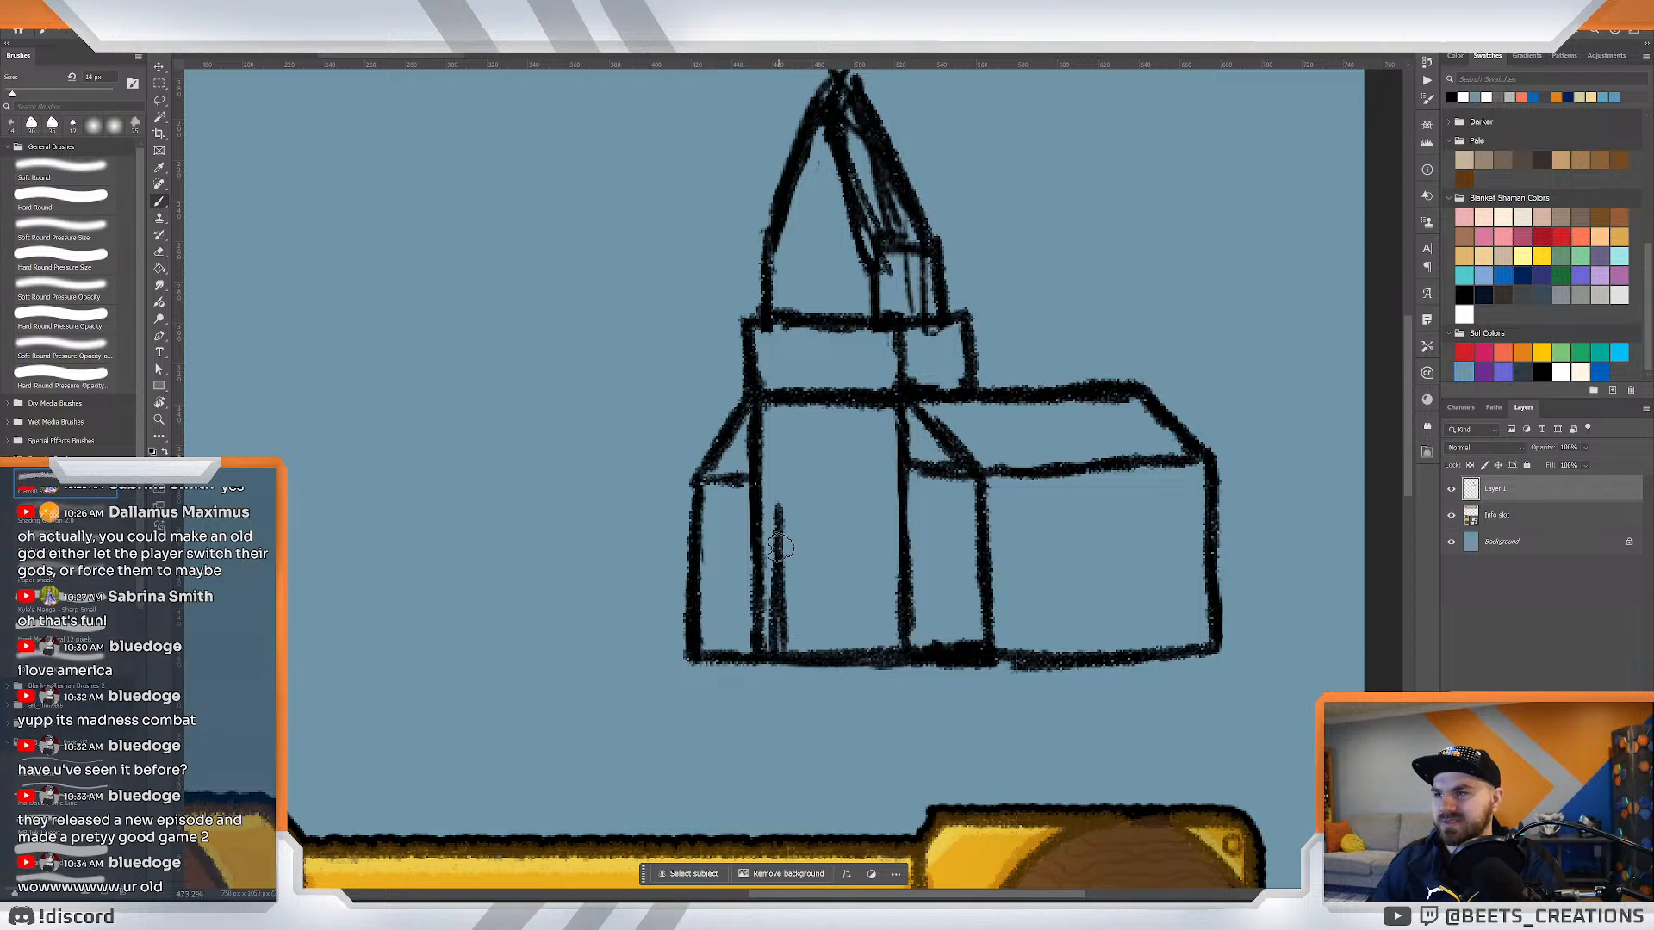
key("ctrl+z")
key("ctrl+z")
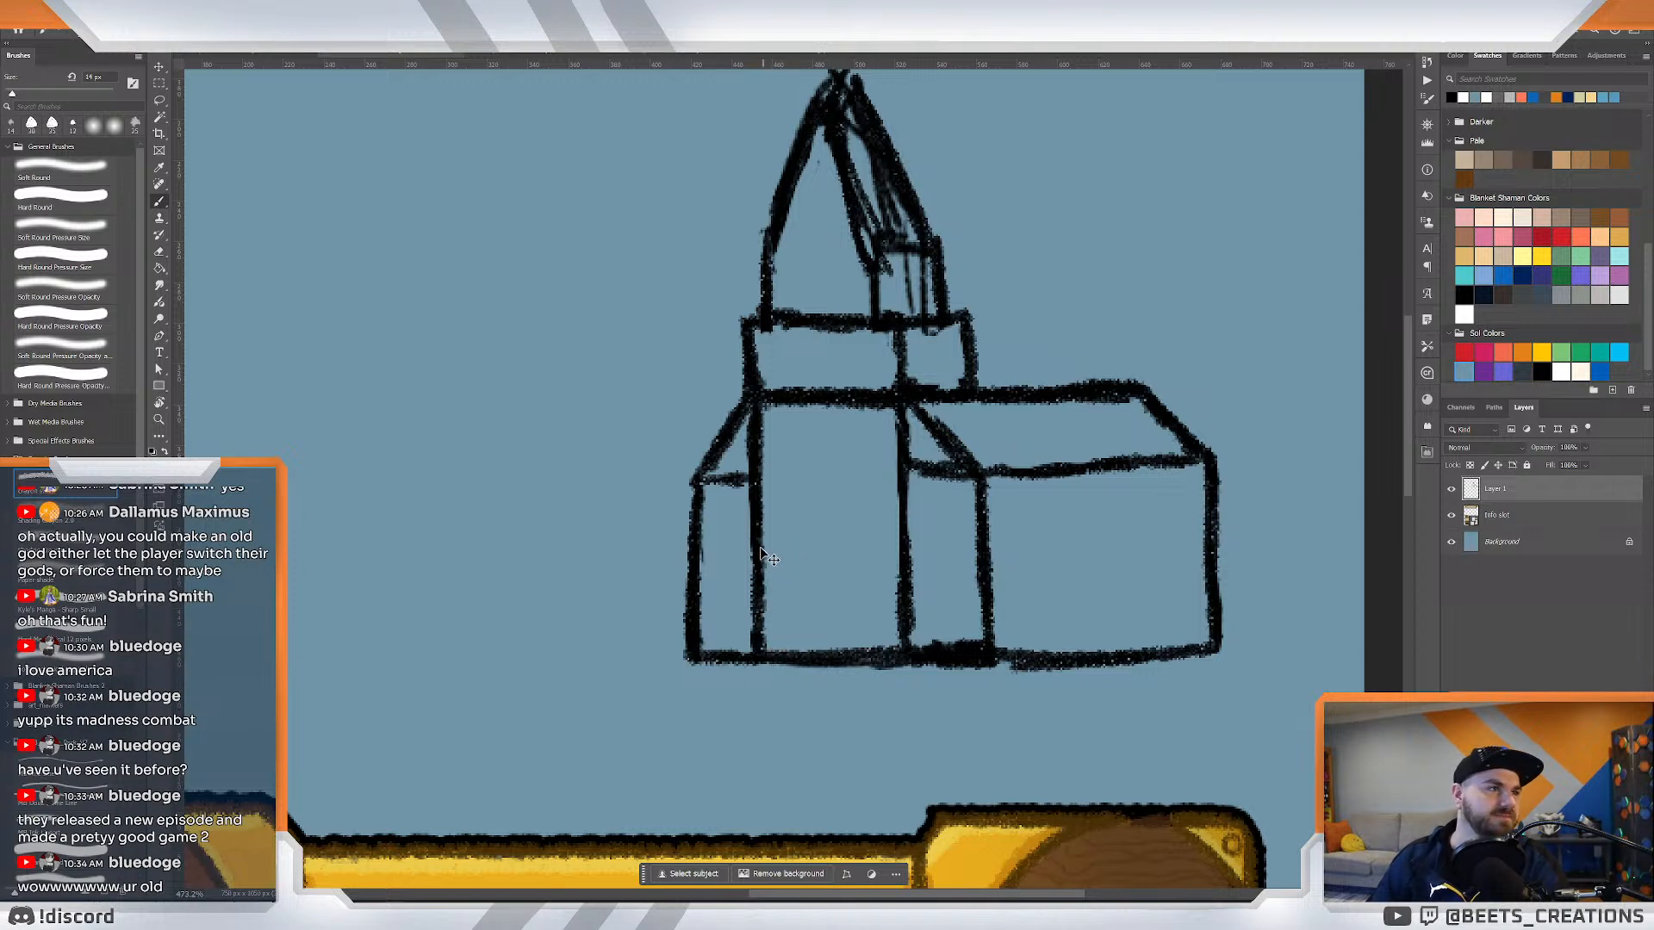
Draw an arched window on the tower's front and a small rectangular window in the band above it.
left_click_drag(785, 522, 791, 437)
key("ctrl+z")
mouse_move(799, 521)
left_mouse_down()
mouse_move(808, 457)
mouse_move(851, 497)
mouse_move(817, 426)
mouse_move(842, 503)
mouse_move(800, 505)
mouse_move(848, 508)
left_mouse_up()
key("ctrl+z")
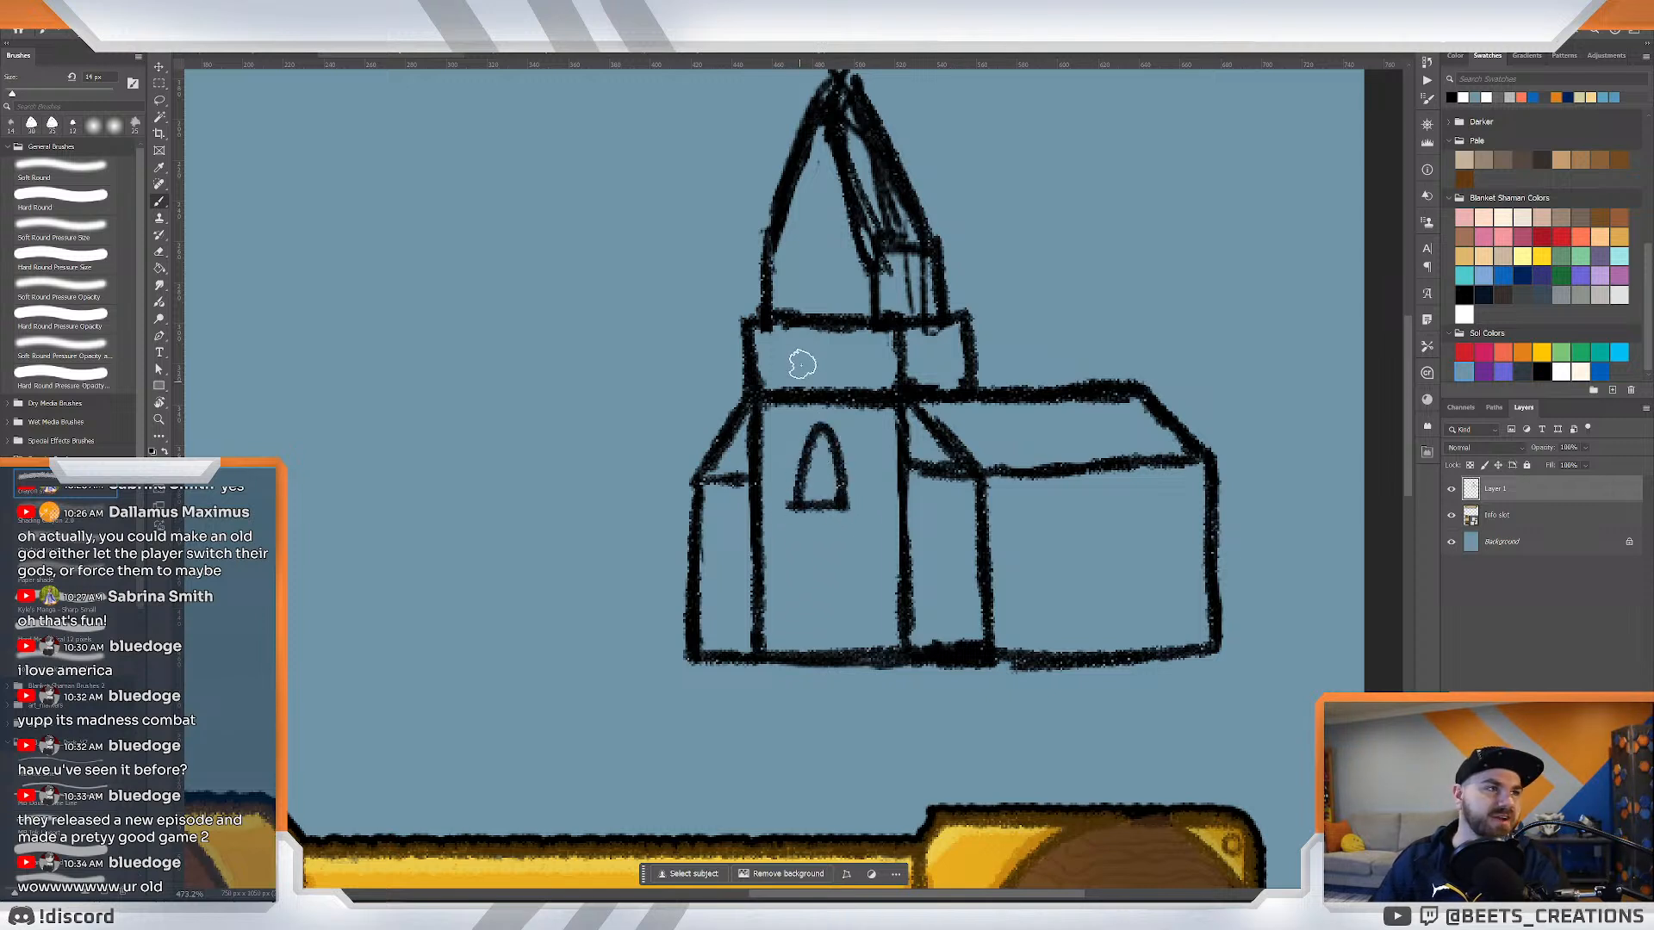
mouse_move(801, 357)
left_mouse_down()
mouse_move(804, 341)
mouse_move(862, 344)
mouse_move(861, 373)
mouse_move(807, 371)
left_mouse_up()
mouse_move(930, 357)
left_mouse_down()
mouse_move(816, 325)
mouse_move(876, 358)
mouse_move(864, 366)
mouse_move(883, 353)
left_mouse_up()
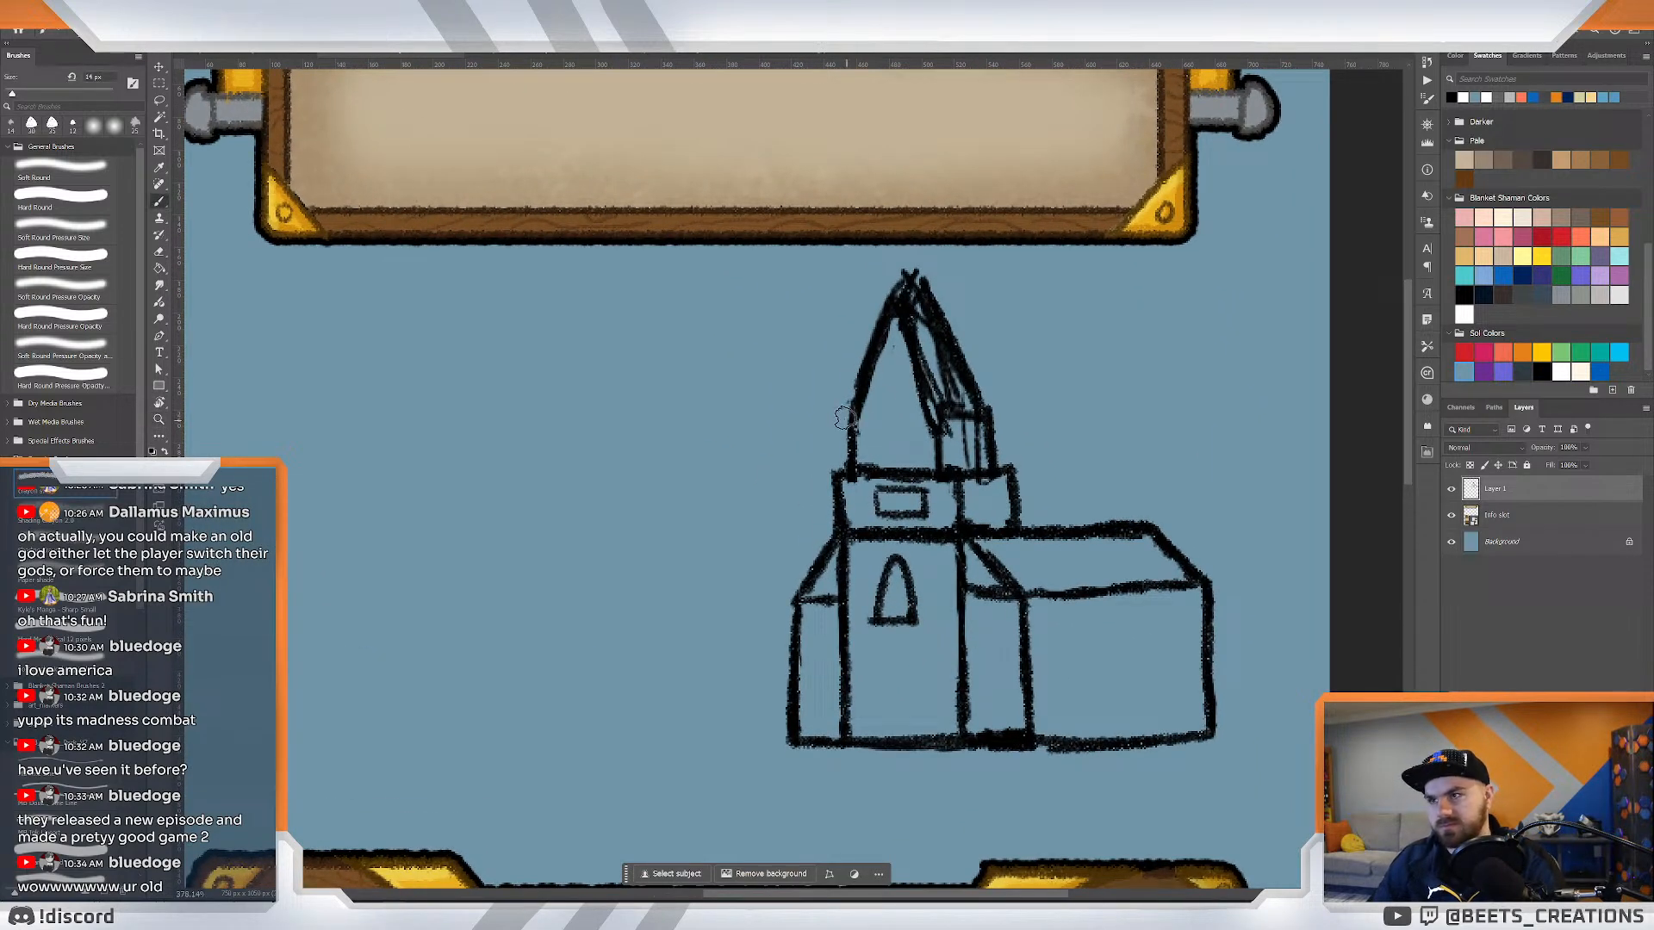
Draw a horizontal base line and steeper slopes for a narrower spire, and erase the old outer slopes.
mouse_move(848, 418)
left_mouse_down()
mouse_move(952, 408)
mouse_move(865, 415)
mouse_move(905, 295)
mouse_move(921, 351)
mouse_move(893, 308)
mouse_move(899, 275)
mouse_move(857, 358)
left_mouse_up()
key("e")
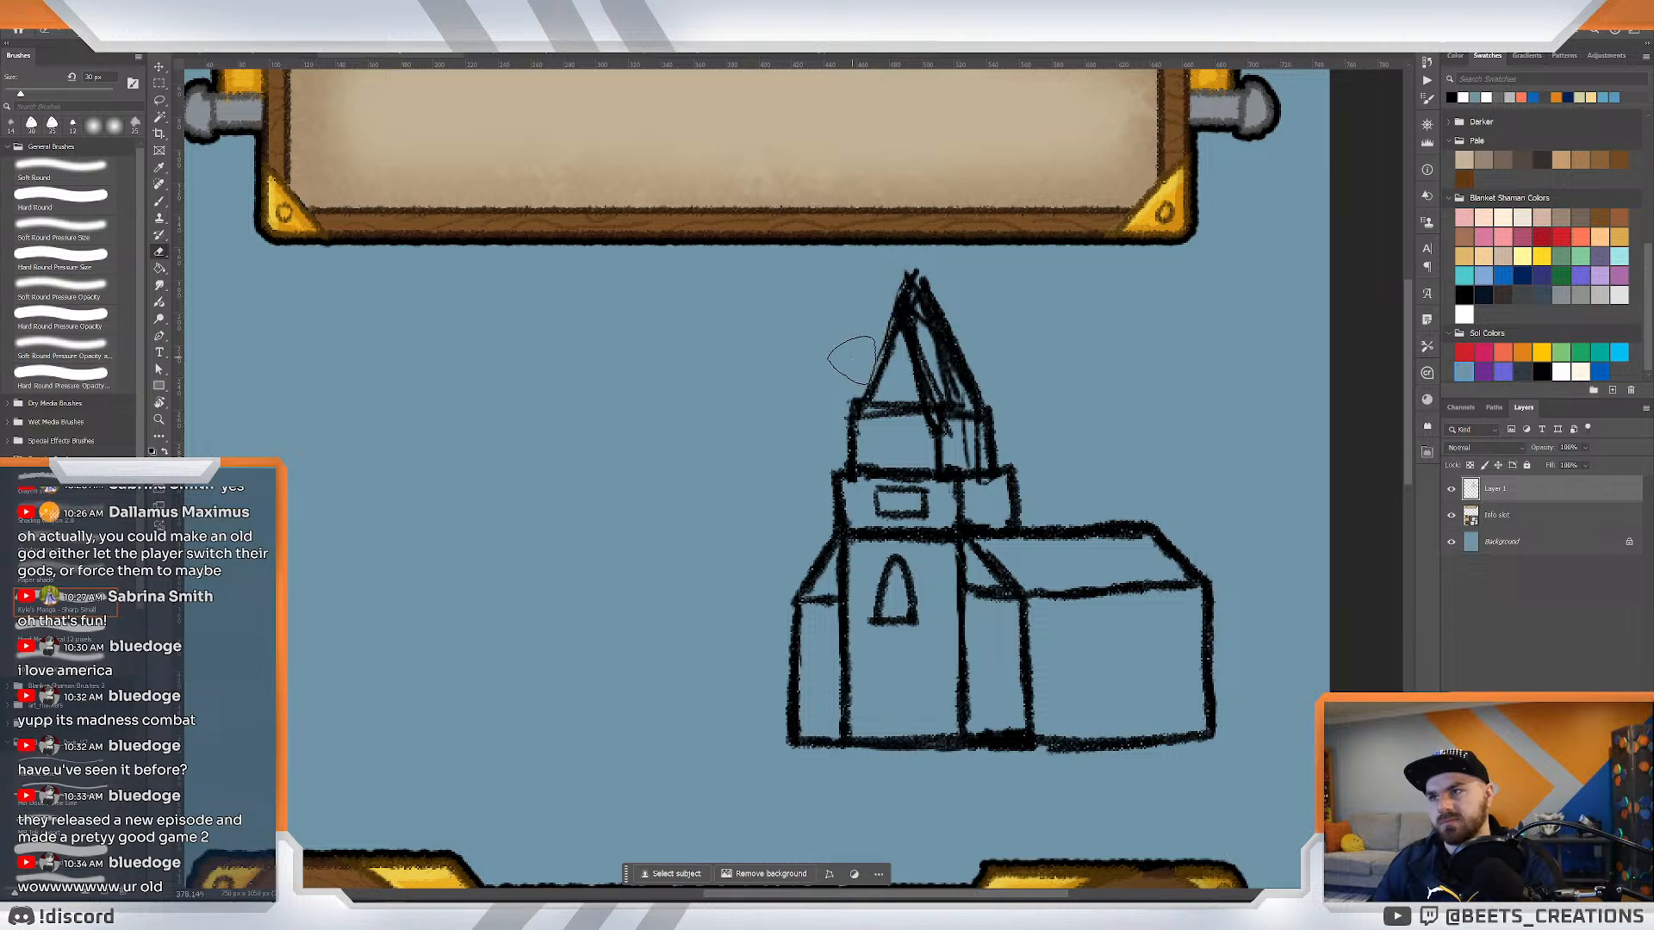
mouse_move(913, 259)
left_mouse_down()
mouse_move(969, 379)
mouse_move(971, 358)
mouse_move(939, 431)
mouse_move(916, 426)
mouse_move(939, 408)
left_mouse_up()
Darken the narrower spire's slopes and erase the stray strokes around its tip.
key("b")
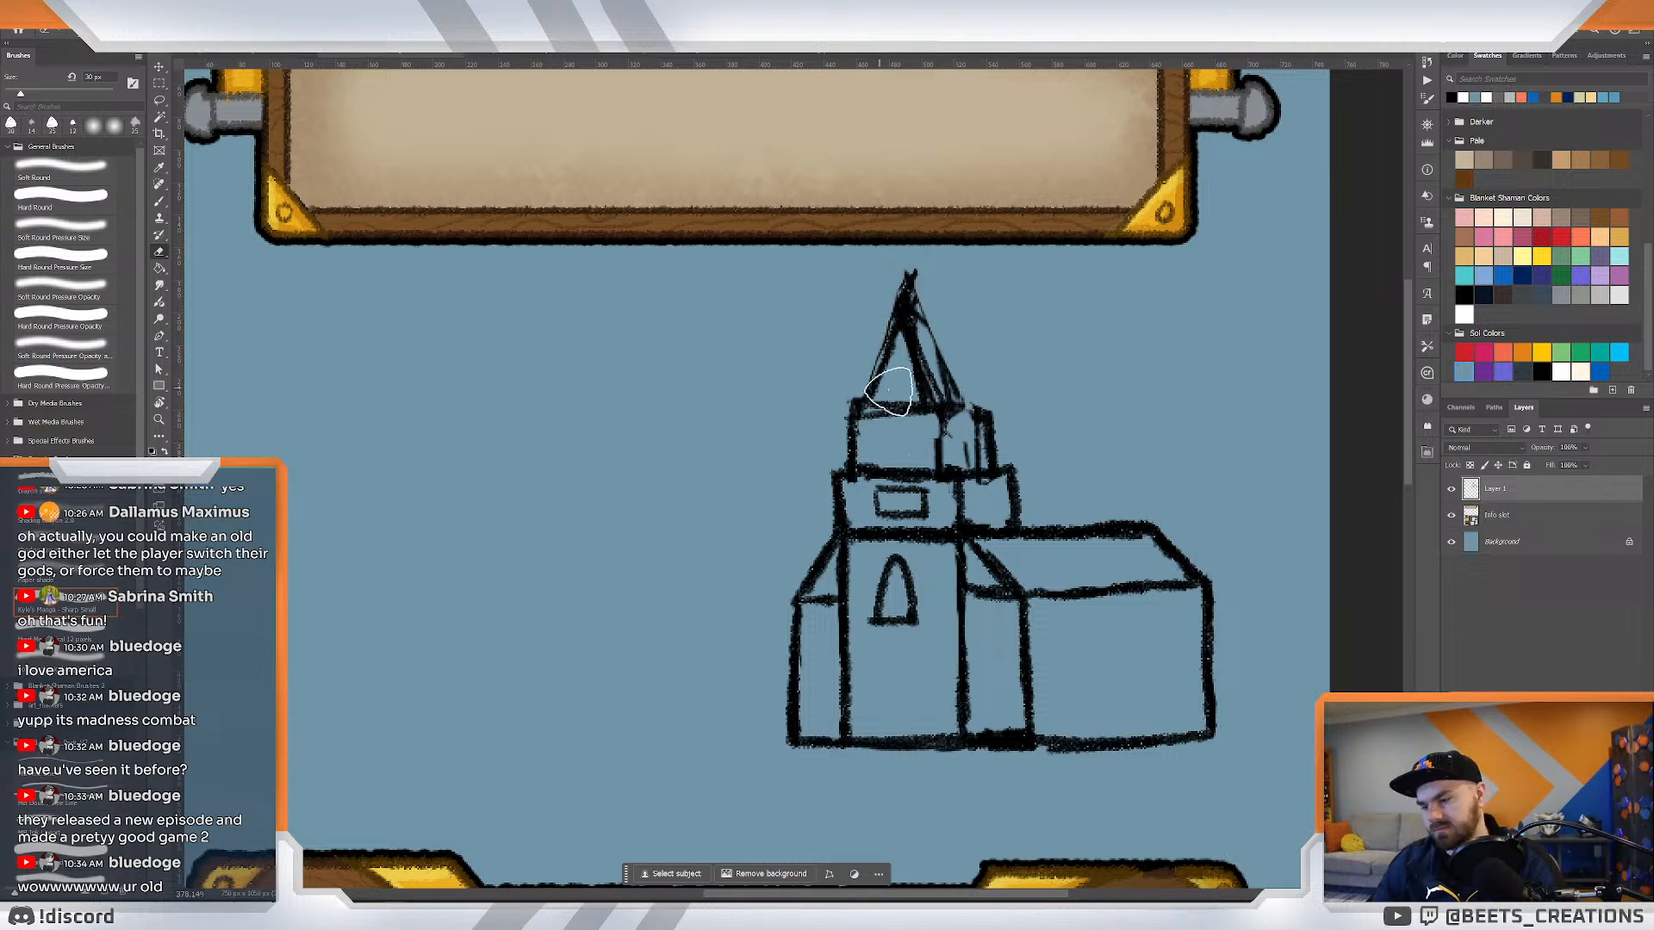
mouse_move(888, 344)
left_mouse_down()
mouse_move(874, 397)
mouse_move(907, 283)
mouse_move(956, 409)
mouse_move(895, 279)
mouse_move(879, 398)
left_mouse_up()
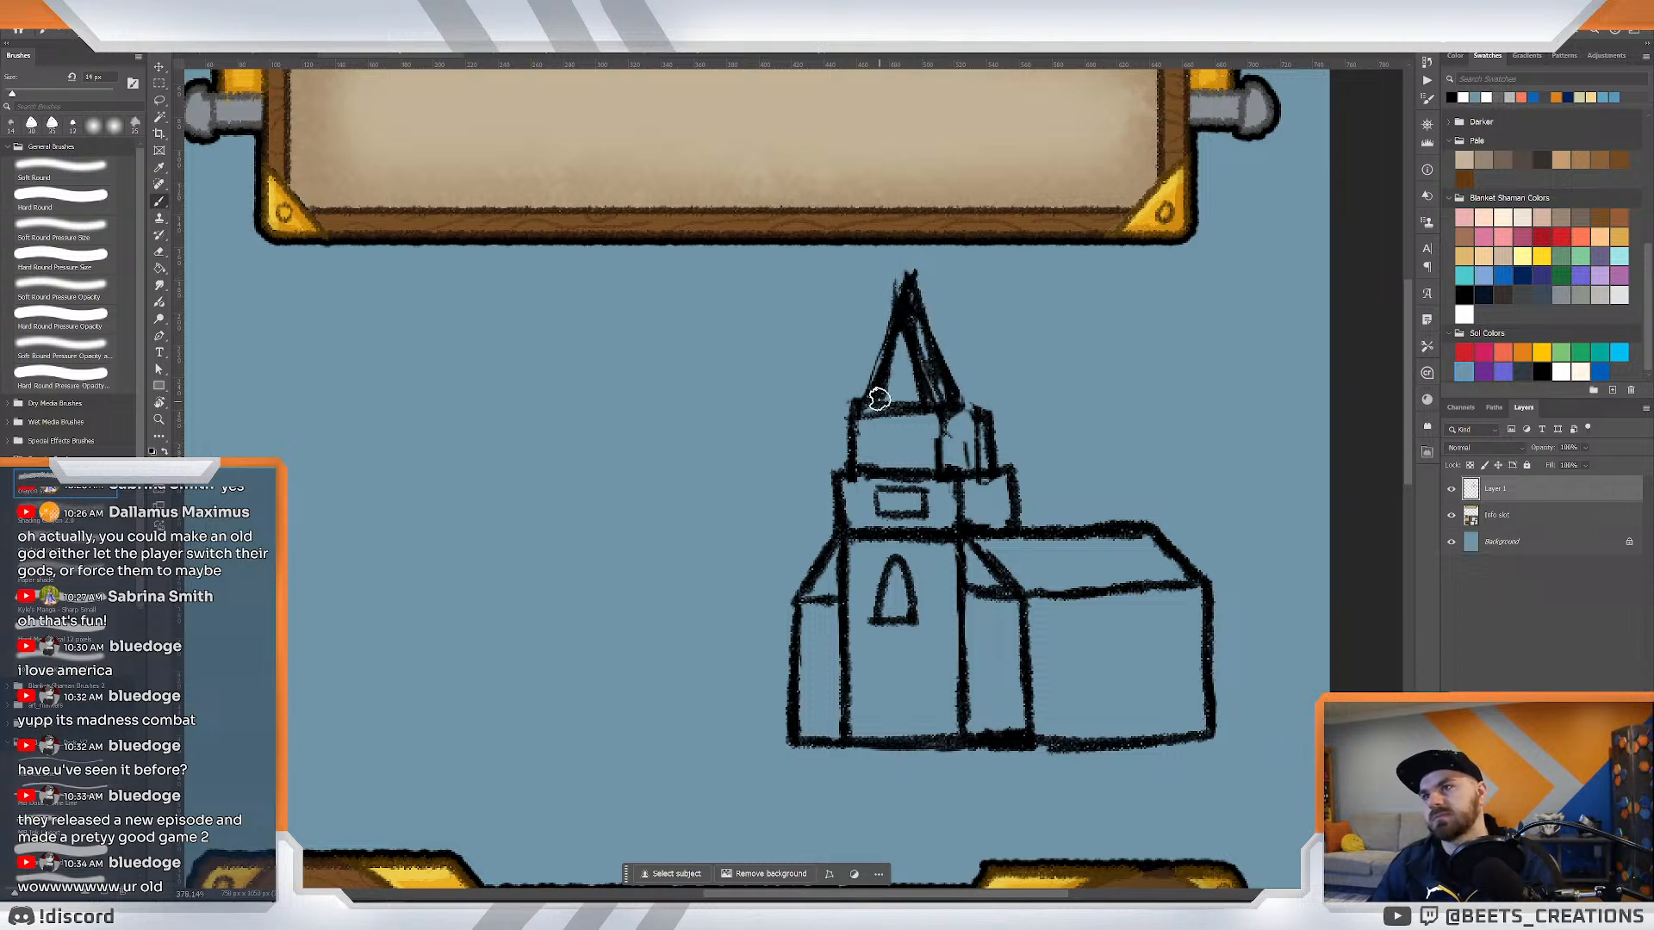
key("e")
mouse_move(909, 269)
left_mouse_down()
mouse_move(867, 375)
mouse_move(883, 304)
mouse_move(903, 363)
mouse_move(882, 365)
mouse_move(888, 325)
mouse_move(875, 380)
mouse_move(906, 306)
left_mouse_up()
key("b")
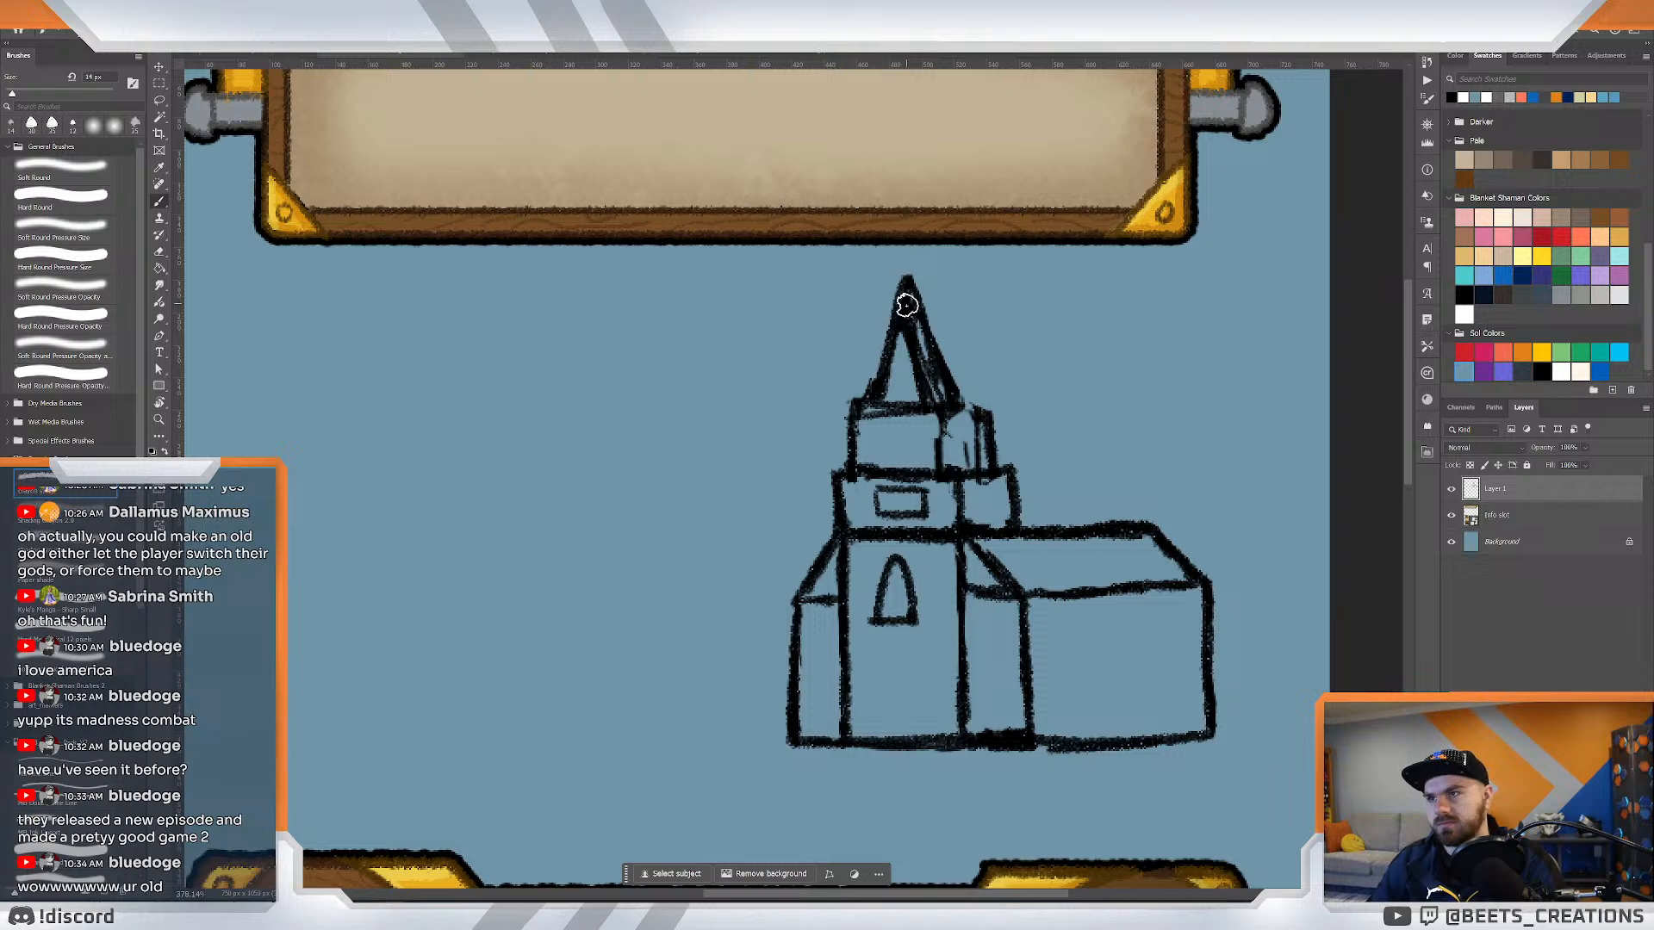
Thicken the ridge line of the side wing's roof and sketch three small dormer-like marks along the slope.
key("z")
mouse_move(990, 384)
left_mouse_down()
mouse_move(958, 385)
mouse_move(983, 386)
mouse_move(960, 406)
left_mouse_up()
key("b")
key("ctrl+z")
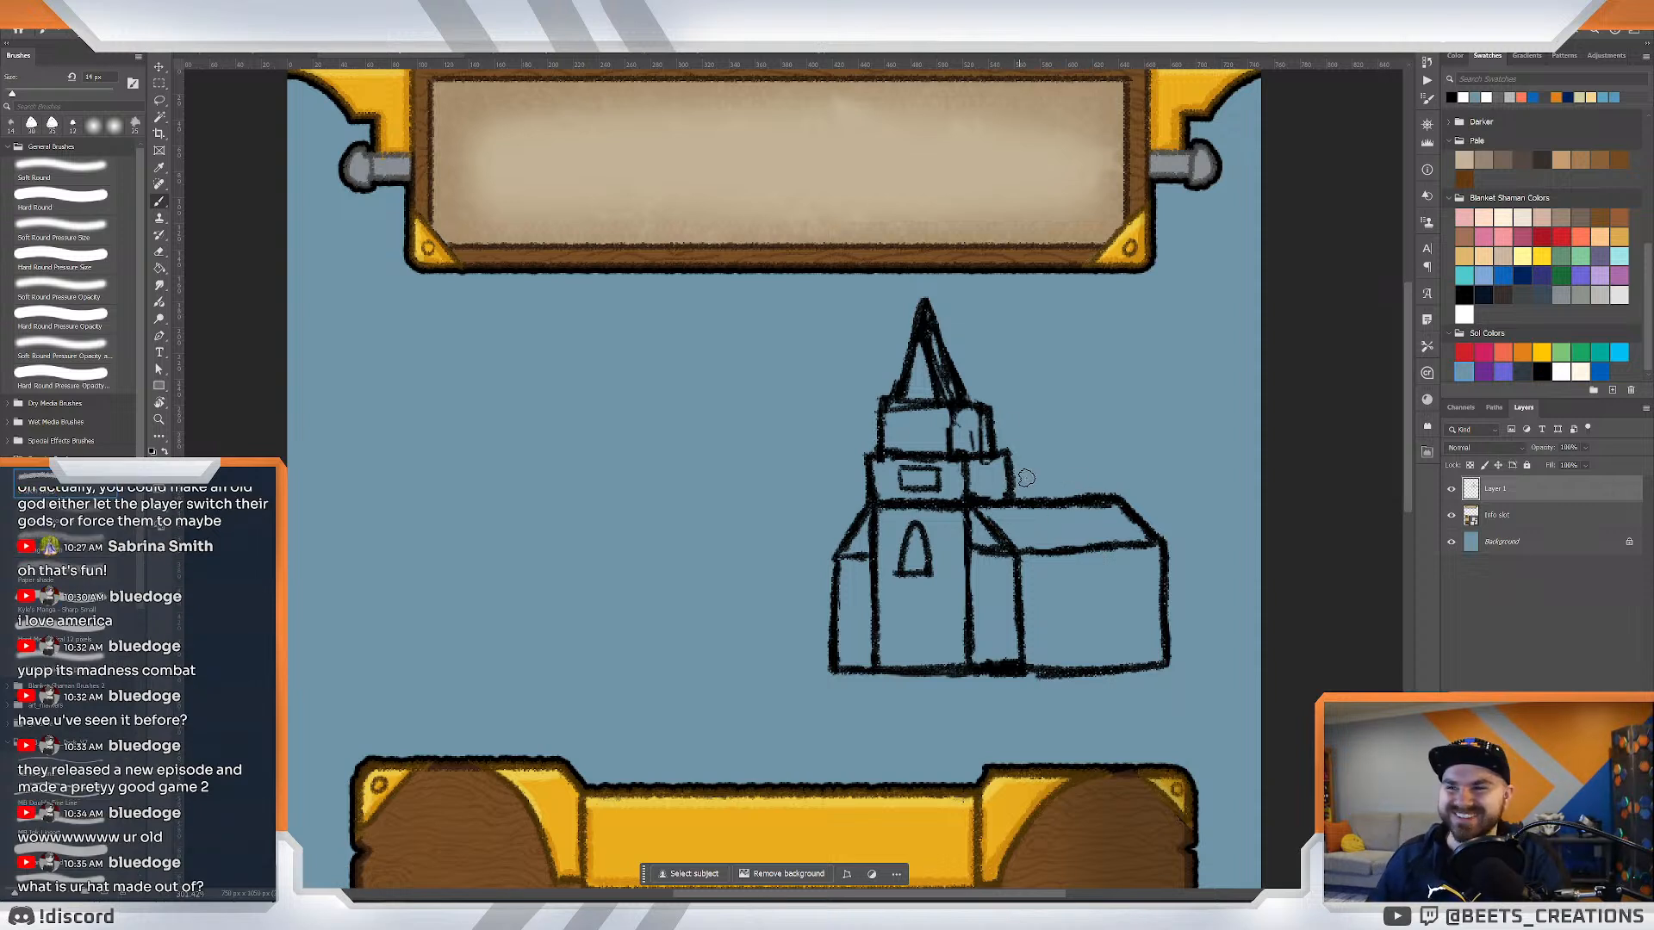
left_click_drag(1108, 501, 1016, 491)
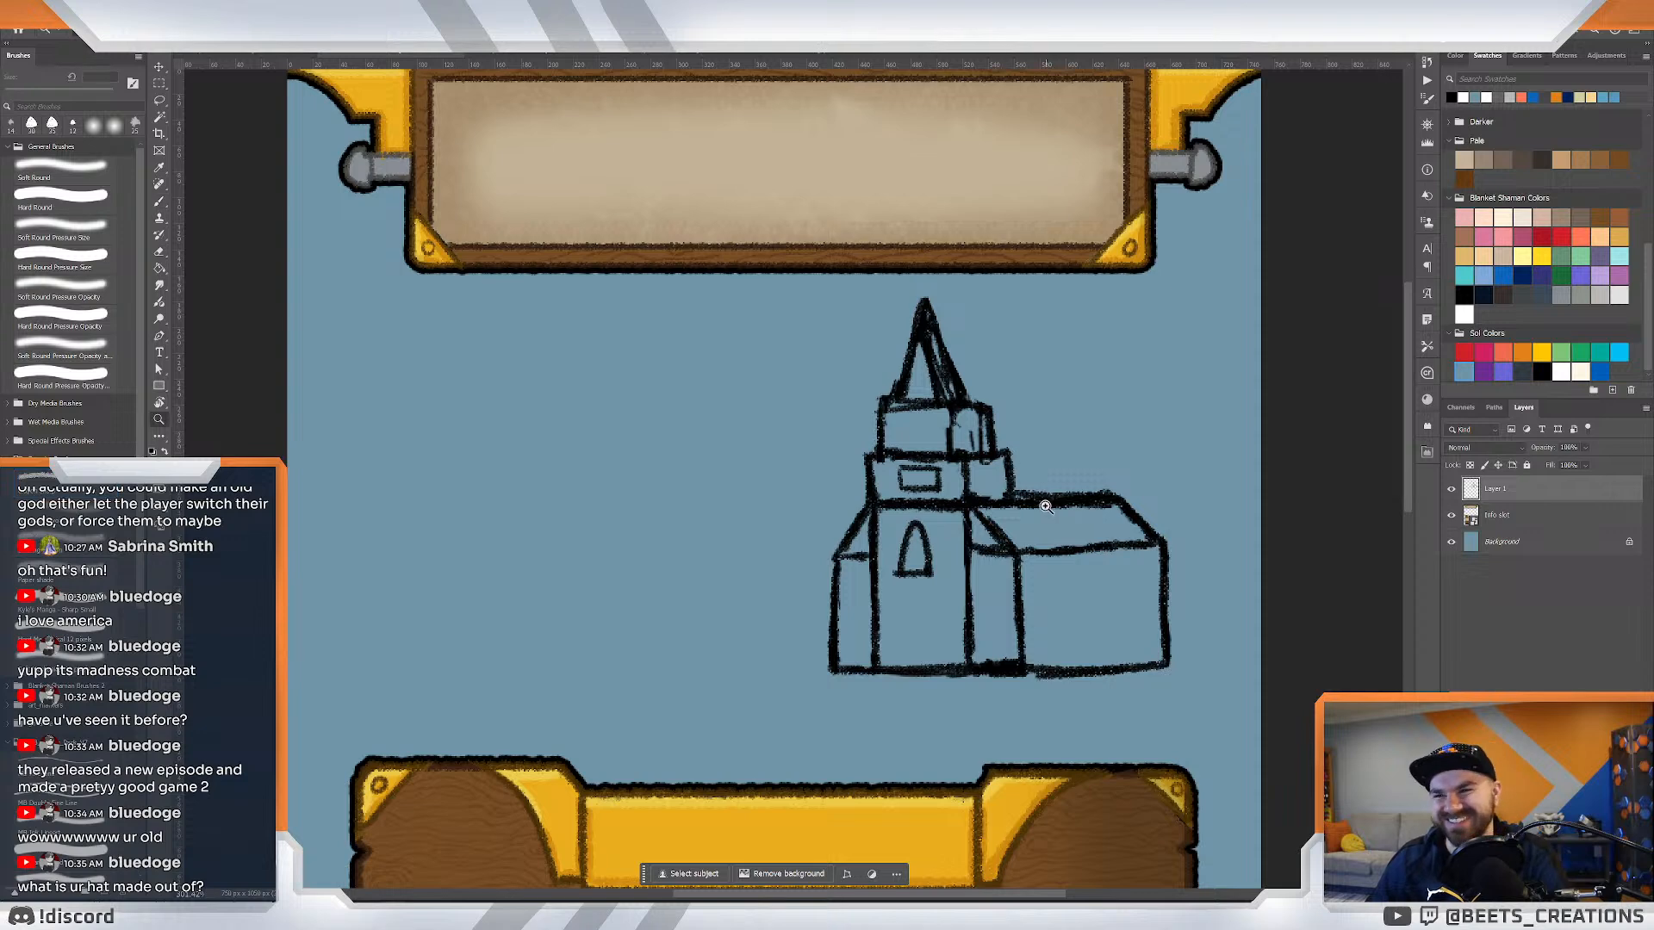
scroll(1042, 508, "up", 3)
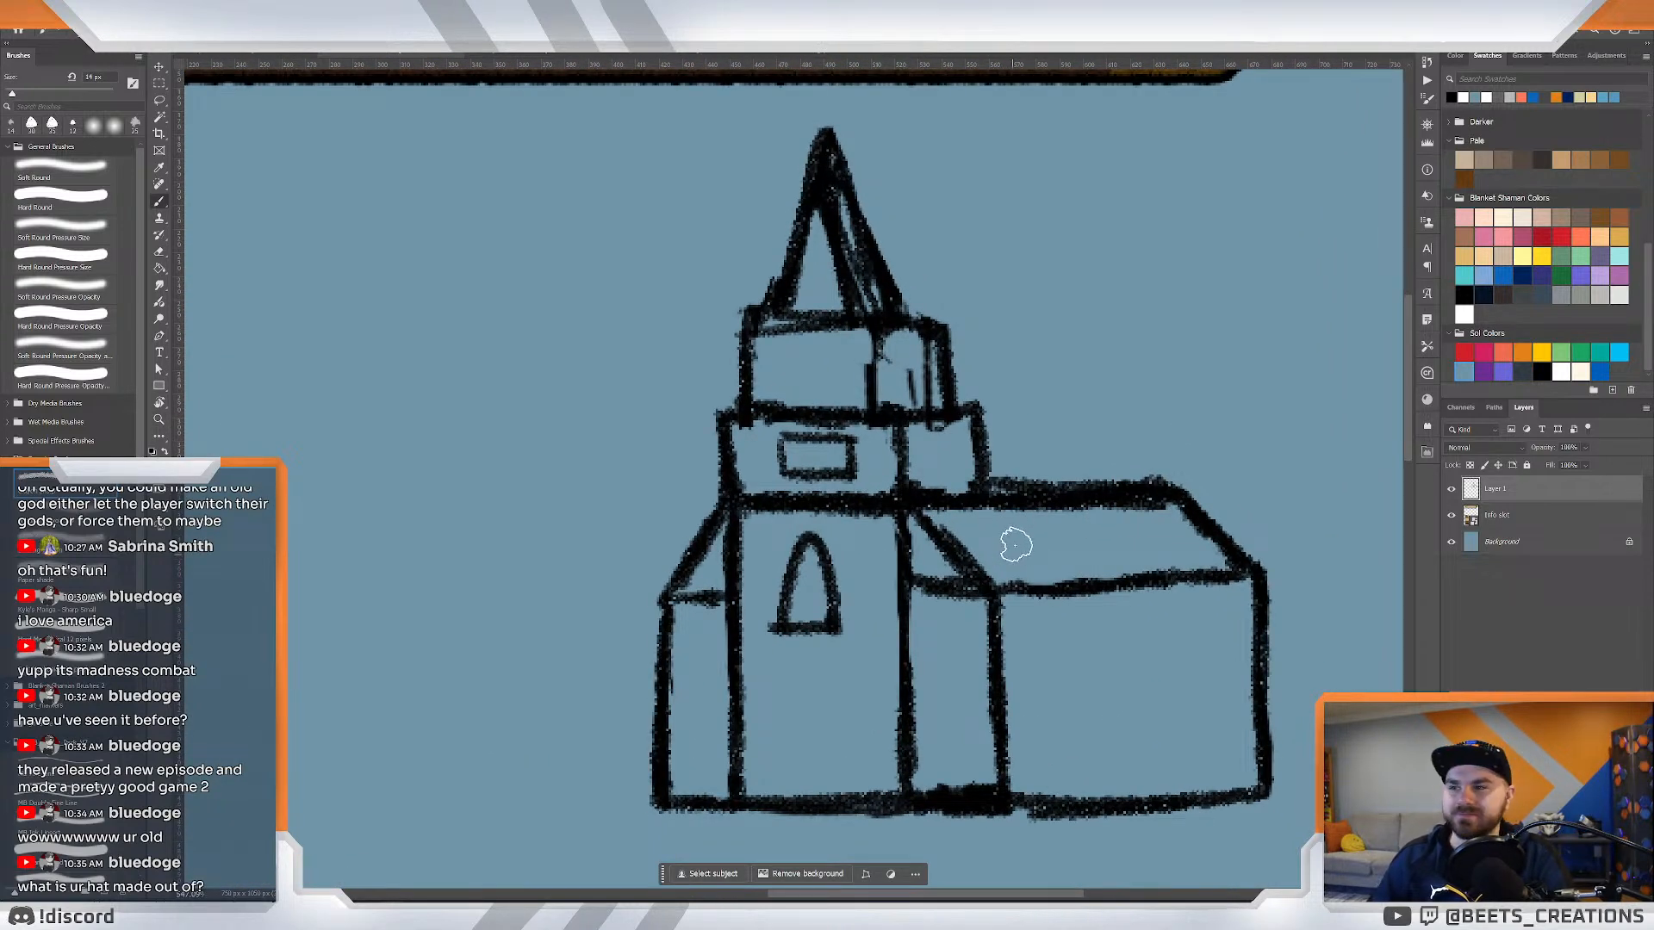
mouse_move(1022, 554)
left_mouse_down()
mouse_move(1038, 525)
mouse_move(1051, 536)
mouse_move(1033, 521)
mouse_move(1186, 539)
left_mouse_up()
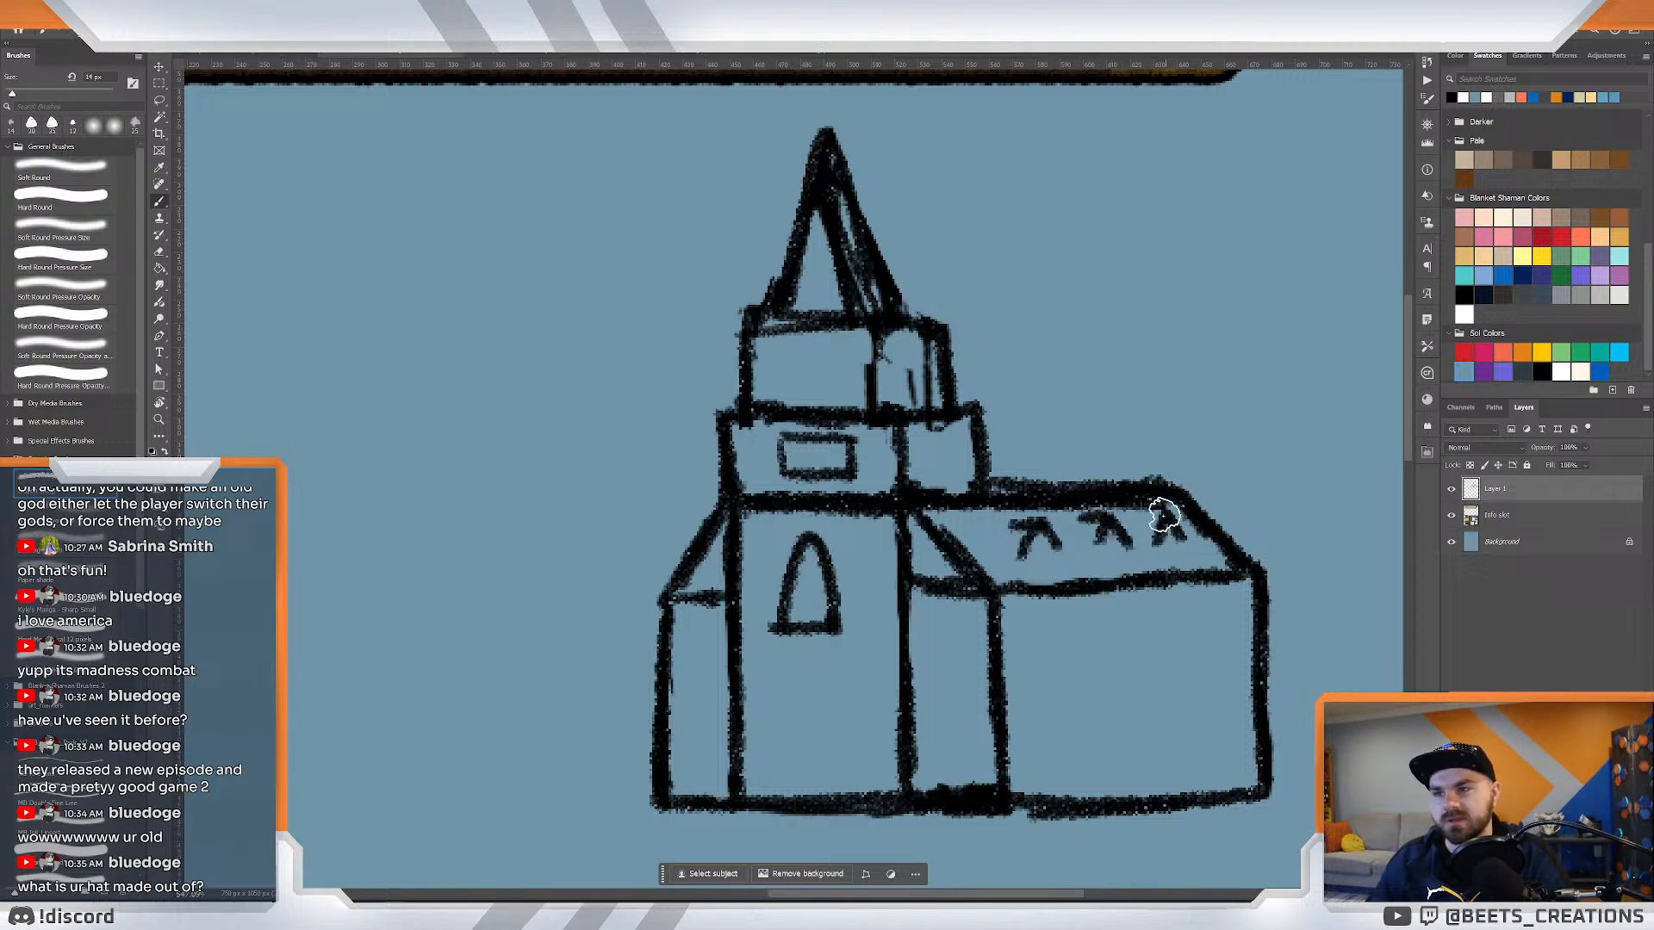
Examine the church sketch up close and at reduced size within the whole card layout.
key("z")
scroll(1145, 639, "down", 6)
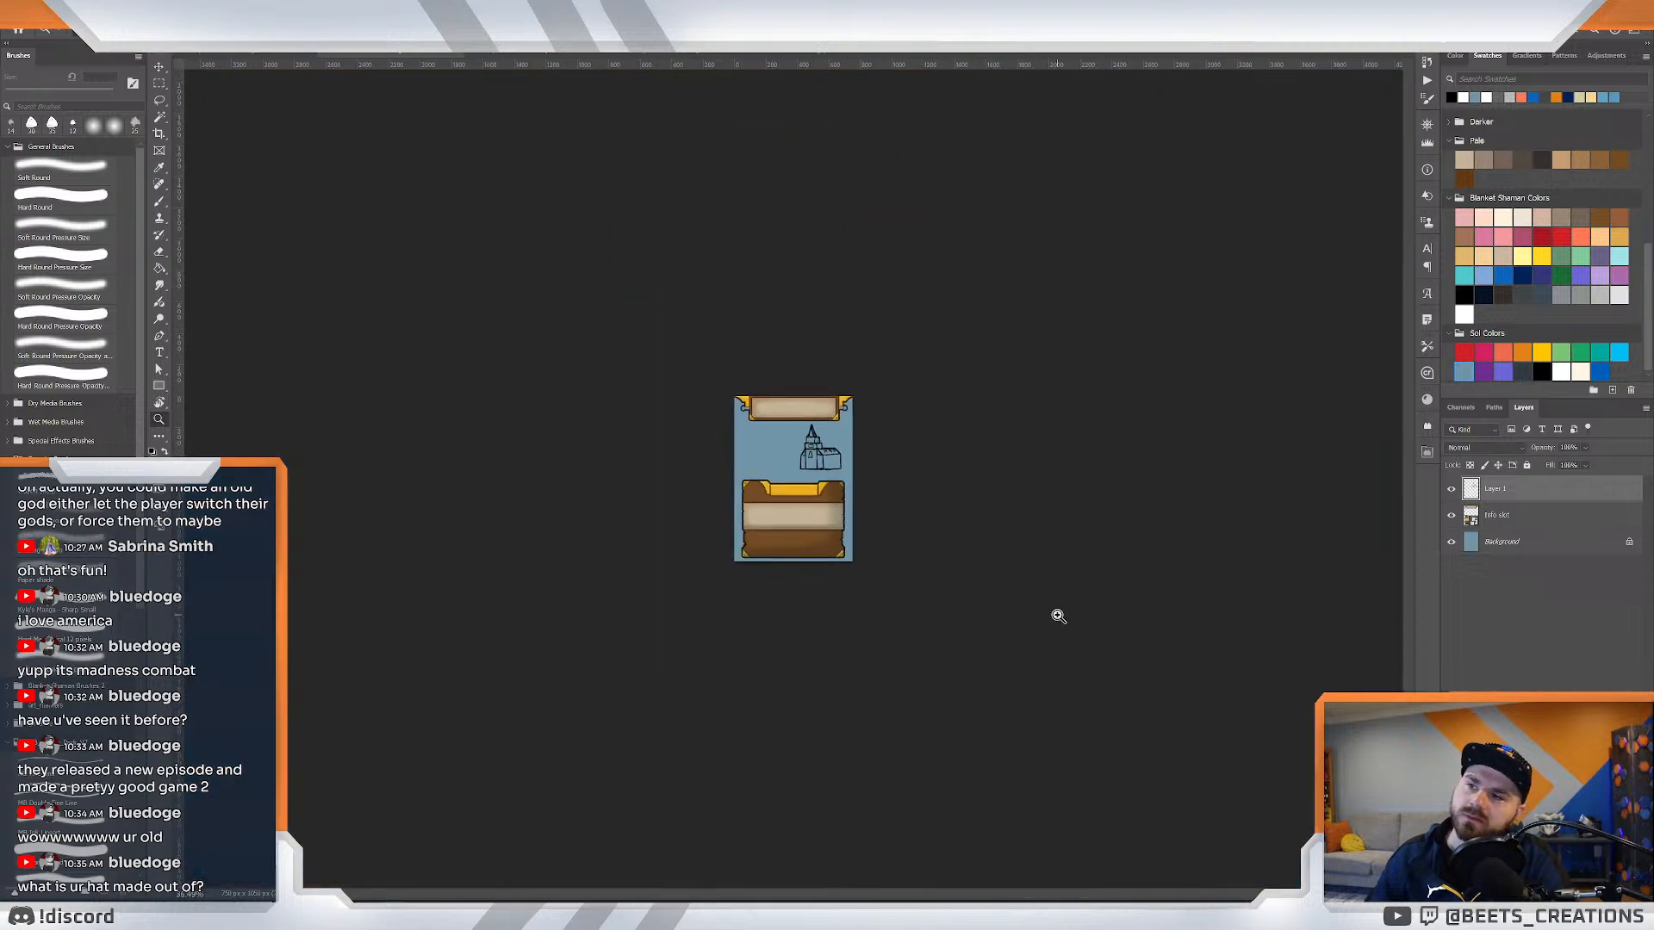
scroll(1060, 617, "up", 3)
scroll(885, 379, "up", 3)
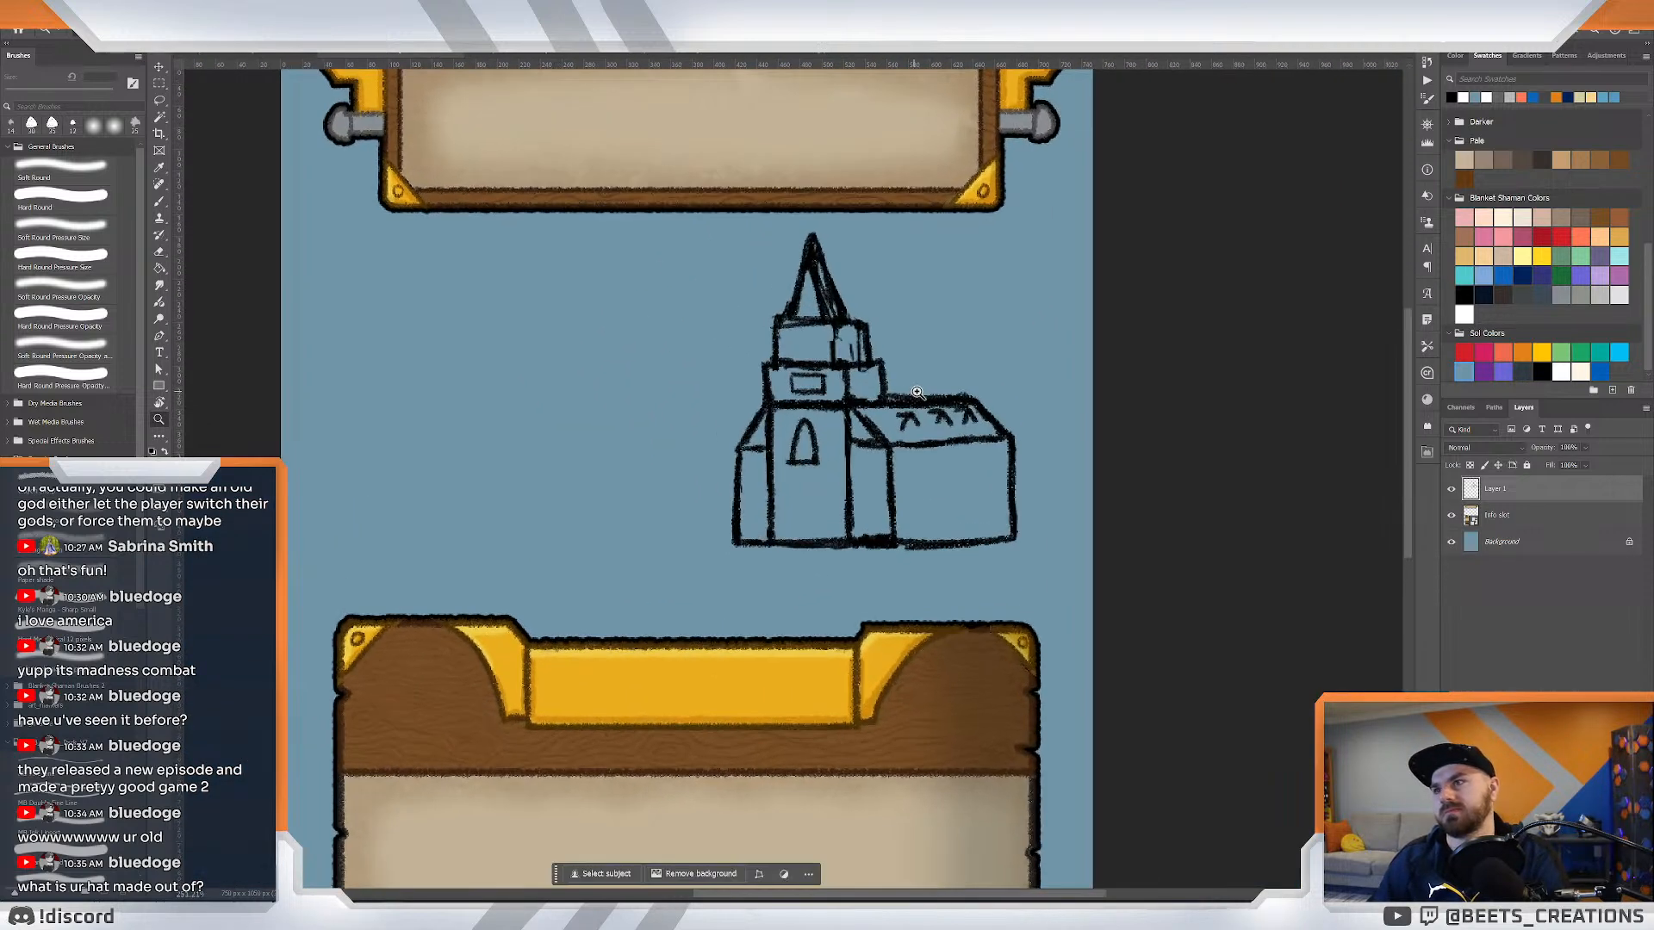
scroll(818, 342, "down", 5)
scroll(889, 383, "up", 5)
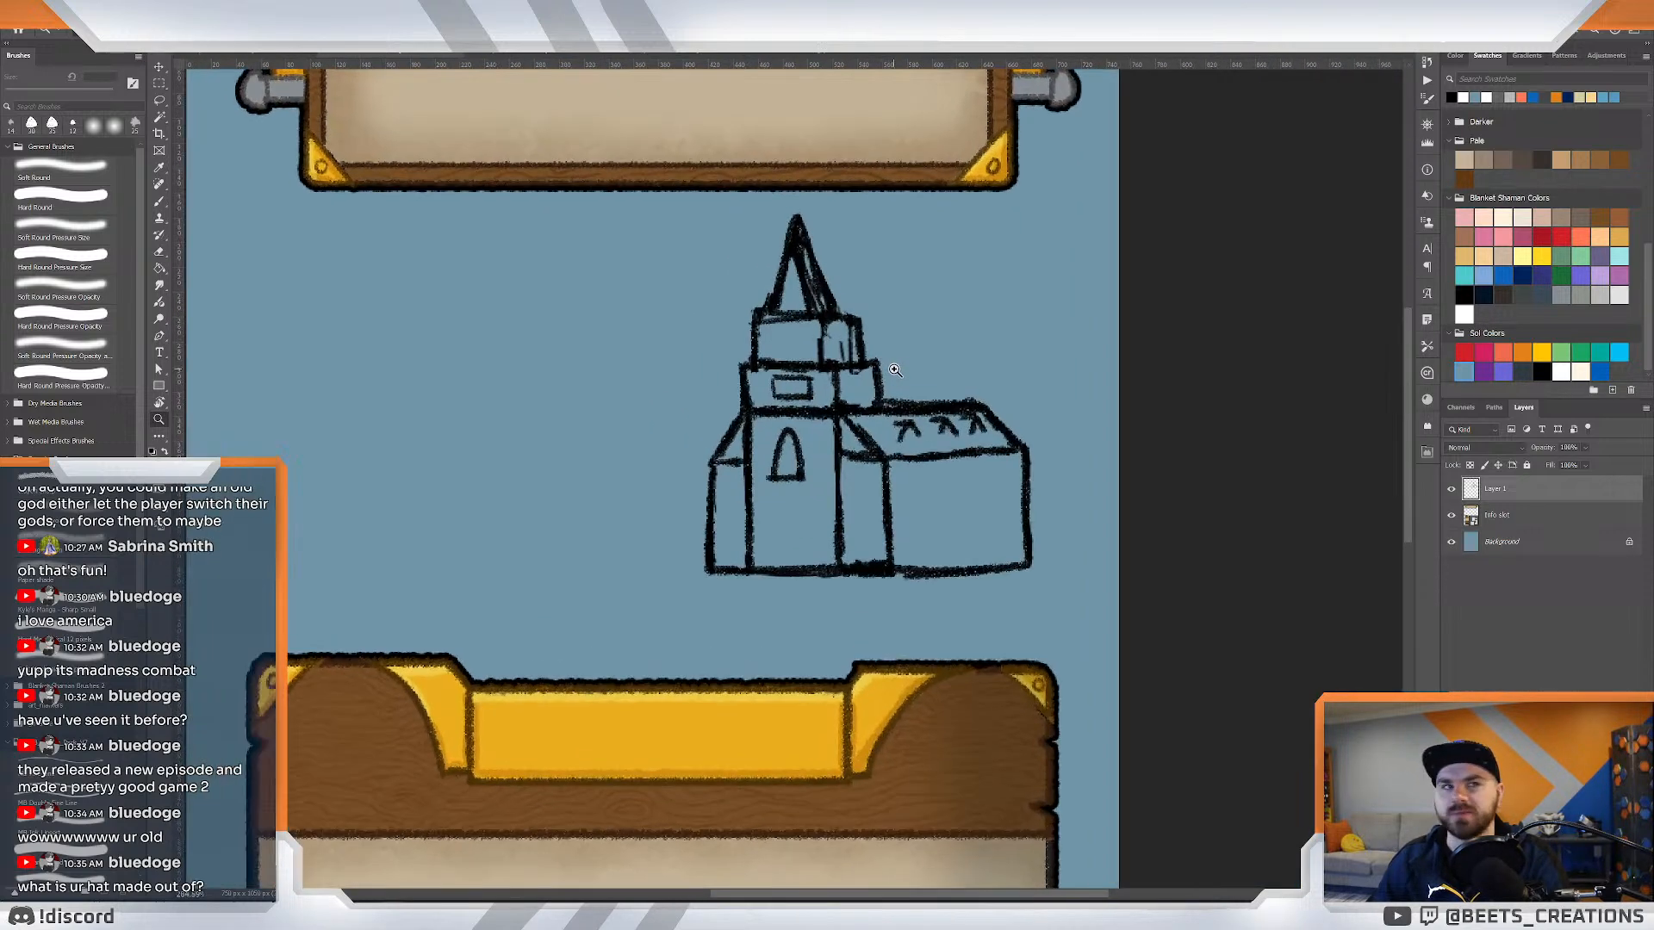
scroll(863, 362, "up", 2)
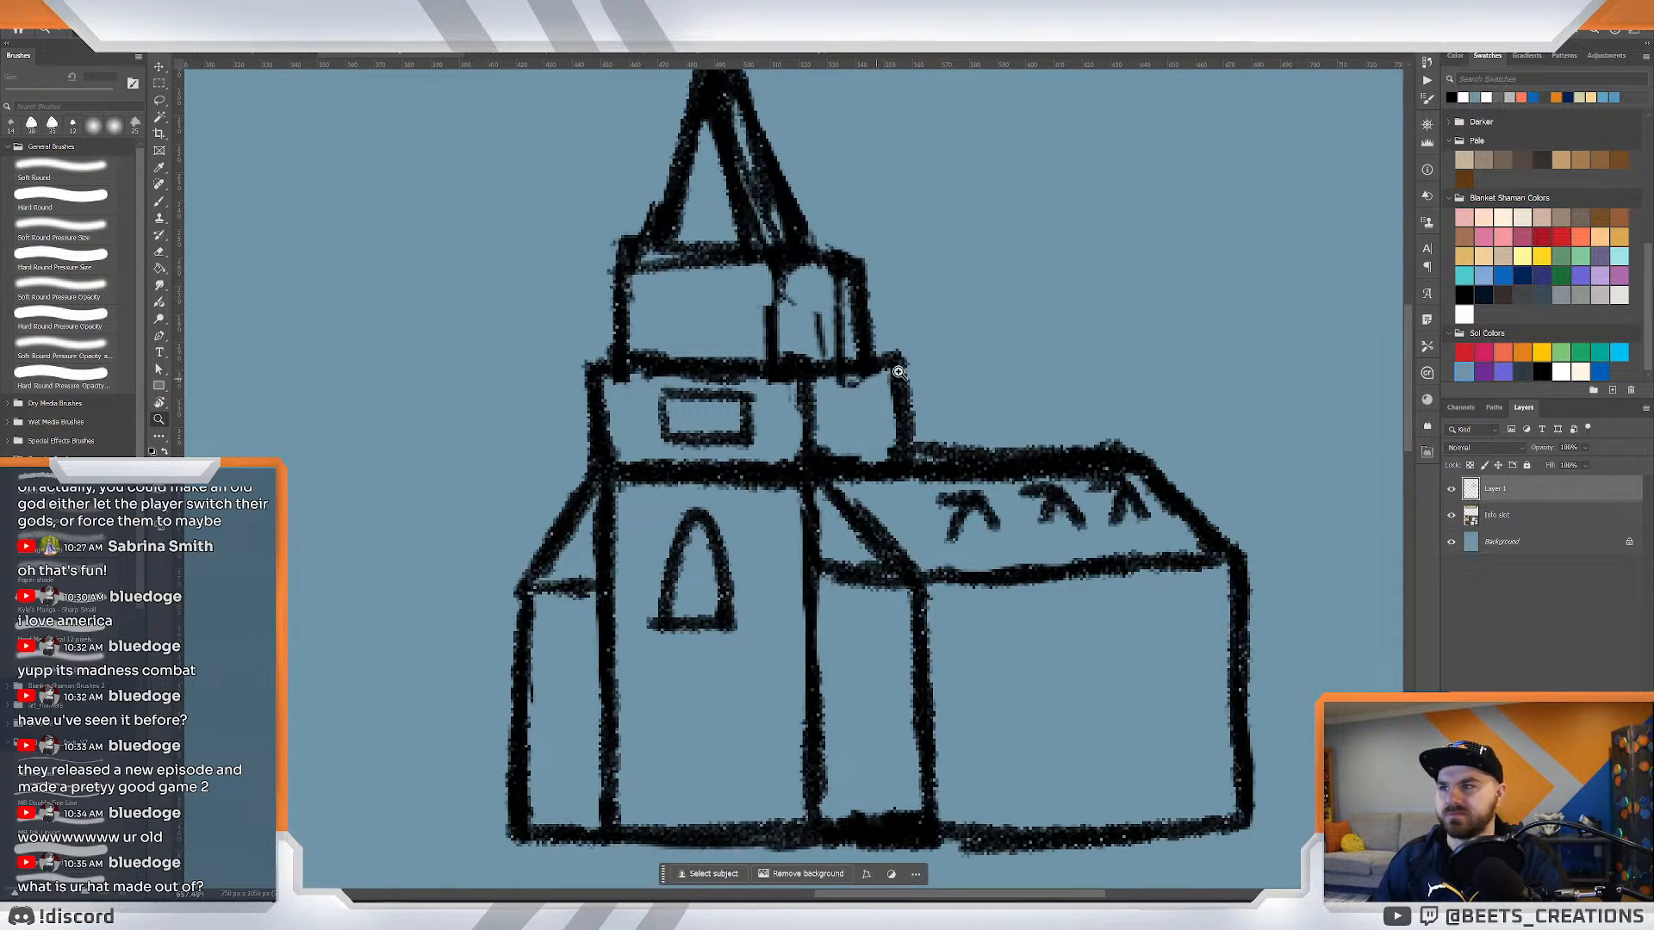
scroll(833, 354, "down", 5)
scroll(799, 361, "up", 3)
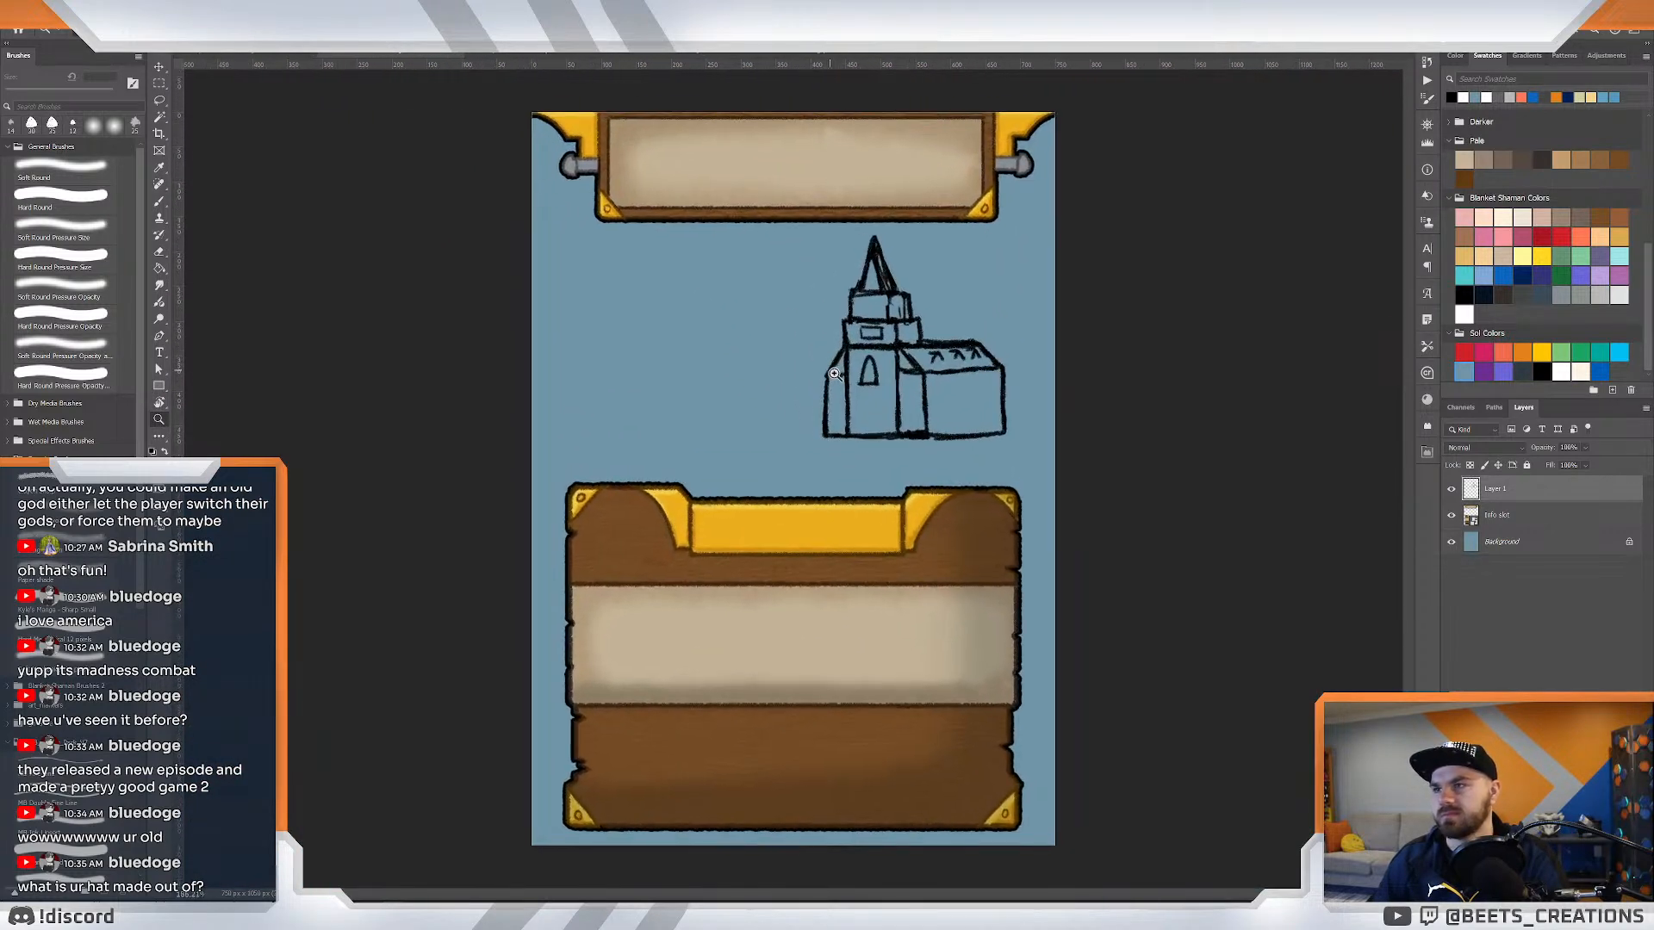
Try to sketch a low hill line running from the card's edge to the church's tower wall.
key("b")
mouse_move(465, 525)
left_mouse_down()
mouse_move(509, 511)
mouse_move(866, 511)
left_mouse_up()
key("ctrl+z")
left_click_drag(473, 505, 834, 488)
key("ctrl+z")
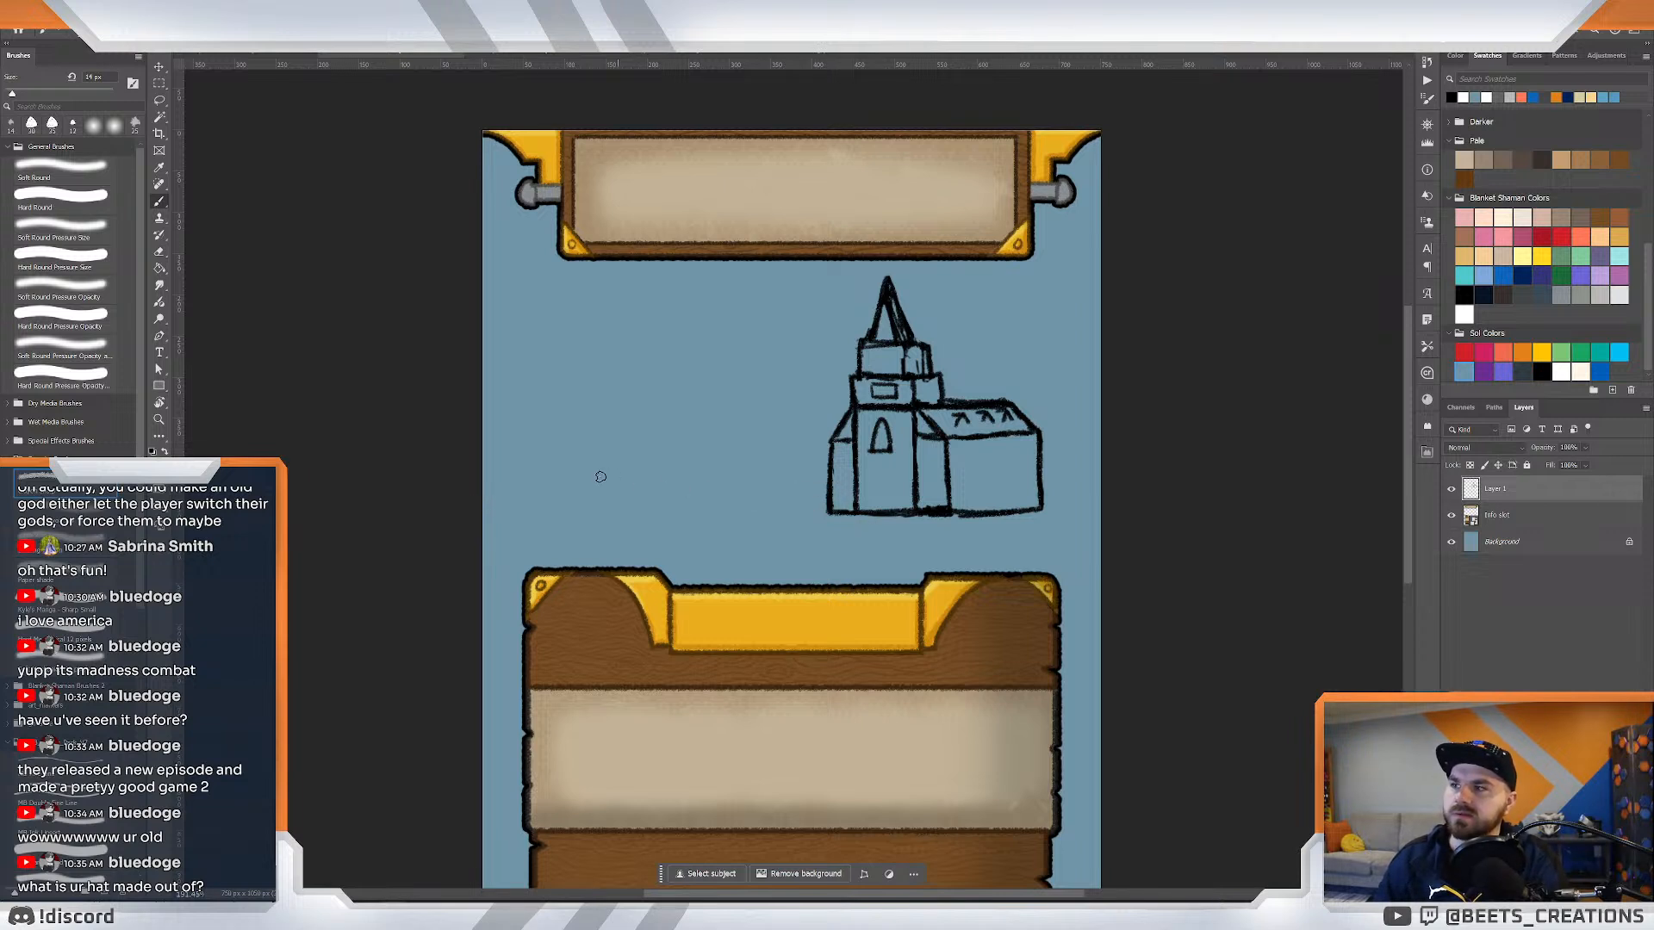
left_click_drag(599, 457, 812, 464)
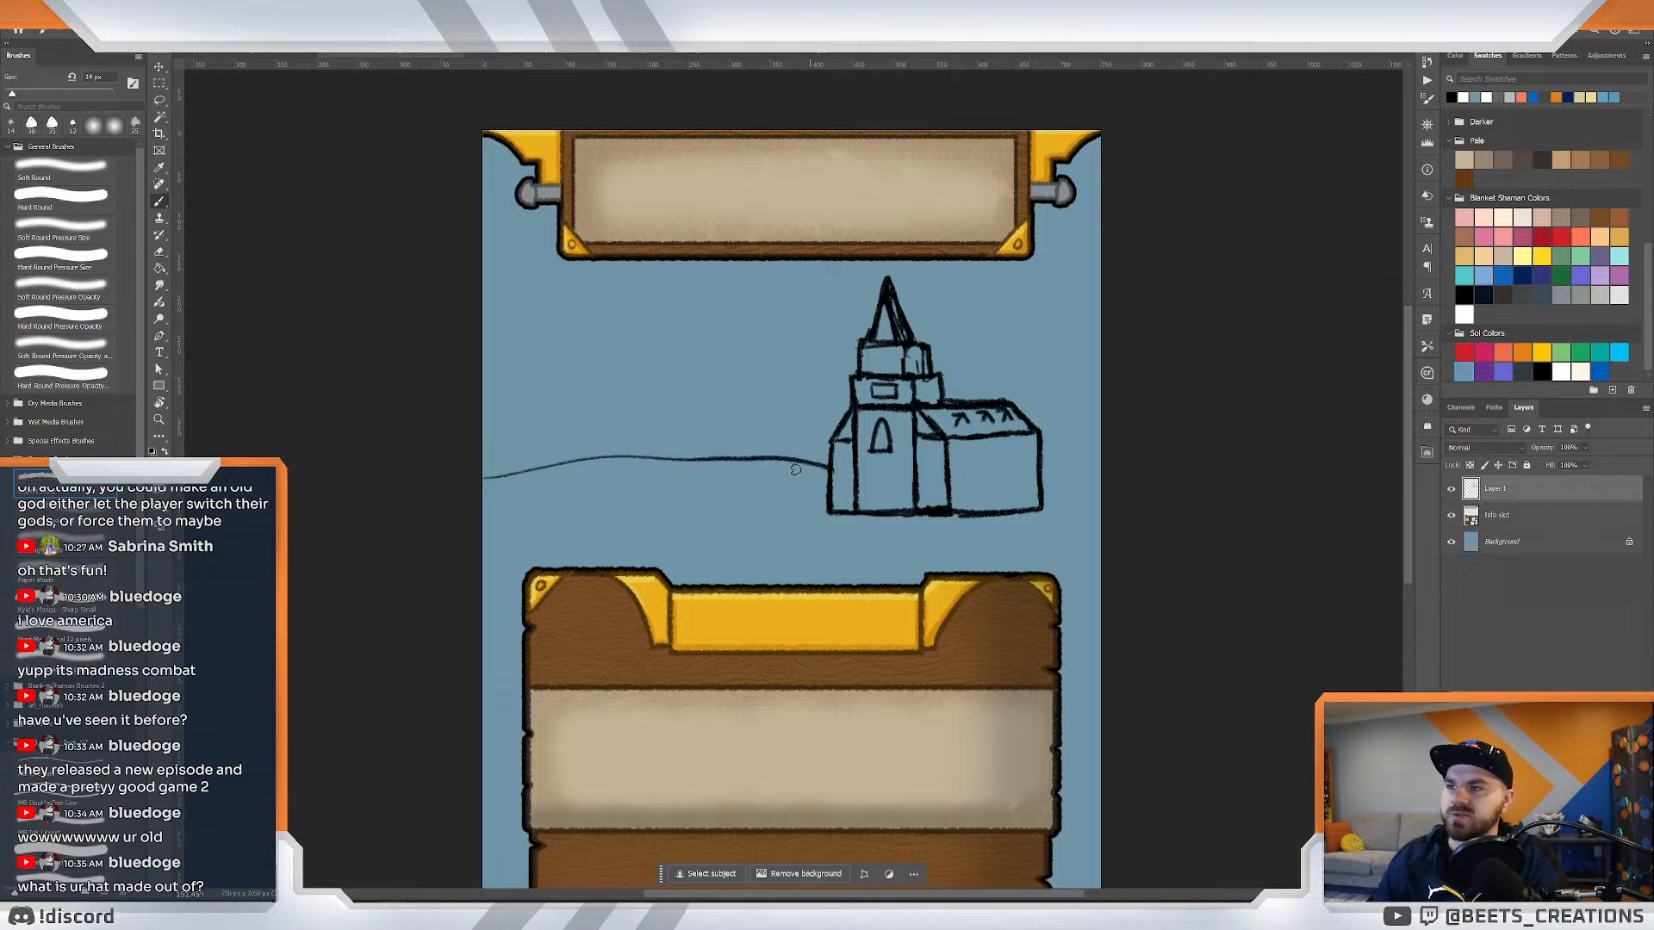
key("ctrl+z")
left_click_drag(604, 469, 823, 468)
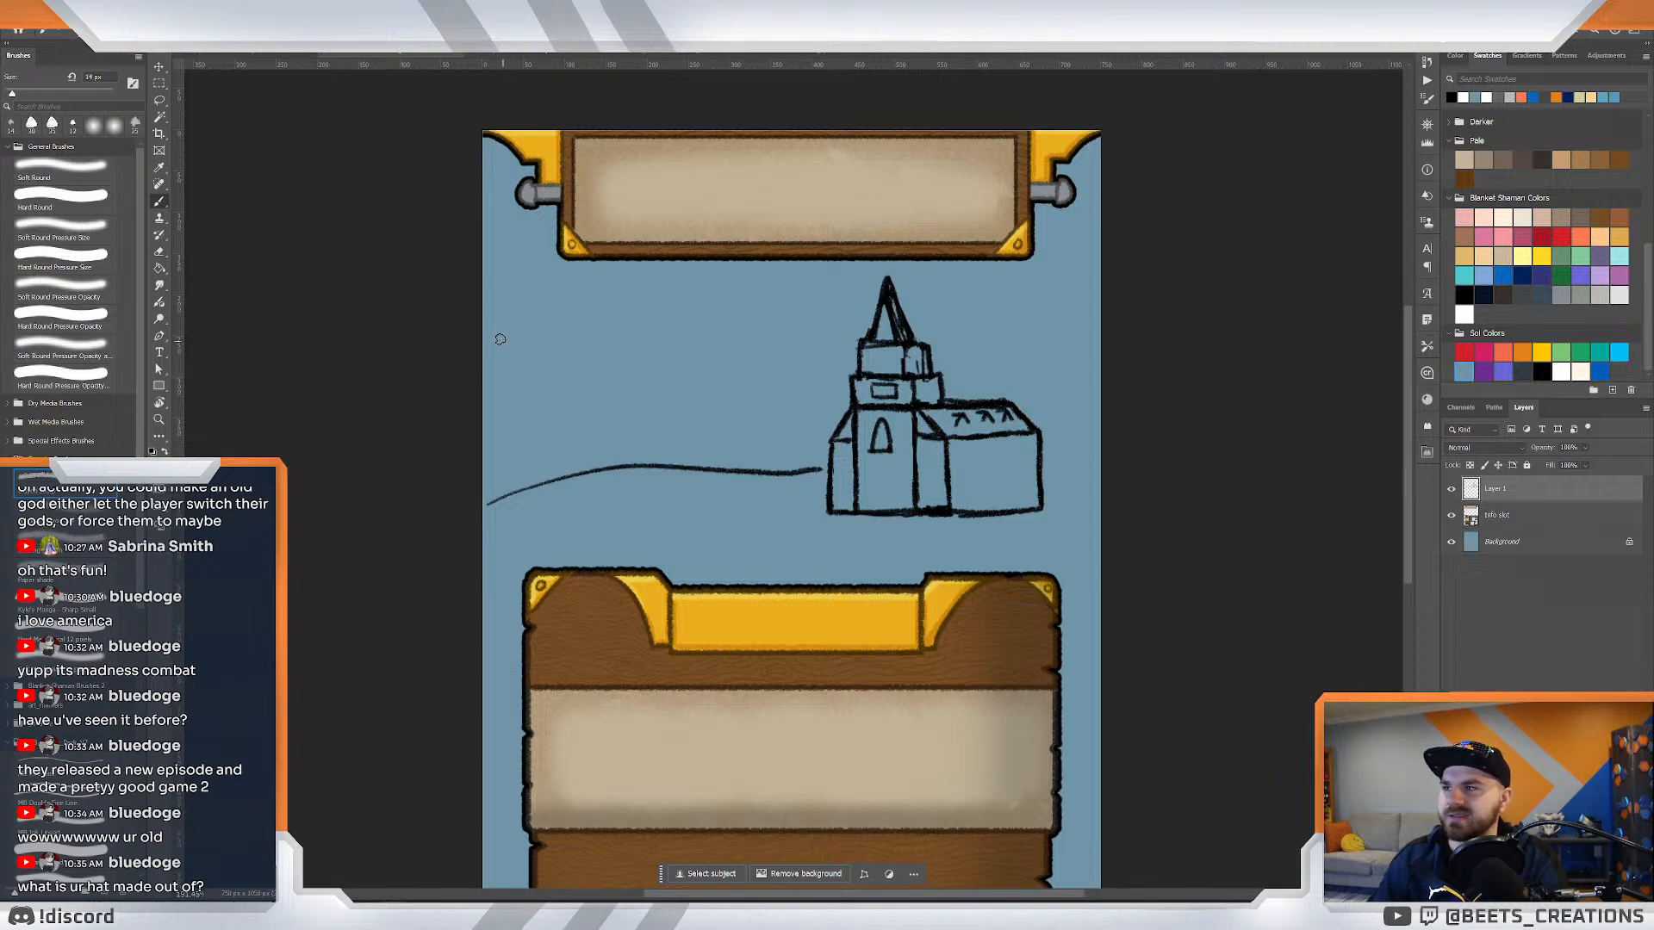
Try sketching higher rolling hill lines behind the church spire, and undo them.
left_click_drag(608, 330, 877, 376)
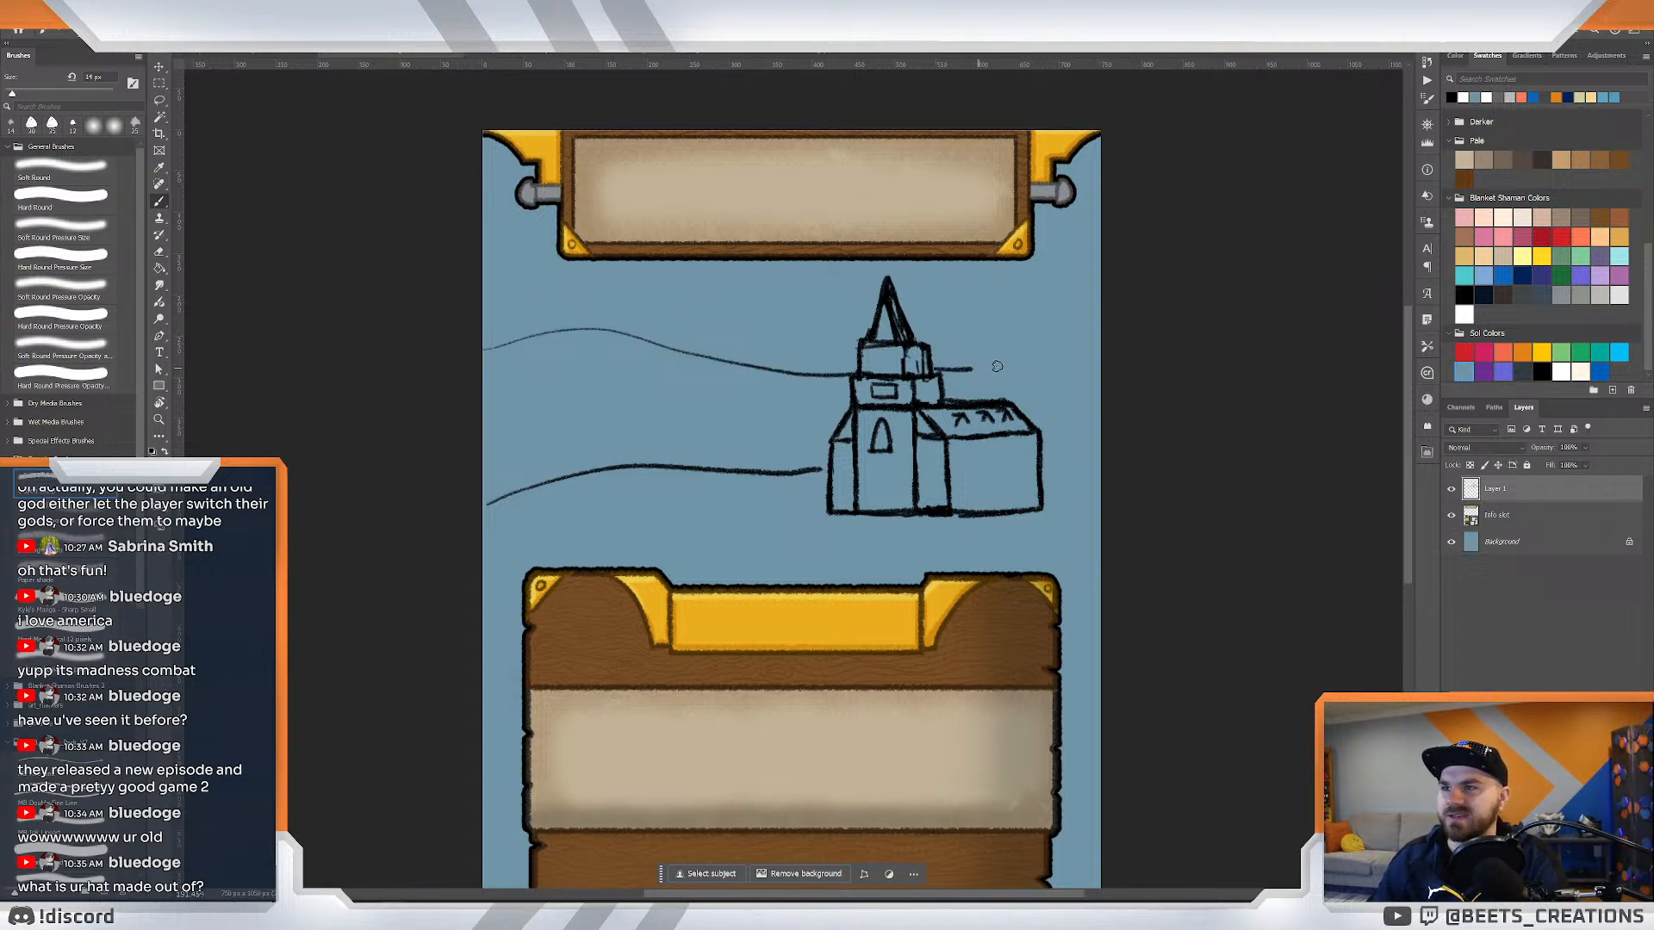
left_click_drag(997, 366, 1192, 369)
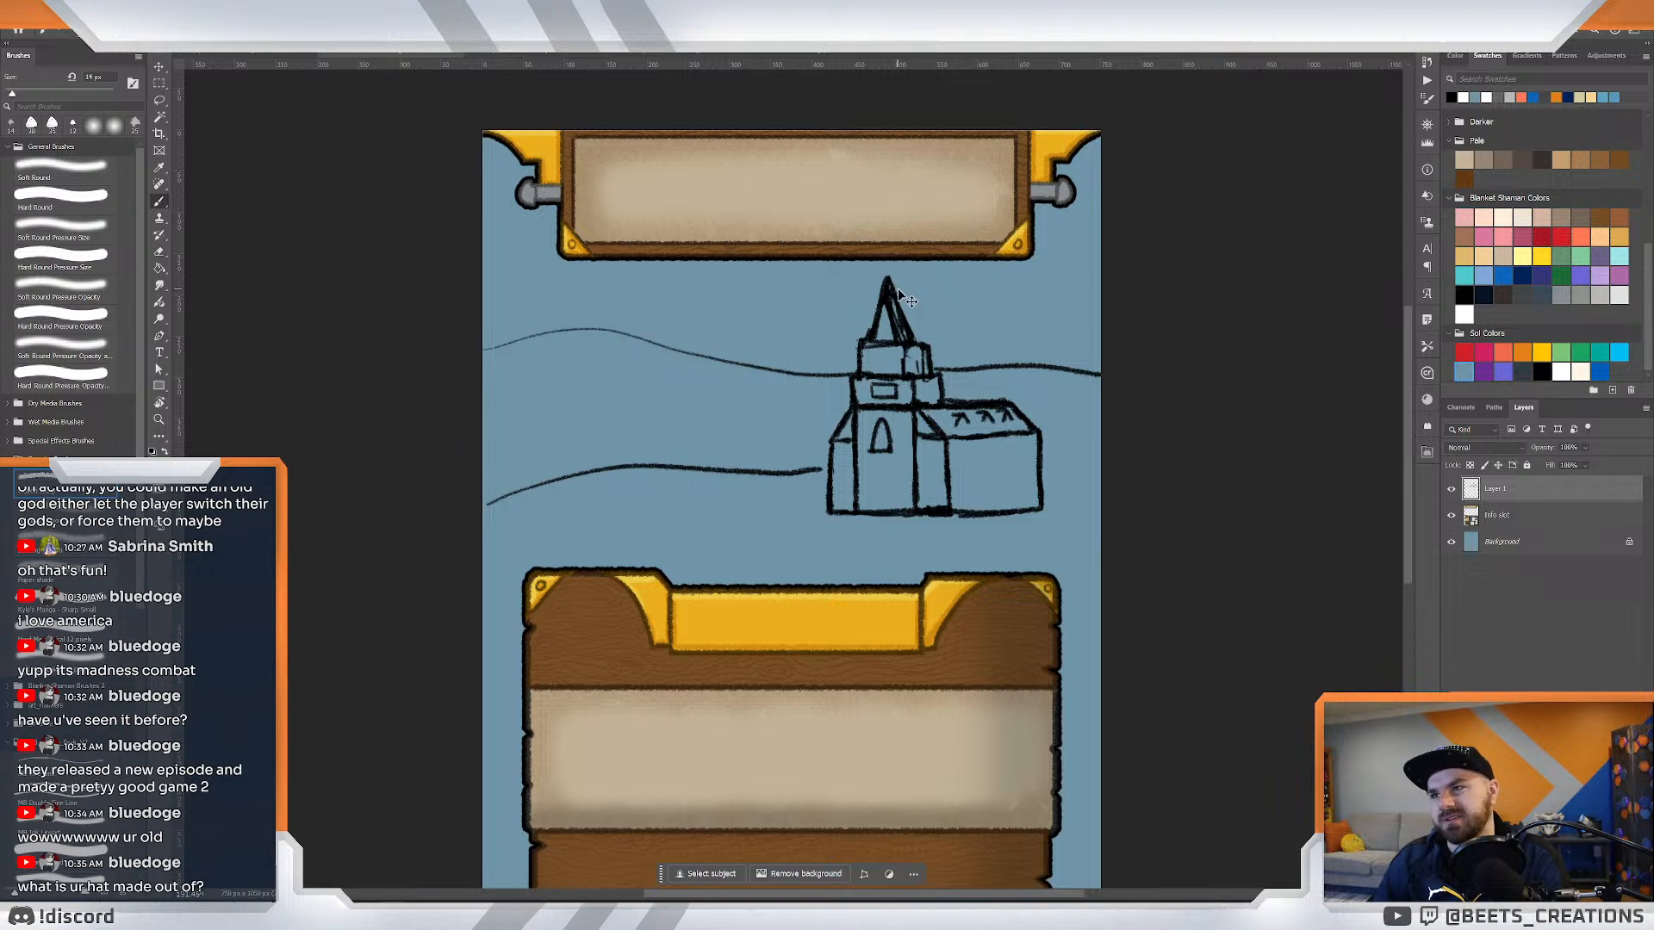
key("ctrl+z")
key("ctrl+z")
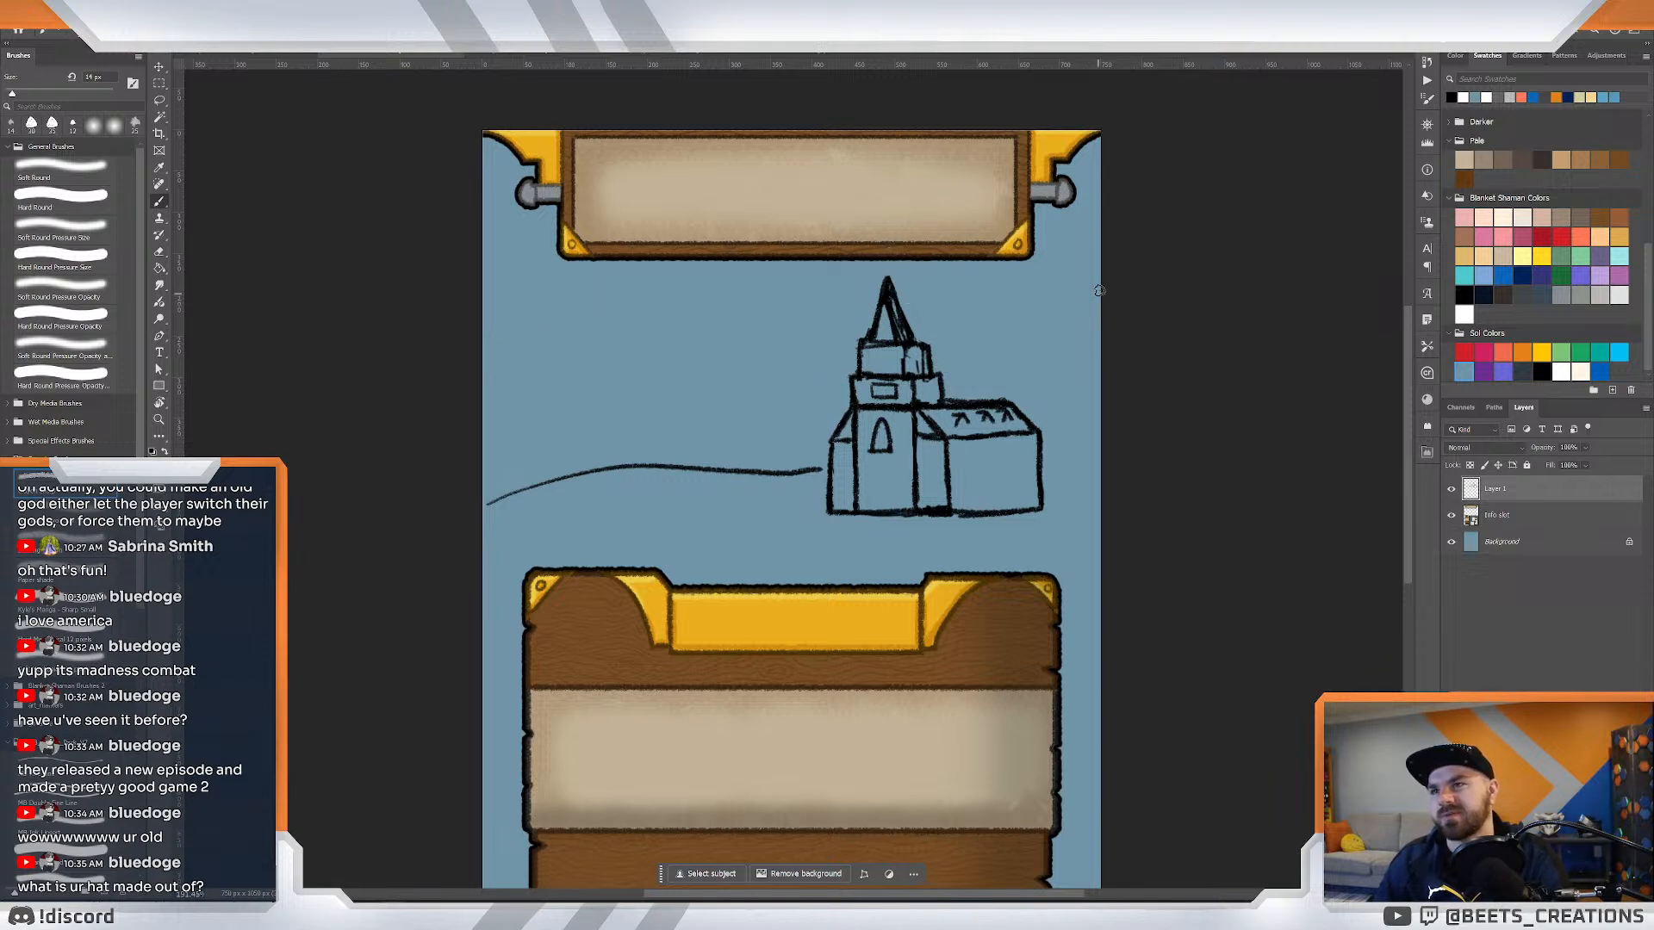
left_click_drag(1100, 290, 948, 356)
key("ctrl+z")
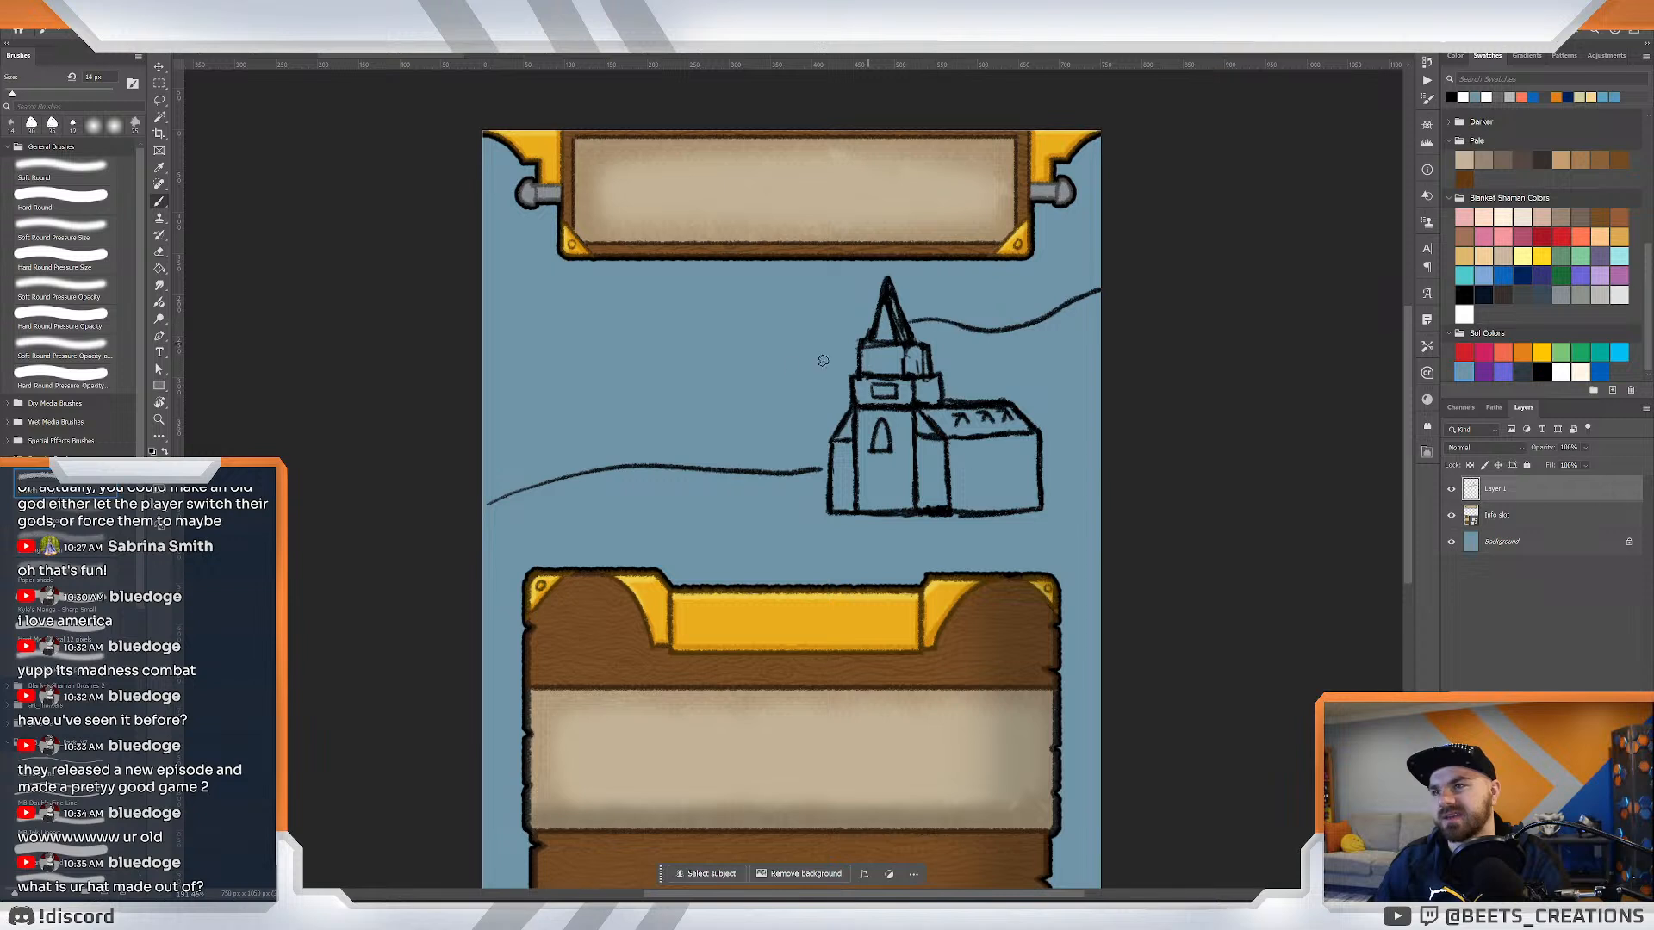
left_click_drag(484, 375, 843, 391)
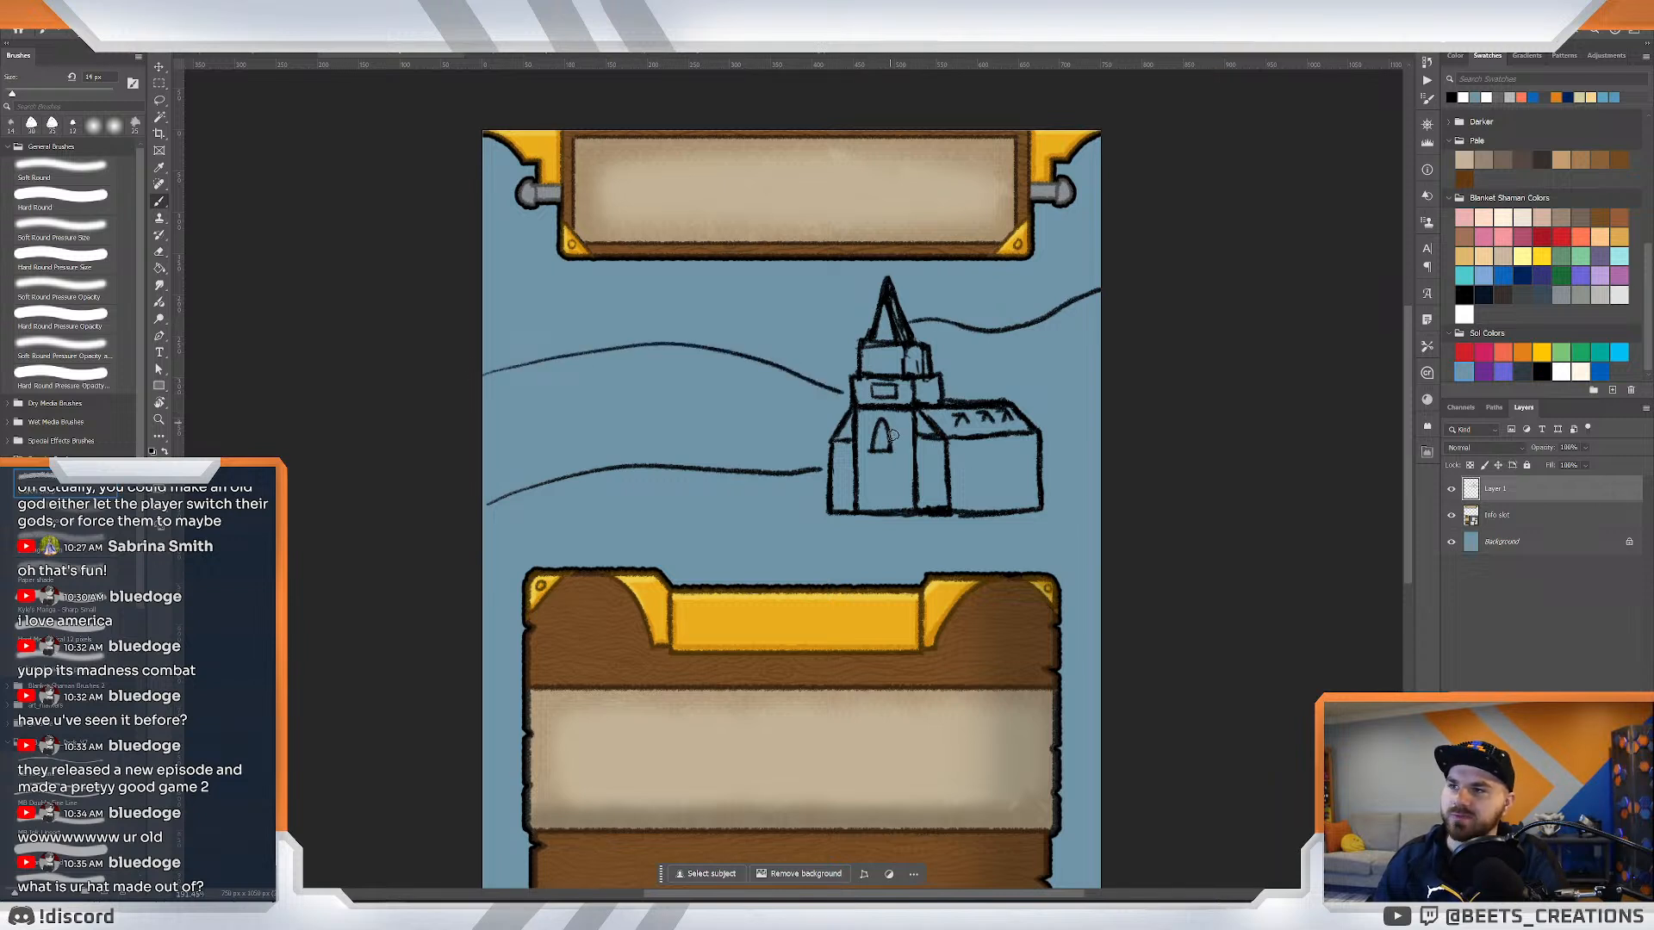
key("ctrl+z")
key("ctrl+z")
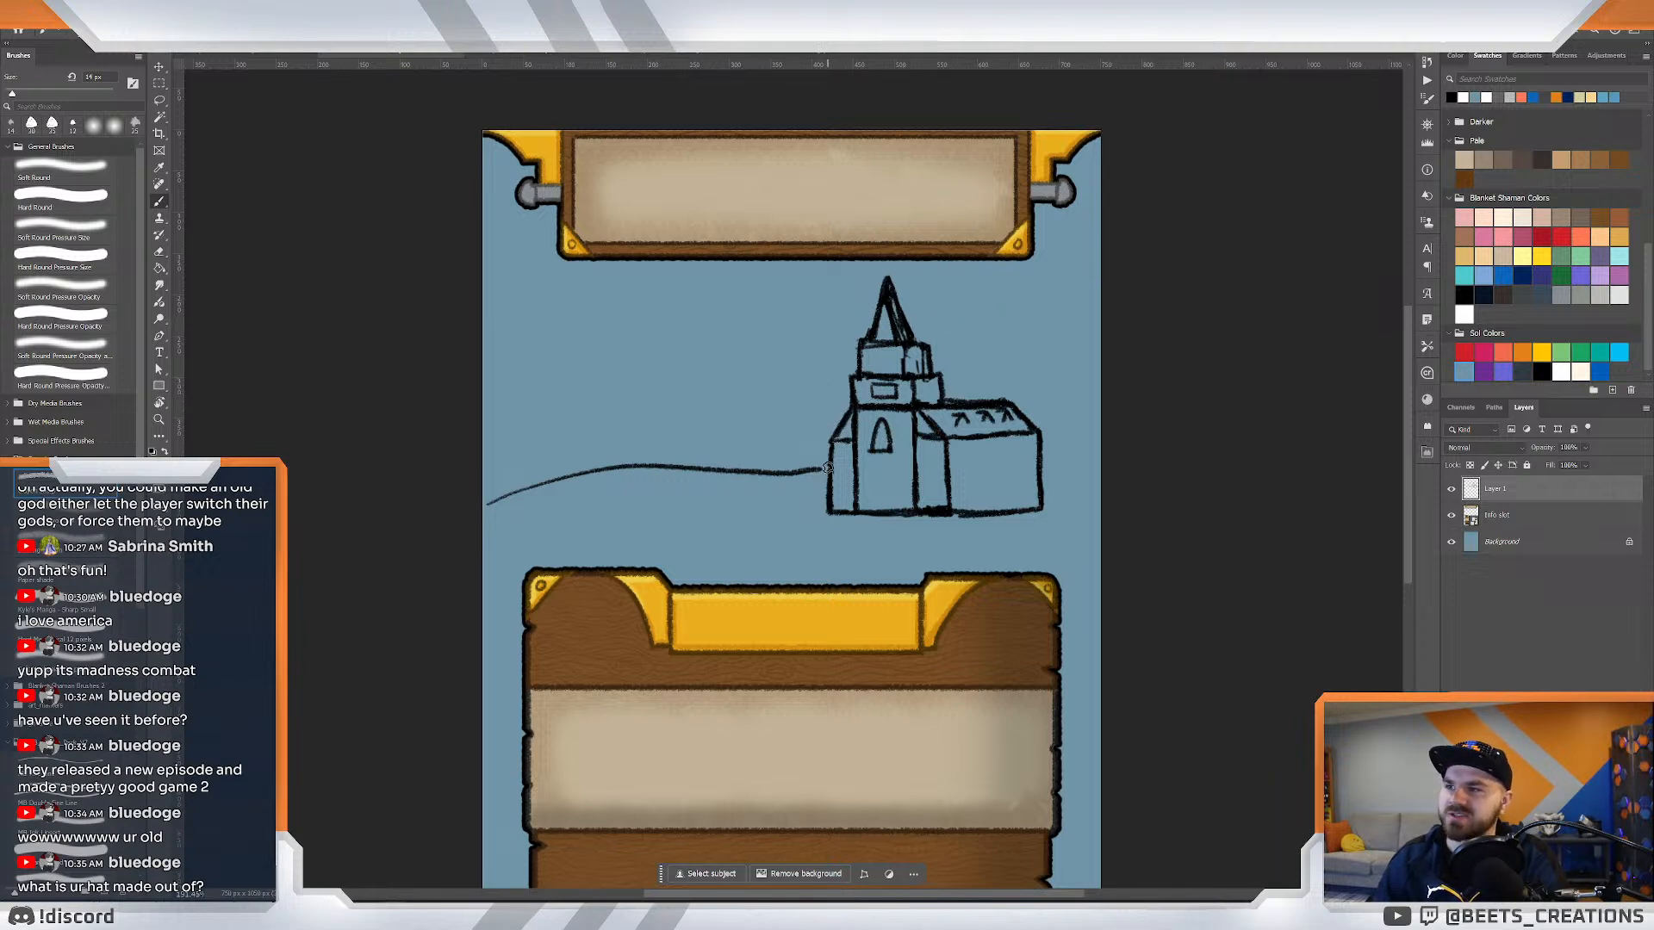
Try a lasso selection around the church, and undo it along with the low hill line.
left_click(970, 400)
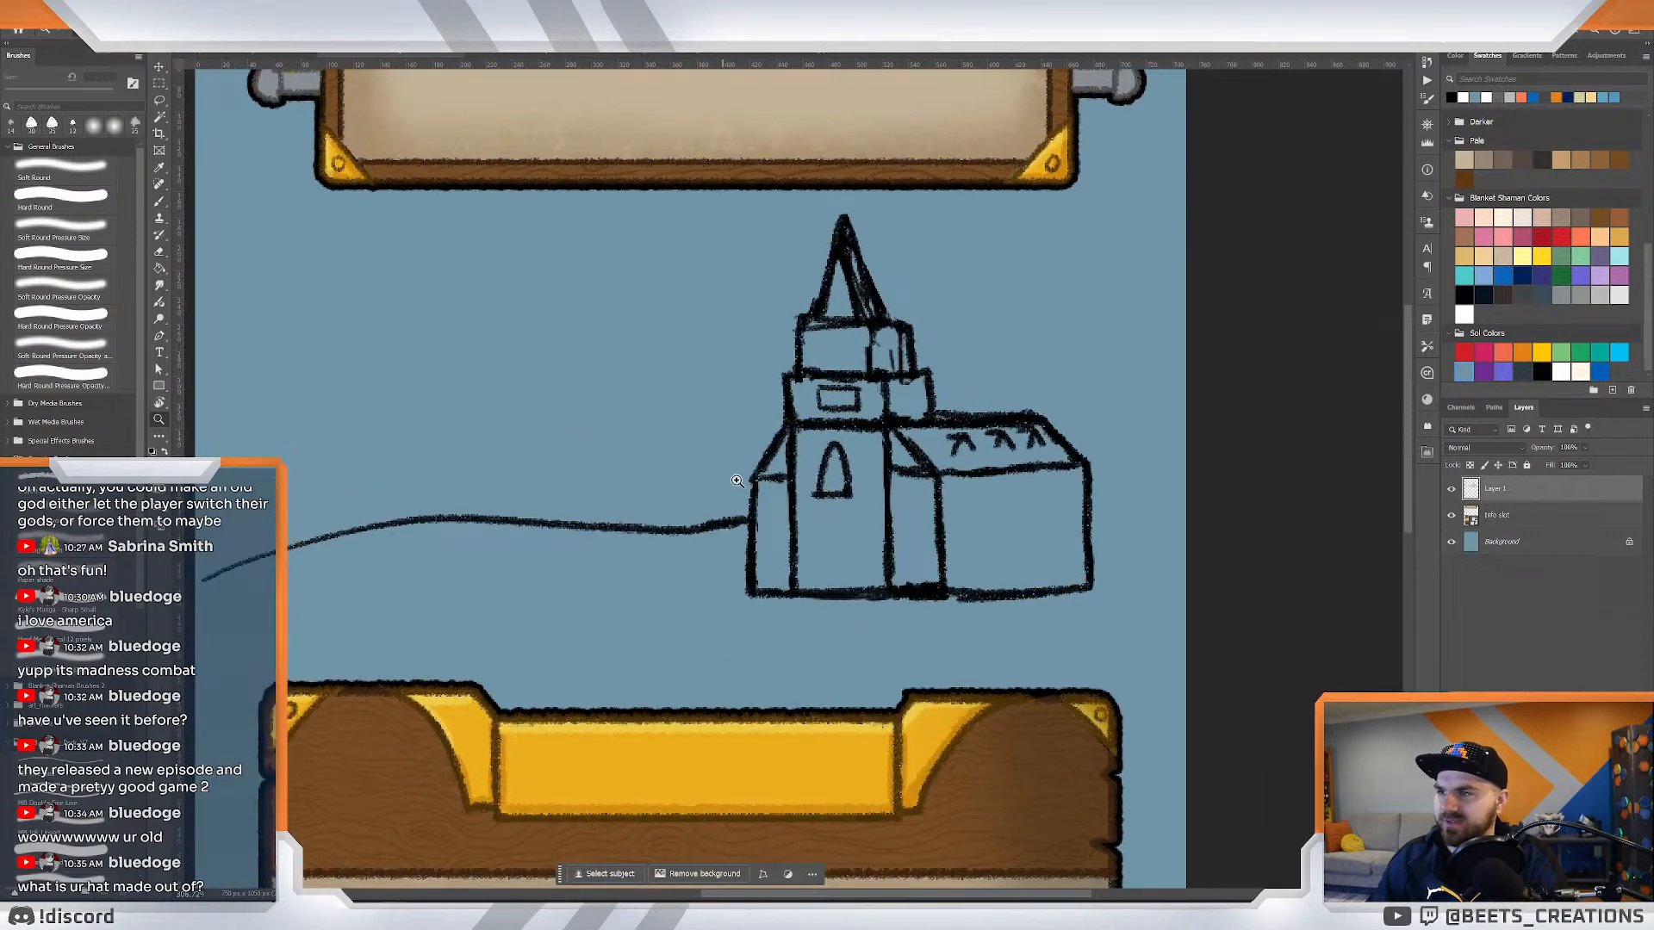
key("l")
mouse_move(826, 210)
left_mouse_down()
mouse_move(687, 353)
mouse_move(825, 683)
mouse_move(1164, 468)
mouse_move(862, 582)
left_mouse_up()
key("ctrl+z")
key("ctrl+z")
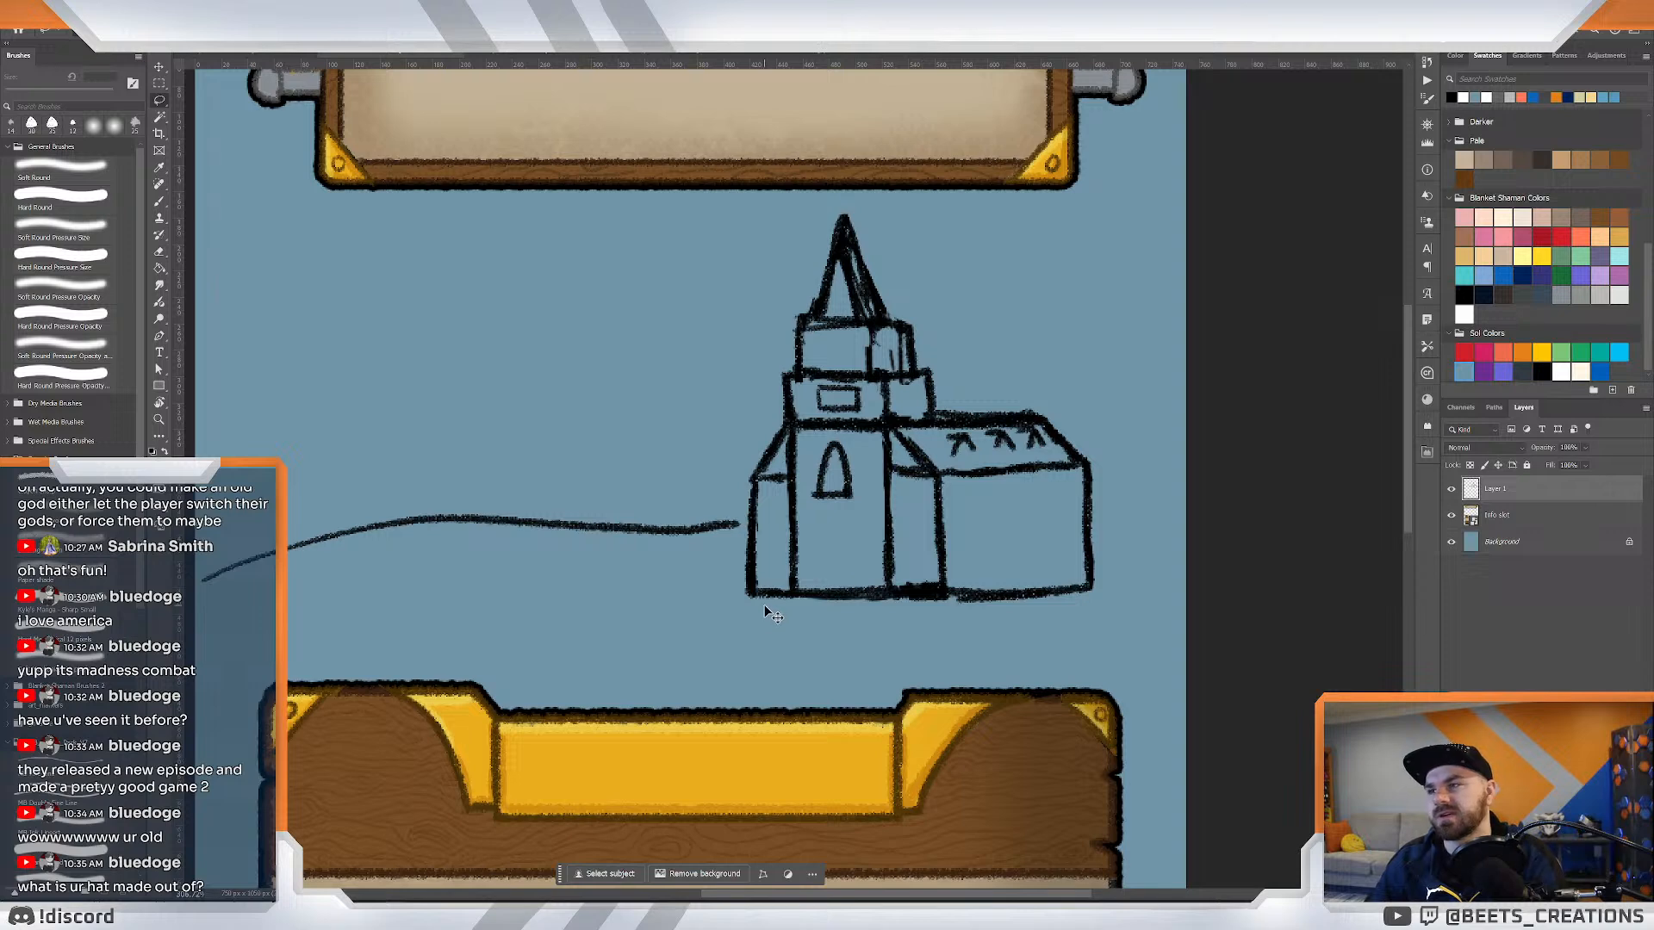
key("z")
mouse_move(694, 487)
left_mouse_down()
mouse_move(657, 500)
mouse_move(686, 486)
left_mouse_up()
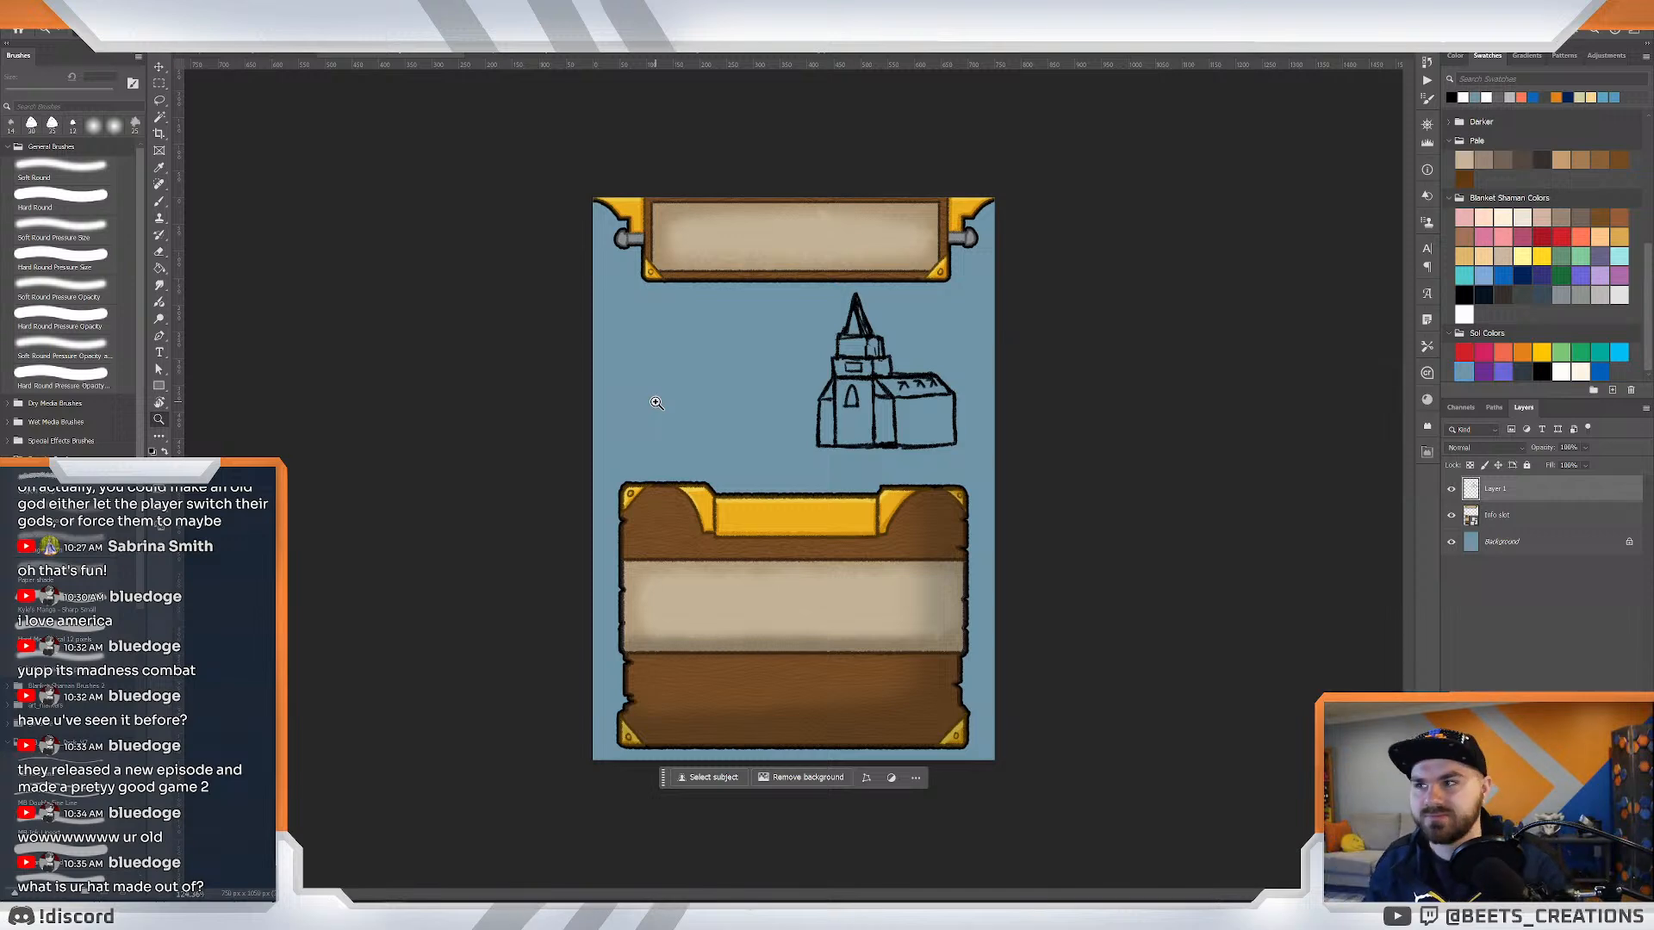
Lasso the whole church sketch and move it towards the card's right edge and slightly lower.
left_click_drag(958, 410, 933, 438)
key("ctrl+0")
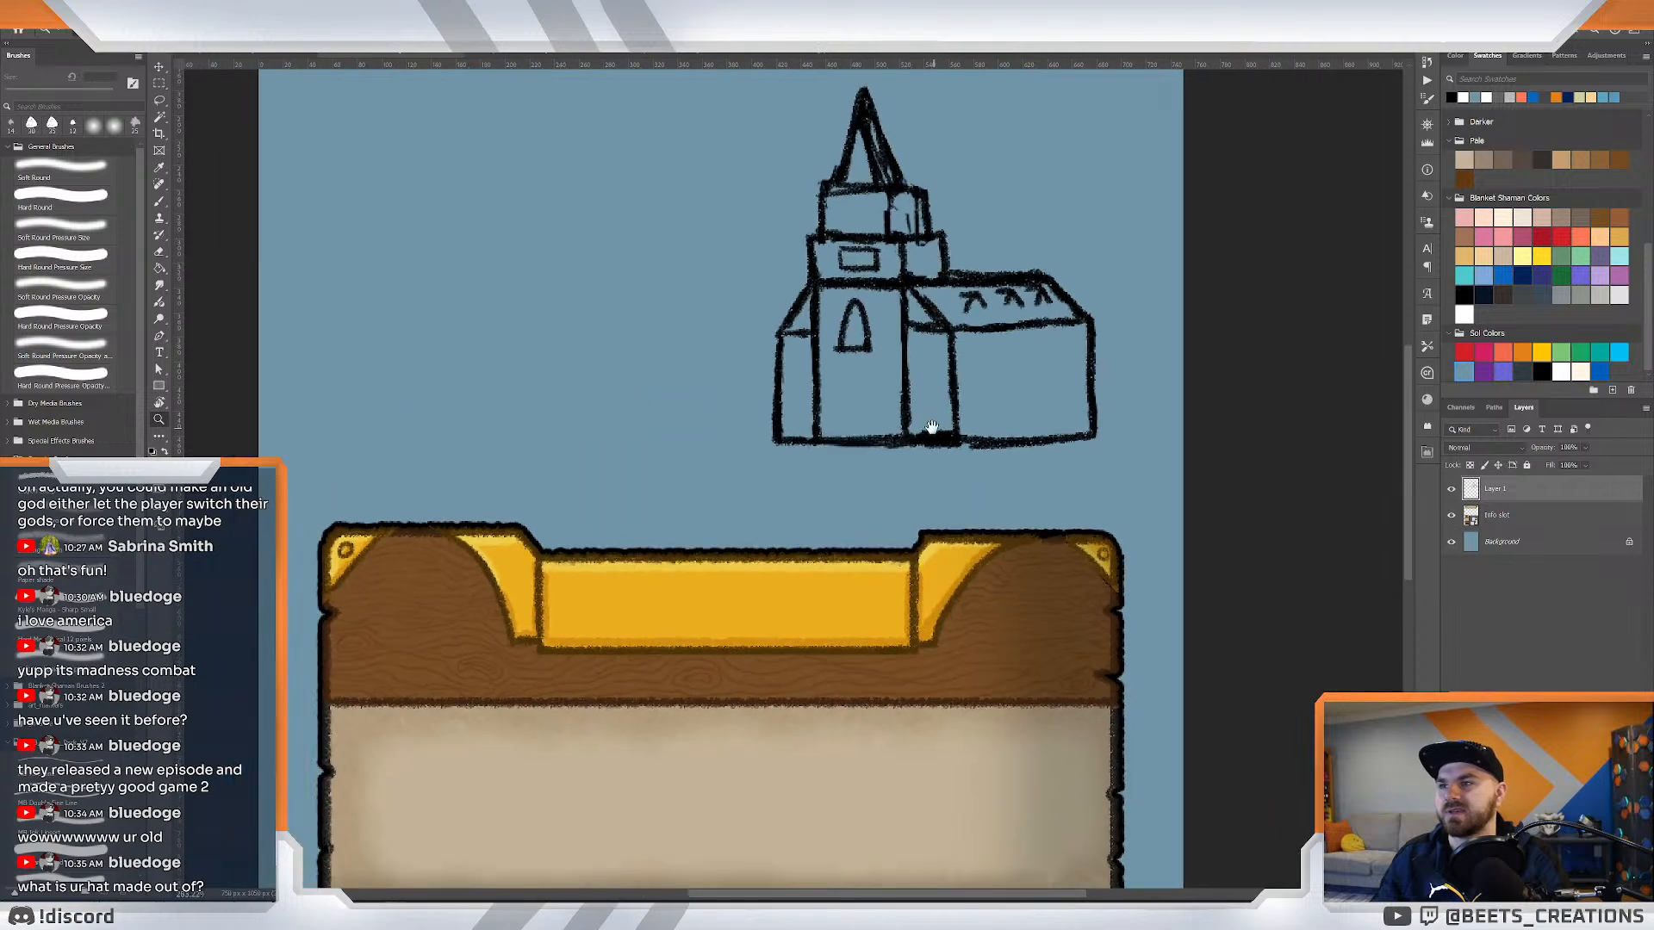
left_click_drag(914, 380, 972, 484)
key("l")
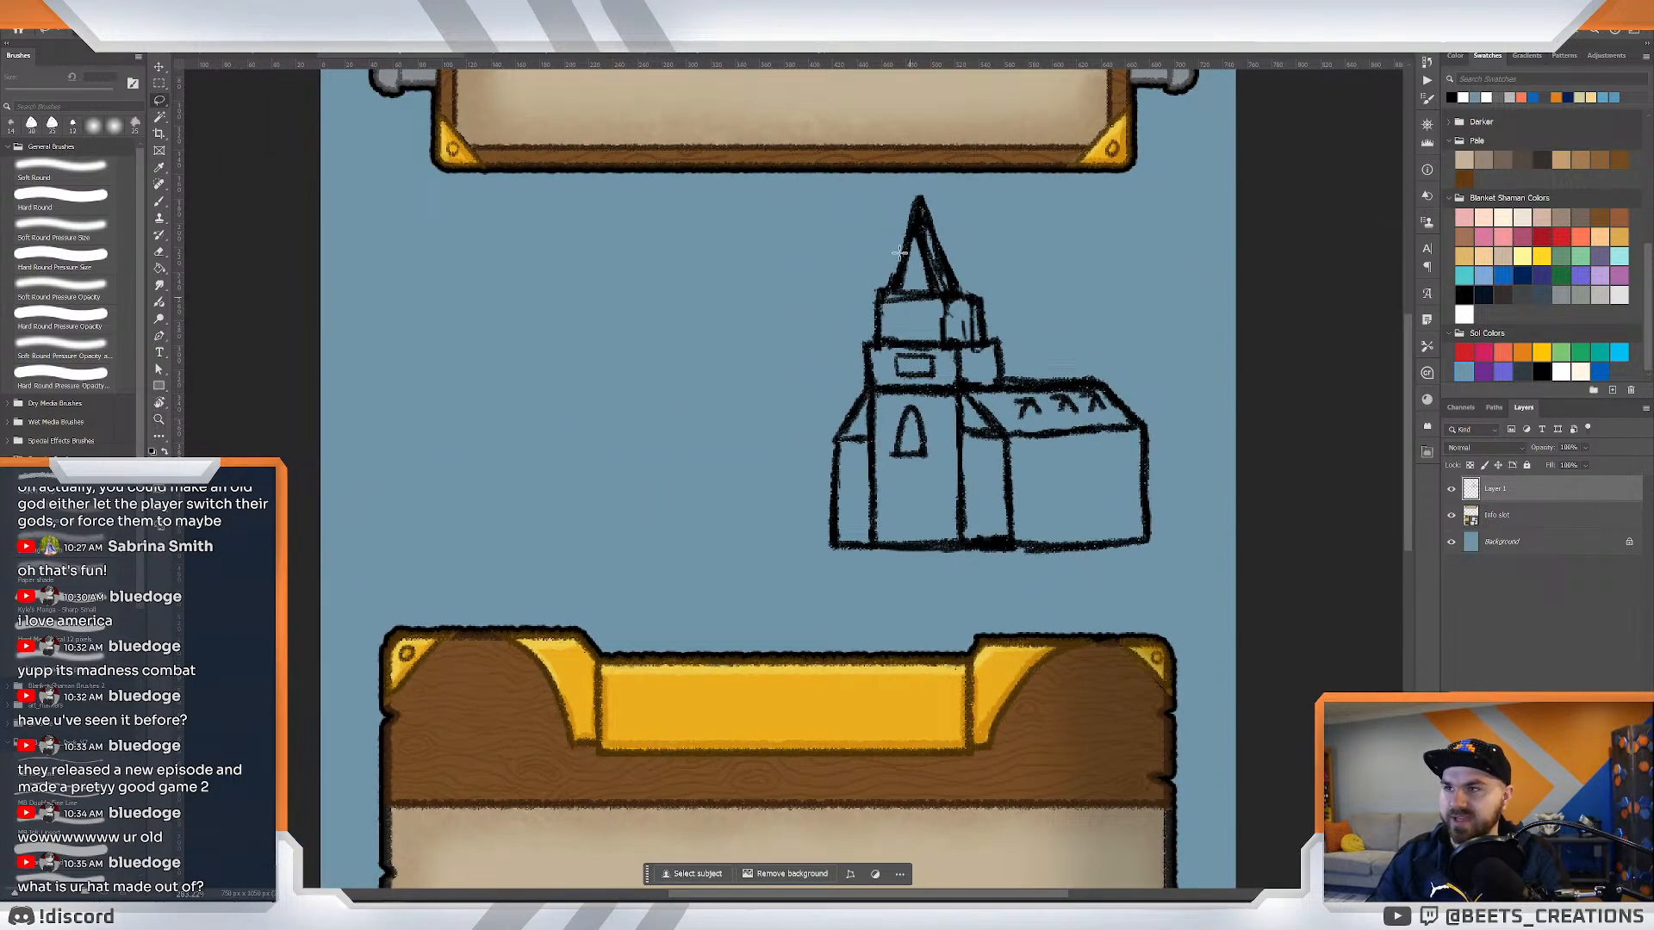
mouse_move(923, 183)
left_mouse_down()
mouse_move(820, 326)
mouse_move(790, 636)
mouse_move(1126, 590)
mouse_move(1197, 335)
mouse_move(1034, 200)
mouse_move(925, 186)
left_mouse_up()
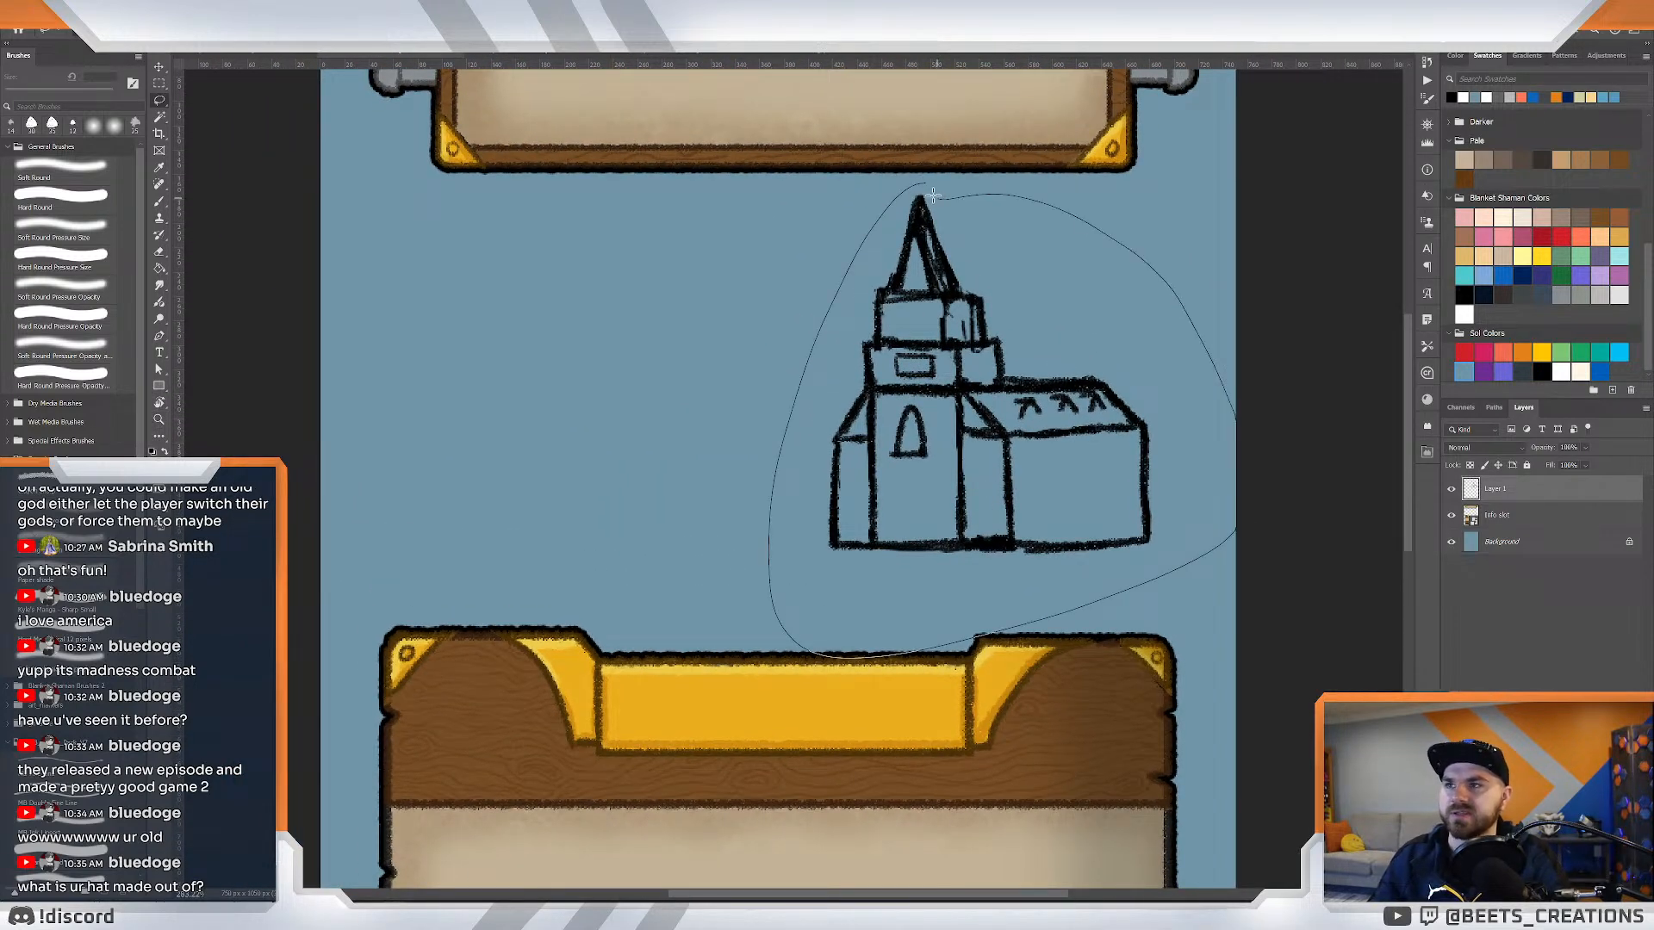
key("ctrl+t")
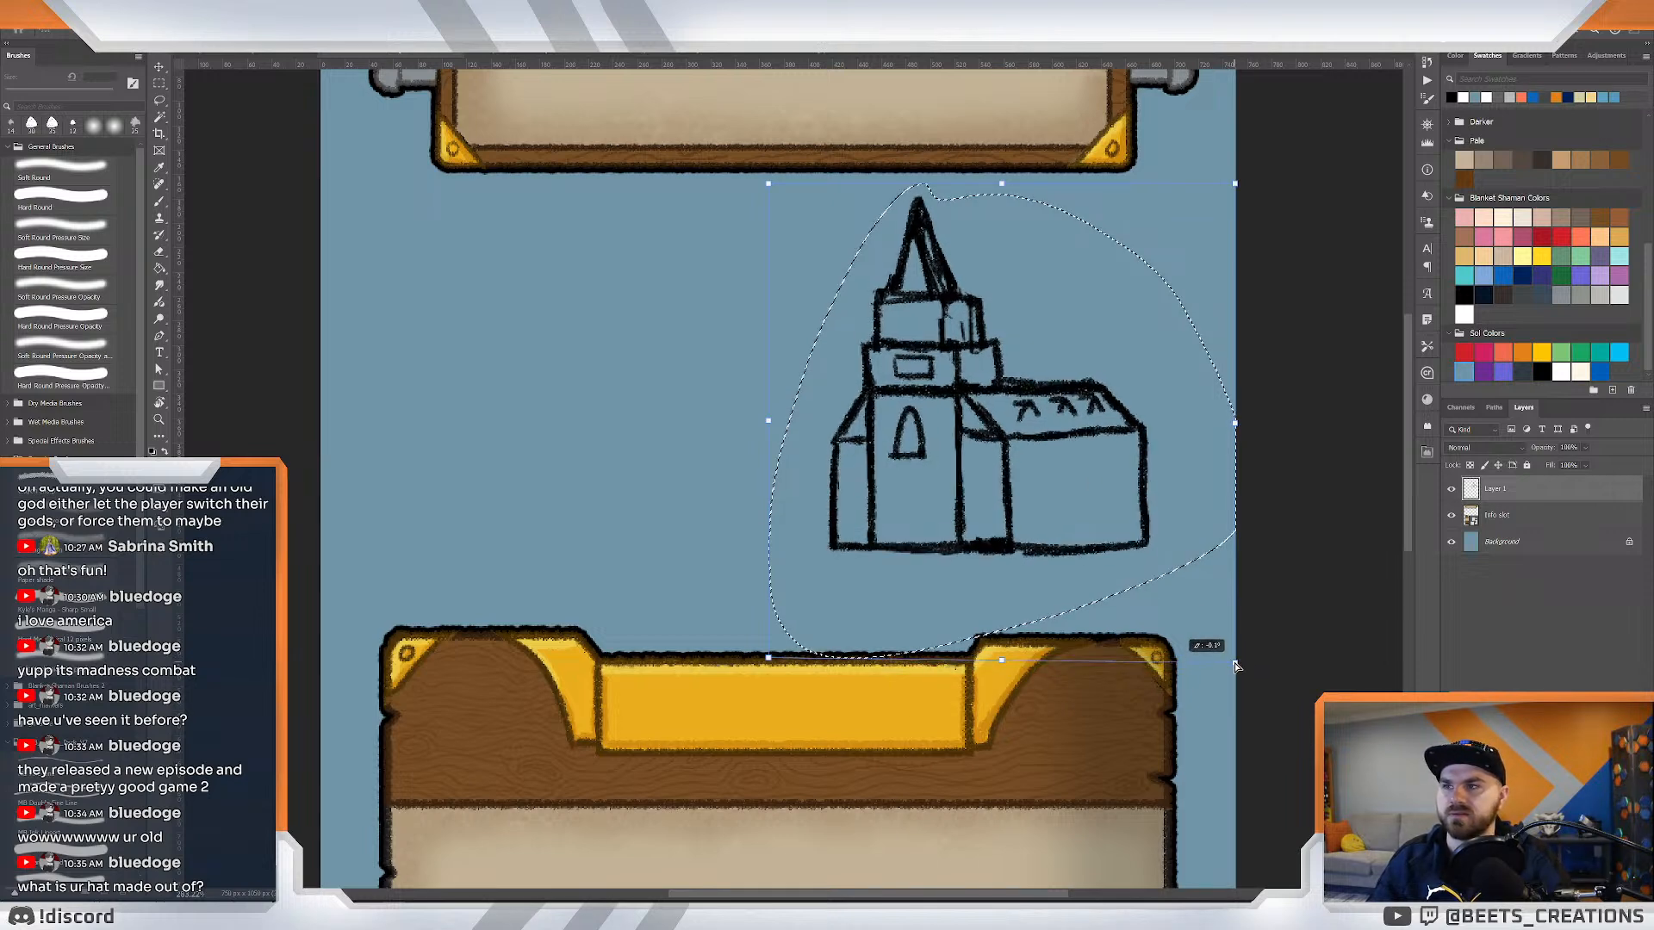
left_click_drag(1083, 454, 1138, 470)
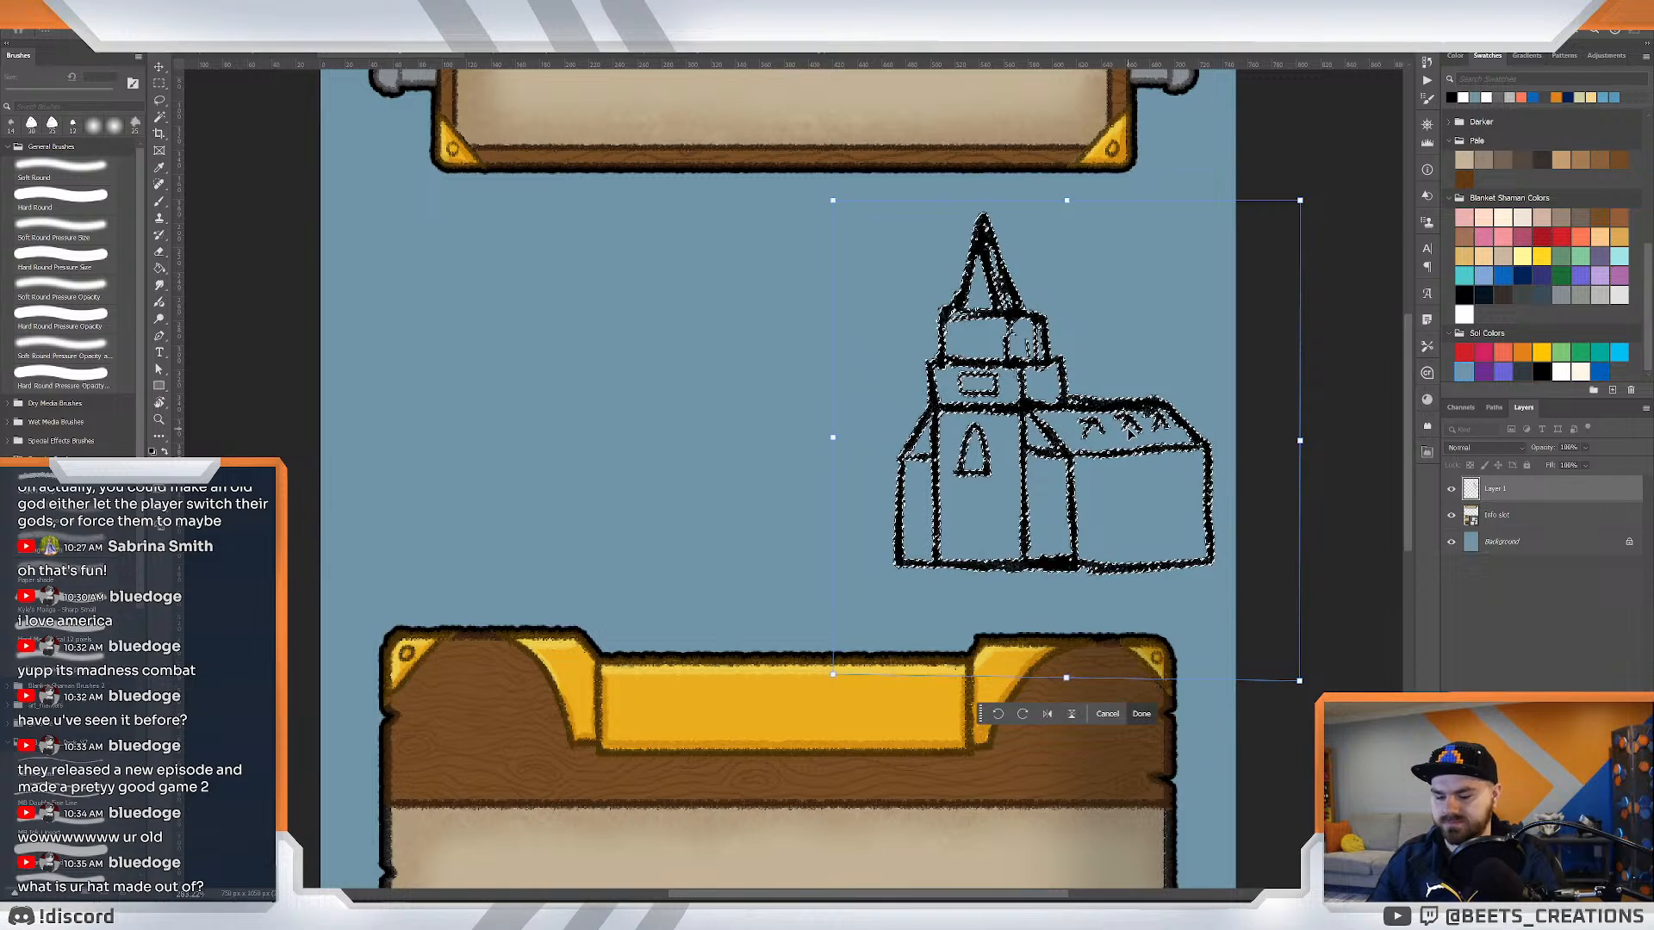
key("Return")
key("ctrl+d")
Sketch a narrow pointed buttress at the side wing's front corner and another against the tower's outer left wall.
key("z")
mouse_move(1014, 479)
left_mouse_down()
mouse_move(933, 474)
mouse_move(1011, 483)
mouse_move(969, 442)
mouse_move(990, 445)
left_mouse_up()
key("v")
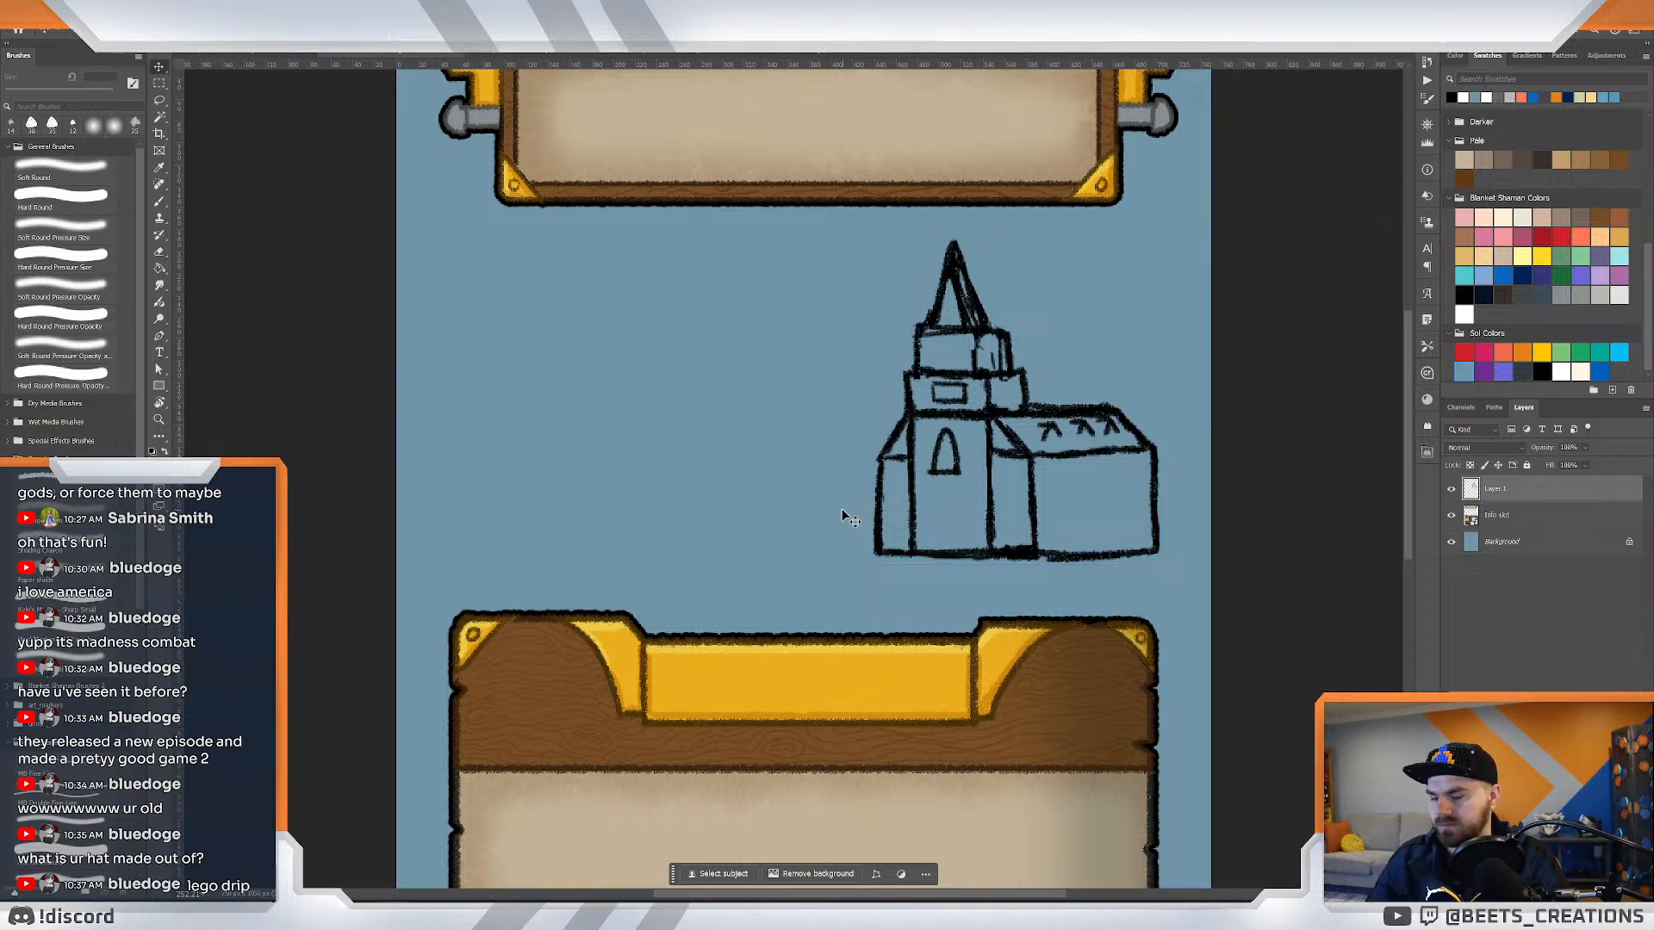
key("b")
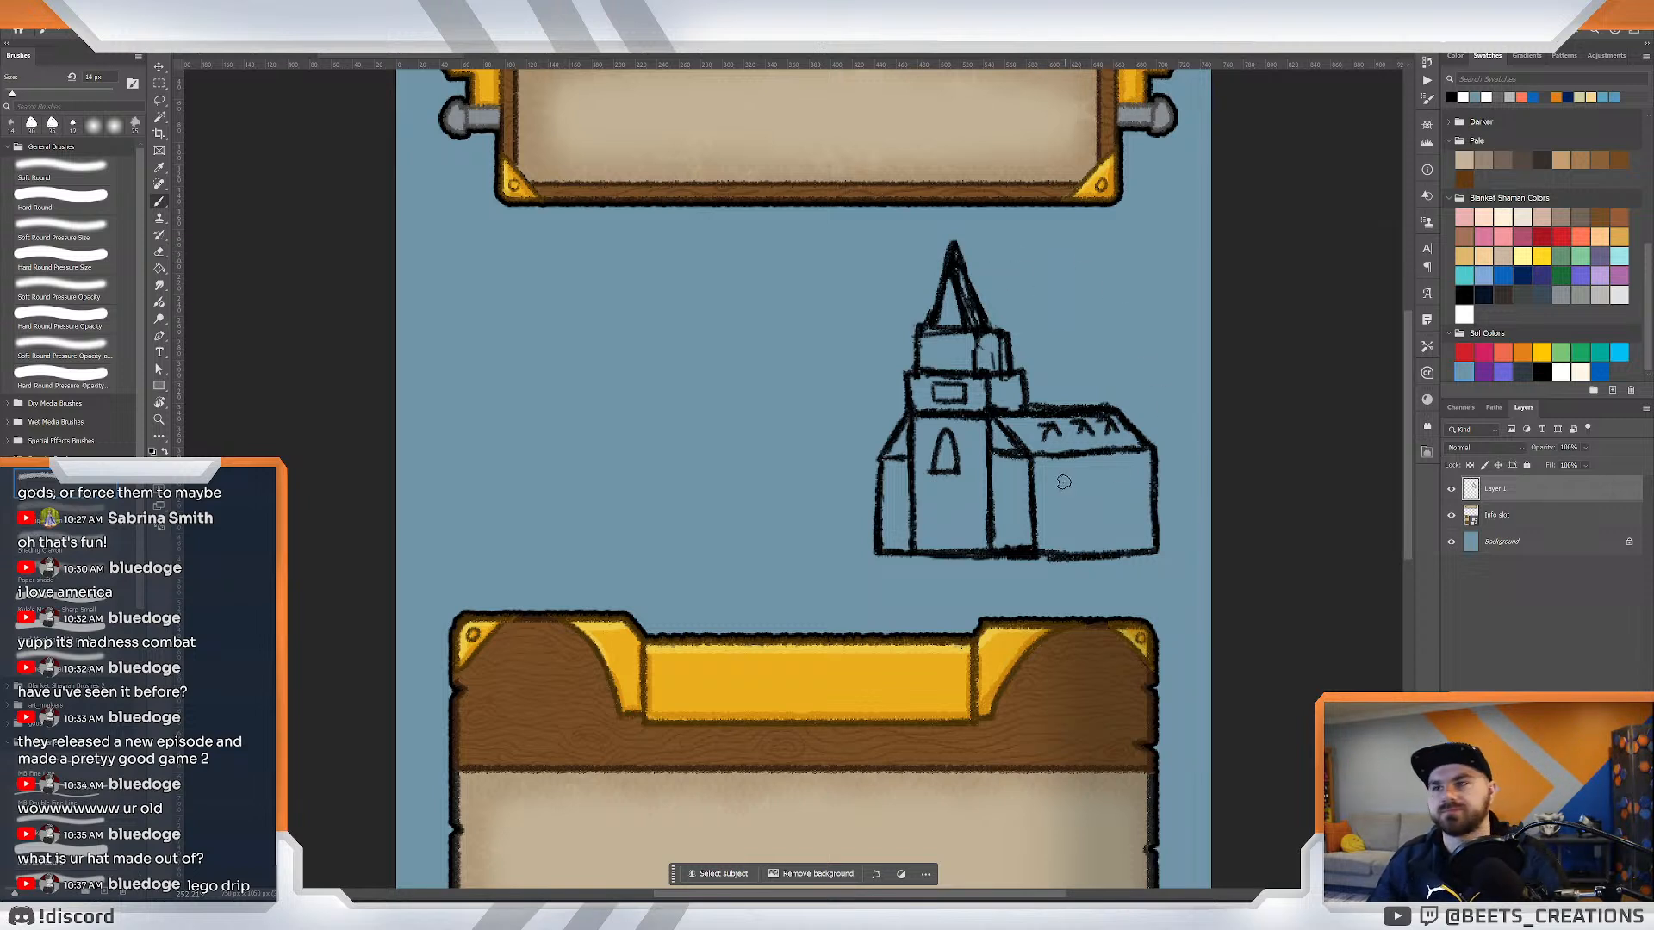
mouse_move(1052, 454)
left_mouse_down()
mouse_move(1056, 527)
mouse_move(1043, 423)
mouse_move(1053, 457)
left_mouse_up()
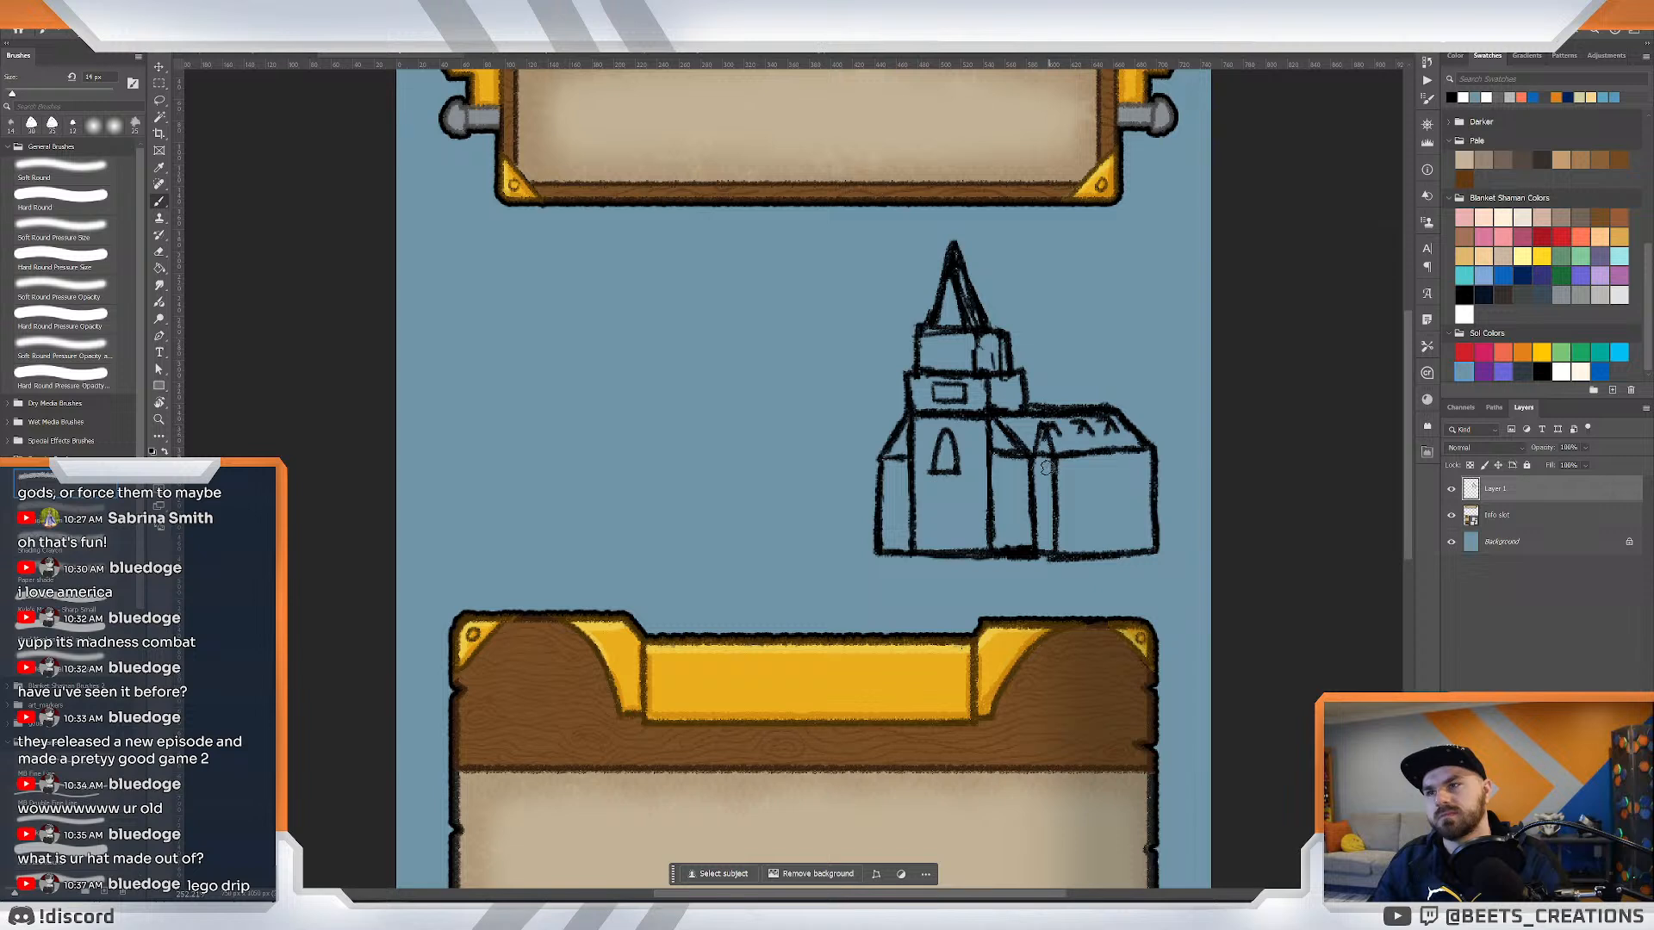
mouse_move(880, 455)
left_mouse_down()
mouse_move(876, 430)
mouse_move(857, 538)
left_mouse_up()
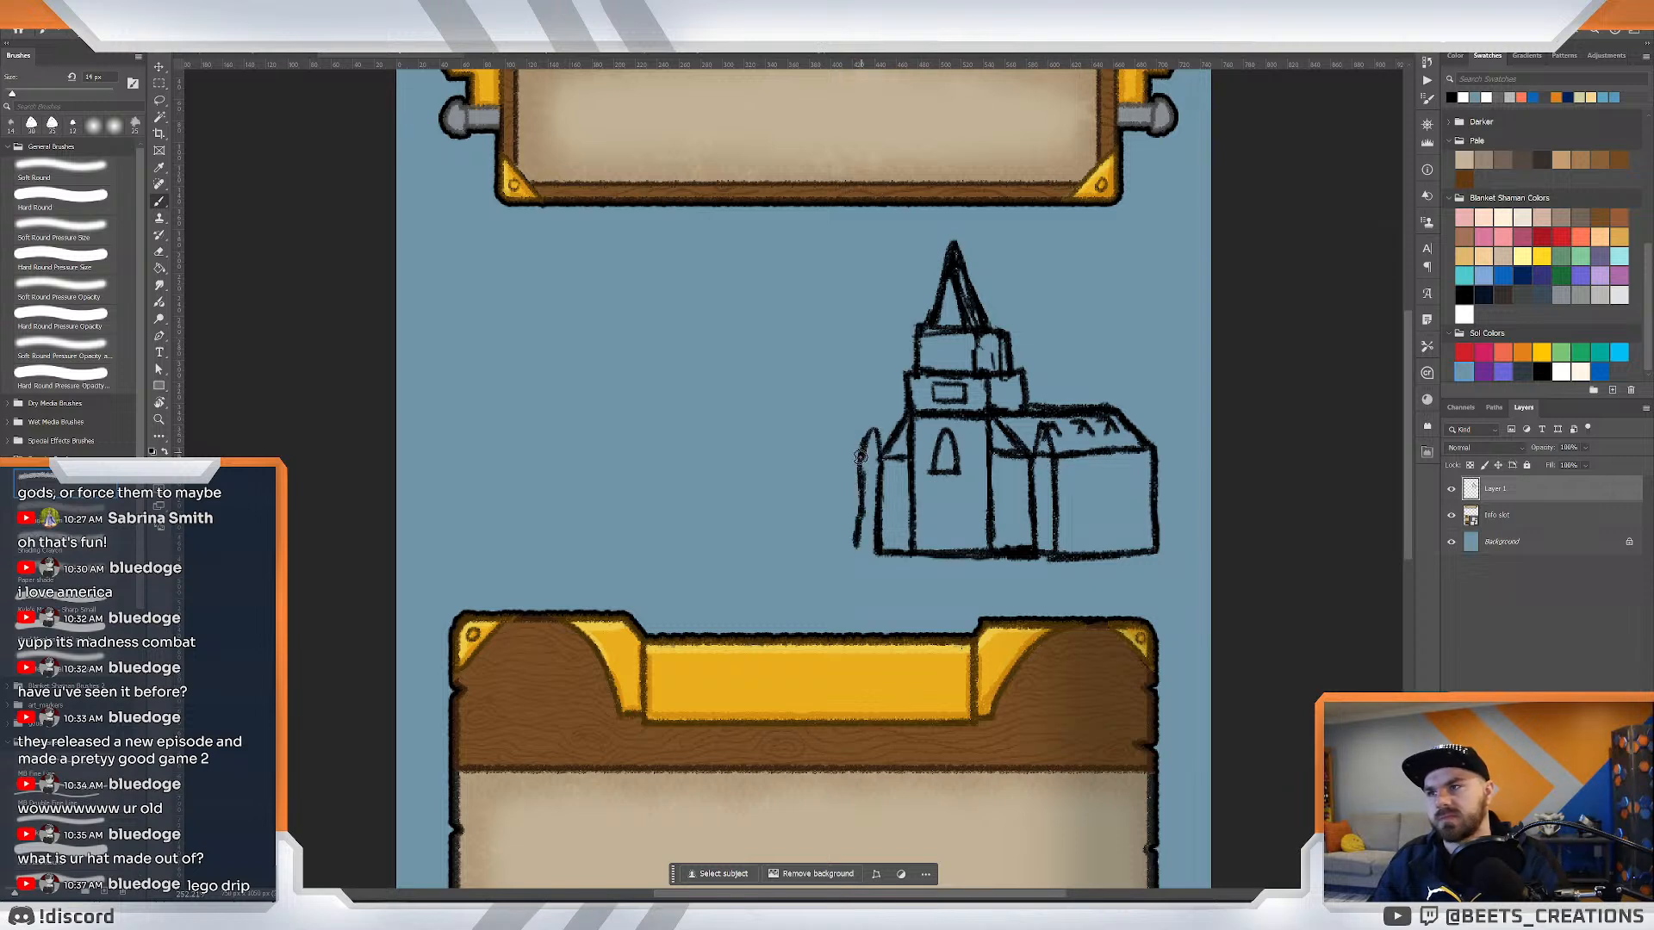
left_click_drag(860, 456, 856, 546)
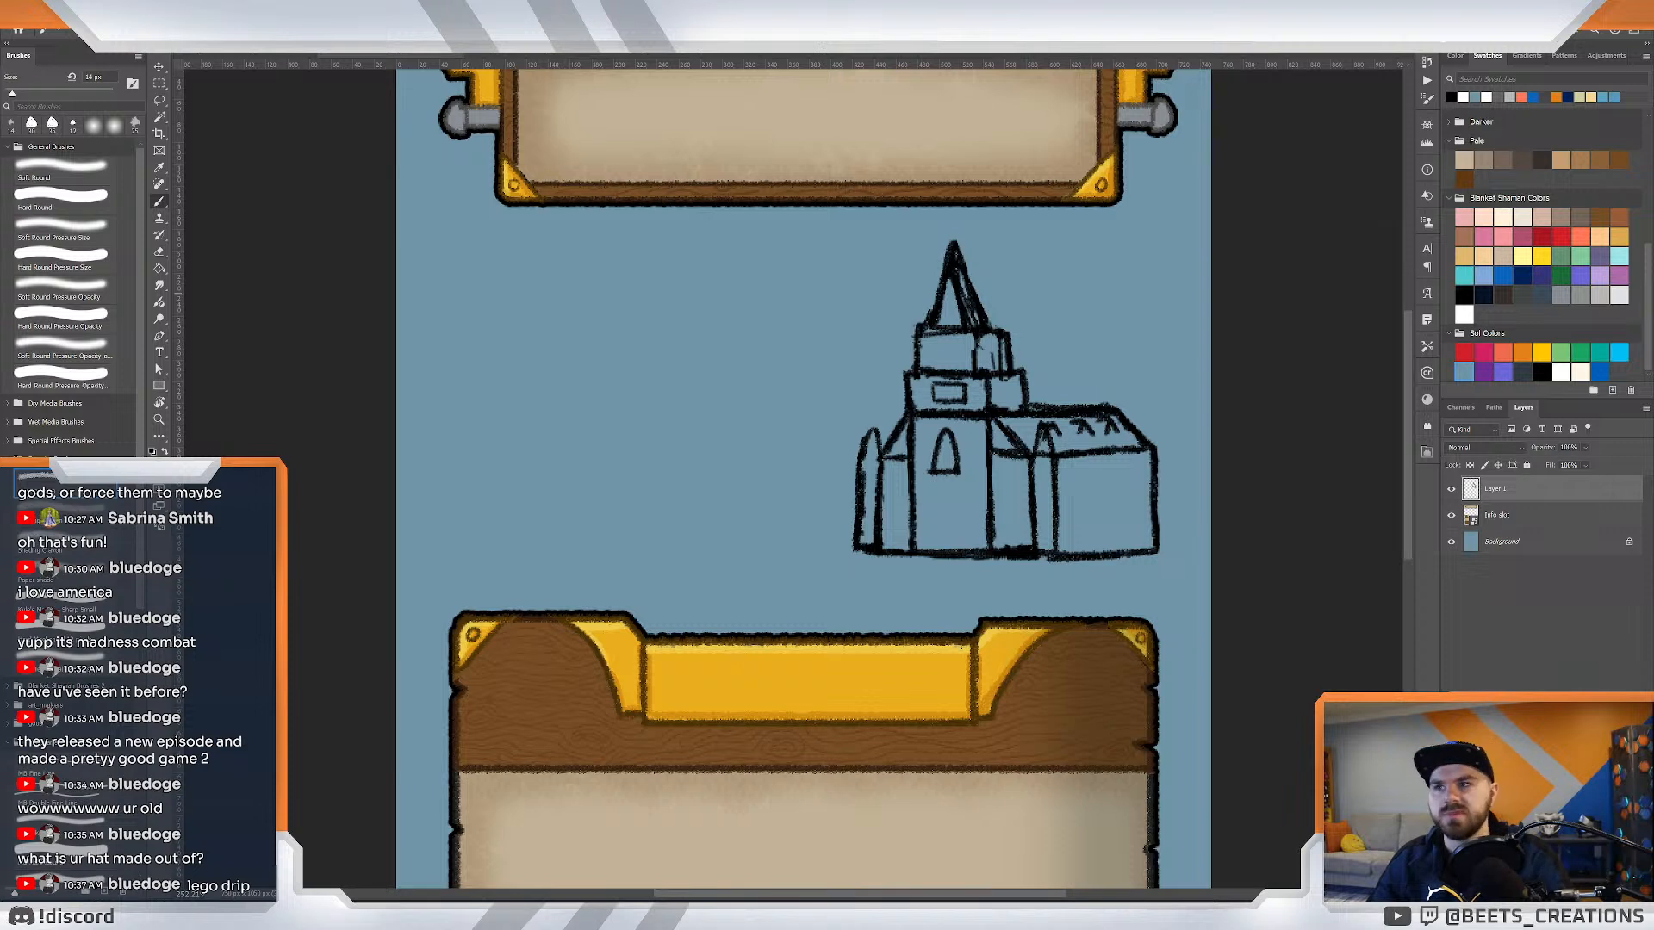
left_click(871, 363)
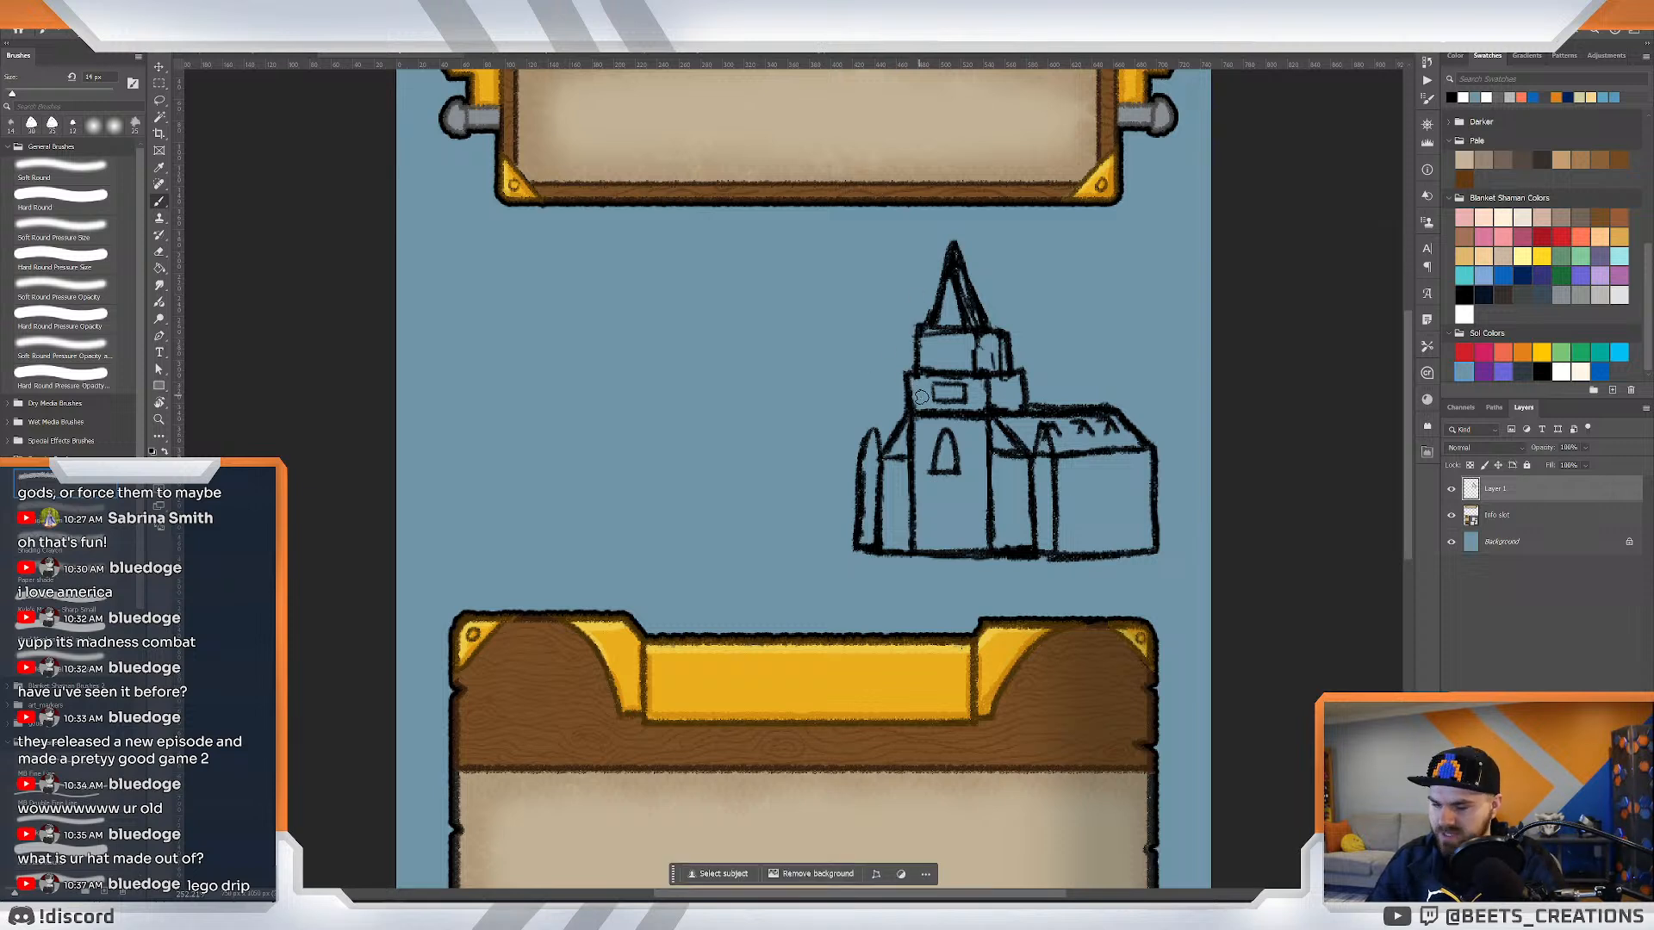
Lasso the church and transform it to be slightly narrower and taller, shifting it back towards the card's centre.
key("l")
mouse_move(951, 228)
left_mouse_down()
mouse_move(772, 567)
mouse_move(1124, 620)
mouse_move(1162, 231)
mouse_move(943, 222)
left_mouse_up()
key("ctrl+t")
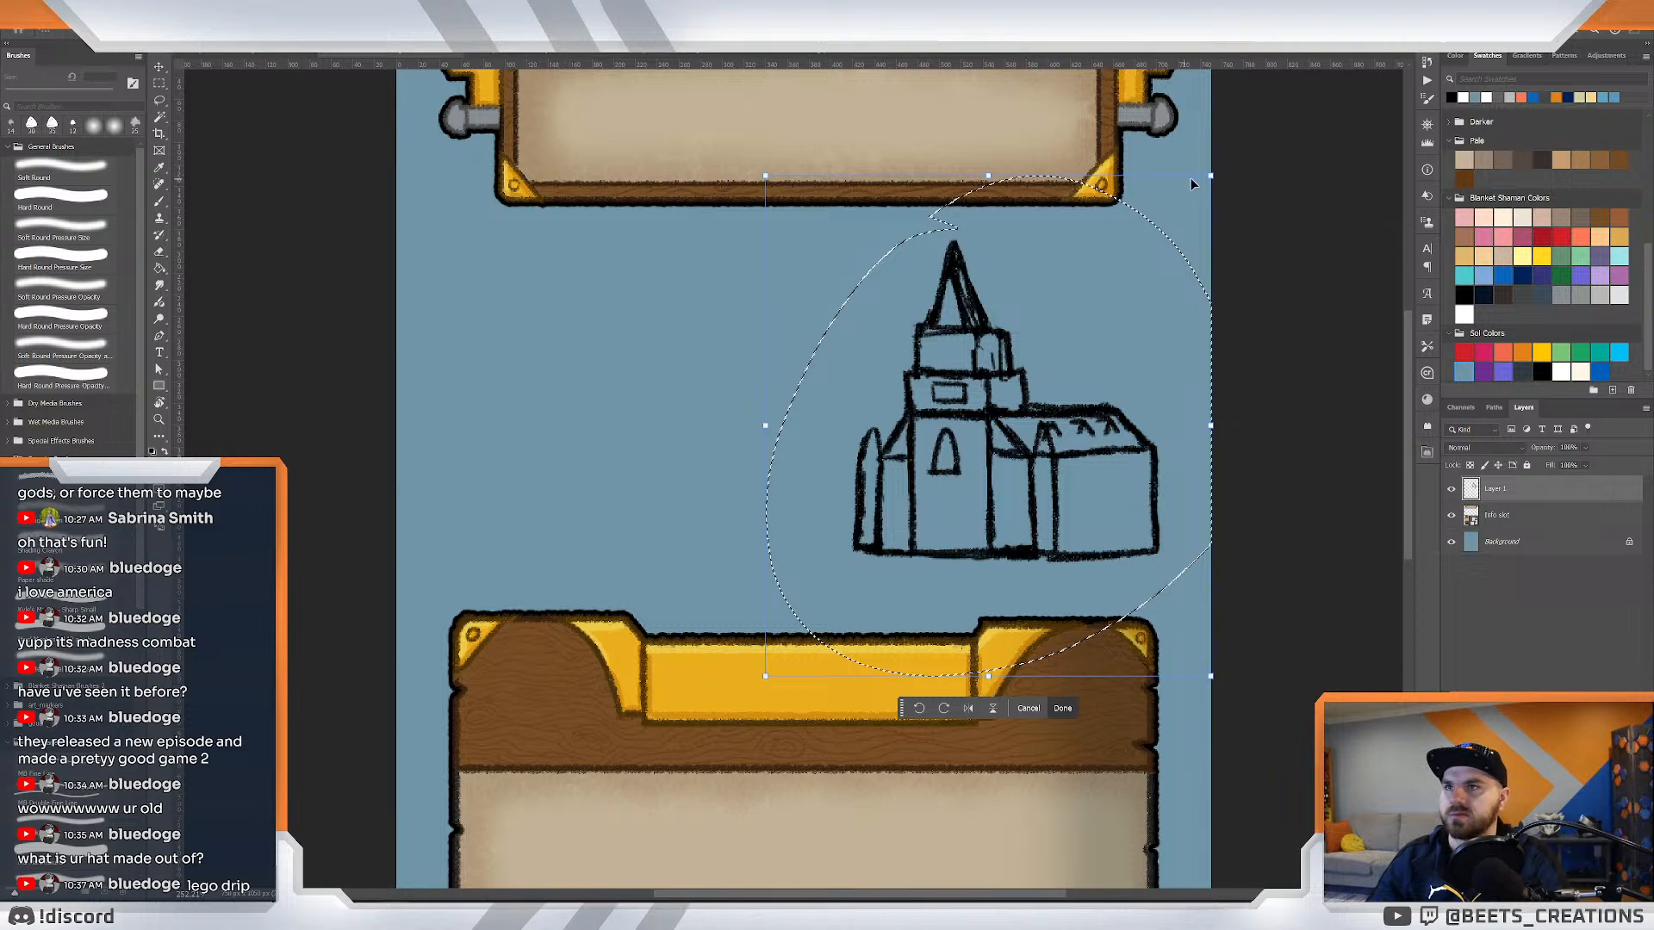
left_click_drag(1208, 177, 1187, 216)
left_click_drag(1062, 389, 1052, 354)
left_click_drag(988, 284, 999, 328)
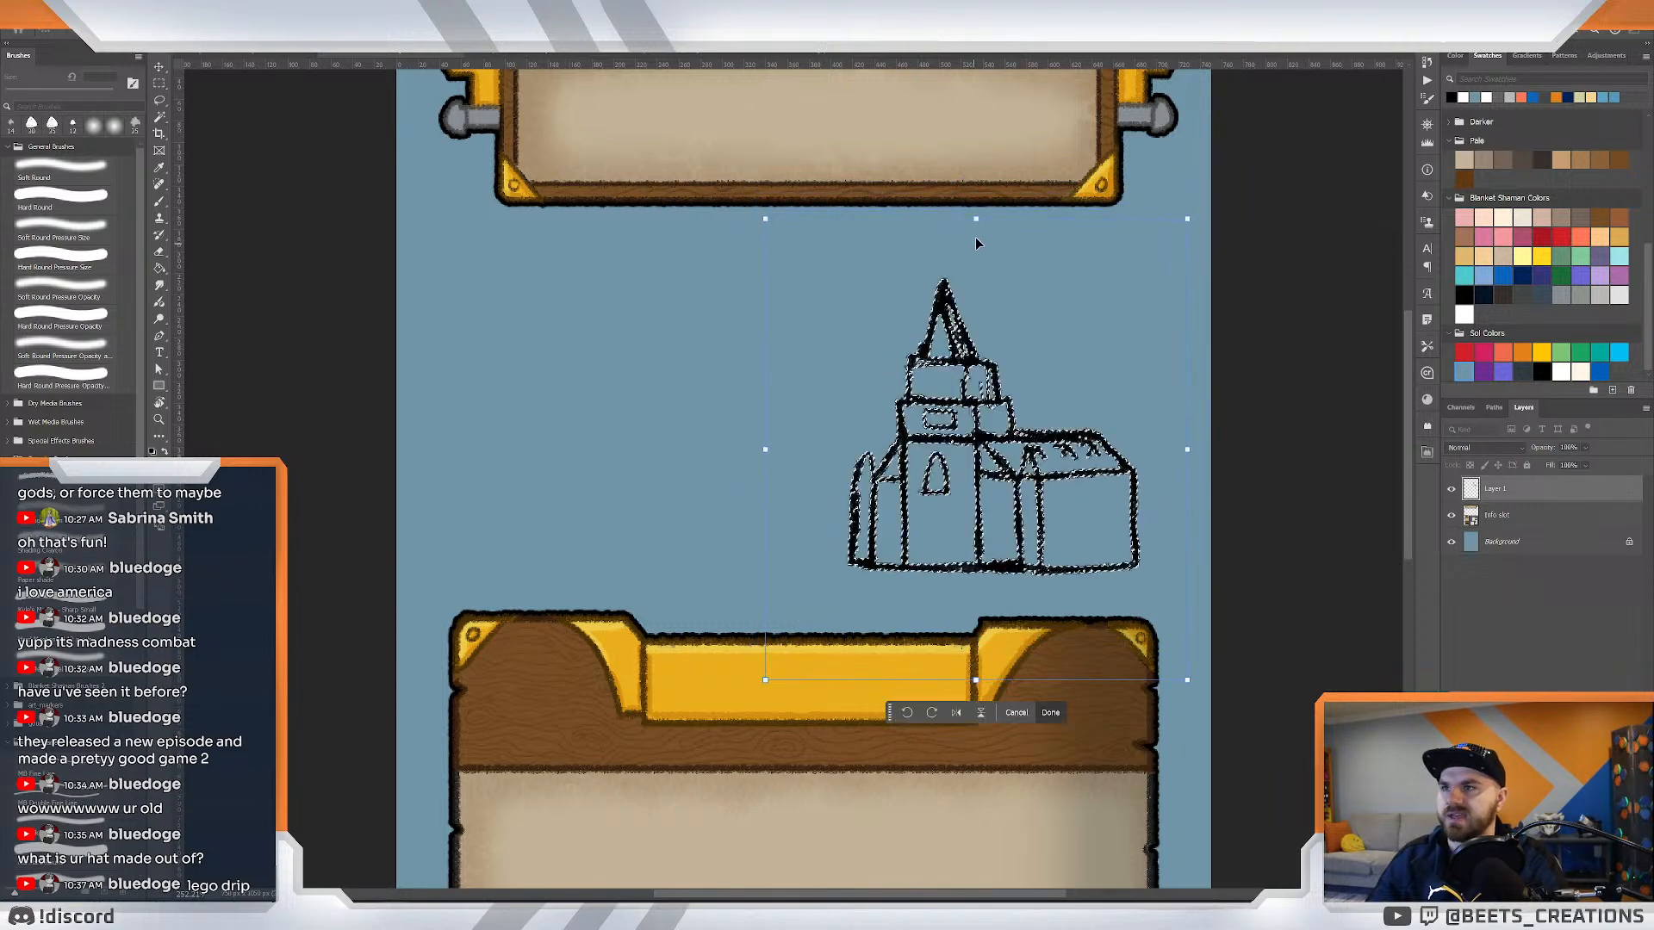
left_click_drag(976, 217, 976, 158)
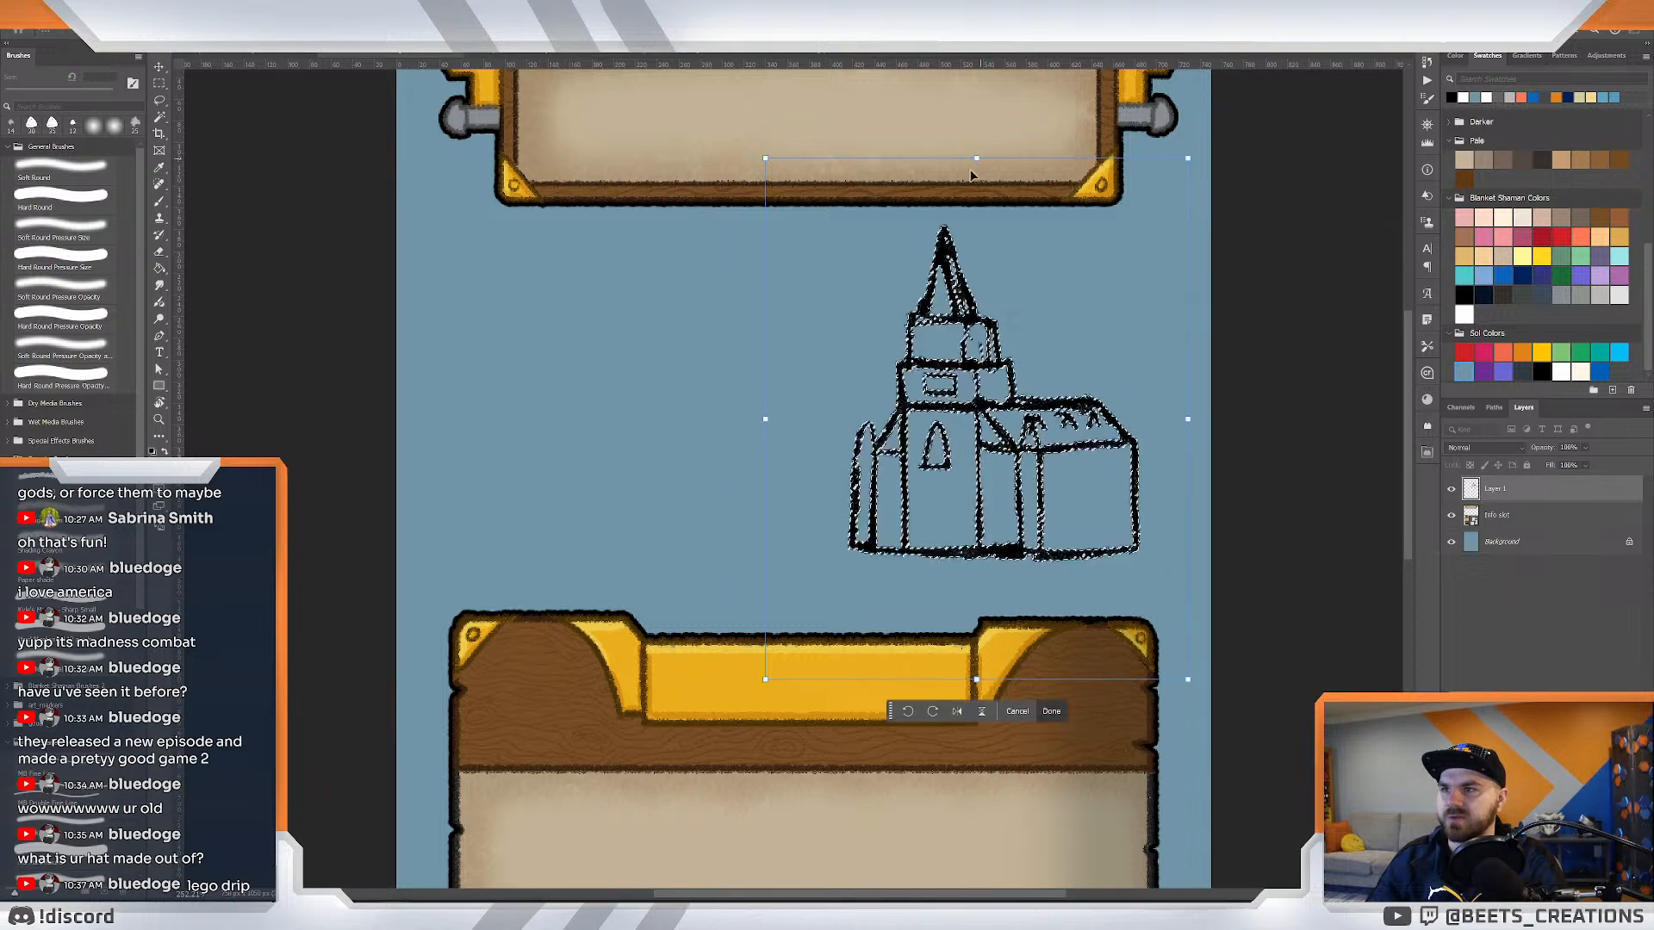
left_click_drag(766, 157, 723, 139)
mouse_move(913, 271)
left_mouse_down()
mouse_move(945, 303)
mouse_move(898, 286)
left_mouse_up()
key("Return")
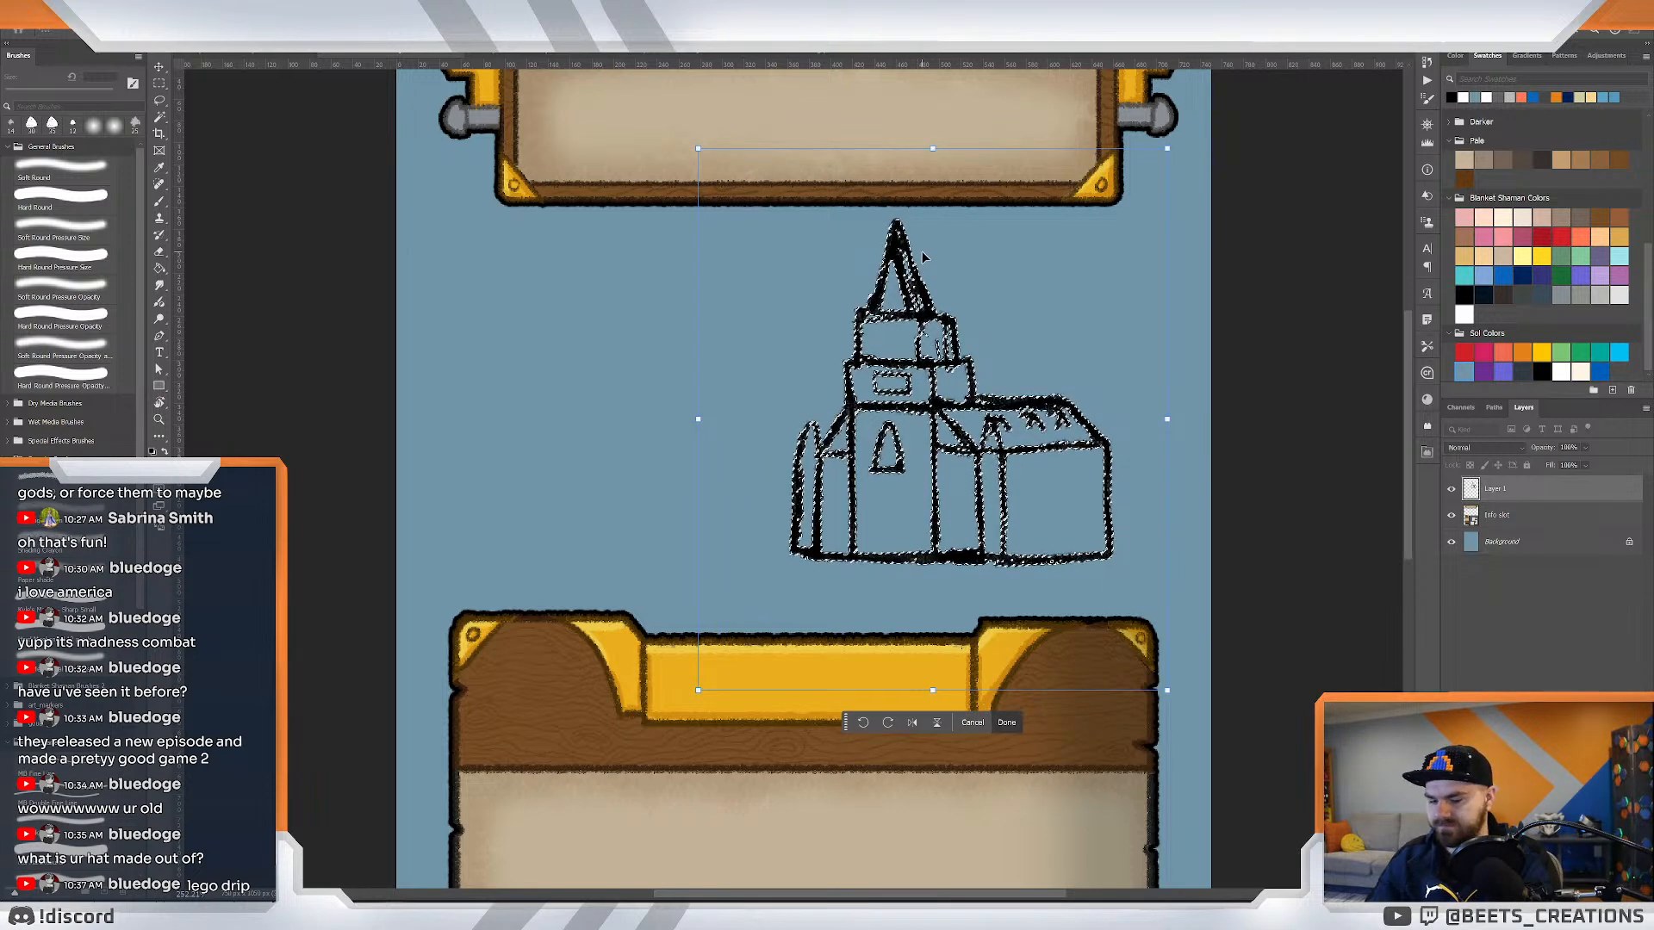
key("ctrl+d")
Sketch a tall gabled block over the side wing, with a second slope, side walls and a horizontal line extending right.
key("b")
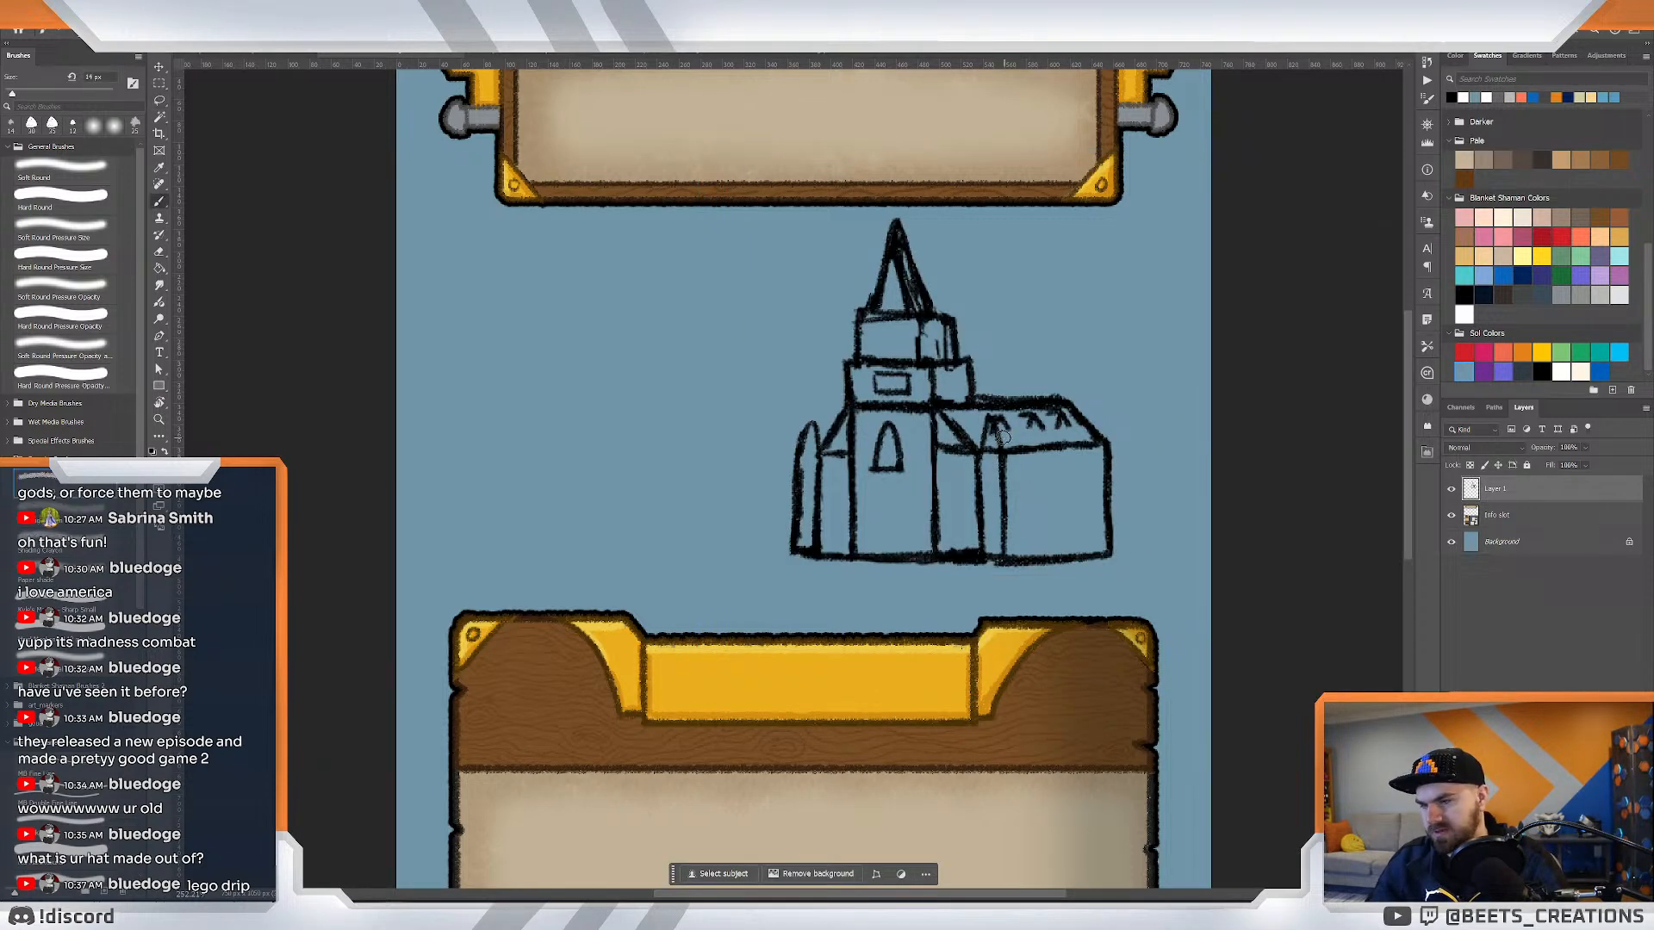
mouse_move(1008, 564)
left_mouse_down()
mouse_move(999, 314)
mouse_move(1038, 278)
mouse_move(1068, 348)
mouse_move(1085, 486)
left_mouse_up()
left_click_drag(1068, 410, 1082, 555)
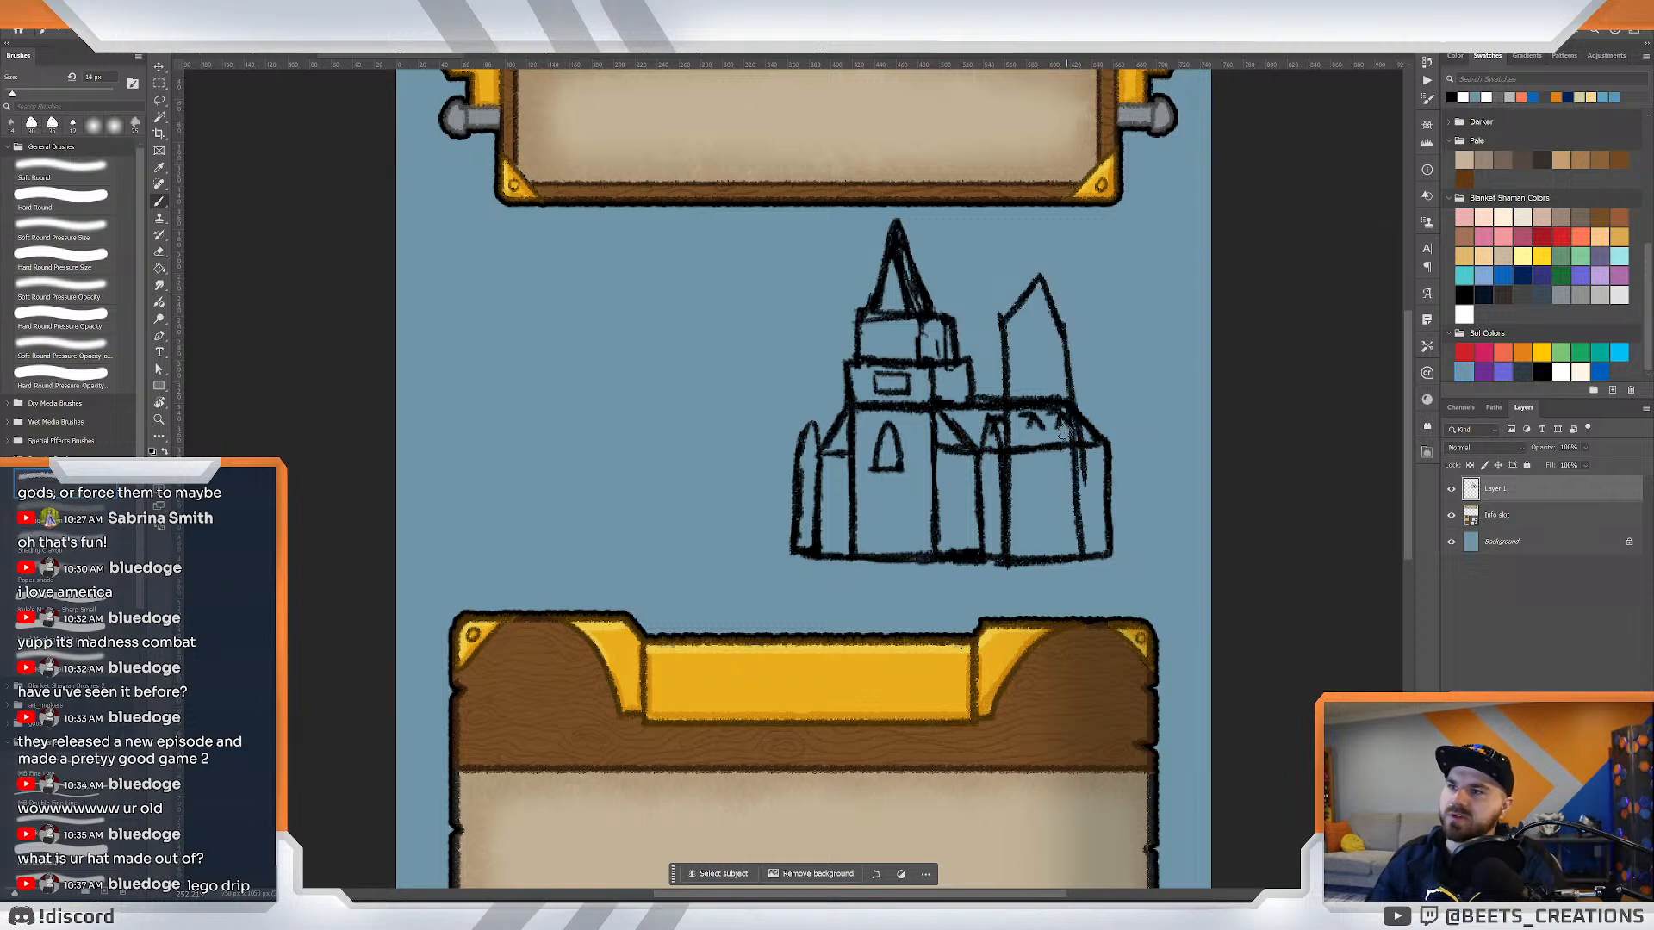
left_click_drag(1049, 268, 1096, 342)
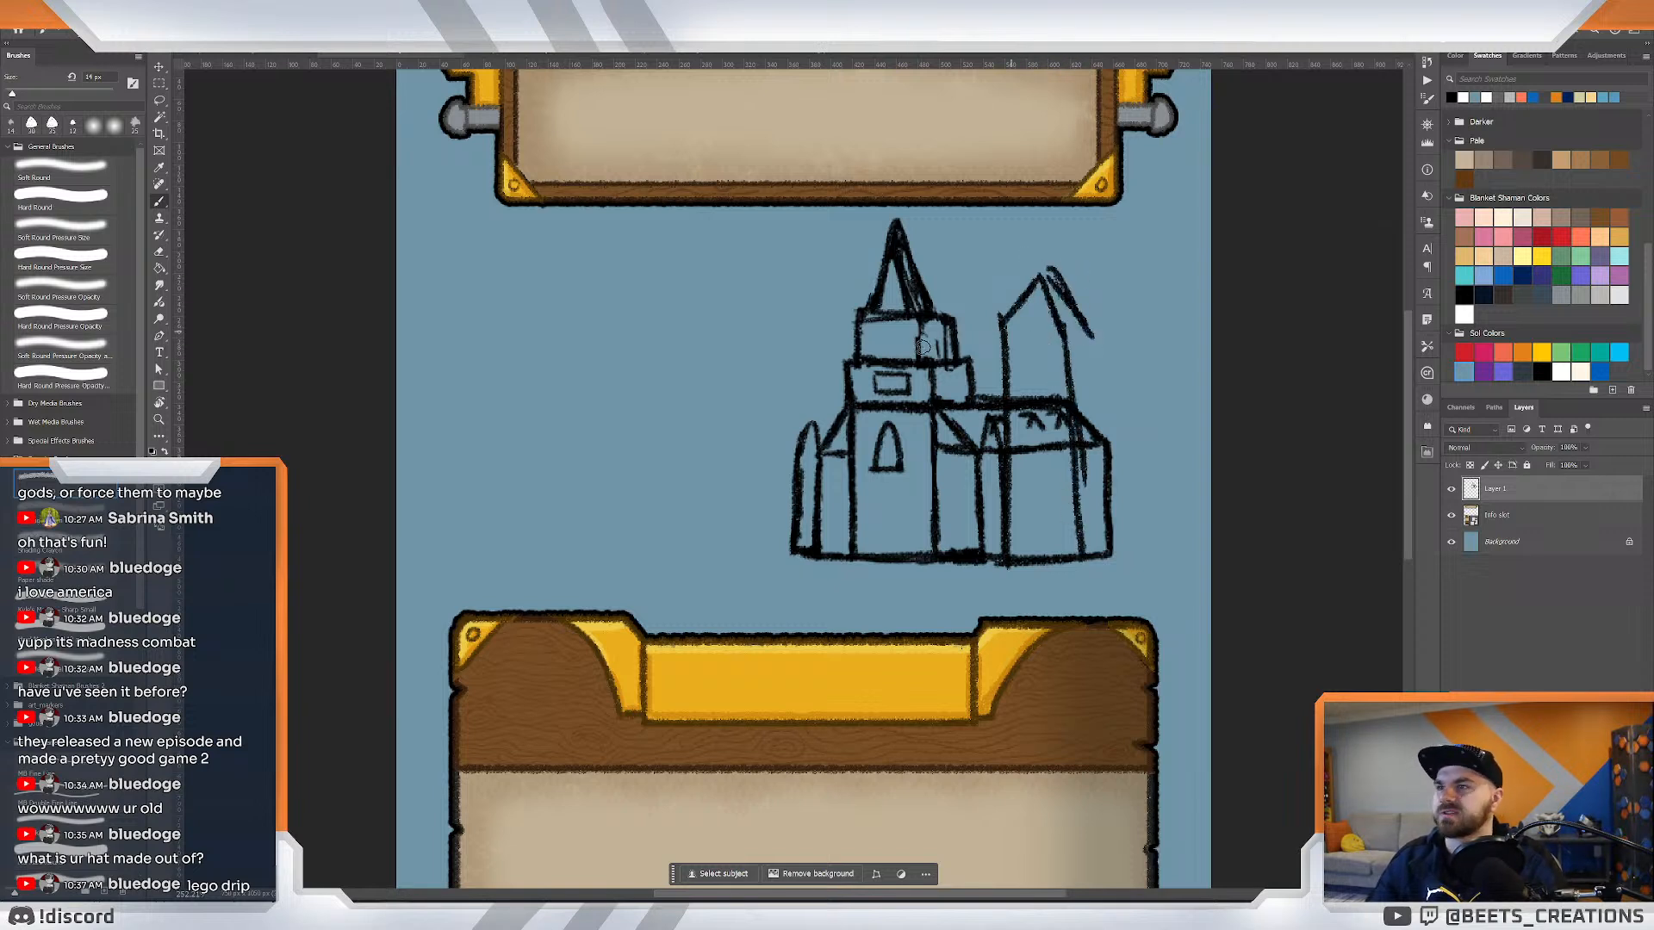
mouse_move(1044, 269)
left_mouse_down()
mouse_move(1091, 338)
mouse_move(1102, 424)
left_mouse_up()
left_click_drag(1092, 325, 1118, 527)
left_click_drag(1108, 448, 1118, 565)
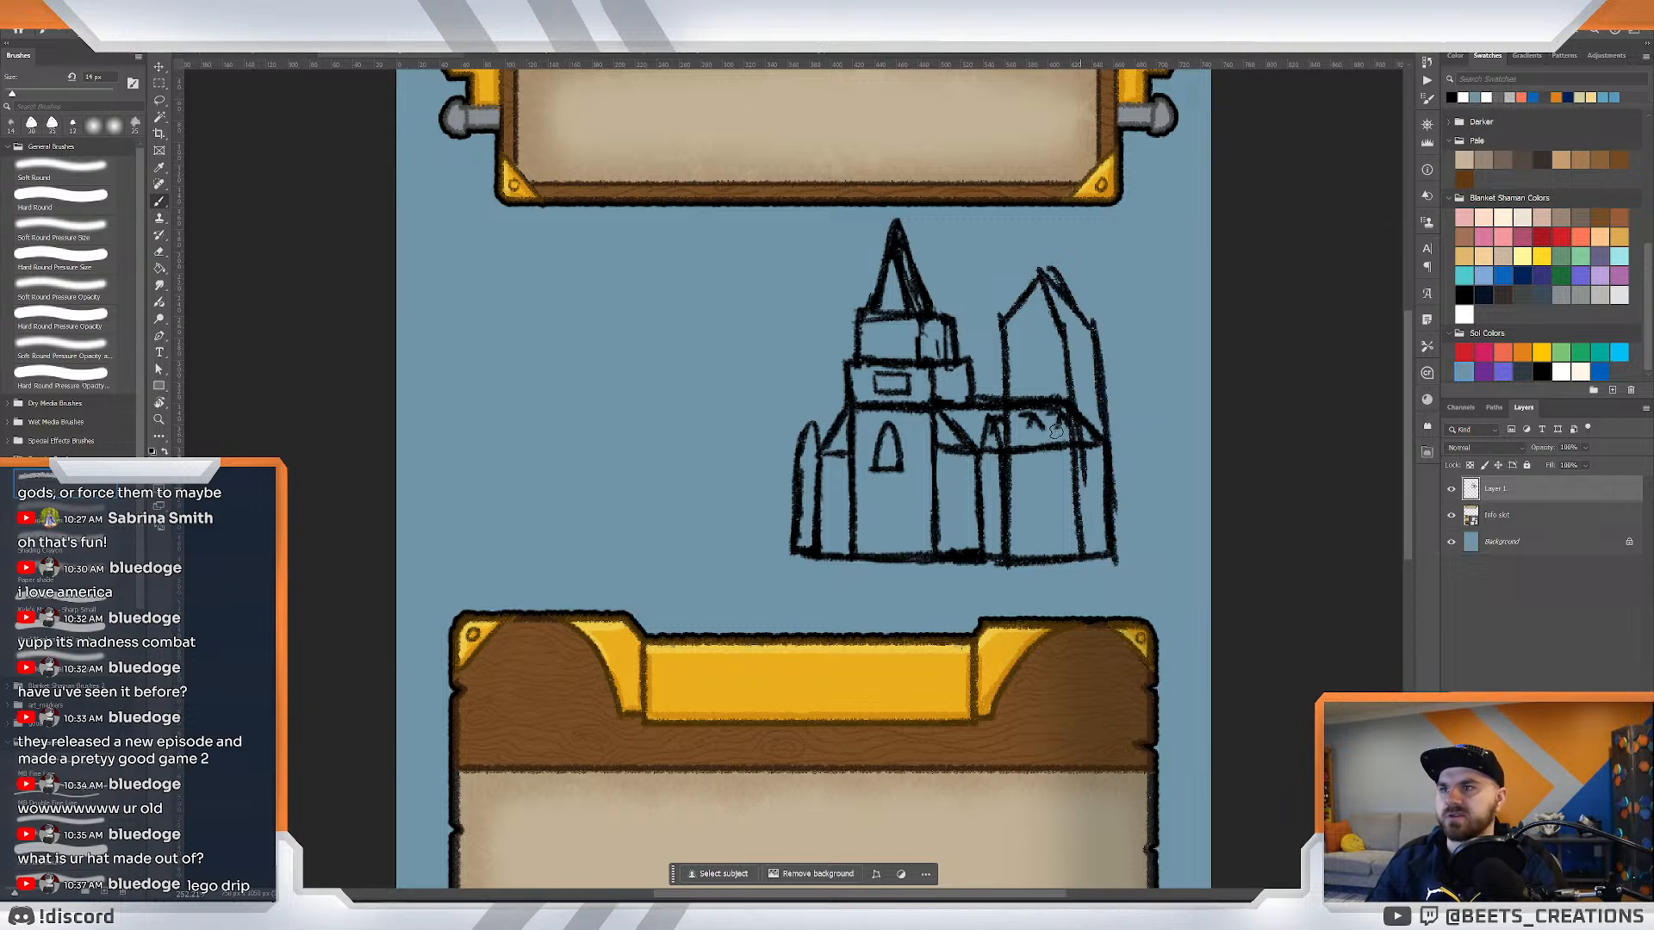
left_click_drag(1092, 395, 1190, 395)
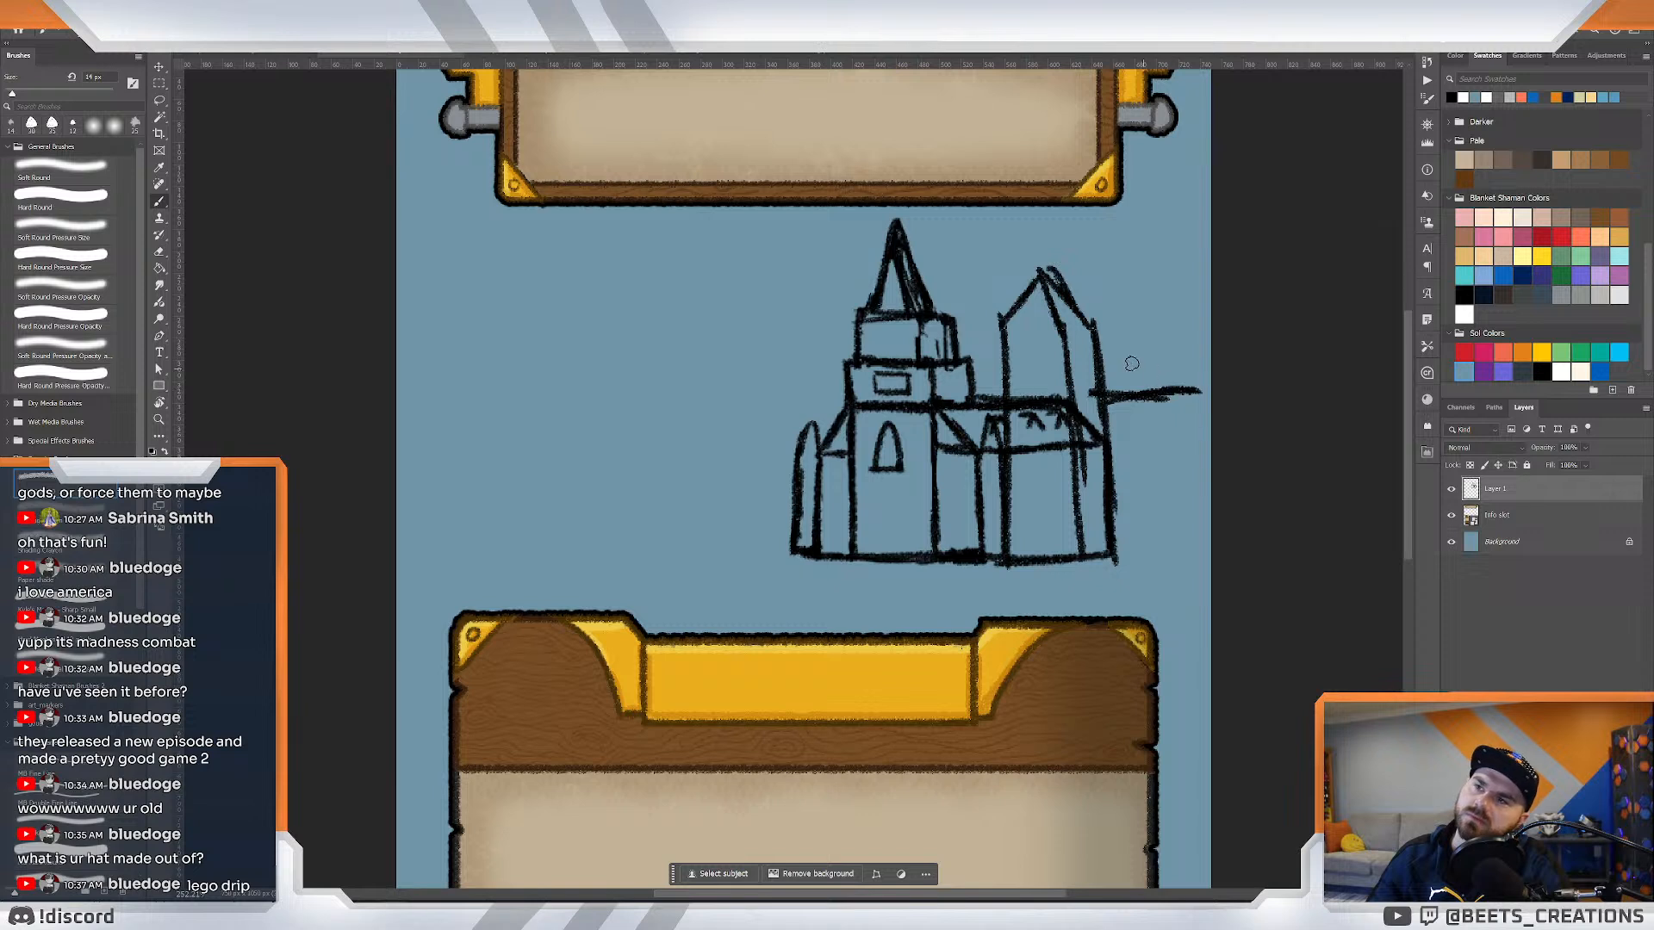
Try sloped roof lines beside the tower and extending right from the tall gabled block, and undo them.
left_click_drag(974, 391, 1008, 366)
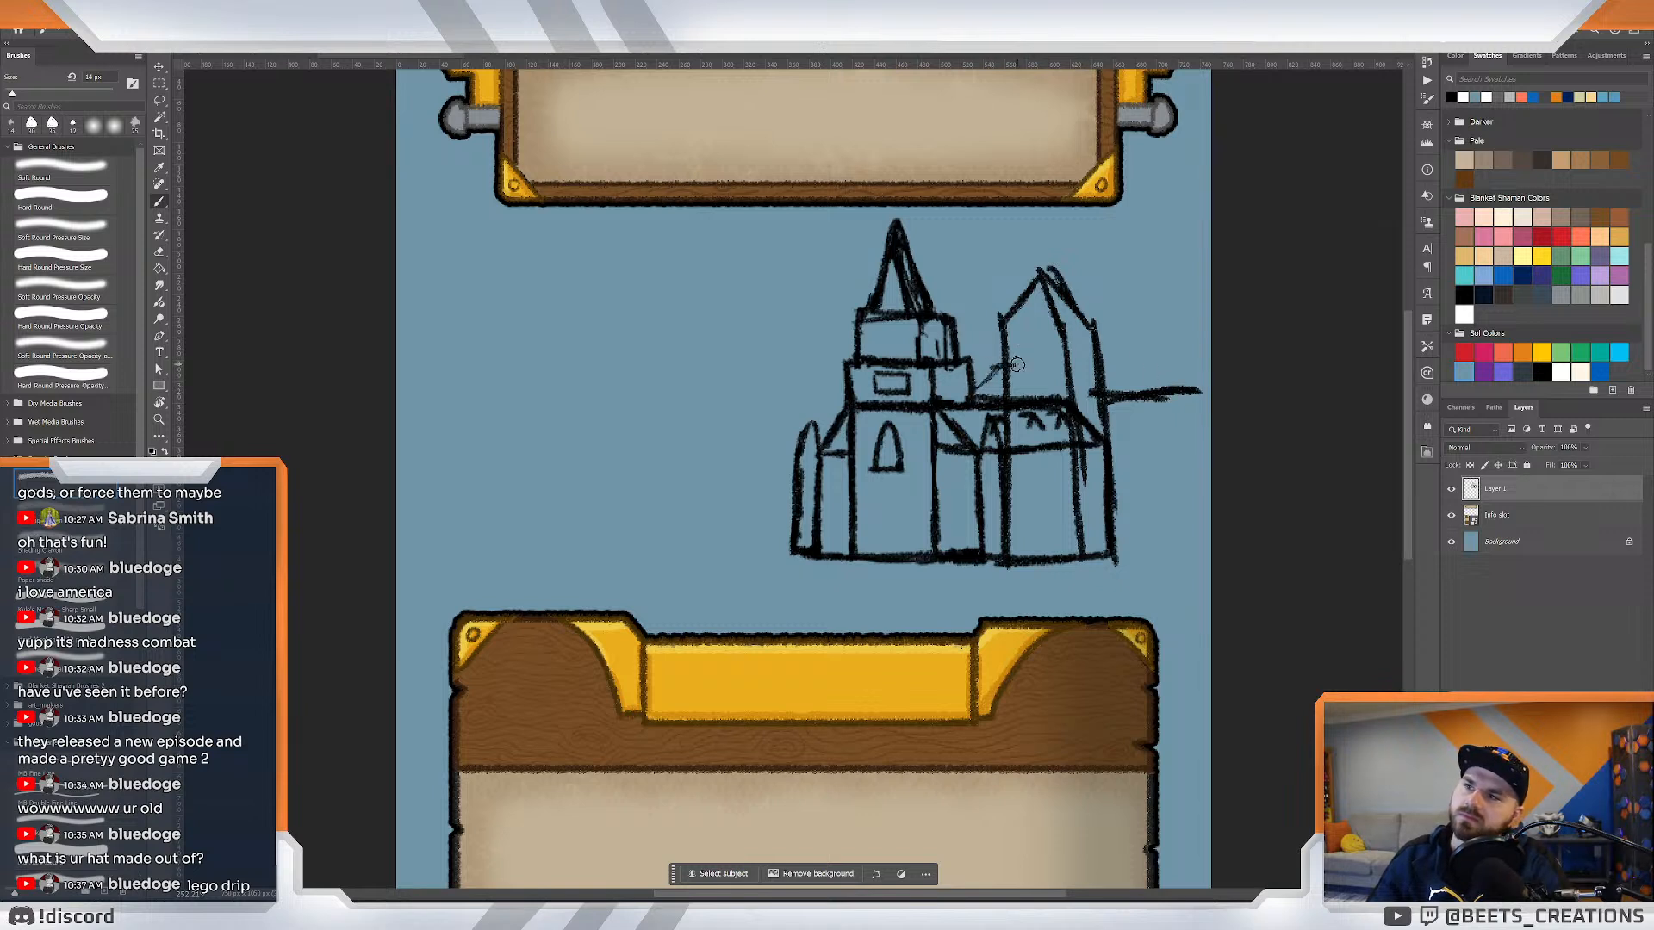
mouse_move(1106, 339)
left_mouse_down()
mouse_move(1118, 280)
mouse_move(1207, 270)
mouse_move(1210, 284)
left_mouse_up()
mouse_move(872, 467)
left_mouse_down()
mouse_move(616, 461)
mouse_move(893, 442)
left_mouse_up()
key("ctrl+z")
key("ctrl+z")
key("ctrl+z")
key("ctrl+z")
key("ctrl+z")
key("ctrl+z")
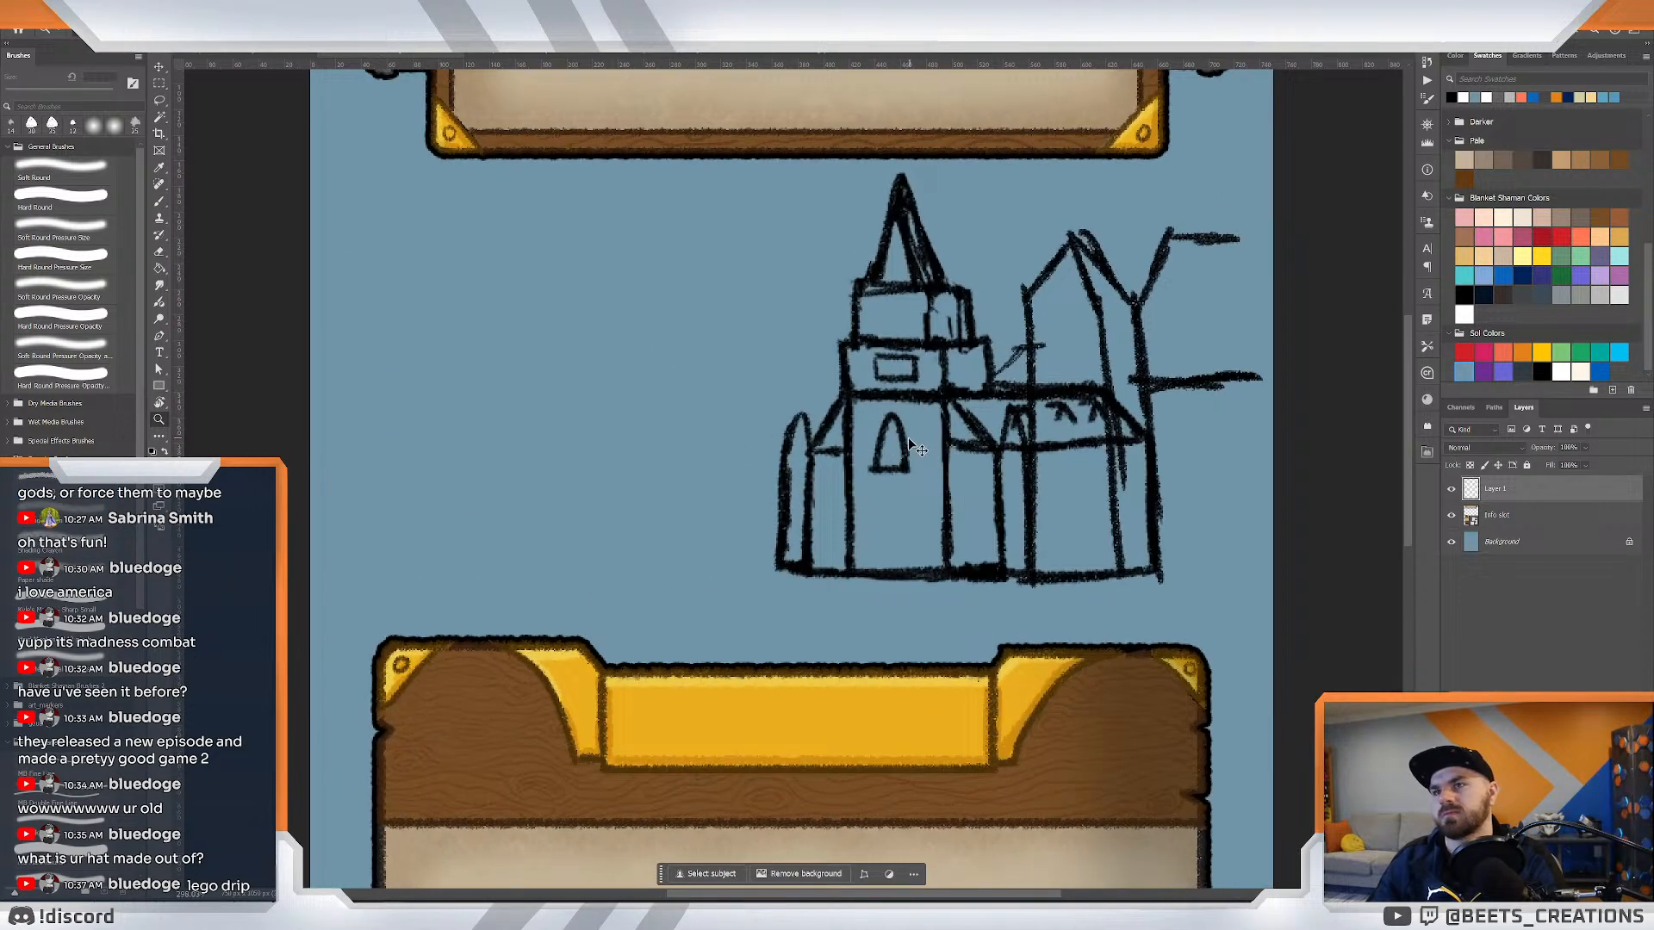
key("ctrl+z")
key("ctrl+z")
key("ctrl+z")
key("ctrl+z")
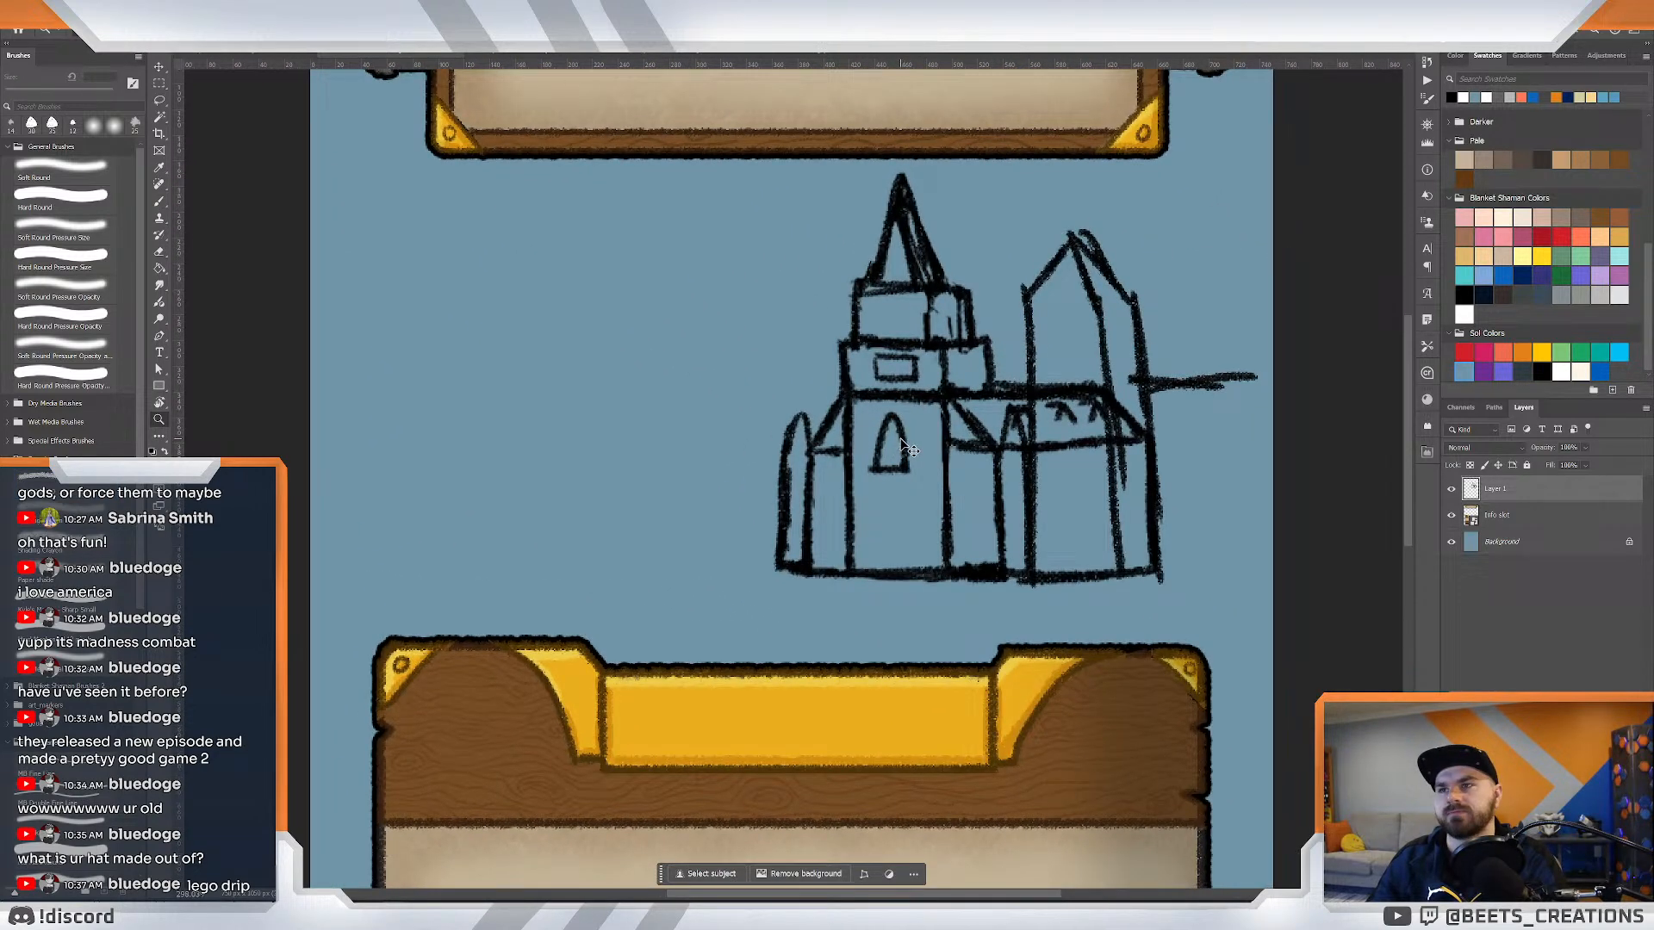
Undo the tall gabled block over the side wing together with the horizontal line extending from it.
key("ctrl+z")
key("ctrl+z")
key("ctrl+z")
key("ctrl+z")
key("ctrl+z")
key("ctrl+z")
key("ctrl+z")
key("ctrl+z")
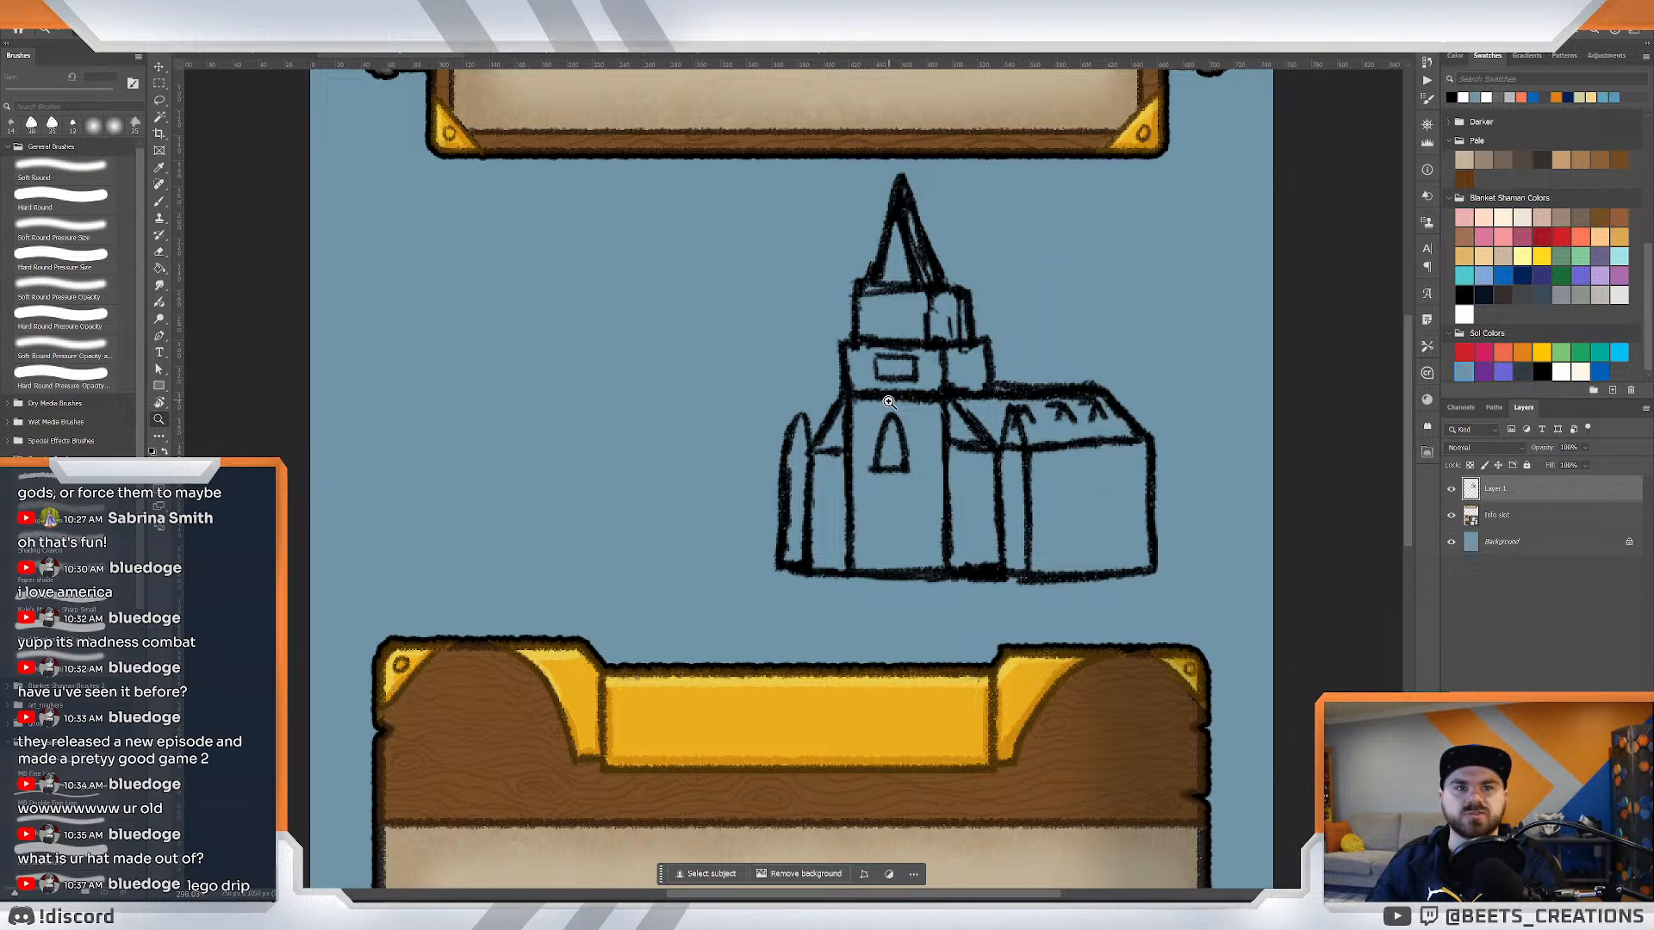
Try enlarging the lassoed church and shifting it lower within the card, and cancel the transform.
mouse_move(889, 402)
left_mouse_down()
mouse_move(730, 395)
mouse_move(834, 388)
mouse_move(982, 410)
mouse_move(905, 377)
mouse_move(953, 395)
mouse_move(864, 424)
mouse_move(872, 400)
left_mouse_up()
key("b")
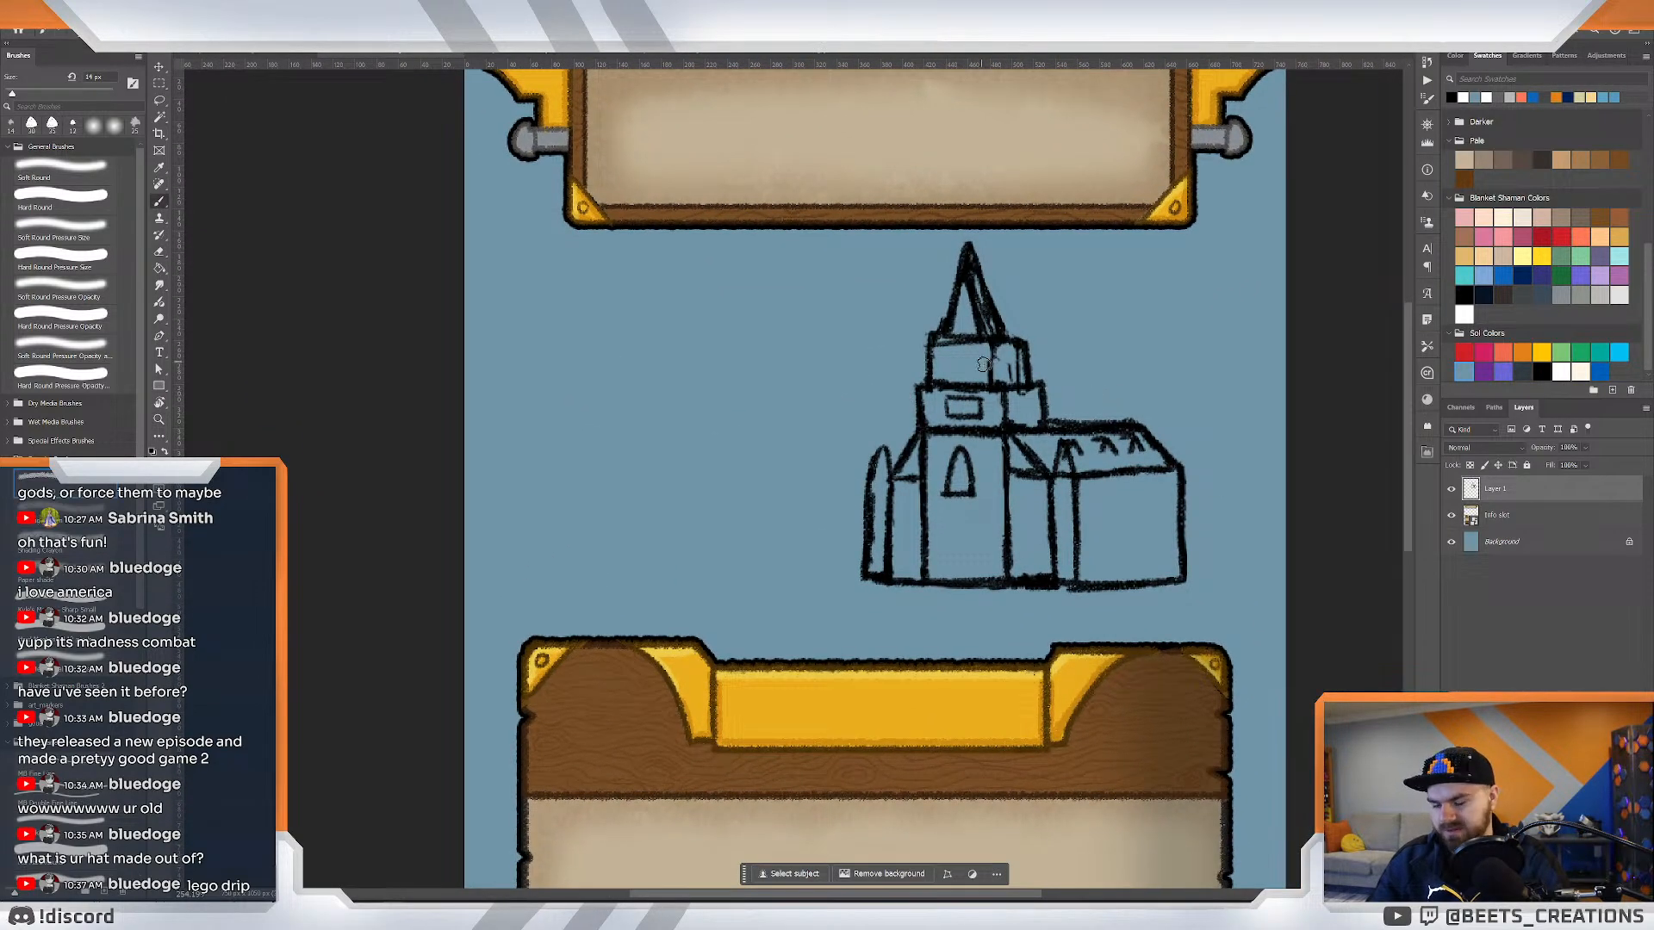
key("l")
mouse_move(980, 224)
left_mouse_down()
mouse_move(892, 271)
mouse_move(1301, 536)
mouse_move(1047, 247)
mouse_move(991, 222)
left_mouse_up()
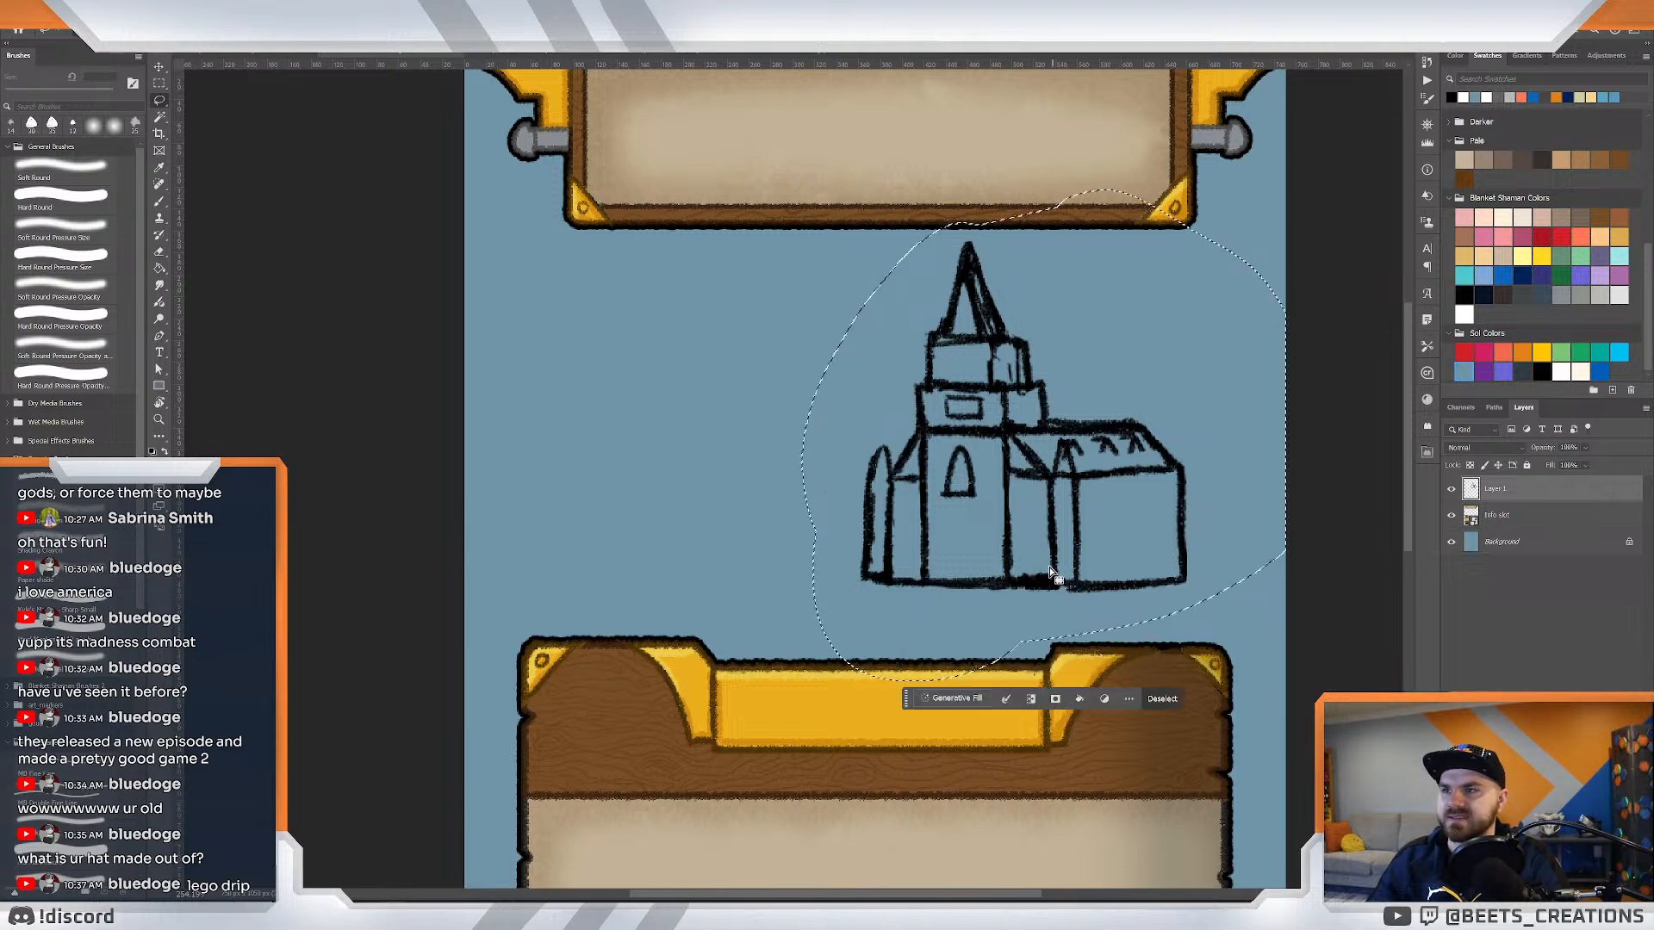
key("ctrl+t")
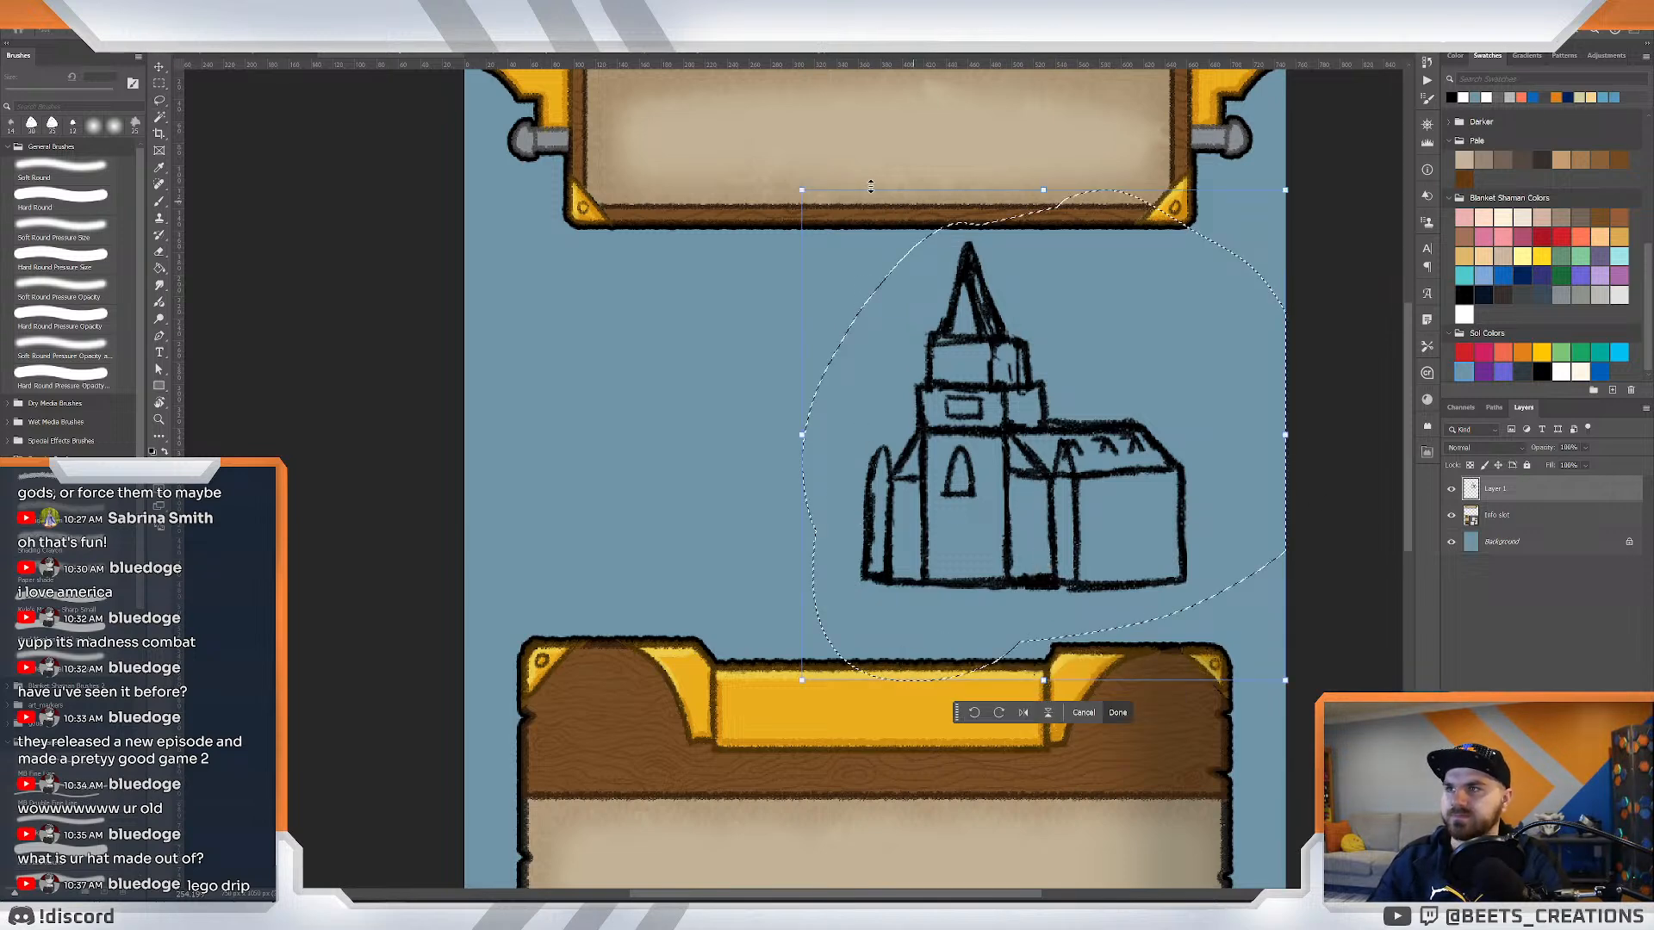
left_click_drag(802, 189, 629, 102)
key("ctrl+z")
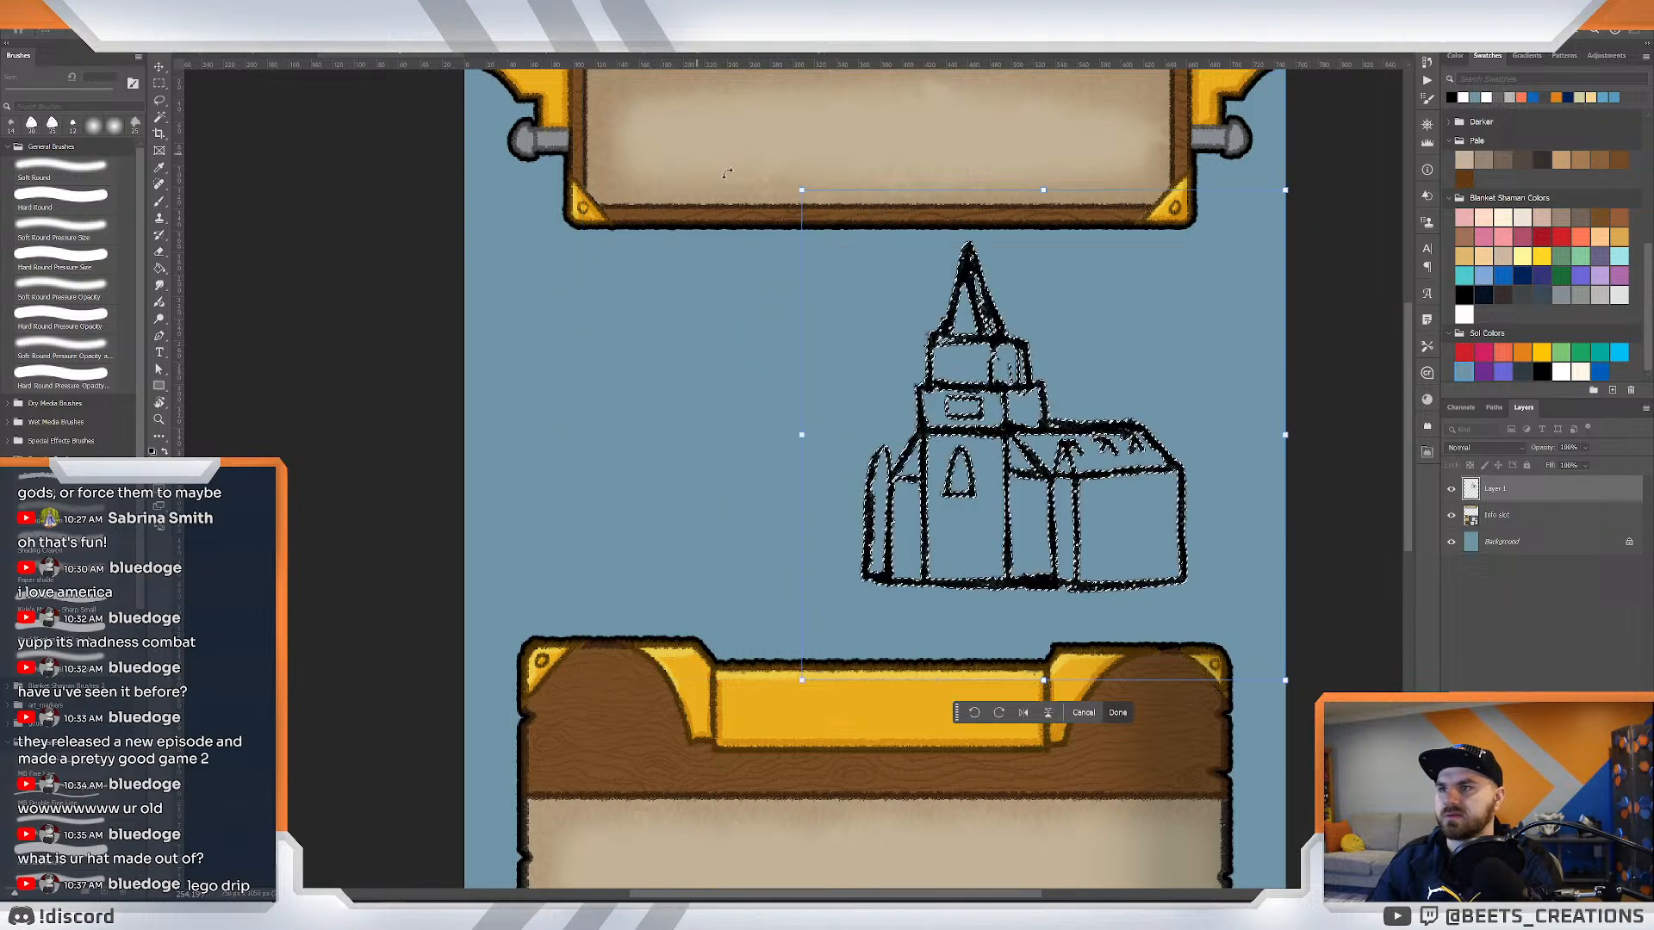
left_click_drag(796, 189, 711, 174)
left_click_drag(930, 342, 1077, 440)
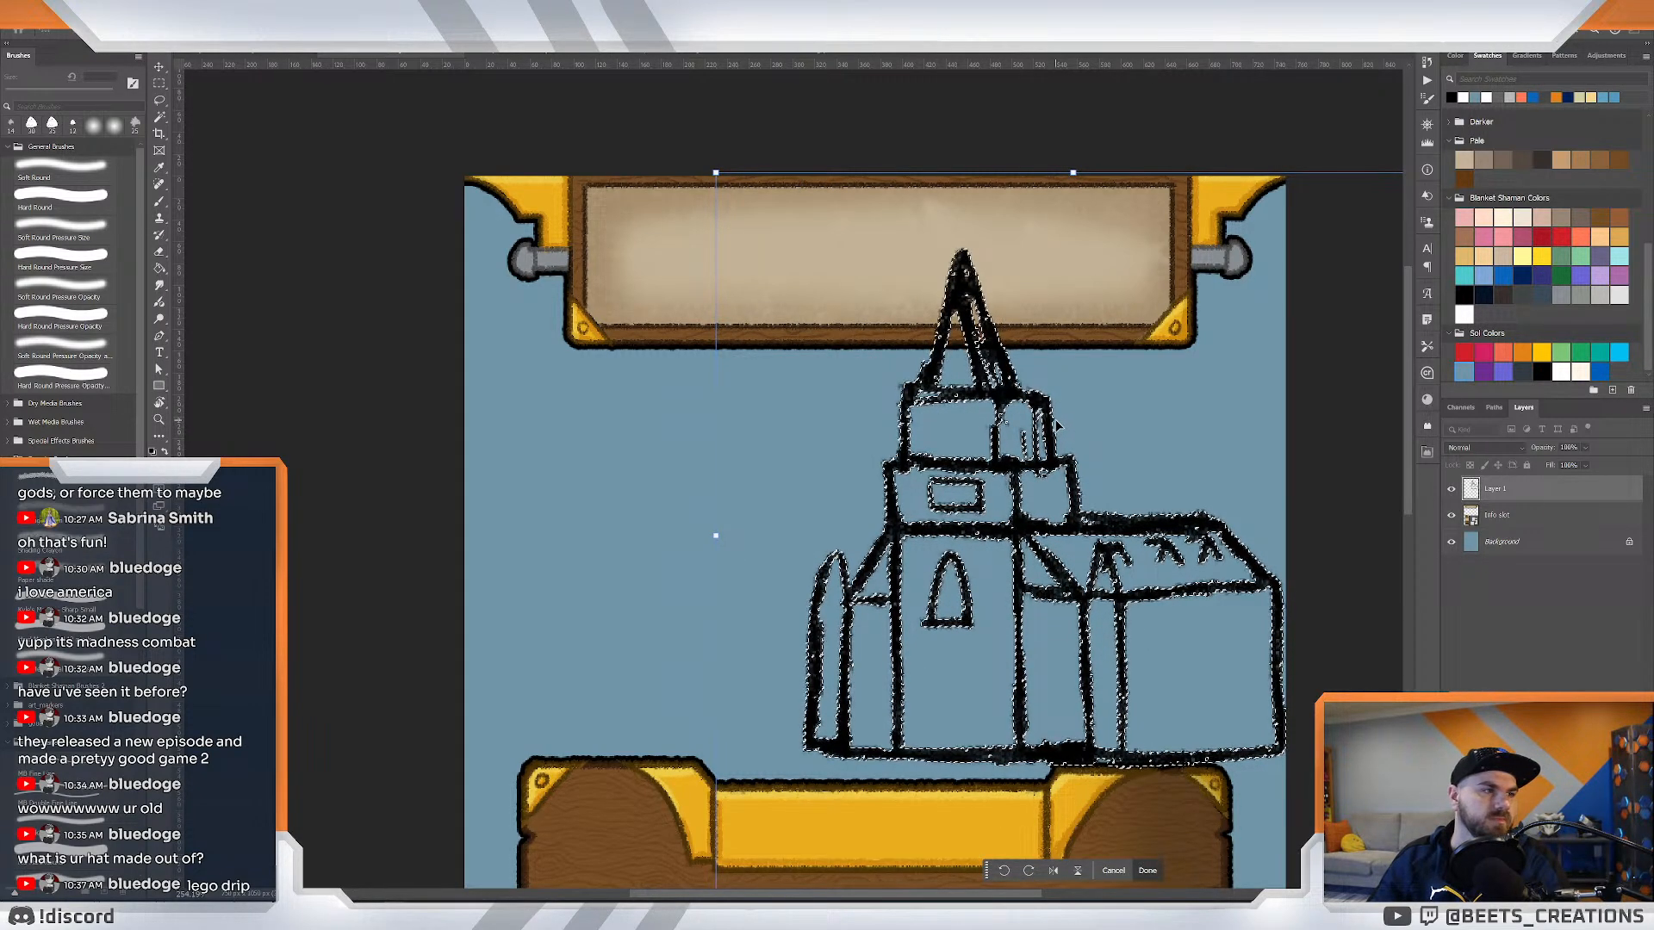
key("ctrl+z")
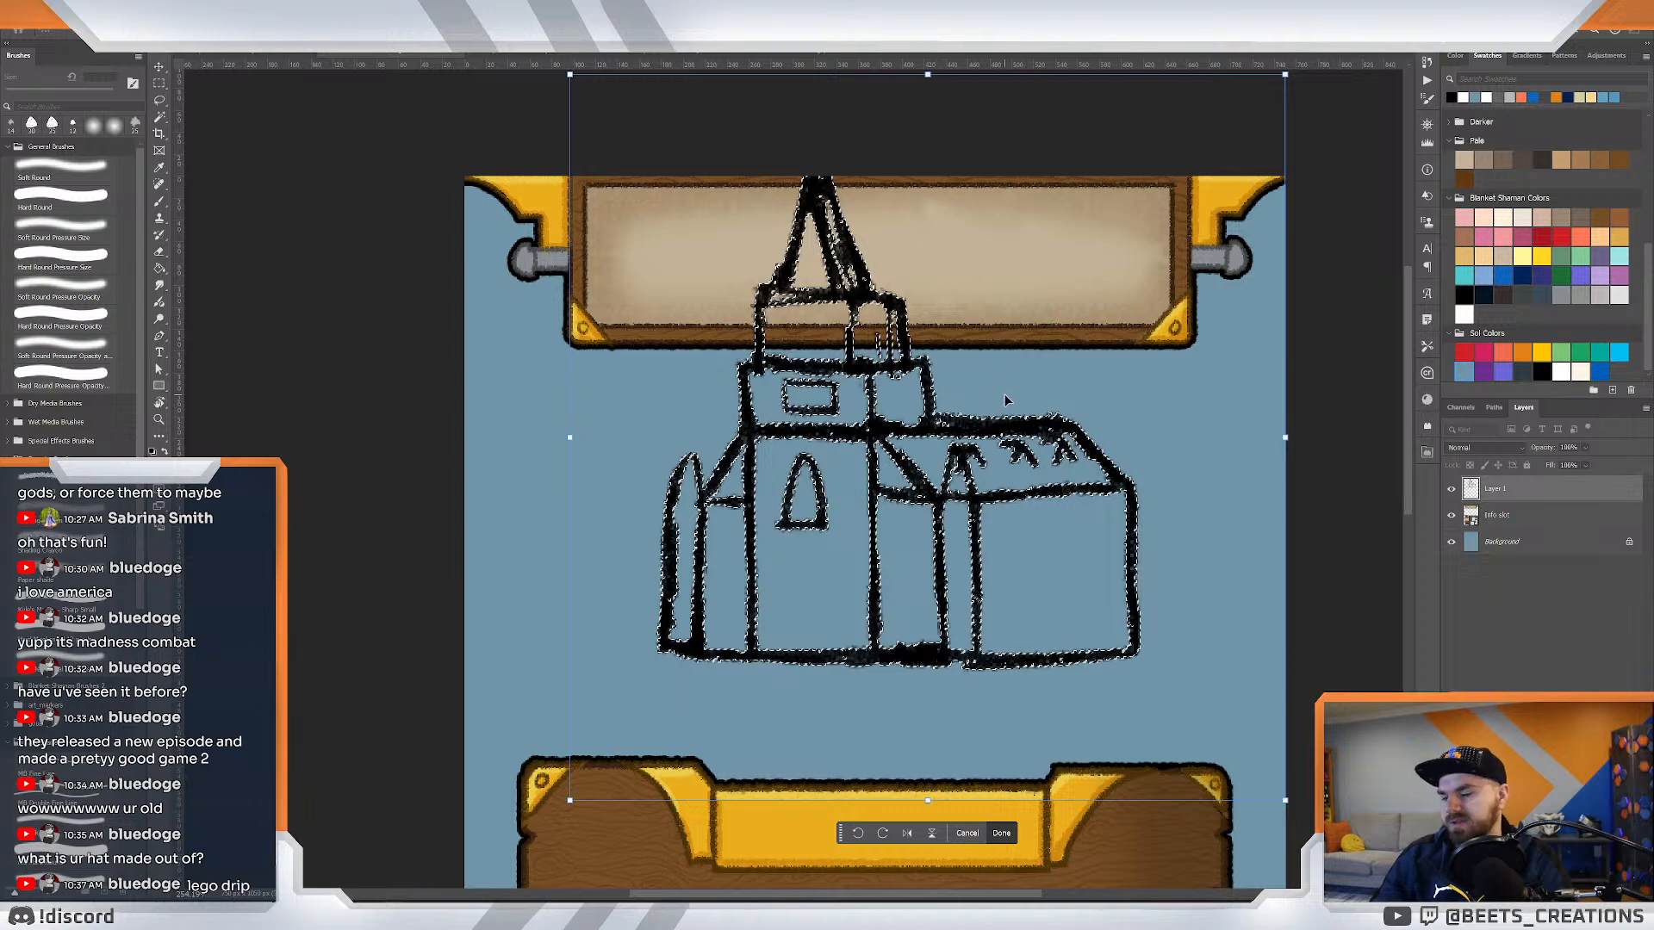
key("Escape")
key("ctrl+d")
Try a long curved line sweeping from the spire down to the ground beside the tower's outer left wall.
key("z")
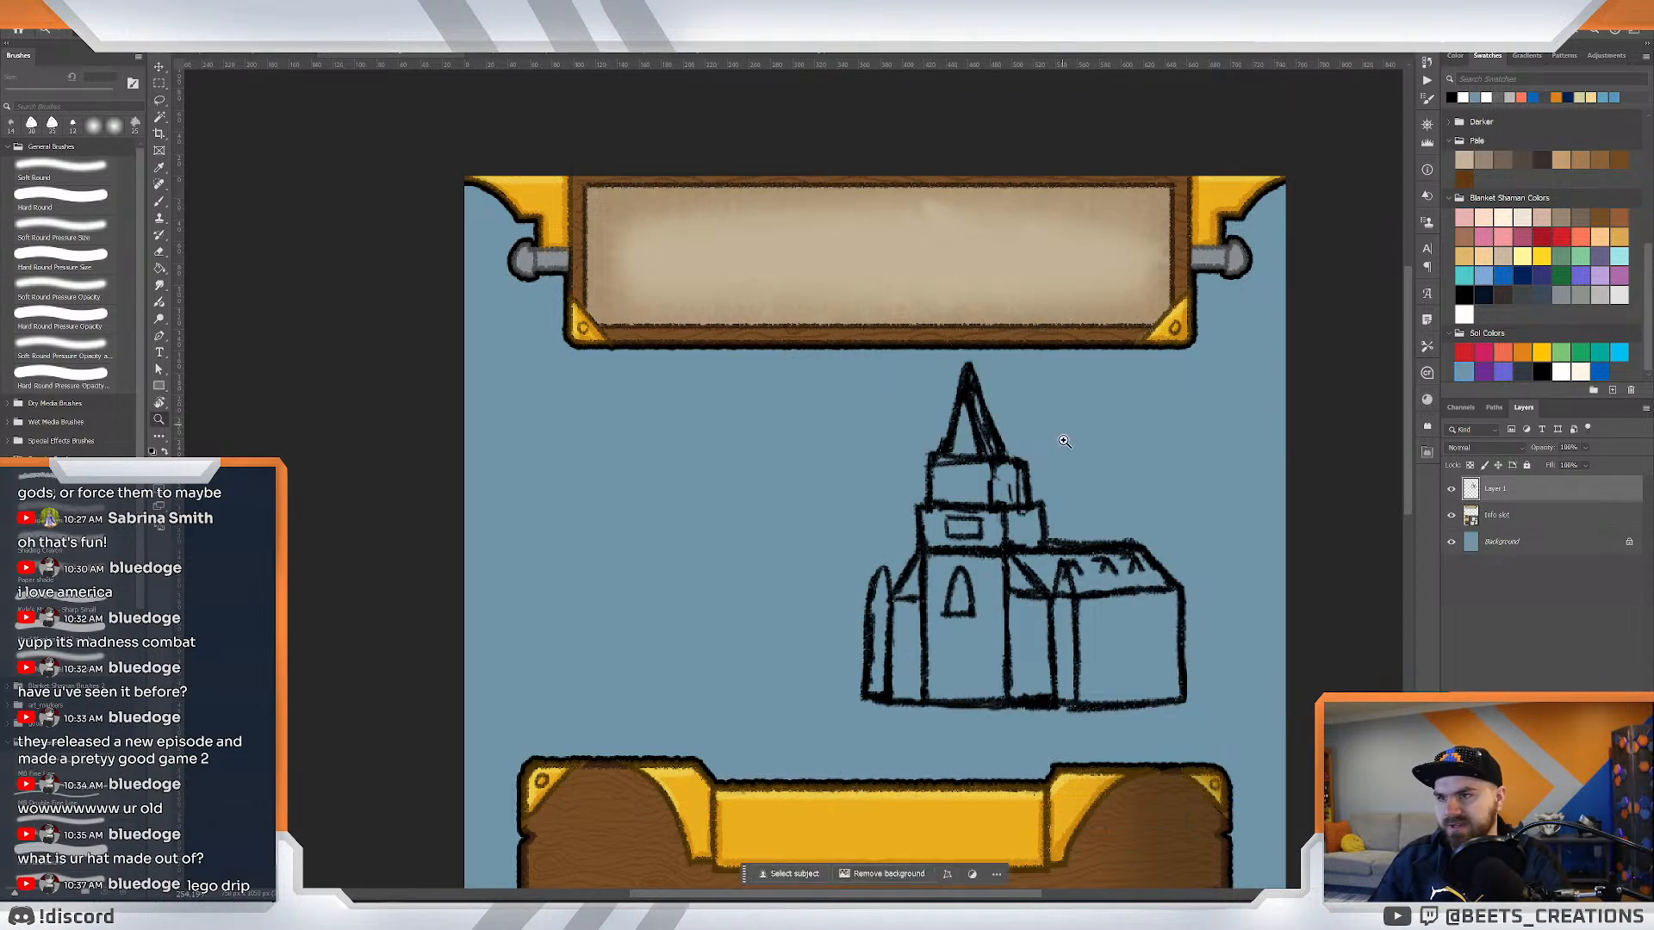
left_click(1044, 527)
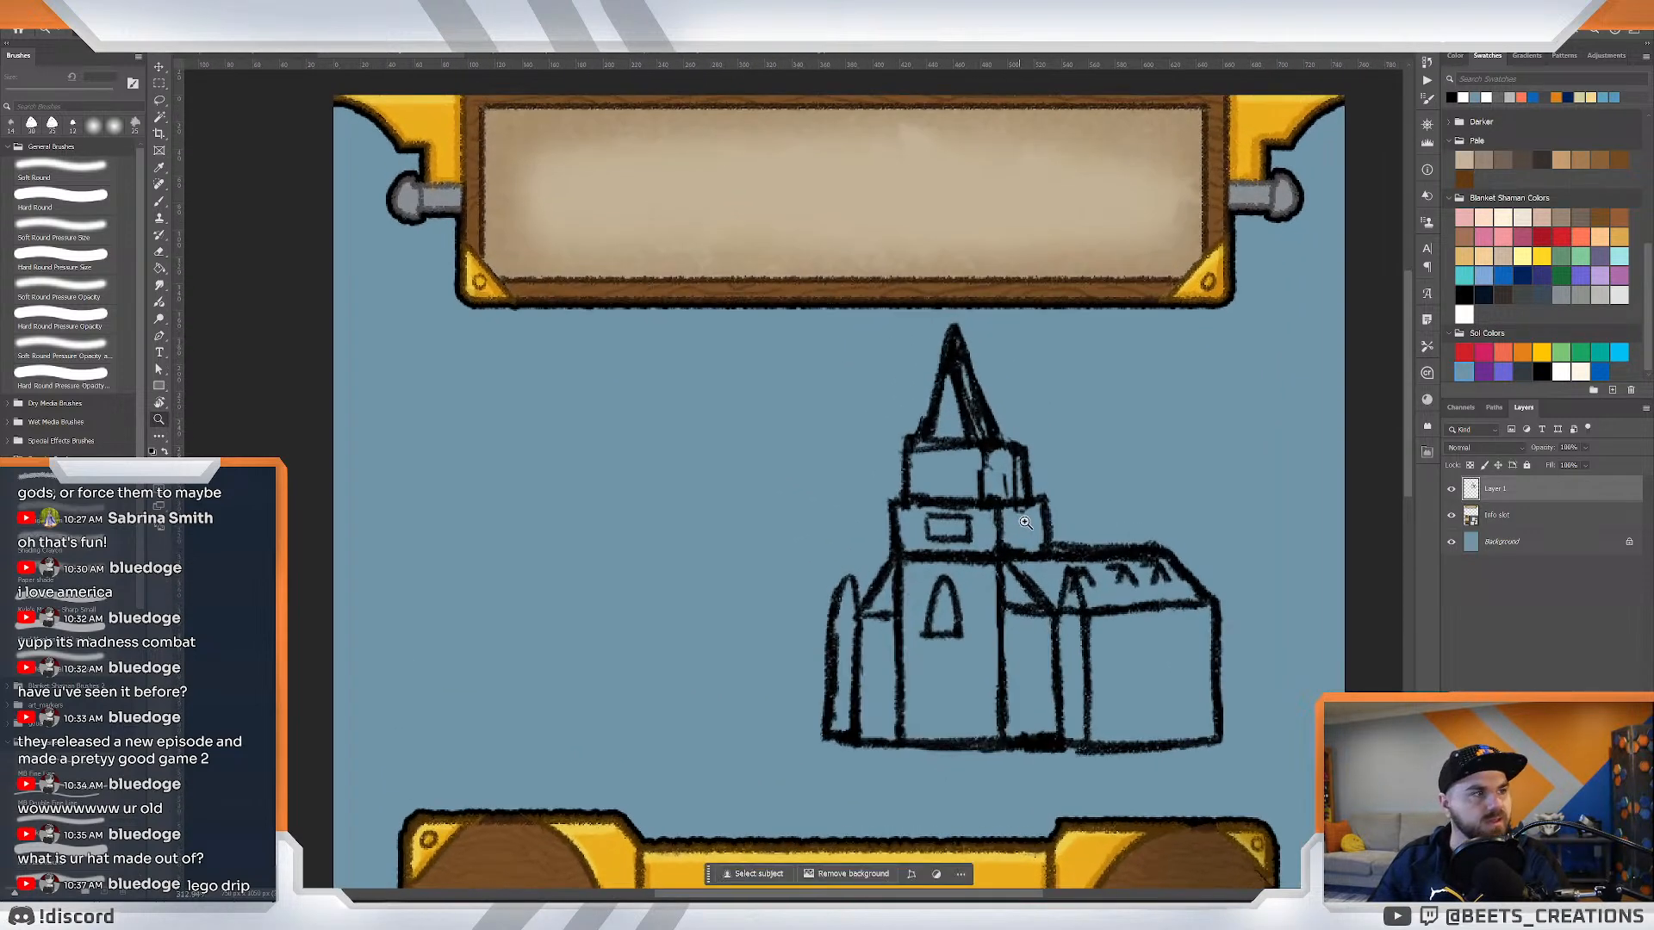
left_click_drag(1045, 527, 1083, 405)
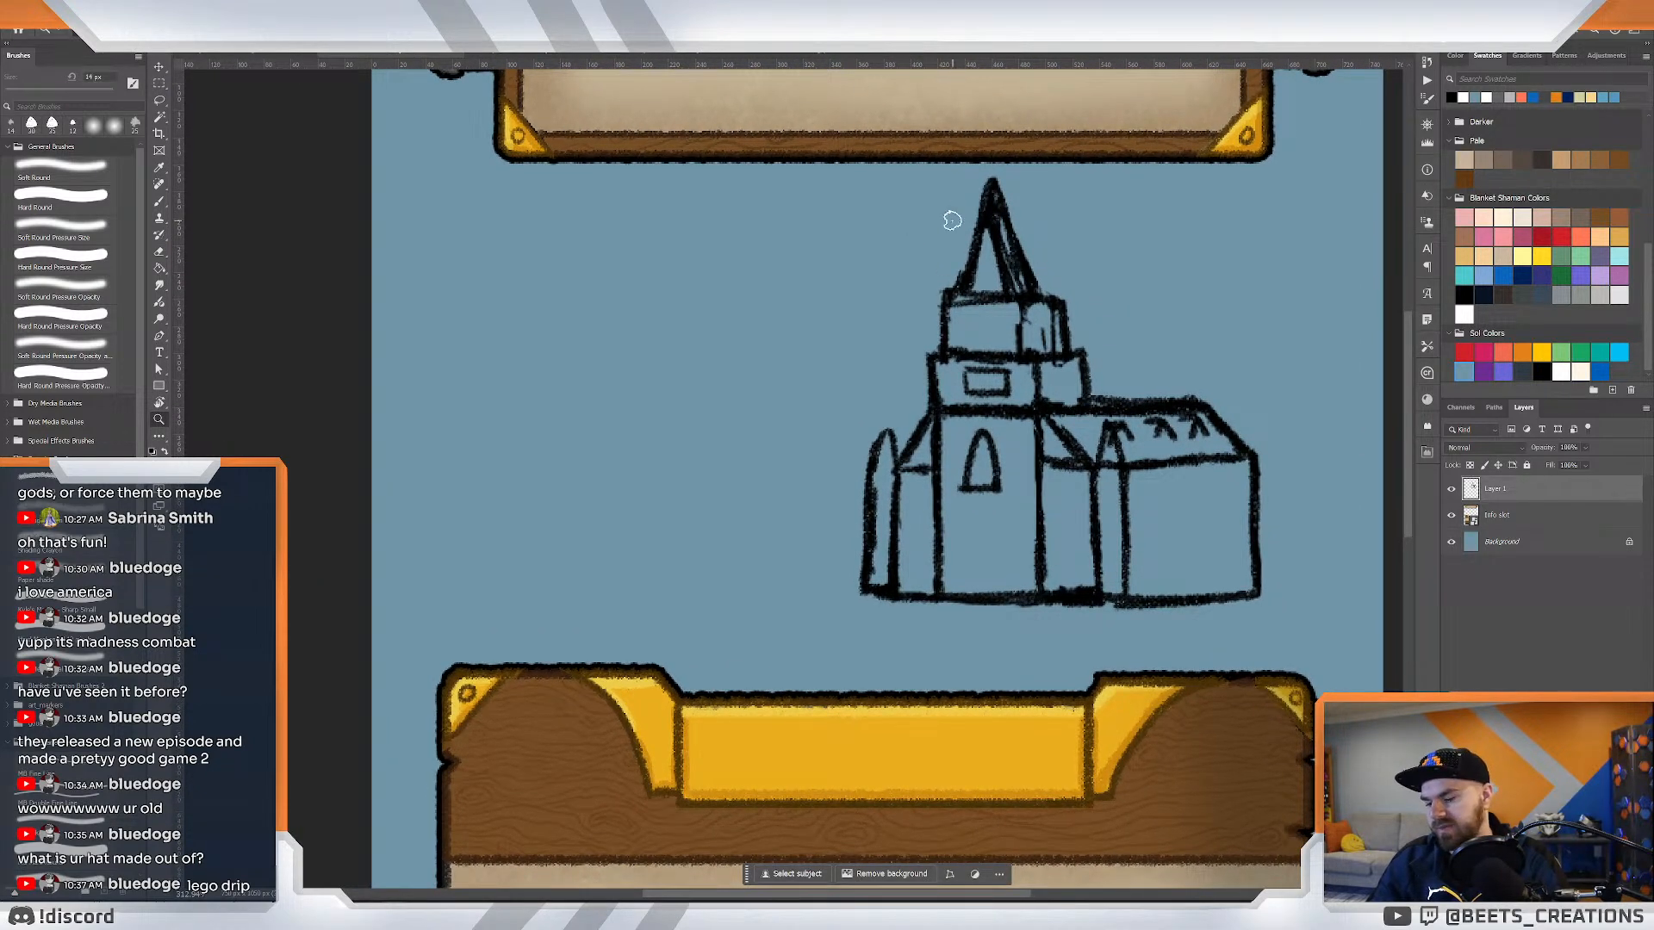
key("b")
mouse_move(758, 593)
left_mouse_down()
mouse_move(809, 467)
mouse_move(969, 202)
left_mouse_up()
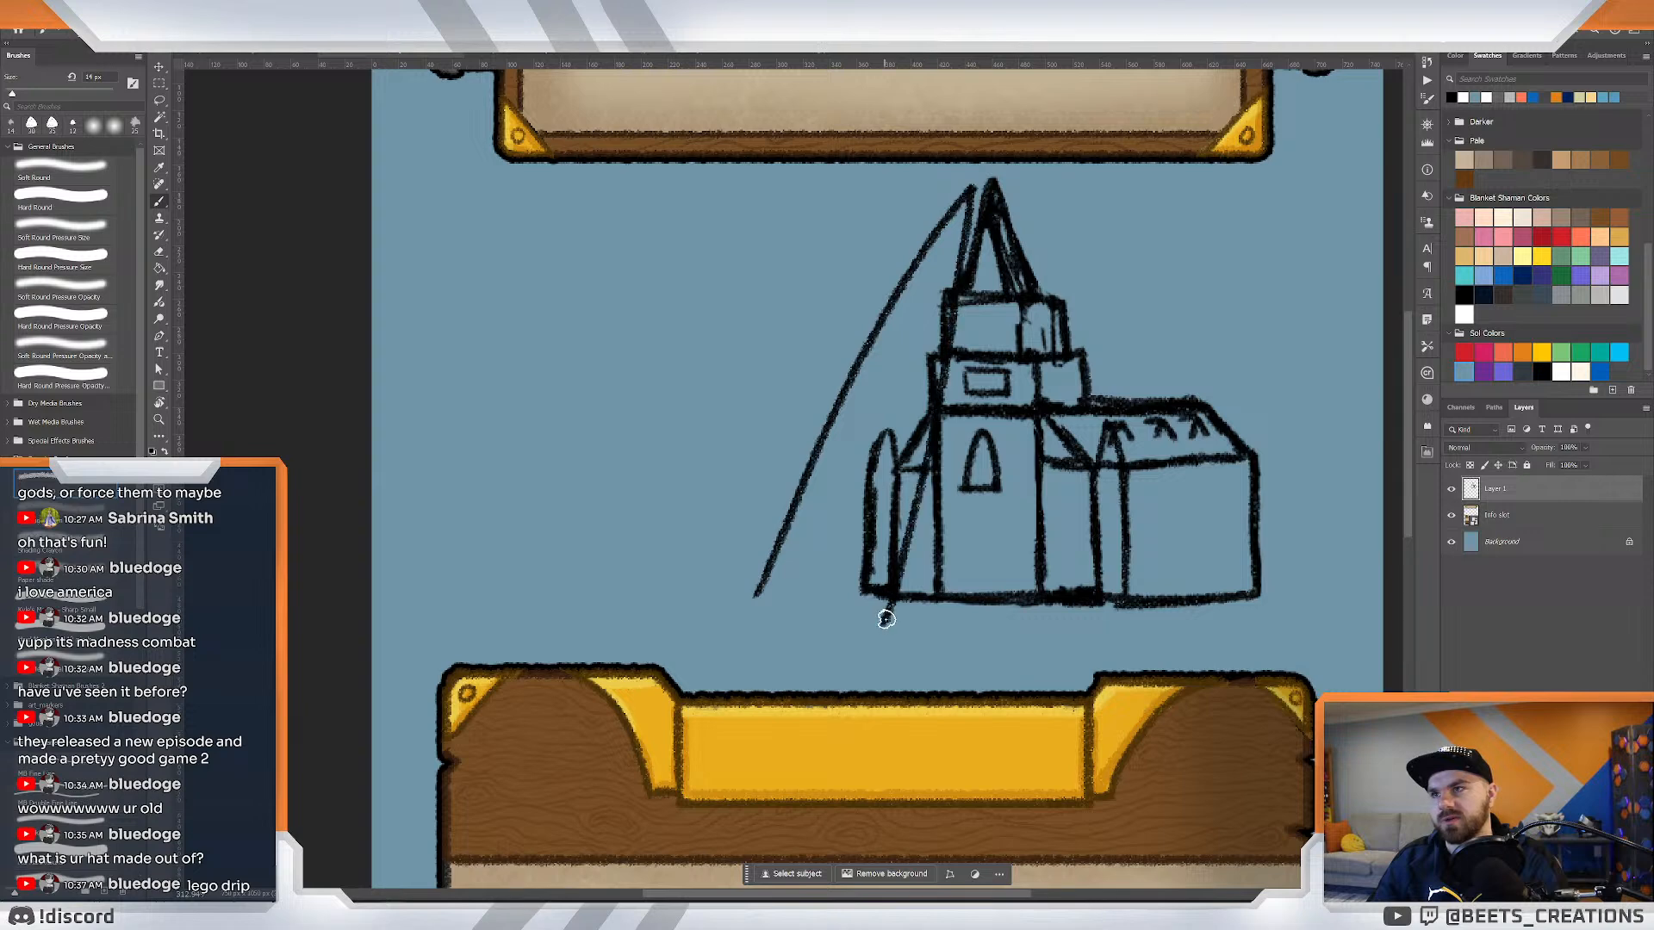
key("ctrl+z")
Try transforming the church so it leans left, moving it towards the card's right edge and enlarging it, and undo these changes.
key("z")
left_click(1033, 336)
key("ctrl+0")
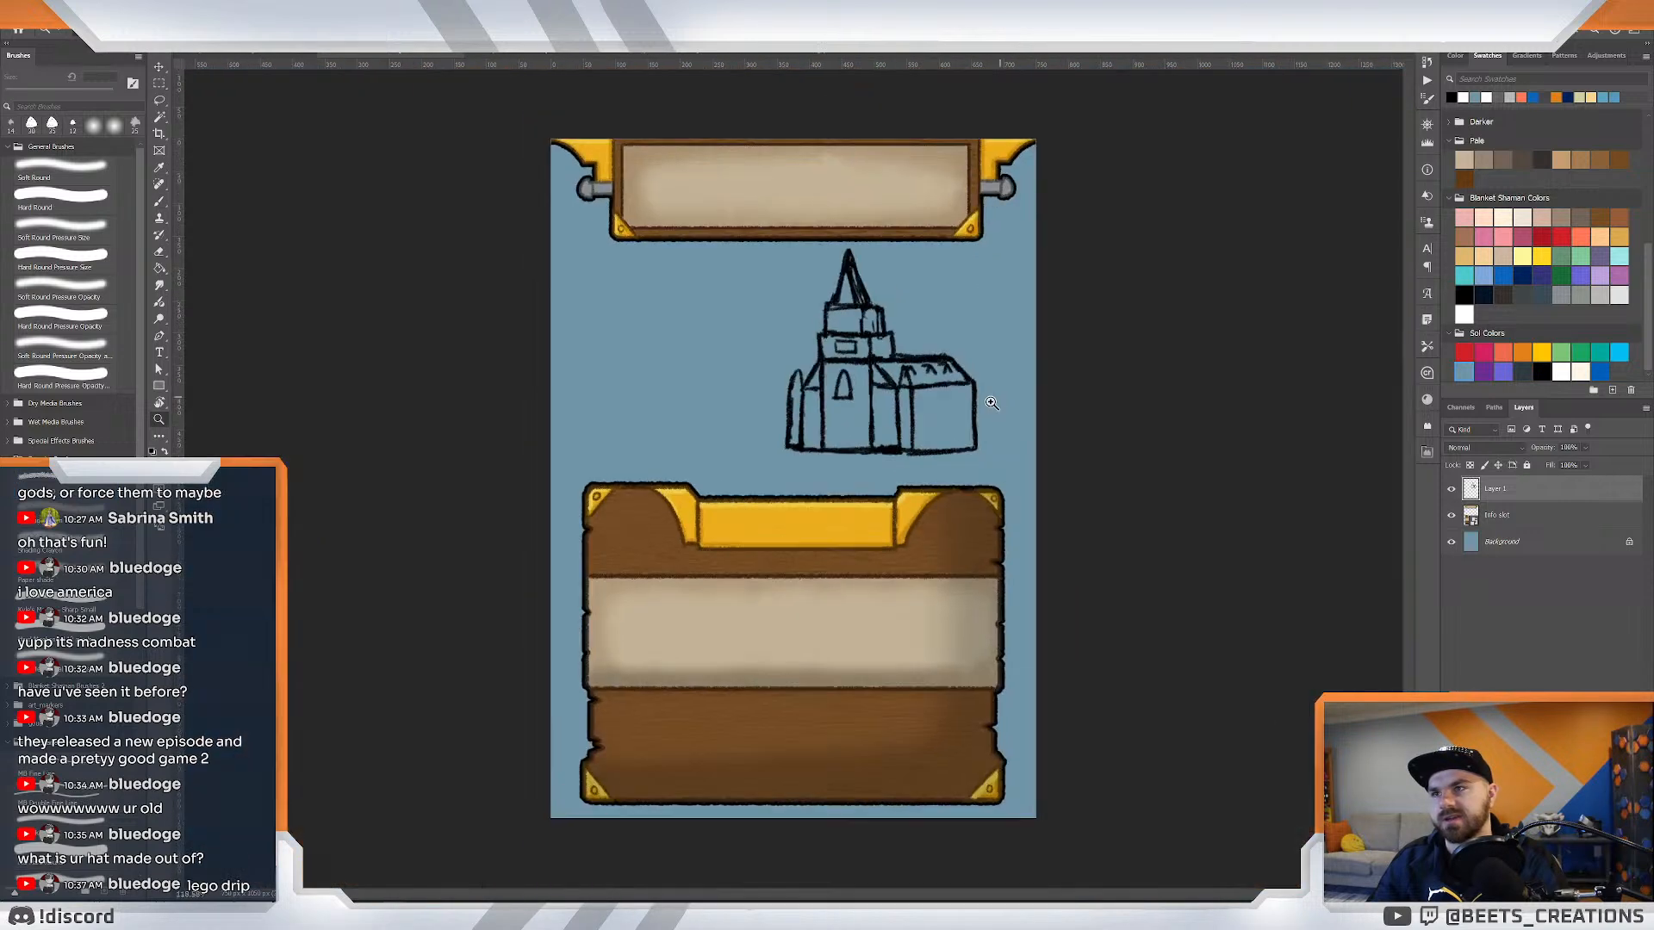
key("ctrl+t")
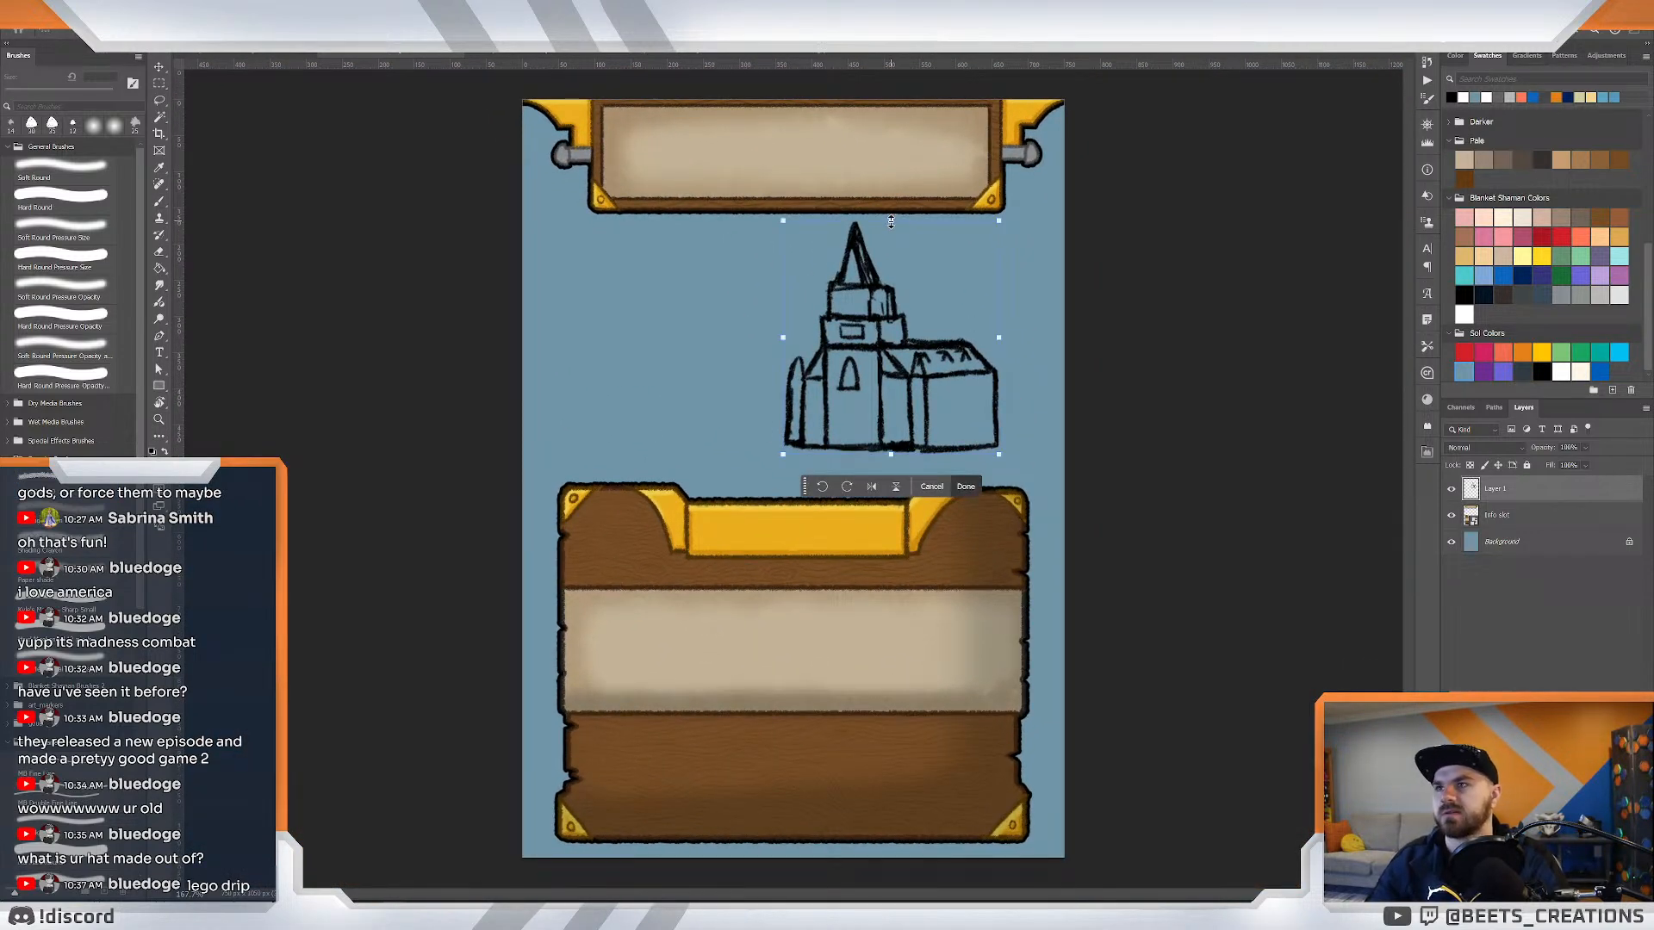
left_click_drag(891, 221, 834, 197)
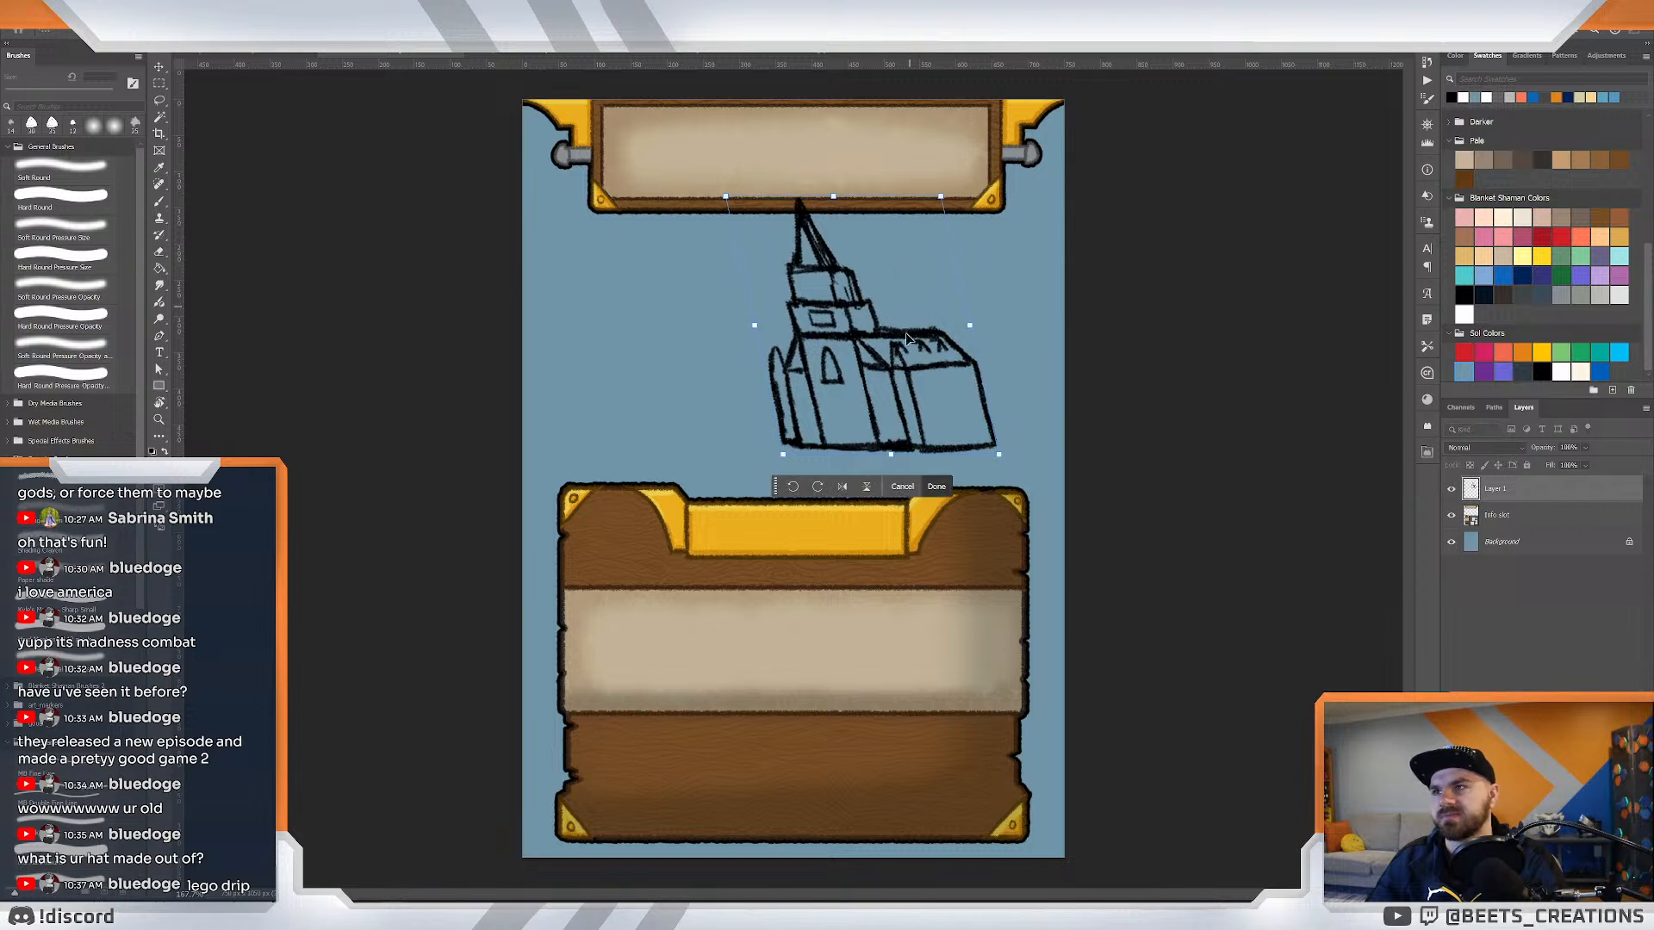
left_click_drag(907, 339, 973, 342)
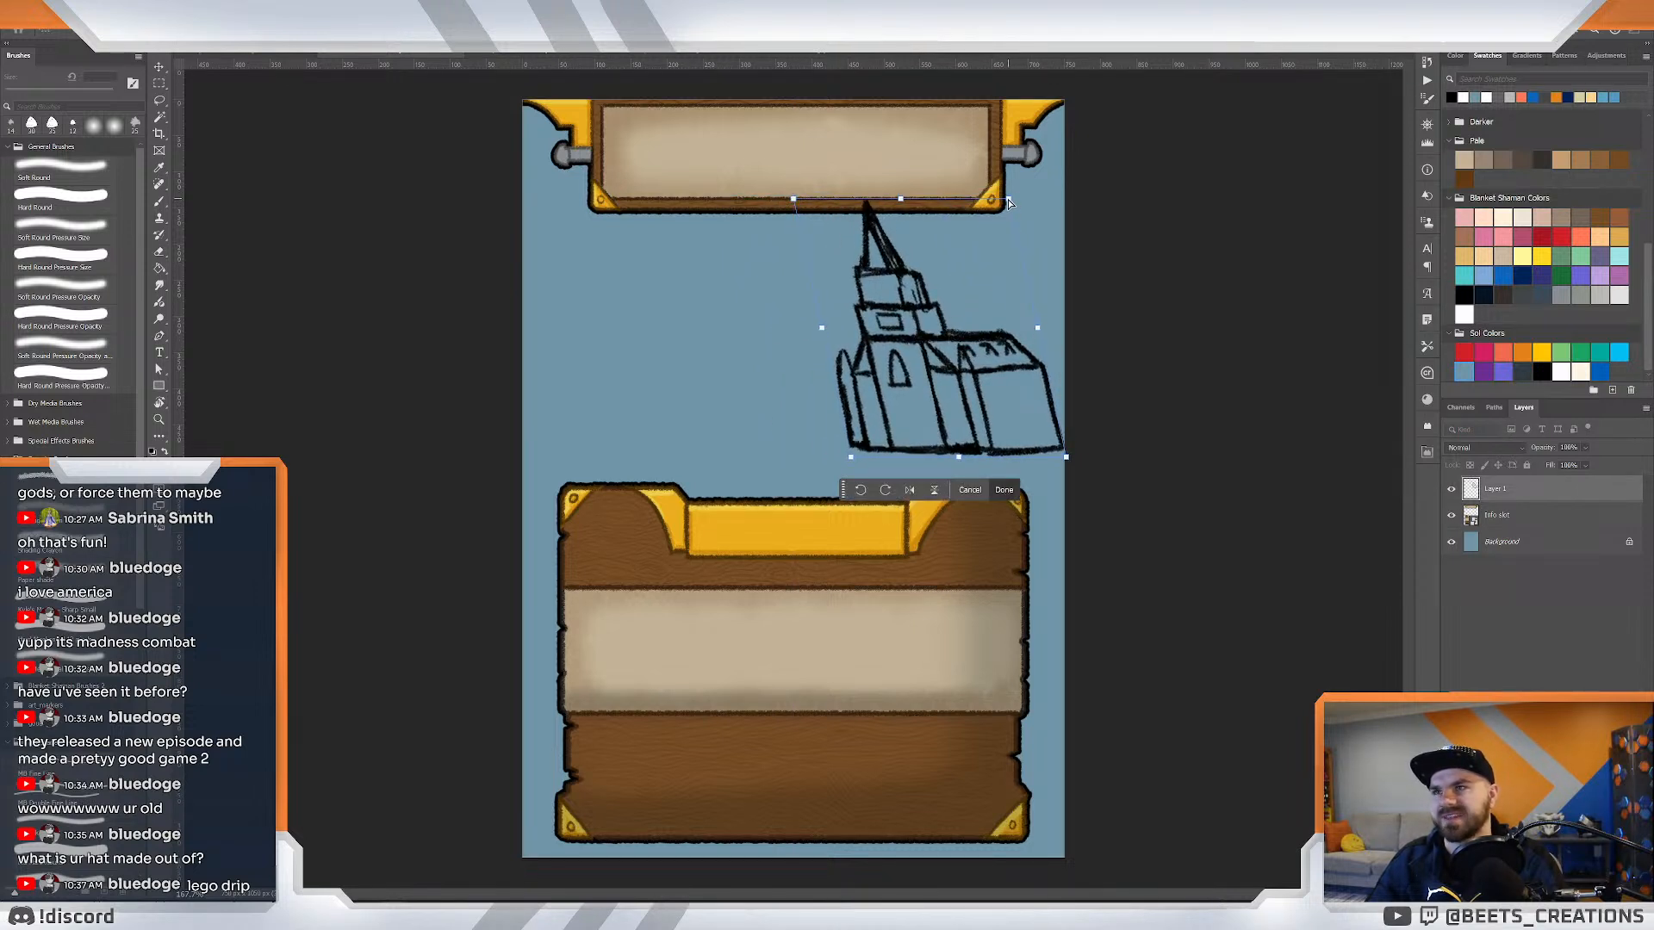
mouse_move(1009, 201)
left_mouse_down()
mouse_move(1082, 99)
mouse_move(966, 250)
mouse_move(972, 228)
left_mouse_up()
key("ctrl+z")
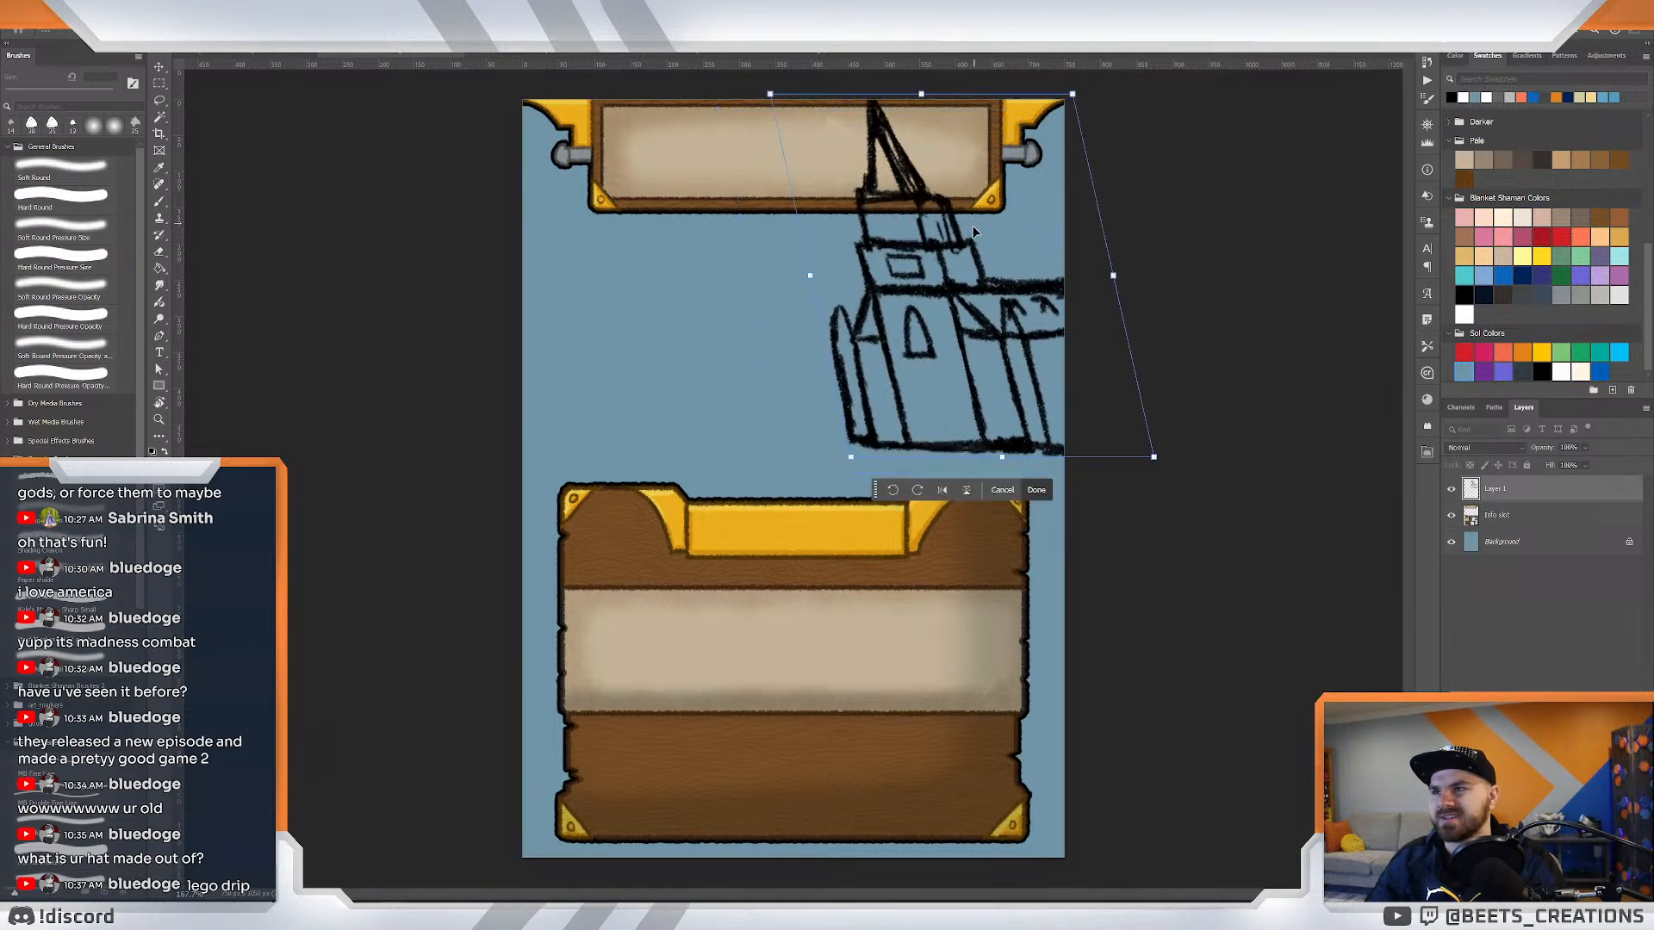
key("ctrl+z")
key("ctrl+z")
key("ctrl+z")
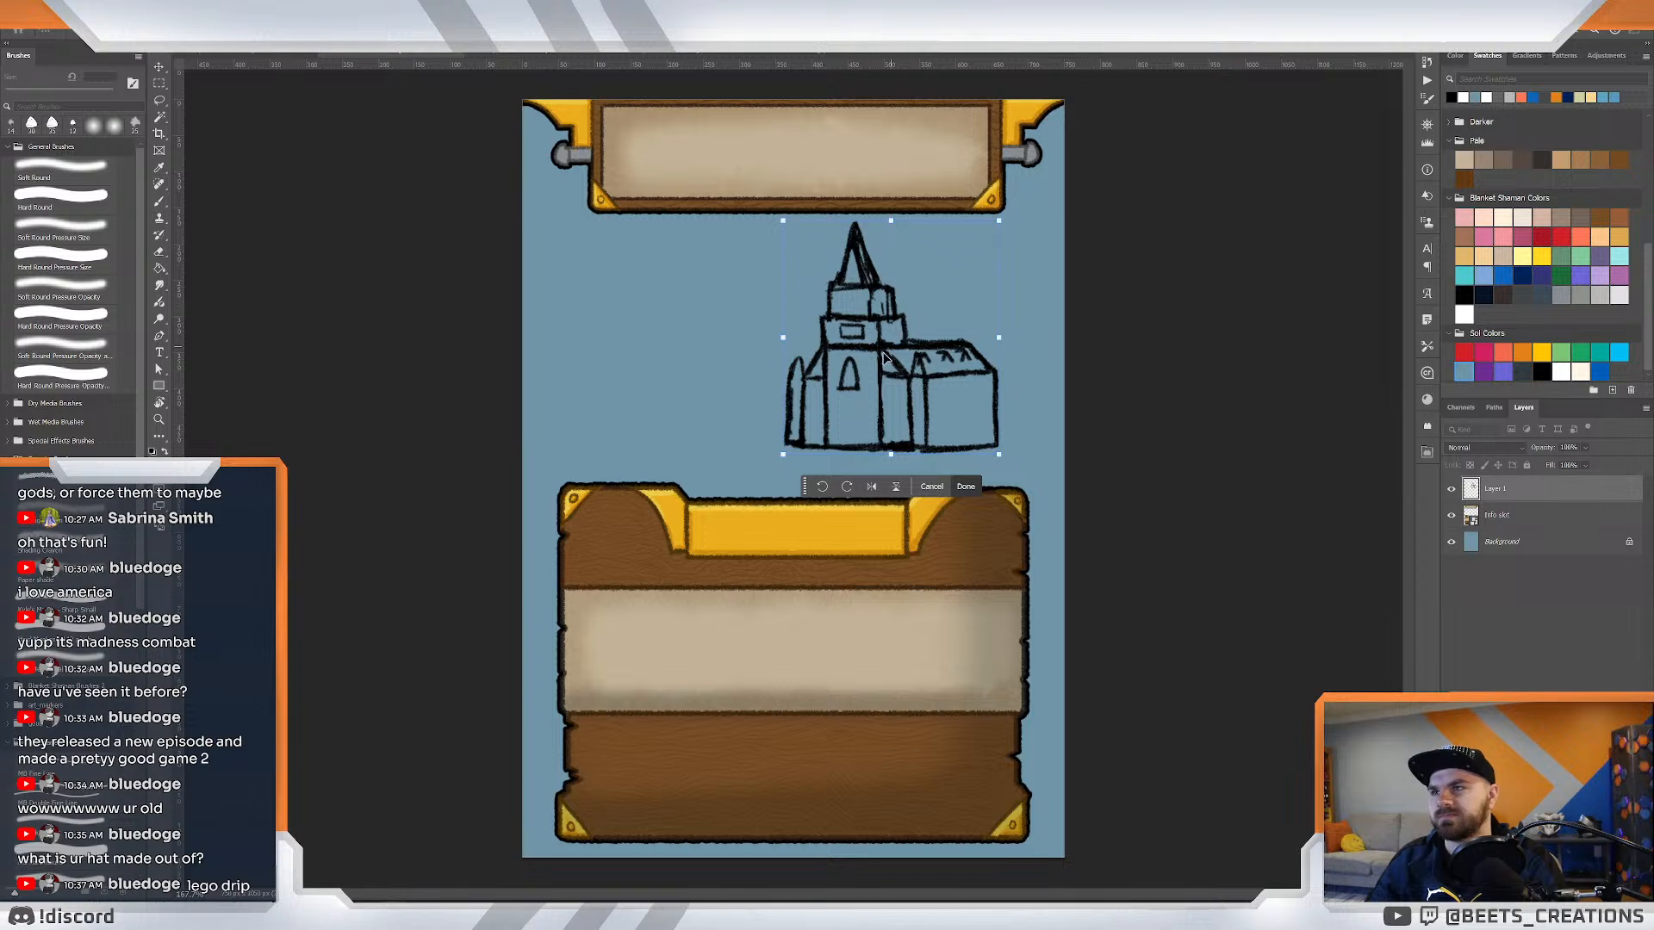
Try the church slightly larger and closer to the card's right edge.
left_click_drag(885, 357, 921, 368)
left_click_drag(819, 232, 792, 208)
left_click_drag(907, 277, 912, 285)
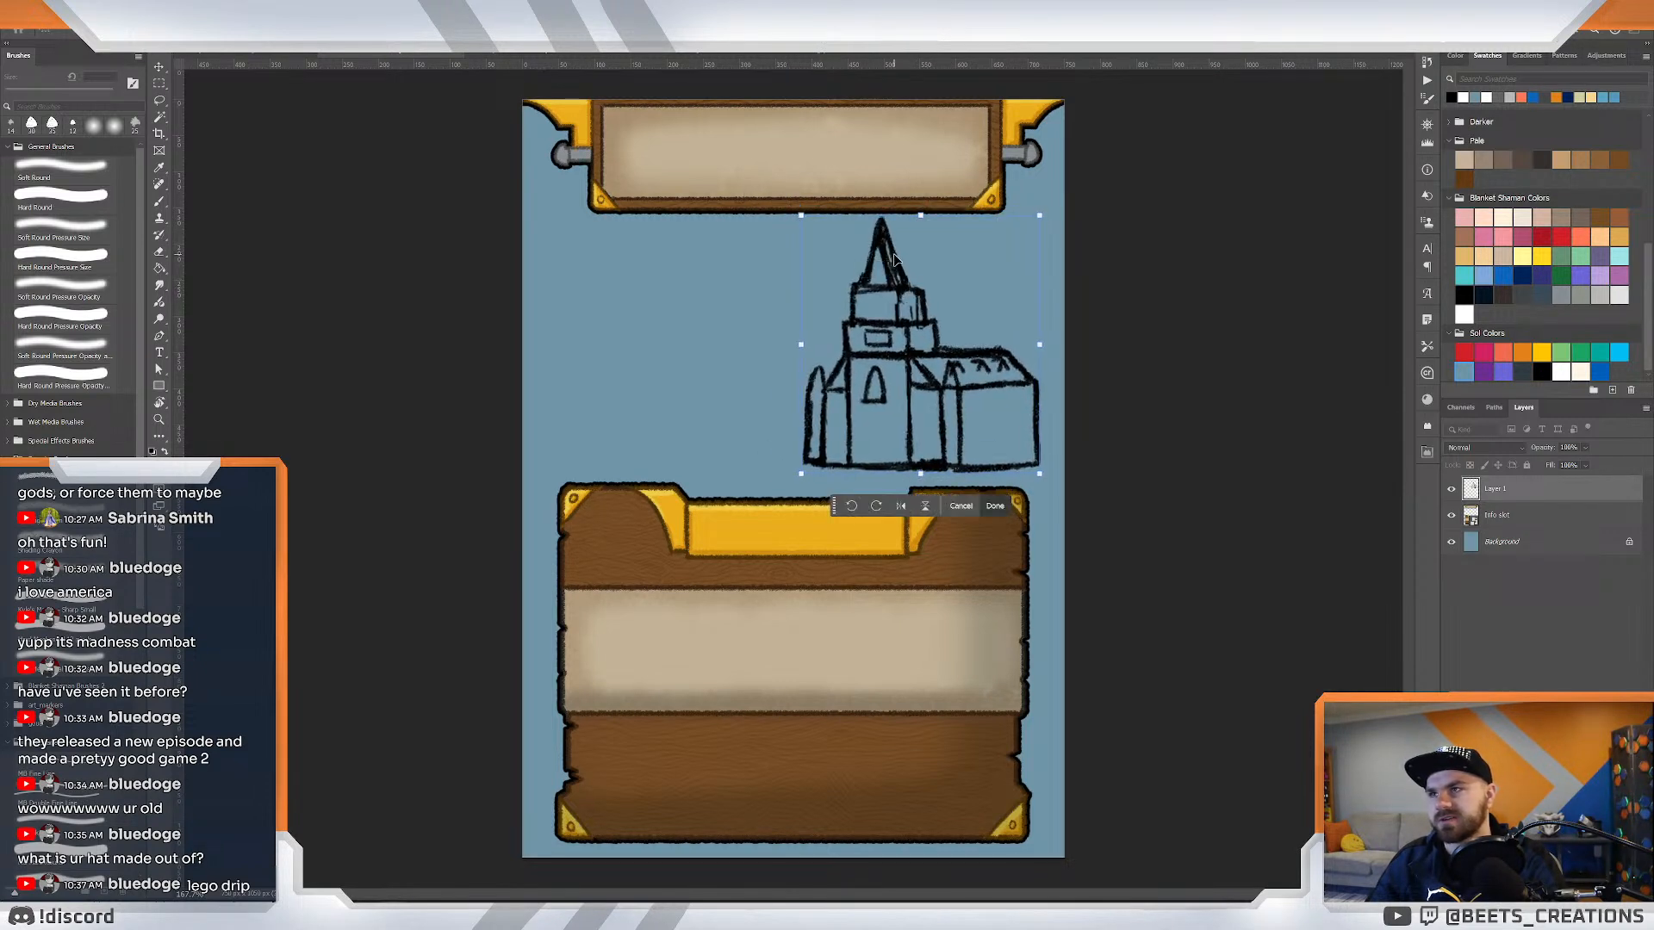
key("Return")
Undo the church's enlargement and place it at its former size slightly closer to the card's right edge.
key("z")
mouse_move(899, 386)
left_mouse_down()
mouse_move(958, 403)
mouse_move(918, 409)
mouse_move(937, 397)
mouse_move(920, 386)
left_mouse_up()
key("ctrl+z")
key("ctrl+d")
left_click_drag(928, 465, 891, 464)
left_click_drag(833, 409, 967, 471)
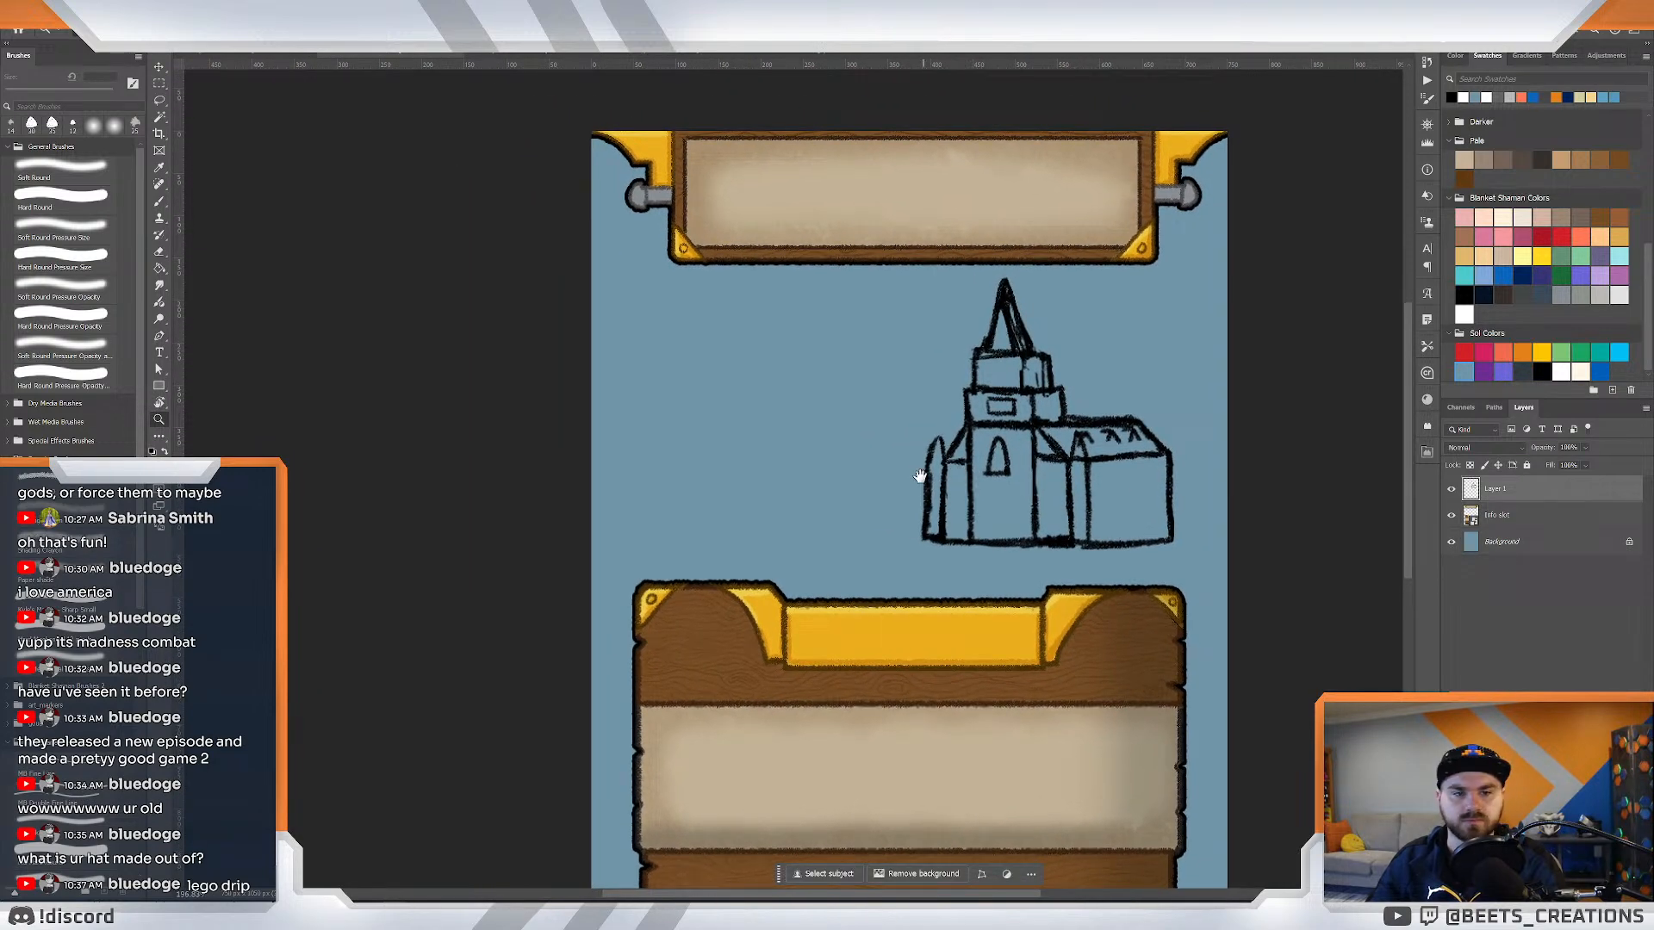
Sketch a gently wavy ground line from the card's left edge to the church and two path lines descending from its base.
key("b")
left_click_drag(587, 541, 928, 525)
key("ctrl+z")
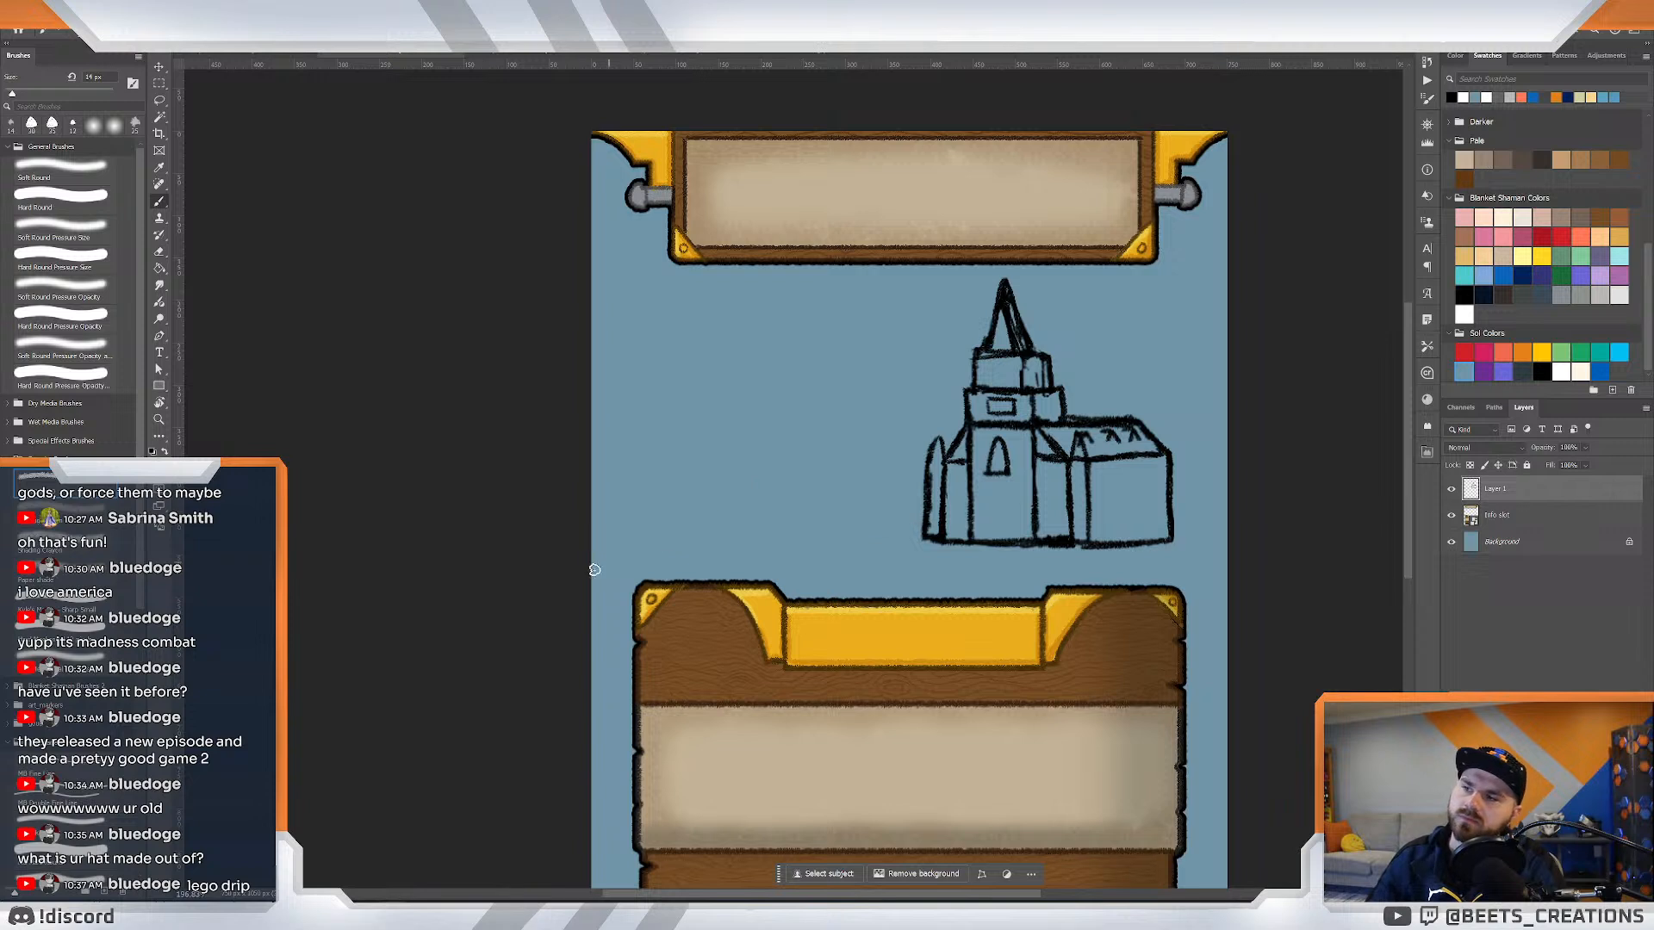
mouse_move(593, 561)
left_mouse_down()
mouse_move(927, 533)
mouse_move(887, 561)
mouse_move(702, 610)
left_mouse_up()
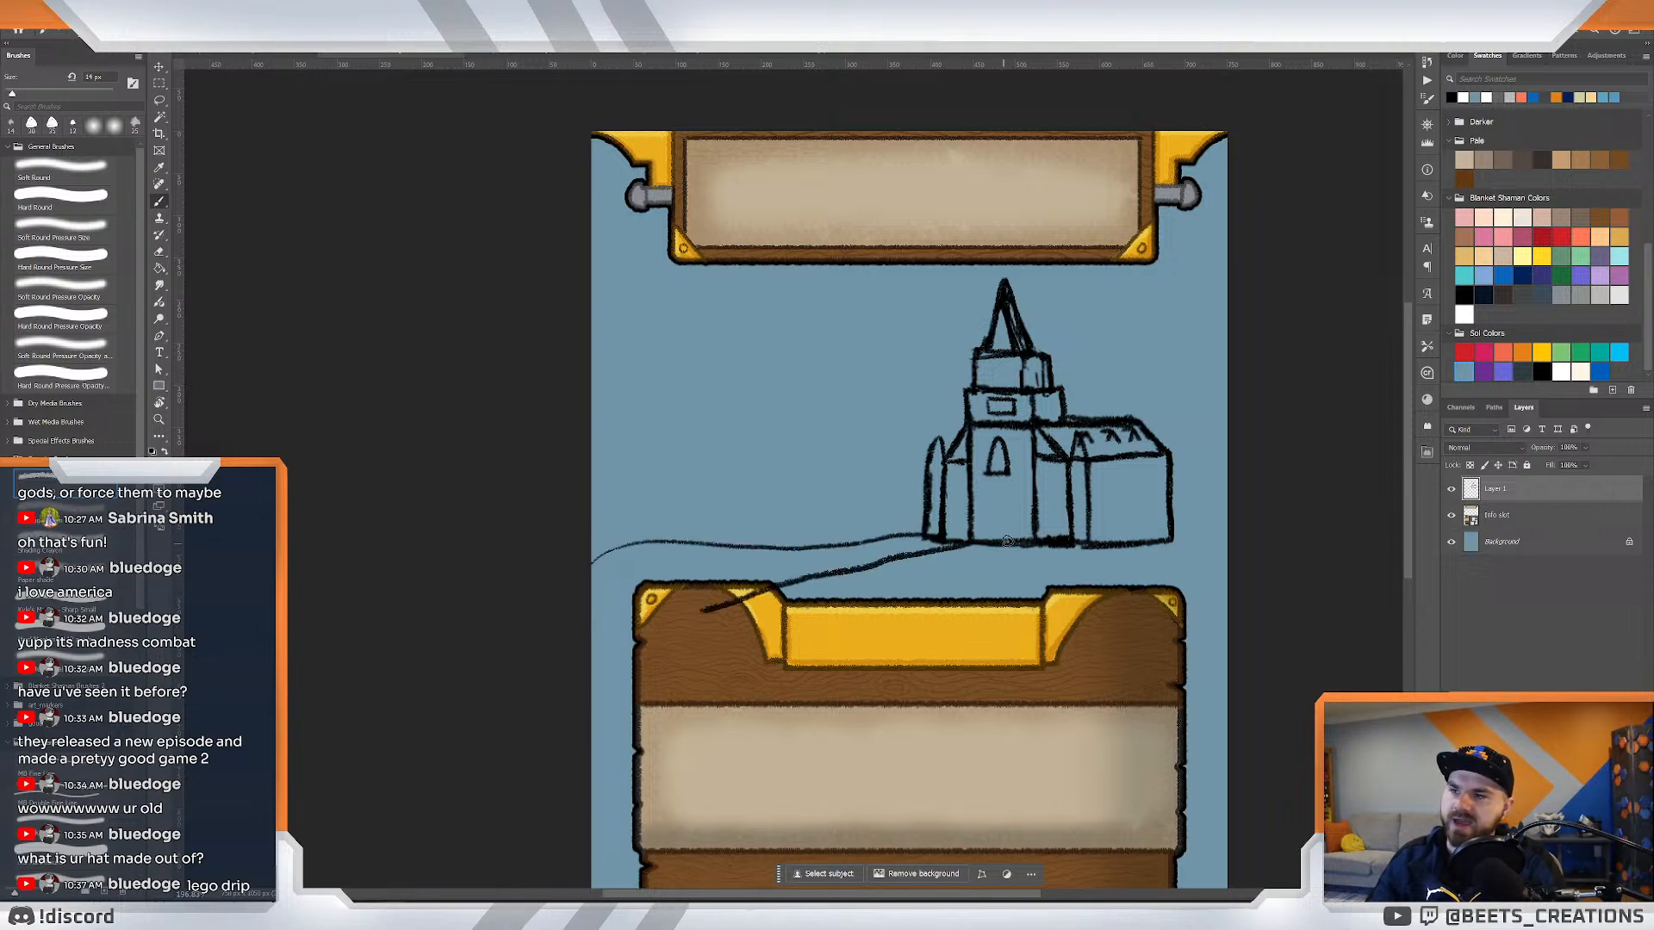
mouse_move(1027, 543)
left_mouse_down()
mouse_move(918, 622)
mouse_move(806, 672)
left_mouse_up()
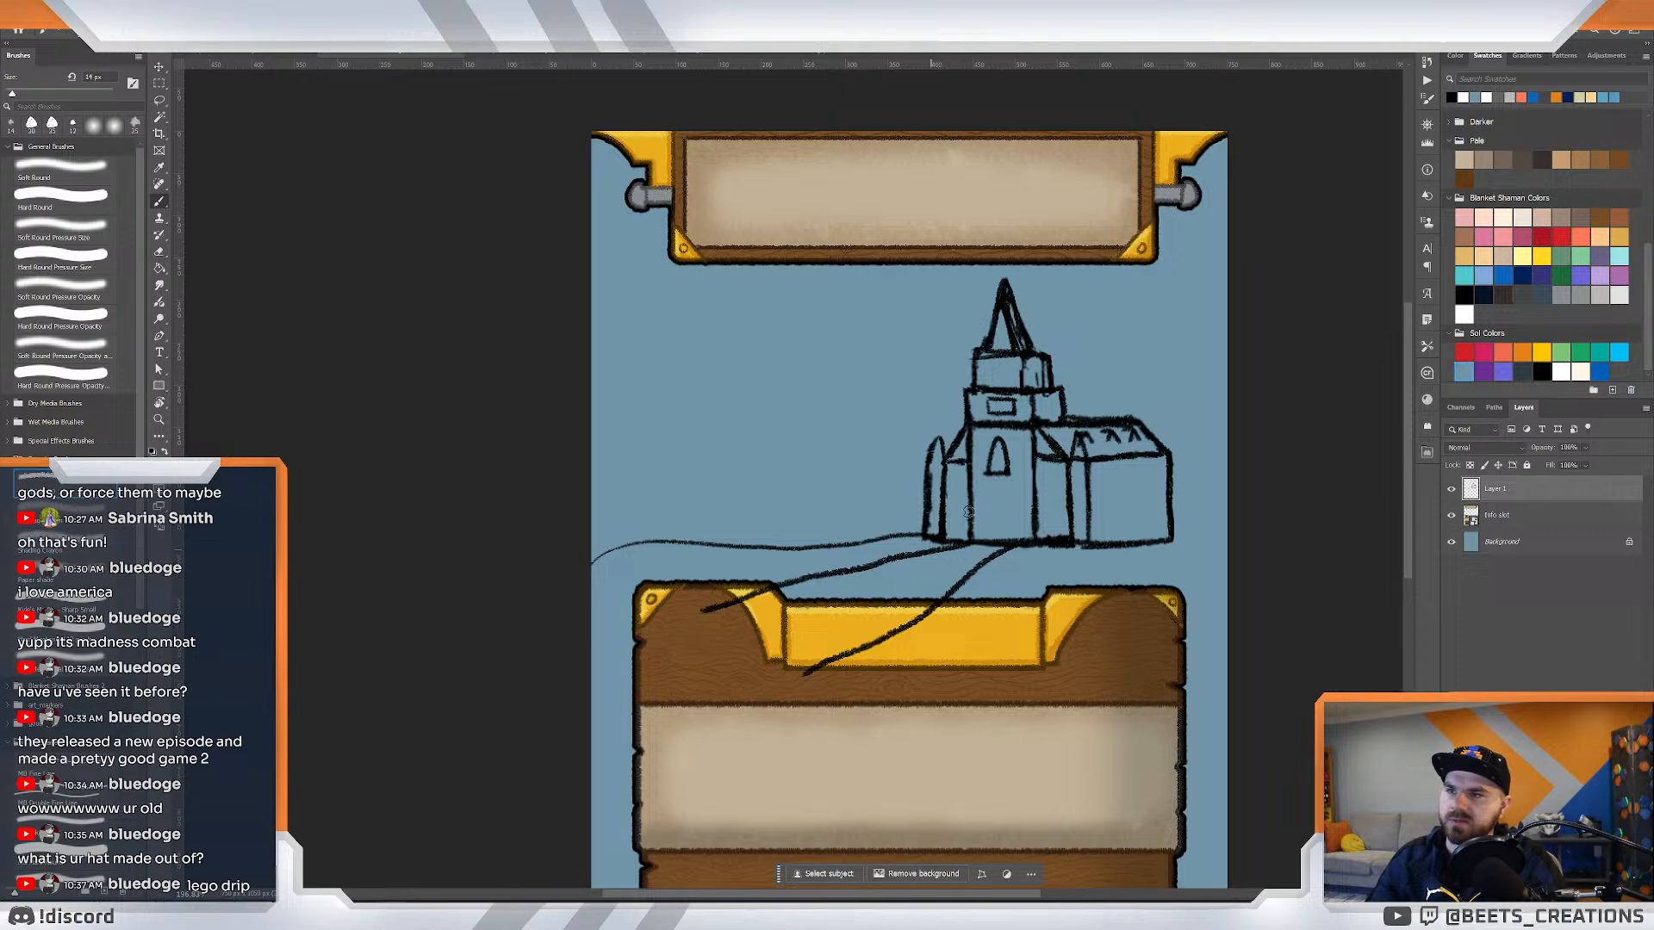
Erase both pointed buttresses, the small arched marks on the side wing's roof and the wing's extra vertical wall line.
mouse_move(1013, 499)
left_mouse_down()
mouse_move(997, 495)
mouse_move(1030, 499)
left_mouse_up()
left_click_drag(1040, 476, 1044, 474)
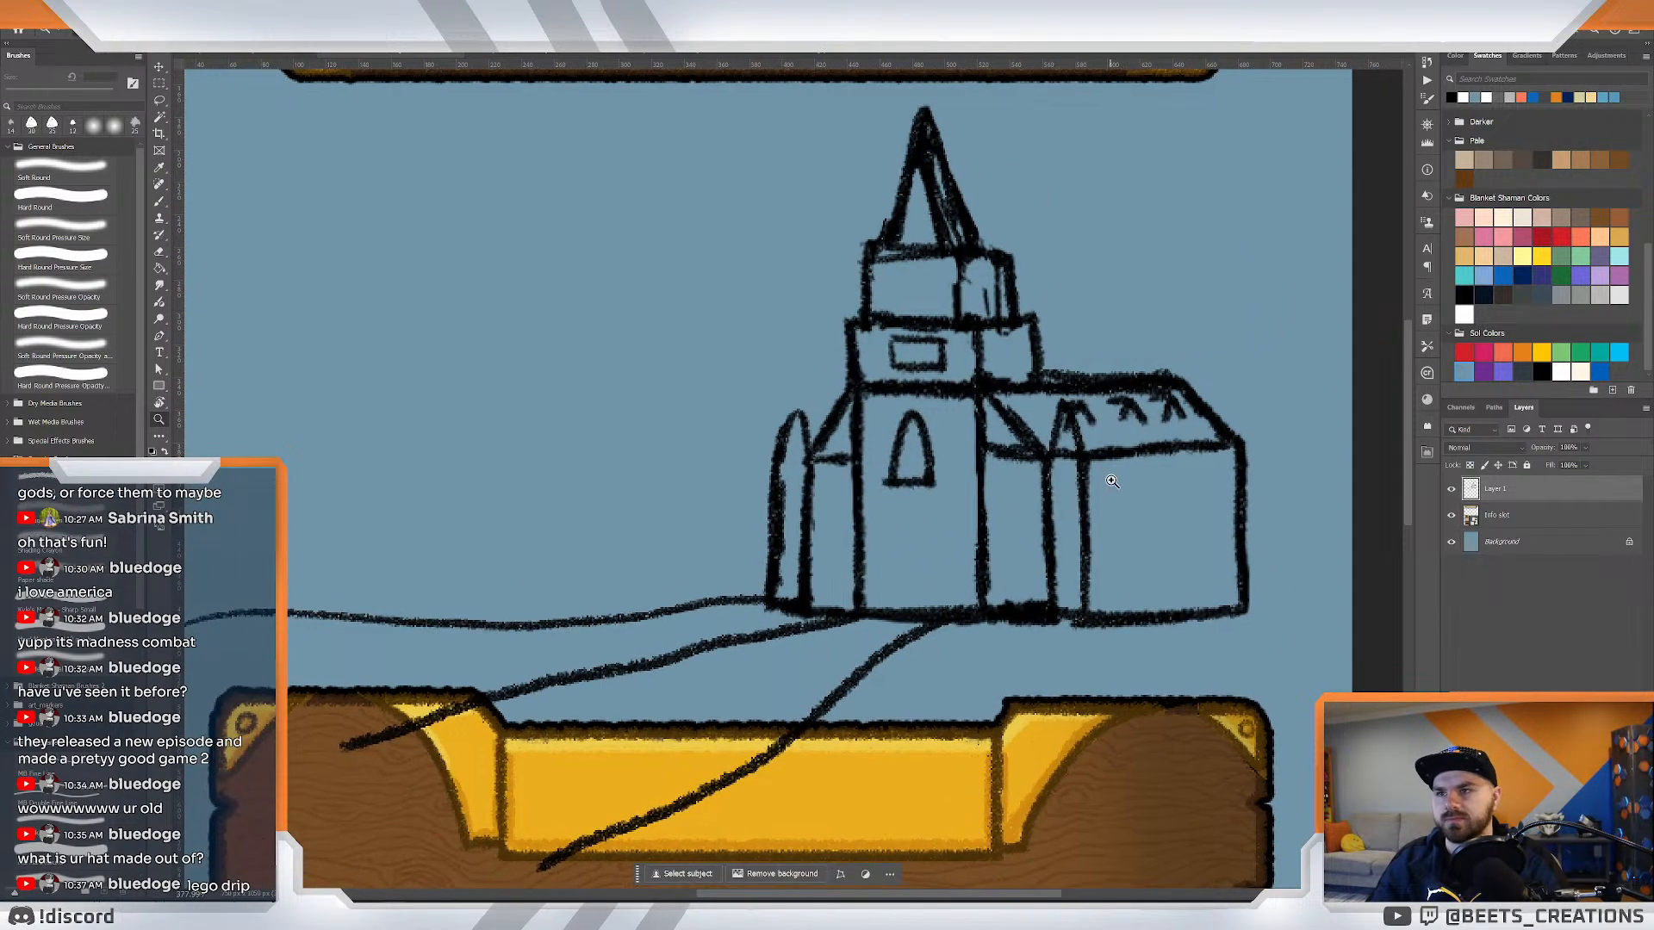
mouse_move(1069, 403)
left_mouse_down()
mouse_move(1086, 460)
mouse_move(1071, 483)
mouse_move(1104, 387)
mouse_move(1123, 414)
mouse_move(1135, 448)
left_mouse_up()
key("ctrl+z")
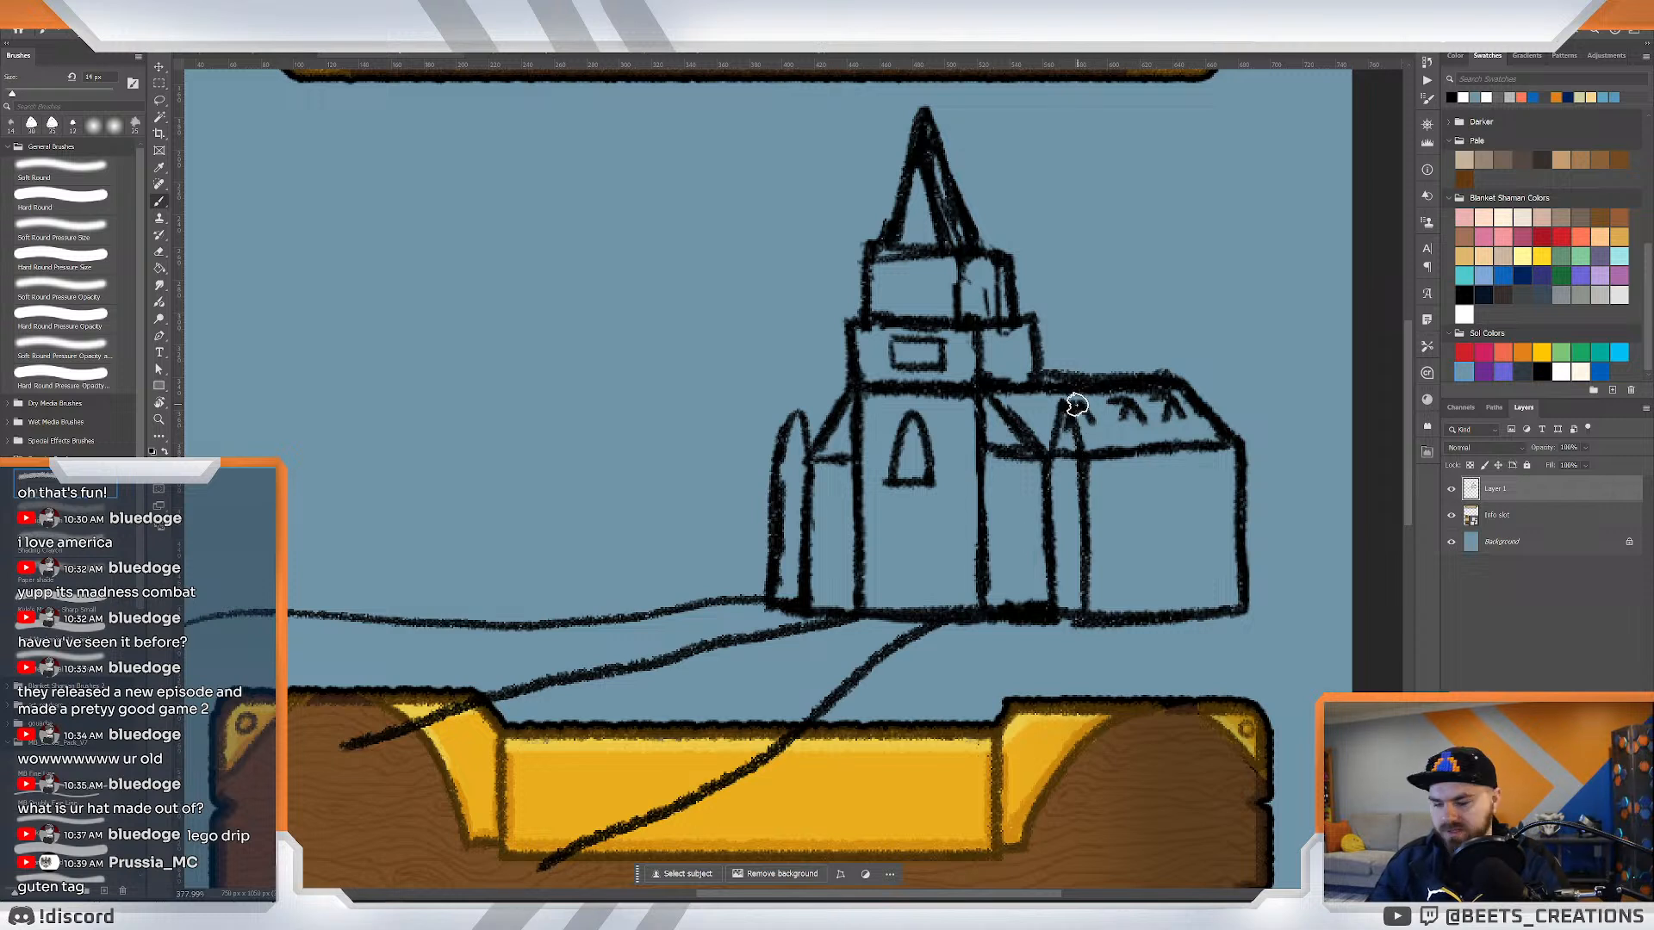
key("e")
mouse_move(1072, 395)
left_mouse_down()
mouse_move(1057, 430)
mouse_move(1174, 405)
mouse_move(1046, 427)
left_mouse_up()
mouse_move(765, 423)
left_mouse_down()
mouse_move(786, 413)
mouse_move(757, 473)
mouse_move(772, 458)
mouse_move(767, 576)
mouse_move(754, 563)
left_mouse_up()
left_click_drag(774, 472, 793, 427)
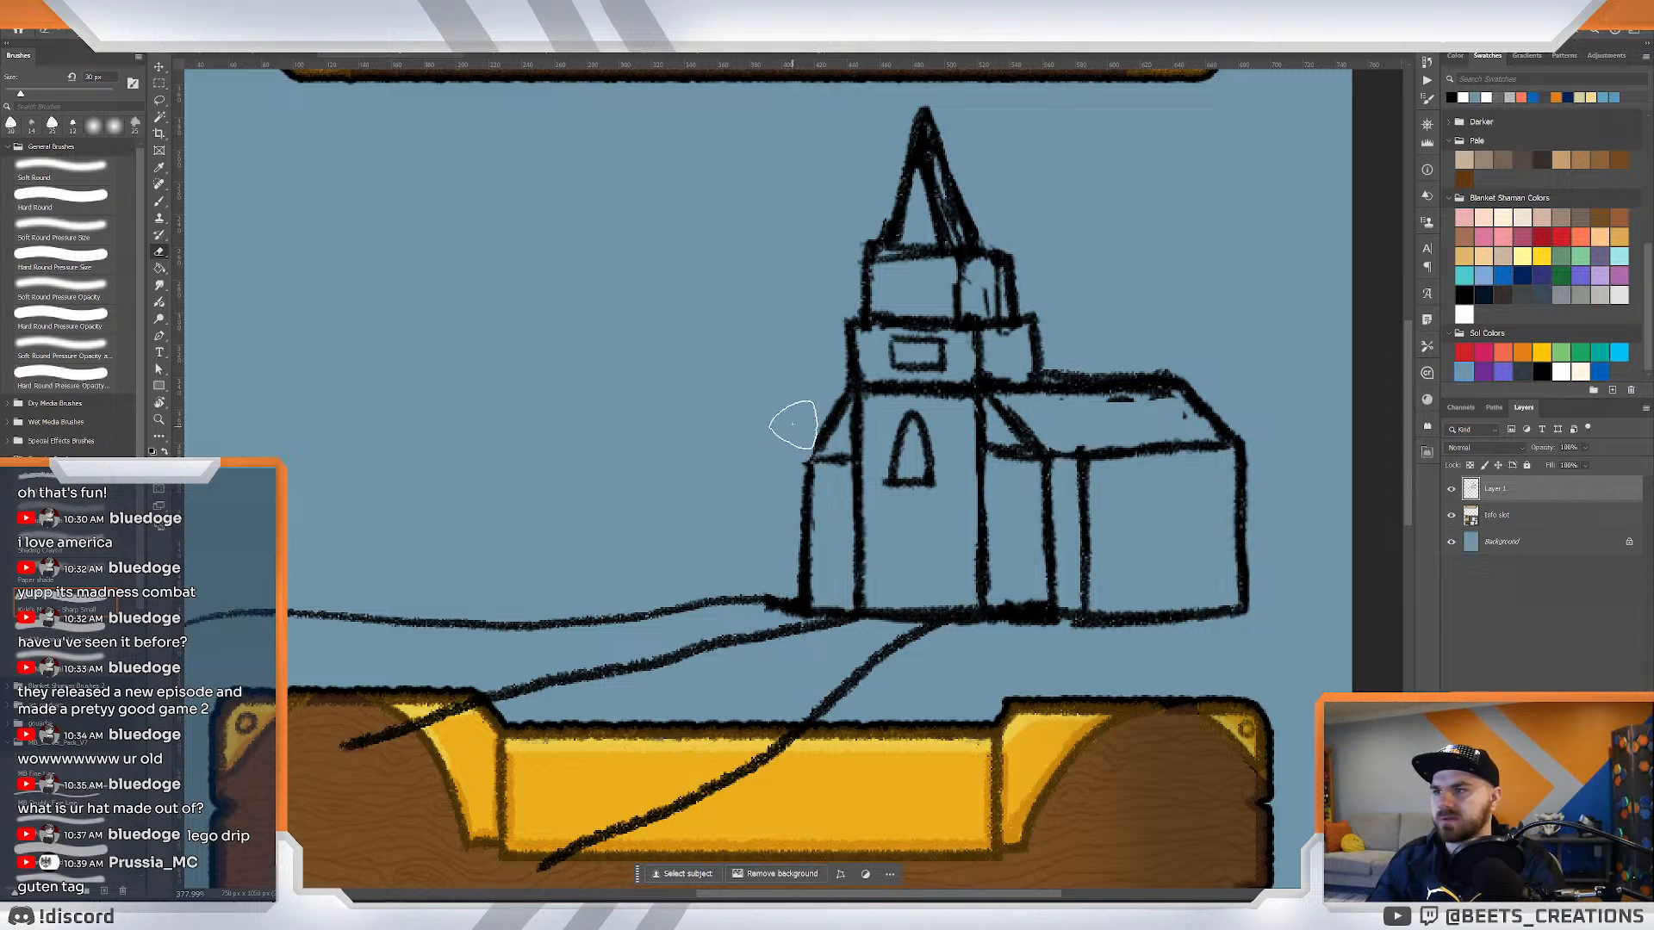
key("b")
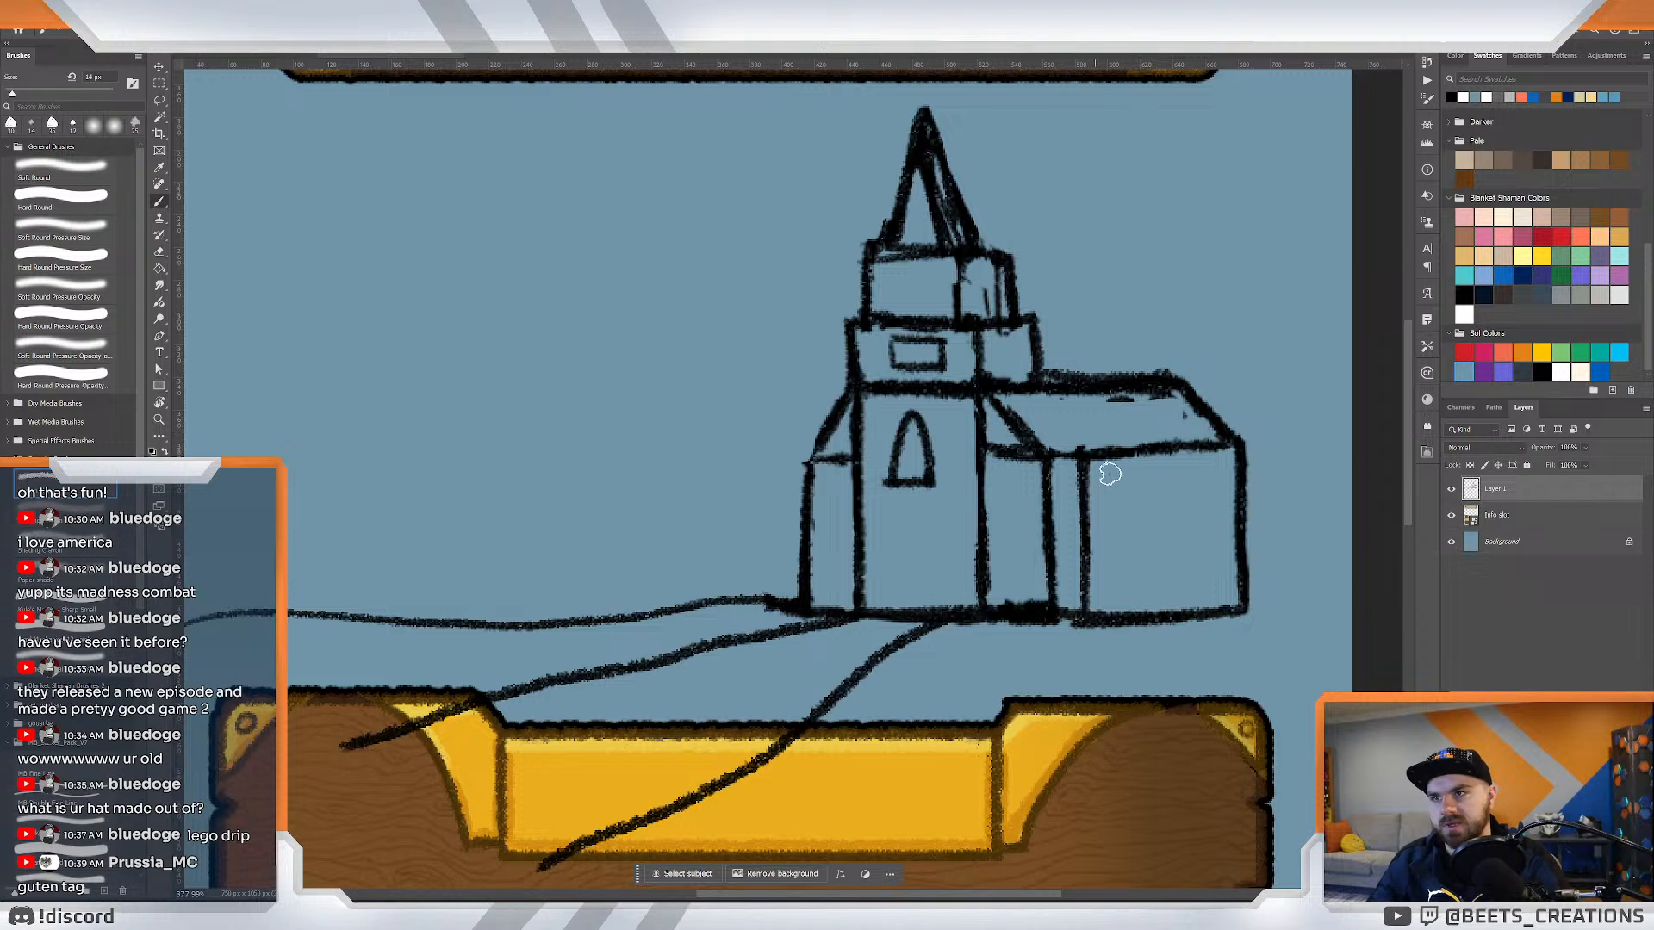
key("e")
left_click_drag(1082, 473, 1094, 571)
key("b")
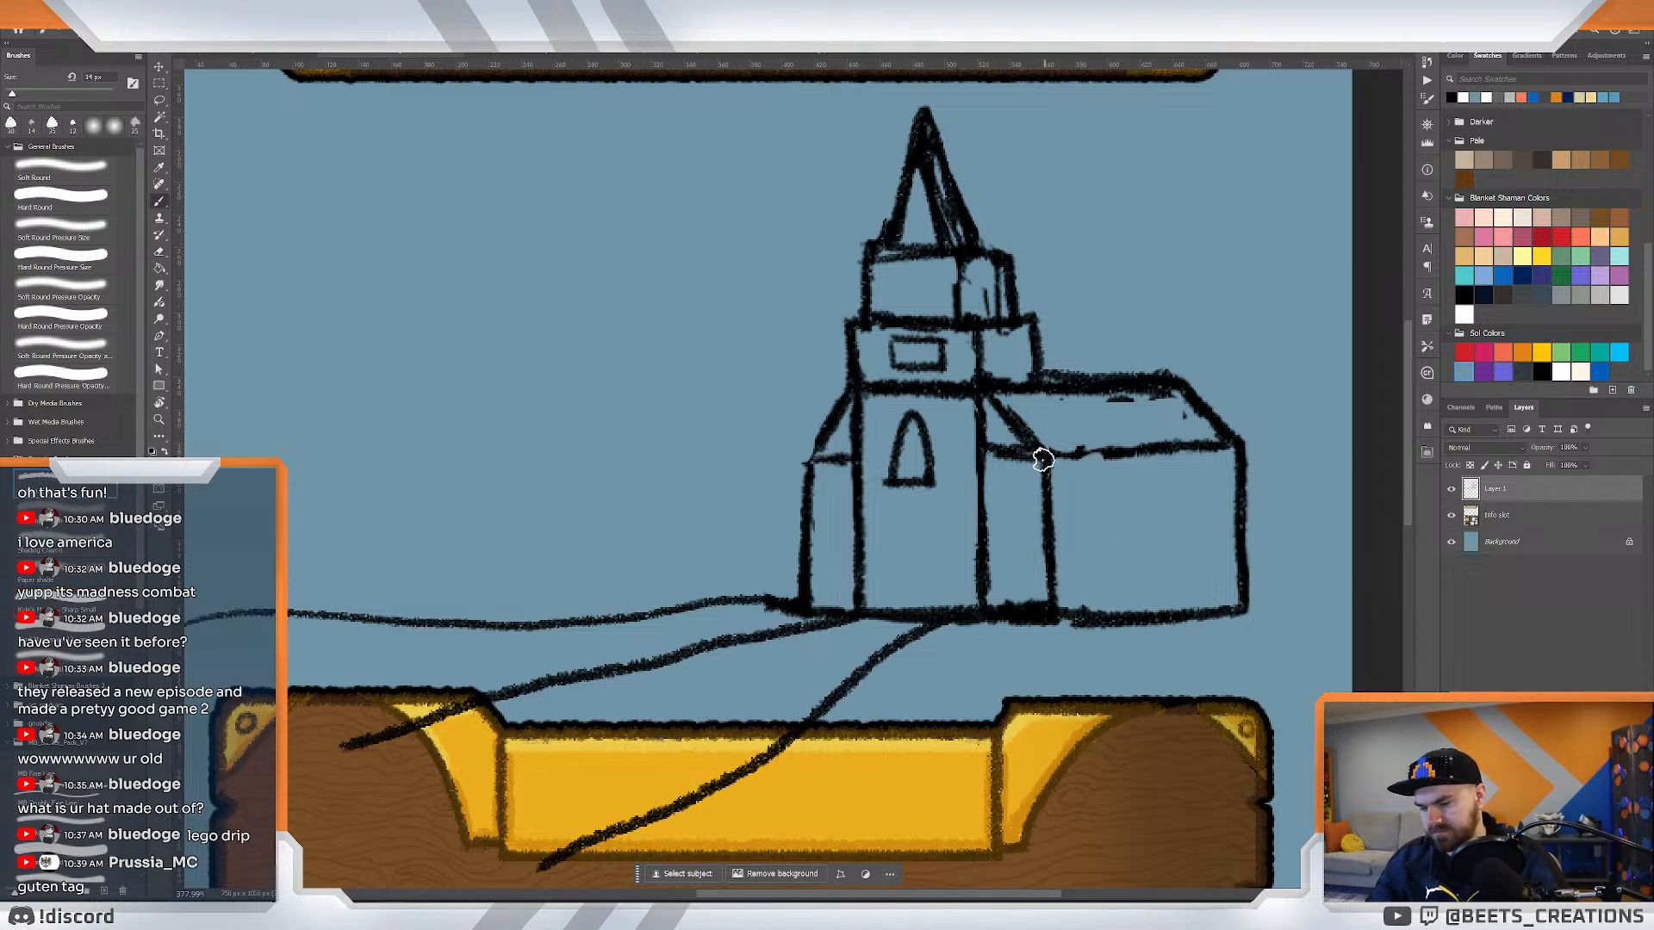
Sketch a projecting block with a baseline at the side wing's far end and a low block against the tower's left side.
mouse_move(1047, 459)
left_mouse_down()
mouse_move(1144, 462)
mouse_move(1147, 591)
left_mouse_up()
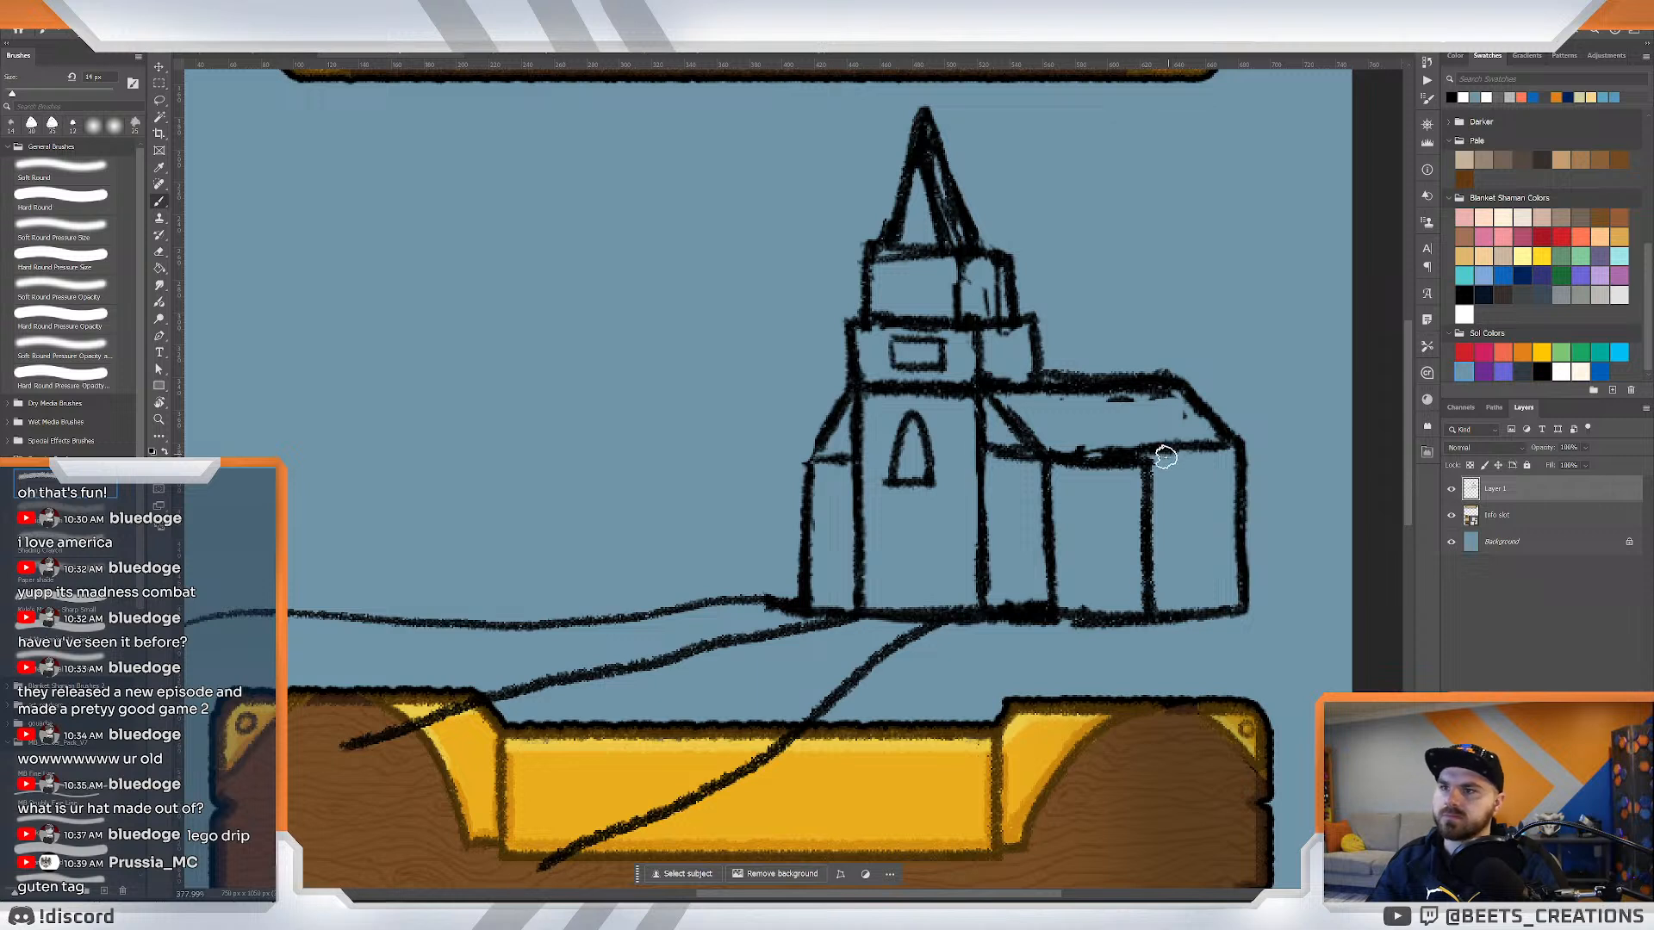
mouse_move(1165, 456)
left_mouse_down()
mouse_move(1218, 458)
mouse_move(1279, 509)
mouse_move(1296, 623)
left_mouse_up()
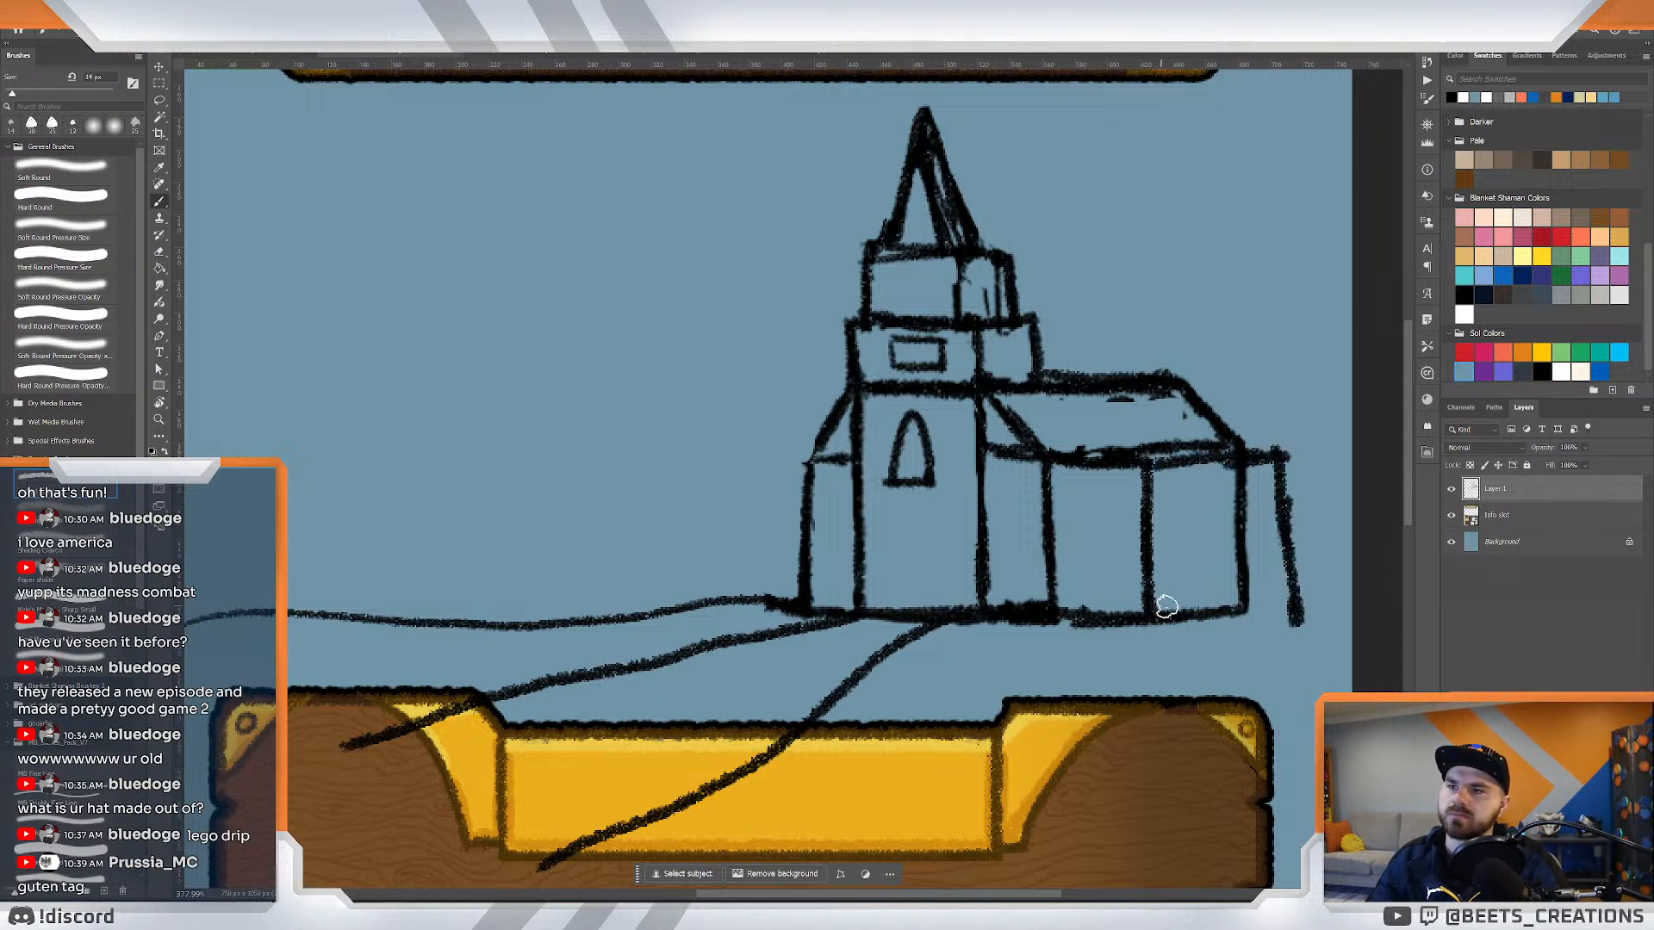
mouse_move(1165, 606)
left_mouse_down()
mouse_move(1087, 614)
mouse_move(1194, 631)
mouse_move(1110, 634)
mouse_move(1325, 624)
mouse_move(1231, 627)
left_mouse_up()
mouse_move(813, 461)
left_mouse_down()
mouse_move(749, 461)
mouse_move(742, 571)
left_mouse_up()
left_click_drag(734, 462, 805, 456)
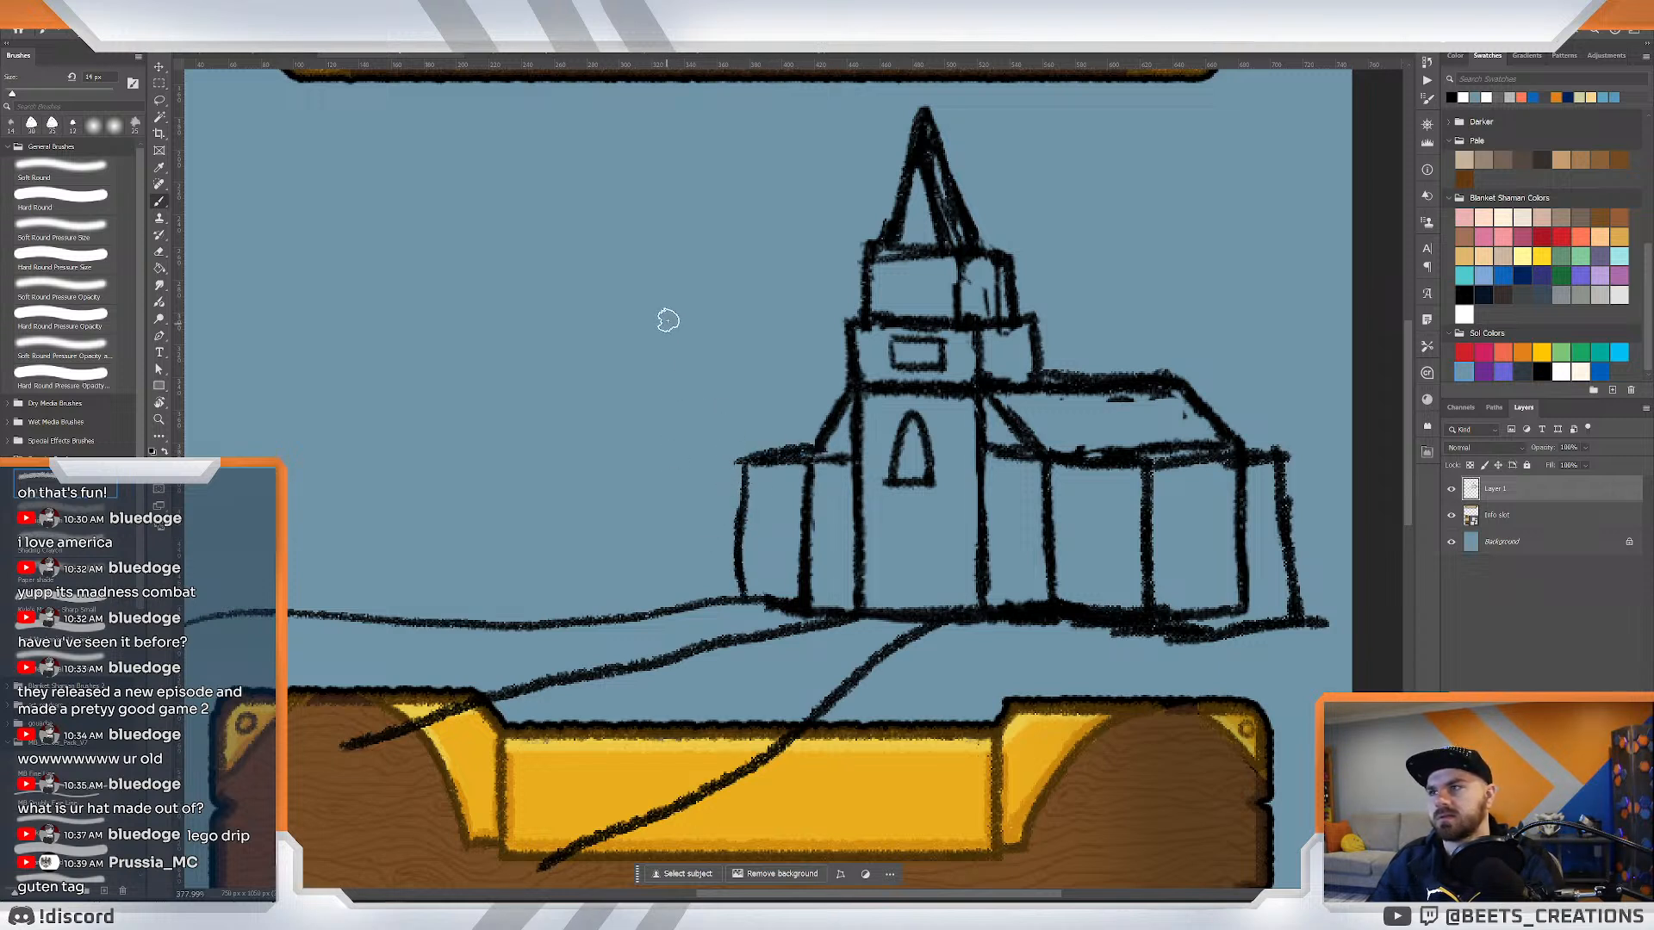
left_click_drag(667, 320, 674, 486)
left_click_drag(670, 392, 676, 615)
key("ctrl+z")
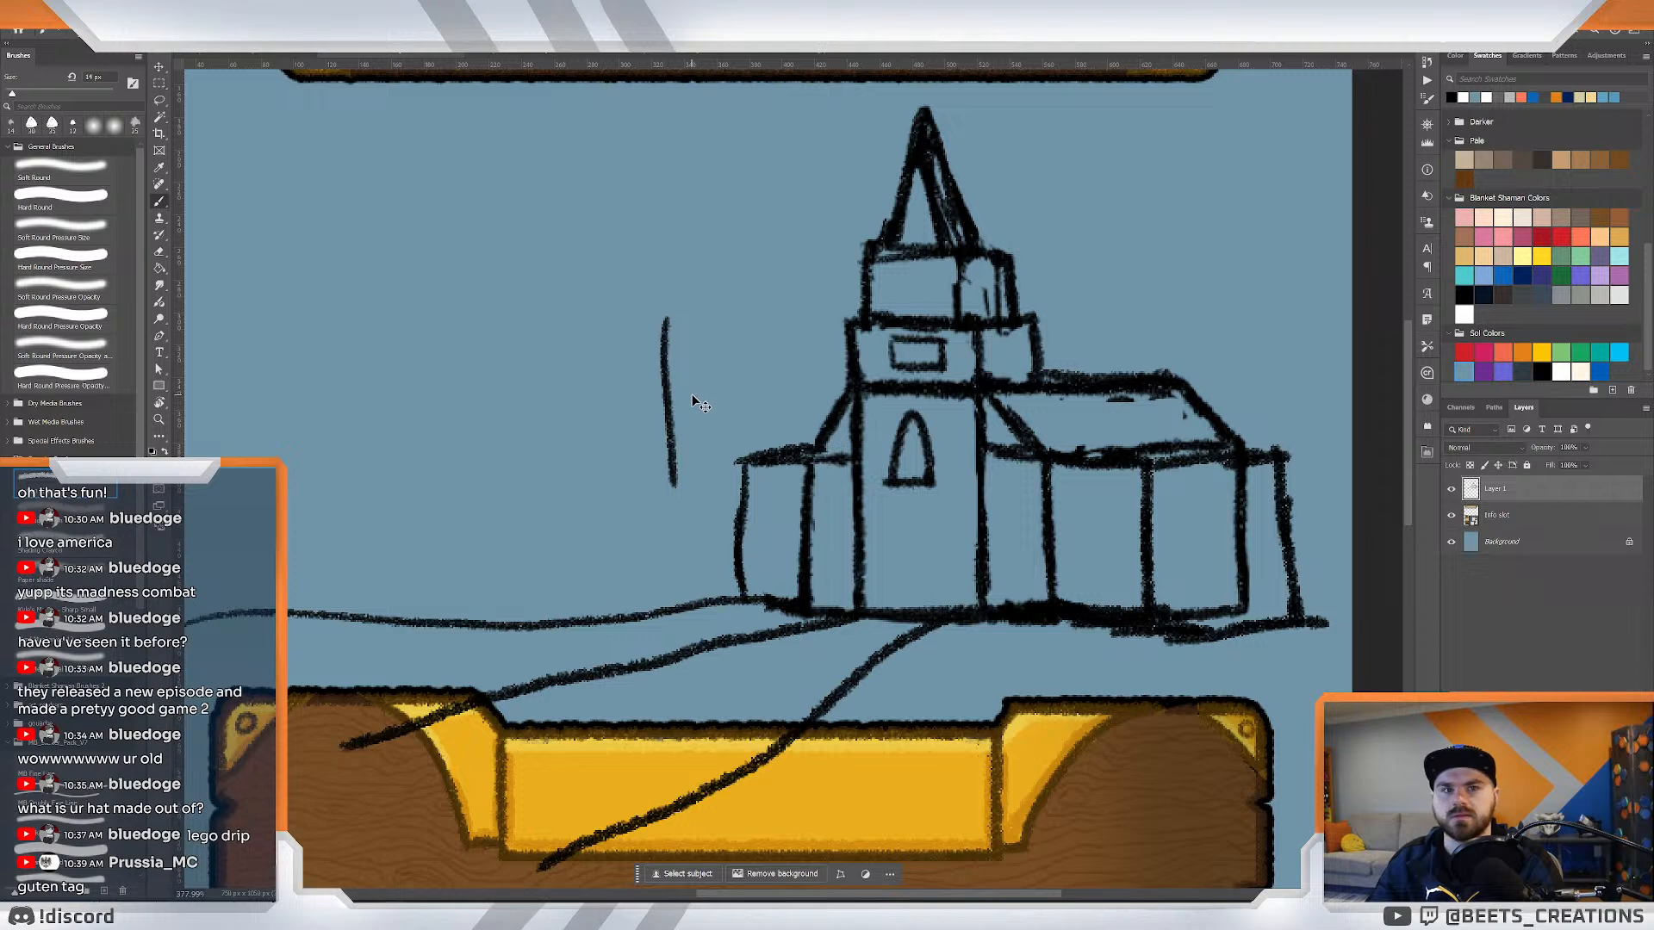
key("ctrl+z")
Sketch a tall gabled block left of the tower, with a pointed front, doubled side walls and a sloping roof edge.
left_click_drag(671, 388, 713, 310)
mouse_move(713, 310)
left_mouse_down()
mouse_move(744, 397)
mouse_move(702, 494)
left_mouse_up()
mouse_move(683, 392)
left_mouse_down()
mouse_move(691, 543)
mouse_move(667, 524)
mouse_move(677, 587)
left_mouse_up()
left_click_drag(739, 391, 741, 512)
left_click_drag(745, 424, 747, 573)
mouse_move(714, 308)
left_mouse_down()
mouse_move(775, 388)
mouse_move(743, 403)
mouse_move(741, 451)
mouse_move(786, 384)
mouse_move(786, 448)
left_mouse_up()
left_click_drag(788, 452, 767, 458)
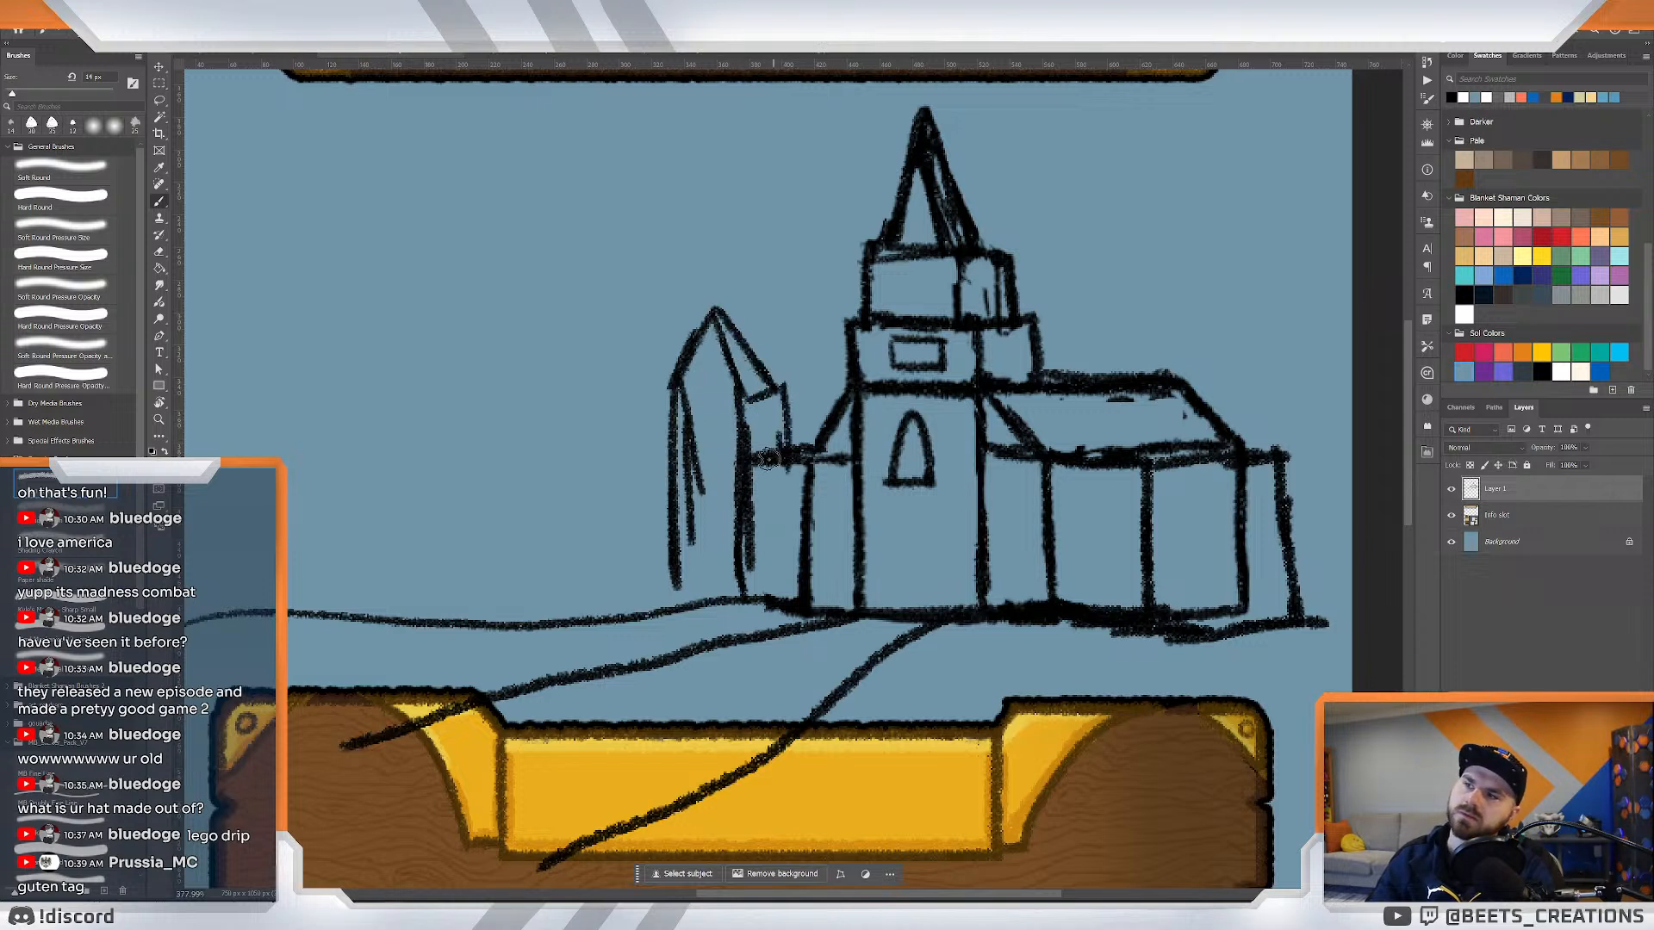
Thicken the left block's outer wall and roof edge, and sketch a pointed turret roof with doubled walls on the side wing's far end block.
left_click_drag(668, 392, 671, 570)
left_click_drag(807, 419, 814, 441)
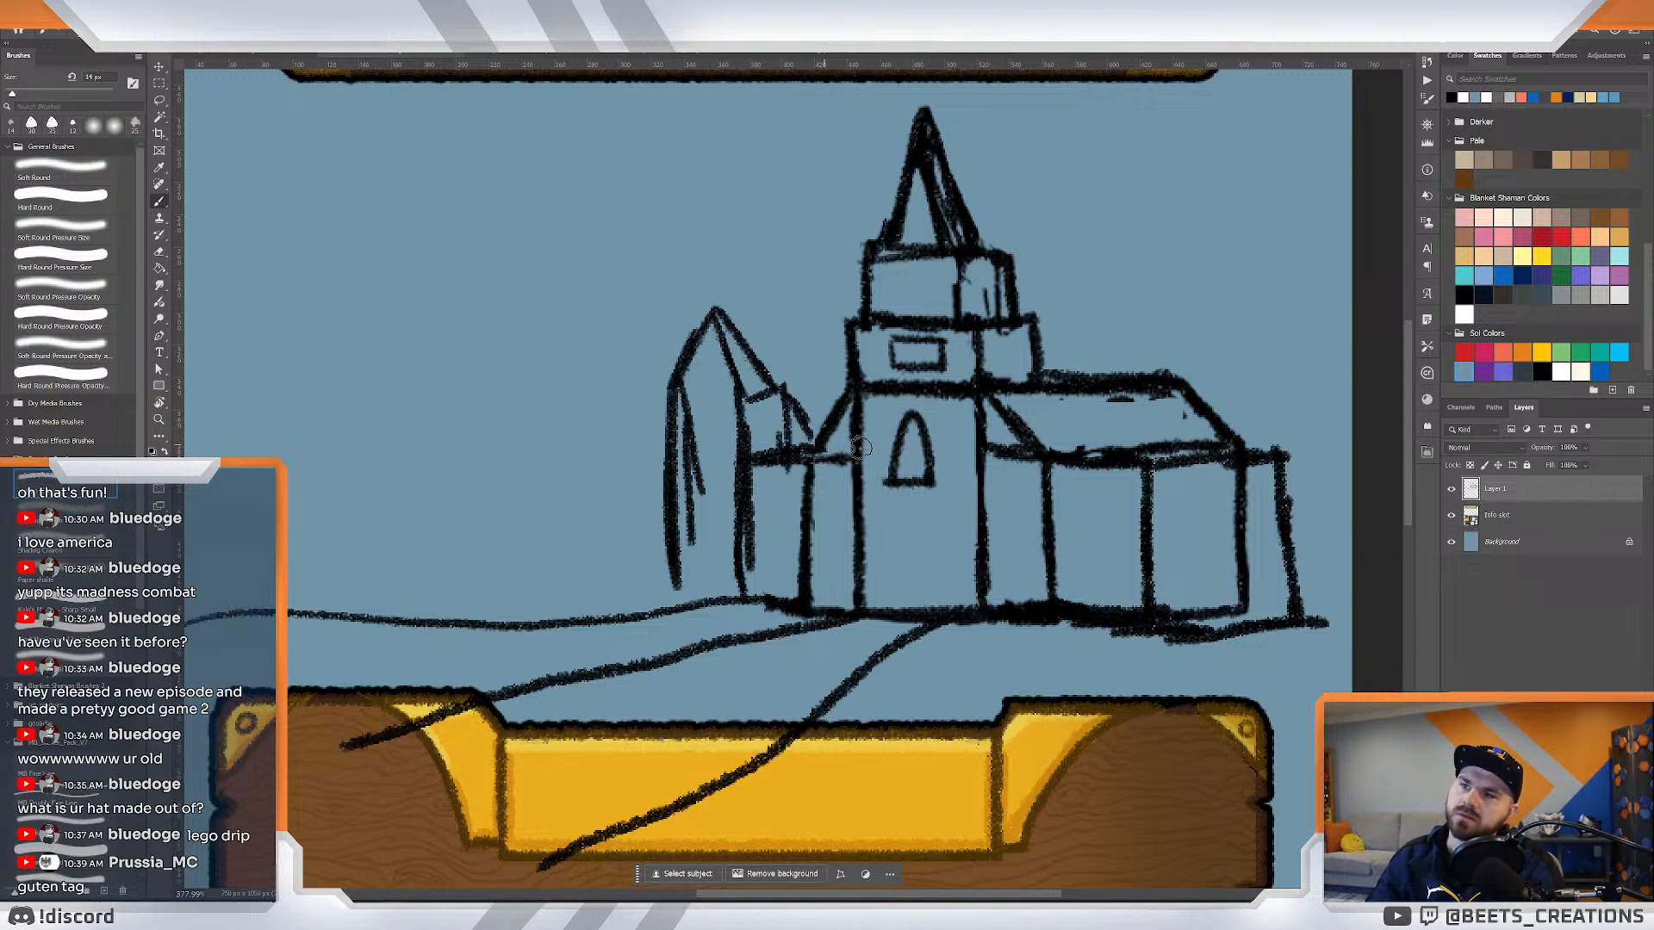
mouse_move(1173, 465)
left_mouse_down()
mouse_move(1163, 392)
mouse_move(1199, 332)
mouse_move(1227, 419)
mouse_move(1239, 637)
left_mouse_up()
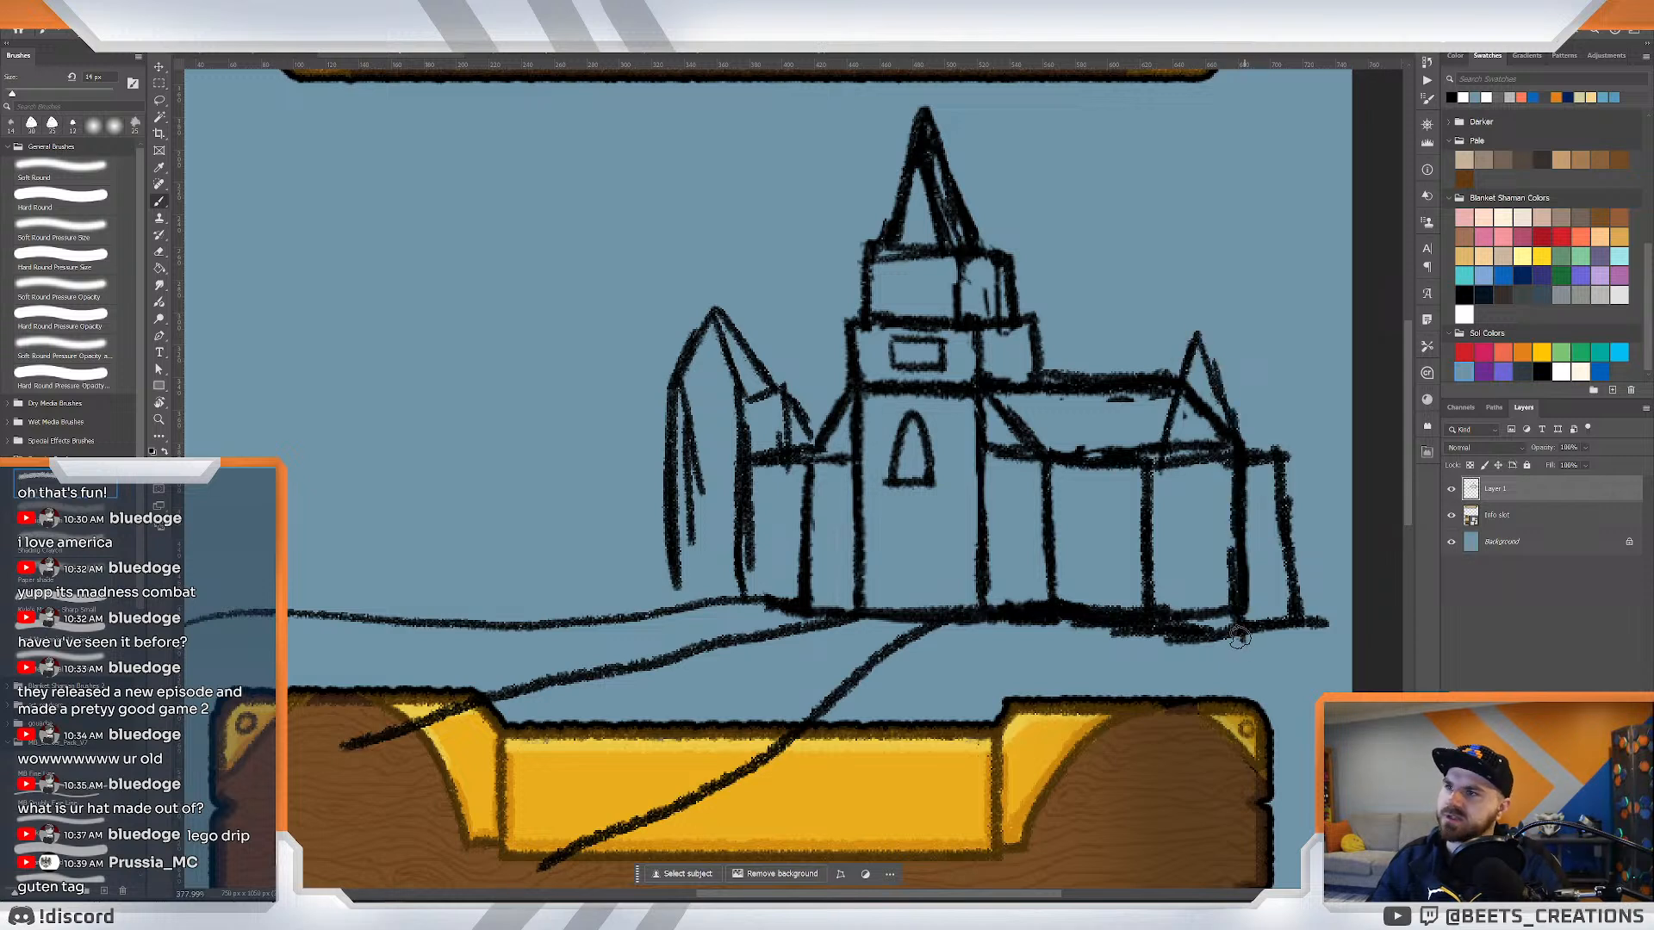
mouse_move(1156, 493)
left_mouse_down()
mouse_move(1160, 648)
mouse_move(1225, 640)
left_mouse_up()
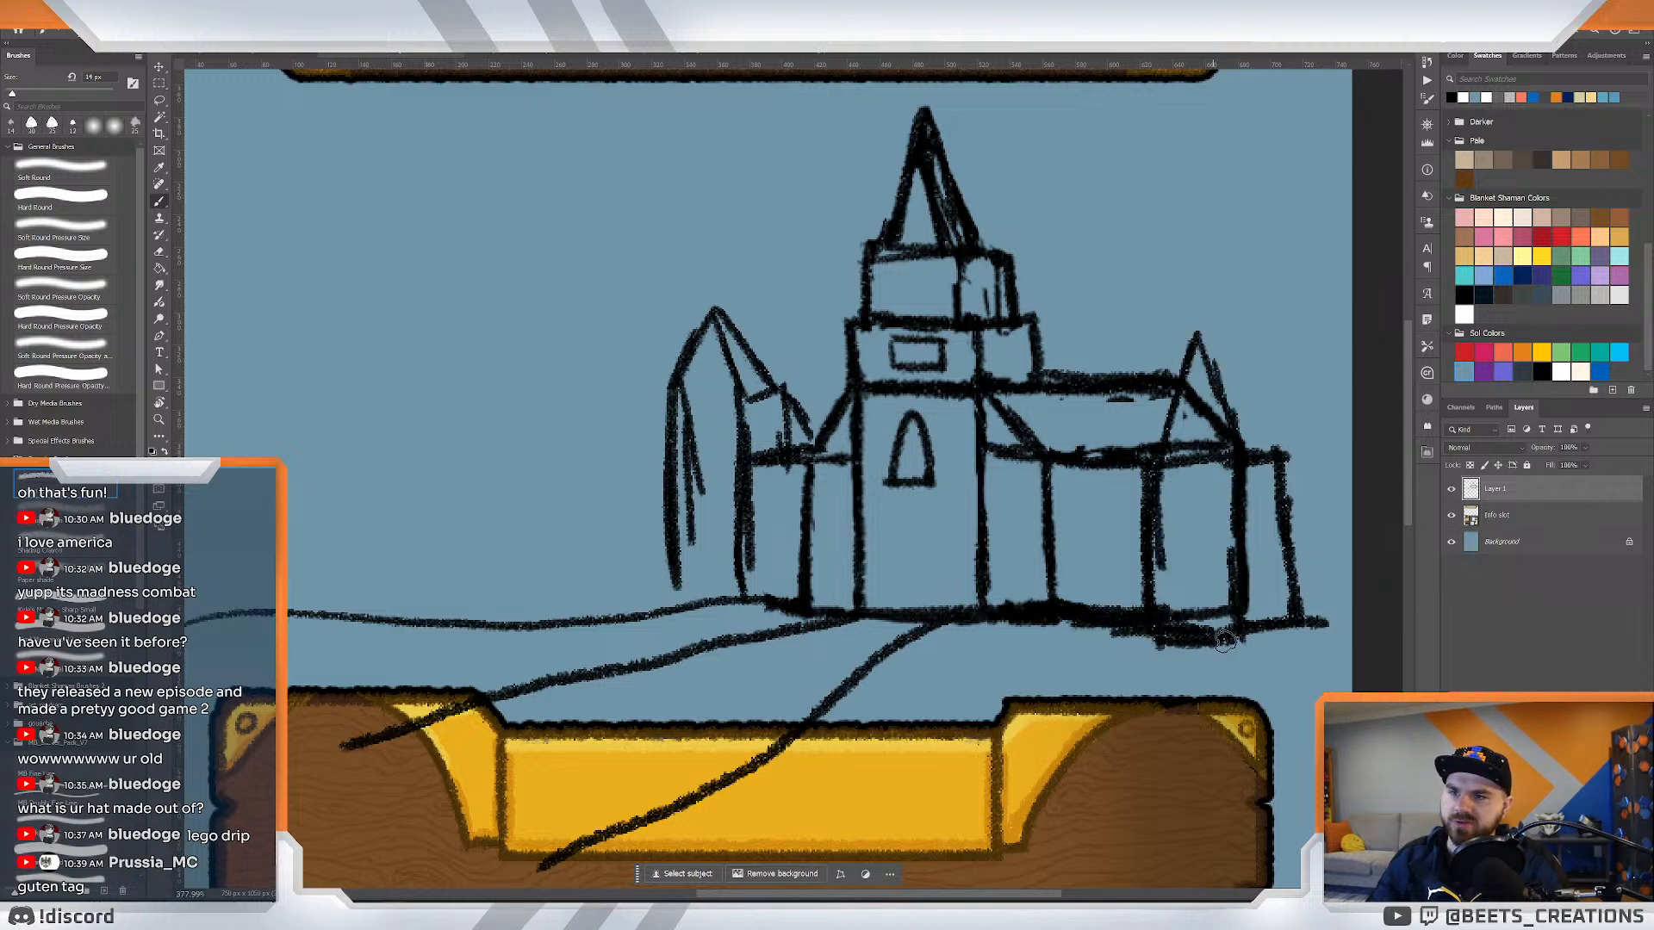
mouse_move(1203, 326)
left_mouse_down()
mouse_move(1278, 420)
mouse_move(1297, 616)
left_mouse_up()
mouse_move(1174, 427)
left_mouse_down()
mouse_move(1218, 322)
mouse_move(1247, 417)
left_mouse_up()
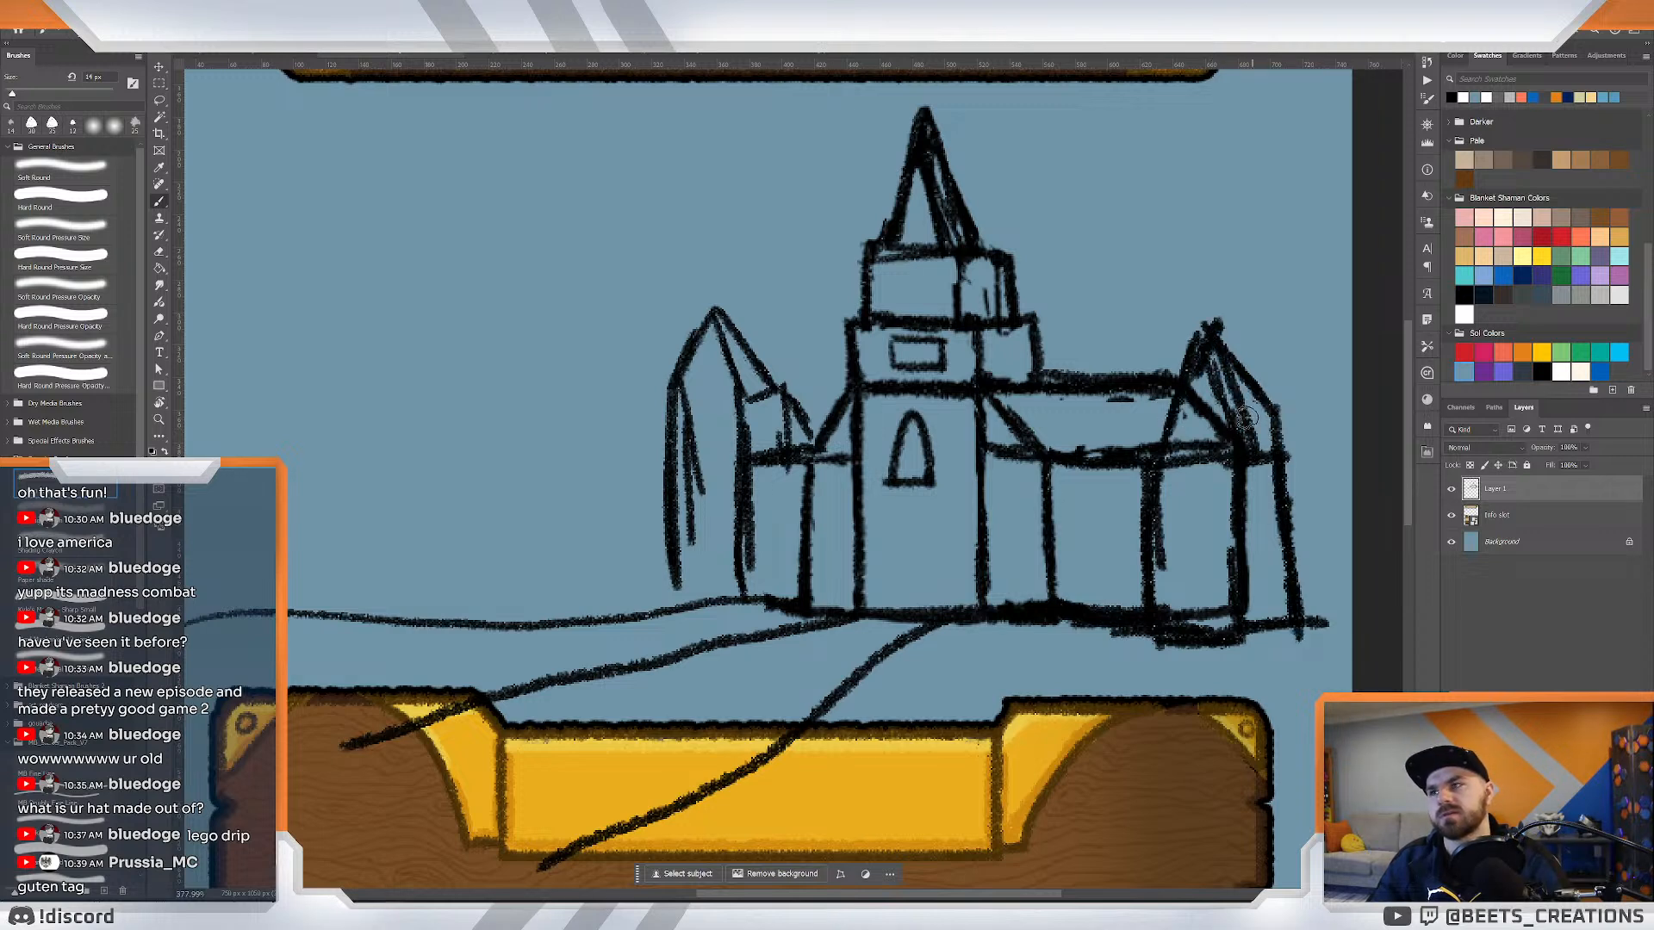
Reinforce the left turret's roof and eave lines, and thicken the ground line running from its base toward the card's left edge.
mouse_move(669, 394)
left_mouse_down()
mouse_move(718, 407)
mouse_move(684, 376)
mouse_move(728, 339)
mouse_move(756, 386)
mouse_move(774, 386)
mouse_move(764, 369)
mouse_move(680, 364)
mouse_move(776, 330)
mouse_move(852, 337)
left_mouse_up()
key("z")
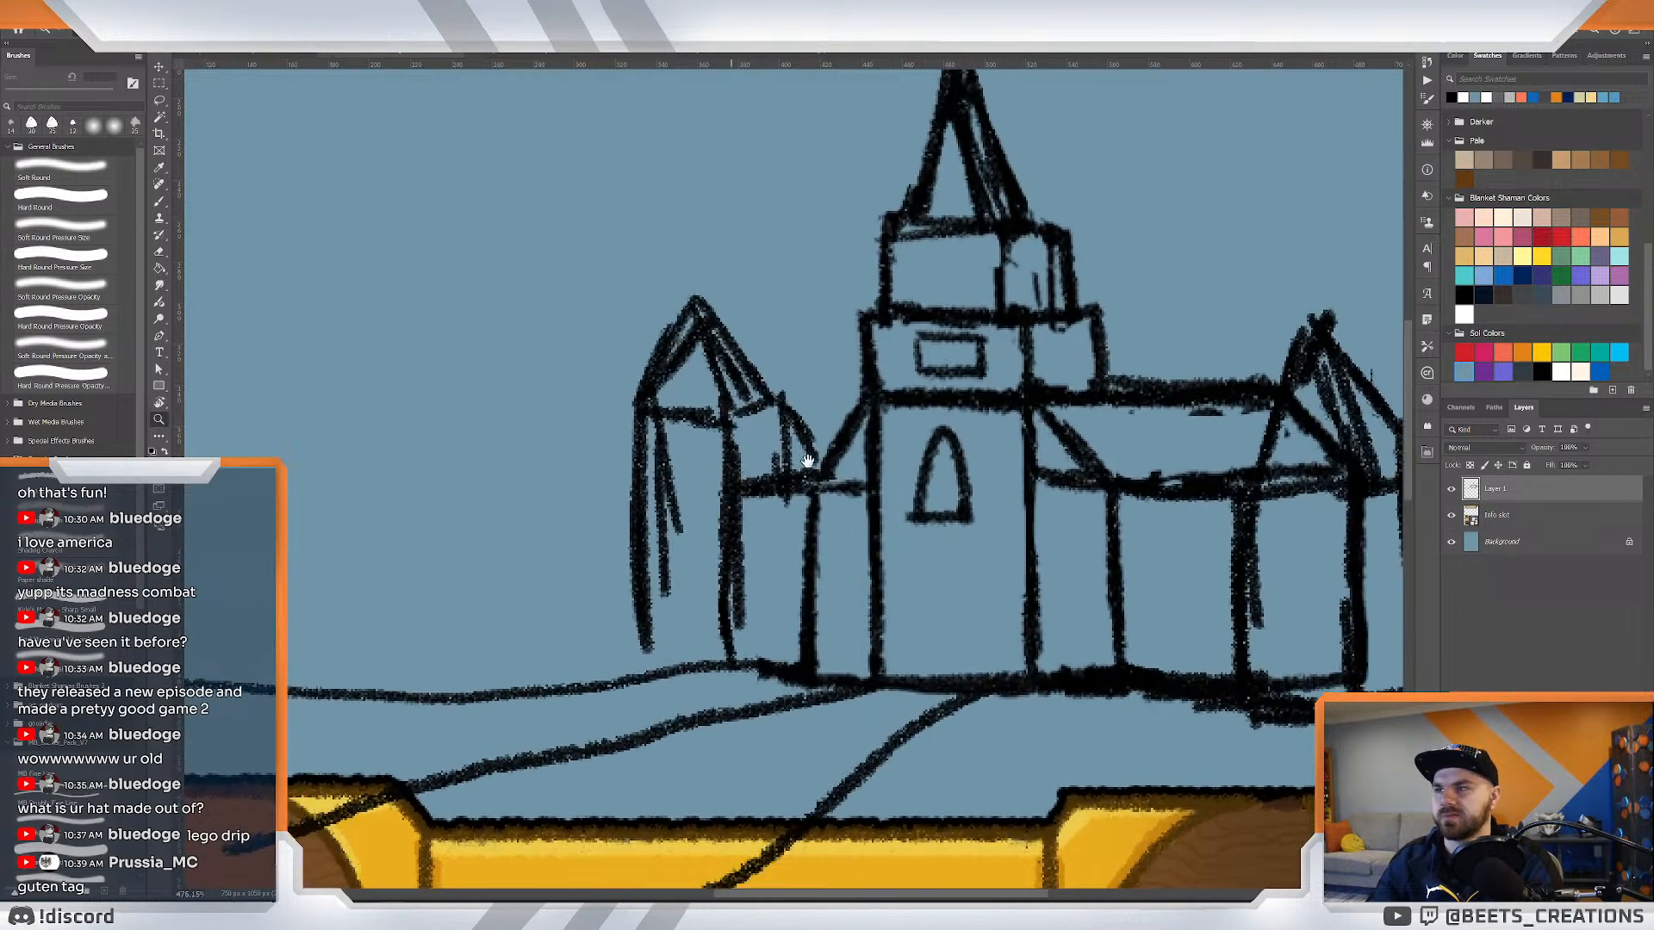
mouse_move(715, 455)
left_mouse_down()
mouse_move(922, 422)
mouse_move(918, 360)
mouse_move(913, 470)
left_mouse_up()
key("e")
key("b")
mouse_move(780, 613)
left_mouse_down()
mouse_move(760, 648)
mouse_move(837, 646)
mouse_move(781, 643)
mouse_move(757, 662)
mouse_move(760, 633)
mouse_move(619, 683)
mouse_move(474, 670)
left_mouse_up()
mouse_move(841, 475)
left_mouse_down()
mouse_move(782, 473)
mouse_move(865, 484)
left_mouse_up()
Lasso the left turret, squash its height slightly with Free Transform, and clear the selection.
key("l")
mouse_move(838, 215)
left_mouse_down()
mouse_move(634, 363)
mouse_move(751, 687)
left_mouse_up()
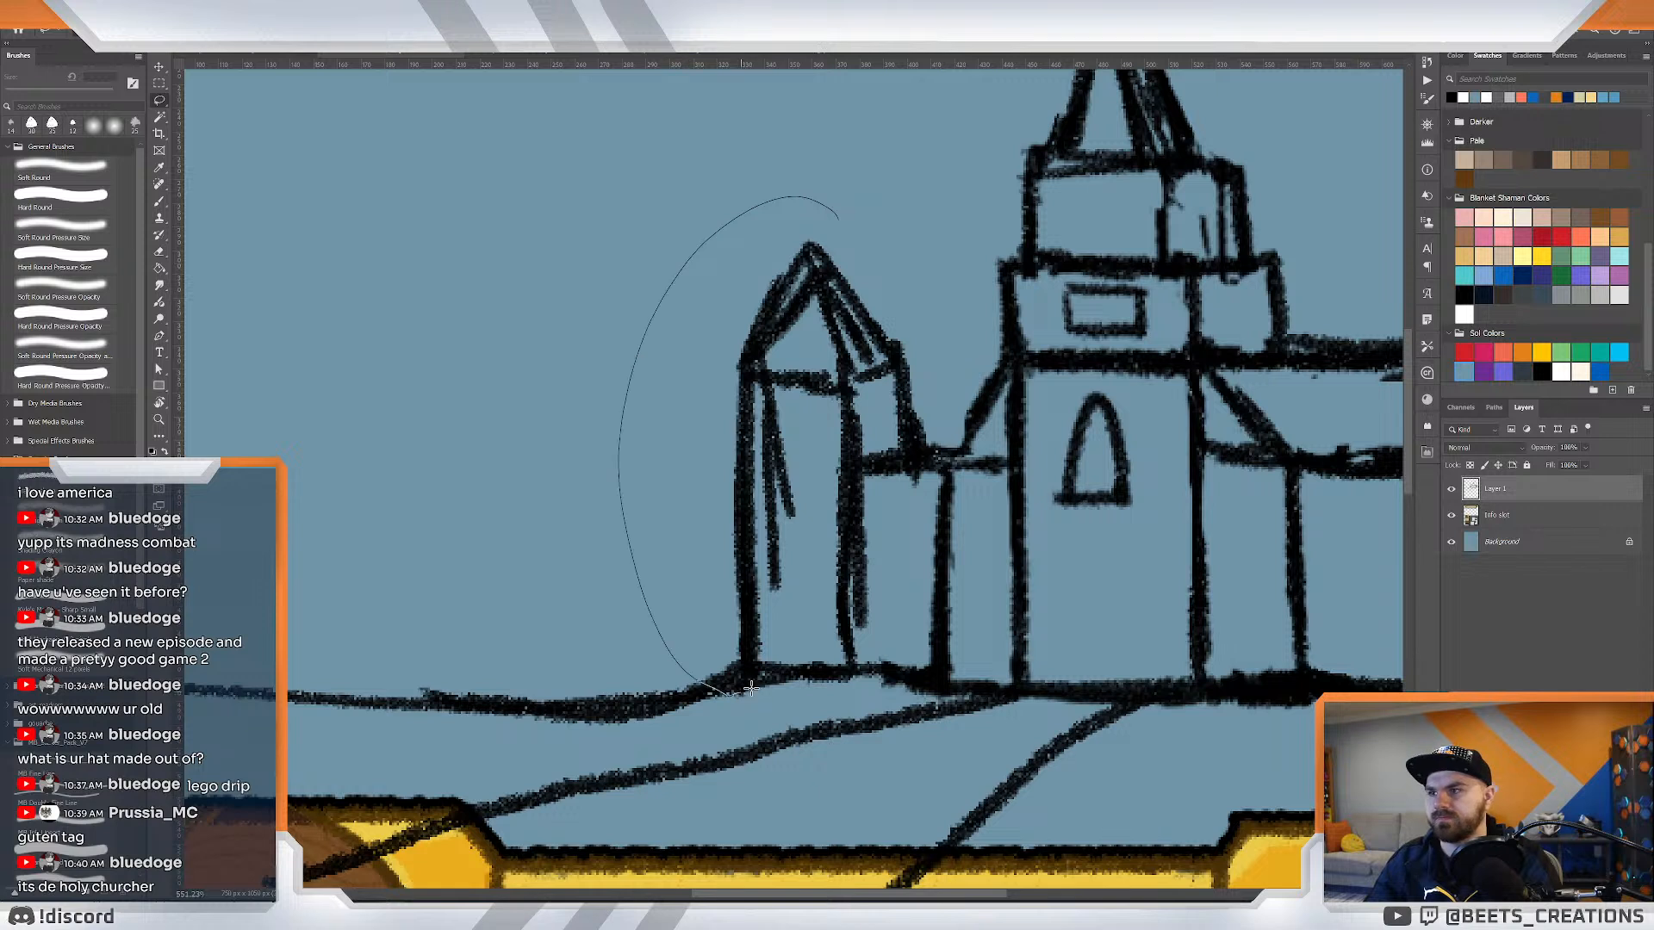
left_click_drag(853, 210, 831, 205)
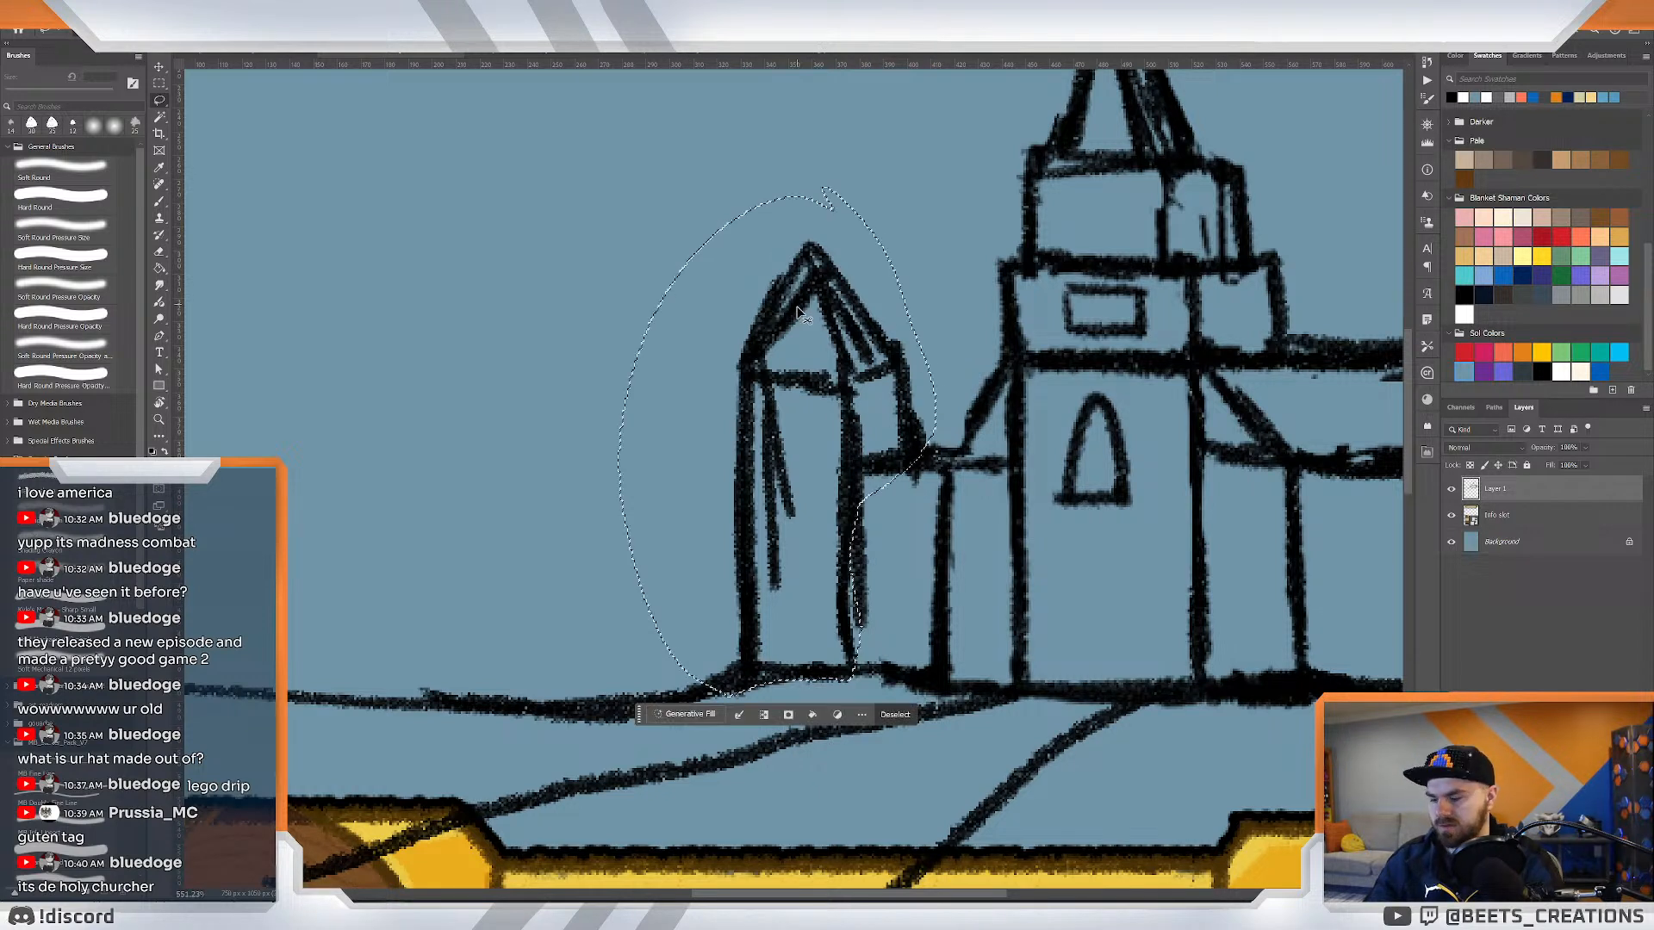
key("ctrl+t")
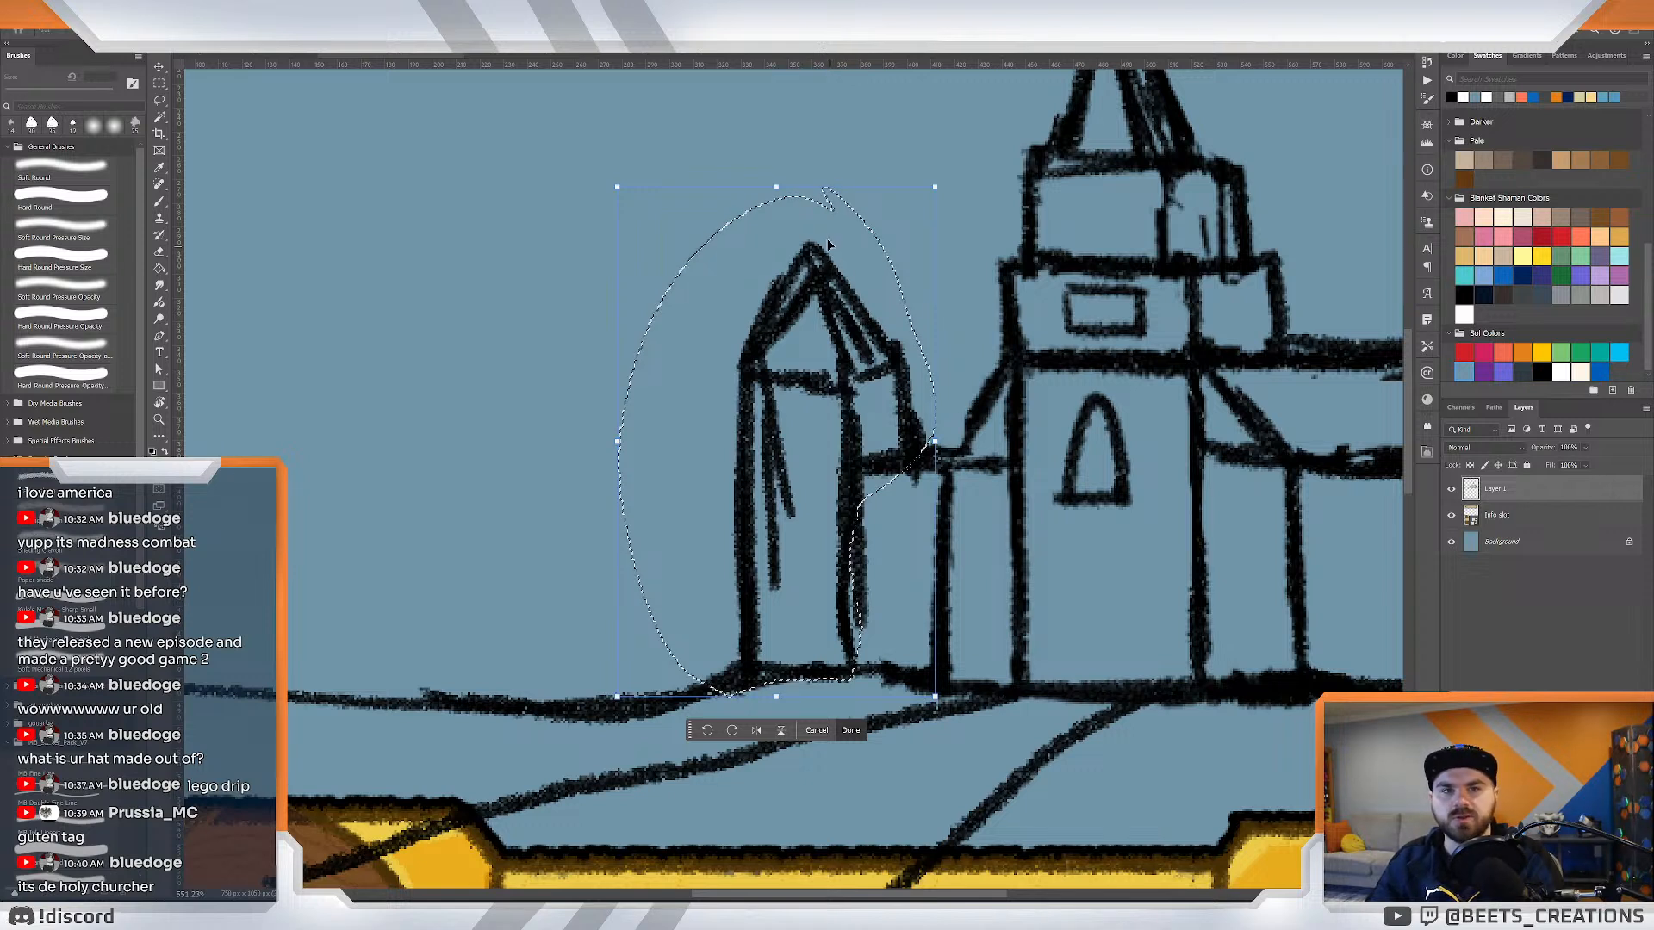
left_click_drag(778, 194, 784, 223)
key("Return")
key("ctrl+d")
Erase the stray strokes around the right turret's peak, the overlapping wing roof edge and the hatching inside the turret roof.
key("z")
left_click_drag(1009, 351, 1049, 393)
left_click_drag(1182, 403, 875, 414)
key("e")
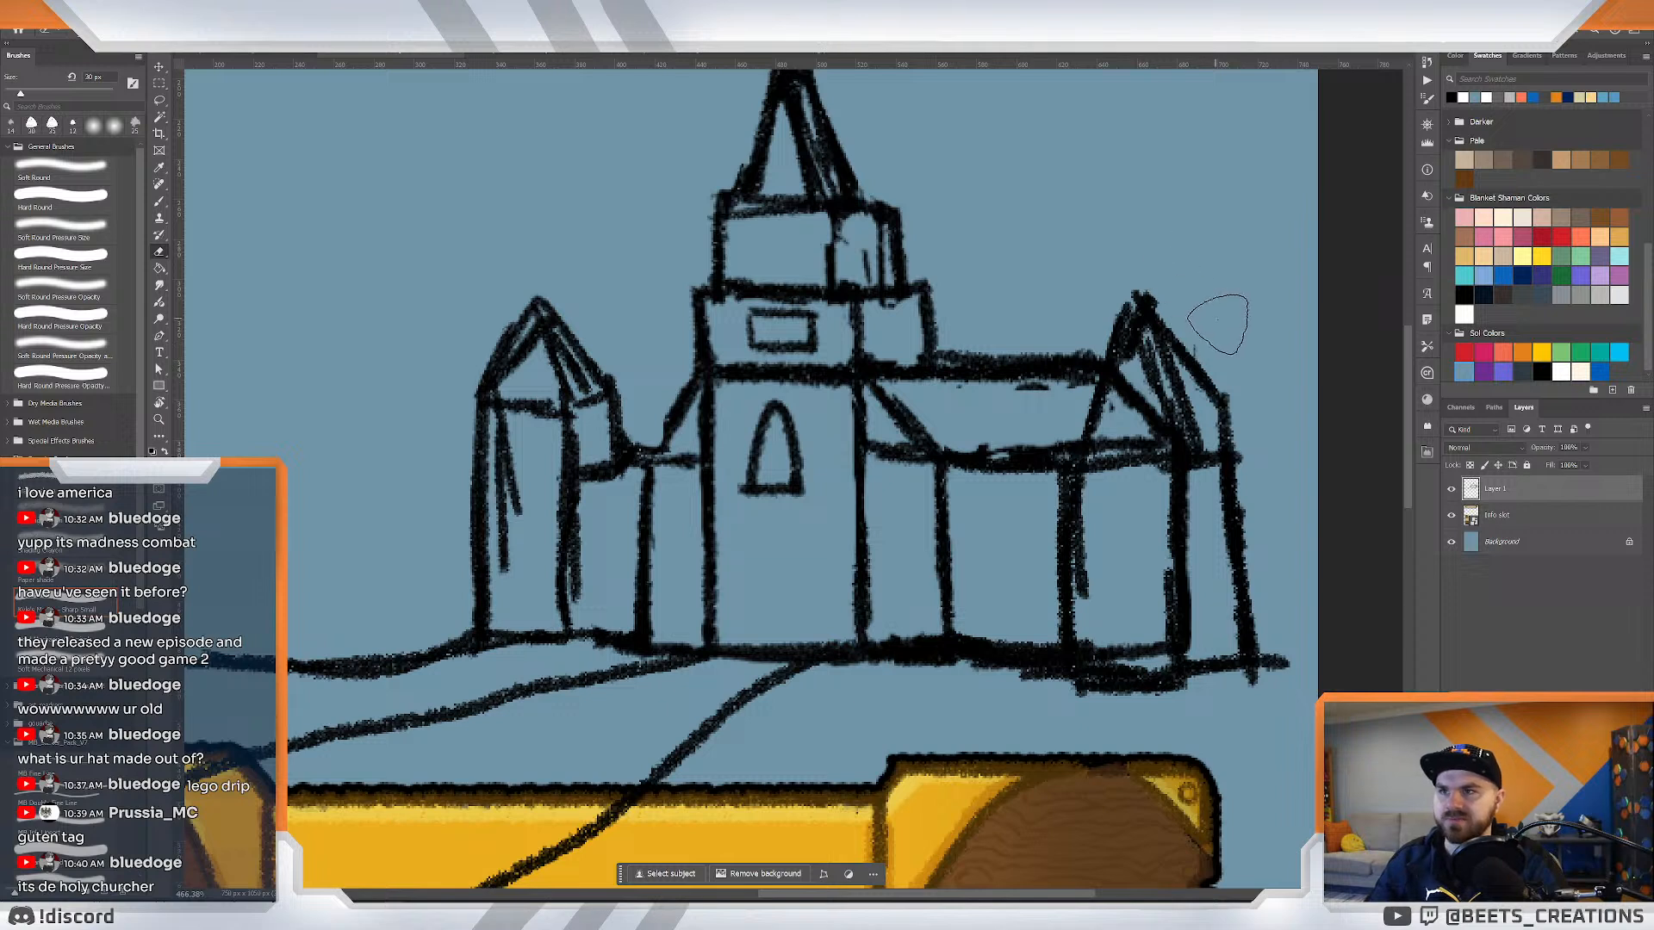
left_click_drag(1087, 356, 1167, 227)
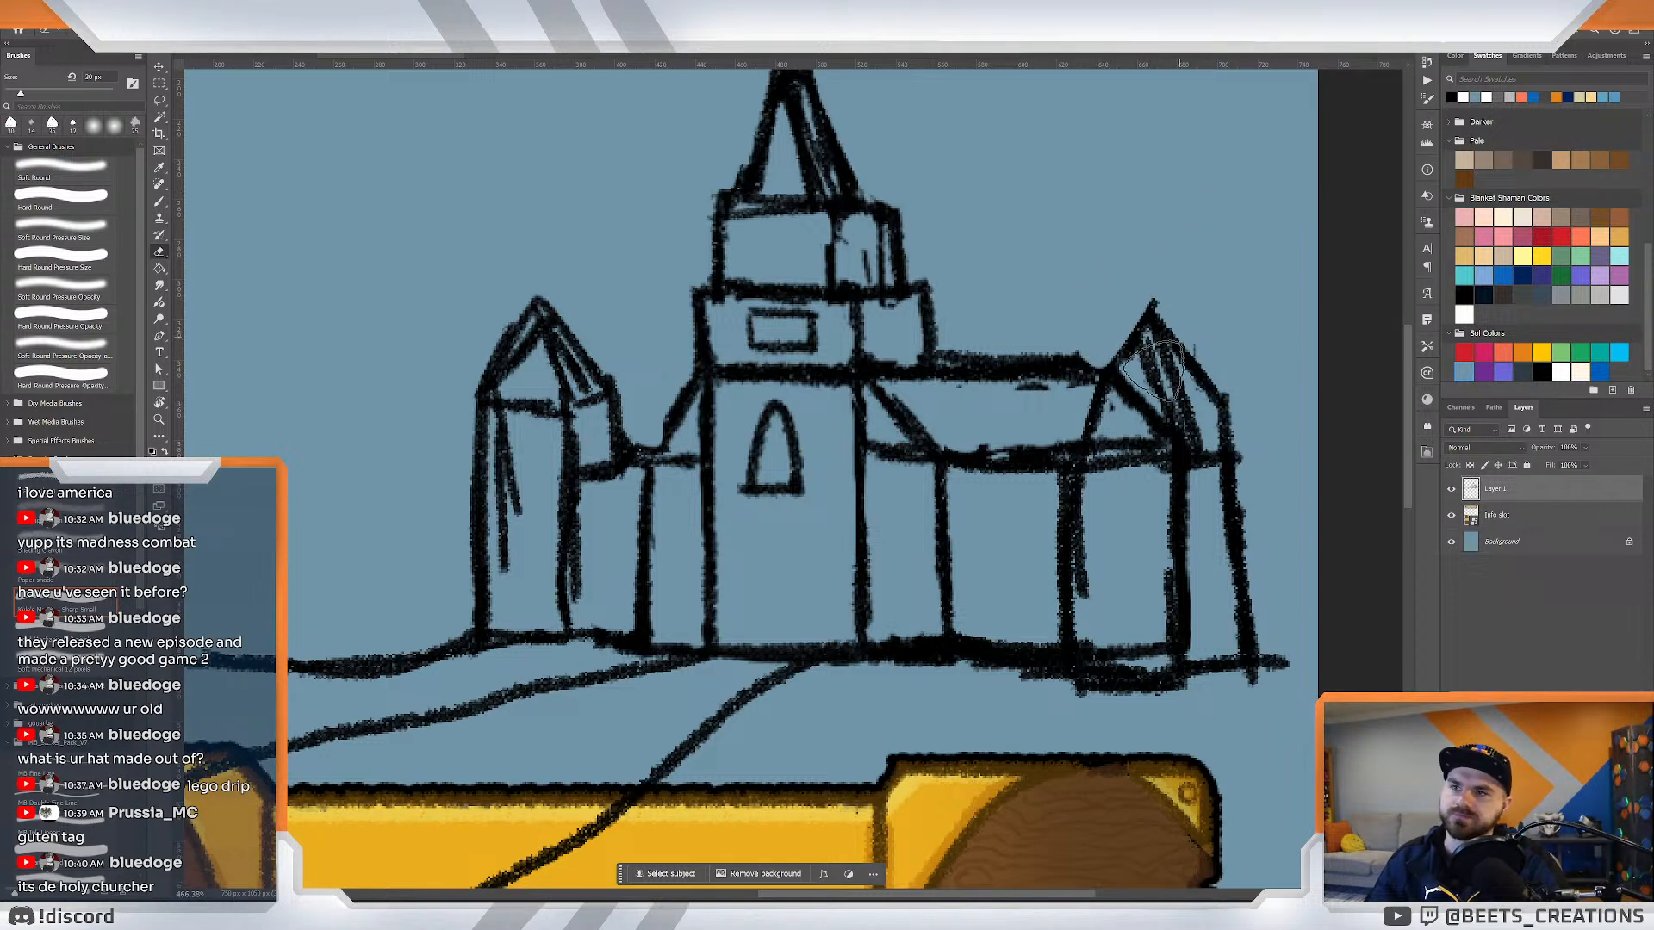
left_click_drag(1071, 403, 1154, 241)
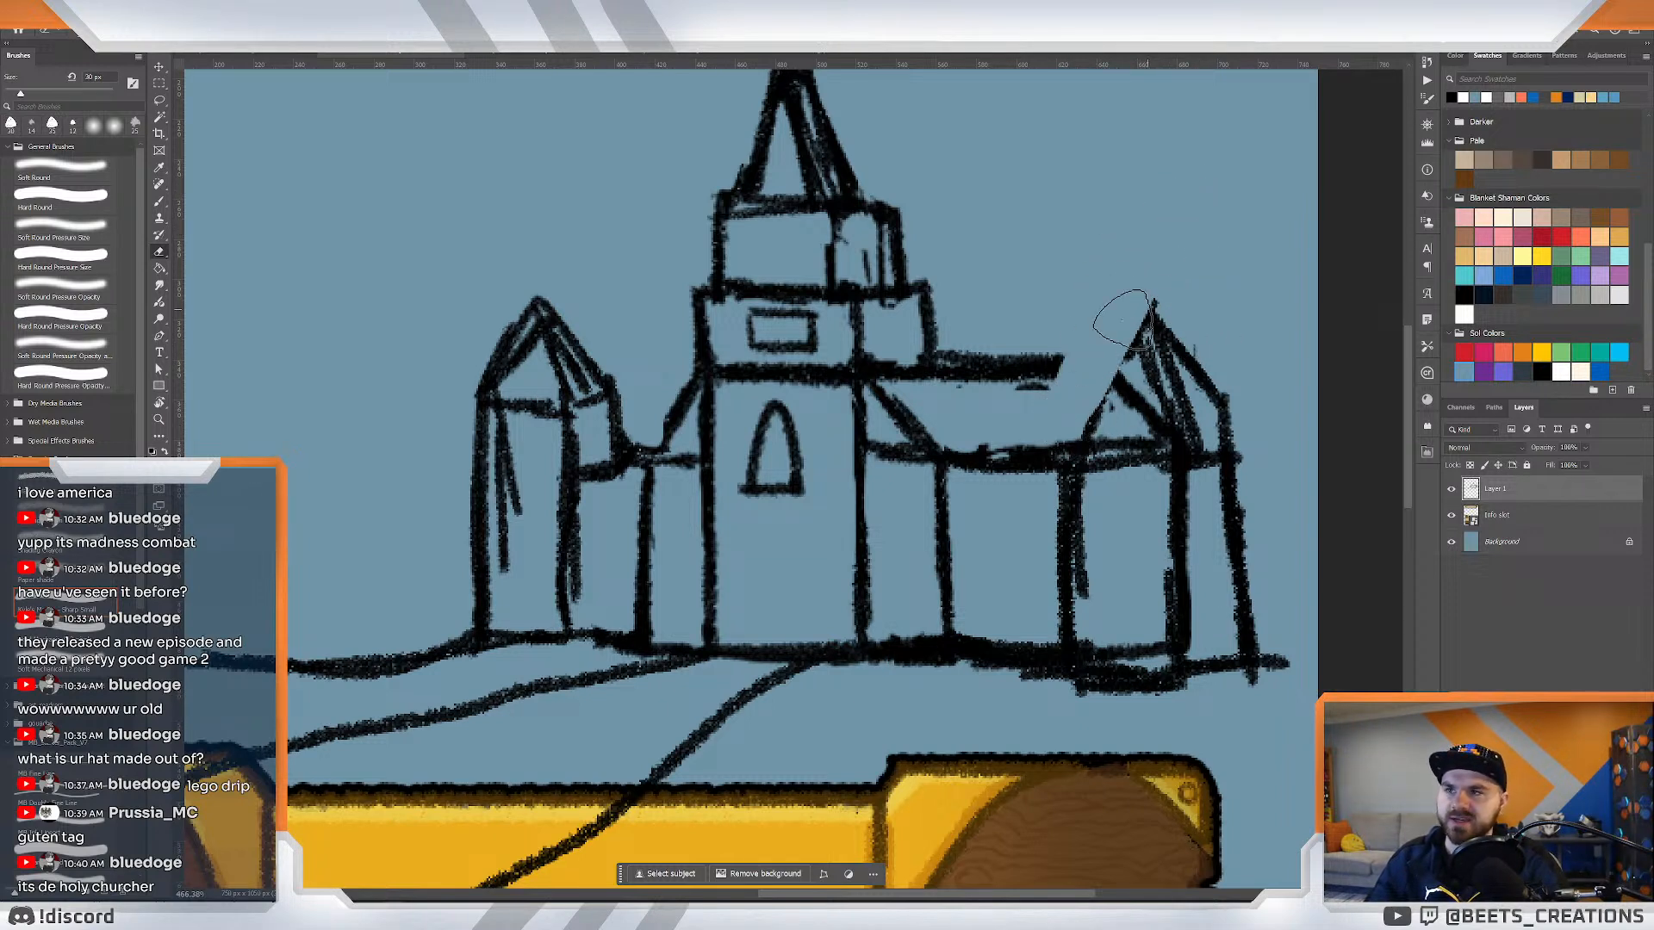
mouse_move(1158, 366)
left_mouse_down()
mouse_move(1119, 422)
mouse_move(1143, 358)
mouse_move(1152, 435)
left_mouse_up()
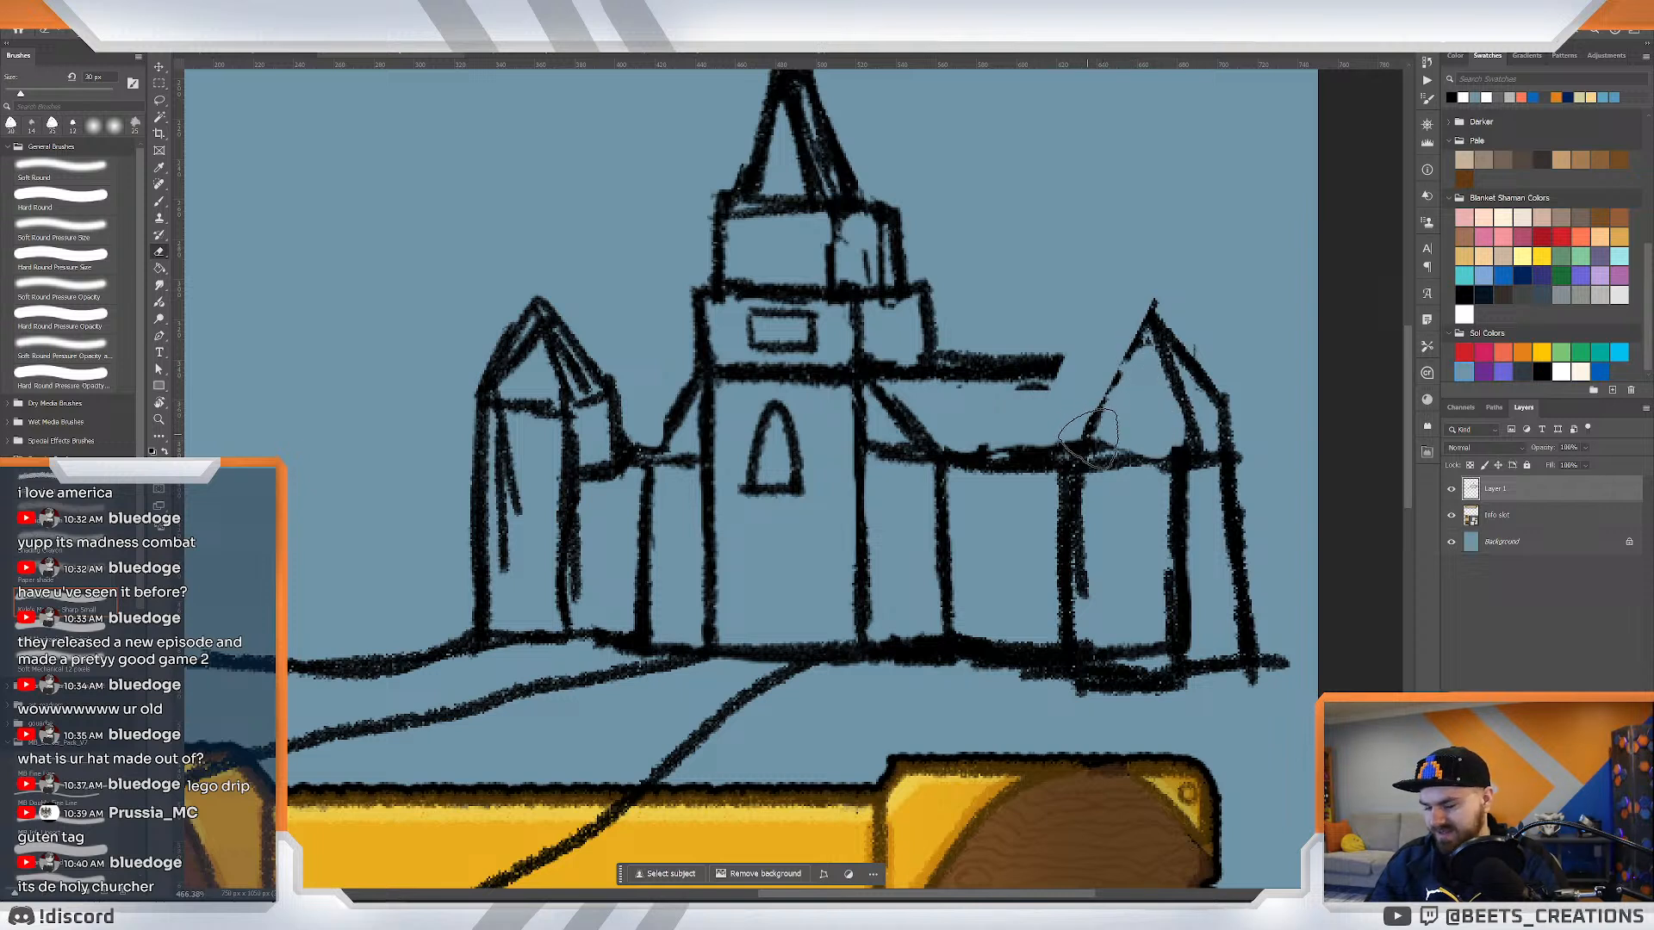
Redraw the right turret's inner roof slope, extend the wing's ridge line to it, and touch up the left turret's roof lines.
key("b")
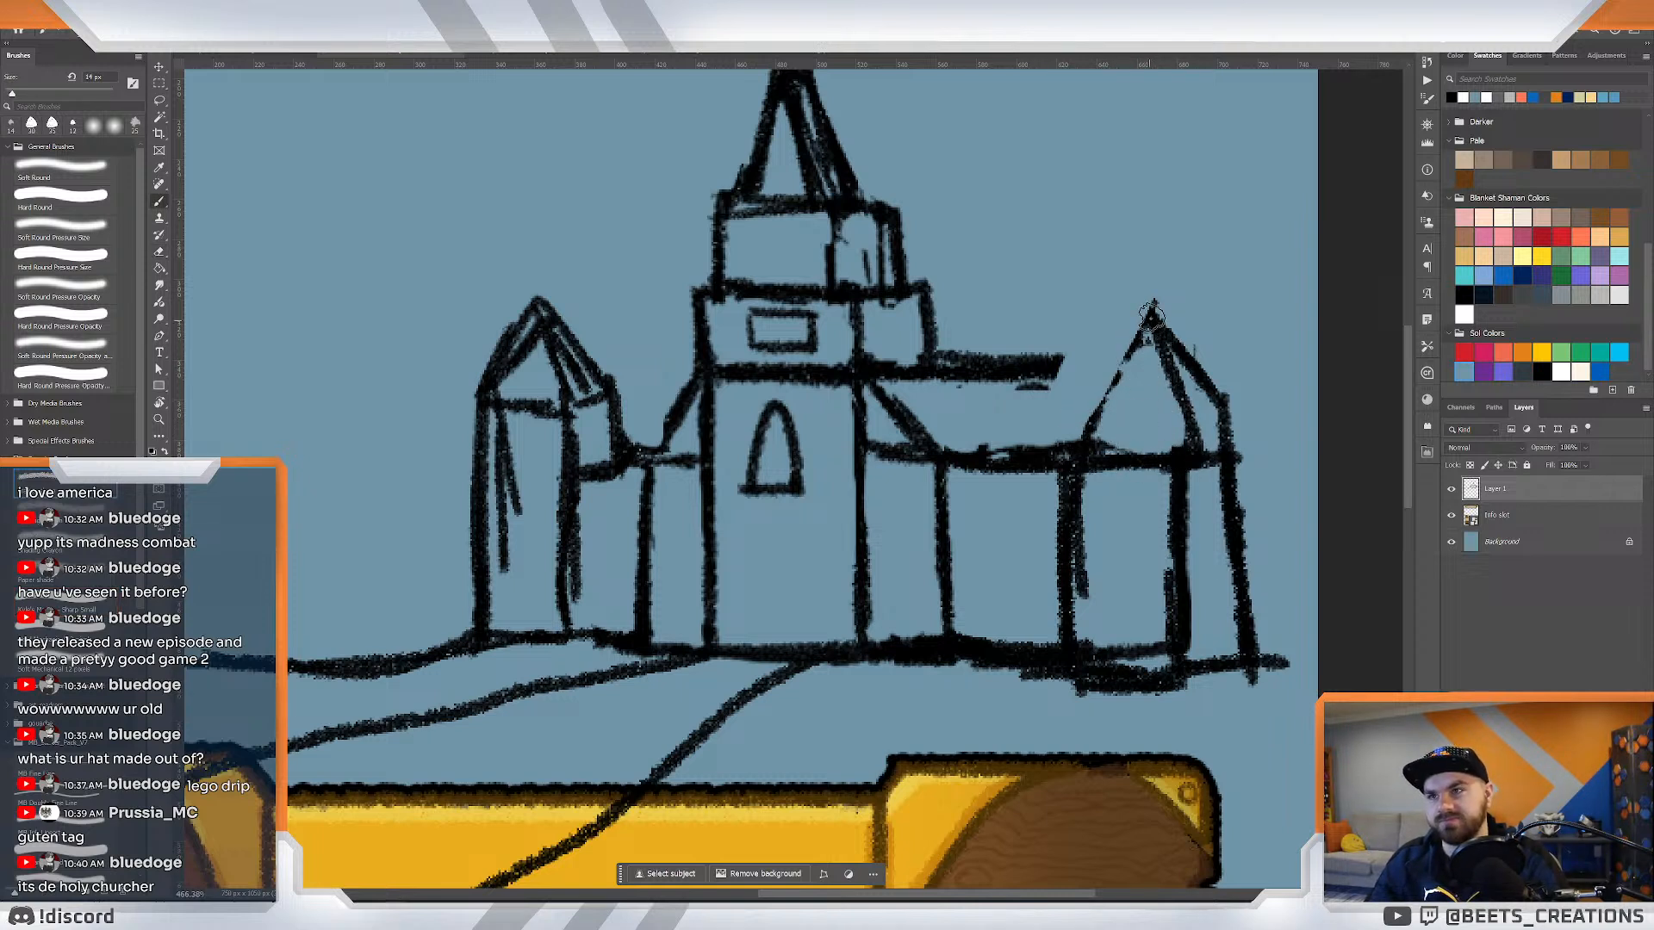
left_click_drag(1152, 316, 1113, 420)
left_click_drag(1039, 365, 1116, 363)
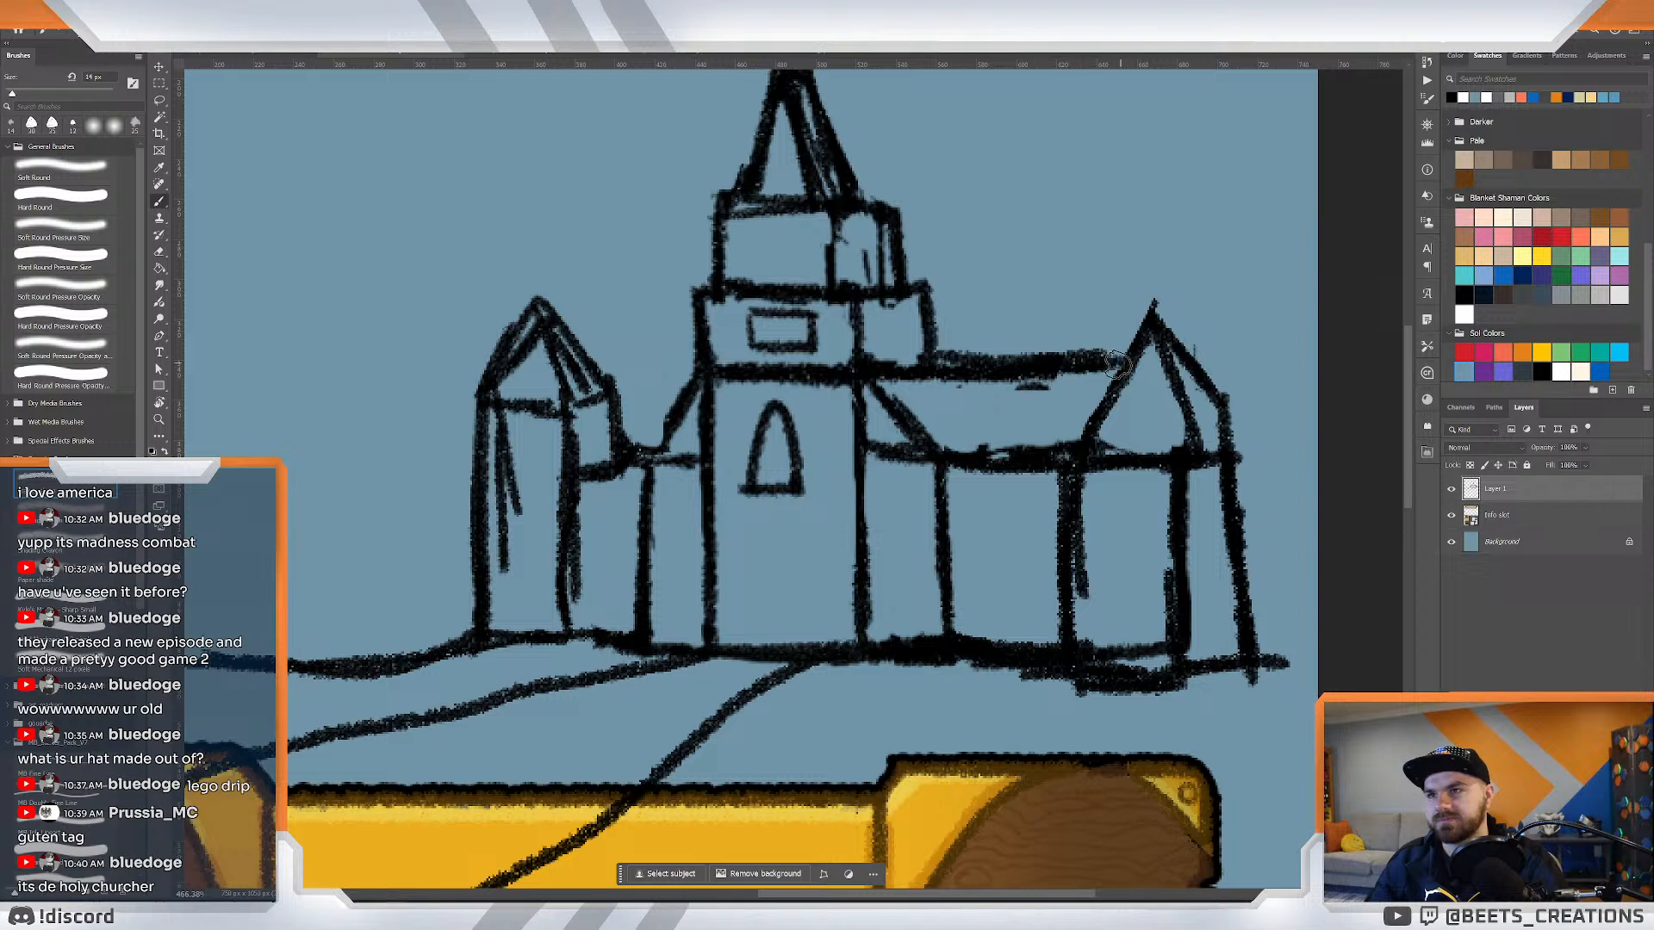
mouse_move(615, 446)
left_mouse_down()
mouse_move(636, 435)
mouse_move(603, 417)
mouse_move(625, 400)
mouse_move(544, 307)
left_mouse_up()
left_click_drag(510, 410, 556, 412)
Sketch a taller pointed spire over the right turret's roof and erase the old roof's outer slope.
key("z")
mouse_move(732, 416)
left_mouse_down()
mouse_move(683, 416)
mouse_move(906, 453)
left_mouse_up()
left_click_drag(1023, 538, 845, 478)
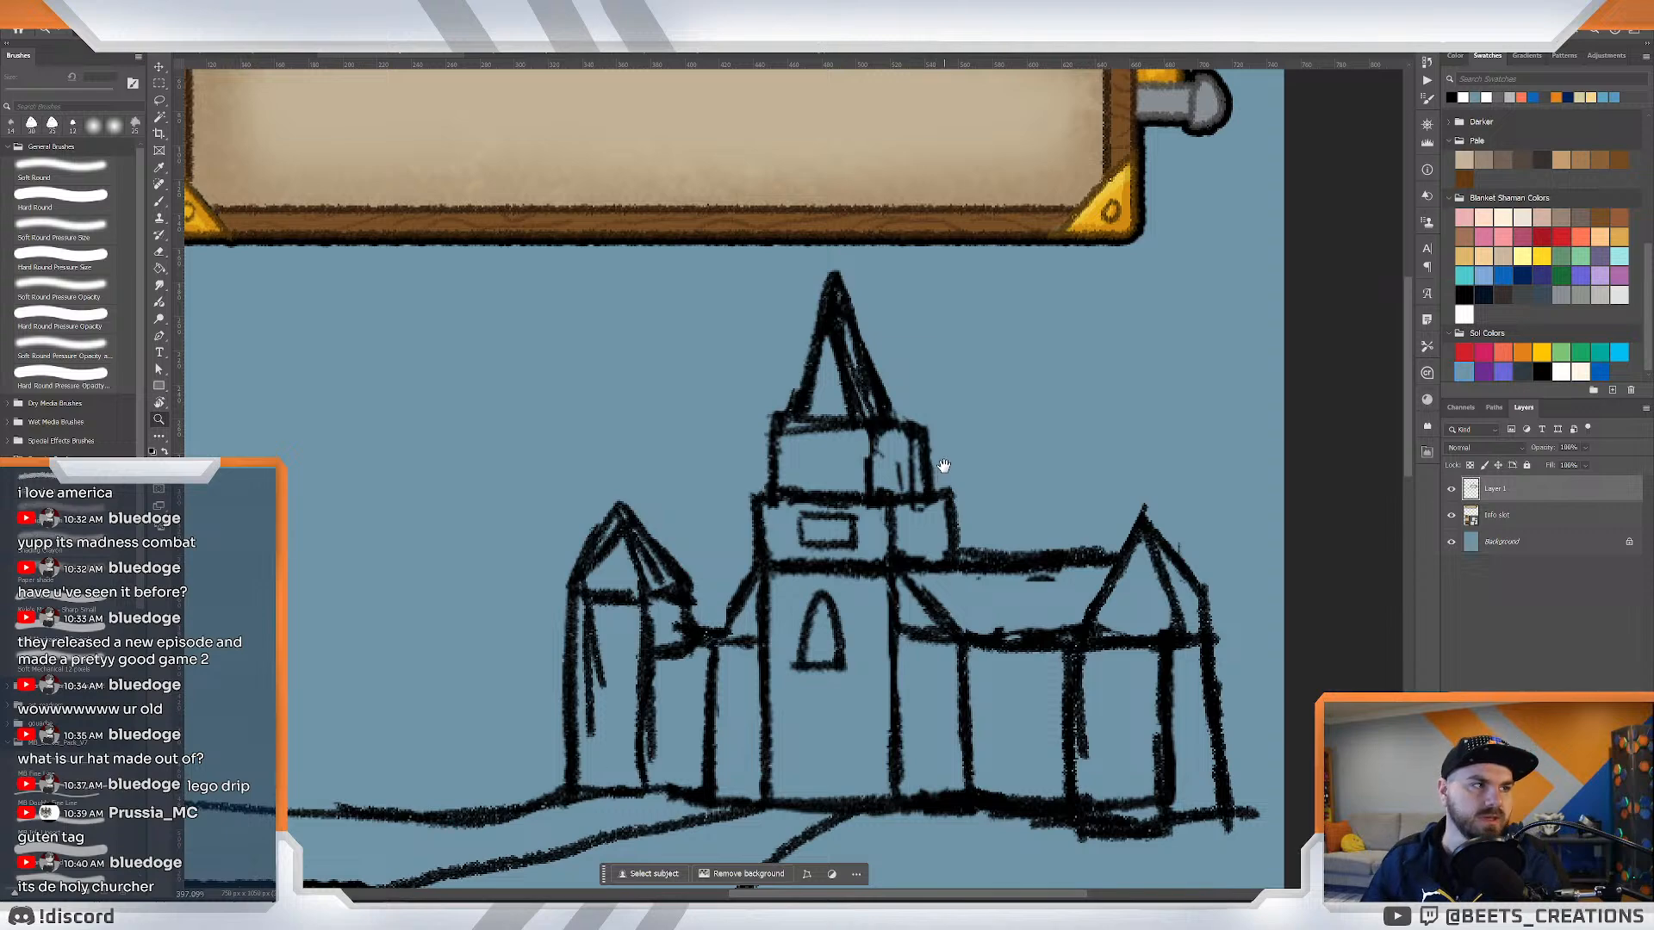
left_click_drag(949, 471, 864, 431)
key("b")
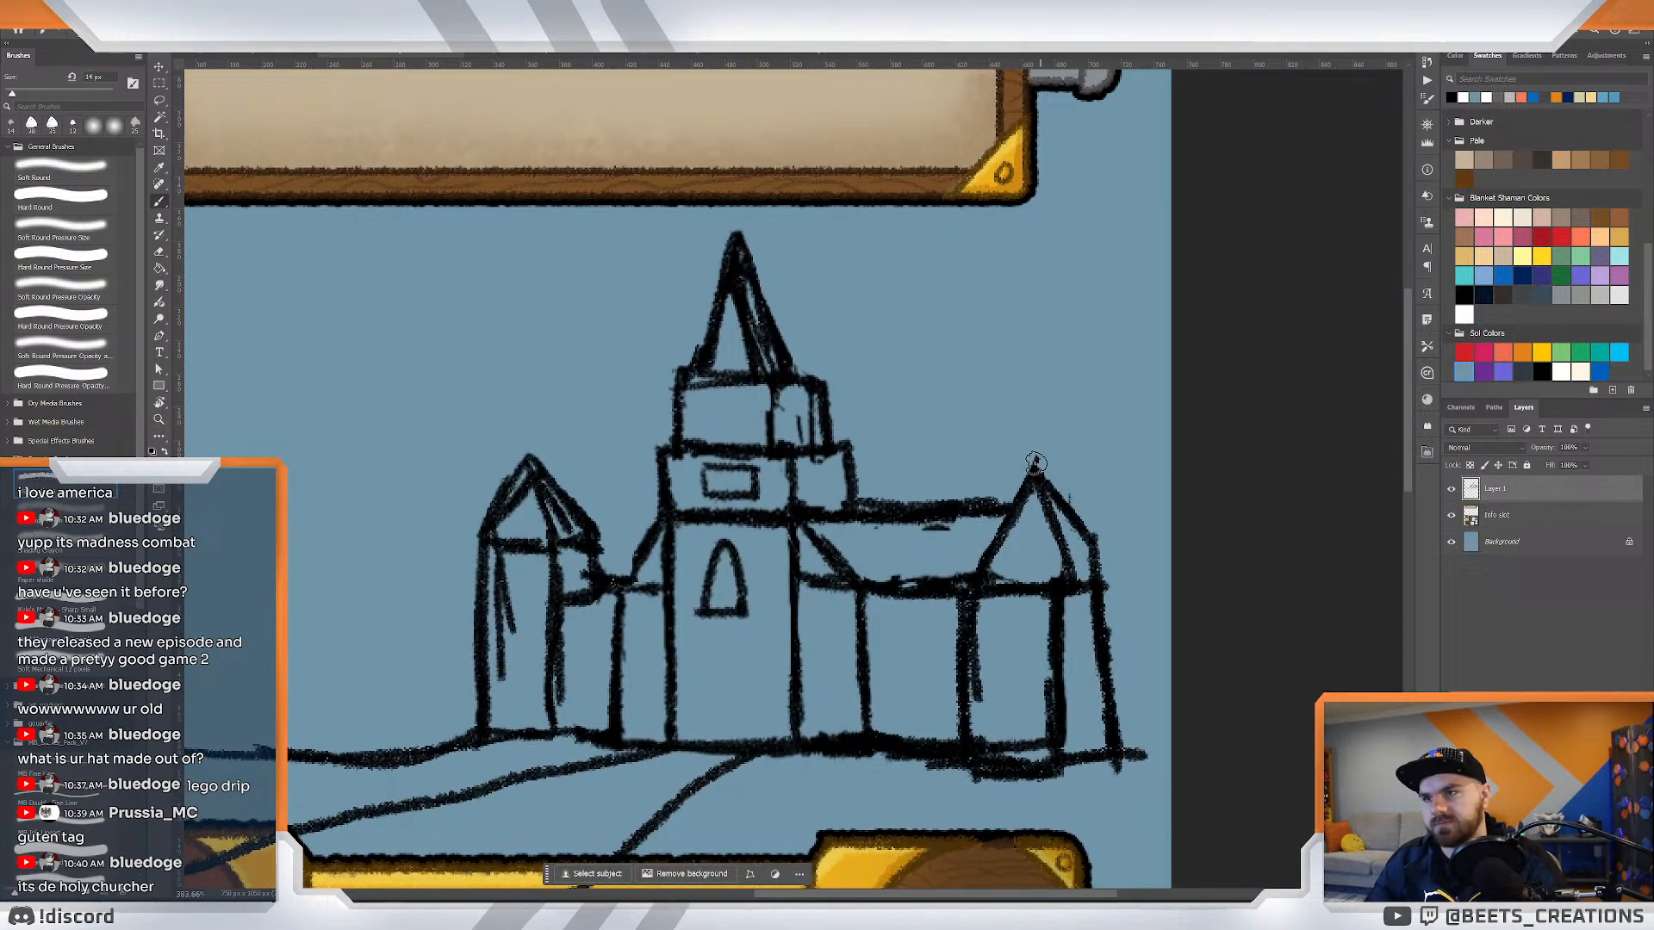
mouse_move(1036, 462)
left_mouse_down()
mouse_move(1094, 536)
mouse_move(993, 578)
mouse_move(1060, 587)
mouse_move(1050, 458)
left_mouse_up()
mouse_move(1050, 458)
left_mouse_down()
mouse_move(1058, 573)
mouse_move(1000, 480)
mouse_move(1022, 436)
mouse_move(1053, 579)
left_mouse_up()
key("ctrl+z")
key("ctrl+z")
mouse_move(1003, 475)
left_mouse_down()
mouse_move(1018, 406)
mouse_move(1048, 572)
left_mouse_up()
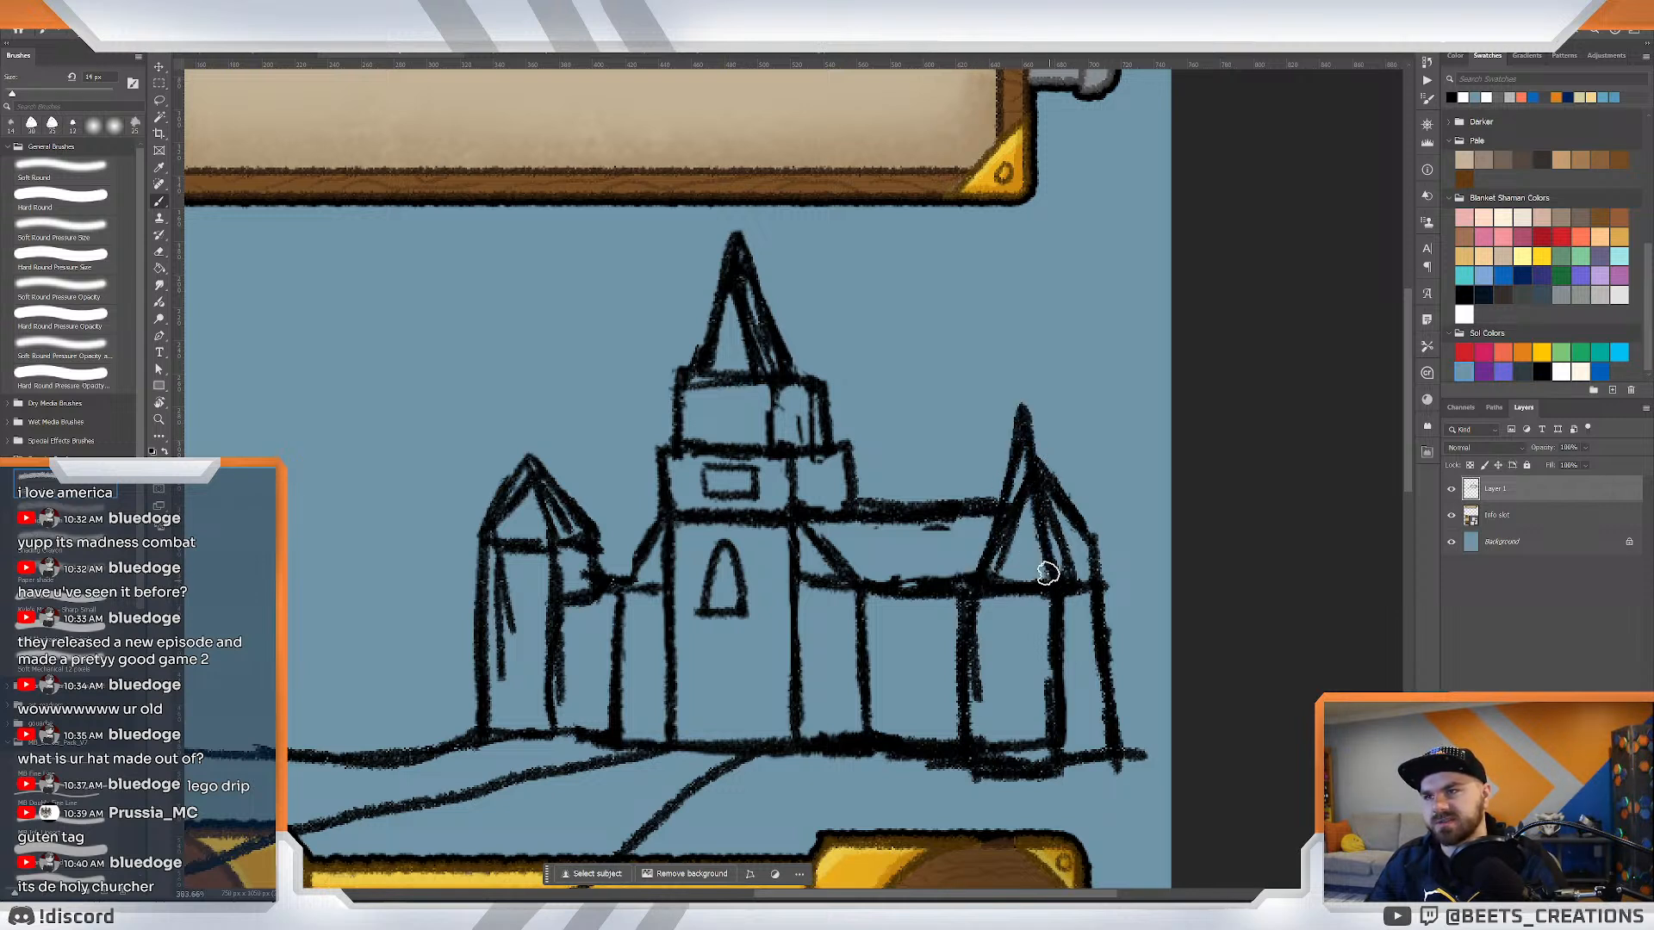
key("e")
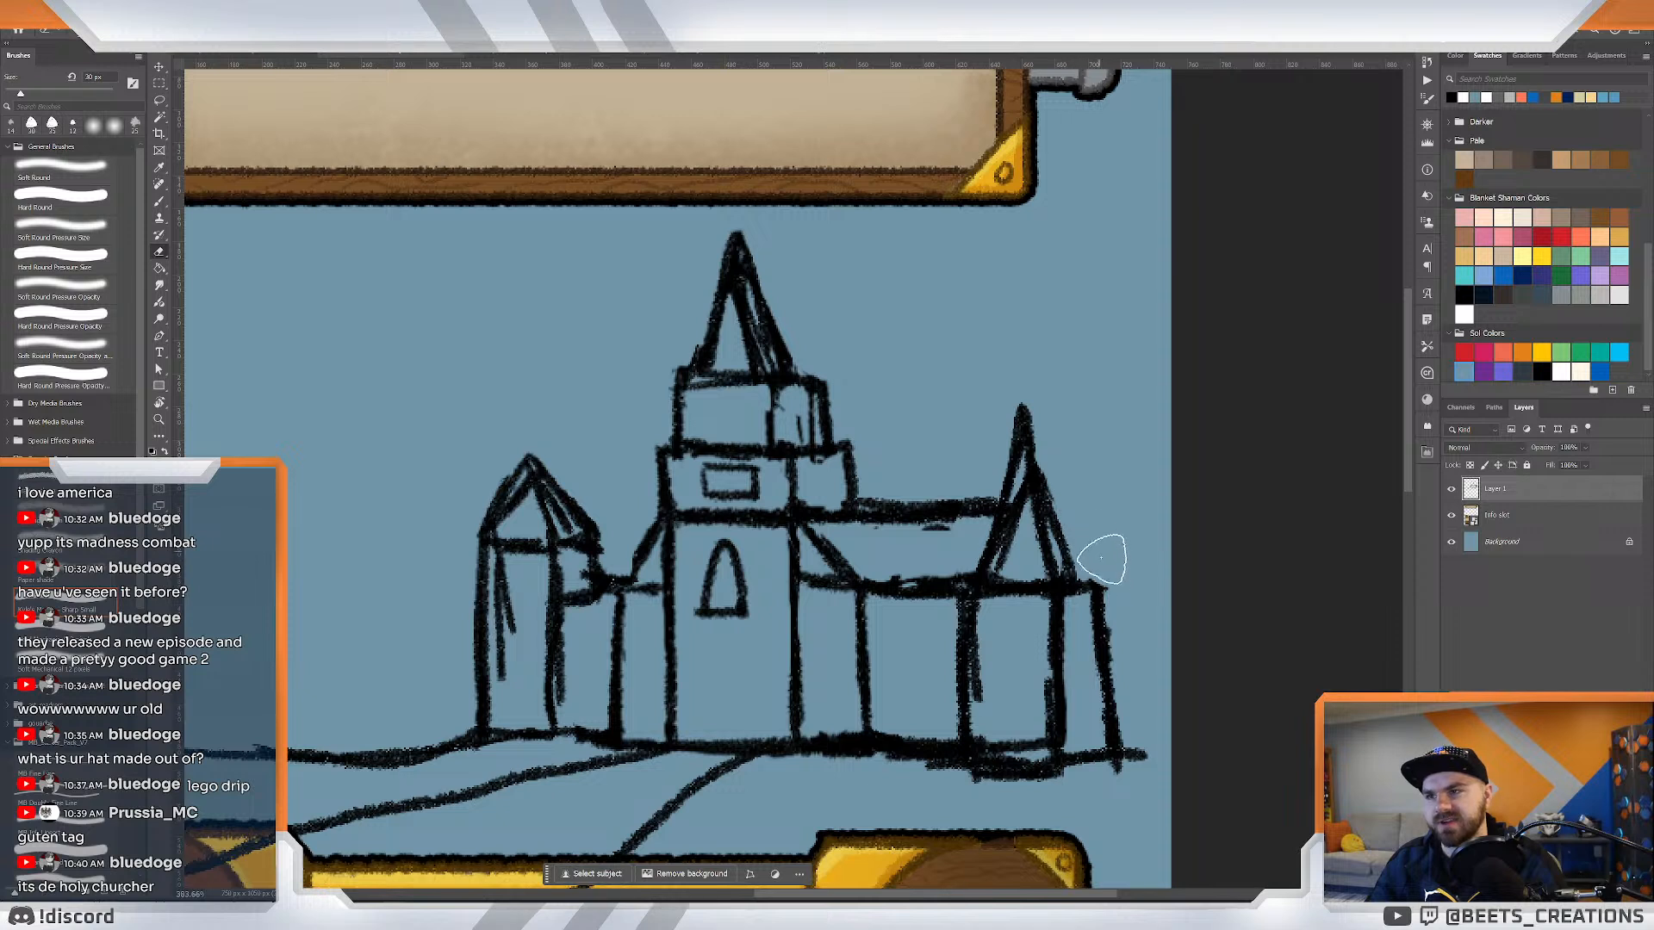
Redraw the right spire's outer slope down to the far wall and erase the leftover lines inside the spire.
key("b")
left_click_drag(1025, 400, 1094, 552)
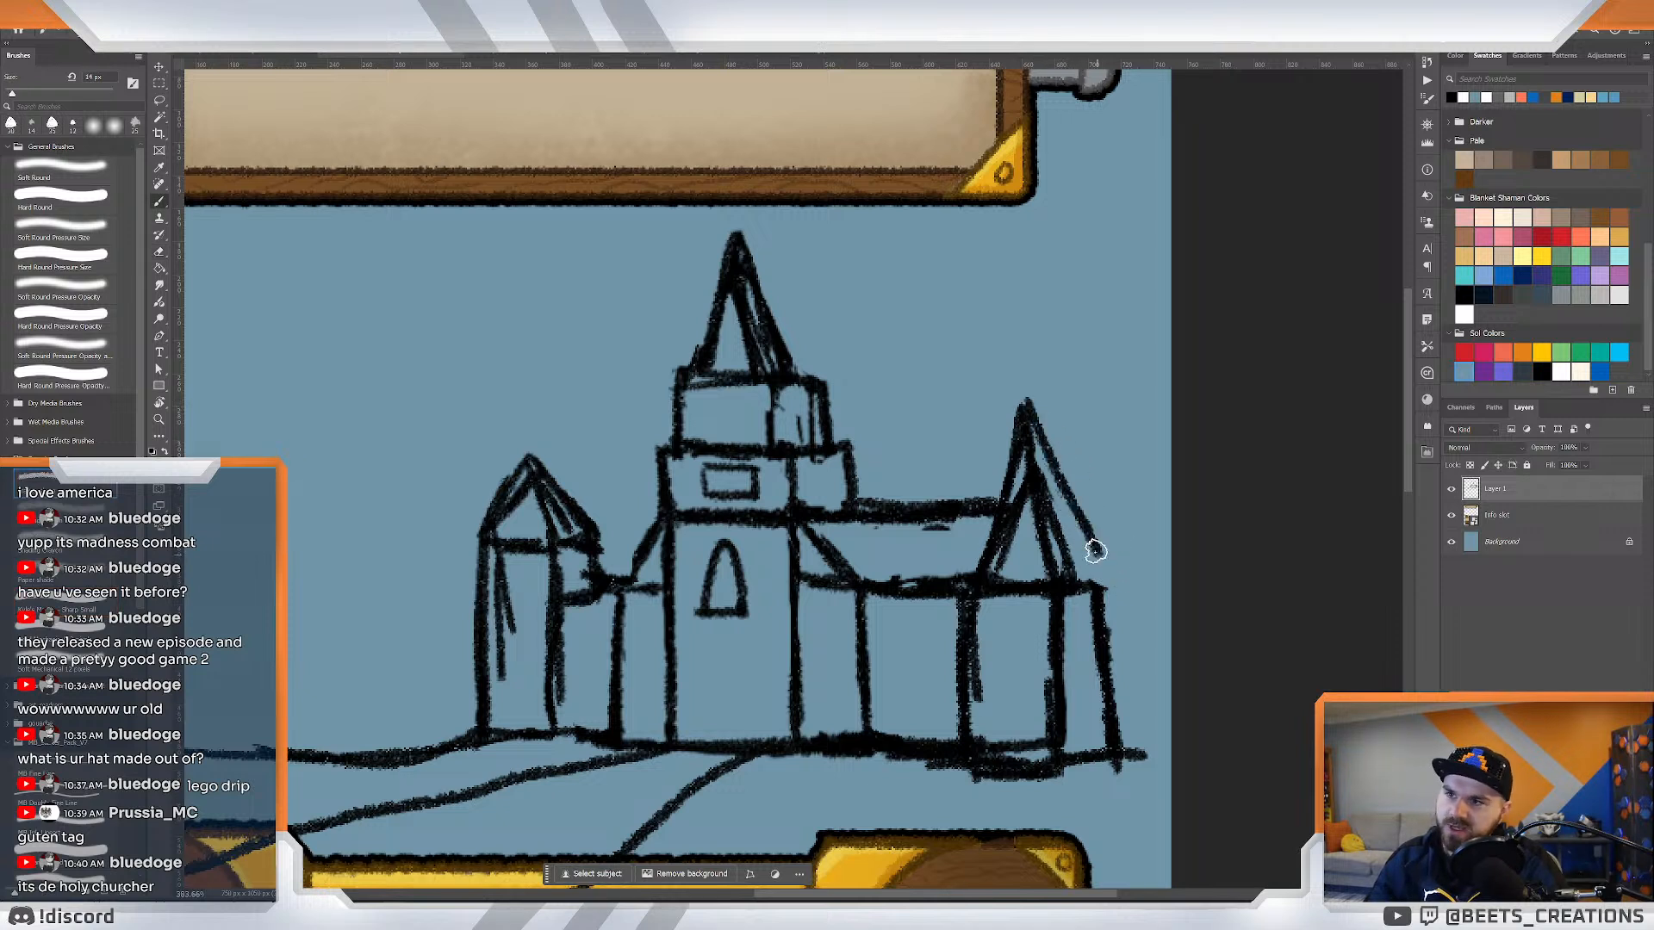
key("ctrl+z")
left_click_drag(1024, 403, 1099, 586)
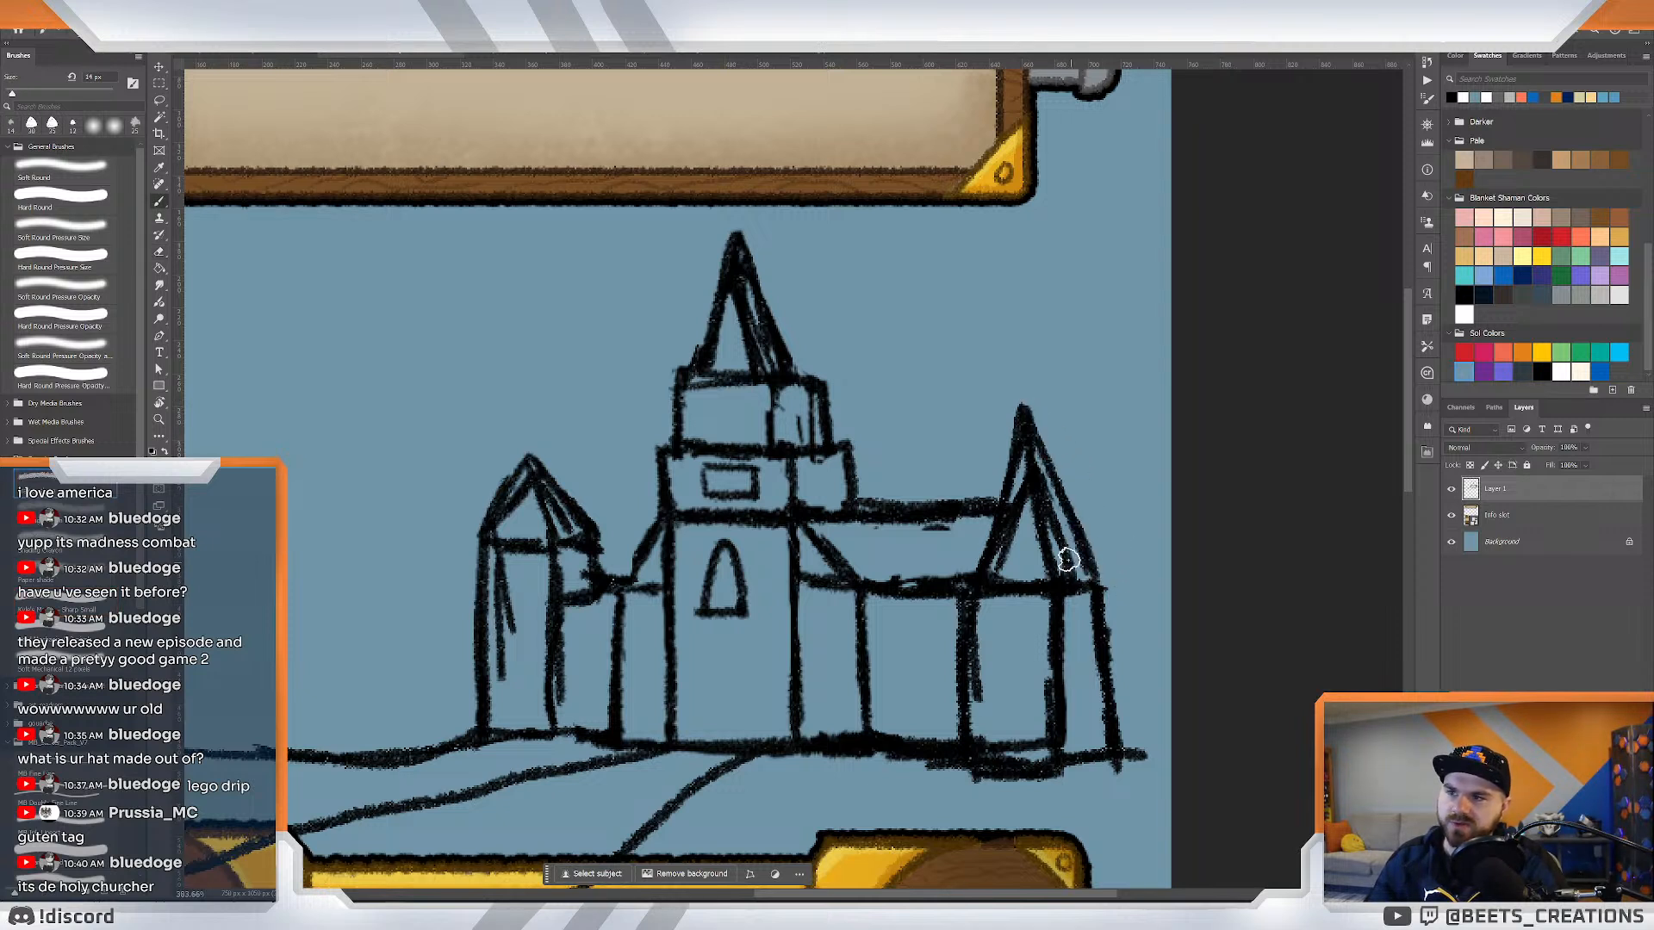
key("e")
mouse_move(1020, 469)
left_mouse_down()
mouse_move(997, 575)
mouse_move(1034, 465)
mouse_move(1055, 534)
mouse_move(1038, 562)
mouse_move(1030, 443)
mouse_move(1024, 498)
left_mouse_up()
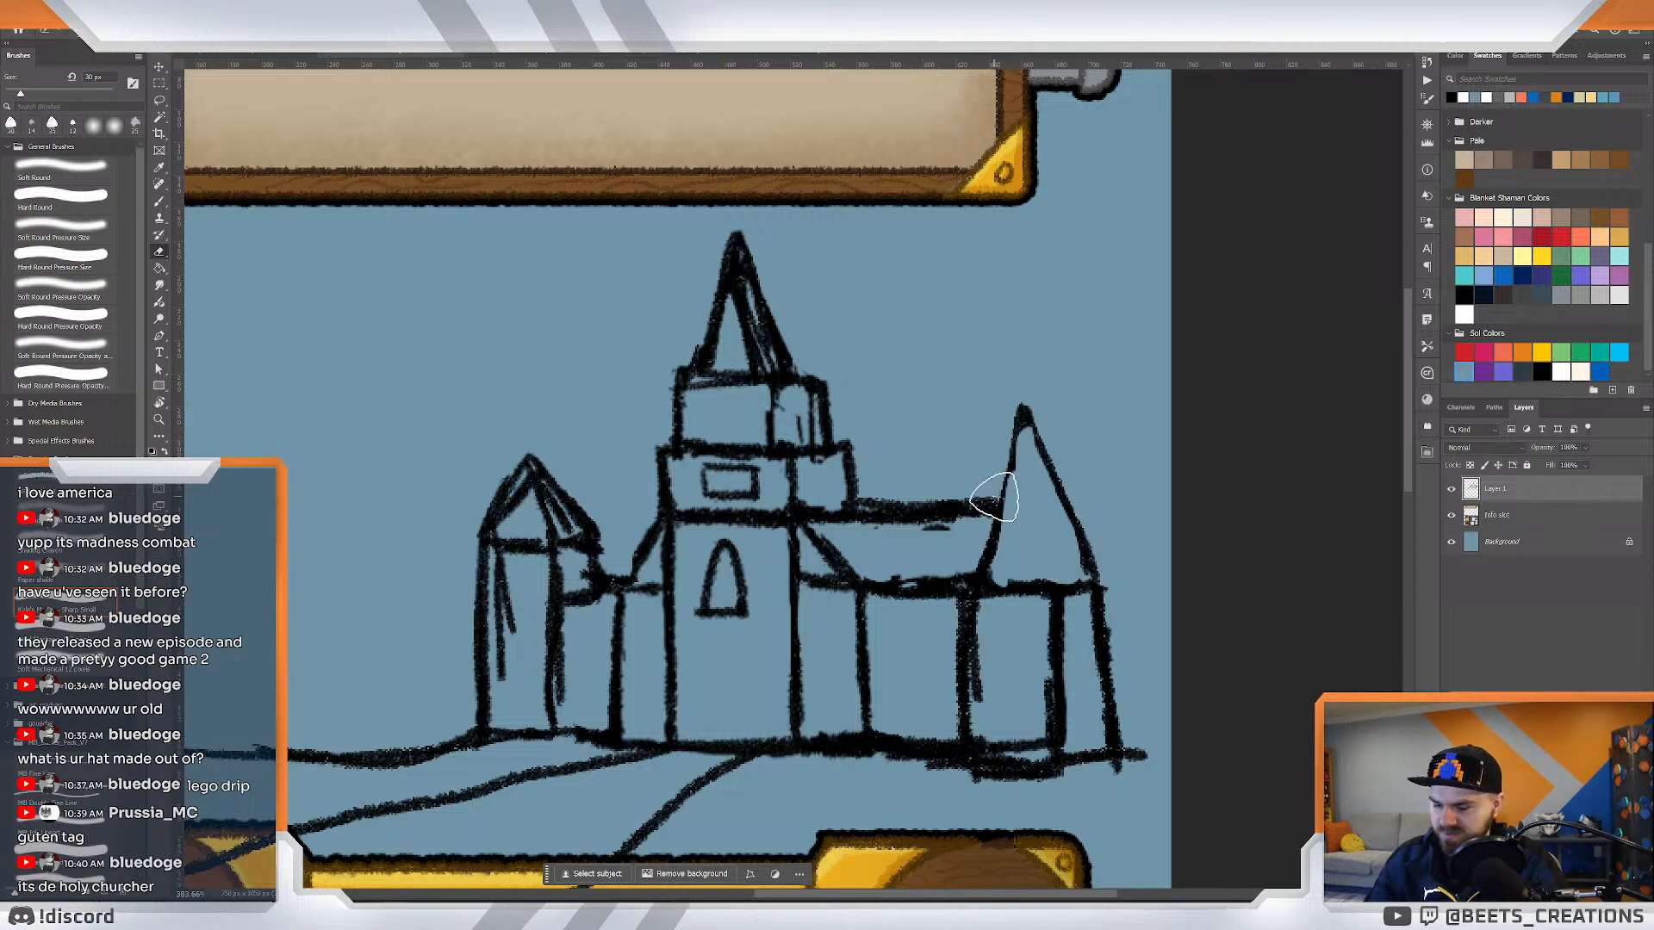
Rework the right spire's left and right slopes and add an inner edge line from its tip to the eave.
key("b")
left_click_drag(974, 565, 1019, 417)
key("ctrl+z")
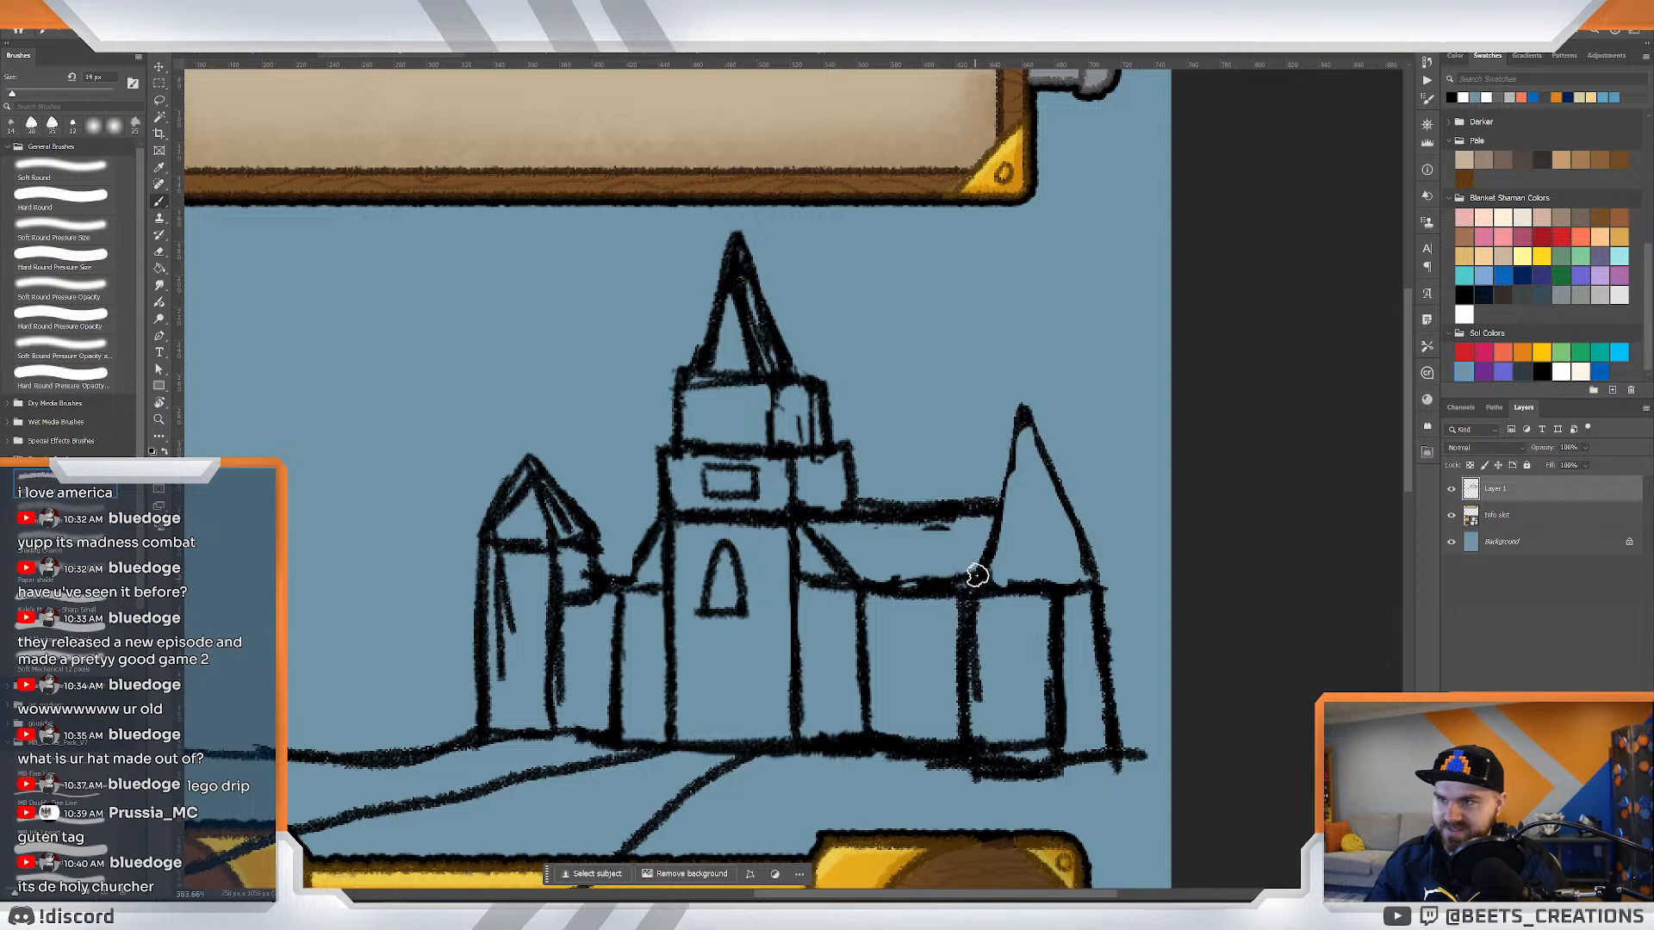
mouse_move(971, 572)
left_mouse_down()
mouse_move(1022, 417)
mouse_move(1106, 572)
left_mouse_up()
left_click_drag(1025, 412, 1064, 582)
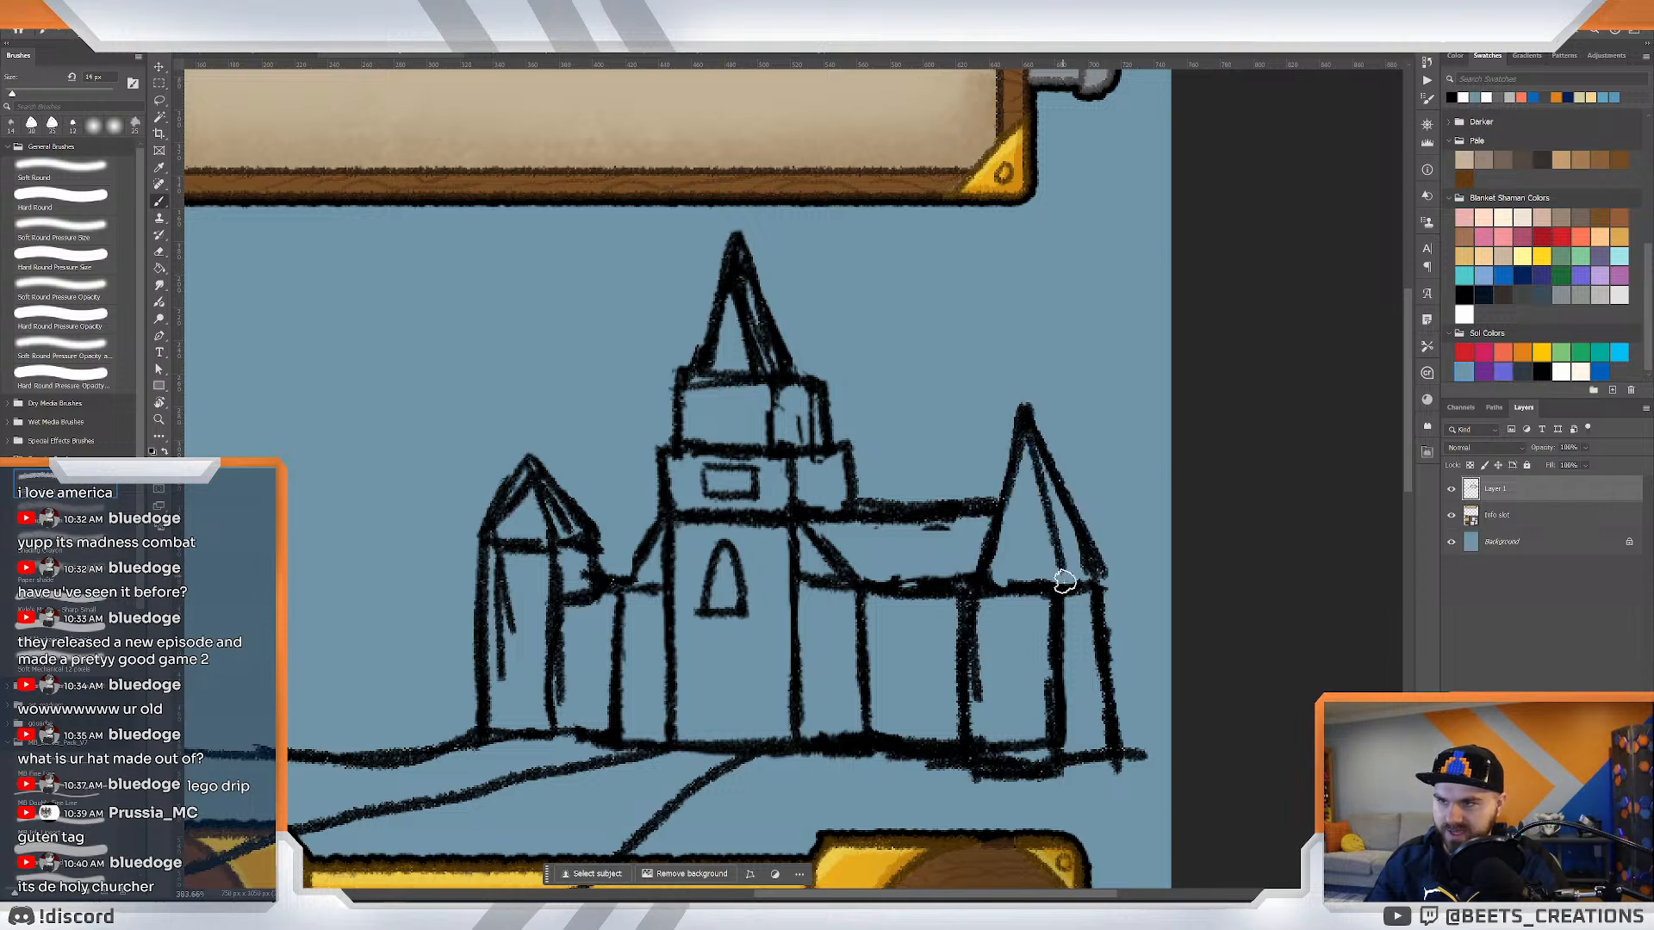
key("ctrl+z")
left_click_drag(1026, 415, 1048, 583)
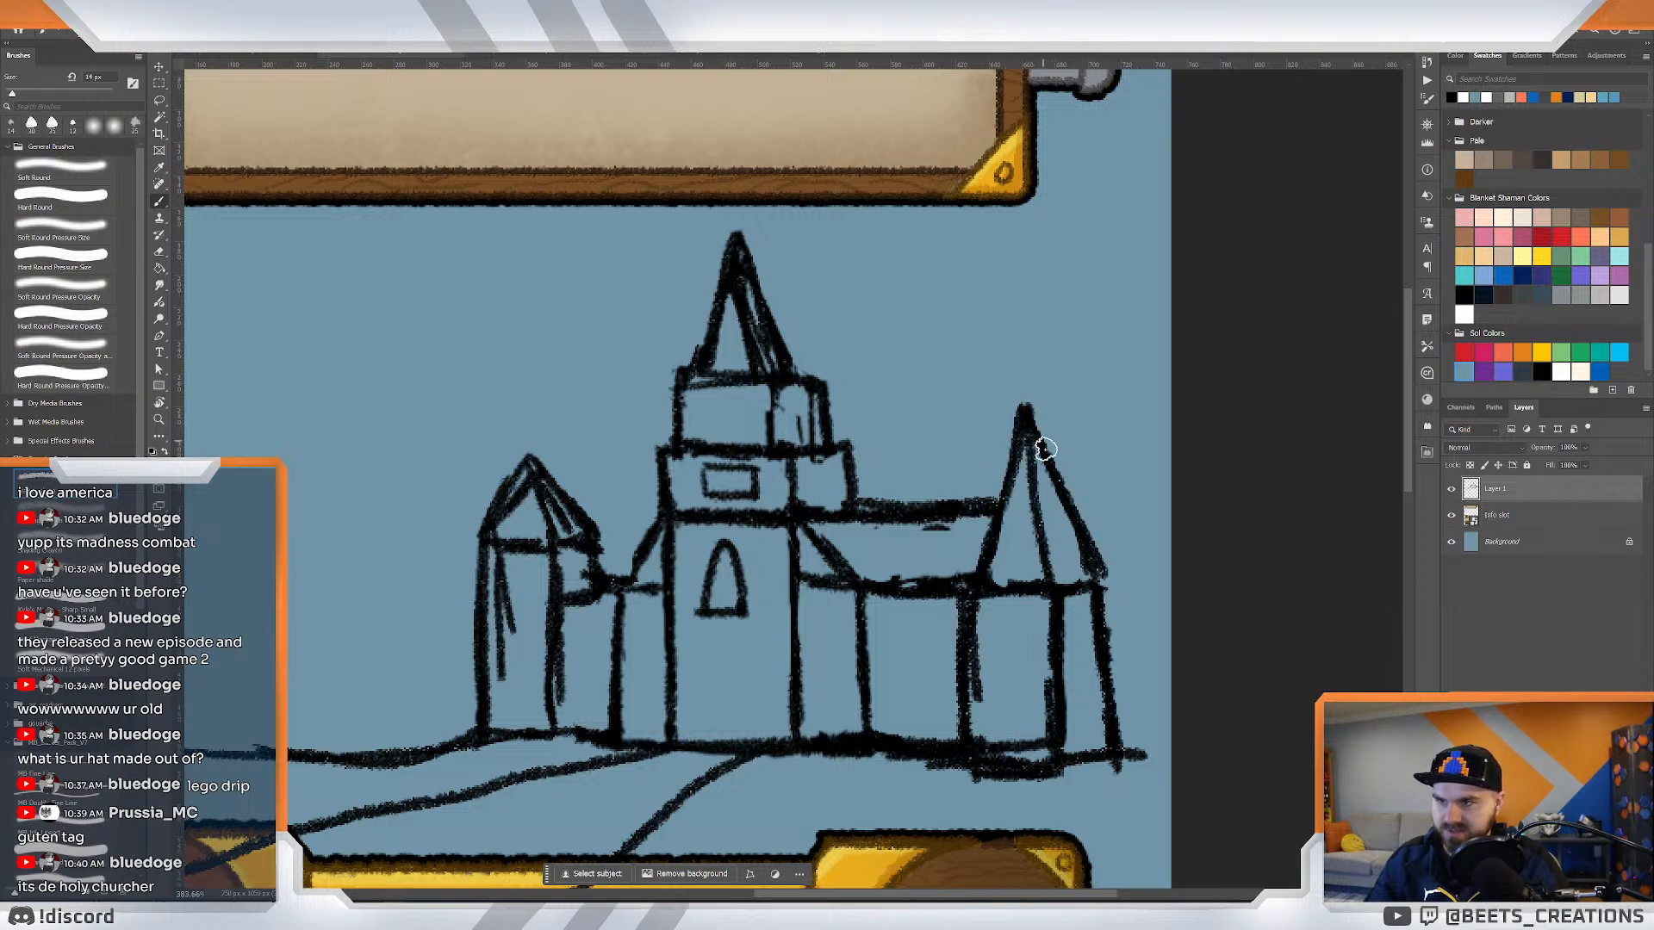
mouse_move(1045, 448)
left_mouse_down()
mouse_move(1078, 554)
mouse_move(1059, 436)
mouse_move(1025, 454)
mouse_move(978, 553)
mouse_move(1067, 517)
mouse_move(1048, 556)
mouse_move(967, 553)
mouse_move(1089, 554)
mouse_move(967, 560)
mouse_move(1090, 558)
left_mouse_up()
Erase the right turret's wide spire and sketch a slimmer, slightly shorter spire outline in its place.
key("e")
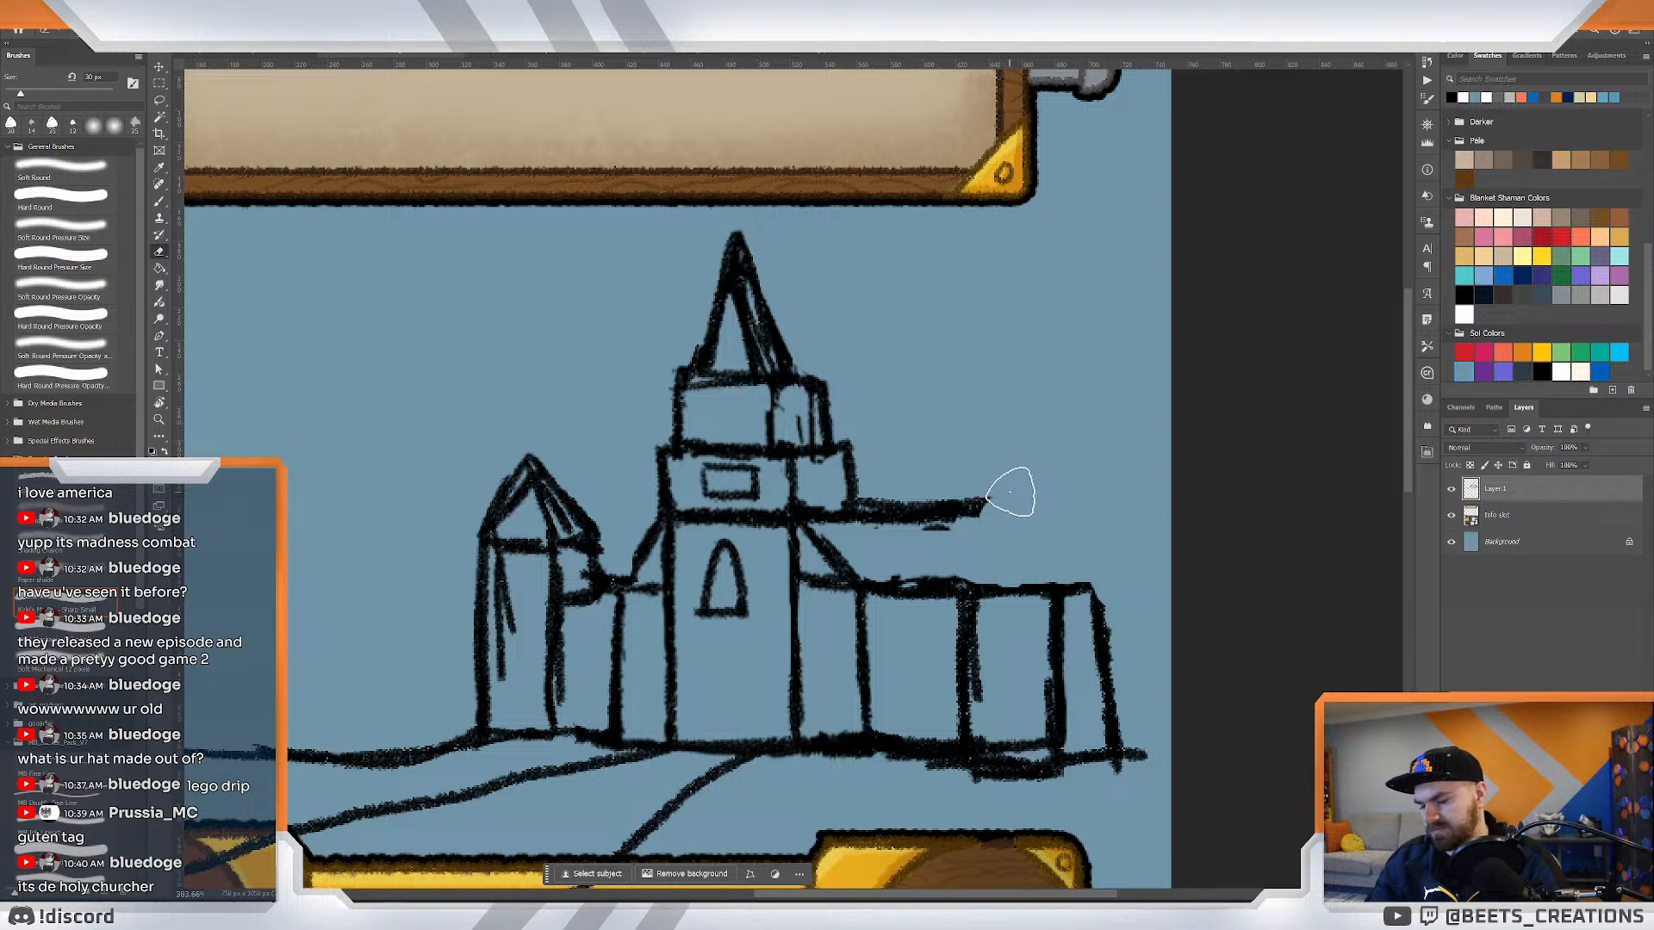
key("b")
left_click_drag(985, 579, 1022, 430)
key("ctrl+z")
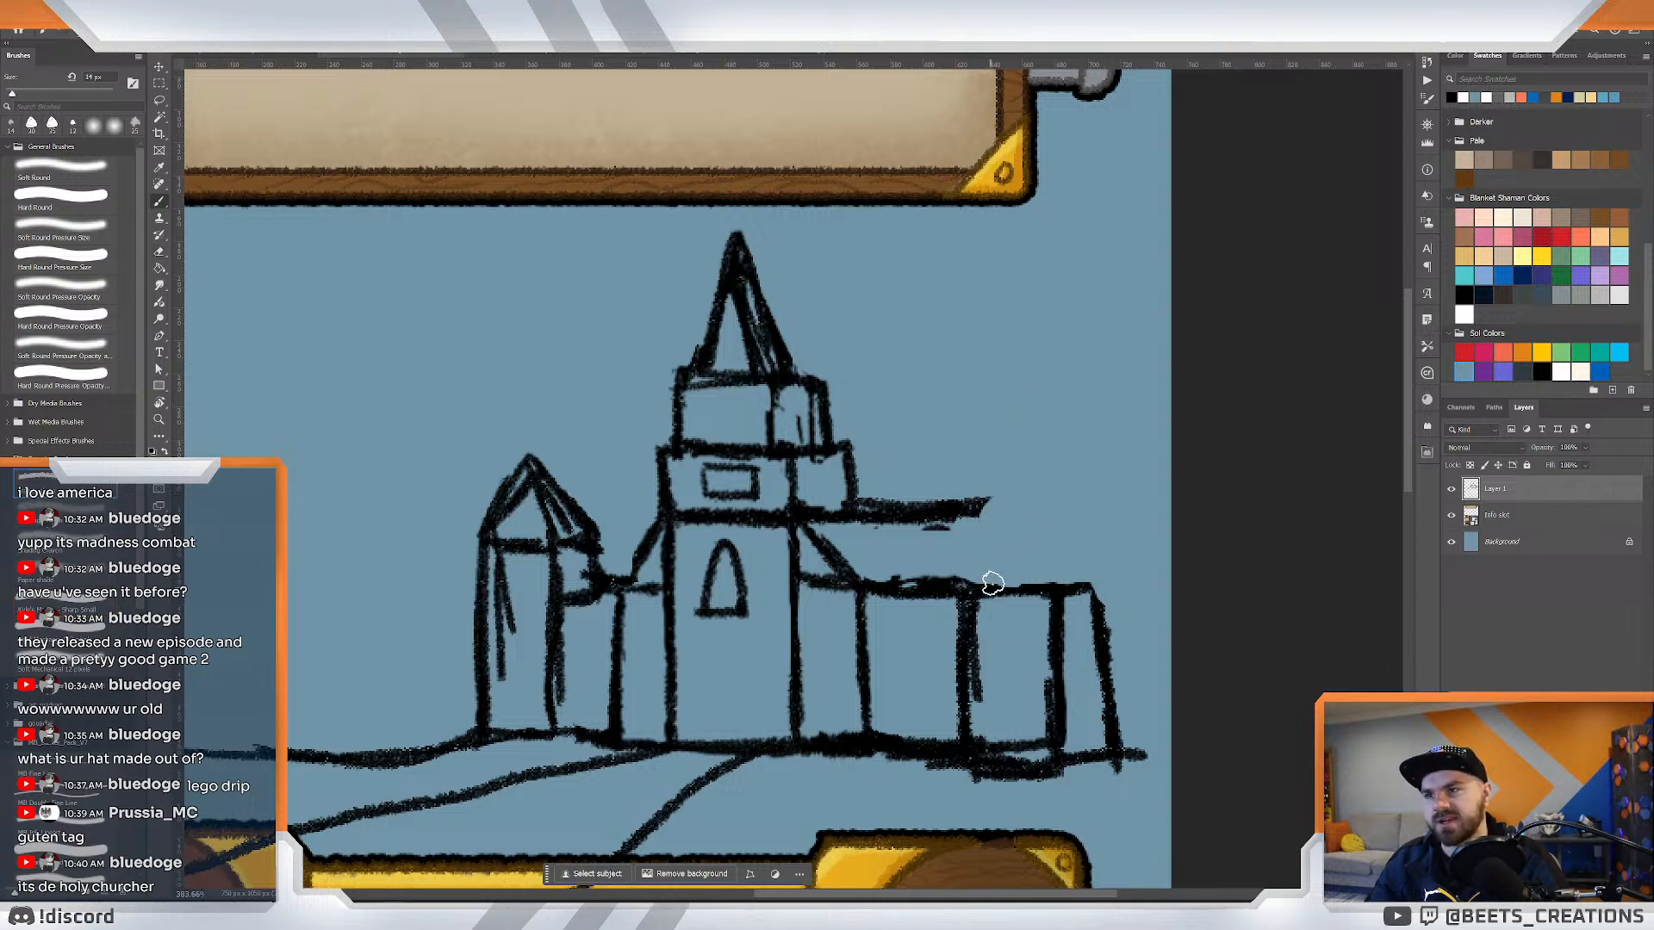
mouse_move(990, 582)
left_mouse_down()
mouse_move(1018, 431)
mouse_move(1053, 552)
left_mouse_up()
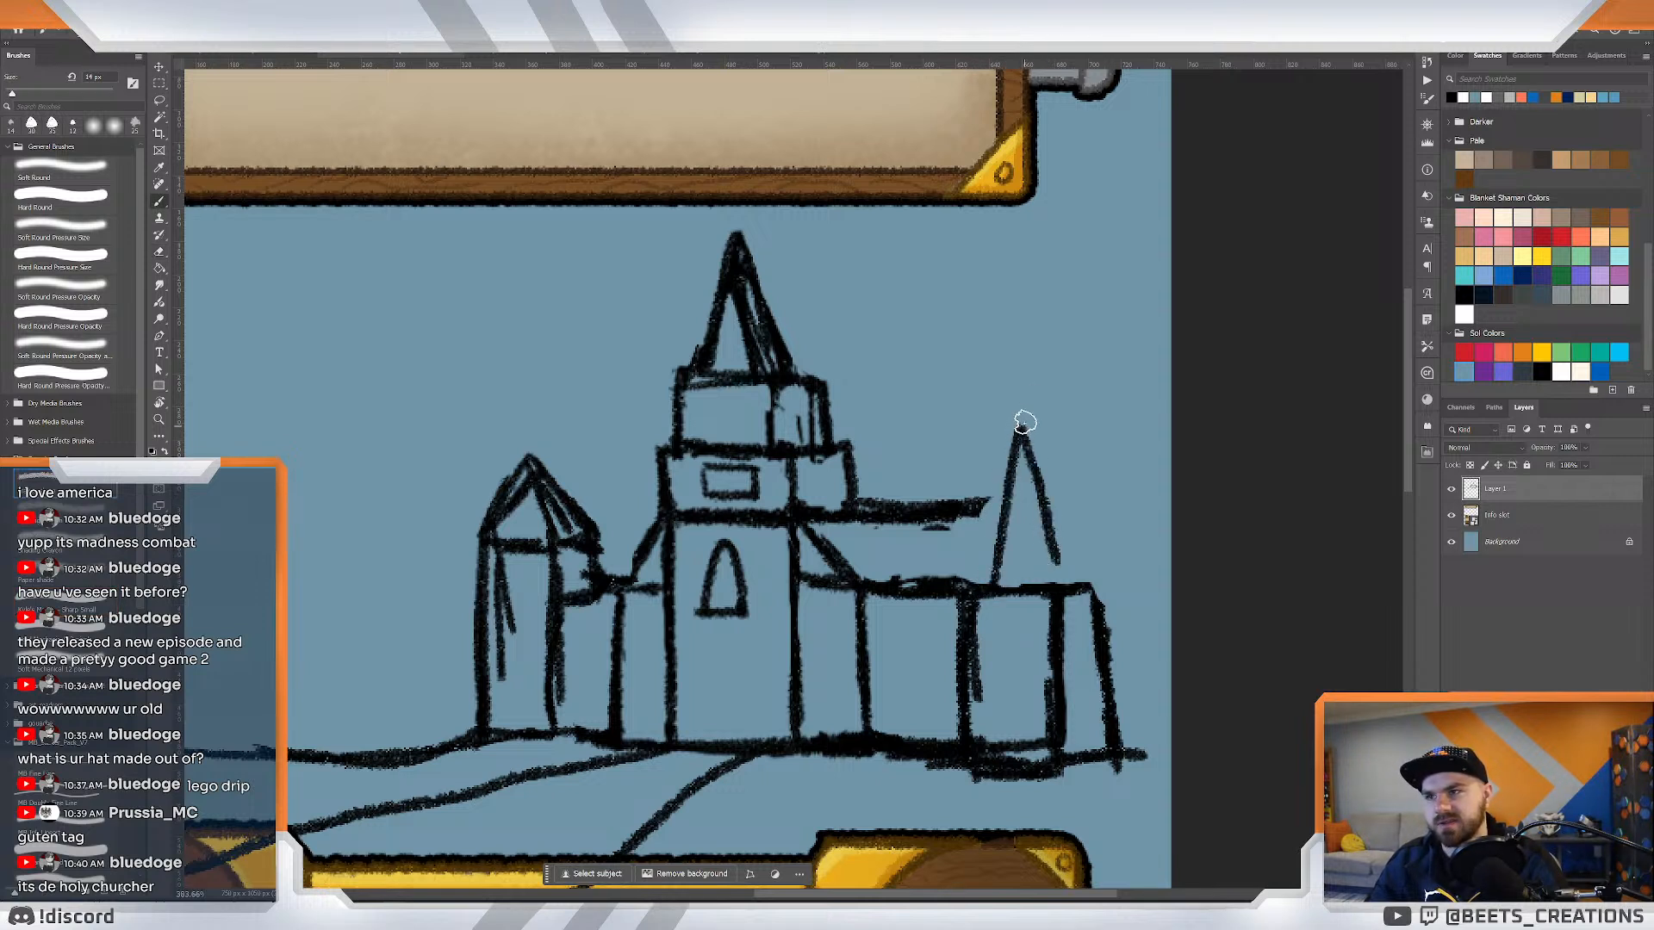
left_click_drag(1024, 424, 1062, 578)
left_click_drag(1022, 428, 1065, 562)
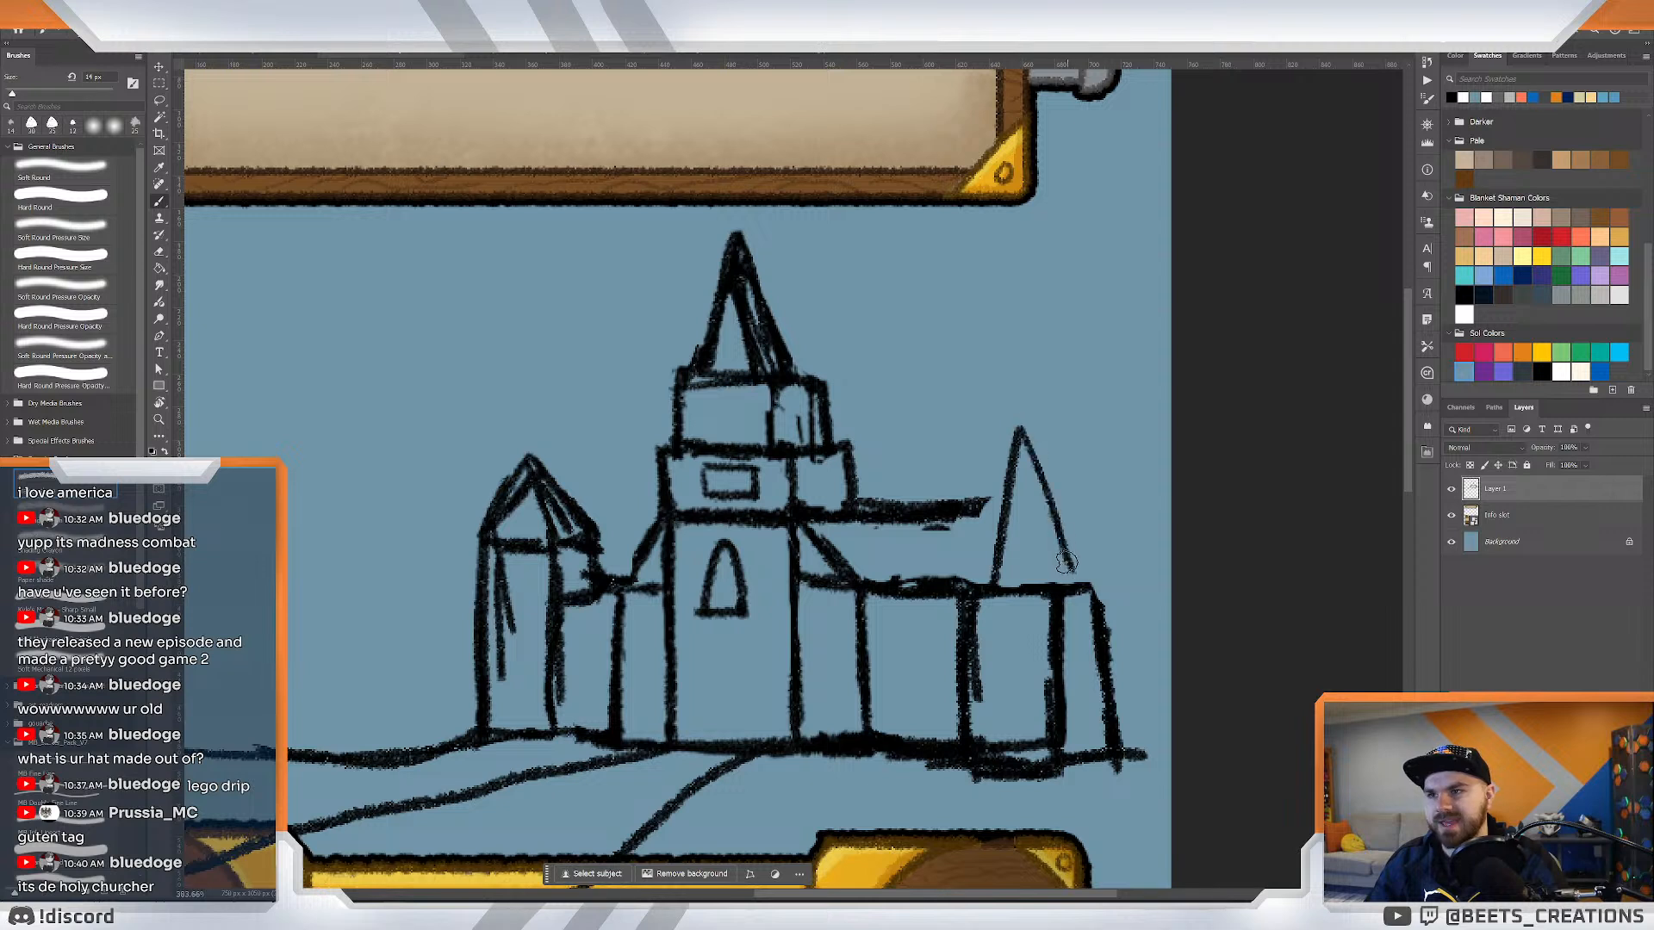
Add a centre edge to the slim right spire, join the wing's ridge line to it, and darken its left side.
left_click_drag(1022, 435, 1030, 580)
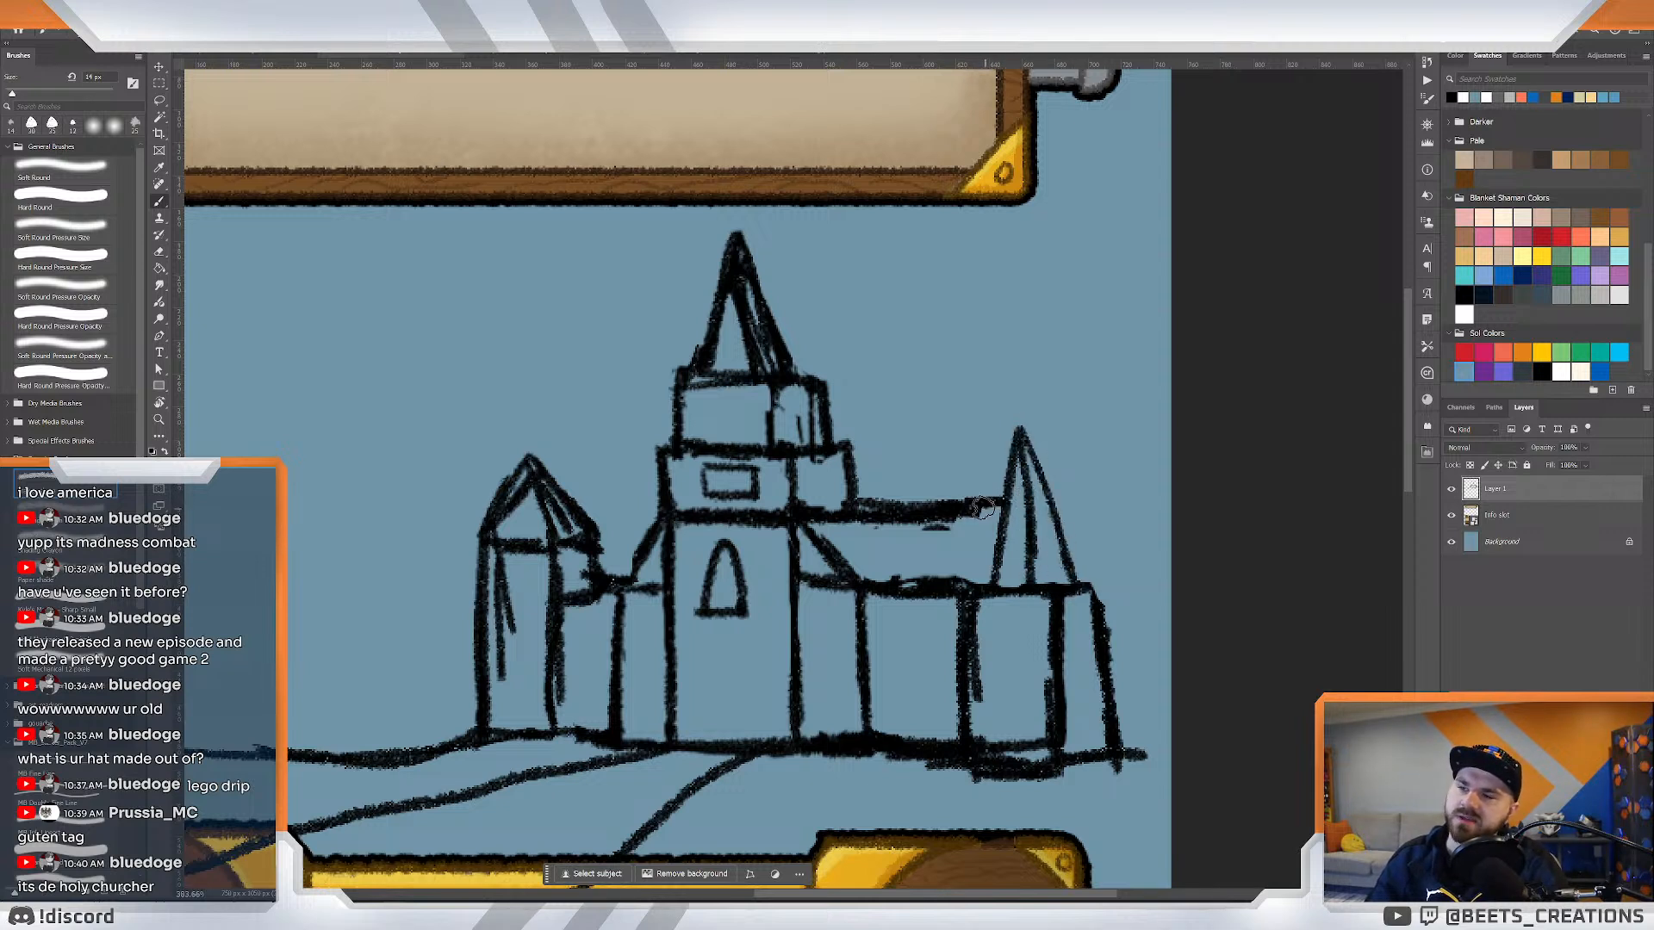
left_click_drag(996, 536, 987, 582)
left_click_drag(1015, 429, 996, 544)
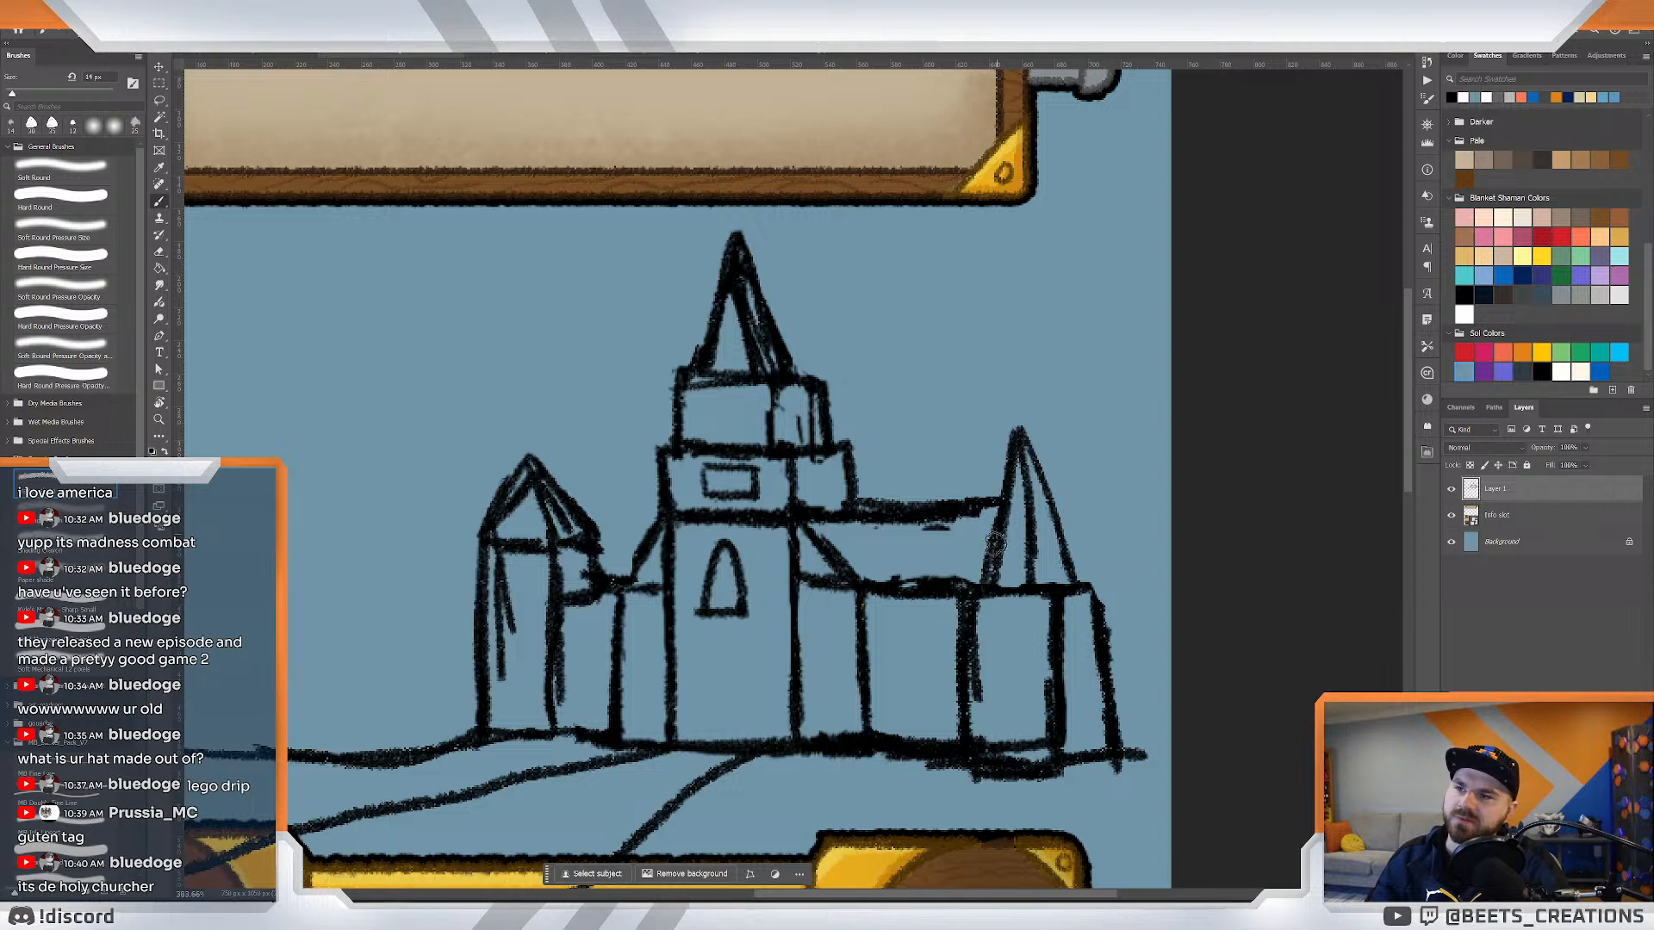
left_click_drag(1022, 432, 1027, 579)
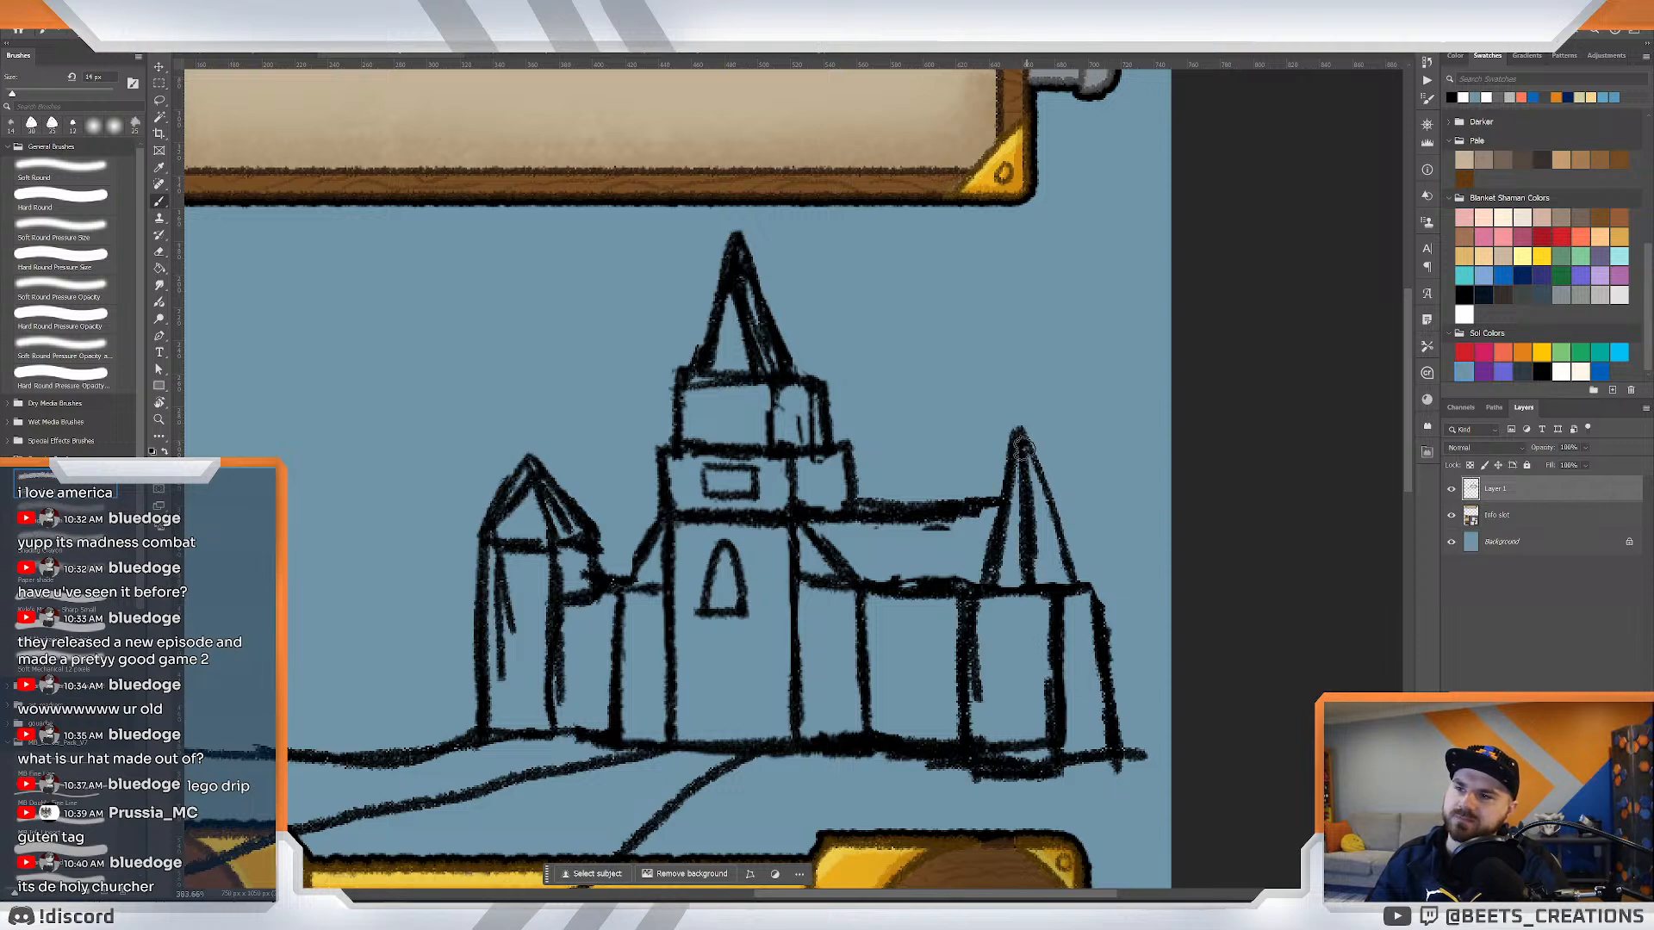
mouse_move(1023, 449)
left_mouse_down()
mouse_move(1072, 577)
mouse_move(1052, 528)
mouse_move(1022, 526)
left_mouse_up()
Erase the short pointed roof from the left turret, leaving its walls.
key("z")
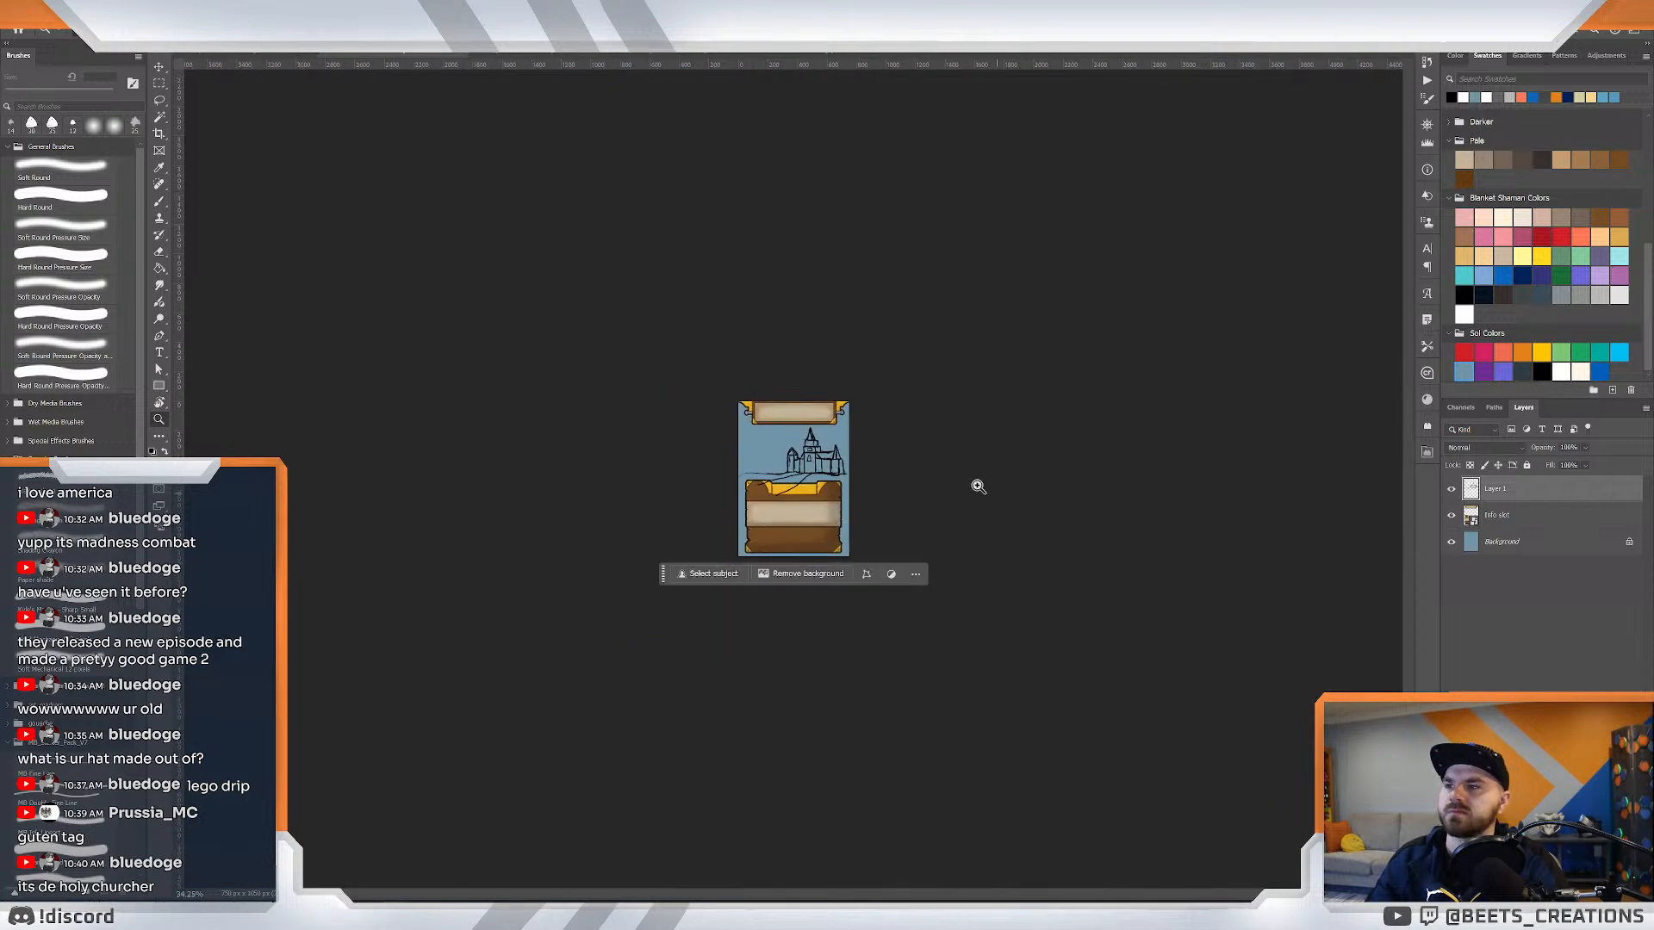
left_click_drag(788, 428, 698, 442)
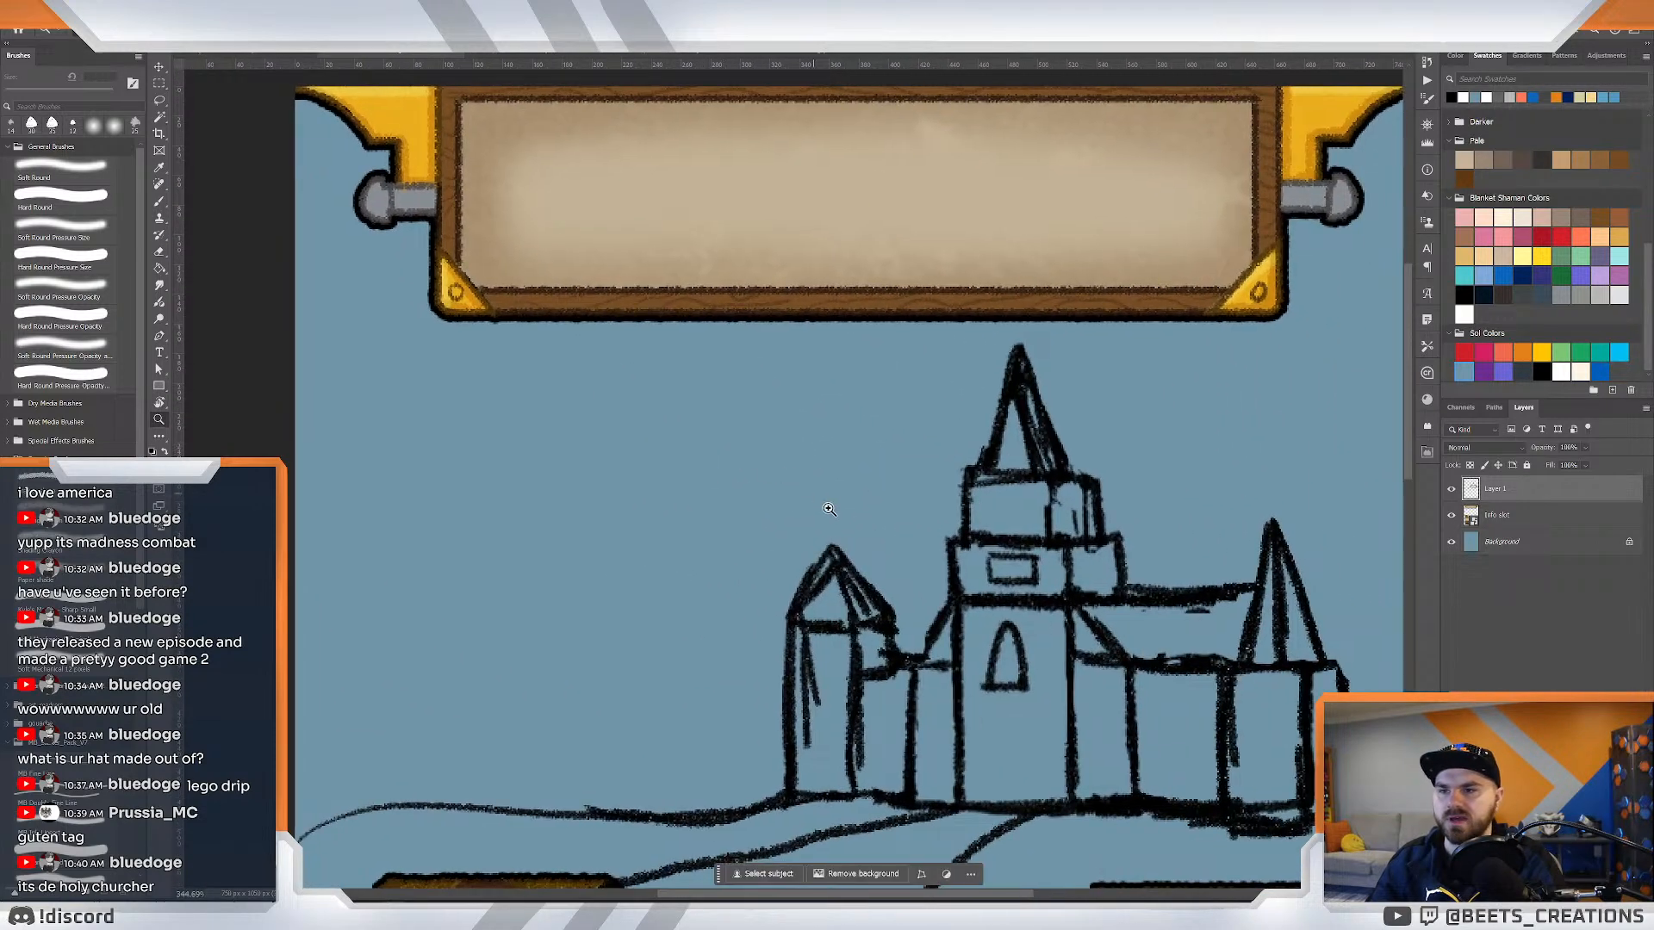
key("e")
mouse_move(879, 594)
left_mouse_down()
mouse_move(768, 572)
mouse_move(801, 546)
mouse_move(856, 601)
mouse_move(807, 602)
mouse_move(847, 578)
left_mouse_up()
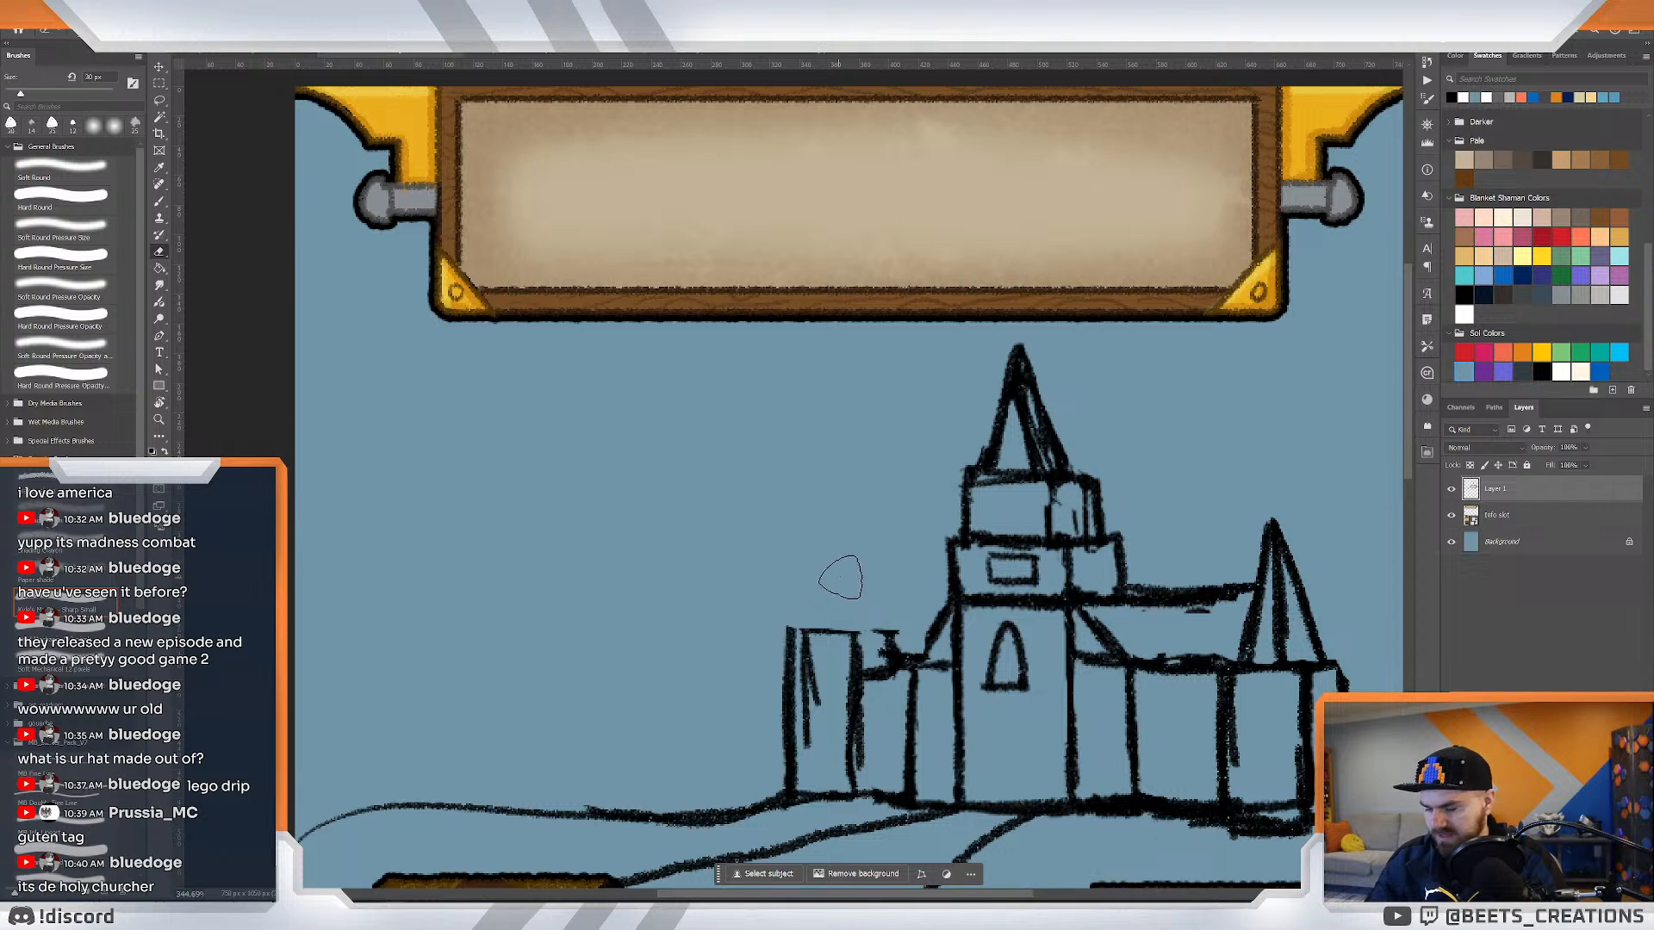
Draw a taller, slimmer spire with an inner edge line on top of the left turret.
key("b")
mouse_move(803, 630)
left_mouse_down()
mouse_move(849, 561)
mouse_move(860, 628)
mouse_move(840, 514)
mouse_move(858, 614)
left_mouse_up()
key("ctrl+z")
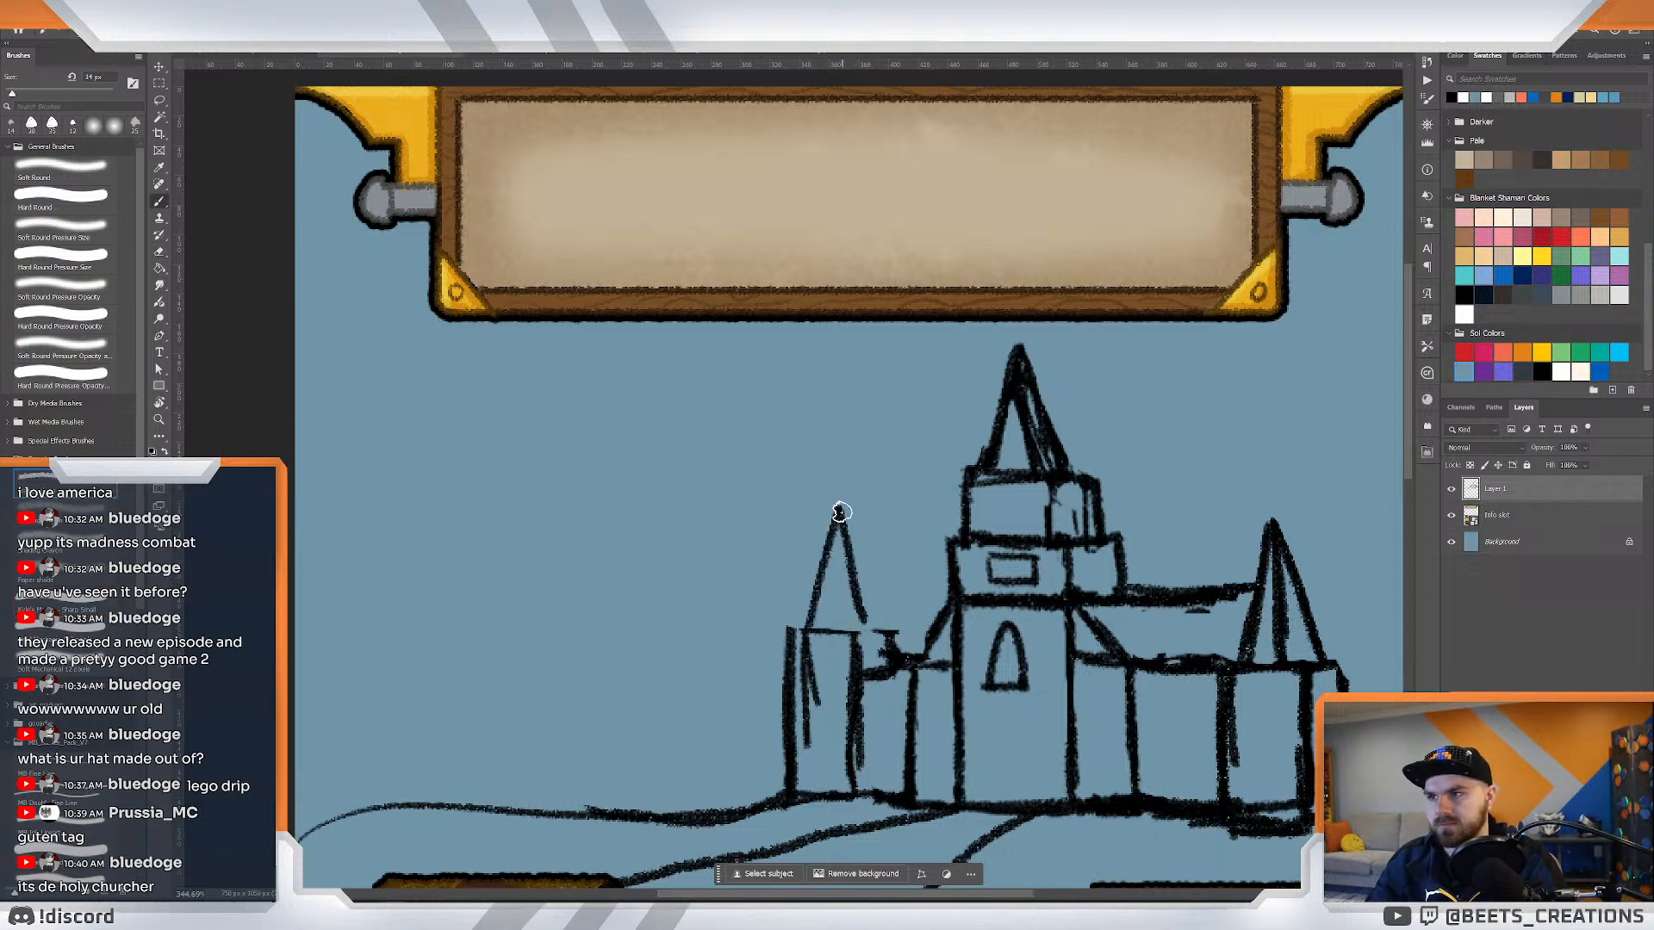
left_click_drag(840, 511, 868, 633)
key("ctrl+z")
left_click_drag(839, 511, 848, 629)
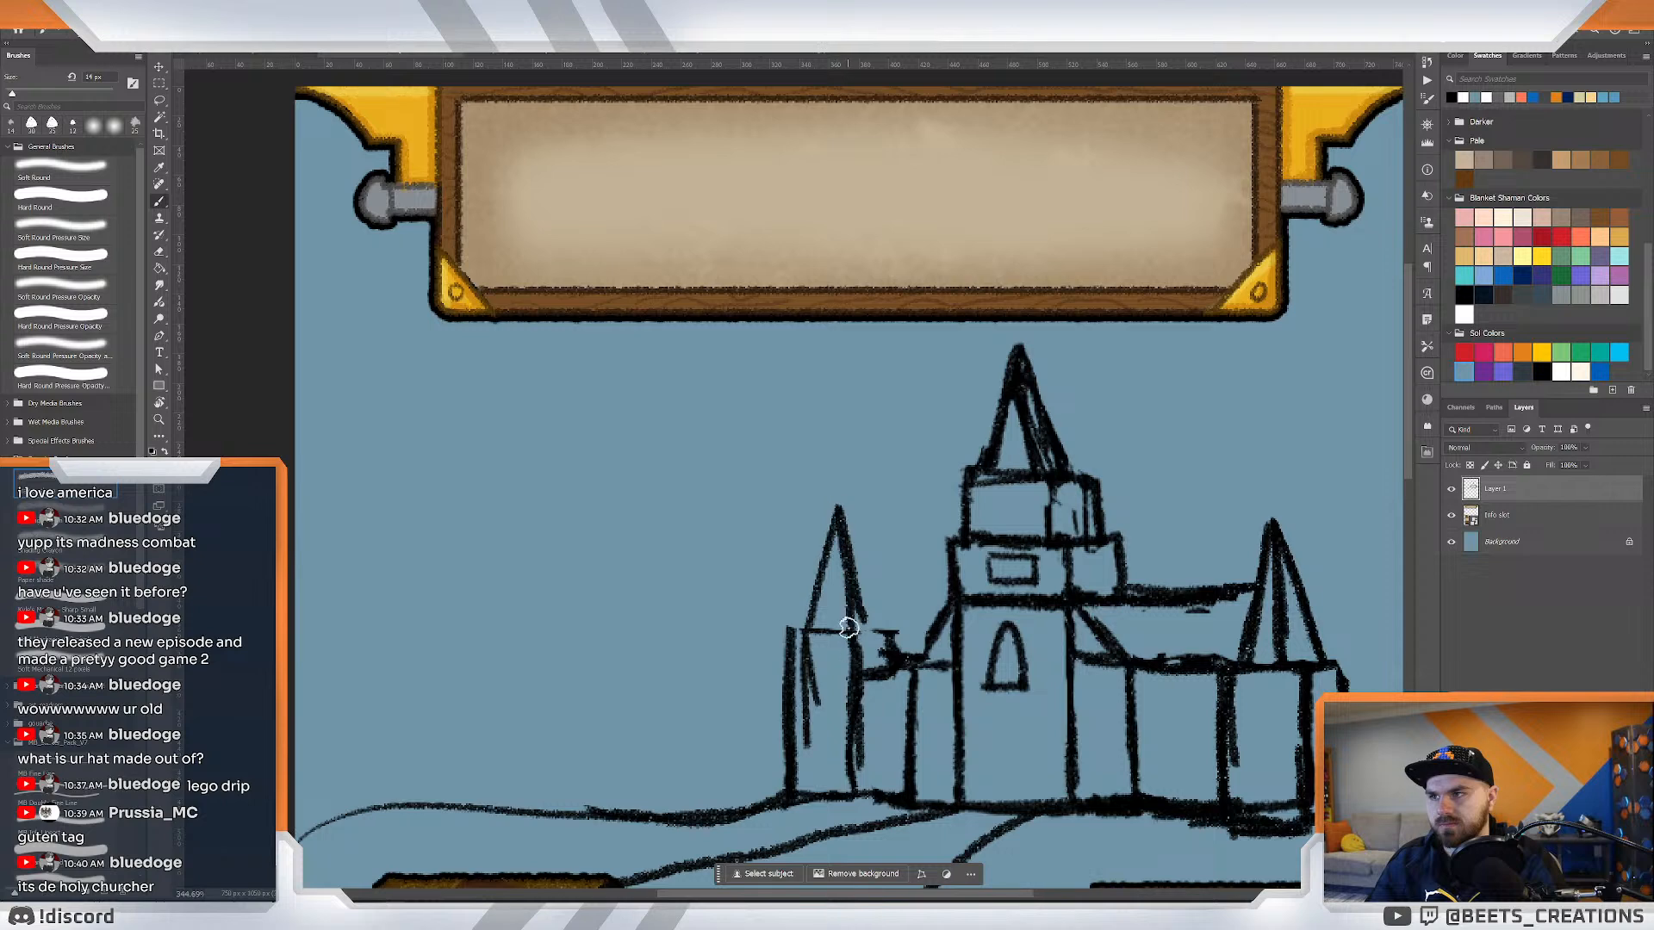
key("ctrl+z")
mouse_move(839, 514)
left_mouse_down()
mouse_move(845, 625)
mouse_move(876, 634)
mouse_move(855, 634)
left_mouse_up()
Extend the right wing's ridge past the right spire and sketch the far roof slope and outer wall.
key("z")
left_click_drag(1006, 659, 861, 606)
left_click_drag(896, 442, 908, 454)
key("b")
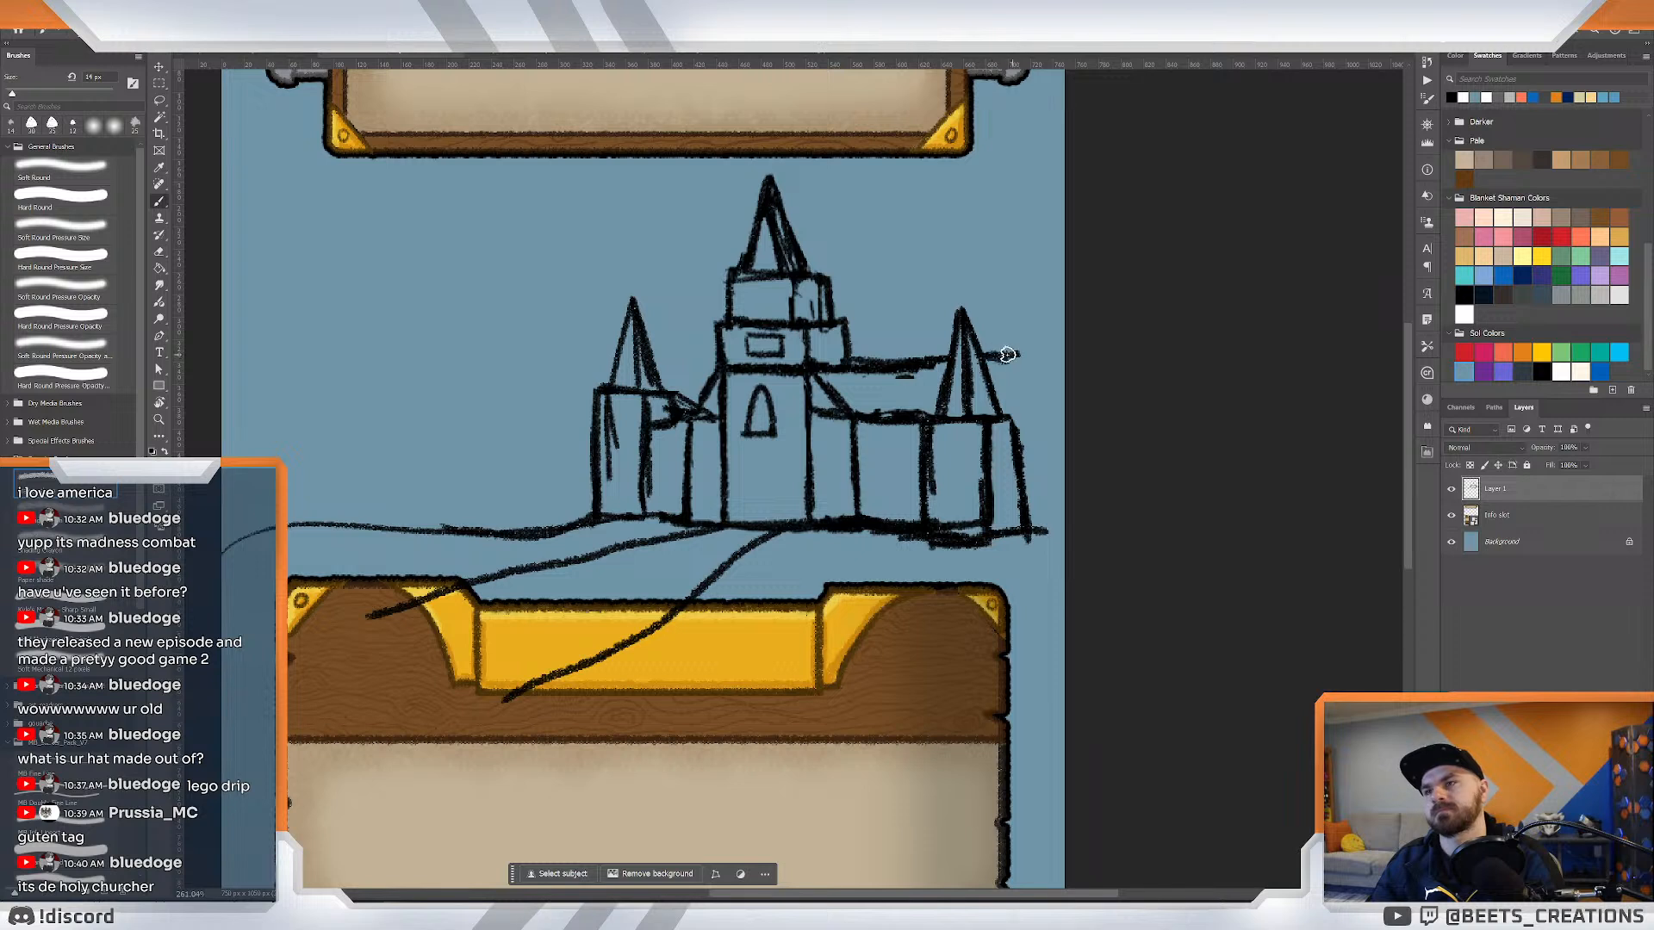
left_click_drag(1027, 362, 1026, 421)
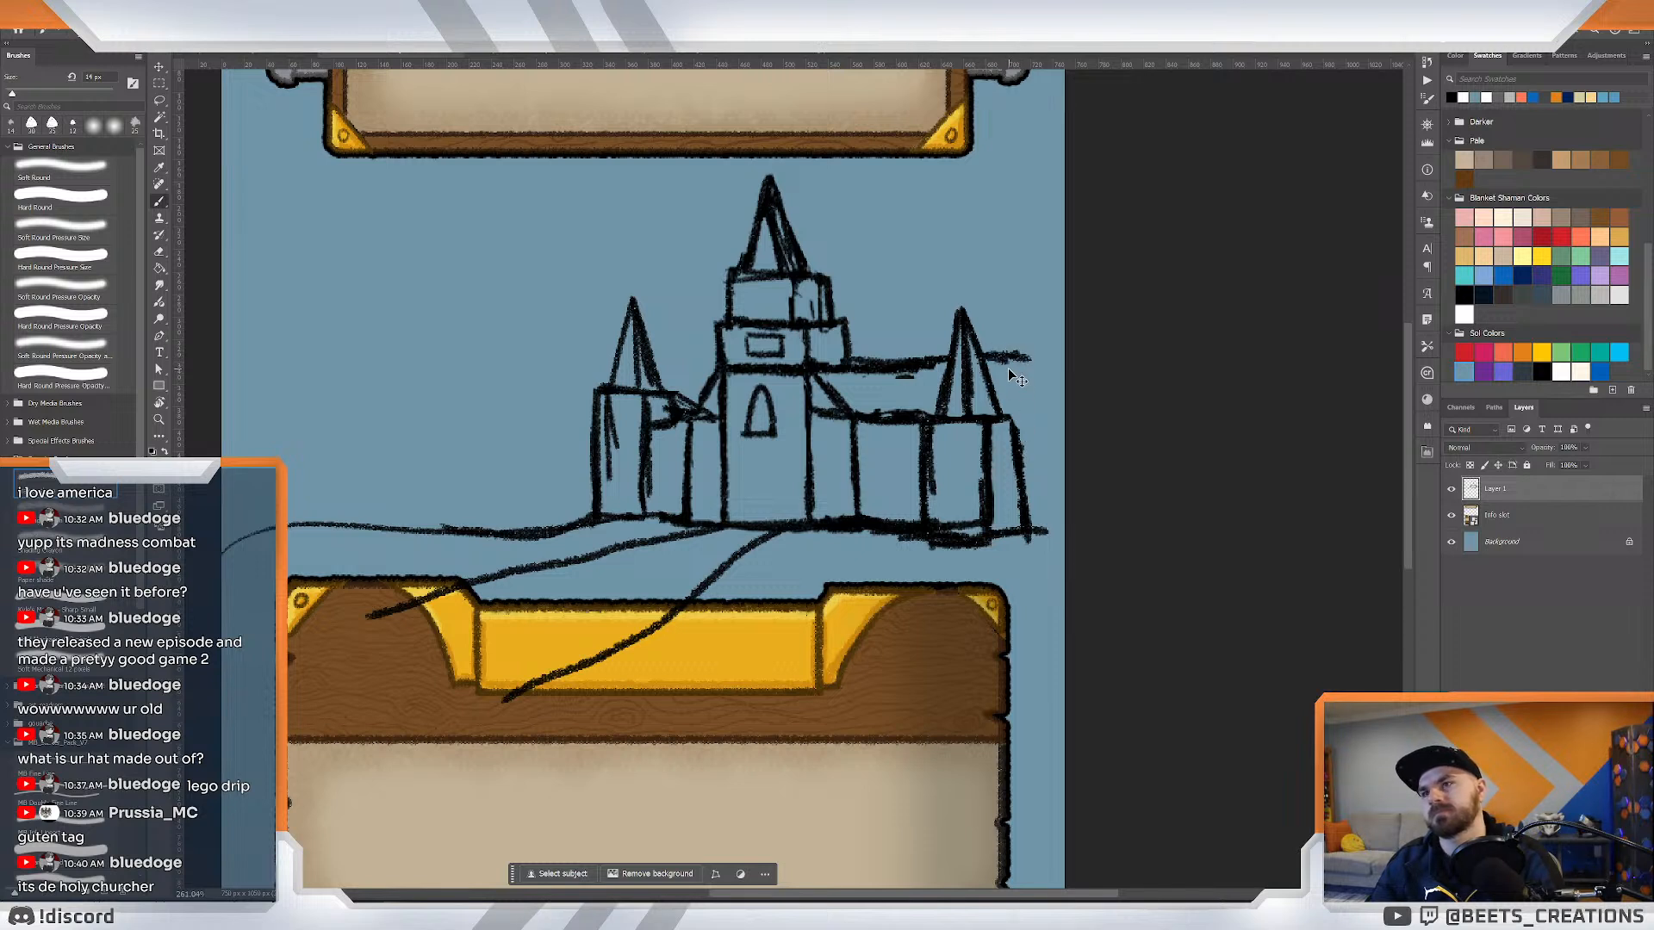
left_click_drag(1001, 360, 1040, 403)
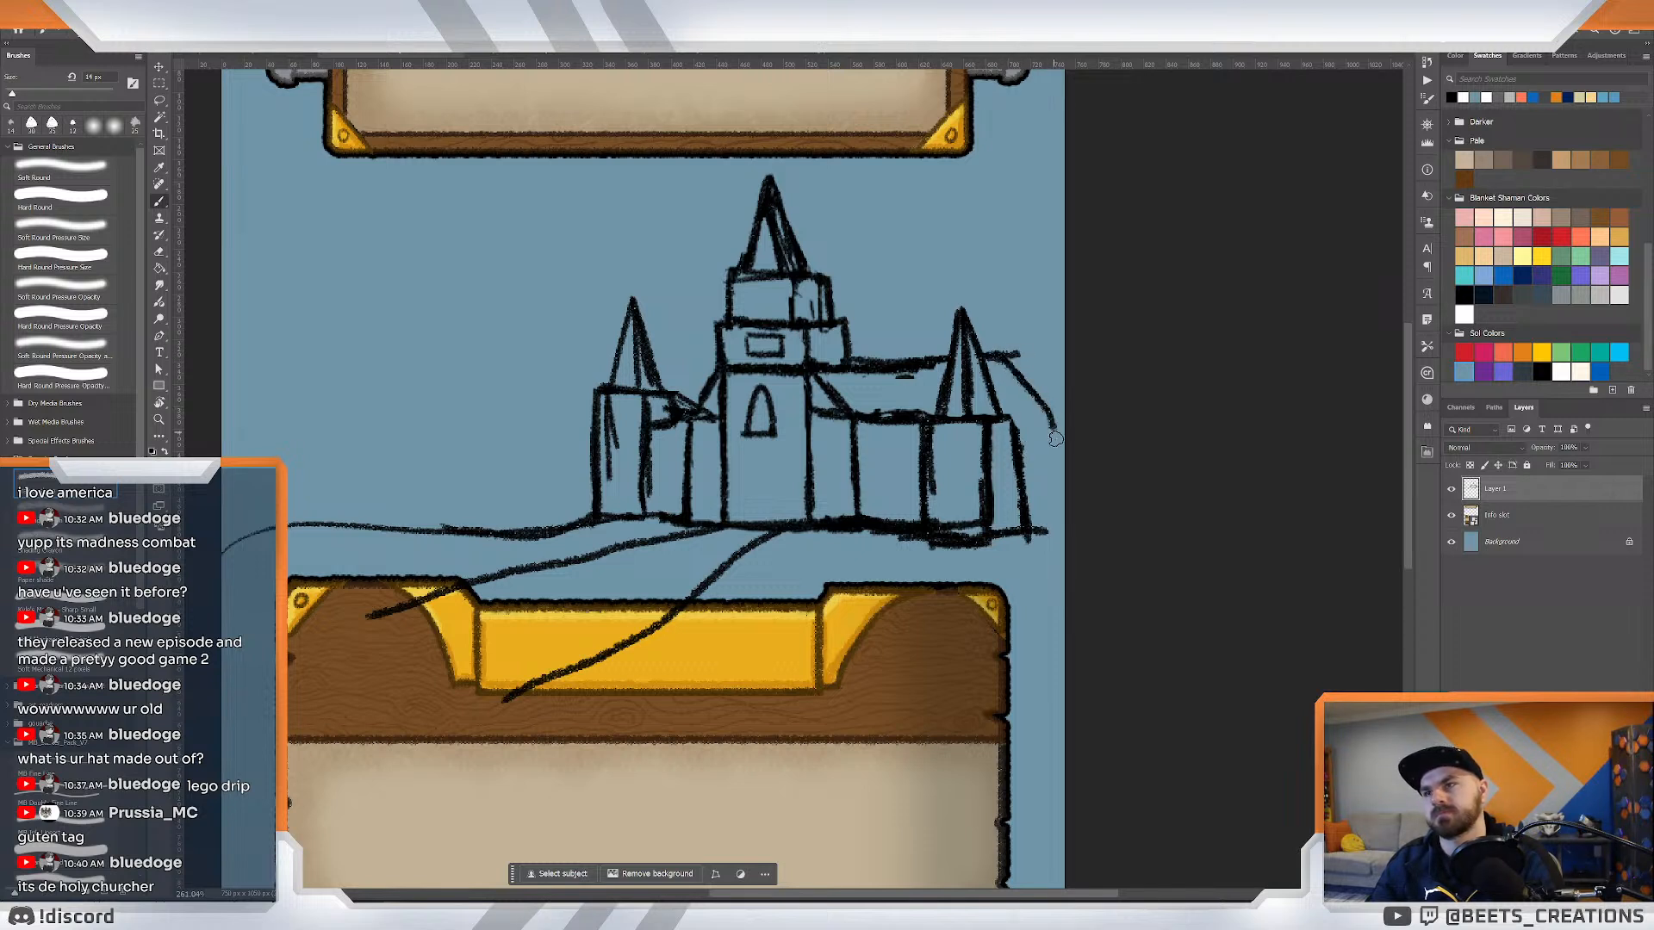
mouse_move(1023, 418)
left_mouse_down()
mouse_move(1045, 426)
mouse_move(1053, 474)
mouse_move(1049, 424)
mouse_move(1045, 518)
mouse_move(918, 510)
left_mouse_up()
Erase the small rectangular window from the central tower's middle tier.
key("z")
left_click_drag(800, 431, 844, 449)
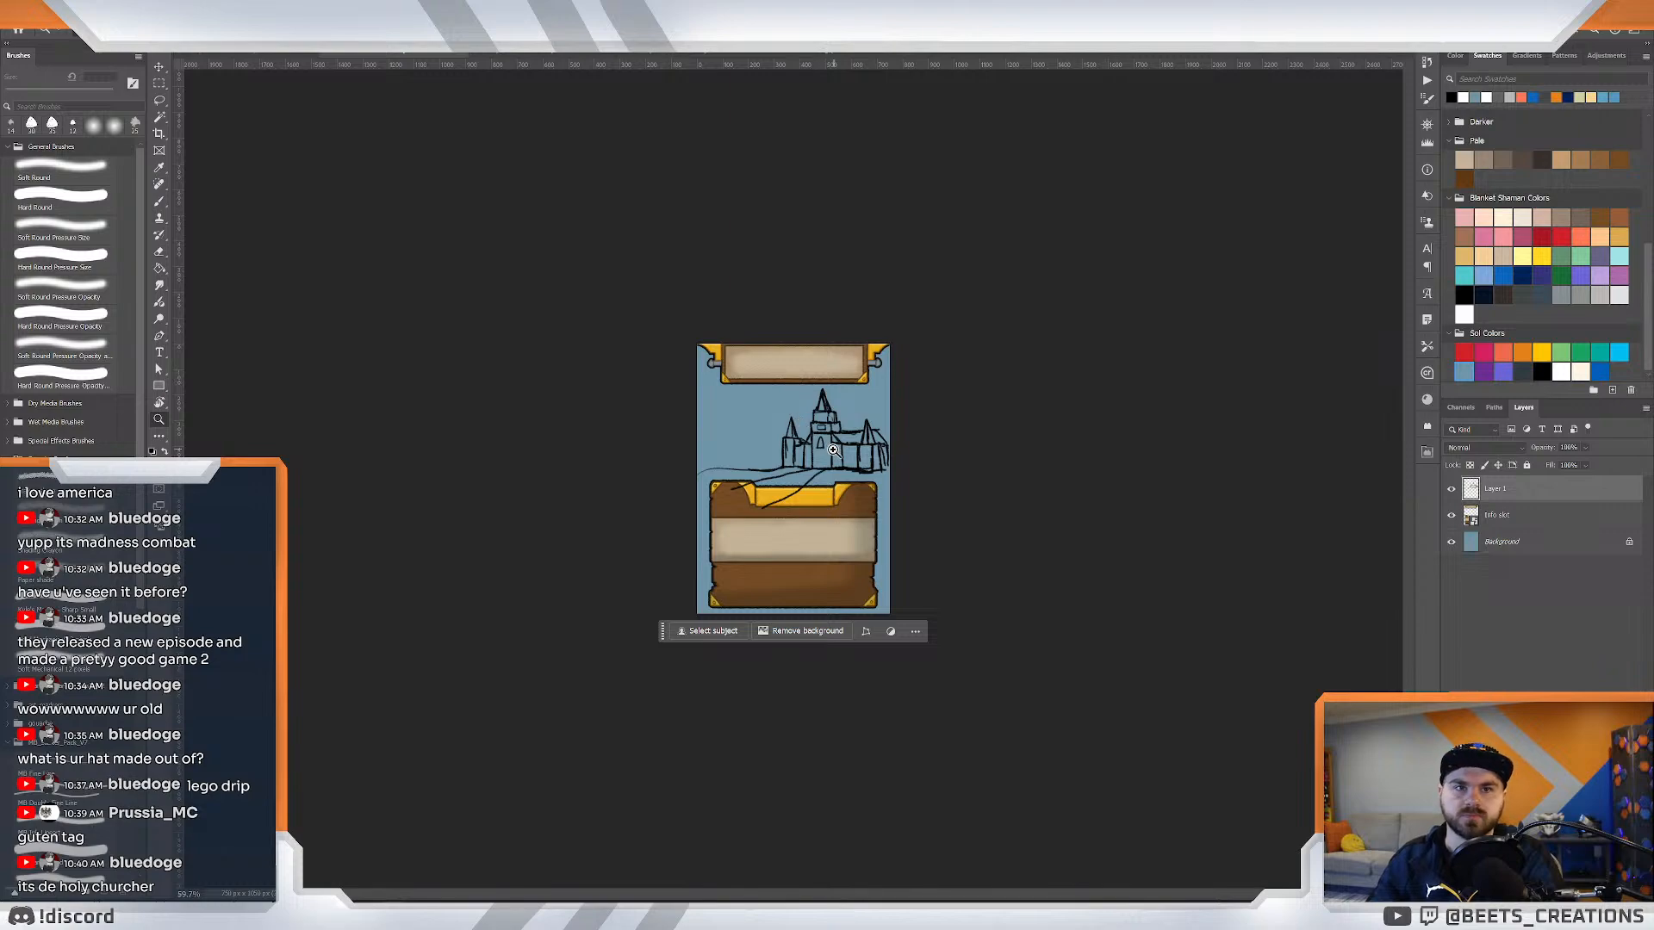
left_click_drag(794, 446, 882, 458)
left_click_drag(842, 463, 811, 631)
mouse_move(896, 518)
left_mouse_down()
mouse_move(957, 522)
mouse_move(1011, 569)
left_mouse_up()
key("e")
key("z")
mouse_move(1021, 570)
left_mouse_down()
mouse_move(956, 565)
mouse_move(972, 560)
left_mouse_up()
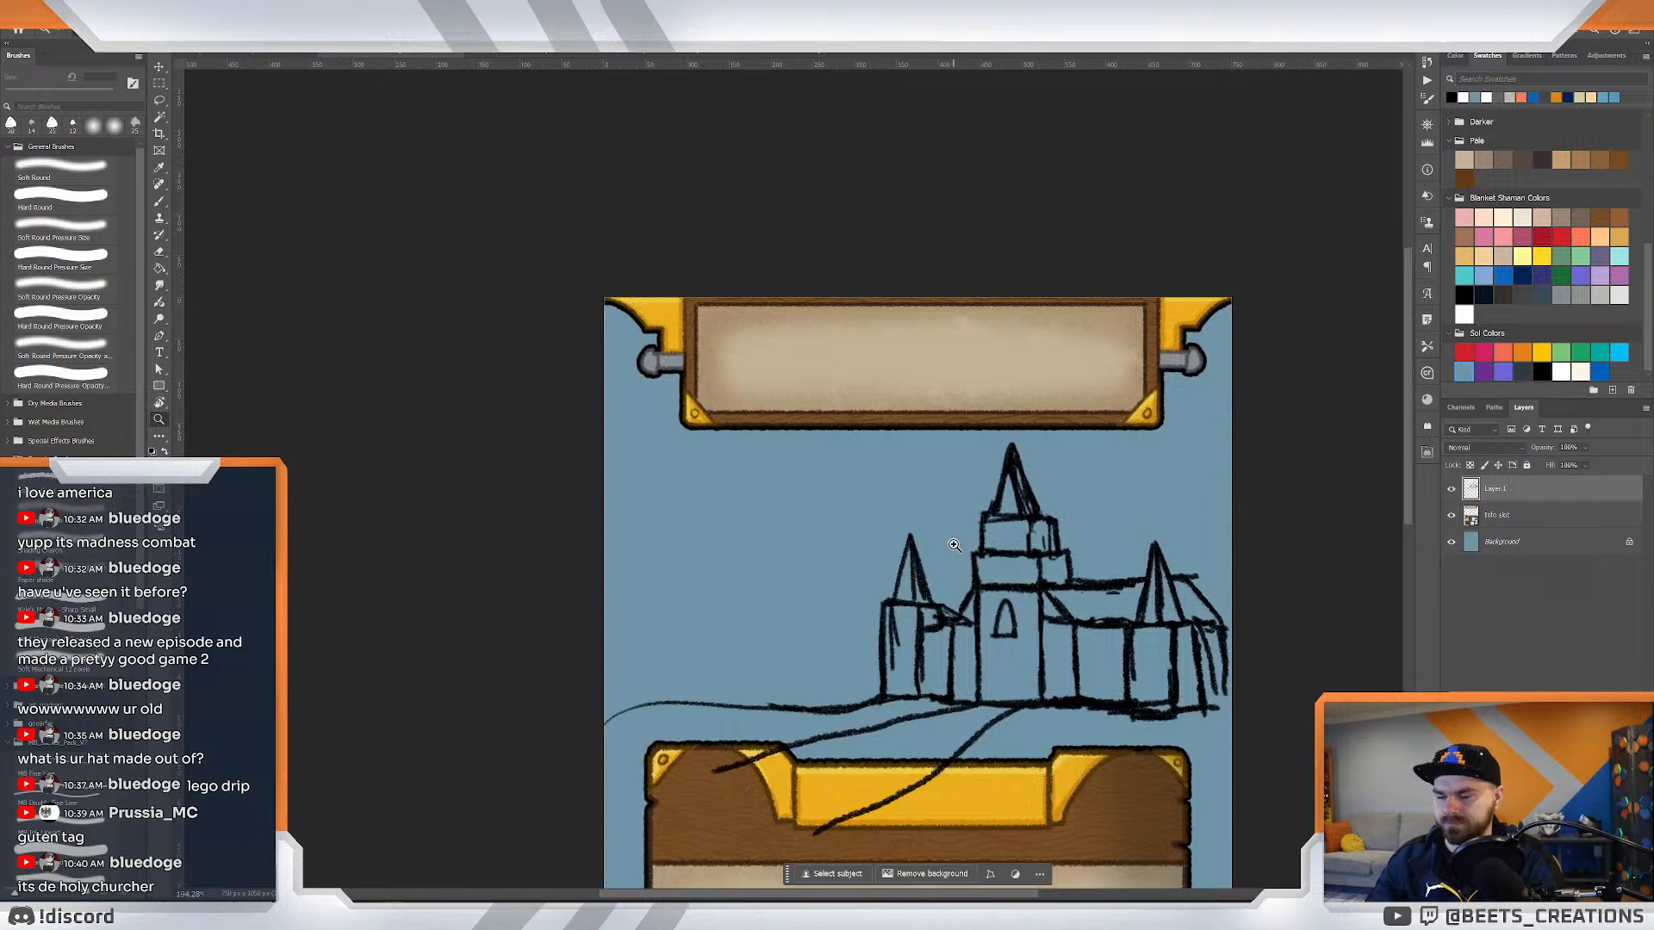
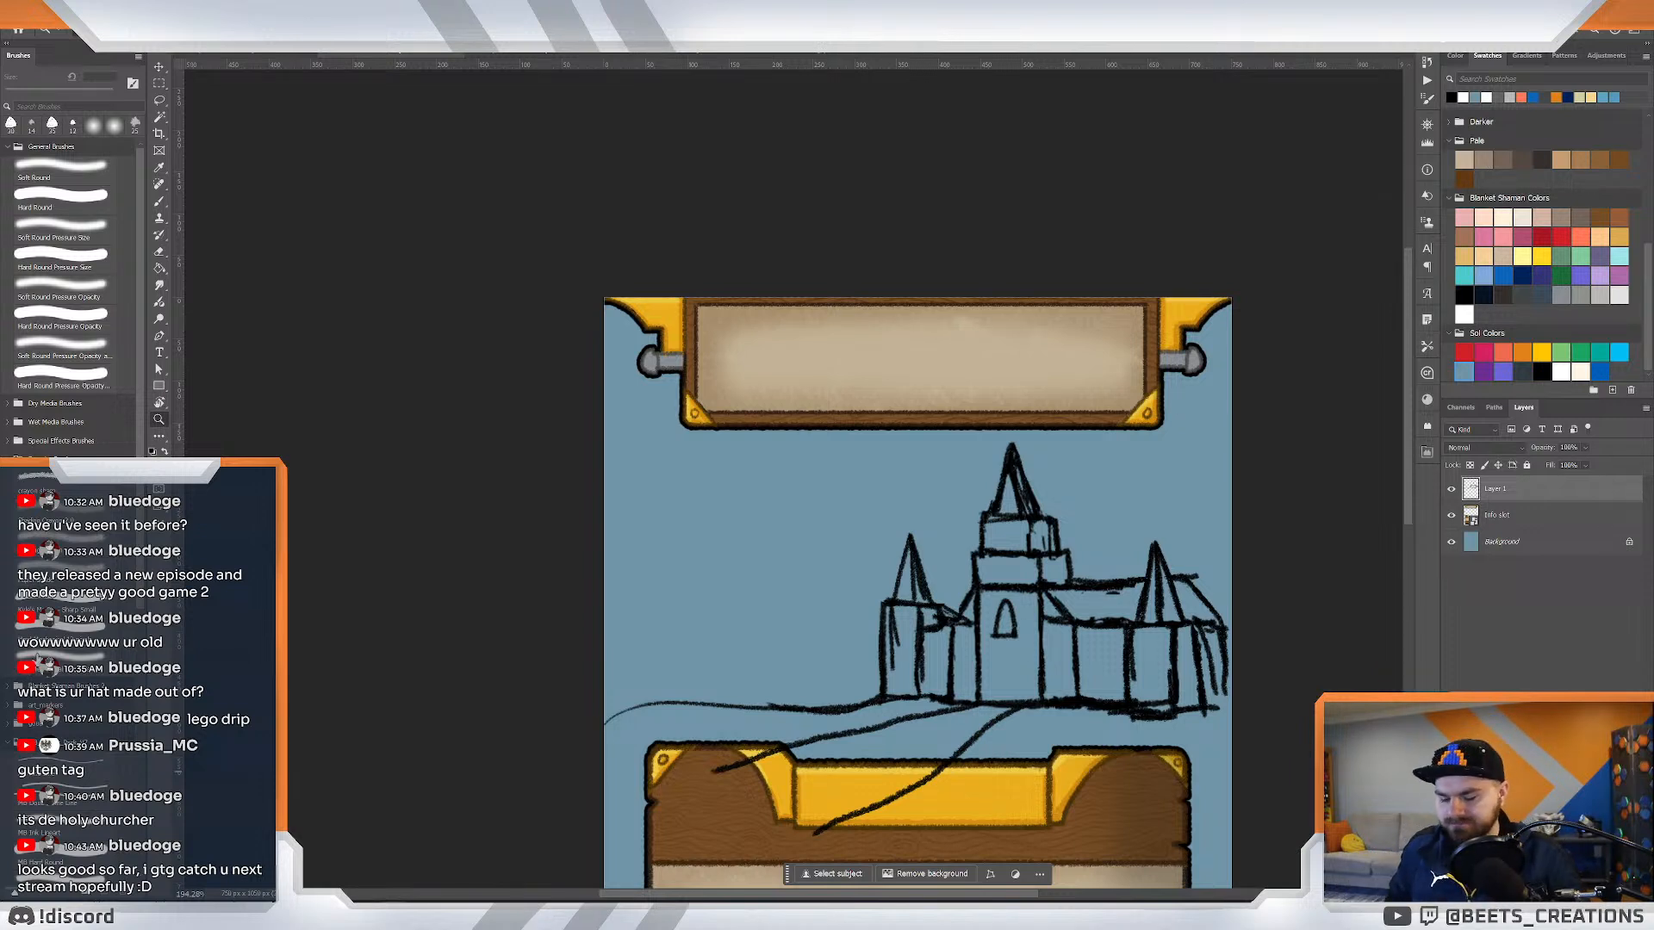
Clean up the roof lines beside the central tower and rework the right roof slope where it meets the tower.
key("b")
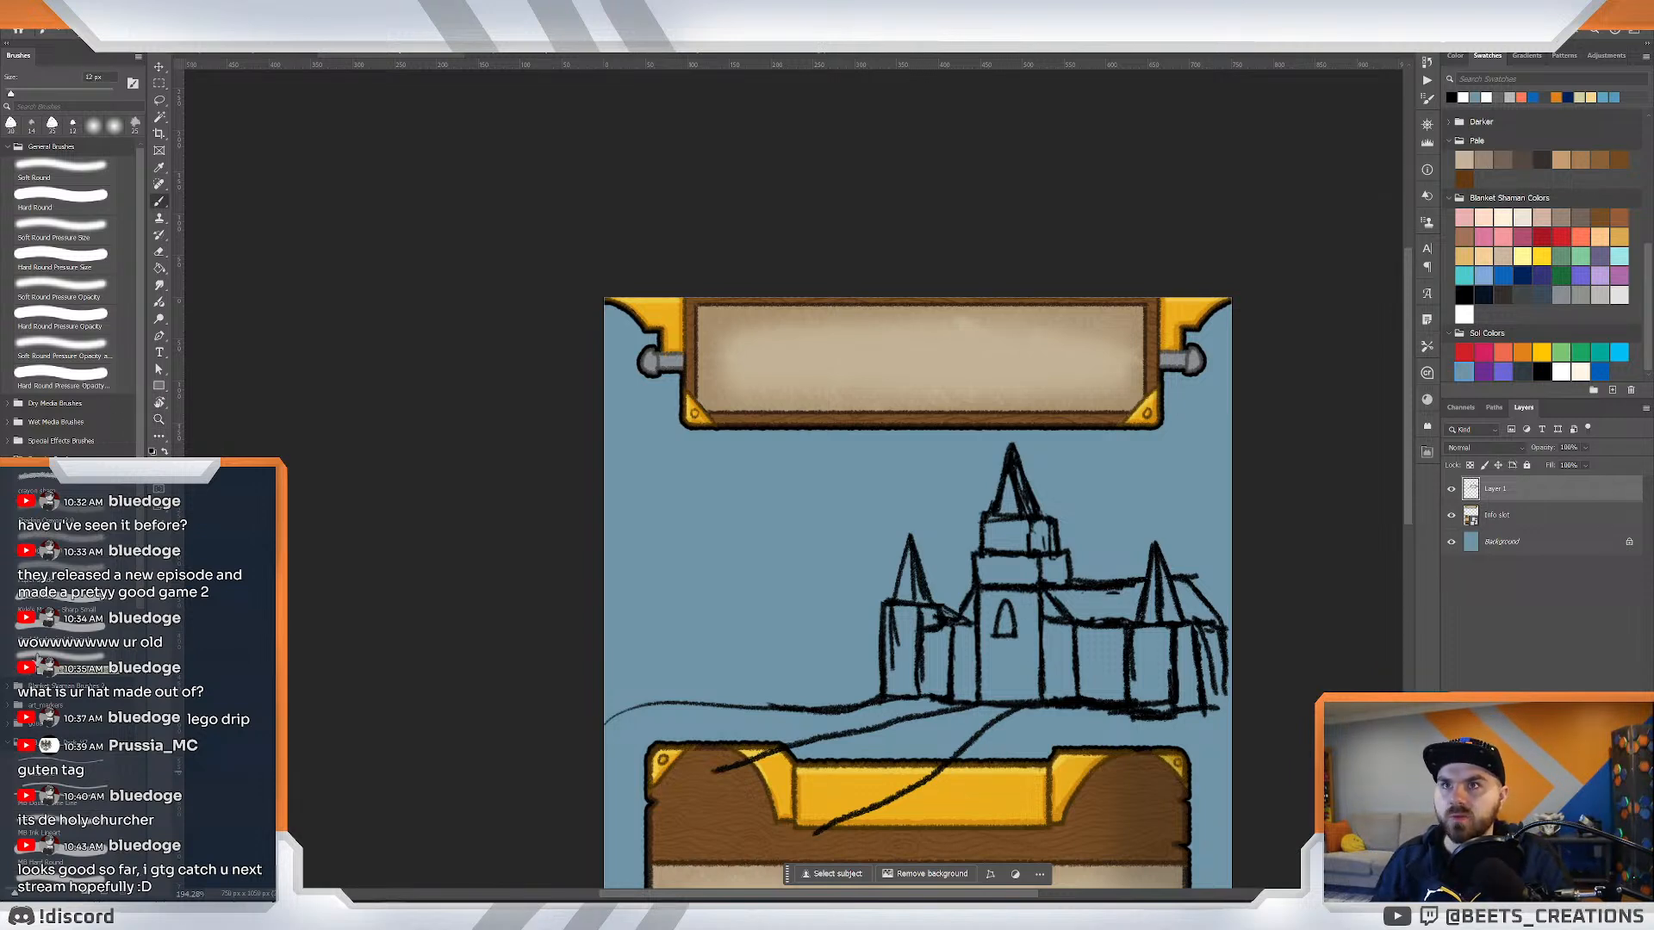
key("z")
left_click(974, 575)
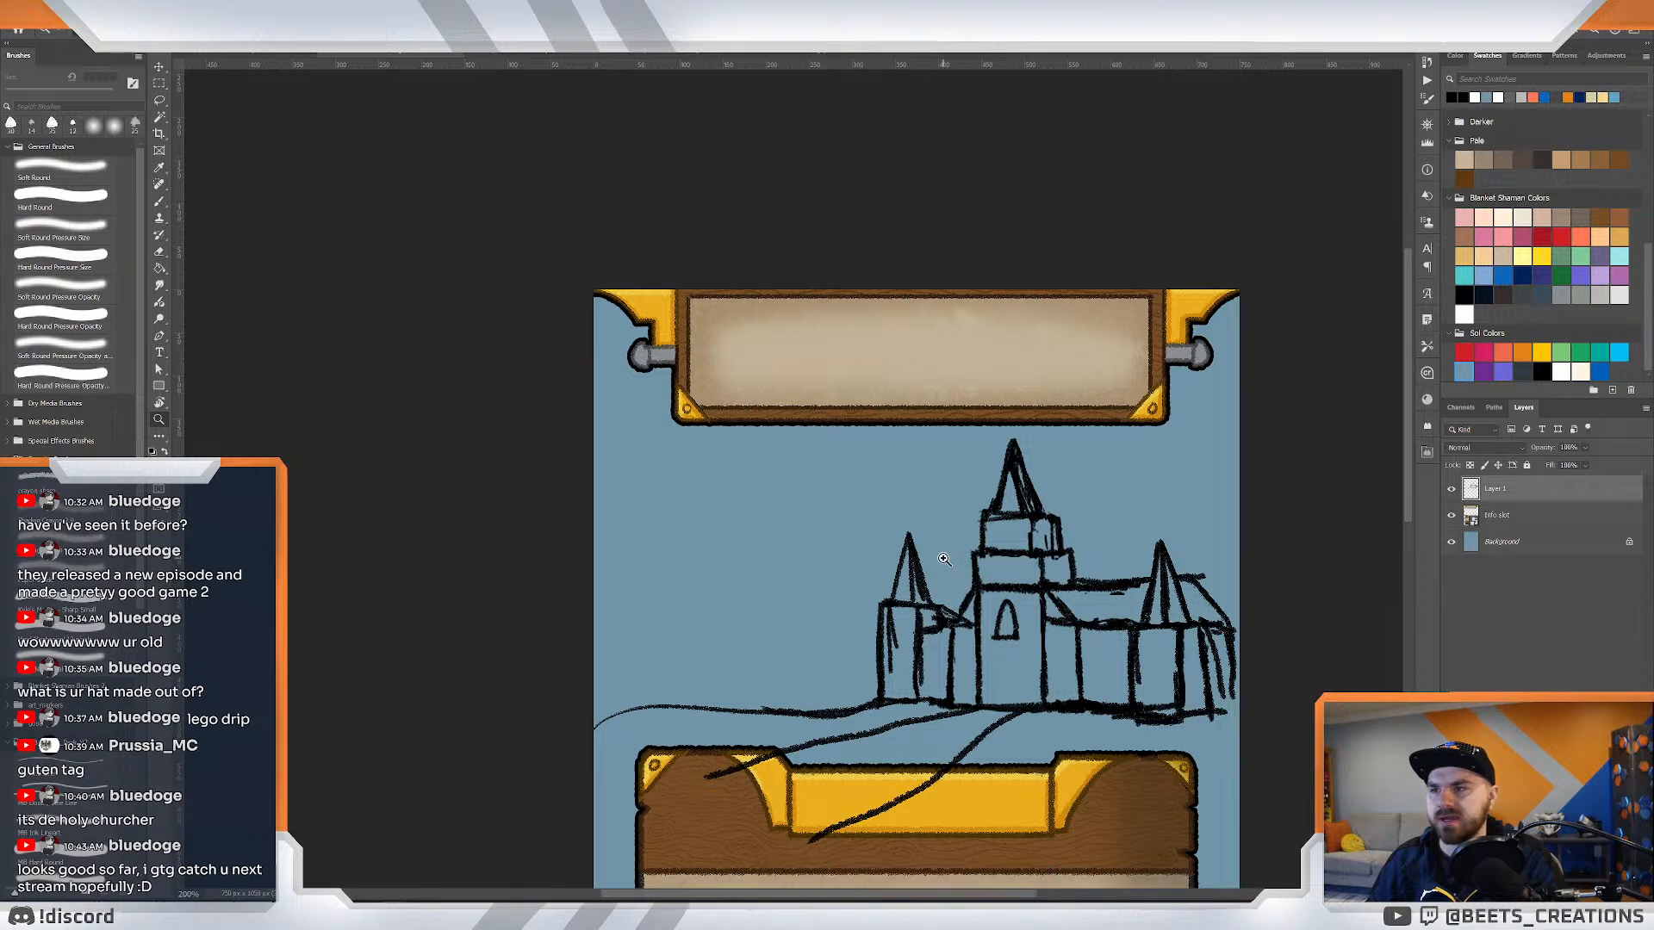
left_click_drag(945, 559, 969, 574)
left_click_drag(966, 646, 924, 554)
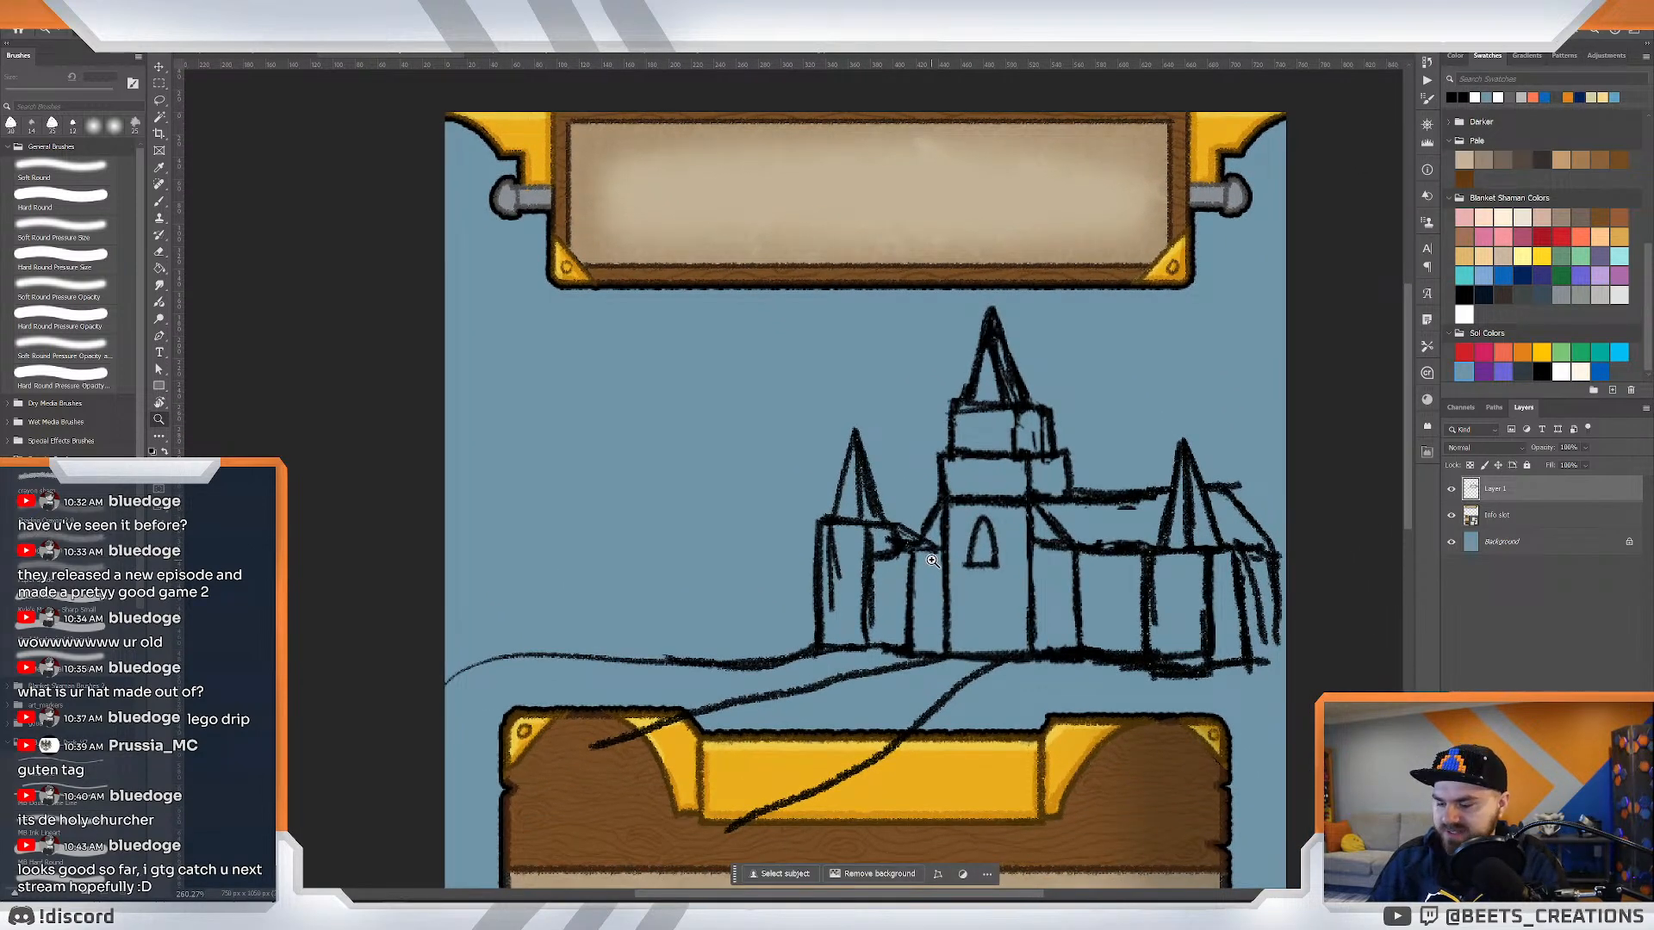
key("e")
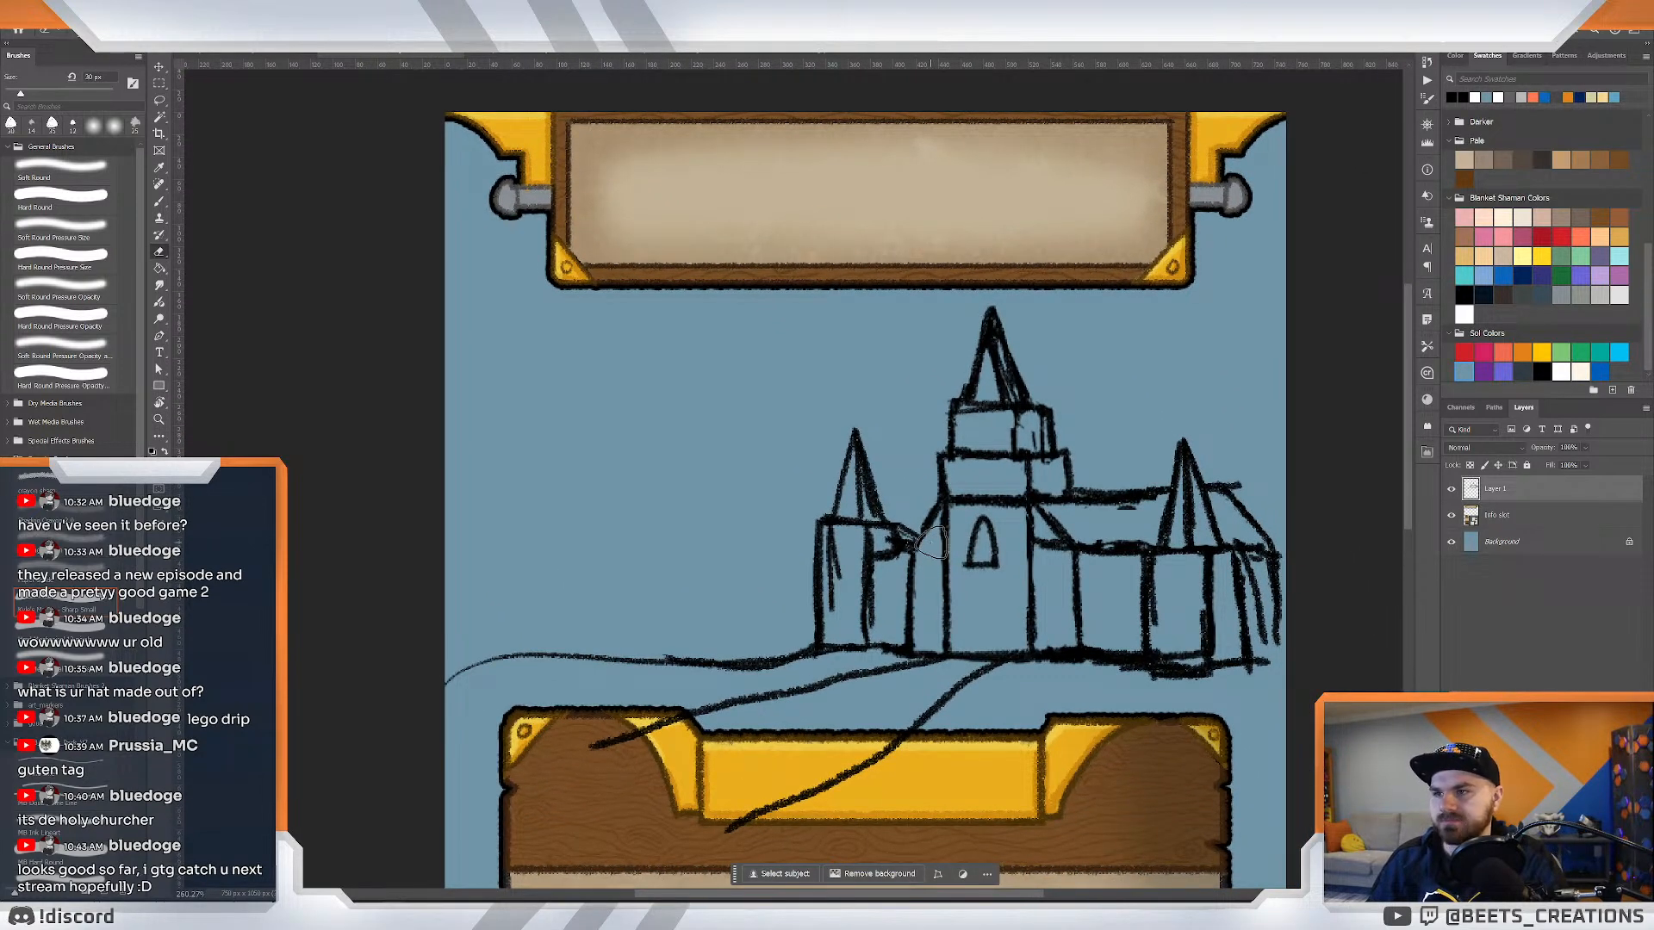
left_click_drag(1048, 540, 1036, 591)
key("b")
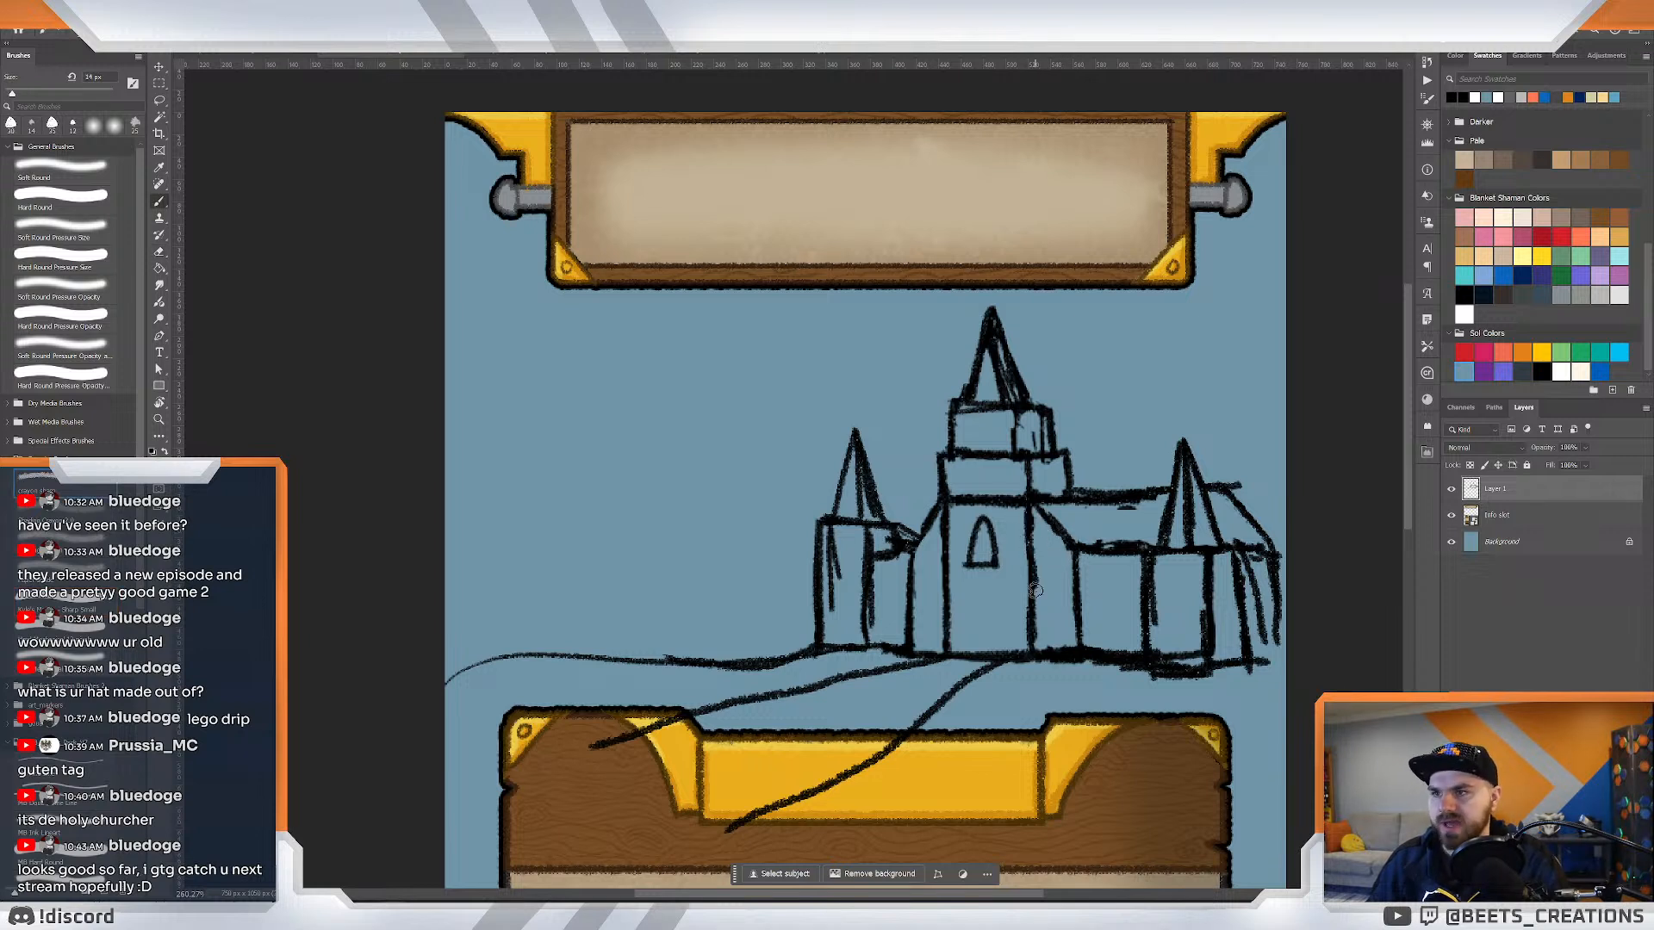
key("ctrl+z")
mouse_move(1031, 508)
left_mouse_down()
mouse_move(1039, 587)
mouse_move(975, 543)
mouse_move(978, 565)
mouse_move(992, 554)
left_mouse_up()
Erase the arched window from the central tower and the stray marks around the right wing's ridge.
key("e")
key("z")
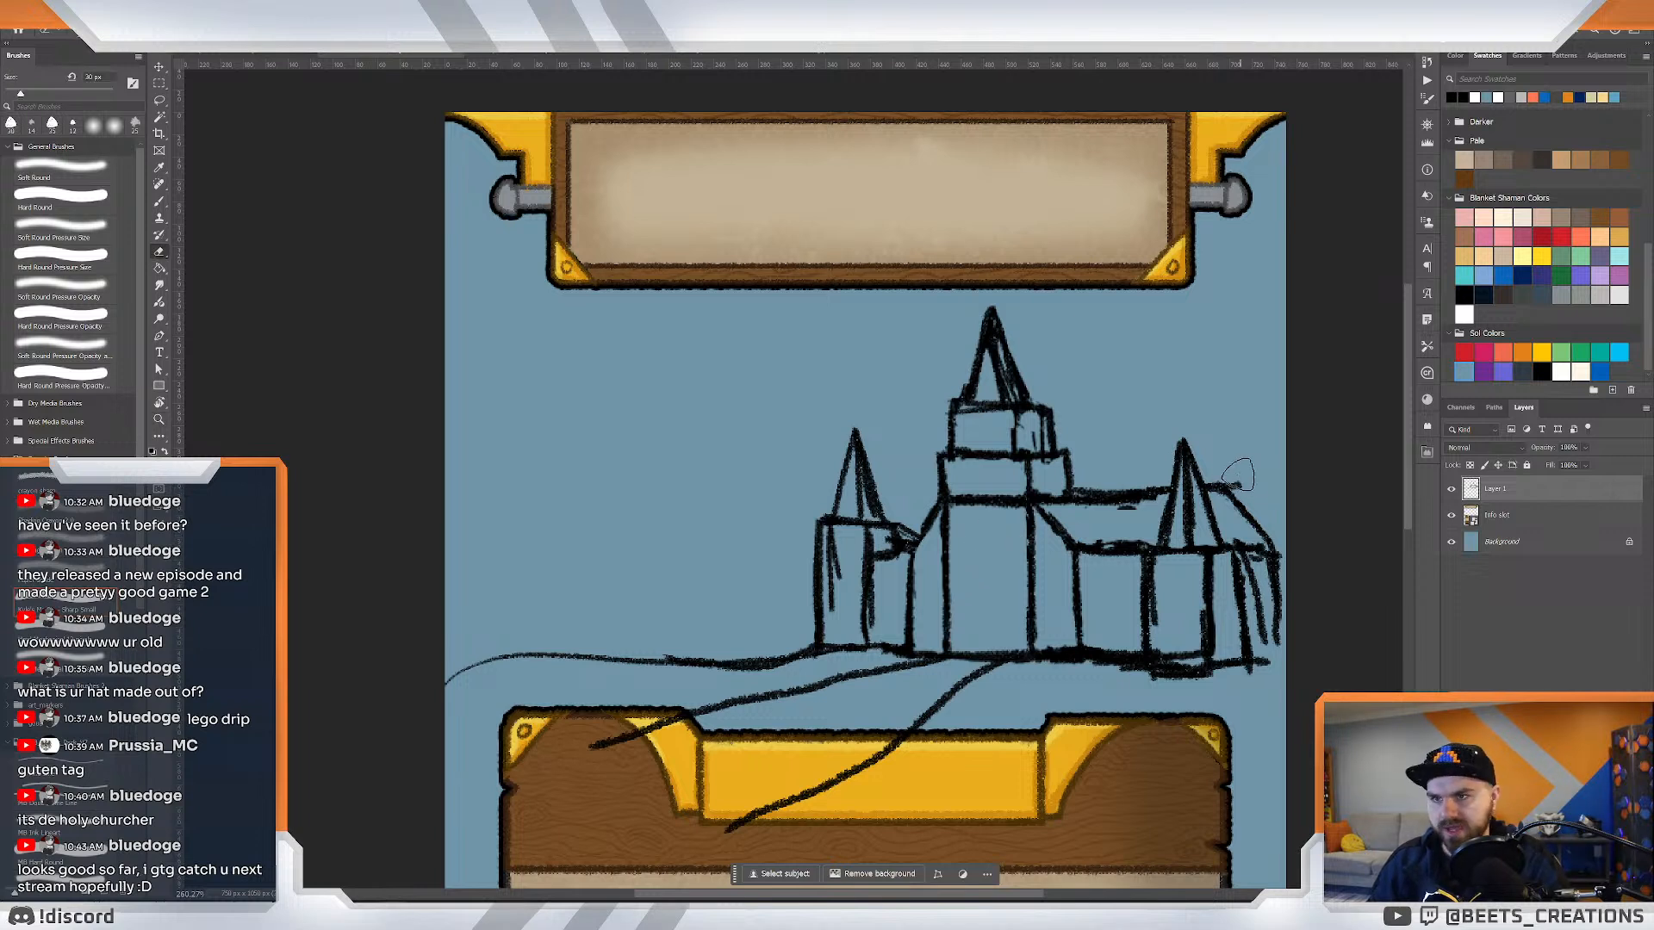
key("e")
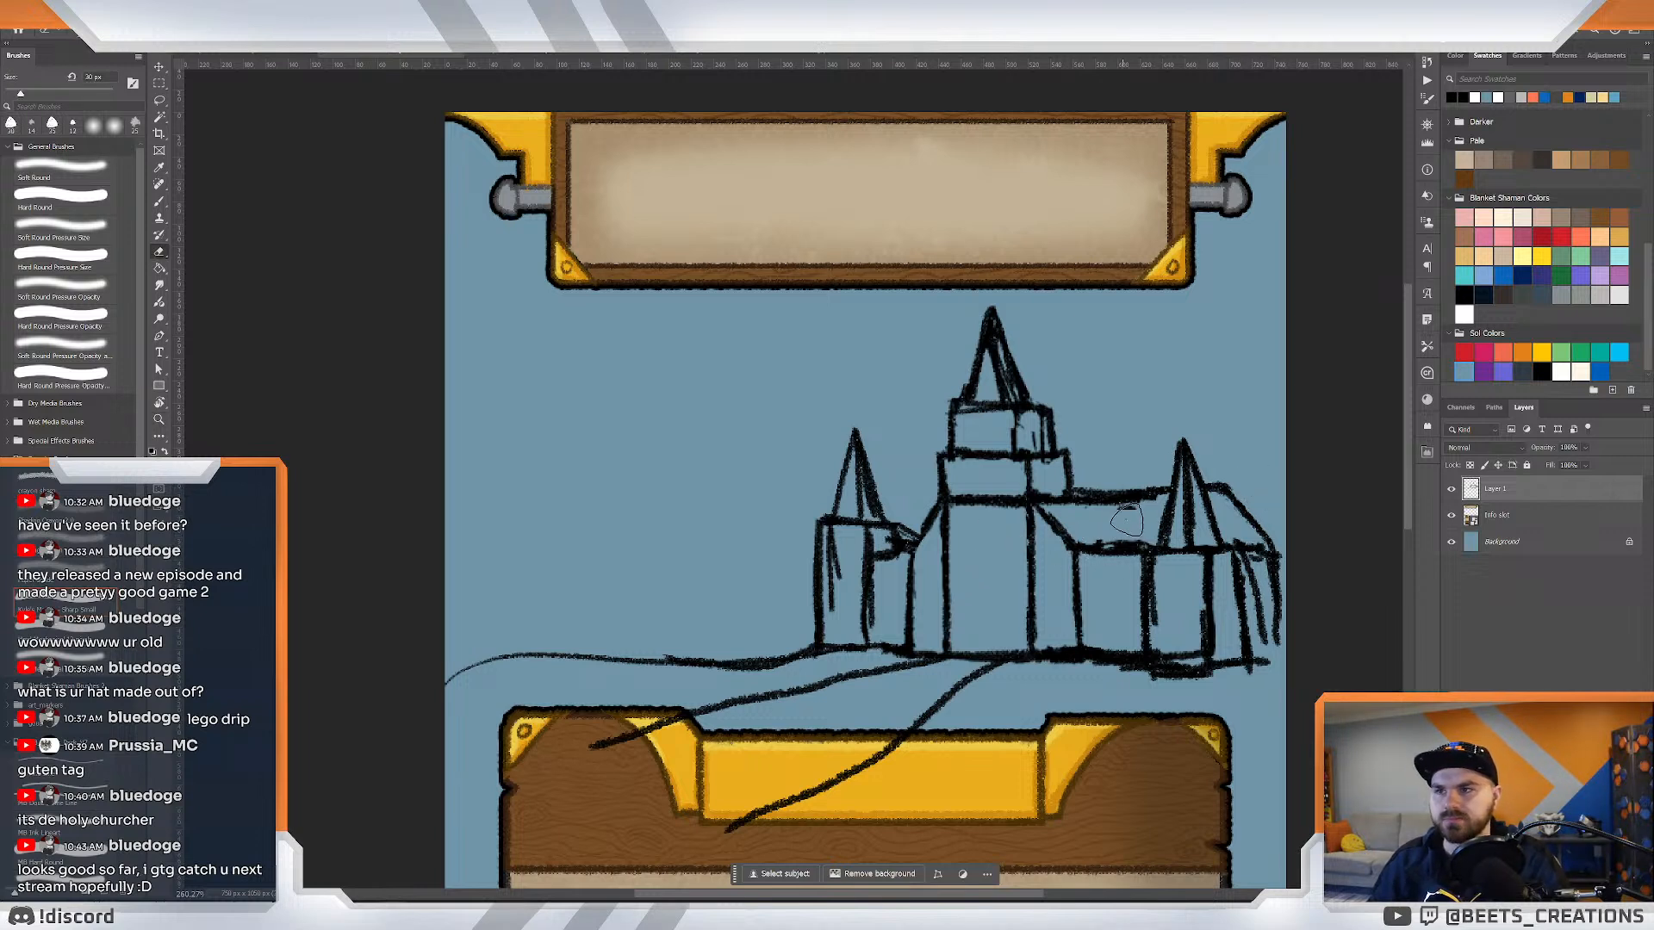
mouse_move(1124, 519)
left_mouse_down()
mouse_move(1062, 515)
mouse_move(1143, 508)
left_mouse_up()
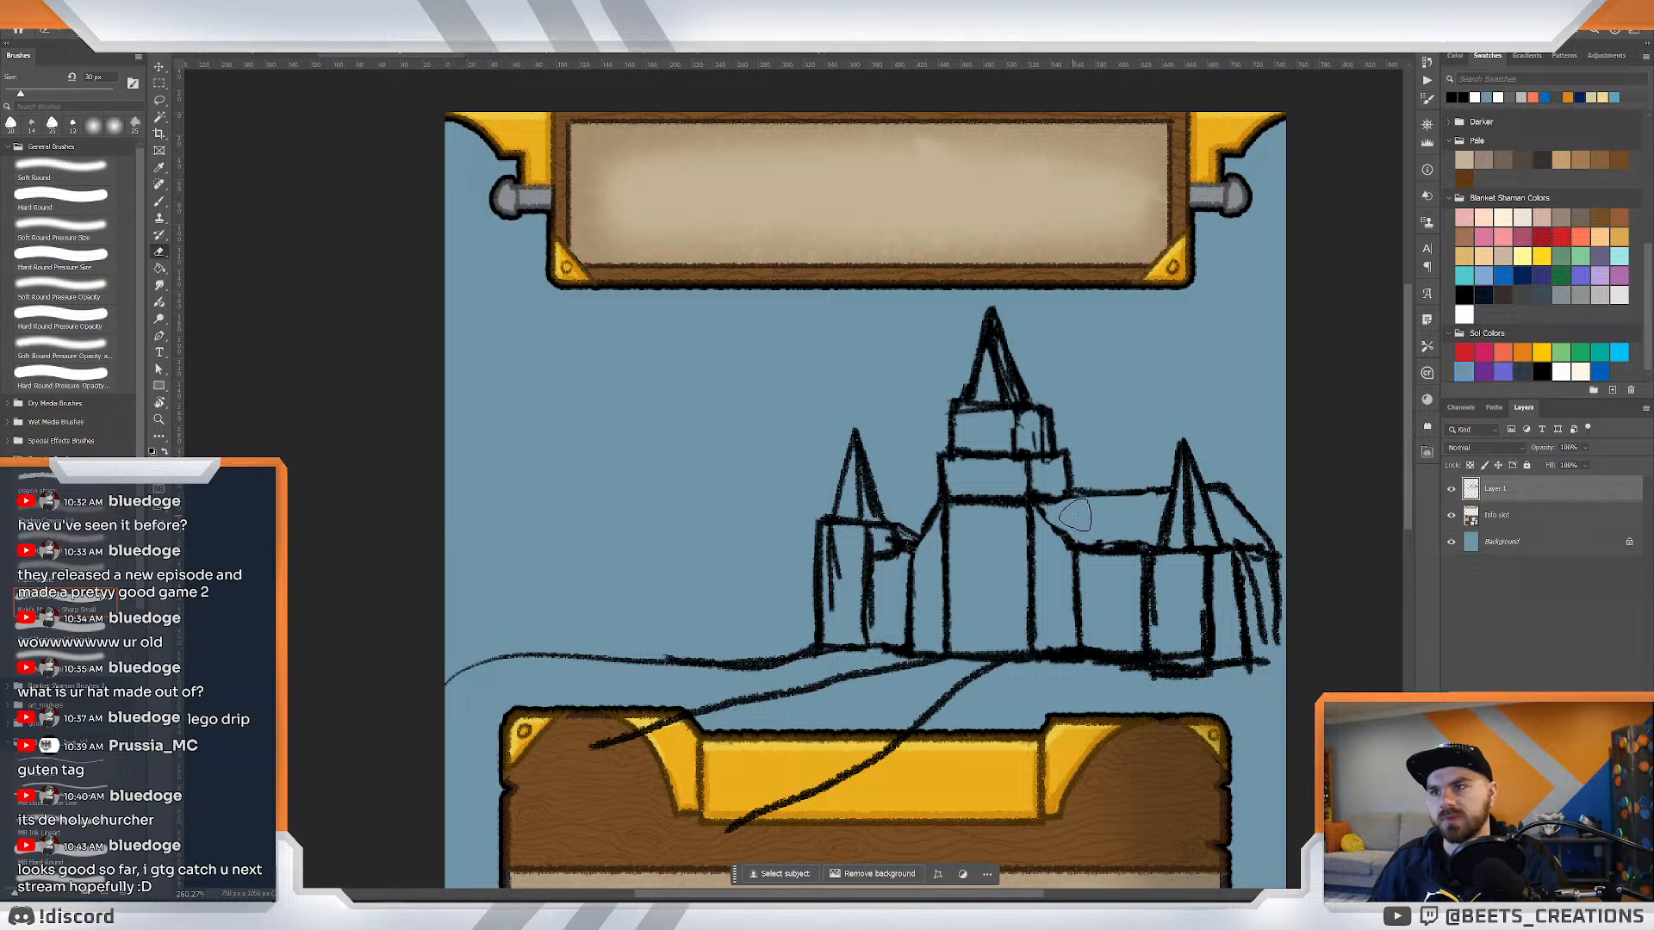
key("v")
key("b")
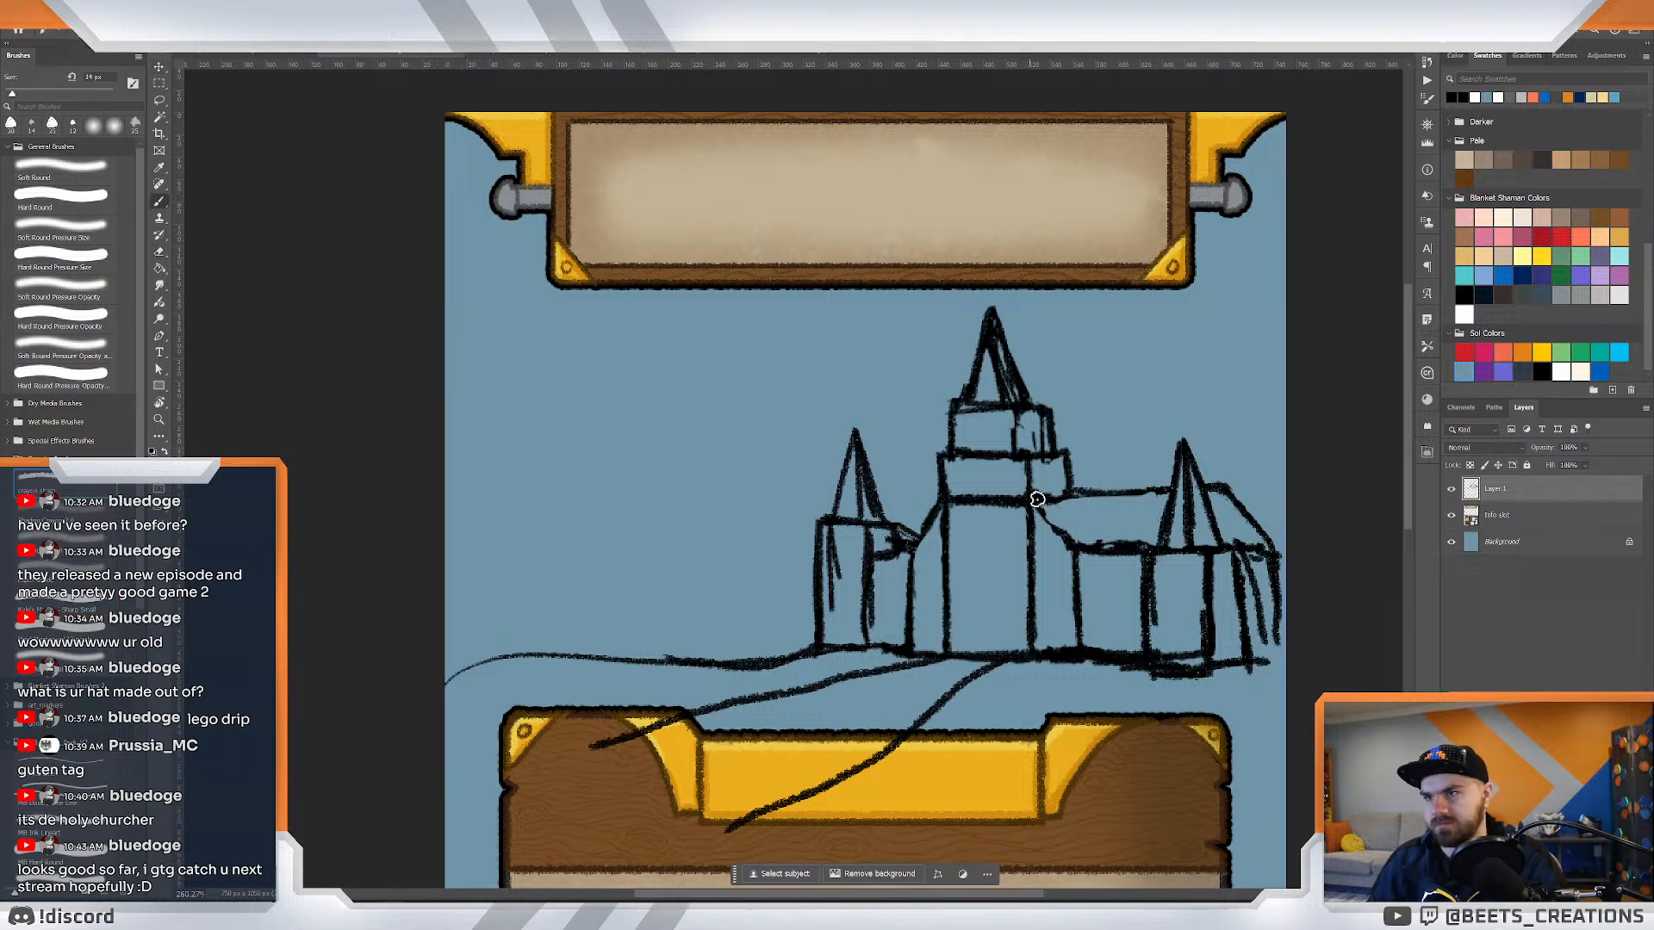
key("e")
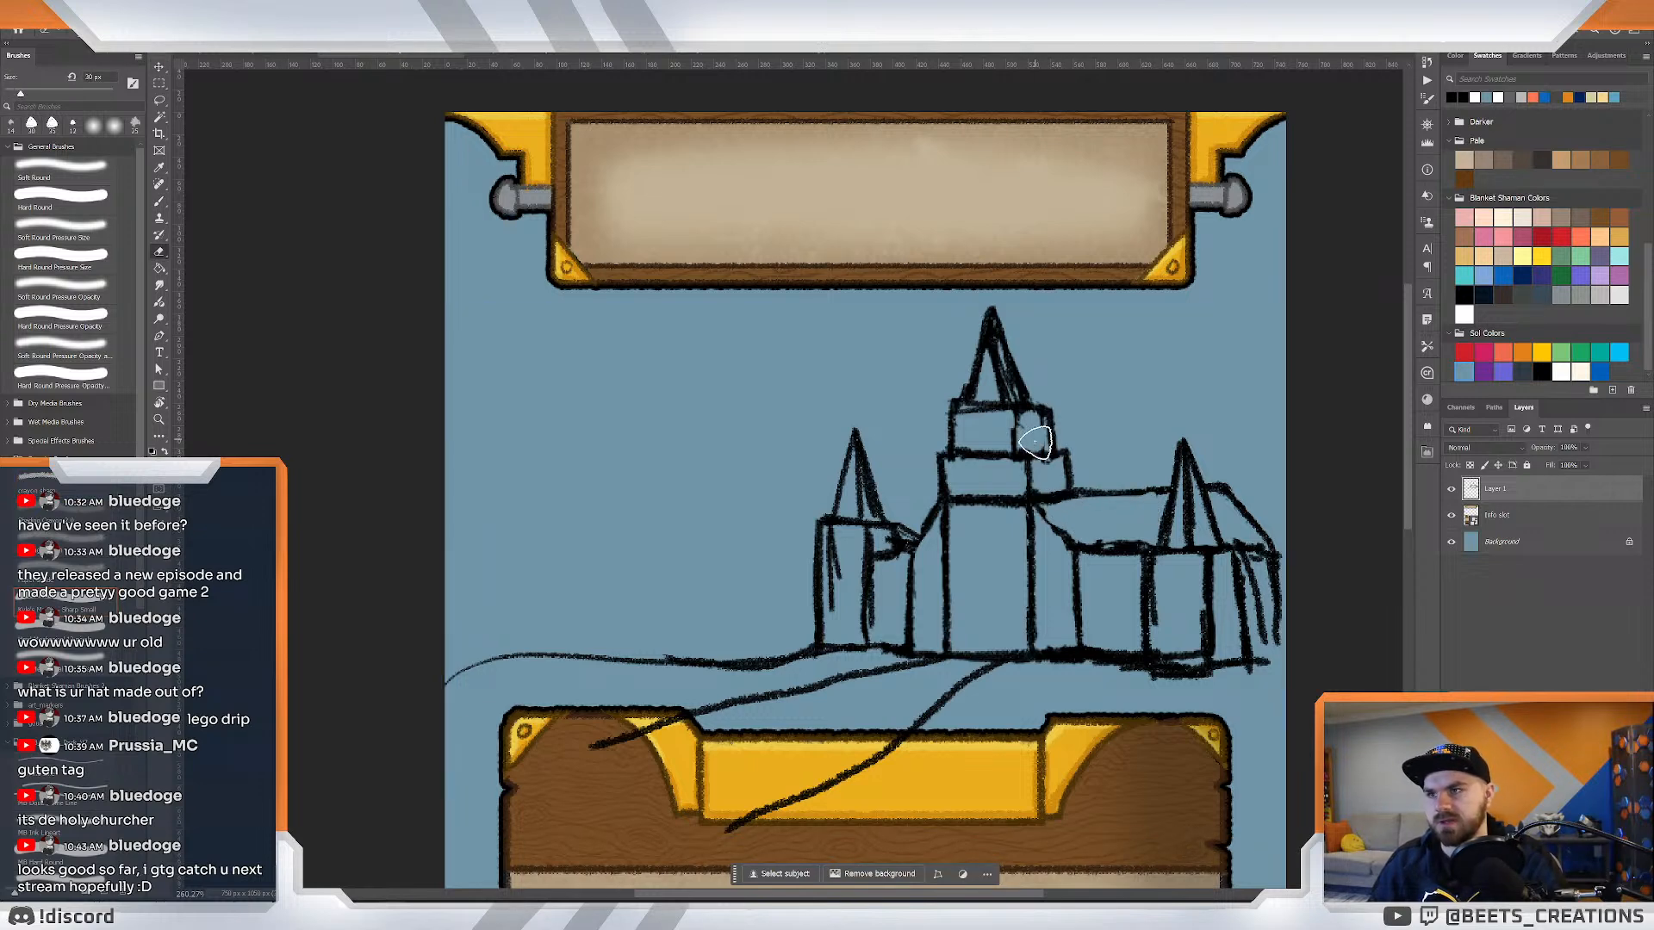
Draw horizontal band lines across the lower part of the central tower's middle and upper tiers.
key("z")
mouse_move(1022, 532)
left_mouse_down()
mouse_move(985, 517)
mouse_move(1014, 525)
mouse_move(1074, 482)
left_mouse_up()
key("b")
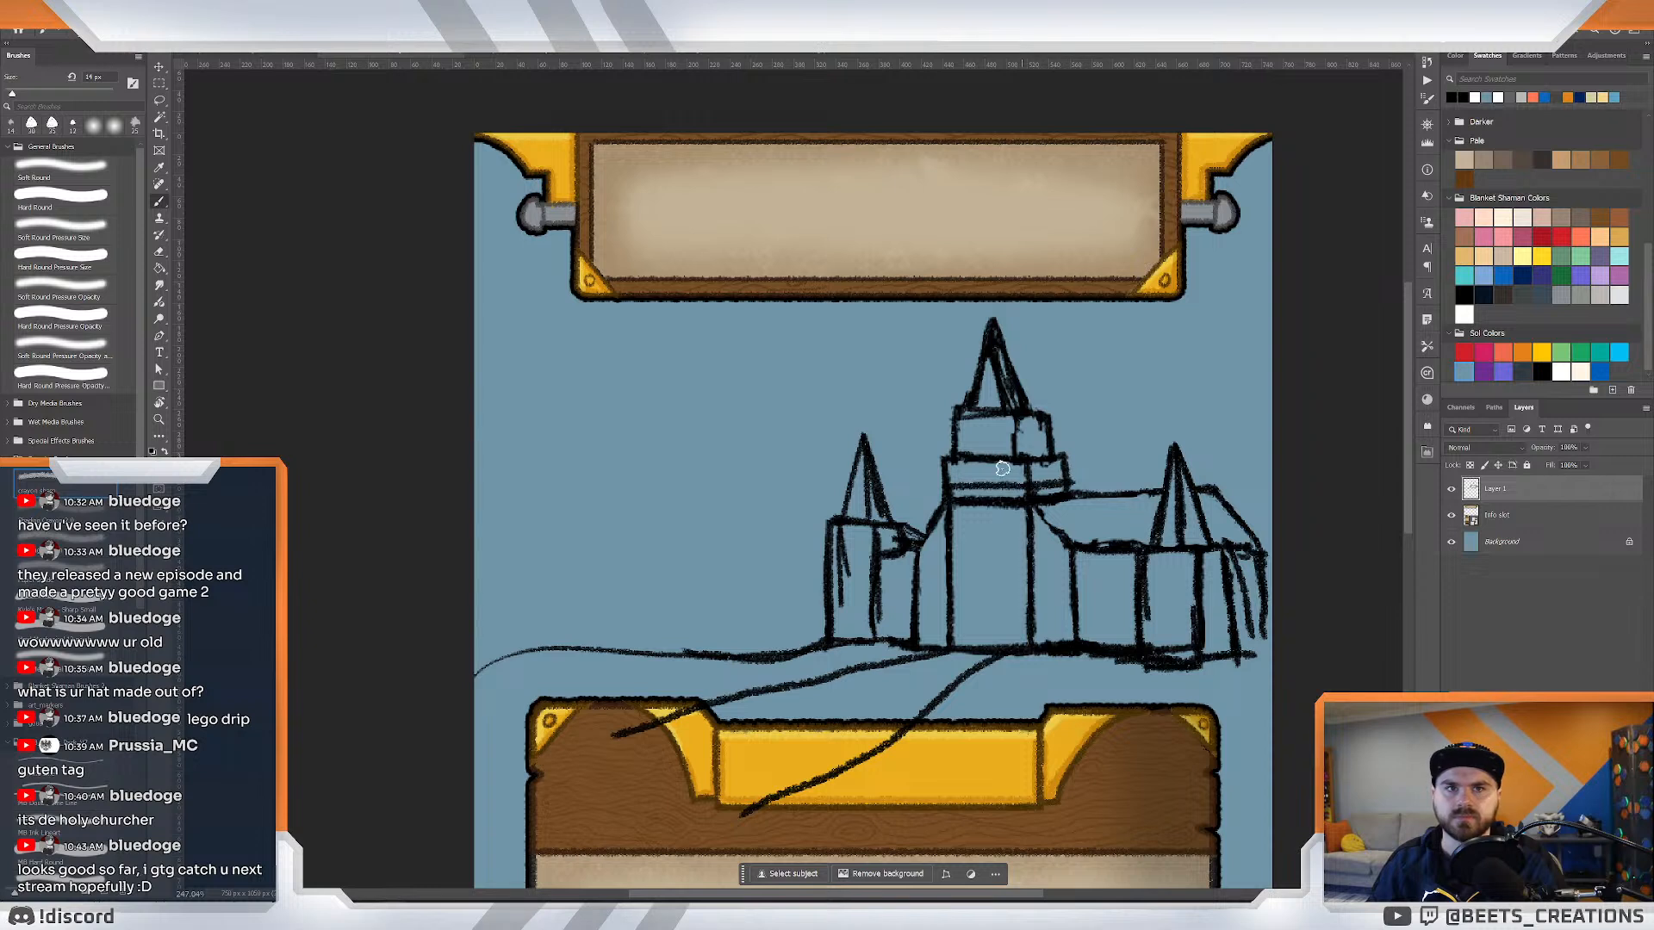
left_click_drag(955, 447, 1012, 447)
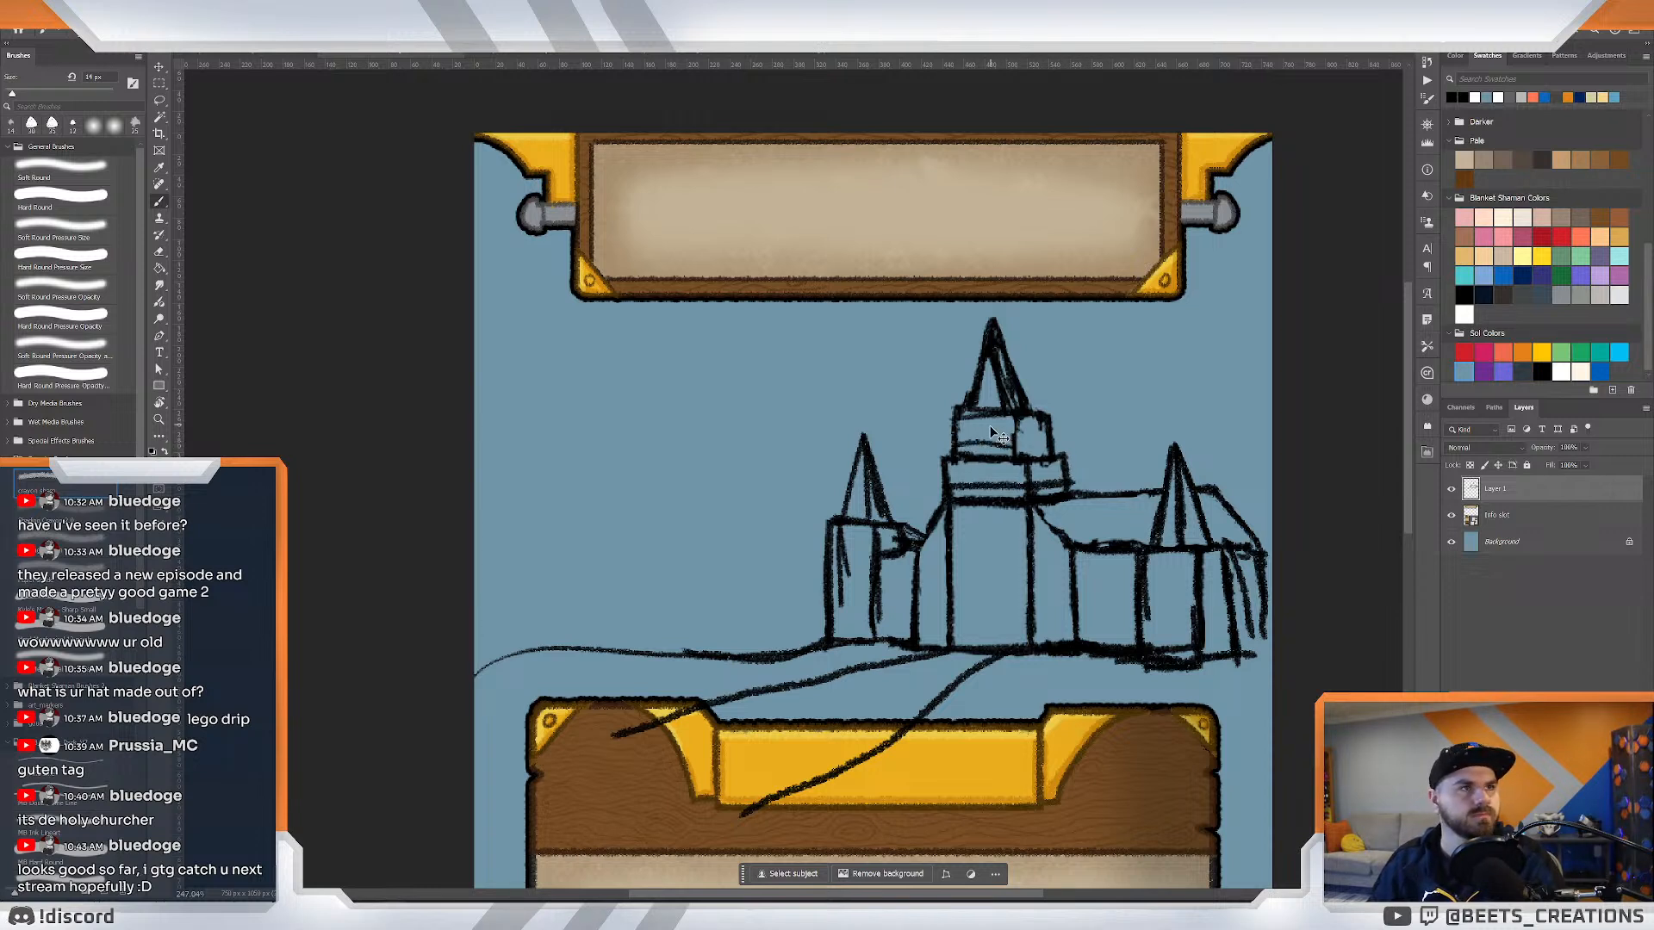
key("ctrl+z")
mouse_move(951, 447)
left_mouse_down()
mouse_move(1051, 447)
mouse_move(1000, 491)
mouse_move(991, 476)
left_mouse_up()
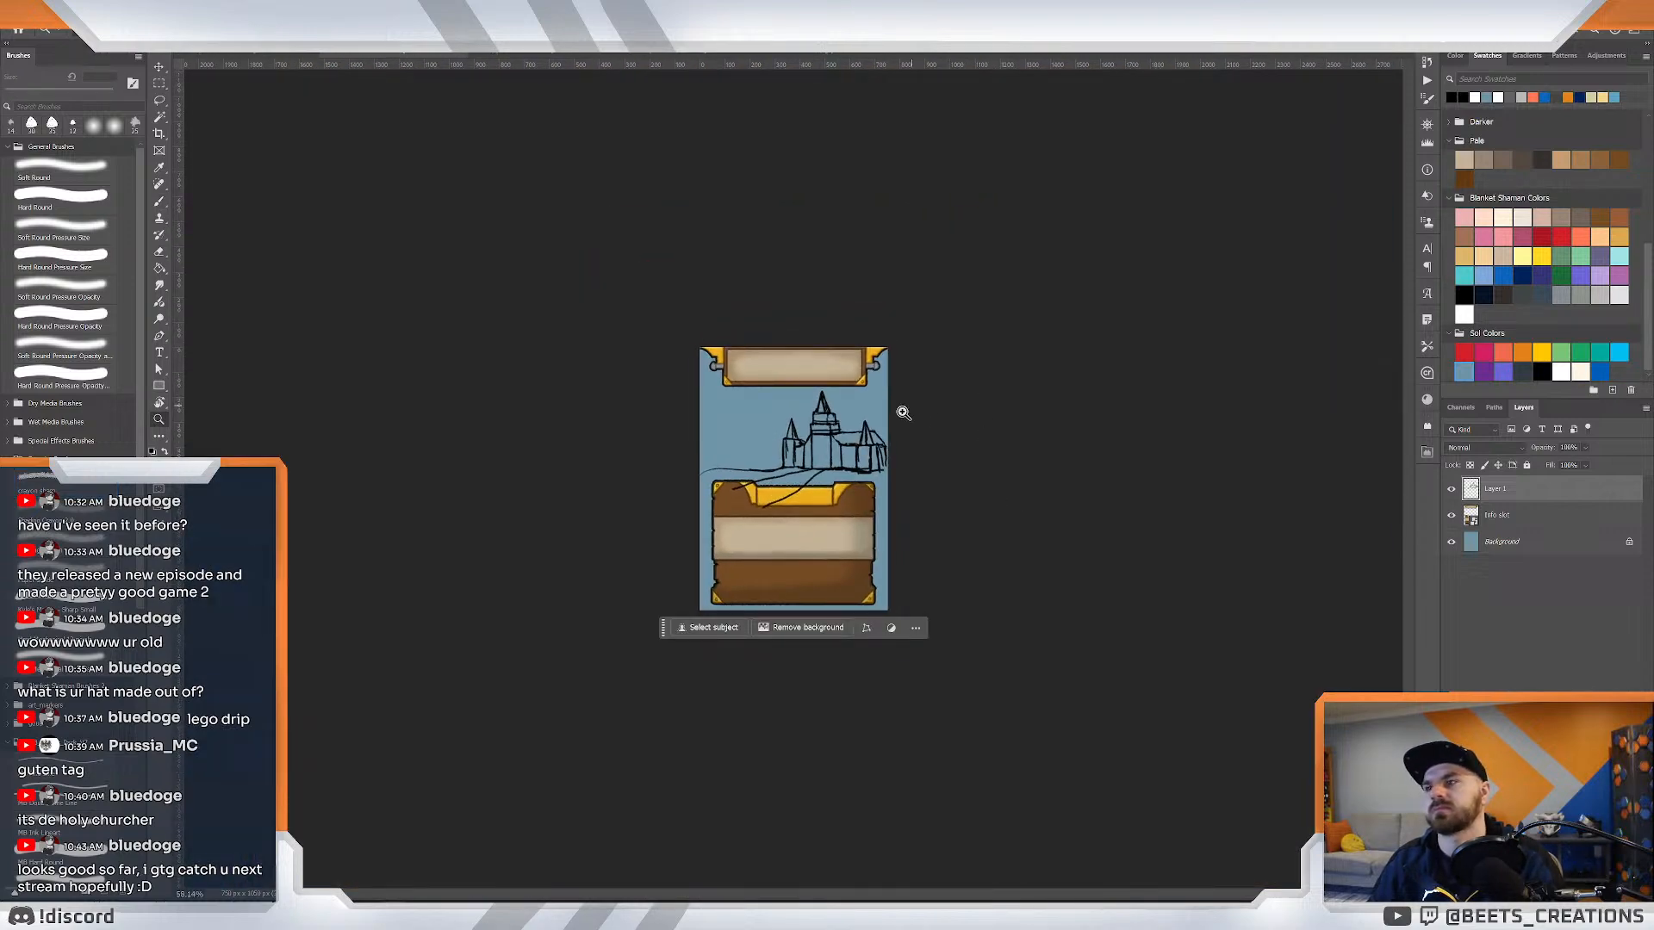
left_click_drag(854, 436, 943, 446)
left_click_drag(864, 550, 1073, 491)
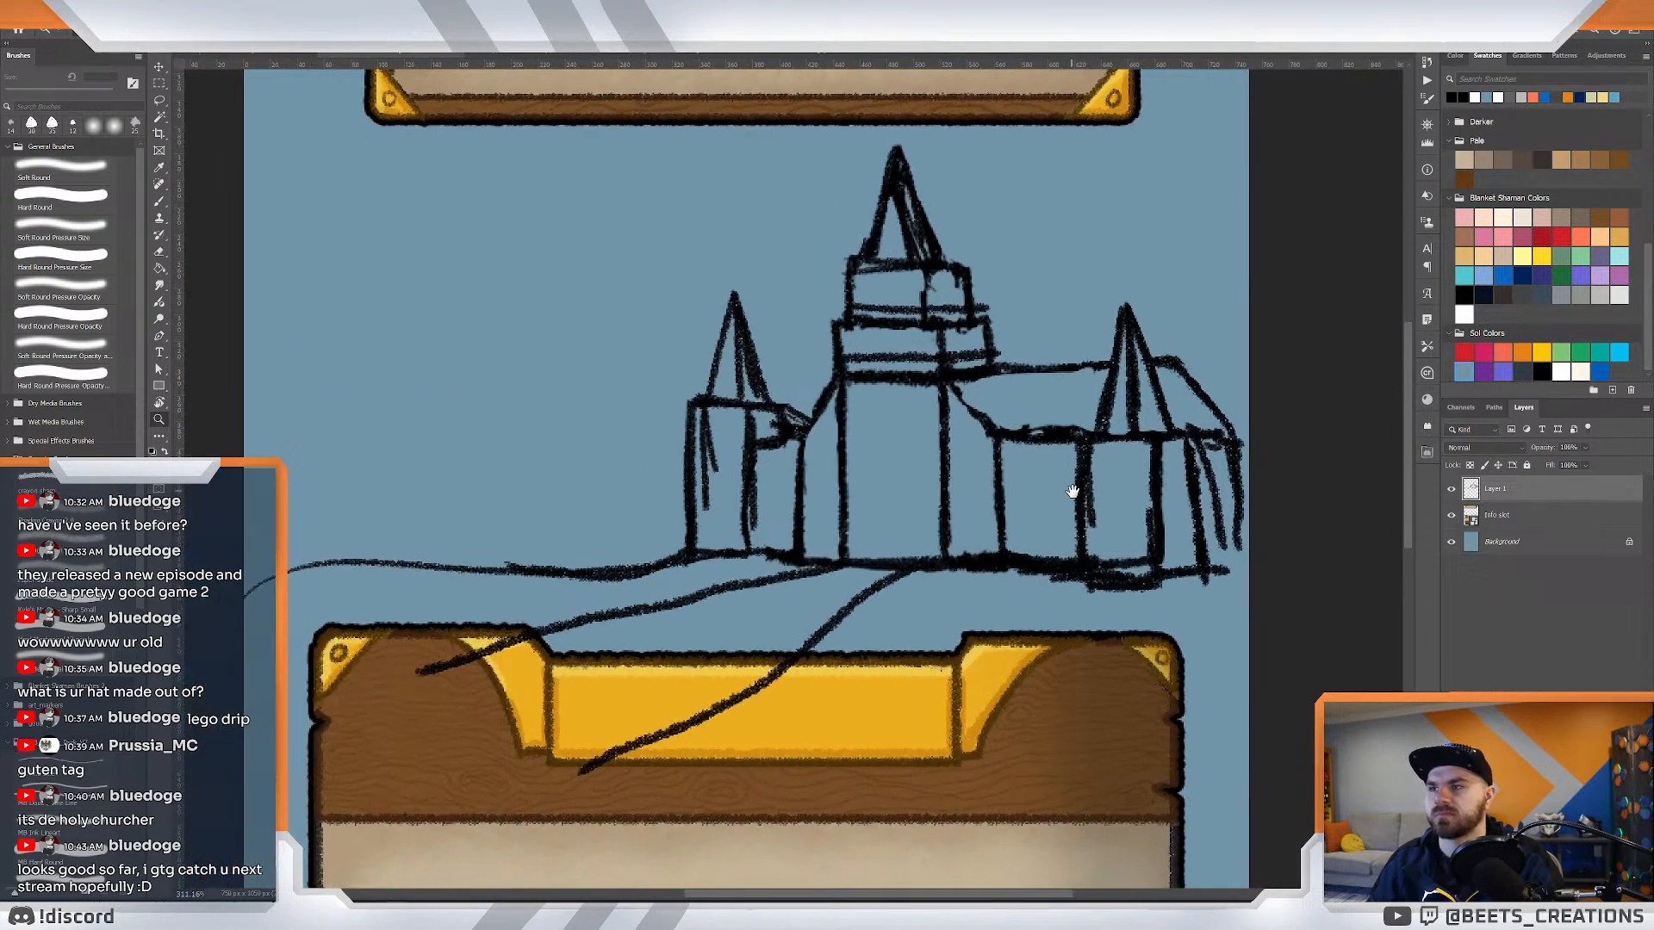
key("b")
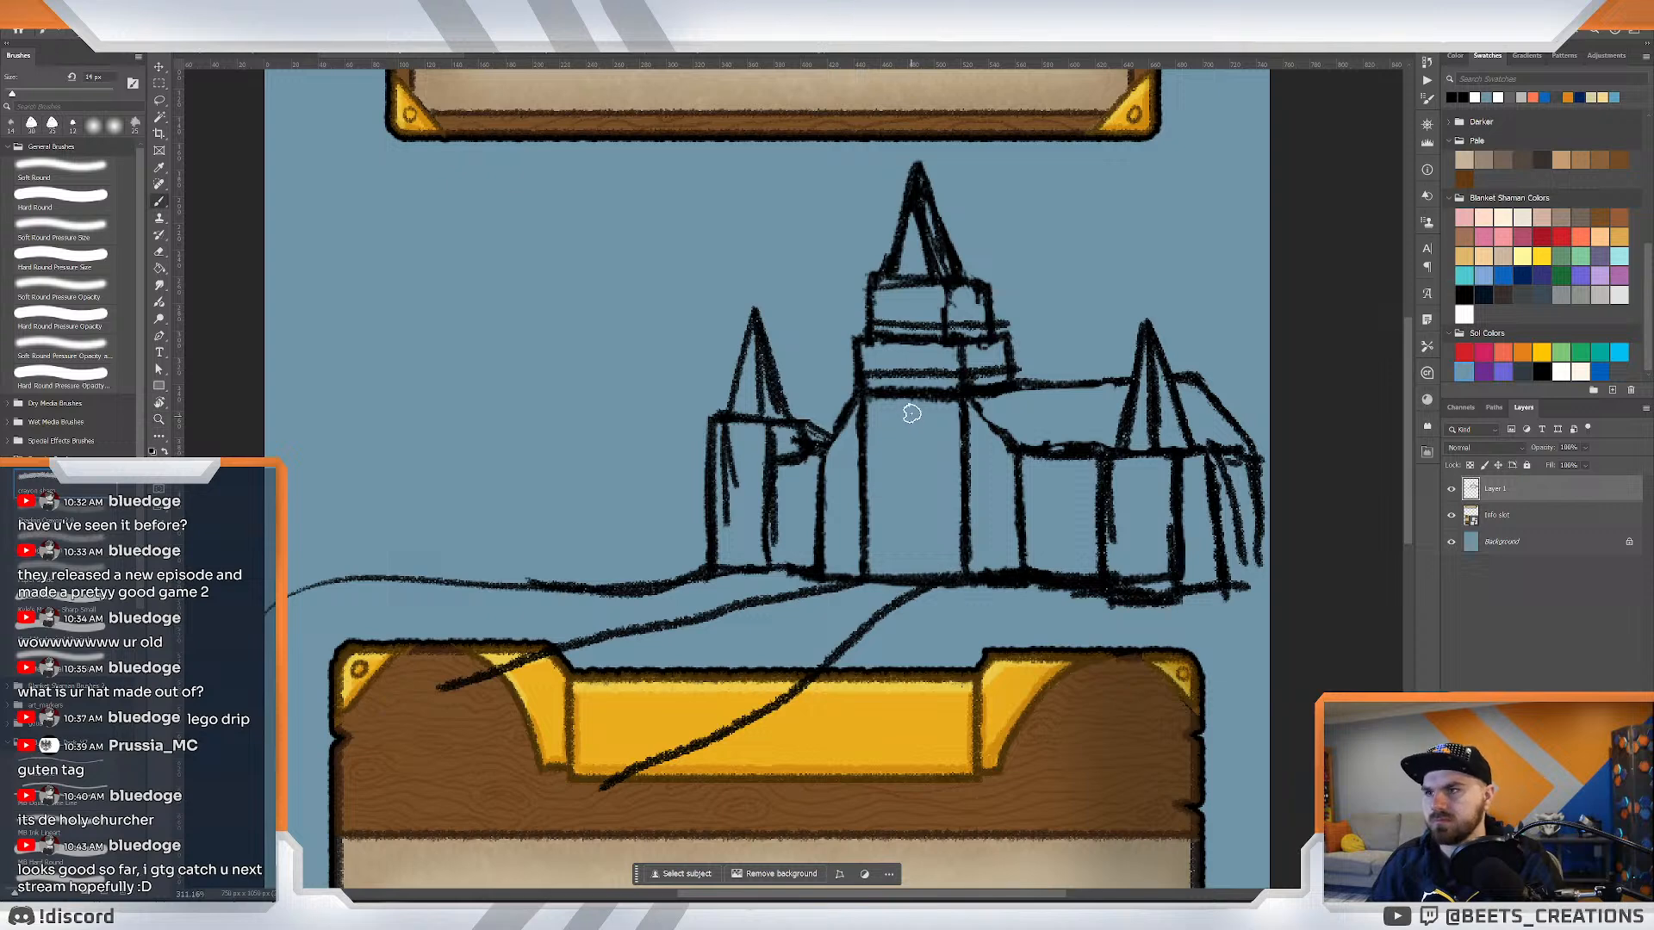
mouse_move(898, 423)
left_mouse_down()
mouse_move(932, 425)
mouse_move(901, 418)
mouse_move(902, 460)
mouse_move(894, 431)
mouse_move(940, 435)
mouse_move(950, 491)
mouse_move(904, 466)
left_mouse_up()
key("z")
left_click_drag(803, 431, 948, 424)
key("ctrl+z")
key("ctrl+z")
key("ctrl+z")
Erase the right turret's outer wall lines and its rough base, keeping the spire and far outer edge.
key("b")
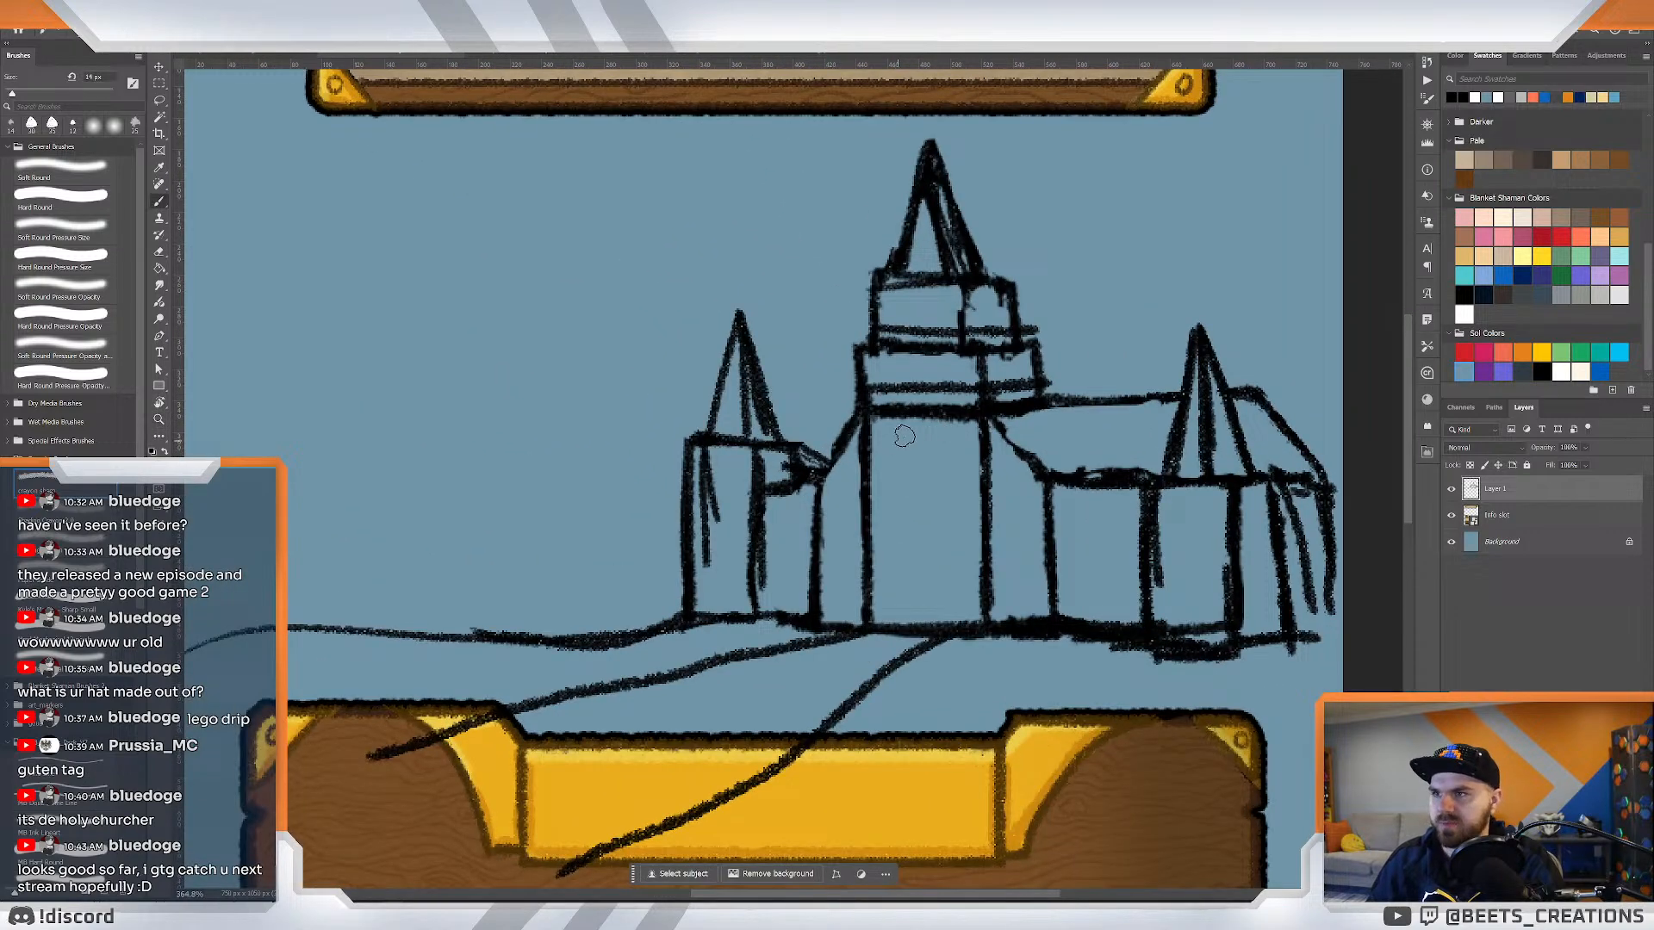
key("e")
key("bracketright")
key("bracketright")
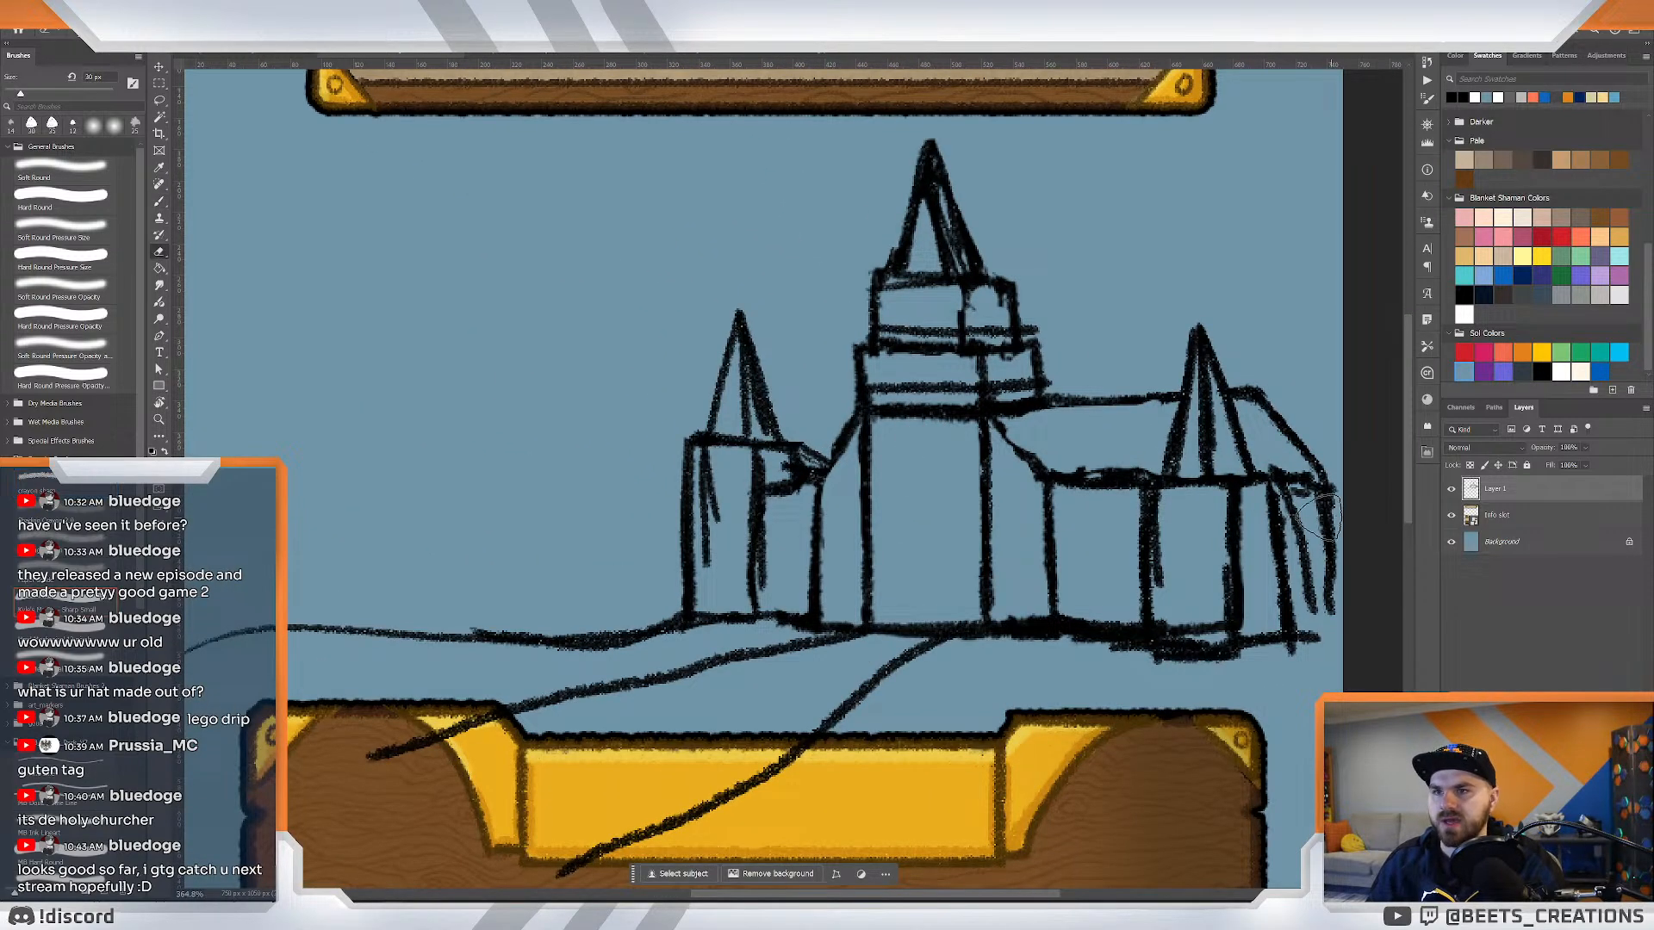
mouse_move(1289, 485)
left_mouse_down()
mouse_move(1299, 593)
mouse_move(1268, 520)
mouse_move(1294, 627)
mouse_move(1259, 495)
mouse_move(1268, 553)
mouse_move(1231, 512)
mouse_move(1225, 612)
mouse_move(1268, 609)
mouse_move(1191, 631)
mouse_move(1232, 651)
left_mouse_up()
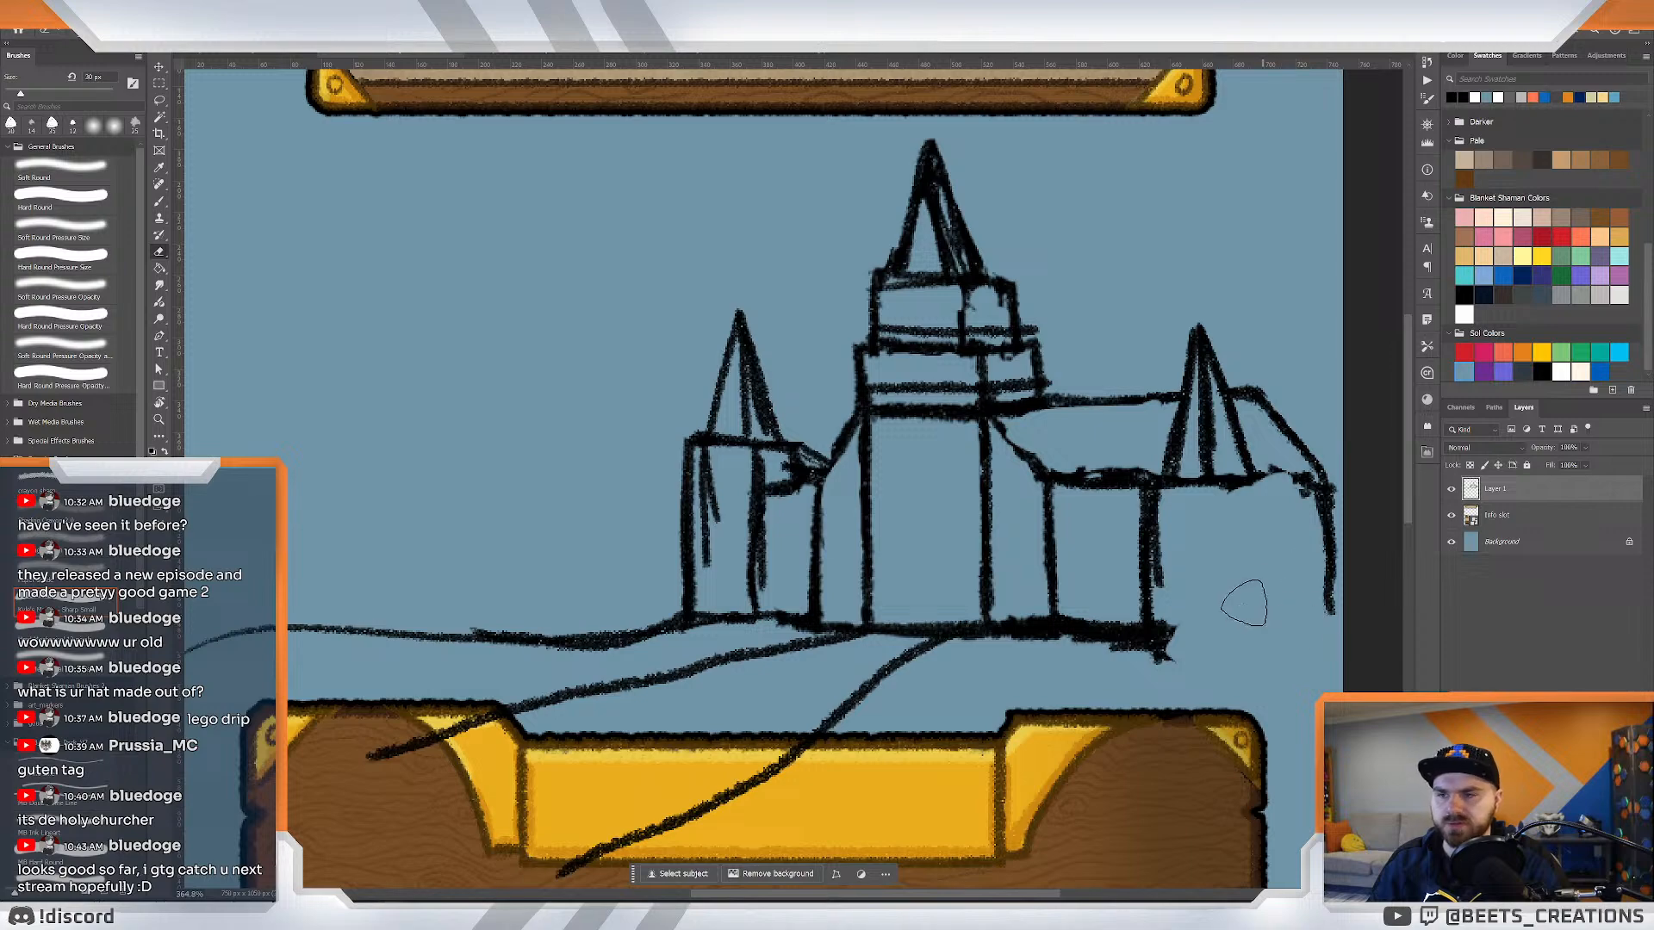
After checking the church interior illustration in the other document, redraw the right turret's vertical walls and base line out to the far wall.
key("b")
key("b")
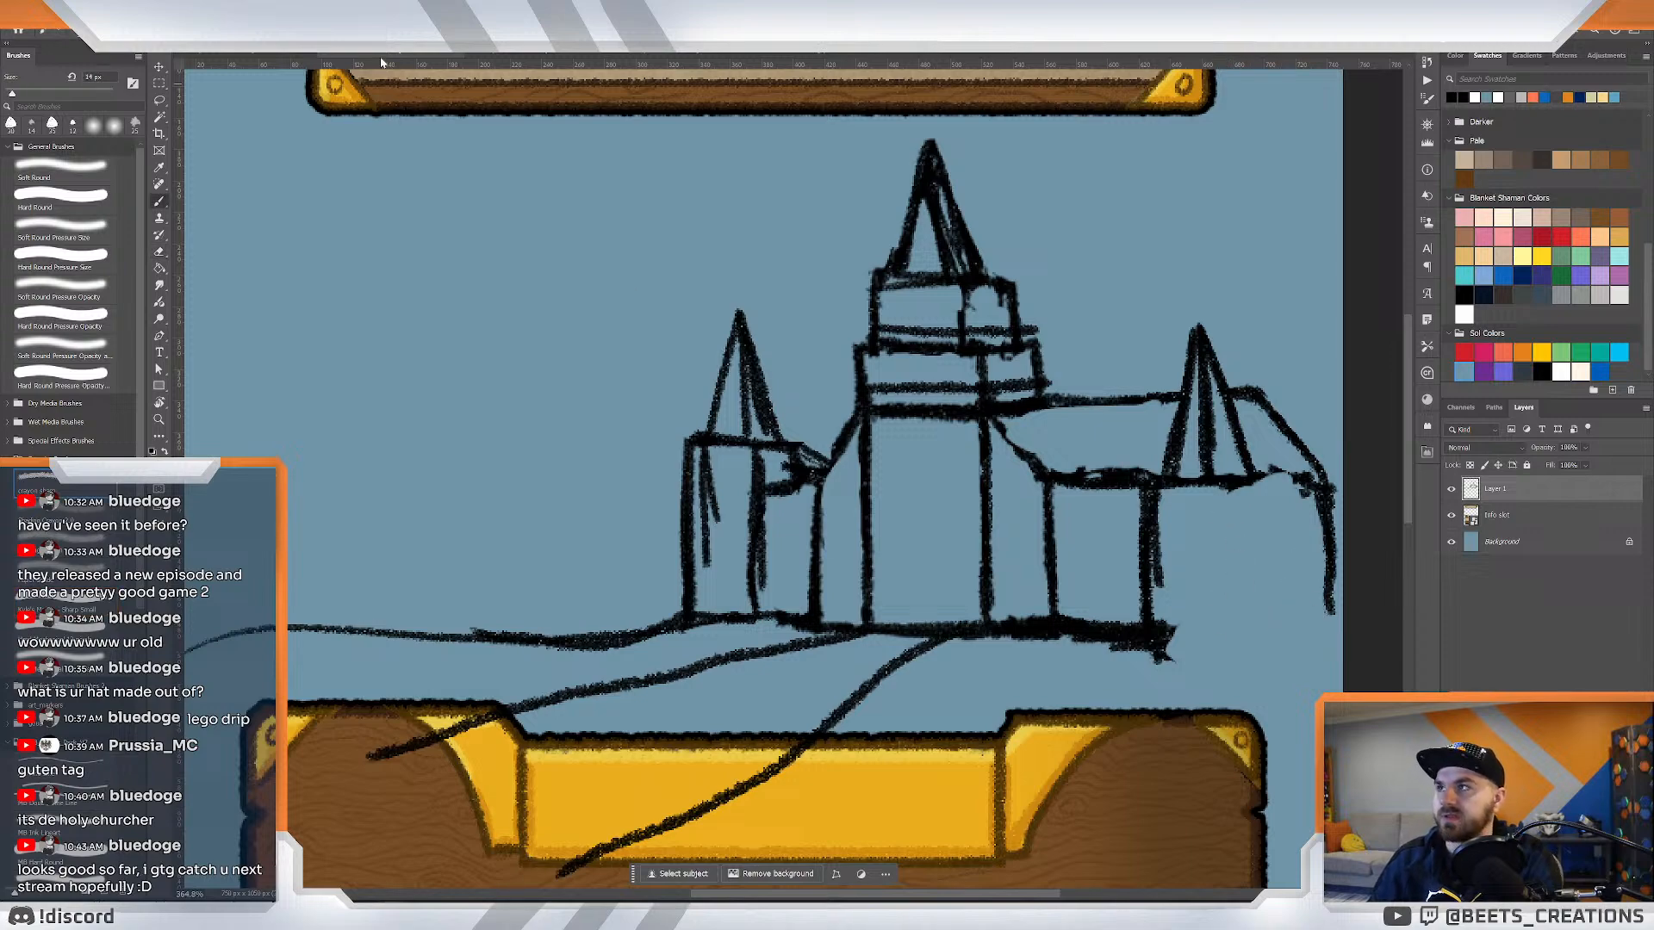
left_click(521, 55)
left_click_drag(997, 318, 957, 622)
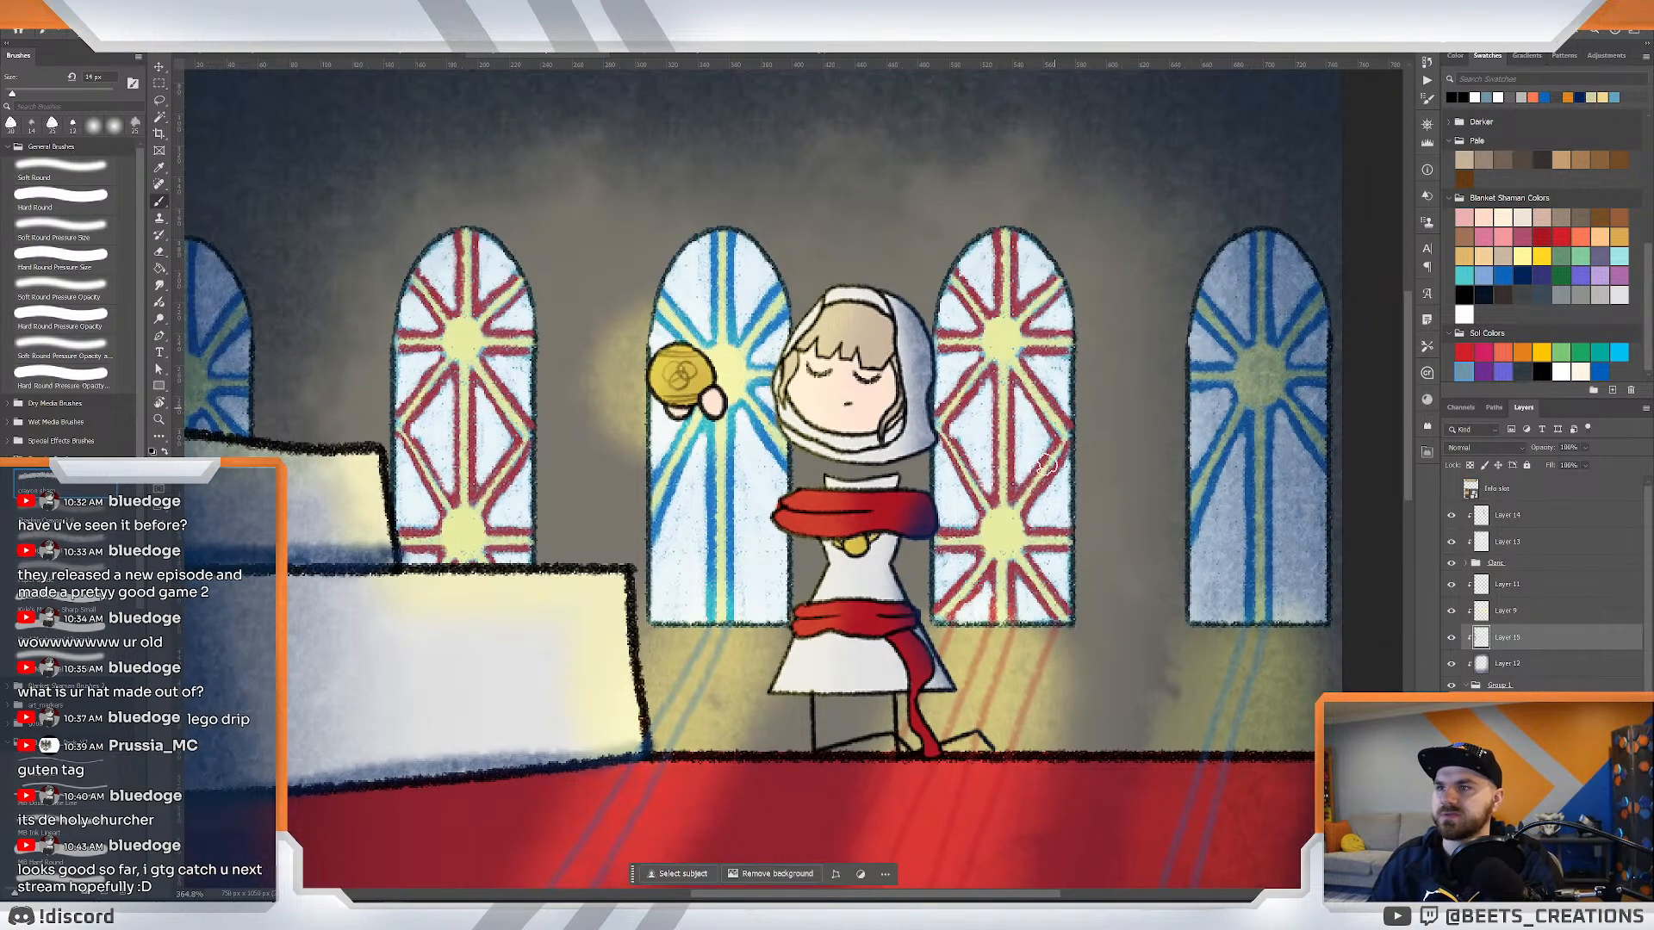
left_click(396, 55)
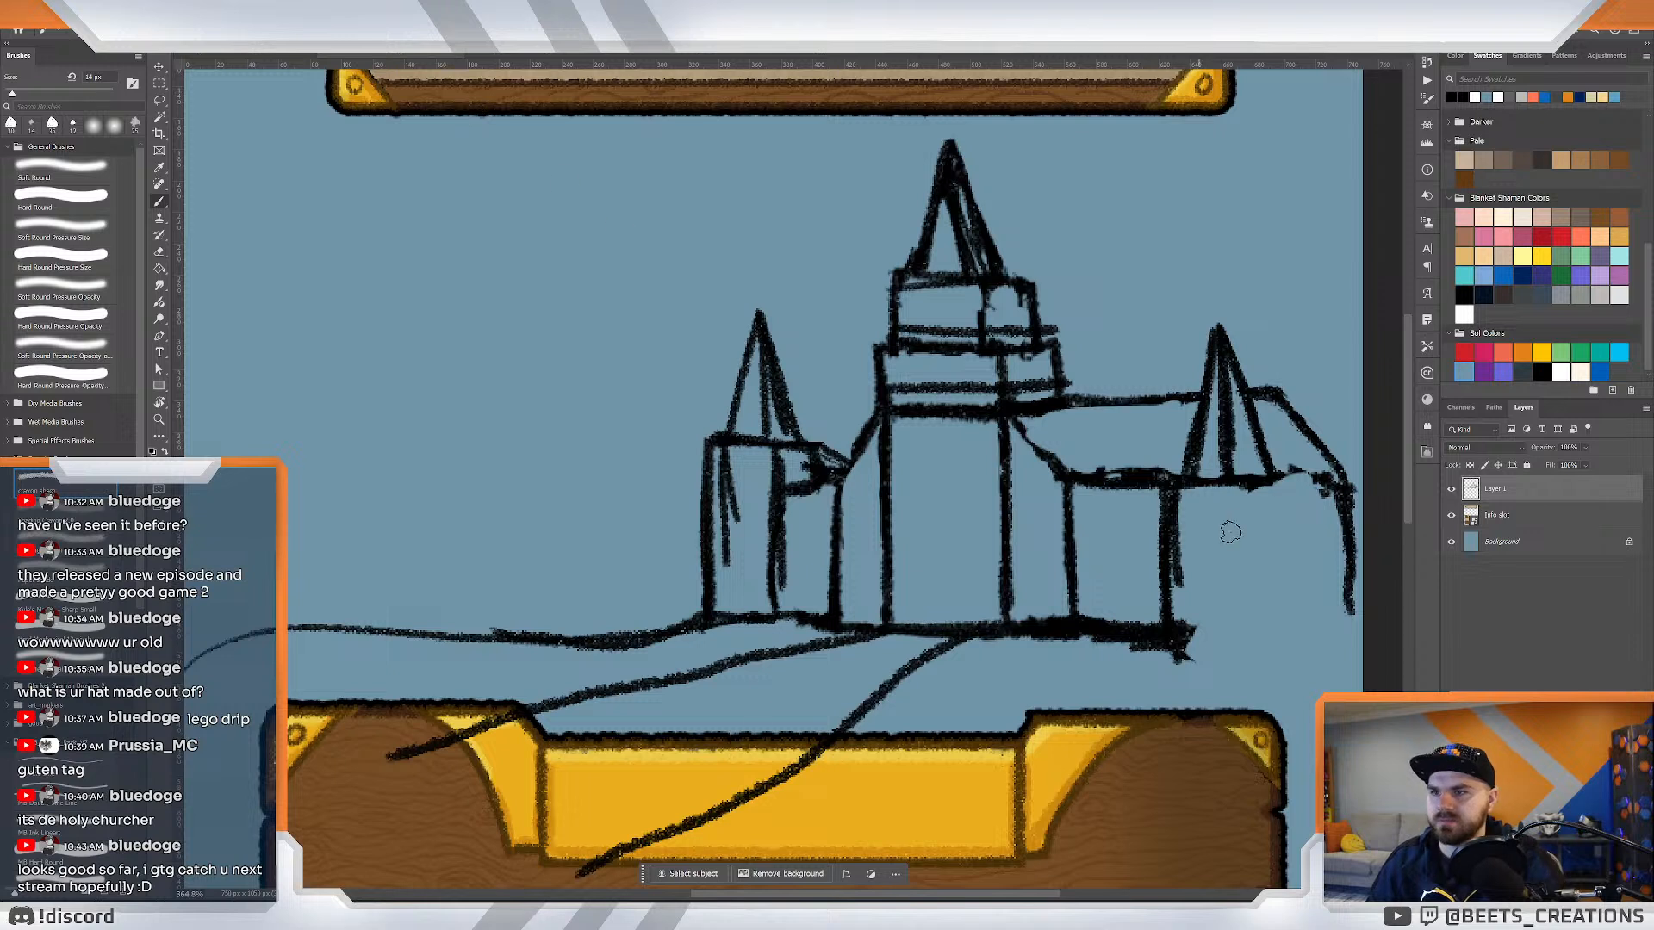
left_click_drag(1285, 474, 1287, 638)
left_click_drag(1171, 639, 1279, 637)
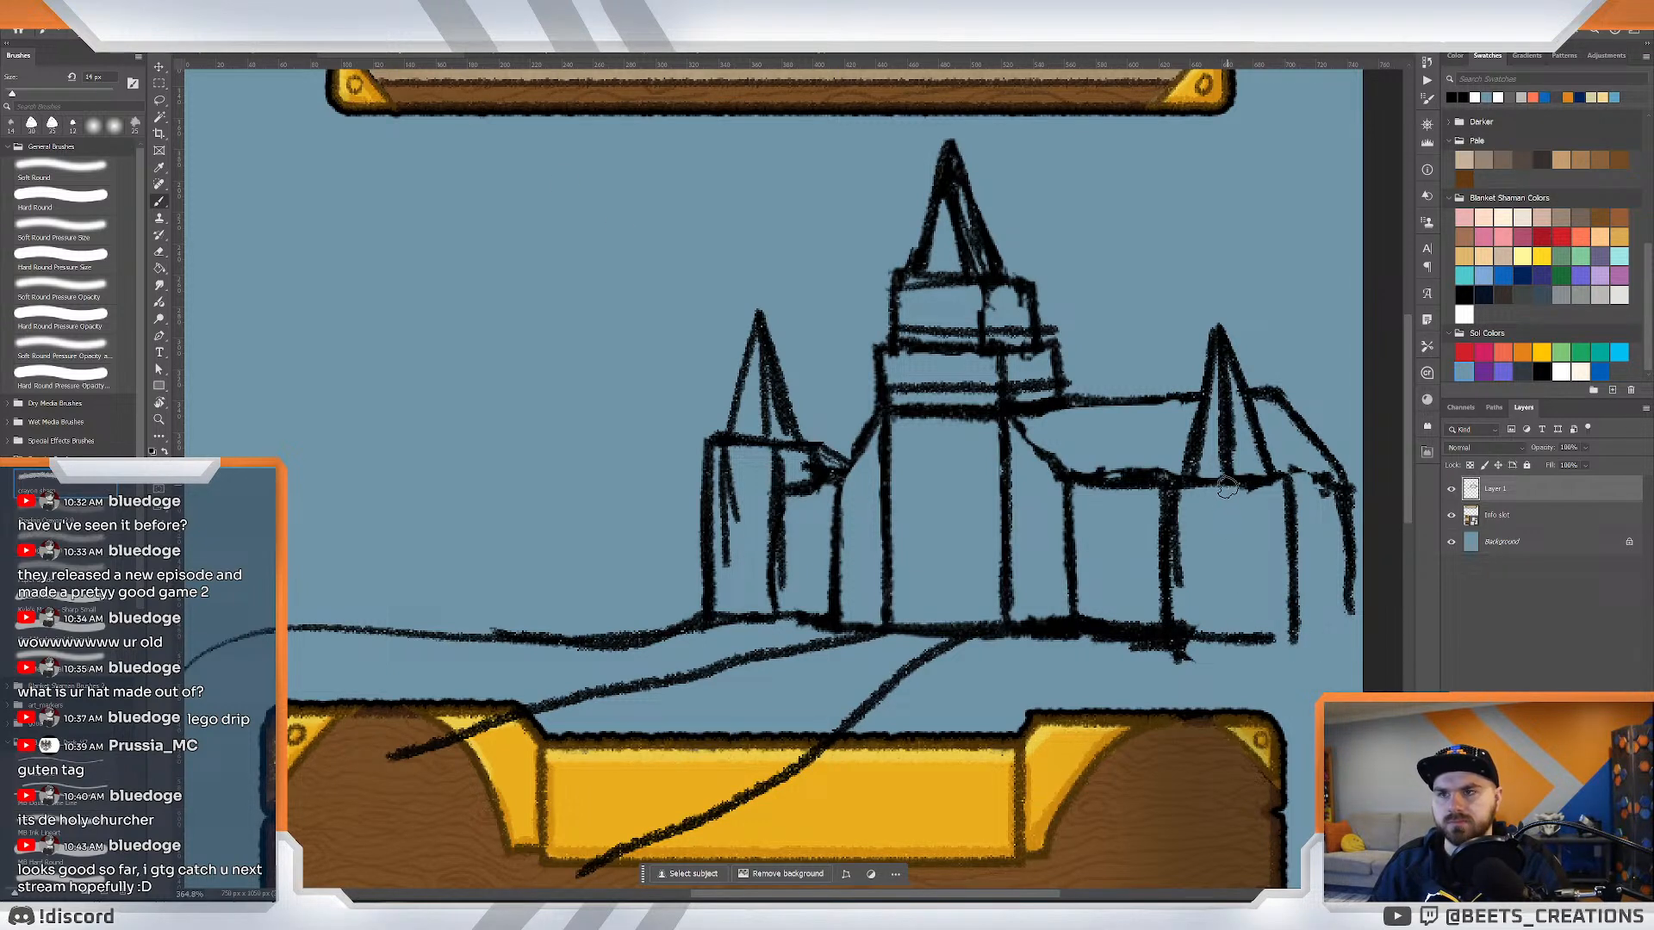
left_click_drag(1240, 488, 1241, 633)
left_click_drag(1244, 633, 1356, 620)
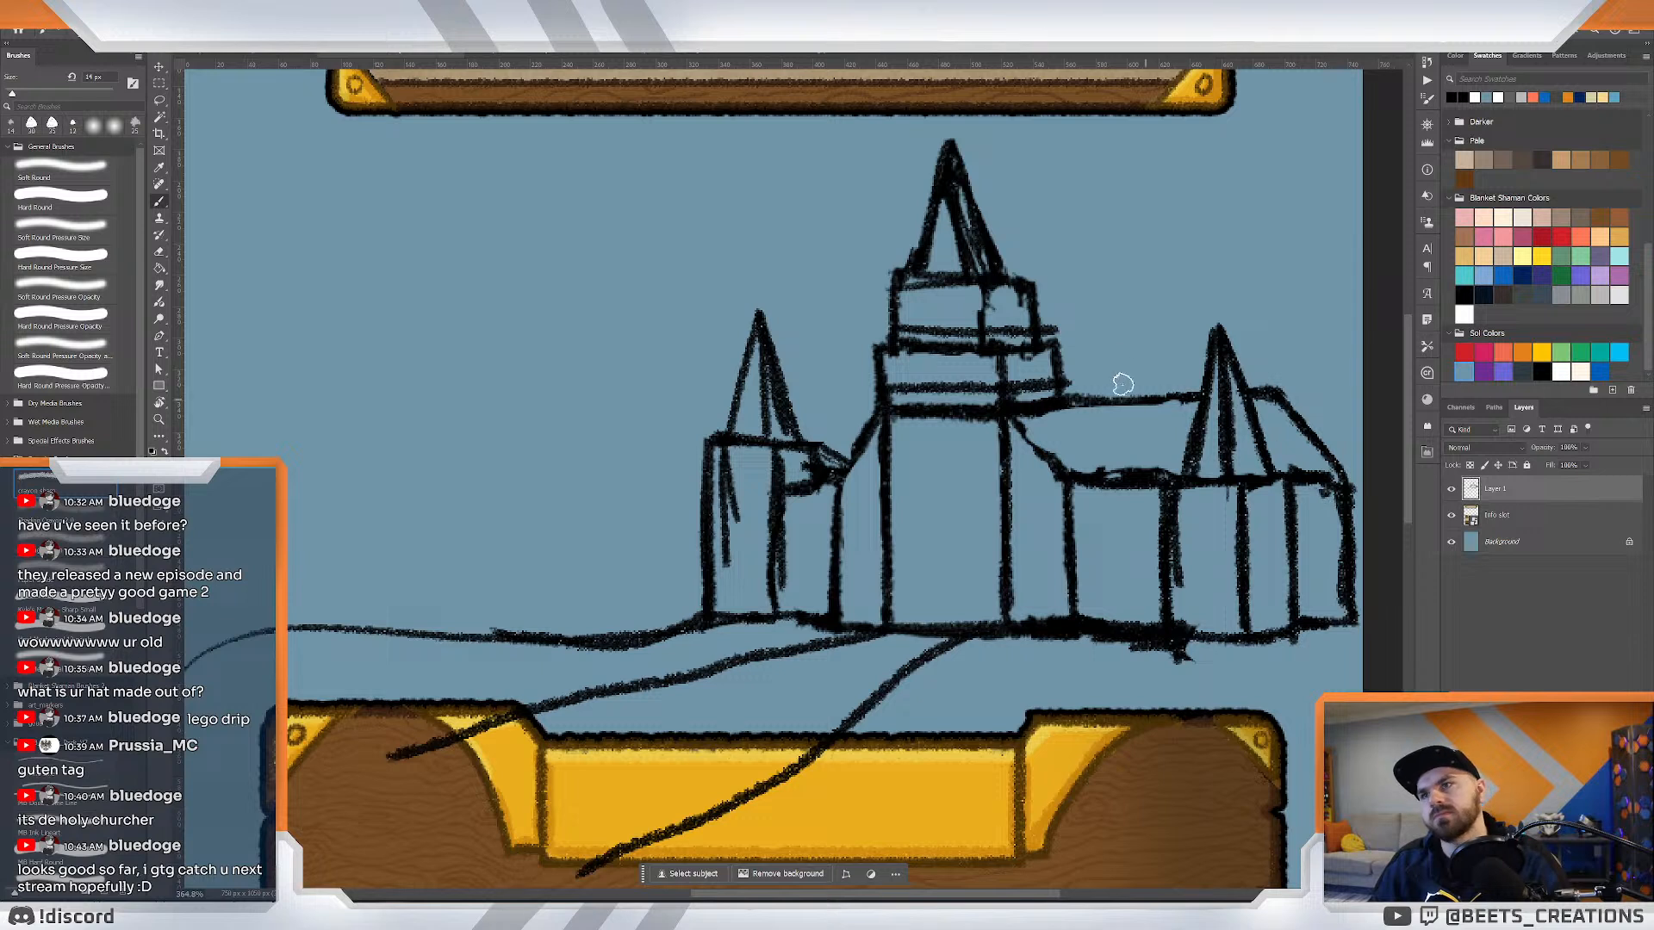
Add two small pointed pinnacles along the right wing's roof ridge, one on each side of the right spire.
mouse_move(1273, 392)
left_mouse_down()
mouse_move(1255, 339)
mouse_move(1271, 391)
left_mouse_up()
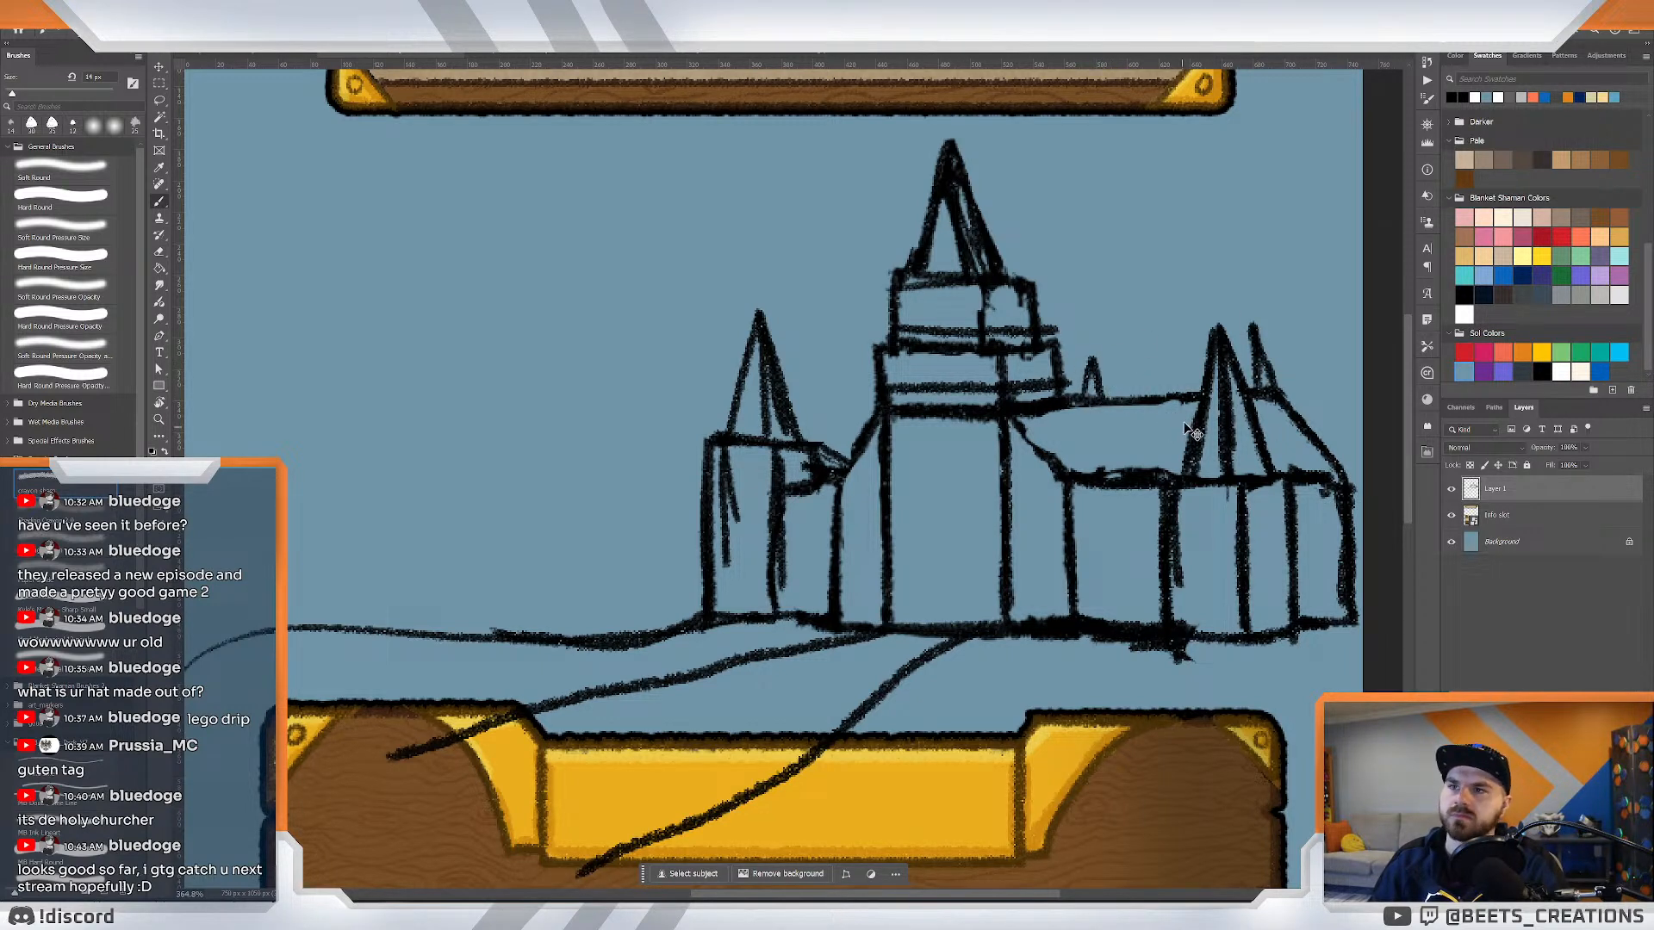
Undo the last stroke and redraw the outline of the rear pinnacle beside the right spire.
key("ctrl+z")
left_click_drag(1254, 323, 1292, 418)
Draw a pointed-arch window with radiating tracery on the front wall of the central tower.
key("z")
left_click_drag(1253, 488, 1061, 437)
left_click_drag(875, 416, 1111, 473)
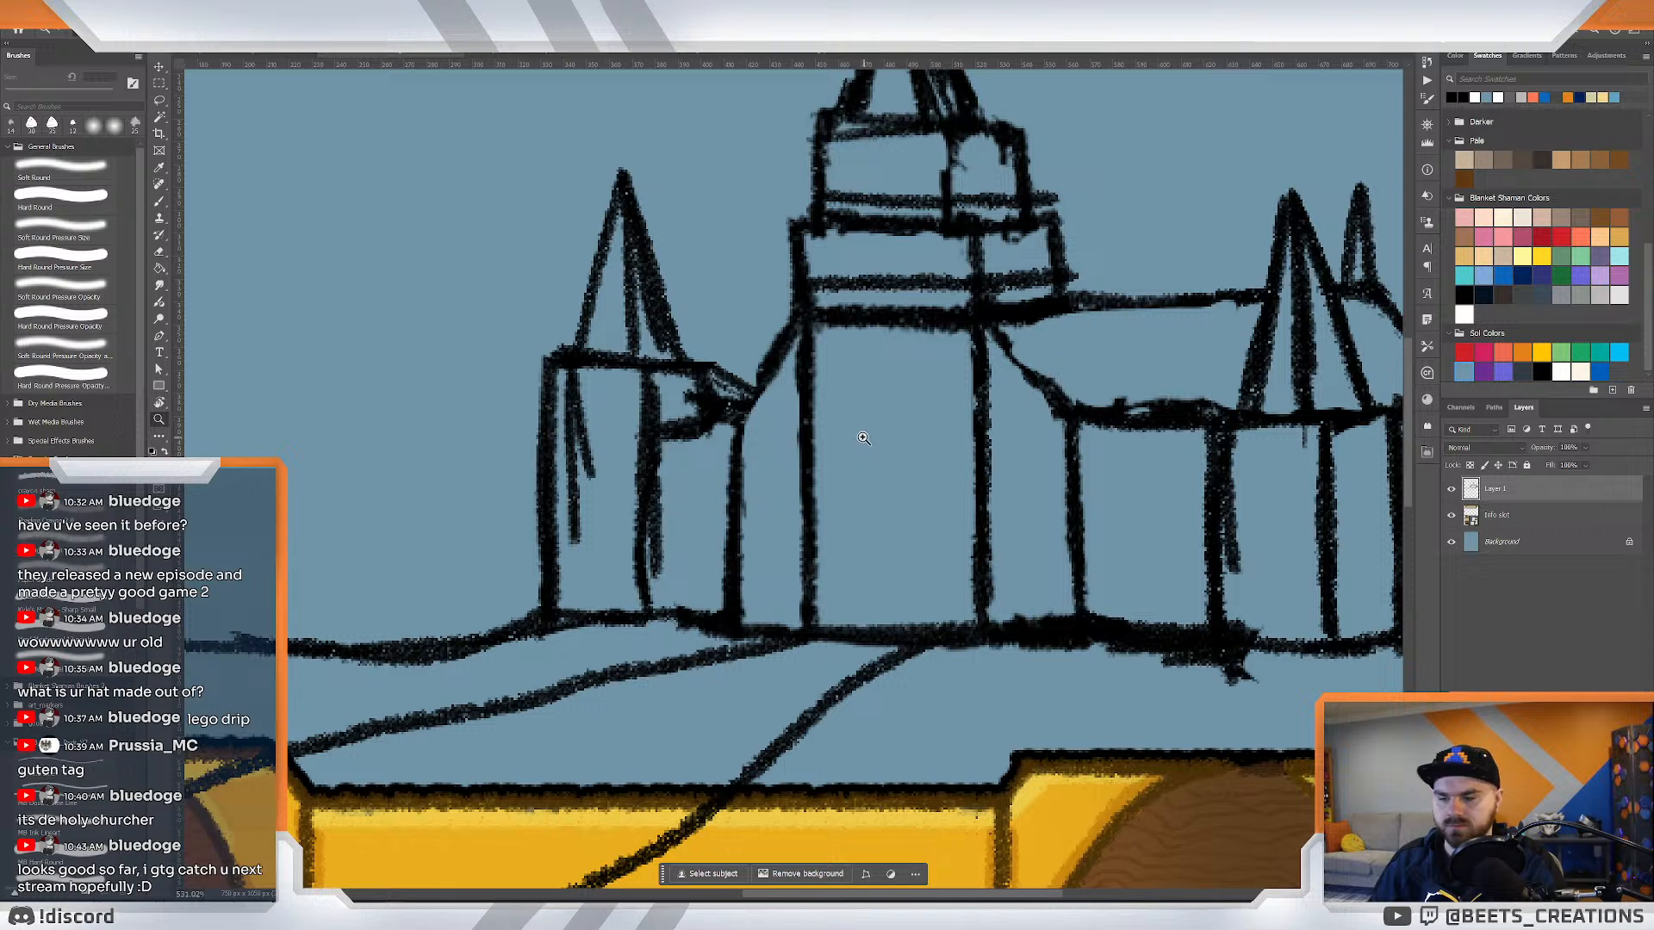
key("b")
mouse_move(835, 420)
left_mouse_down()
mouse_move(917, 366)
mouse_move(935, 418)
mouse_move(923, 363)
mouse_move(940, 424)
mouse_move(887, 428)
mouse_move(858, 386)
mouse_move(903, 368)
mouse_move(911, 399)
mouse_move(891, 345)
mouse_move(925, 446)
left_mouse_up()
key("ctrl+z")
key("ctrl+z")
key("ctrl+z")
key("ctrl+z")
key("ctrl+z")
mouse_move(852, 445)
left_mouse_down()
mouse_move(923, 441)
mouse_move(873, 418)
left_mouse_up()
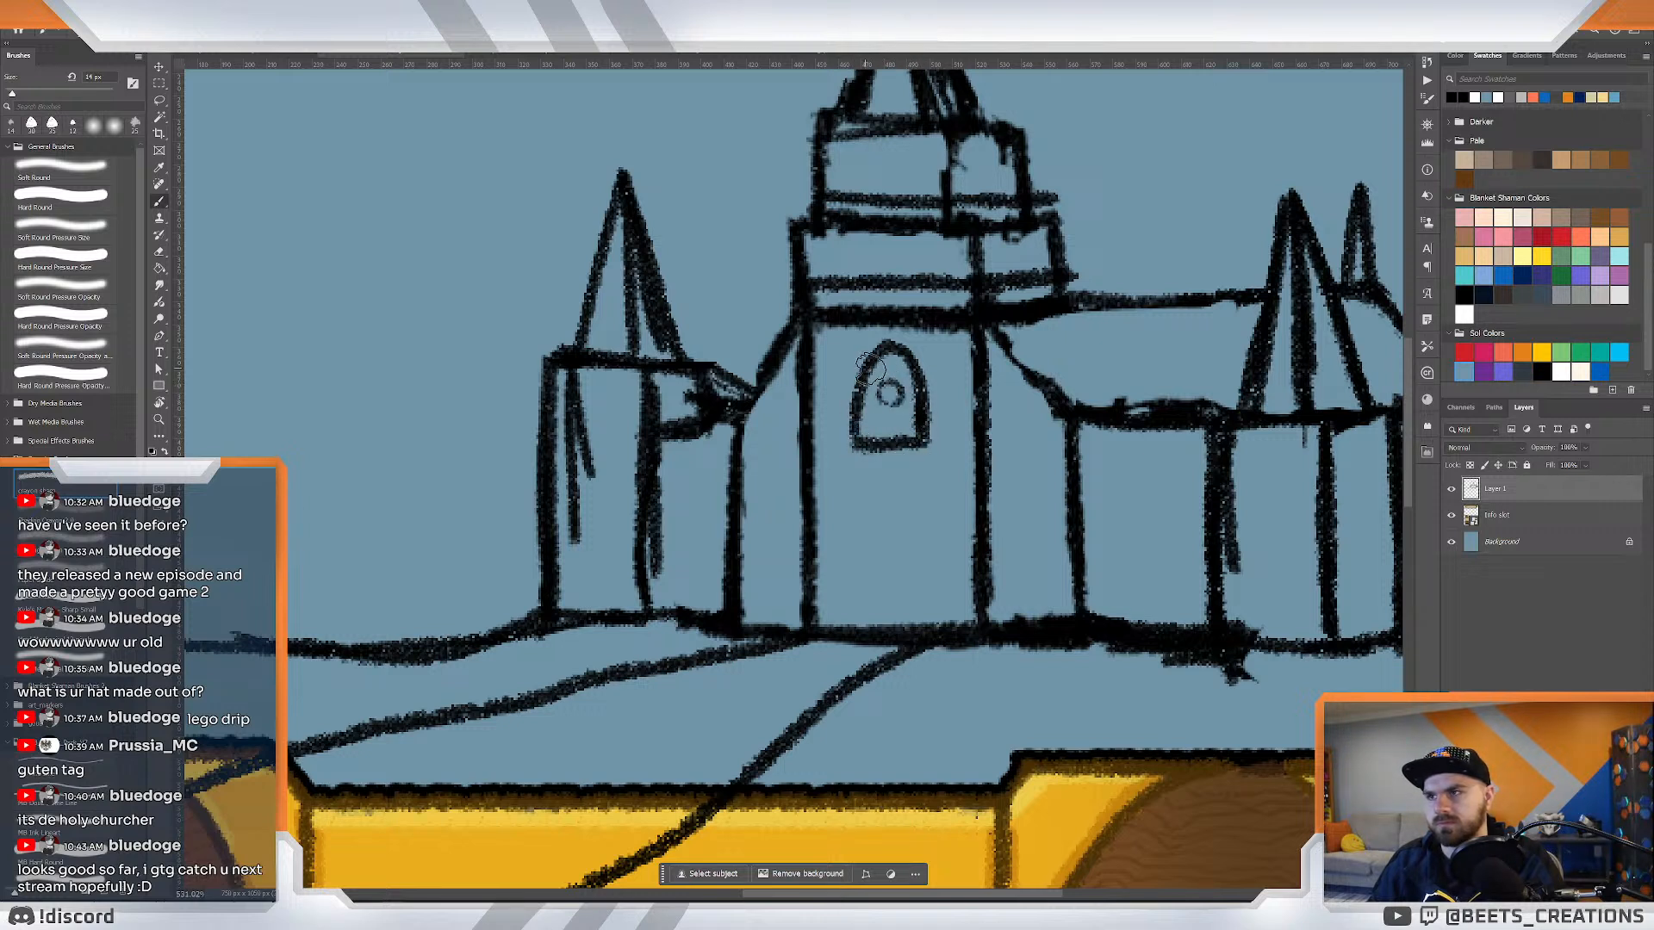
left_click_drag(889, 360, 910, 392)
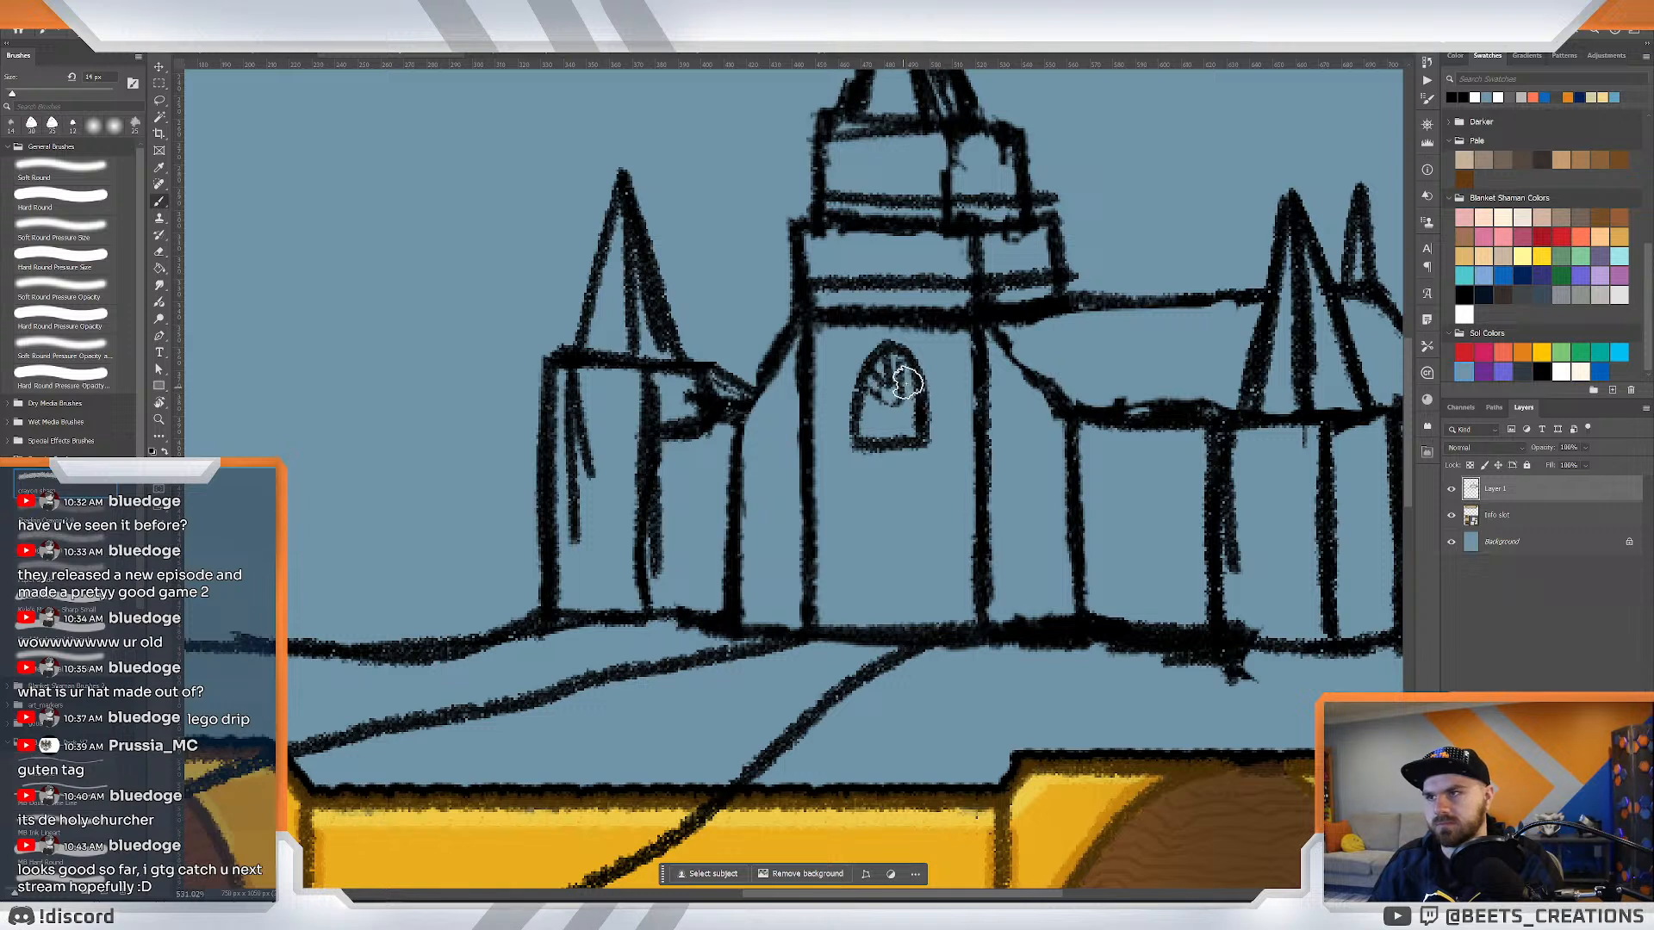
mouse_move(917, 393)
left_mouse_down()
mouse_move(862, 444)
mouse_move(913, 440)
mouse_move(892, 405)
mouse_move(887, 444)
mouse_move(900, 413)
left_mouse_up()
Erase the upper parts of the two diagonal path lines and redraw the ground line under the left wing and tower.
key("z")
scroll(956, 470, "down", 8)
scroll(956, 470, "up", 6)
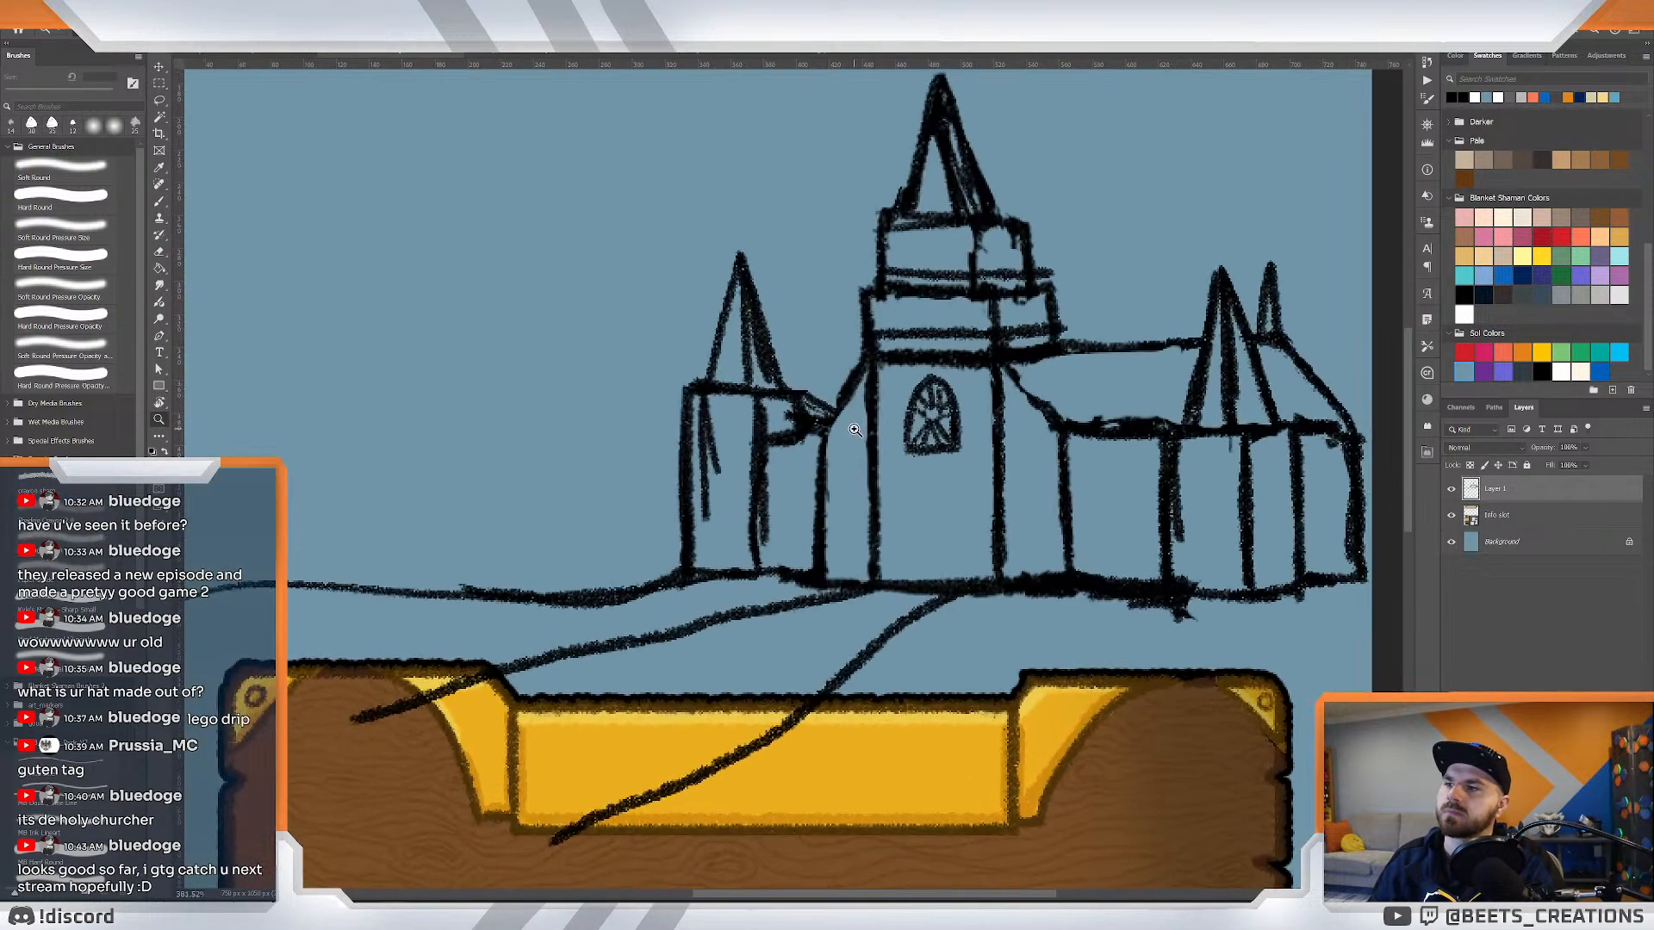
left_click_drag(896, 521, 904, 480)
key("e")
mouse_move(887, 577)
left_mouse_down()
mouse_move(960, 546)
mouse_move(852, 520)
mouse_move(822, 575)
mouse_move(561, 591)
mouse_move(835, 506)
left_mouse_up()
key("b")
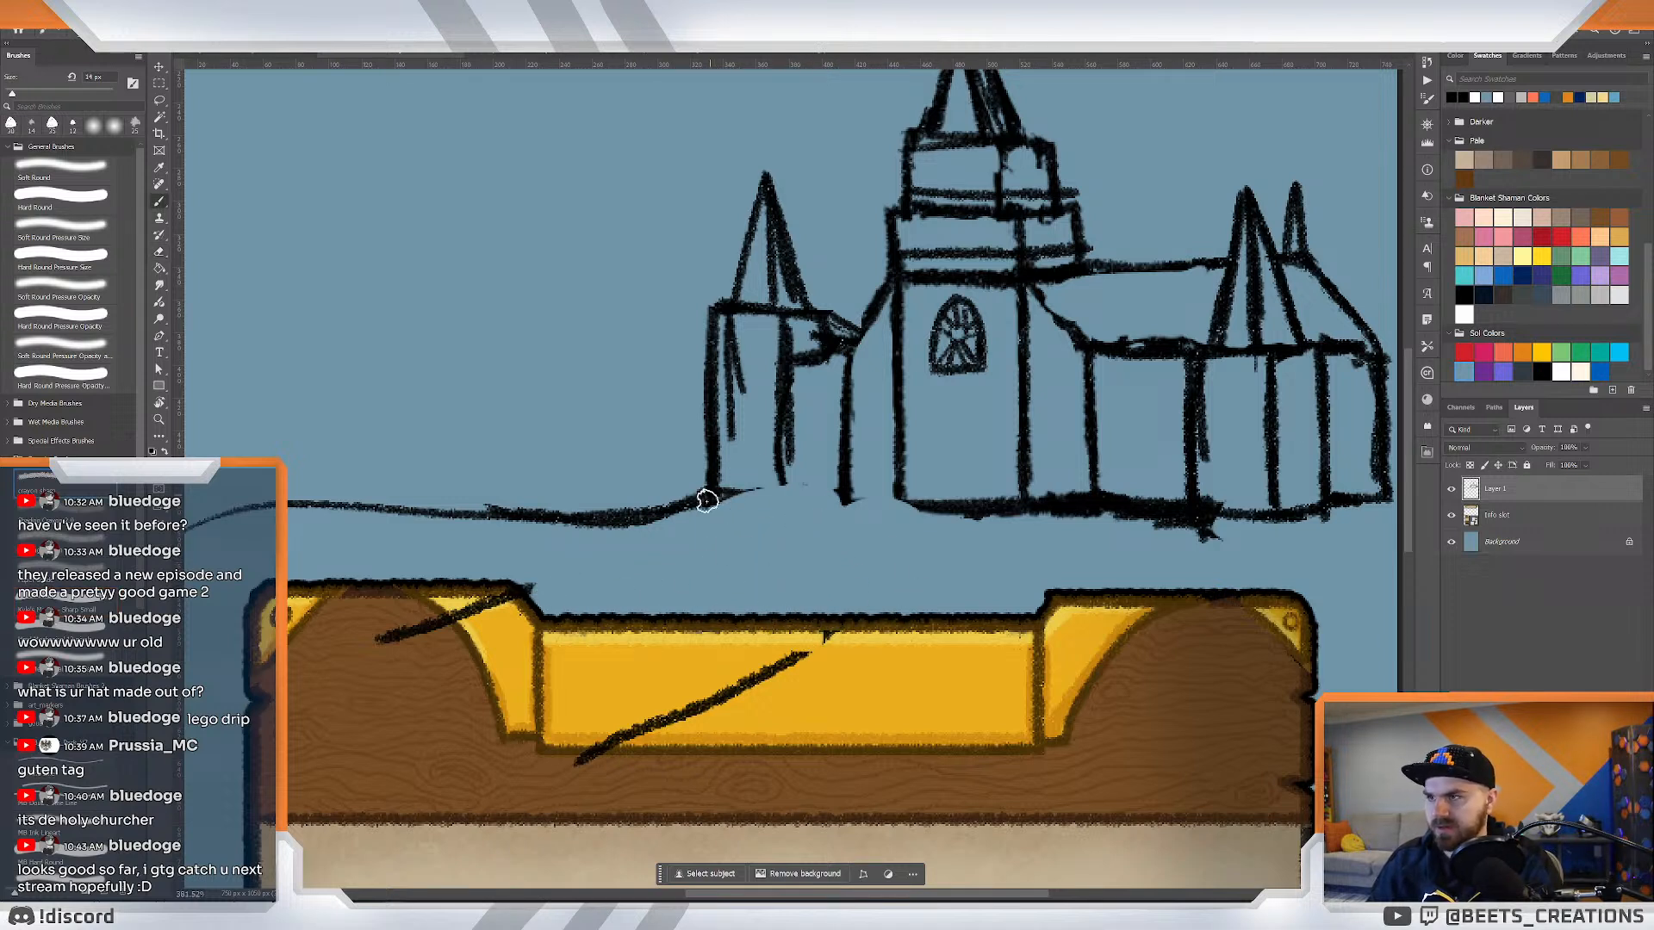
left_click_drag(700, 498, 934, 495)
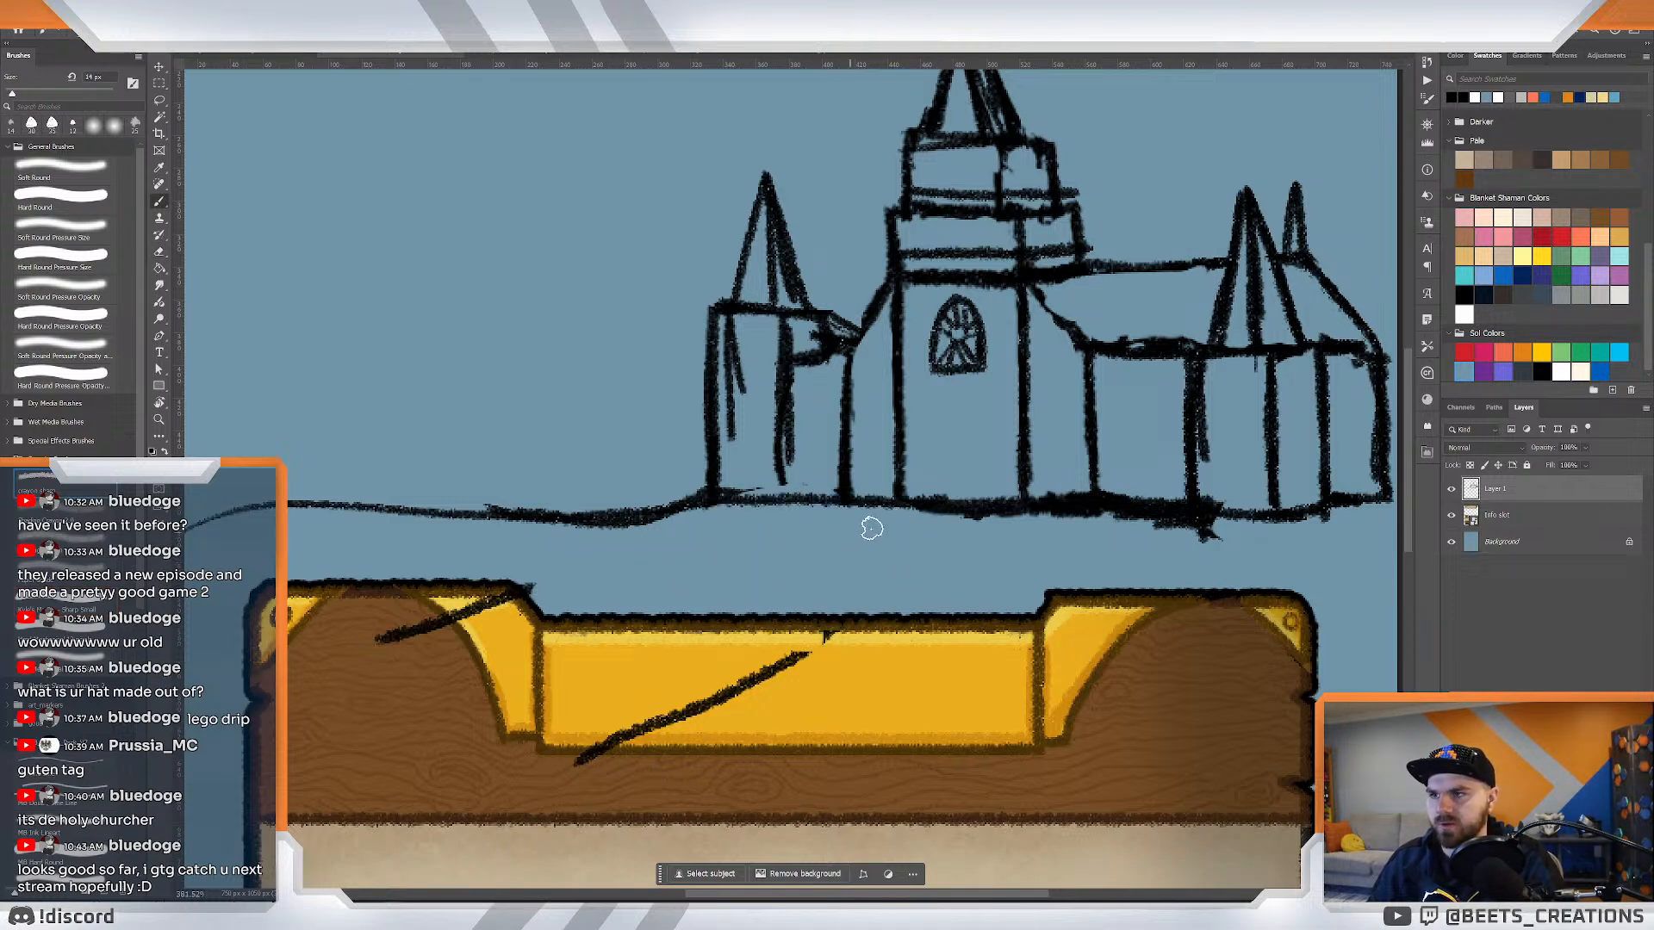
Sketch a large rounded forecourt outline with a small semicircular step at the base of the central tower.
mouse_move(878, 517)
left_mouse_down()
mouse_move(812, 586)
mouse_move(969, 547)
mouse_move(987, 510)
left_mouse_up()
key("ctrl+z")
left_click_drag(862, 504, 1070, 517)
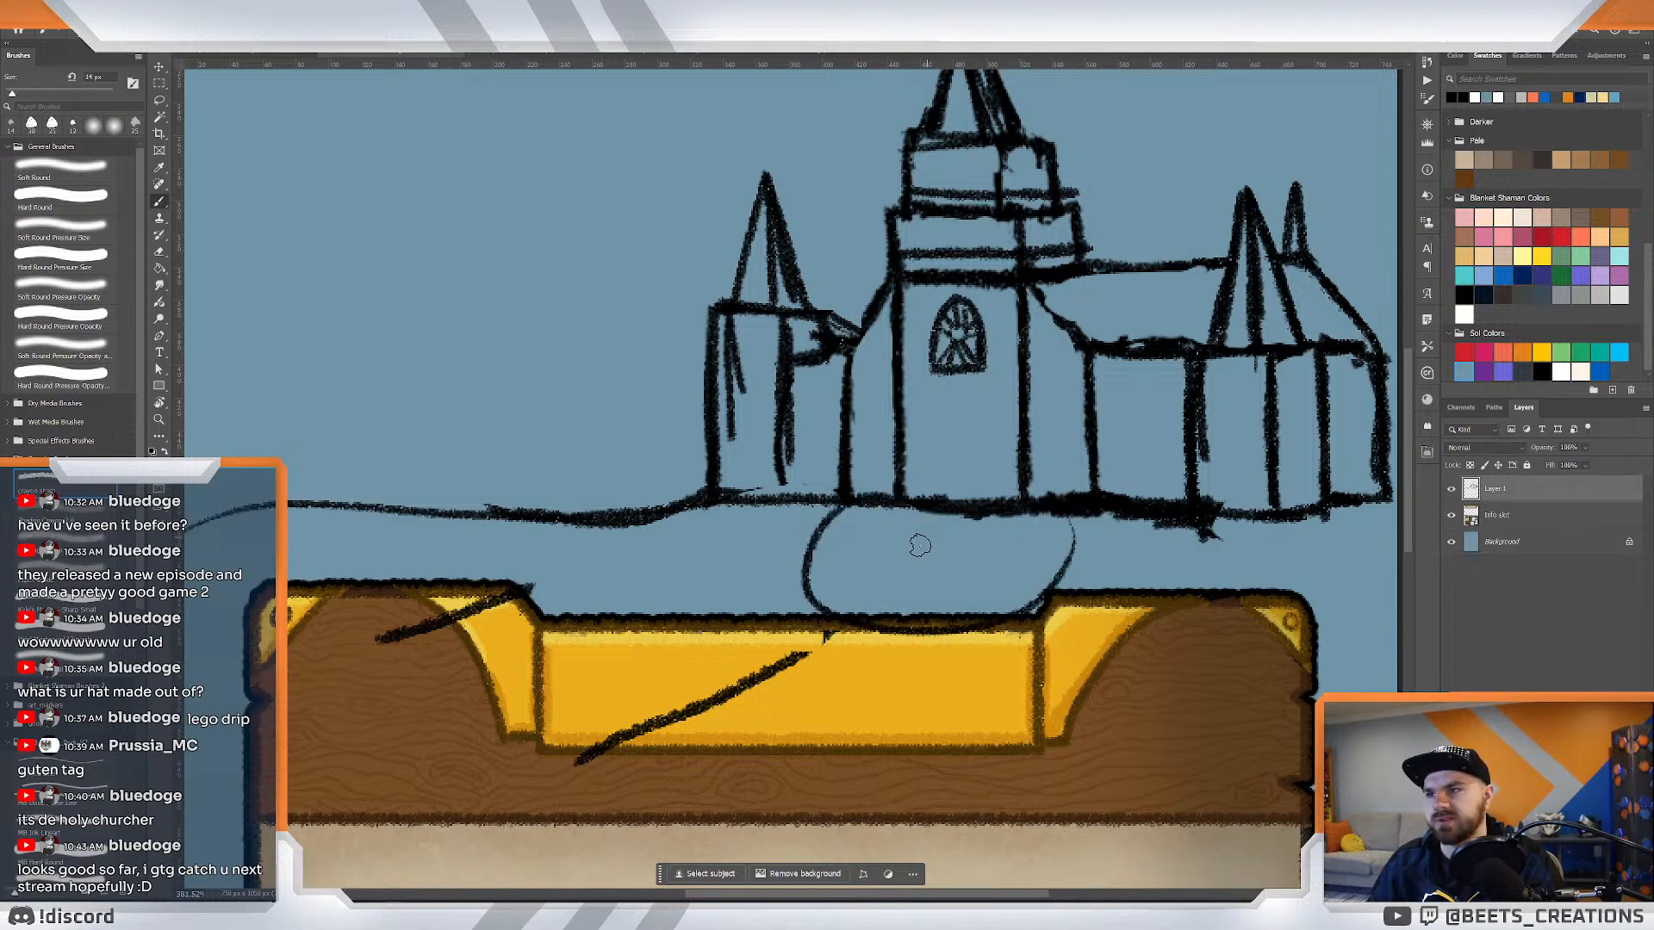
mouse_move(920, 515)
left_mouse_down()
mouse_move(931, 543)
mouse_move(991, 515)
left_mouse_up()
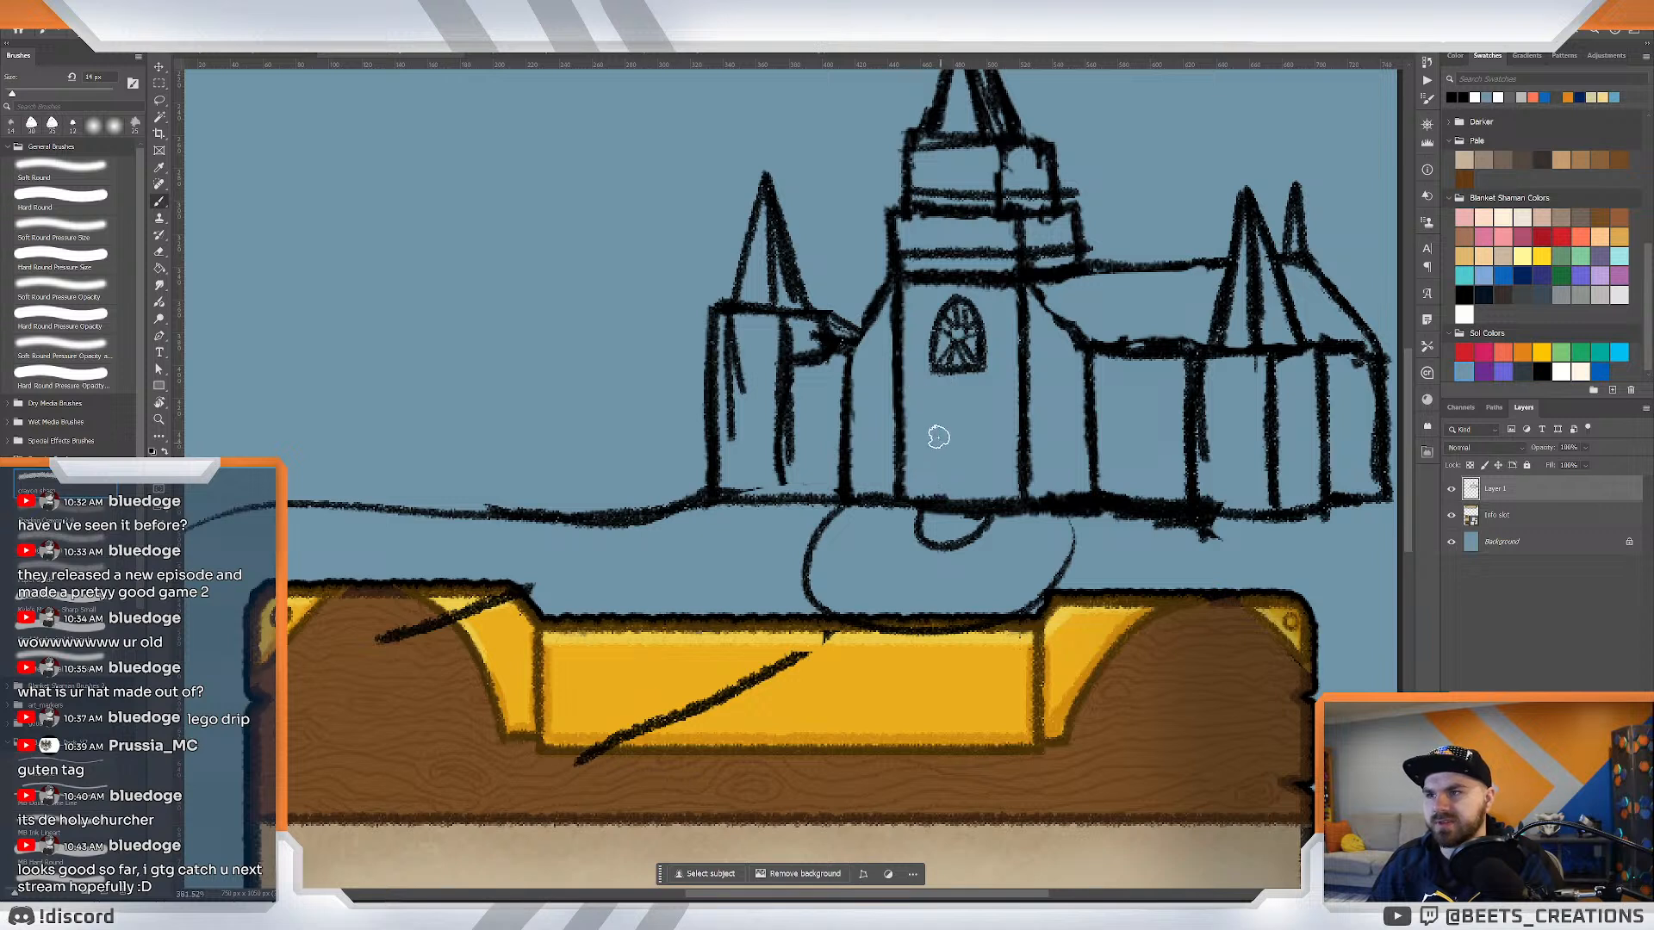
Erase the small semicircular step and the base line across the foot of the central tower.
mouse_move(938, 436)
left_mouse_down()
mouse_move(896, 443)
mouse_move(894, 485)
mouse_move(967, 432)
mouse_move(967, 521)
mouse_move(999, 433)
mouse_move(923, 426)
mouse_move(920, 411)
mouse_move(968, 405)
mouse_move(995, 430)
mouse_move(984, 516)
mouse_move(890, 526)
left_mouse_up()
key("e")
mouse_move(934, 489)
left_mouse_down()
mouse_move(928, 511)
mouse_move(952, 462)
mouse_move(941, 480)
mouse_move(979, 471)
mouse_move(982, 426)
mouse_move(923, 432)
mouse_move(986, 533)
mouse_move(897, 528)
left_mouse_up()
key("b")
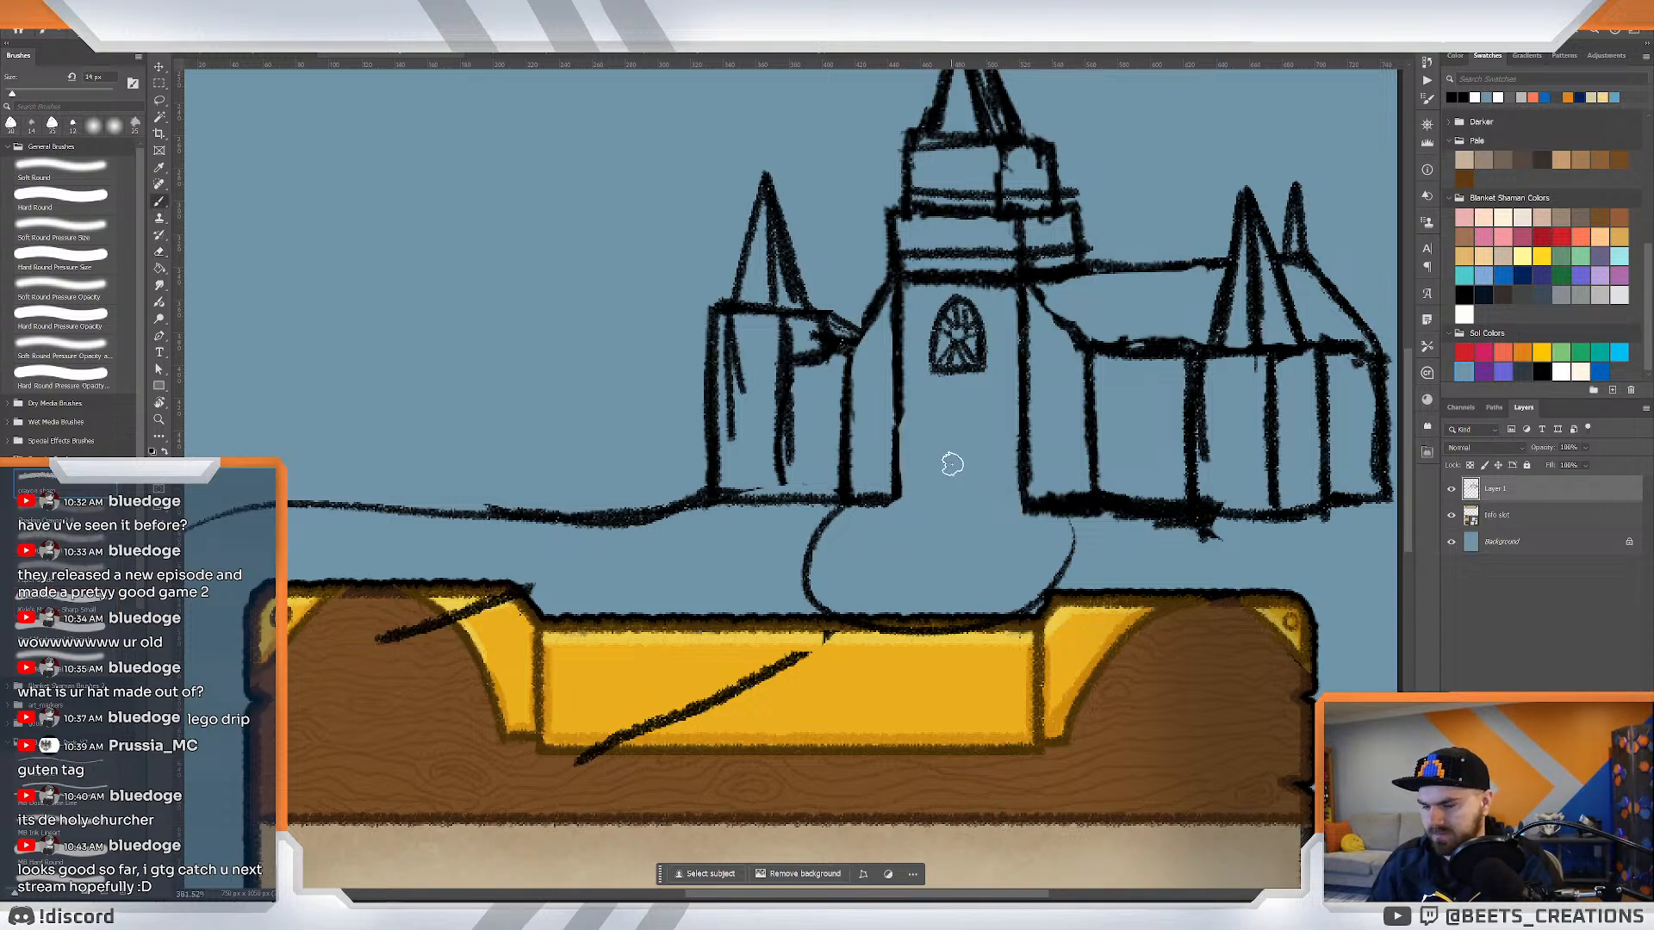
Draw stair lines at the foot of the central tower and a boxy rectangular doorway above them.
mouse_move(896, 505)
left_mouse_down()
mouse_move(1025, 503)
mouse_move(1012, 527)
left_mouse_up()
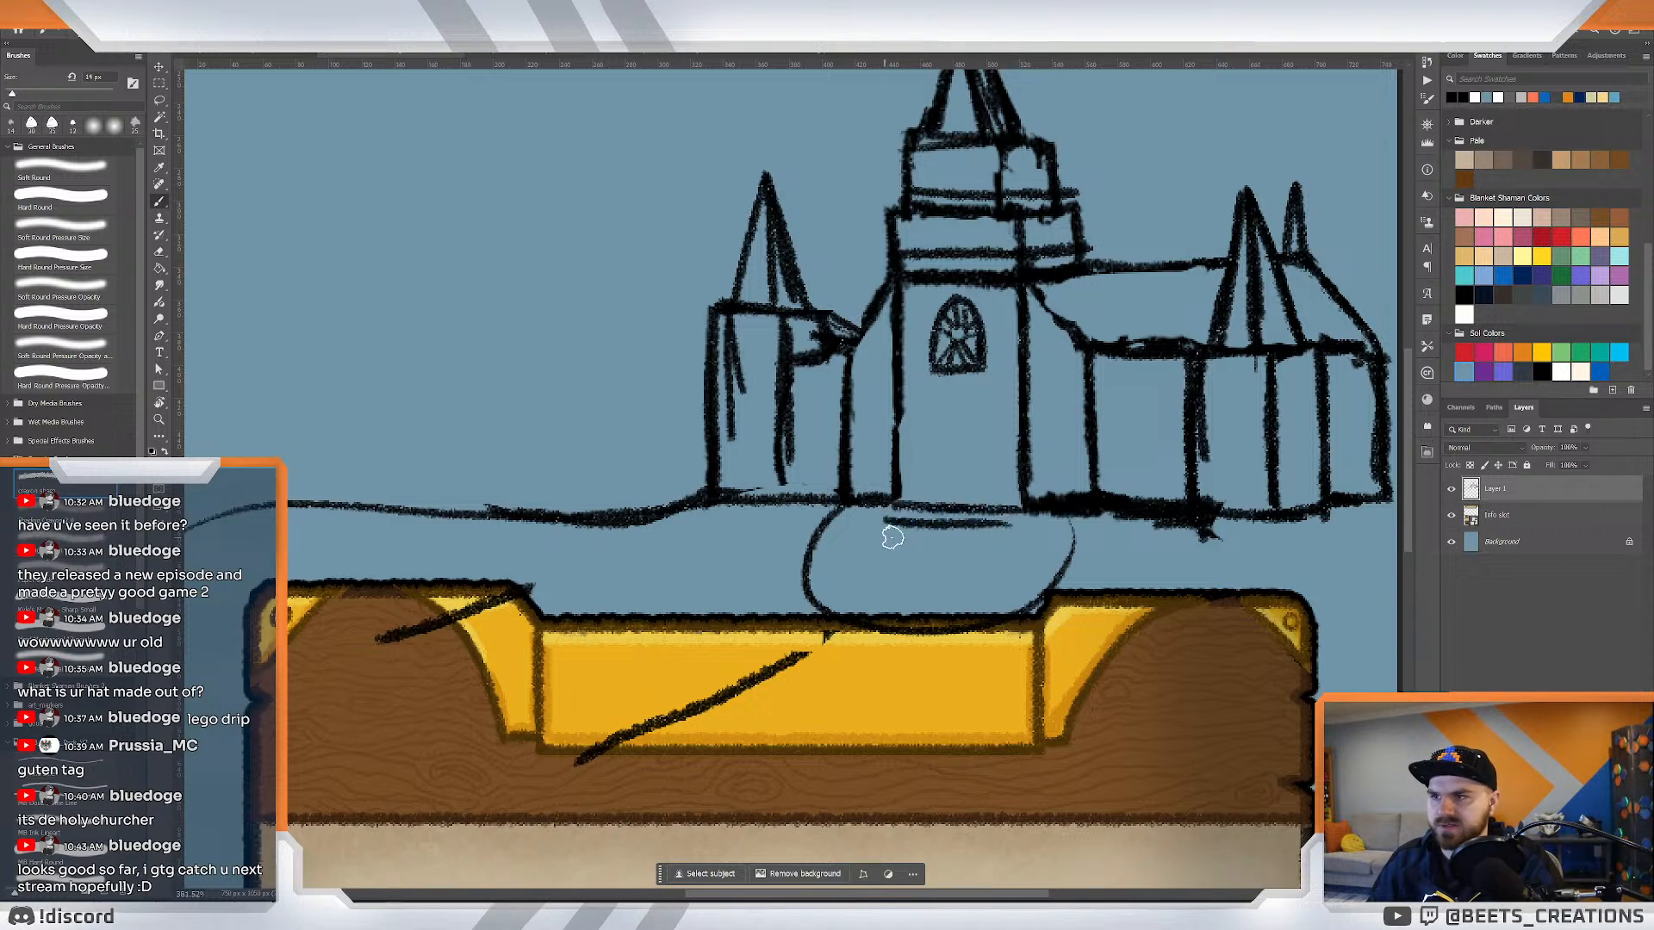
left_click_drag(892, 537, 999, 541)
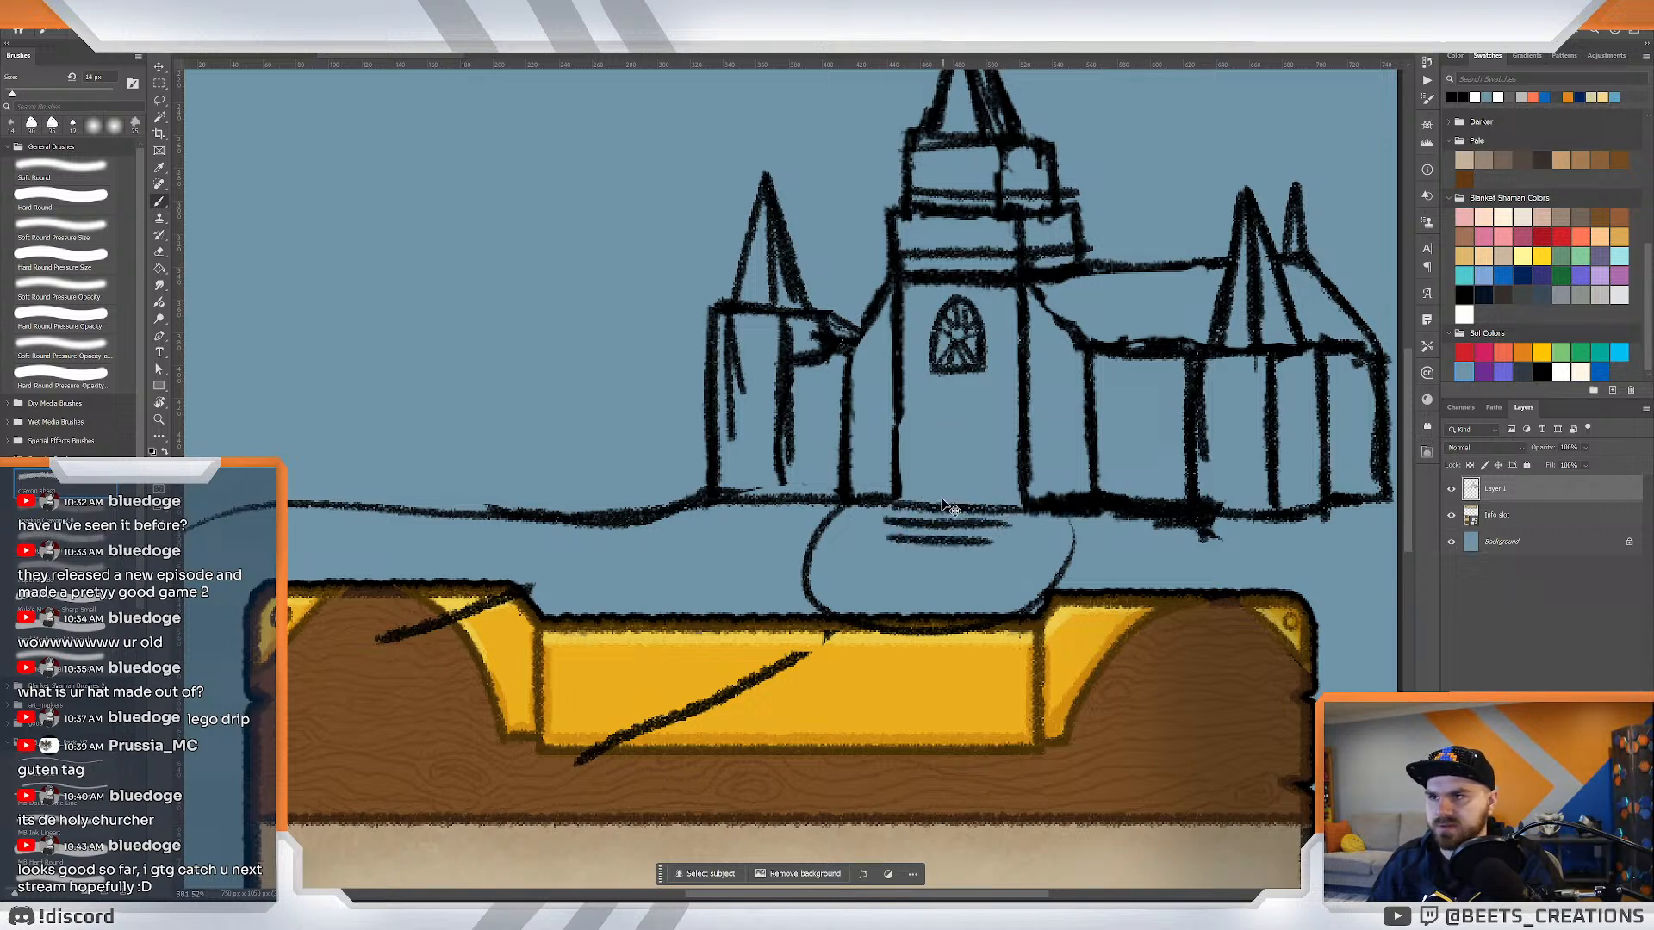
mouse_move(922, 442)
left_mouse_down()
mouse_move(968, 447)
mouse_move(906, 450)
mouse_move(950, 462)
mouse_move(958, 505)
left_mouse_up()
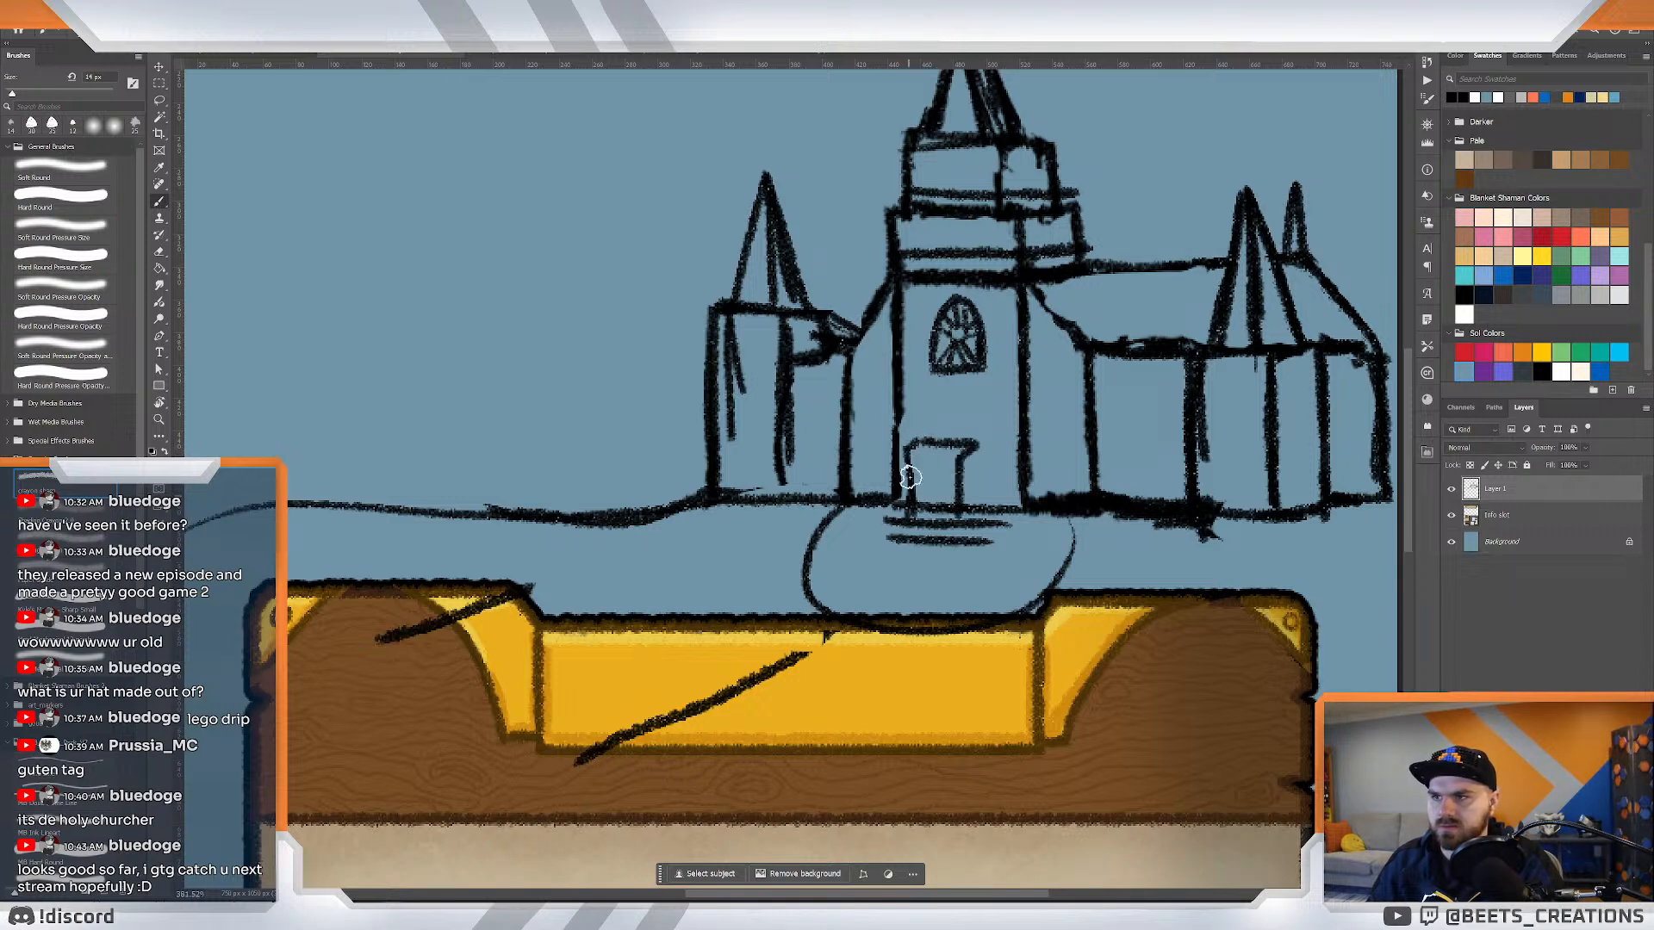
left_click_drag(906, 441, 909, 494)
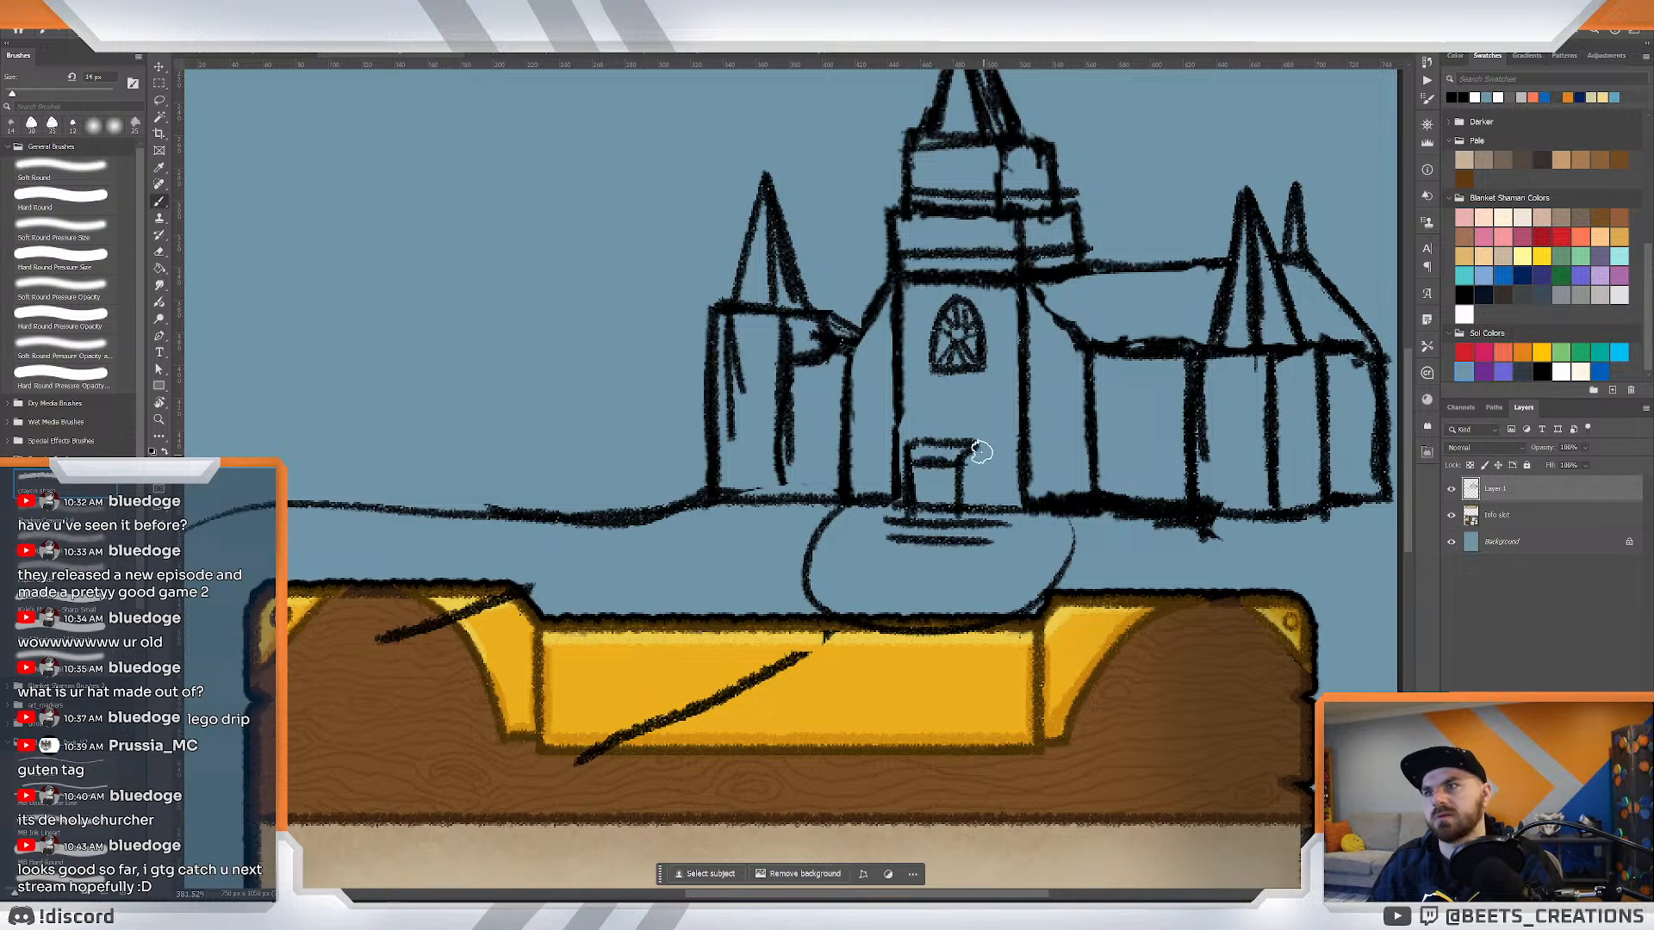
left_click_drag(981, 450, 980, 513)
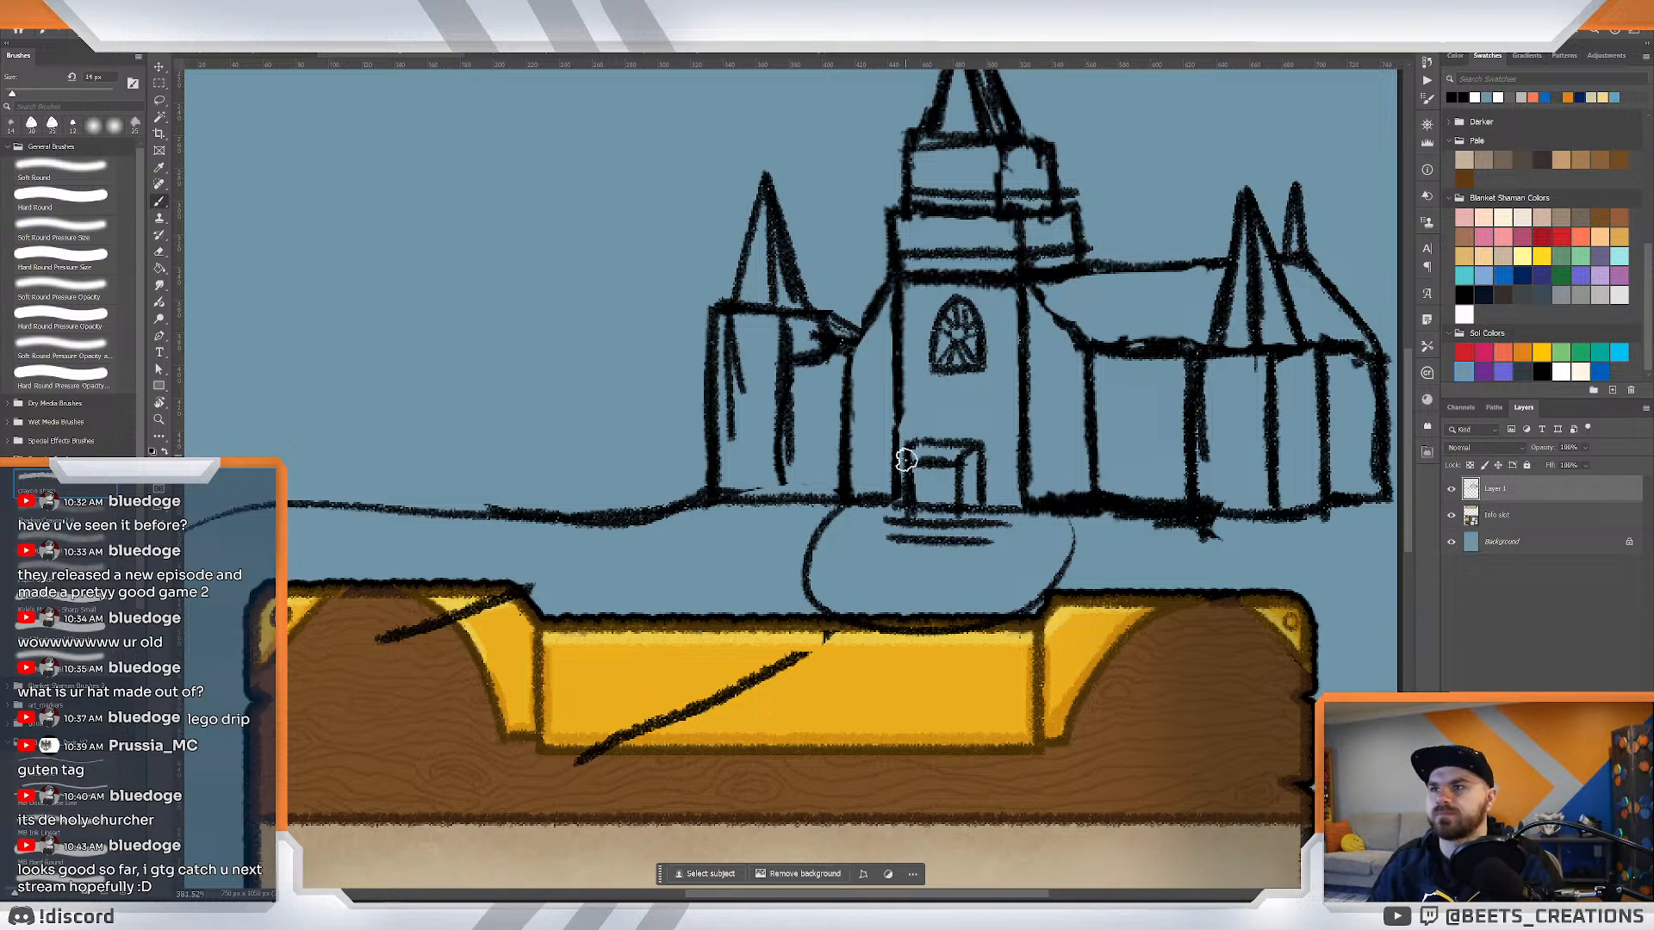
Complete the entrance stairs with a lower tread, a straight left edge and a slanted right edge.
left_click_drag(889, 547, 955, 573)
key("ctrl+z")
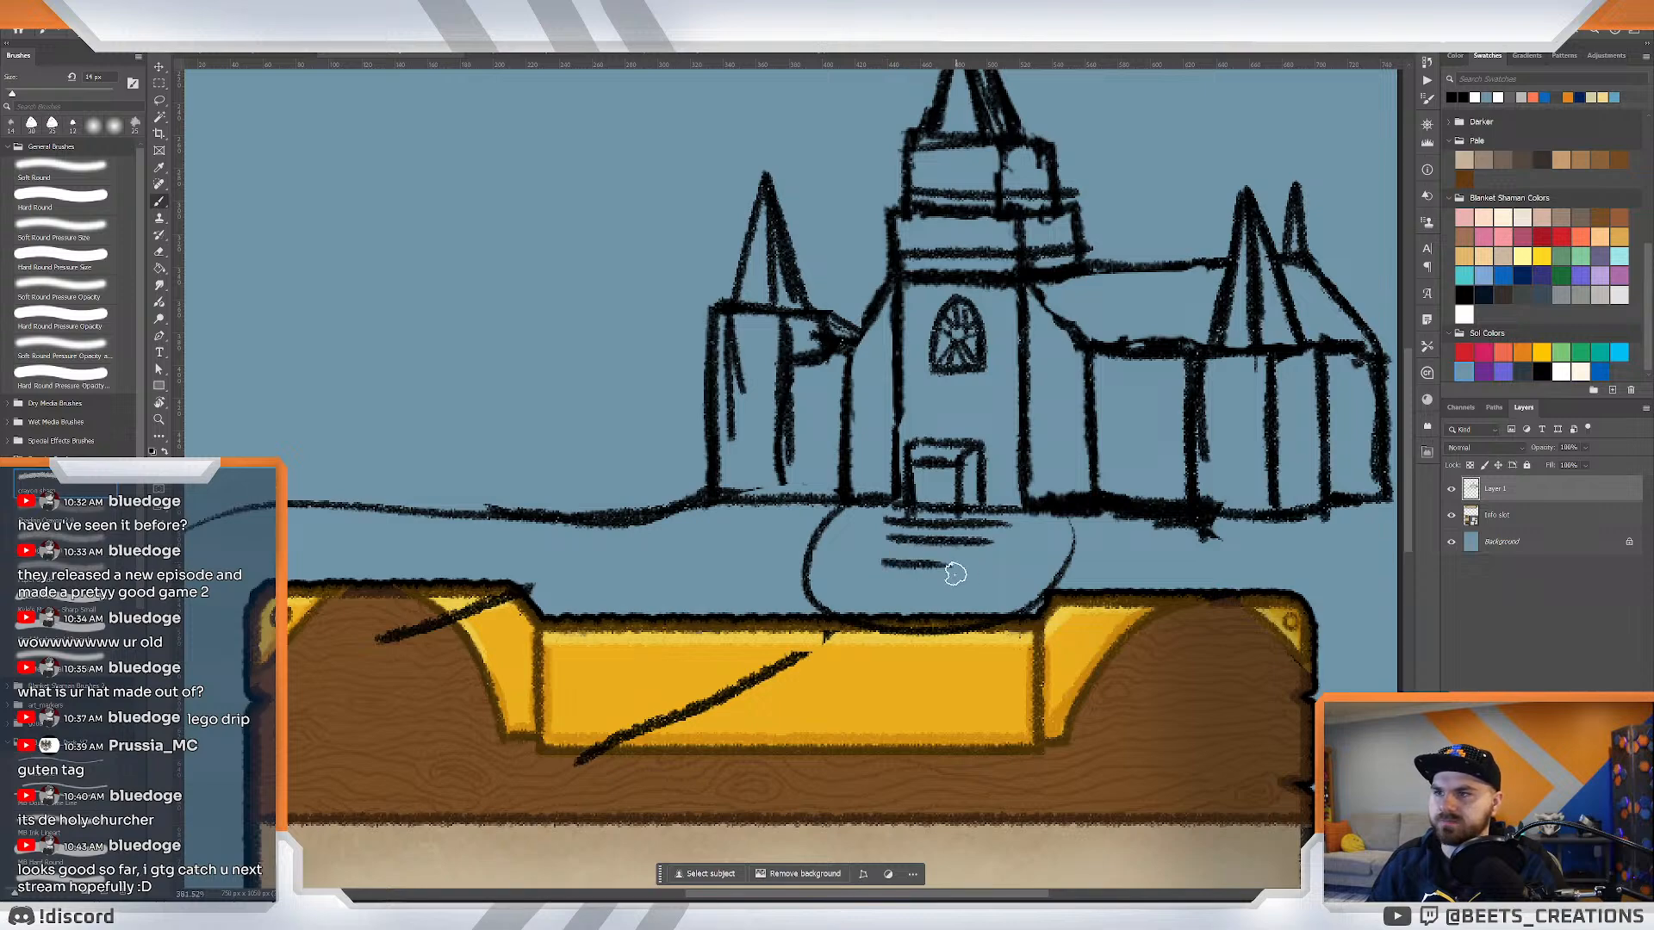
left_click_drag(893, 504, 889, 565)
mouse_move(1021, 508)
left_mouse_down()
mouse_move(956, 580)
mouse_move(984, 534)
left_mouse_up()
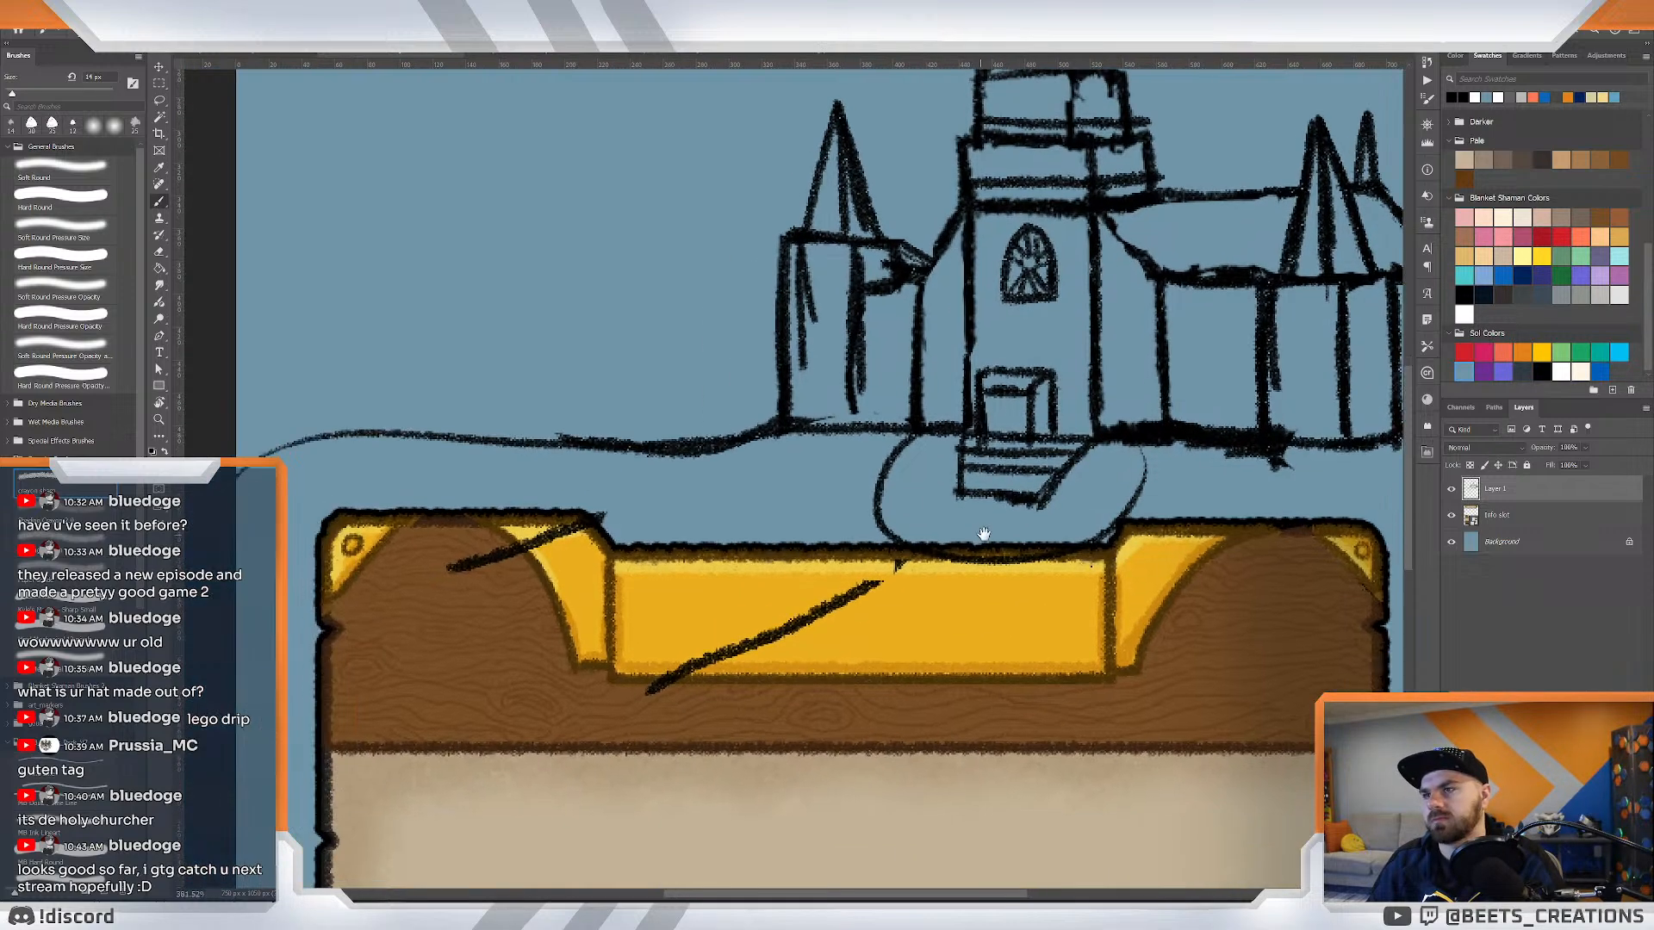
Scale the whole church sketch down slightly and move it up so its spire overlaps the upper panel's edge.
scroll(977, 543, "down", 5)
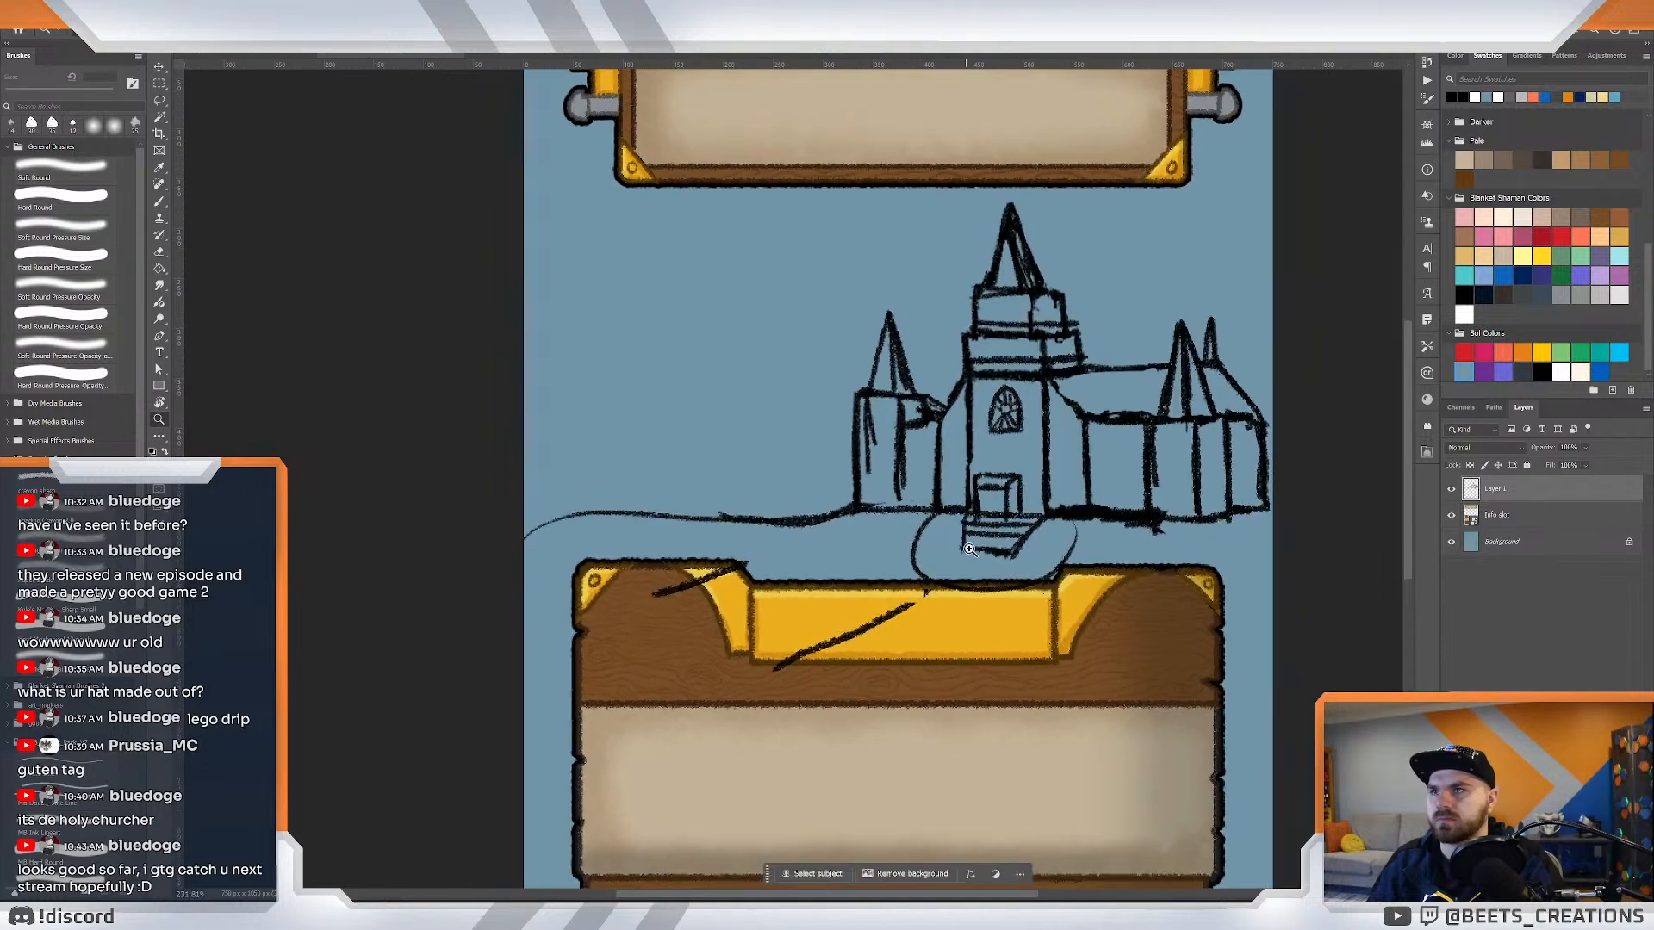
key("ctrl+t")
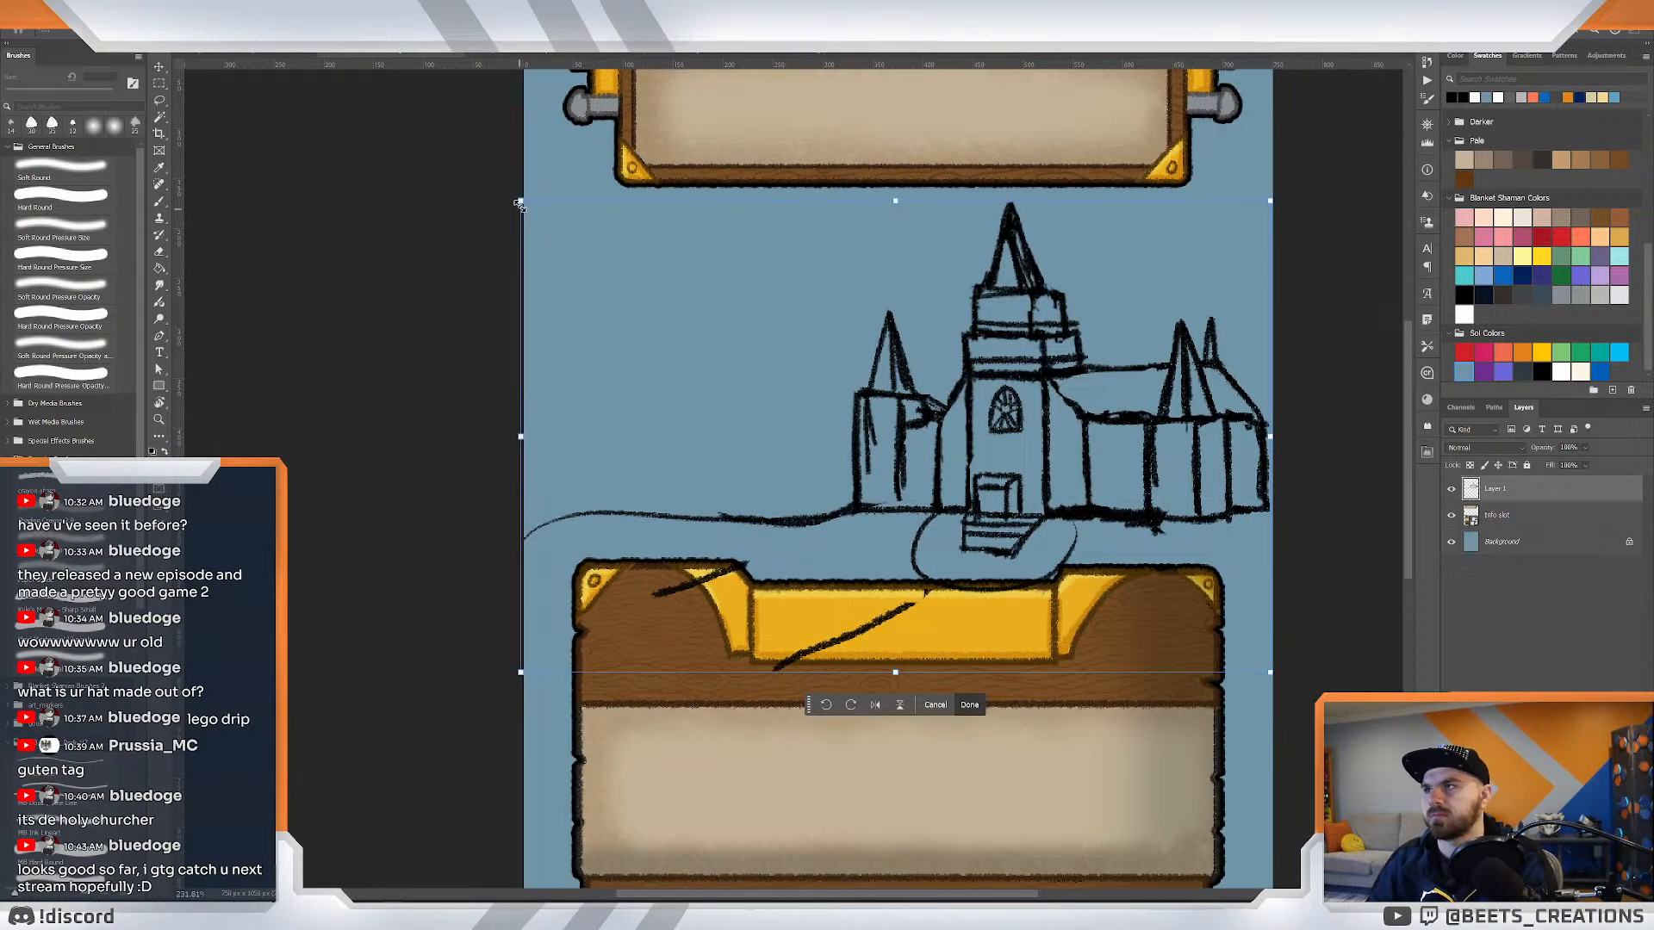
left_click_drag(519, 203, 604, 254)
left_click_drag(1037, 417, 1031, 325)
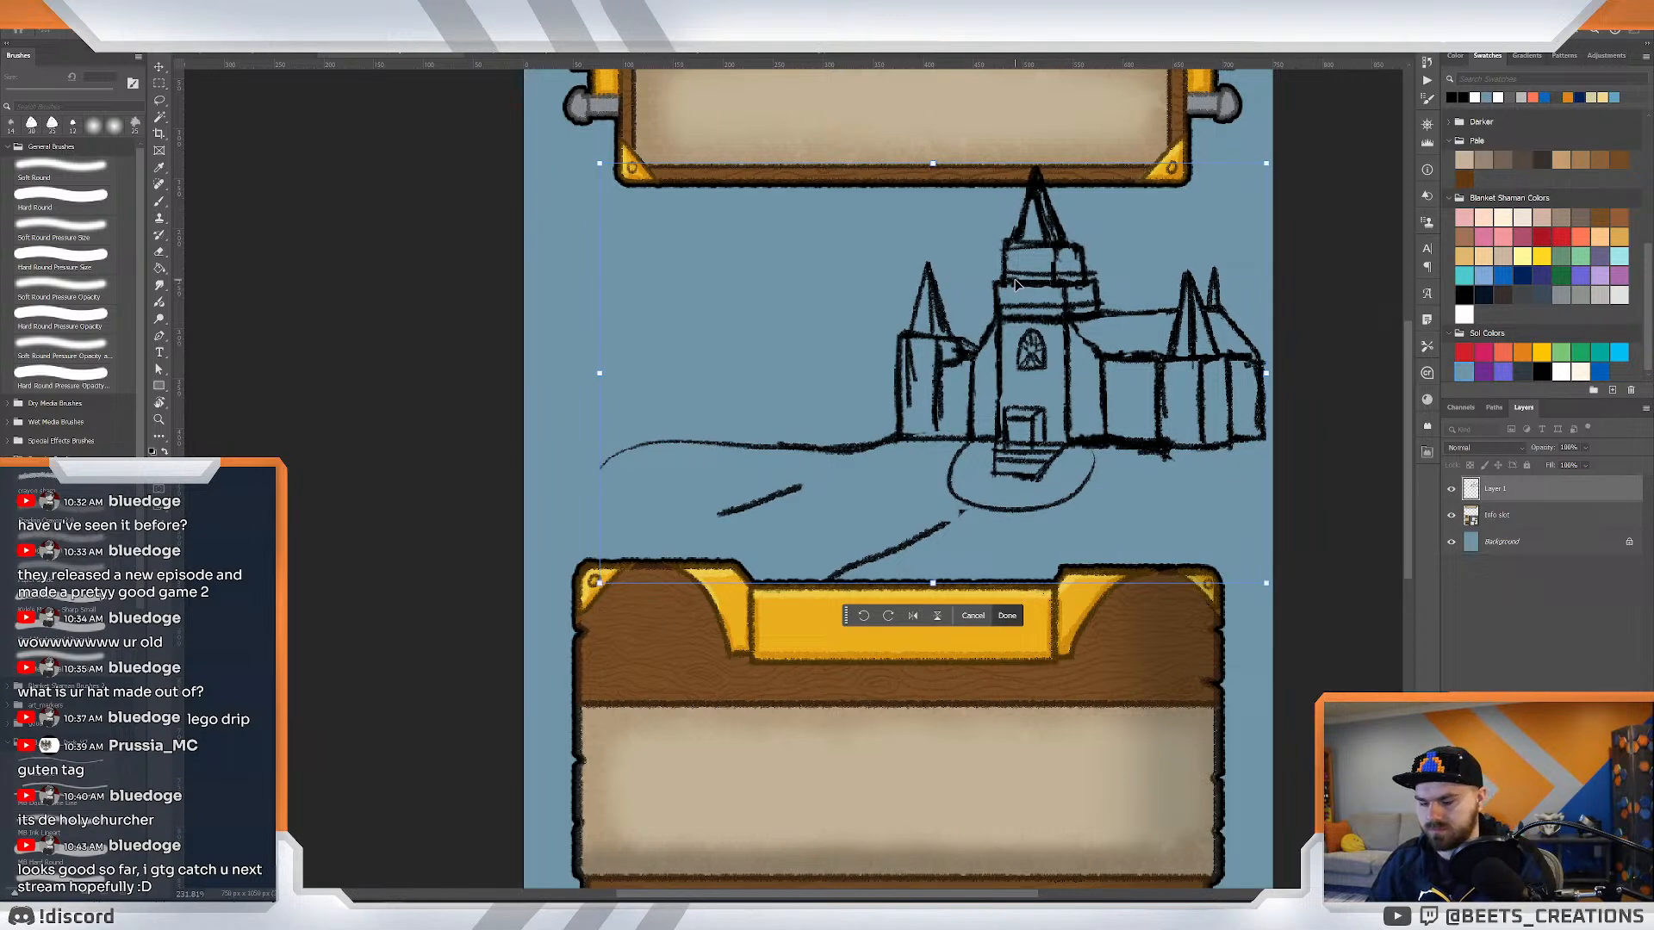
key("Return")
Erase the rounded forecourt outline and the leftover diagonal path lines below the church.
key("z")
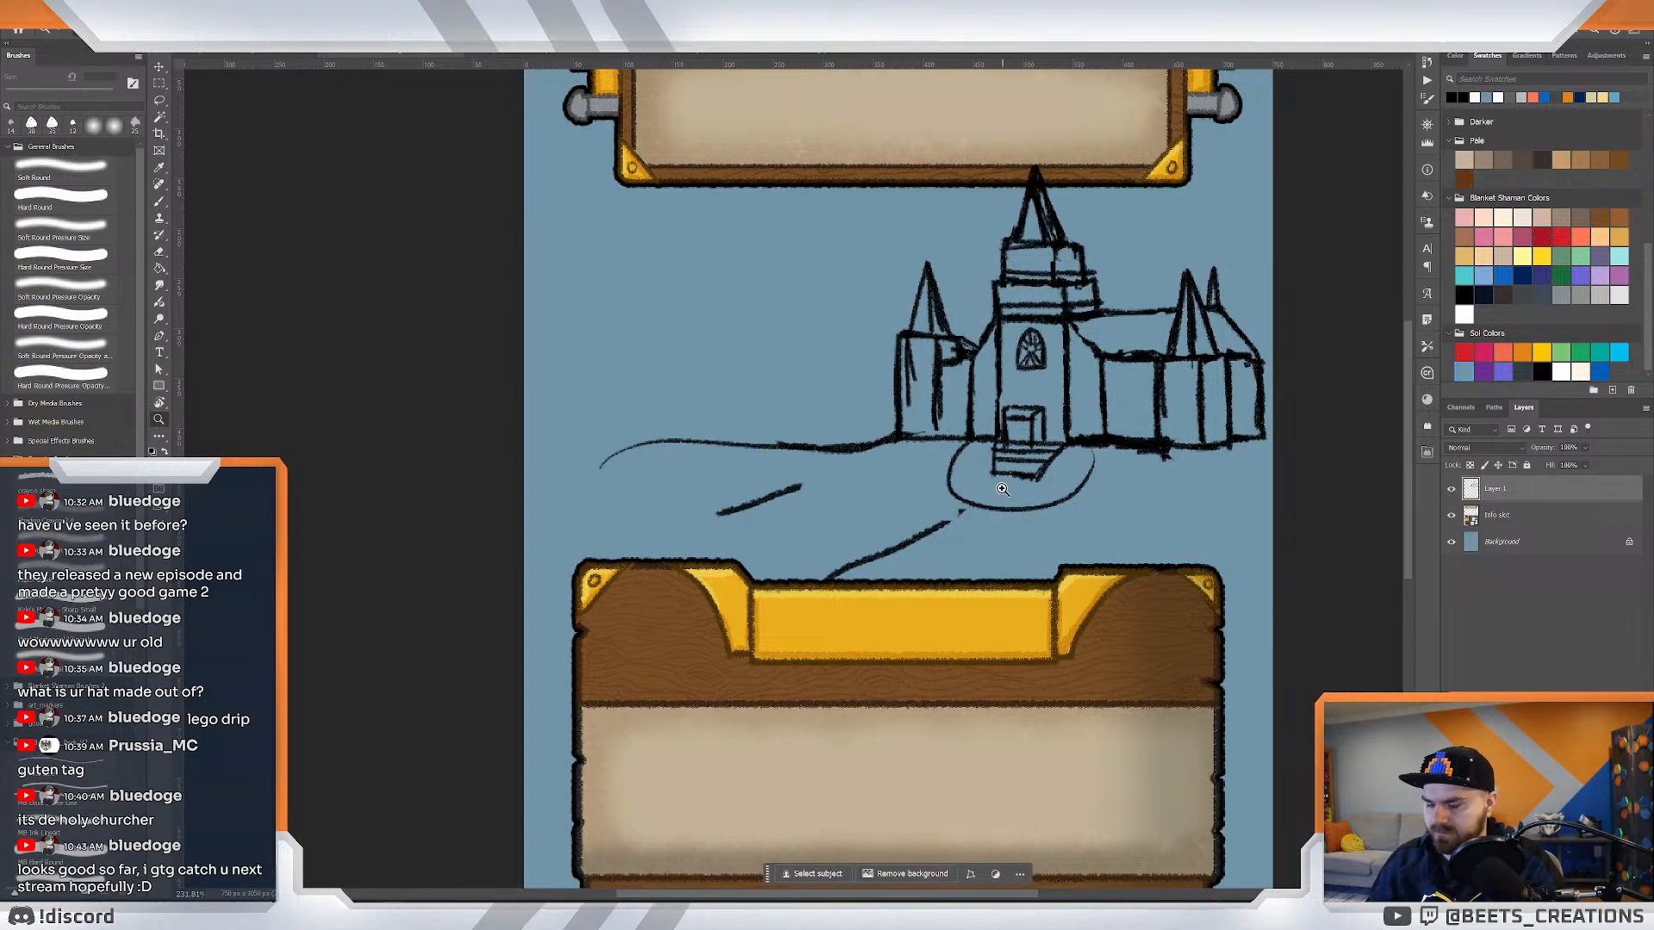
key("b")
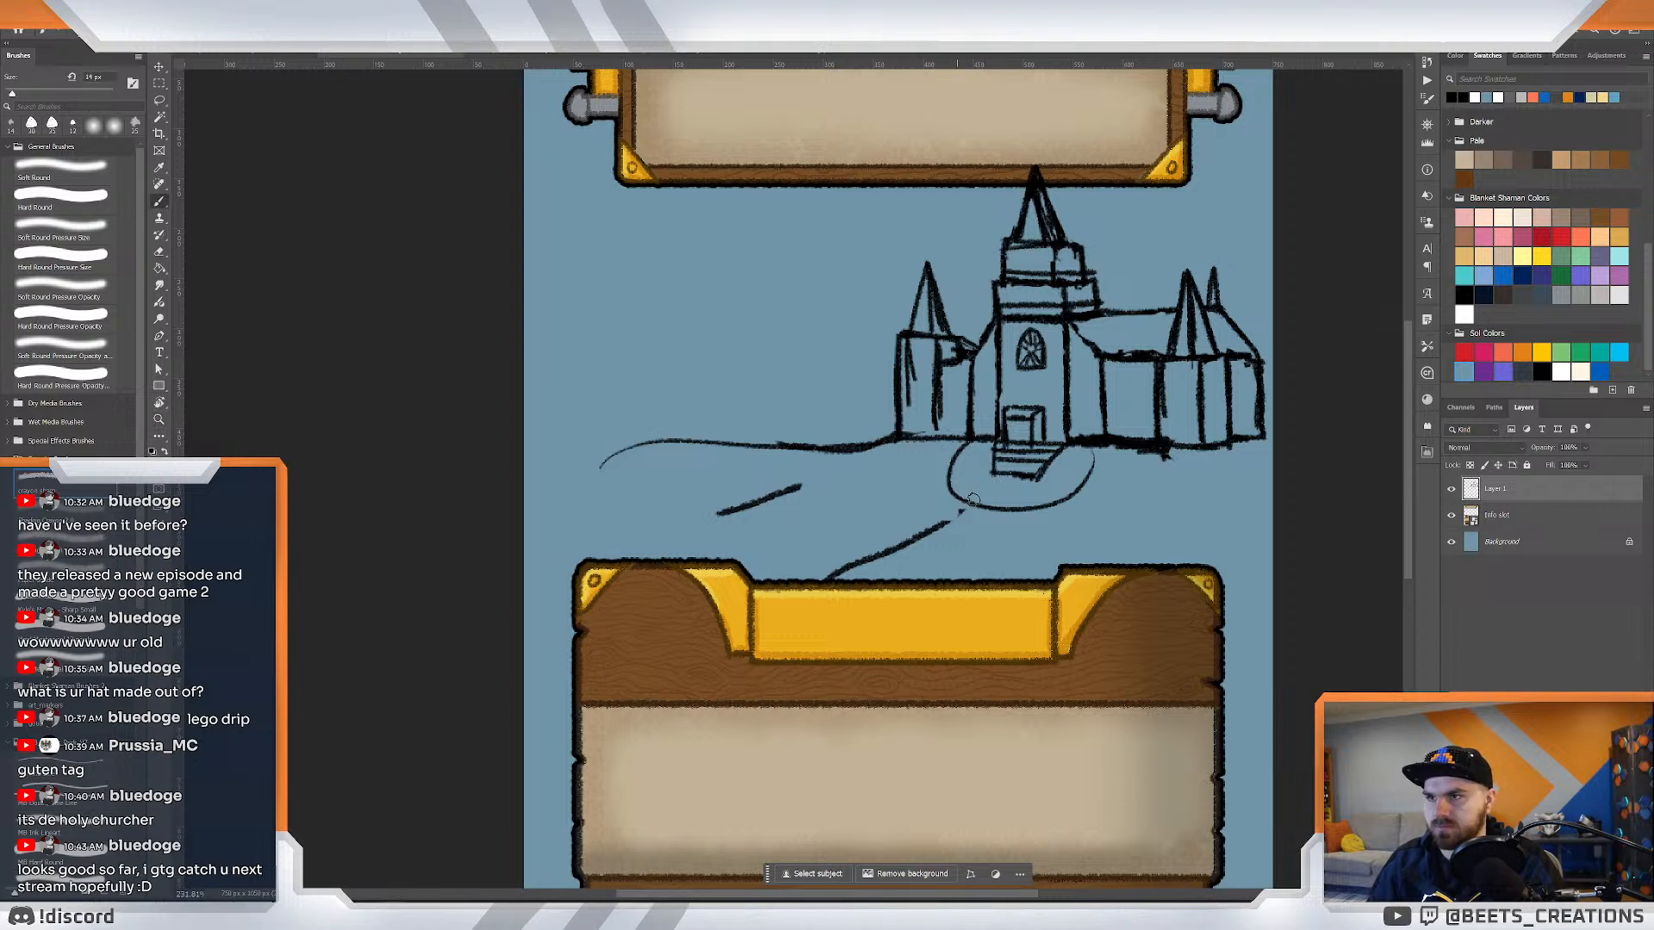
key("e")
mouse_move(944, 474)
left_mouse_down()
mouse_move(1003, 514)
mouse_move(1036, 518)
mouse_move(1082, 465)
left_mouse_up()
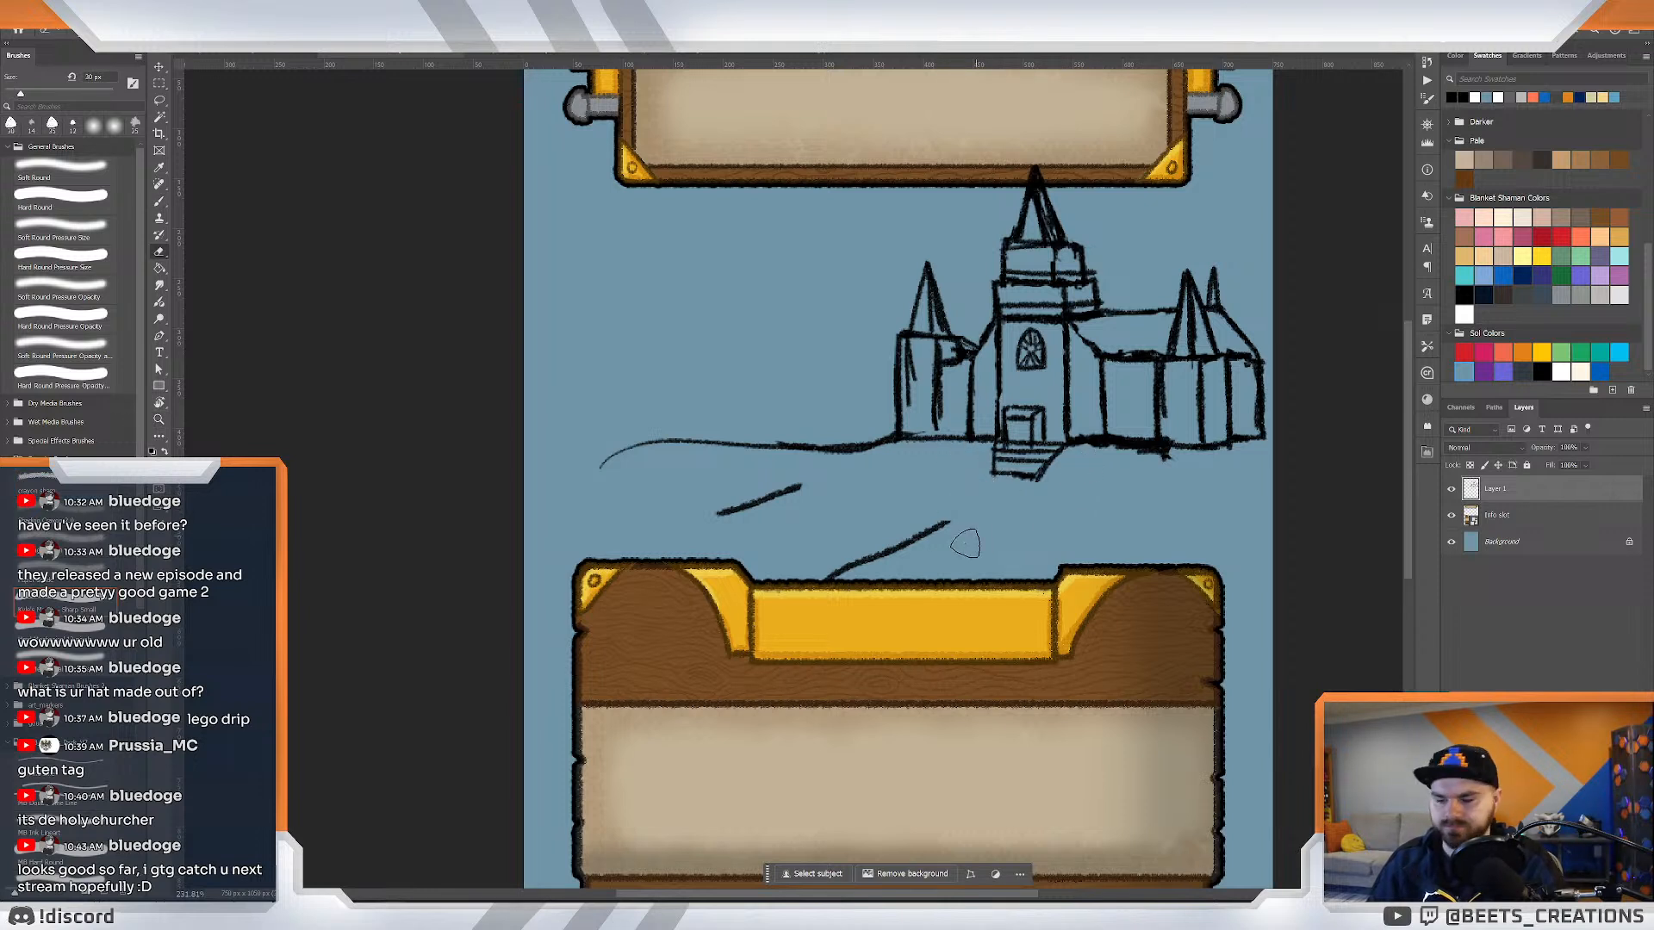
left_click_drag(964, 539, 891, 551)
mouse_move(832, 607)
left_mouse_down()
mouse_move(865, 557)
mouse_move(829, 471)
mouse_move(684, 540)
left_mouse_up()
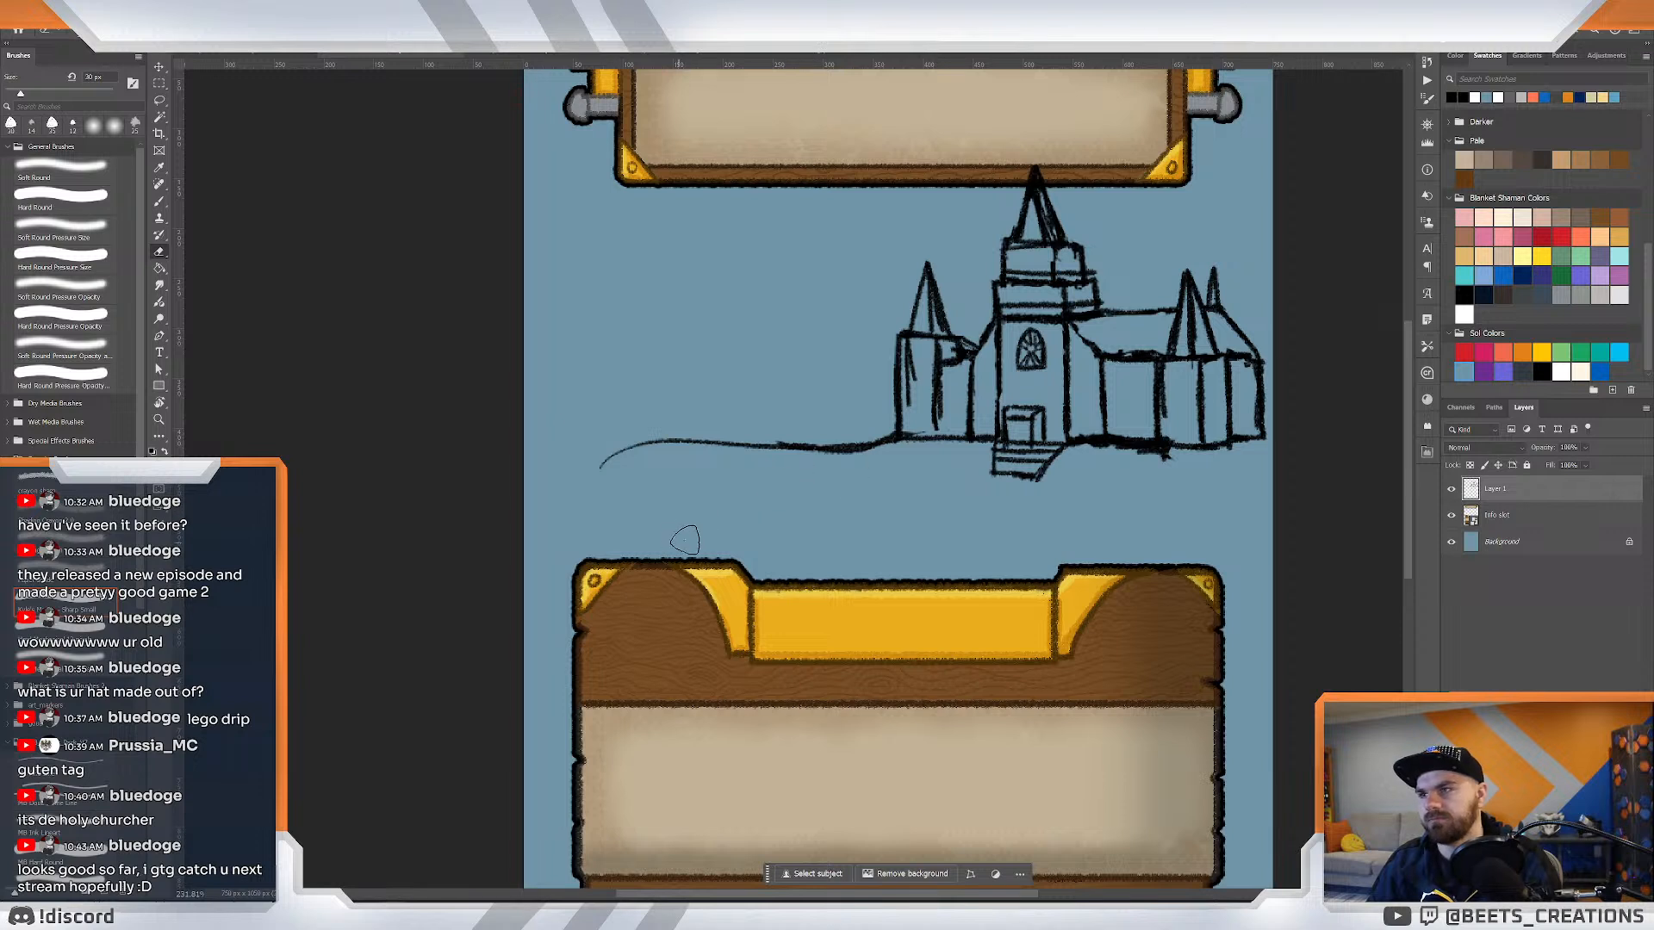
Draw three overlapping circles in front of the entrance stairs, undoing unwanted strokes.
key("b")
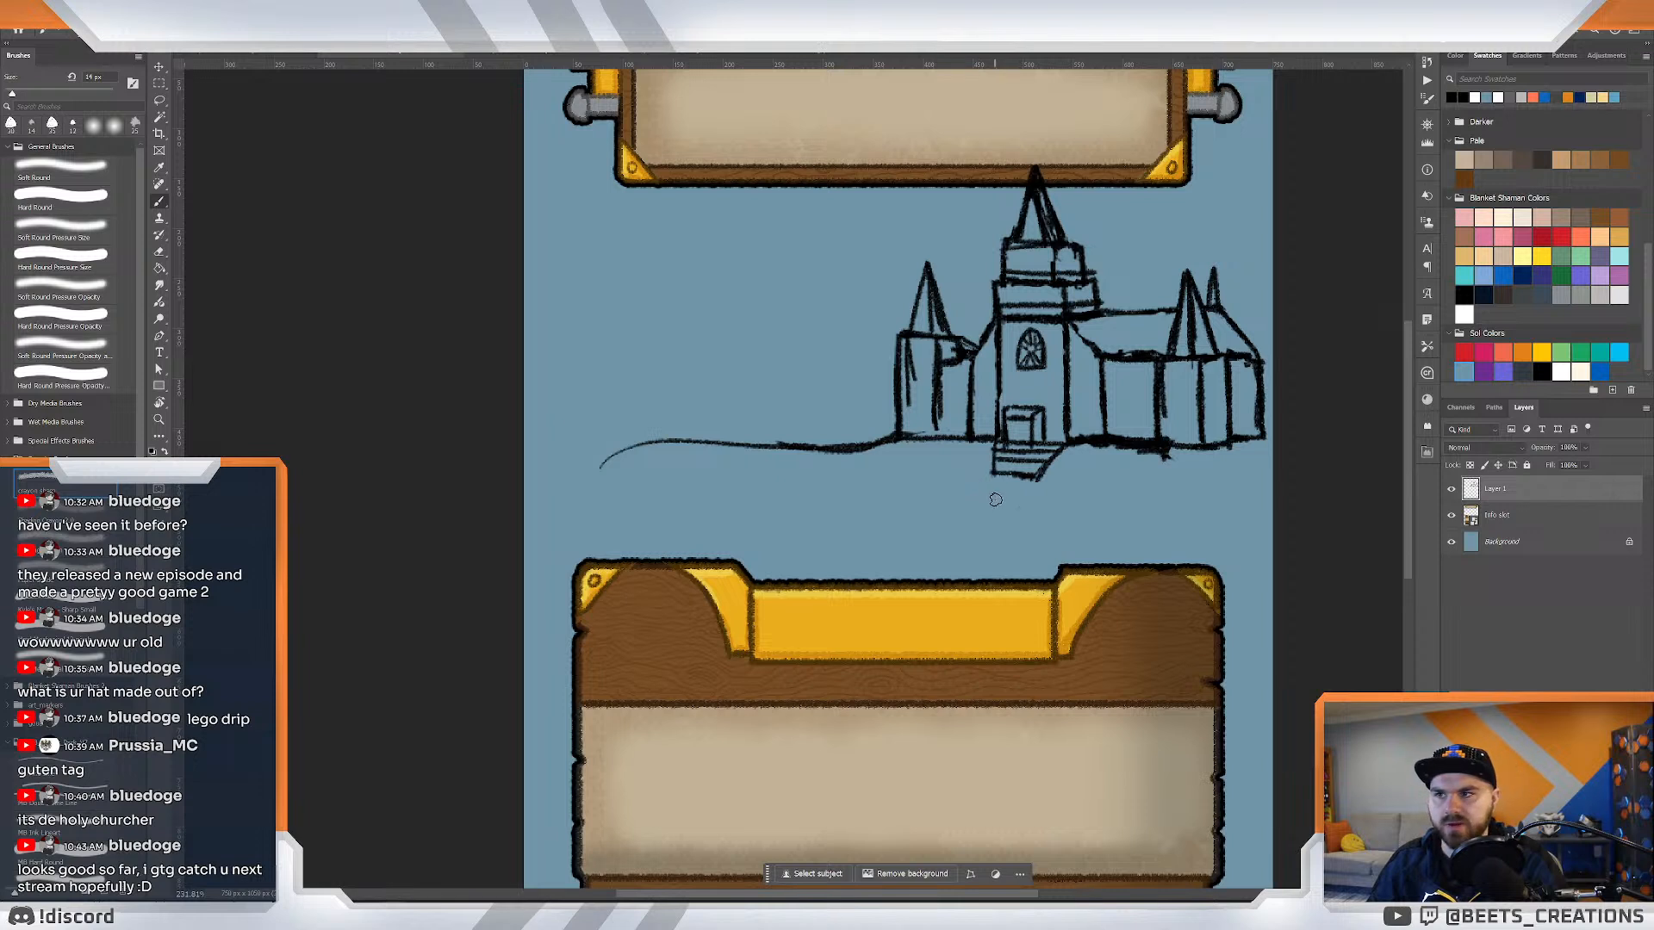
mouse_move(995, 499)
left_mouse_down()
mouse_move(1007, 542)
mouse_move(1008, 496)
mouse_move(985, 534)
mouse_move(1001, 498)
mouse_move(971, 516)
mouse_move(1027, 502)
mouse_move(998, 491)
mouse_move(968, 552)
mouse_move(957, 501)
mouse_move(976, 519)
mouse_move(943, 521)
mouse_move(1021, 558)
mouse_move(1019, 530)
mouse_move(944, 533)
mouse_move(1023, 512)
mouse_move(970, 503)
mouse_move(939, 545)
mouse_move(1017, 510)
left_mouse_up()
key("ctrl+z")
key("ctrl+z")
key("ctrl+z")
key("ctrl+z")
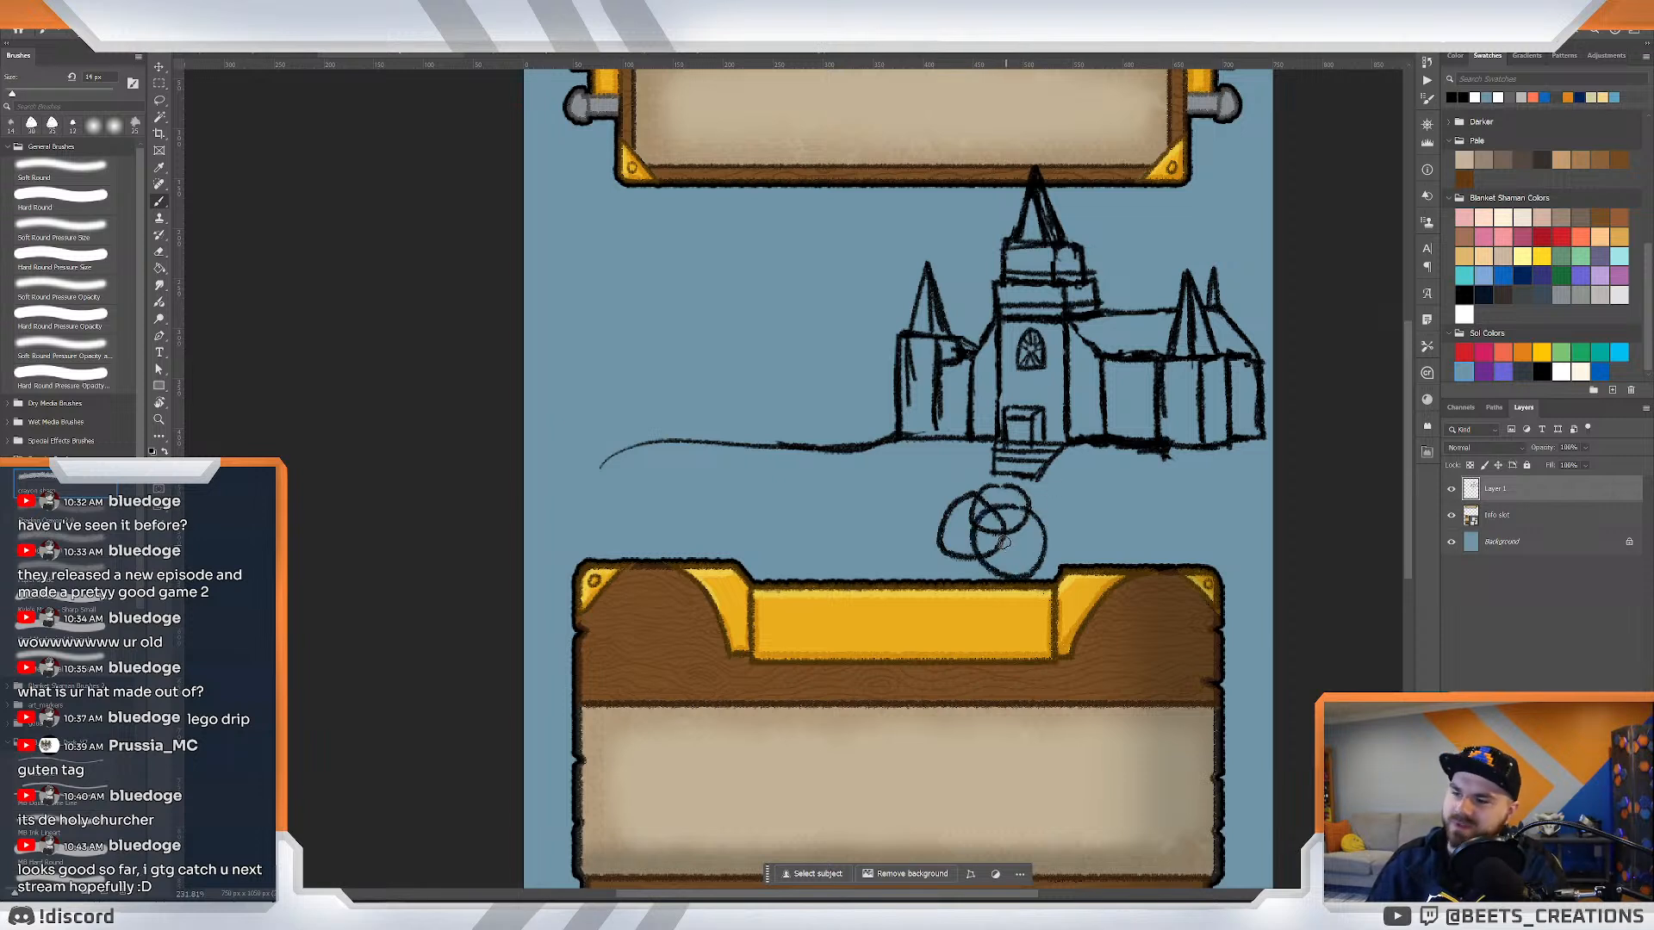
Select the overlapping circles and skew them with a transform so they stretch toward the lower left.
key("l")
mouse_move(975, 477)
left_mouse_down()
mouse_move(975, 592)
mouse_move(1078, 547)
mouse_move(1035, 489)
mouse_move(980, 477)
left_mouse_up()
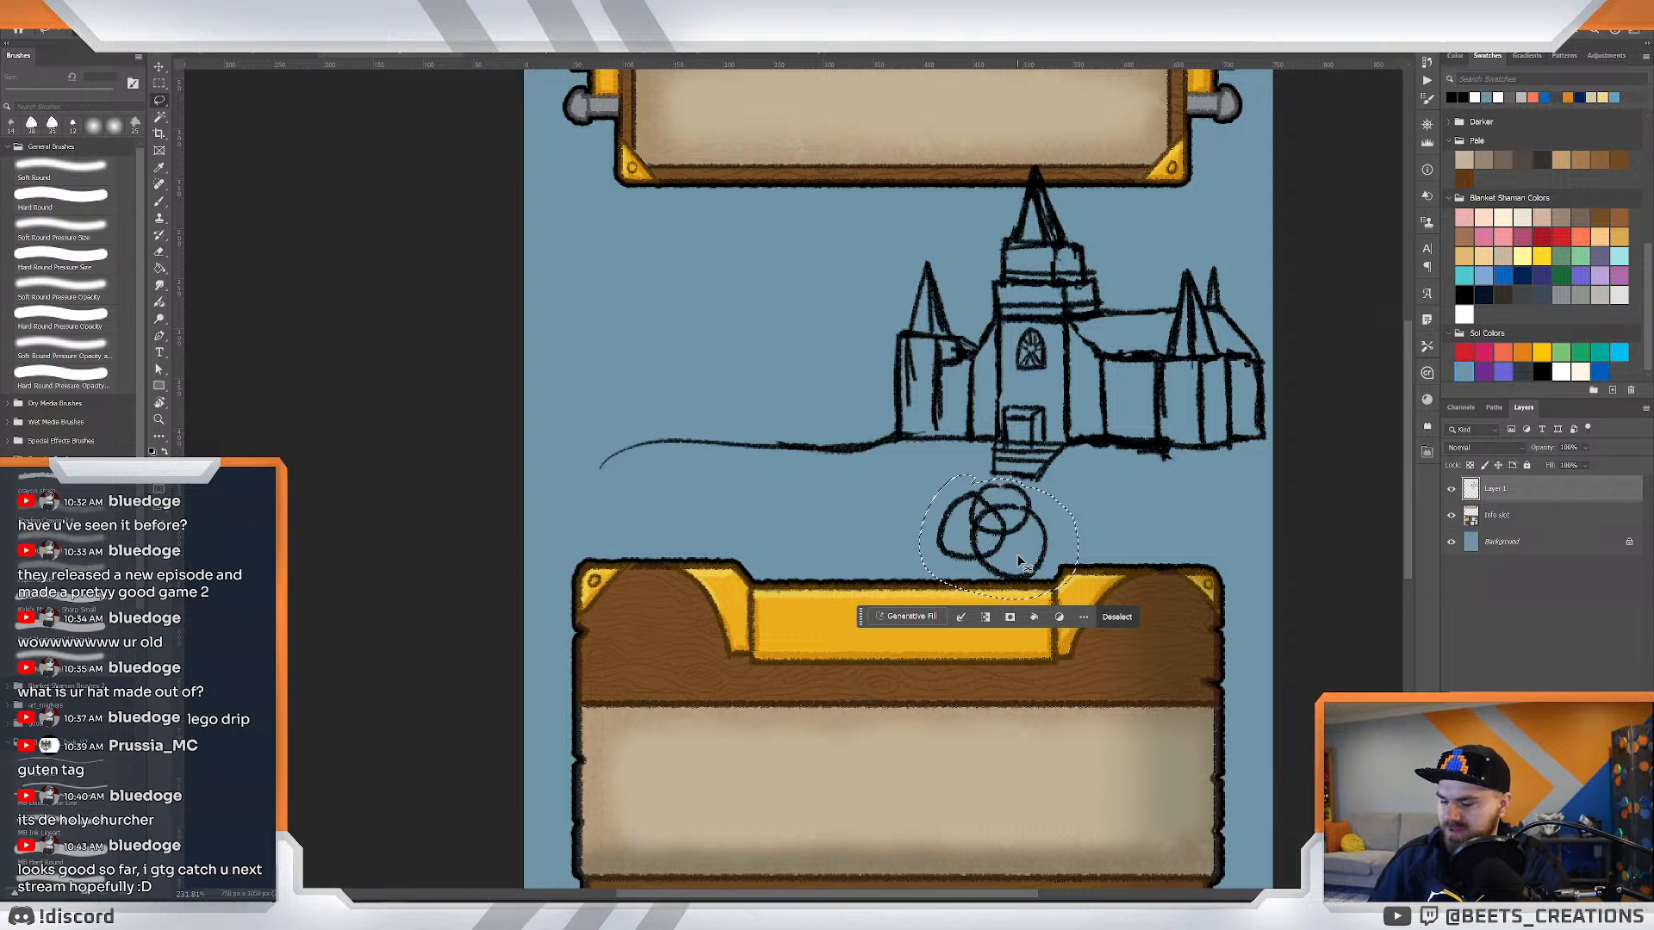
key("ctrl+t")
left_click_drag(921, 600, 885, 613)
mouse_move(903, 544)
left_mouse_down()
mouse_move(885, 529)
mouse_move(877, 546)
left_mouse_up()
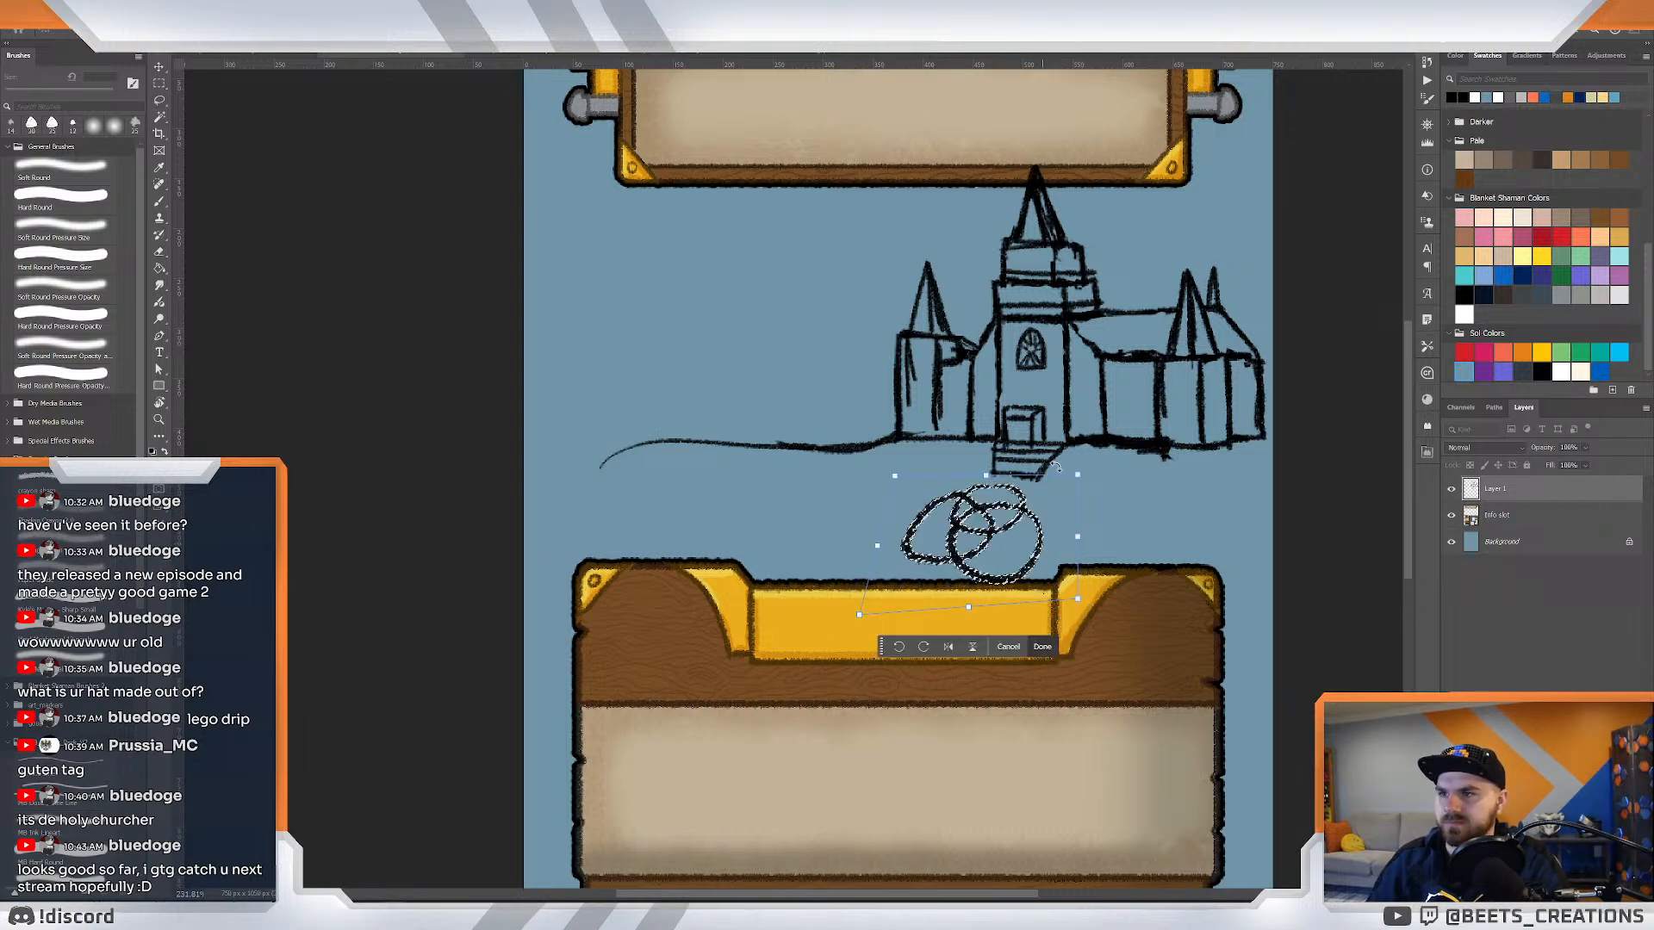
left_click_drag(1102, 475, 1070, 445)
left_click_drag(1023, 526, 1034, 532)
key("Return")
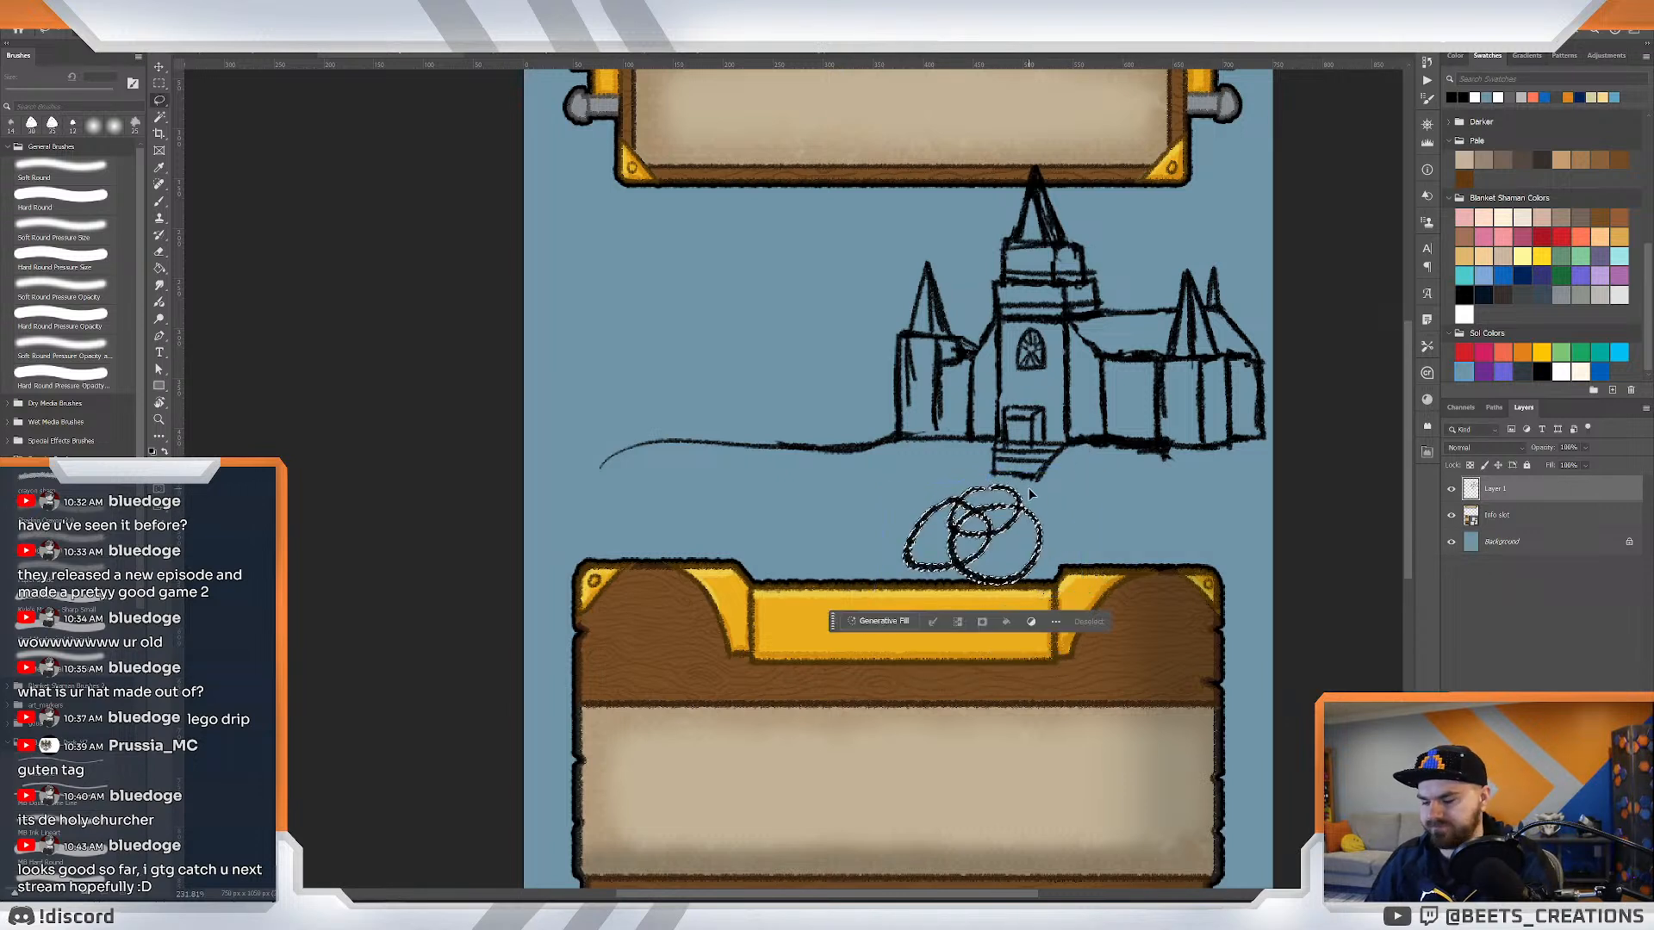
Deselect the circles, then erase and redraw the outer edge of the leftmost one.
key("ctrl+d")
key("e")
mouse_move(939, 499)
left_mouse_down()
mouse_move(910, 554)
mouse_move(901, 538)
mouse_move(920, 566)
mouse_move(896, 554)
mouse_move(911, 516)
mouse_move(945, 499)
mouse_move(926, 564)
left_mouse_up()
key("b")
key("ctrl+z")
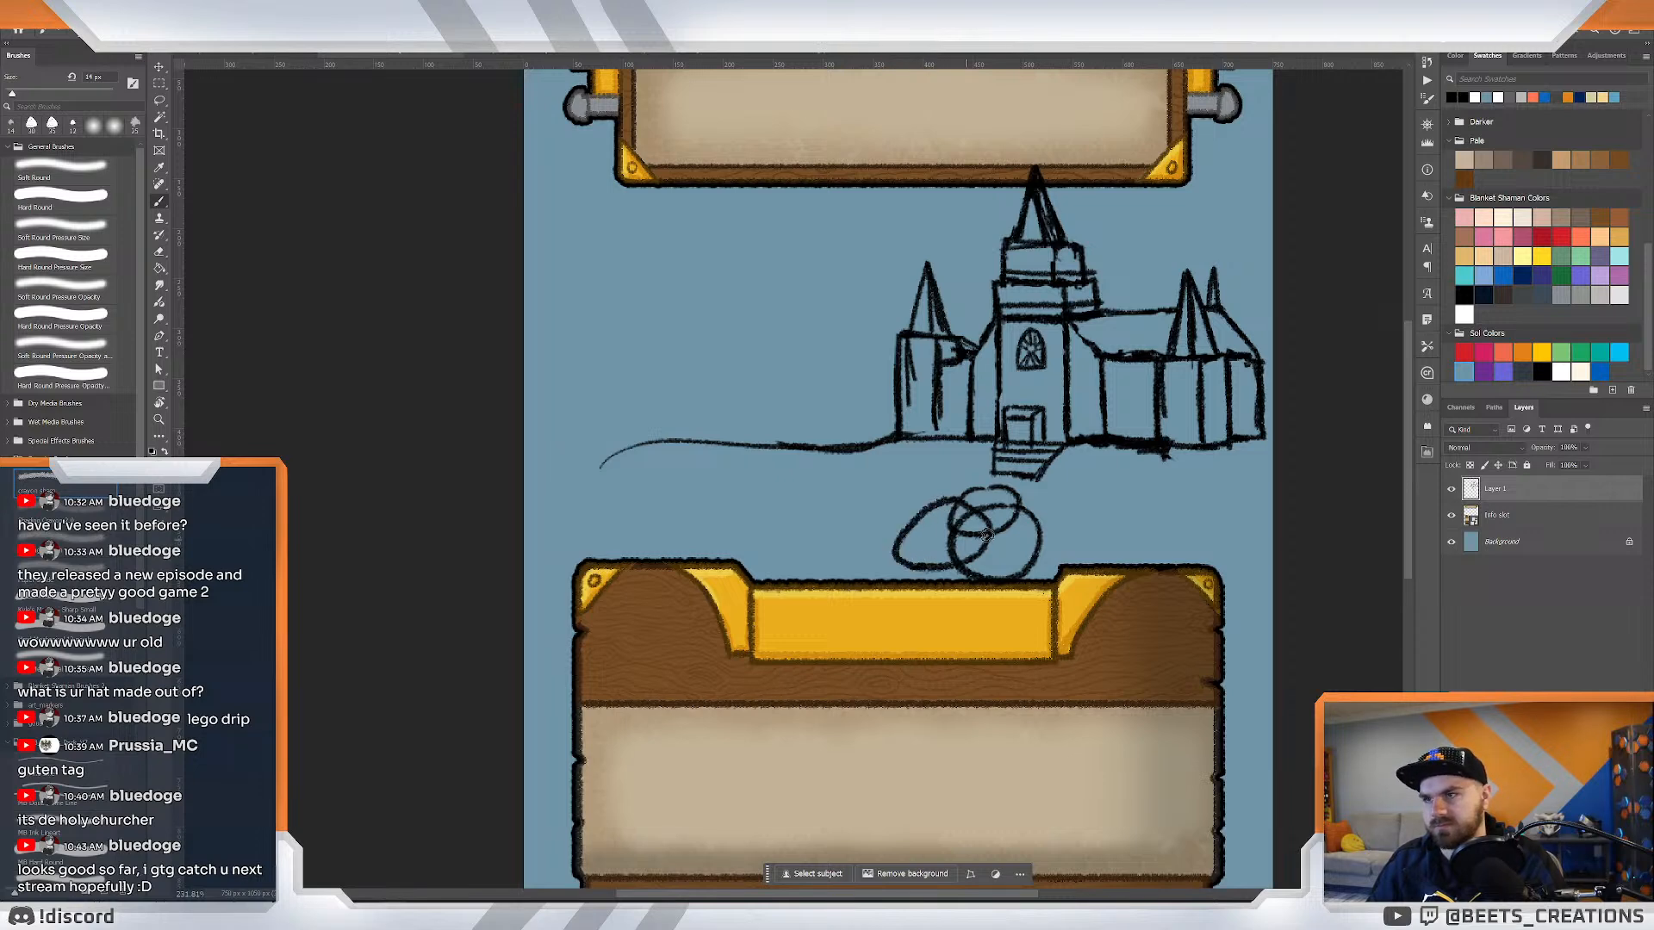
Draw two curved lines from the foot of the stairs down around the right side of the circles.
key("z")
mouse_move(1070, 506)
left_mouse_down()
mouse_move(1022, 505)
mouse_move(1062, 513)
left_mouse_up()
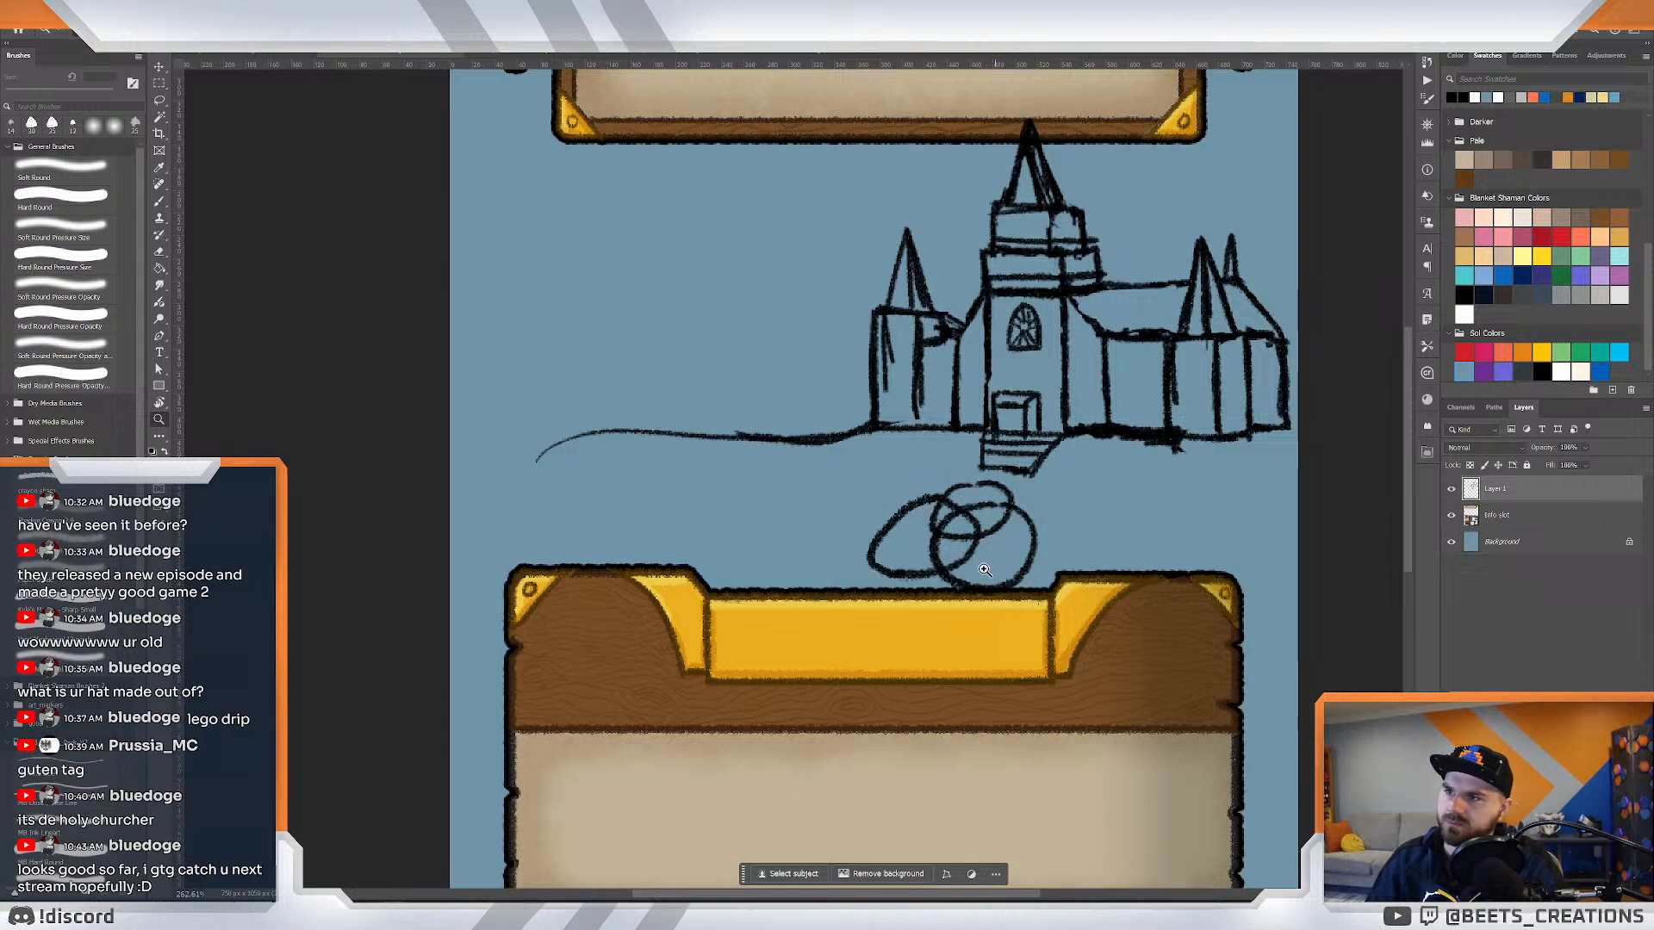
key("b")
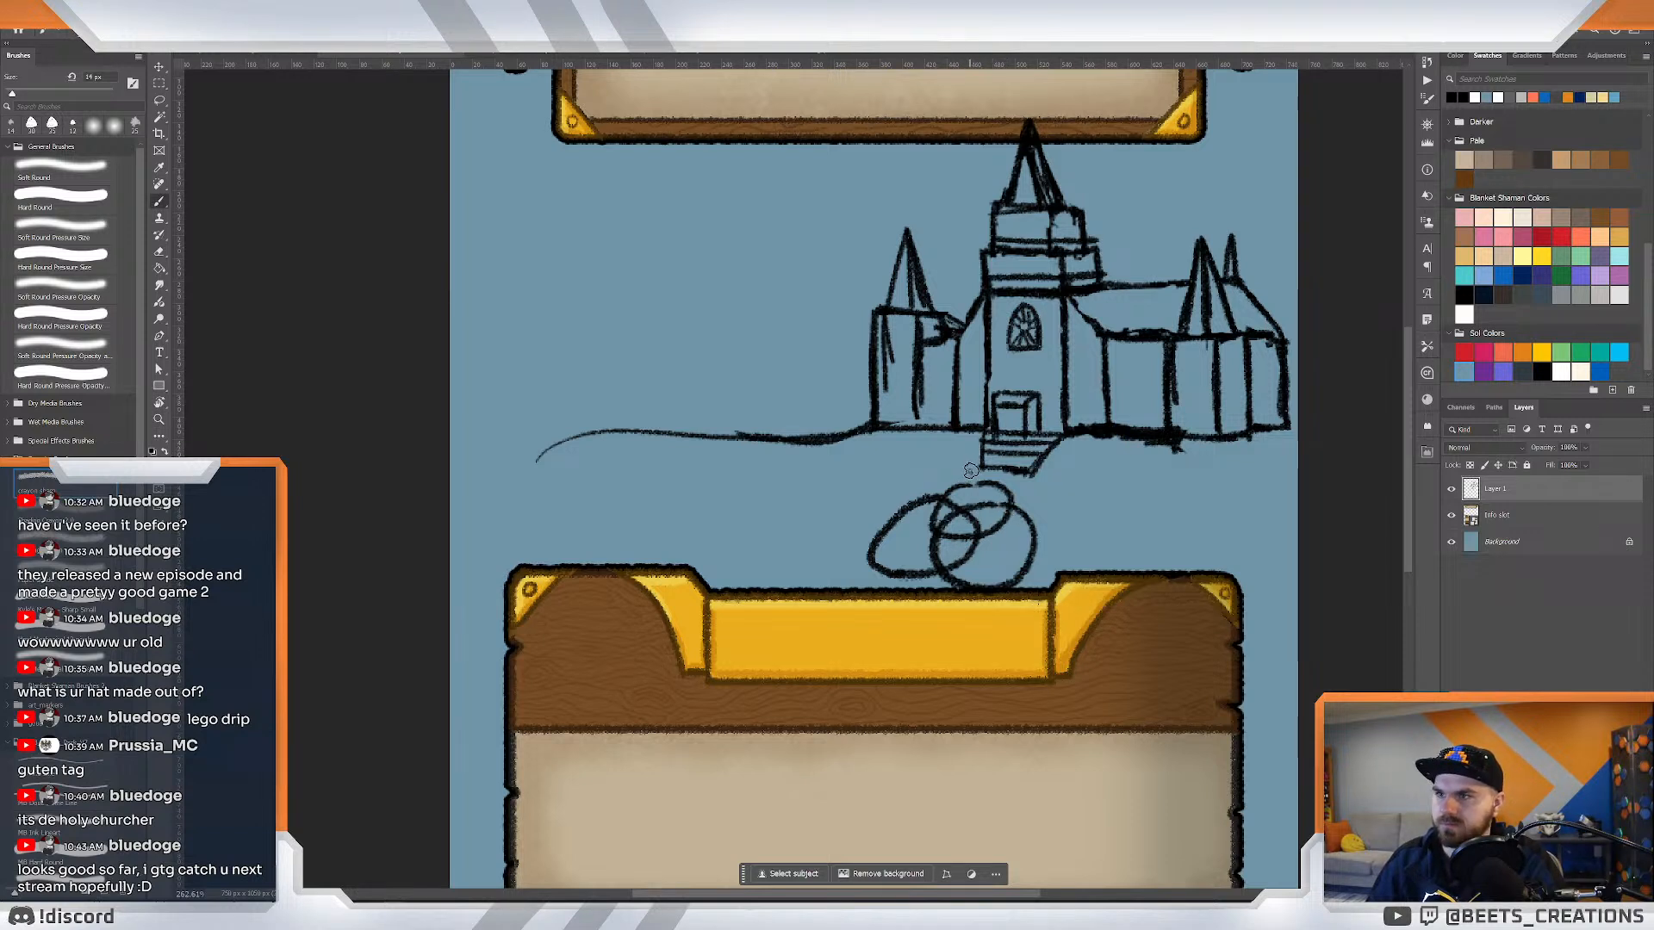
mouse_move(971, 470)
left_mouse_down()
mouse_move(1046, 491)
mouse_move(1076, 600)
left_mouse_up()
left_click_drag(1001, 485, 1051, 629)
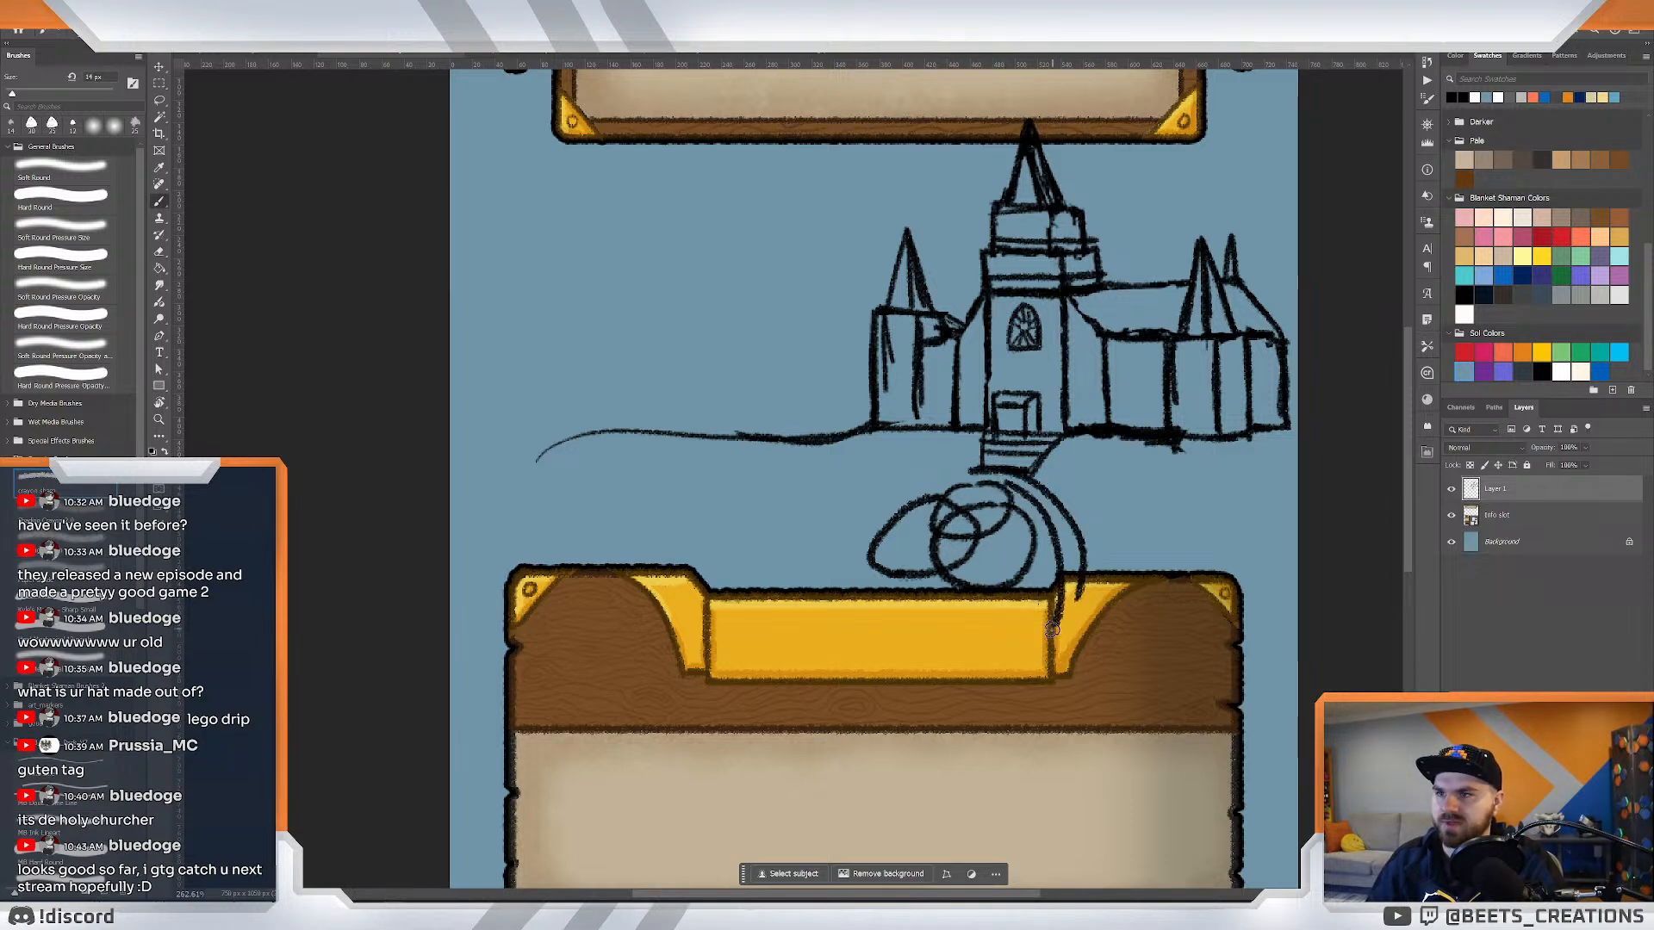
Draw two wide curved lines from the stairs down around the left side of the circles, replacing a narrower first curve.
mouse_move(990, 481)
left_mouse_down()
mouse_move(902, 501)
mouse_move(817, 617)
left_mouse_up()
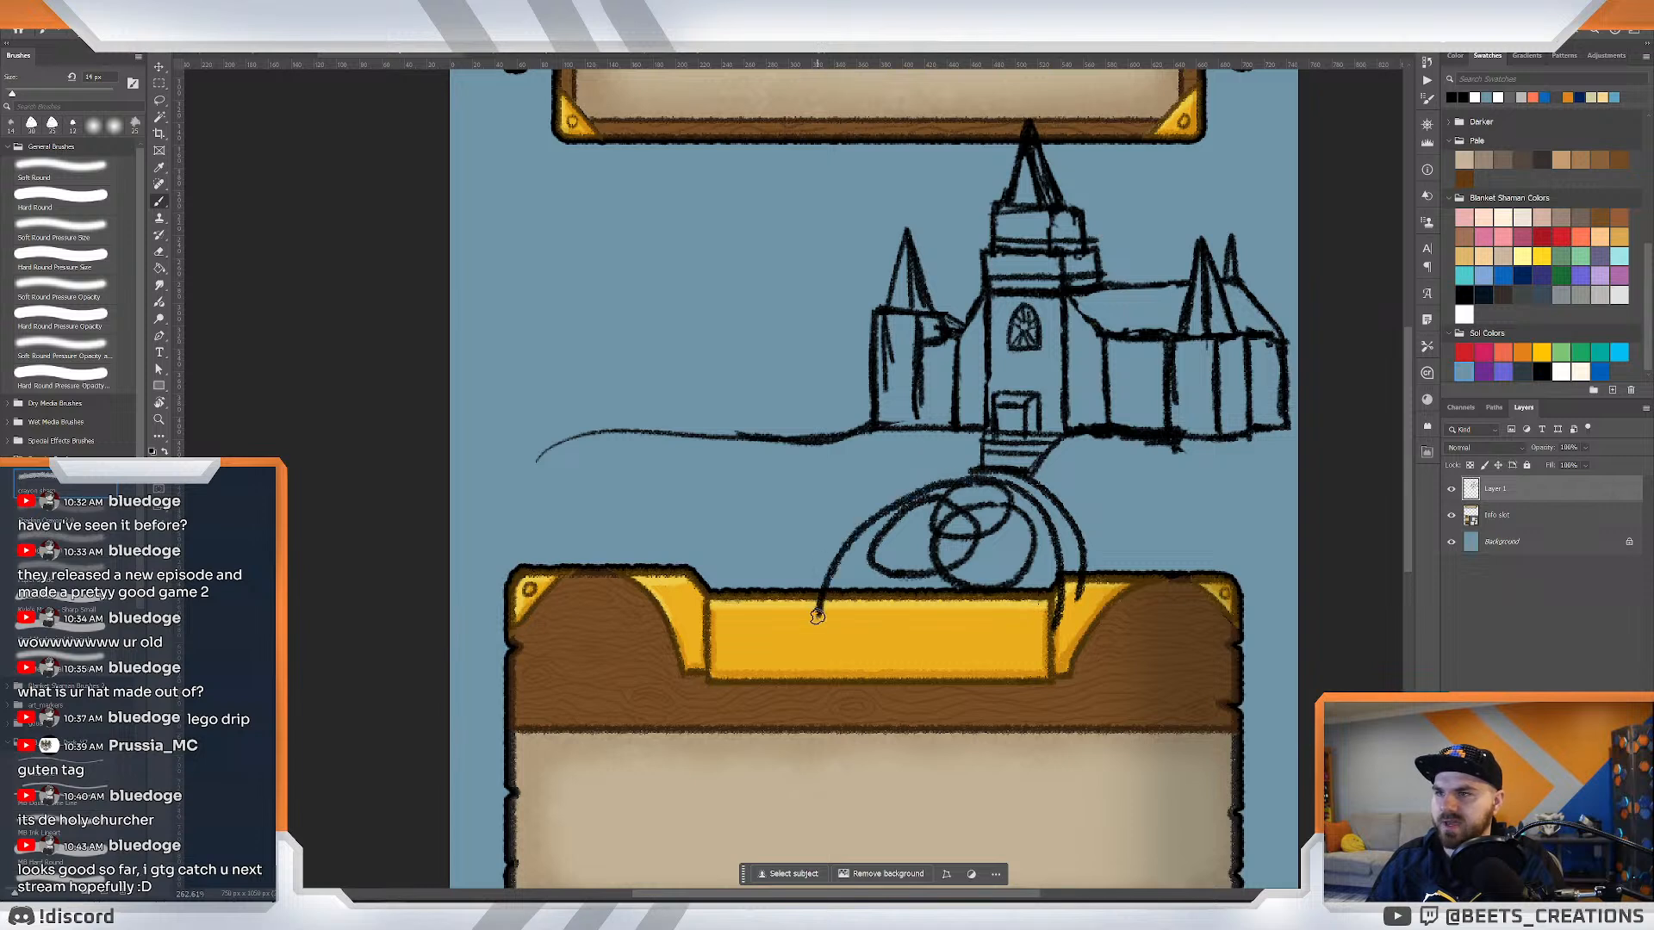
key("ctrl+z")
mouse_move(991, 475)
left_mouse_down()
mouse_move(865, 517)
mouse_move(811, 579)
mouse_move(892, 481)
mouse_move(767, 615)
left_mouse_up()
left_click_drag(850, 540, 797, 629)
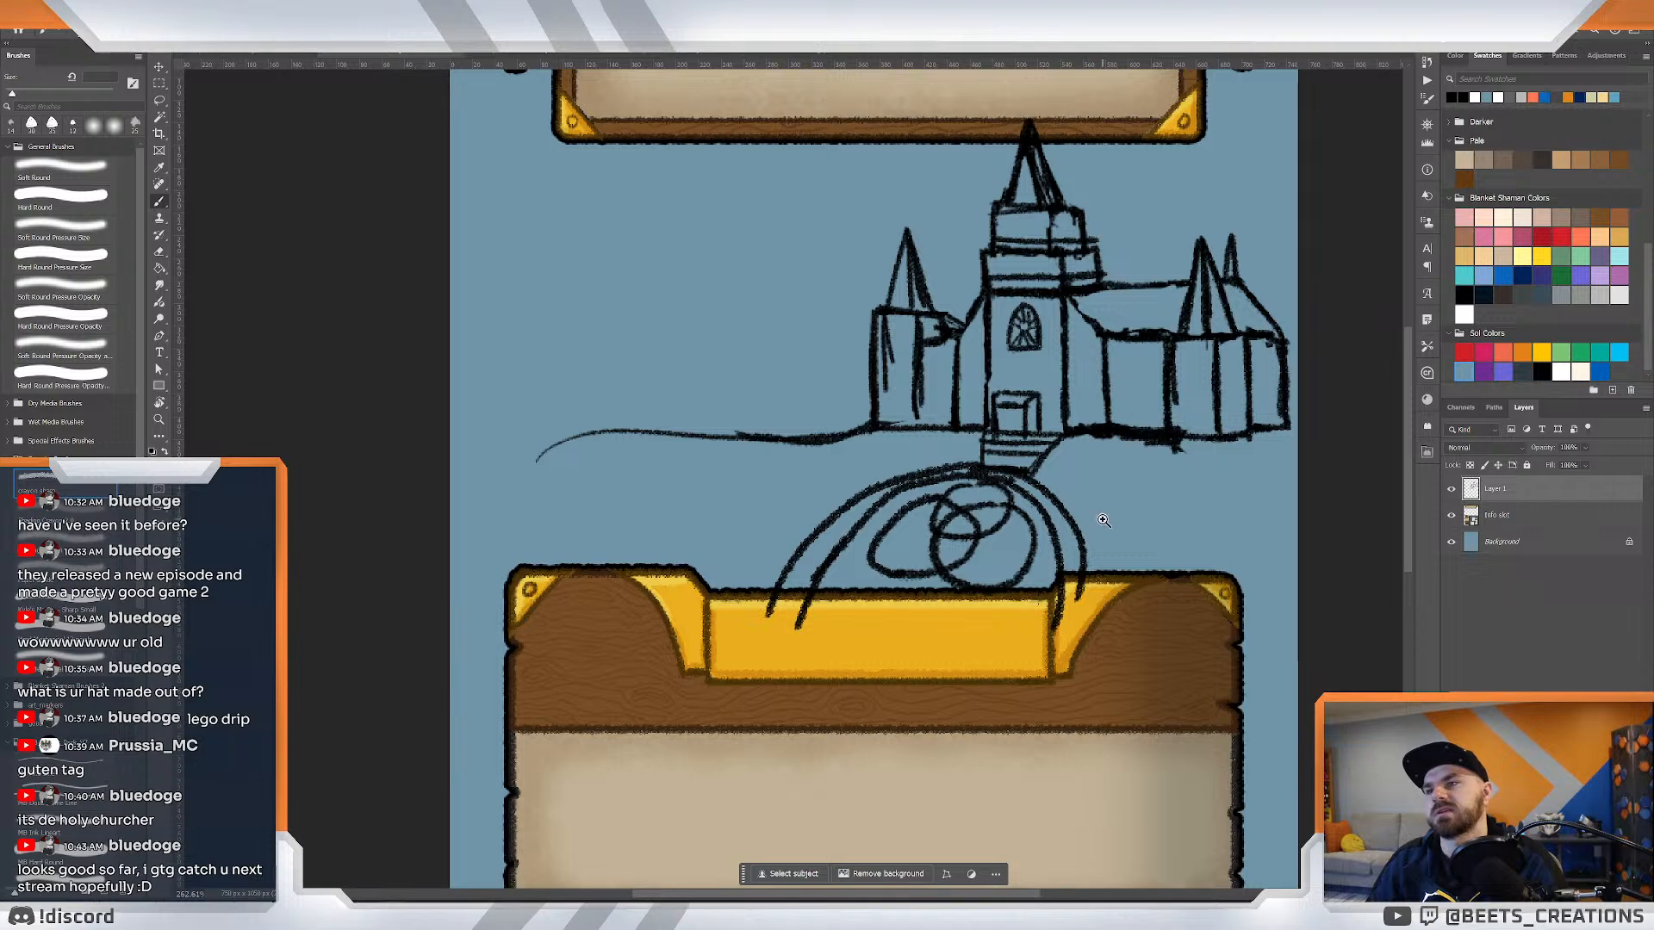
key("z")
mouse_move(1101, 519)
left_mouse_down()
mouse_move(1043, 514)
mouse_move(1063, 509)
left_mouse_up()
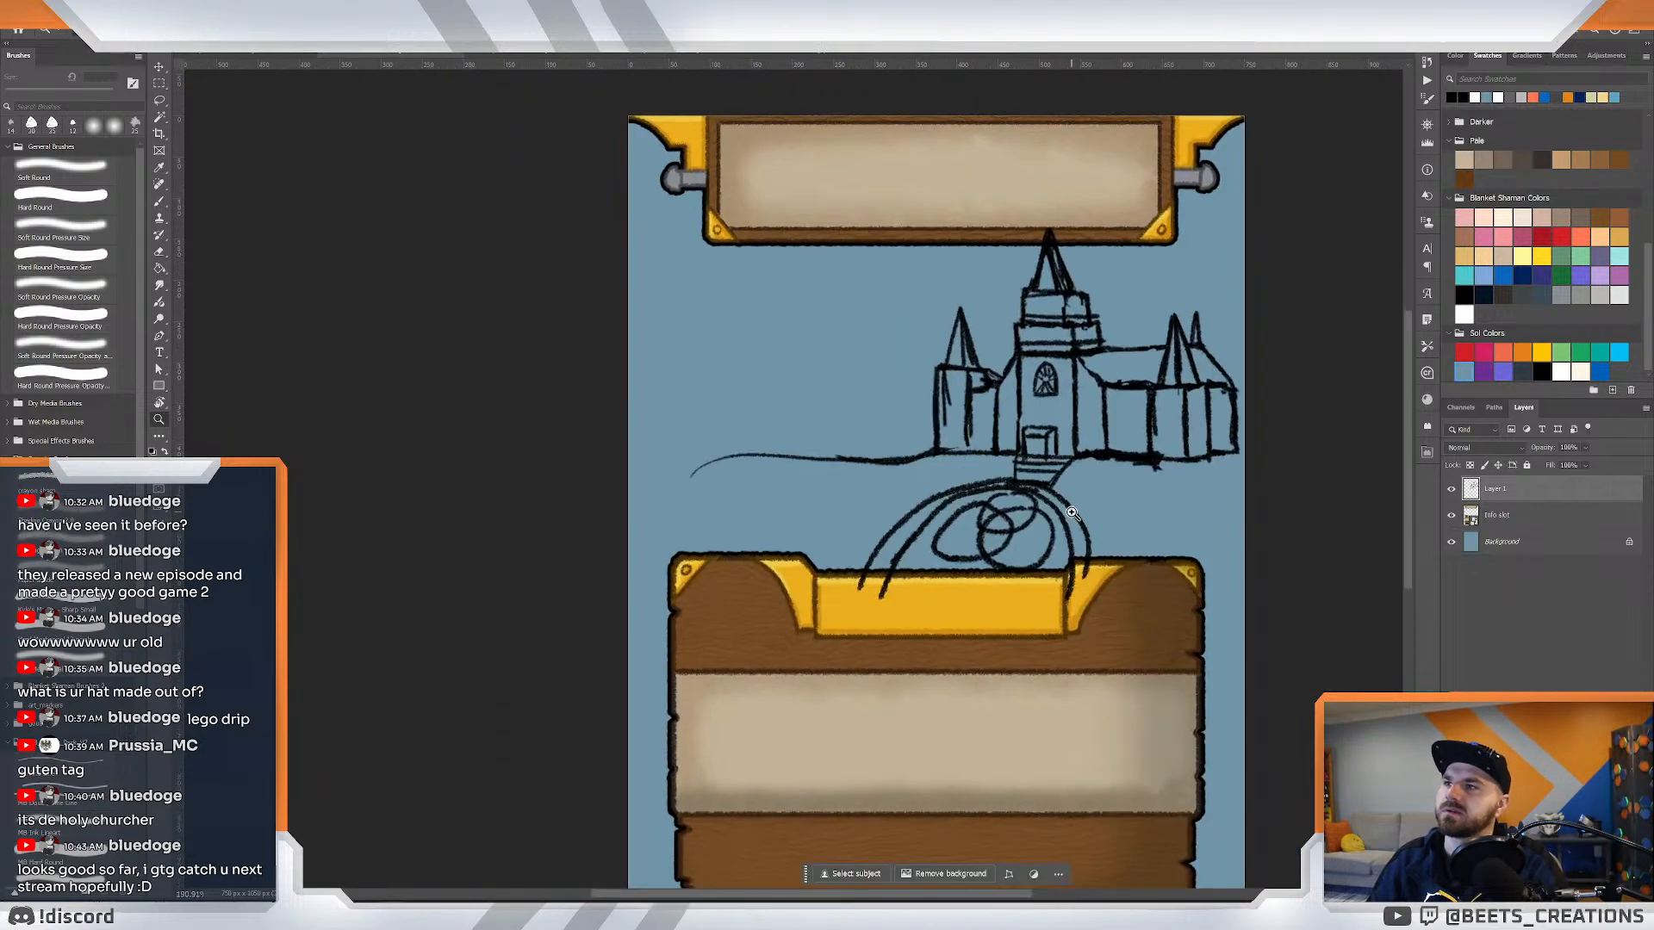
Scale down the whole church sketch with a transform and position it in the open area between the two card frames.
key("ctrl+t")
left_click_drag(691, 226, 753, 269)
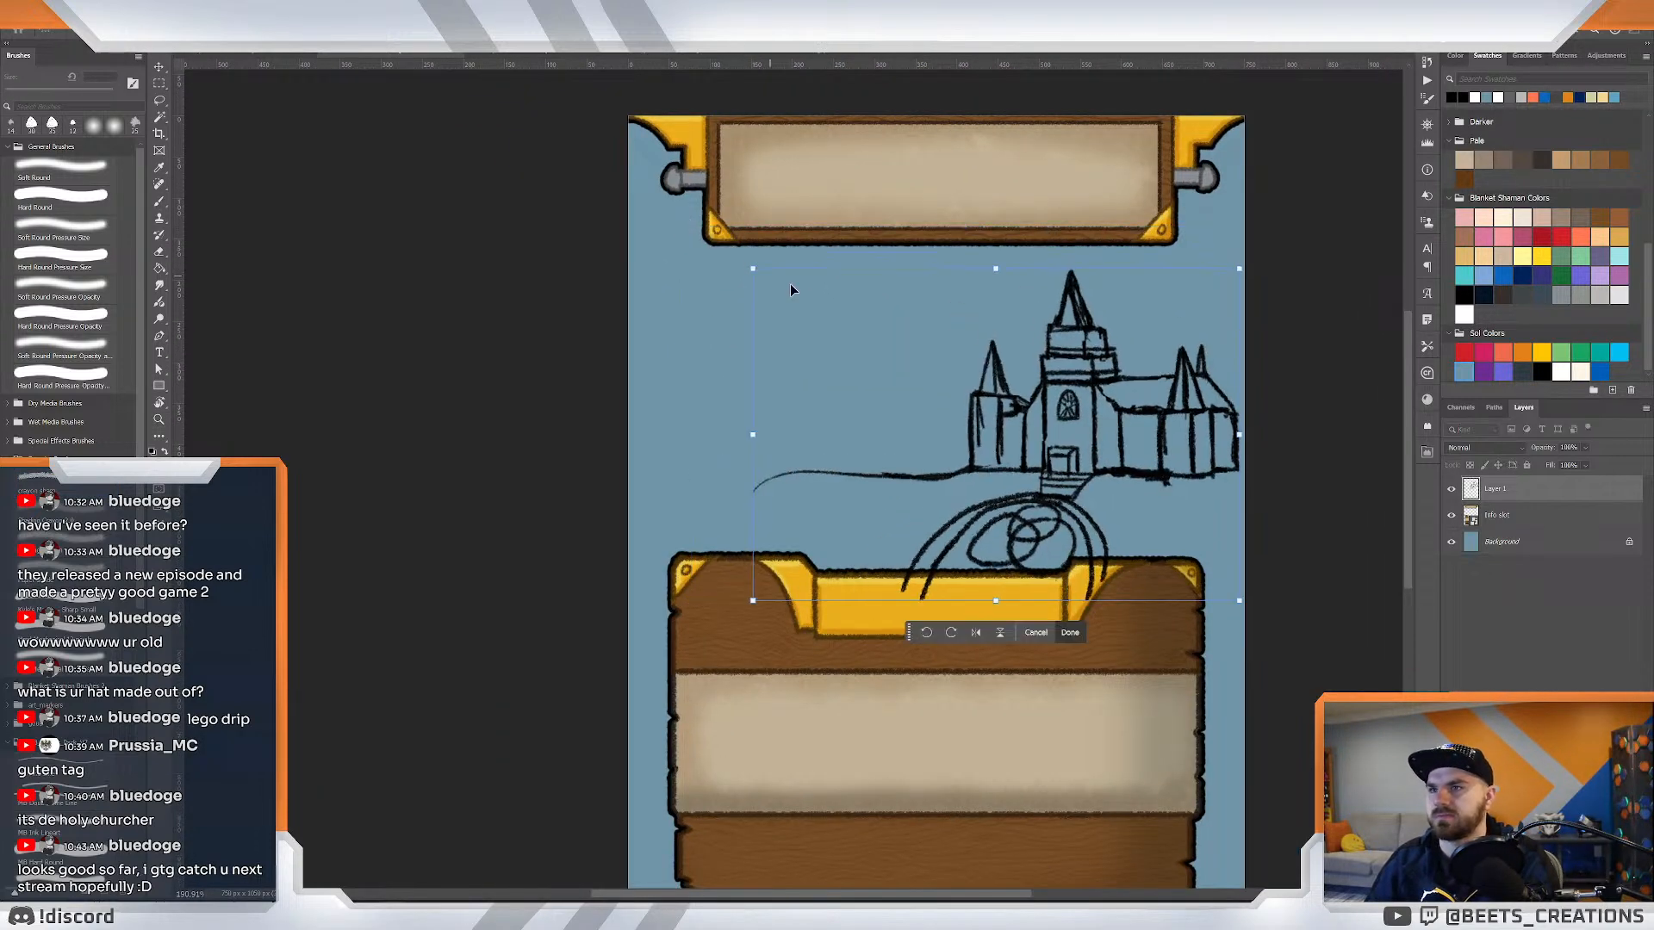
mouse_move(1070, 383)
left_mouse_down()
mouse_move(1092, 363)
mouse_move(1074, 359)
left_mouse_up()
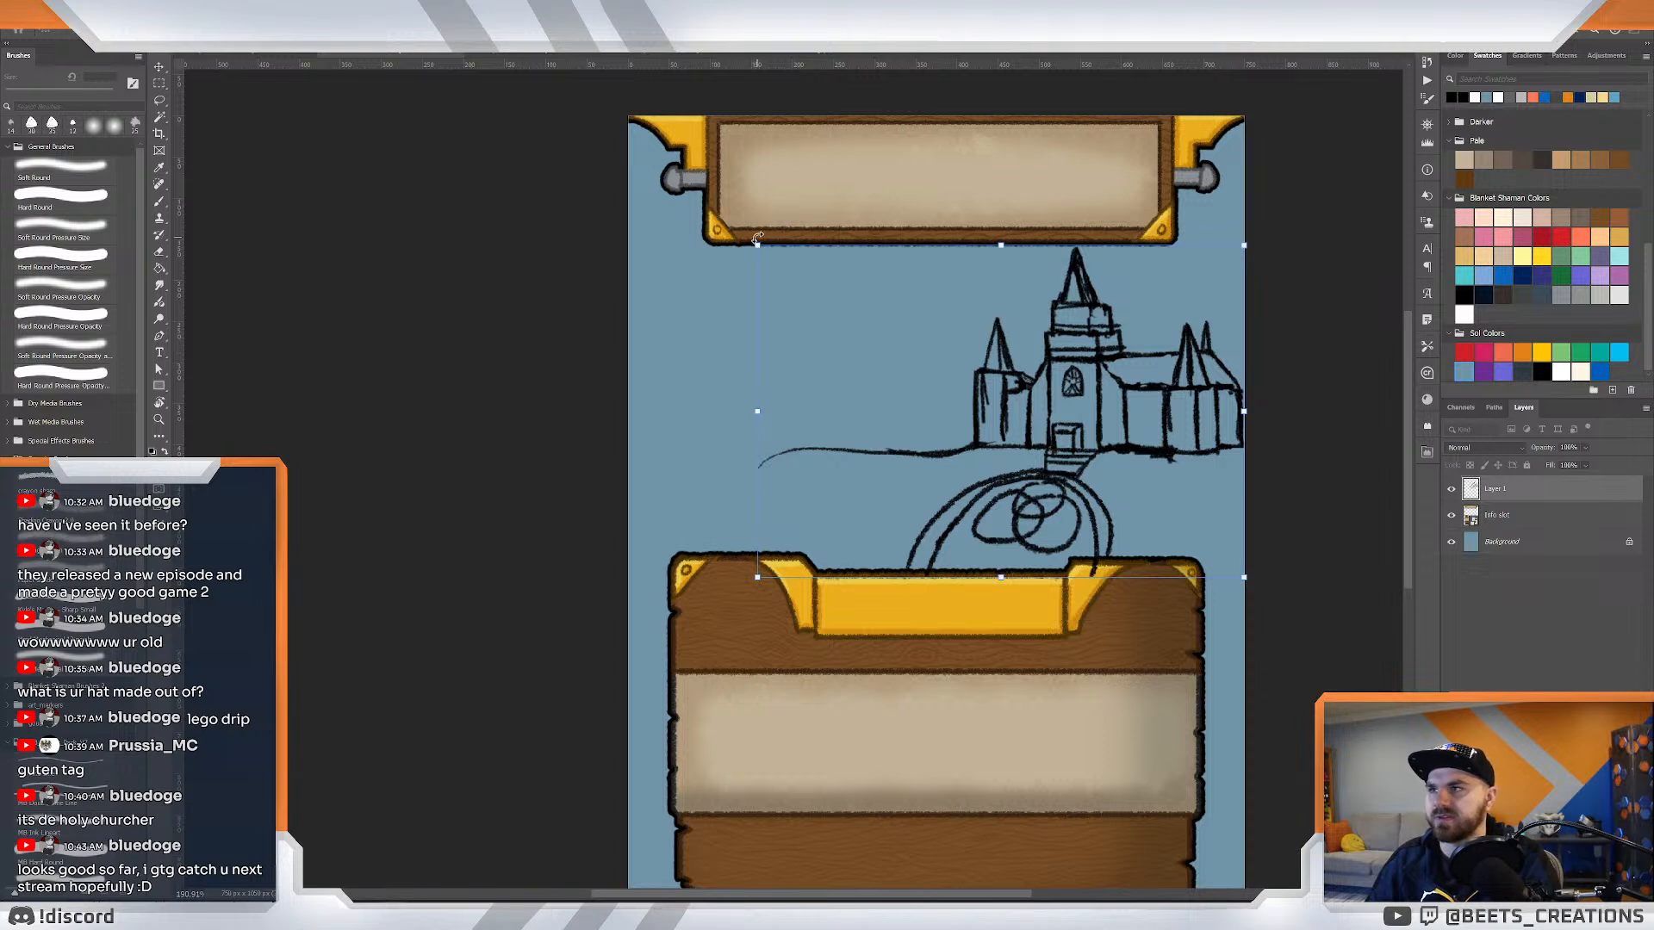
left_click_drag(758, 246, 819, 288)
mouse_move(1092, 385)
left_mouse_down()
mouse_move(1030, 352)
mouse_move(1044, 356)
left_mouse_up()
key("Return")
Lasso the curved forecourt with its circles and move it down and slightly left, away from the church stairs.
key("z")
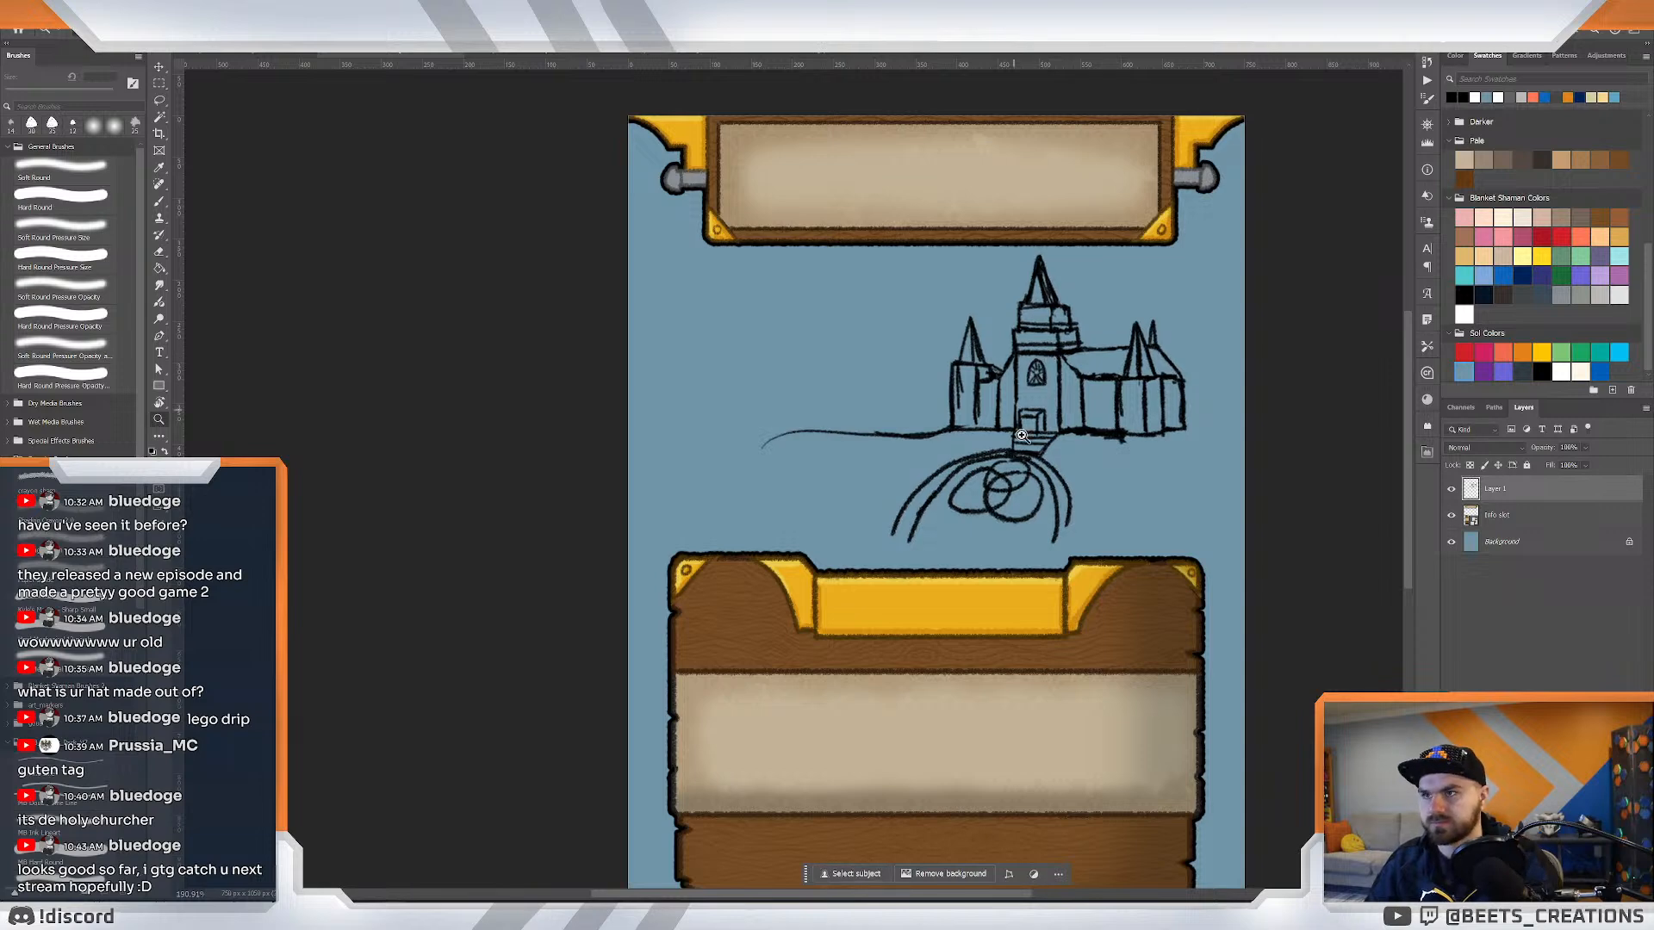
mouse_move(1026, 443)
left_mouse_down()
mouse_move(1059, 461)
mouse_move(1018, 489)
mouse_move(1063, 467)
left_mouse_up()
key("l")
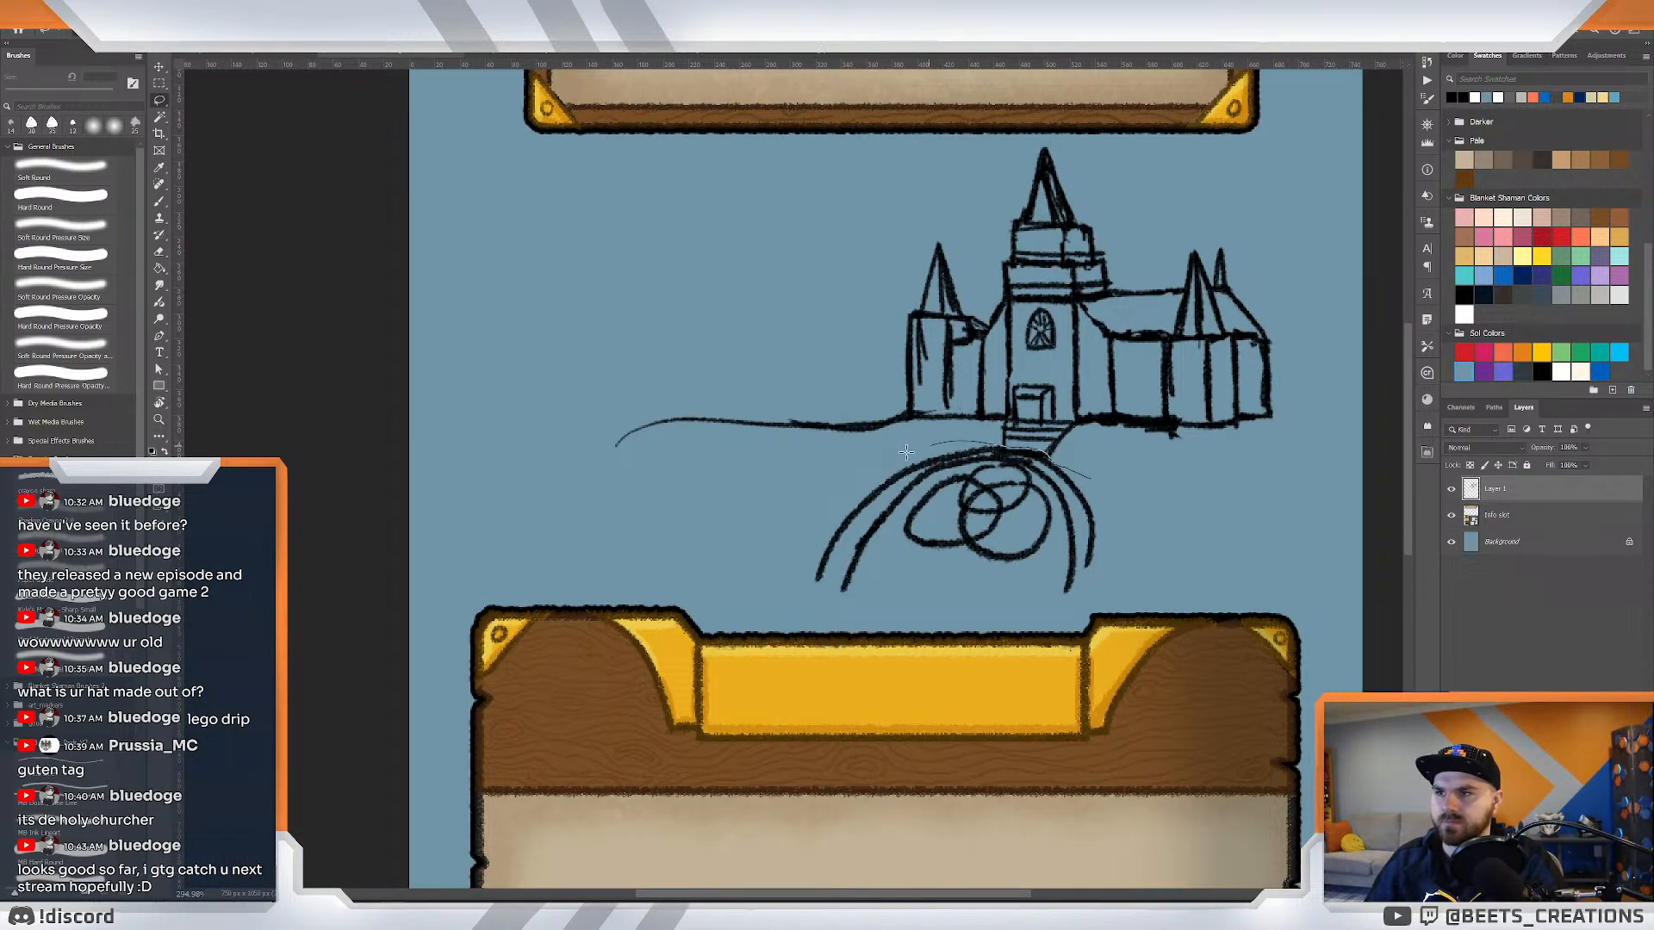
mouse_move(906, 452)
left_mouse_down()
mouse_move(827, 728)
mouse_move(1150, 465)
left_mouse_up()
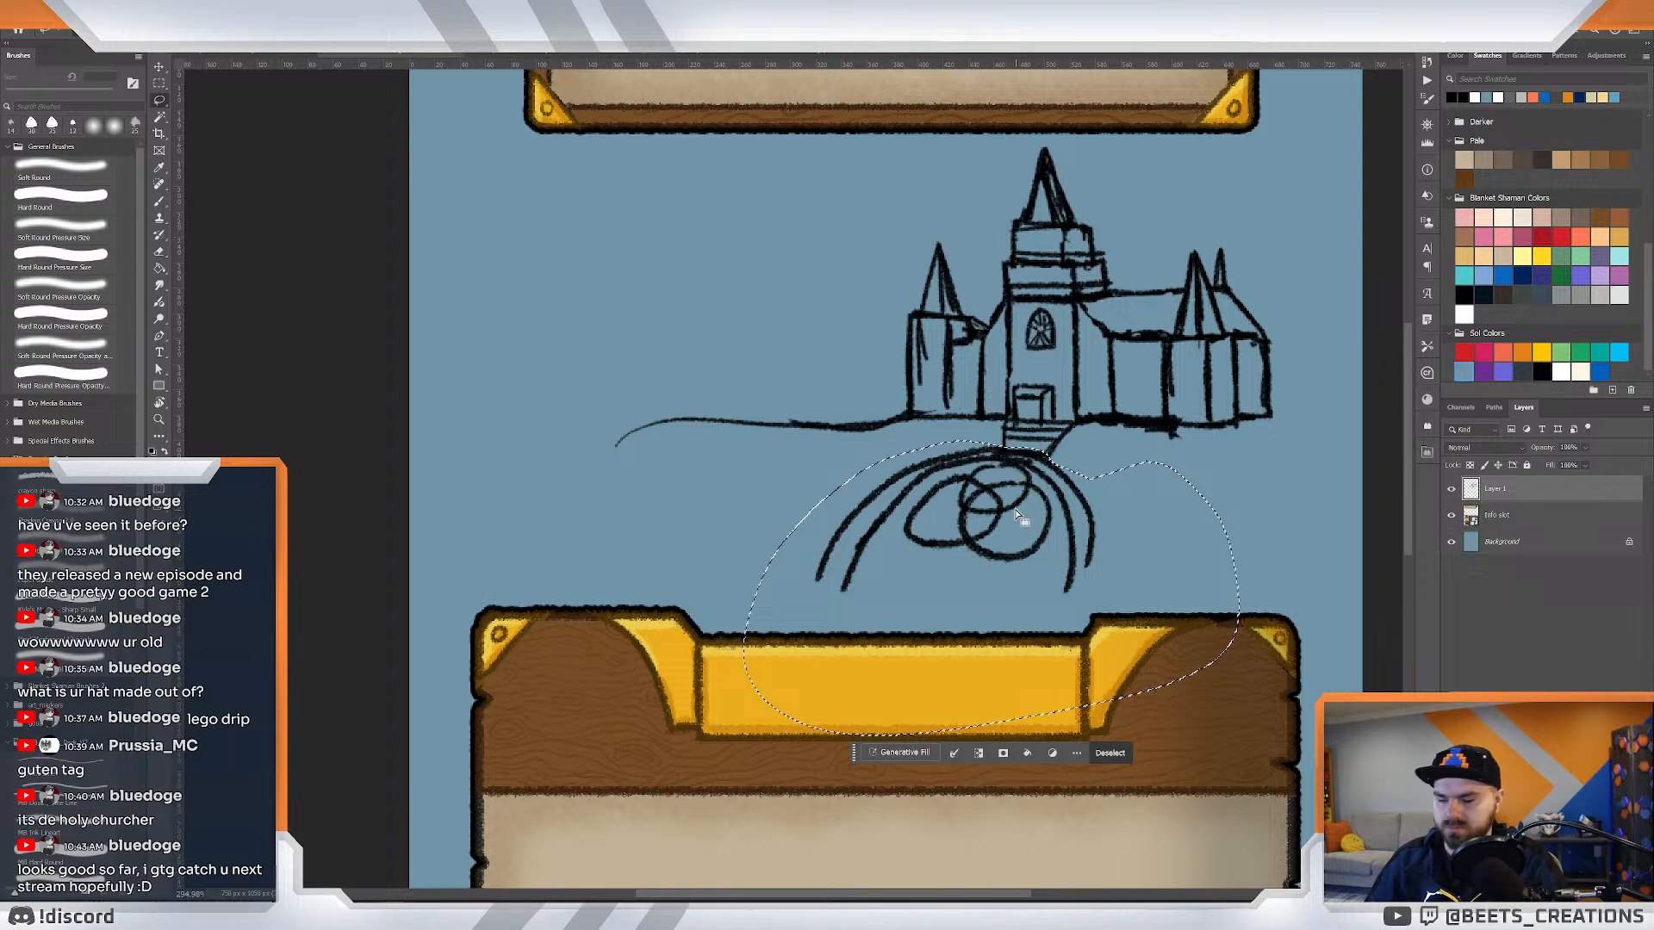
key("v")
left_click_drag(1018, 515, 996, 510)
key("ctrl+d")
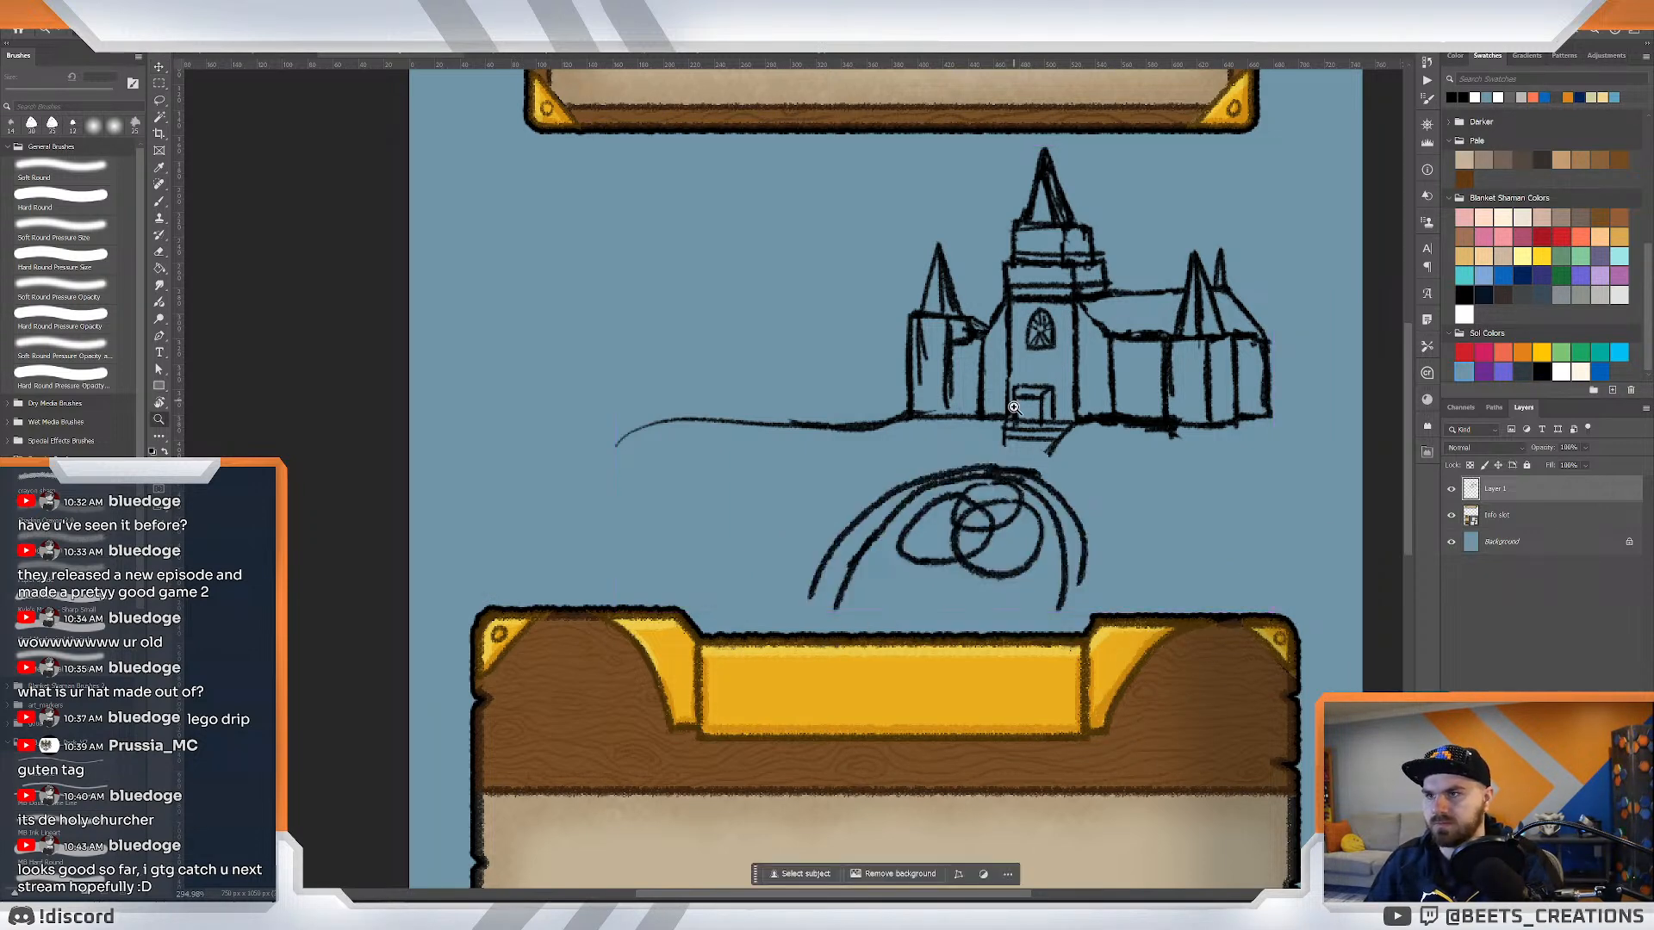
Draw lines joining the stairs to the forecourt and extend its inner and outer curves down to the gold plate.
key("b")
mouse_move(963, 465)
left_mouse_down()
mouse_move(1020, 440)
mouse_move(1048, 463)
mouse_move(1051, 448)
mouse_move(1055, 489)
left_mouse_up()
left_click_drag(1059, 577, 1048, 630)
left_click_drag(1072, 562, 999, 637)
left_click_drag(871, 547, 862, 638)
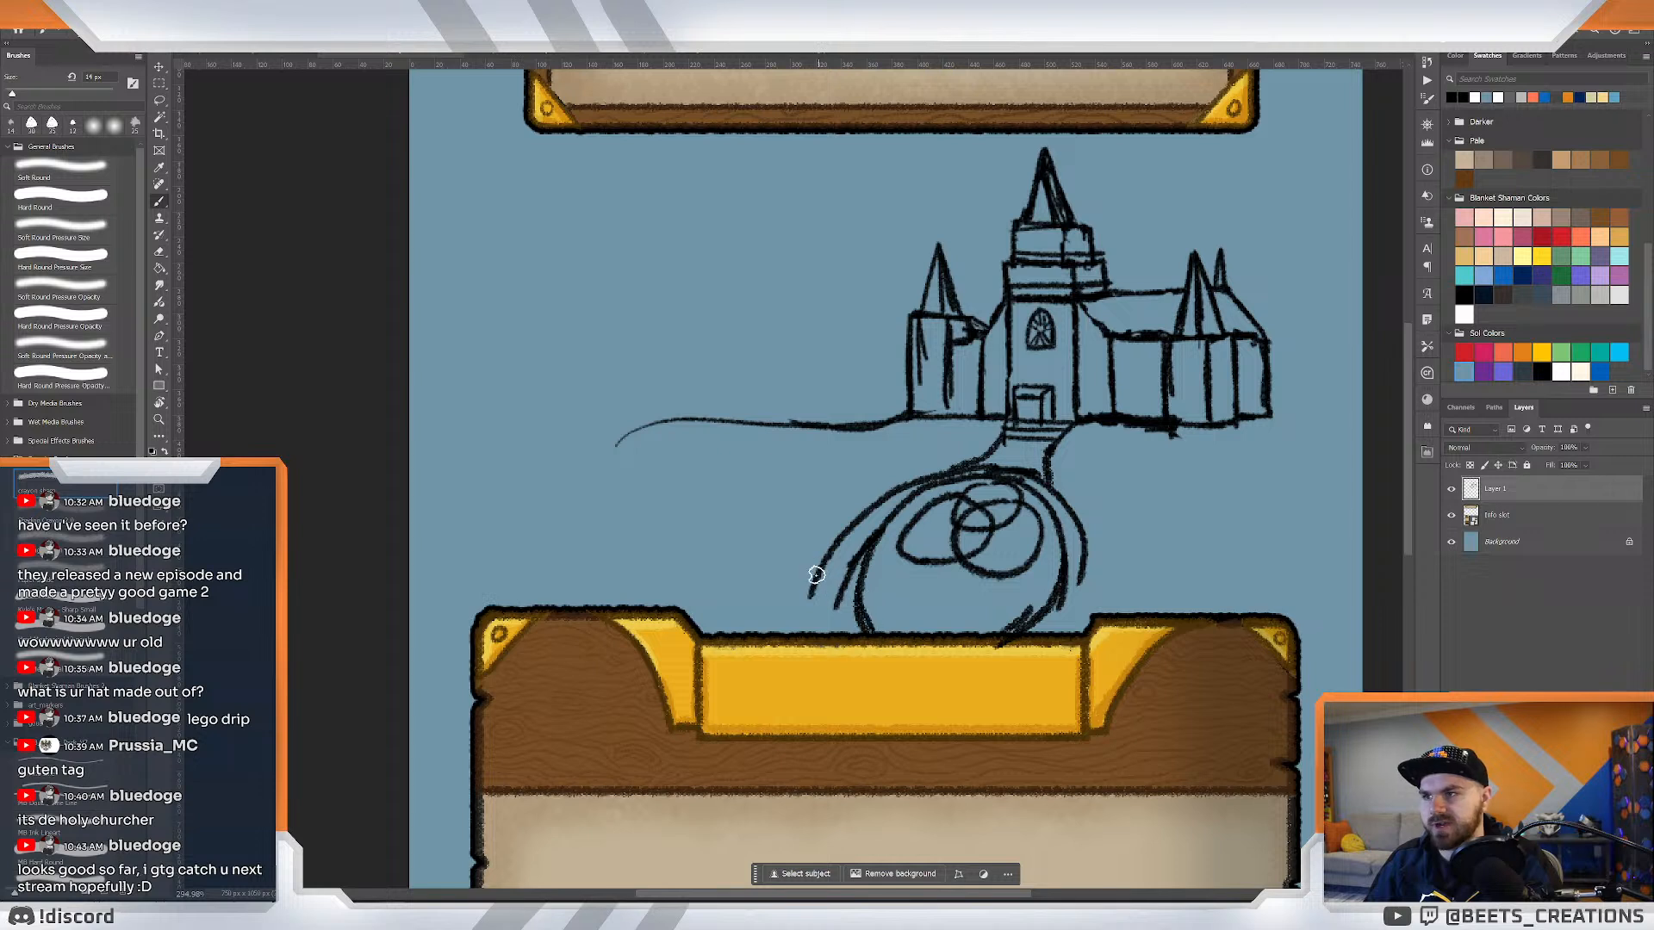
left_click_drag(814, 570, 829, 659)
mouse_move(1090, 564)
left_mouse_down()
mouse_move(1068, 635)
mouse_move(1018, 673)
left_mouse_up()
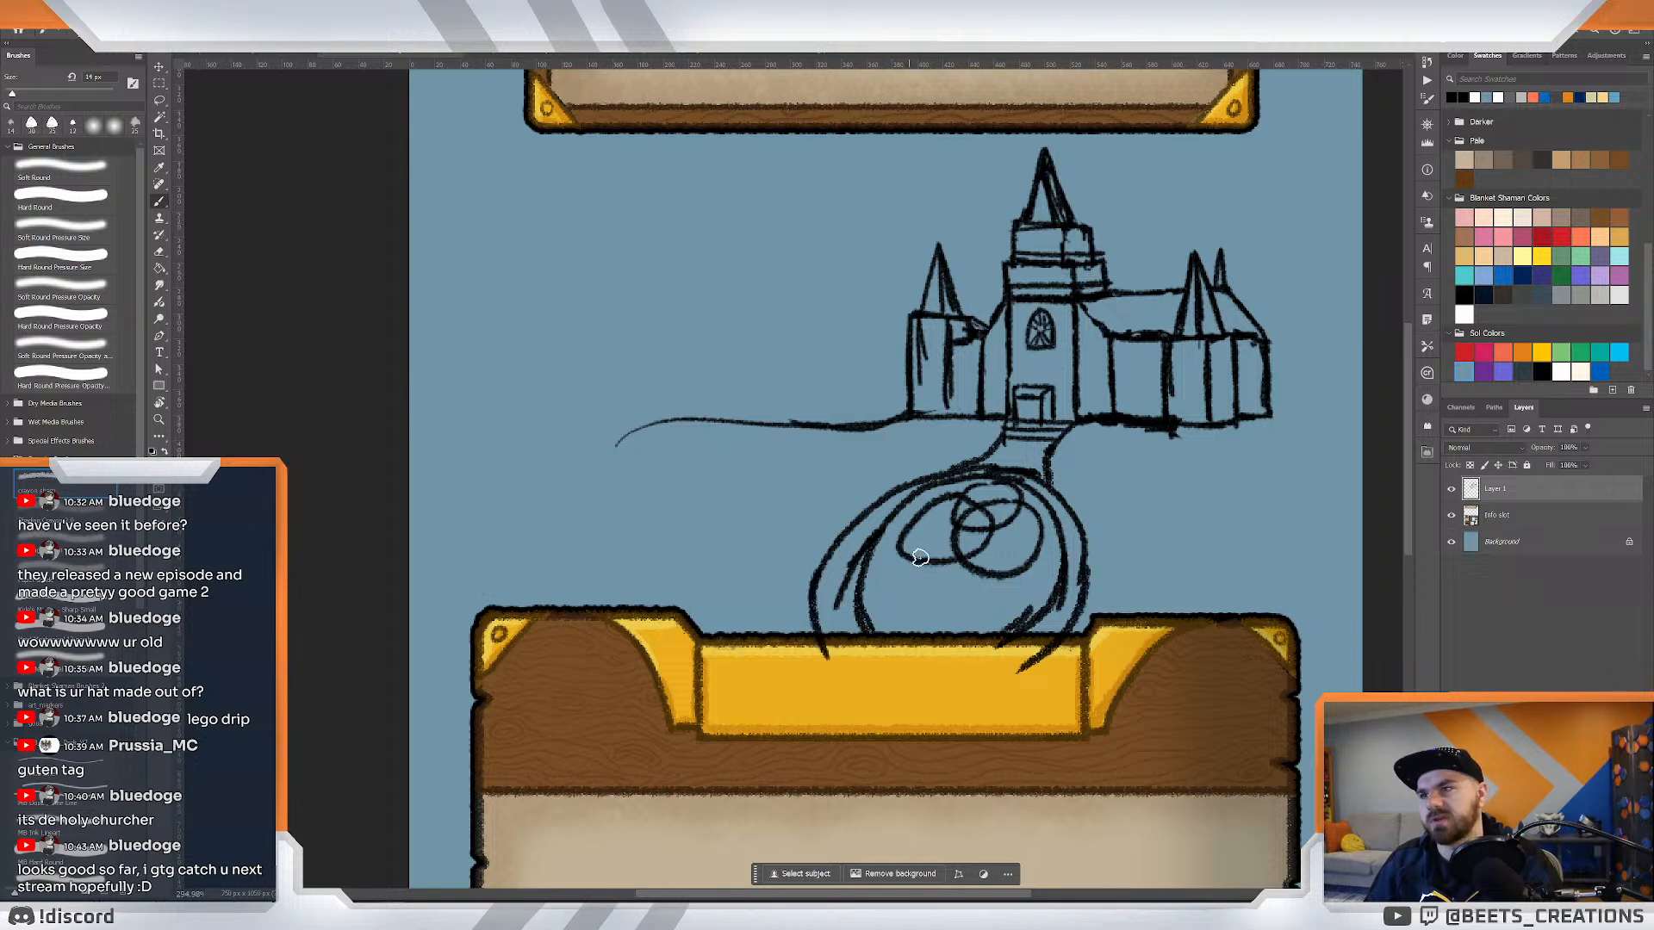
Lasso the overlapping circles inside the forecourt, move them slightly down and left, and deselect them.
key("l")
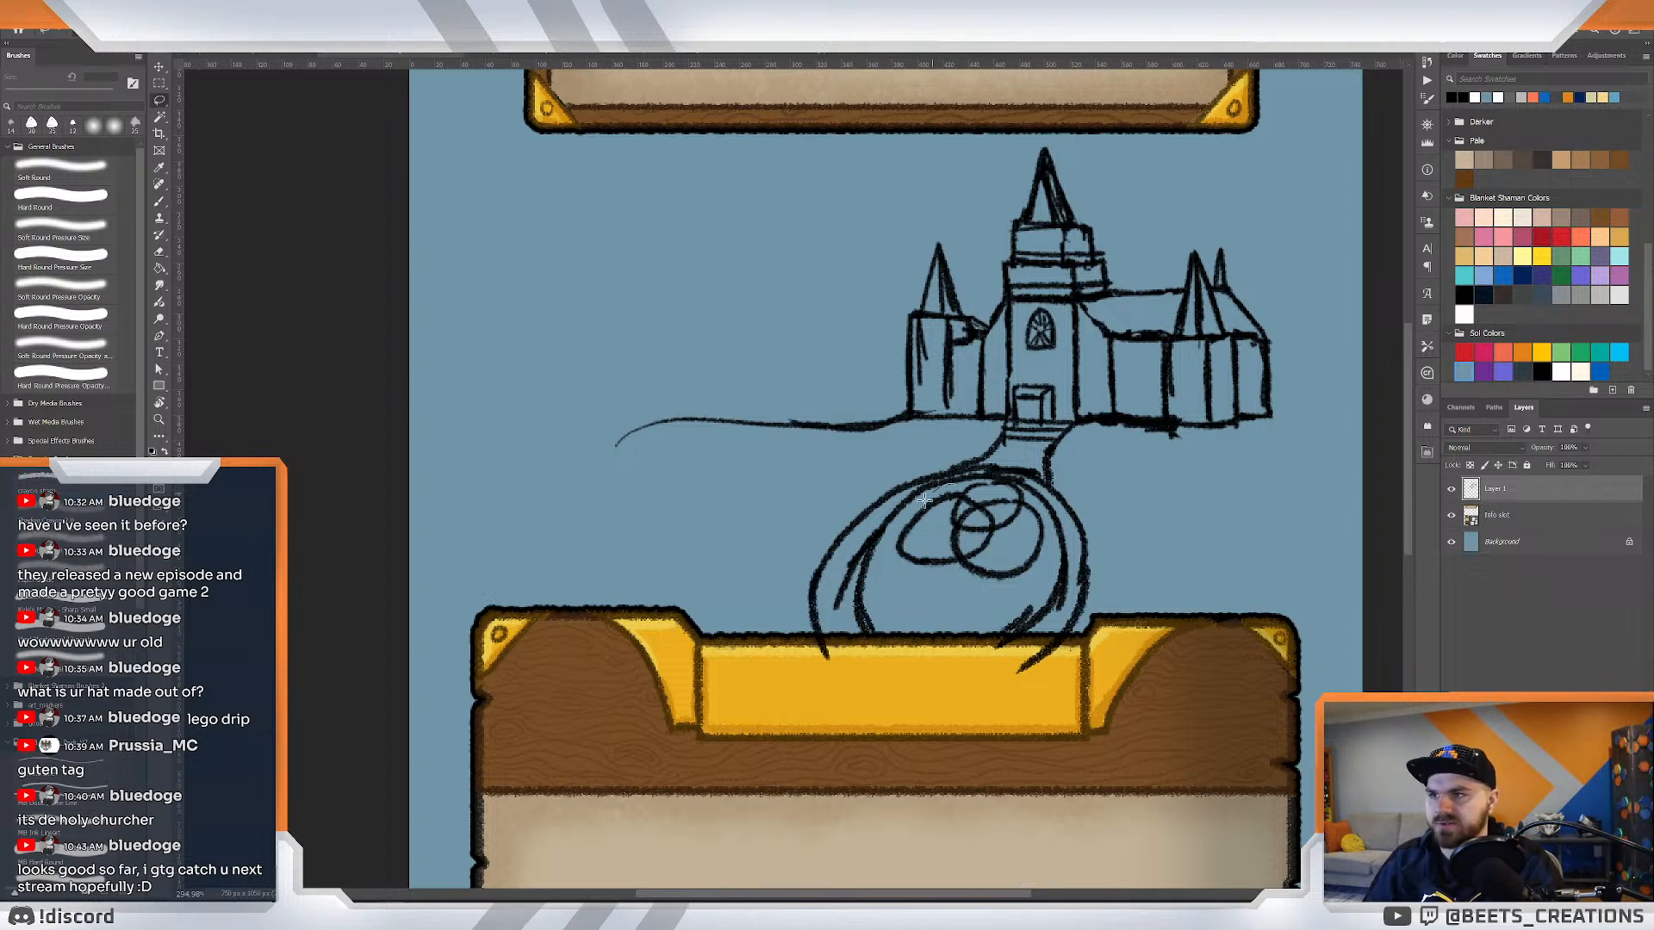
mouse_move(930, 601)
left_mouse_down()
mouse_move(1017, 590)
mouse_move(1046, 568)
left_mouse_up()
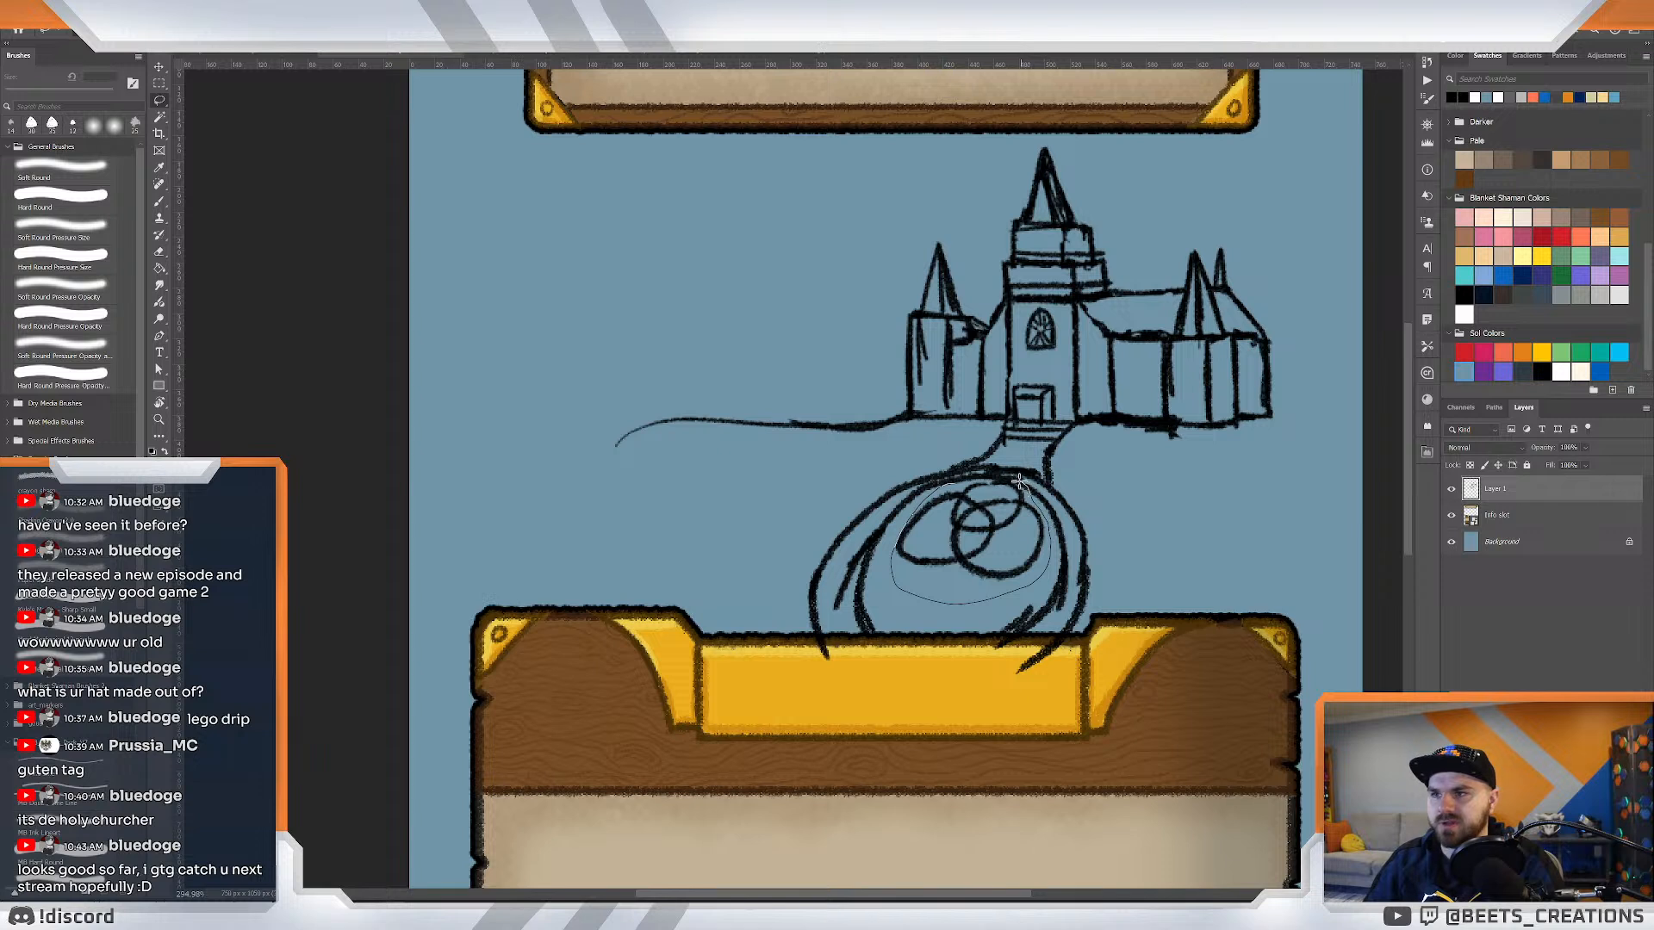
left_click_drag(890, 541, 892, 544)
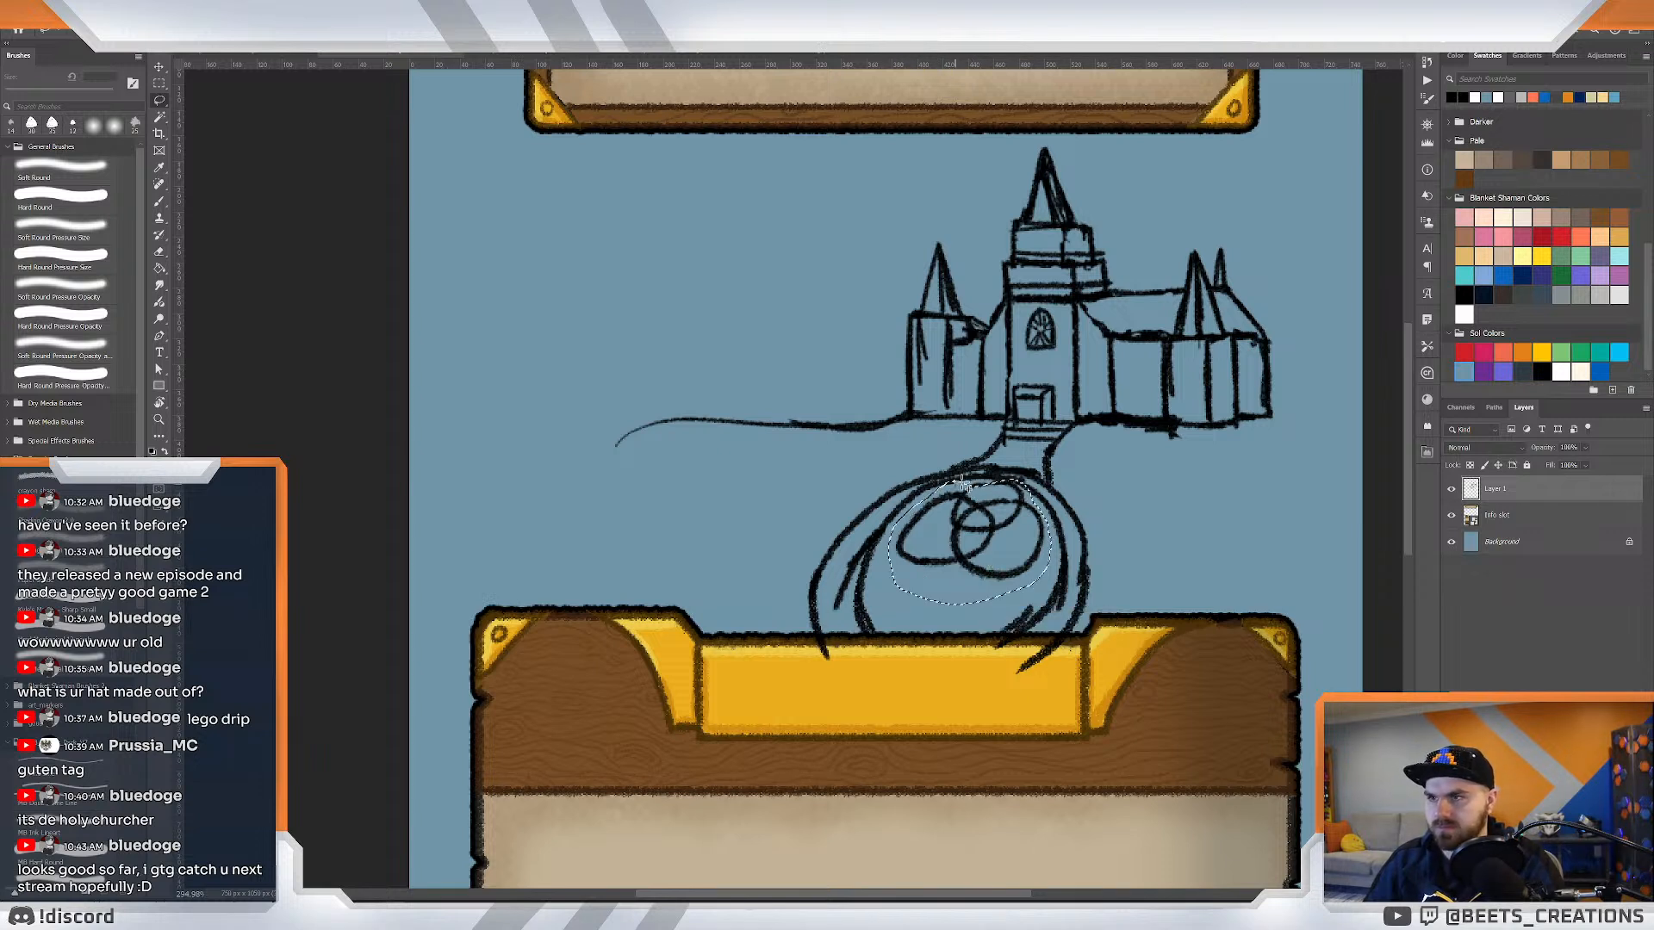
key("v")
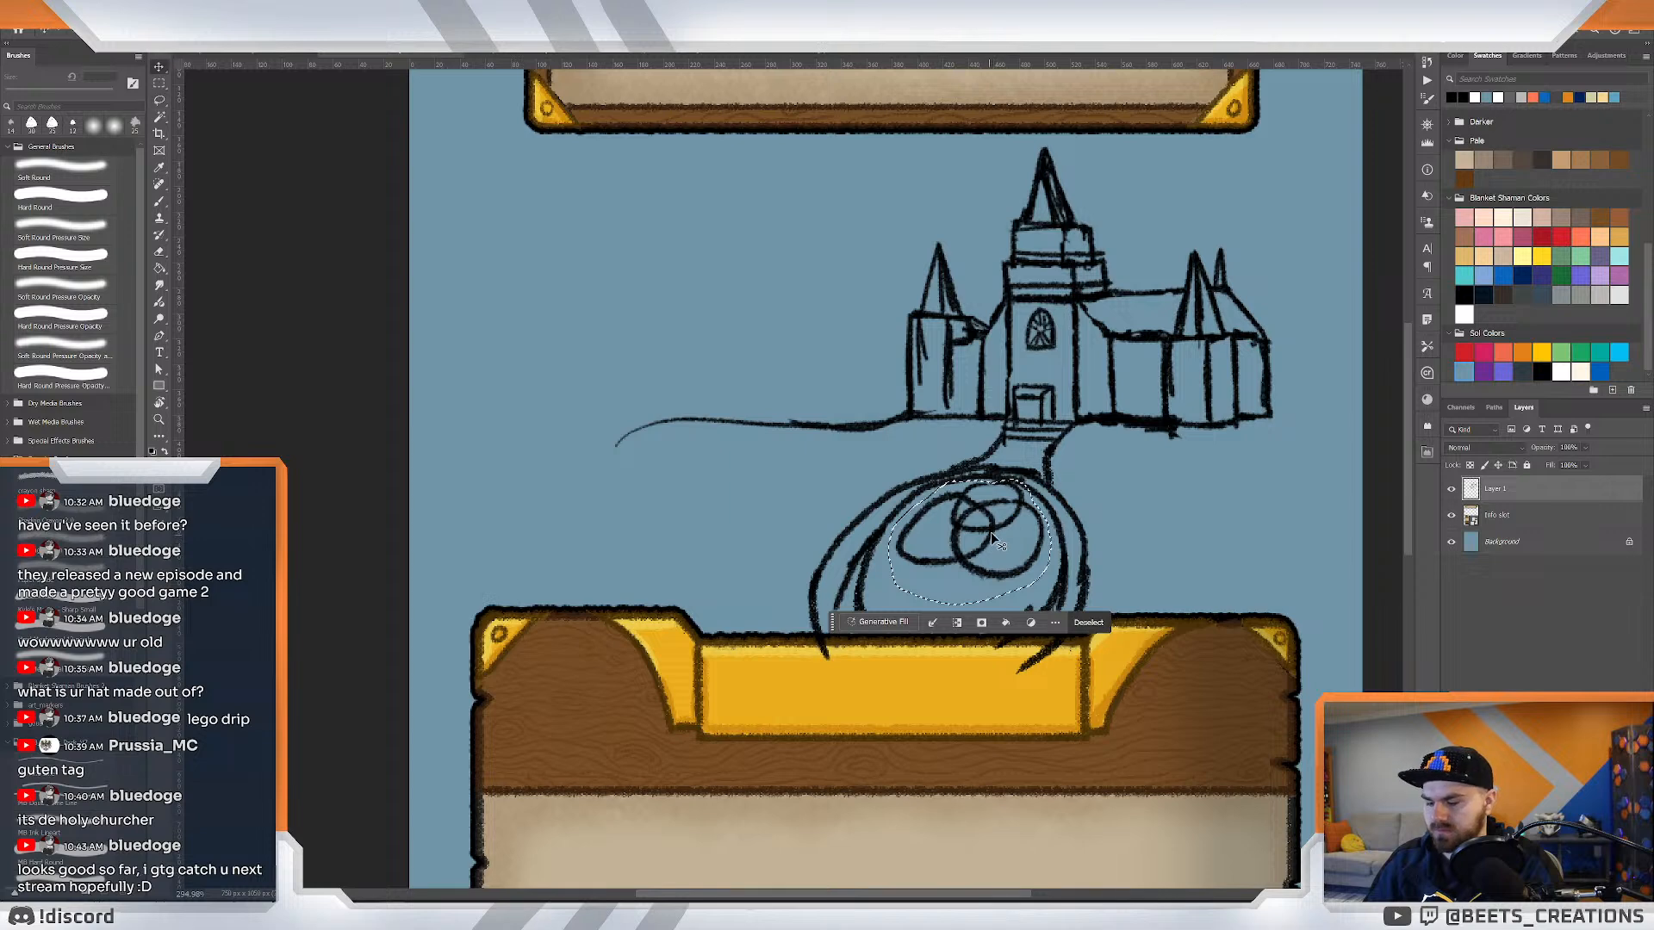
mouse_move(993, 542)
left_mouse_down()
mouse_move(987, 555)
mouse_move(985, 531)
left_mouse_up()
key("ctrl+d")
Lasso the whole forecourt, skew it toward the lower left with a transform, and deselect it.
key("z")
left_click_drag(1067, 338, 1078, 404)
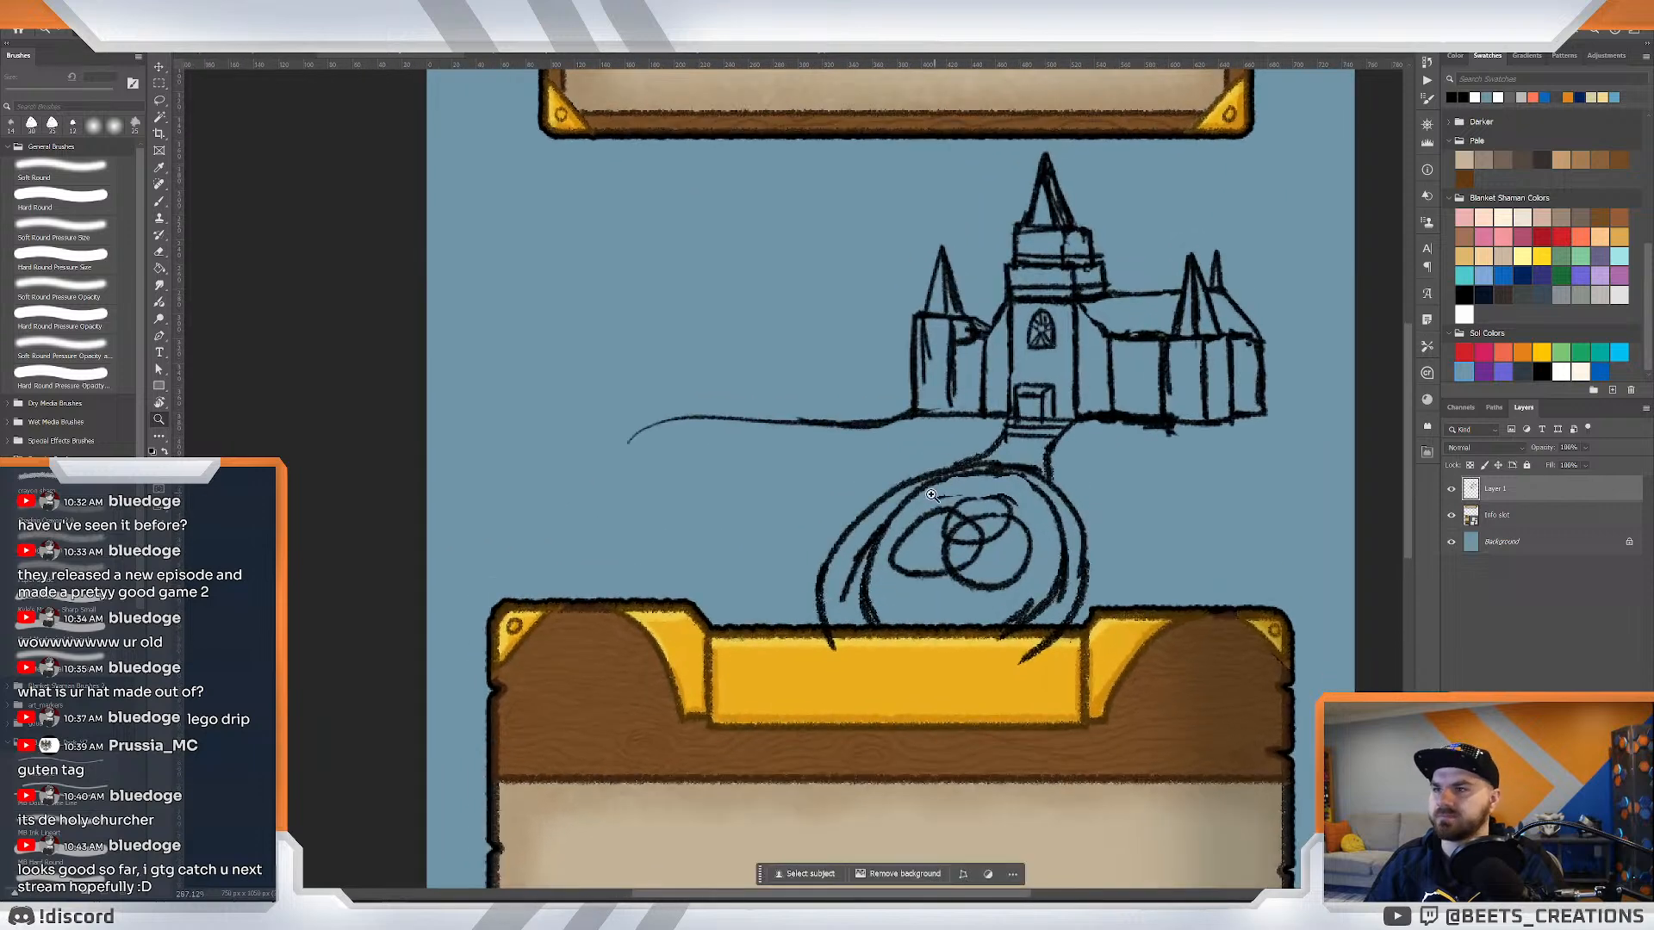
key("b")
key("l")
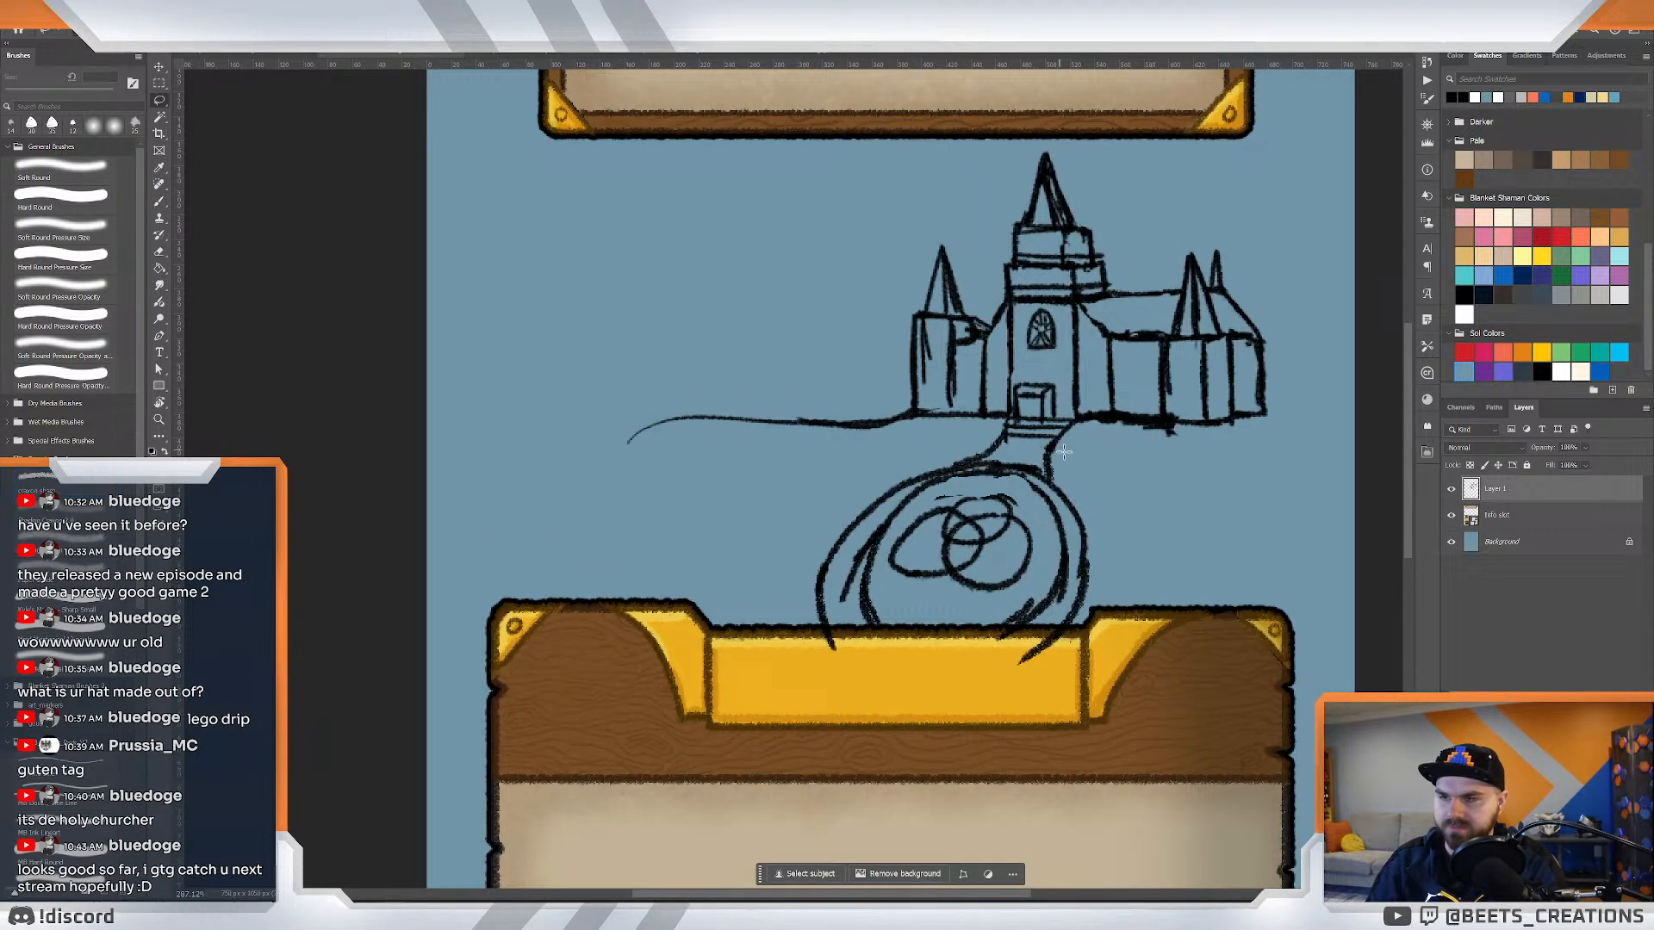
mouse_move(1091, 485)
left_mouse_down()
mouse_move(752, 593)
mouse_move(1137, 477)
mouse_move(1092, 458)
left_mouse_up()
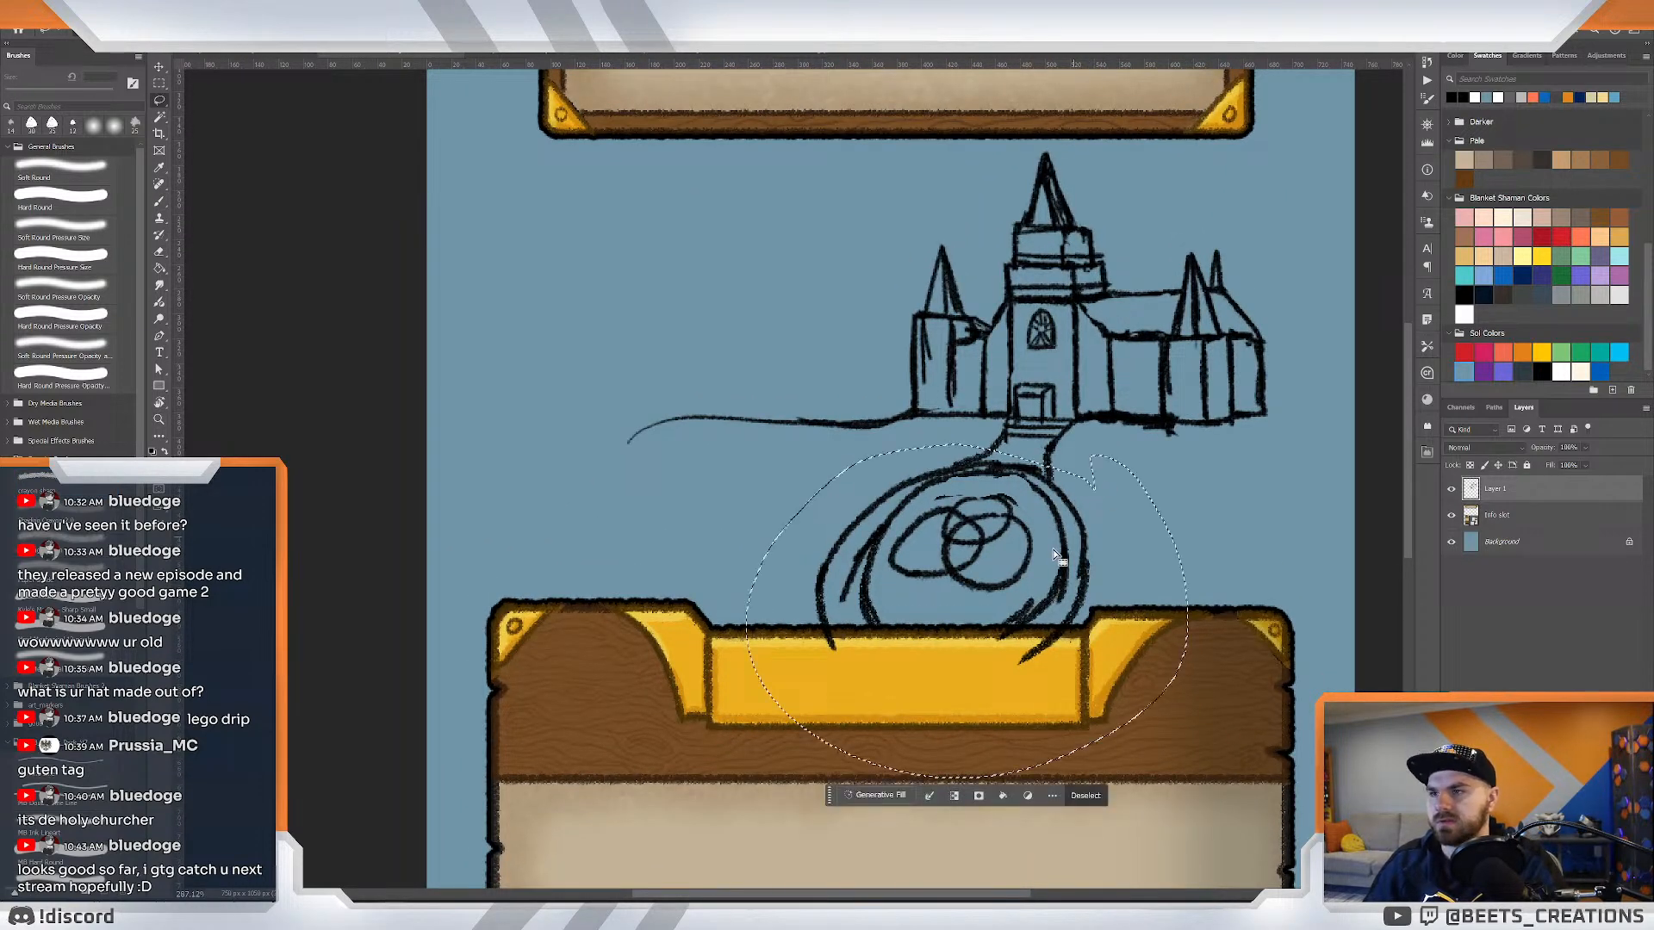
key("ctrl+t")
left_click_drag(966, 747, 853, 752)
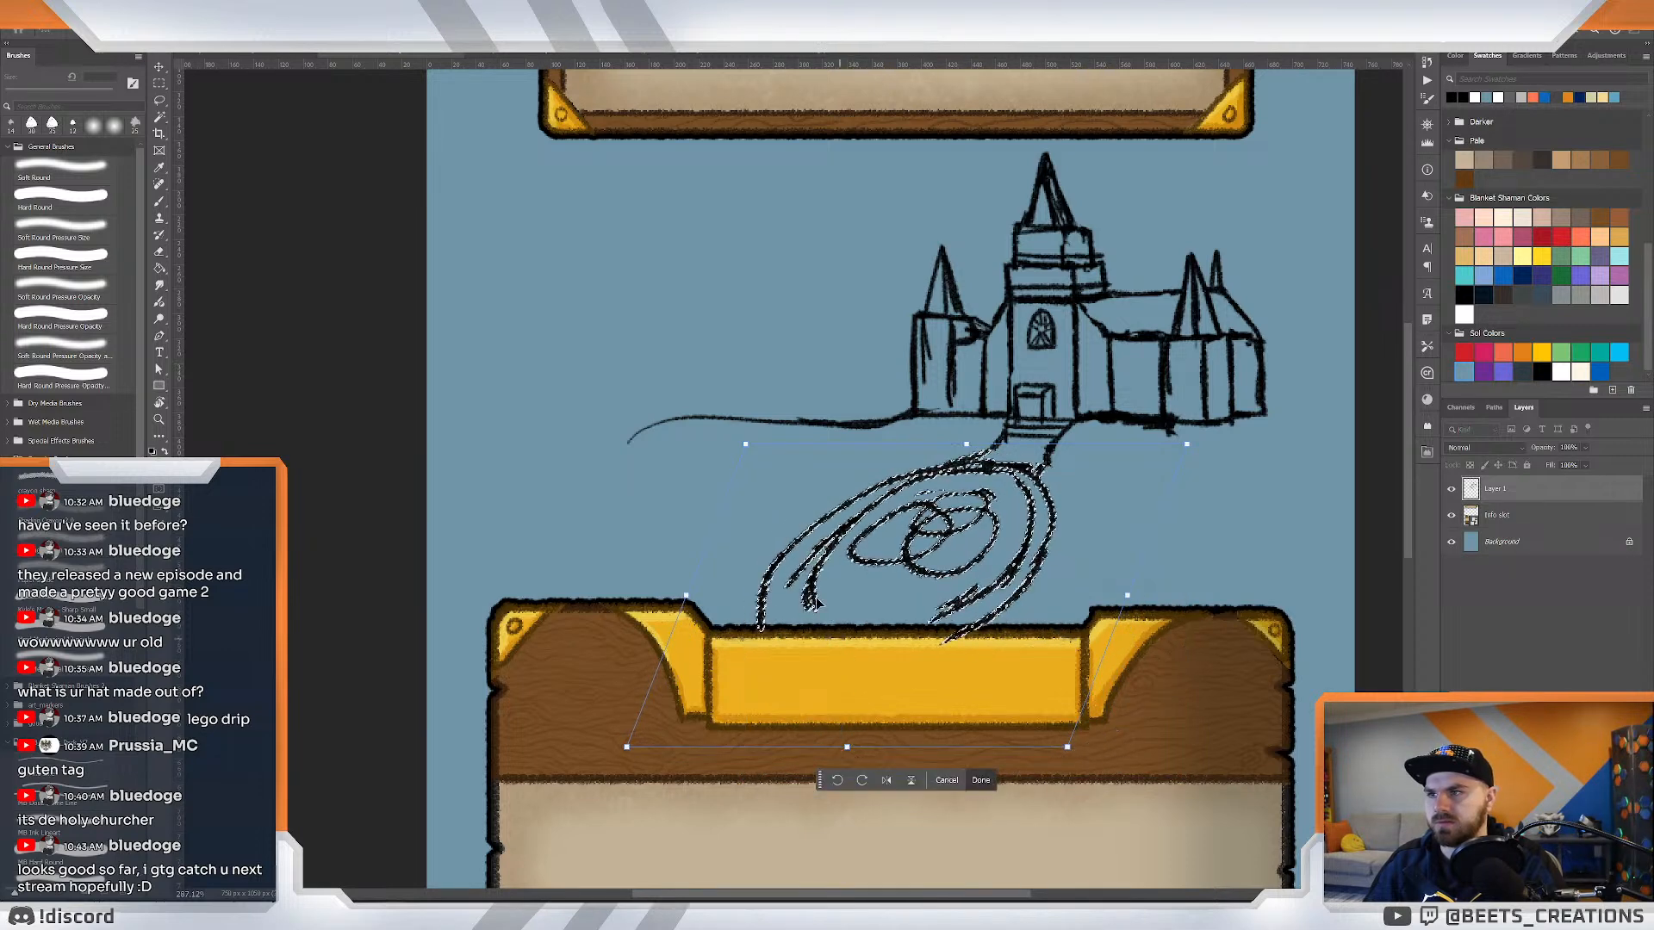
left_click_drag(747, 449, 744, 438)
key("Return")
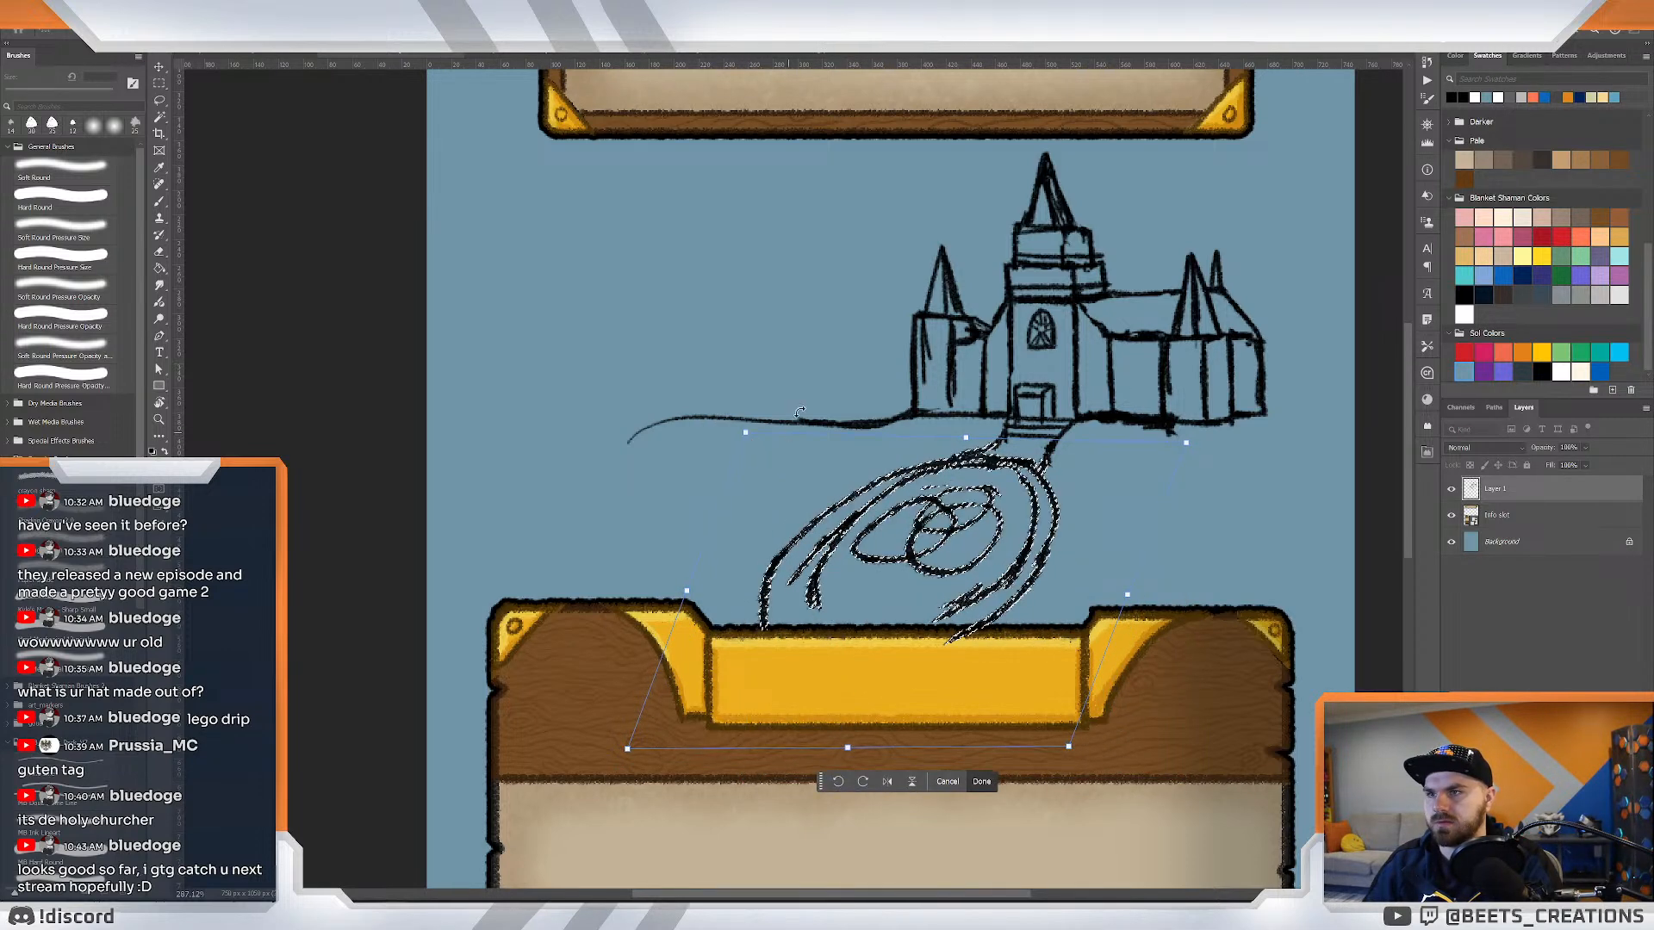
key("ctrl+d")
Reselect the forecourt and squash it vertically with a transform into a flatter ellipse above the gold plate.
mouse_move(1135, 448)
left_mouse_down()
mouse_move(1094, 453)
mouse_move(1118, 456)
left_mouse_up()
key("ctrl+t")
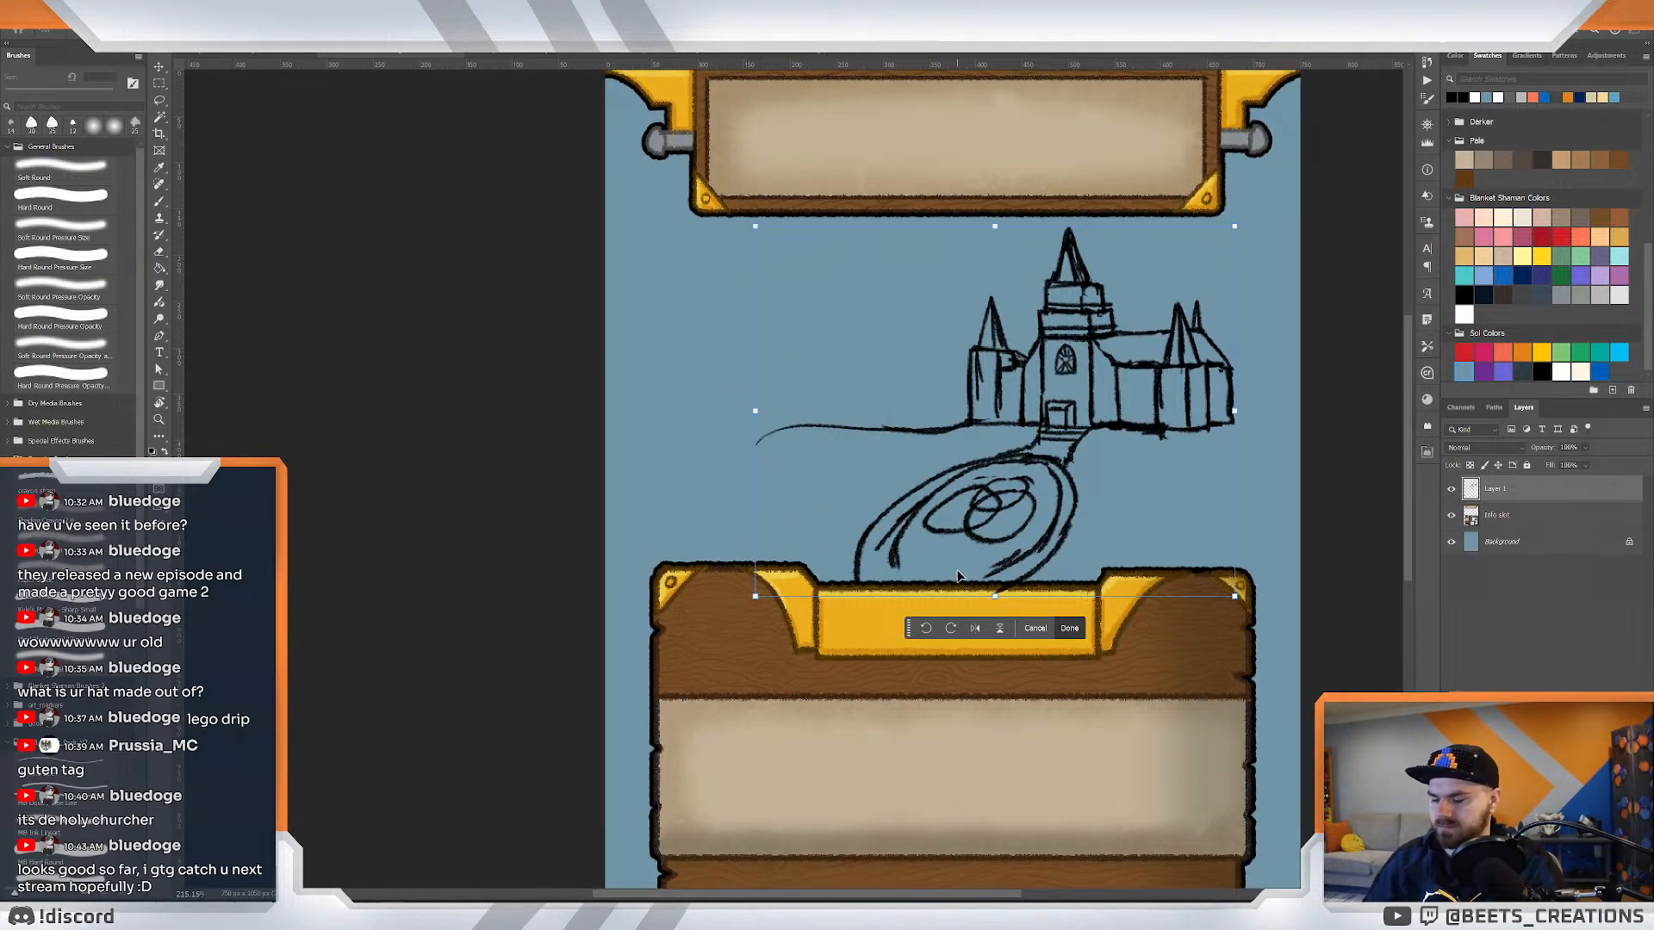
key("Escape")
key("ctrl+shift+d")
key("ctrl+t")
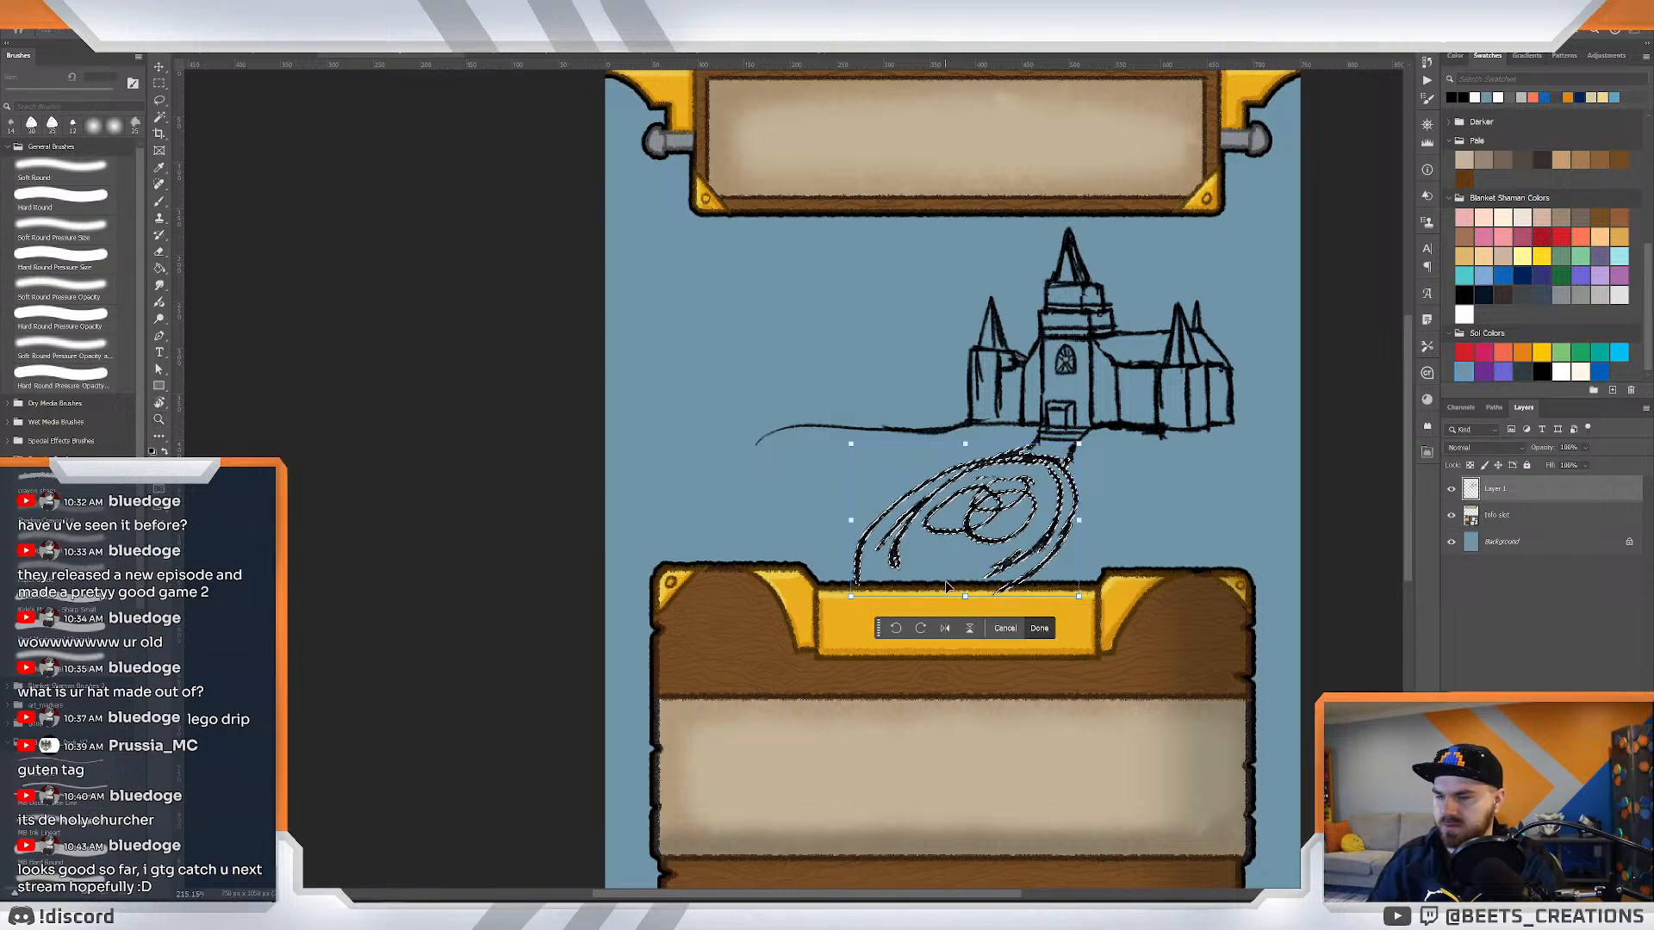
left_click_drag(971, 595, 947, 552)
left_click_drag(848, 449, 858, 429)
left_click_drag(835, 564, 840, 541)
key("Return")
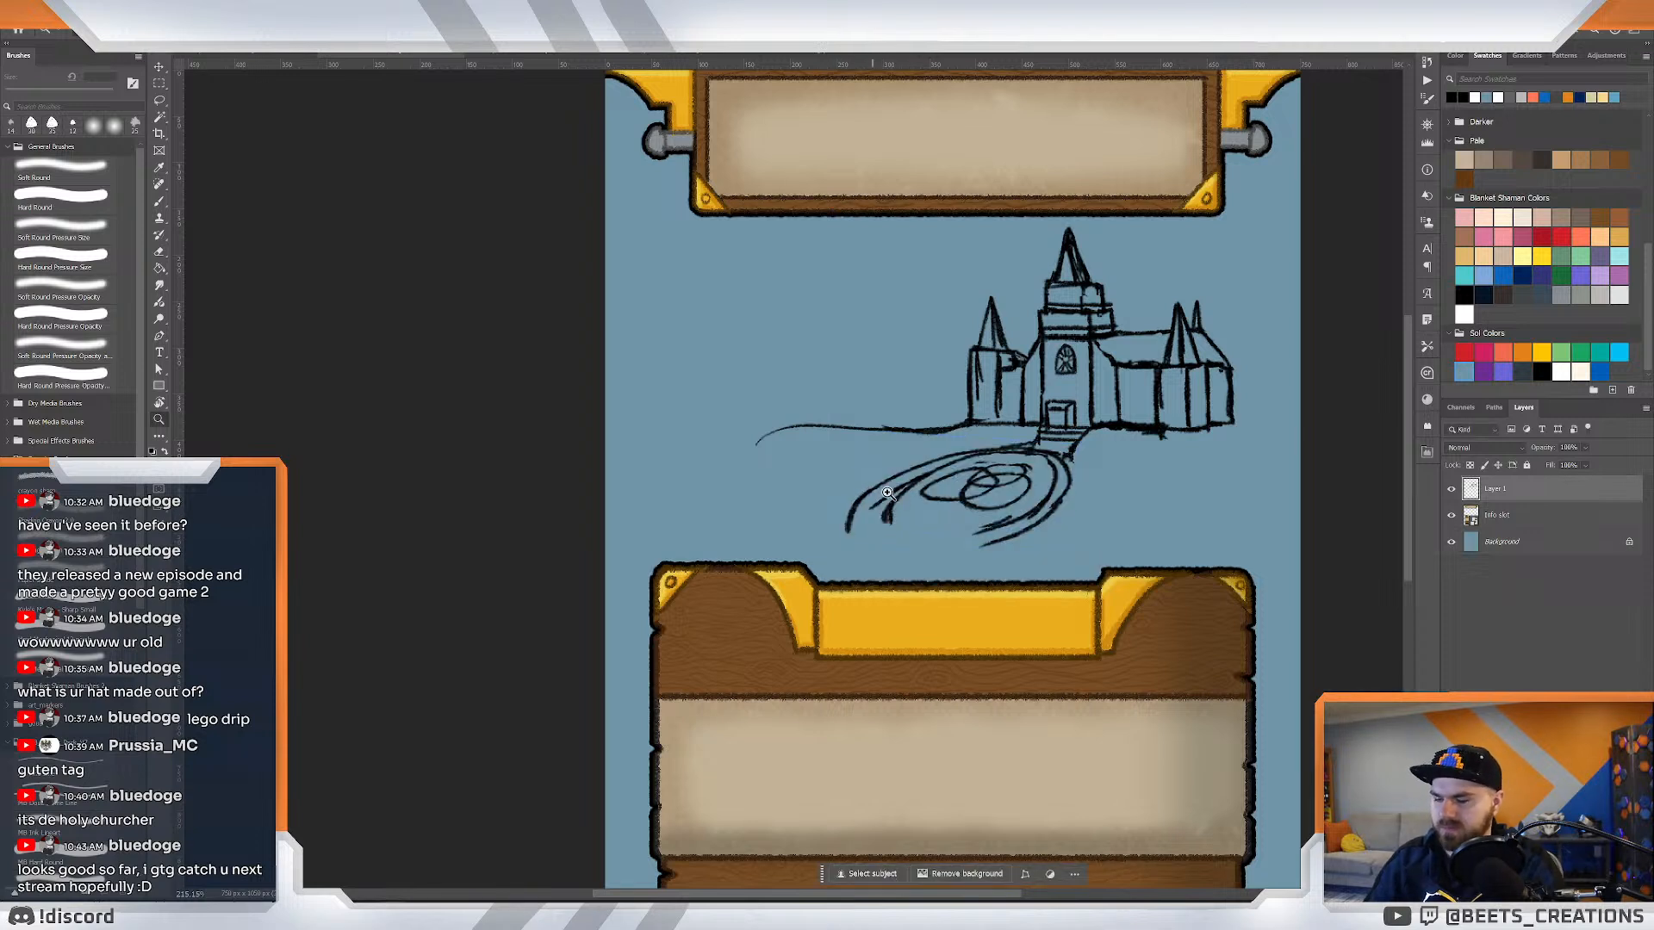
Close the forecourt's inner and outer rings, draw a path leading to the lower left, and thicken the outer right edge.
key("b")
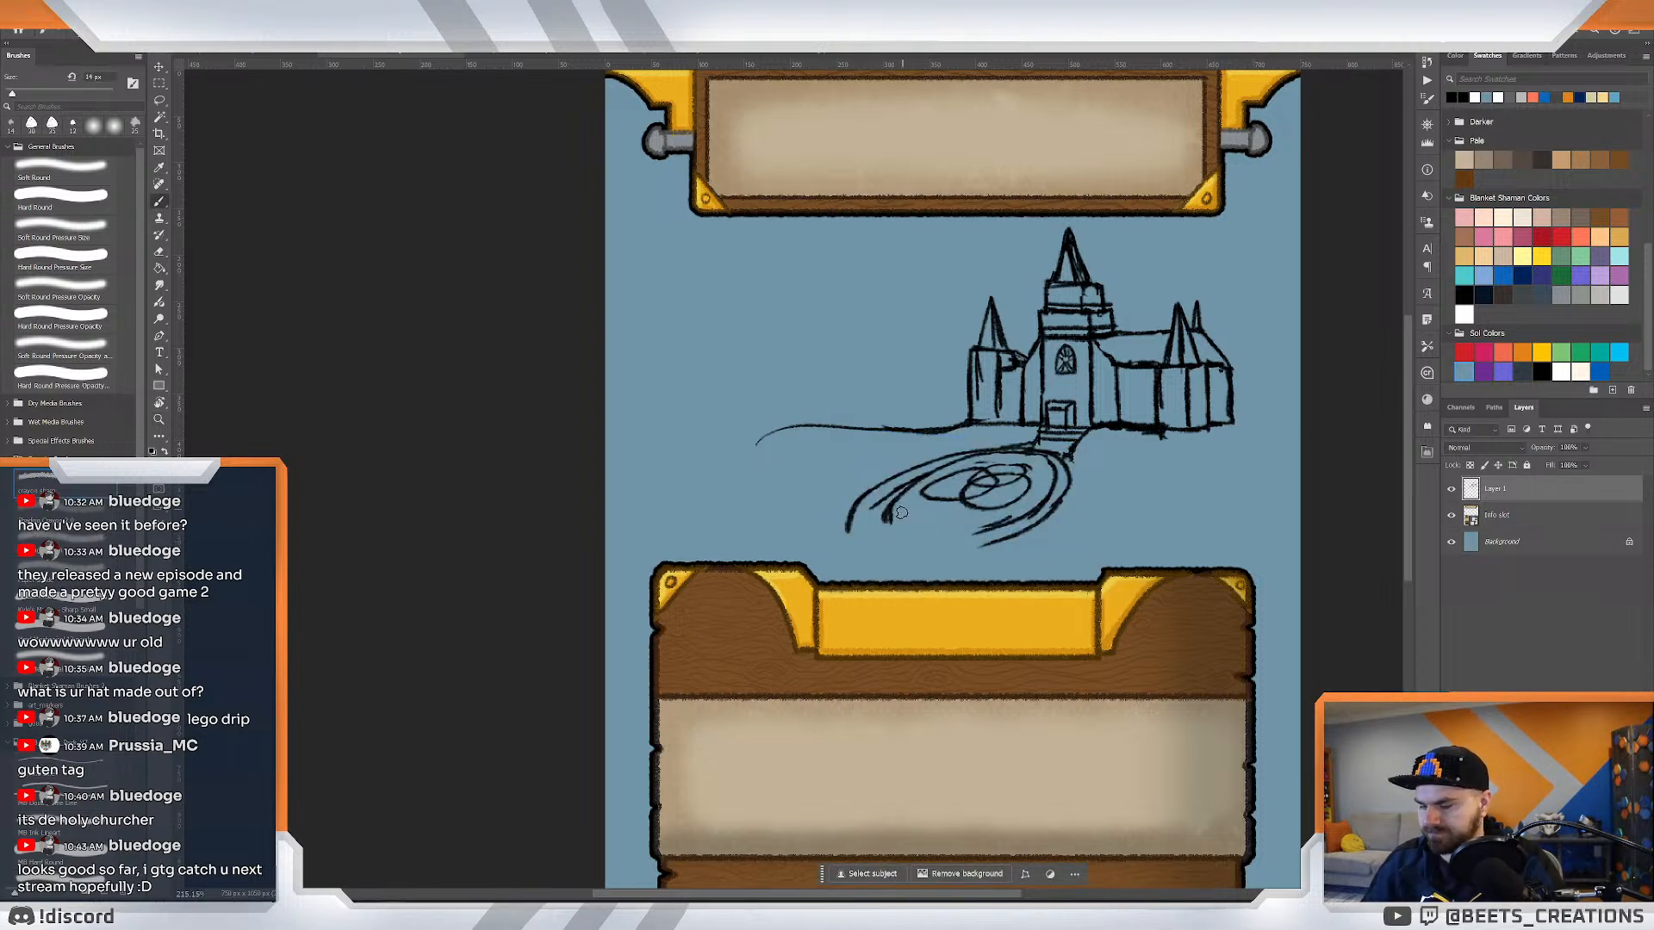
mouse_move(907, 489)
left_mouse_down()
mouse_move(938, 530)
mouse_move(976, 534)
left_mouse_up()
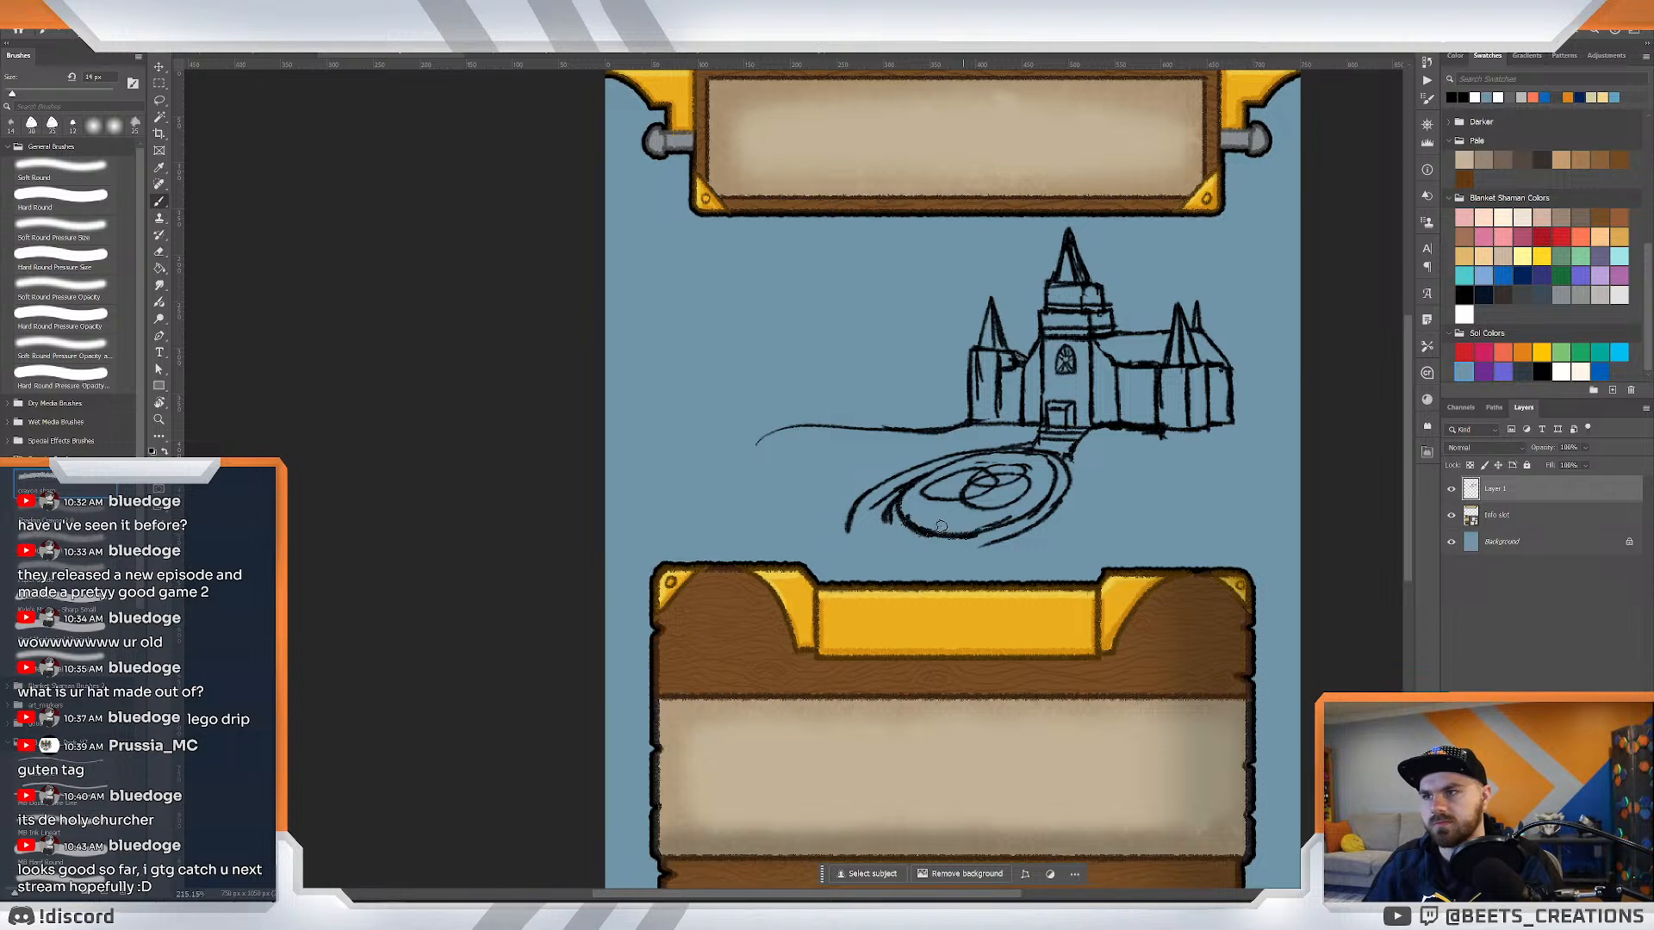
mouse_move(876, 483)
left_mouse_down()
mouse_move(870, 544)
mouse_move(903, 555)
left_mouse_up()
mouse_move(1017, 536)
left_mouse_down()
mouse_move(945, 546)
mouse_move(876, 593)
mouse_move(816, 574)
left_mouse_up()
mouse_move(917, 556)
left_mouse_down()
mouse_move(871, 602)
mouse_move(814, 588)
left_mouse_up()
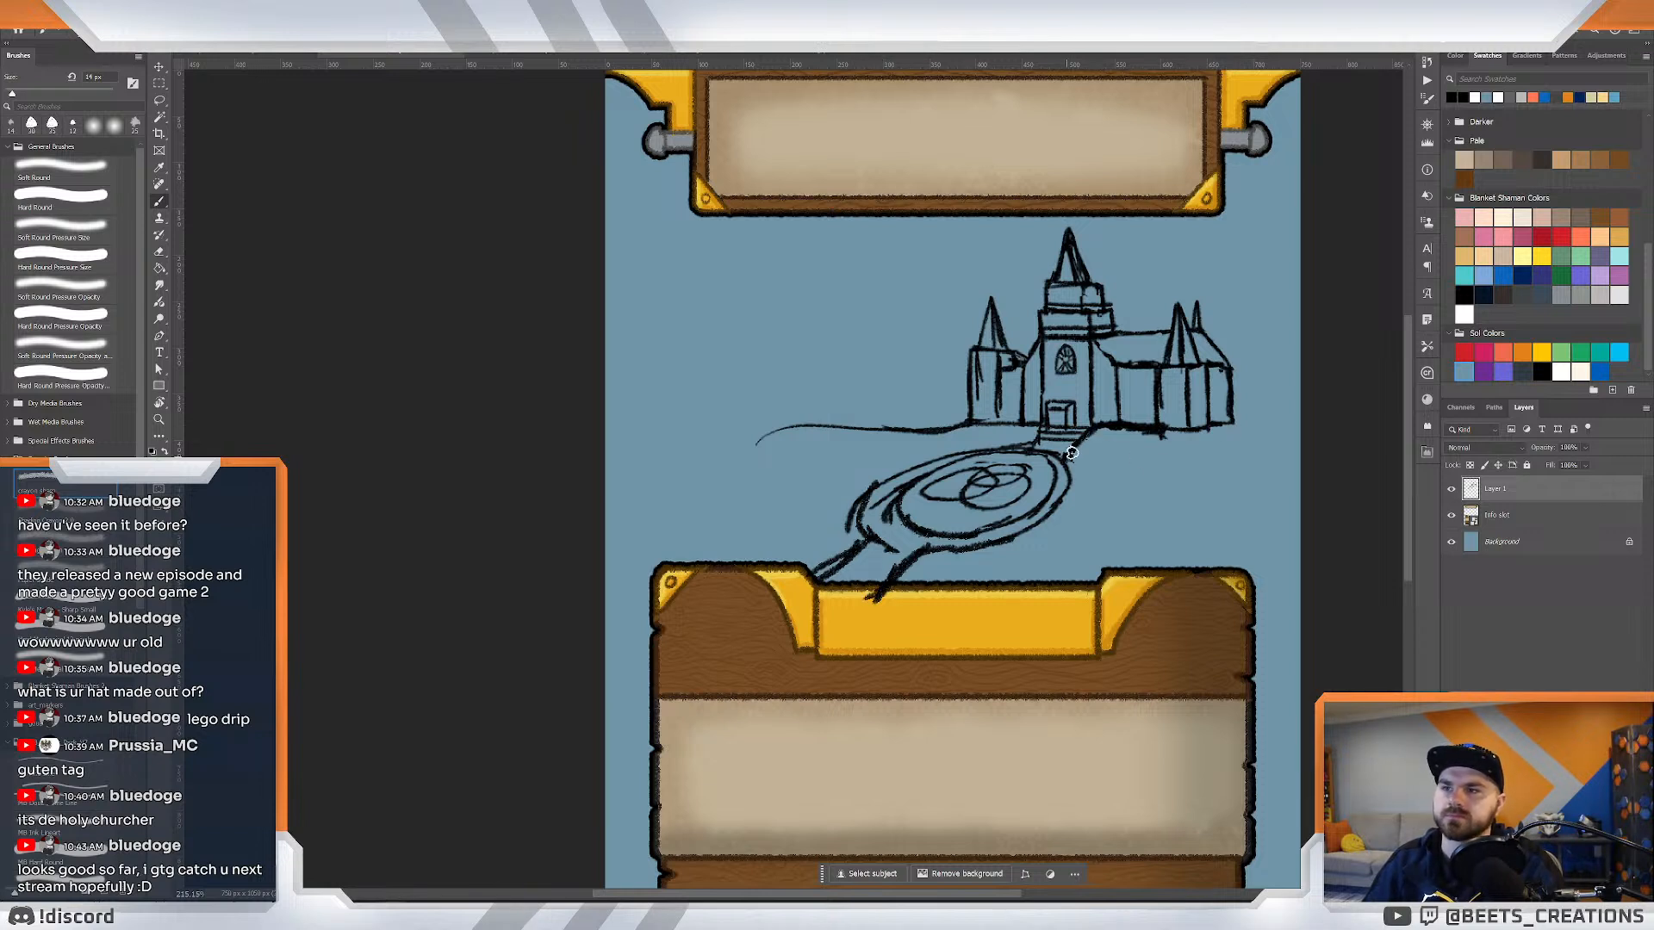
mouse_move(1069, 461)
left_mouse_down()
mouse_move(1066, 507)
mouse_move(1042, 529)
mouse_move(939, 548)
mouse_move(984, 554)
mouse_move(1070, 503)
left_mouse_up()
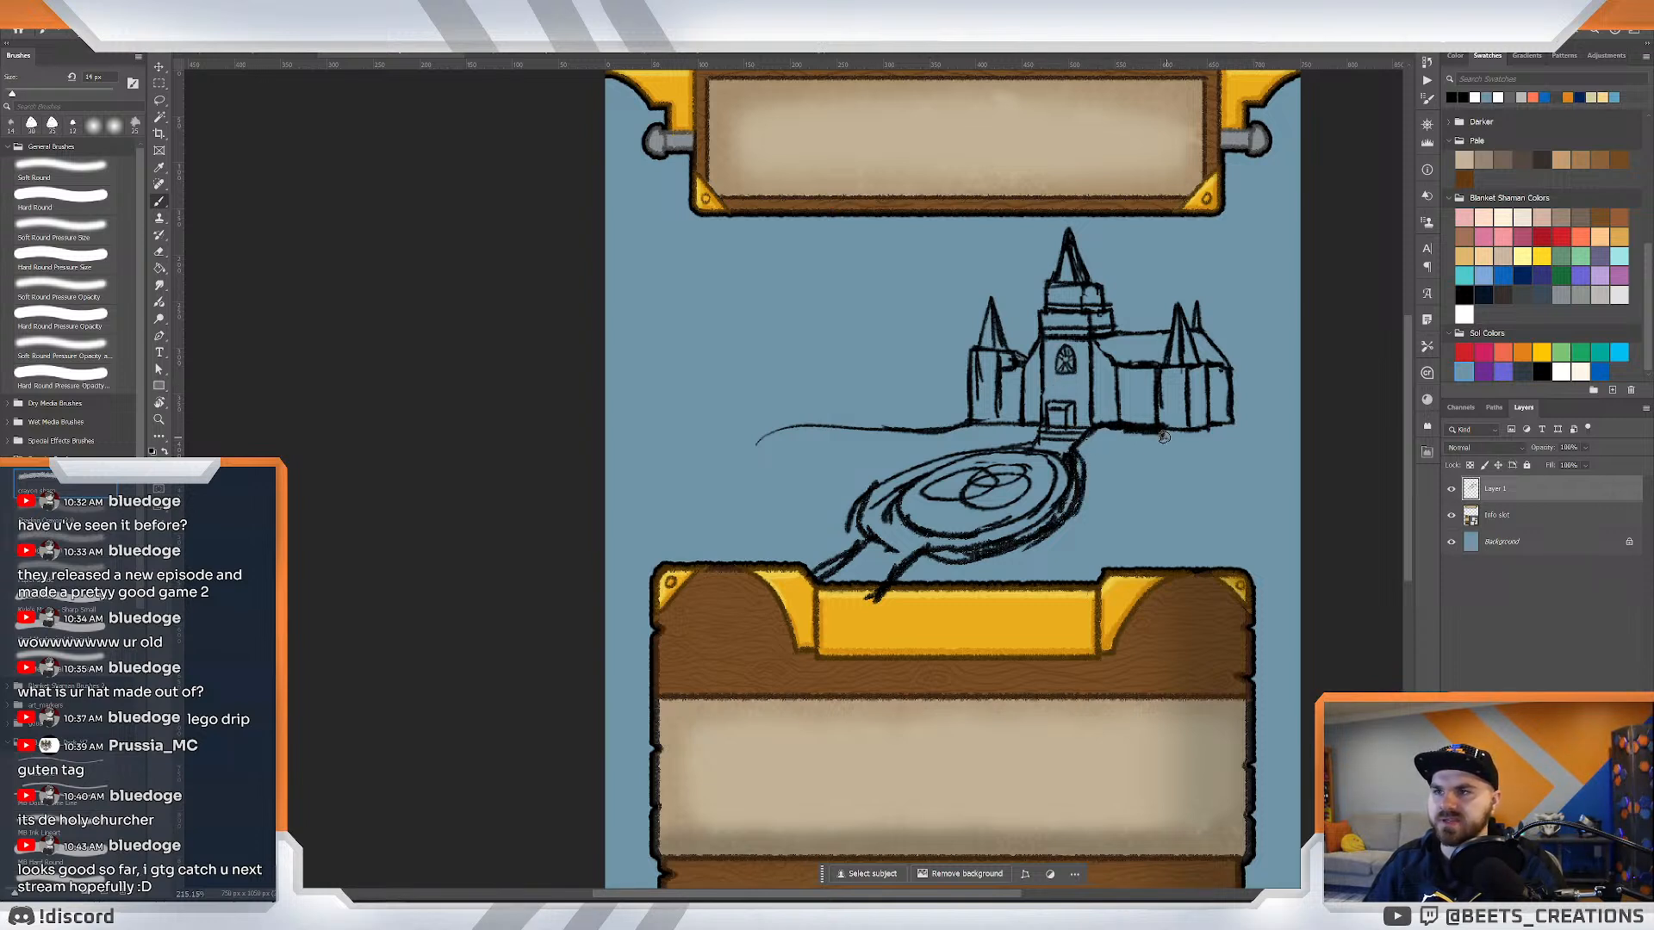
Draw the ground line from the church to both edges of the card, redrawing the left part once.
left_click_drag(1242, 421, 1305, 422)
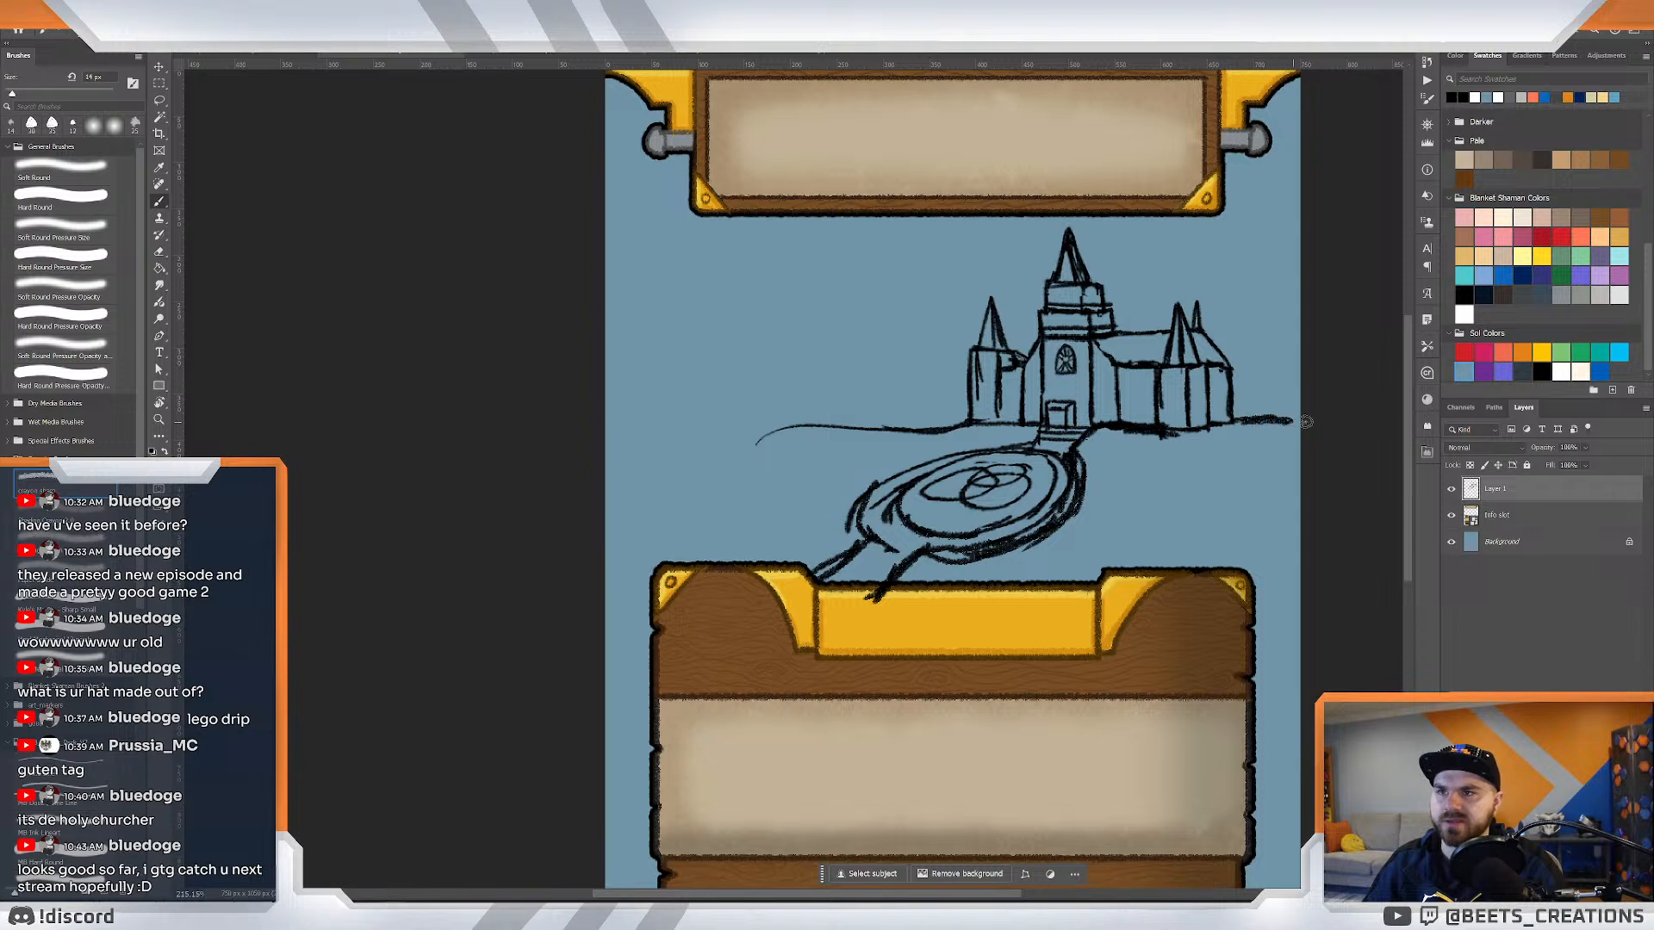
mouse_move(899, 416)
left_mouse_down()
mouse_move(605, 458)
mouse_move(899, 425)
left_mouse_up()
key("ctrl+z")
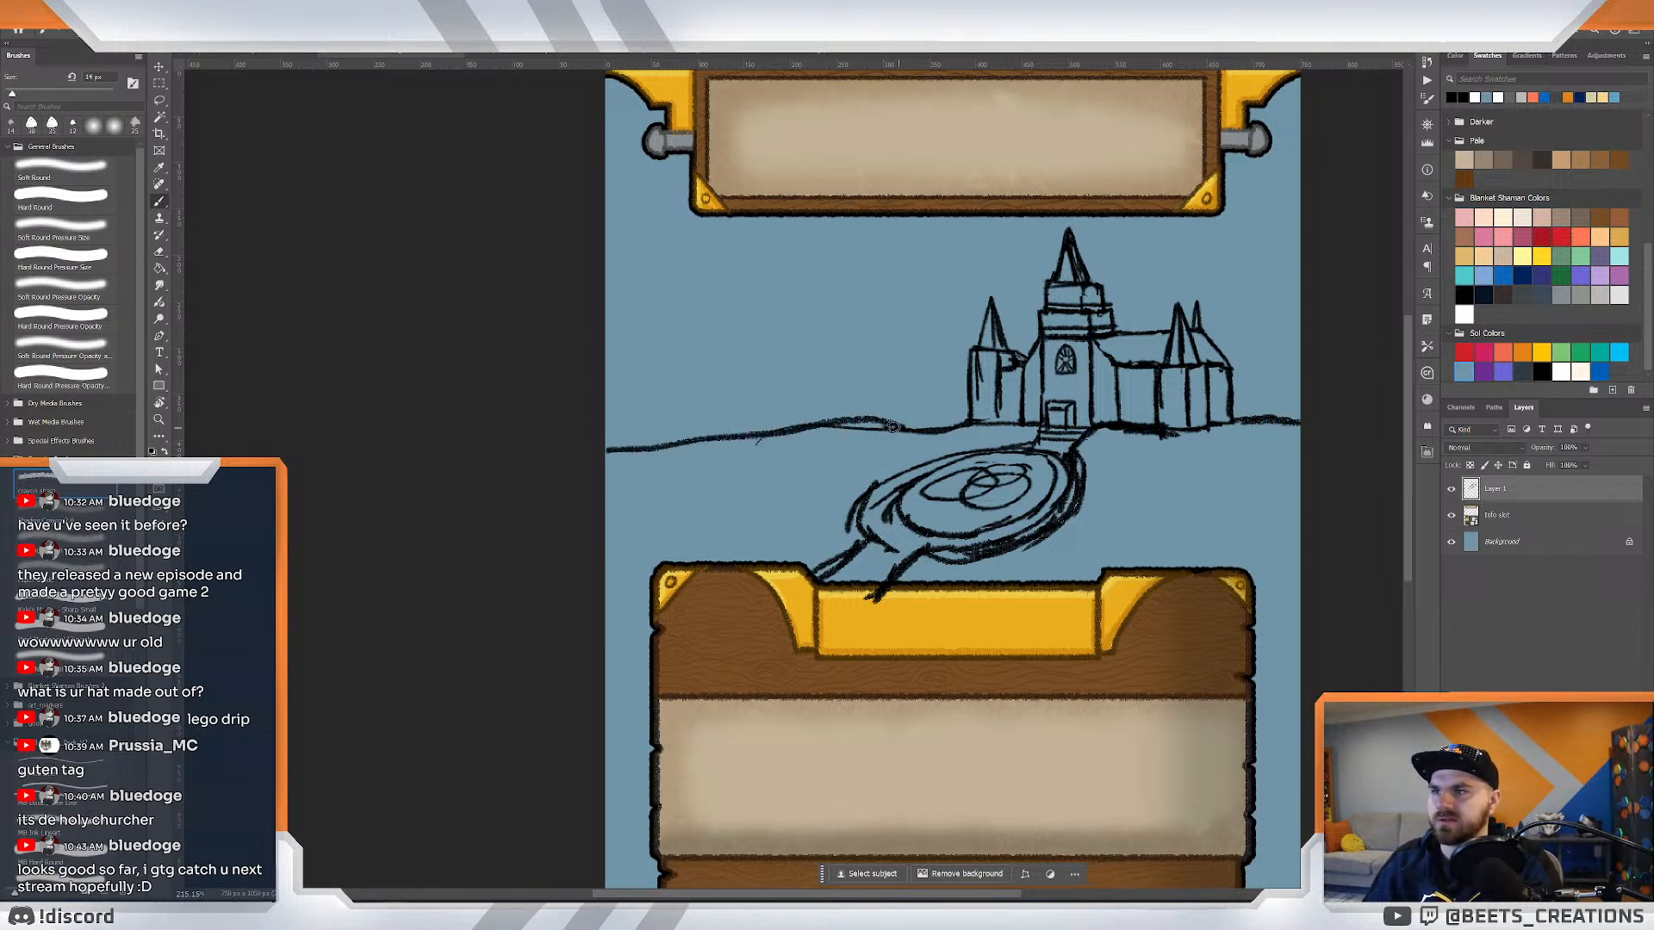
key("ctrl+z")
left_click_drag(611, 459, 927, 419)
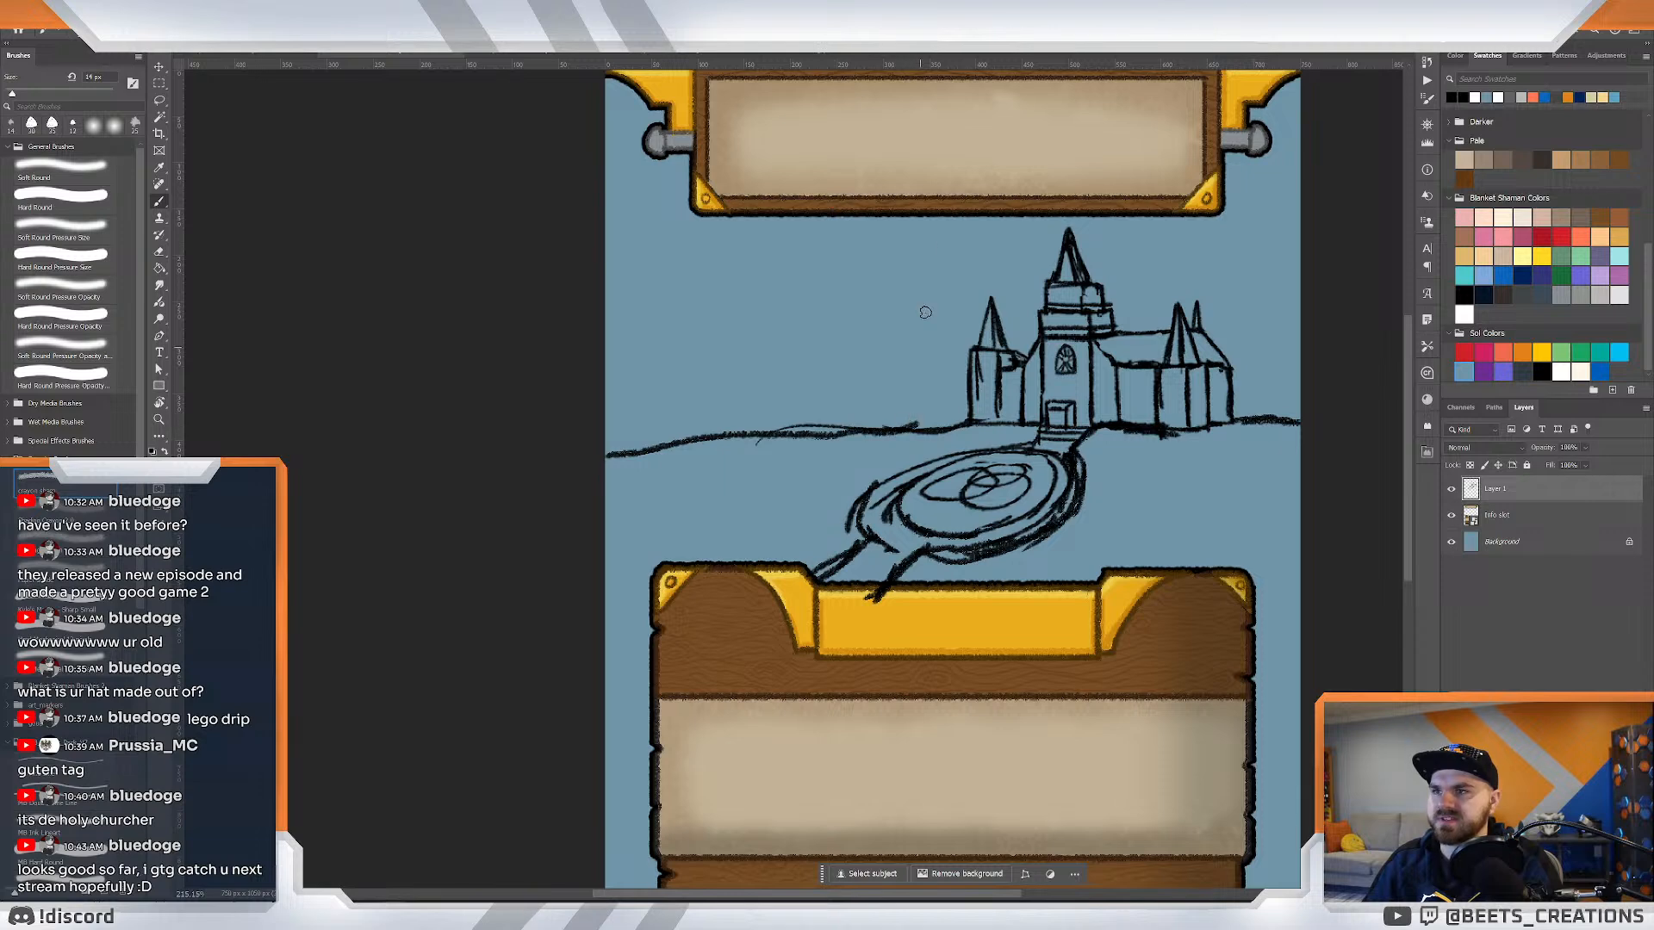
Draw small flat rounded patches on the ground in front of the church, two right of the stairs and one left.
left_click_drag(1213, 276, 1182, 344)
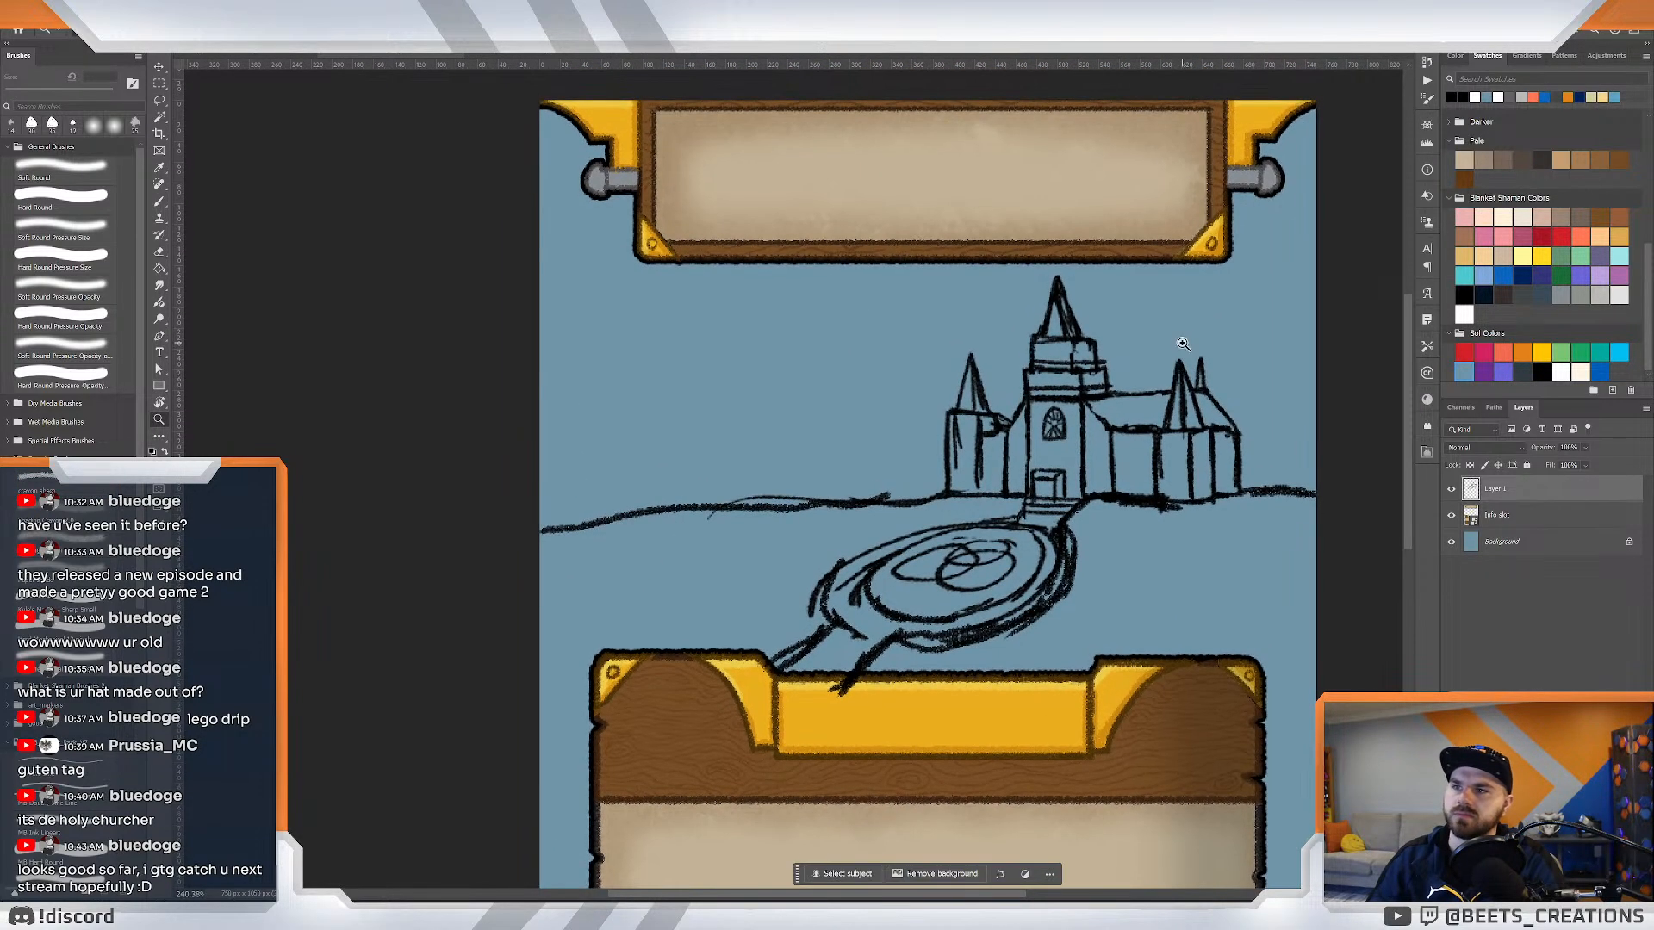
key("b")
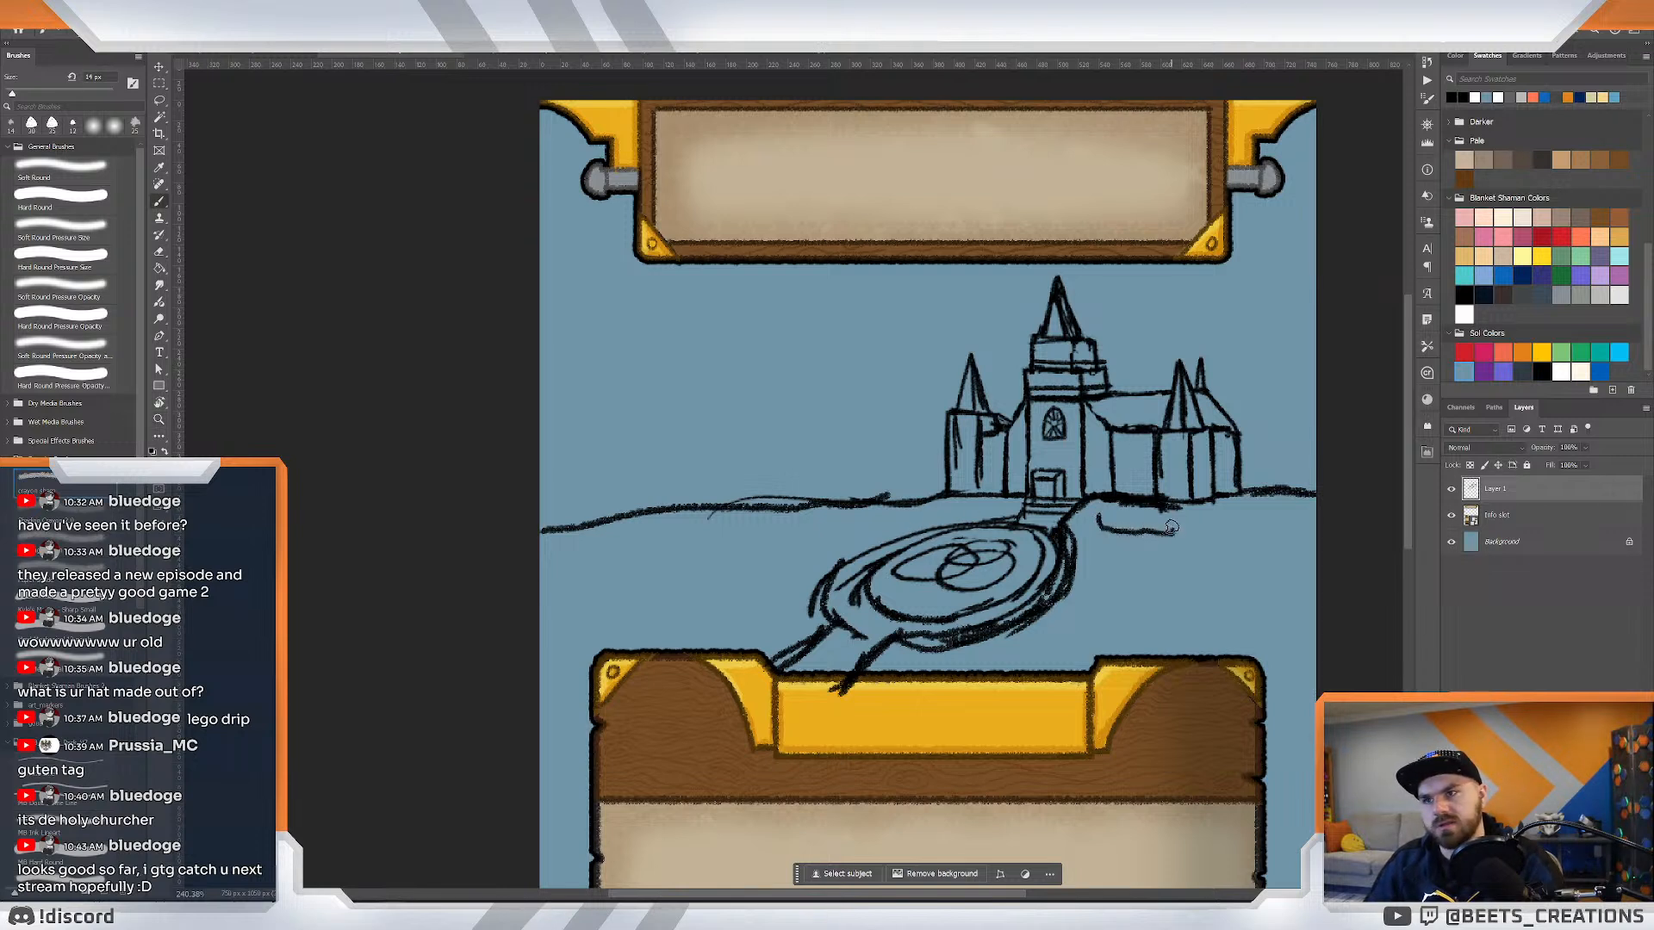
mouse_move(1171, 527)
left_mouse_down()
mouse_move(1097, 520)
mouse_move(1237, 524)
mouse_move(1173, 515)
left_mouse_up()
key("ctrl+z")
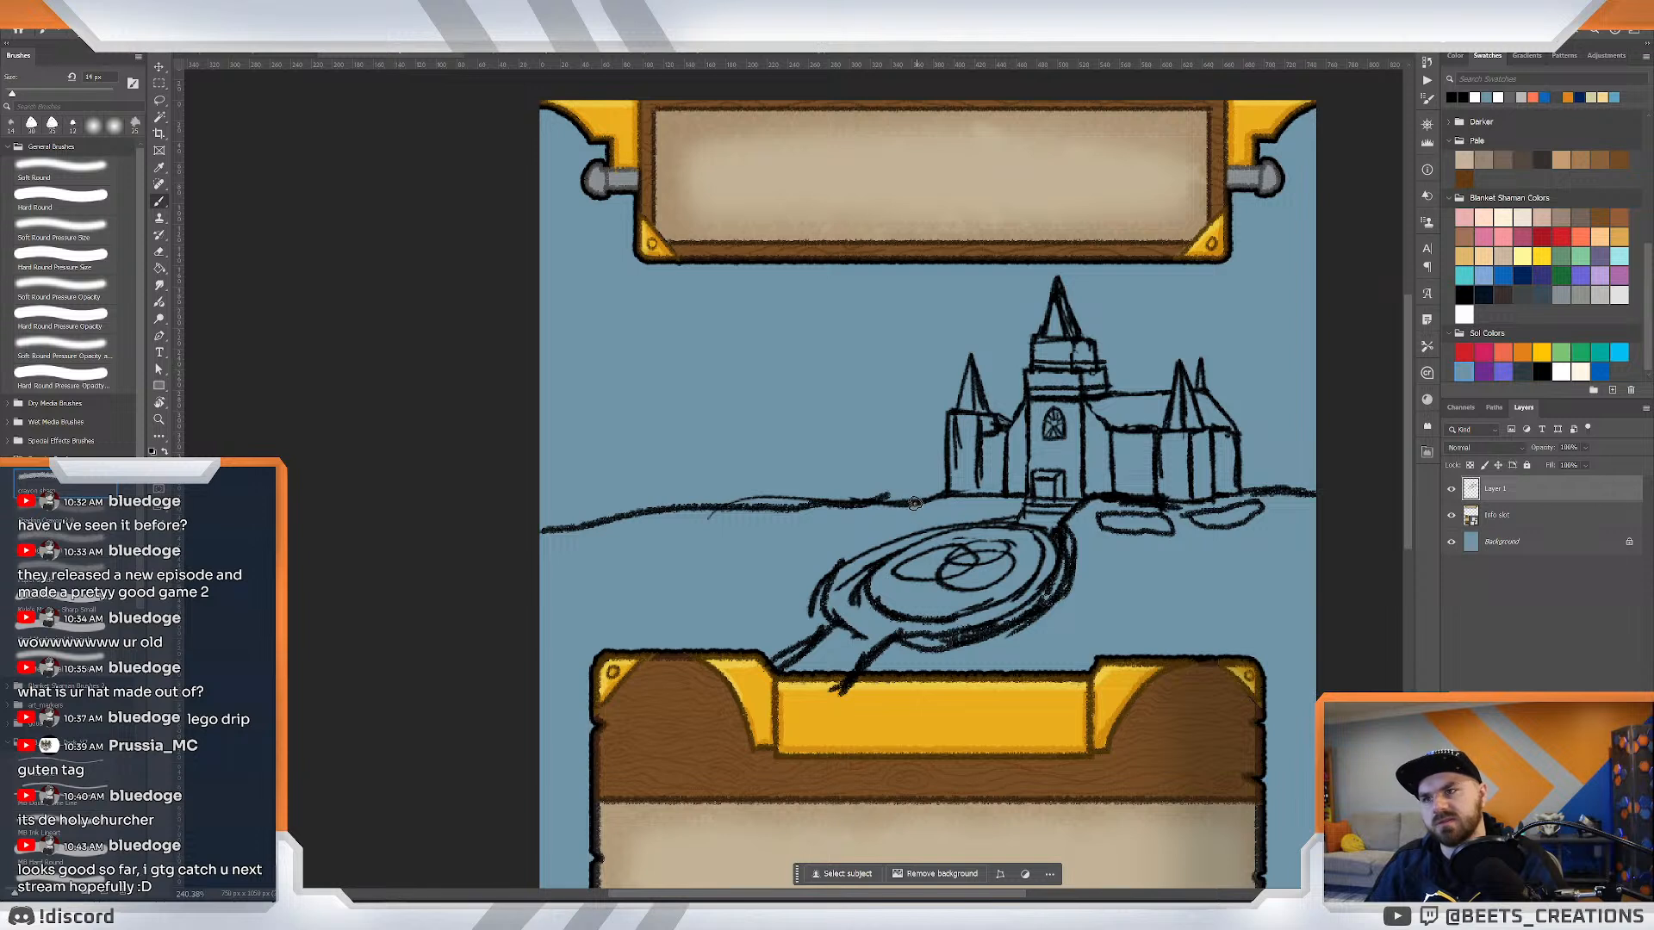
mouse_move(943, 504)
left_mouse_down()
mouse_move(978, 522)
mouse_move(901, 514)
mouse_move(965, 489)
left_mouse_up()
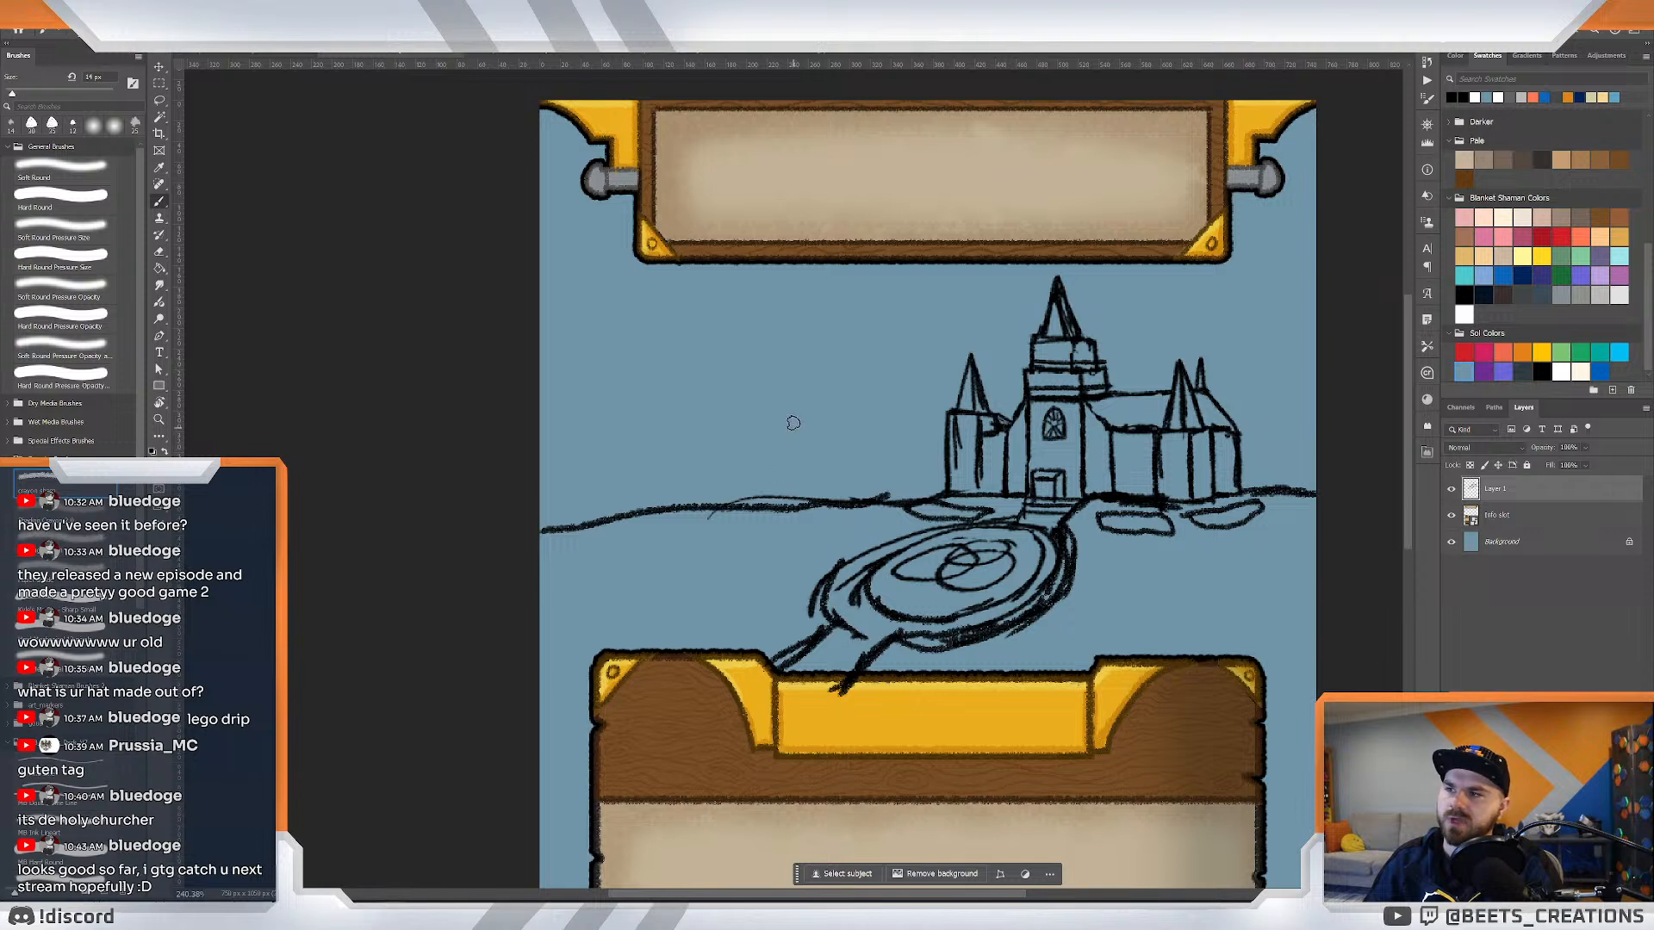
Sketch a small house with a pitched roof and a side wall on the ground line left of the church.
left_click_drag(793, 422, 791, 484)
mouse_move(786, 422)
left_mouse_down()
mouse_move(686, 450)
mouse_move(692, 480)
mouse_move(696, 435)
mouse_move(692, 498)
left_mouse_up()
mouse_move(687, 437)
left_mouse_down()
mouse_move(724, 383)
mouse_move(774, 391)
mouse_move(797, 422)
mouse_move(784, 392)
mouse_move(703, 392)
mouse_move(758, 393)
mouse_move(784, 423)
left_mouse_up()
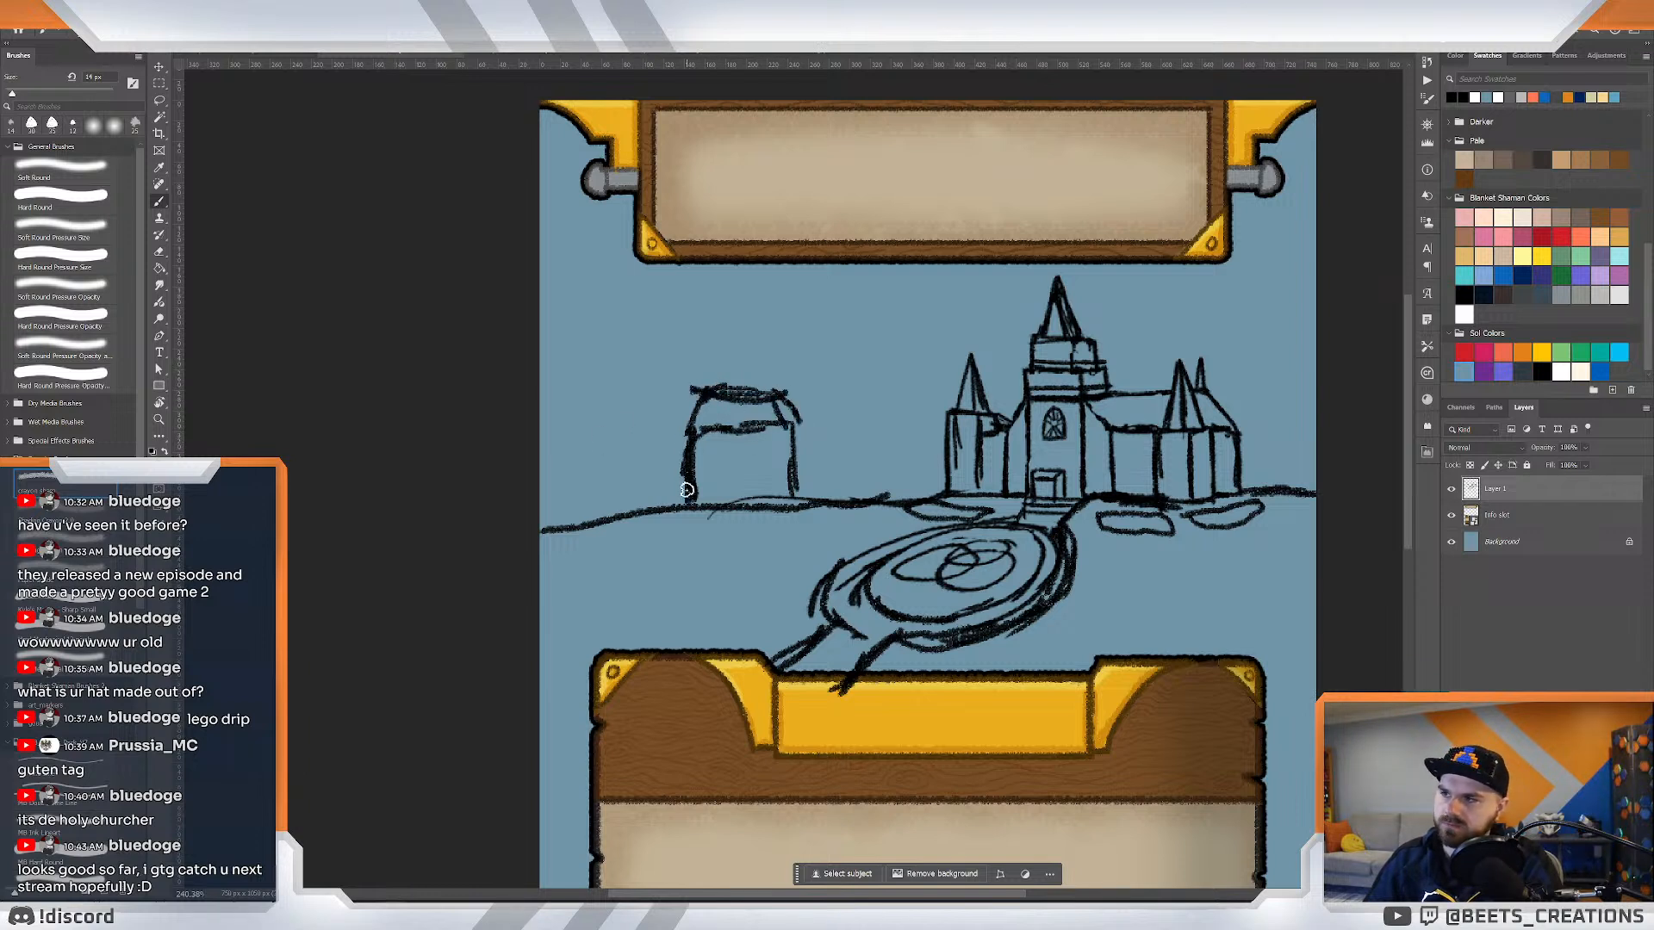
mouse_move(709, 411)
left_mouse_down()
mouse_move(729, 370)
mouse_move(777, 420)
mouse_move(731, 377)
mouse_move(768, 404)
mouse_move(792, 398)
mouse_move(797, 431)
mouse_move(781, 371)
mouse_move(669, 390)
mouse_move(633, 447)
mouse_move(641, 512)
left_mouse_up()
left_click_drag(636, 448, 775, 436)
Lasso the small house, then shrink and slightly distort it with a transform so it sits on the ground line.
key("z")
key("l")
mouse_move(716, 348)
left_mouse_down()
mouse_move(662, 349)
mouse_move(729, 495)
mouse_move(769, 319)
mouse_move(732, 318)
mouse_move(827, 339)
mouse_move(747, 405)
left_mouse_up()
key("ctrl+t")
left_click_drag(714, 474, 756, 464)
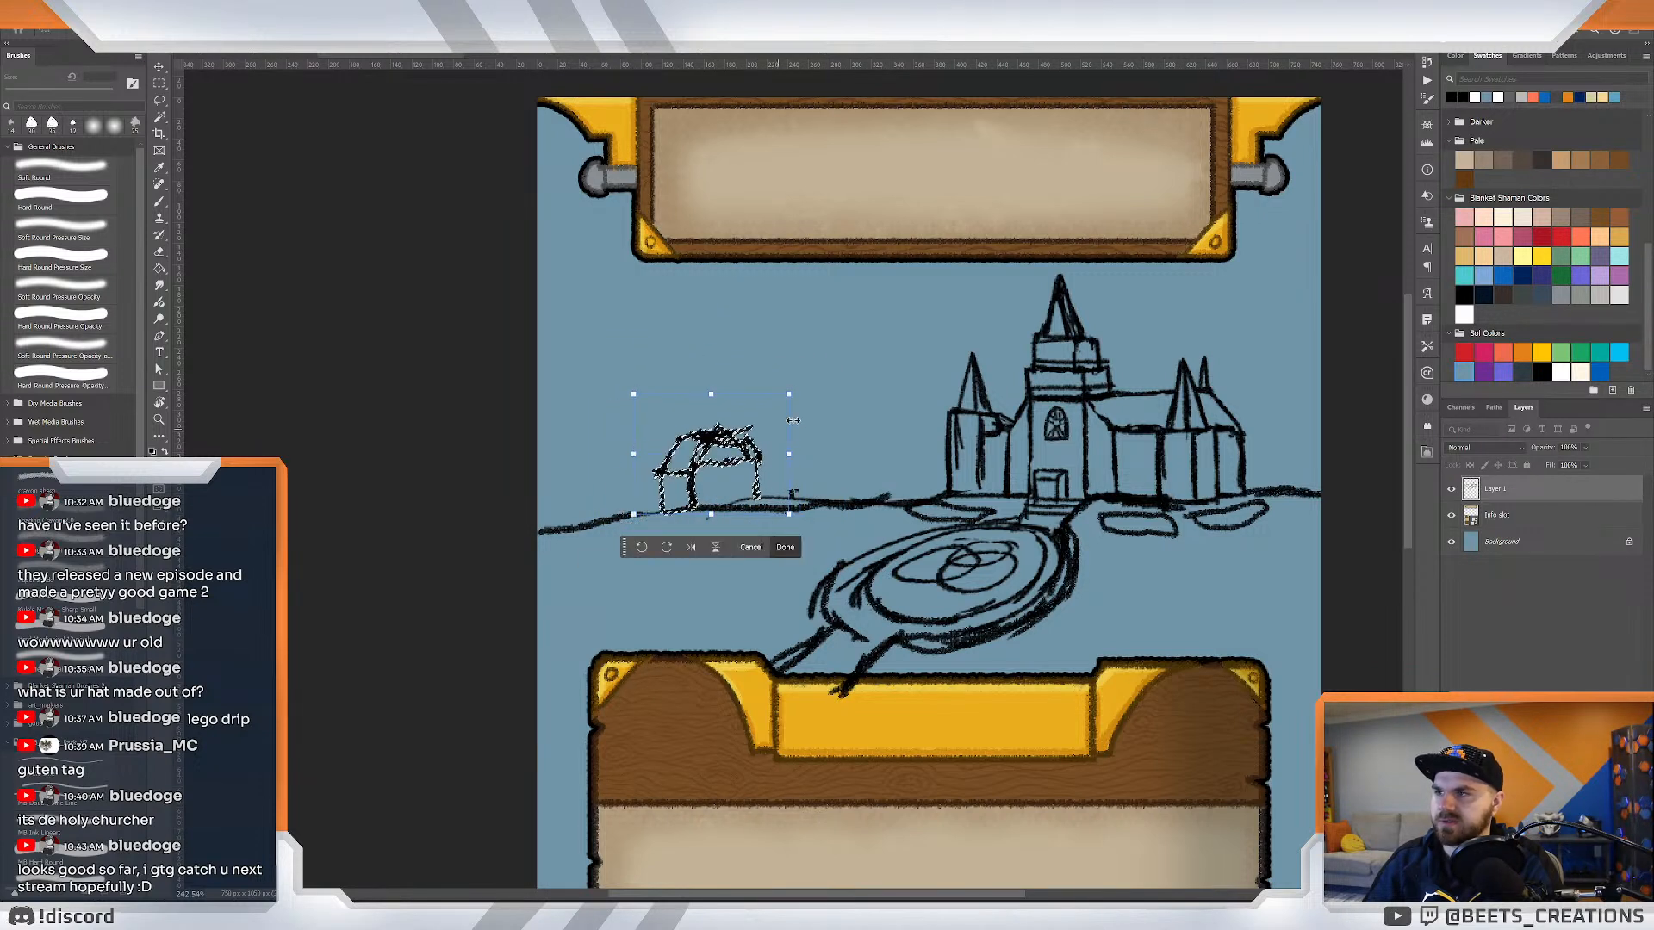
left_click_drag(788, 395, 791, 404)
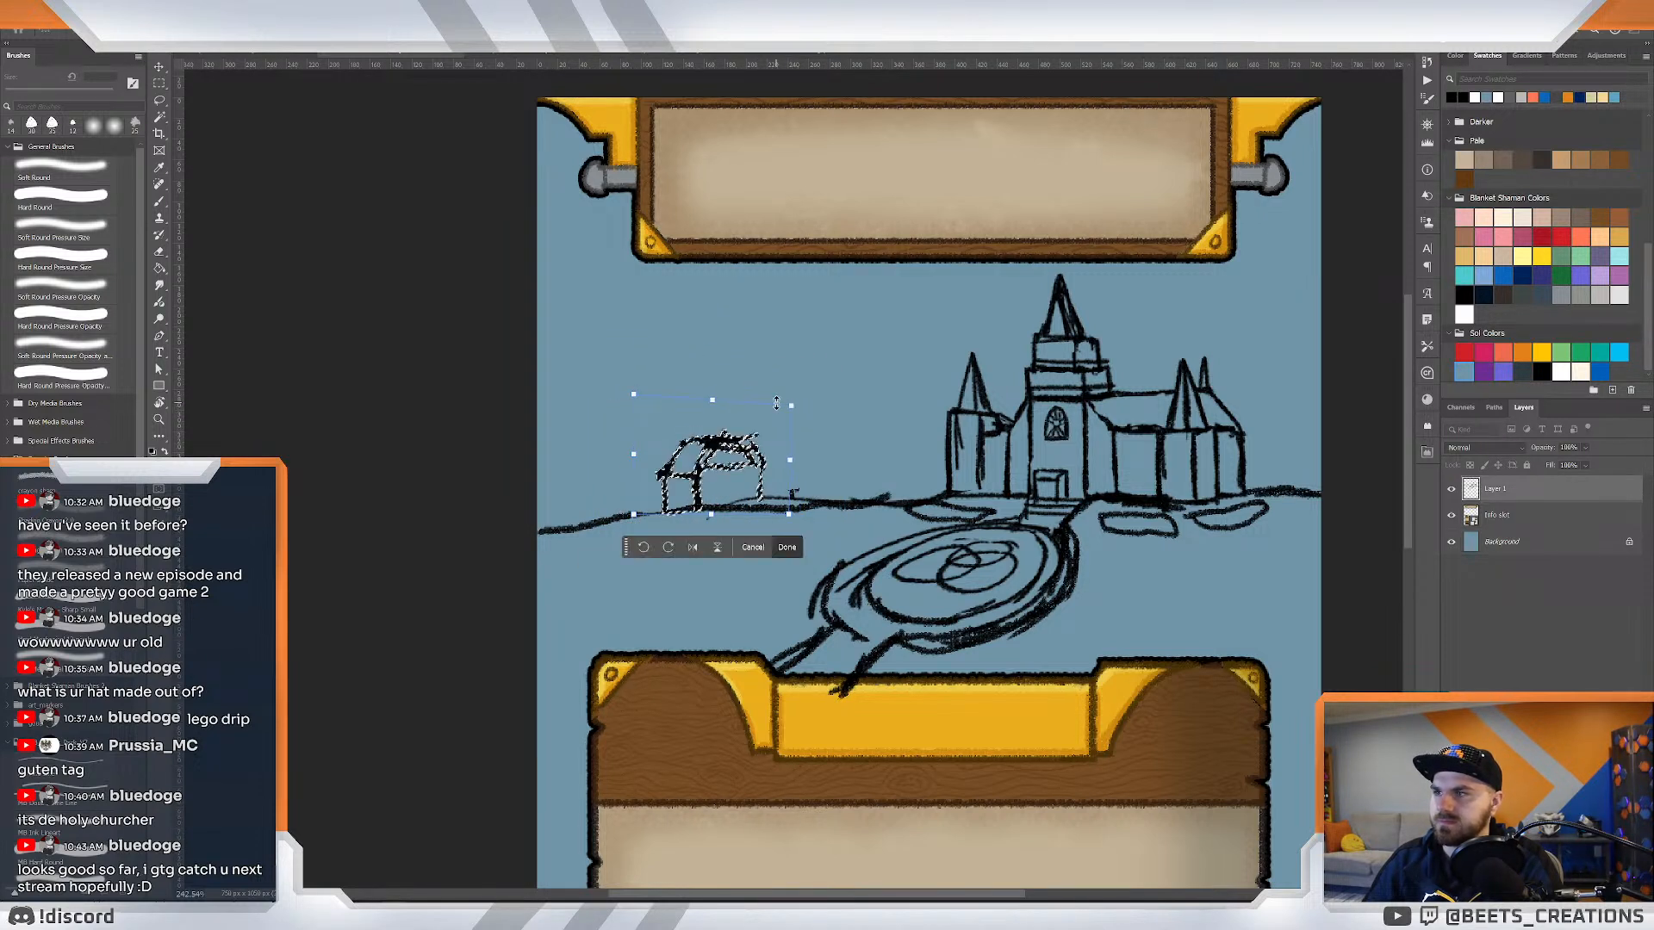
key("Return")
key("e")
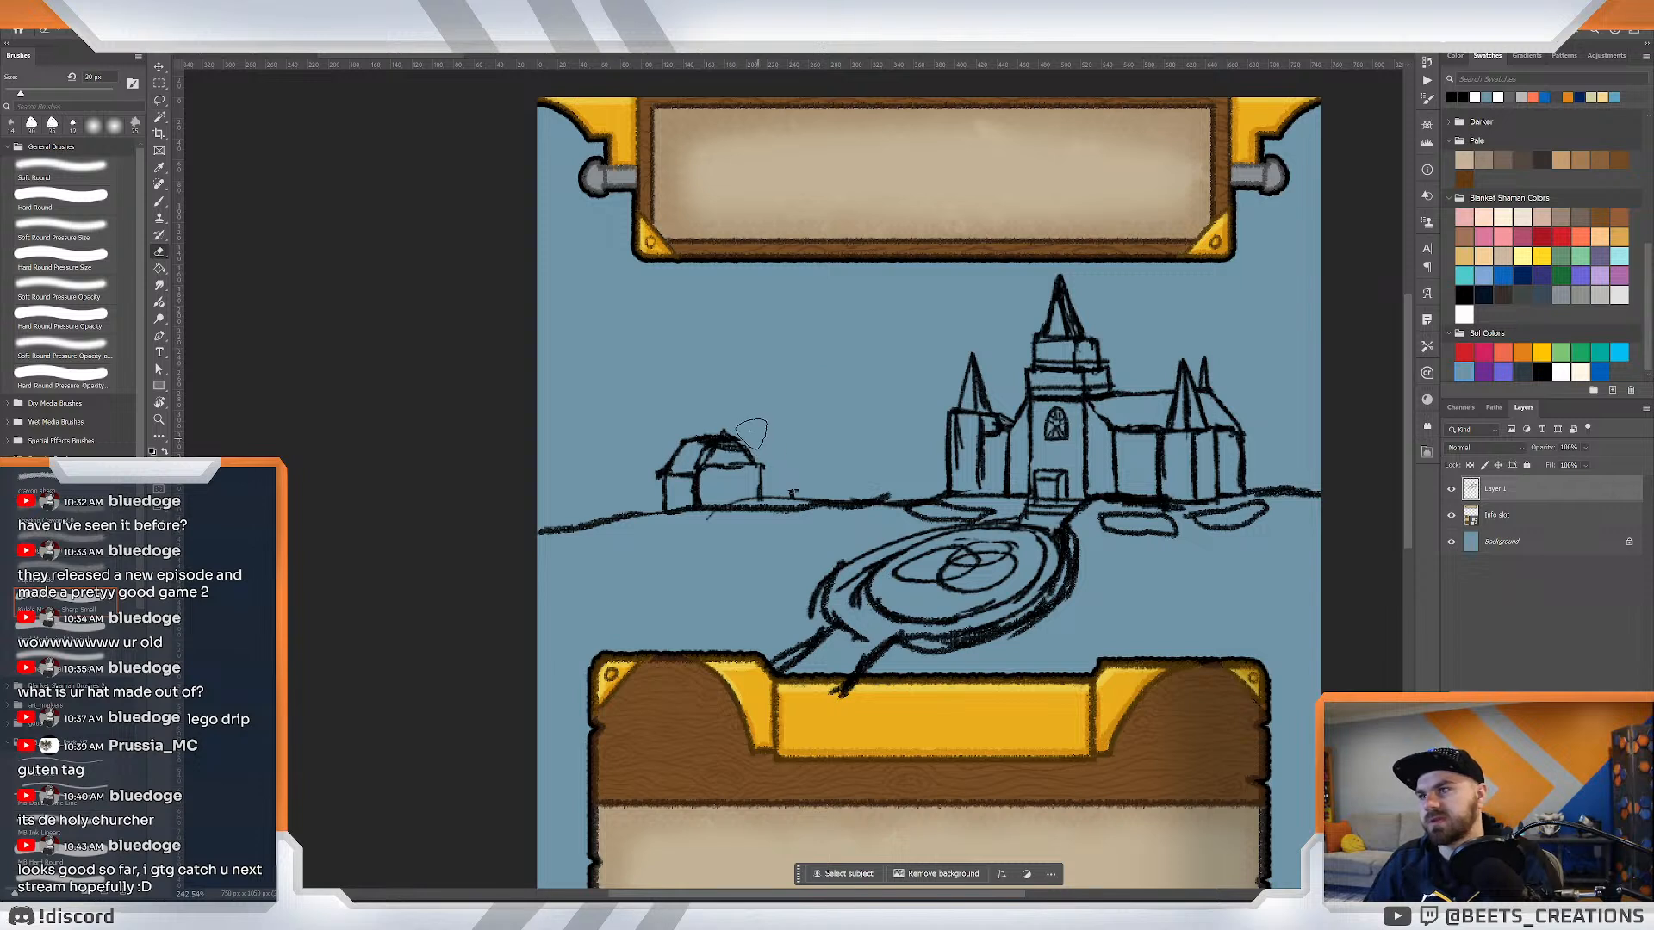
Erase the overdrawn roof lines of the small house and sketch a second small pitched-roof house at the card's left edge.
mouse_move(680, 429)
left_mouse_down()
mouse_move(745, 473)
mouse_move(724, 449)
mouse_move(739, 450)
mouse_move(738, 473)
mouse_move(686, 441)
mouse_move(728, 430)
mouse_move(671, 458)
mouse_move(758, 467)
mouse_move(715, 439)
mouse_move(667, 472)
mouse_move(764, 466)
left_mouse_up()
key("b")
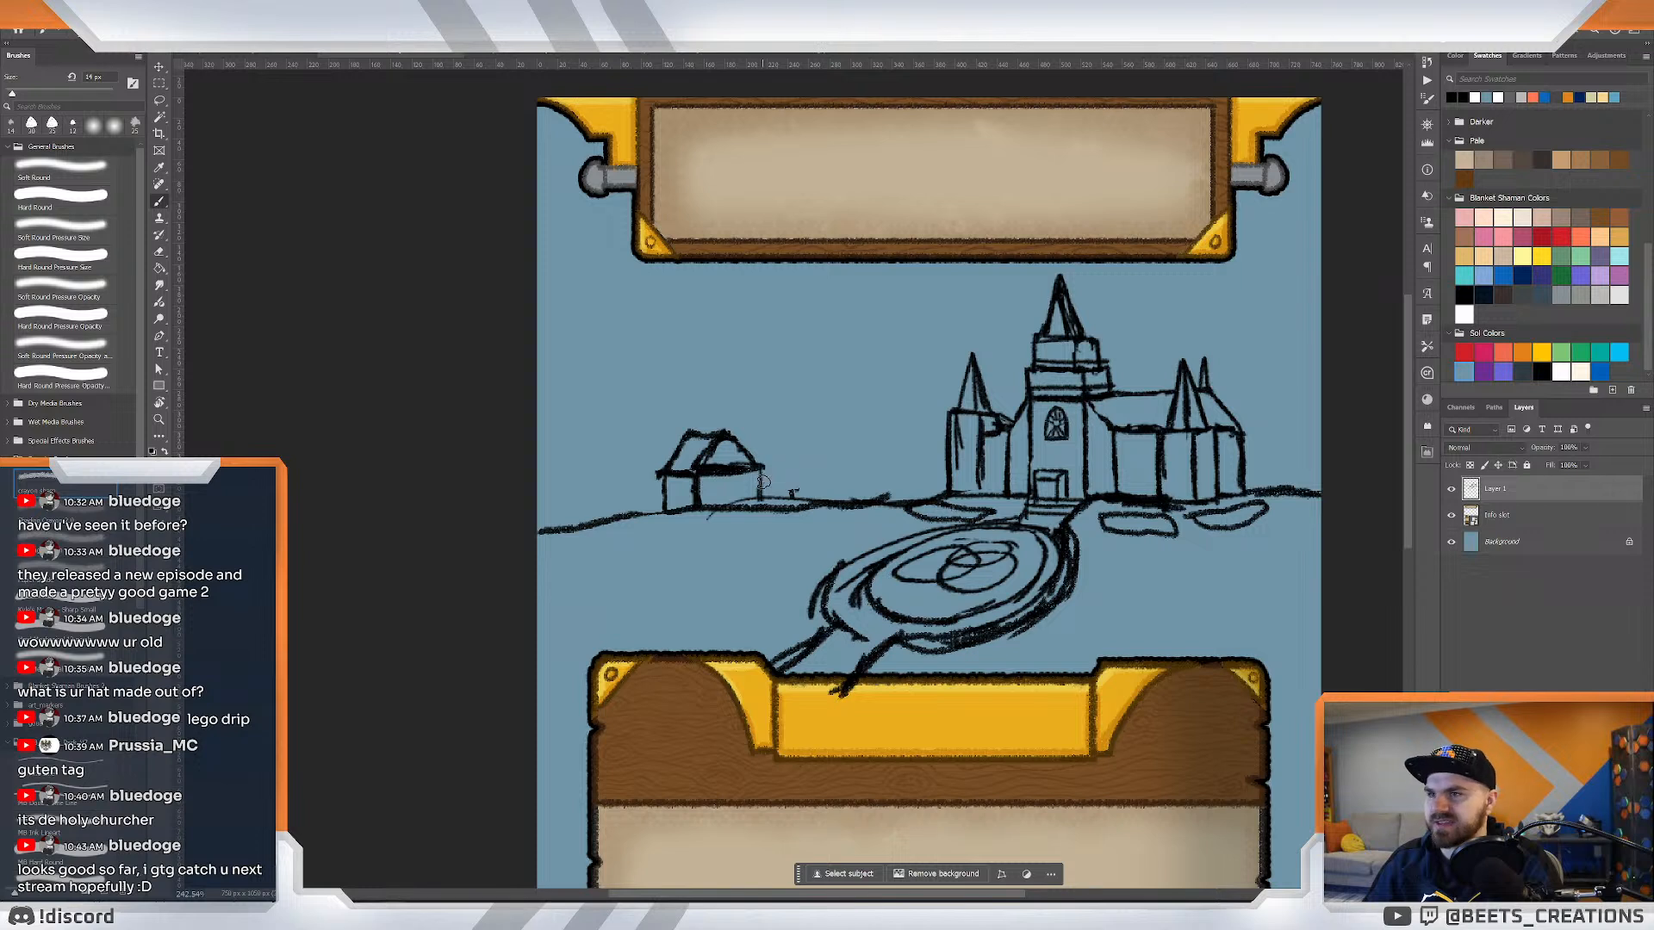
mouse_move(592, 458)
left_mouse_down()
mouse_move(590, 519)
mouse_move(585, 497)
mouse_move(616, 476)
mouse_move(598, 477)
mouse_move(625, 470)
mouse_move(627, 514)
left_mouse_up()
key("ctrl+z")
mouse_move(563, 470)
left_mouse_down()
mouse_move(625, 464)
mouse_move(551, 447)
mouse_move(546, 463)
mouse_move(596, 481)
mouse_move(596, 455)
mouse_move(569, 498)
mouse_move(549, 467)
mouse_move(582, 520)
left_mouse_up()
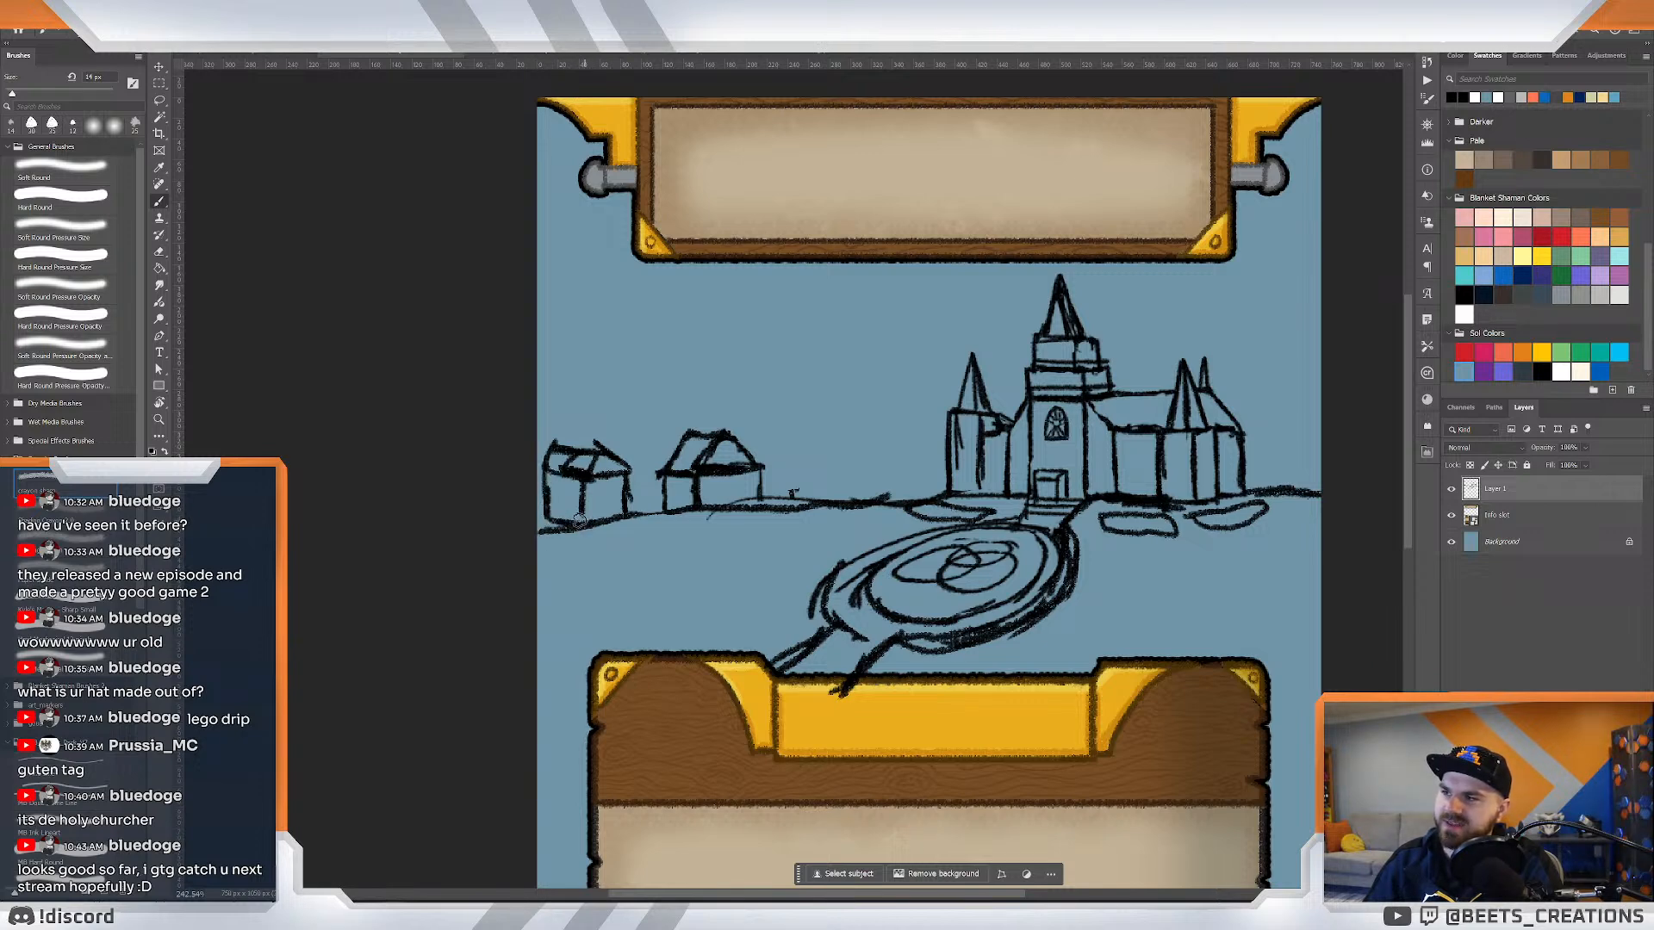
Thicken the ground line below the houses at the card's left edge and erase stray marks on the line towards the church.
key("z")
left_click_drag(757, 417, 661, 419)
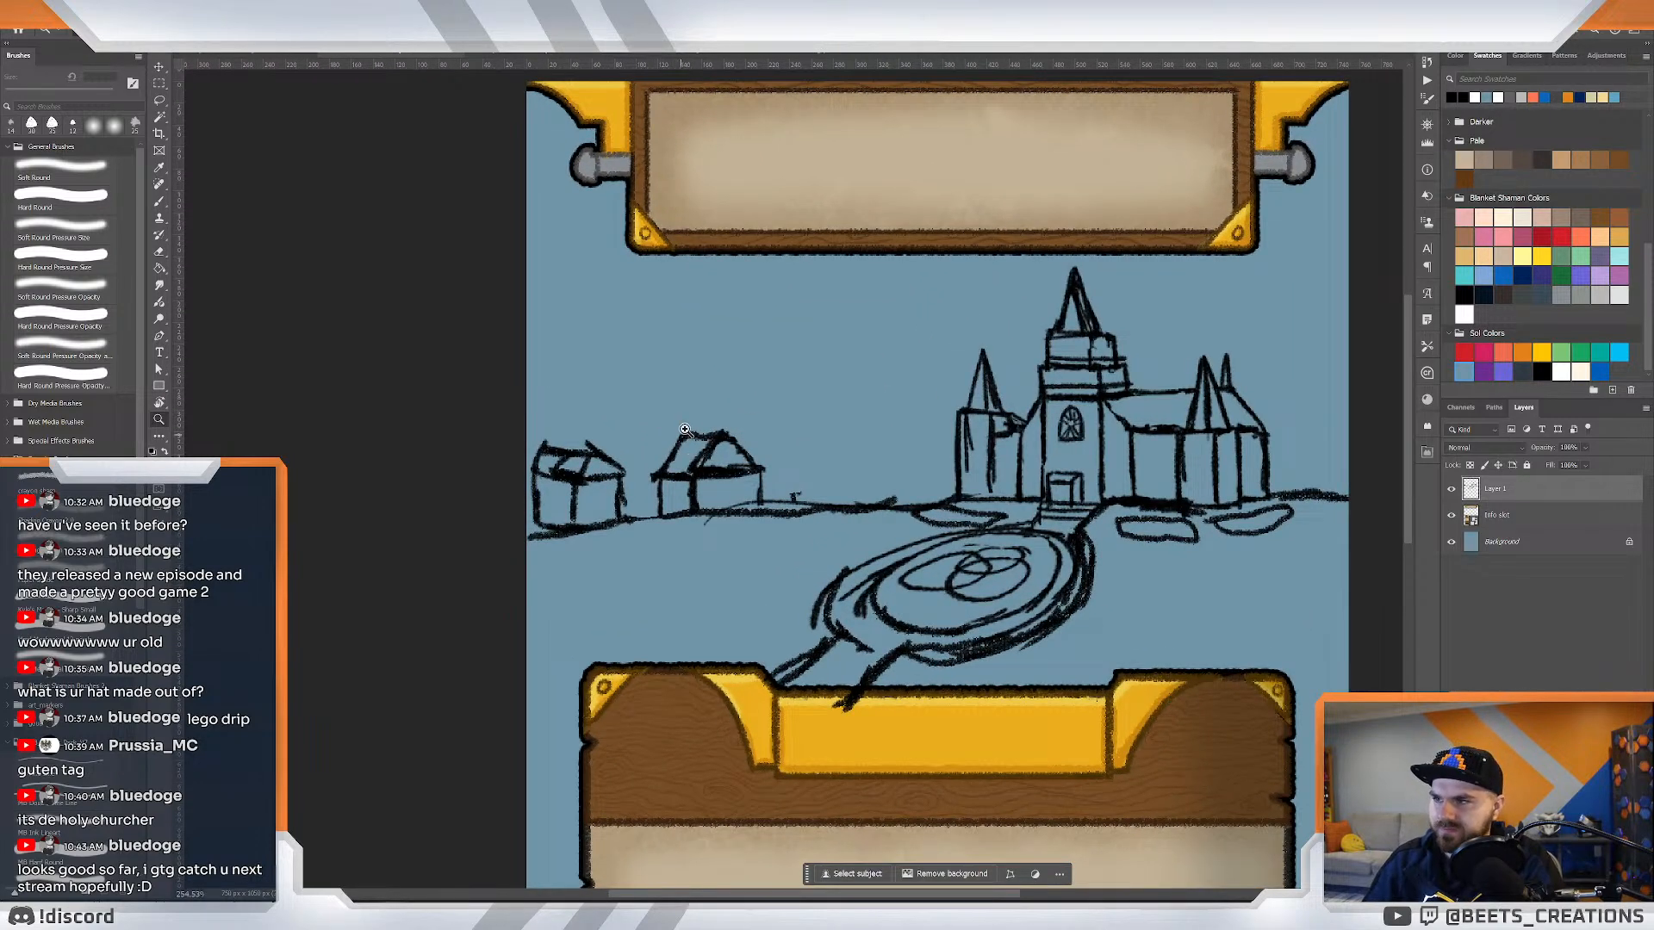
key("b")
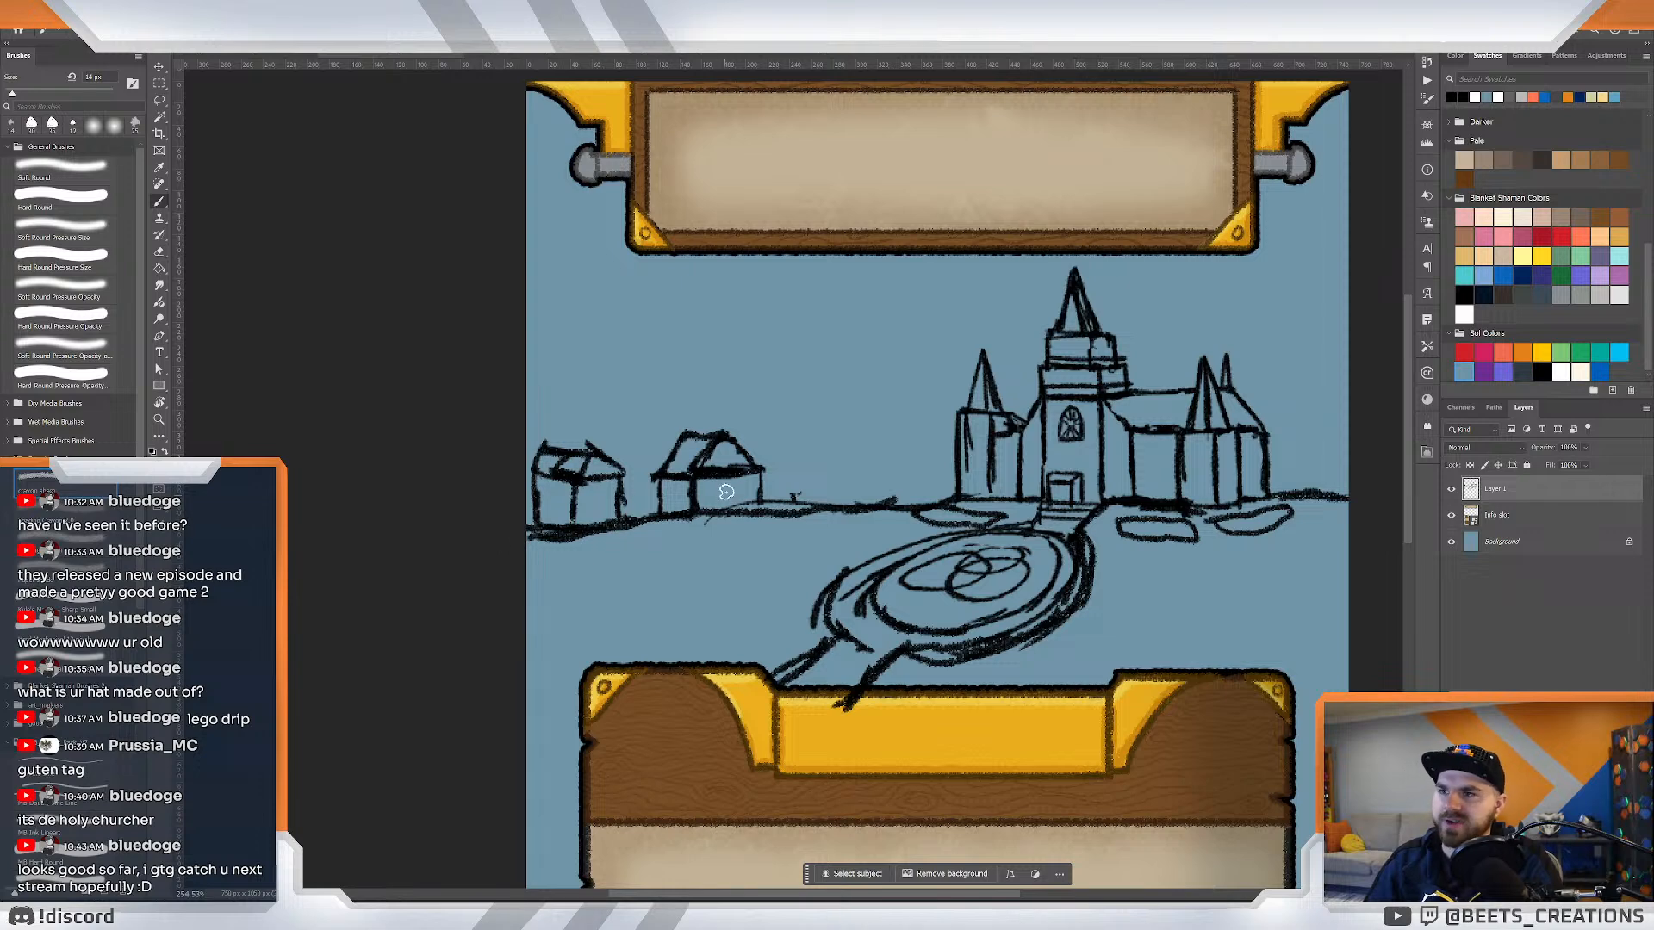
key("z")
mouse_move(763, 446)
left_mouse_down()
mouse_move(702, 444)
mouse_move(772, 436)
left_mouse_up()
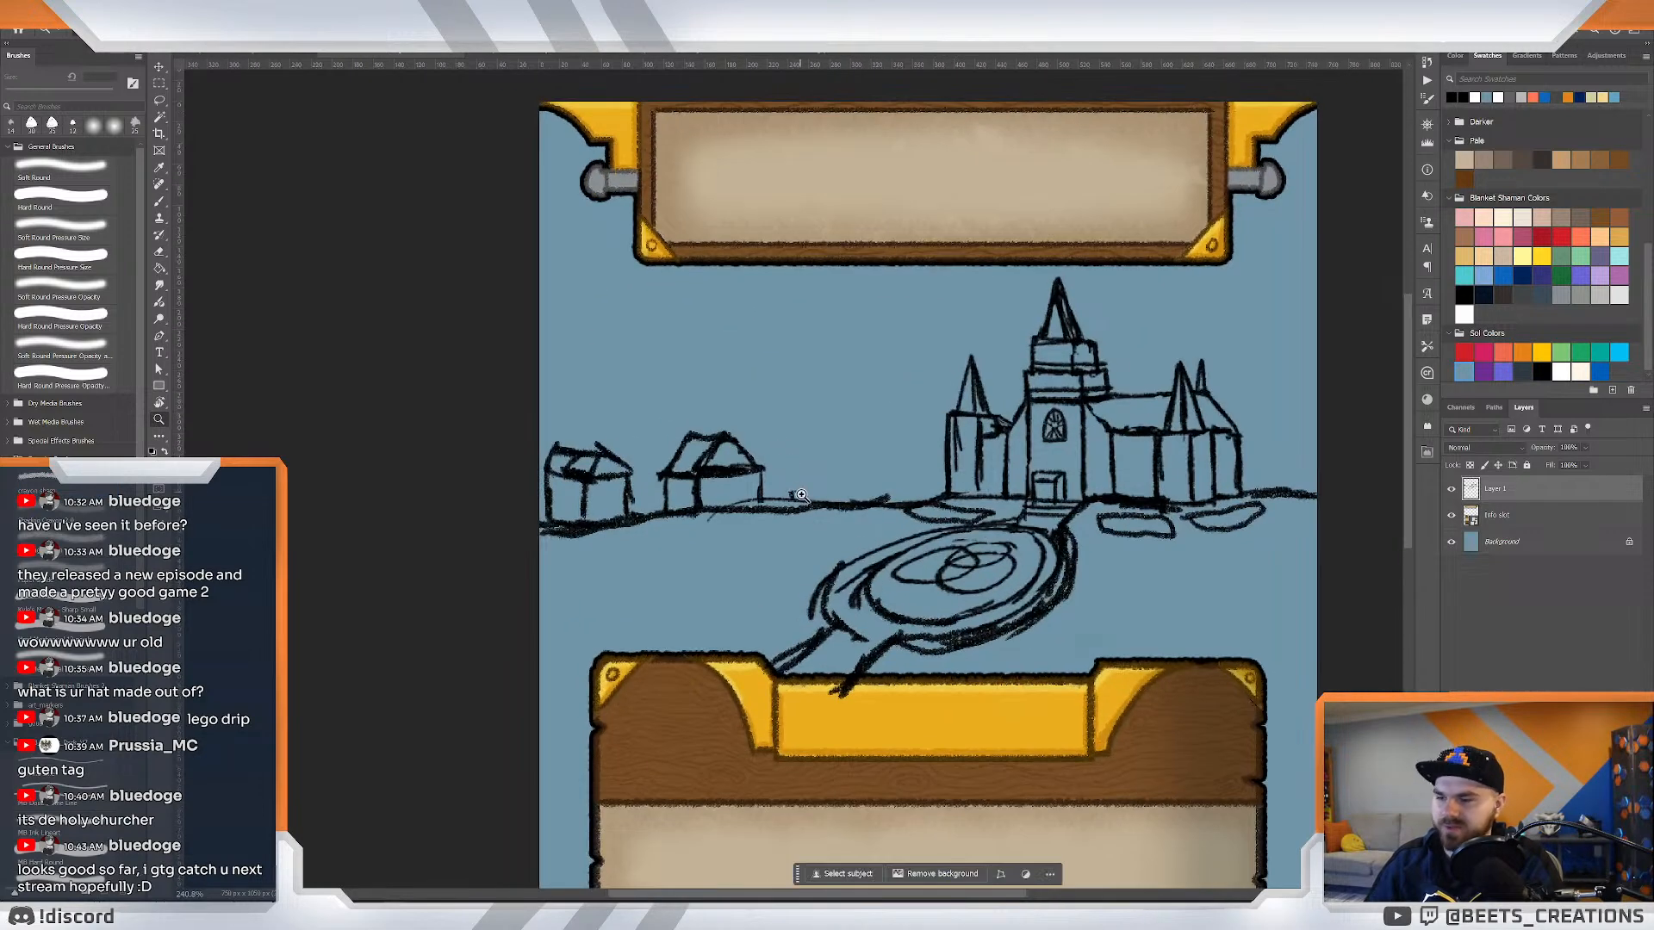
key("e")
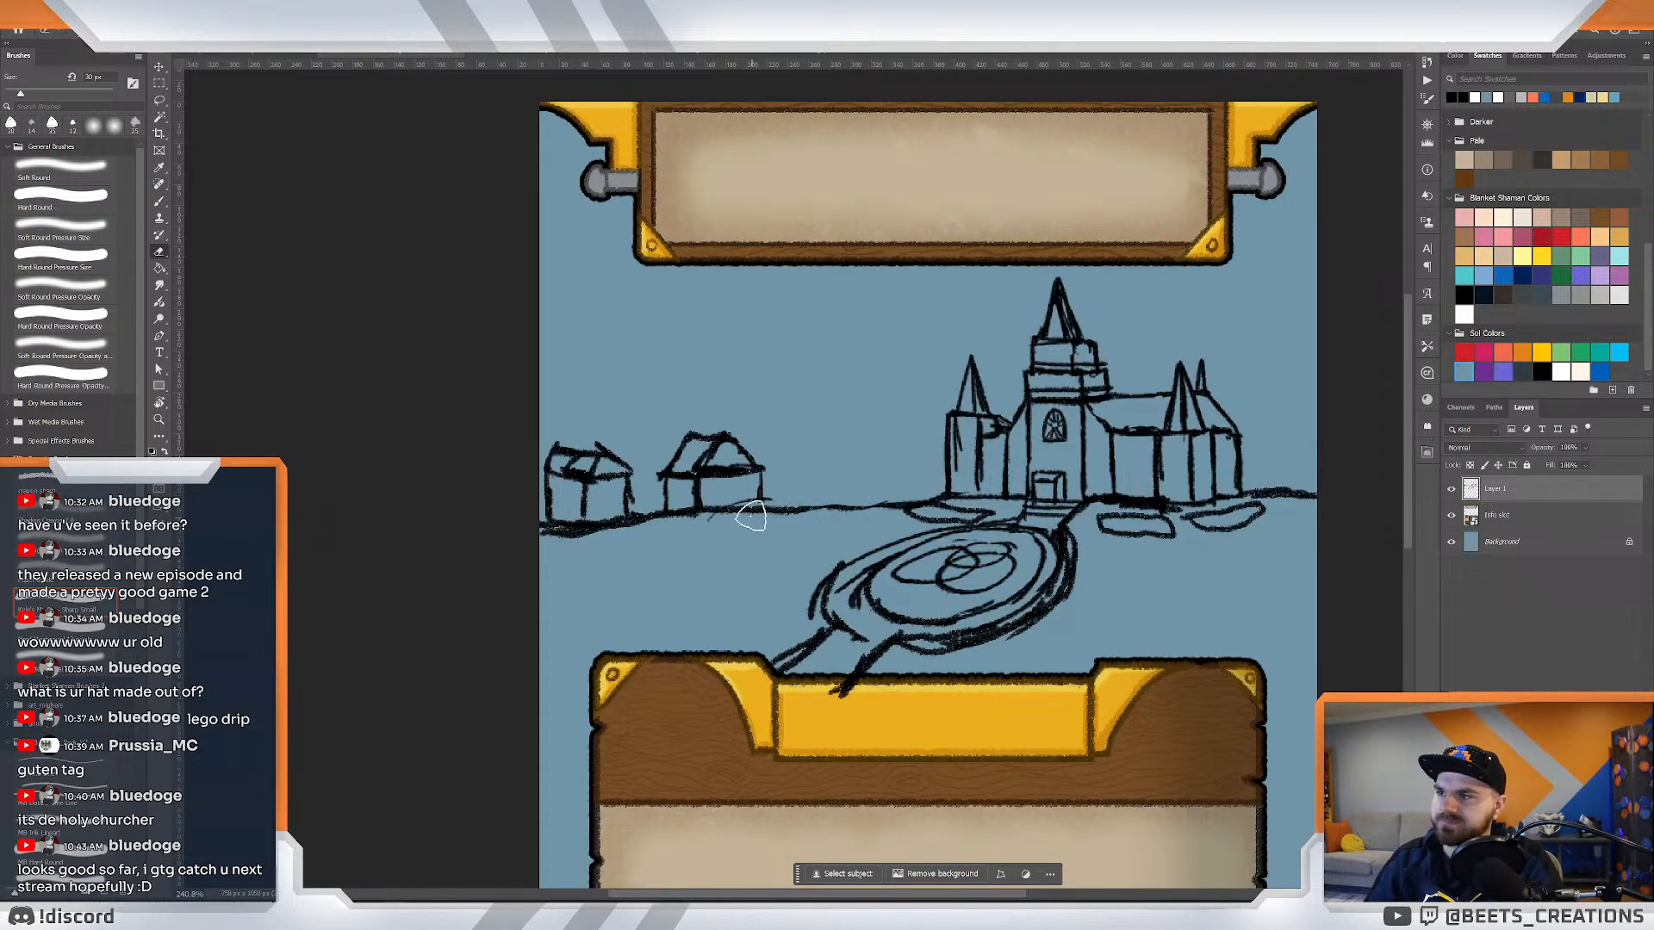
mouse_move(774, 492)
left_mouse_down()
mouse_move(786, 498)
mouse_move(808, 450)
mouse_move(740, 421)
left_mouse_up()
Add a small annex to the house nearer the church and draw thin wavy smoke lines rising from both houses.
key("z")
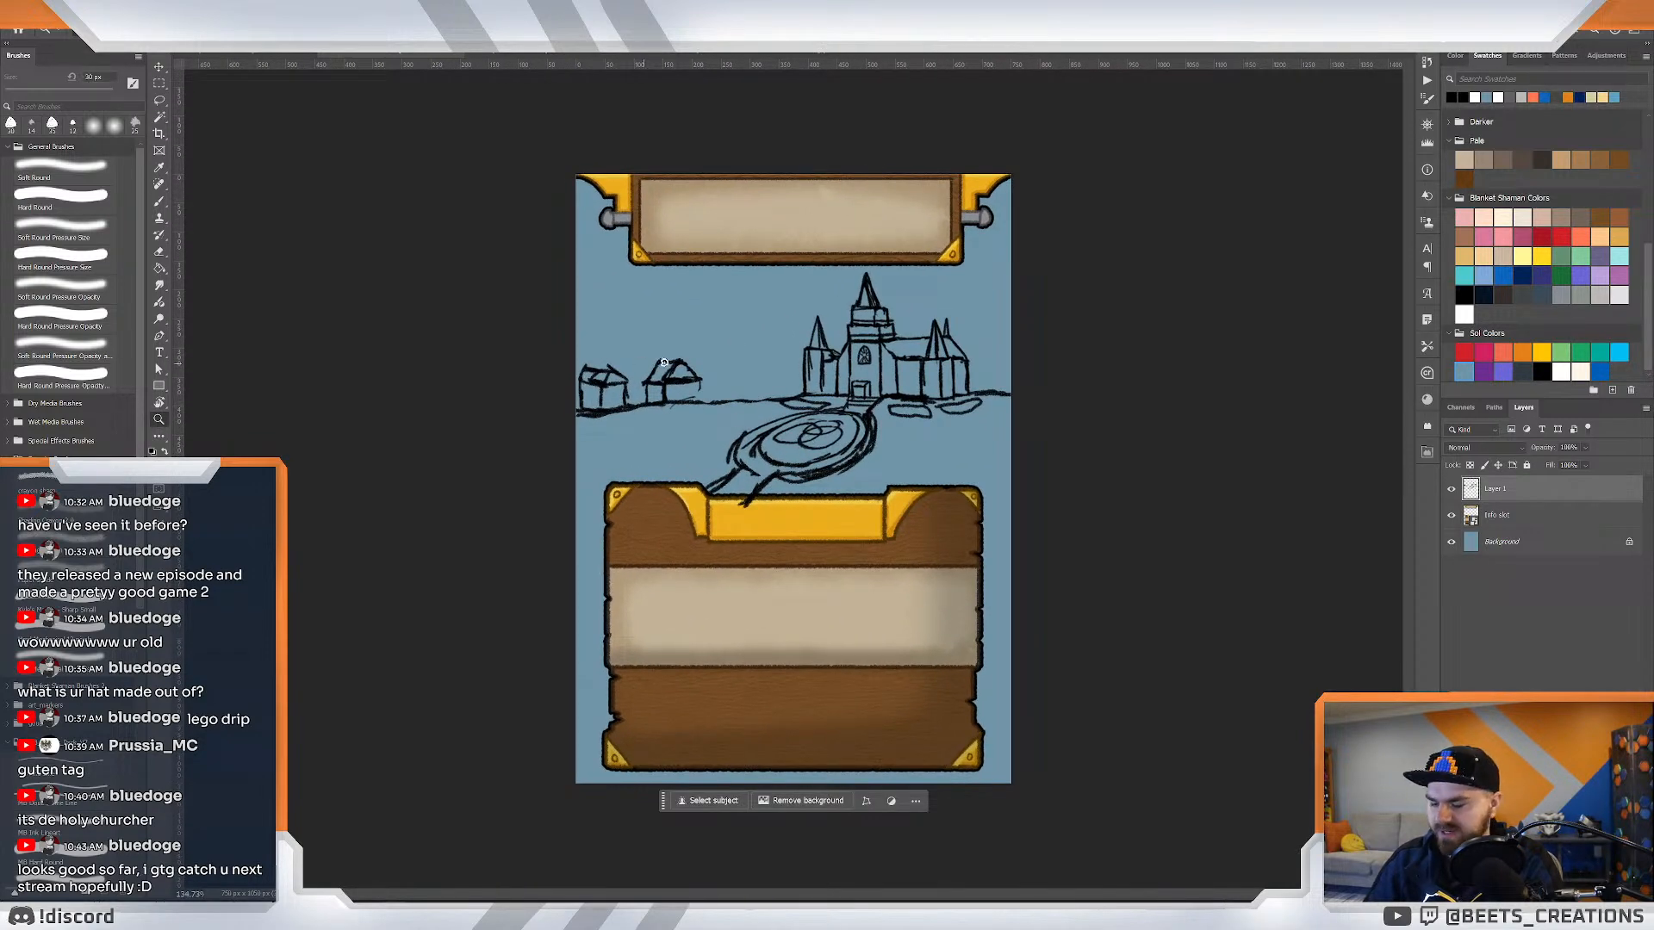
key("b")
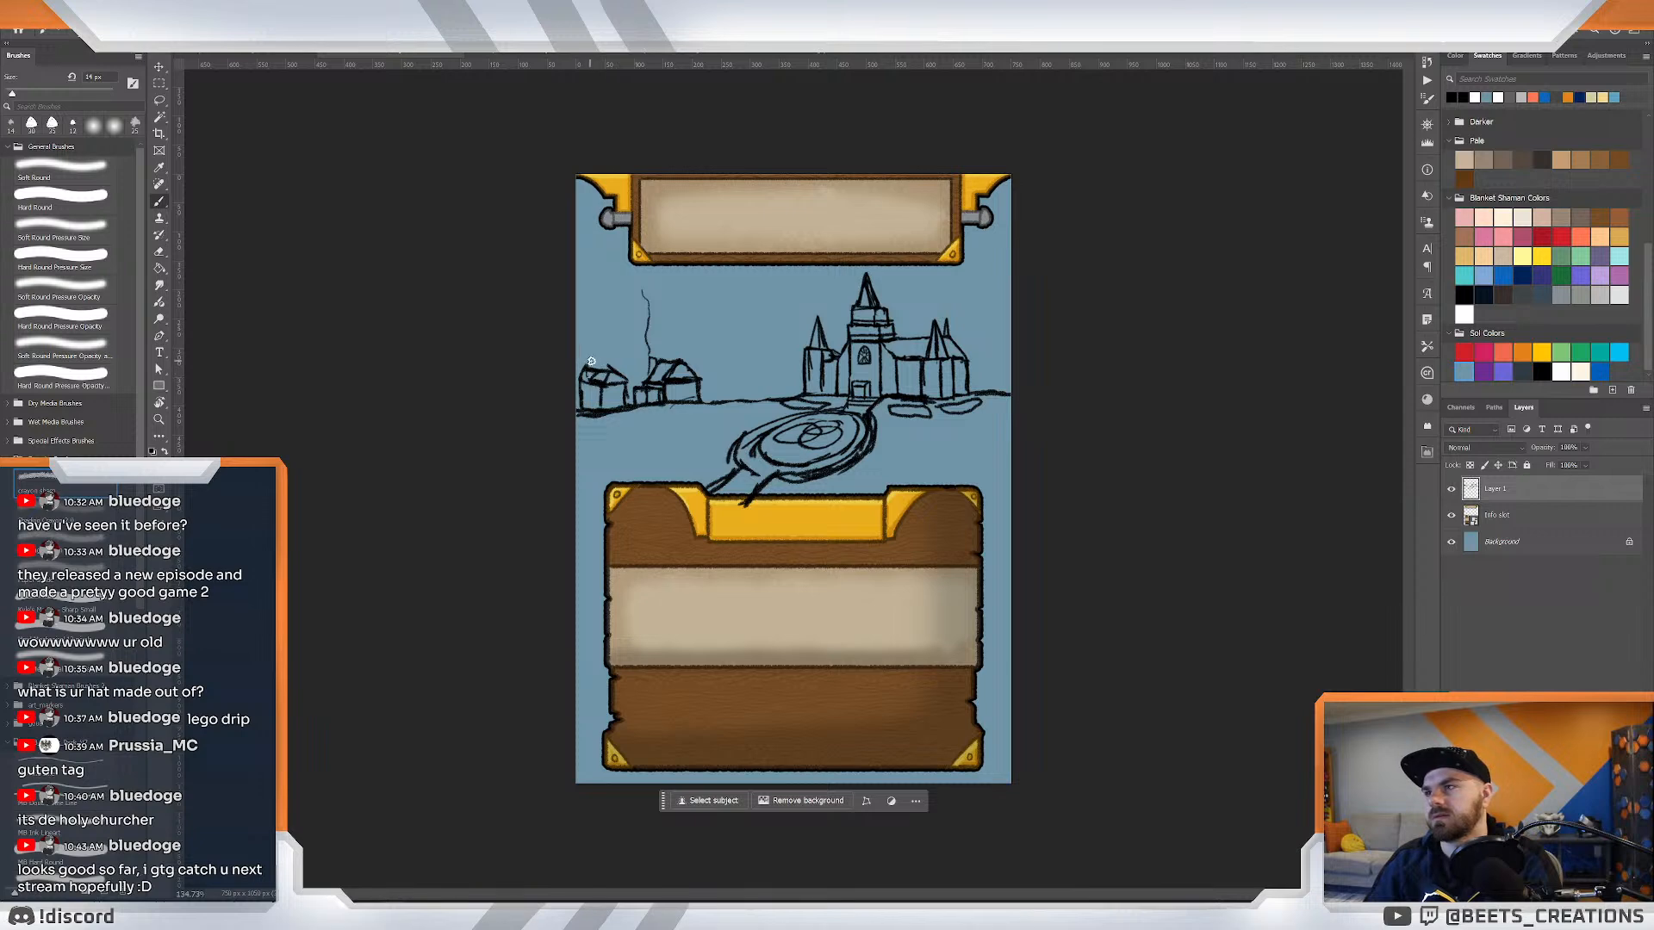
key("z")
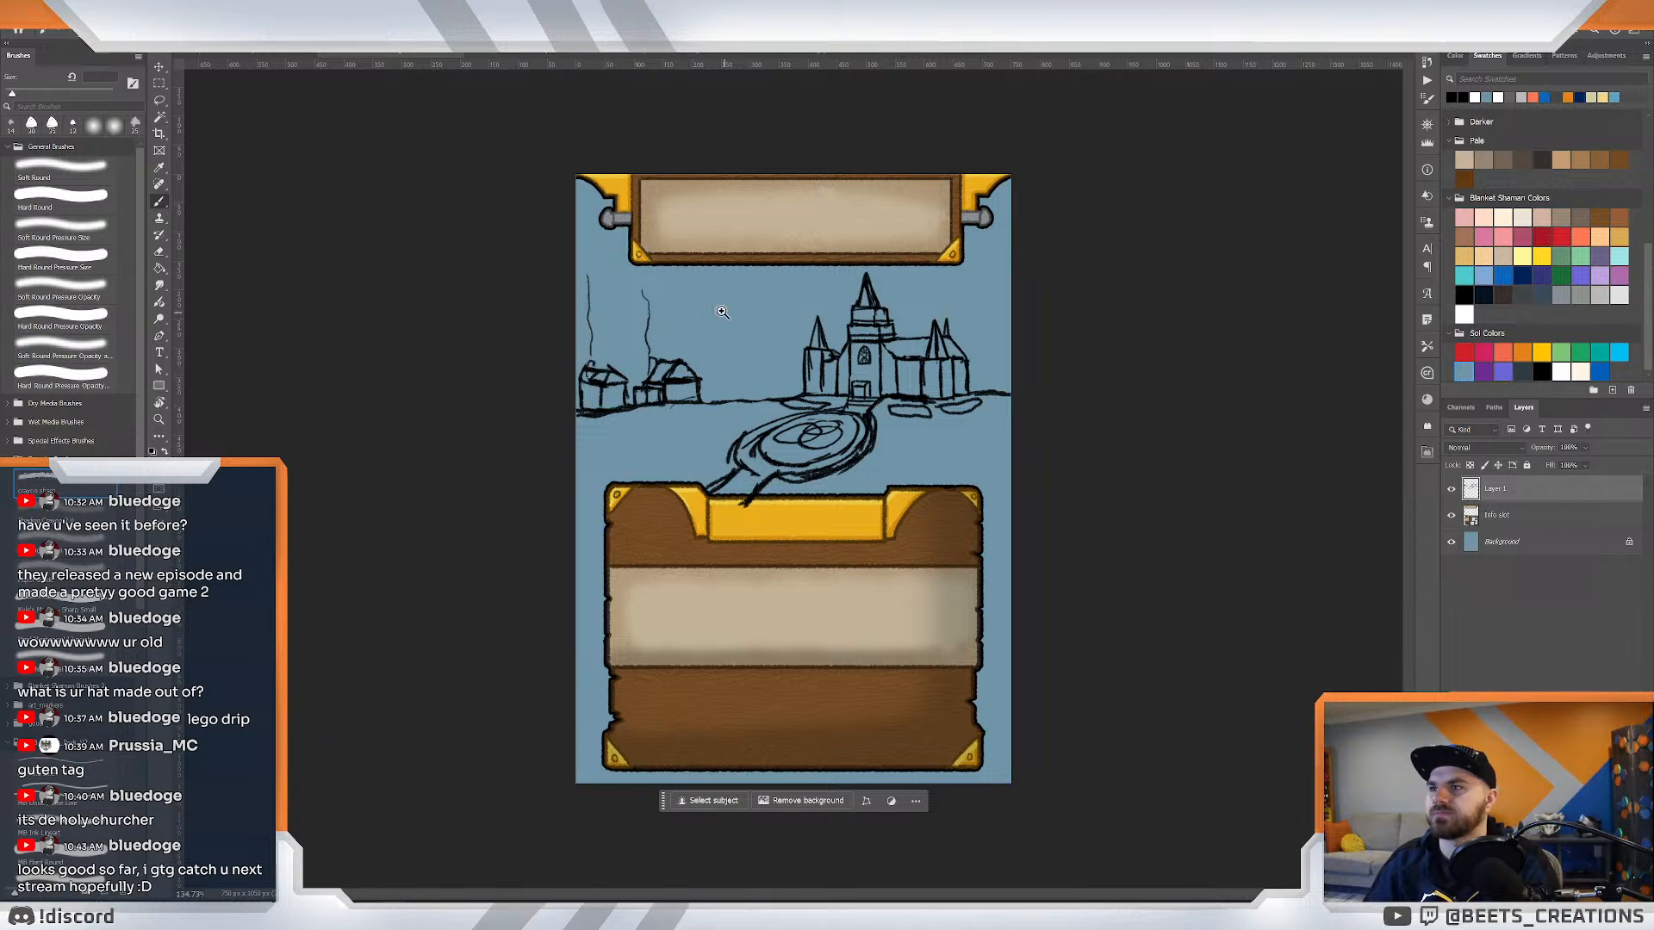
mouse_move(701, 316)
left_mouse_down()
mouse_move(680, 319)
mouse_move(709, 322)
left_mouse_up()
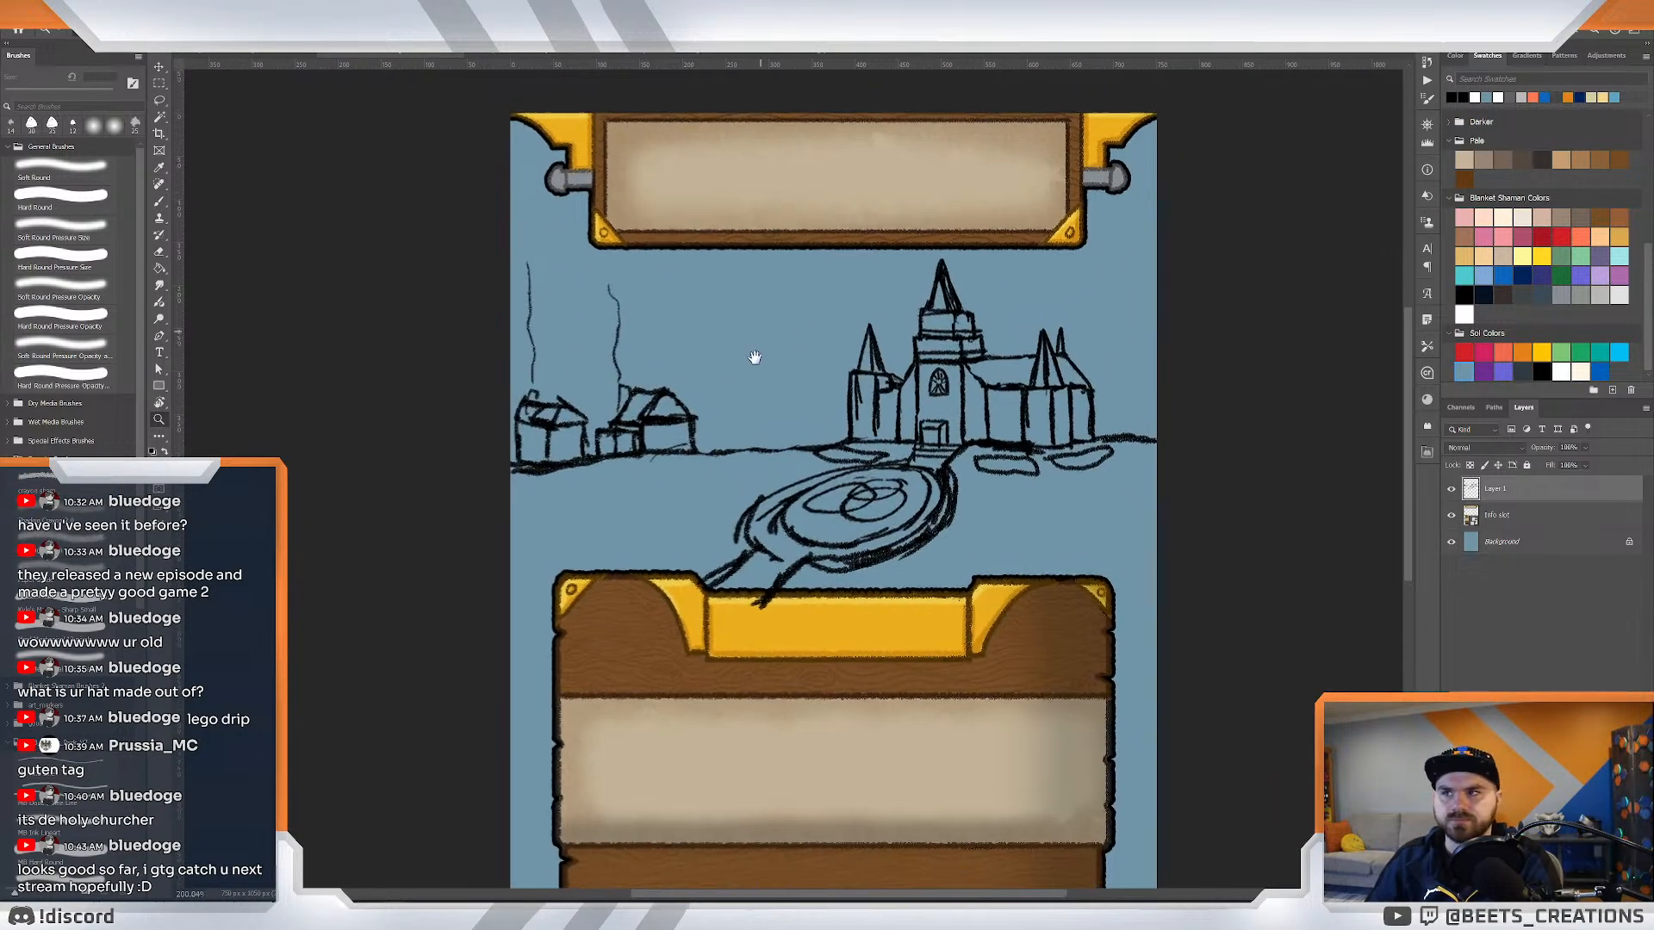
scroll(758, 366, "up", 2)
key("b")
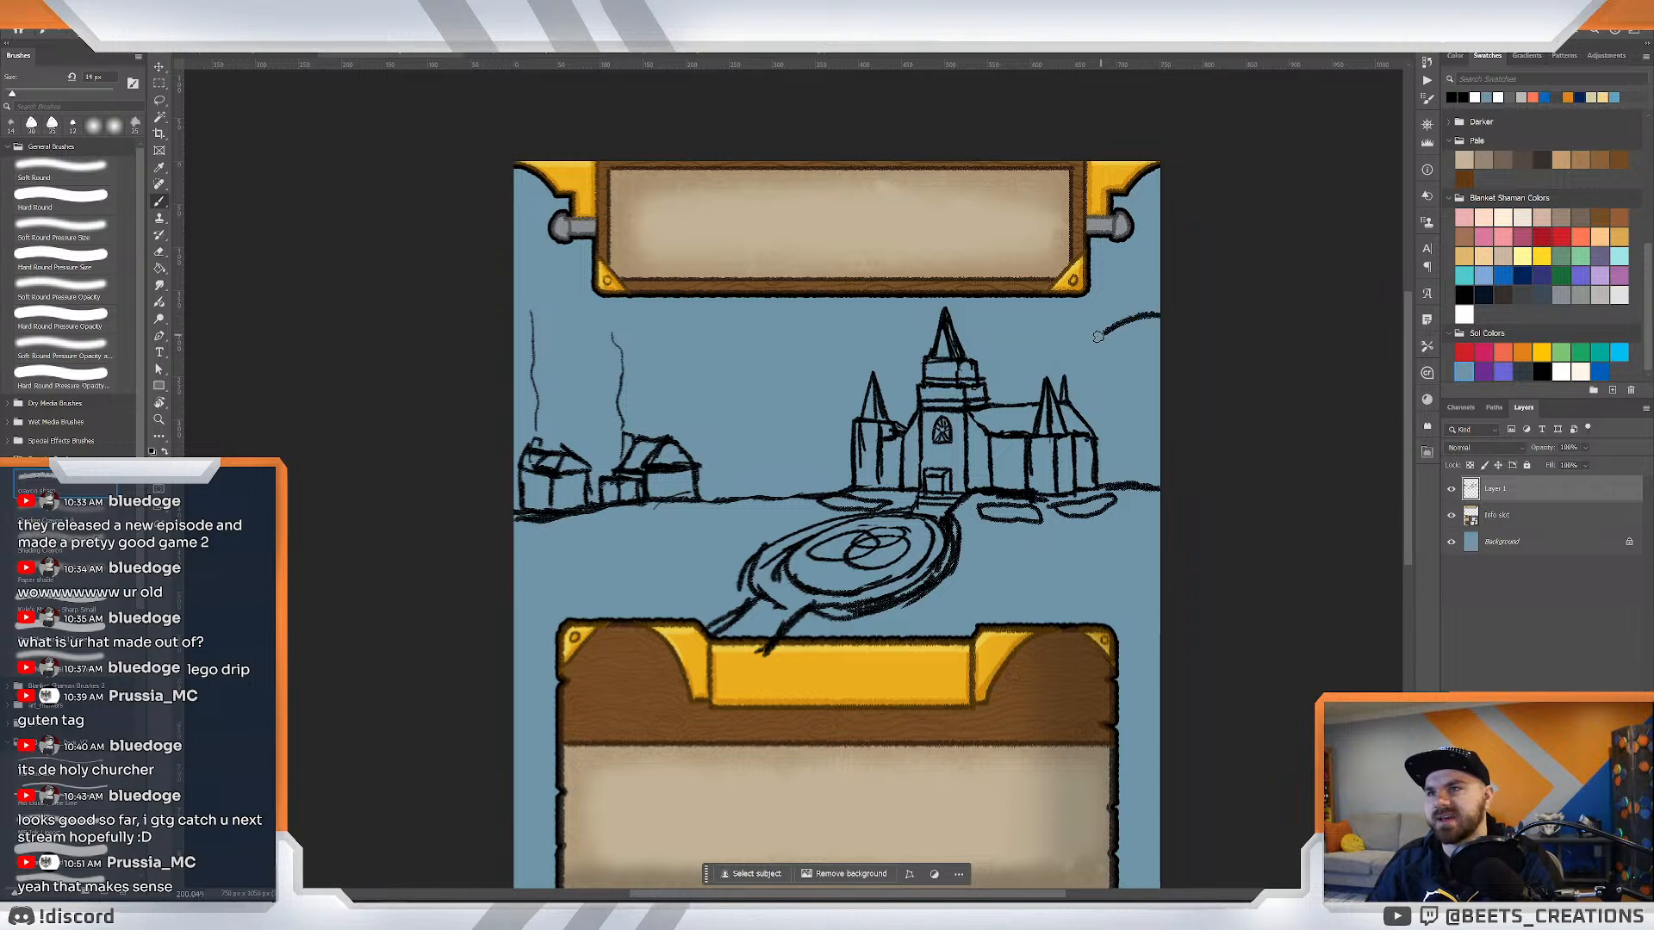
mouse_move(1164, 343)
left_mouse_down()
mouse_move(1117, 379)
mouse_move(1133, 398)
mouse_move(1090, 412)
mouse_move(1175, 430)
left_mouse_up()
key("ctrl+z")
left_click_drag(851, 446, 652, 443)
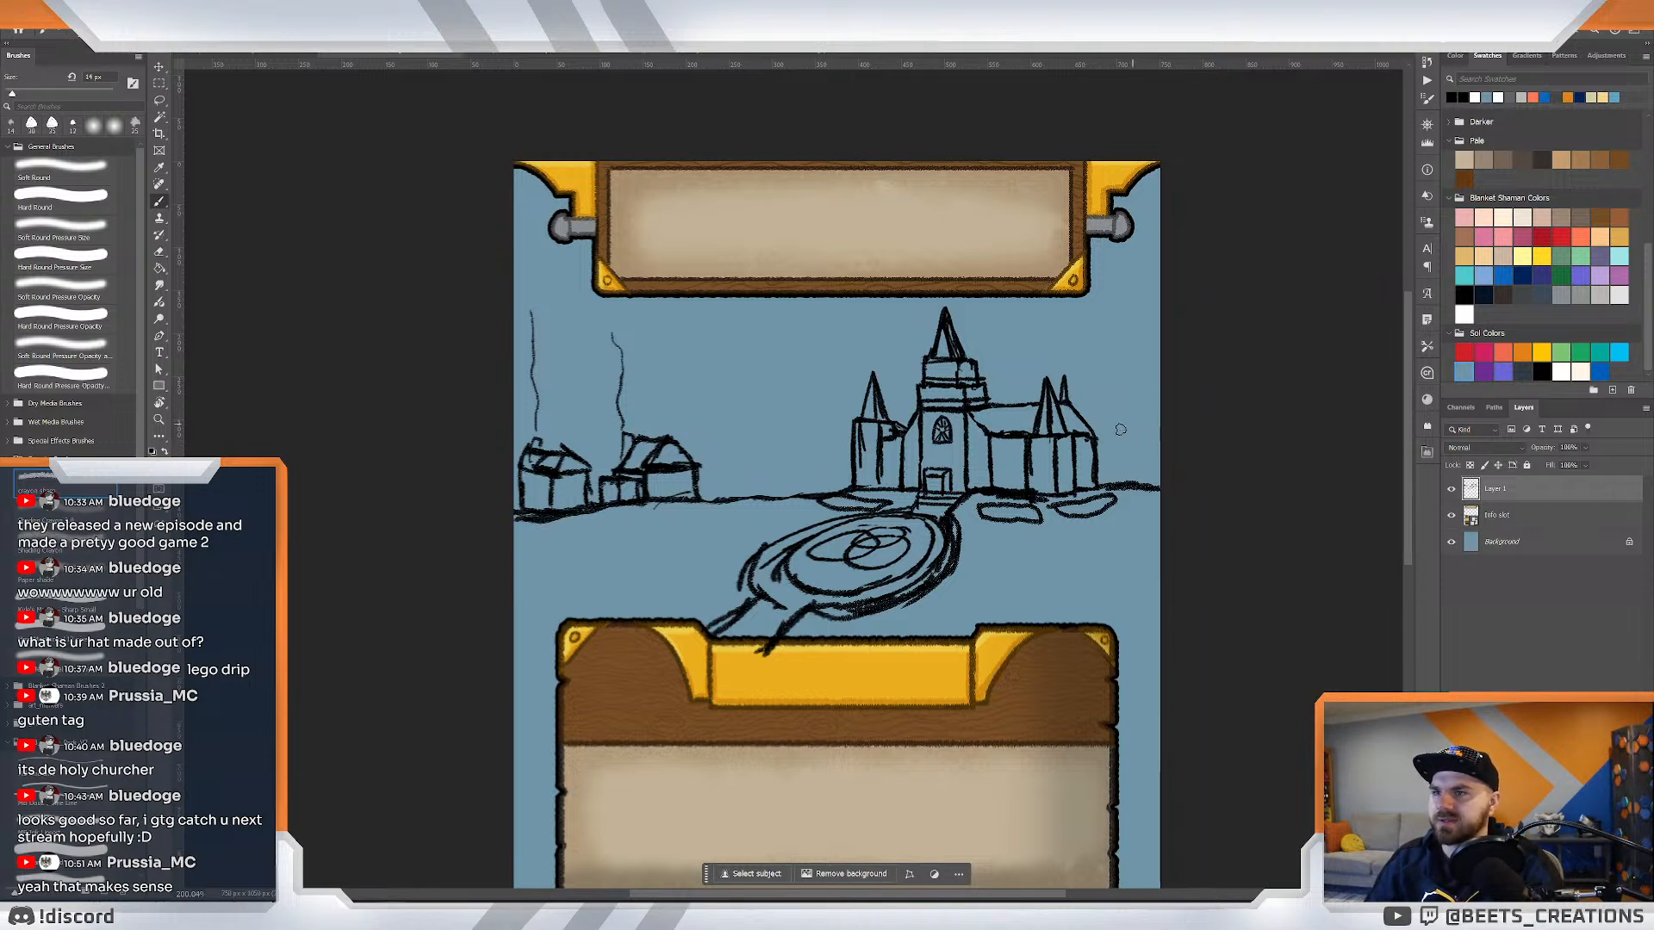
Draw rolling hill lines in the background on both sides of the church, with a second ridge at the card's right edge.
left_click_drag(1096, 444, 1194, 432)
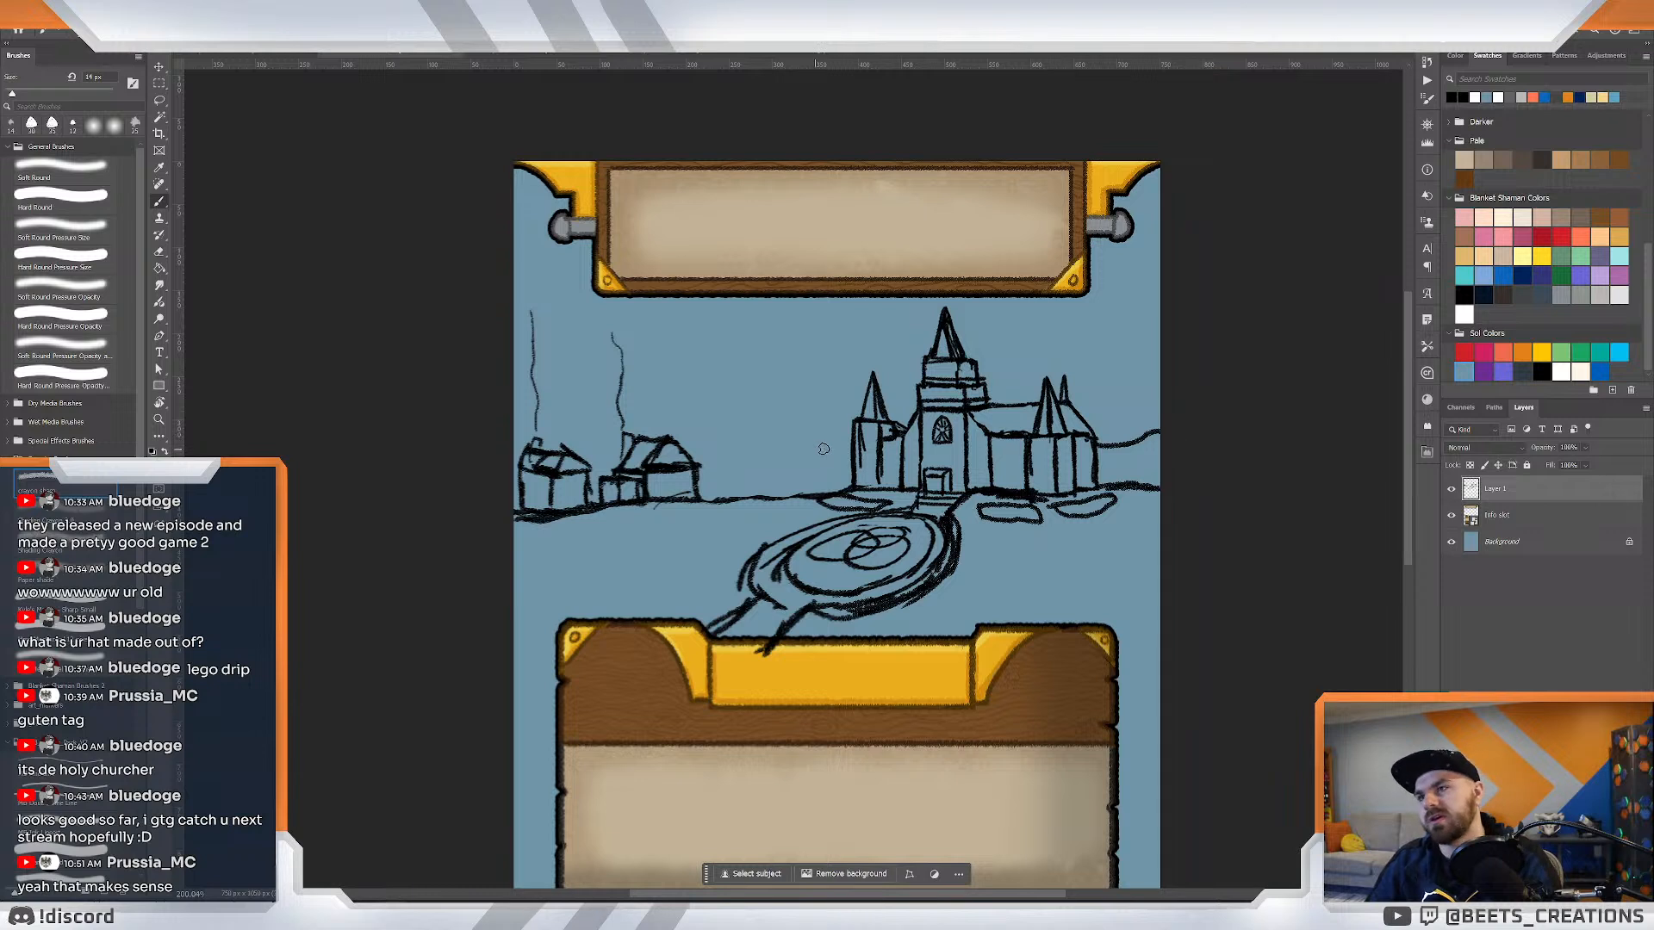
left_click_drag(847, 441, 702, 465)
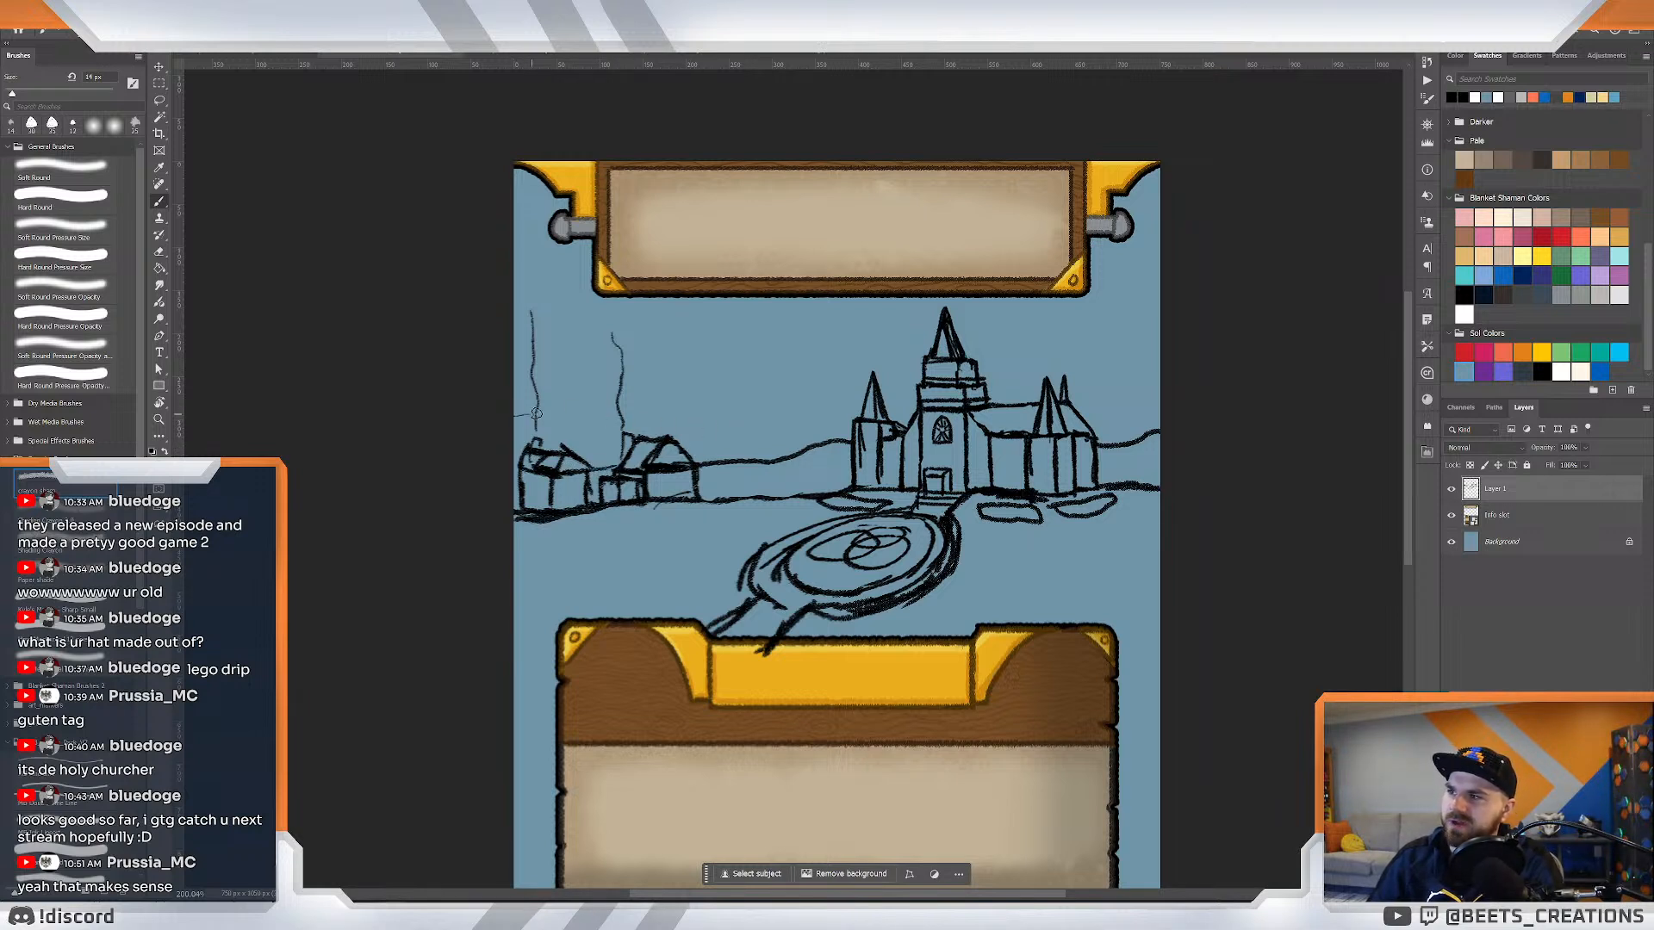
mouse_move(536, 414)
left_mouse_down()
mouse_move(743, 417)
mouse_move(671, 435)
mouse_move(519, 428)
left_mouse_up()
key("ctrl+z")
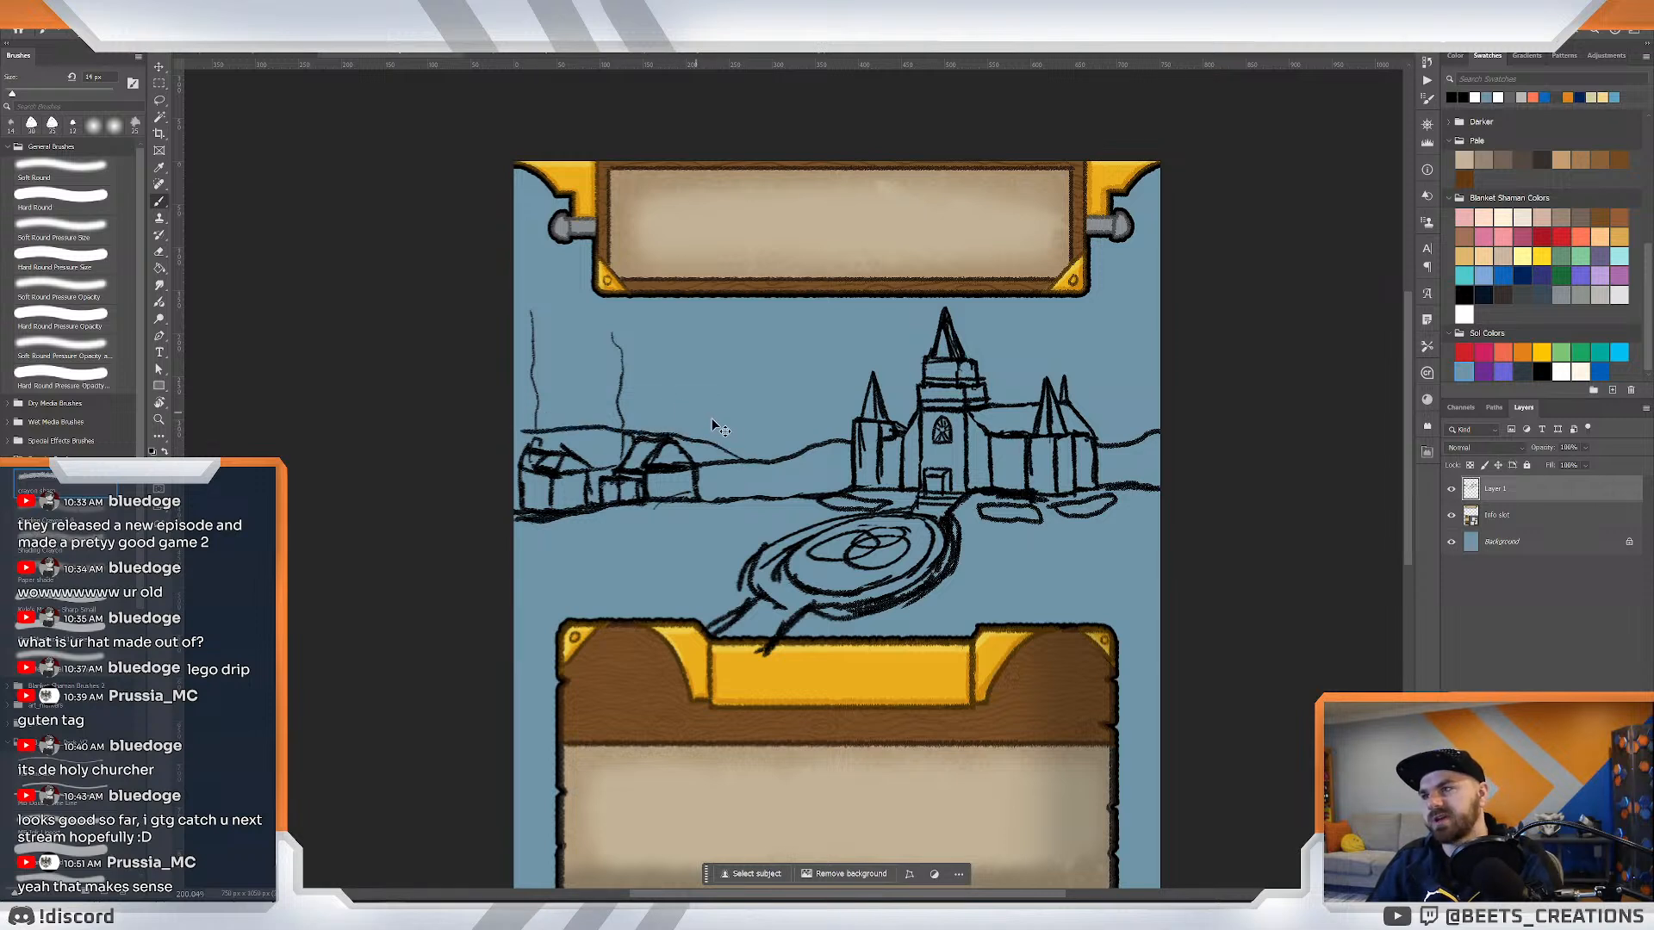
key("ctrl+z")
left_click_drag(1094, 436, 1185, 397)
key("ctrl+z")
left_click_drag(1108, 439, 1144, 427)
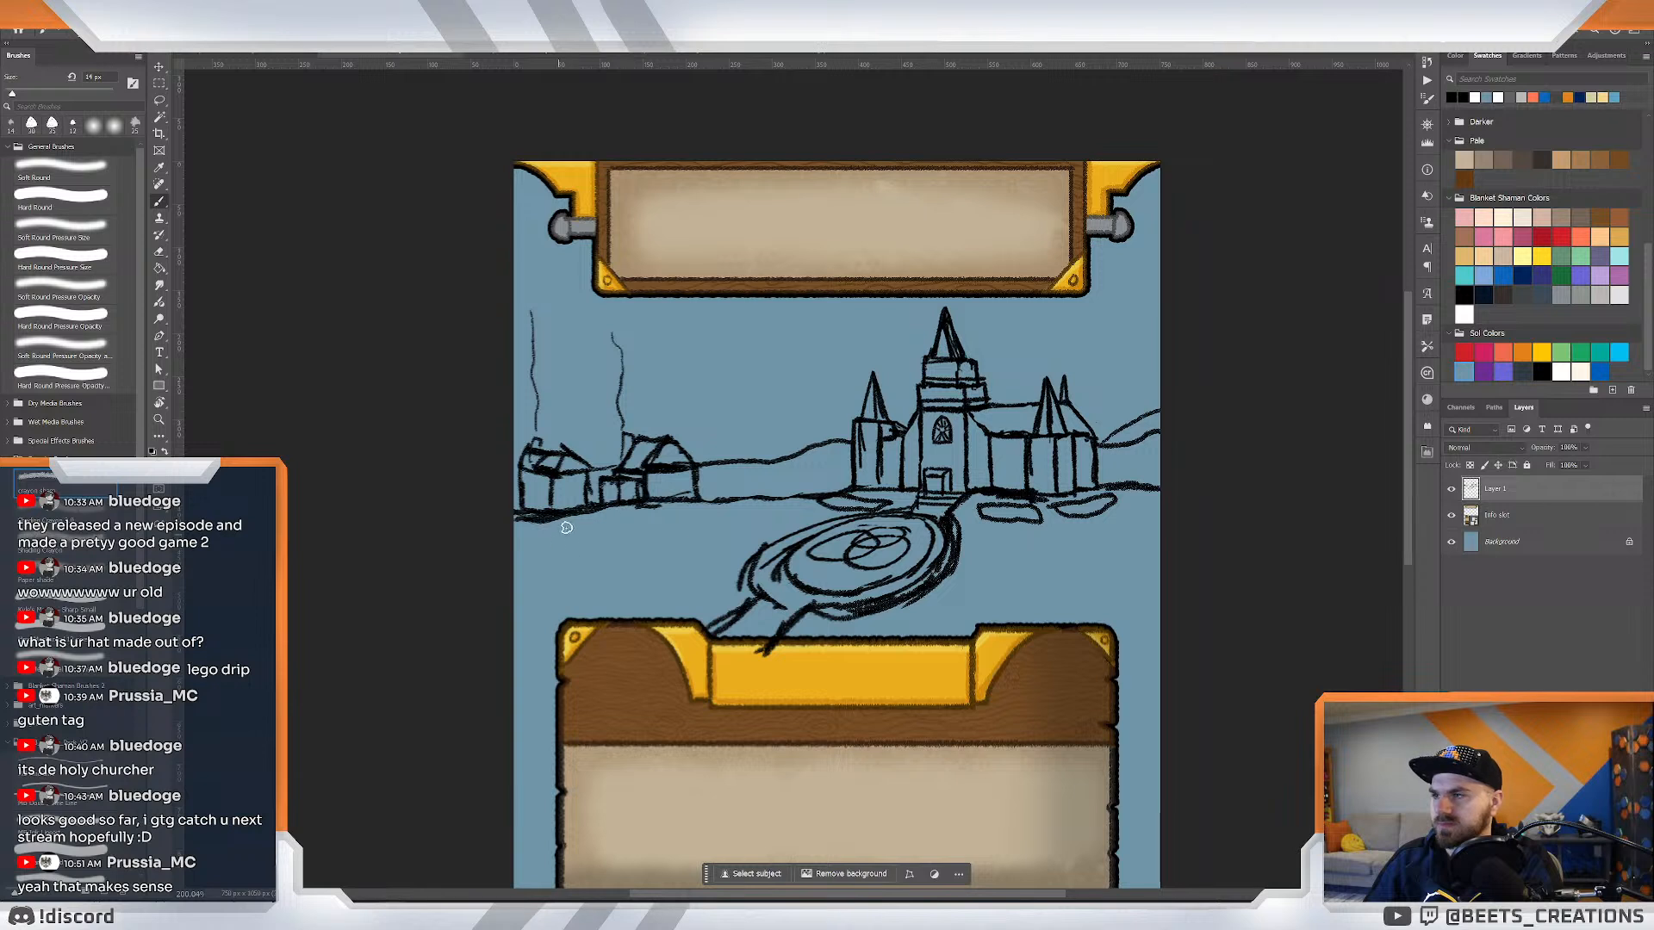
Sketch winding path lines from the houses down to the lower frame, erasing a small part of the overlapping lines.
left_click_drag(557, 540, 571, 684)
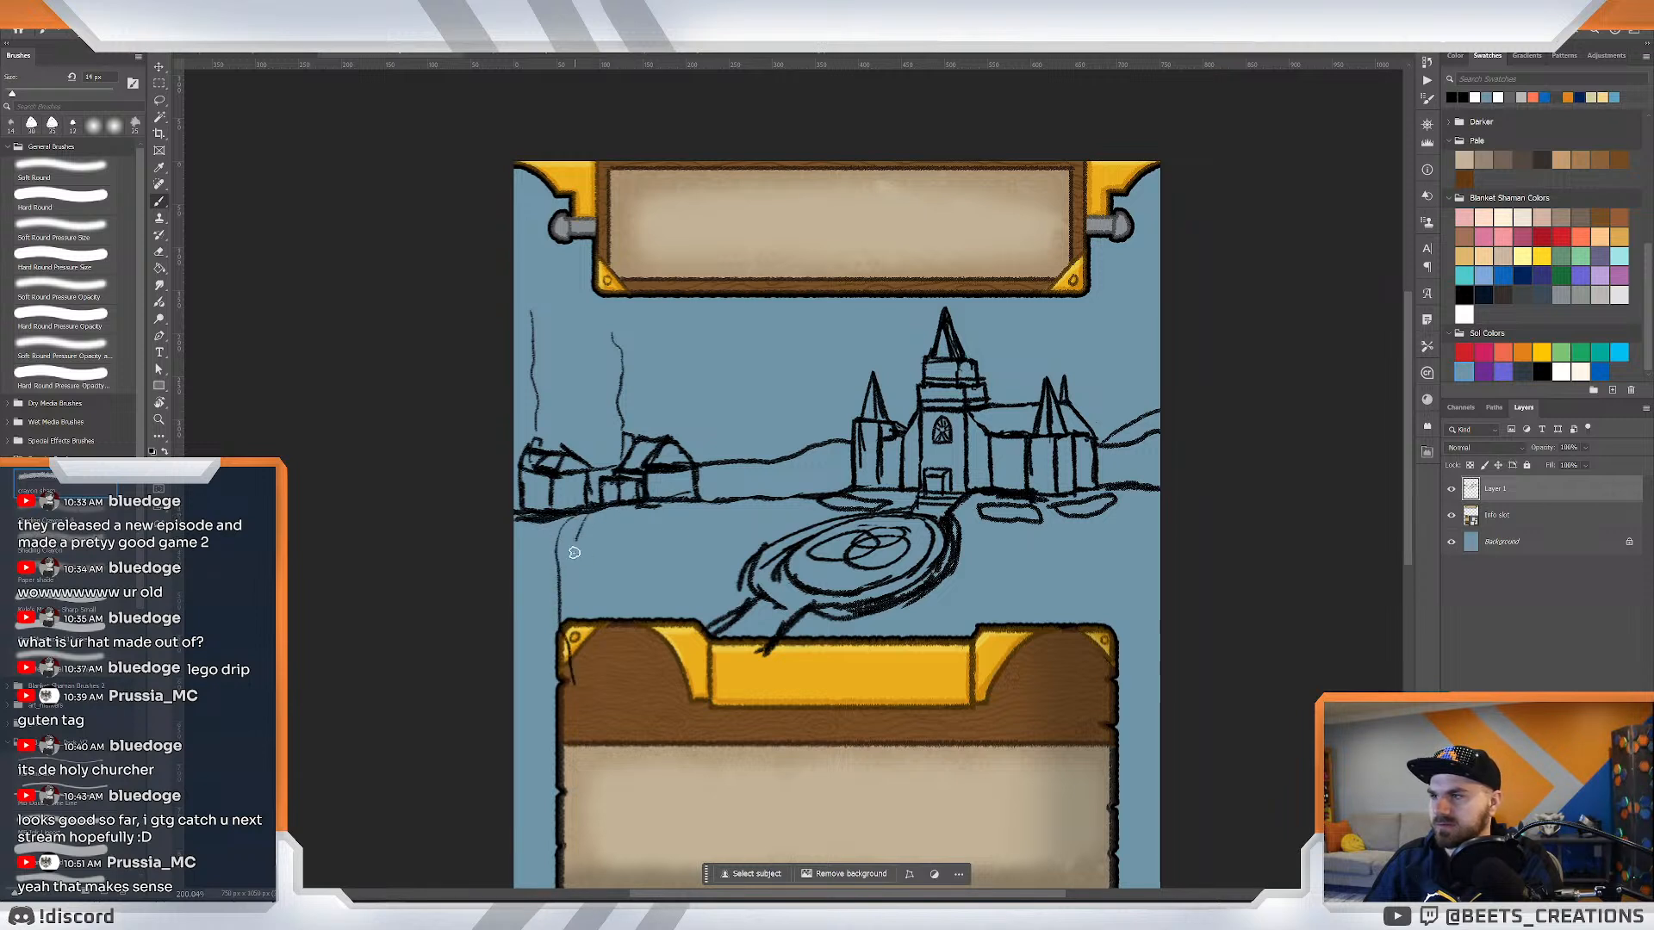
left_click_drag(575, 552, 582, 657)
left_click_drag(665, 506, 573, 579)
mouse_move(676, 502)
left_mouse_down()
mouse_move(631, 573)
mouse_move(569, 604)
left_mouse_up()
mouse_move(696, 556)
left_mouse_down()
mouse_move(642, 536)
mouse_move(694, 499)
left_mouse_up()
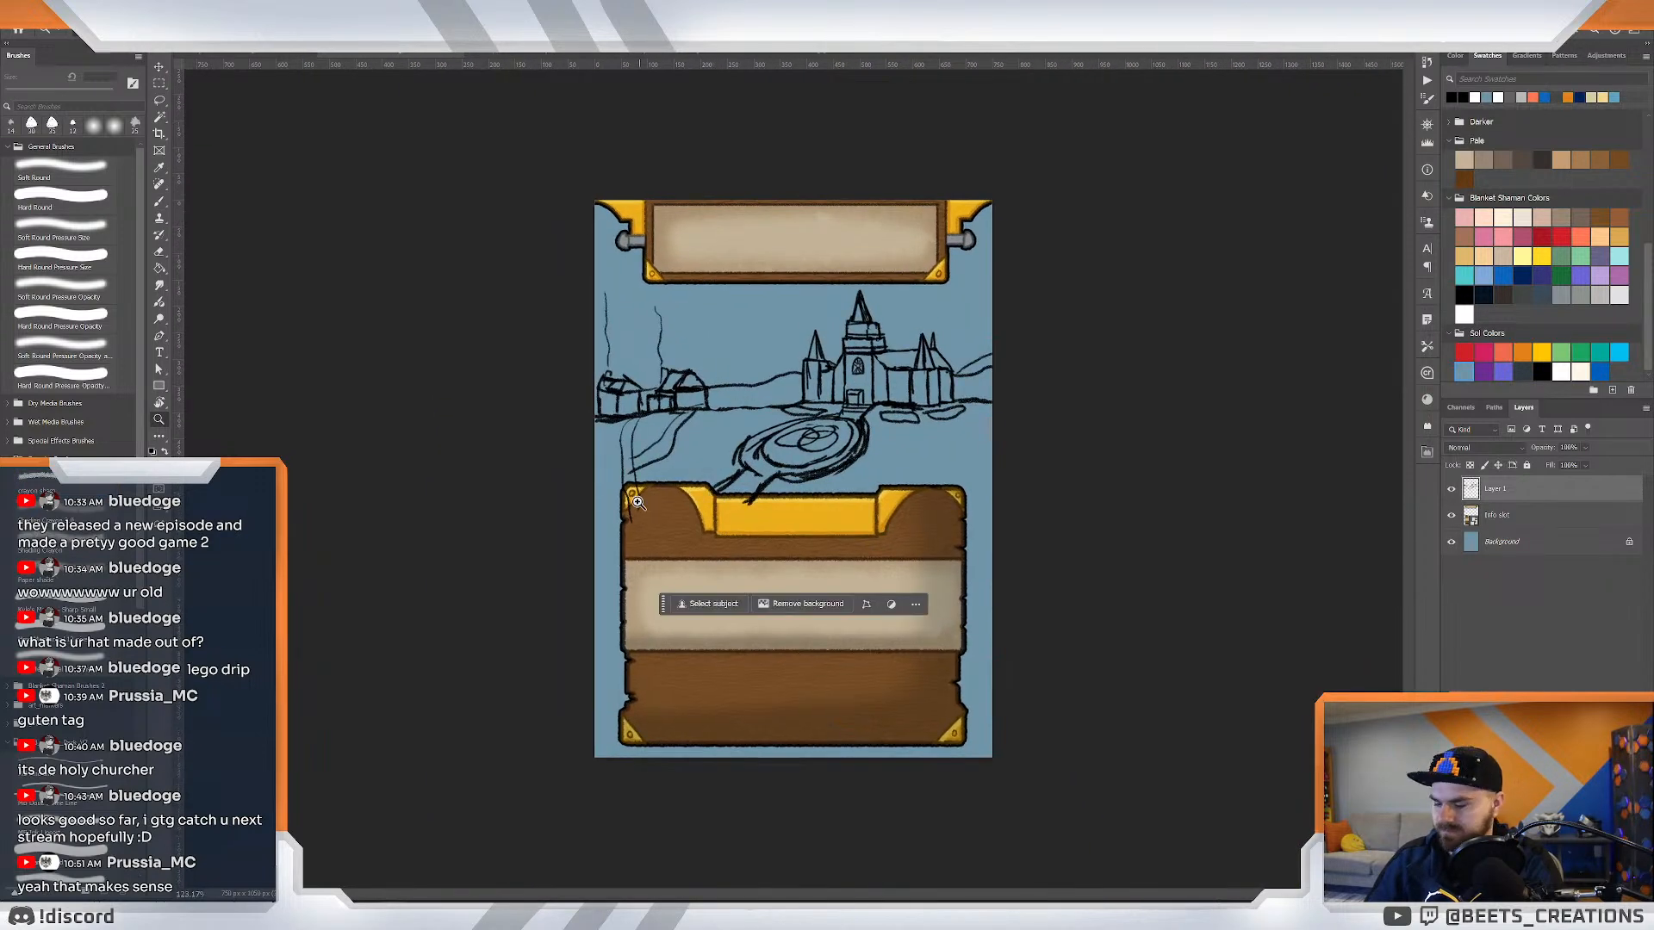
mouse_move(736, 436)
left_mouse_down()
mouse_move(684, 440)
mouse_move(751, 444)
left_mouse_up()
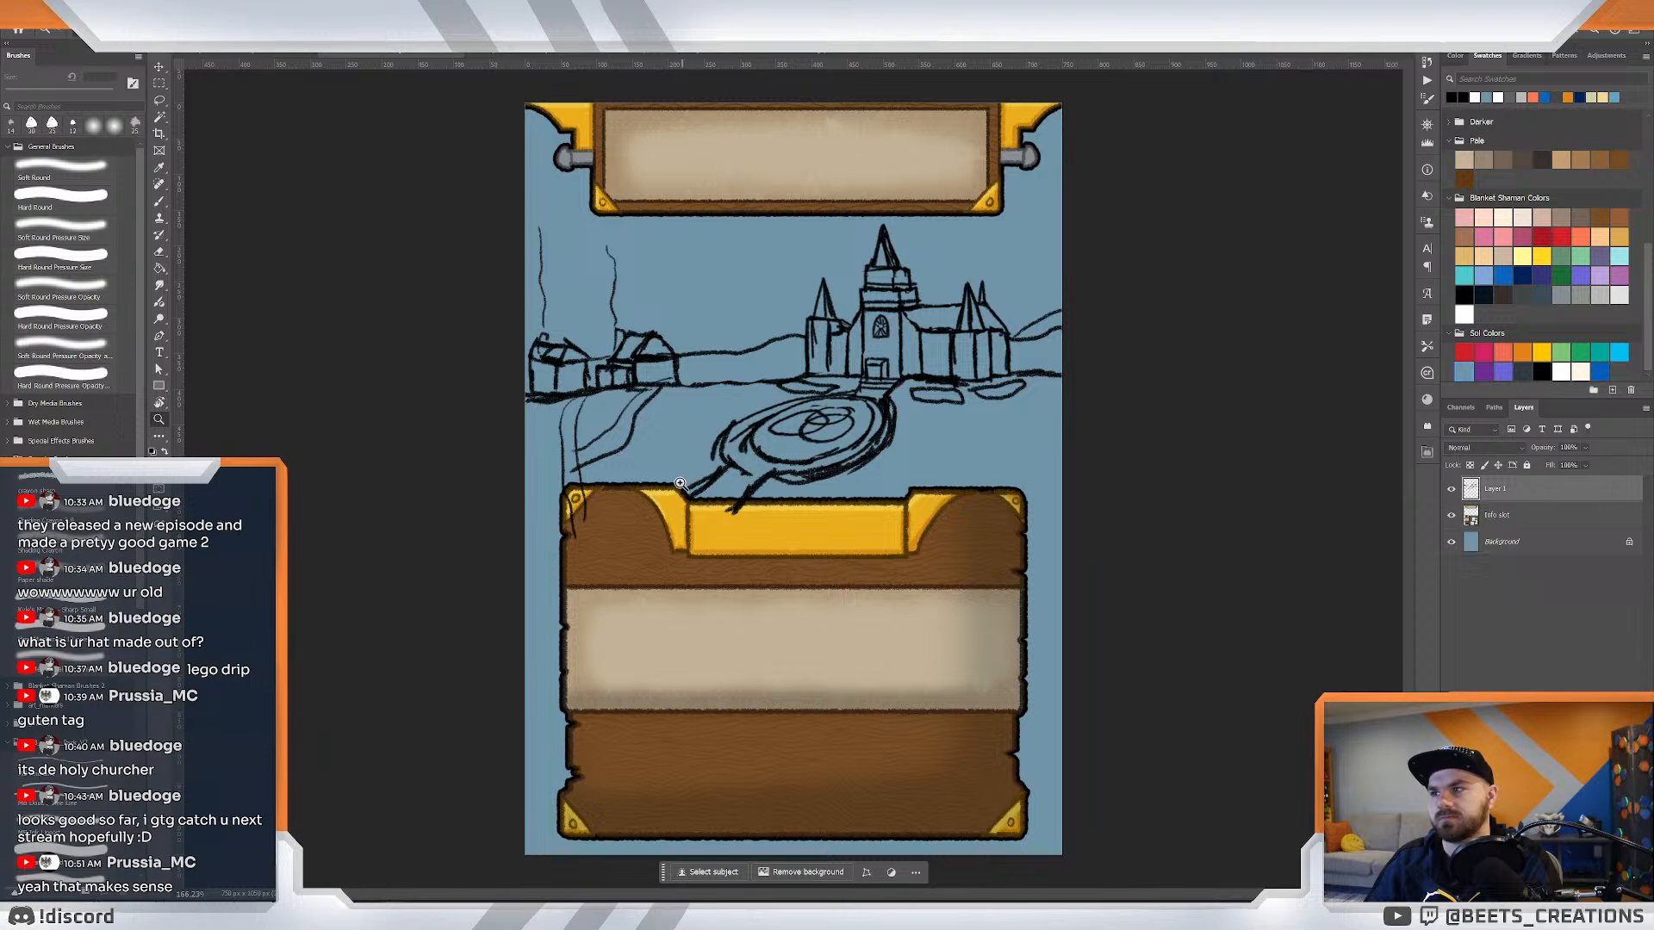
key("e")
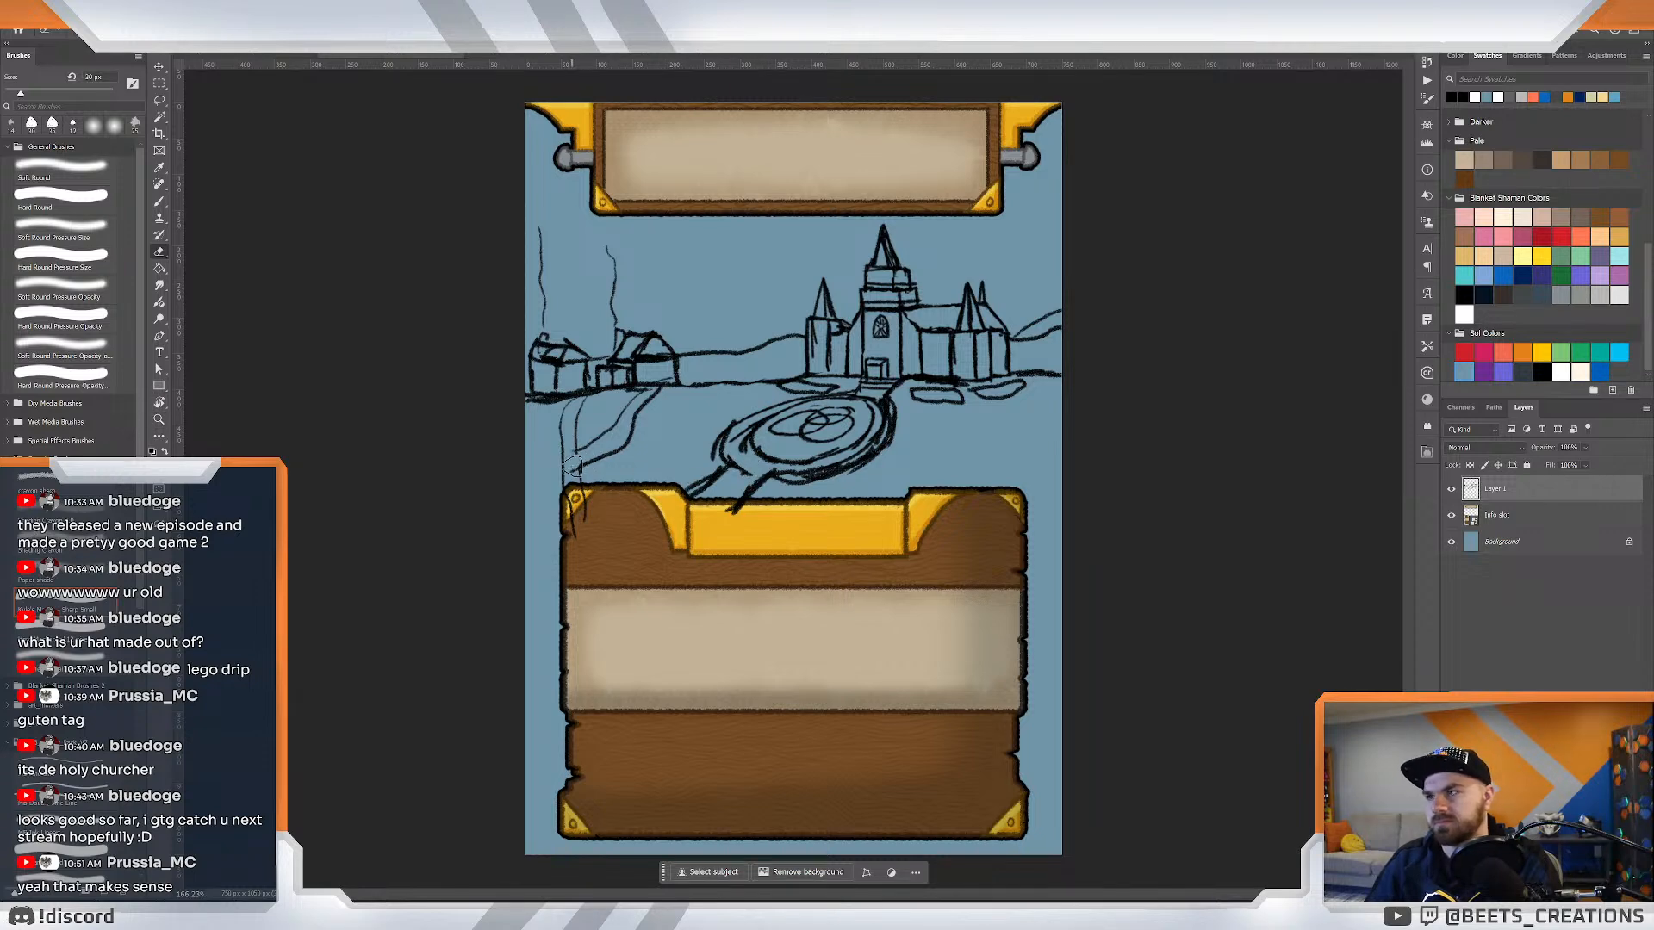
key("z")
mouse_move(655, 464)
left_mouse_down()
mouse_move(635, 436)
mouse_move(672, 453)
left_mouse_up()
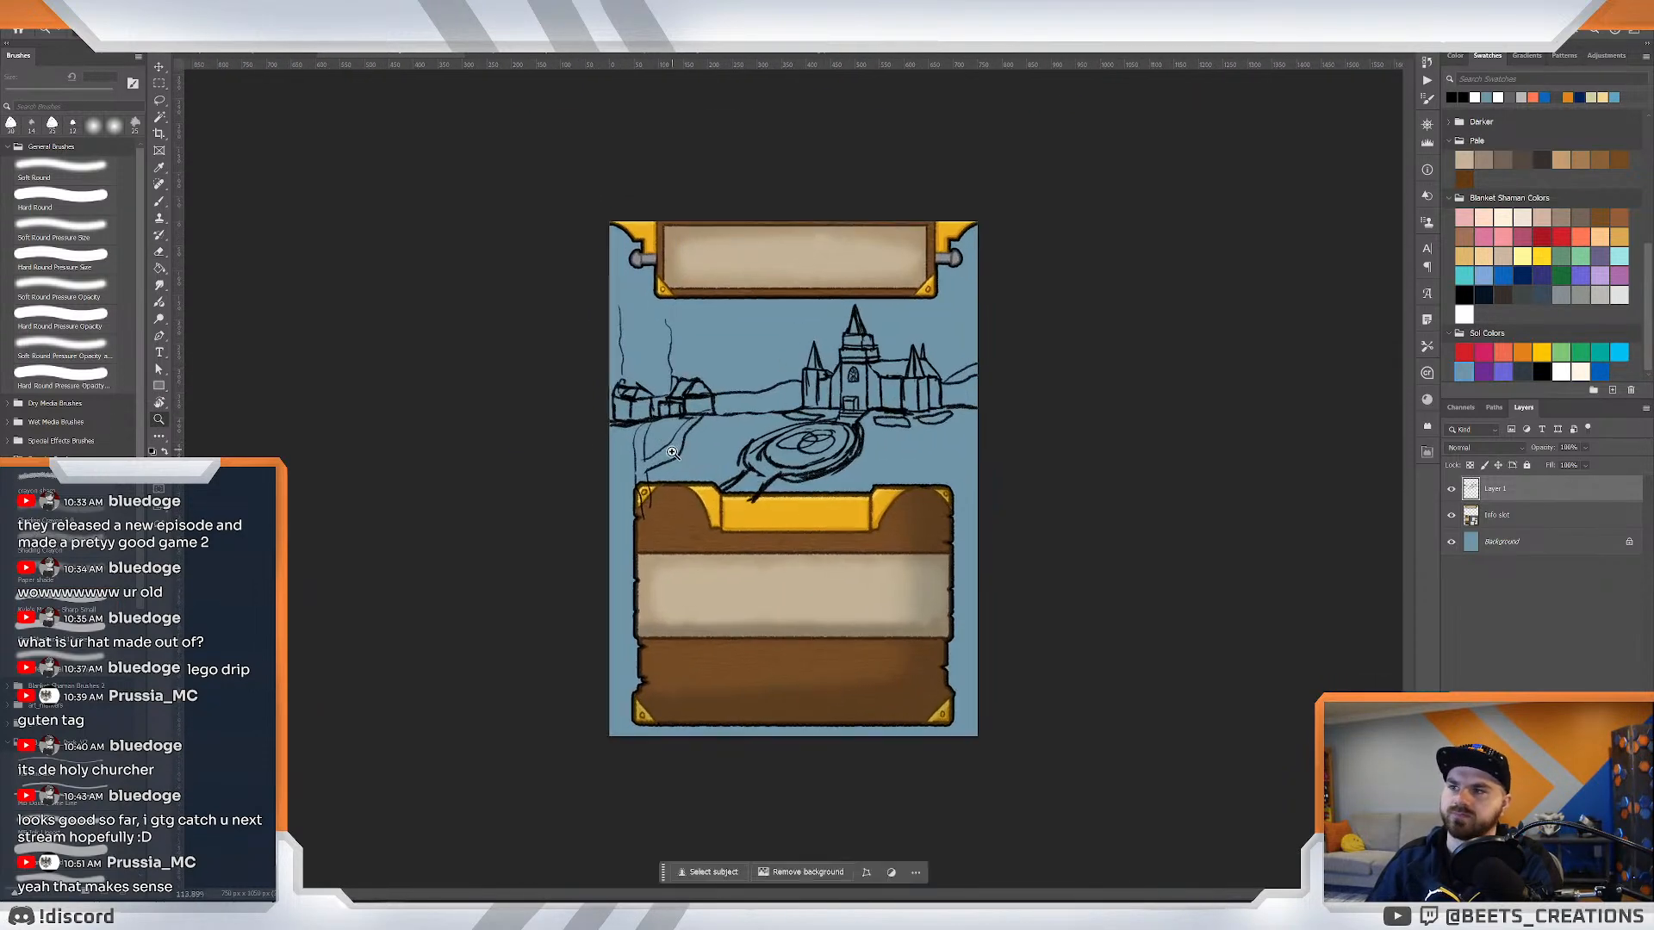
Erase the hill line beside the nearer house and redraw it sloping down to the house wall.
mouse_move(900, 347)
left_mouse_down()
mouse_move(991, 347)
mouse_move(919, 385)
mouse_move(921, 354)
mouse_move(951, 349)
mouse_move(926, 355)
left_mouse_up()
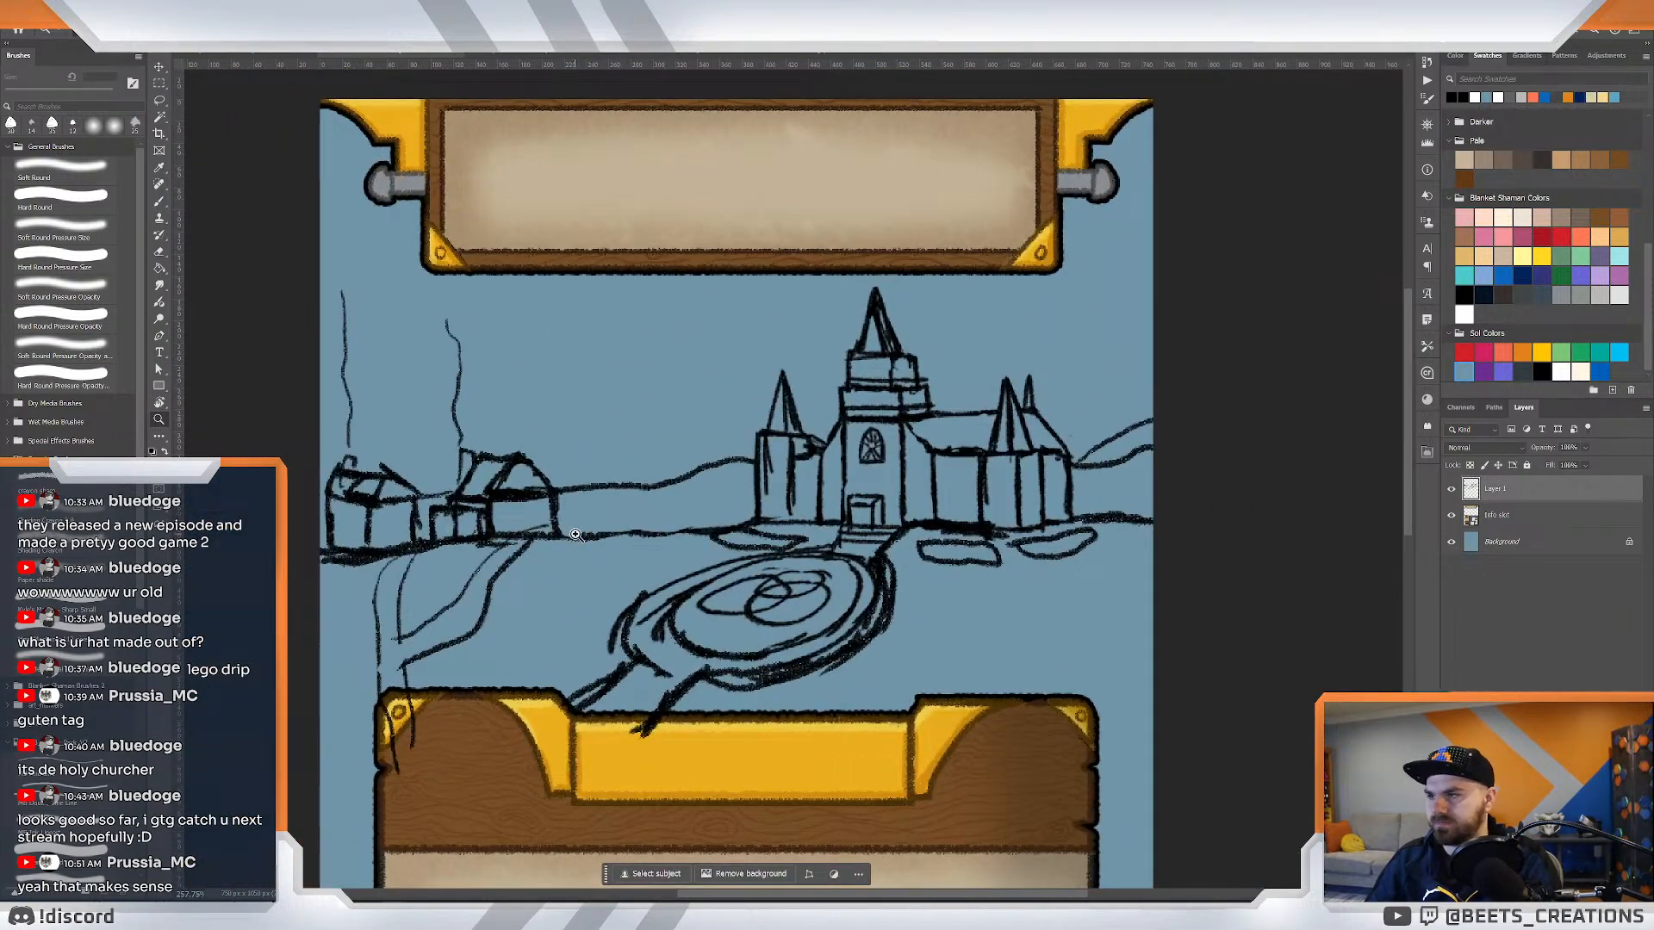
key("e")
mouse_move(529, 504)
left_mouse_down()
mouse_move(582, 489)
mouse_move(632, 523)
mouse_move(622, 532)
mouse_move(604, 532)
mouse_move(662, 484)
mouse_move(568, 511)
left_mouse_up()
key("b")
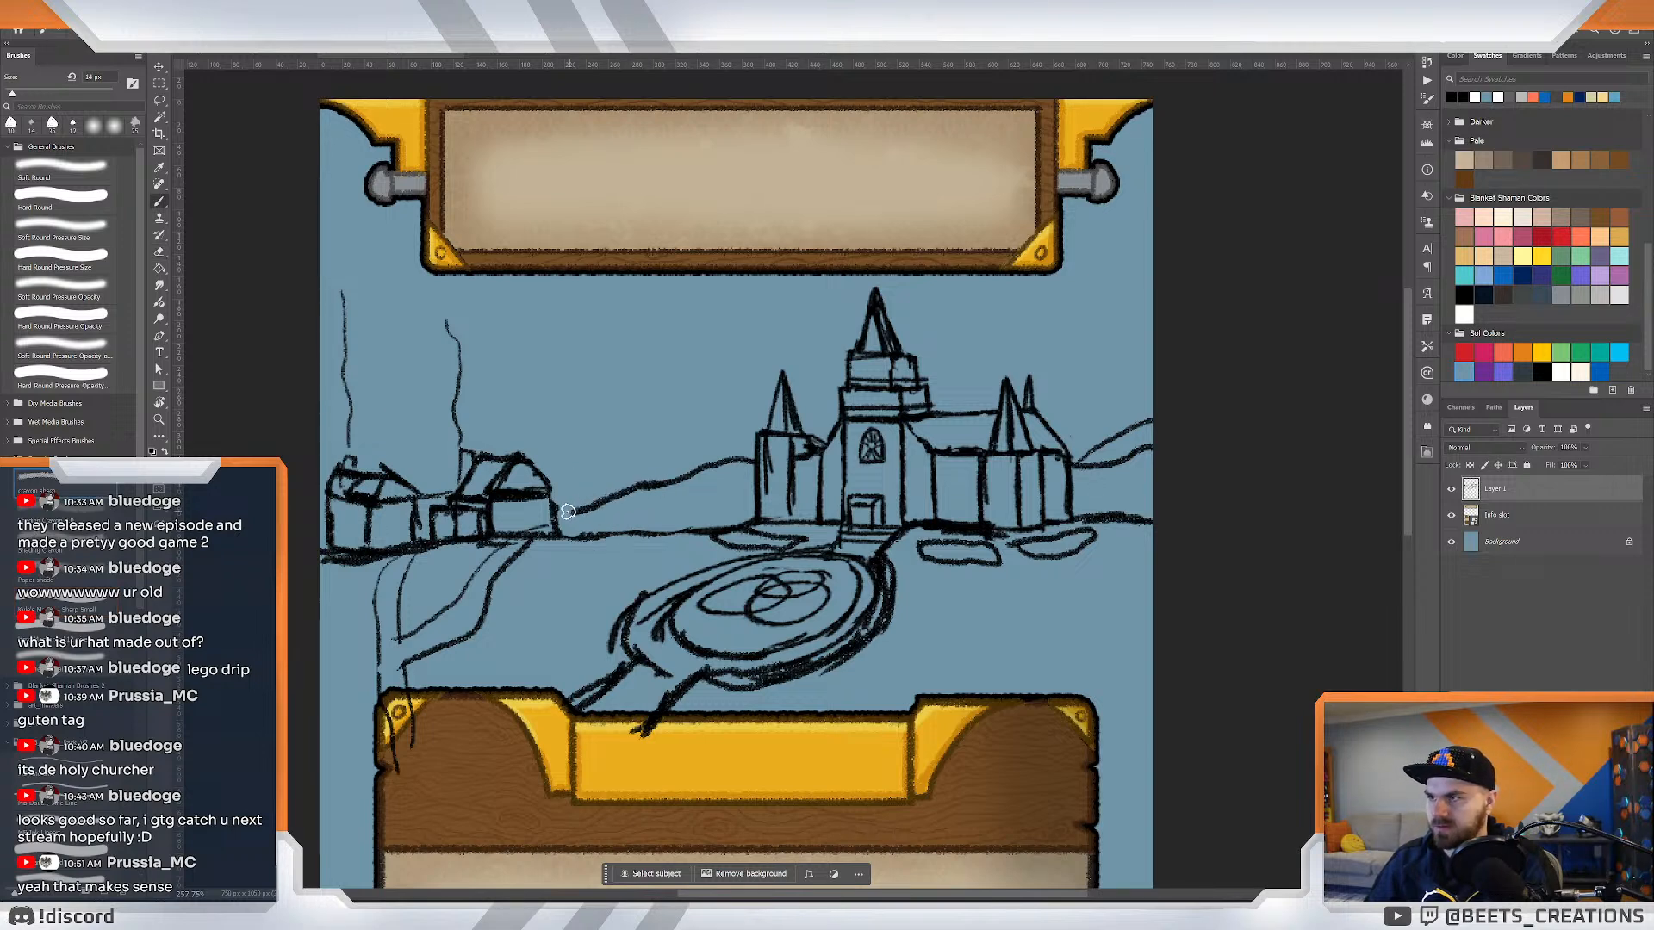
key("z")
left_click_drag(675, 457, 642, 424)
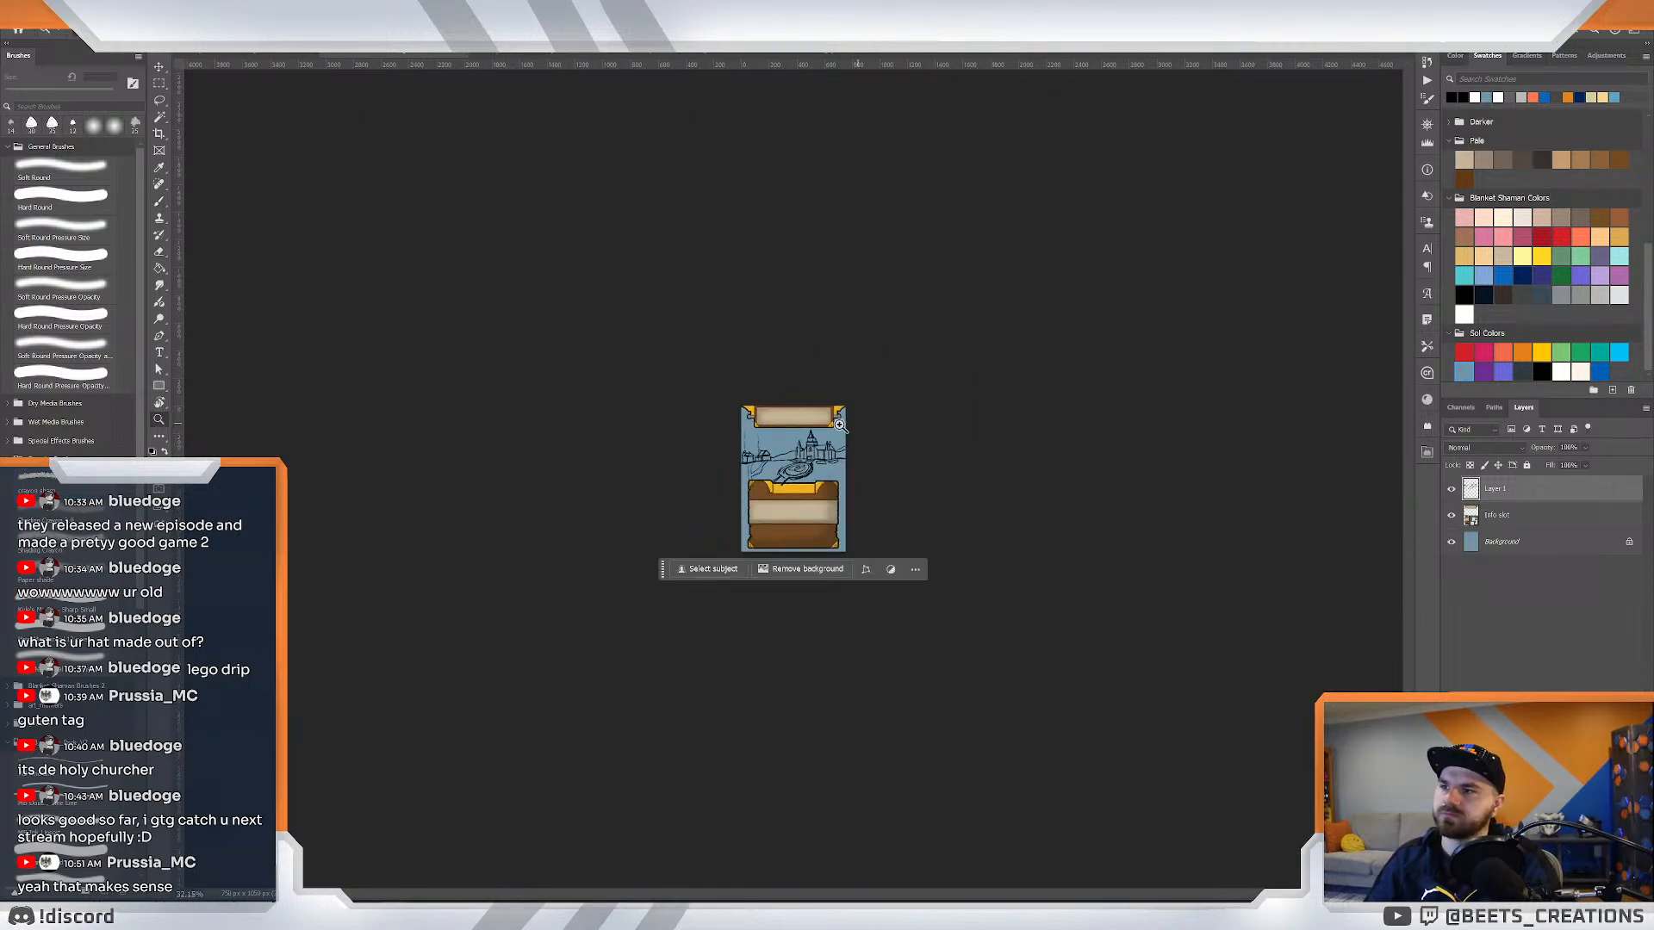
Draw an arch around the church's main window and a narrow pointed window on each side of the central tower.
left_click_drag(840, 424, 937, 461)
left_click_drag(862, 381, 936, 413)
left_click_drag(829, 423, 868, 400)
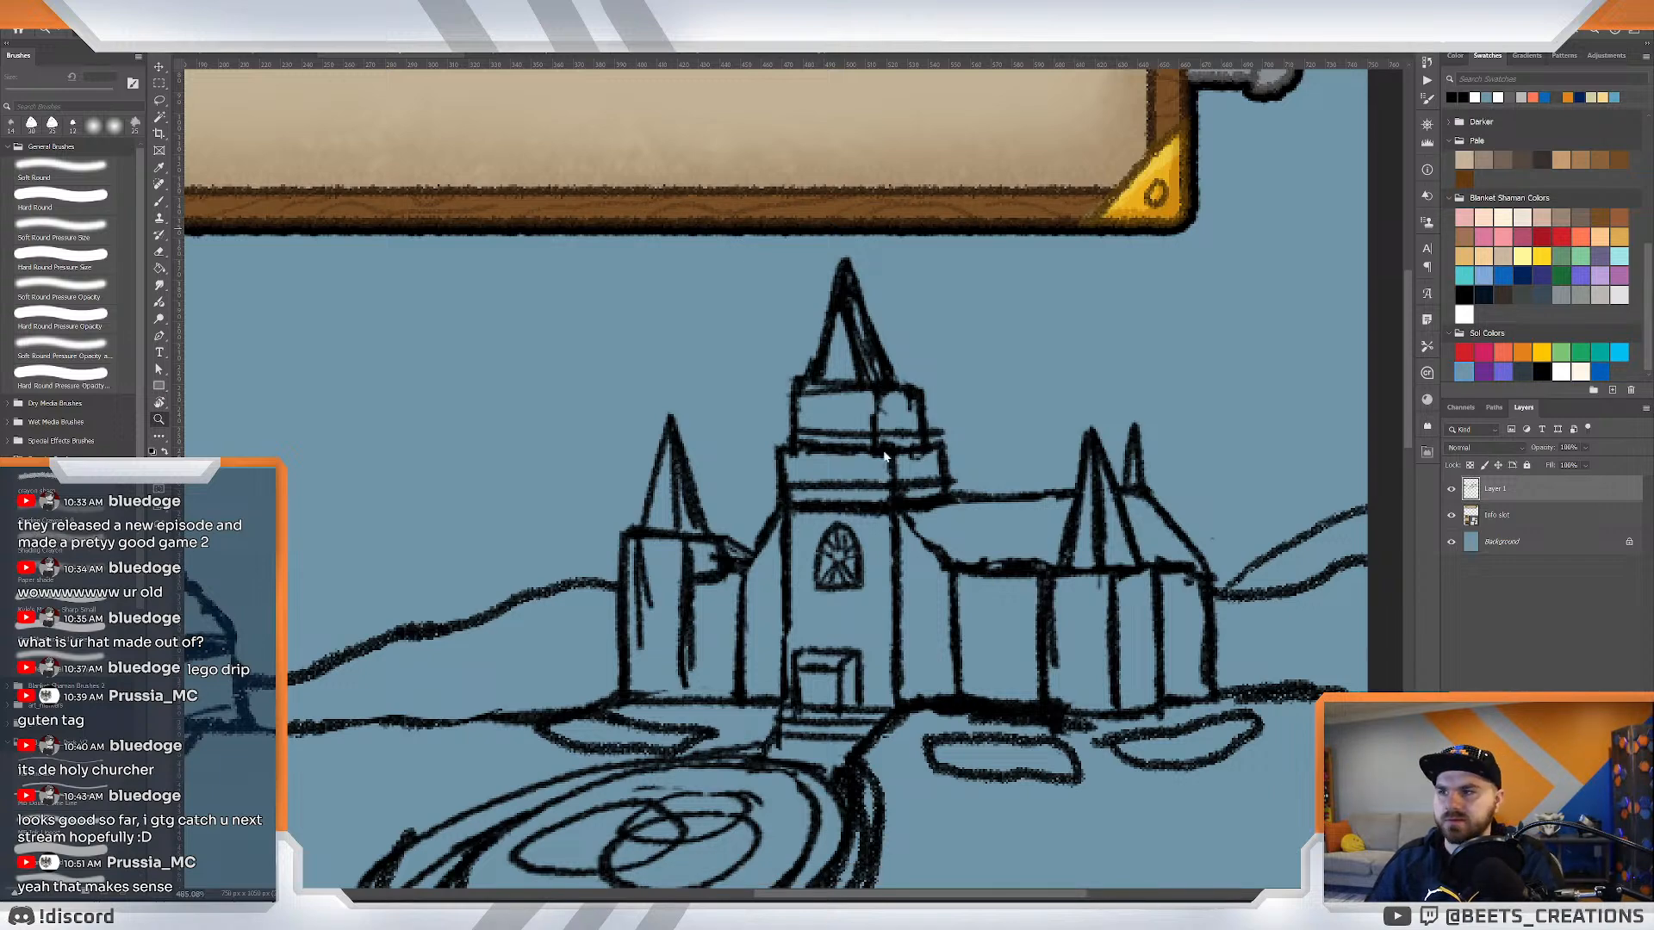
mouse_move(846, 567)
left_mouse_down()
mouse_move(819, 567)
mouse_move(837, 585)
mouse_move(813, 537)
mouse_move(872, 514)
mouse_move(900, 603)
left_mouse_up()
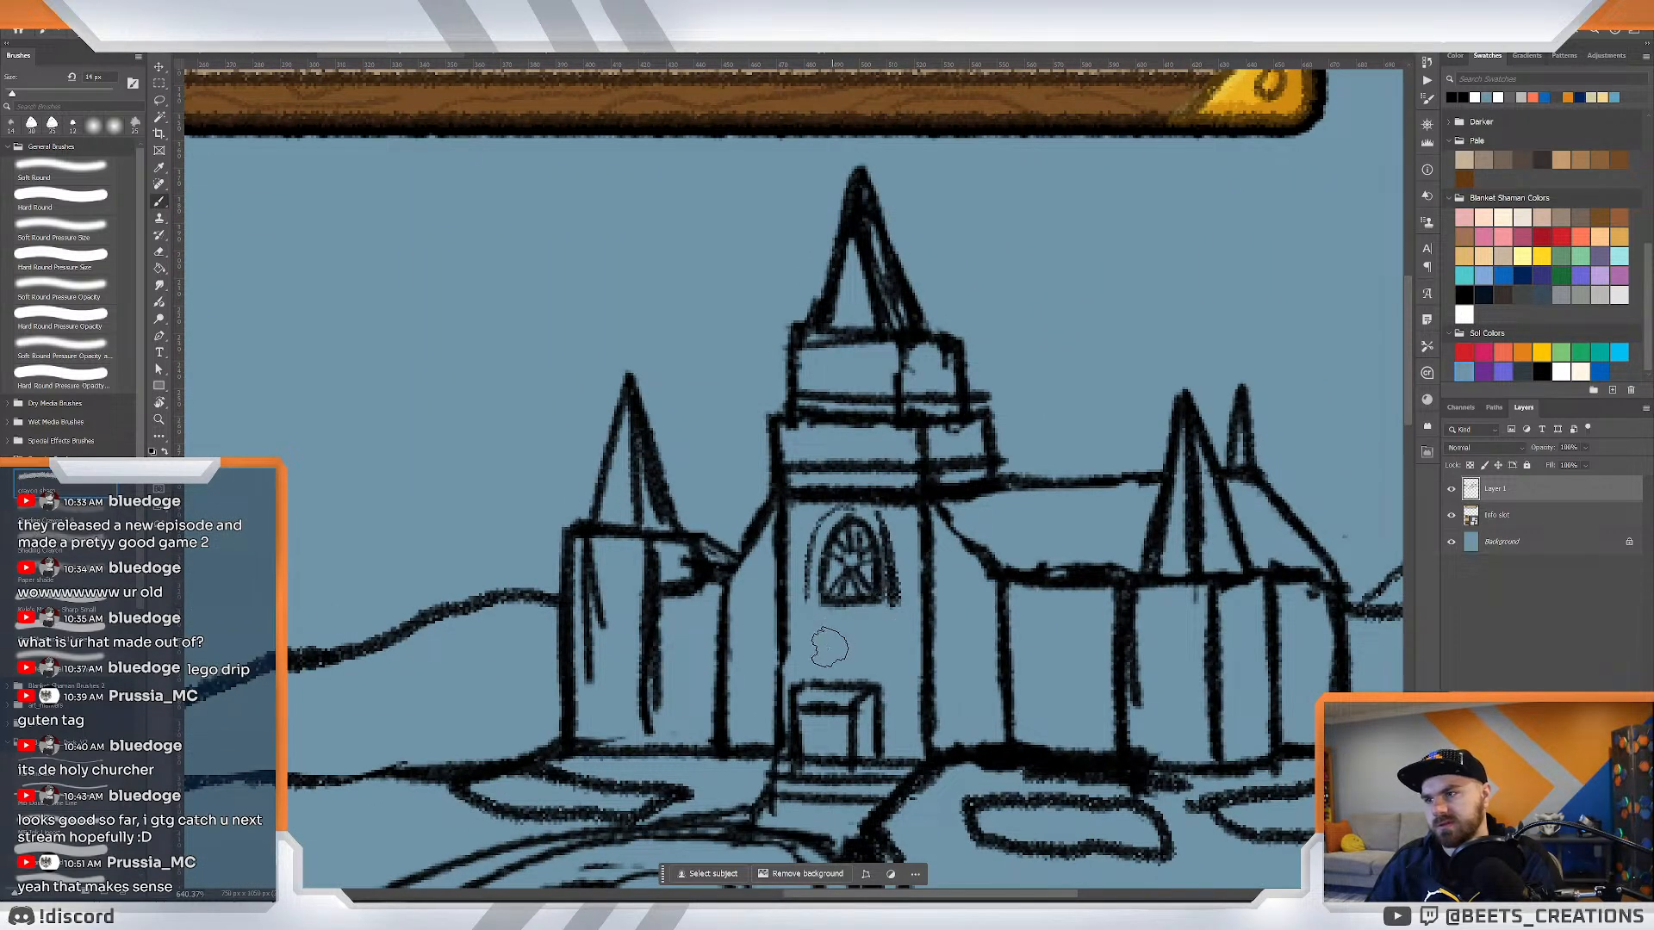
mouse_move(948, 675)
left_mouse_down()
mouse_move(975, 622)
mouse_move(981, 670)
mouse_move(958, 677)
left_mouse_up()
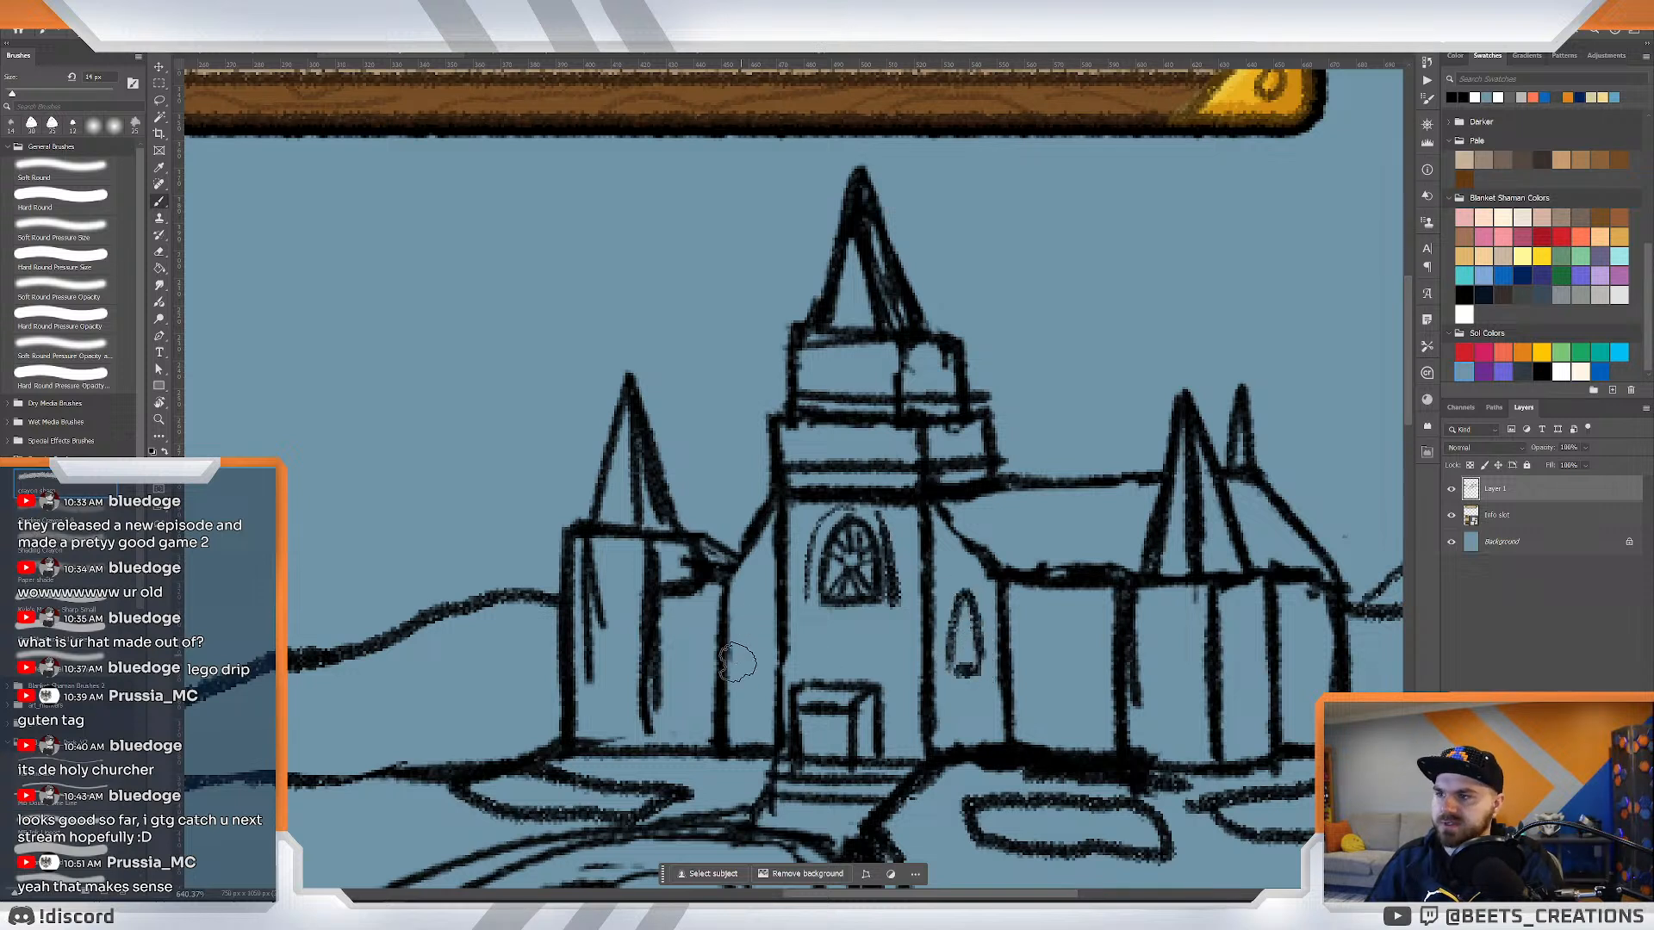
mouse_move(736, 663)
left_mouse_down()
mouse_move(758, 590)
mouse_move(765, 629)
mouse_move(739, 667)
left_mouse_up()
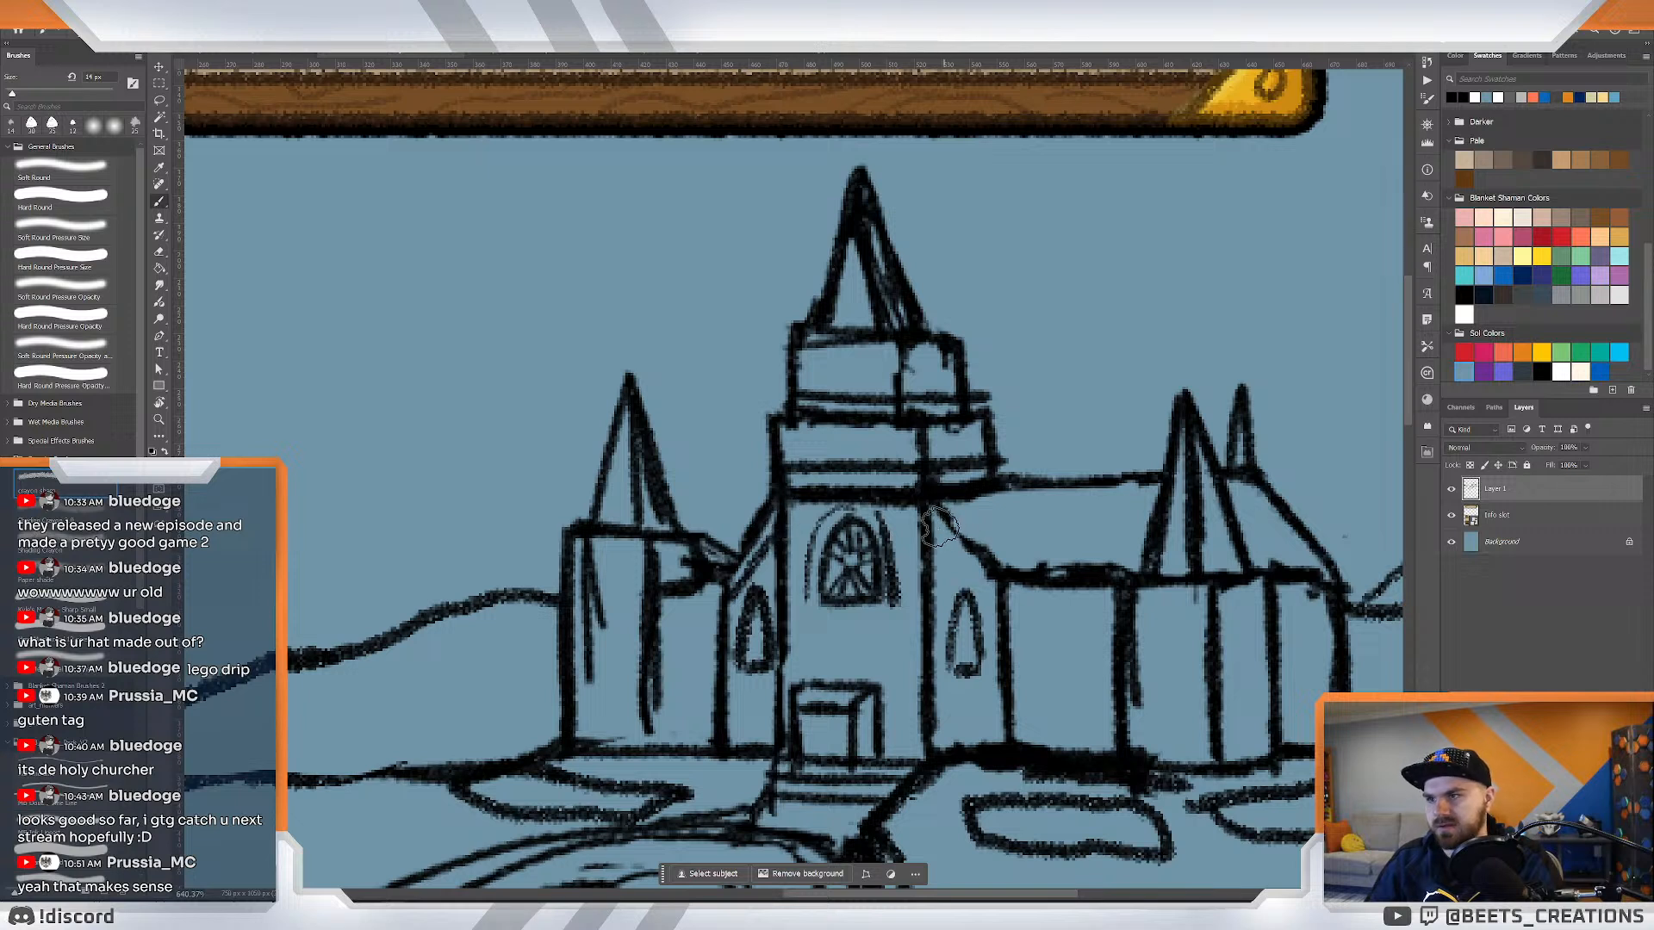
Add an inner edge line along the gable right of the tower and sketch rows of rounded shingles on the nave roof.
left_click_drag(929, 513, 992, 585)
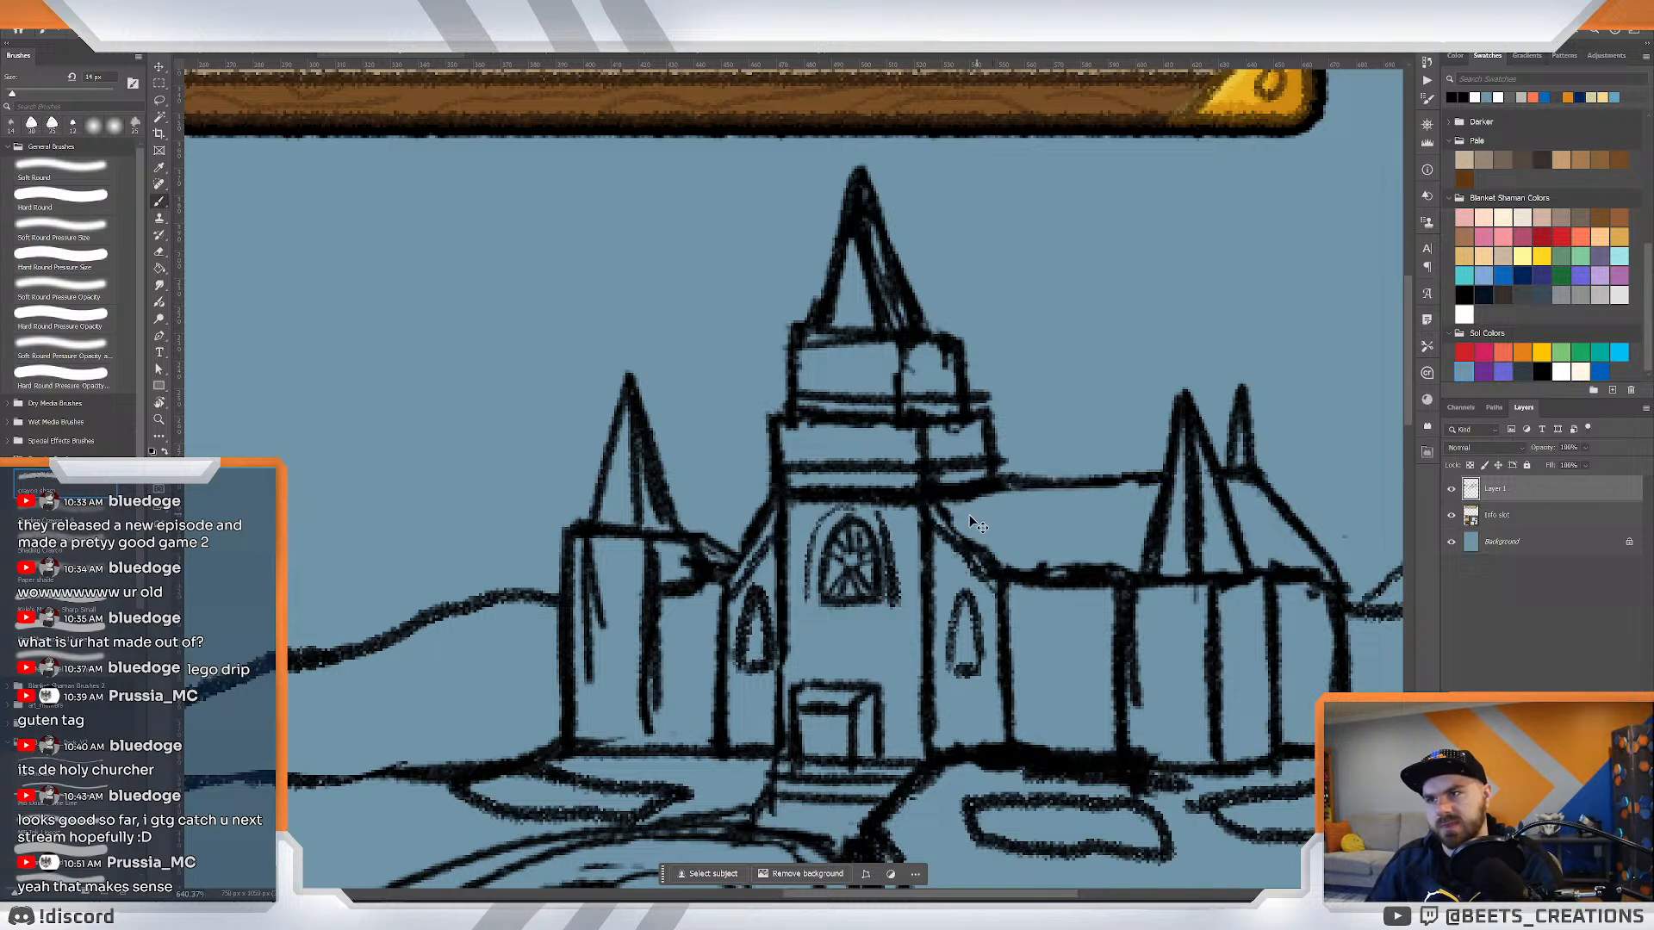
key("ctrl+z")
left_click_drag(956, 499, 1014, 507)
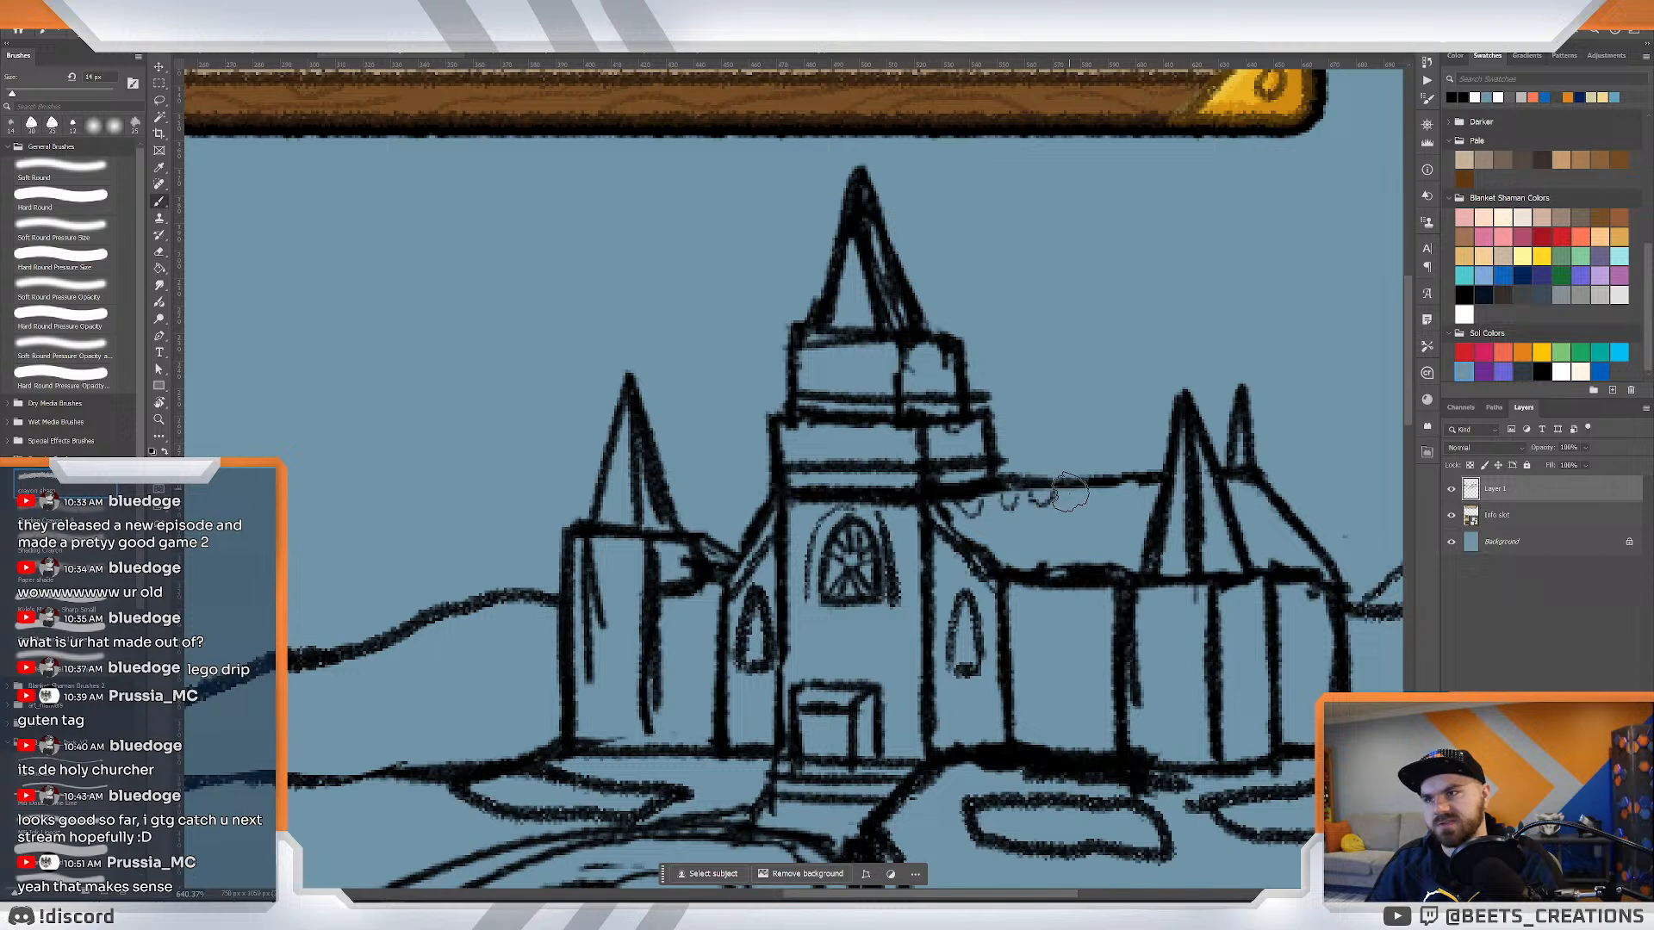
left_click_drag(1073, 490, 1096, 489)
mouse_move(997, 493)
left_mouse_down()
mouse_move(1058, 517)
mouse_move(1093, 494)
mouse_move(1130, 493)
left_mouse_up()
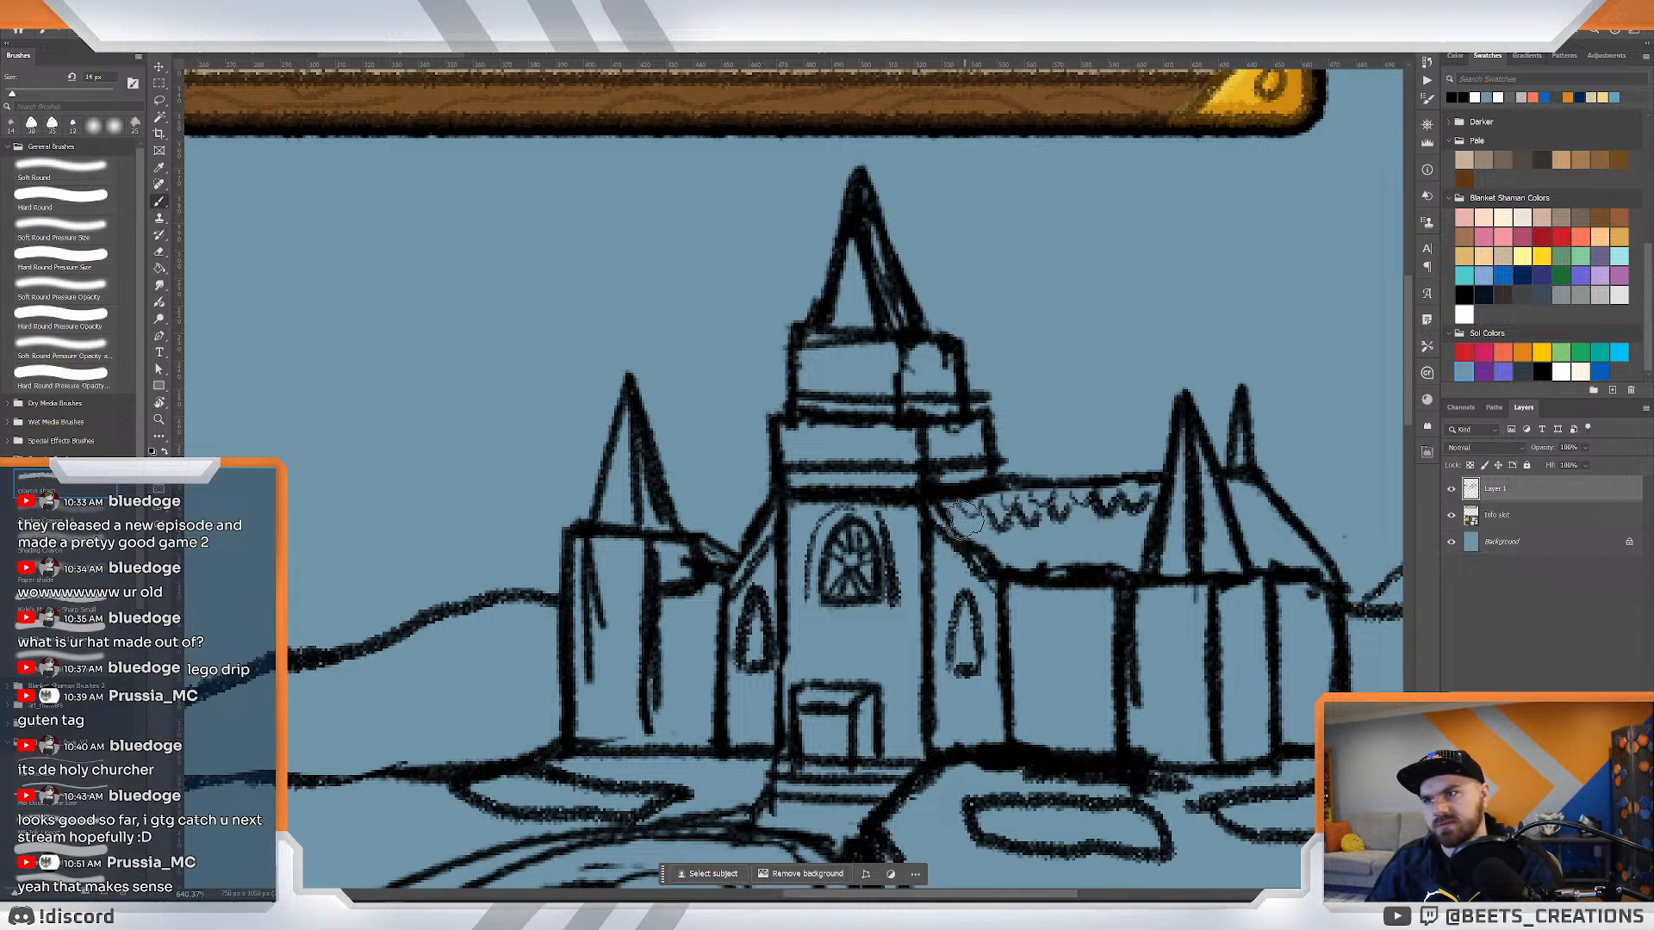
mouse_move(963, 520)
left_mouse_down()
mouse_move(1015, 540)
mouse_move(1049, 518)
mouse_move(1091, 520)
left_mouse_up()
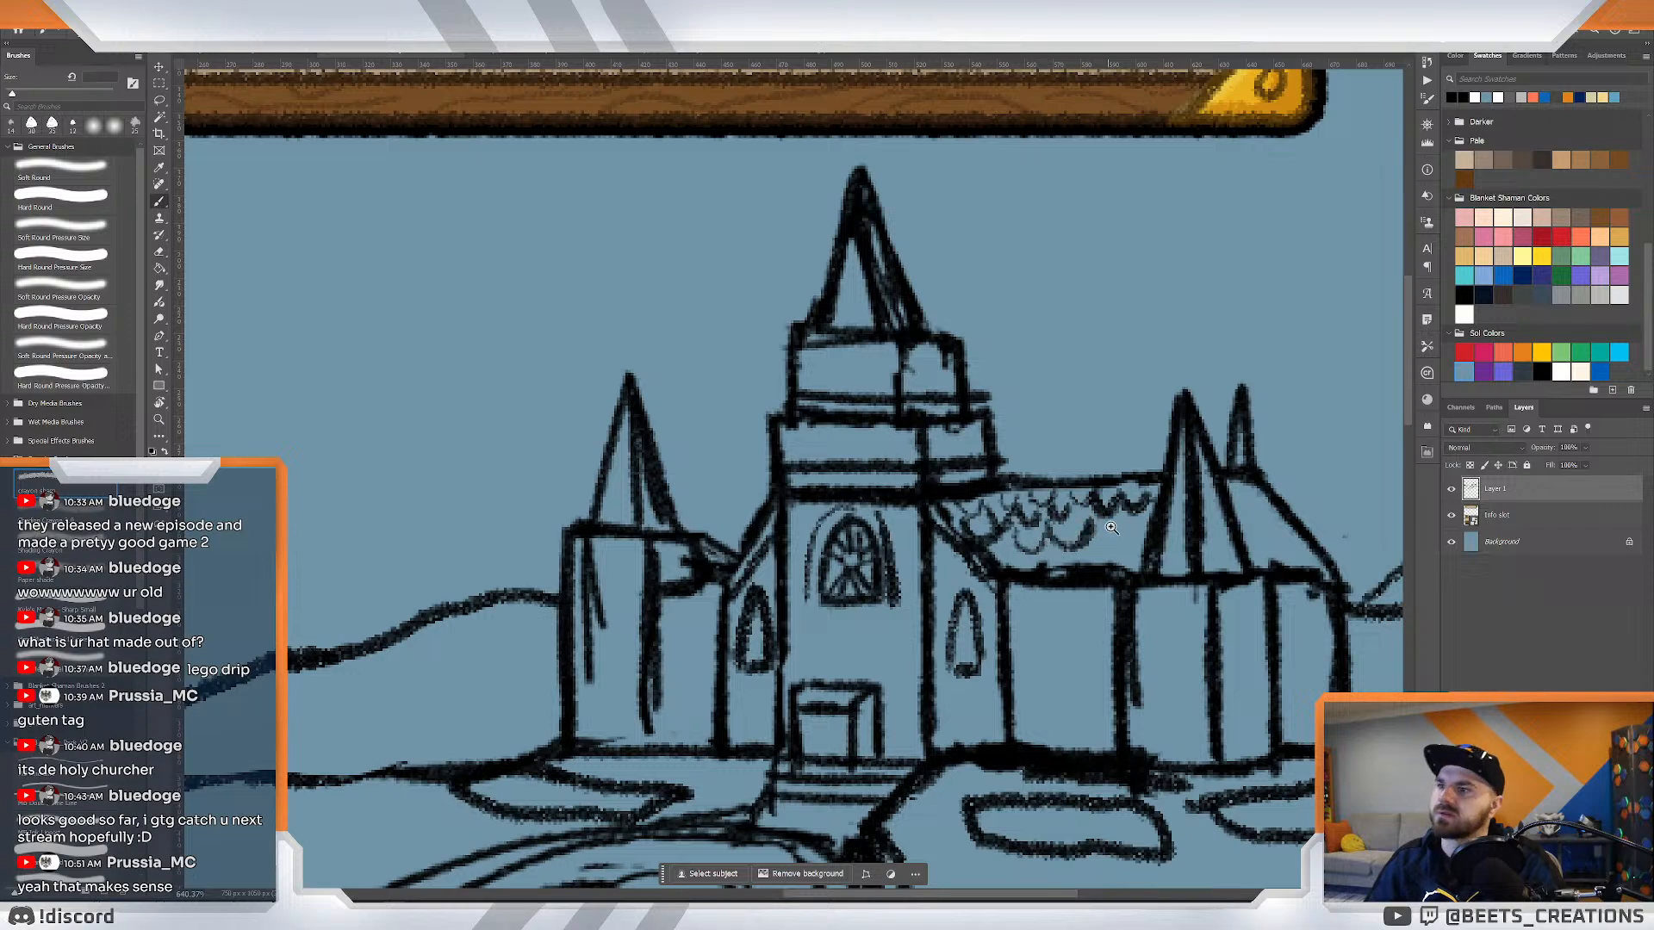
Draw inner detail lines inside the narrow pointed window right of the church tower.
key("ctrl+0")
left_click_drag(884, 398, 967, 443)
left_click_drag(706, 564, 956, 521)
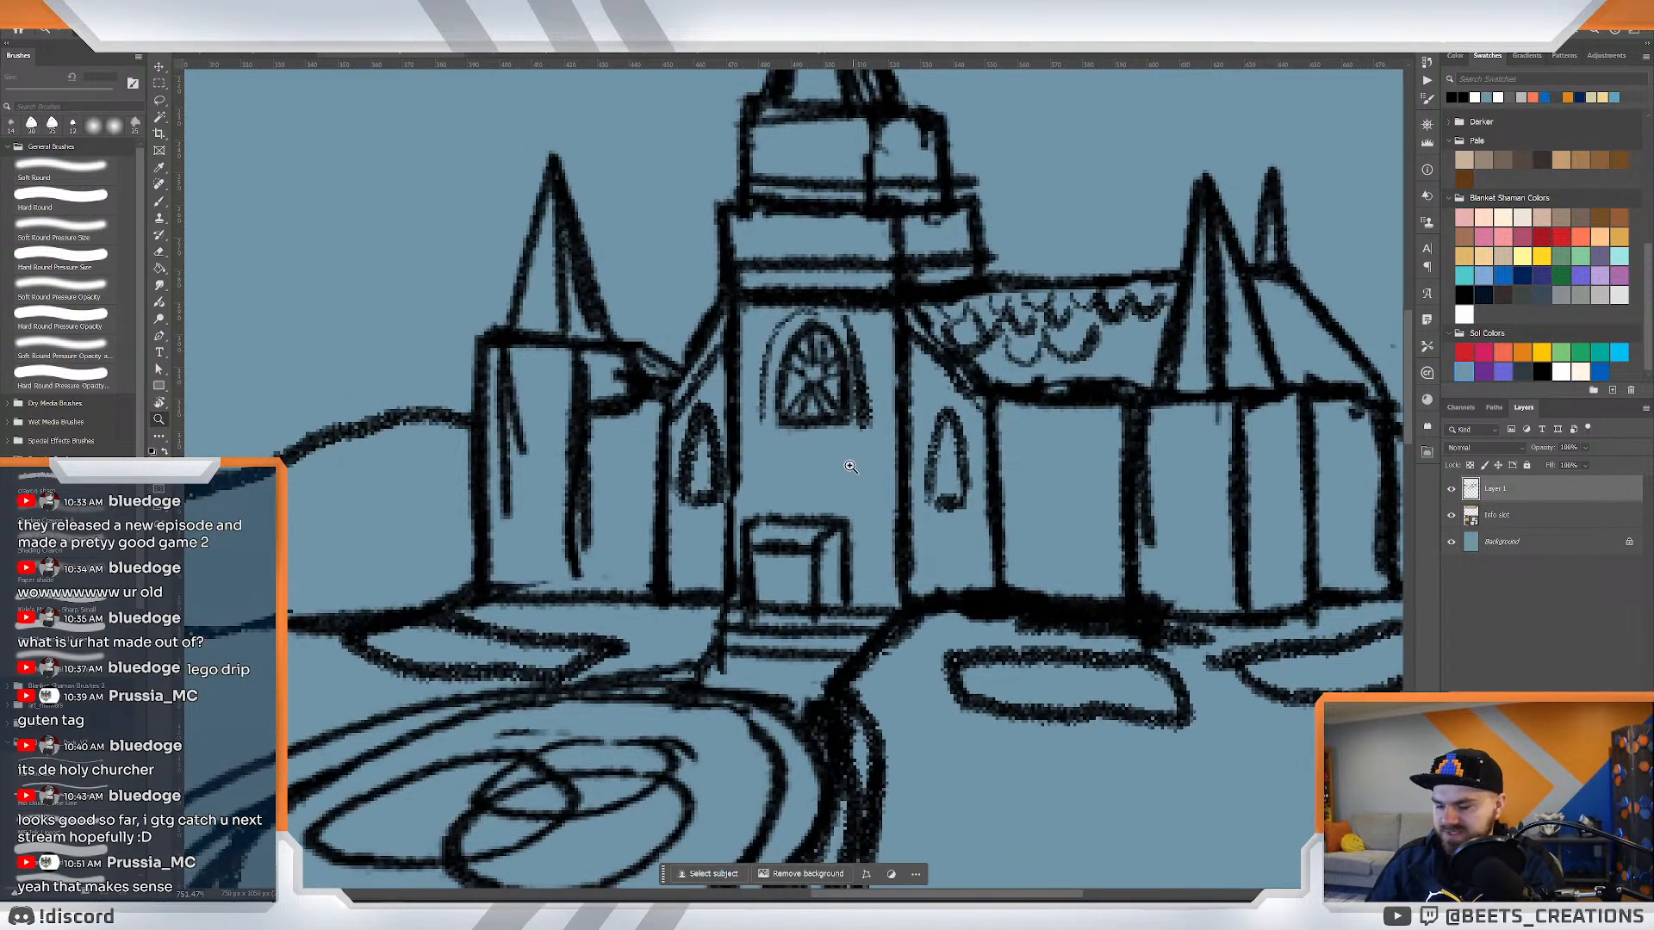
key("b")
left_click_drag(945, 455, 945, 465)
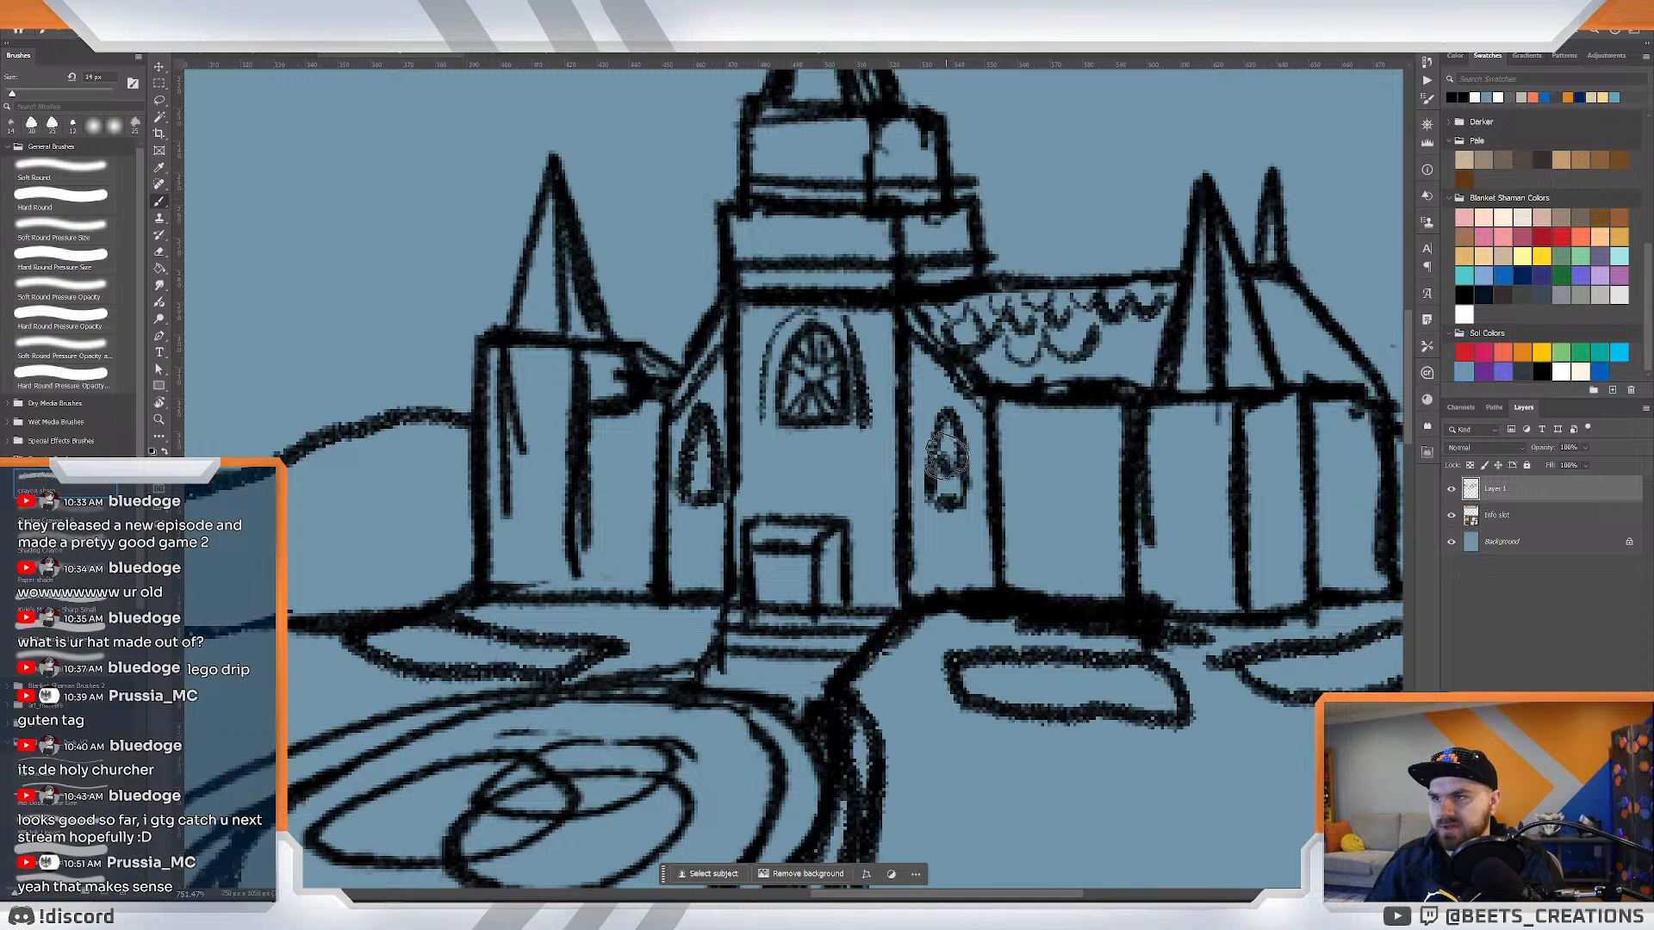
key("z")
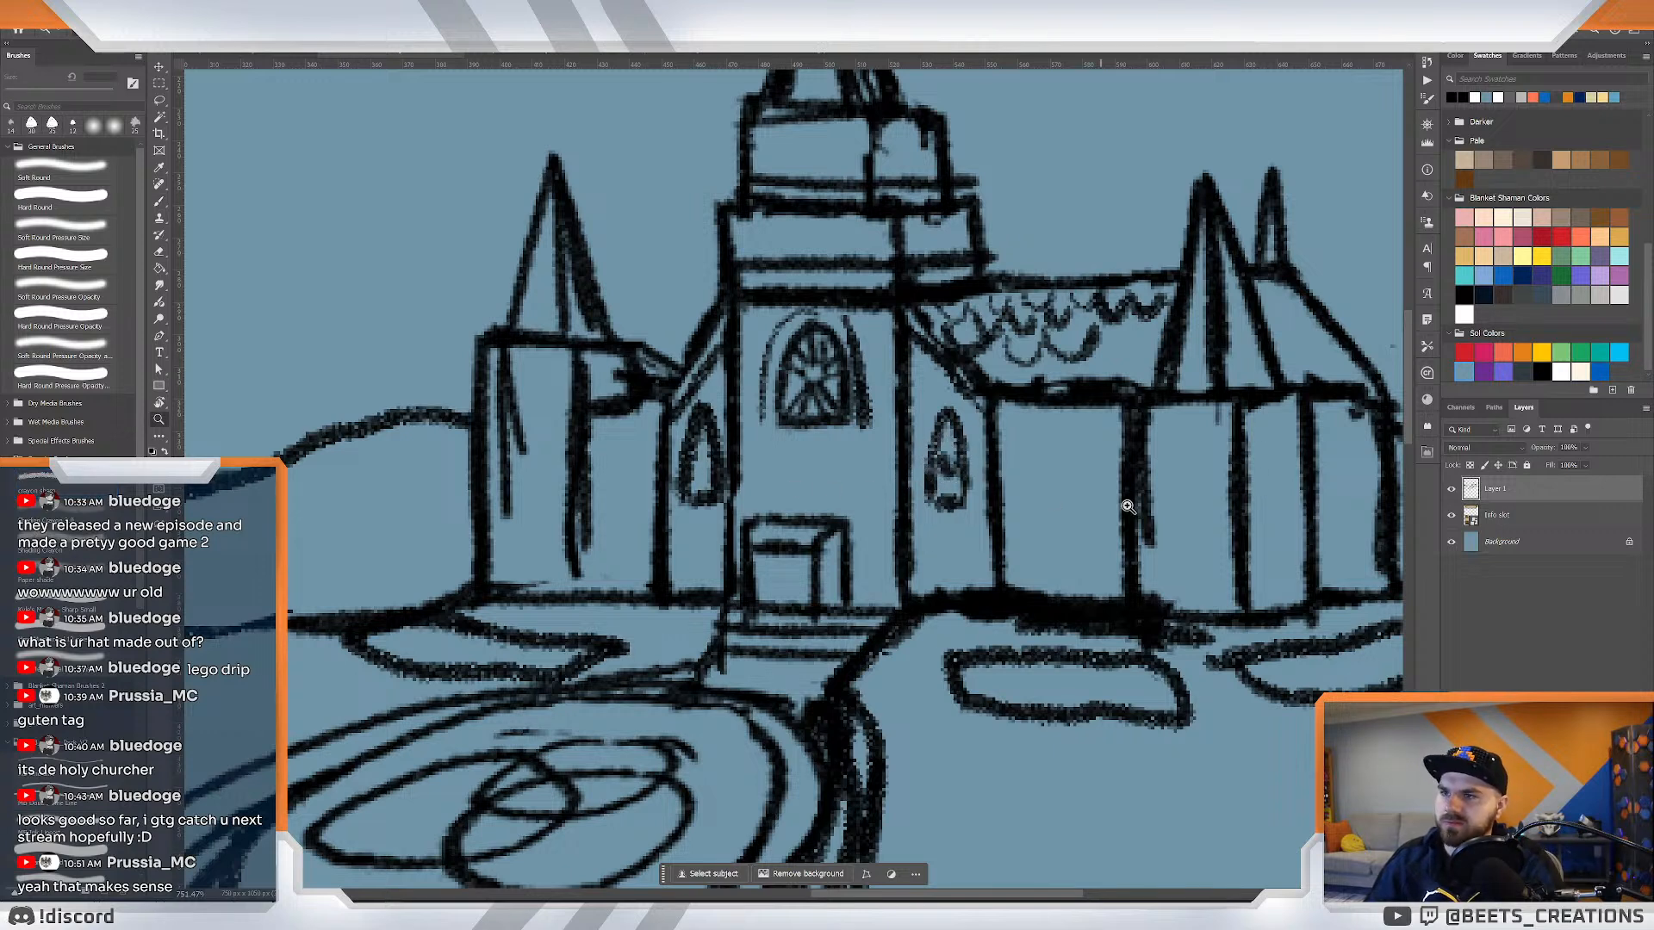
Draw narrow pointed windows on two faces of the church's right corner tower and on the left turret, extending the turret's corner line to the ground.
key("b")
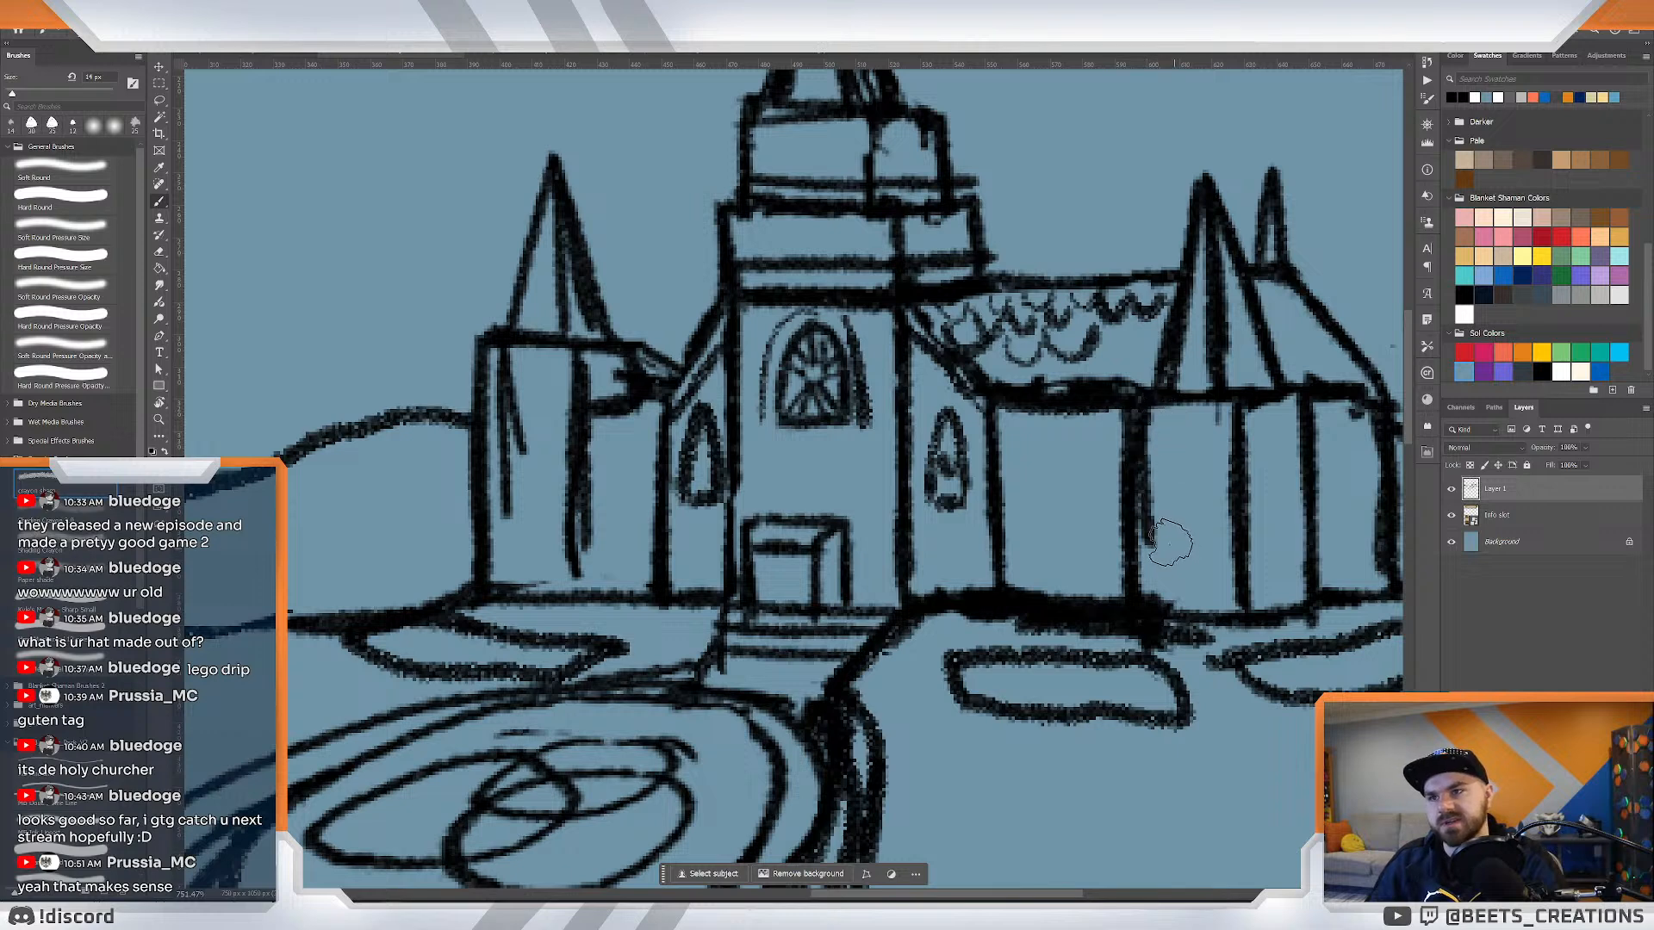
mouse_move(1153, 538)
left_mouse_down()
mouse_move(1182, 441)
mouse_move(1197, 518)
mouse_move(1168, 529)
mouse_move(1199, 520)
mouse_move(1280, 429)
mouse_move(1292, 515)
left_mouse_up()
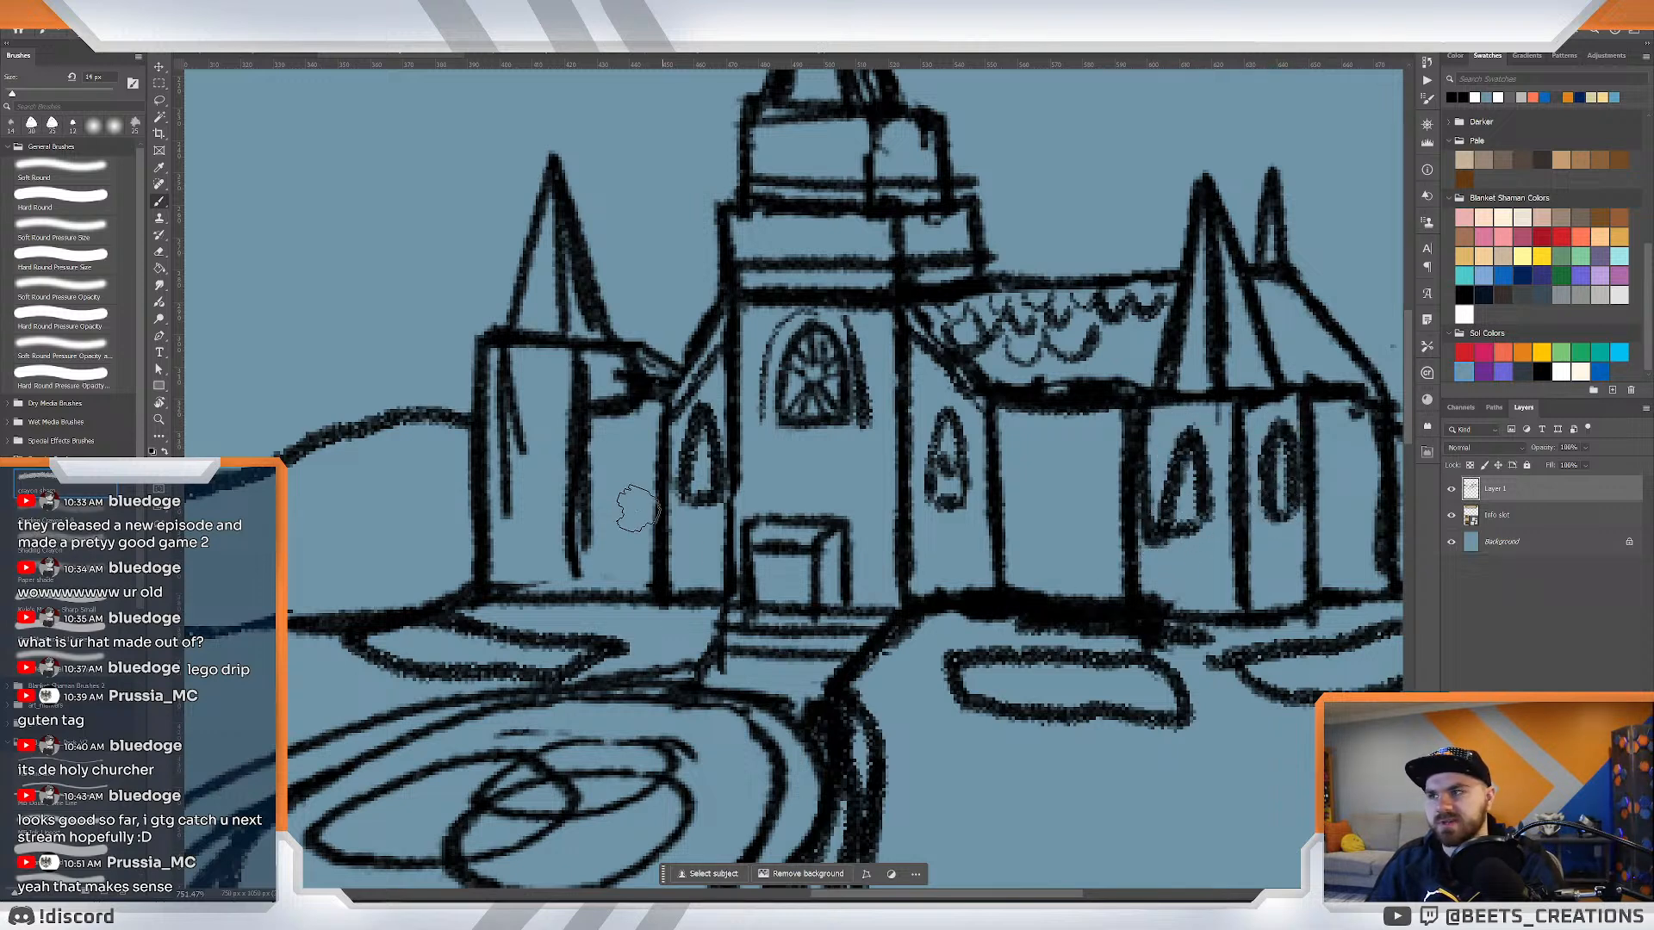
mouse_move(603, 527)
left_mouse_down()
mouse_move(621, 441)
mouse_move(641, 529)
left_mouse_up()
mouse_move(509, 527)
left_mouse_down()
mouse_move(534, 392)
mouse_move(546, 519)
mouse_move(522, 395)
mouse_move(547, 493)
mouse_move(615, 471)
mouse_move(595, 460)
mouse_move(624, 468)
mouse_move(616, 522)
mouse_move(627, 472)
mouse_move(617, 550)
mouse_move(585, 591)
left_mouse_up()
key("ctrl+z")
key("r")
key("e")
key("b")
key("z")
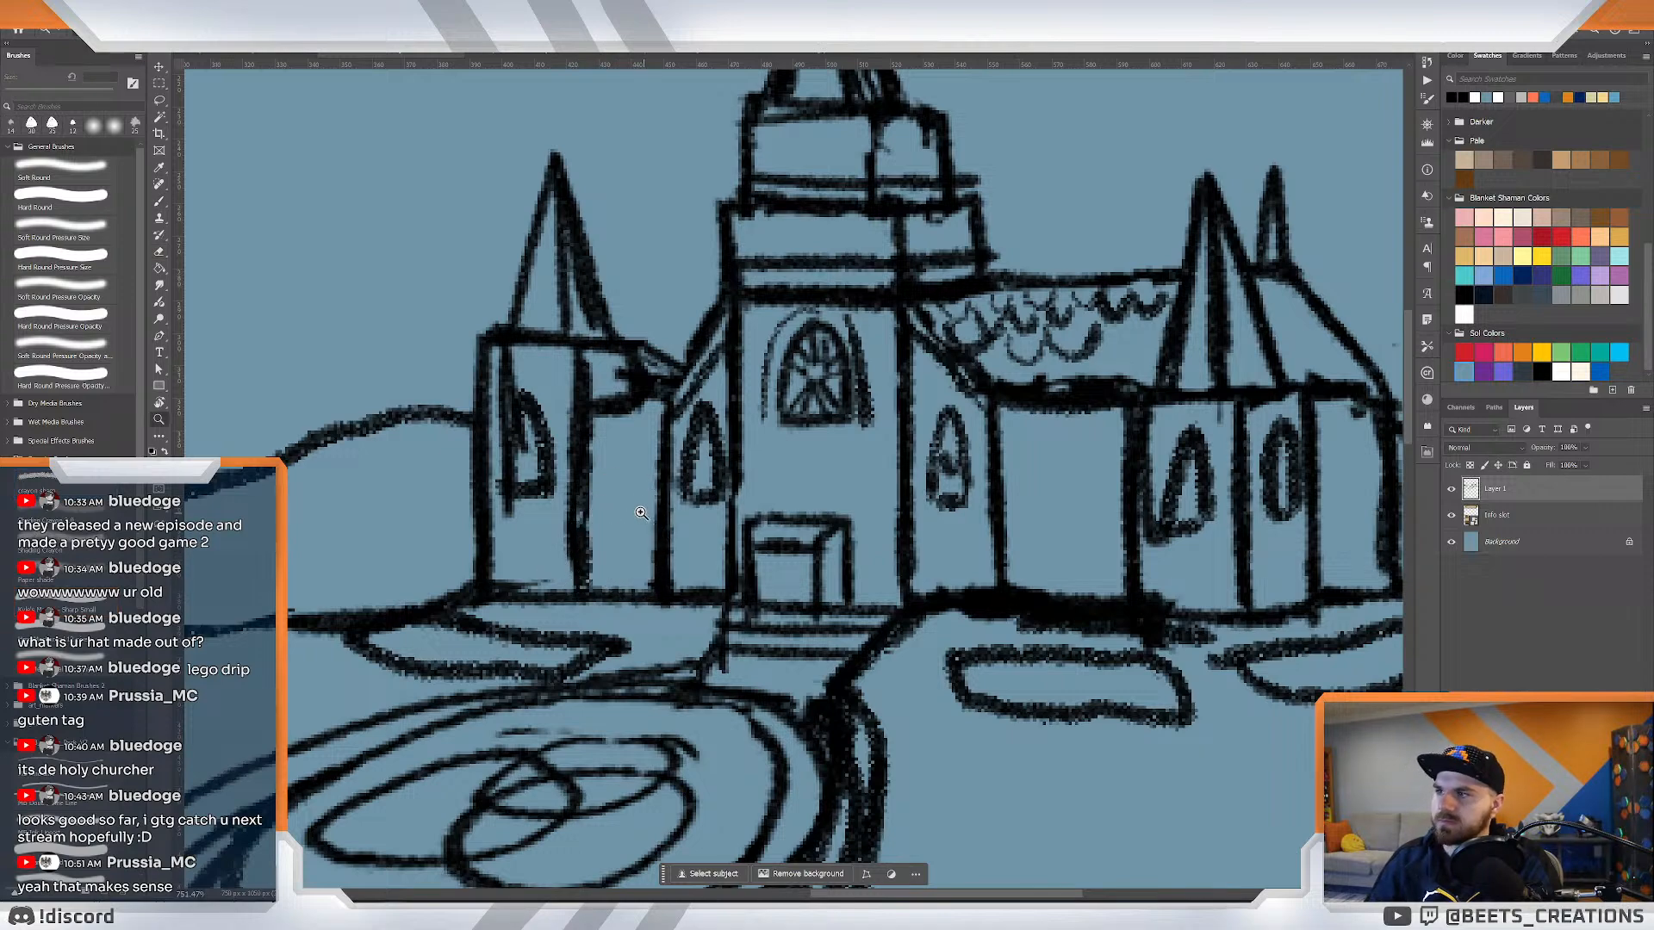
Draw a horizontal band line across the nave wall and another across the short wall beside the left turret.
left_click_drag(641, 514, 668, 472)
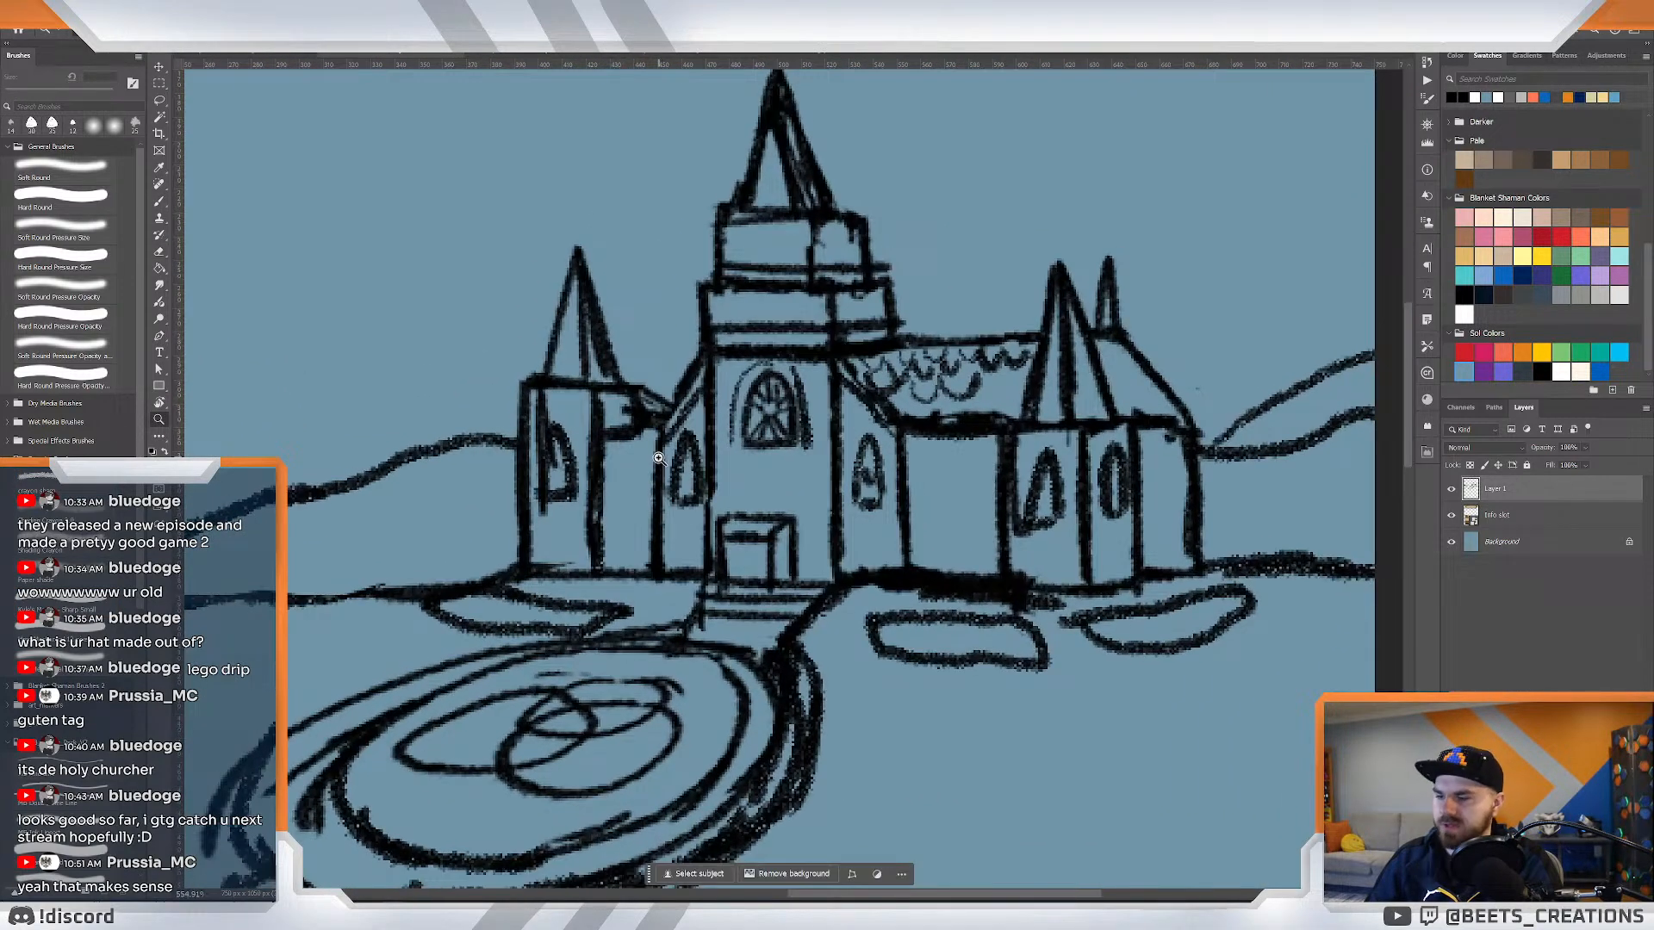
key("b")
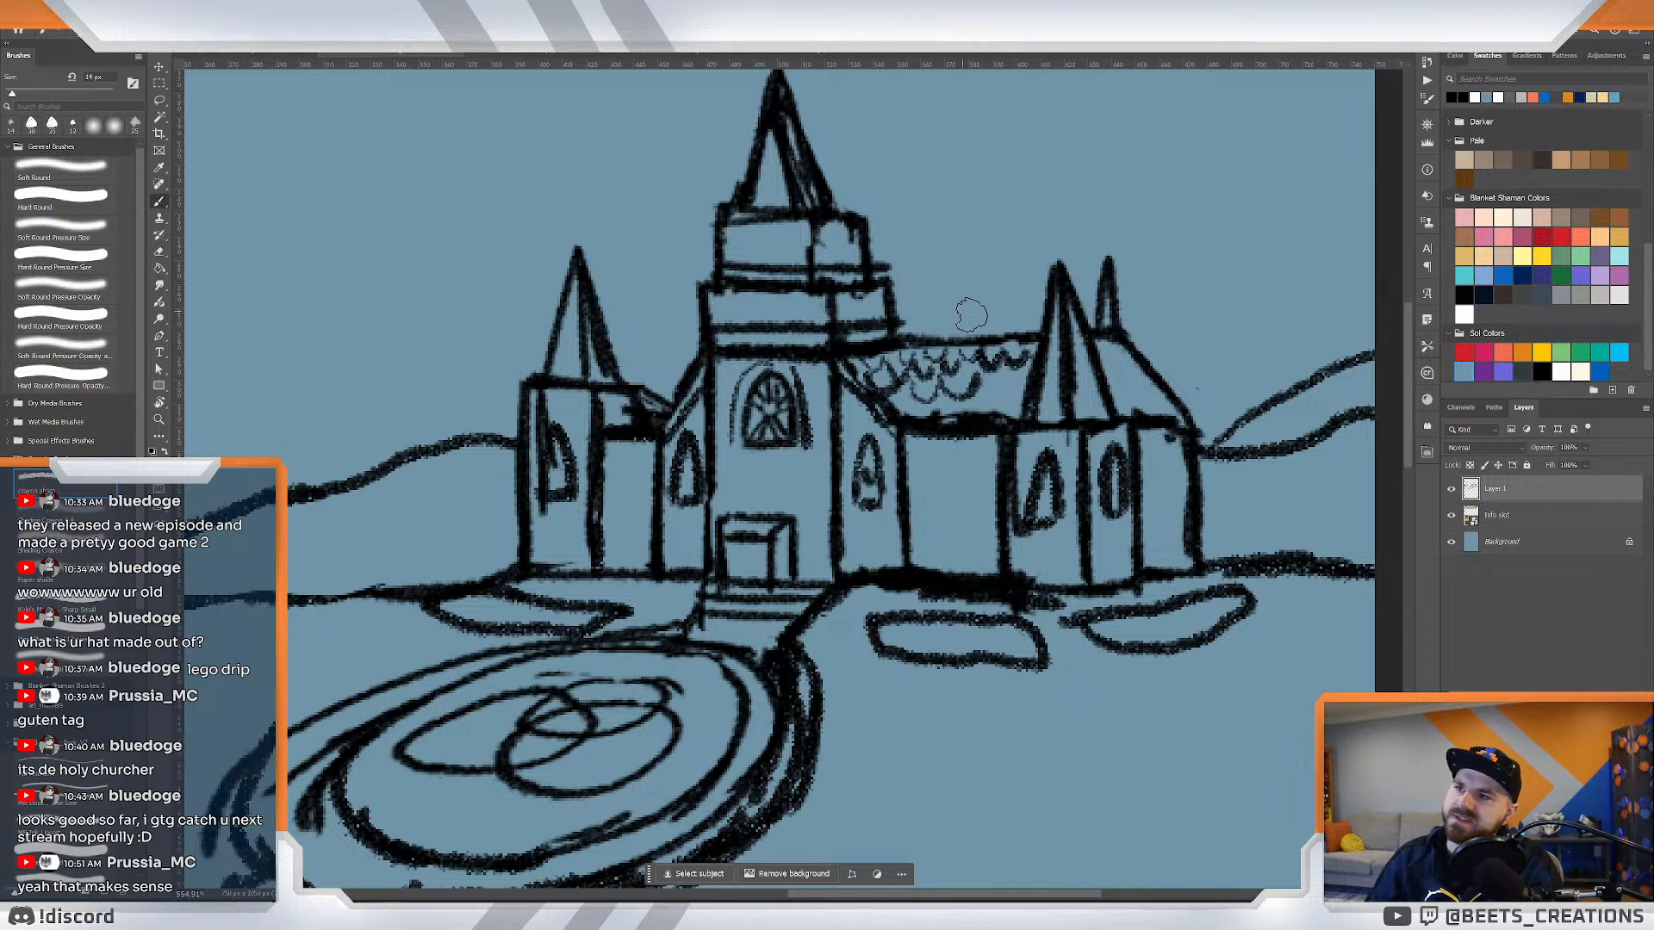
left_click_drag(1148, 432, 1187, 429)
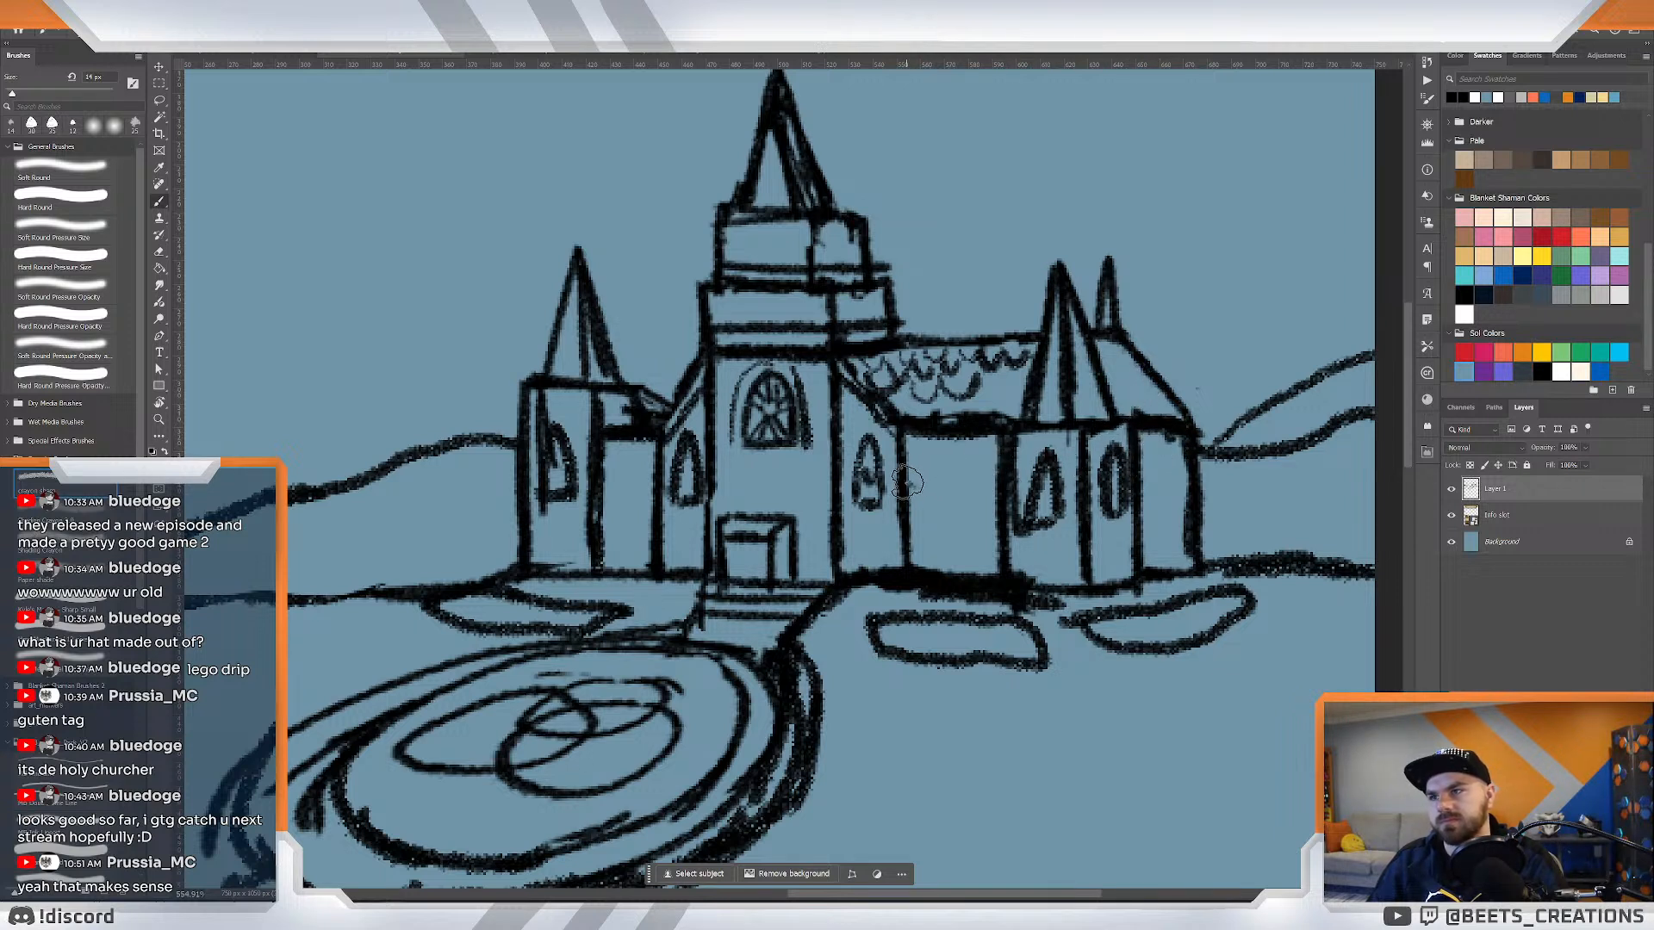
left_click_drag(906, 483, 981, 478)
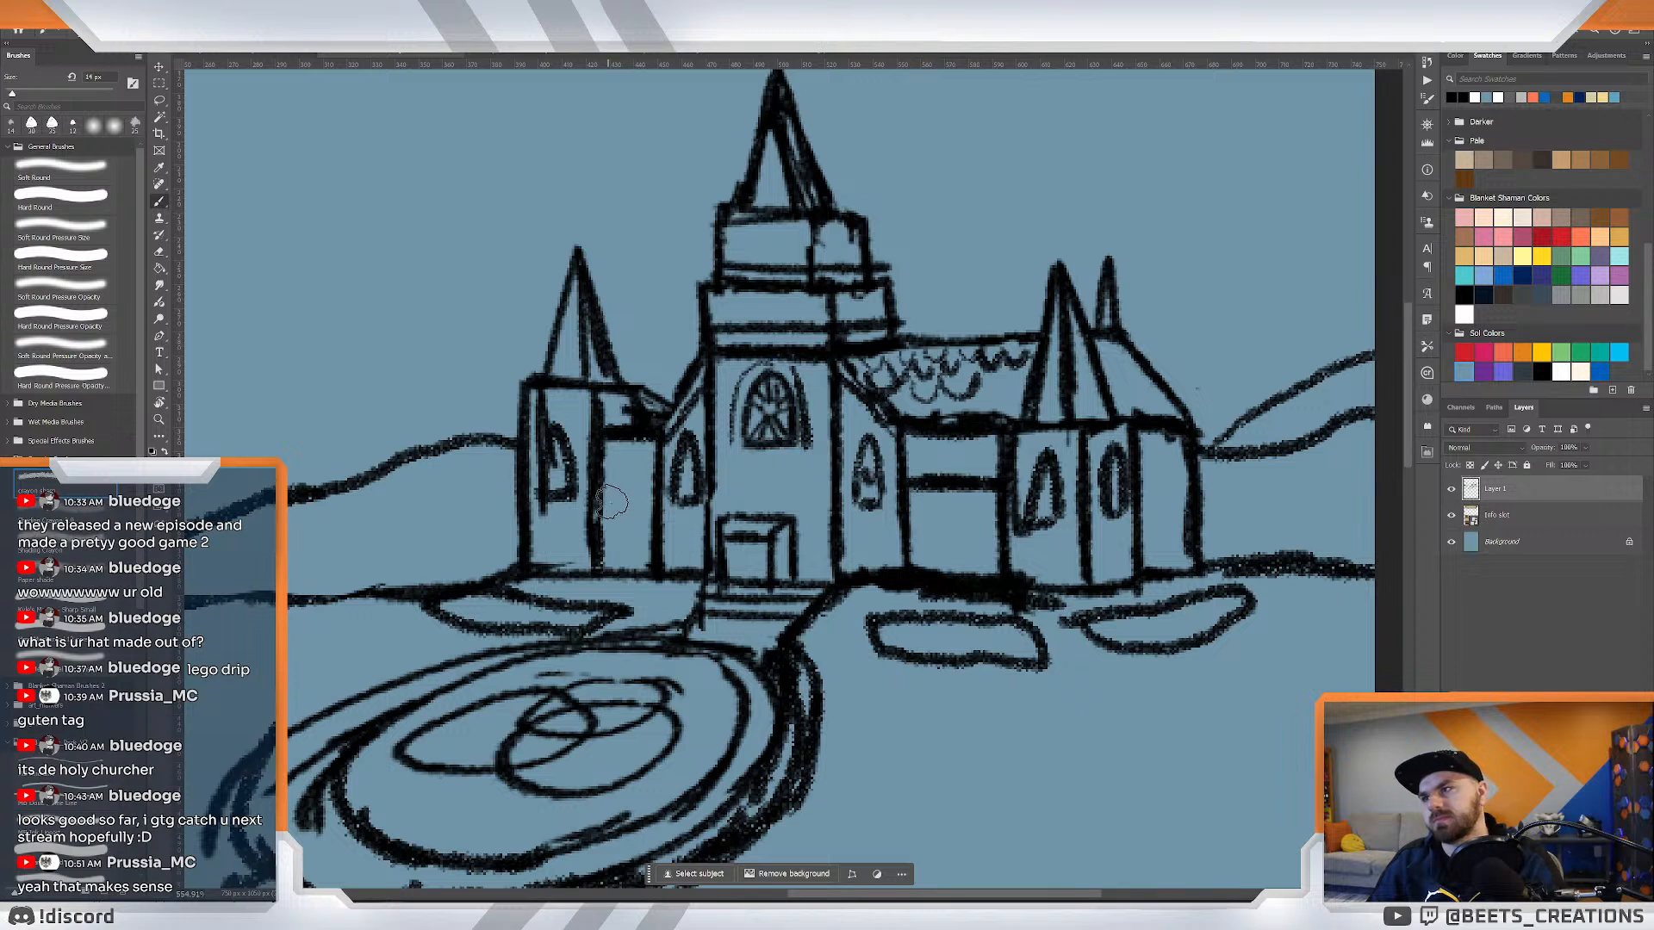
left_click_drag(603, 500, 645, 502)
Erase the dark scribble below the roof beside the left turret and redraw the short sloping roof edge there.
key("e")
mouse_move(627, 446)
left_mouse_down()
mouse_move(734, 460)
mouse_move(614, 455)
mouse_move(646, 419)
left_mouse_up()
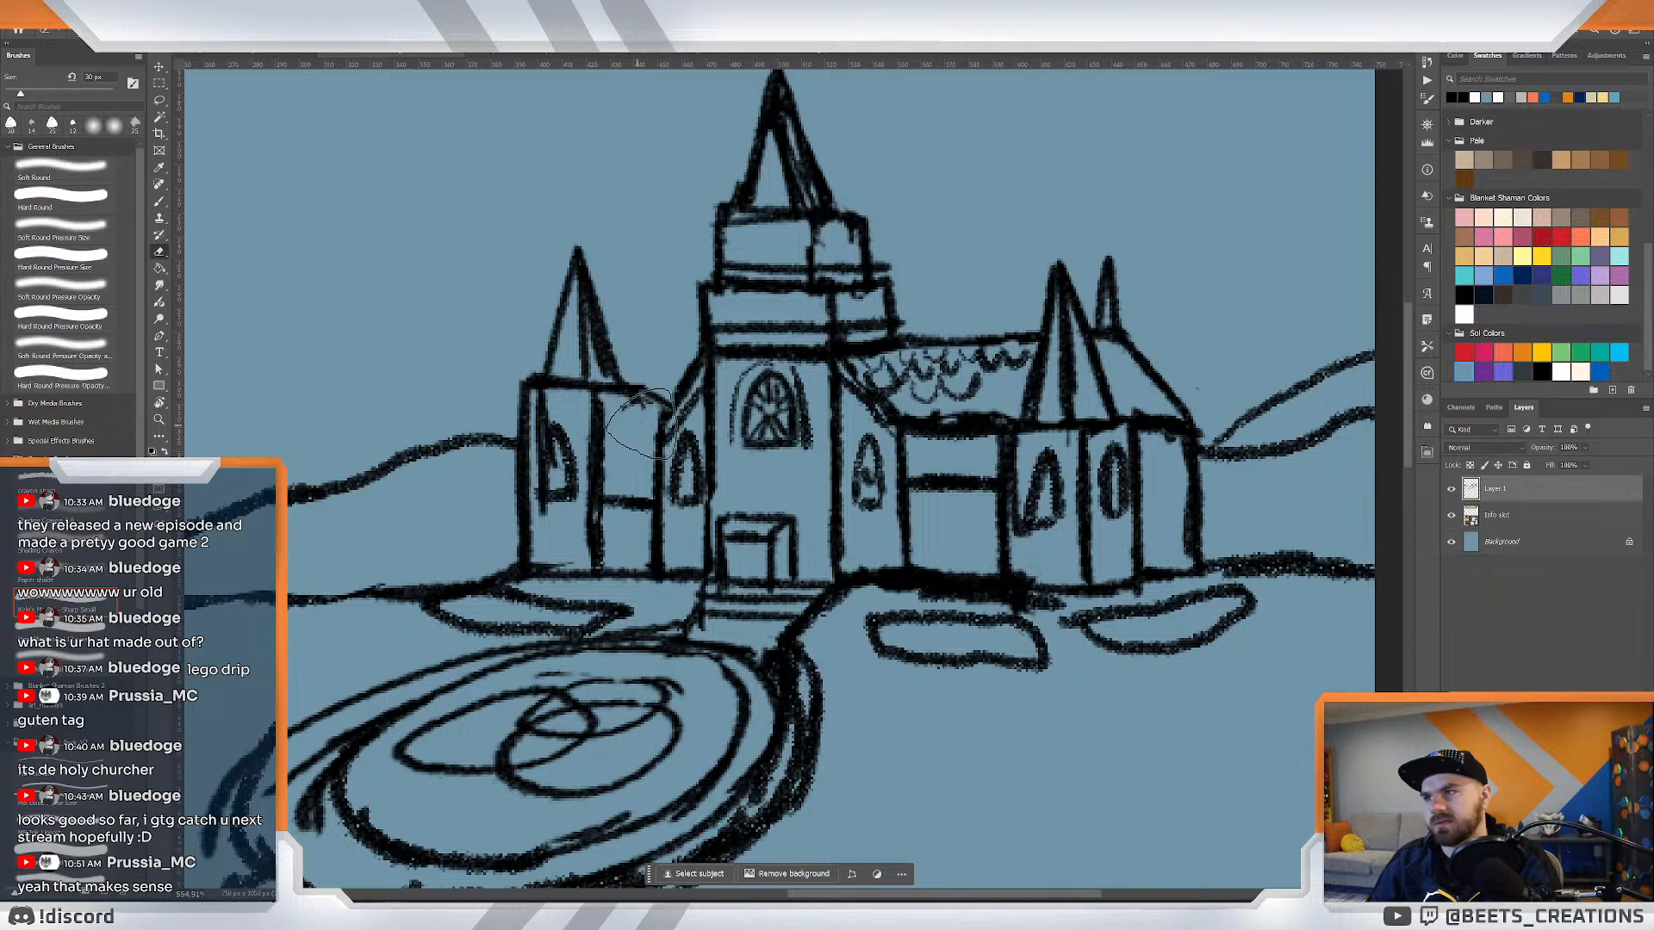
key("b")
left_click_drag(649, 392, 667, 410)
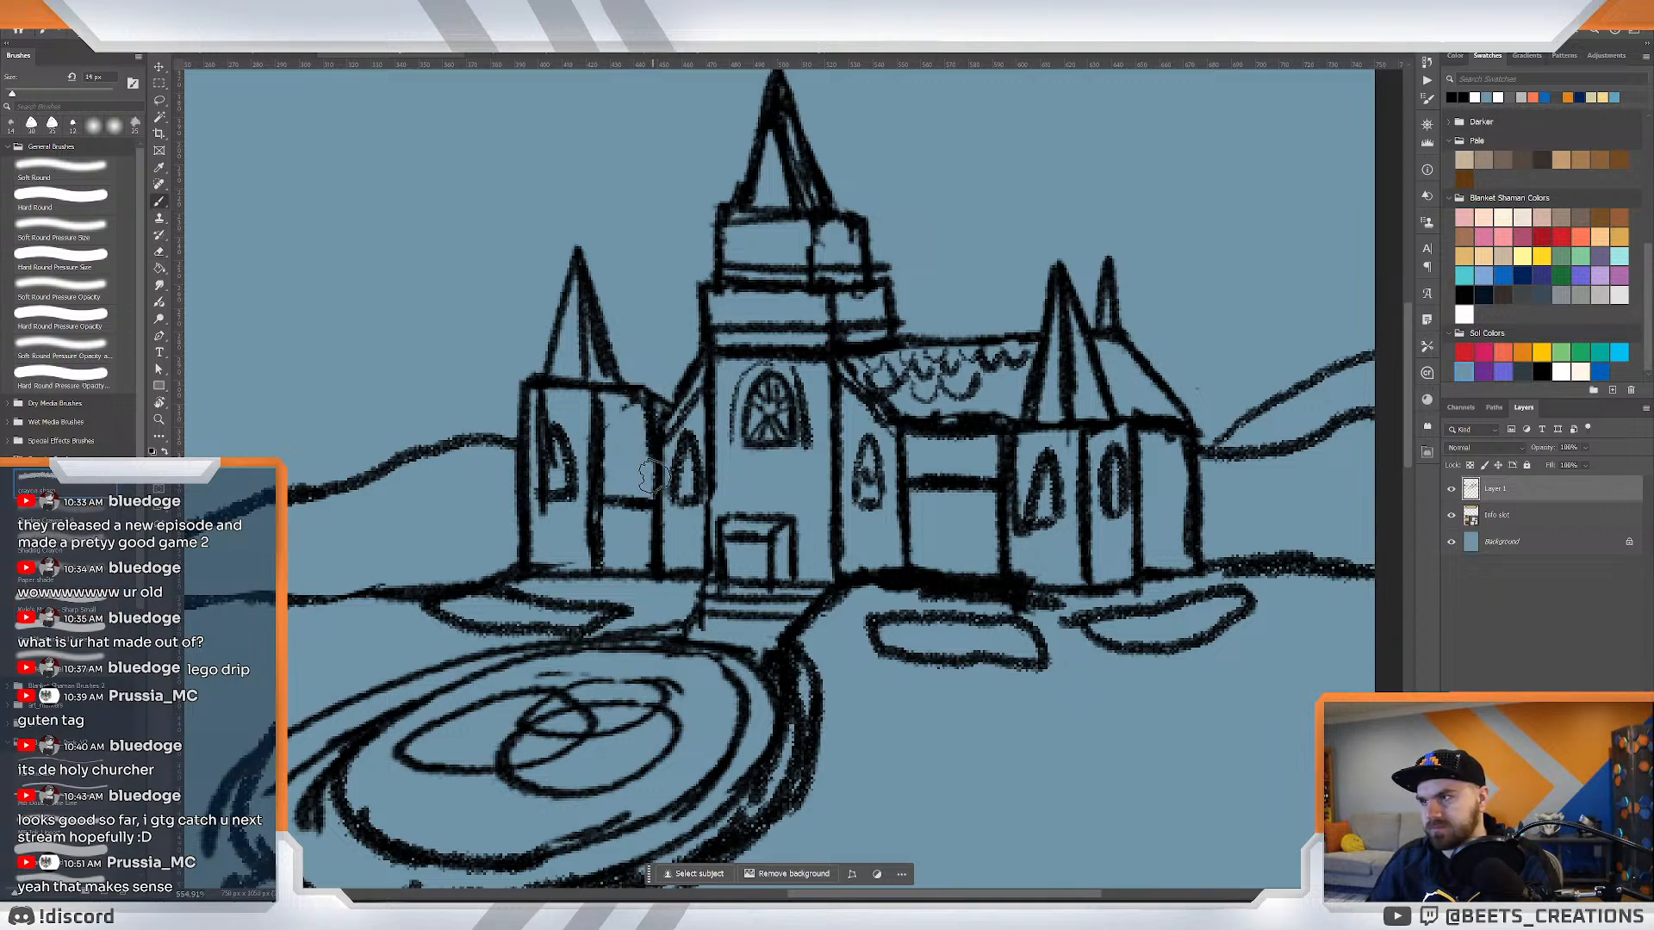
Erase most of the central tower's two upper stages between the spire and the main window section.
key("z")
left_click(865, 394, "alt")
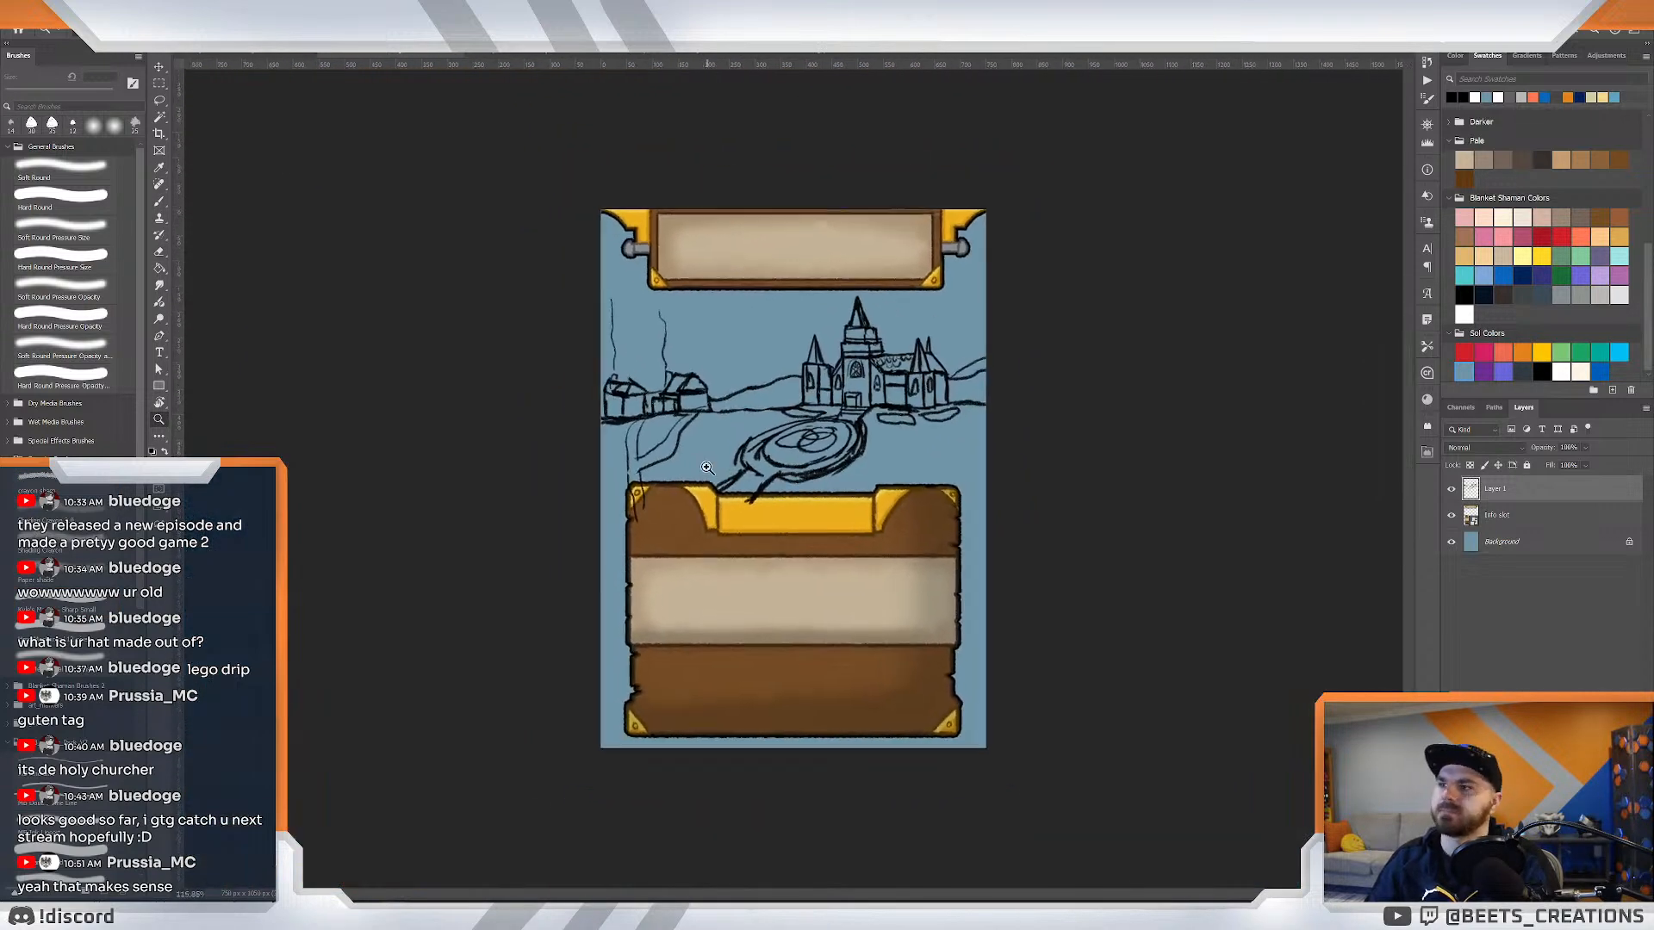
mouse_move(933, 340)
left_mouse_down()
mouse_move(946, 391)
mouse_move(938, 340)
left_mouse_up()
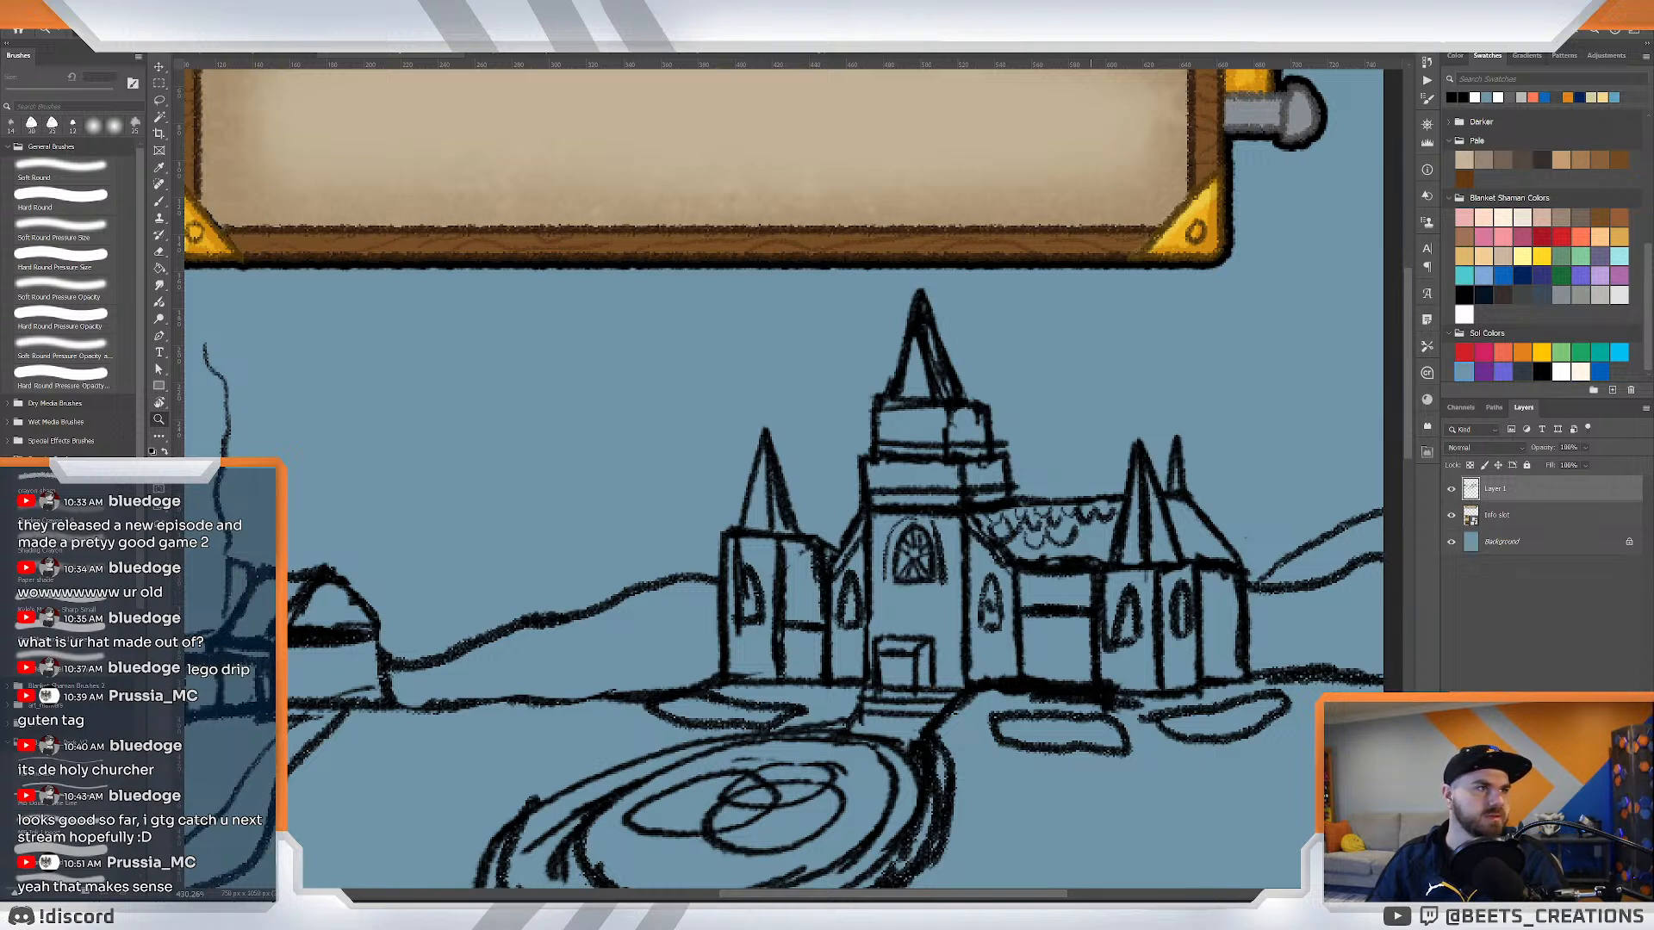
left_click(936, 437)
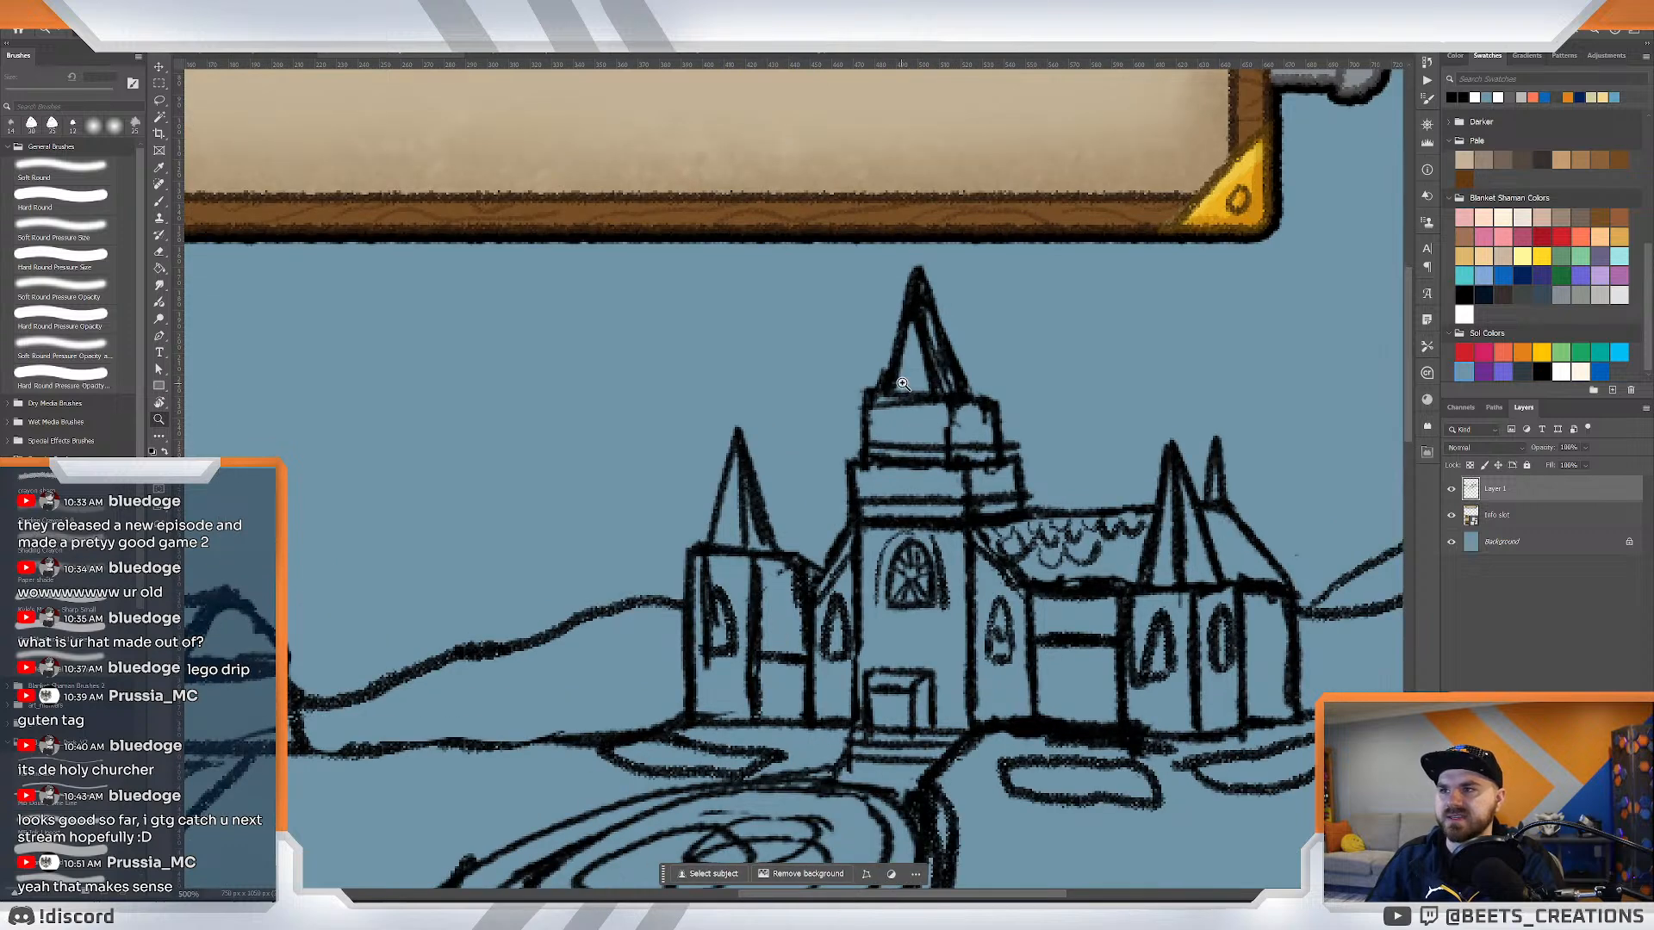
left_click(936, 436)
key("b")
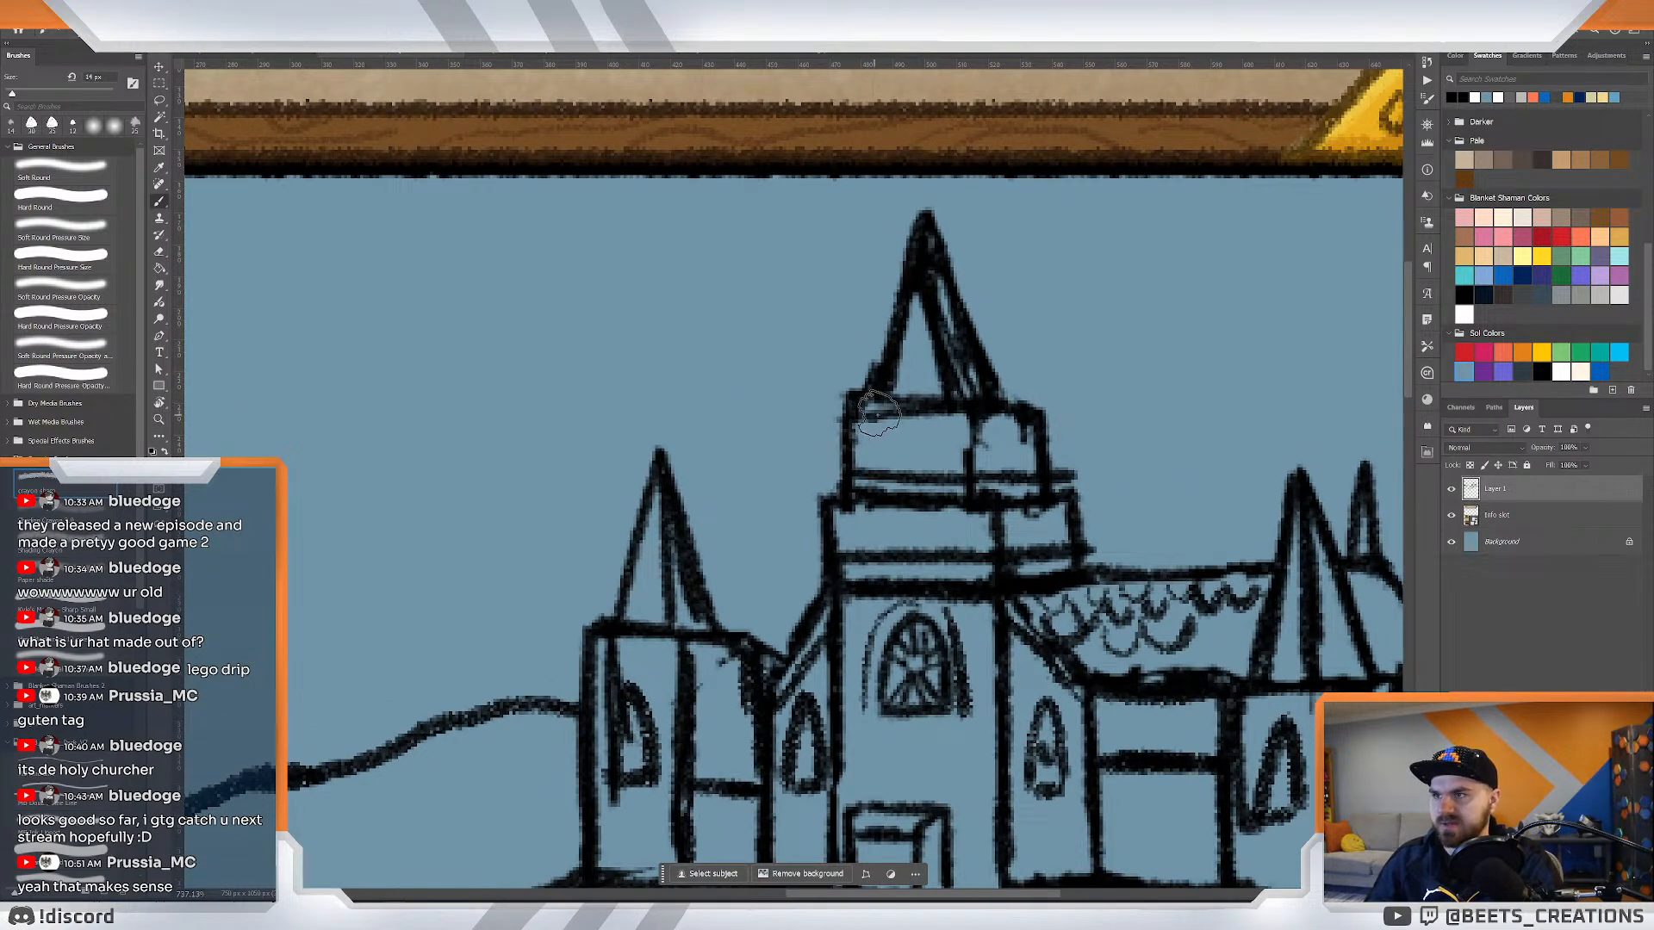
left_click_drag(878, 413, 959, 424)
key("e")
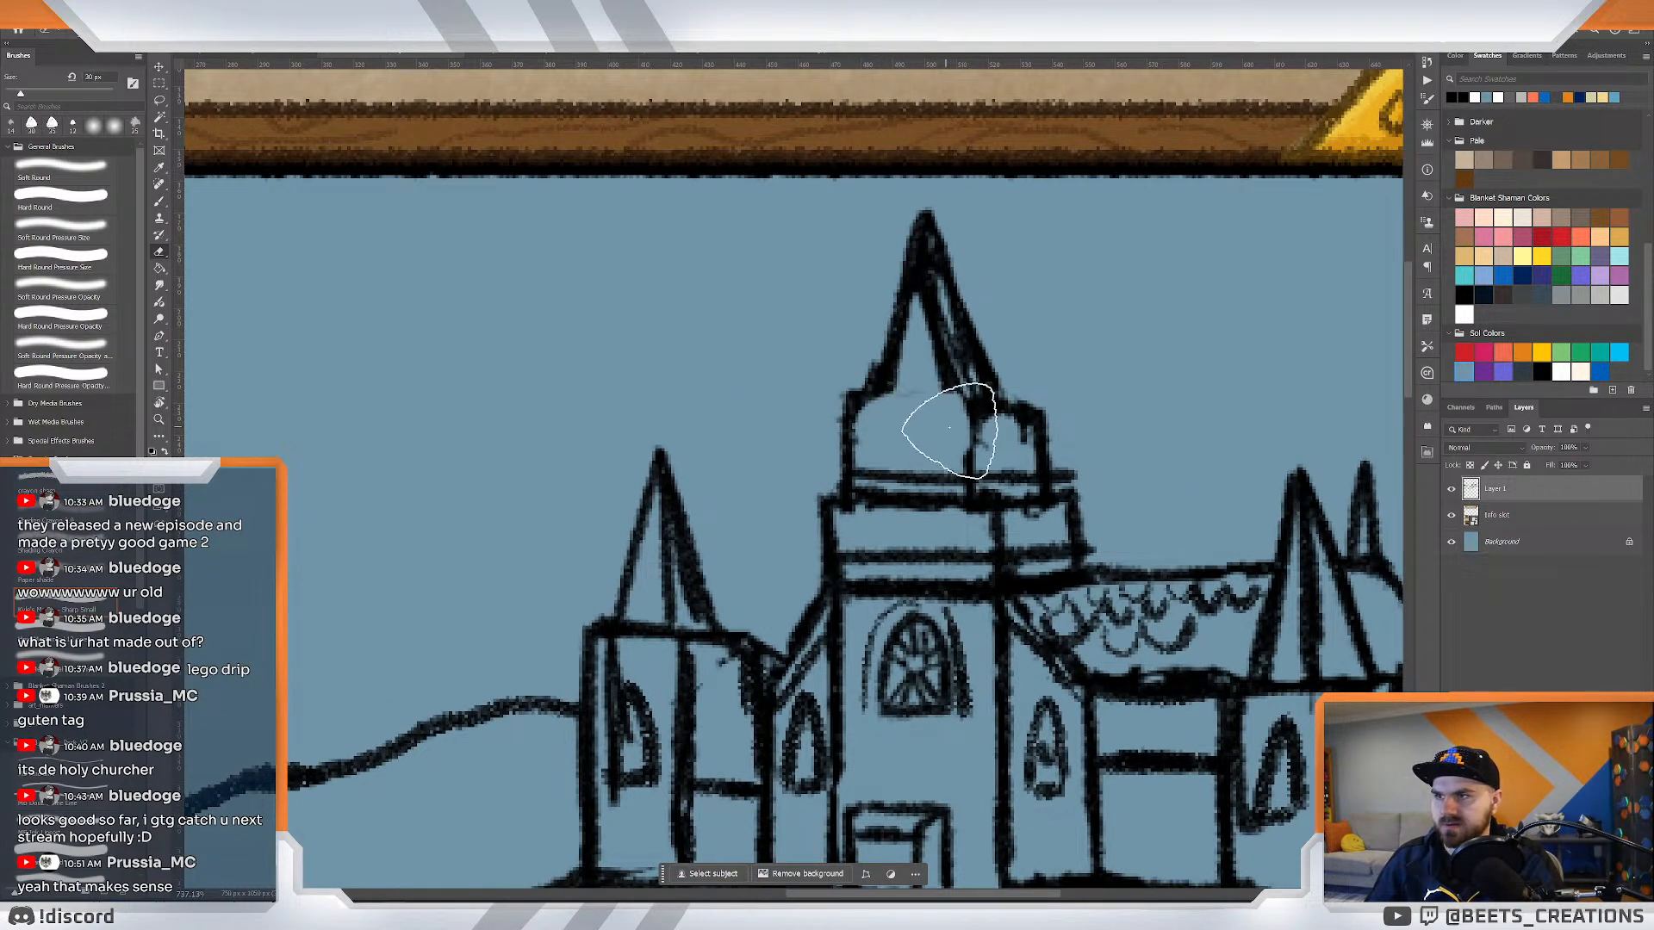
mouse_move(857, 544)
left_mouse_down()
mouse_move(956, 545)
mouse_move(932, 531)
mouse_move(847, 547)
mouse_move(822, 492)
mouse_move(793, 548)
mouse_move(828, 520)
mouse_move(1001, 498)
mouse_move(981, 486)
mouse_move(1016, 516)
mouse_move(1052, 493)
mouse_move(1090, 500)
left_mouse_up()
Redraw the central tower's lower stage with straight side edges and a top edge directly above the main window section.
key("b")
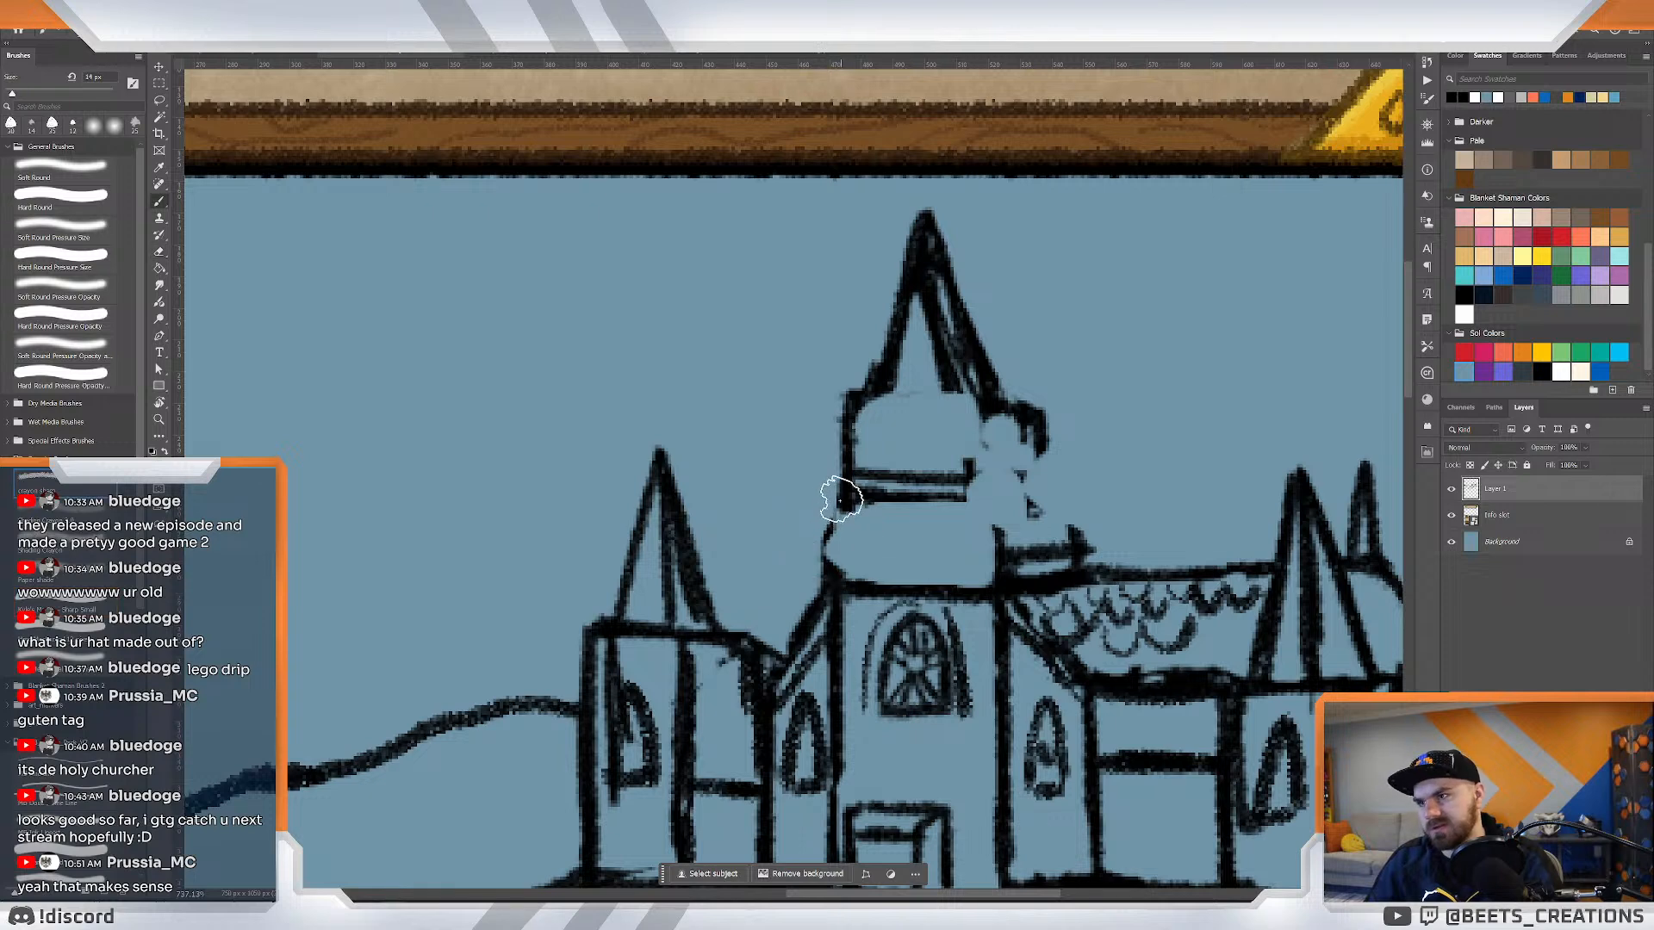
left_click_drag(842, 495, 844, 558)
key("ctrl+z")
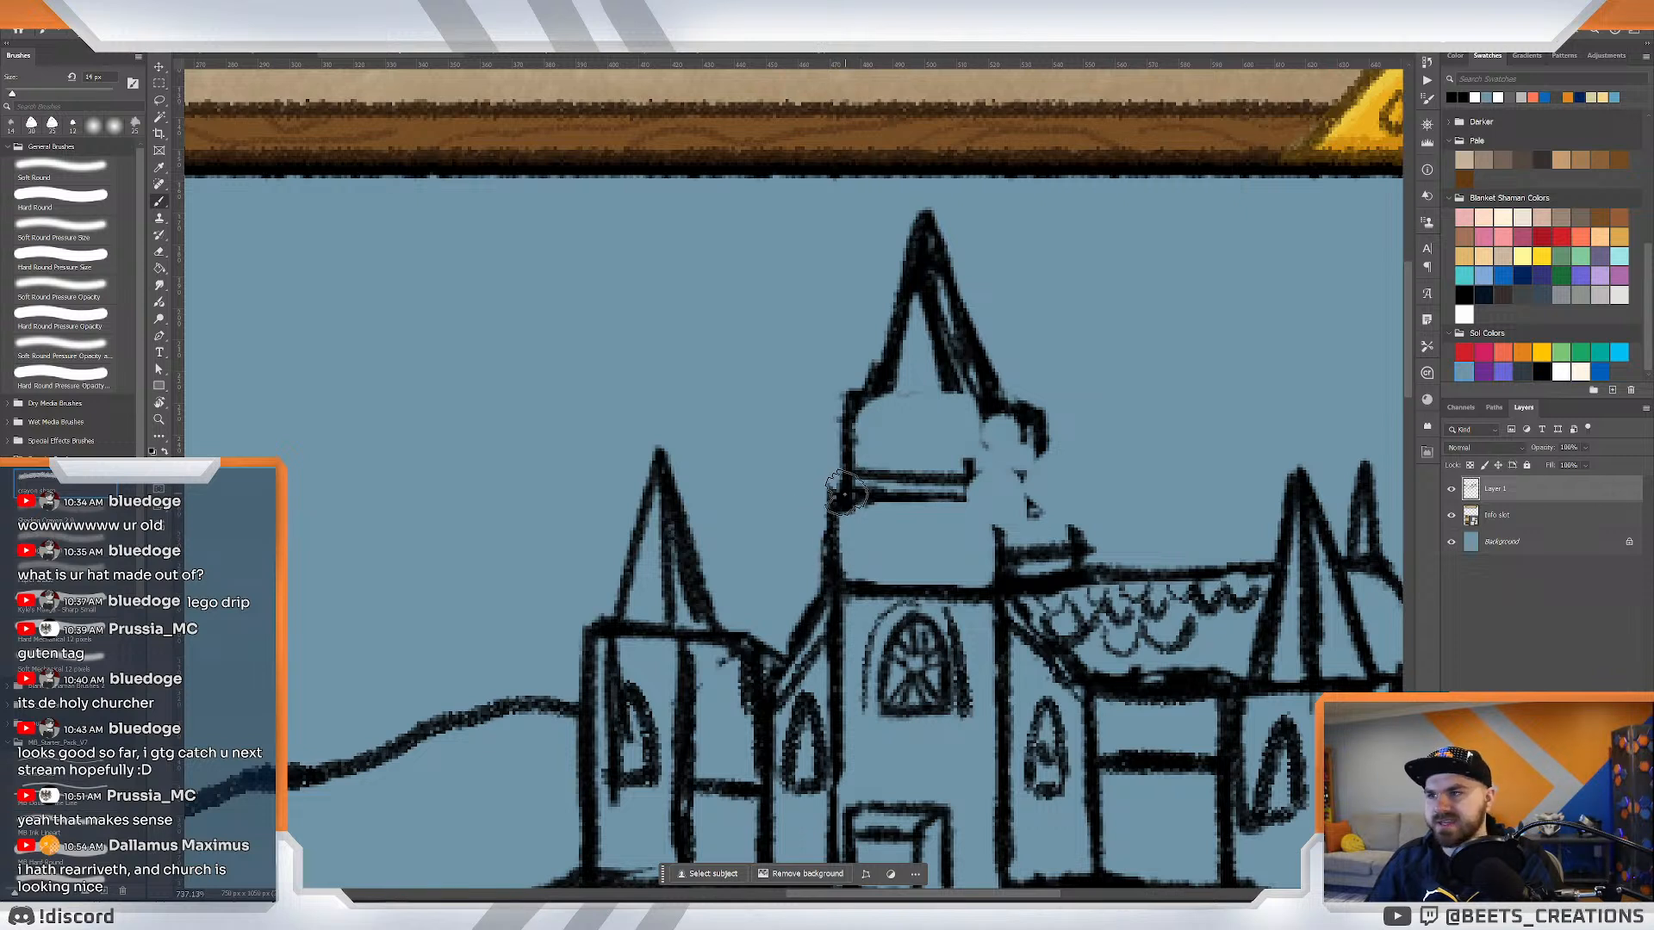
left_click_drag(1005, 495, 1004, 548)
left_click_drag(960, 496, 1004, 495)
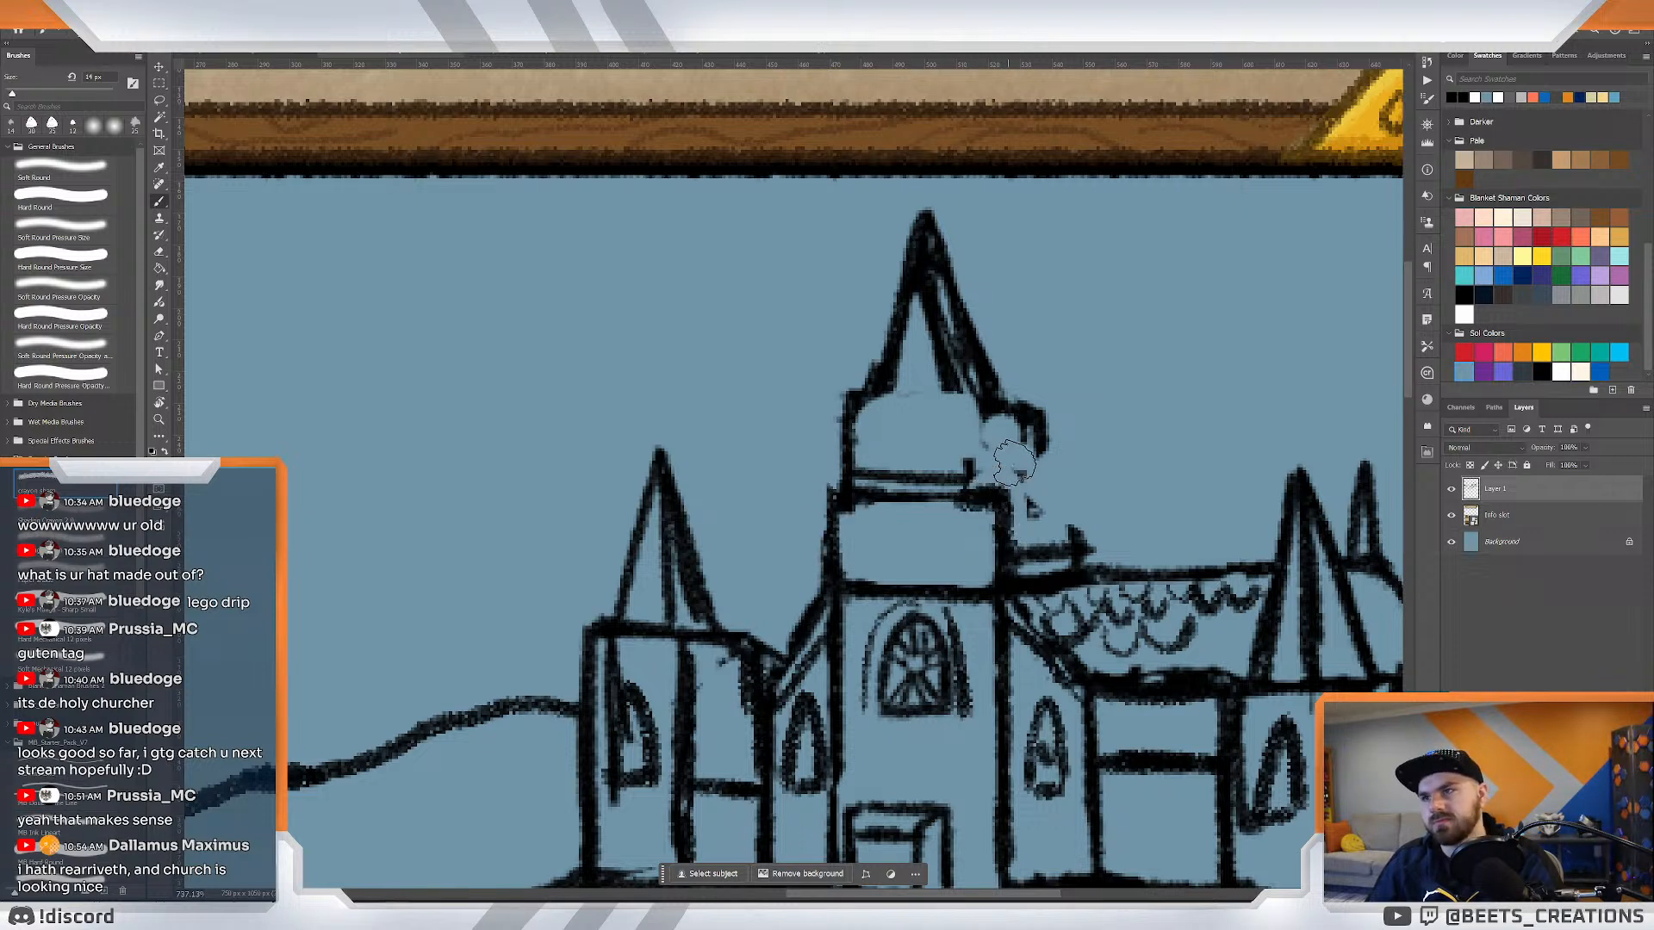
Redraw the base line of the church's main spire and outline shaded side faces beside the two upper tower tiers.
left_click_drag(943, 324, 984, 408)
left_click_drag(861, 391, 1002, 413)
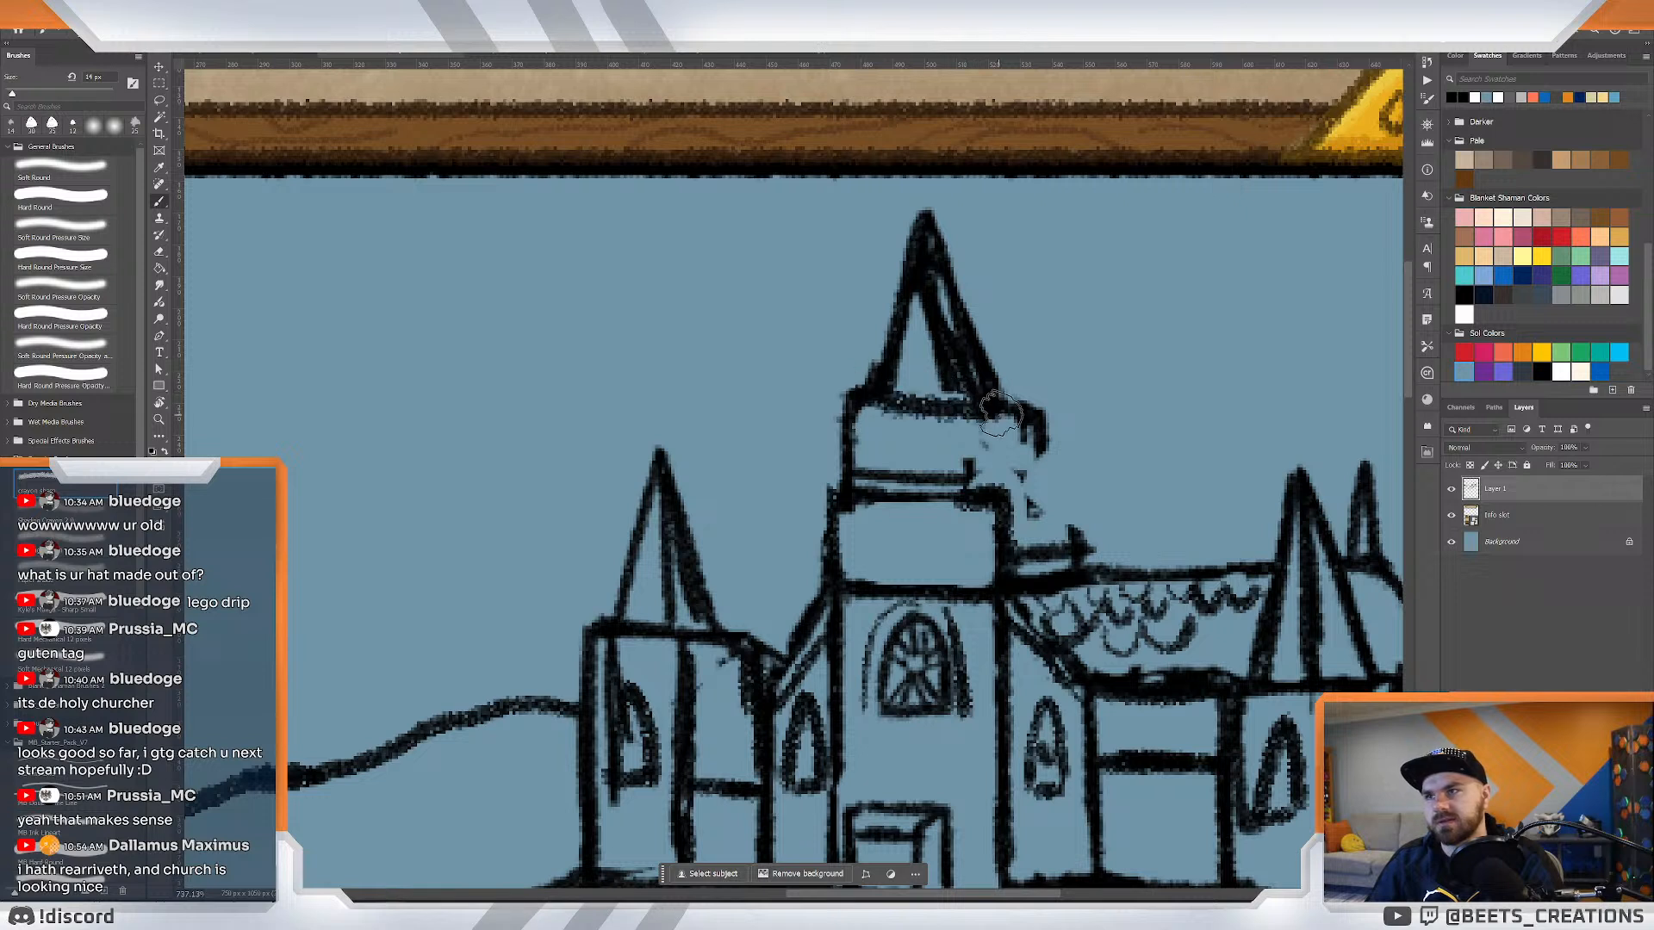
key("ctrl+z")
mouse_move(854, 399)
left_mouse_down()
mouse_move(991, 403)
mouse_move(1040, 437)
mouse_move(1042, 423)
mouse_move(1041, 503)
mouse_move(1038, 473)
mouse_move(1014, 490)
mouse_move(1070, 487)
mouse_move(1077, 547)
left_mouse_up()
key("e")
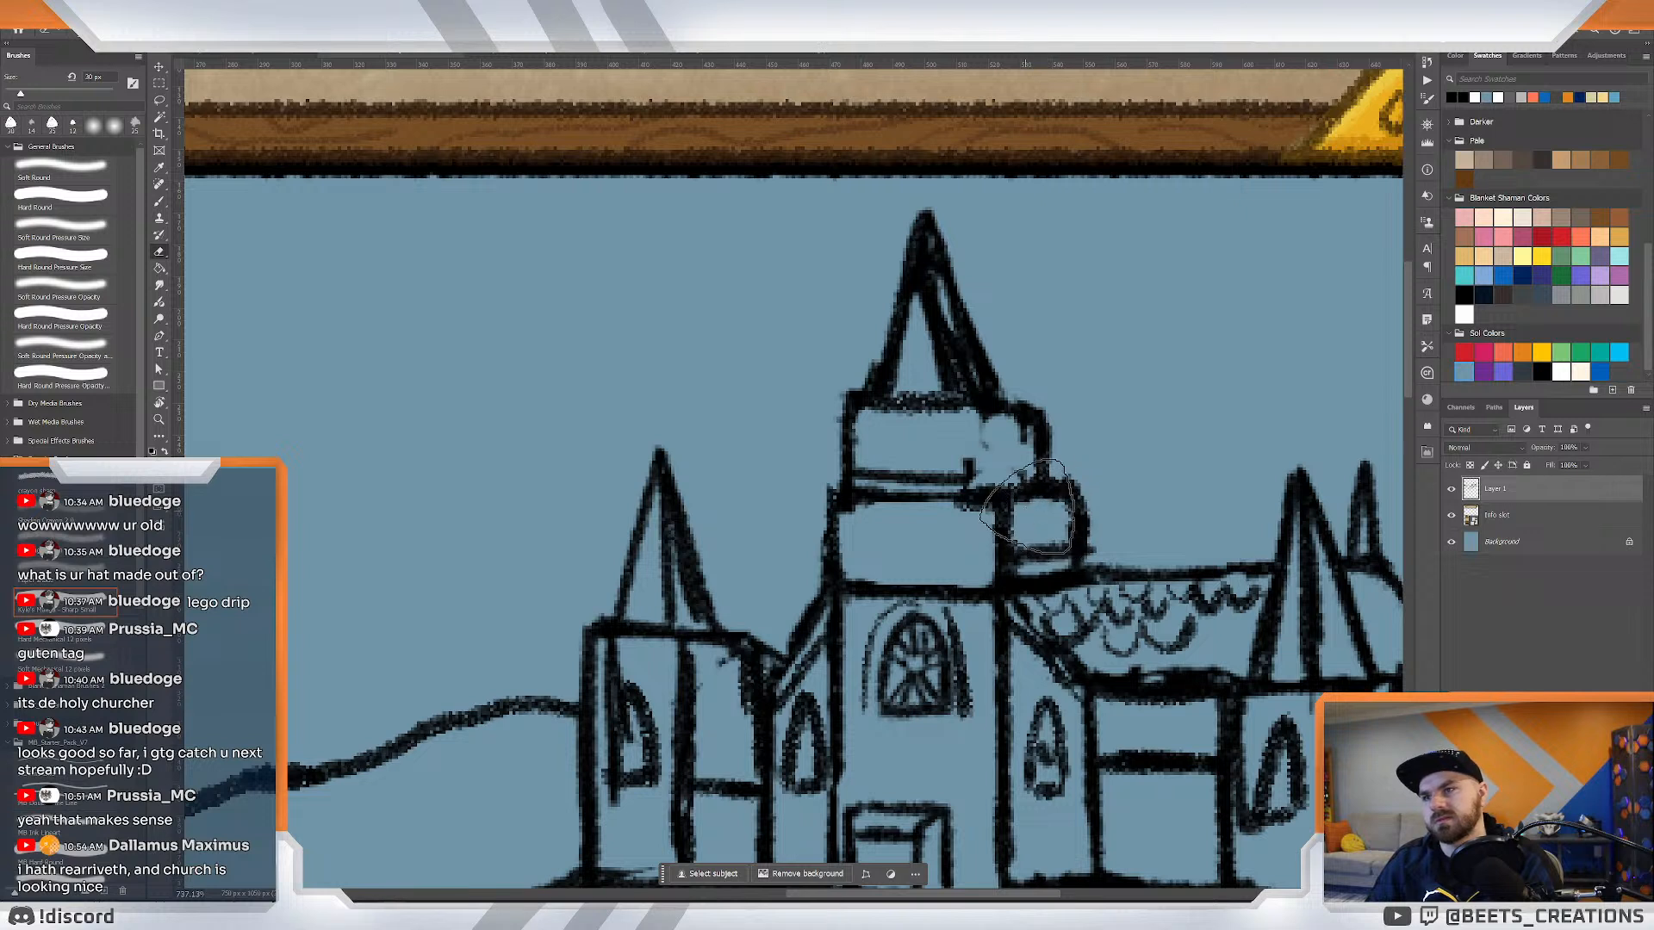
key("l")
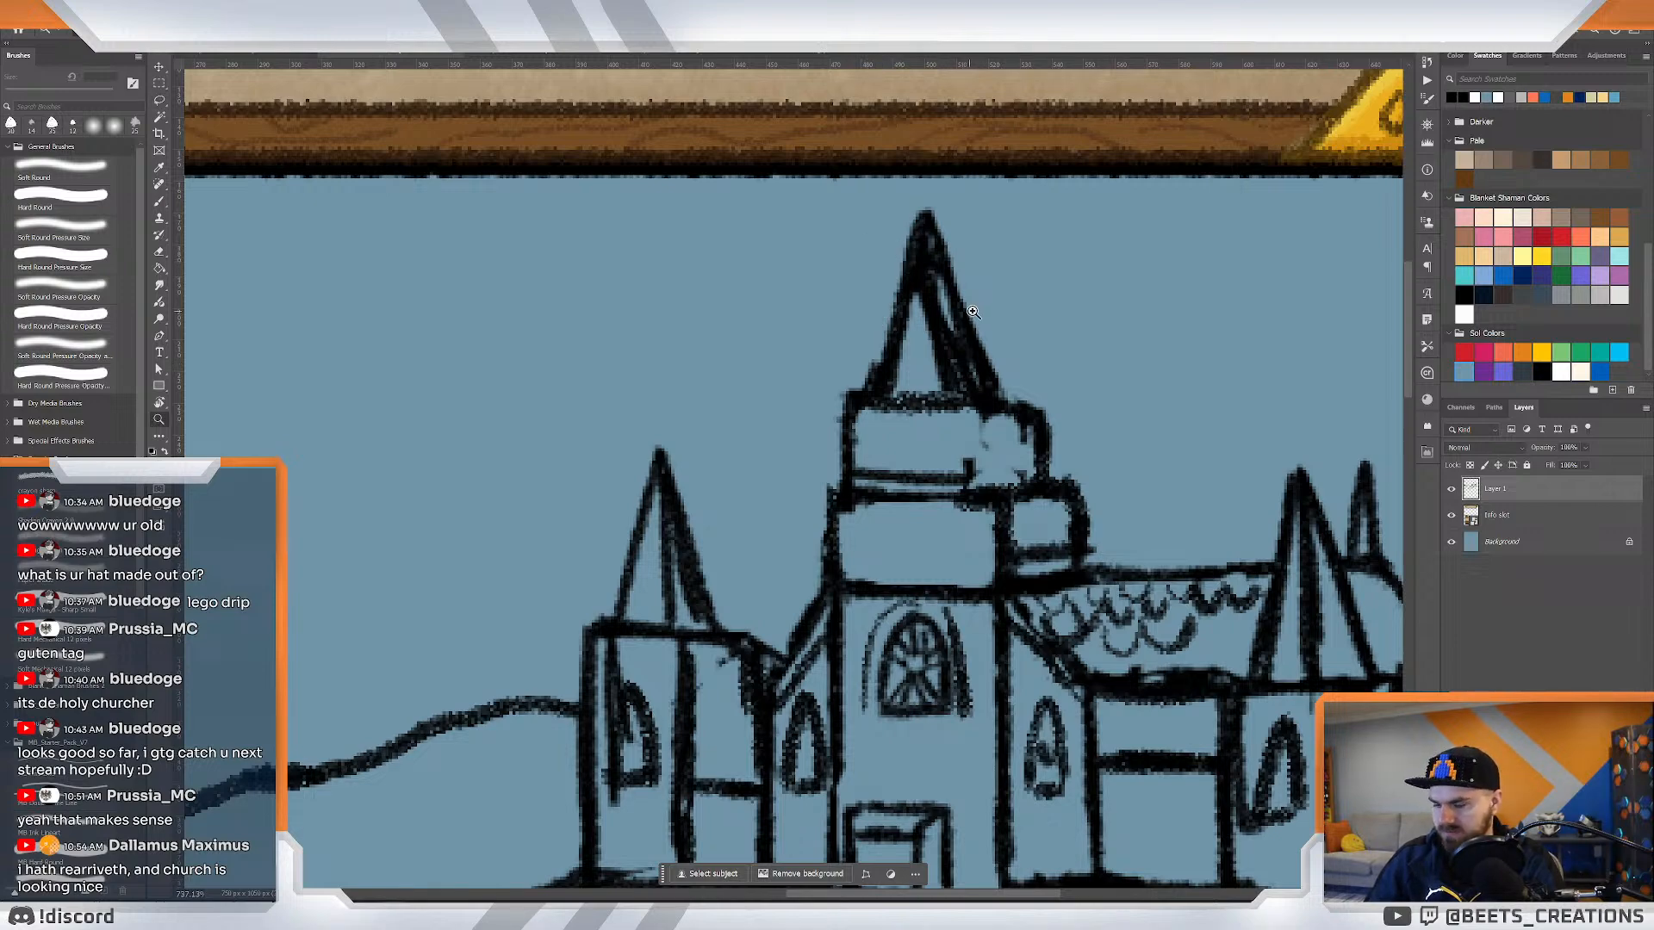
mouse_move(973, 311)
left_mouse_down()
mouse_move(914, 290)
mouse_move(963, 369)
left_mouse_up()
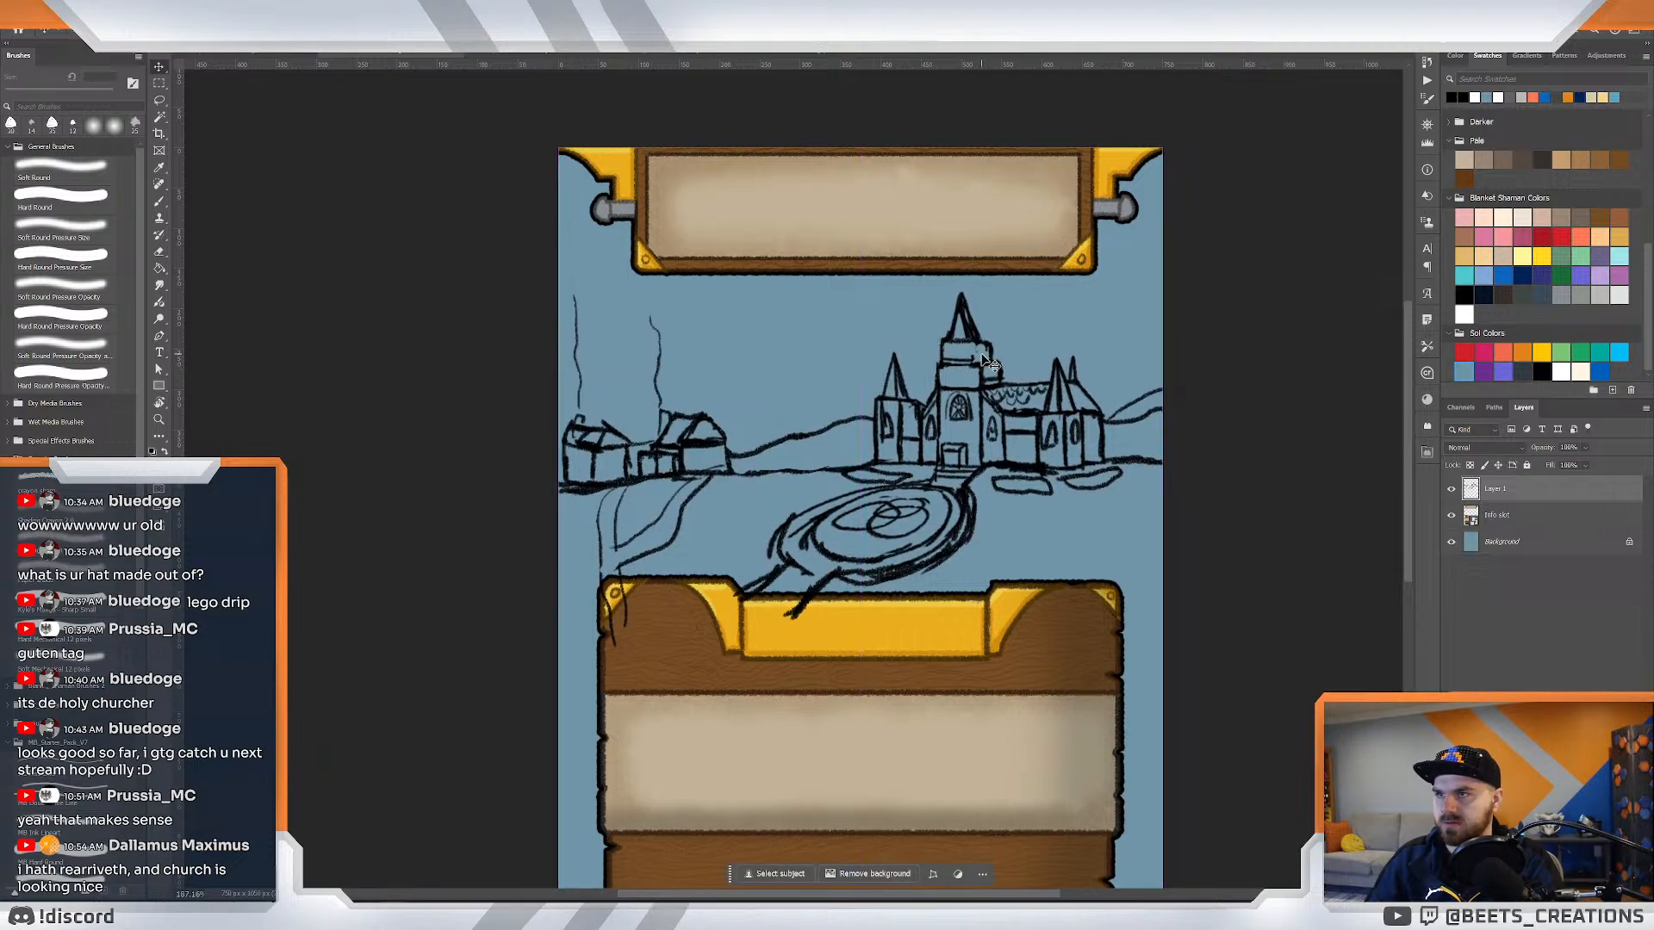
Draw a small round ornament on the tip of the church's main spire.
key("z")
left_click_drag(988, 279, 1025, 317)
left_click_drag(936, 399, 991, 440)
key("b")
mouse_move(905, 344)
left_mouse_down()
mouse_move(917, 366)
mouse_move(922, 340)
mouse_move(969, 358)
mouse_move(889, 343)
mouse_move(939, 343)
left_mouse_up()
key("z")
key("ctrl+0")
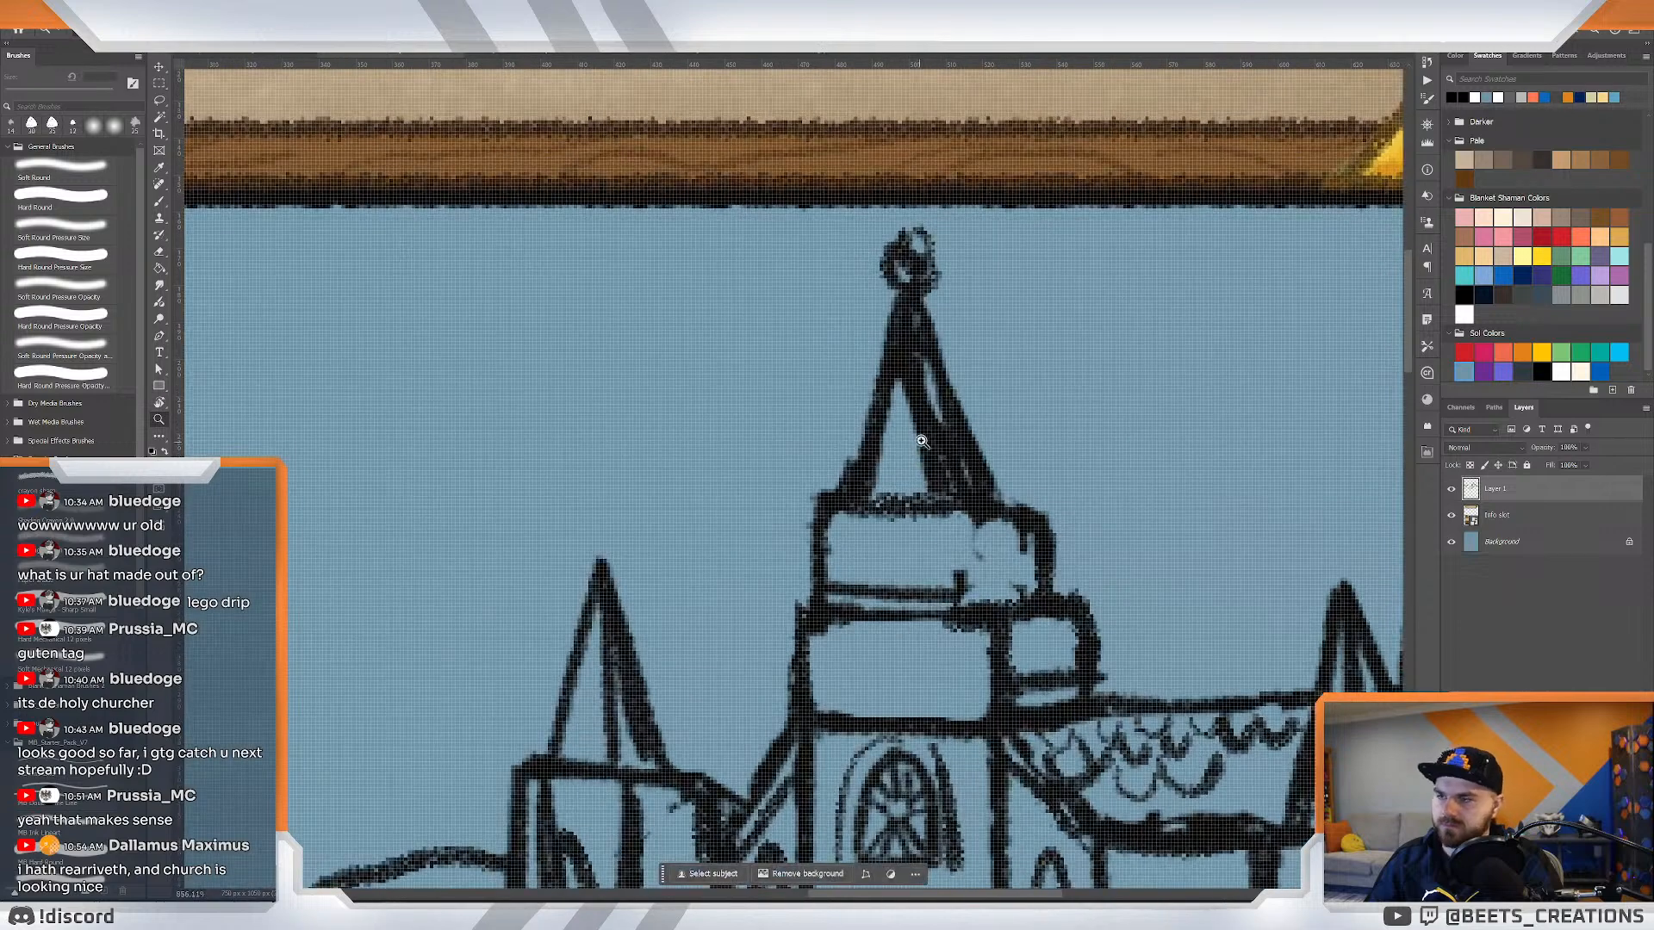
Redraw the upper tower tier's side face and outer edges with slanted corners beneath the spire.
key("b")
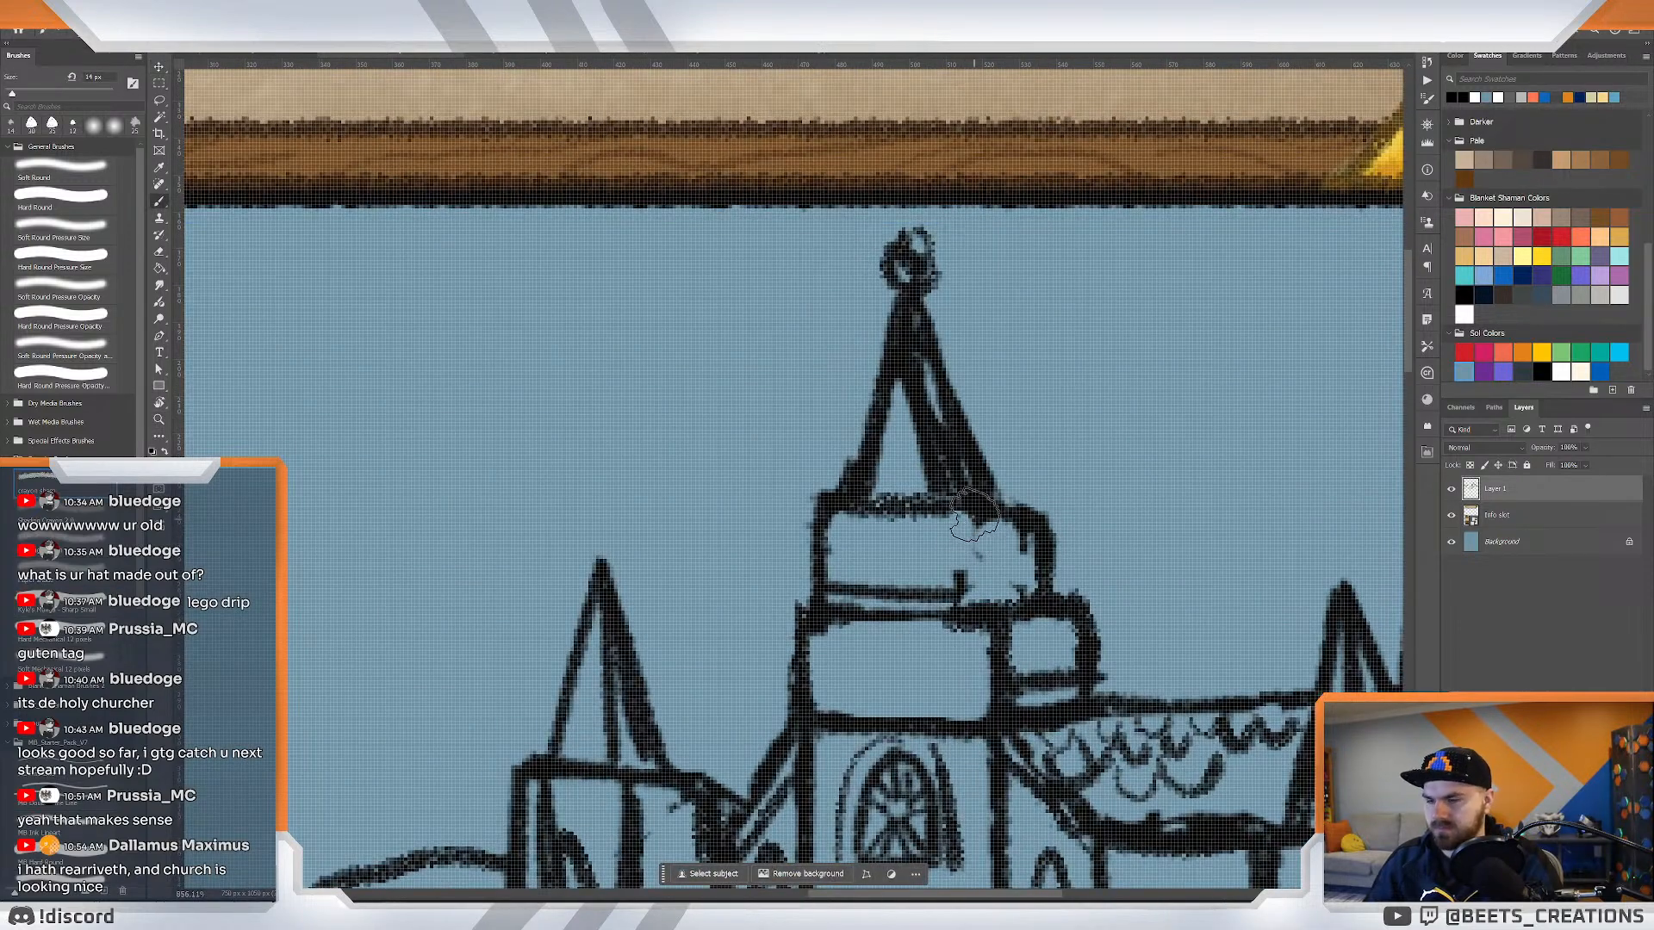
mouse_move(971, 524)
left_mouse_down()
mouse_move(973, 591)
mouse_move(972, 516)
mouse_move(1038, 504)
mouse_move(1056, 569)
mouse_move(1009, 541)
mouse_move(833, 503)
mouse_move(1057, 499)
left_mouse_up()
key("e")
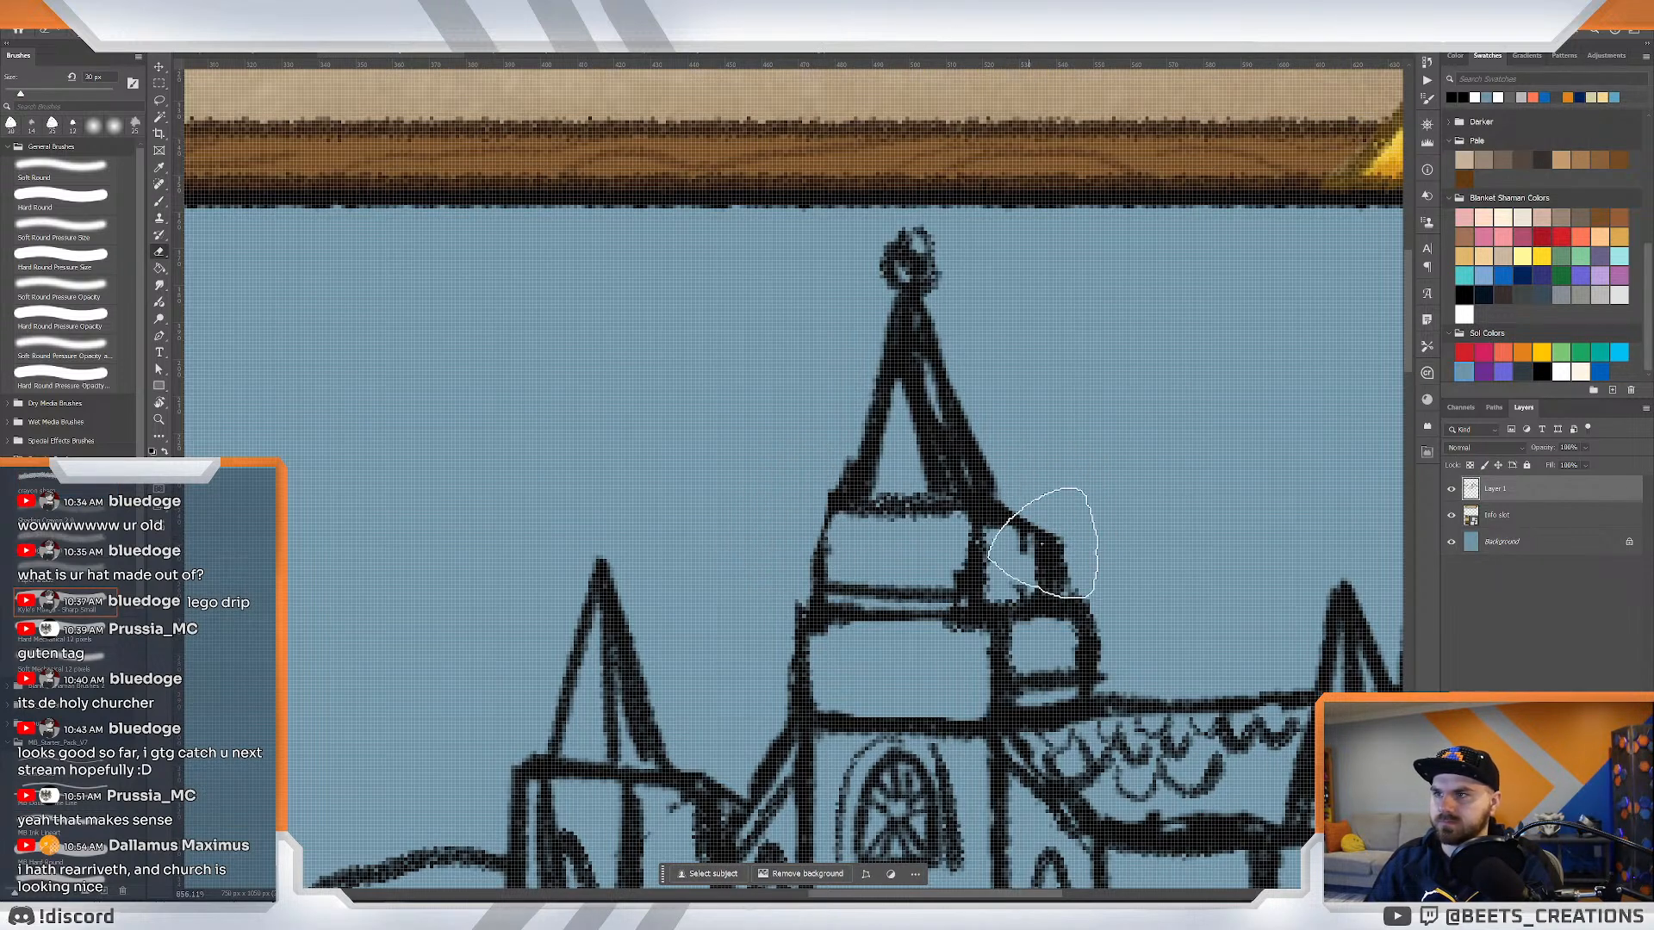
key("b")
mouse_move(953, 479)
left_mouse_down()
mouse_move(1021, 498)
mouse_move(1064, 573)
left_mouse_up()
mouse_move(875, 515)
left_mouse_down()
mouse_move(820, 530)
mouse_move(823, 515)
mouse_move(813, 607)
left_mouse_up()
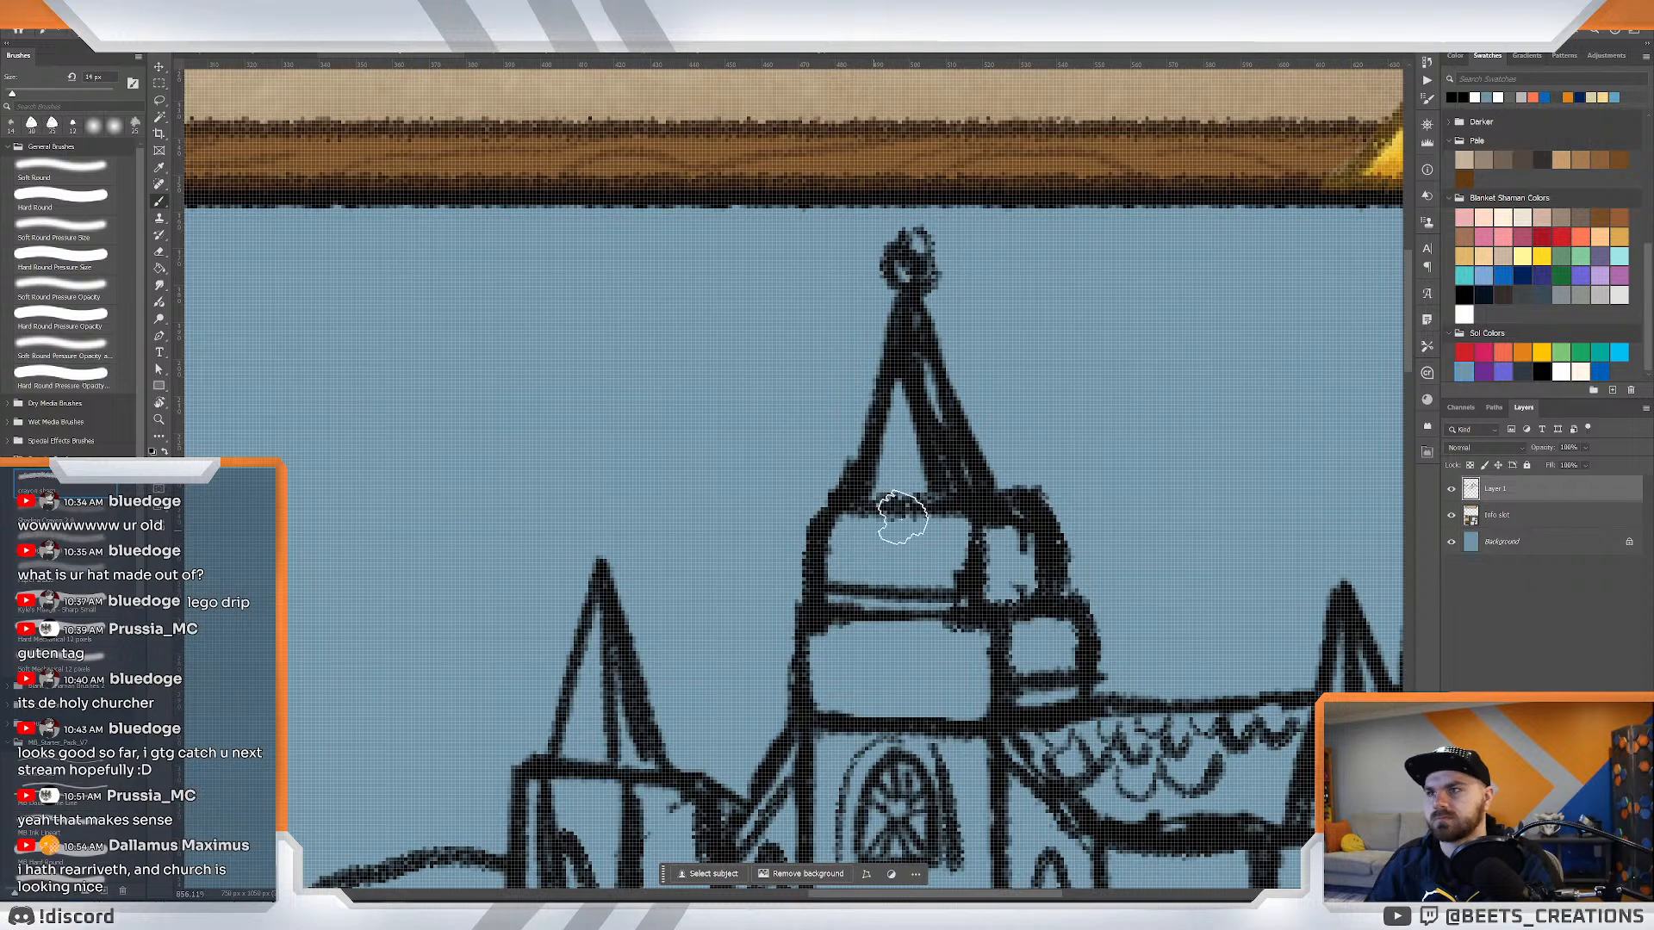
Add a wider outline along the right side of the main spire, running from its tip to the tower.
left_click_drag(939, 305, 1018, 499)
key("ctrl+z")
left_click_drag(932, 276, 1004, 483)
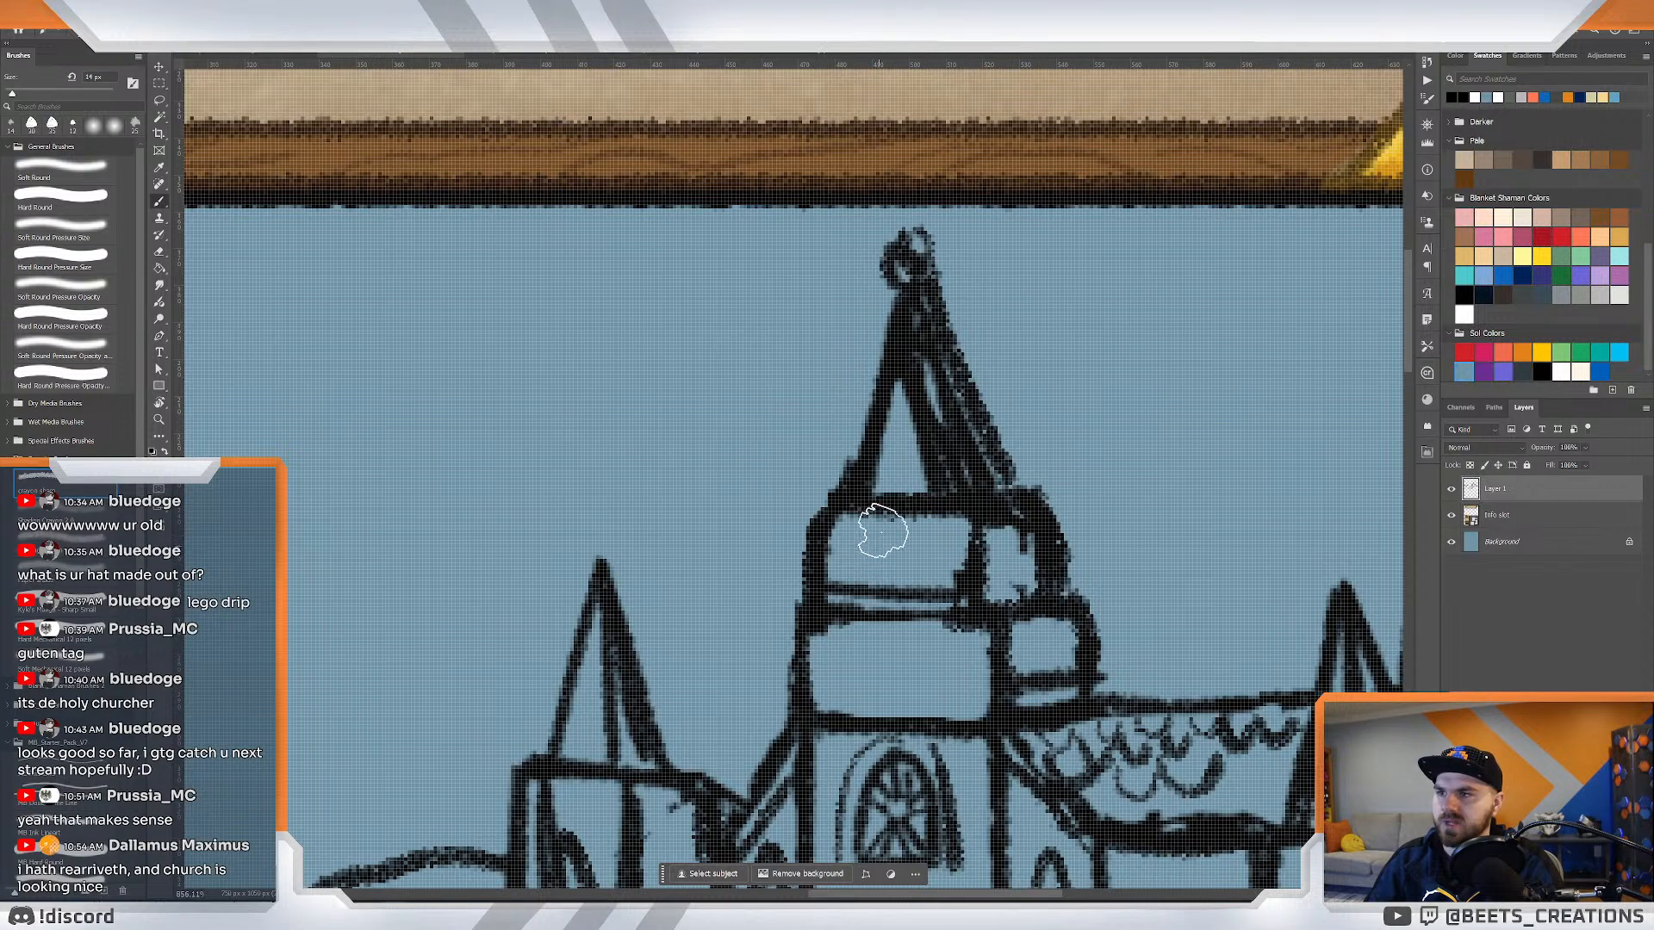
Erase the stray lines inside the upper tower tier and clean up its outer edge.
key("e")
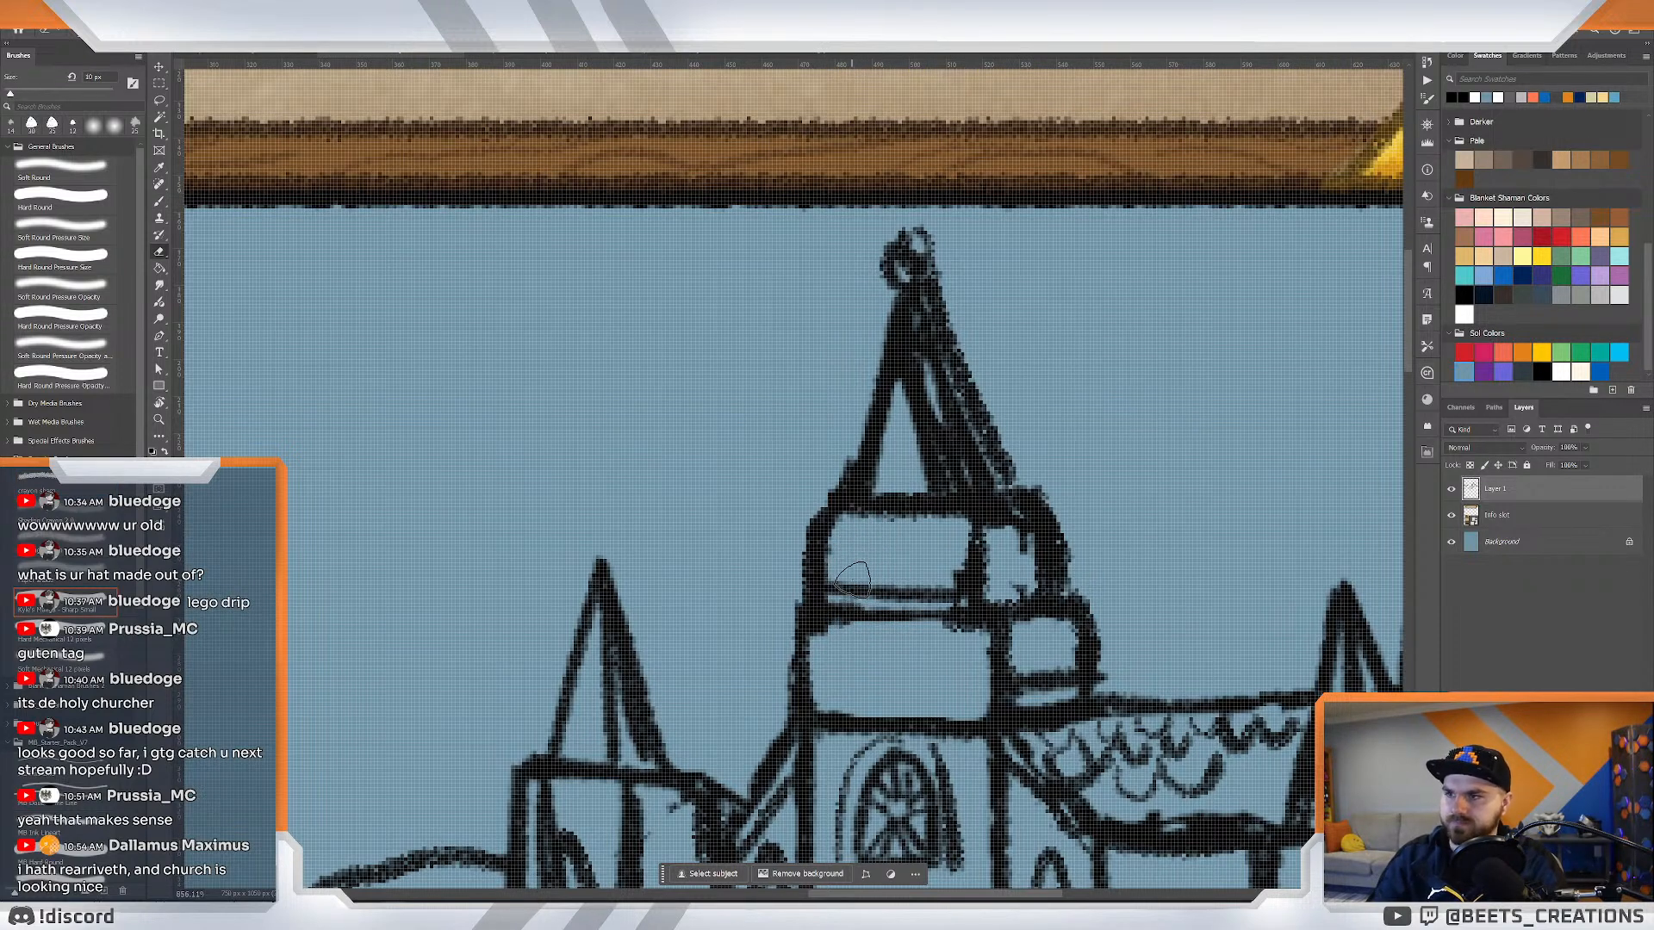
mouse_move(898, 584)
left_mouse_down()
mouse_move(957, 586)
mouse_move(1023, 540)
mouse_move(994, 579)
left_mouse_up()
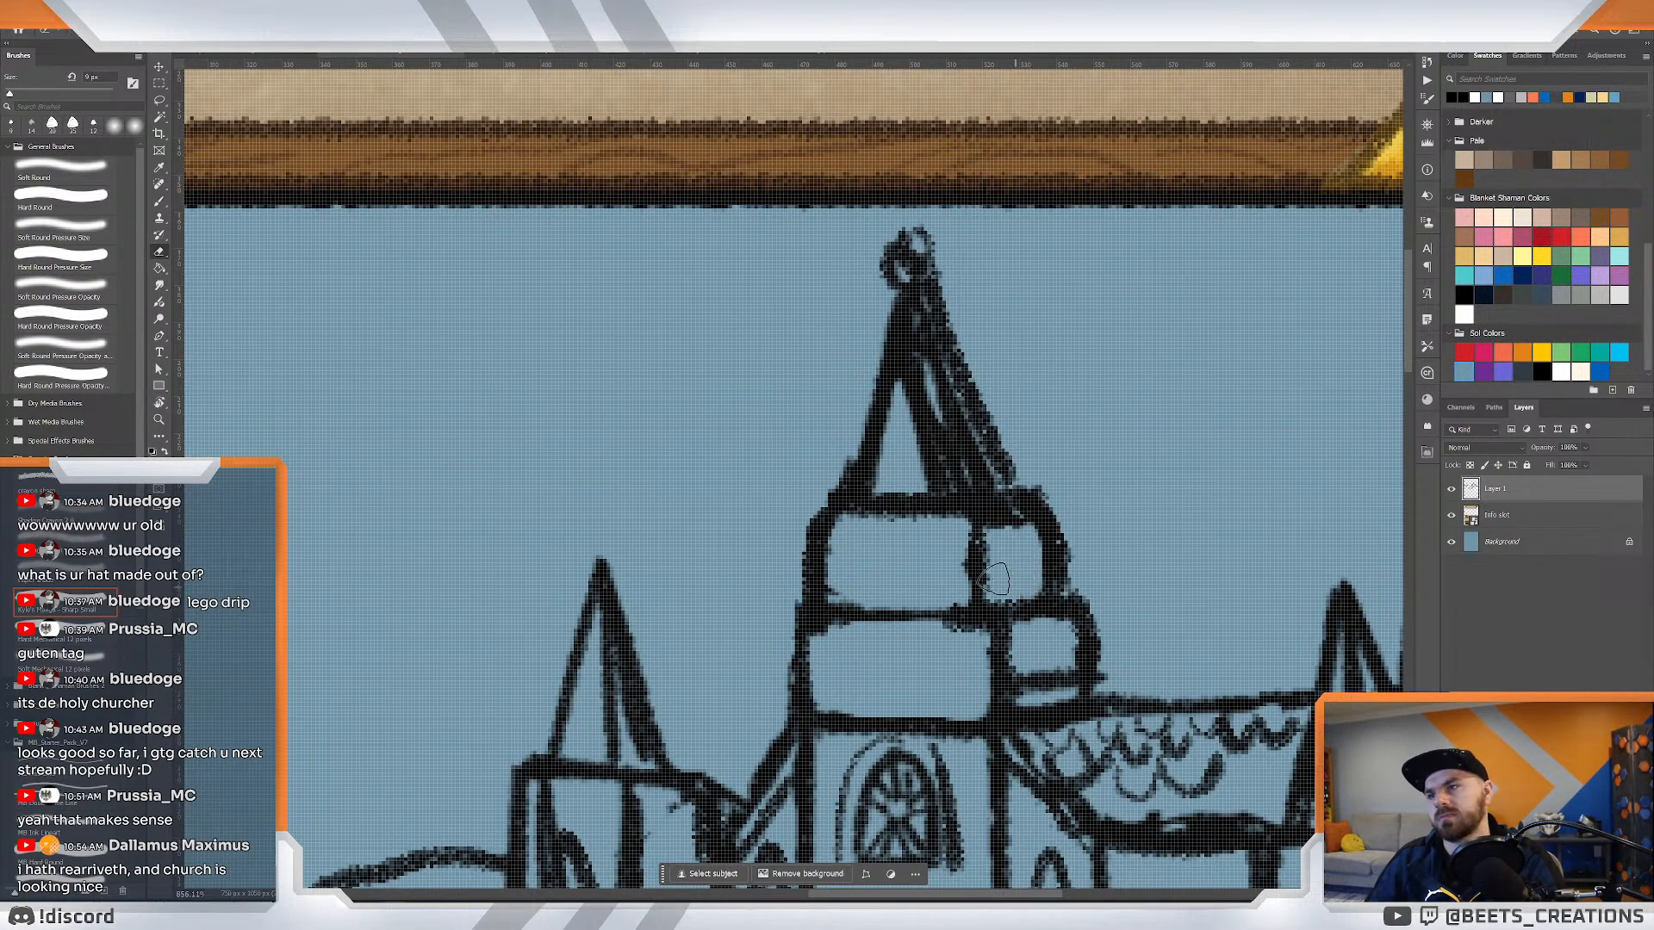
mouse_move(799, 509)
left_mouse_down()
mouse_move(799, 588)
mouse_move(810, 488)
left_mouse_up()
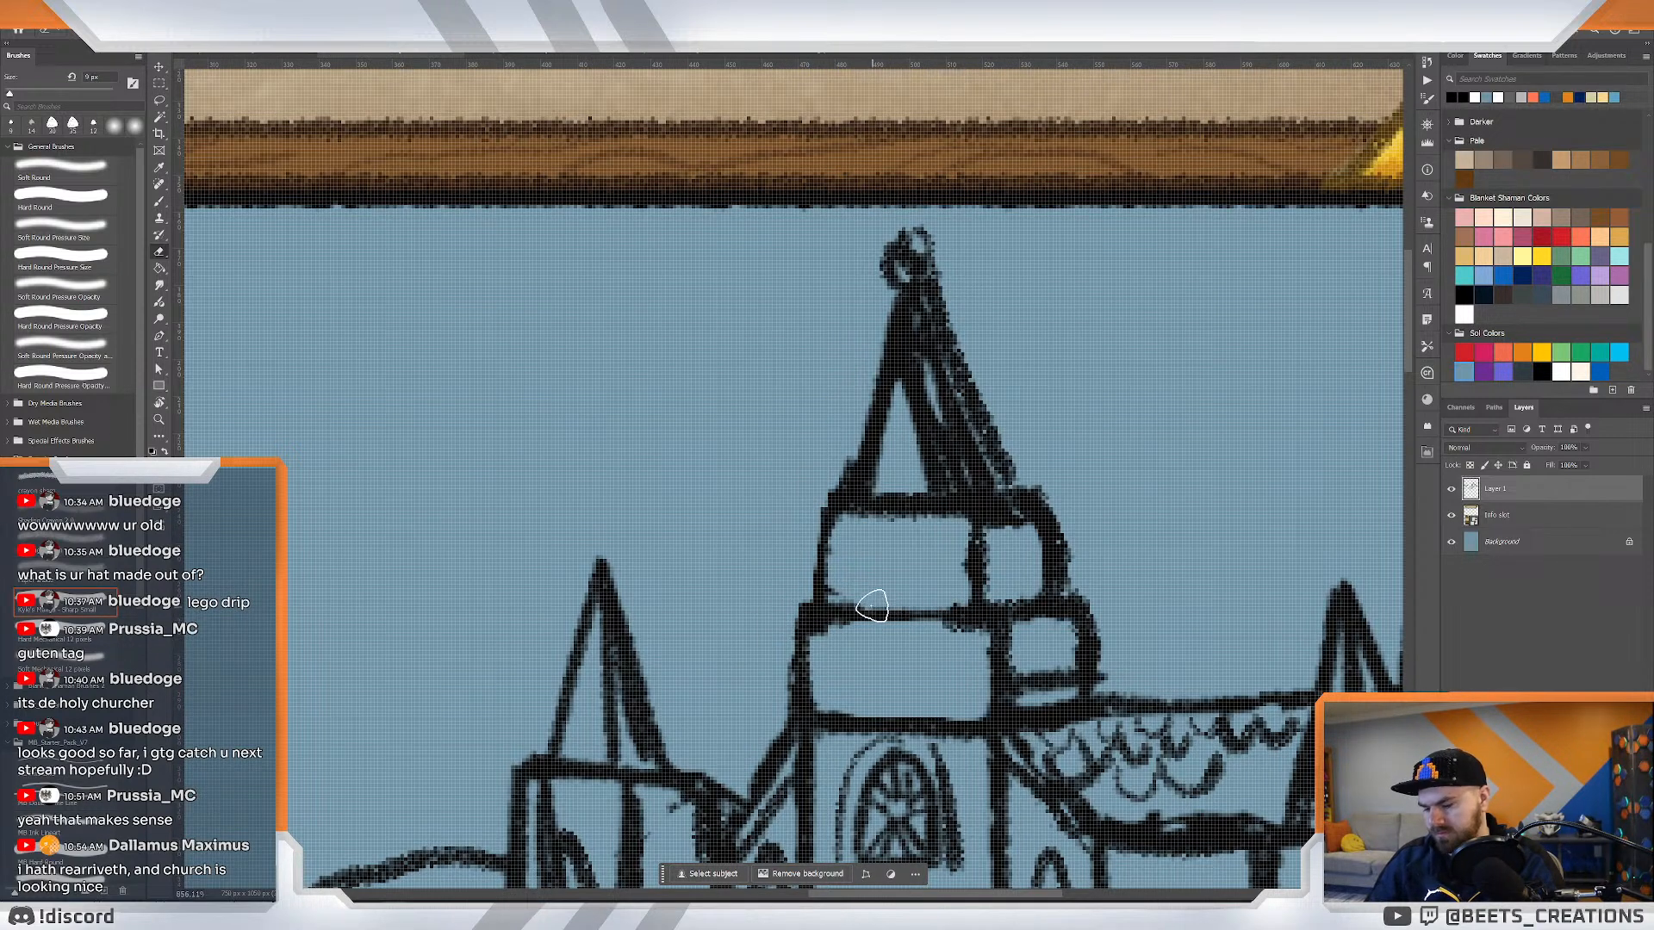
Sketch a small arched window on the front of the upper tower tier.
key("b")
mouse_move(852, 601)
left_mouse_down()
mouse_move(886, 535)
mouse_move(939, 607)
mouse_move(909, 554)
mouse_move(922, 596)
mouse_move(871, 602)
mouse_move(938, 604)
left_mouse_up()
key("ctrl+z")
key("z")
mouse_move(988, 601)
left_mouse_down()
mouse_move(916, 560)
mouse_move(920, 542)
left_mouse_up()
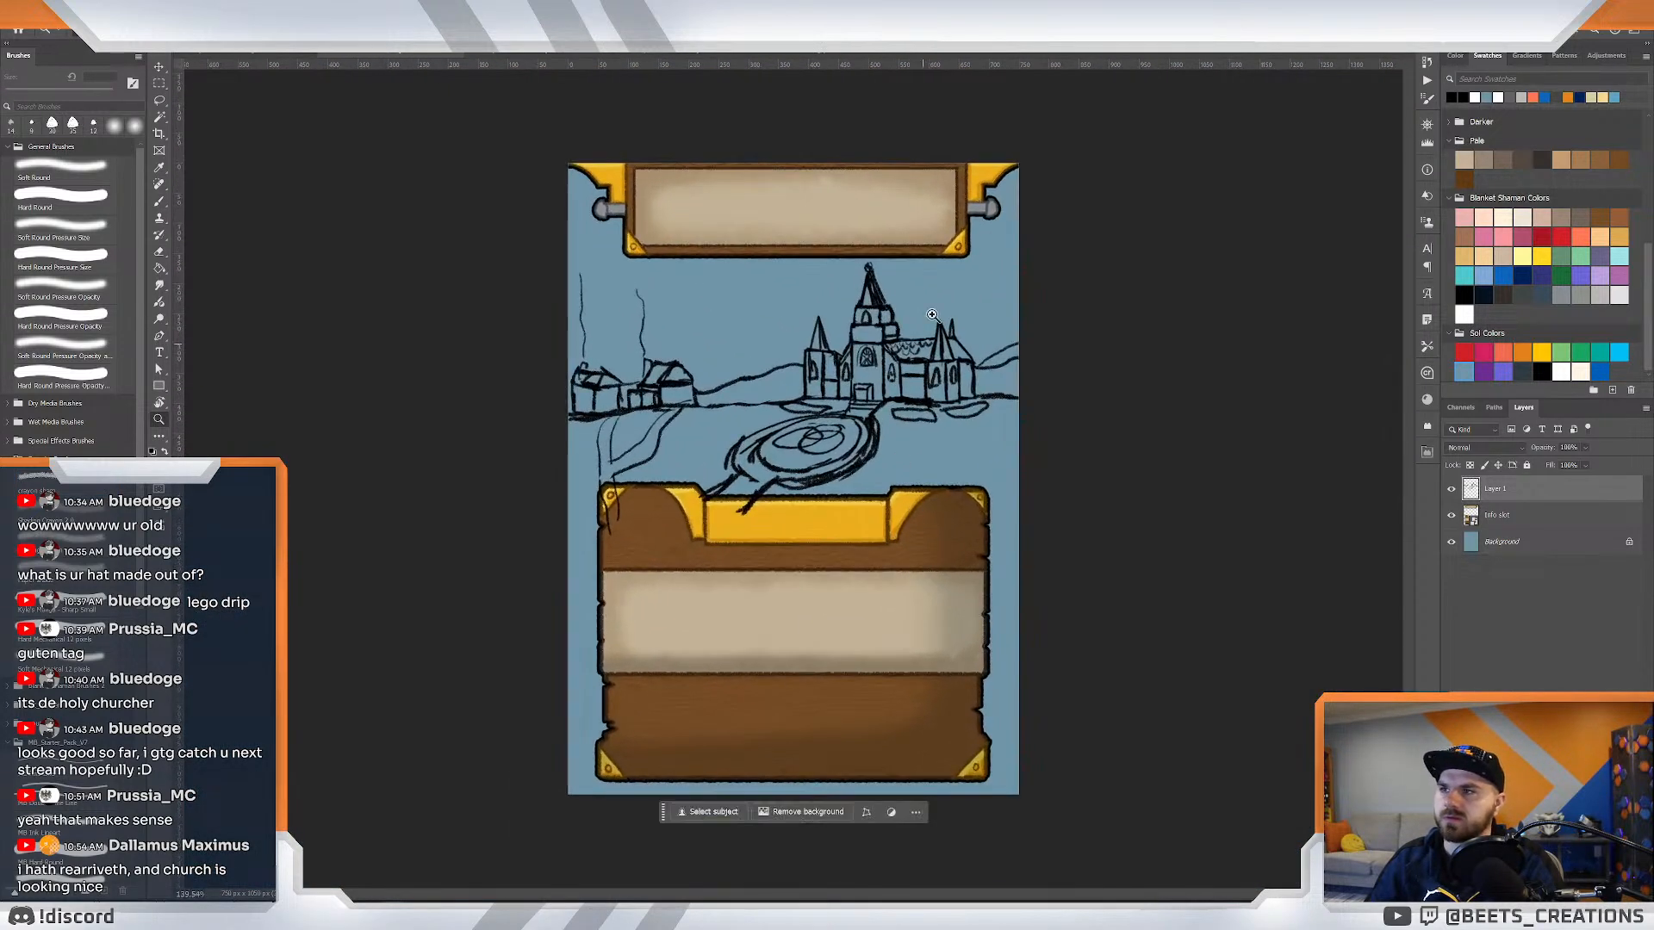
Trim the round ornament at the tip of the main spire with the Eraser.
left_click_drag(888, 290, 933, 309)
key("e")
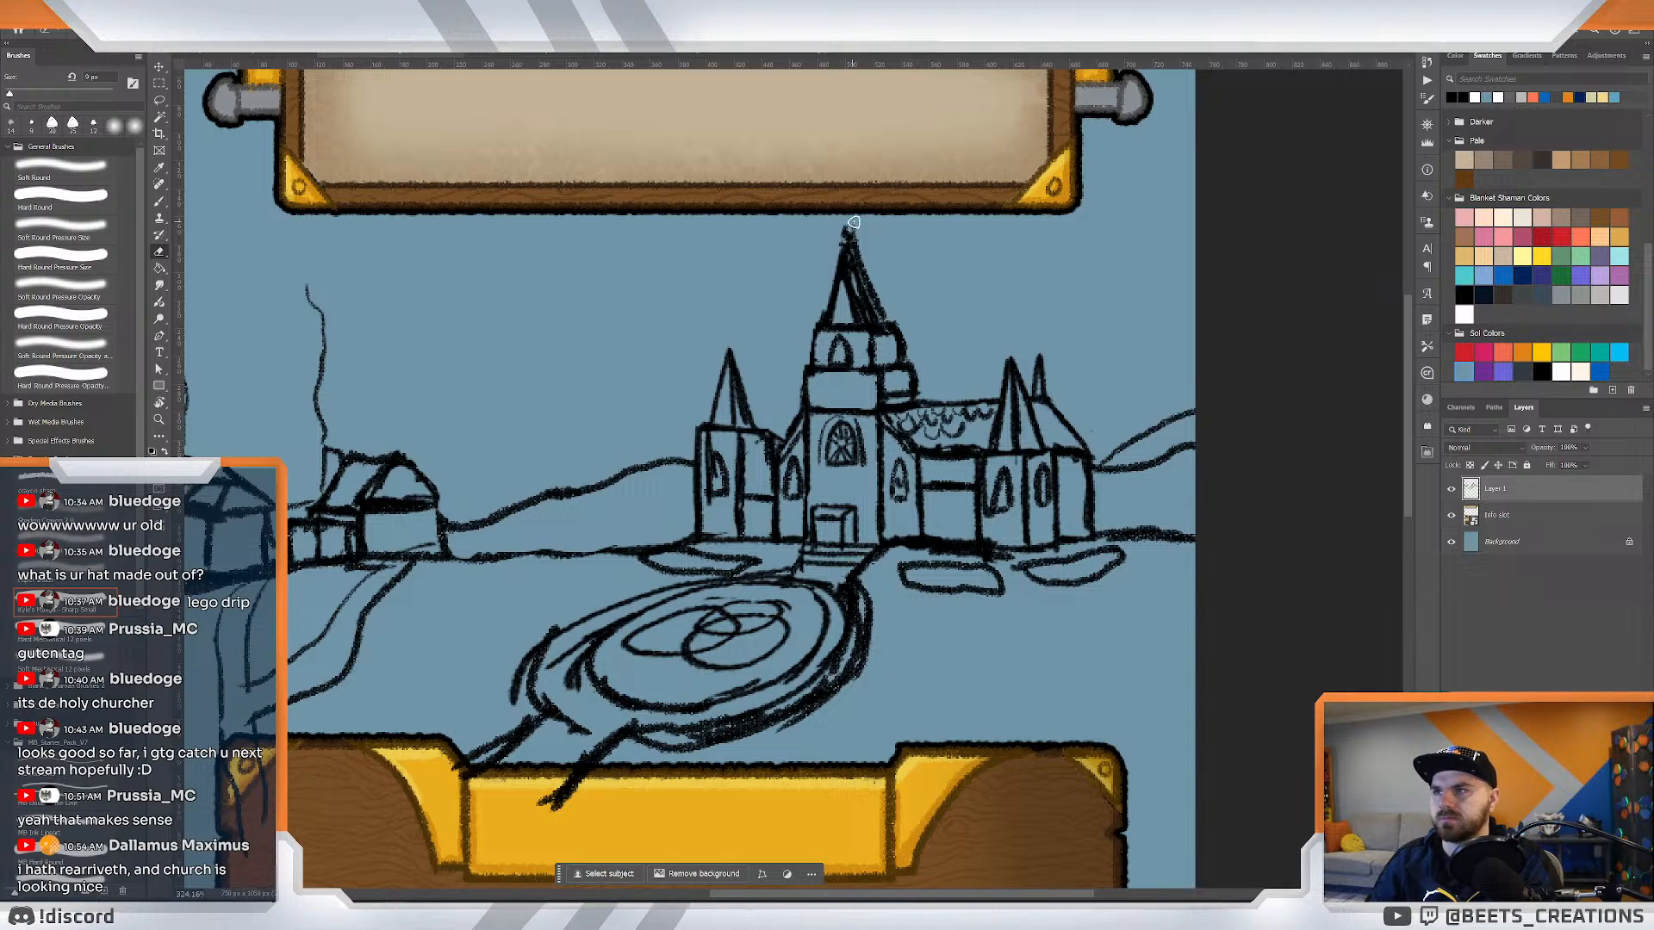
key("z")
mouse_move(964, 361)
left_mouse_down()
mouse_move(897, 324)
mouse_move(945, 335)
left_mouse_up()
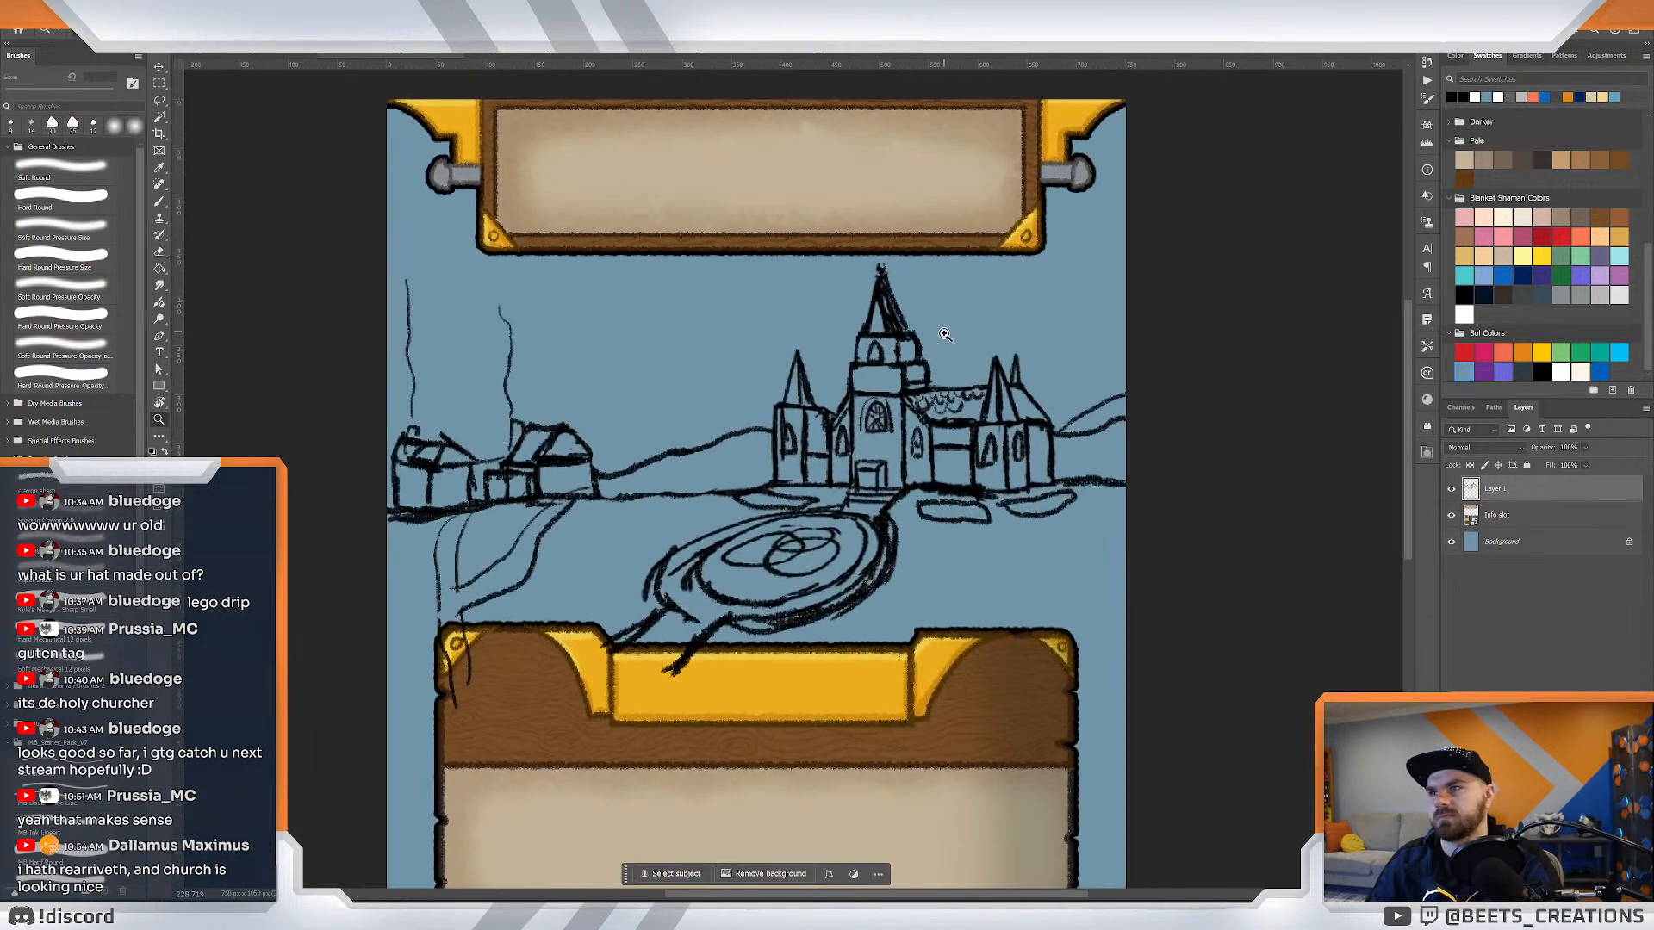
Erase the end of the path sketch where it overlaps the gold title plate.
left_click_drag(854, 409, 894, 387)
left_click_drag(848, 282, 864, 279)
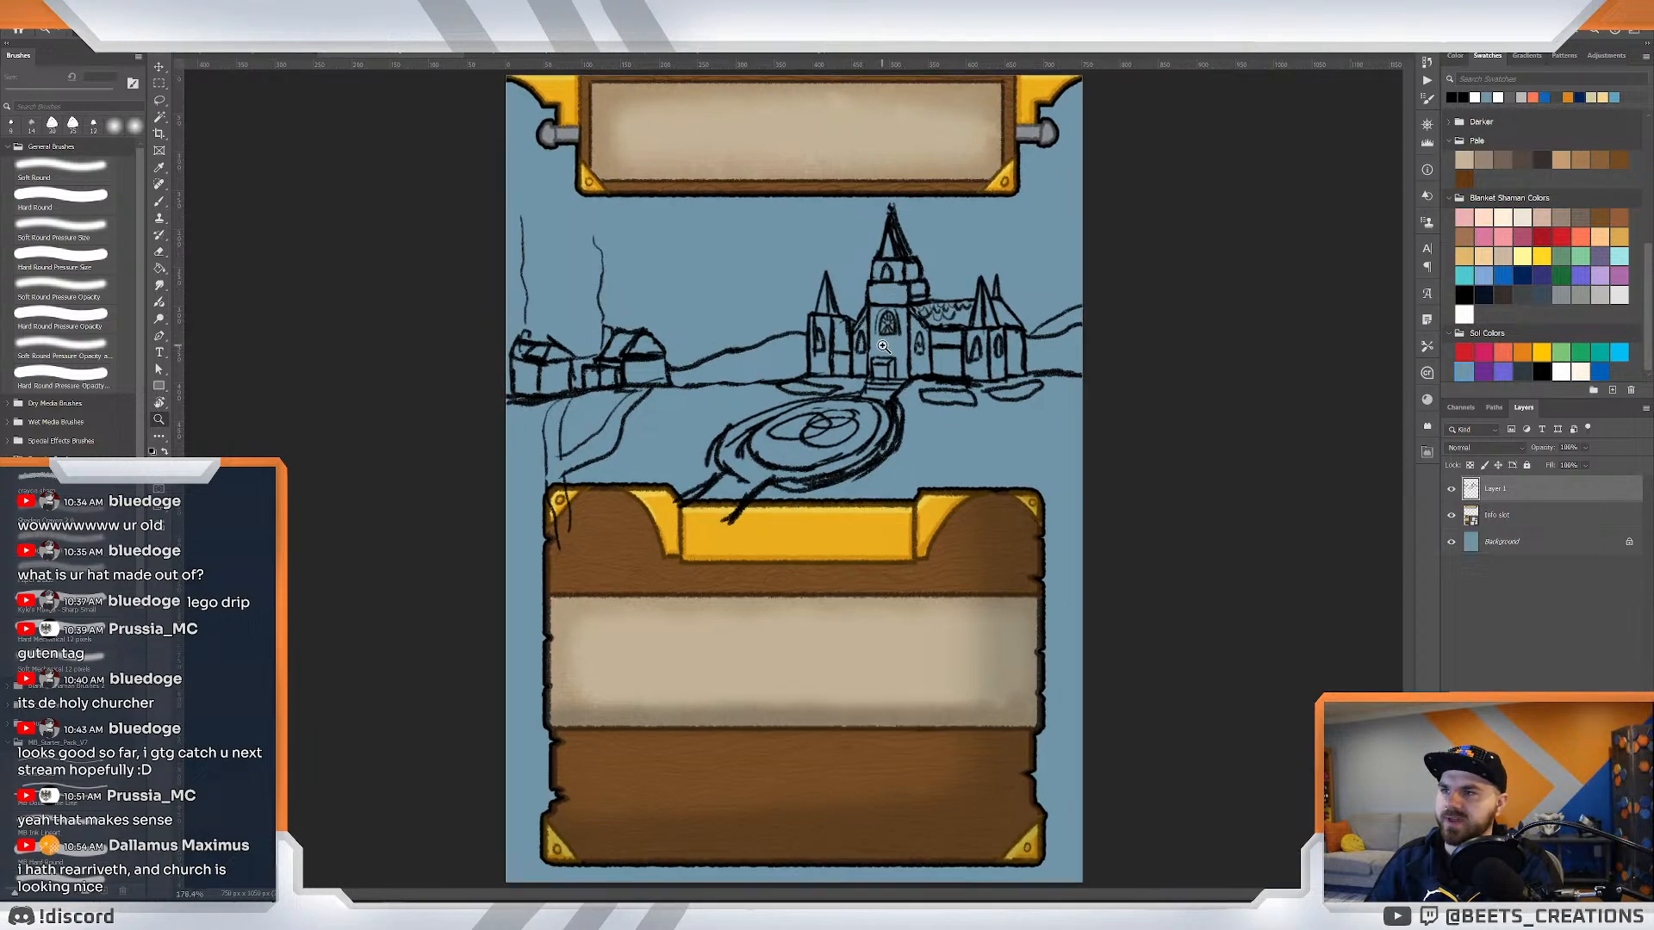
key("e")
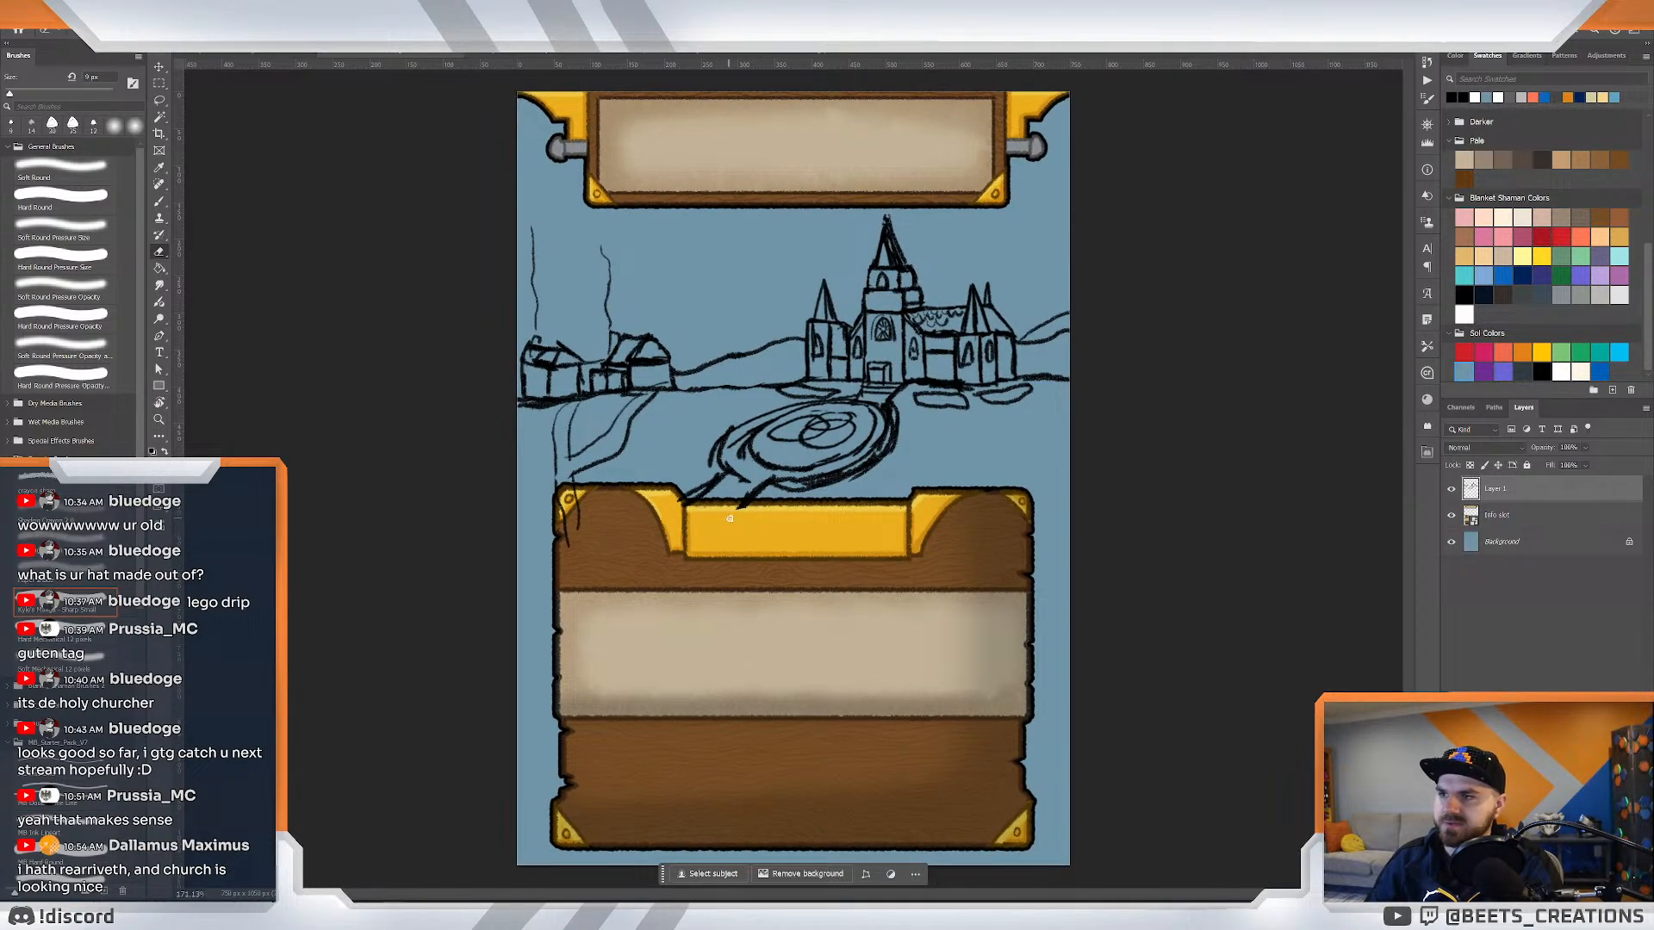
key("z")
mouse_move(904, 441)
left_mouse_down()
mouse_move(814, 437)
mouse_move(876, 469)
mouse_move(856, 440)
left_mouse_up()
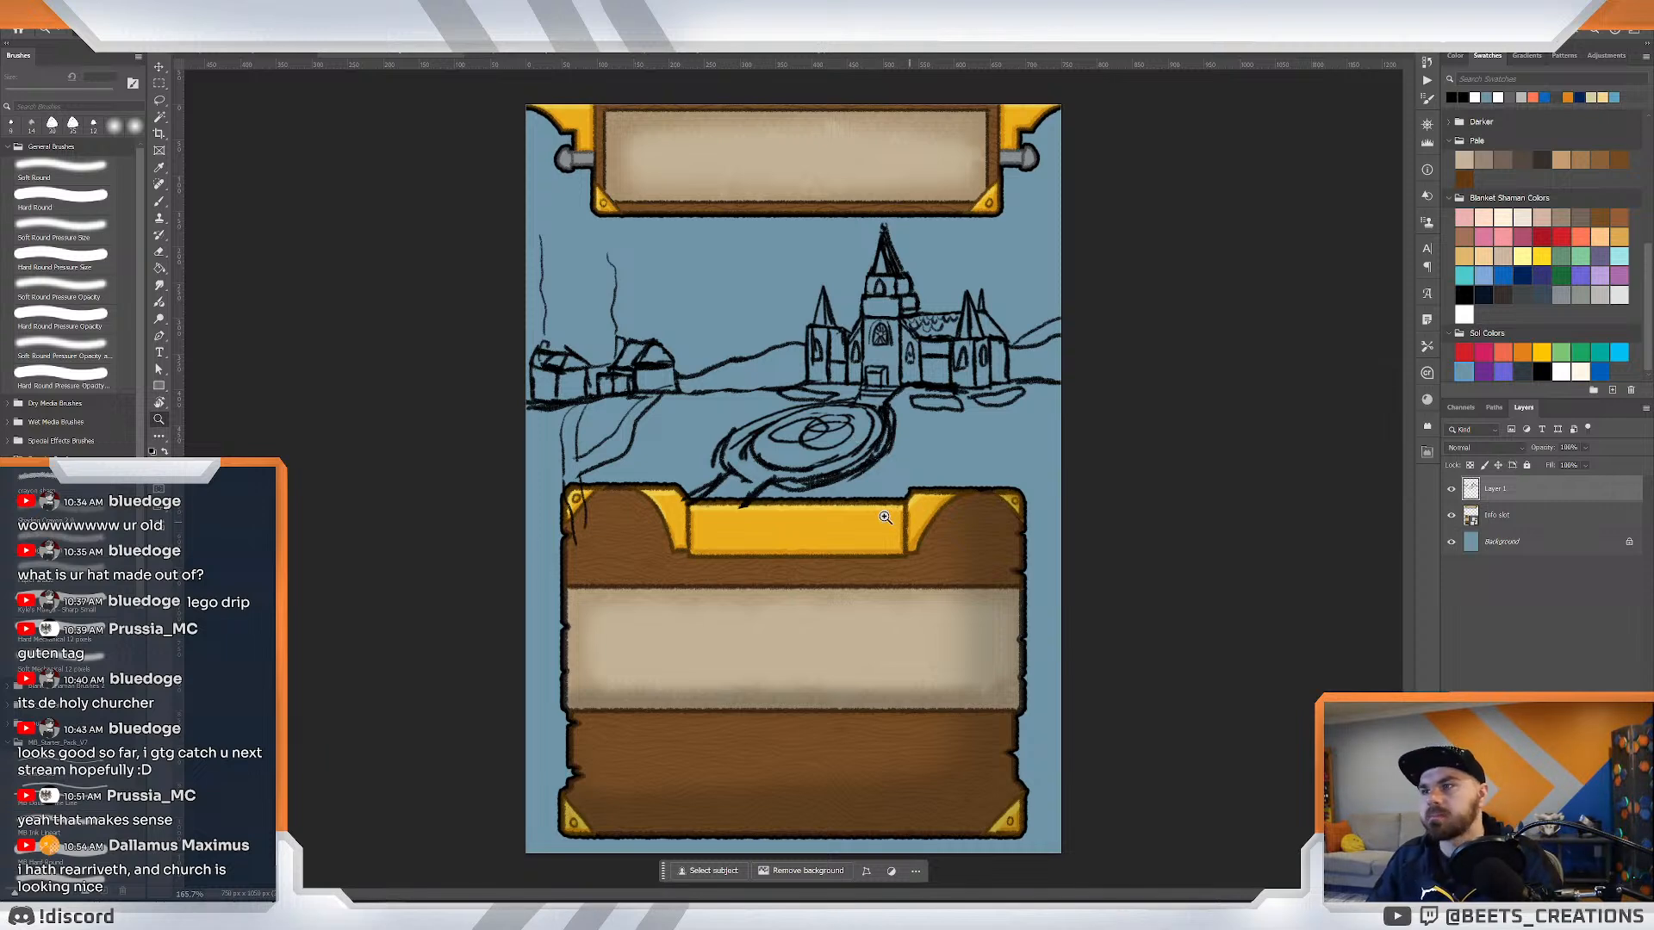
left_click_drag(850, 443, 901, 507)
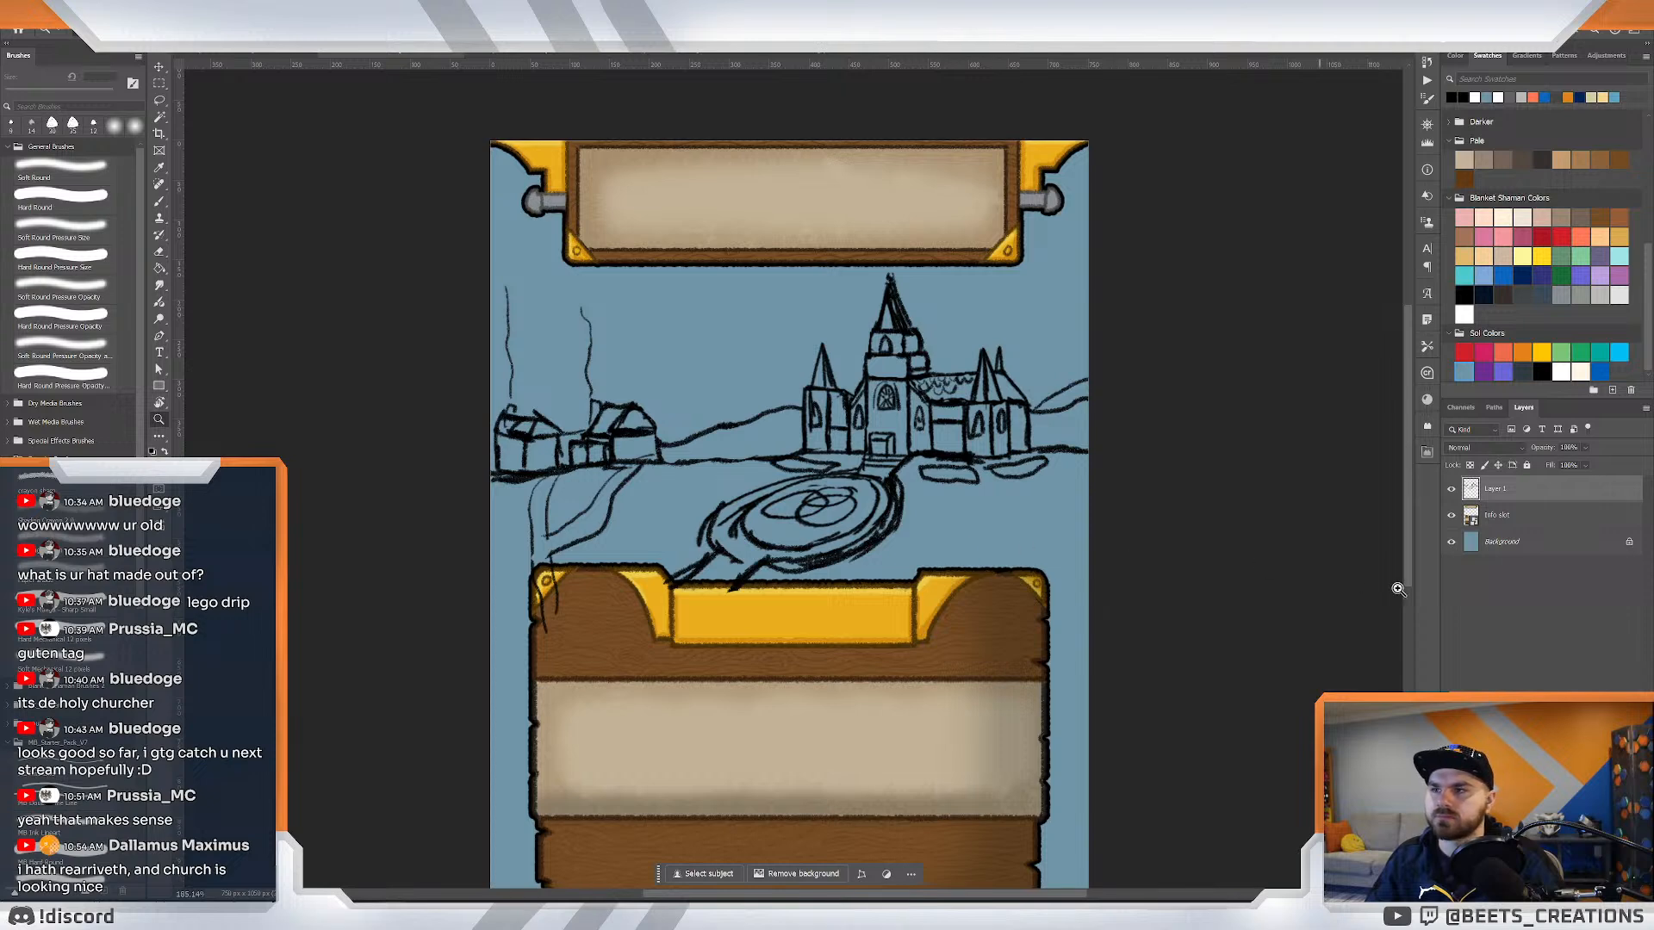
left_click_drag(1013, 618, 1015, 616)
left_click_drag(990, 603, 998, 612)
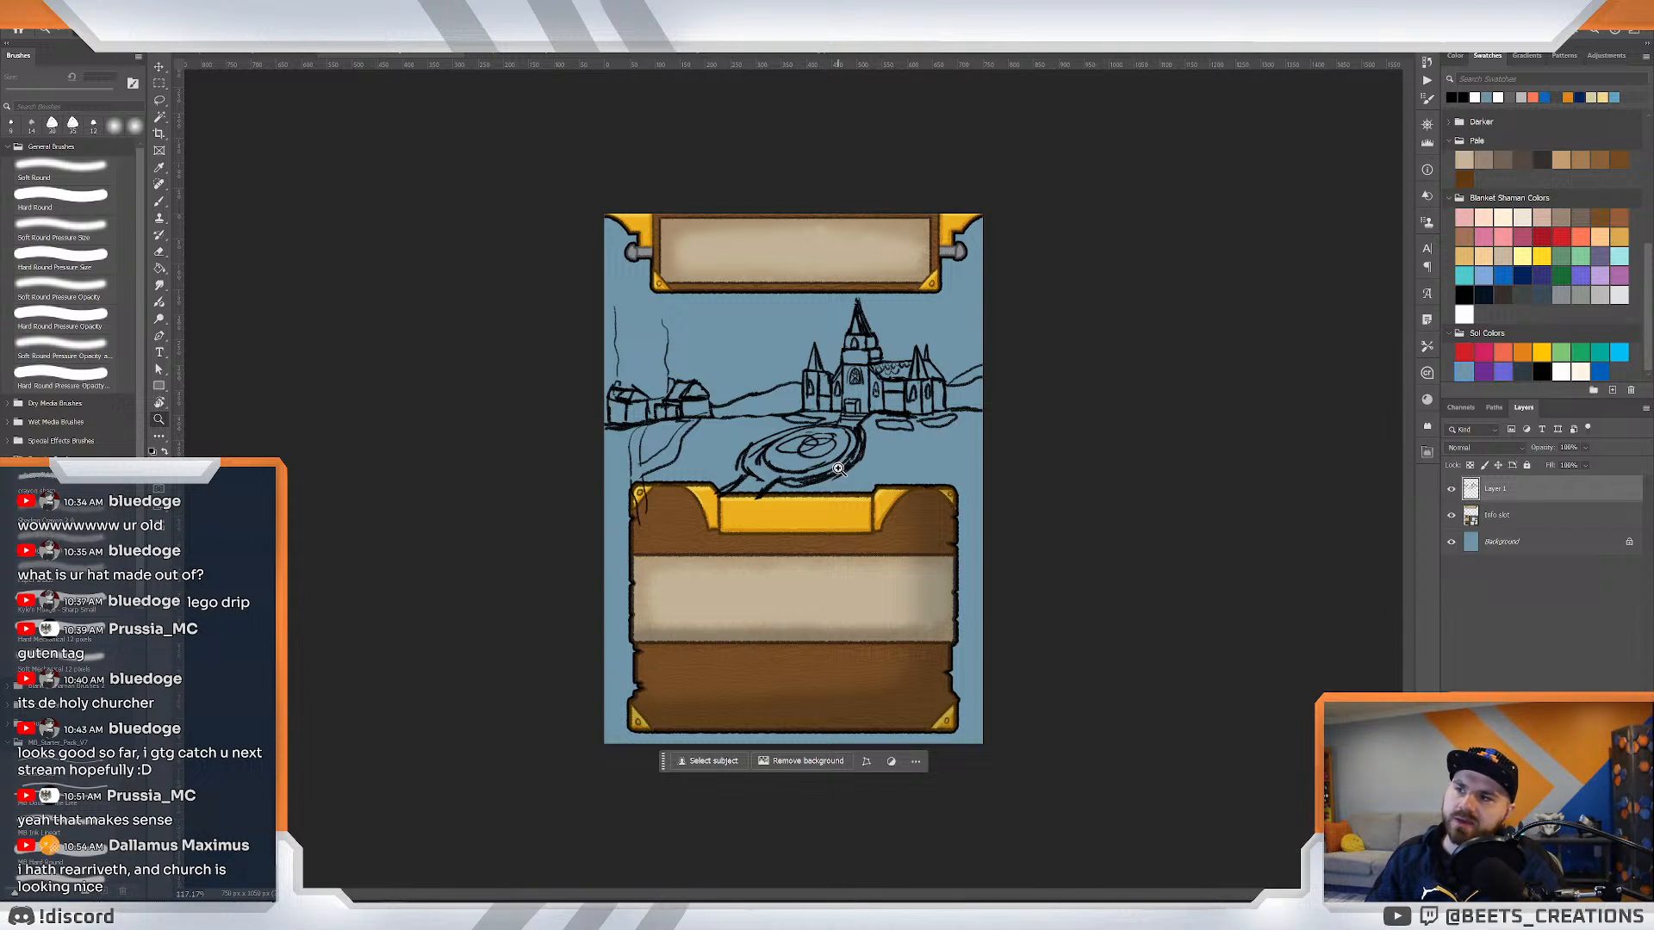
left_click_drag(980, 506, 962, 514)
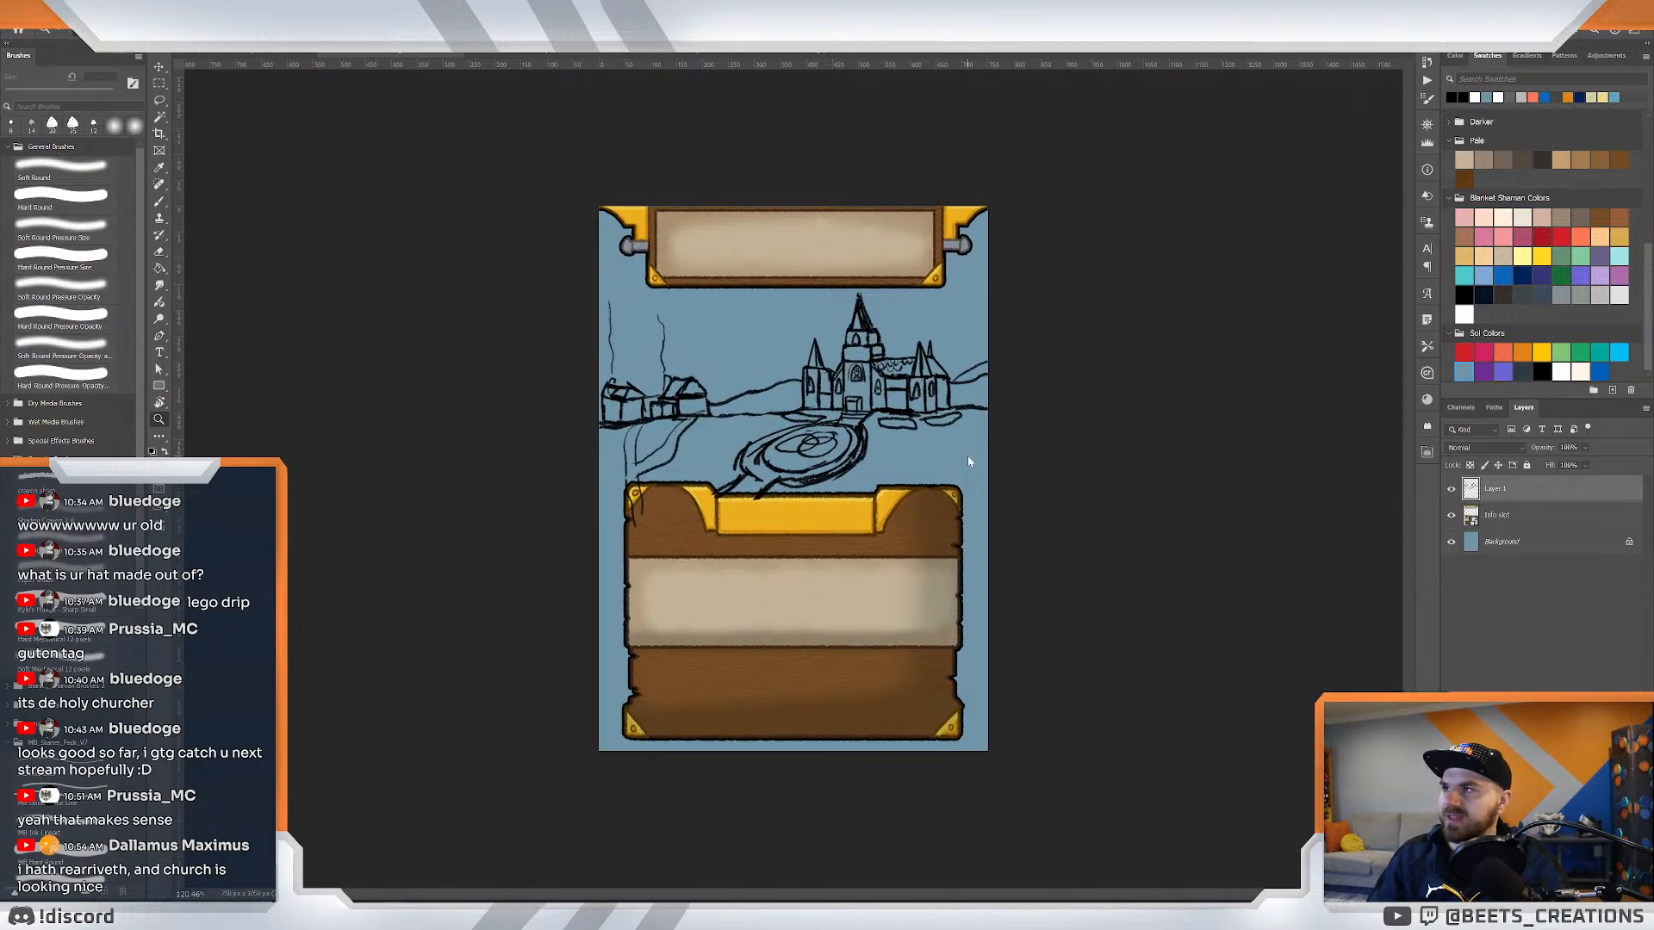
Save the document as a Photoshop file named church in the Structure folder of Player cards, with Maximize Compatibility on.
key("ctrl+s")
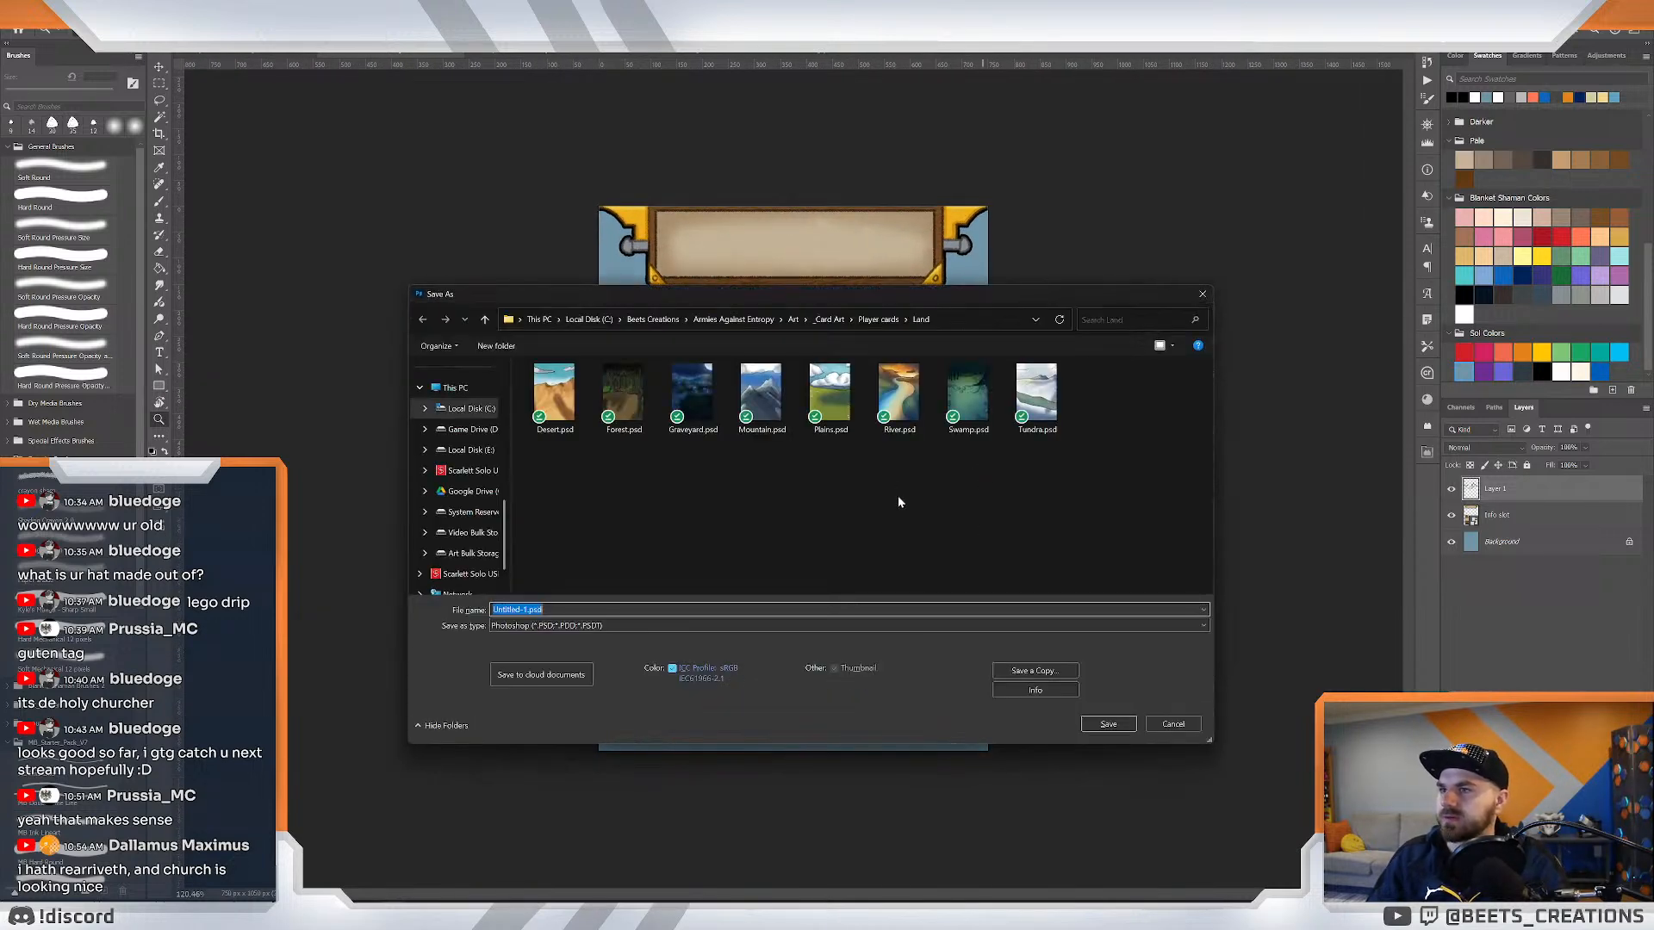
left_click(880, 319)
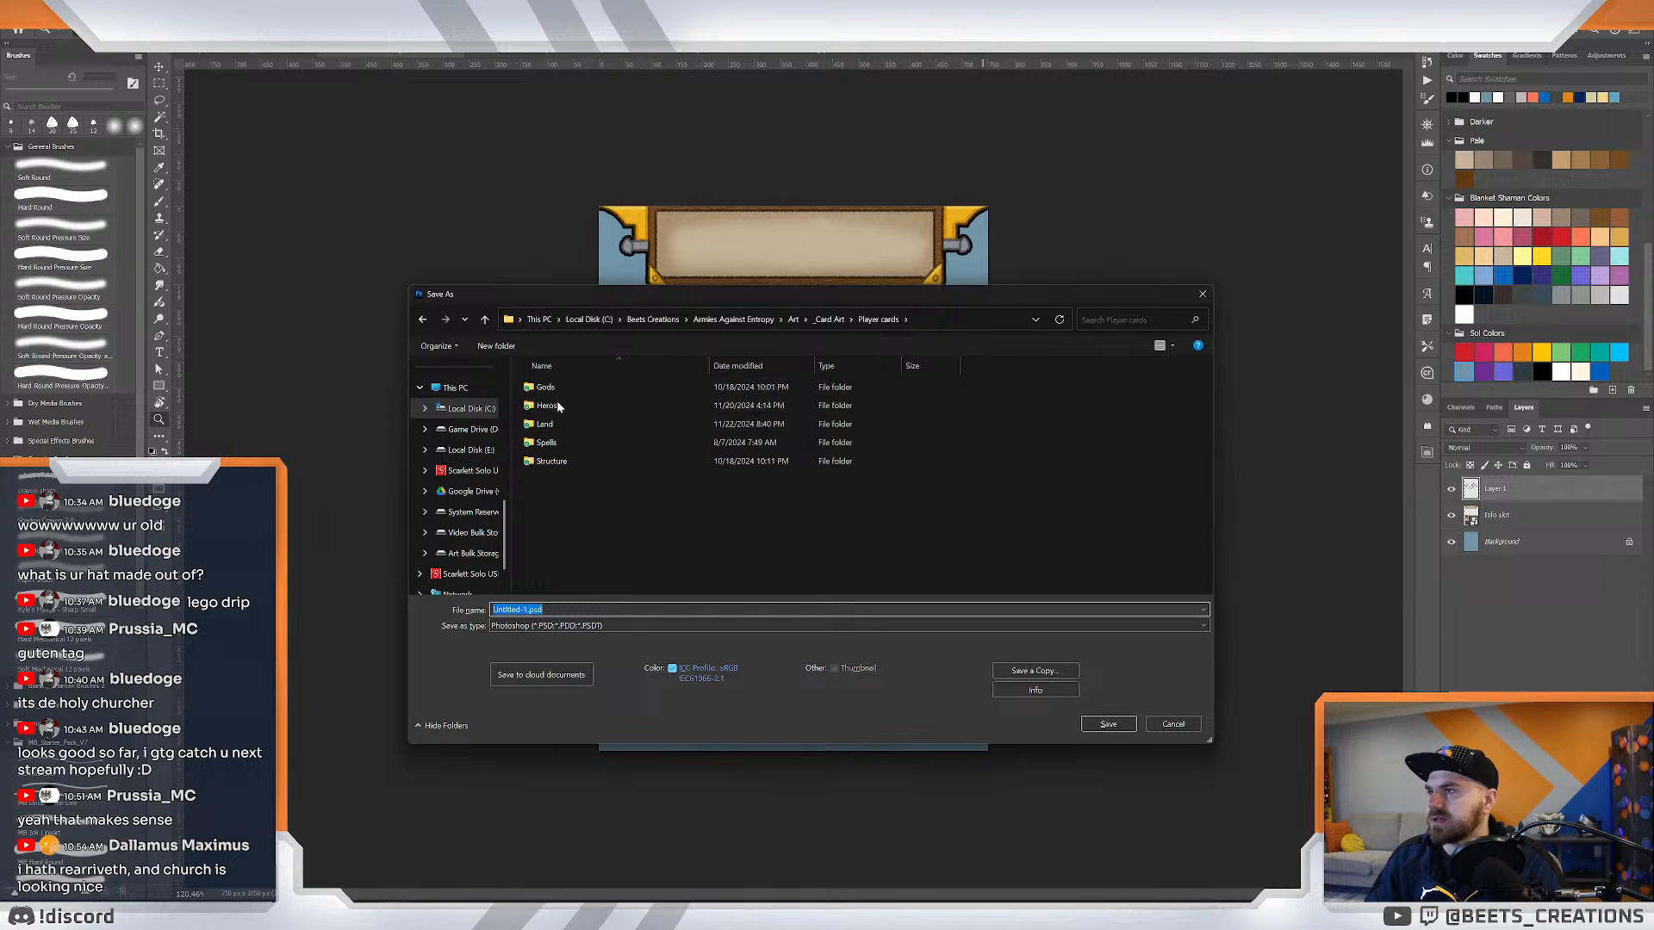
double_click(550, 462)
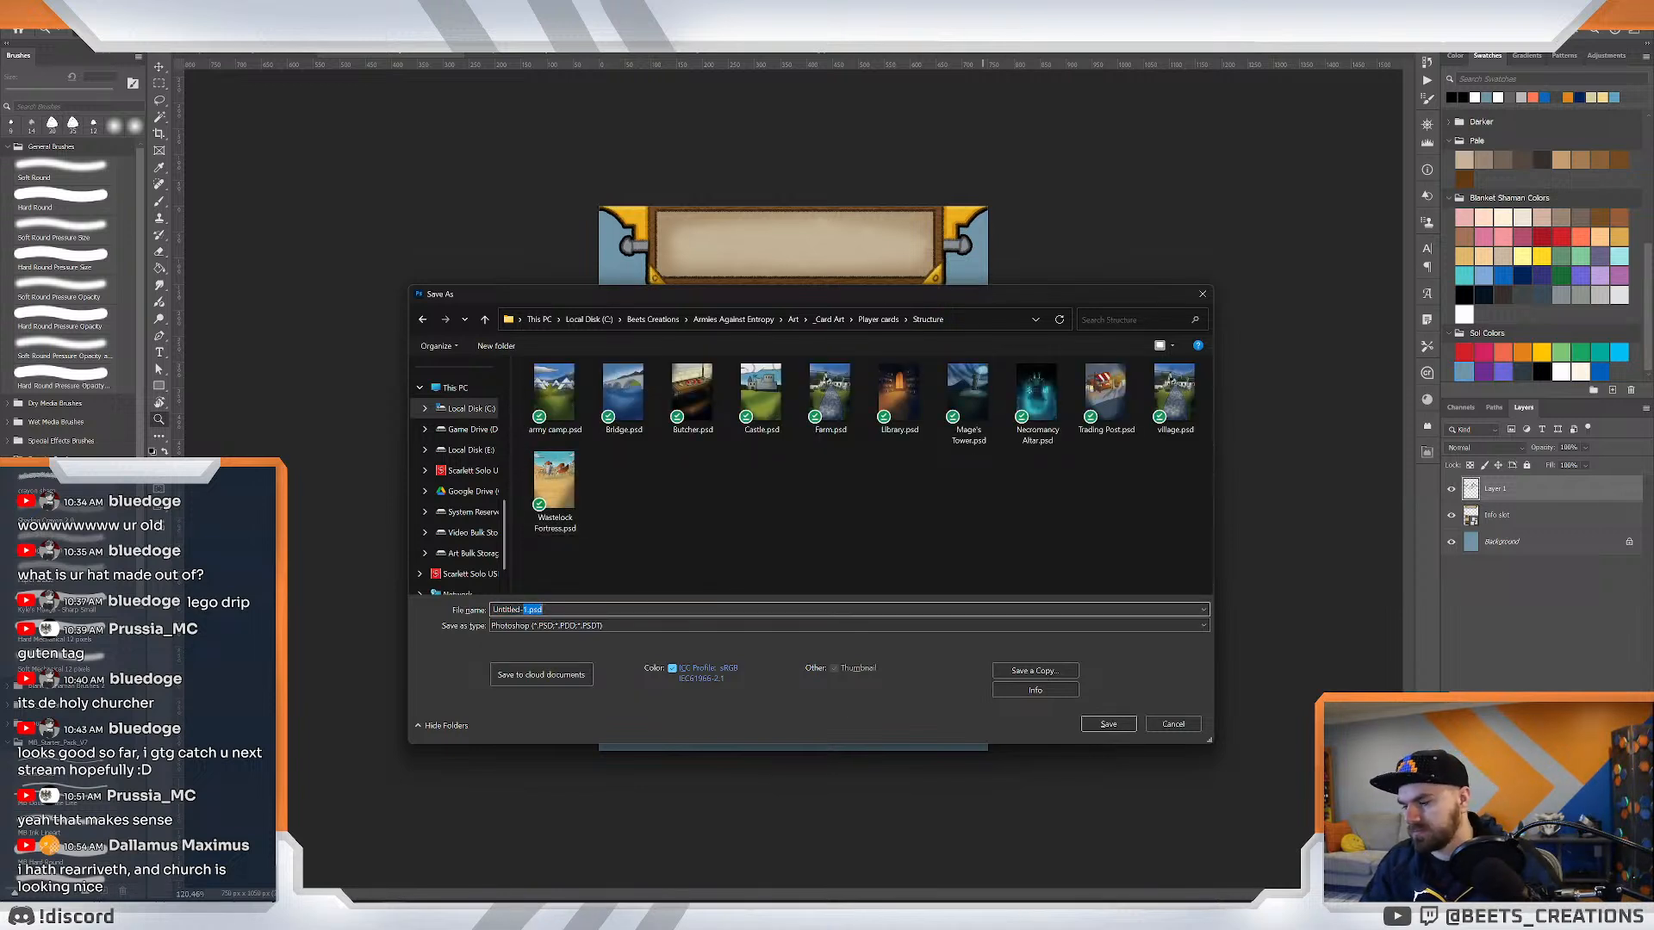
type("church")
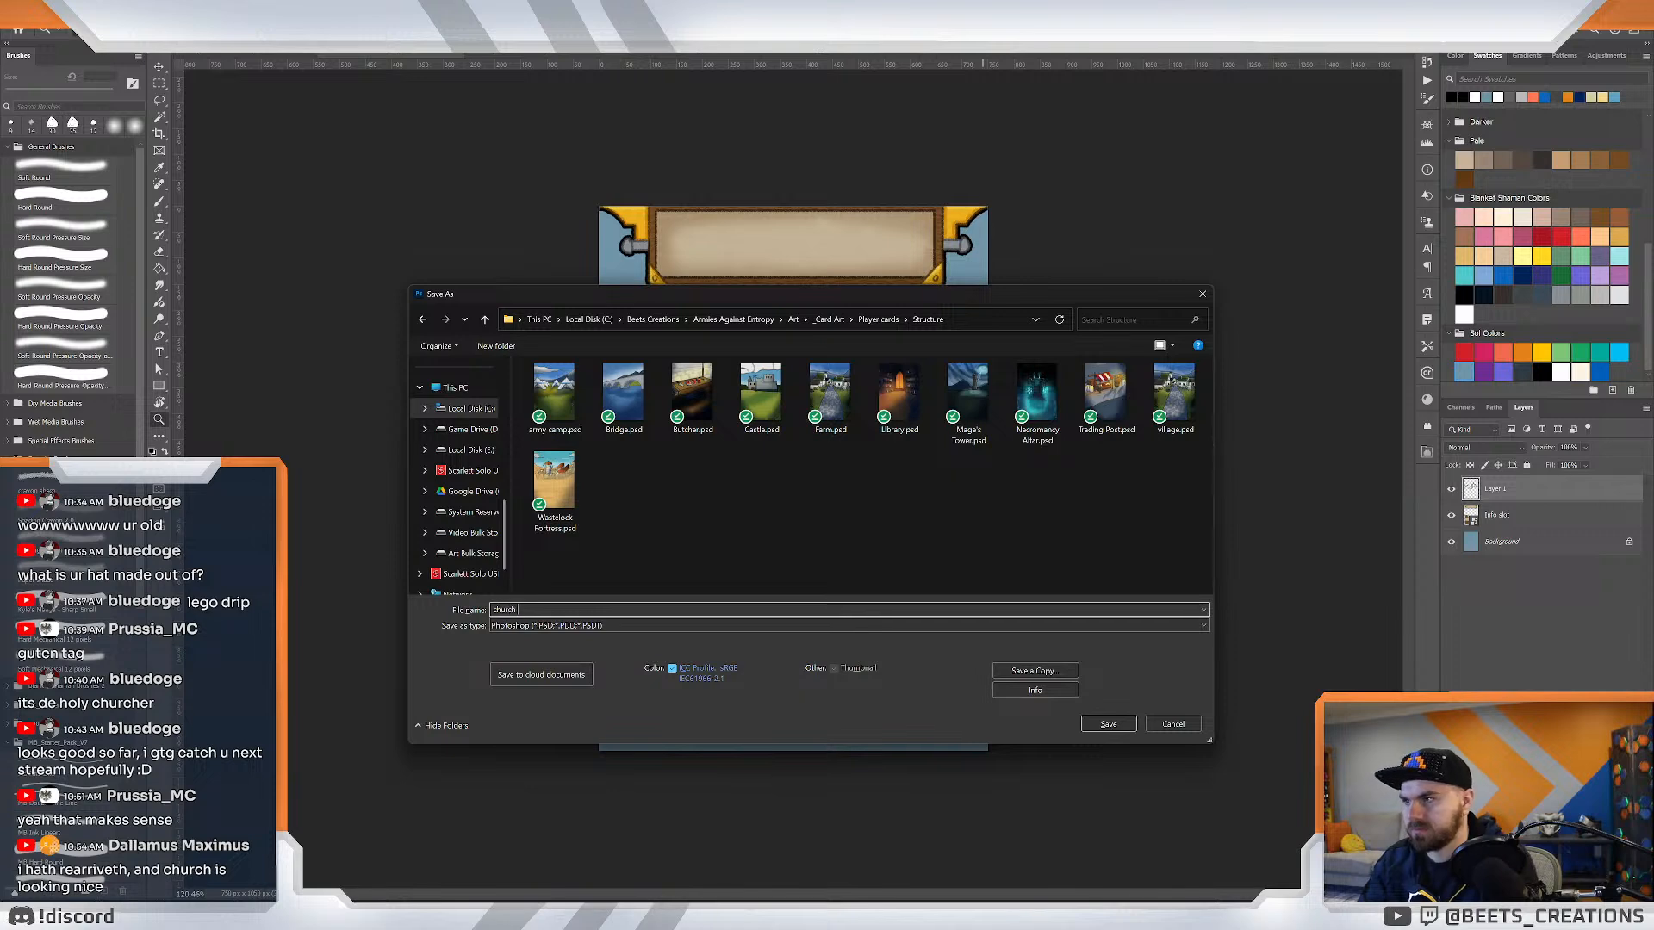
key("Return")
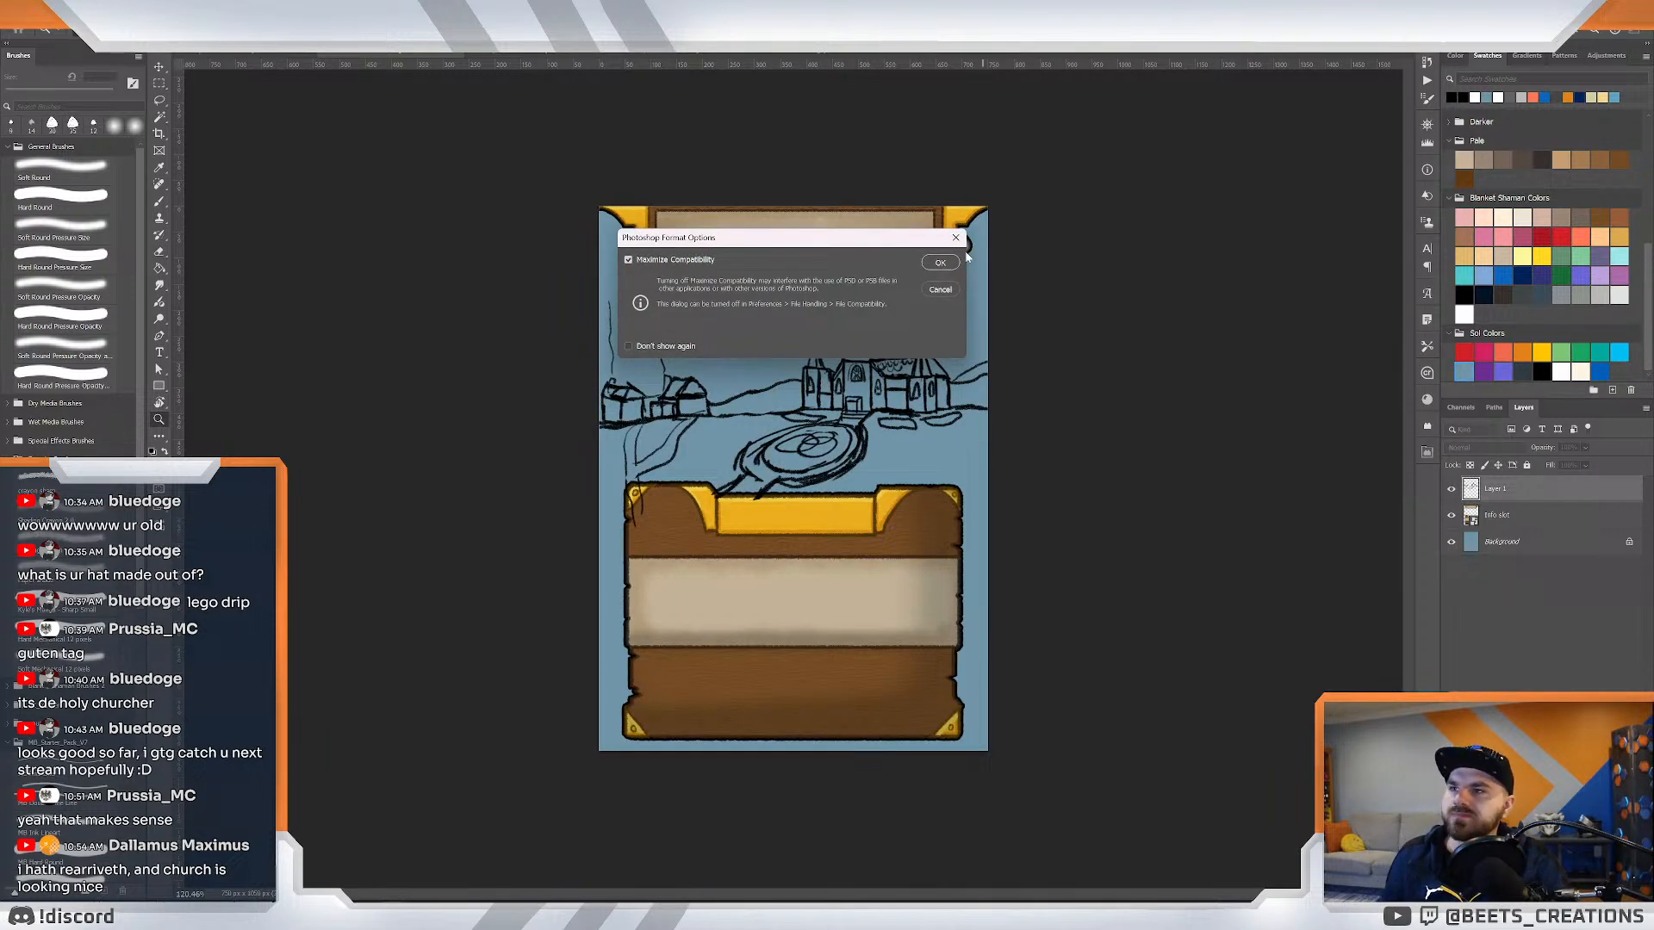
left_click(940, 263)
left_click_drag(964, 340, 1052, 341)
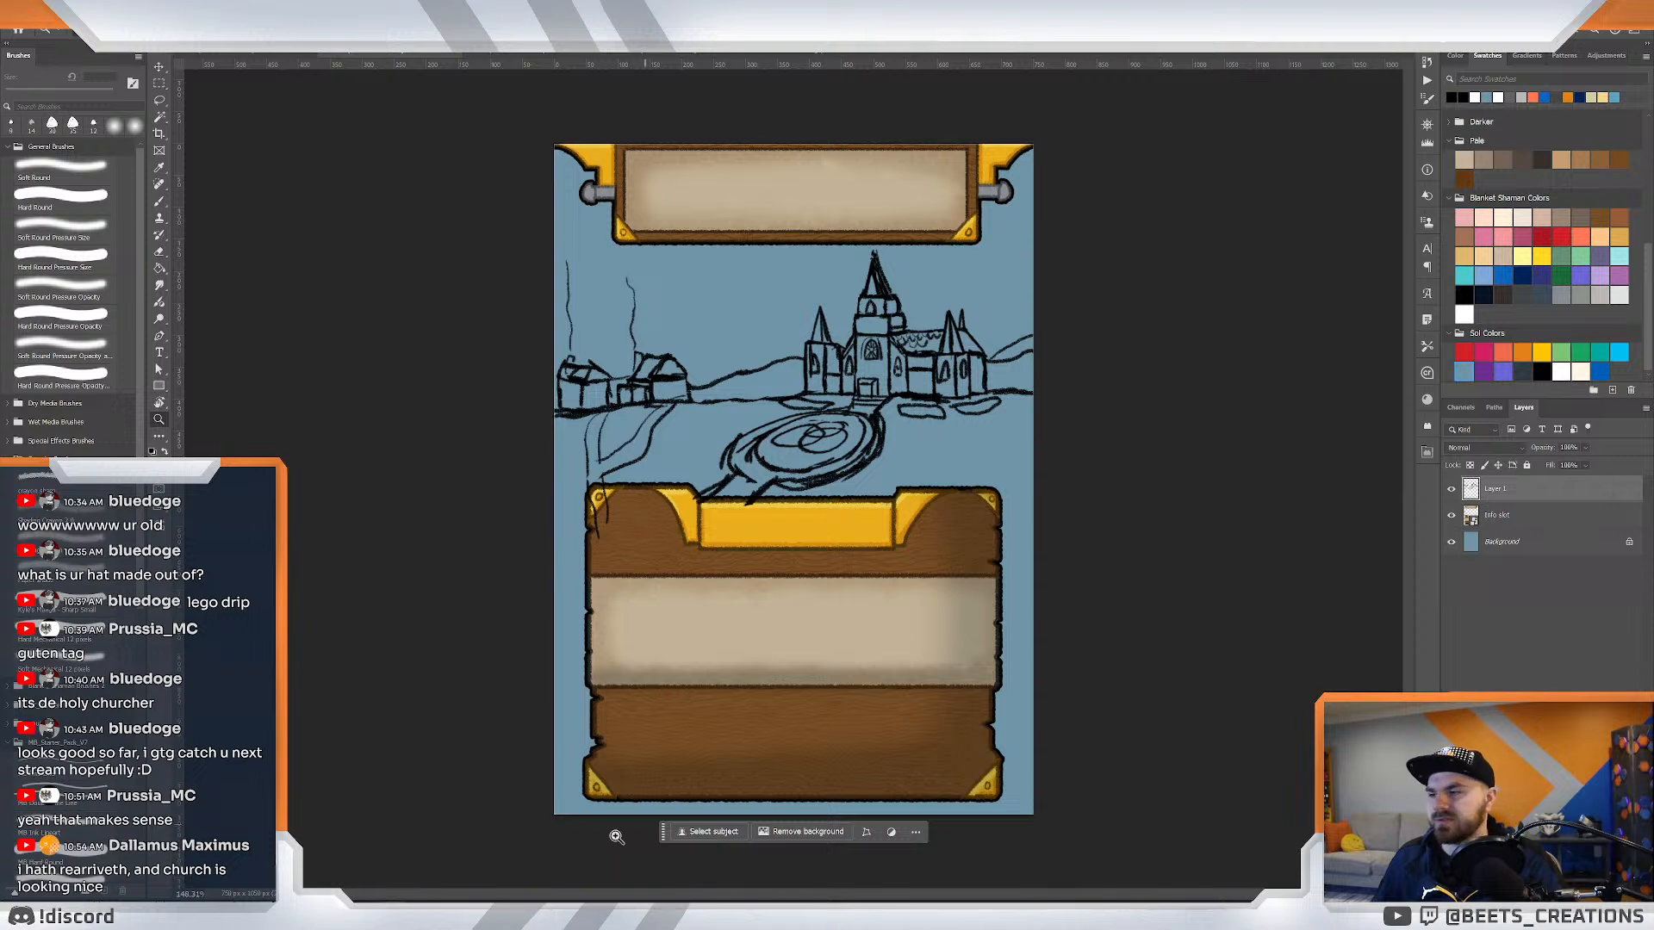
Switch to the browser and bring up the Armies Against Entropy card project, passing the Beta Cards document.
left_click(219, 913)
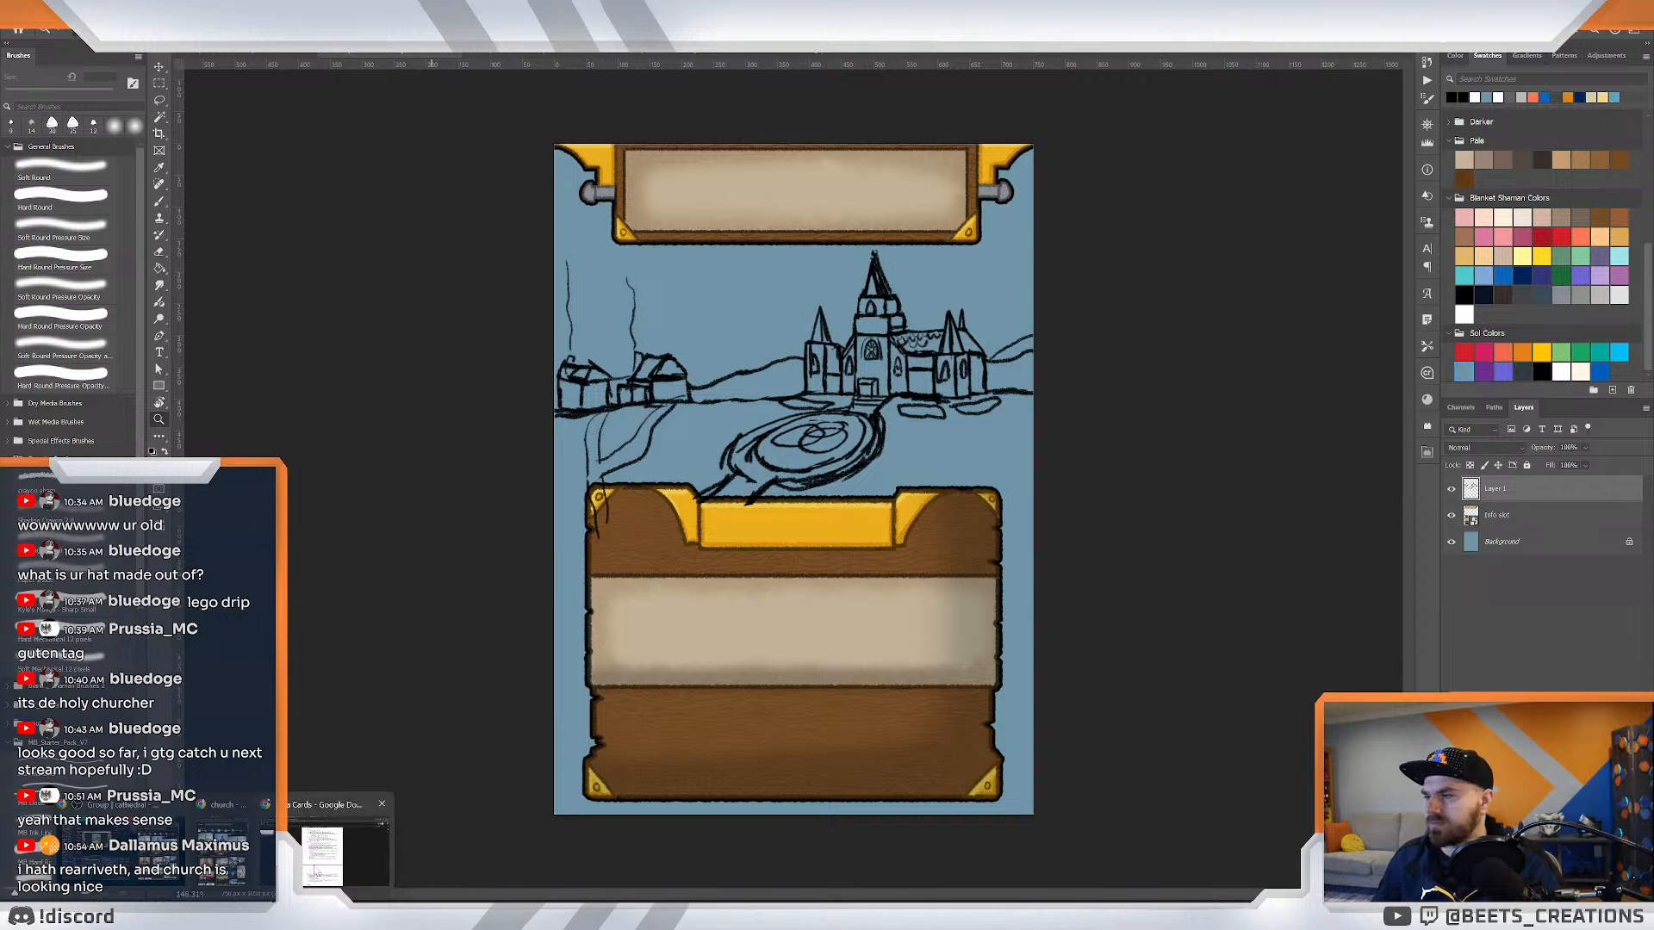
left_click(340, 853)
key("ctrl+Tab")
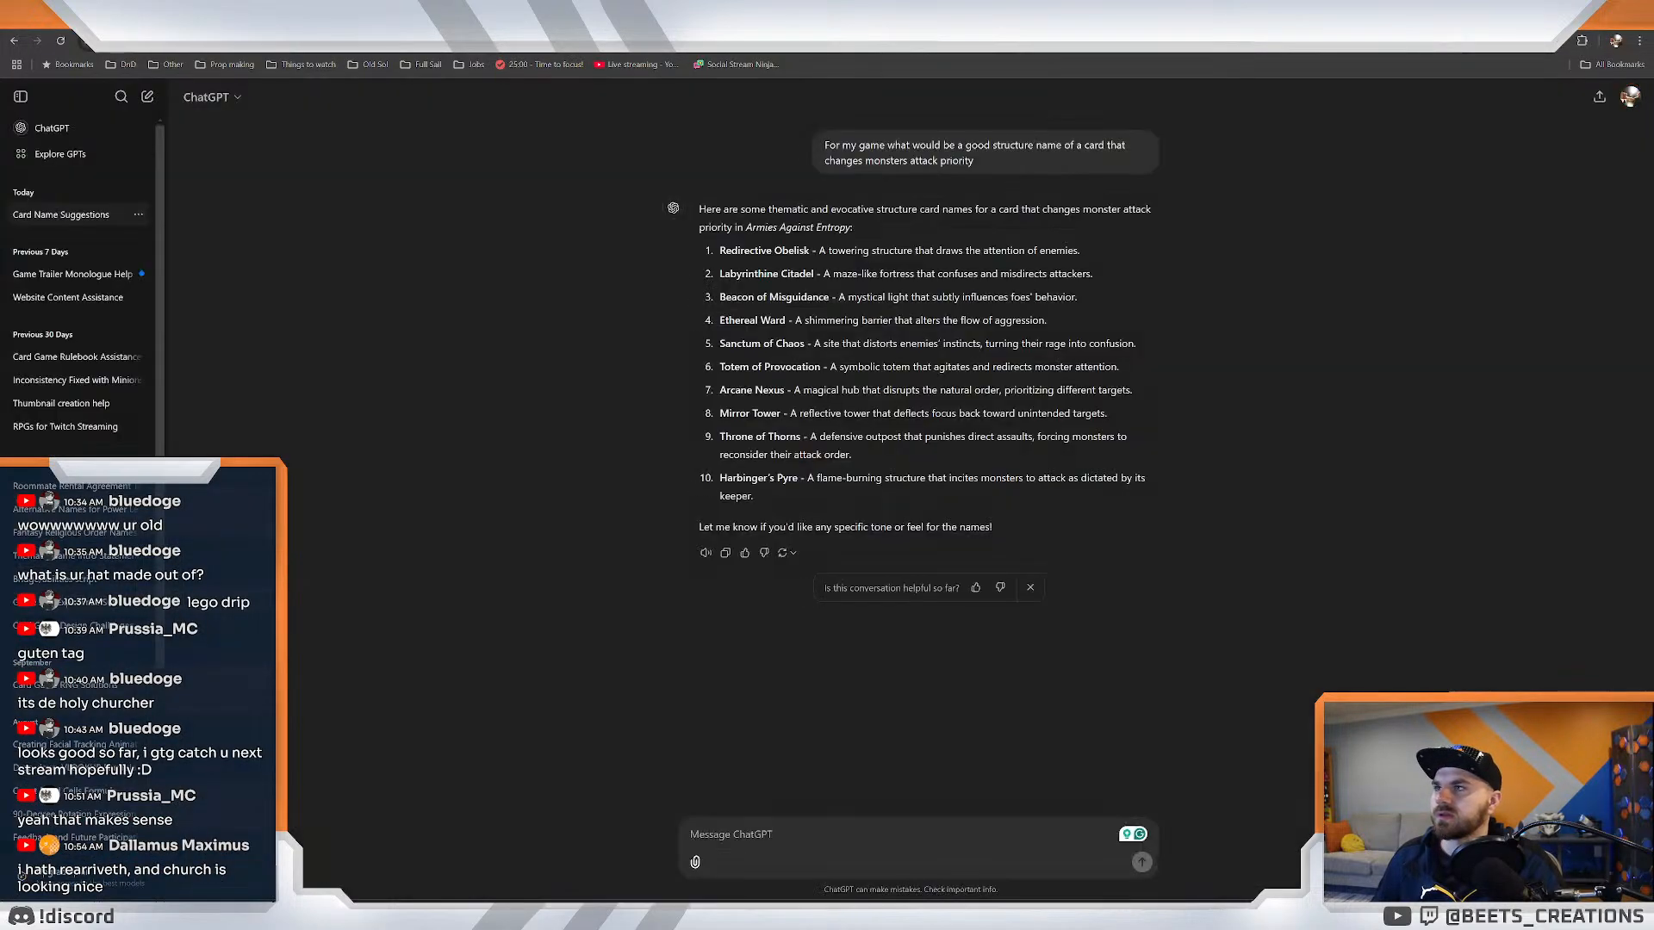
key("ctrl+shift+Tab")
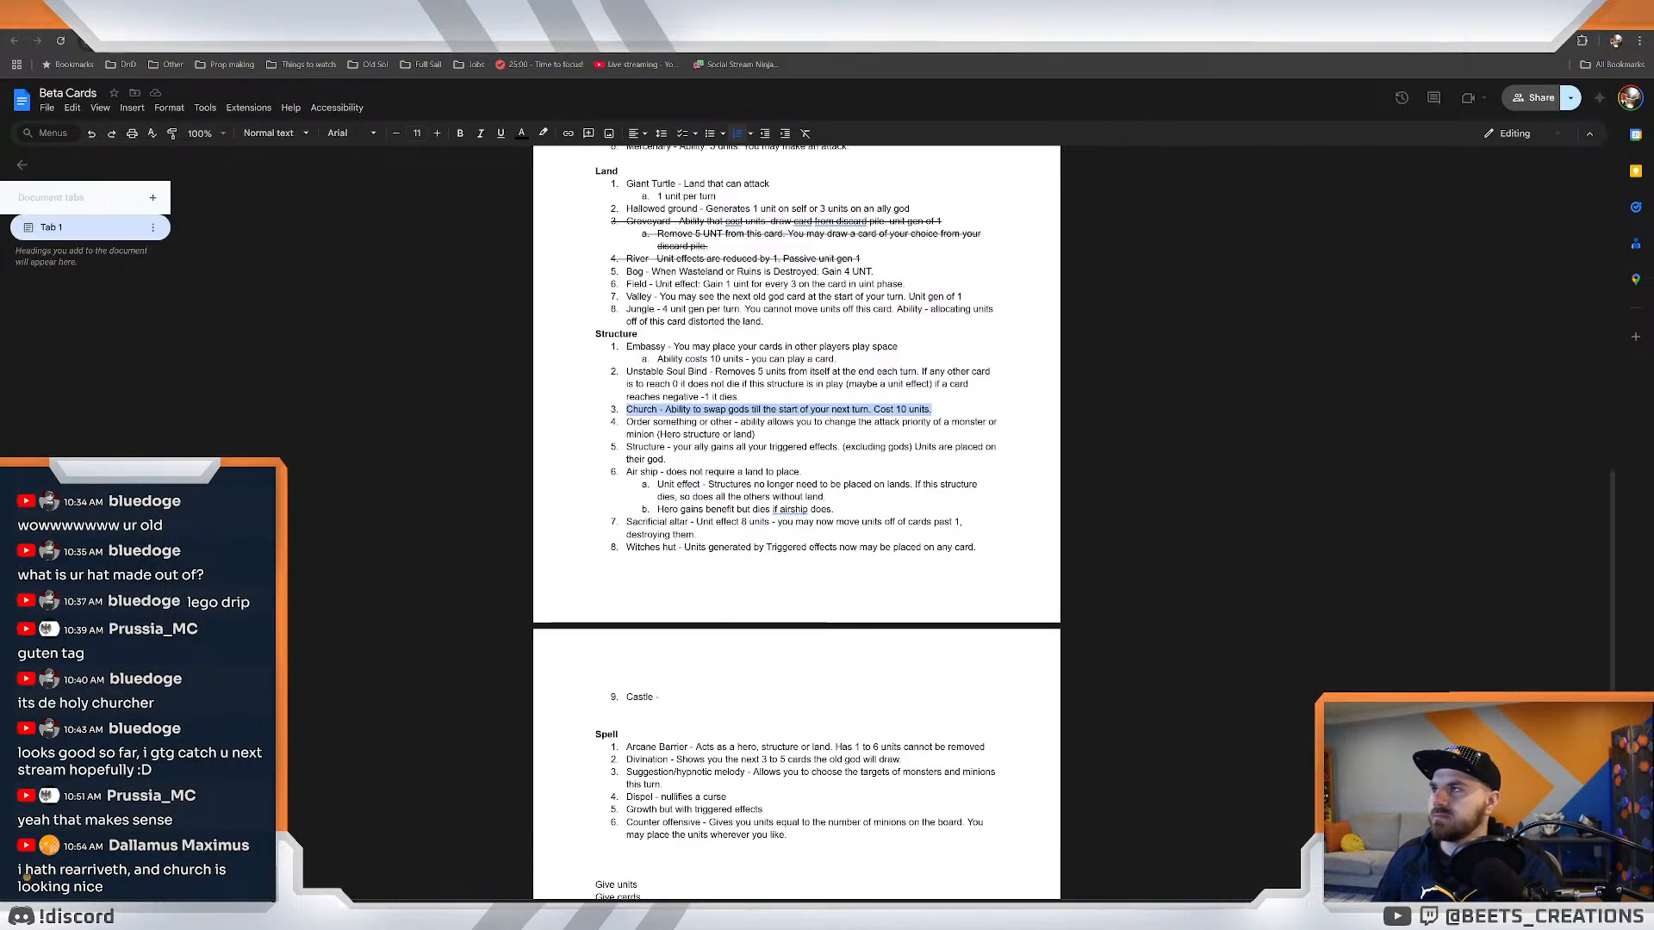
key("ctrl+shift+Tab")
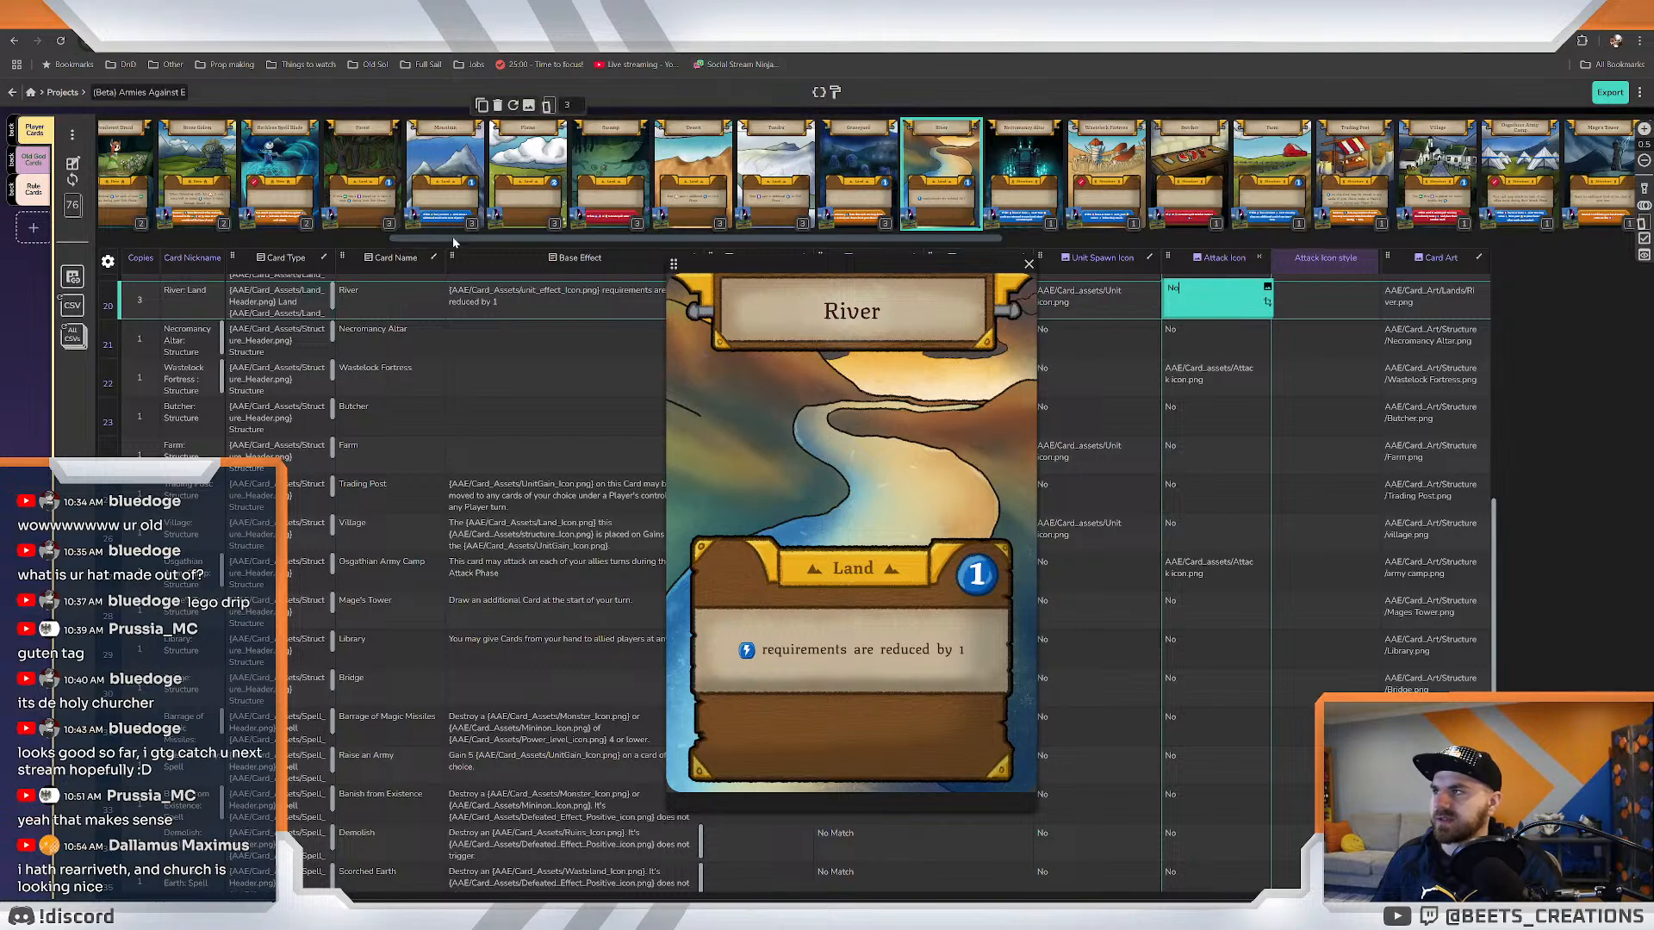
Examine the existing hero cards, including Osgathian Warrior, Cleric of The Solstice, Lone Dark-Arts Necromancer and Soul-Fist Monk.
left_click(143, 173)
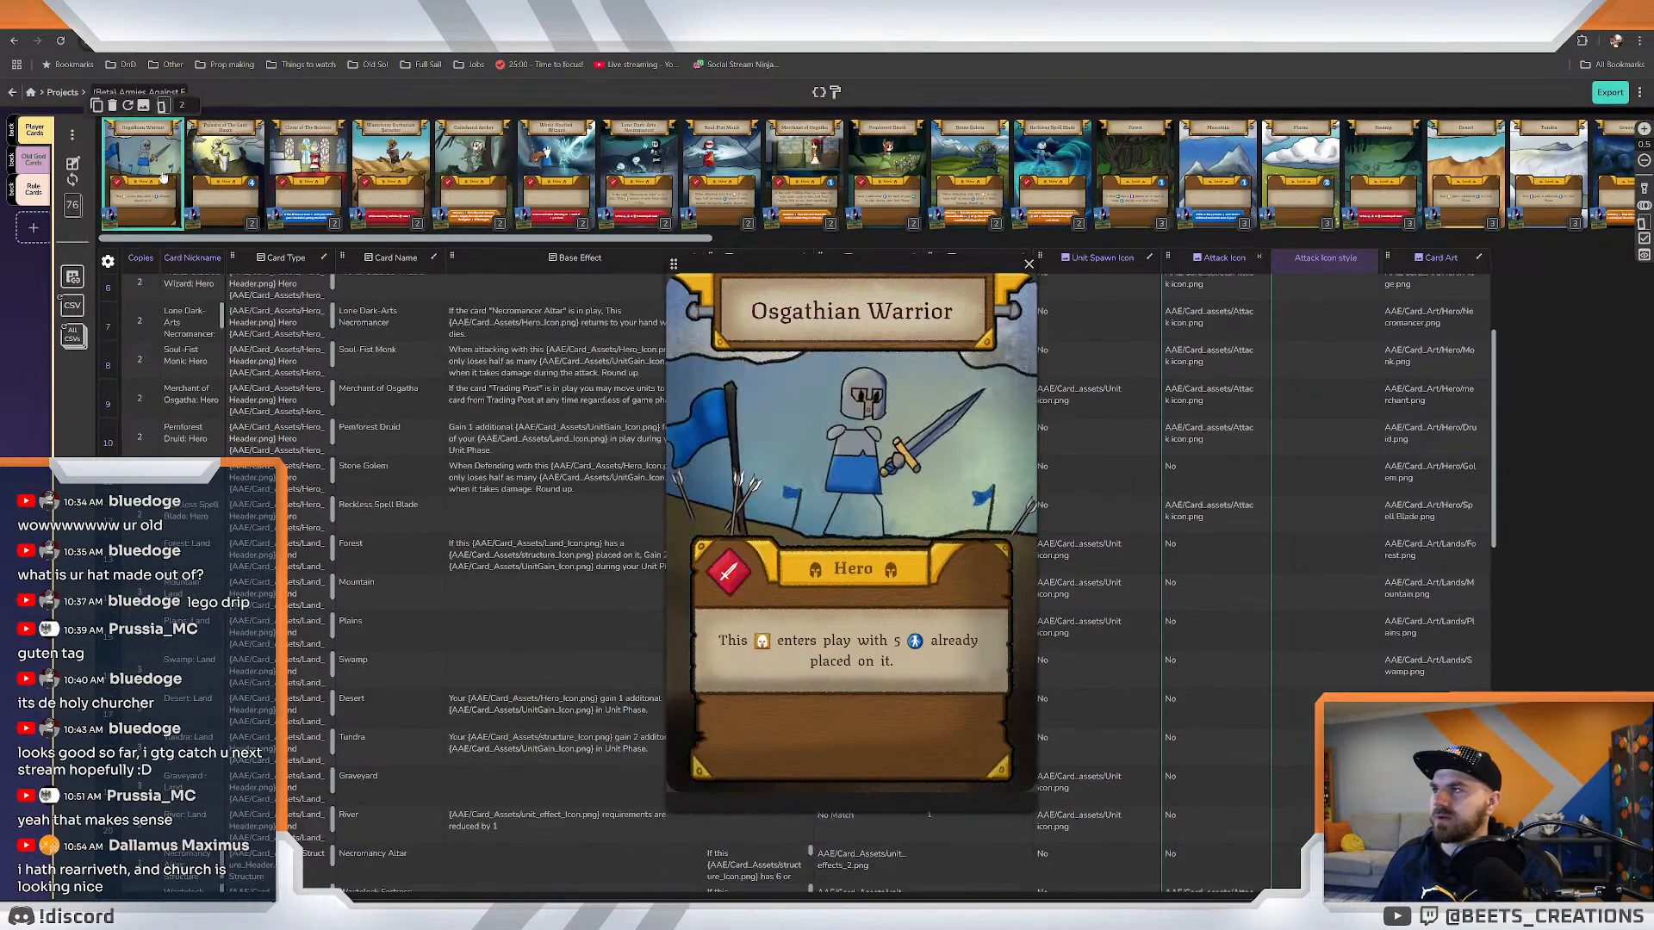
left_click(257, 159)
left_click(332, 164)
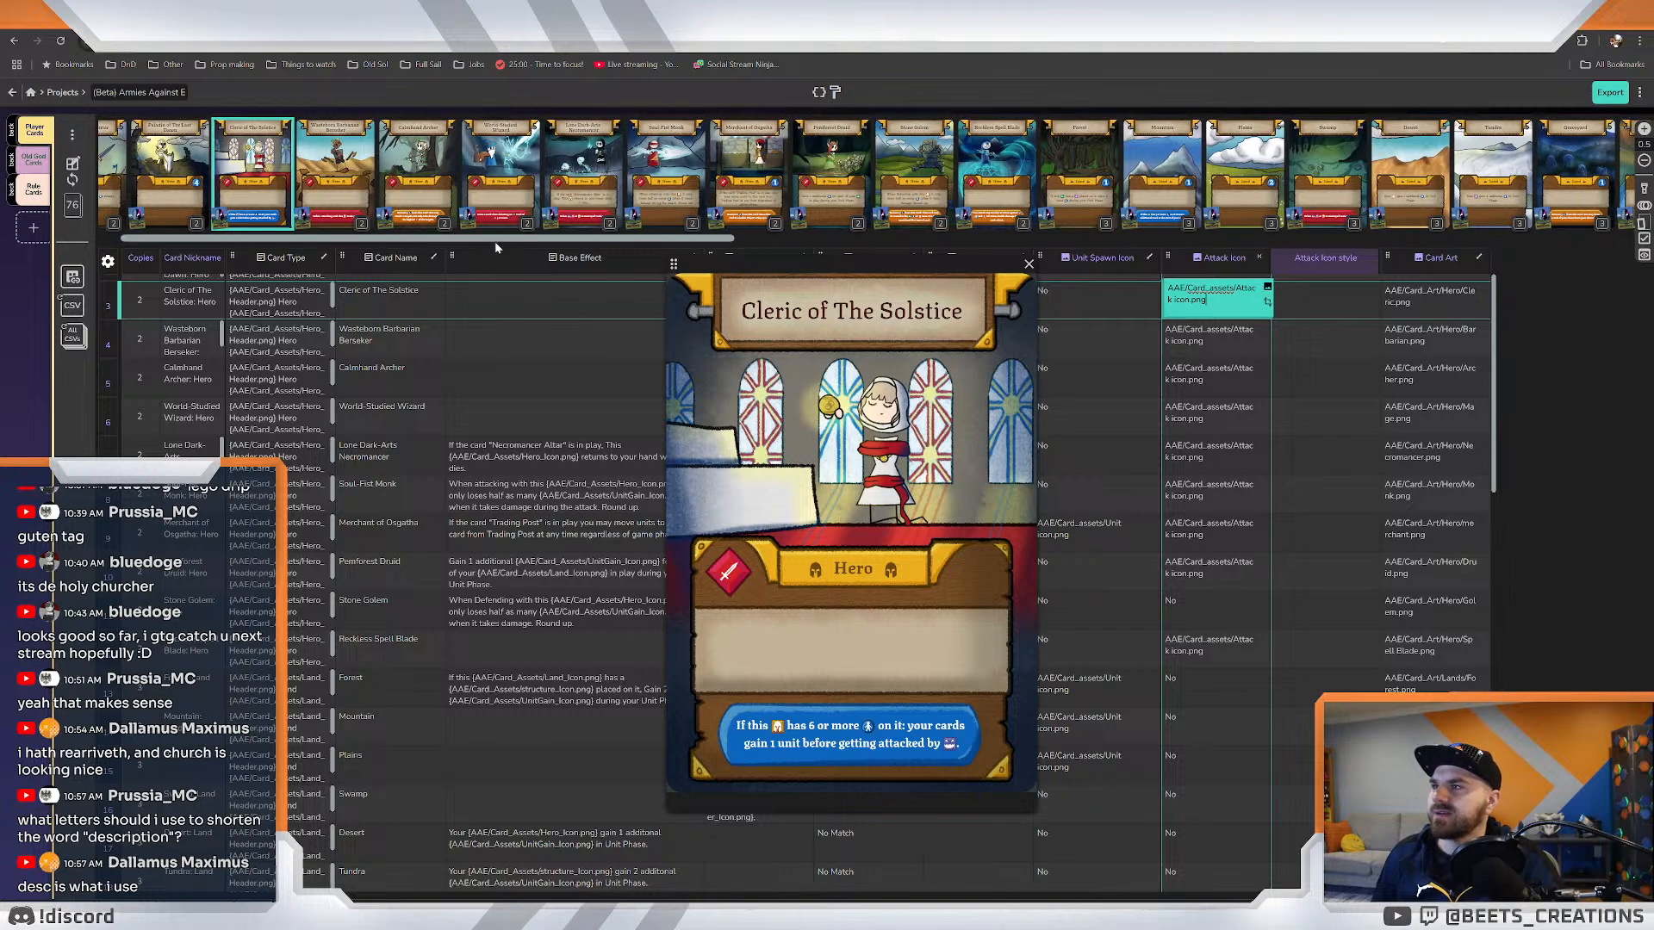
left_click(594, 148)
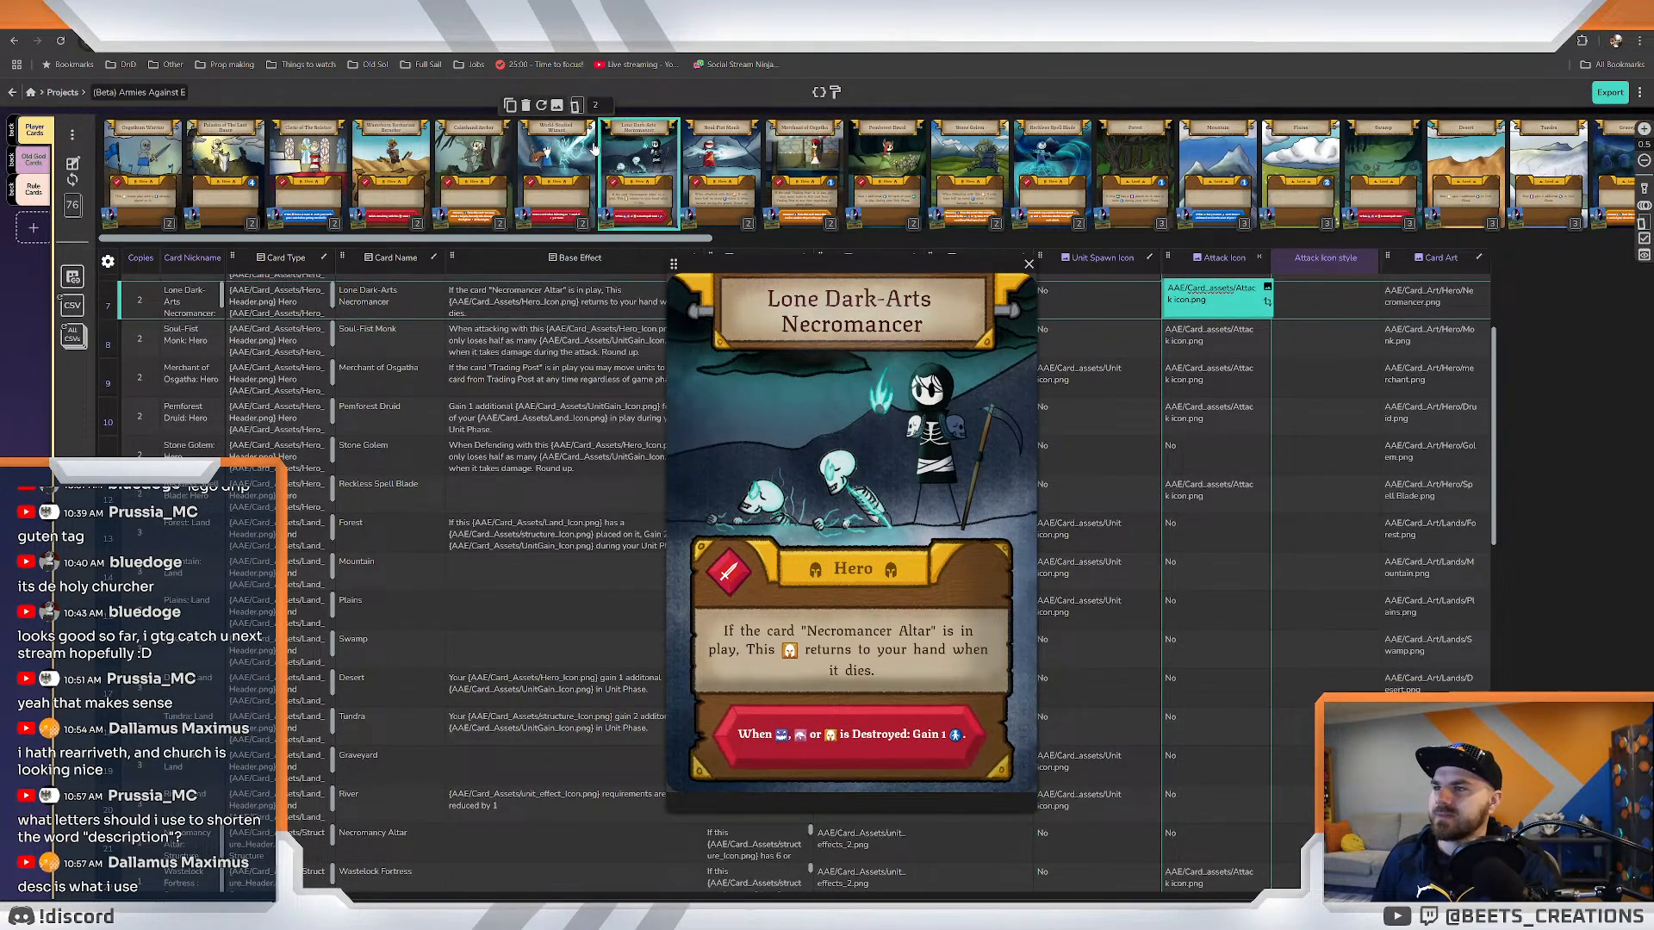
left_click(719, 164)
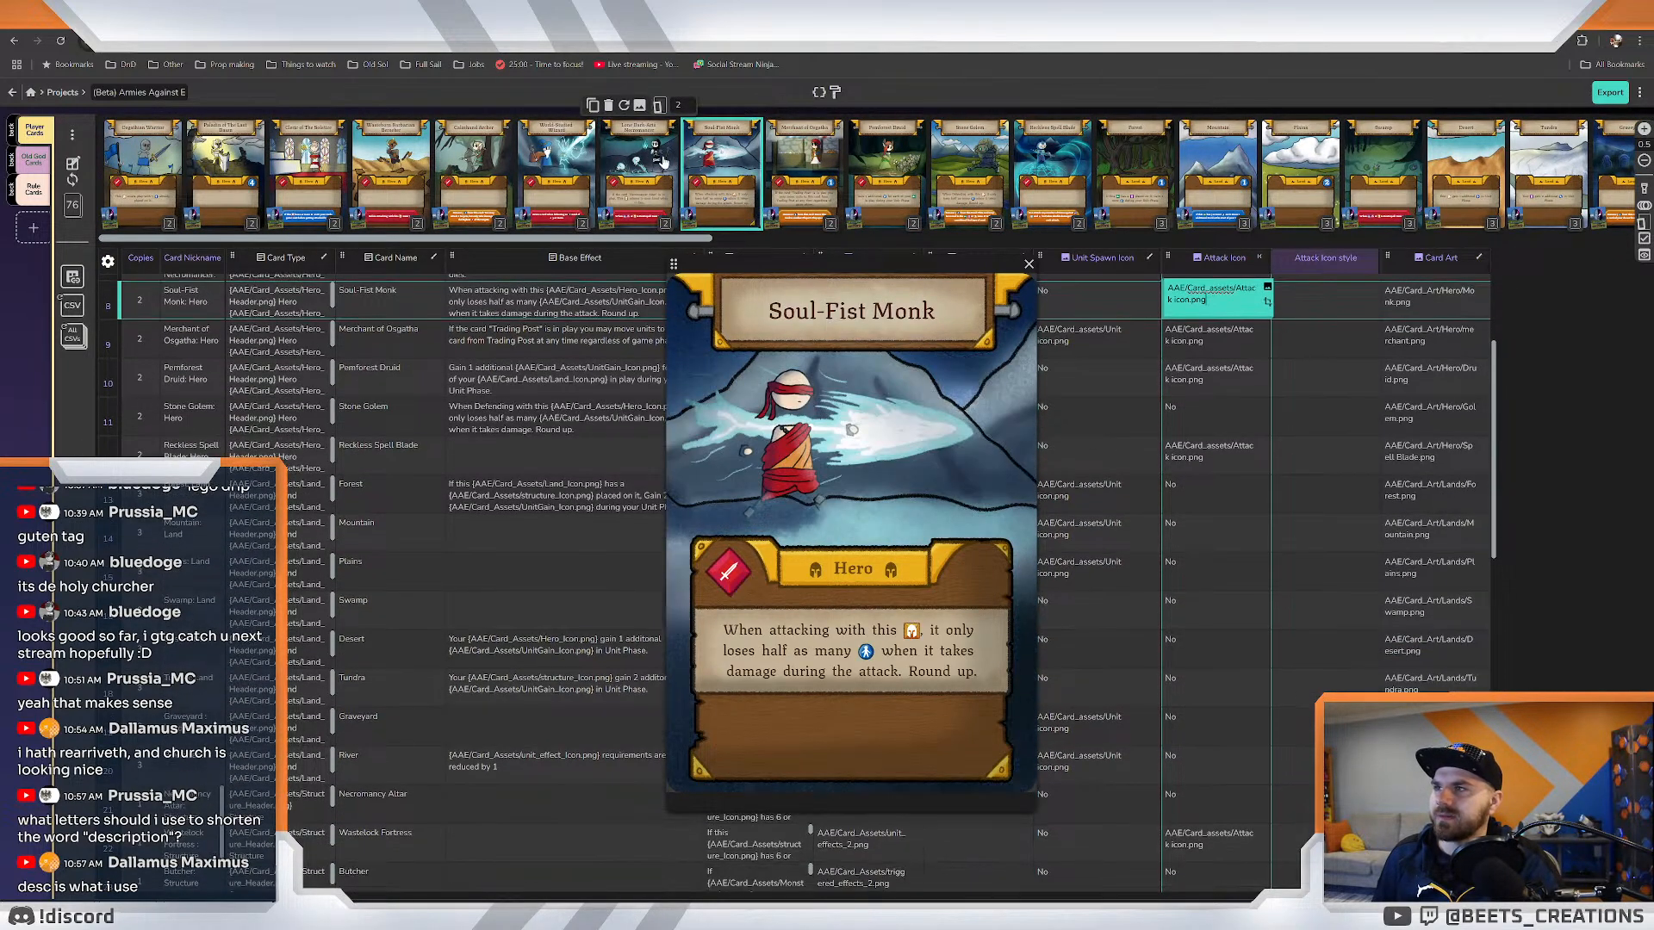
Compare the World-Studied Wizard and Soul-Fist Monk hero cards, and examine the Tundra land card.
left_click(575, 169)
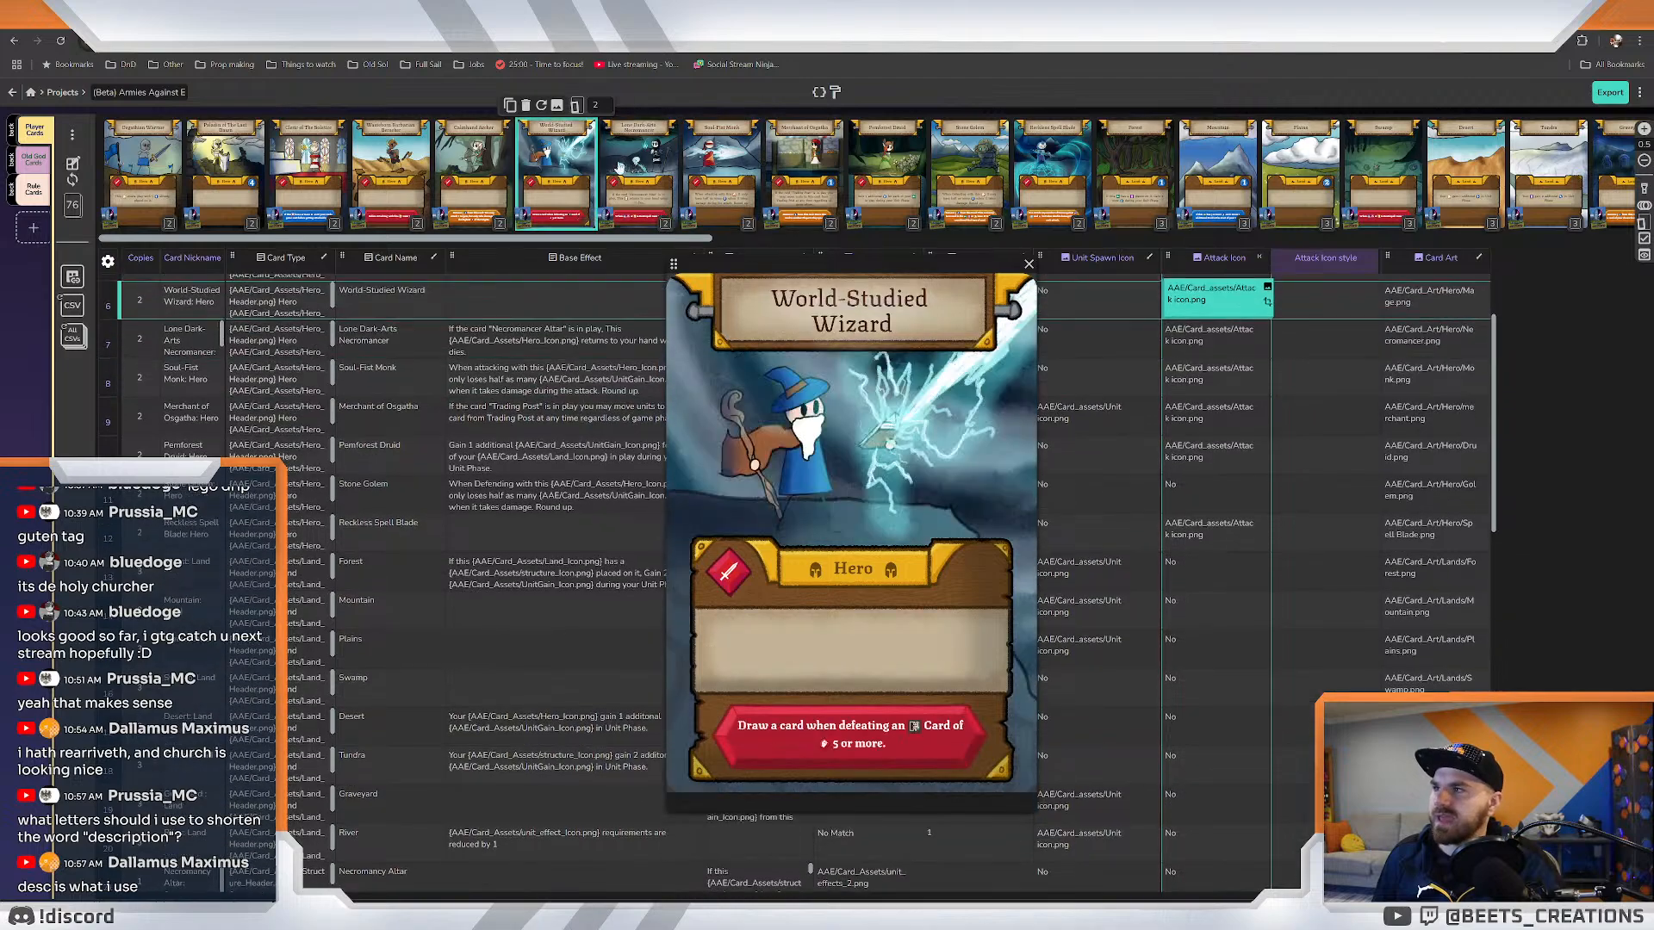
left_click(713, 164)
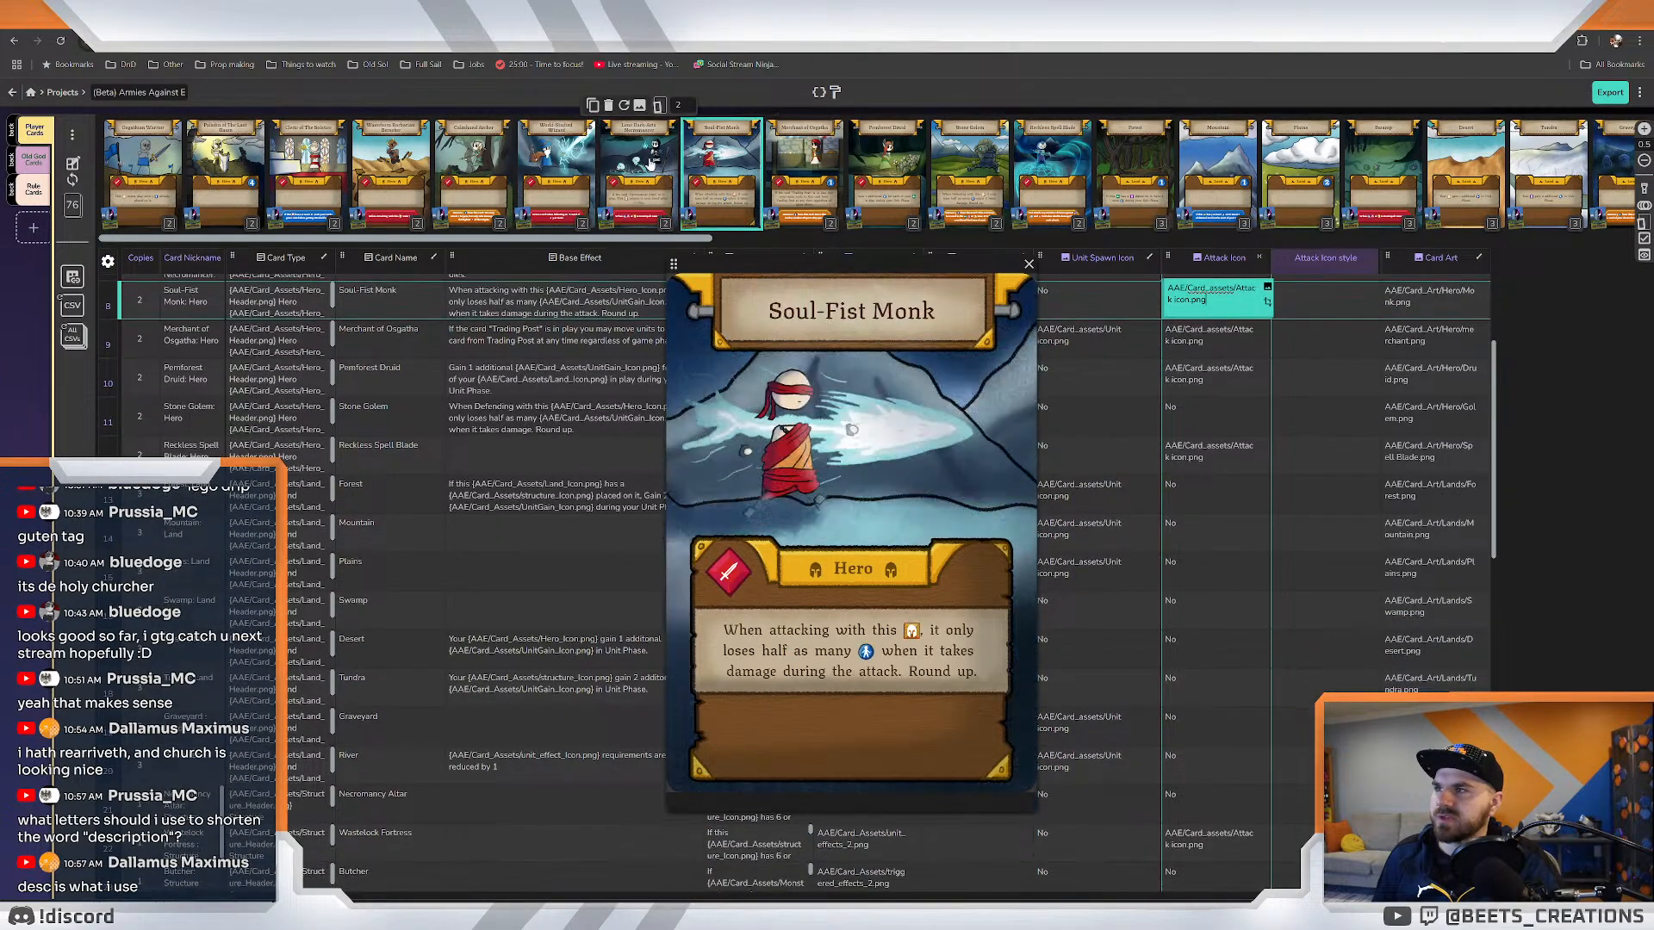
left_click(586, 169)
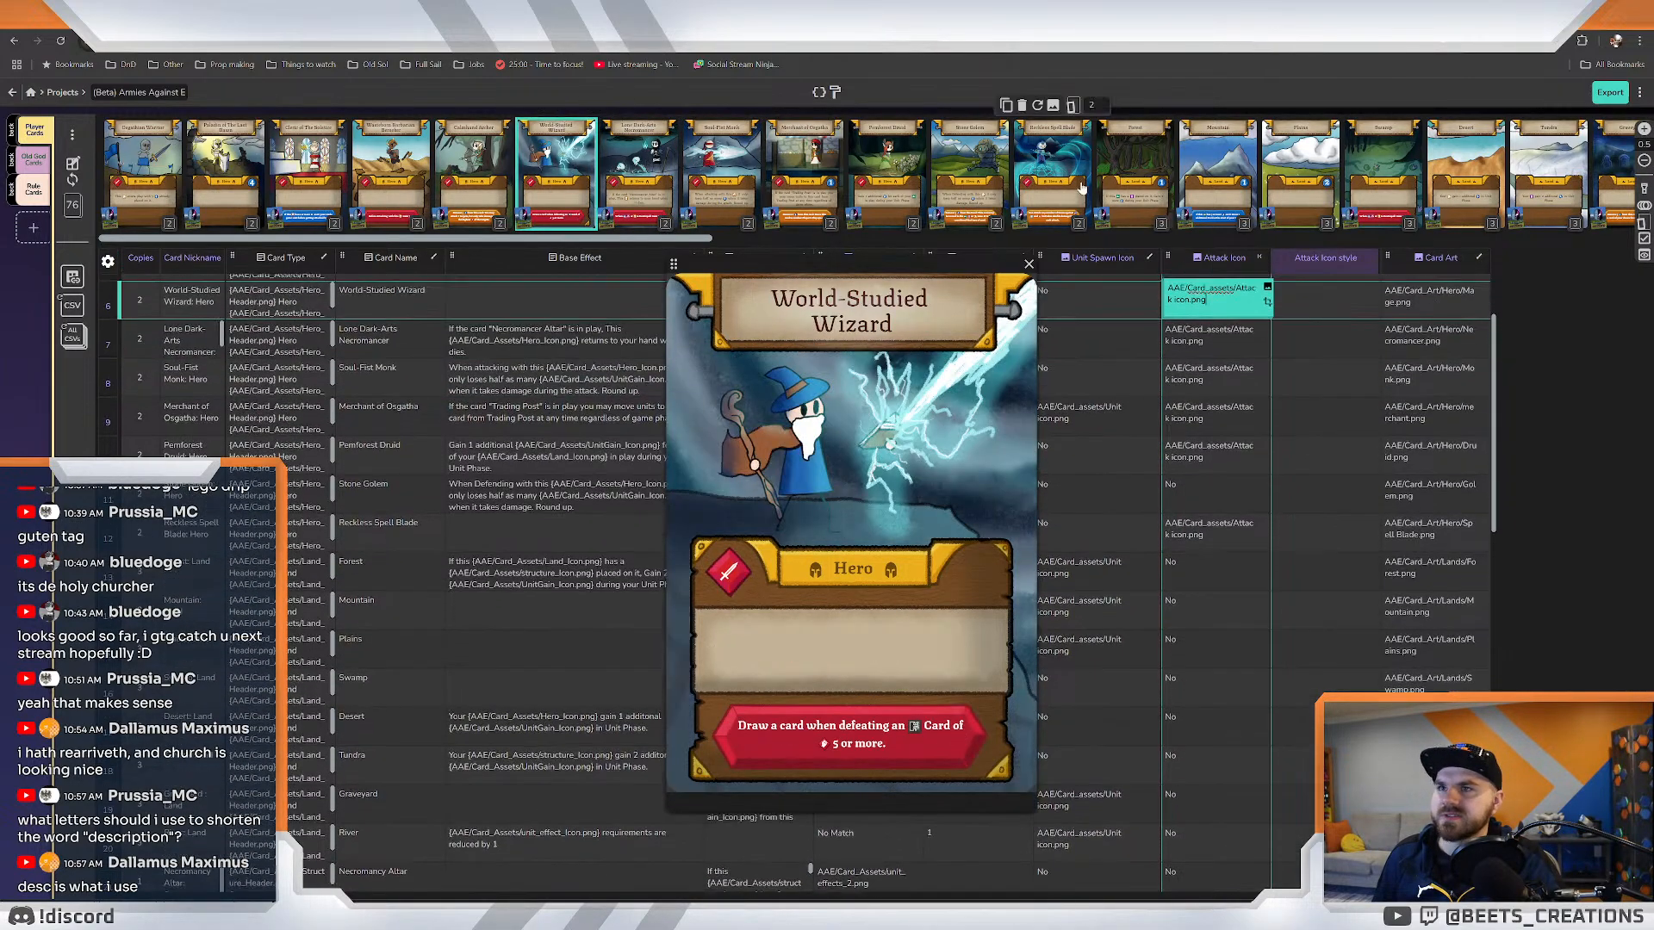
left_click(1561, 172)
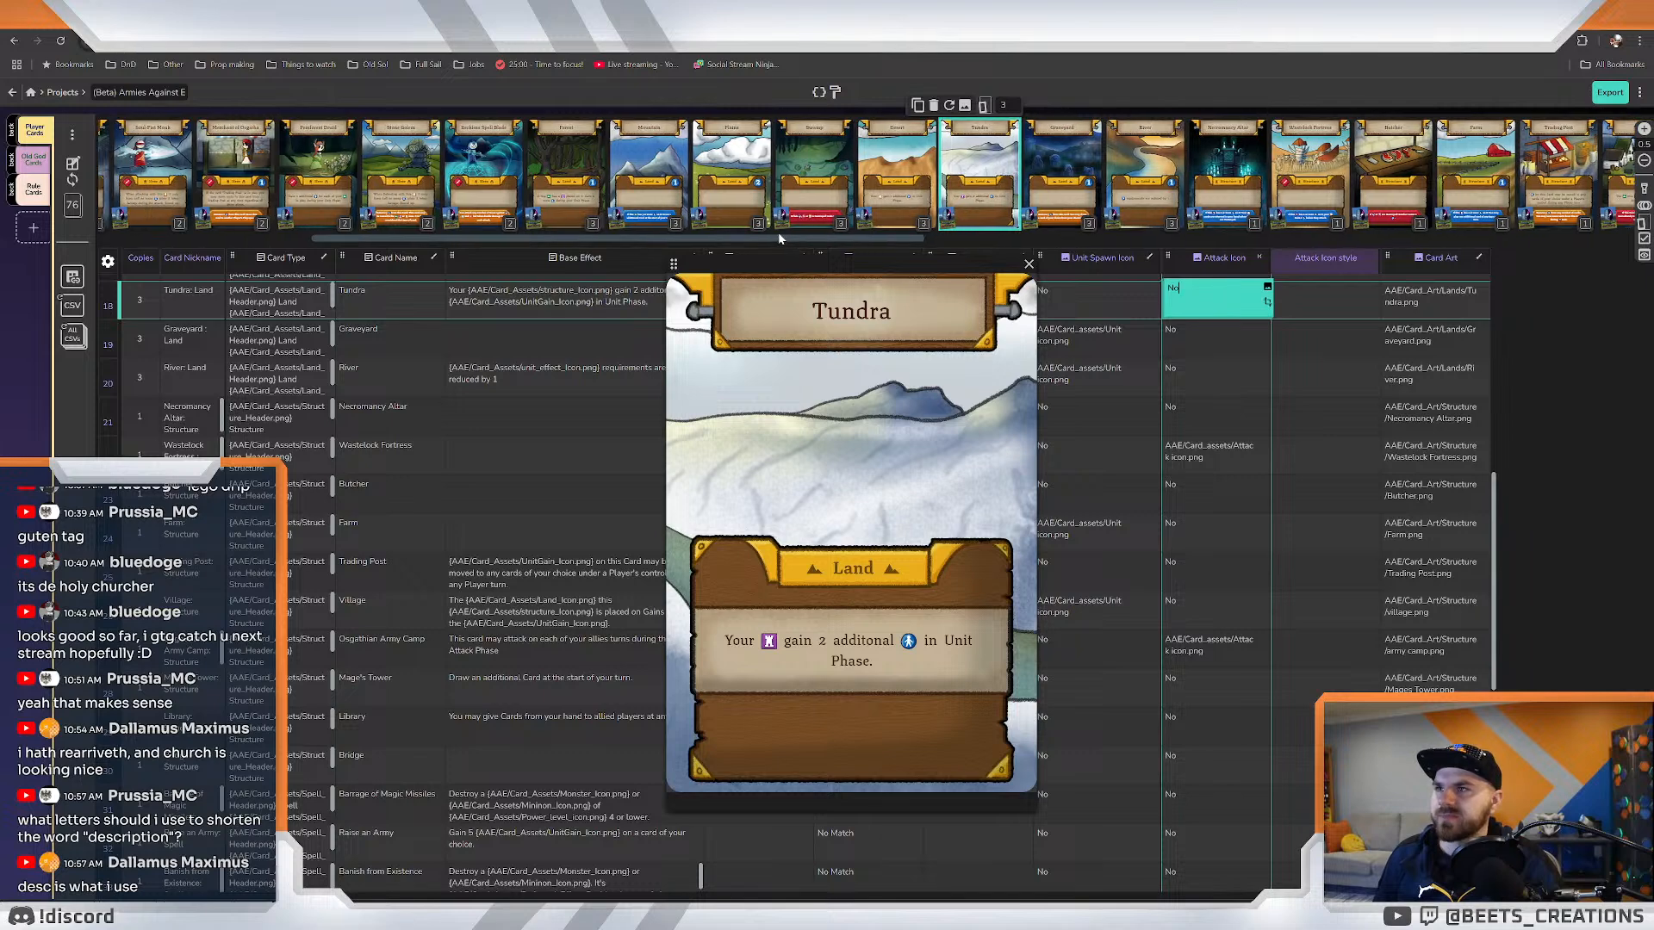
left_click_drag(780, 239, 737, 239)
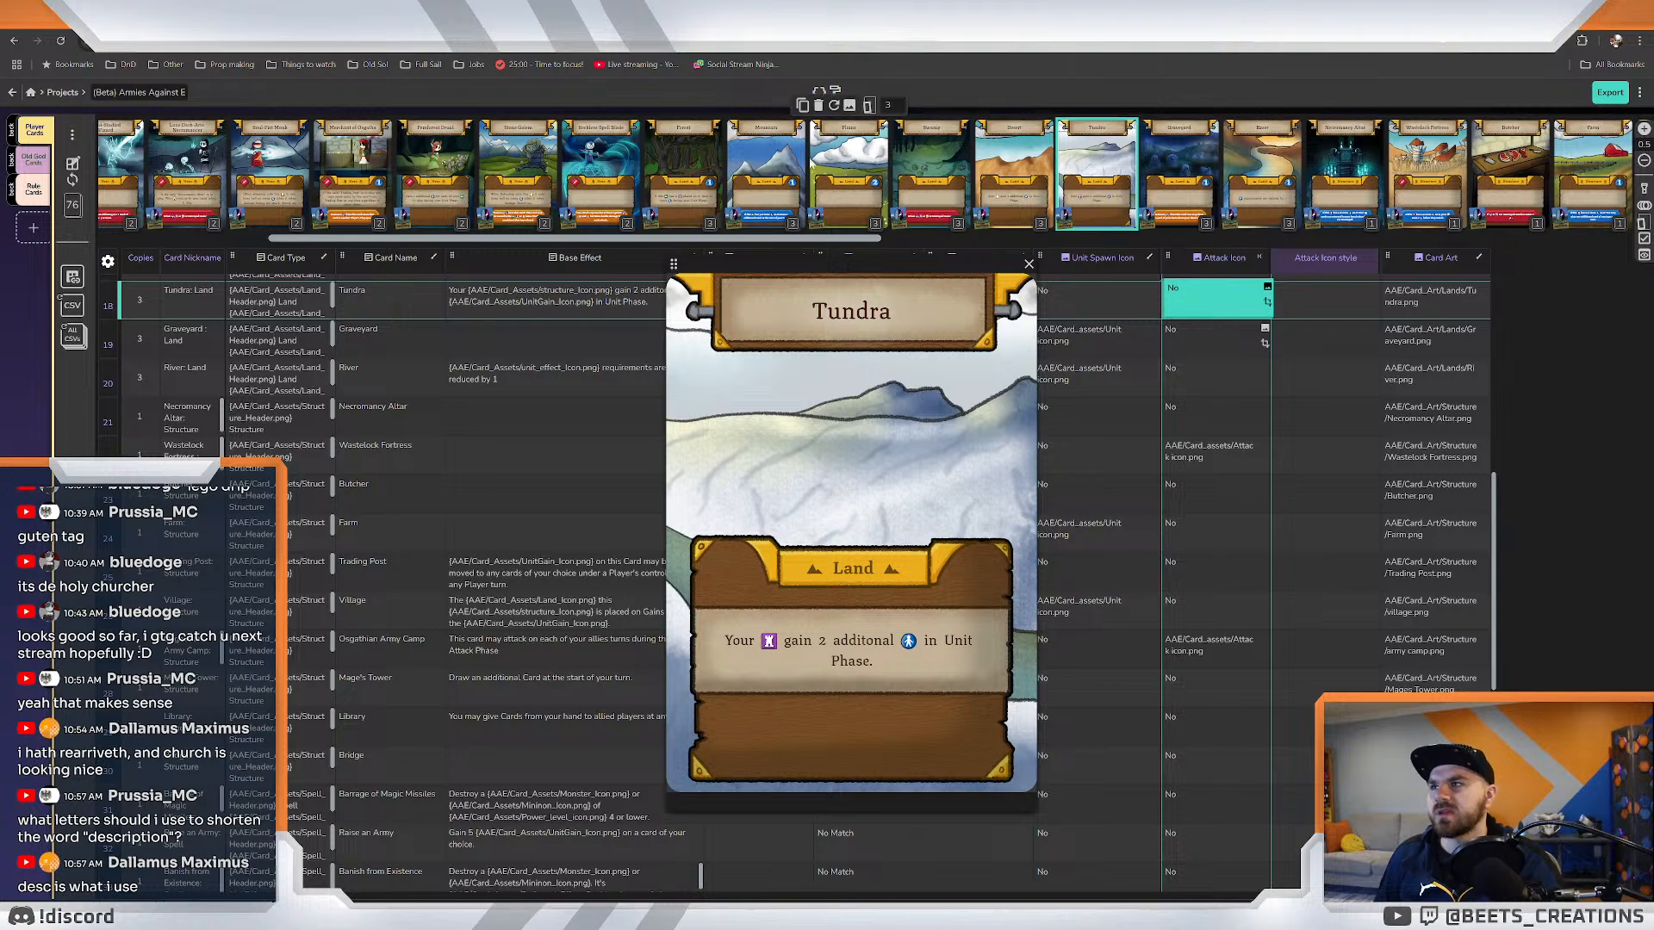
left_click_drag(811, 240, 639, 242)
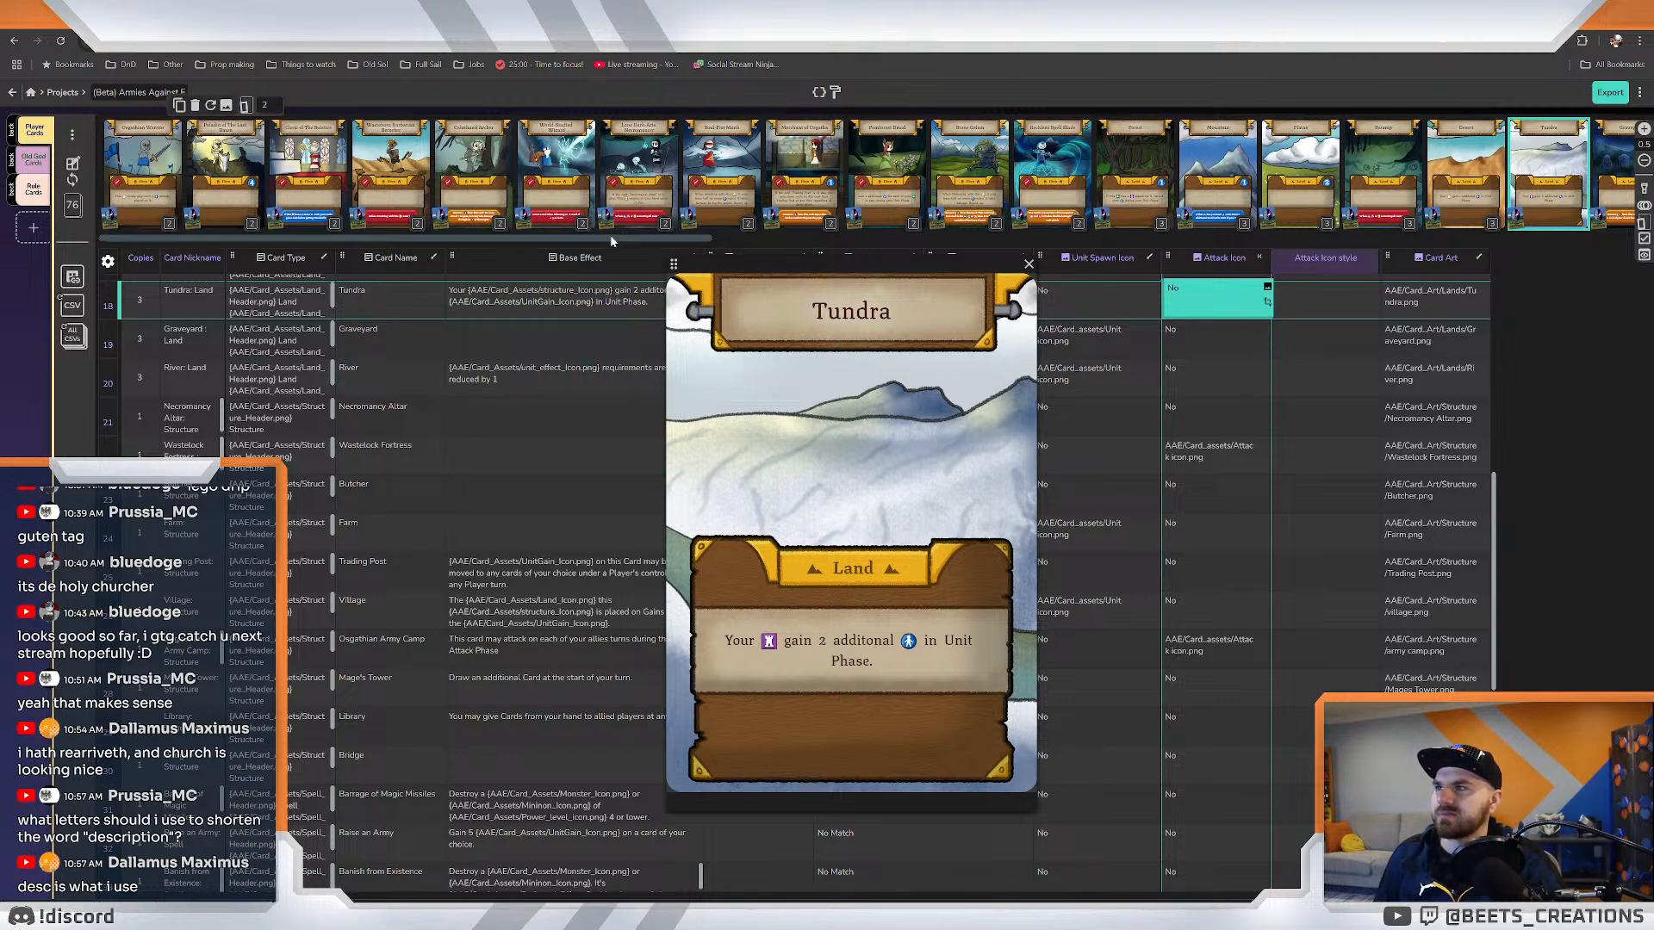
left_click_drag(608, 242, 886, 255)
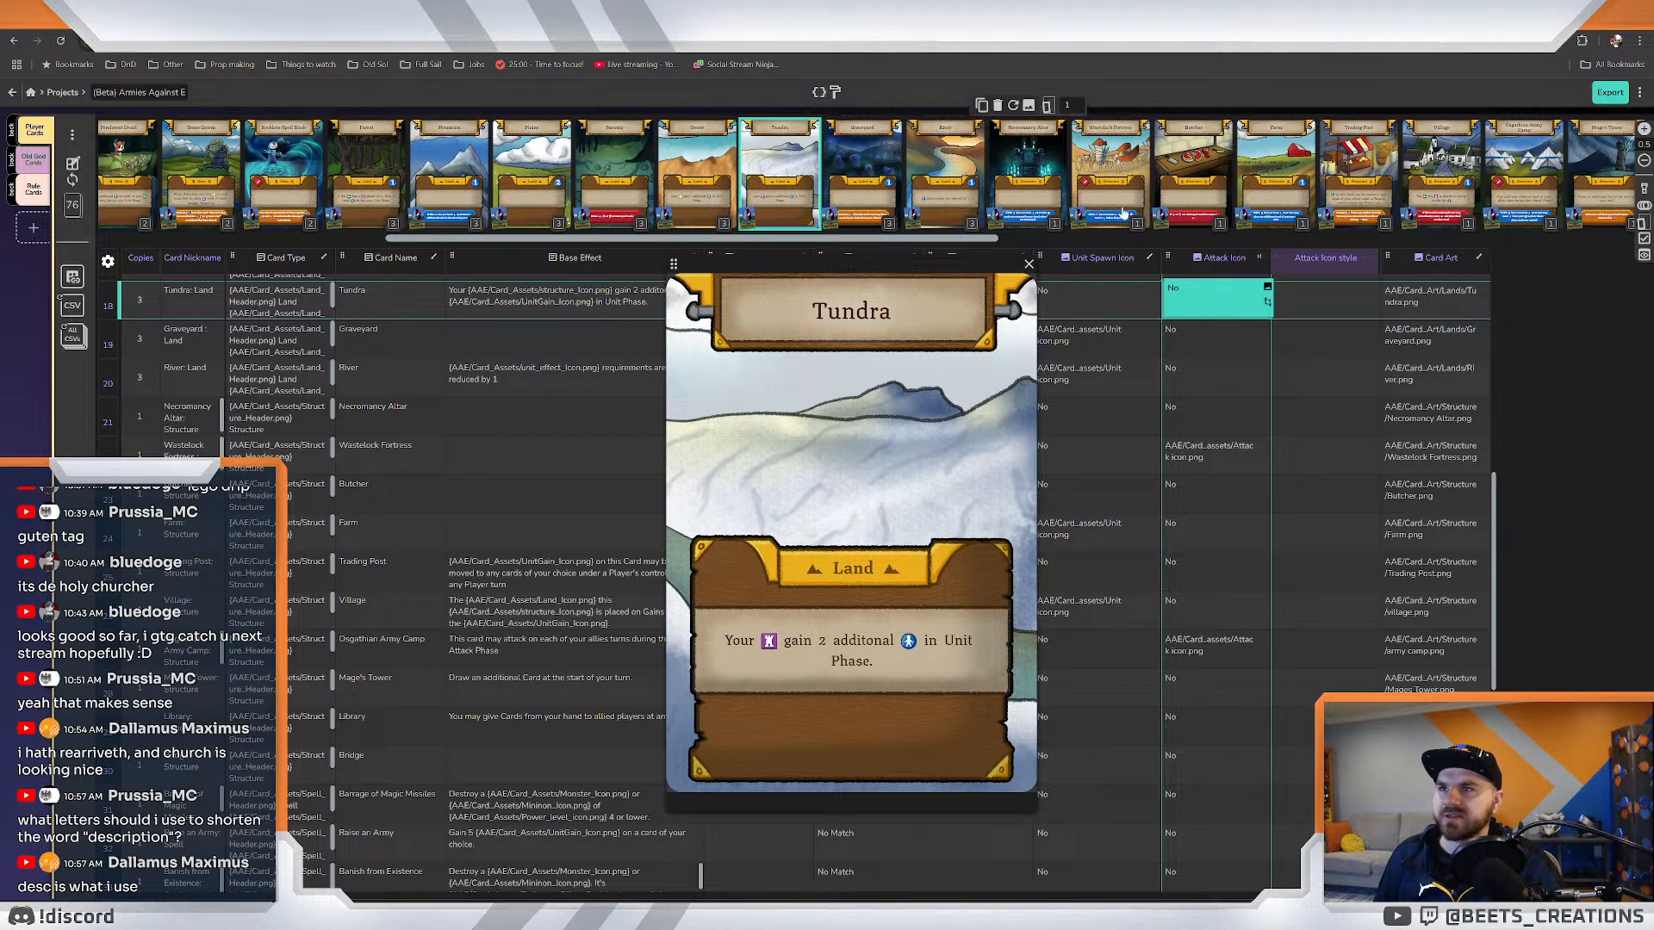
Compare the Wastelock Fortress structure card with the Desert land card and the Wasteborn Barbarian Berseker hero card.
left_click(1111, 176)
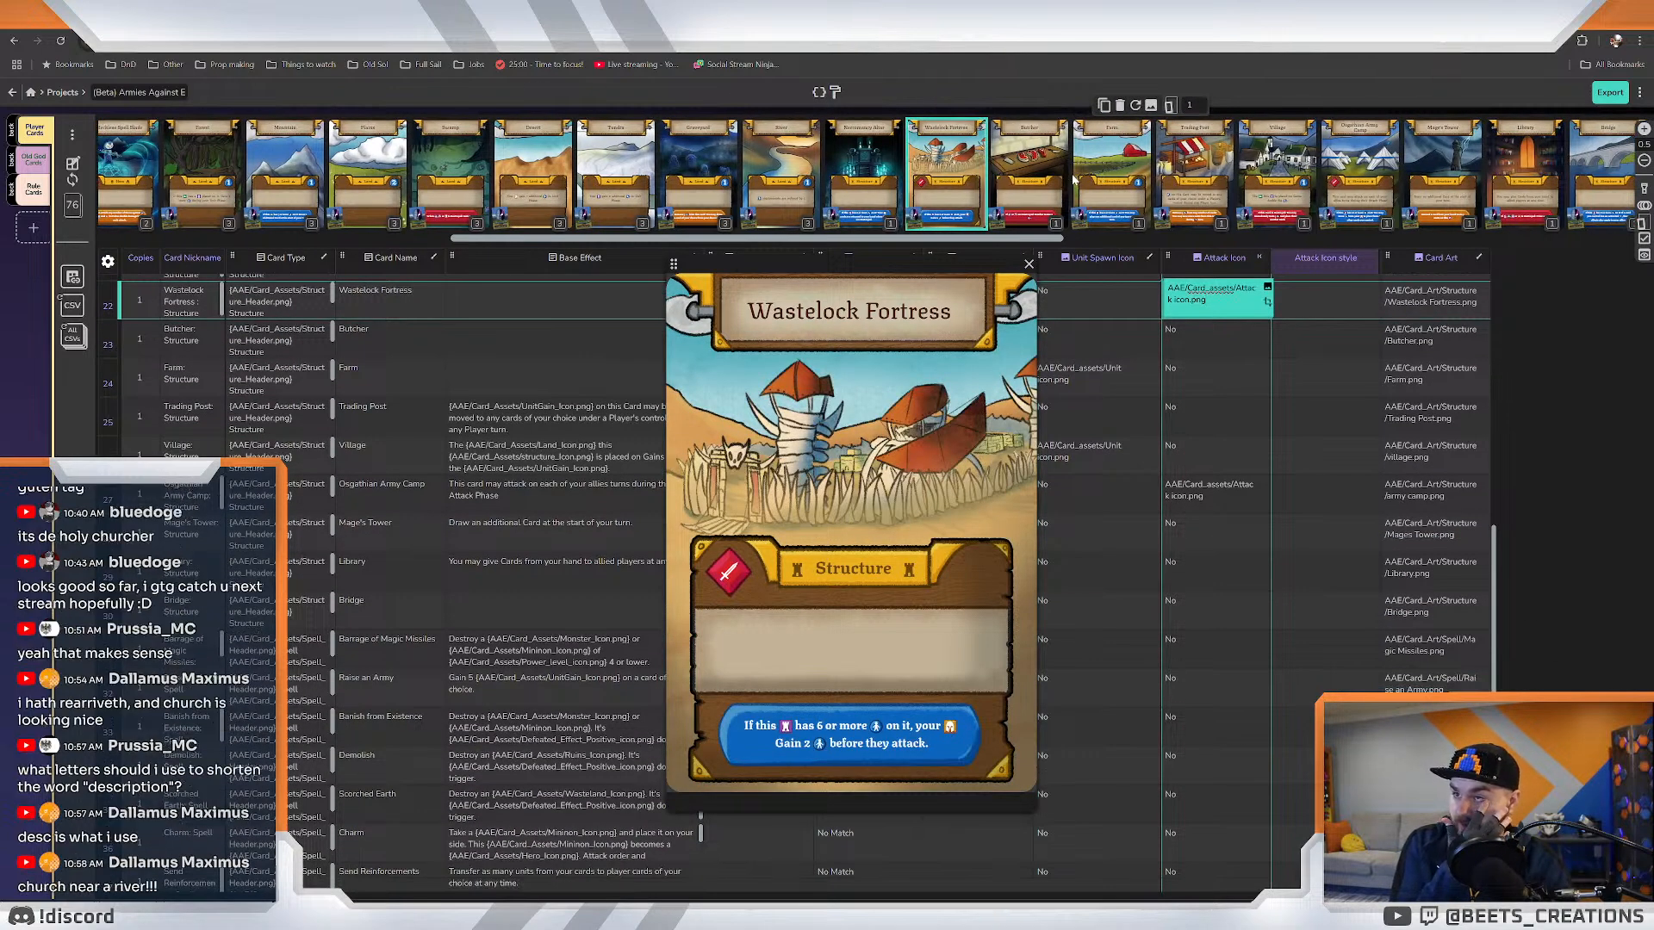
left_click(532, 185)
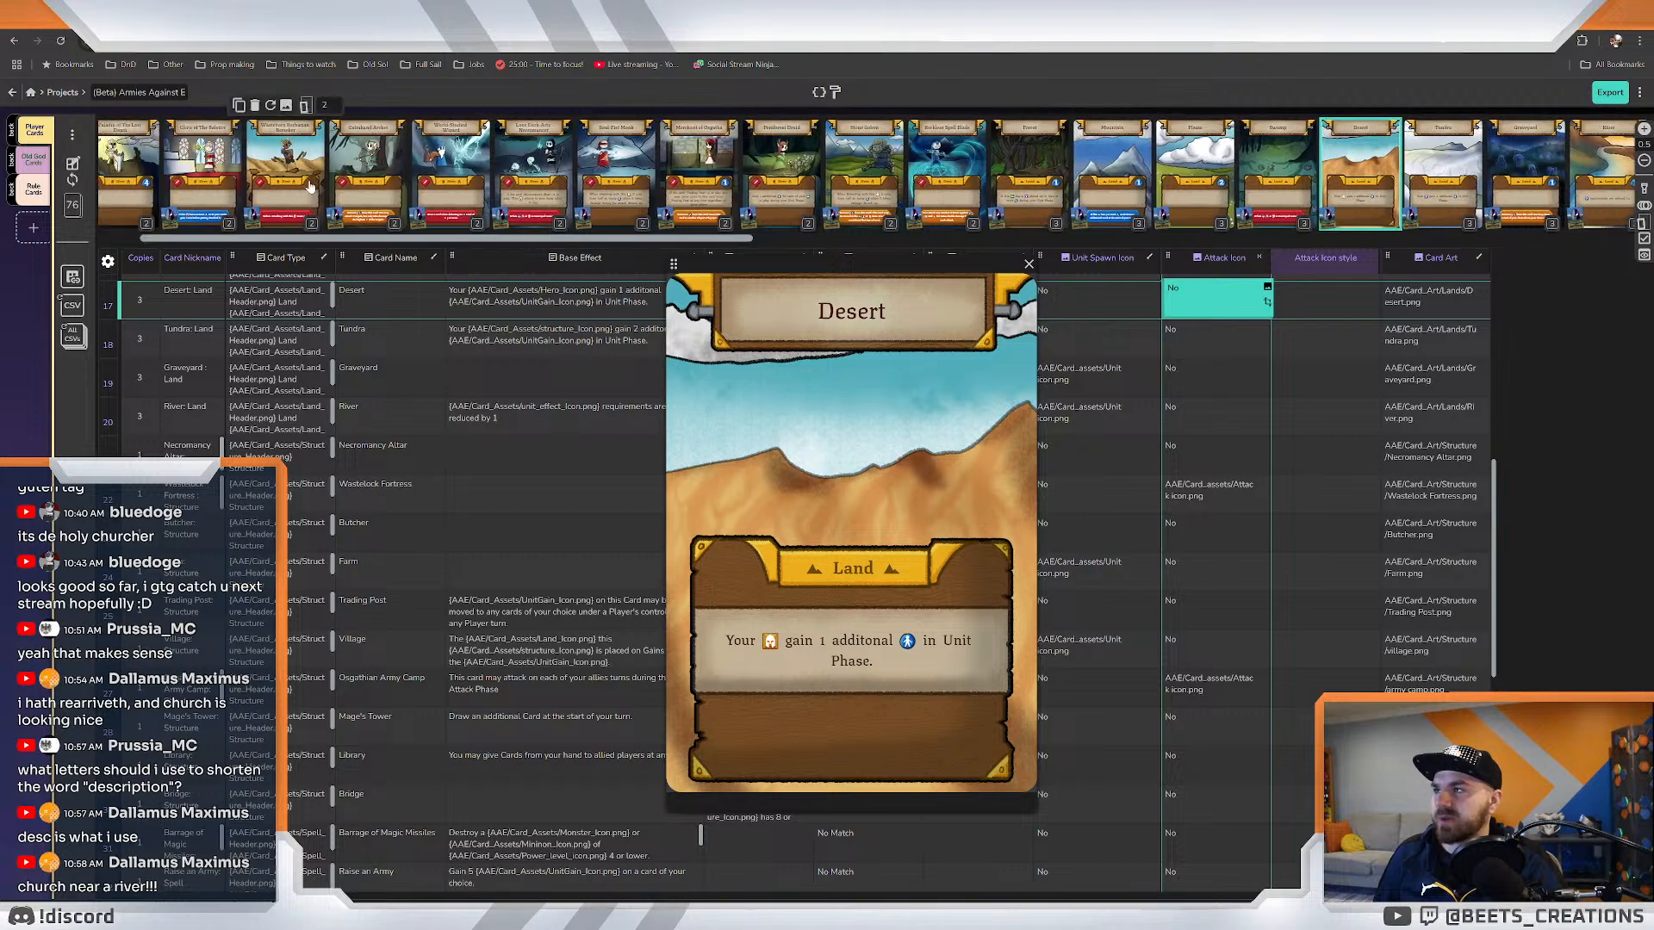
left_click(250, 177)
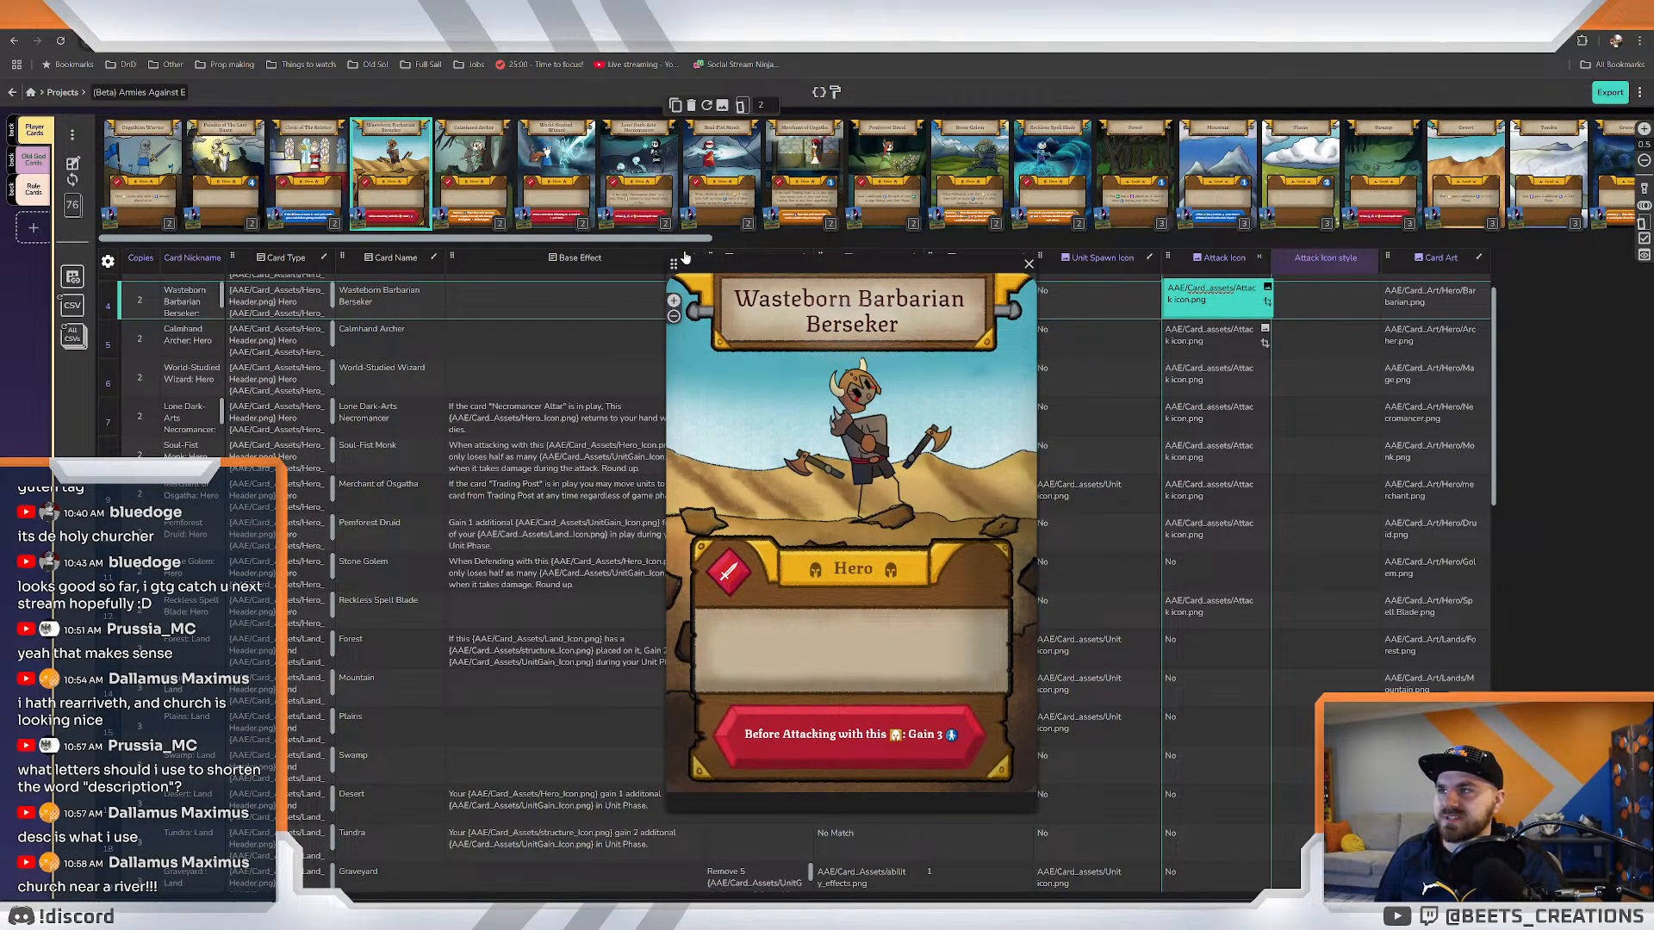
Examine the Mal, God of War card among the god cards at the end of the deck.
left_click_drag(686, 238, 1501, 215)
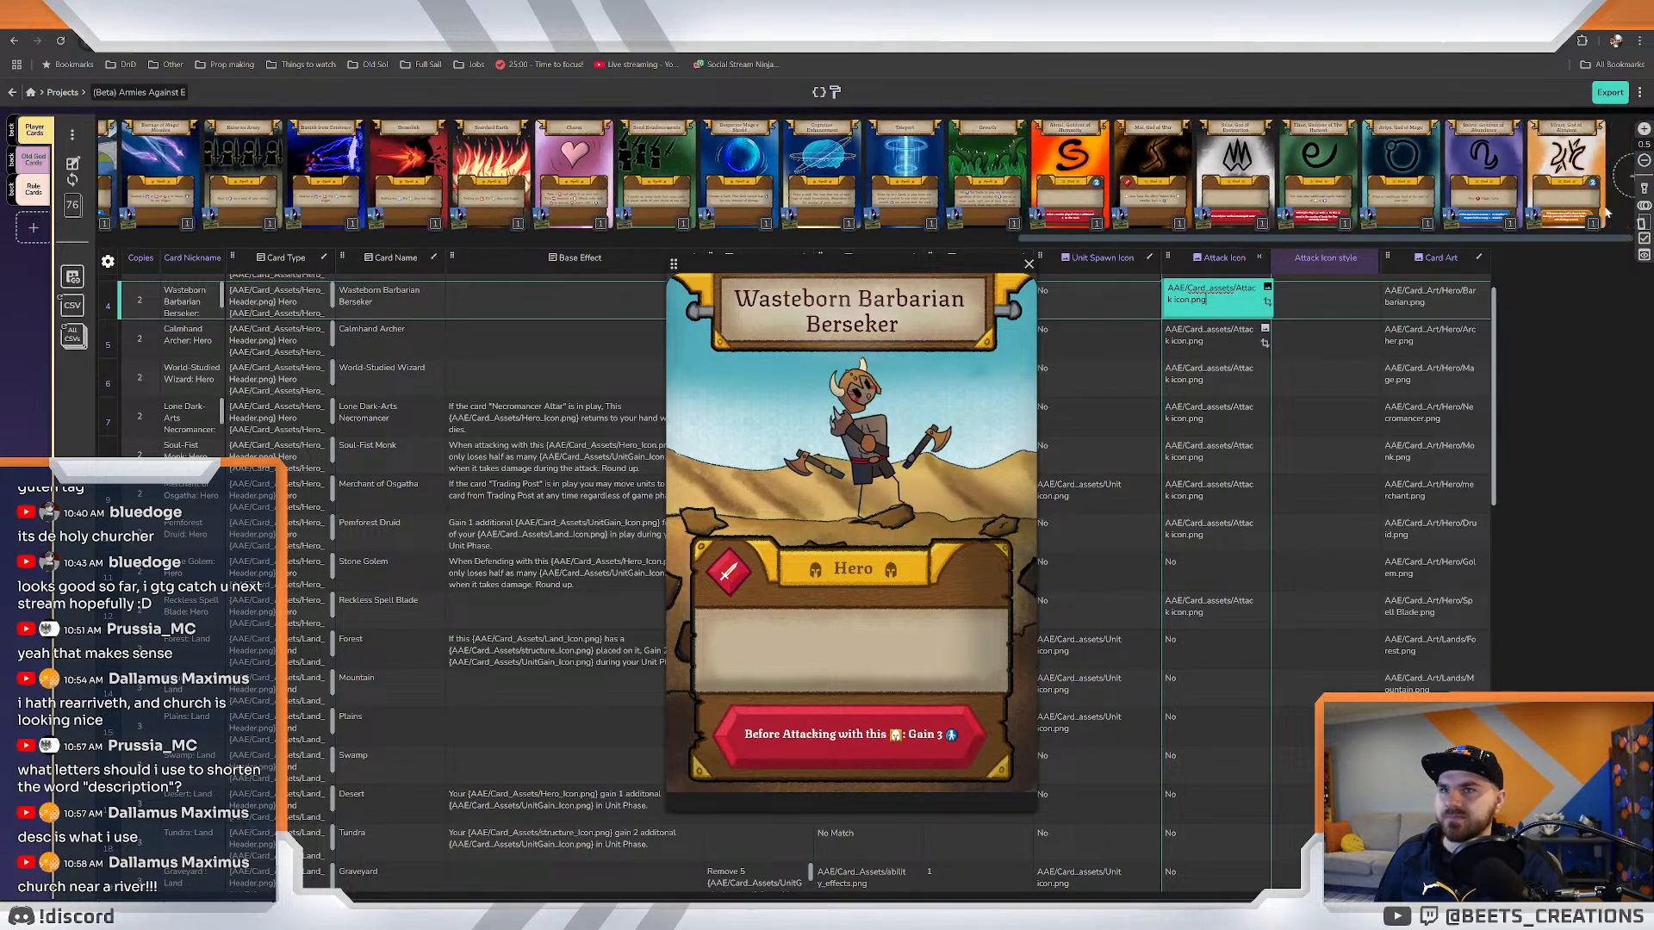
left_click(1120, 176)
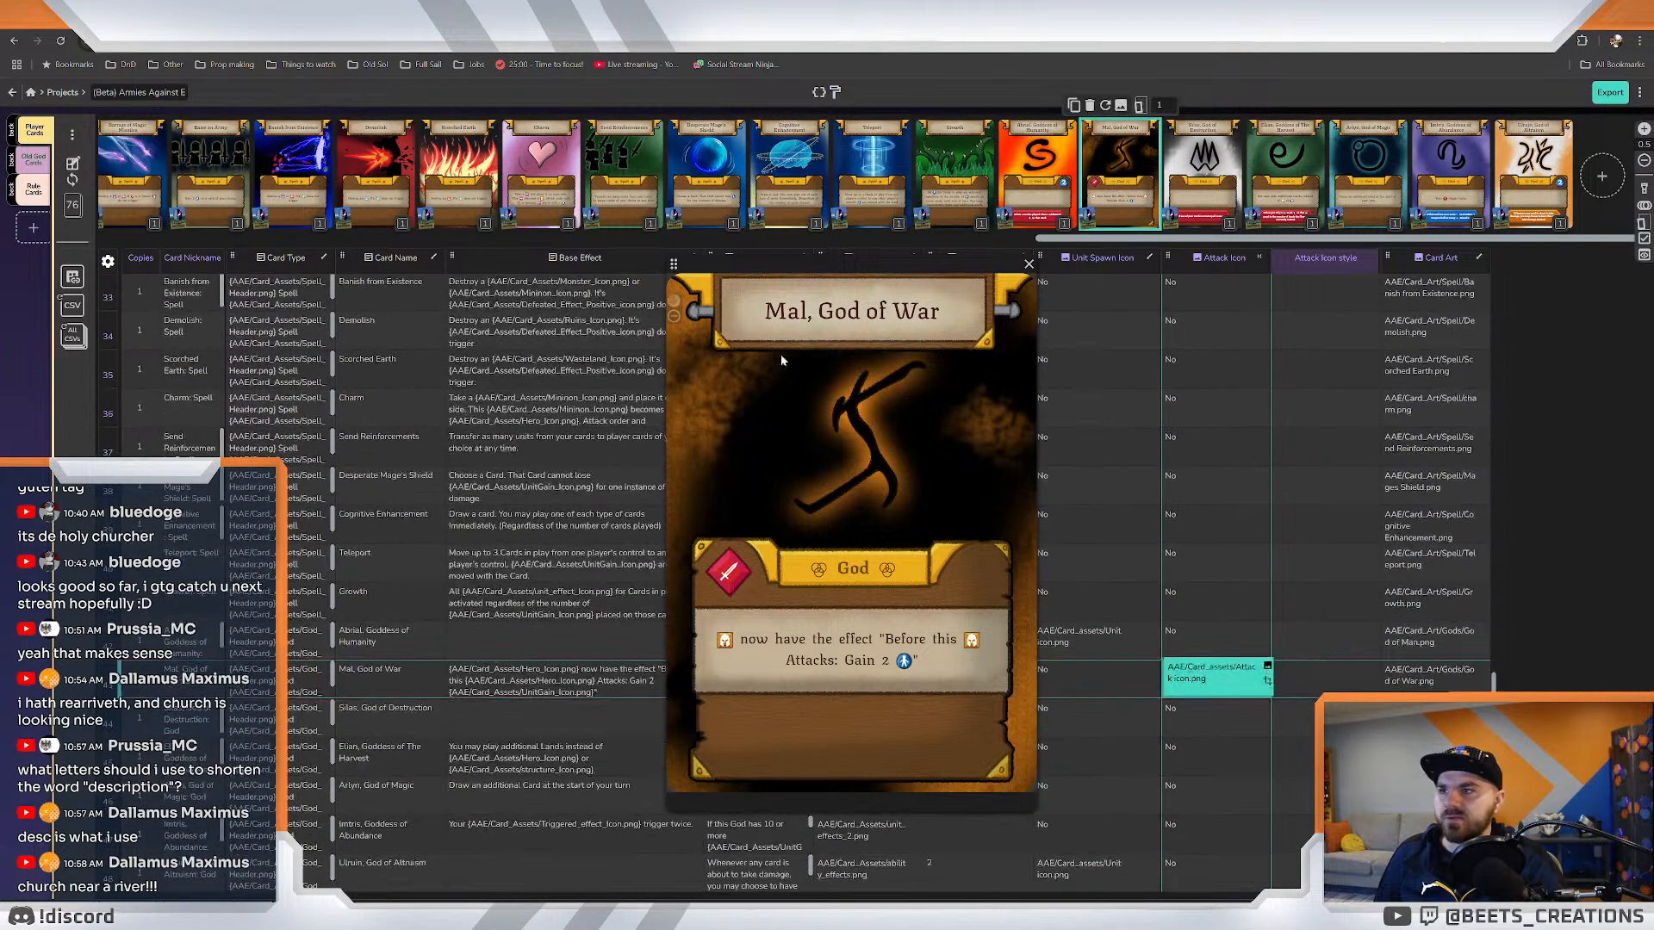
left_click_drag(1097, 242, 228, 303)
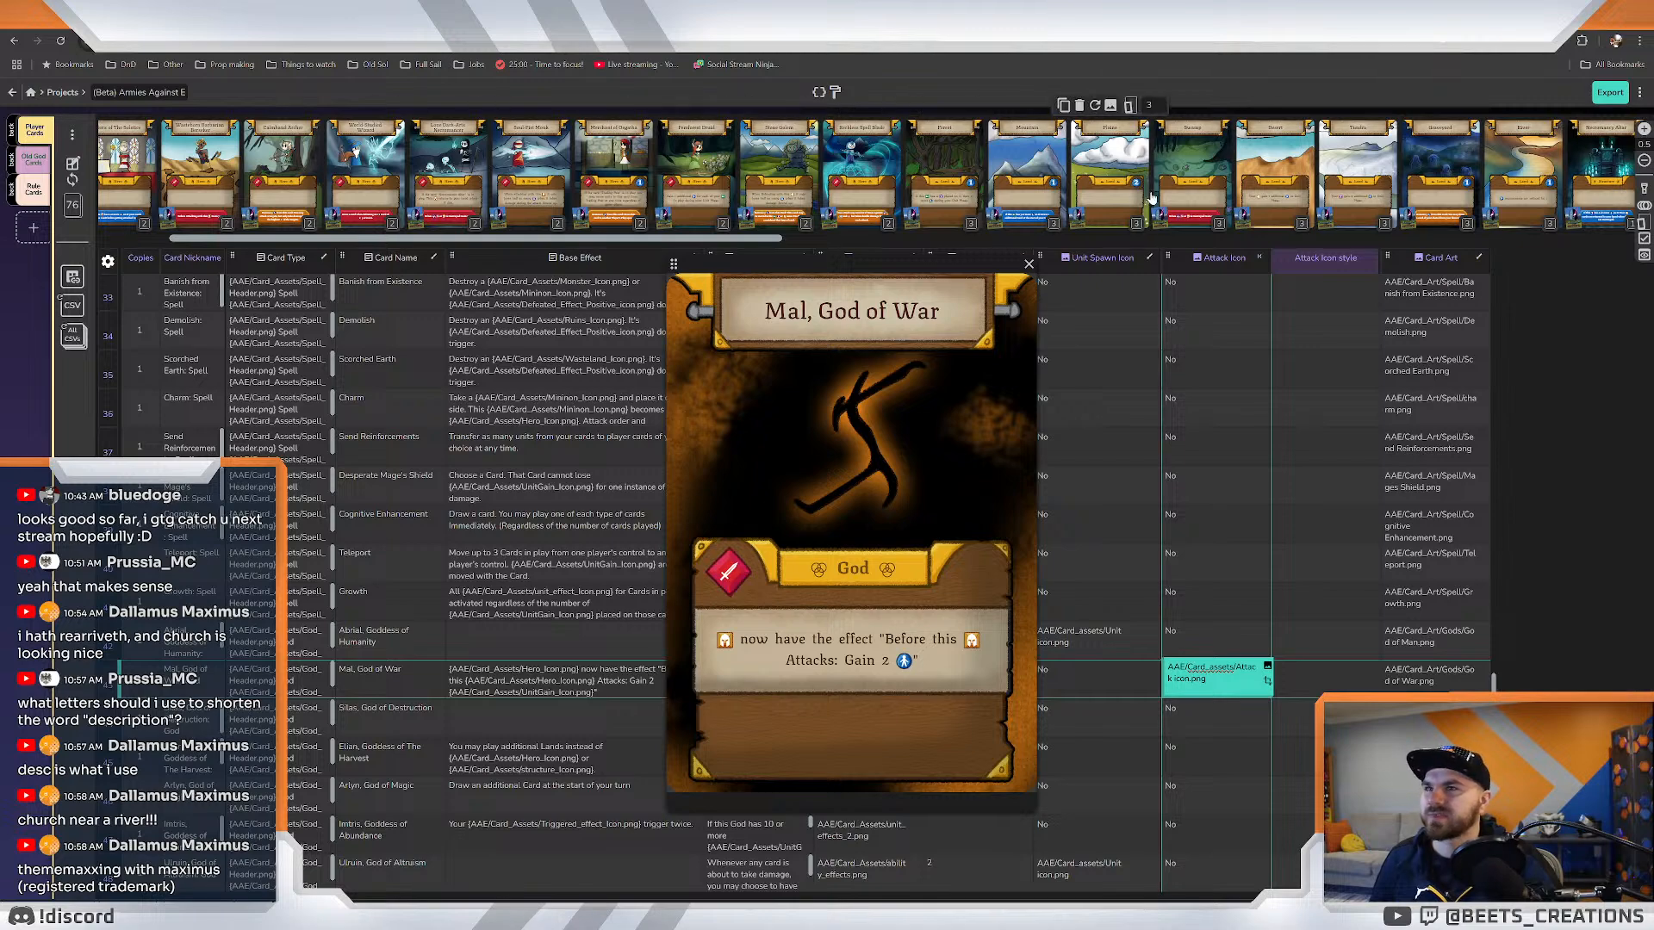
Examine the River, Necromancy Altar and Wastelock Fortress cards, and return to the Cleric of The Solstice hero card.
left_click(1523, 173)
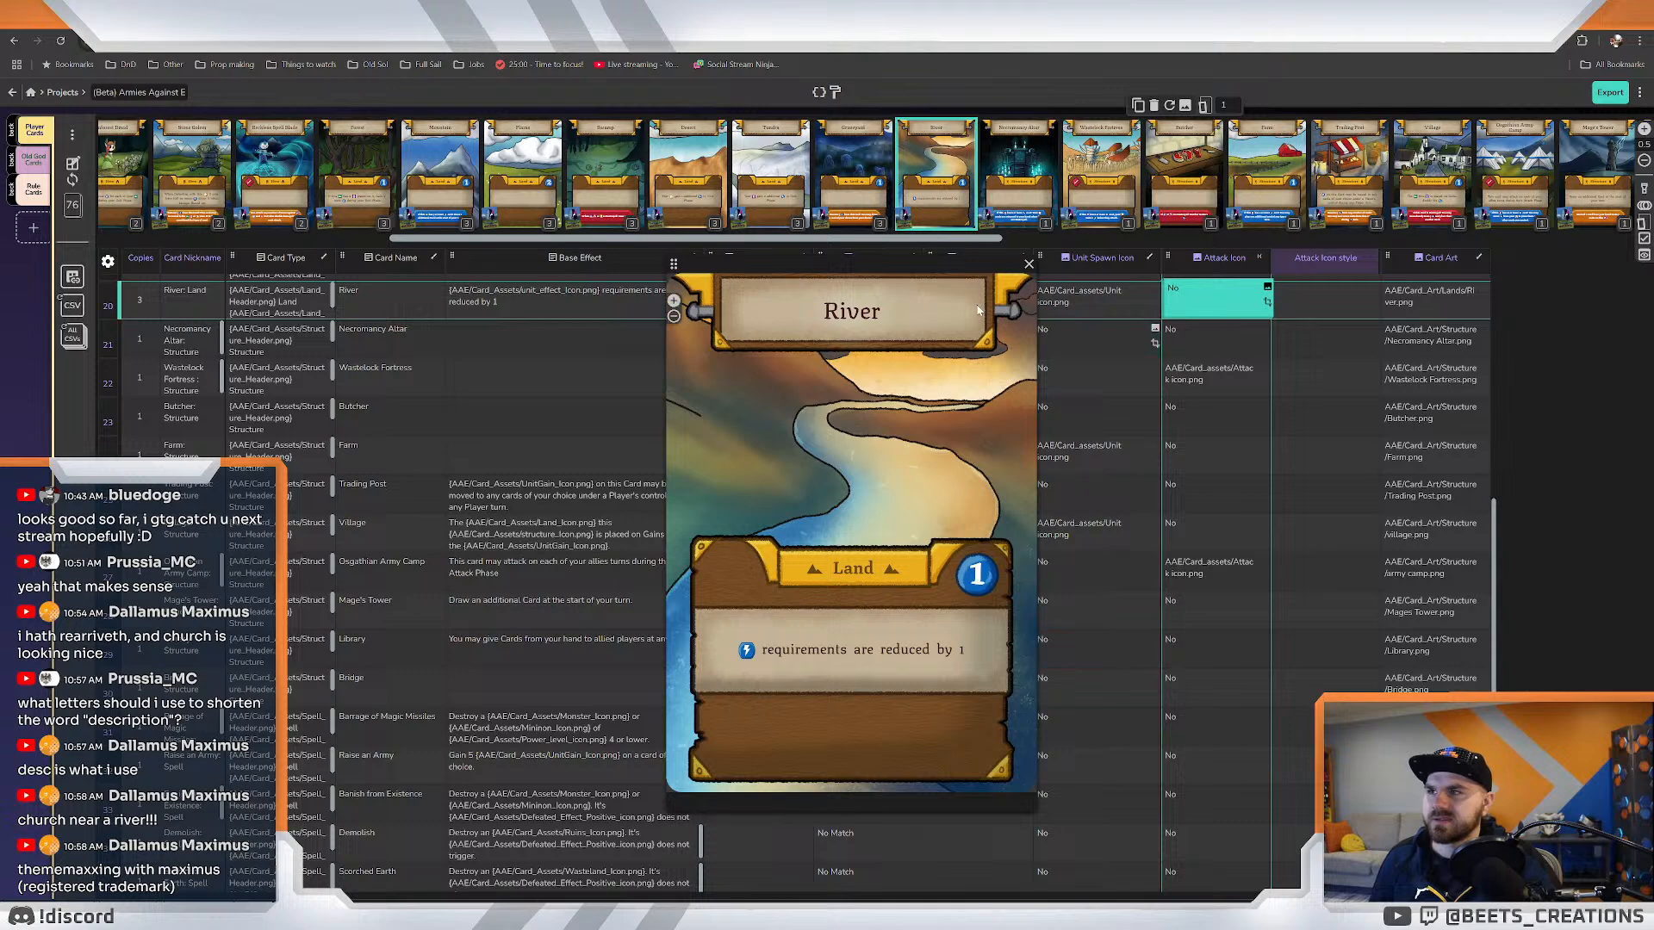
left_click(1014, 193)
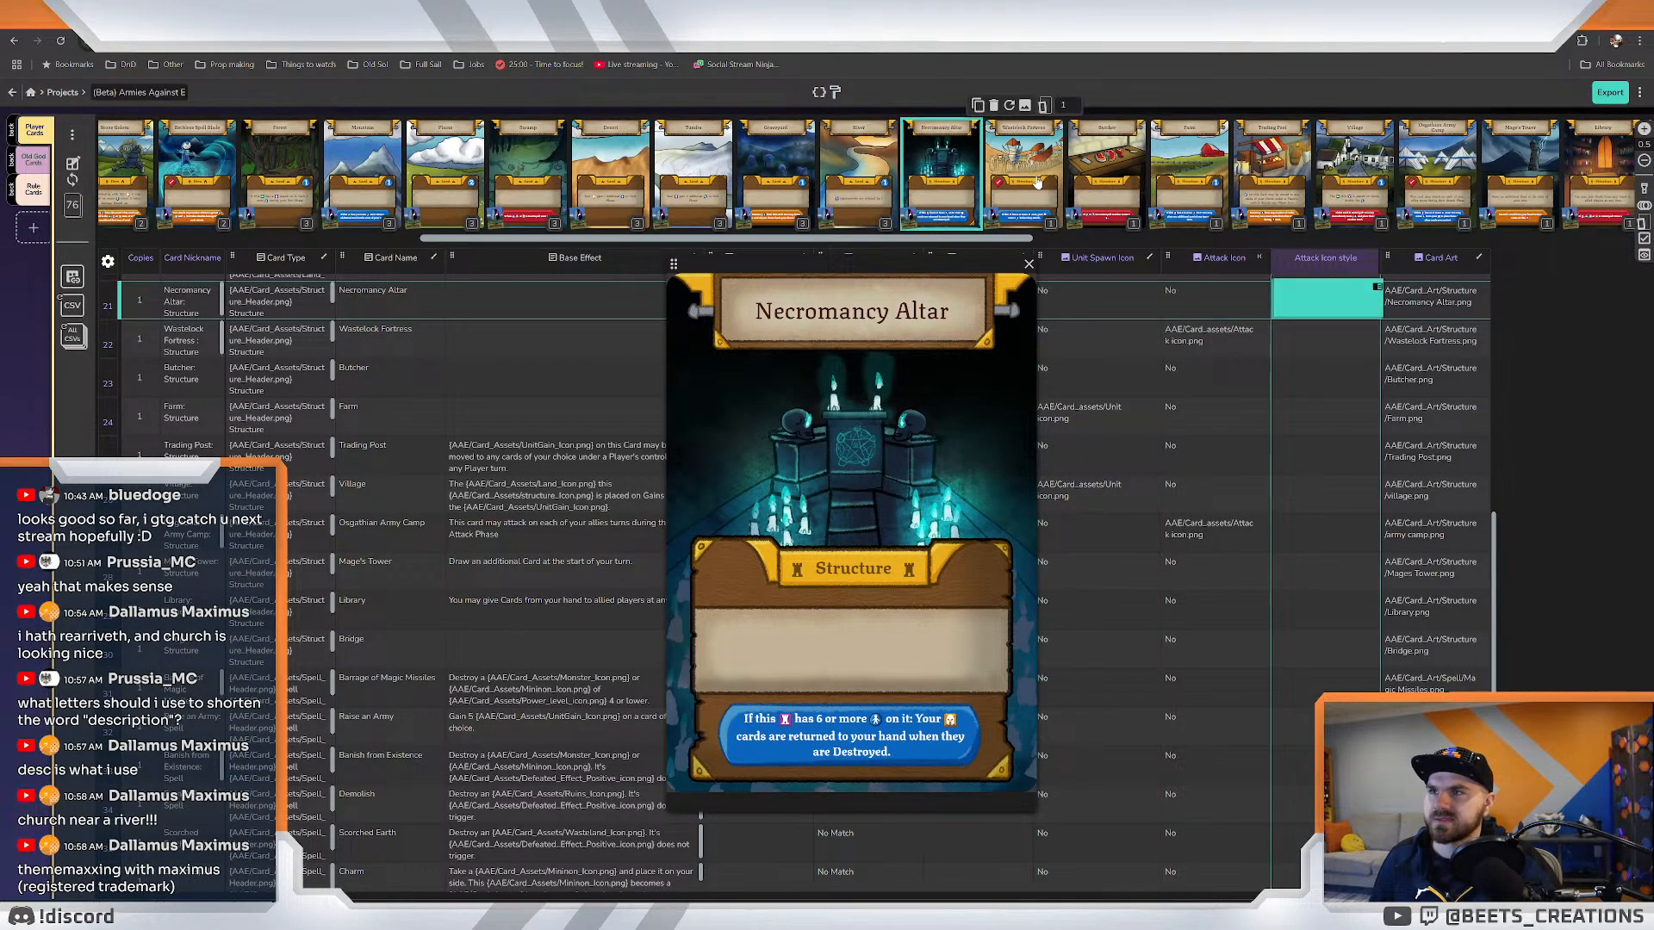
left_click(1039, 183)
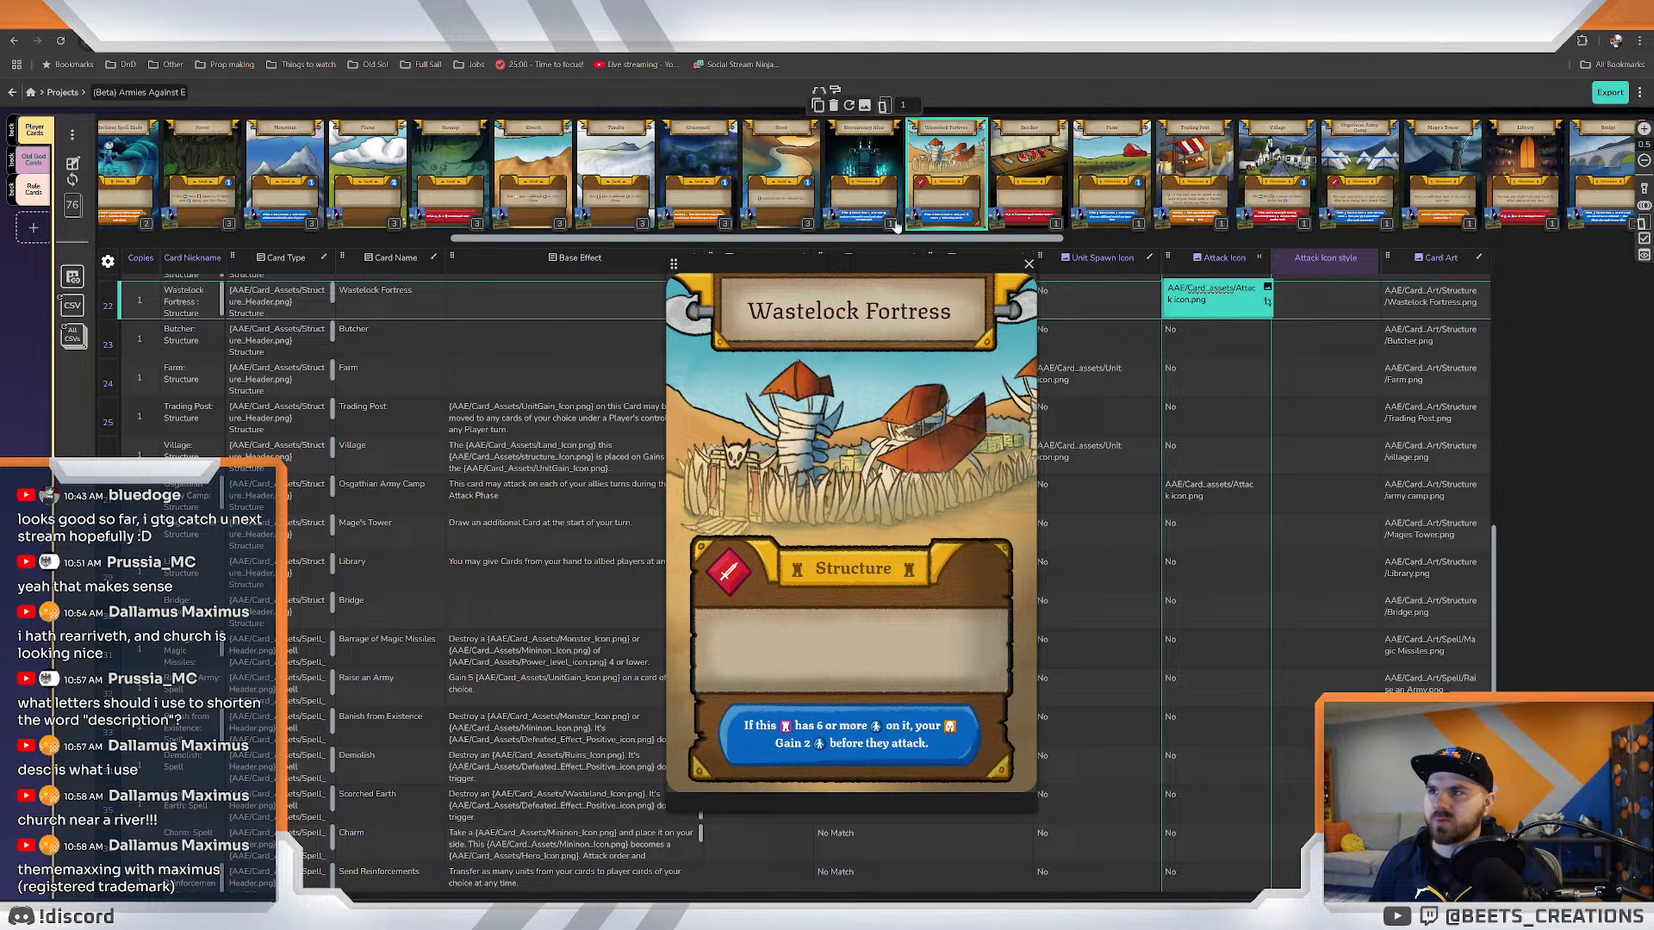
left_click_drag(892, 240, 478, 243)
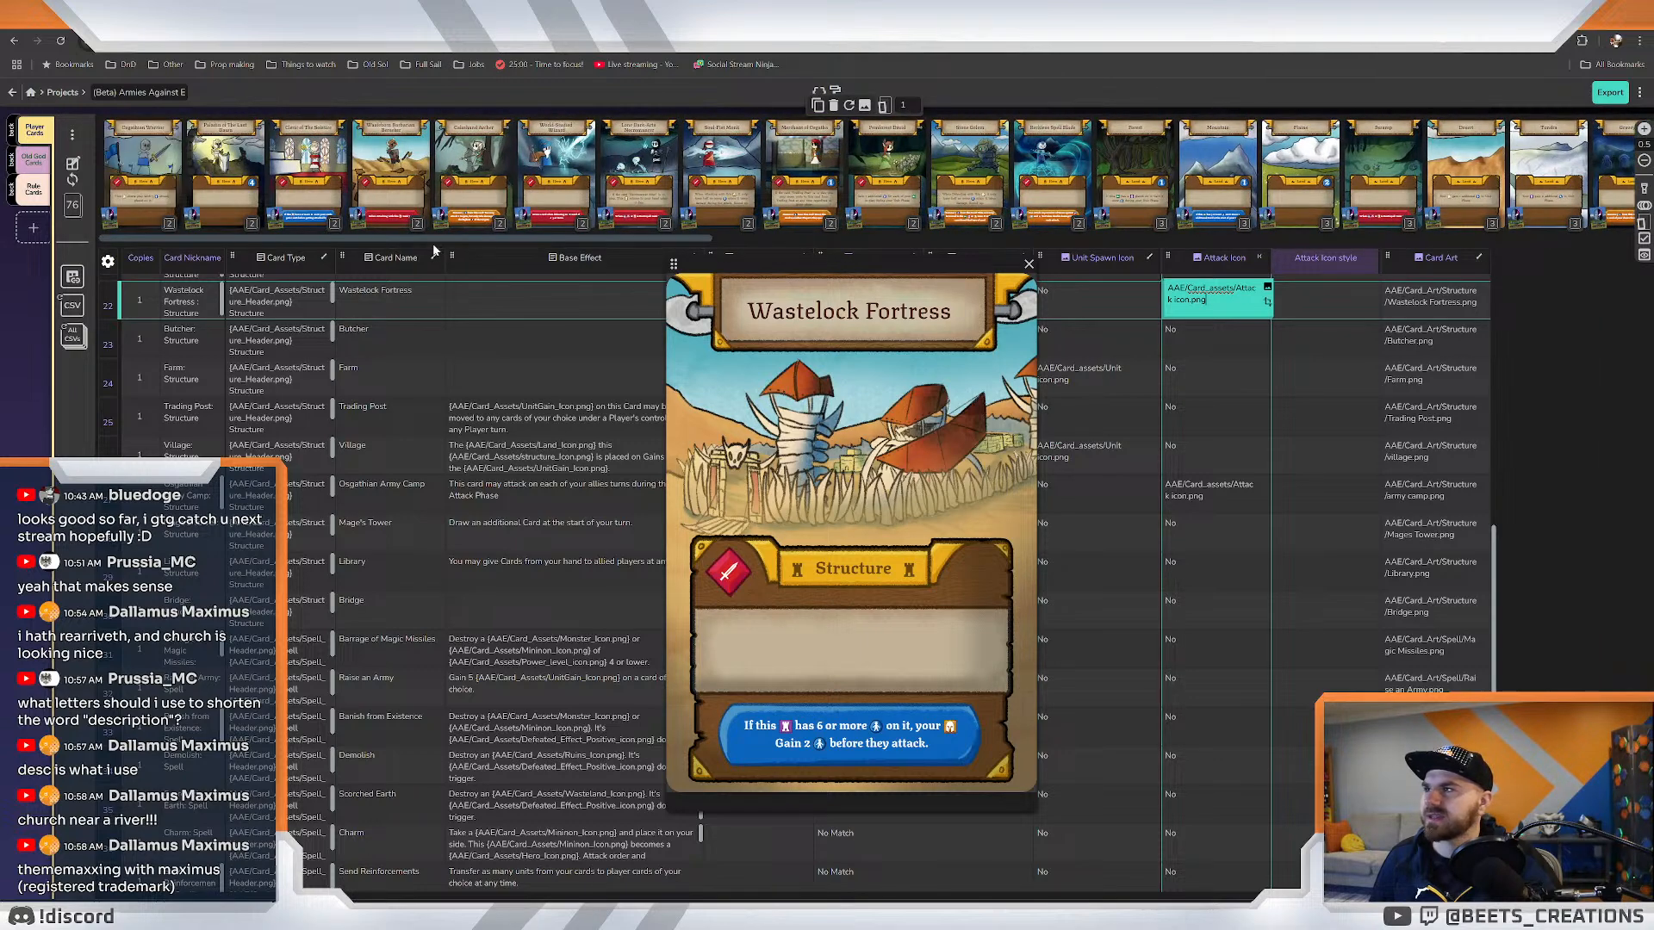
left_click(331, 169)
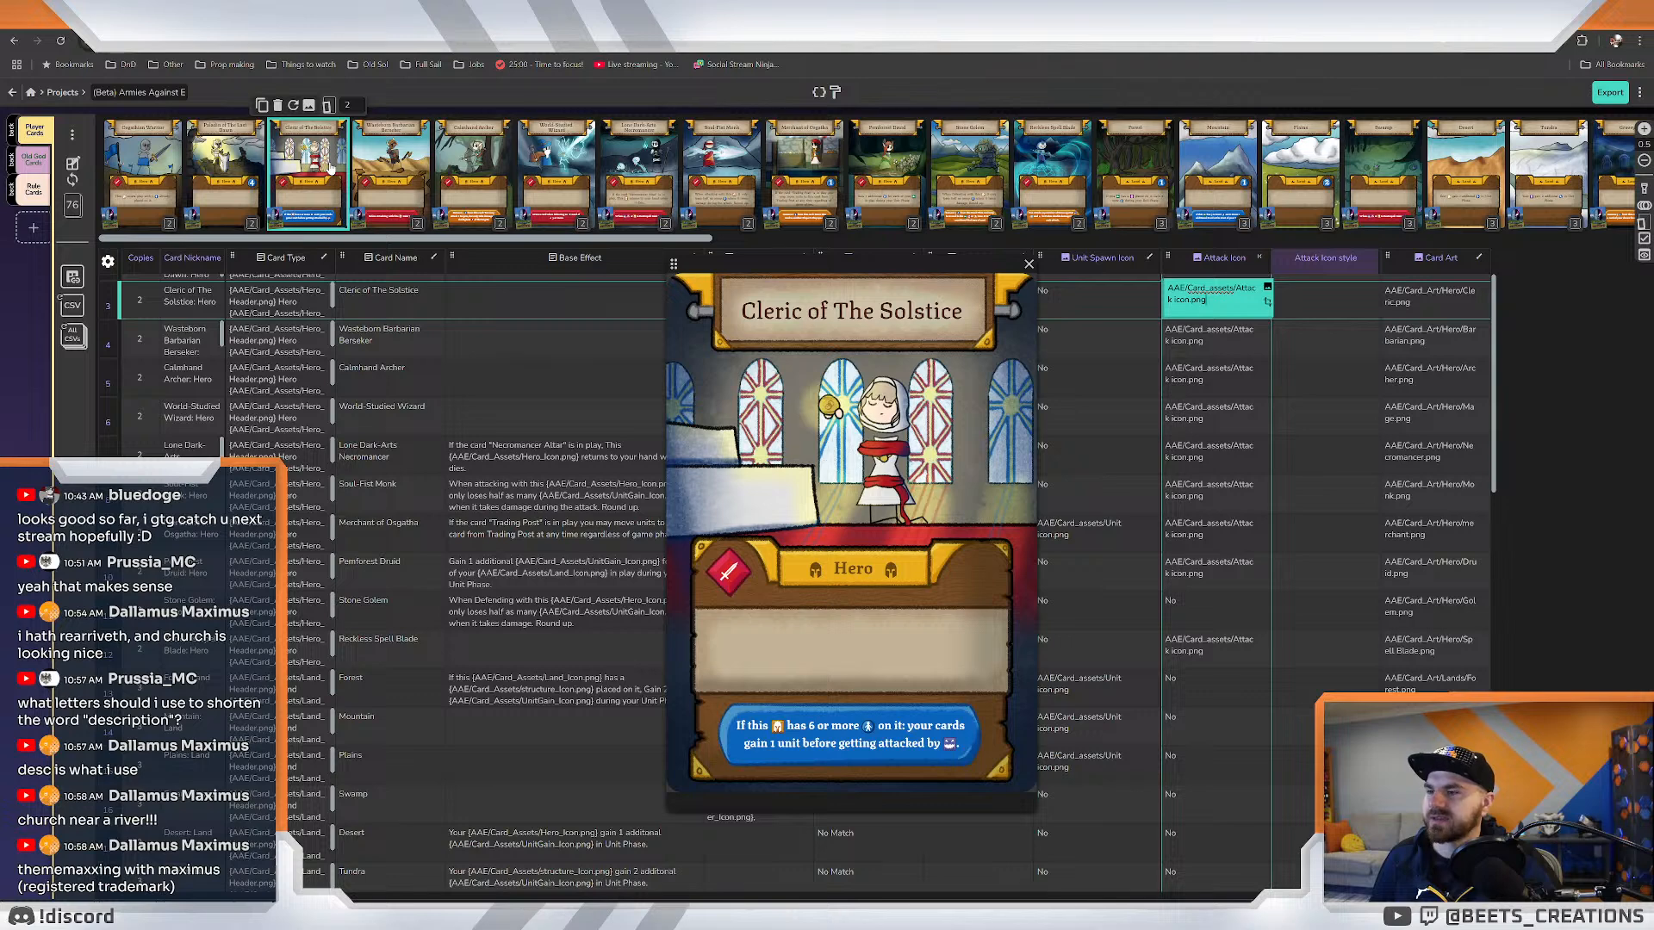
Bring up the Beta Cards document, passing the Patch 1.1.5 document and the card project.
left_click(534, 14)
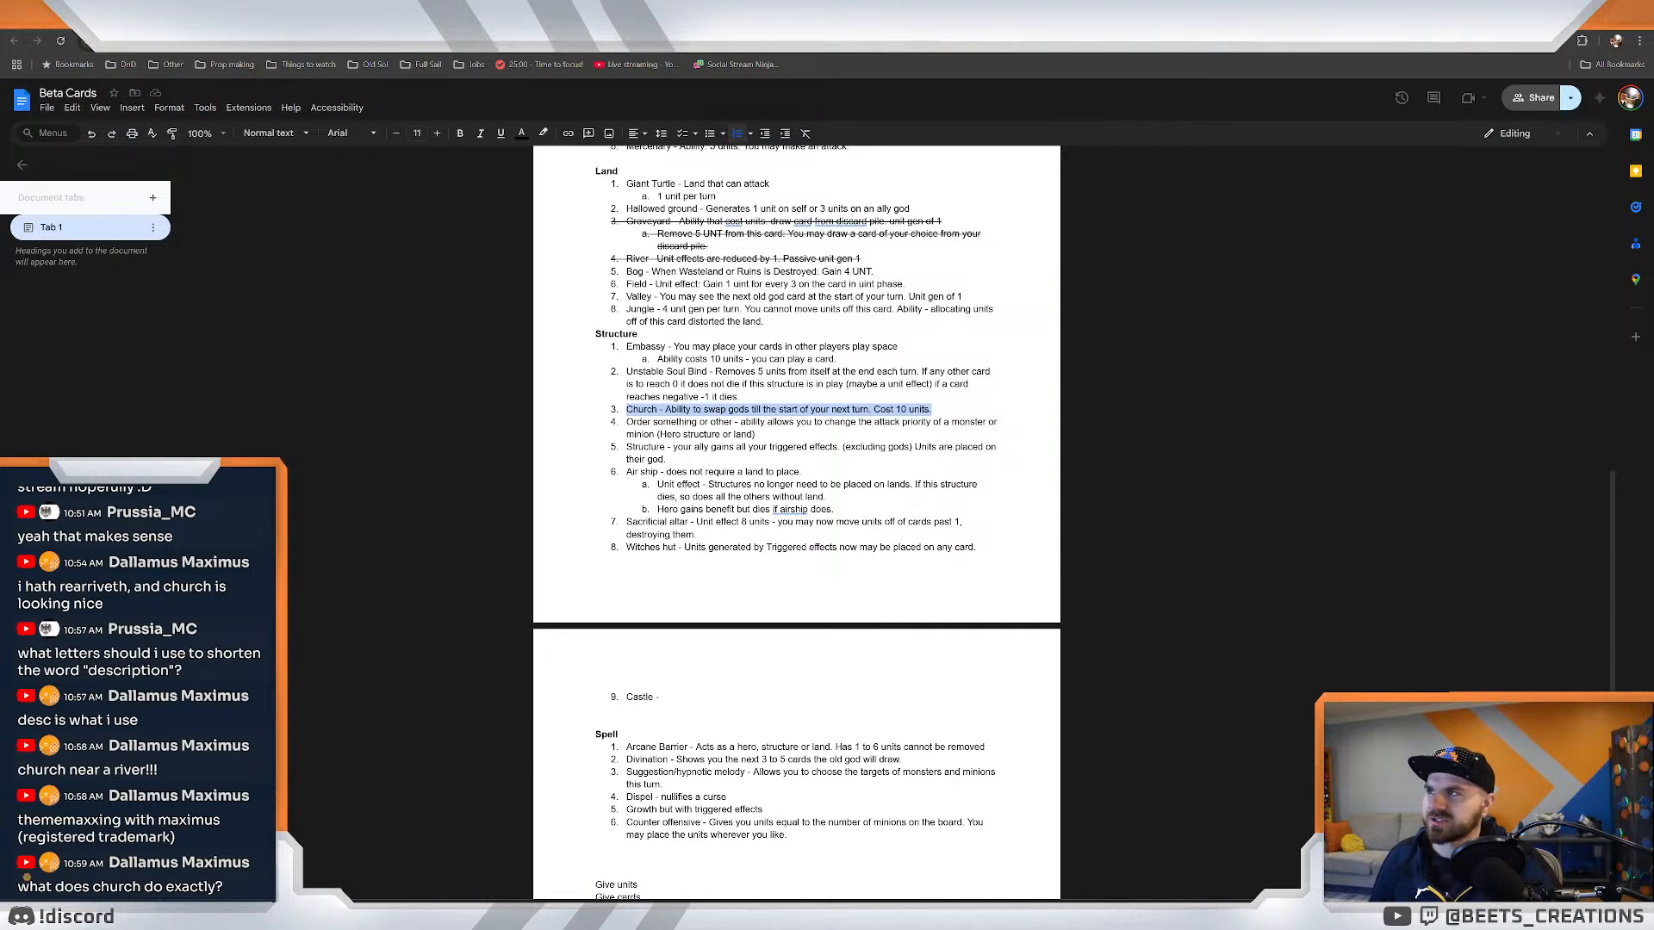
left_click(414, 14)
left_click(534, 14)
left_click(654, 14)
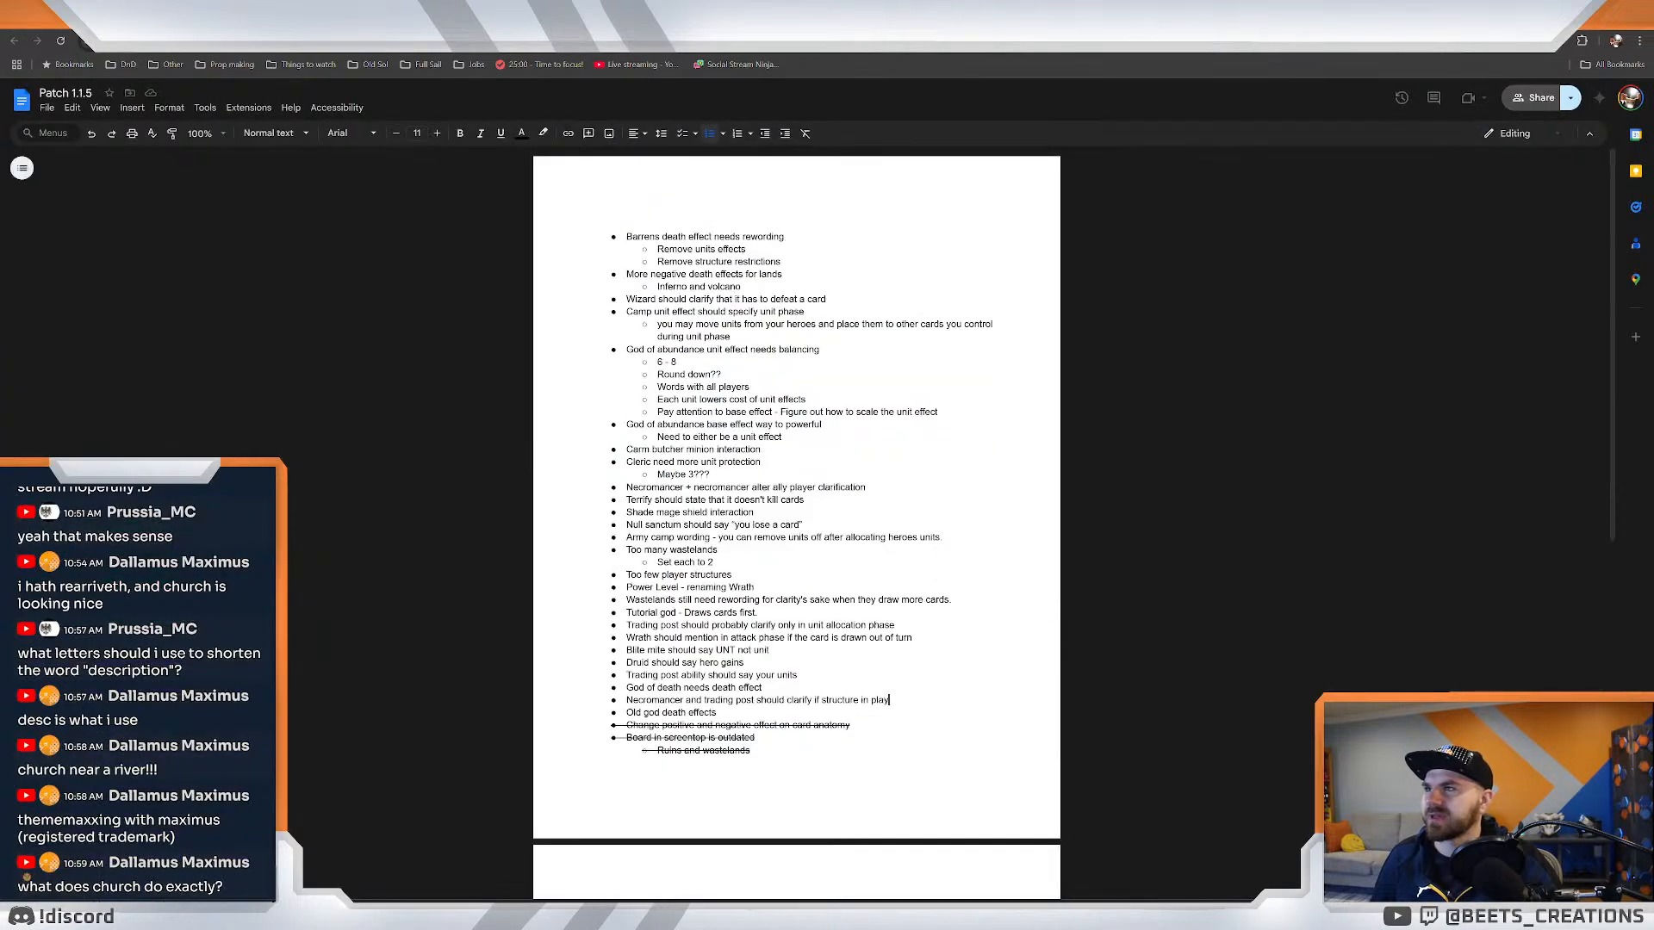
left_click(534, 14)
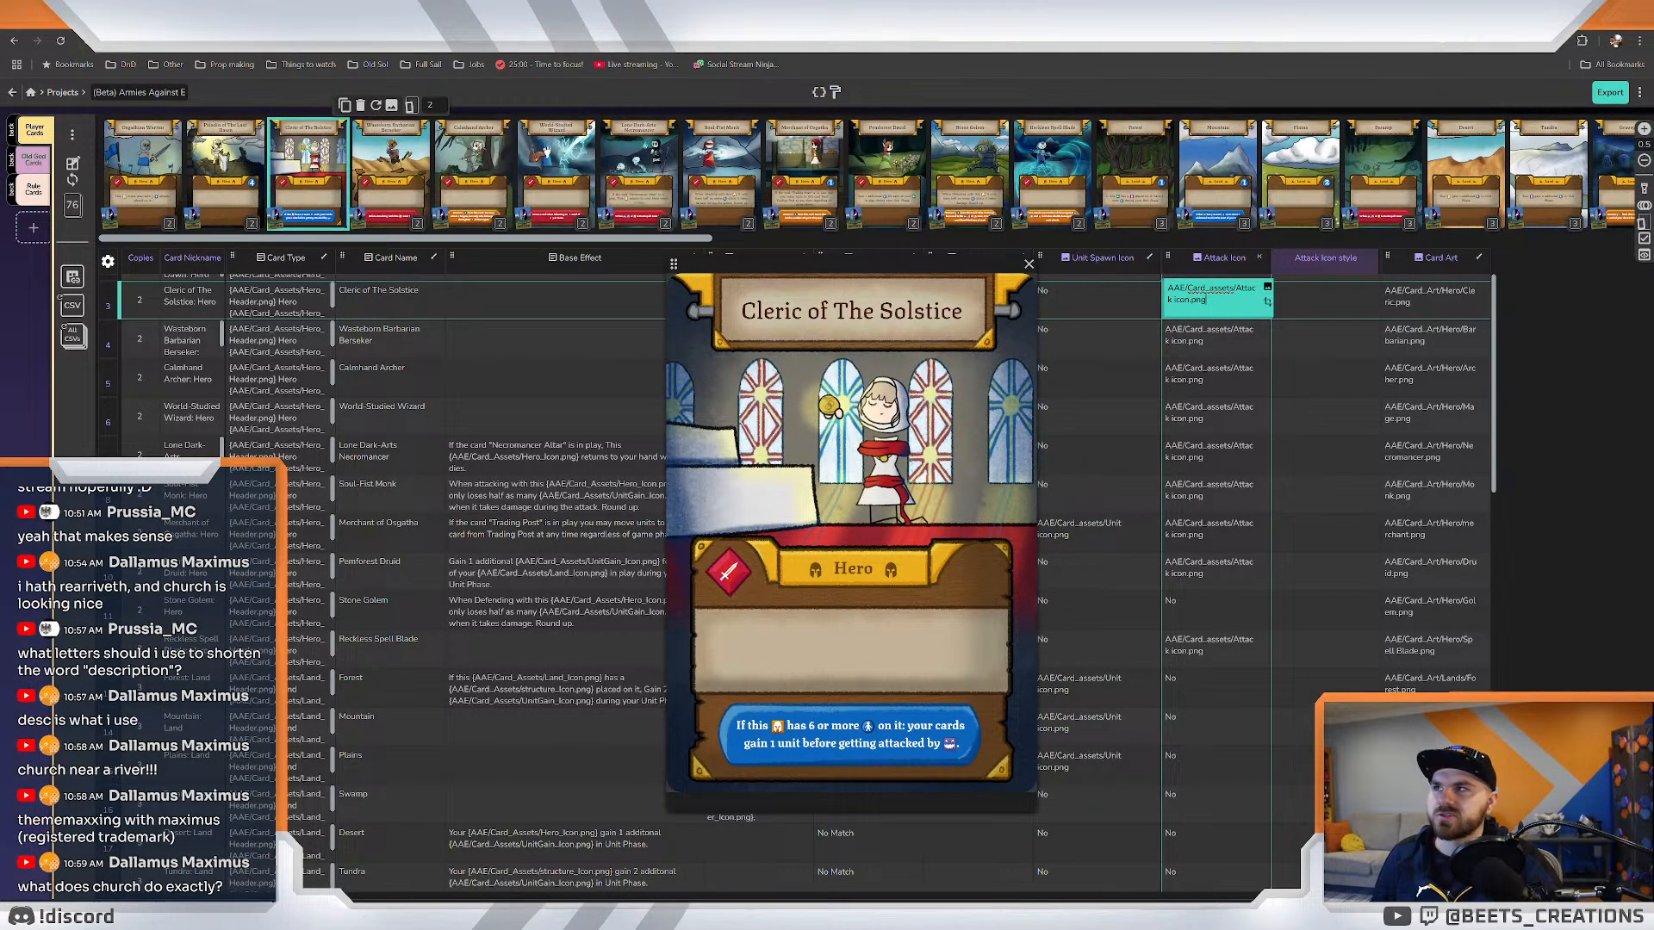
key("ctrl+Tab")
key("ctrl+Tab")
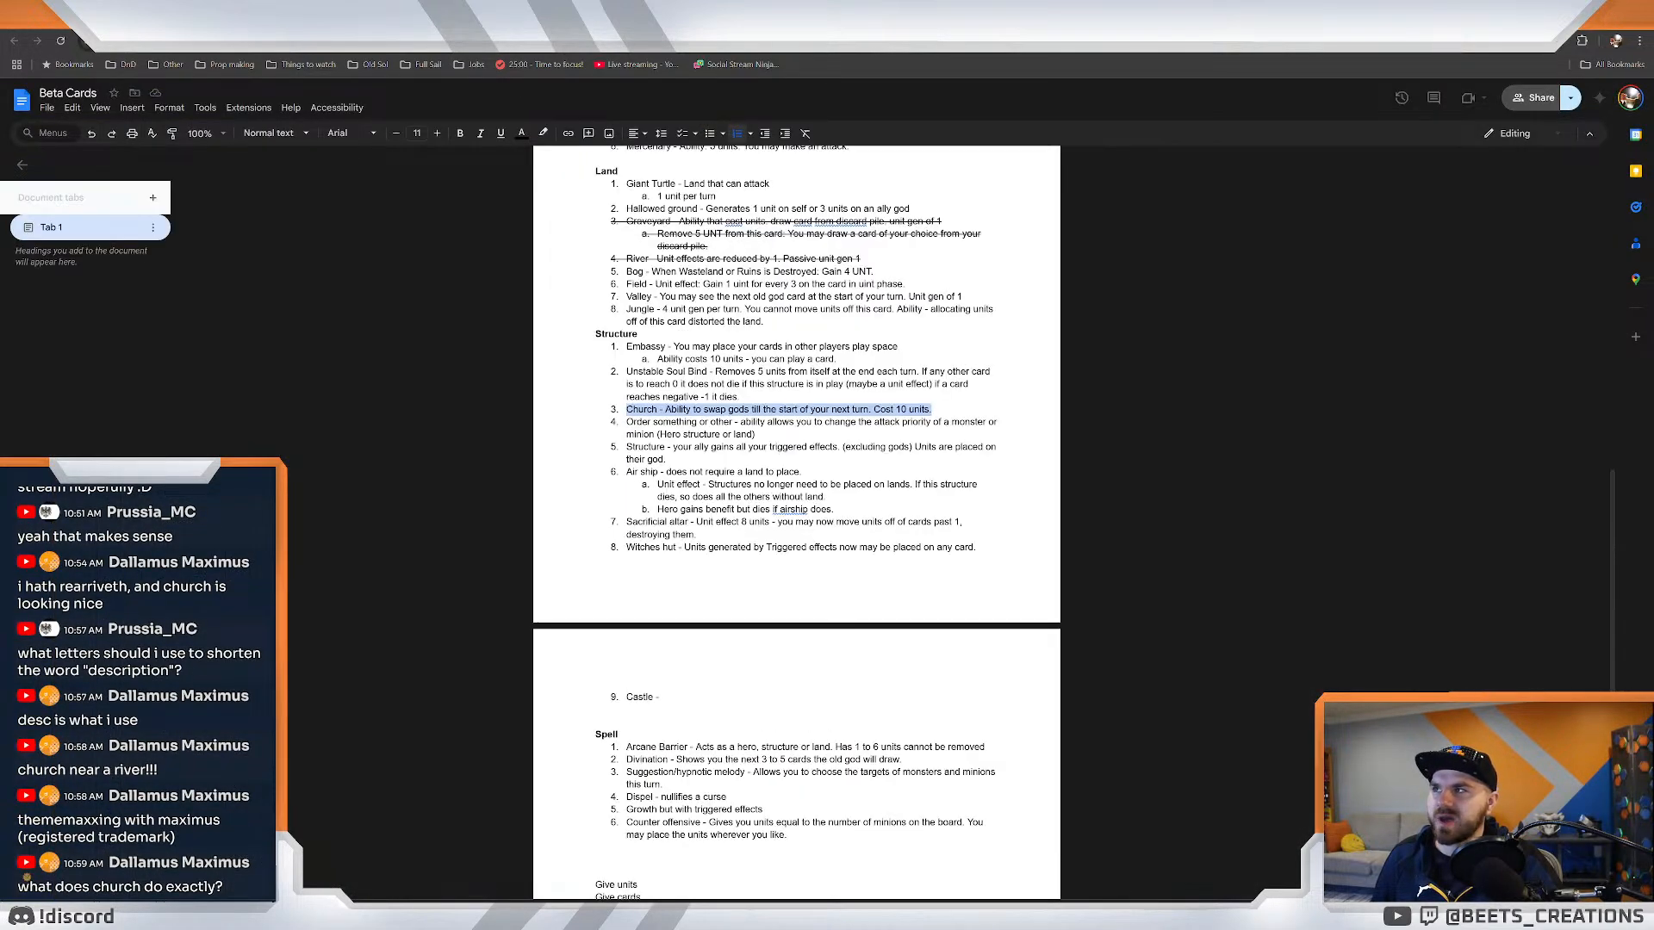
Review the Church ability under Structure and highlight the Hallowed ground entry under Land in the Beta Cards list.
left_click(650, 396)
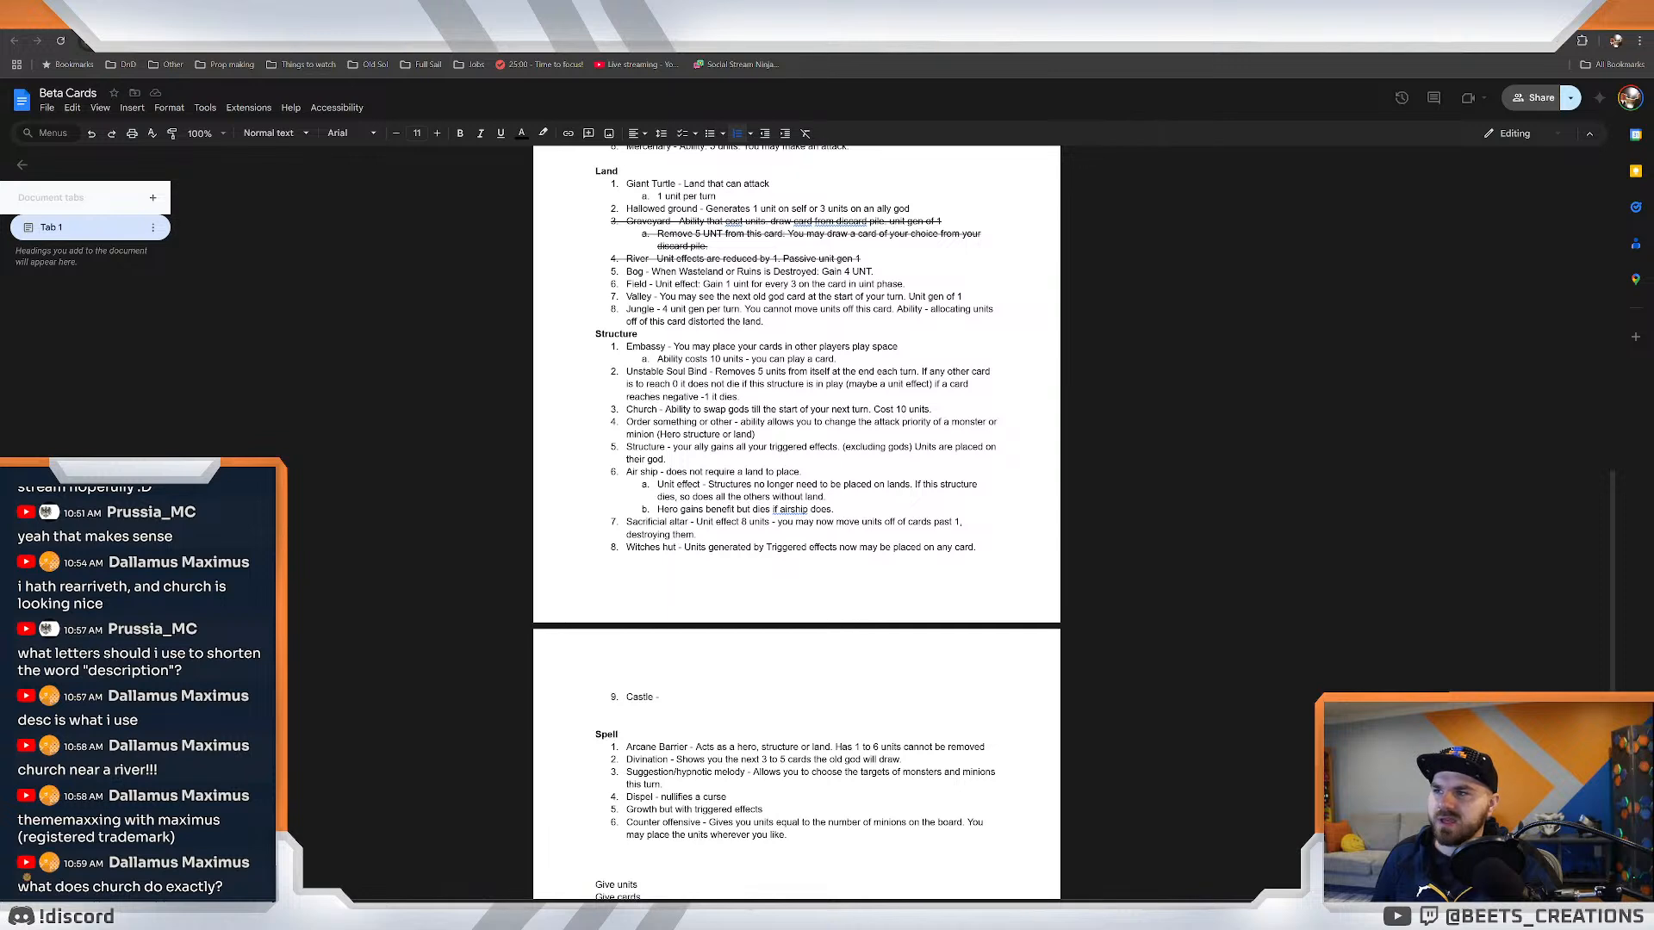
mouse_move(653, 410)
left_mouse_down()
mouse_move(873, 410)
mouse_move(670, 410)
left_mouse_up()
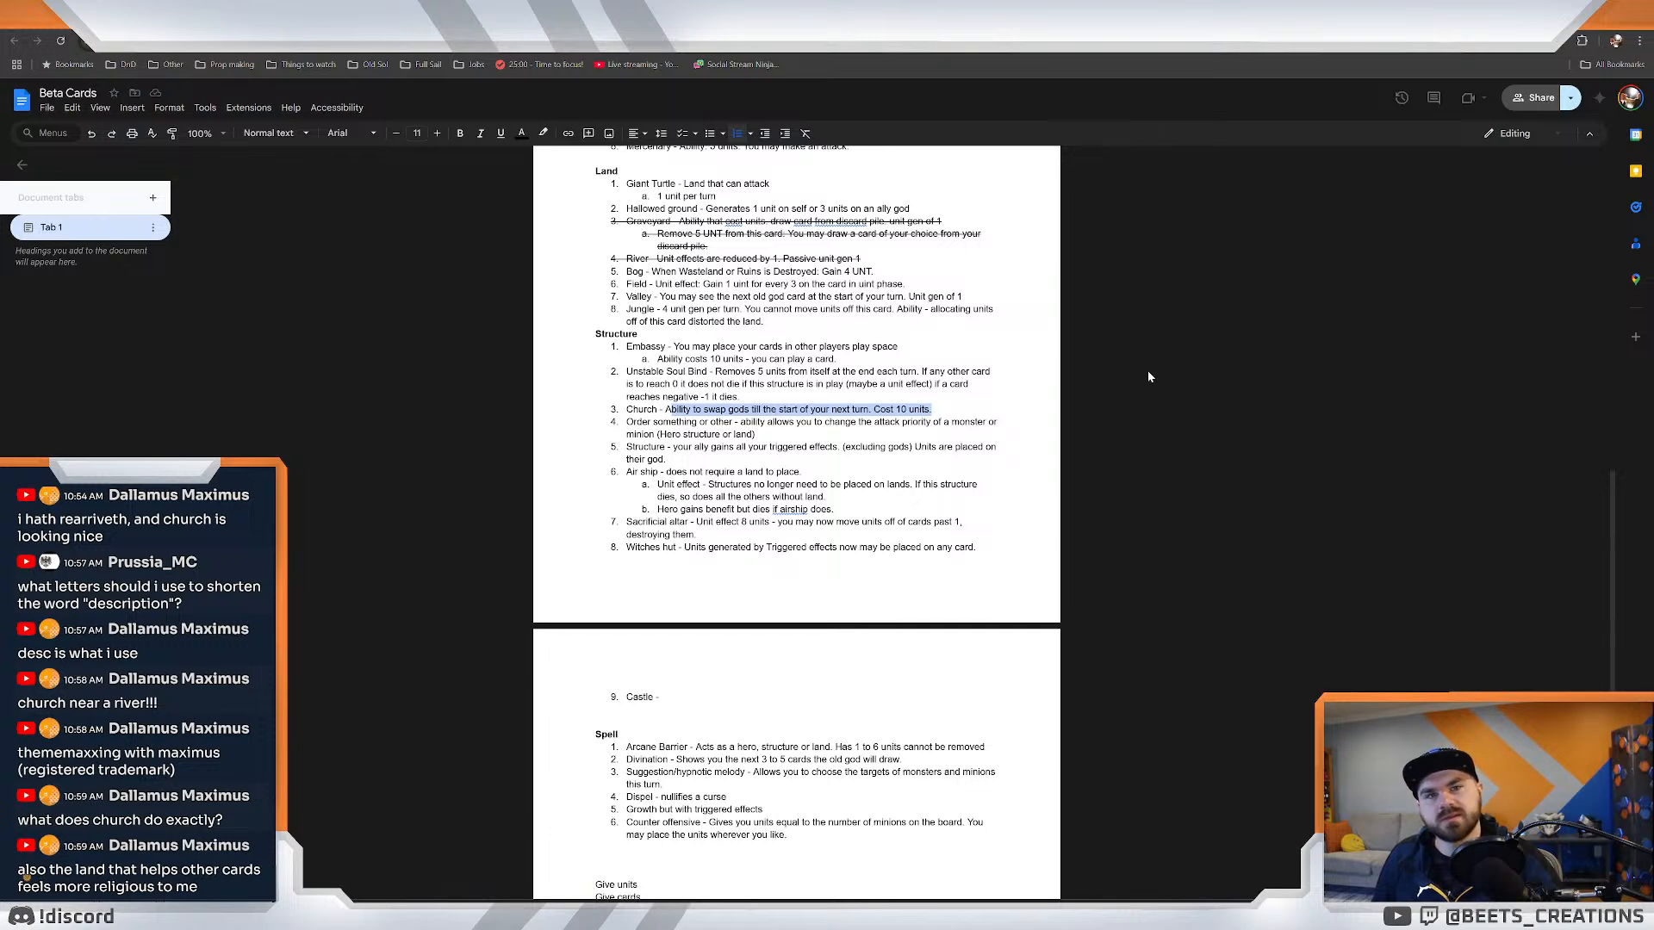
left_click(786, 409)
scroll(785, 473, "up", 1)
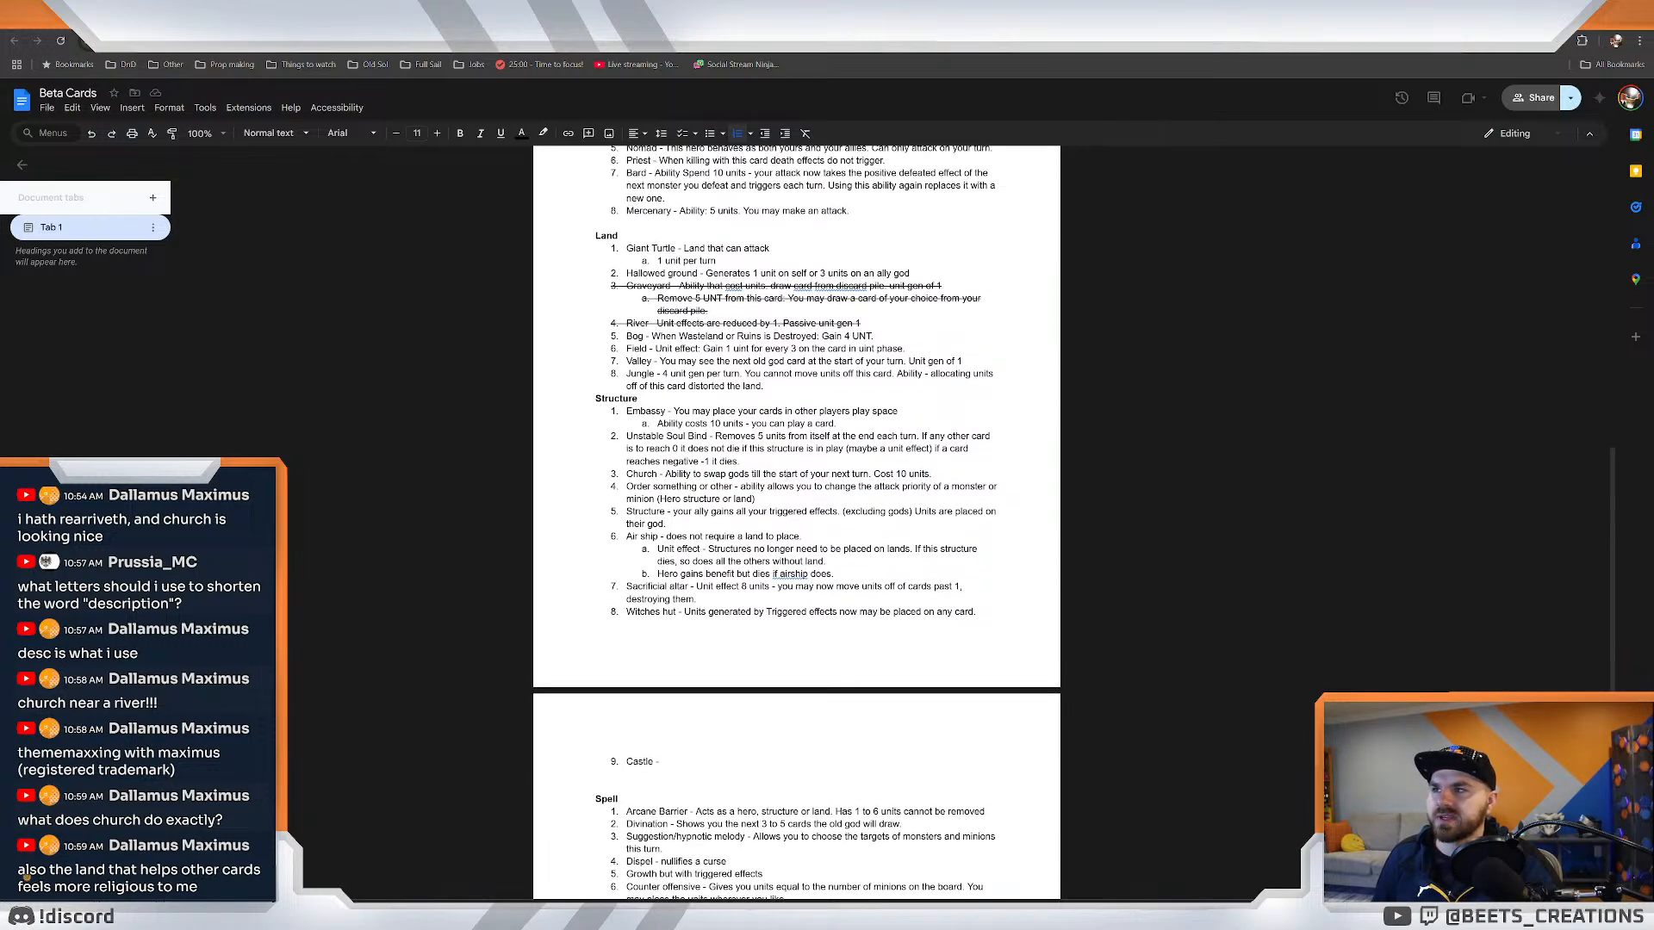
left_click_drag(627, 273, 913, 273)
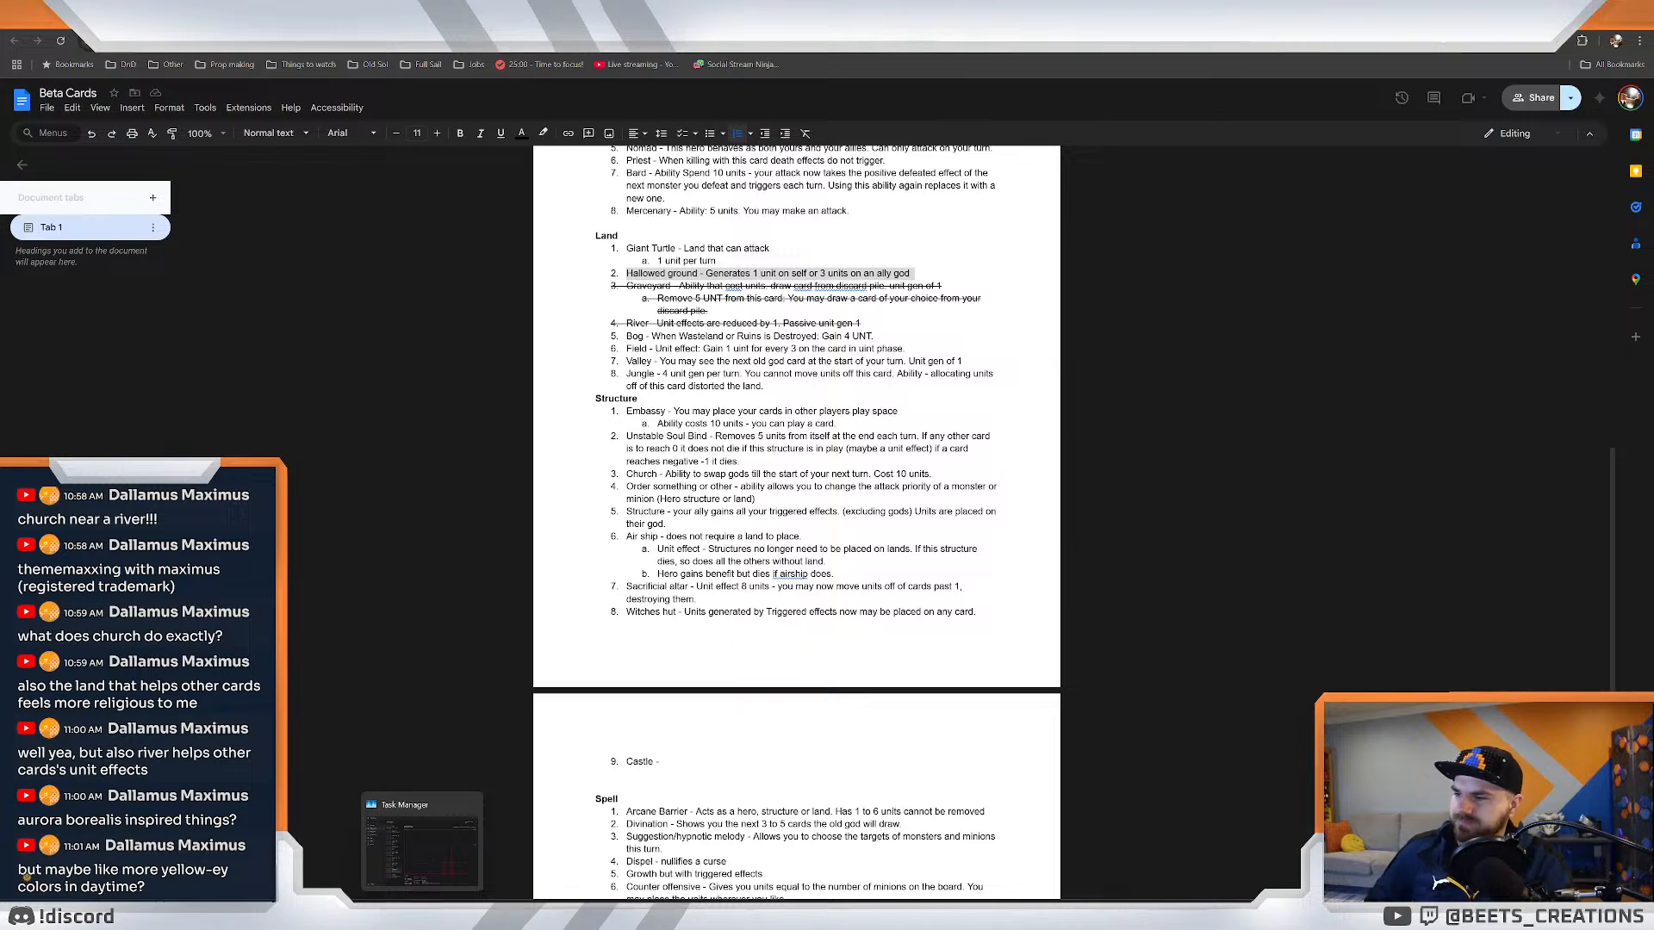
Switch to Photoshop and look over the whole church card sketch.
left_click(392, 848)
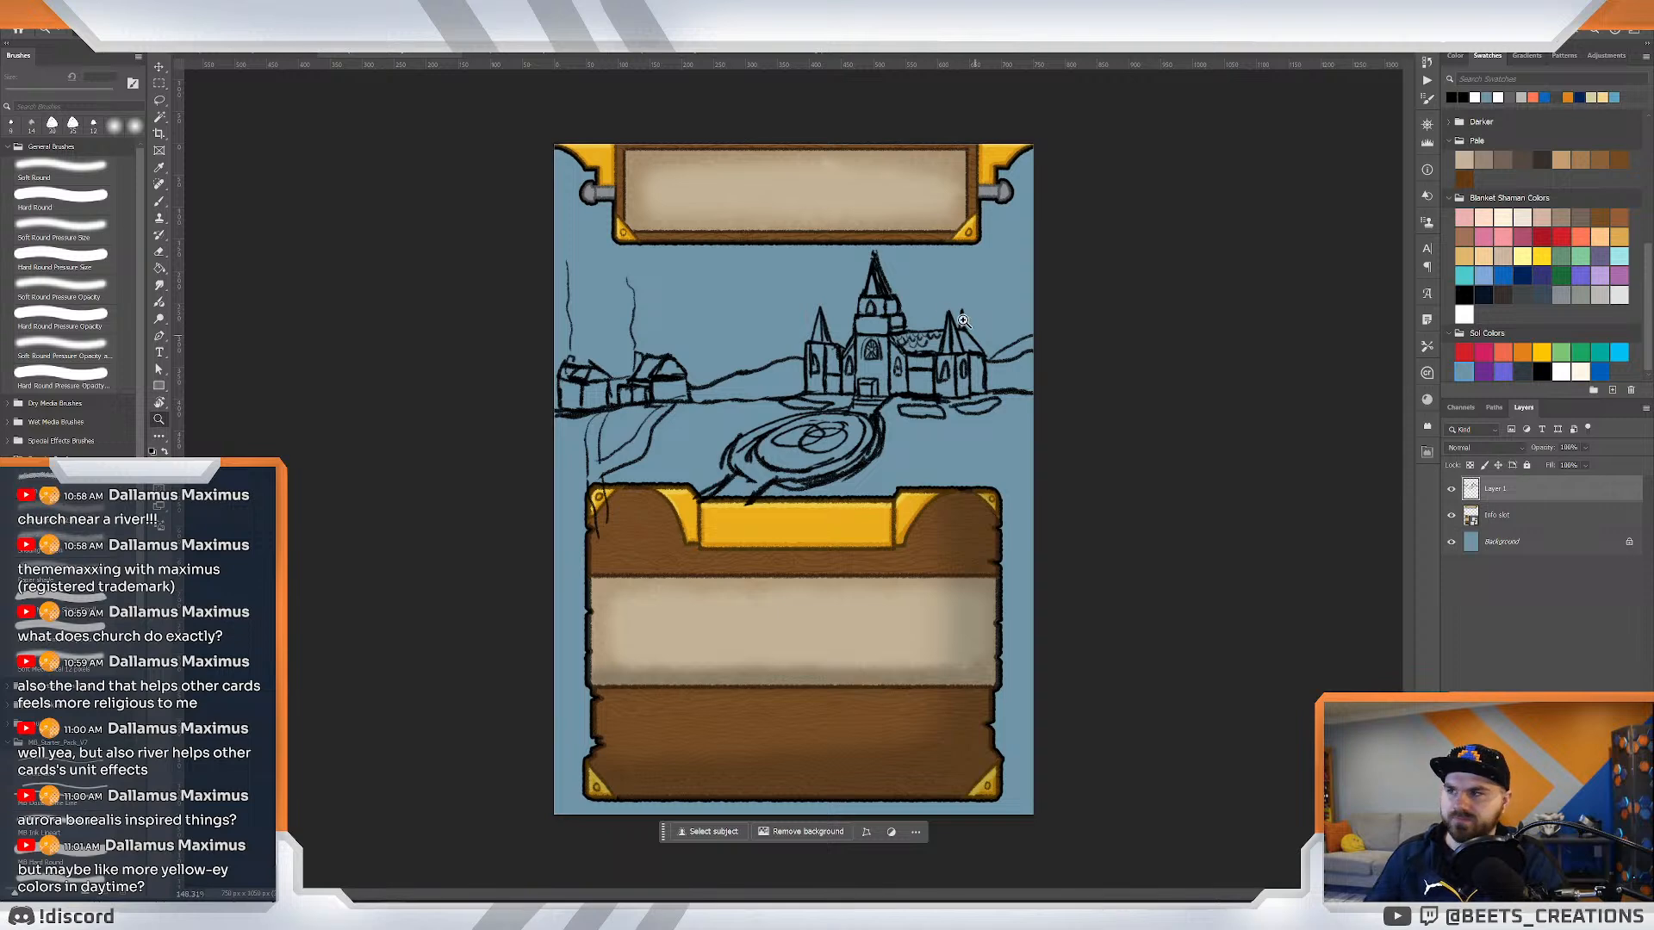
scroll(731, 327, "down", 3)
scroll(731, 327, "up", 2)
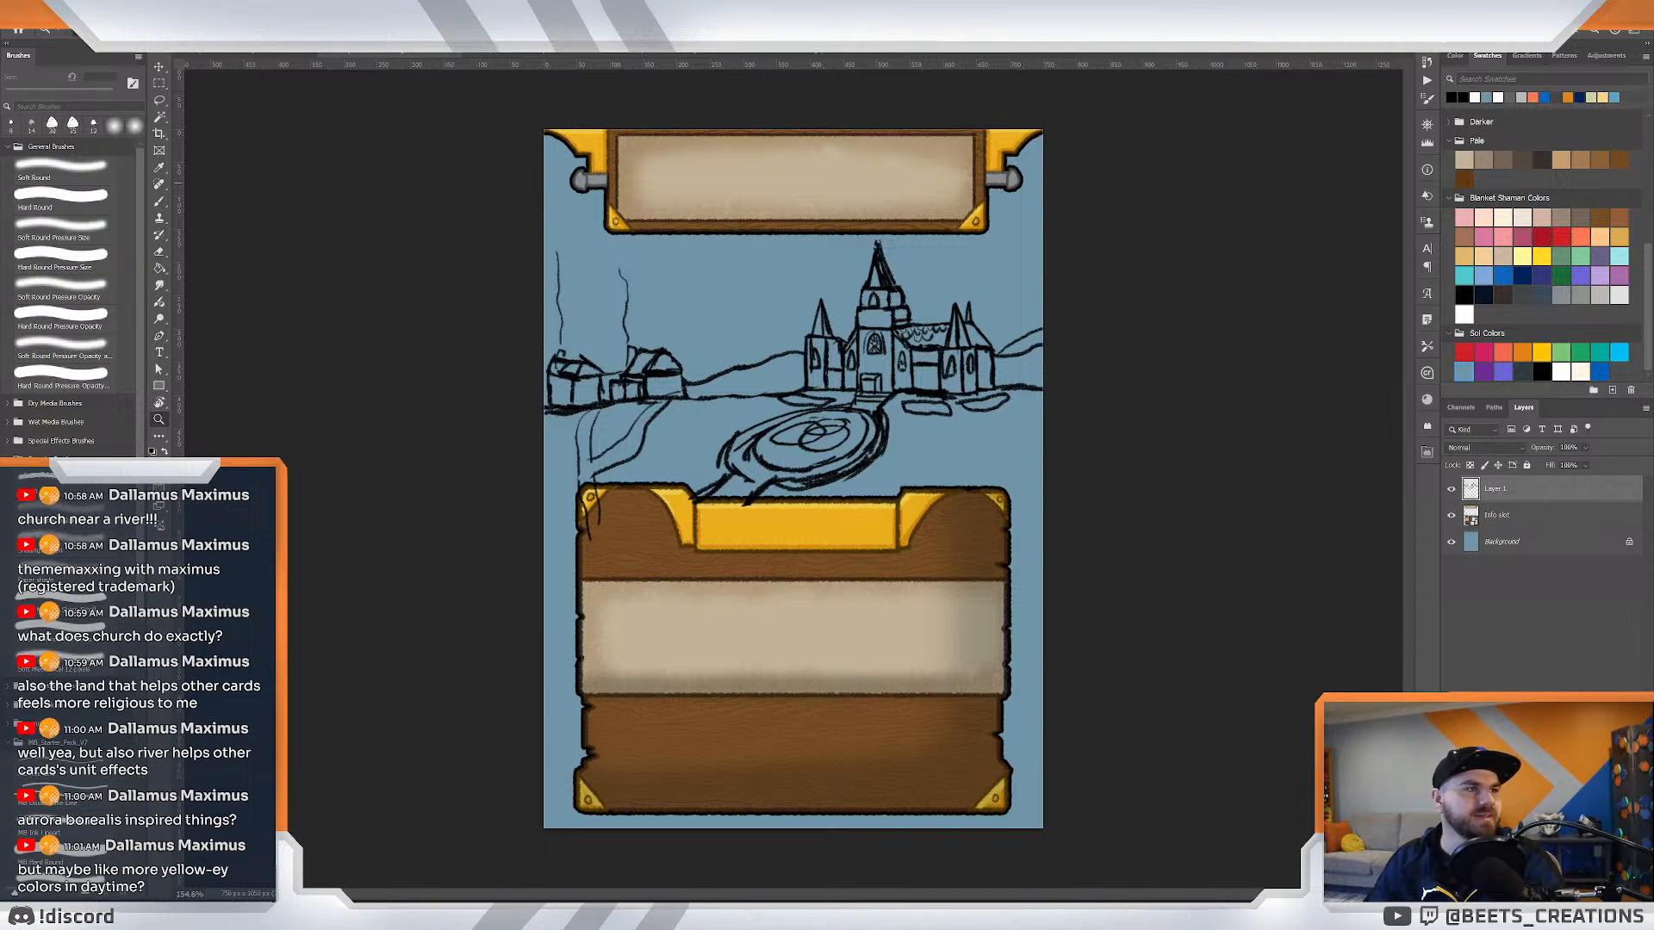
Switch to the browser's god rays image results and examine the OpenArt heavenly clouds painting and the MattePaint light-ray reference.
key("alt+Tab")
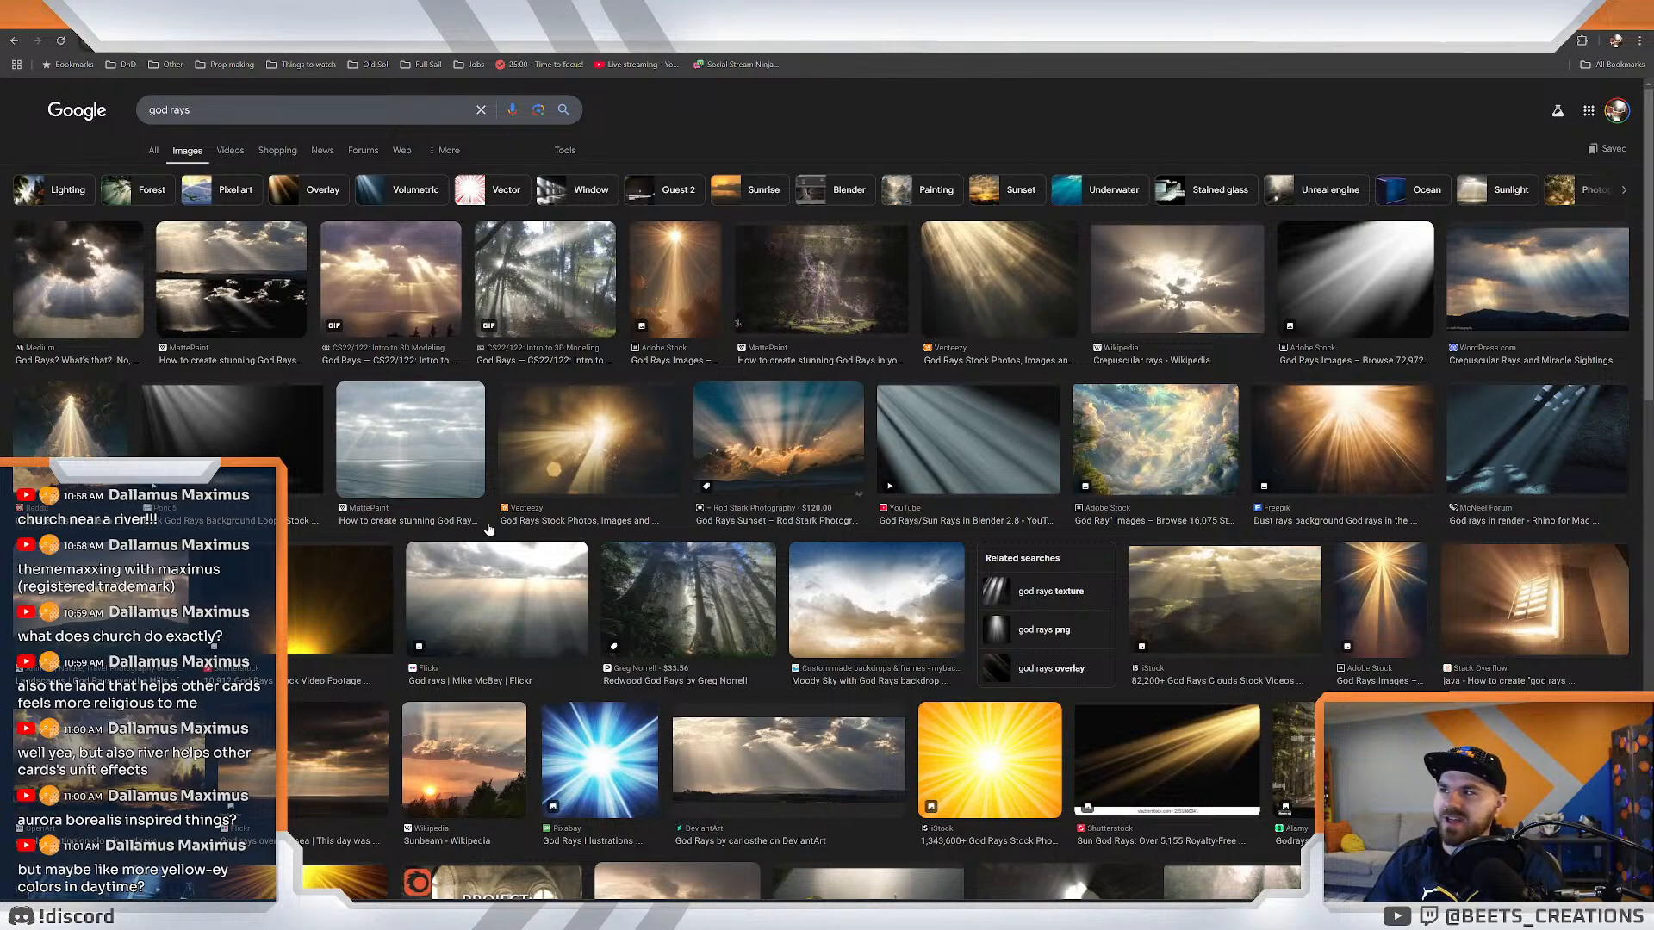
scroll(526, 566, "down", 2)
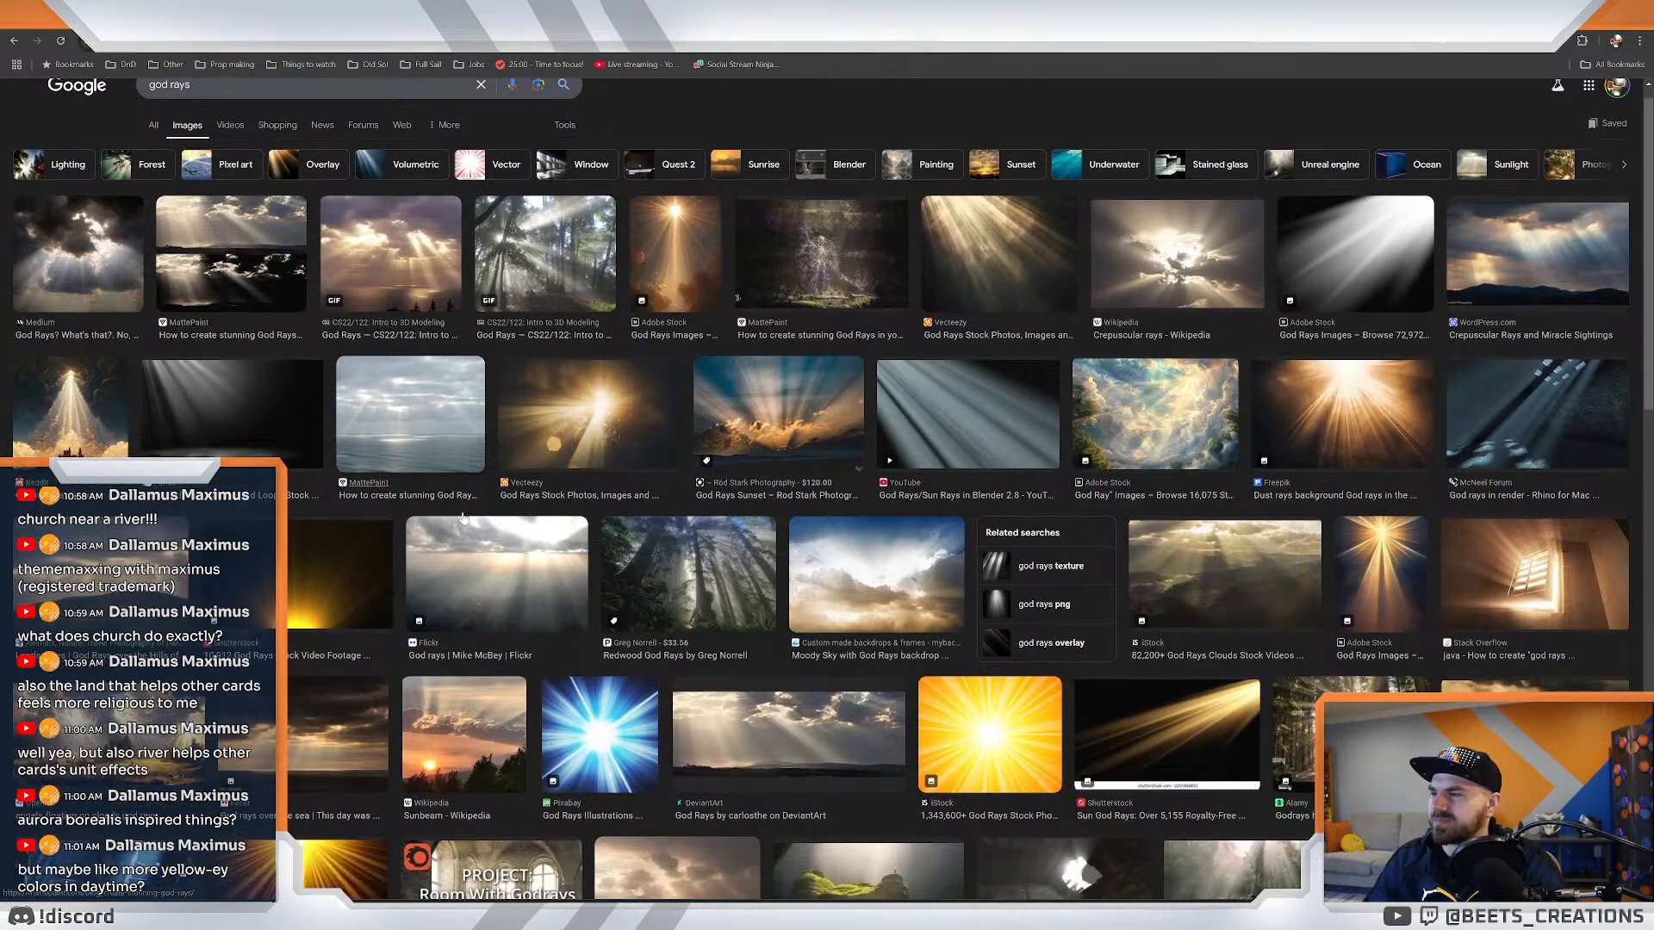
left_click(156, 631)
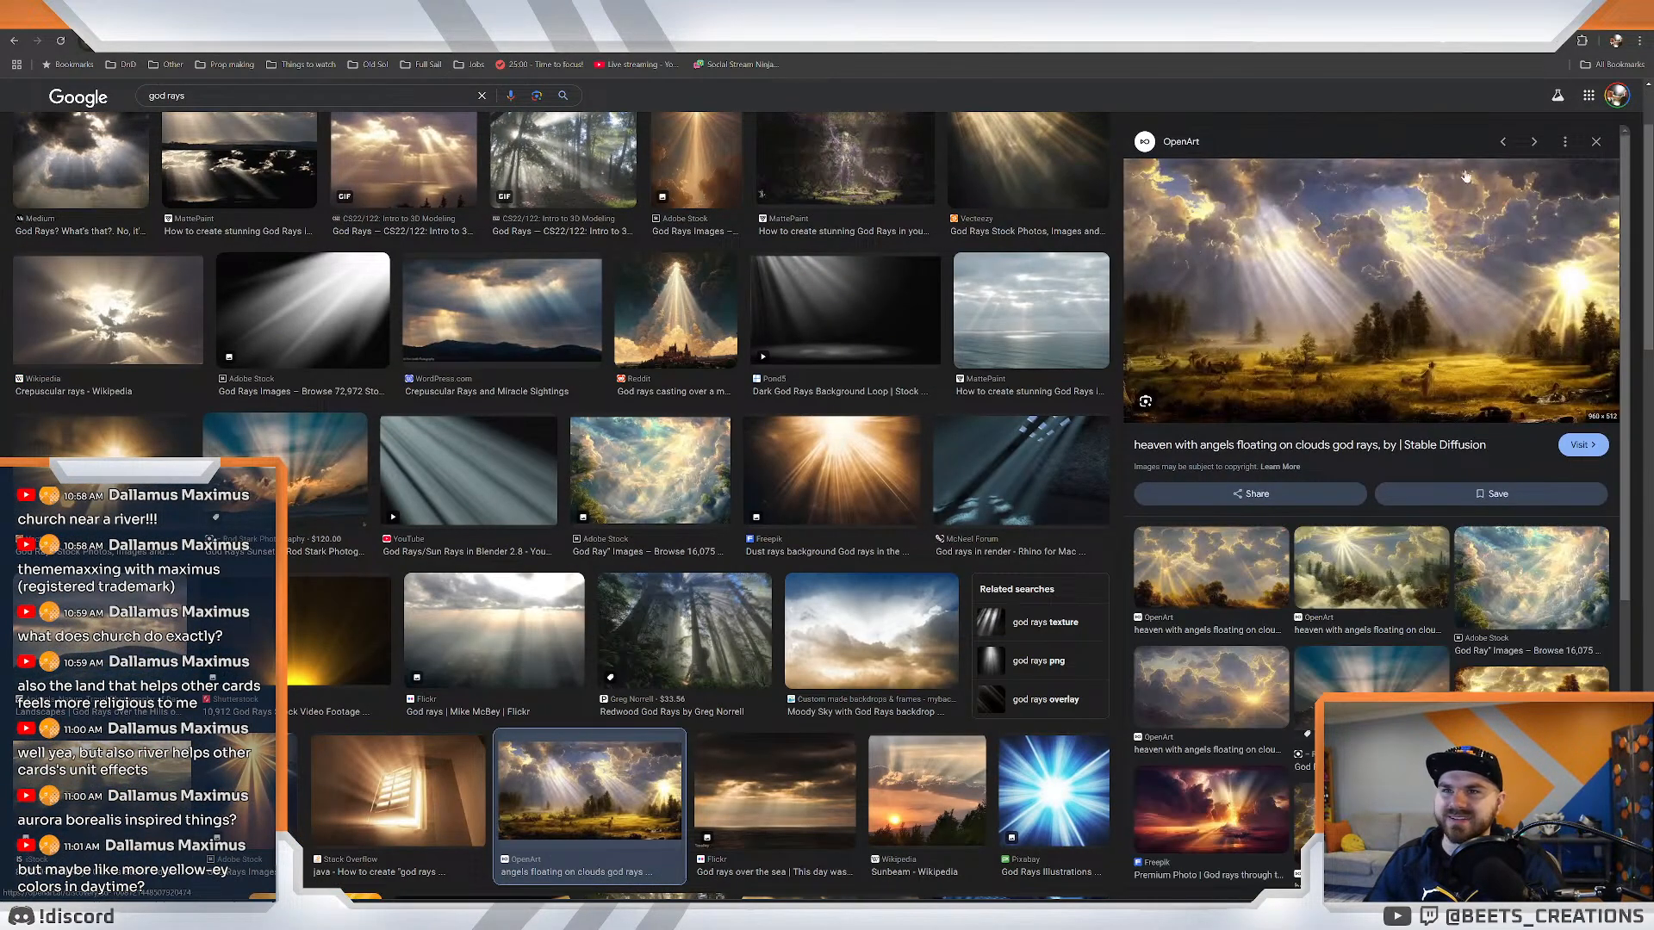
scroll(807, 574, "up", 2)
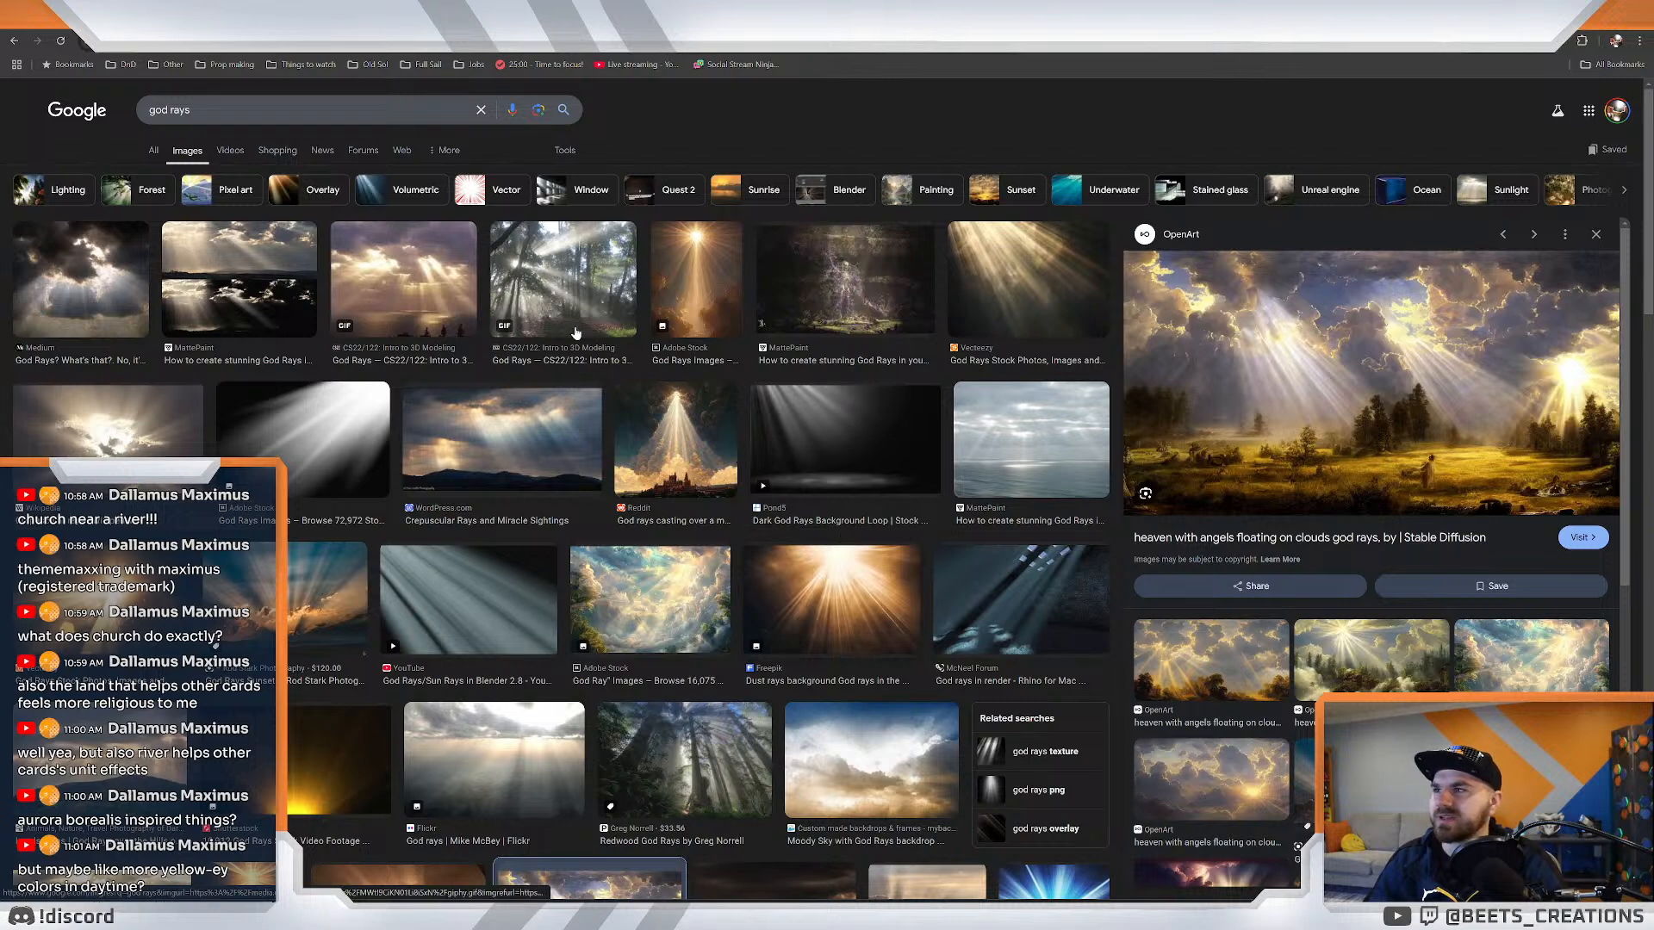
left_click(226, 283)
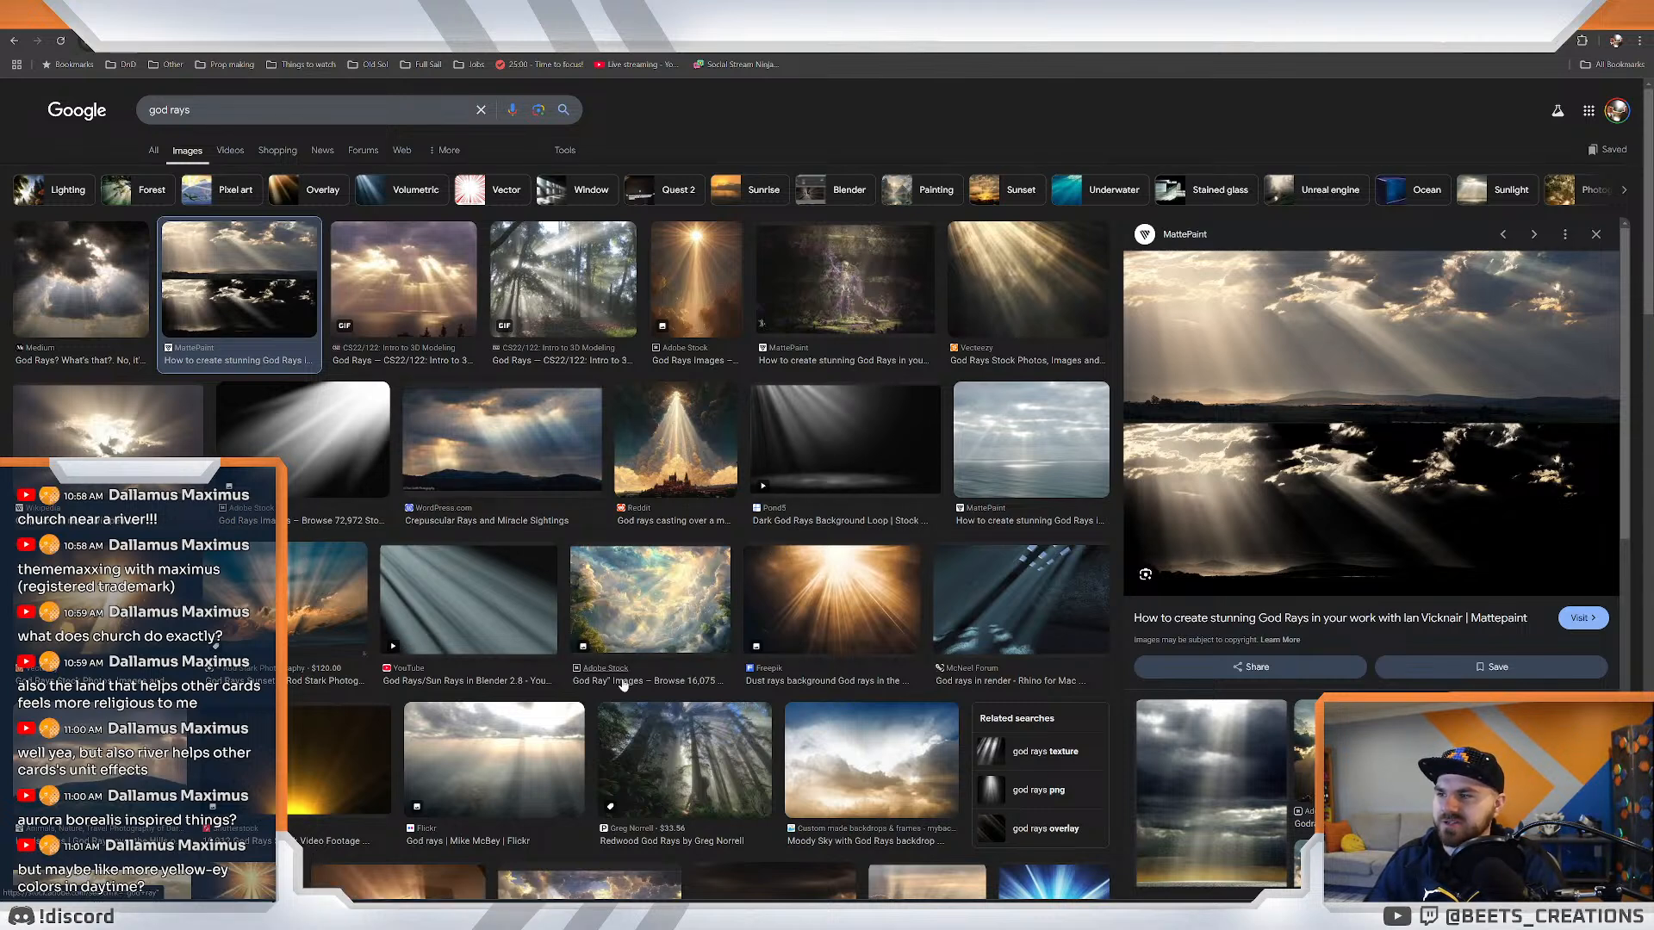
scroll(623, 685, "down", 2)
scroll(622, 684, "down", 6)
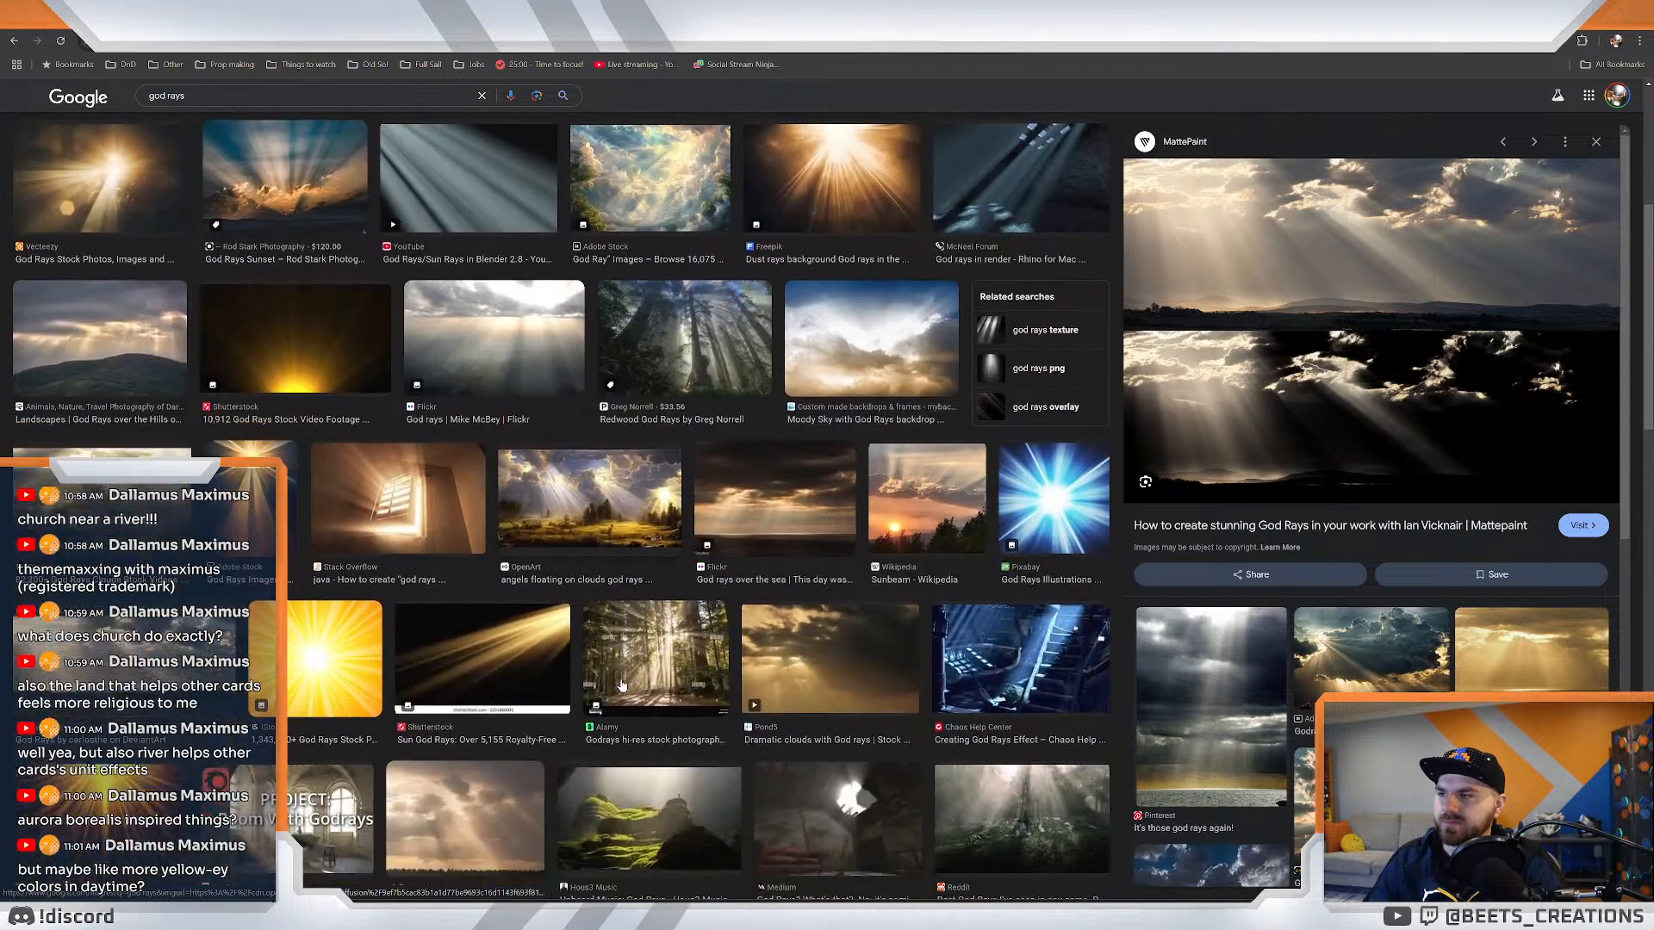
scroll(622, 684, "up", 8)
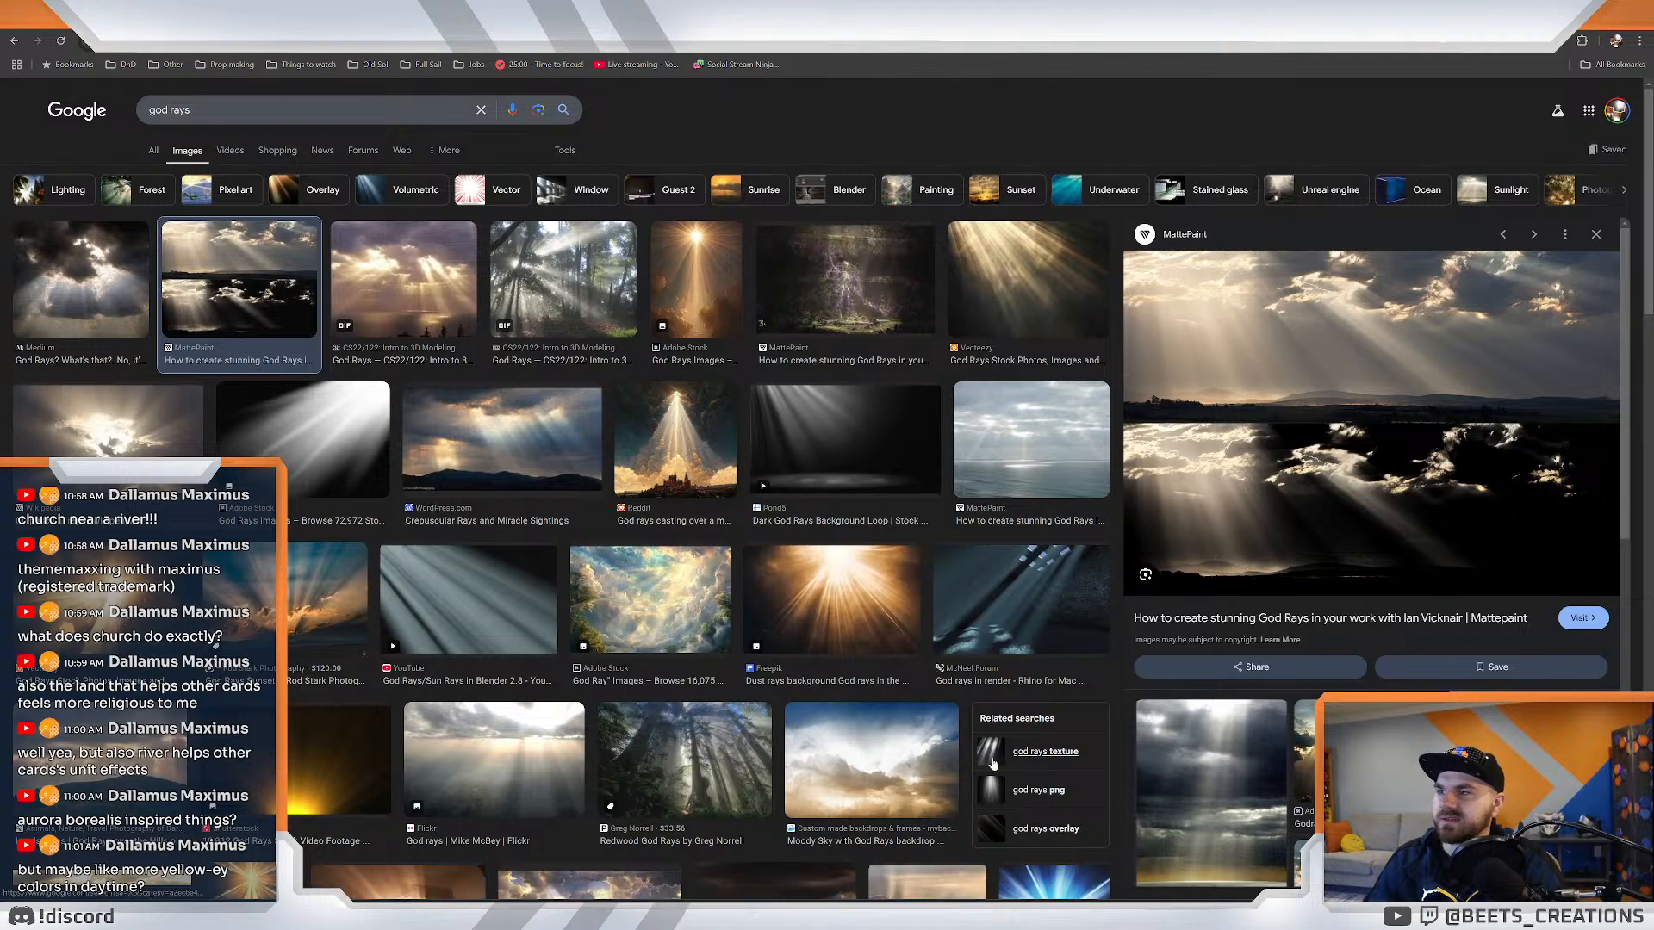
Look through further god rays image results for lighting references.
scroll(791, 586, "down", 10)
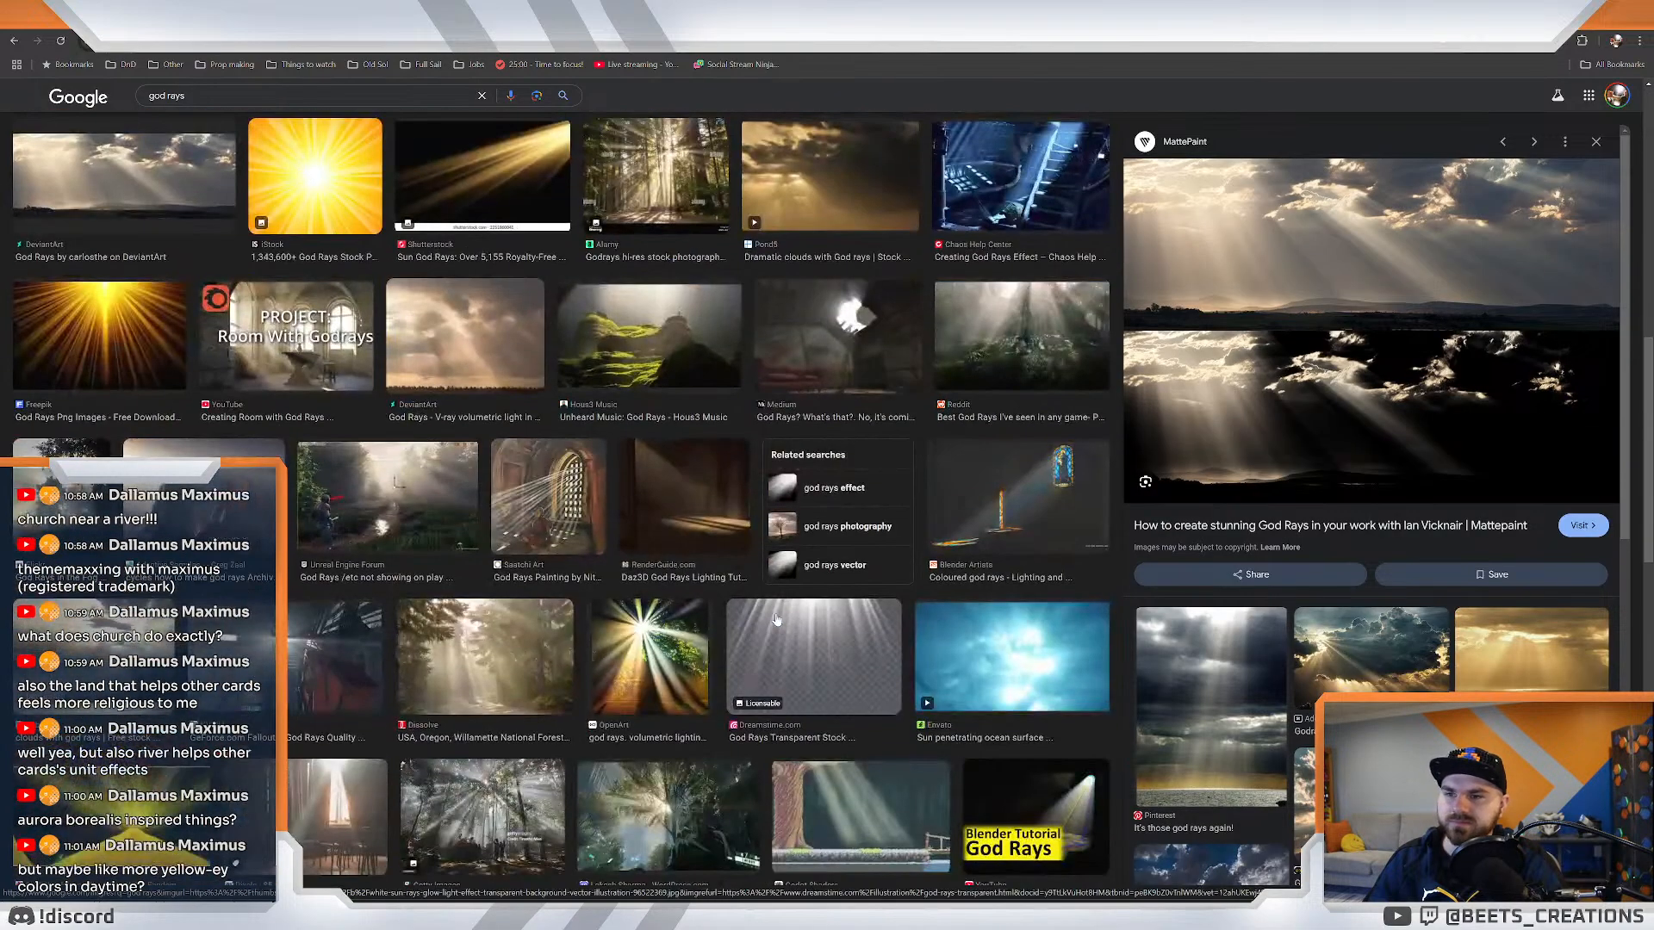
scroll(530, 665, "down", 2)
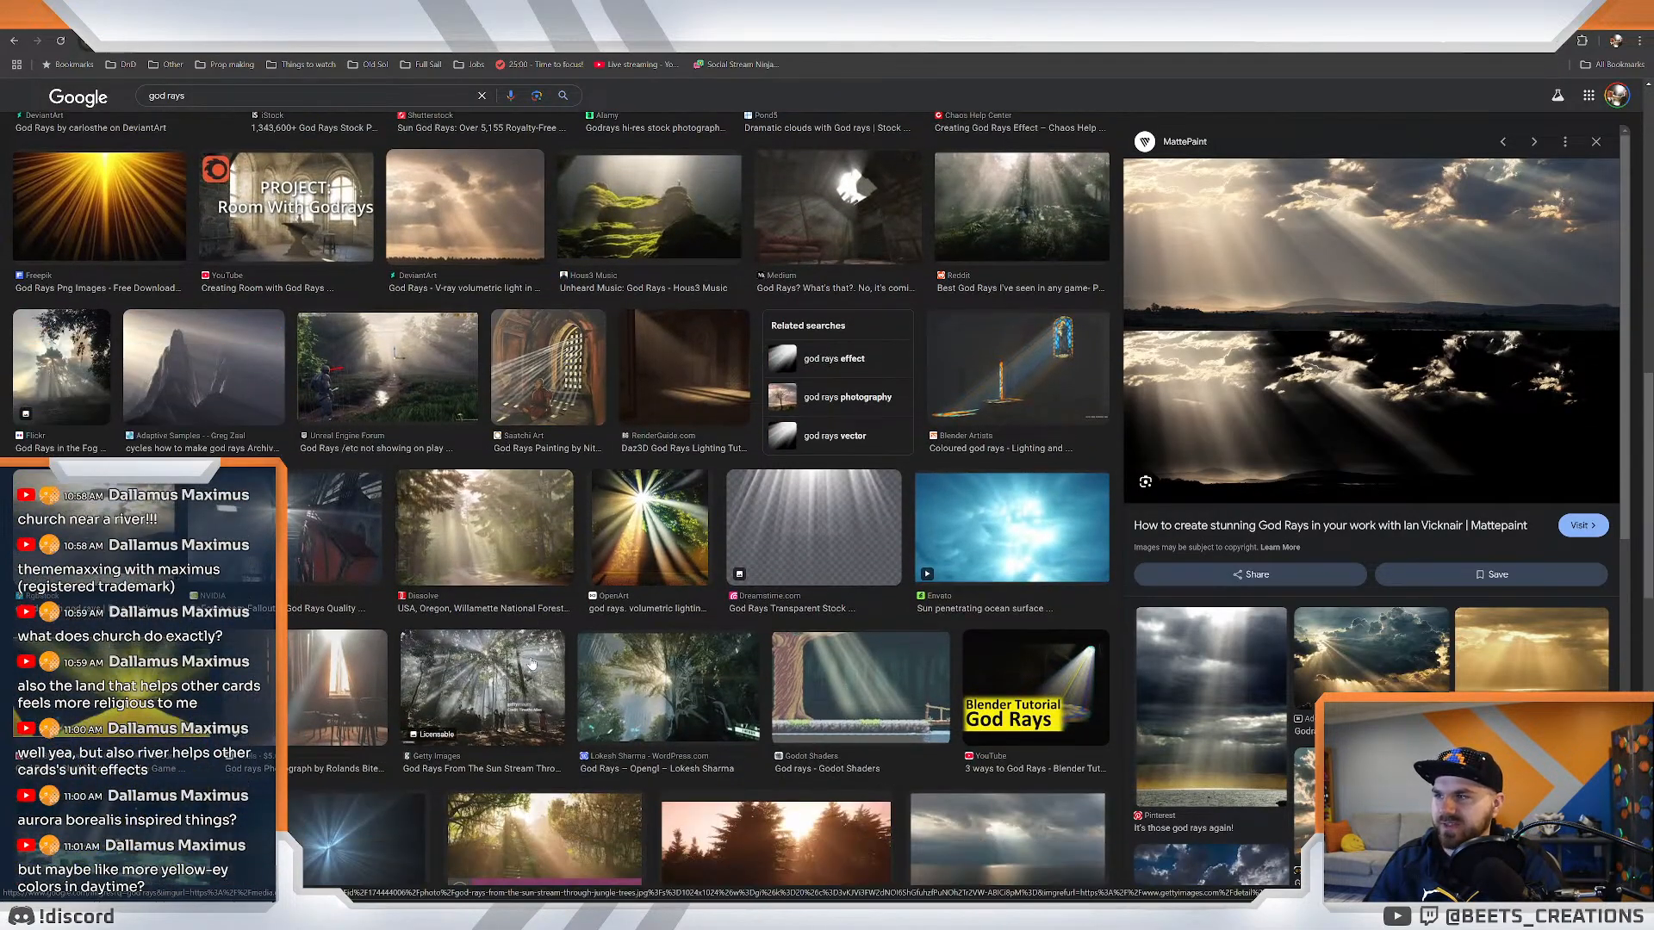
scroll(530, 665, "up", 3)
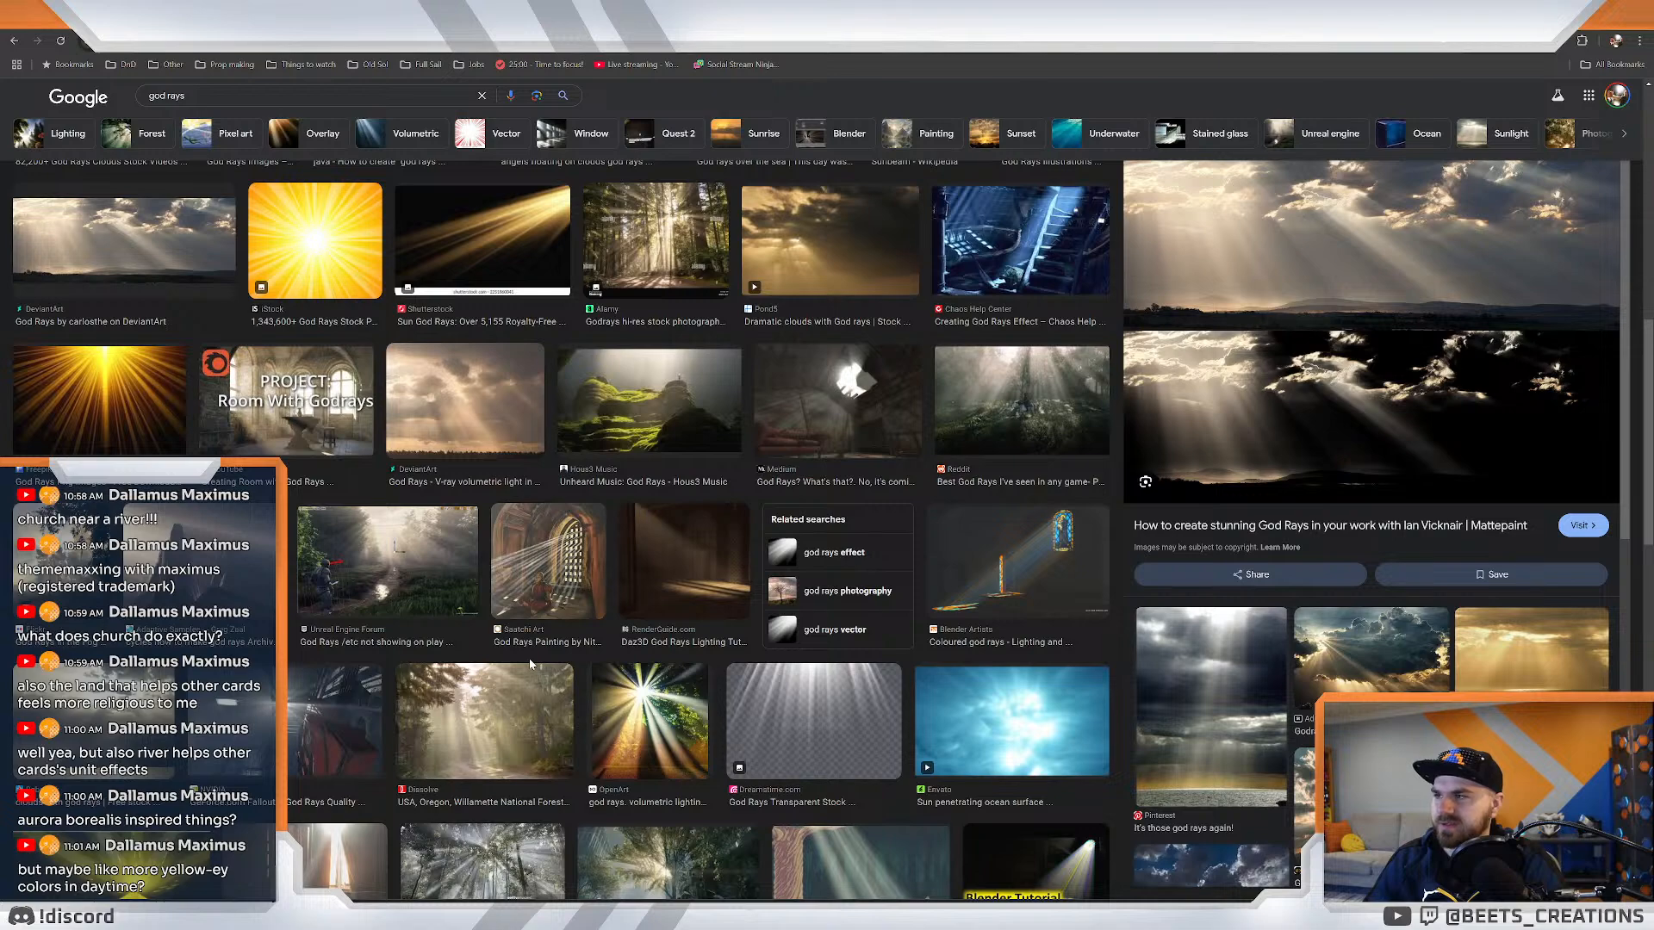
scroll(529, 658, "up", 10)
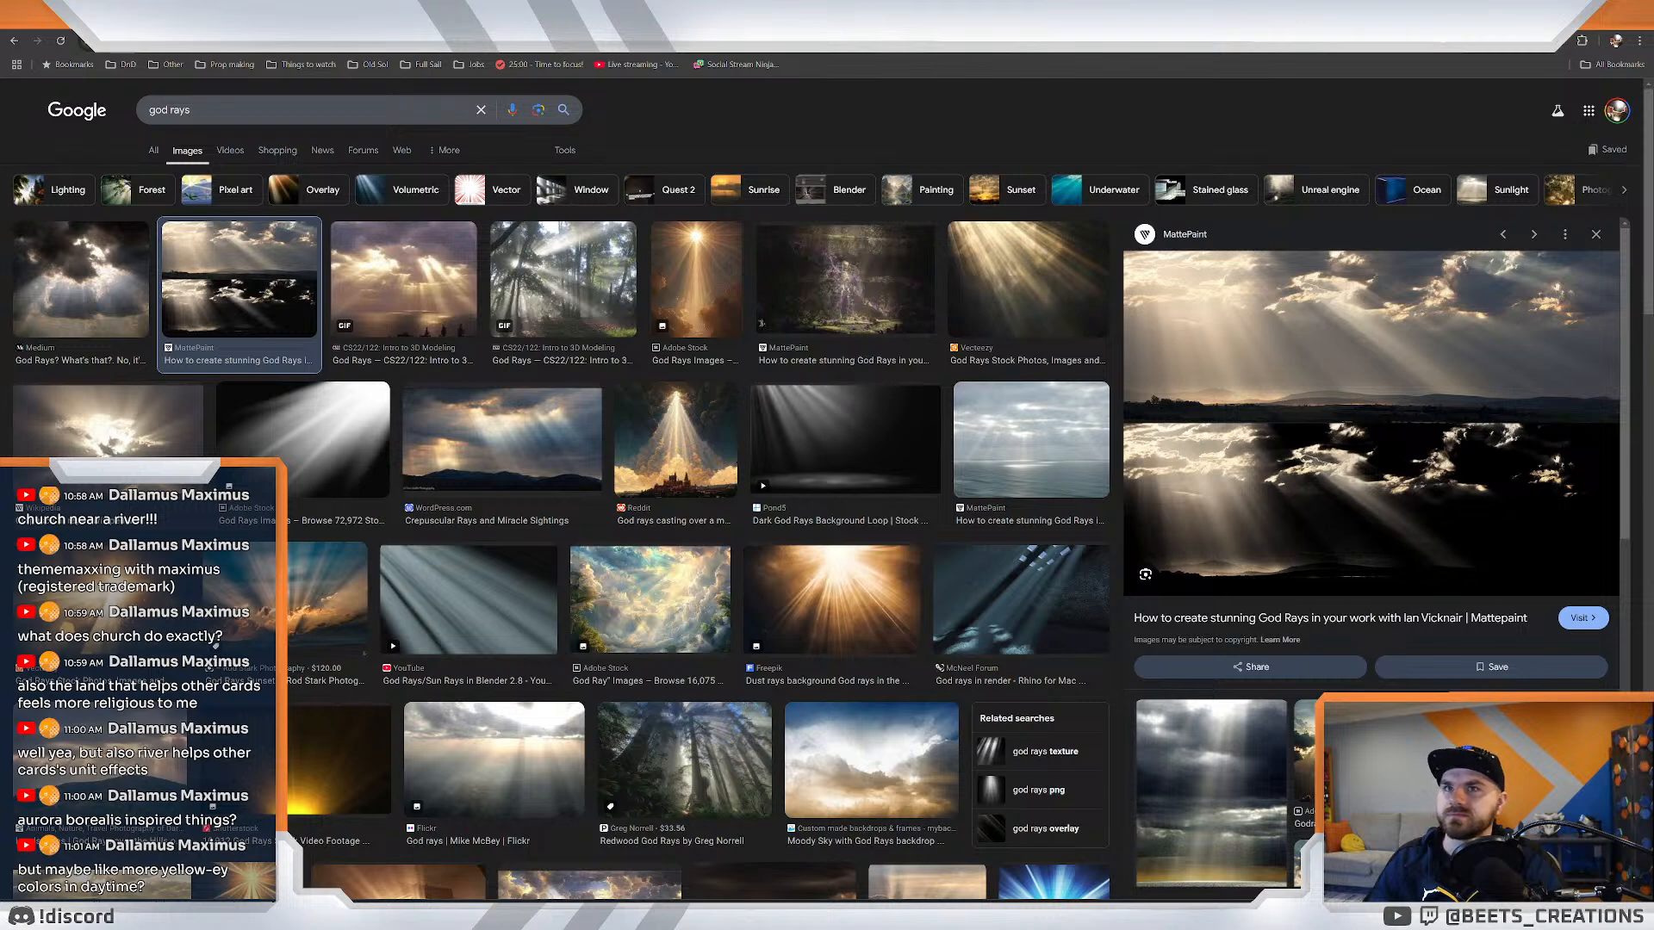
Switch to Photoshop and fade the rough church sketch layer to 29% opacity.
key("alt+Tab")
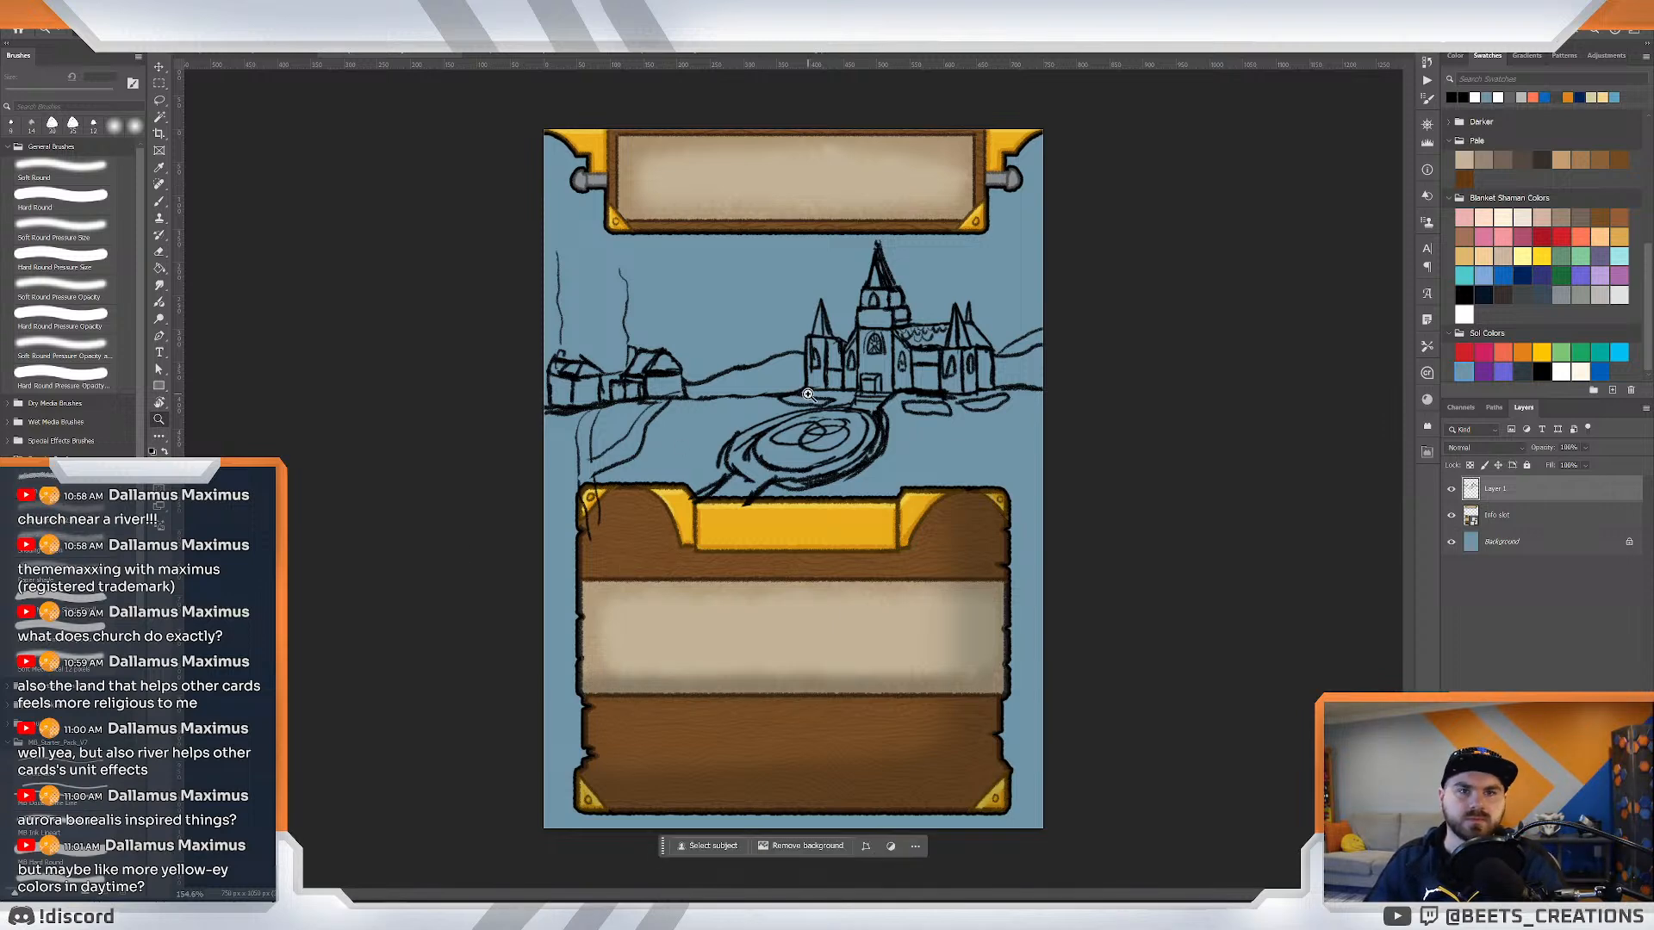
left_click_drag(903, 381, 913, 384)
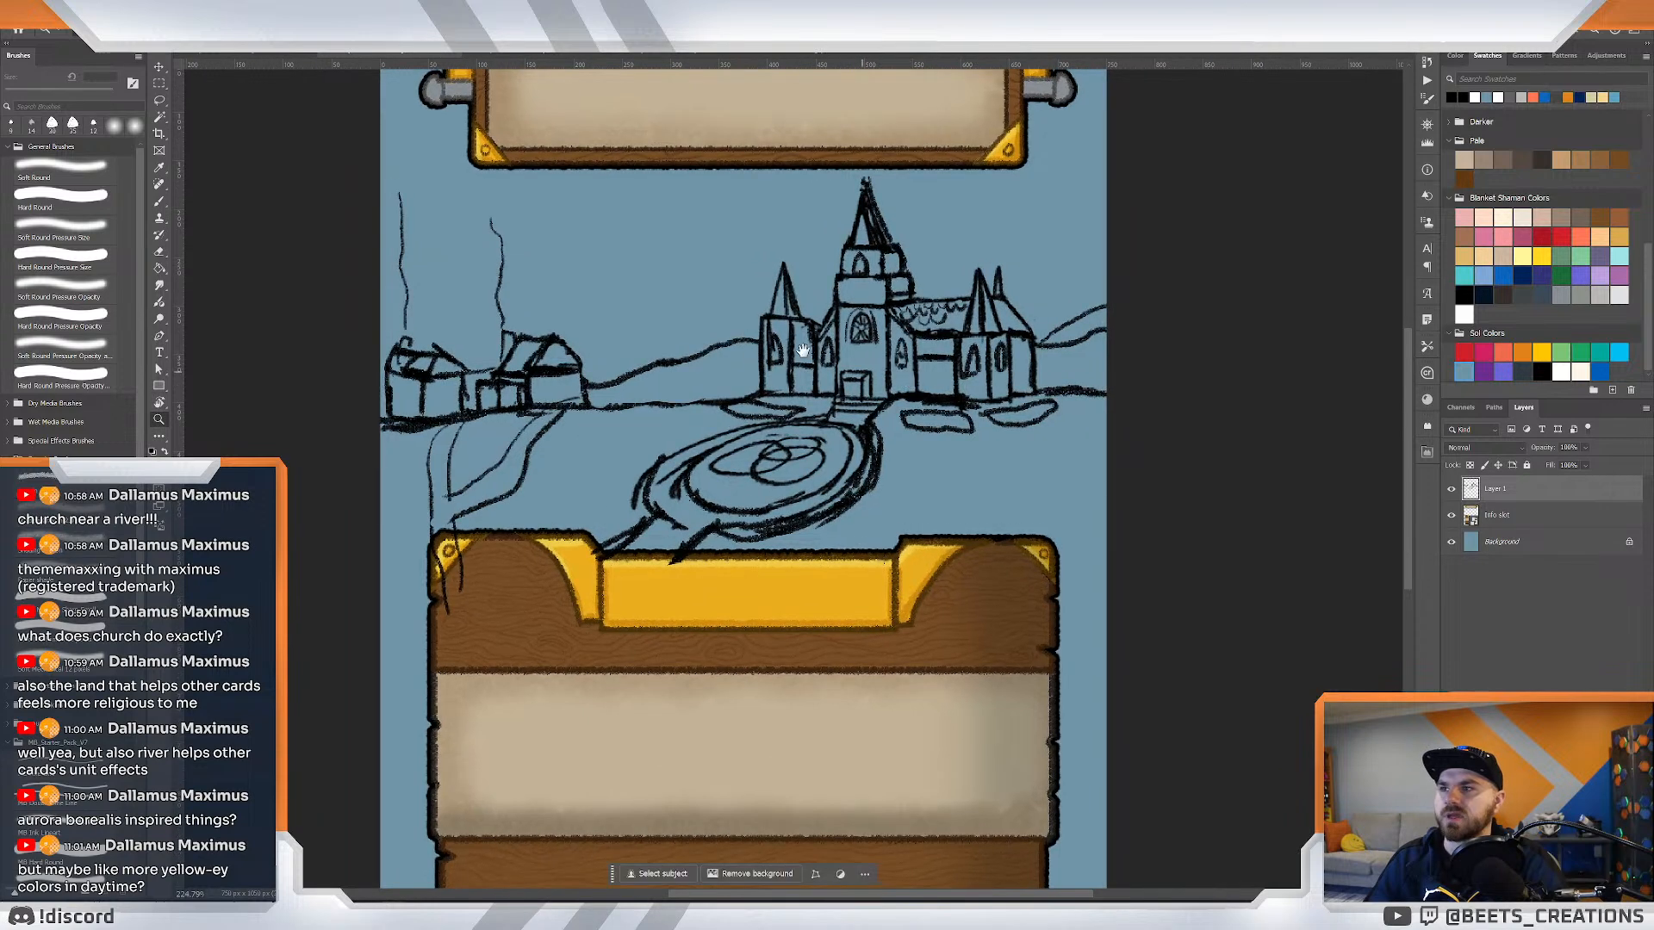
left_click_drag(767, 340, 817, 415)
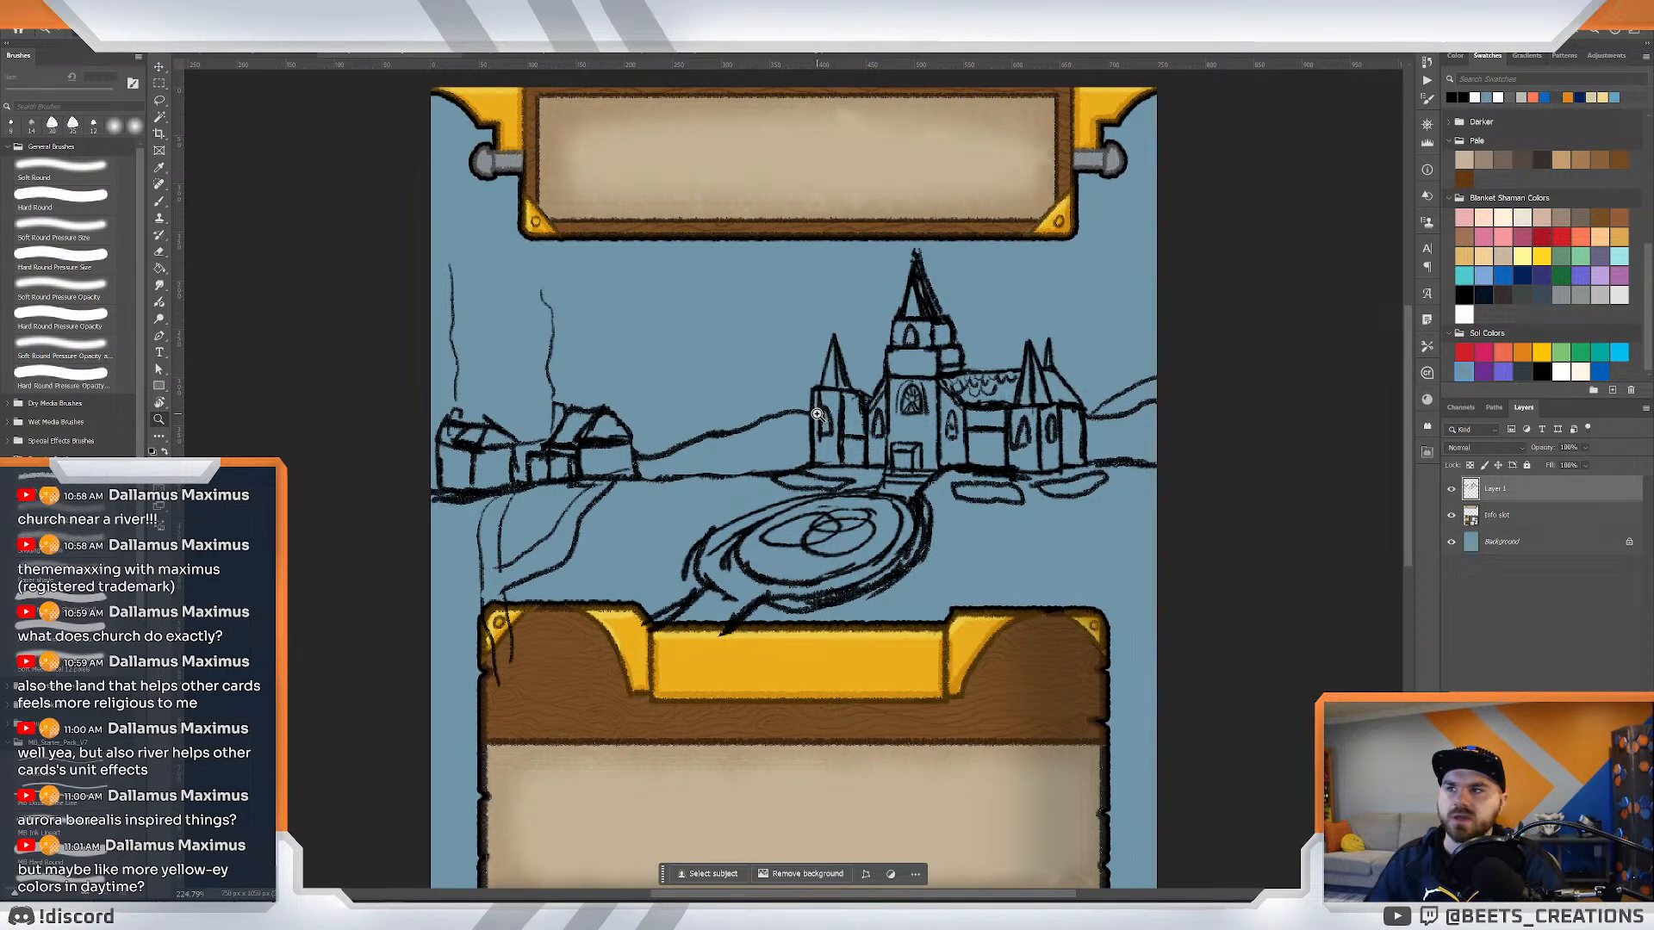
left_click_drag(756, 326, 746, 370)
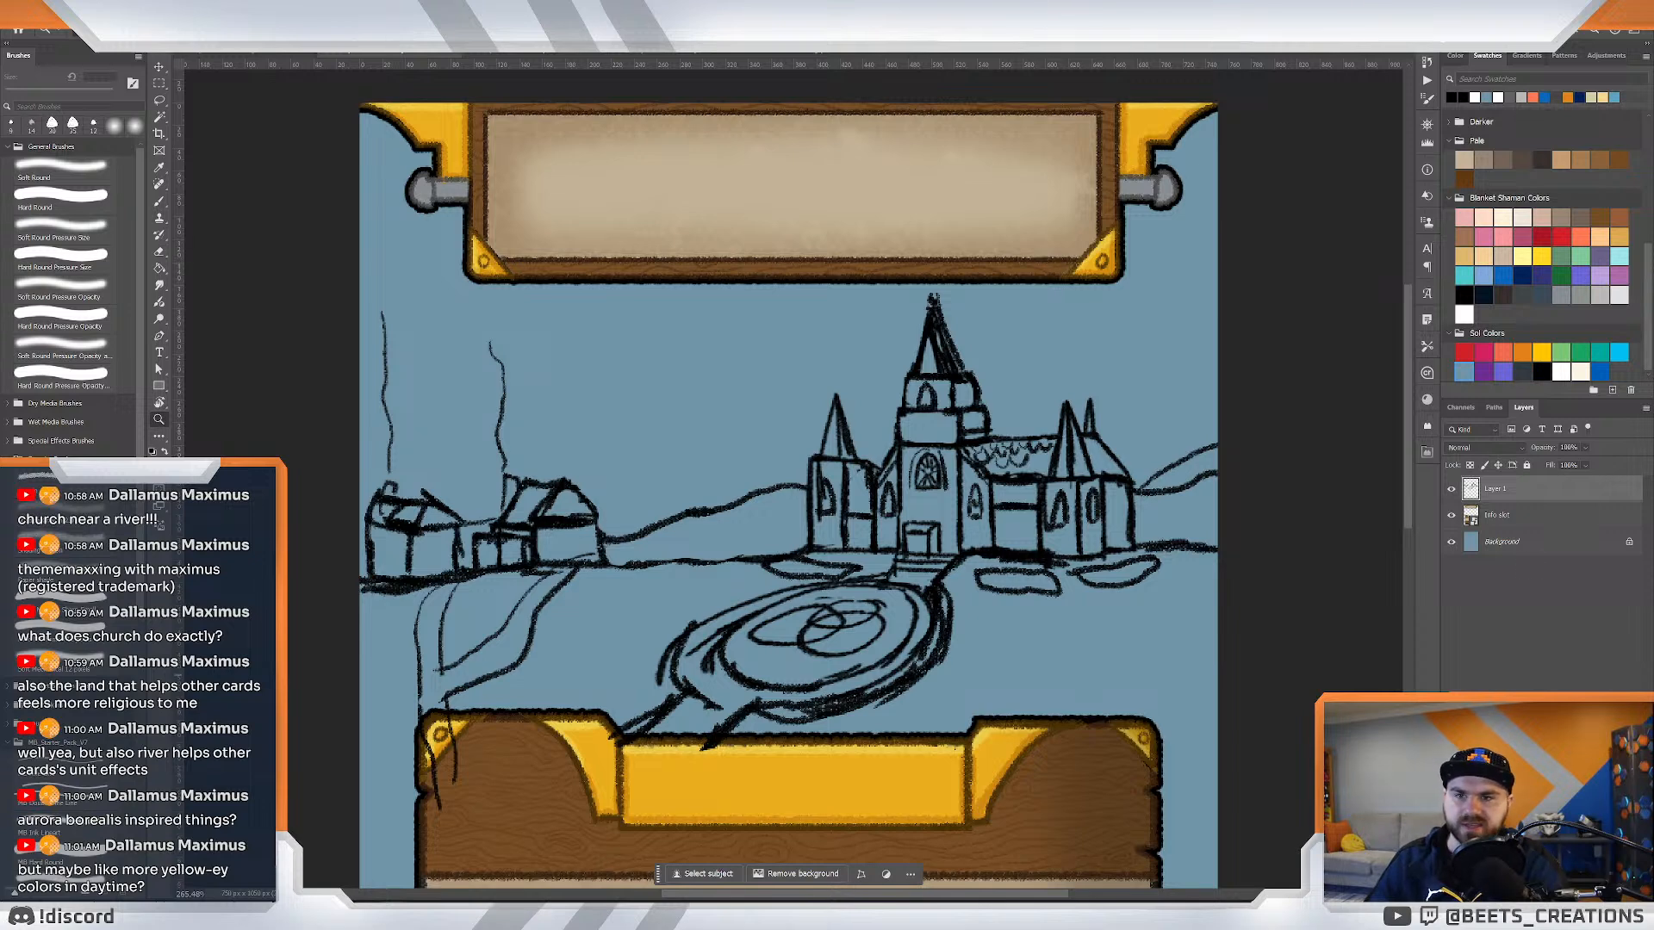
left_click(1451, 488)
left_click(1450, 488)
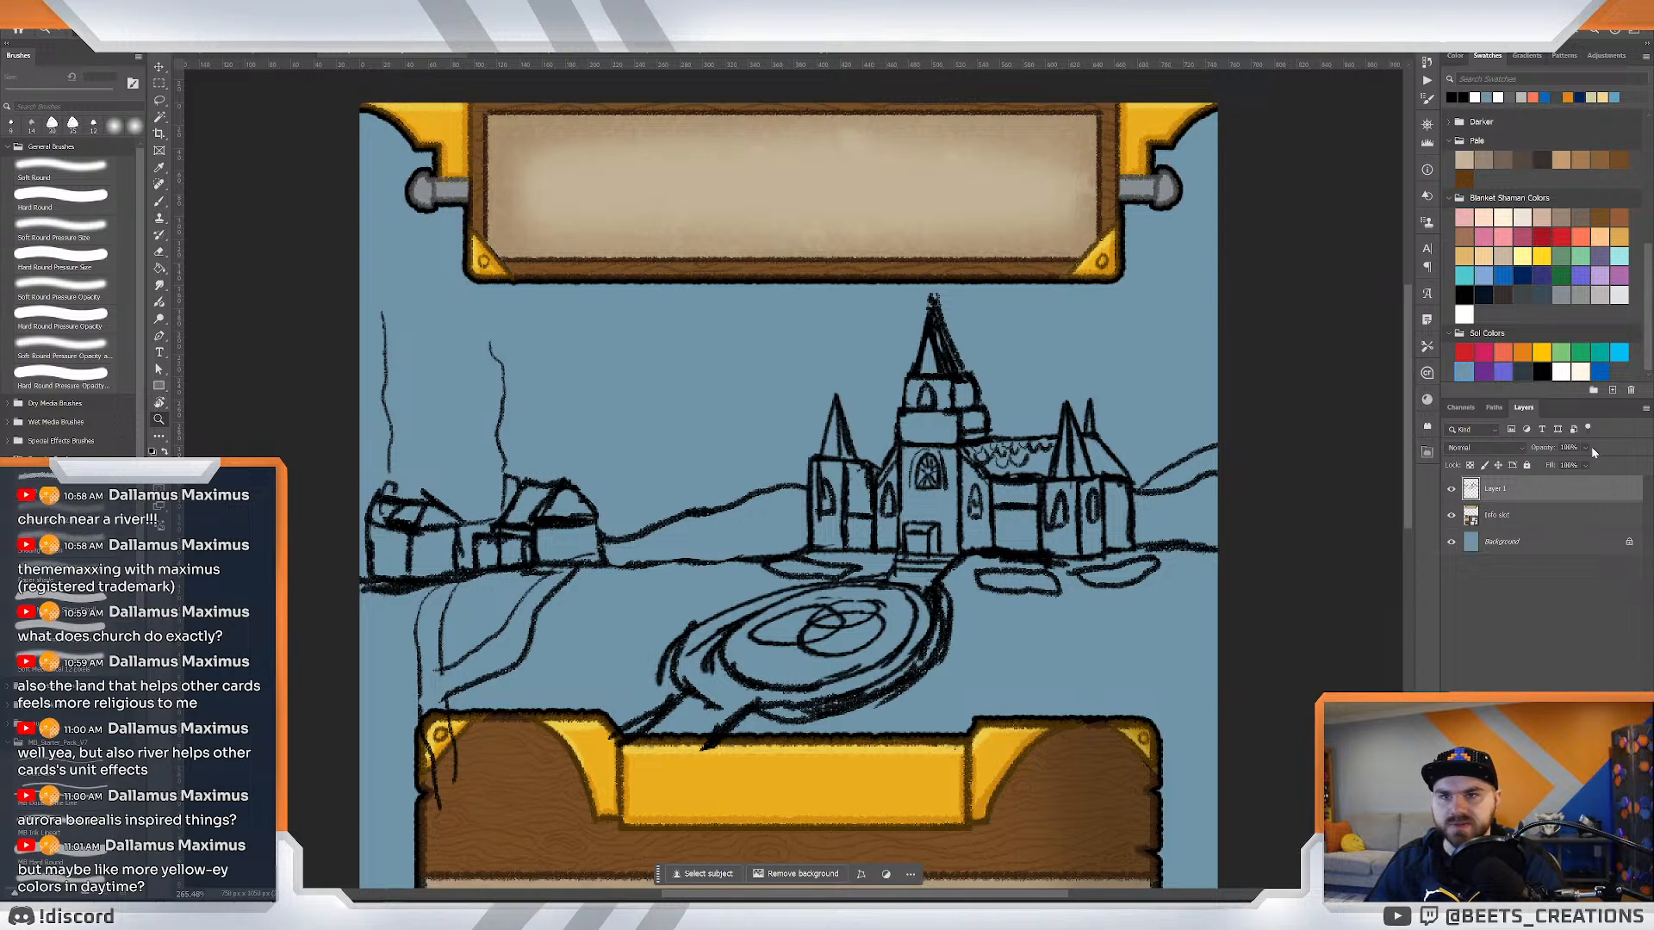
left_click_drag(1586, 447, 1570, 467)
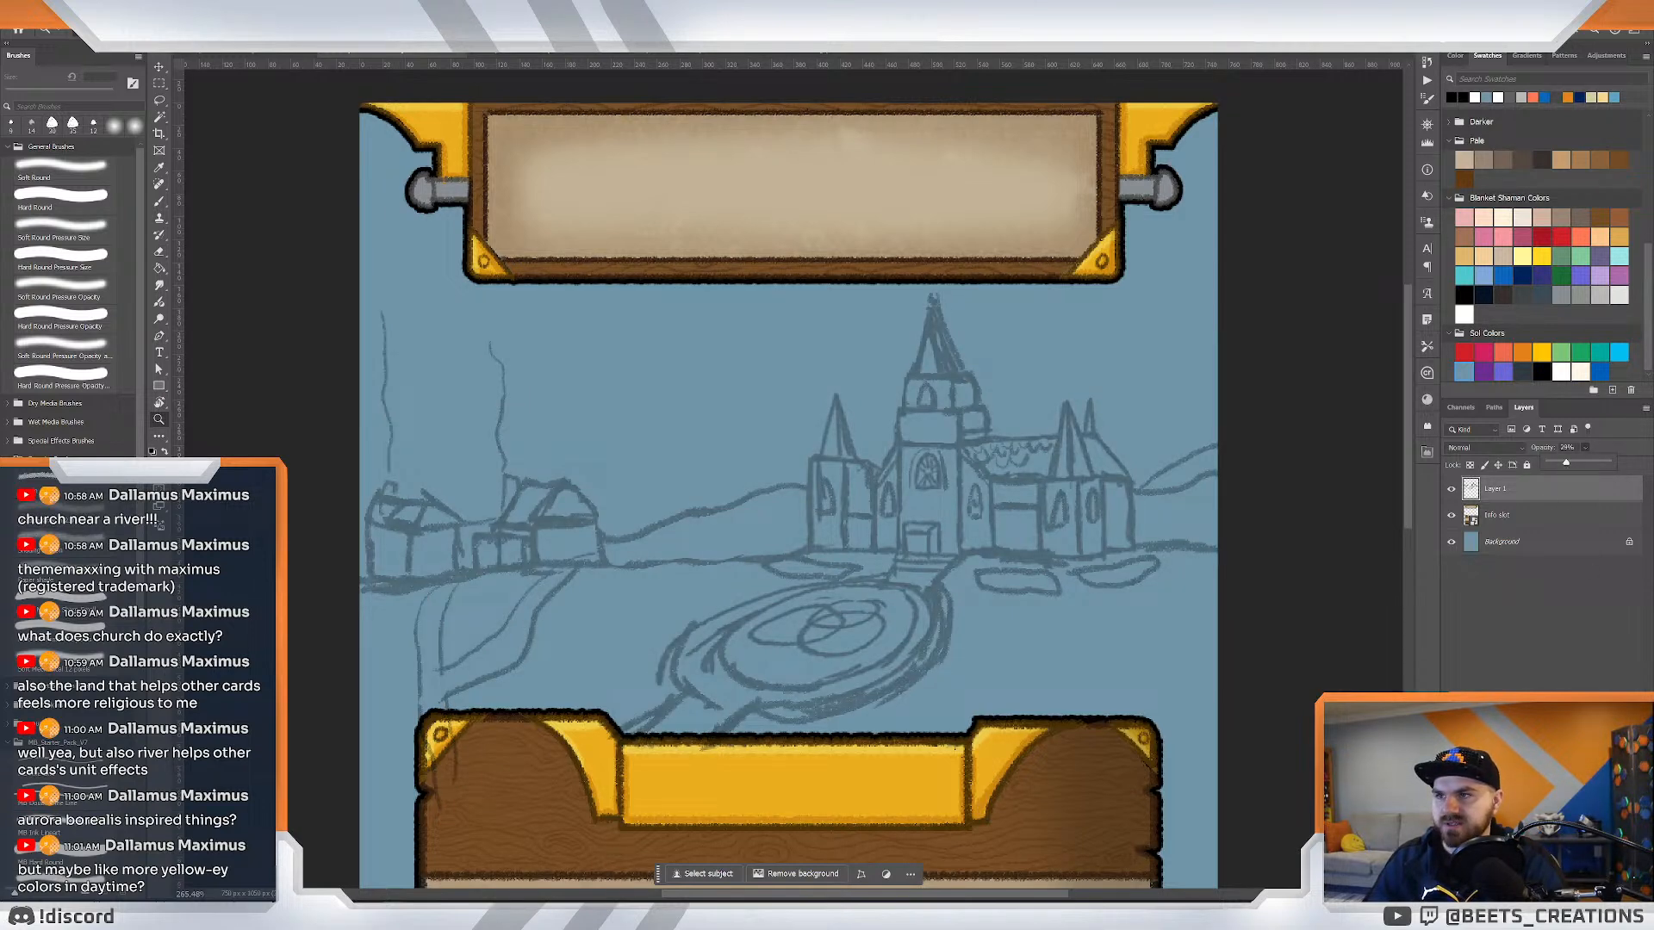
Add a new layer above the faded sketch and ready the Brush tool for line work.
left_click(1613, 893)
left_click_drag(890, 446, 885, 452)
key("b")
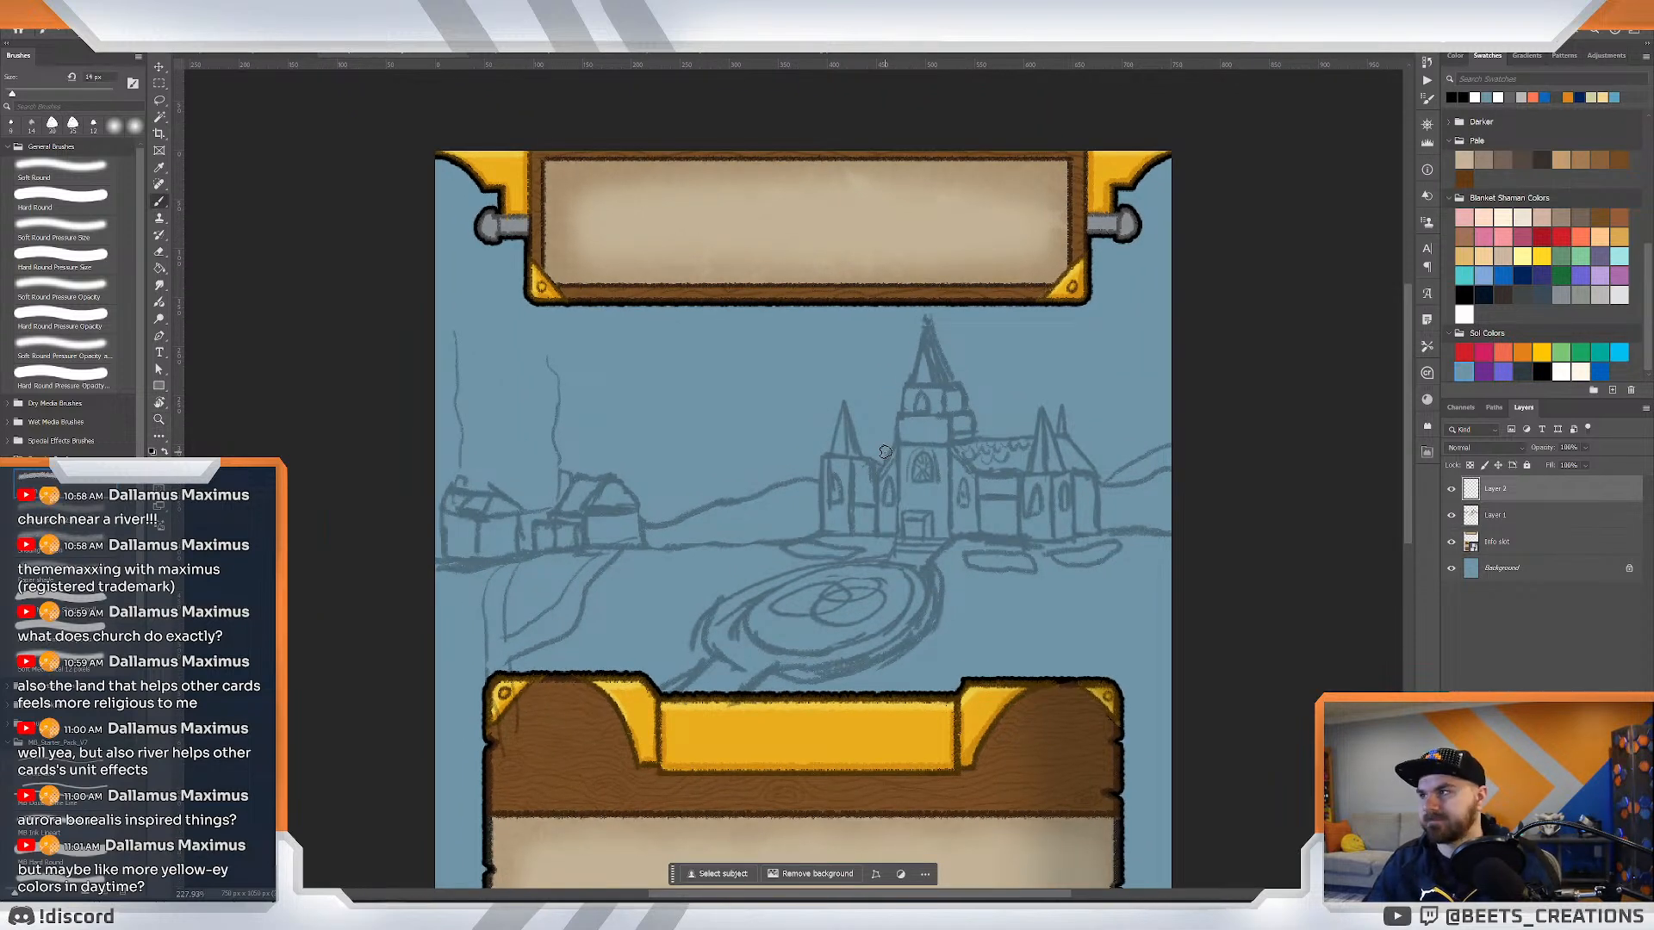
Ink the horizon line over the sketch, from the village to the church and on to the card's far edge.
key("z")
left_click_drag(913, 372, 937, 401)
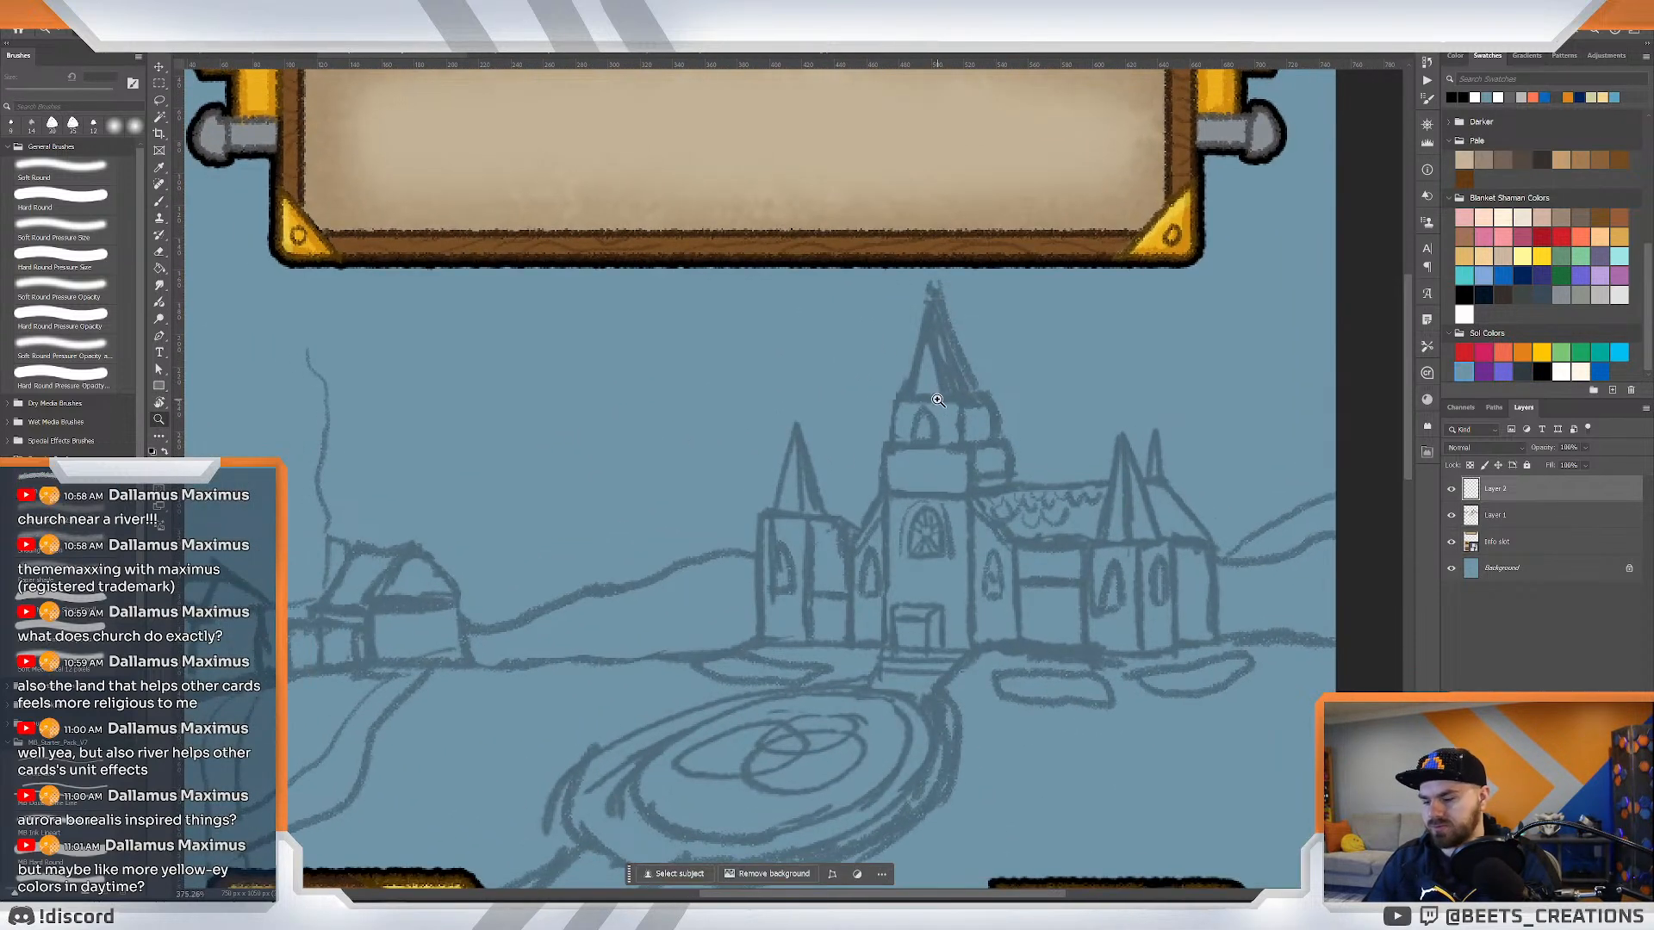
key("b")
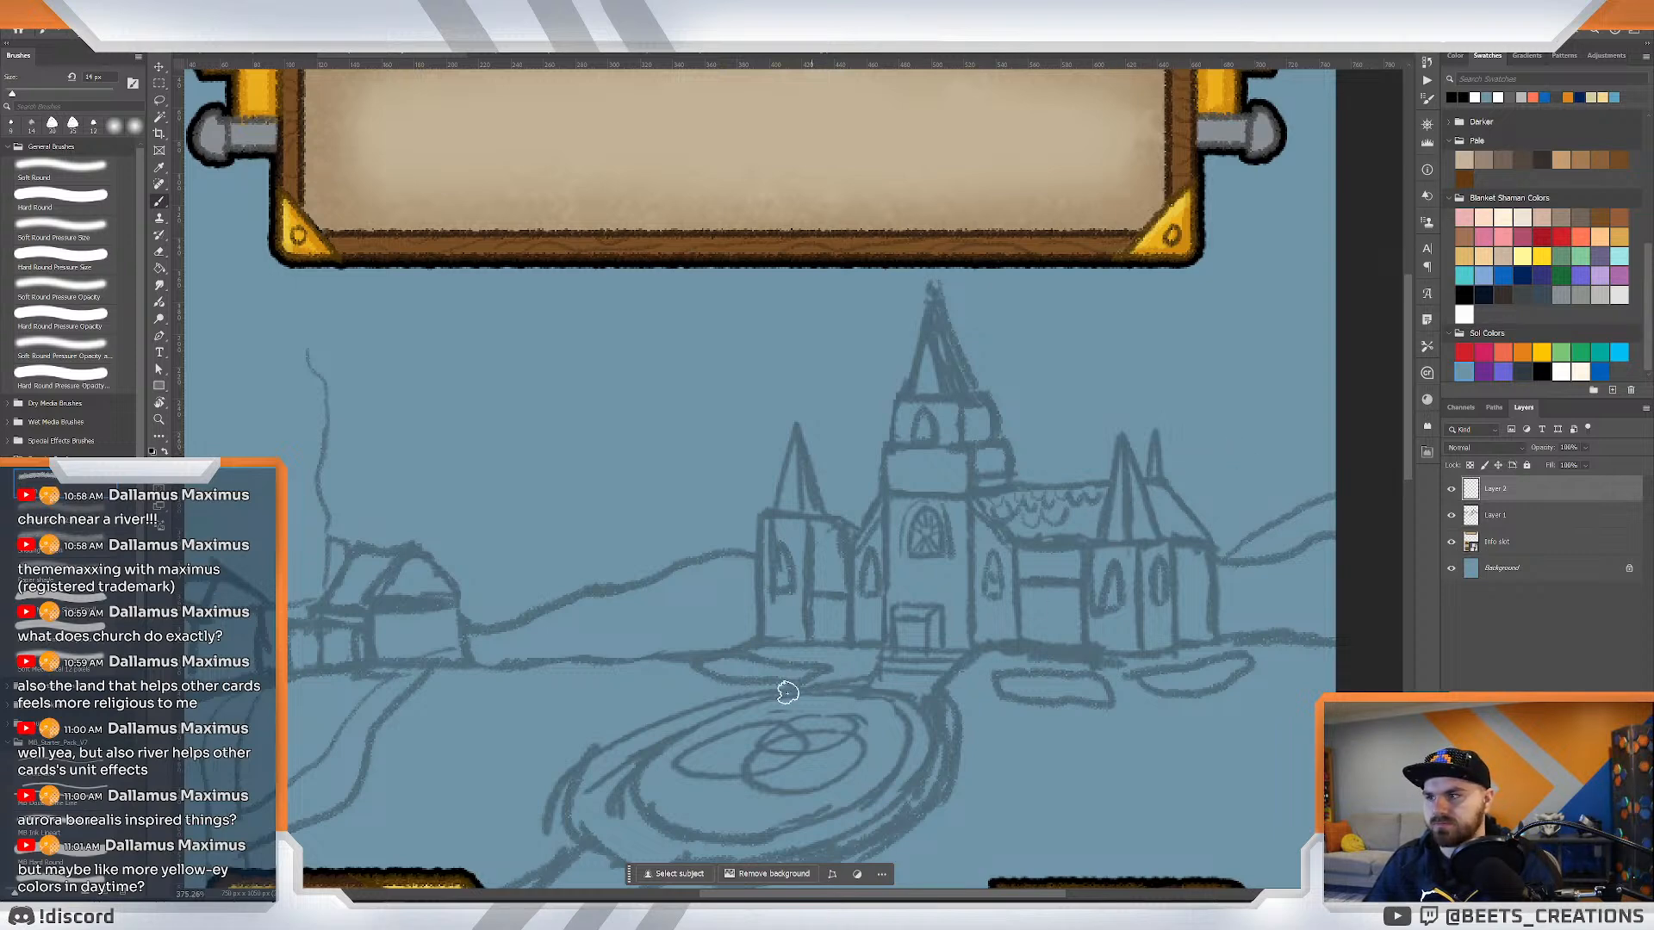
key("z")
left_click_drag(874, 661, 839, 651)
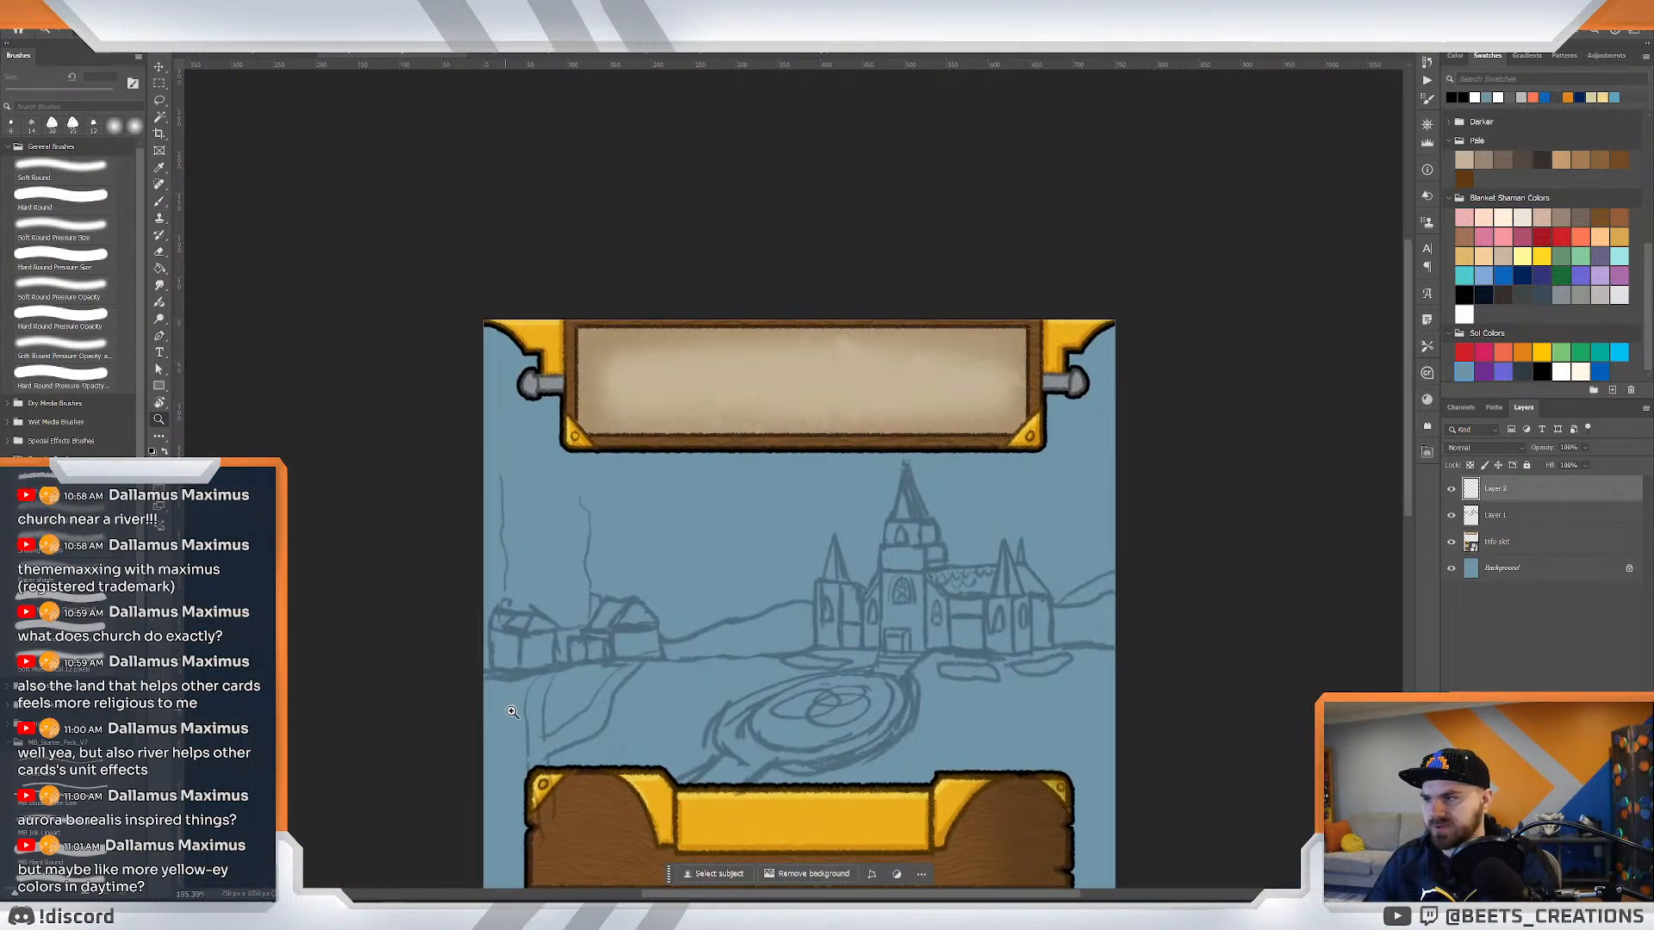
key("b")
left_click_drag(505, 677, 772, 653)
key("ctrl+z")
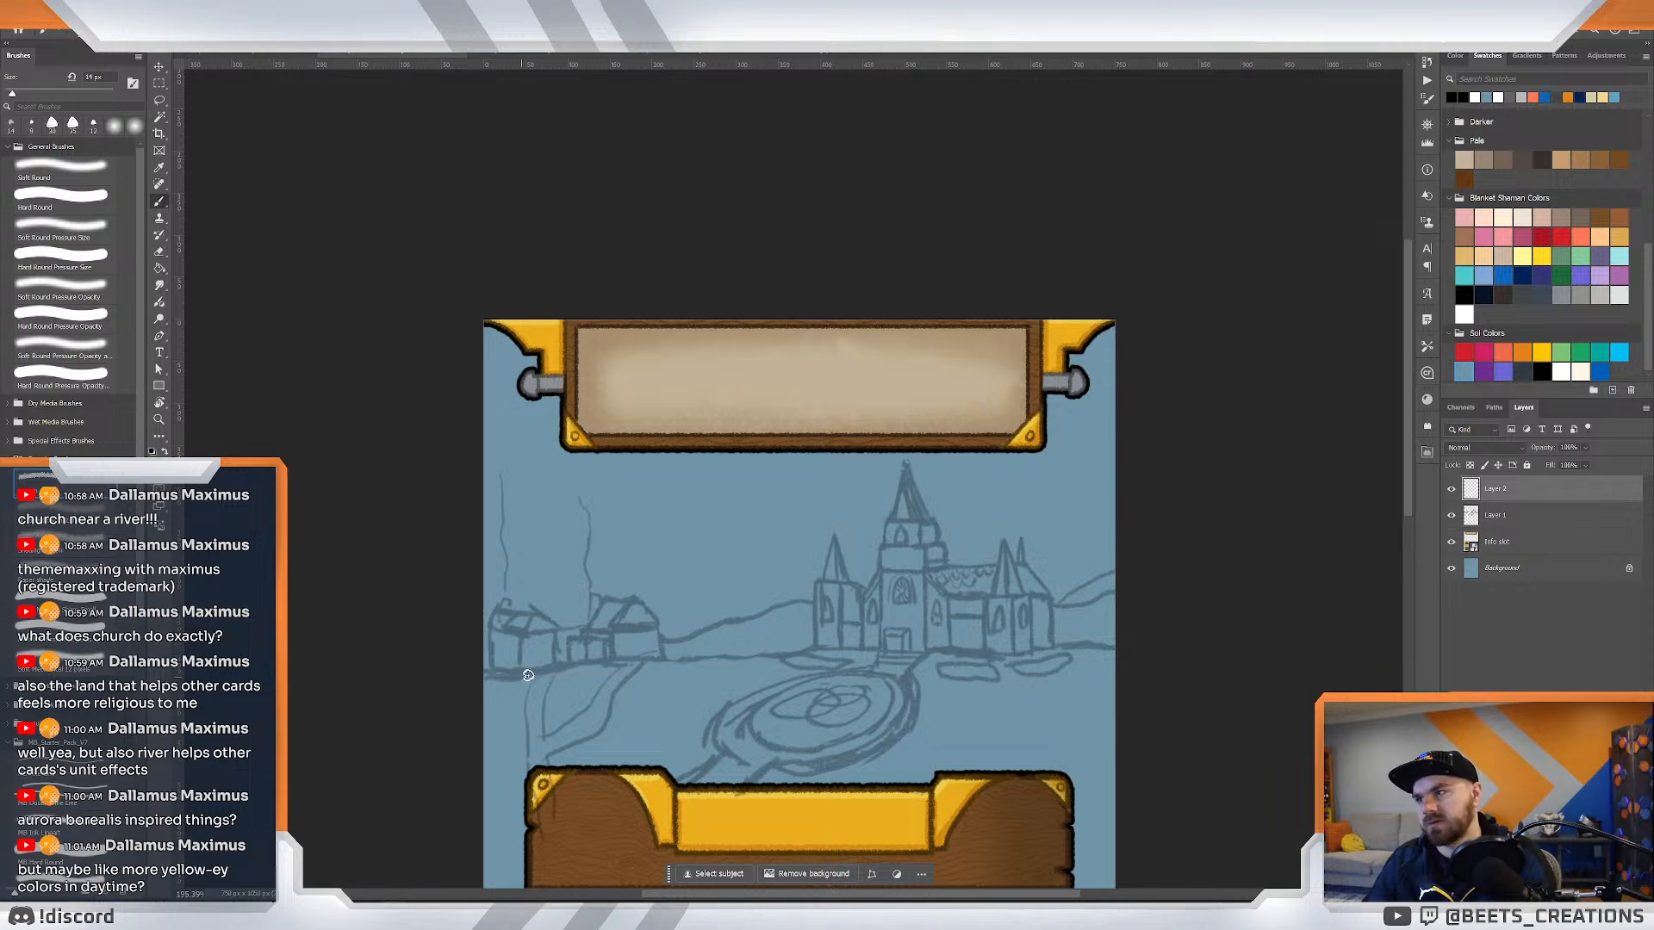
left_click_drag(494, 677, 716, 653)
key("ctrl+z")
left_click_drag(479, 678, 627, 666)
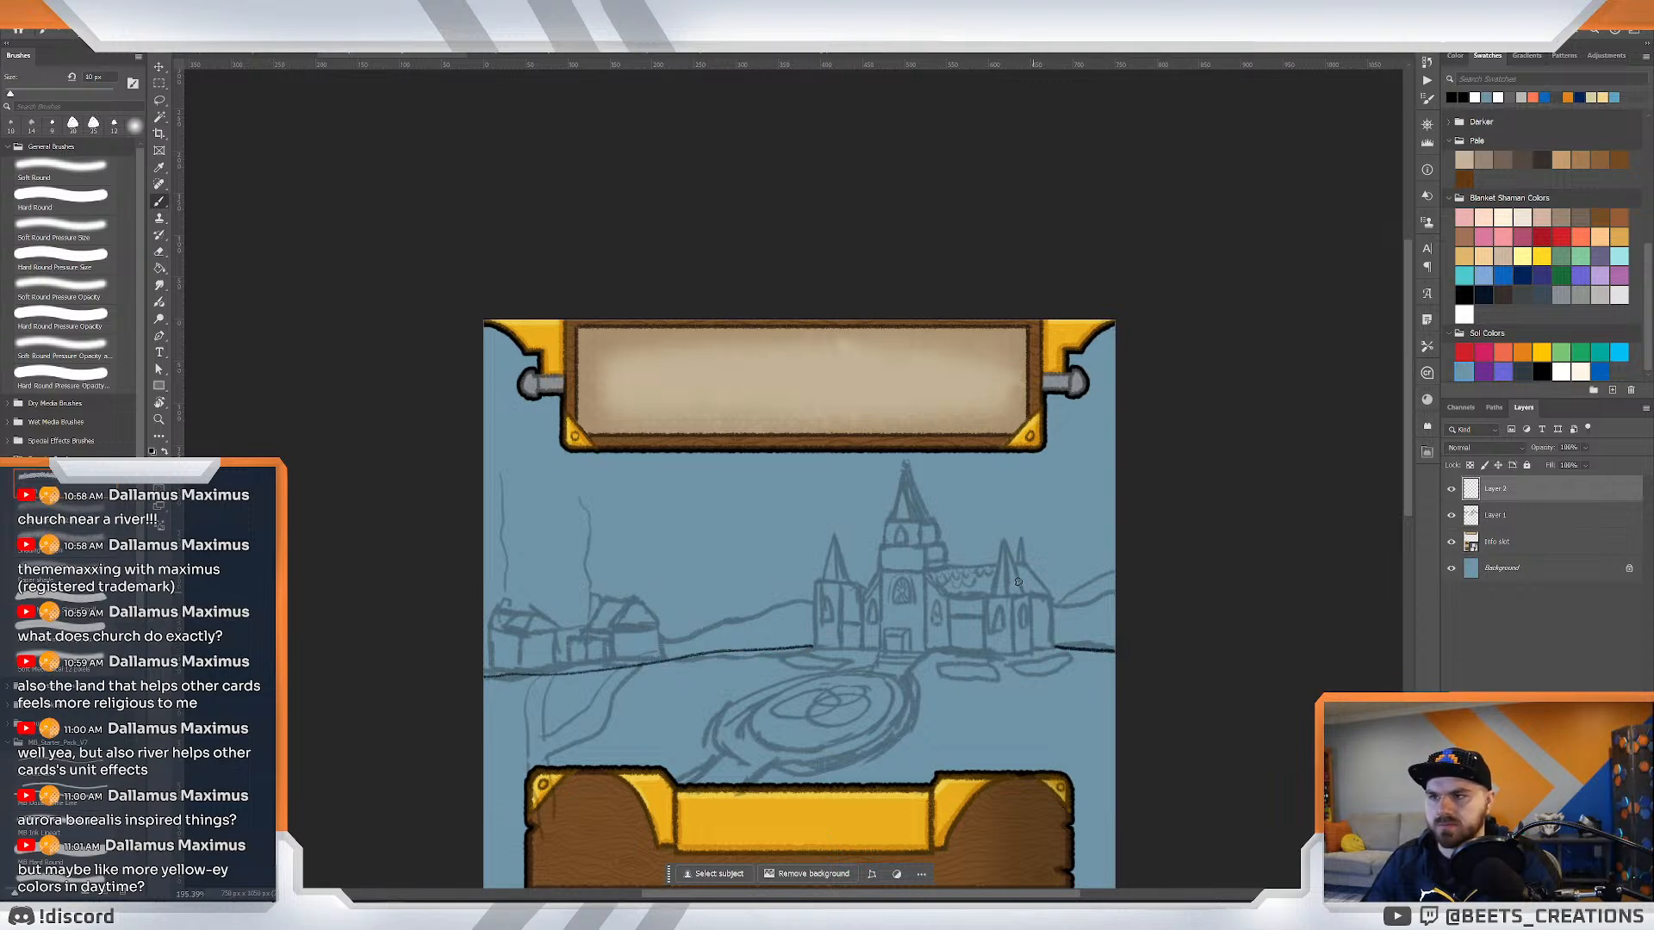
Extend the inked ground line along the church base and draw the front steps below the entrance.
left_click_drag(931, 603, 1012, 608)
left_click_drag(948, 702, 919, 575)
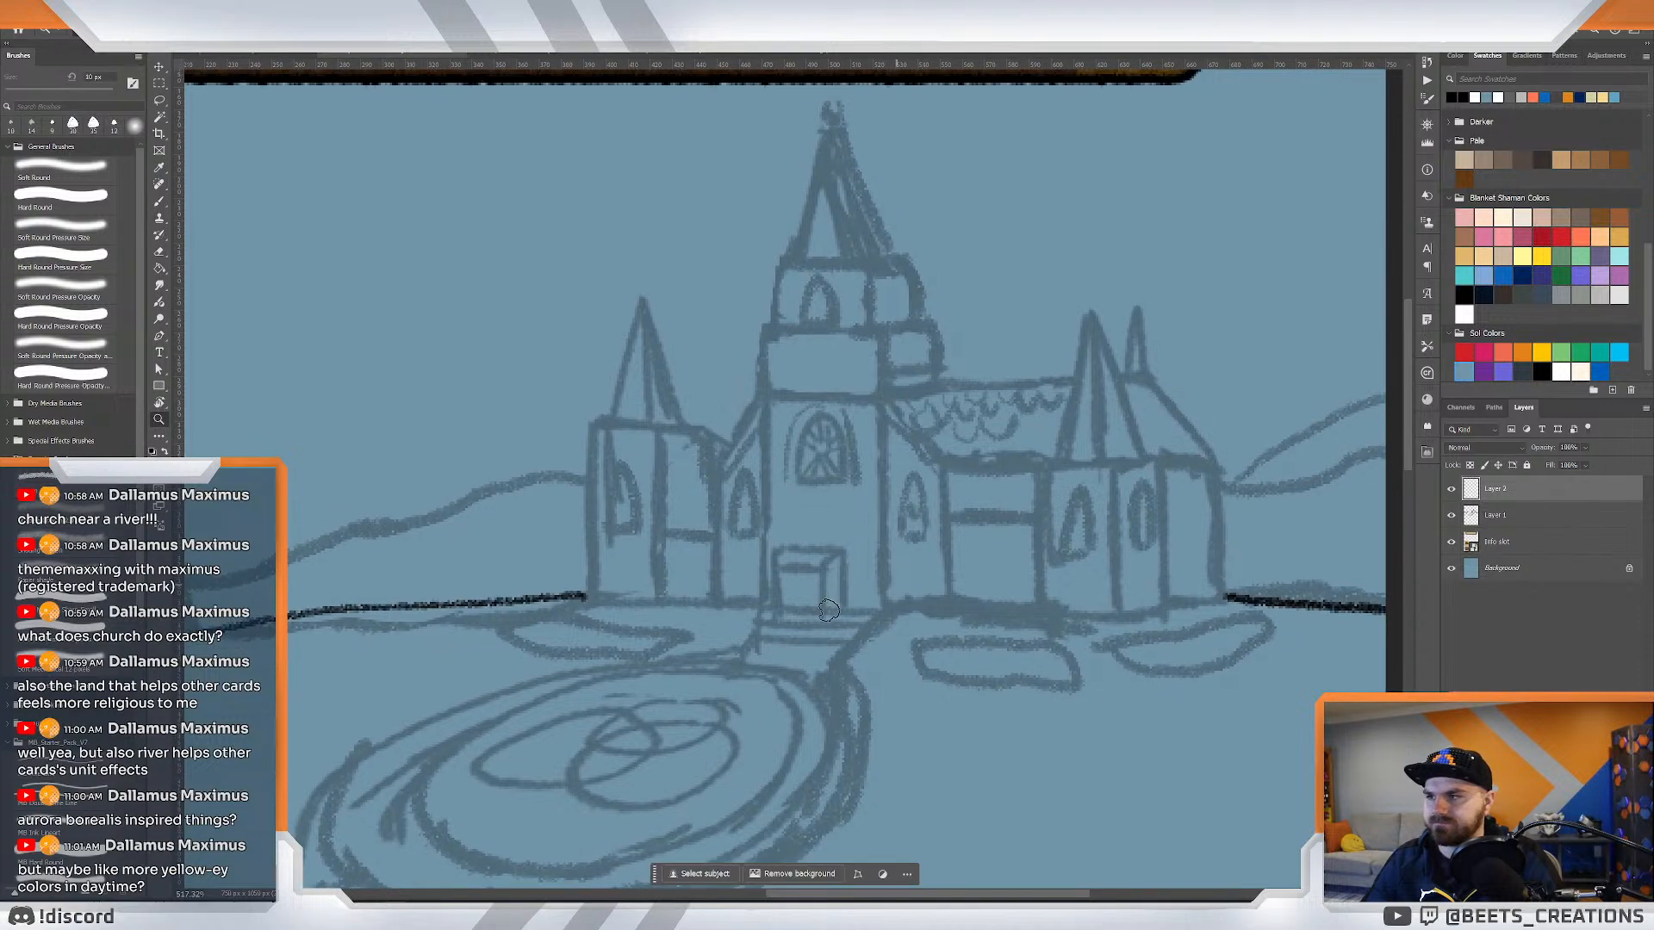
key("b")
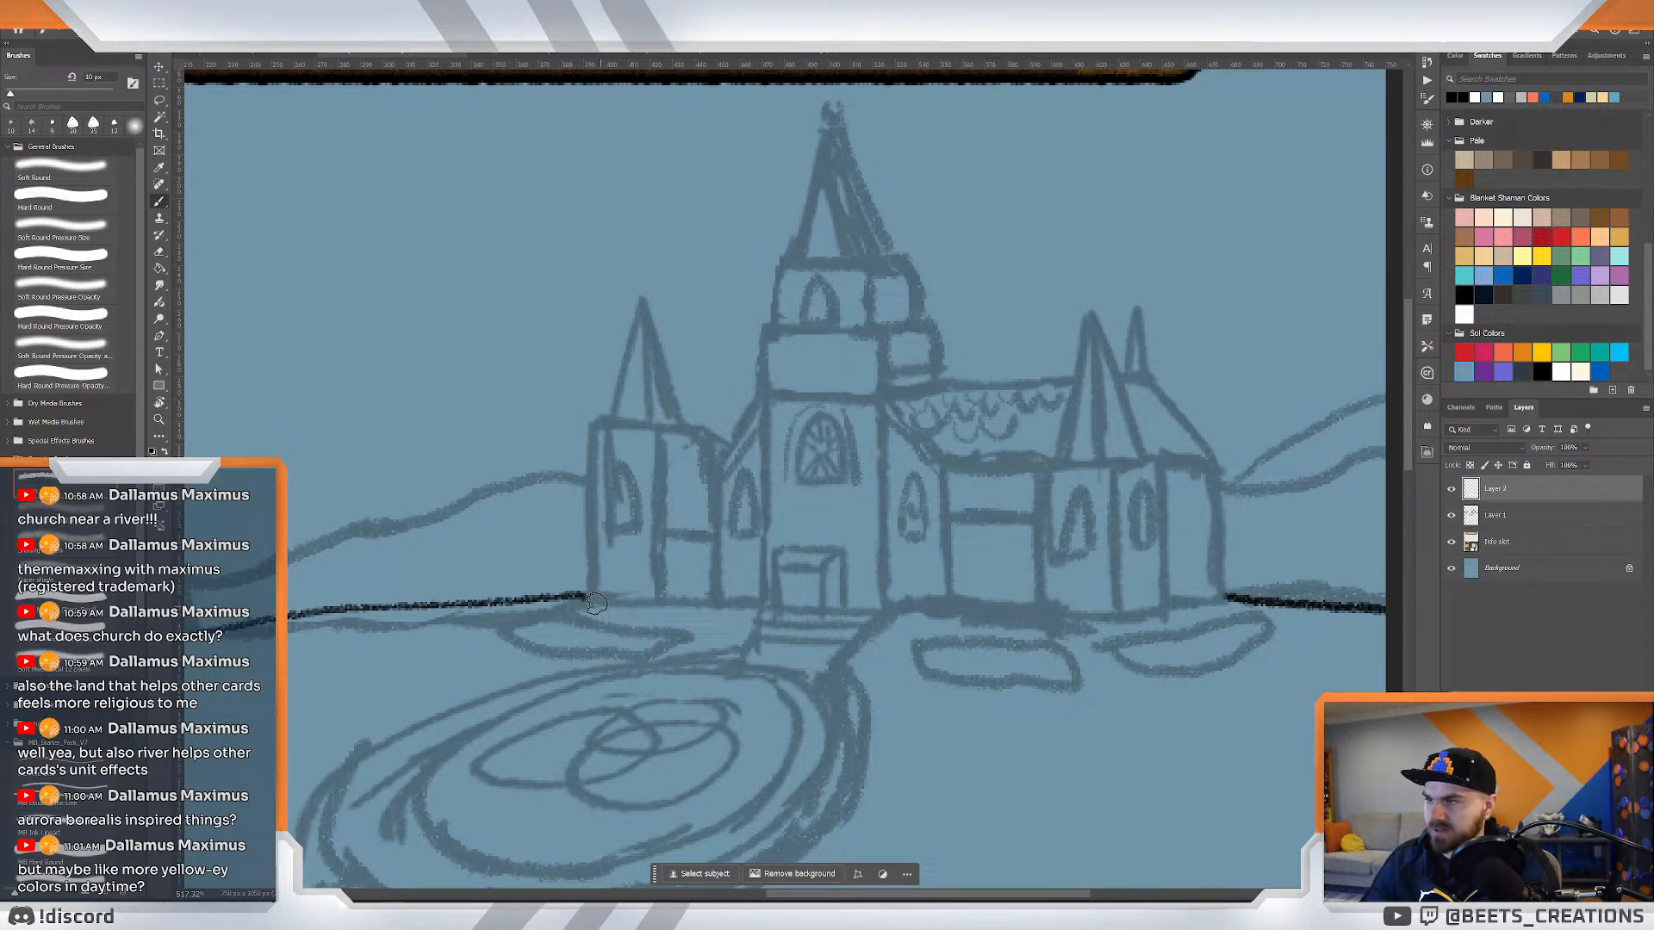
mouse_move(589, 600)
left_mouse_down()
mouse_move(761, 610)
mouse_move(746, 656)
left_mouse_up()
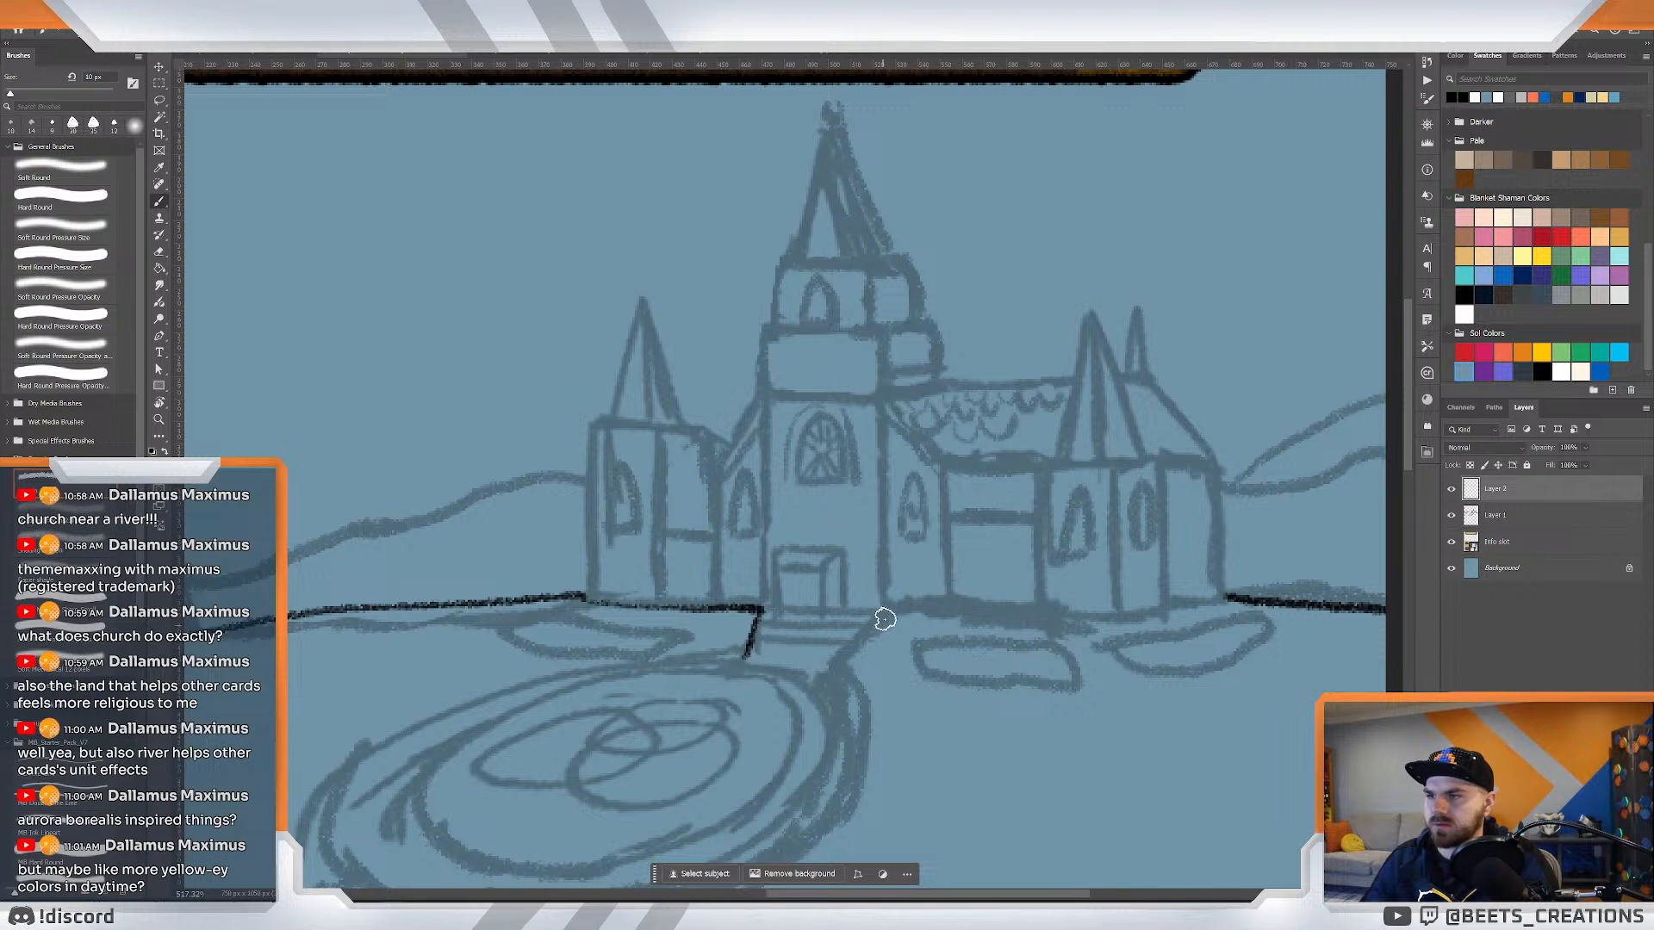
left_click_drag(888, 614, 841, 664)
mouse_move(746, 639)
left_mouse_down()
mouse_move(844, 650)
mouse_move(754, 634)
mouse_move(849, 637)
mouse_move(753, 630)
mouse_move(863, 628)
left_mouse_up()
left_click_drag(758, 613, 886, 616)
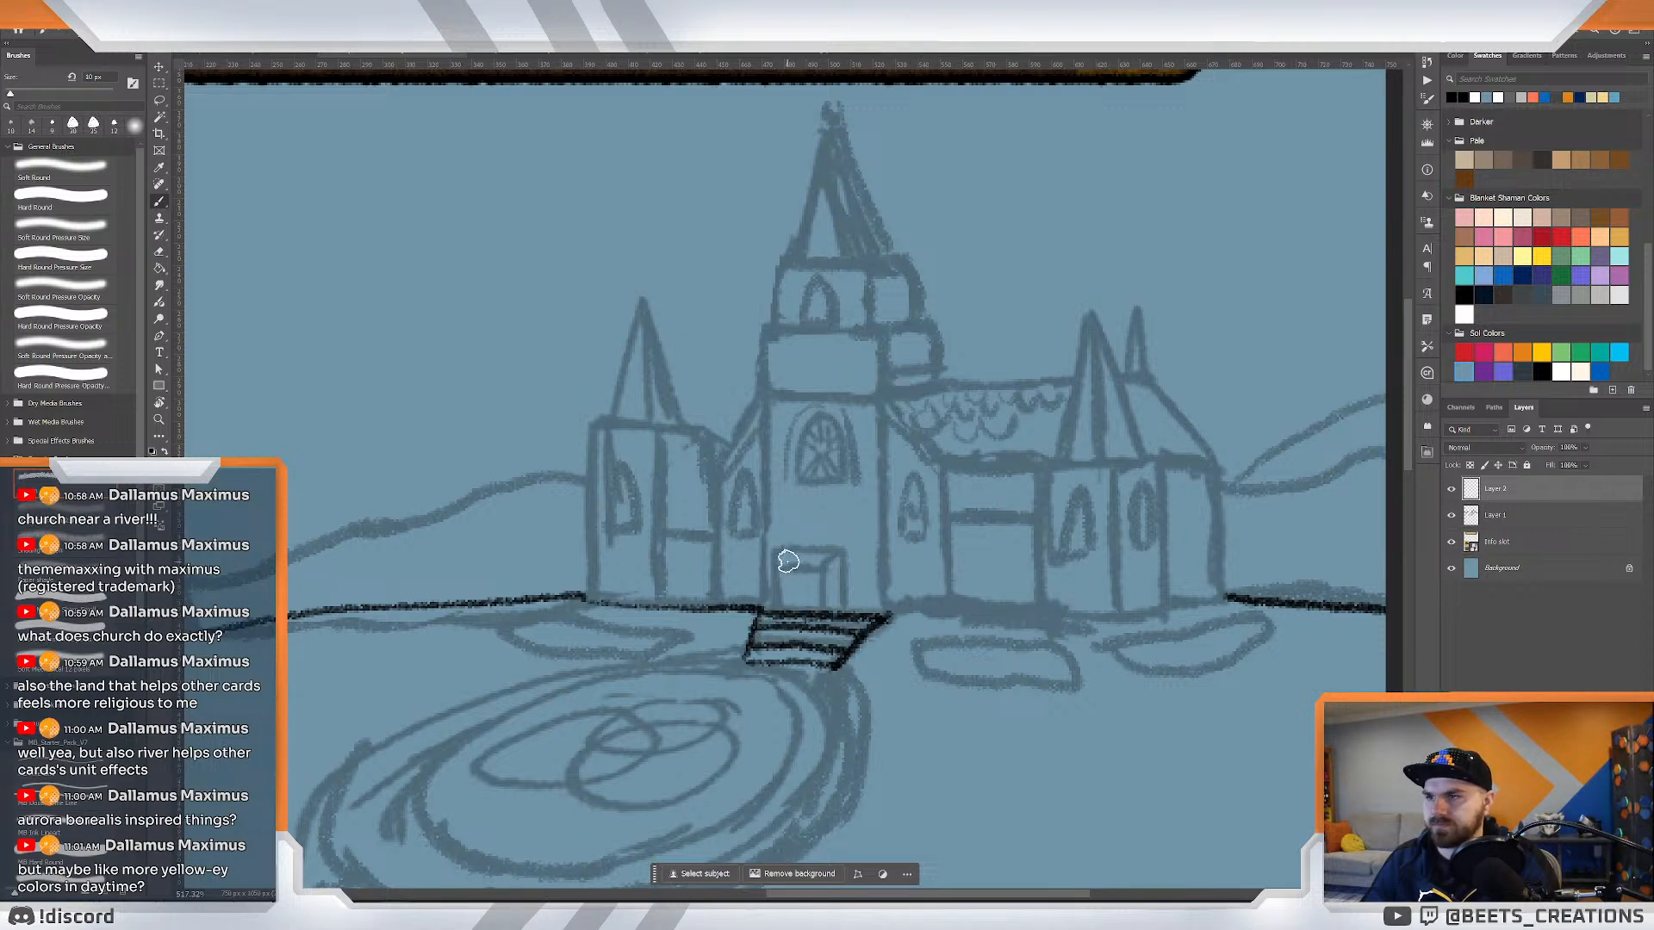
Lasso the doorway on the rough sketch layer and nudge it slightly right above the steps, clearing the selection.
left_click(1507, 515)
key("l")
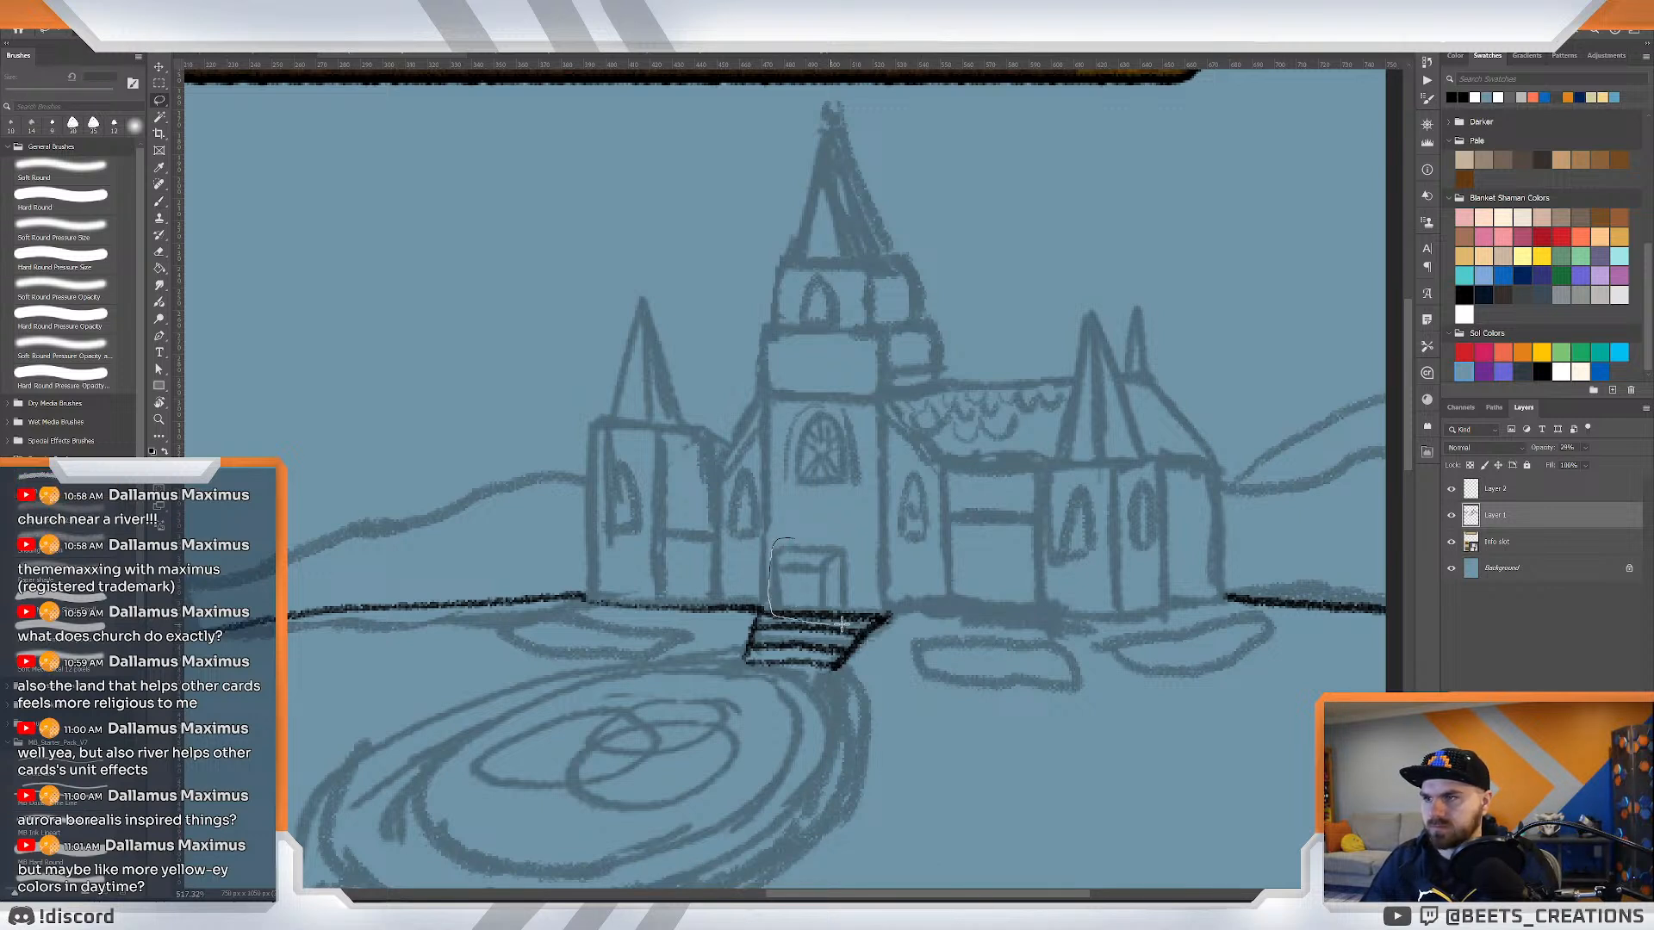
left_click_drag(858, 541, 824, 577)
key("v")
key("ctrl+z")
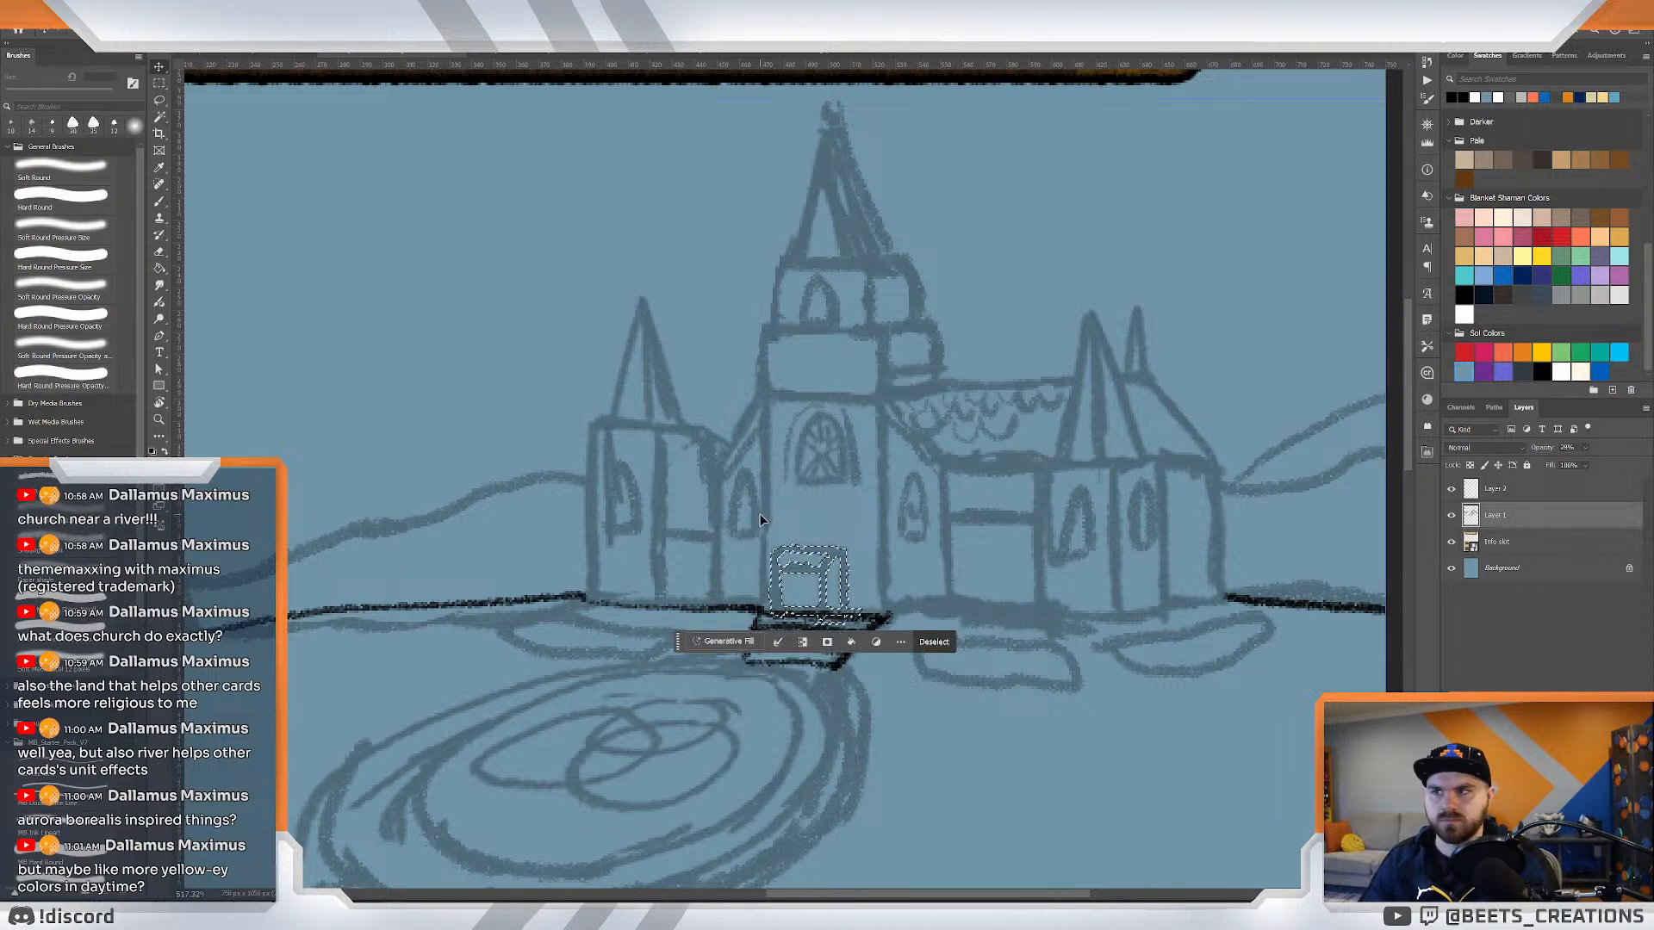
key("Right")
key("Right")
key("Right")
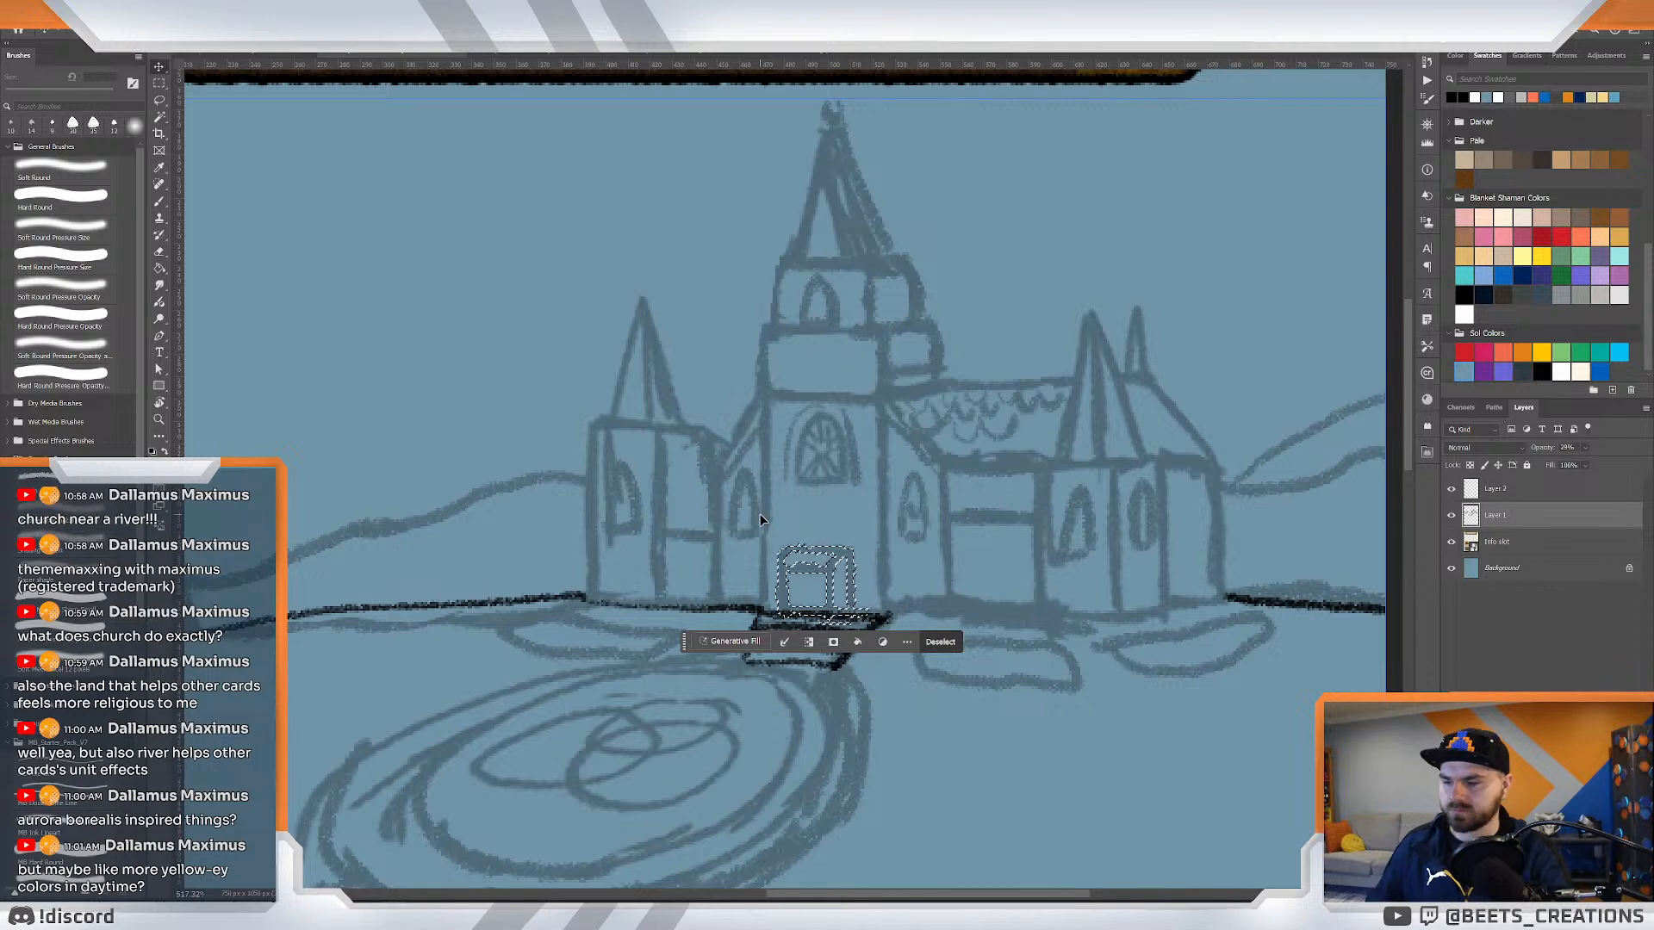
key("ctrl+d")
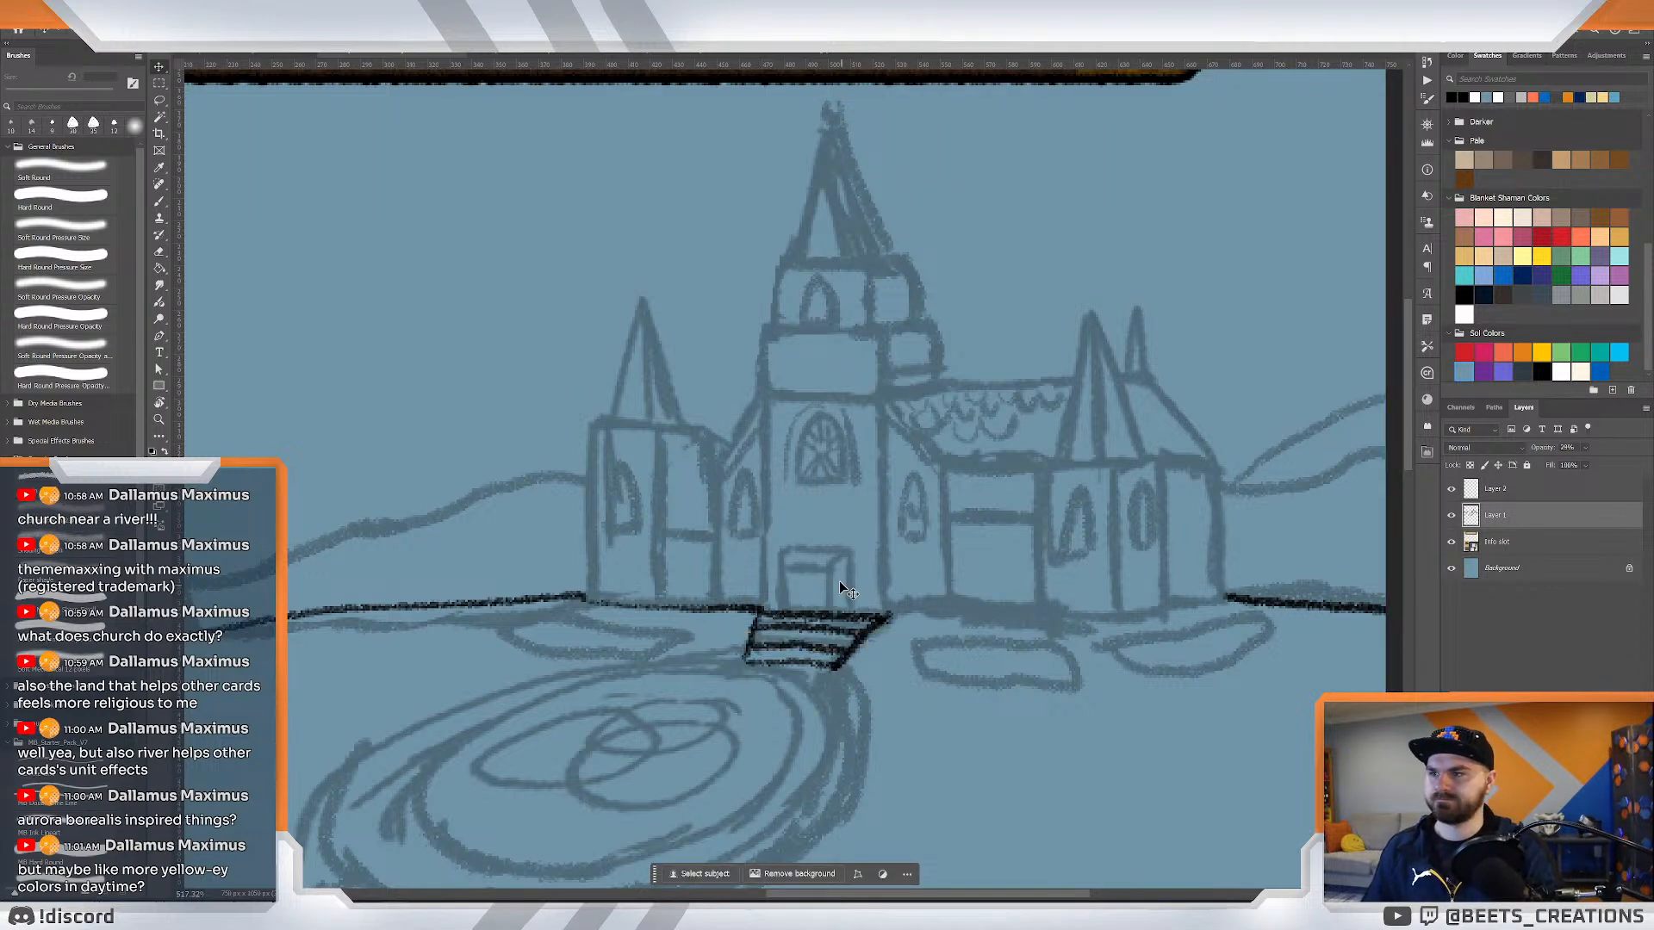
Ink the doorway frame with an arched top on the line-art layer and erase its straight lintel lines.
left_click(1497, 495)
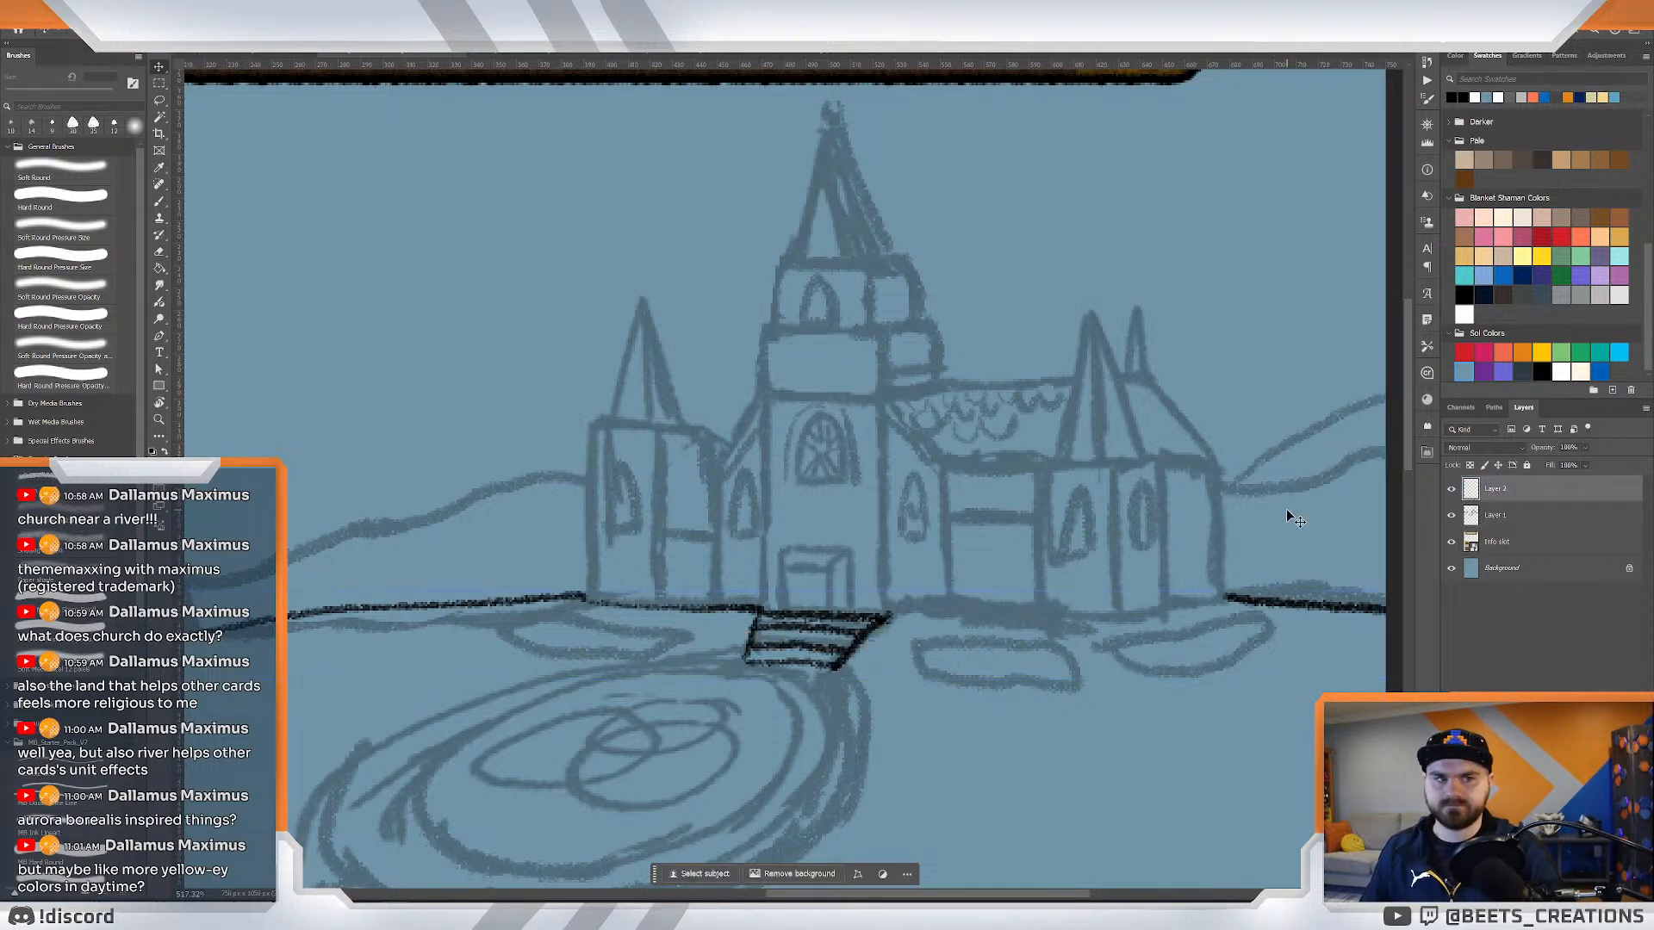
key("b")
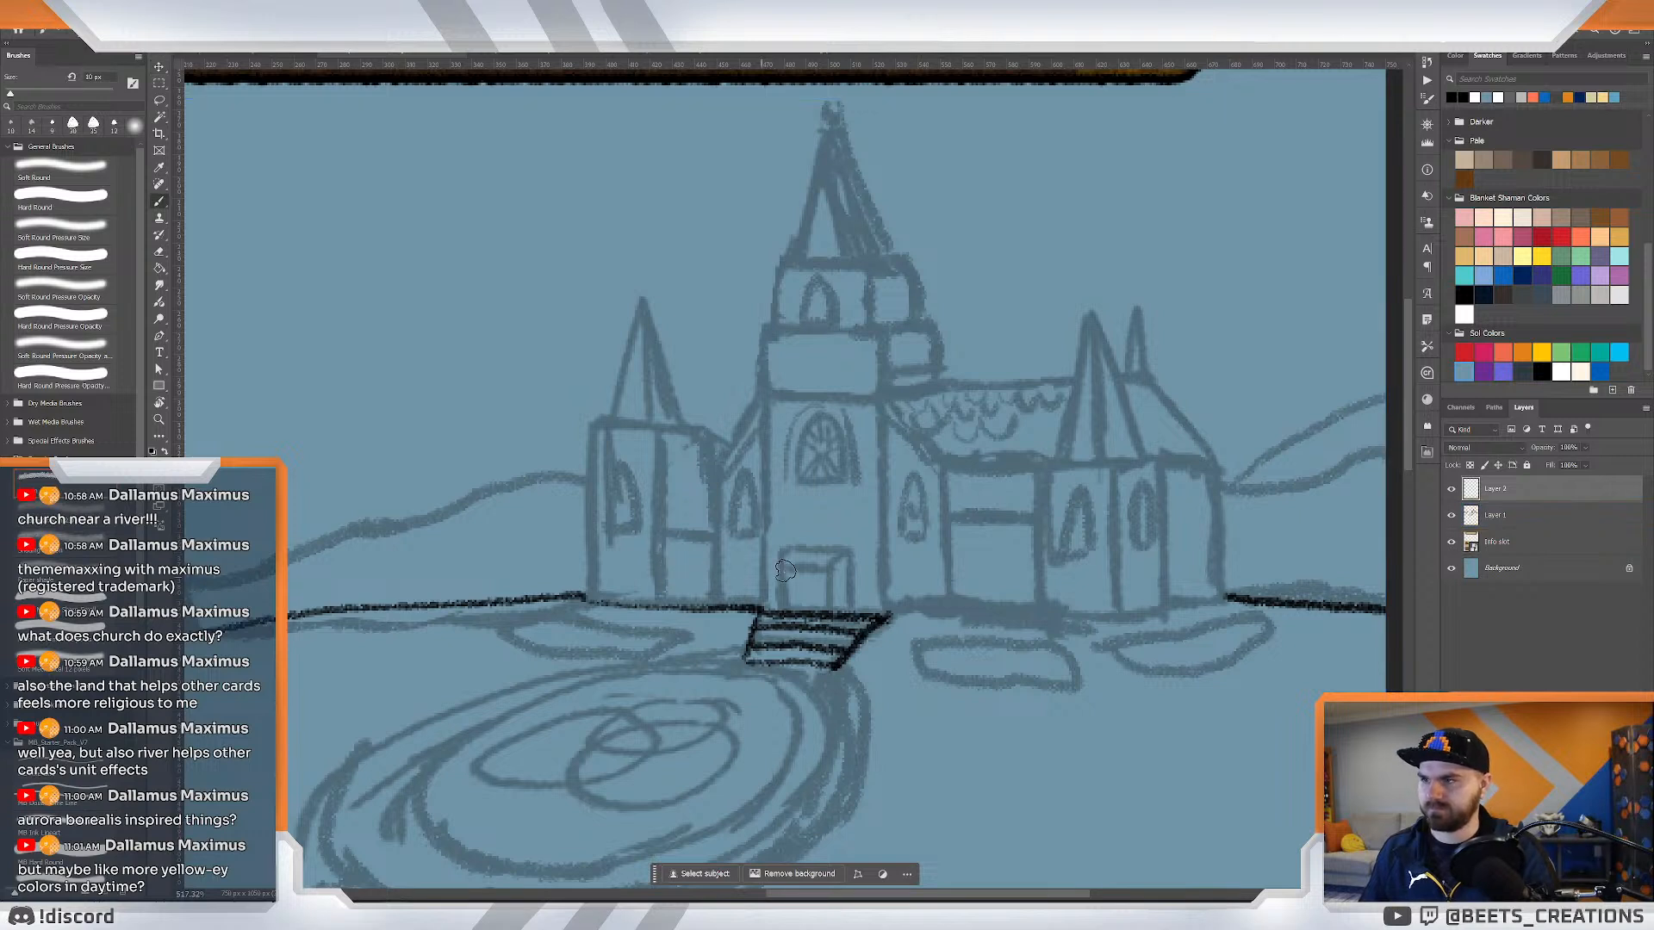
mouse_move(787, 605)
left_mouse_down()
mouse_move(786, 568)
mouse_move(828, 570)
mouse_move(832, 612)
mouse_move(783, 552)
mouse_move(842, 554)
mouse_move(845, 610)
left_mouse_up()
key("ctrl+z")
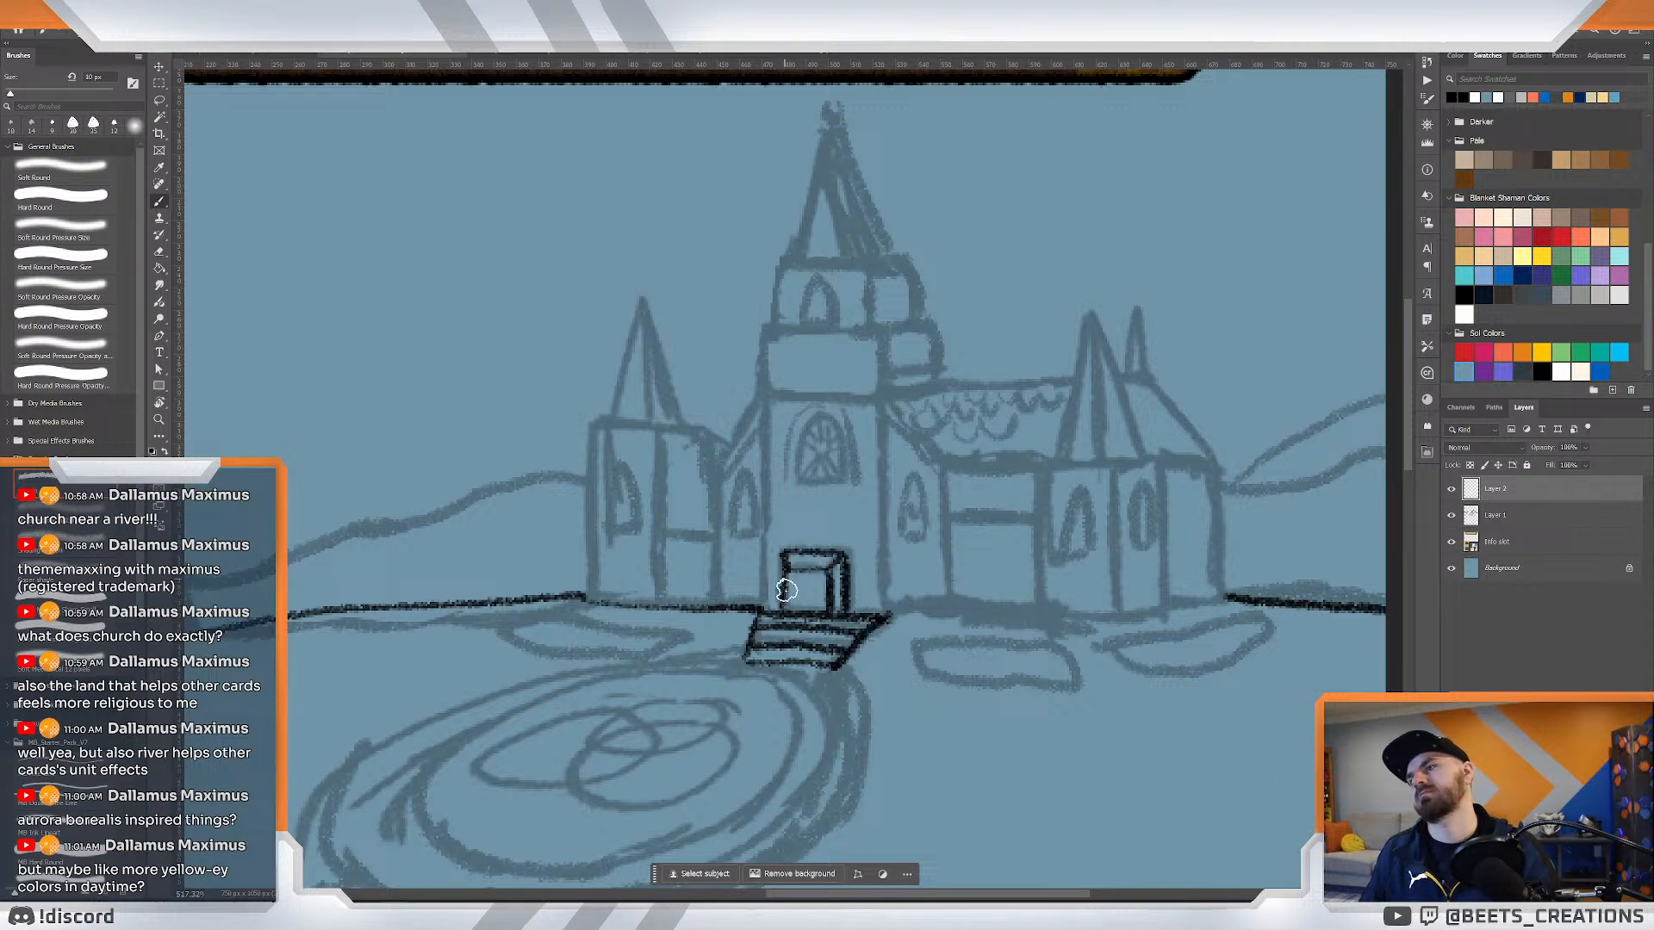
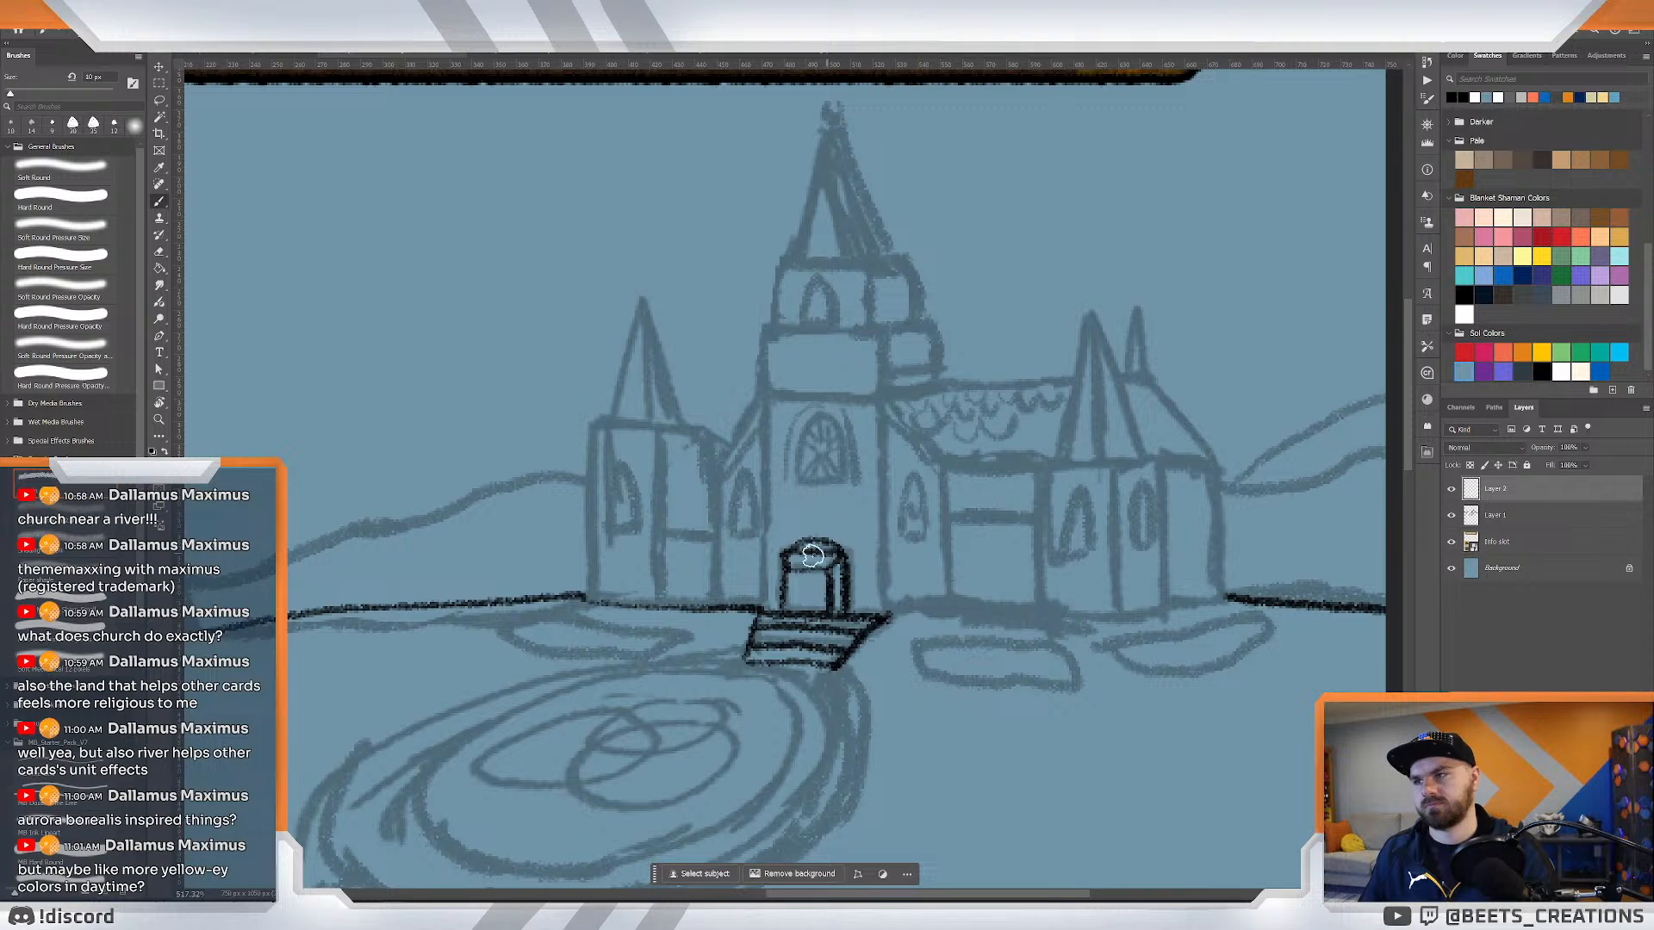
key("e")
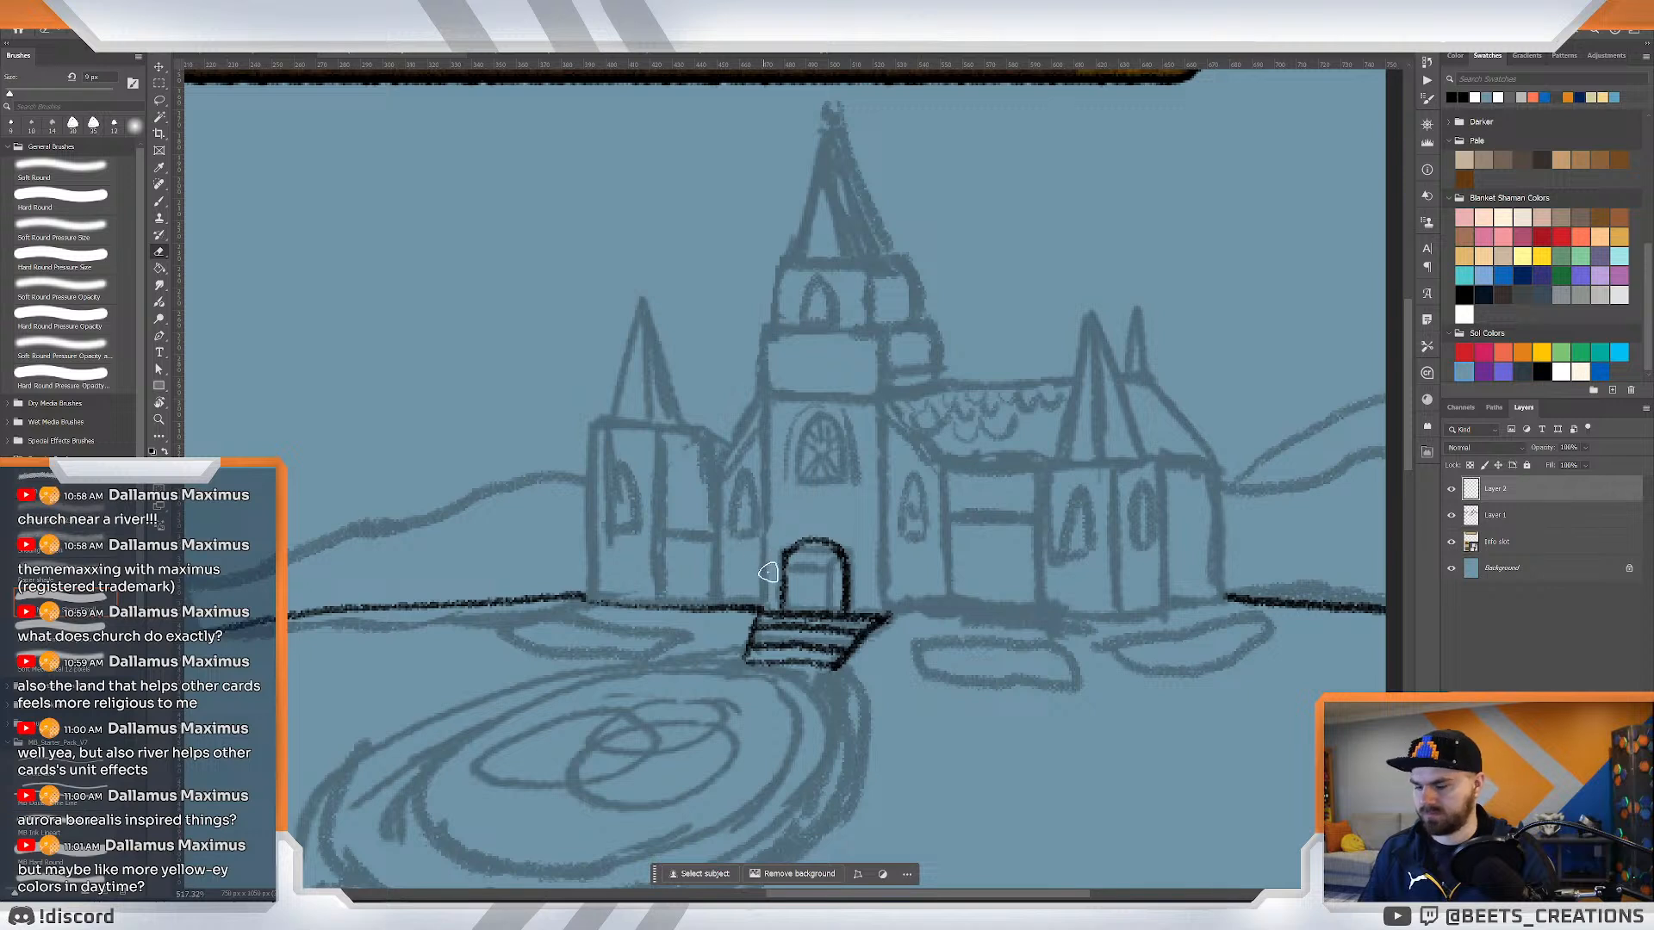
Ink a larger outer arch around the doorway and a small door inside it.
key("b")
left_click_drag(772, 608, 786, 539)
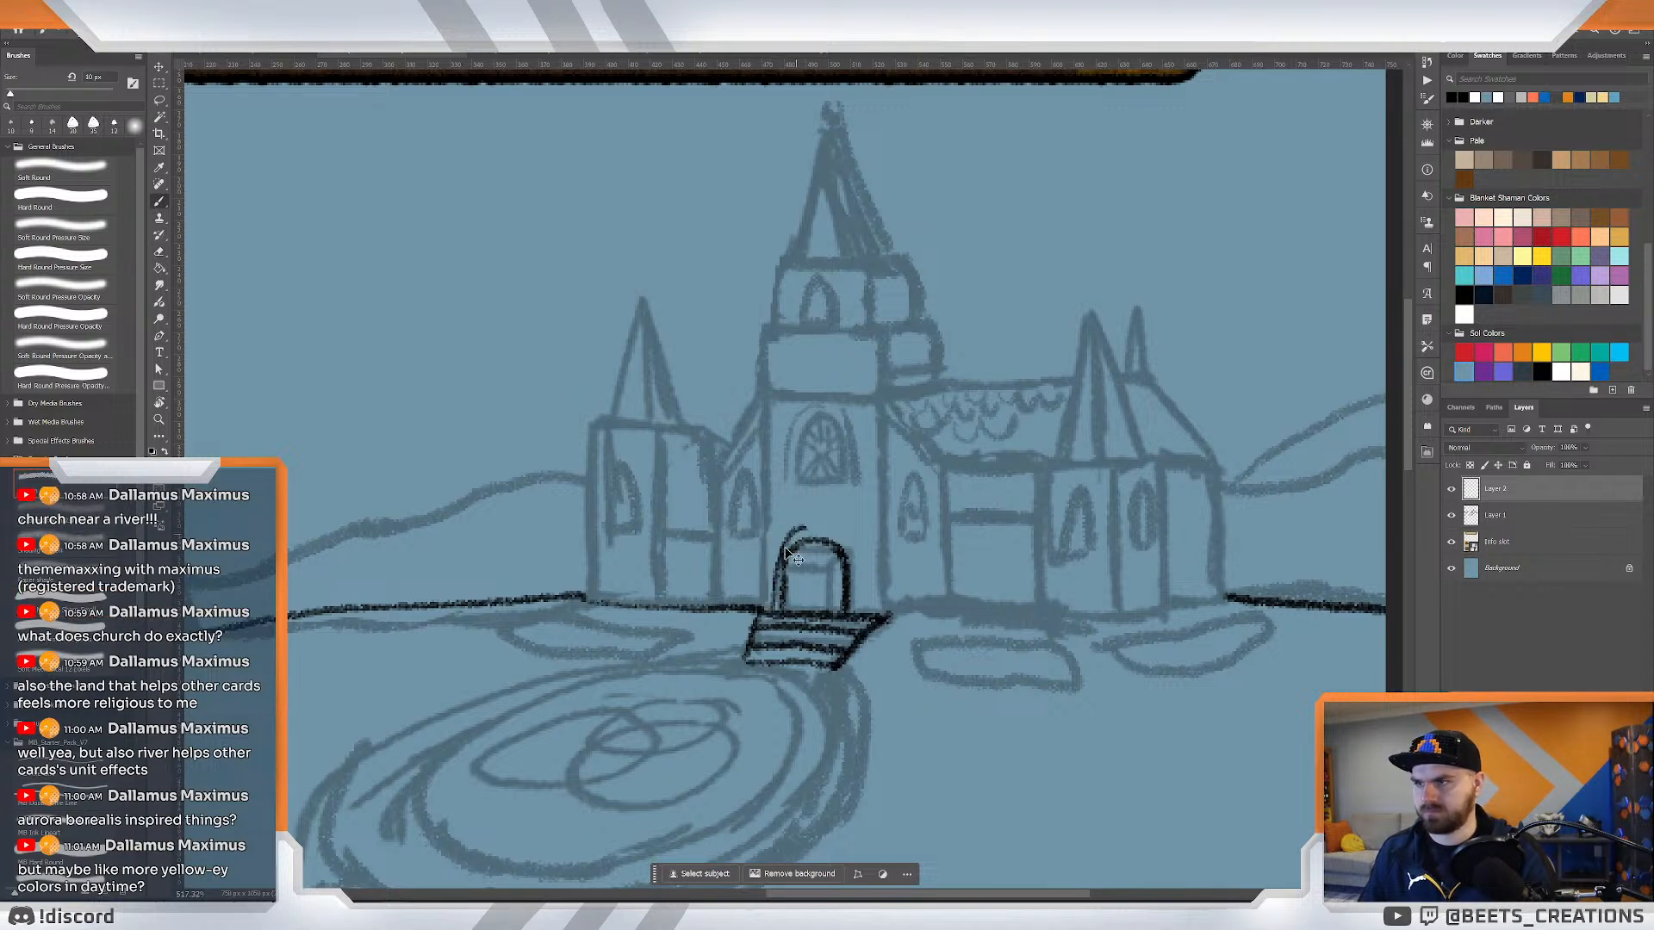
key("ctrl+z")
mouse_move(769, 597)
left_mouse_down()
mouse_move(780, 542)
mouse_move(811, 518)
mouse_move(852, 536)
mouse_move(865, 608)
left_mouse_up()
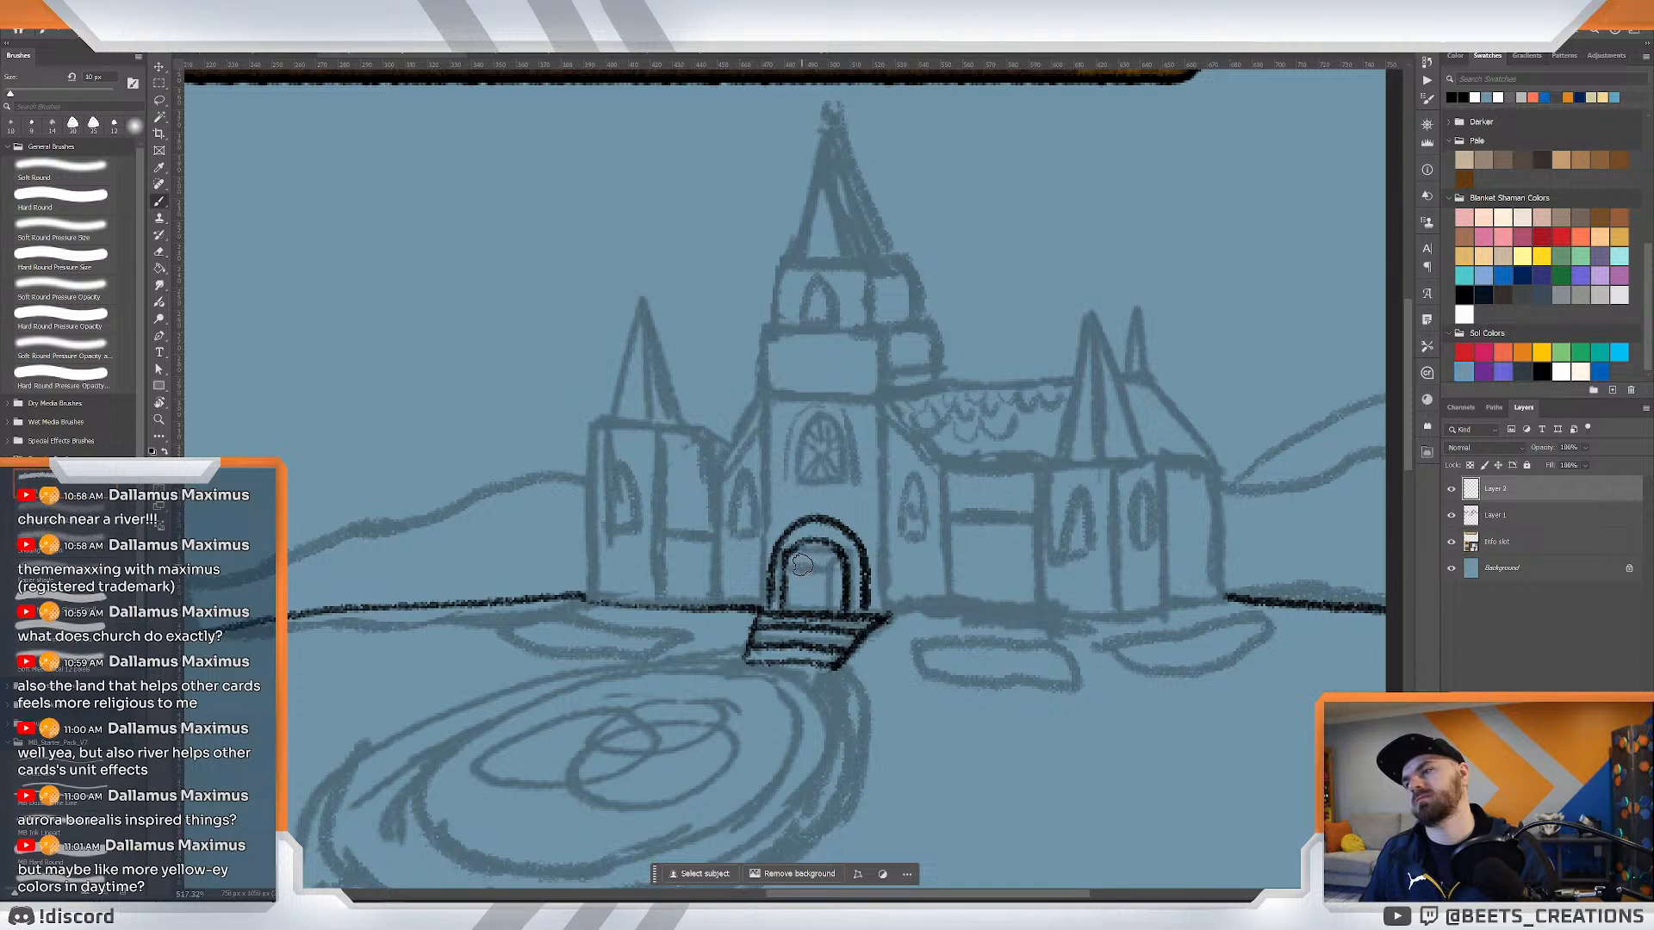
mouse_move(803, 564)
left_mouse_down()
mouse_move(806, 607)
mouse_move(809, 582)
left_mouse_up()
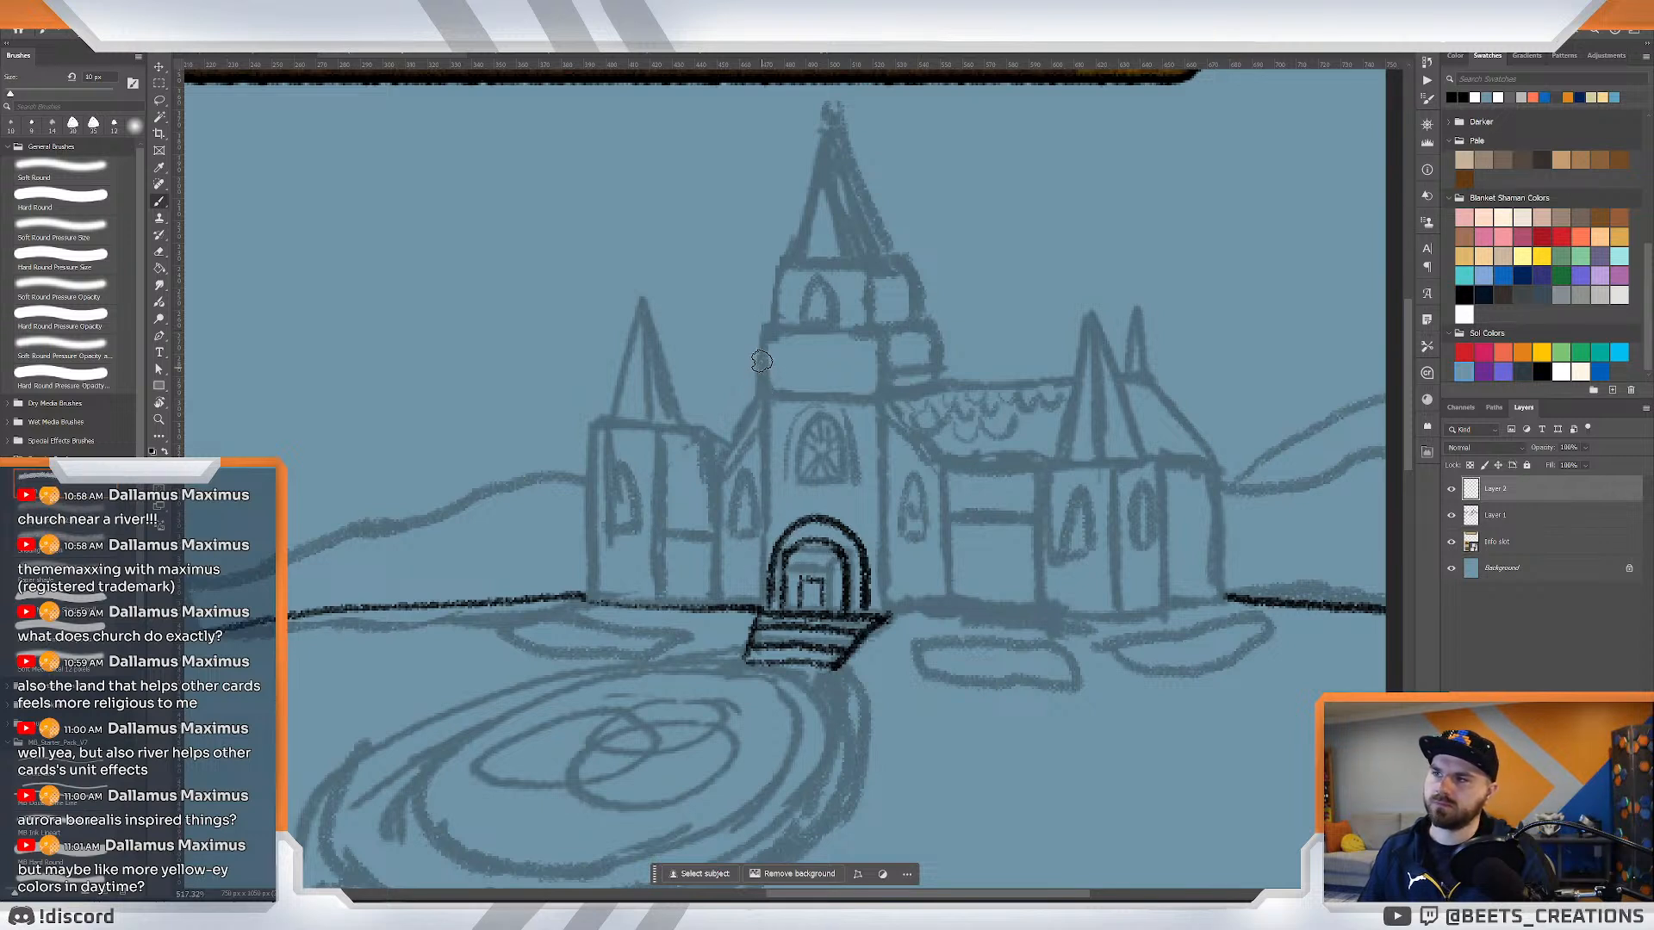
Ink the two vertical edges and the top edge of the church's front tower section.
left_click_drag(762, 347, 764, 618)
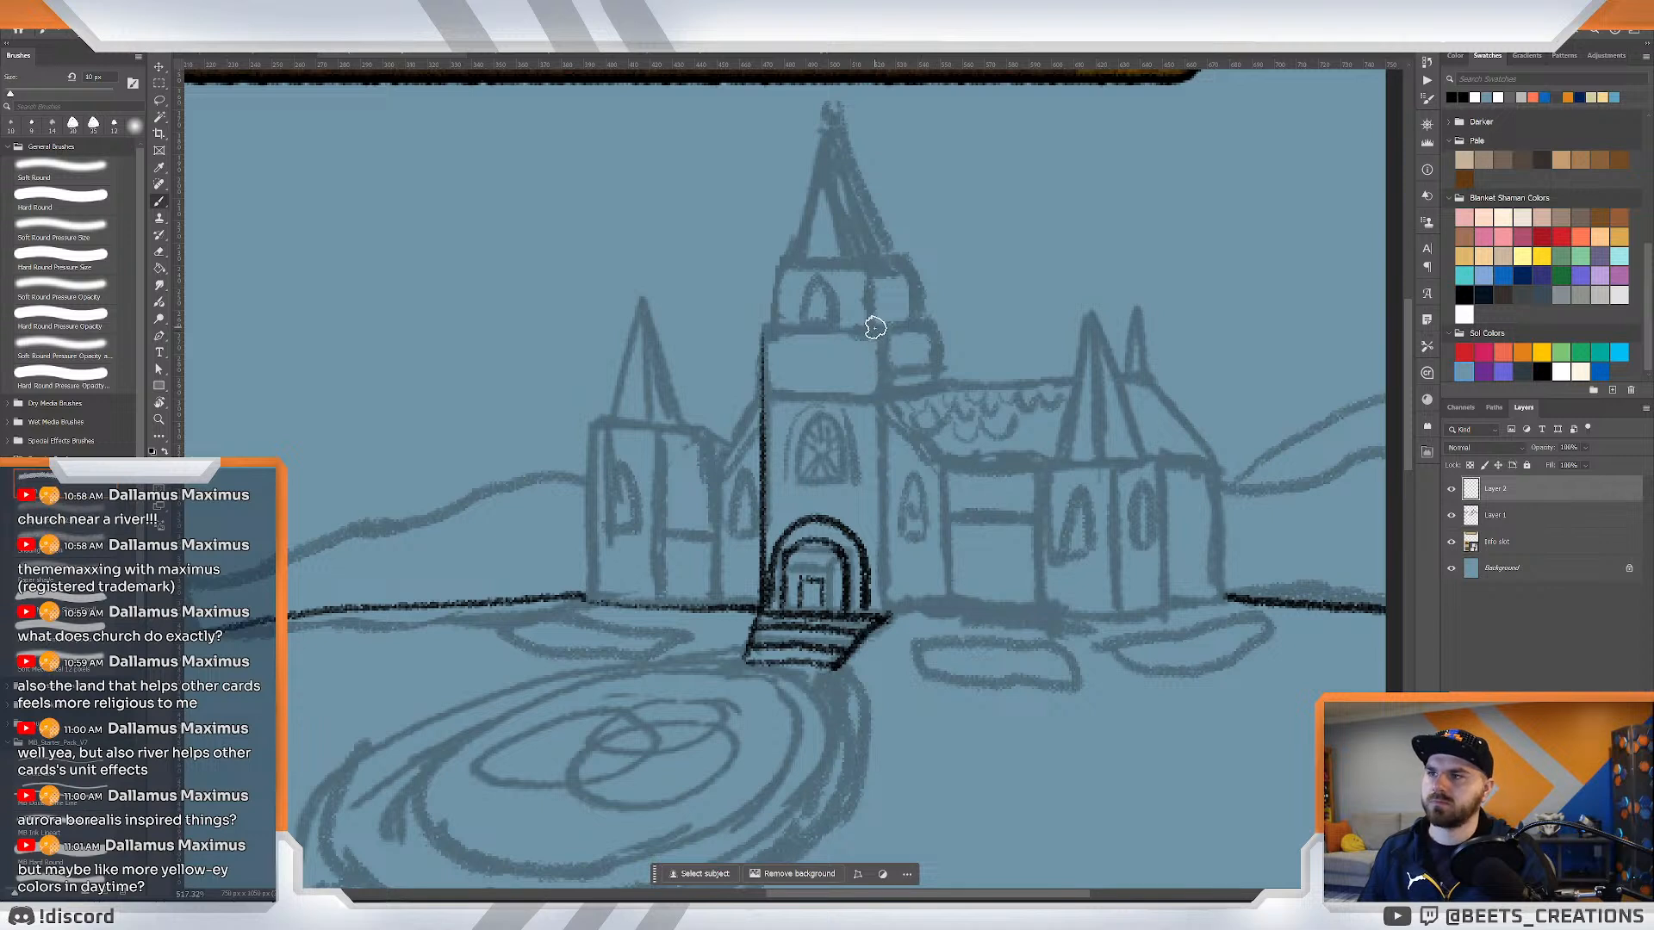
left_click_drag(875, 326, 888, 611)
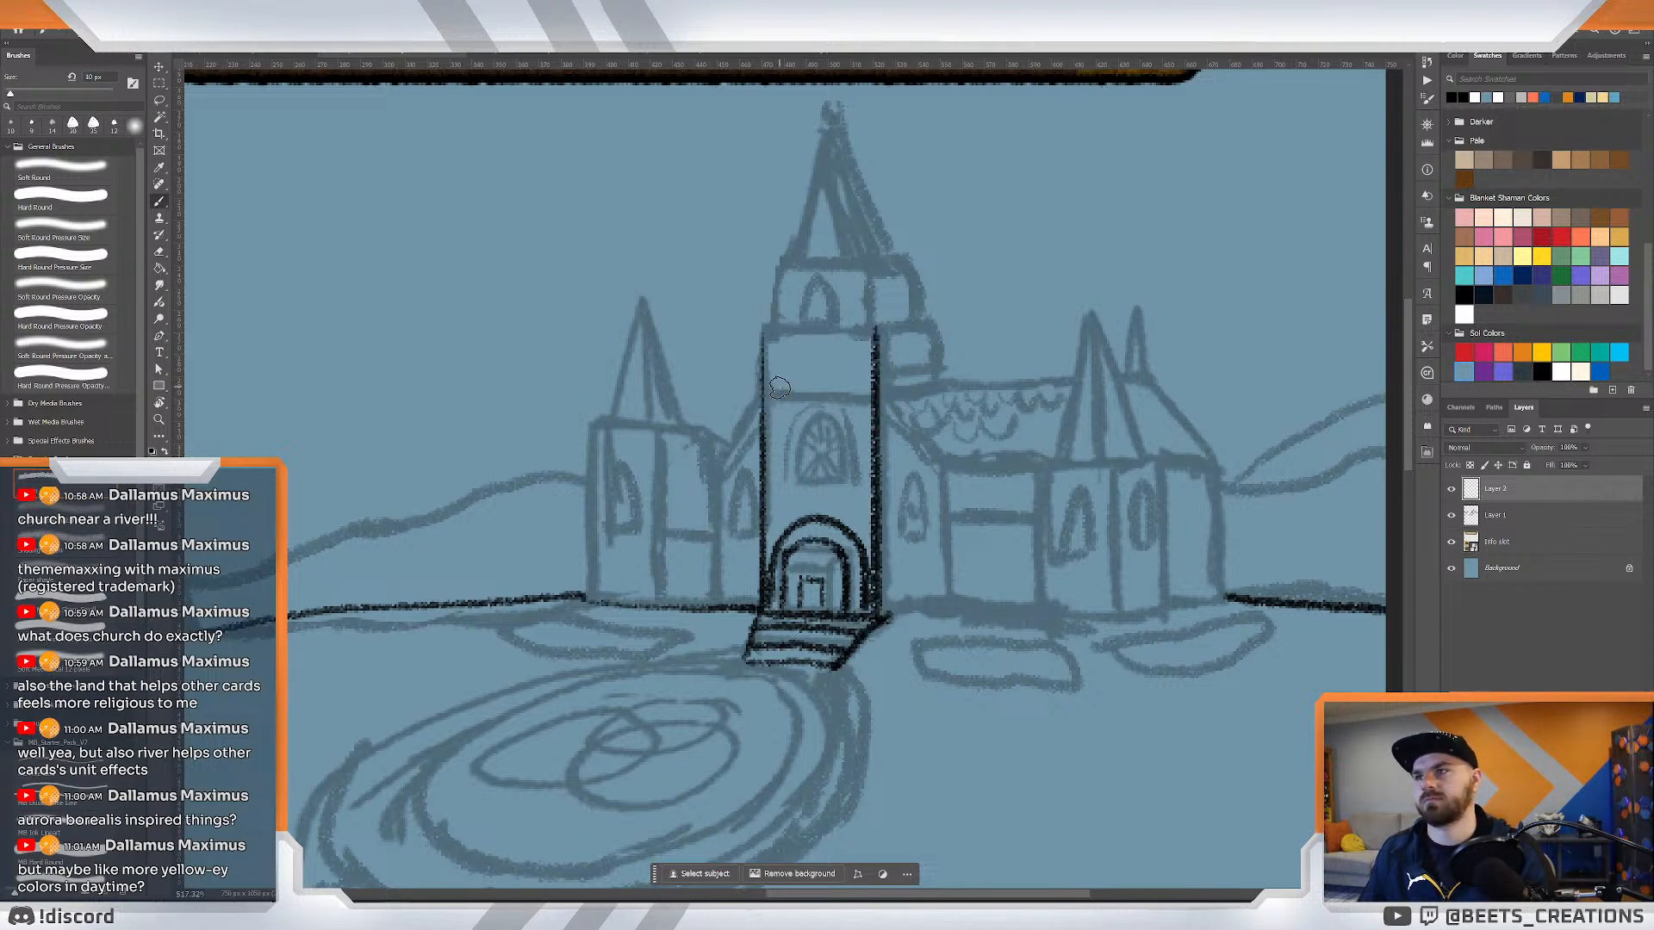
left_click_drag(770, 332, 864, 336)
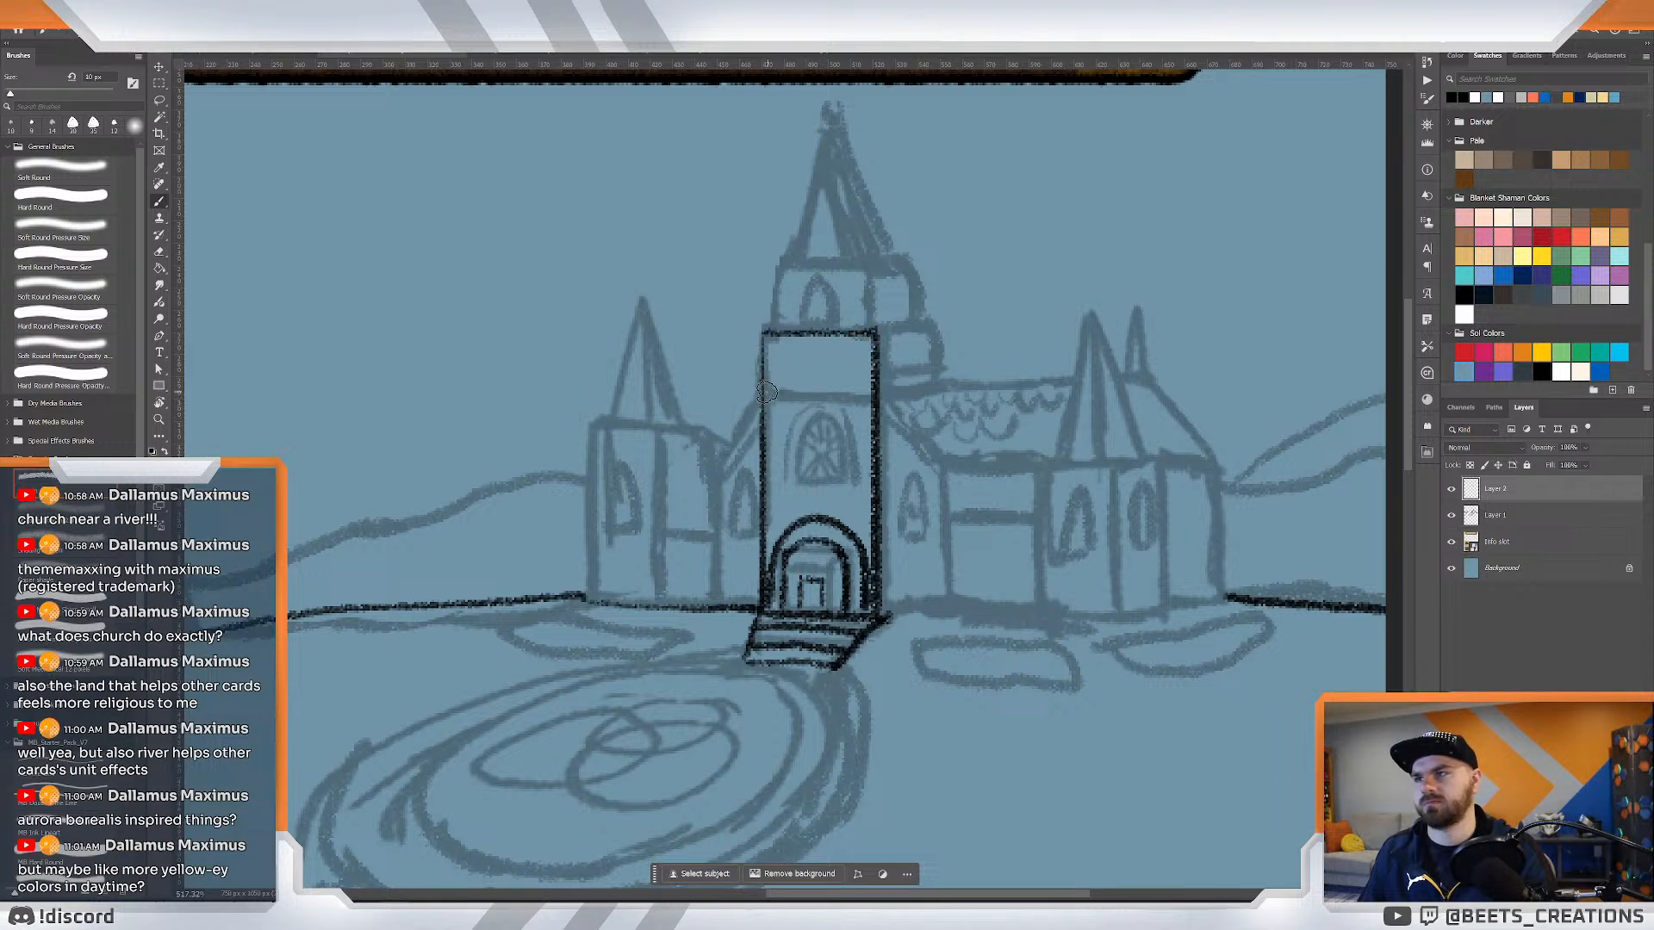
Ink a horizontal line across the front tower and a pointed-arch window outline below it.
left_click_drag(766, 392, 863, 398)
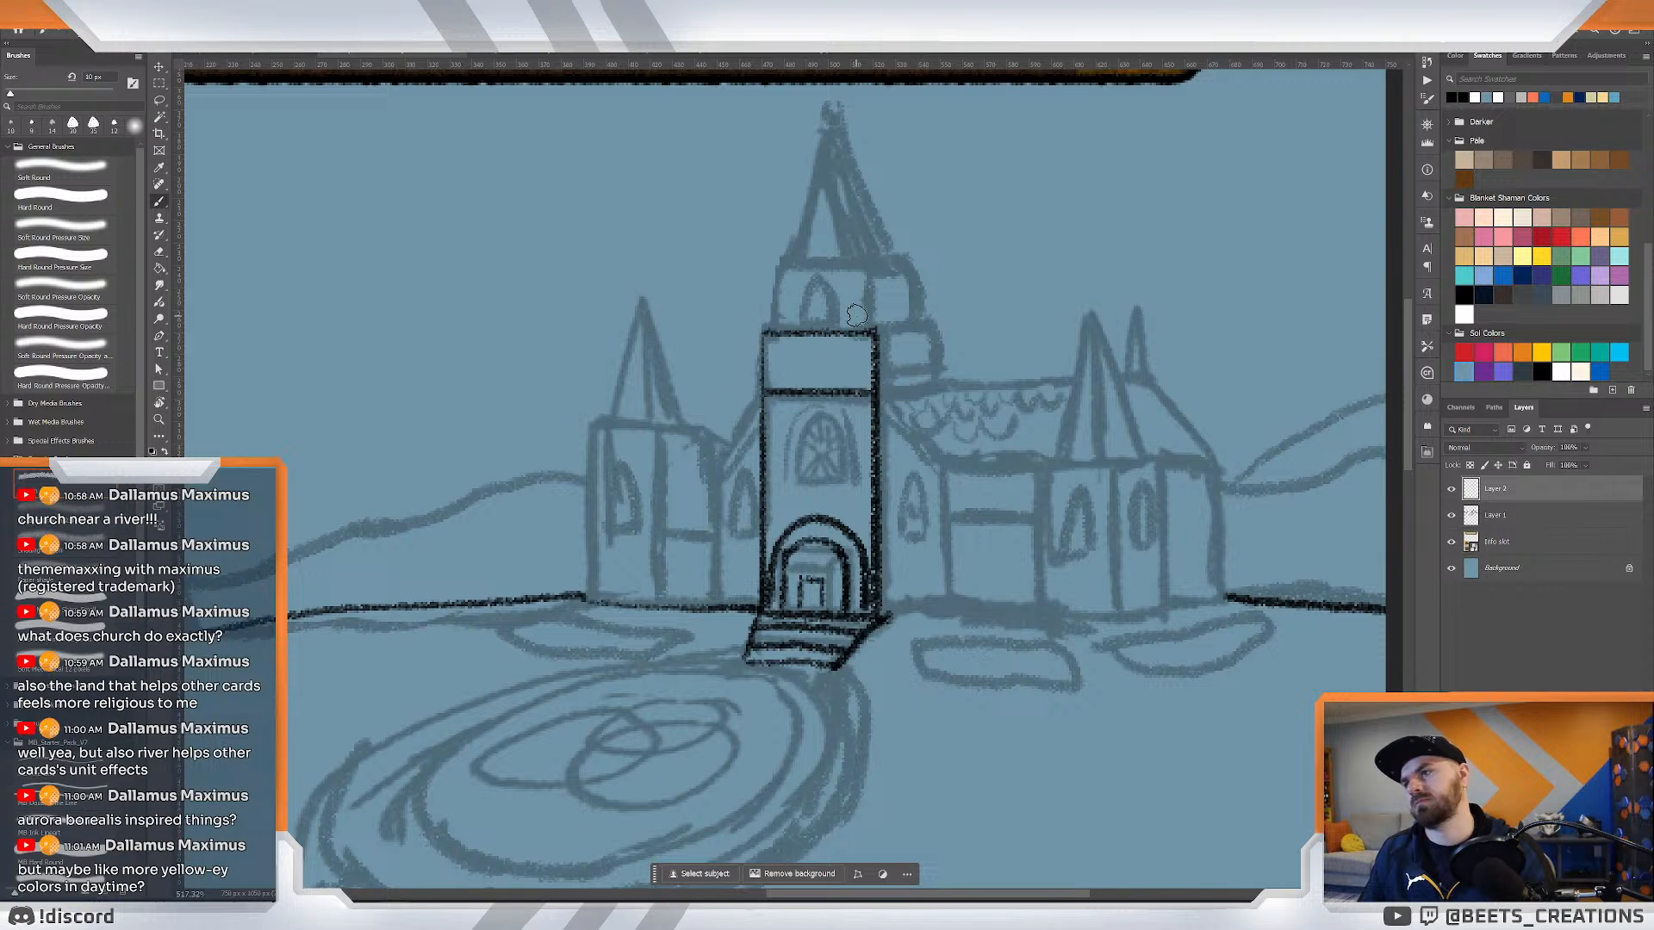
mouse_move(789, 490)
left_mouse_down()
mouse_move(820, 424)
mouse_move(836, 476)
mouse_move(813, 425)
mouse_move(834, 462)
mouse_move(792, 487)
mouse_move(794, 434)
mouse_move(833, 430)
mouse_move(838, 476)
mouse_move(789, 481)
mouse_move(836, 482)
mouse_move(810, 442)
left_mouse_up()
key("ctrl+z")
key("ctrl+z")
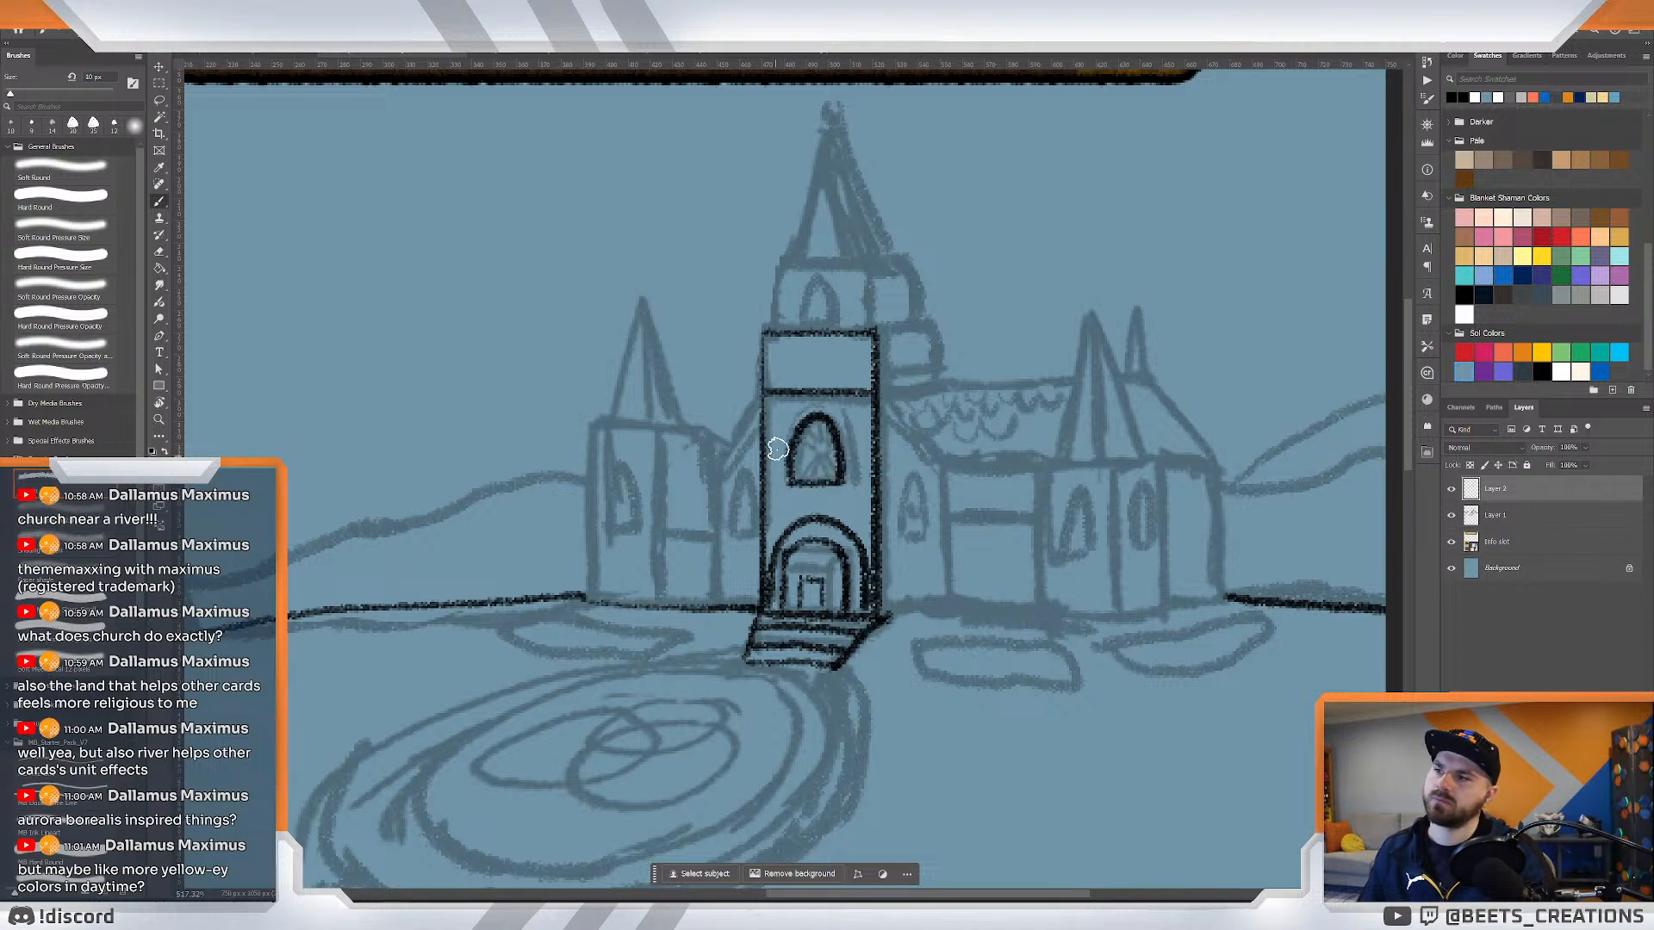
left_click_drag(773, 484, 781, 440)
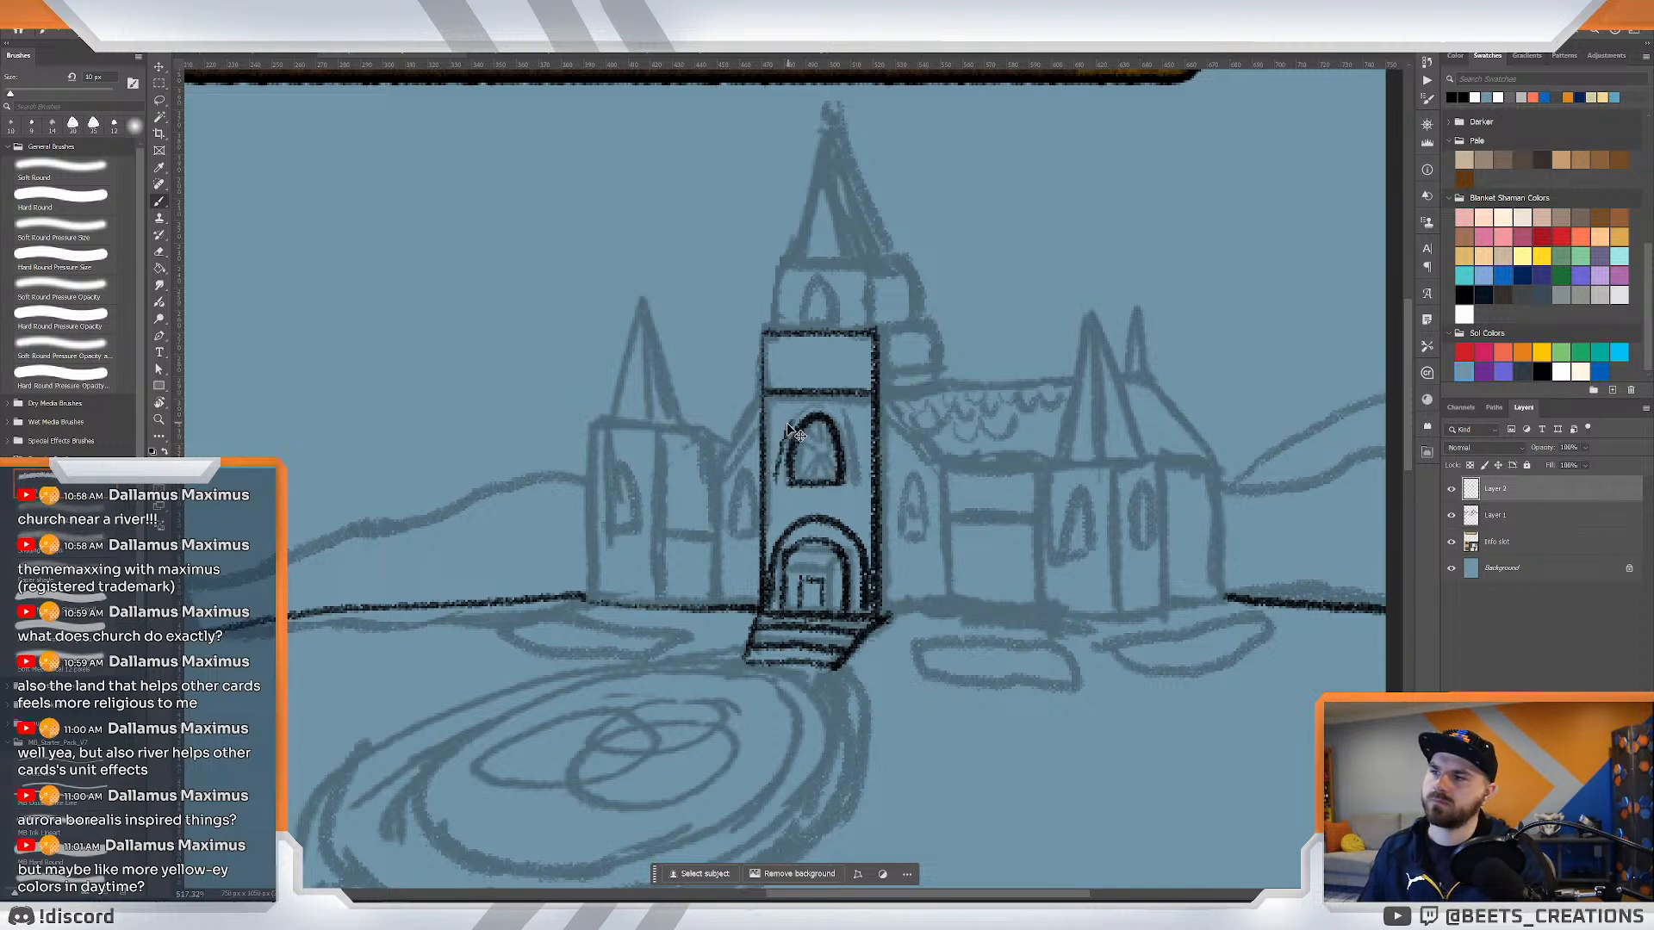
Clean up and re-ink the tower's side edges around the window, and erase the outlines above the window.
key("e")
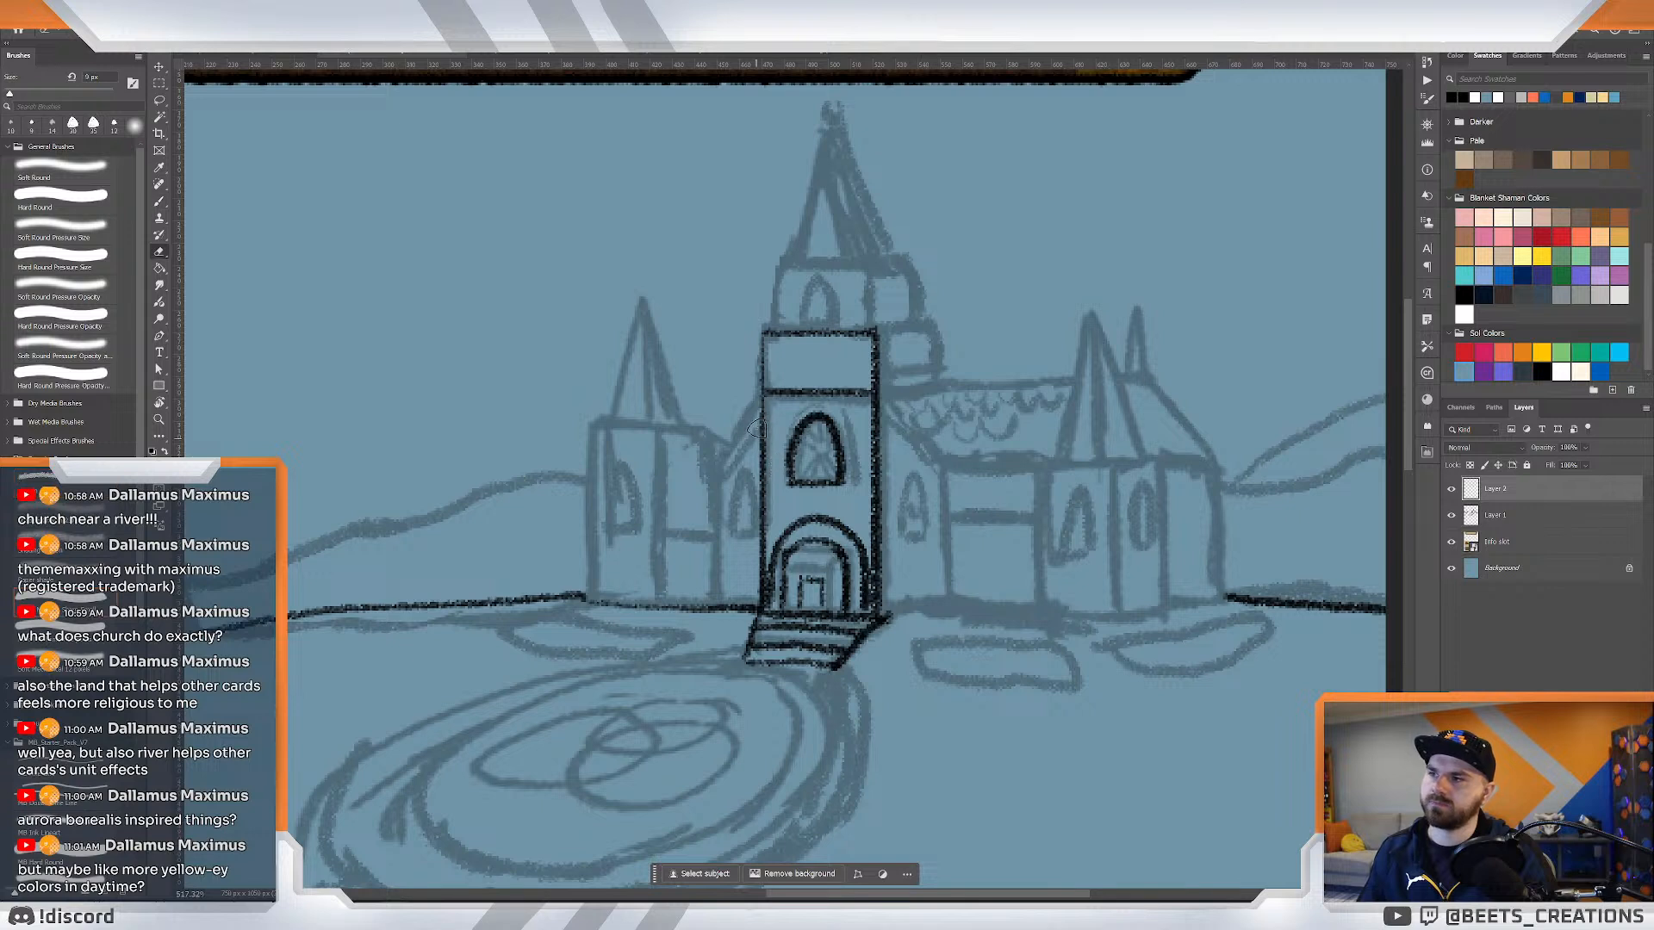
left_click_drag(758, 421, 756, 551)
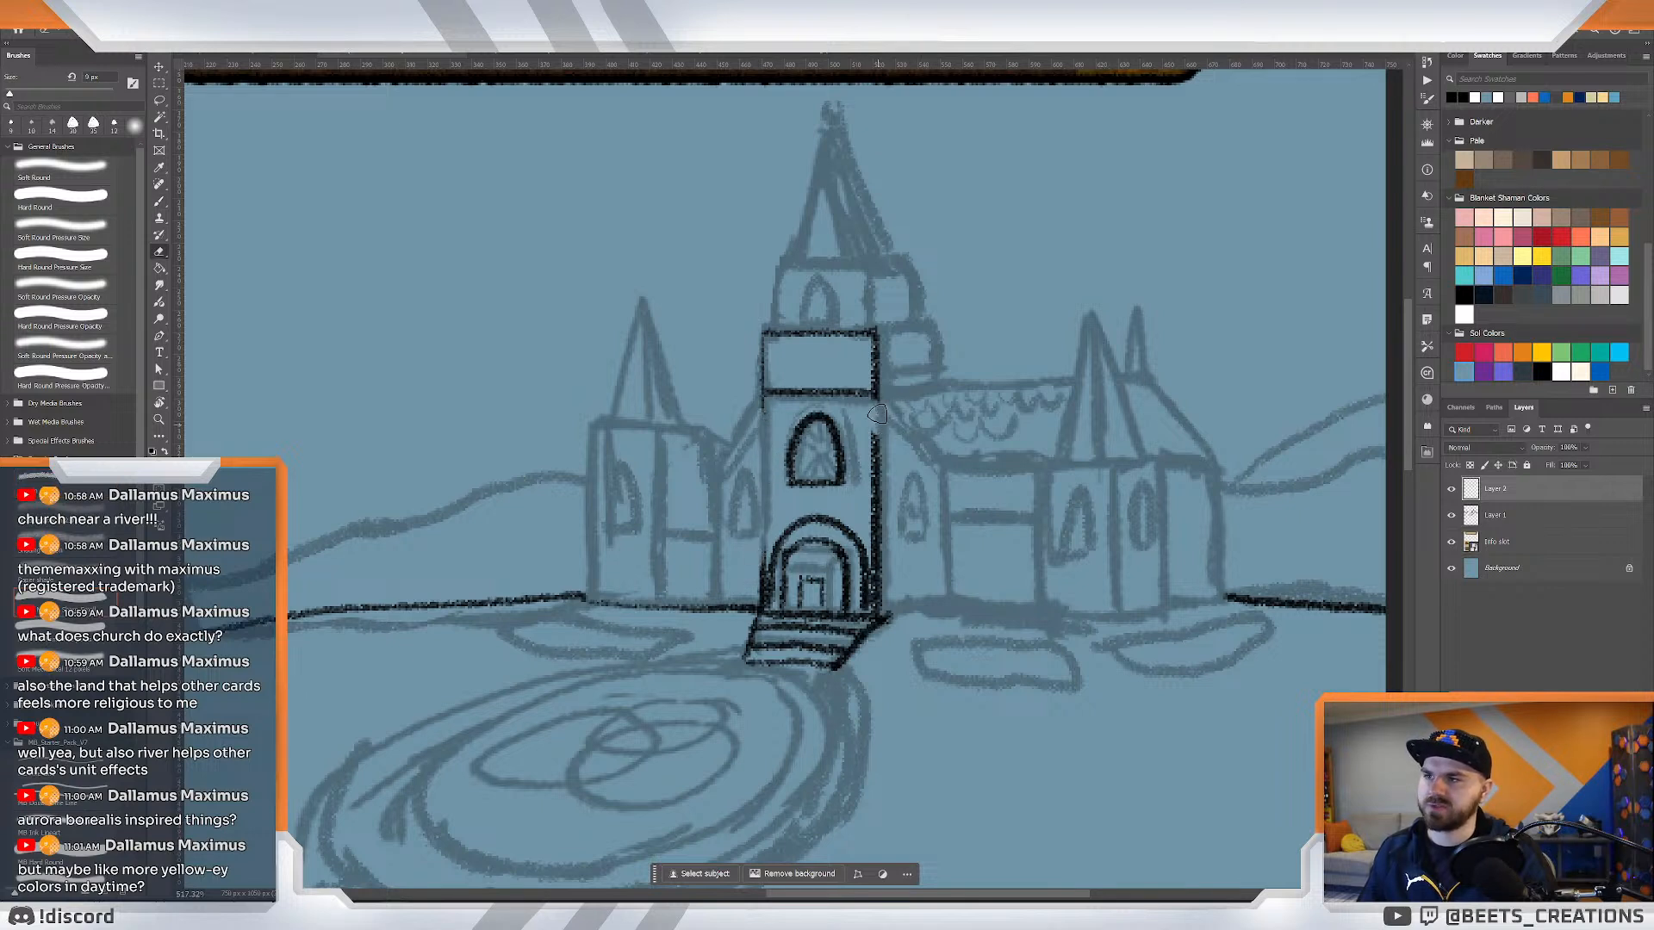
mouse_move(876, 414)
left_mouse_down()
mouse_move(890, 580)
mouse_move(867, 552)
mouse_move(869, 522)
mouse_move(877, 590)
mouse_move(877, 393)
left_mouse_up()
key("b")
left_click_drag(765, 393, 762, 565)
key("z")
mouse_move(798, 350)
left_mouse_down()
mouse_move(748, 386)
mouse_move(802, 409)
mouse_move(877, 407)
mouse_move(901, 398)
mouse_move(913, 310)
mouse_move(756, 320)
left_mouse_up()
key("e")
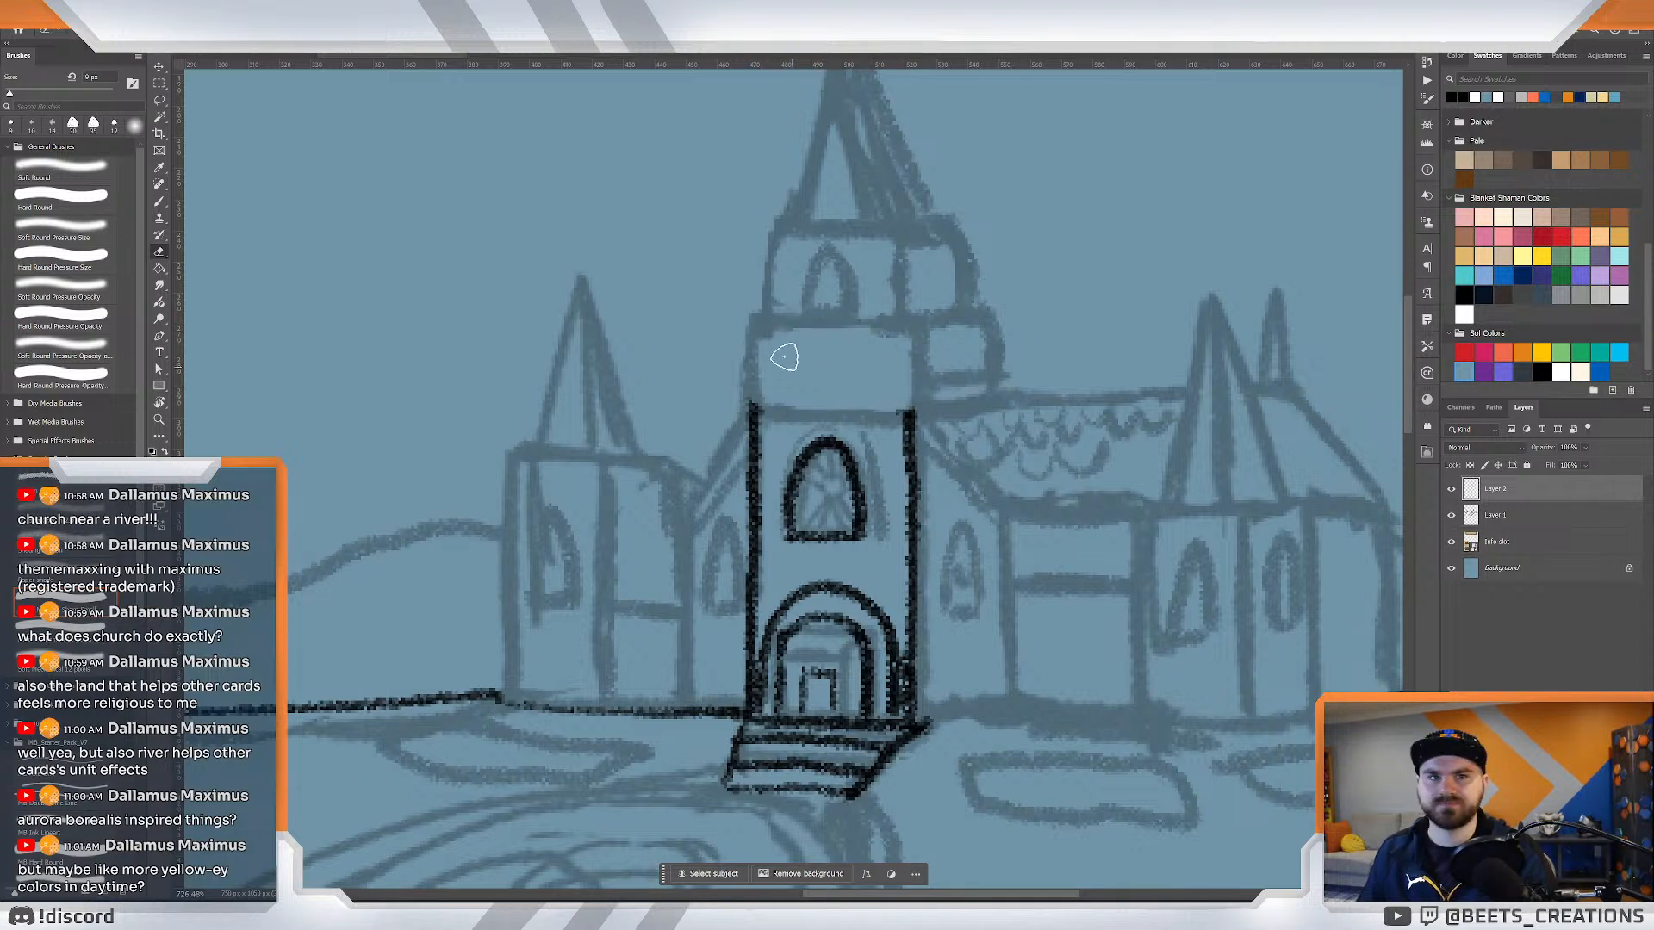
Ink the tower's edge above the window and a wider block on top of it with a receding side face.
key("b")
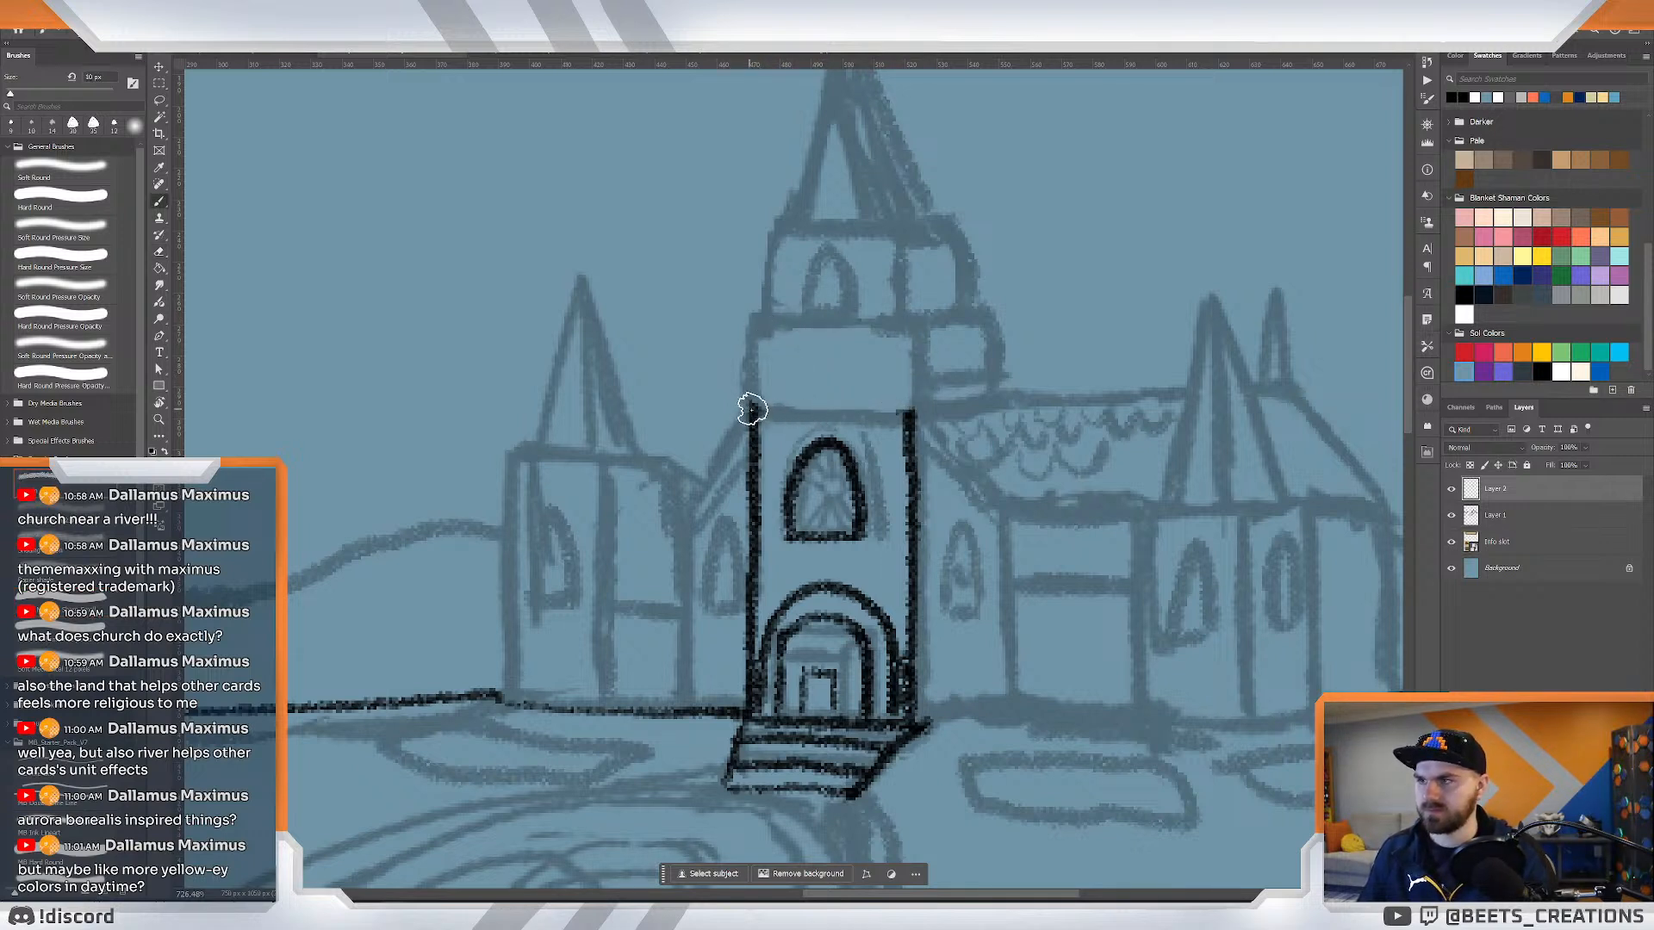
left_click_drag(750, 412, 911, 412)
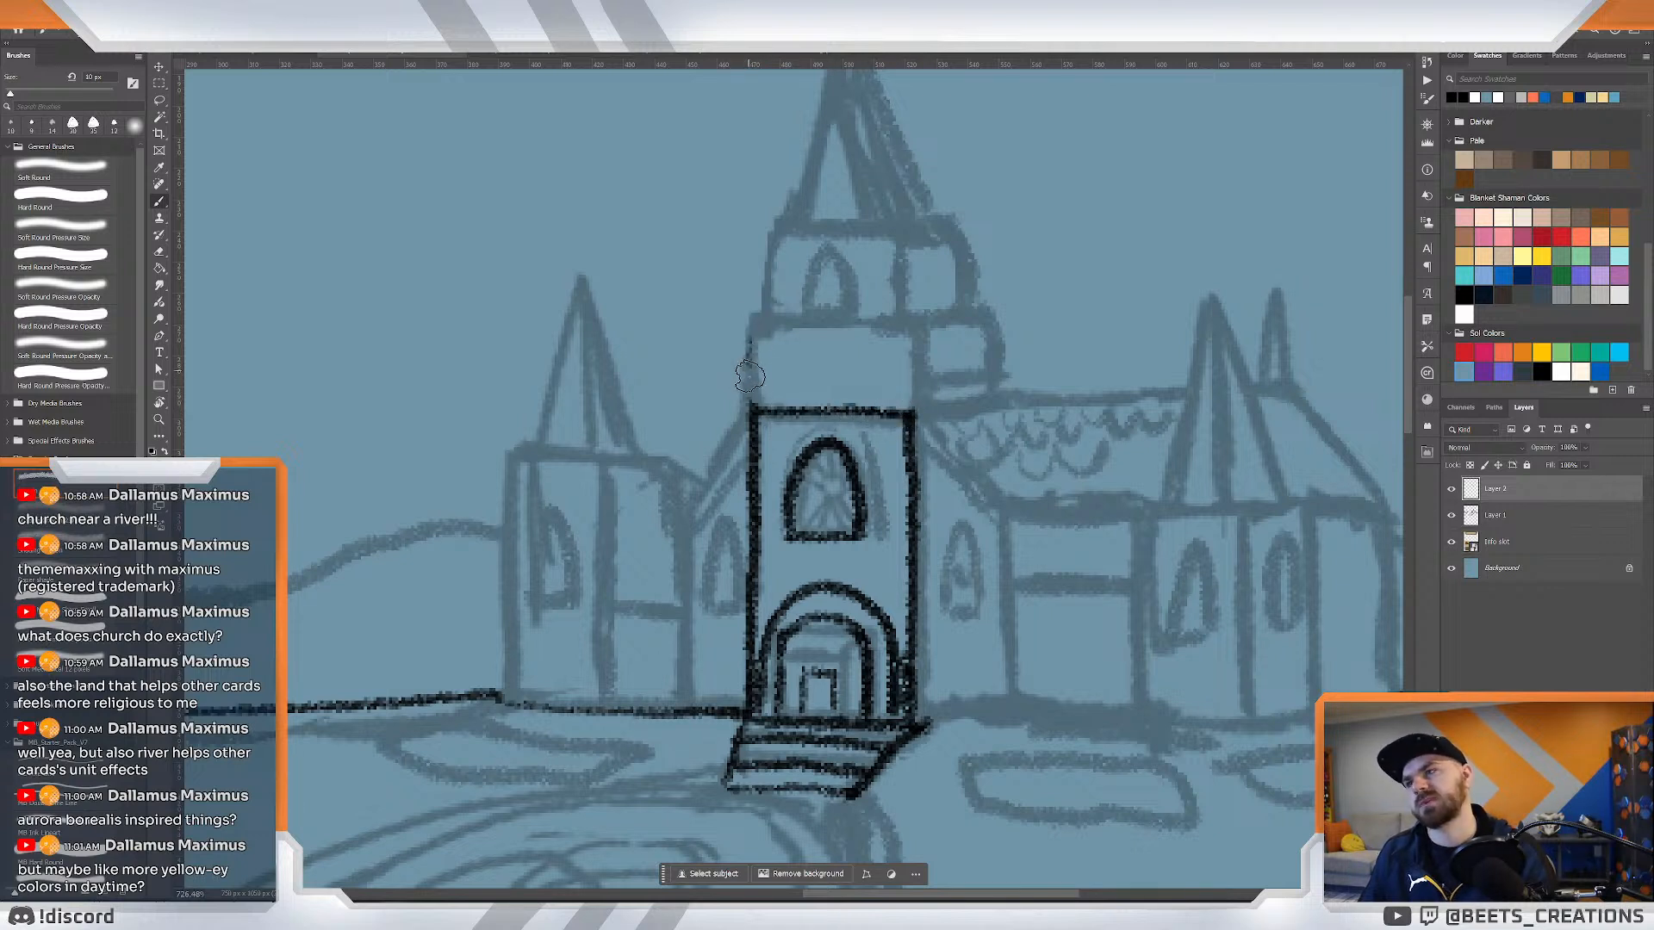
mouse_move(754, 412)
left_mouse_down()
mouse_move(750, 318)
mouse_move(824, 319)
mouse_move(920, 323)
mouse_move(920, 415)
left_mouse_up()
mouse_move(910, 328)
left_mouse_down()
mouse_move(992, 324)
mouse_move(1001, 395)
mouse_move(982, 398)
mouse_move(1006, 398)
left_mouse_up()
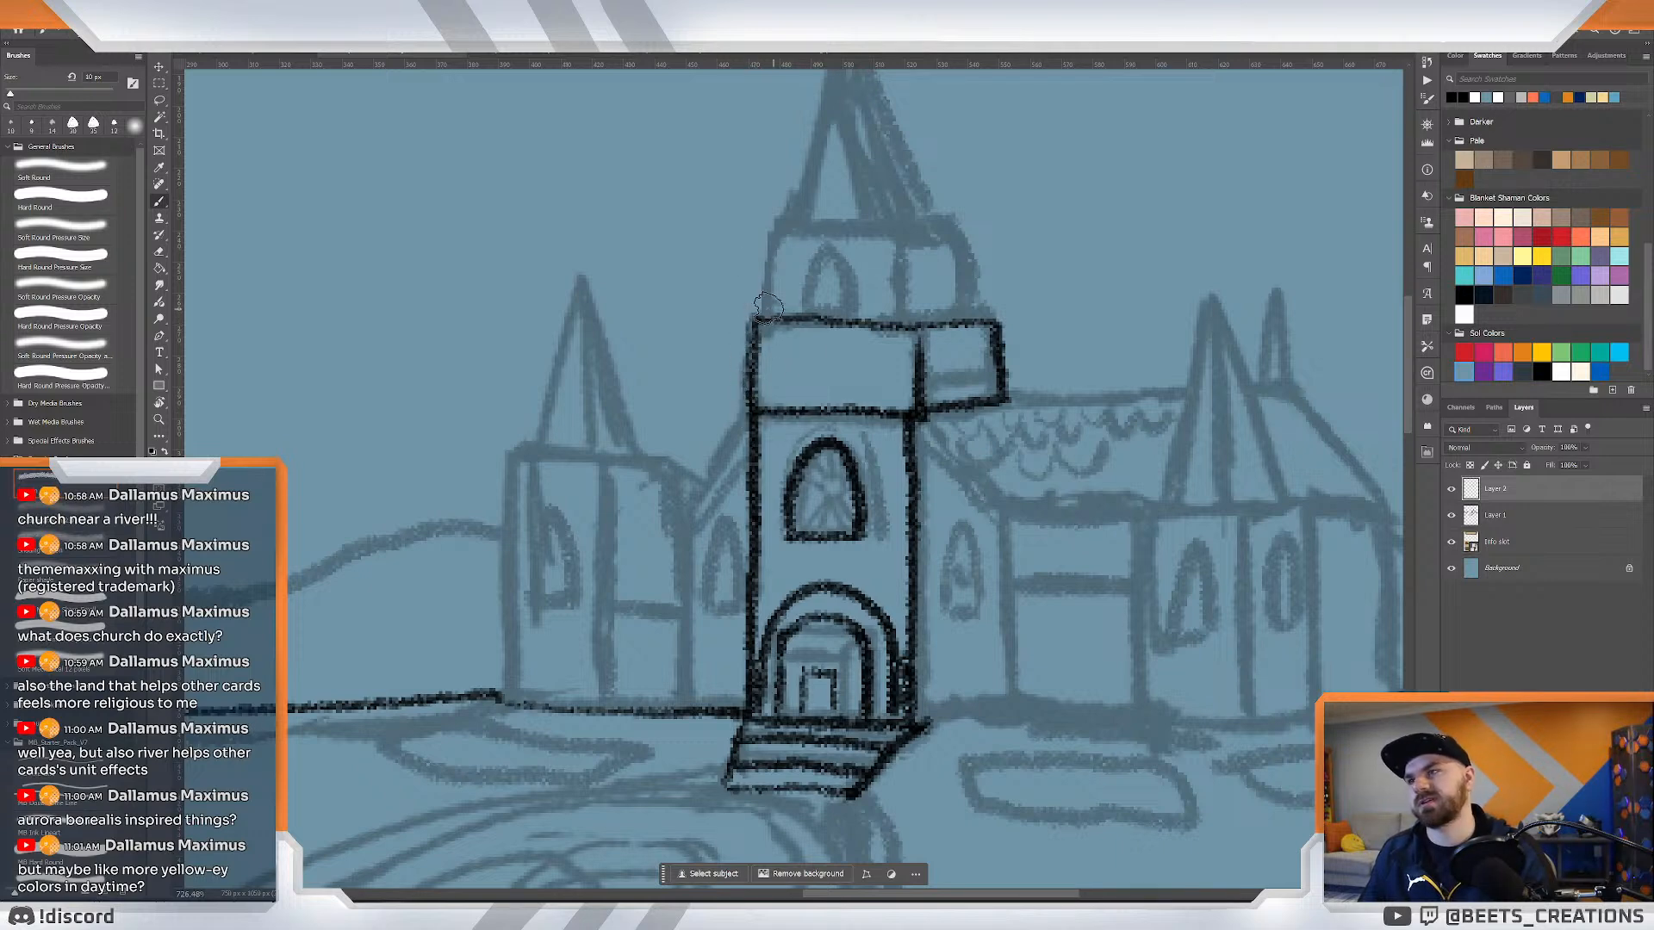
Ink the narrower upper block below the spire, with its front and side faces.
mouse_move(764, 315)
left_mouse_down()
mouse_move(769, 232)
mouse_move(822, 363)
left_mouse_up()
mouse_move(781, 435)
left_mouse_down()
mouse_move(781, 346)
mouse_move(802, 338)
mouse_move(789, 344)
mouse_move(918, 357)
mouse_move(906, 345)
mouse_move(909, 435)
left_mouse_up()
mouse_move(913, 344)
left_mouse_down()
mouse_move(979, 348)
mouse_move(986, 438)
left_mouse_up()
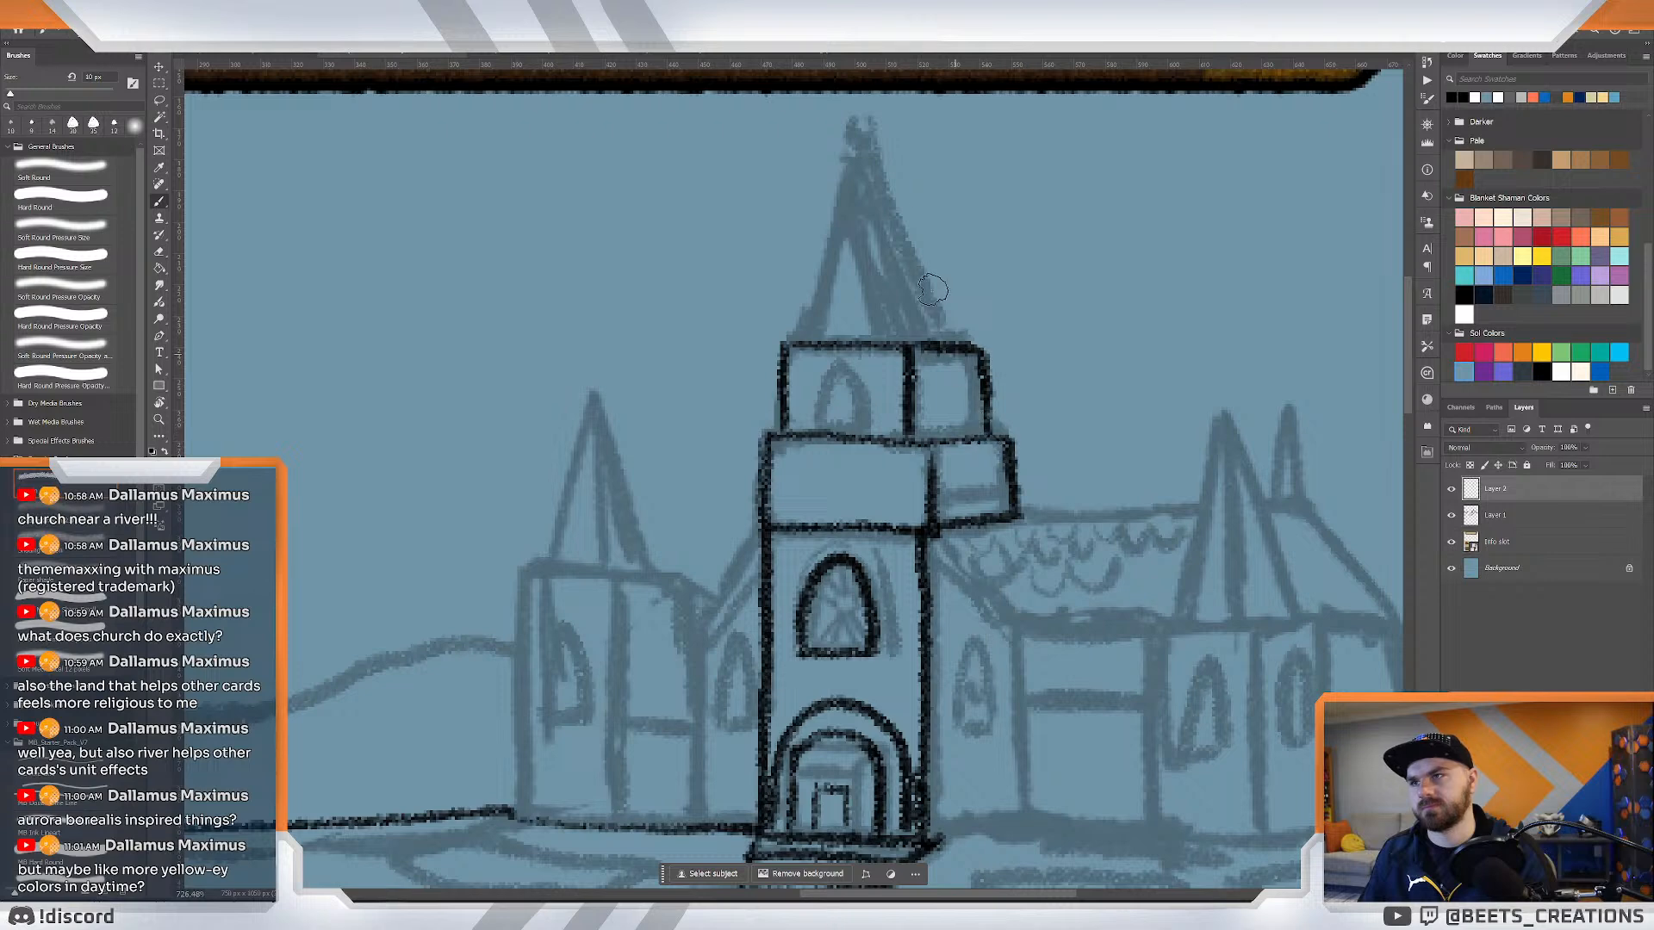
mouse_move(823, 276)
left_mouse_down()
mouse_move(909, 342)
mouse_move(882, 391)
mouse_move(934, 226)
left_mouse_up()
key("ctrl+z")
mouse_move(878, 398)
left_mouse_down()
mouse_move(940, 208)
mouse_move(1006, 410)
left_mouse_up()
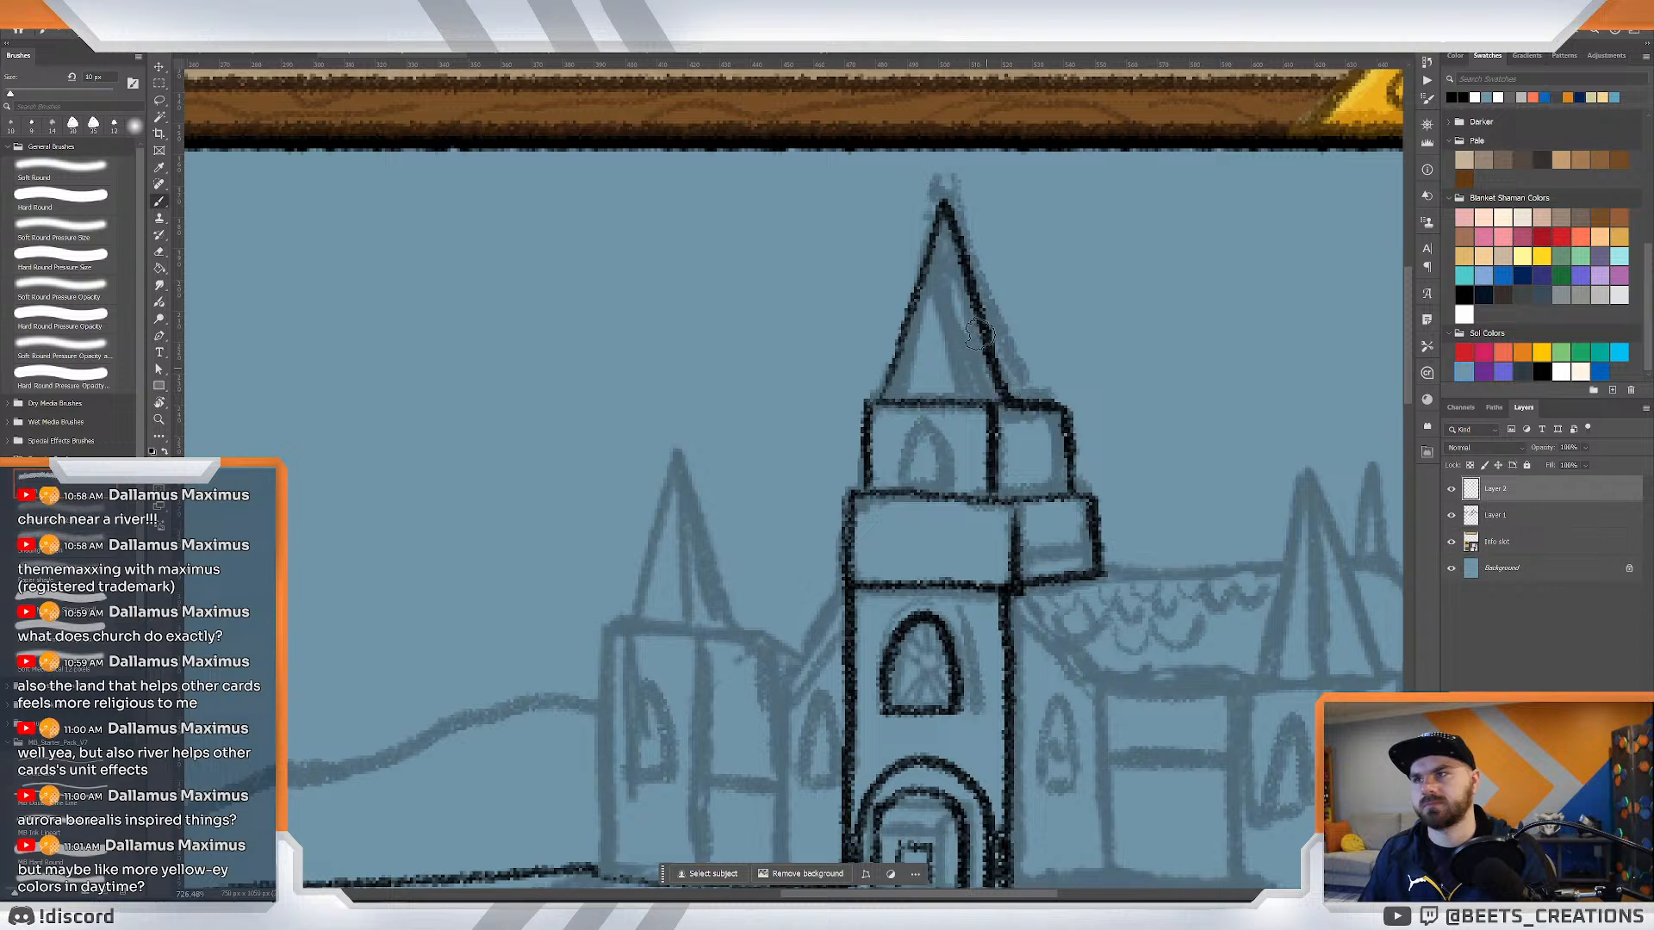
key("ctrl+z")
key("ctrl+z")
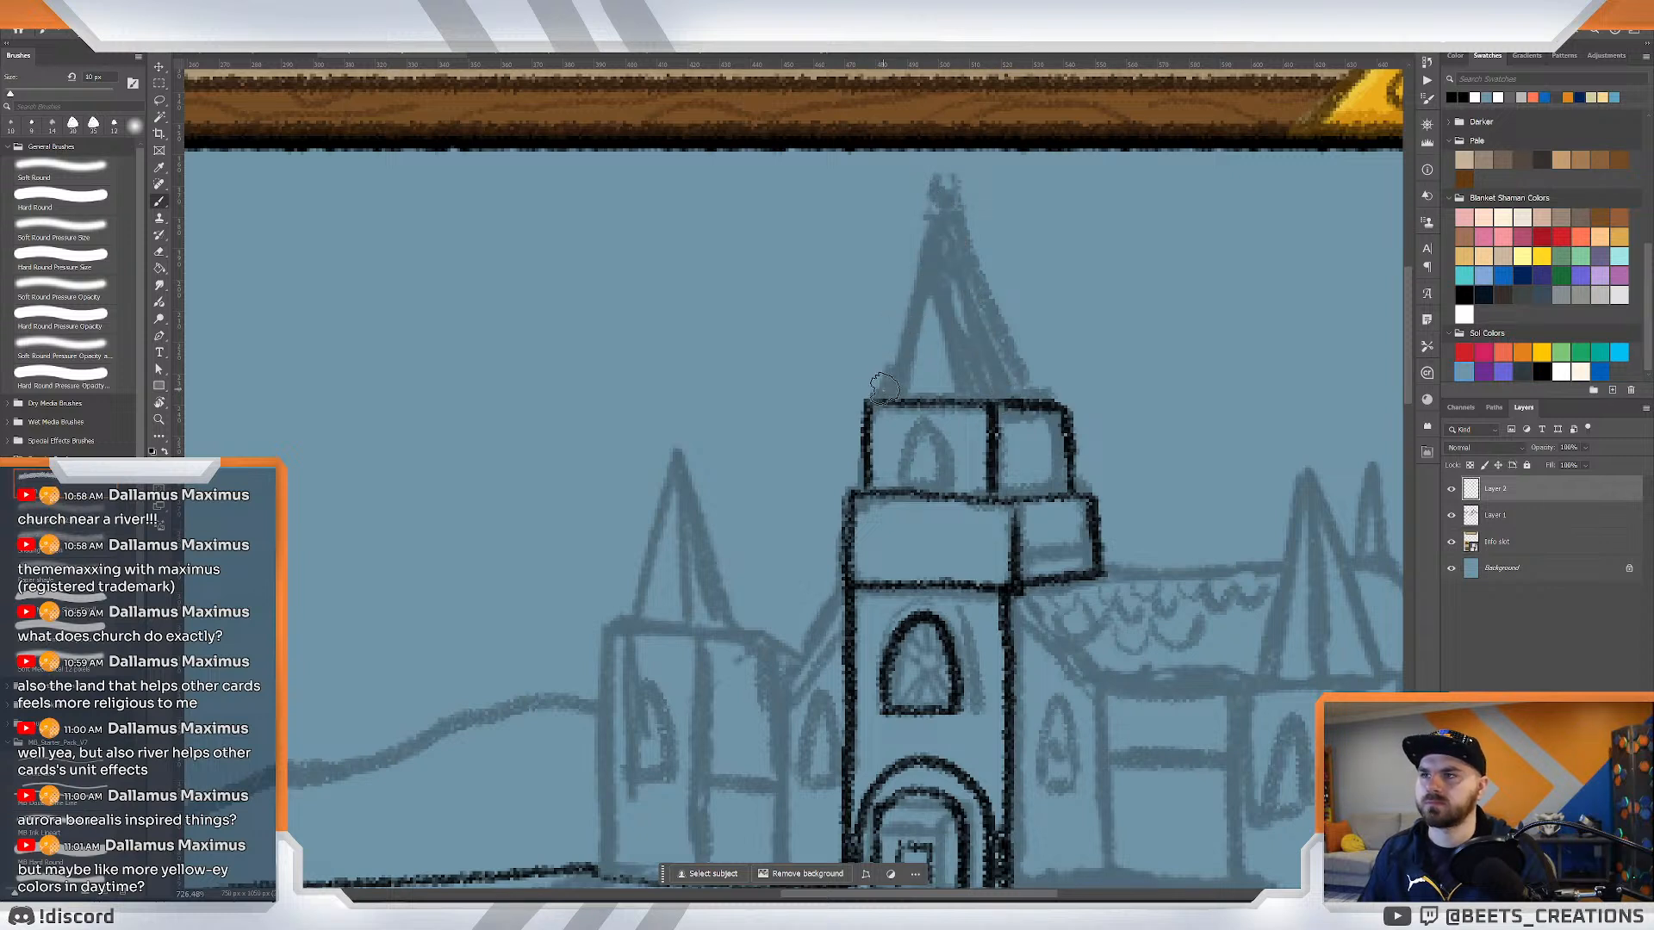
Ink the main tower's pointed spire with two outer edges and a corner line between the front and side faces.
mouse_move(890, 388)
left_mouse_down()
mouse_move(941, 222)
mouse_move(973, 398)
left_mouse_up()
left_click_drag(944, 231, 1038, 387)
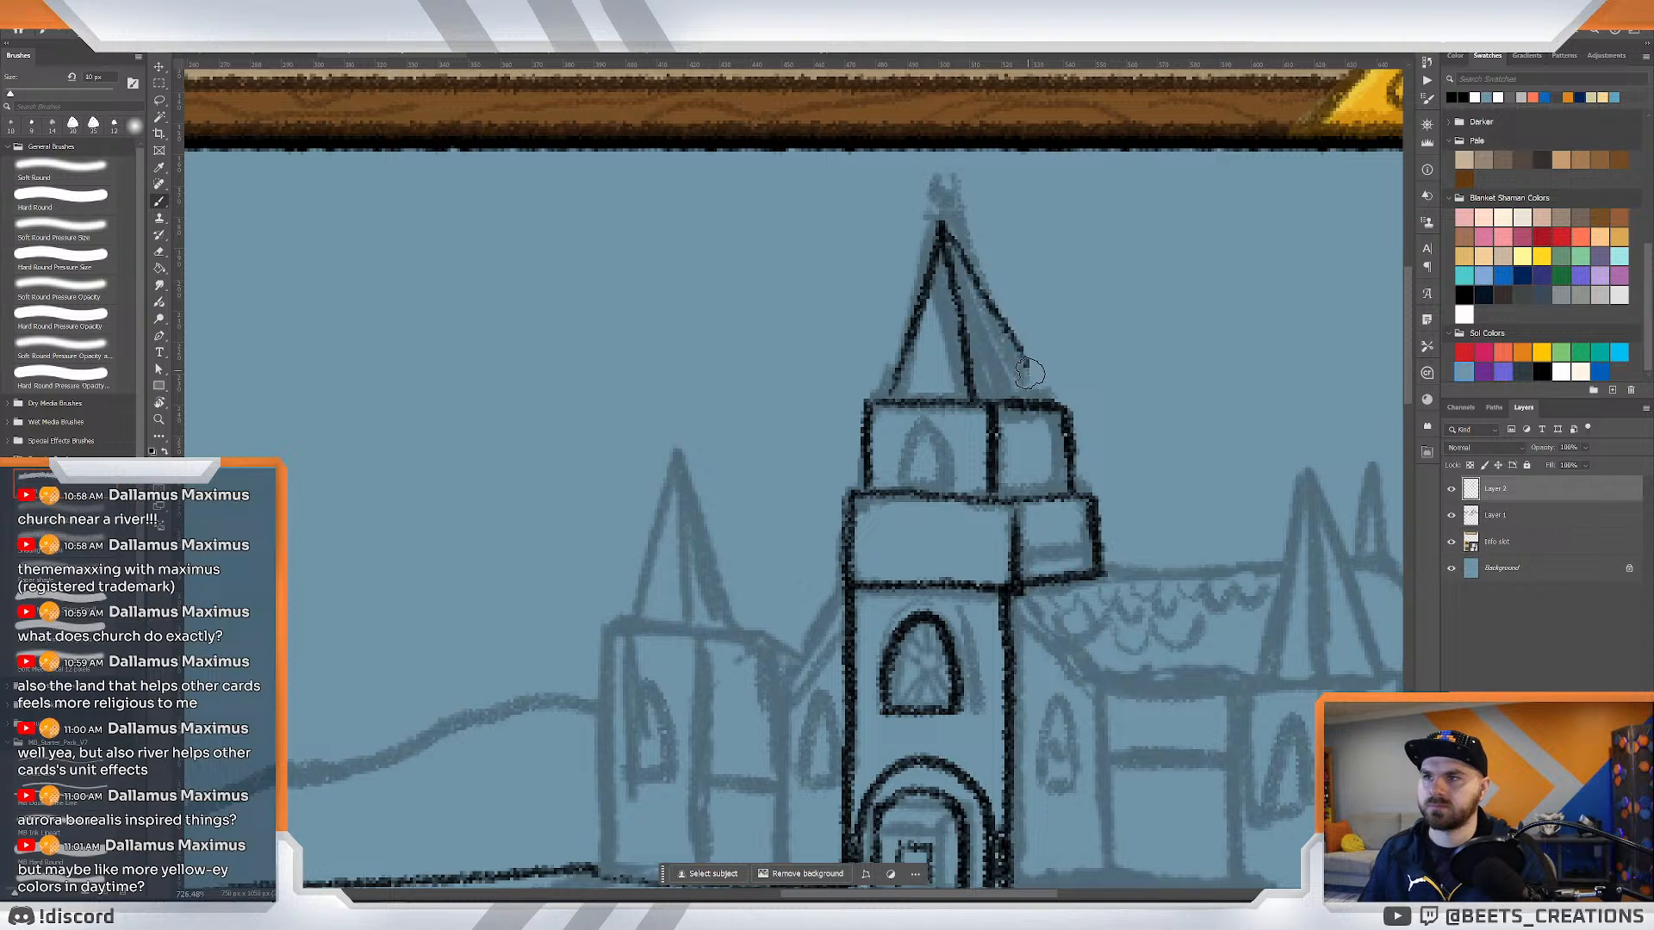
key("ctrl+z")
left_click_drag(941, 226, 1028, 398)
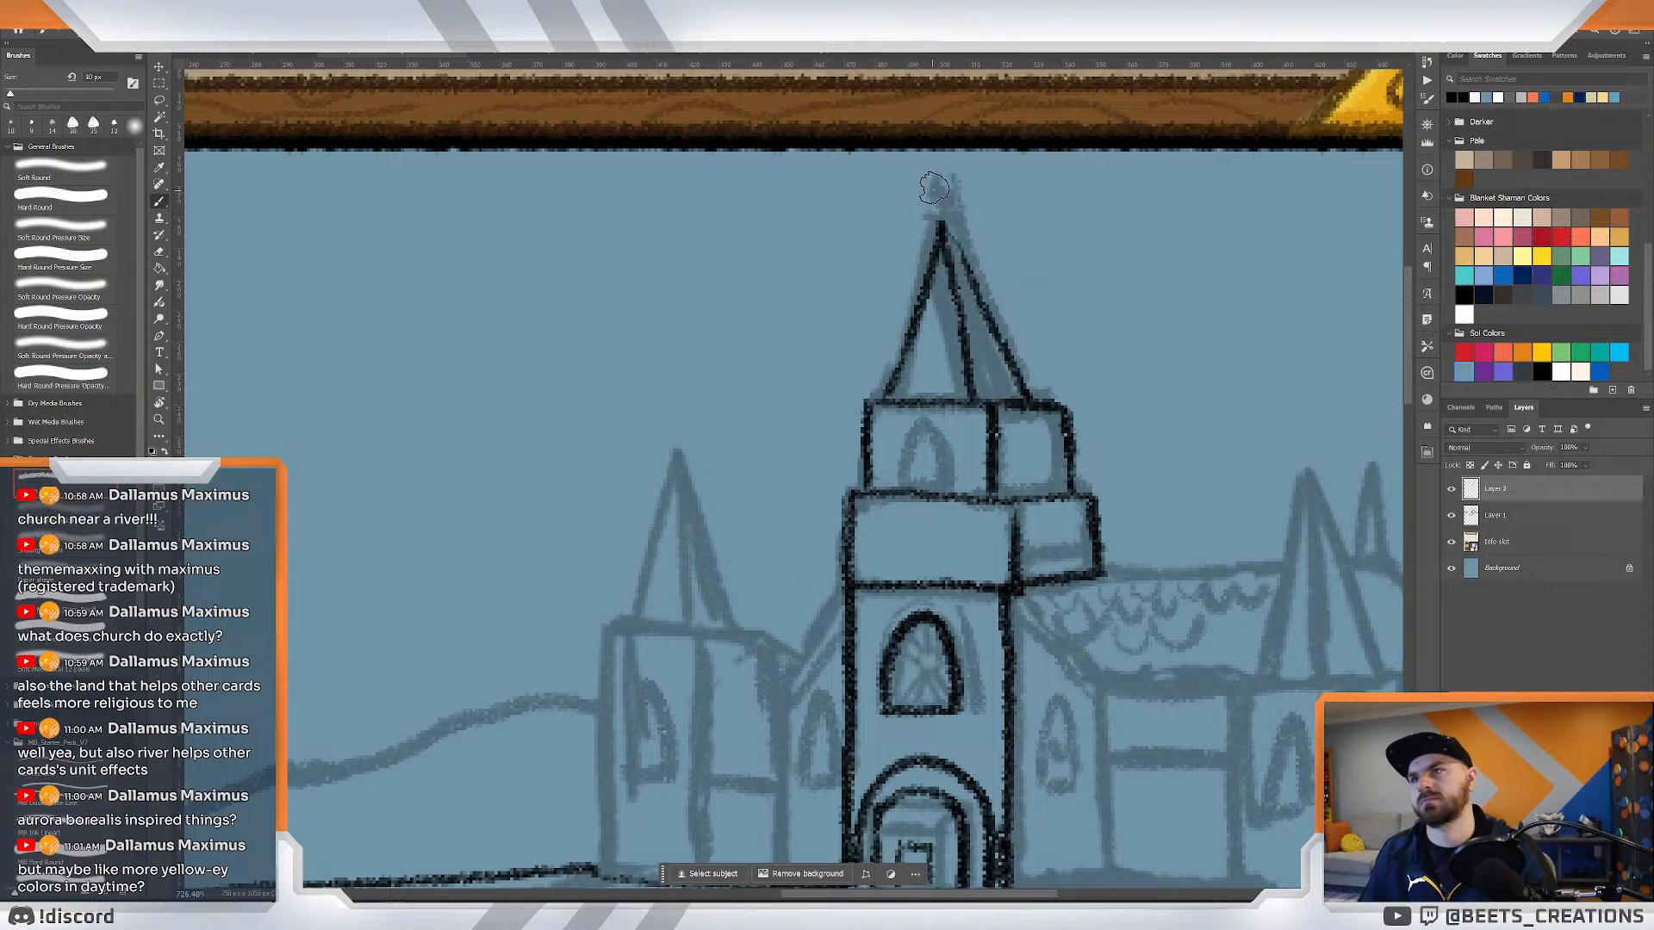
mouse_move(933, 205)
left_mouse_down()
mouse_move(945, 217)
mouse_move(943, 199)
left_mouse_up()
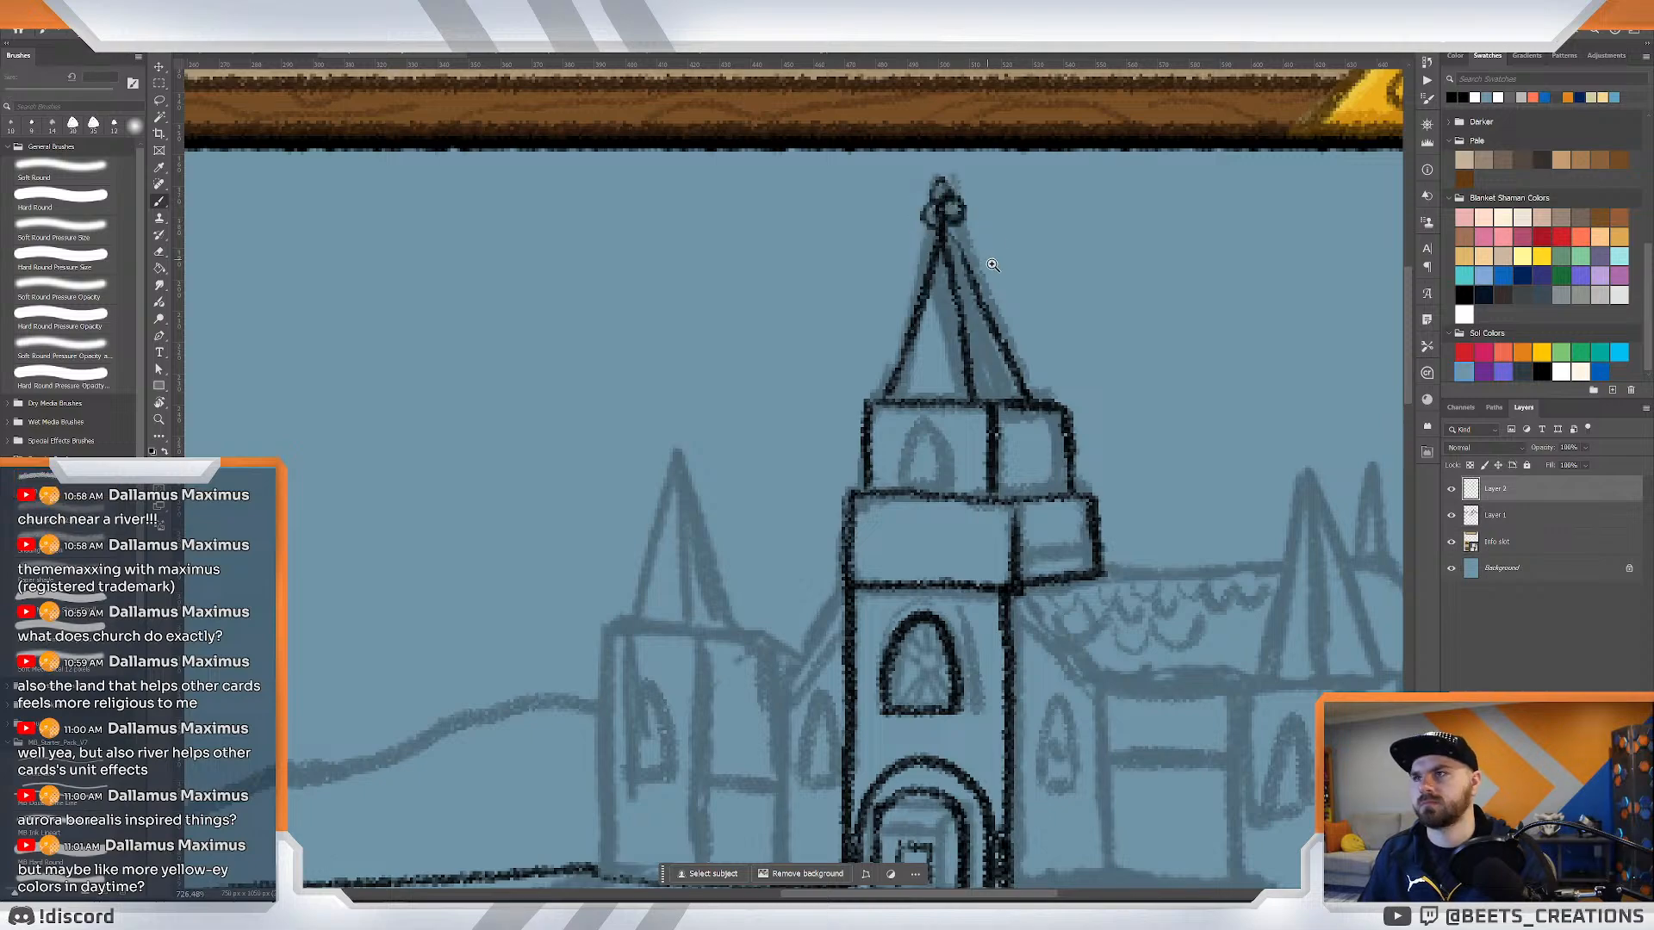
key("z")
mouse_move(990, 266)
left_mouse_down()
mouse_move(927, 261)
mouse_move(1003, 302)
left_mouse_up()
key("ctrl+z")
key("ctrl+z")
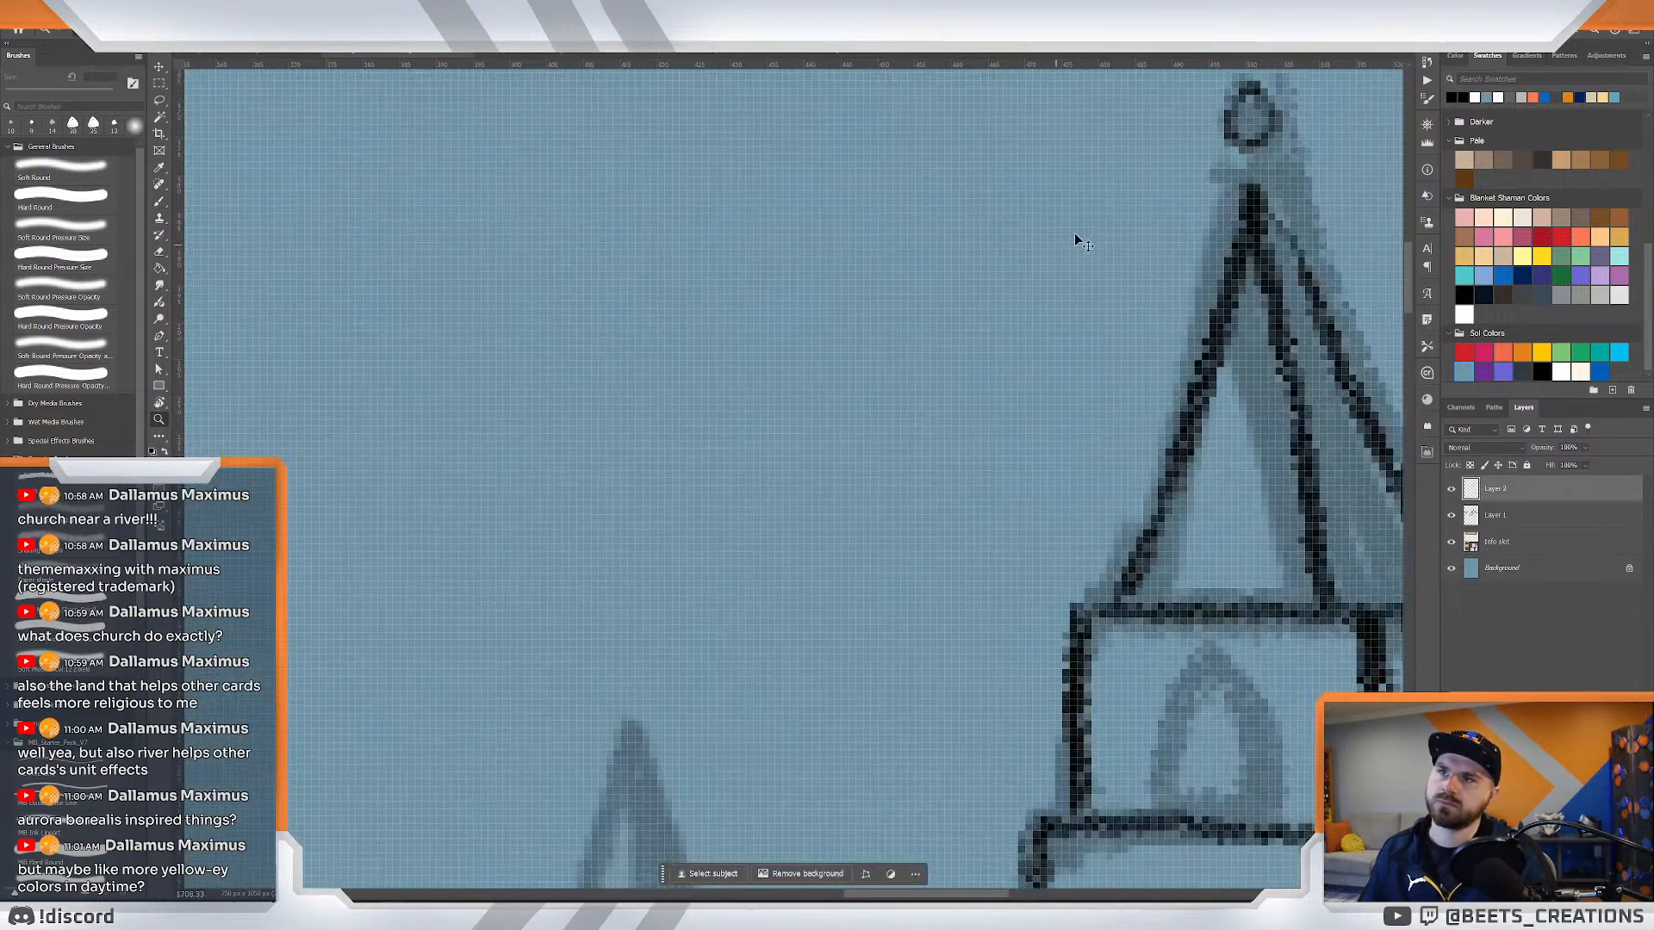
key("ctrl+z")
Ink a small solid finial on the tip of the main spire.
mouse_move(1123, 228)
left_mouse_down()
mouse_move(1056, 243)
mouse_move(913, 334)
left_mouse_up()
key("z")
key("b")
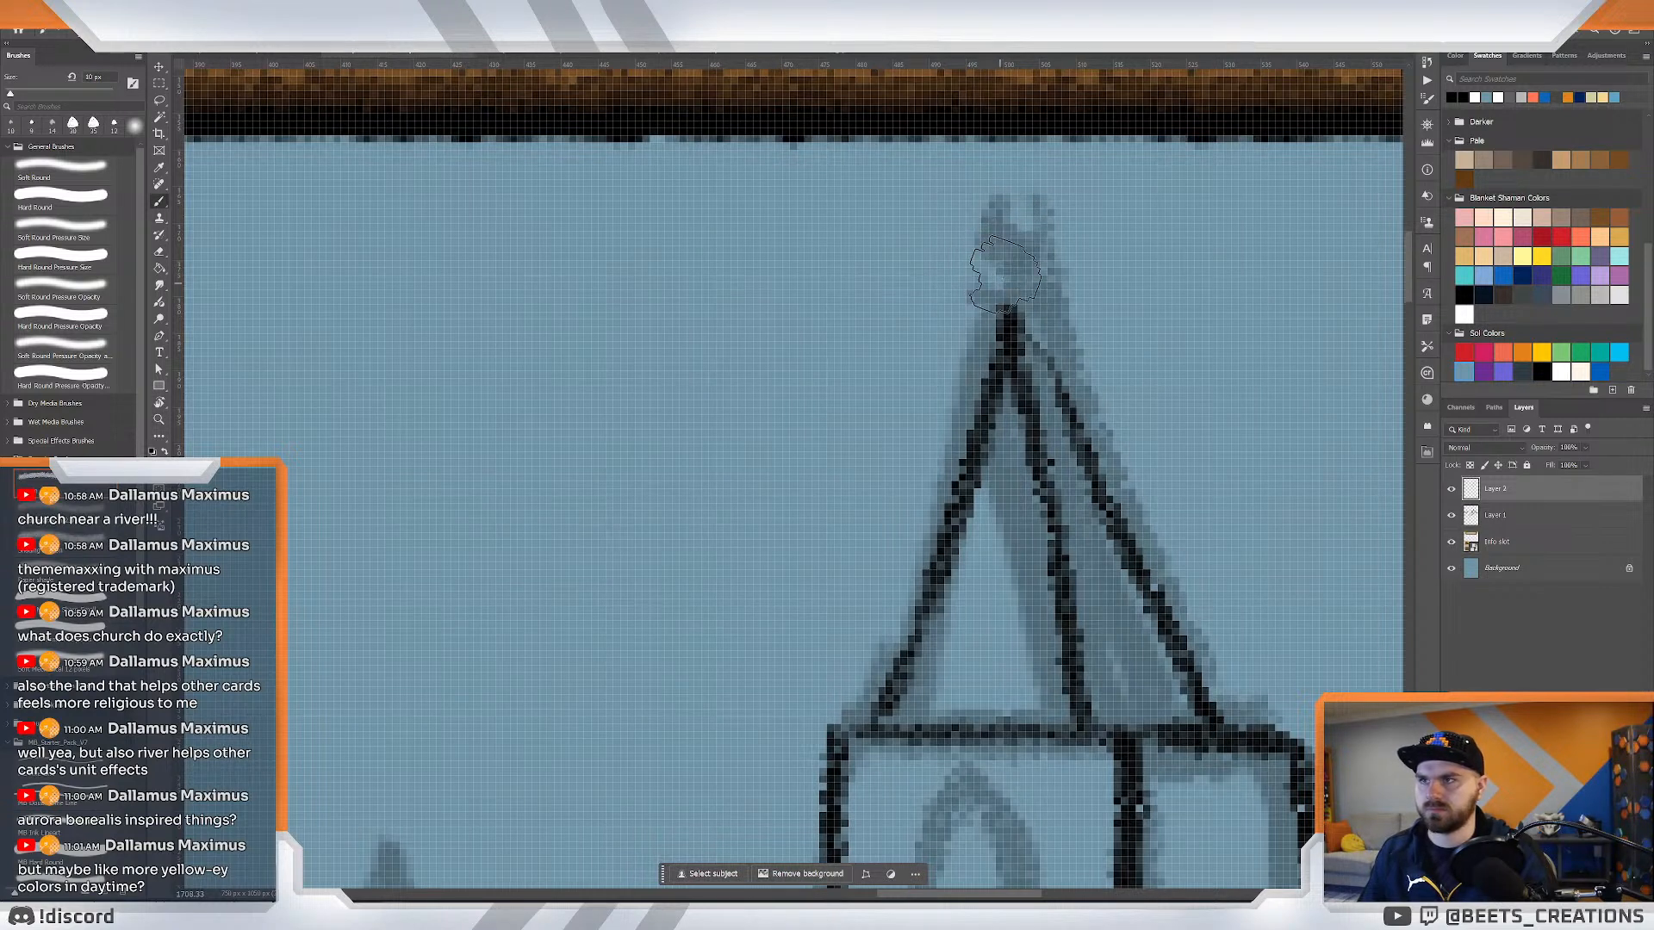
key("ctrl+z")
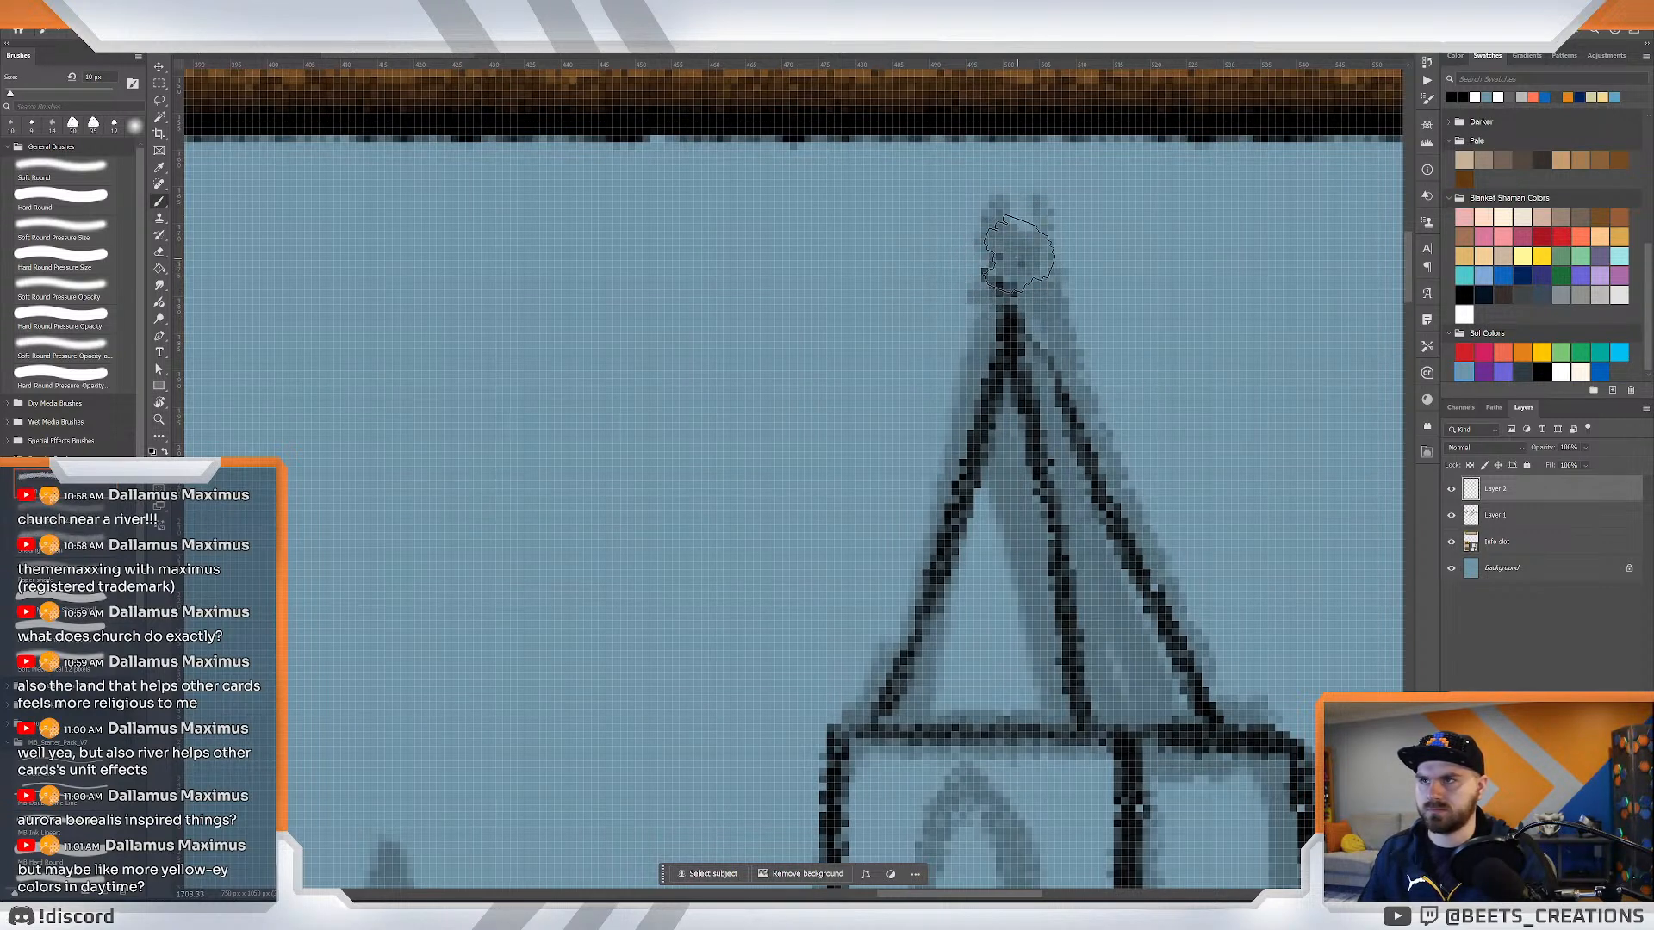
mouse_move(1020, 256)
left_mouse_down()
mouse_move(999, 266)
mouse_move(1011, 286)
mouse_move(1034, 271)
mouse_move(1010, 310)
left_mouse_up()
Ink a small arched window on the front face of the block directly below the spire.
key("z")
left_click_drag(1056, 363, 989, 346)
key("space")
key("b")
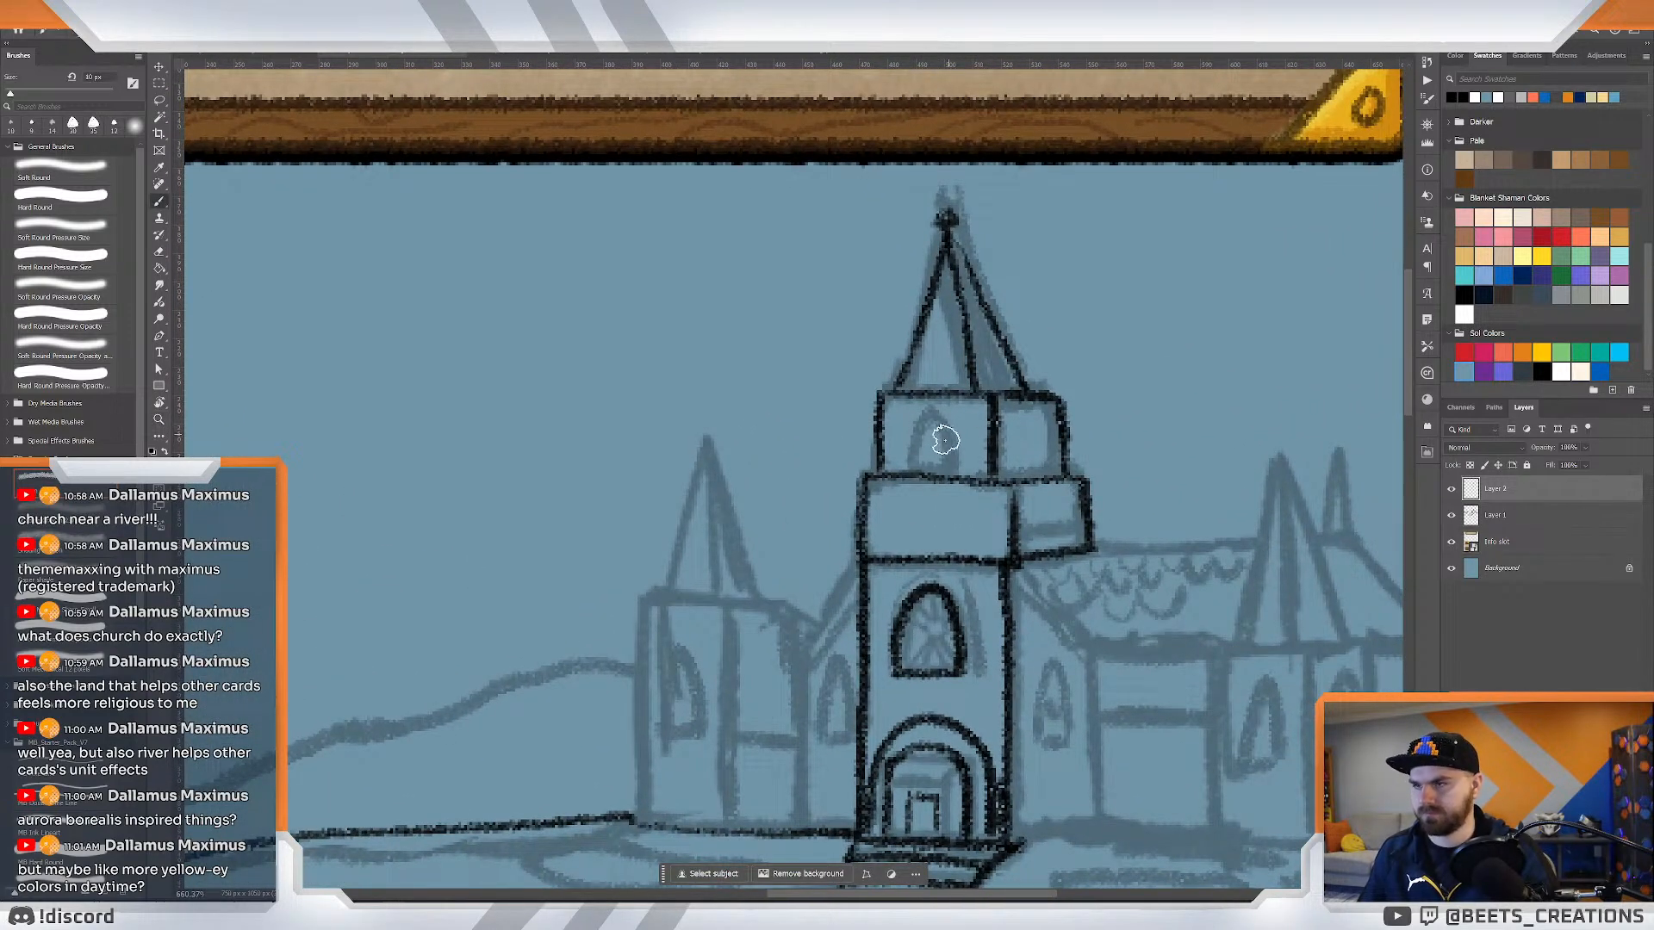
mouse_move(911, 467)
left_mouse_down()
mouse_move(933, 406)
mouse_move(956, 461)
mouse_move(922, 461)
mouse_move(952, 457)
mouse_move(934, 440)
left_mouse_up()
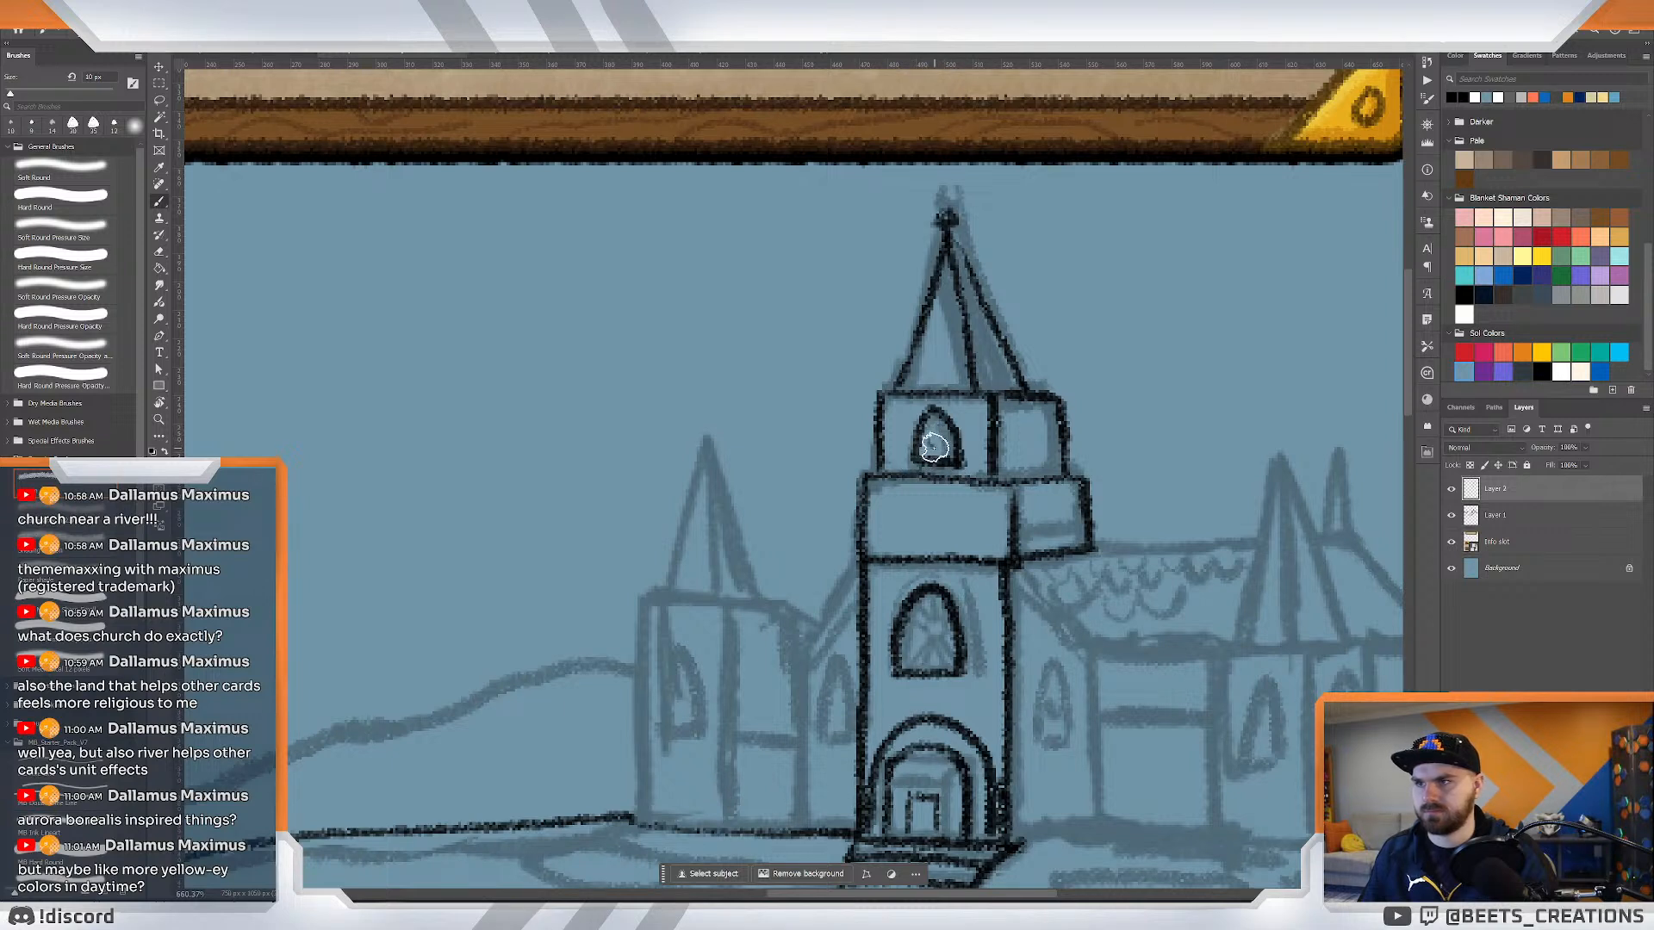
left_click_drag(928, 437, 928, 435)
key("ctrl+z")
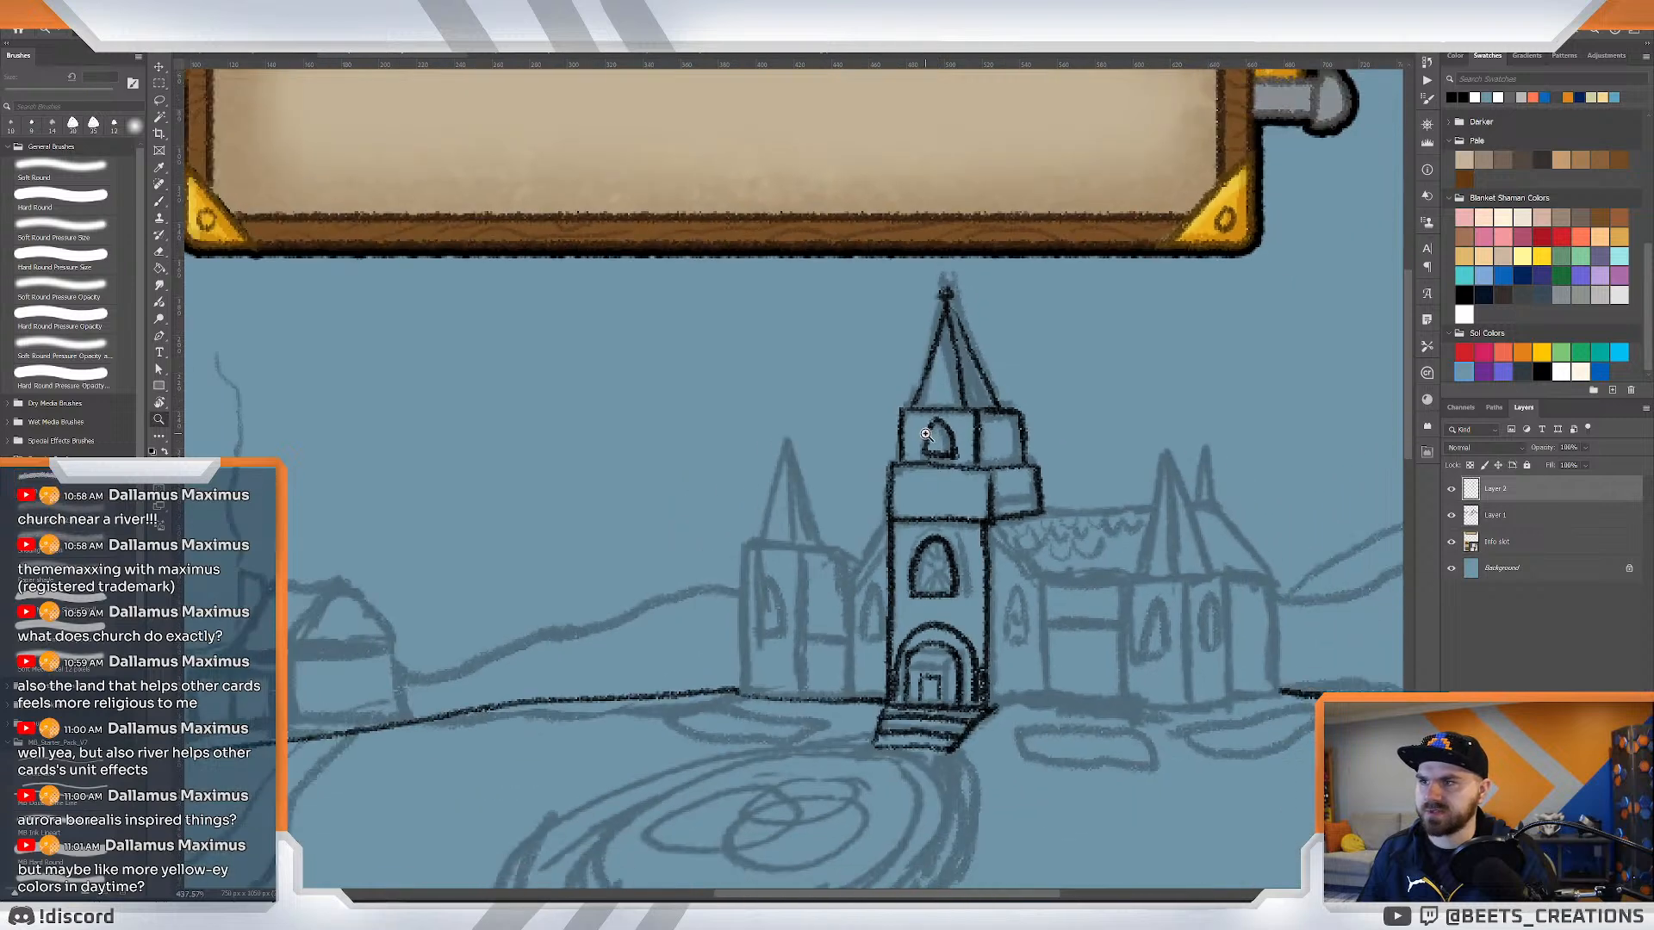
left_click_drag(1011, 507, 849, 515)
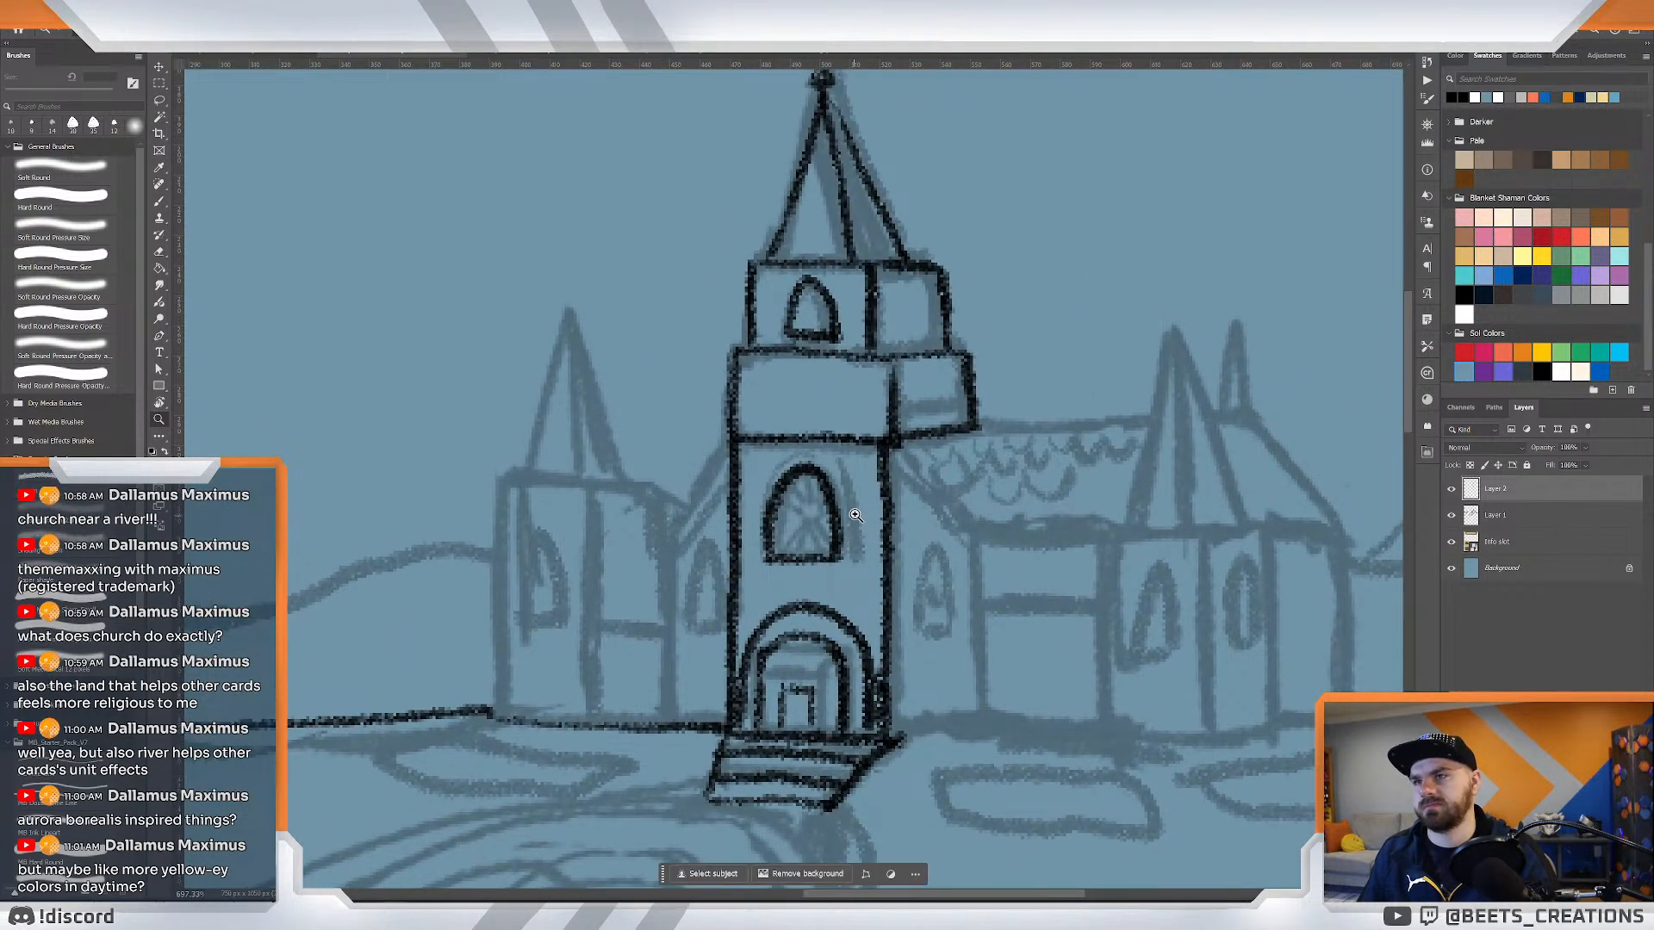
key("b")
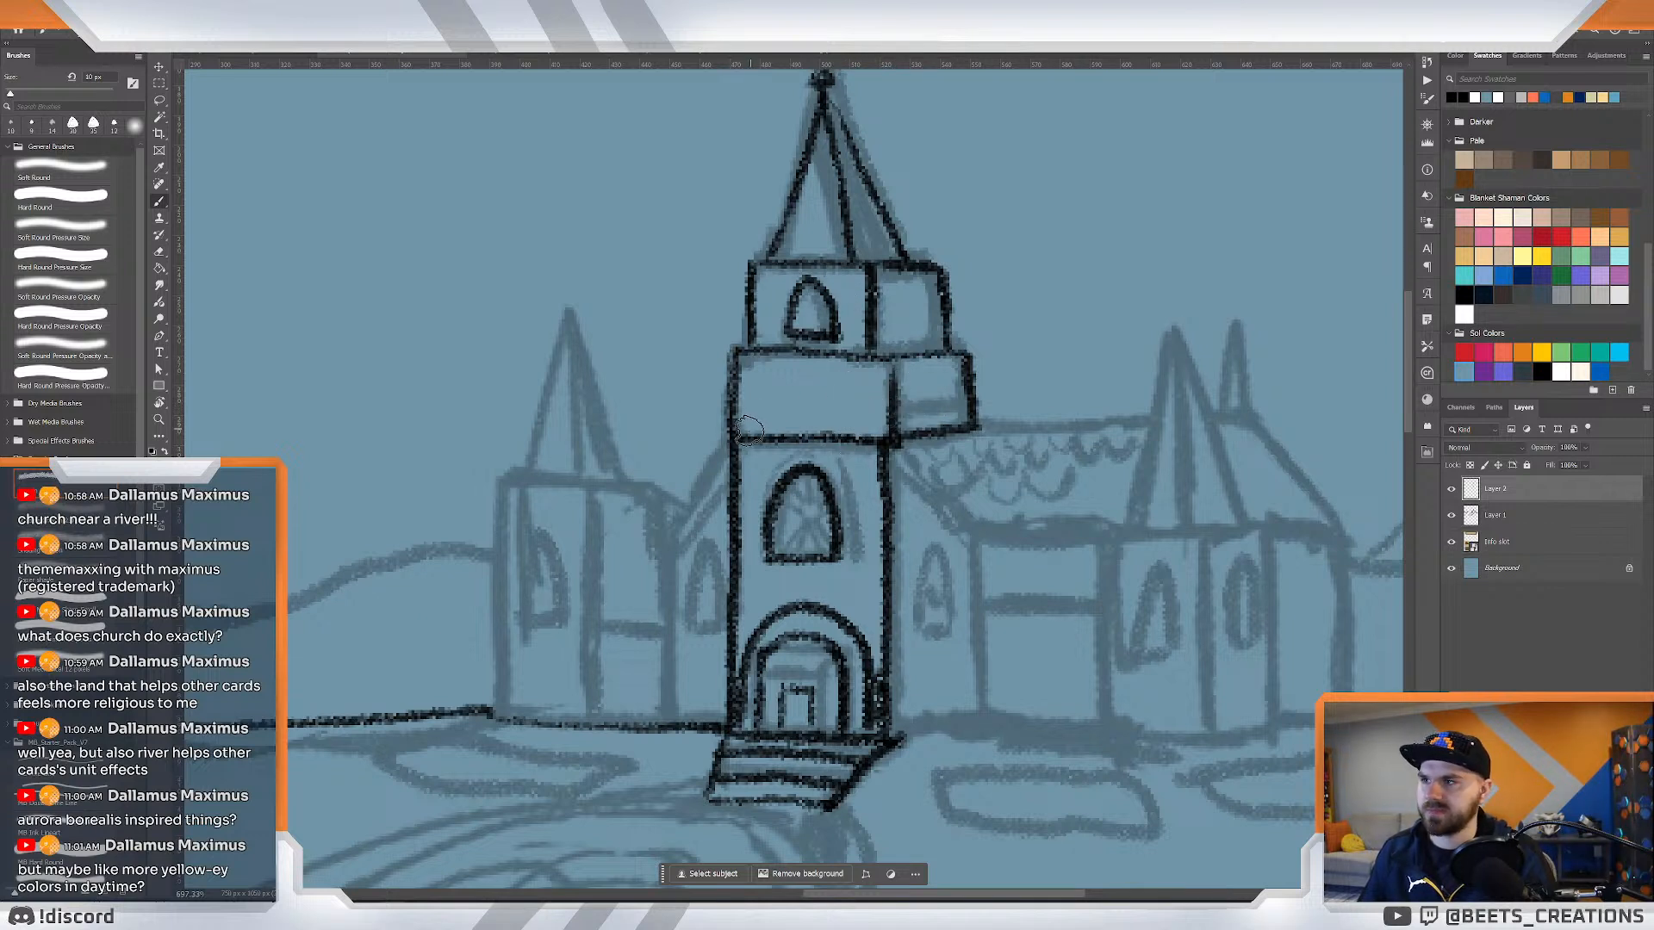
mouse_move(748, 420)
left_mouse_down()
mouse_move(753, 390)
mouse_move(782, 379)
mouse_move(746, 357)
mouse_move(762, 373)
left_mouse_up()
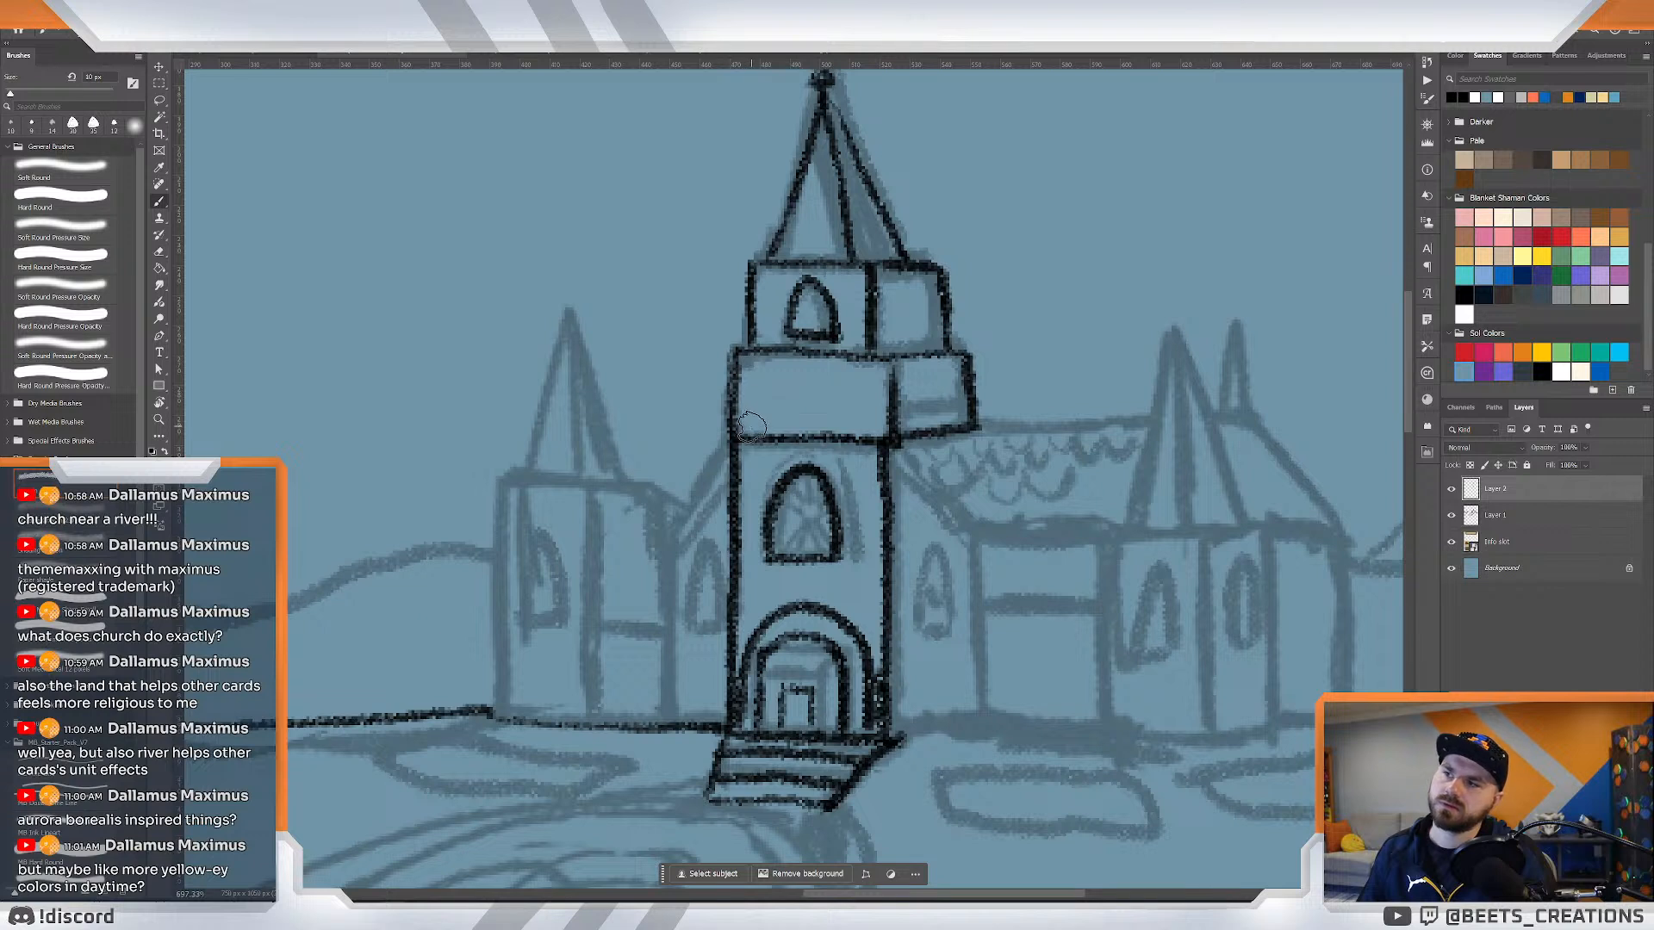
mouse_move(759, 428)
left_mouse_down()
mouse_move(755, 361)
mouse_move(753, 417)
mouse_move(752, 371)
mouse_move(770, 375)
mouse_move(771, 419)
mouse_move(746, 357)
mouse_move(784, 358)
left_mouse_up()
key("ctrl+z")
key("ctrl+z")
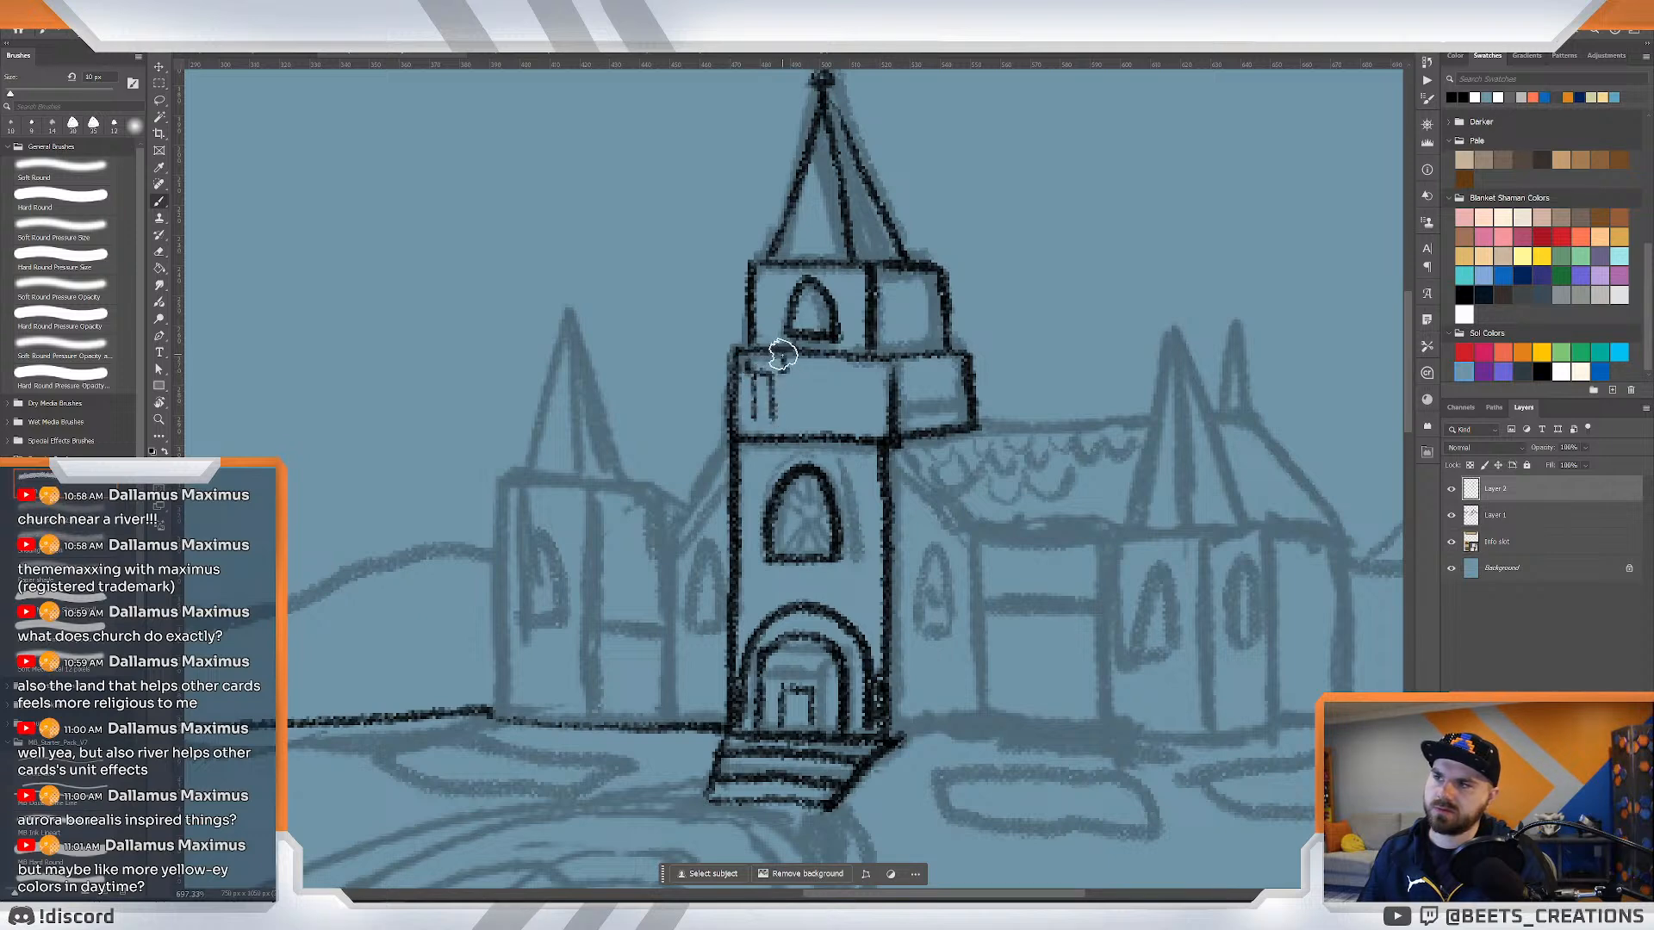
left_click_drag(747, 420, 785, 430)
key("z")
mouse_move(854, 383)
left_mouse_down()
mouse_move(813, 379)
mouse_move(831, 330)
mouse_move(853, 360)
left_mouse_up()
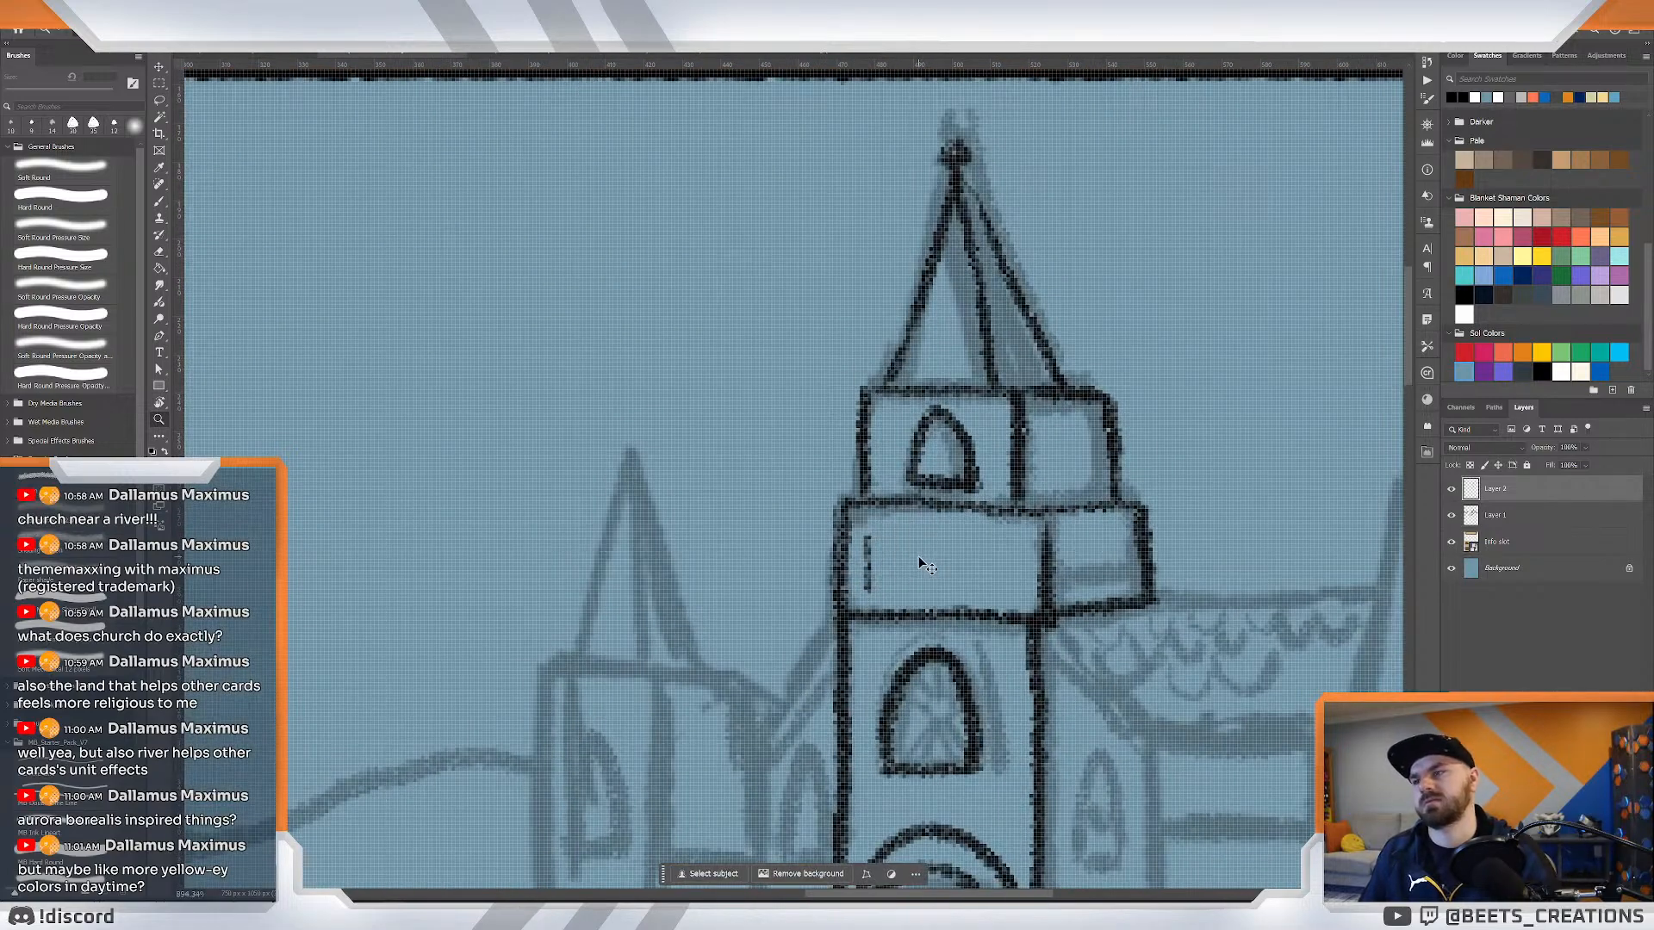
key("ctrl+z")
left_click_drag(888, 588, 871, 456)
key("z")
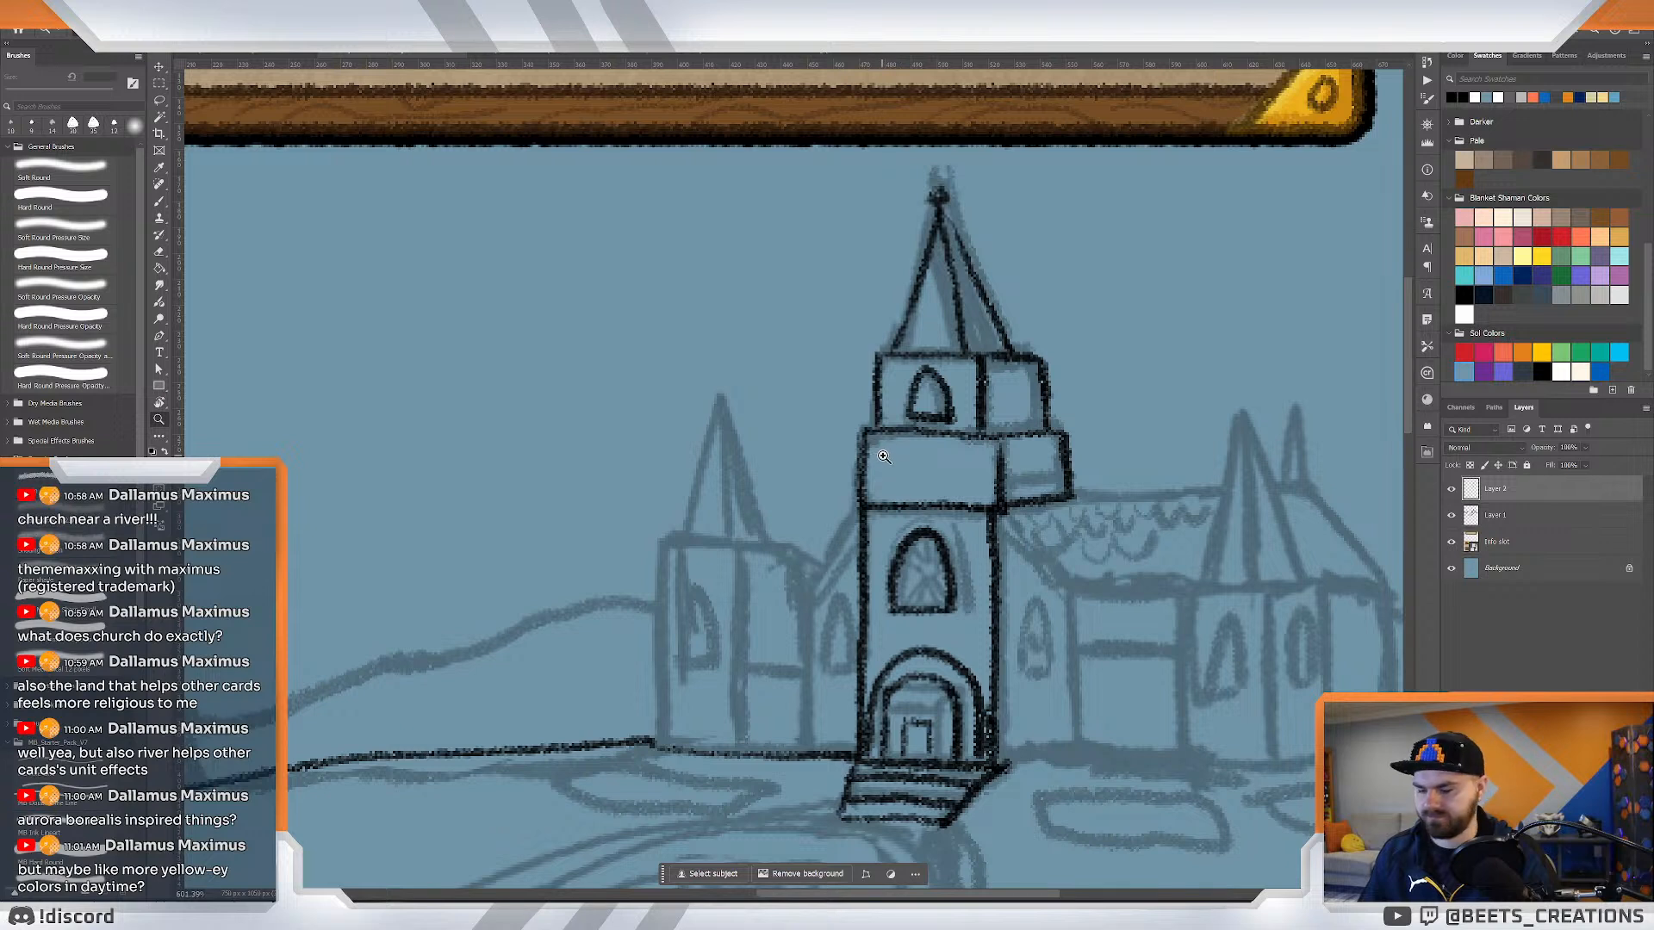
Ink a wide arch across the front of the tower's wider block, with a thinner inner arch and vertical side lines.
key("b")
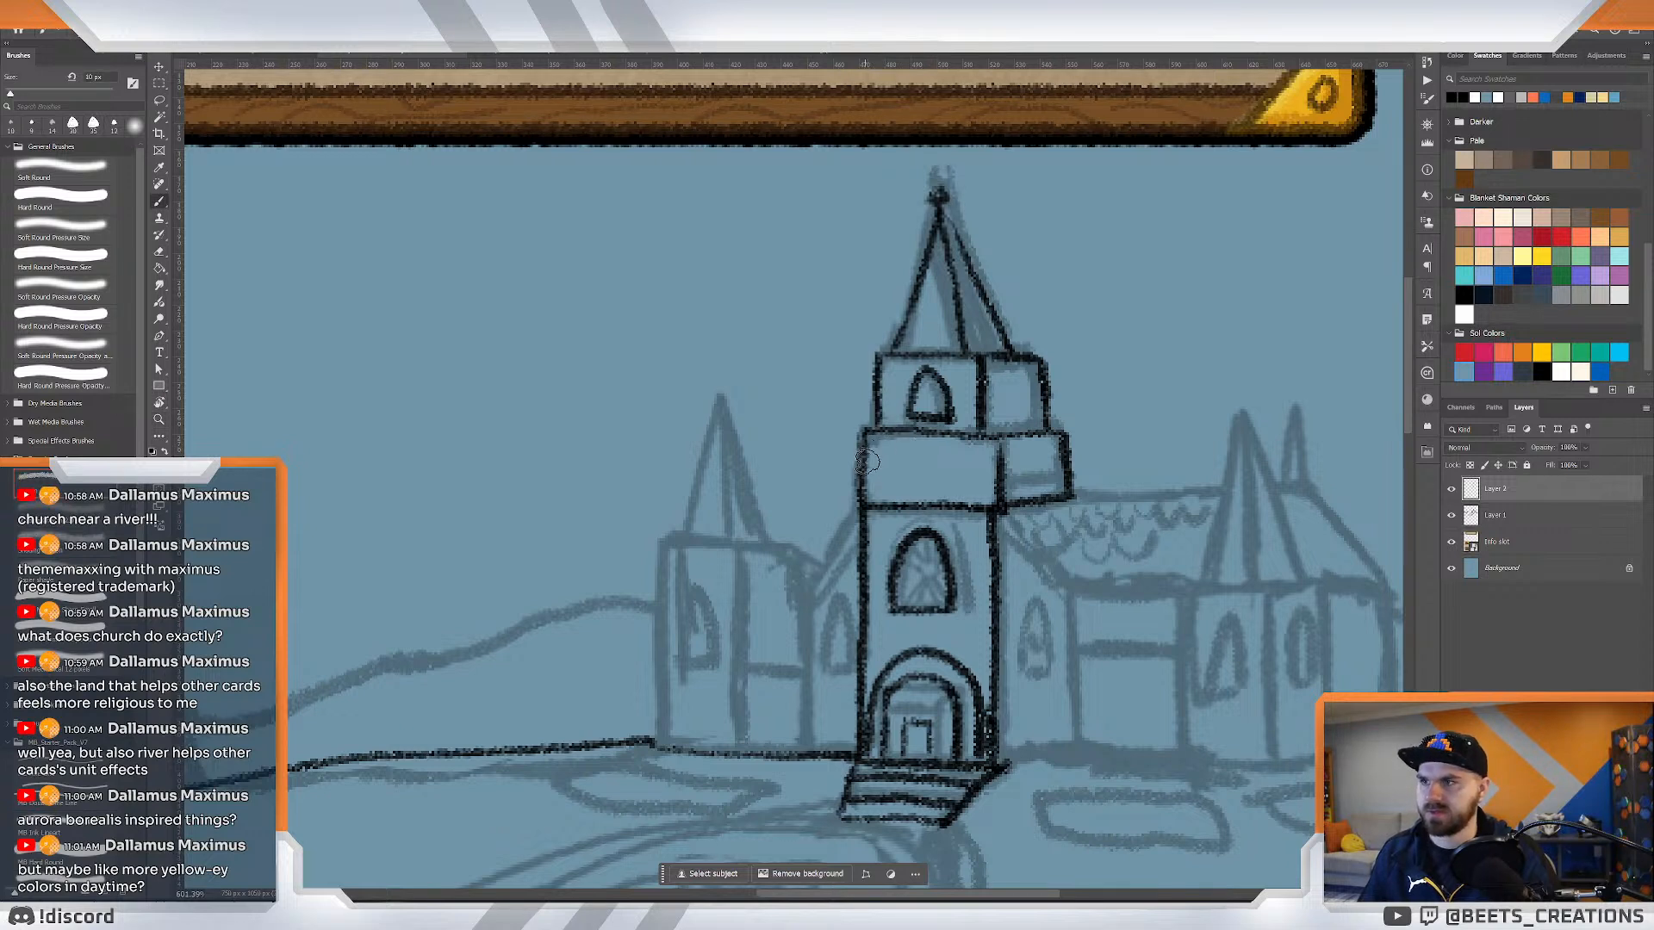
mouse_move(866, 463)
left_mouse_down()
mouse_move(895, 435)
mouse_move(961, 435)
mouse_move(994, 476)
left_mouse_up()
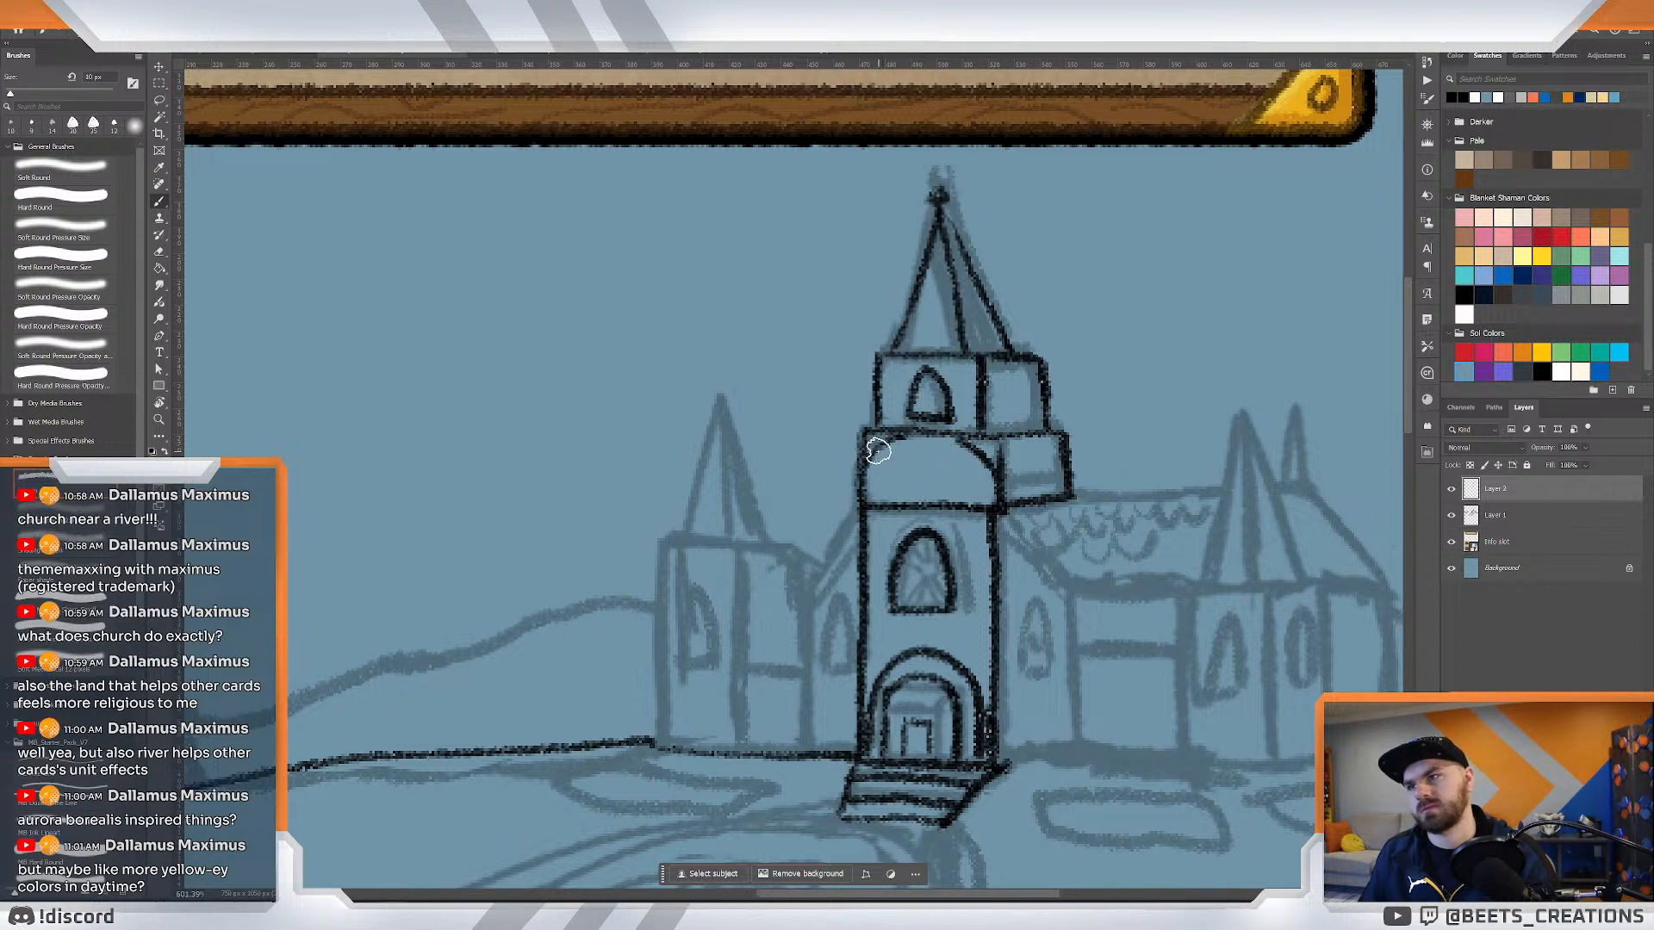
left_click_drag(877, 450, 878, 498)
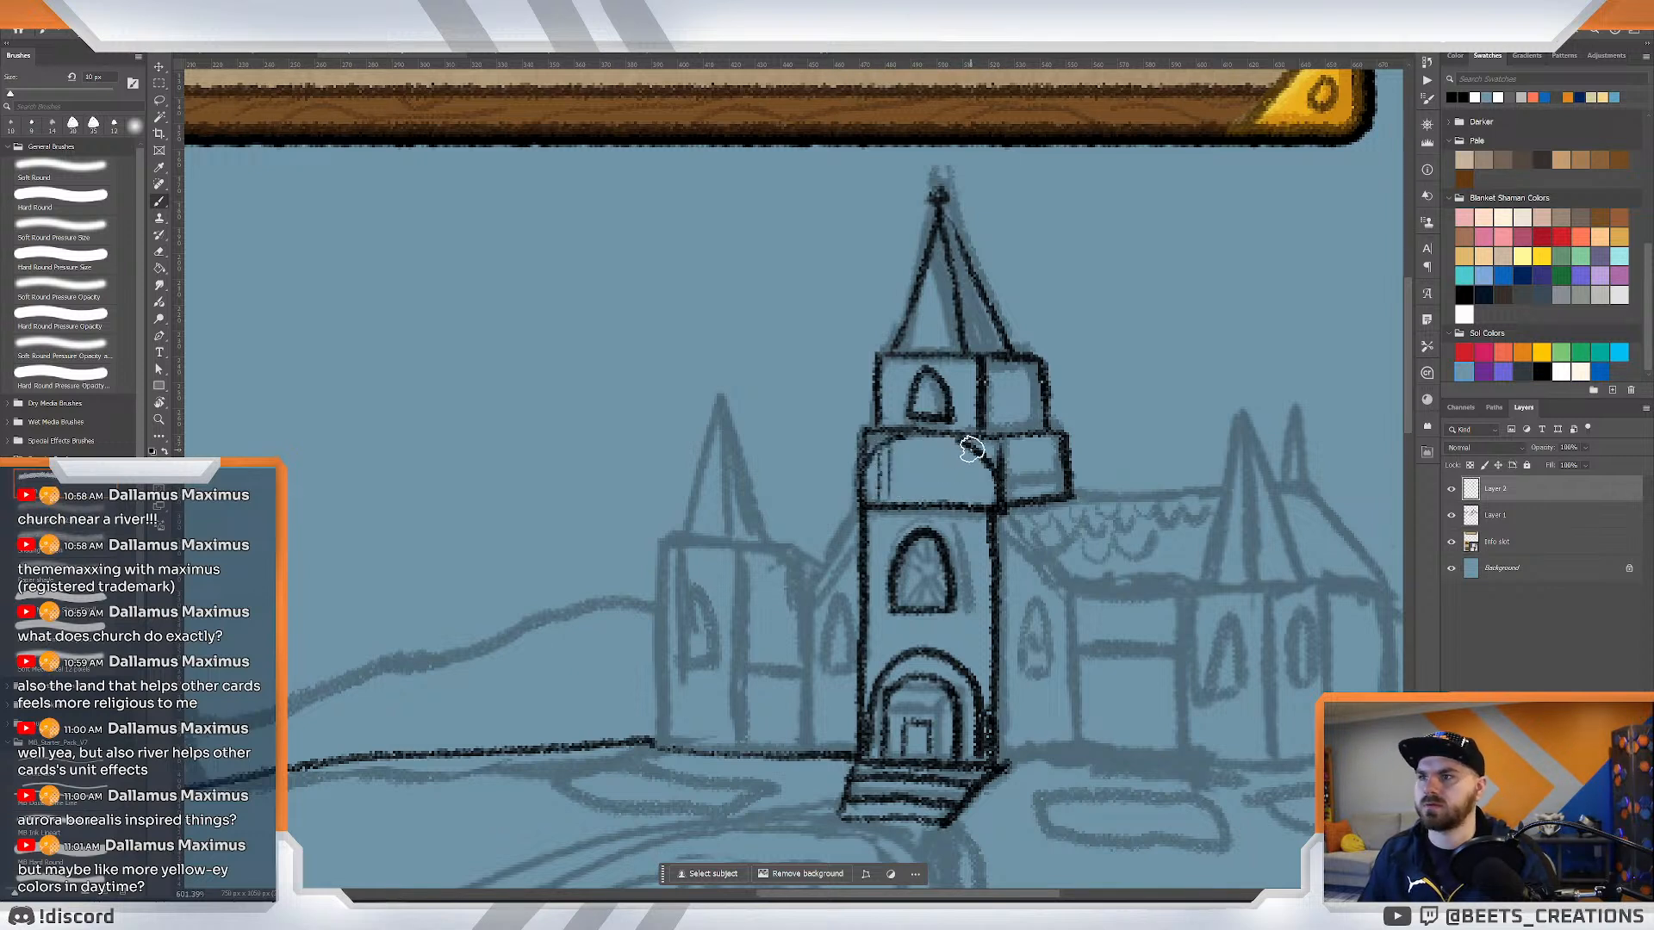
mouse_move(973, 454)
left_mouse_down()
mouse_move(975, 509)
mouse_move(987, 469)
mouse_move(992, 500)
mouse_move(1033, 466)
mouse_move(1048, 473)
mouse_move(1000, 532)
mouse_move(920, 441)
left_mouse_up()
key("b")
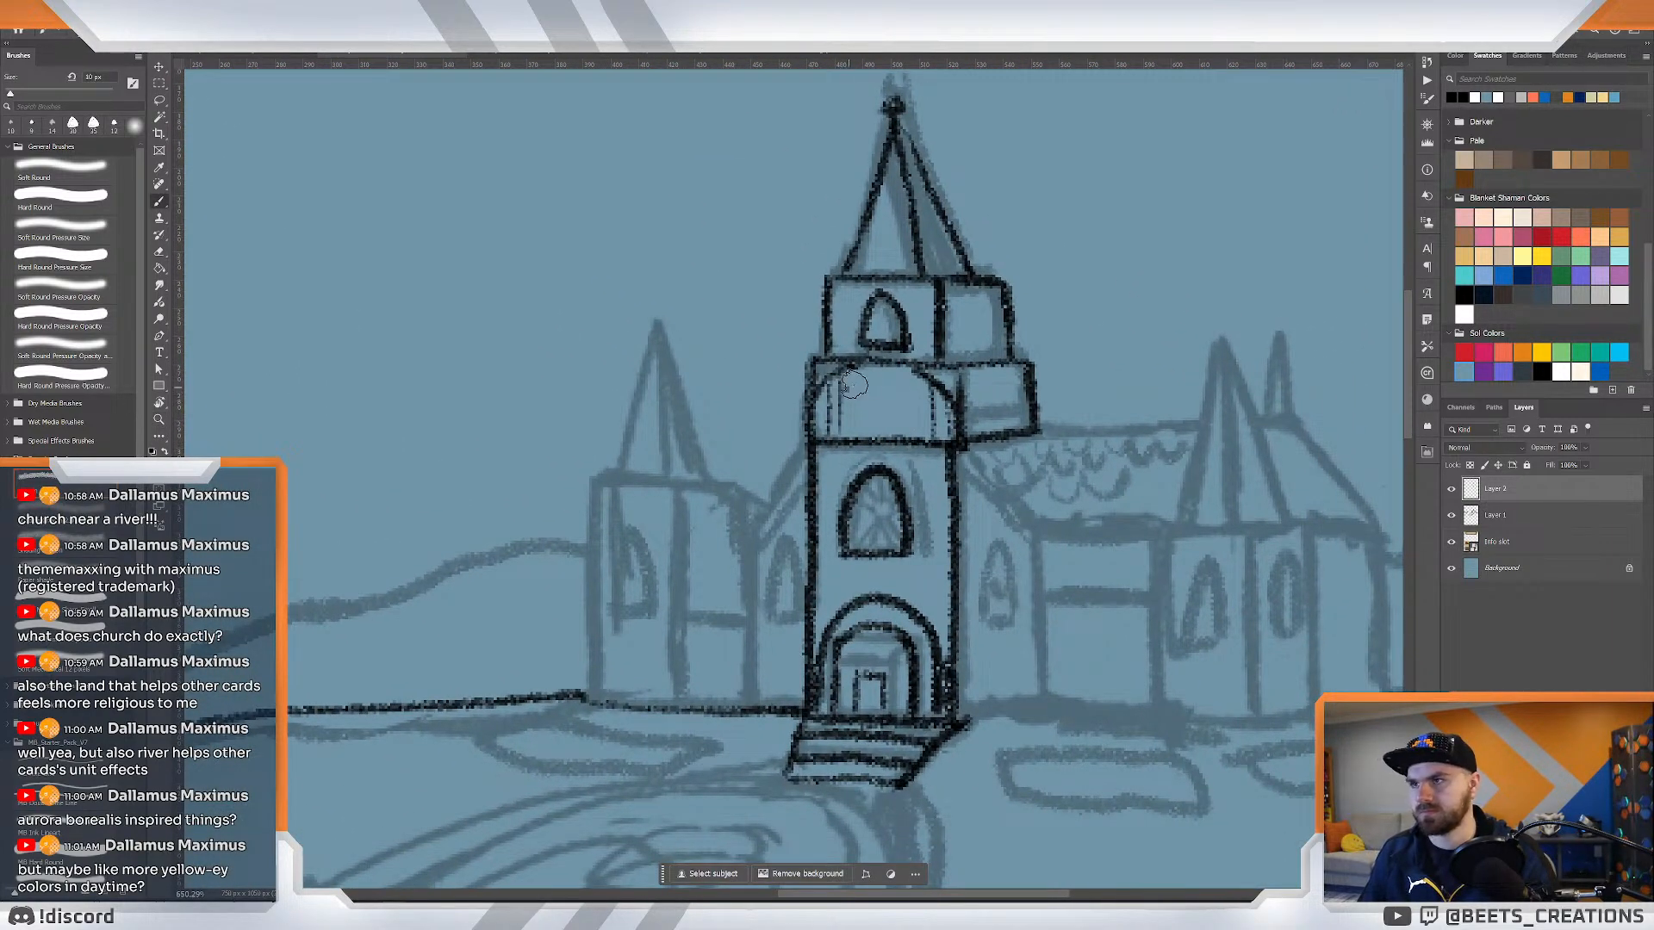
mouse_move(840, 405)
left_mouse_down()
mouse_move(979, 390)
mouse_move(1046, 424)
left_mouse_up()
key("z")
left_click_drag(914, 464, 946, 471)
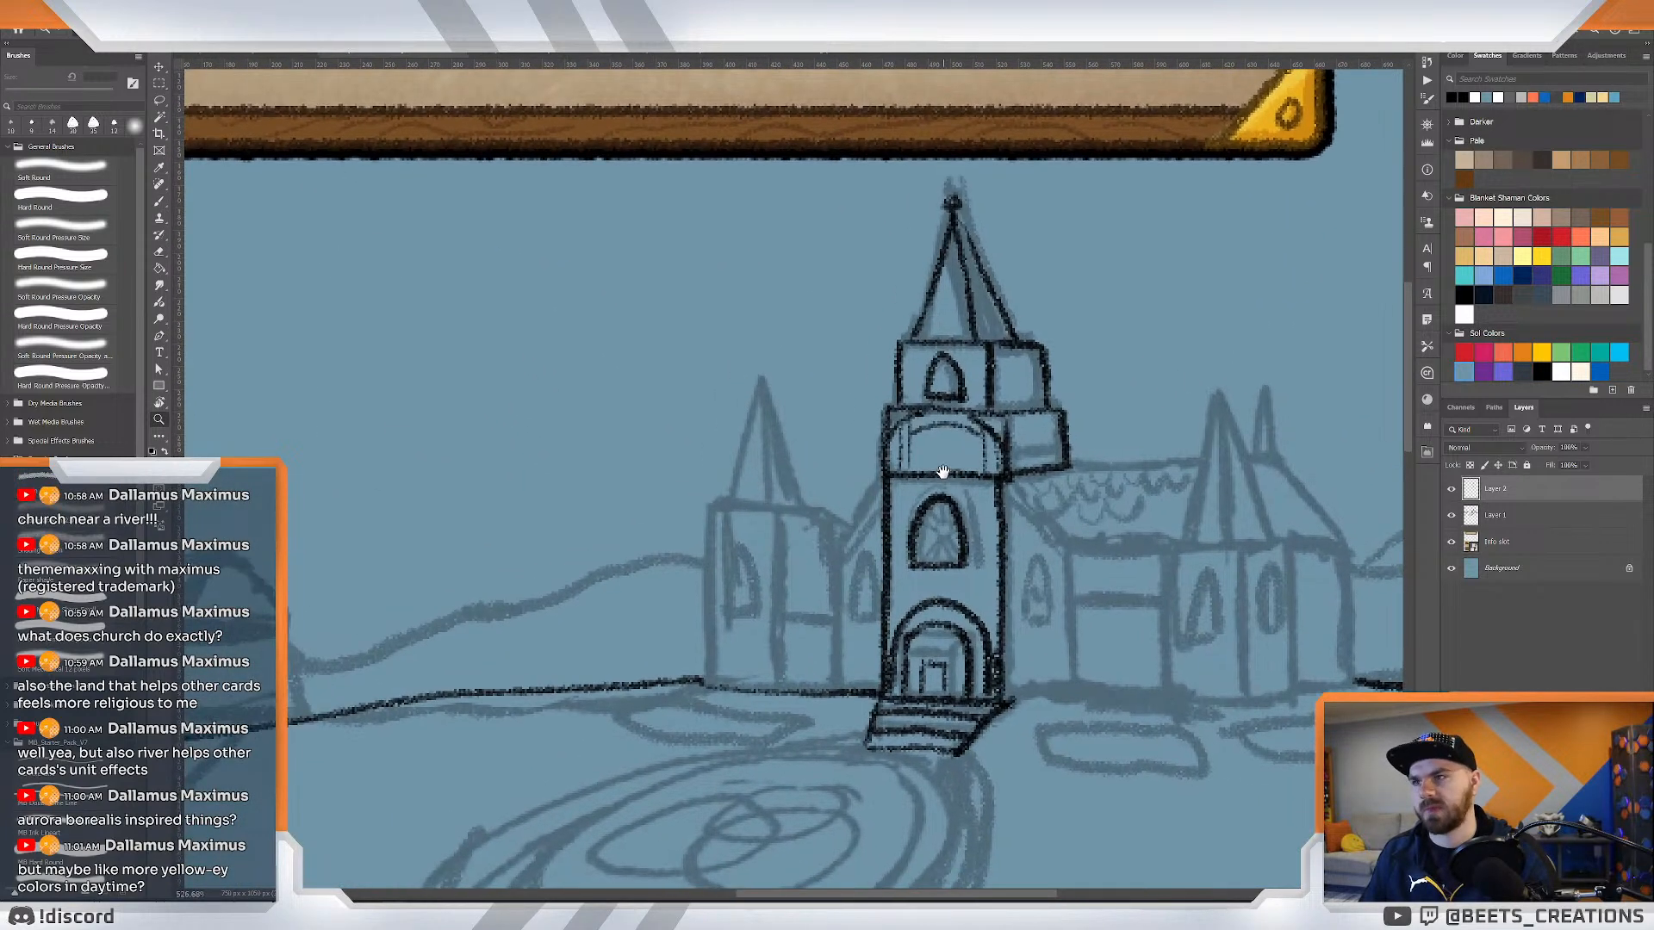
key("b")
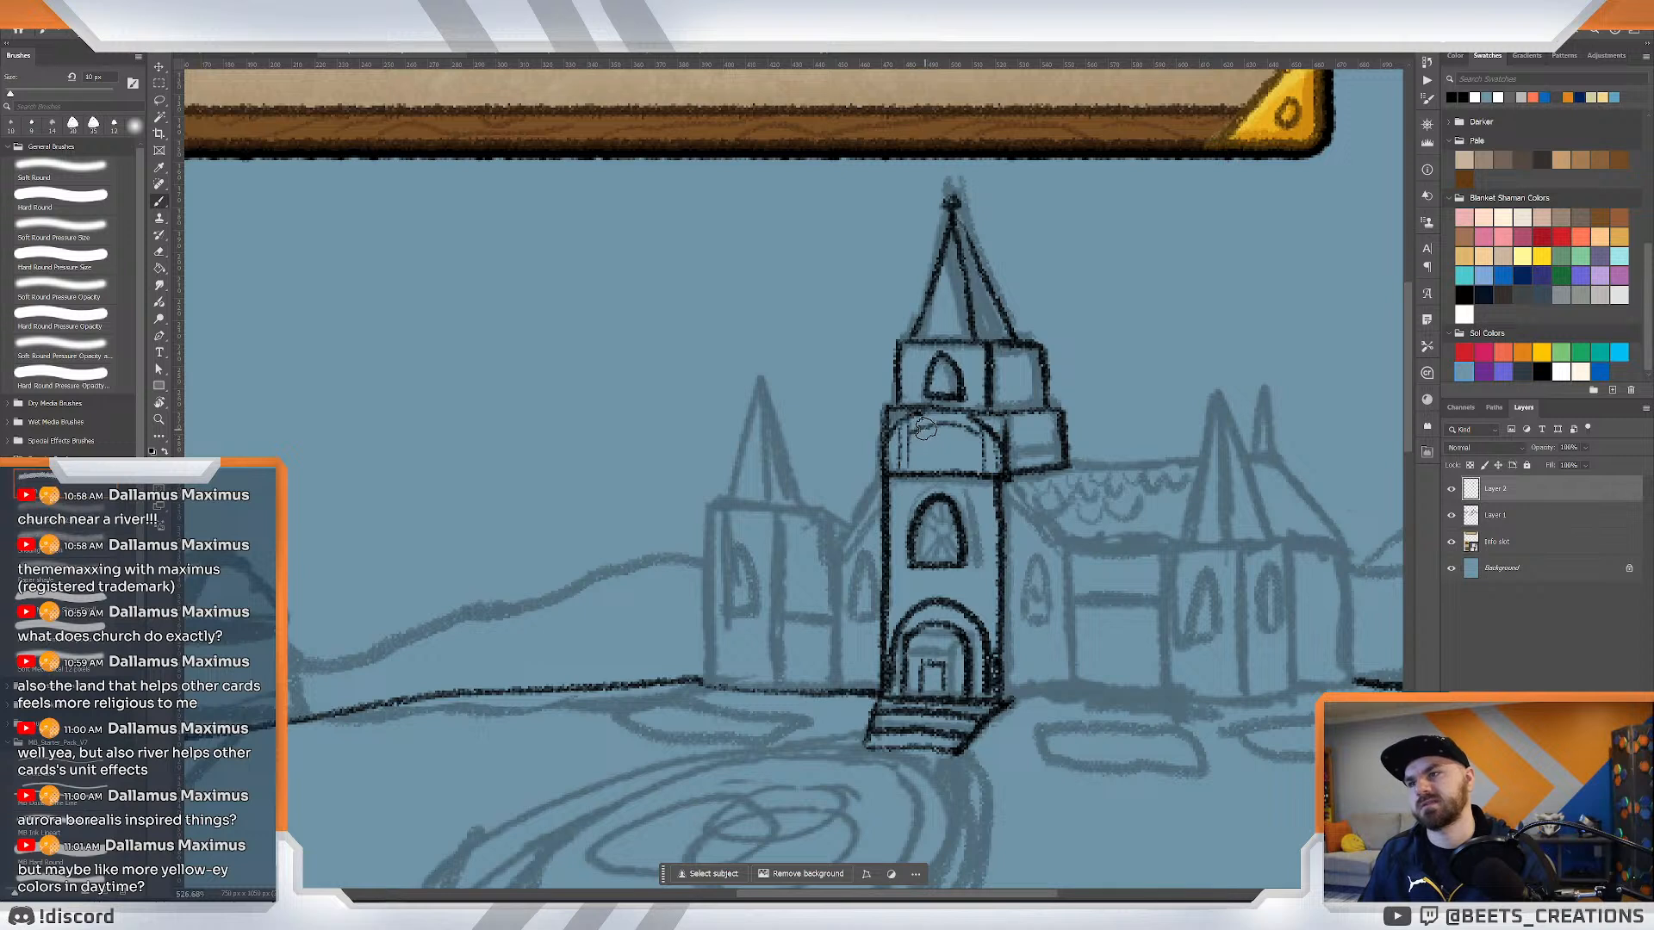
mouse_move(922, 451)
left_mouse_down()
mouse_move(970, 466)
mouse_move(953, 428)
mouse_move(964, 450)
mouse_move(980, 455)
mouse_move(985, 436)
mouse_move(1052, 465)
mouse_move(888, 428)
left_mouse_up()
key("ctrl+z")
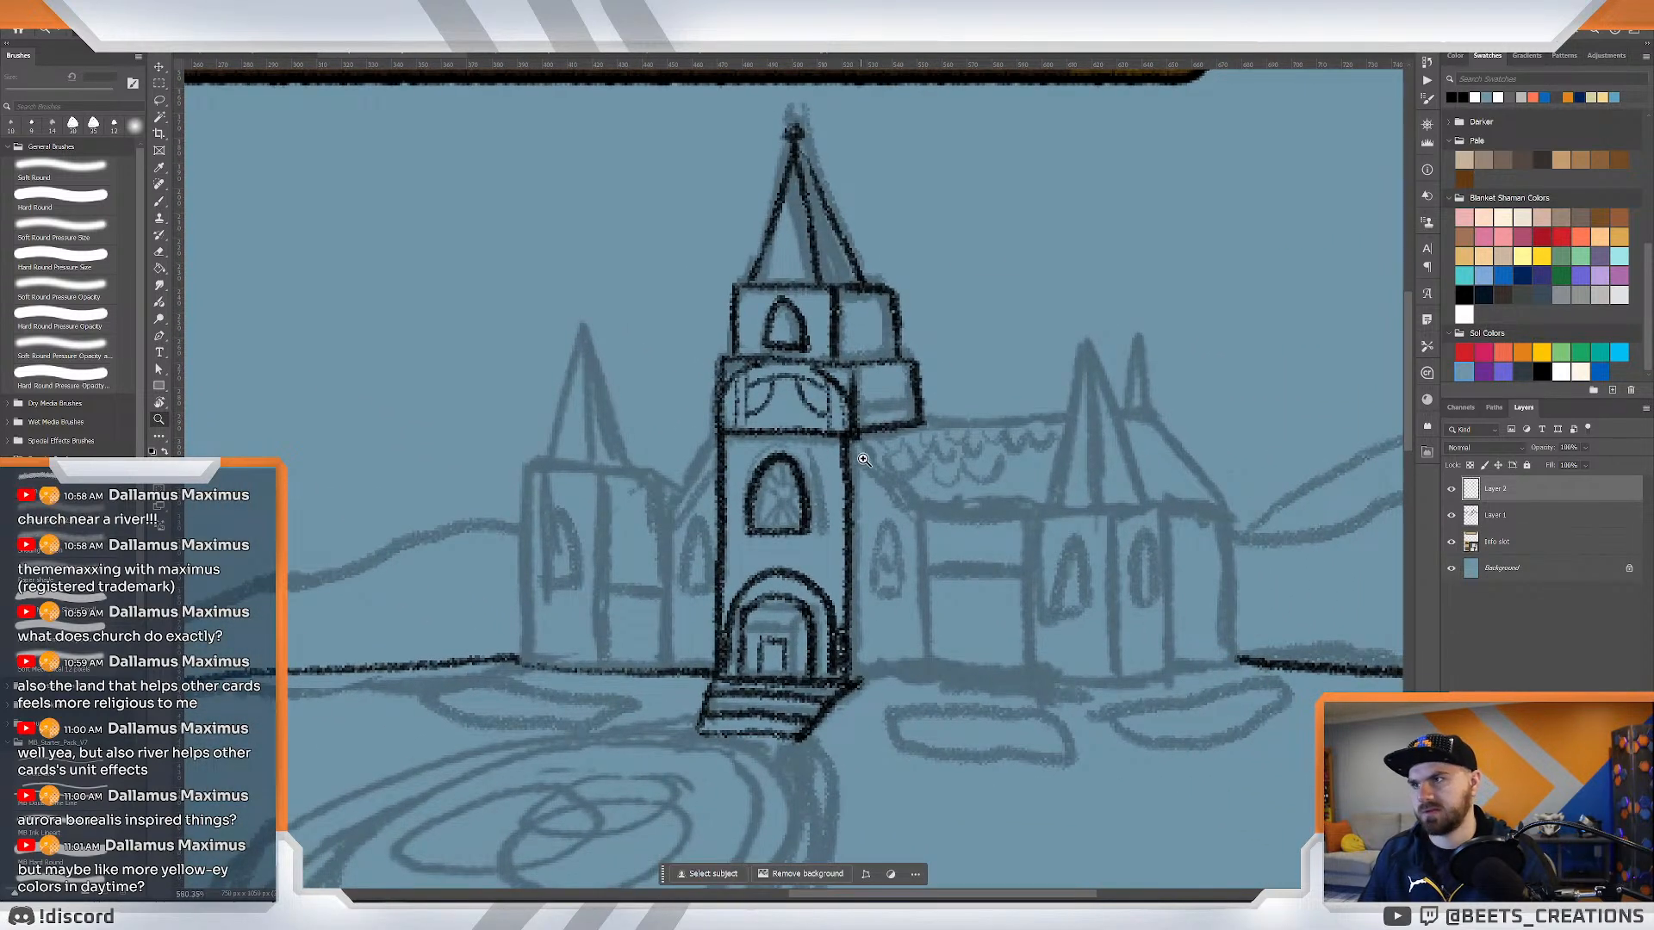
key("b")
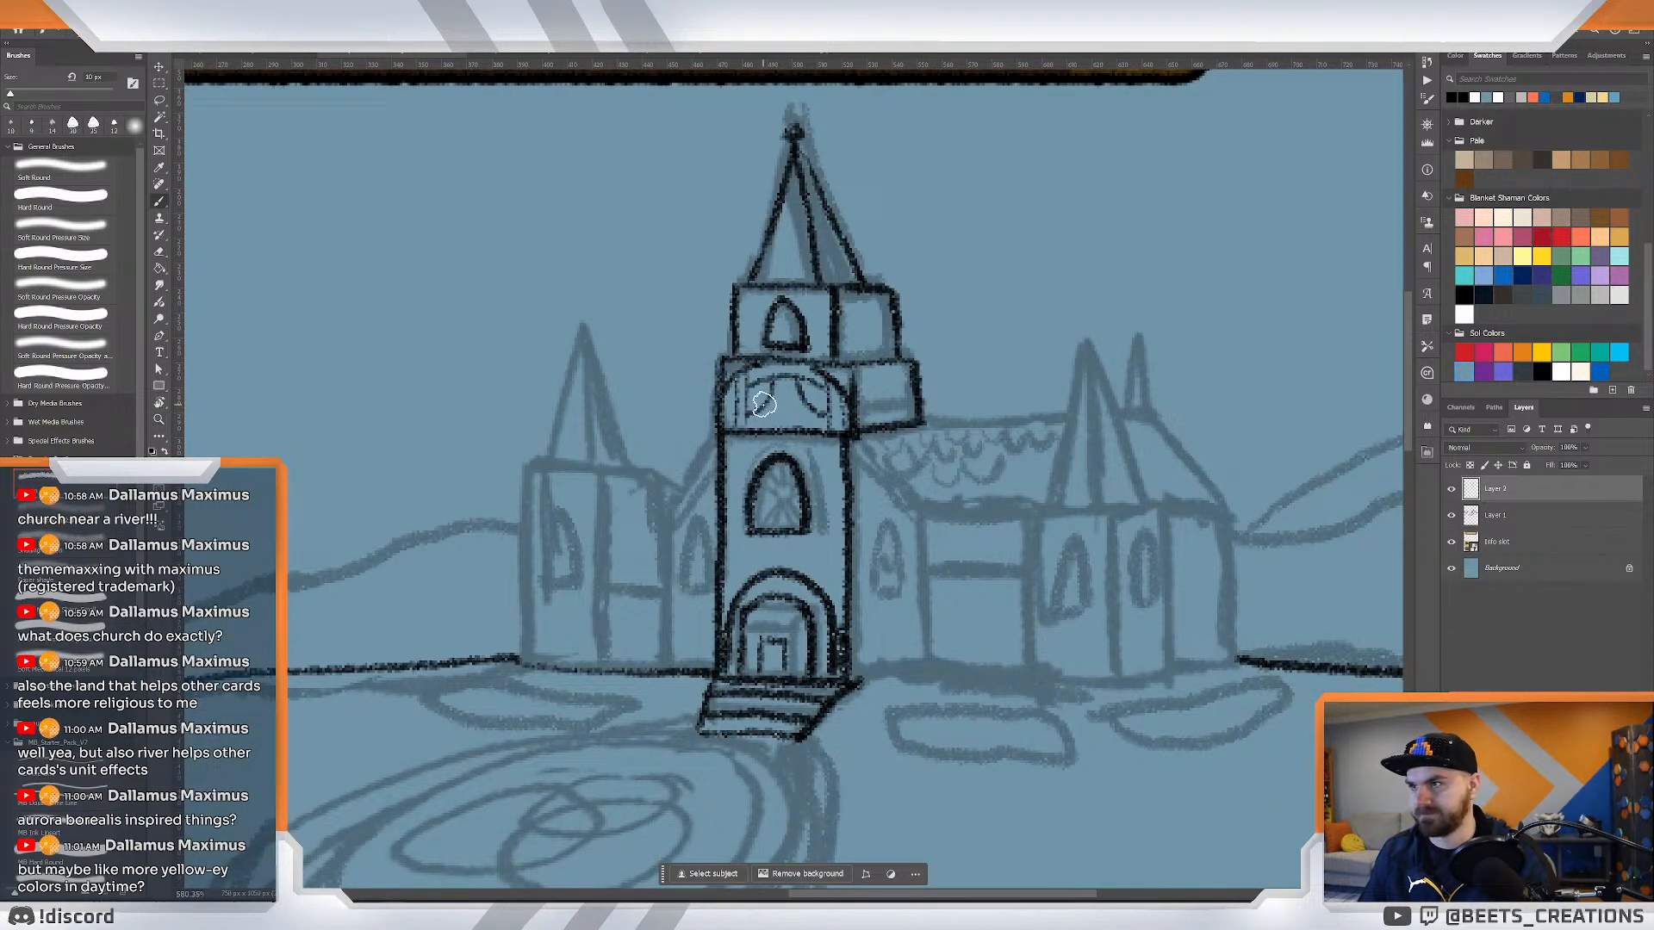
mouse_move(771, 387)
left_mouse_down()
mouse_move(767, 422)
mouse_move(803, 416)
left_mouse_up()
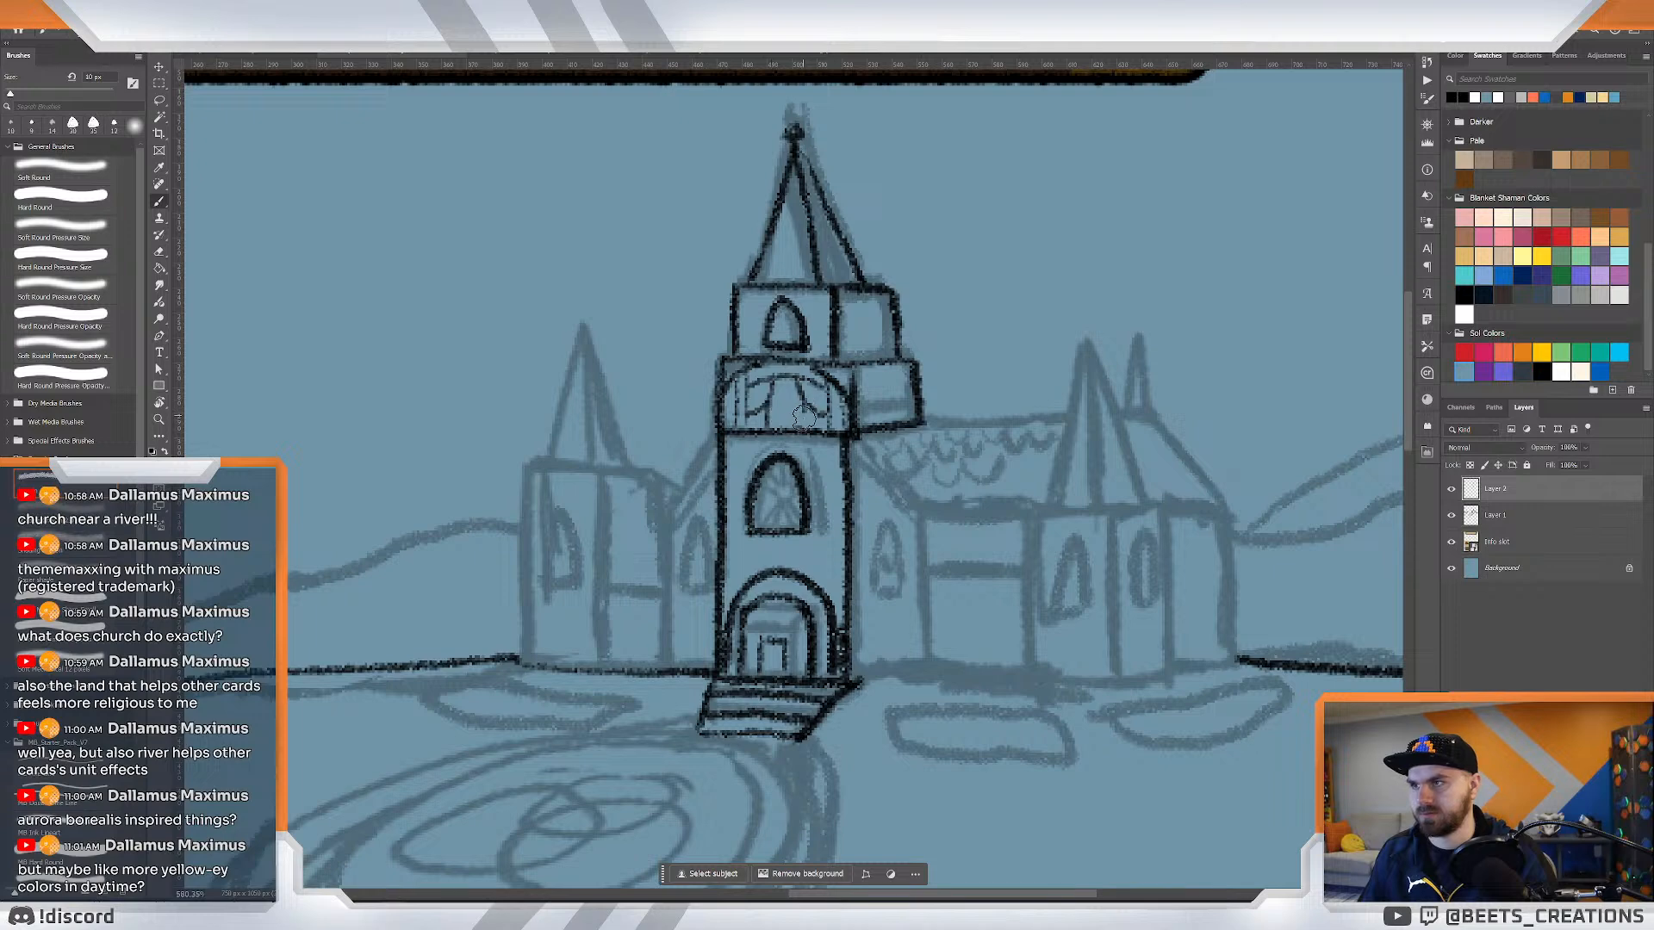
key("z")
left_click_drag(906, 425, 817, 410)
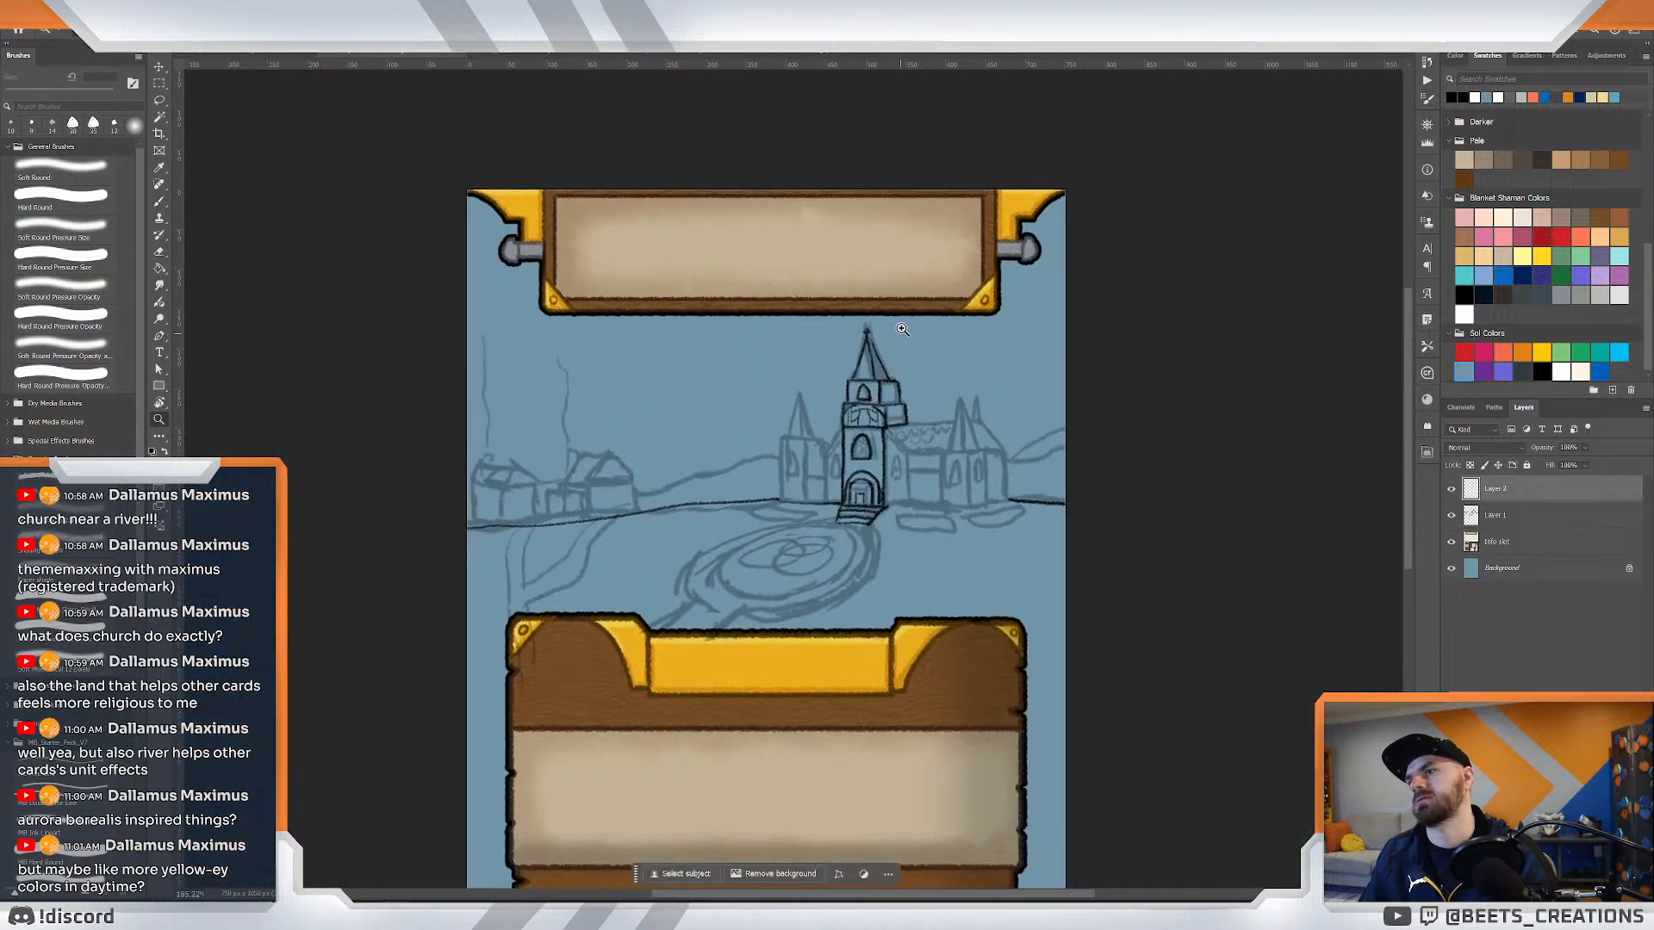
left_click_drag(903, 371, 918, 415)
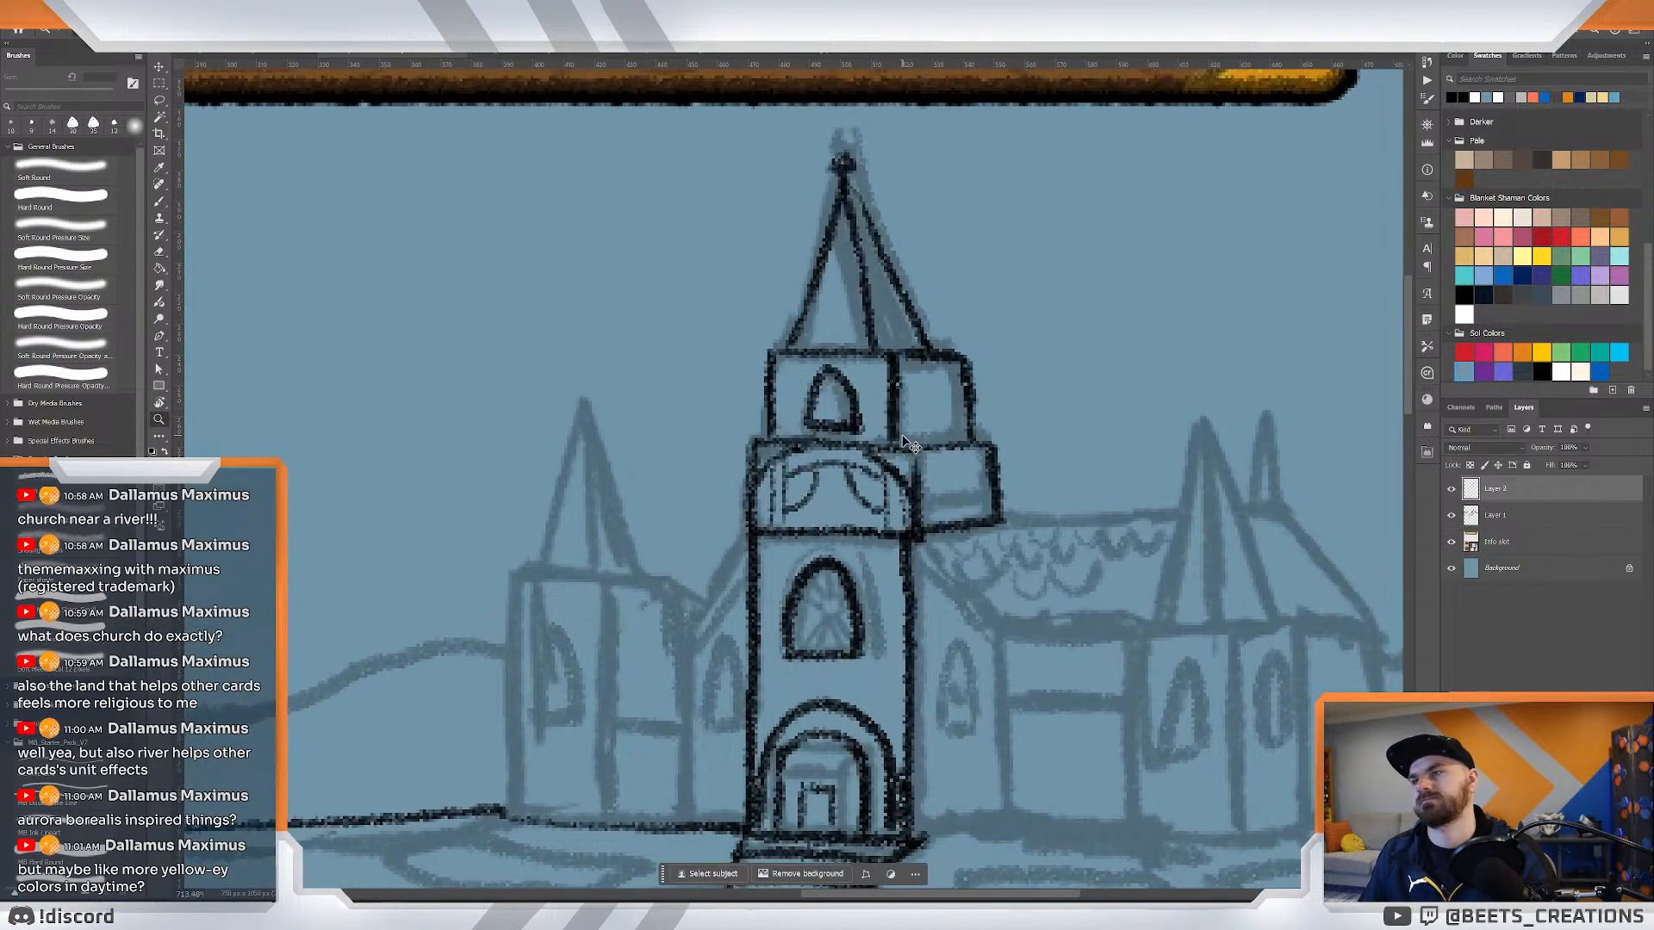
key("ctrl+z")
key("ctrl+z")
Ink a horizontal line and short vertical lines on the side face of the tower's wider block.
key("b")
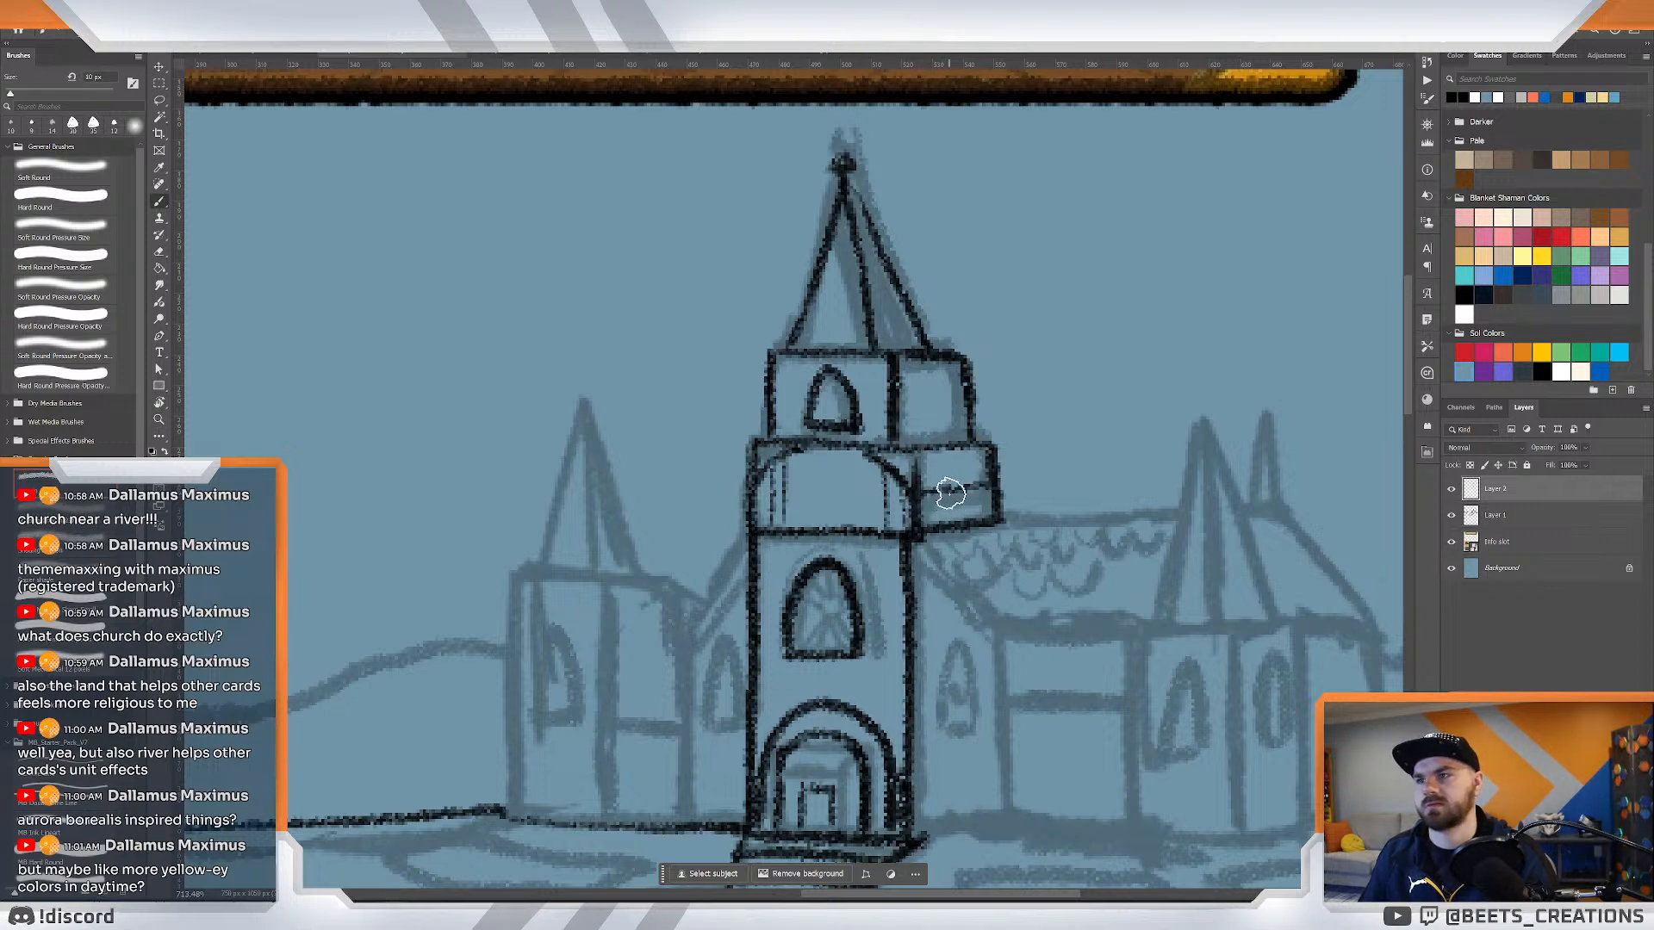
mouse_move(949, 490)
left_mouse_down()
mouse_move(950, 517)
mouse_move(967, 517)
mouse_move(984, 490)
mouse_move(971, 522)
mouse_move(896, 525)
mouse_move(935, 529)
left_mouse_up()
Ink the nave roof to the right of the tower with a gable slope, an eave line and a ridge line.
key("z")
left_click_drag(1037, 586, 964, 560)
key("b")
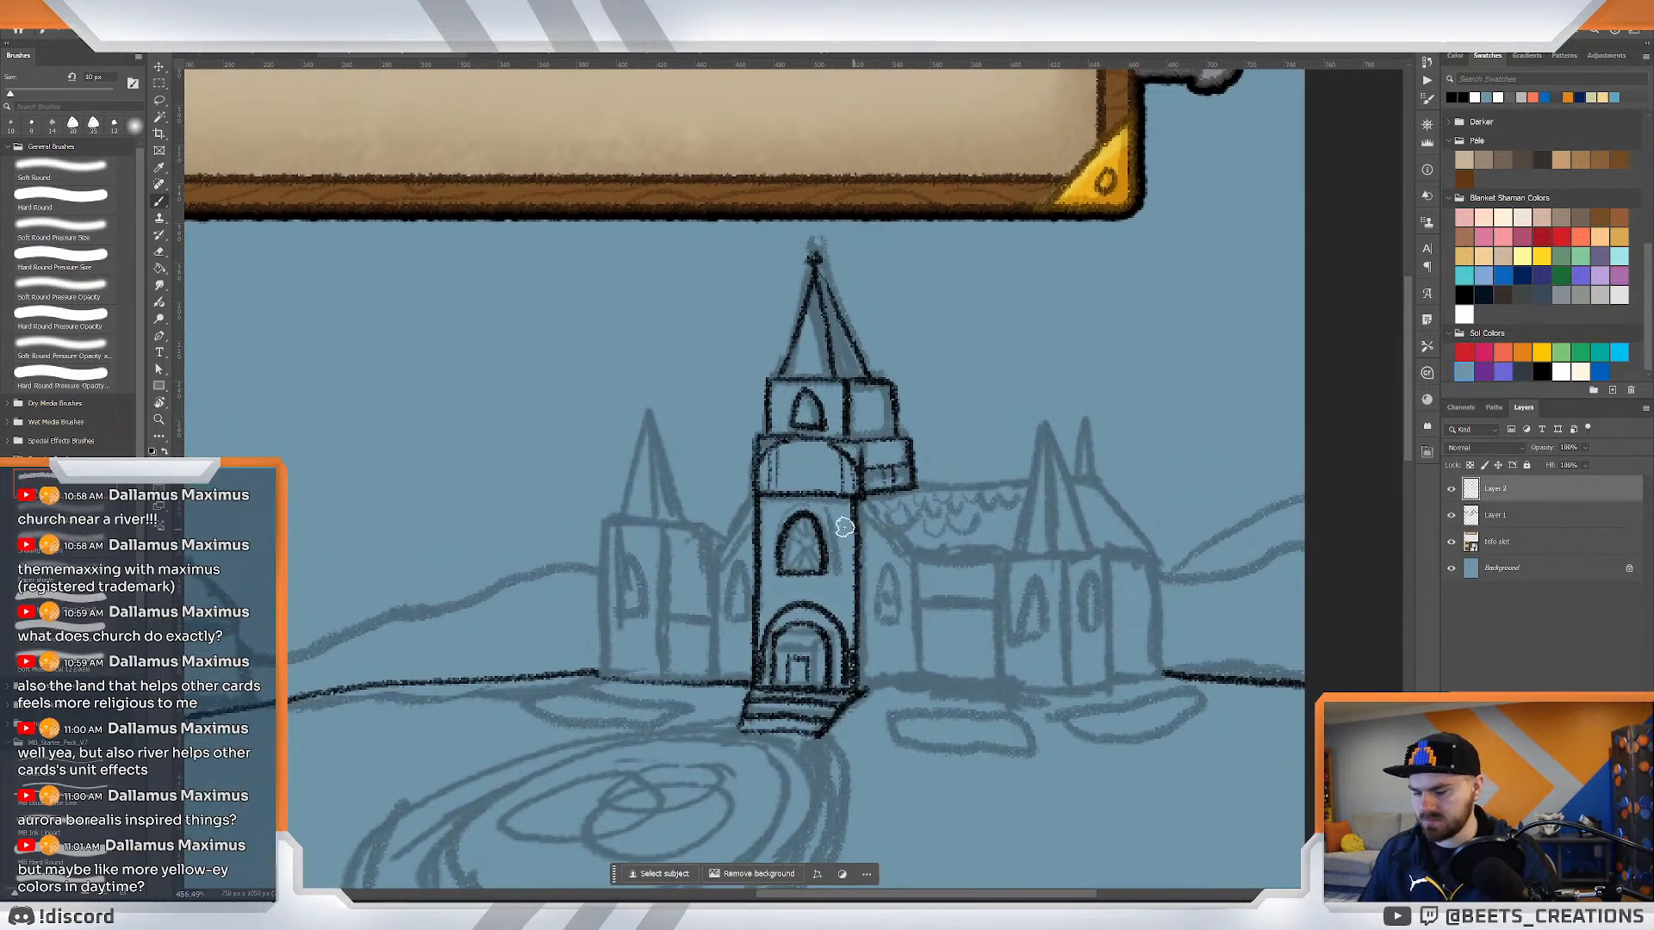
mouse_move(861, 496)
left_mouse_down()
mouse_move(916, 552)
mouse_move(991, 549)
left_mouse_up()
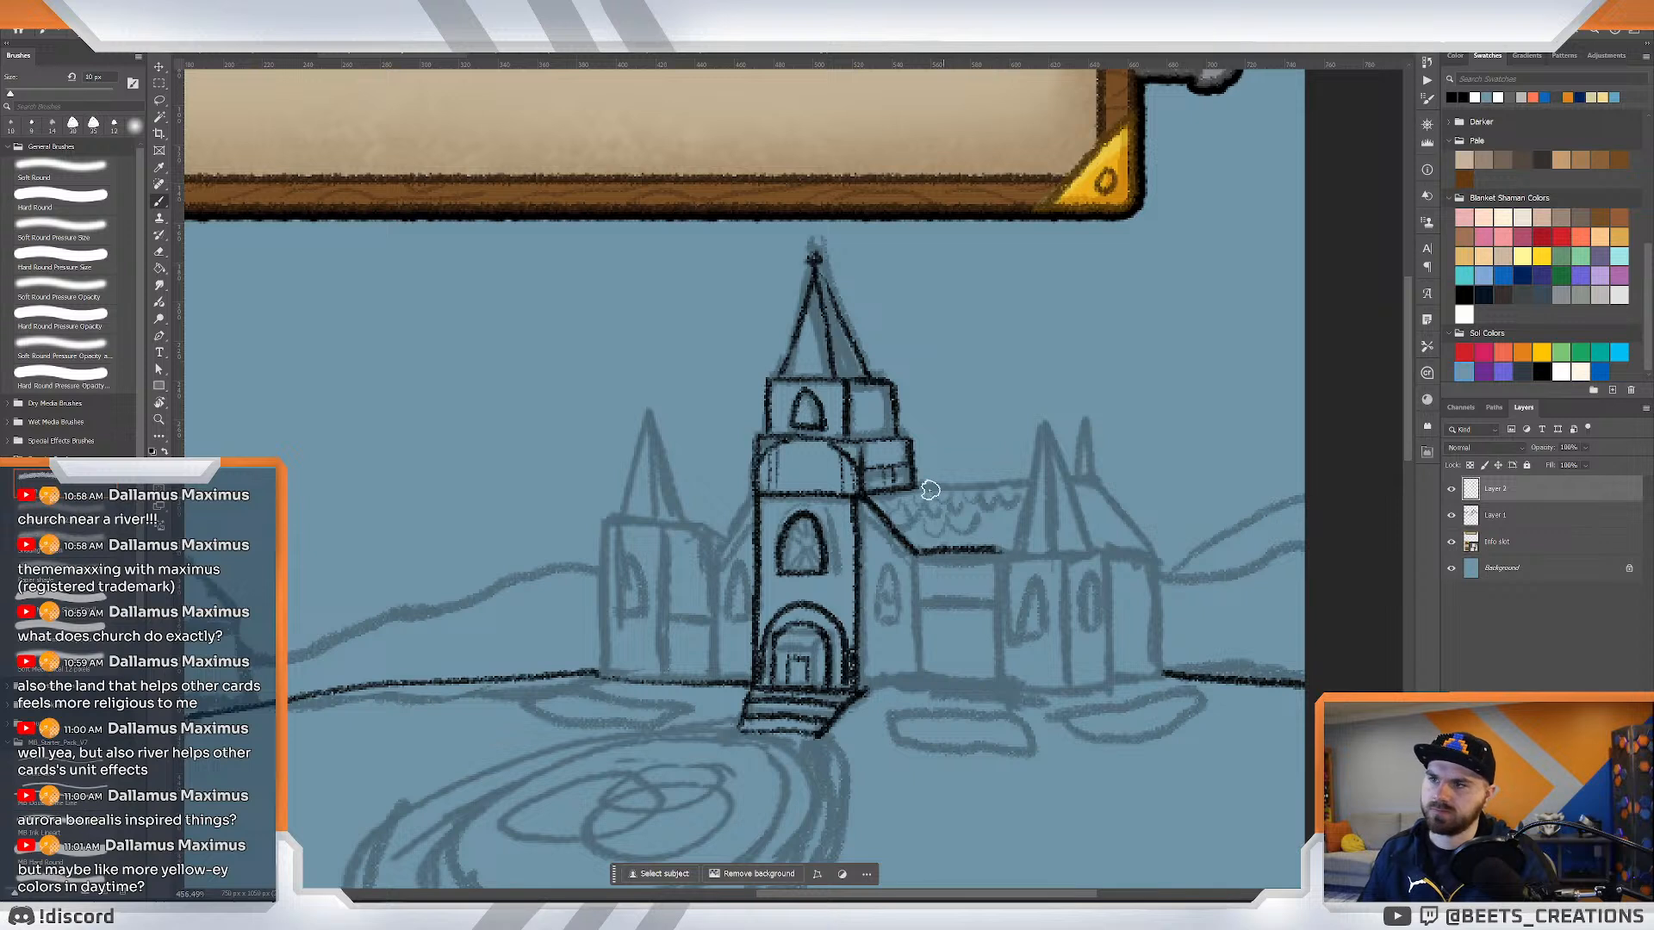
mouse_move(914, 484)
left_mouse_down()
mouse_move(1026, 479)
mouse_move(1012, 534)
left_mouse_up()
key("ctrl+z")
key("ctrl+z")
mouse_move(1043, 422)
left_mouse_down()
mouse_move(1009, 547)
mouse_move(1040, 437)
left_mouse_up()
key("ctrl+z")
key("ctrl+z")
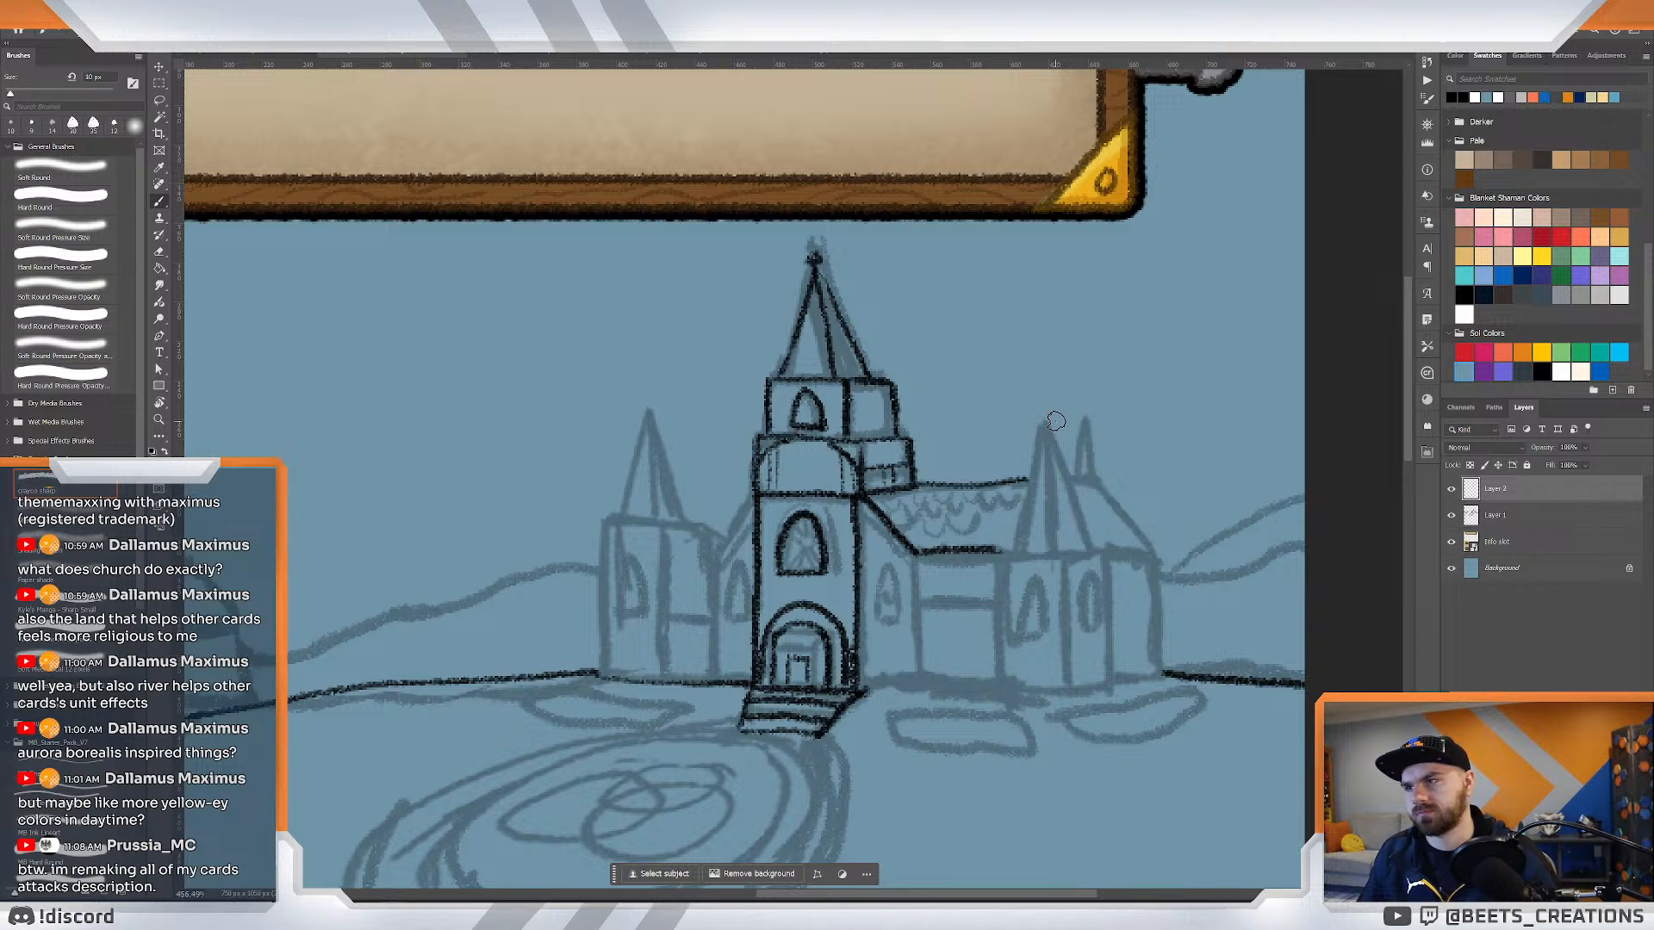
mouse_move(981, 485)
left_mouse_down()
mouse_move(1026, 473)
mouse_move(1047, 421)
mouse_move(1010, 551)
left_mouse_up()
key("ctrl+z")
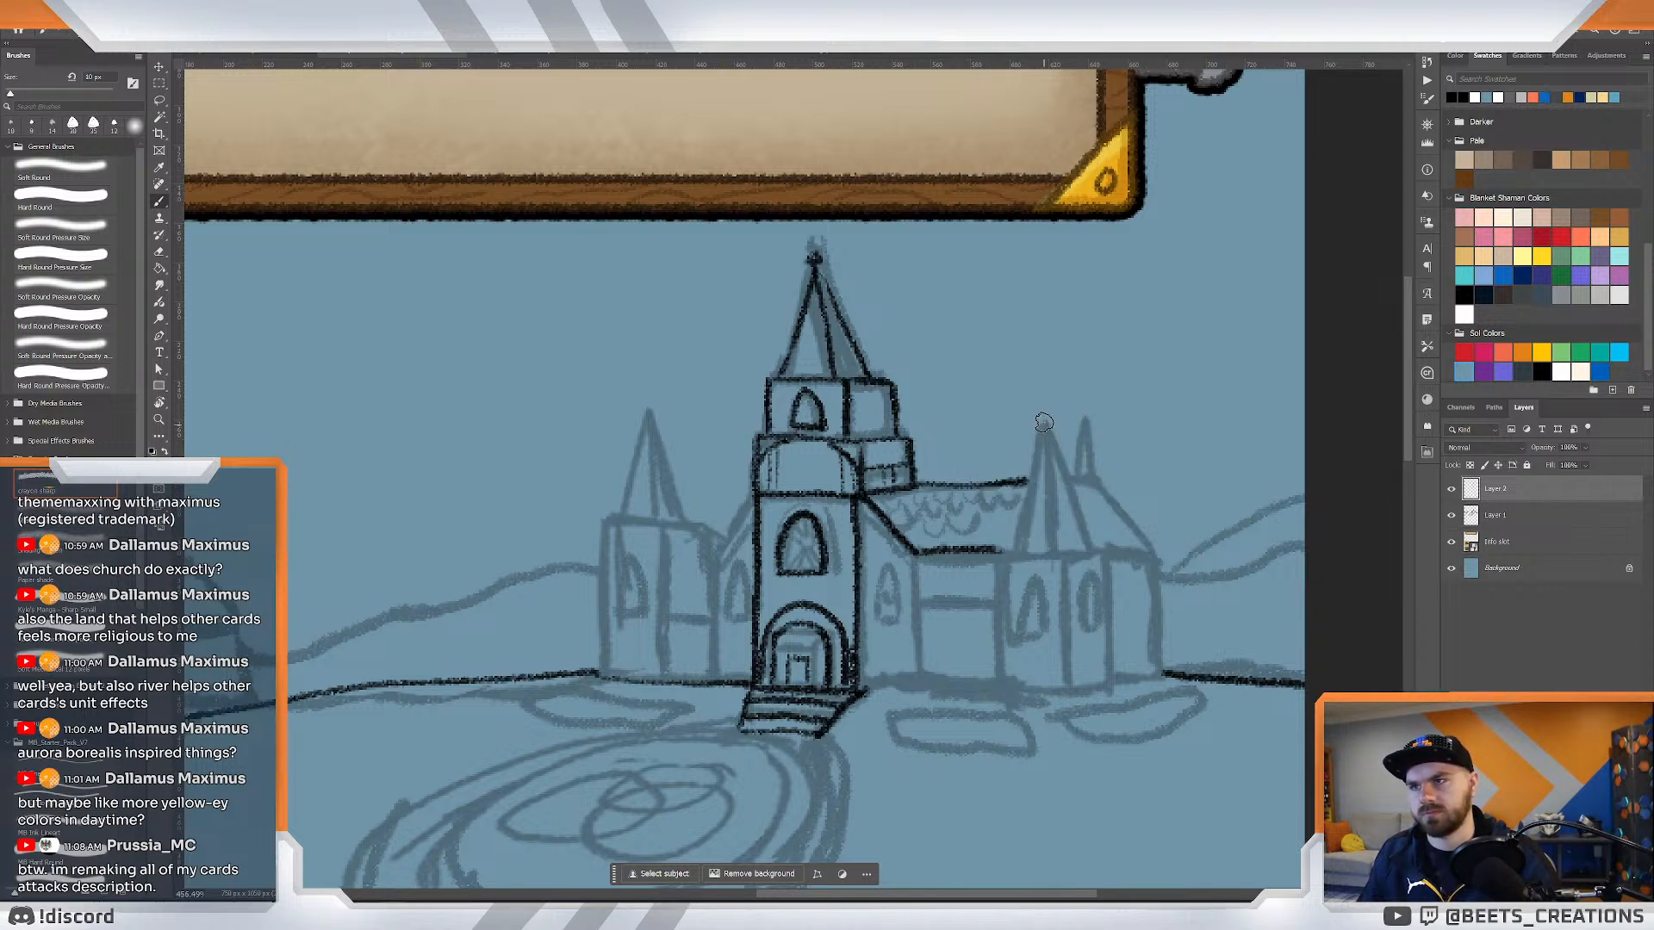
Ink the right turret's pointed spire with two outer edges and an inner corner line, and extend the eave line past it.
left_click_drag(1045, 426, 1012, 554)
left_click_drag(1047, 426, 1075, 542)
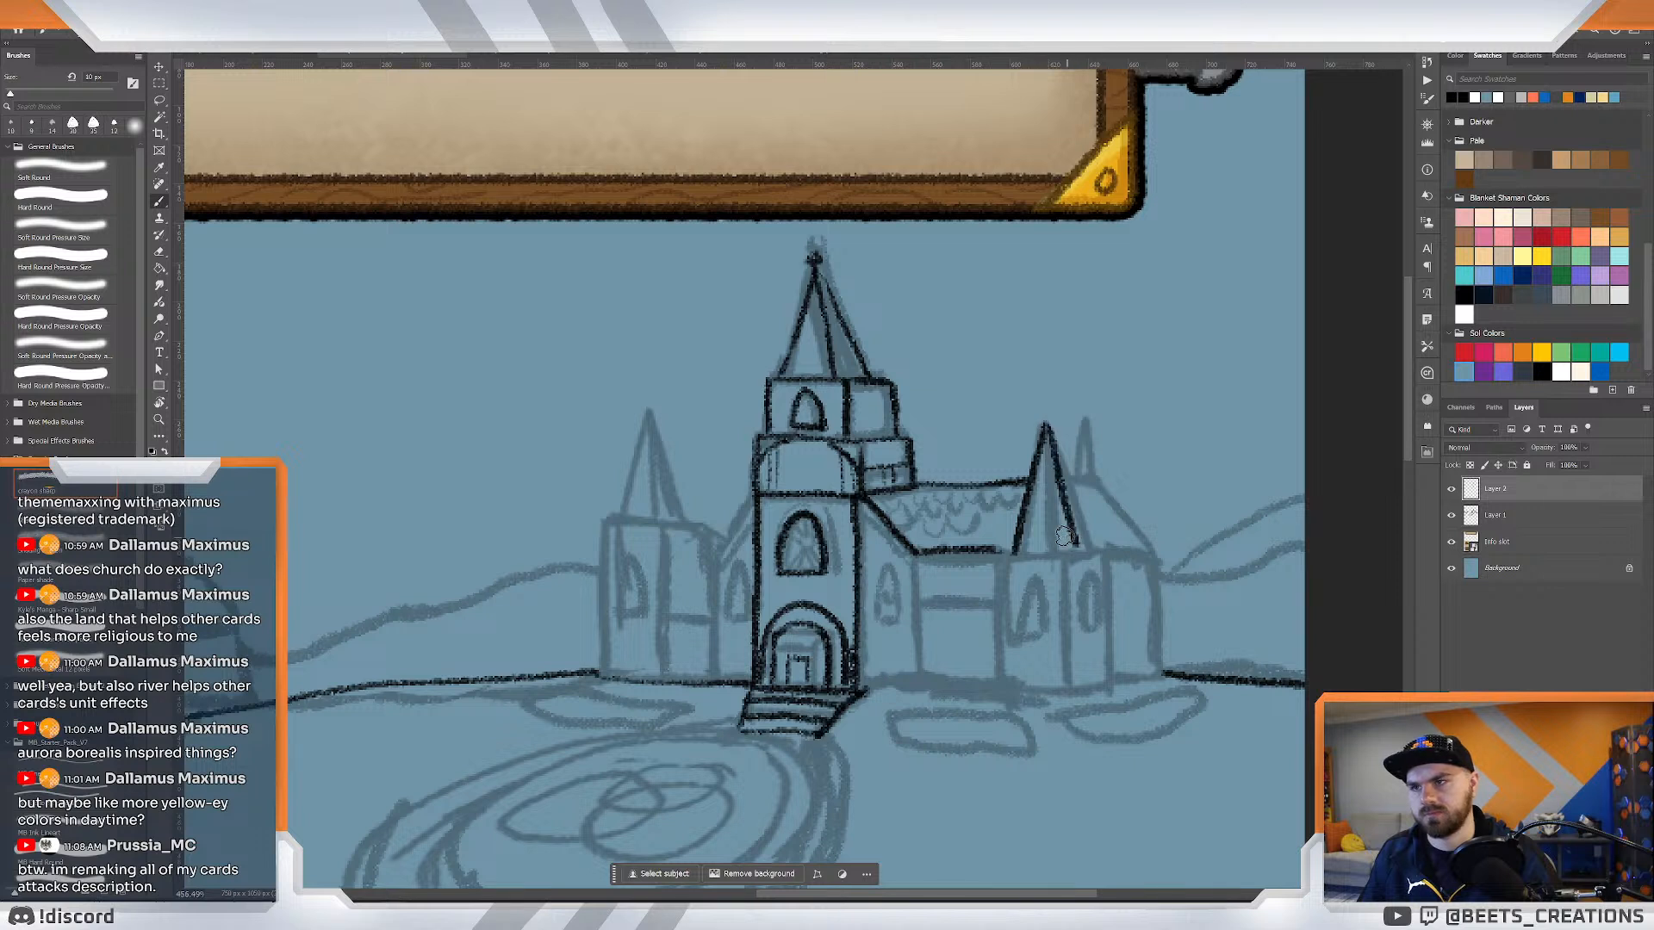
mouse_move(1045, 427)
left_mouse_down()
mouse_move(1052, 552)
mouse_move(1003, 552)
mouse_move(1070, 557)
mouse_move(989, 546)
mouse_move(1158, 551)
left_mouse_up()
Ink the sloping right end of the roof with the small rear spire, and add short spikes along the ridge.
left_click_drag(1092, 473, 1151, 552)
left_click_drag(1093, 472, 1151, 556)
key("ctrl+z")
left_click_drag(1092, 471, 1150, 544)
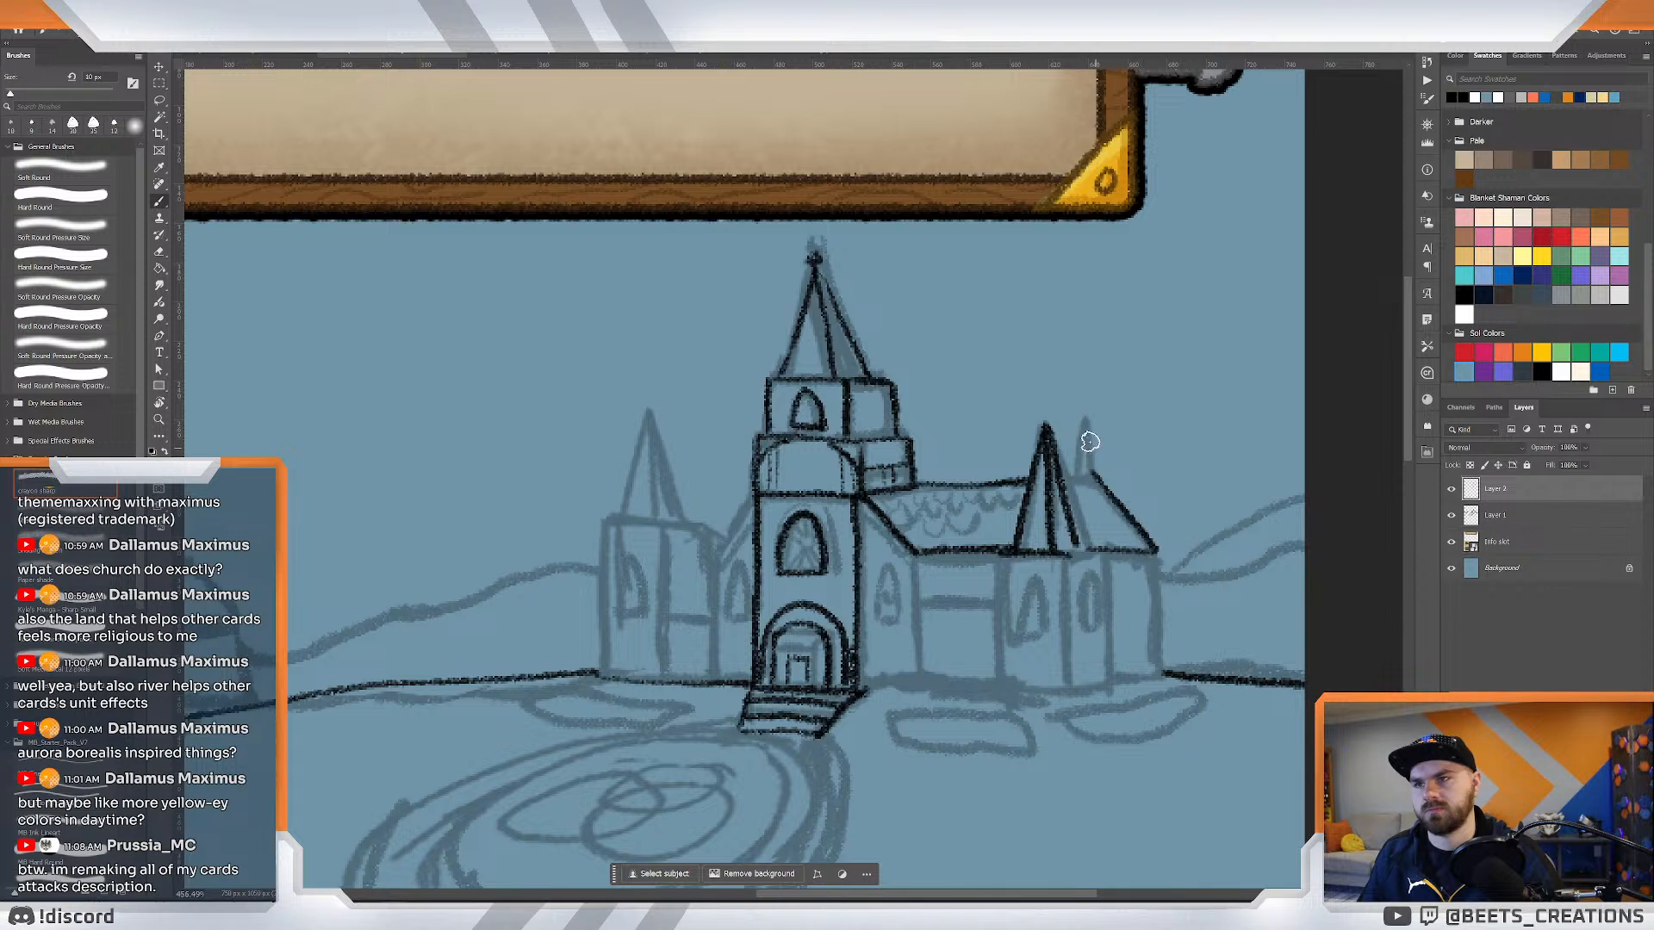
mouse_move(1080, 470)
left_mouse_down()
mouse_move(1084, 441)
mouse_move(1086, 470)
left_mouse_up()
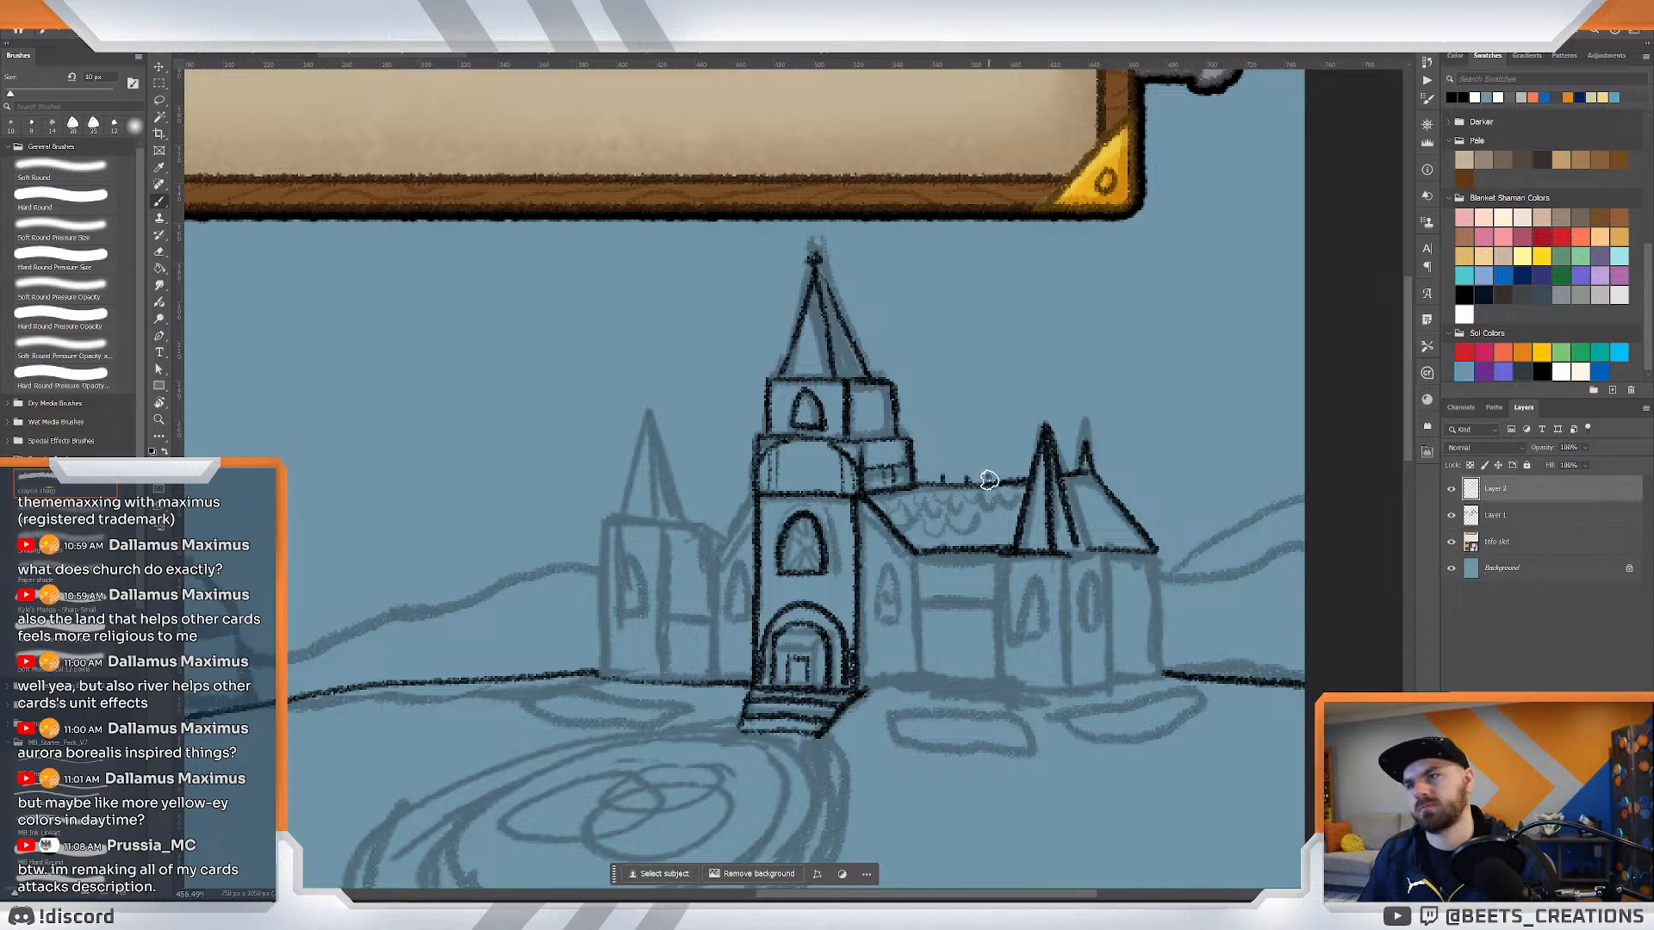
Ink the nave's side wall below the eave with two vertical edges and a horizontal band between them.
scroll(1039, 528, "down", 4)
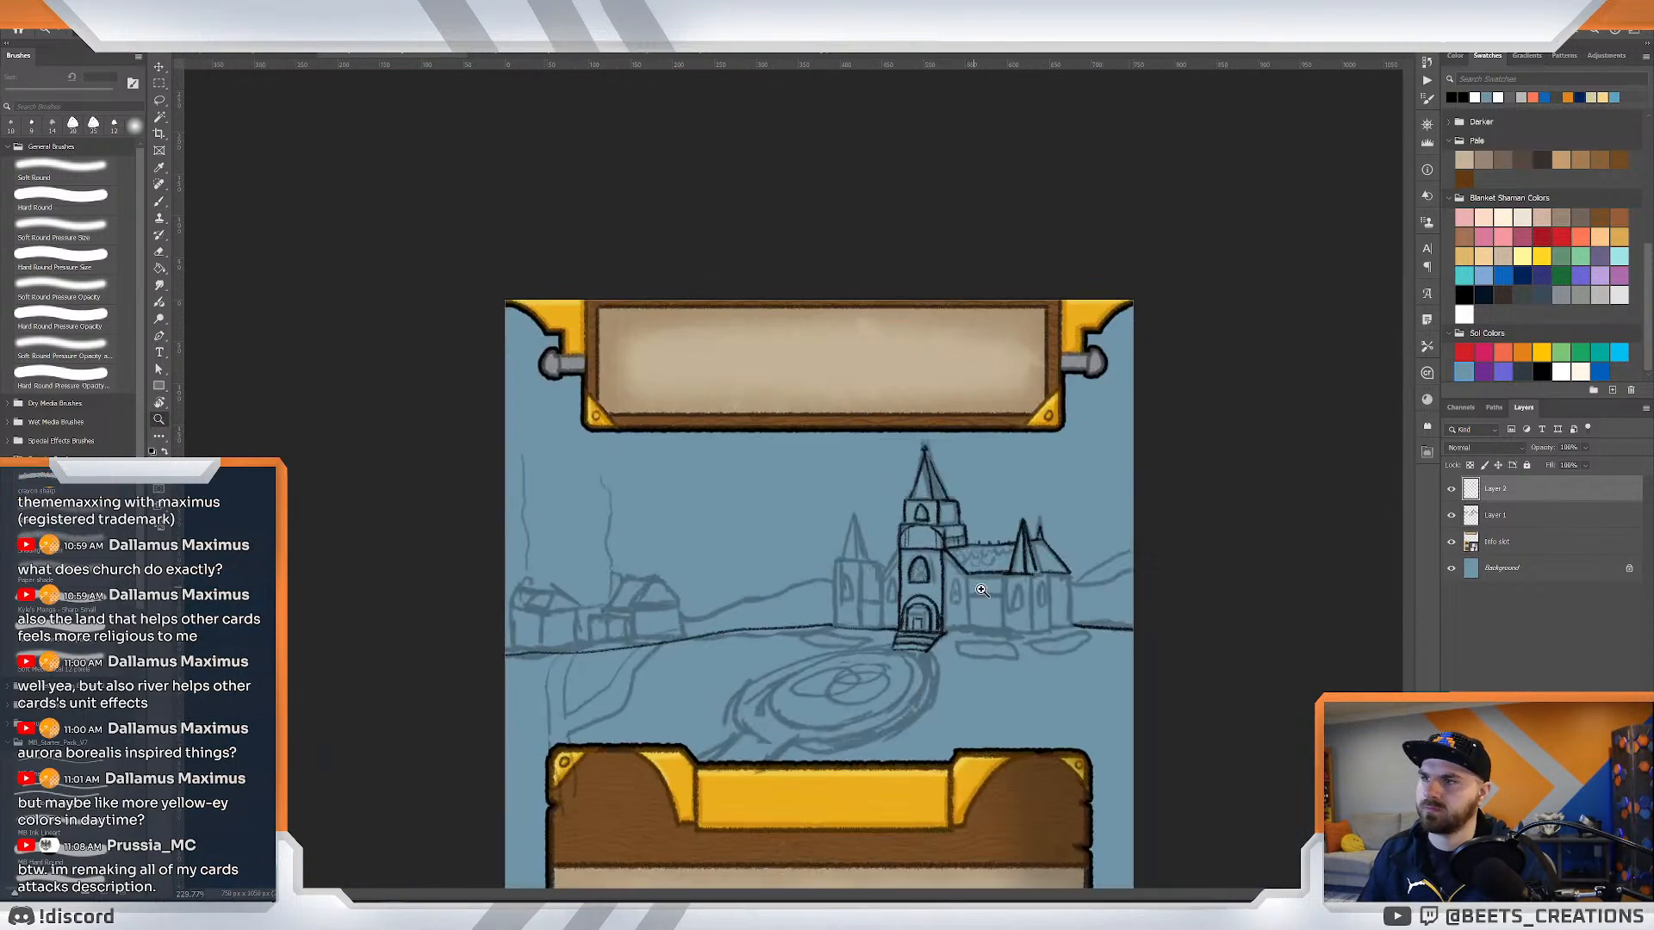
scroll(1000, 646, "up", 6)
left_click_drag(1000, 645, 958, 548)
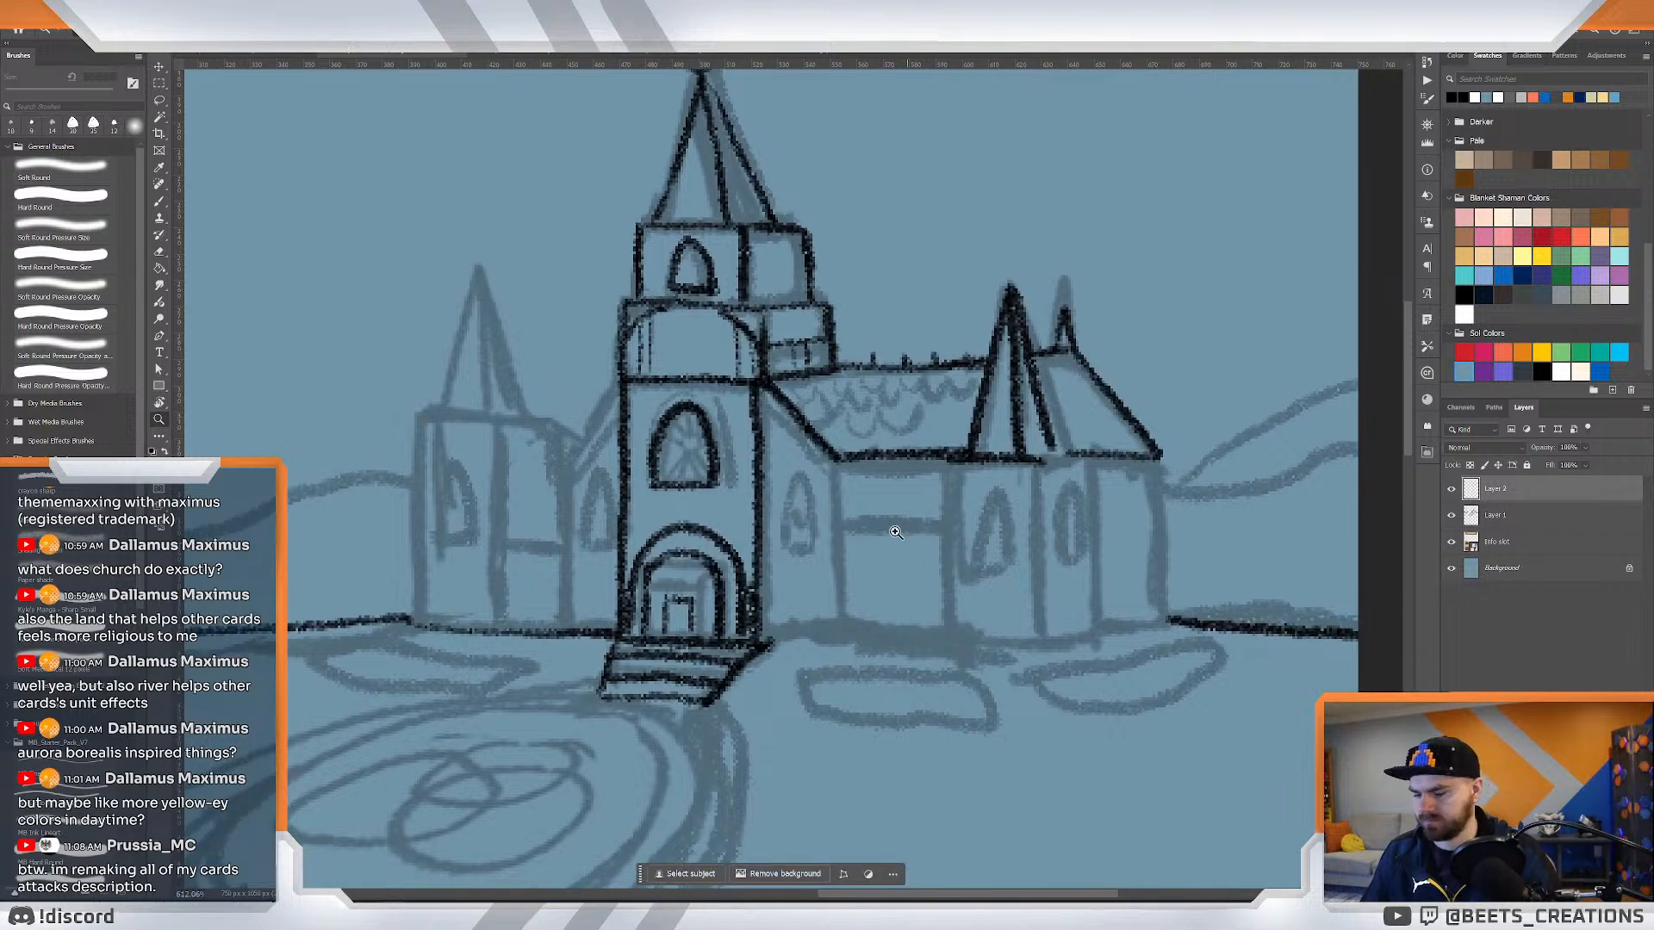
key("b")
left_click_drag(838, 458, 844, 620)
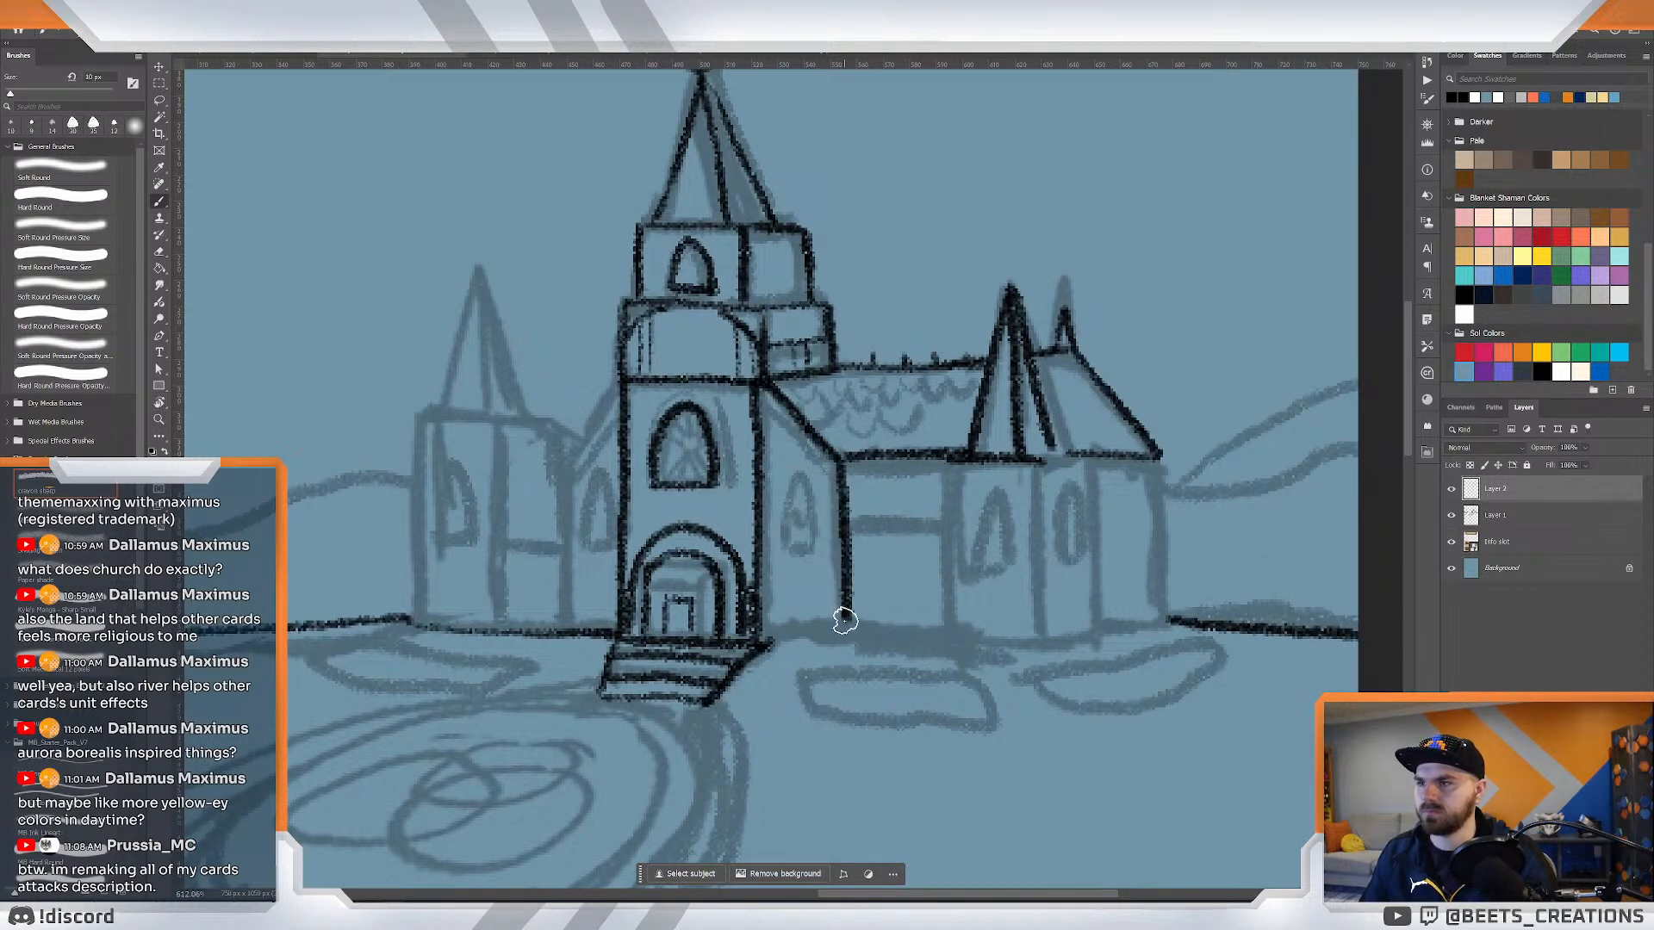
left_click_drag(851, 526, 957, 528)
key("ctrl+z")
key("ctrl+z")
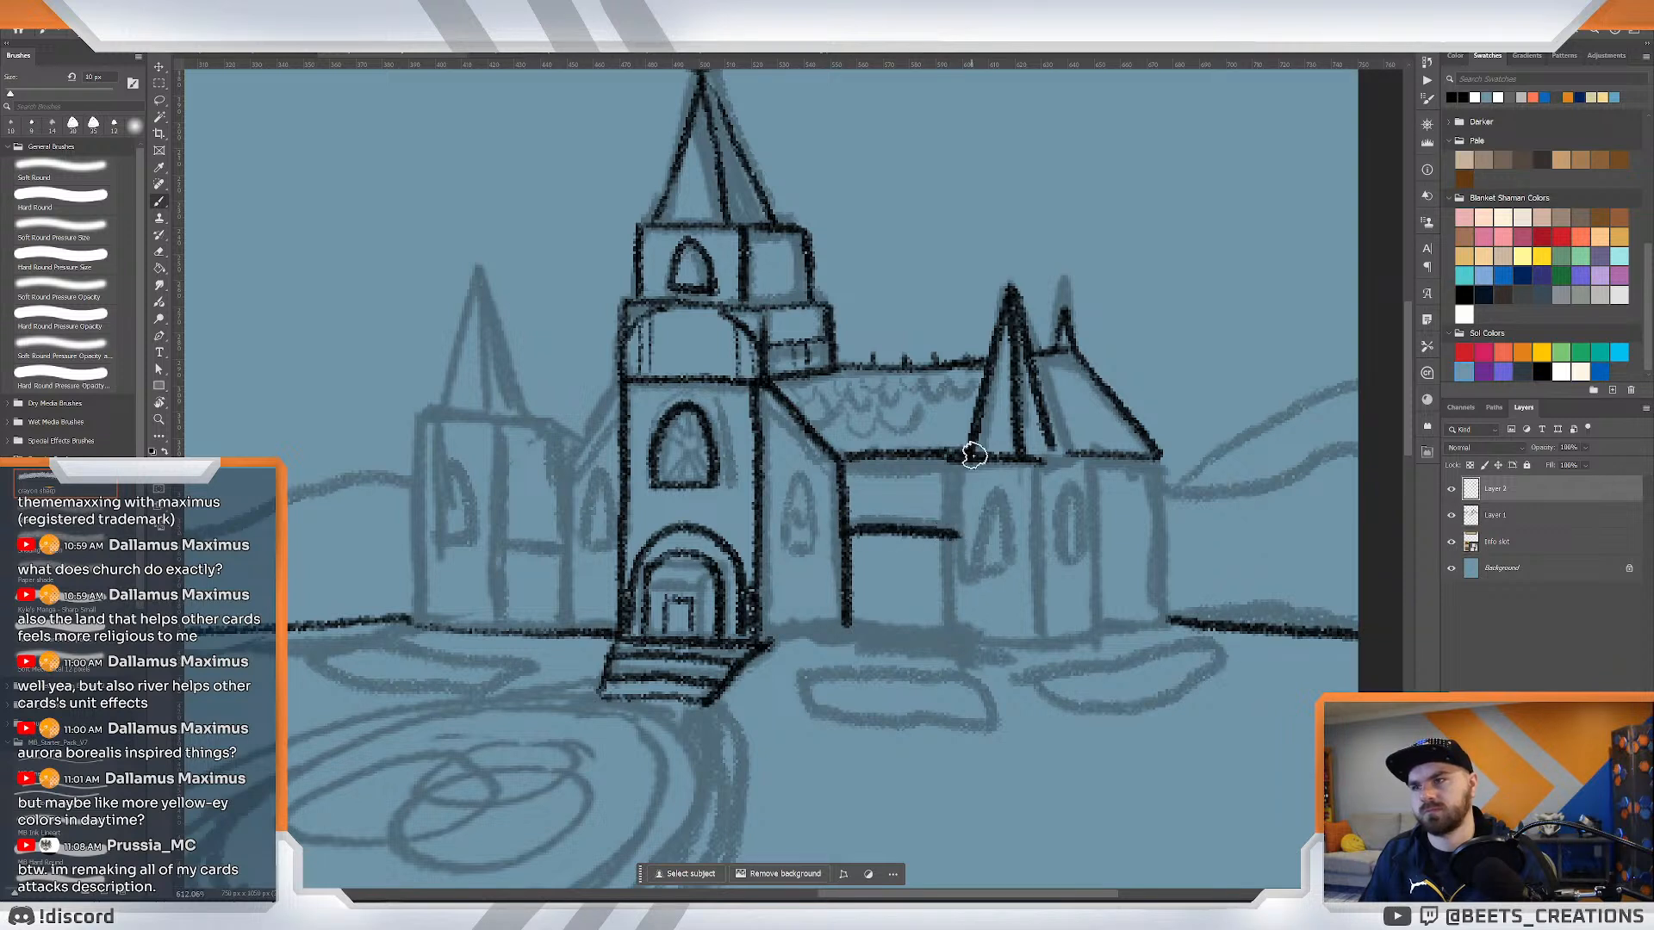
left_click_drag(961, 455, 957, 637)
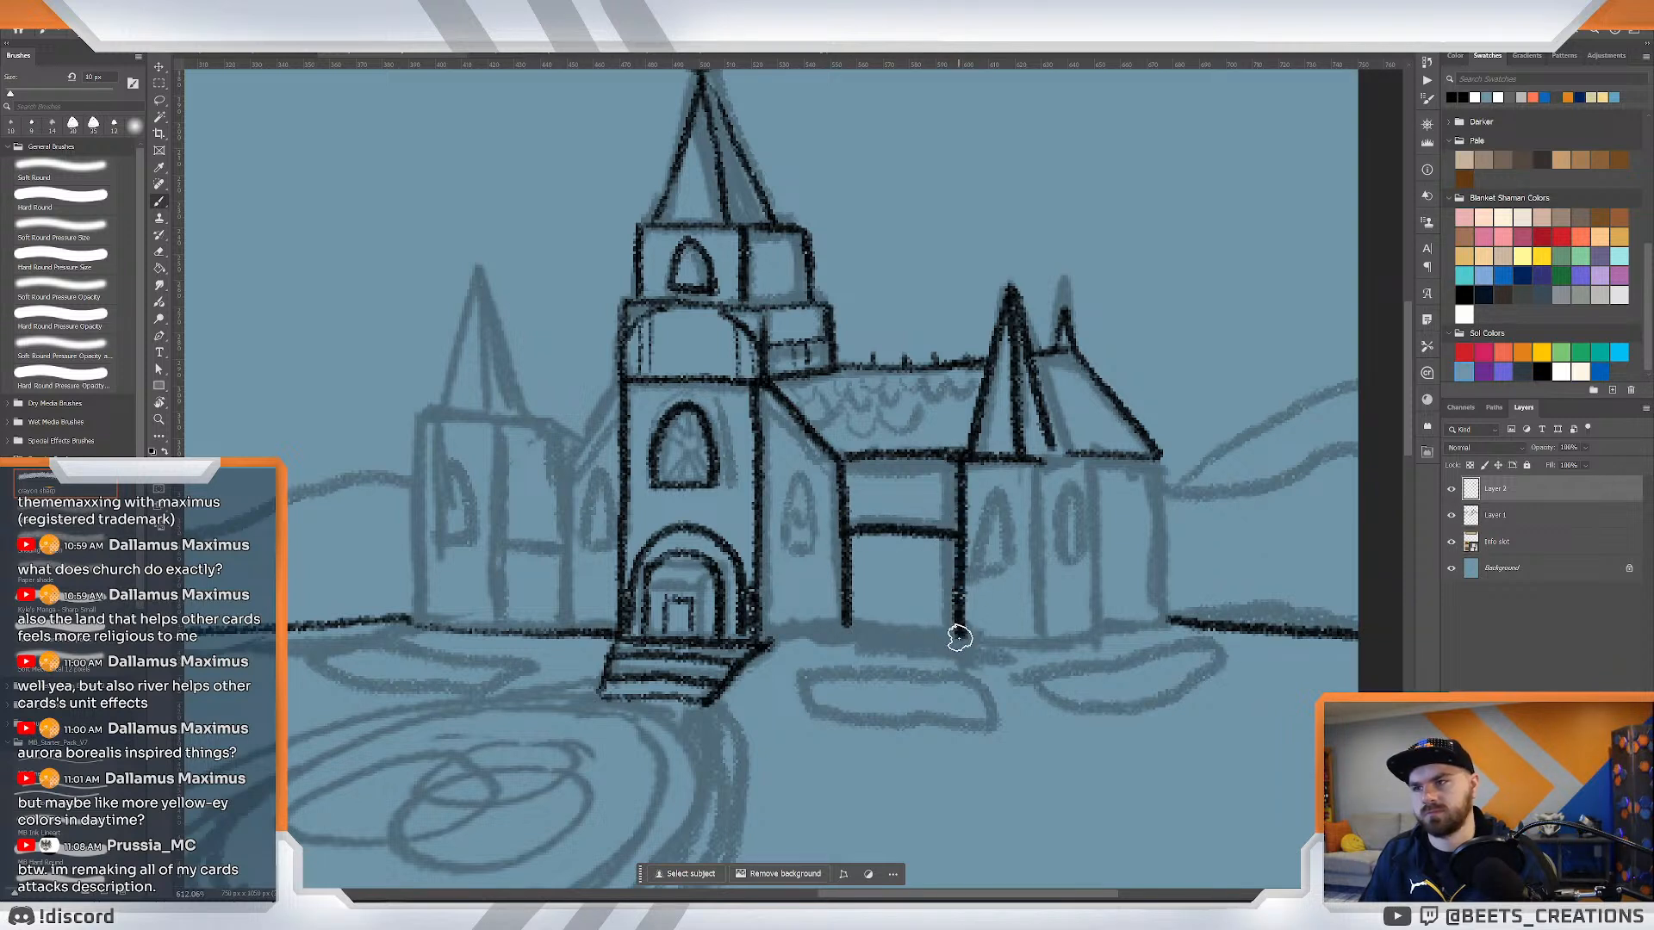
Ink the right turret's front corner and its far vertical edge, keeping the side face narrow.
left_click_drag(1034, 455, 1049, 639)
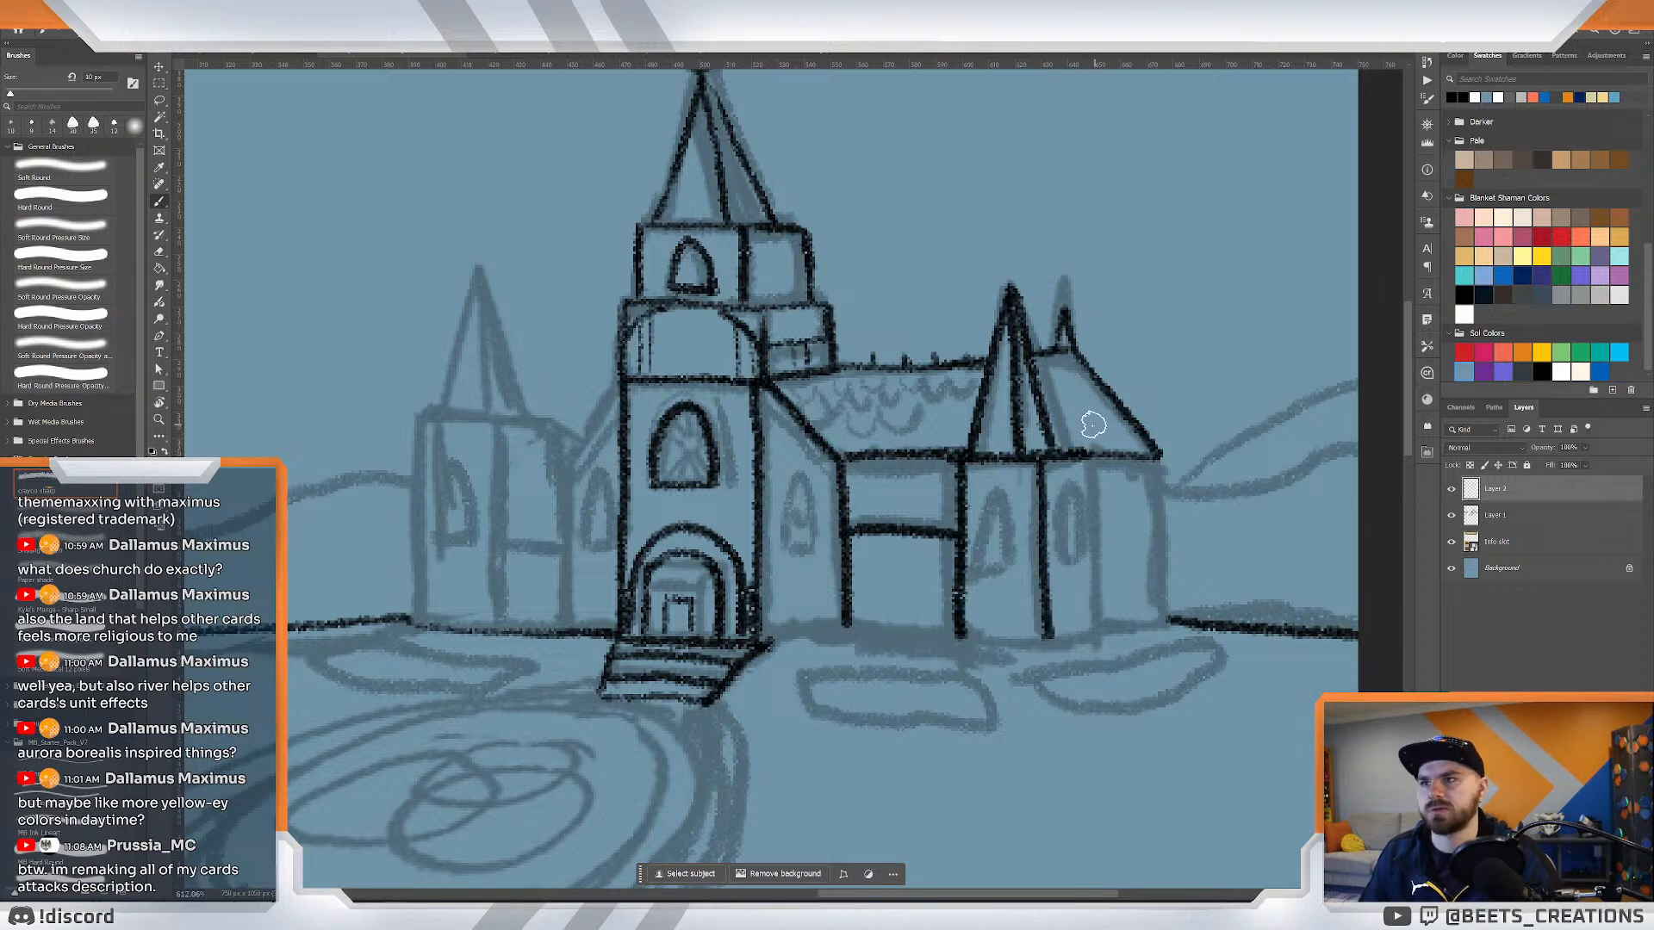
left_click_drag(1092, 459, 1102, 637)
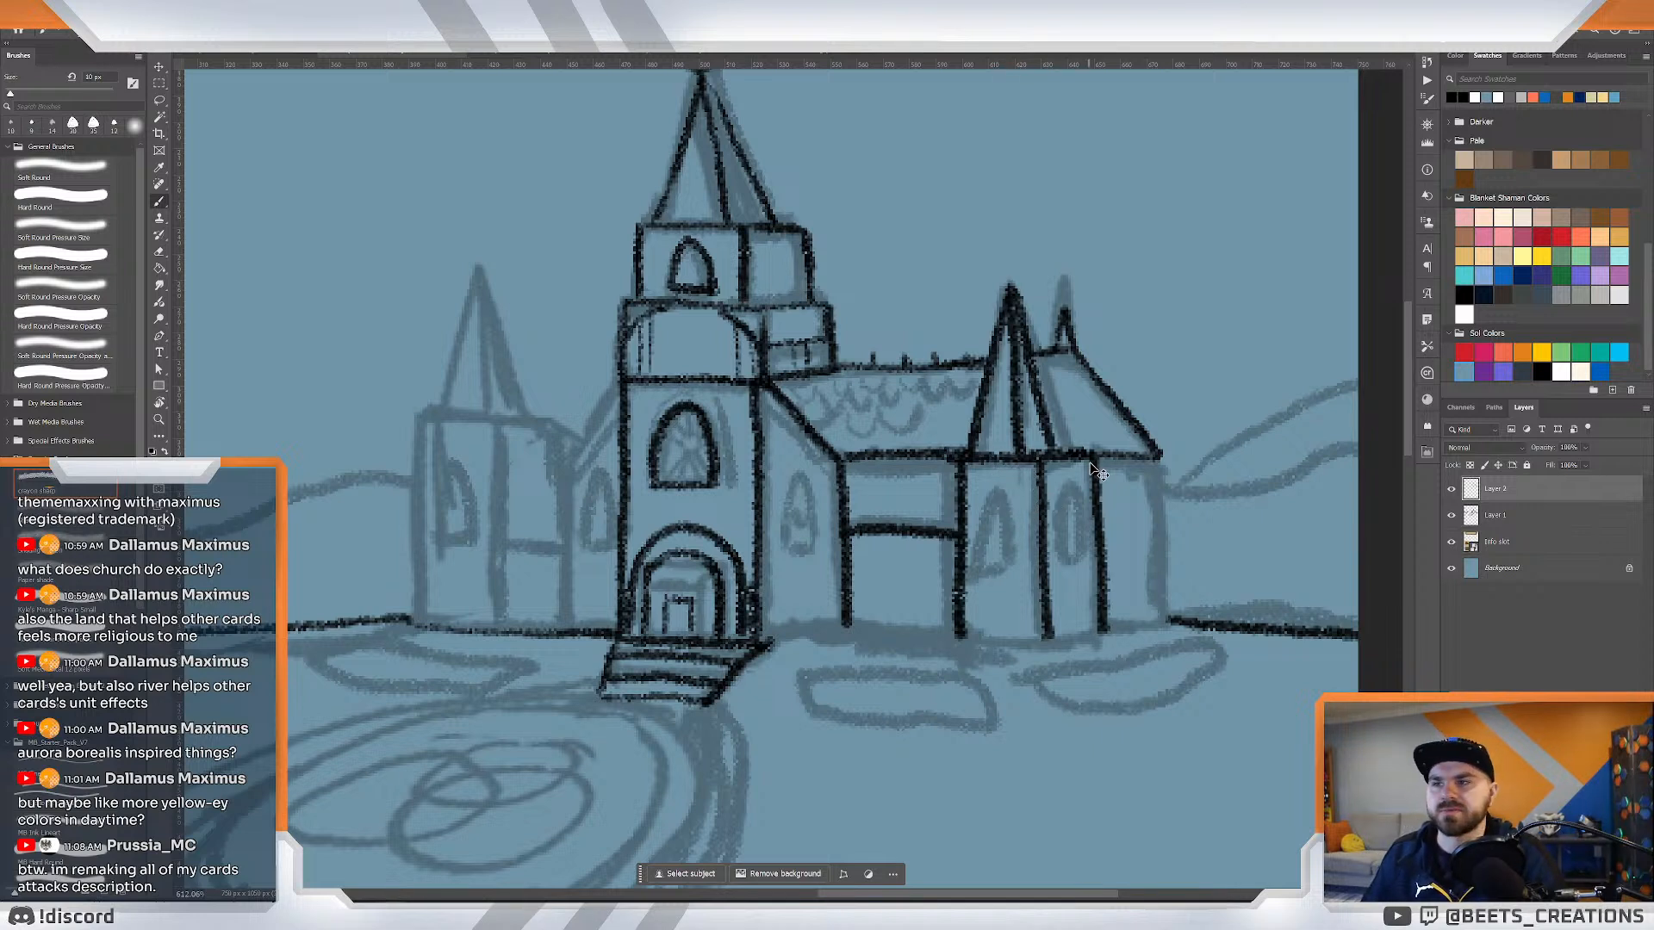
key("ctrl+z")
left_click_drag(1083, 459, 1080, 627)
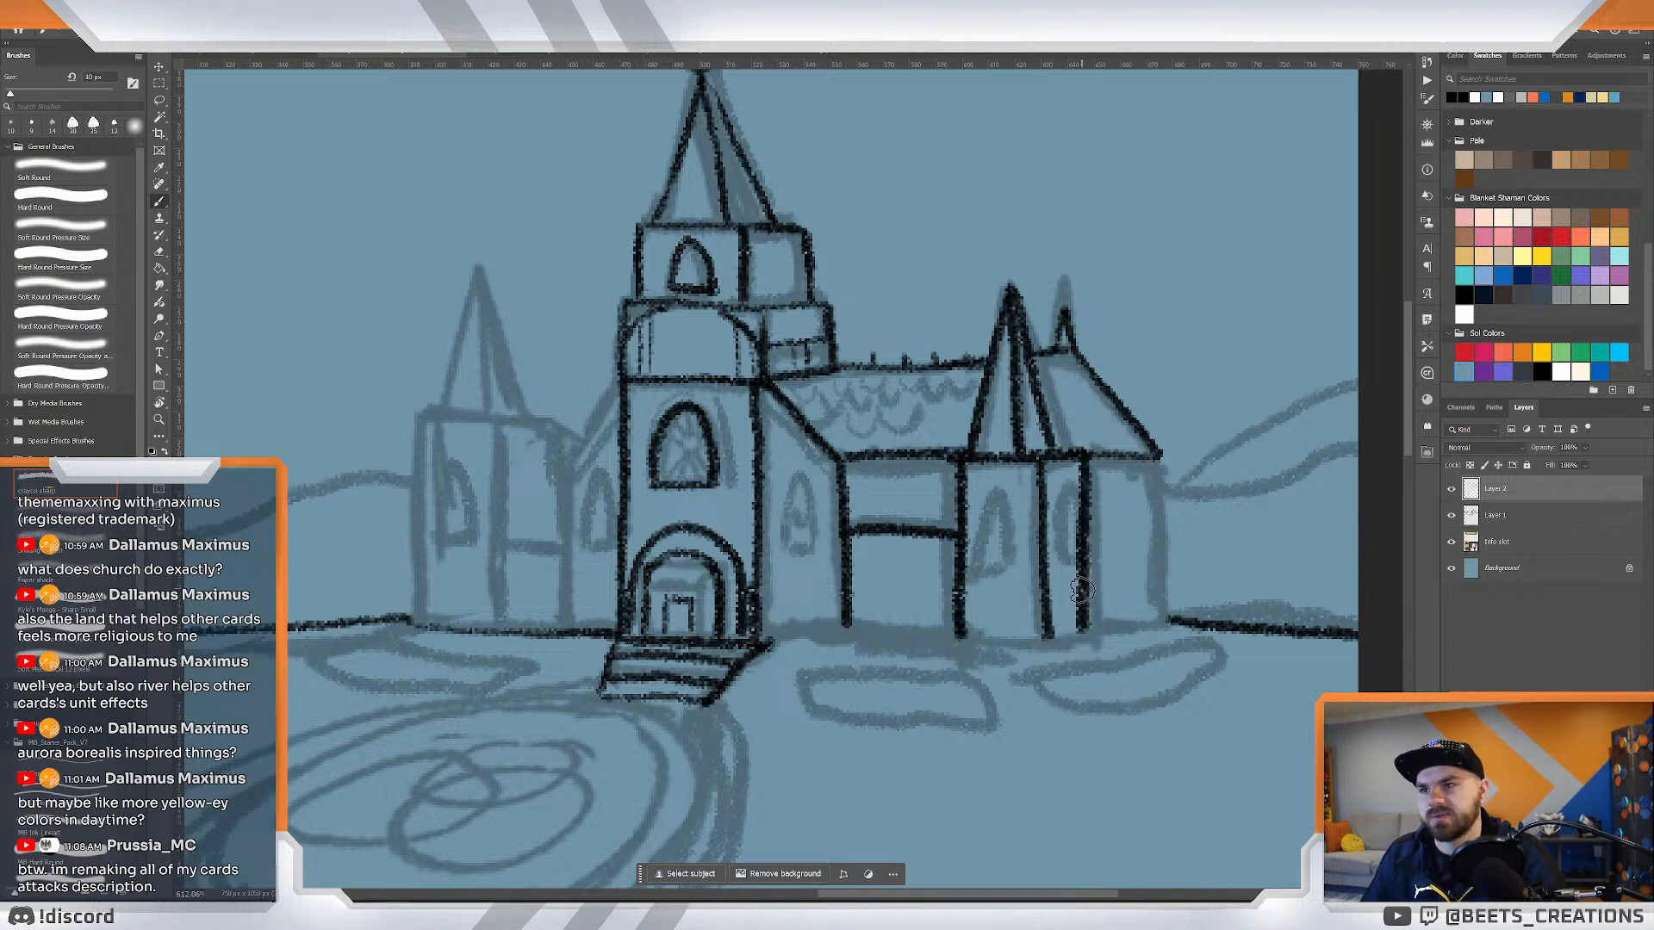
Select the right turret's spire with the Lasso and shift it slightly to the right over the turret walls.
key("e")
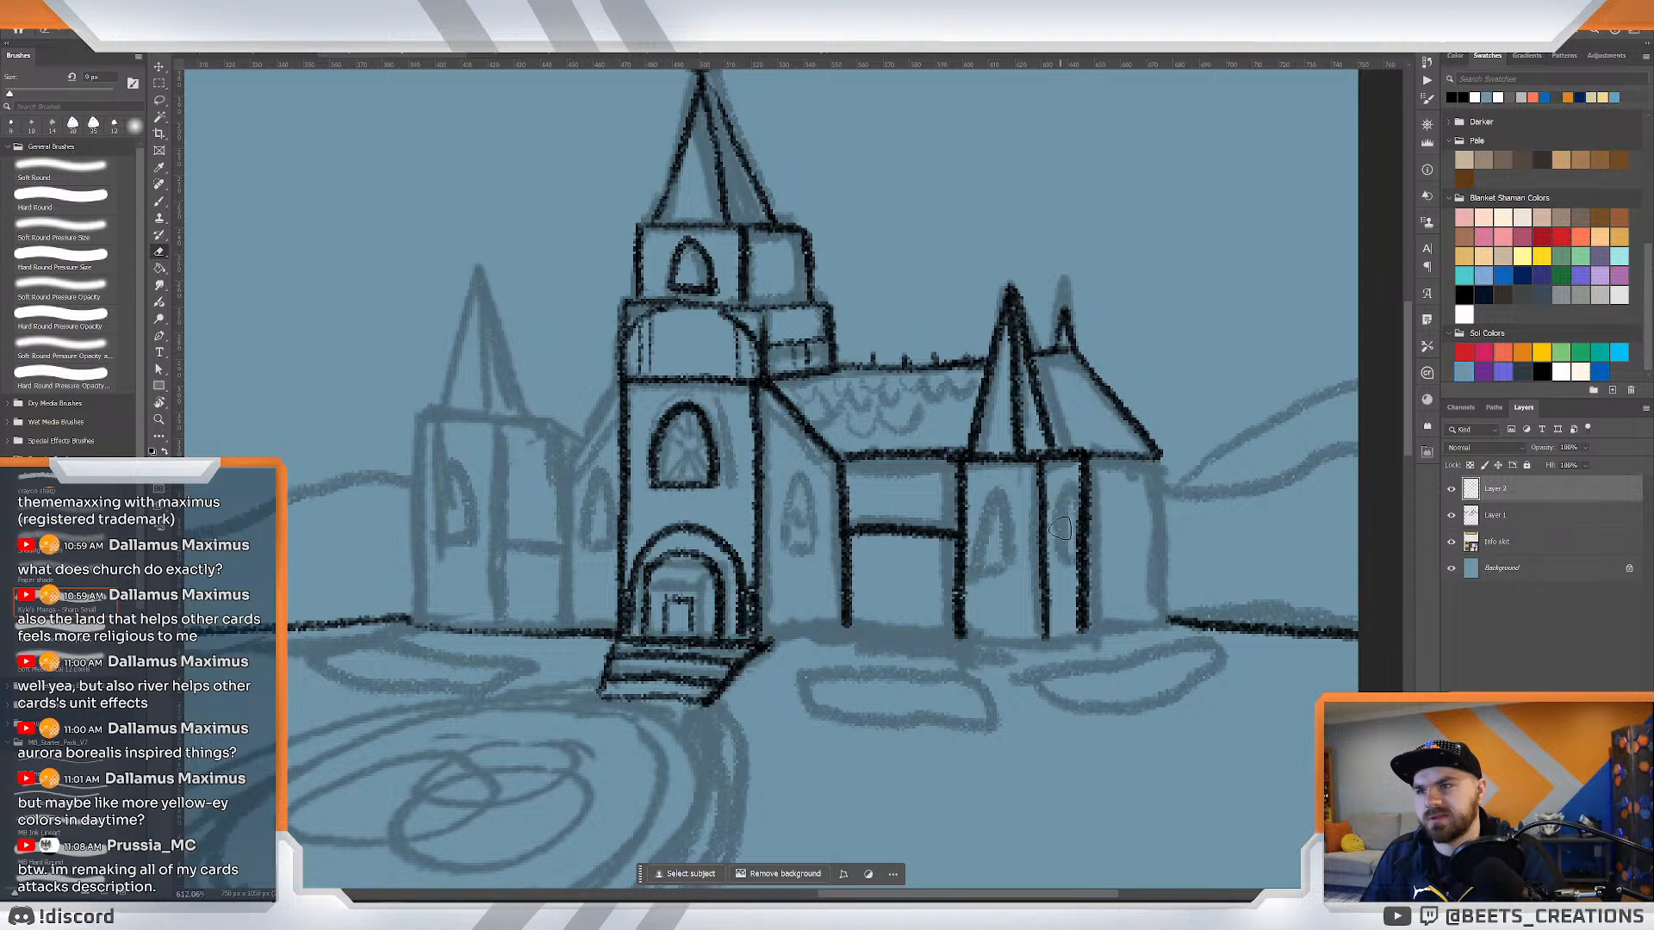
key("l")
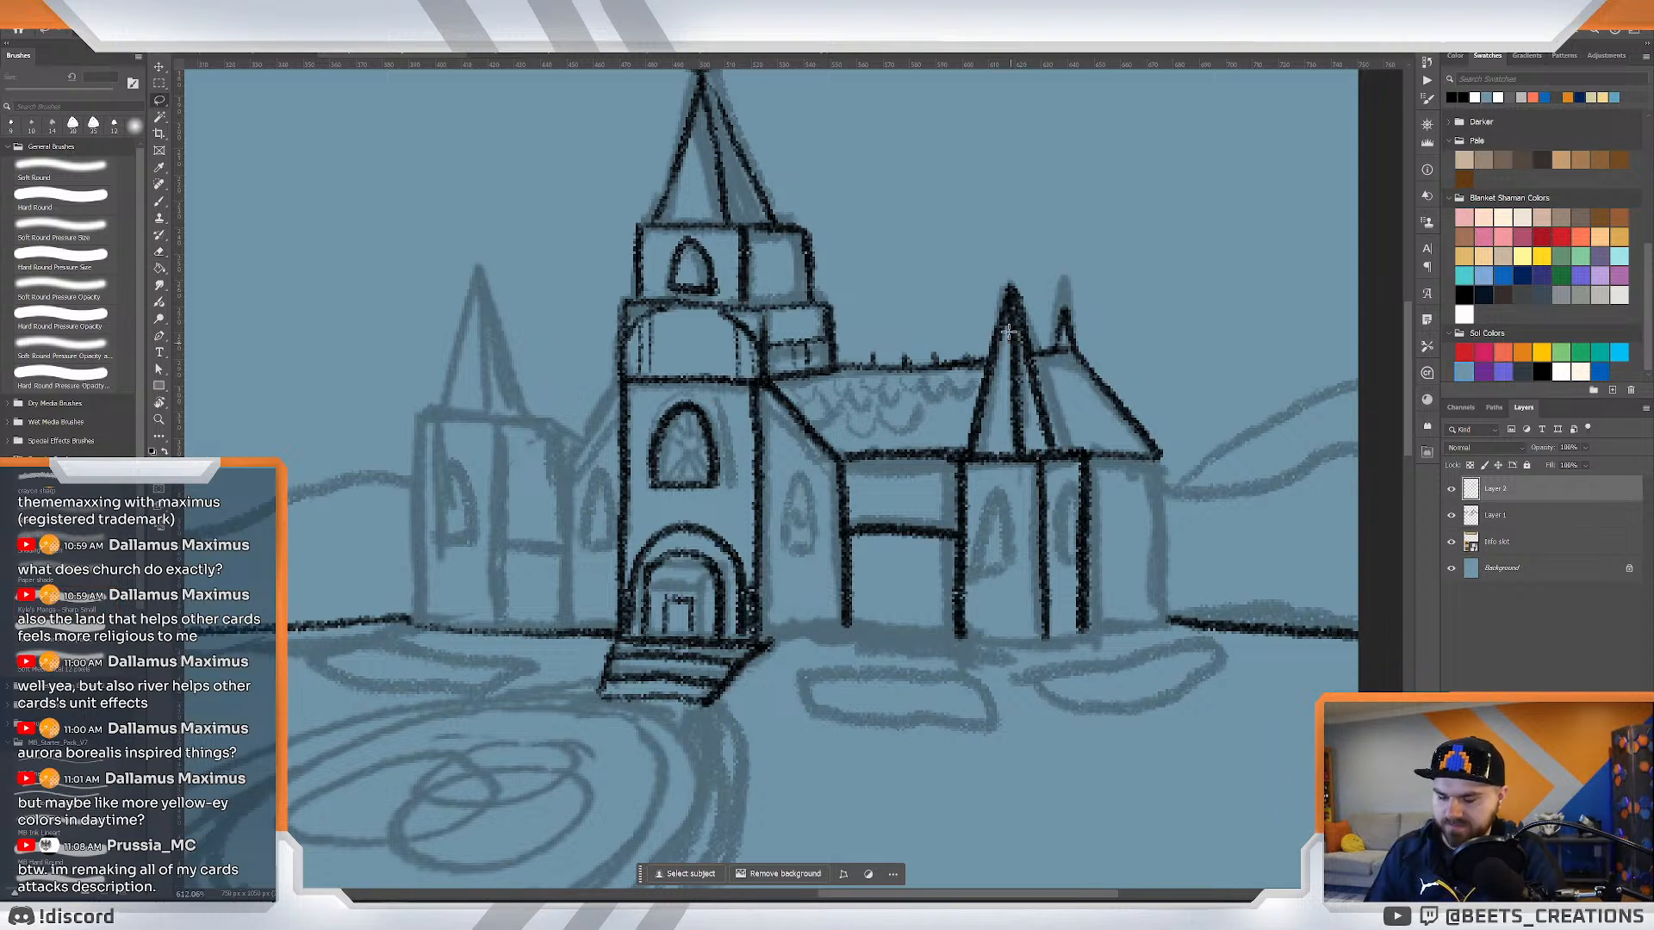
left_click_drag(1008, 266, 997, 301)
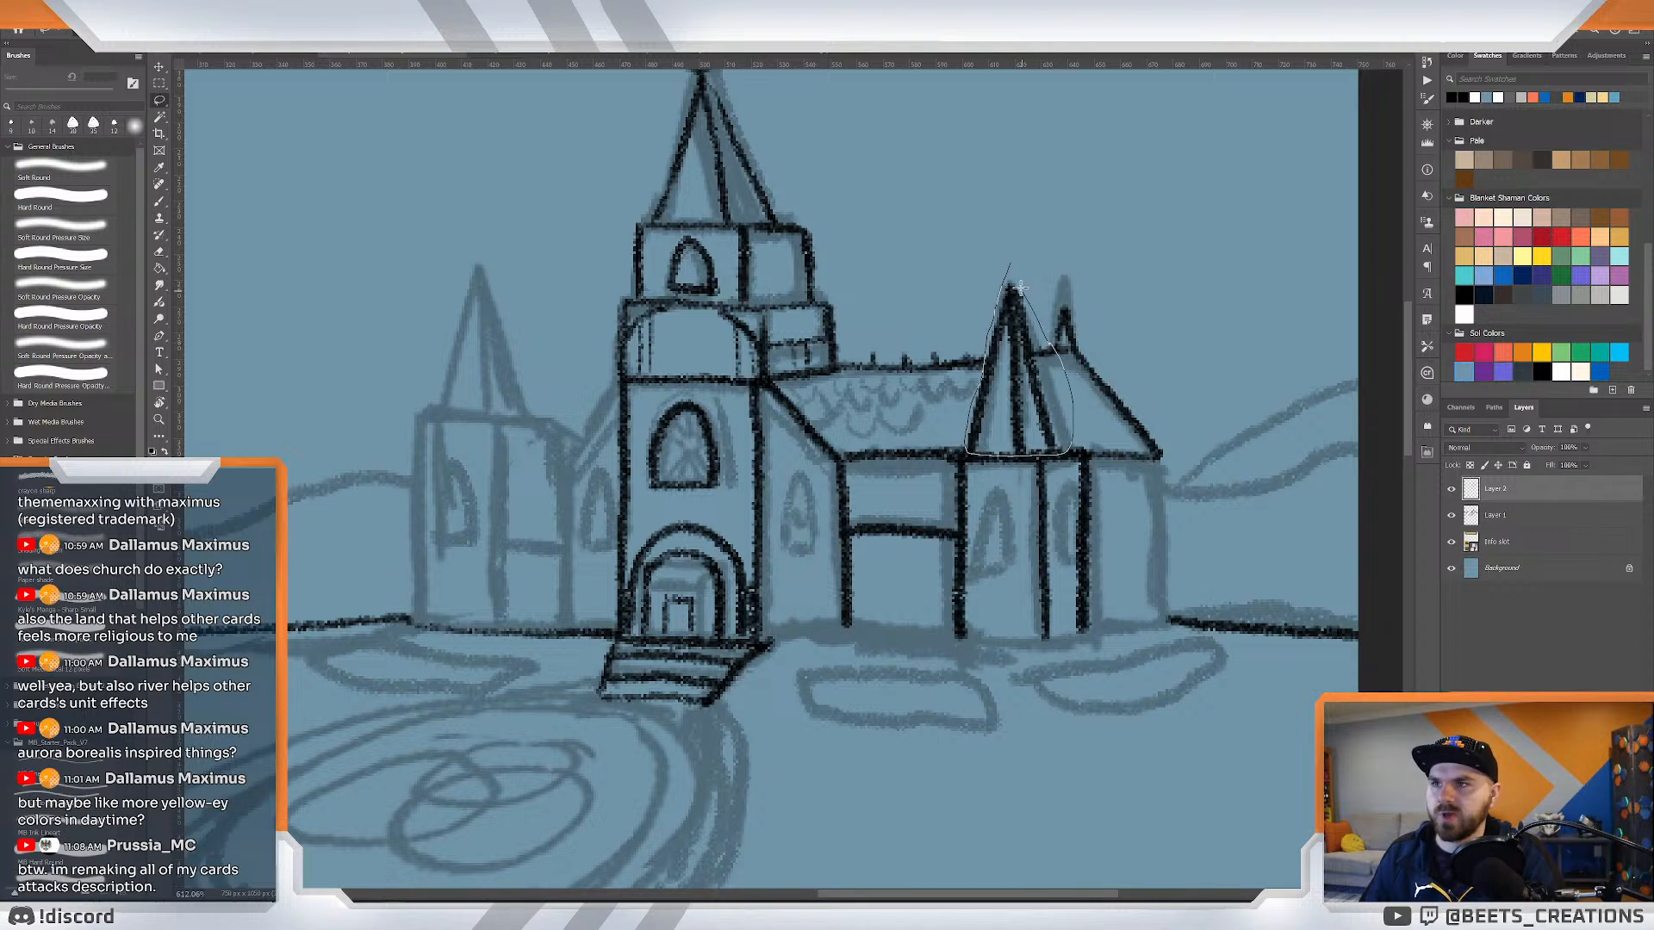
mouse_move(1035, 286)
left_mouse_down()
mouse_move(1048, 399)
mouse_move(969, 402)
mouse_move(946, 428)
left_mouse_up()
mouse_move(1067, 451)
left_mouse_down()
mouse_move(1081, 435)
mouse_move(1020, 422)
left_mouse_up()
key("v")
key("ctrl+d")
Ink a pointed arched window on each of the right turret's two faces.
key("b")
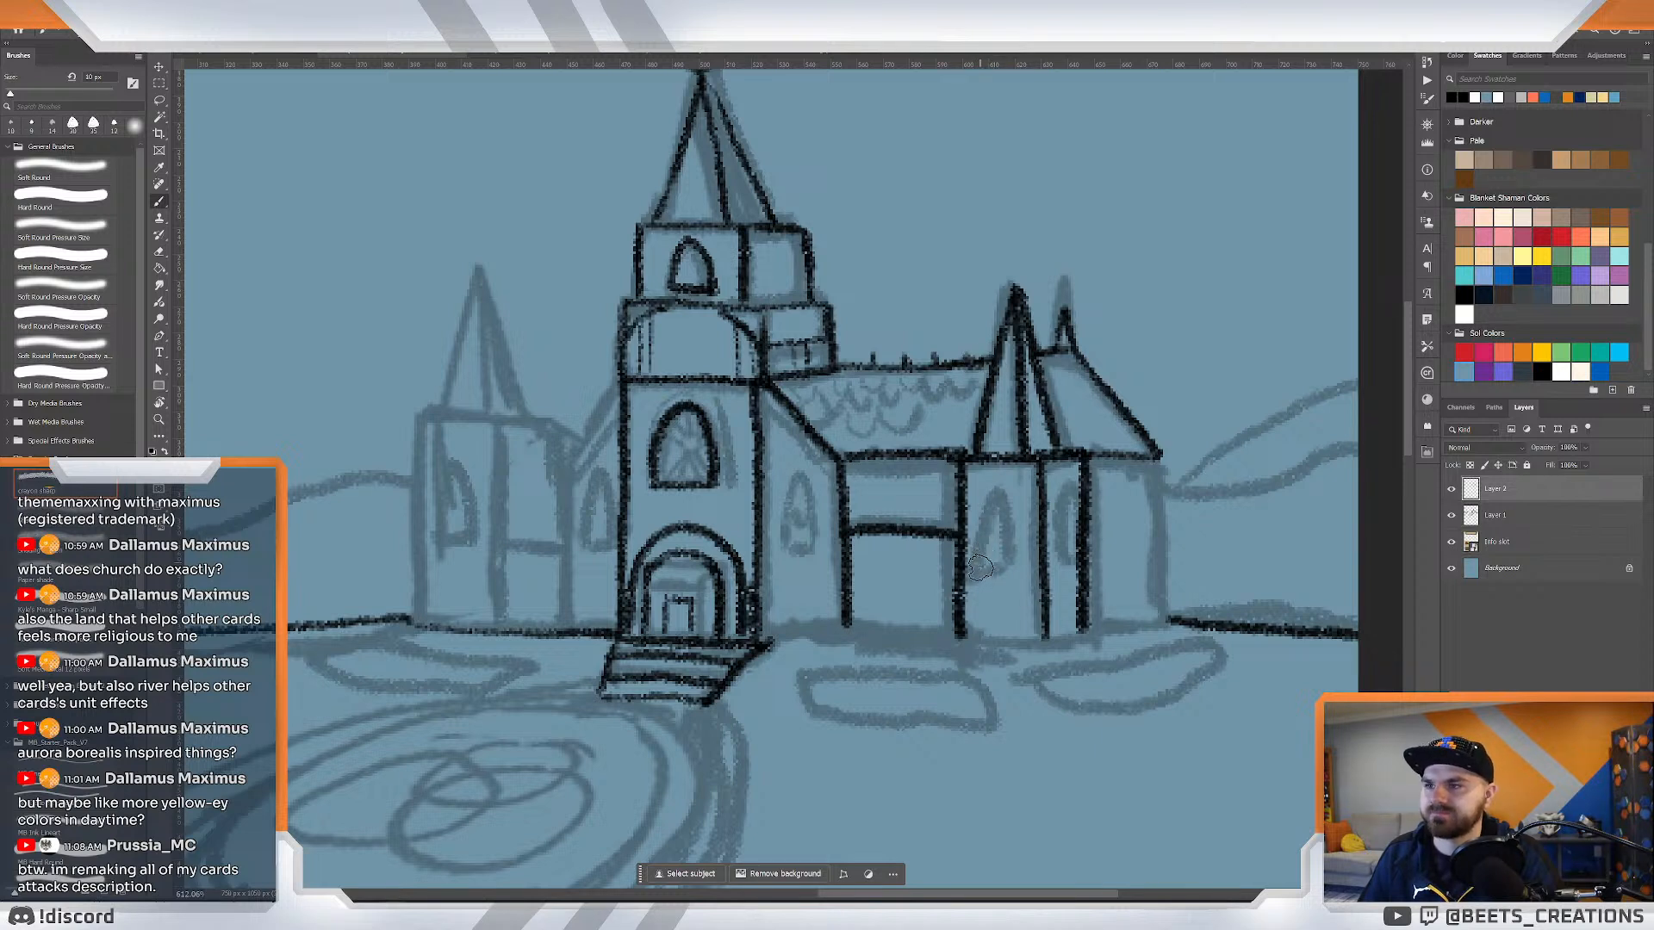
mouse_move(980, 568)
left_mouse_down()
mouse_move(1012, 503)
mouse_move(1025, 569)
mouse_move(1068, 493)
mouse_move(1077, 563)
left_mouse_up()
key("ctrl+z")
key("ctrl+z")
Ink the outer vertical edge of the right wing and the base lines along its walls back to the tower steps.
left_click_drag(1154, 454, 1156, 622)
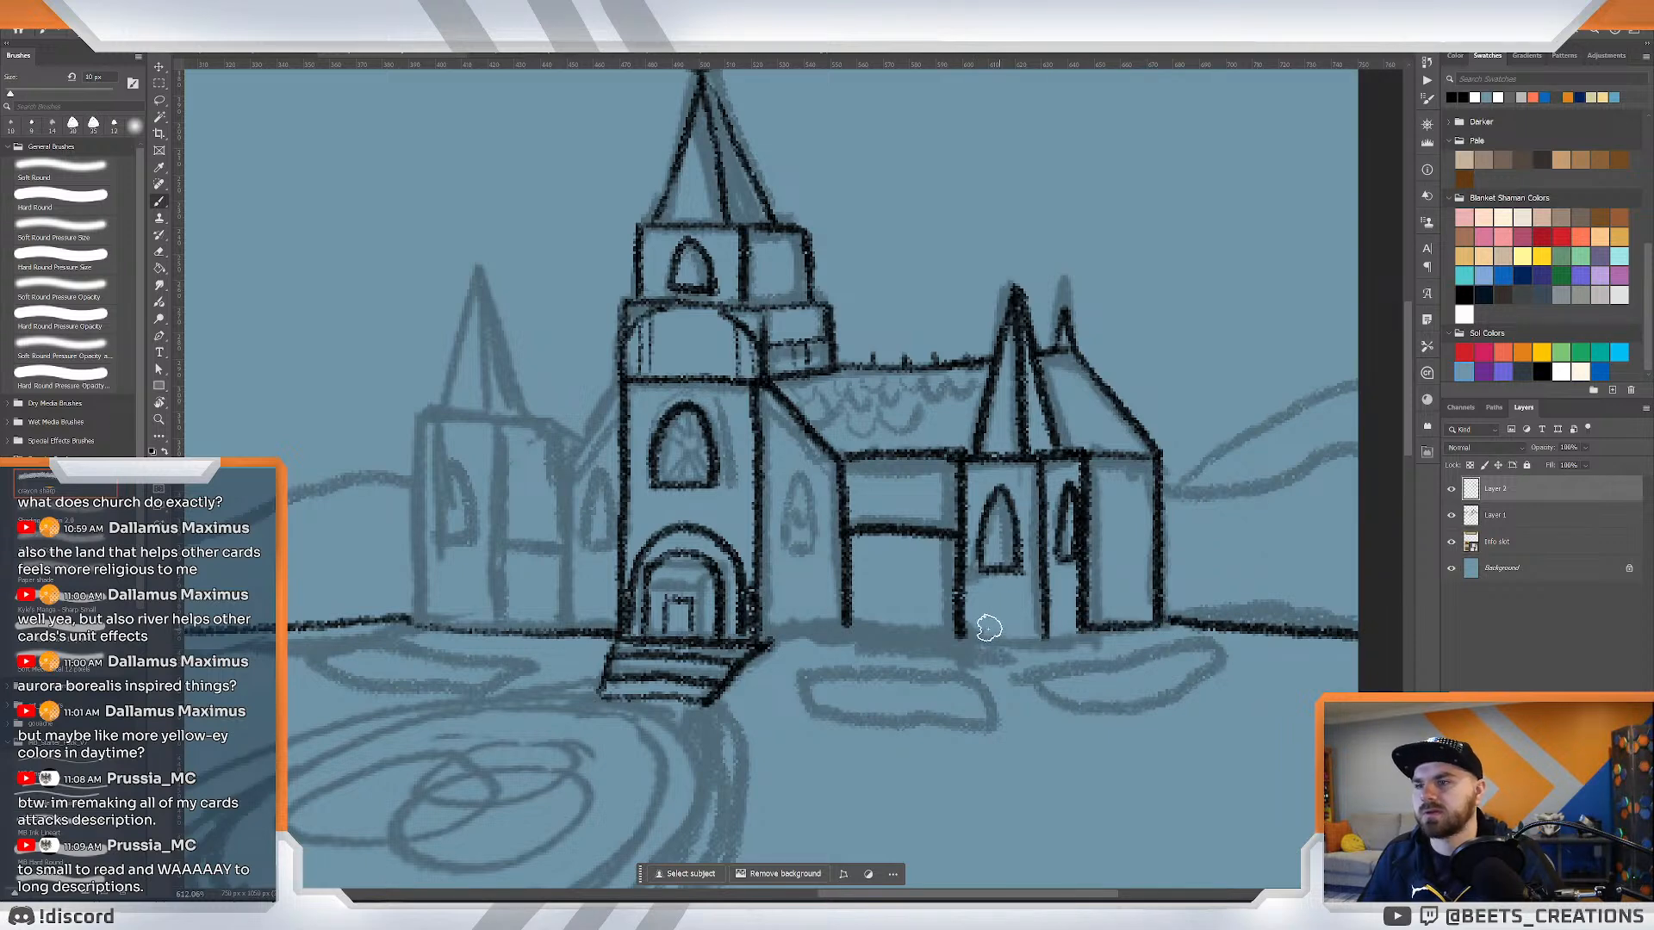
left_click_drag(958, 635, 1054, 641)
left_click_drag(848, 617, 926, 622)
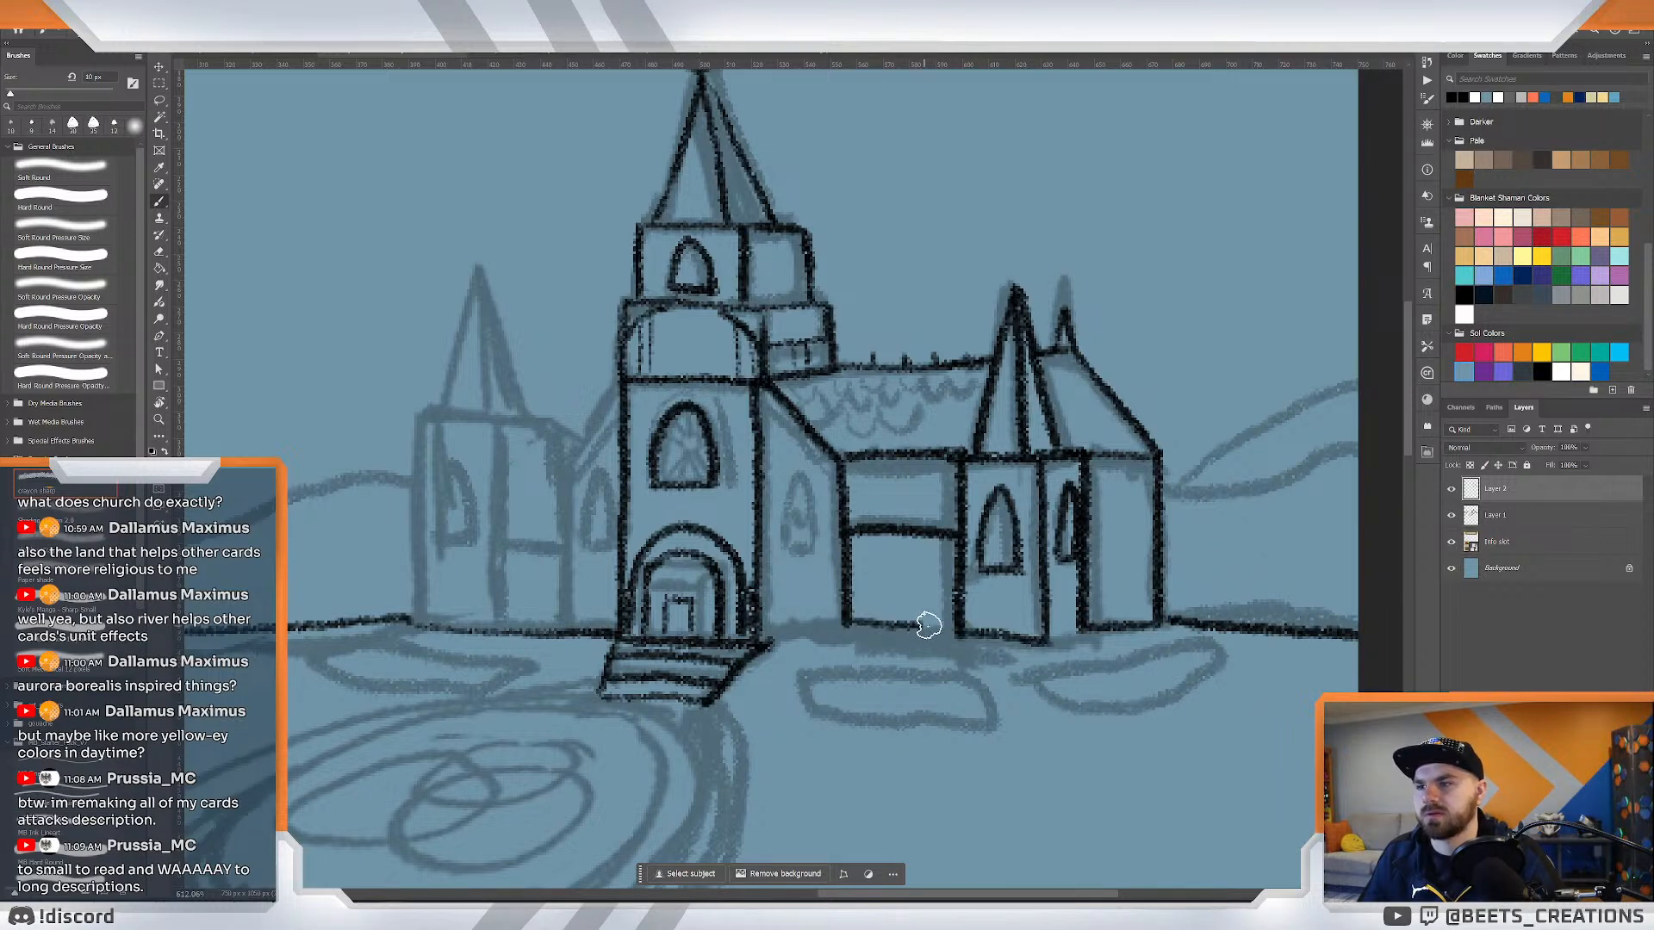
left_click_drag(1048, 631, 1077, 627)
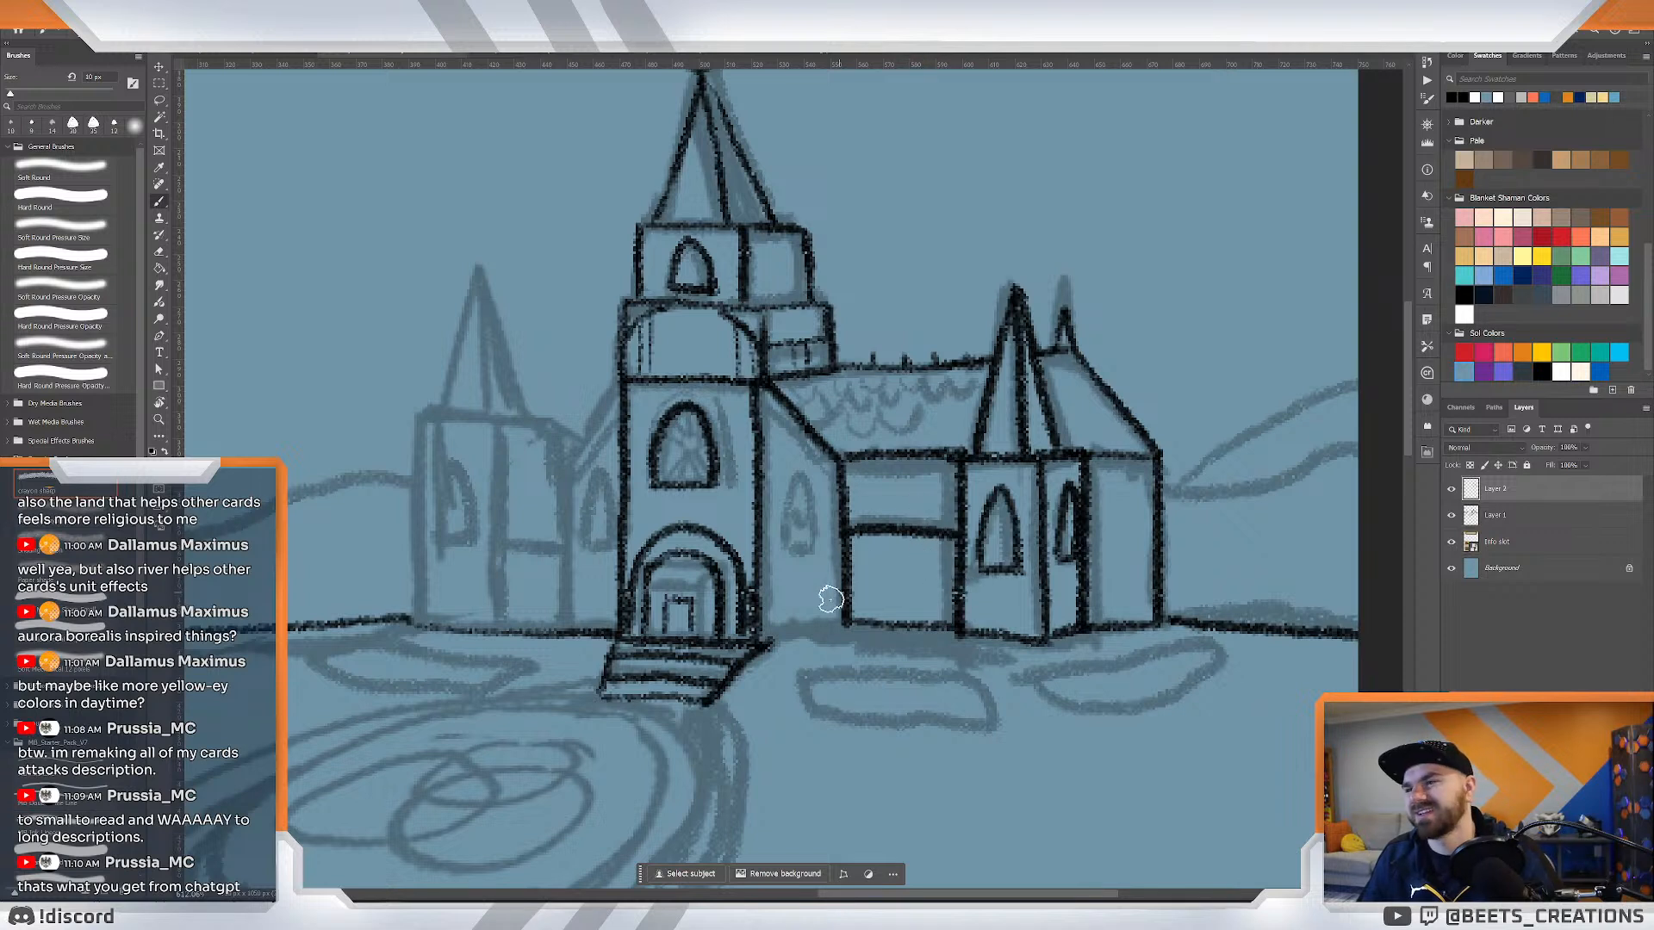
left_click_drag(764, 637, 840, 621)
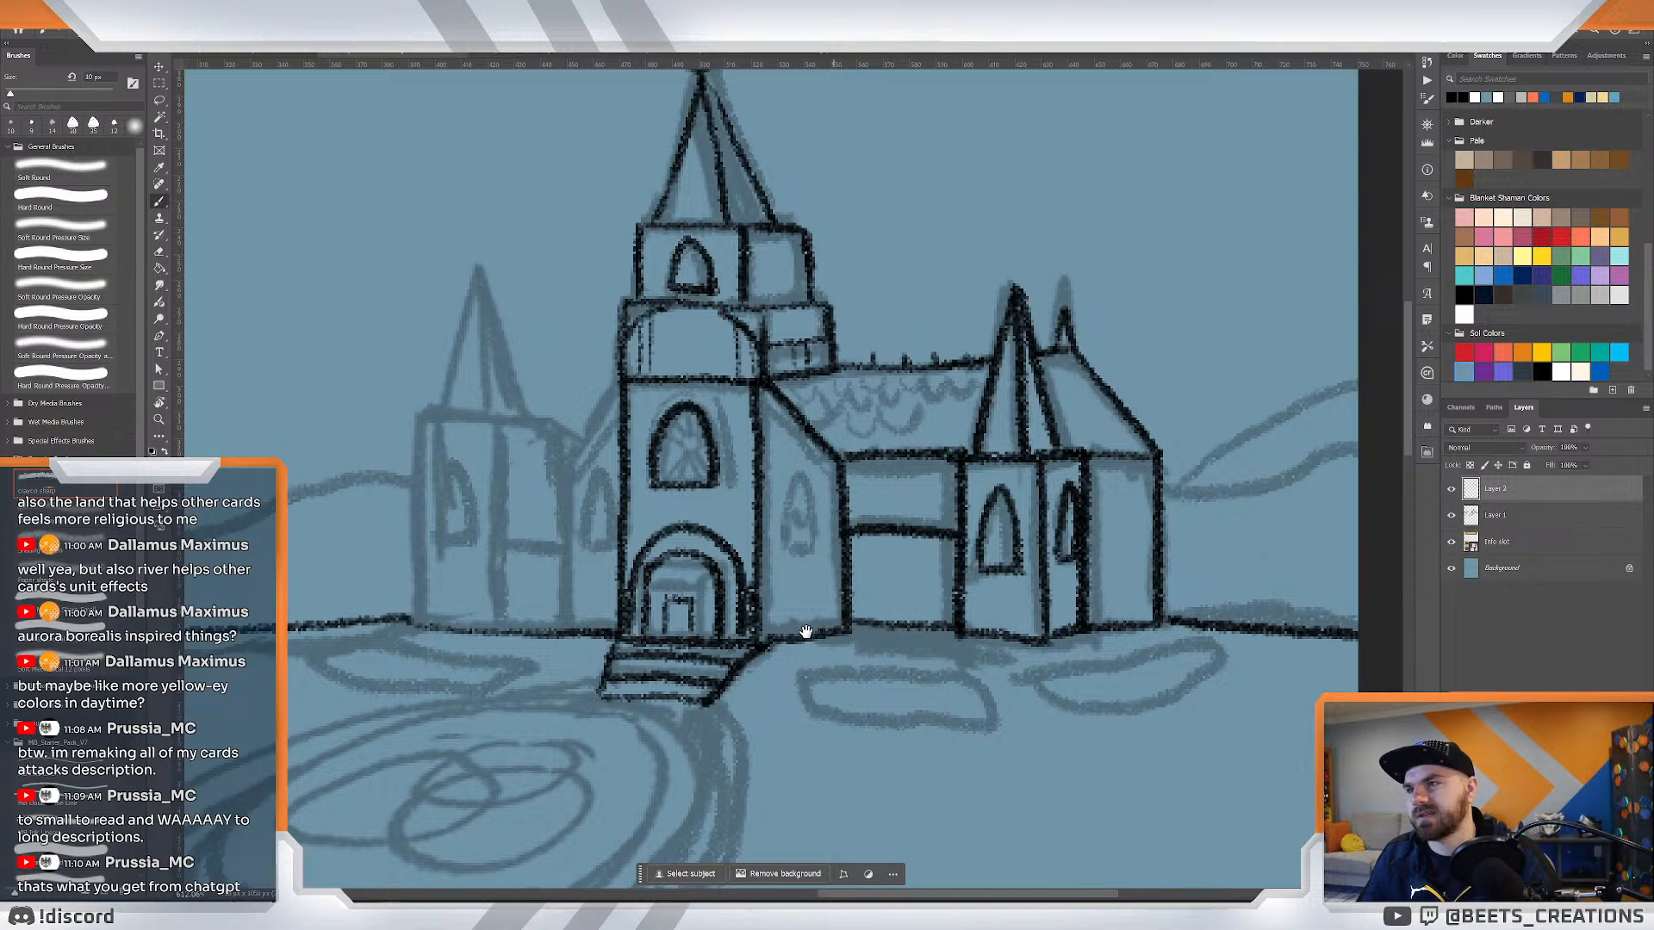
Ink the gable slope and wall edge left of the tower, then the left turret's corner with a horizontal band between them.
left_click_drag(787, 642, 956, 661)
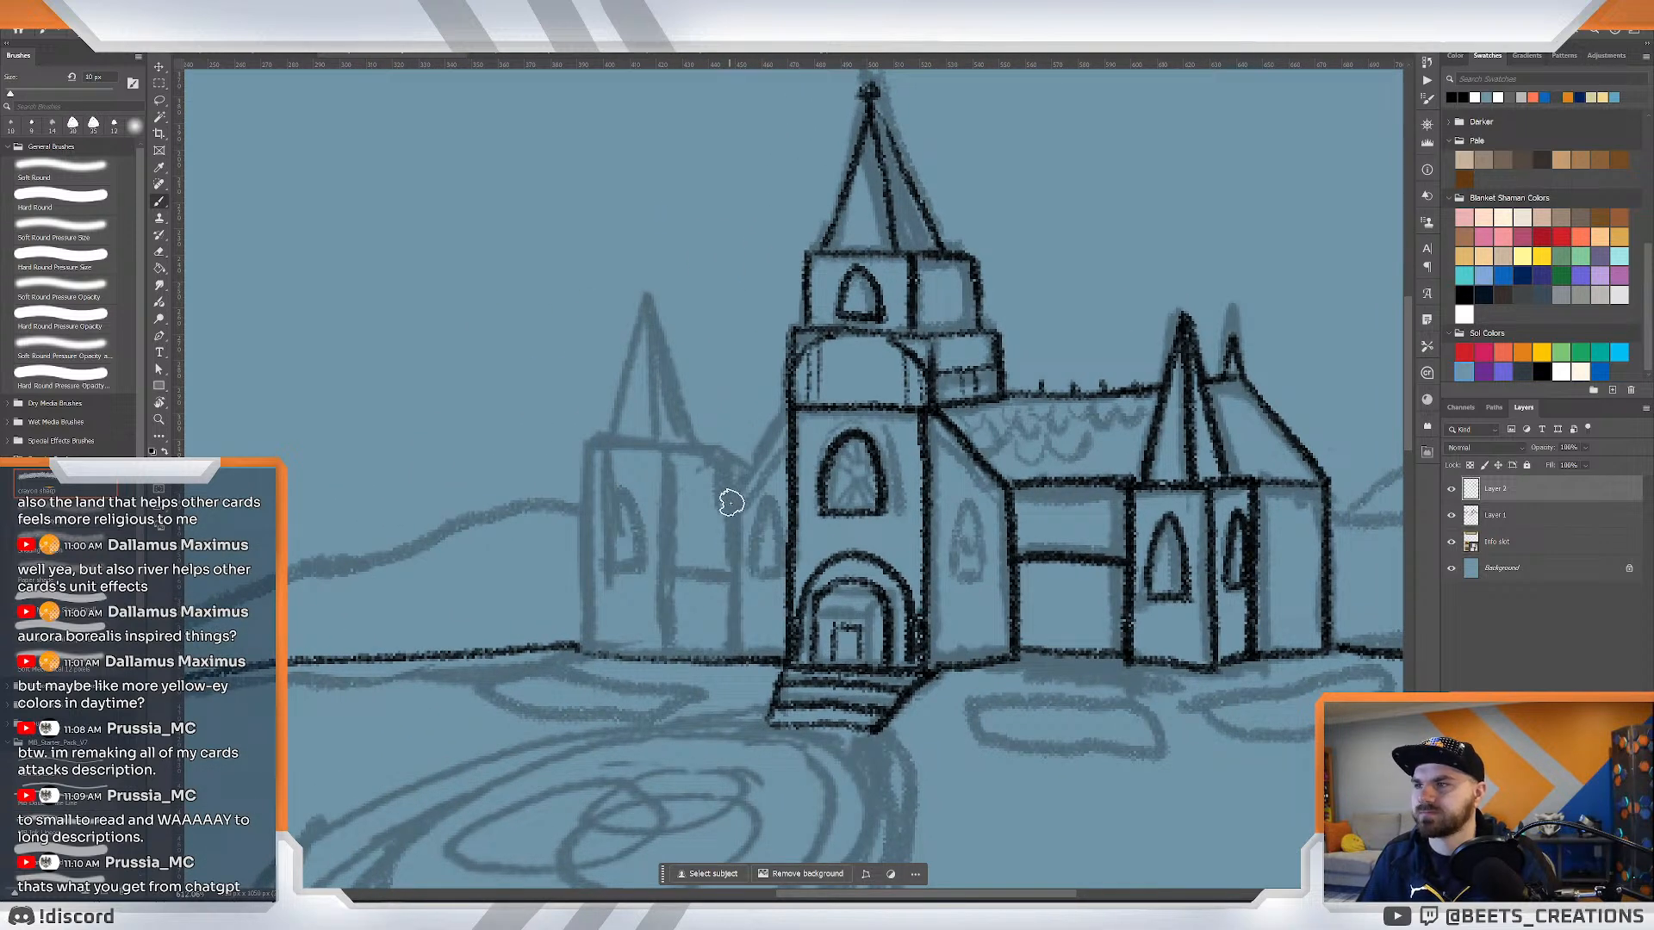
mouse_move(794, 409)
left_mouse_down()
mouse_move(731, 492)
mouse_move(726, 656)
left_mouse_up()
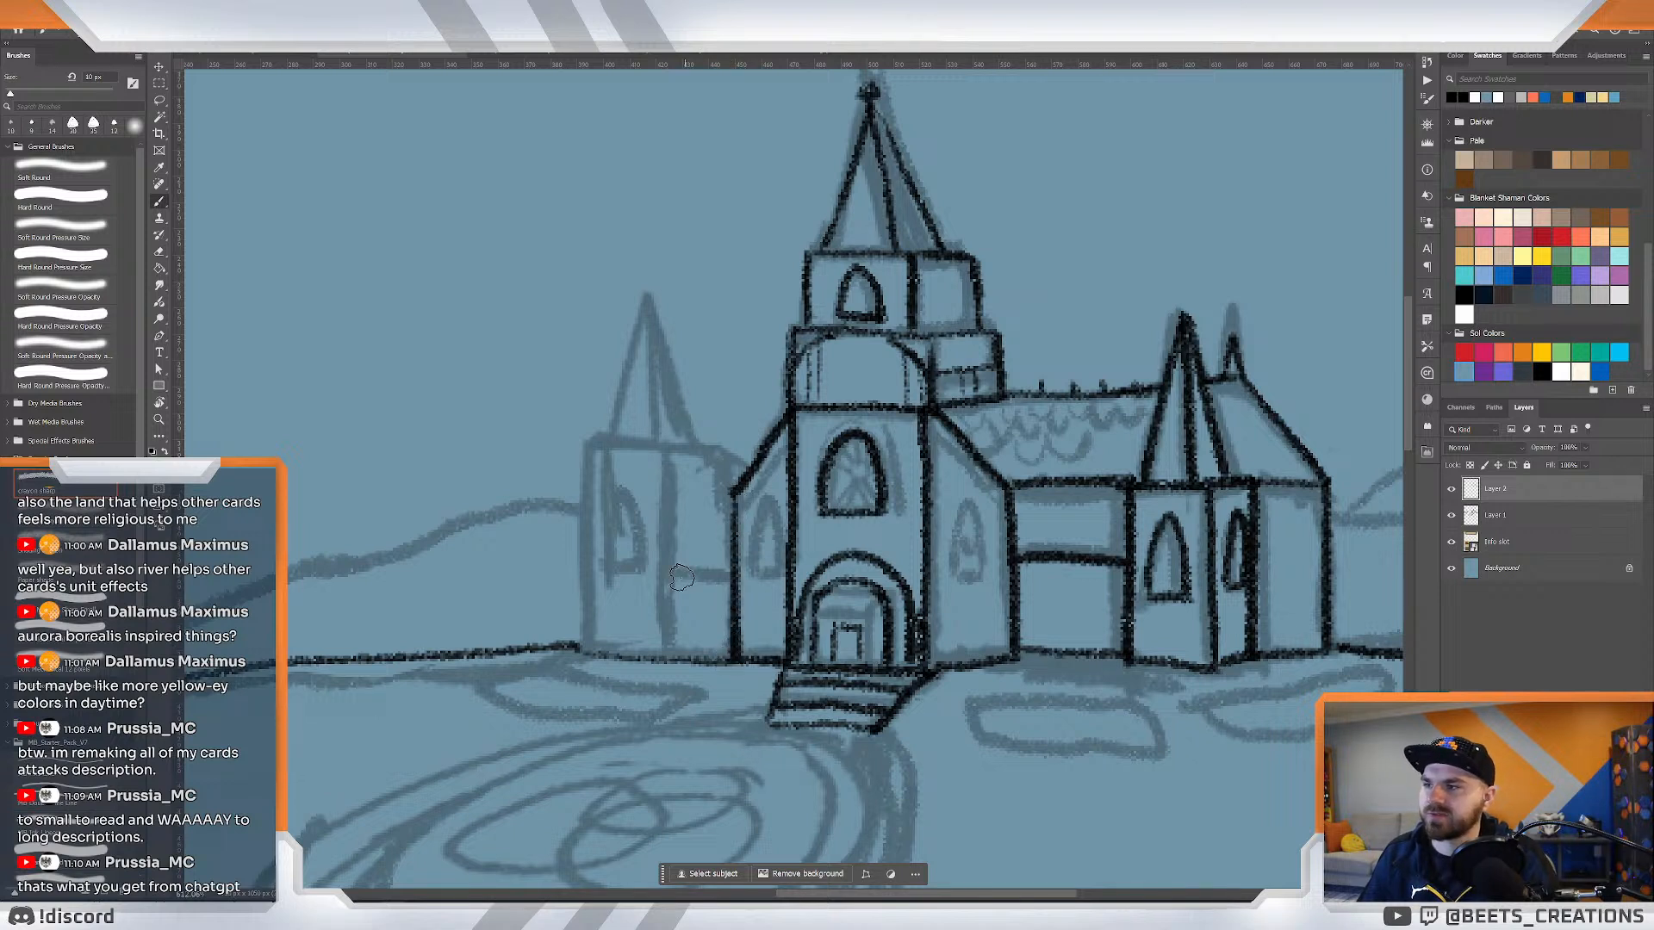
left_click_drag(668, 574, 729, 567)
key("ctrl+z")
left_click_drag(667, 445, 669, 657)
left_click_drag(678, 568, 668, 569)
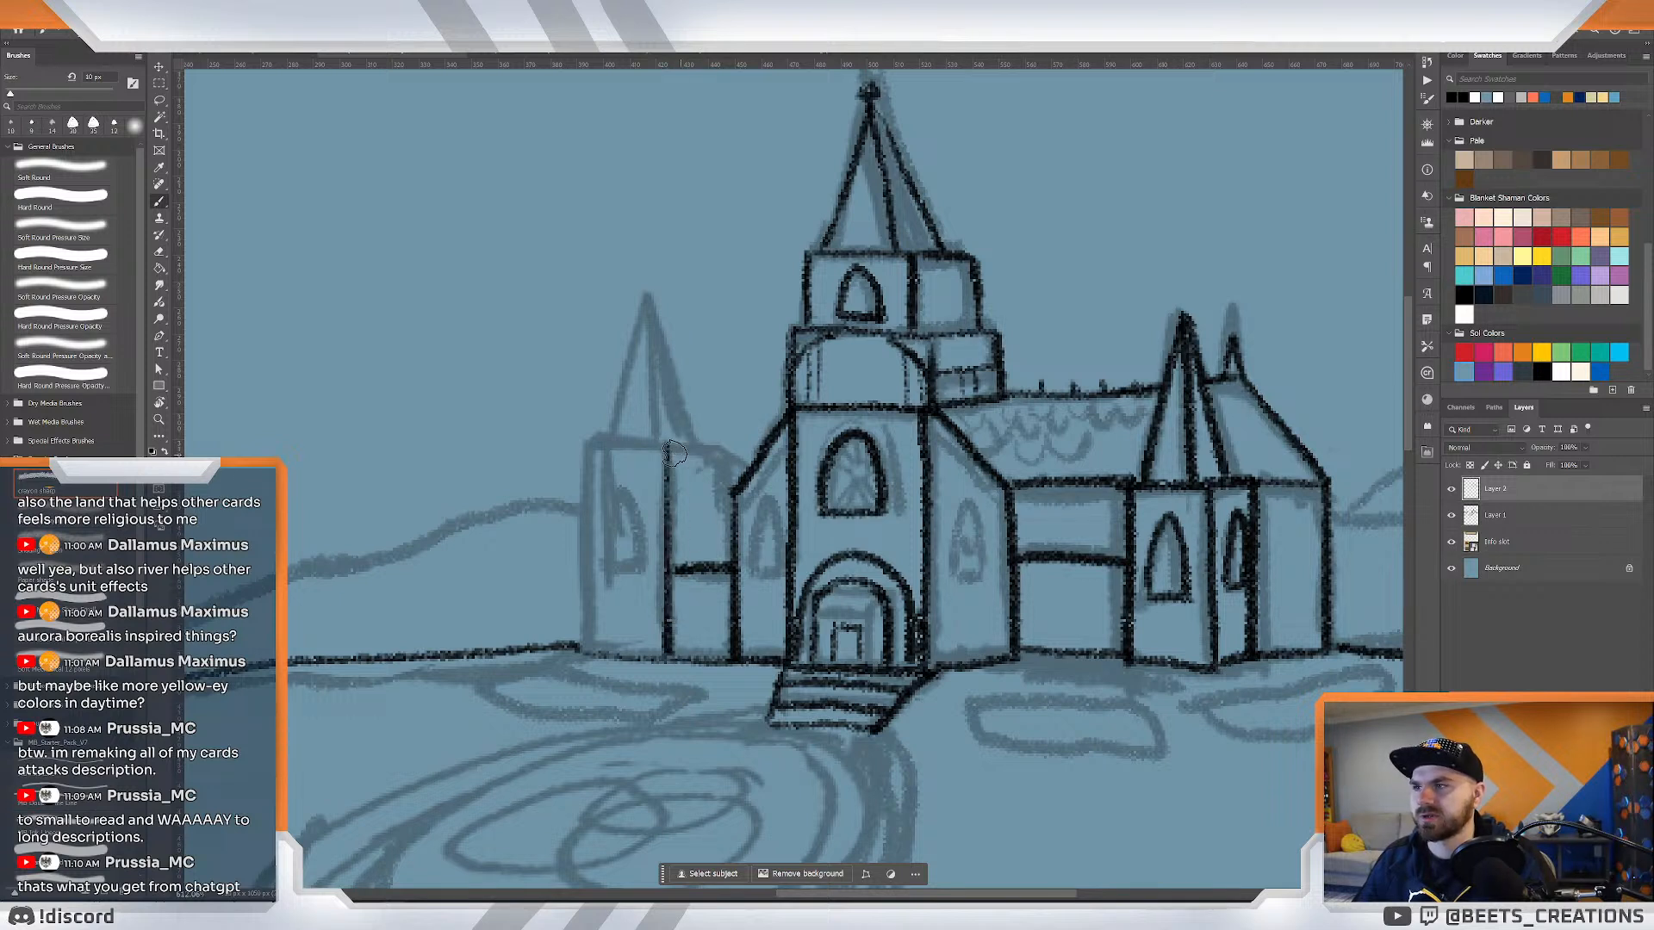
Ink the left turret's top edges and both slopes of the spire above it.
left_click_drag(670, 447, 724, 447)
mouse_move(603, 447)
left_mouse_down()
mouse_move(650, 300)
mouse_move(633, 353)
mouse_move(650, 304)
mouse_move(685, 439)
left_mouse_up()
key("ctrl+z")
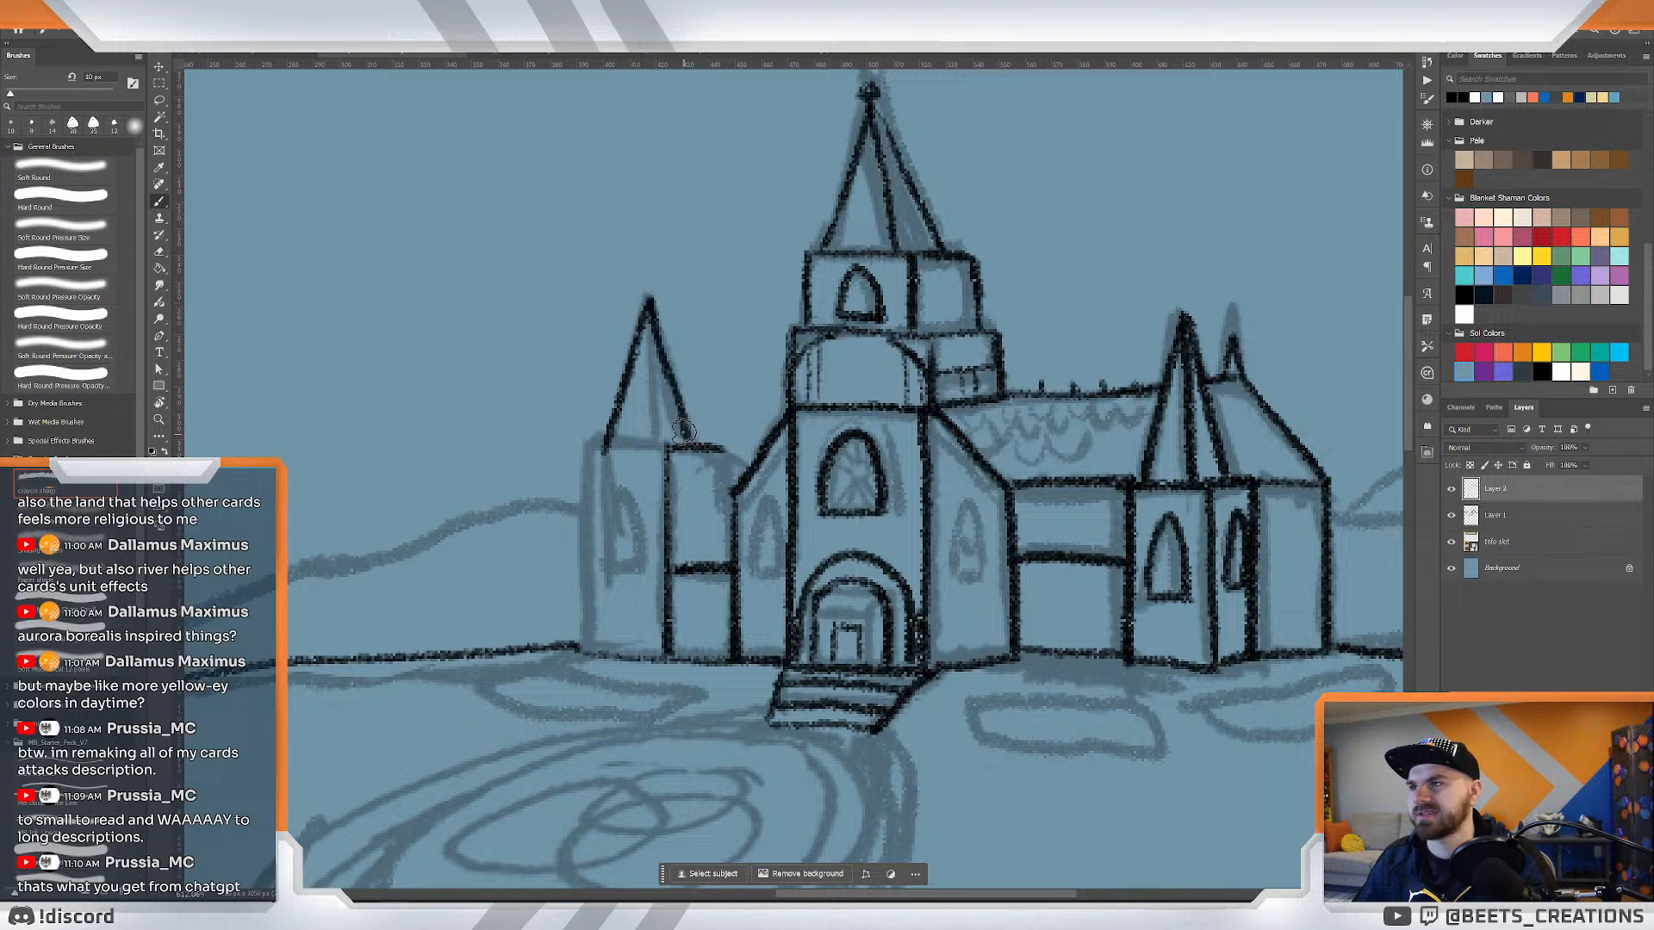
left_click_drag(585, 444, 686, 441)
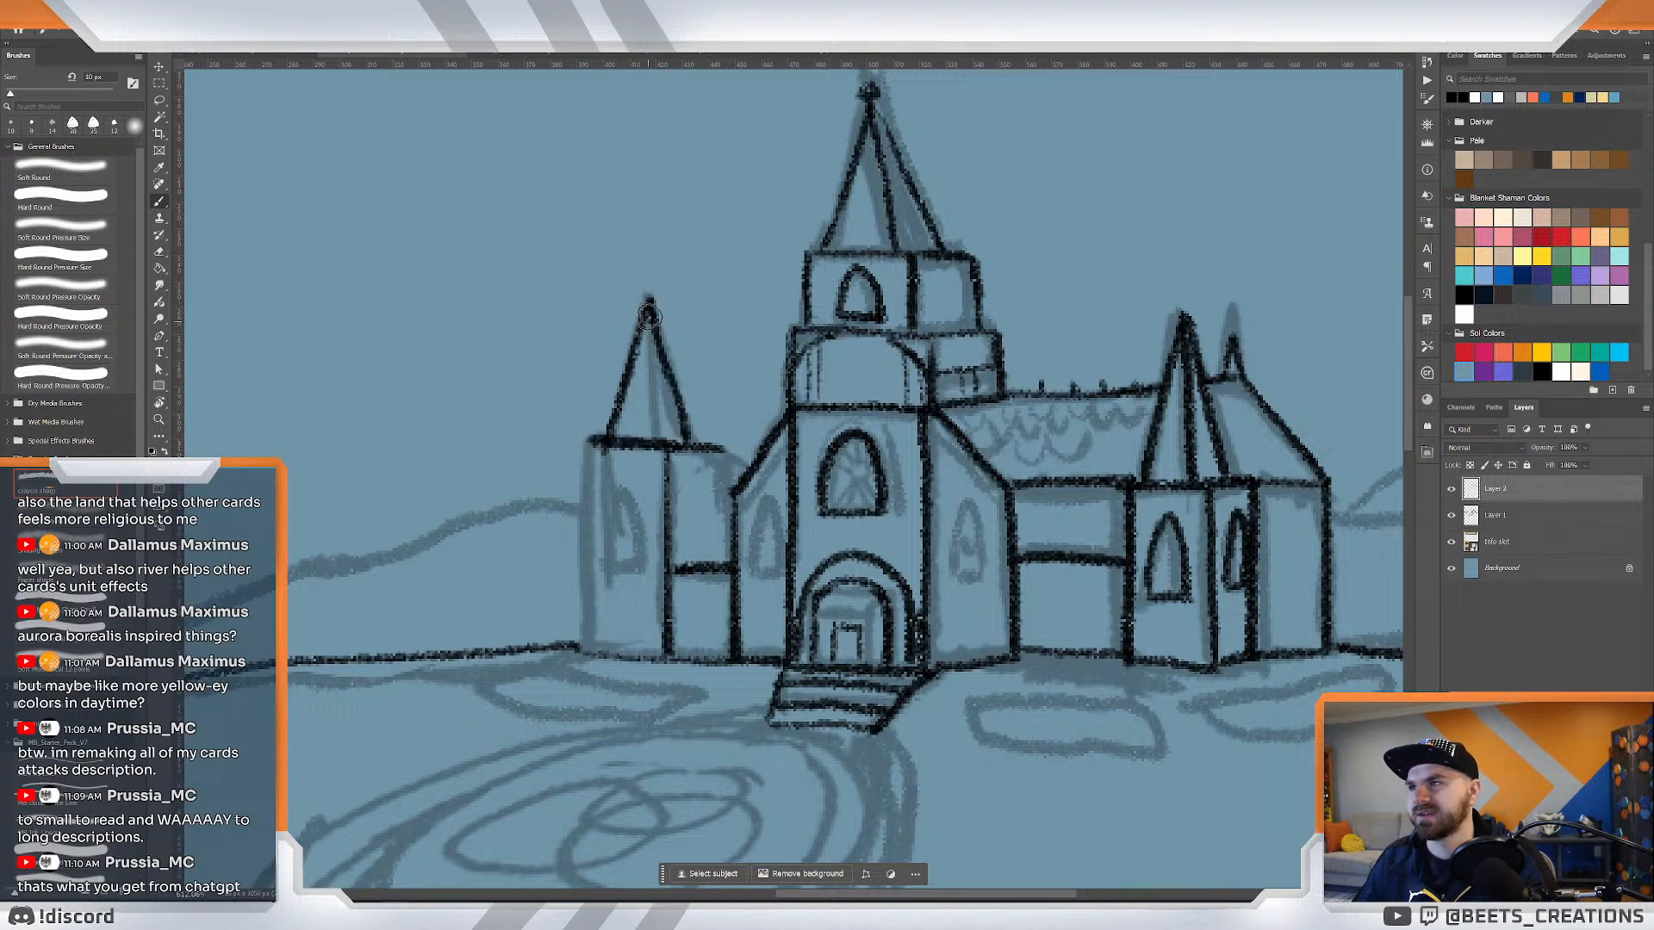
Ink the centre ridge of the left spire, then the left turret's outer wall edge and the short wall edge beside the gable.
mouse_move(650, 315)
left_mouse_down()
mouse_move(668, 435)
mouse_move(605, 463)
mouse_move(590, 438)
mouse_move(591, 641)
left_mouse_up()
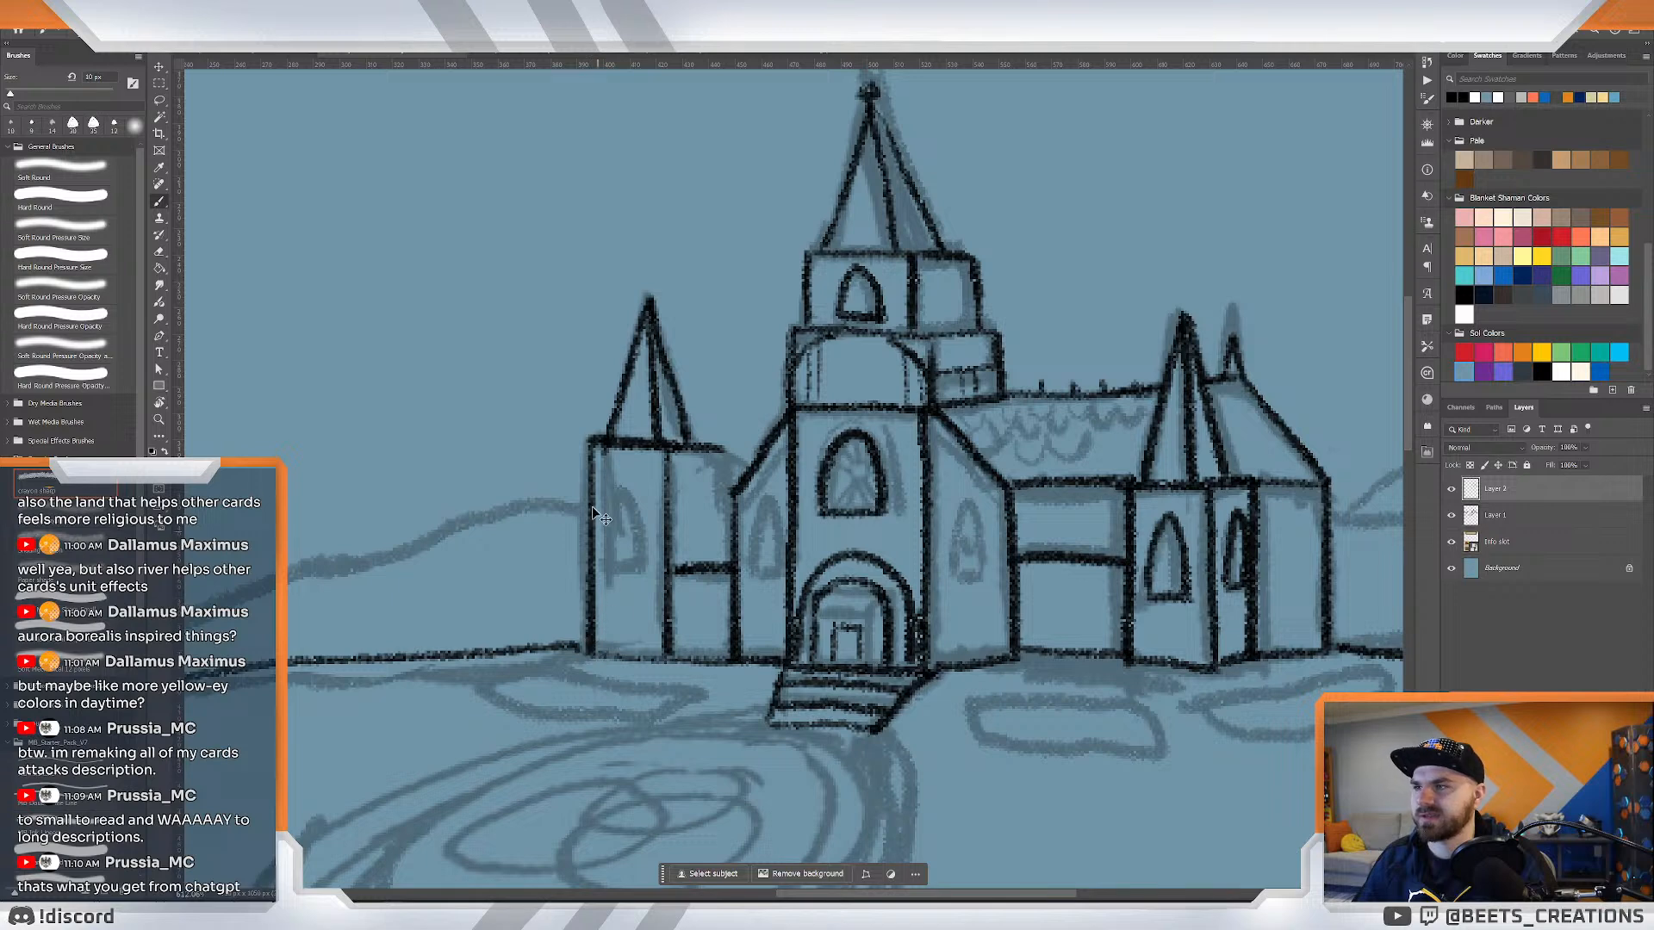
key("ctrl+z")
left_click_drag(589, 441, 579, 650)
key("ctrl+z")
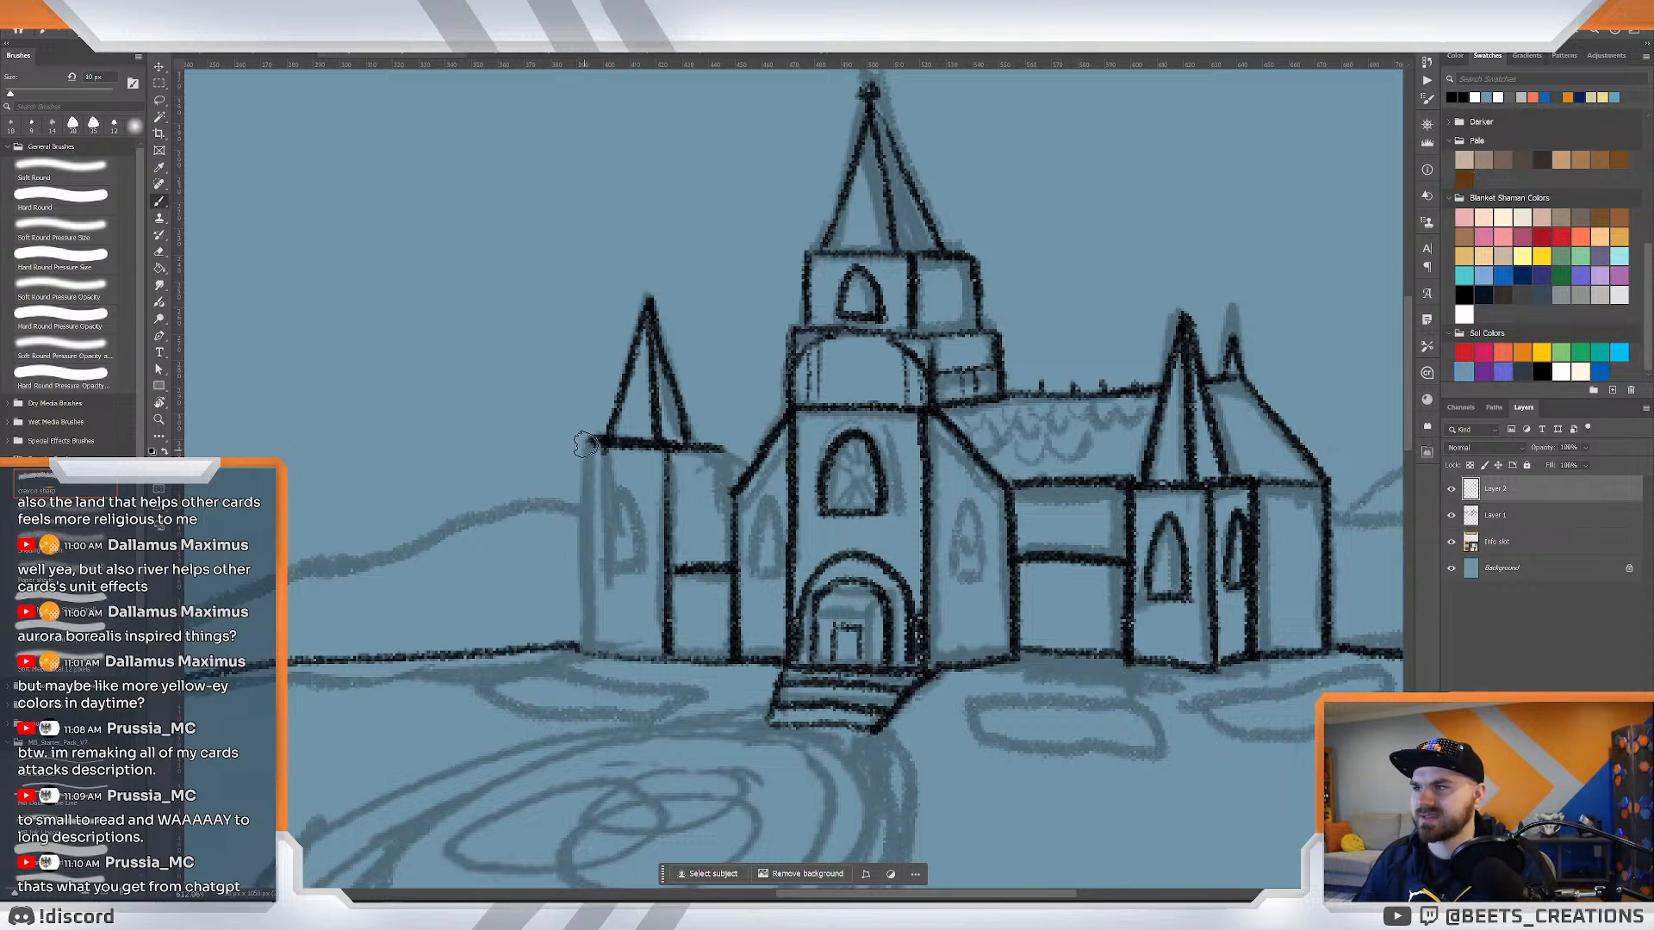
left_click_drag(586, 443, 587, 644)
left_click_drag(631, 555, 651, 550)
left_click_drag(732, 441, 733, 498)
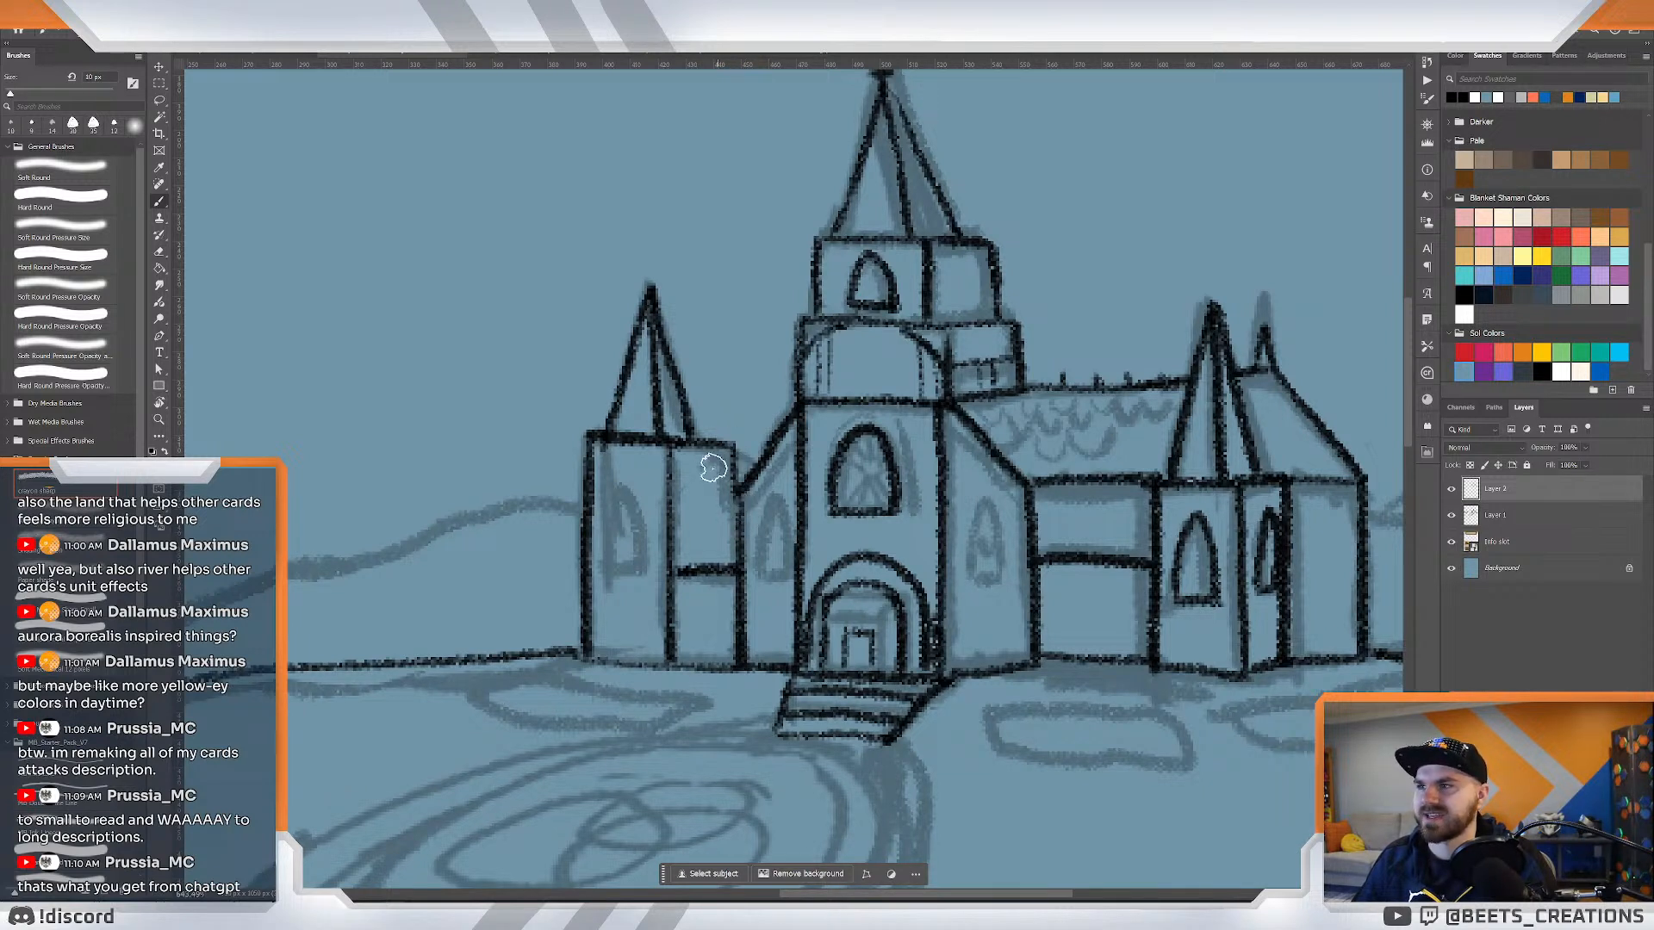
Redraw the left spire's right slope wider so it meets the turret's far corner, and erase the previous slope line.
left_click_drag(652, 288, 698, 437)
key("z")
key("ctrl+z")
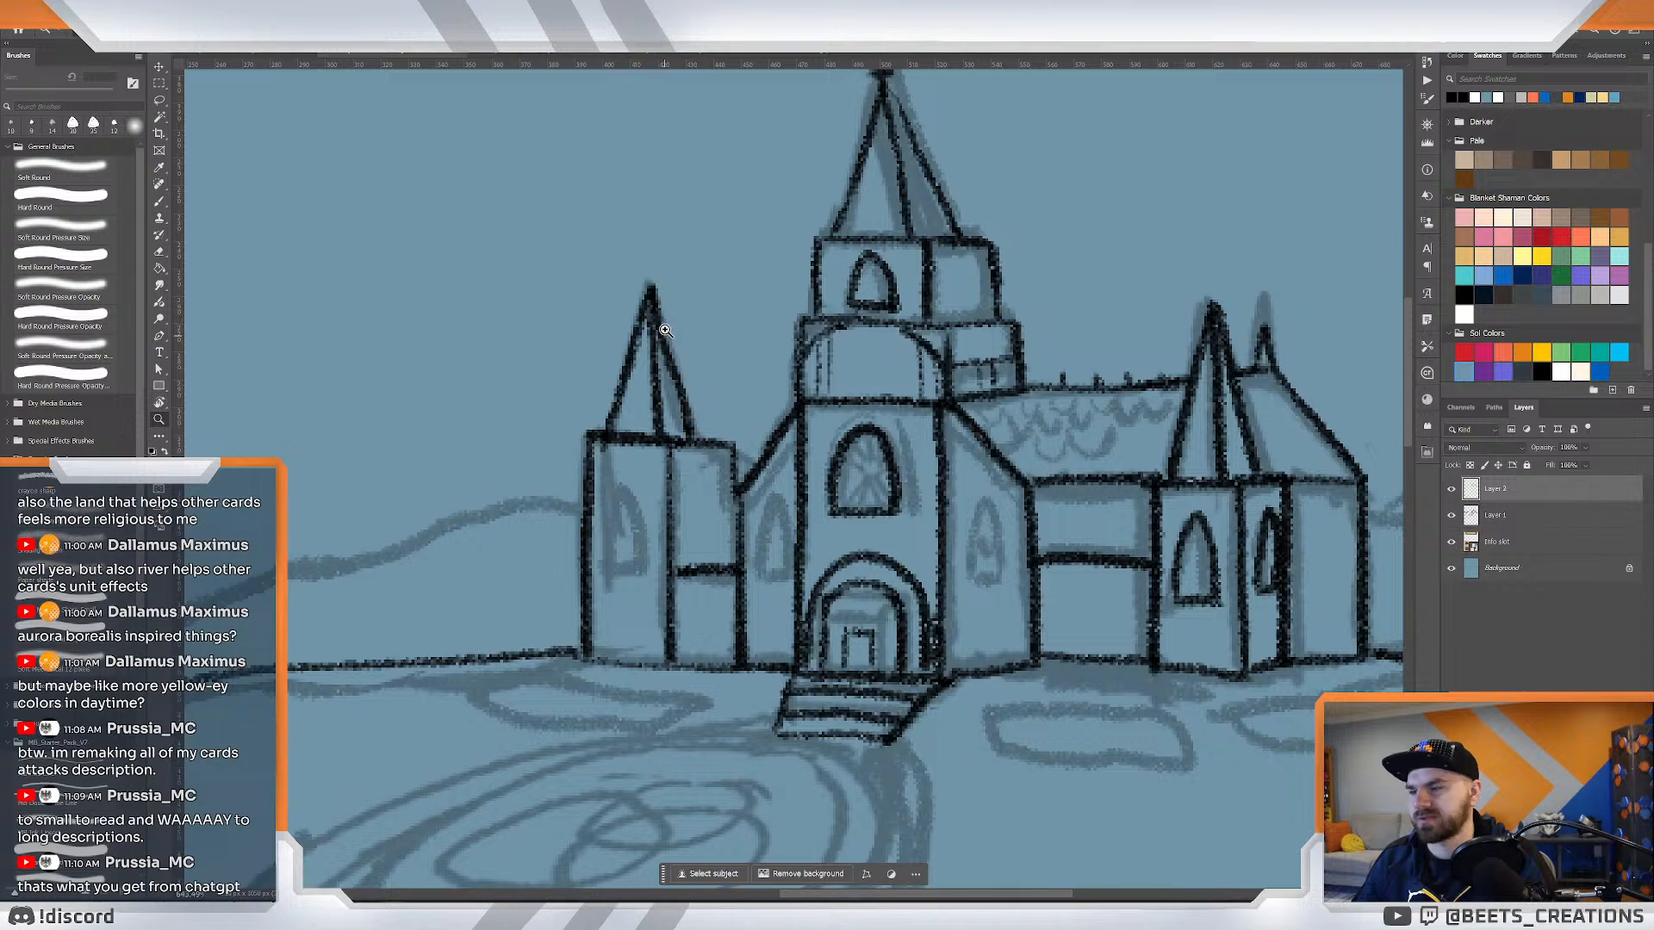
key("b")
left_click_drag(652, 287, 728, 448)
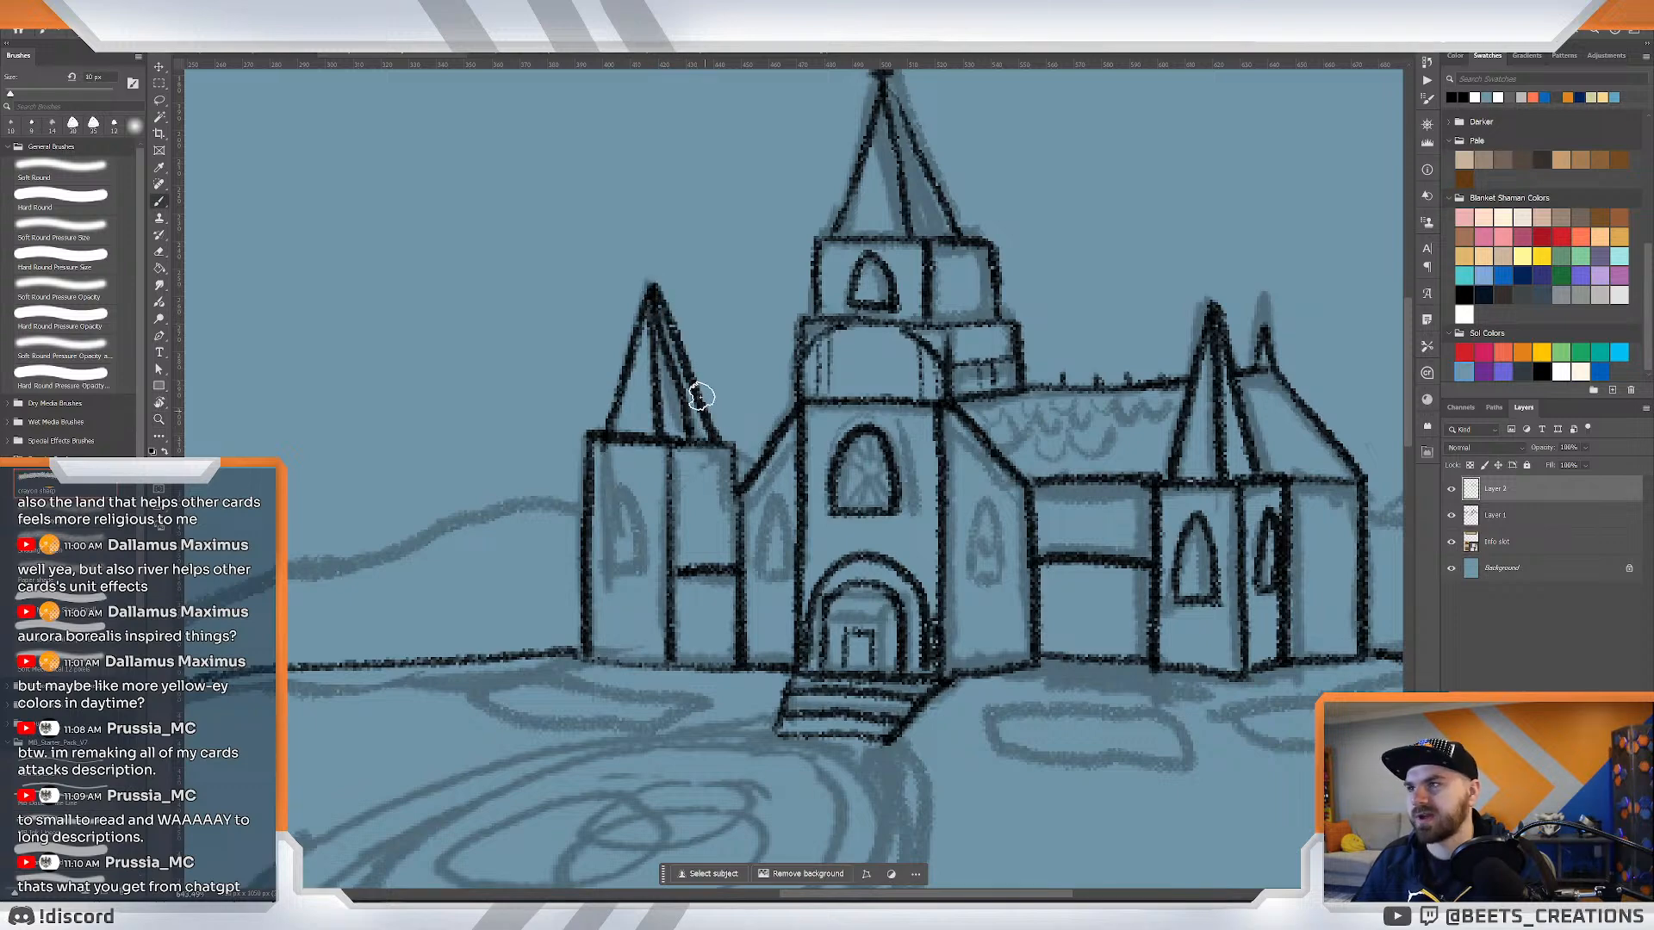
key("ctrl+z")
left_click_drag(652, 287, 720, 444)
key("z")
left_click(704, 384)
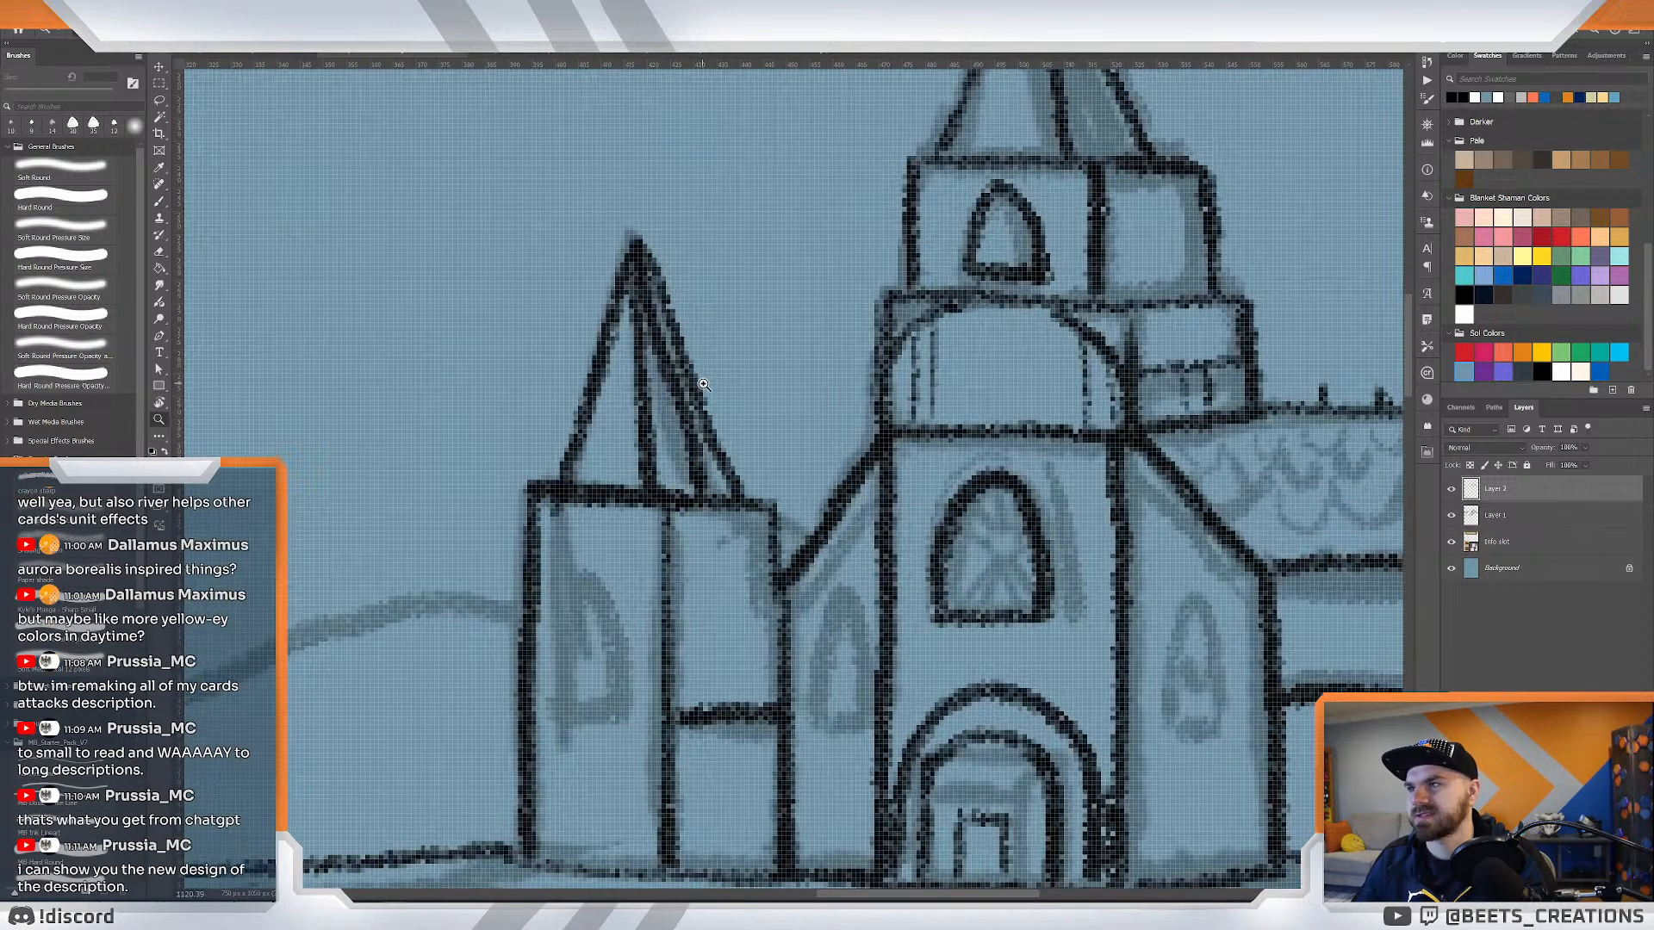
key("e")
mouse_move(642, 297)
left_mouse_down()
mouse_move(702, 484)
mouse_move(648, 282)
mouse_move(687, 351)
left_mouse_up()
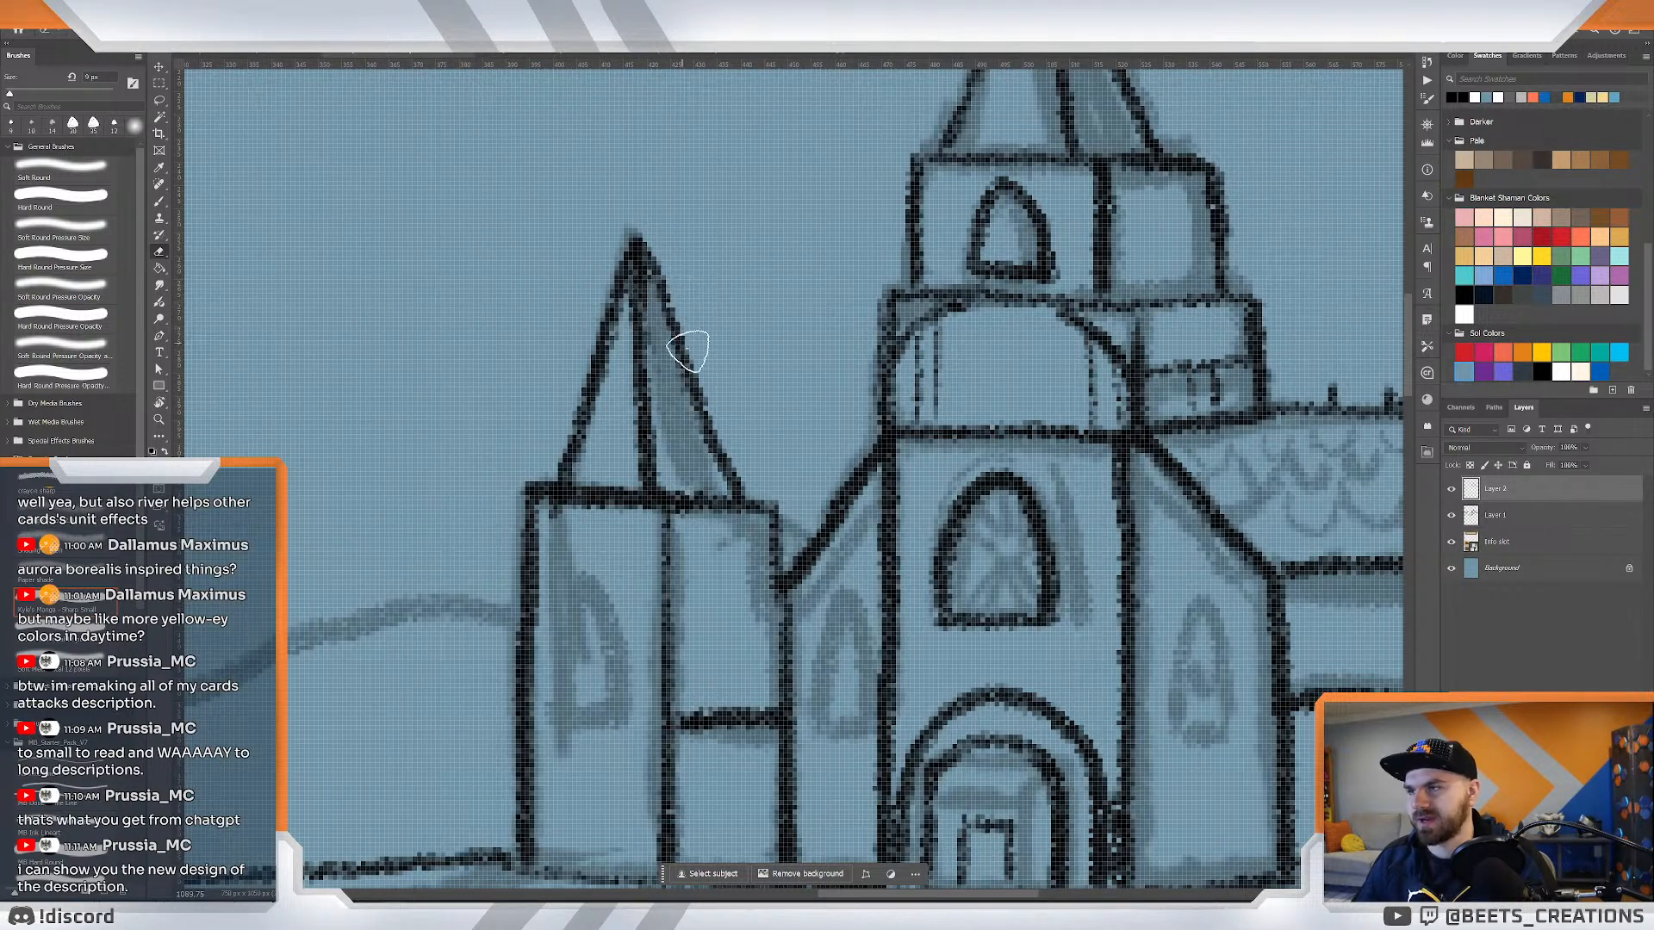
key("b")
left_click_drag(648, 269, 712, 455)
Ink a pointed arched window on the left turret's front face.
key("z")
mouse_move(716, 533)
left_mouse_down()
mouse_move(675, 523)
mouse_move(690, 518)
left_mouse_up()
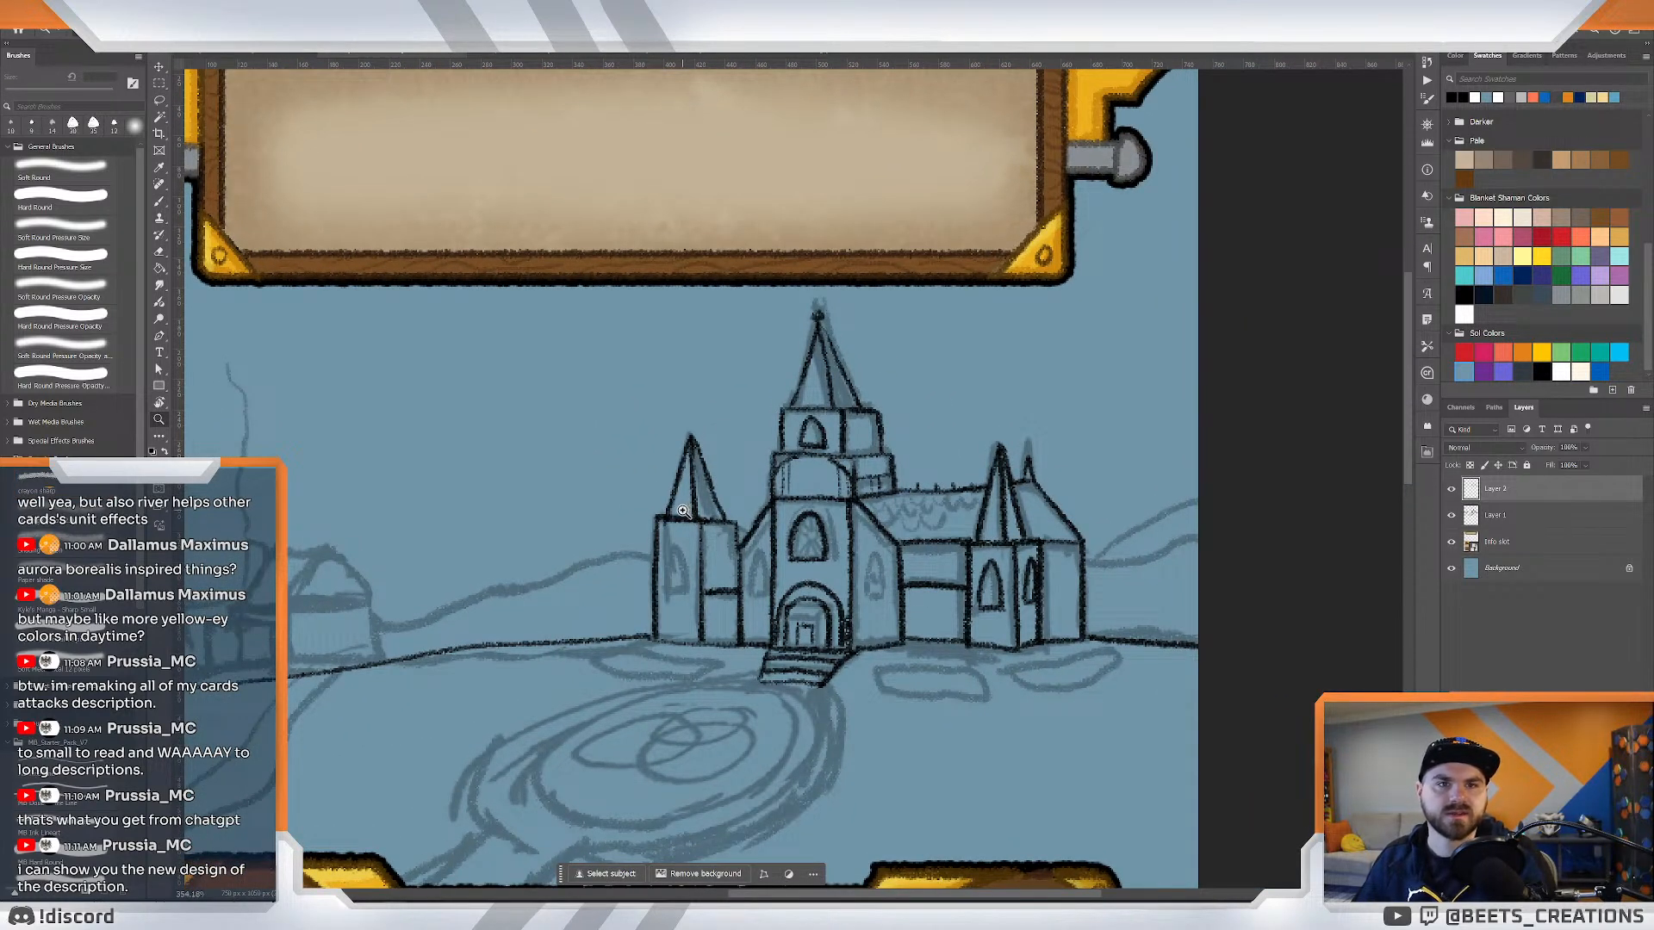
left_click_drag(684, 502, 703, 523)
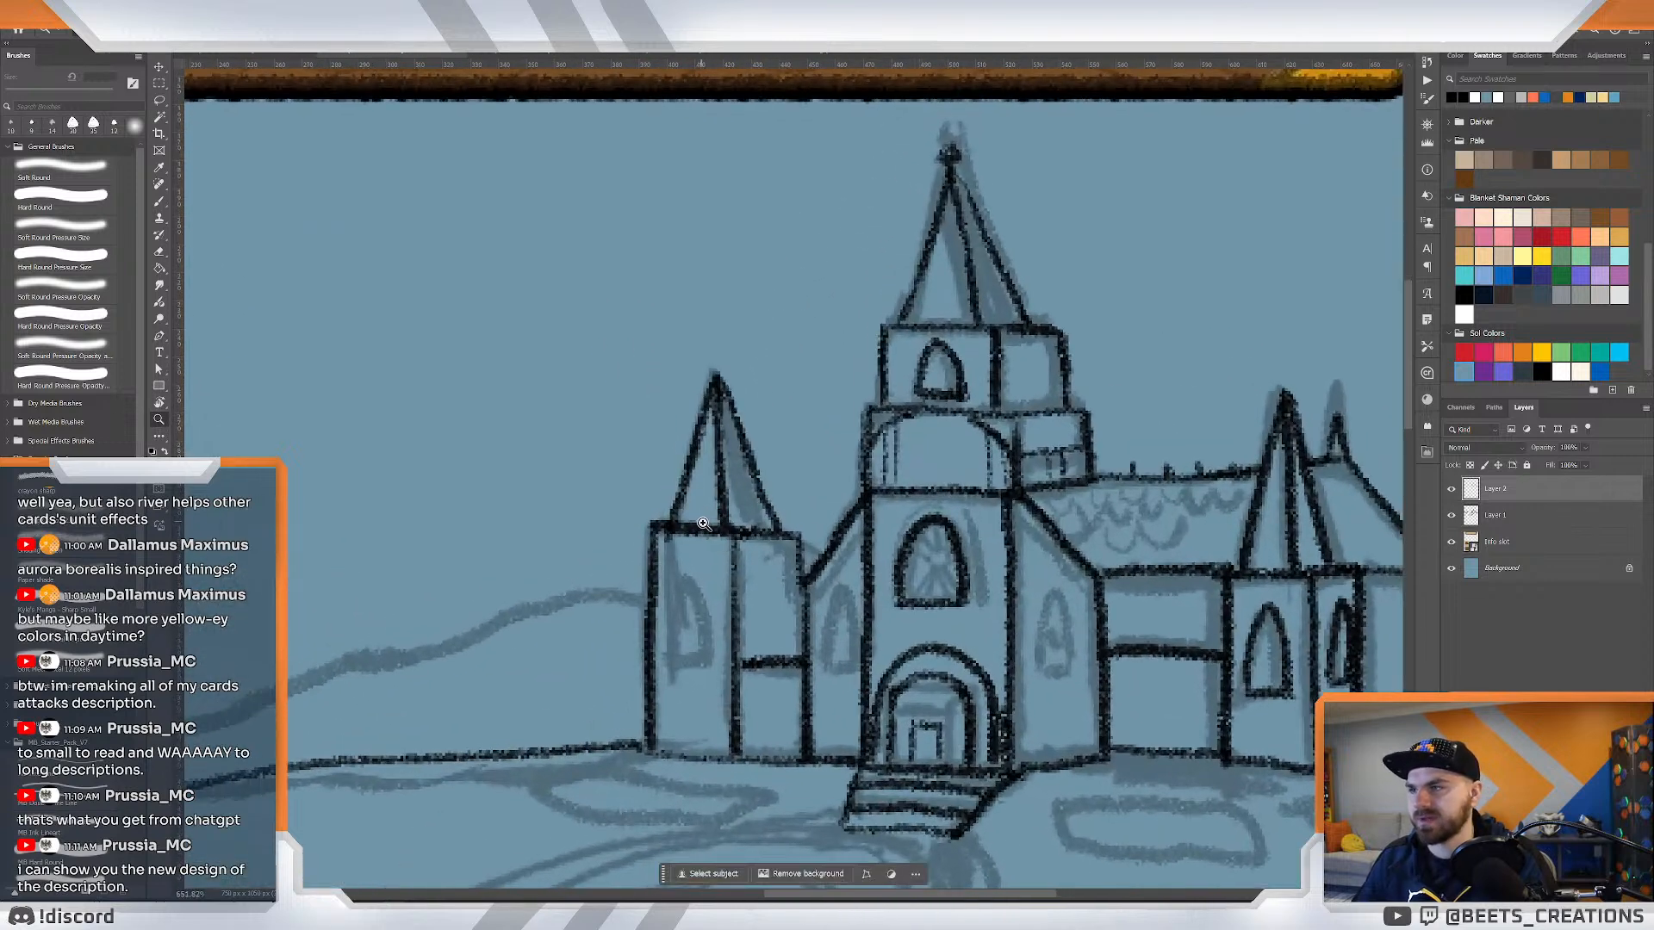
key("e")
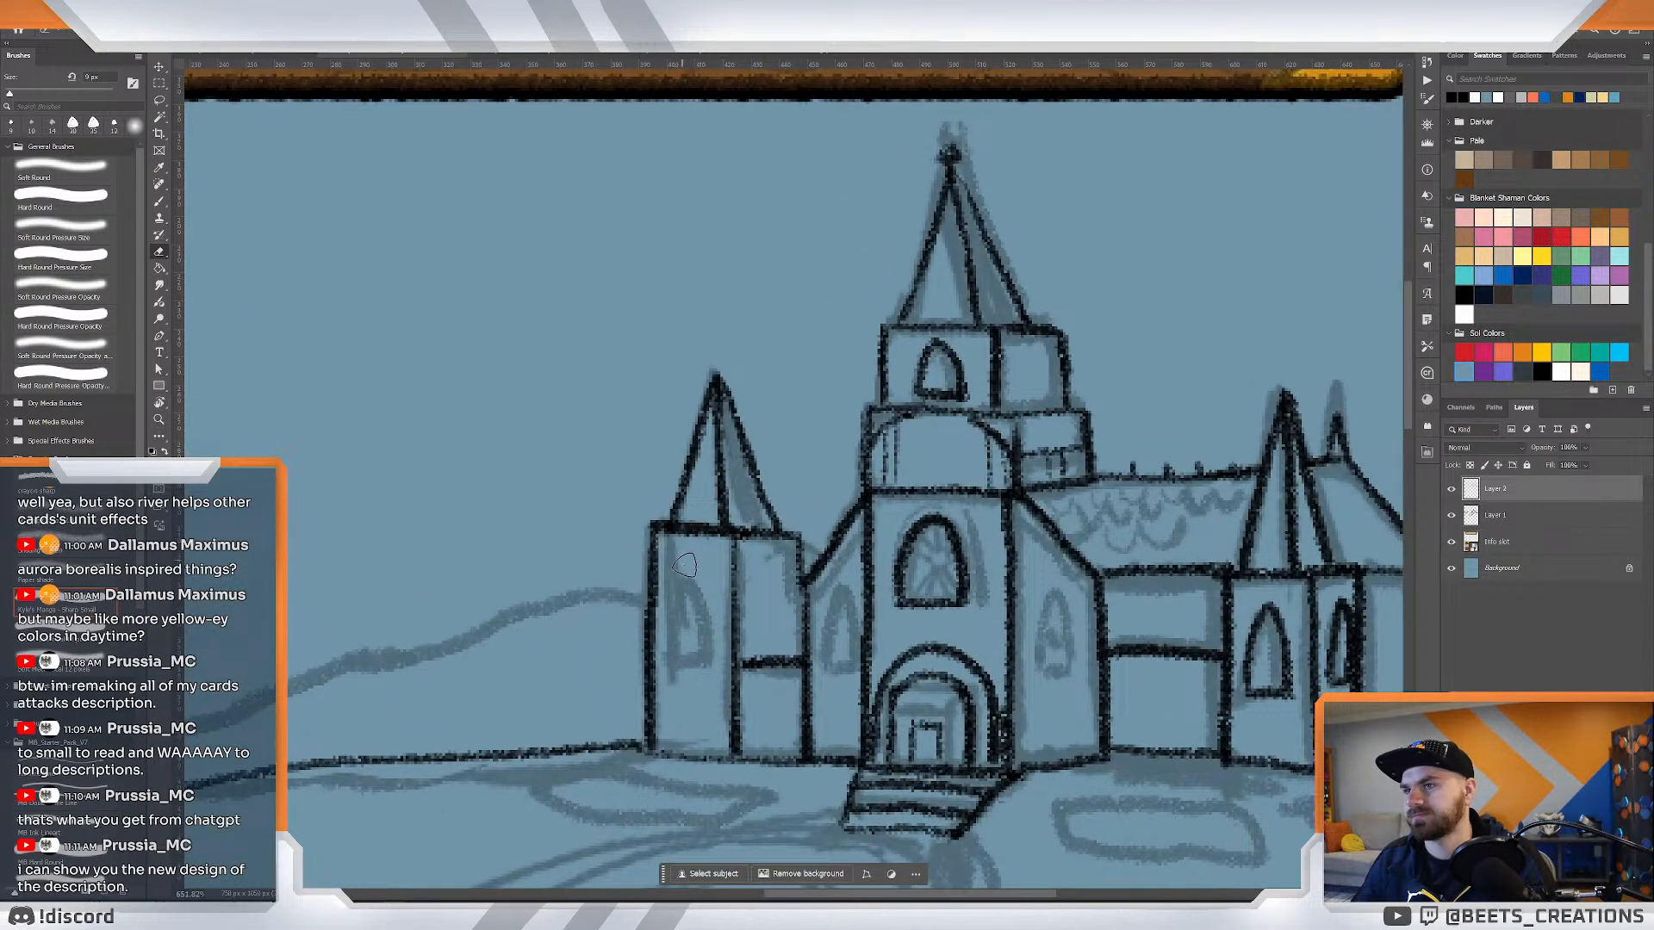
key("b")
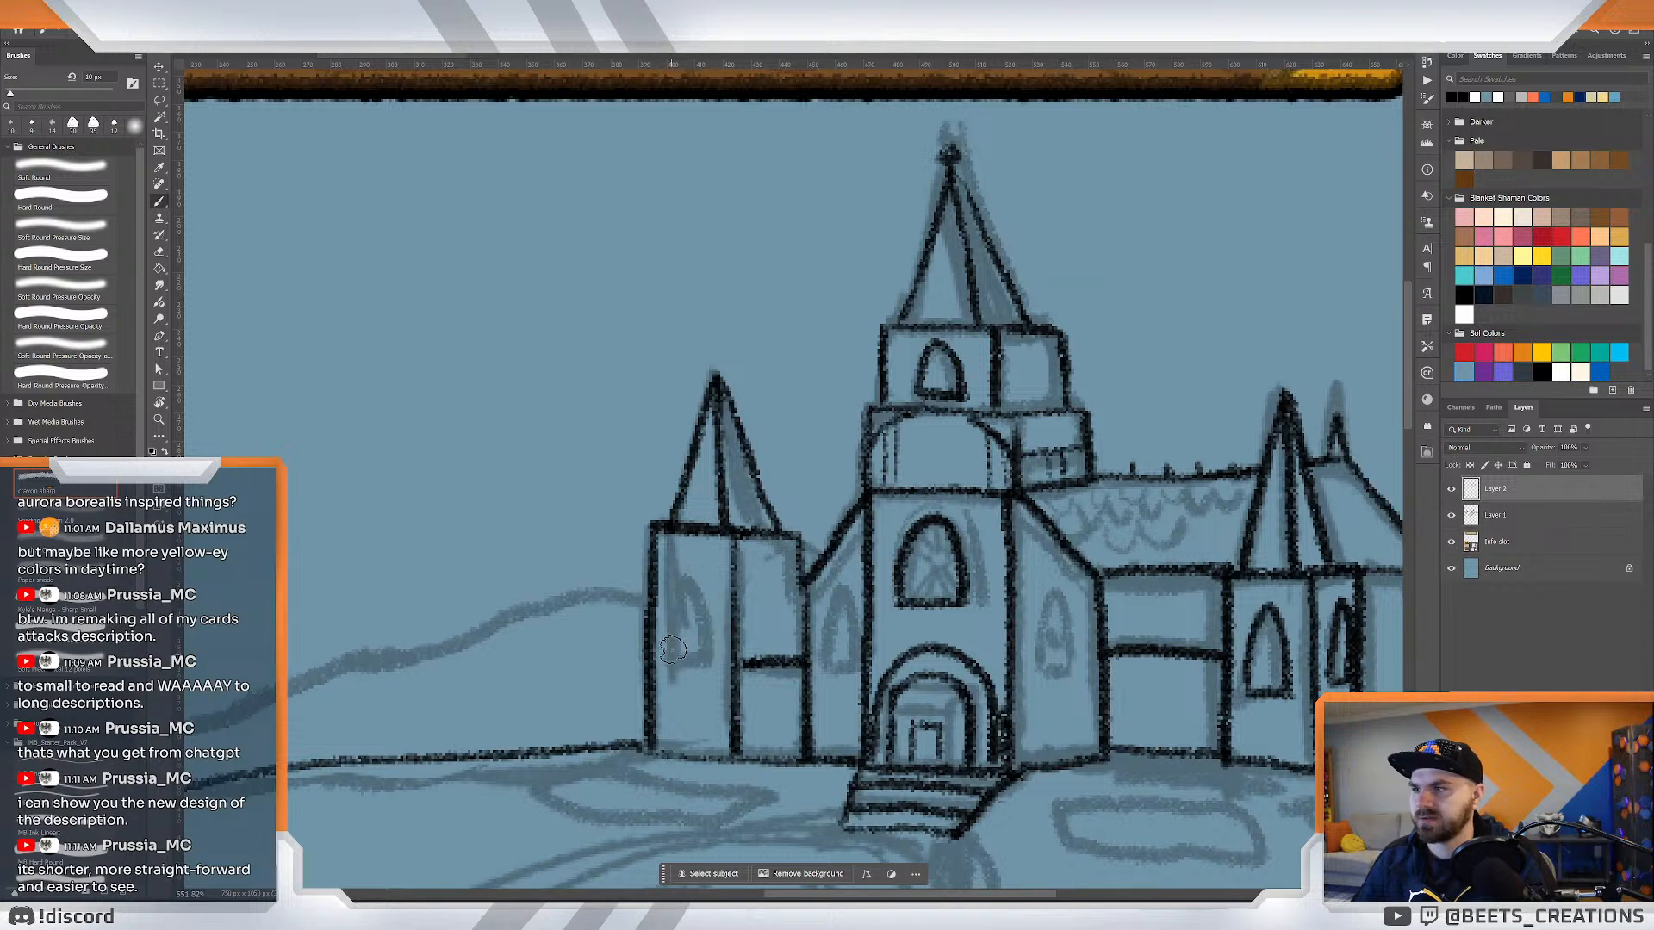
mouse_move(672, 650)
left_mouse_down()
mouse_move(689, 559)
mouse_move(717, 643)
mouse_move(696, 560)
mouse_move(714, 649)
mouse_move(674, 651)
left_mouse_up()
key("ctrl+z")
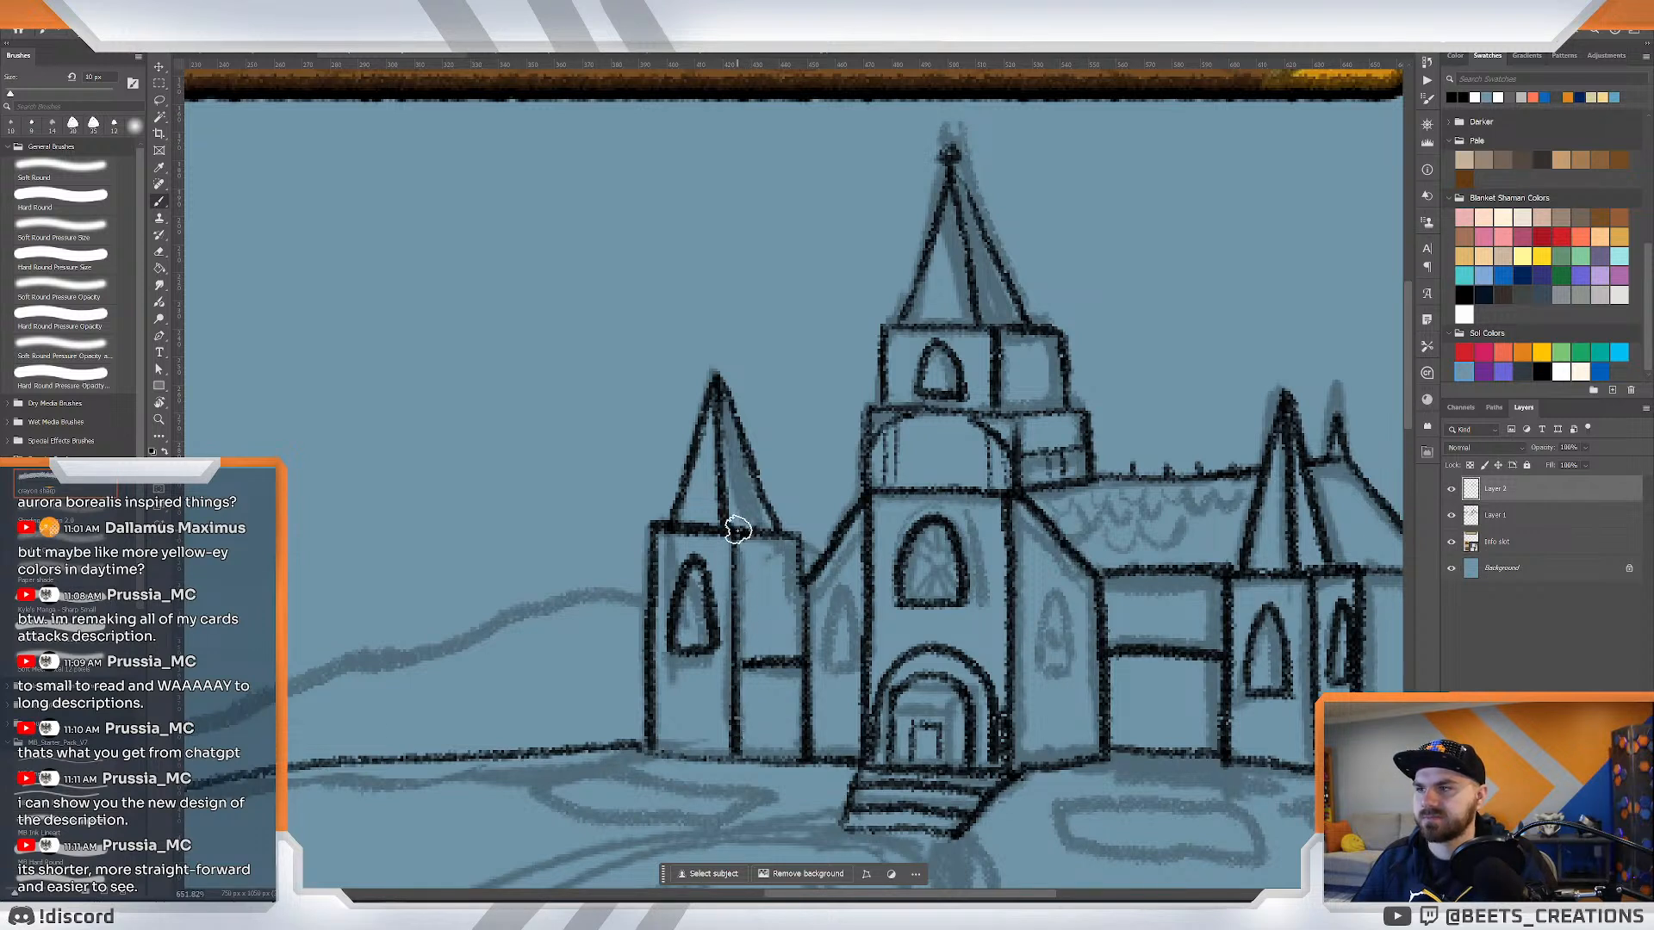
mouse_move(739, 519)
left_mouse_down()
mouse_move(739, 750)
mouse_move(680, 767)
mouse_move(661, 753)
mouse_move(731, 749)
left_mouse_up()
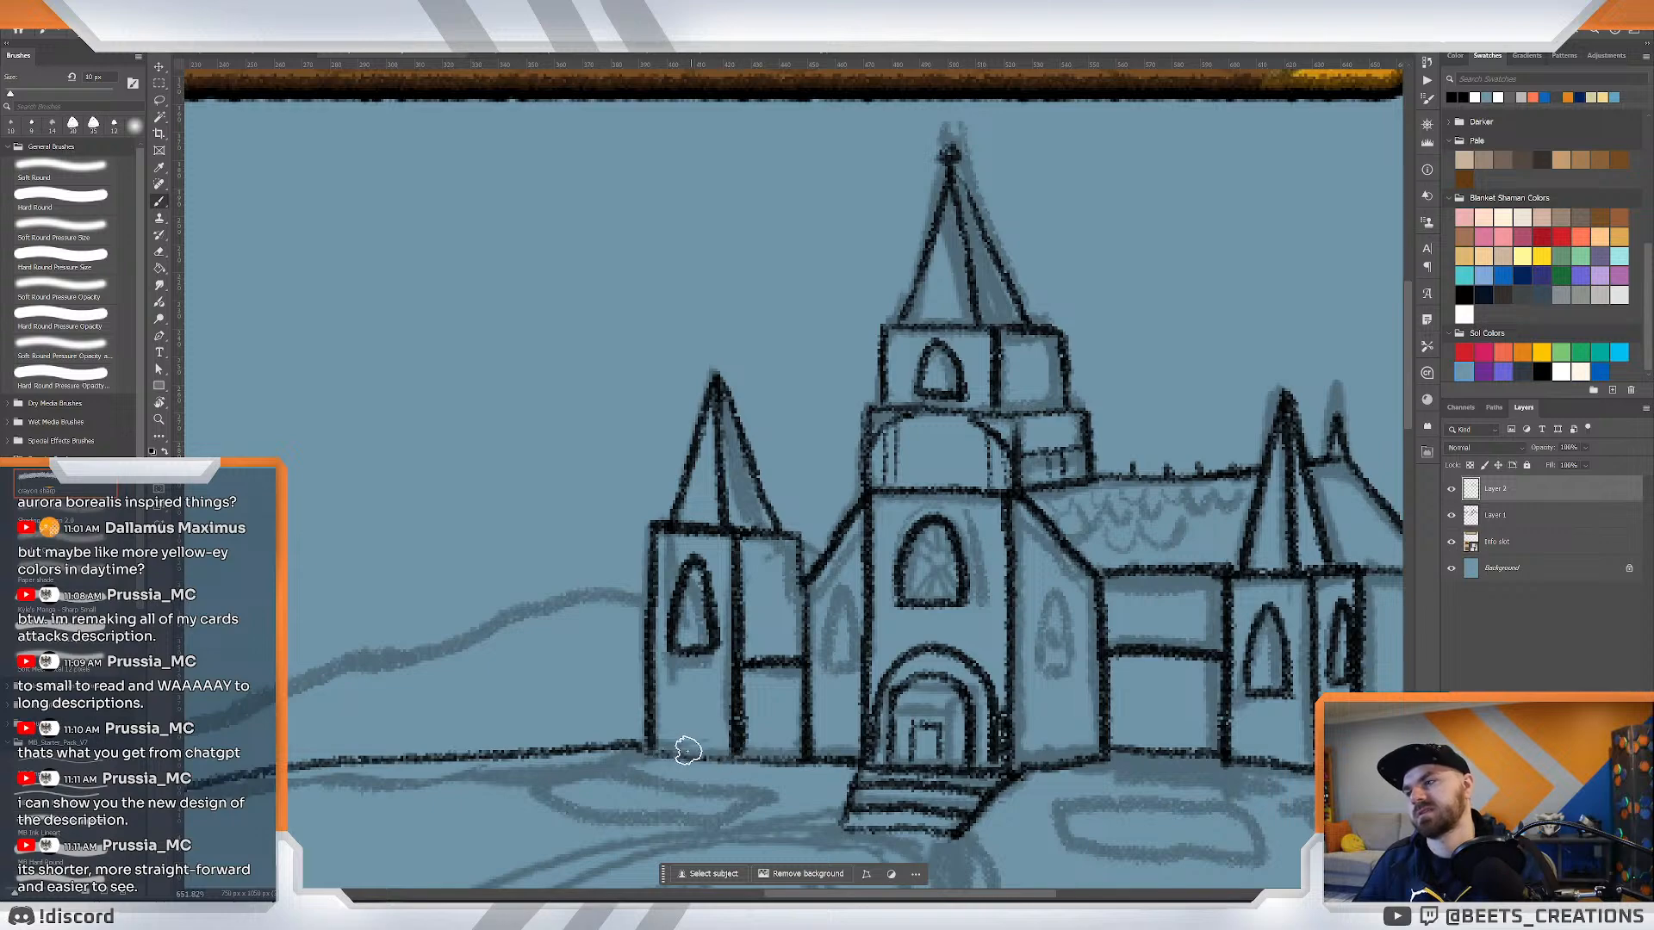
mouse_move(734, 750)
left_mouse_down()
mouse_move(804, 751)
mouse_move(798, 689)
left_mouse_up()
Ink a tall, narrow pointed window on each of the two walls flanking the central tower.
key("z")
left_click_drag(905, 602, 953, 619)
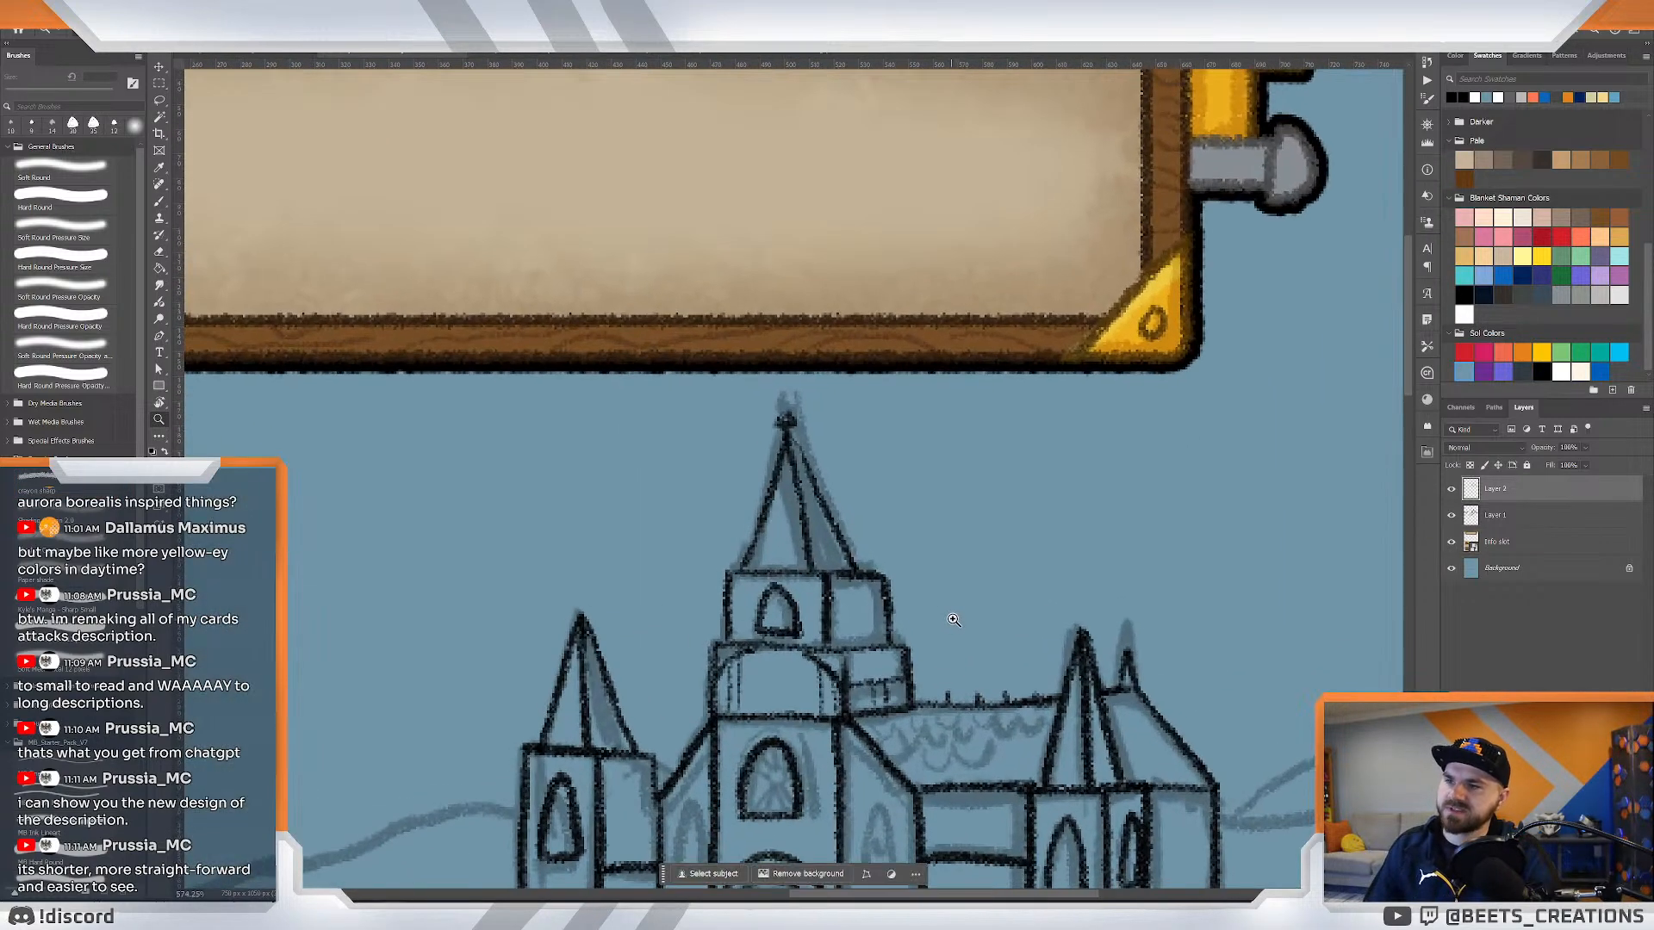
left_click_drag(876, 771, 879, 767)
mouse_move(860, 664)
left_mouse_down()
mouse_move(891, 578)
mouse_move(895, 633)
mouse_move(910, 551)
left_mouse_up()
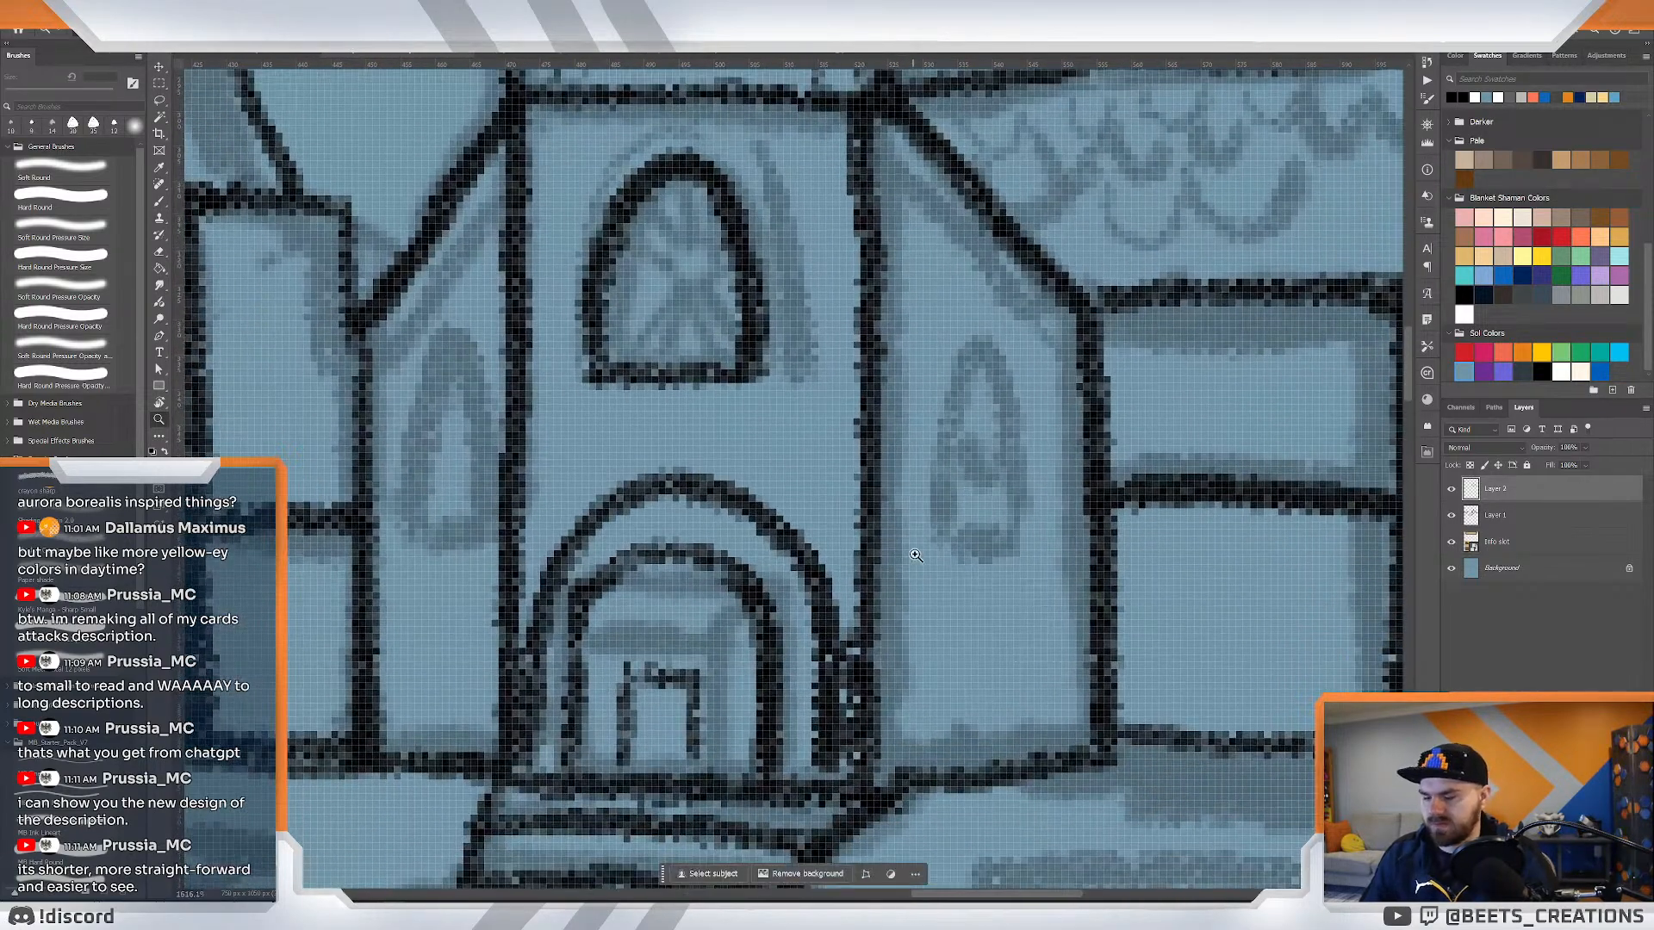
key("b")
mouse_move(932, 651)
left_mouse_down()
mouse_move(941, 480)
mouse_move(988, 543)
mouse_move(1012, 659)
mouse_move(967, 358)
mouse_move(997, 620)
mouse_move(973, 659)
mouse_move(950, 618)
left_mouse_up()
key("ctrl+z")
key("z")
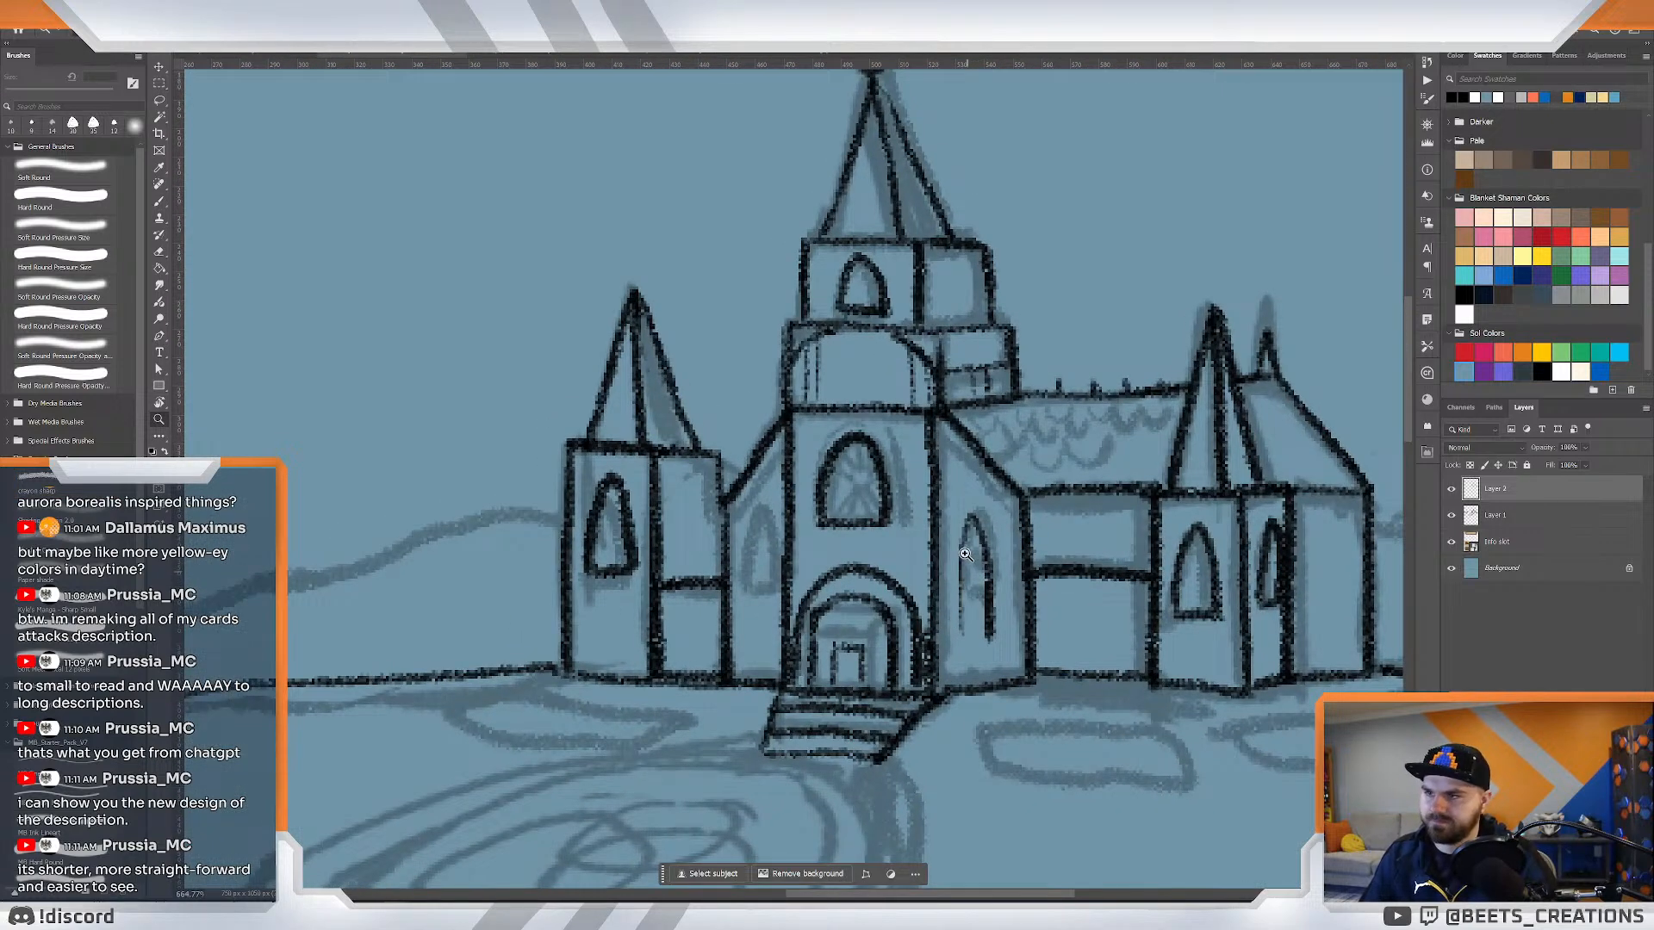
key("b")
mouse_move(972, 517)
left_mouse_down()
mouse_move(961, 616)
mouse_move(969, 646)
mouse_move(991, 635)
left_mouse_up()
mouse_move(746, 569)
left_mouse_down()
mouse_move(765, 508)
mouse_move(779, 629)
mouse_move(768, 657)
mouse_move(737, 644)
mouse_move(738, 546)
mouse_move(771, 594)
mouse_move(758, 648)
mouse_move(737, 646)
mouse_move(762, 515)
mouse_move(772, 637)
left_mouse_up()
key("ctrl+z")
key("ctrl+z")
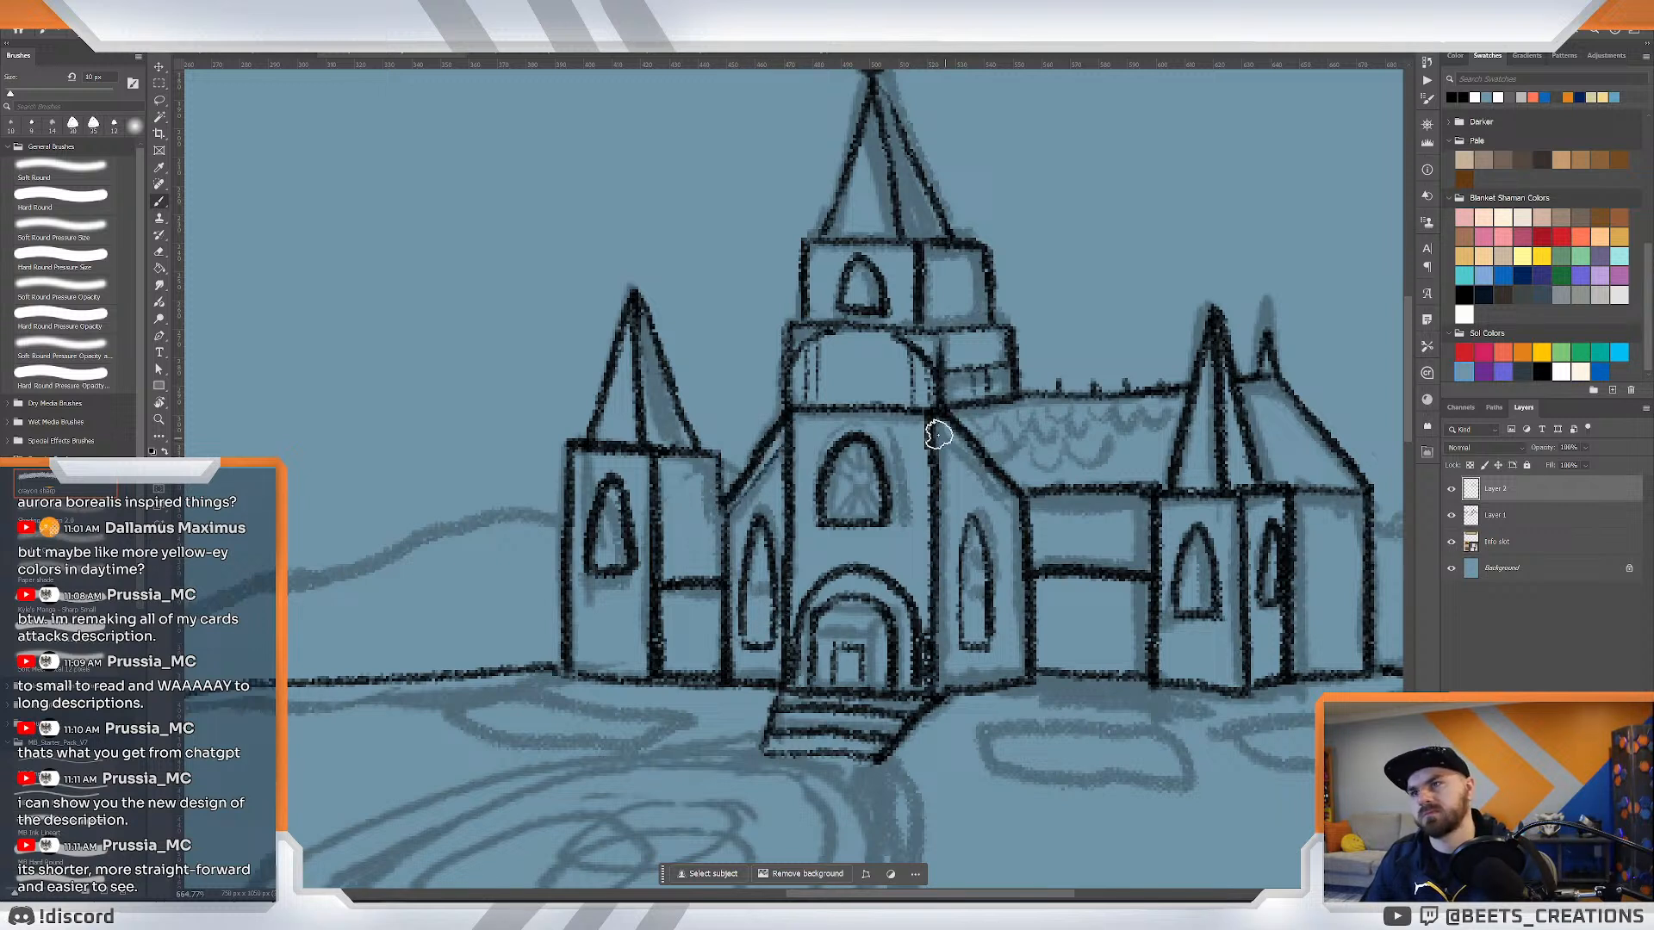
Ink a second line parallel to the gable slope on the right side of the central tower.
left_click_drag(939, 431, 1008, 494)
key("ctrl+z")
left_click_drag(939, 439, 1018, 517)
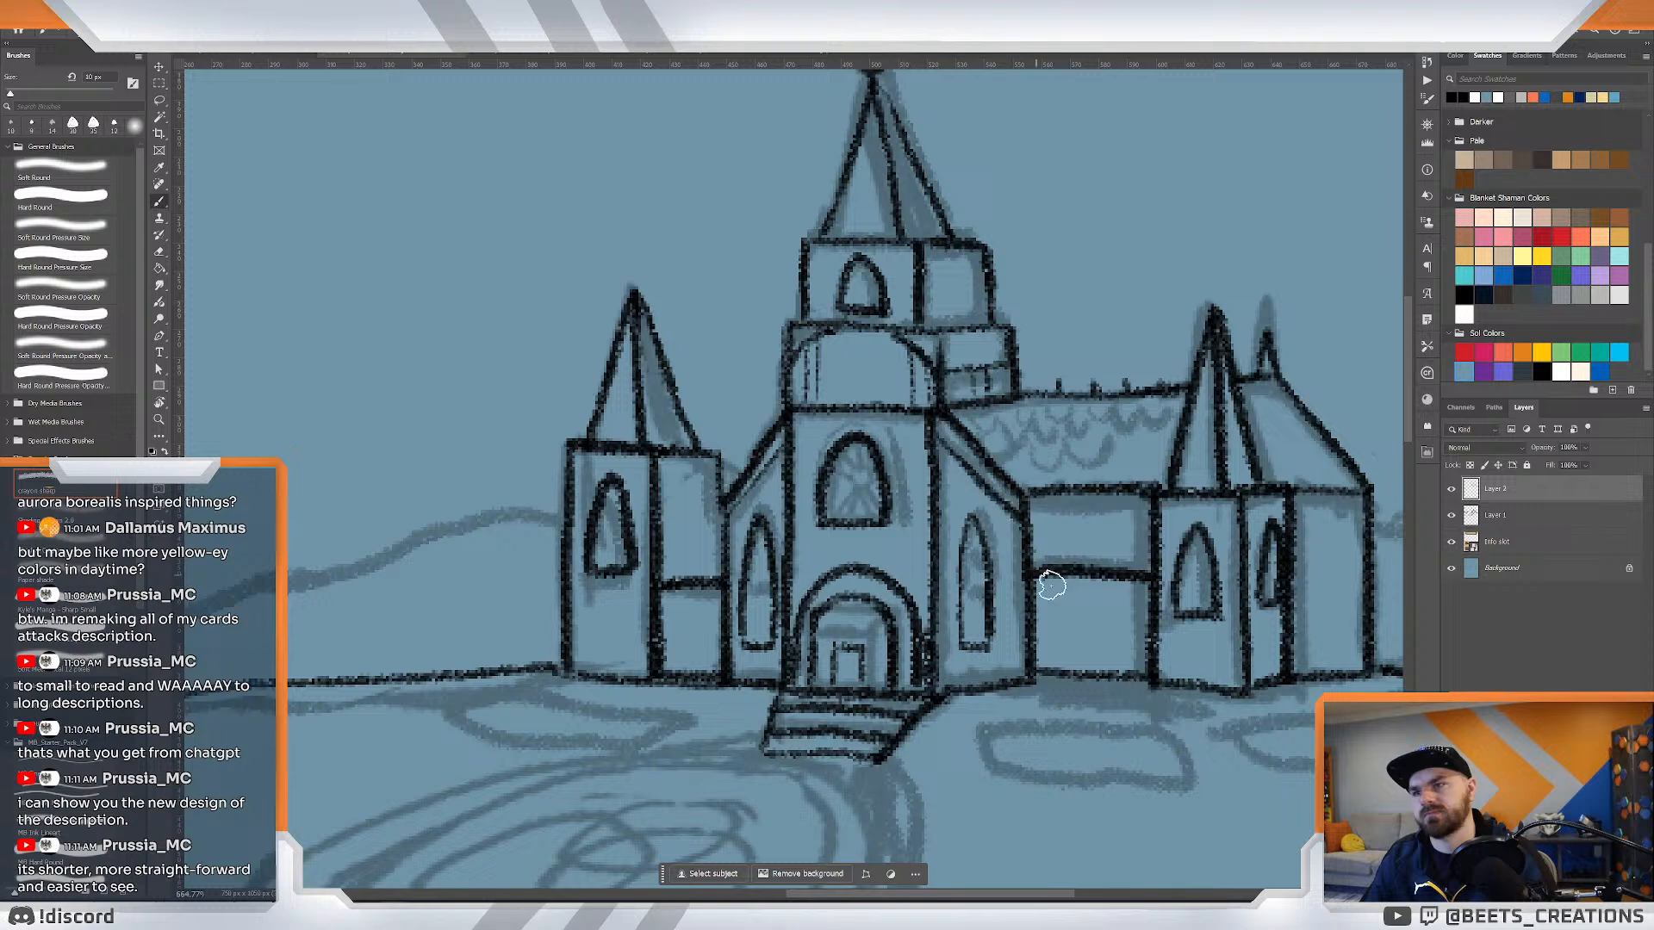
Ink thin horizontal trim lines below the band and just above the base on both side wings.
left_click_drag(1037, 591, 1145, 600)
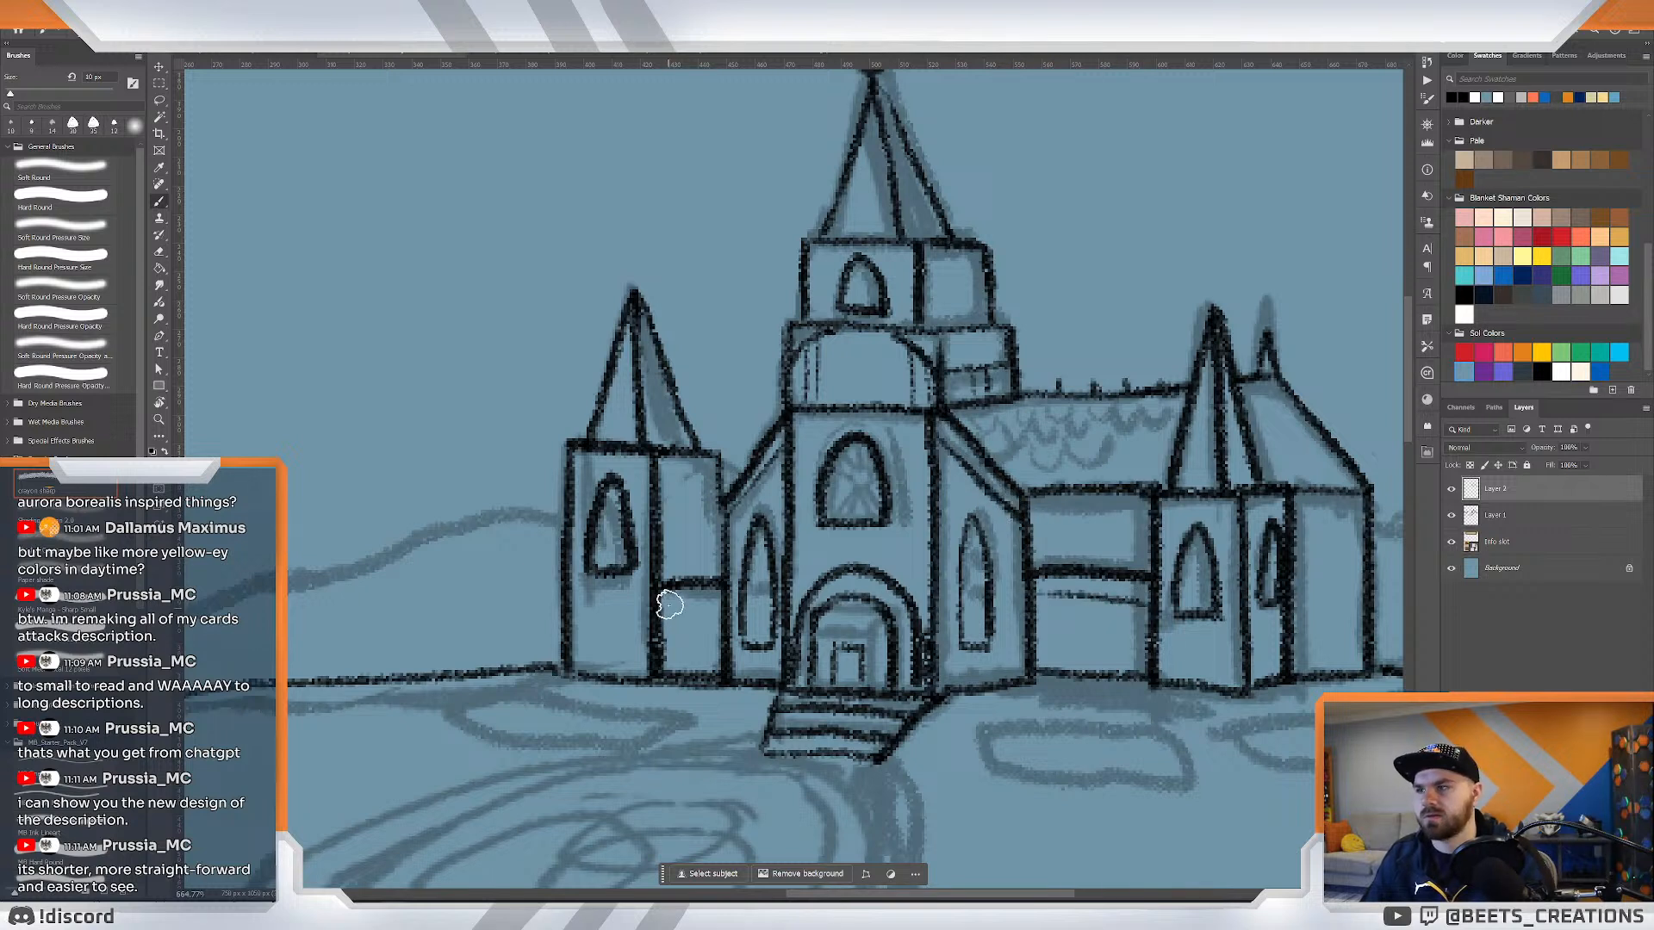
left_click_drag(665, 603, 728, 606)
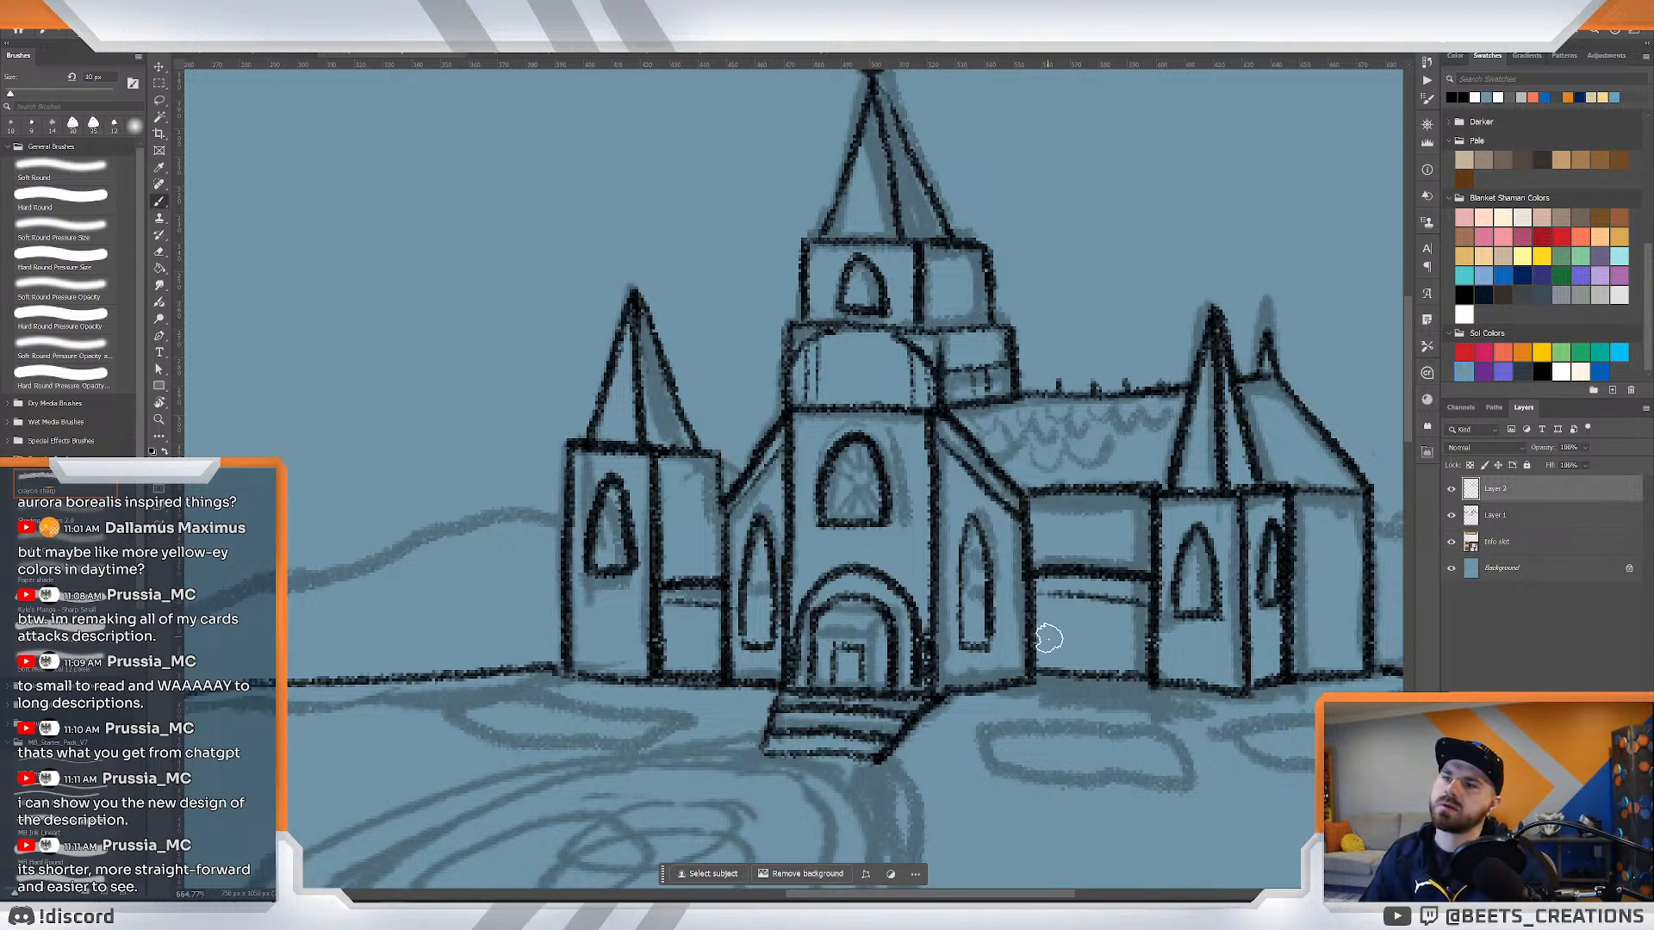
left_click_drag(1040, 655, 1135, 670)
key("ctrl+z")
left_click_drag(1038, 653, 1150, 660)
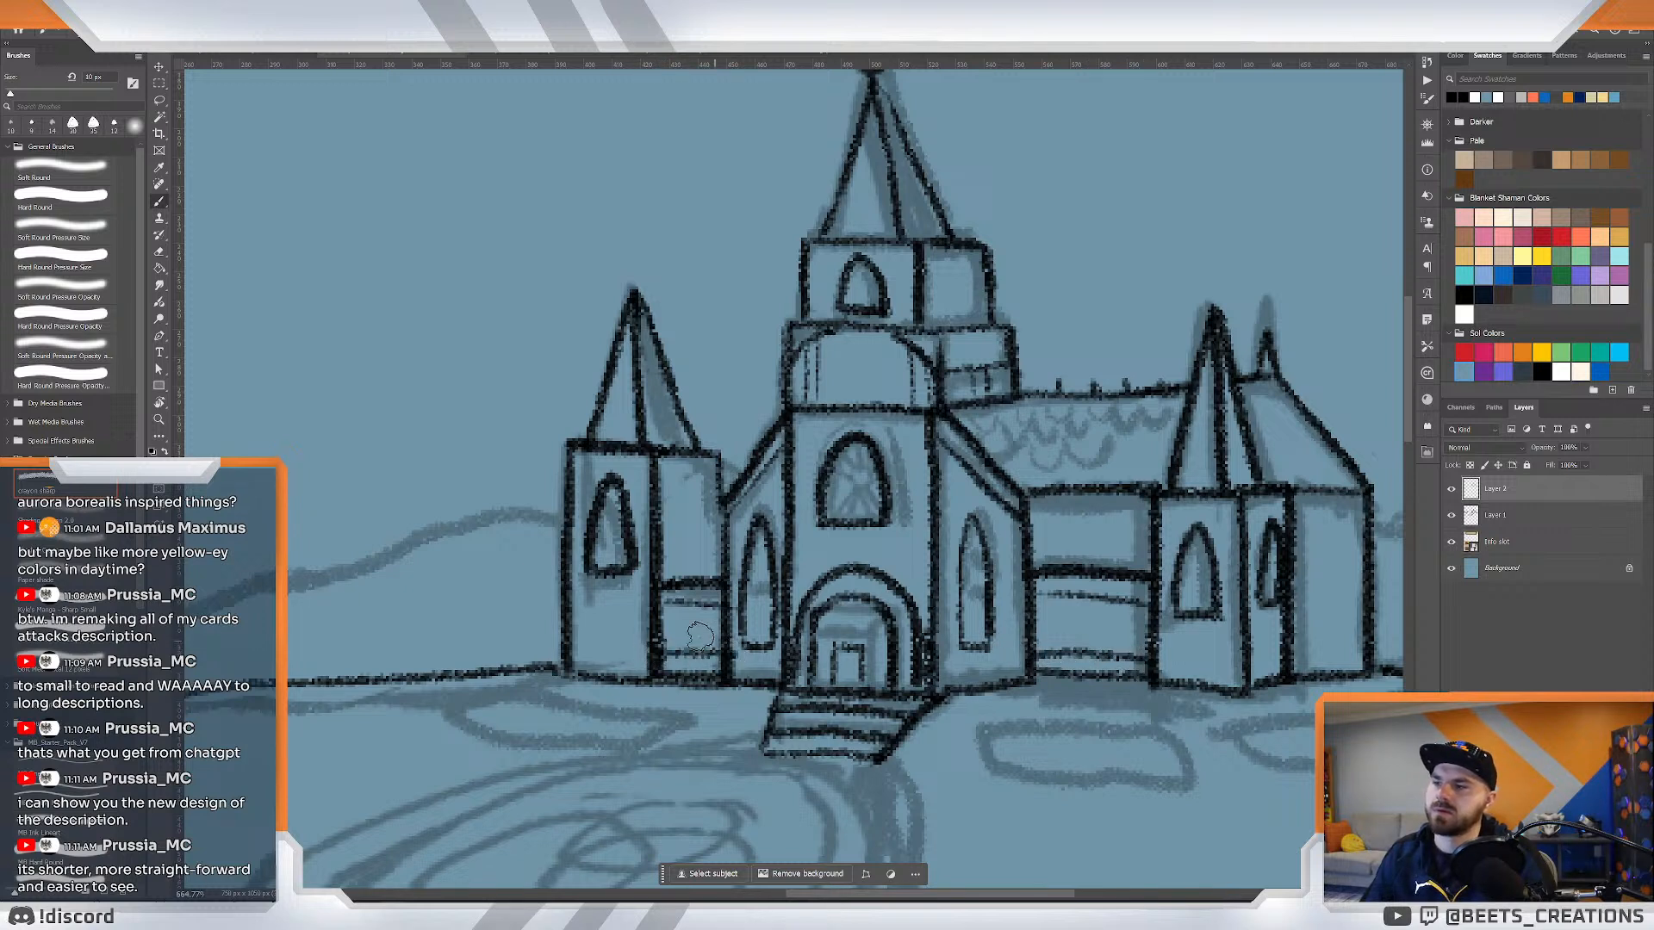
left_click_drag(659, 658, 721, 658)
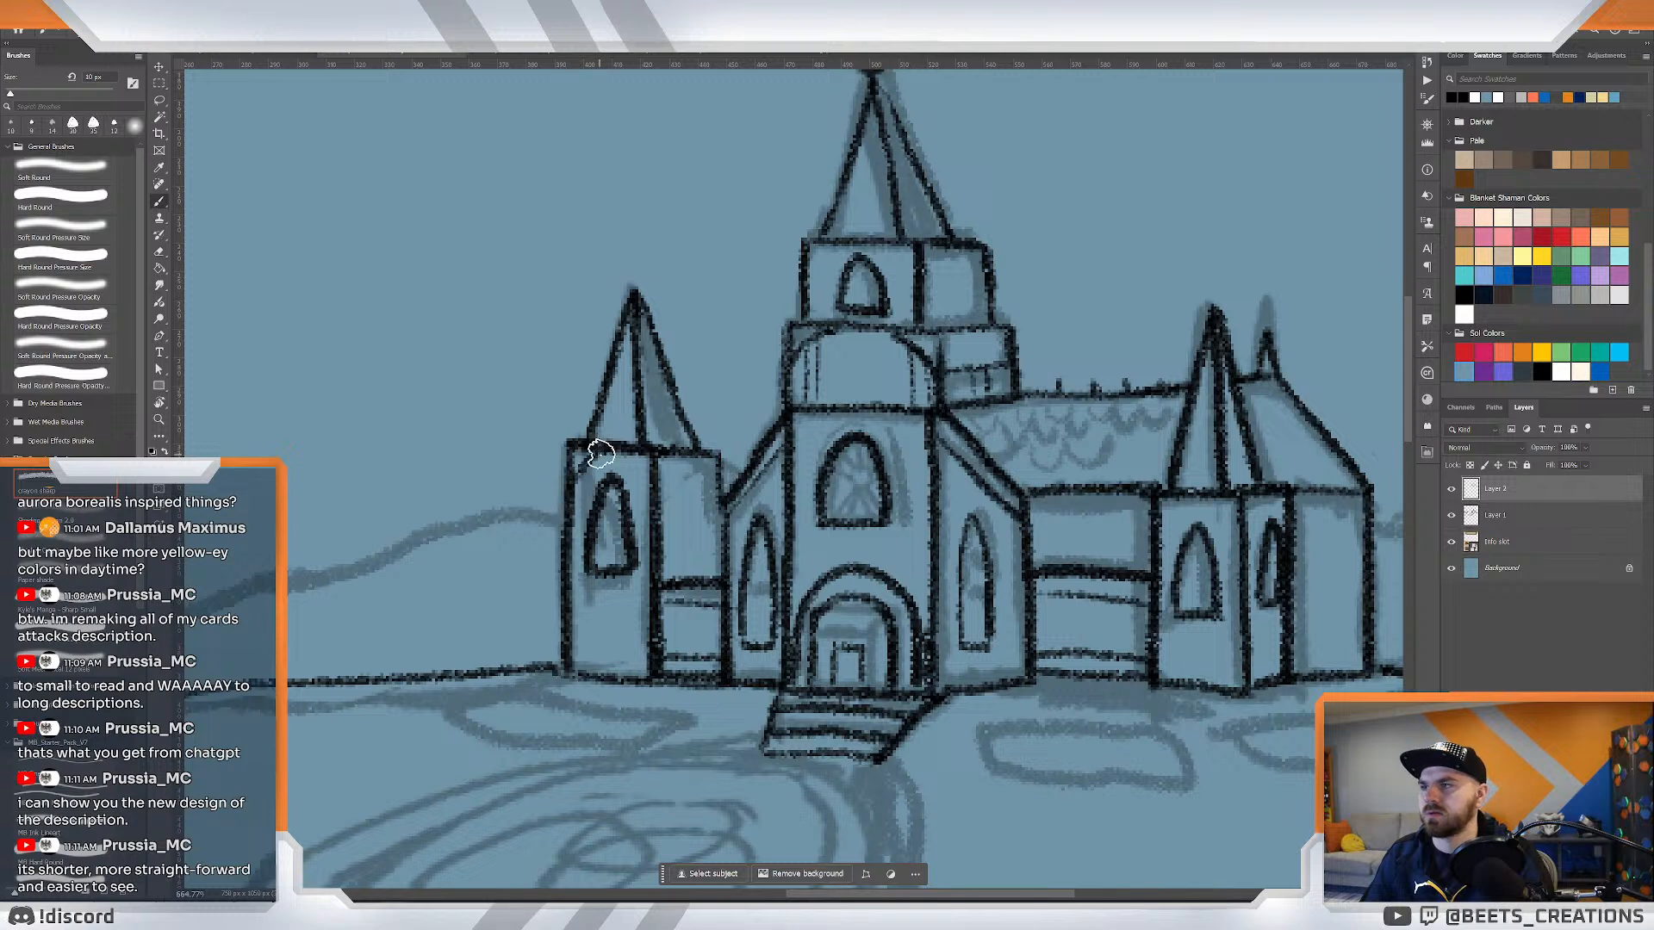
Ink curved arches beneath the top edges of both turrets and a thin trim line under the right wing's eaves.
mouse_move(659, 488)
left_mouse_down()
mouse_move(702, 457)
mouse_move(685, 473)
left_mouse_up()
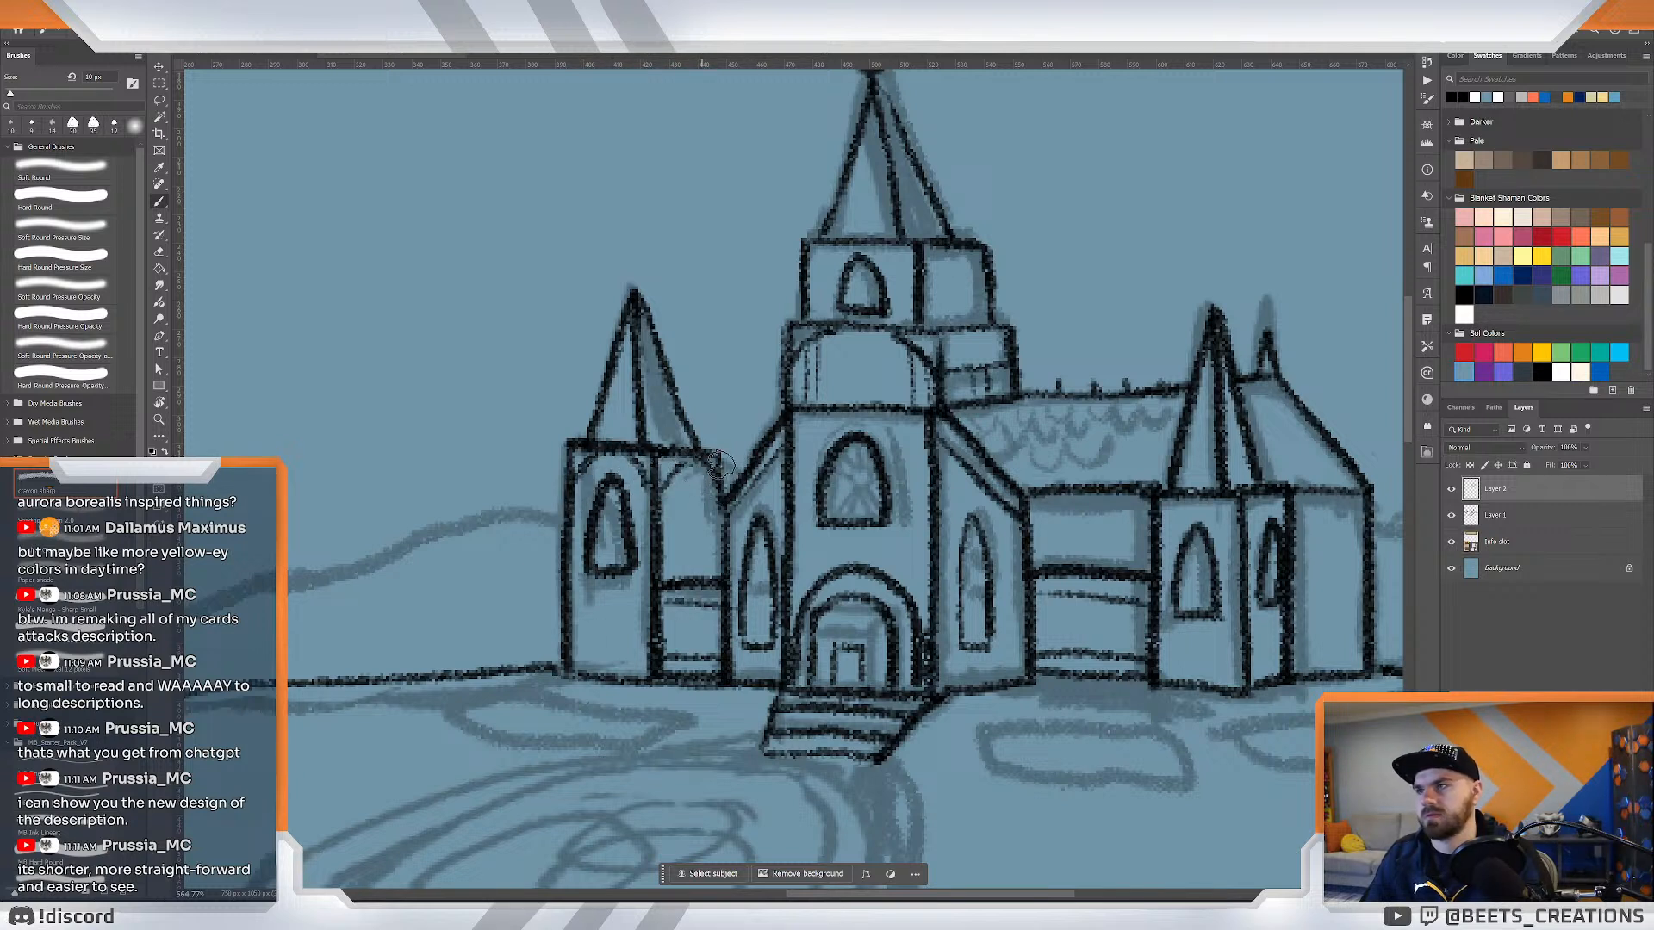
mouse_move(1161, 524)
left_mouse_down()
mouse_move(1196, 500)
mouse_move(1291, 512)
left_mouse_up()
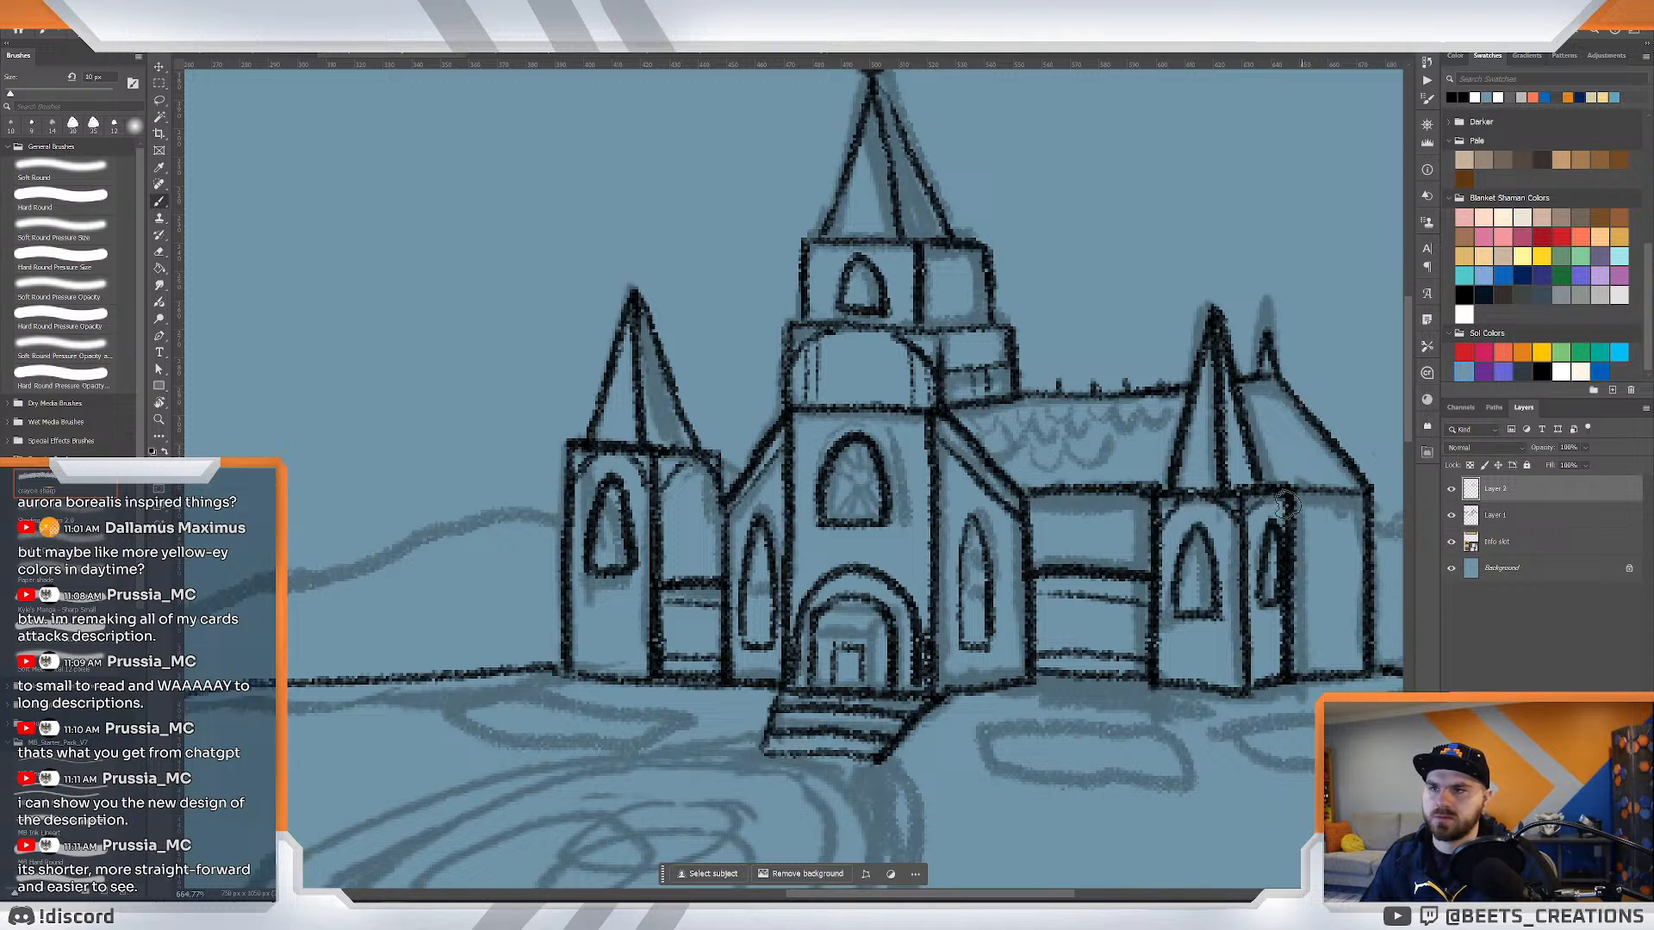
left_click_drag(1035, 517, 1152, 519)
key("ctrl+z")
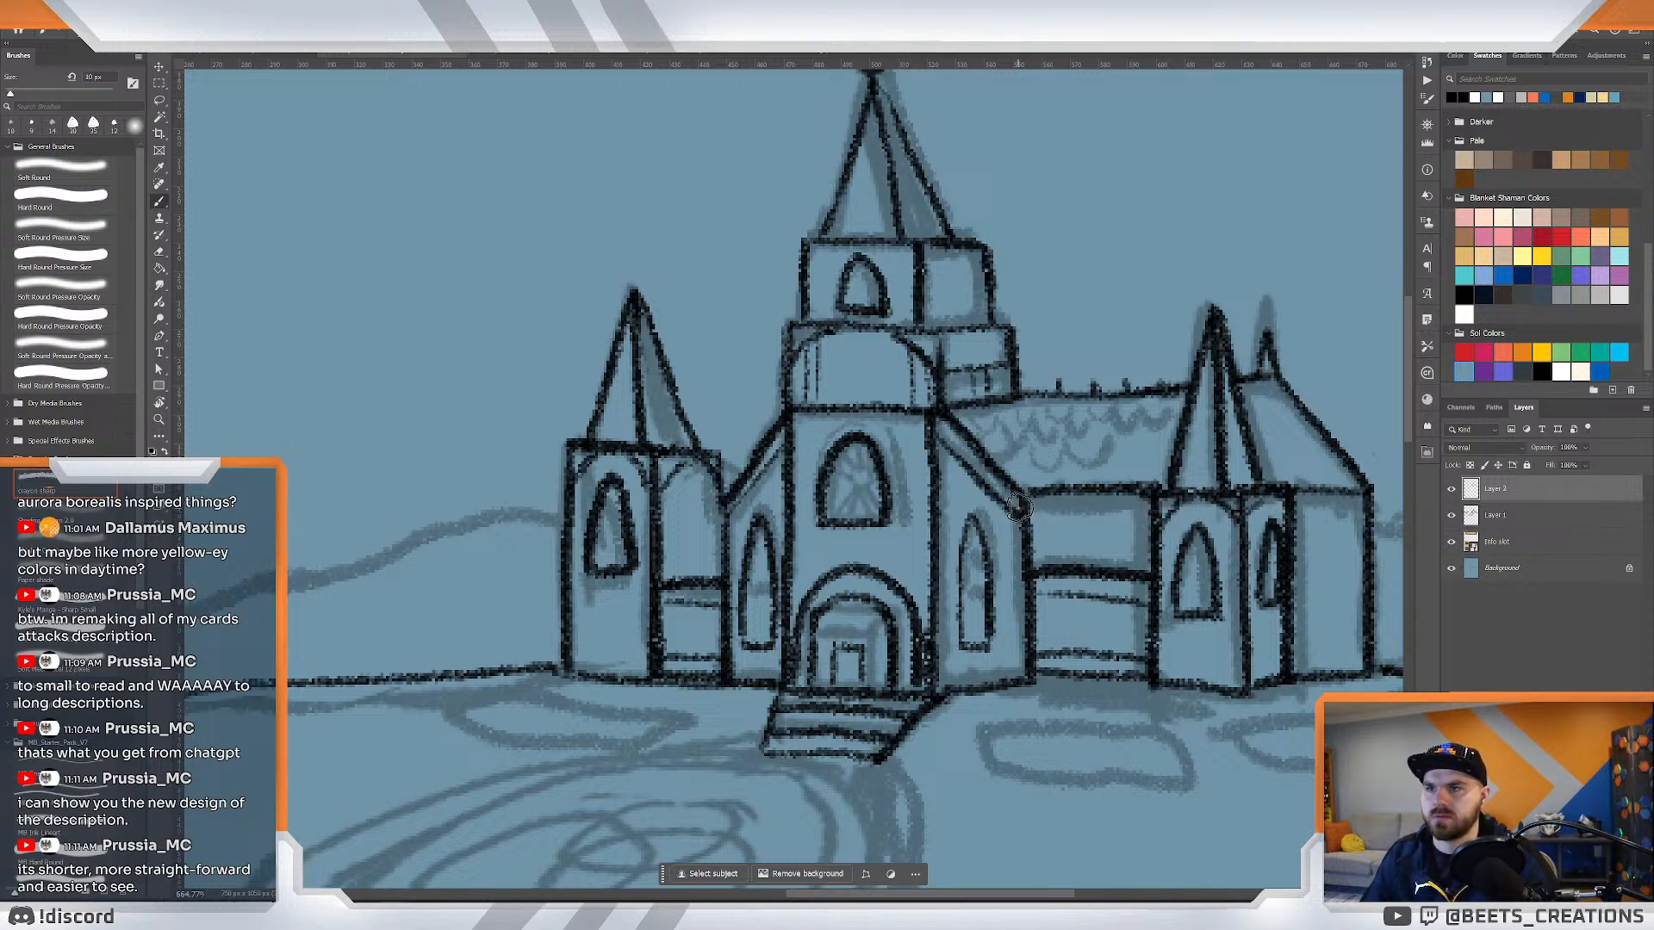
left_click_drag(1027, 505, 1146, 502)
key("ctrl+z")
left_click_drag(1031, 514, 1145, 507)
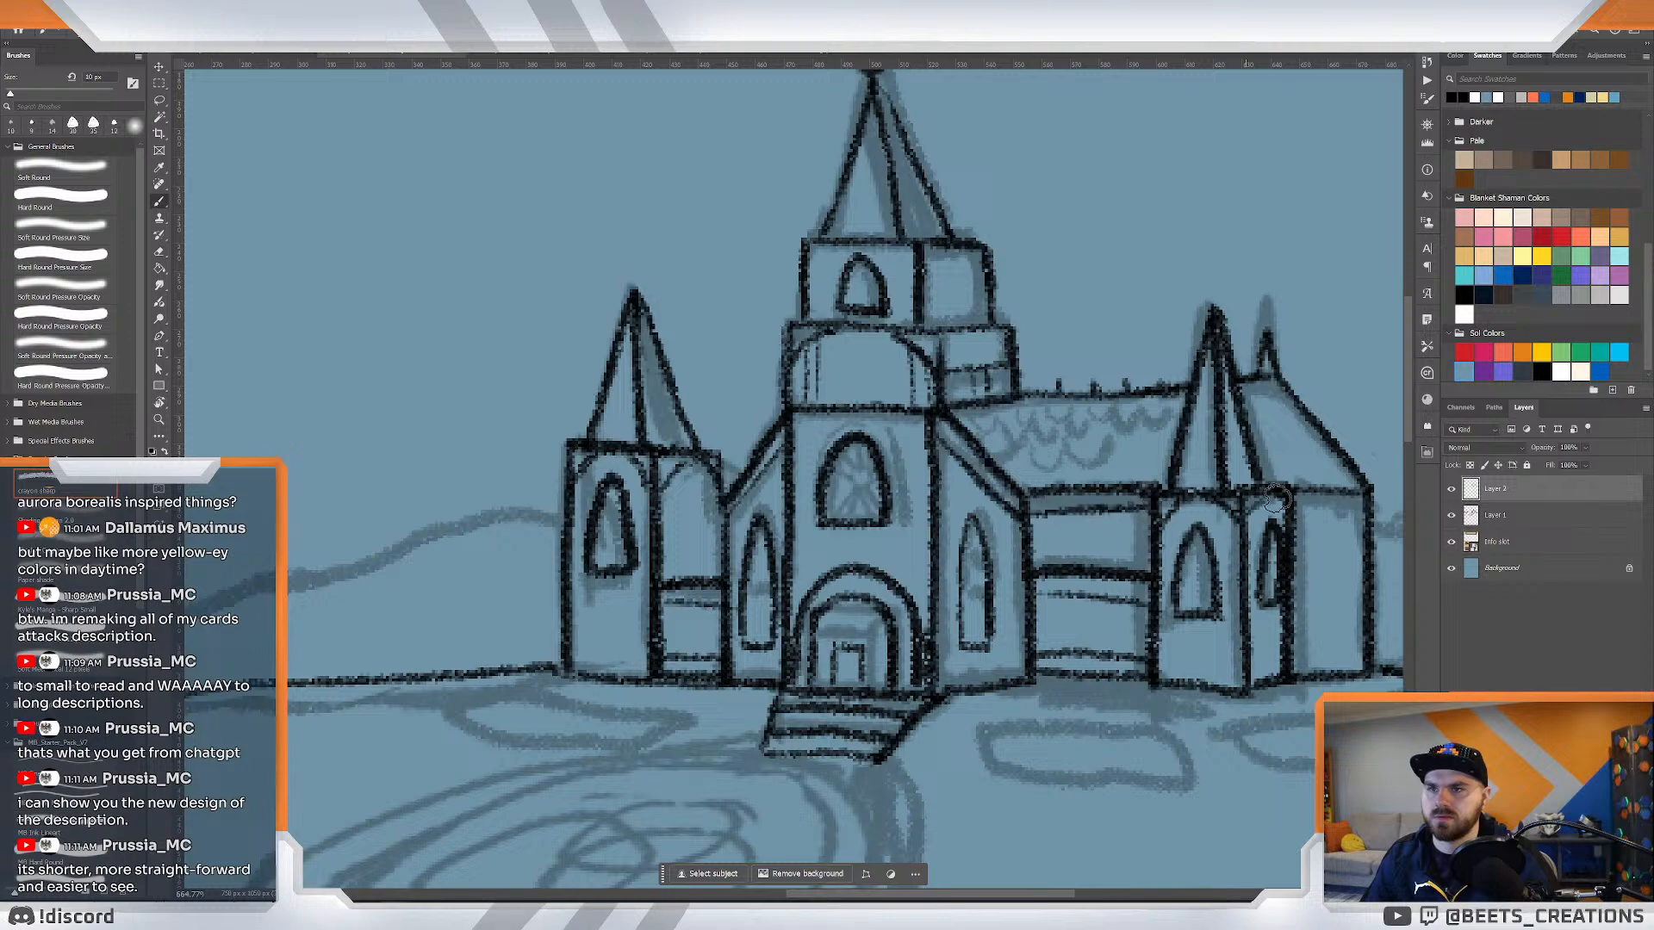
left_click_drag(1298, 501, 1359, 498)
Ink small curved corner details at both lower corners of the left turret's front face.
key("z")
left_click_drag(1056, 411, 1029, 387)
left_click_drag(866, 336, 907, 365)
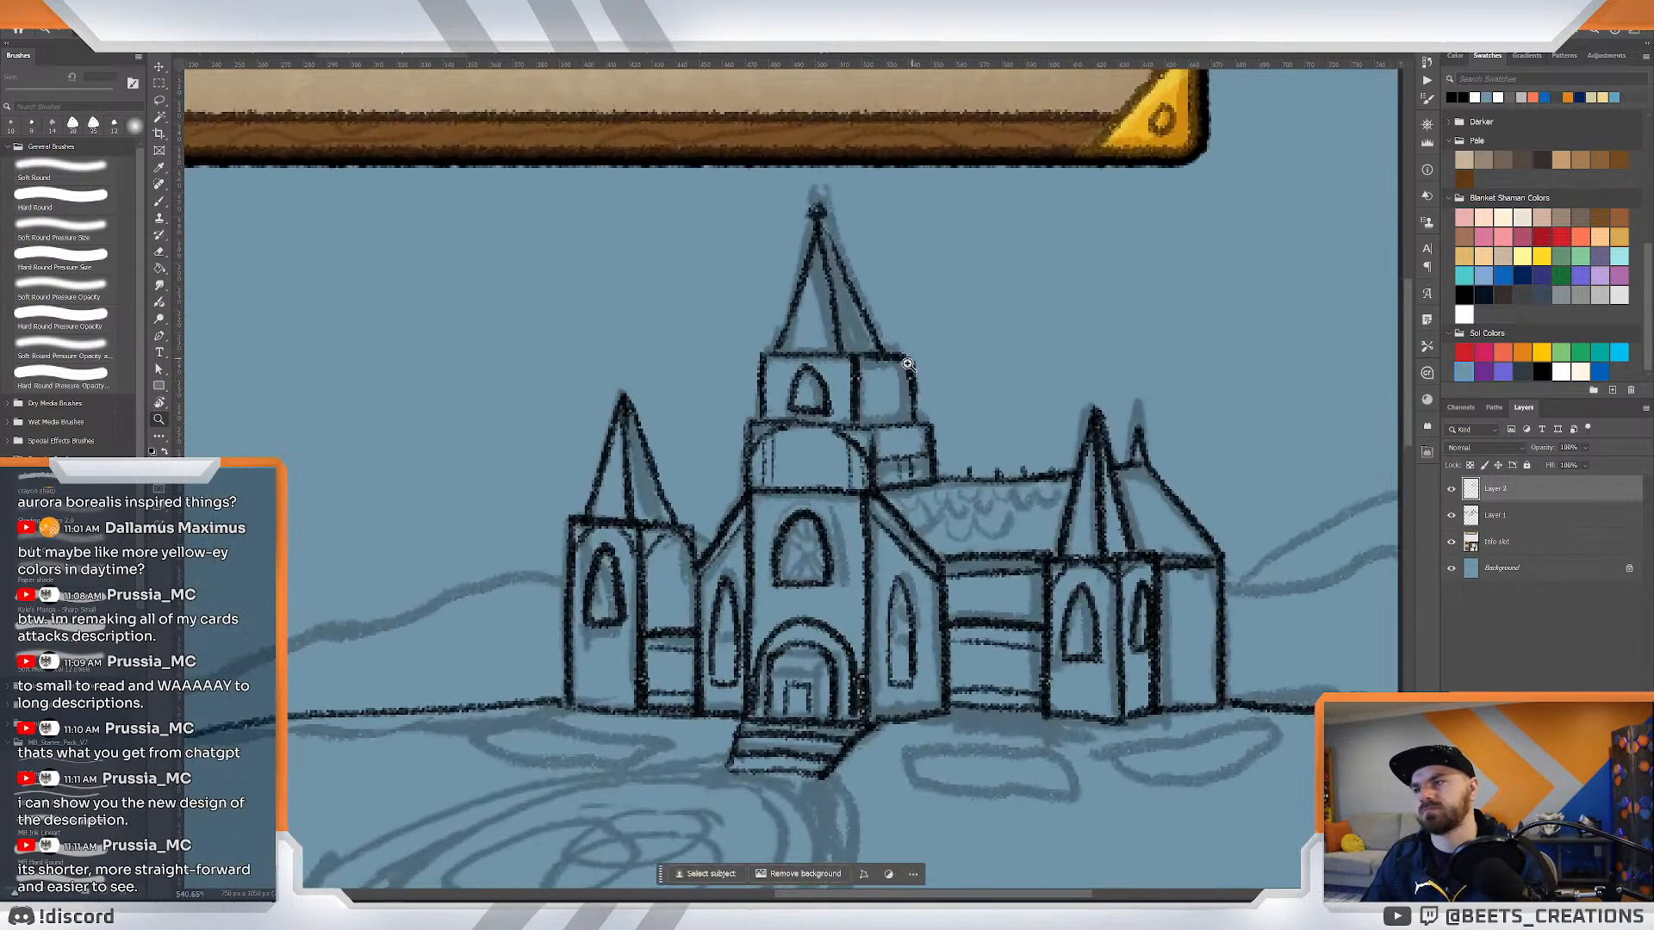
mouse_move(605, 697)
left_mouse_down()
mouse_move(656, 629)
mouse_move(644, 588)
mouse_move(628, 598)
mouse_move(639, 585)
left_mouse_up()
key("b")
key("ctrl+z")
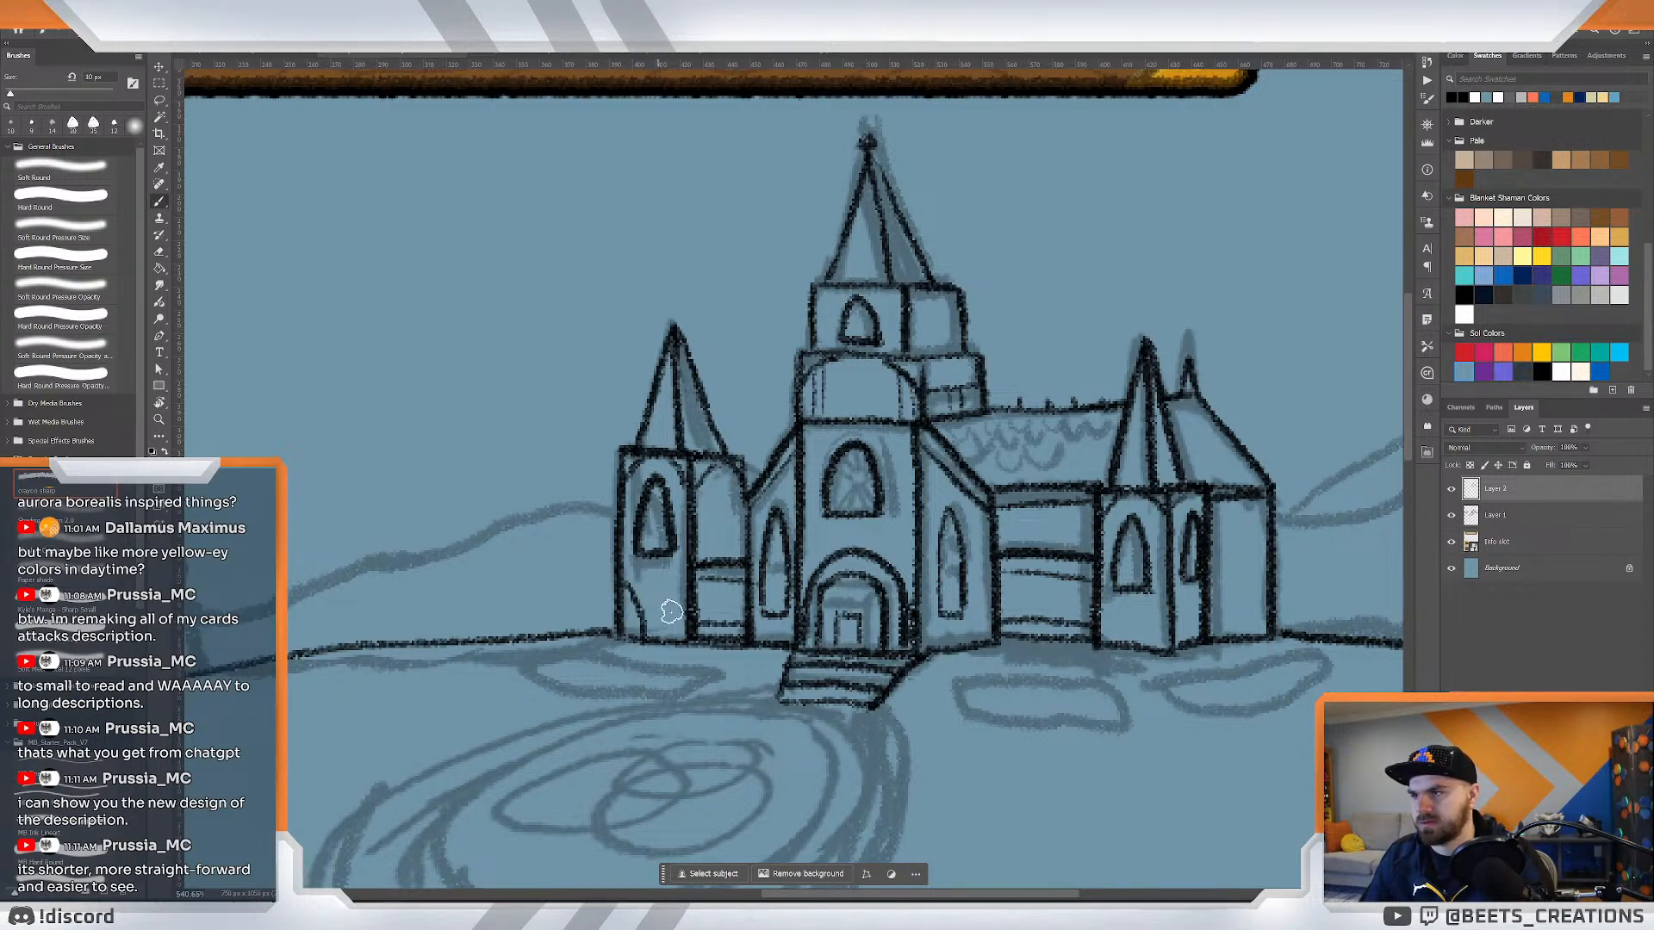
key("ctrl+z")
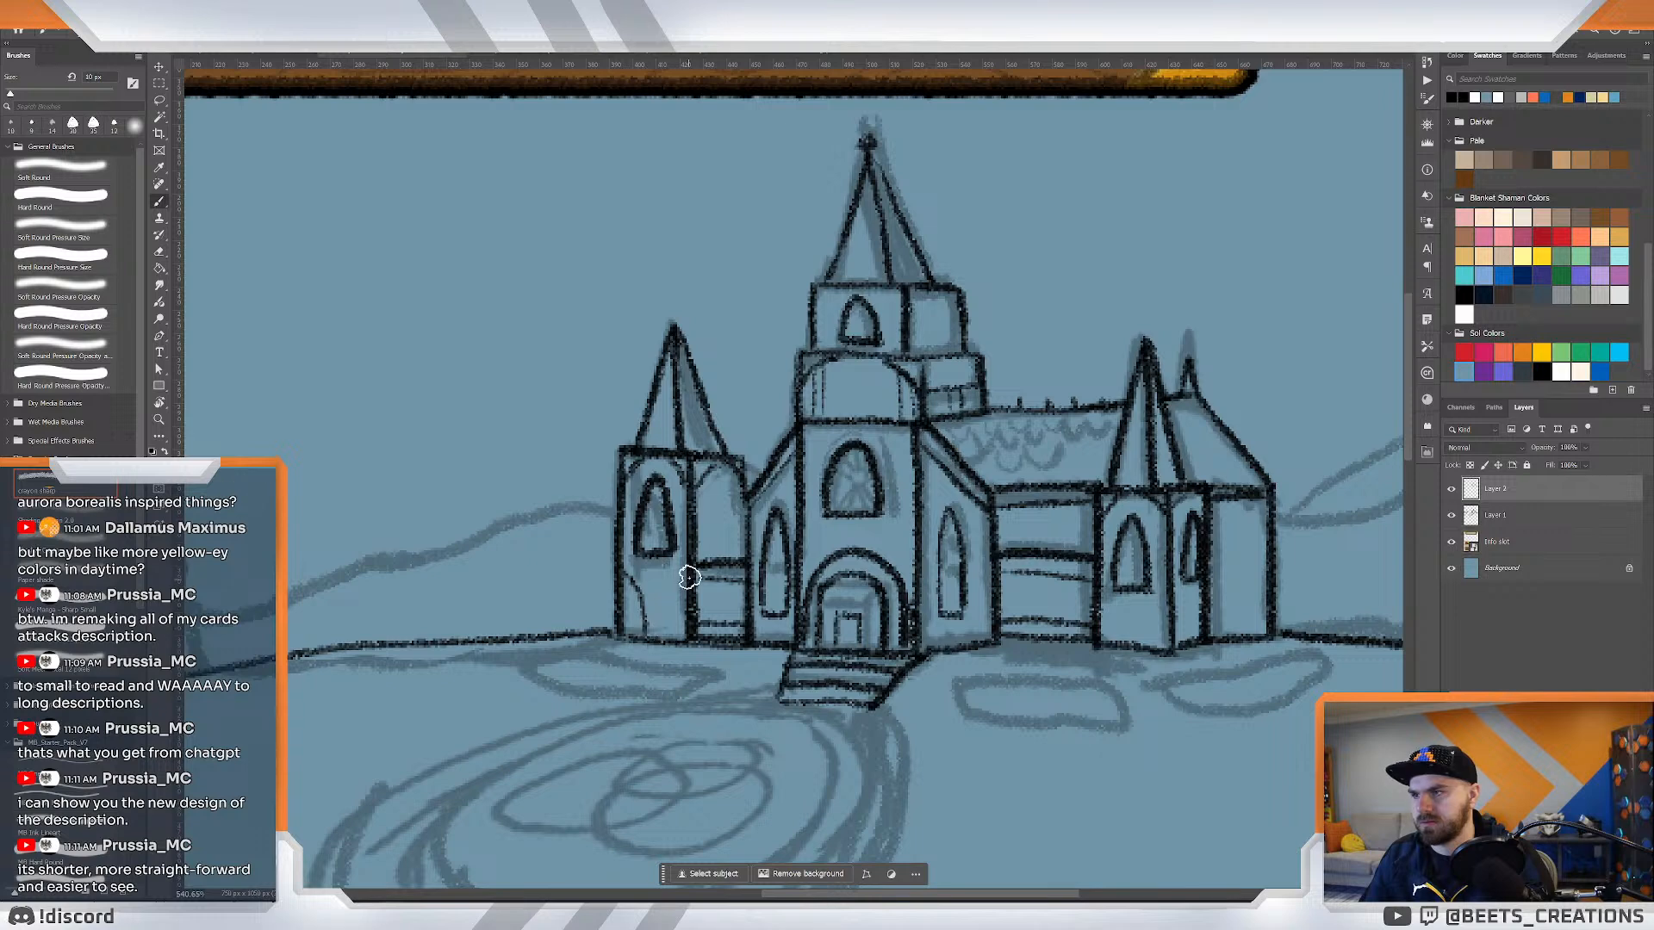
left_click_drag(687, 572, 667, 636)
Ink small curved corner details at both lower corners of the right turret's front face.
key("z")
left_click_drag(708, 565, 671, 558)
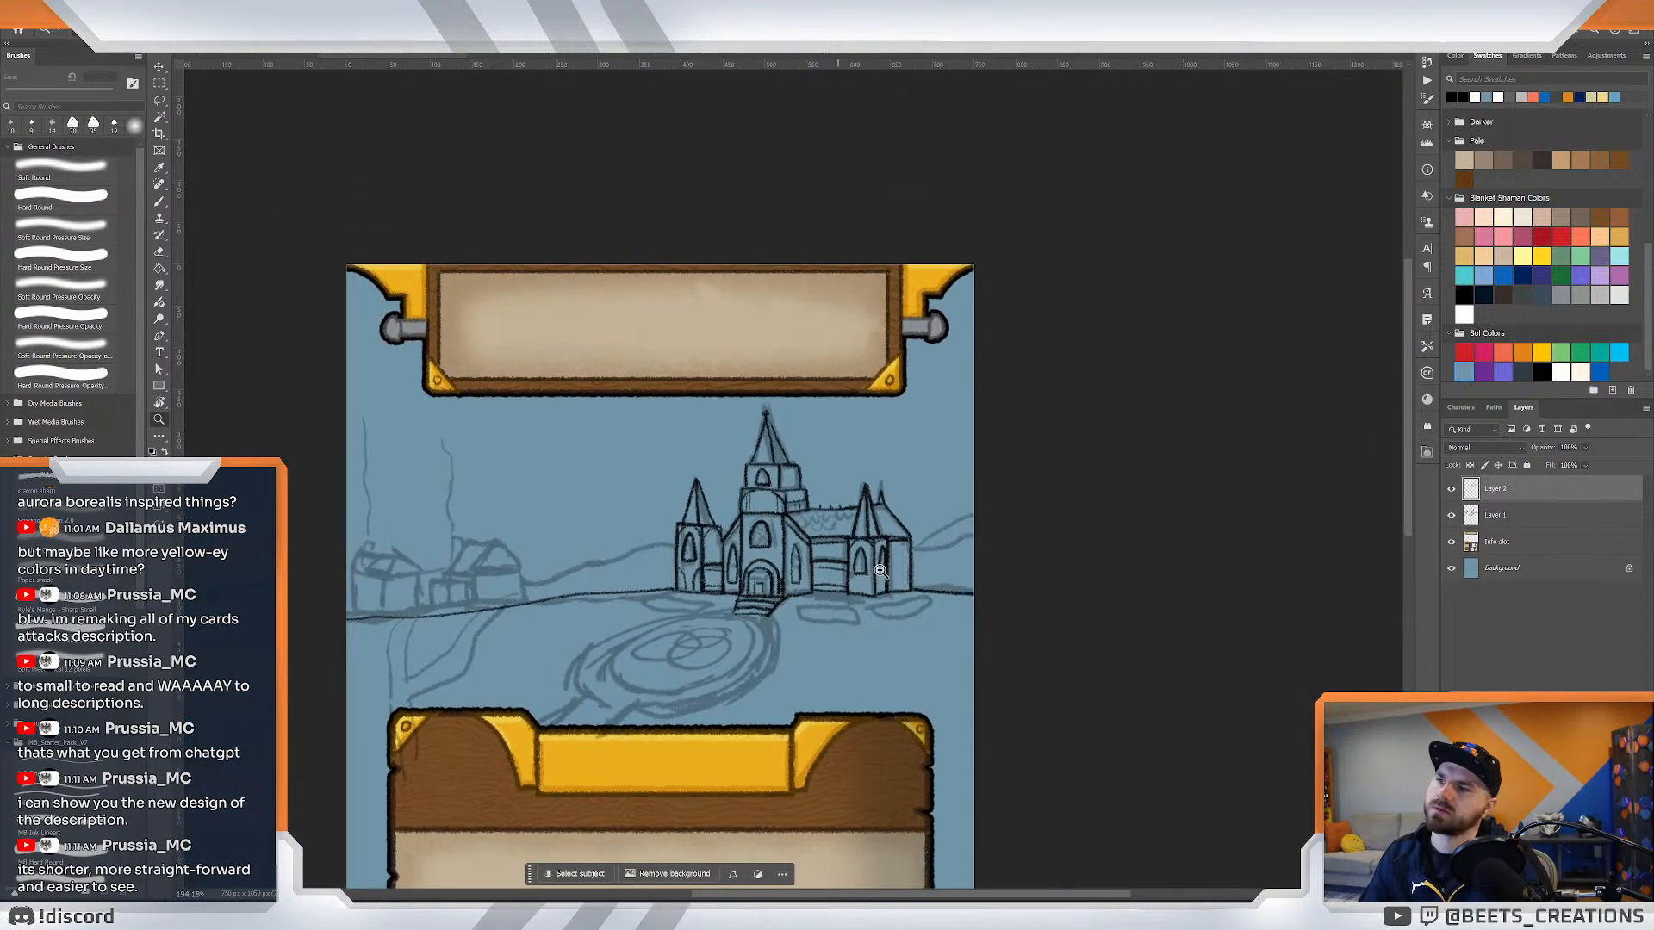
left_click_drag(891, 589, 941, 614)
key("b")
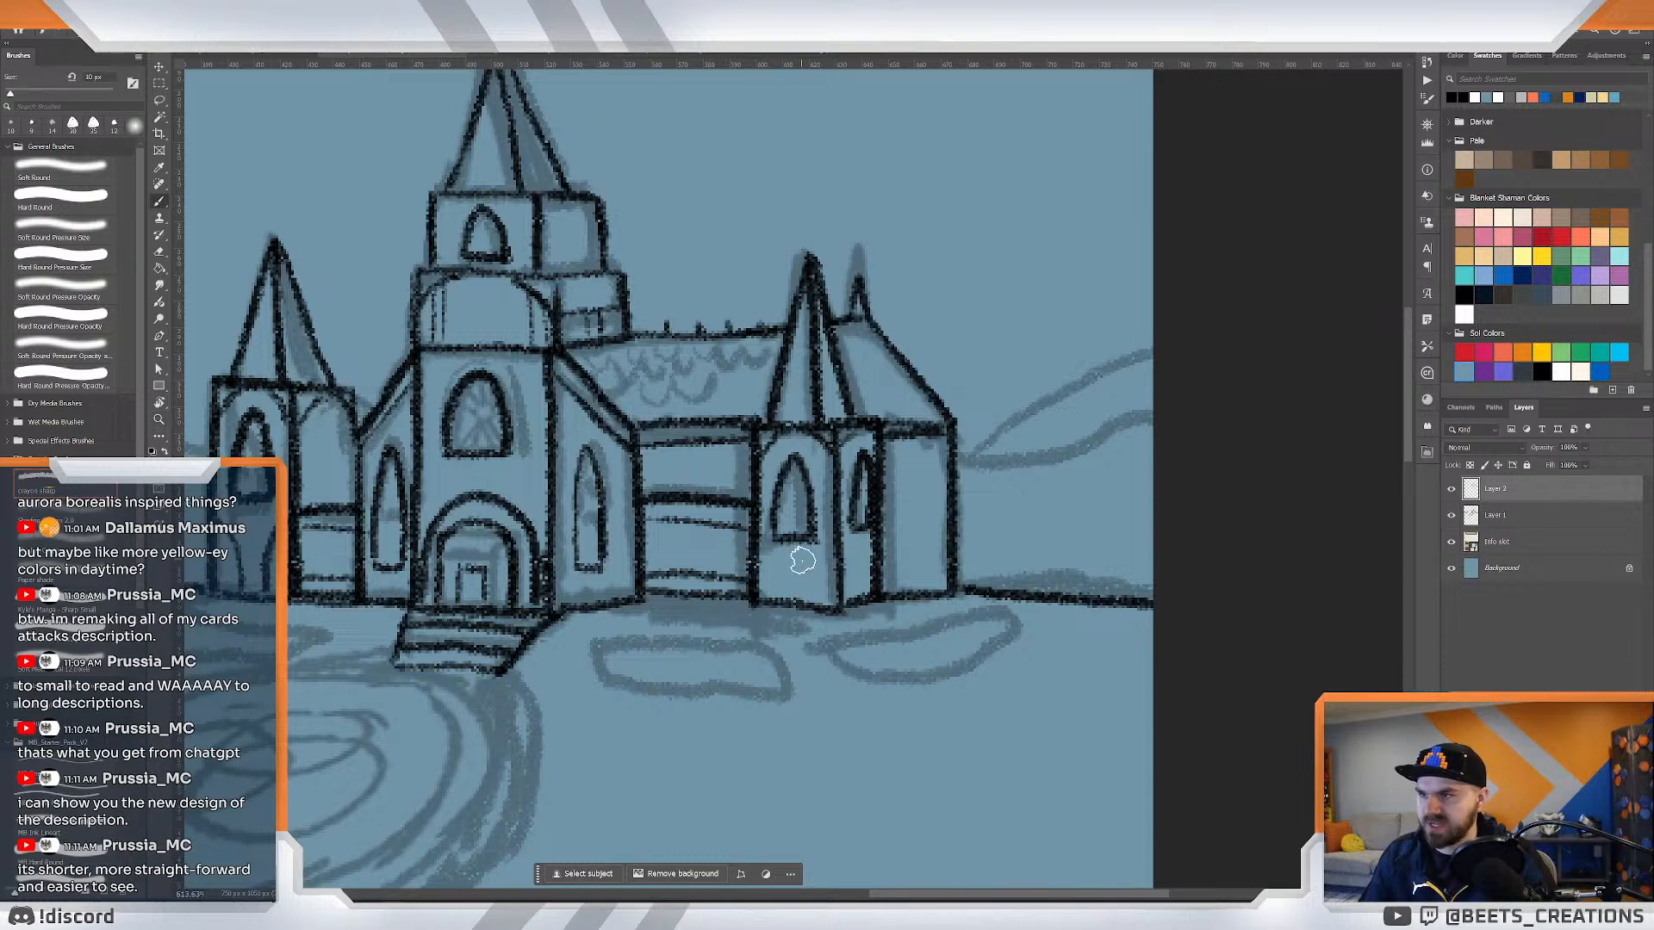
left_click_drag(759, 549, 785, 594)
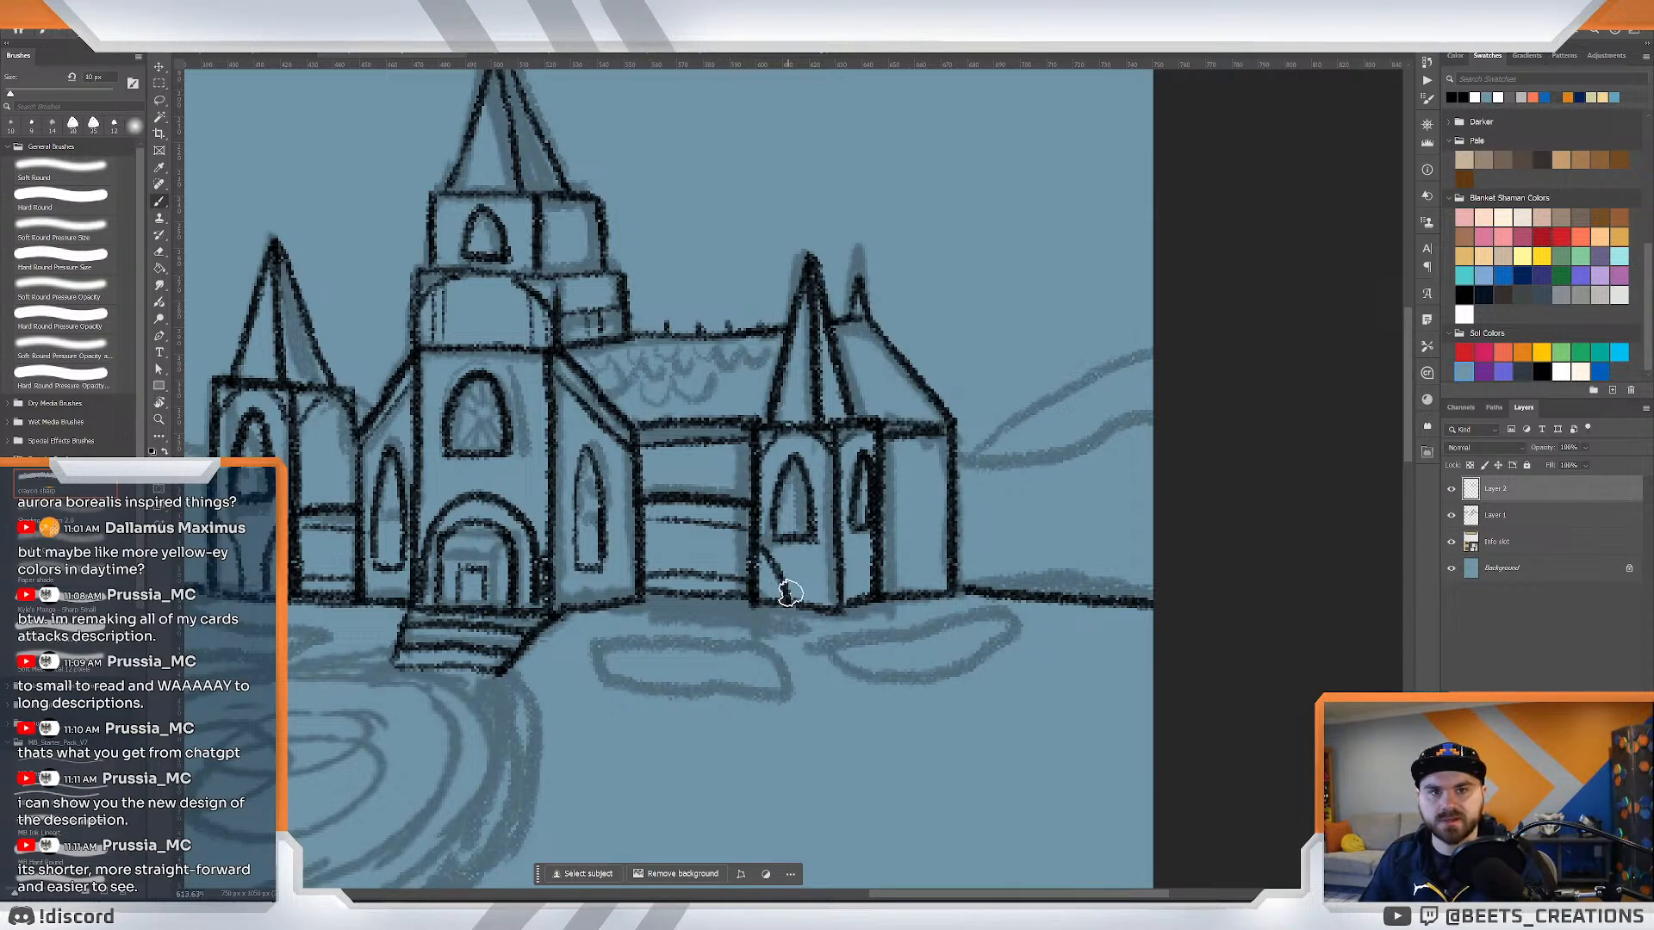
key("ctrl+z")
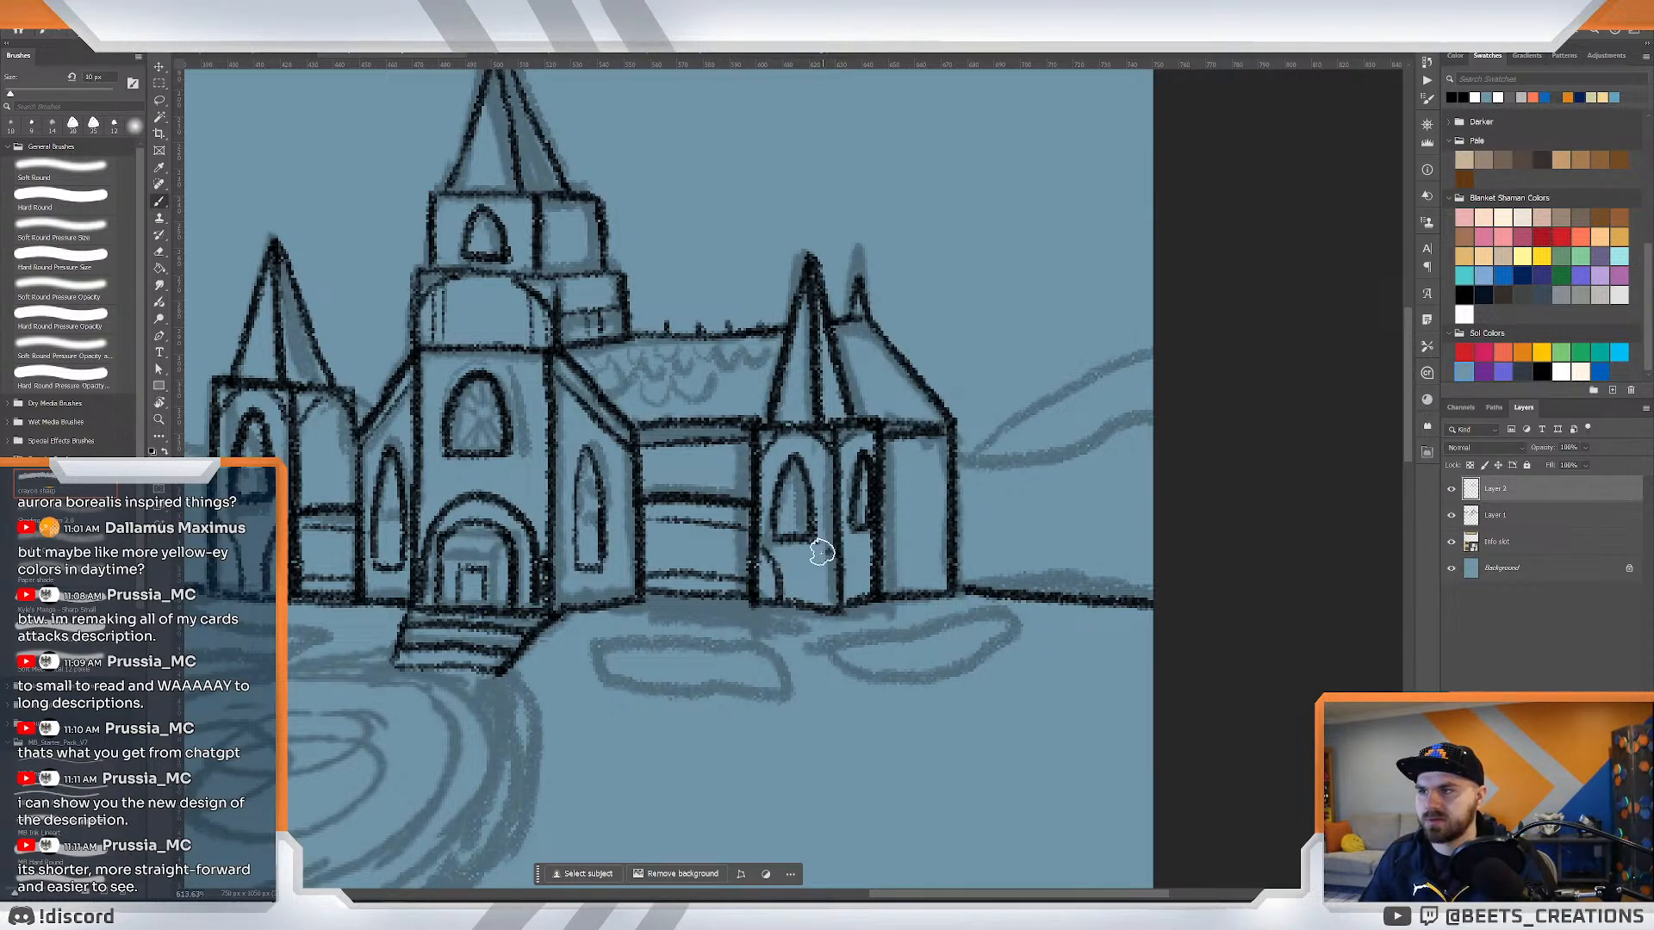
left_click_drag(821, 551, 802, 601)
Select the arched window on the right turret's front face with the lasso and move it slightly upward.
key("z")
mouse_move(831, 530)
left_mouse_down()
mouse_move(795, 510)
mouse_move(870, 478)
left_mouse_up()
key("l")
mouse_move(869, 589)
left_mouse_down()
mouse_move(836, 606)
mouse_move(824, 640)
mouse_move(838, 725)
mouse_move(888, 723)
mouse_move(898, 698)
mouse_move(872, 591)
left_mouse_up()
key("v")
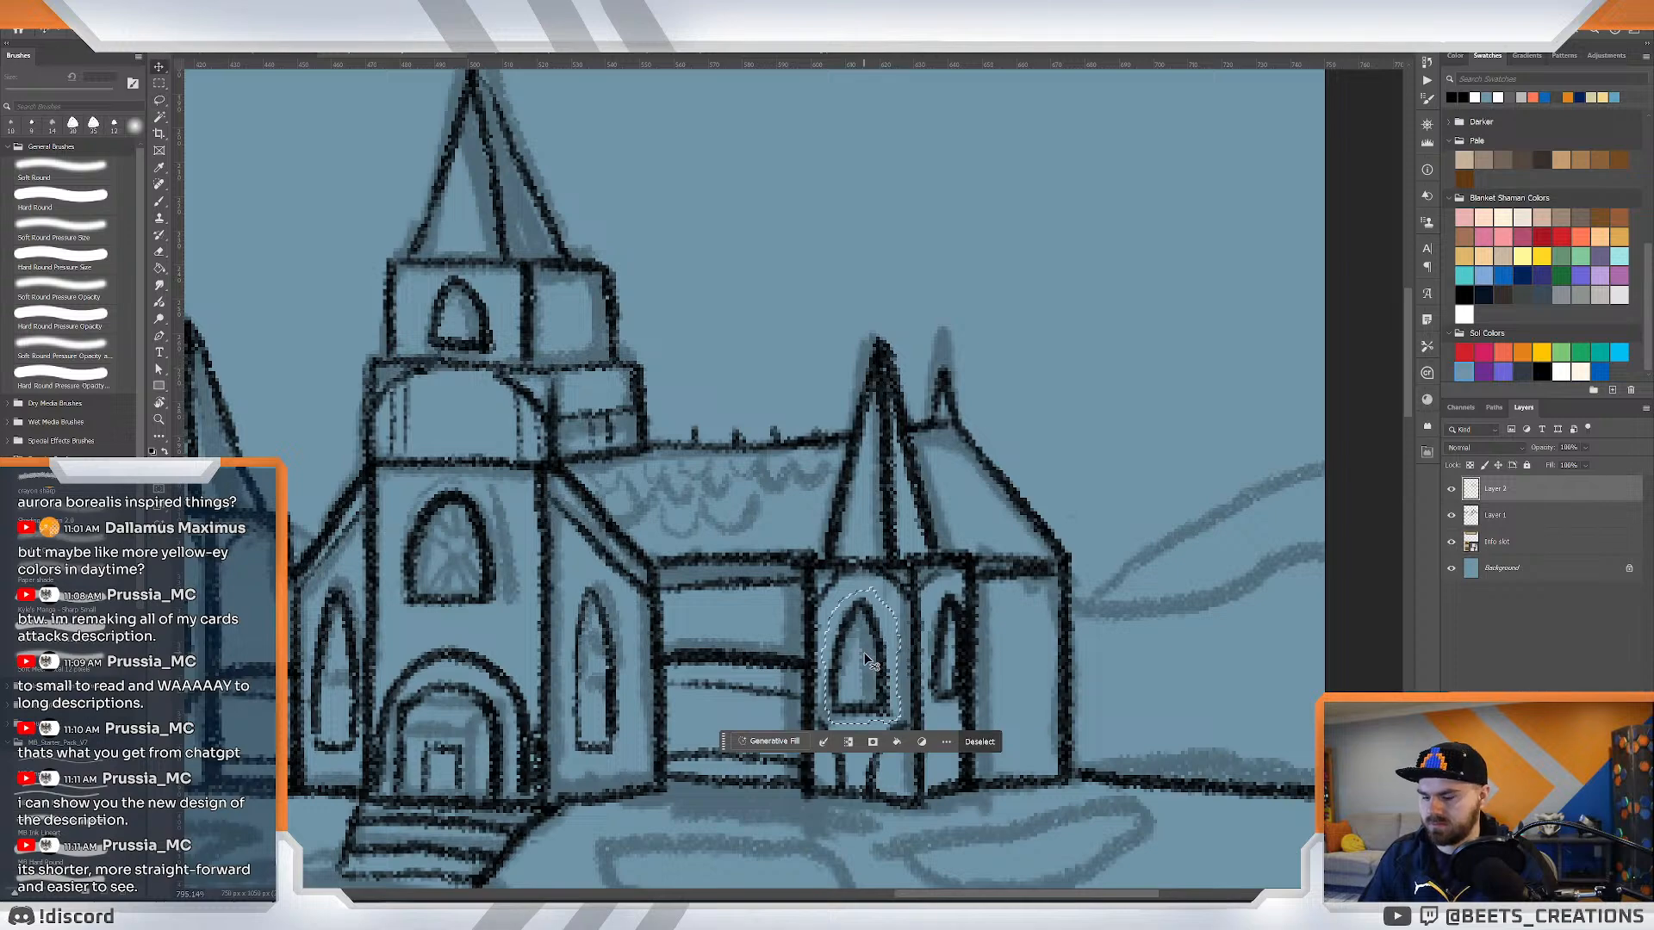
mouse_move(876, 666)
left_mouse_down()
mouse_move(885, 601)
mouse_move(833, 543)
left_mouse_up()
key("ctrl+d")
Ink curved trim details along the top, lower corner and inner edge of the right wing's end wall.
key("z")
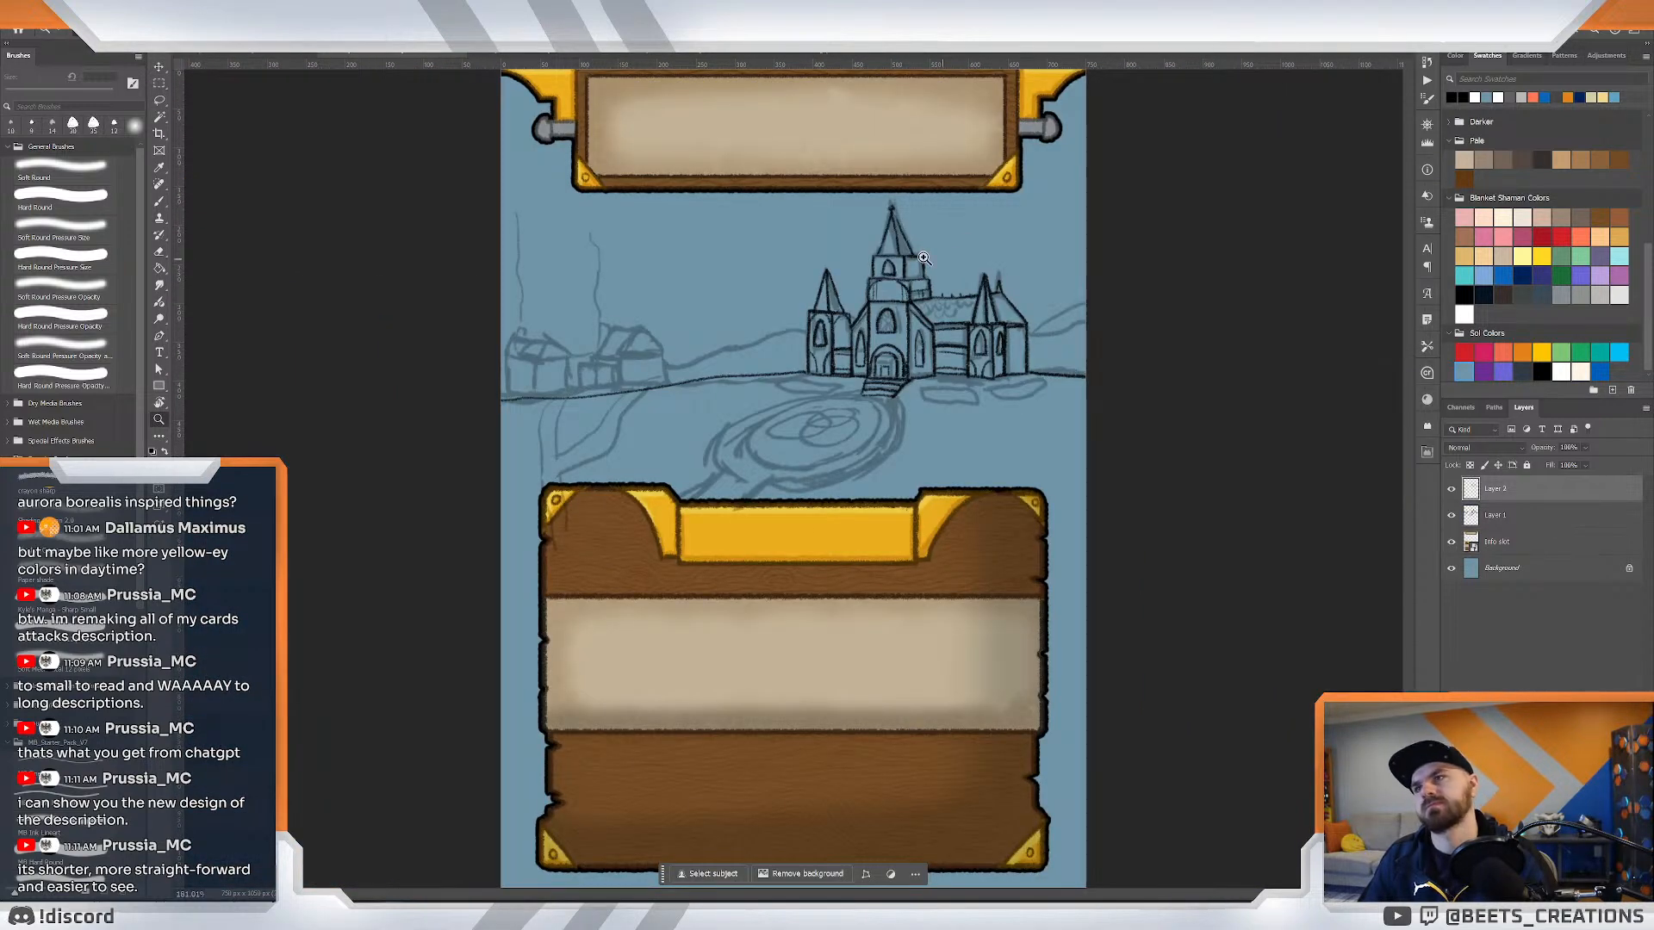
left_click_drag(906, 252, 944, 266)
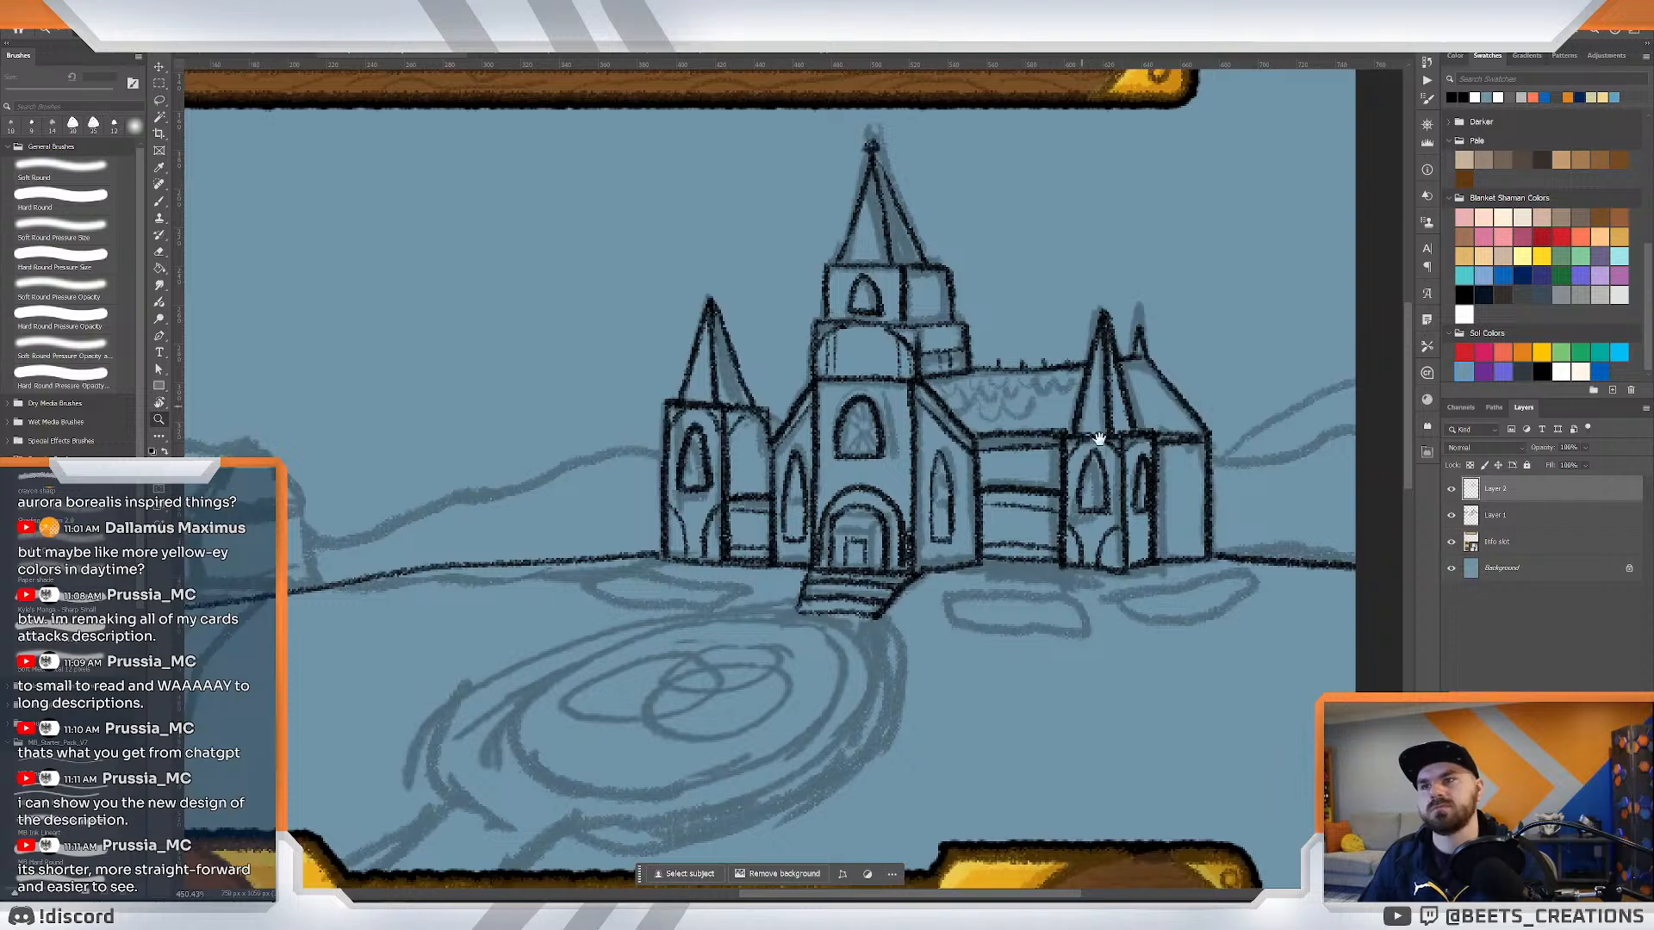
left_click(1180, 488)
key("b")
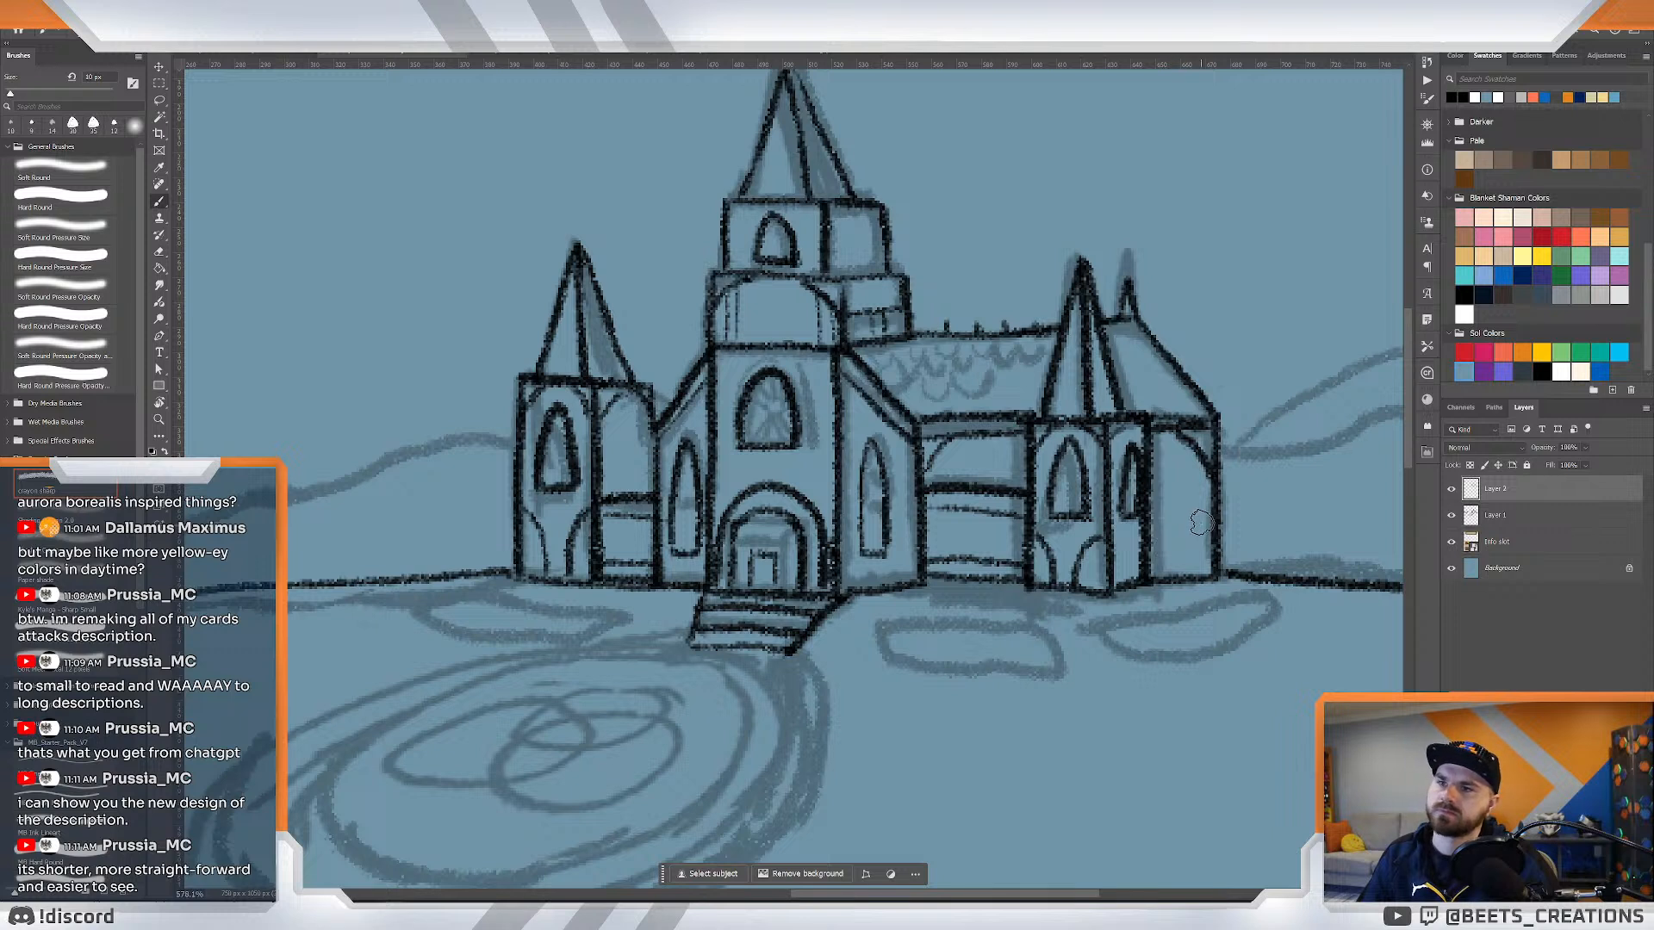
left_click_drag(1214, 507, 1176, 570)
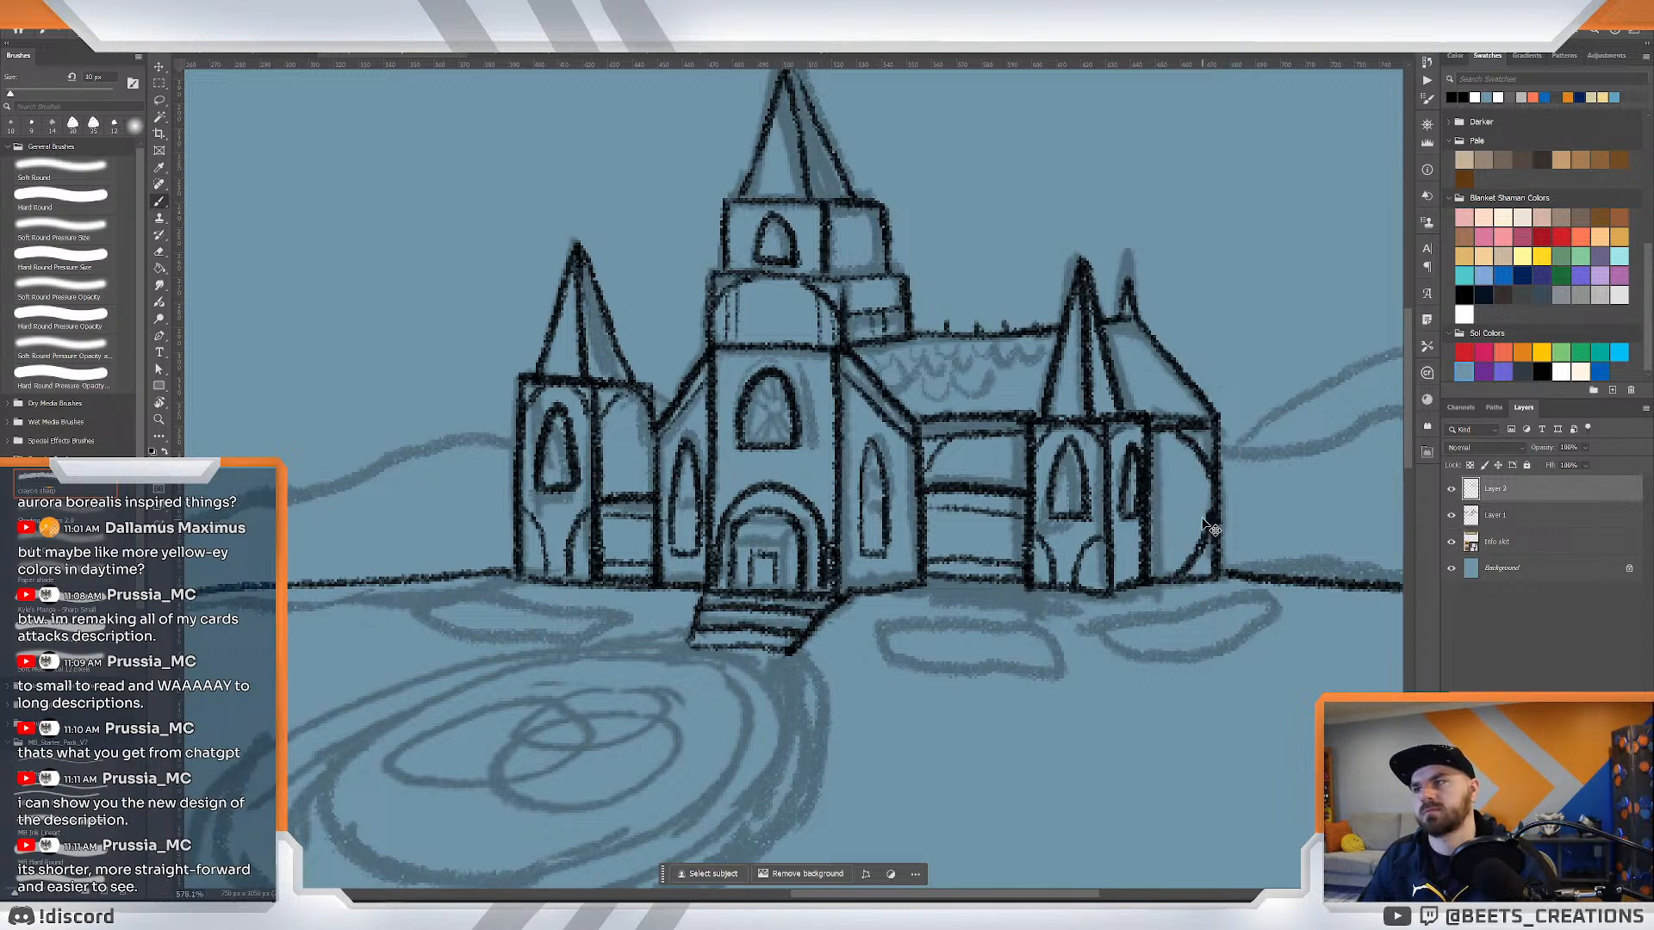
key("ctrl+z")
left_click_drag(1216, 526, 1188, 575)
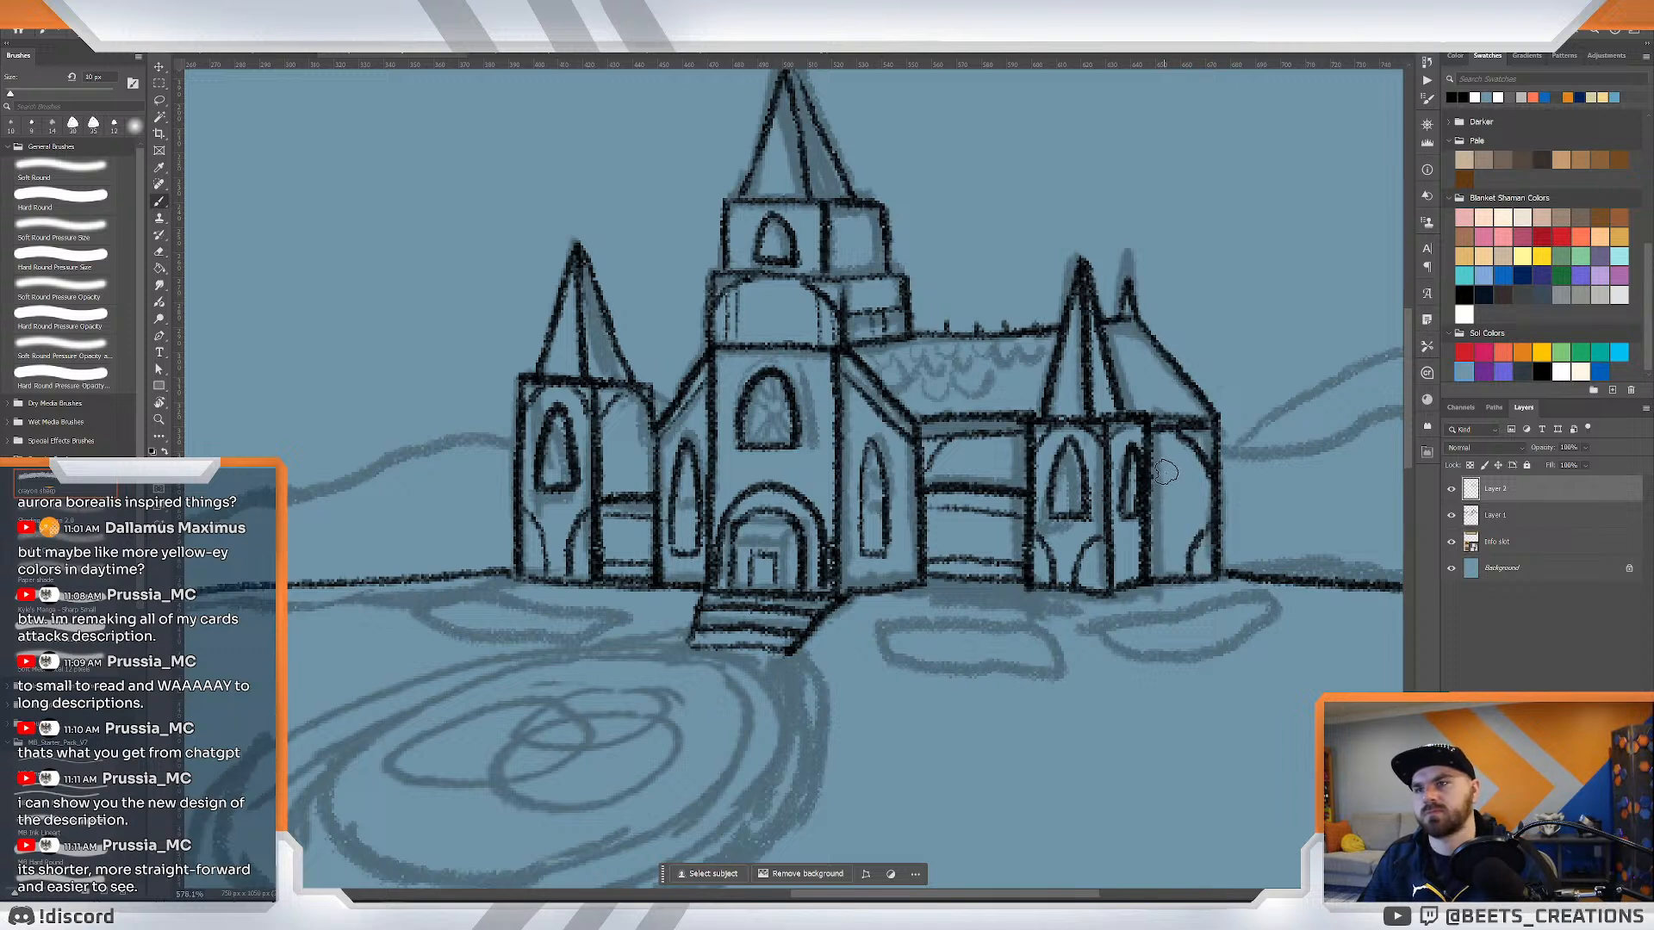
left_click_drag(1153, 466, 1168, 517)
Reduce the brush size to 7 px.
key("ctrl+space")
left_click_drag(1170, 417, 1135, 386)
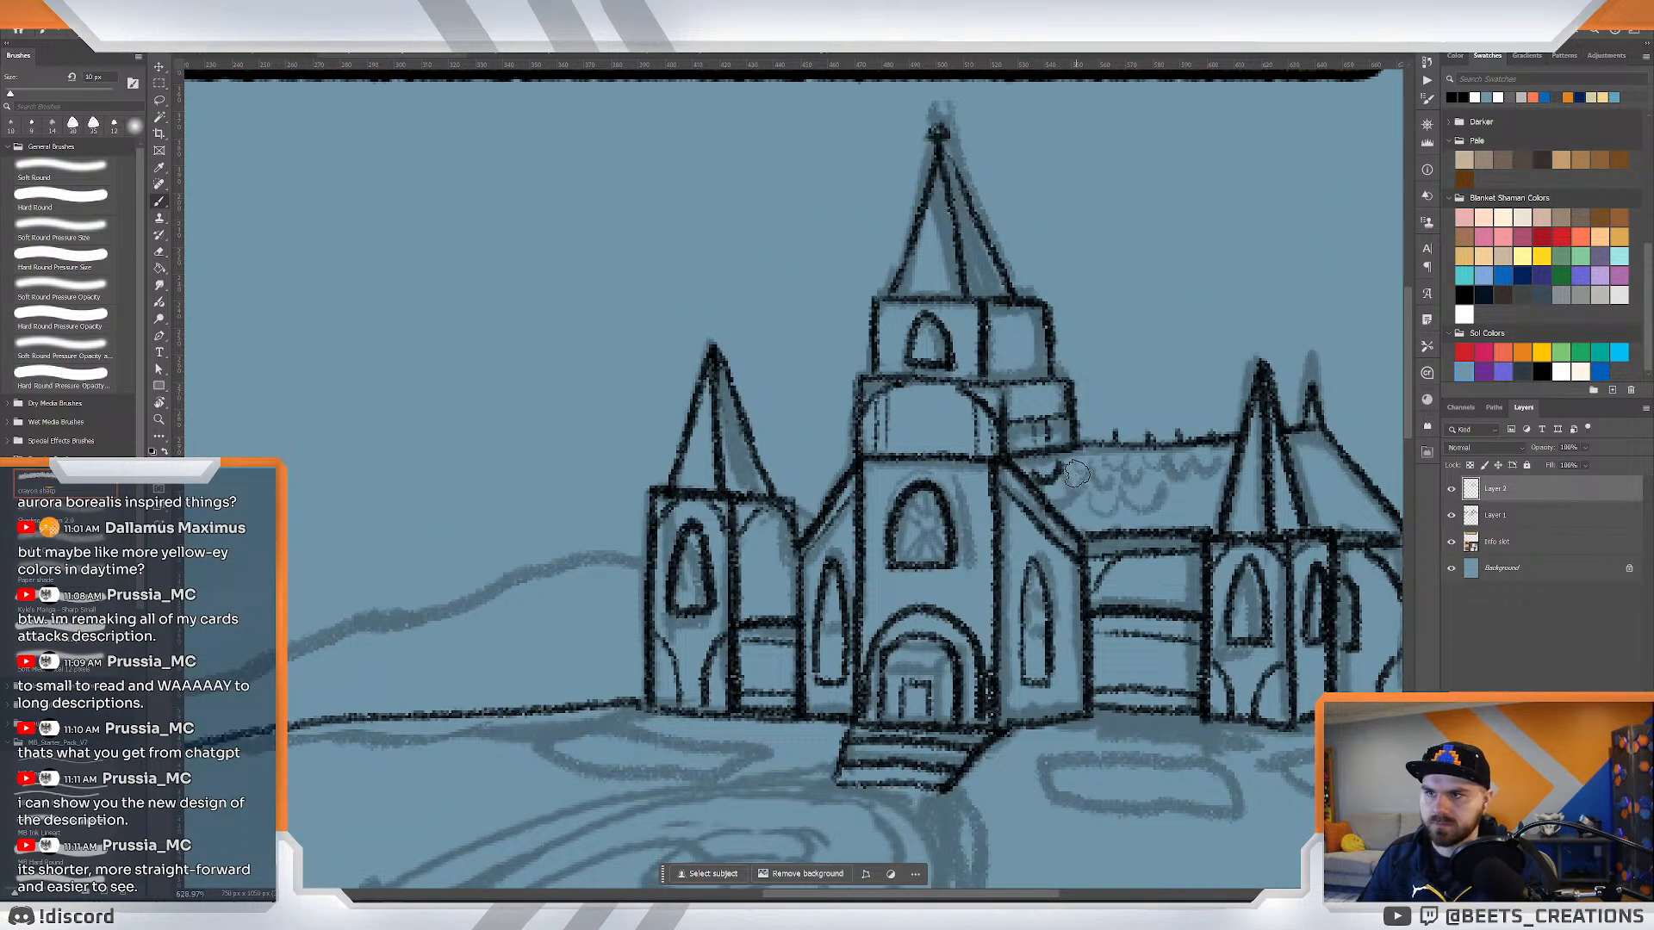
key("bracketleft")
key("bracketleft")
key("bracketleft")
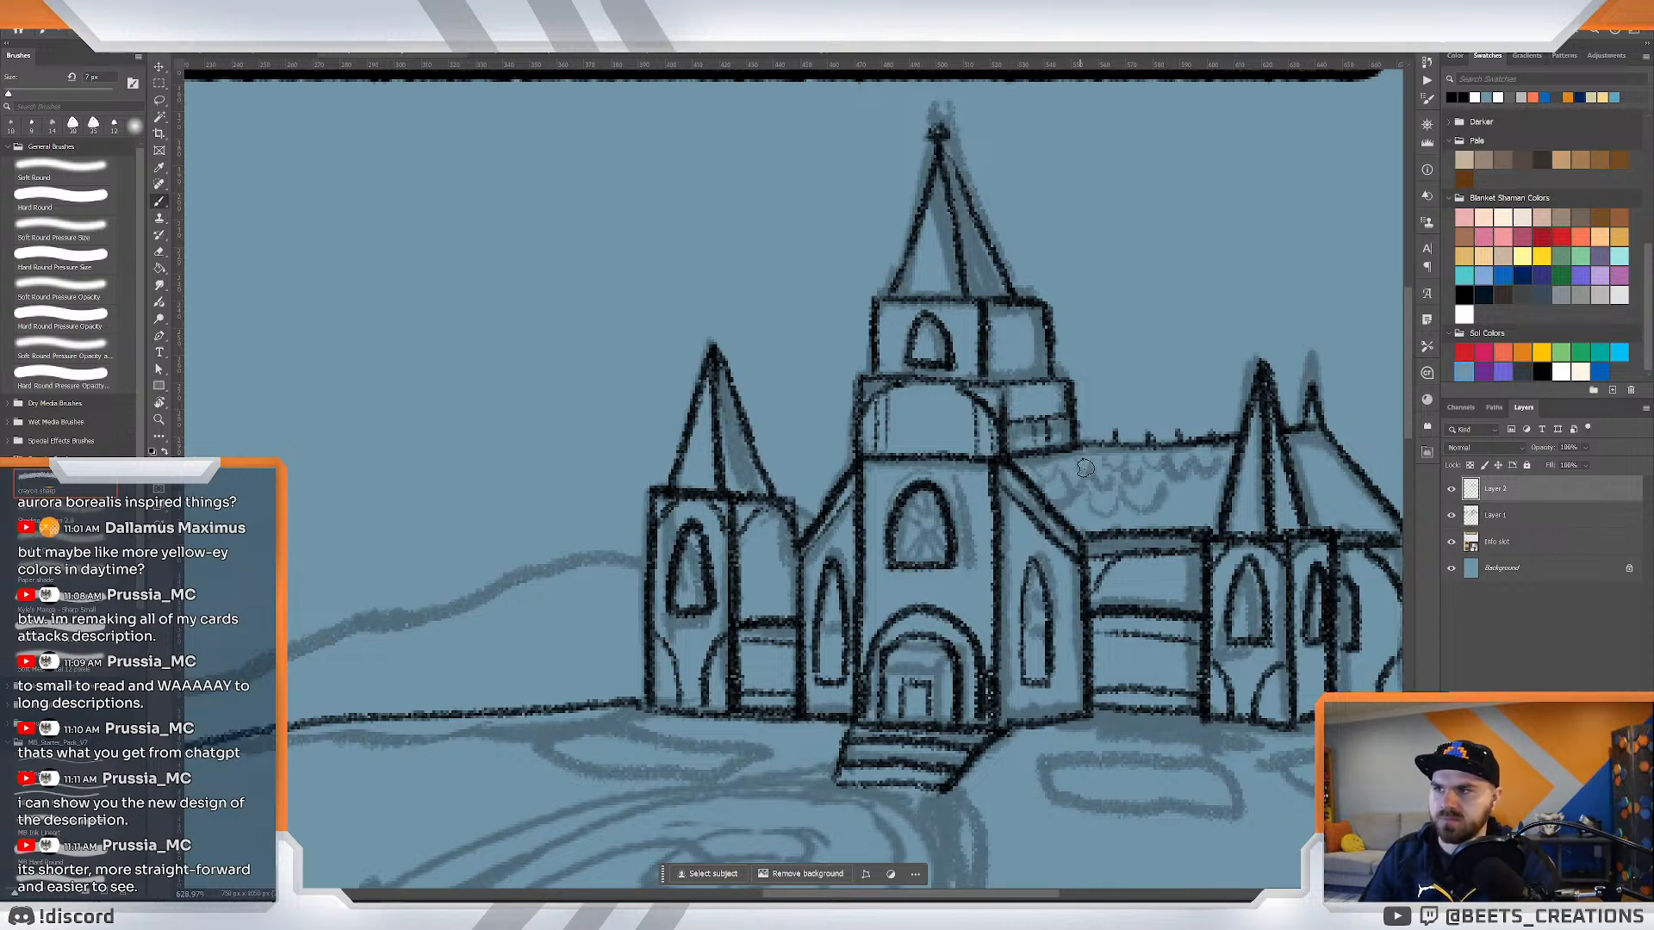
key("z")
mouse_move(1087, 447)
left_mouse_down()
mouse_move(1026, 438)
mouse_move(1063, 430)
left_mouse_up()
key("b")
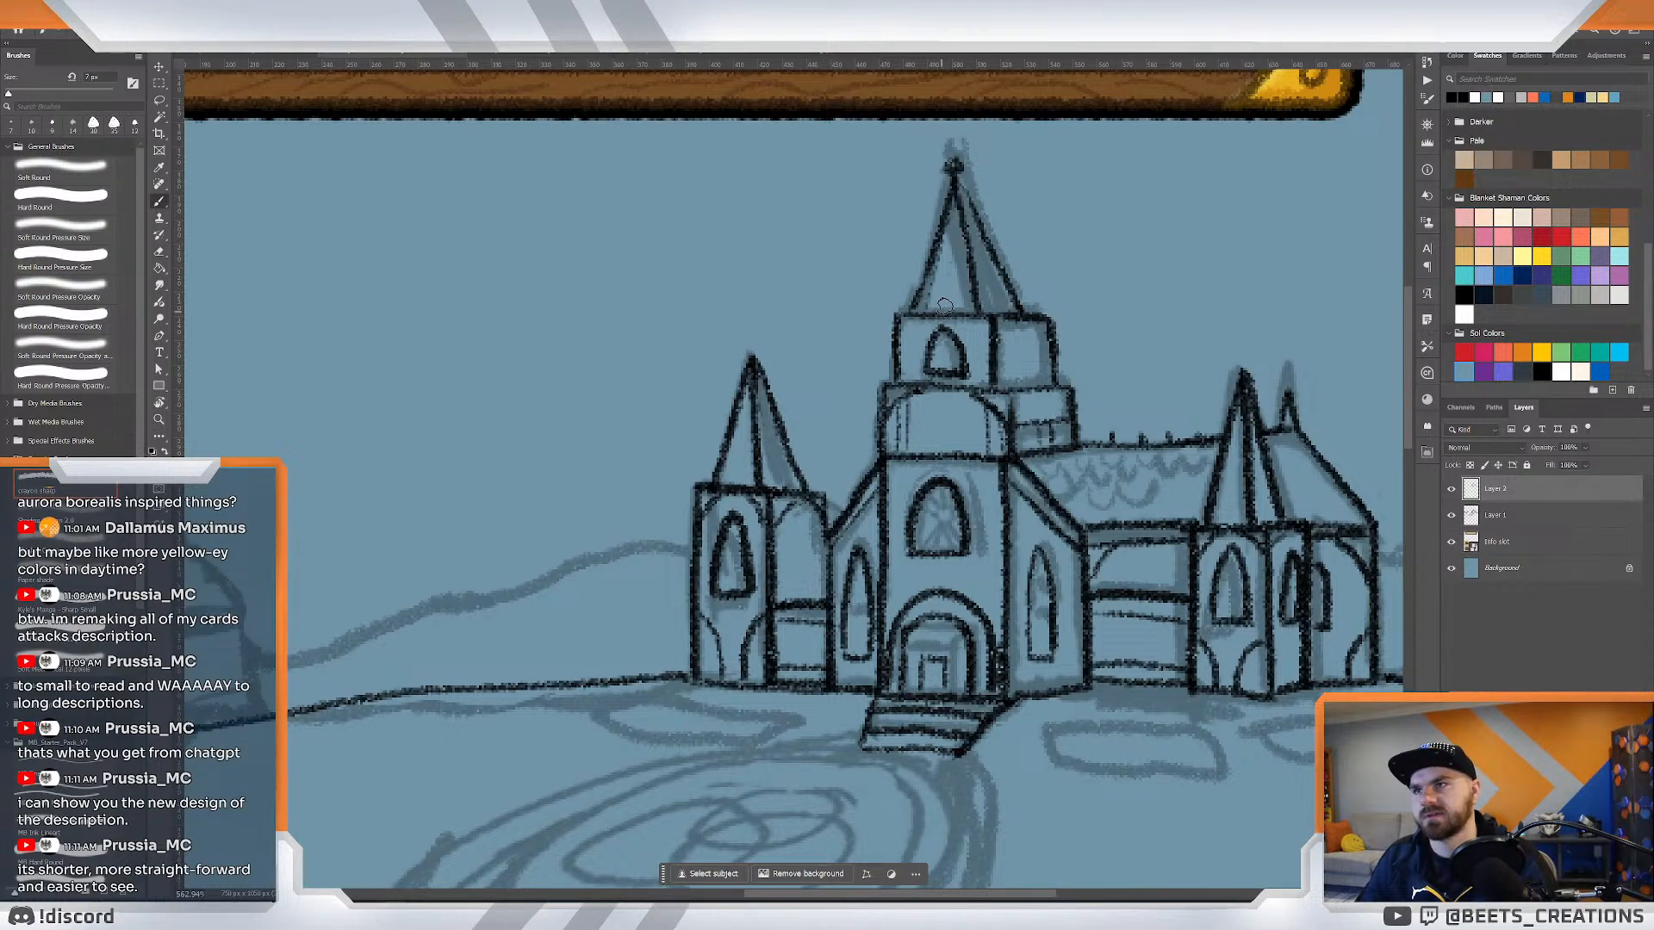
Ink the outer outline of the round plaza in front of the church steps, leaving a gap toward the lower-left path.
key("z")
mouse_move(1025, 318)
left_mouse_down()
mouse_move(979, 297)
mouse_move(999, 304)
left_mouse_up()
left_click_drag(769, 565, 813, 478)
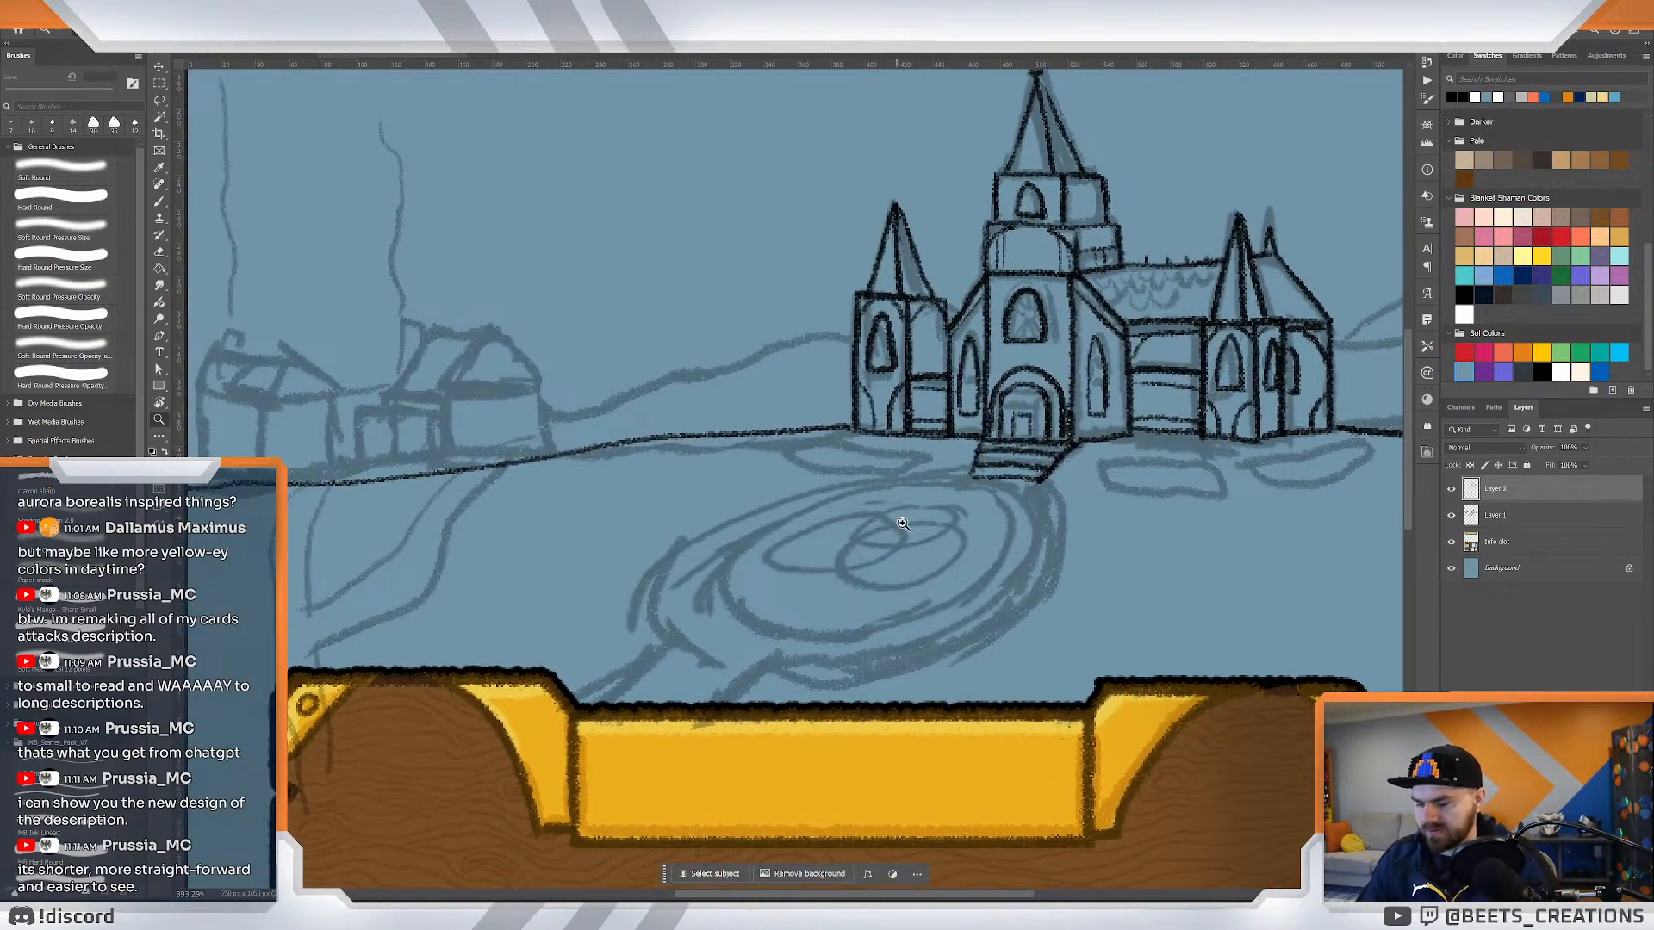
key("b")
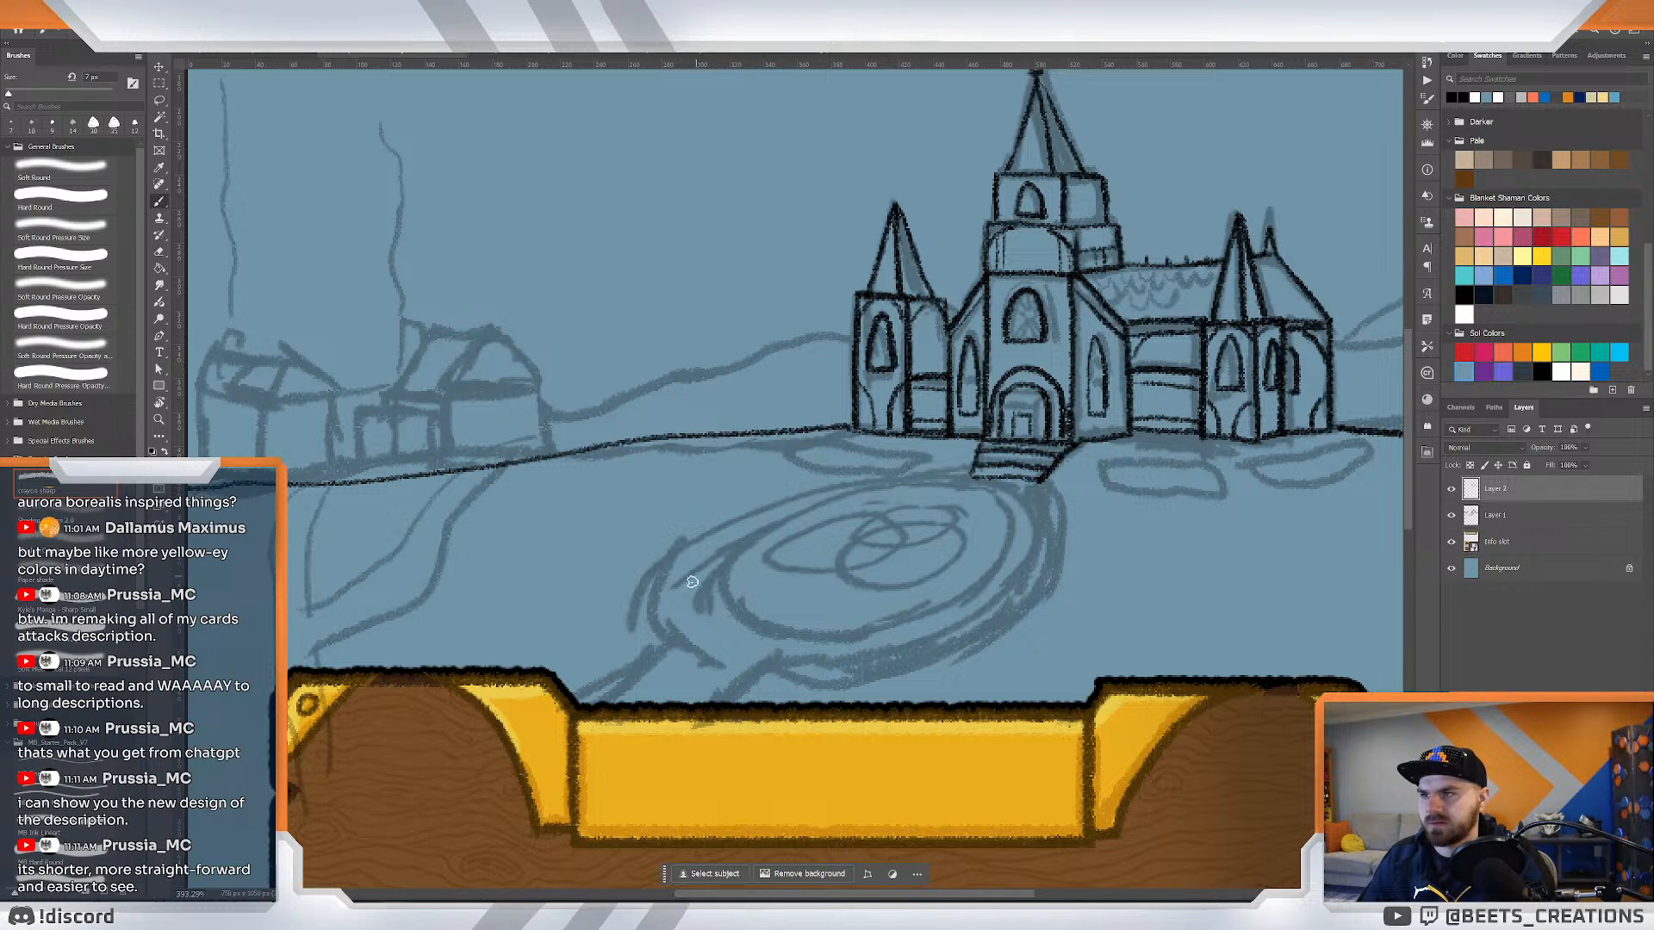
mouse_move(702, 654)
left_mouse_down()
mouse_move(677, 596)
mouse_move(823, 499)
mouse_move(933, 491)
left_mouse_up()
key("ctrl+z")
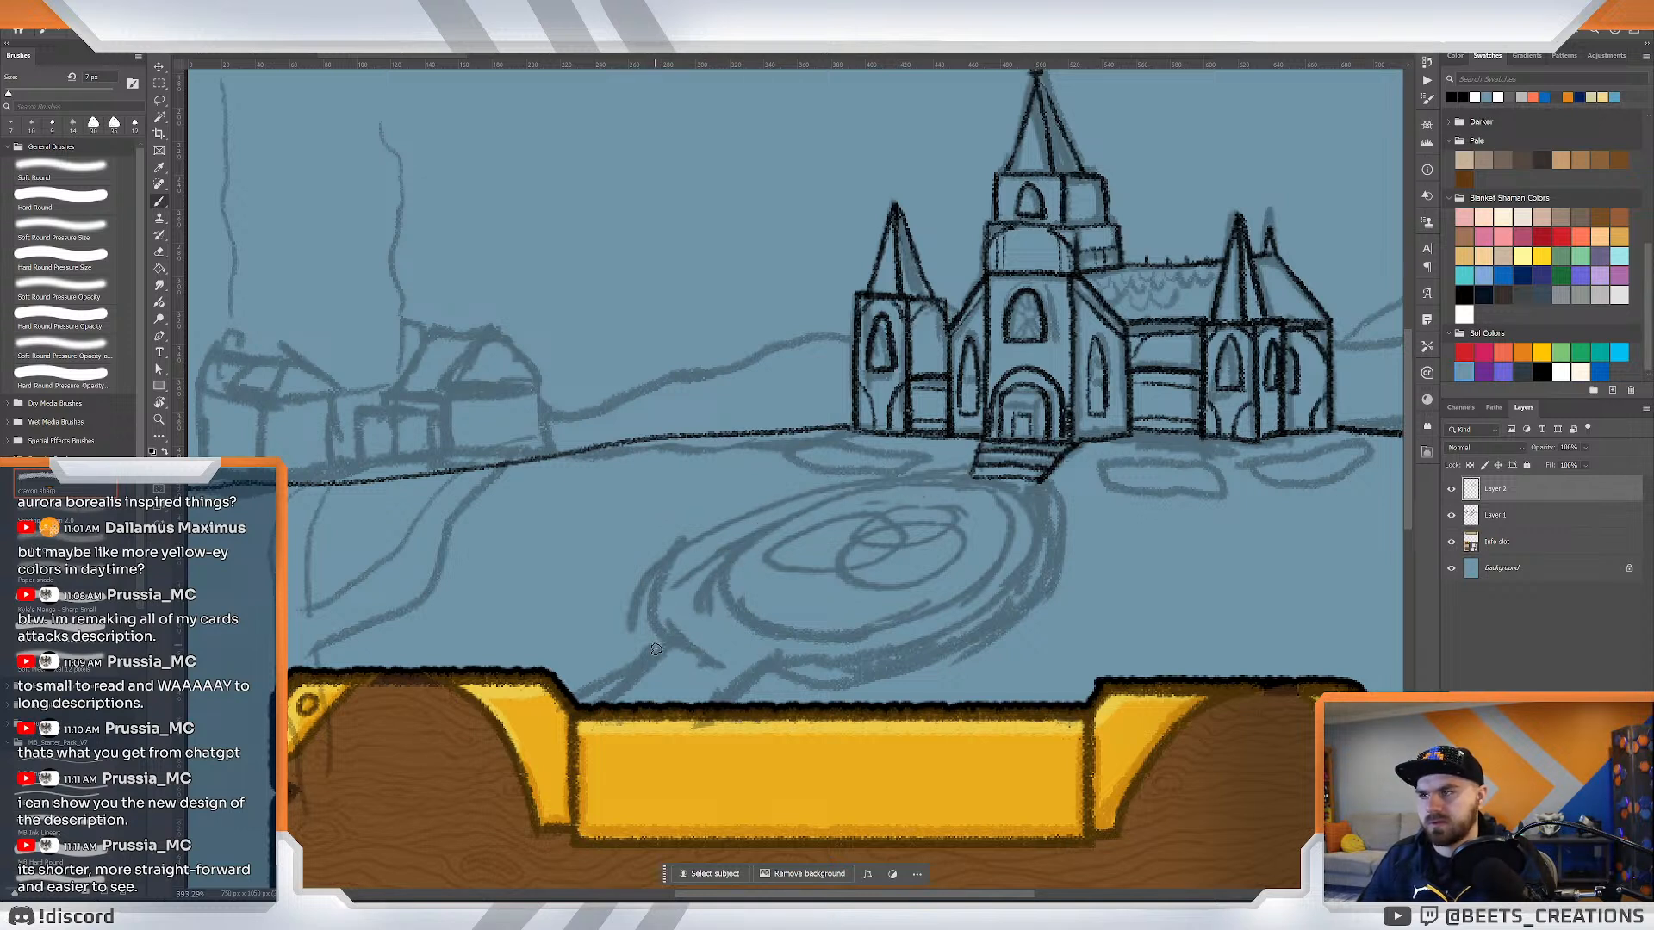
mouse_move(676, 656)
left_mouse_down()
mouse_move(653, 606)
mouse_move(771, 499)
mouse_move(950, 484)
mouse_move(740, 509)
mouse_move(657, 627)
left_mouse_up()
key("ctrl+z")
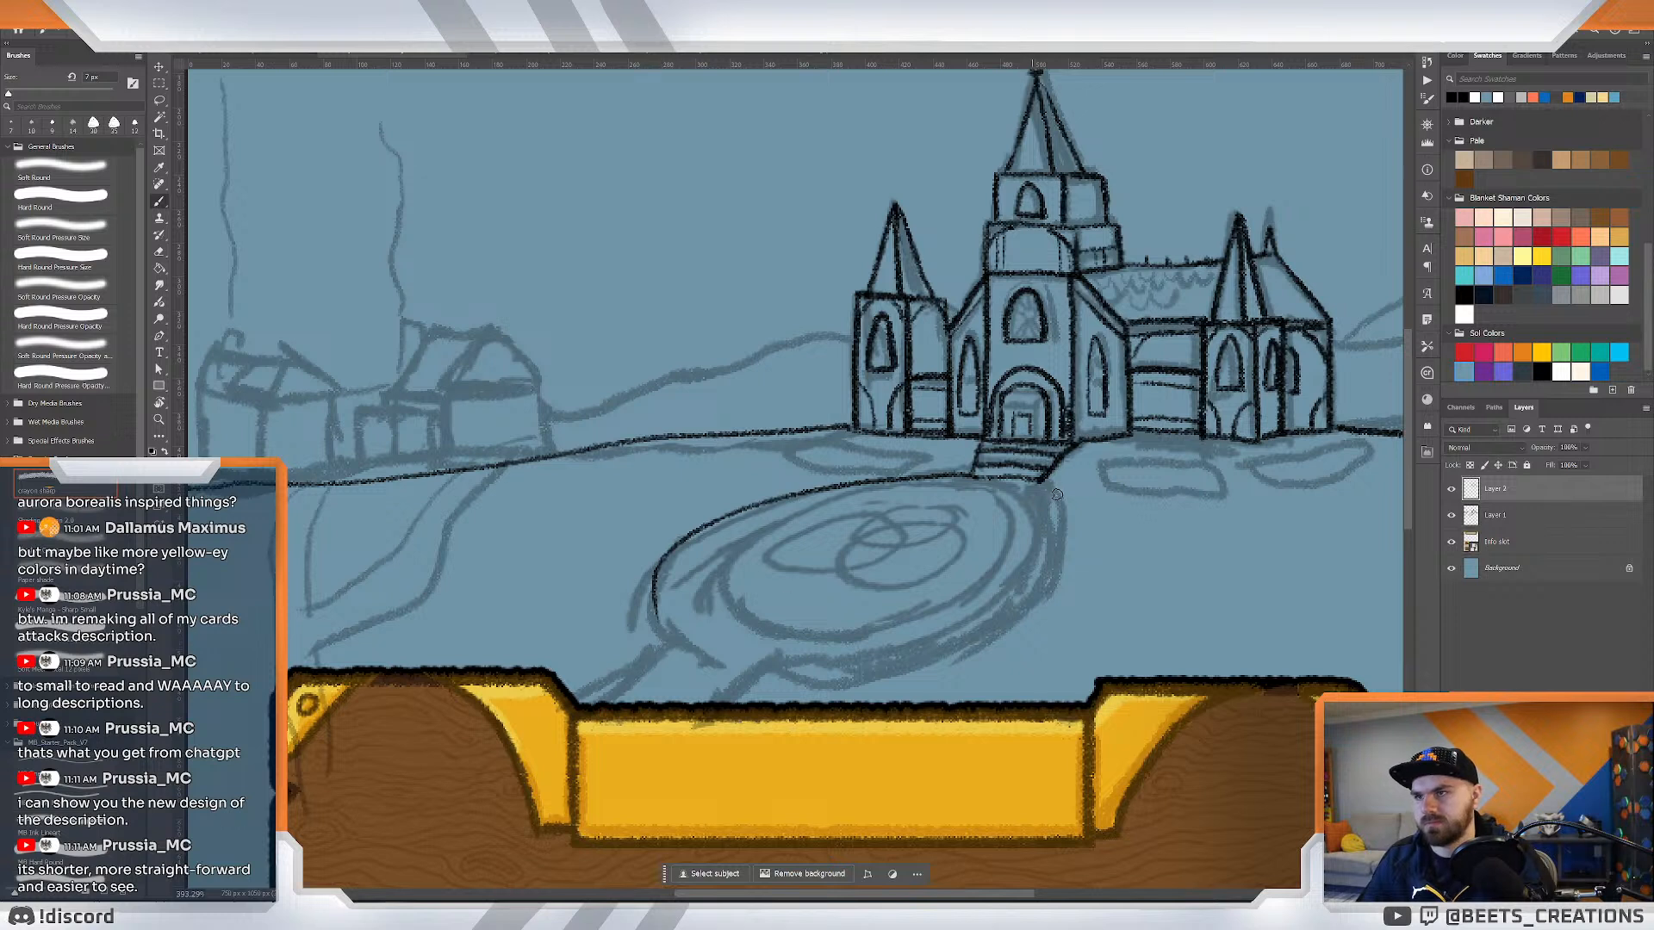
mouse_move(1042, 479)
left_mouse_down()
mouse_move(1012, 642)
mouse_move(795, 687)
mouse_move(811, 688)
mouse_move(769, 671)
mouse_move(846, 688)
left_mouse_up()
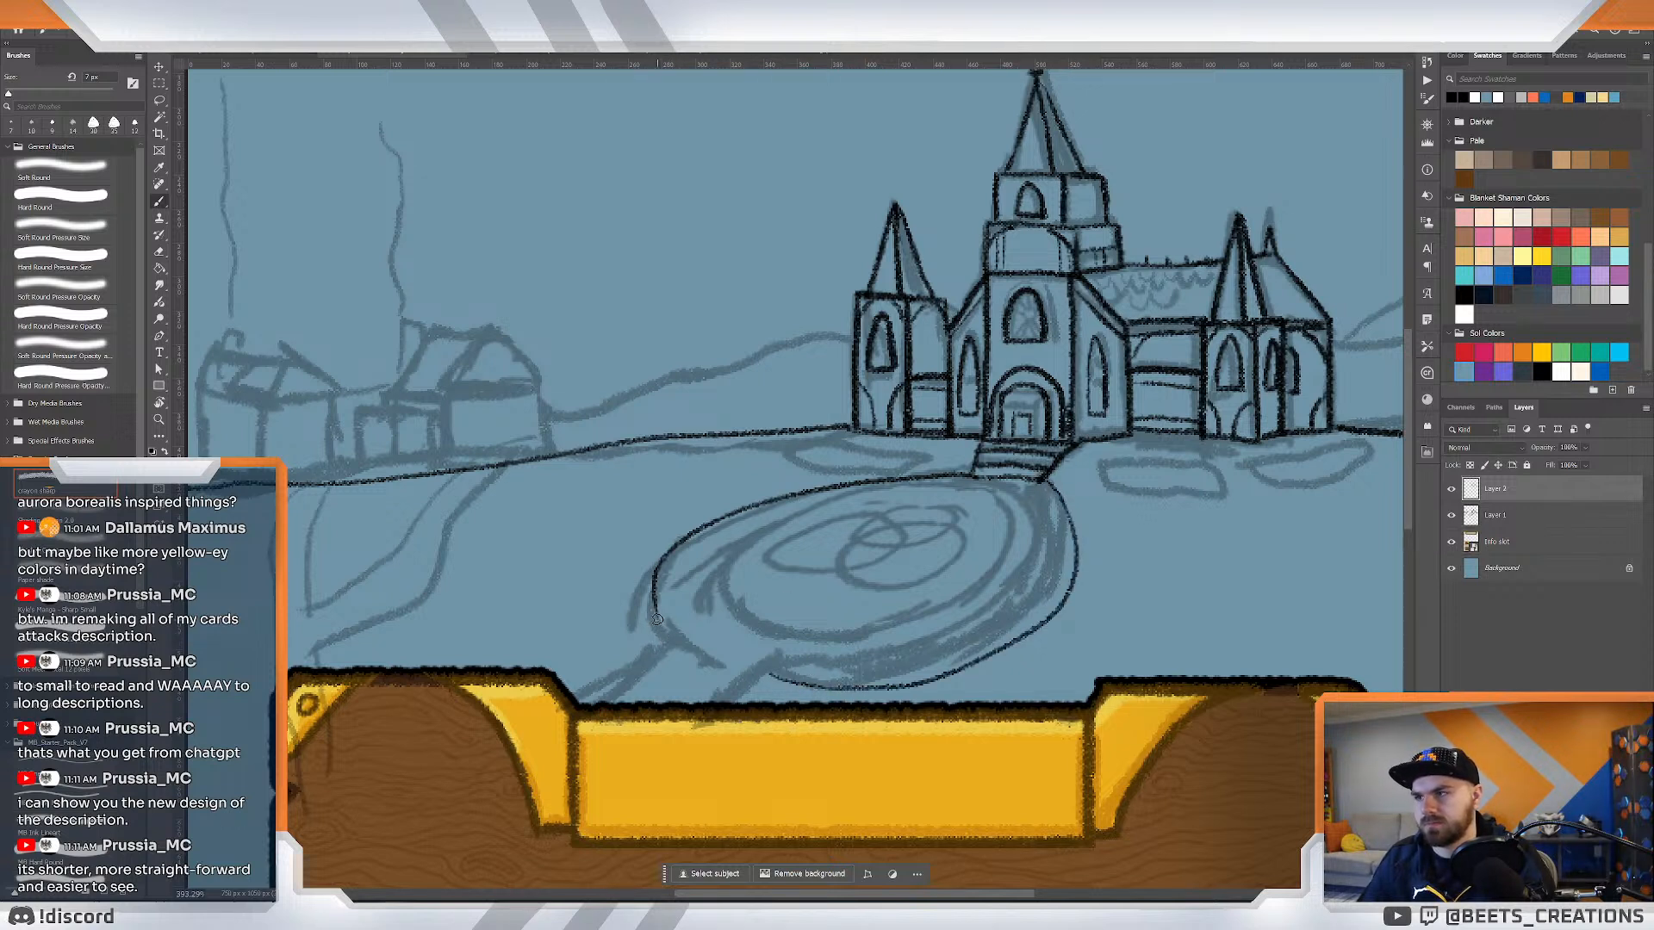
Ink both edges of the path running diagonally from the plaza's lower-left opening down across the card frame.
left_click_drag(657, 618, 543, 714)
key("ctrl+z")
left_click_drag(651, 618, 524, 697)
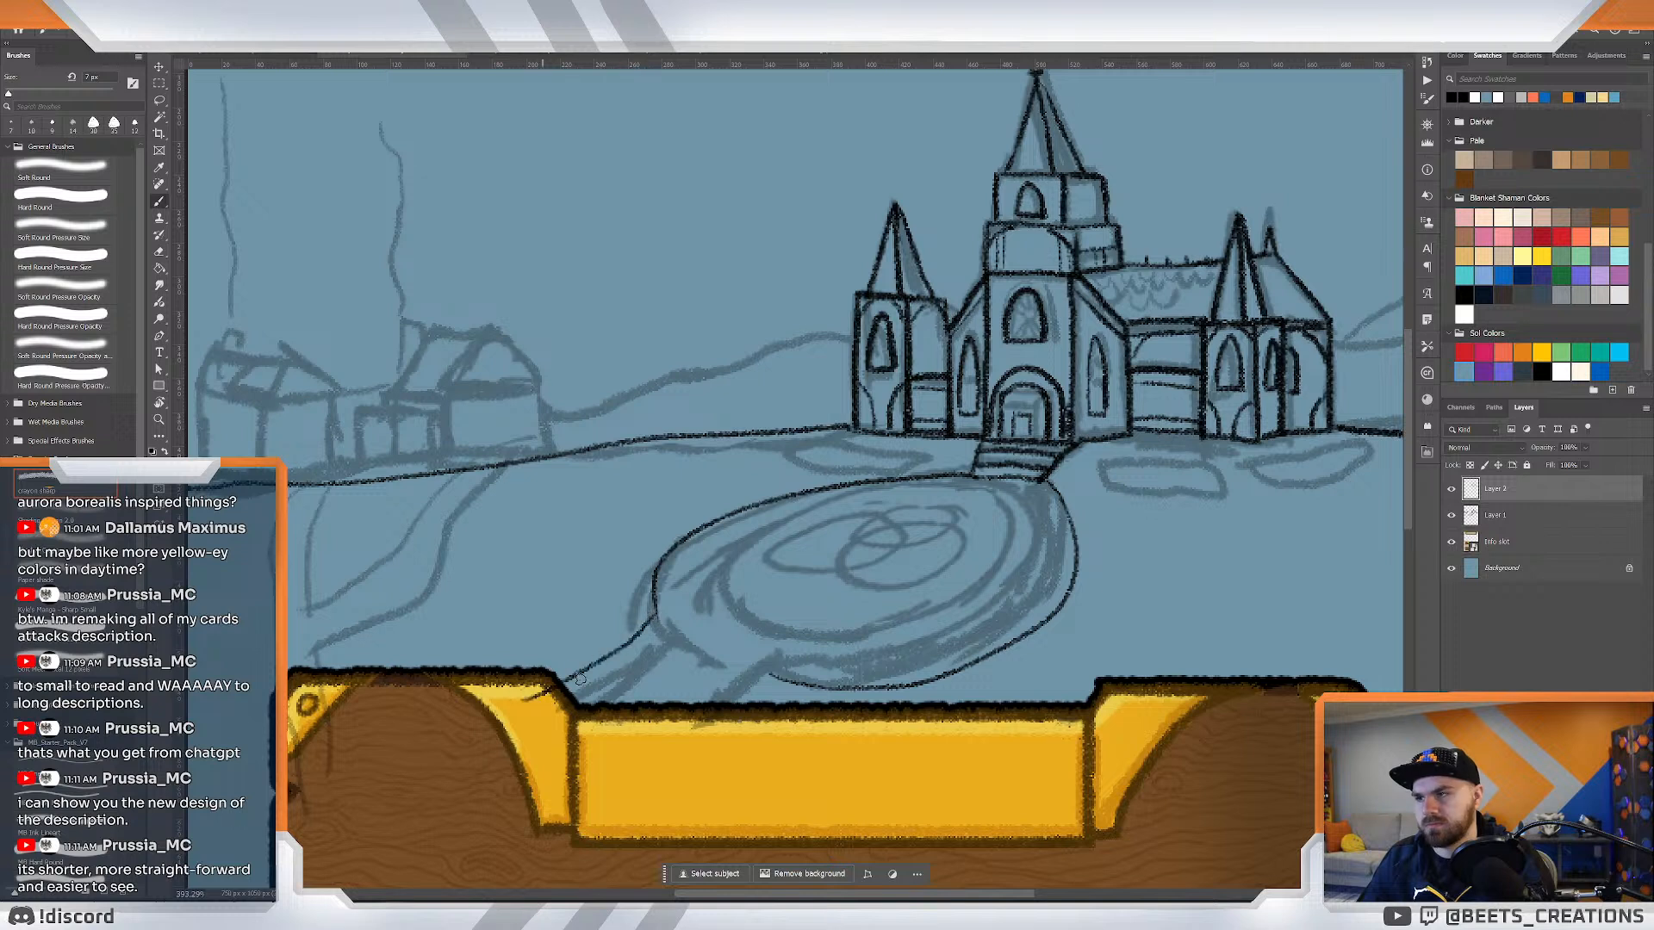
key("ctrl+z")
left_click_drag(656, 618, 517, 711)
left_click_drag(776, 670, 607, 802)
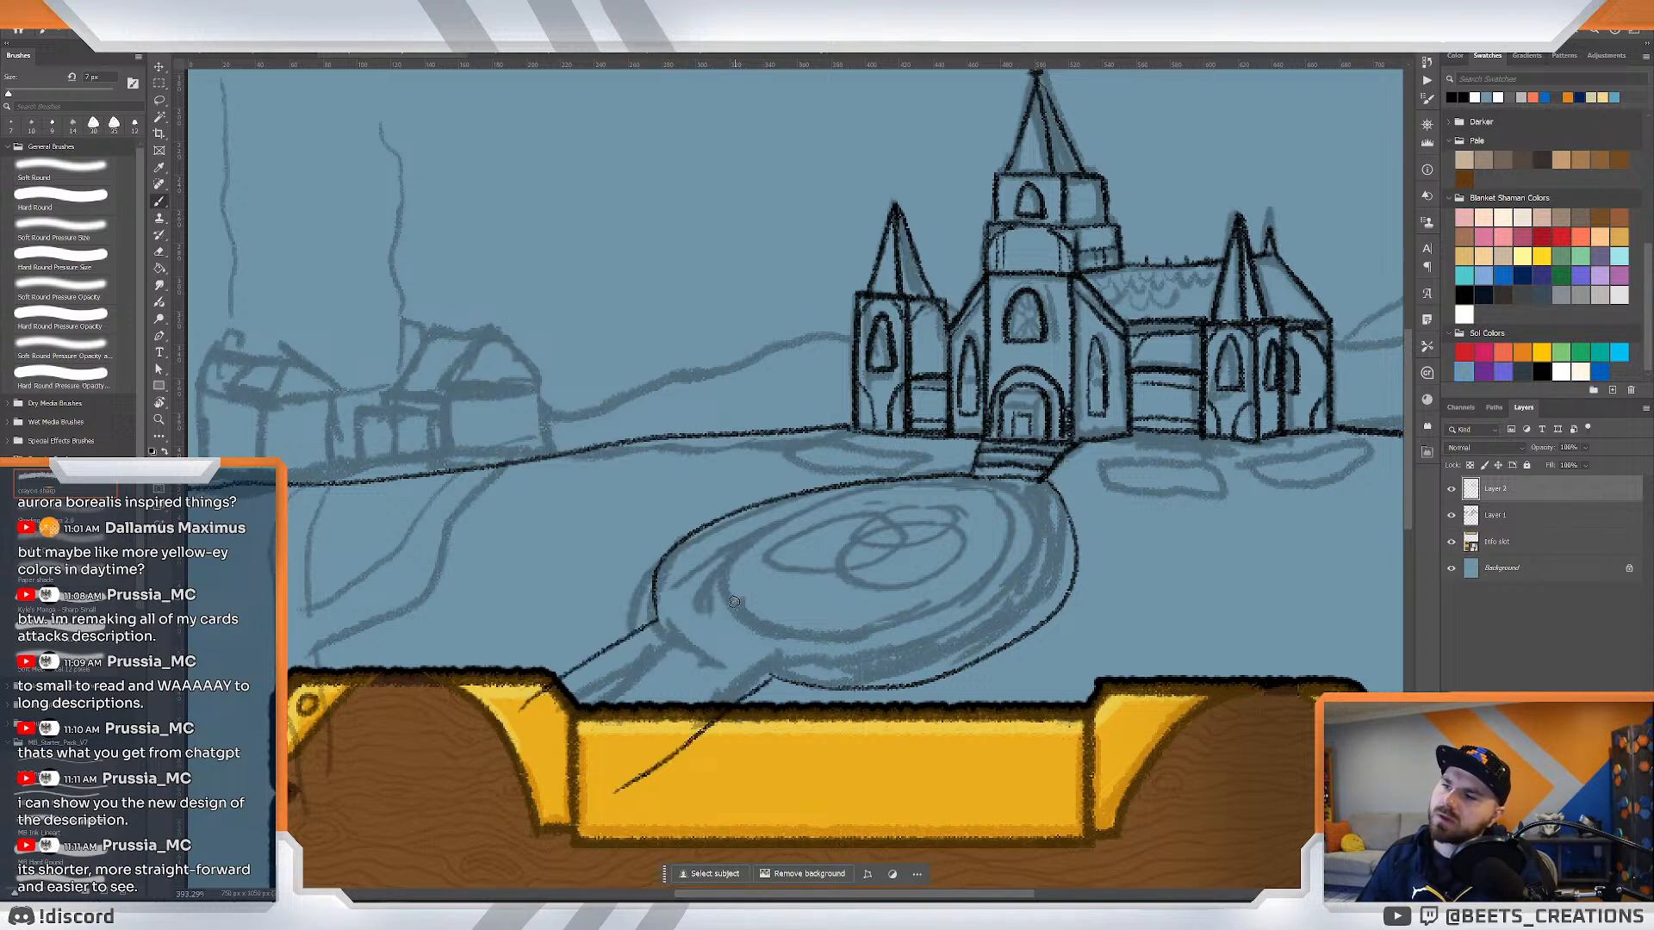
Try to ink the upper arc of the plaza's inner ring.
mouse_move(733, 599)
left_mouse_down()
mouse_move(753, 545)
mouse_move(810, 508)
mouse_move(963, 486)
left_mouse_up()
key("ctrl+z")
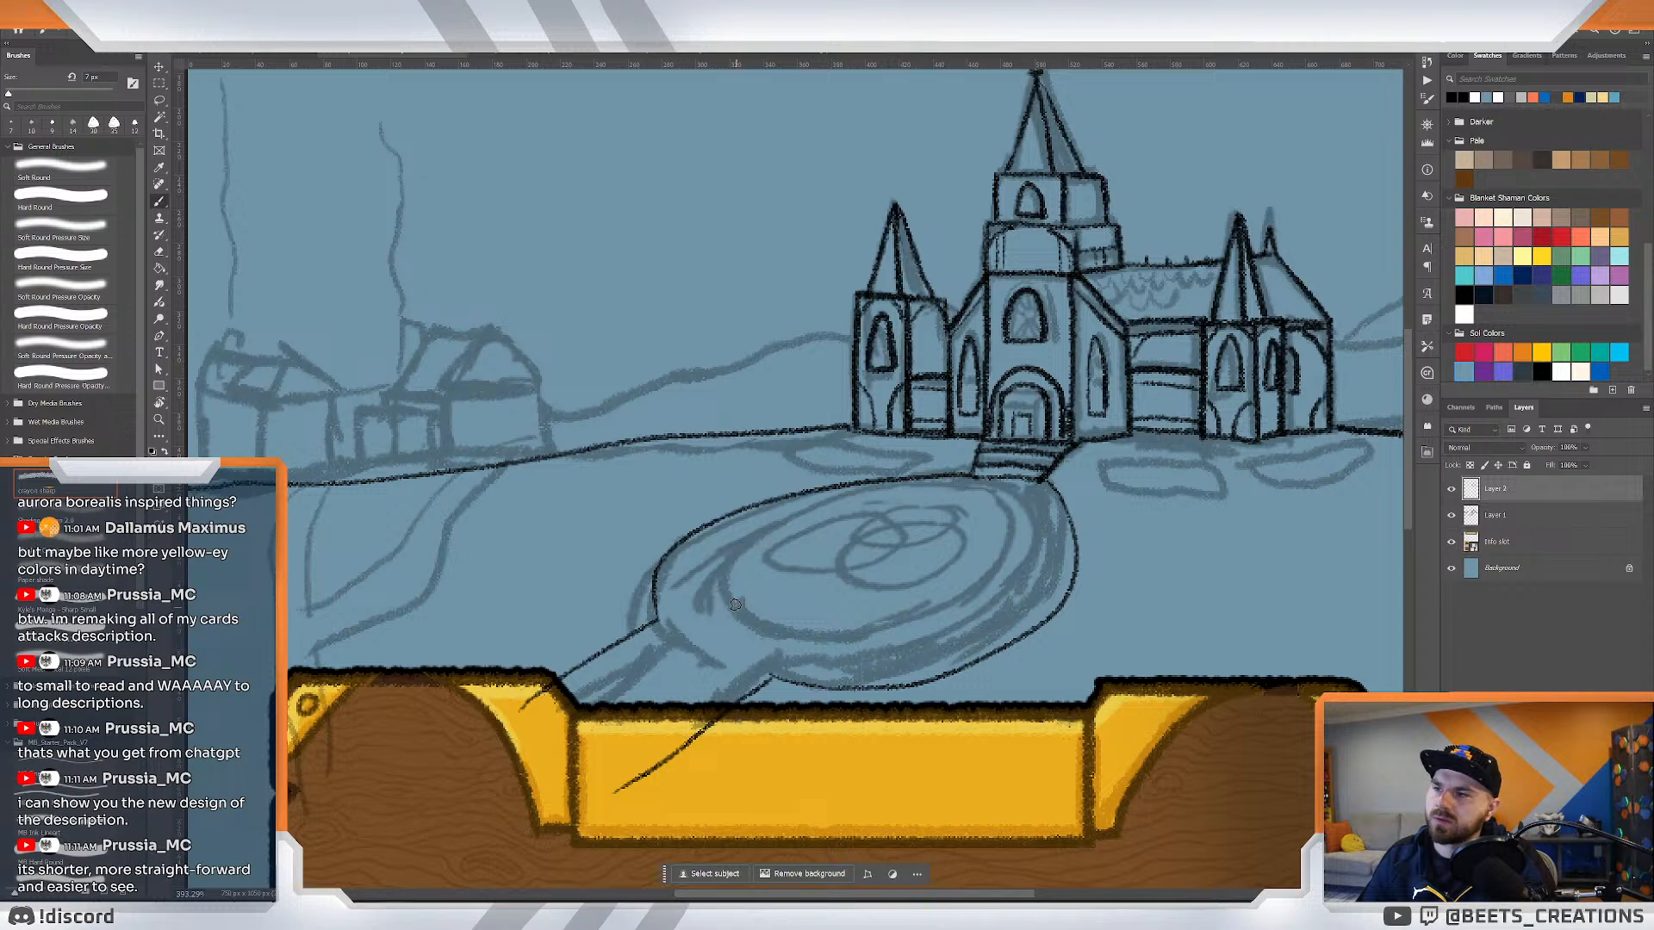
mouse_move(735, 604)
left_mouse_down()
mouse_move(881, 506)
mouse_move(963, 497)
left_mouse_up()
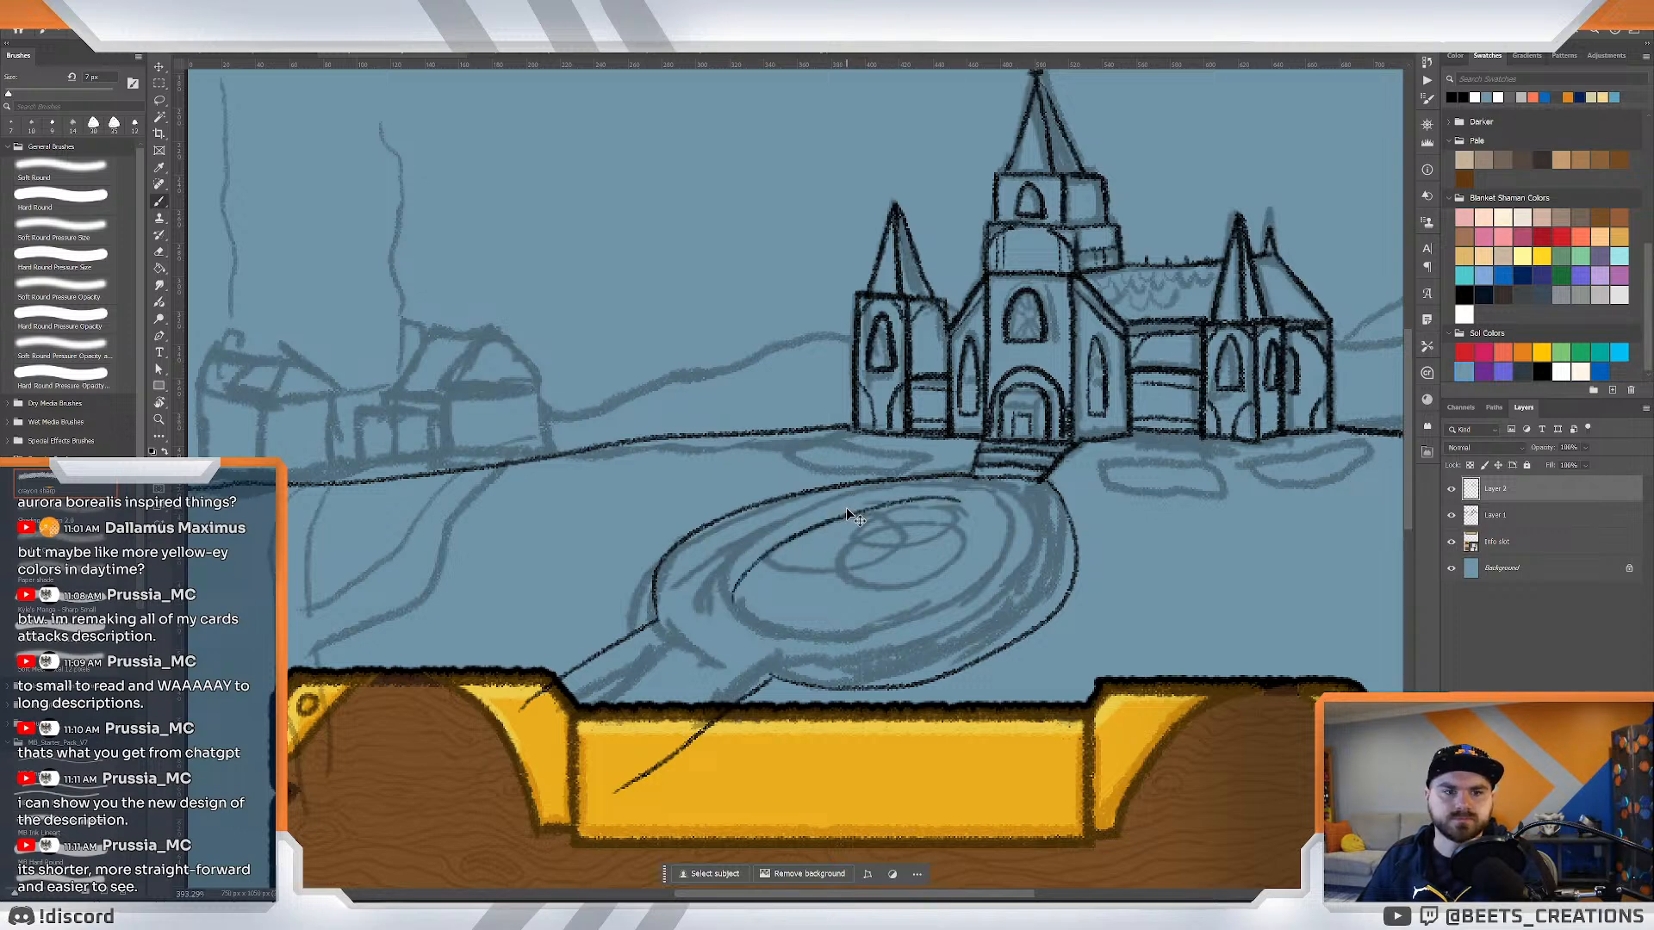
key("ctrl+z")
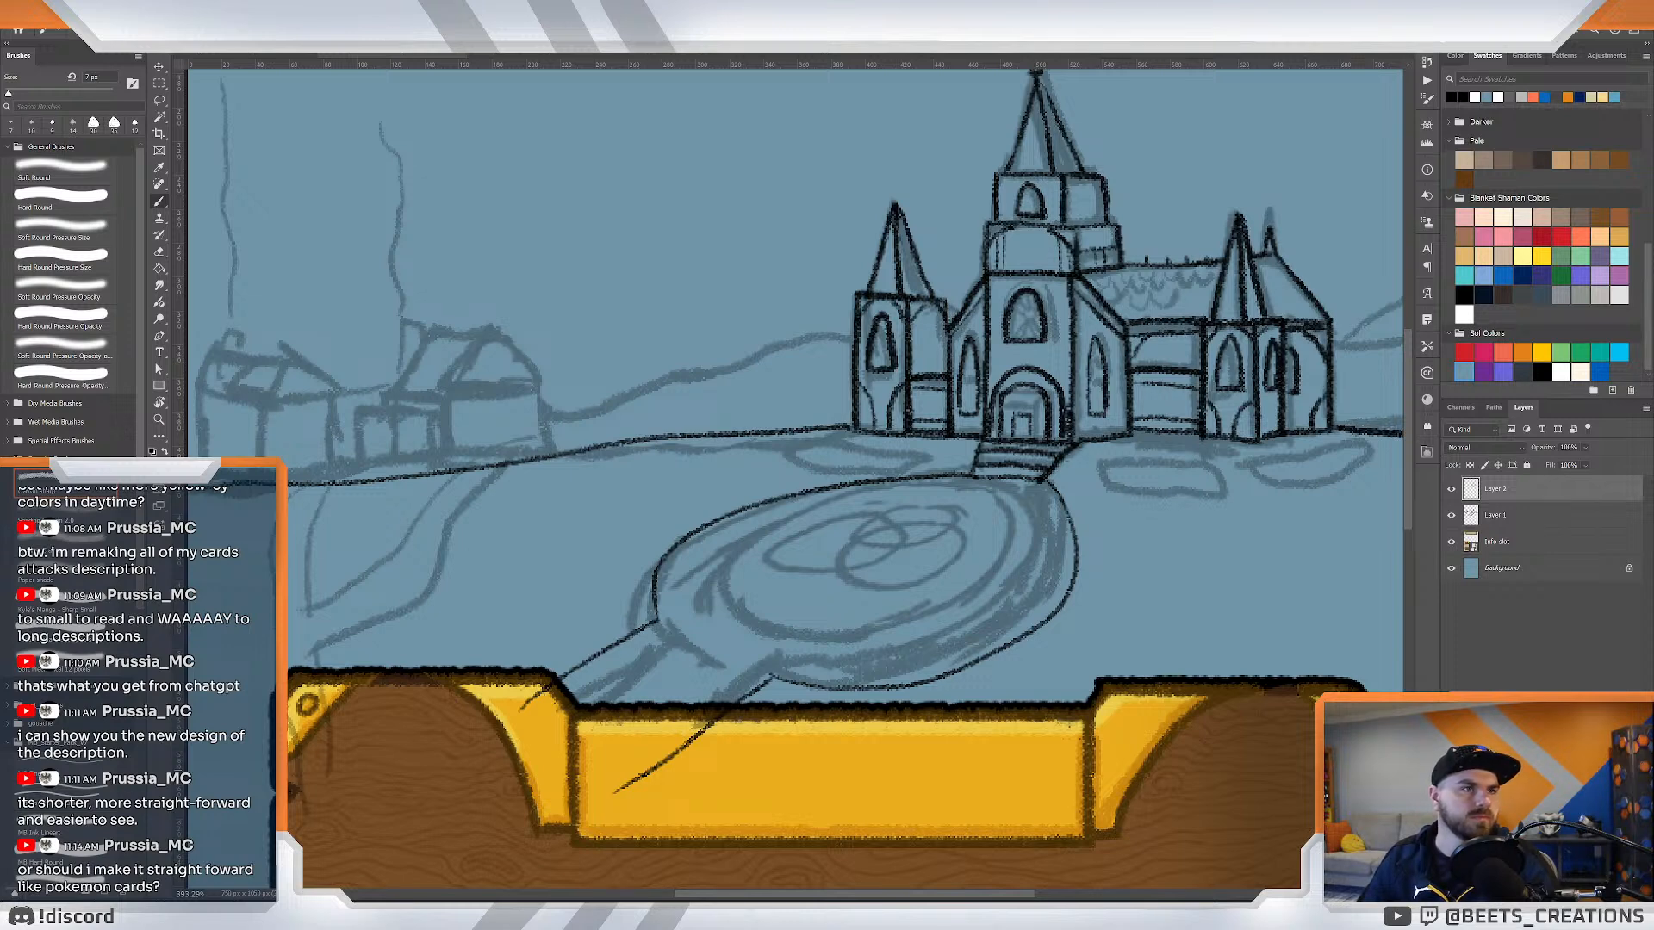
Switch to Discord and view the enlarged "Before" German infantry card posted in the general channel.
left_click_drag(1649, 435, 947, 151)
scroll(865, 401, "up", 2)
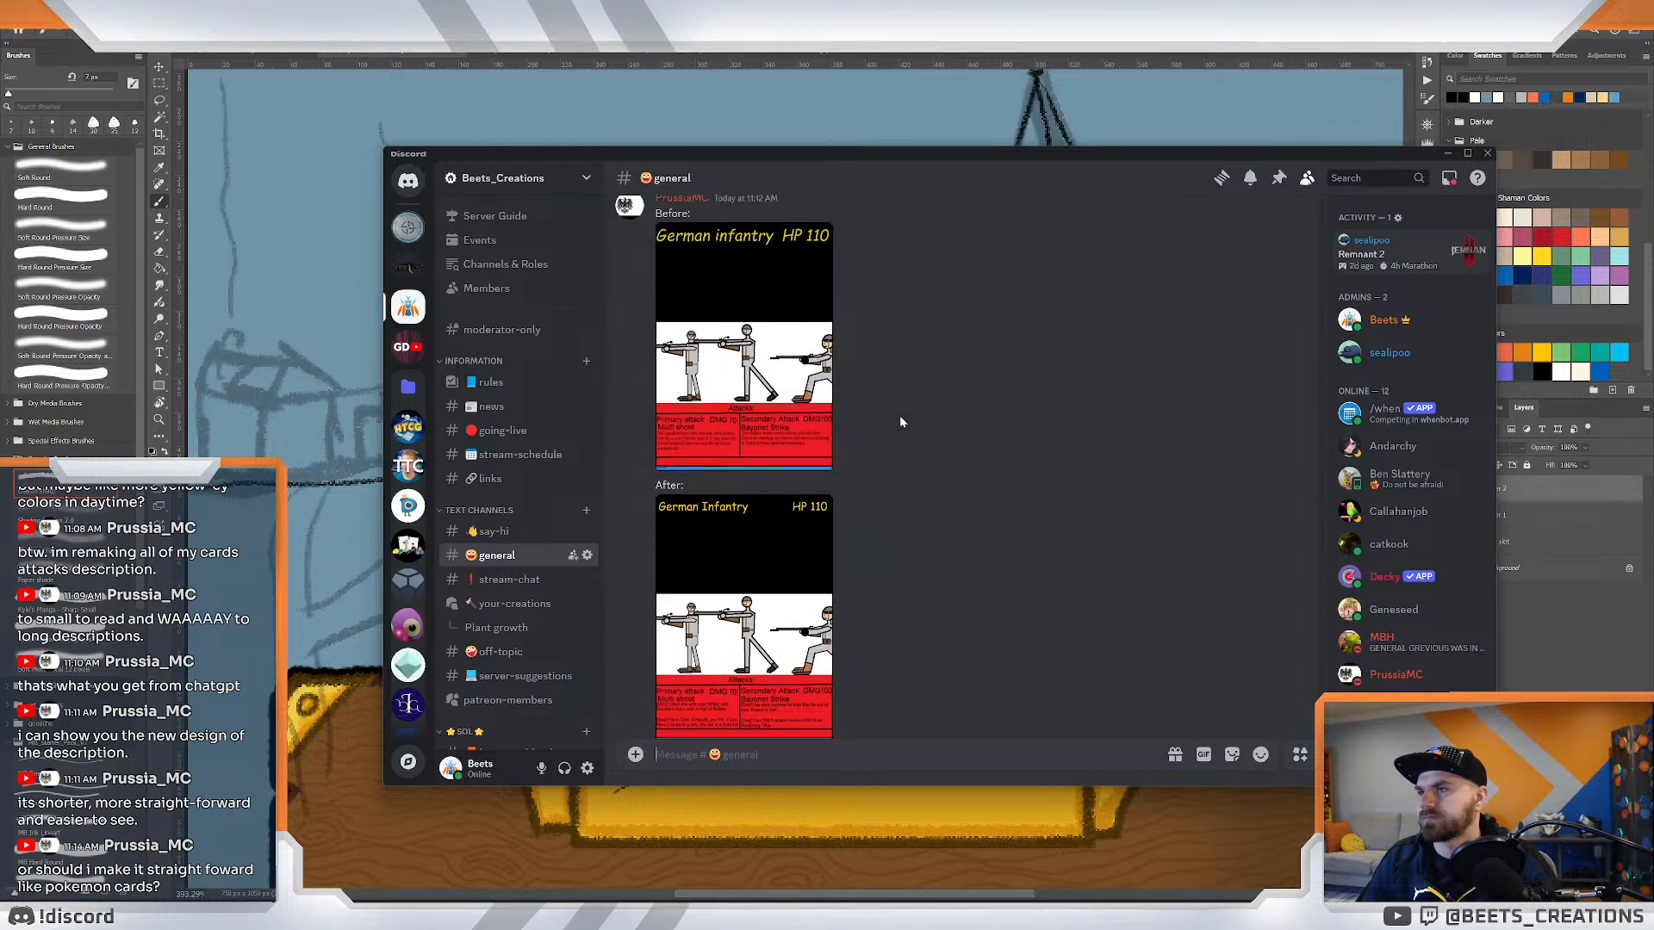
scroll(755, 424, "down", 1)
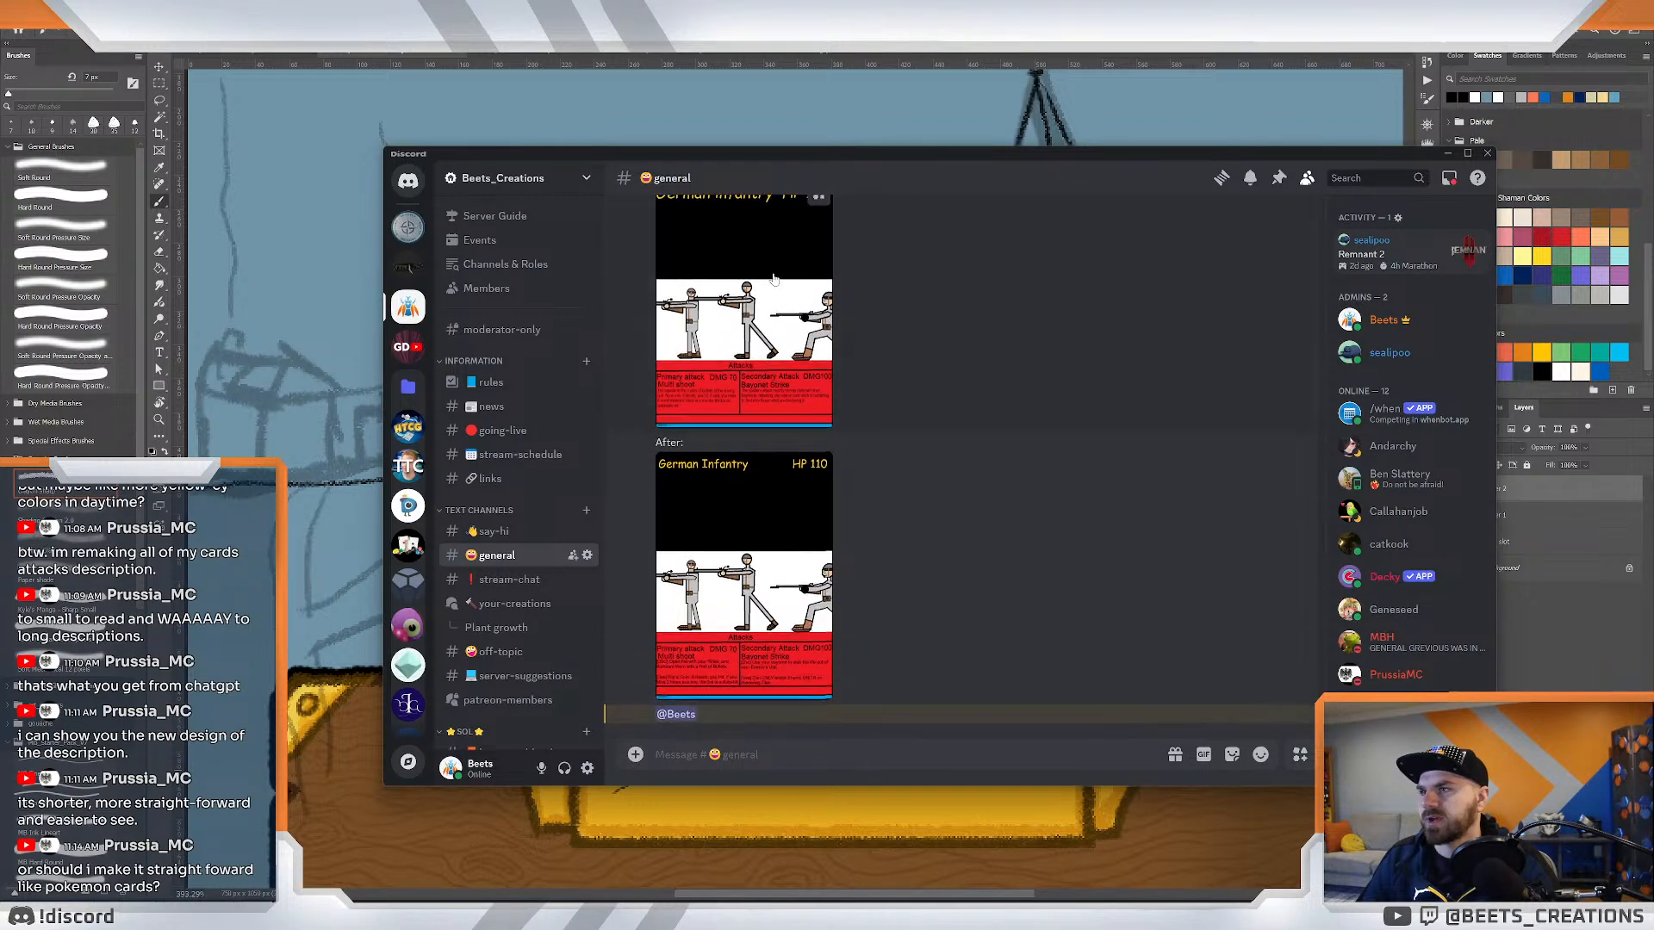
left_click(794, 330)
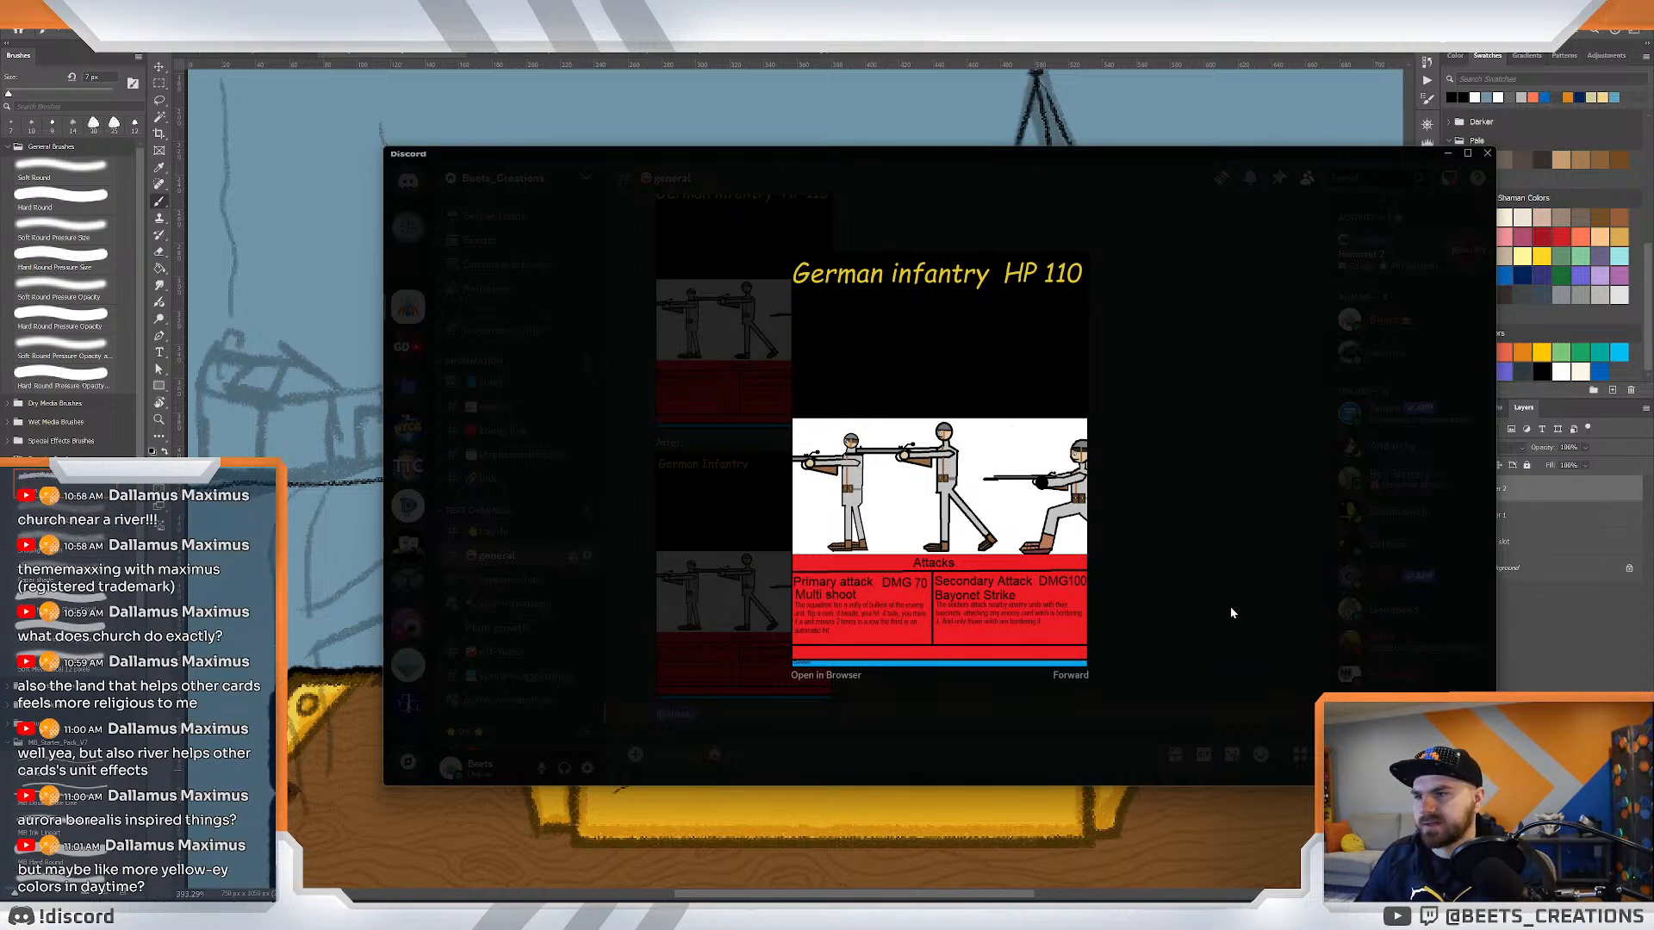
left_click(1070, 677)
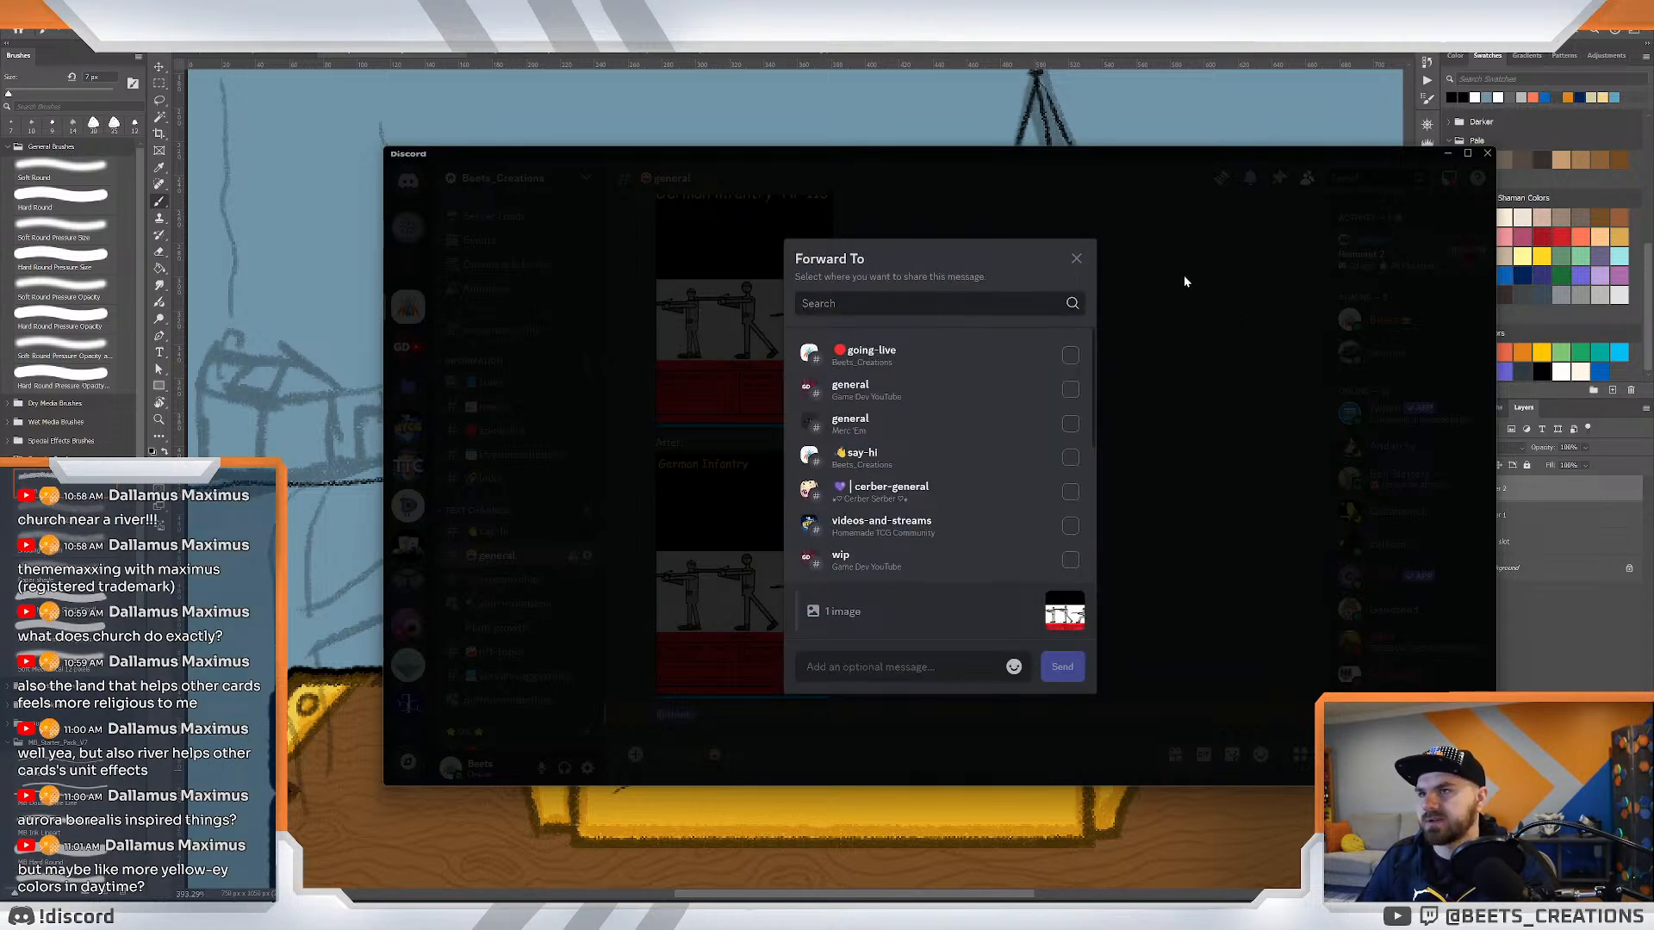
left_click(1076, 259)
left_click(1175, 466)
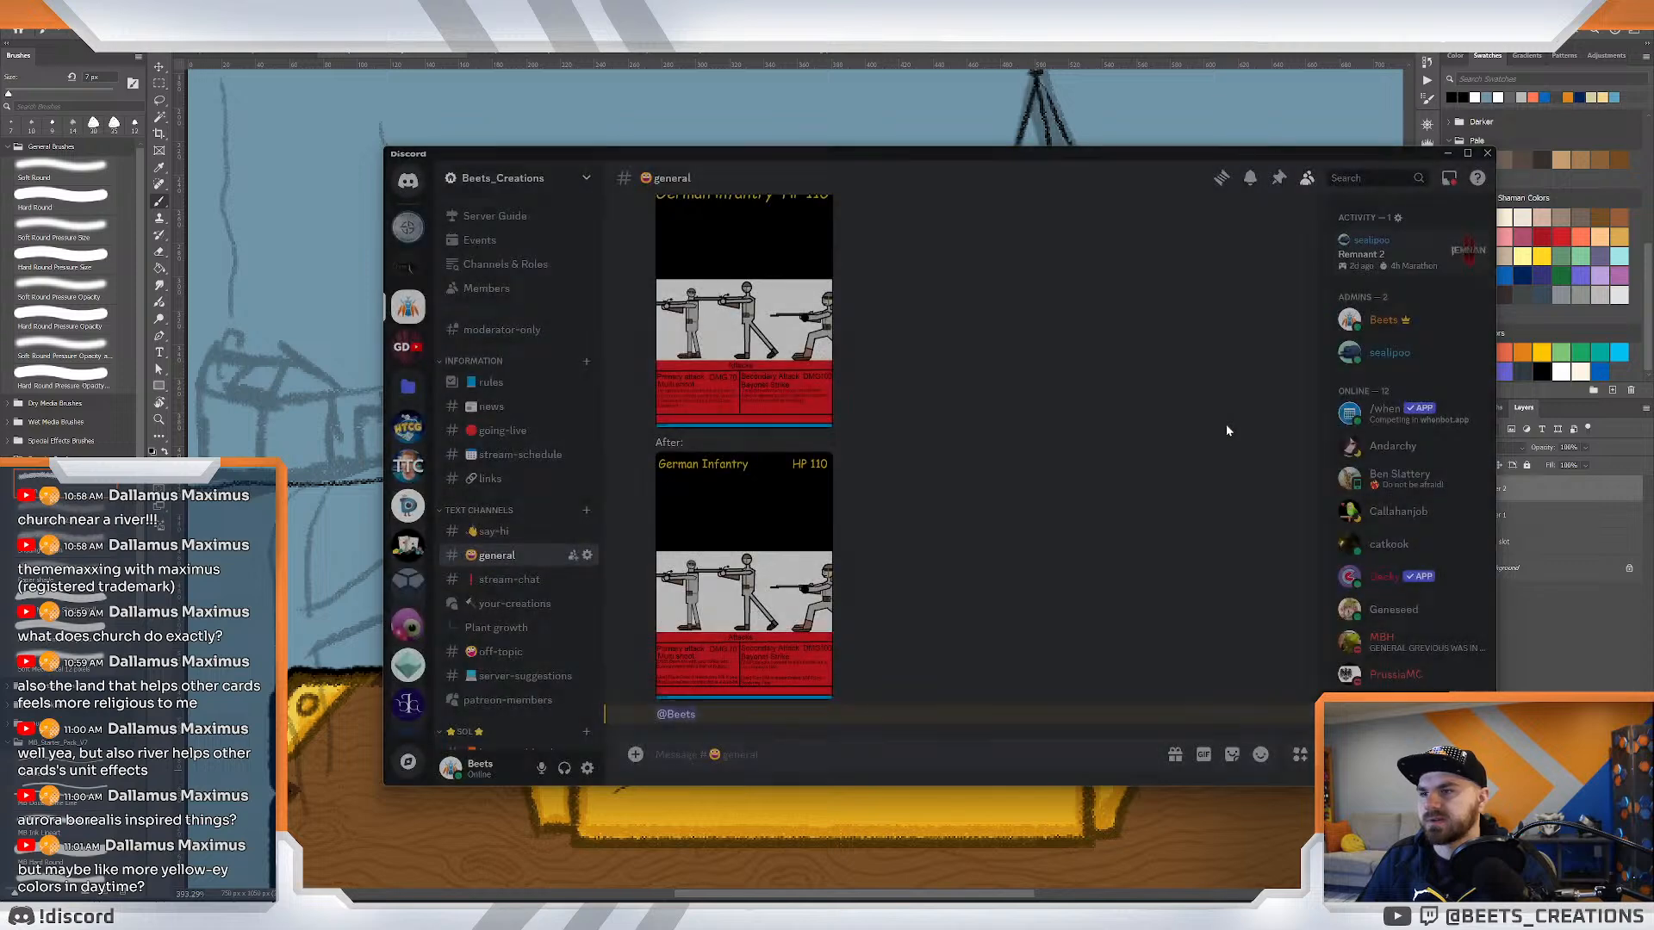
Compare the enlarged "Before" and "After" German infantry cards in Discord, and move the Discord window off the canvas.
left_click(751, 578)
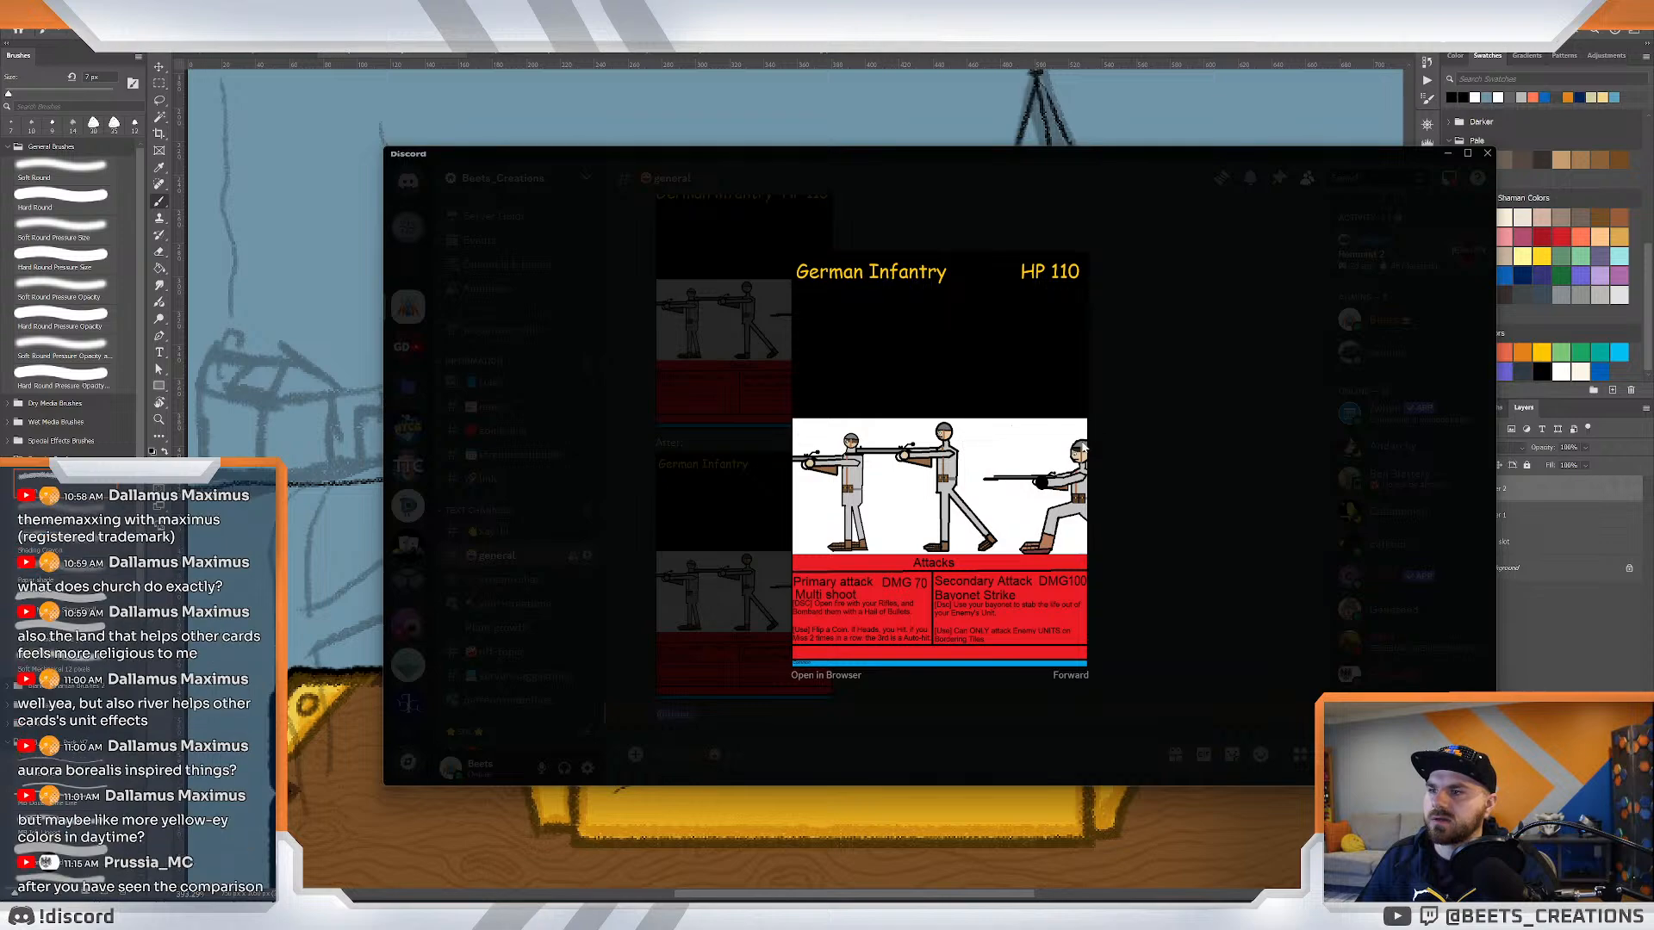
left_click(729, 369)
left_click(734, 413)
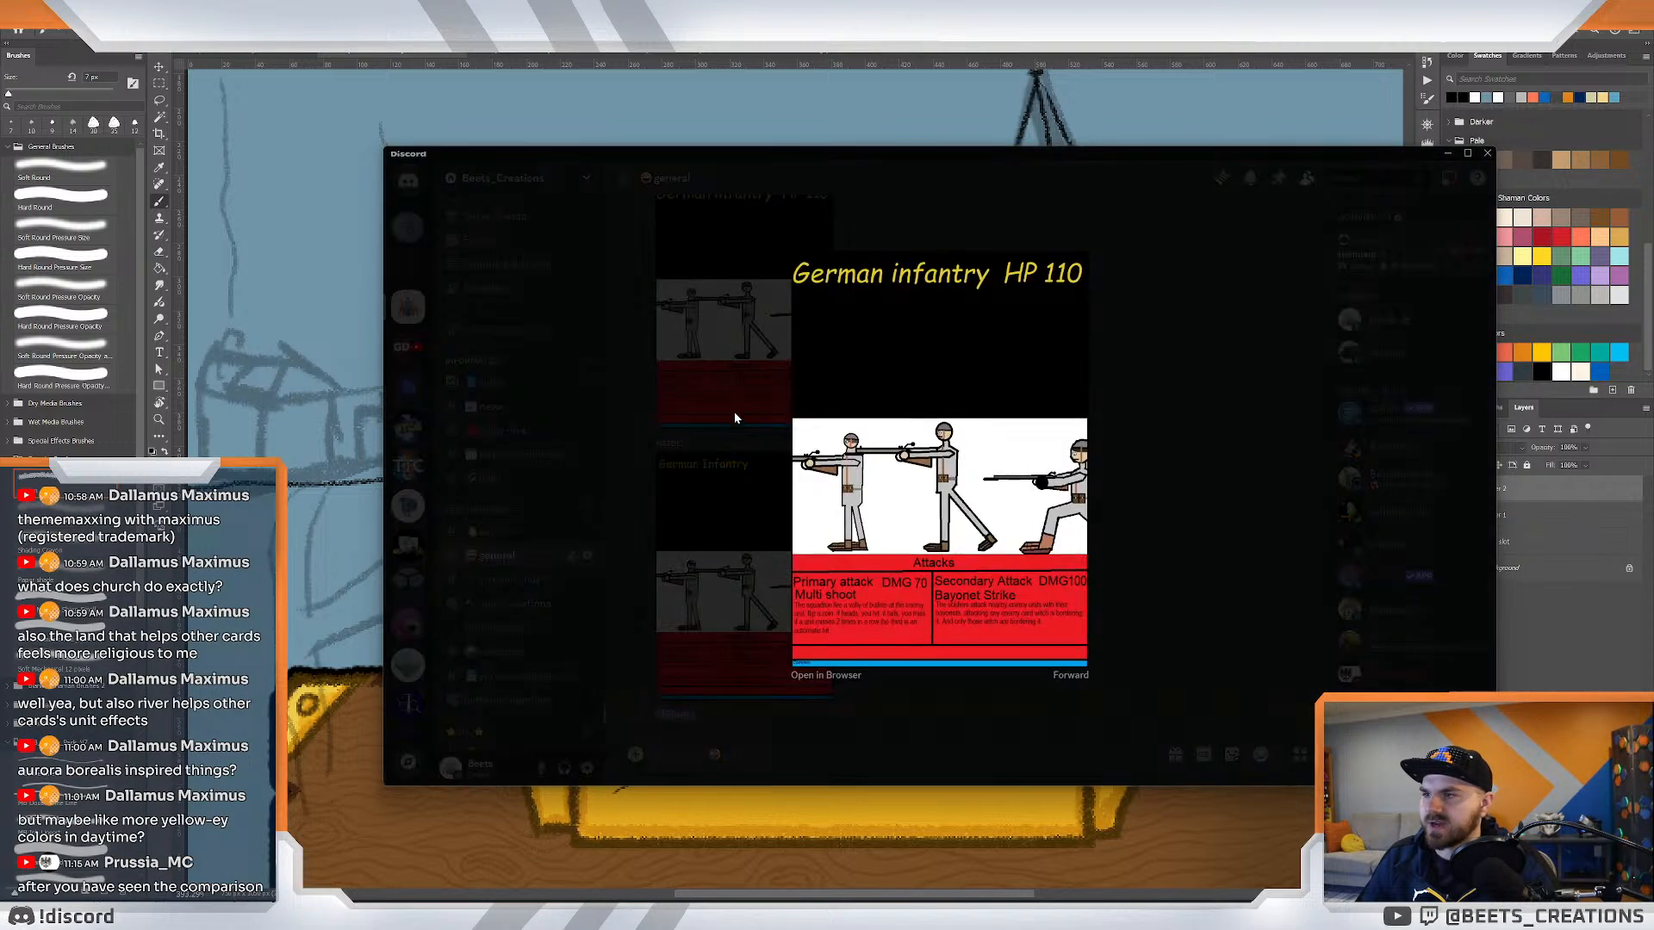
left_click(718, 576)
left_click(718, 601)
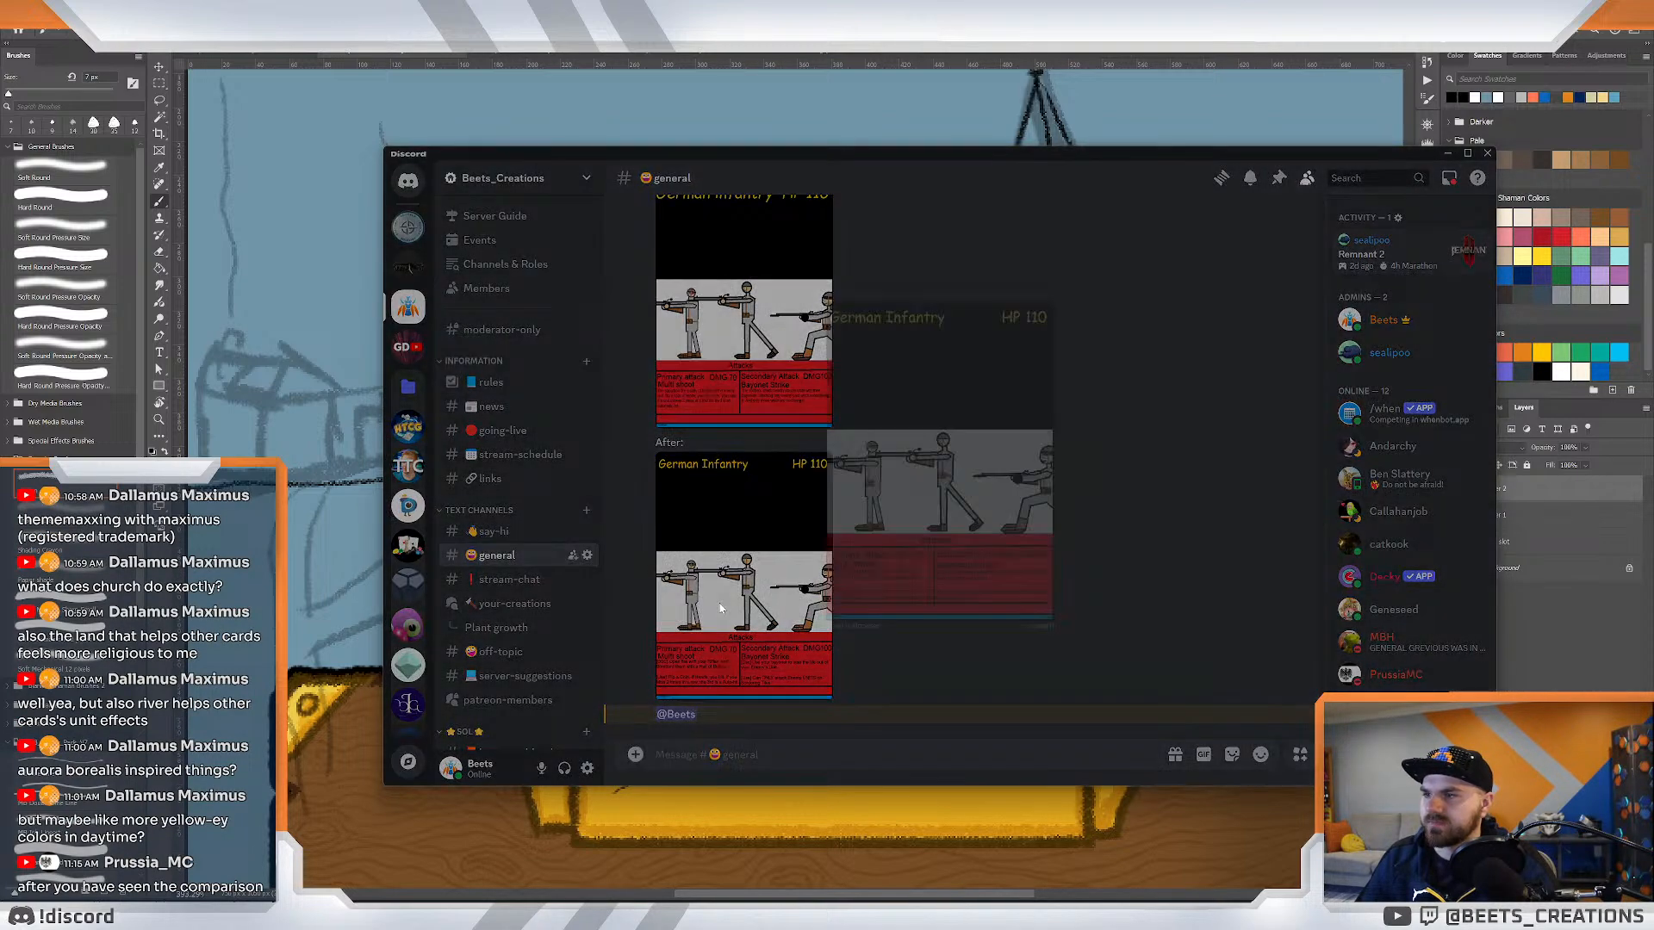
left_click(709, 340)
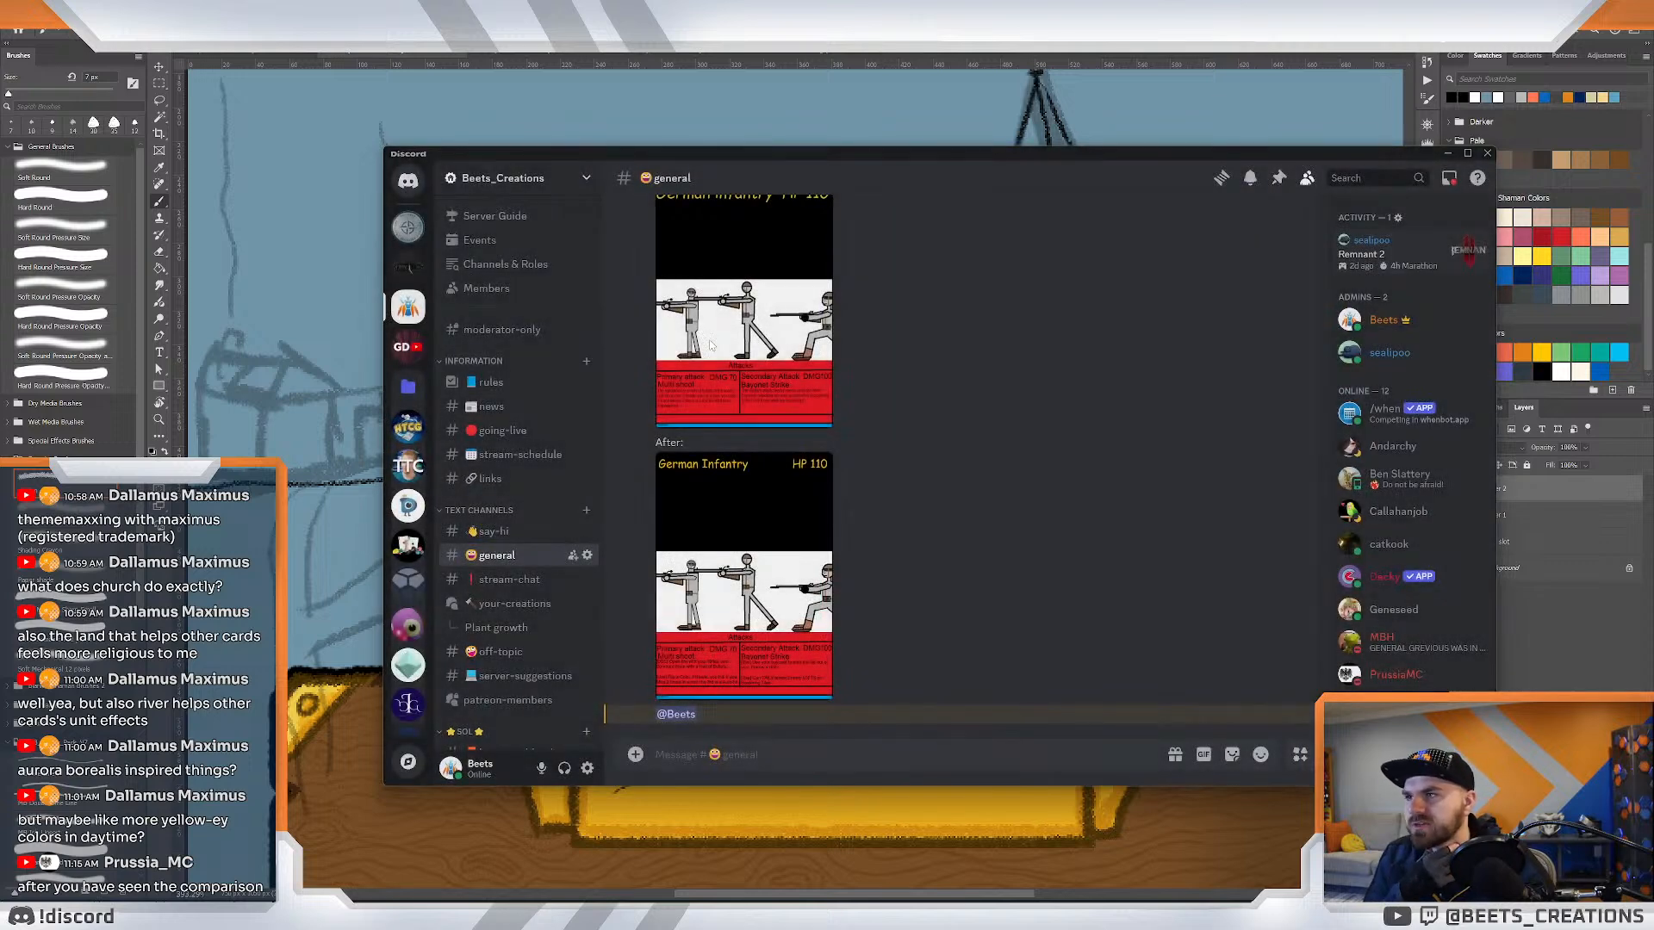
left_click(711, 354)
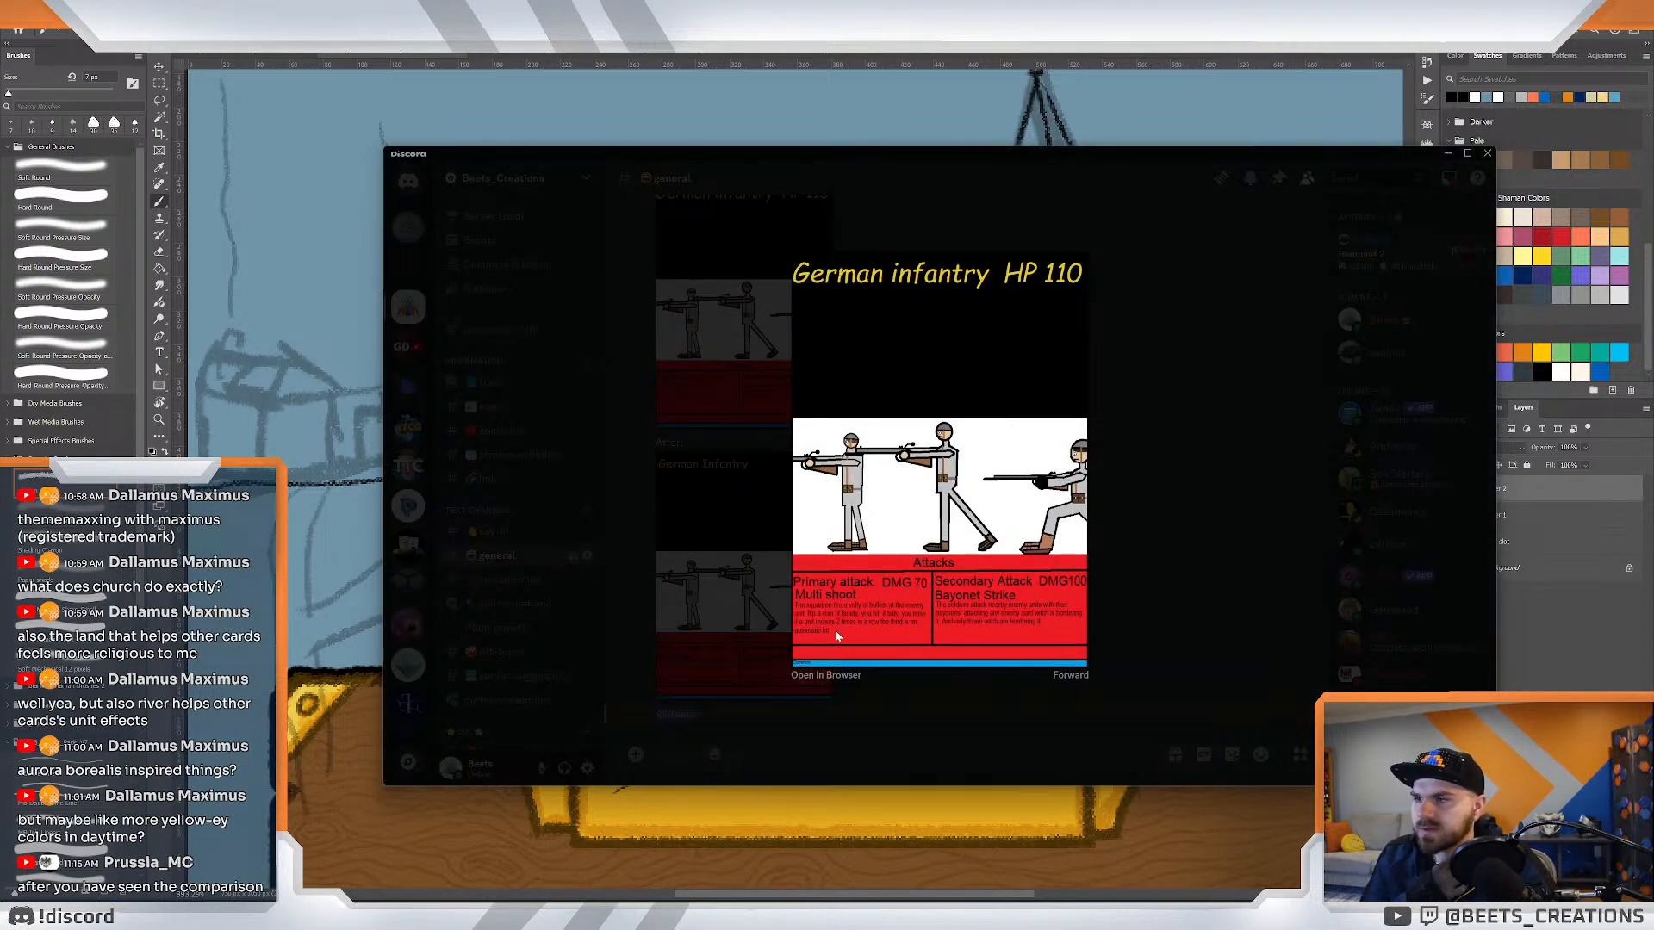
left_click(703, 602)
left_click(702, 602)
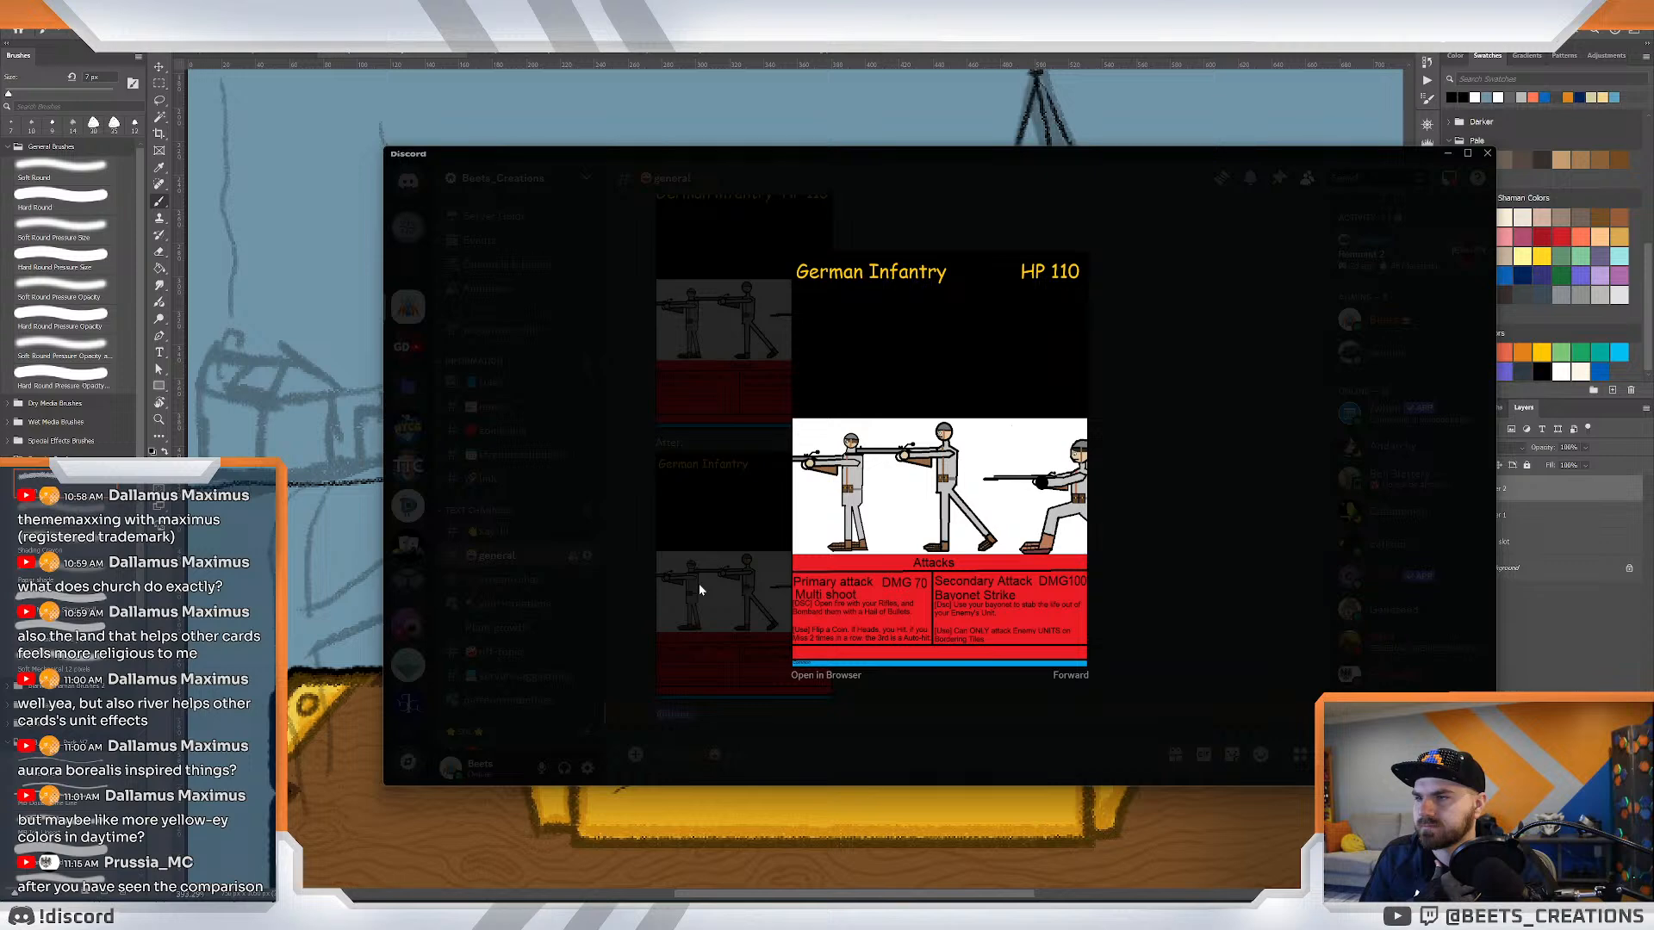
left_click(708, 337)
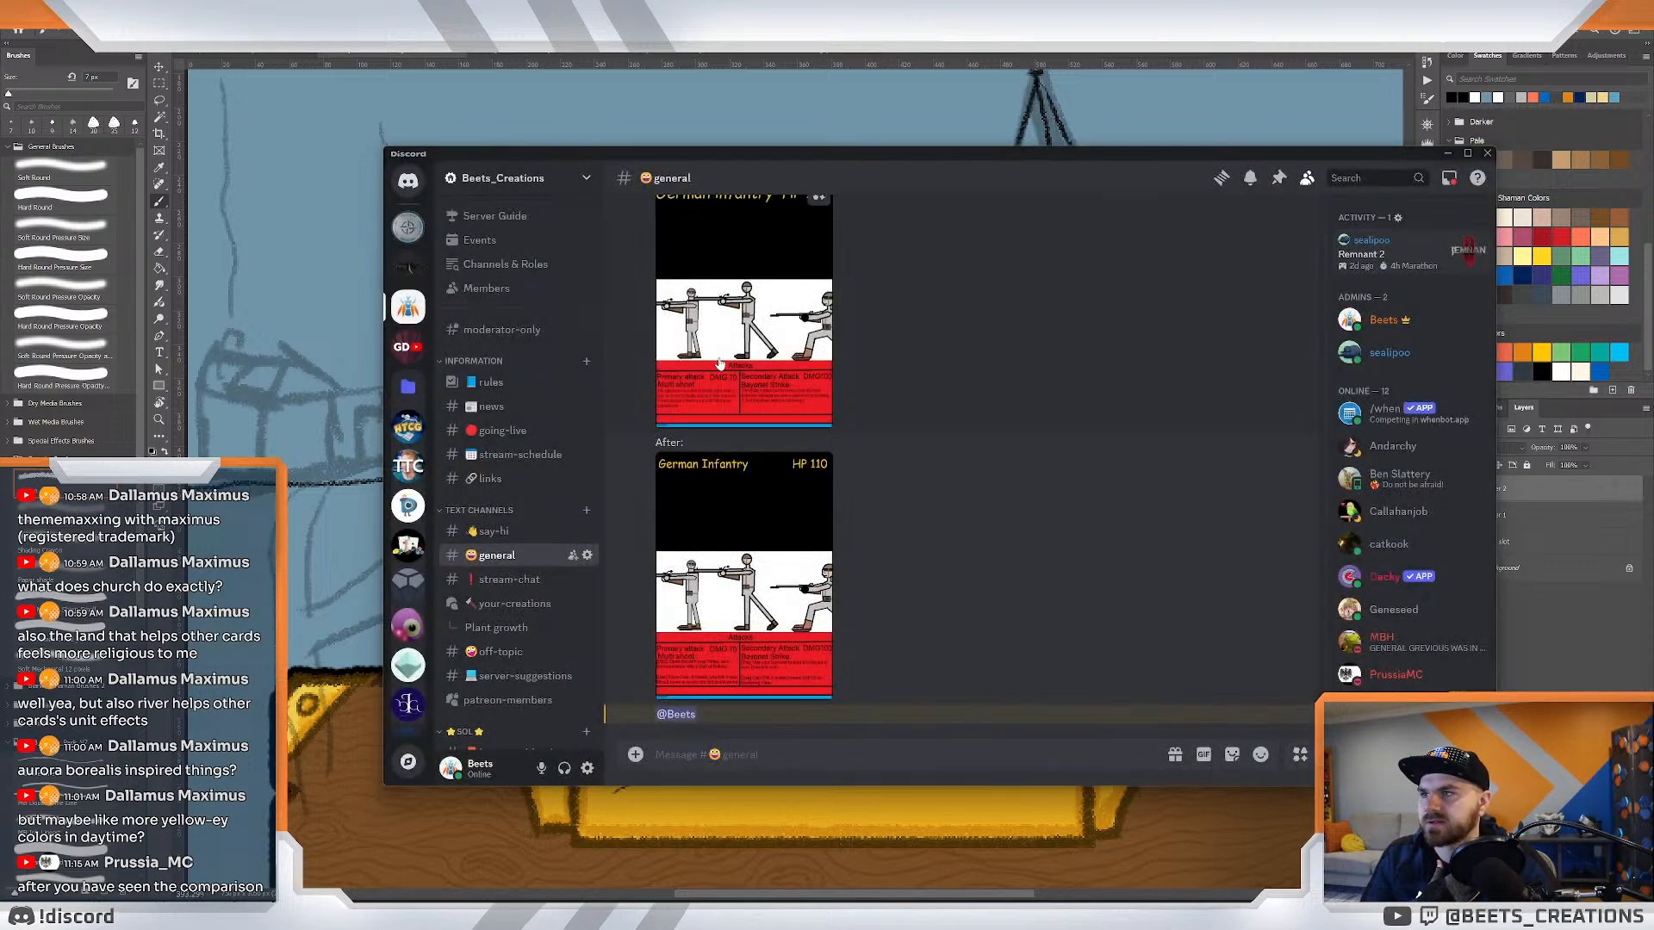
left_click(720, 358)
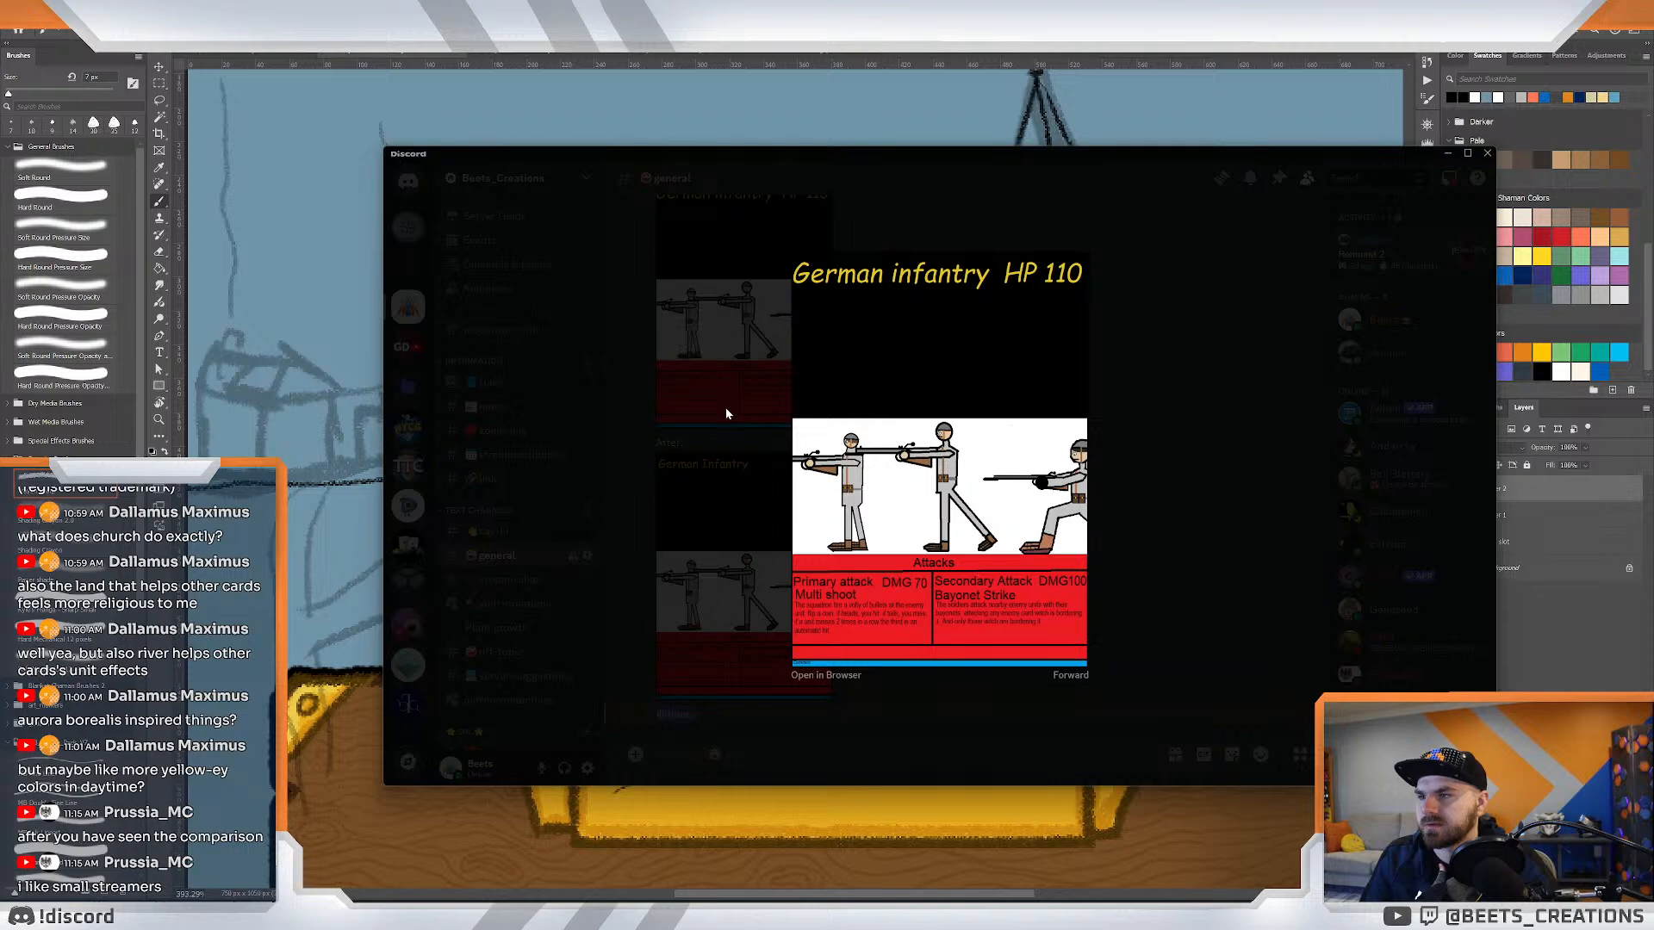
left_click(718, 582)
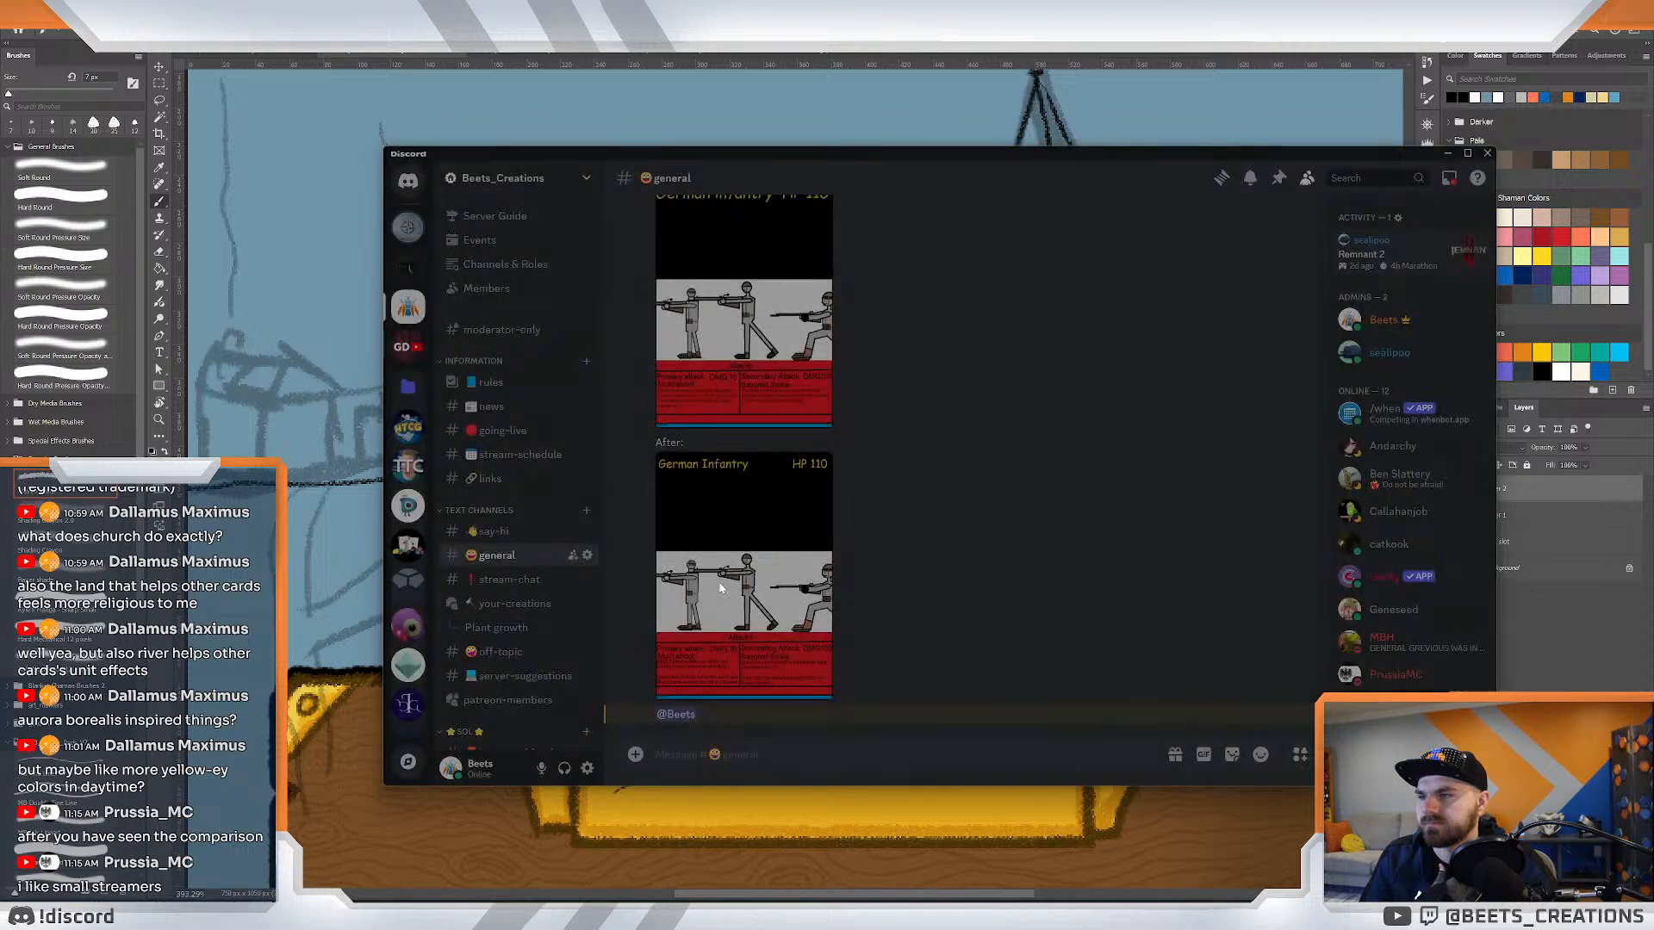
left_click(722, 570)
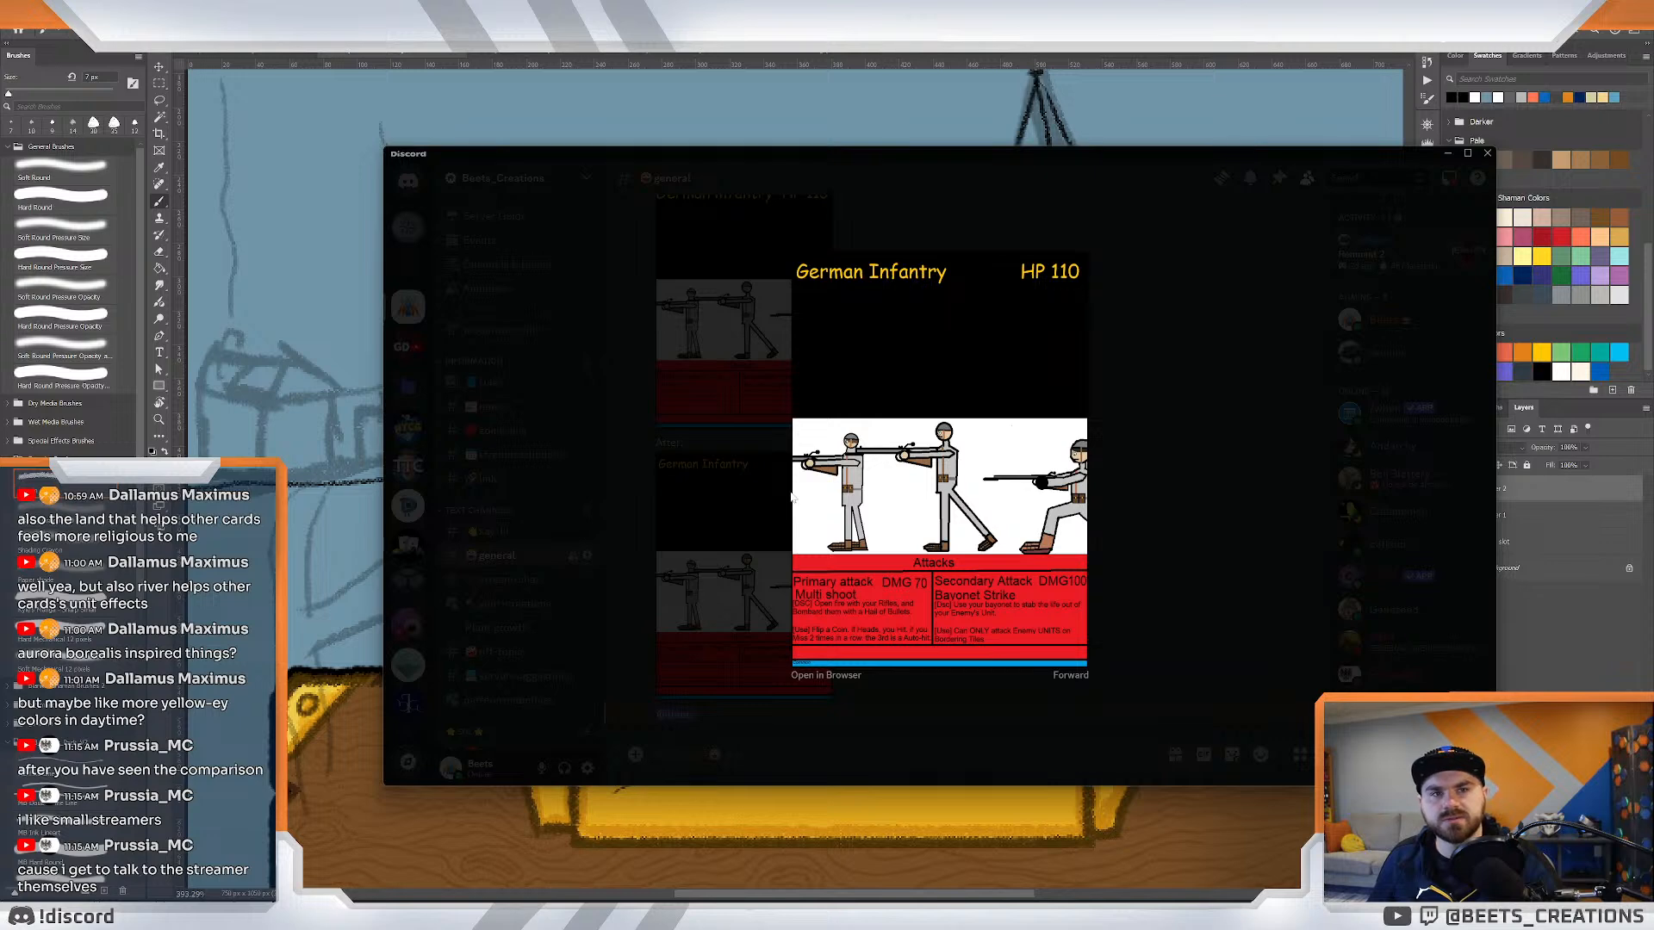
left_click(1227, 358)
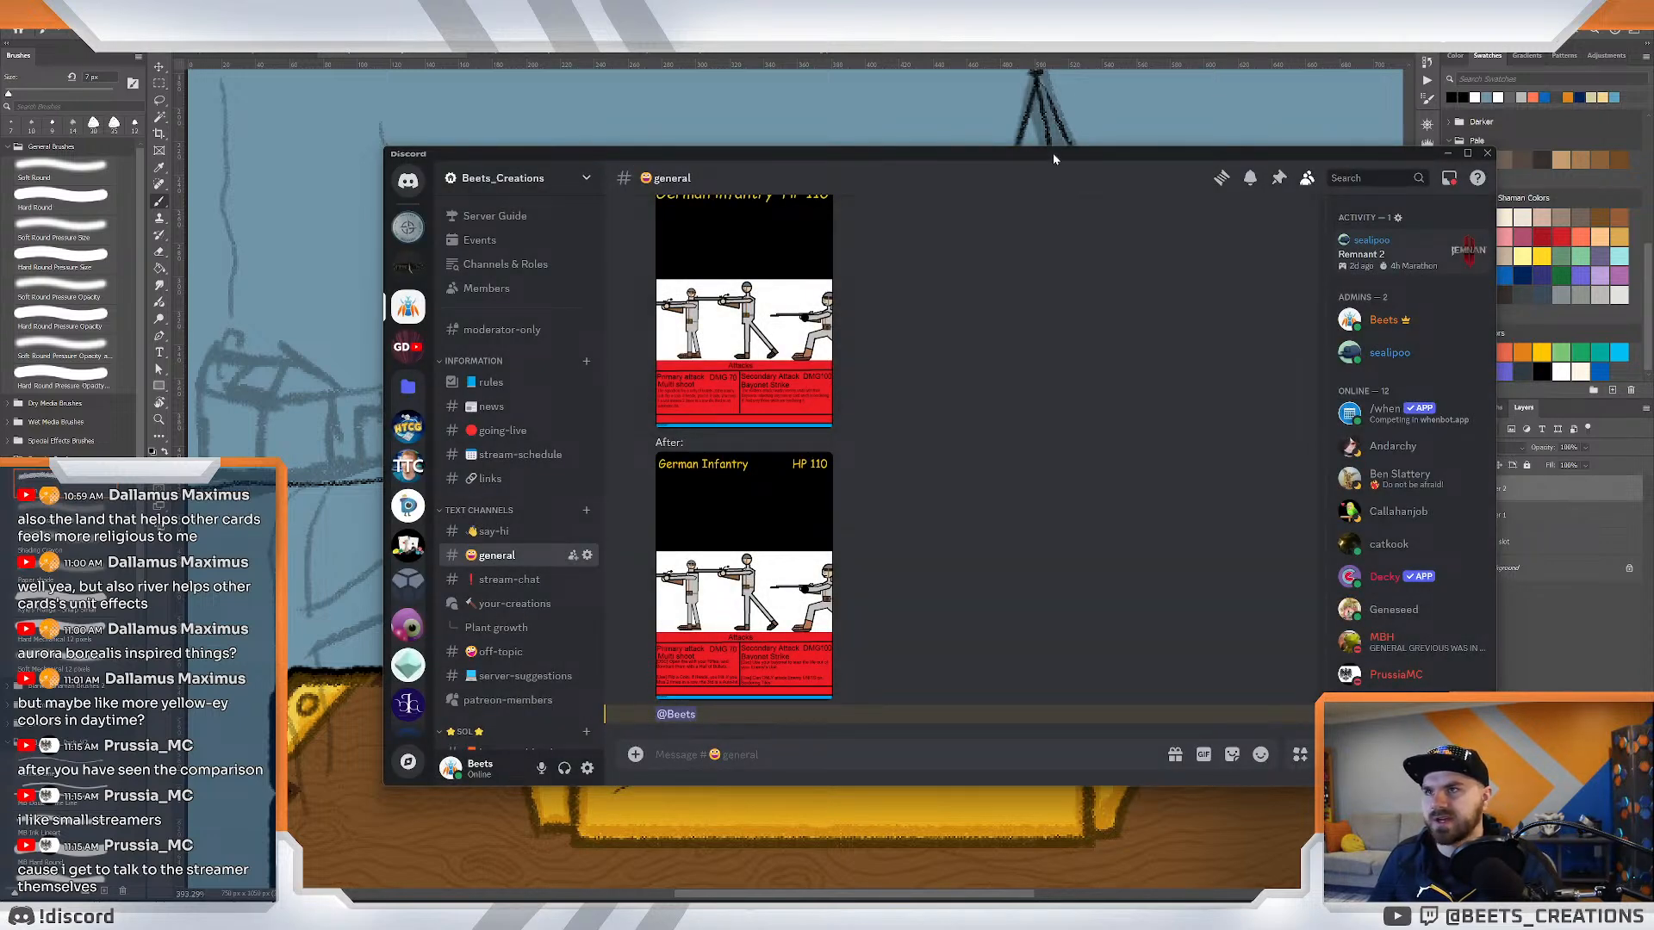
mouse_move(1052, 152)
left_mouse_down()
mouse_move(1199, 193)
mouse_move(1652, 259)
left_mouse_up()
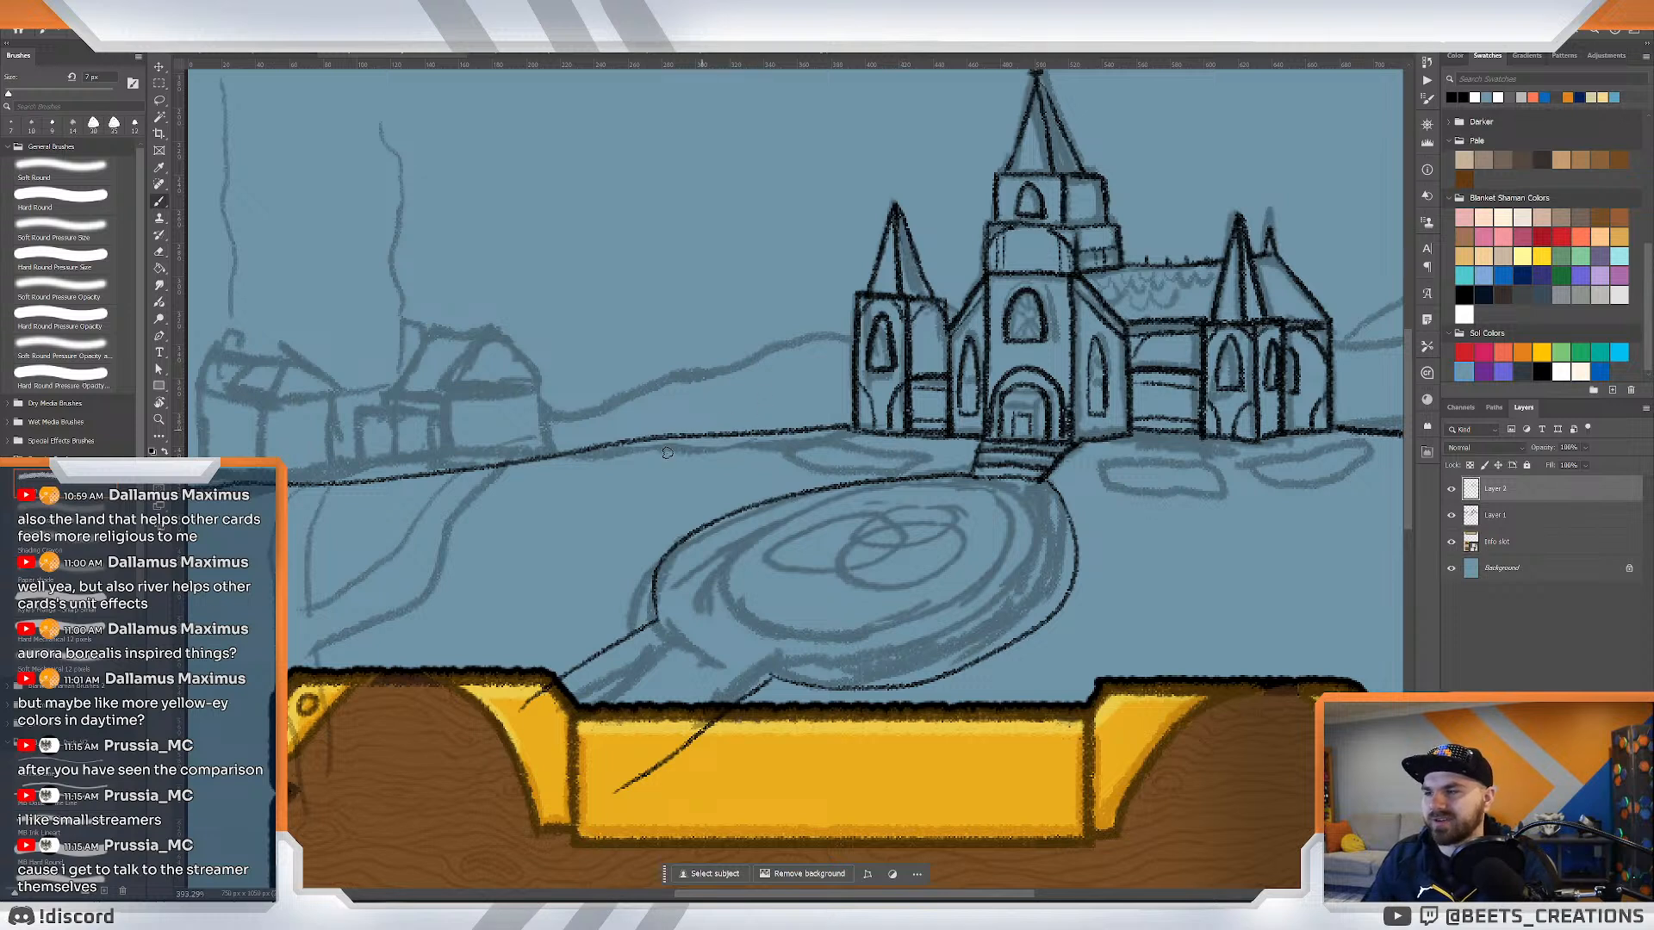
mouse_move(727, 592)
left_mouse_down()
mouse_move(819, 518)
mouse_move(939, 518)
left_mouse_up()
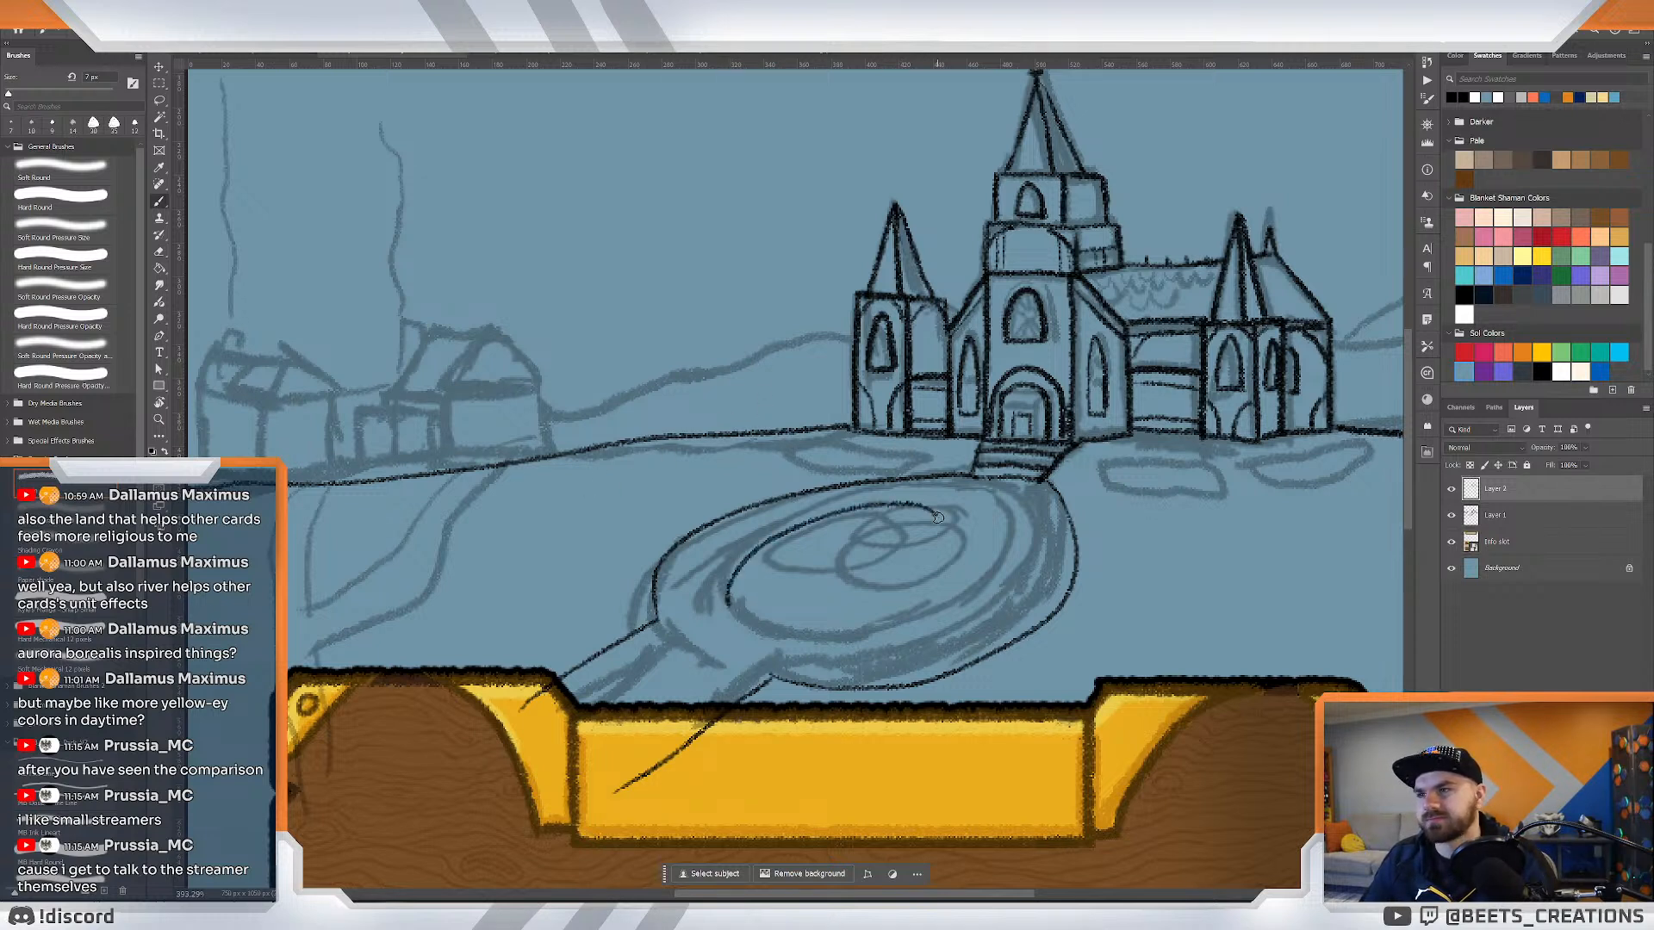
key("ctrl+z")
mouse_move(711, 601)
left_mouse_down()
mouse_move(781, 517)
mouse_move(947, 504)
left_mouse_up()
key("ctrl+z")
mouse_move(716, 603)
left_mouse_down()
mouse_move(807, 531)
mouse_move(928, 501)
left_mouse_up()
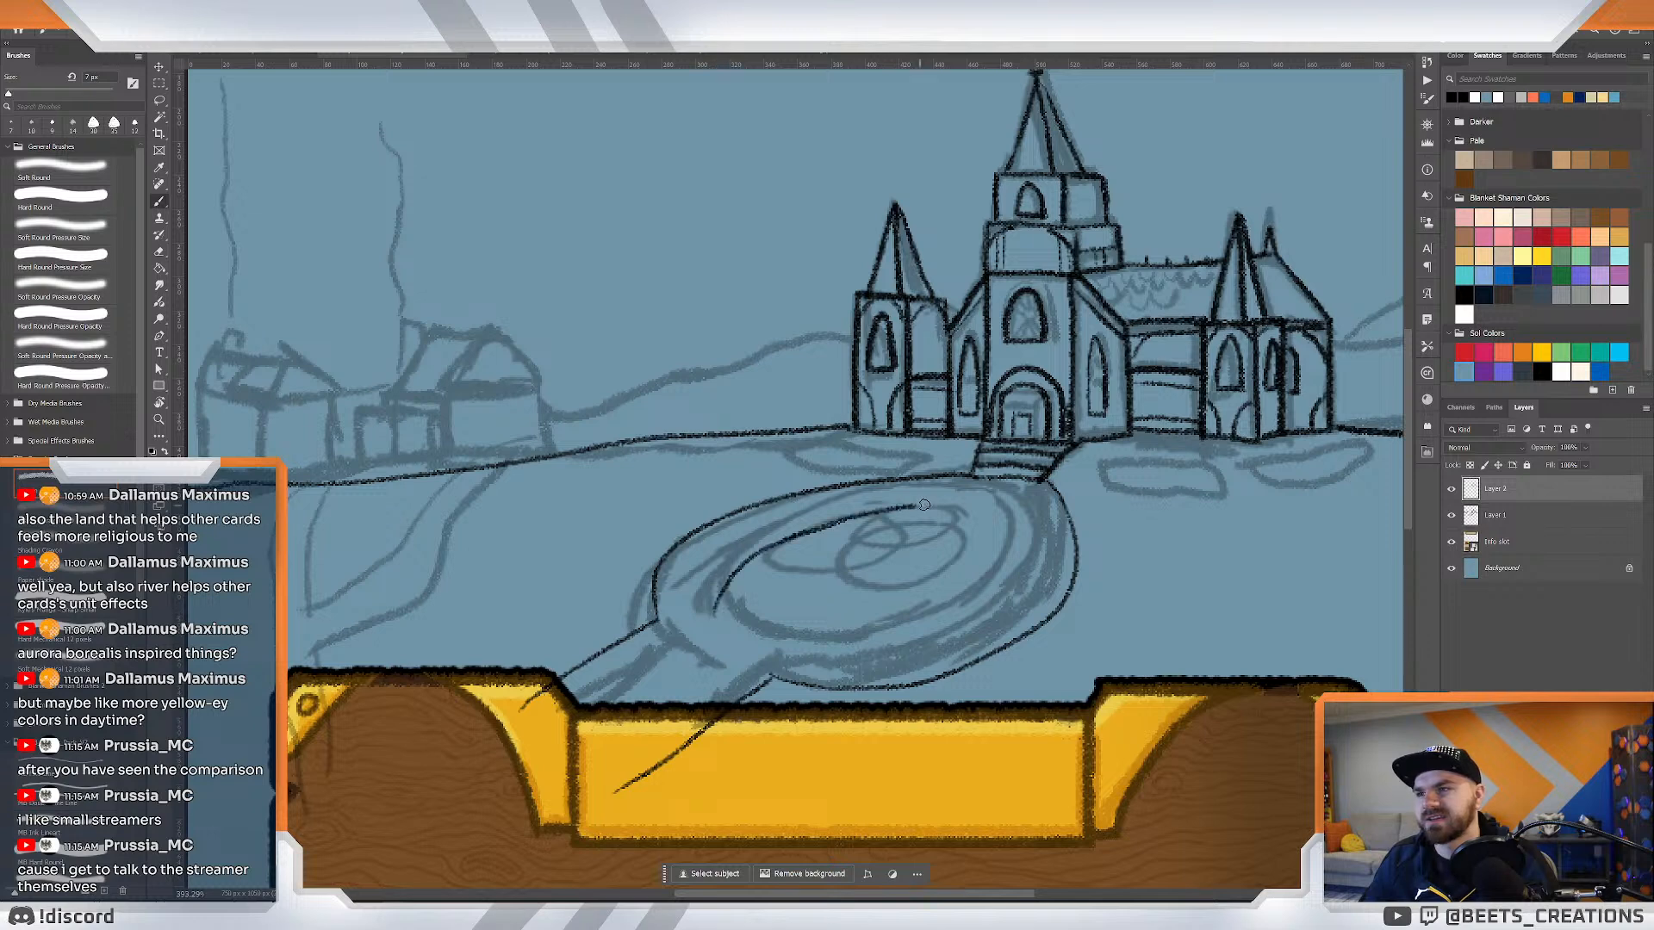
key("ctrl+z")
mouse_move(710, 586)
left_mouse_down()
mouse_move(785, 523)
mouse_move(892, 492)
mouse_move(960, 492)
left_mouse_up()
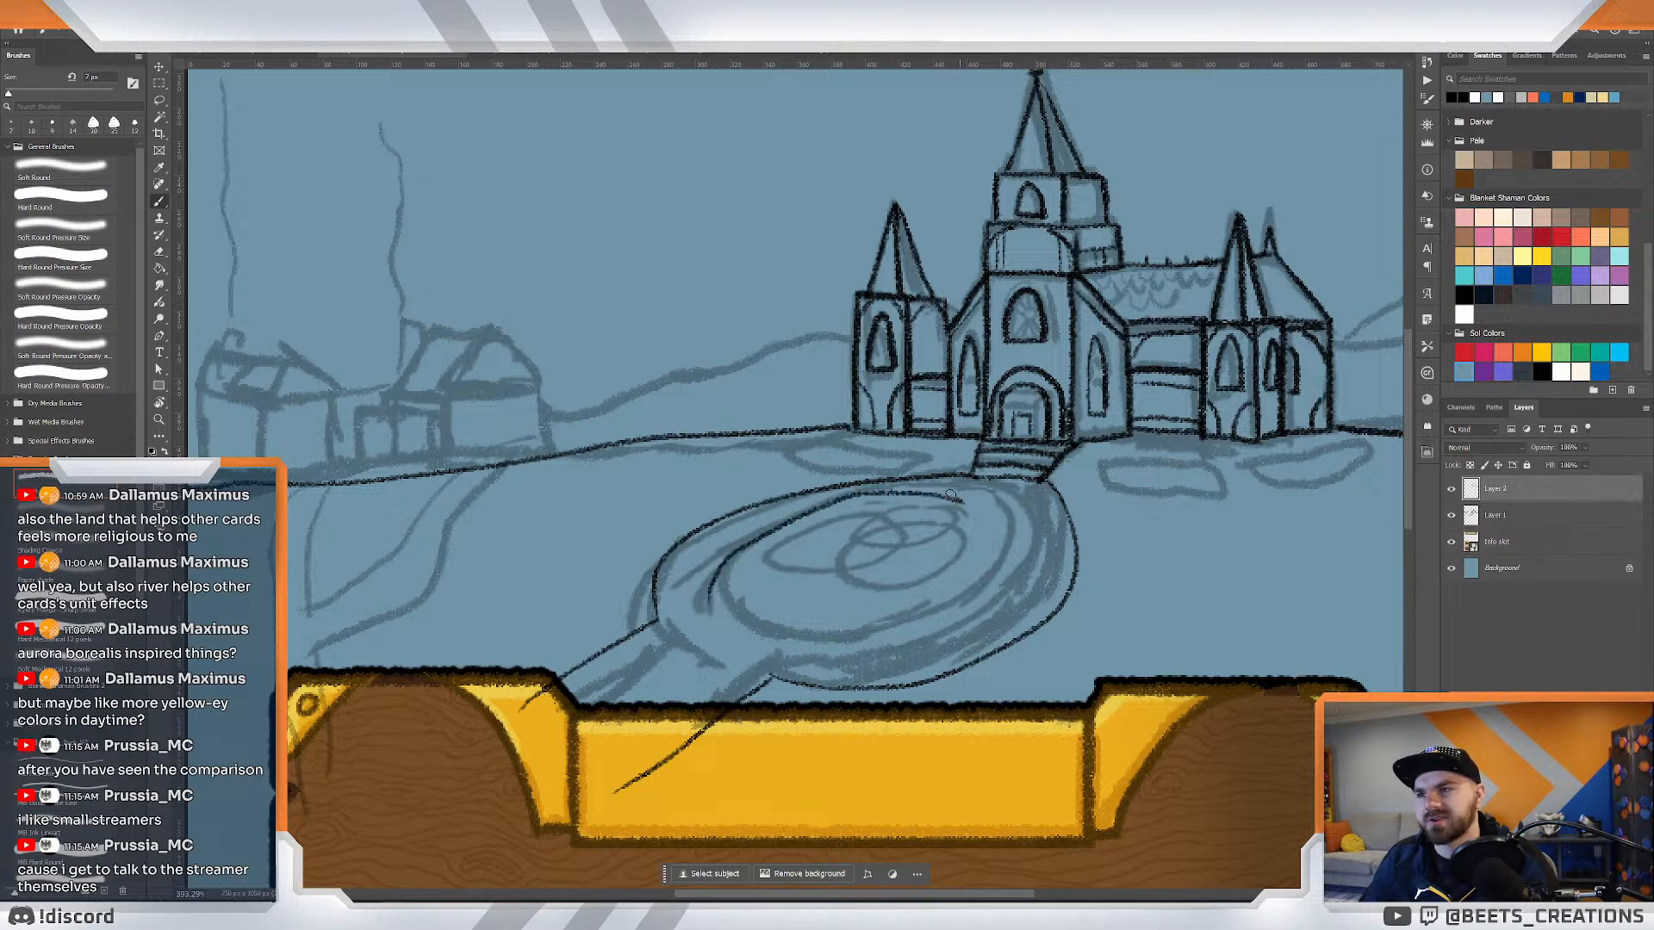
key("ctrl+z")
mouse_move(721, 571)
left_mouse_down()
mouse_move(905, 491)
mouse_move(1012, 505)
mouse_move(821, 665)
left_mouse_up()
key("ctrl+z")
key("ctrl+z")
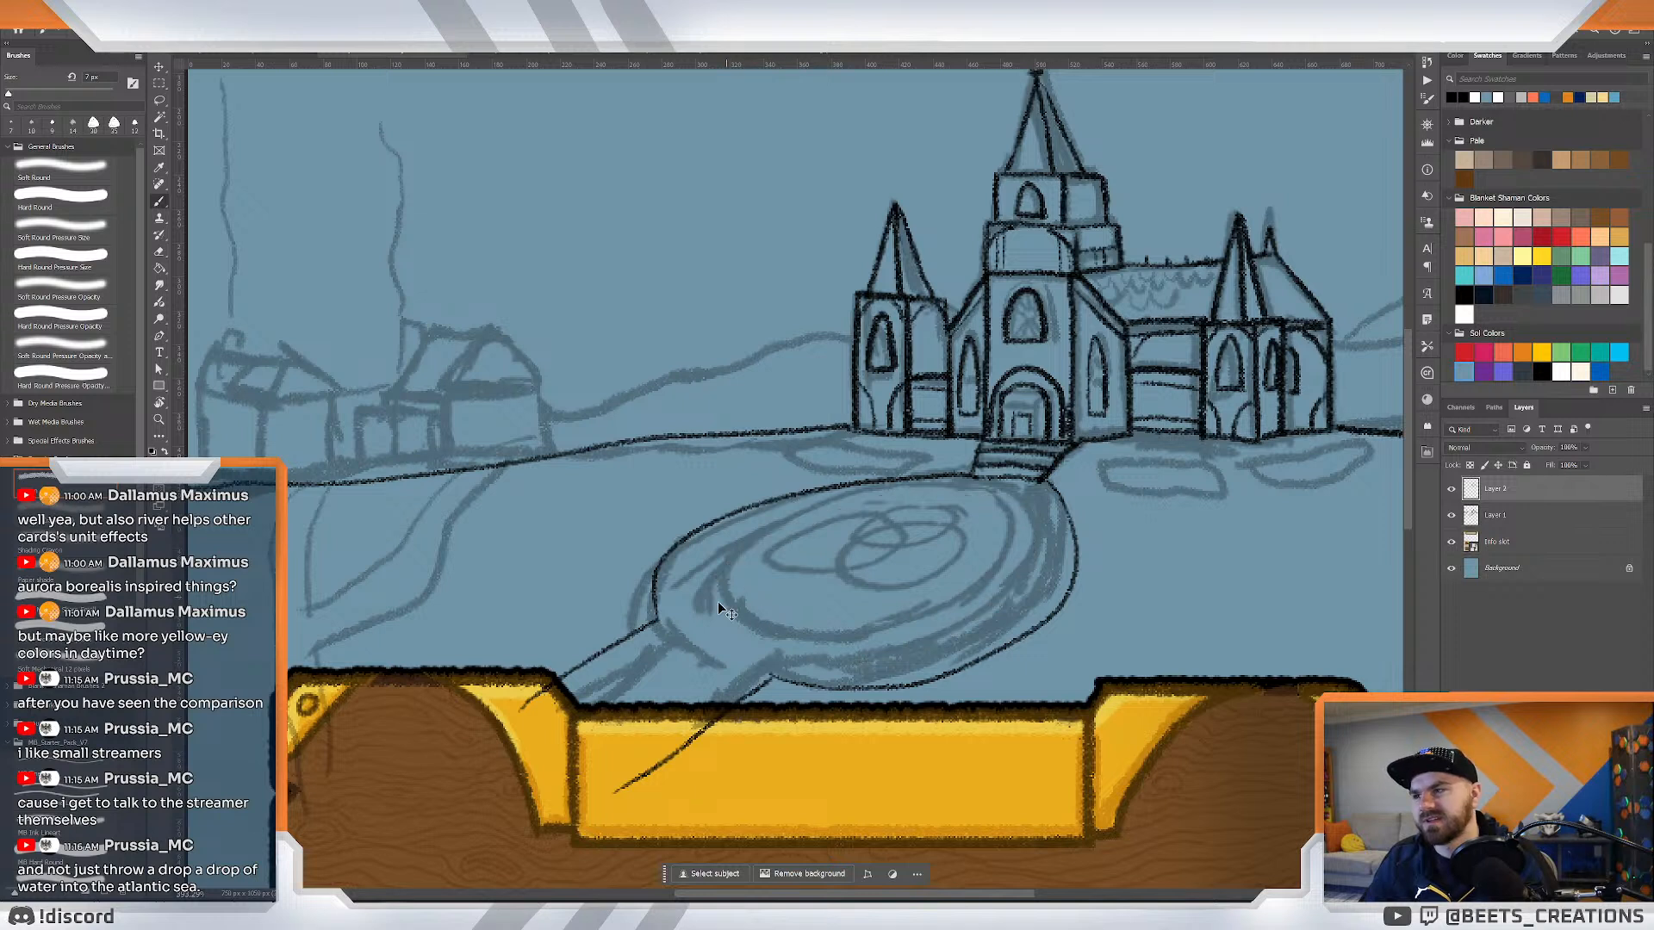
mouse_move(712, 593)
left_mouse_down()
mouse_move(812, 519)
mouse_move(982, 506)
mouse_move(1005, 546)
left_mouse_up()
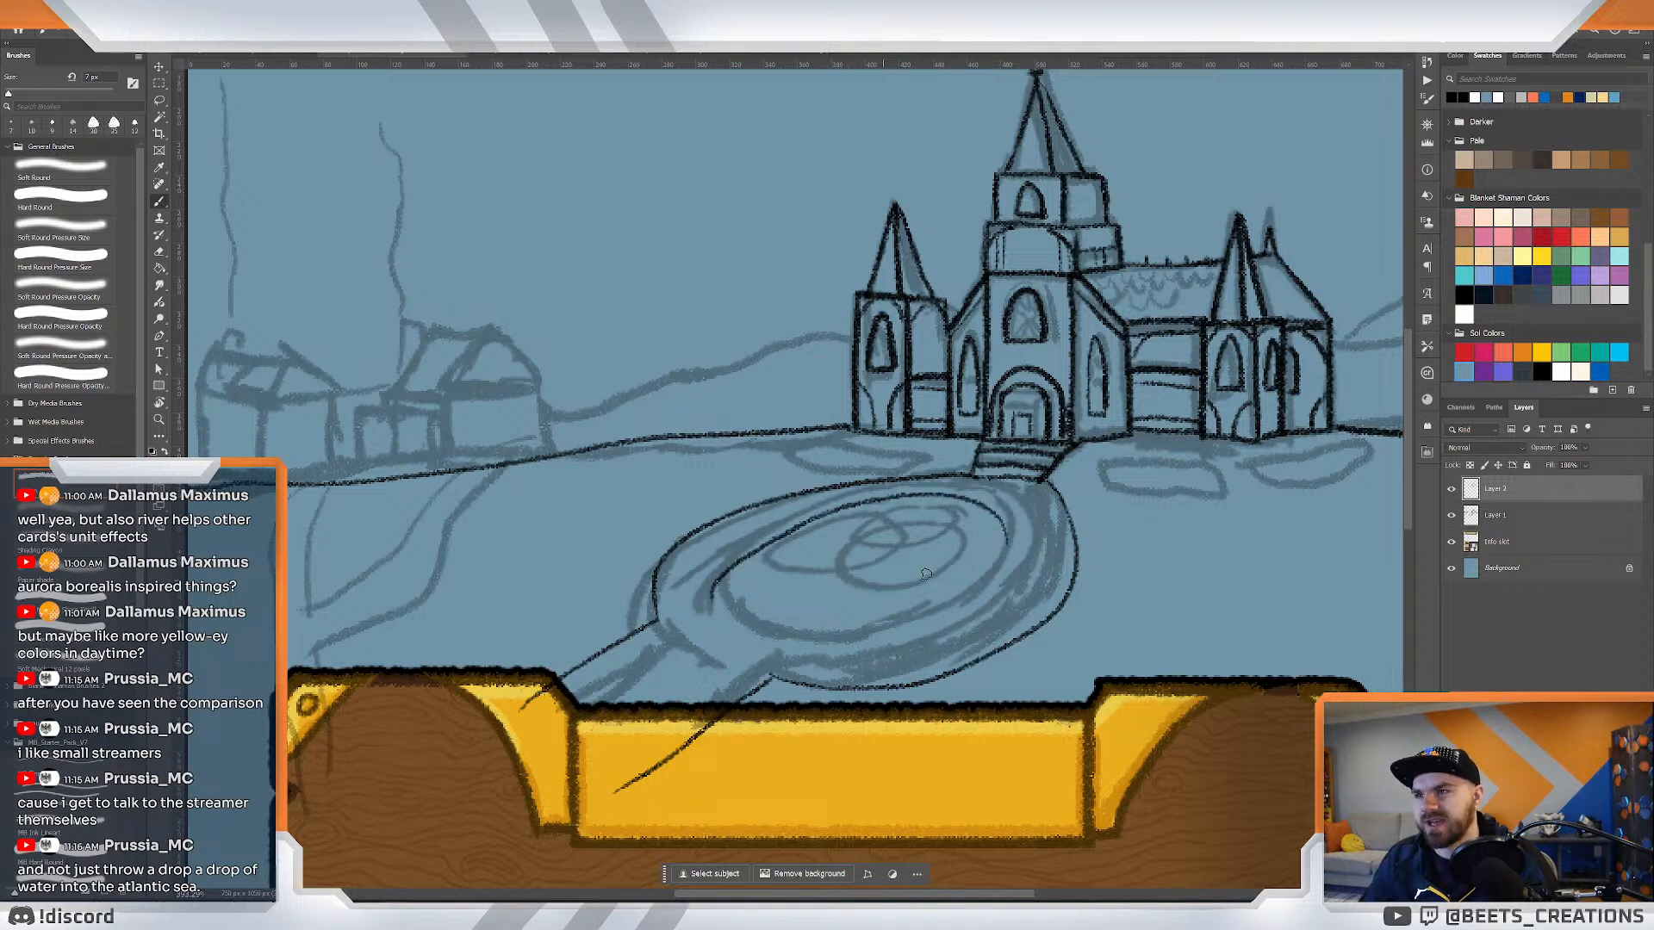
key("ctrl+z")
Ink the plaza's inner ring inside the outer outline, leaving a gap on its lower-left side.
mouse_move(709, 612)
left_mouse_down()
mouse_move(762, 537)
mouse_move(849, 500)
mouse_move(985, 492)
mouse_move(1014, 532)
mouse_move(1006, 592)
mouse_move(915, 635)
mouse_move(767, 660)
left_mouse_up()
key("ctrl+z")
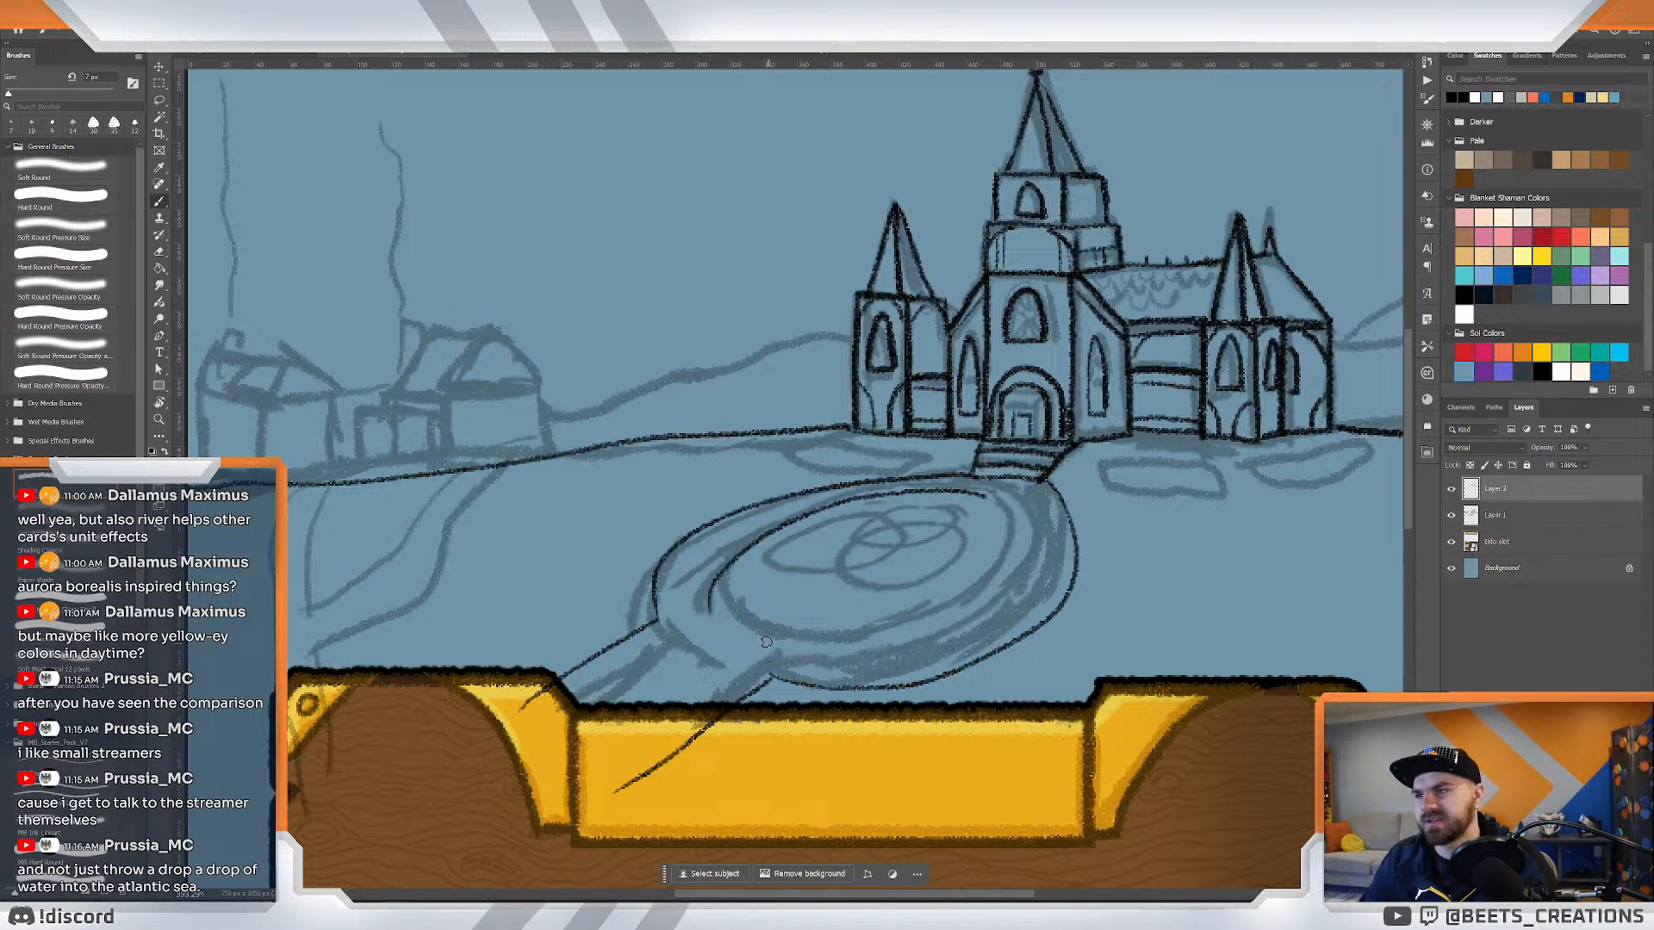
mouse_move(765, 644)
left_mouse_down()
mouse_move(934, 601)
mouse_move(981, 516)
mouse_move(1009, 531)
mouse_move(979, 598)
mouse_move(895, 632)
mouse_move(766, 631)
mouse_move(884, 640)
mouse_move(995, 580)
mouse_move(984, 496)
left_mouse_up()
key("ctrl+z")
key("ctrl+z")
key("ctrl+space")
mouse_move(854, 536)
left_mouse_down()
mouse_move(812, 549)
mouse_move(828, 523)
left_mouse_up()
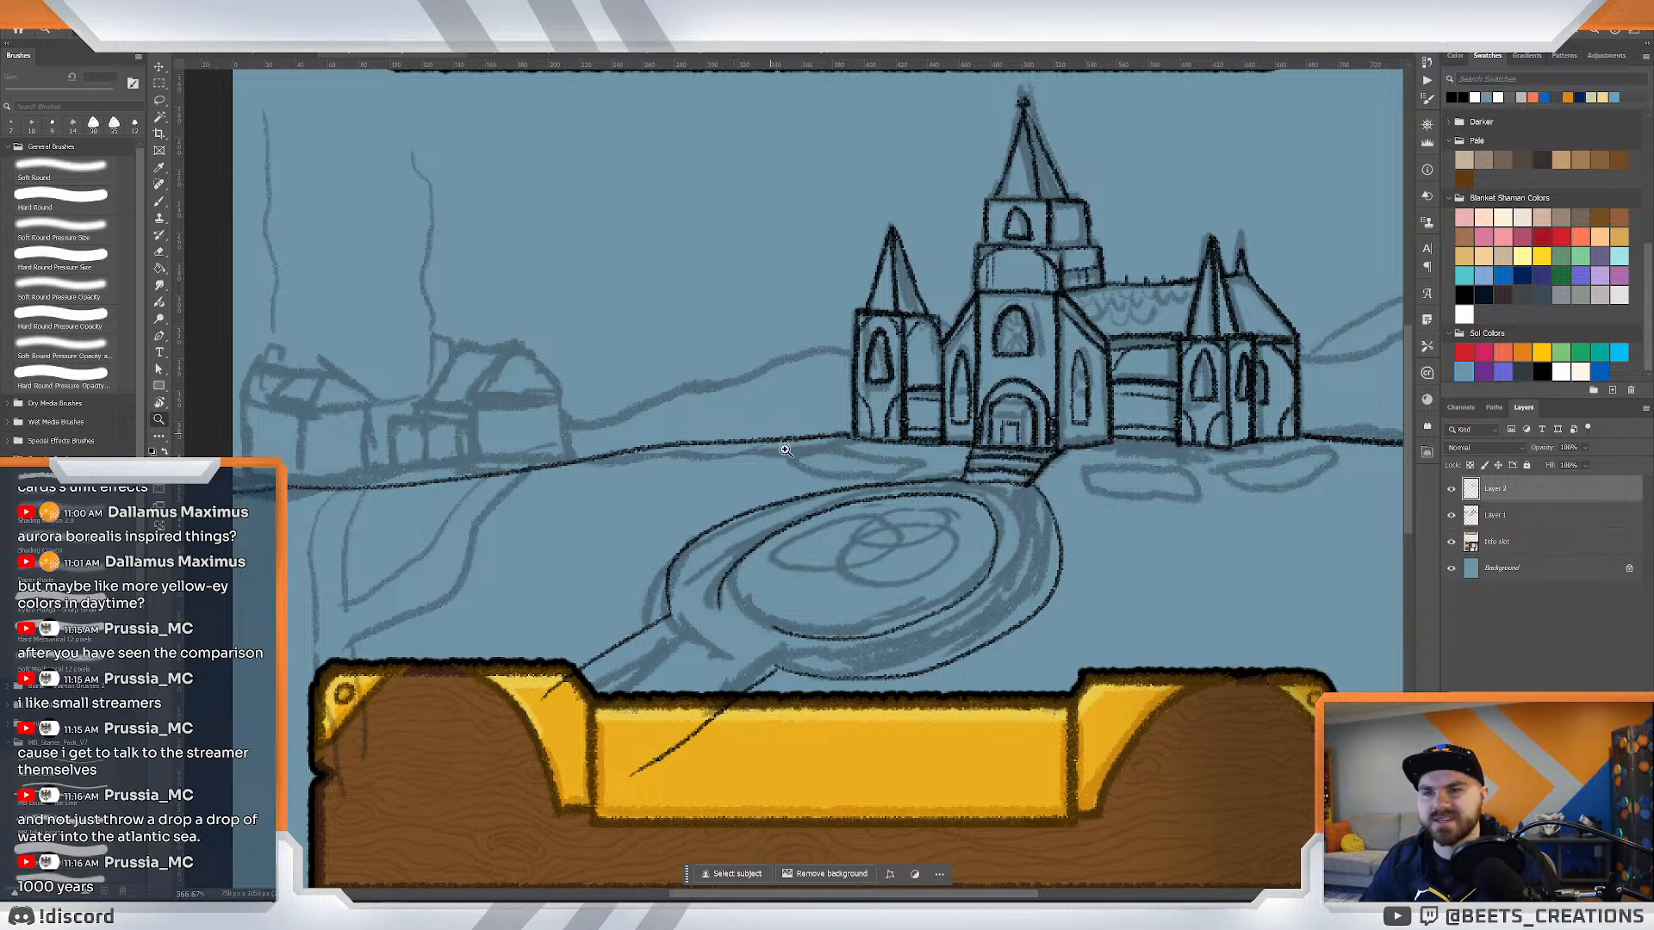
mouse_move(801, 521)
left_mouse_down()
mouse_move(799, 640)
mouse_move(878, 498)
mouse_move(793, 531)
mouse_move(856, 635)
mouse_move(814, 516)
left_mouse_up()
key("b")
key("ctrl+z")
mouse_move(925, 554)
left_mouse_down()
mouse_move(871, 639)
mouse_move(1016, 575)
mouse_move(928, 535)
mouse_move(931, 675)
mouse_move(1013, 544)
mouse_move(934, 531)
mouse_move(915, 490)
mouse_move(908, 601)
mouse_move(1040, 512)
mouse_move(910, 480)
mouse_move(963, 511)
mouse_move(873, 548)
mouse_move(1009, 552)
mouse_move(937, 480)
left_mouse_up()
key("ctrl+z")
key("ctrl+z")
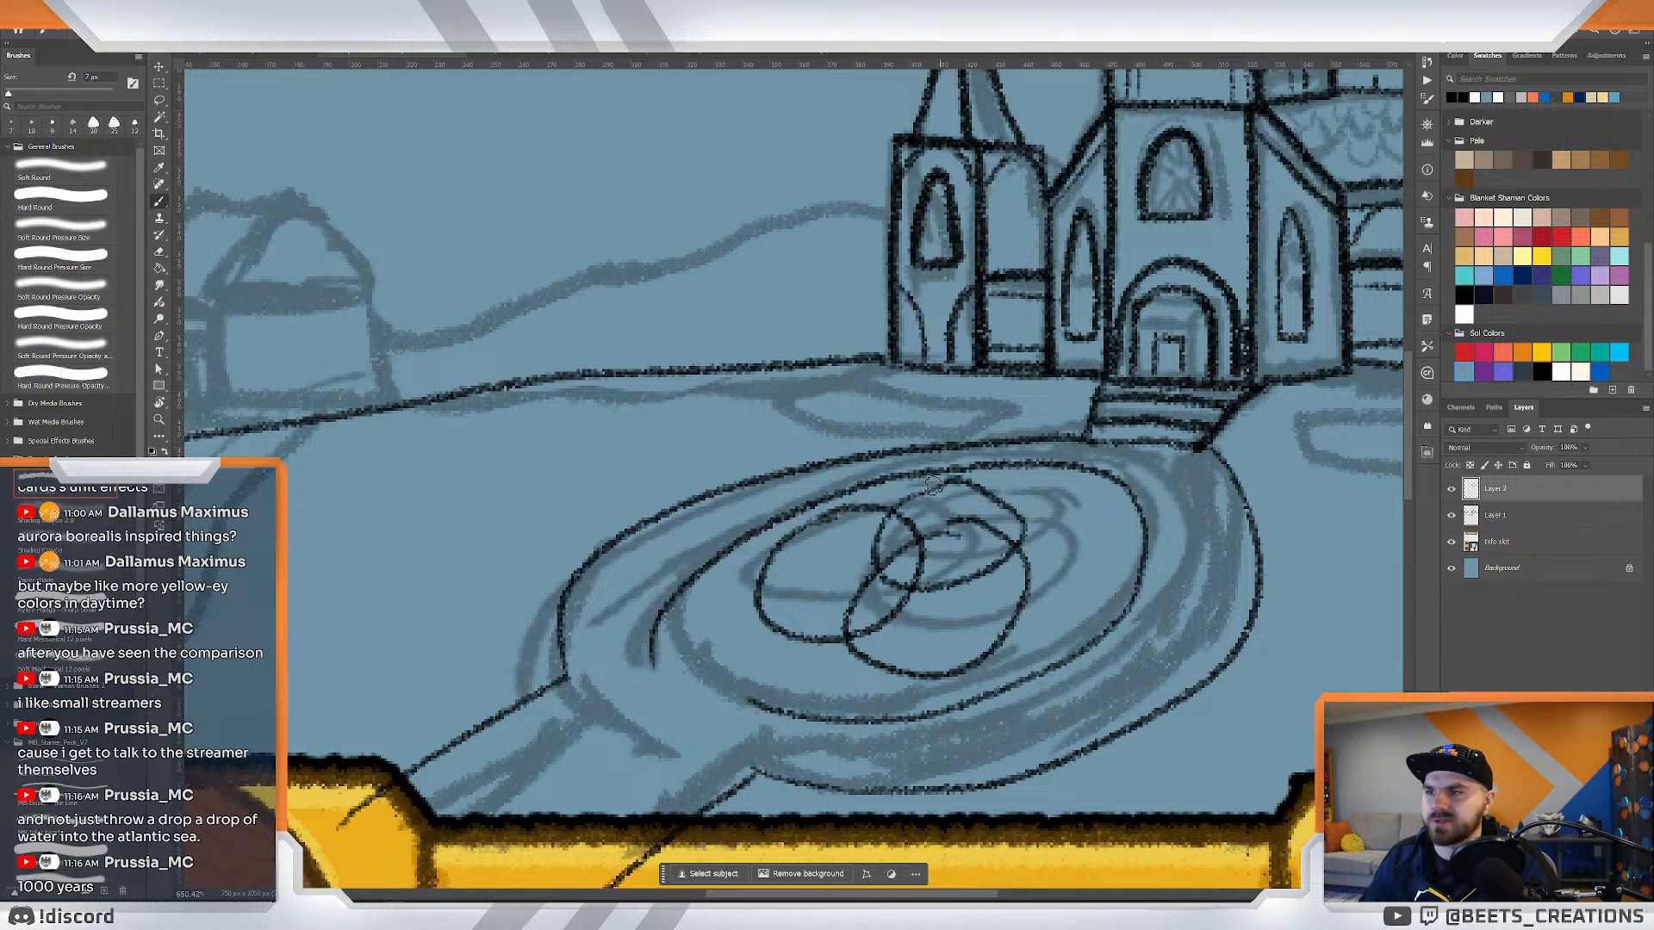
key("ctrl+z")
key("ctrl+z")
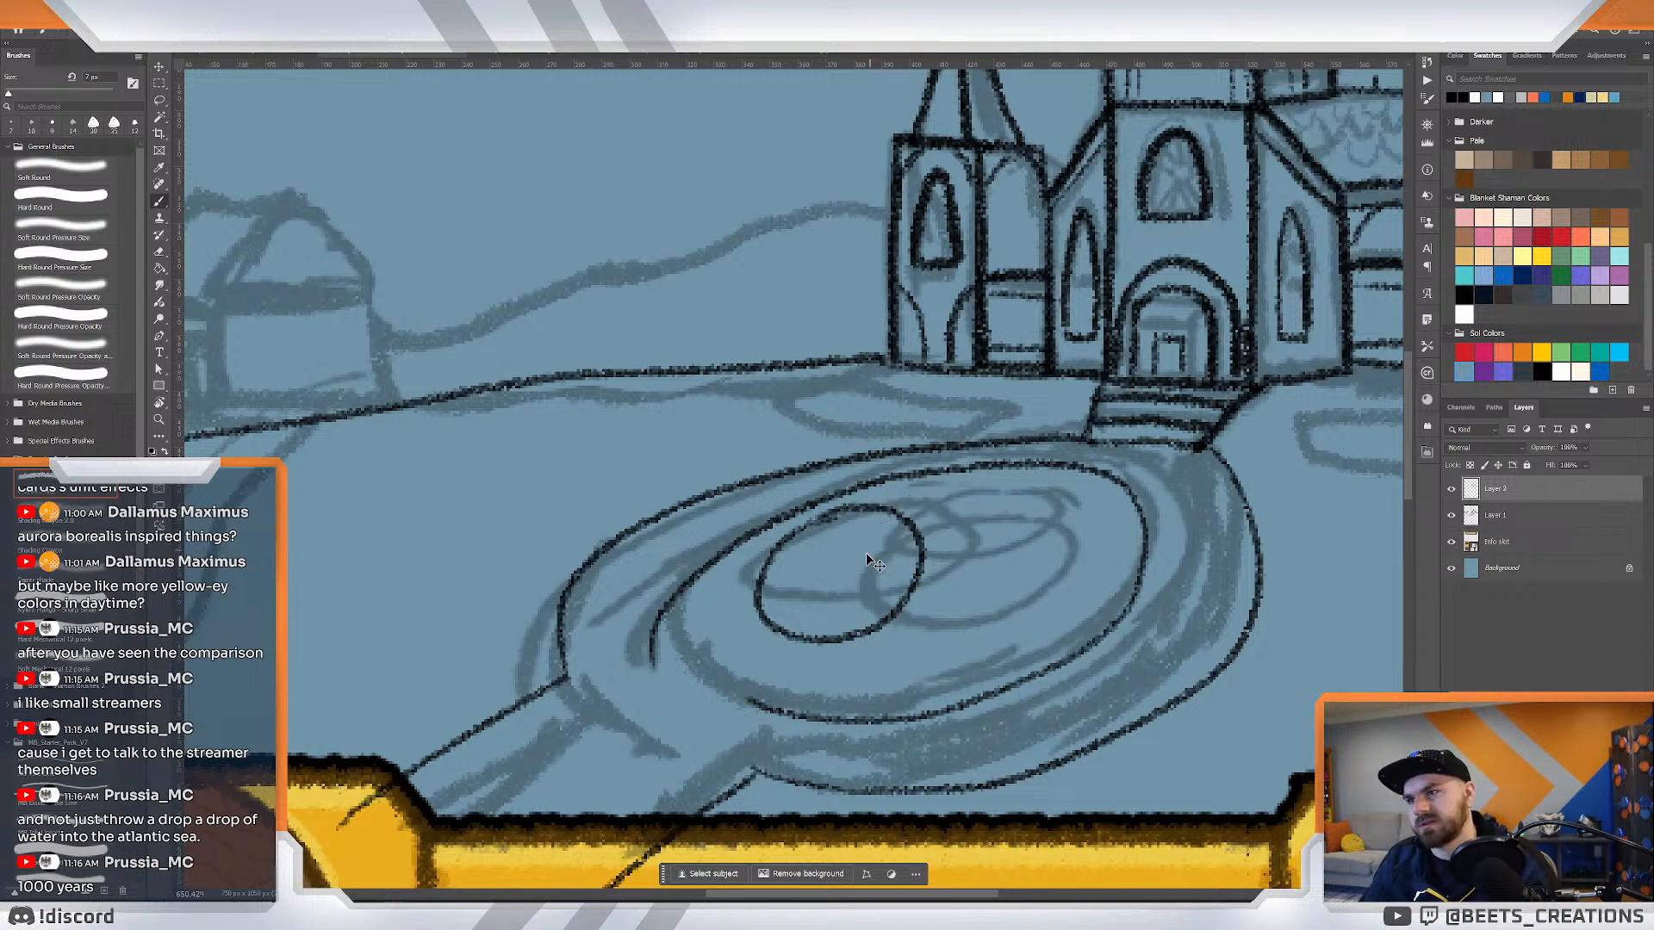
key("ctrl+z")
Ink three overlapping, flattened ovals as the ornament in the center of the plaza's inner ring.
mouse_move(801, 541)
left_mouse_down()
mouse_move(757, 579)
mouse_move(916, 577)
mouse_move(867, 527)
mouse_move(769, 554)
mouse_move(849, 605)
mouse_move(882, 516)
mouse_move(779, 548)
mouse_move(926, 578)
mouse_move(960, 488)
left_mouse_up()
key("ctrl+z")
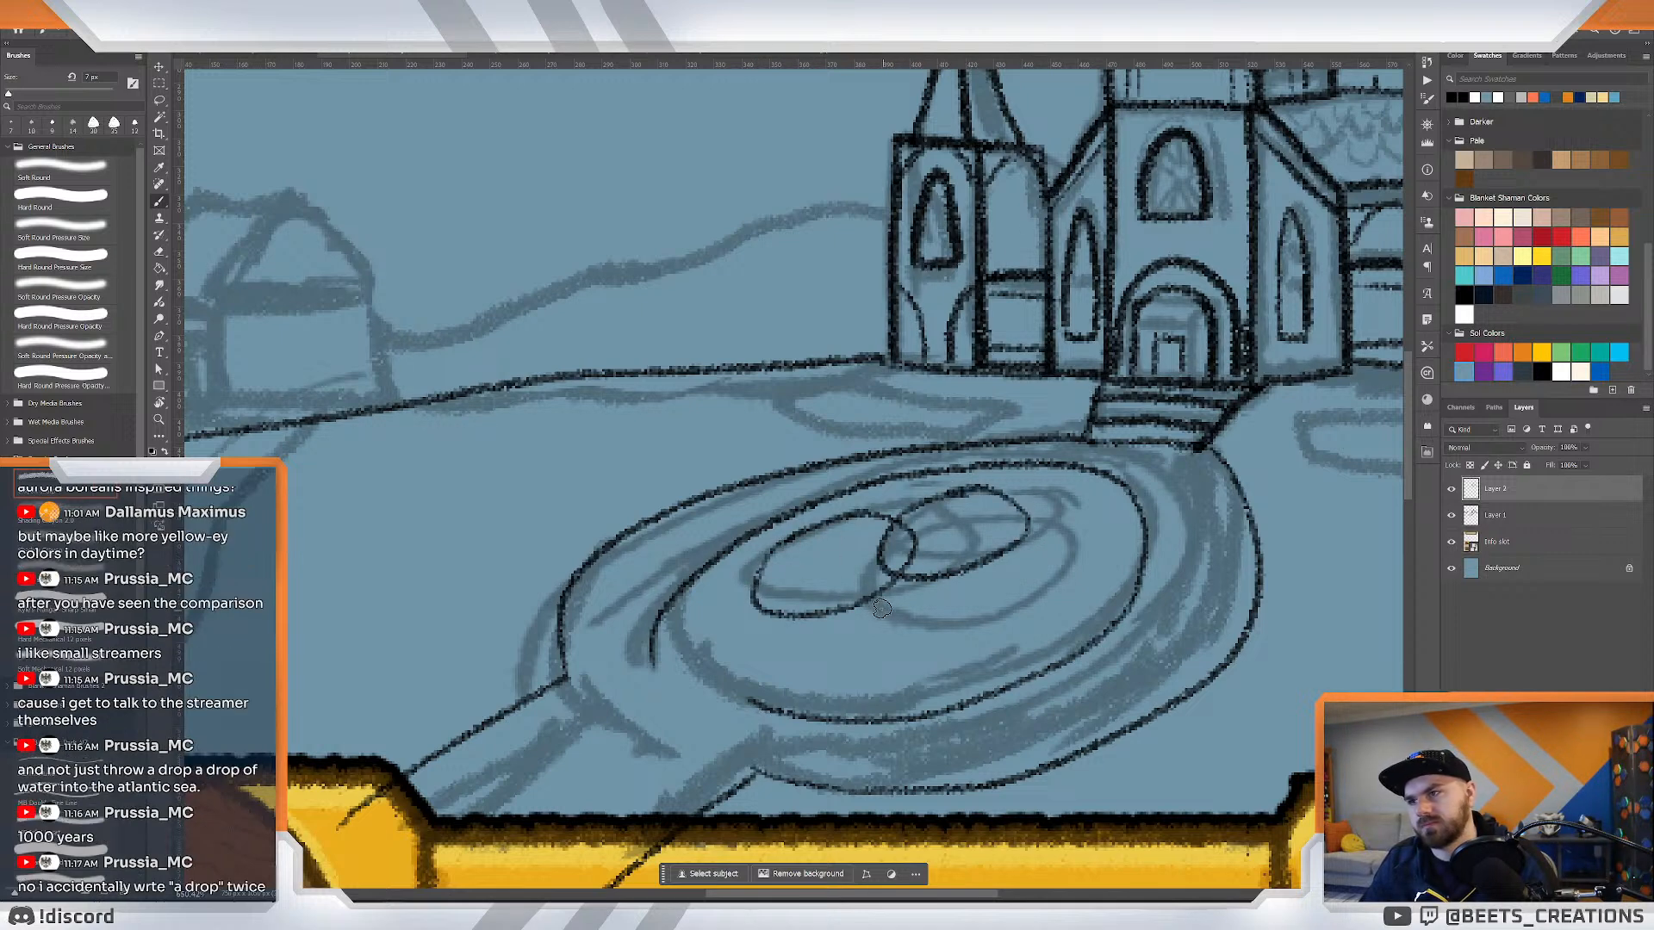
mouse_move(893, 552)
left_mouse_down()
mouse_move(995, 605)
mouse_move(918, 598)
left_mouse_up()
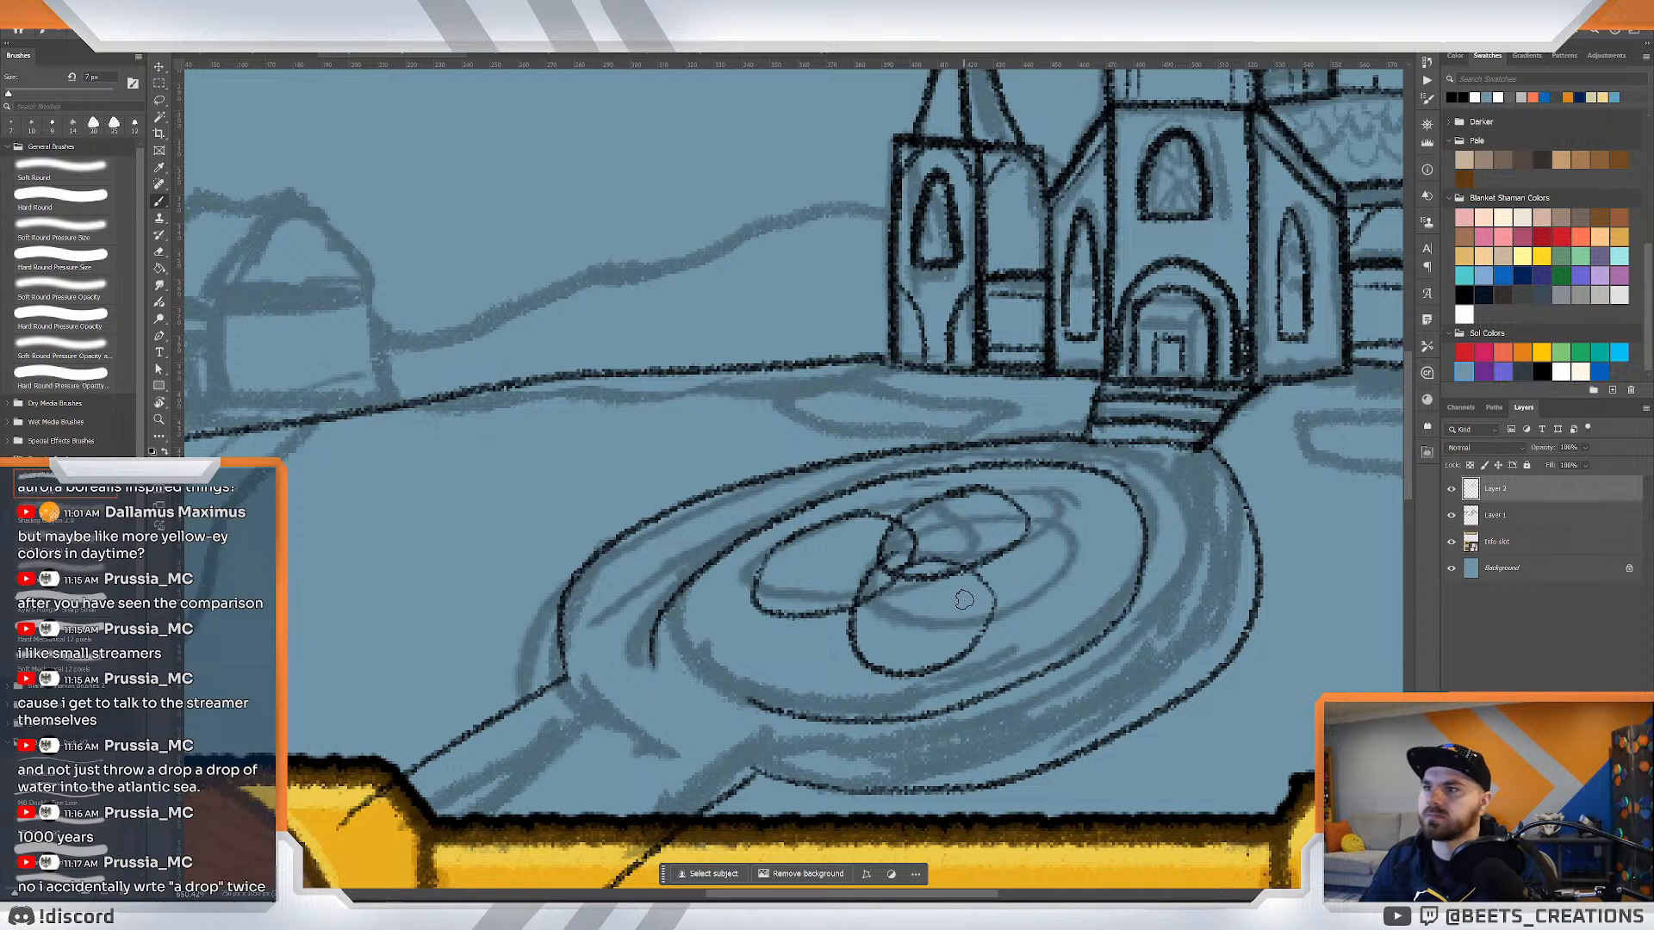
key("ctrl+z")
mouse_move(935, 540)
left_mouse_down()
mouse_move(915, 645)
mouse_move(1001, 554)
mouse_move(882, 549)
mouse_move(877, 643)
mouse_move(976, 552)
mouse_move(922, 542)
mouse_move(947, 532)
mouse_move(848, 573)
mouse_move(902, 648)
mouse_move(977, 559)
mouse_move(932, 544)
mouse_move(936, 498)
mouse_move(974, 515)
mouse_move(881, 497)
mouse_move(810, 531)
mouse_move(791, 565)
mouse_move(809, 623)
mouse_move(1004, 616)
mouse_move(1058, 536)
mouse_move(1044, 493)
mouse_move(963, 480)
left_mouse_up()
key("ctrl+z")
key("ctrl+z")
Lasso the three overlapping ovals and skew them slightly to the right to fit the plaza's inner ring.
key("z")
key("l")
key("ctrl+t")
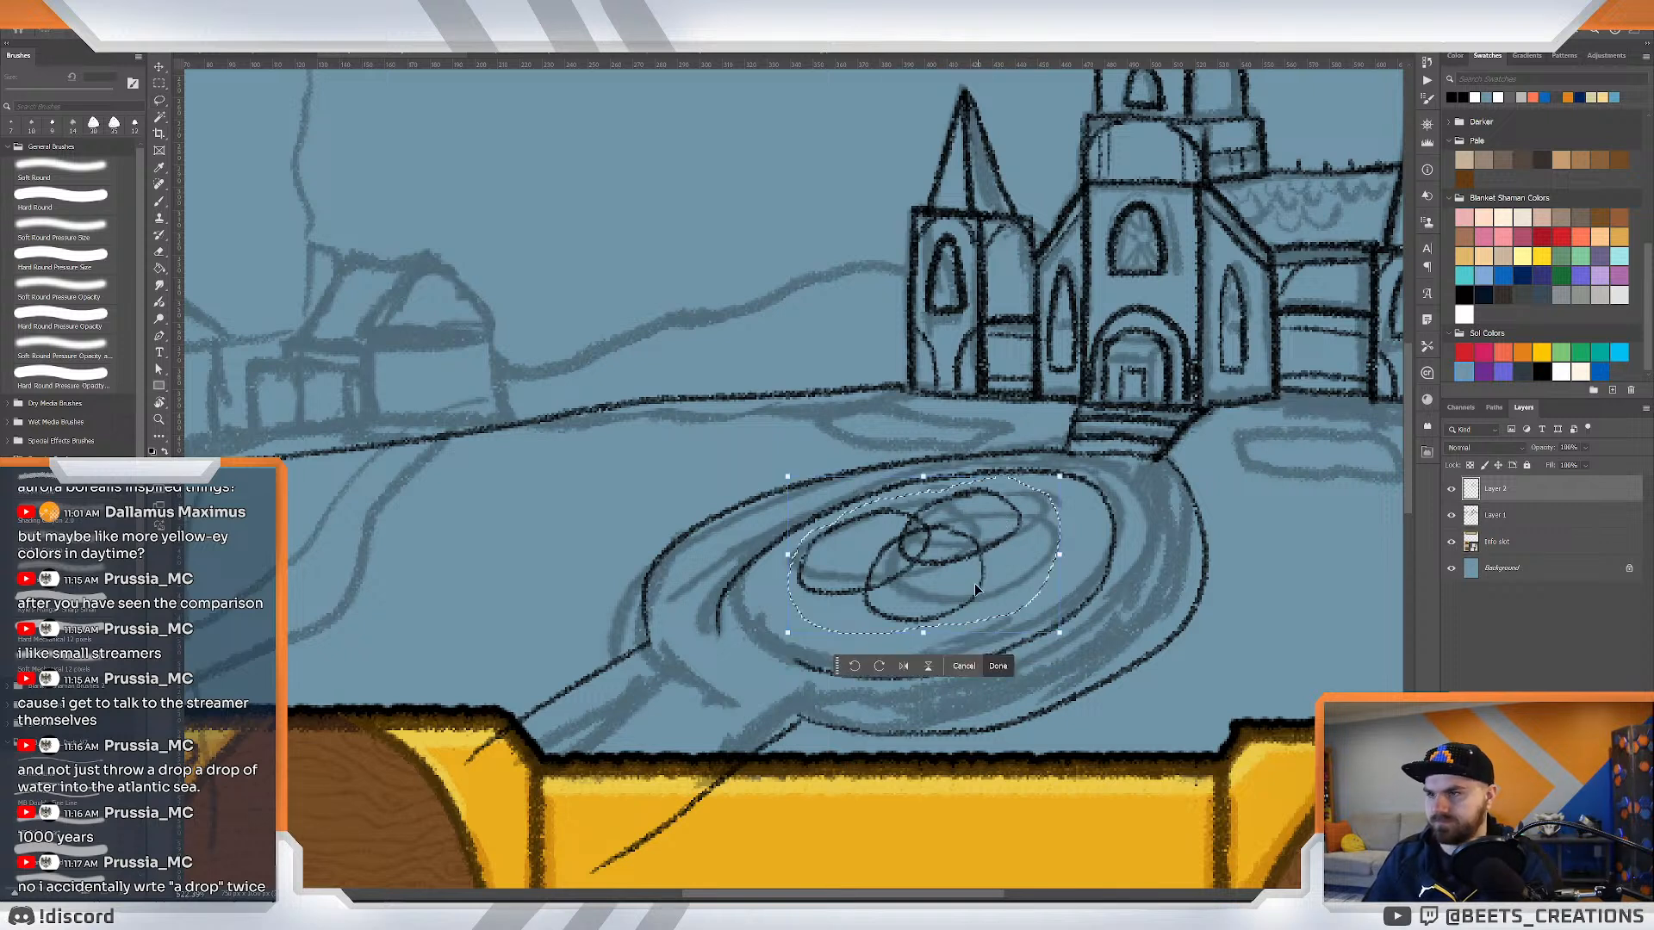
left_click_drag(928, 640, 944, 648)
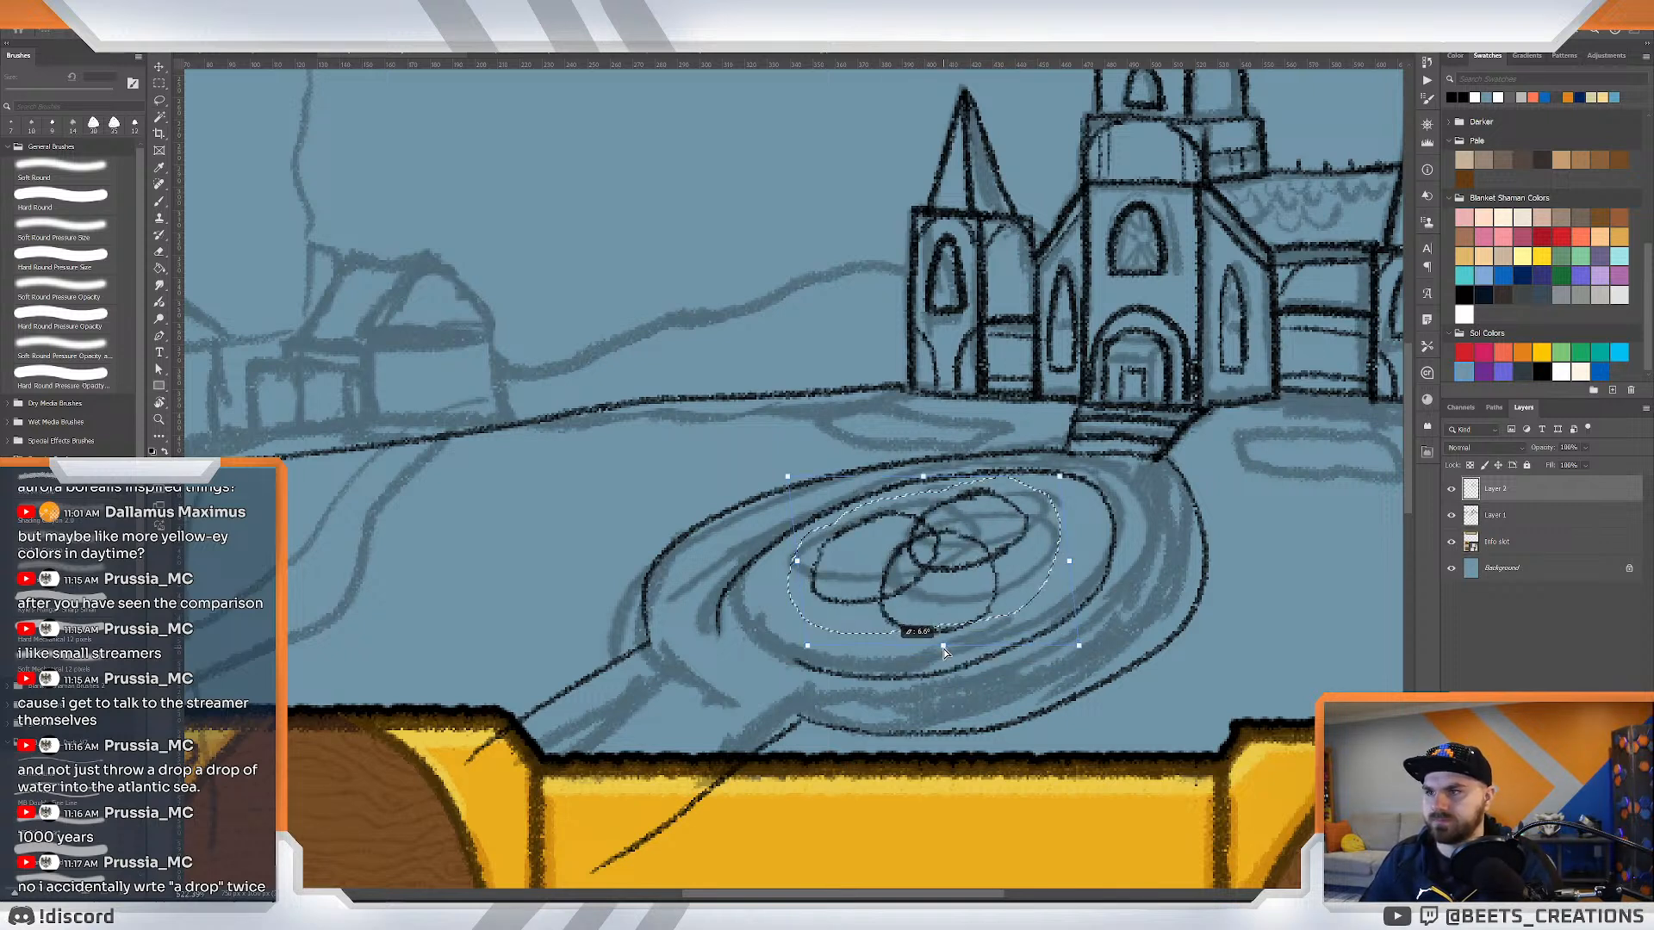
left_click_drag(1069, 468, 1056, 472)
key("Return")
key("ctrl+d")
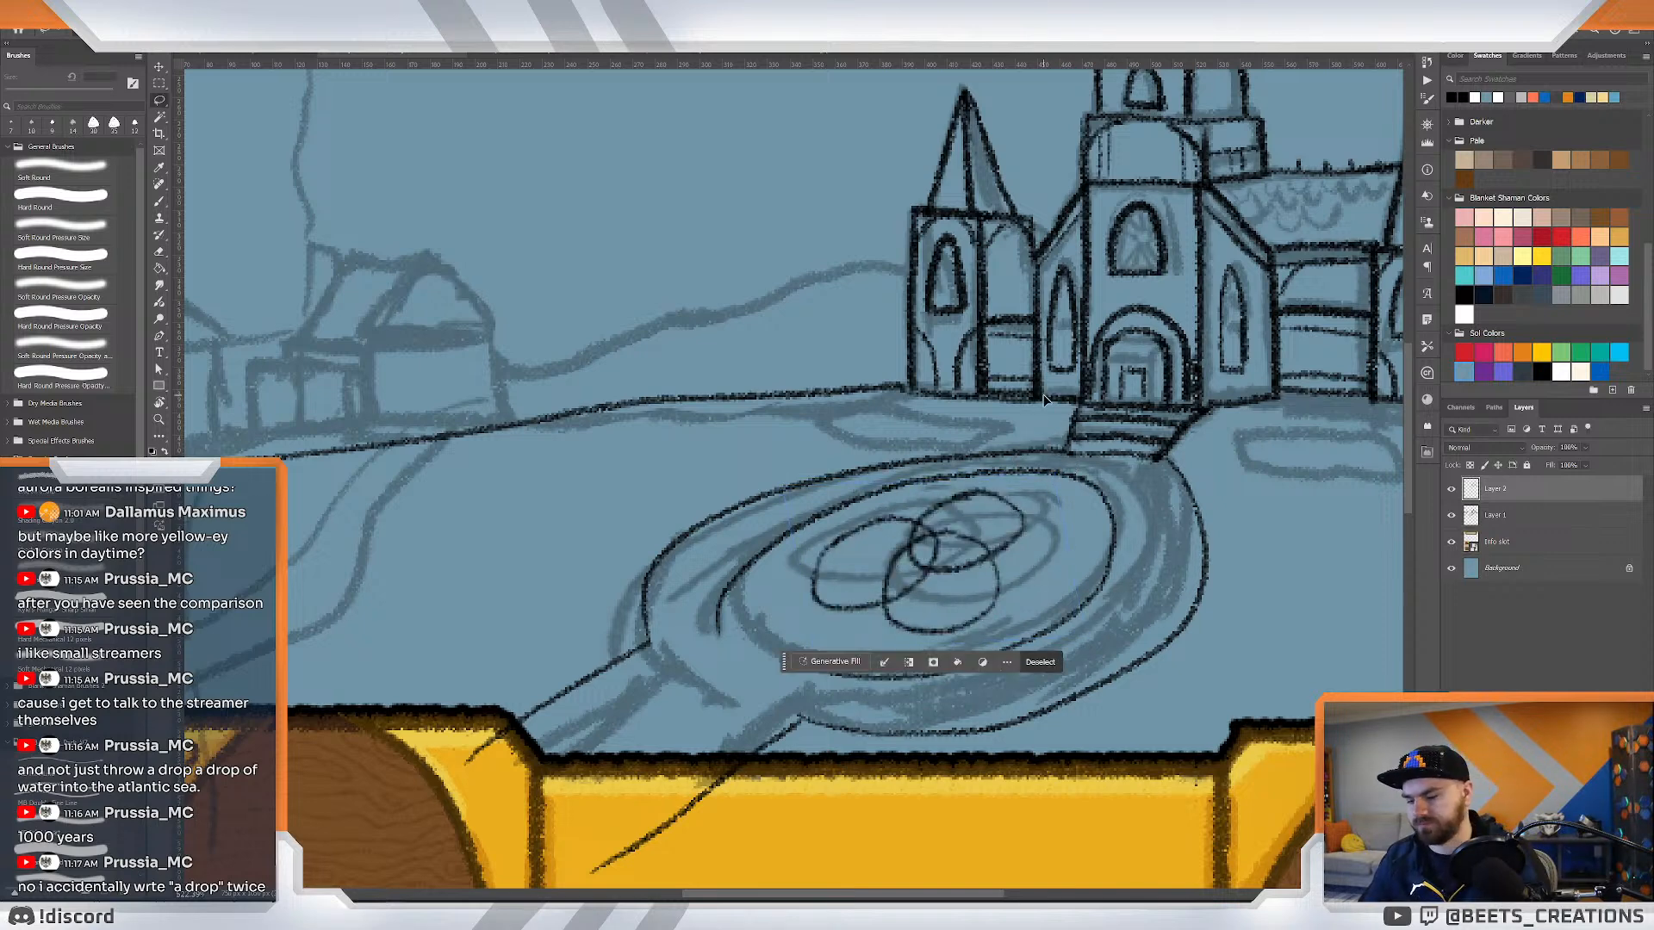
Ink the roof of the leftmost village house with a slanted front face and a sloping right side.
key("z")
left_click_drag(959, 408, 914, 415)
left_click_drag(738, 422, 990, 422)
mouse_move(1153, 420)
left_mouse_down()
mouse_move(1145, 513)
mouse_move(1310, 462)
left_mouse_up()
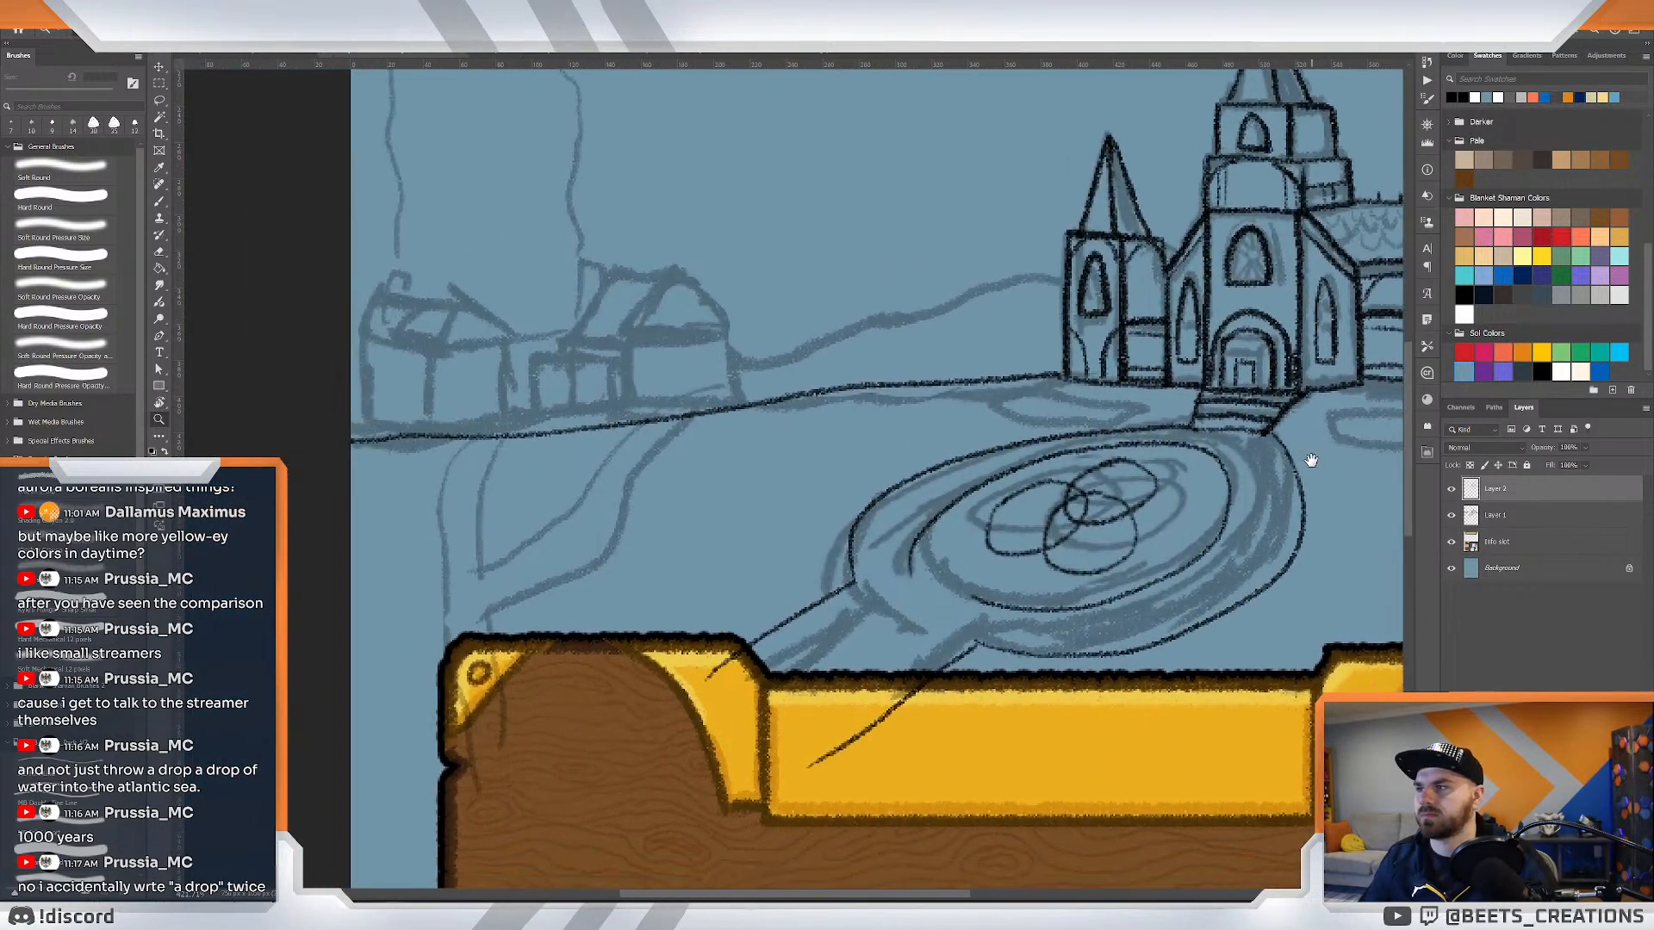
key("b")
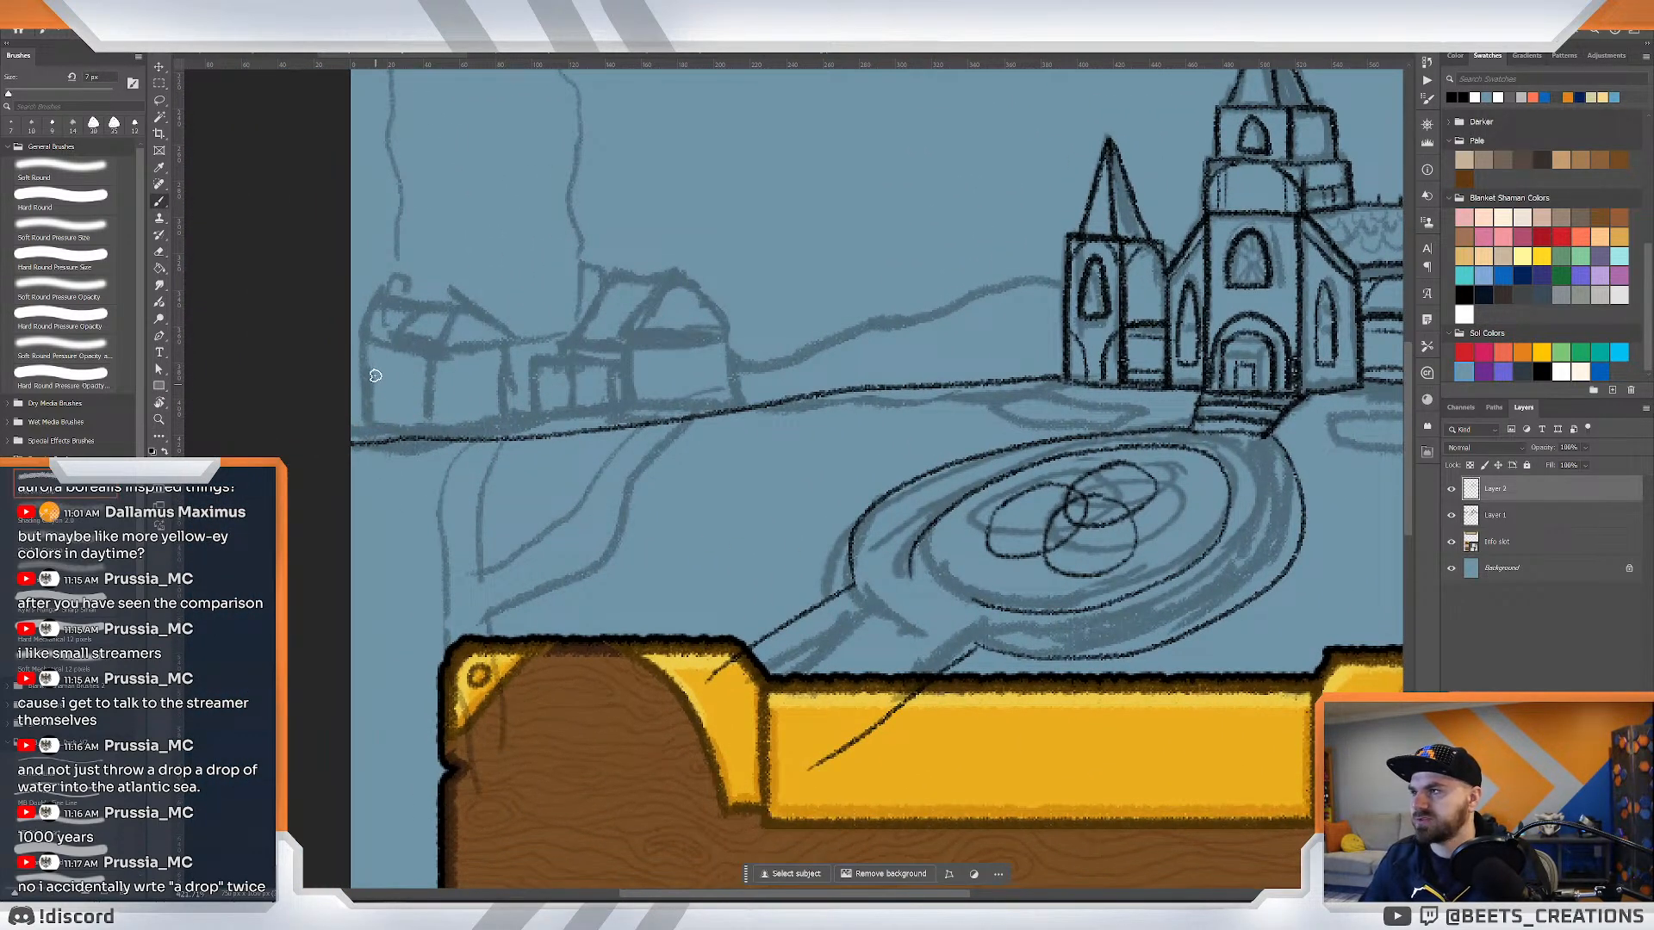
left_click_drag(366, 353, 365, 446)
key("ctrl+z")
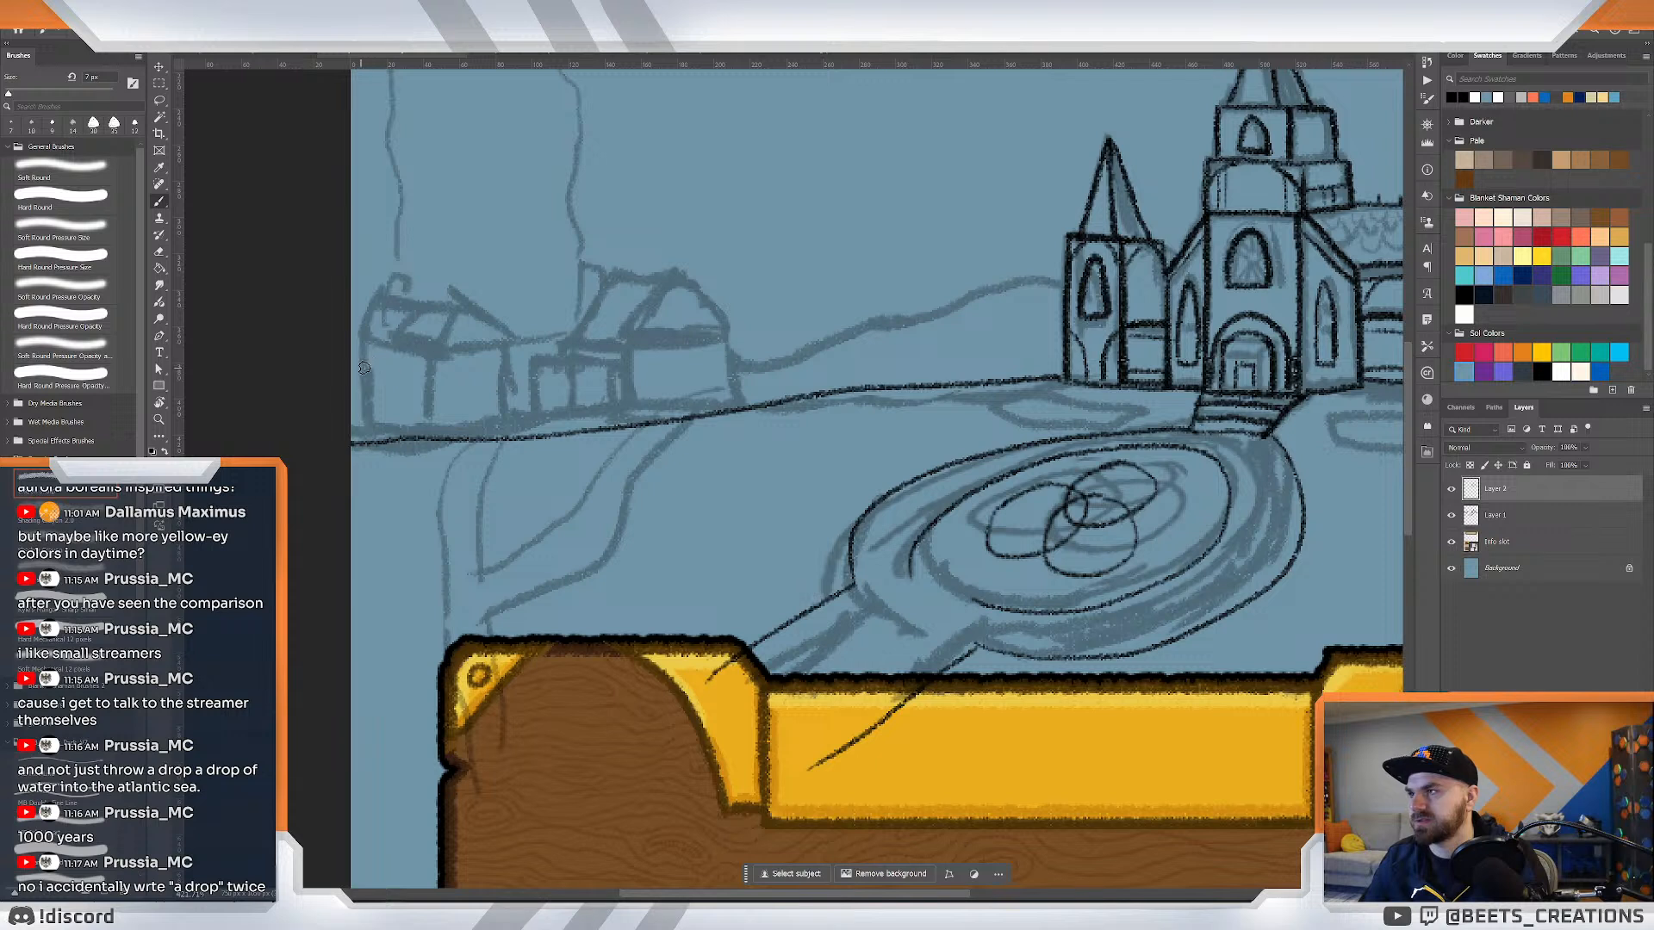
mouse_move(362, 368)
left_mouse_down()
mouse_move(438, 377)
mouse_move(397, 331)
mouse_move(475, 320)
mouse_move(436, 376)
left_mouse_up()
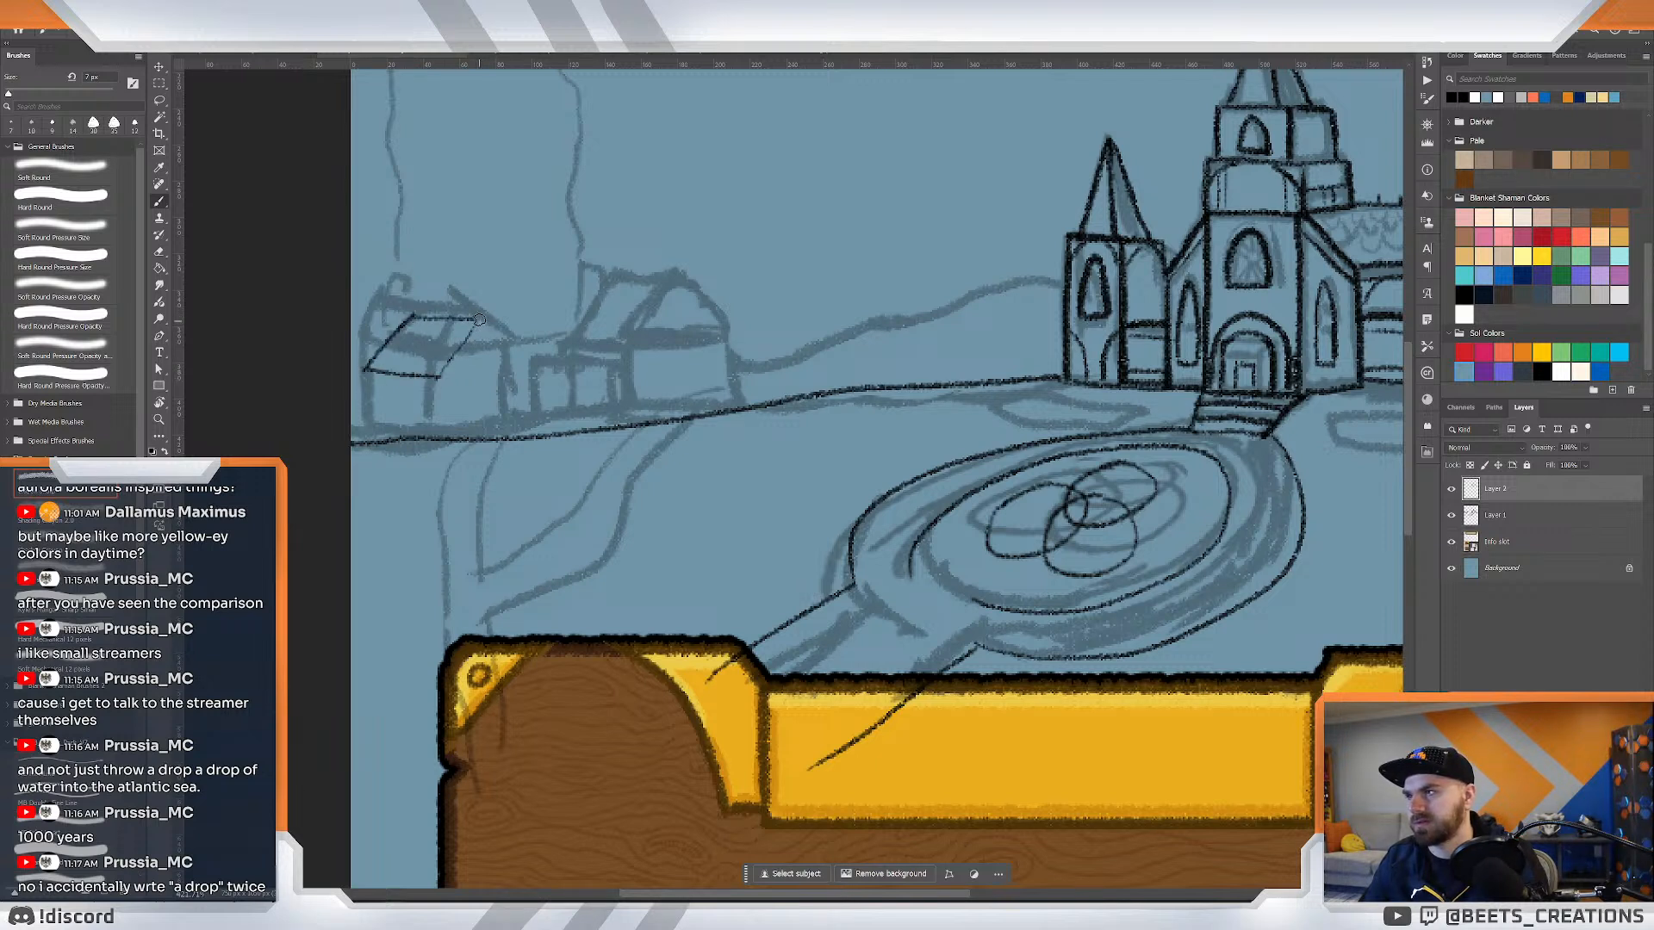
left_click_drag(478, 319, 518, 366)
key("ctrl+z")
Ink the leftmost house's chimney and its vertical wall edges from the roof down to the horizon line.
mouse_move(376, 344)
left_mouse_down()
mouse_move(369, 385)
mouse_move(369, 438)
left_mouse_up()
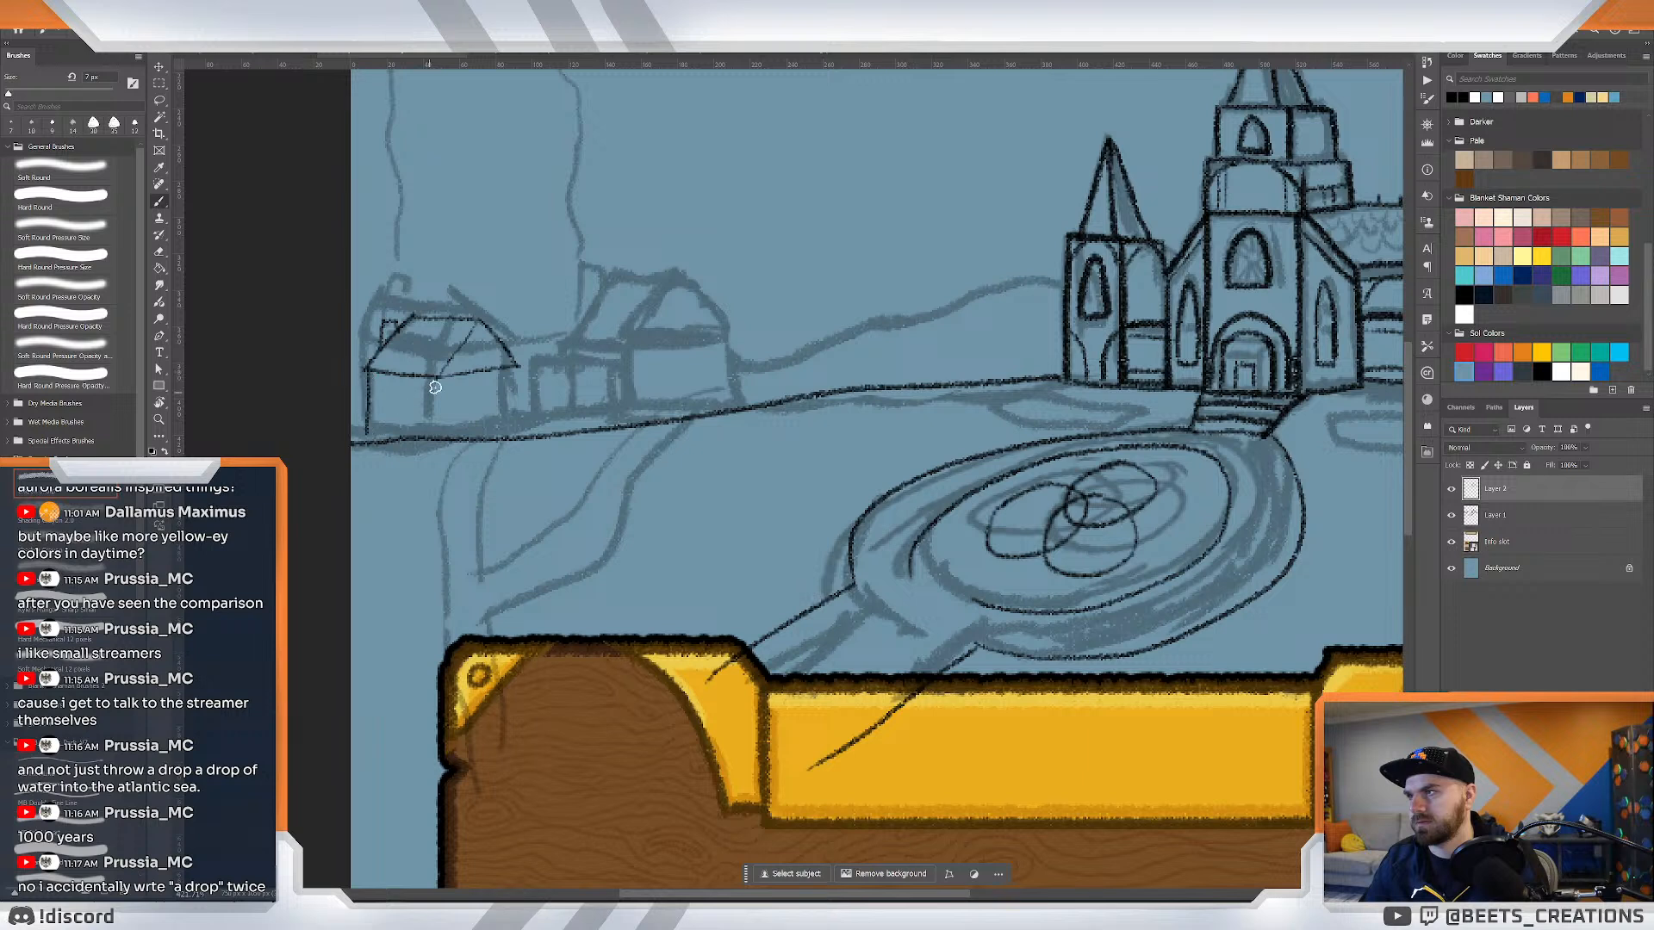
left_click_drag(439, 376, 439, 438)
left_click_drag(515, 366, 518, 433)
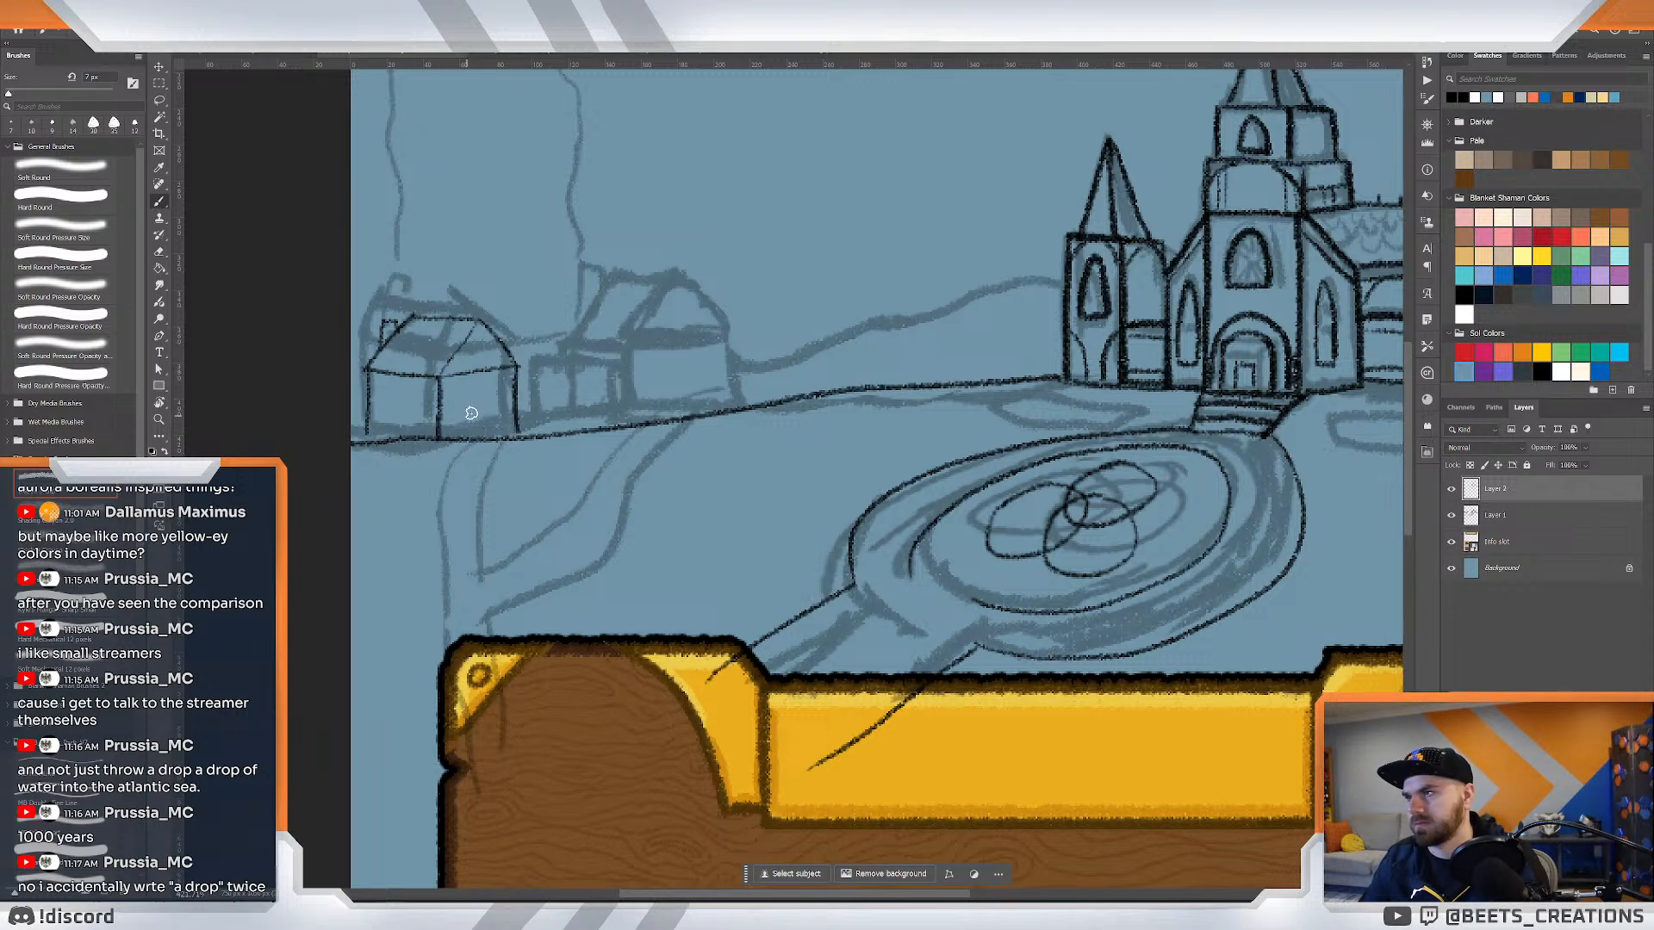
Try to ink a vertical wall line on the small building to the right of the leftmost house.
left_click_drag(572, 358, 575, 422)
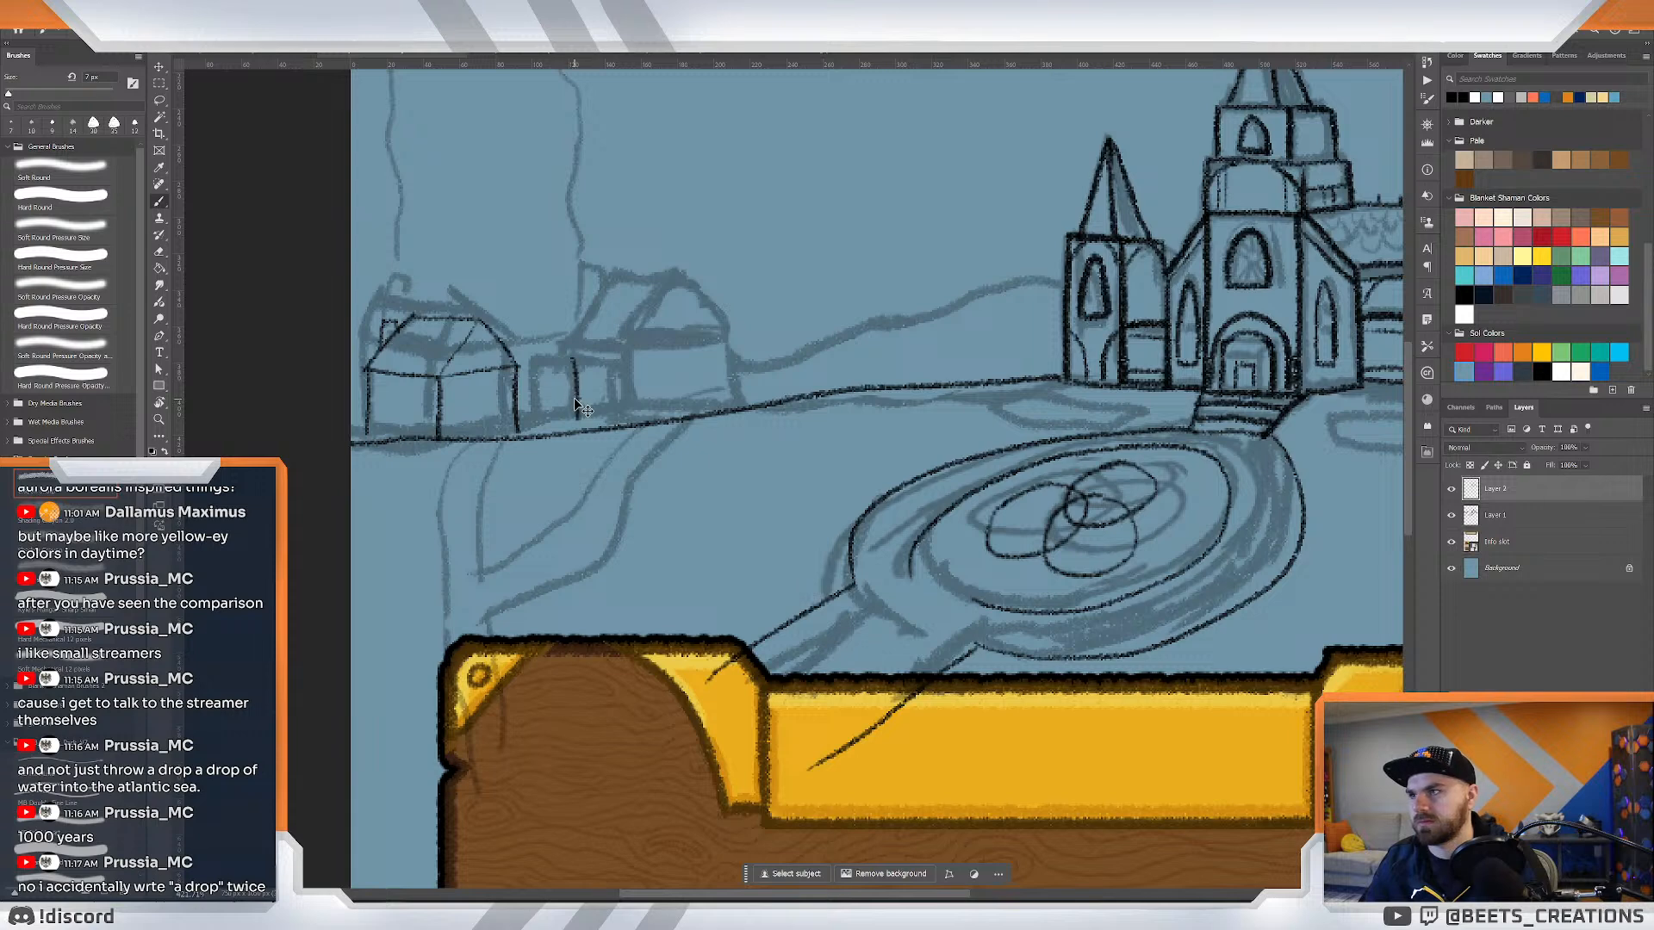
key("ctrl+z")
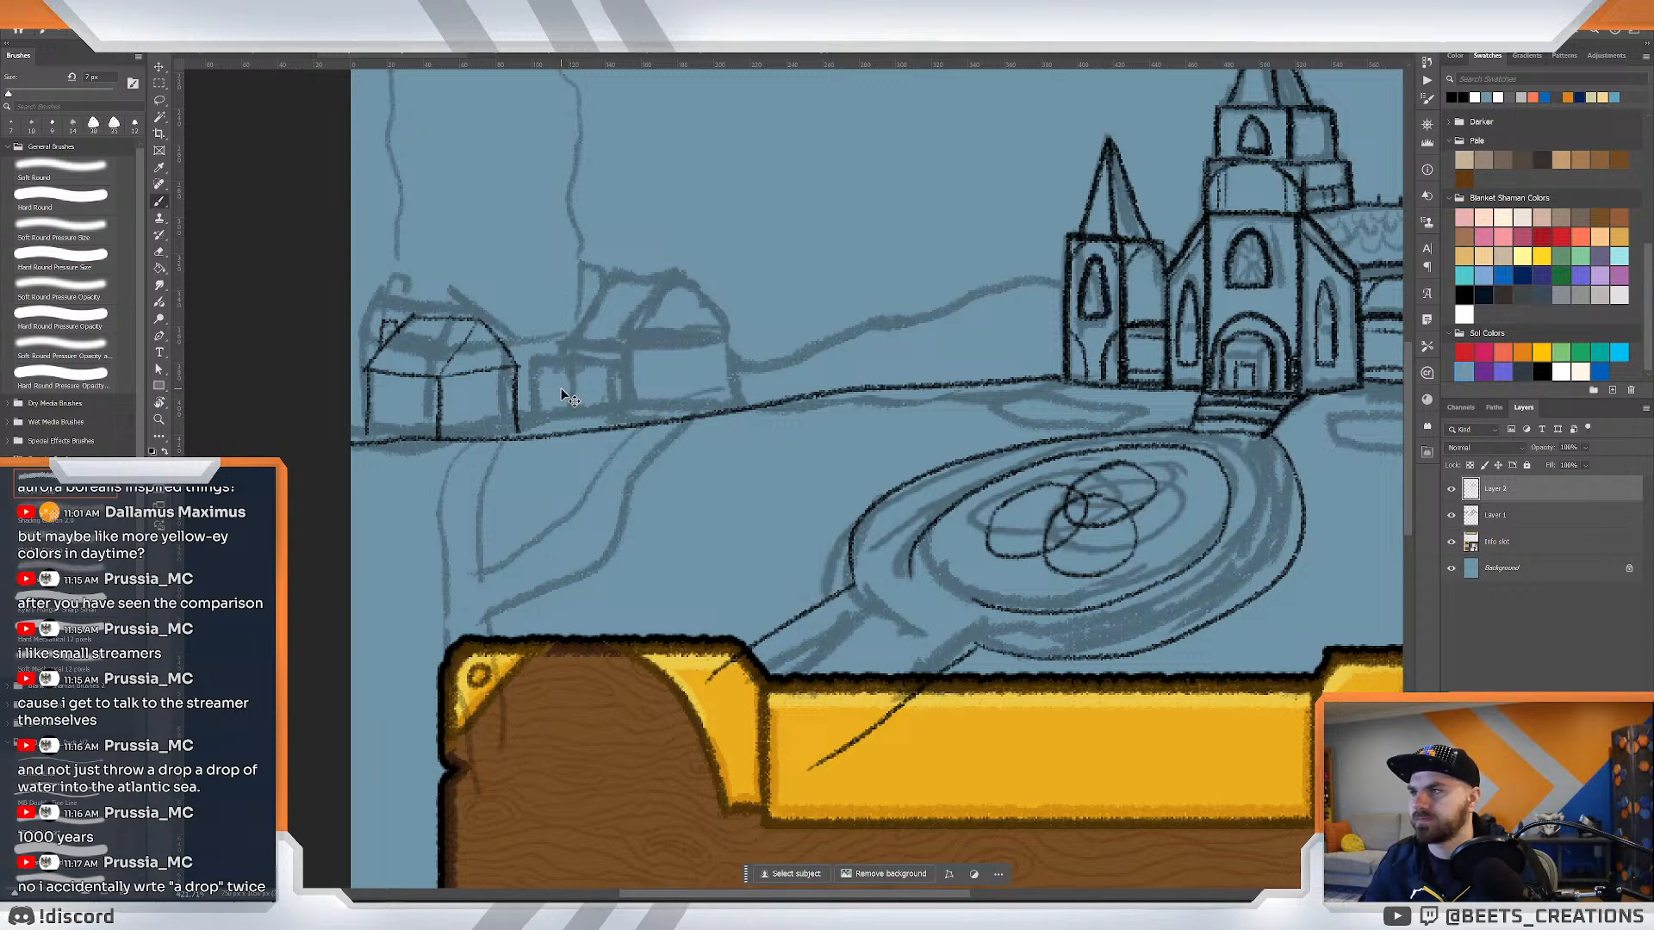
mouse_move(610, 387)
left_mouse_down()
mouse_move(561, 365)
mouse_move(606, 384)
left_mouse_up()
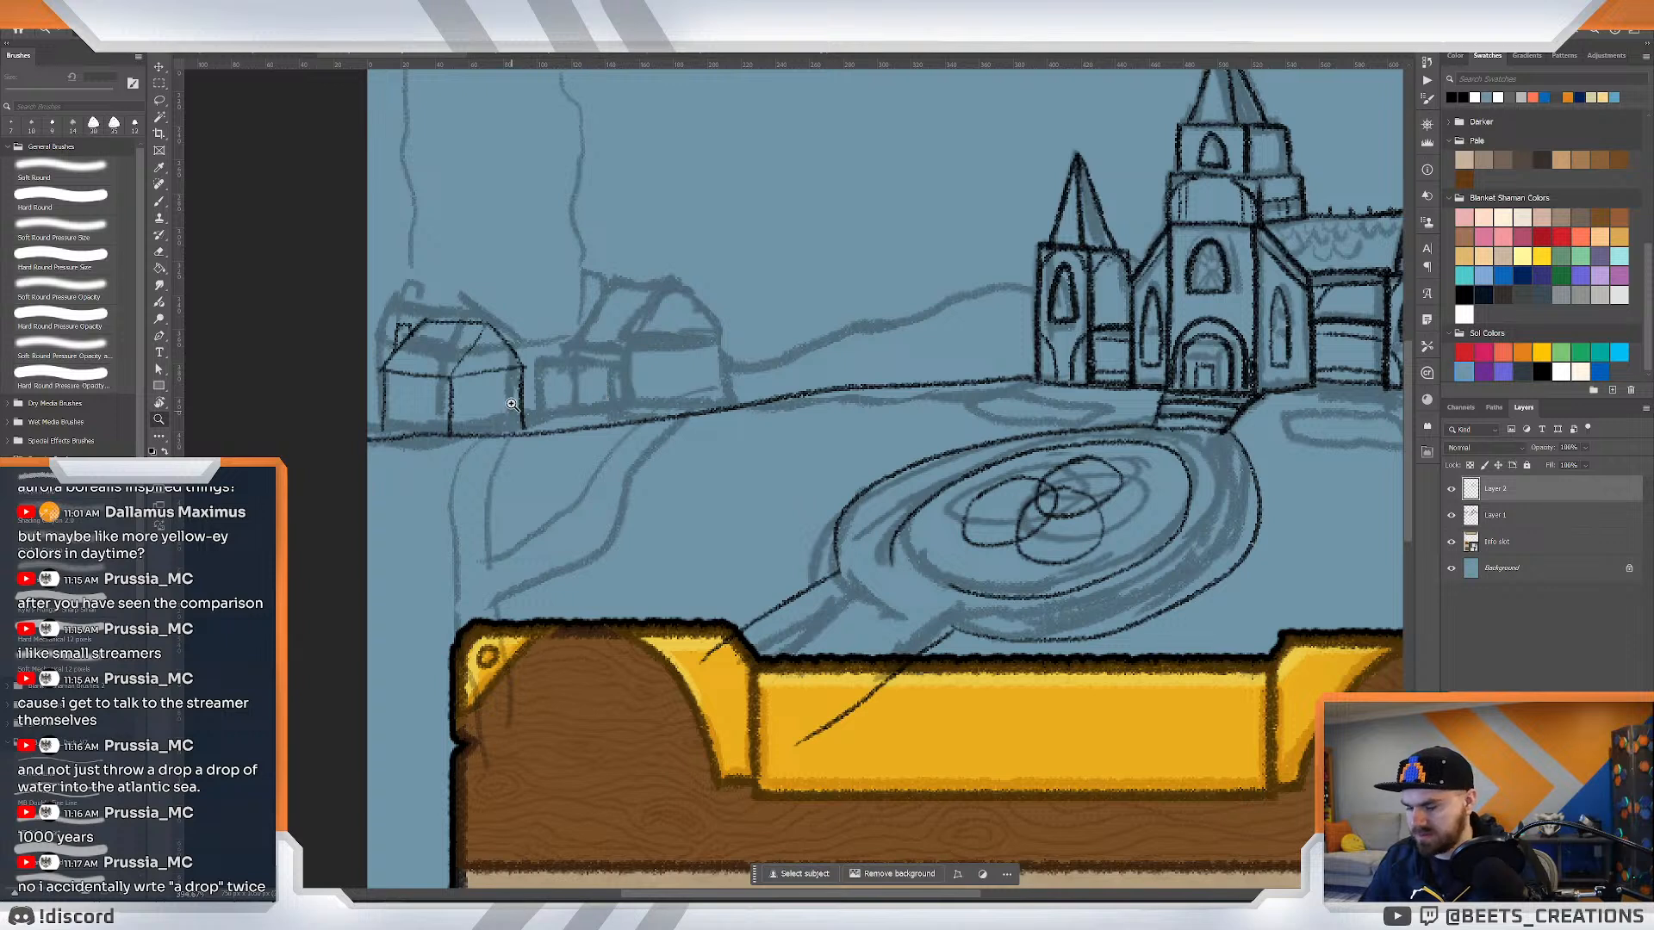
Delete the inked leftmost house and try redrawing it much smaller on the horizon line.
key("l")
mouse_move(410, 282)
left_mouse_down()
mouse_move(355, 346)
mouse_move(372, 428)
mouse_move(551, 422)
mouse_move(487, 267)
mouse_move(413, 282)
left_mouse_up()
key("Delete")
key("ctrl+d")
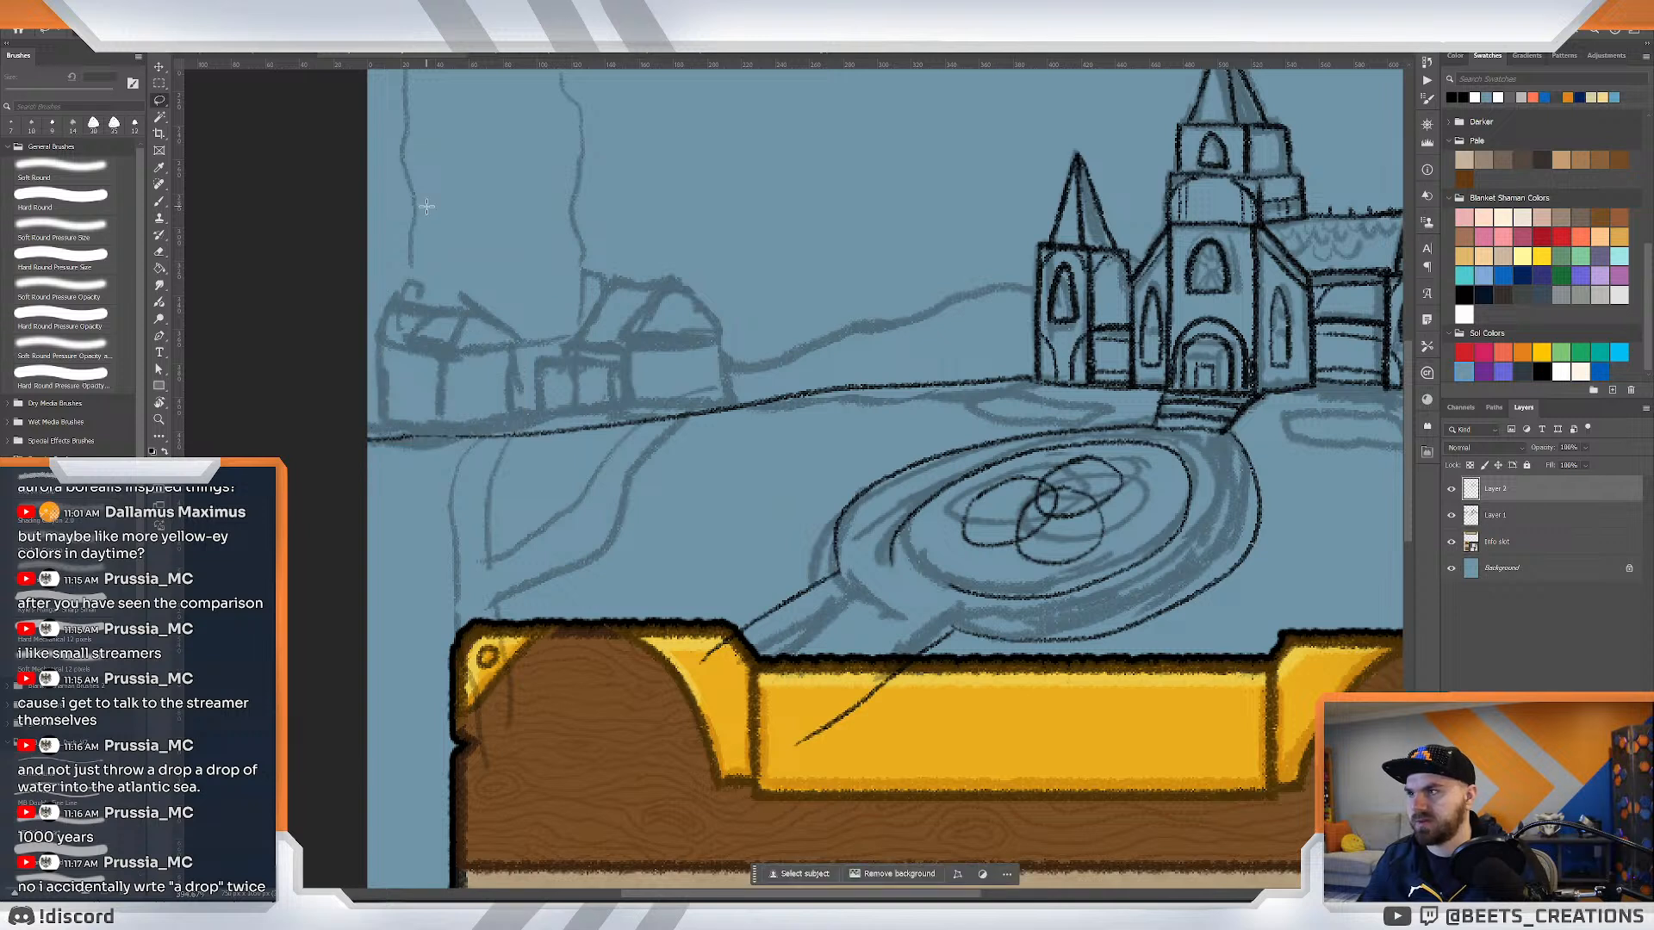
key("b")
mouse_move(415, 437)
left_mouse_down()
mouse_move(429, 396)
mouse_move(462, 428)
mouse_move(414, 409)
mouse_move(412, 389)
mouse_move(395, 411)
left_mouse_up()
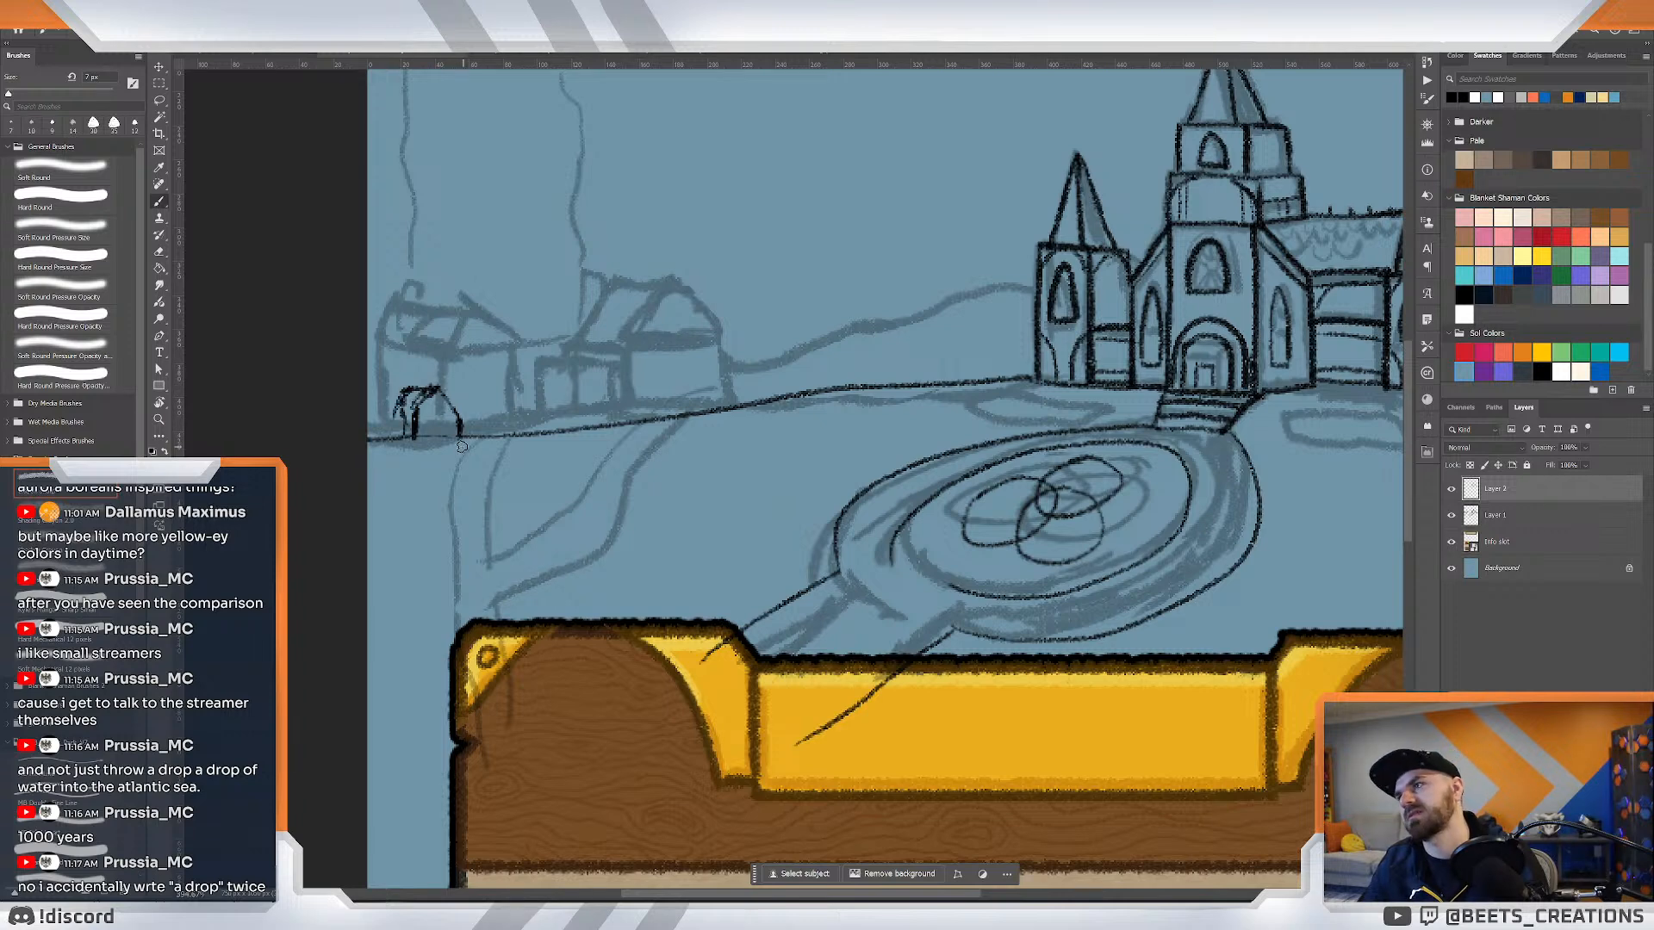
Undo the small redraw and bring back the deleted leftmost house ink.
key("ctrl+z")
key("ctrl+z")
key("ctrl+z")
key("ctrl+z")
key("ctrl+z")
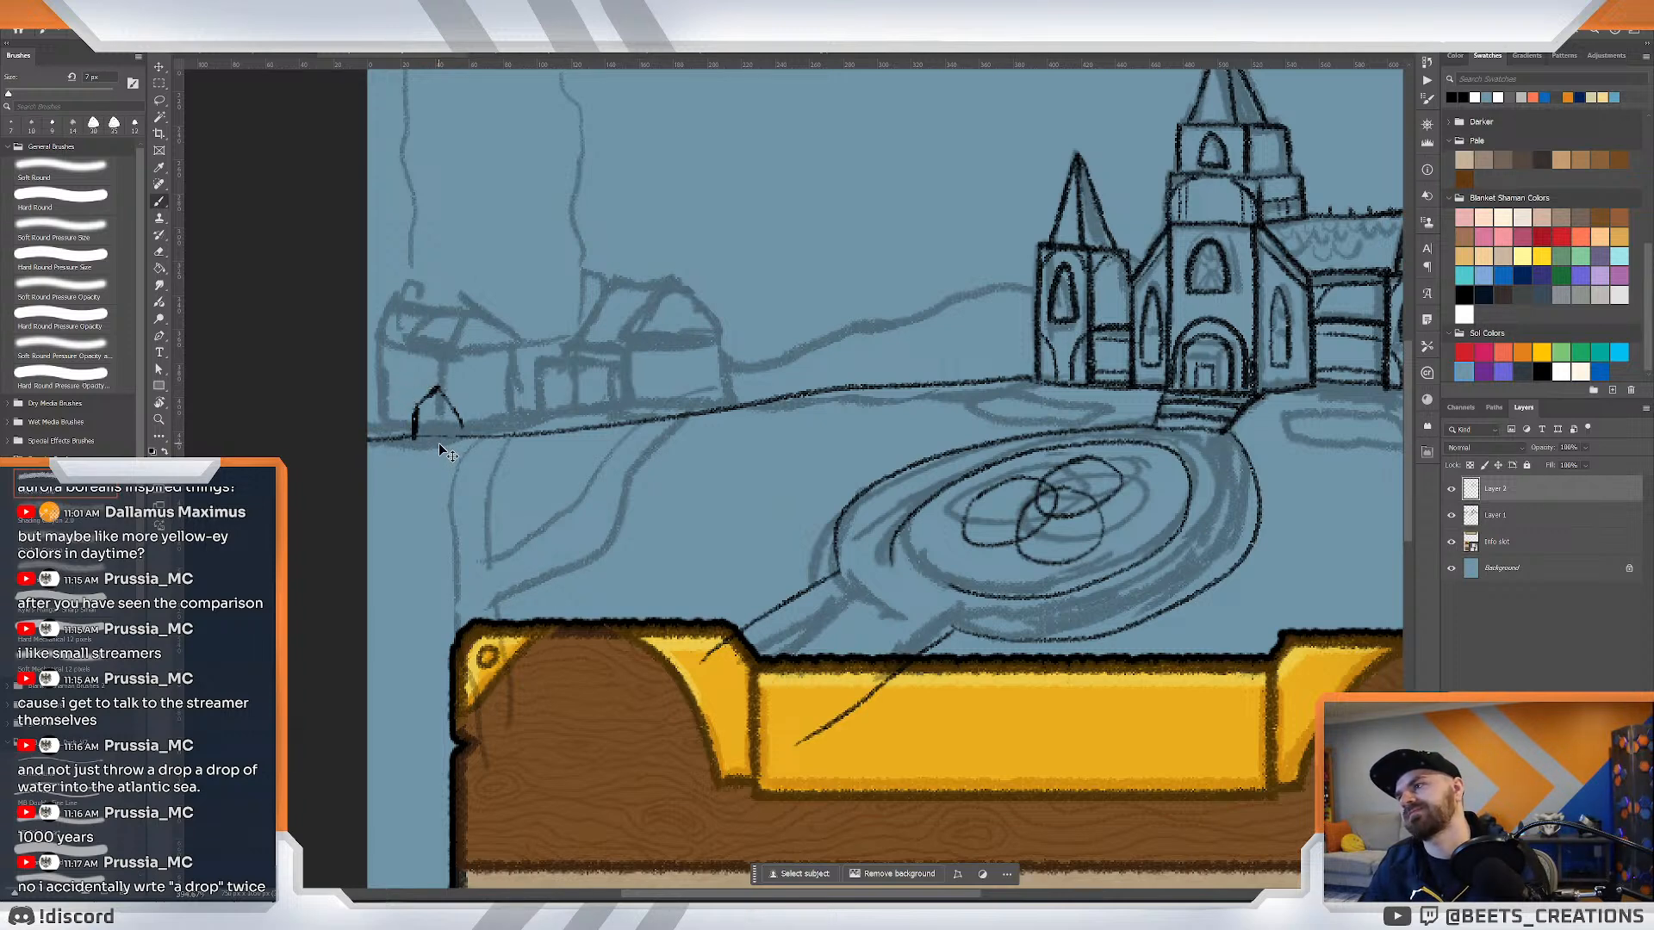
key("ctrl+shift+z")
key("ctrl+shift+z")
key("ctrl+shift+z")
key("ctrl+shift+z")
key("ctrl+shift+z")
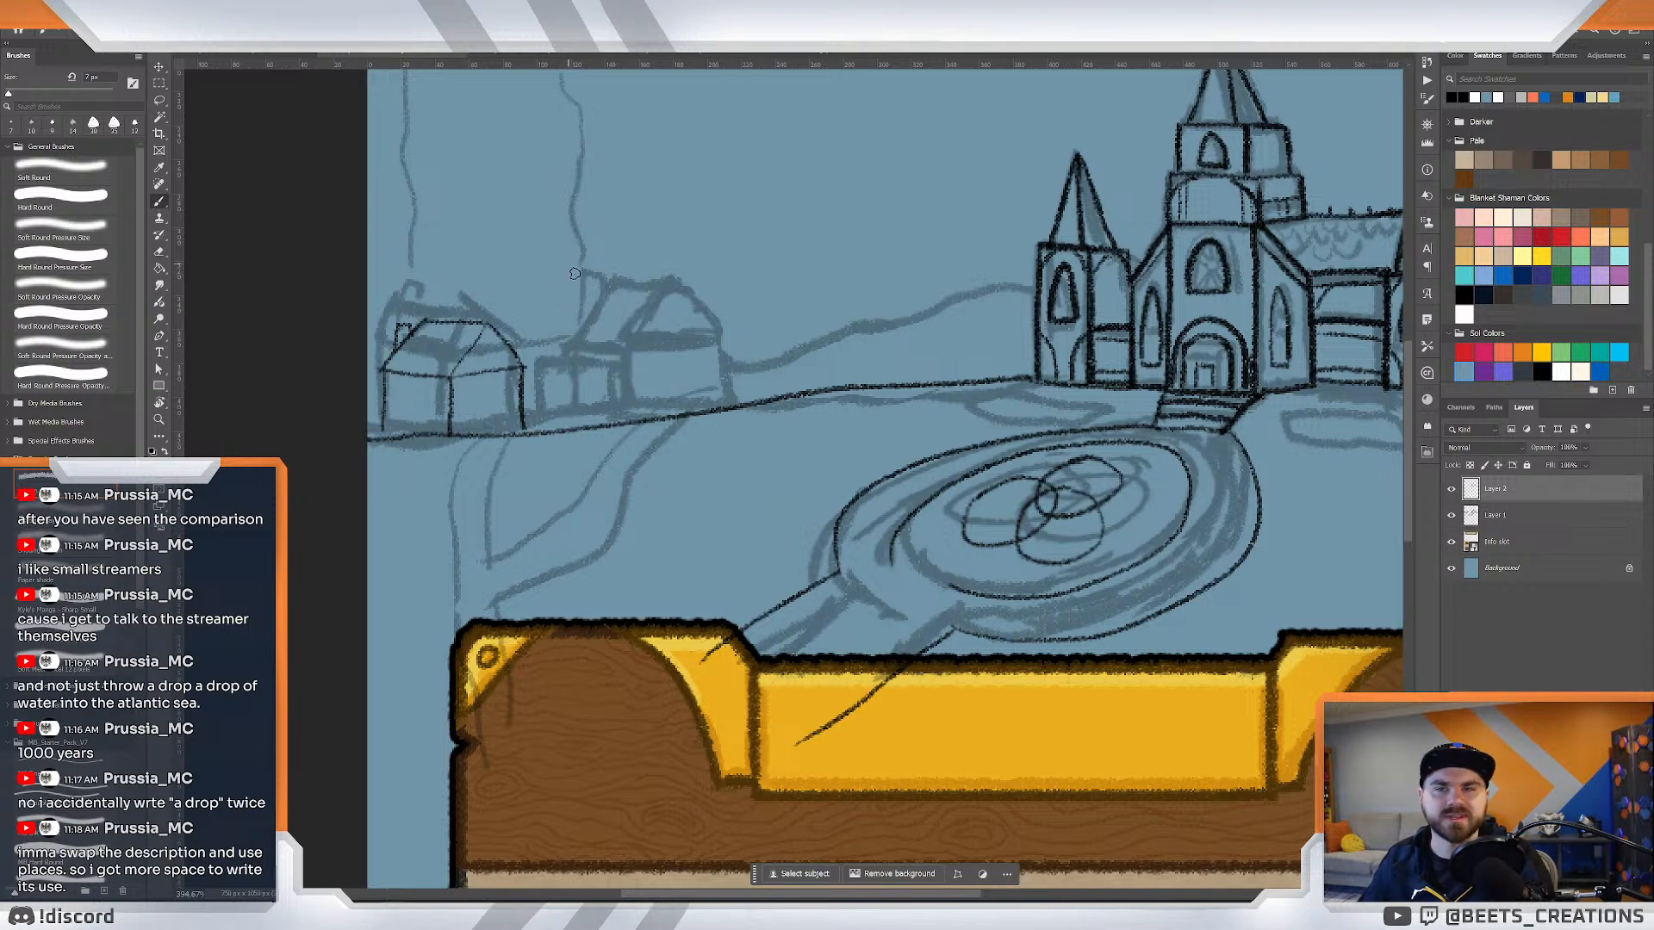
Try to ink the left roof slope and front eave of the second village house over its sketch.
left_click_drag(579, 356, 624, 300)
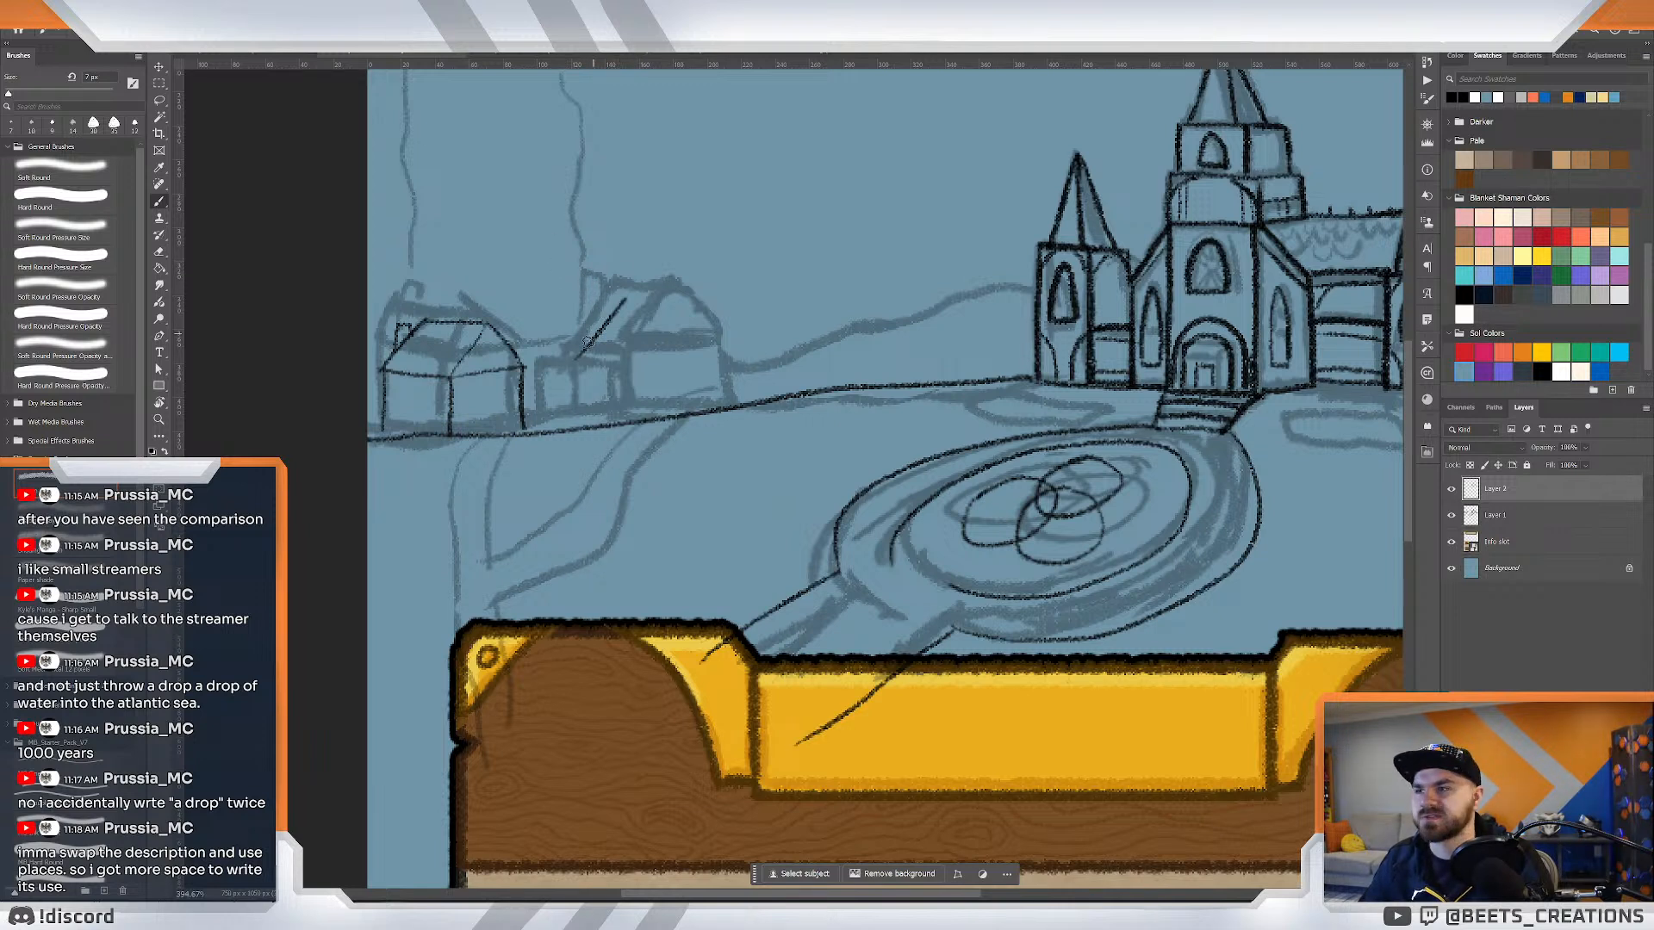
key("ctrl+z")
mouse_move(580, 361)
left_mouse_down()
mouse_move(619, 309)
mouse_move(697, 319)
mouse_move(623, 312)
mouse_move(686, 315)
mouse_move(659, 384)
left_mouse_up()
key("ctrl+z")
key("ctrl+z")
key("ctrl+z")
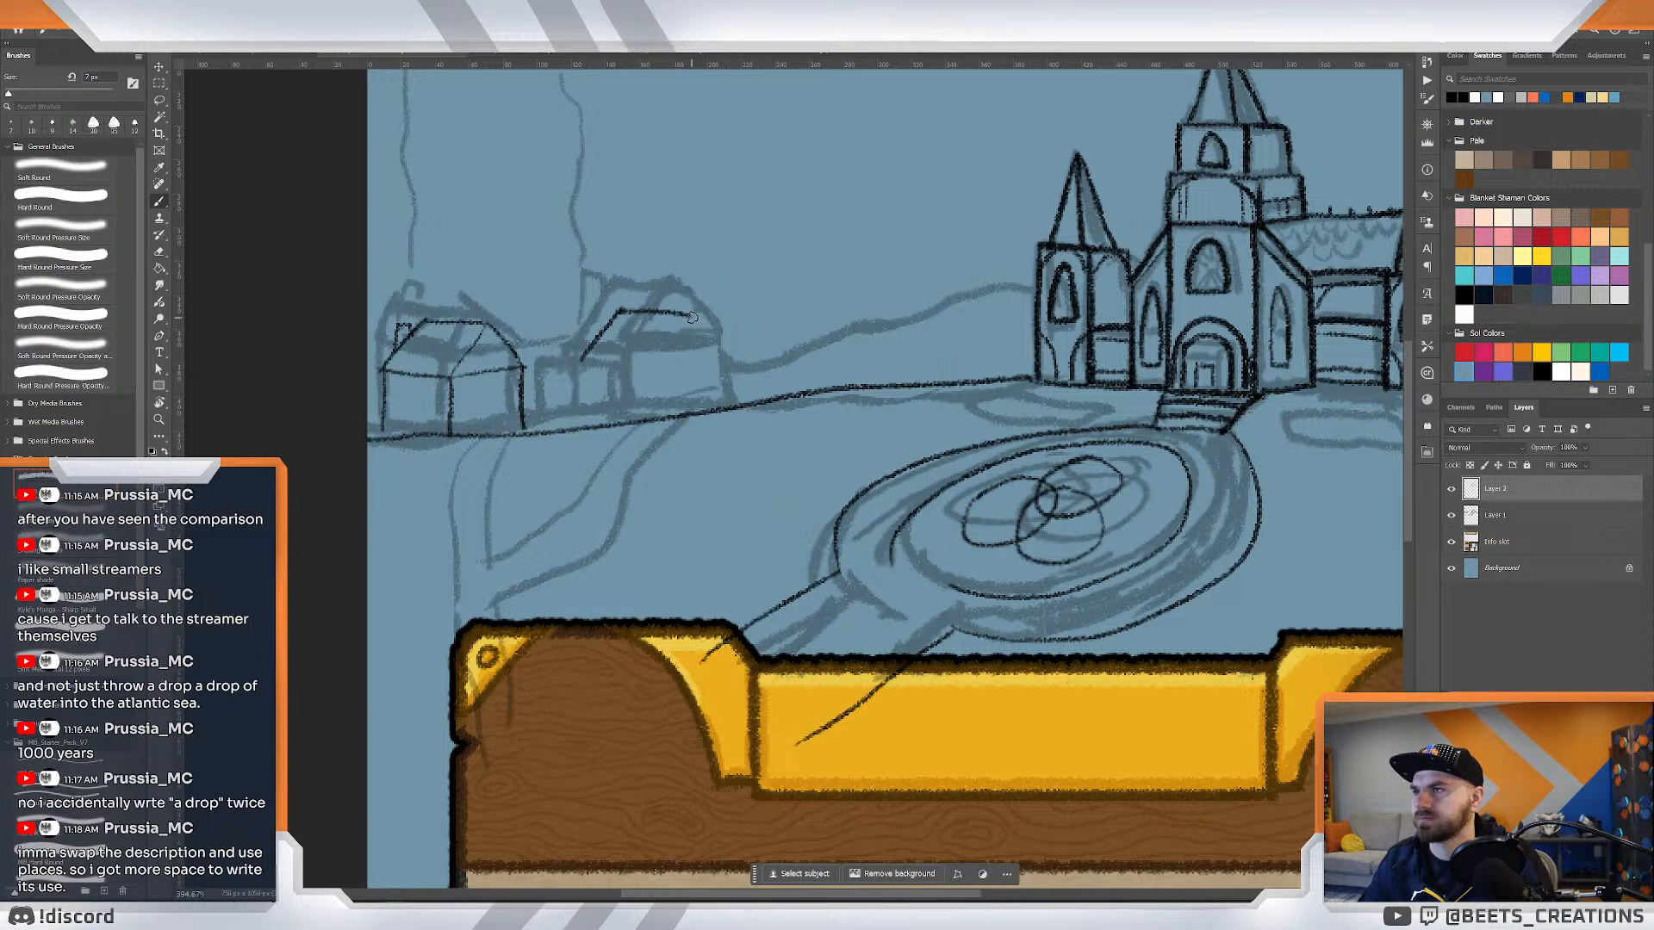
Try to ink the gable end and right roof slope of the second village house, and remove that roof attempt.
left_click_drag(691, 315, 665, 372)
key("ctrl+z")
left_click_drag(690, 317, 663, 374)
key("ctrl+z")
left_click_drag(690, 317, 725, 356)
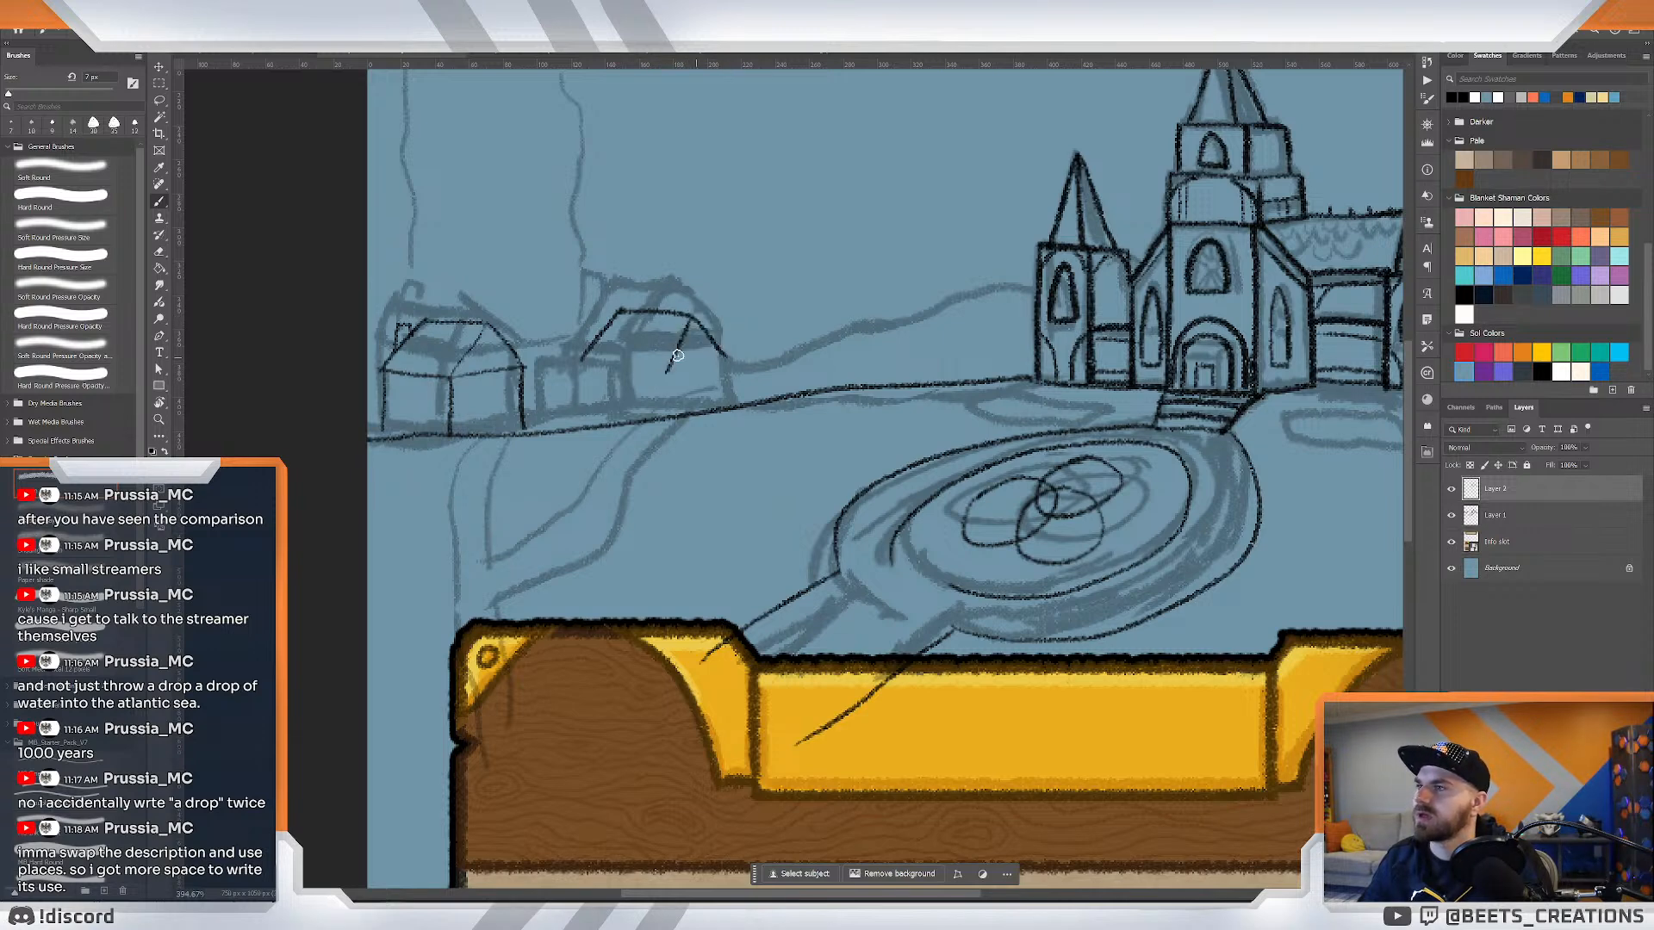
key("ctrl+z")
key("ctrl+z")
key("ctrl+z")
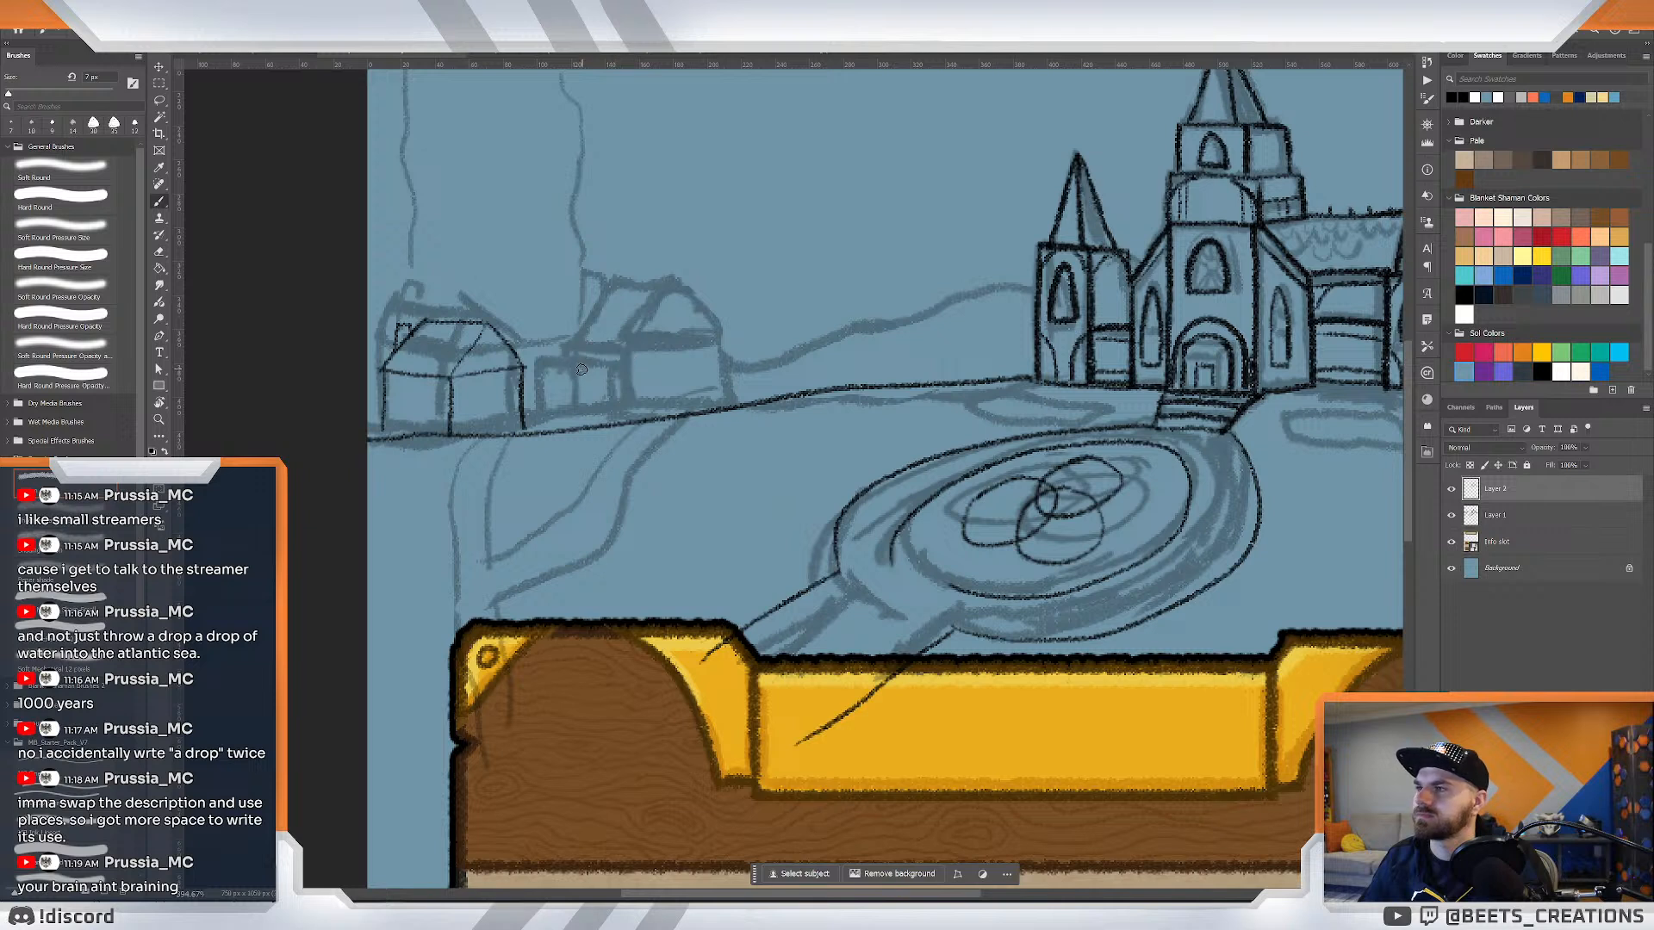
Try to ink a lower second house with its vertical walls running down to the horizon line.
mouse_move(582, 369)
left_mouse_down()
mouse_move(609, 329)
mouse_move(689, 337)
mouse_move(669, 368)
mouse_move(718, 360)
mouse_move(668, 384)
mouse_move(719, 362)
mouse_move(613, 374)
mouse_move(685, 380)
mouse_move(581, 373)
mouse_move(676, 374)
mouse_move(583, 392)
mouse_move(582, 374)
mouse_move(580, 426)
left_mouse_up()
key("ctrl+z")
key("ctrl+z")
key("ctrl+z")
left_click_drag(670, 377, 666, 413)
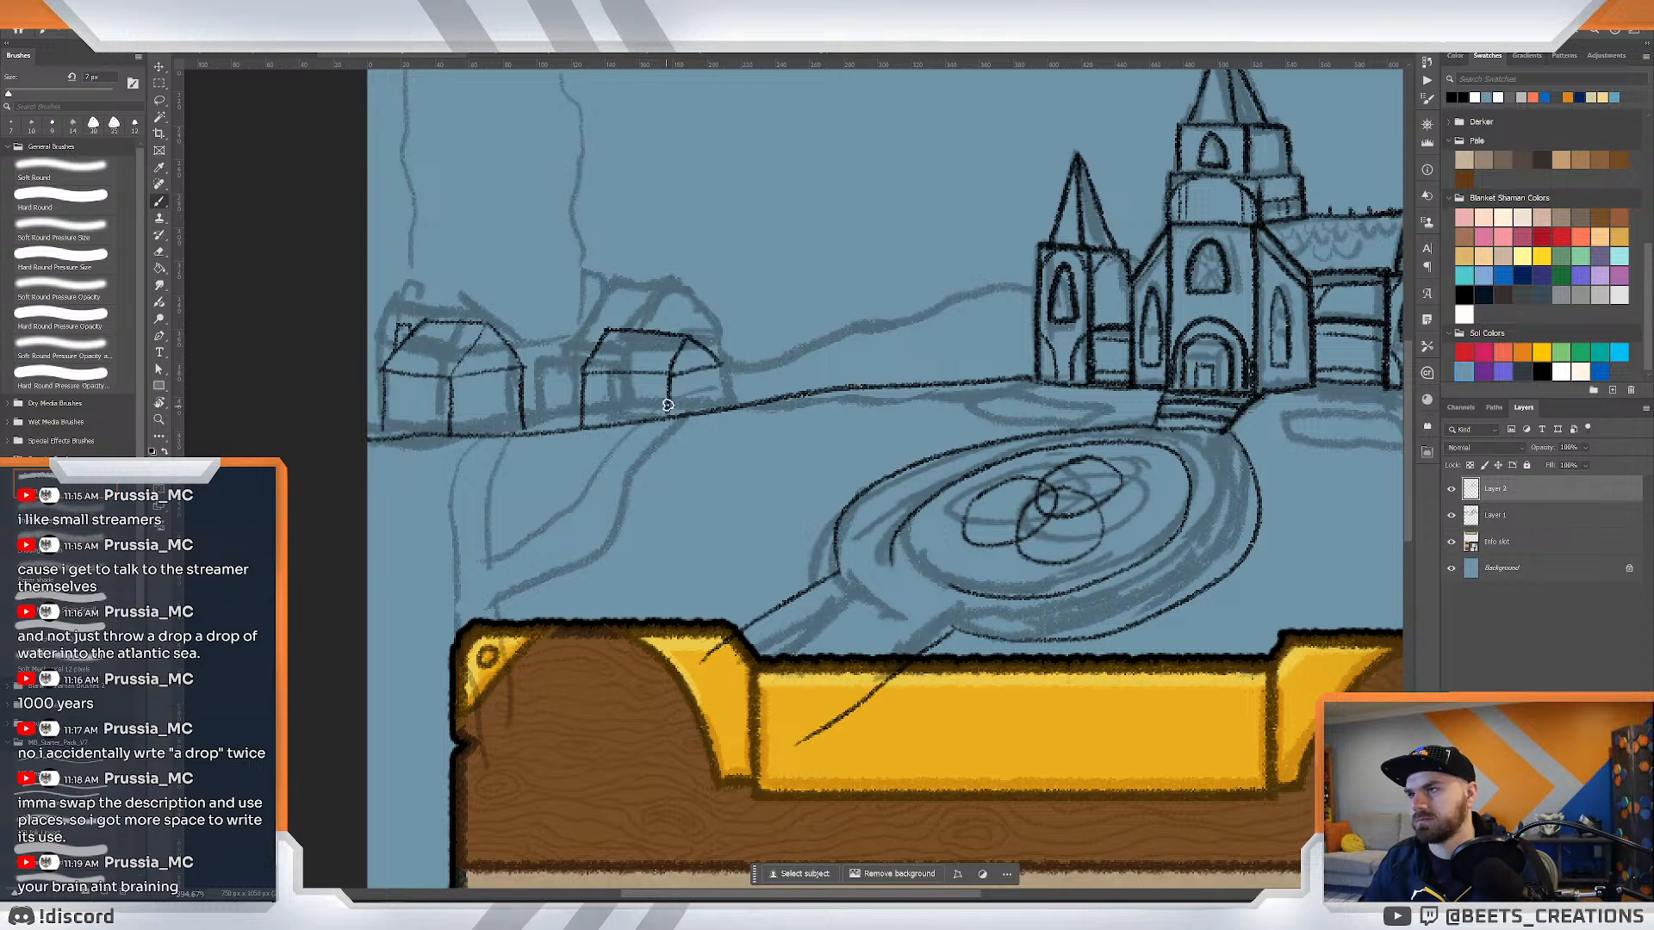
left_click_drag(722, 366, 718, 401)
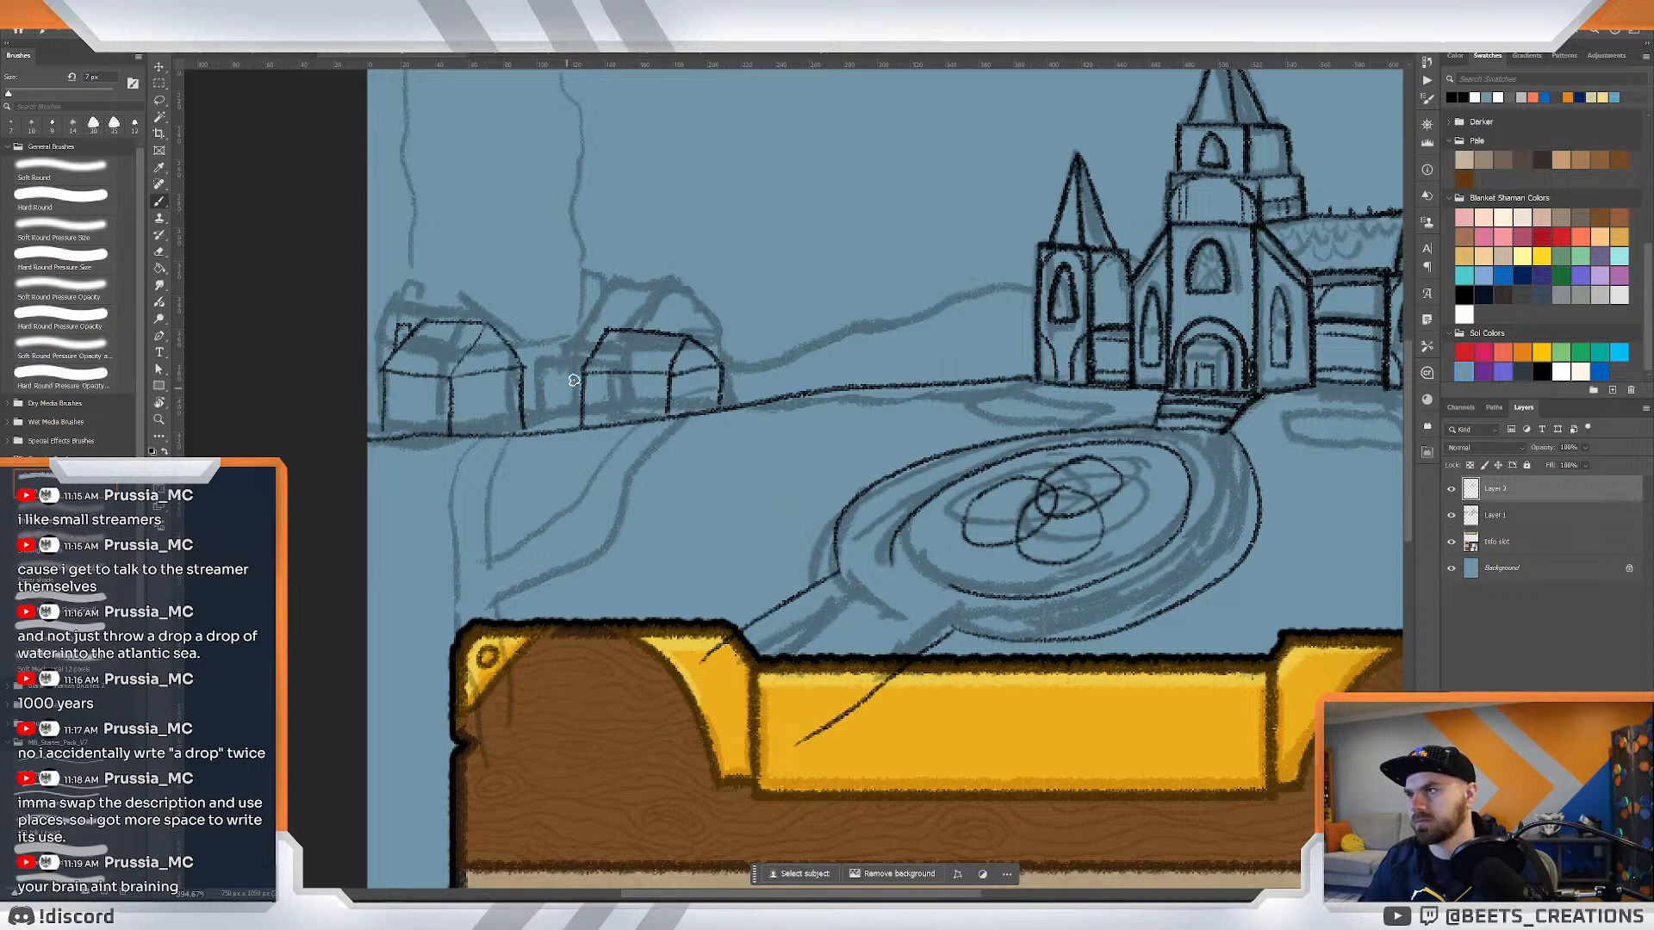
mouse_move(582, 368)
left_mouse_down()
mouse_move(589, 328)
mouse_move(600, 344)
left_mouse_up()
mouse_move(685, 311)
left_mouse_down()
mouse_move(603, 314)
mouse_move(683, 319)
left_mouse_up()
Undo all the hand-inked roof and wall strokes of the second house.
key("ctrl+z")
key("ctrl+z")
key("ctrl+z")
key("ctrl+z")
key("ctrl+z")
key("ctrl+z")
key("ctrl+z")
key("ctrl+z")
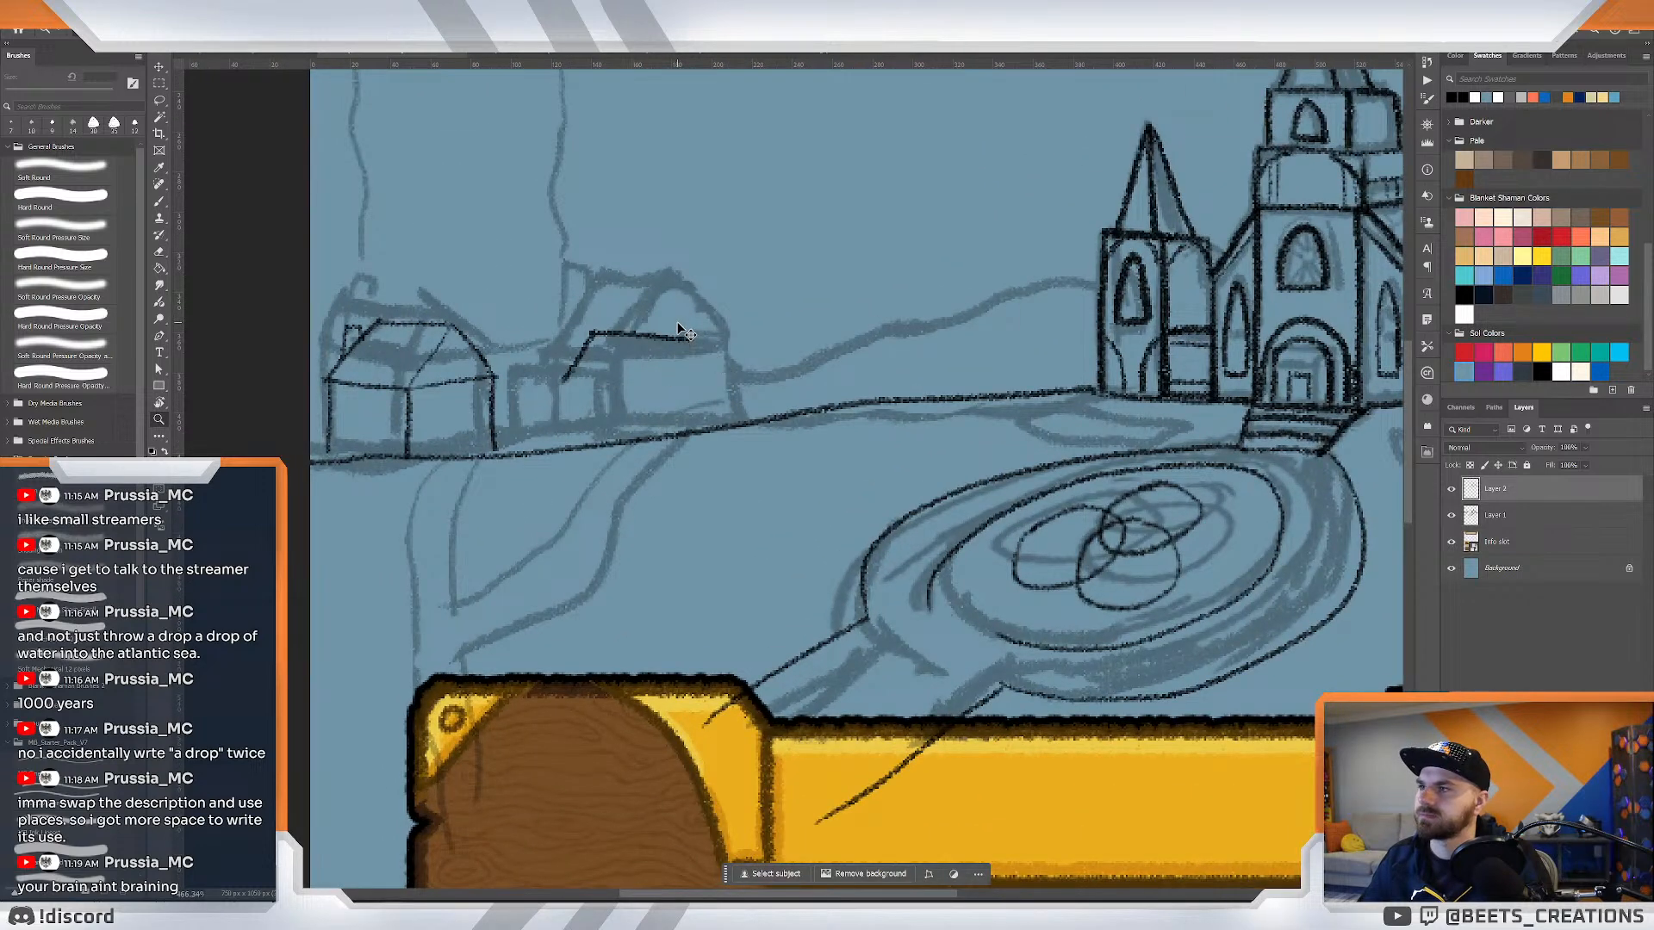
key("ctrl+z")
key("ctrl+z")
key("ctrl+z")
Lasso the inked leftmost house above the horizon line.
left_click_drag(538, 387, 653, 400)
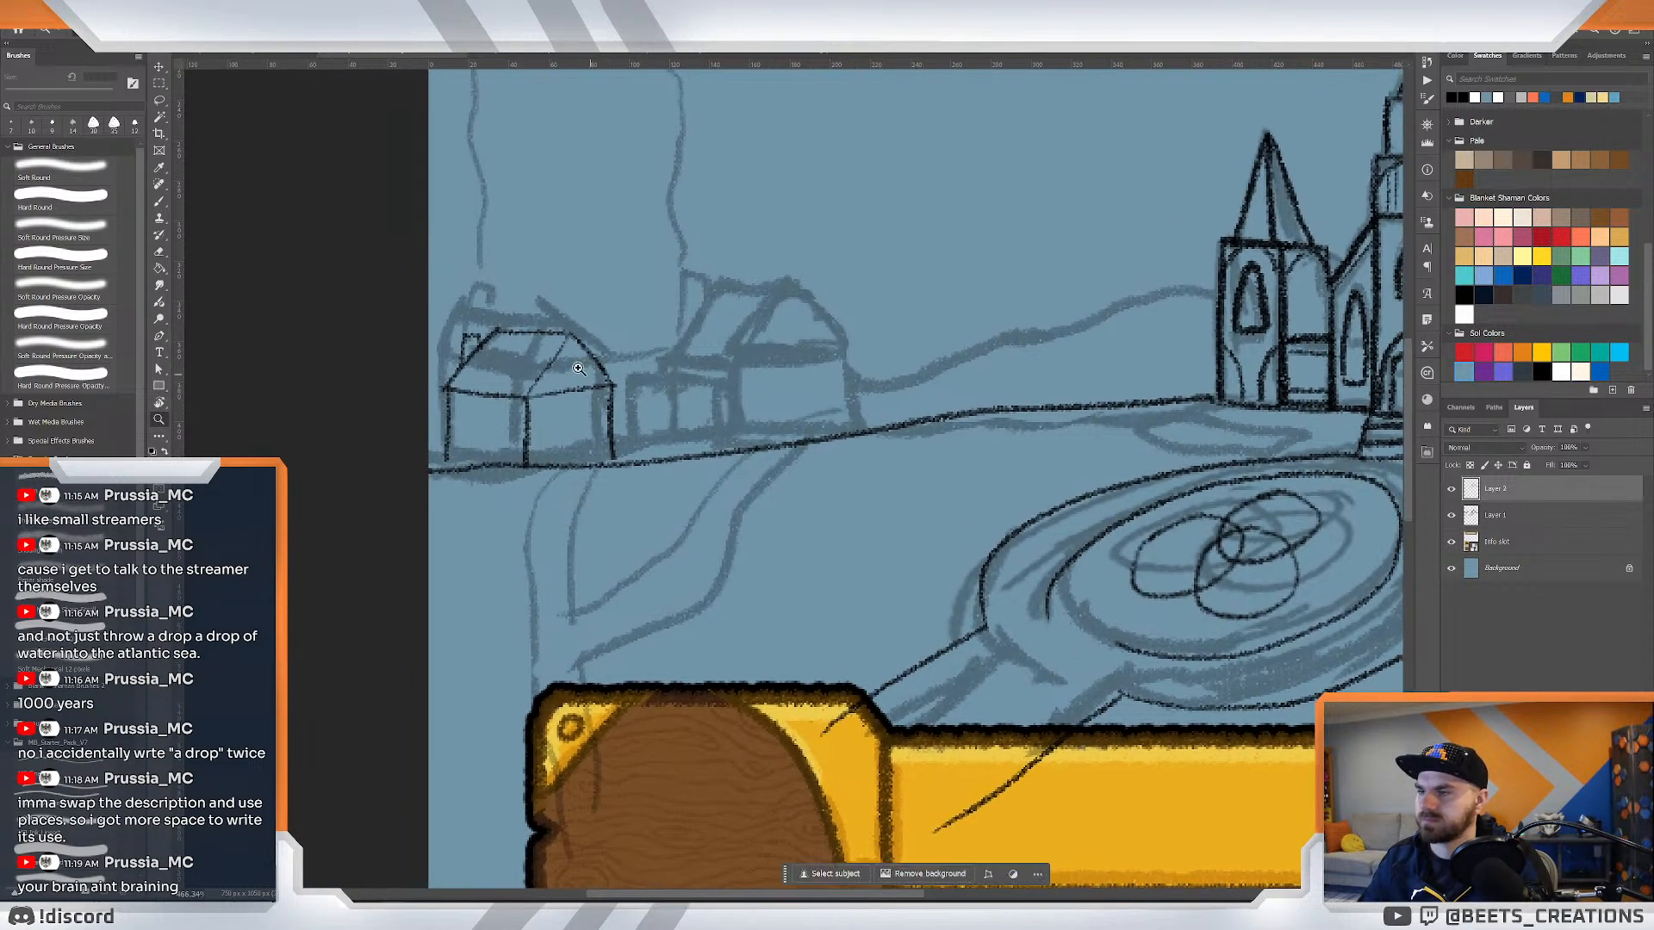
key("l")
mouse_move(506, 252)
left_mouse_down()
mouse_move(415, 332)
mouse_move(431, 465)
mouse_move(544, 462)
mouse_move(674, 405)
mouse_move(516, 260)
left_mouse_up()
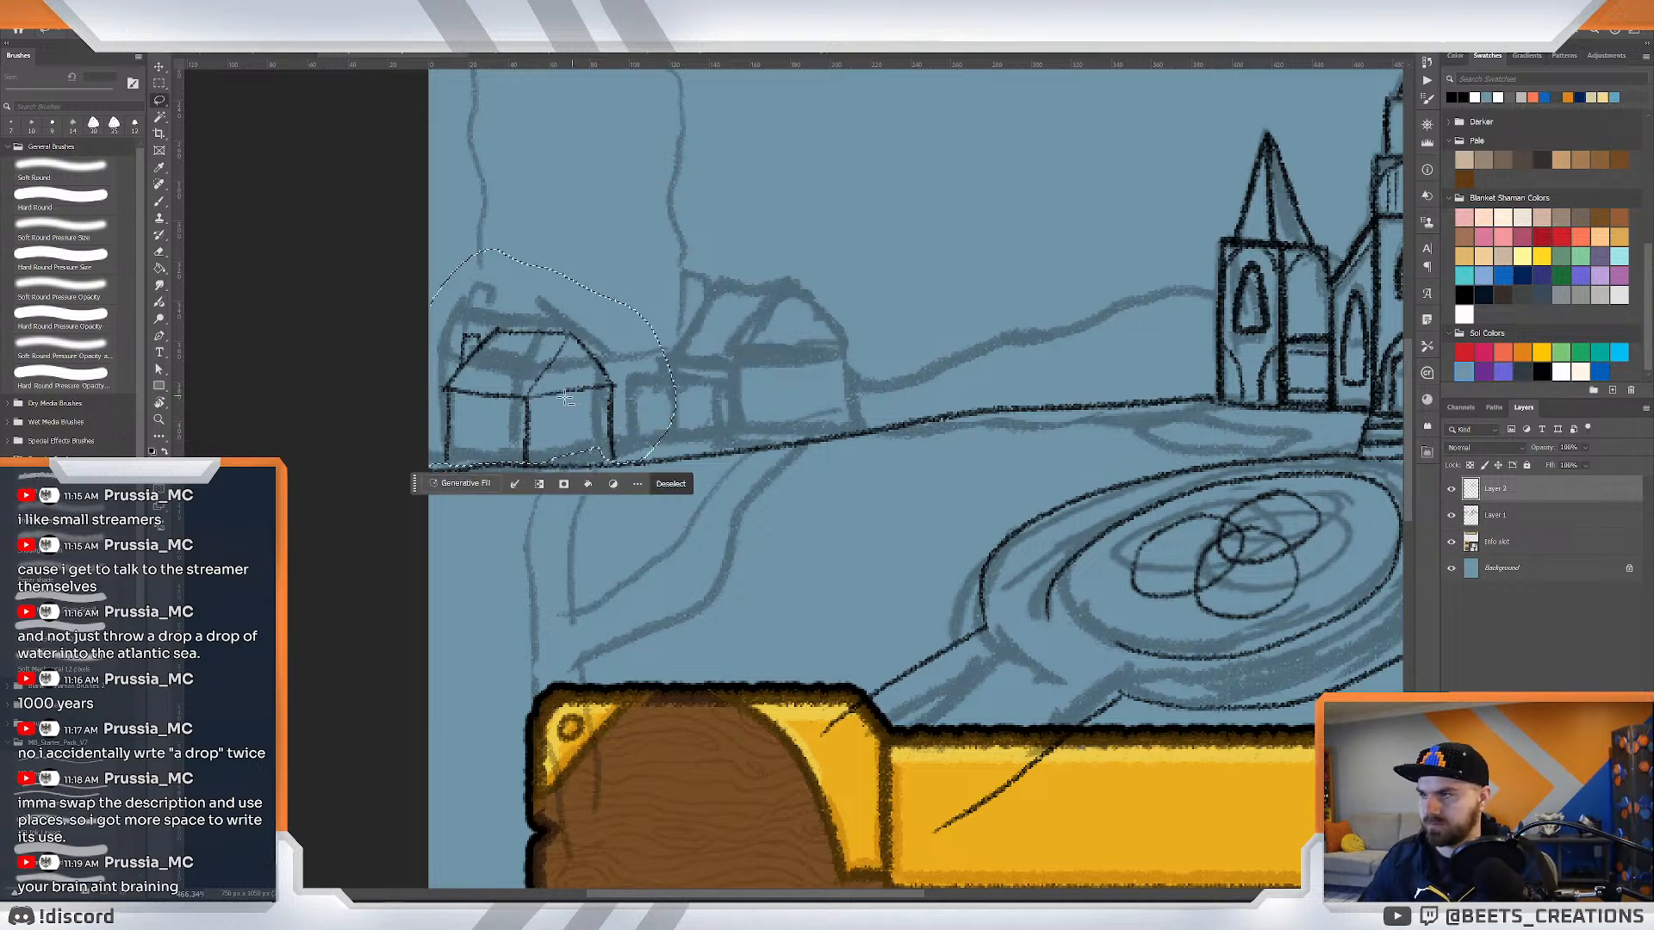
Try duplicating the lassoed house over the second house sketch, scaled down and with its overhanging wall end erased below the horizon.
key("v")
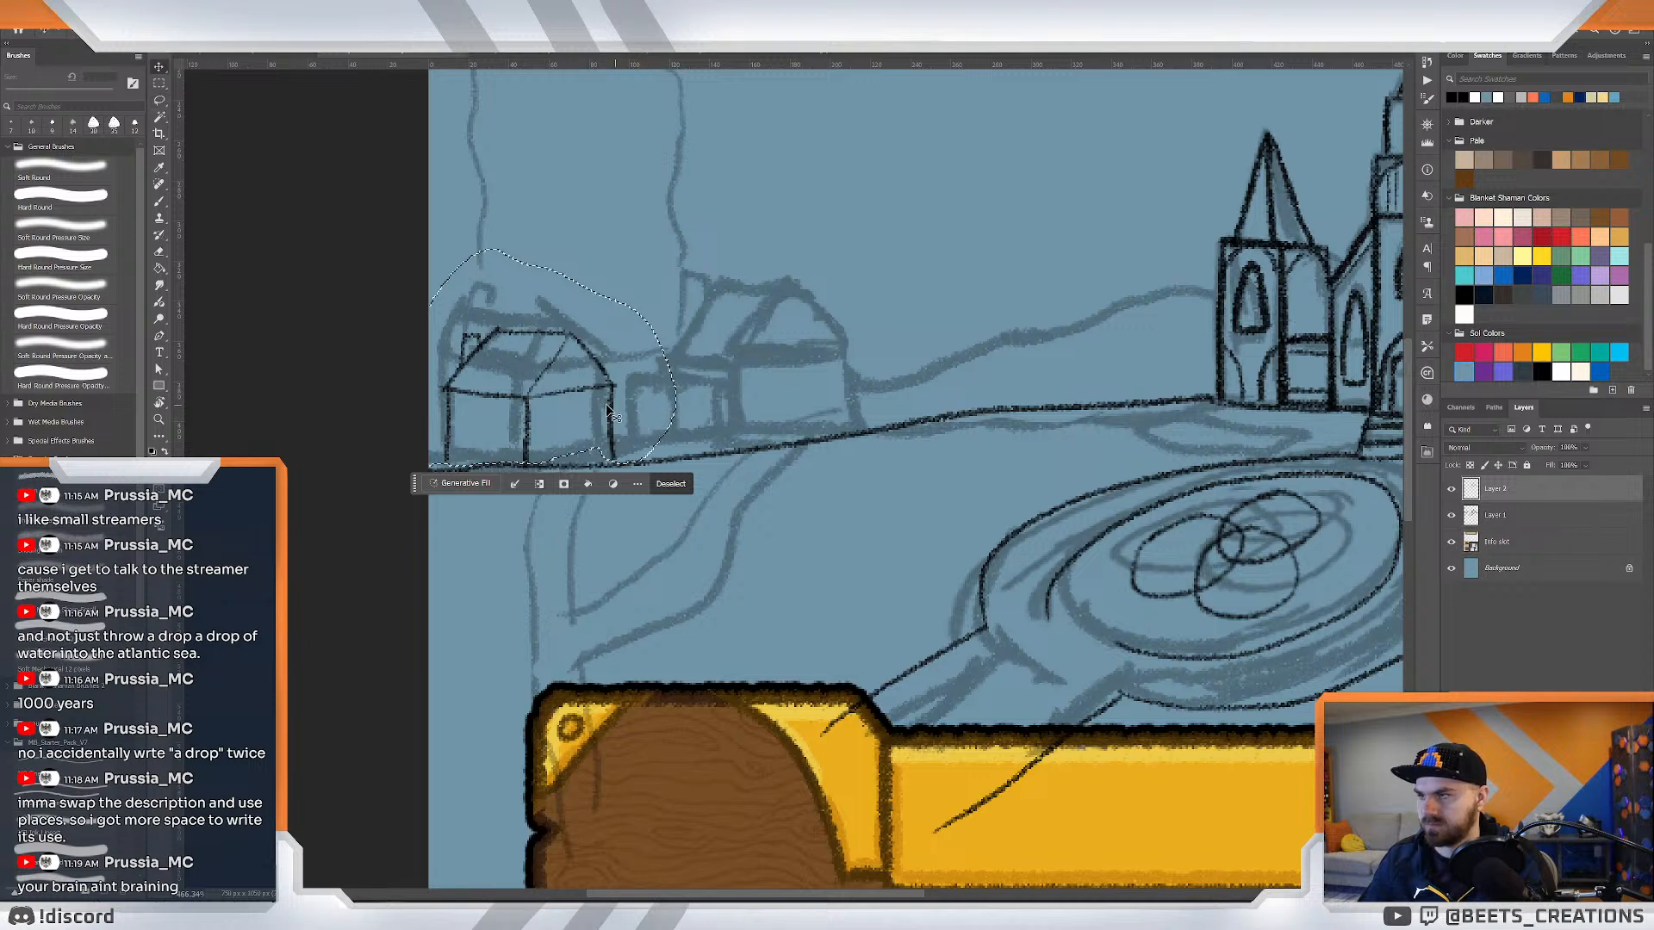
left_click_drag(583, 409, 791, 394)
key("ctrl+t")
left_click_drag(844, 313, 825, 338)
left_click_drag(780, 391, 771, 399)
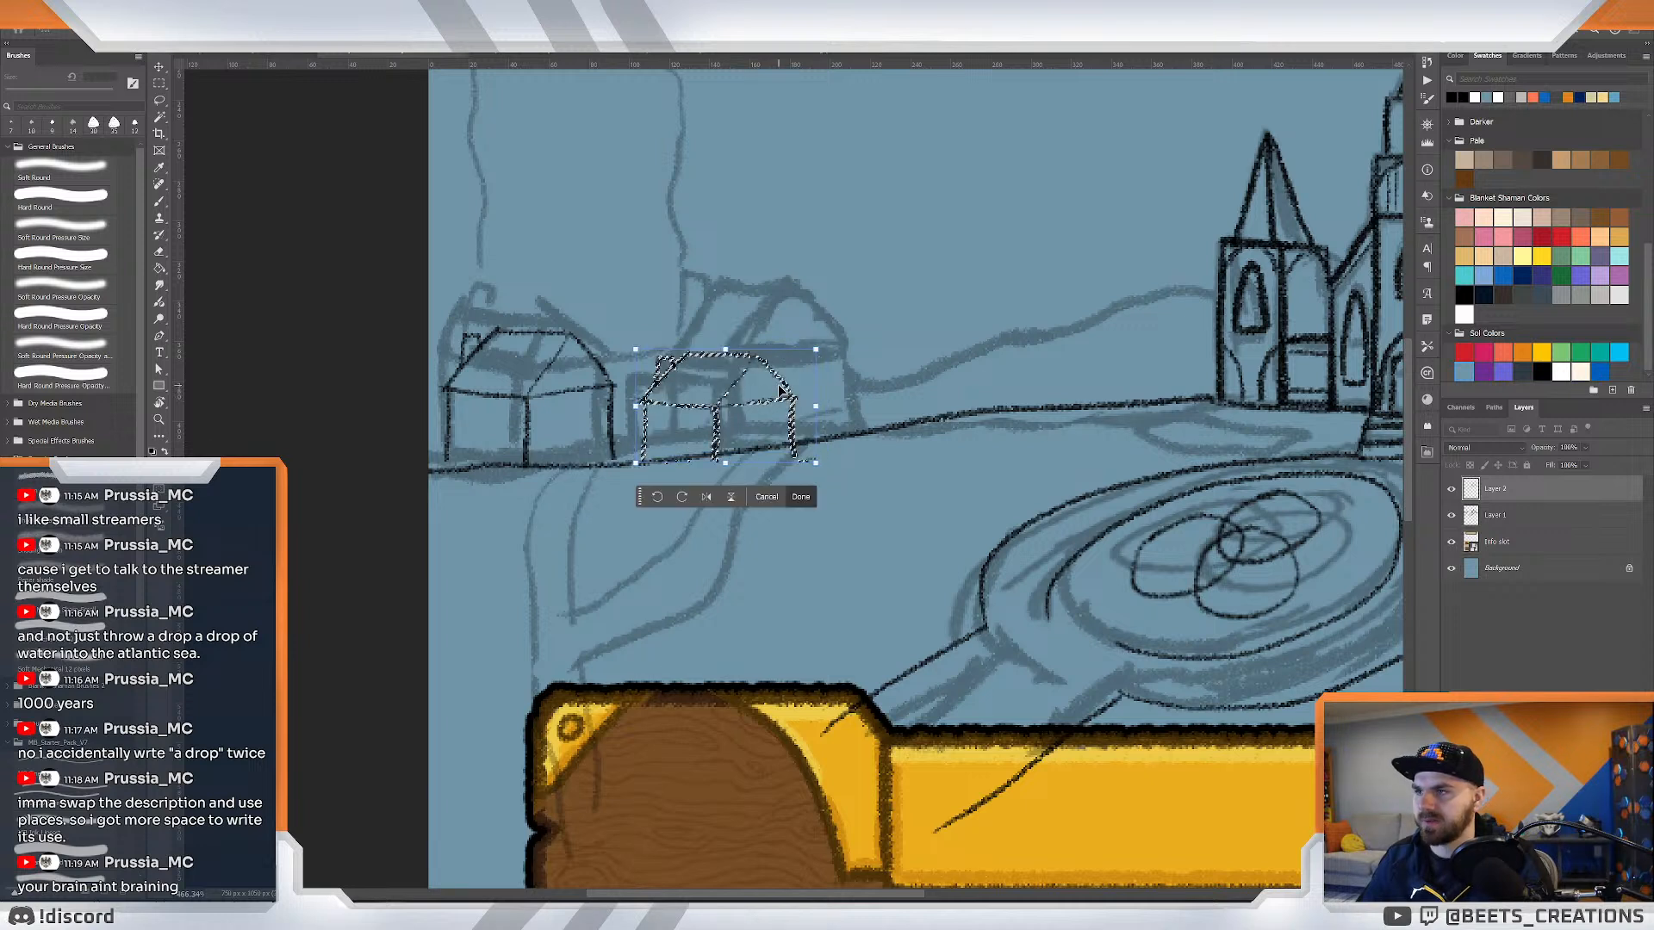
key("Return")
key("e")
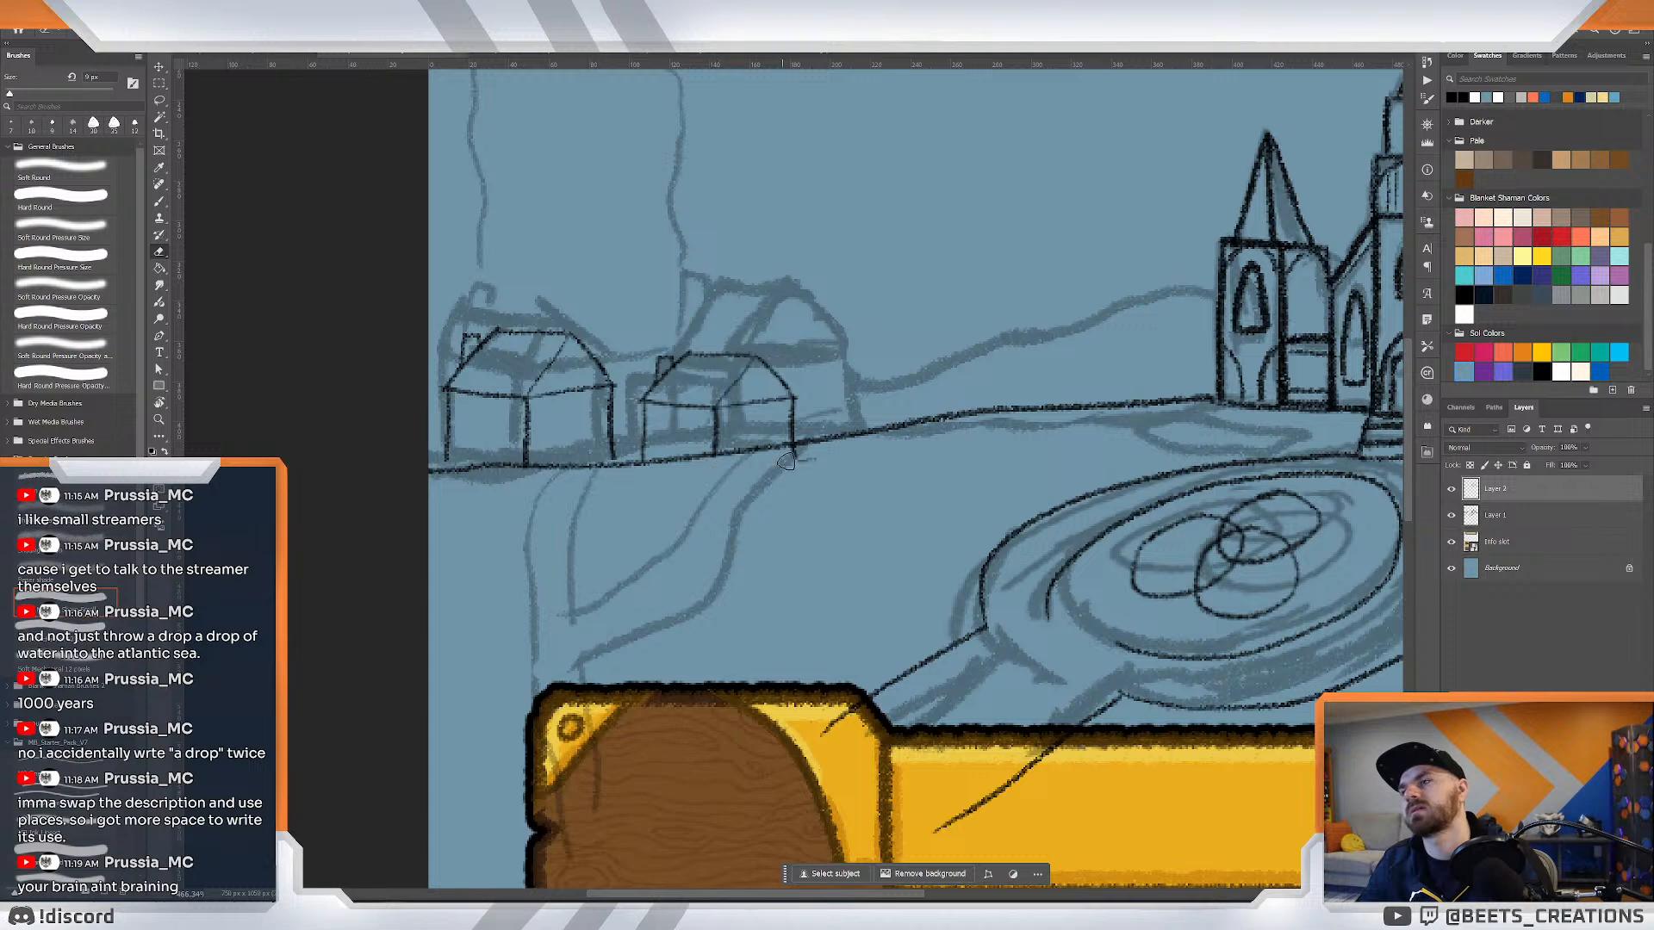
left_click_drag(805, 449, 796, 450)
key("ctrl+z")
key("ctrl+z")
key("ctrl+z")
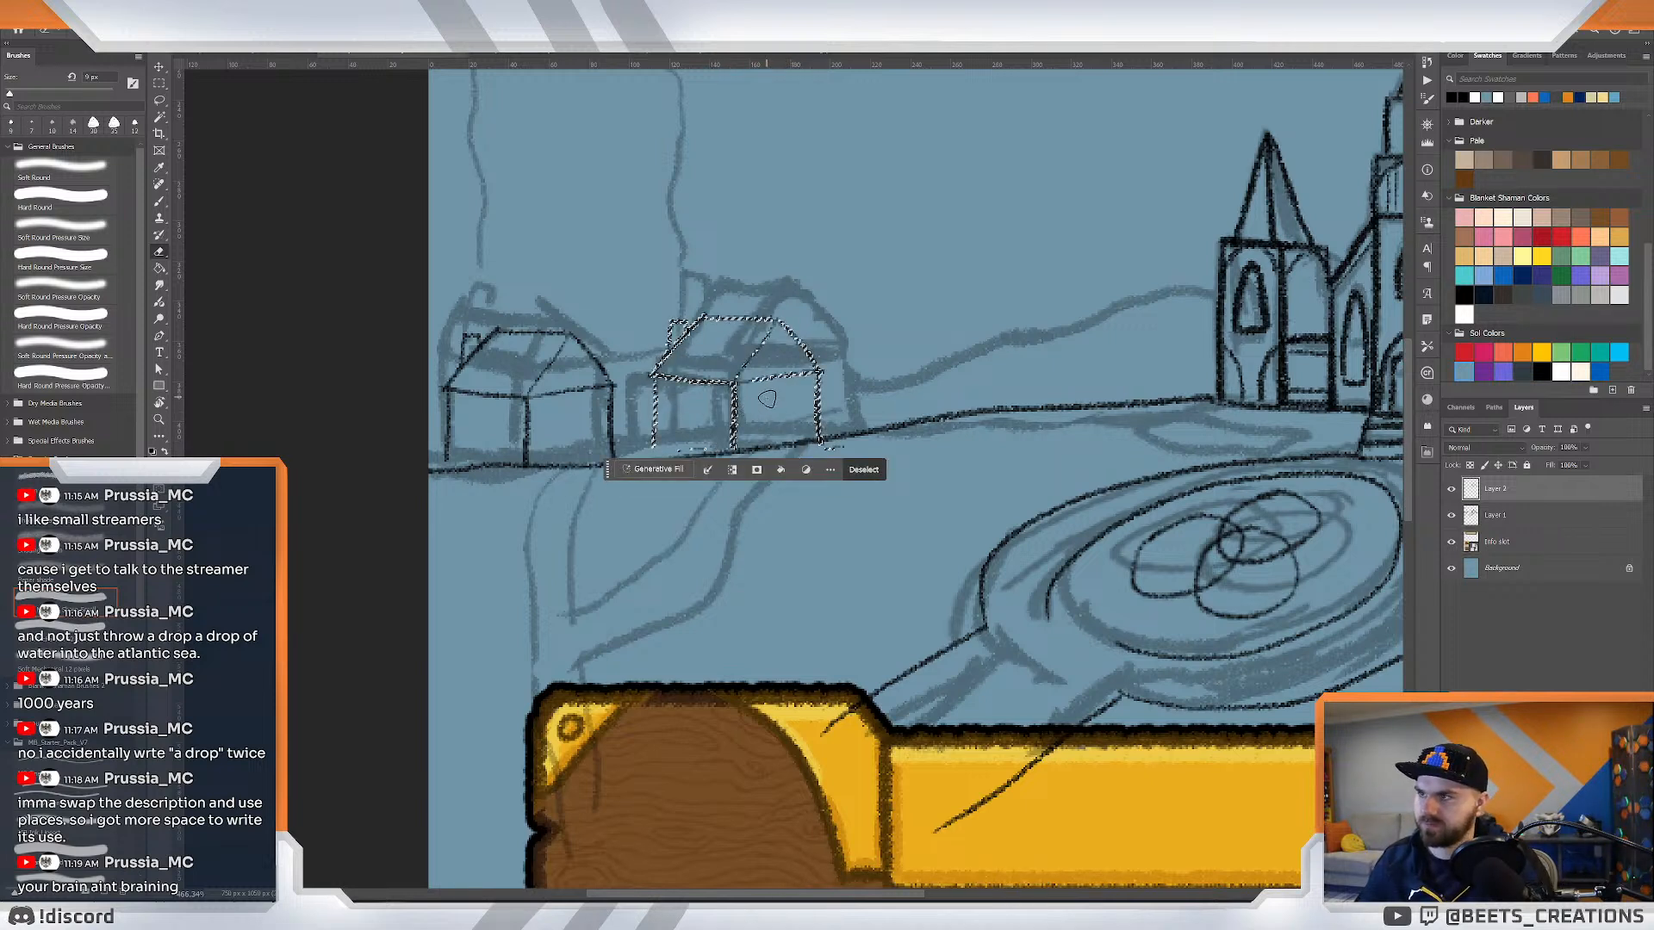
Check the house pair against the whole card, and undo the duplicate back to the lassoed leftmost house.
key("ctrl+d")
key("z")
left_click_drag(767, 401, 729, 311)
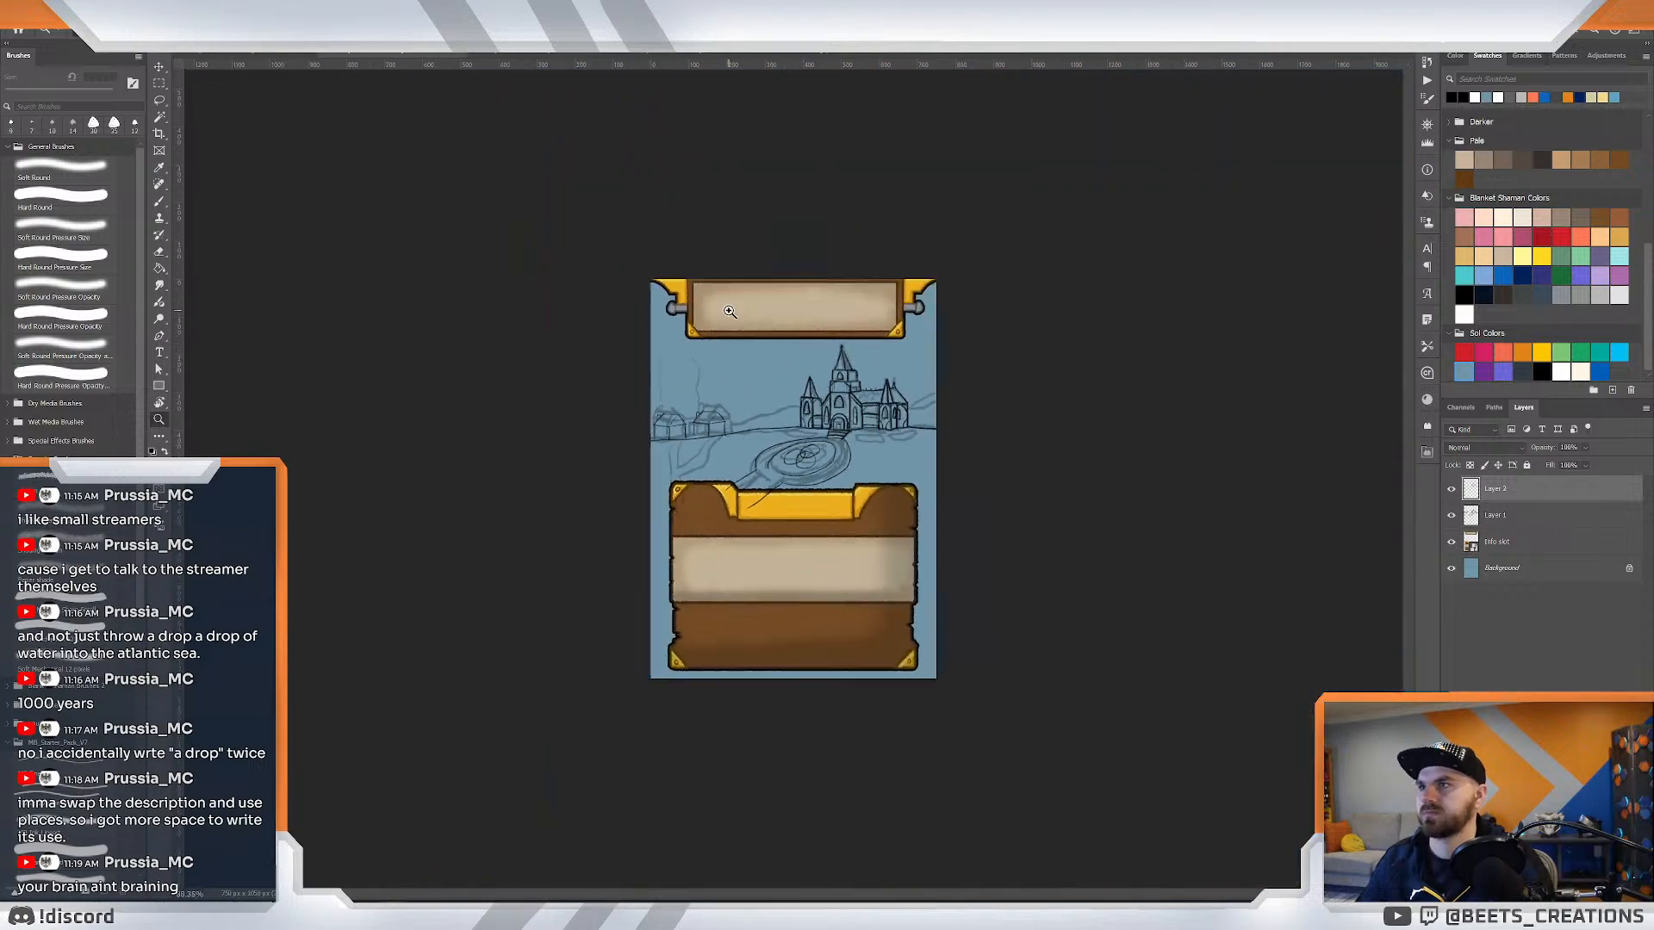
left_click_drag(713, 425, 765, 378)
key("space")
left_click_drag(766, 377, 873, 386)
key("z")
key("w")
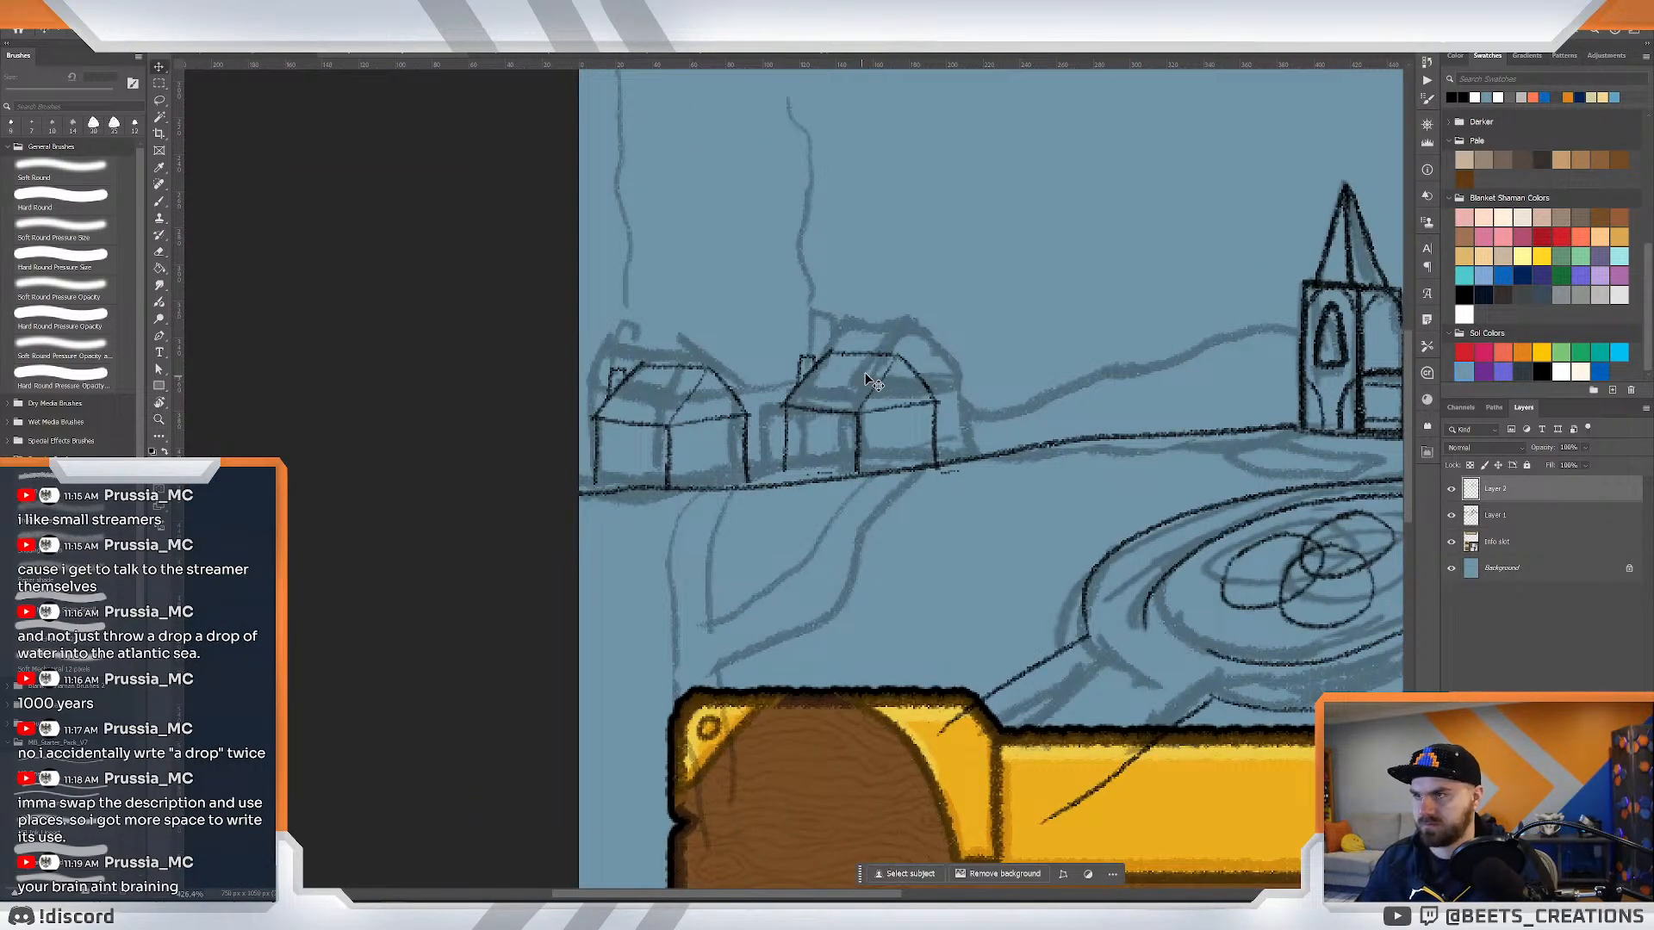
left_click(870, 390)
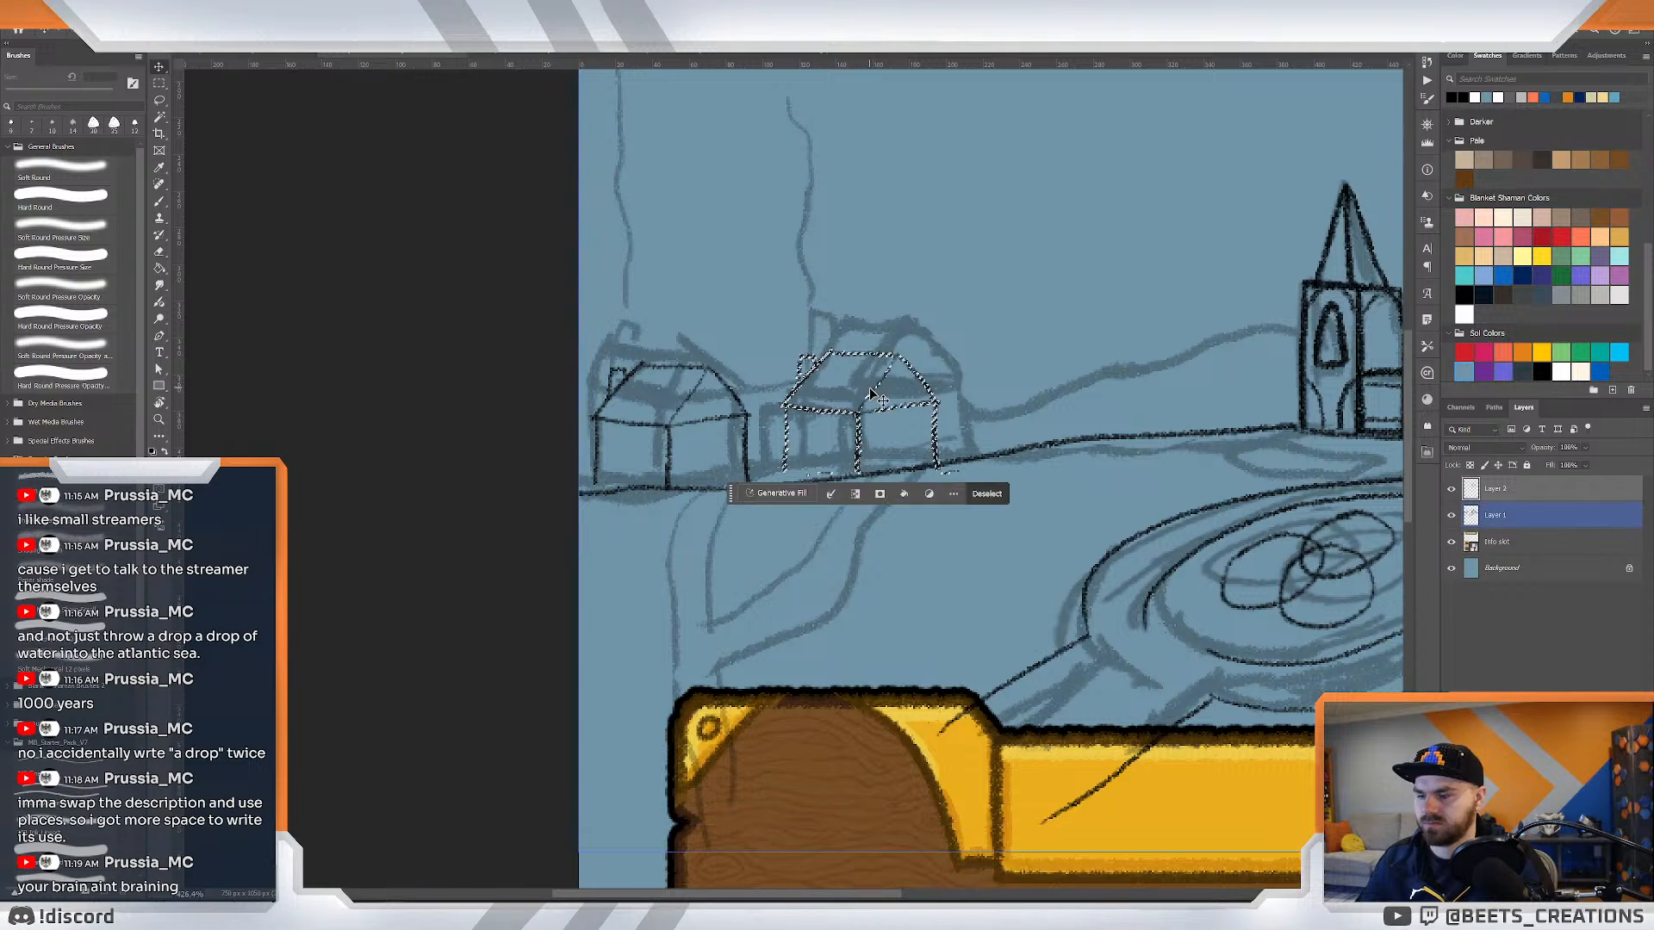
mouse_move(881, 392)
left_mouse_down()
mouse_move(853, 380)
mouse_move(868, 380)
left_mouse_up()
key("ctrl+z")
key("ctrl+z")
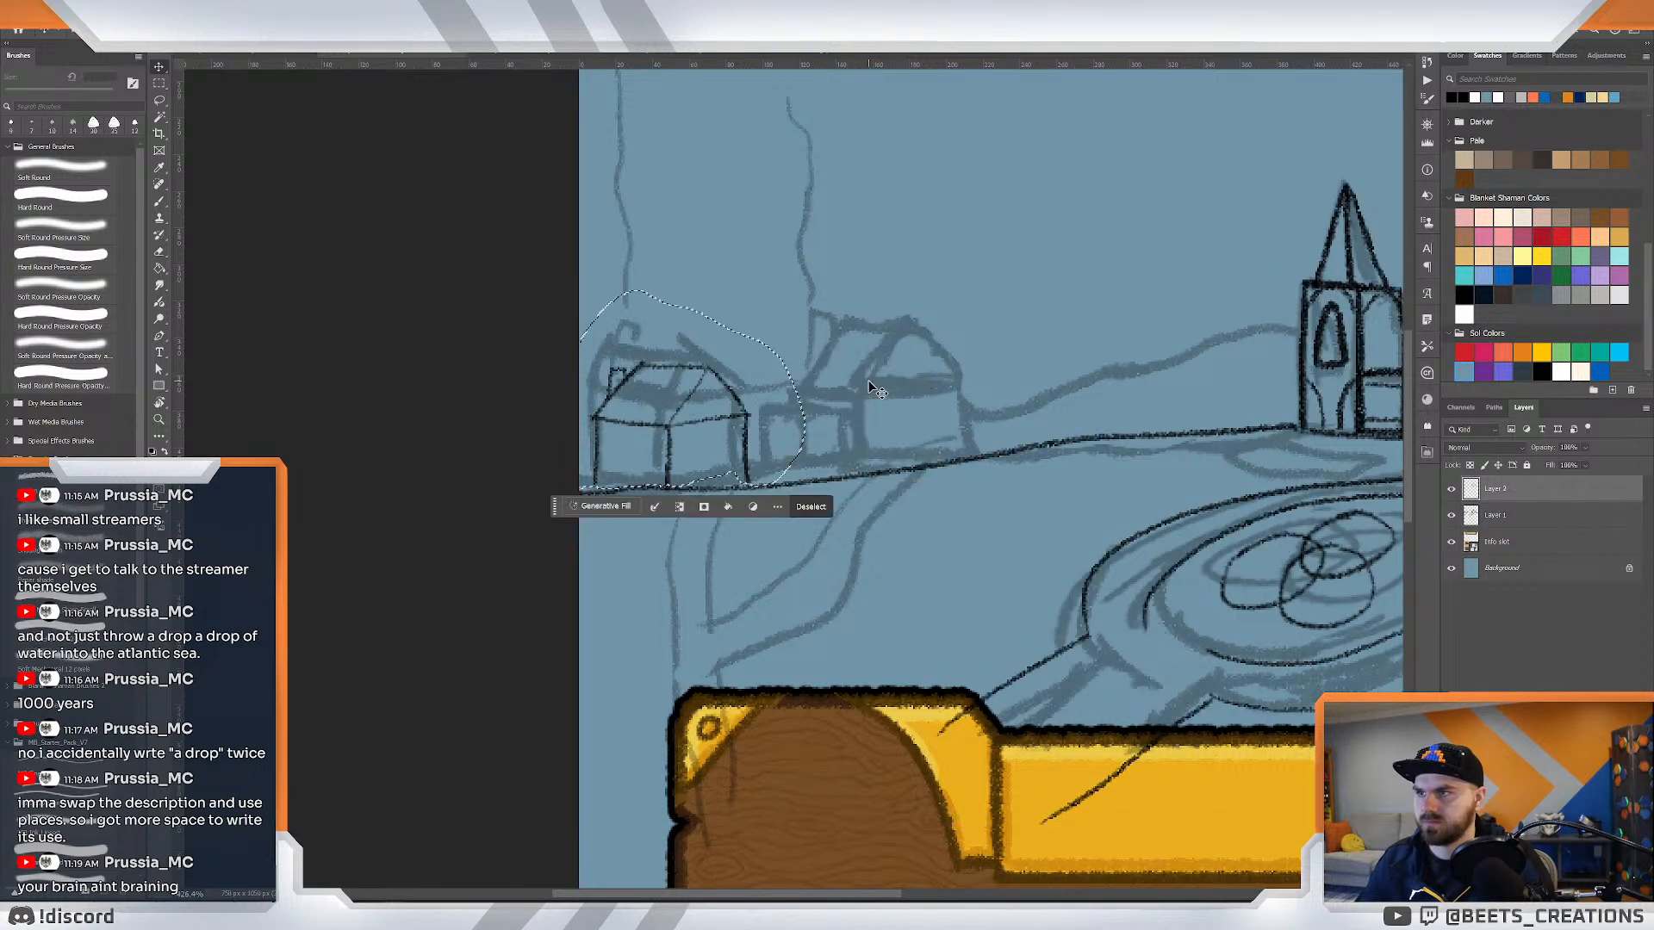
Duplicate the lassoed house over the second house sketch, scale it down slightly and set it on the horizon line.
left_click_drag(727, 421, 871, 408)
key("ctrl+t")
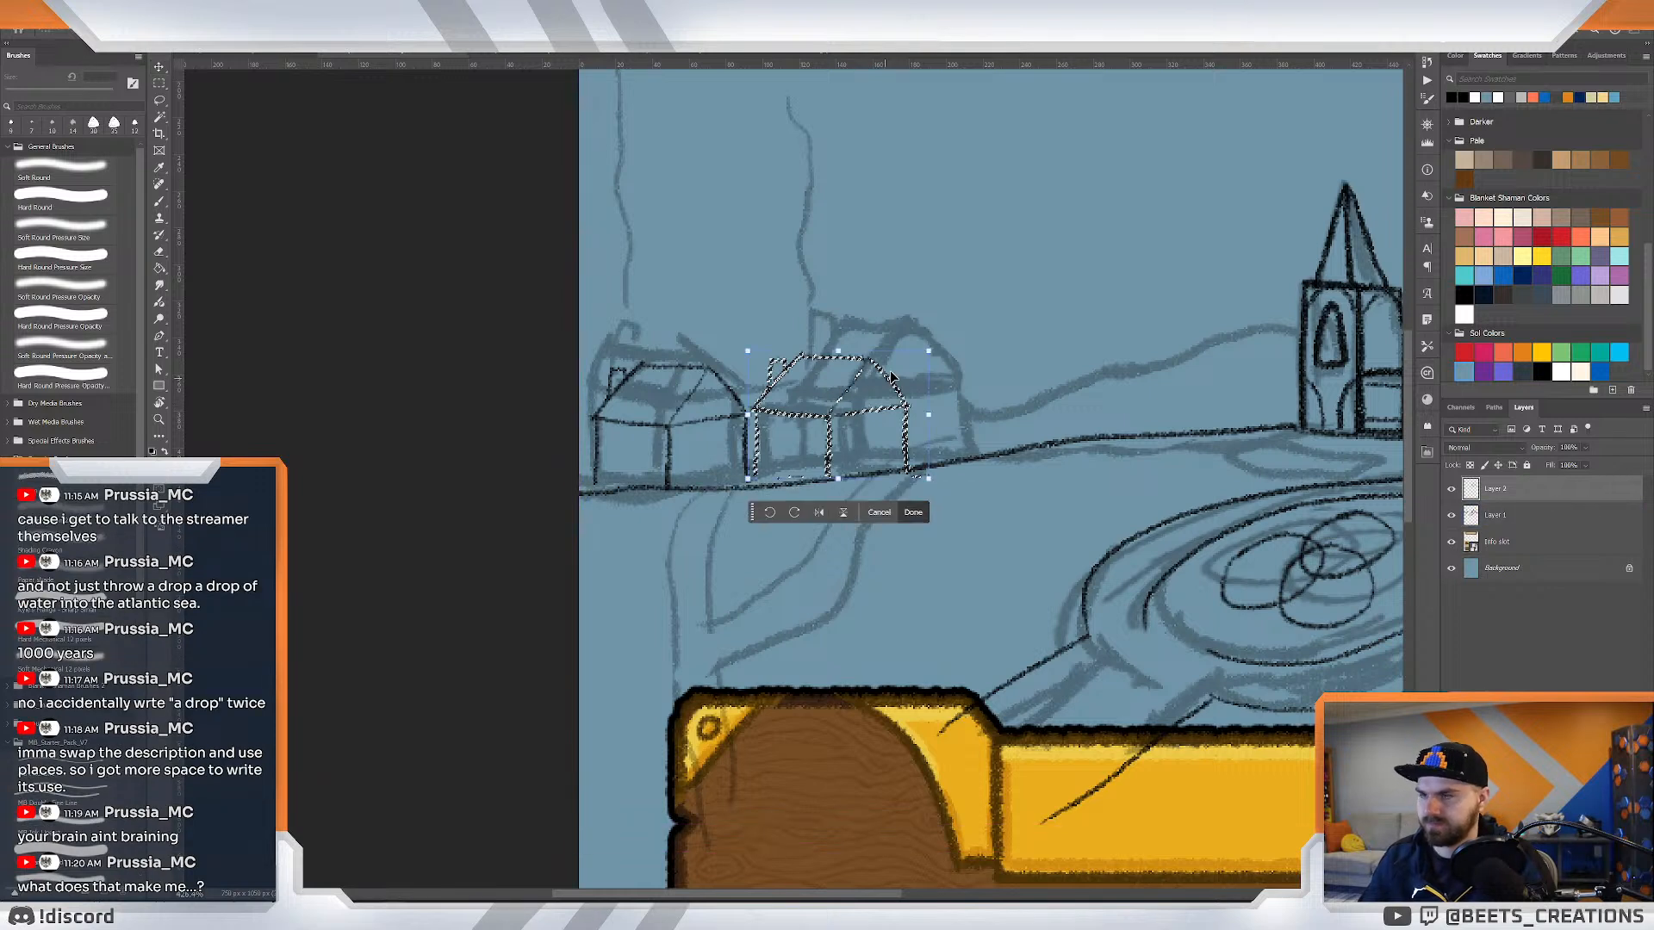
left_click_drag(925, 352, 902, 369)
mouse_move(838, 440)
left_mouse_down()
mouse_move(870, 431)
mouse_move(861, 401)
mouse_move(861, 437)
mouse_move(770, 482)
mouse_move(770, 501)
left_mouse_up()
key("Return")
key("ctrl+d")
Try to ink a flat-fronted rectangular annex overlapping the second house's left wall.
key("z")
key("b")
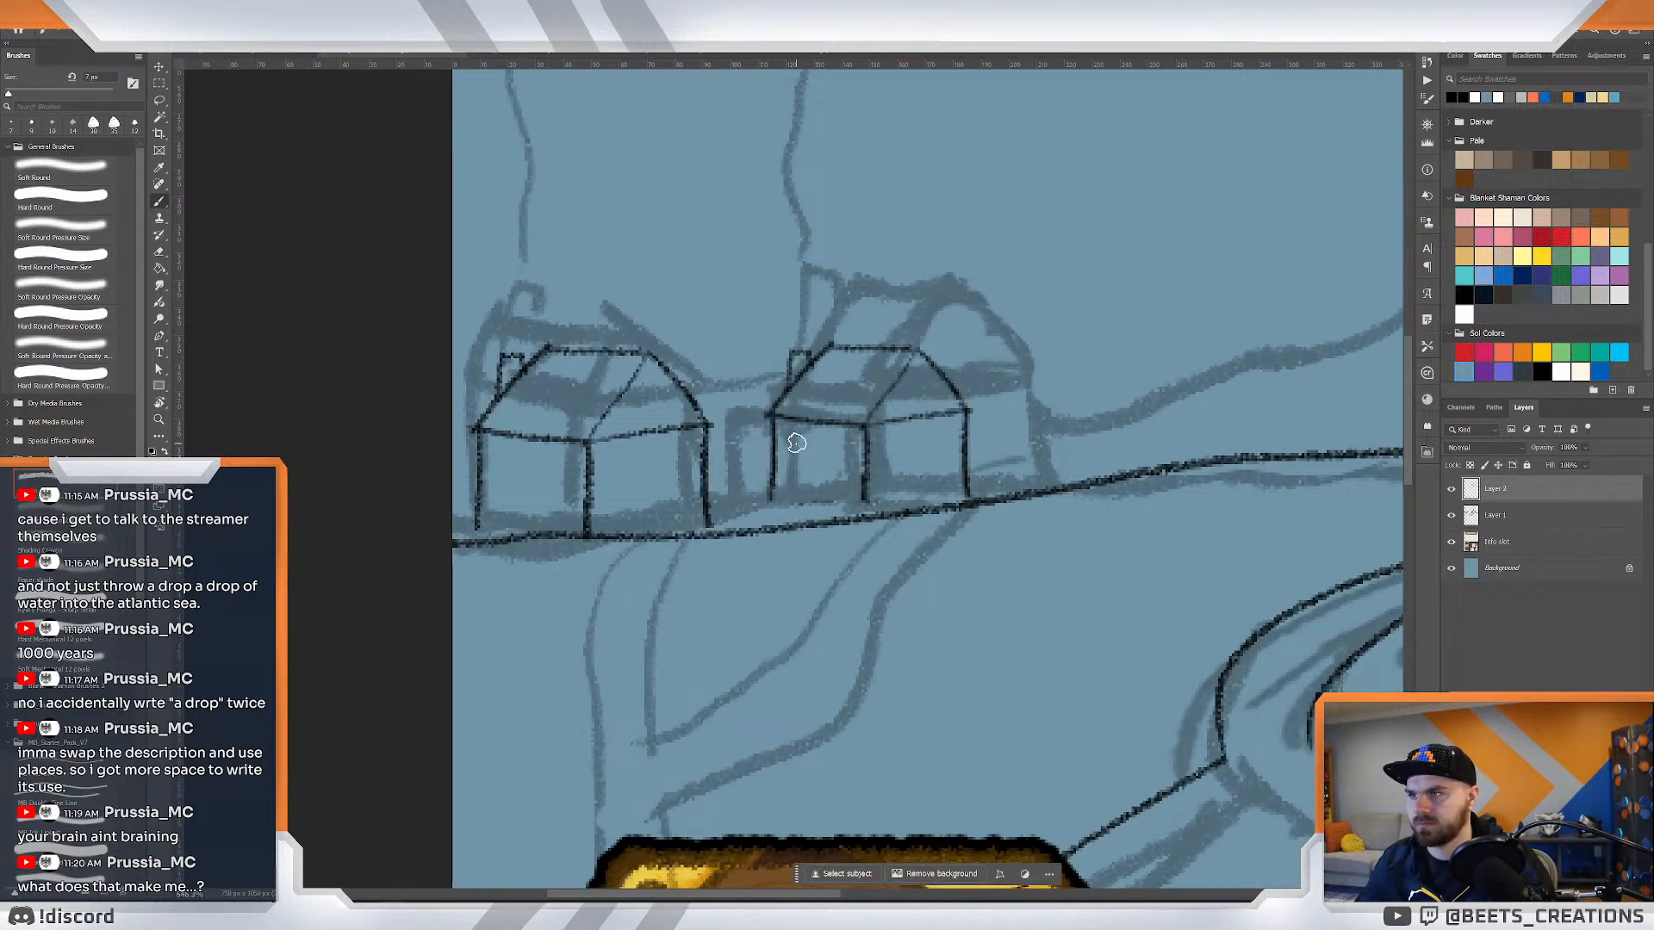
mouse_move(797, 442)
left_mouse_down()
mouse_move(751, 444)
mouse_move(749, 517)
left_mouse_up()
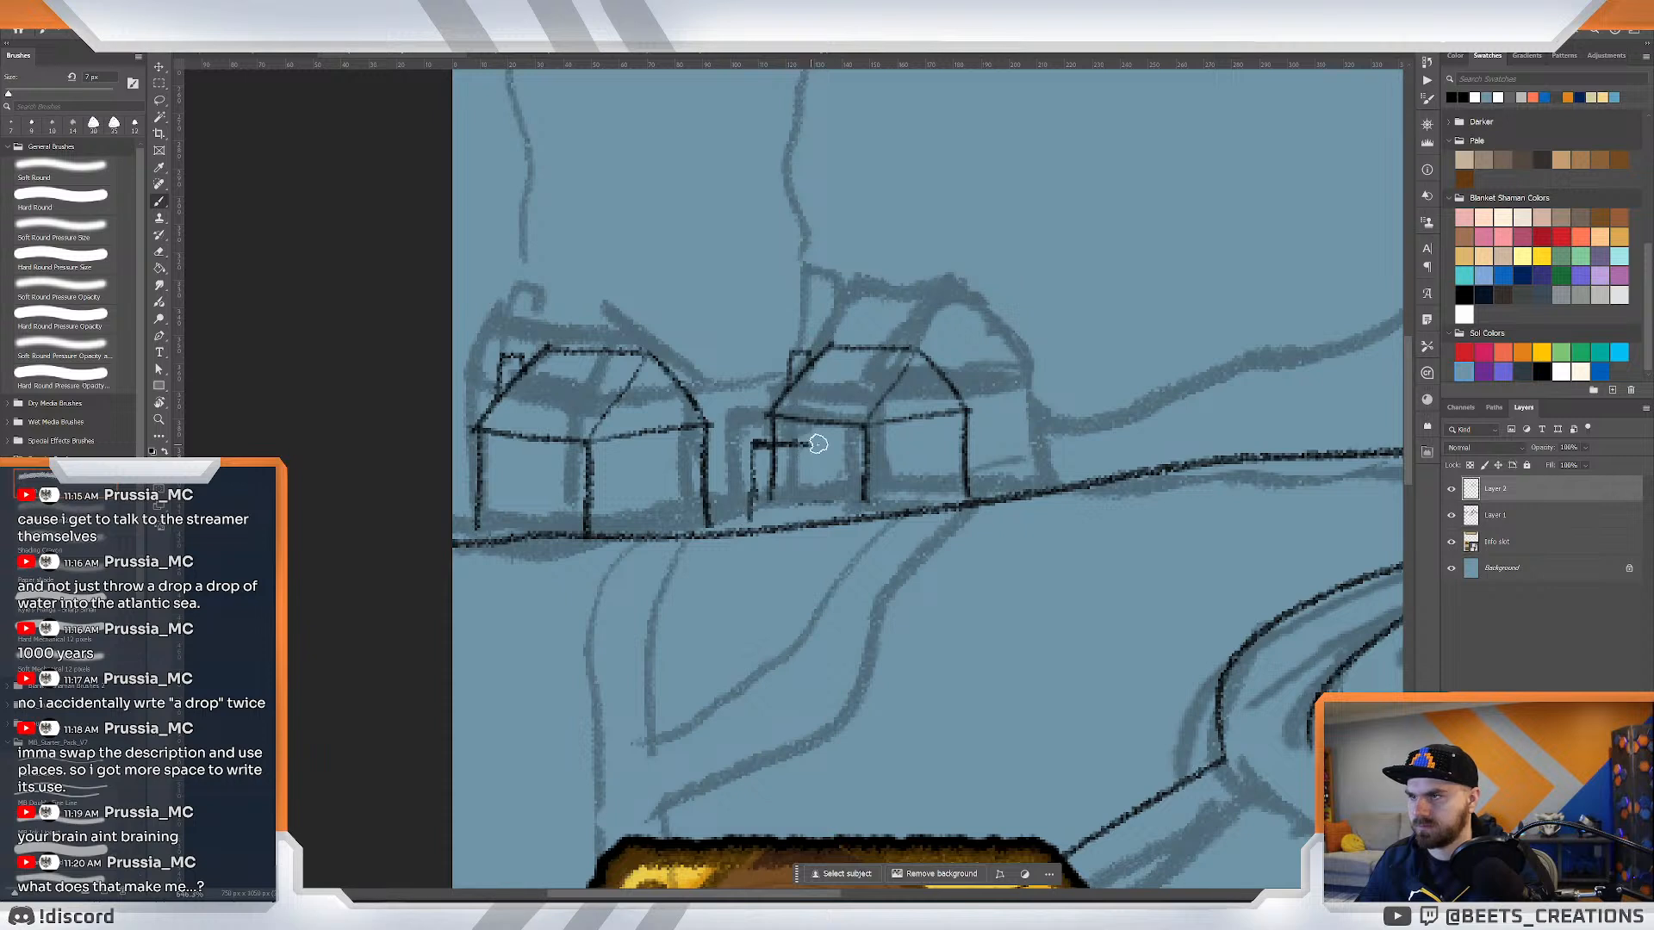
mouse_move(817, 443)
left_mouse_down()
mouse_move(829, 510)
mouse_move(769, 515)
left_mouse_up()
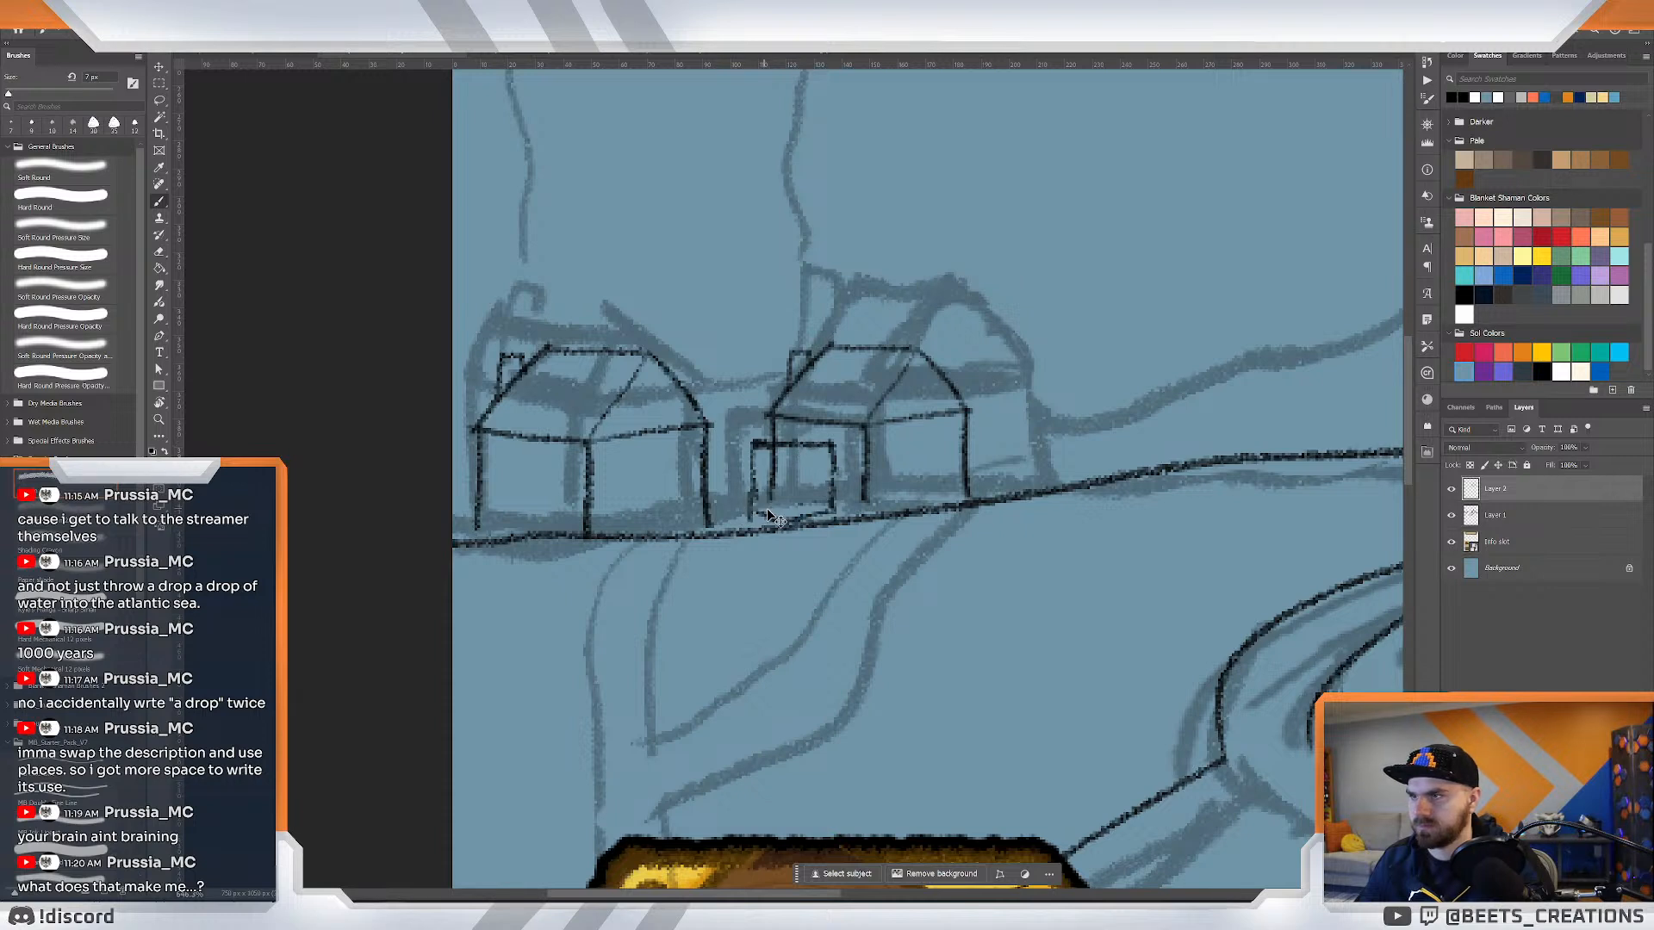
key("ctrl+z")
key("ctrl+z")
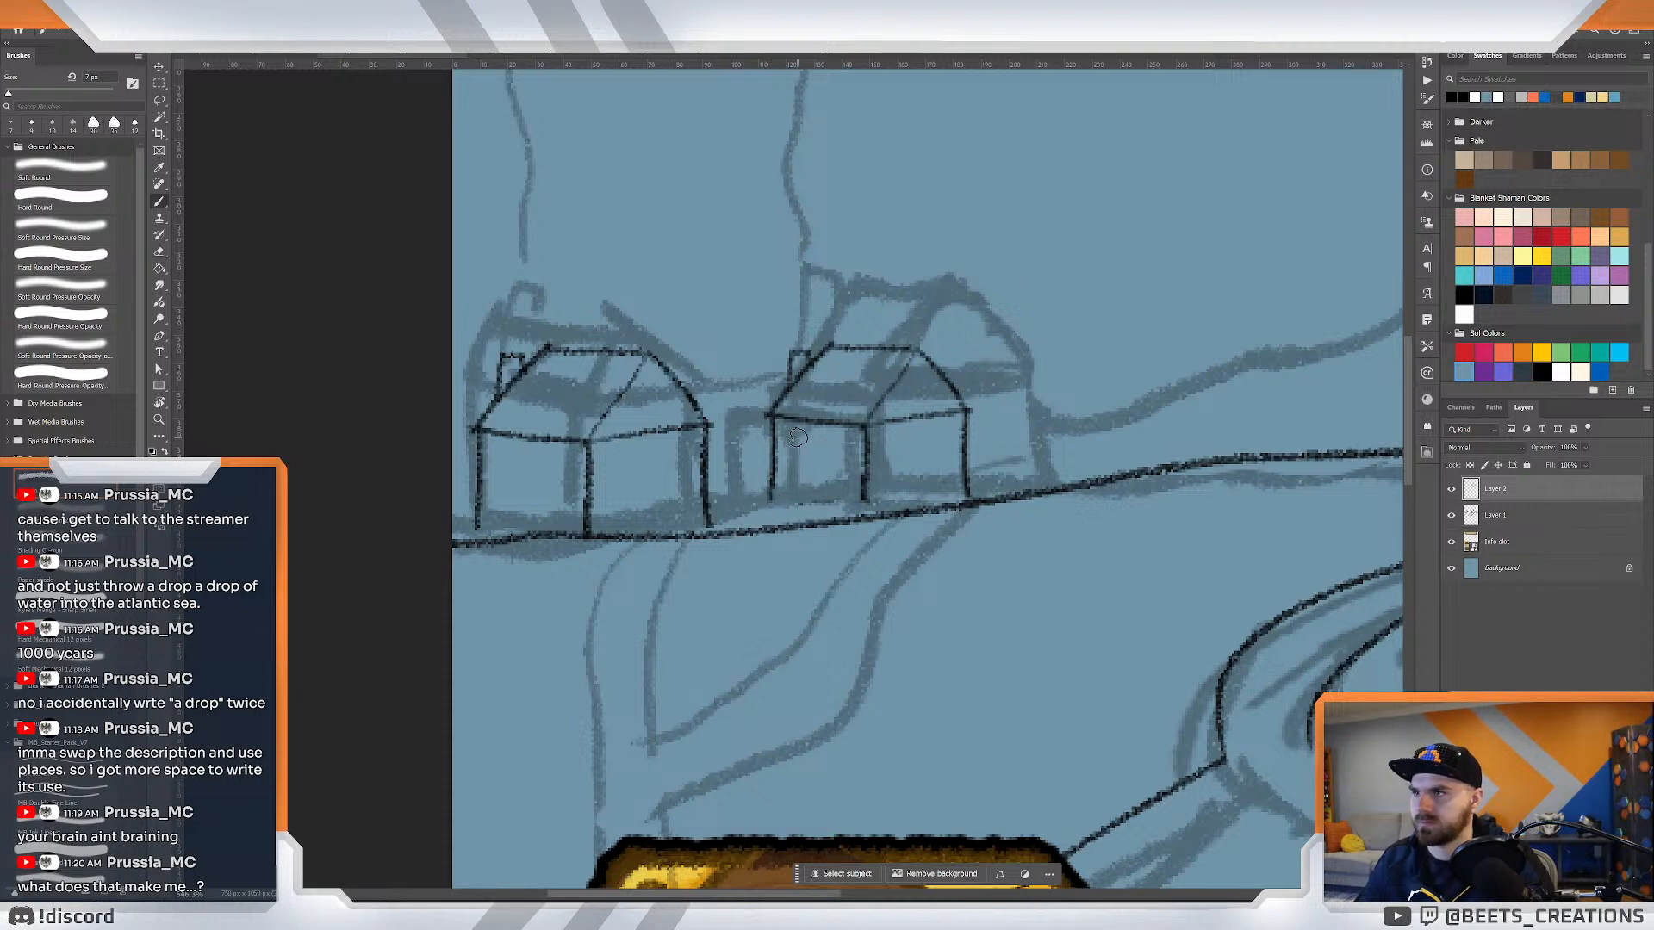
Ink a small boxy annex in front of the second house's left wall and erase the house lines showing through it.
mouse_move(798, 439)
left_mouse_down()
mouse_move(751, 444)
mouse_move(748, 505)
mouse_move(803, 461)
left_mouse_up()
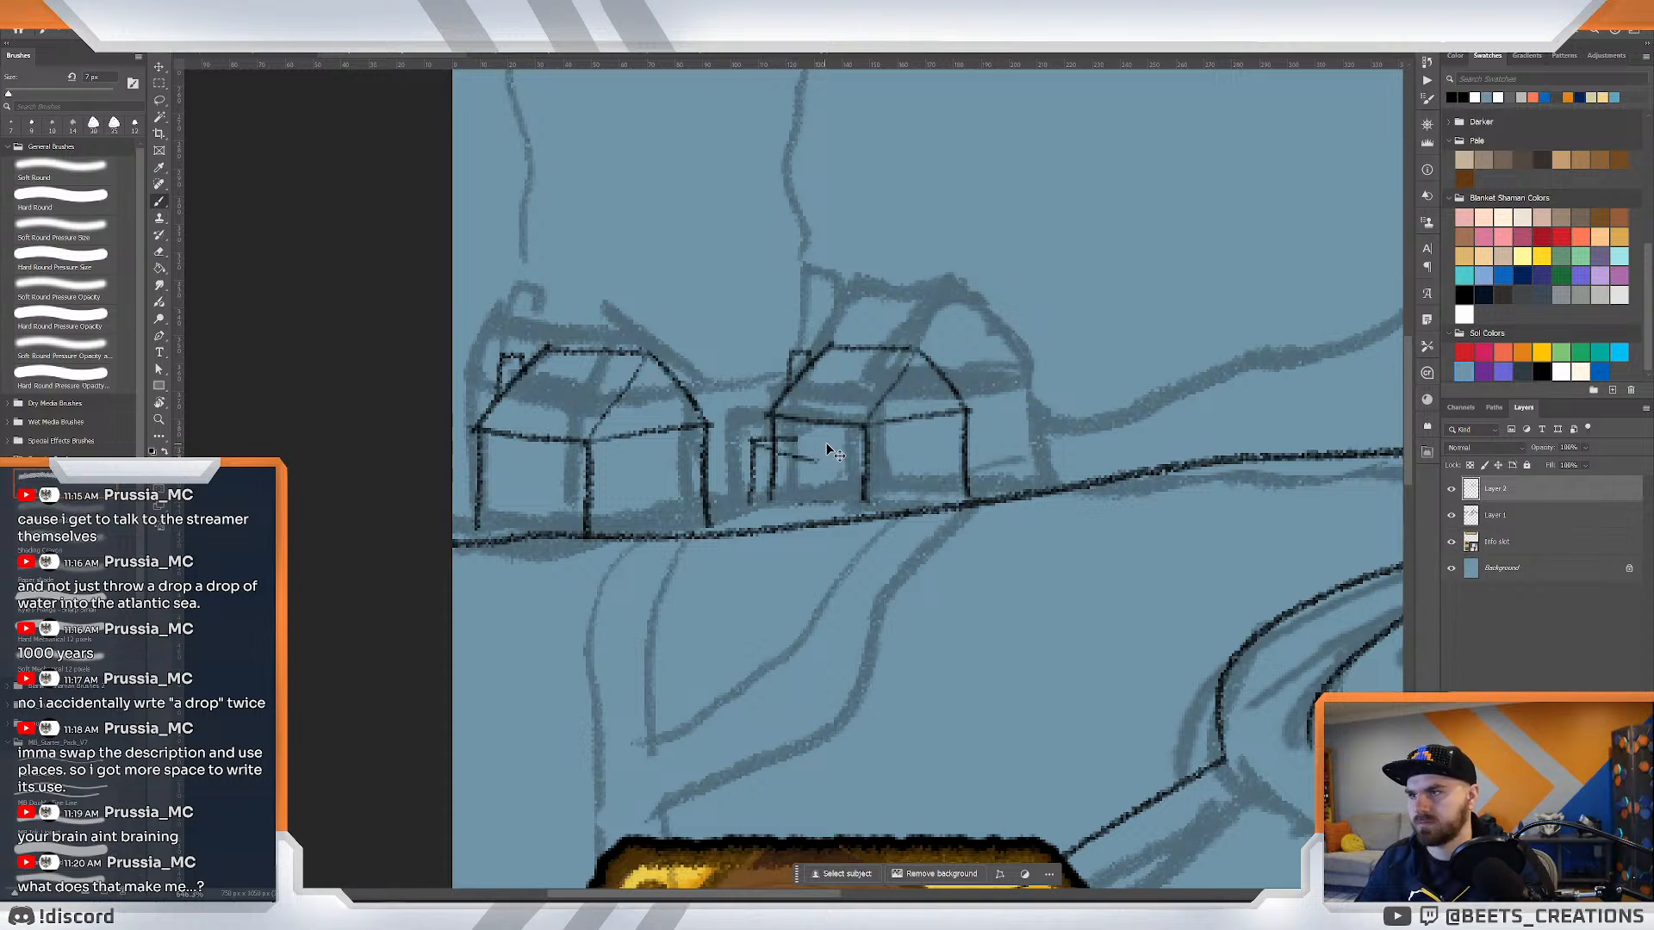
key("ctrl+z")
mouse_move(847, 442)
left_mouse_down()
mouse_move(752, 440)
mouse_move(823, 448)
mouse_move(804, 495)
mouse_move(763, 501)
mouse_move(844, 492)
left_mouse_up()
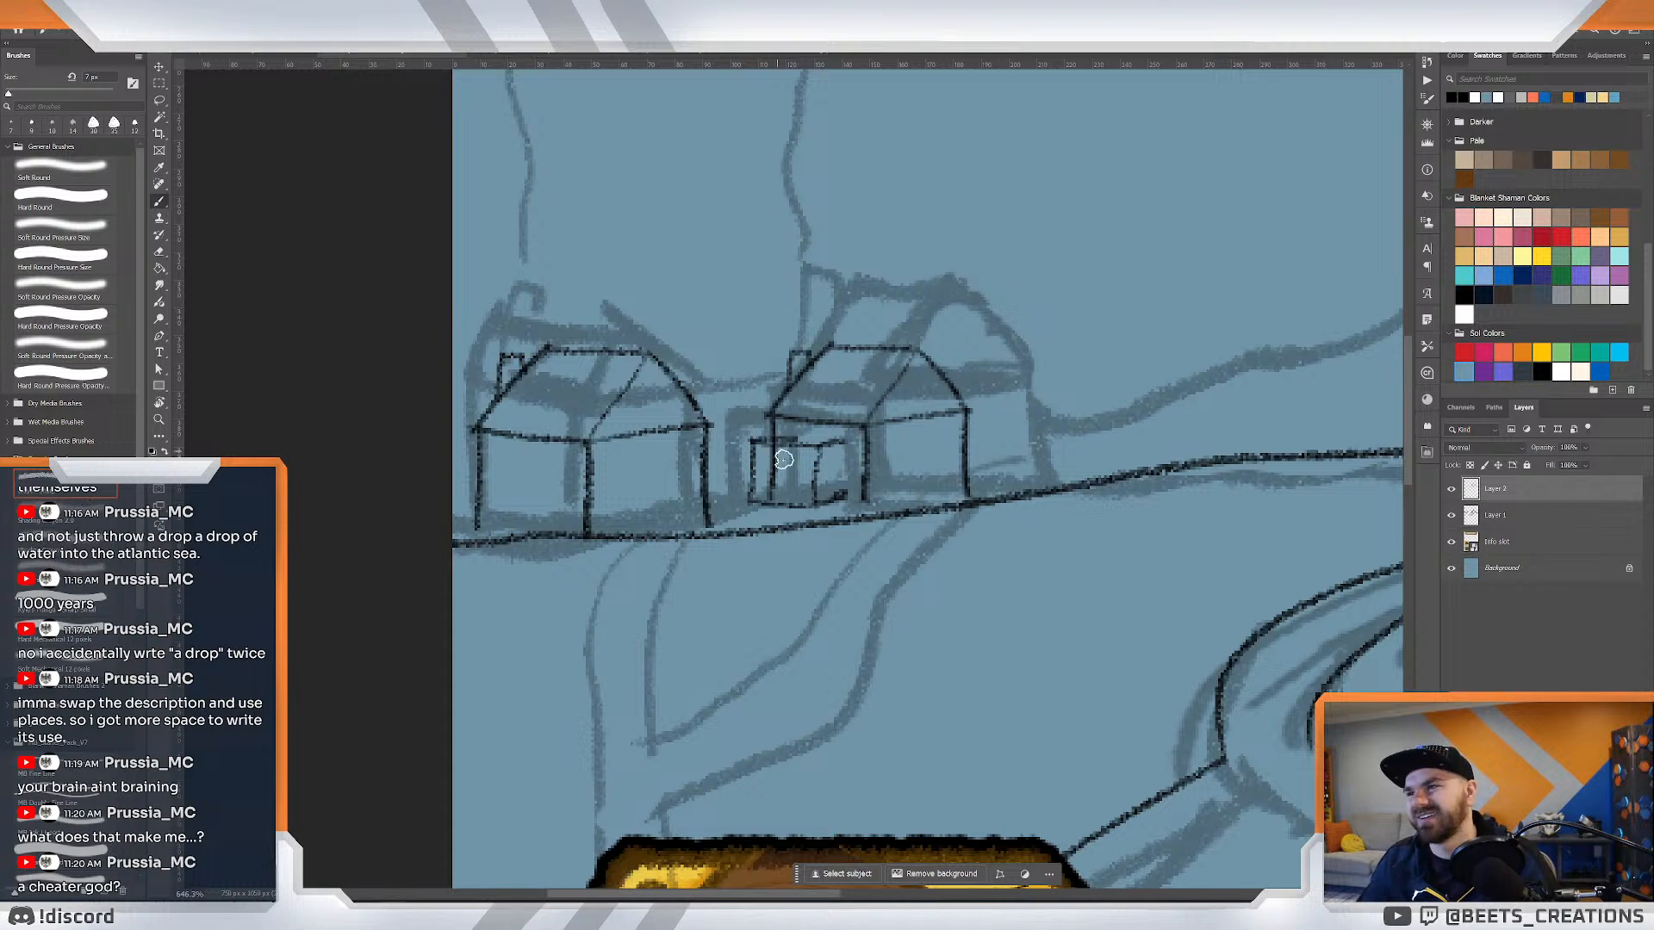
key("e")
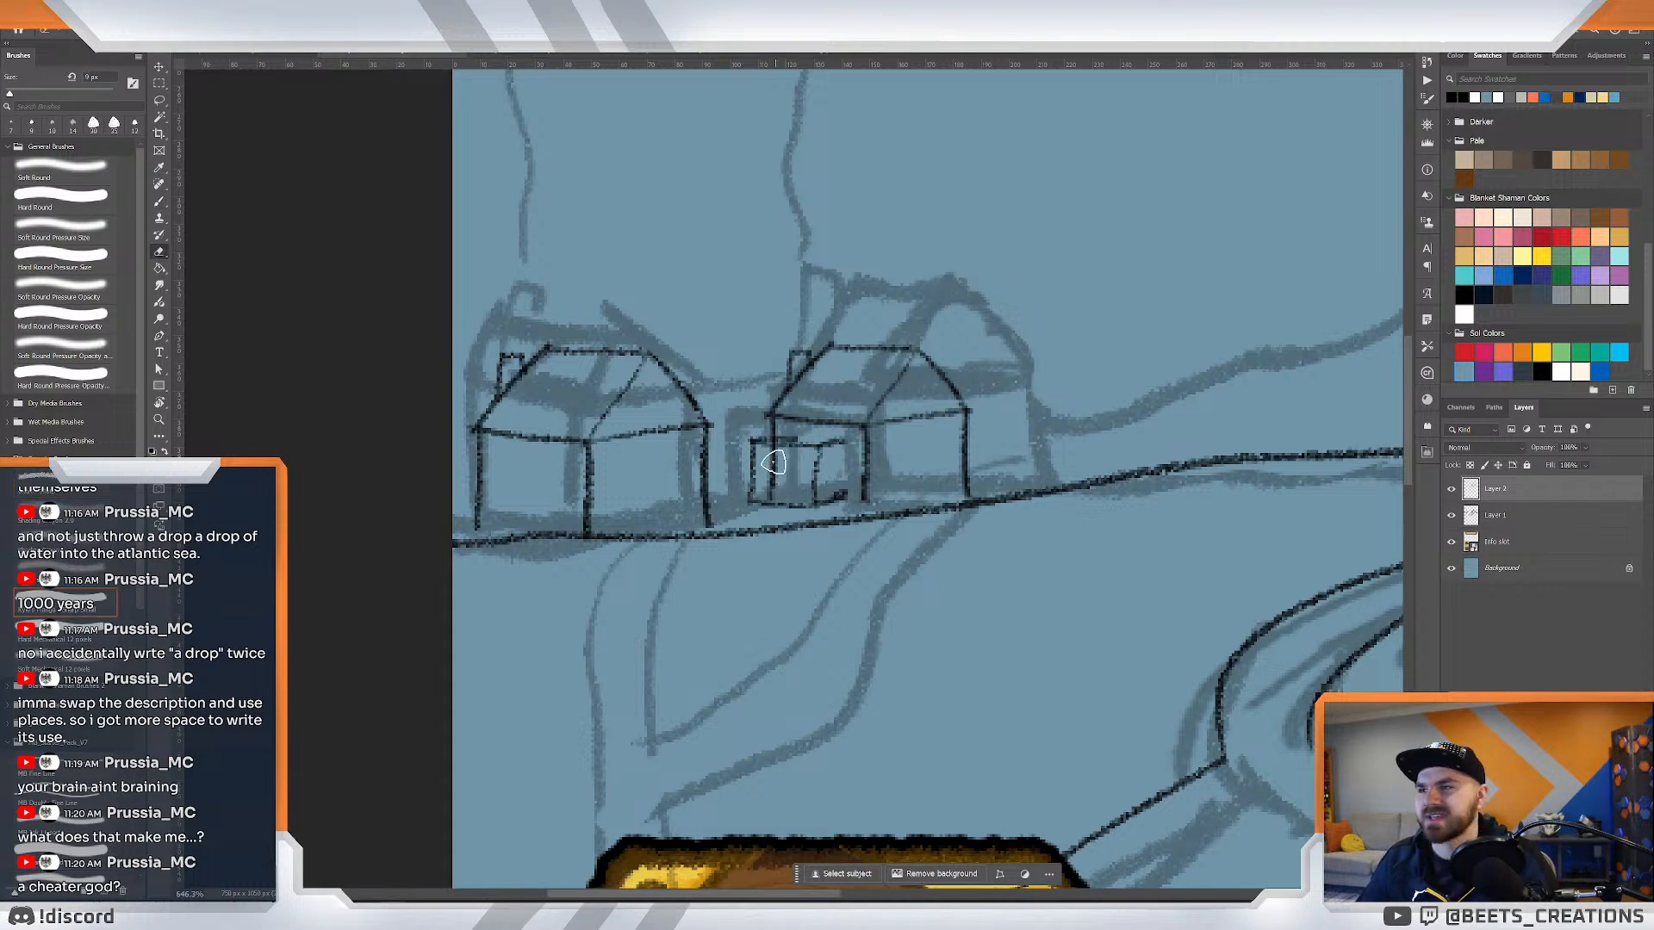
mouse_move(772, 463)
left_mouse_down()
mouse_move(839, 487)
mouse_move(848, 528)
mouse_move(747, 500)
mouse_move(818, 499)
left_mouse_up()
key("b")
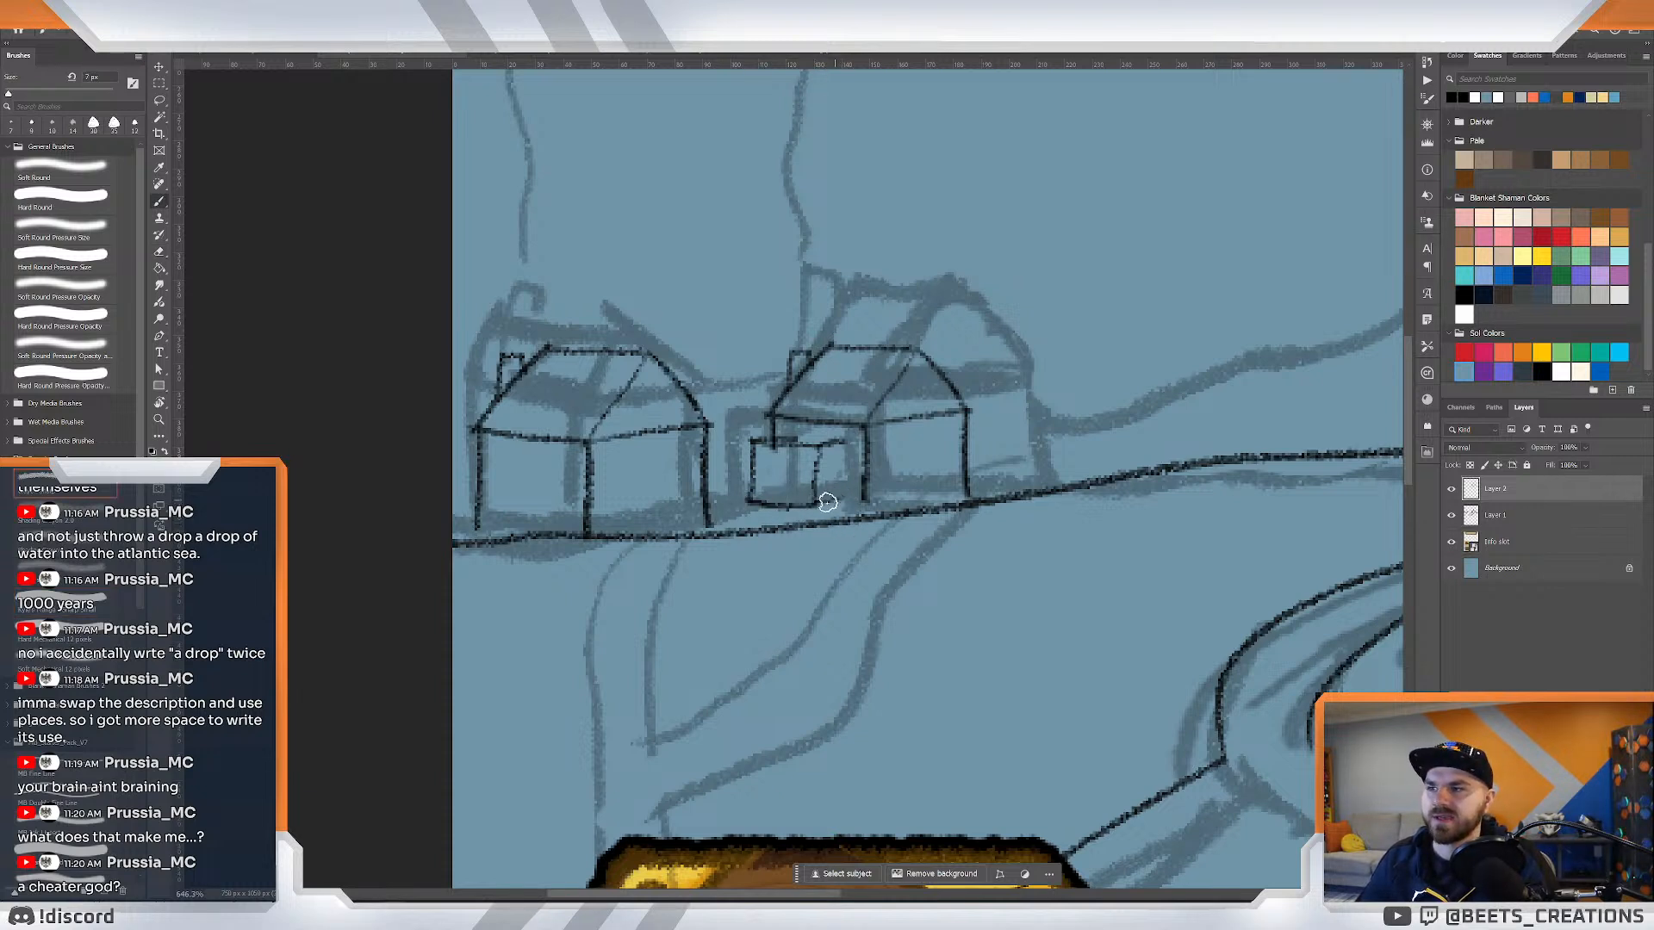
Ink the second house's ground edge between its walls and add the missing right wall to the boxy annex.
mouse_move(840, 492)
left_mouse_down()
mouse_move(955, 493)
mouse_move(916, 490)
left_mouse_up()
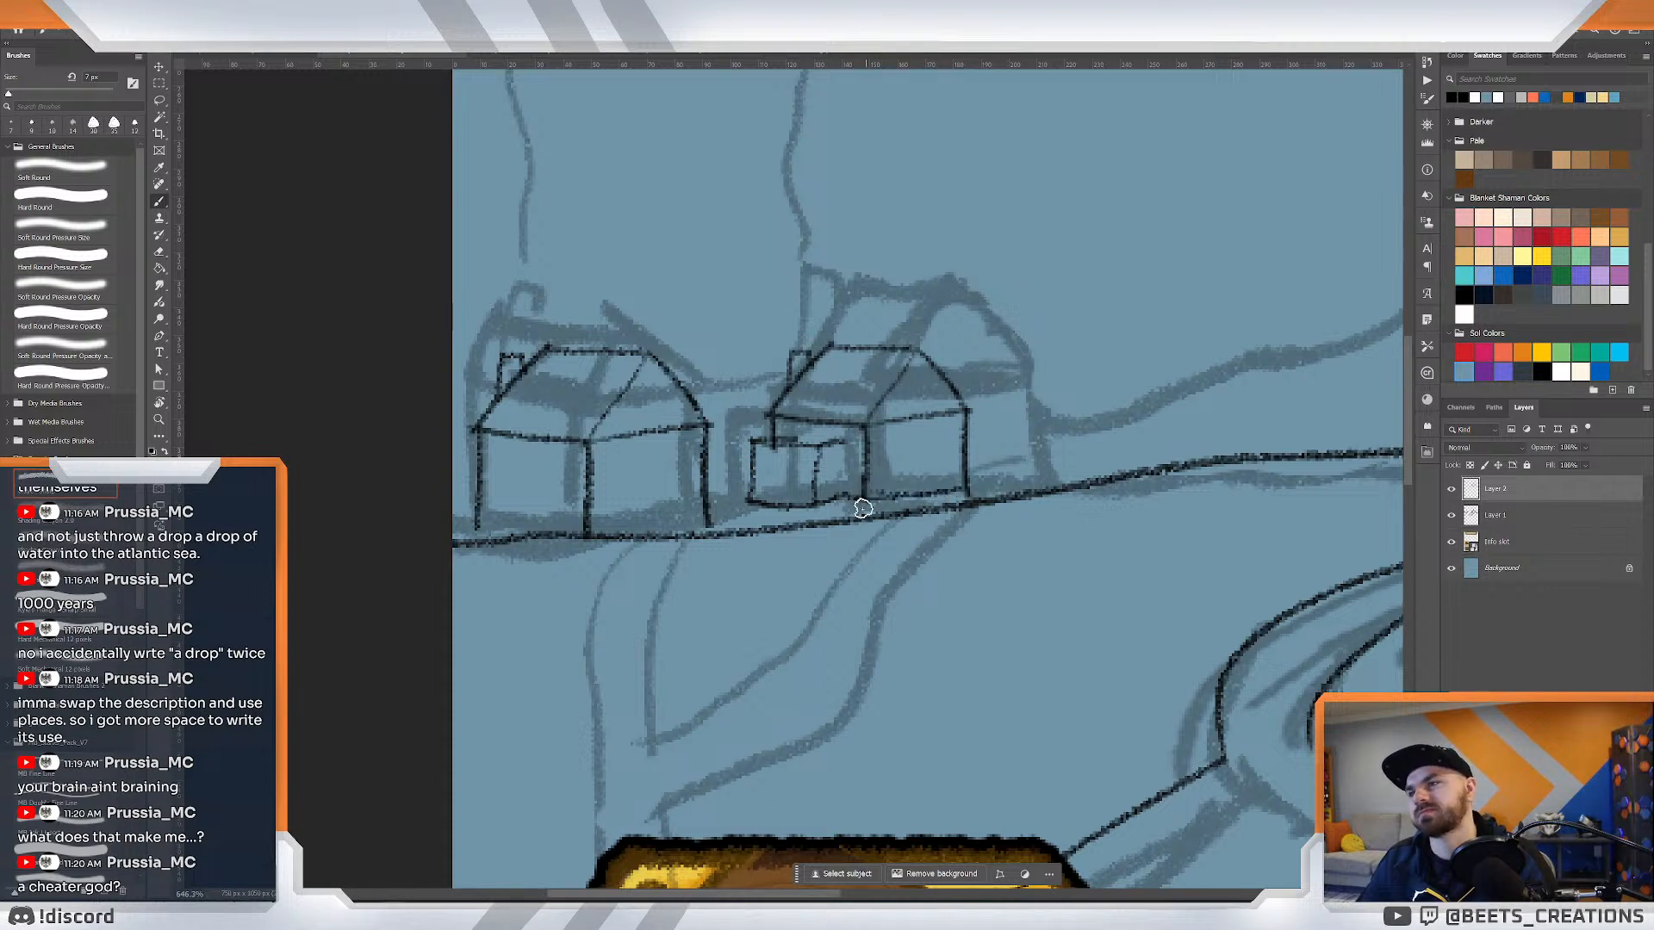
key("e")
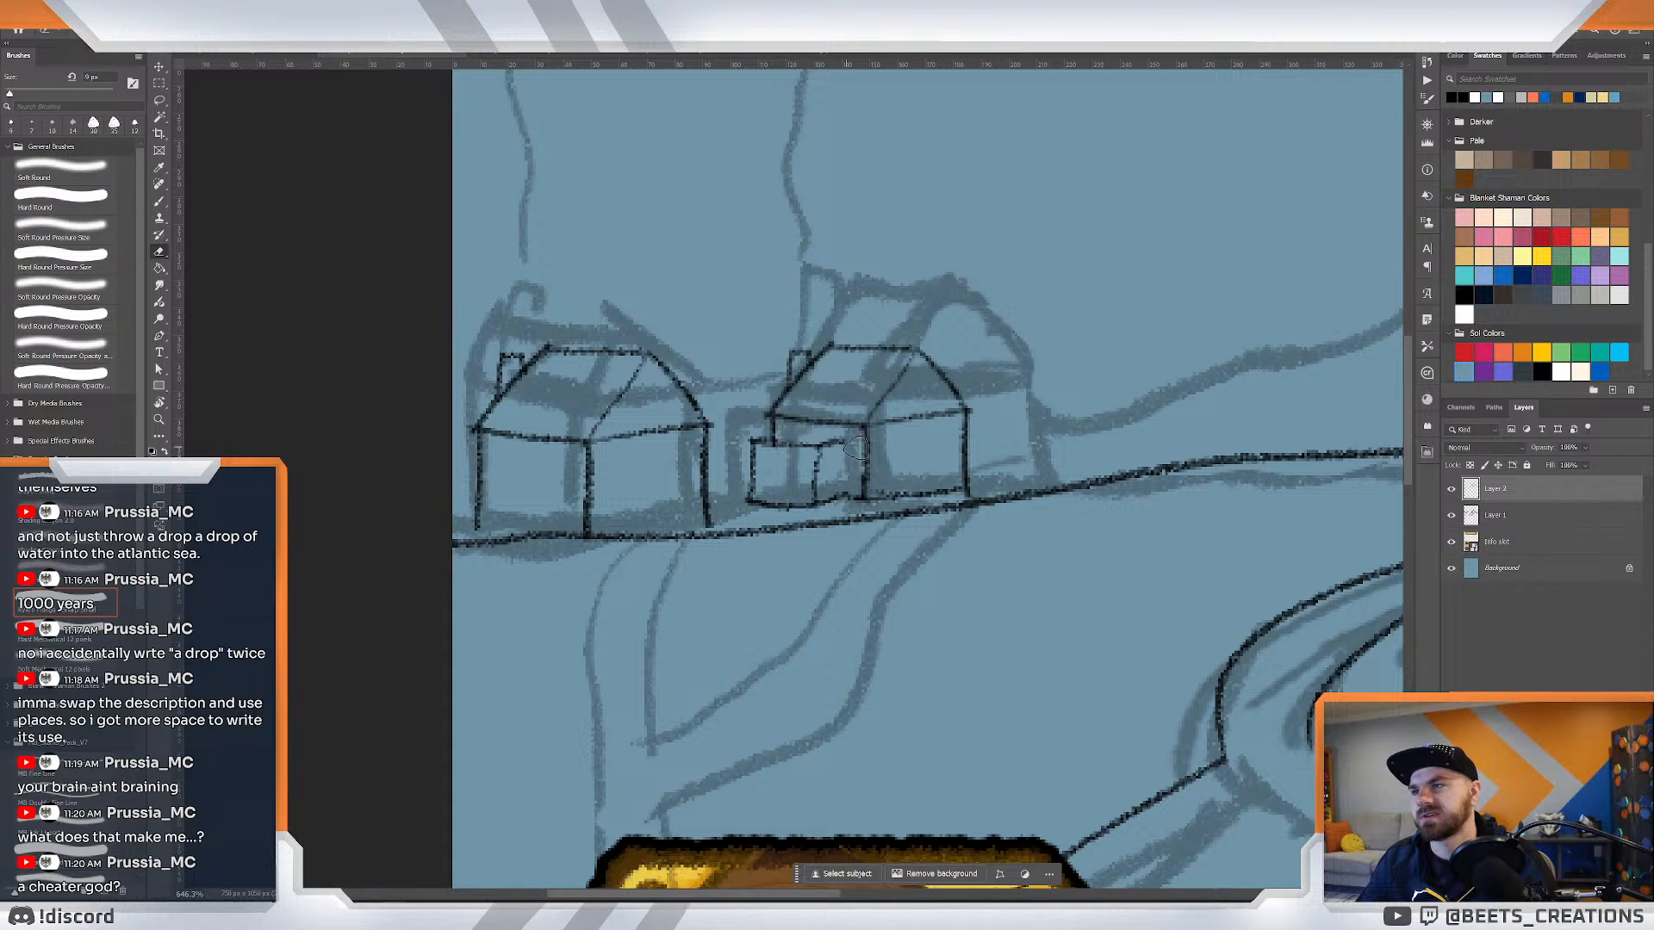
key("b")
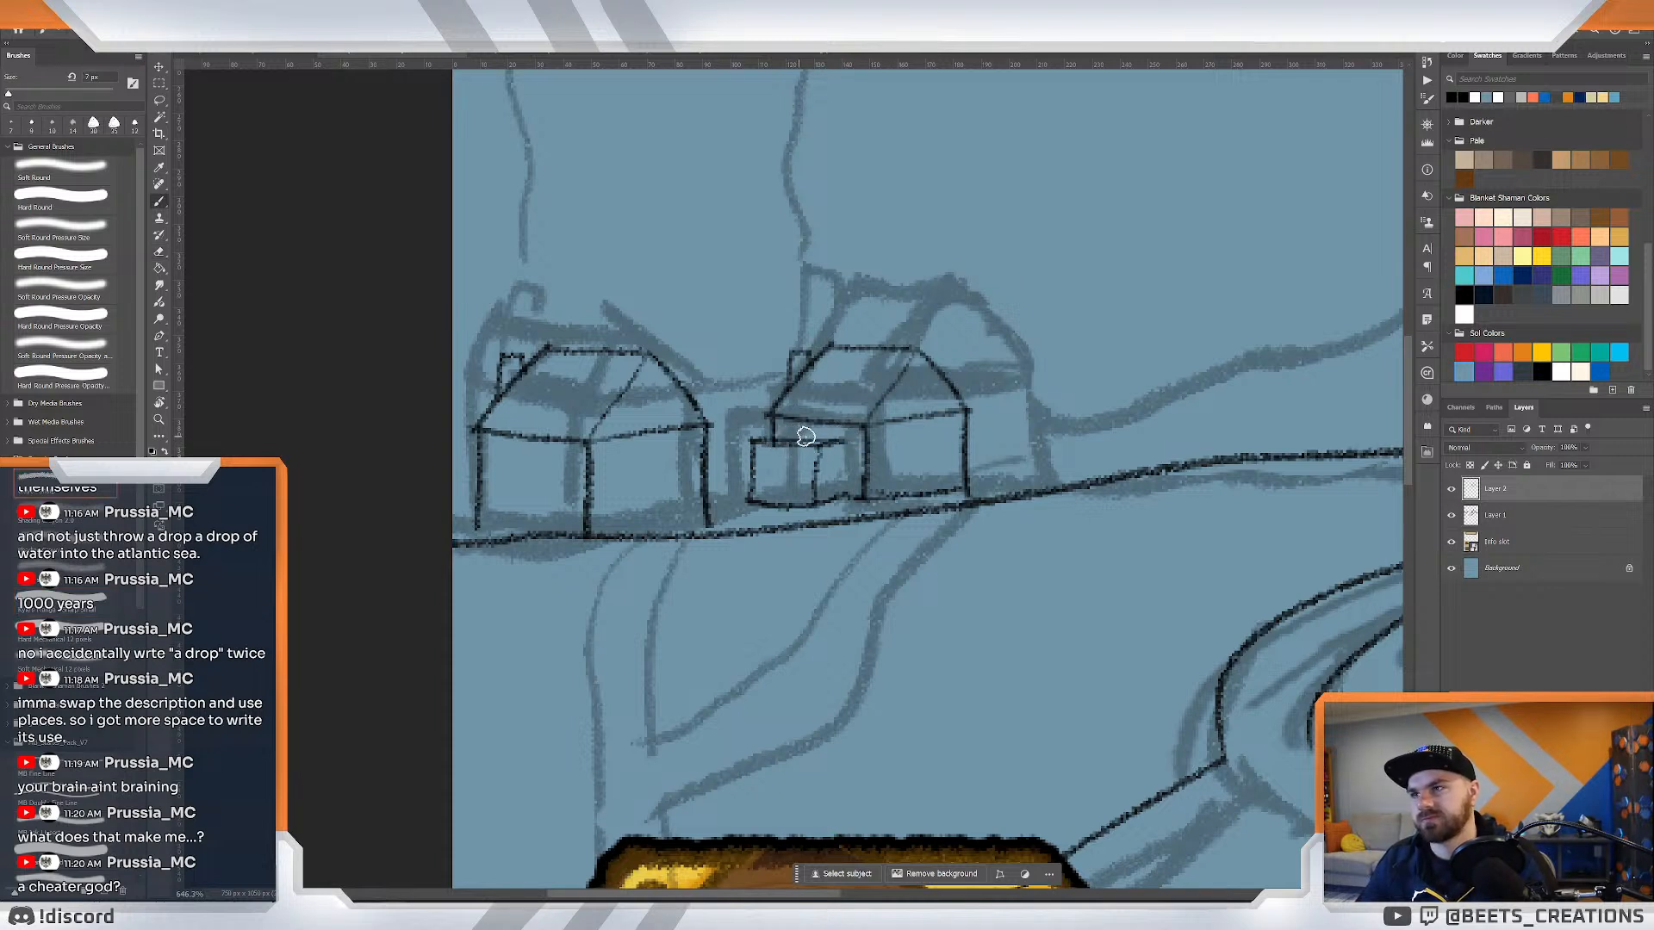
left_click_drag(840, 443, 839, 499)
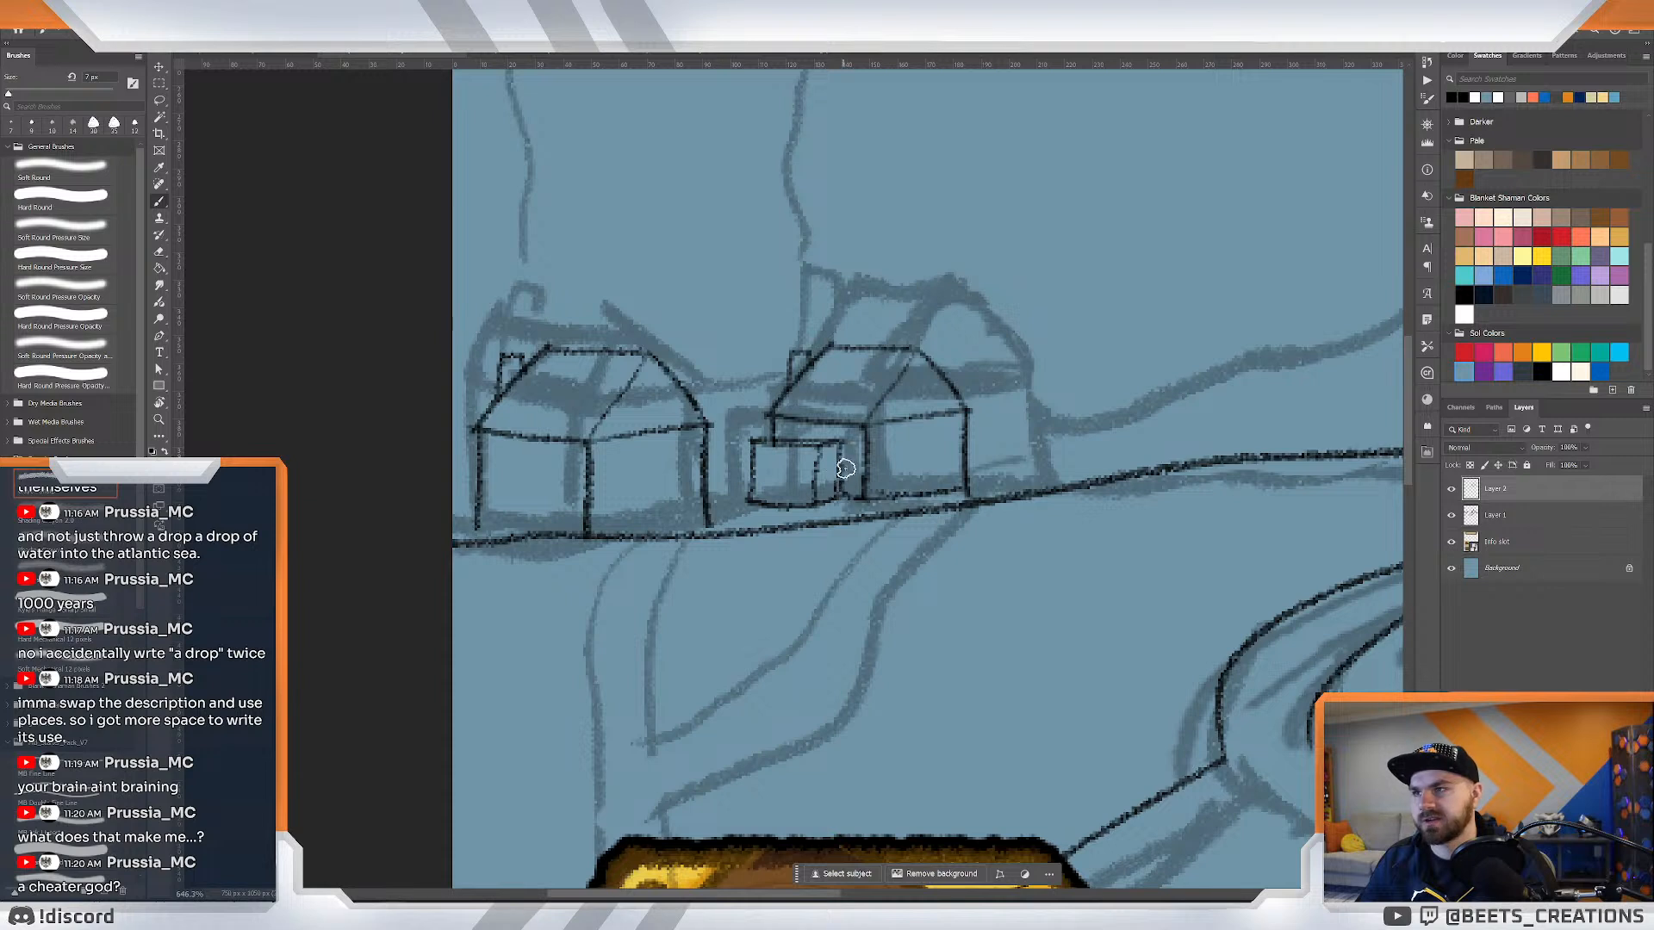
Erase the annex's sagging lower edge, redraw it flatter, and tidy the annex's upper right corner.
key("e")
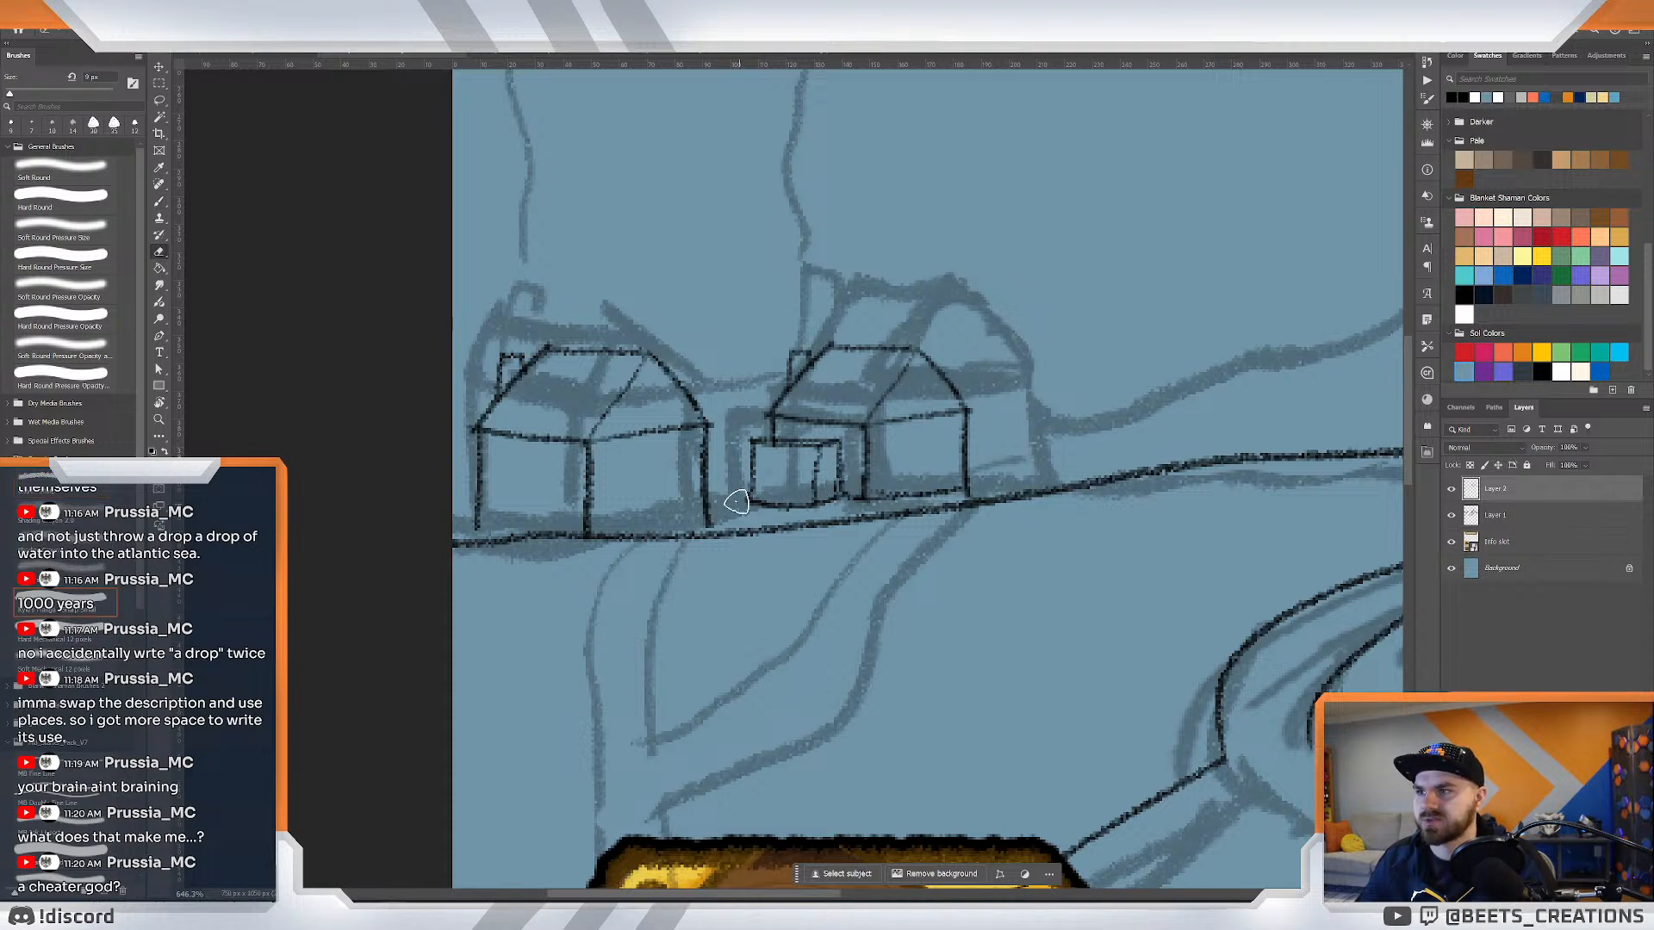
mouse_move(736, 502)
left_mouse_down()
mouse_move(771, 508)
mouse_move(767, 477)
mouse_move(811, 504)
left_mouse_up()
key("b")
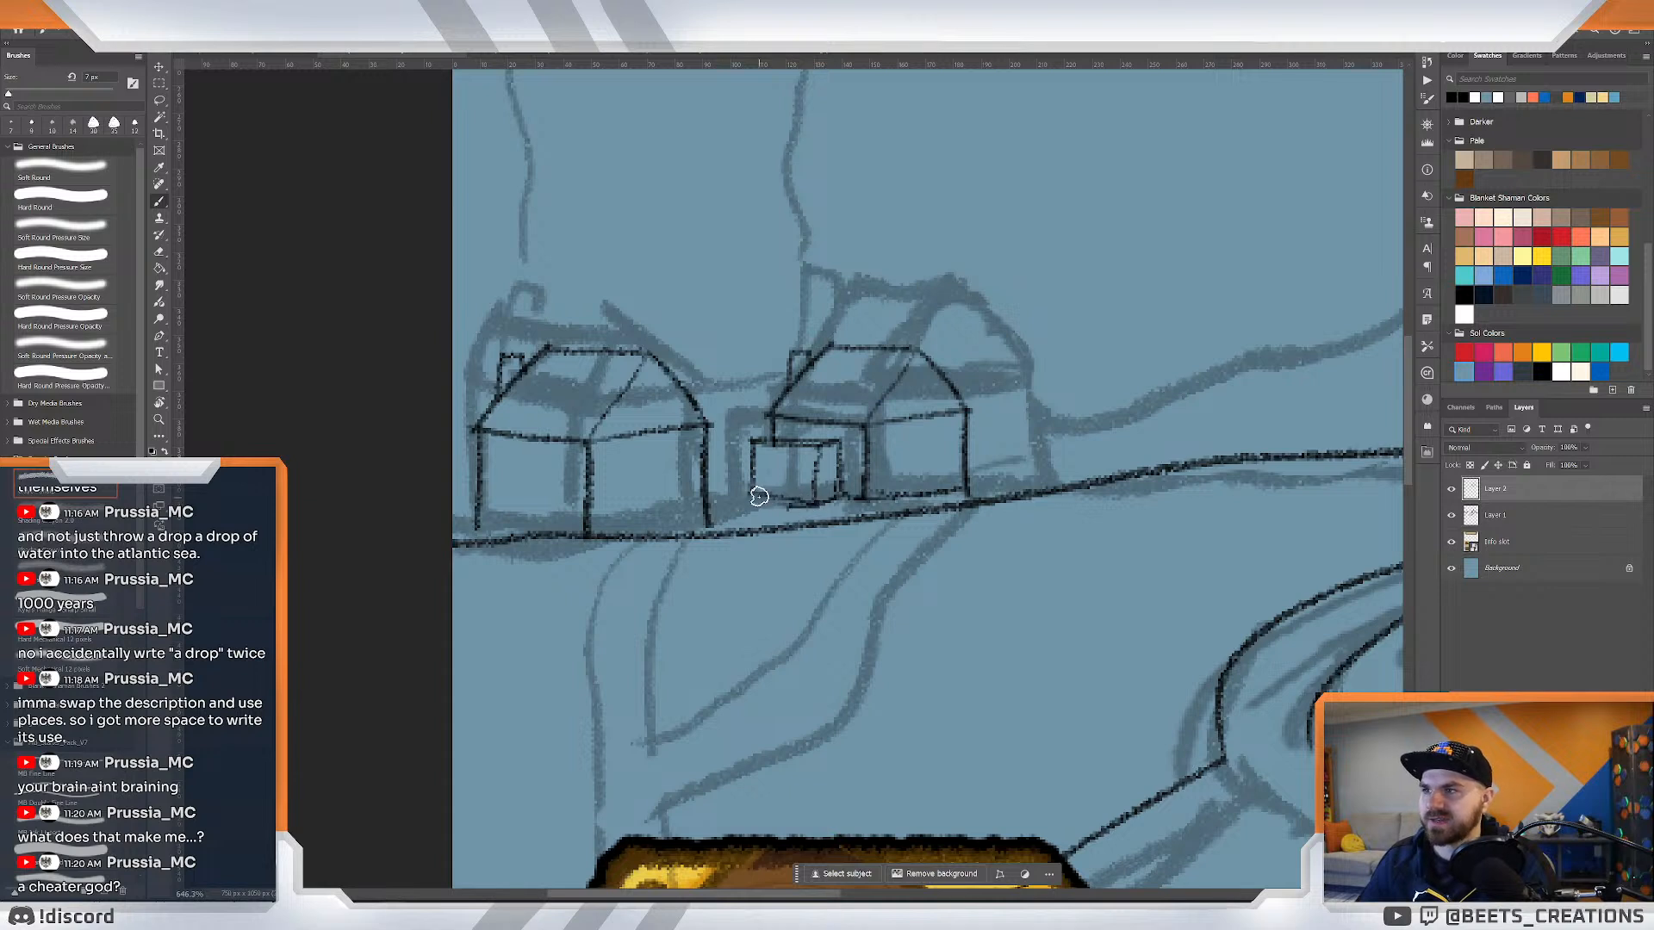
key("e")
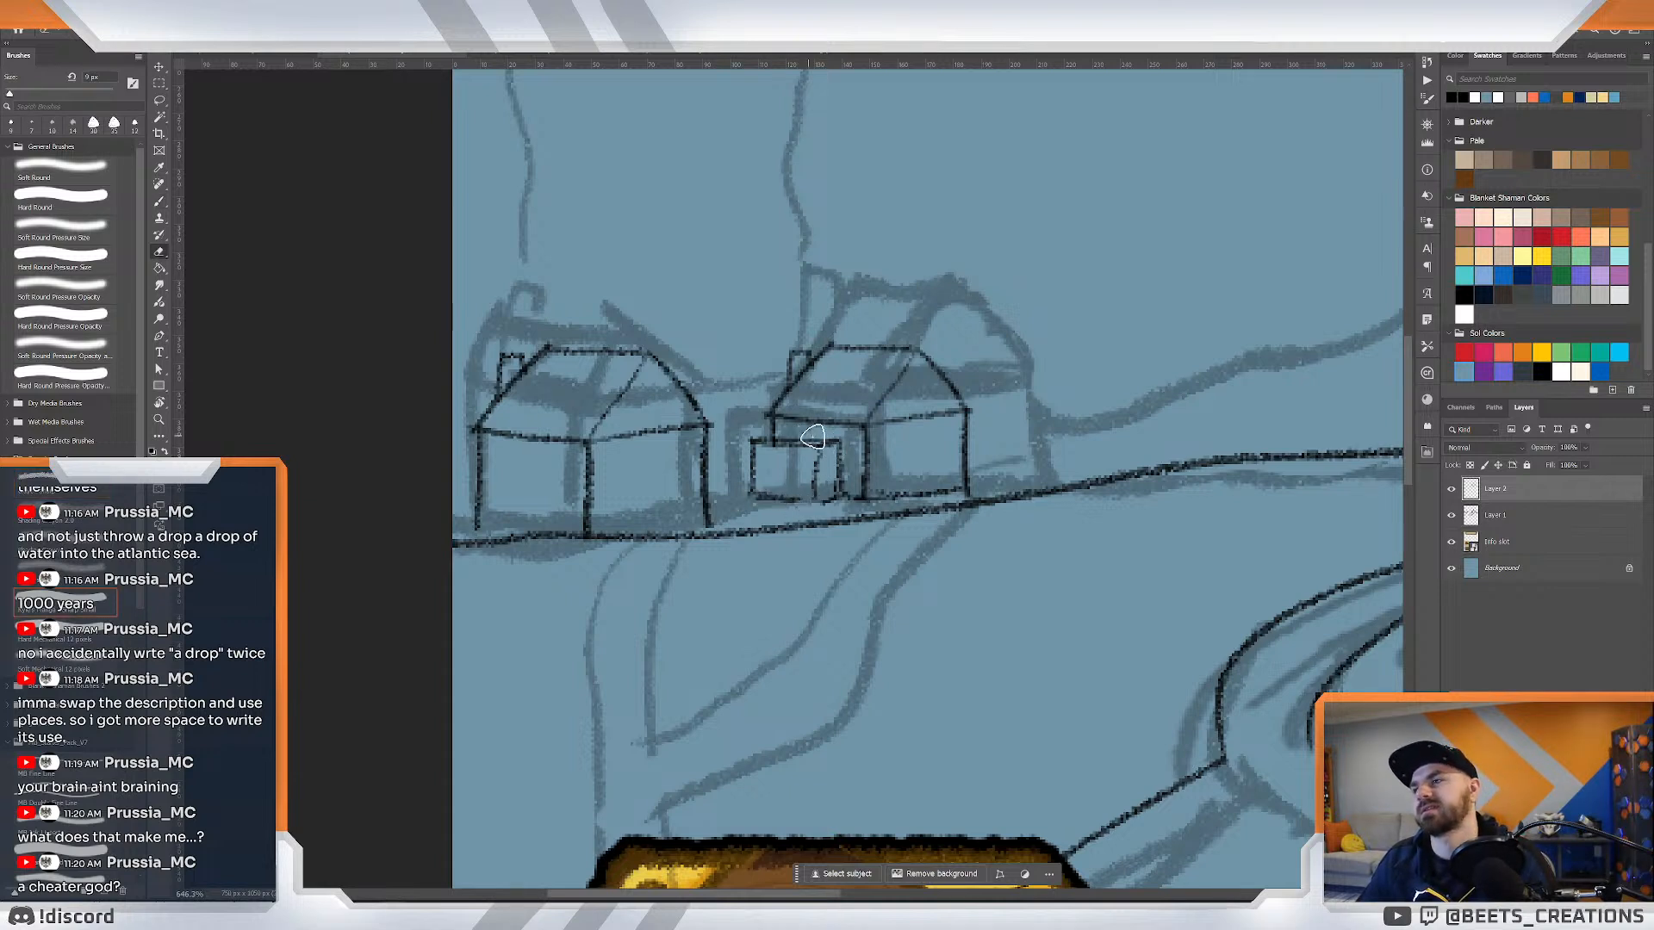
mouse_move(835, 440)
left_mouse_down()
mouse_move(848, 454)
mouse_move(832, 461)
mouse_move(840, 450)
left_mouse_up()
key("b")
Rework the horizon line where it meets the second house's base and erase the stray ink beneath it.
key("z")
mouse_move(885, 387)
left_mouse_down()
mouse_move(799, 380)
mouse_move(874, 376)
left_mouse_up()
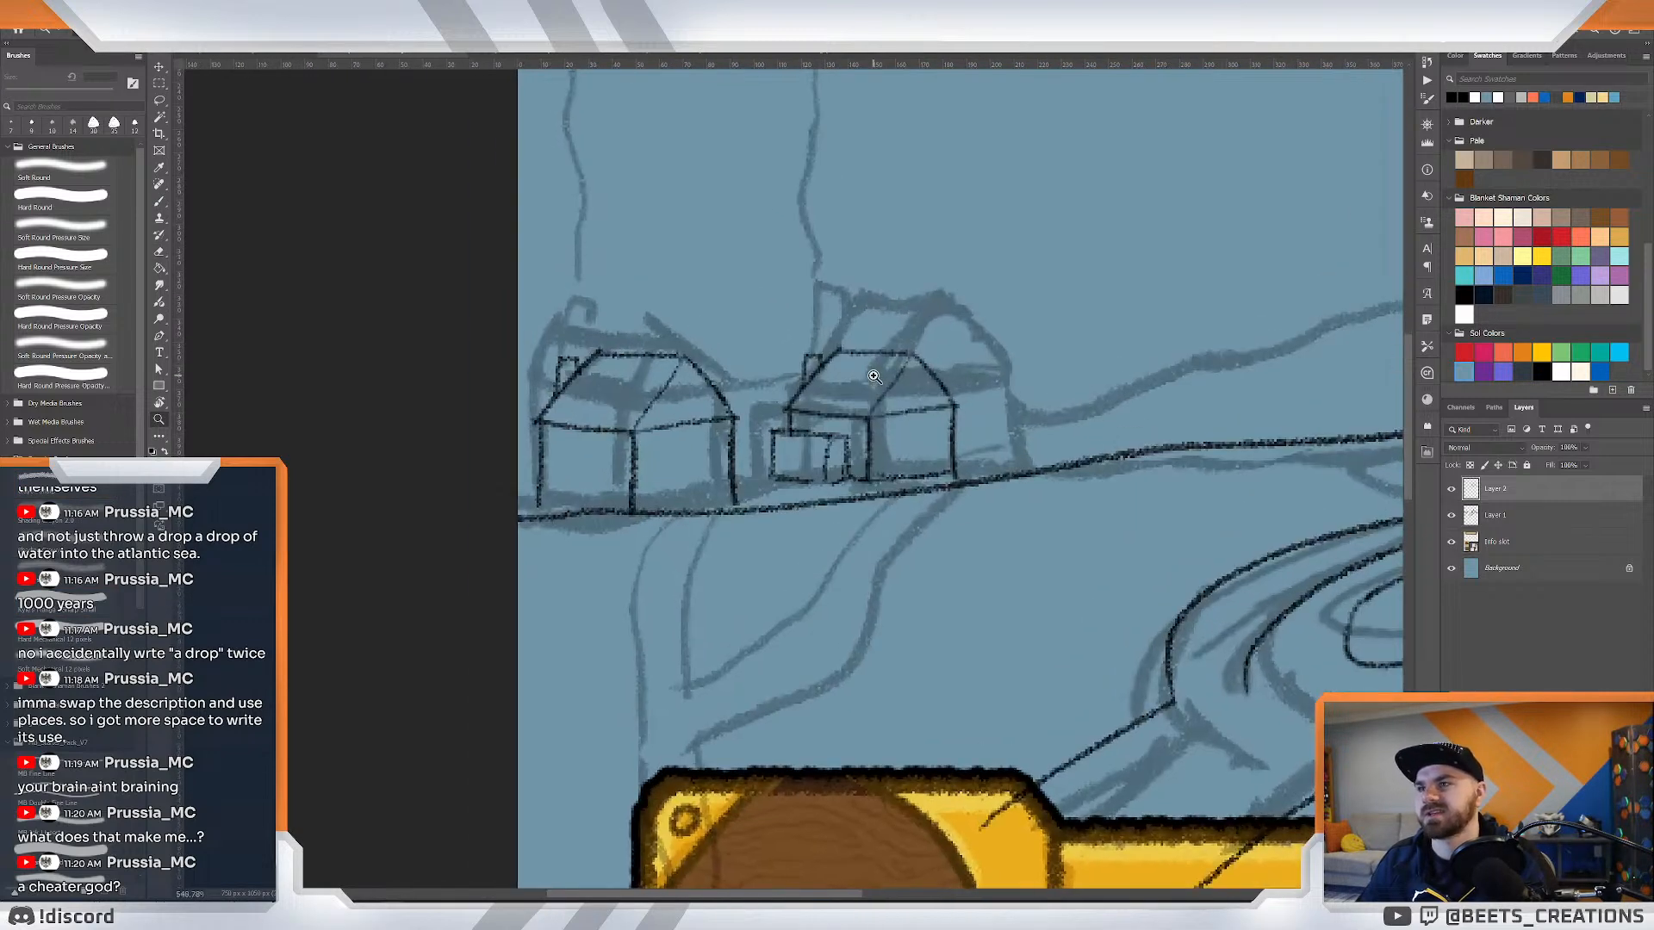
left_click(883, 345, "alt")
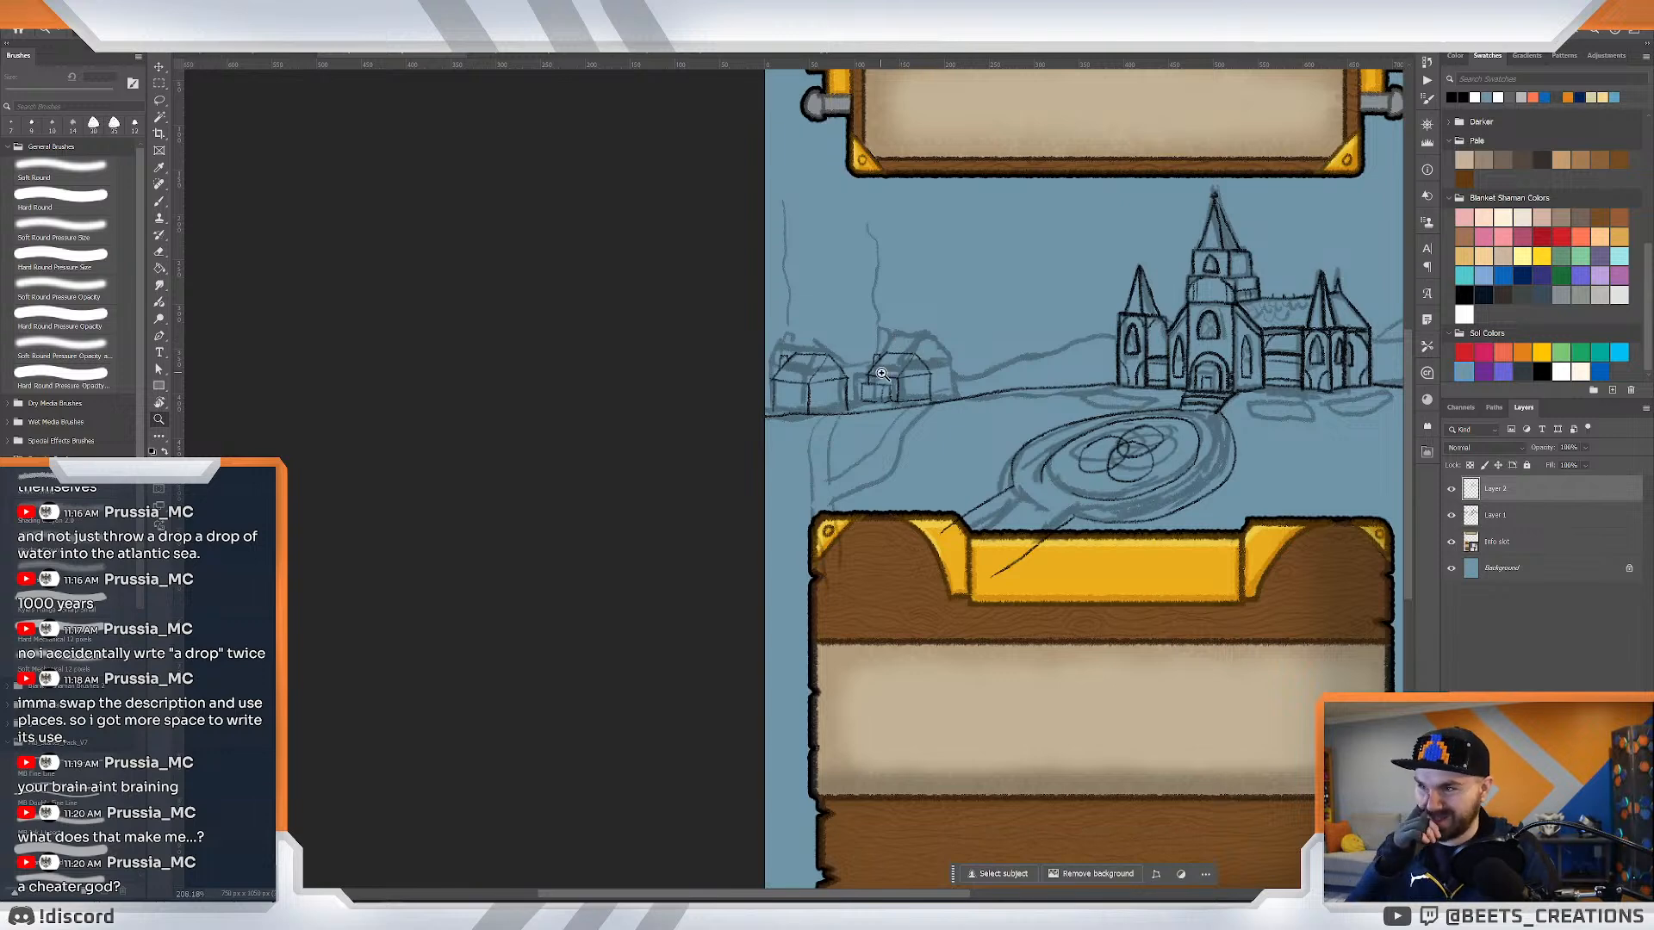
mouse_move(926, 353)
left_mouse_down()
mouse_move(968, 421)
mouse_move(827, 439)
mouse_move(1055, 404)
left_mouse_up()
key("e")
key("b")
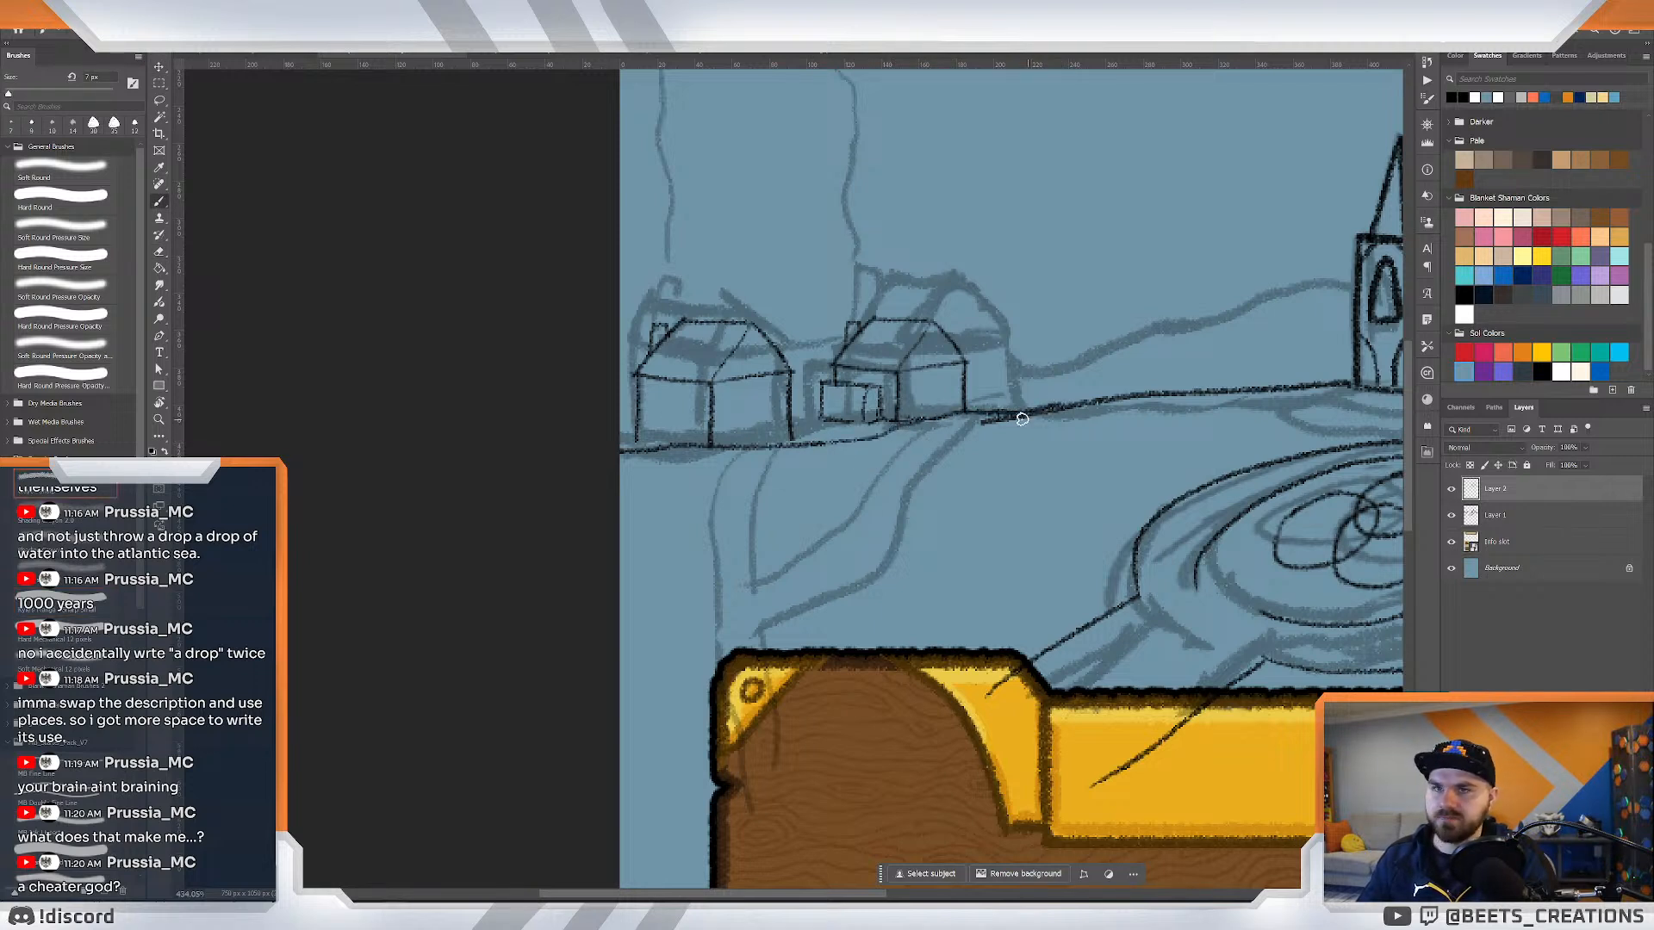
key("e")
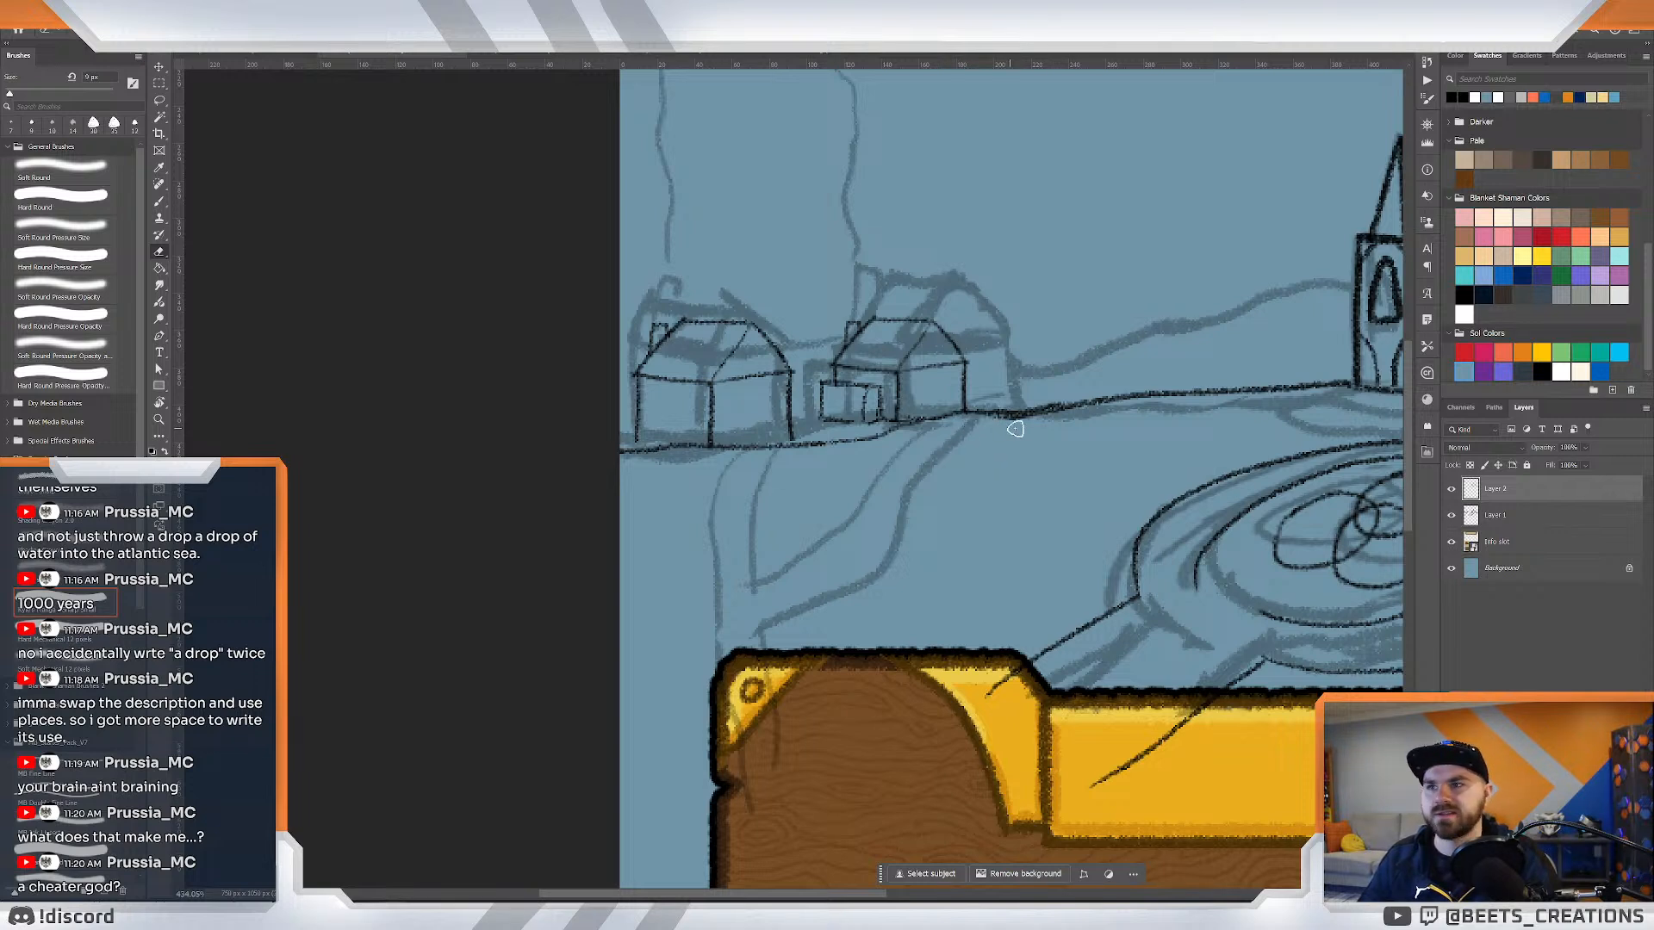
left_click_drag(1015, 429, 1007, 426)
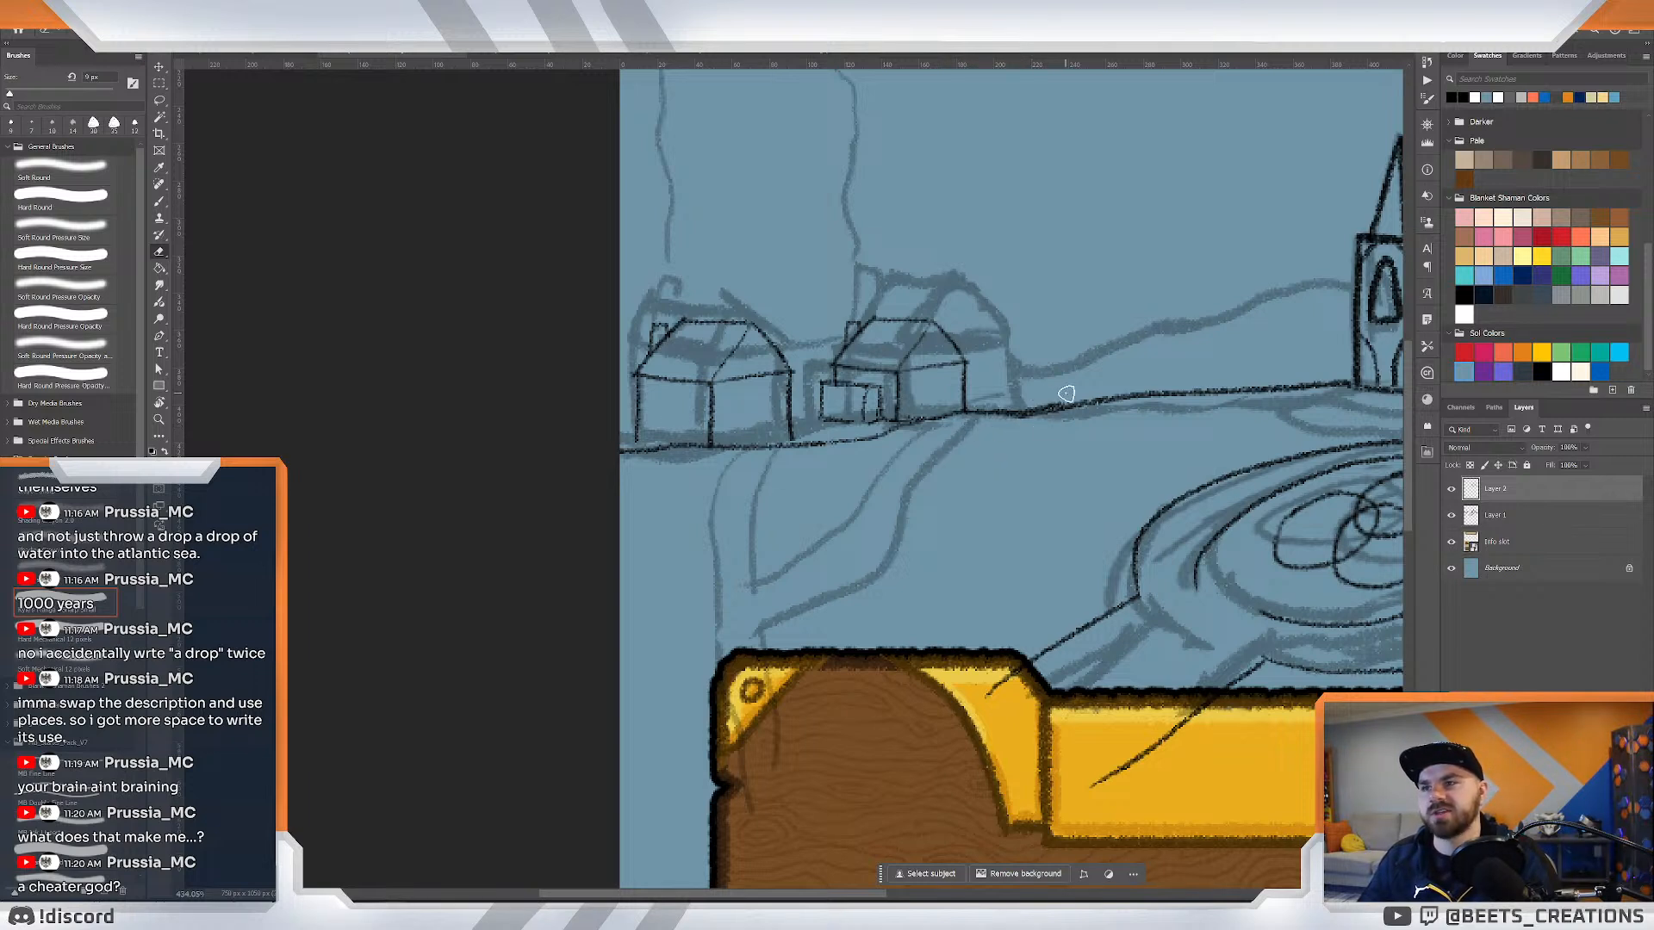
Ink both edges of the path winding from the annex down to the lower frame, and clear the line crossing its mouth.
key("b")
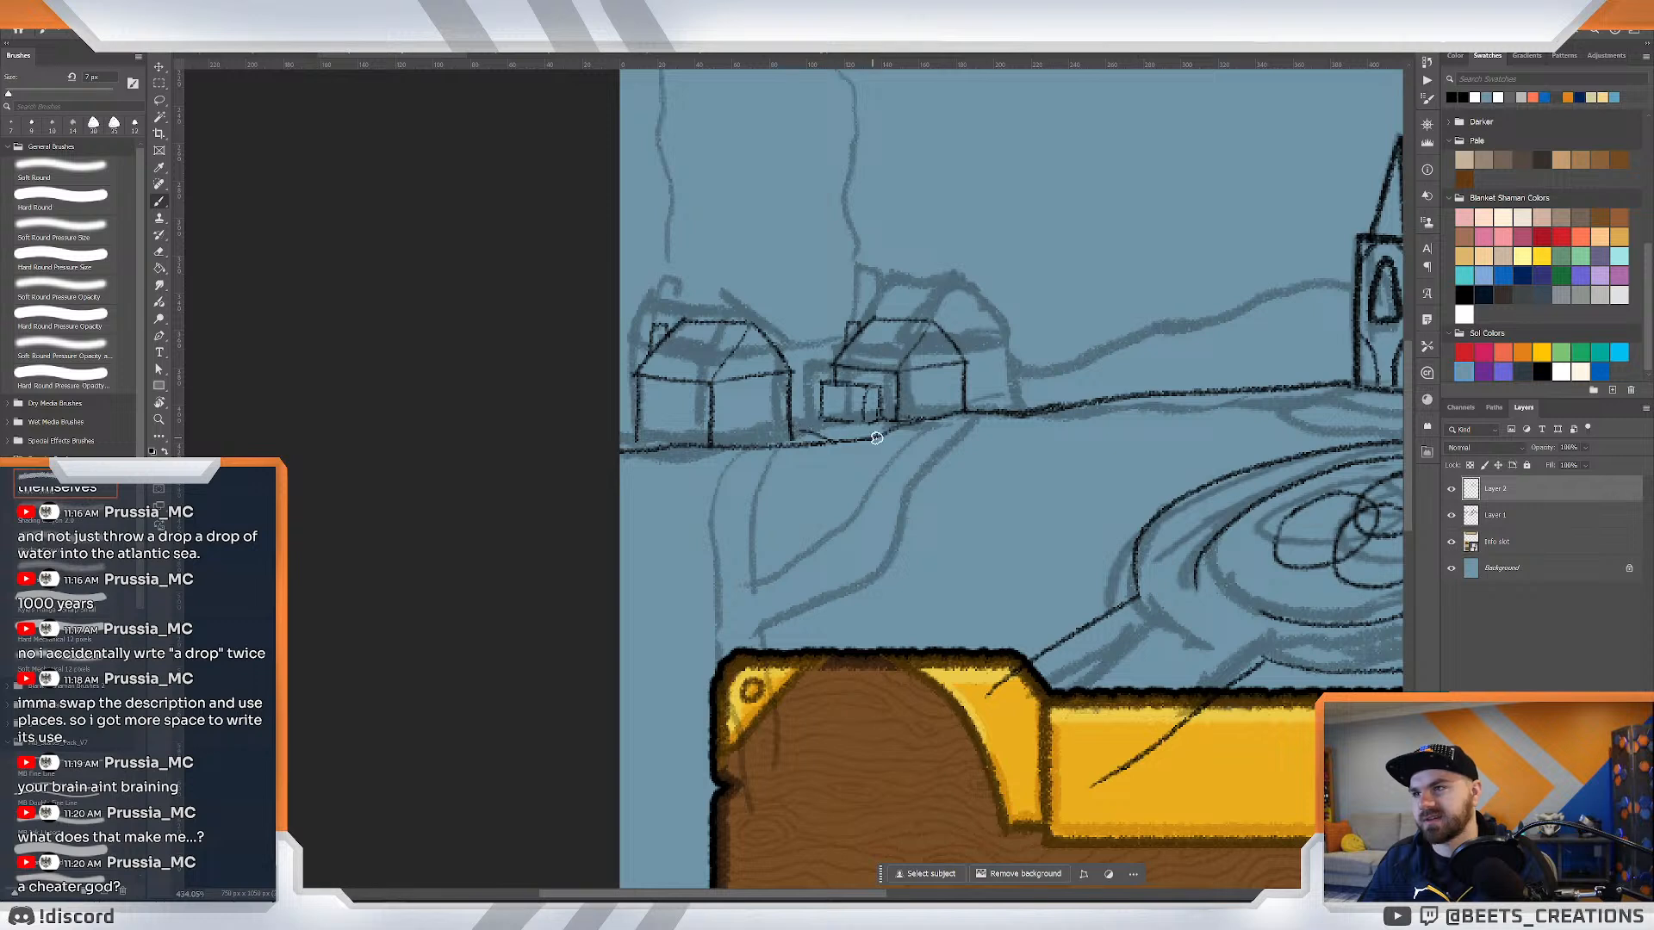
mouse_move(867, 433)
left_mouse_down()
mouse_move(806, 422)
mouse_move(835, 454)
mouse_move(776, 489)
mouse_move(738, 546)
mouse_move(700, 703)
left_mouse_up()
mouse_move(877, 441)
left_mouse_down()
mouse_move(794, 643)
mouse_move(713, 757)
left_mouse_up()
key("z")
key("ctrl+0")
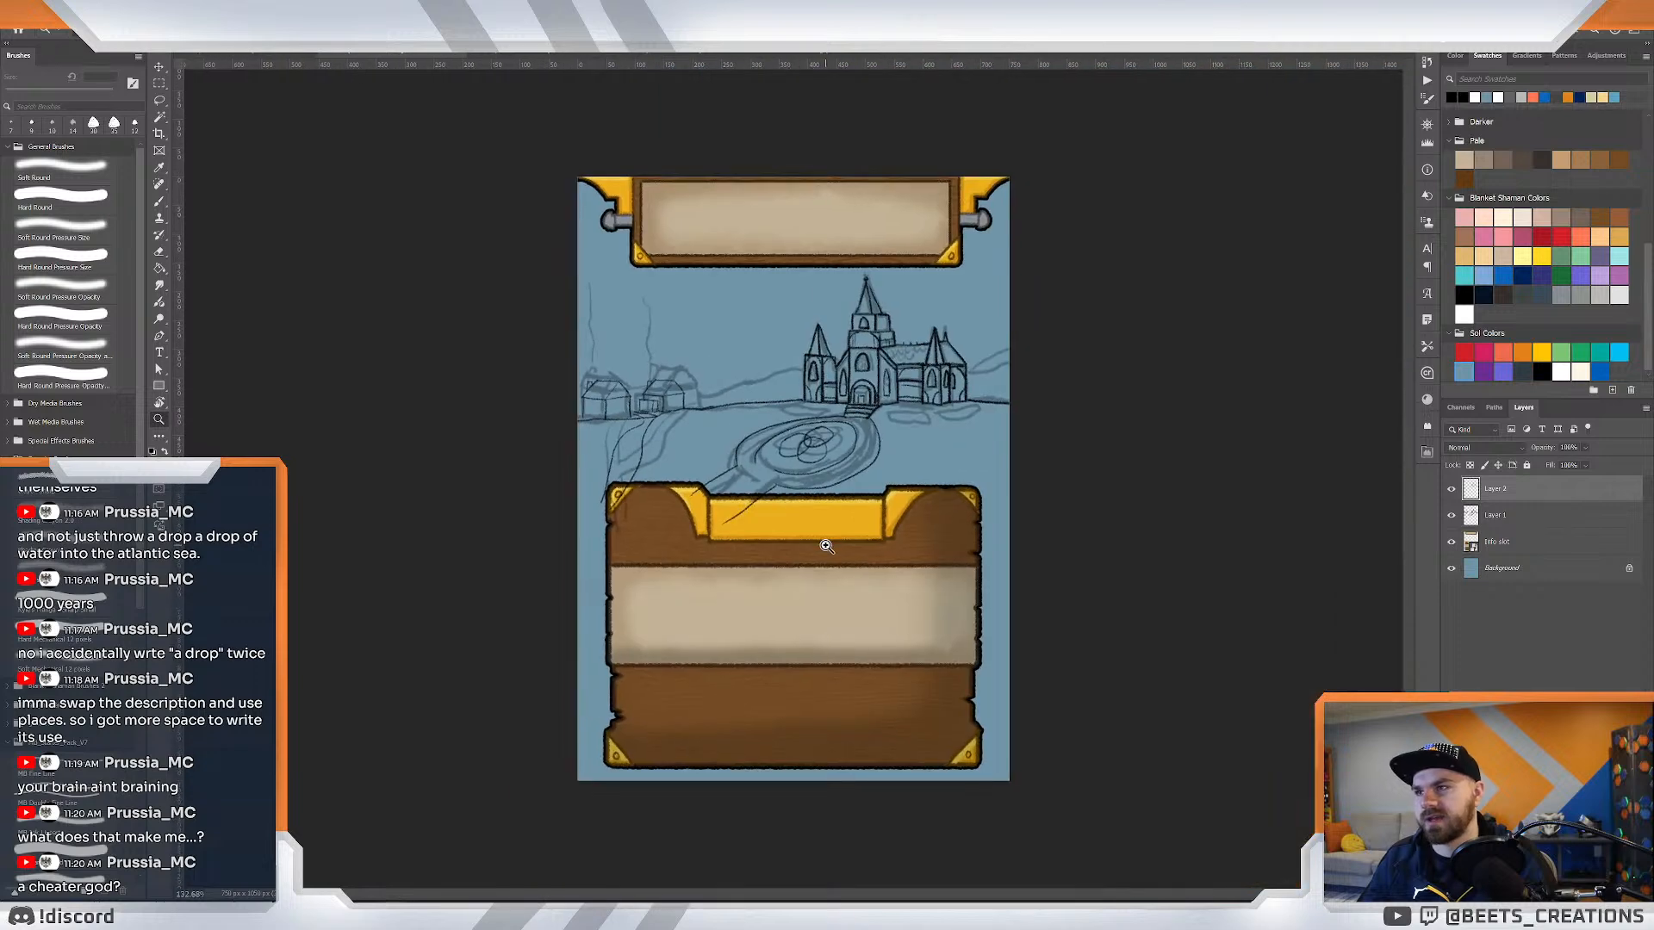
left_click_drag(827, 546, 838, 527)
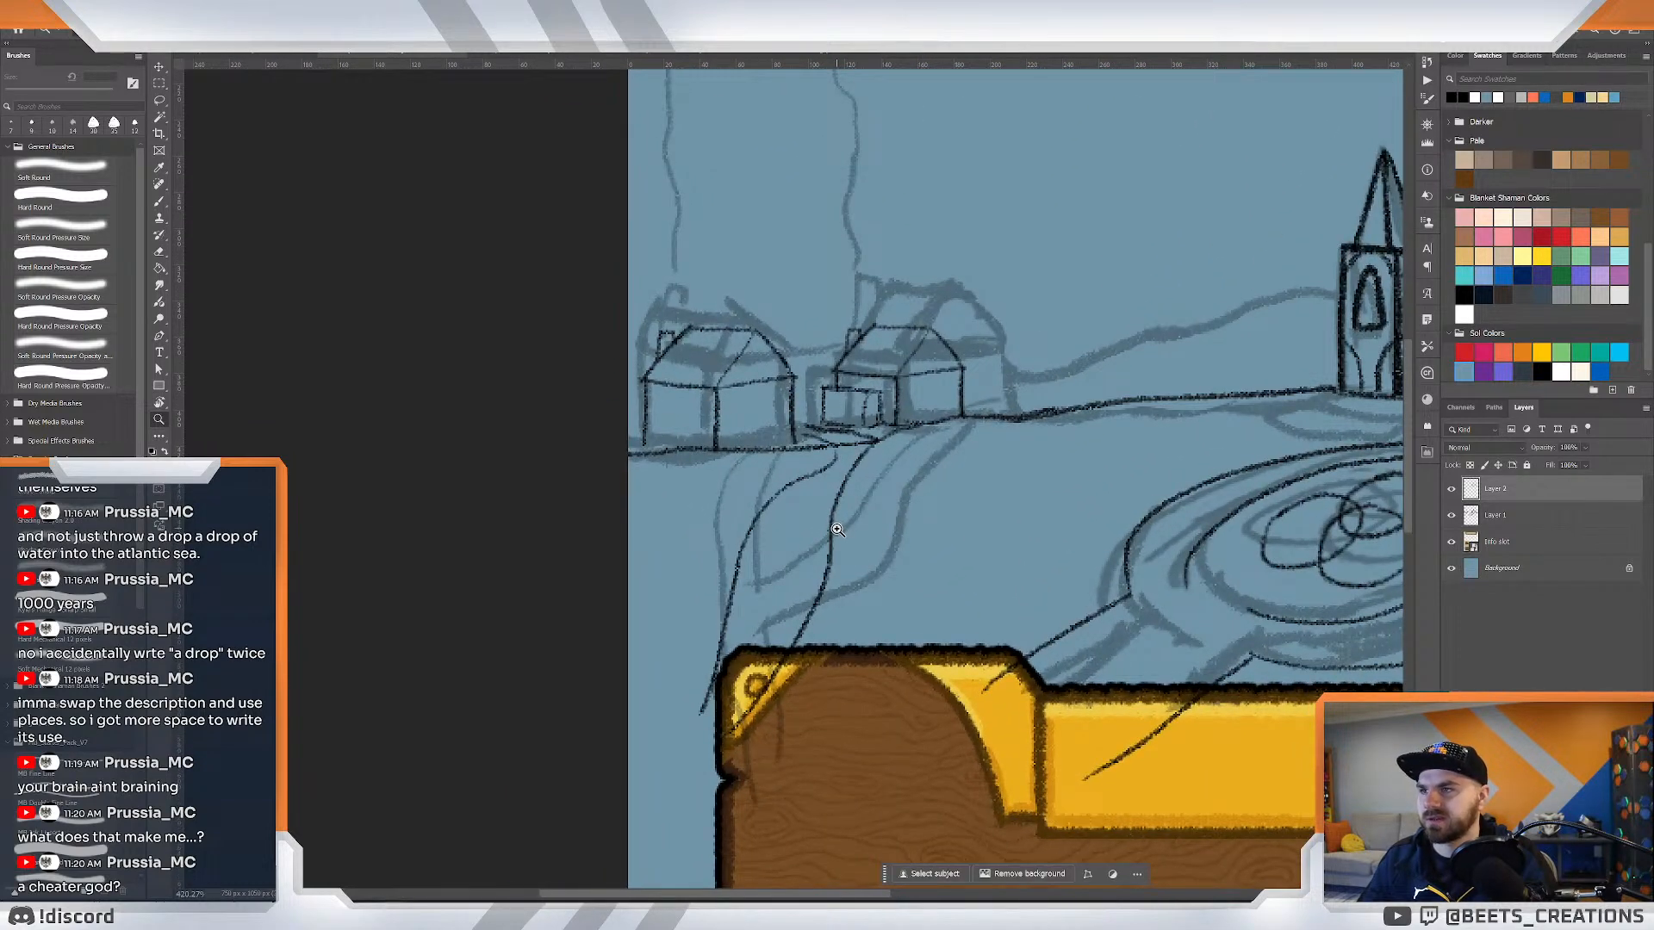
key("e")
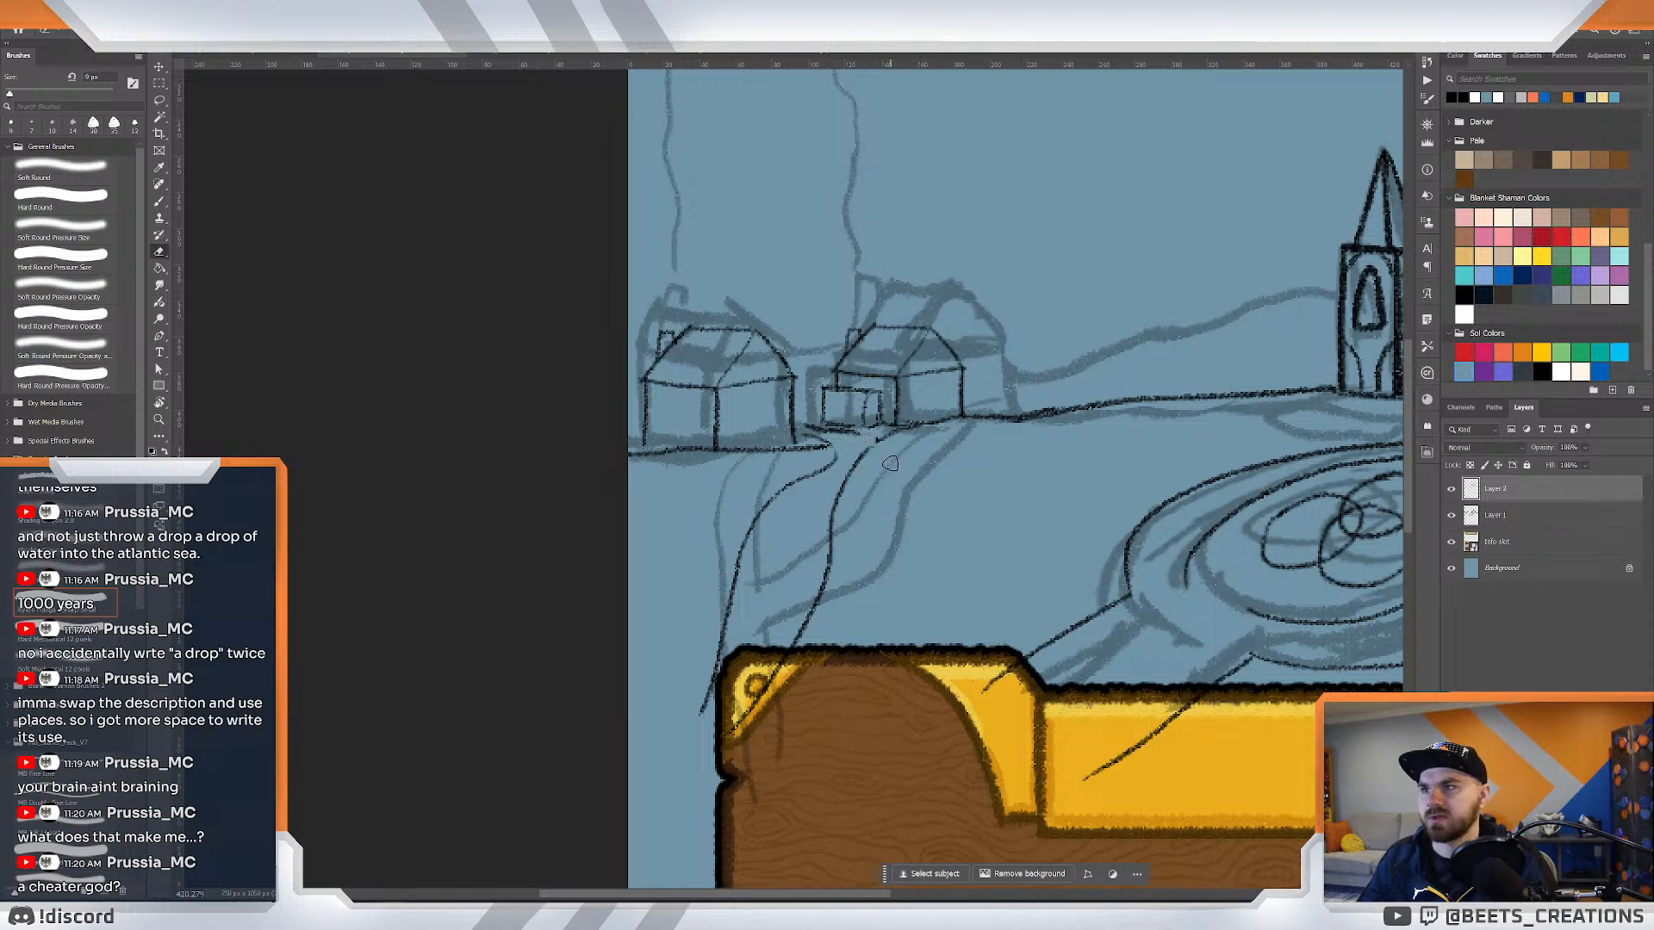
key("b")
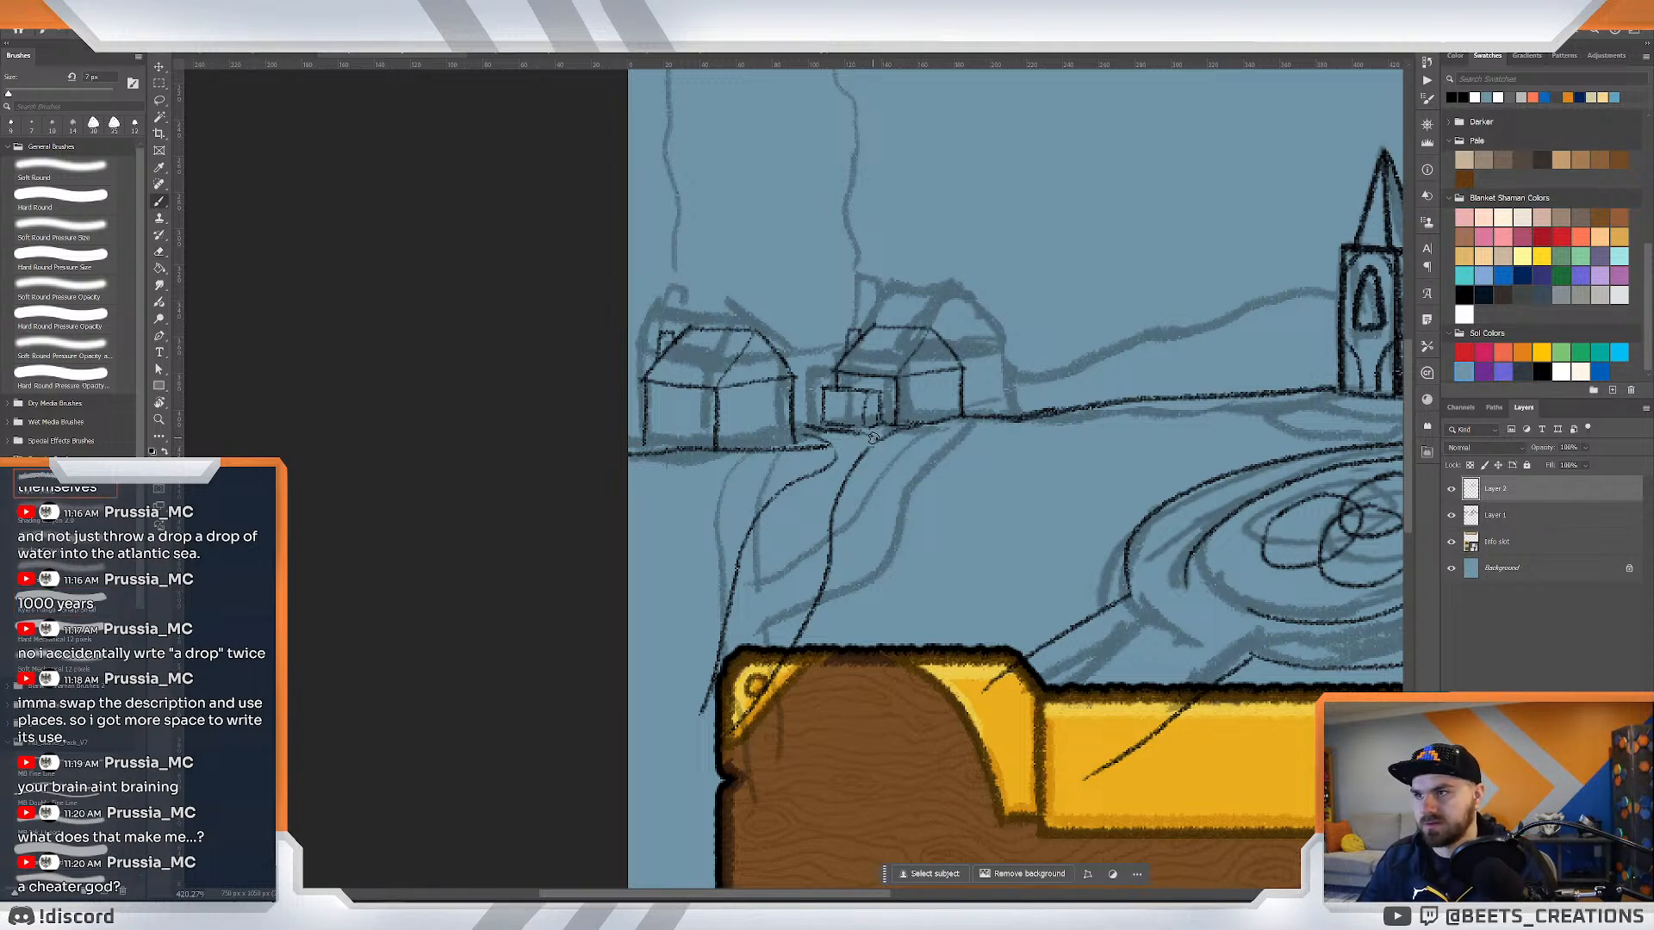
Extend both edges of the village path diagonally down to the card's left border.
key("z")
left_click_drag(738, 683, 716, 618)
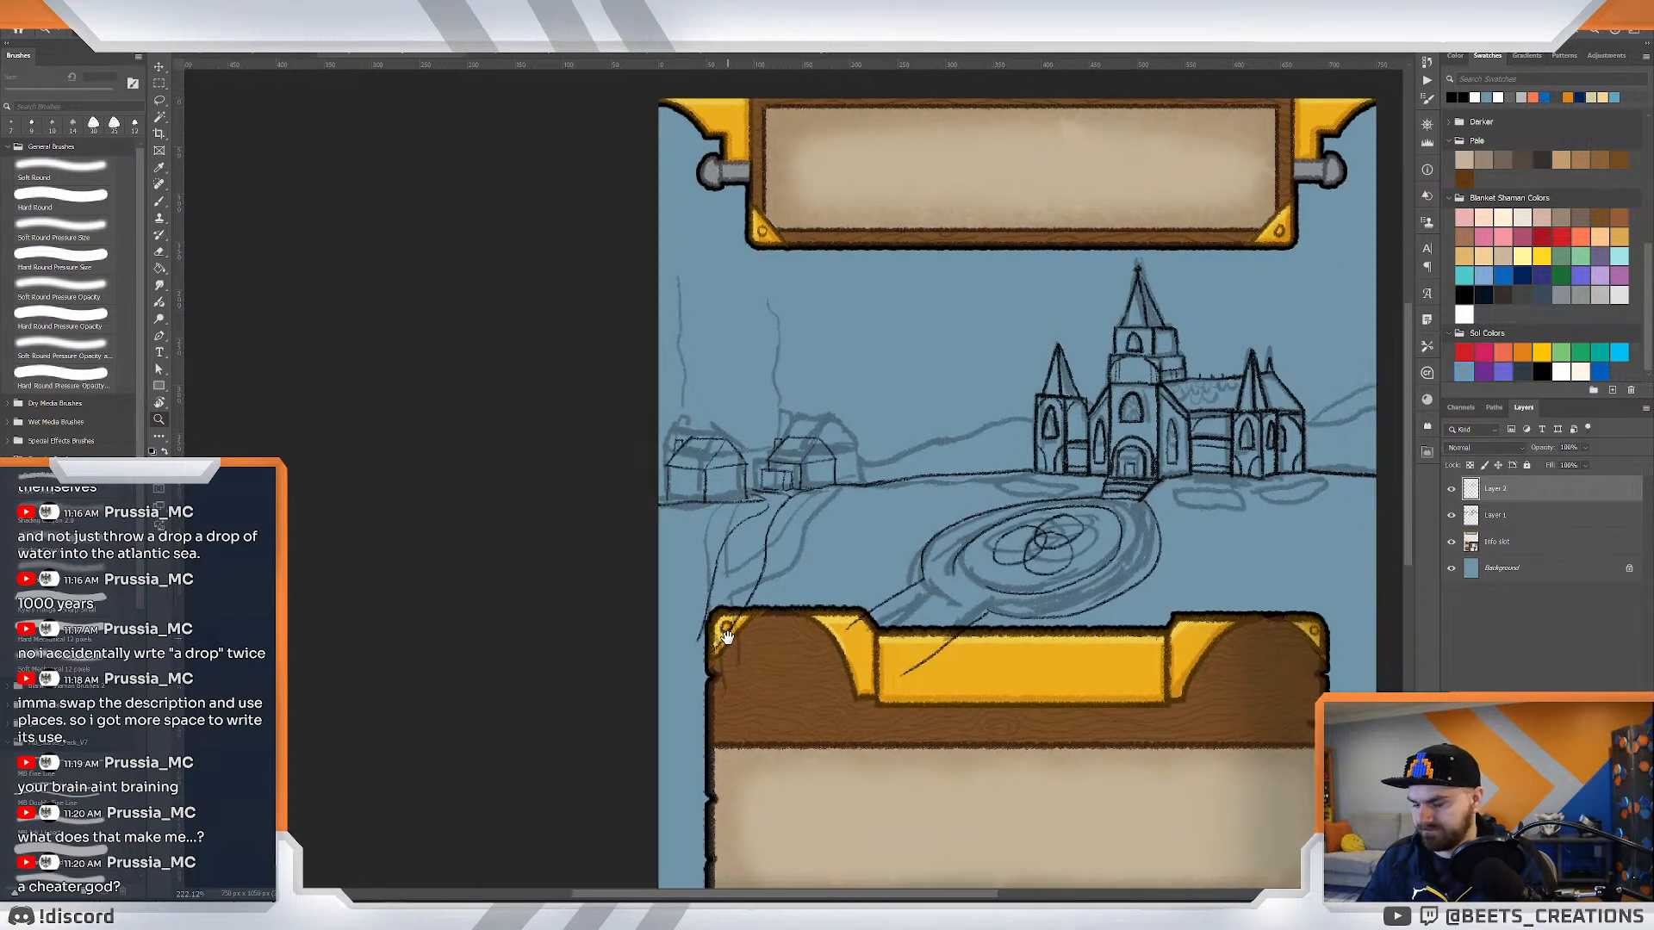
key("b")
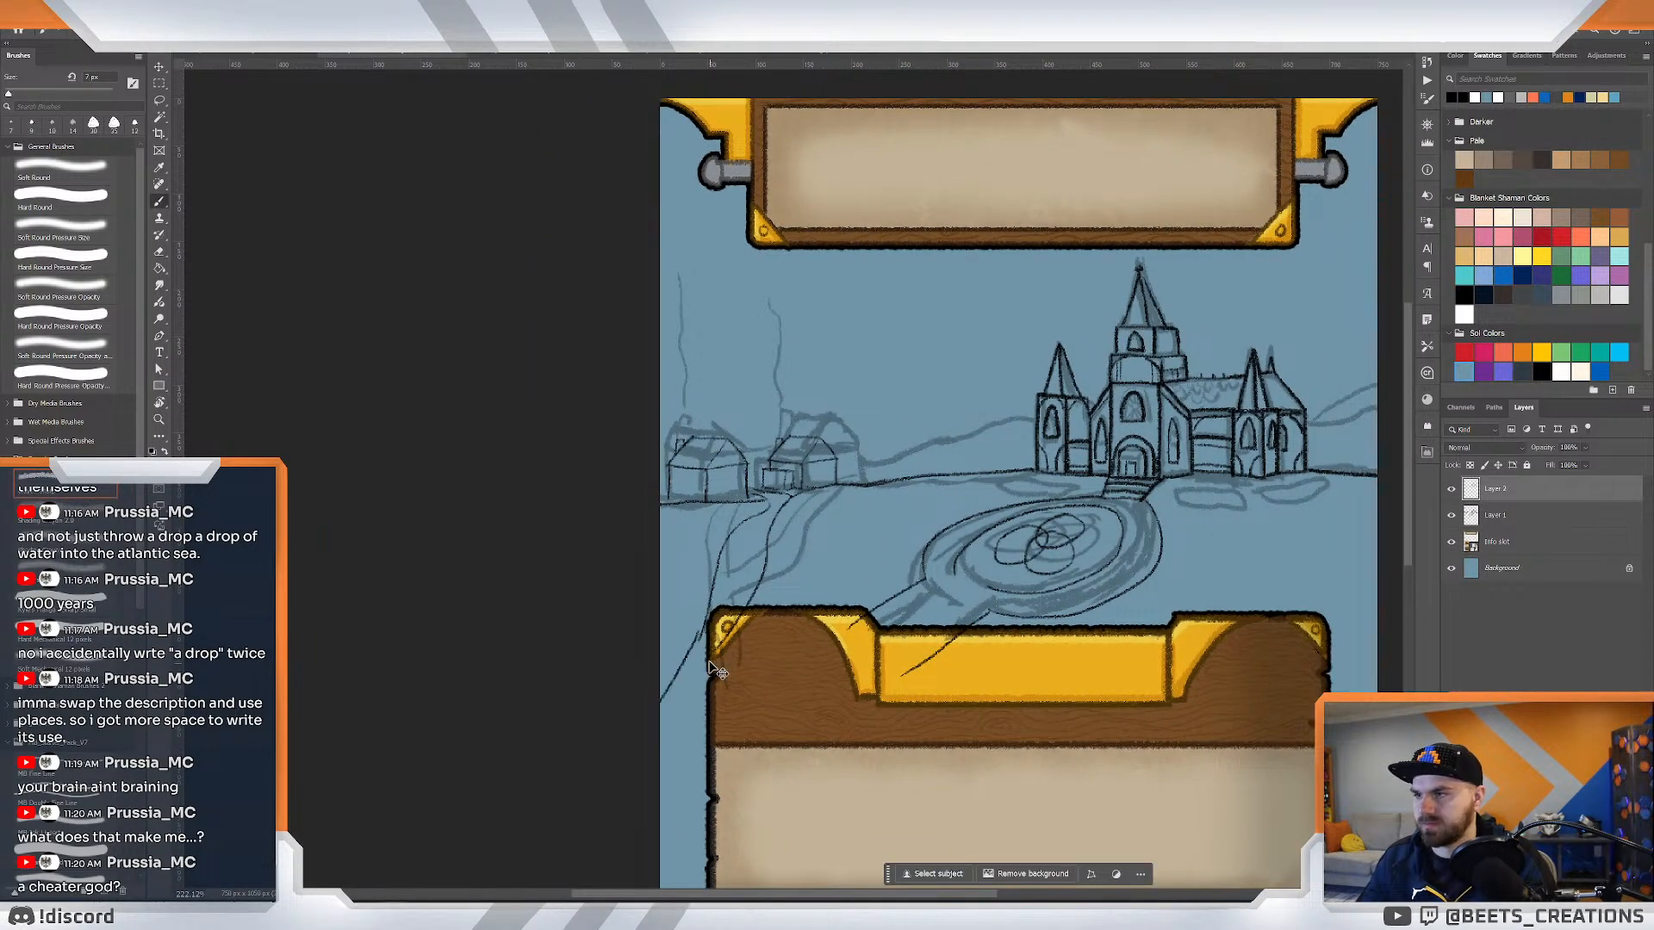
key("ctrl+z")
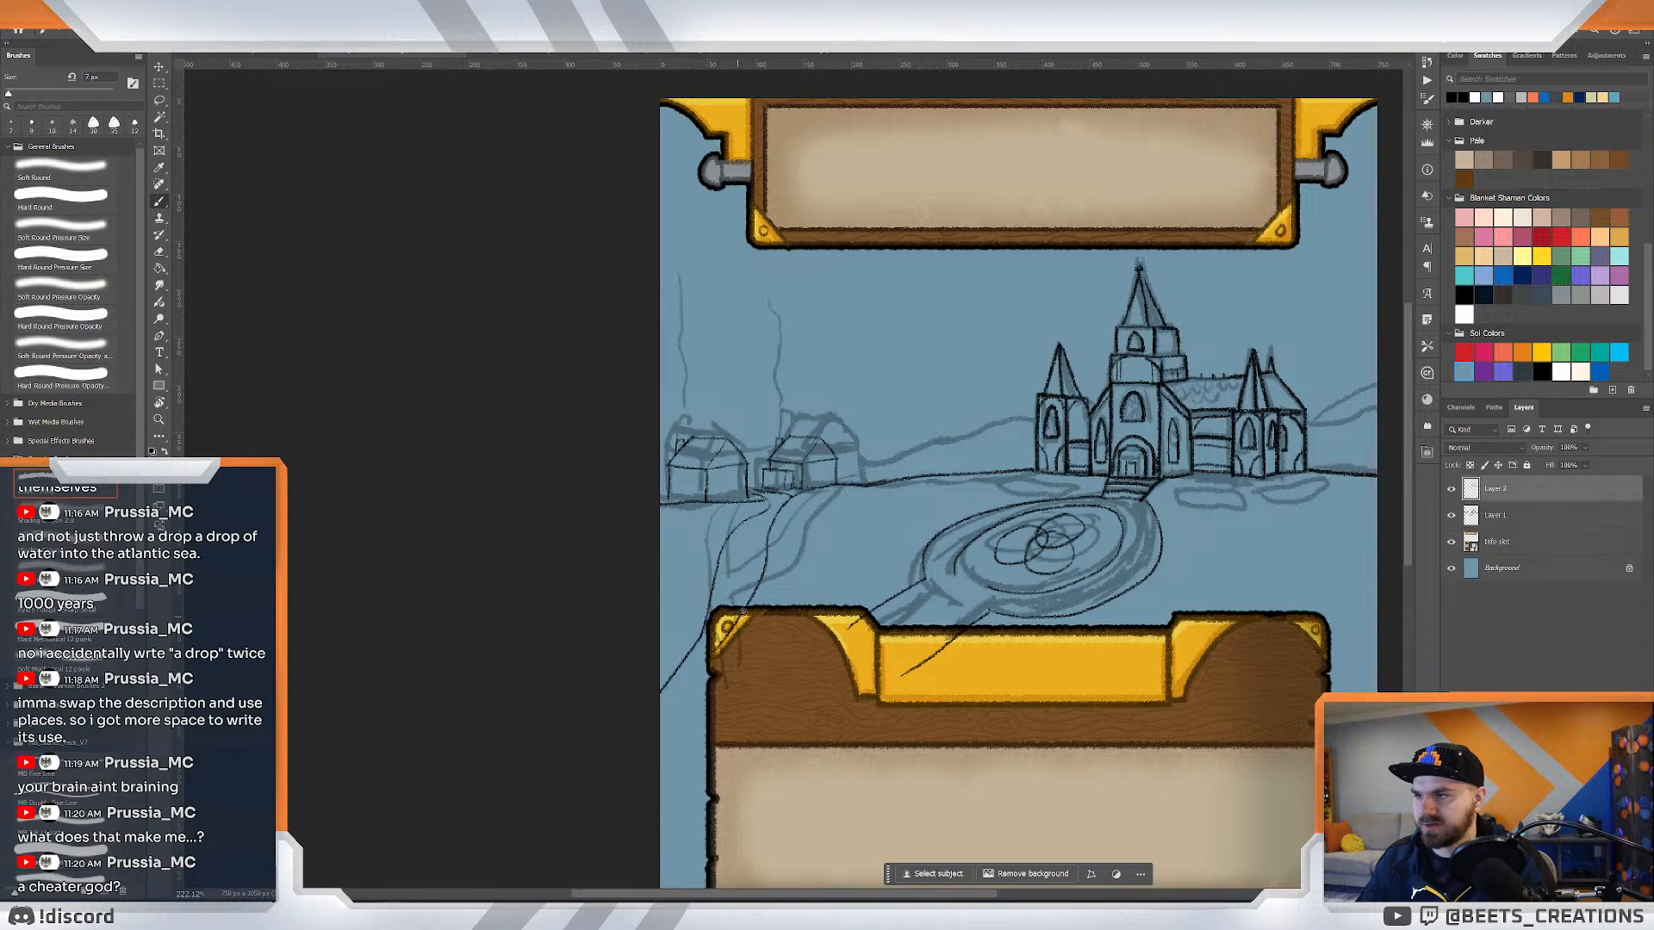
left_click_drag(765, 566, 673, 758)
key("e")
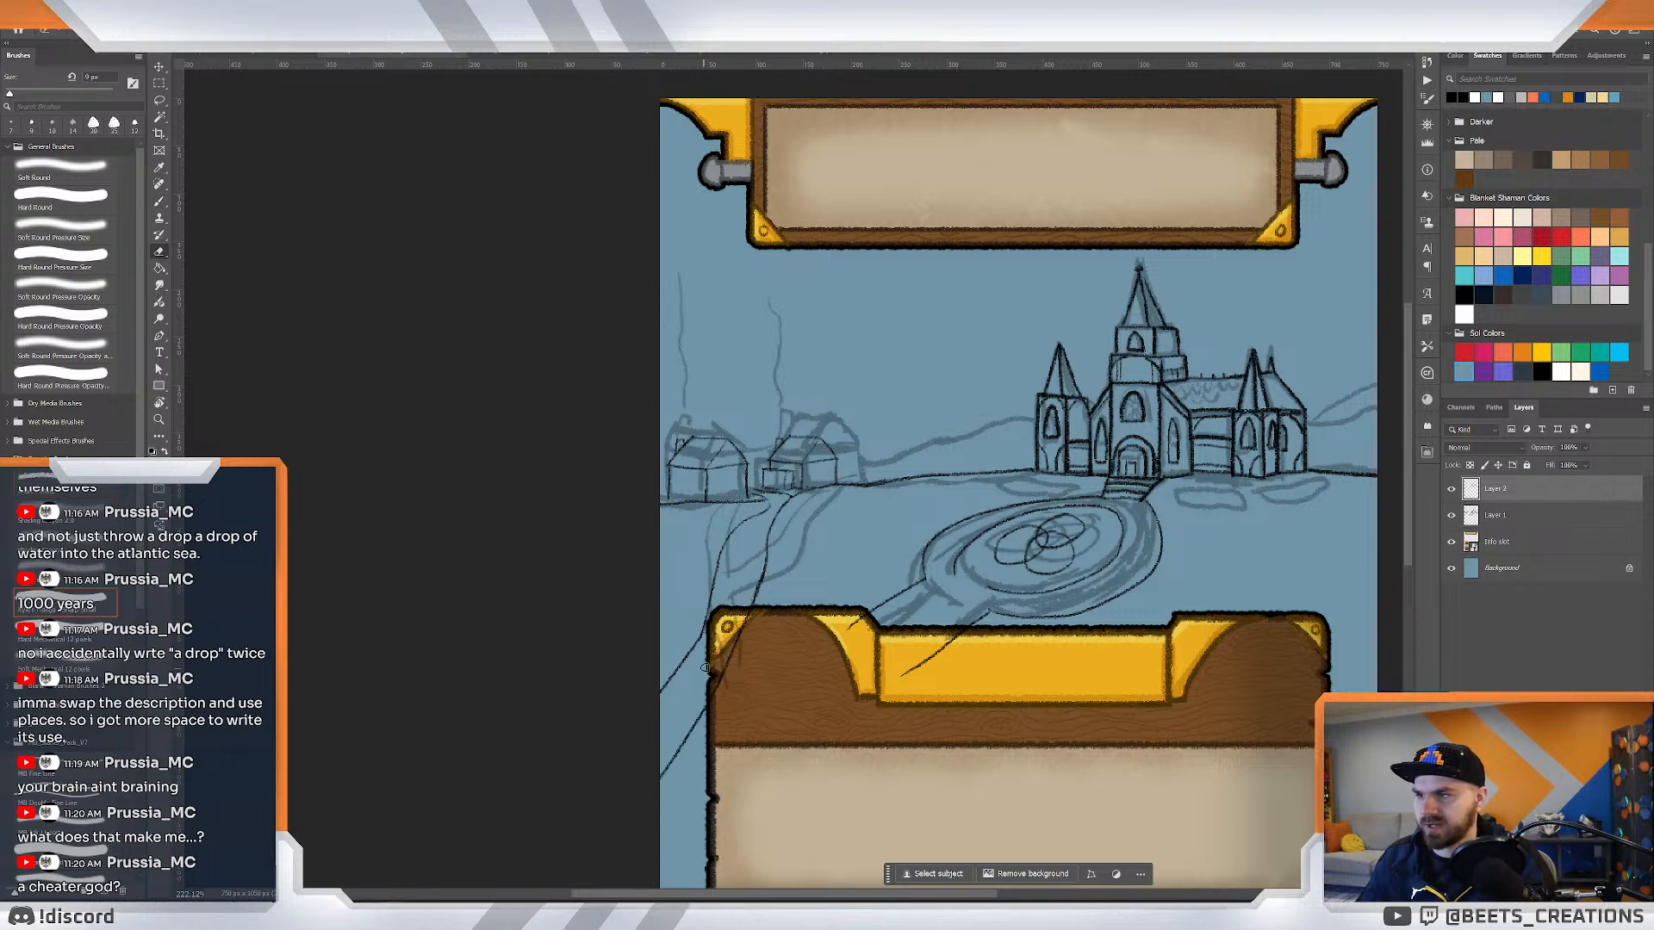
Draw a long sweeping curve across the card's lower text panels, undoing the first two attempts.
key("z")
mouse_move(762, 638)
left_mouse_down()
mouse_move(721, 632)
mouse_move(754, 635)
mouse_move(699, 579)
mouse_move(819, 630)
mouse_move(769, 623)
left_mouse_up()
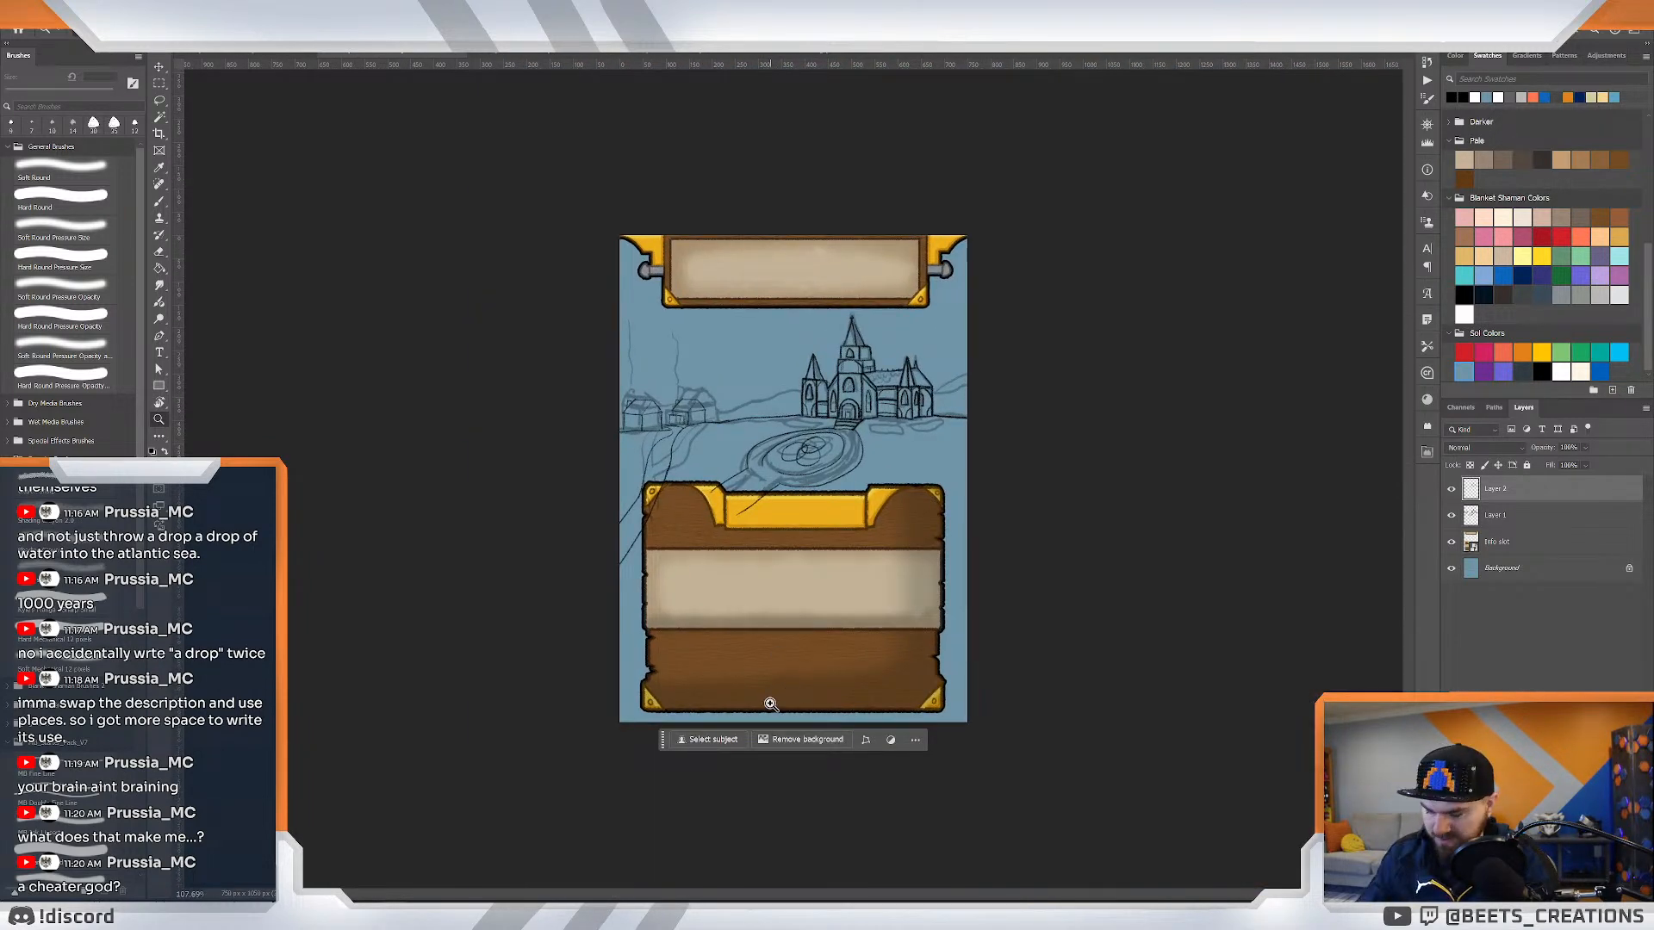
key("b")
mouse_move(702, 638)
left_mouse_down()
mouse_move(974, 586)
mouse_move(1236, 498)
left_mouse_up()
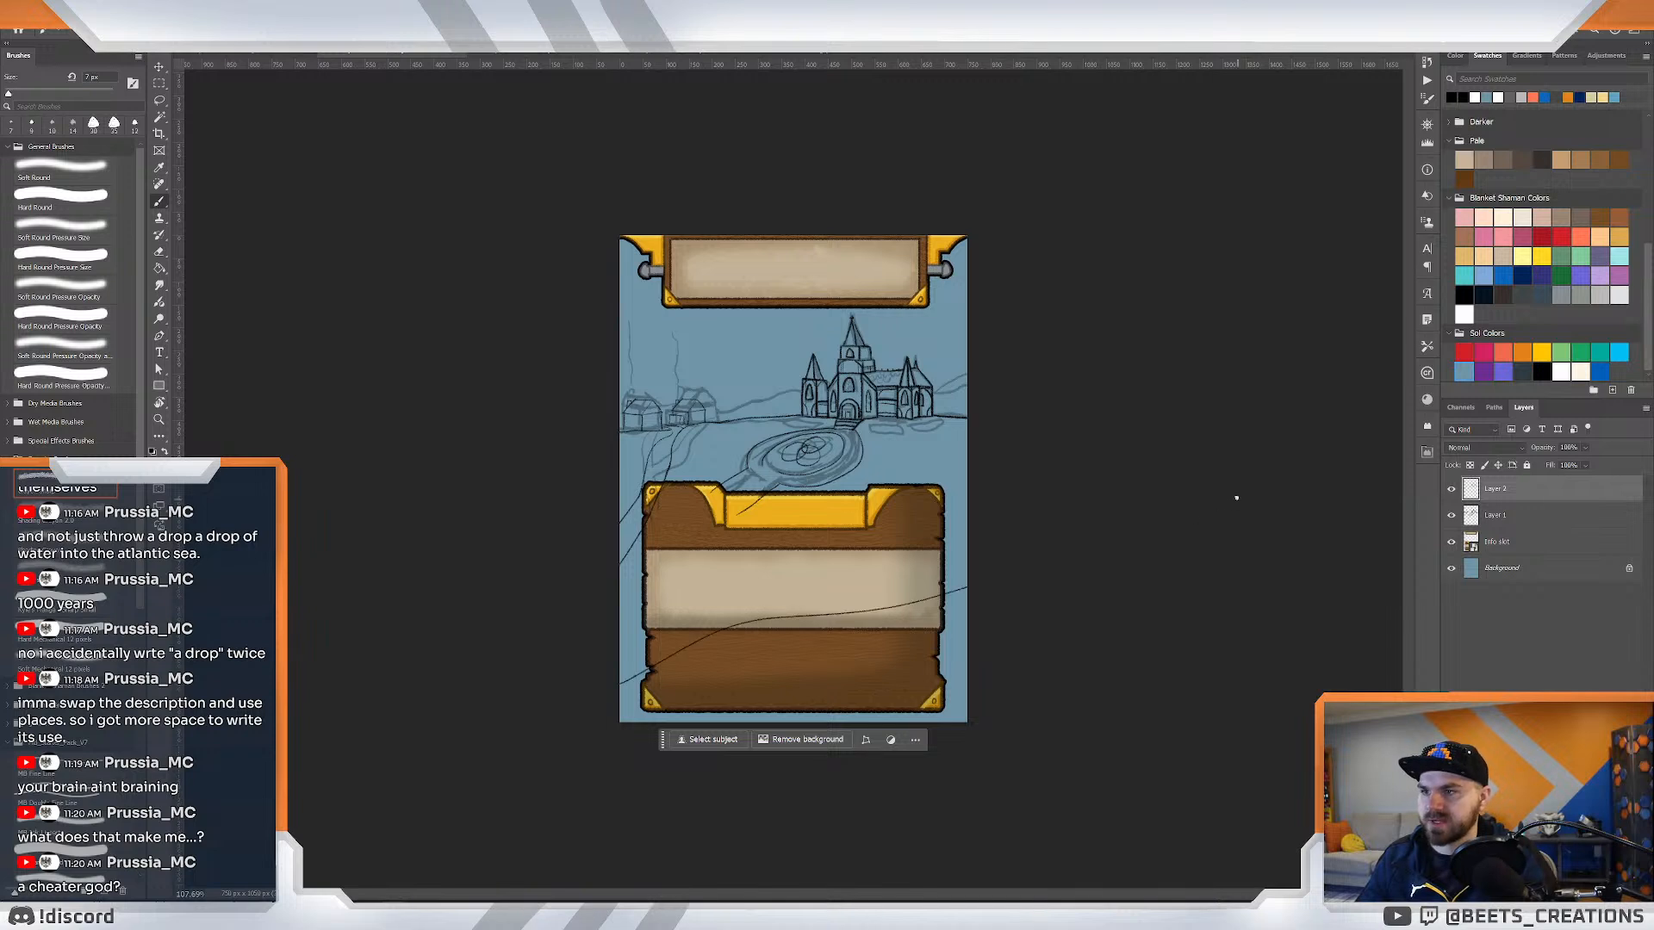
key("ctrl+z")
mouse_move(1047, 517)
left_mouse_down()
mouse_move(797, 680)
mouse_move(613, 705)
left_mouse_up()
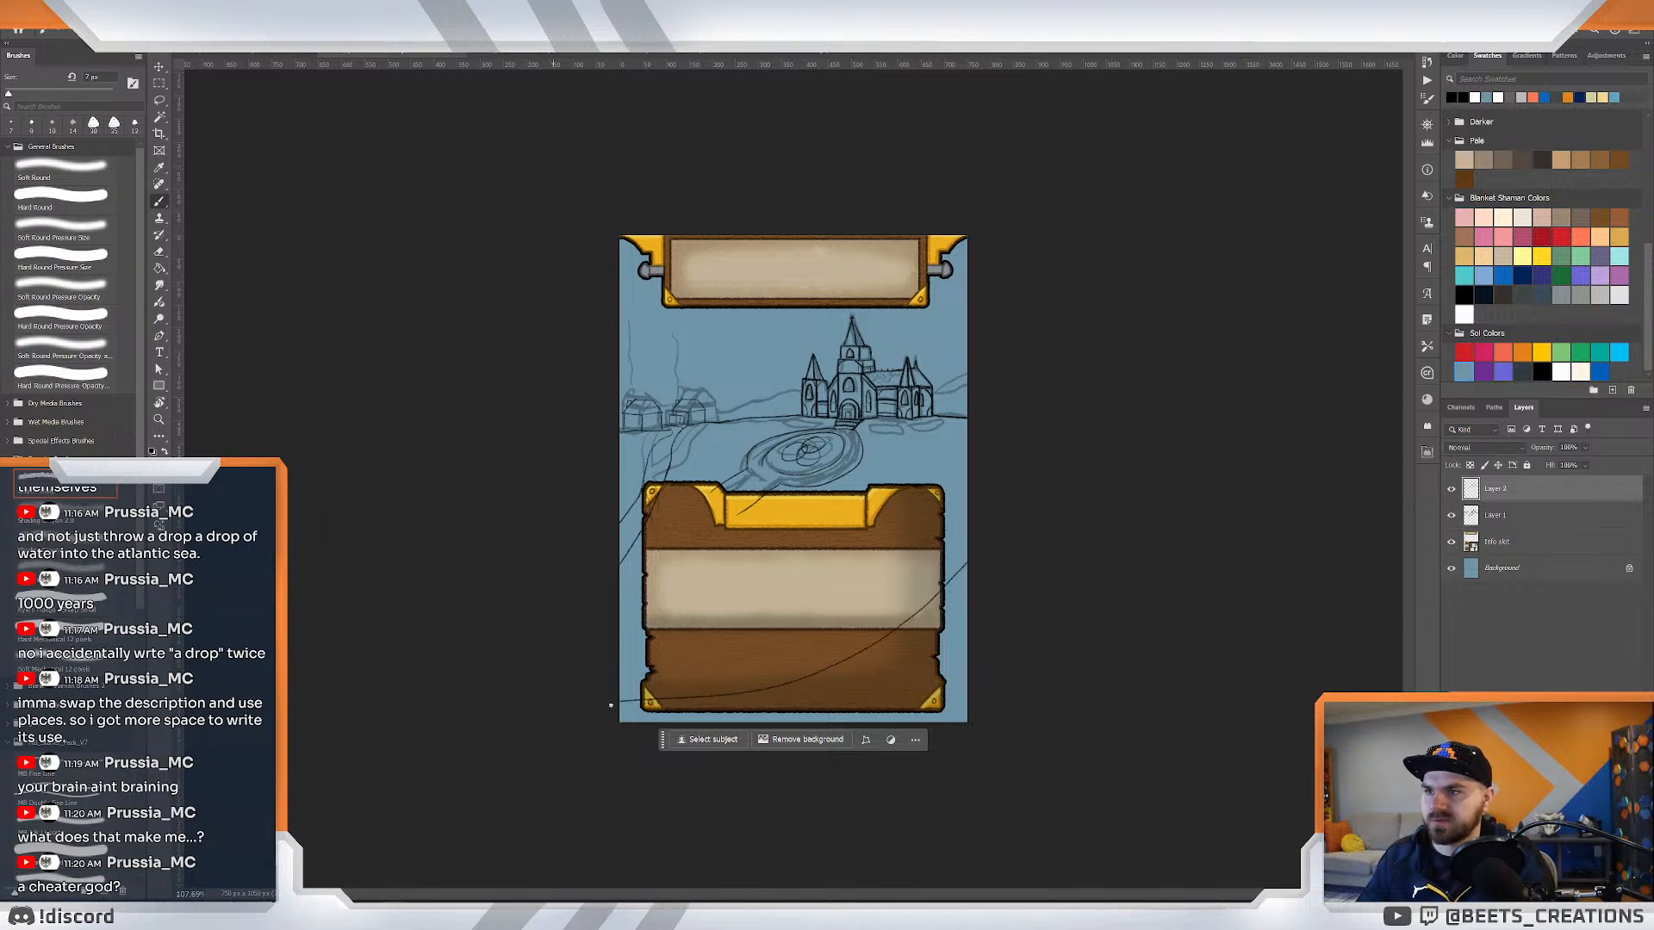
key("ctrl+z")
mouse_move(644, 651)
left_mouse_down()
mouse_move(886, 586)
mouse_move(1232, 552)
left_mouse_up()
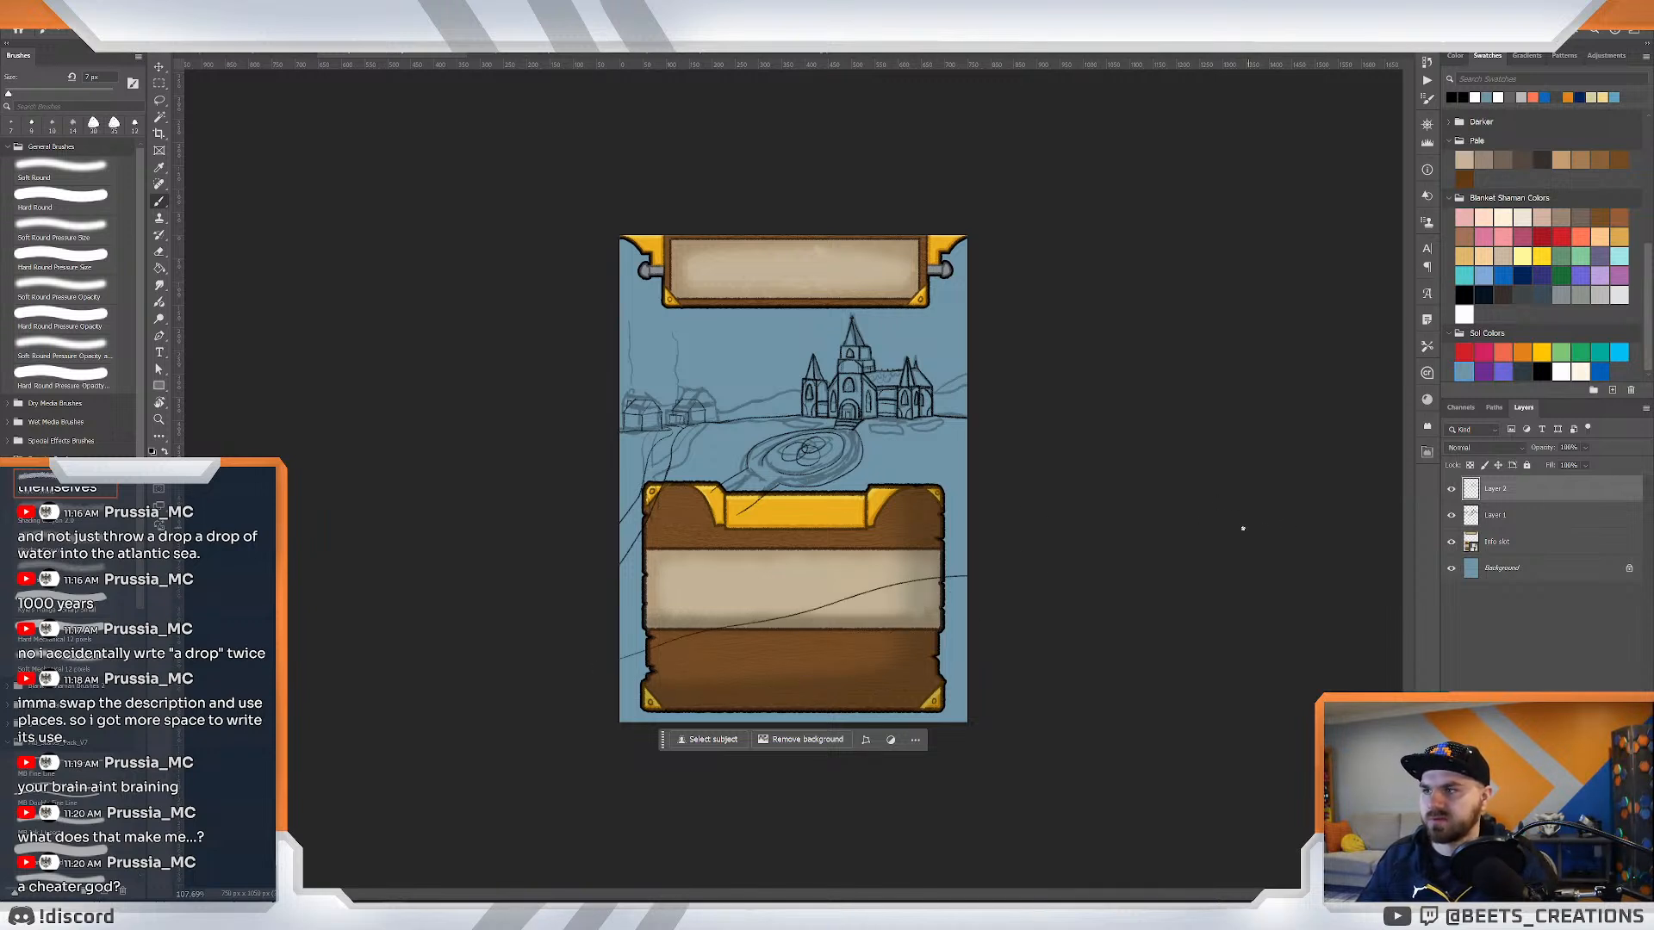
Ink the distant hill line from the second house's right wall up to the church's left tower with an 8 px brush.
scroll(976, 444, "up", 4)
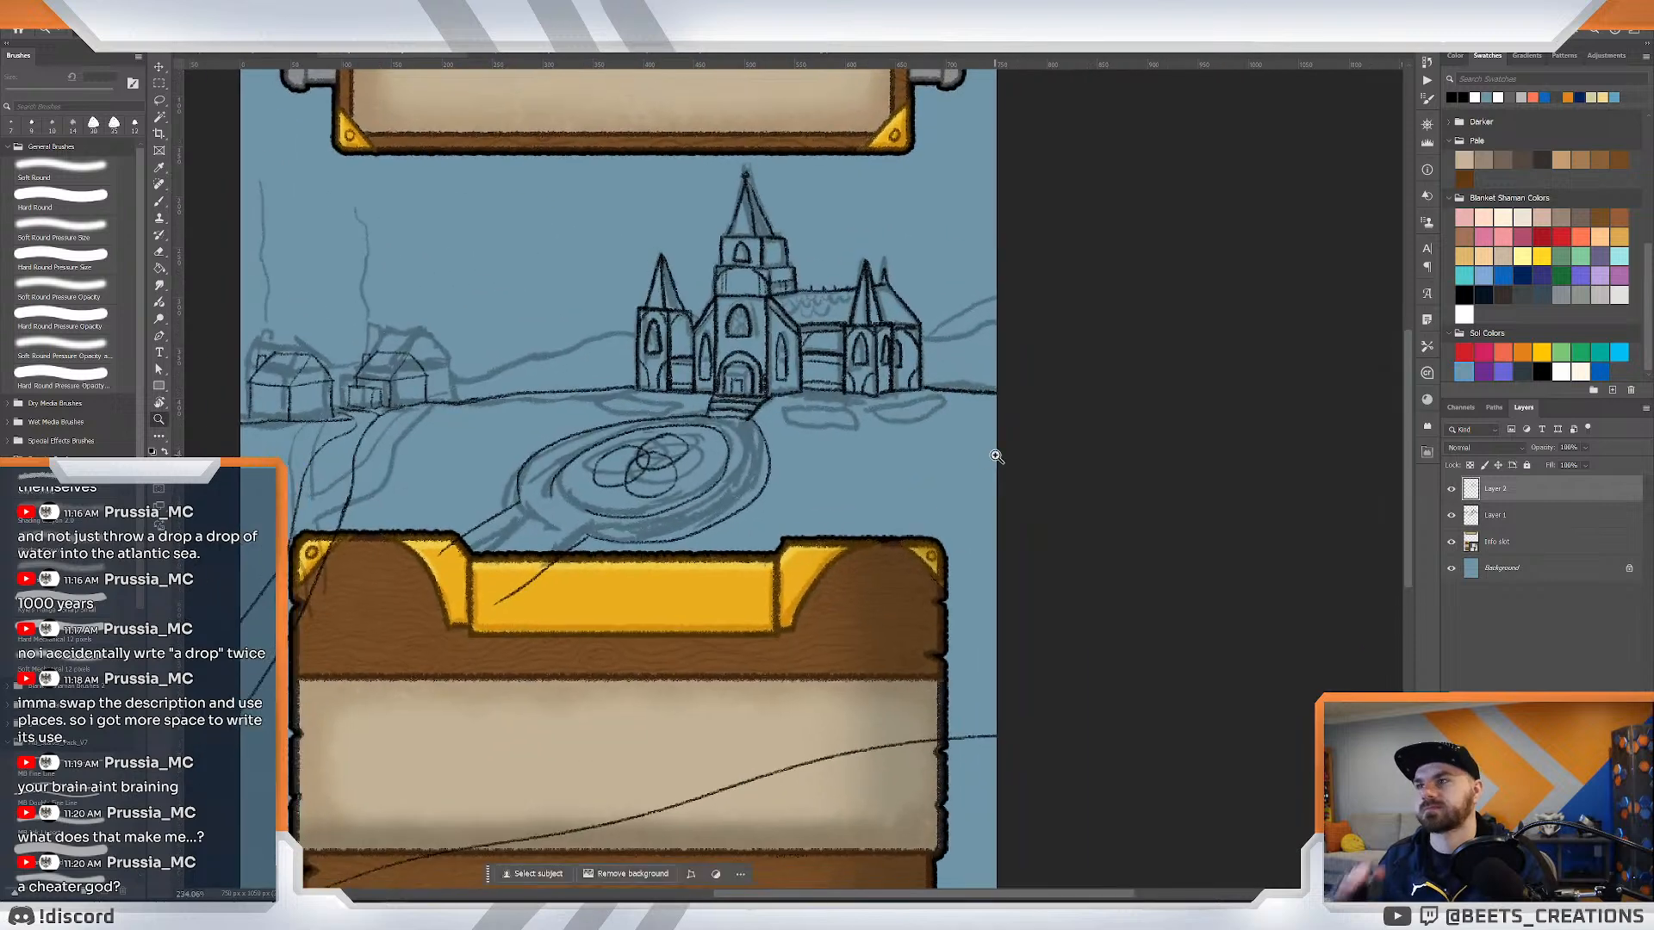
scroll(860, 383, "up", 5)
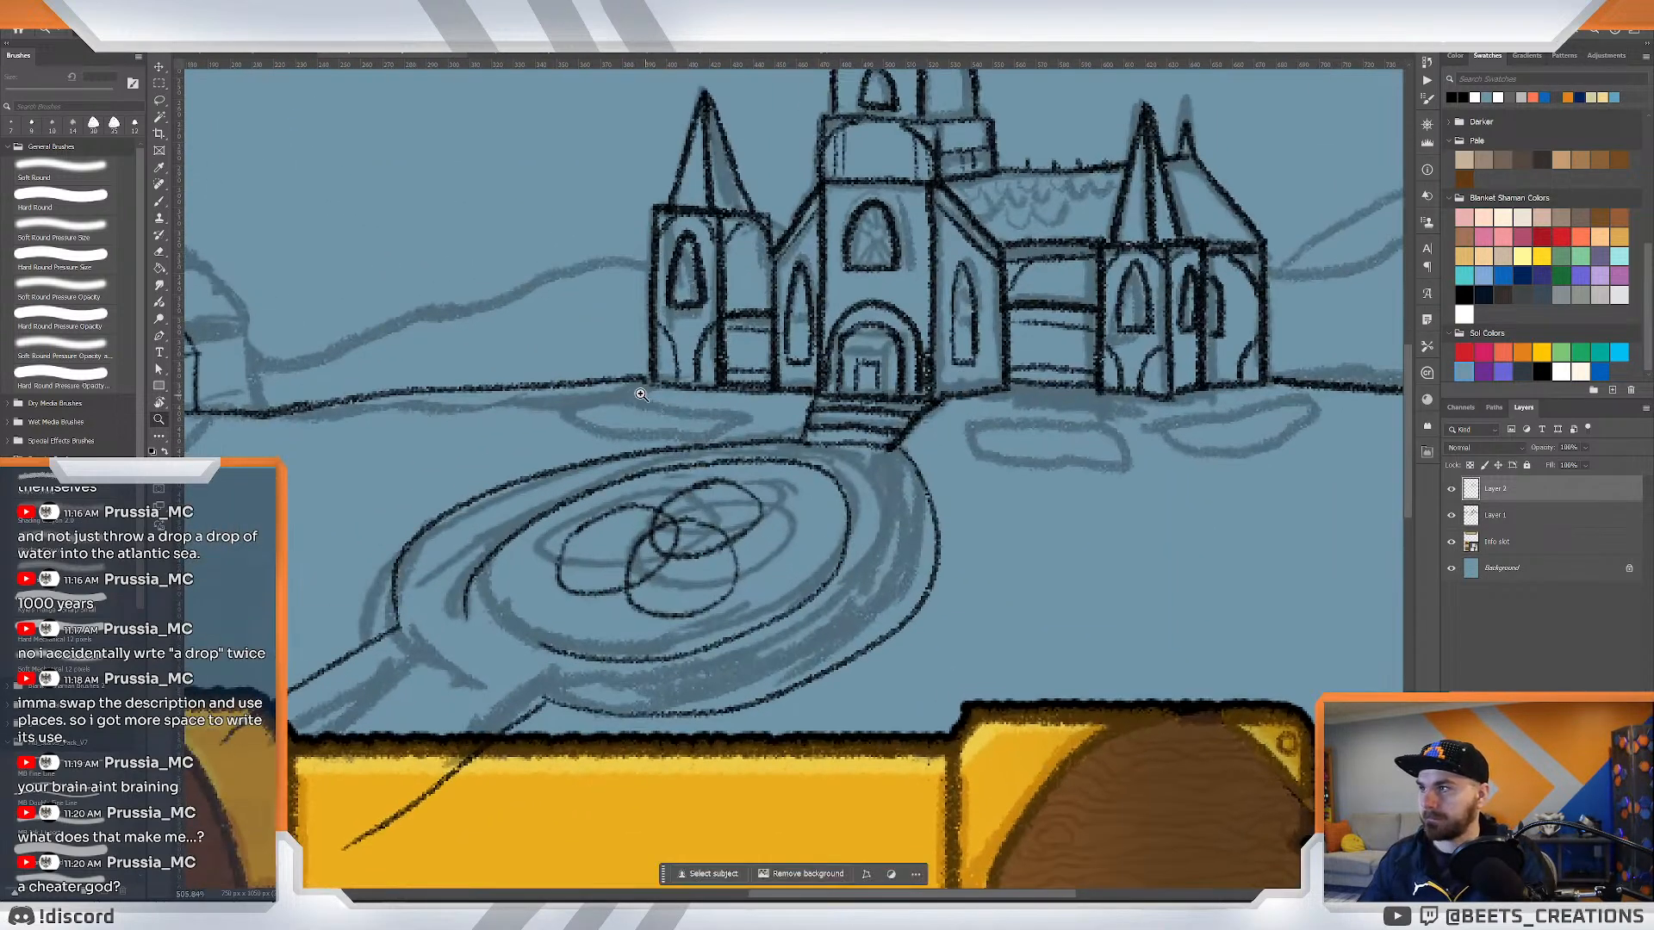
key("b")
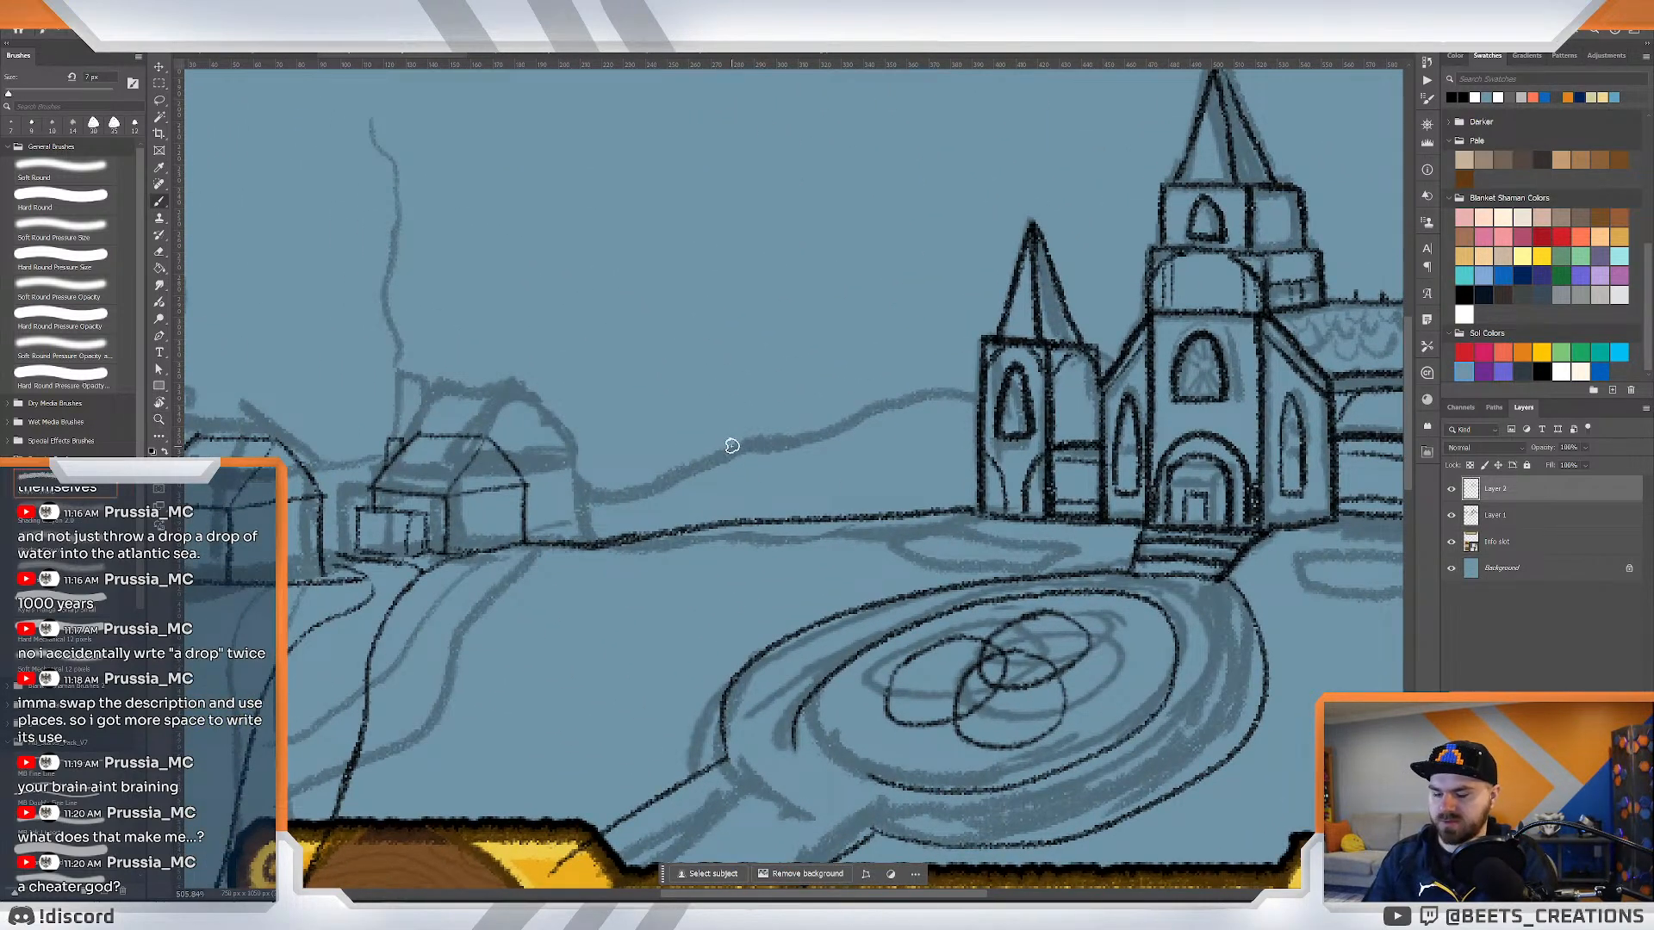
key("bracketright")
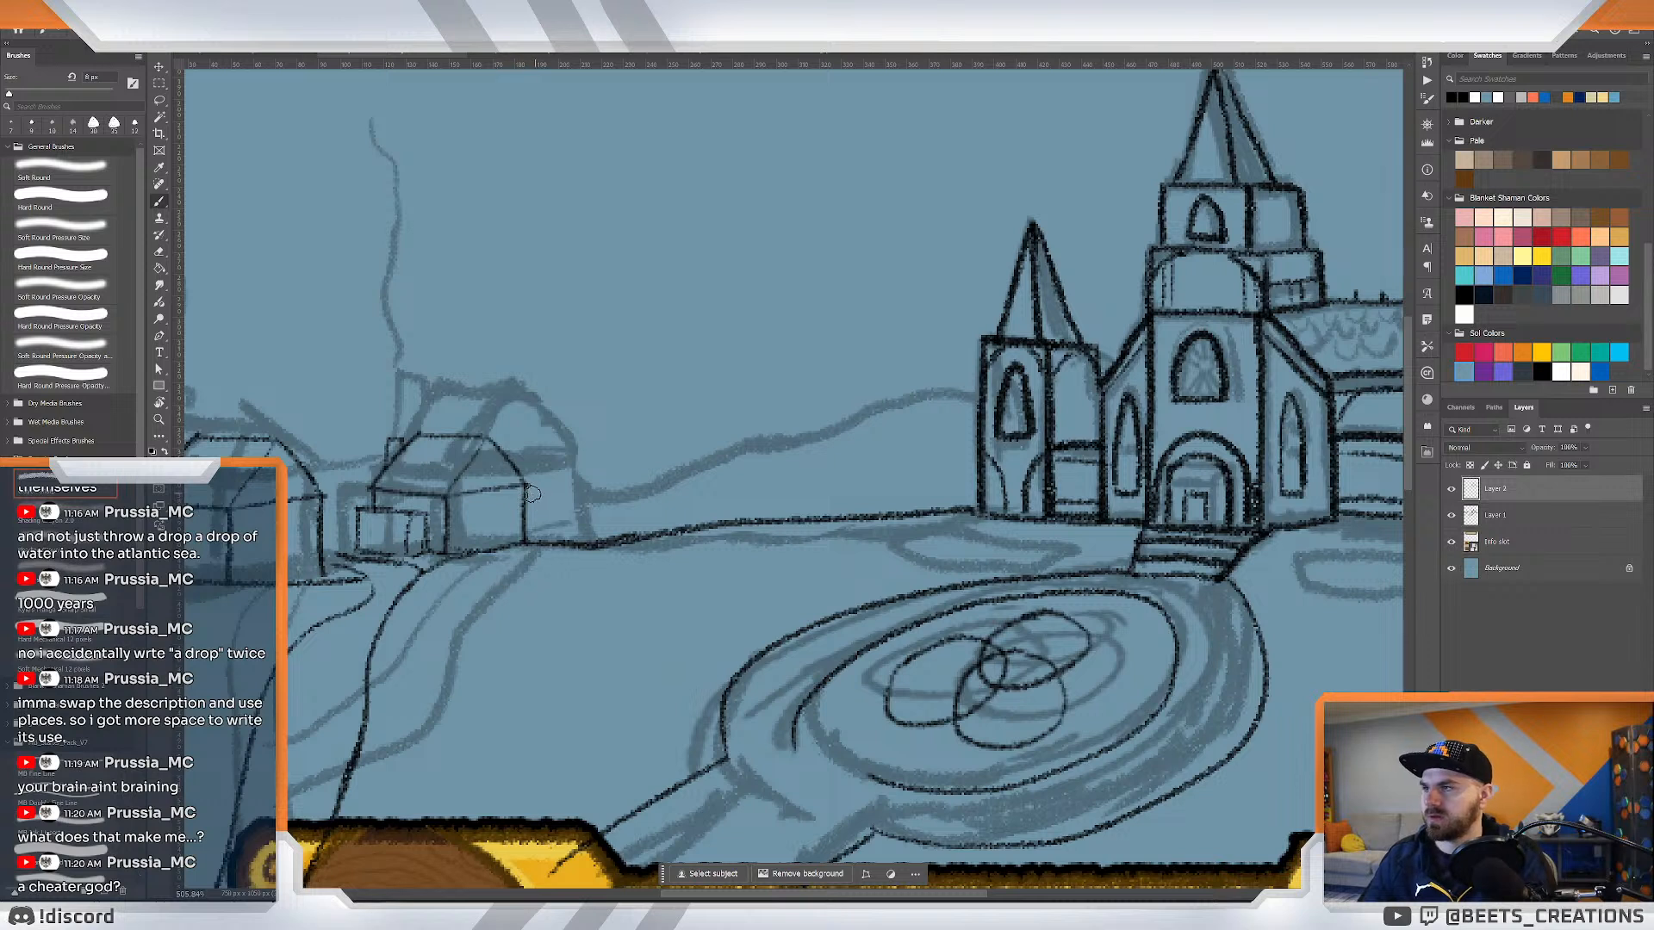
mouse_move(522, 499)
left_mouse_down()
mouse_move(638, 487)
mouse_move(840, 418)
mouse_move(1004, 403)
left_mouse_up()
key("ctrl+z")
mouse_move(523, 503)
left_mouse_down()
mouse_move(798, 462)
mouse_move(984, 400)
mouse_move(926, 392)
mouse_move(764, 453)
mouse_move(526, 499)
left_mouse_up()
key("ctrl+z")
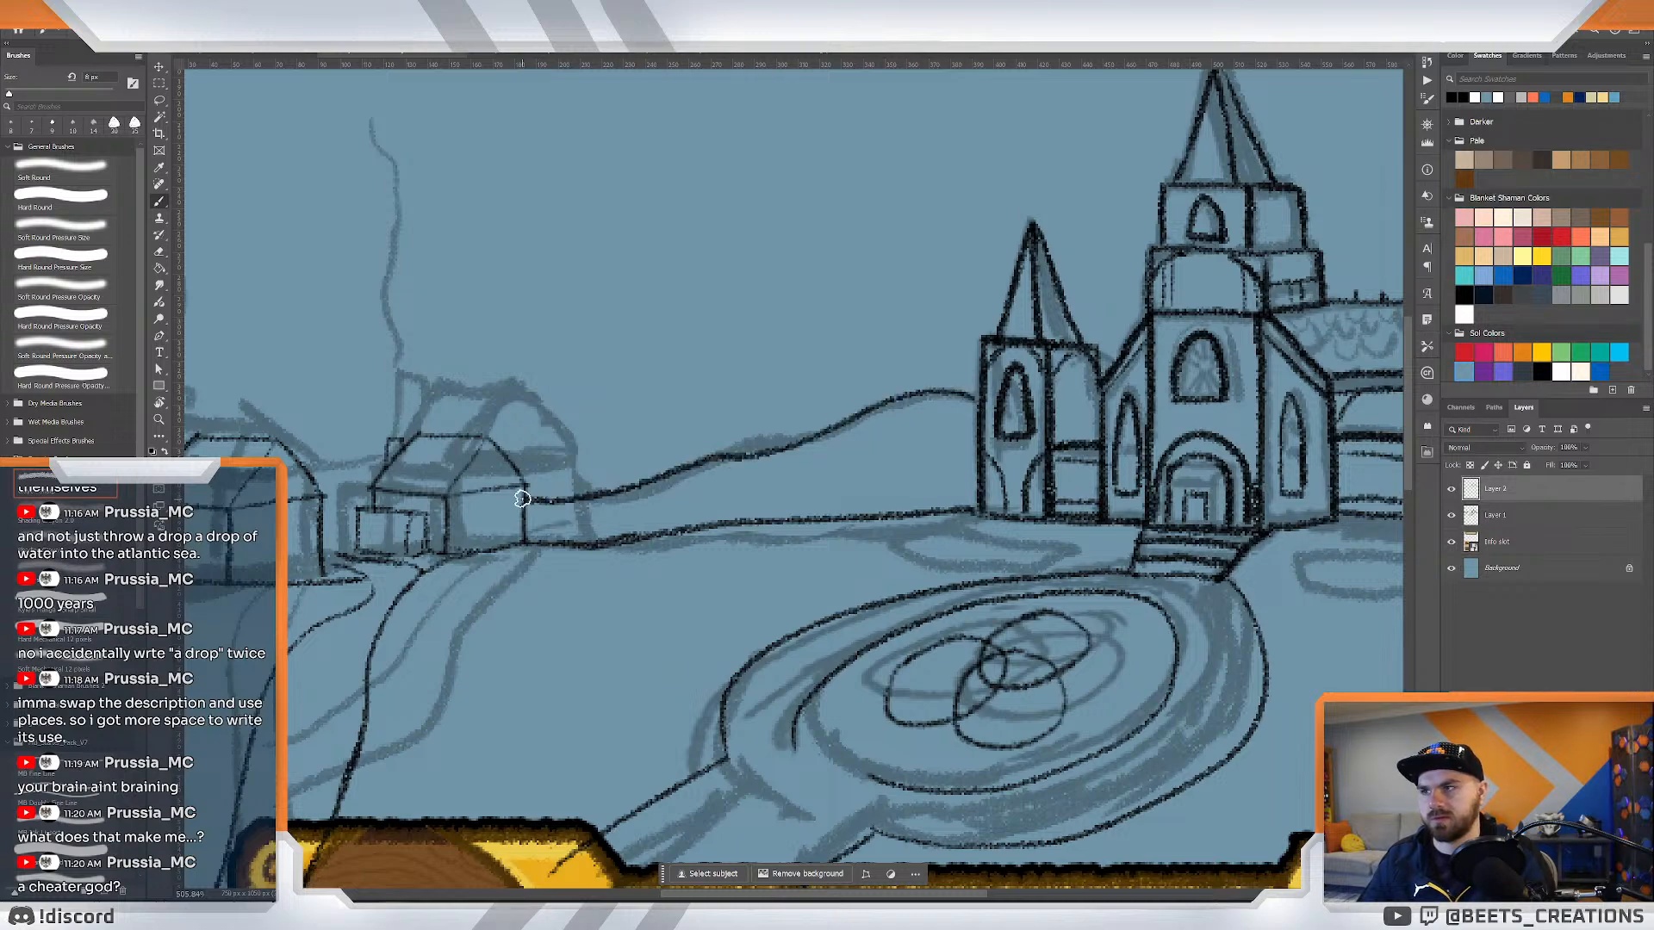
key("z")
mouse_move(684, 493)
left_mouse_down()
mouse_move(614, 500)
mouse_move(664, 510)
left_mouse_up()
left_click_drag(666, 512, 741, 509)
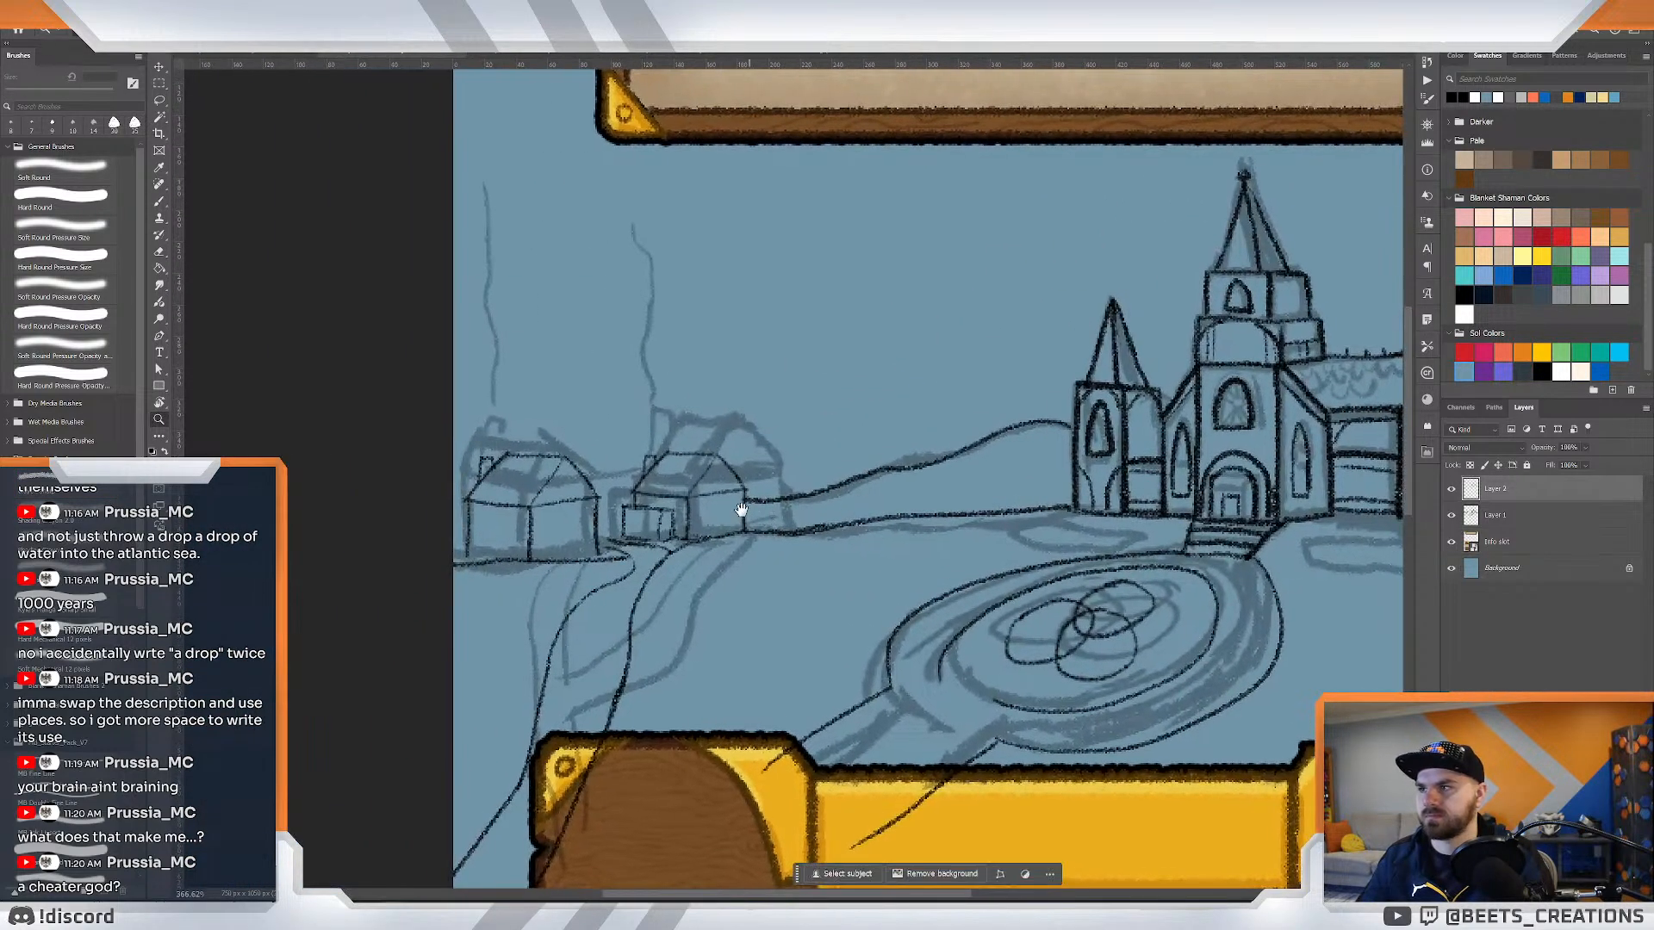
key("b")
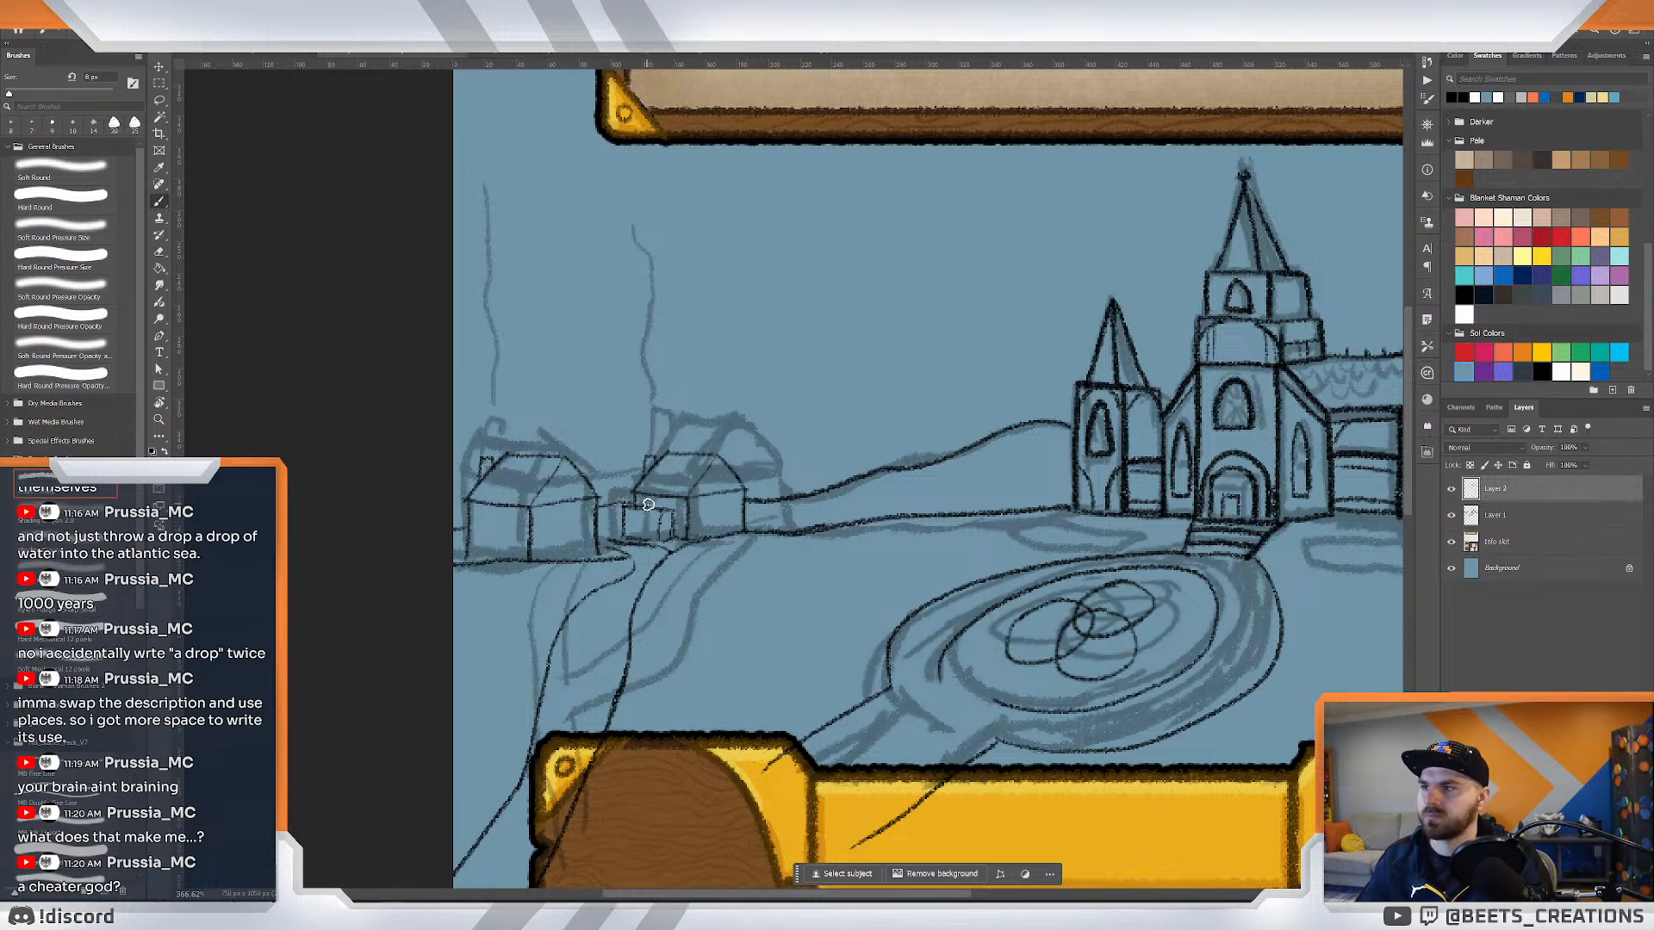
Ink the distant hill outlines to the right of the church, extending them to the canvas edge.
scroll(648, 504, "down", 6)
left_click_drag(1007, 366, 1030, 368)
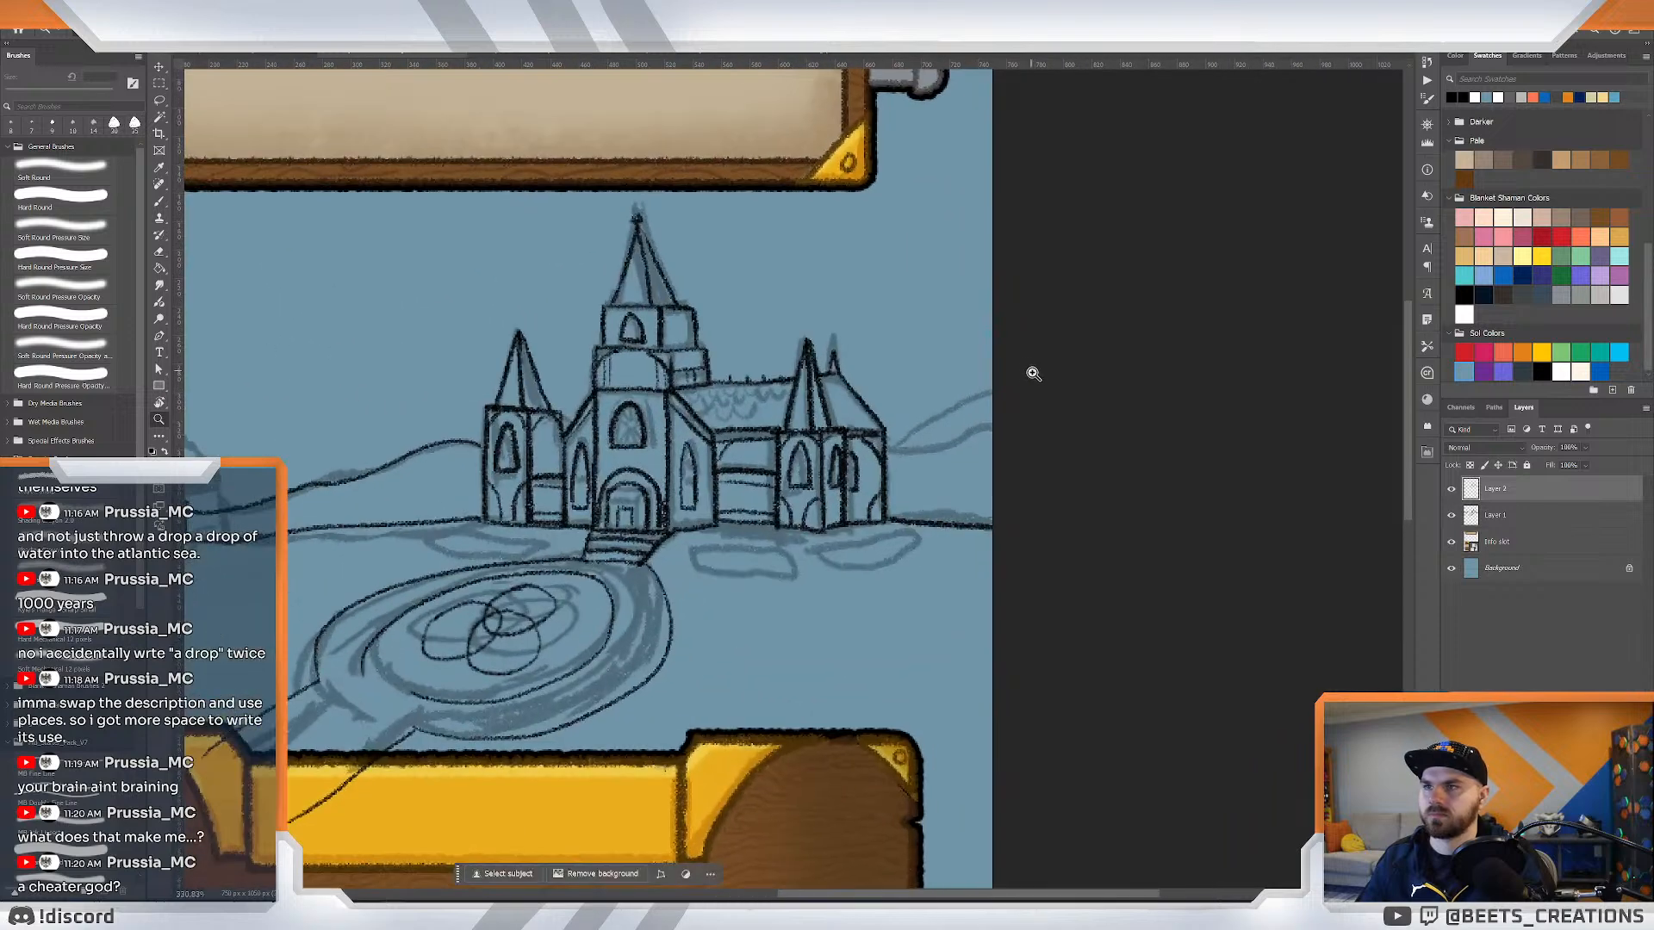
key("b")
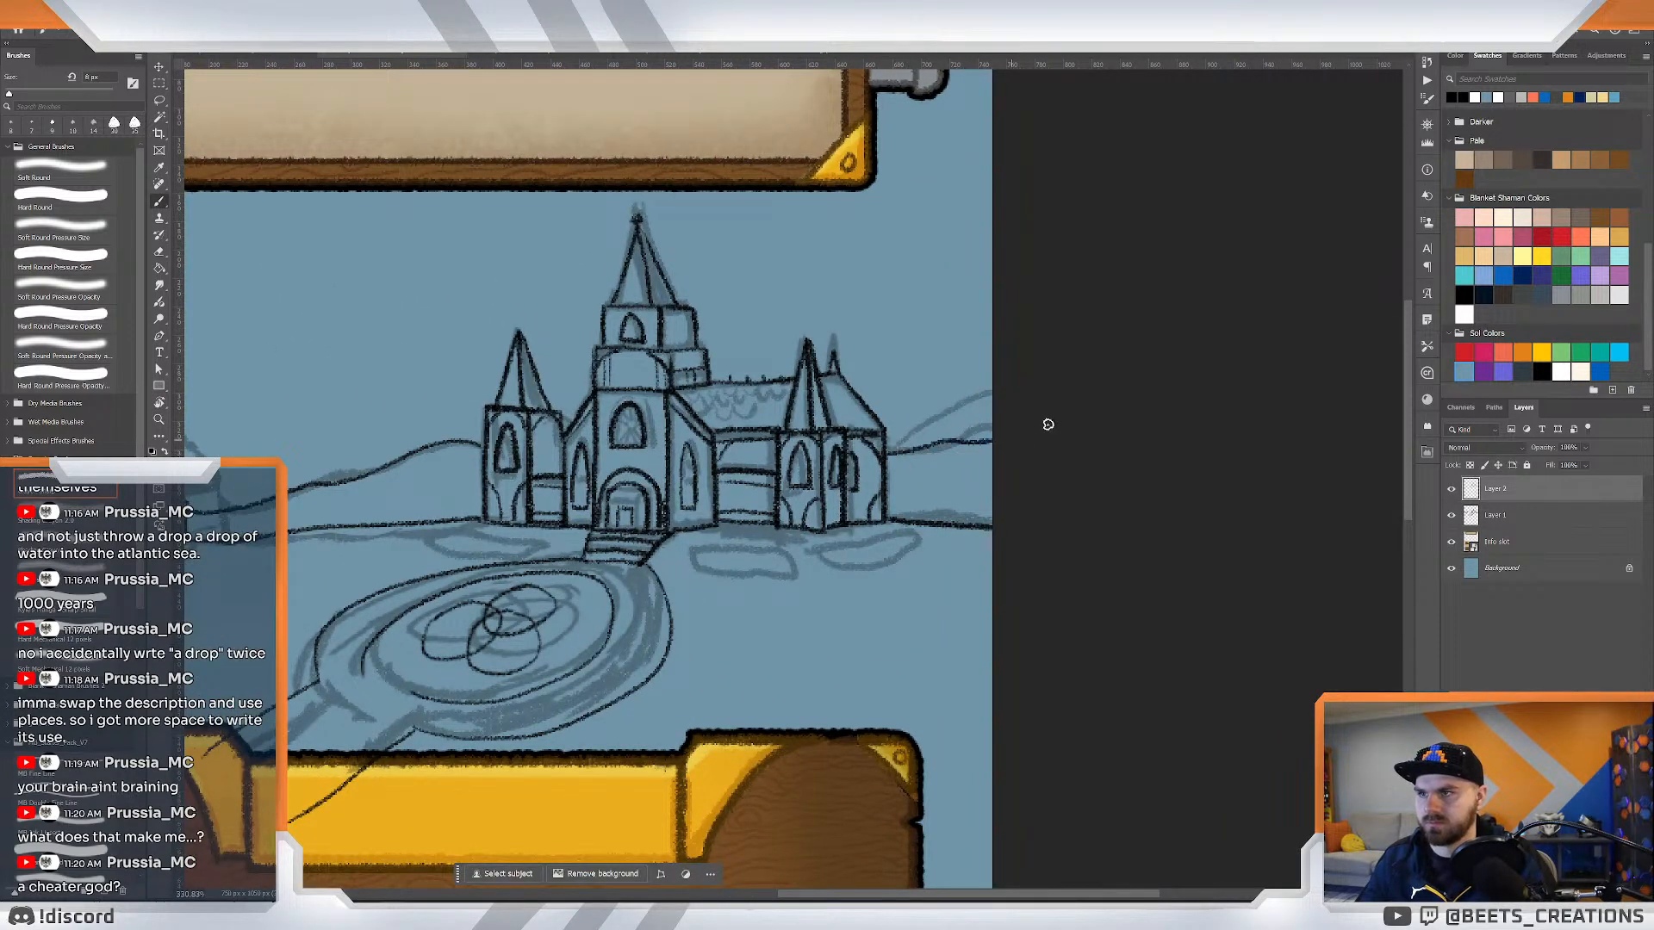
left_click_drag(922, 447, 989, 411)
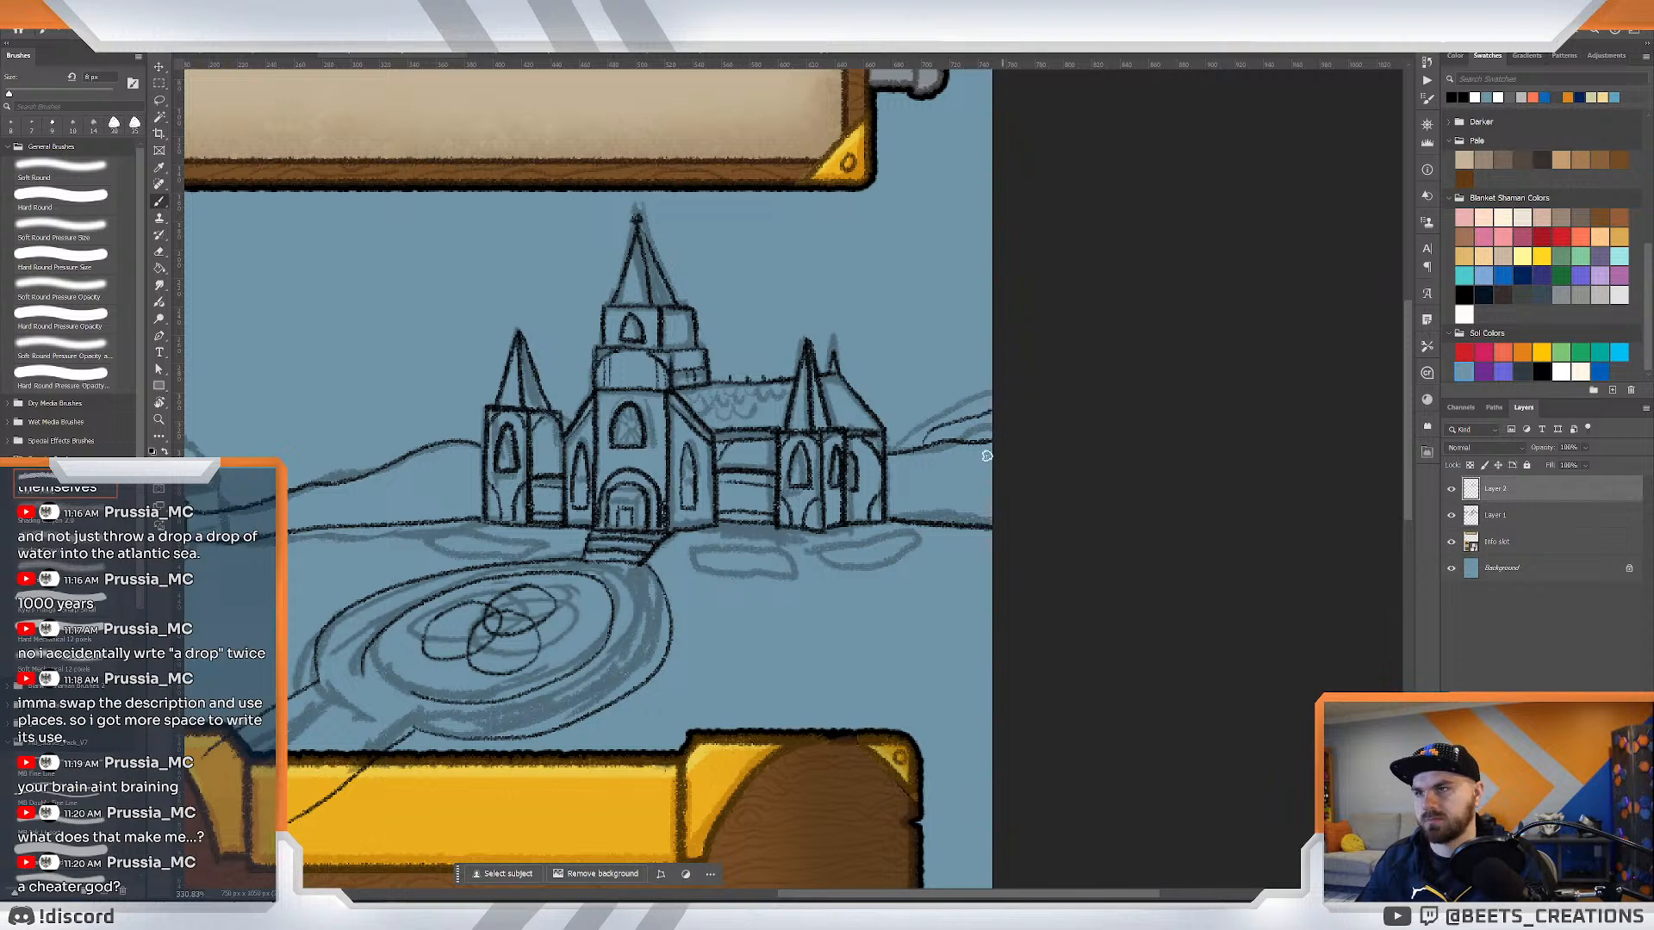
key("ctrl+z")
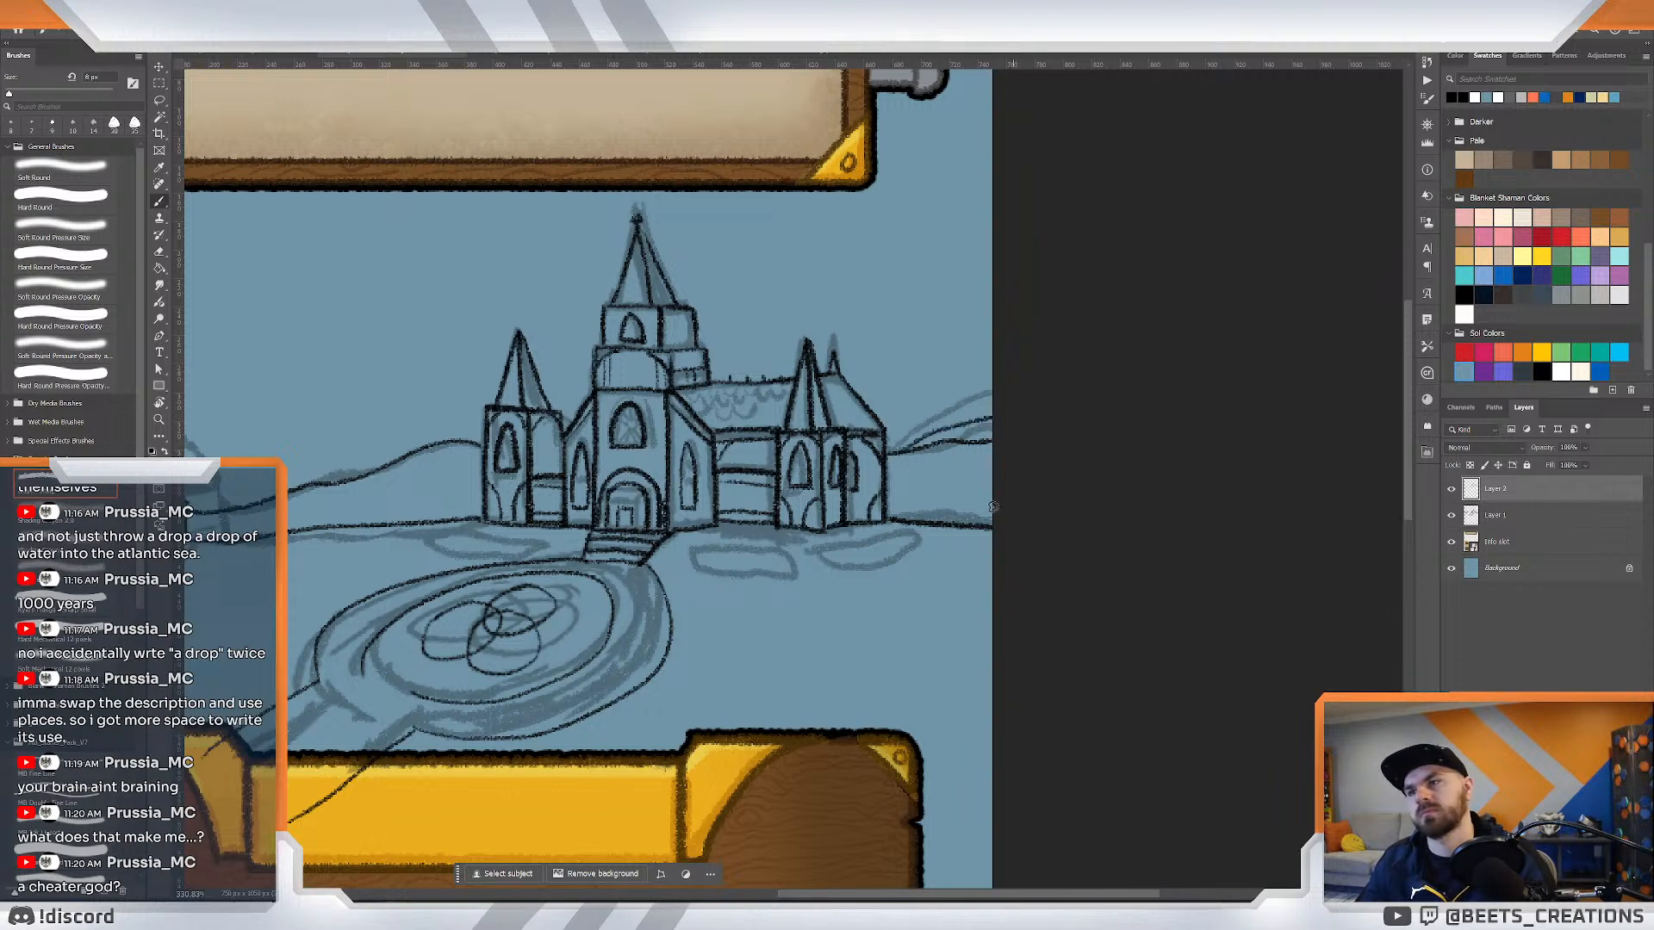
Hide the rough sketch on Layer 1 so only the clean line art shows.
key("z")
left_click_drag(956, 518, 1075, 487)
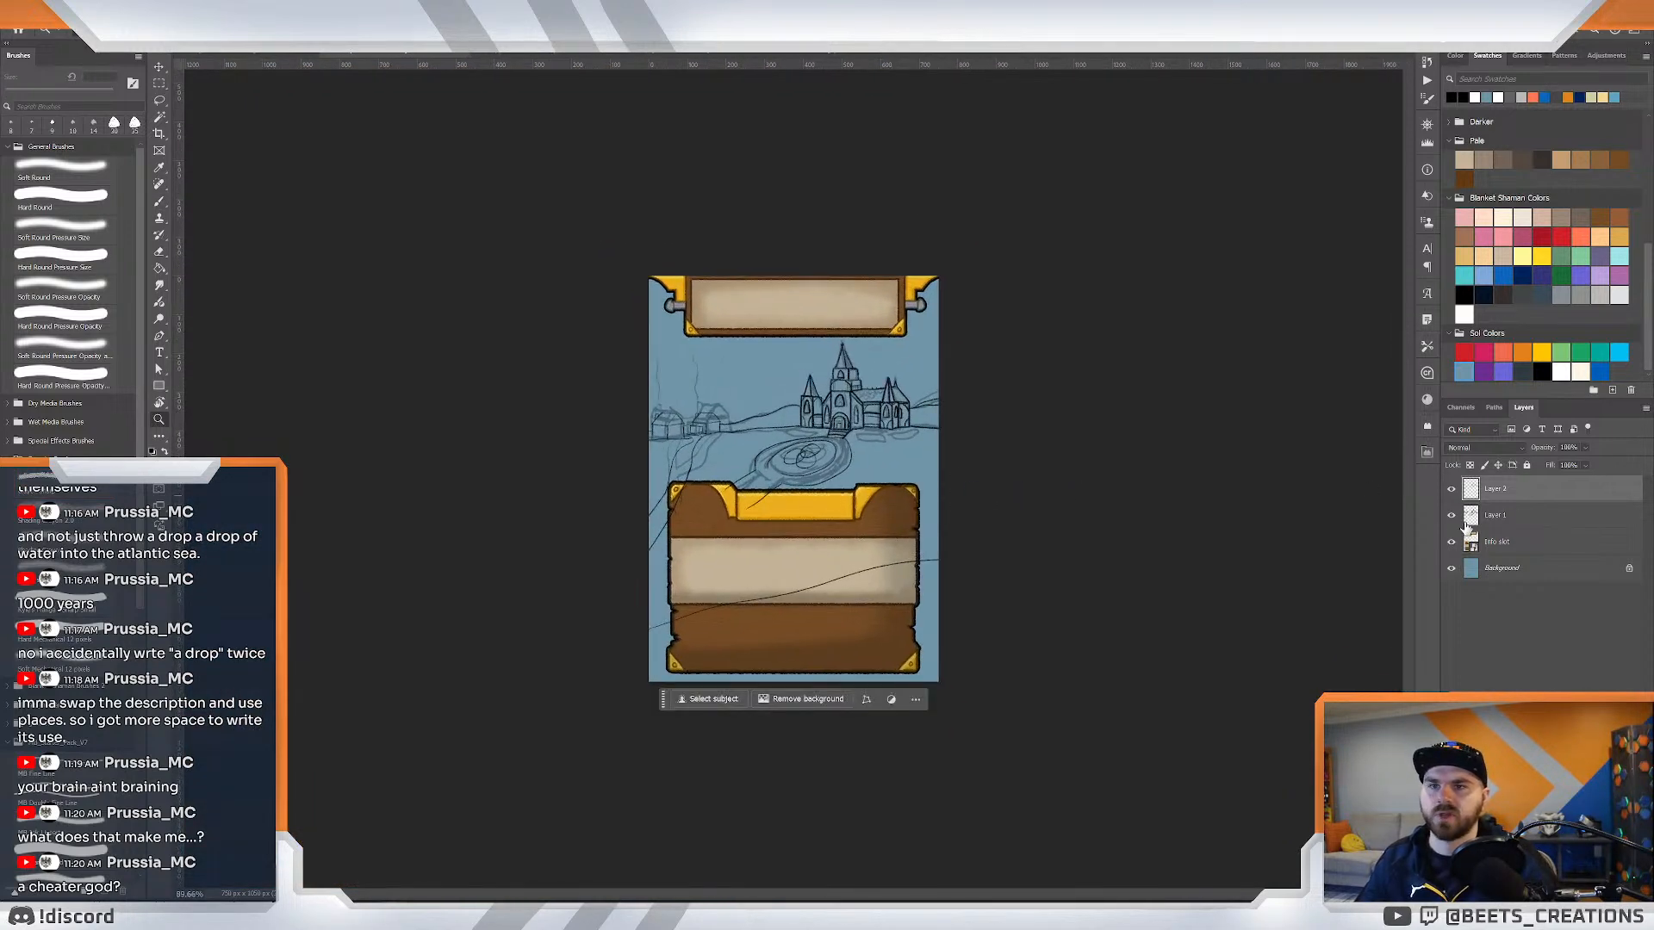
left_click(1451, 515)
Draw cloud outlines in the sky at both canvas edges, beneath the upper frame, and beside the steeple.
left_click_drag(864, 453, 829, 397)
key("b")
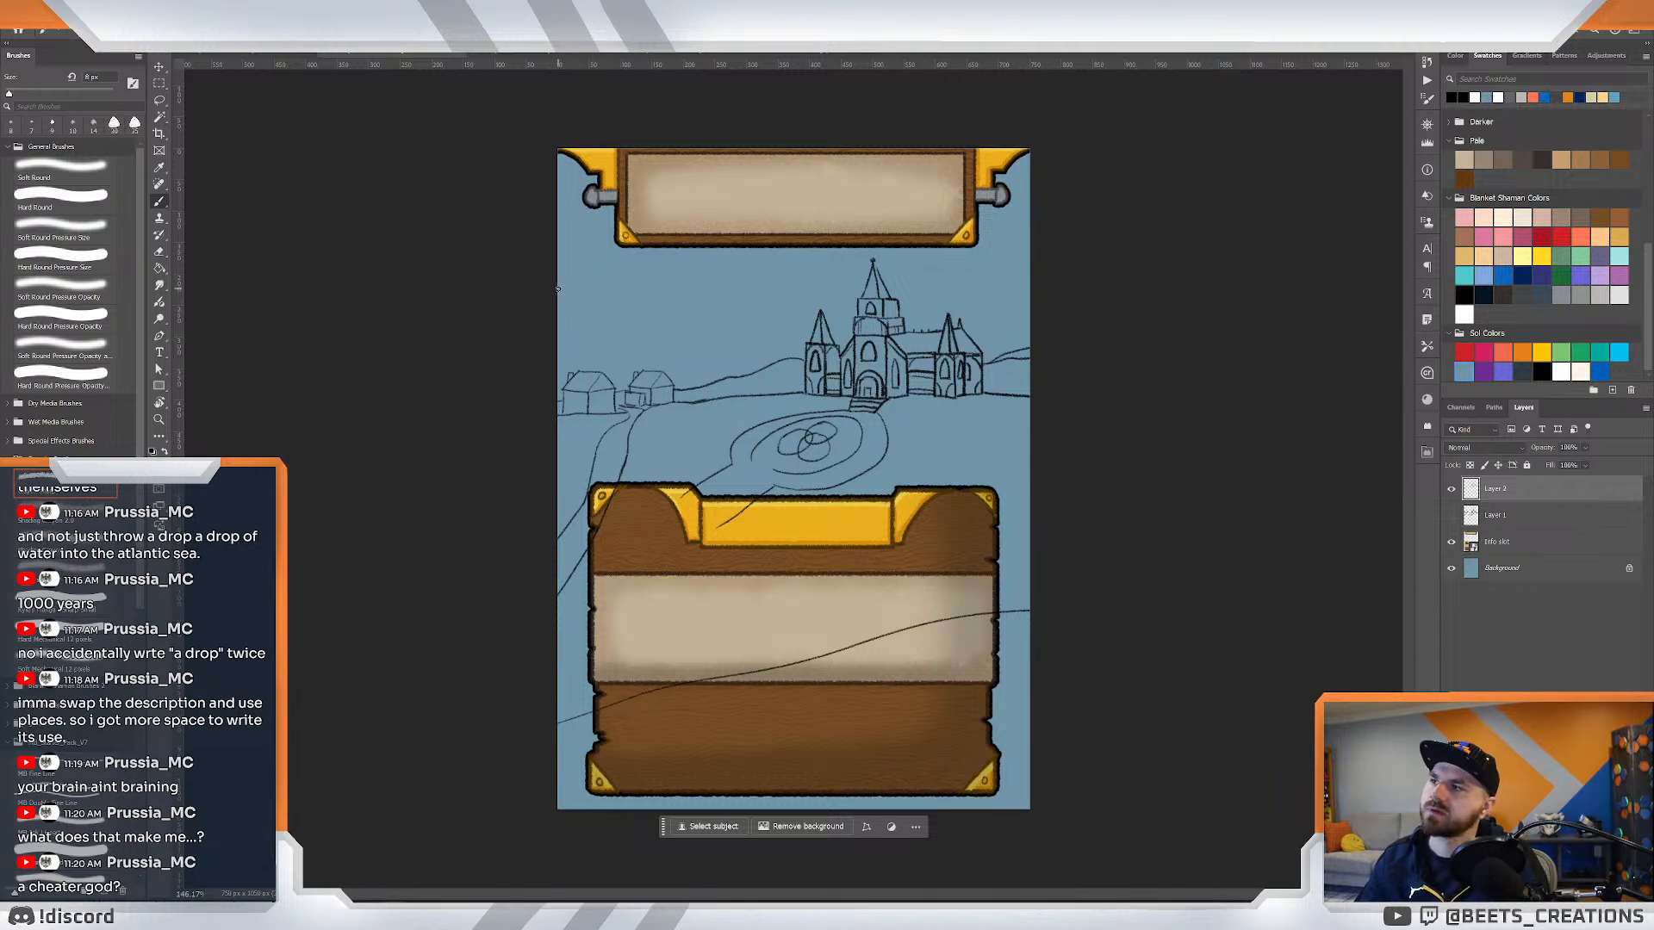
left_click_drag(558, 290, 617, 279)
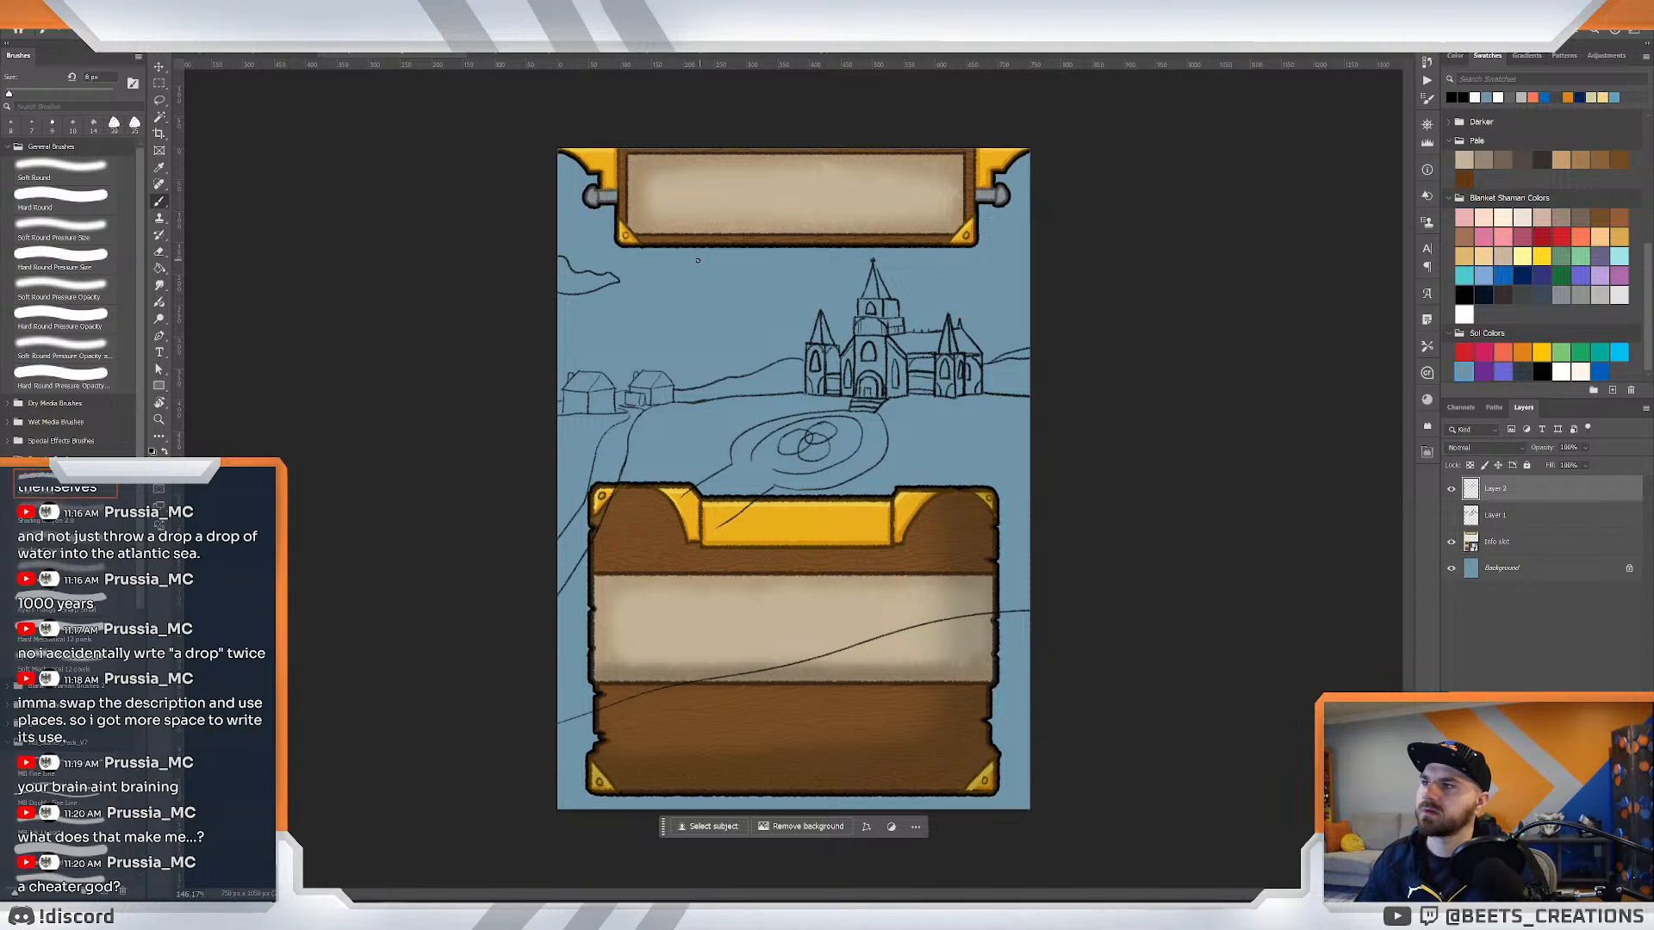
left_click_drag(727, 263, 769, 249)
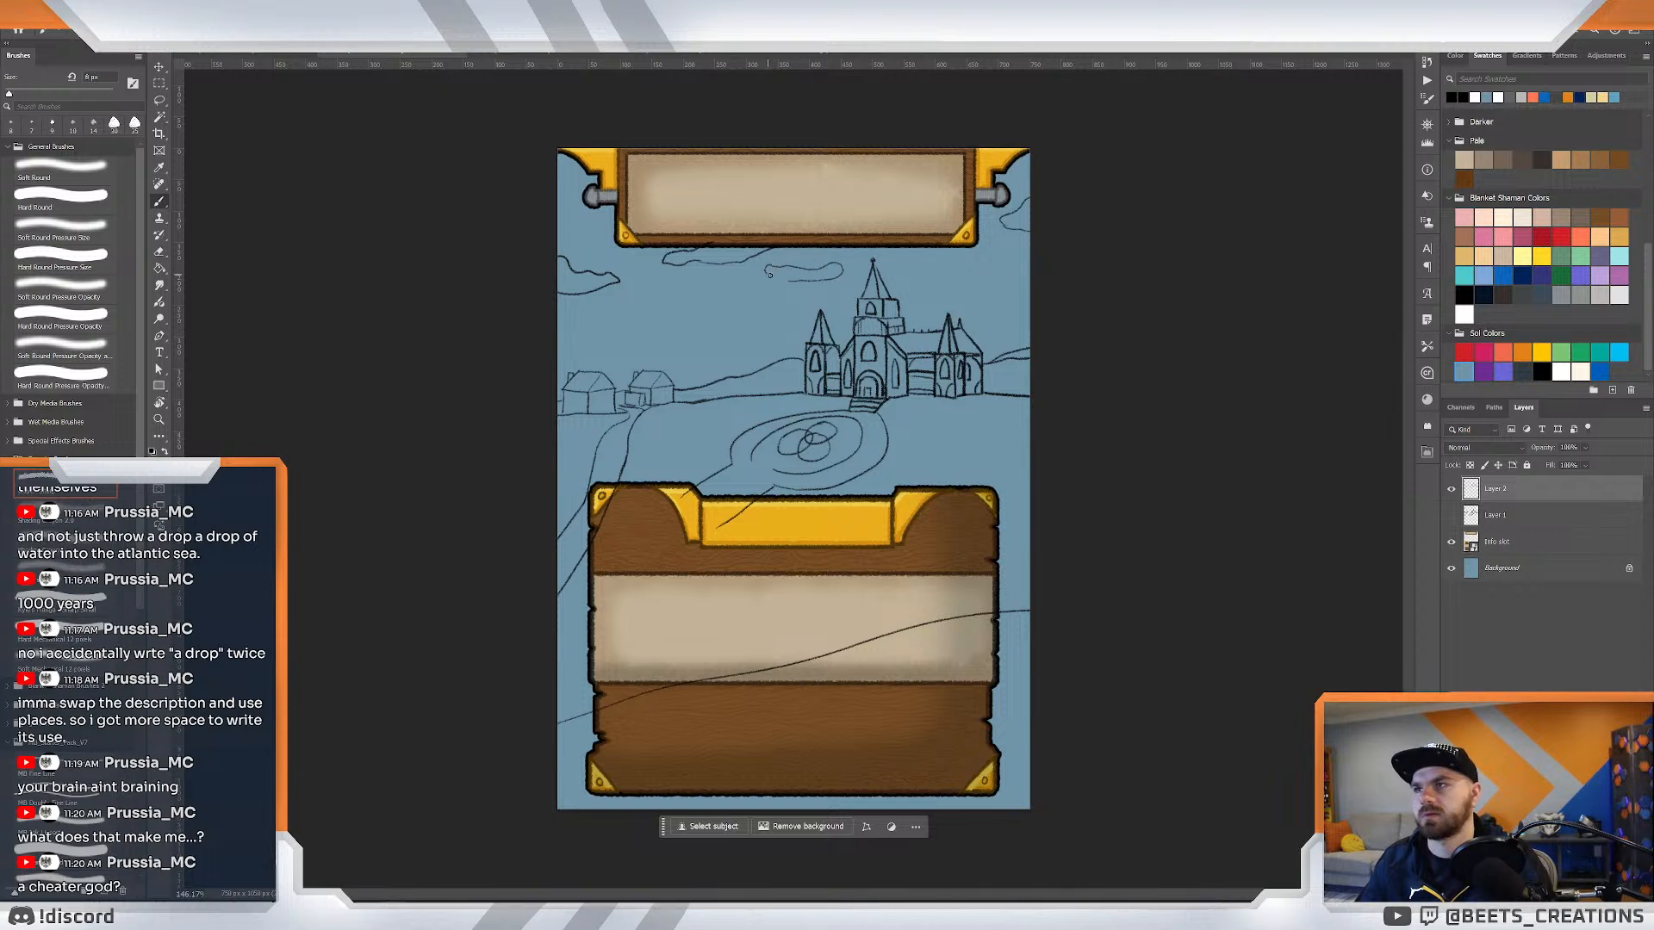
key("ctrl+z")
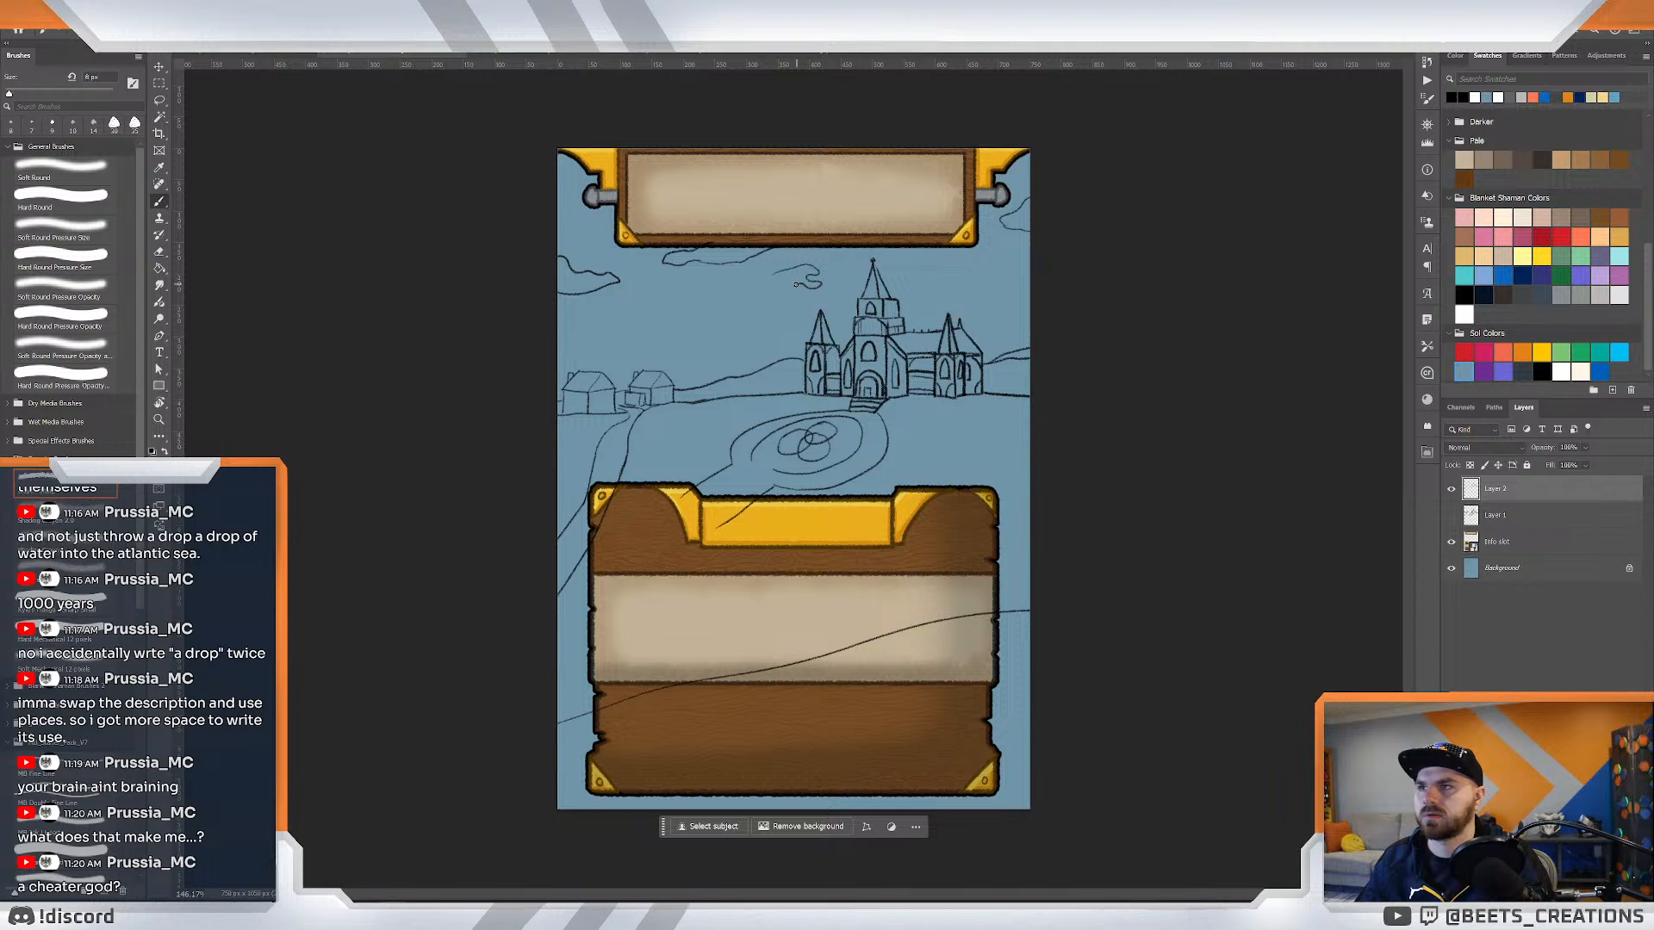
key("ctrl+z")
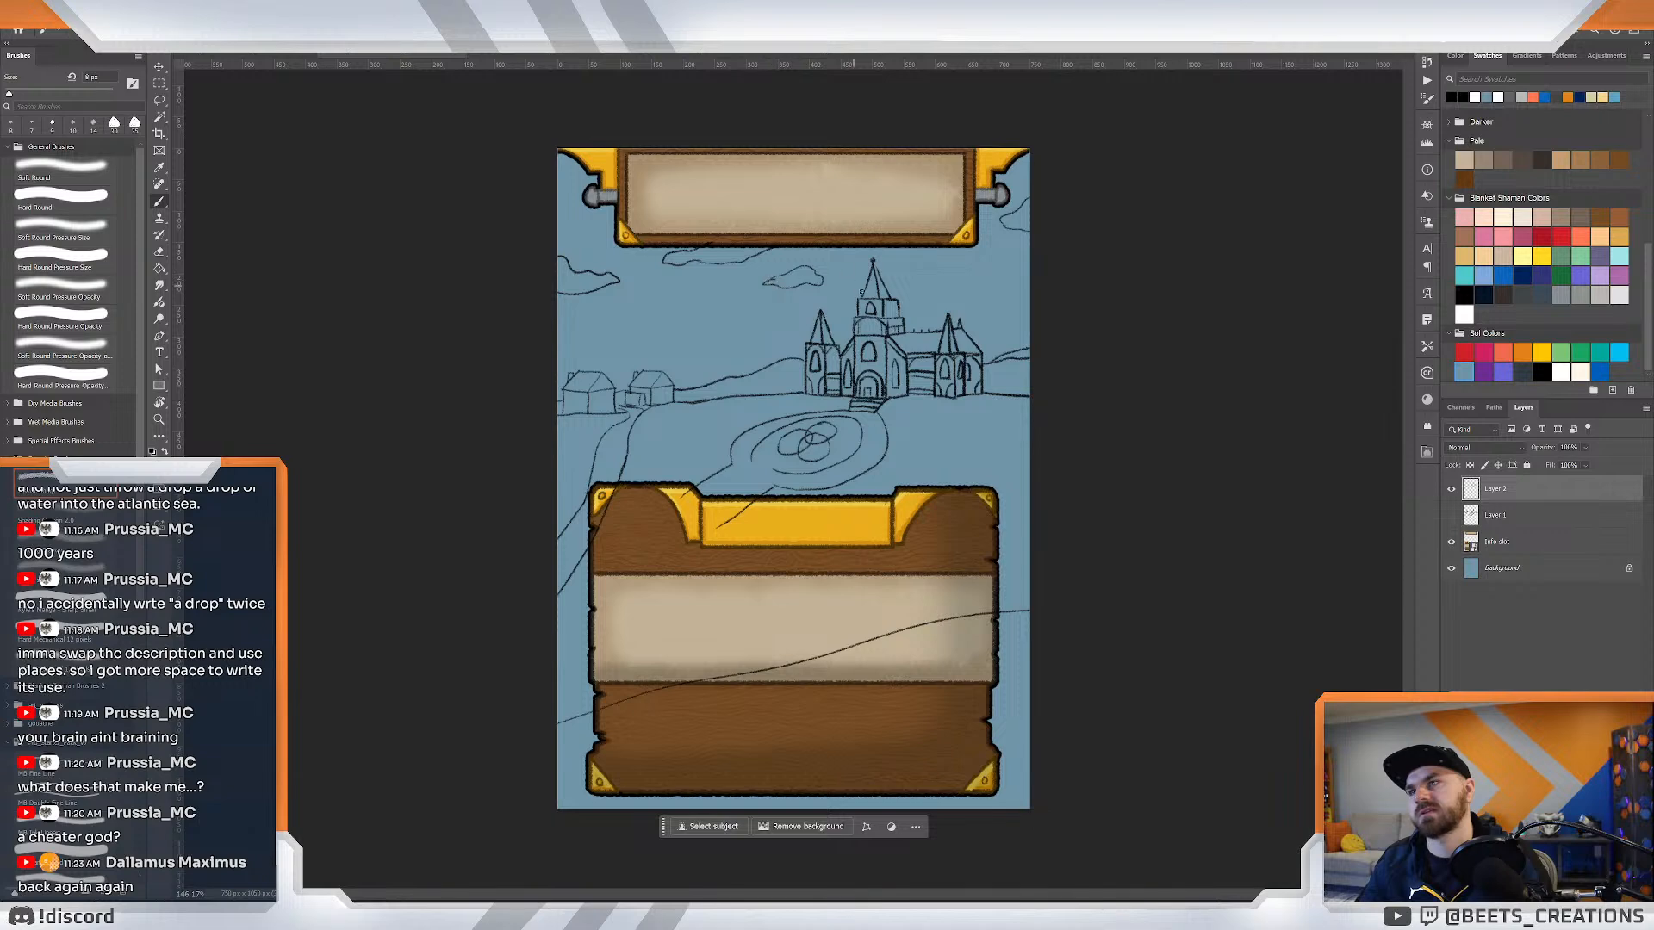
Draw a small cloud to the right of the steeple and clean up the outline of the cloud to its left.
key("z")
mouse_move(912, 257)
left_mouse_down()
mouse_move(1020, 288)
mouse_move(1056, 270)
mouse_move(985, 263)
left_mouse_up()
key("b")
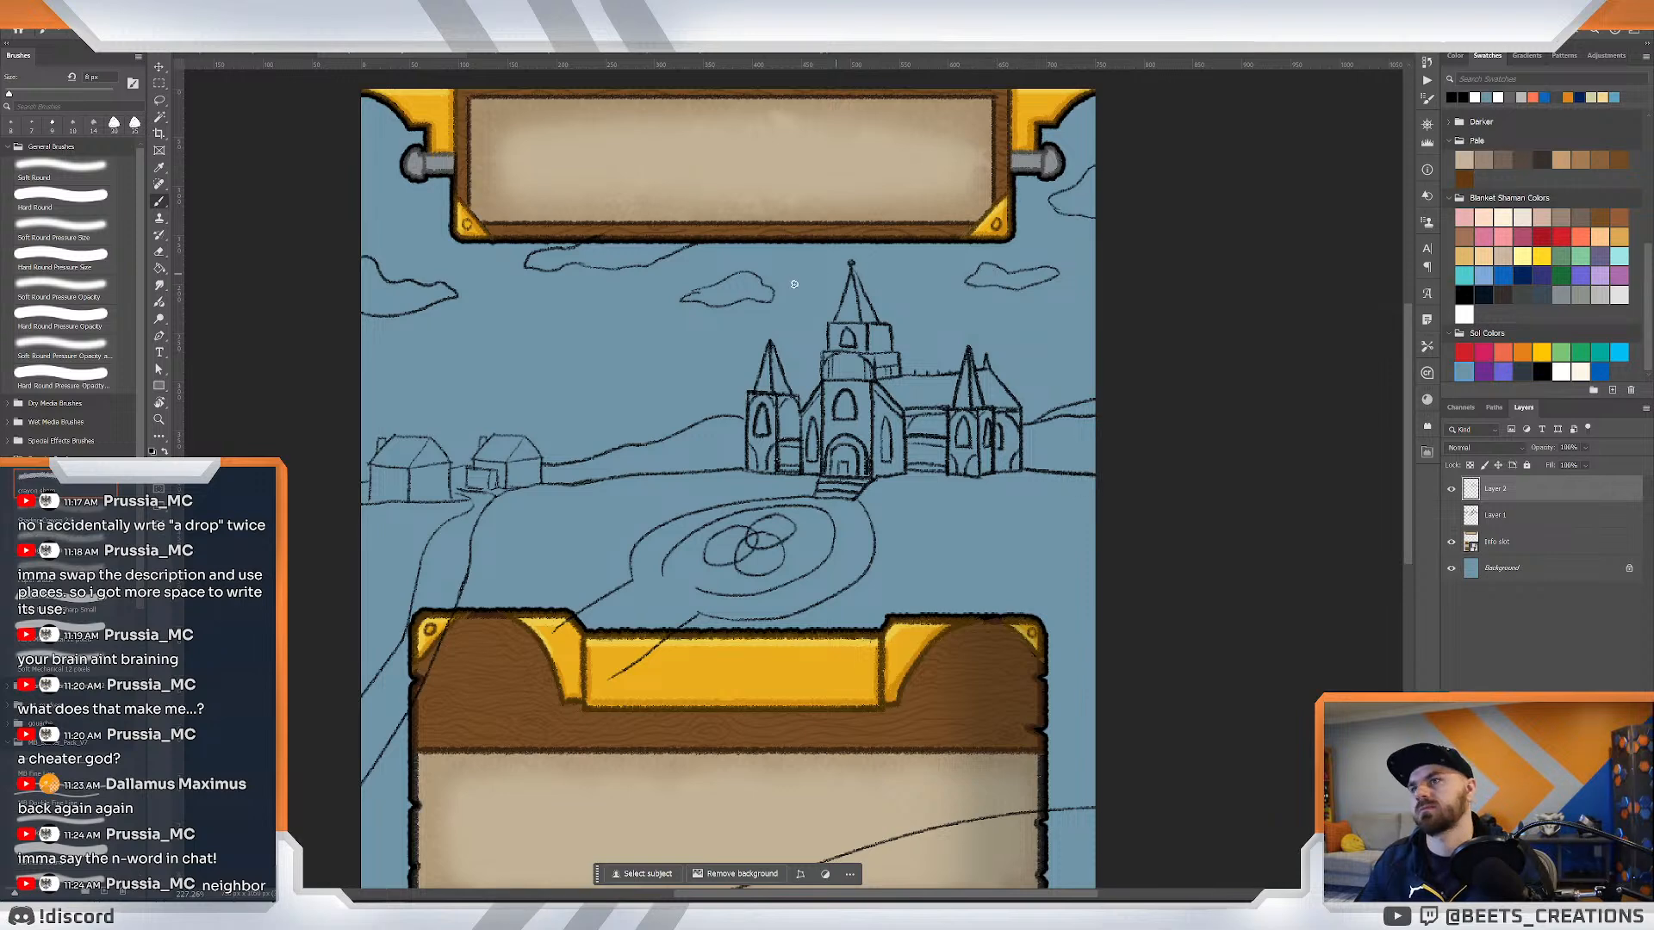
scroll(698, 293, "up", 2)
key("e")
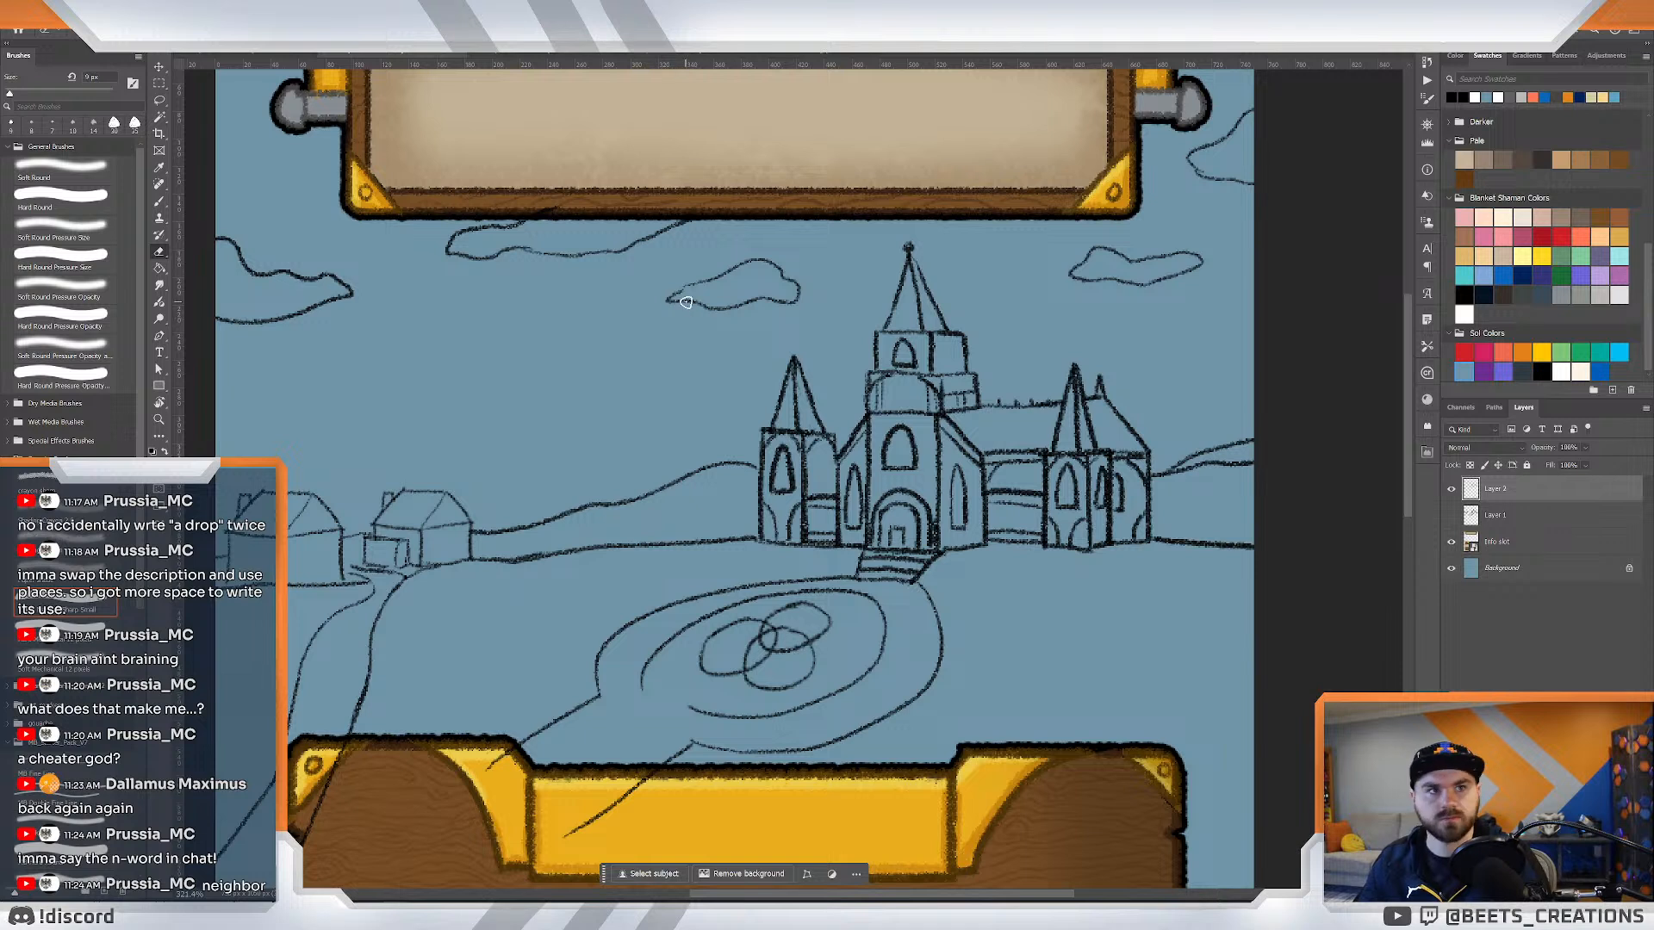
key("b")
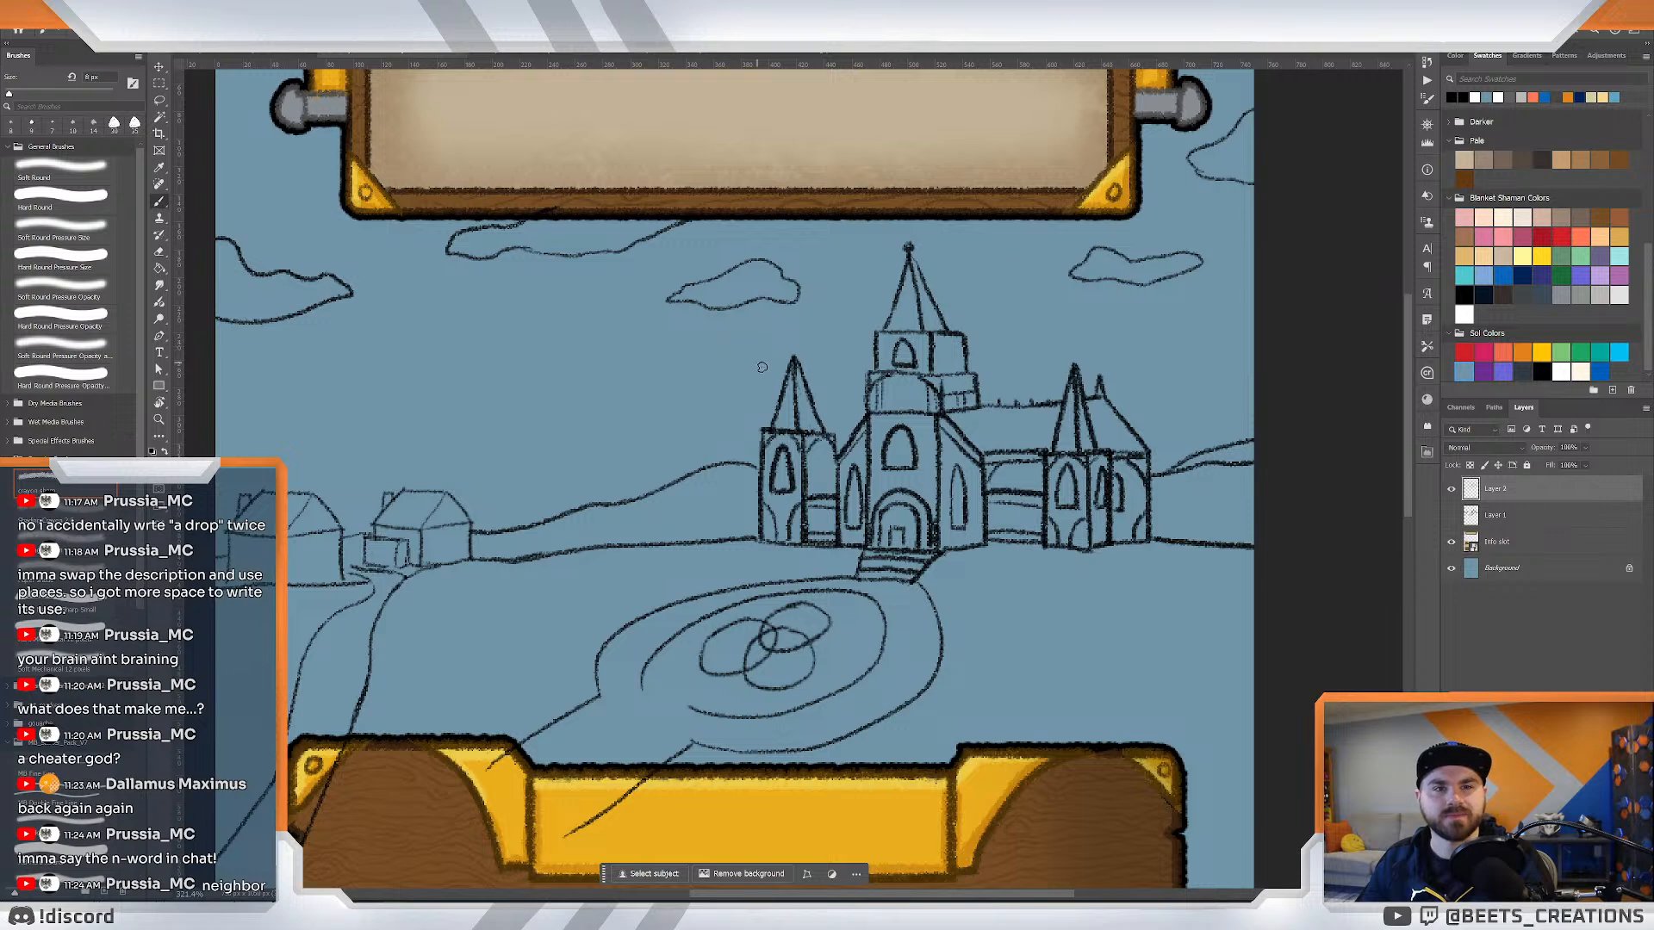
Review how the church, houses, clouds and plaza line art sit together within the whole card frame.
key("z")
left_click_drag(755, 372, 730, 340)
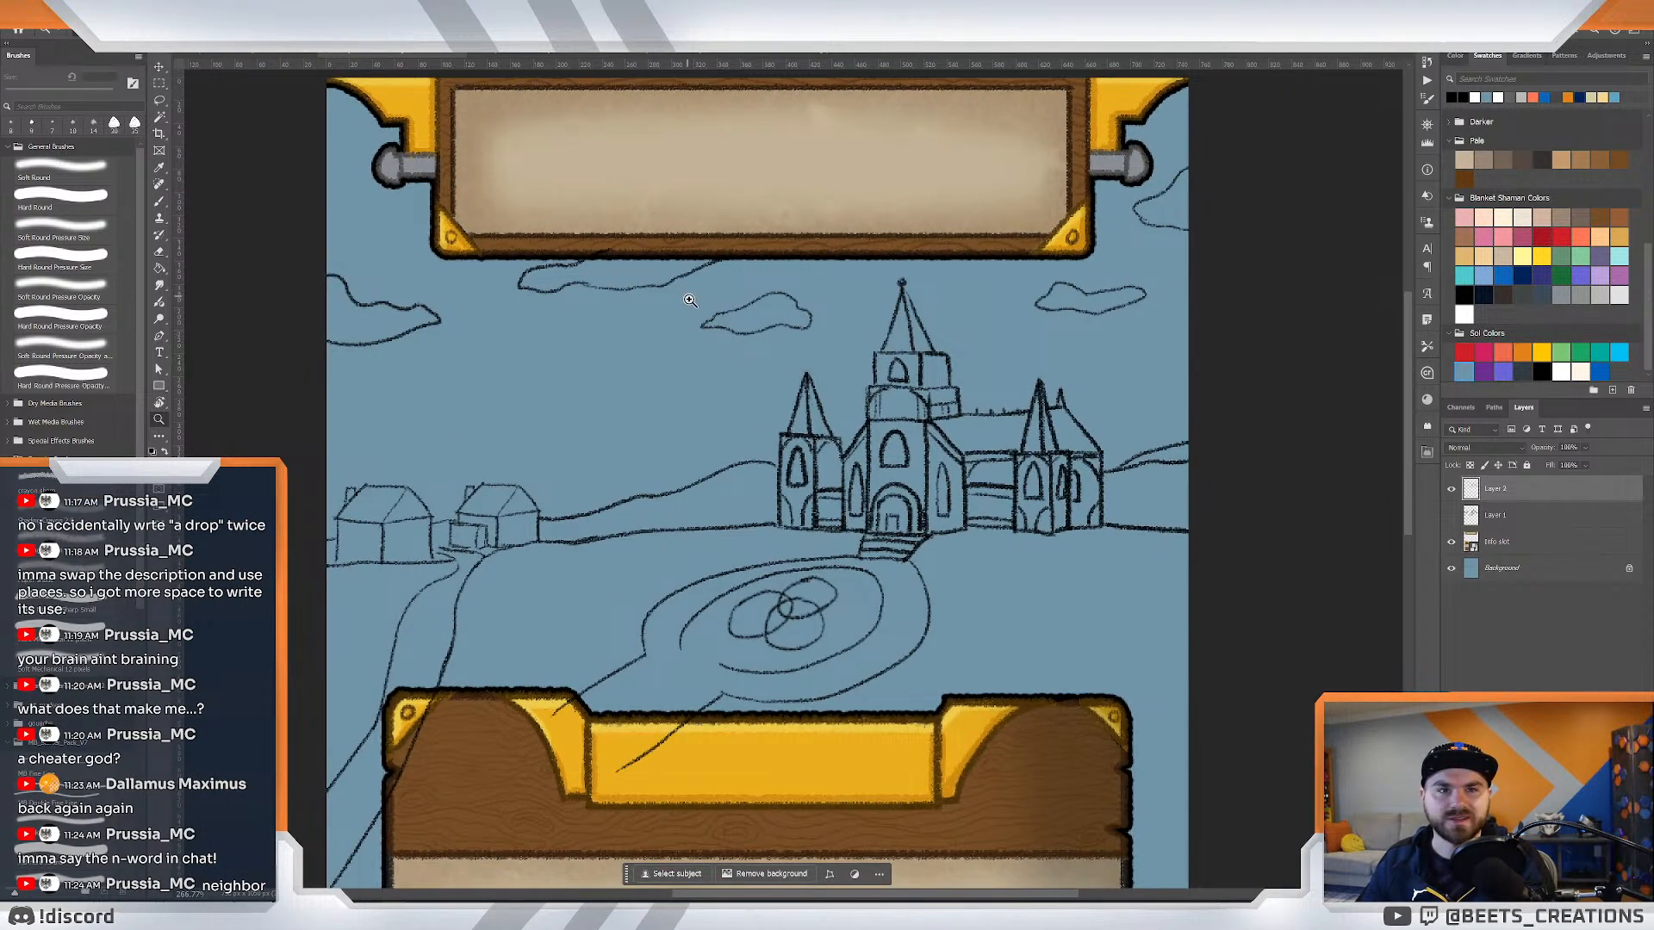
key("b")
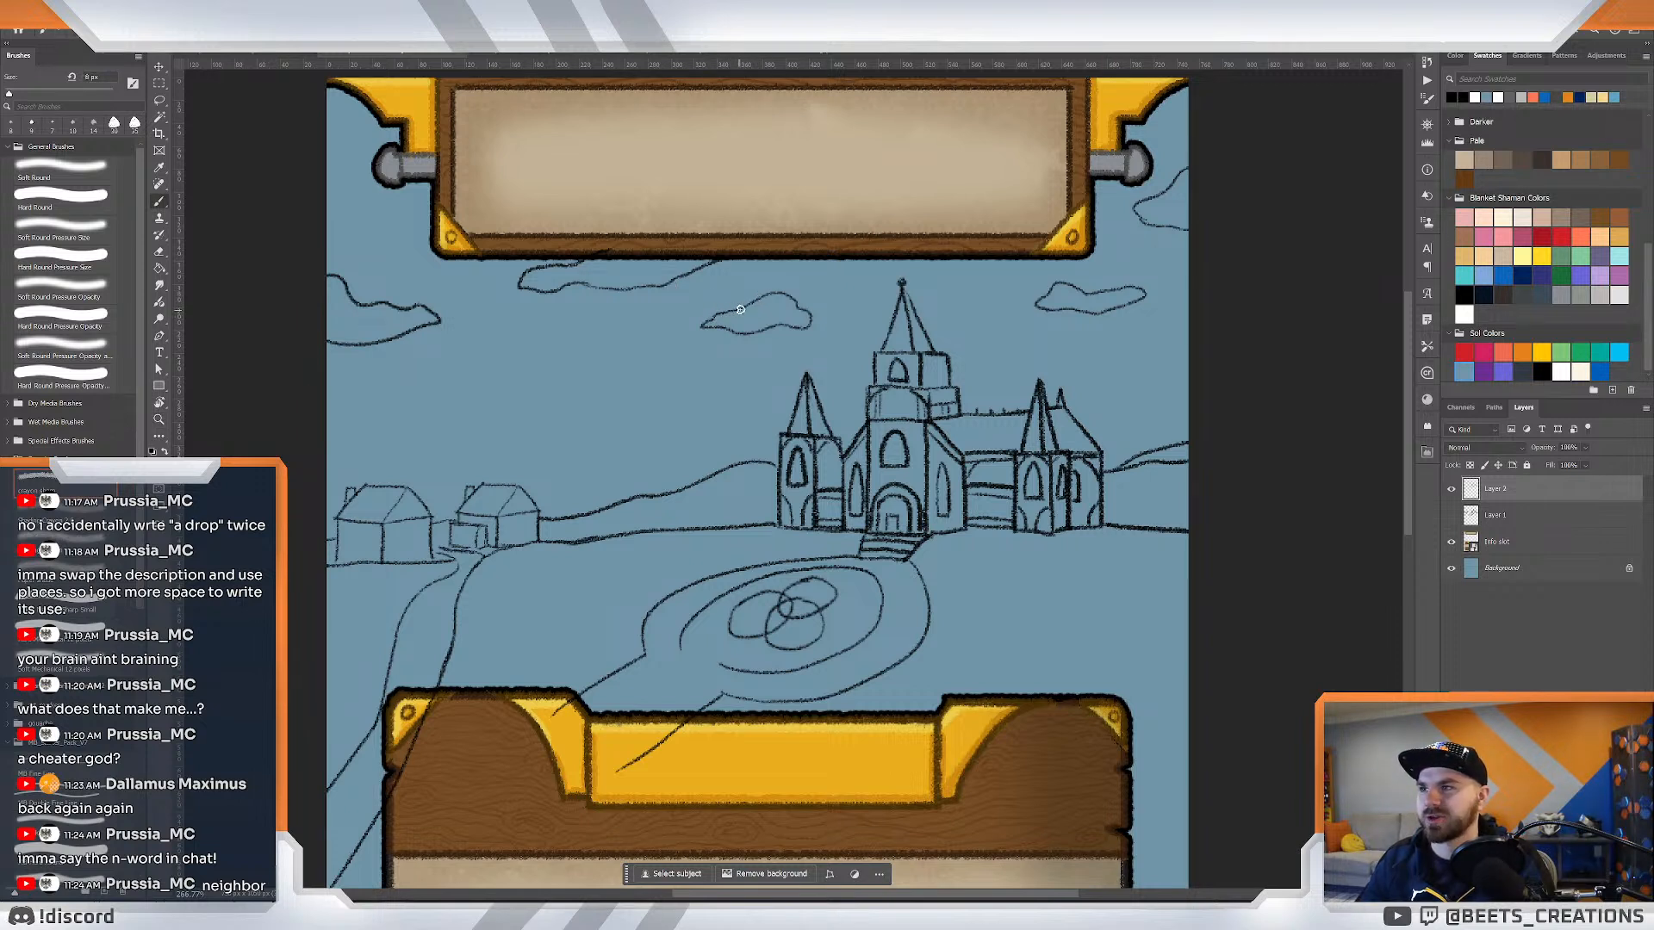
key("z")
left_click_drag(1044, 306, 1004, 290)
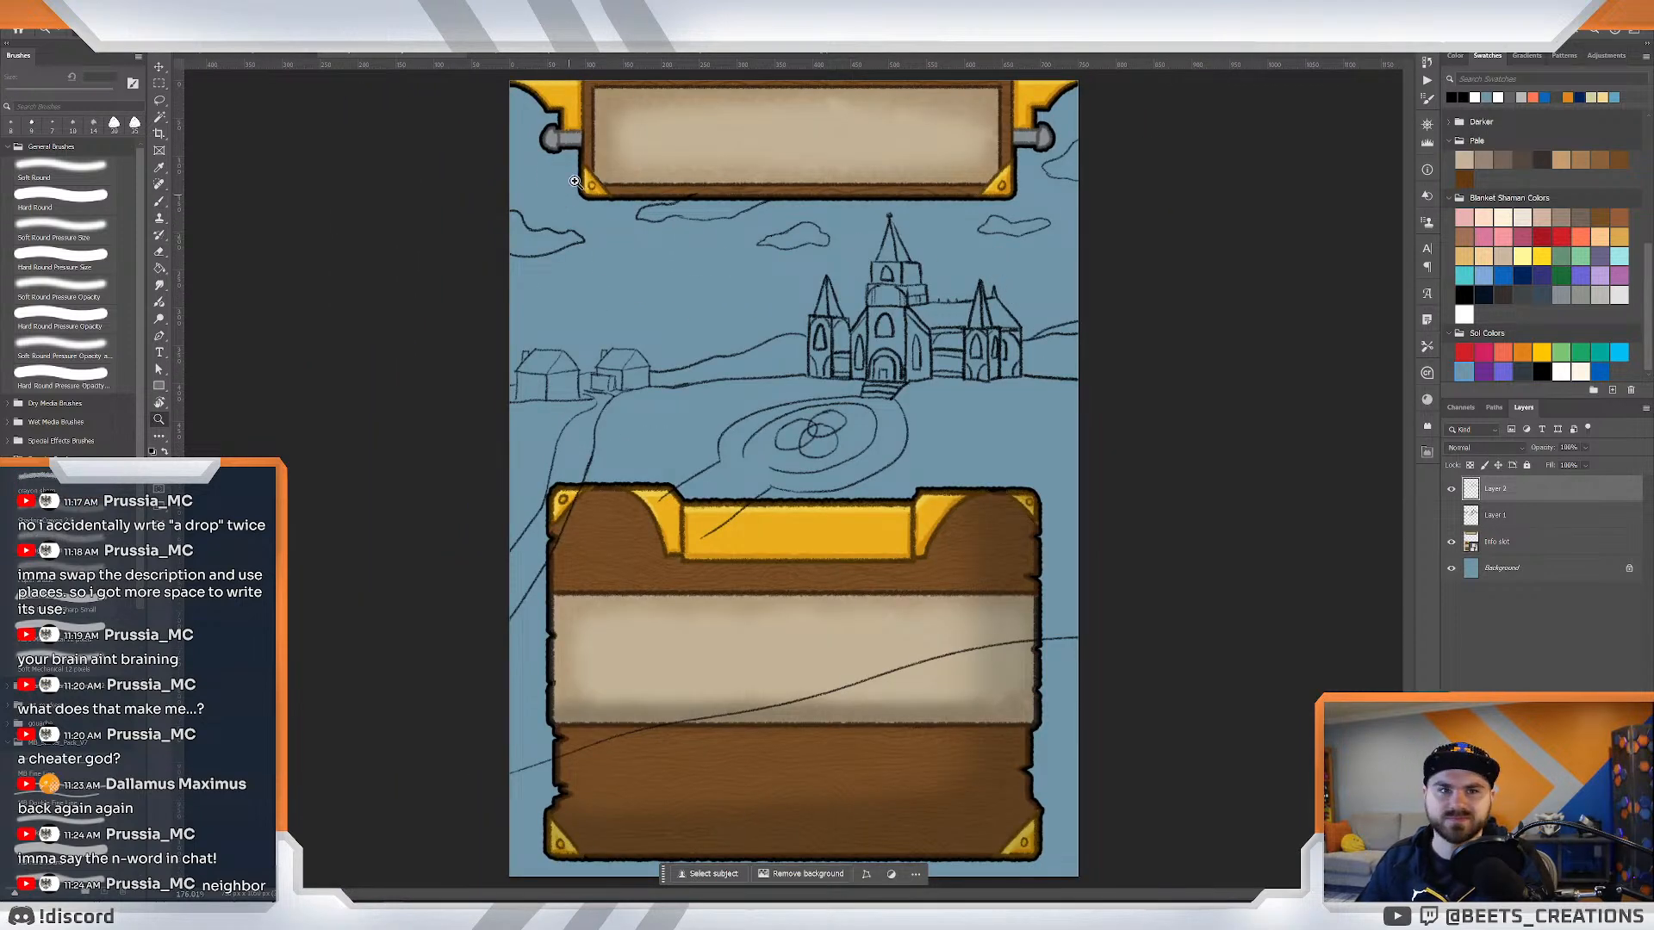
key("b")
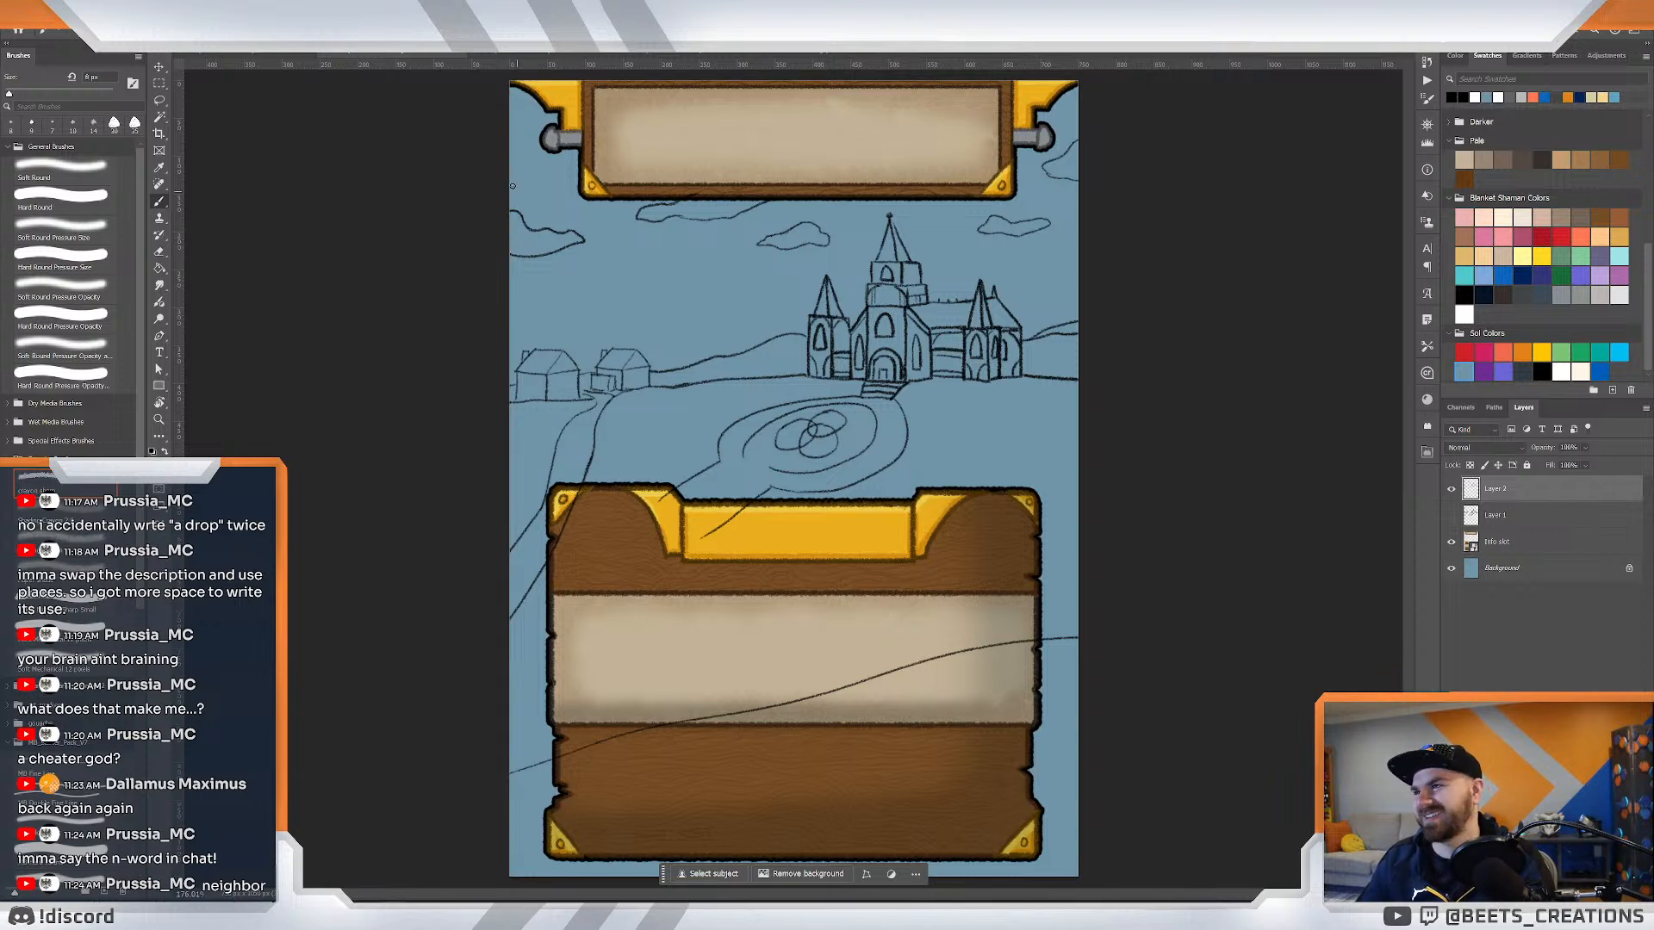
key("z")
mouse_move(723, 195)
left_mouse_down()
mouse_move(693, 191)
mouse_move(722, 199)
left_mouse_up()
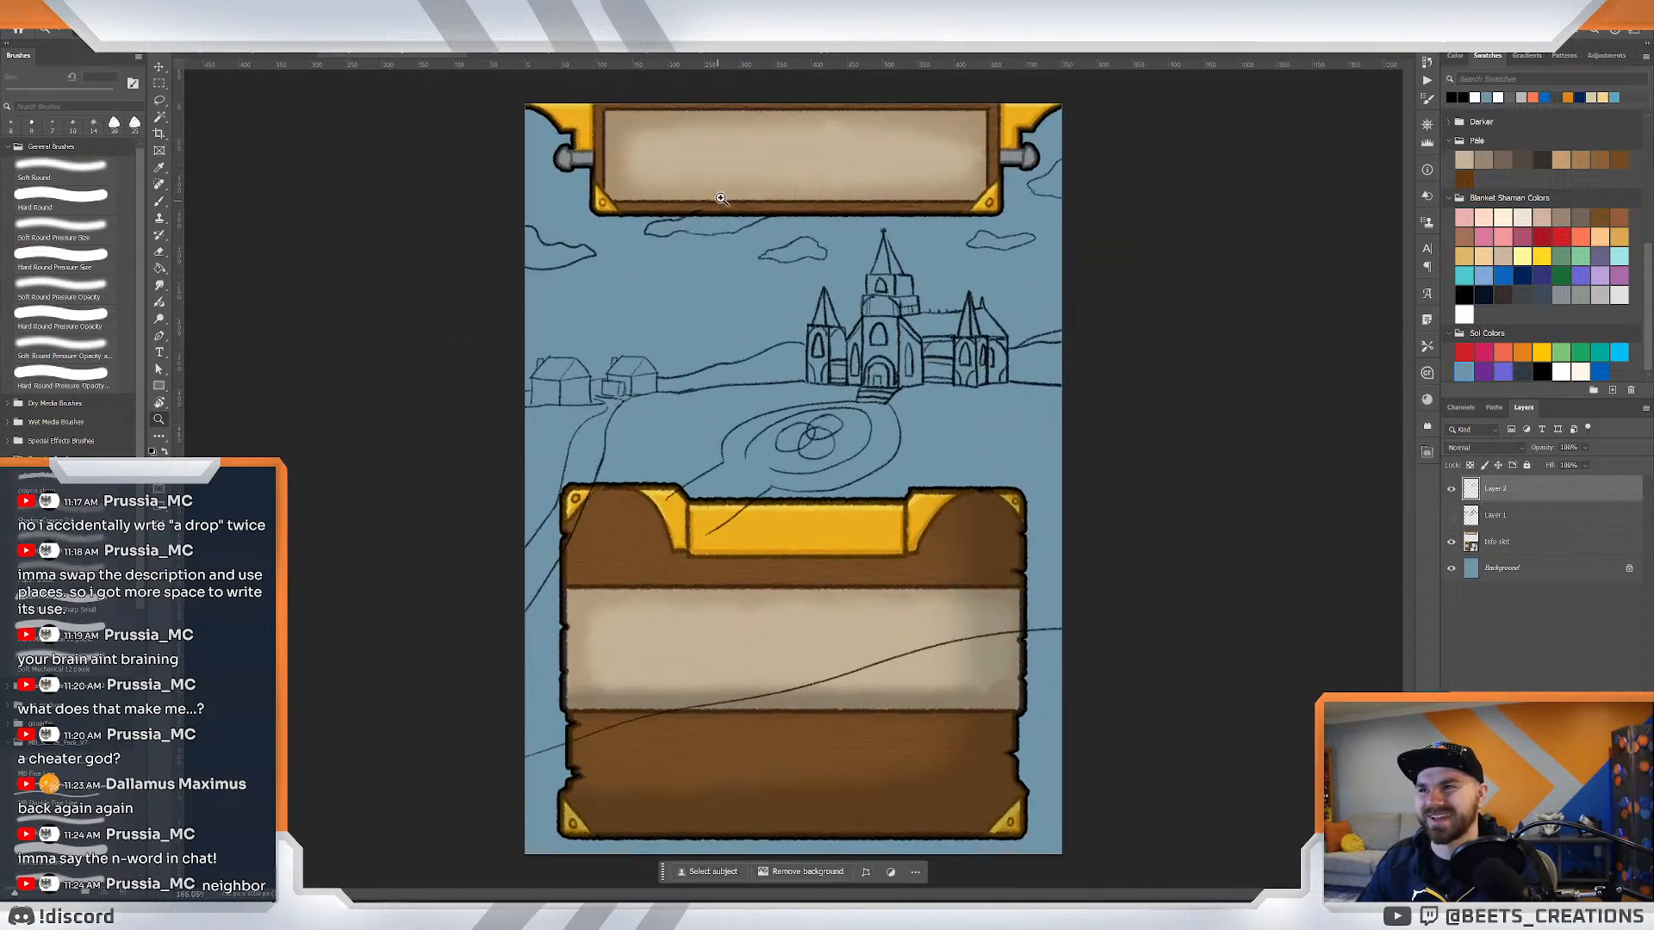
left_click_drag(841, 300, 823, 269)
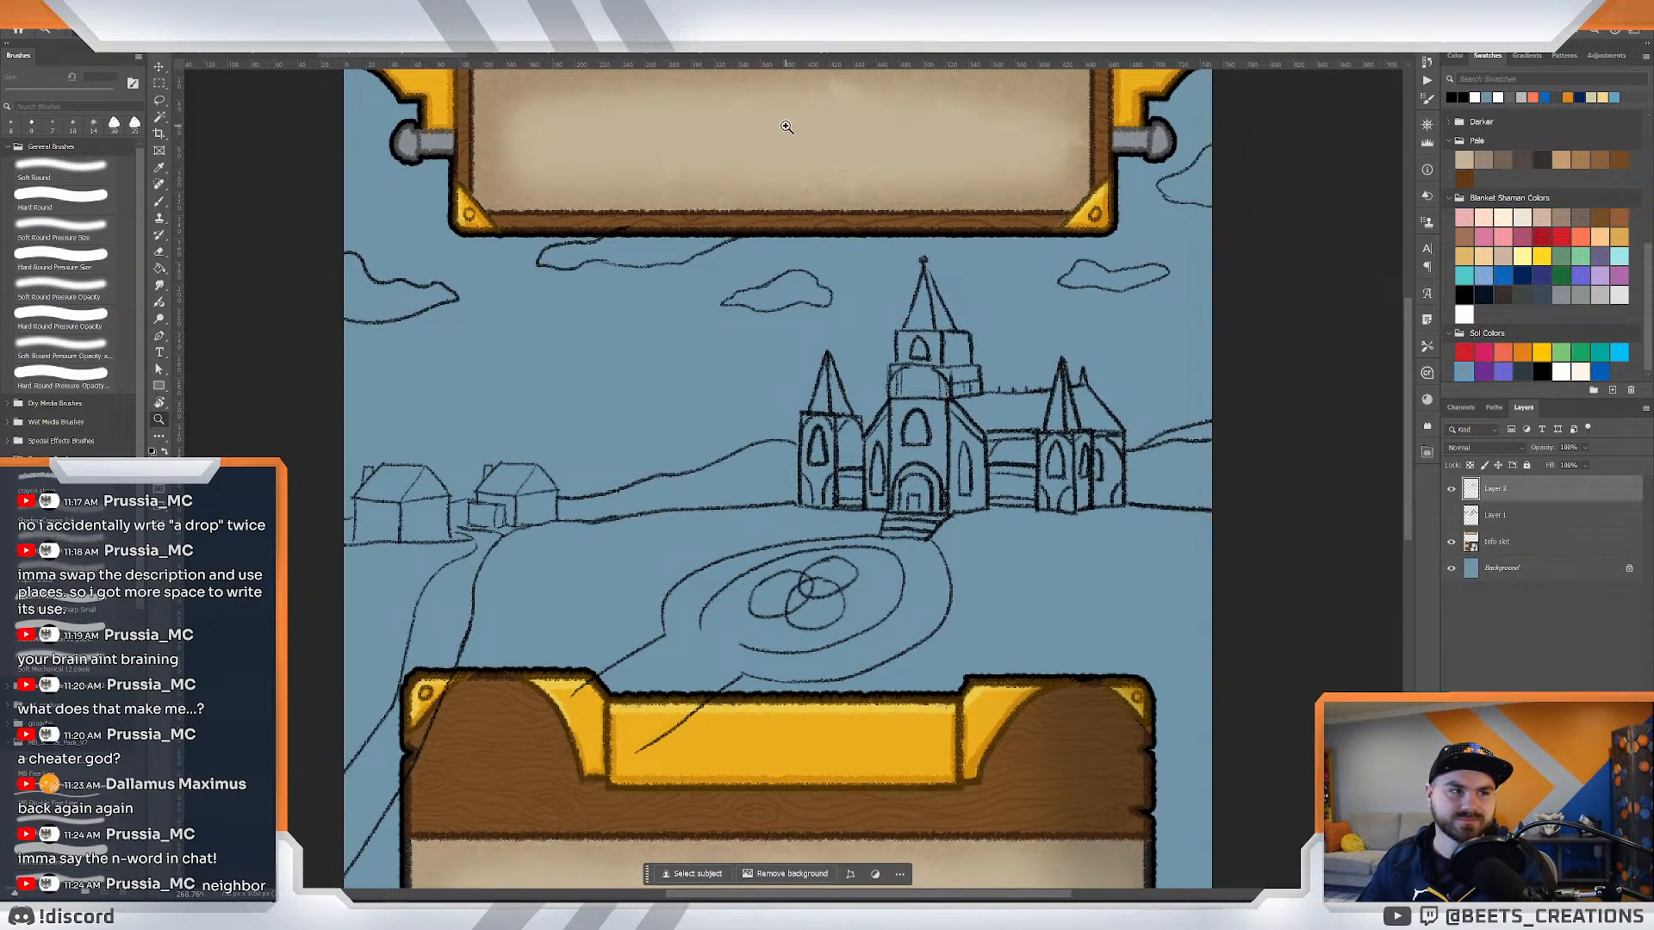
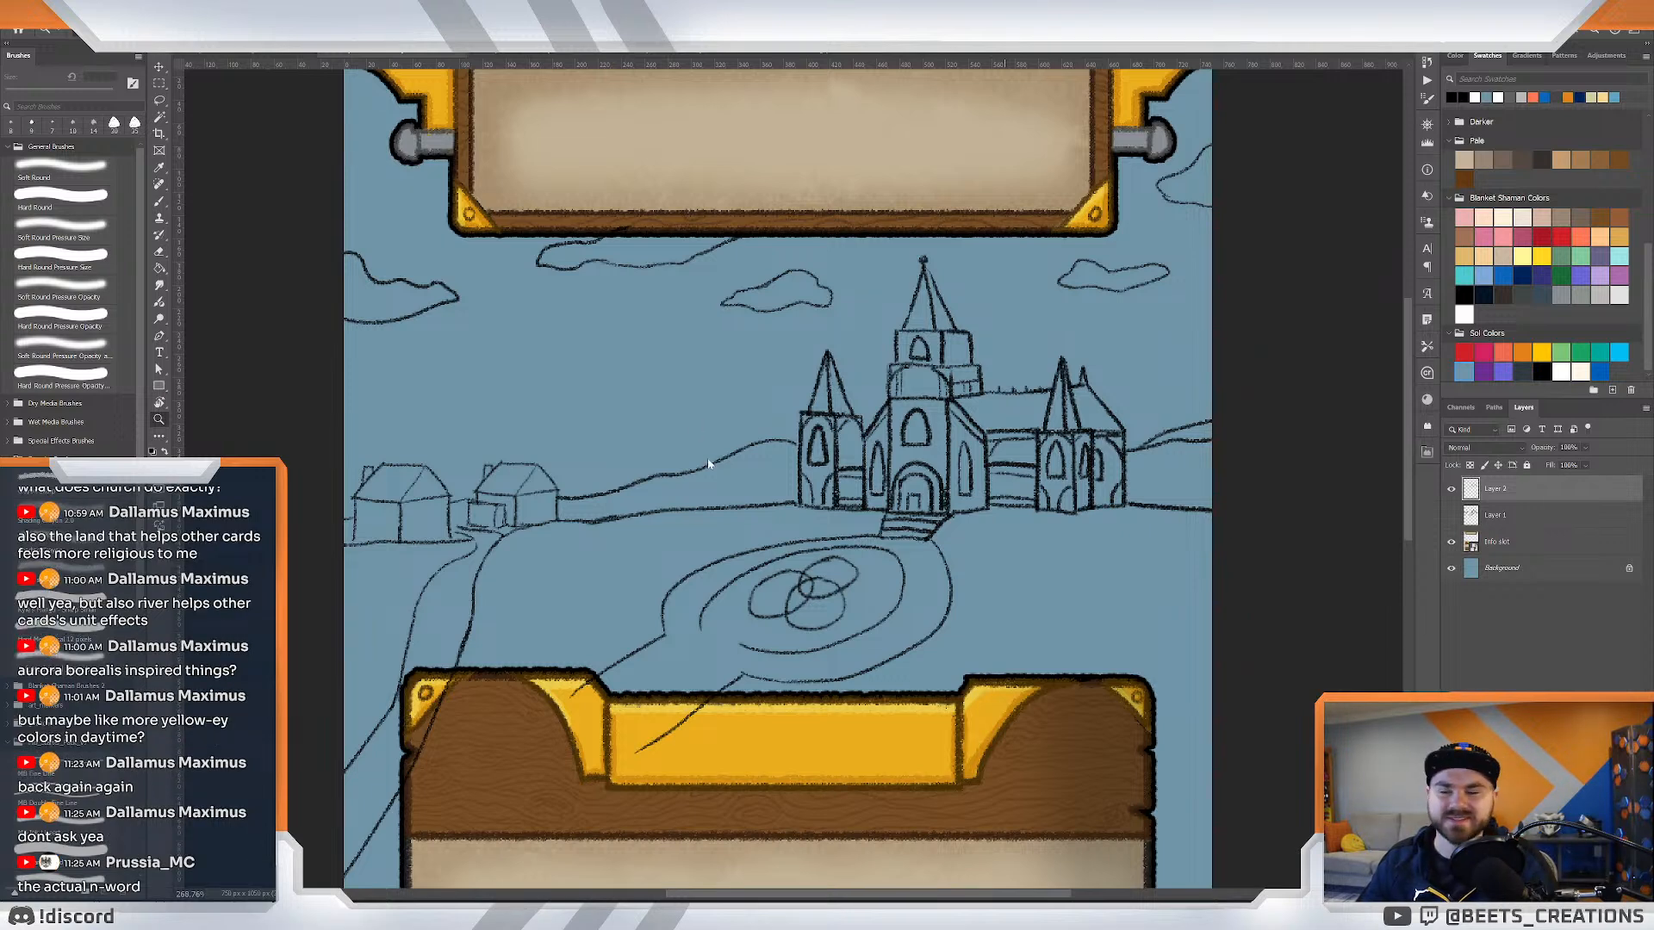
scroll(723, 495, "down", 5)
scroll(737, 517, "up", 5)
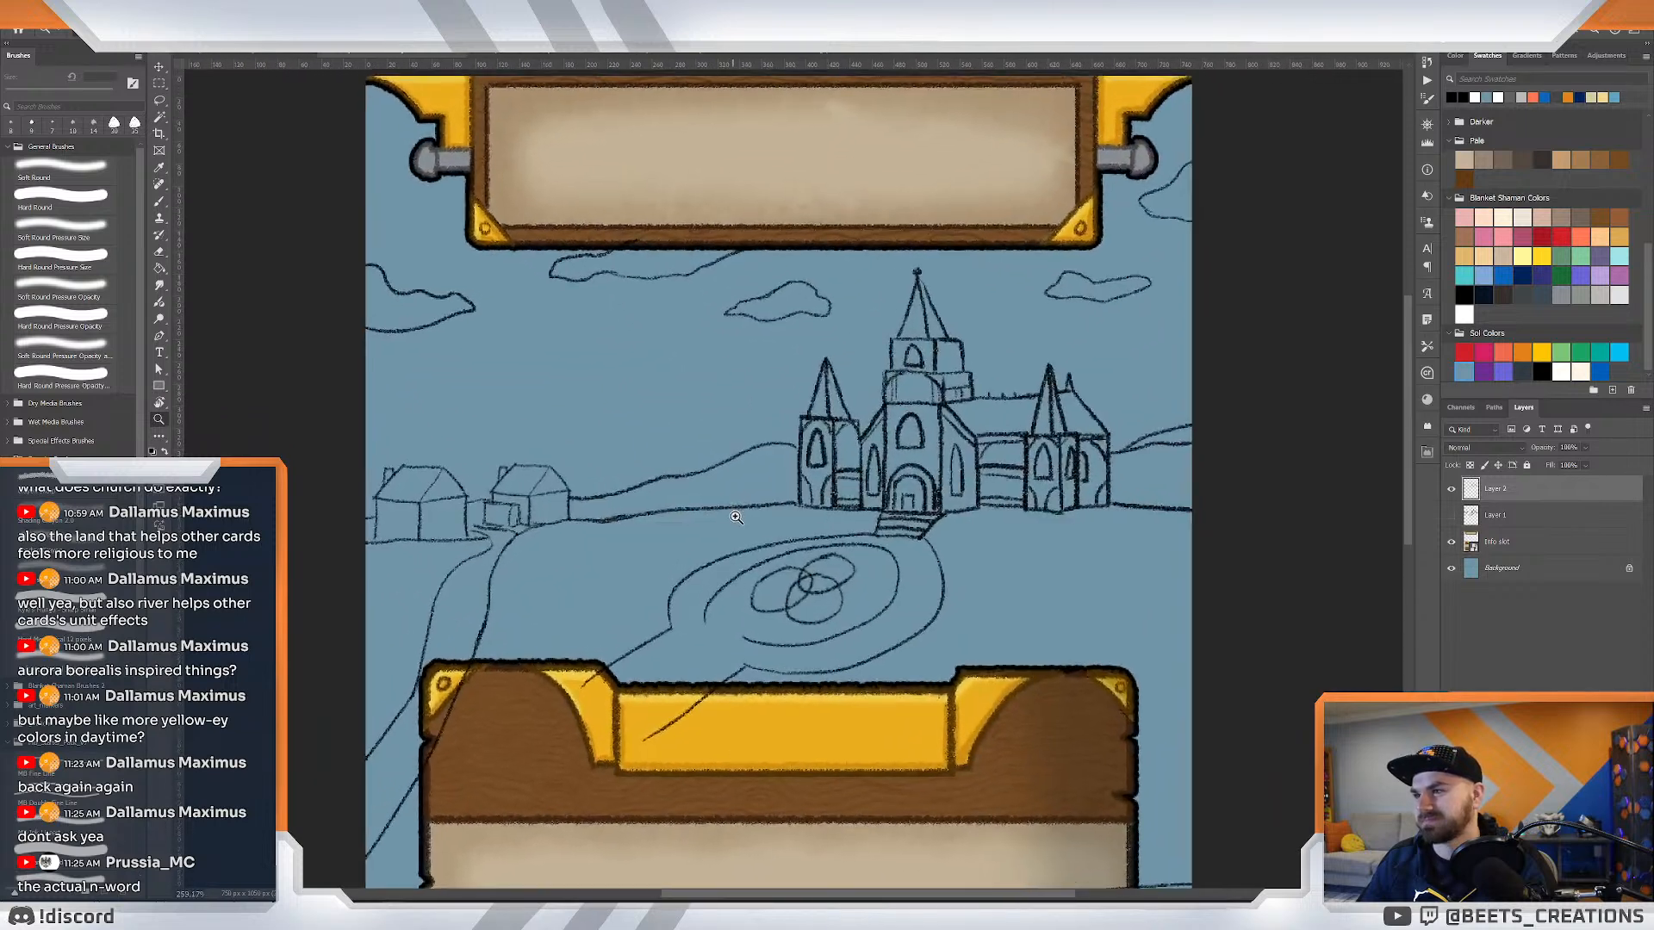
scroll(737, 517, "up", 1)
key("e")
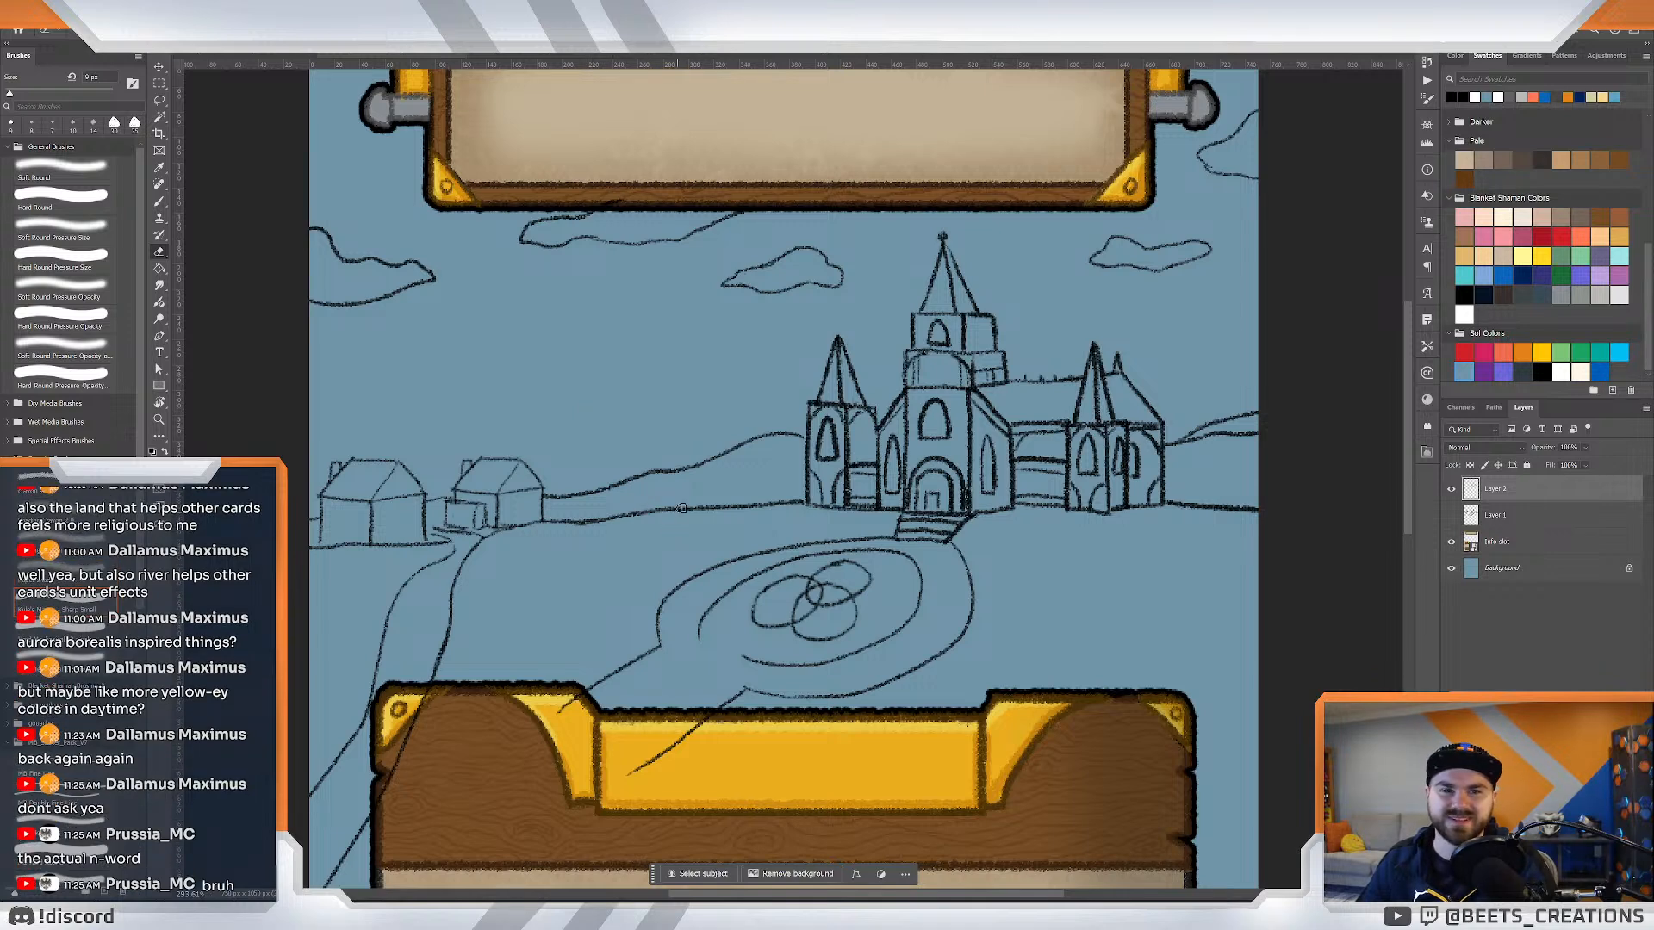
key("z")
mouse_move(681, 508)
left_mouse_down()
mouse_move(635, 513)
mouse_move(619, 471)
left_mouse_up()
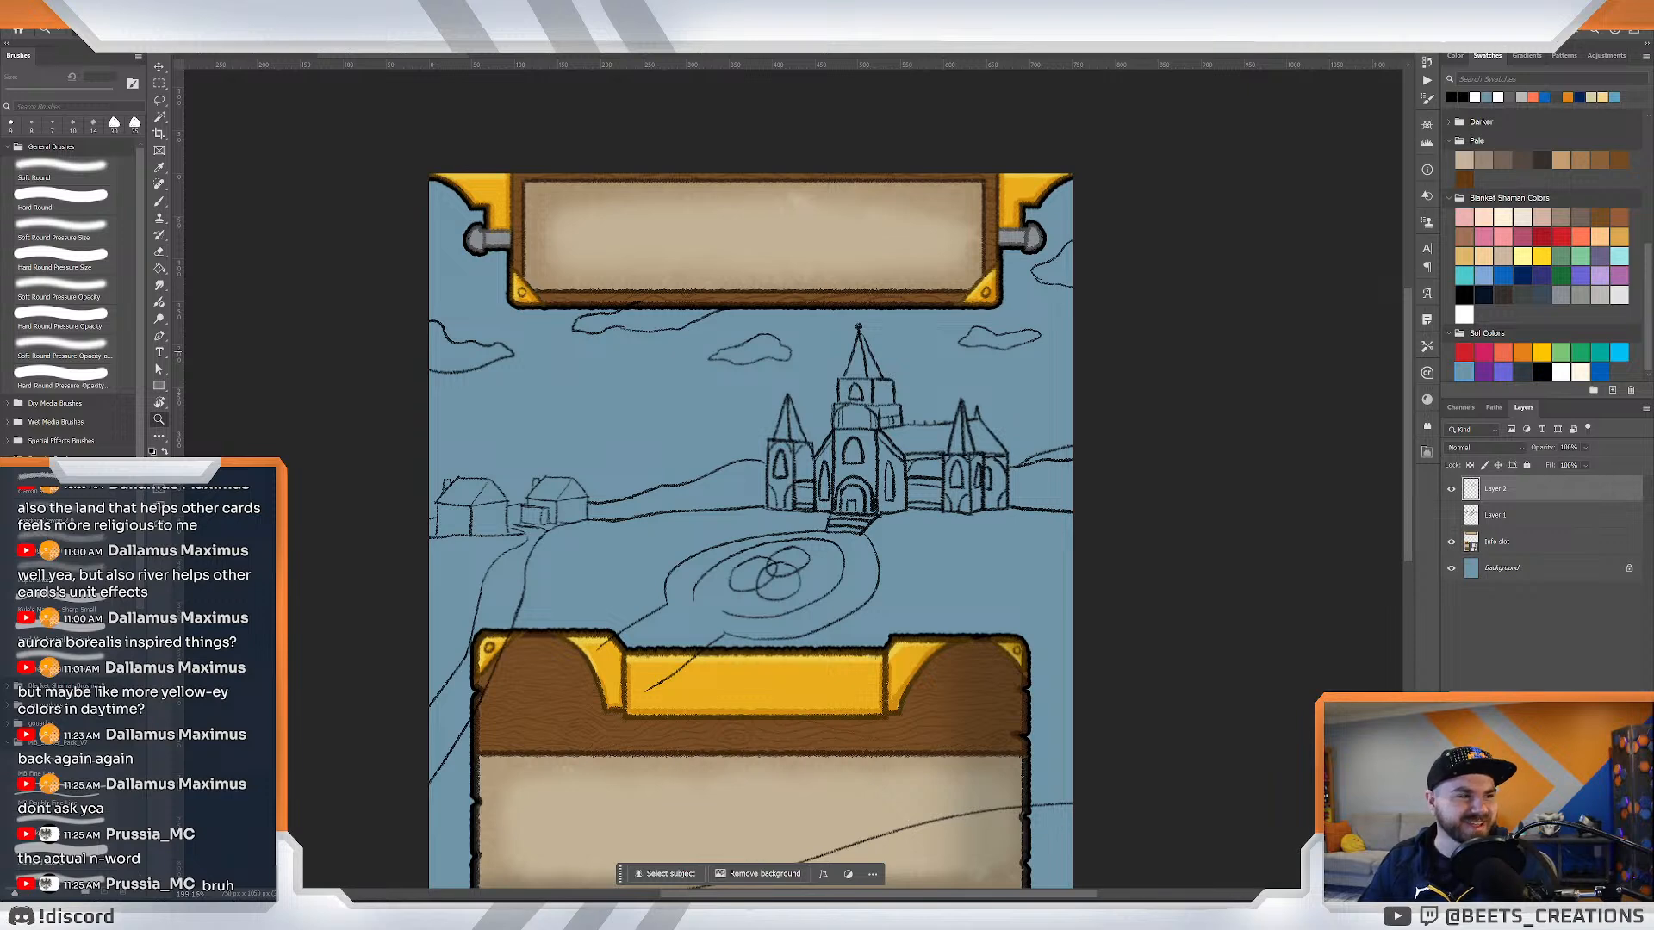
left_click_drag(796, 528, 899, 522)
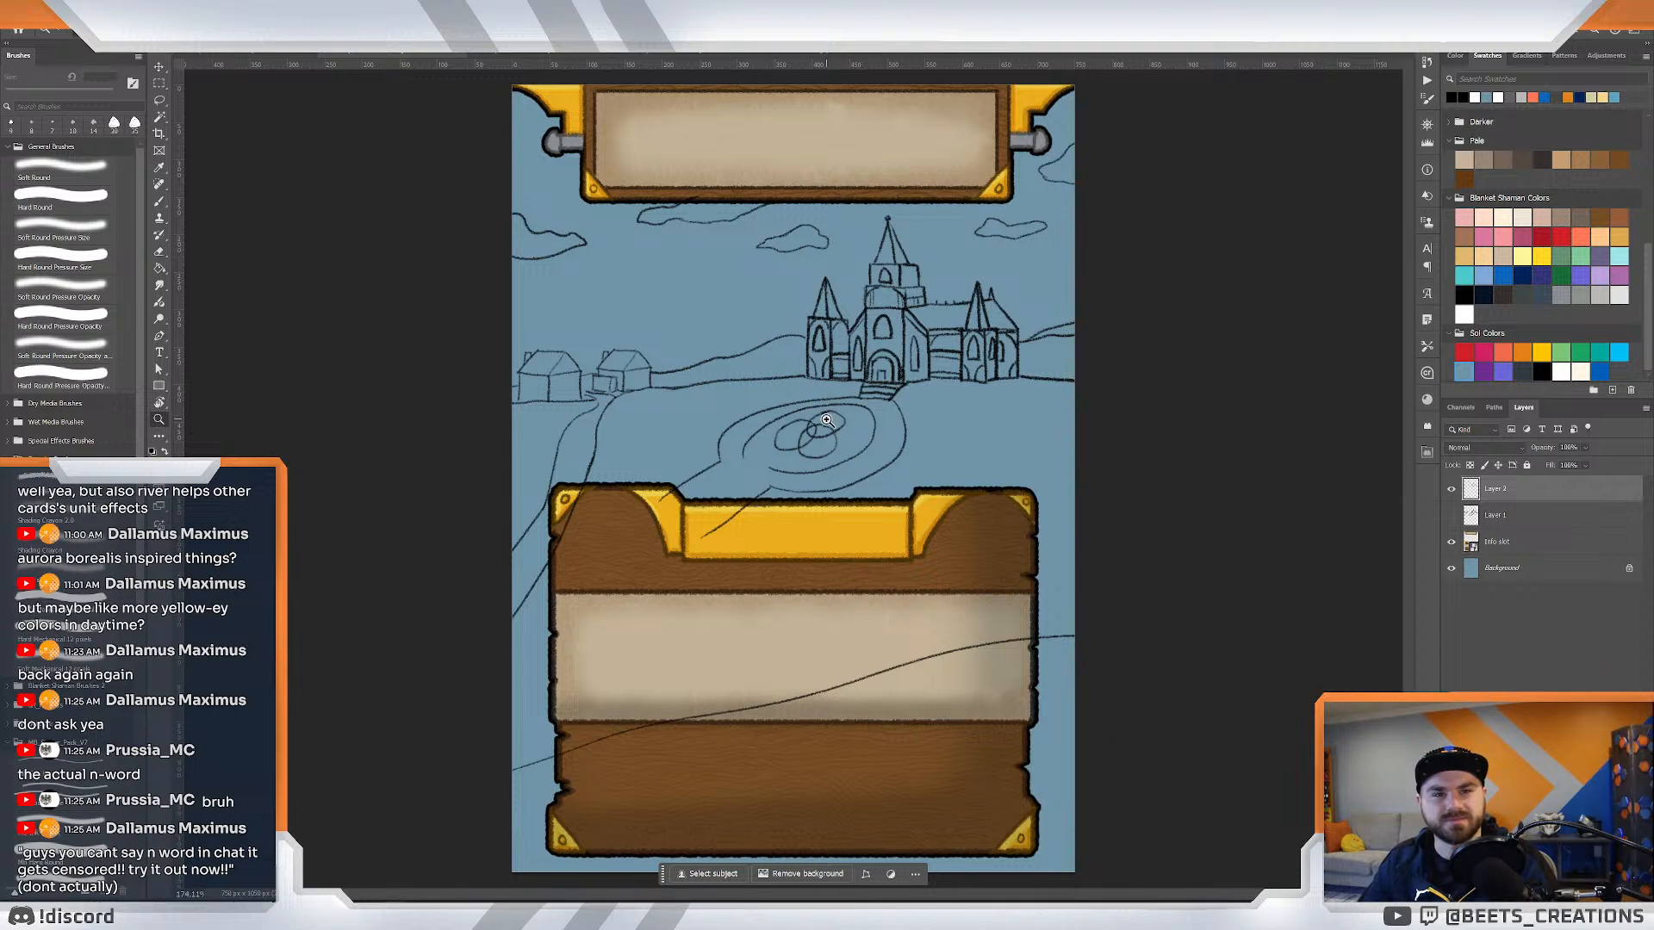
key("b")
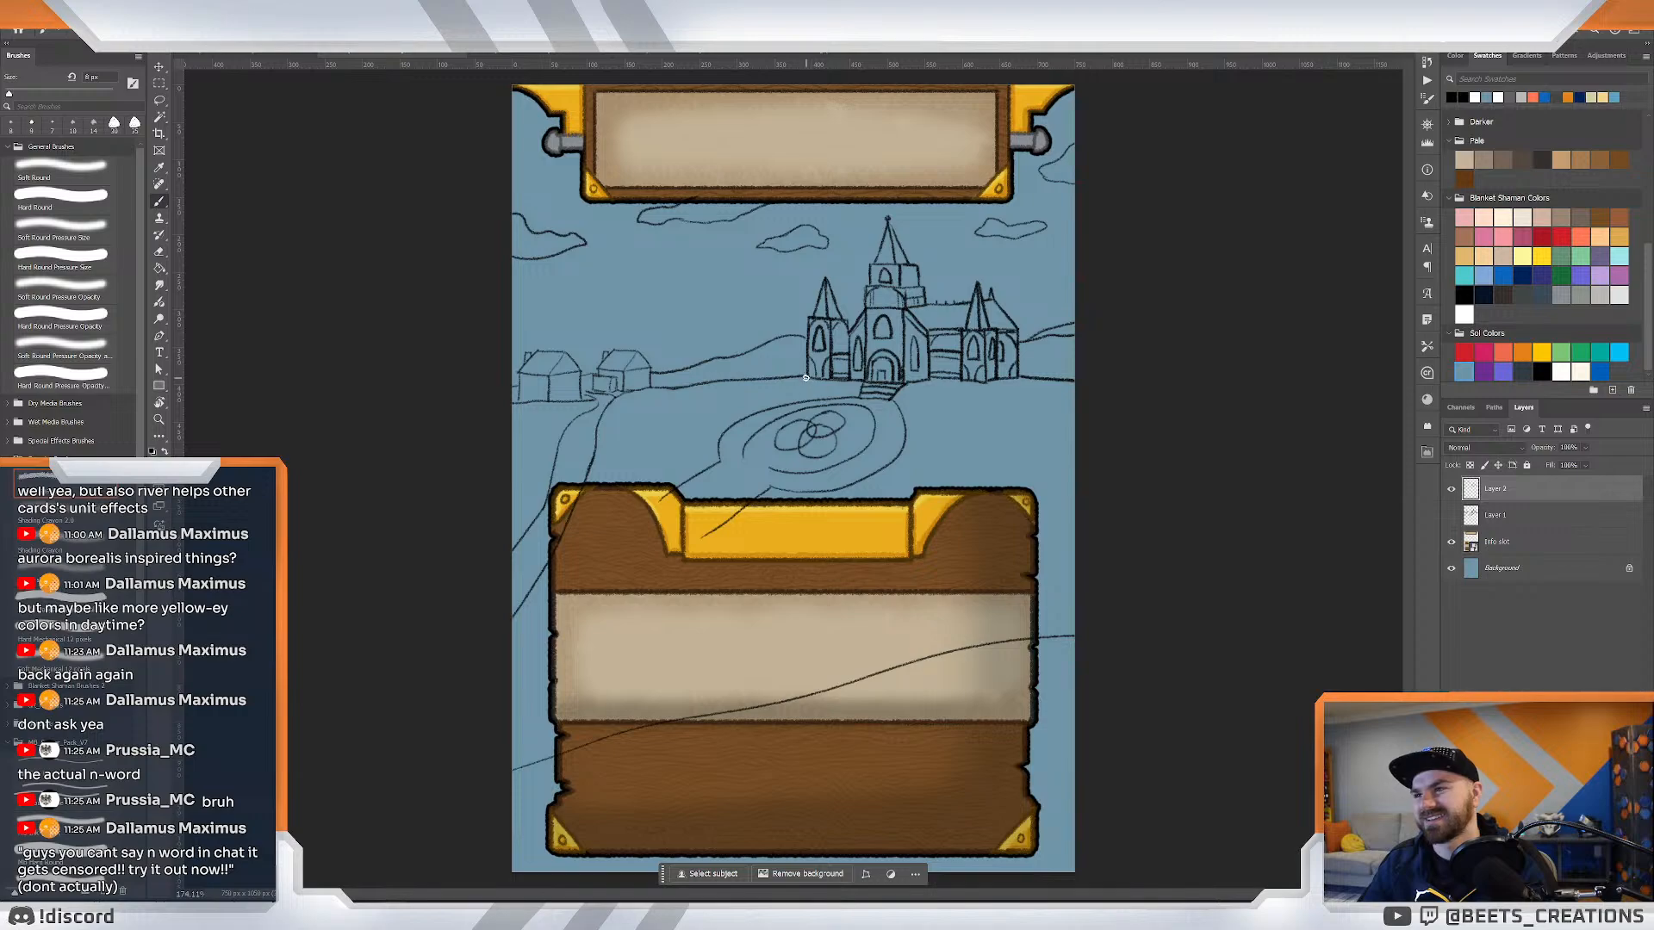
Try to erase and redraw the narrow window on the side face of the church's right tower.
left_click_drag(879, 392, 993, 443)
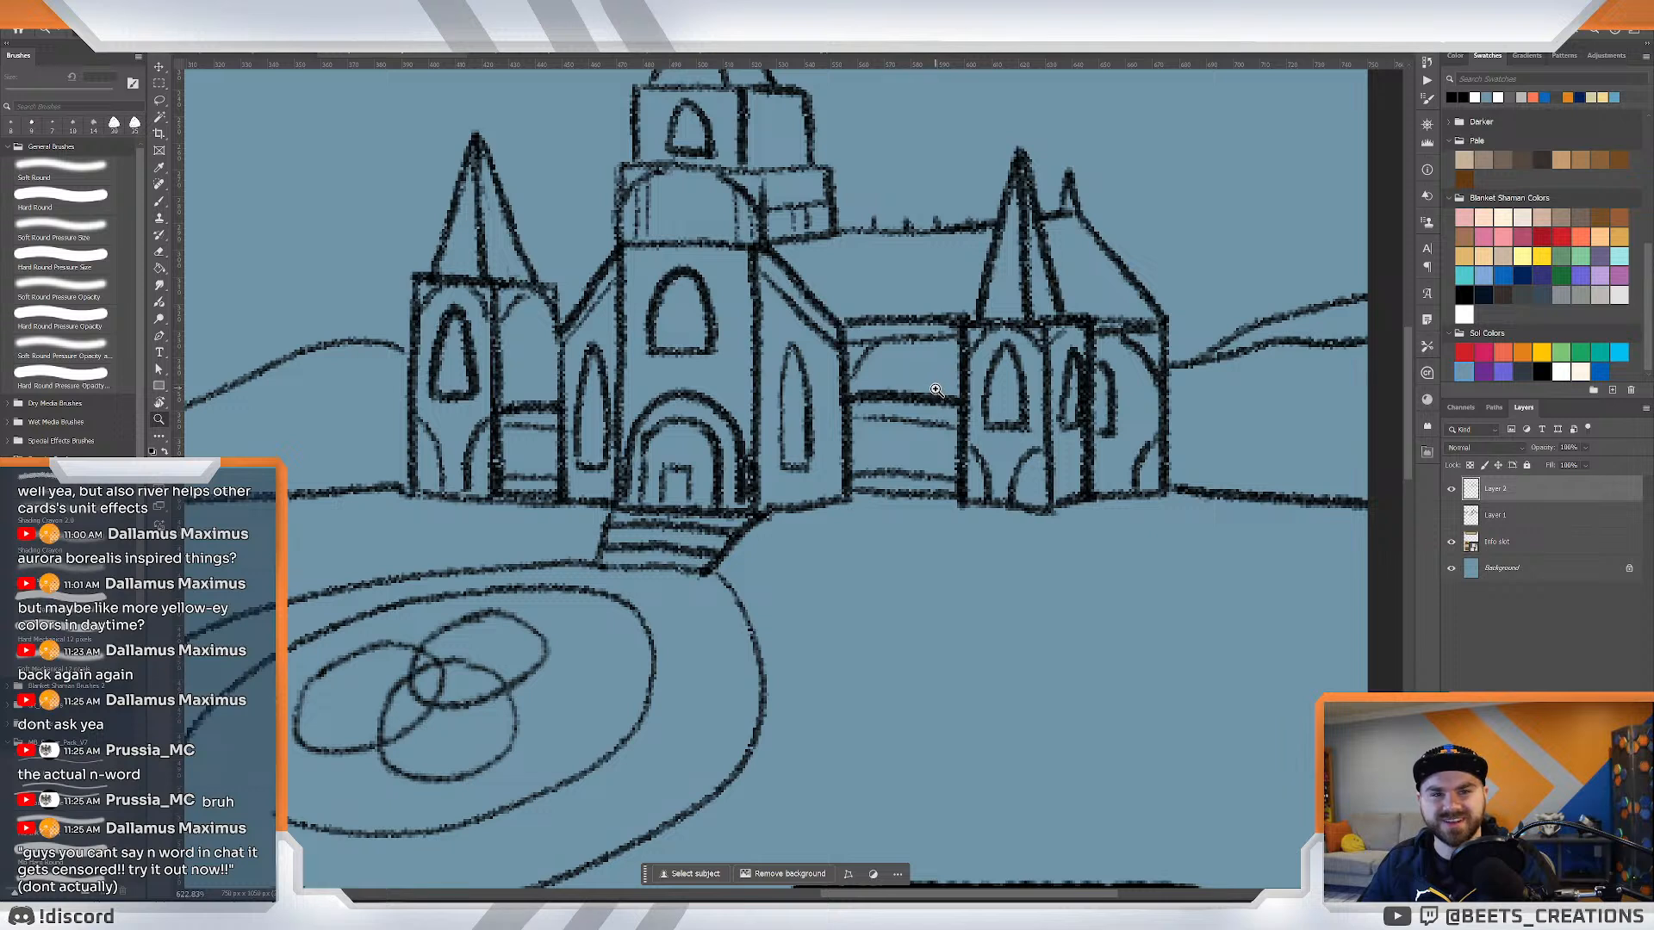
key("e")
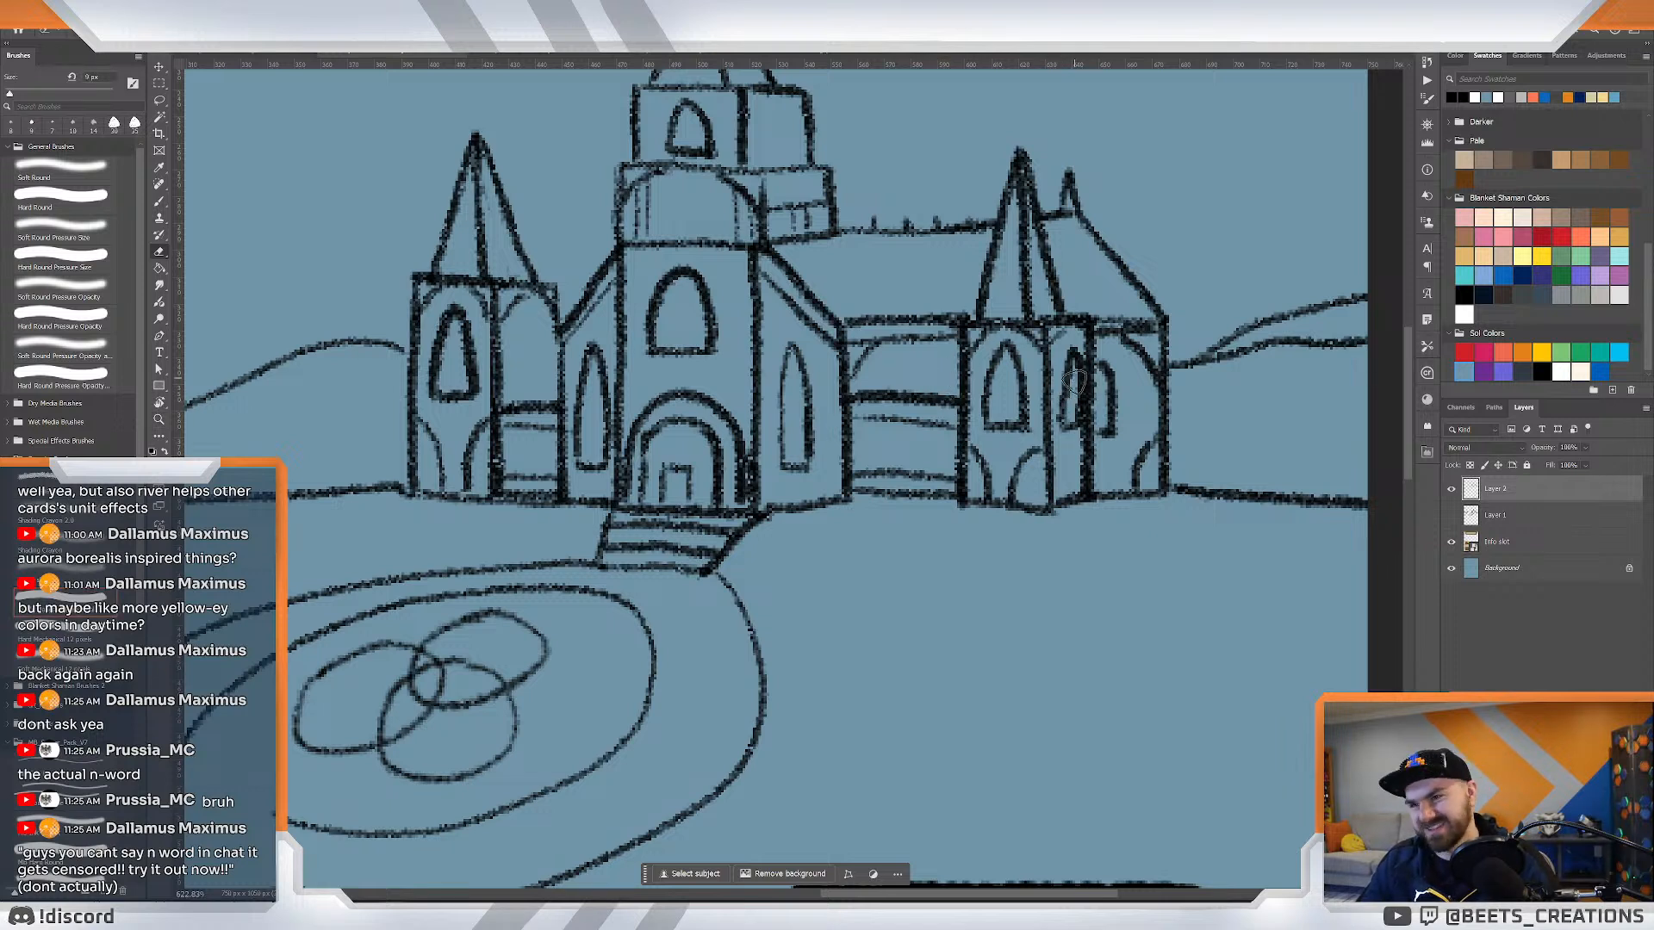
mouse_move(1068, 351)
left_mouse_down()
mouse_move(1066, 435)
mouse_move(1064, 409)
left_mouse_up()
key("b")
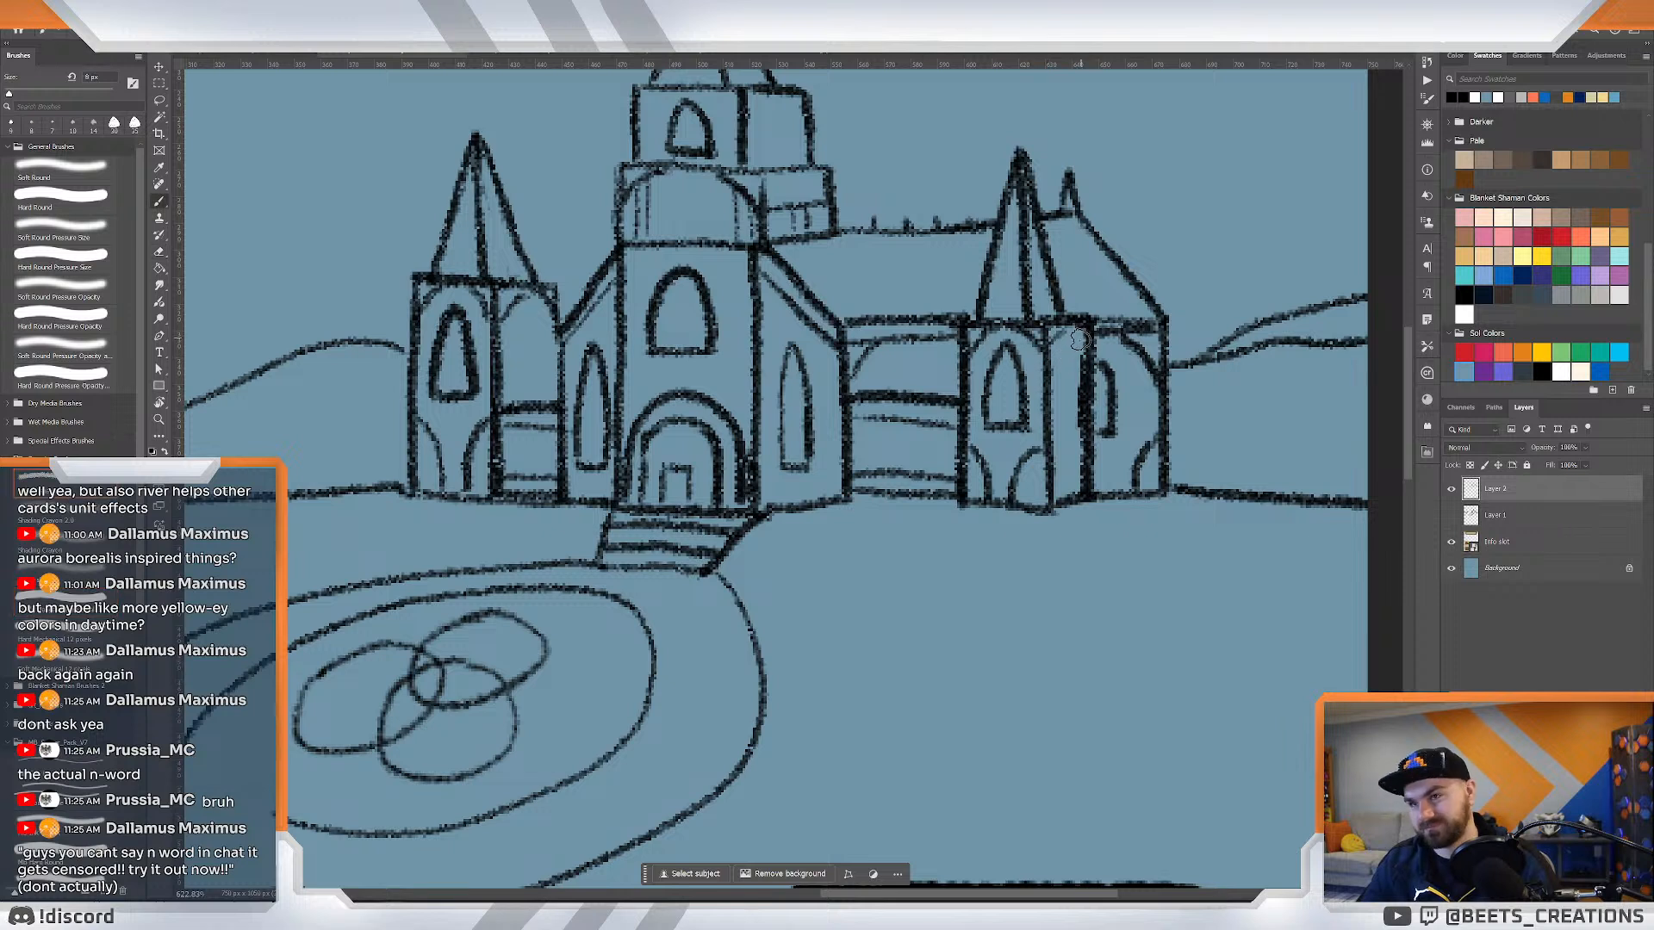
left_click_drag(1070, 329, 1088, 362)
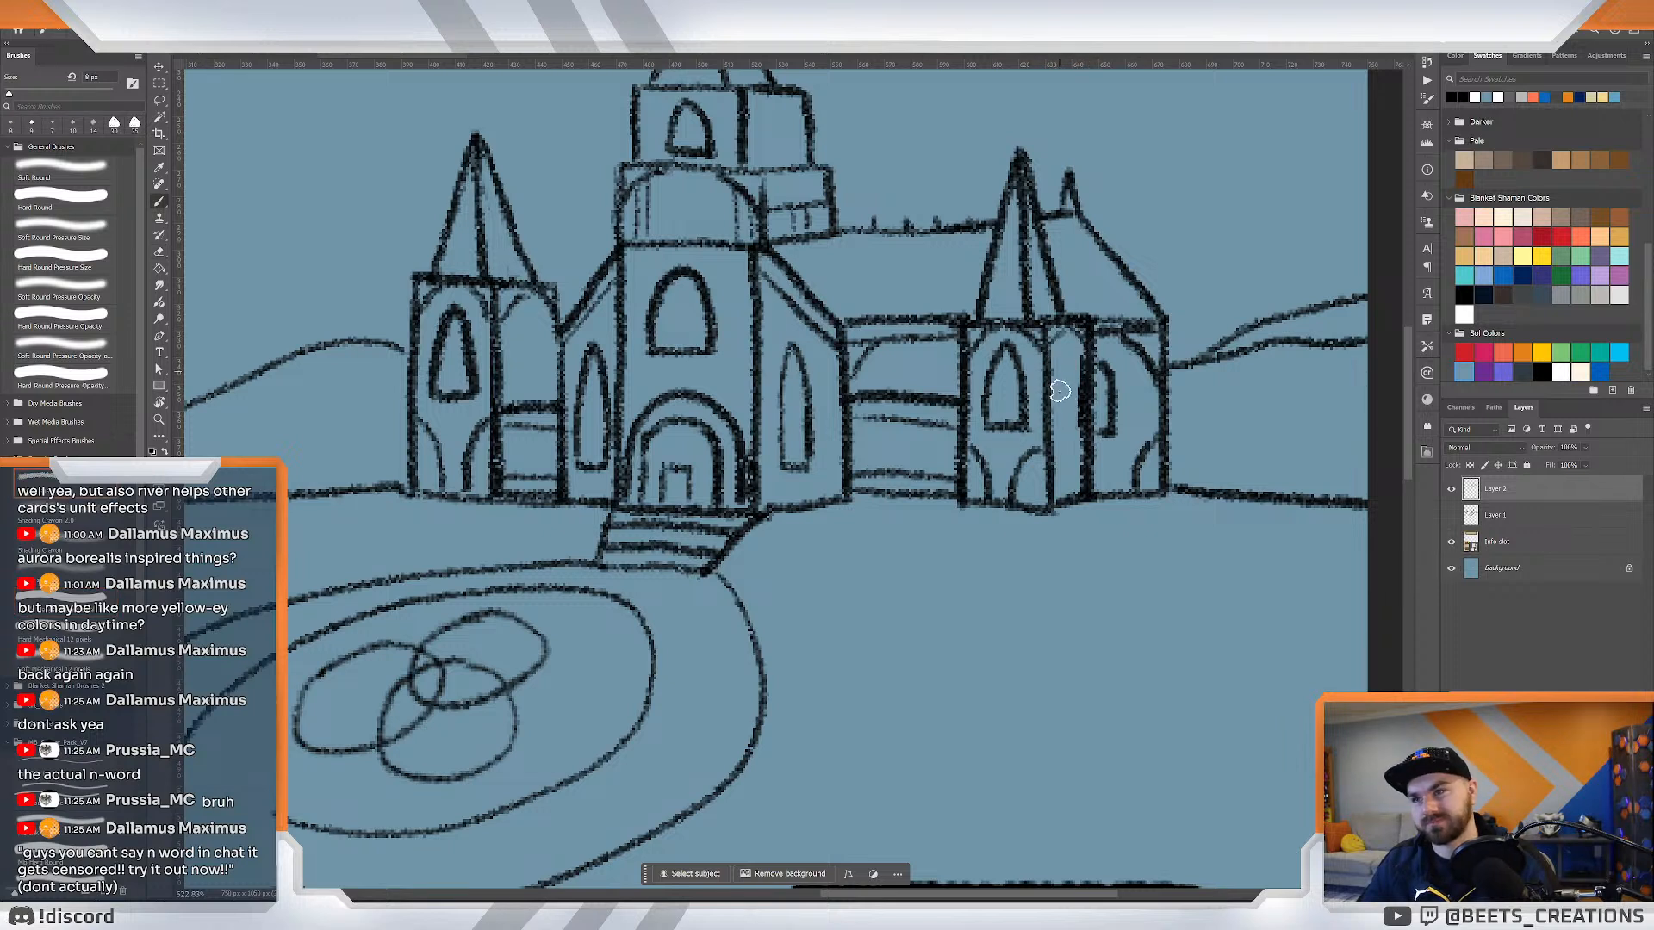
mouse_move(1060, 425)
left_mouse_down()
mouse_move(1064, 359)
mouse_move(1077, 430)
mouse_move(1063, 349)
mouse_move(1074, 427)
mouse_move(1057, 424)
mouse_move(1085, 425)
mouse_move(1058, 426)
mouse_move(1065, 353)
mouse_move(1072, 423)
mouse_move(1059, 425)
mouse_move(1066, 347)
mouse_move(1062, 419)
left_mouse_up()
key("ctrl+z")
key("ctrl+z")
key("ctrl+z")
Redraw the left curve of the plaza's inner ring with the brush, closing the gap at its lower left.
mouse_move(1041, 340)
left_mouse_down()
mouse_move(870, 334)
mouse_move(1019, 334)
left_mouse_up()
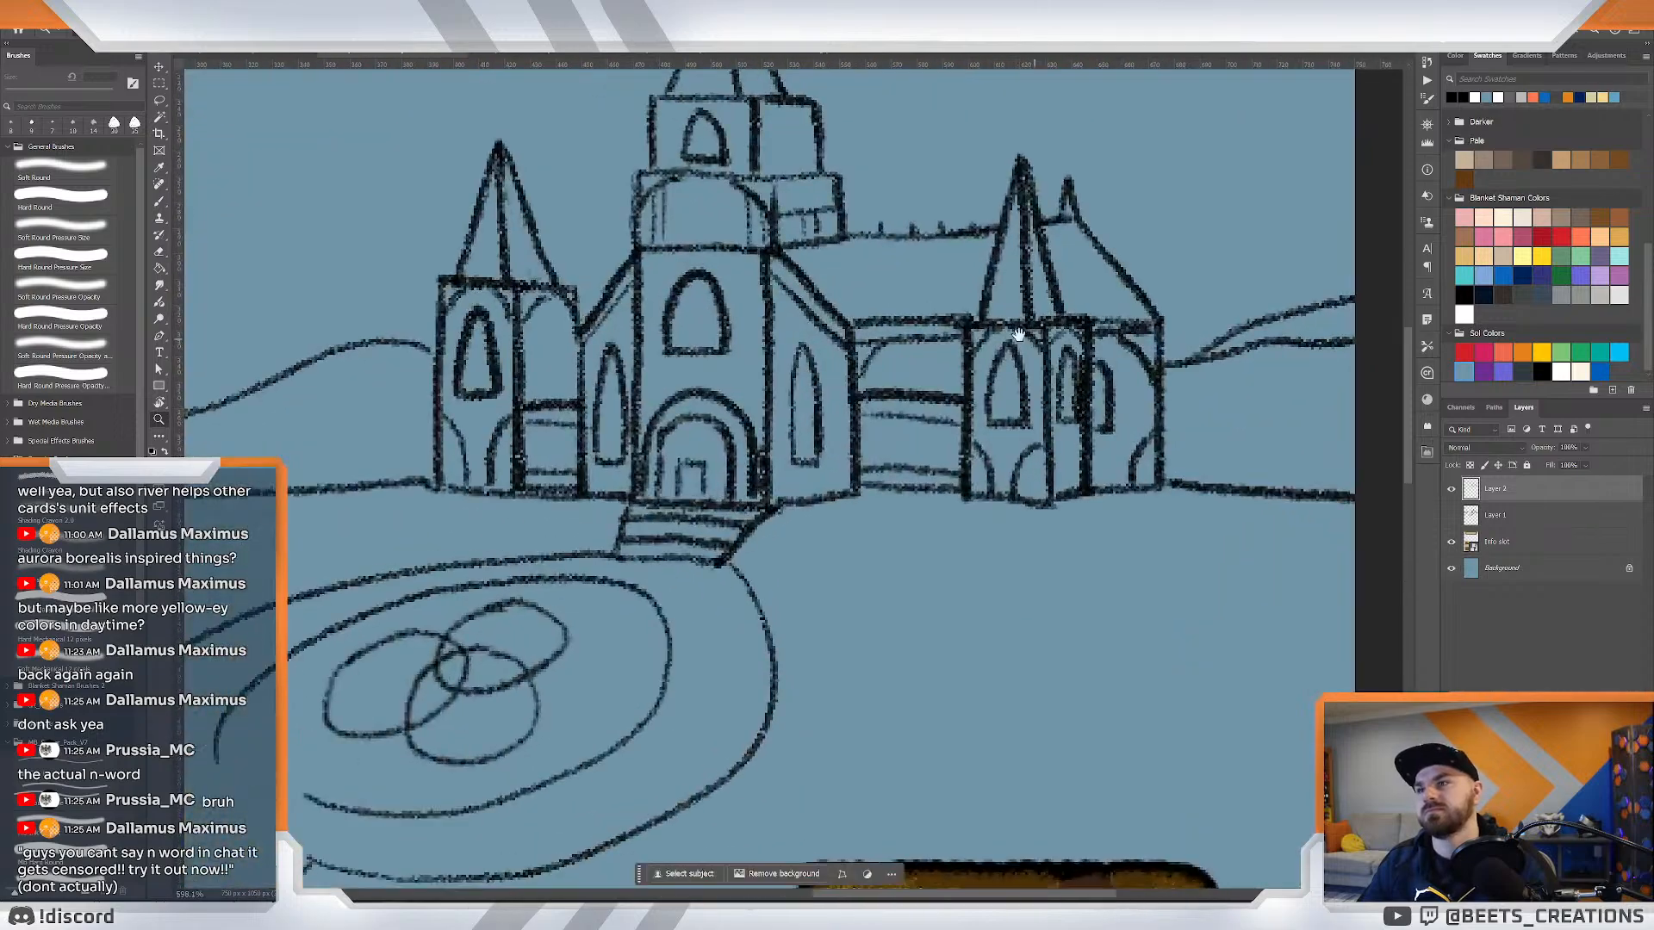
mouse_move(883, 250)
left_mouse_down()
mouse_move(875, 339)
mouse_move(676, 345)
left_mouse_up()
left_click_drag(885, 348, 931, 355)
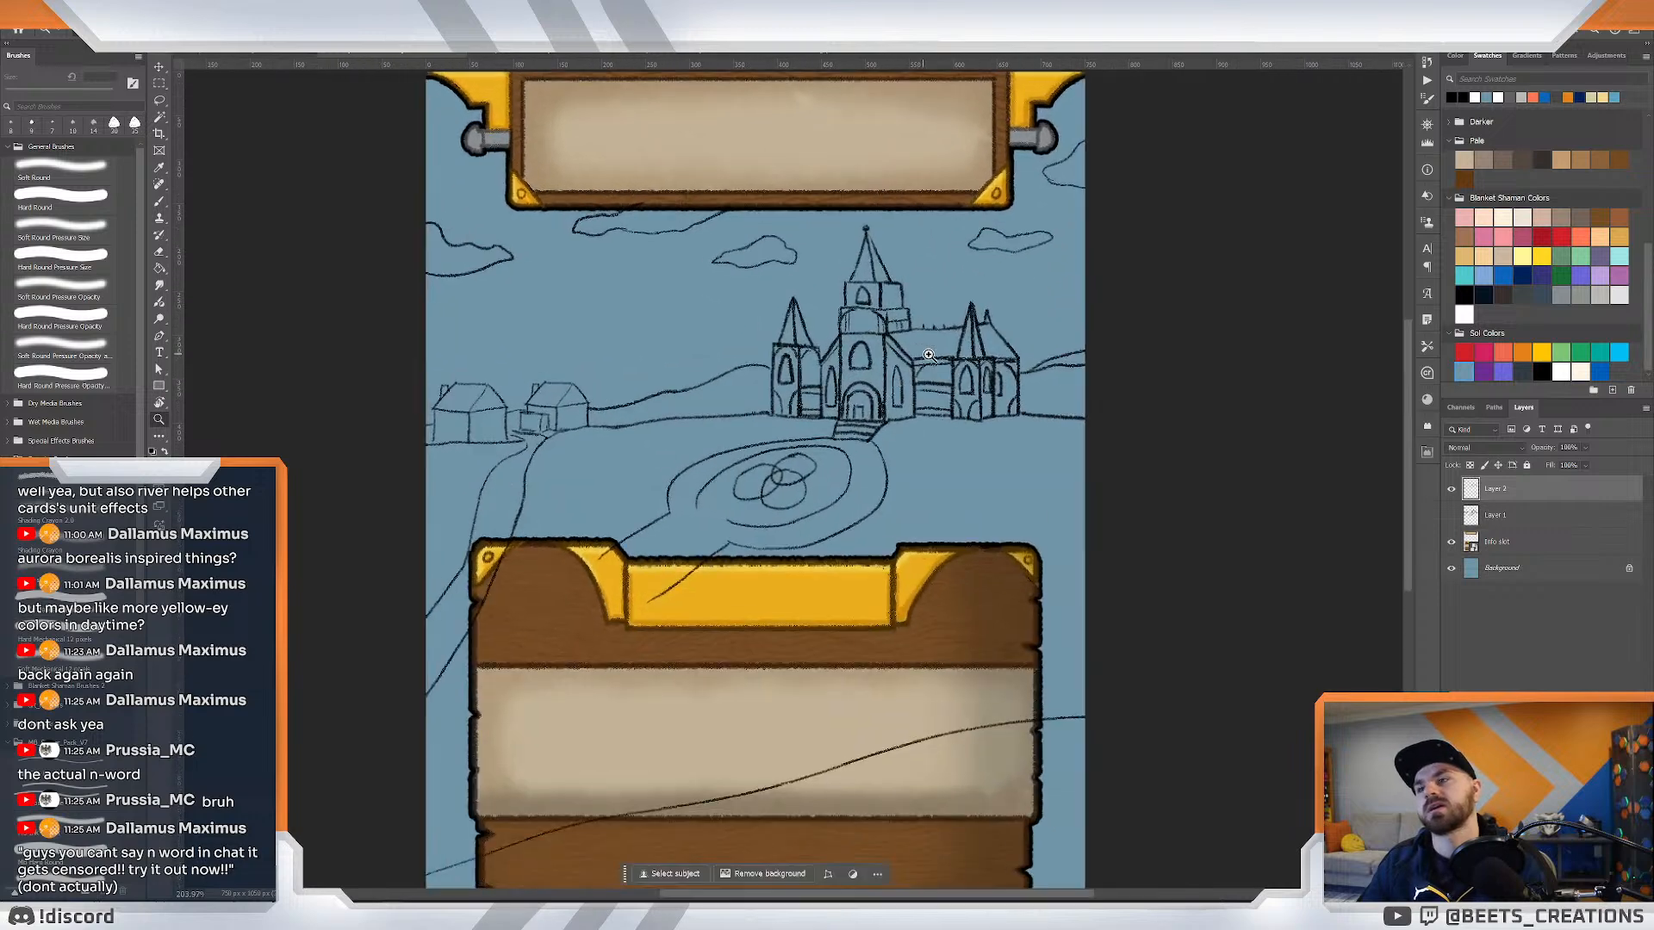
left_click_drag(688, 527, 717, 540)
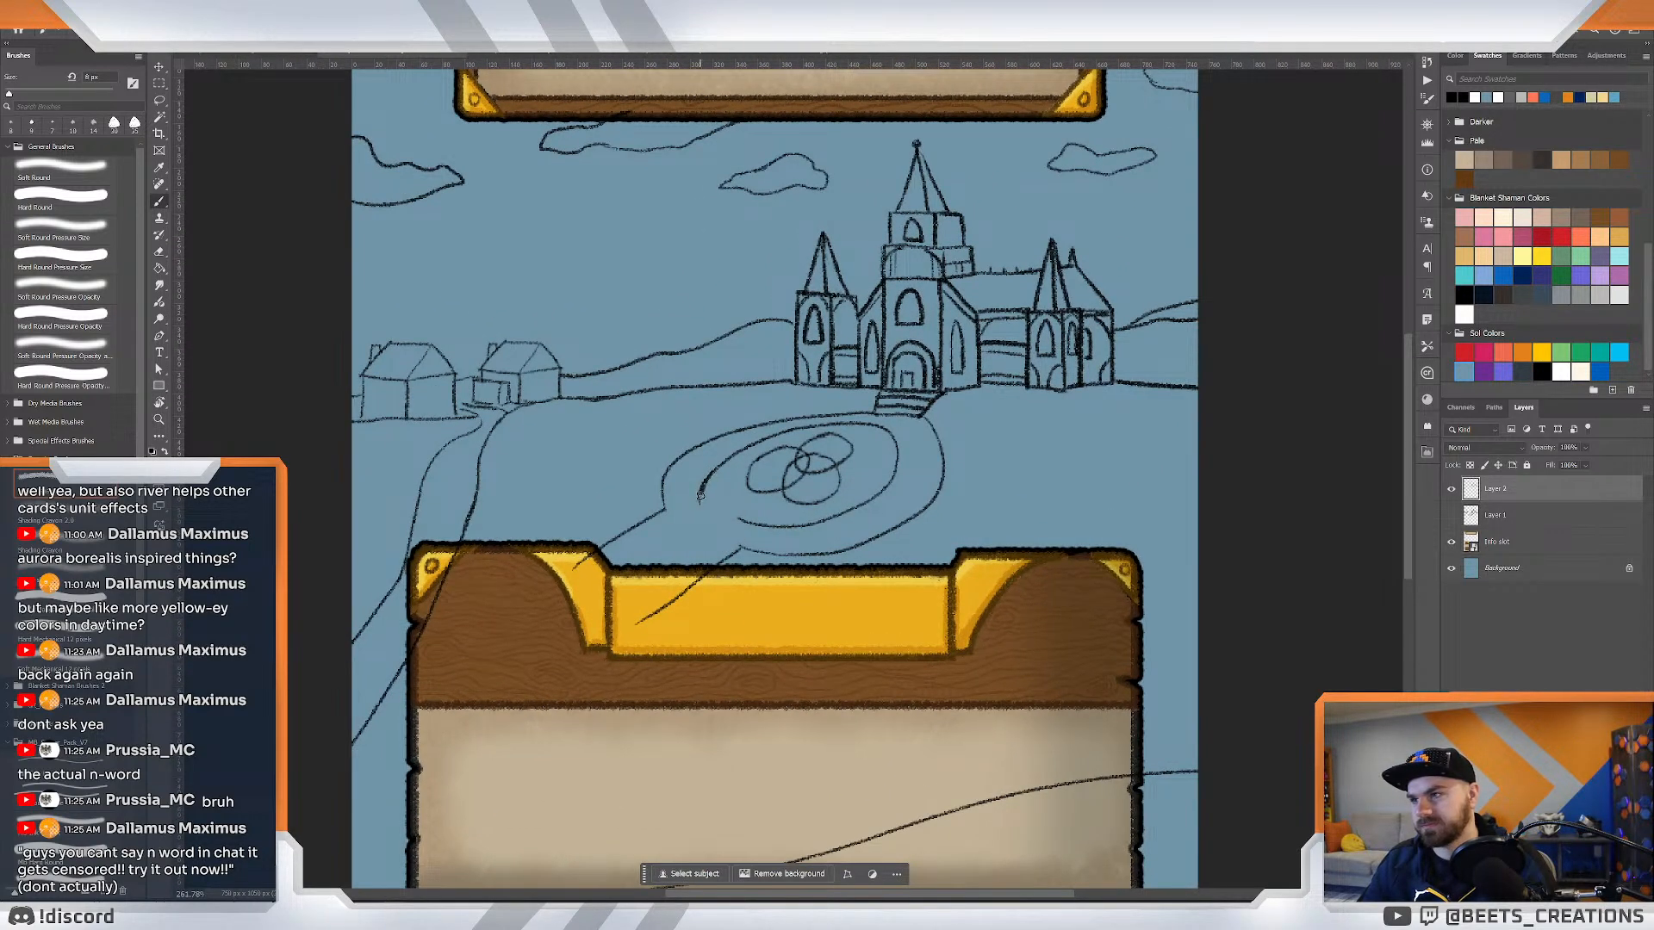
key("ctrl+z")
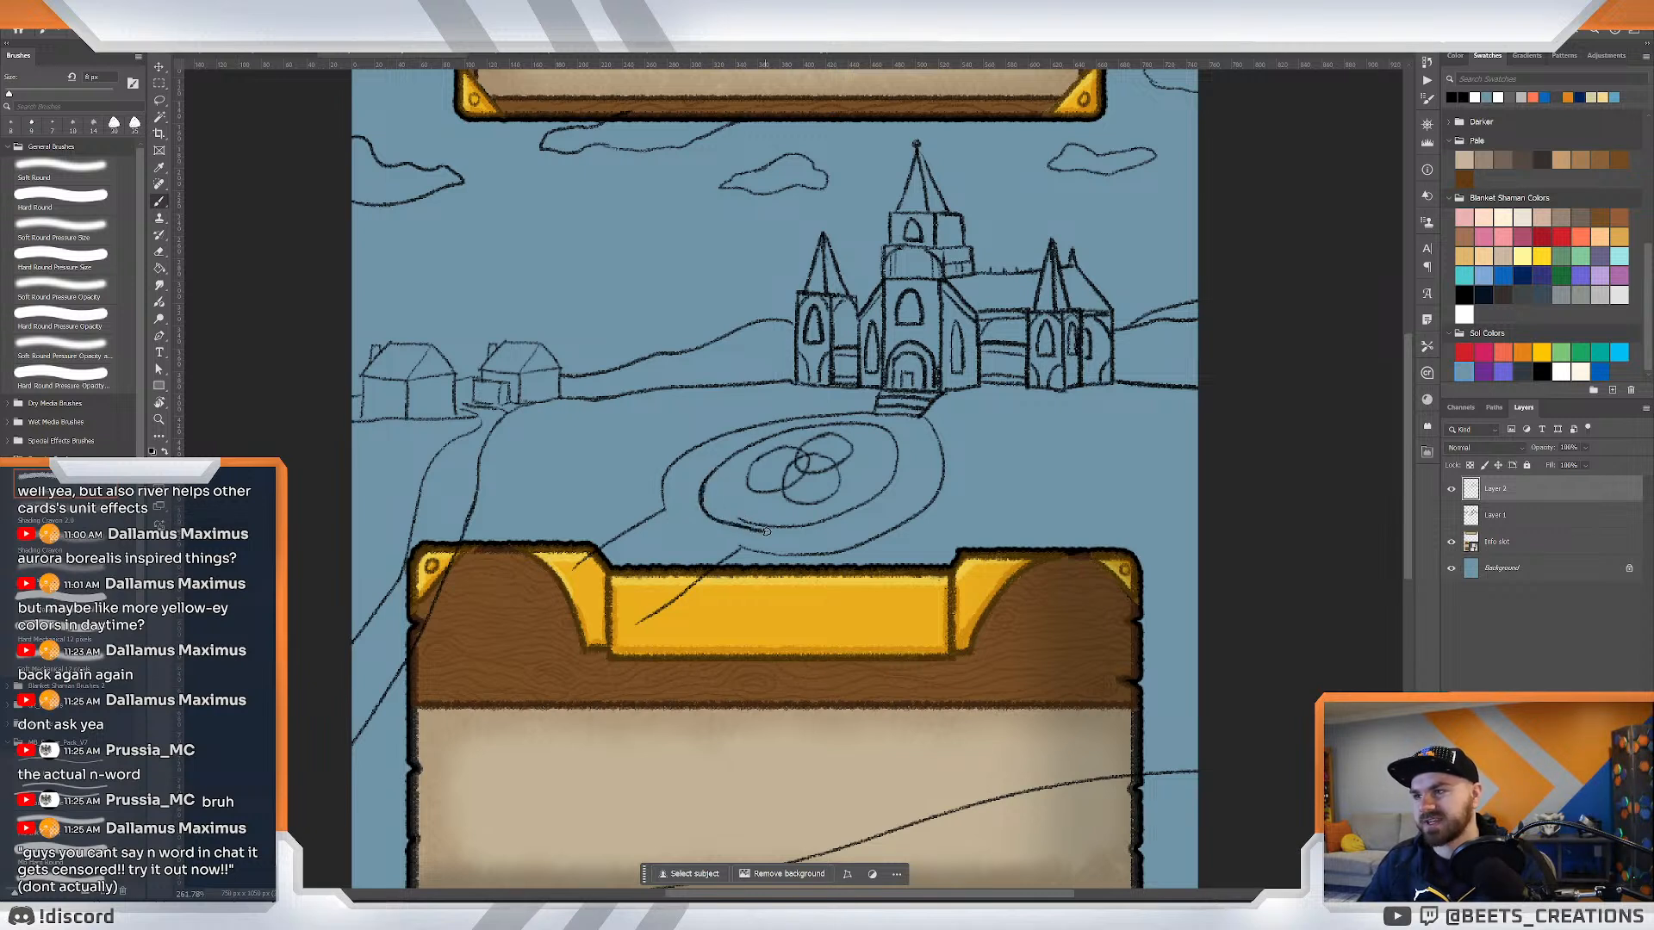
mouse_move(702, 490)
left_mouse_down()
mouse_move(737, 521)
mouse_move(722, 515)
mouse_move(762, 525)
mouse_move(765, 510)
left_mouse_up()
key("ctrl+z")
Erase the stray line end sticking out at the left edge of the plaza's inner ring.
key("z")
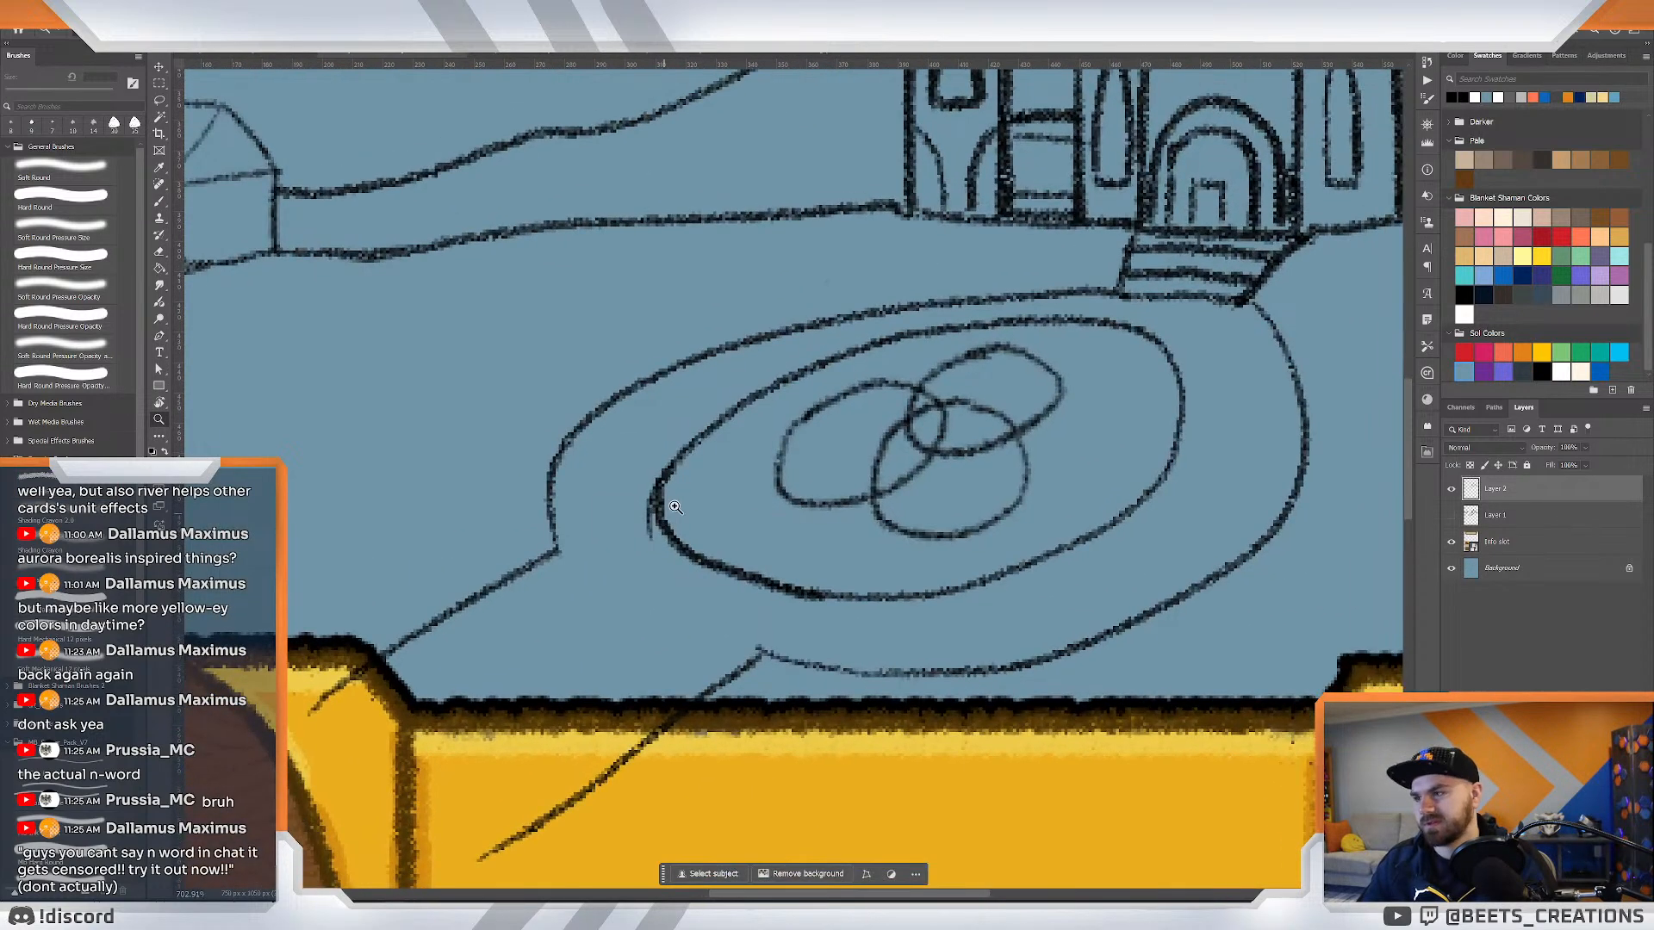
key("e")
mouse_move(667, 495)
left_mouse_down()
mouse_move(646, 473)
mouse_move(653, 540)
left_mouse_up()
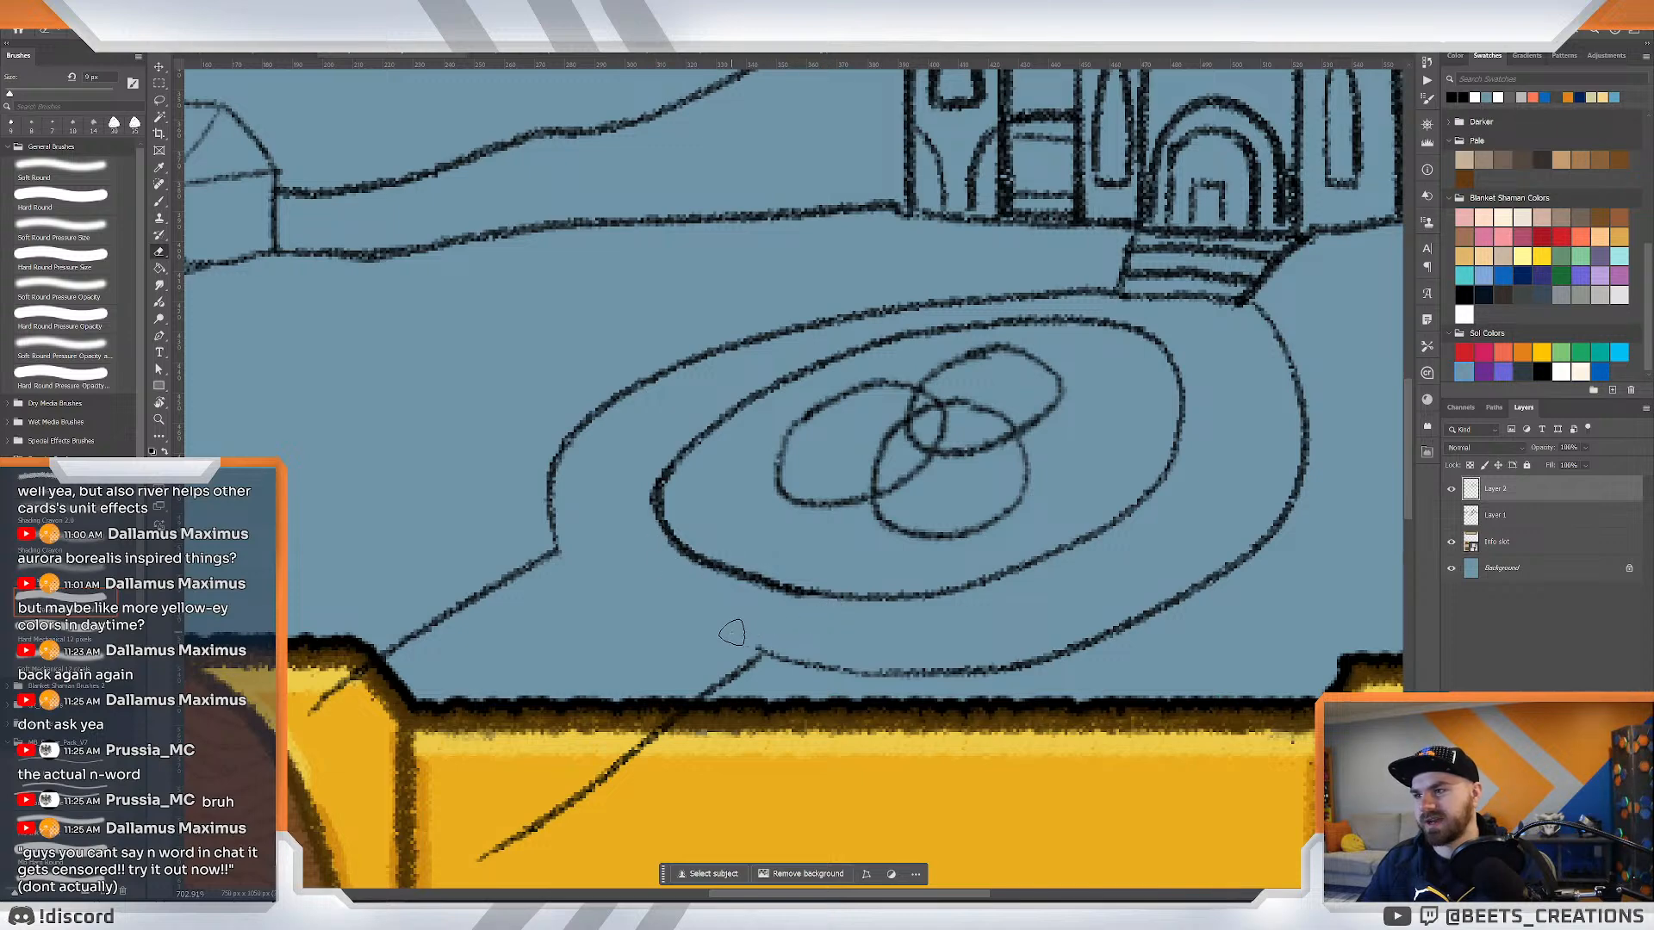
Erase the right edge line of the winding path from below the houses down to the card's left border.
key("z")
left_click_drag(757, 606, 708, 602)
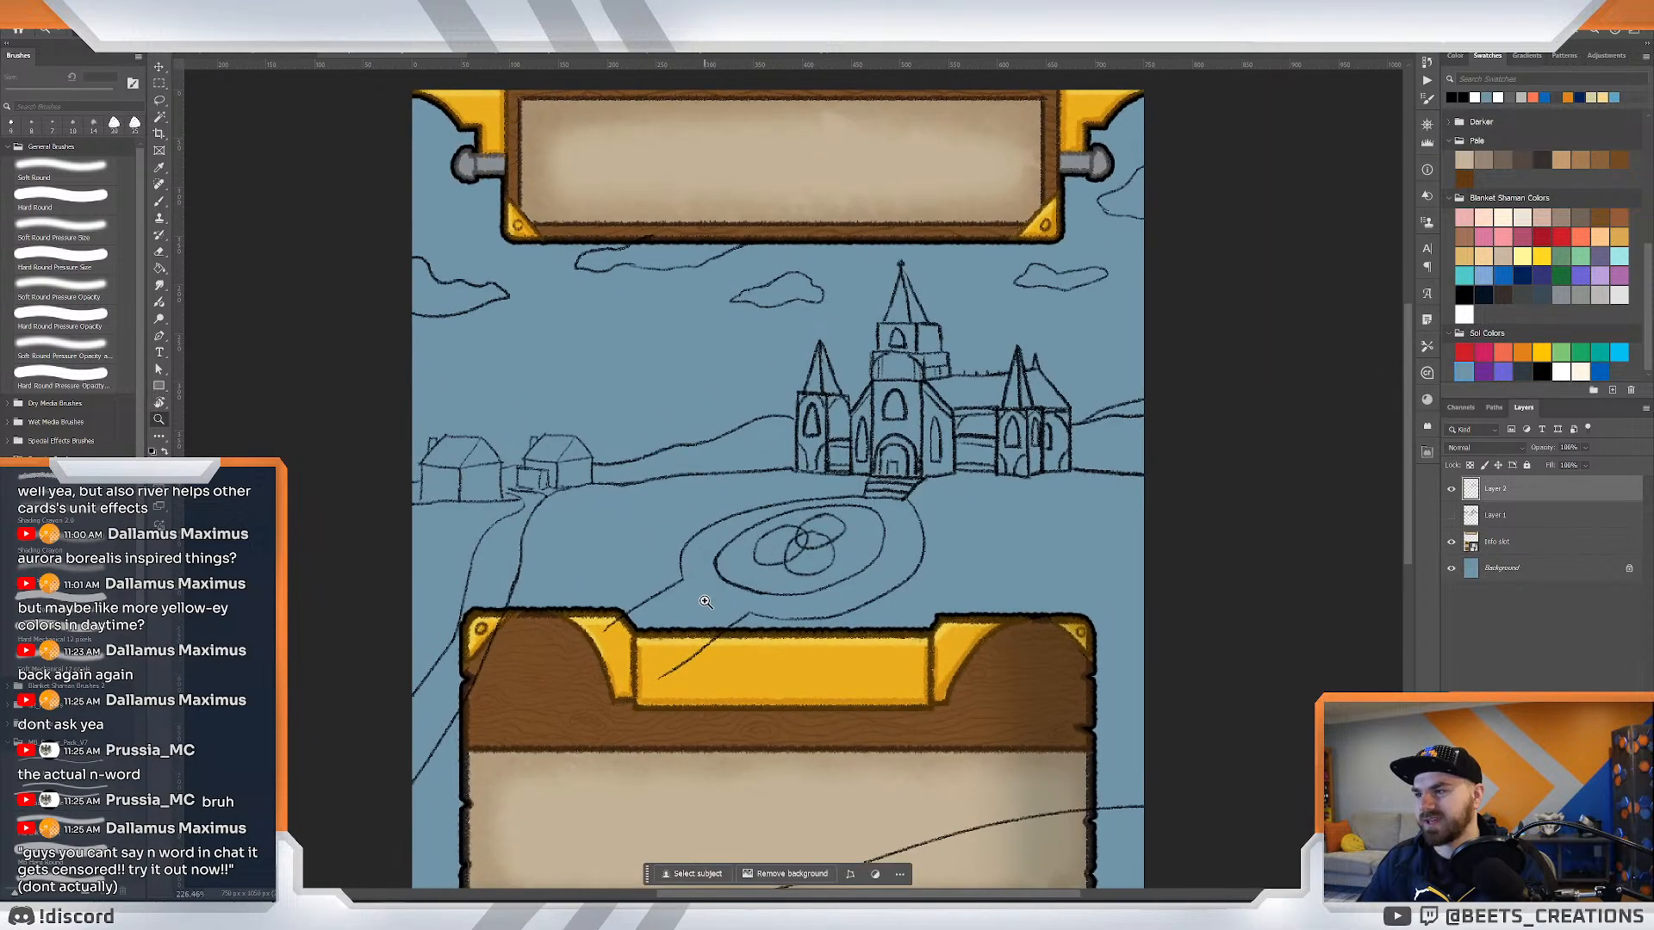
left_click_drag(710, 661, 764, 514)
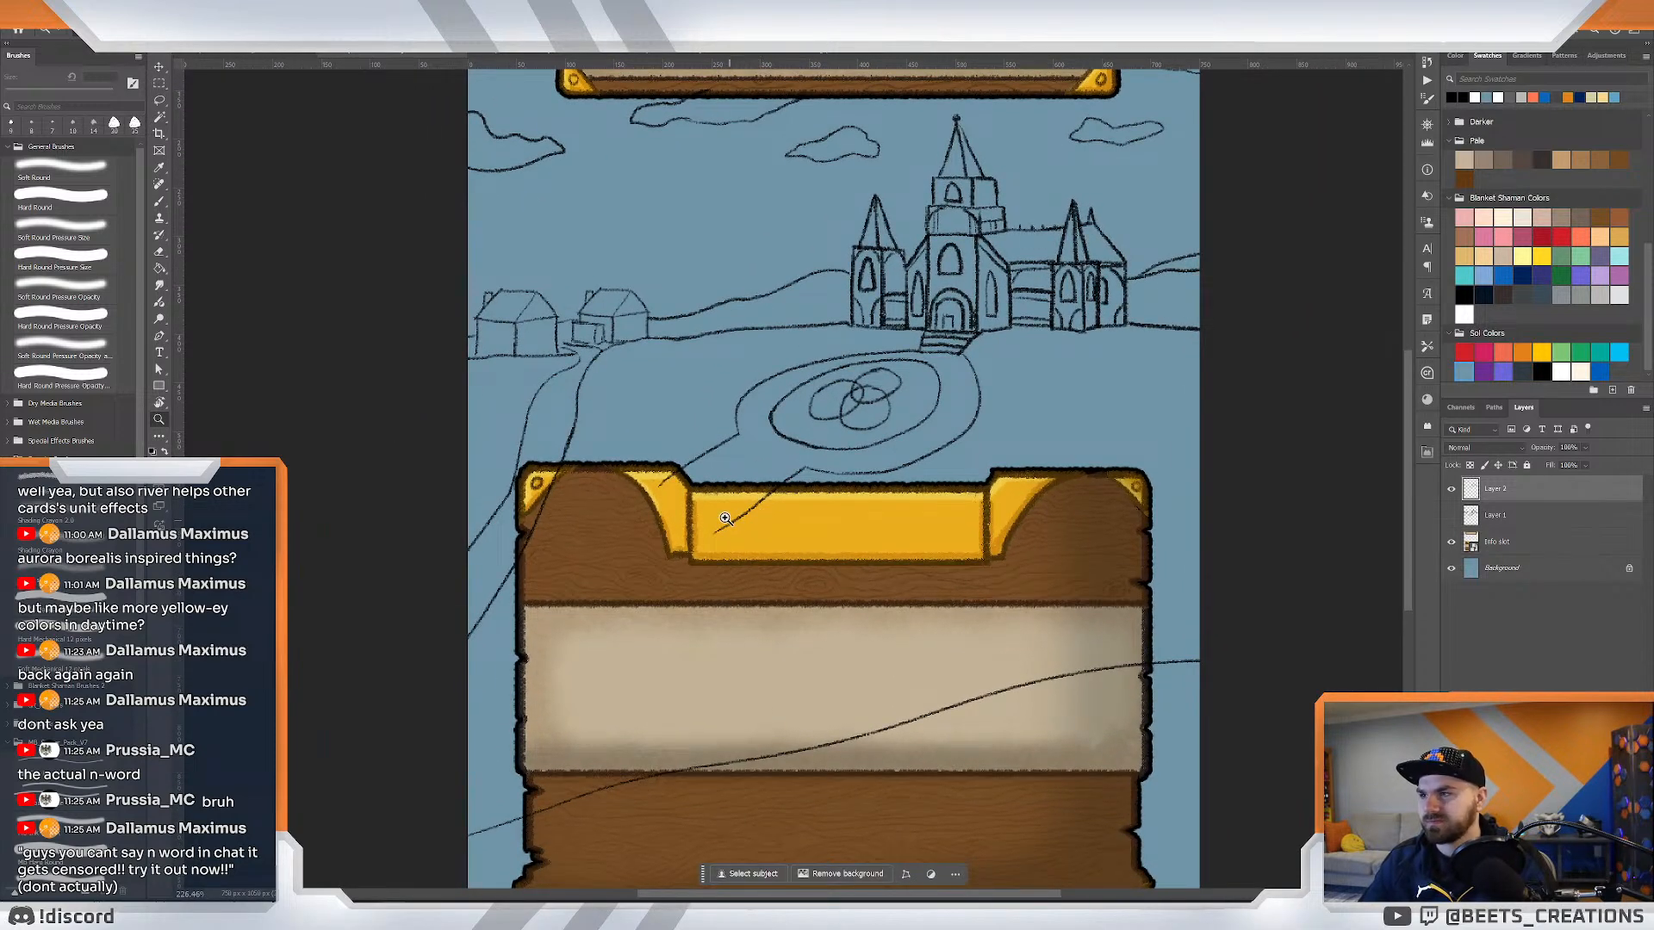
key("e")
left_click_drag(515, 571, 577, 431)
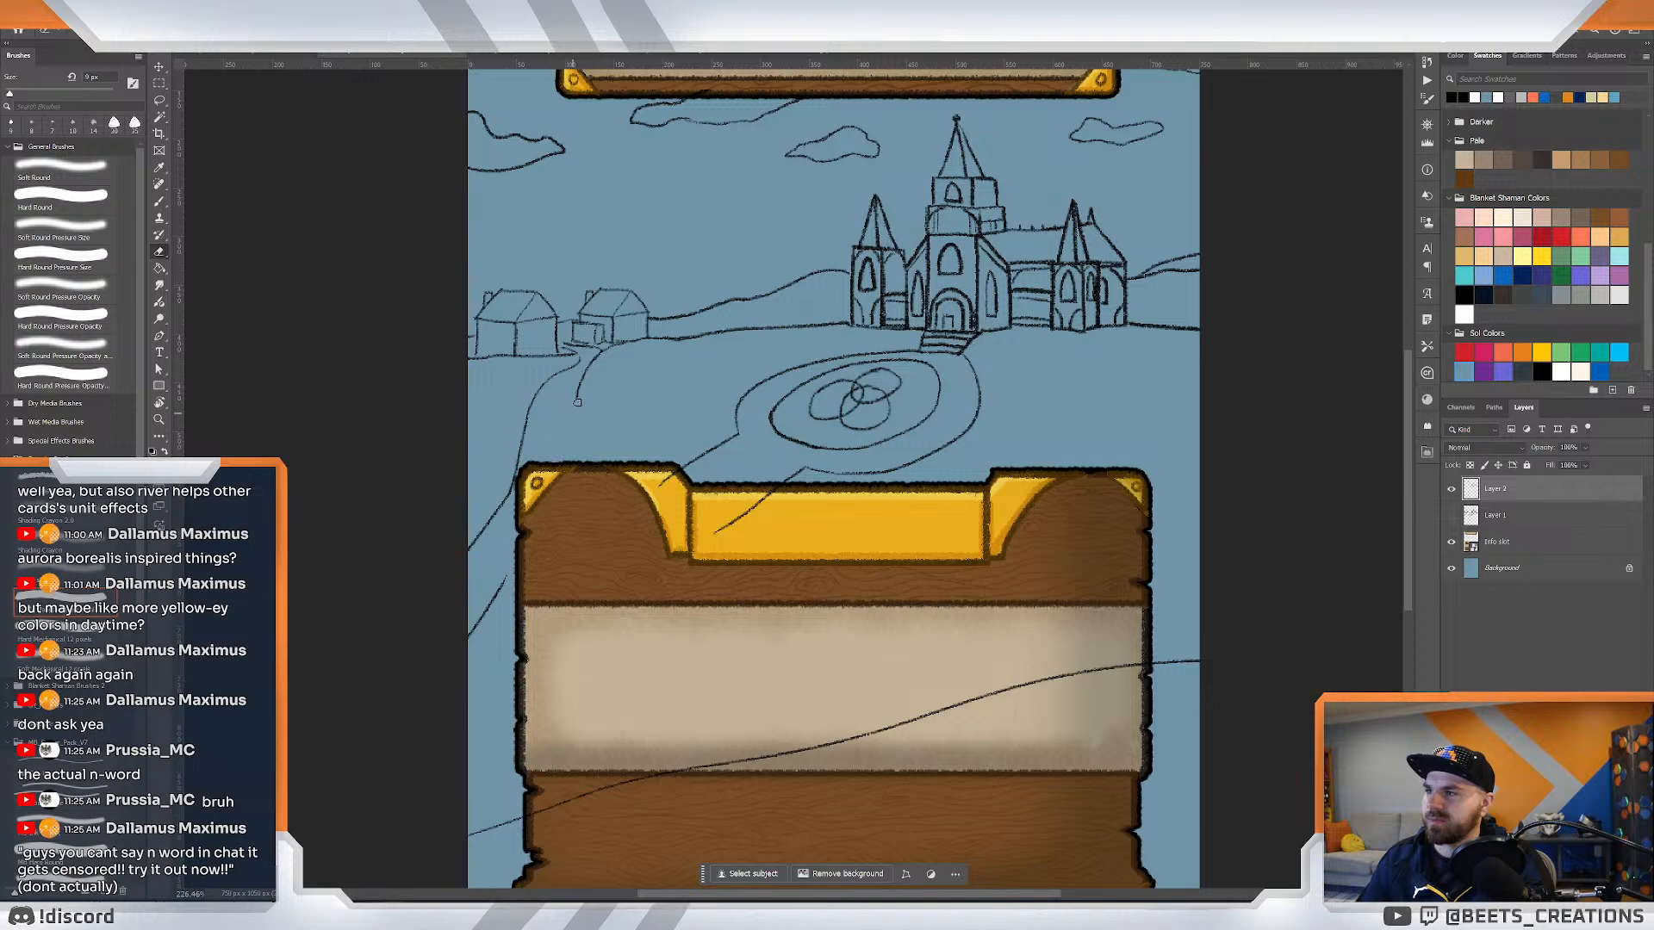
left_click_drag(517, 555, 480, 621)
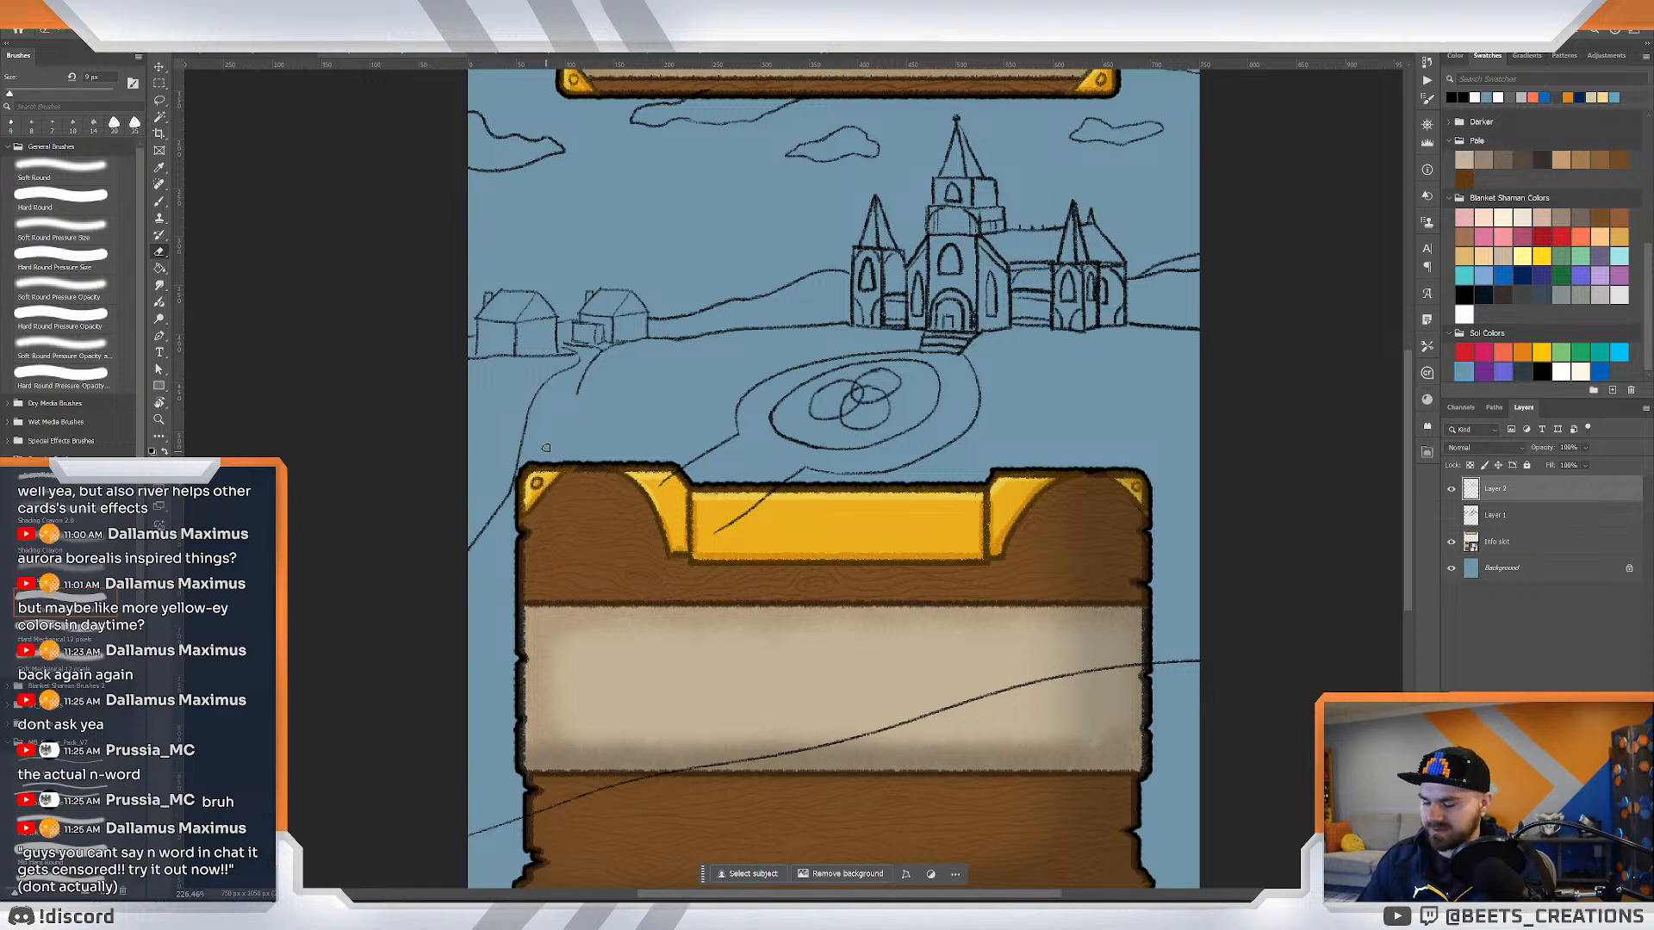
Redraw the path's right edge with the brush as one curve running from the houses down to the card's left border.
key("b")
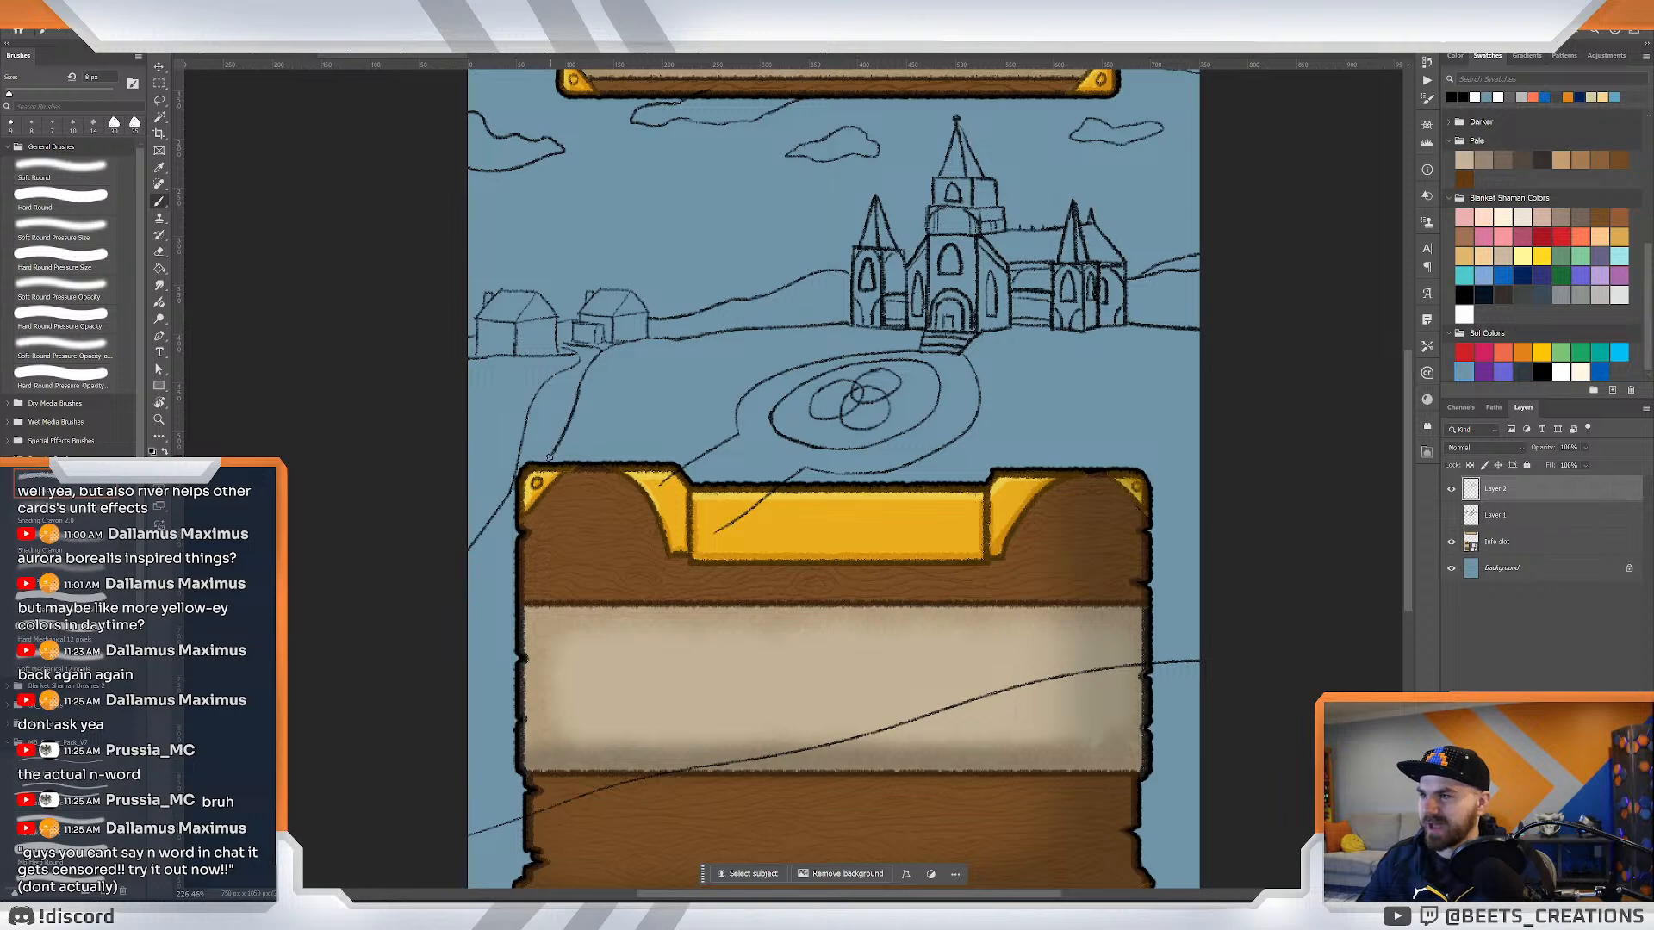
left_click_drag(538, 473, 472, 616)
key("ctrl+z")
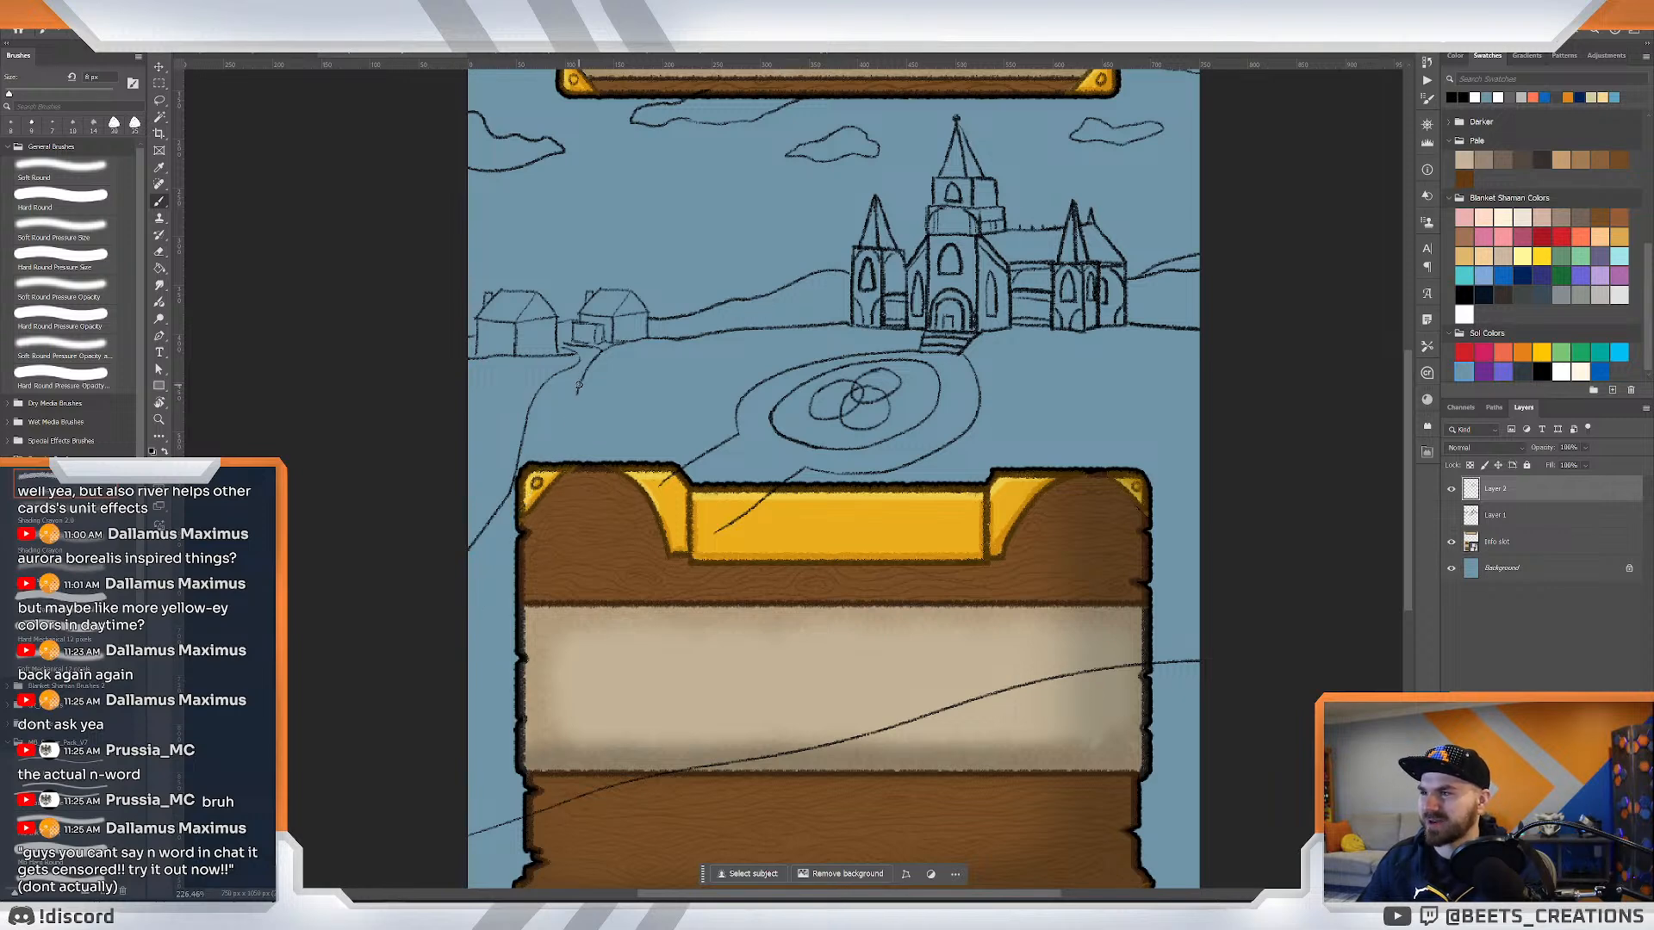
mouse_move(578, 382)
left_mouse_down()
mouse_move(568, 437)
mouse_move(448, 631)
left_mouse_up()
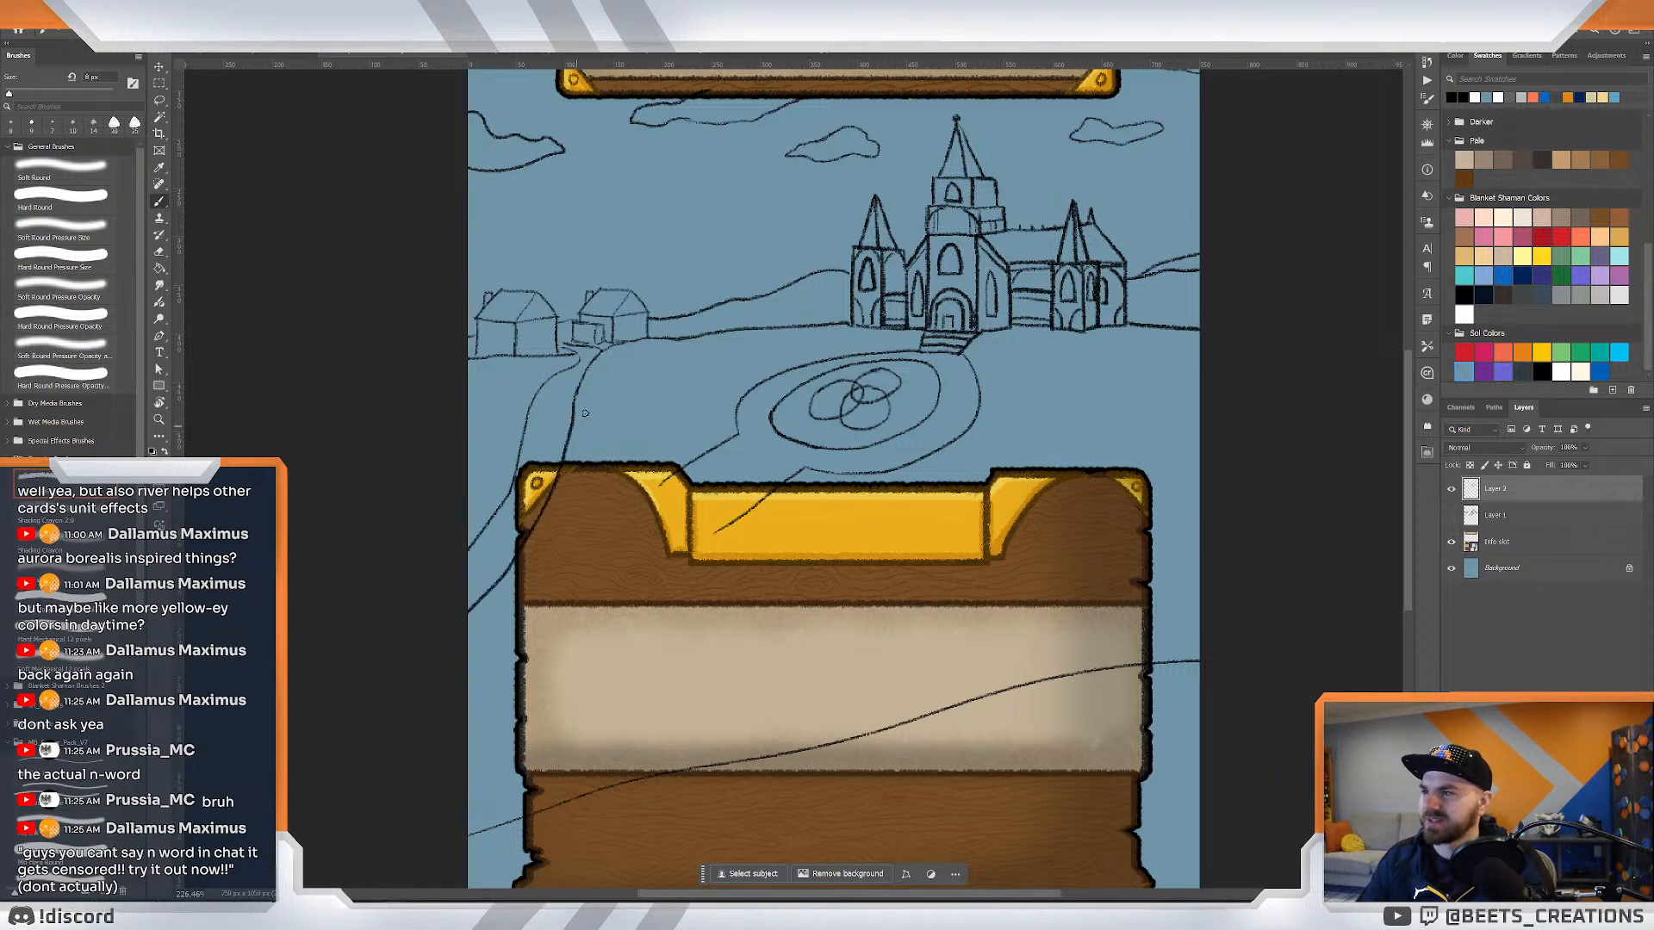
Examine how the redrawn path edge fits with the houses, church and plaza, up close and within the frame.
key("z")
mouse_move(585, 413)
left_mouse_down()
mouse_move(590, 293)
mouse_move(646, 399)
left_mouse_up()
key("e")
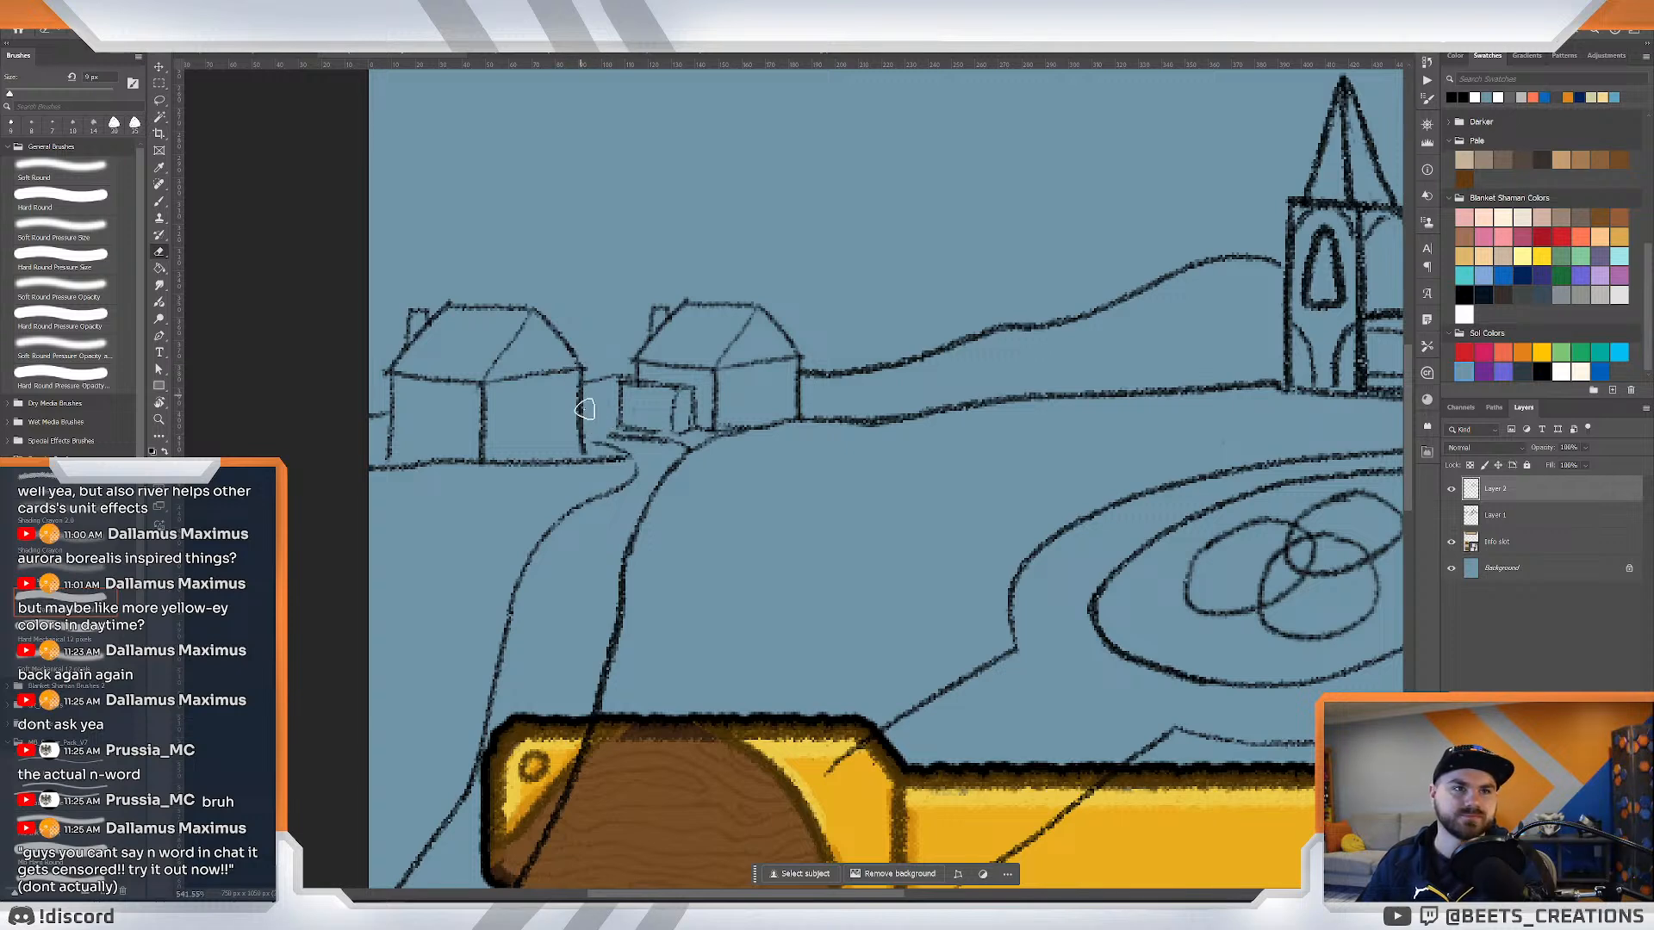
key("z")
left_click_drag(690, 468, 665, 444)
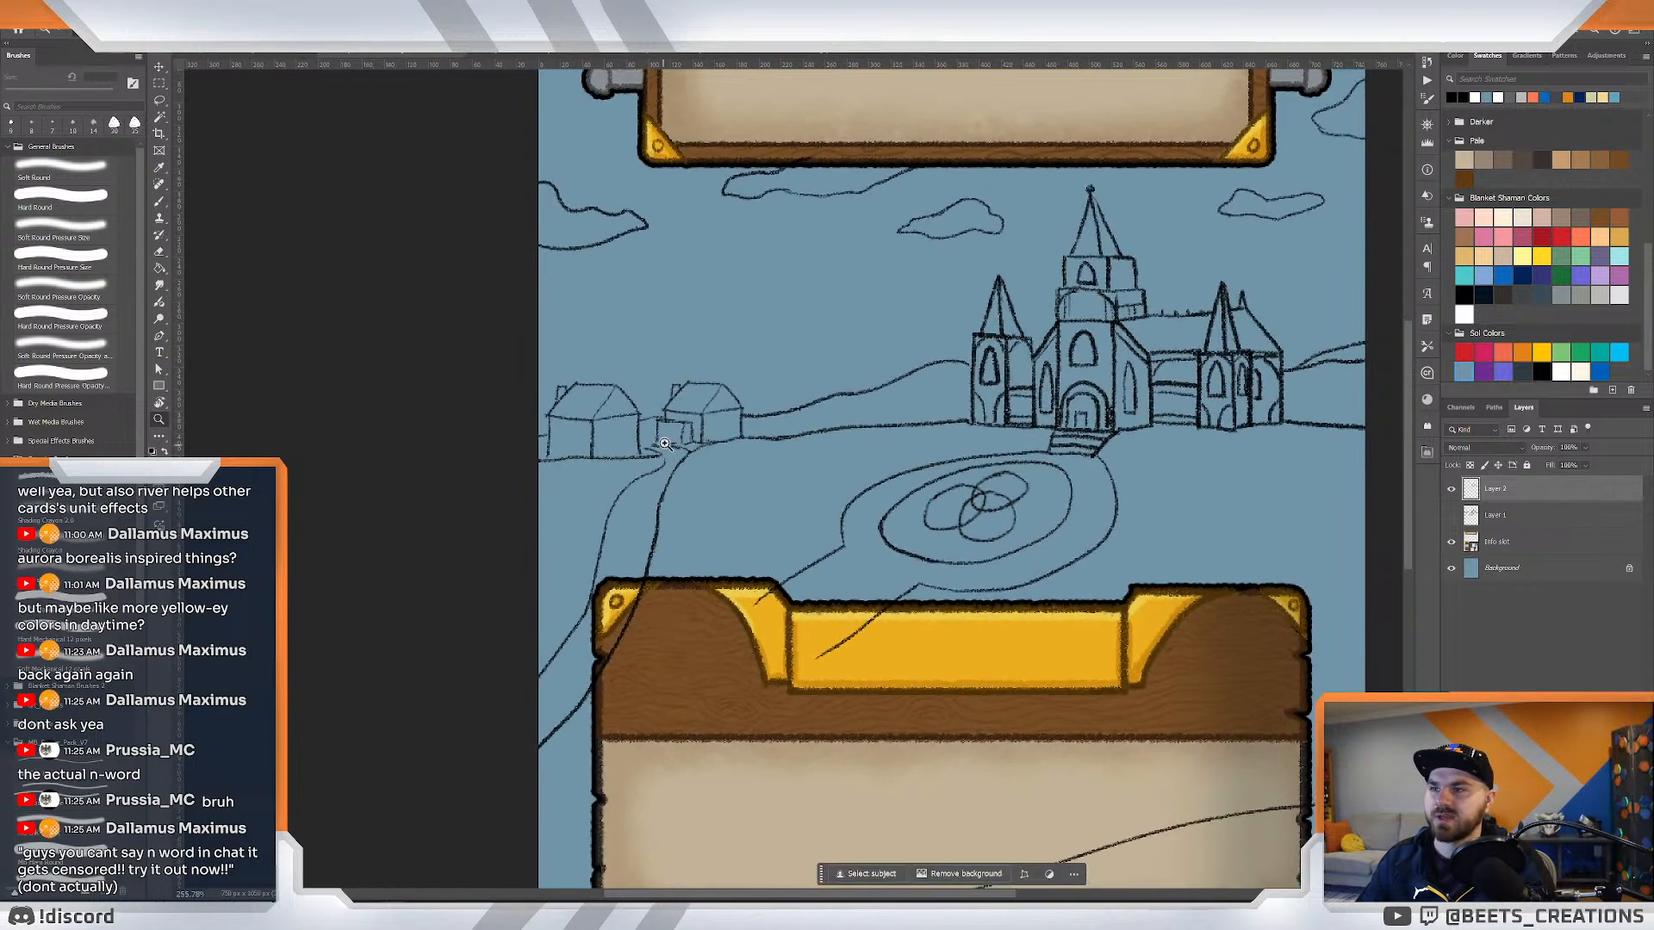
key("b")
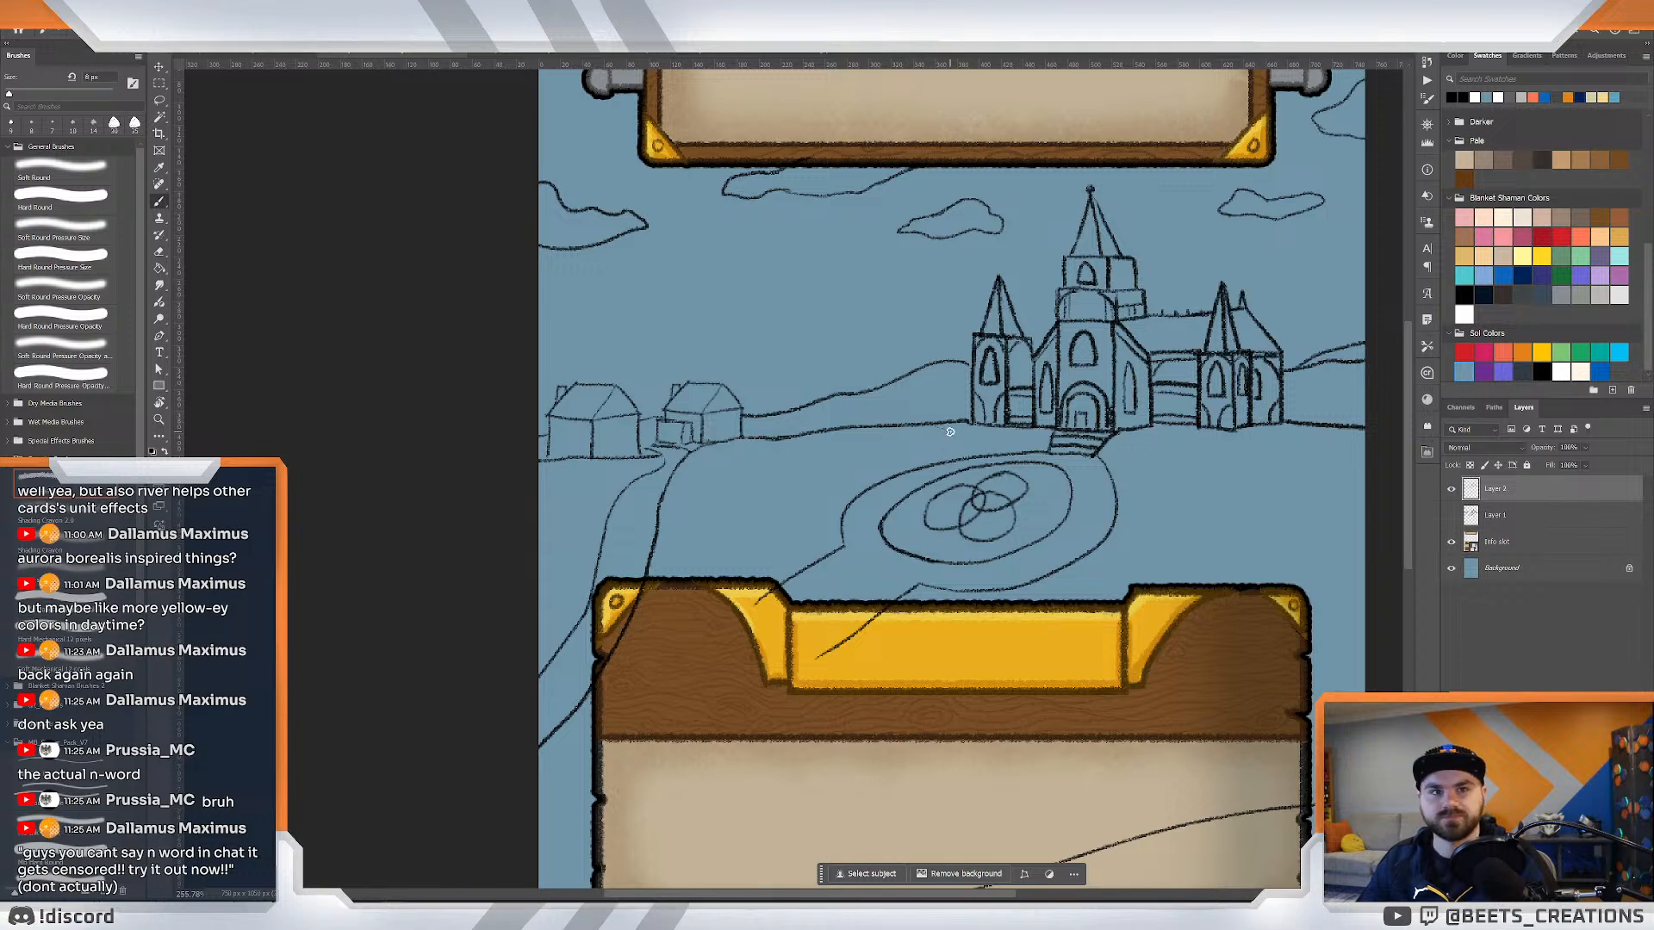
key("z")
left_click_drag(962, 433, 965, 430)
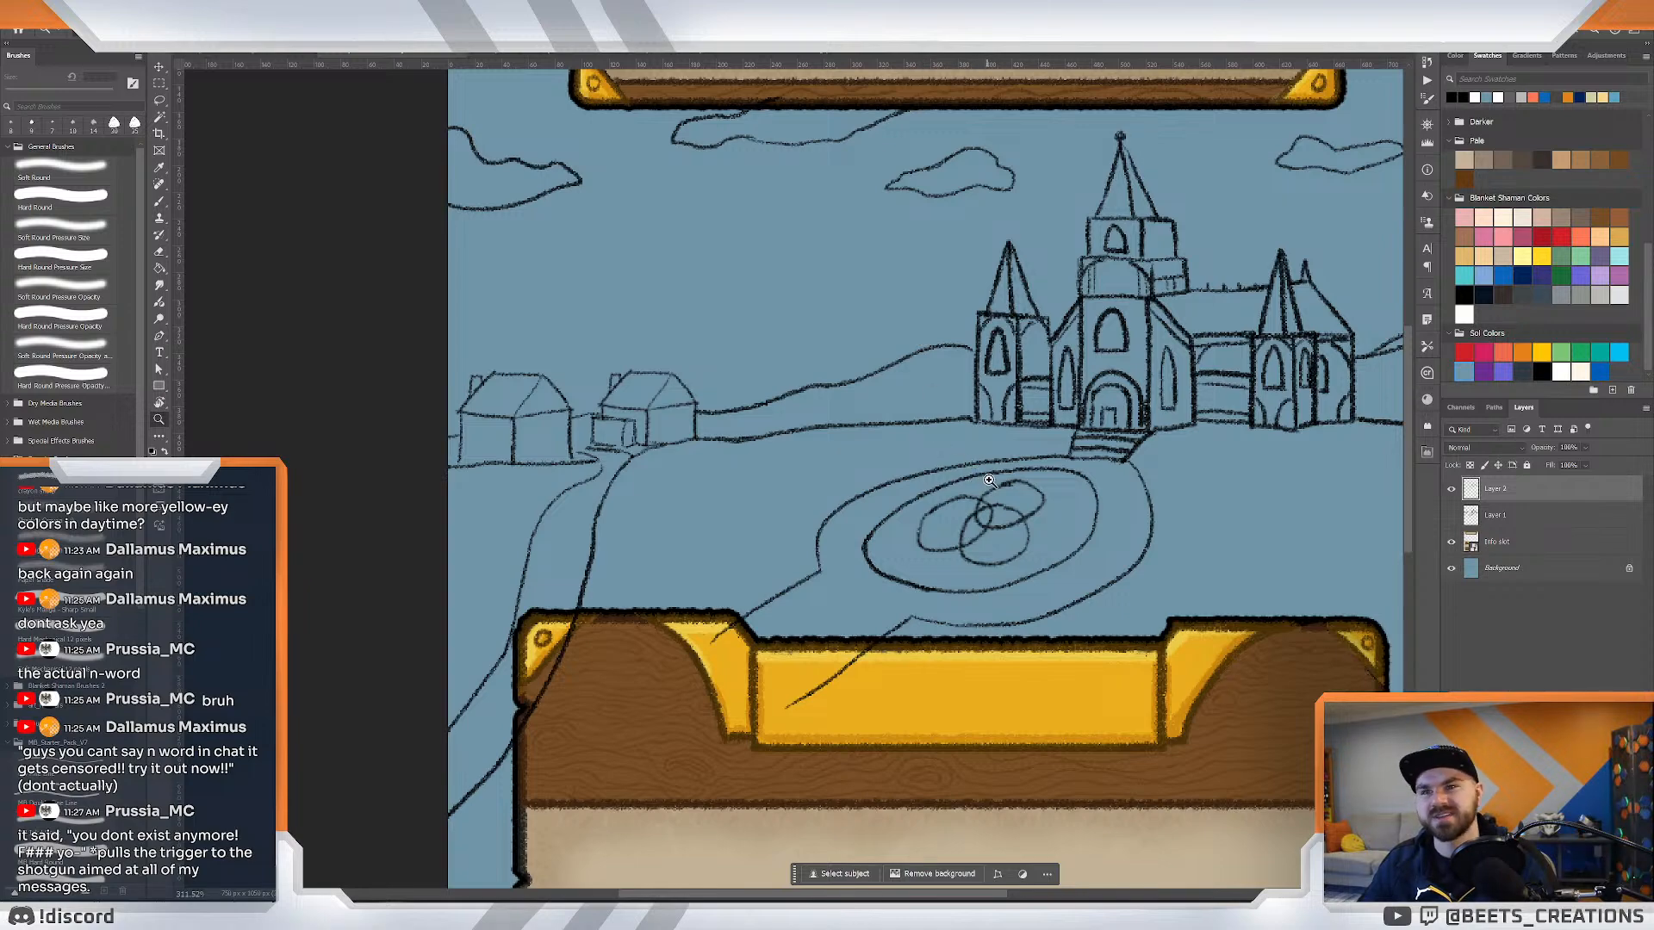
mouse_move(987, 481)
left_mouse_down()
mouse_move(959, 481)
mouse_move(986, 482)
left_mouse_up()
left_click_drag(864, 576, 908, 528)
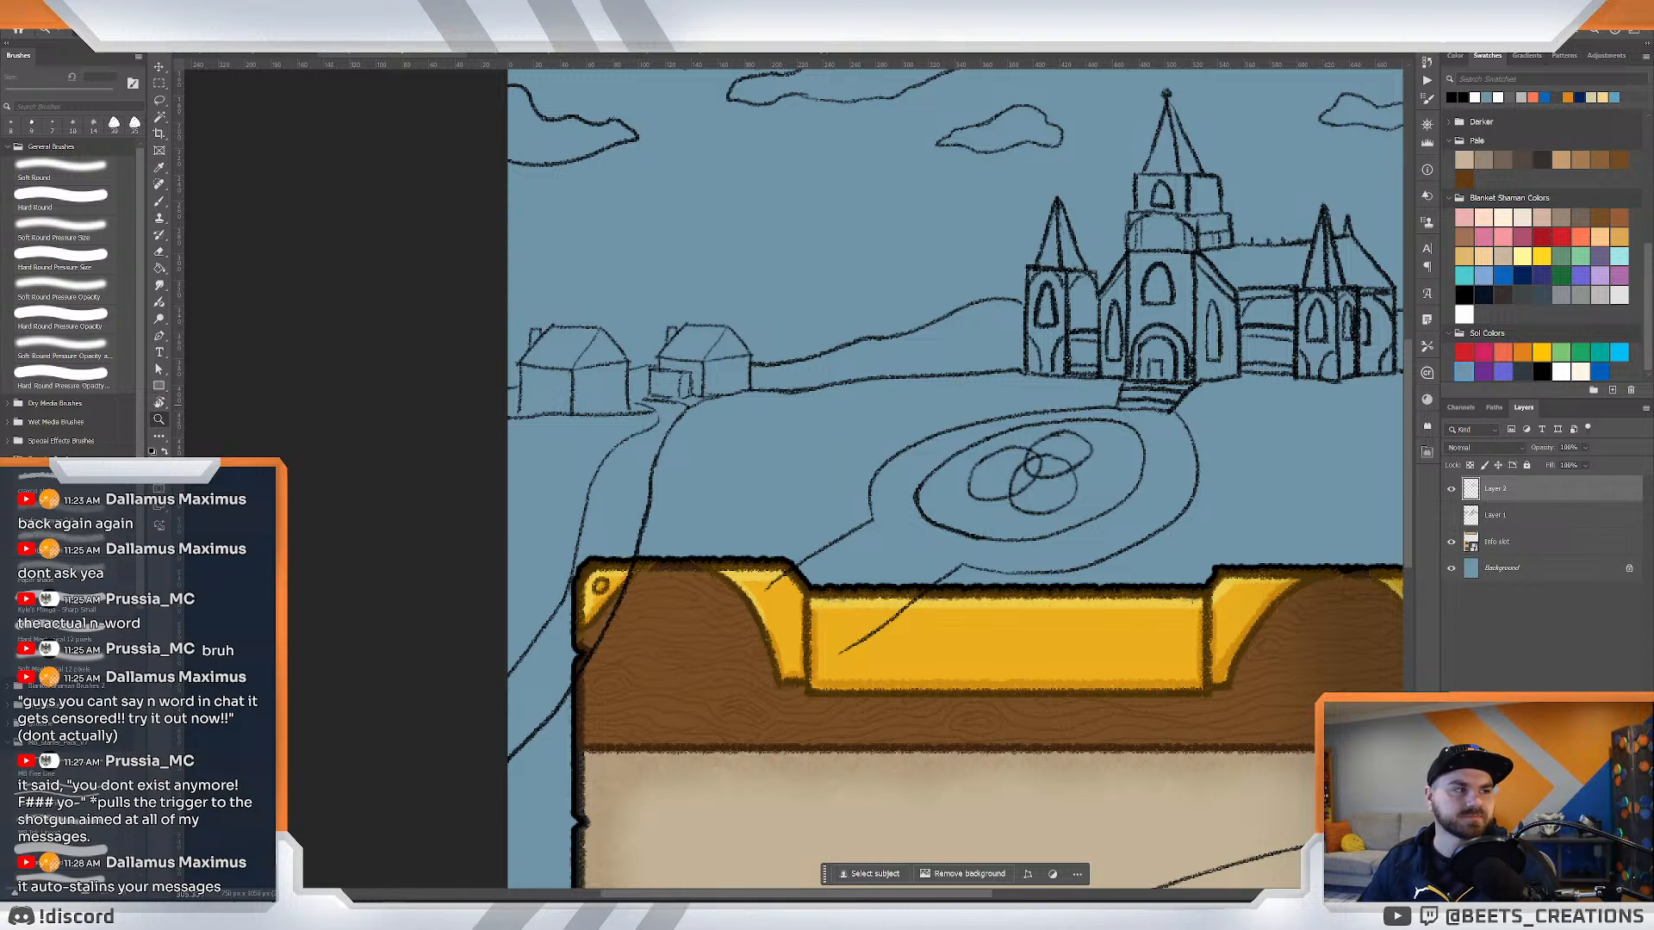
left_click_drag(1126, 435, 1173, 417)
left_click_drag(1100, 439, 1038, 446)
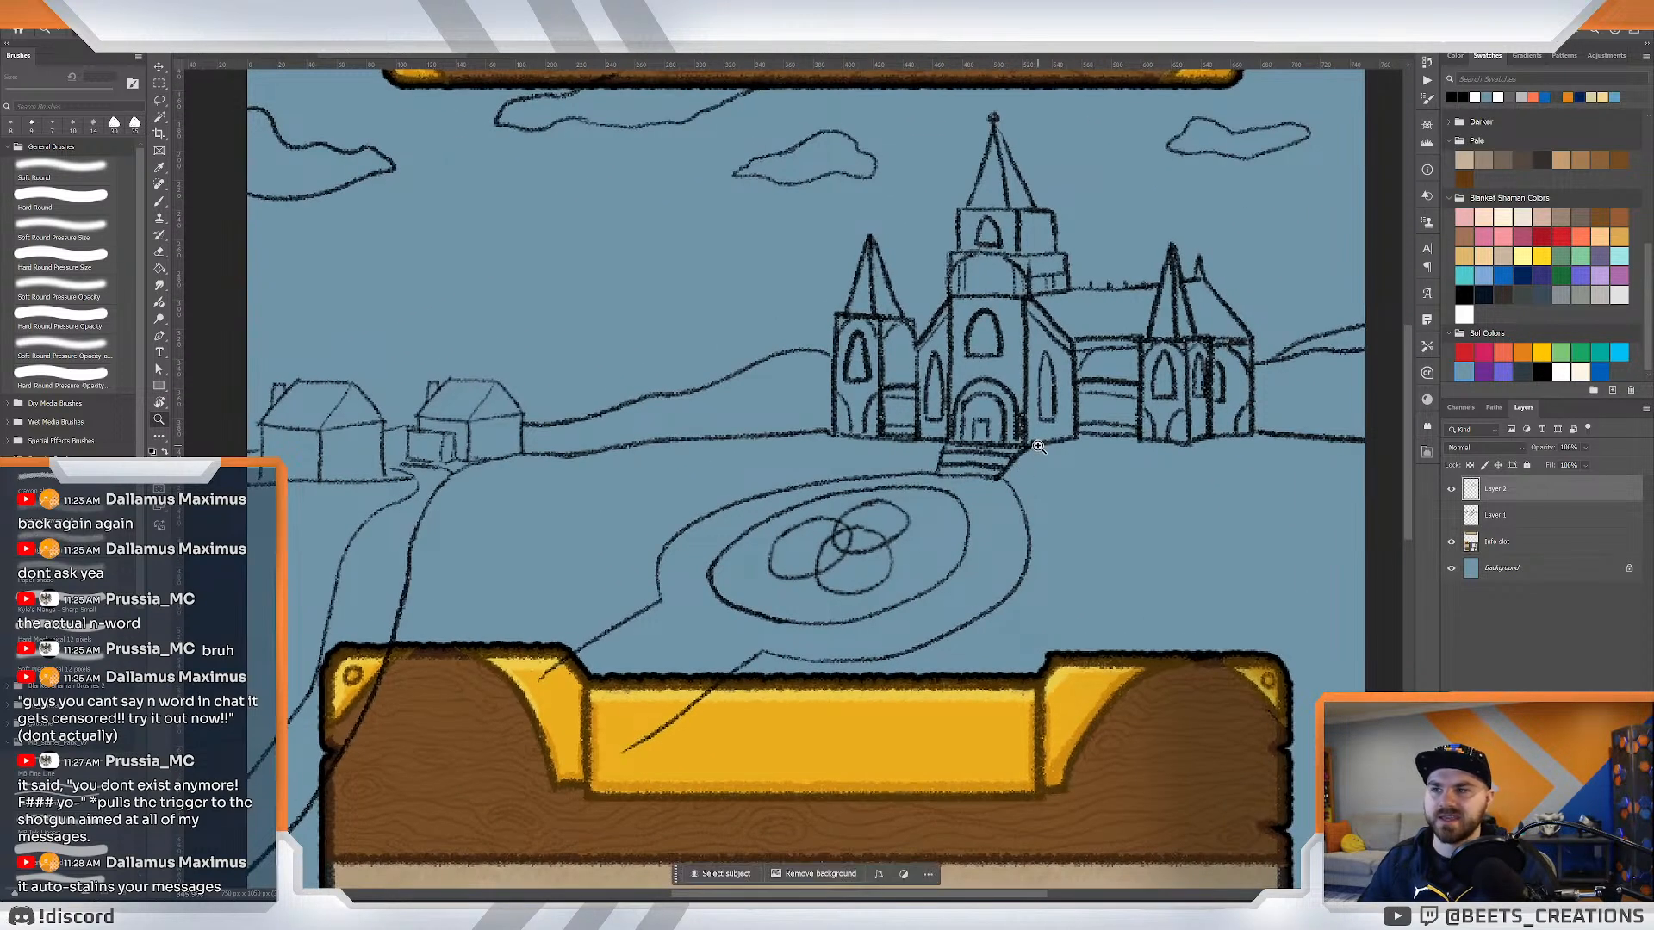
key("b")
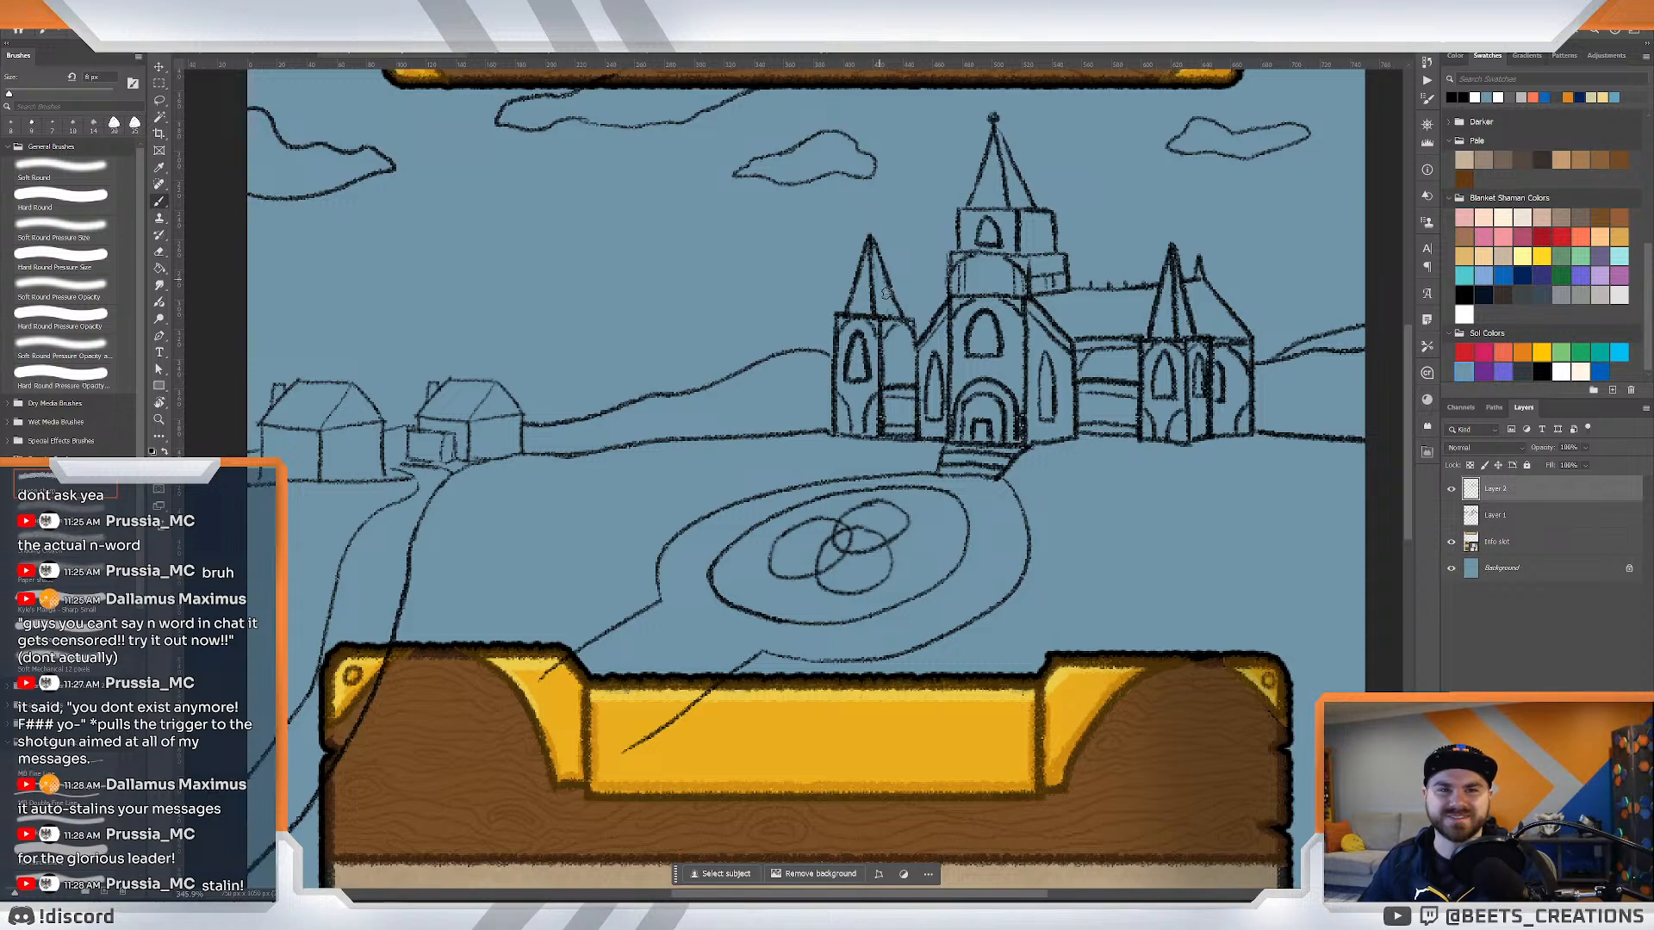
Draw a narrow window on the side face of the church's left tower with the brush.
key("z")
left_click(910, 373)
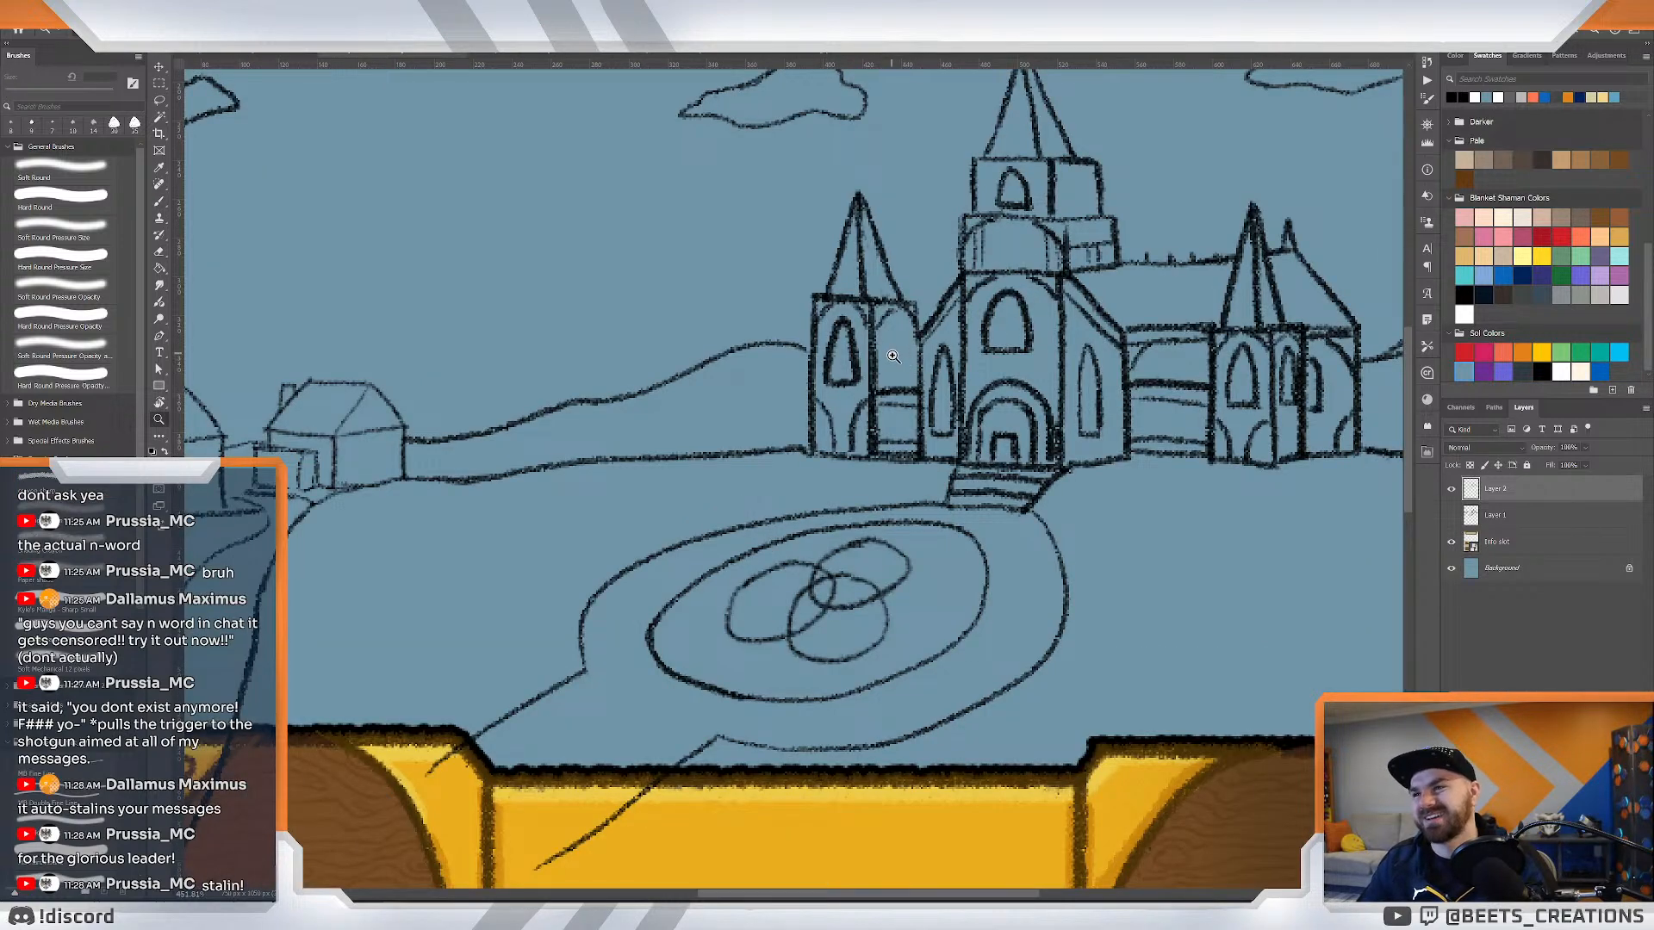
scroll(909, 372, "up", 3)
scroll(909, 373, "down", 2)
key("b")
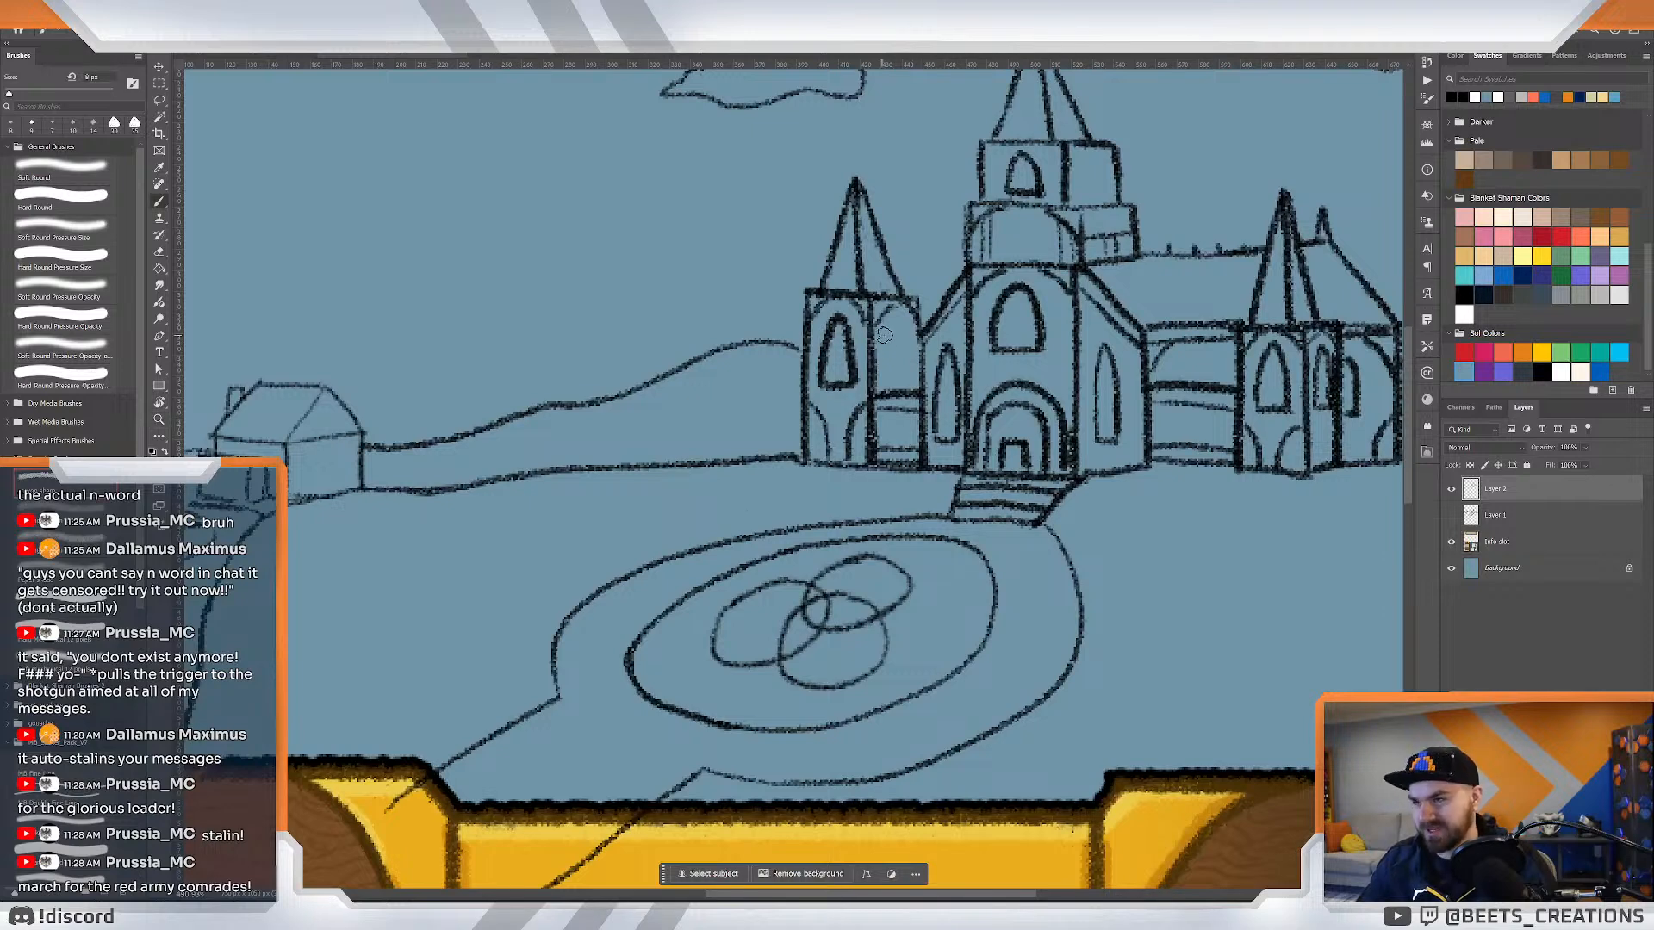
mouse_move(883, 379)
left_mouse_down()
mouse_move(900, 326)
mouse_move(907, 372)
mouse_move(887, 392)
mouse_move(891, 323)
mouse_move(899, 364)
left_mouse_up()
key("z")
scroll(896, 362, "down", 8)
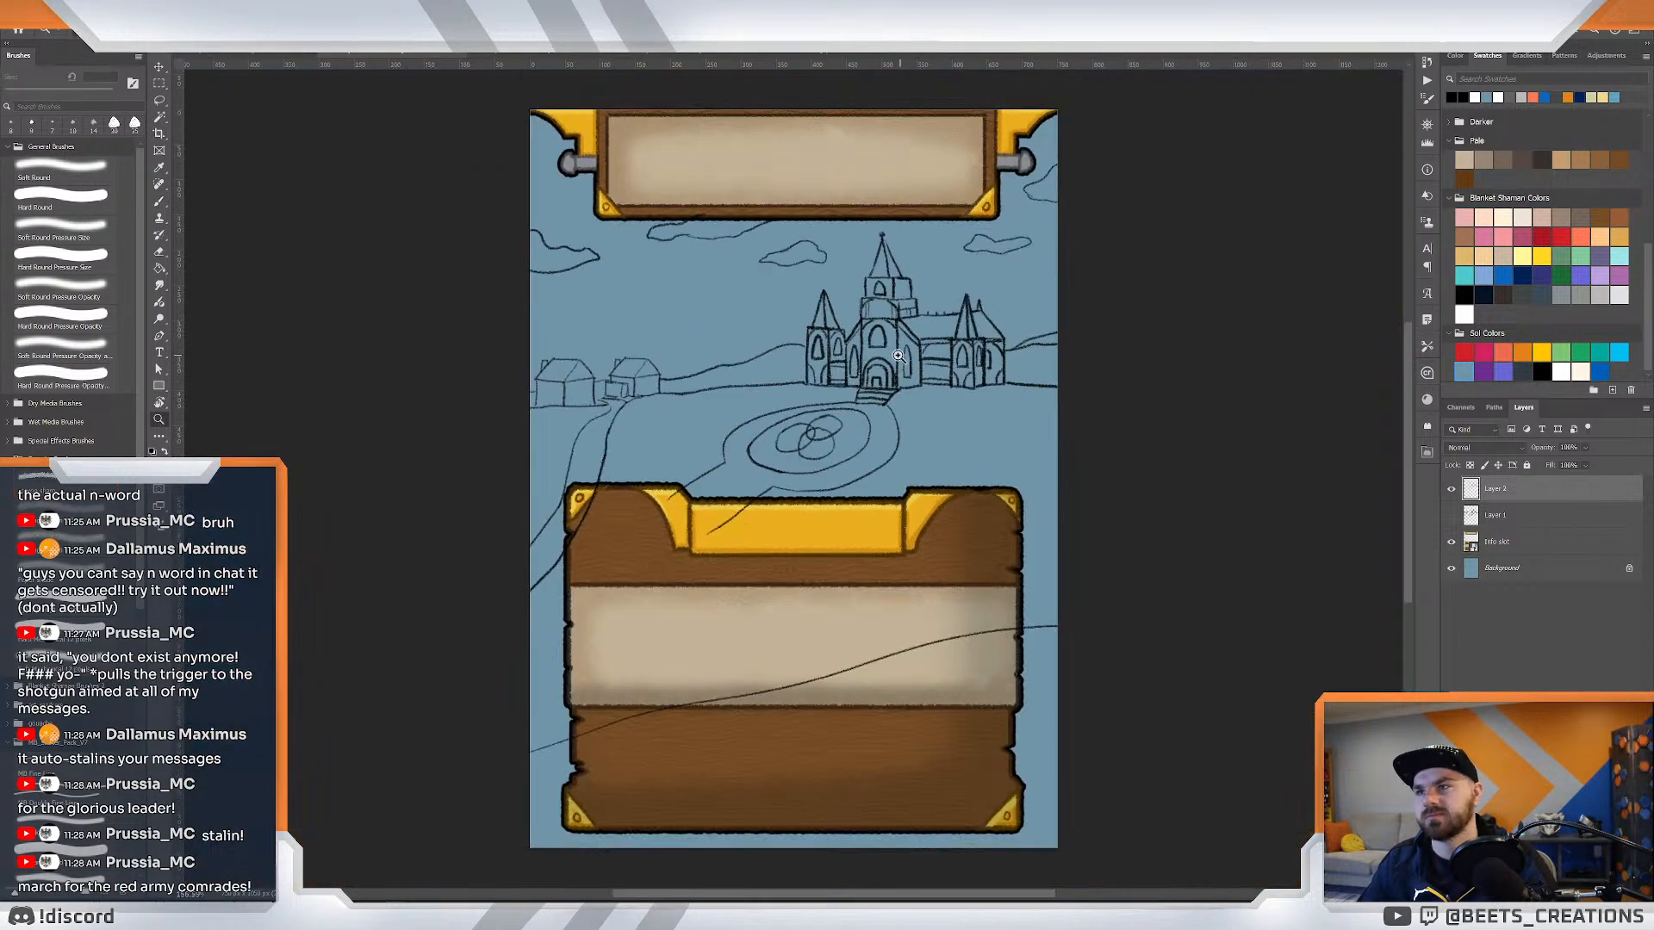
key("ctrl+0")
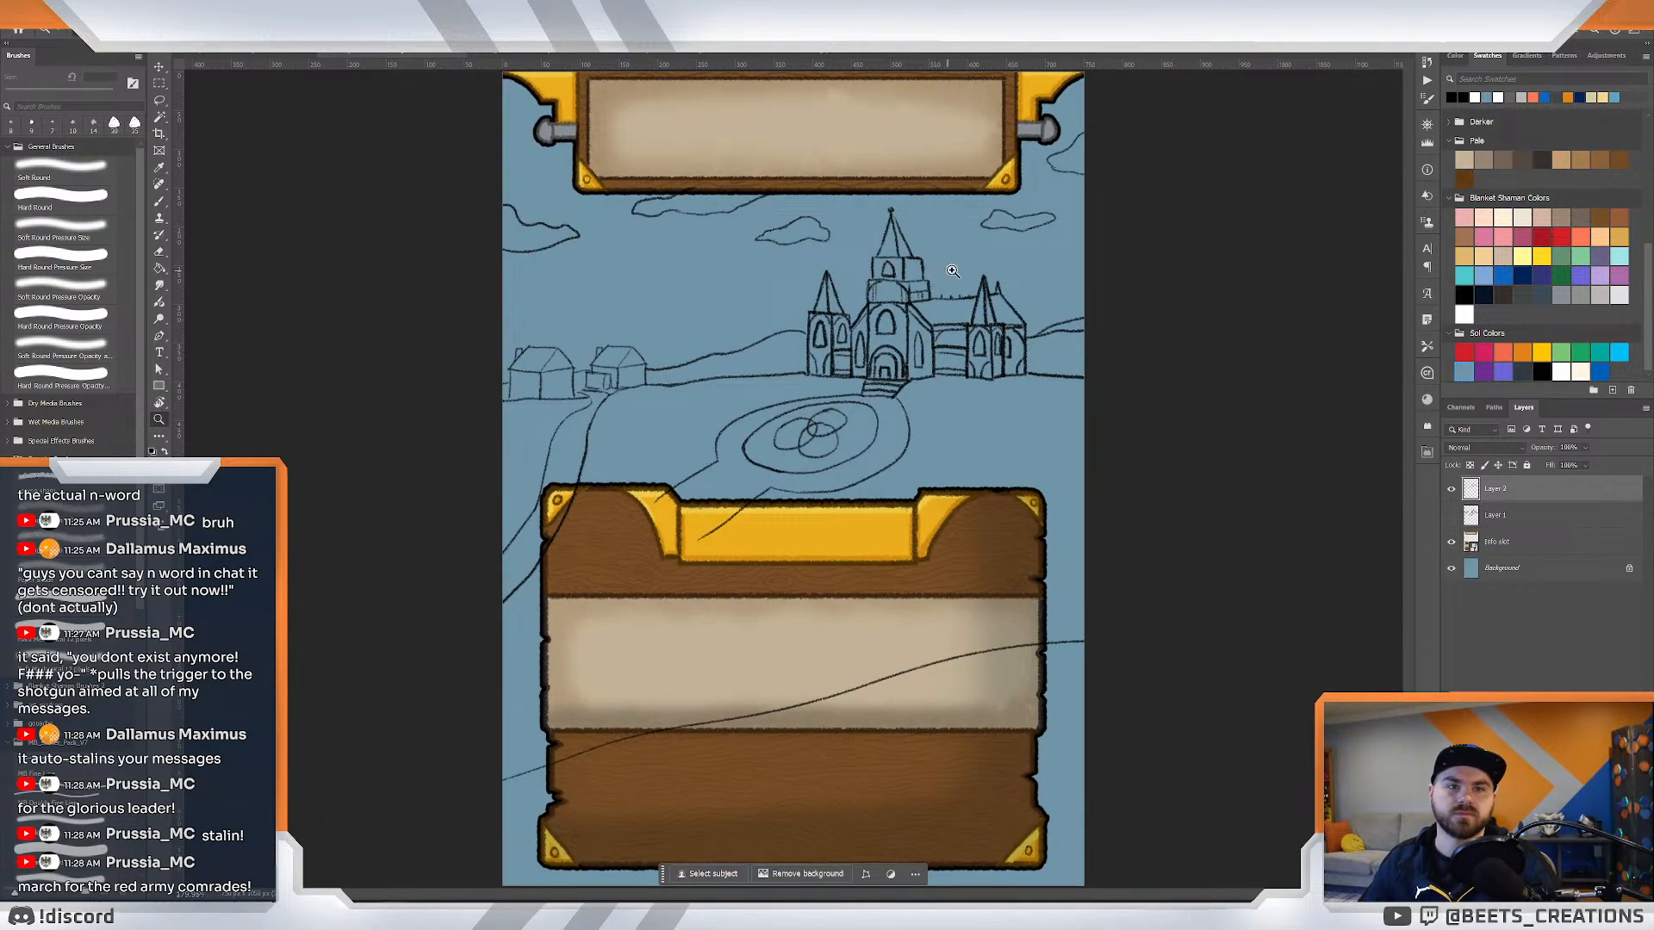
left_click(905, 380)
left_click(932, 385, "alt")
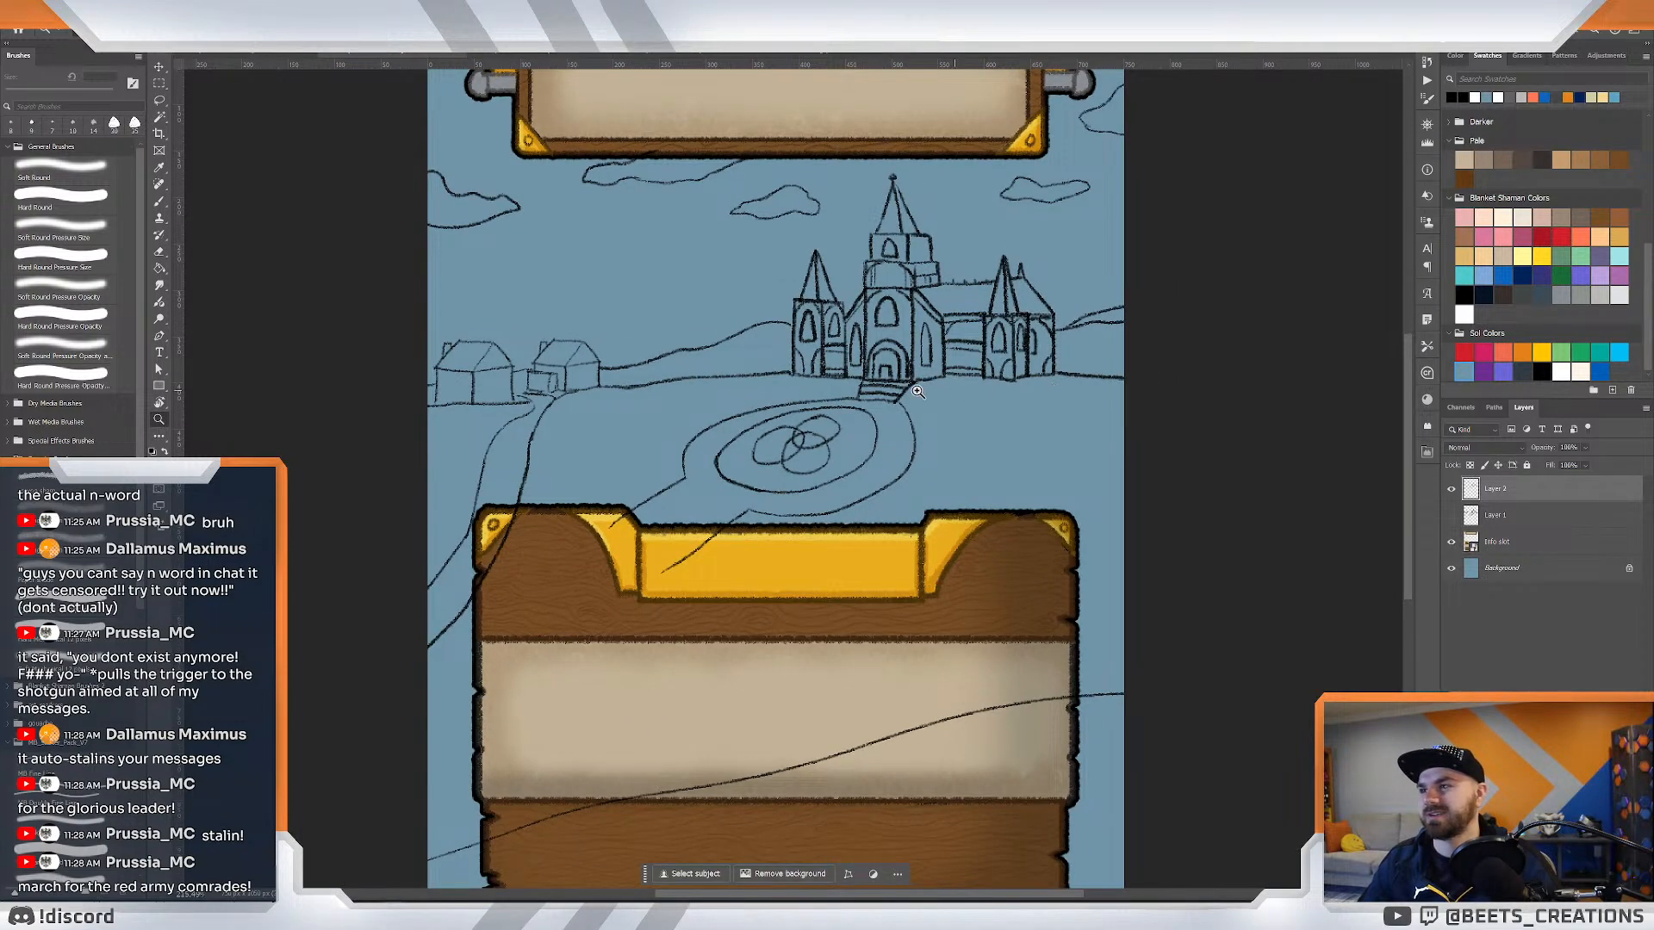
Try to add brush lines around the roof of the left house.
left_click(520, 287)
left_click_drag(542, 312, 746, 353)
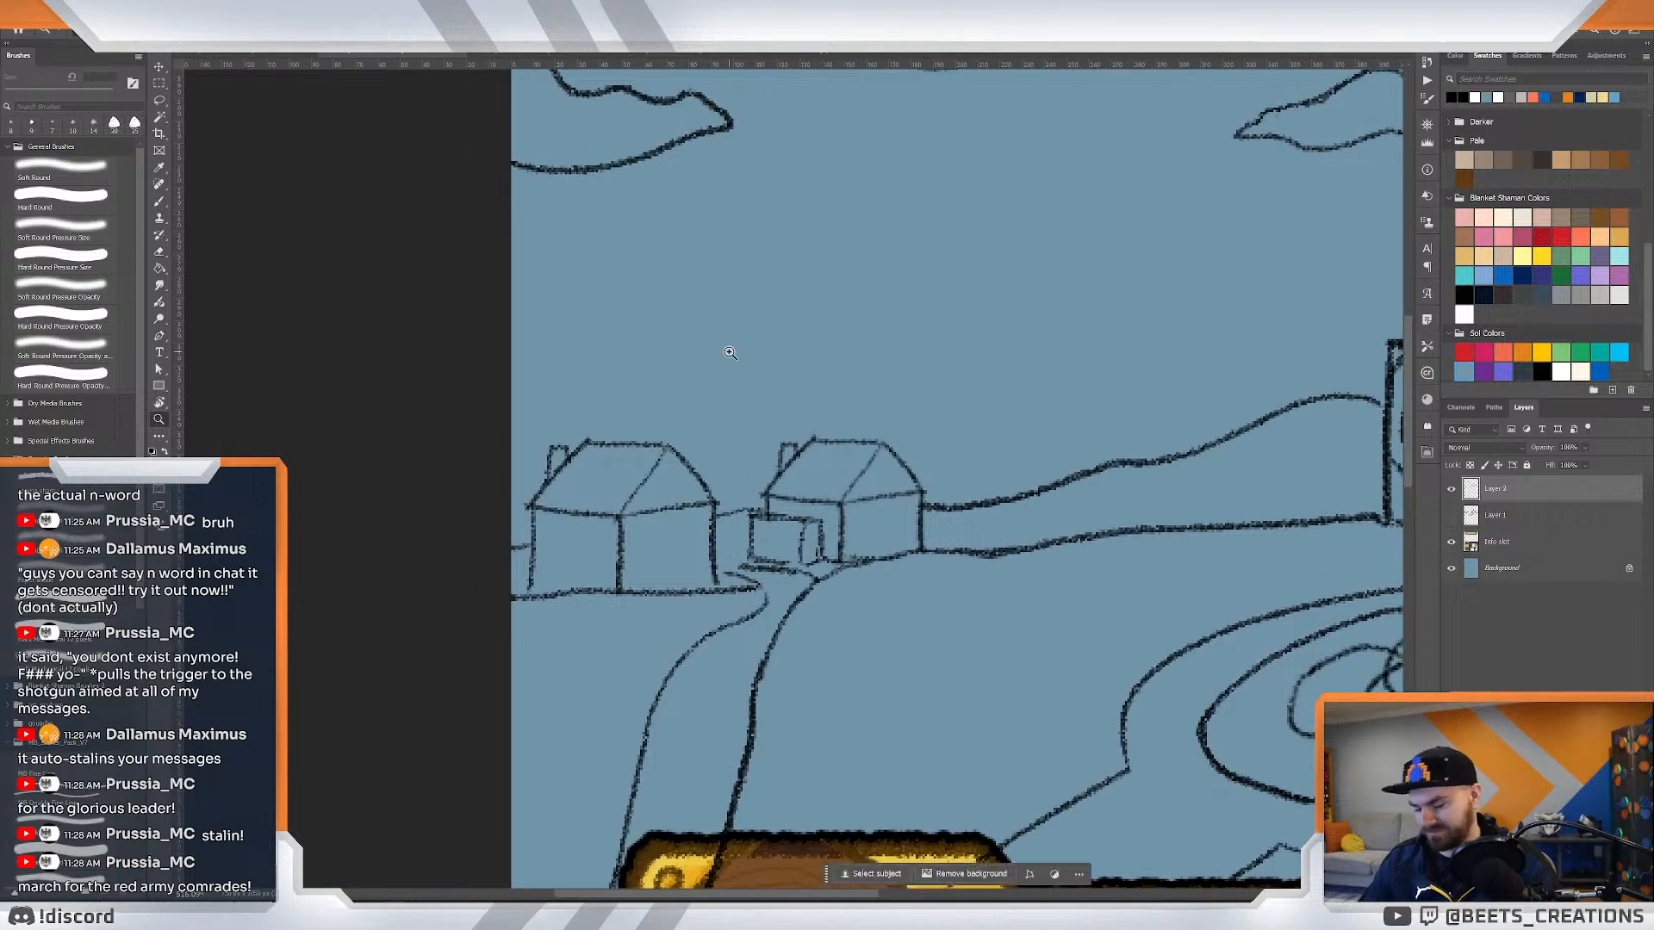
key("b")
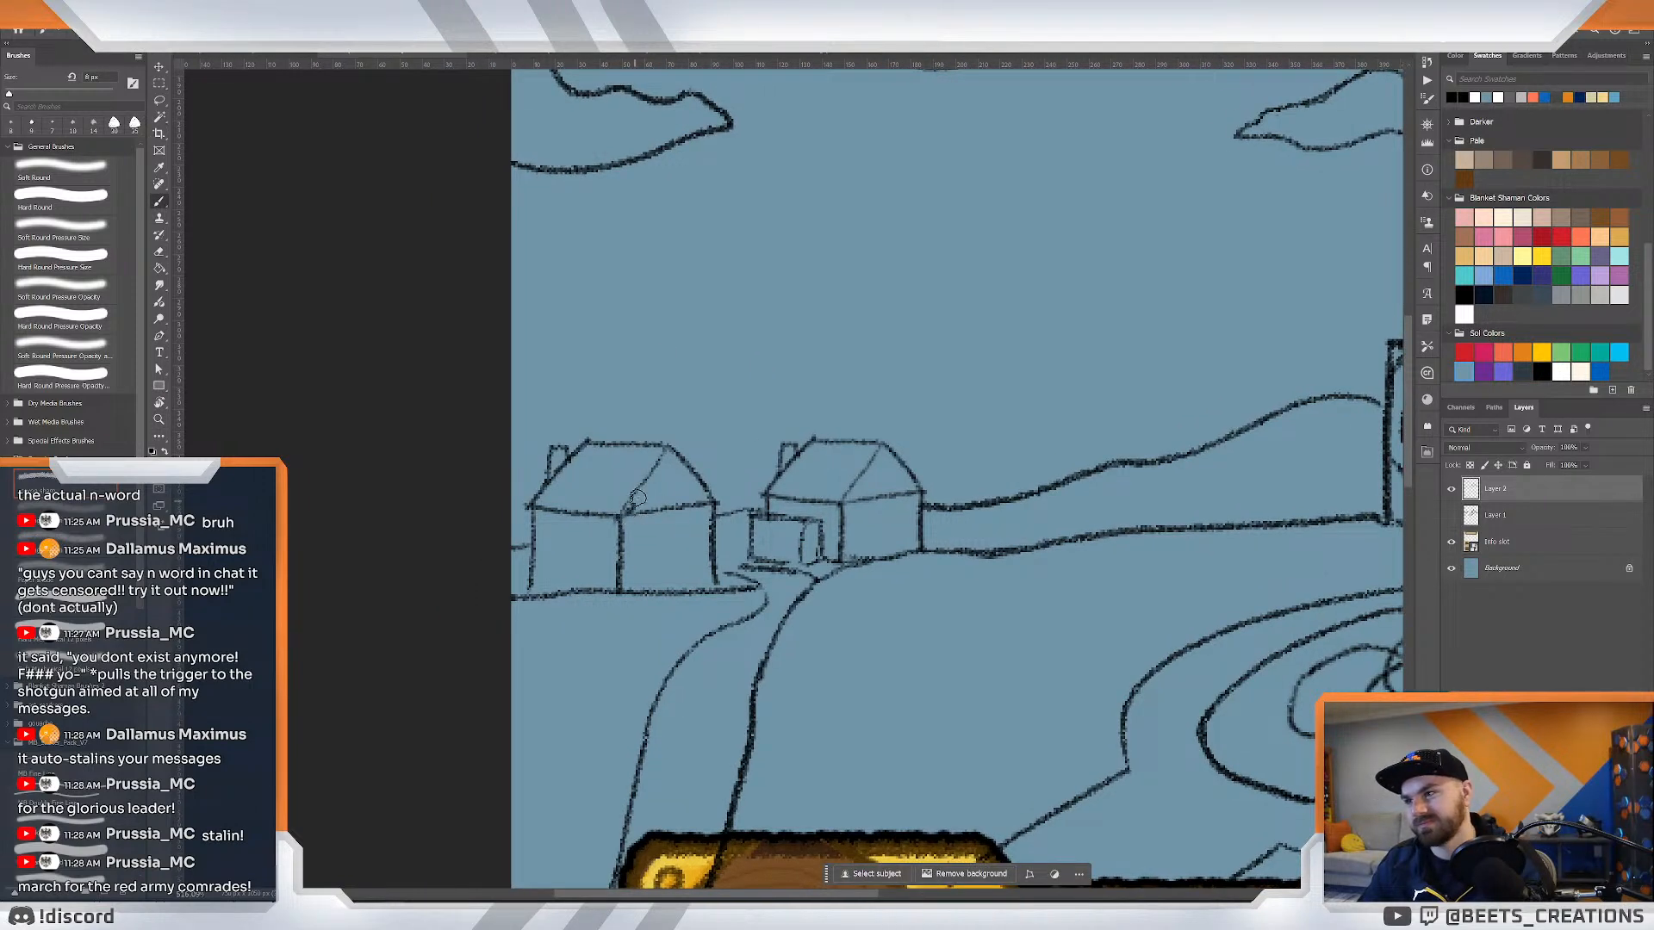
mouse_move(636, 512)
left_mouse_down()
mouse_move(673, 454)
mouse_move(696, 485)
mouse_move(665, 465)
mouse_move(702, 418)
mouse_move(760, 384)
mouse_move(734, 396)
mouse_move(784, 413)
left_mouse_up()
key("ctrl+z")
key("ctrl+z")
key("ctrl+z")
Create a new empty layer directly above Layer 1, beneath the inked line art.
key("z")
mouse_move(882, 491)
left_mouse_down()
mouse_move(845, 491)
mouse_move(864, 489)
left_mouse_up()
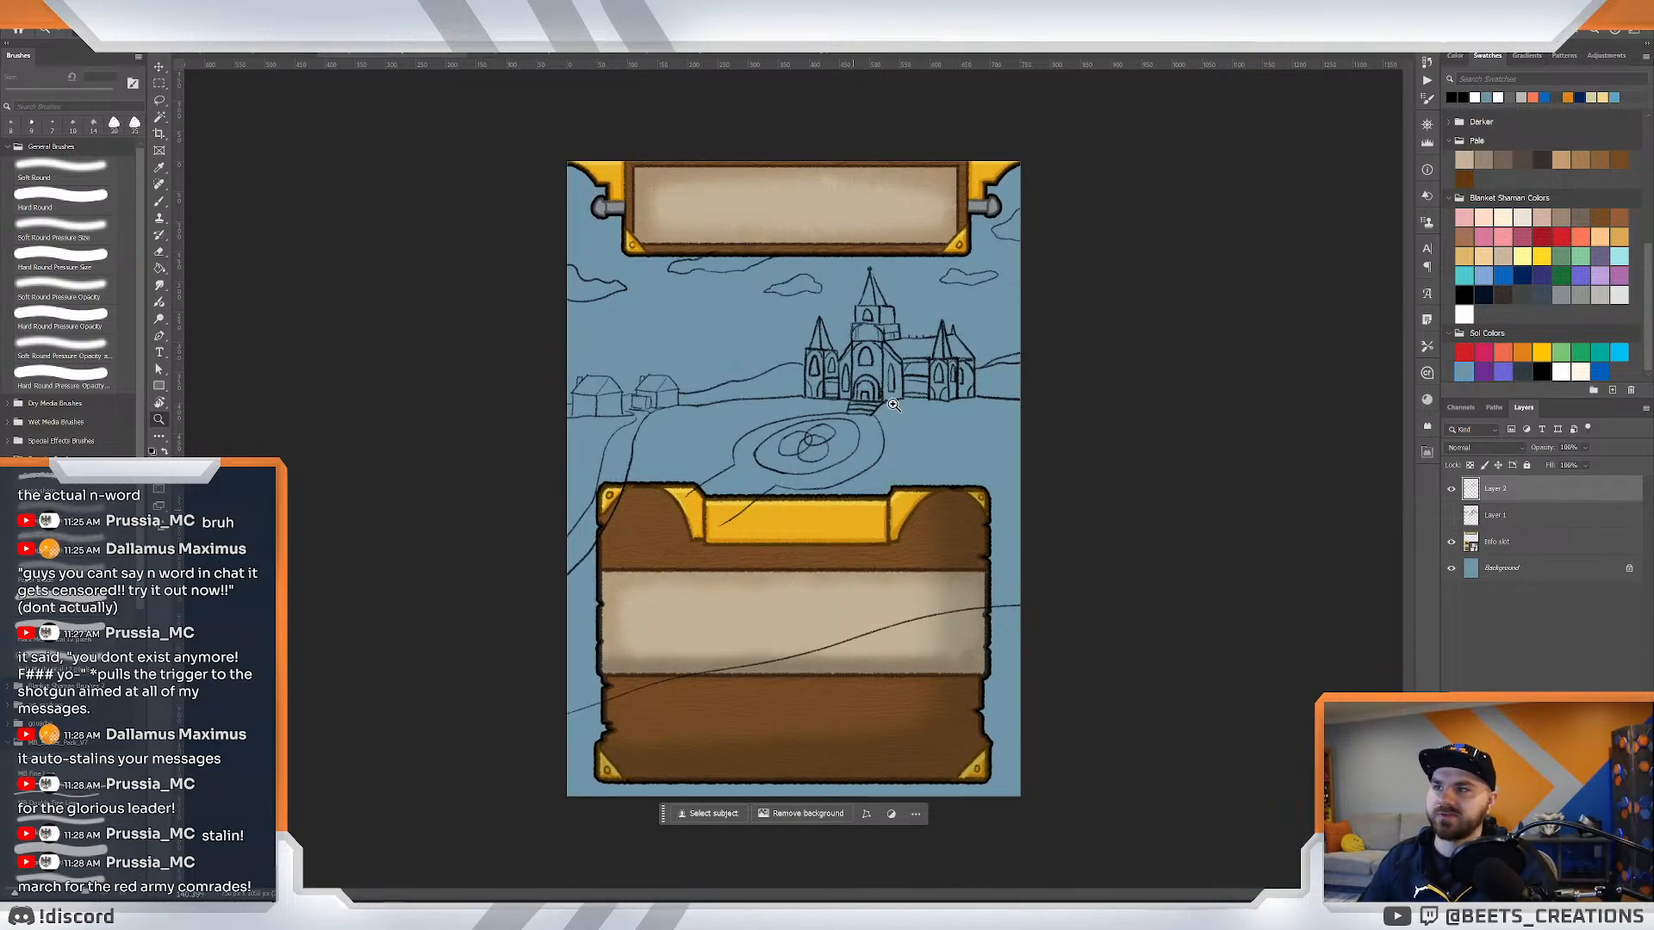
key("alt+bracketleft")
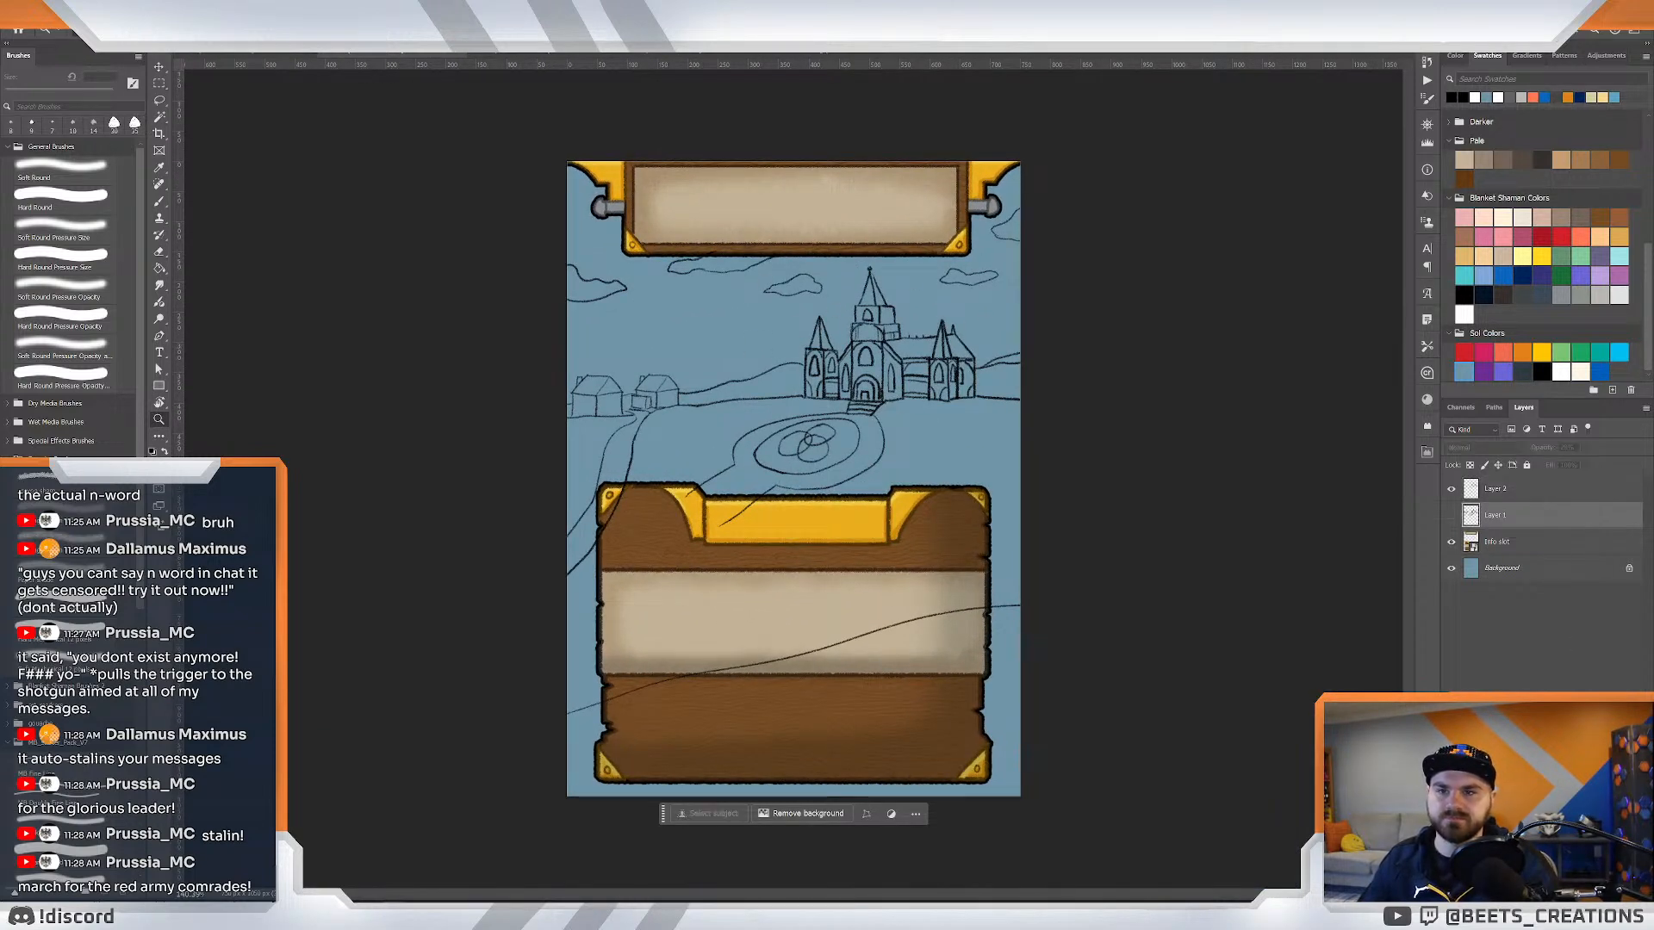
key("ctrl+shift+alt+n")
left_click(683, 359)
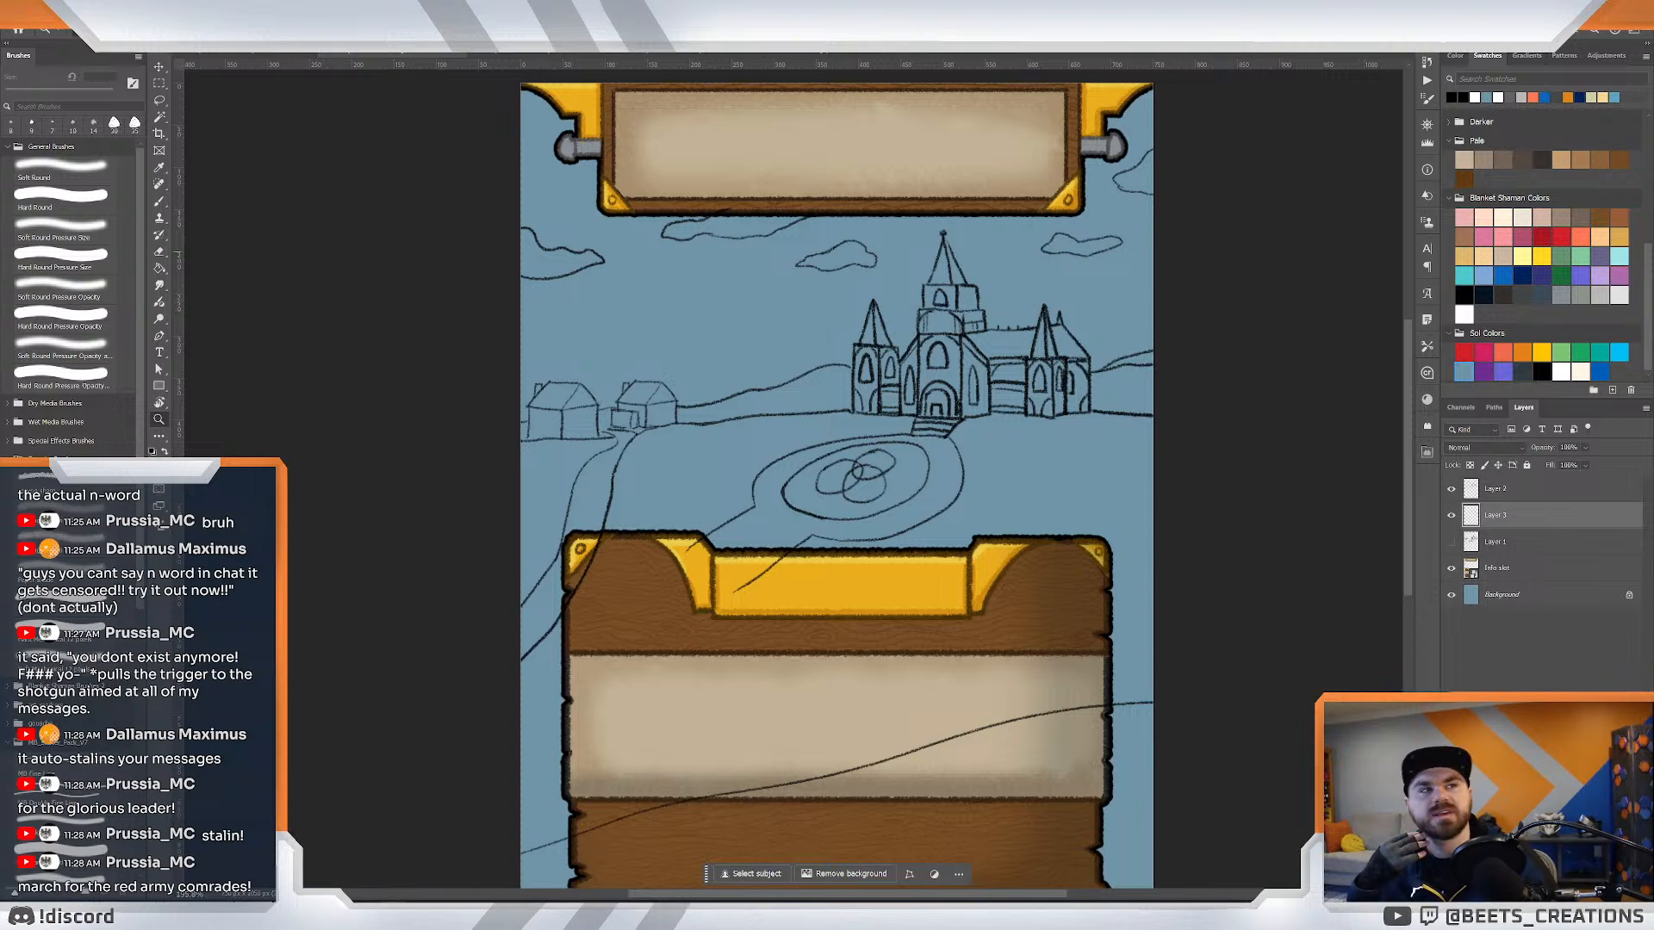
Switch to the browser, study the god rays reference images, enlarge one with rays over hills, and return to Photoshop.
key("alt+Tab")
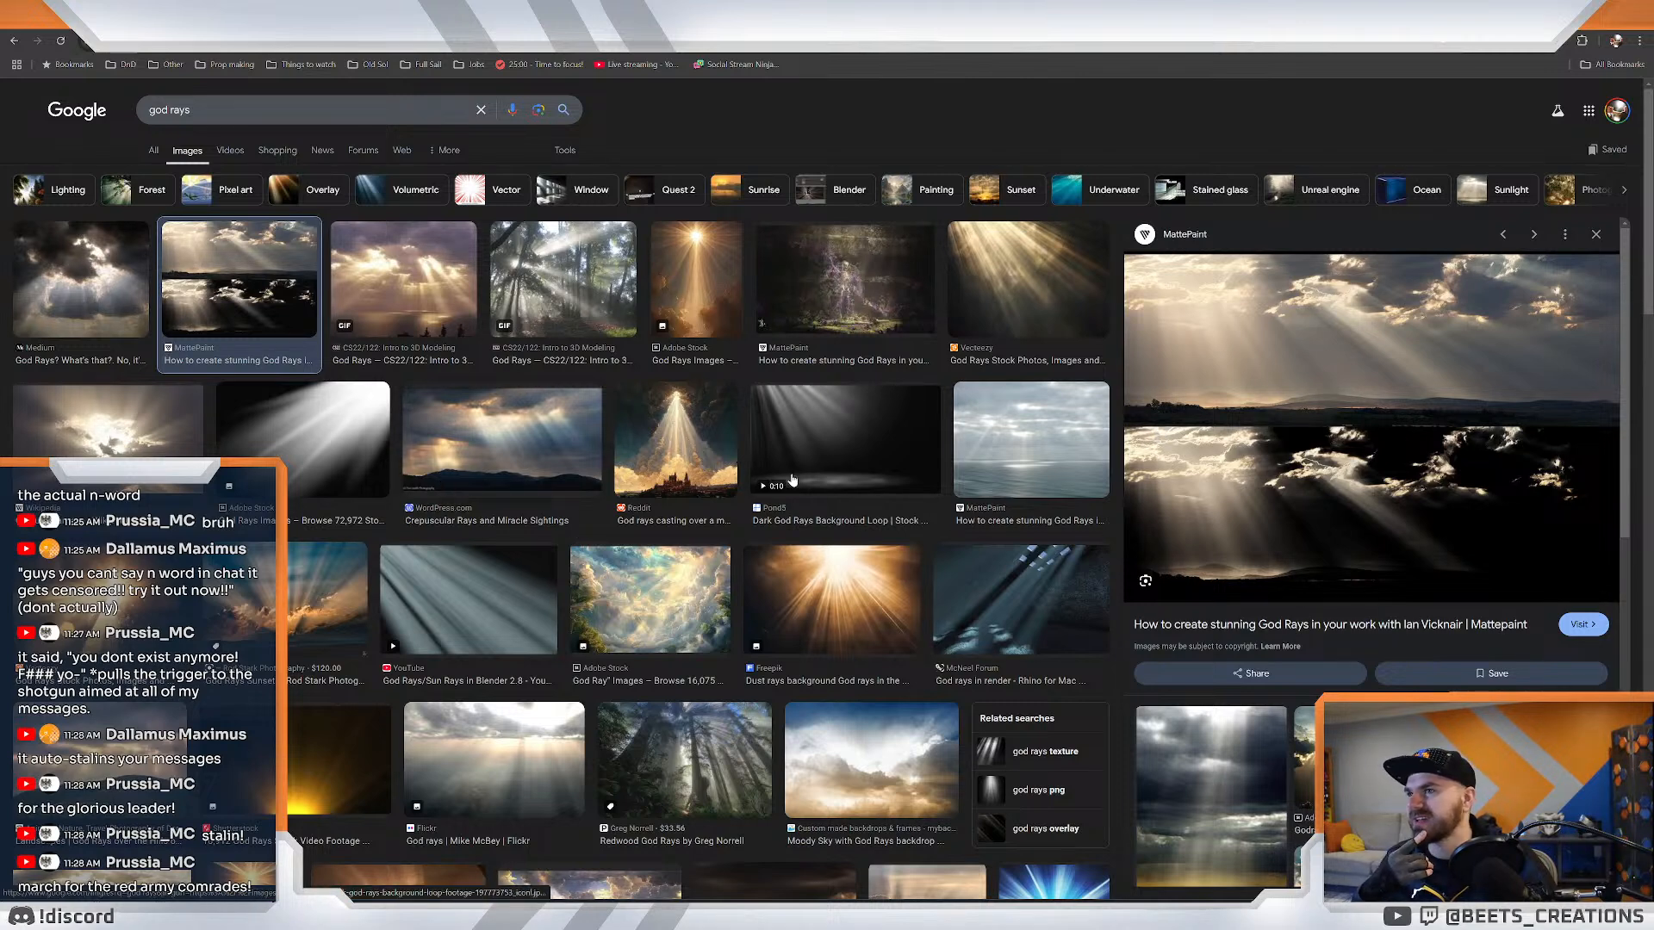
scroll(578, 527, "down", 3)
scroll(570, 479, "up", 1)
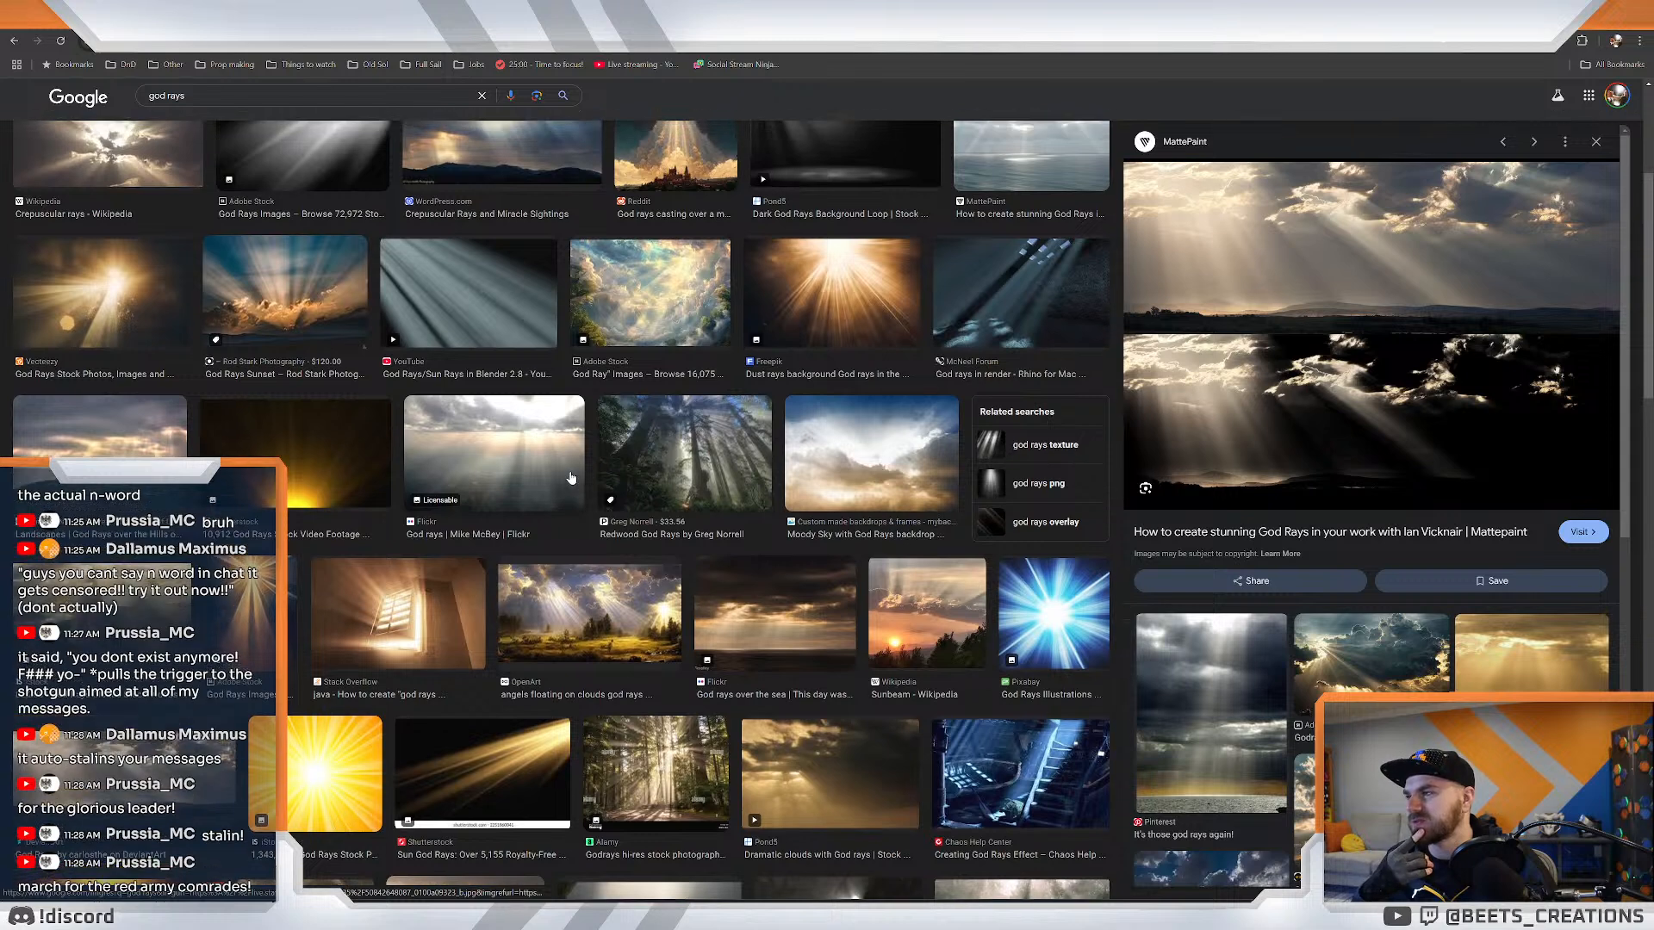
left_click(135, 680)
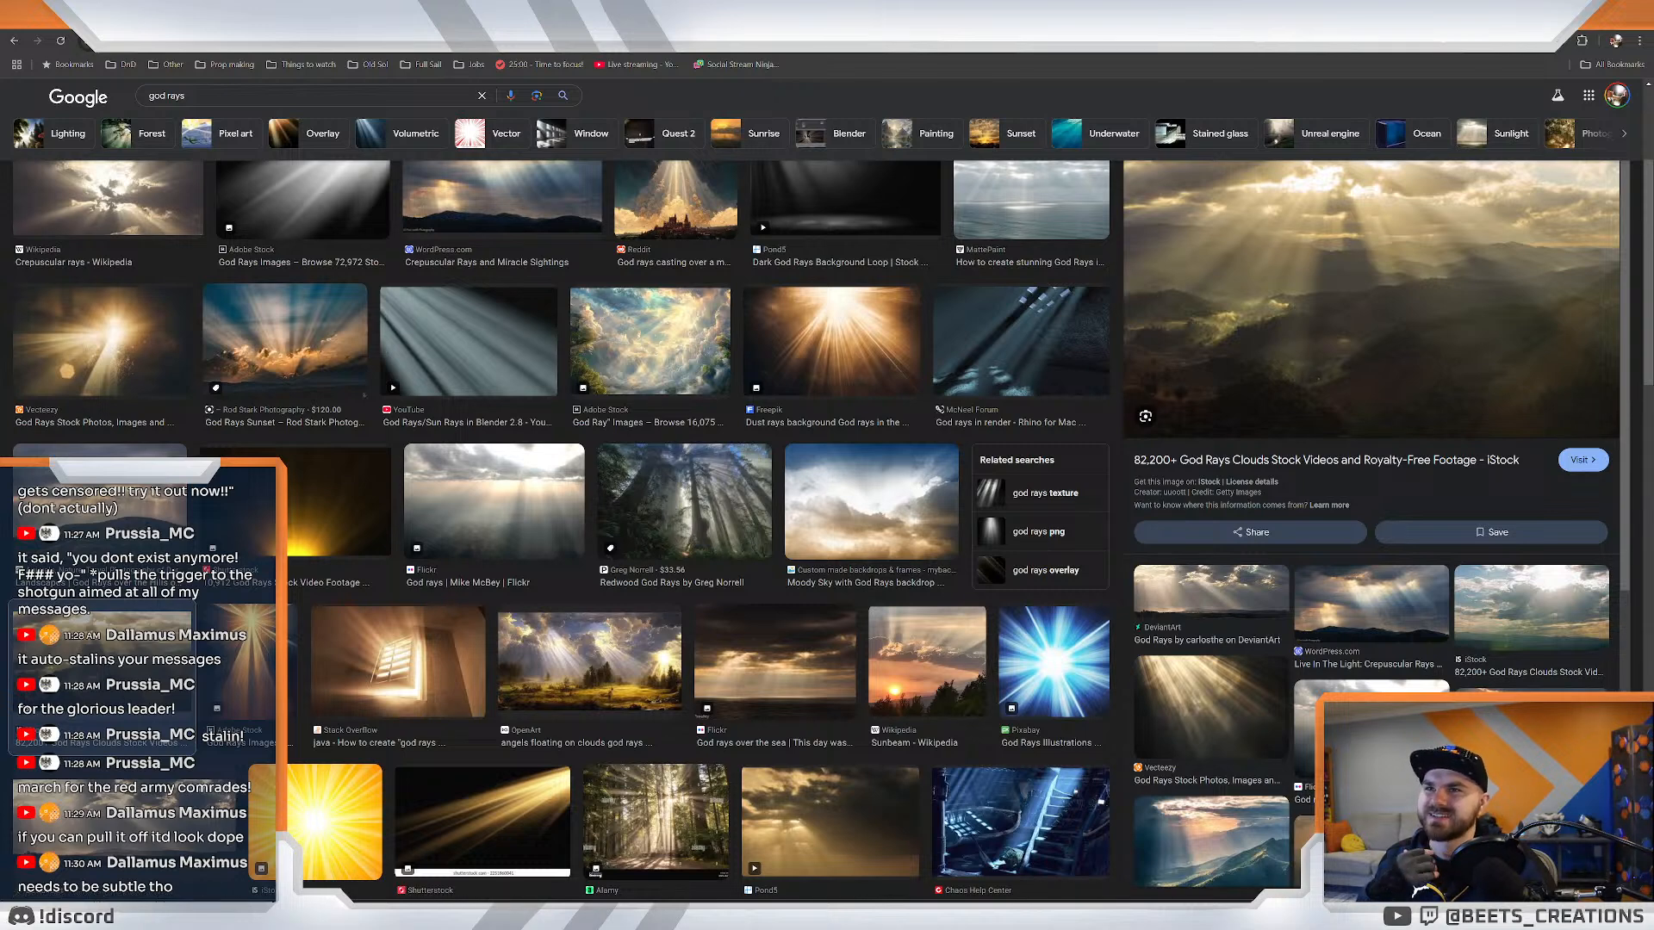
key("alt+Tab")
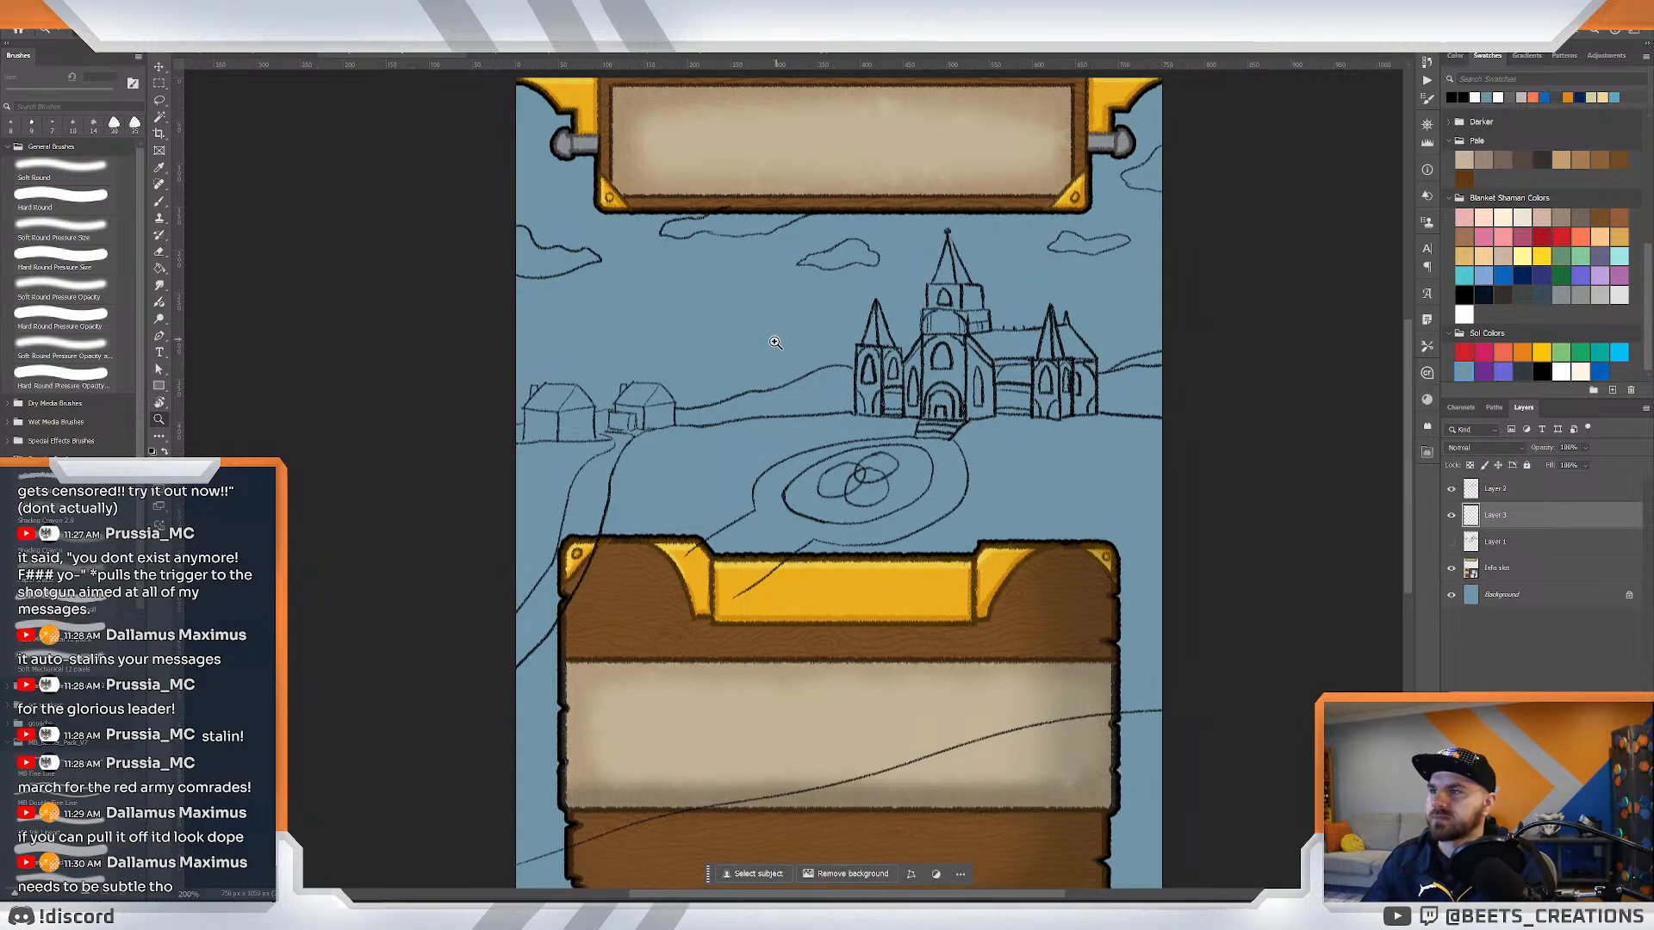
mouse_move(764, 343)
left_mouse_down()
mouse_move(782, 355)
mouse_move(764, 348)
left_mouse_up()
key("alt+Tab")
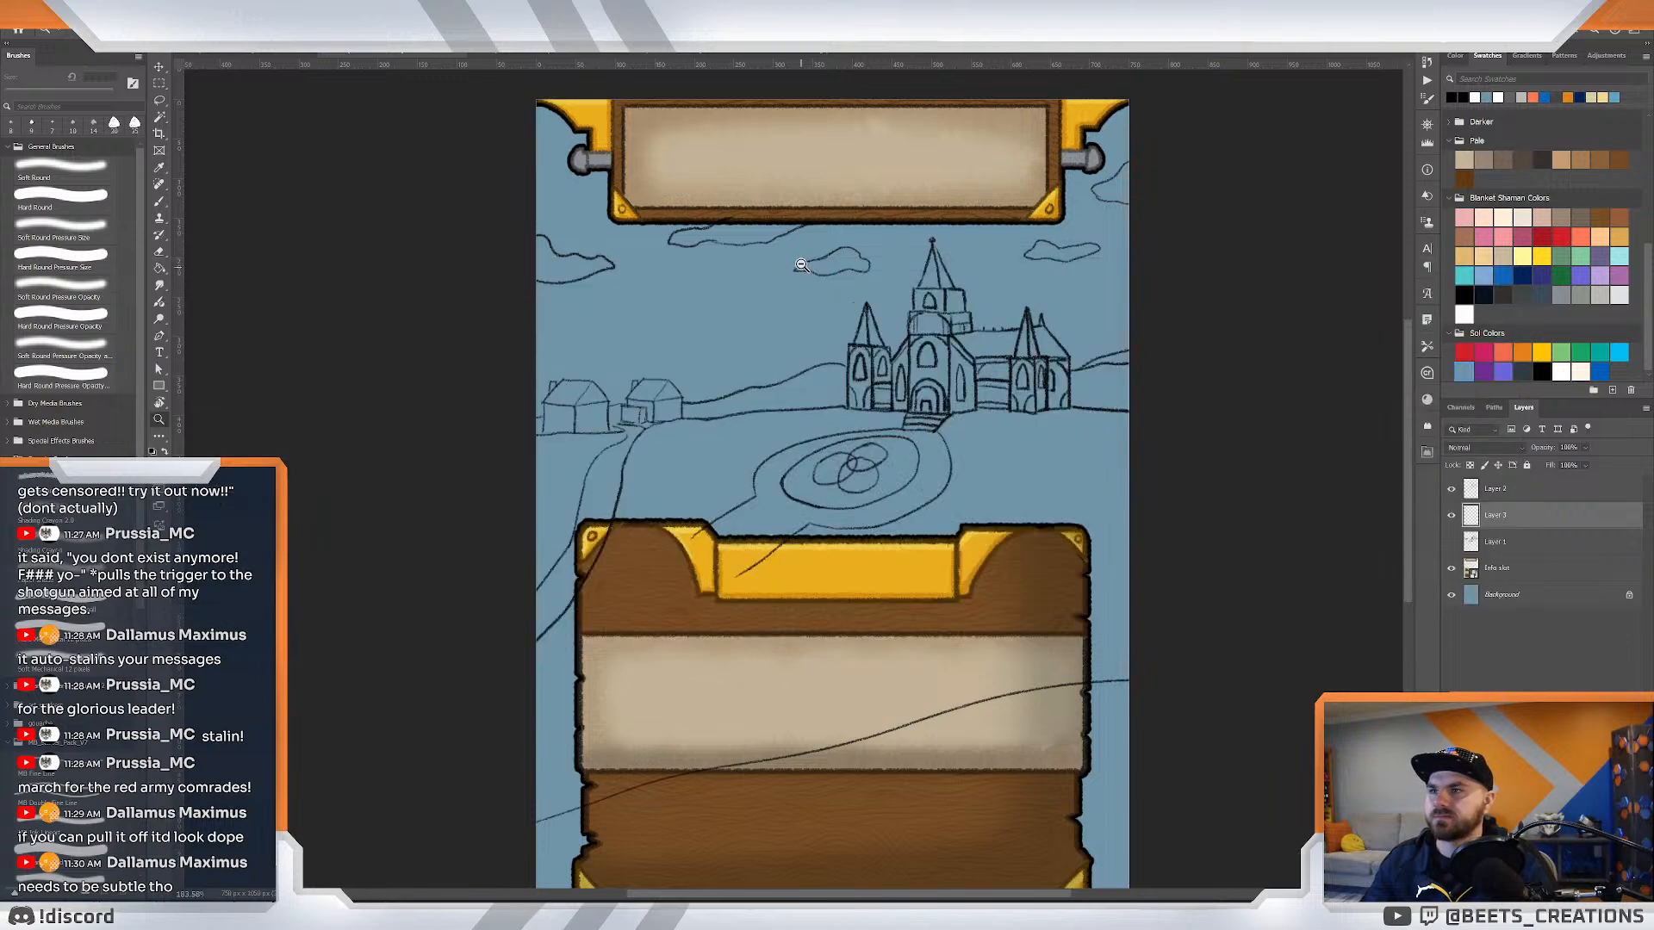
key("Escape")
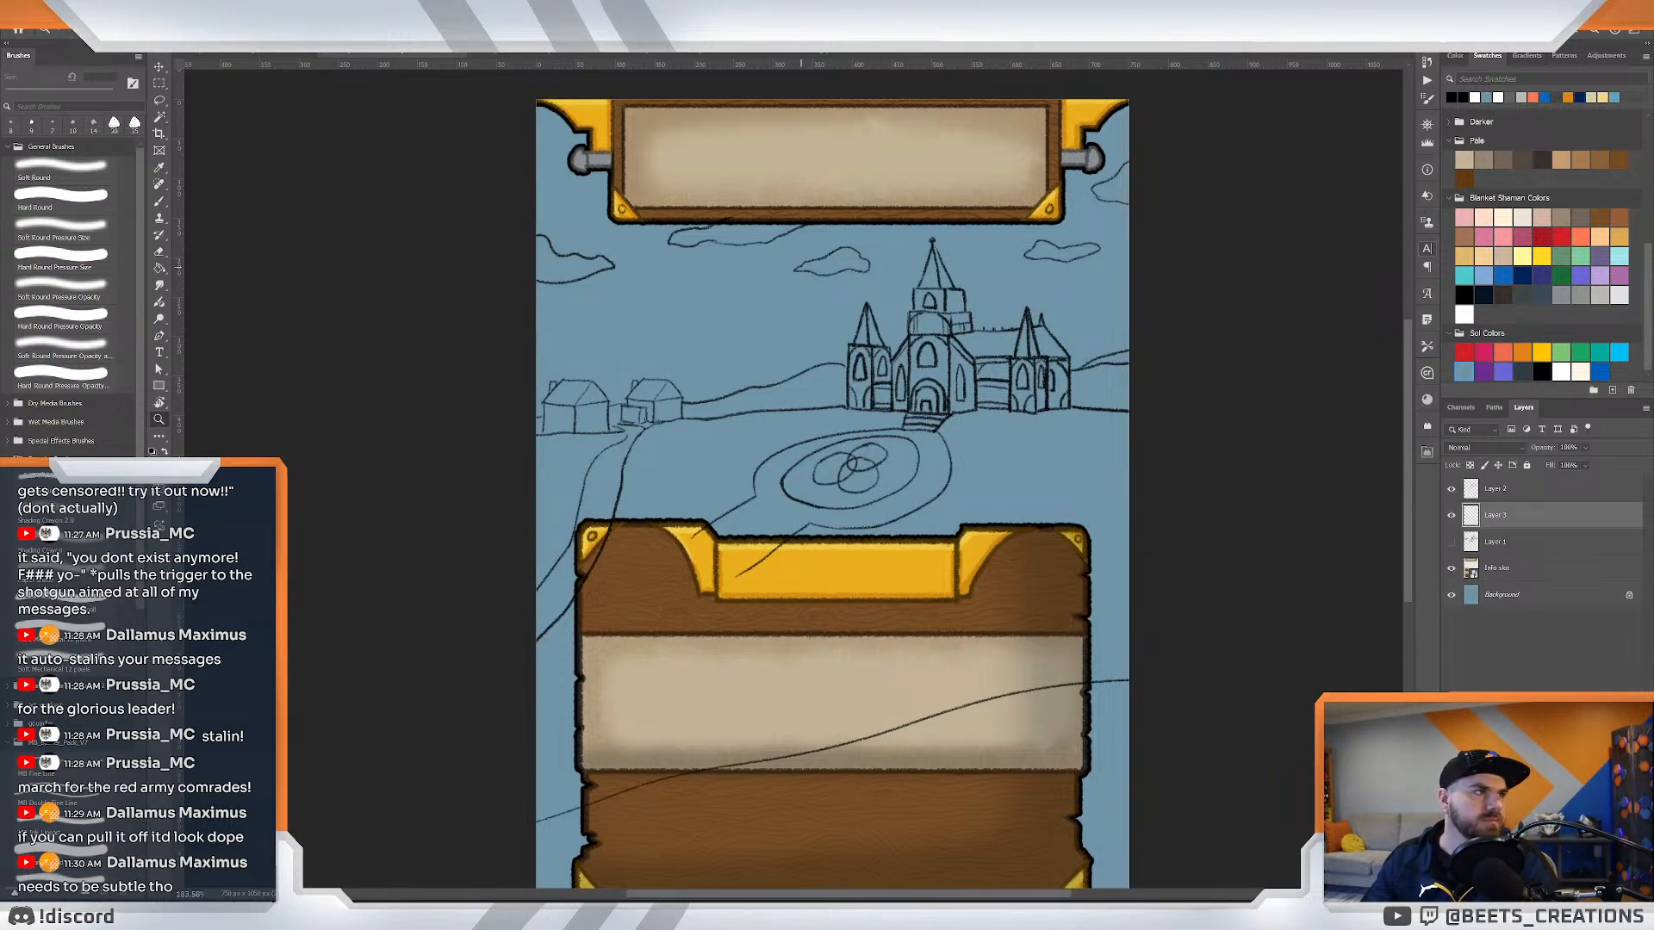
Fill the Background layer with a cream off-white swatch.
left_click_drag(883, 266, 897, 267)
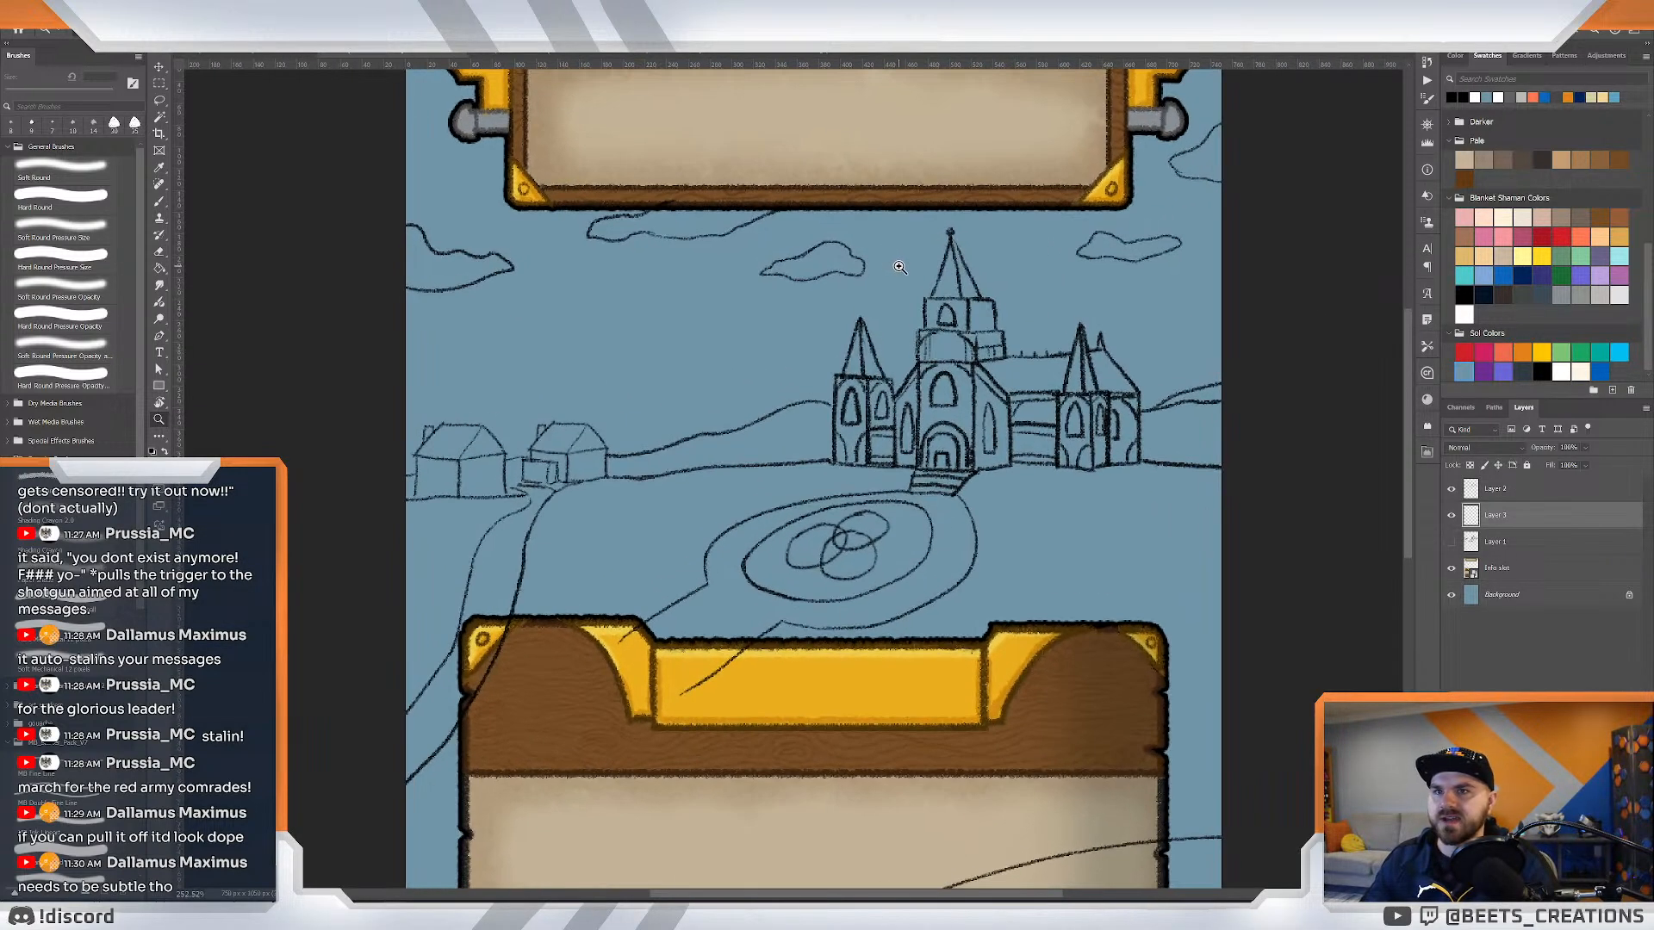
left_click(1581, 371)
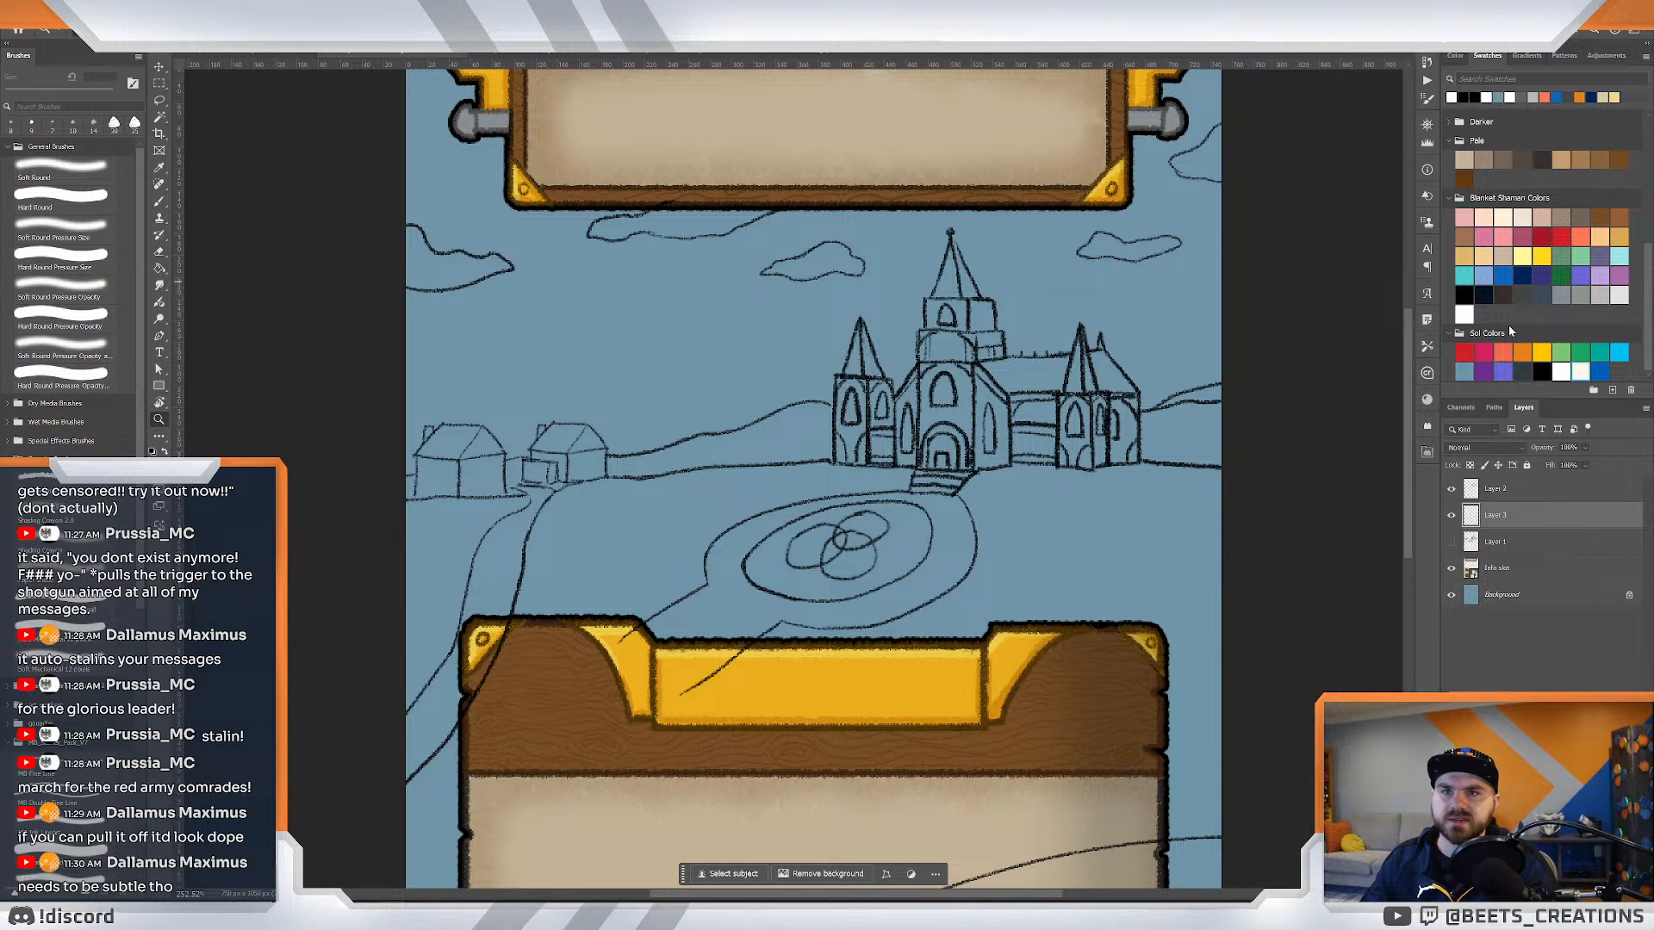
left_click(1515, 606)
key("alt+BackSpace")
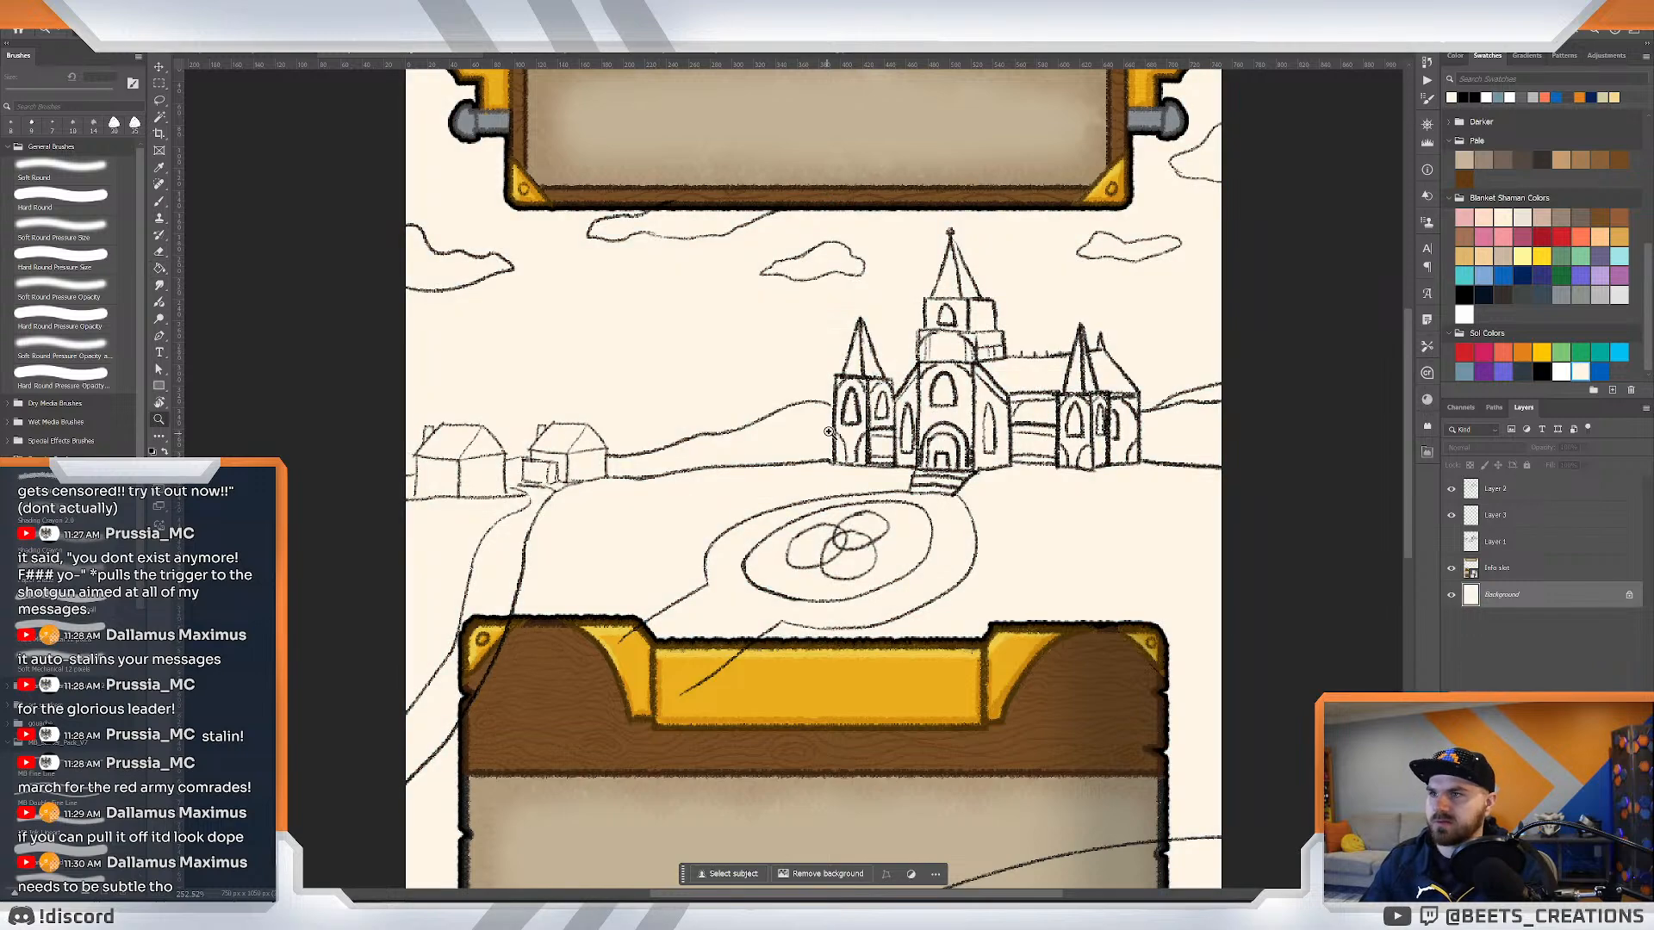
Try filling the Background layer with a pale yellow swatch.
scroll(789, 432, "down", 3)
scroll(789, 433, "up", 4)
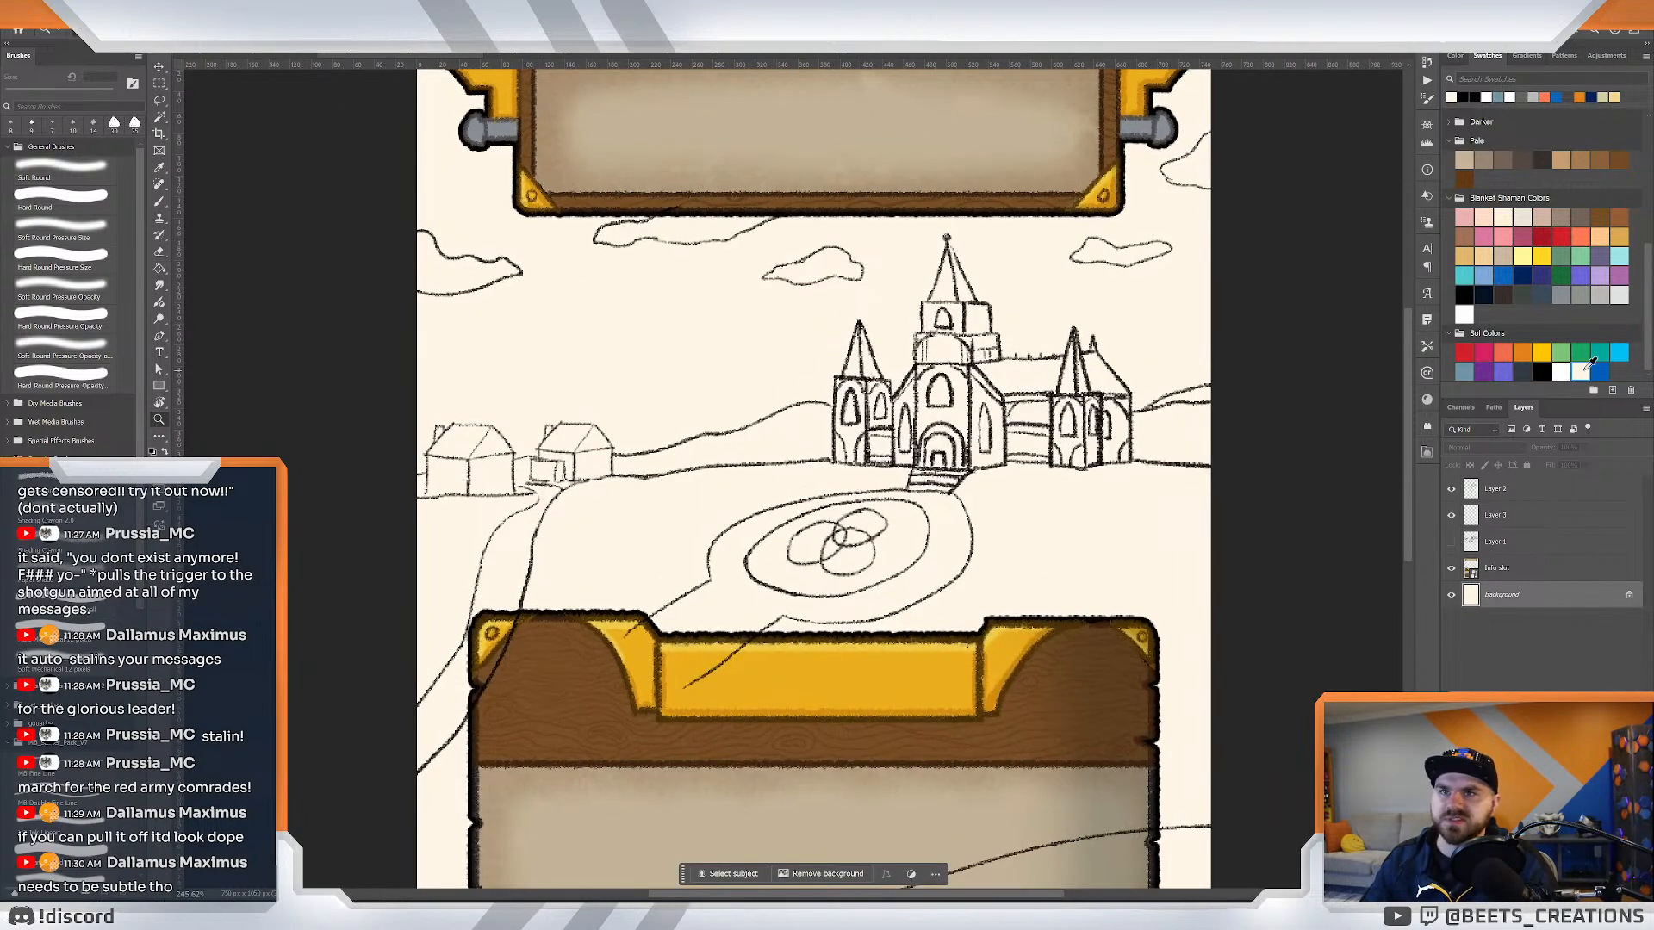
left_click(1522, 256)
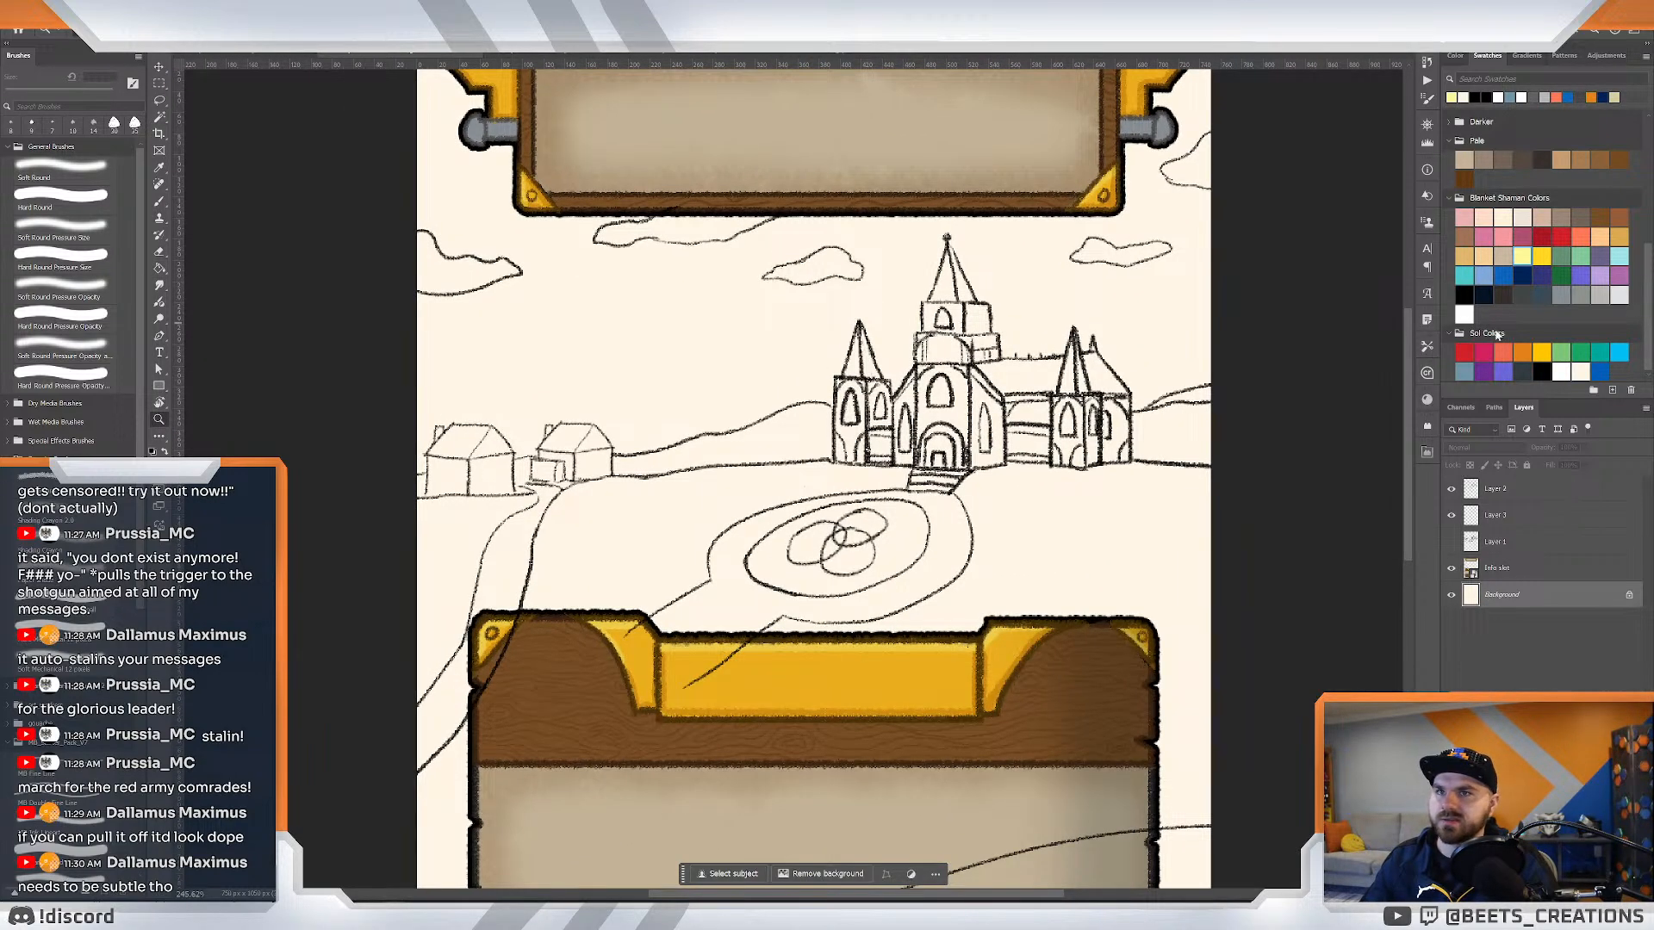
key("g")
left_click(769, 346)
key("ctrl+z")
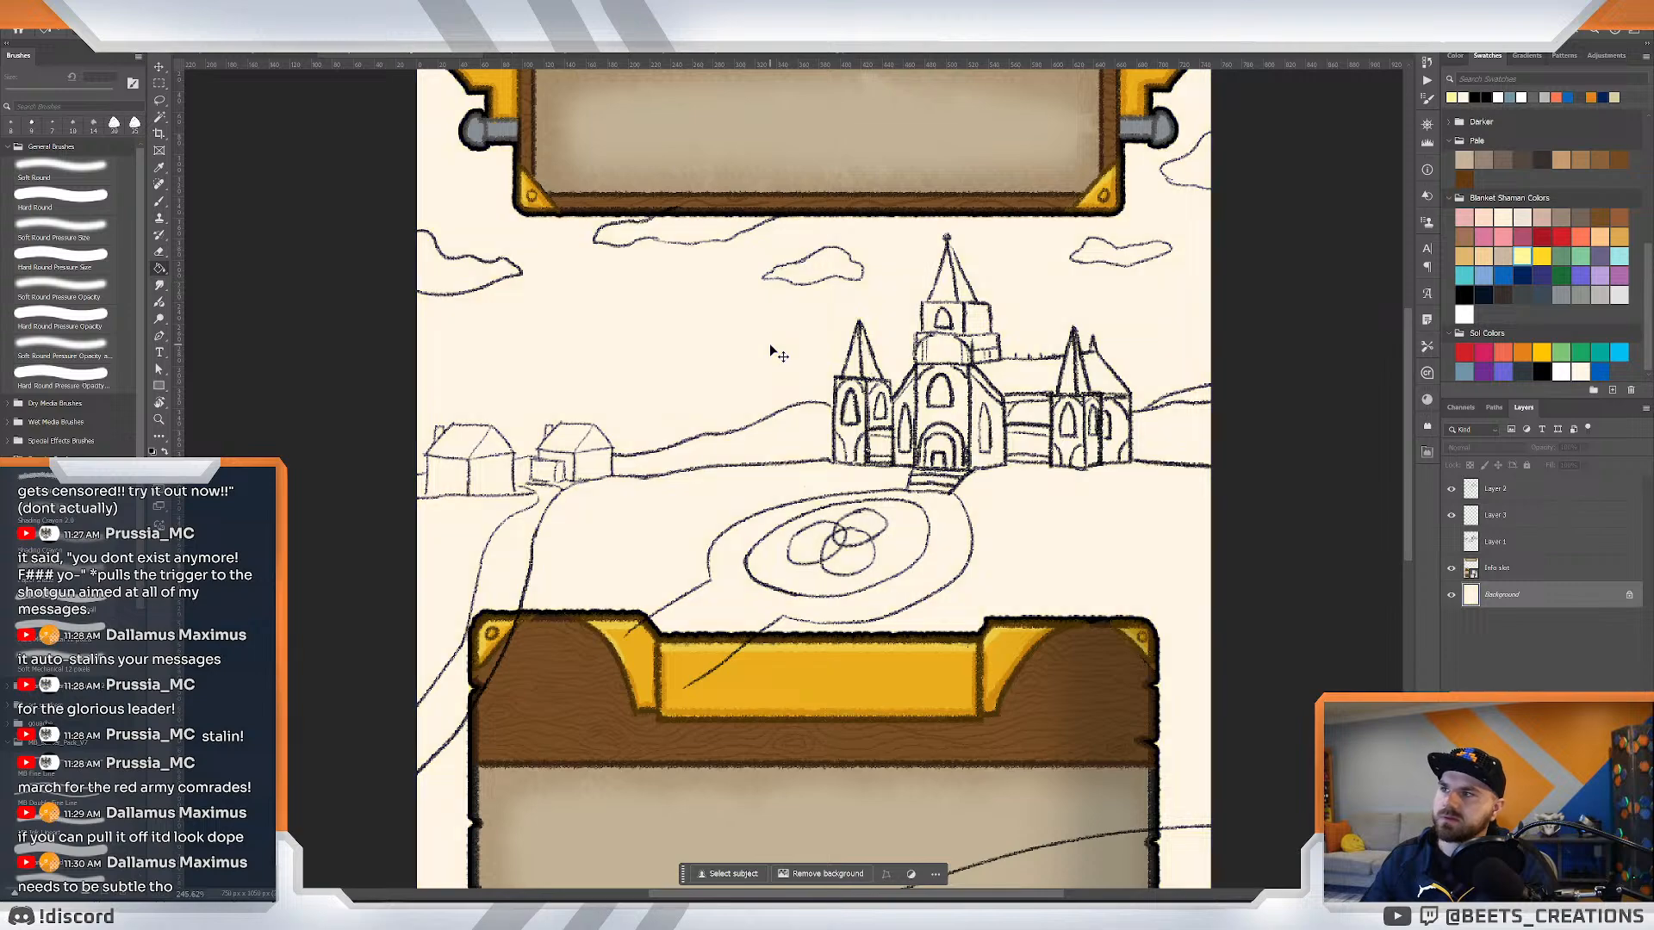
key("ctrl+space")
left_click_drag(680, 395, 695, 388)
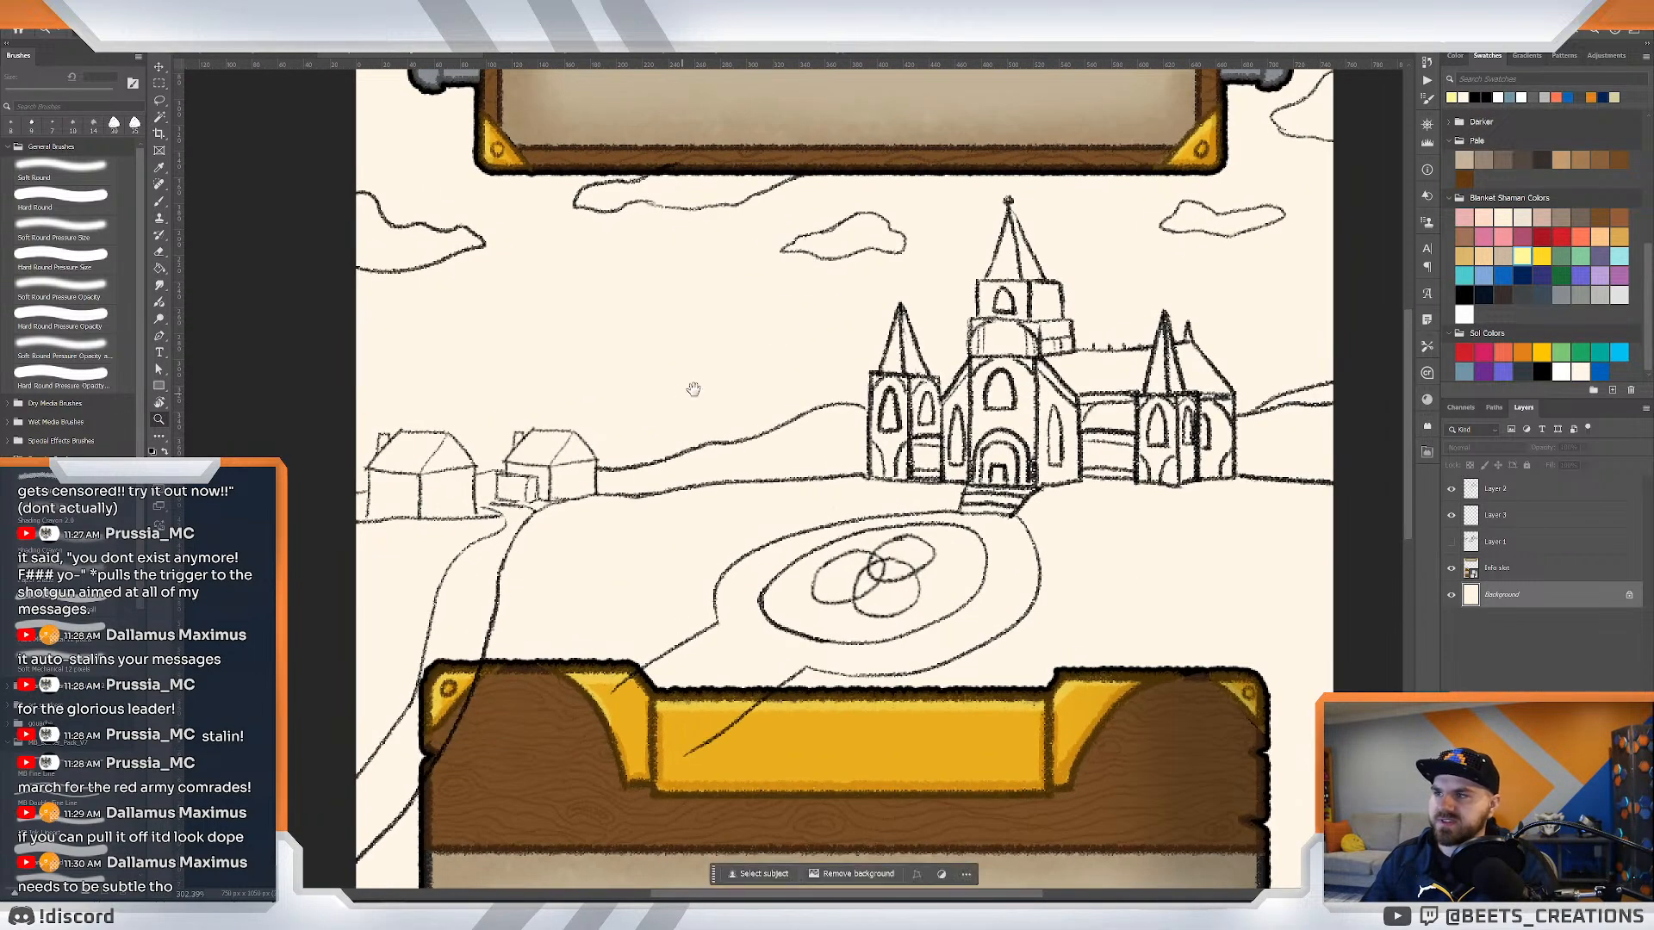
left_click_drag(796, 363, 809, 411)
Try Magic Wand selections on Layer 3 and on the inked line art layer, clearing each one.
left_click(1546, 548)
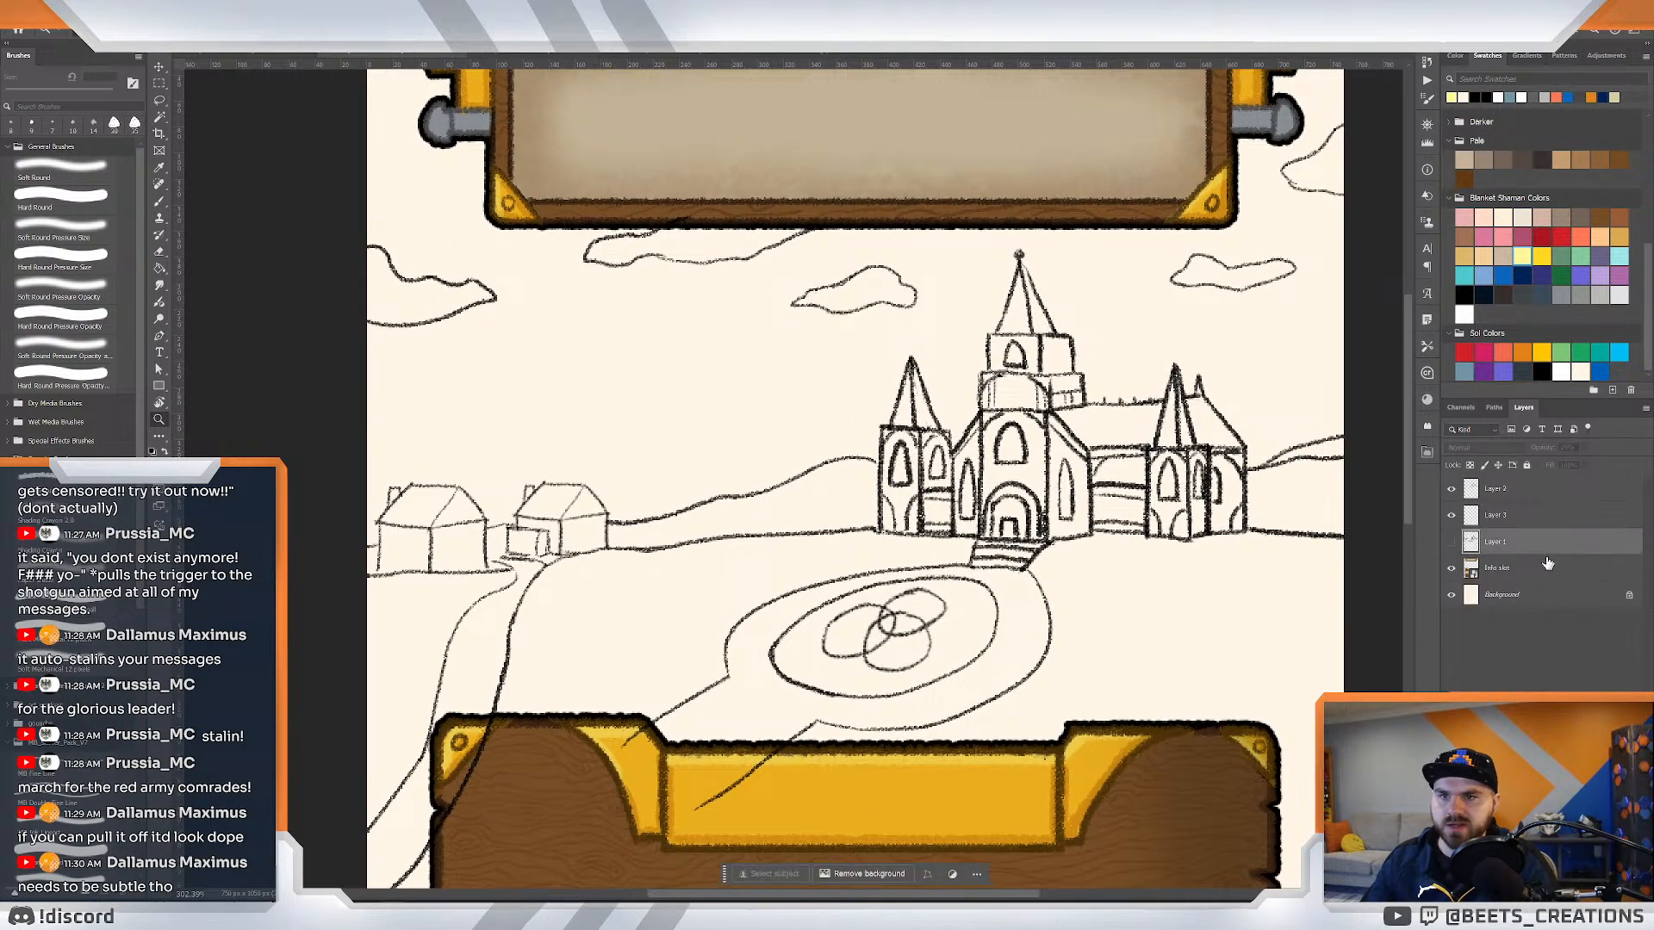
left_click(1465, 517)
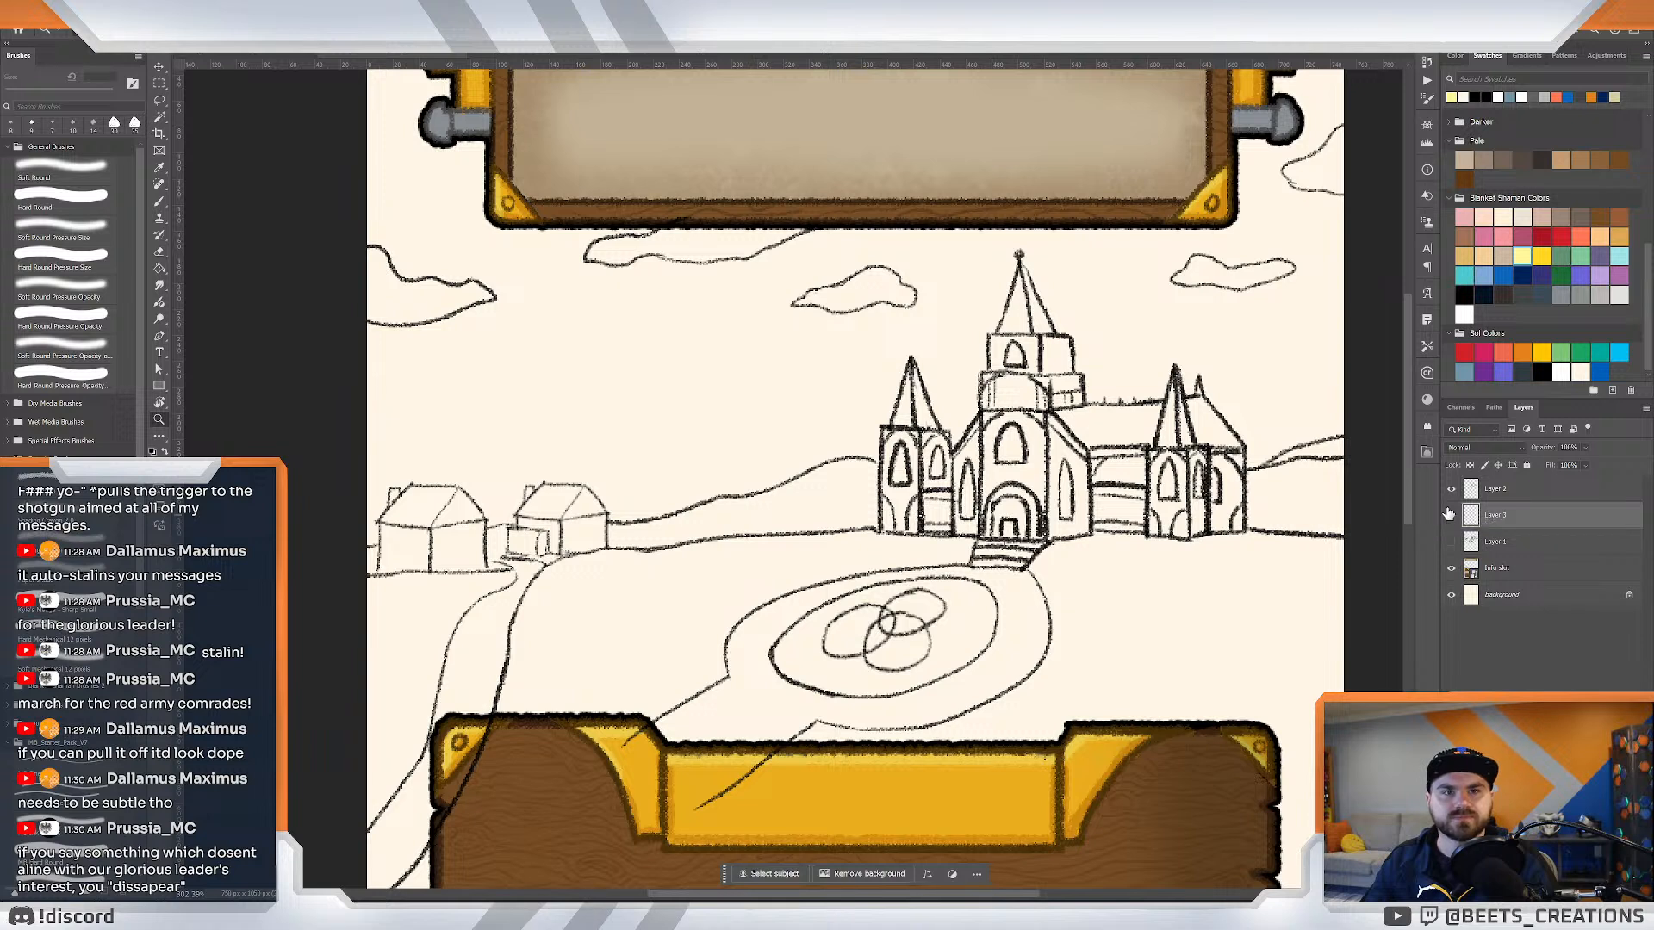
left_click(1450, 514)
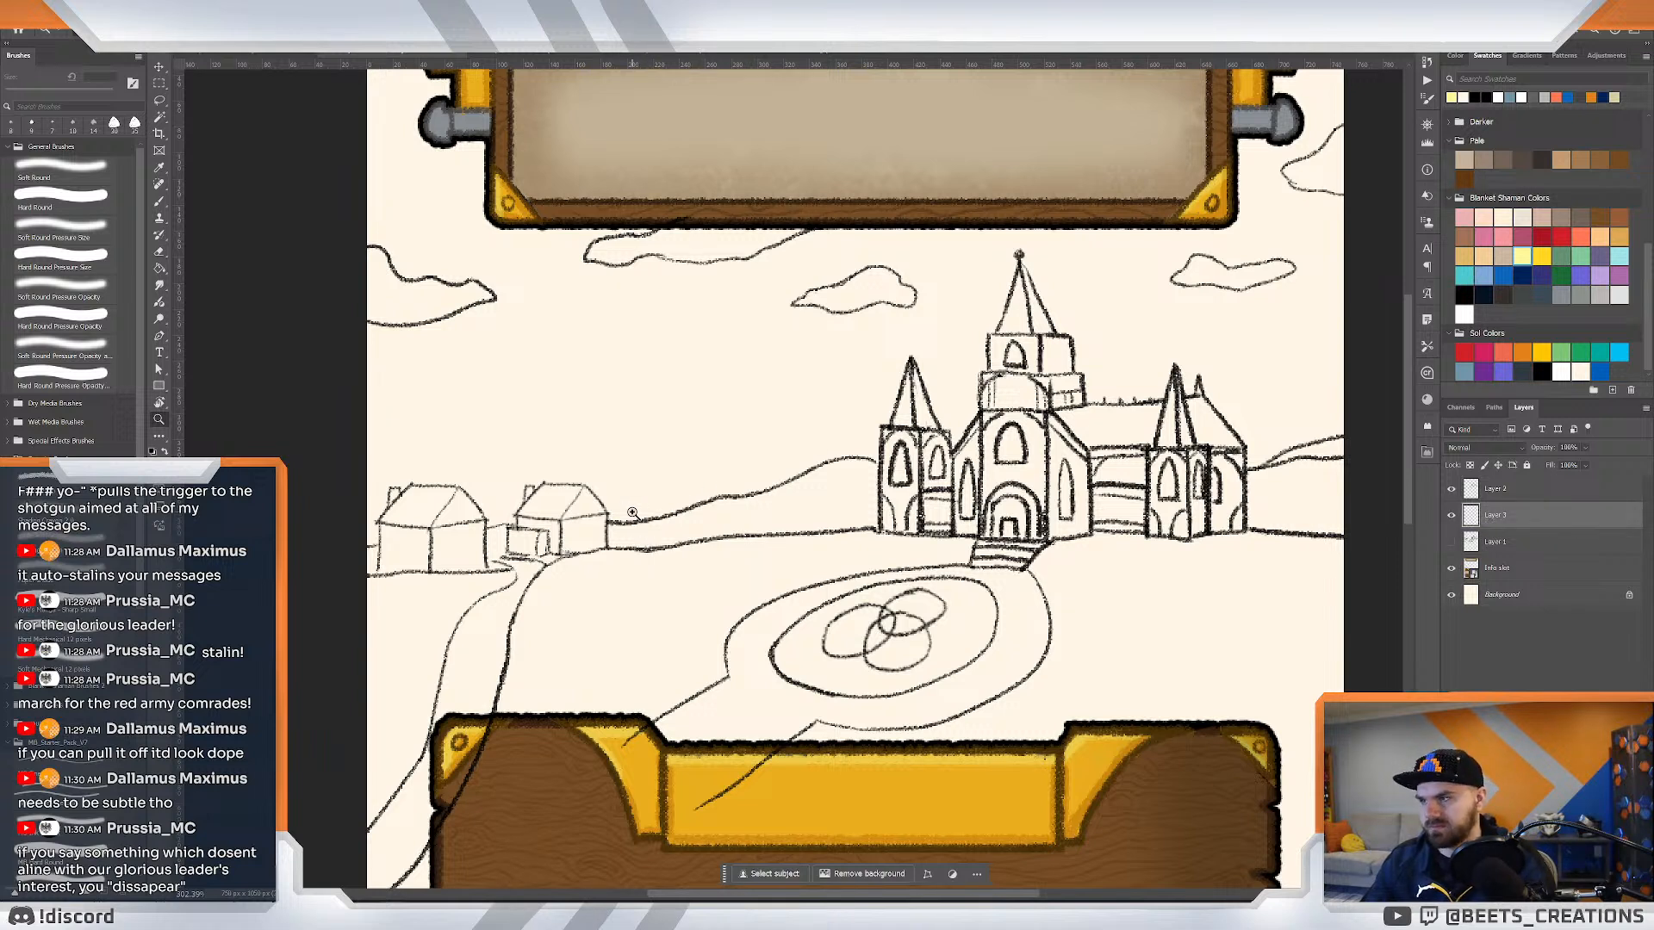
key("w")
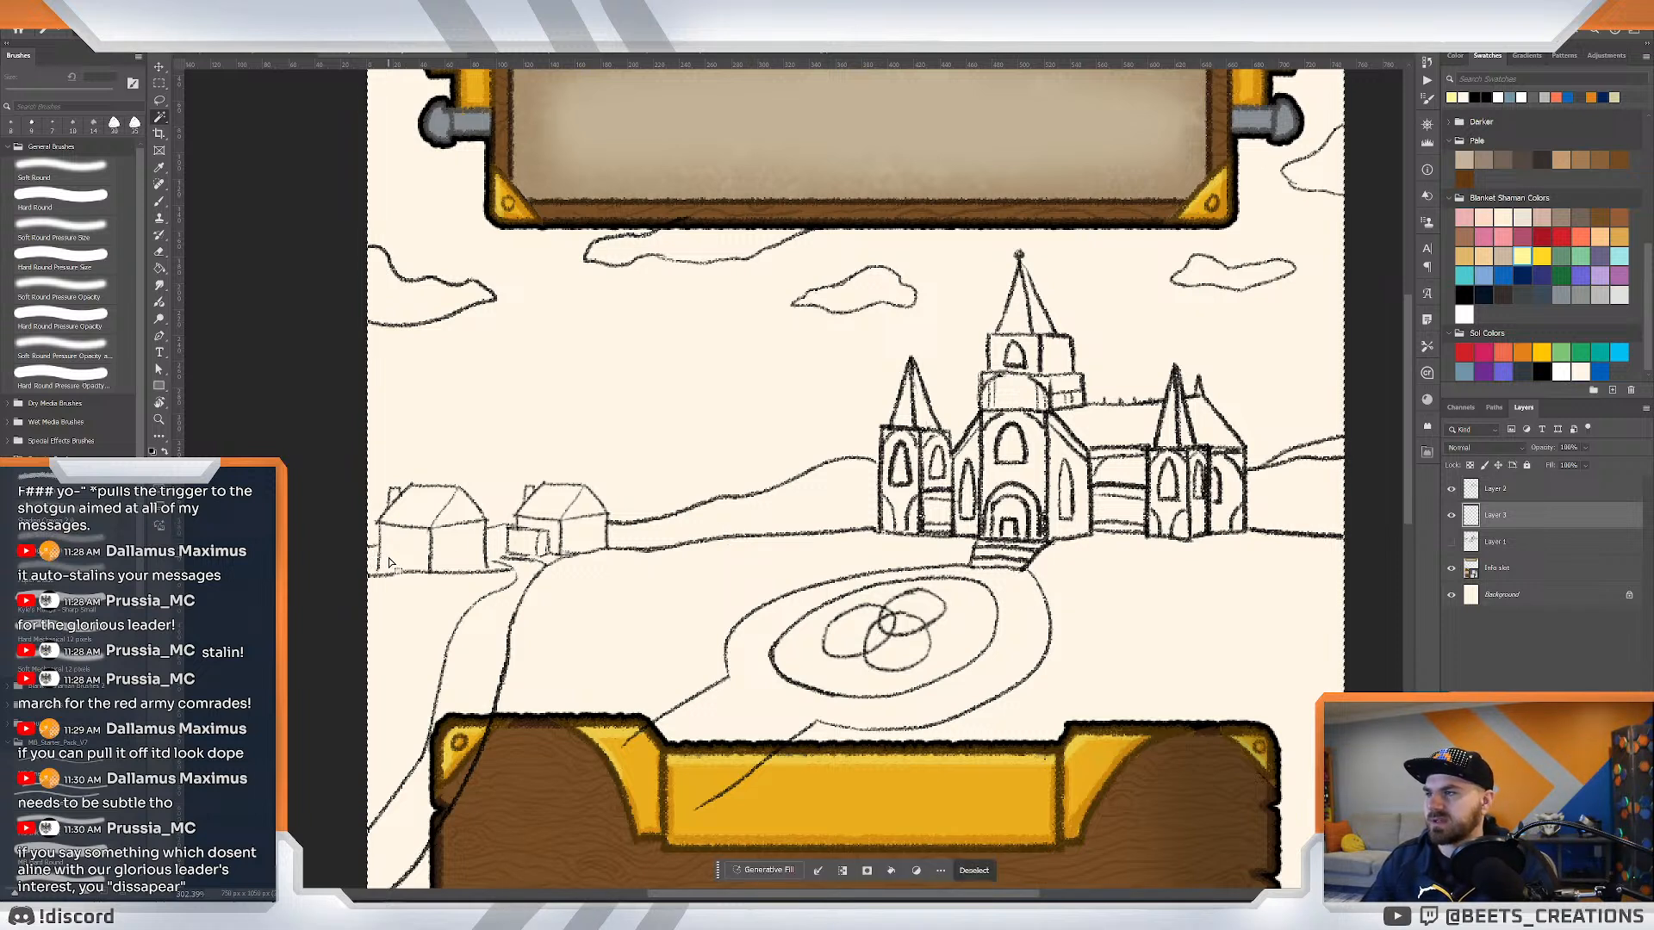
left_click(1538, 494)
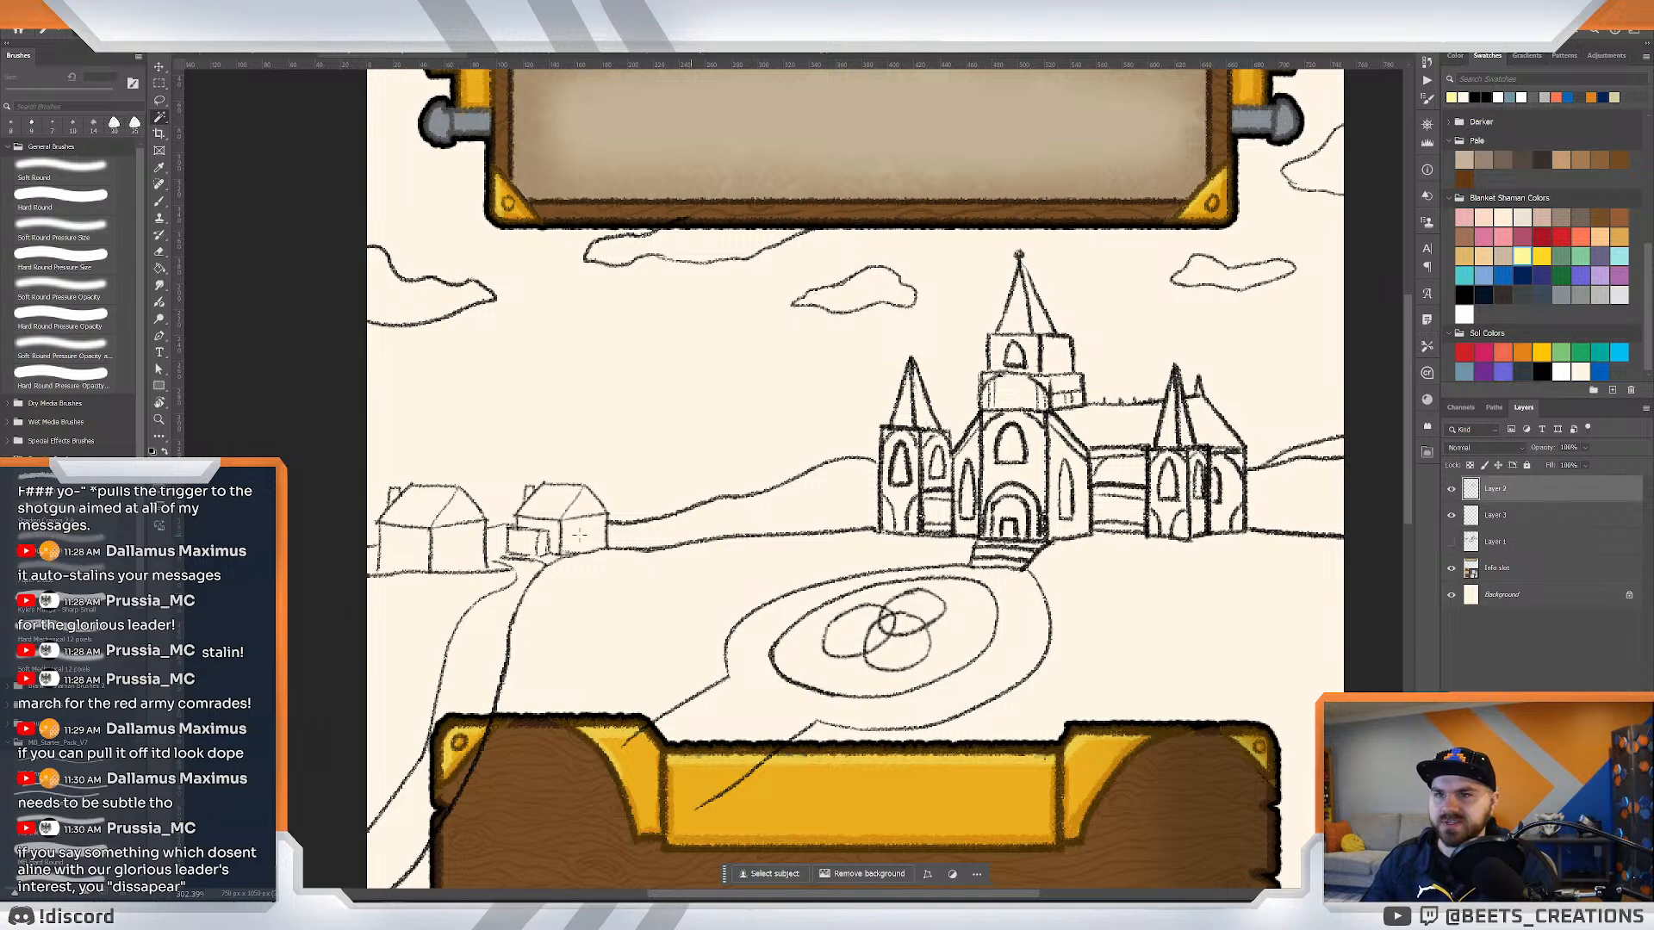
left_click(495, 550)
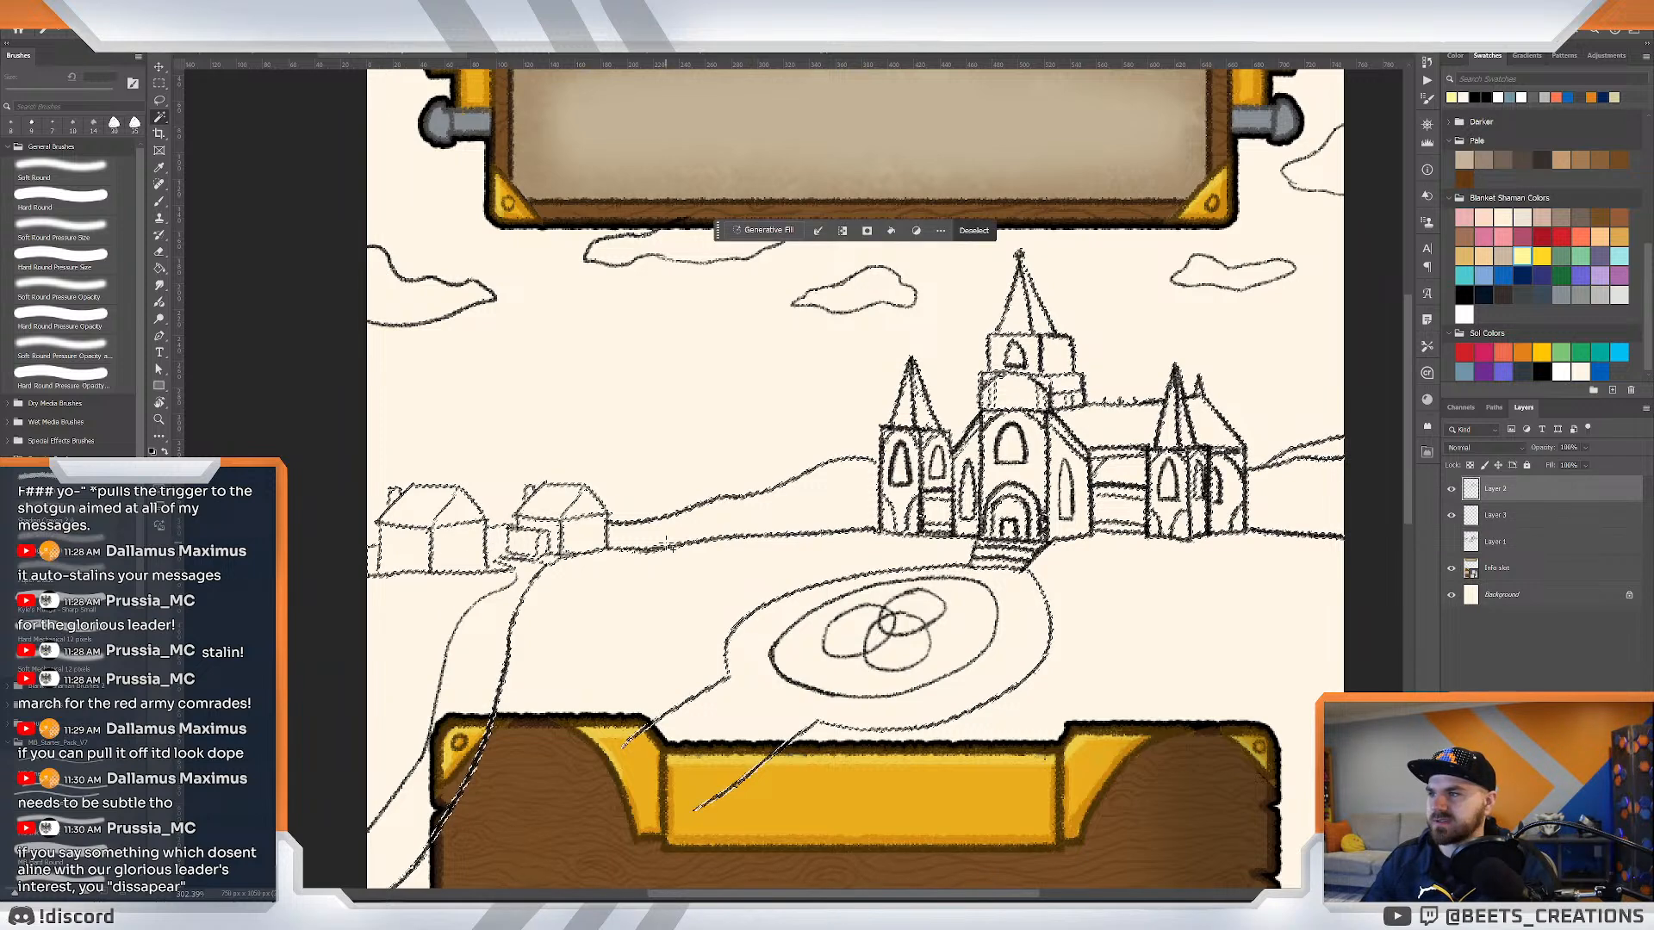
key("ctrl+d")
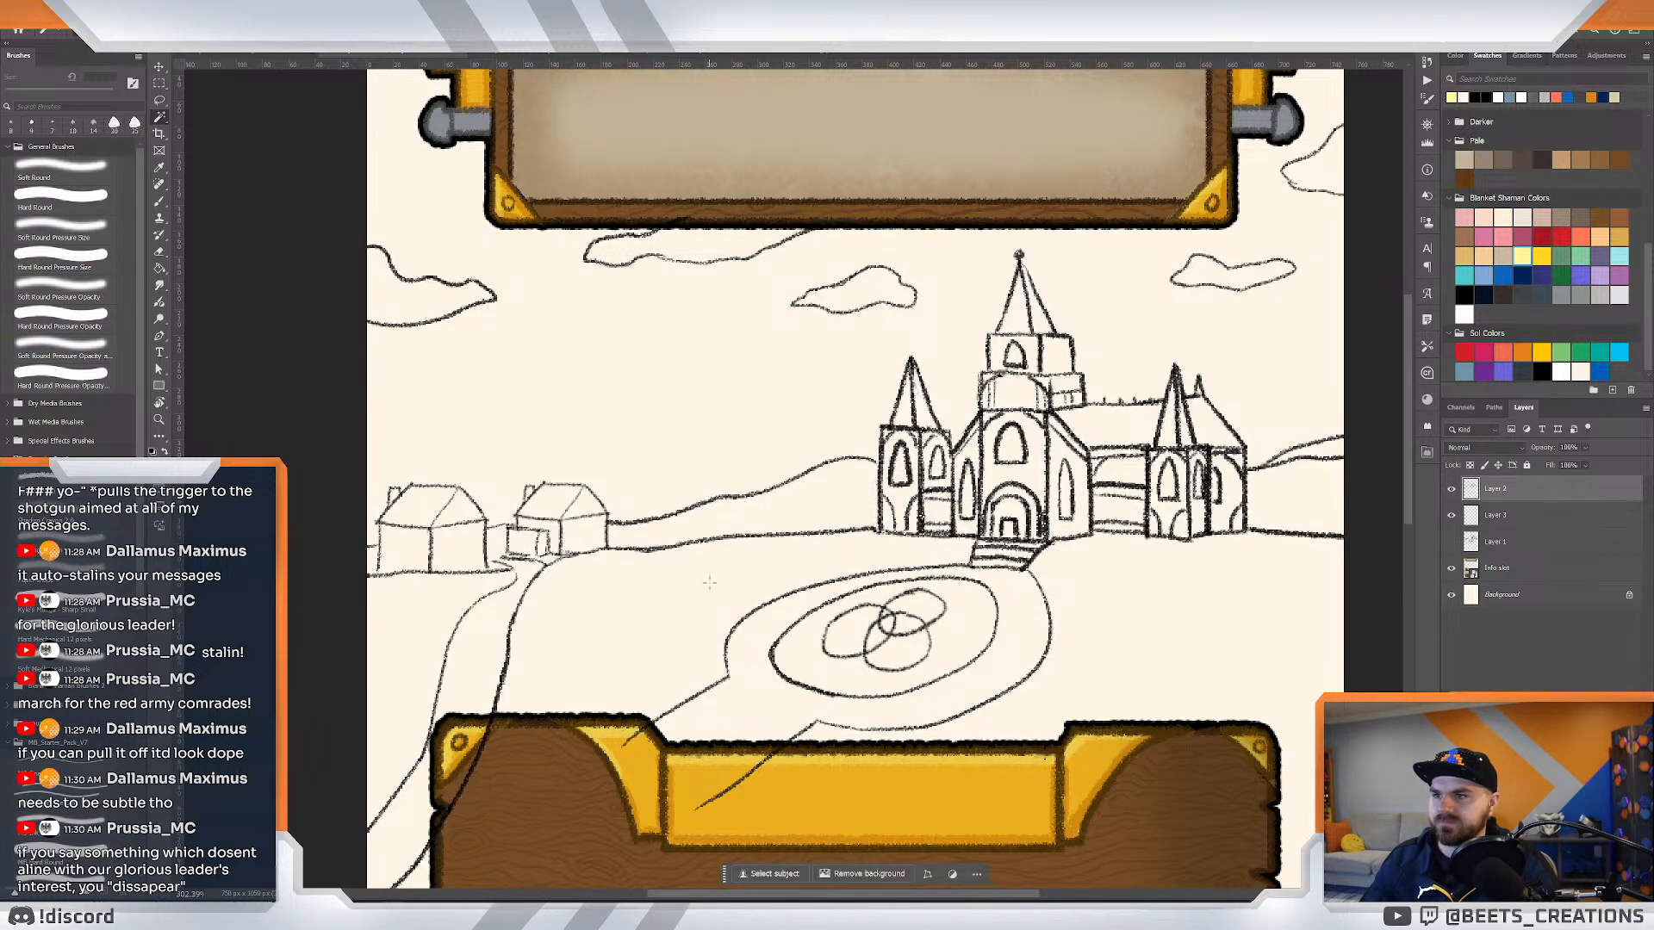
Select the open lawn in front of the church on the inked line art layer with the Magic Wand.
left_click(709, 583)
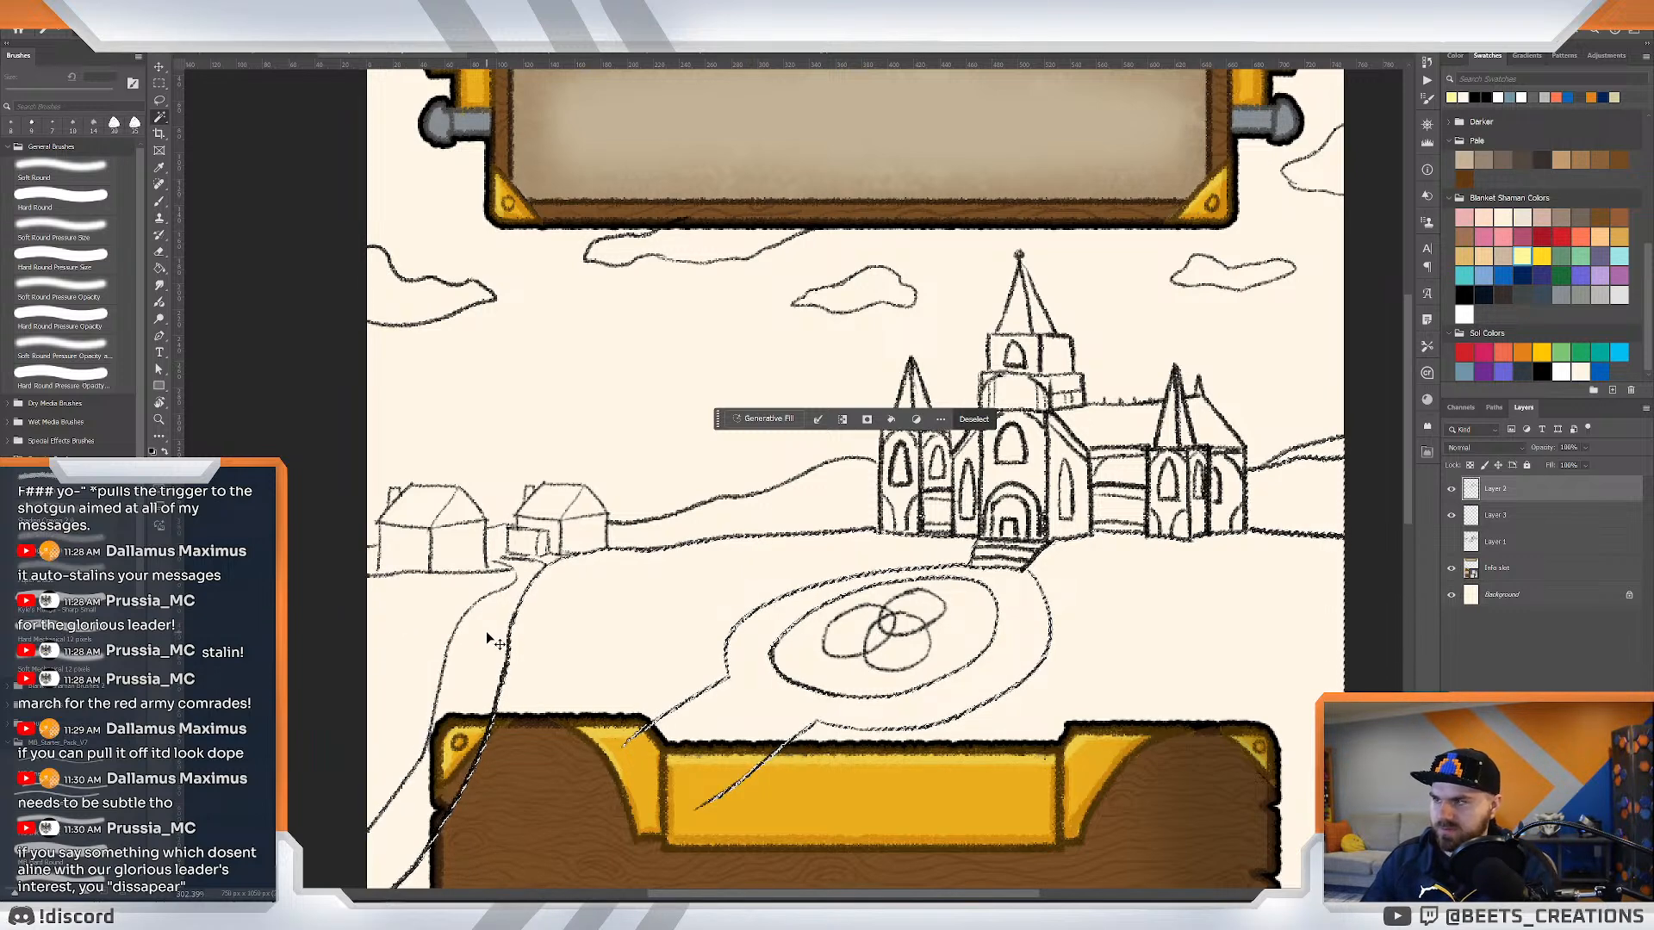
key("ctrl+e")
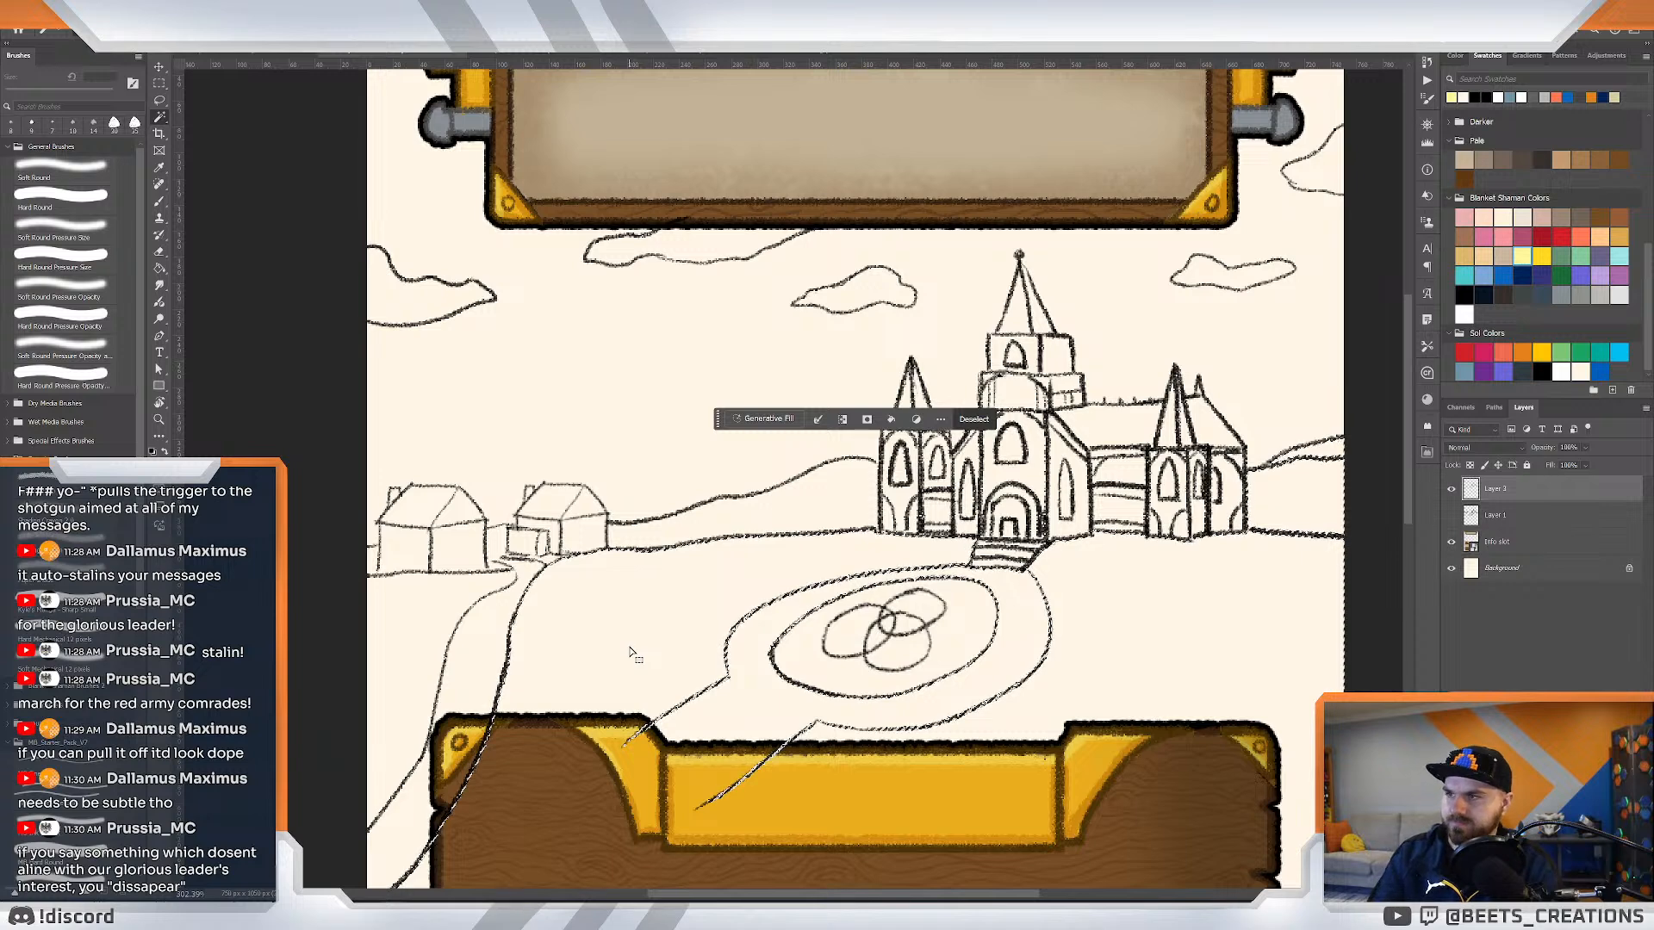
key("ctrl+z")
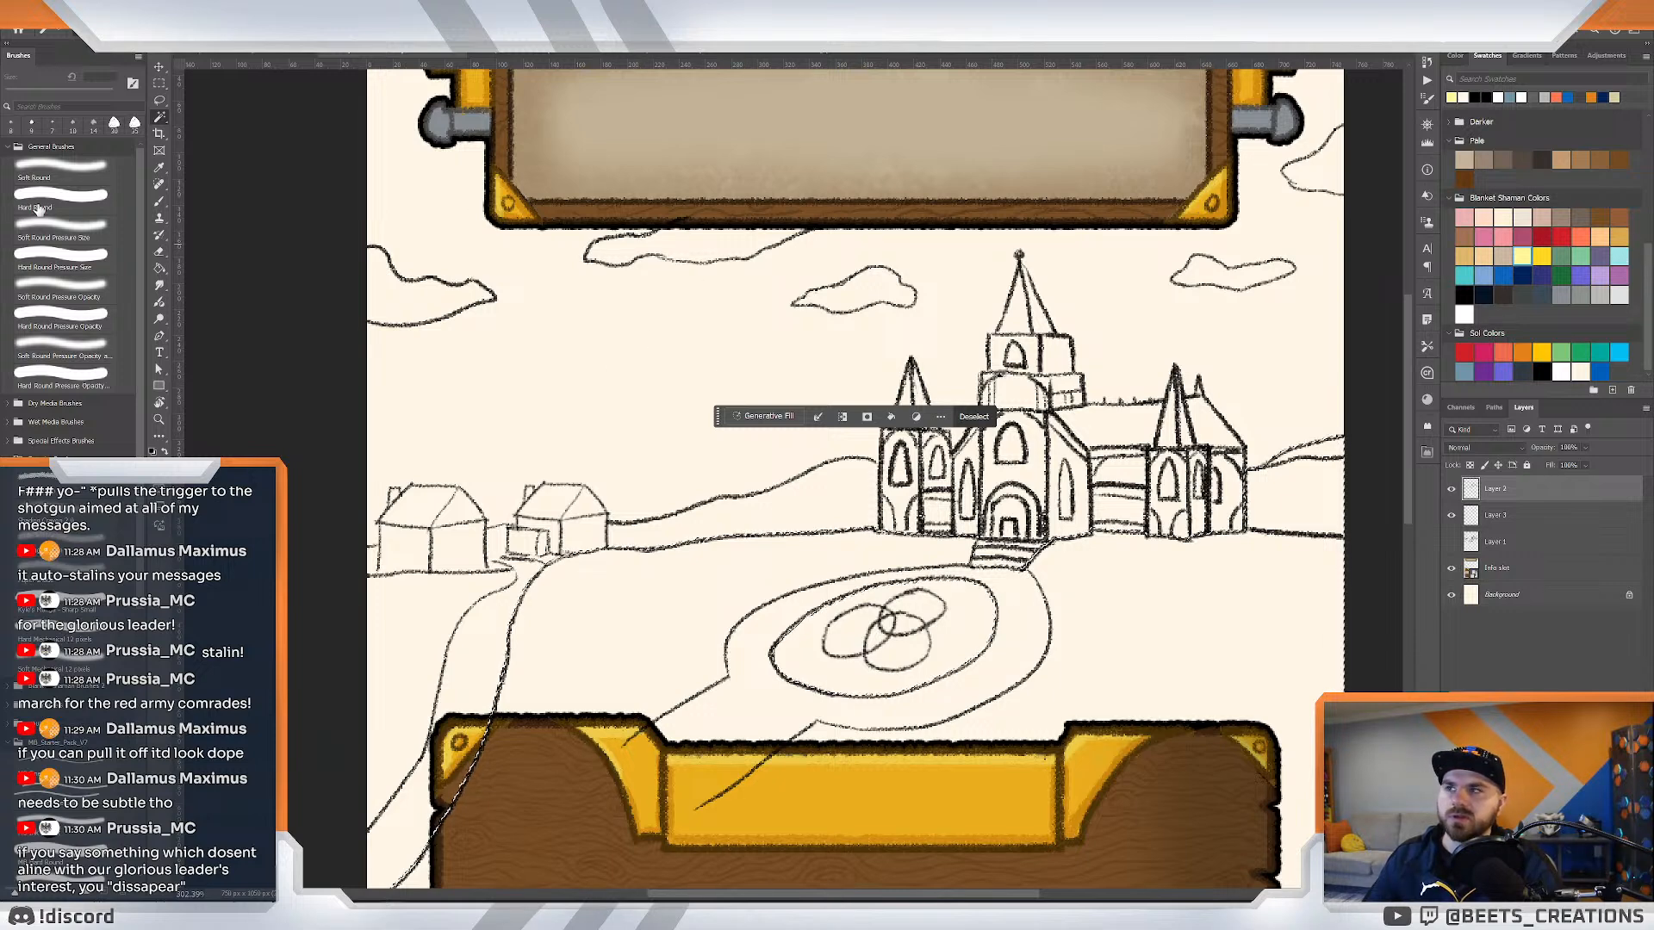
key("ctrl+d")
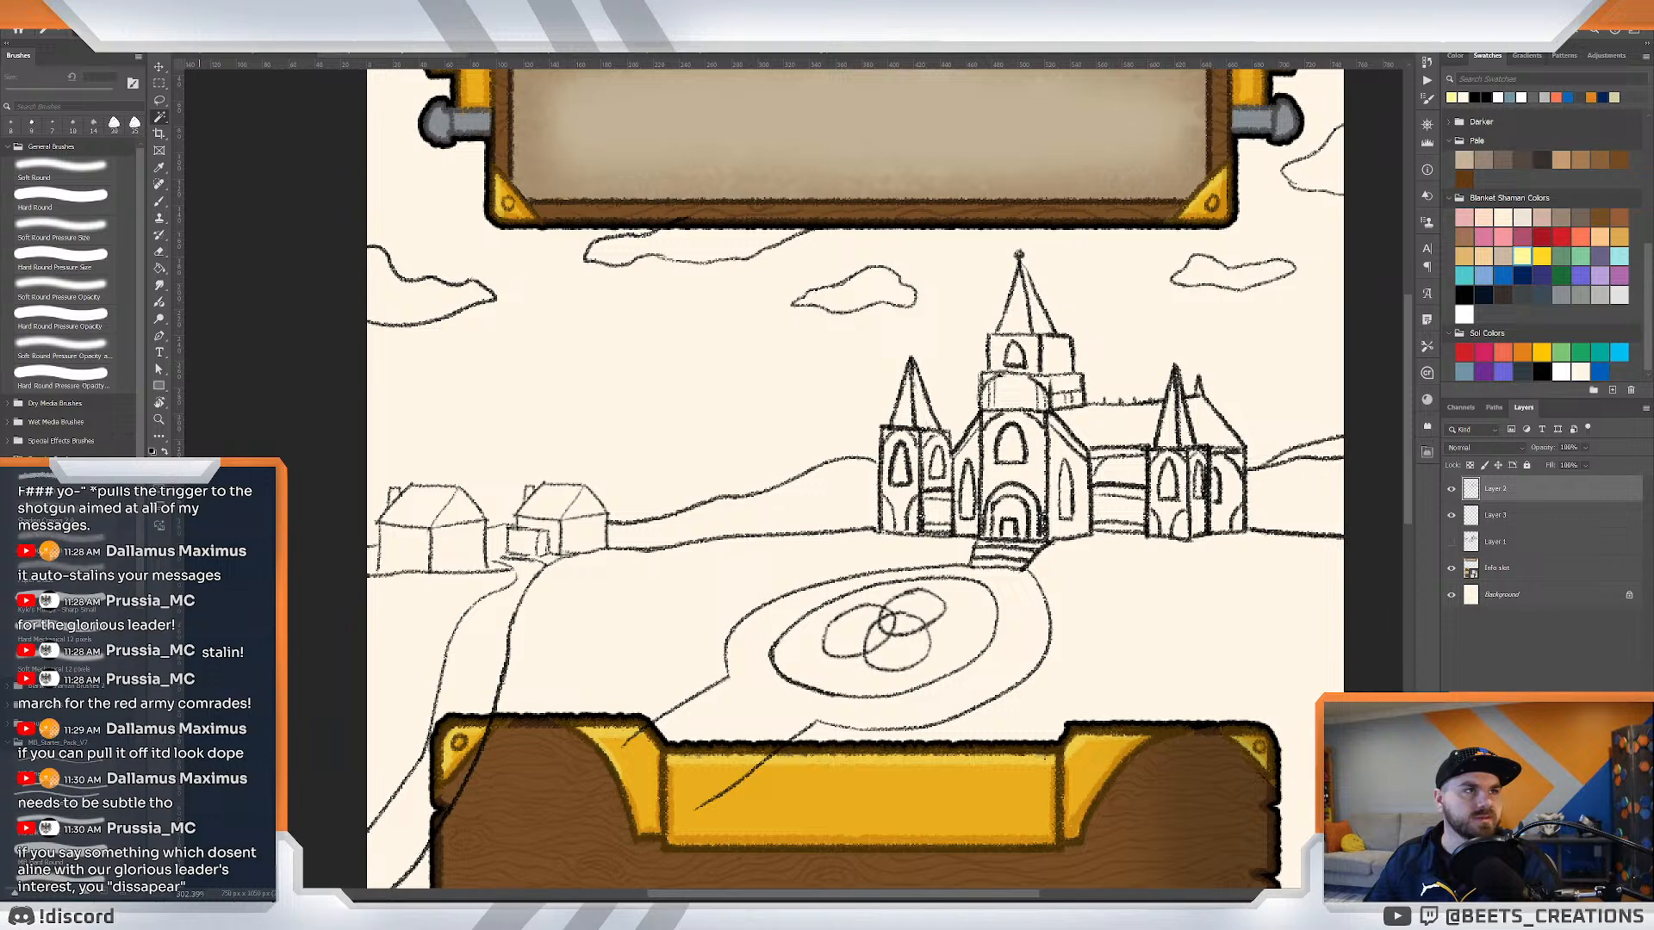
left_click(1342, 239)
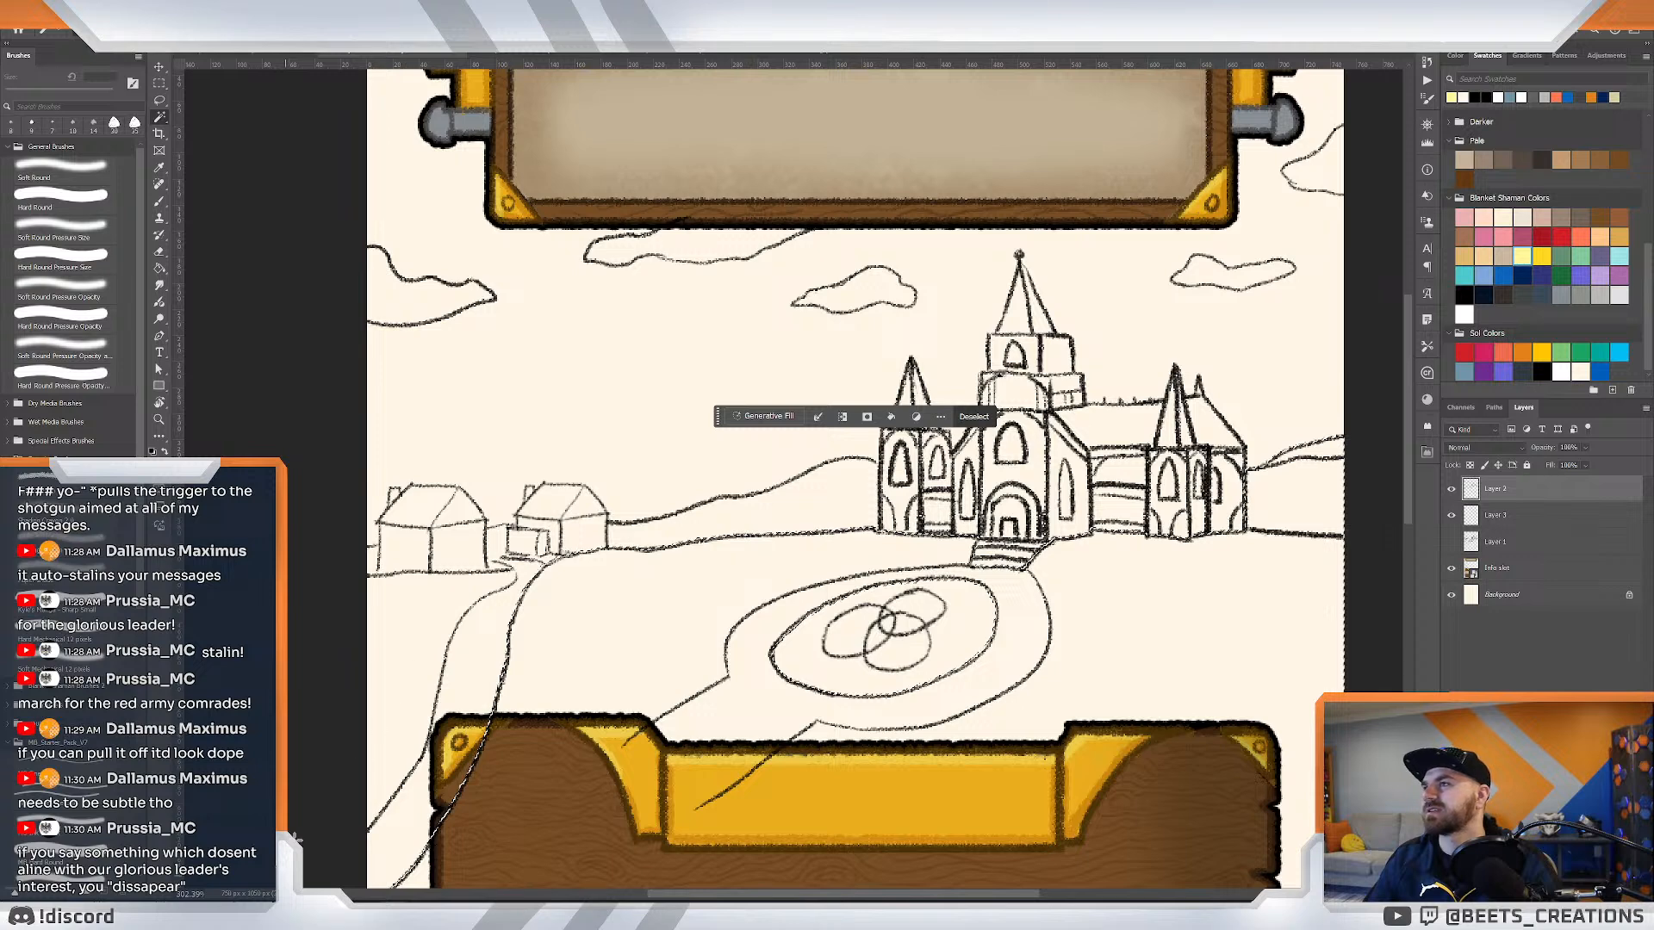
key("ctrl+d")
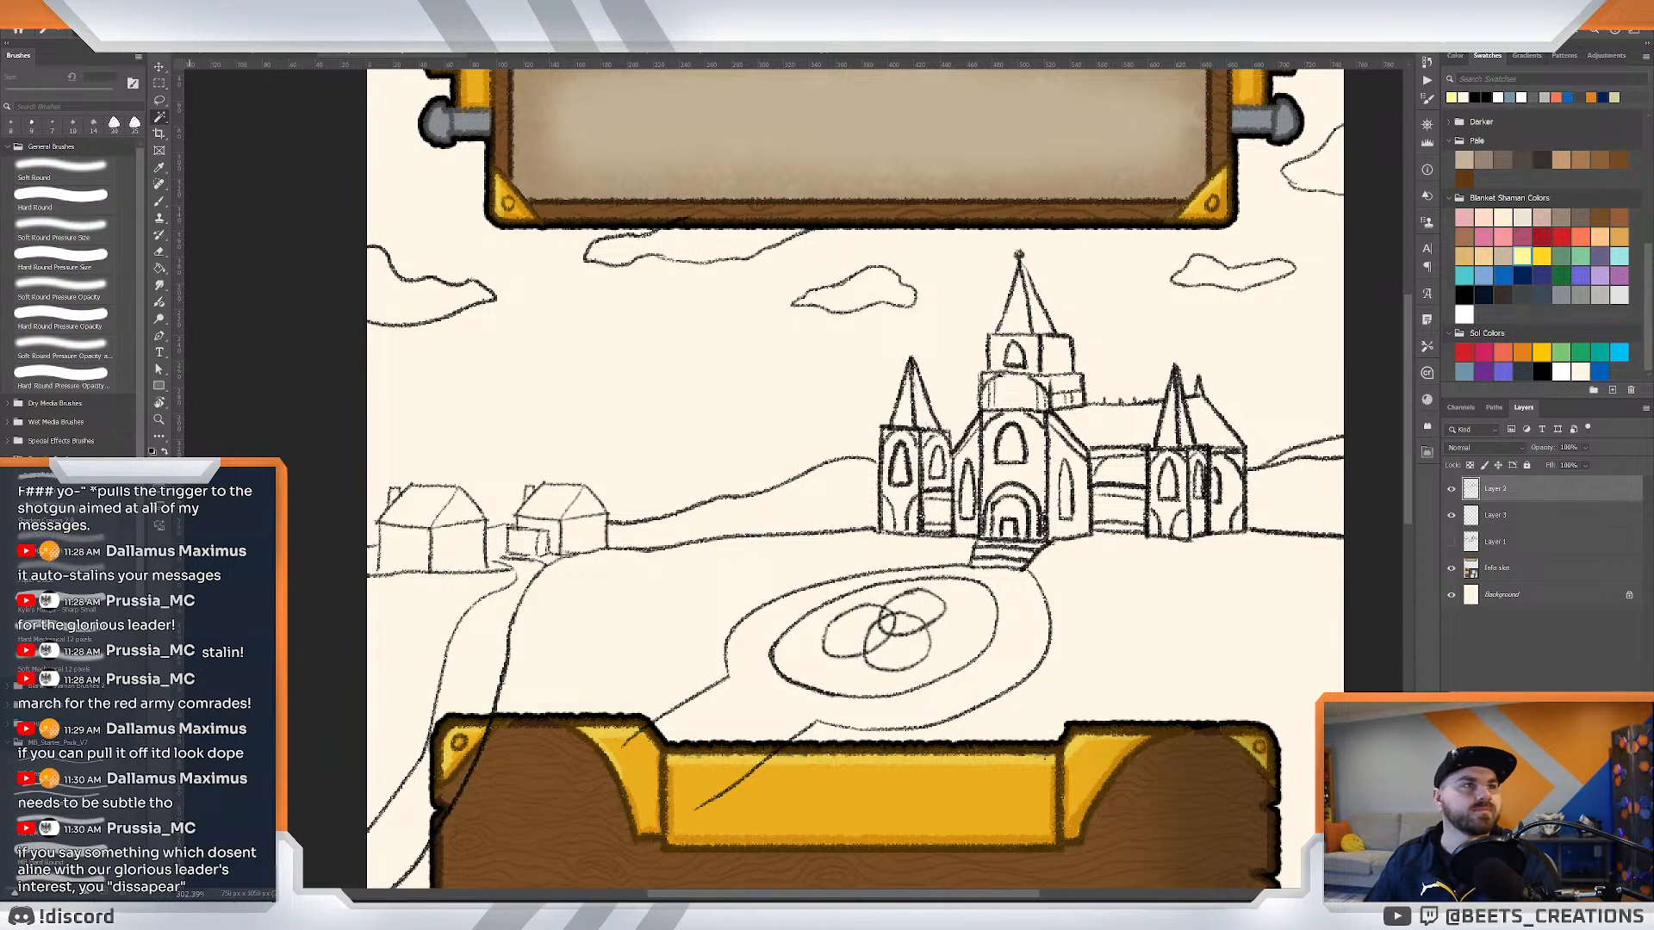
Switch to the painted cloud-and-field document, sample the olive green of its grass, and return to the church drawing.
left_click(993, 52)
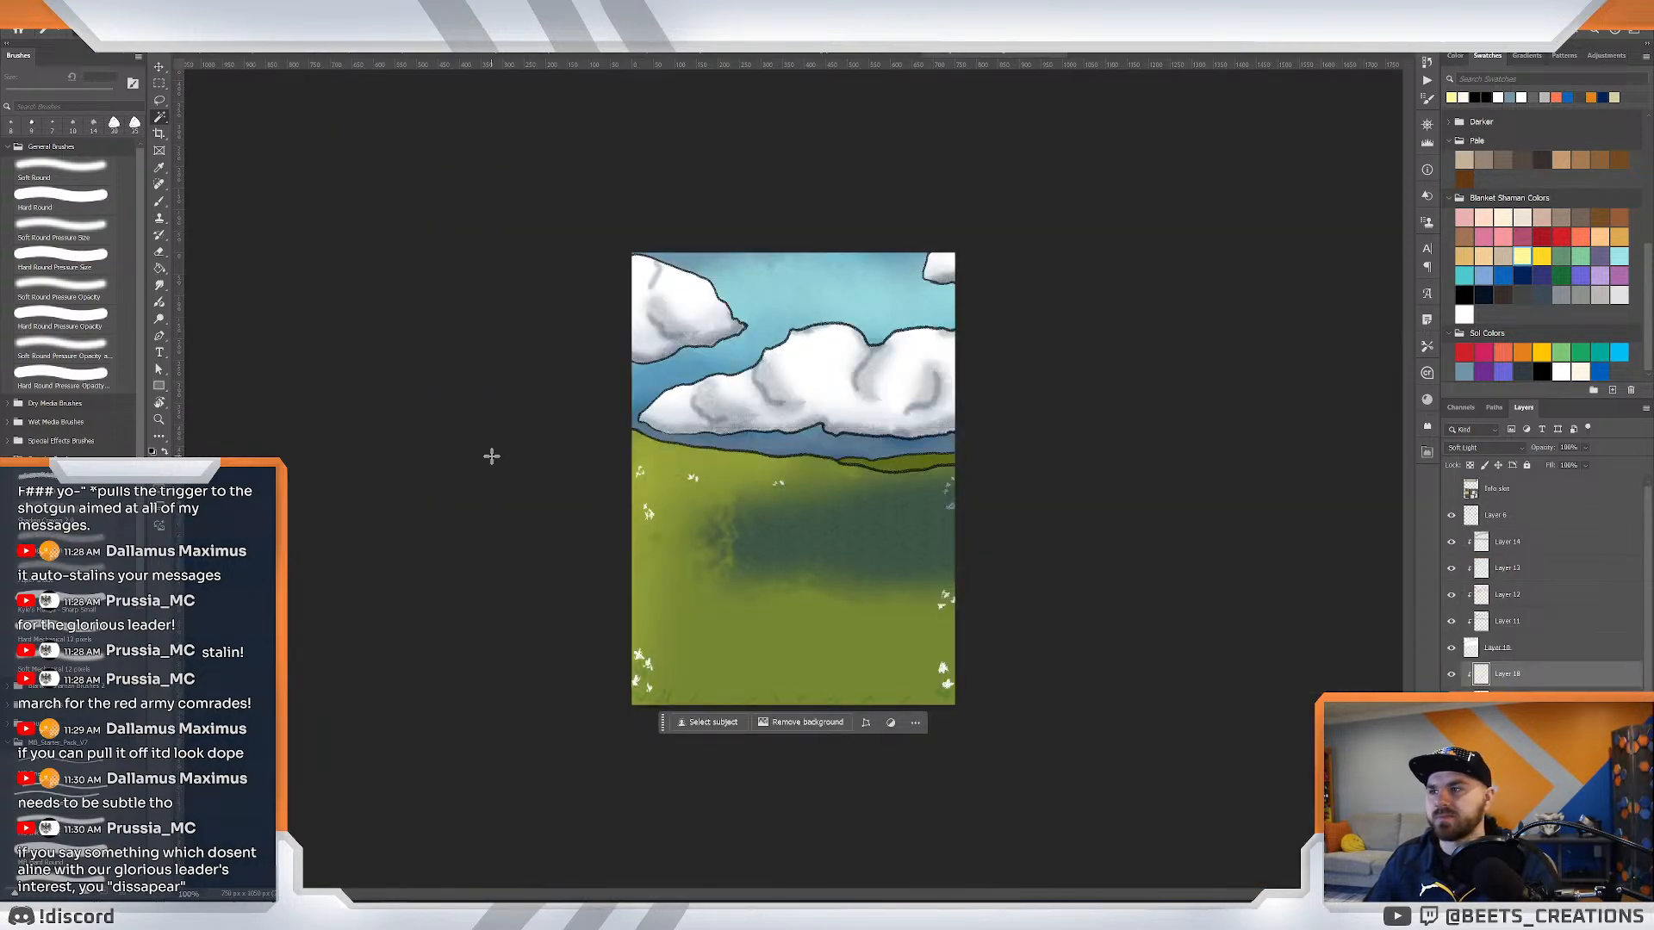
key("i")
left_click(717, 617)
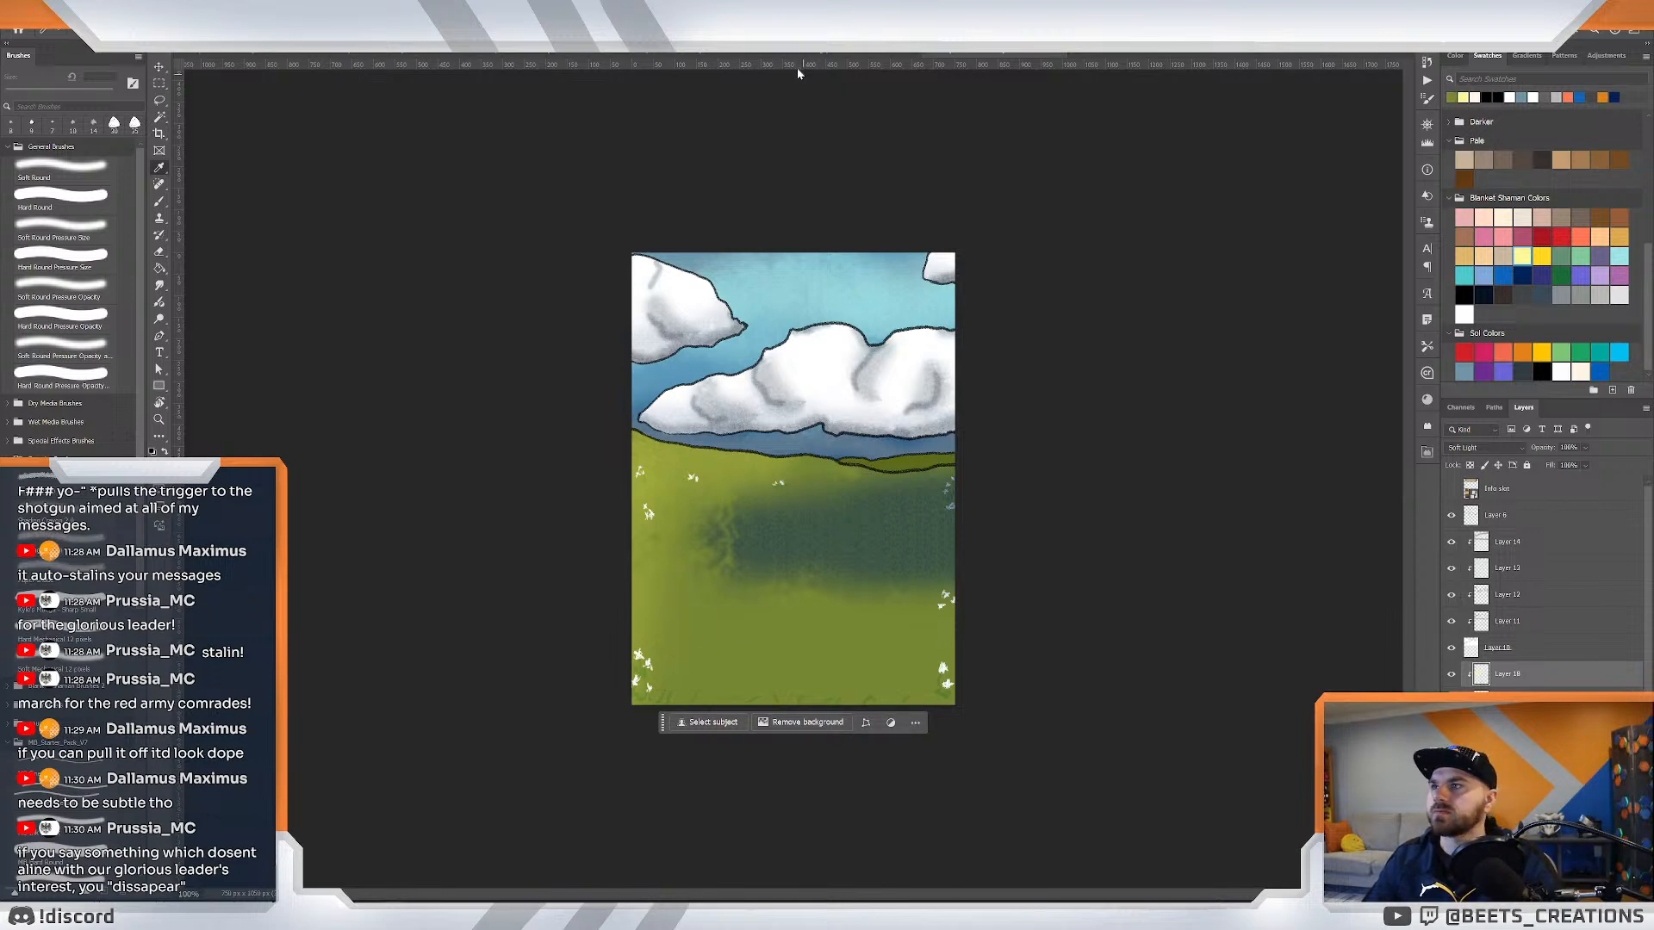
left_click(433, 53)
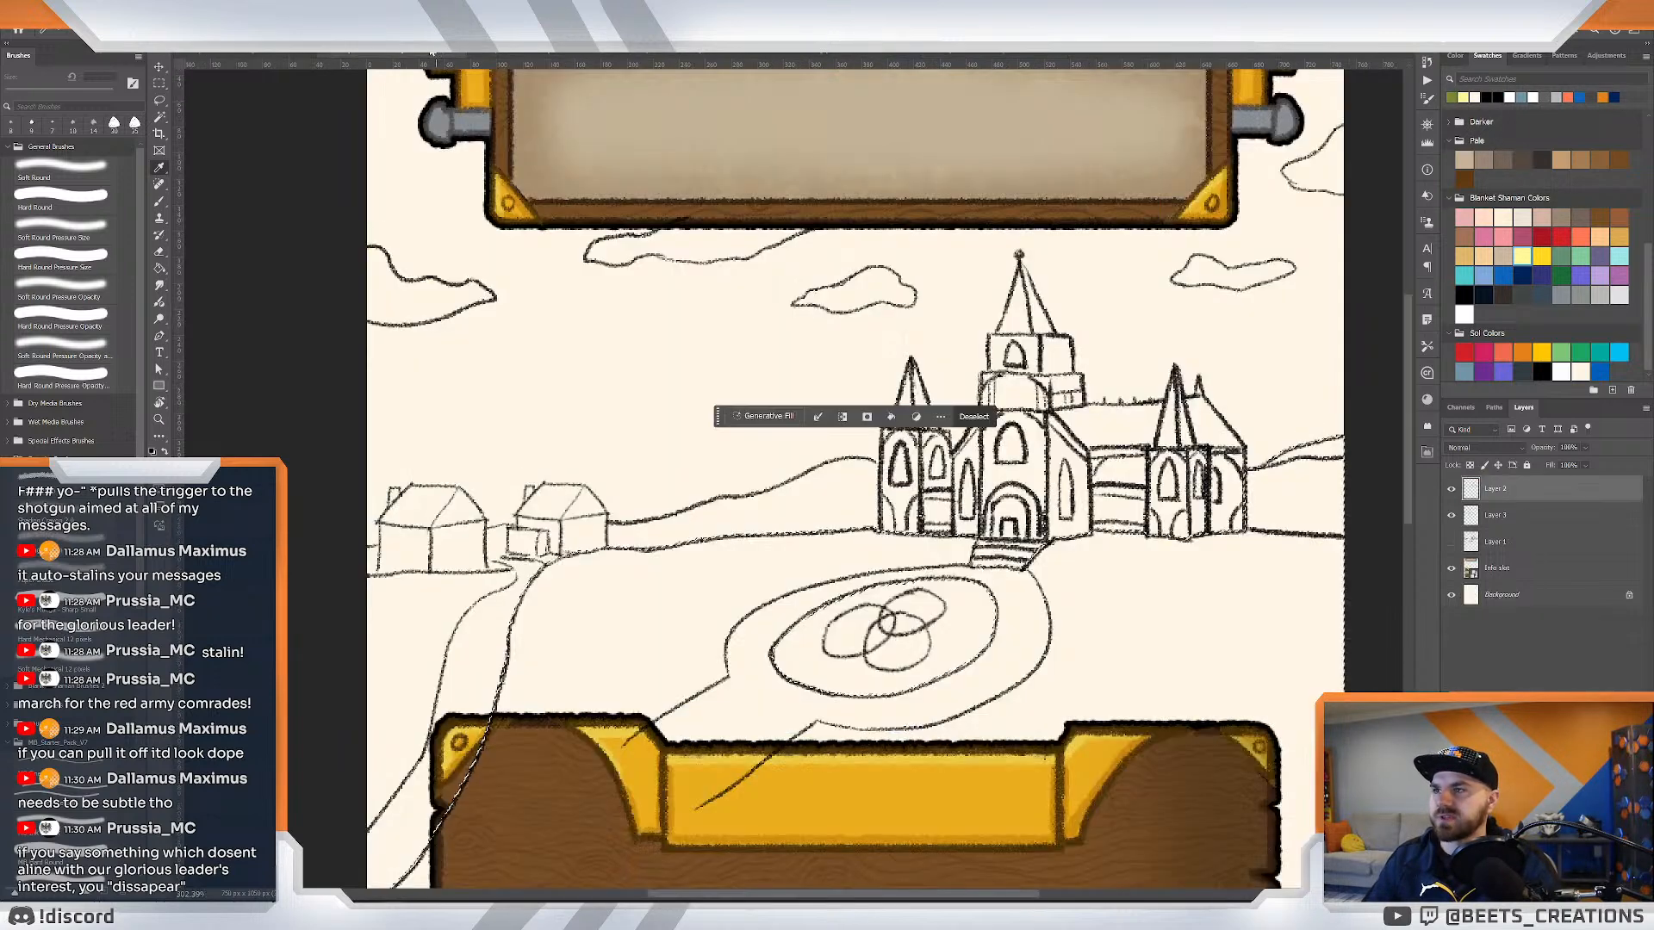
Fill the selected lawn with the sampled olive green on Layer 3, beneath the line art.
key("g")
left_click(1146, 633)
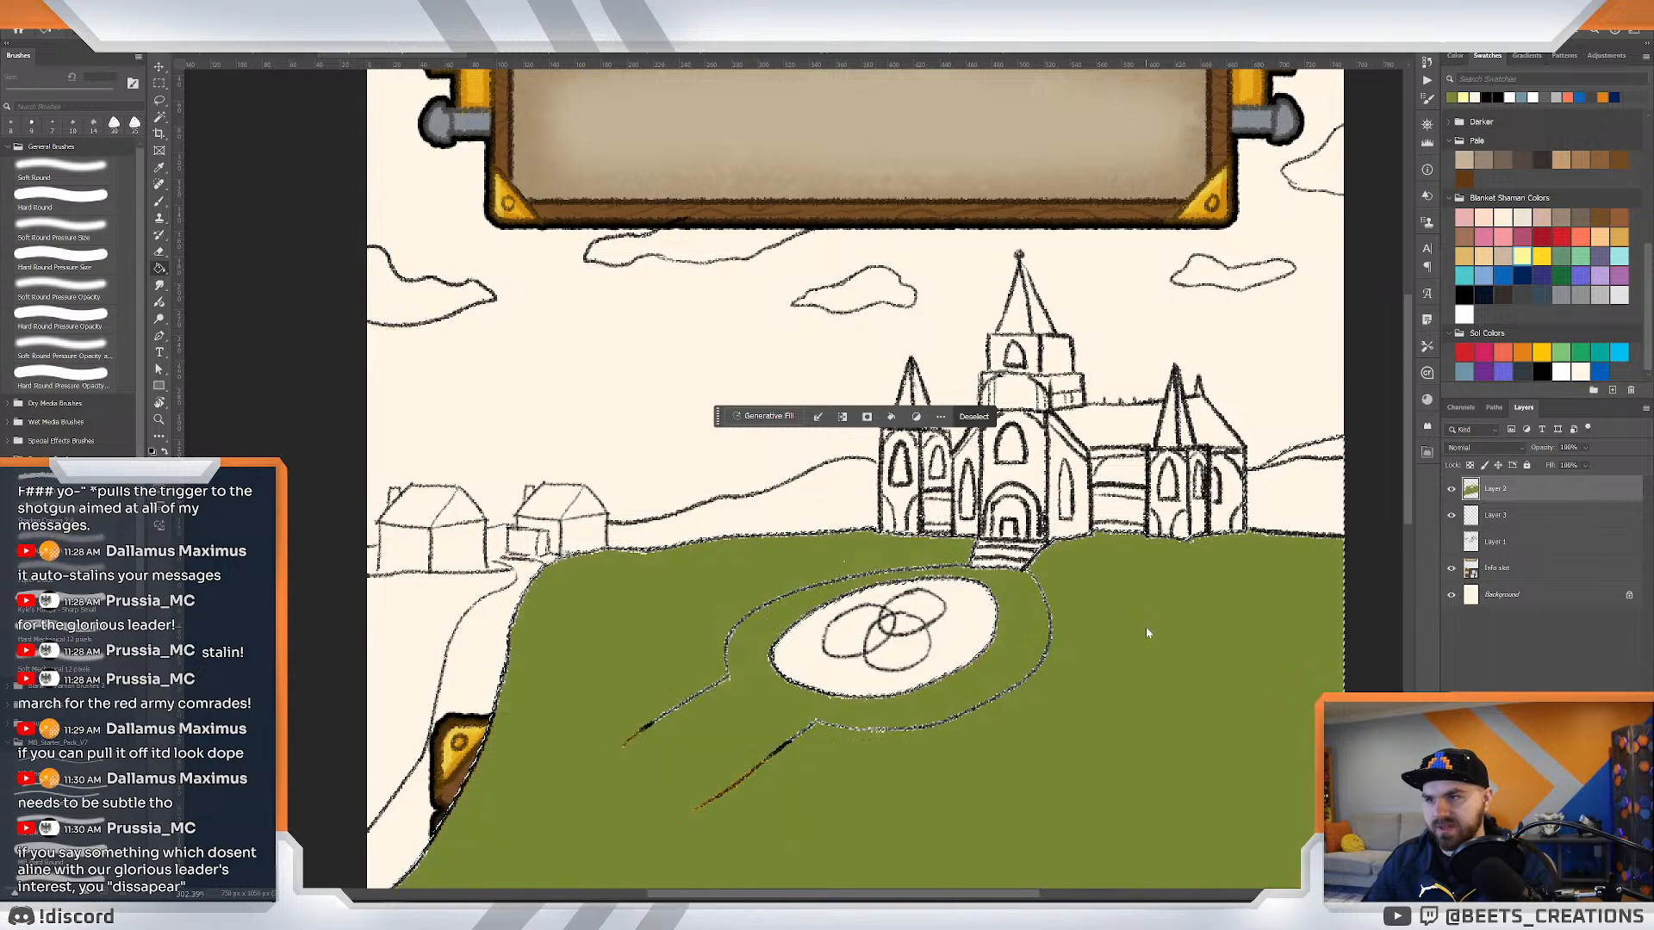
key("ctrl+z")
key("alt+[")
left_click(1125, 703)
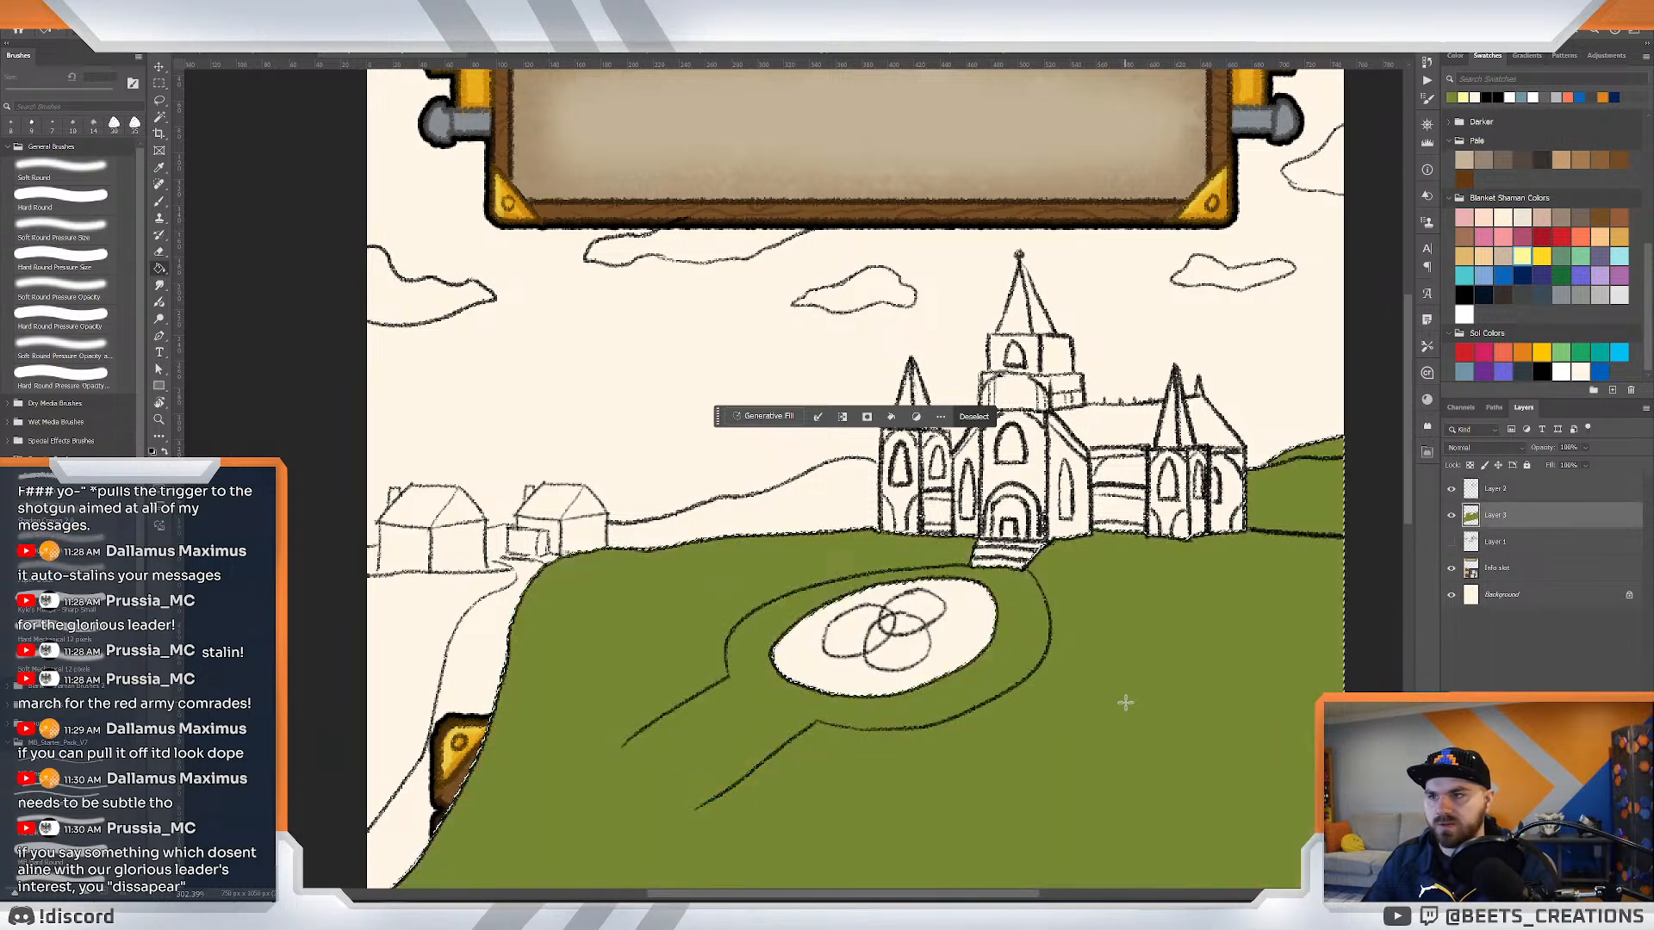
Move the card frame layer to the top of the layer stack and hide it.
key("z")
left_click_drag(1125, 702, 1155, 675)
left_click_drag(1516, 568, 1520, 487)
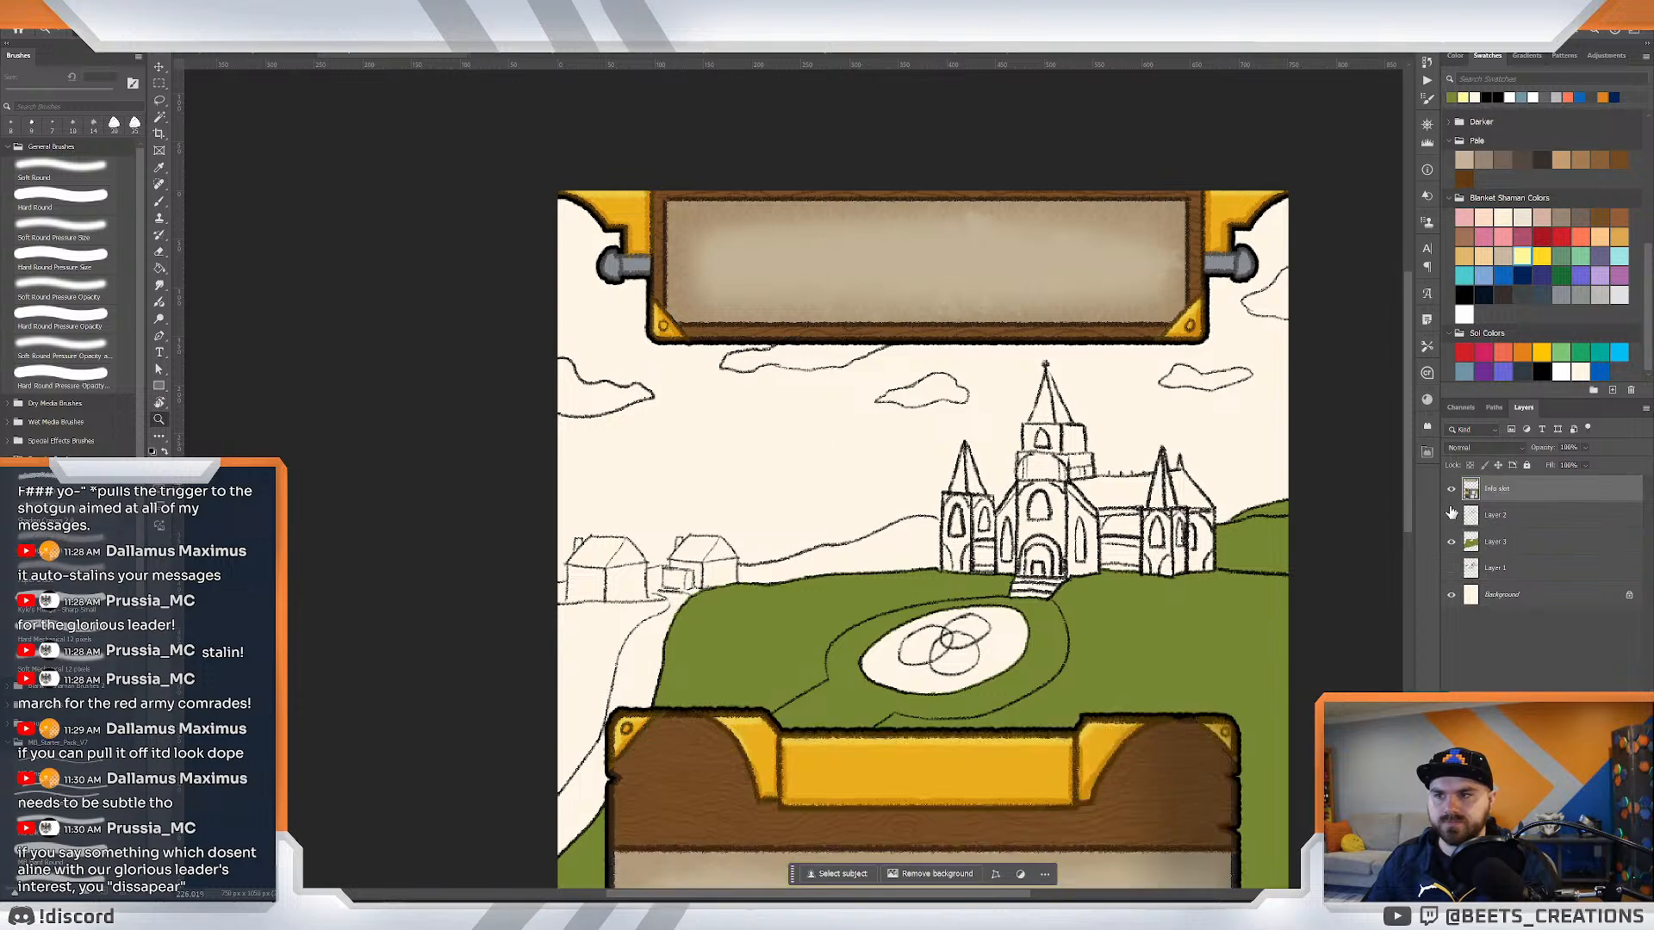
left_click(1451, 489)
left_click_drag(1028, 594, 1070, 599)
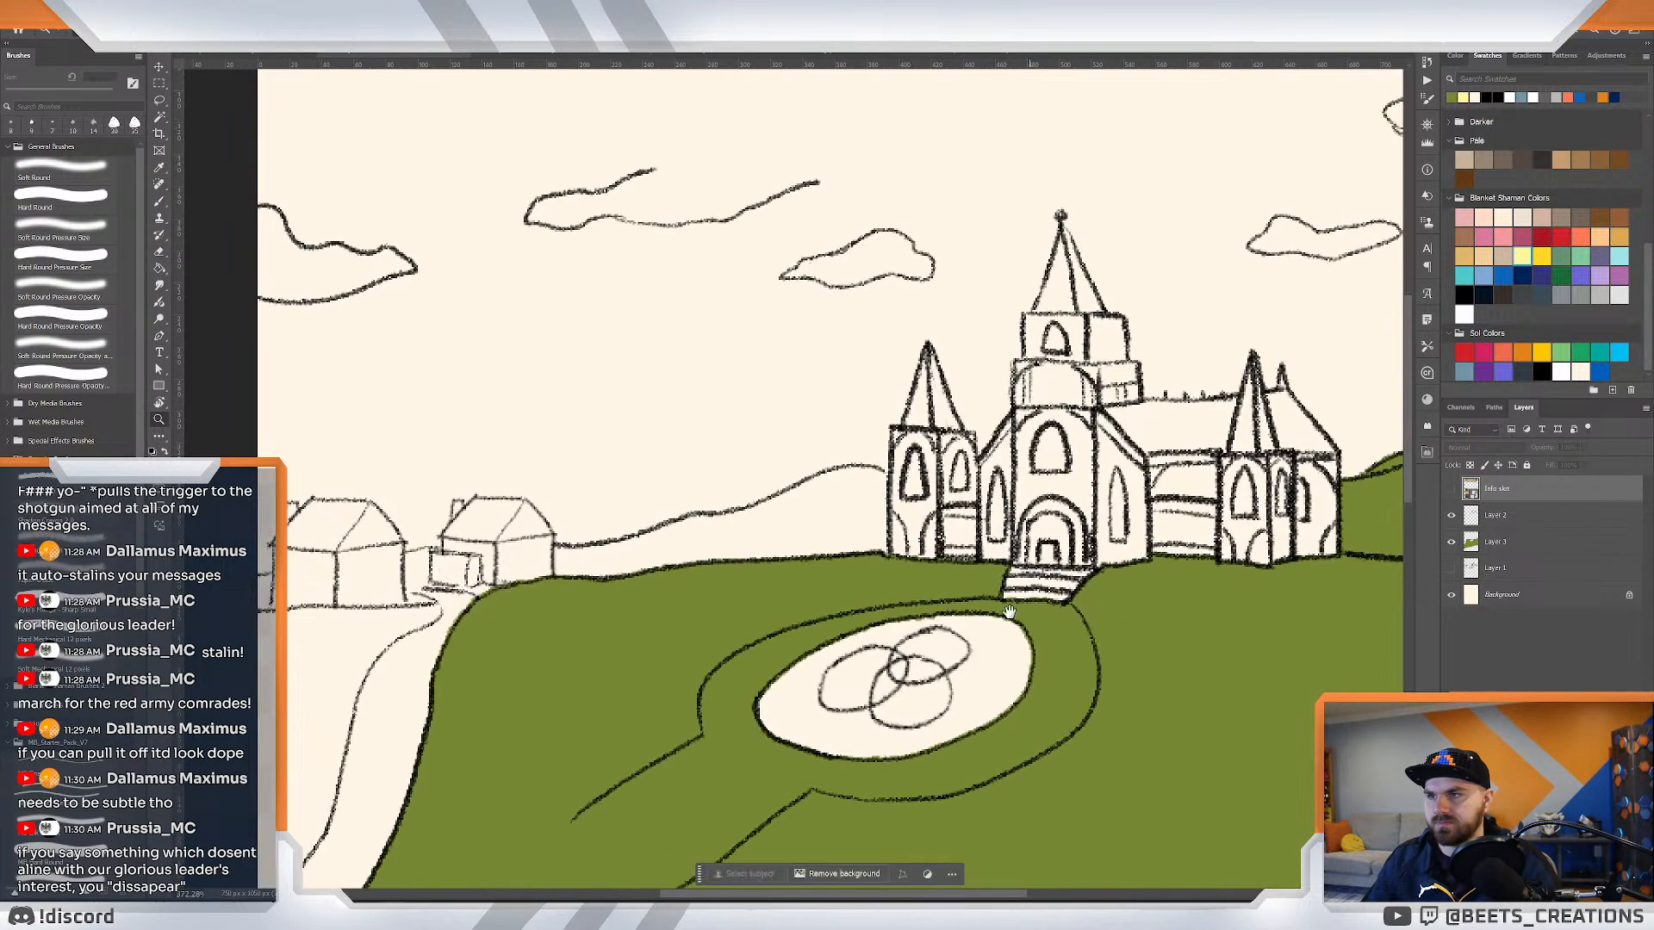
left_click_drag(854, 698, 1027, 609)
Try to select the oval area in front of the church with the Magic Wand.
key("w")
left_click(1149, 599)
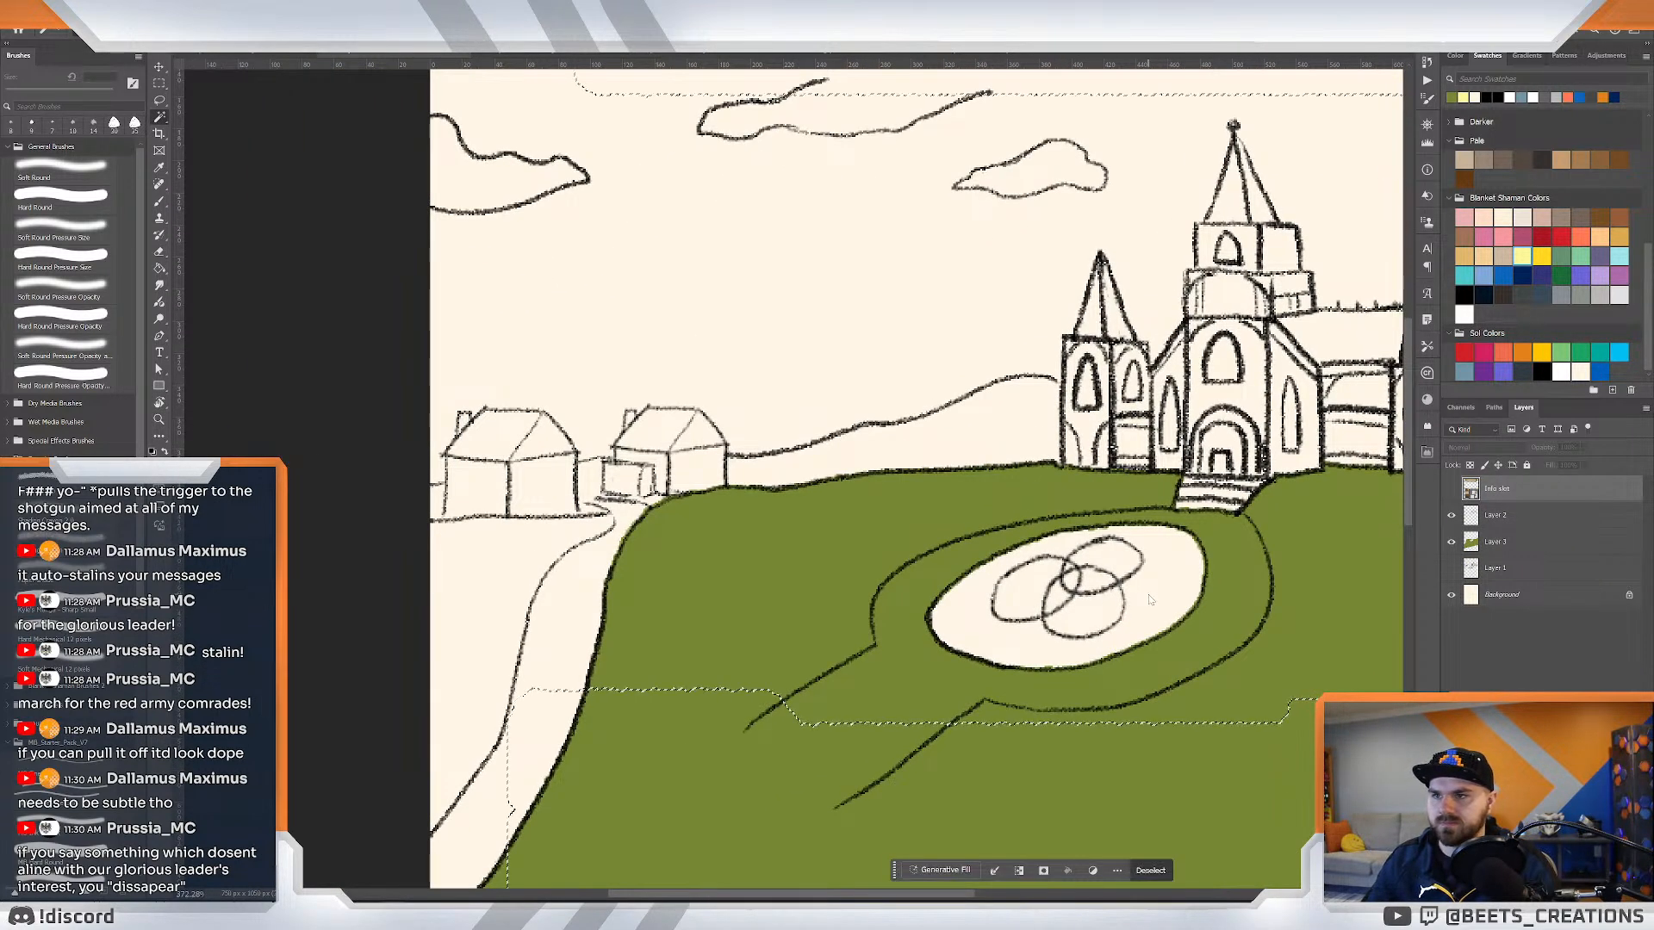
key("ctrl+d")
key("z")
mouse_move(1149, 599)
left_mouse_down()
mouse_move(1107, 572)
mouse_move(1143, 572)
left_mouse_up()
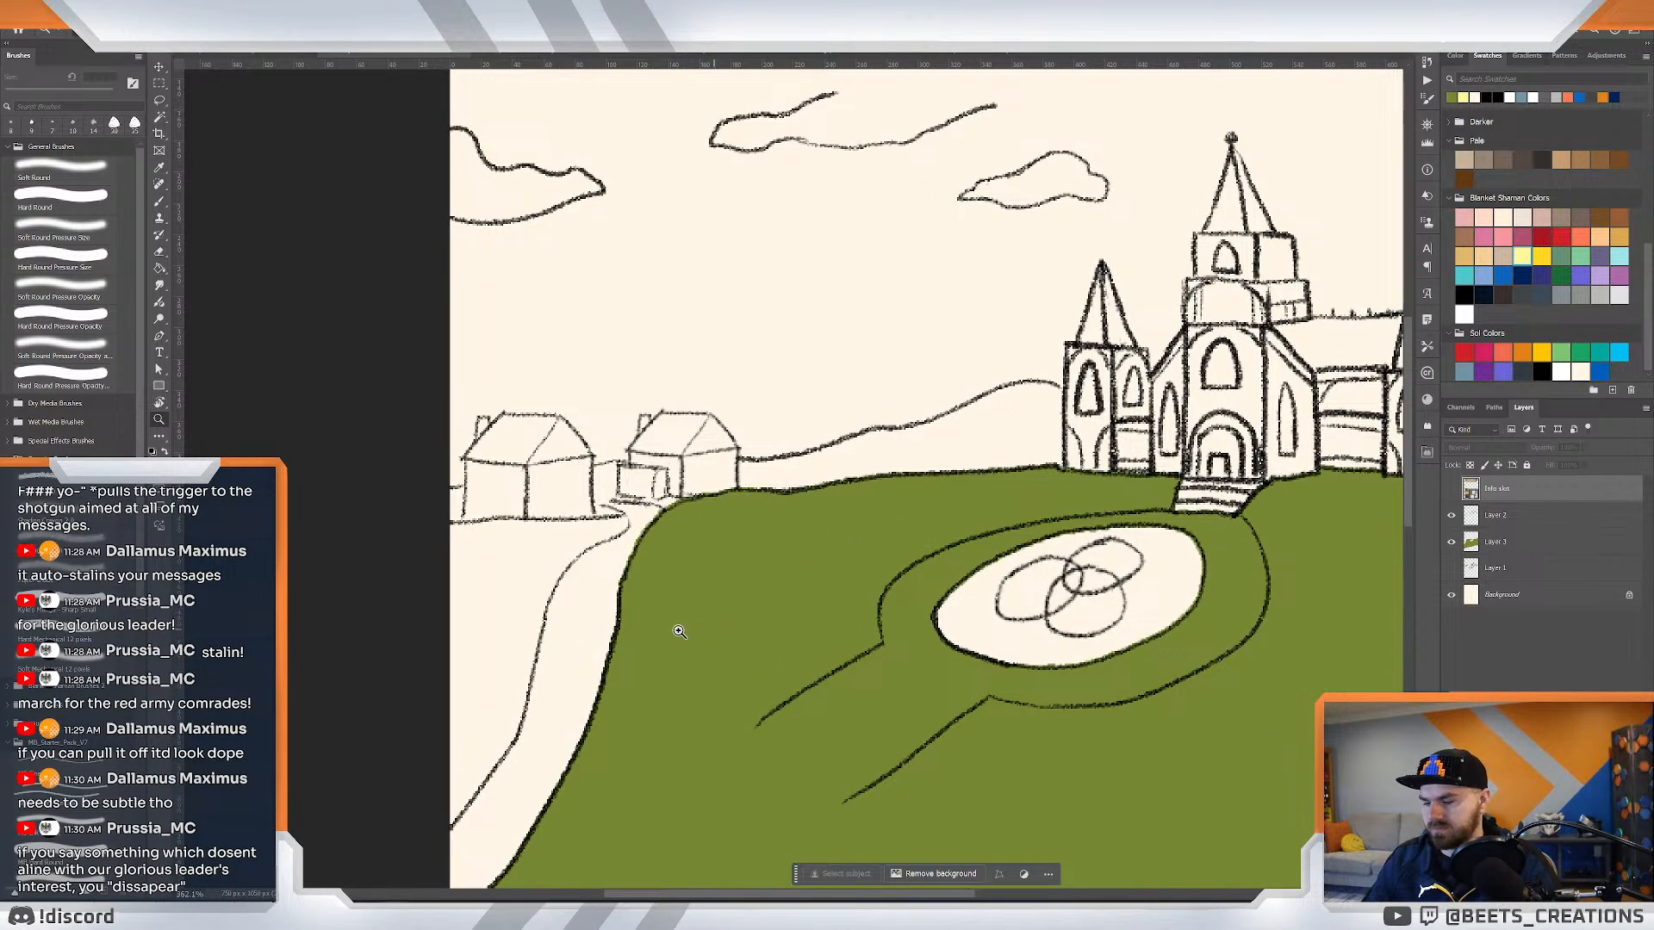
Try selecting the uncoloured ground around the path with the Magic Wand on Layer 2 and Layer 3.
key("w")
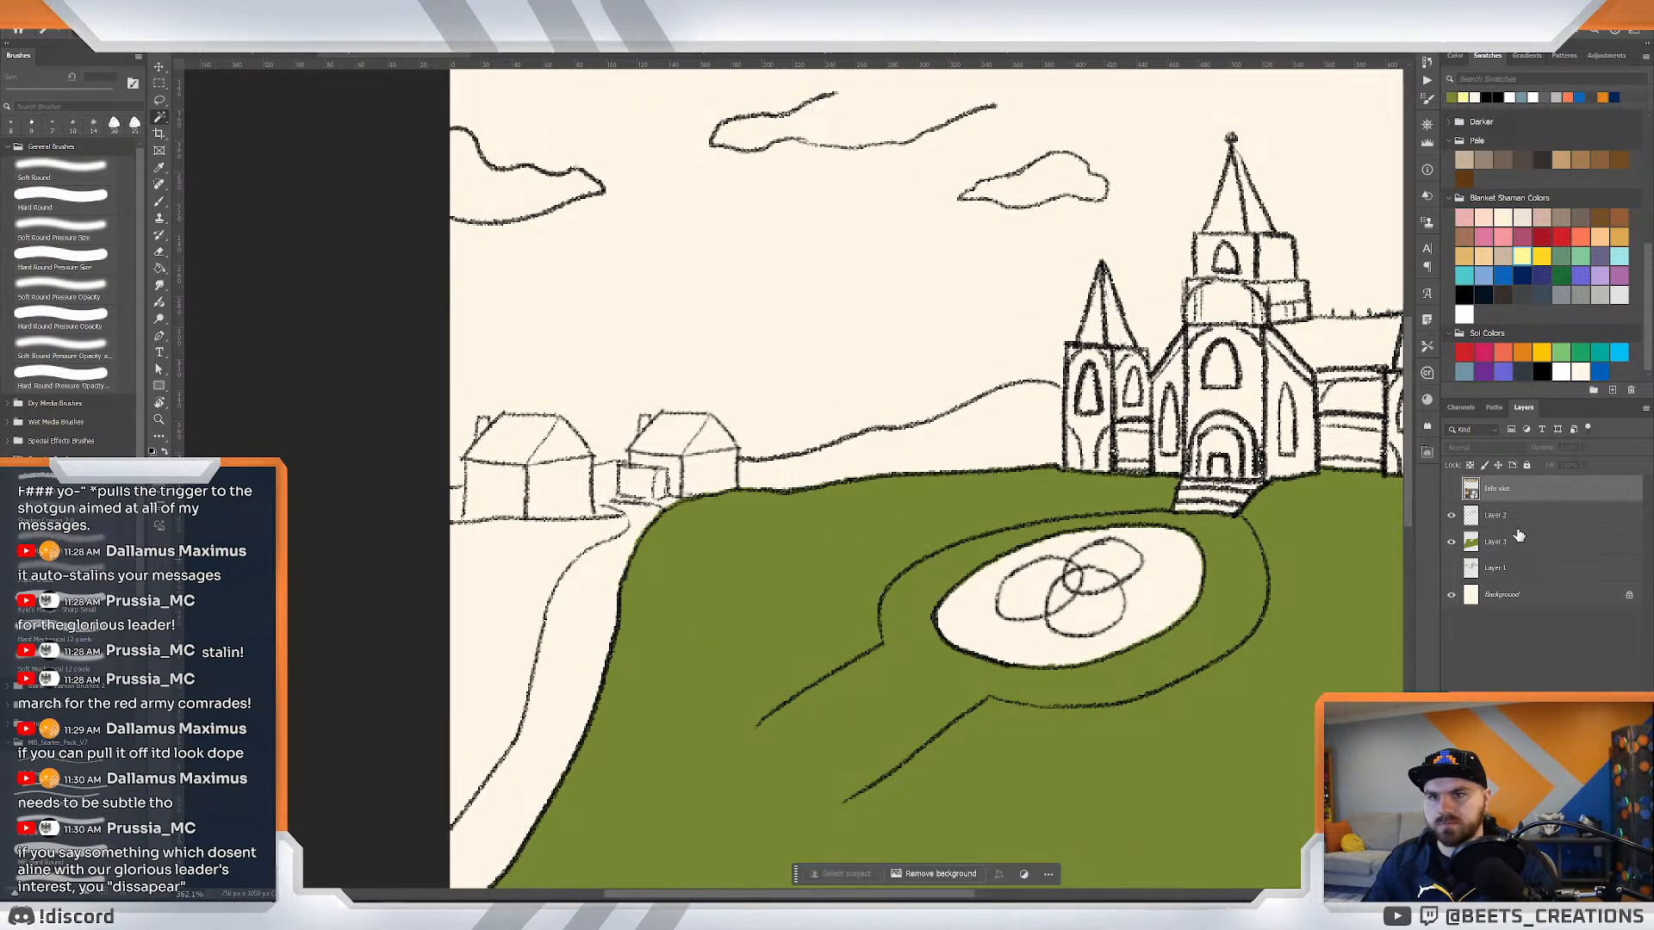
left_click(1516, 515)
left_click(1370, 542)
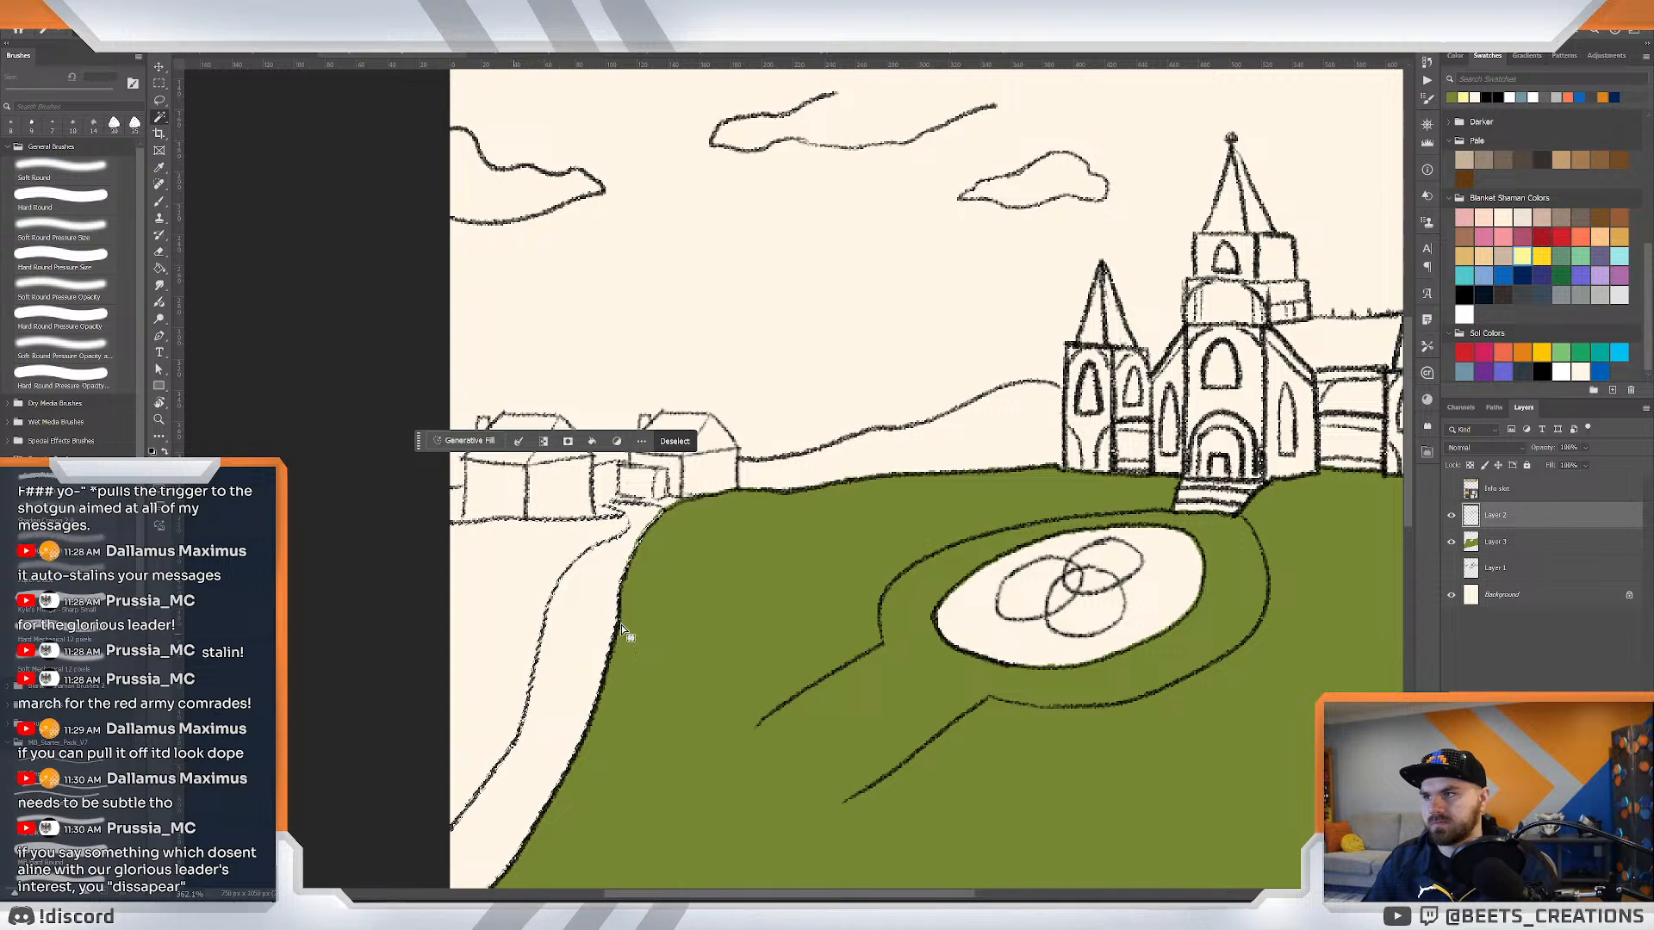
left_click(1540, 548)
left_click(495, 616)
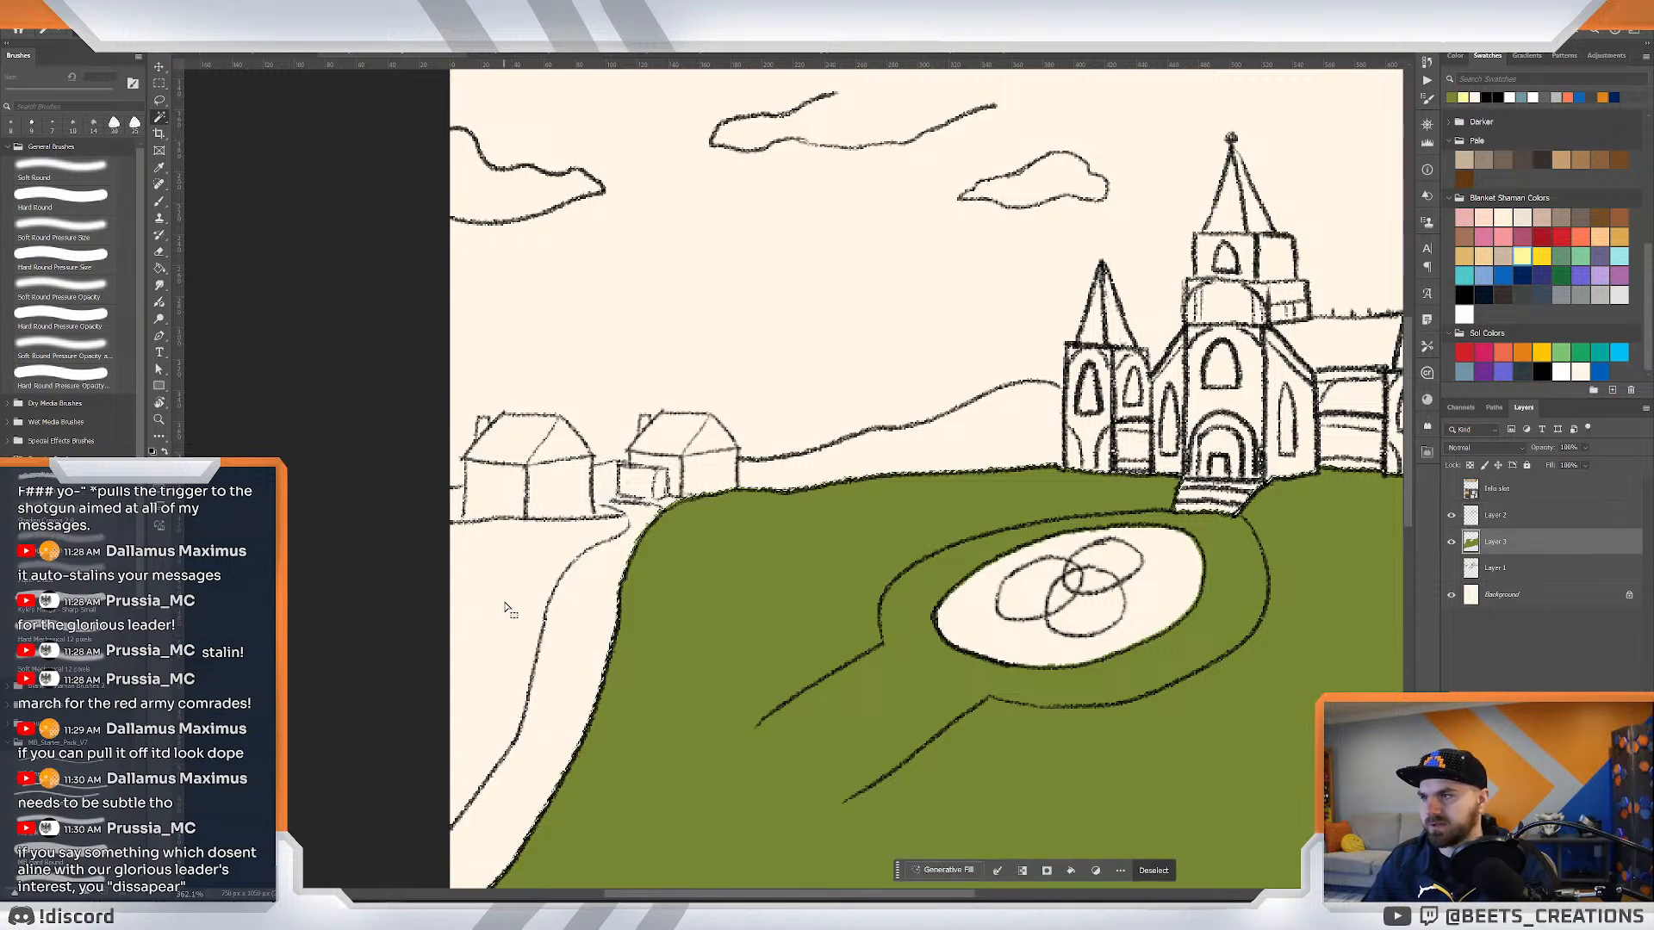
key("ctrl+d")
Rename the inked drawing layer as Line art and the green fill layer as Color.
left_click(1533, 520)
left_click(1451, 515)
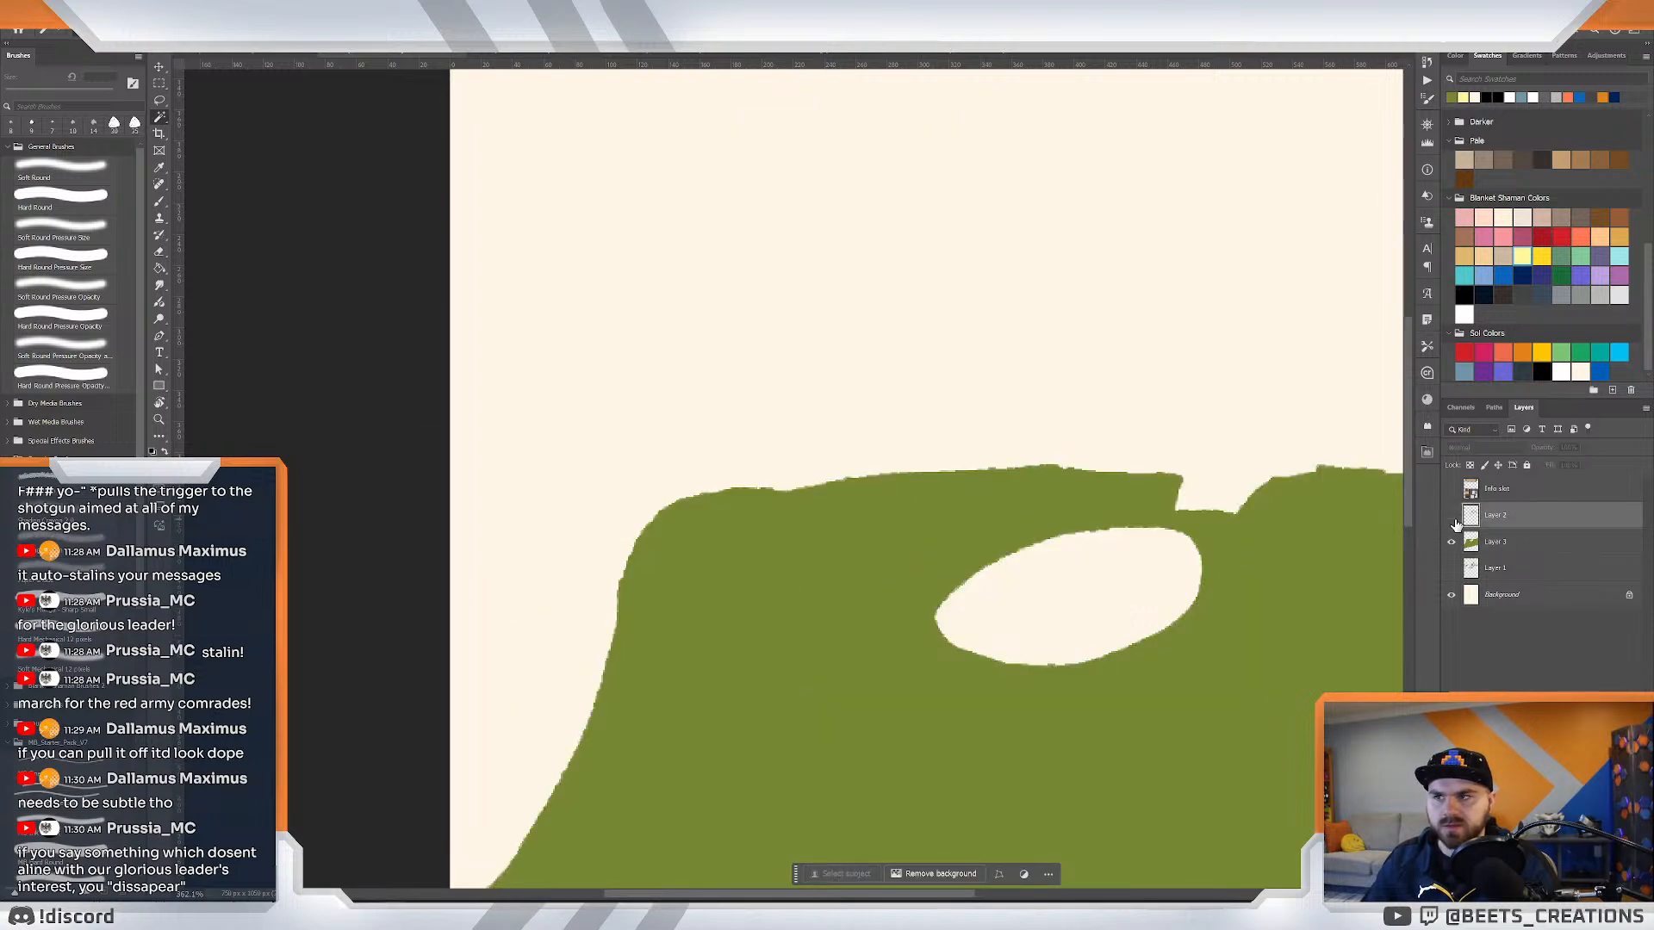
left_click(1452, 517)
double_click(1483, 515)
type("S")
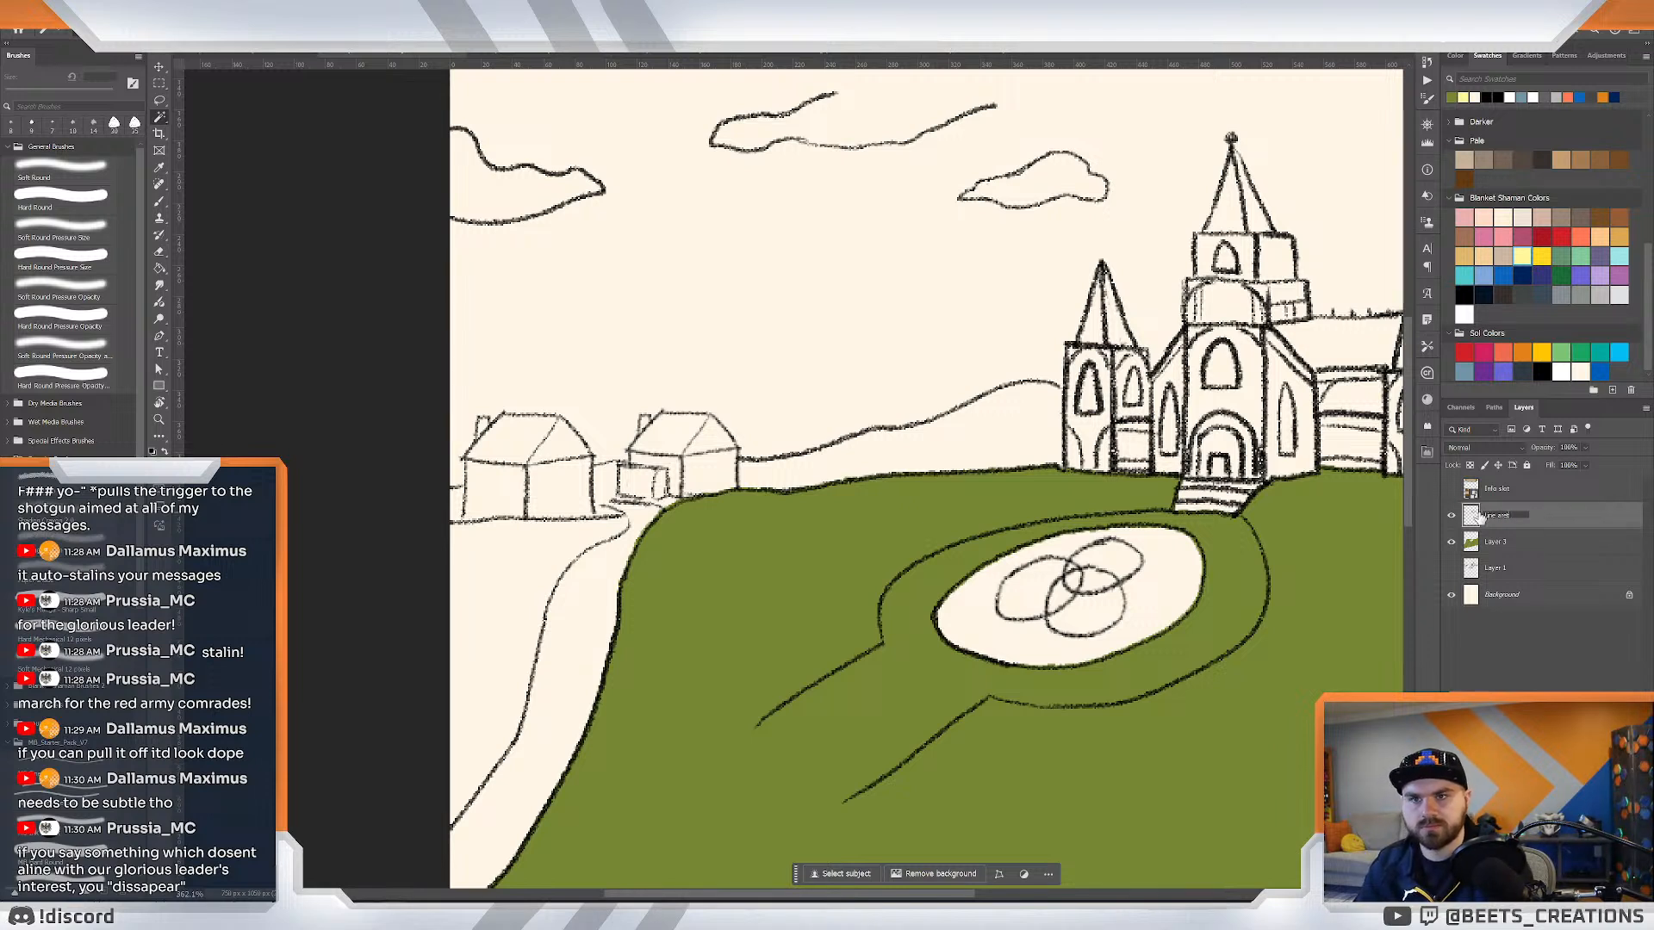
type("ine art")
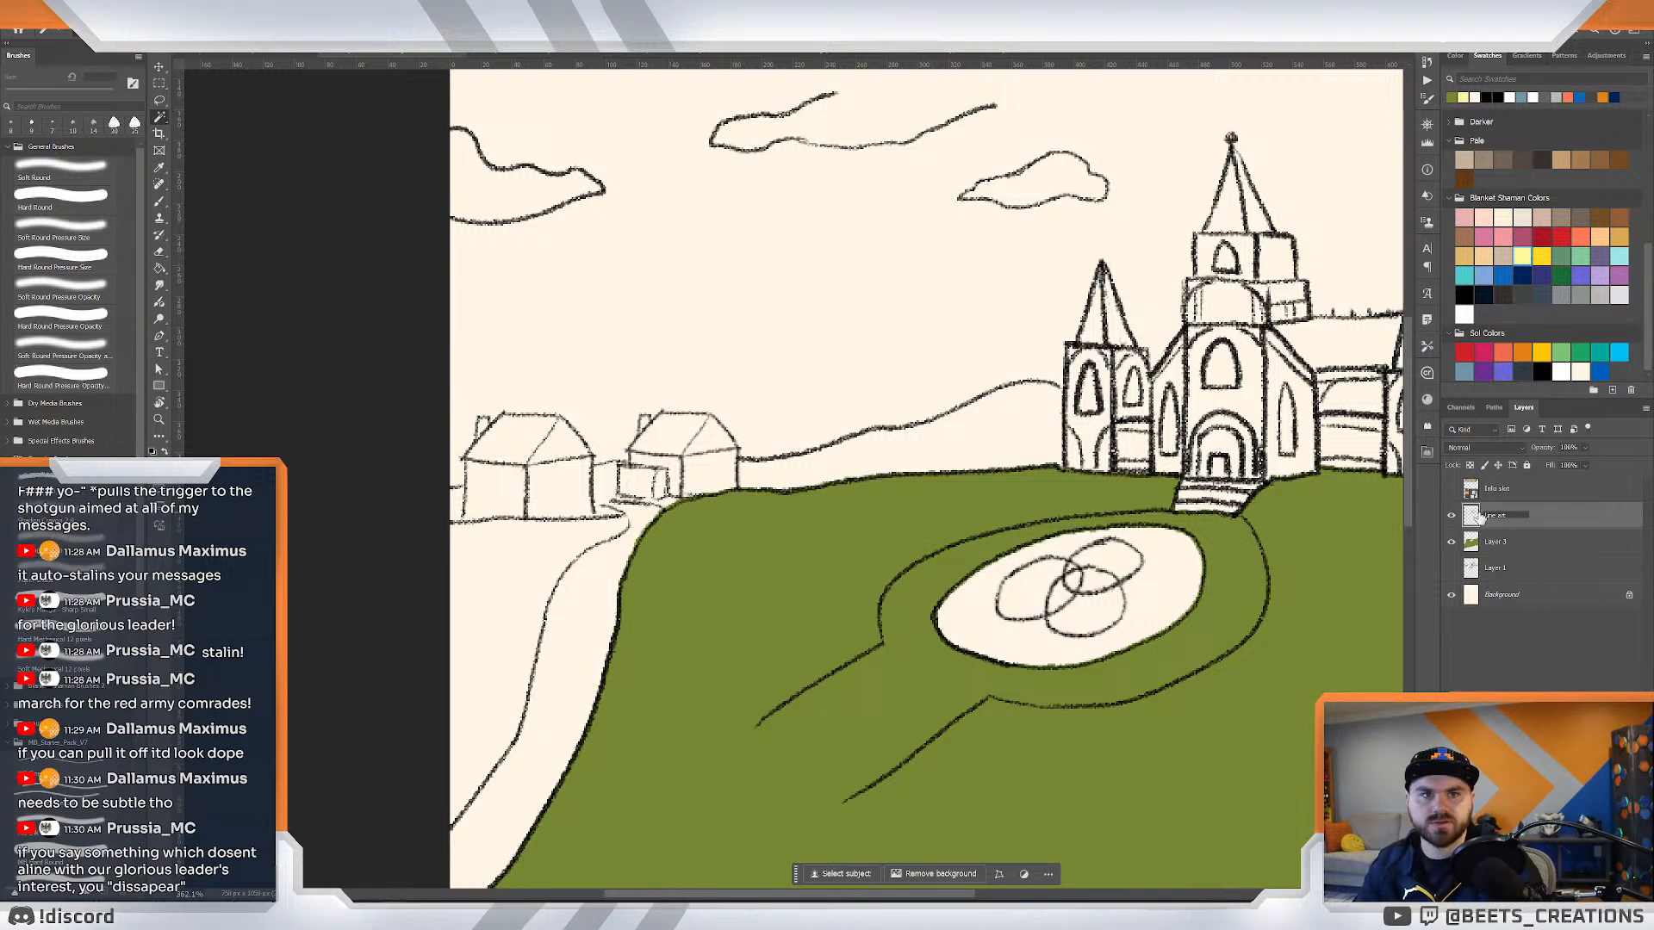
double_click(1496, 542)
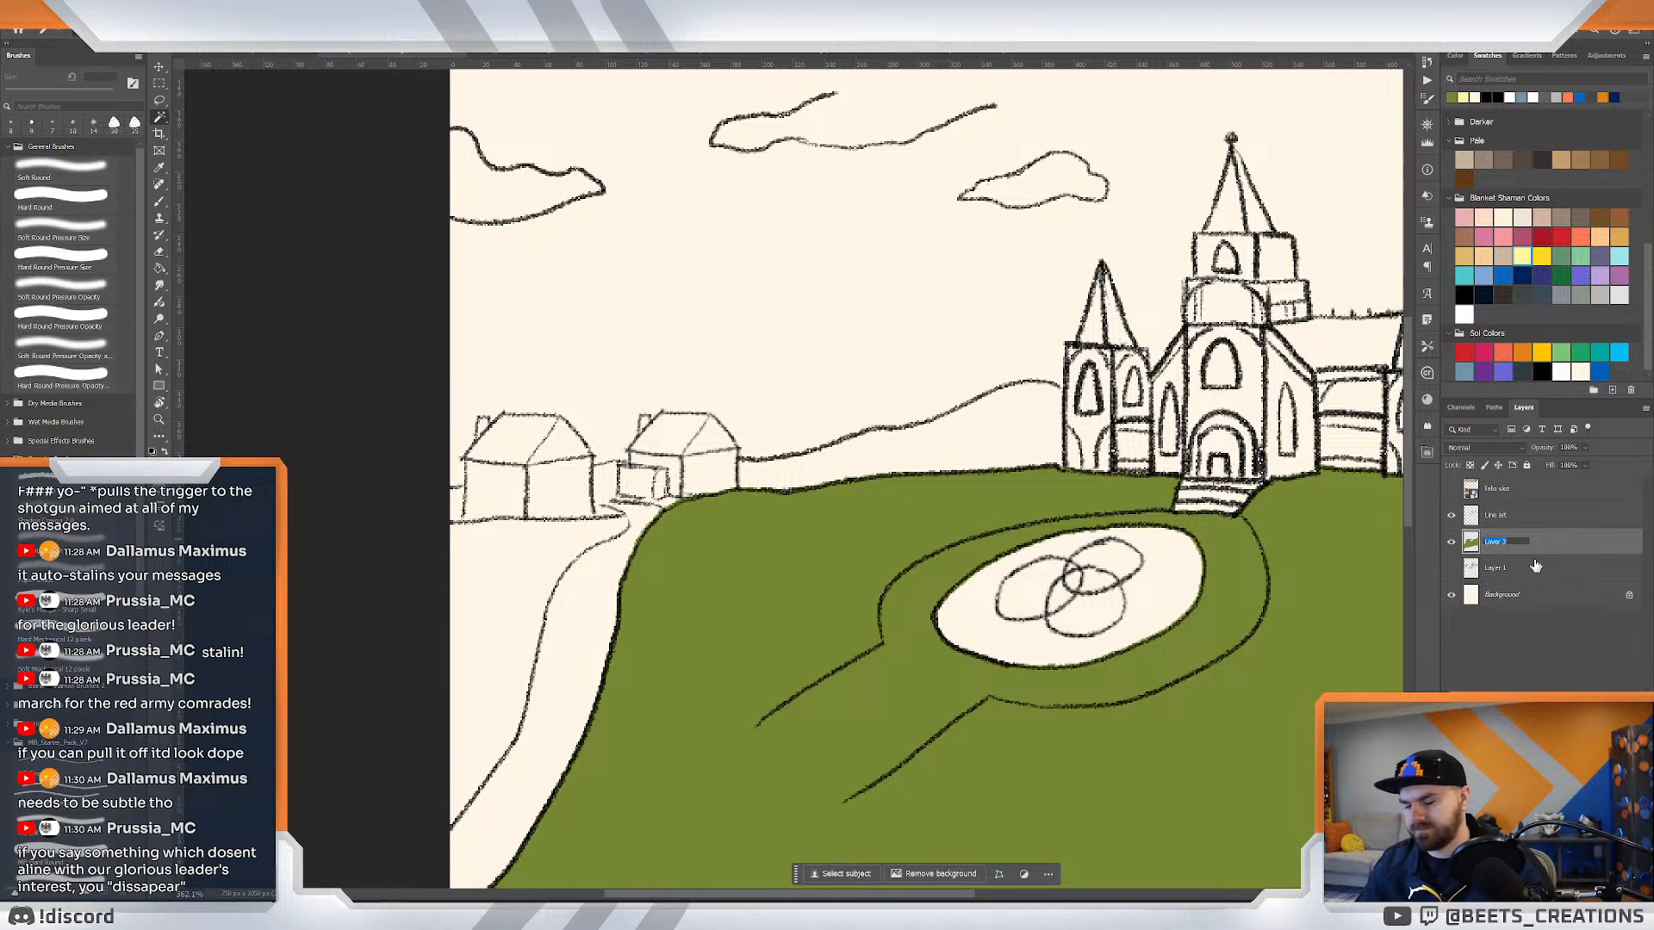
type("G")
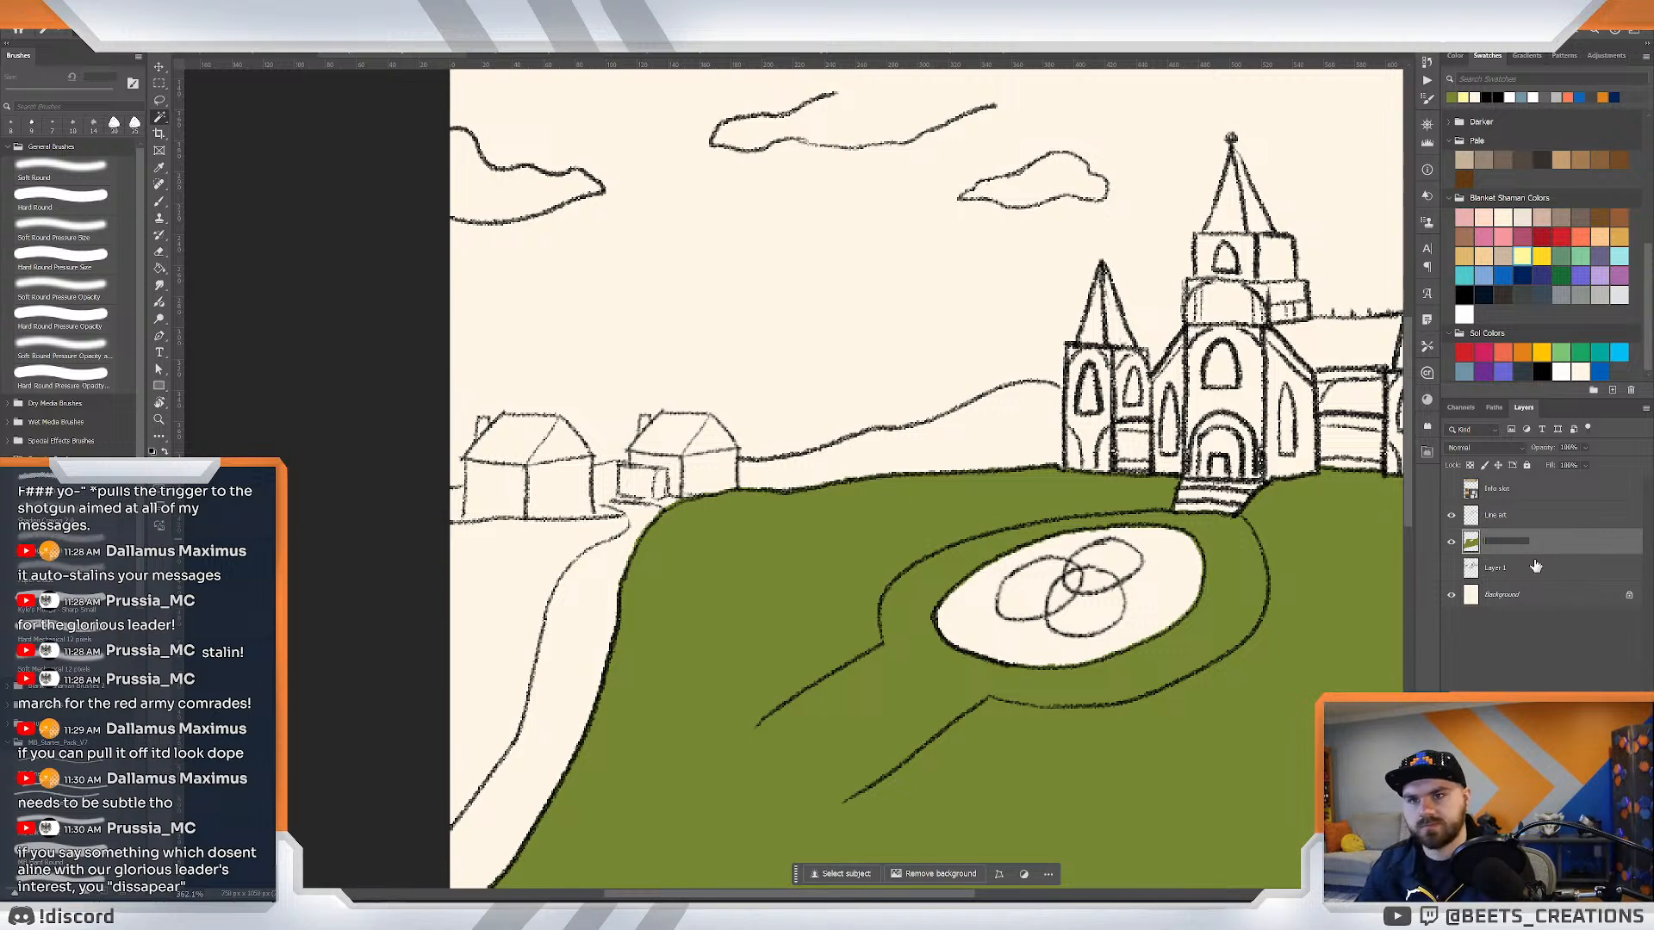
key("Return")
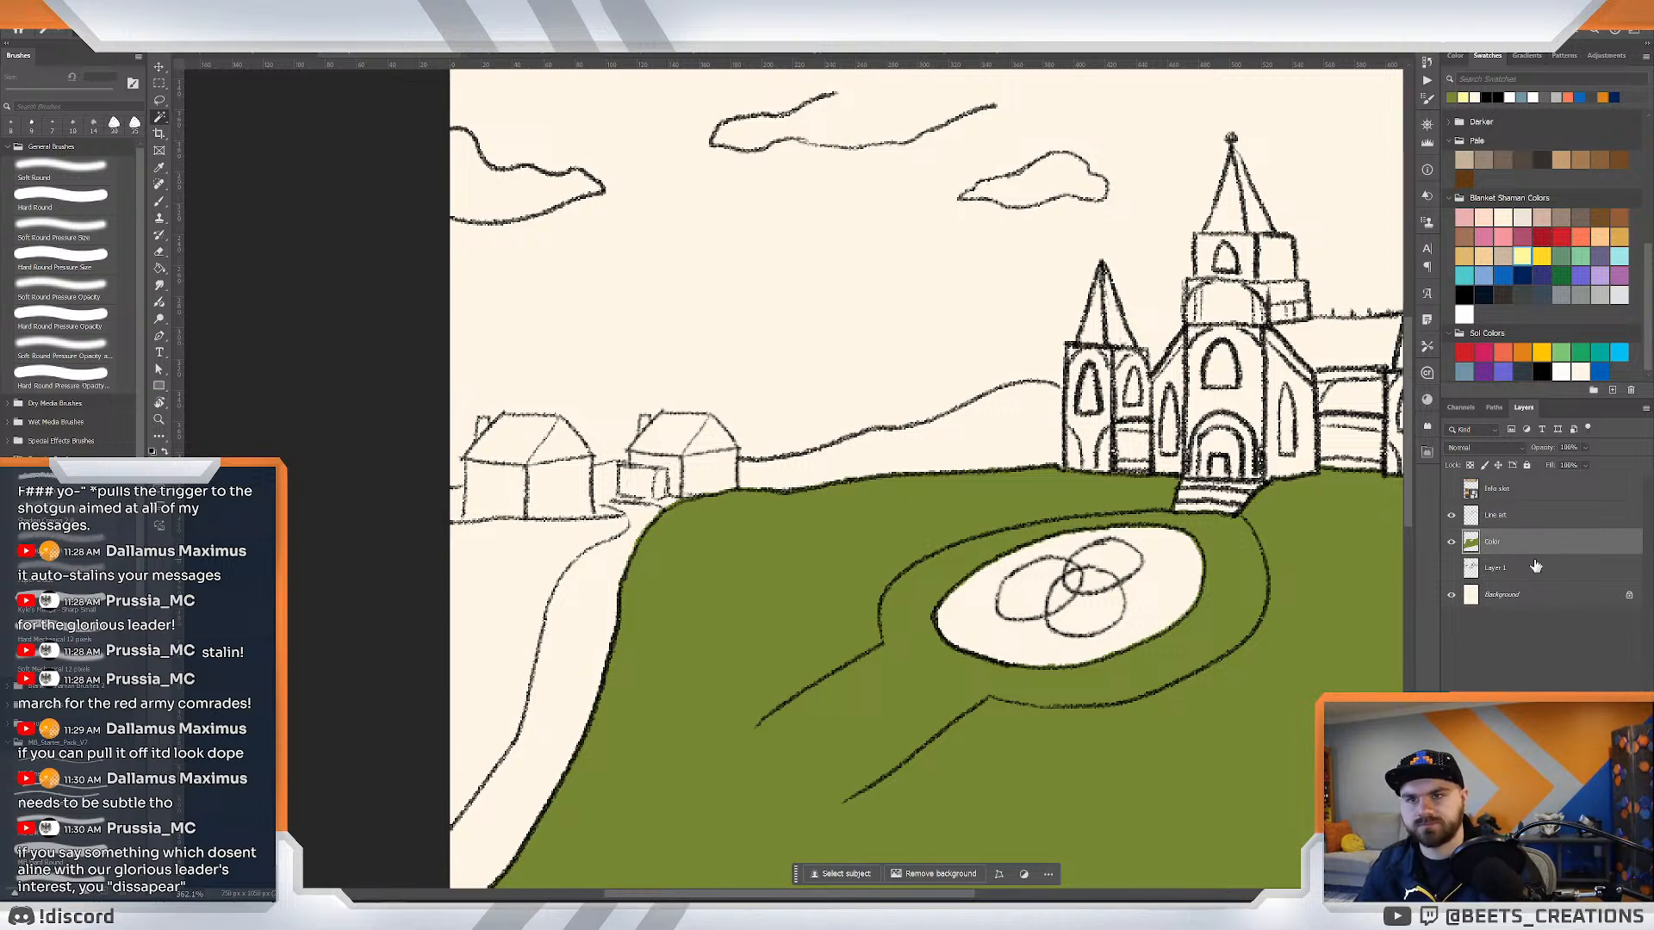
Select the uncoloured ground around the winding path from the Line art layer, expand the selection by 2 pixels, and fill it green on Color.
left_click(1449, 542)
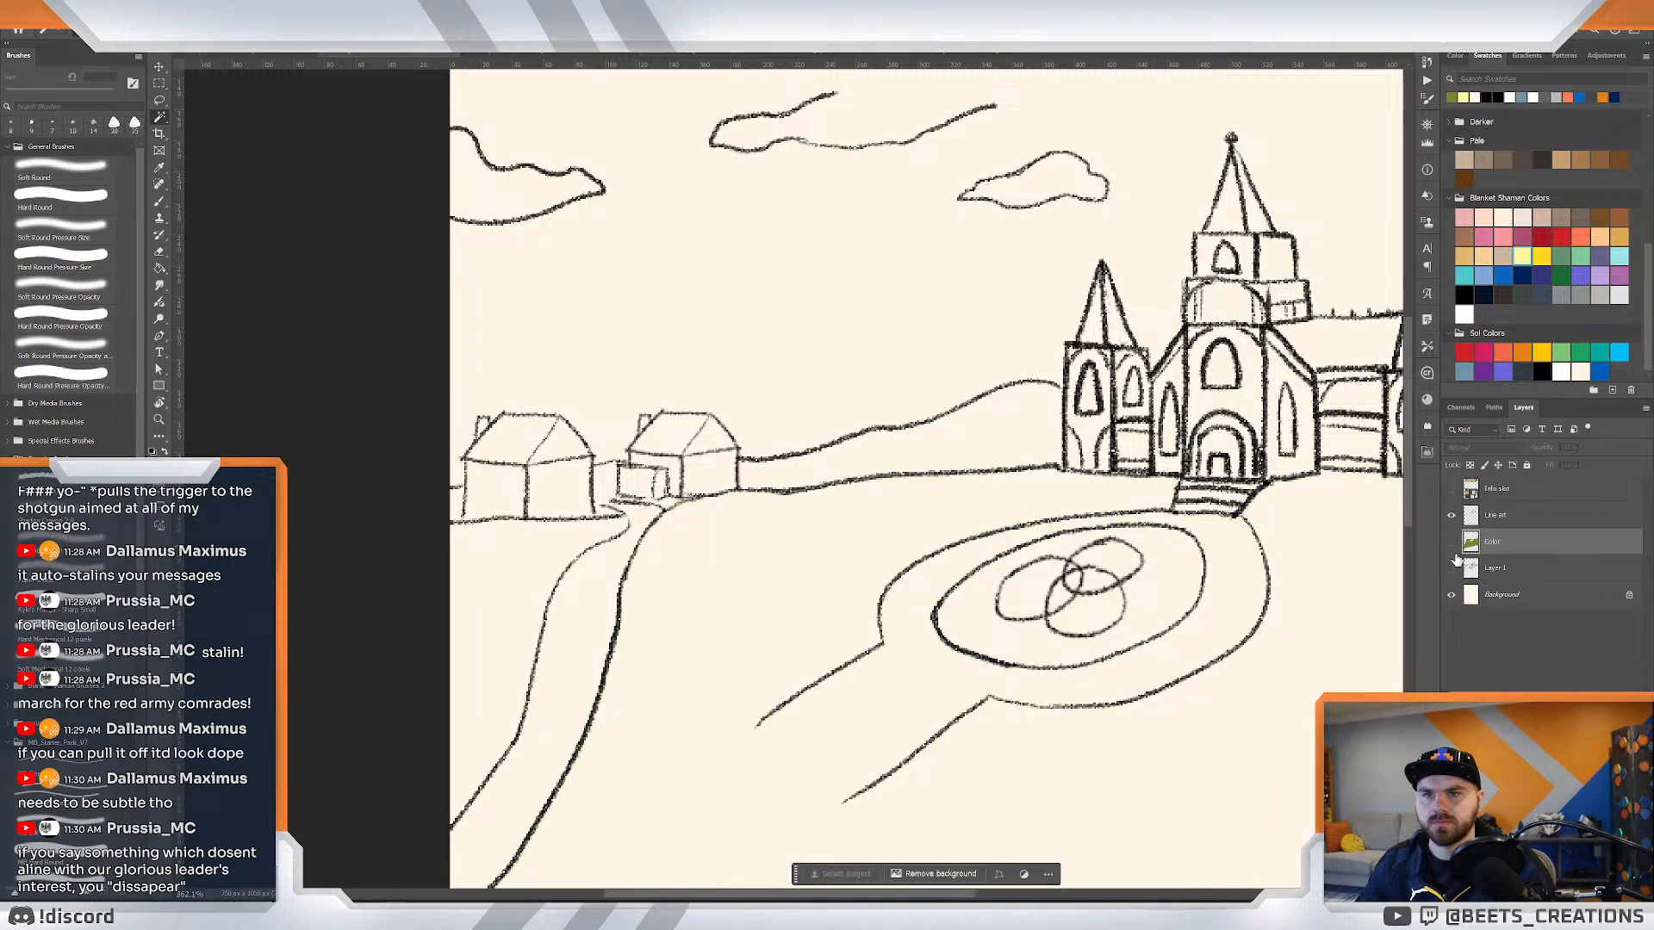
left_click(1451, 542)
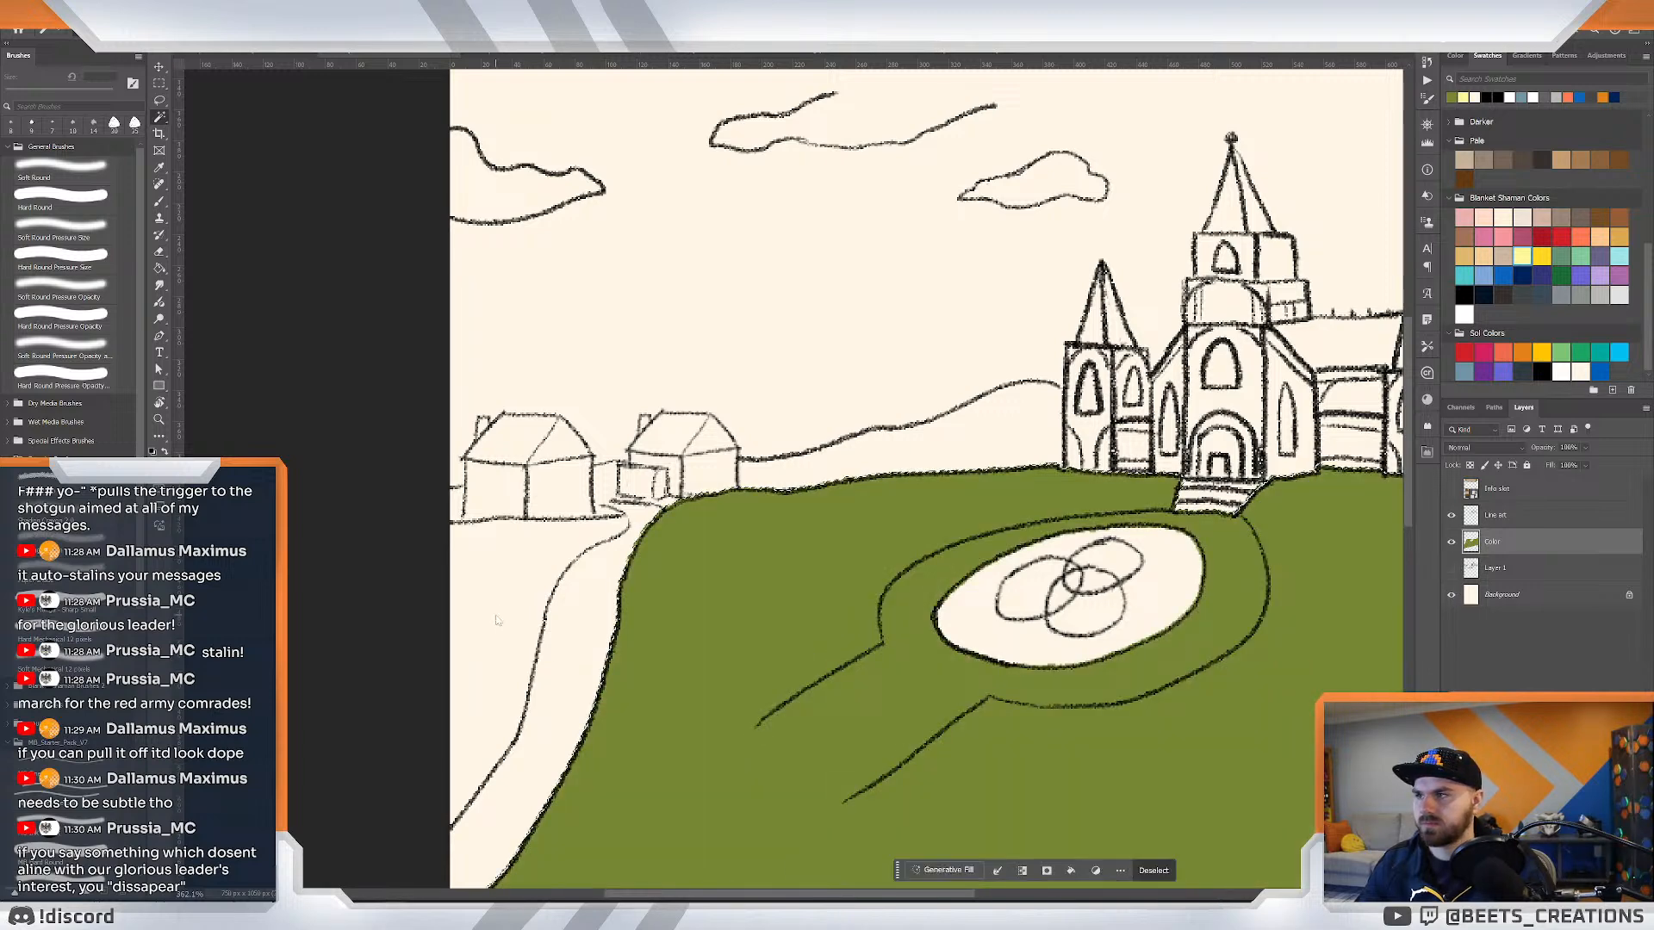
left_click(1494, 515)
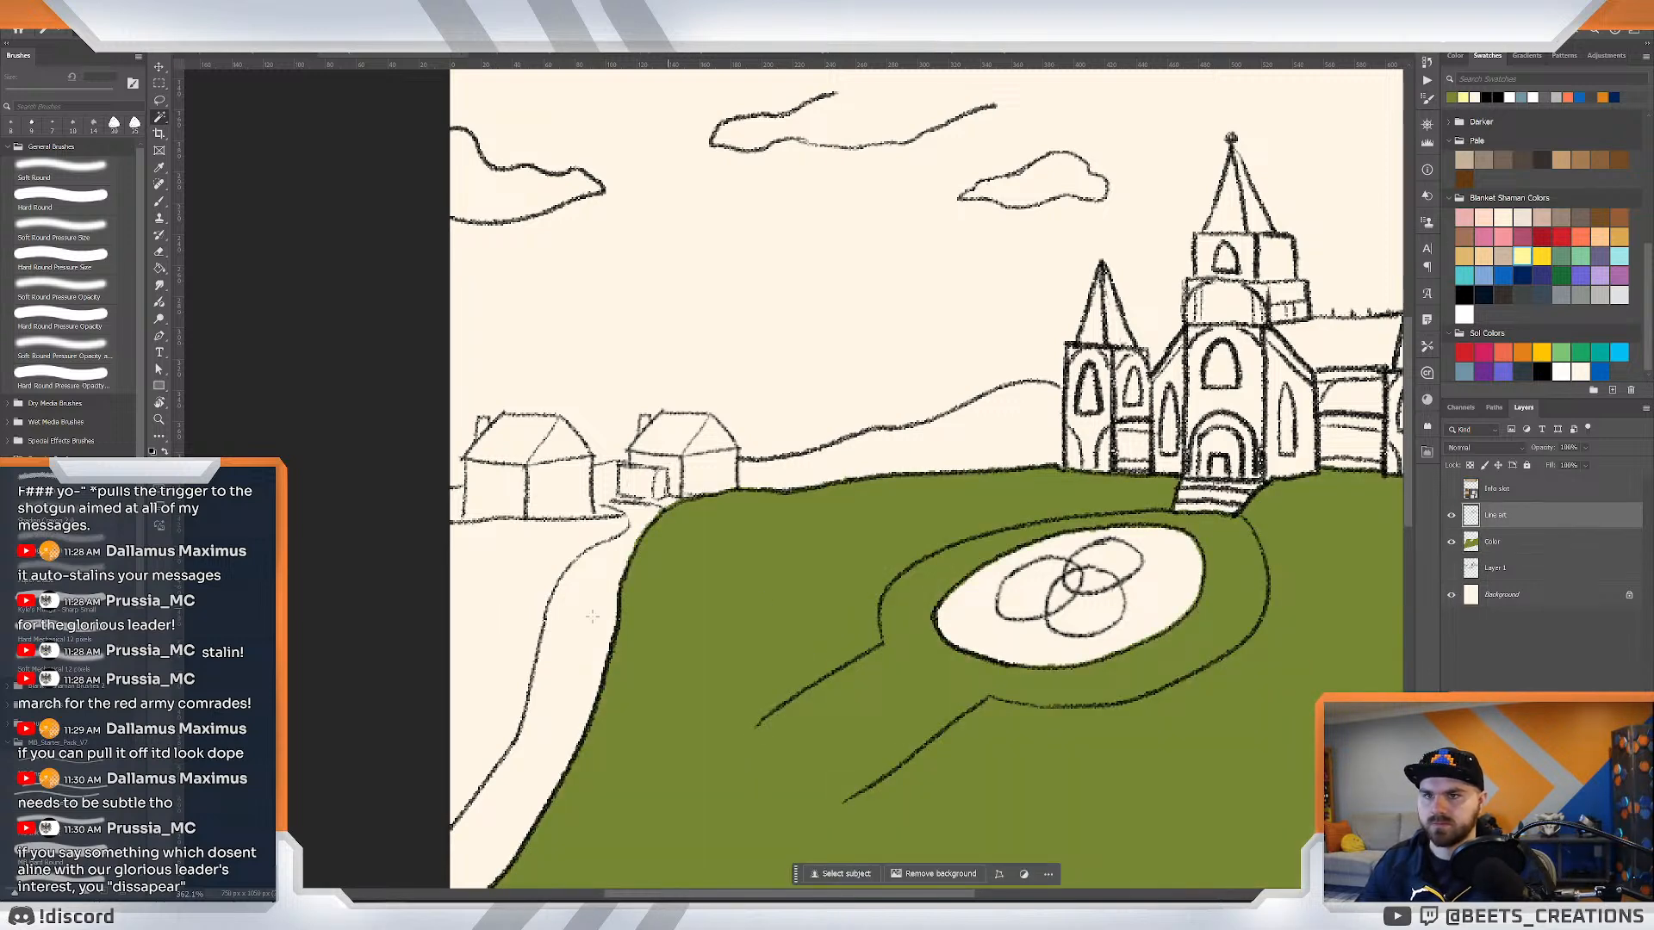
left_click(471, 636)
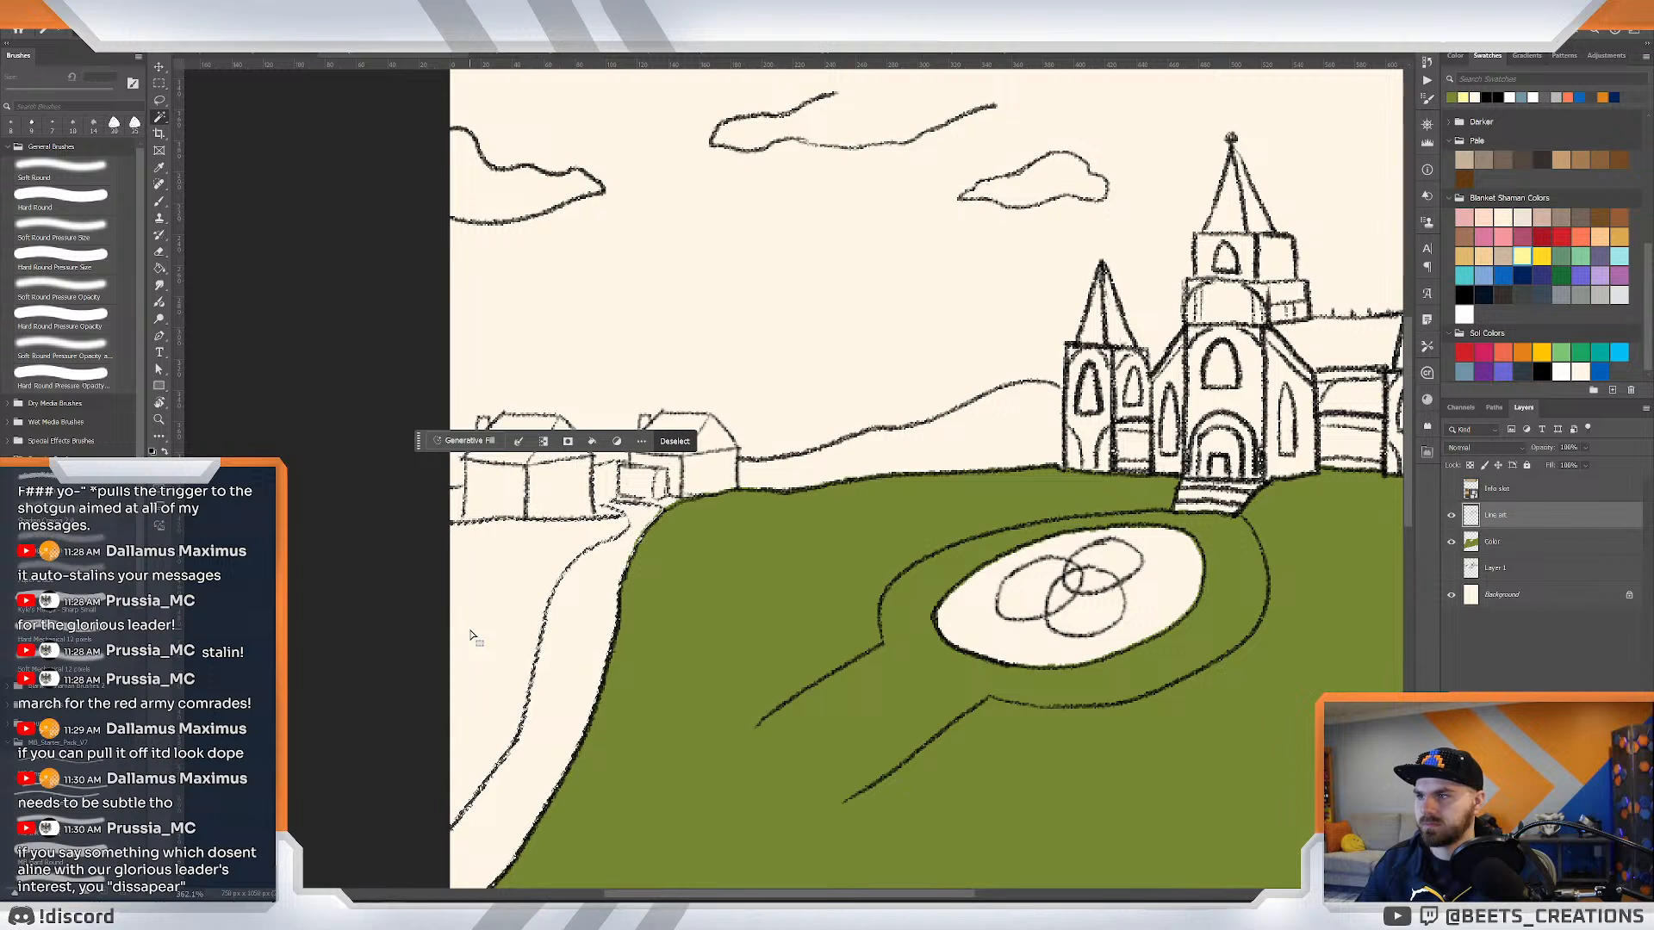
key("ctrl+shift+e")
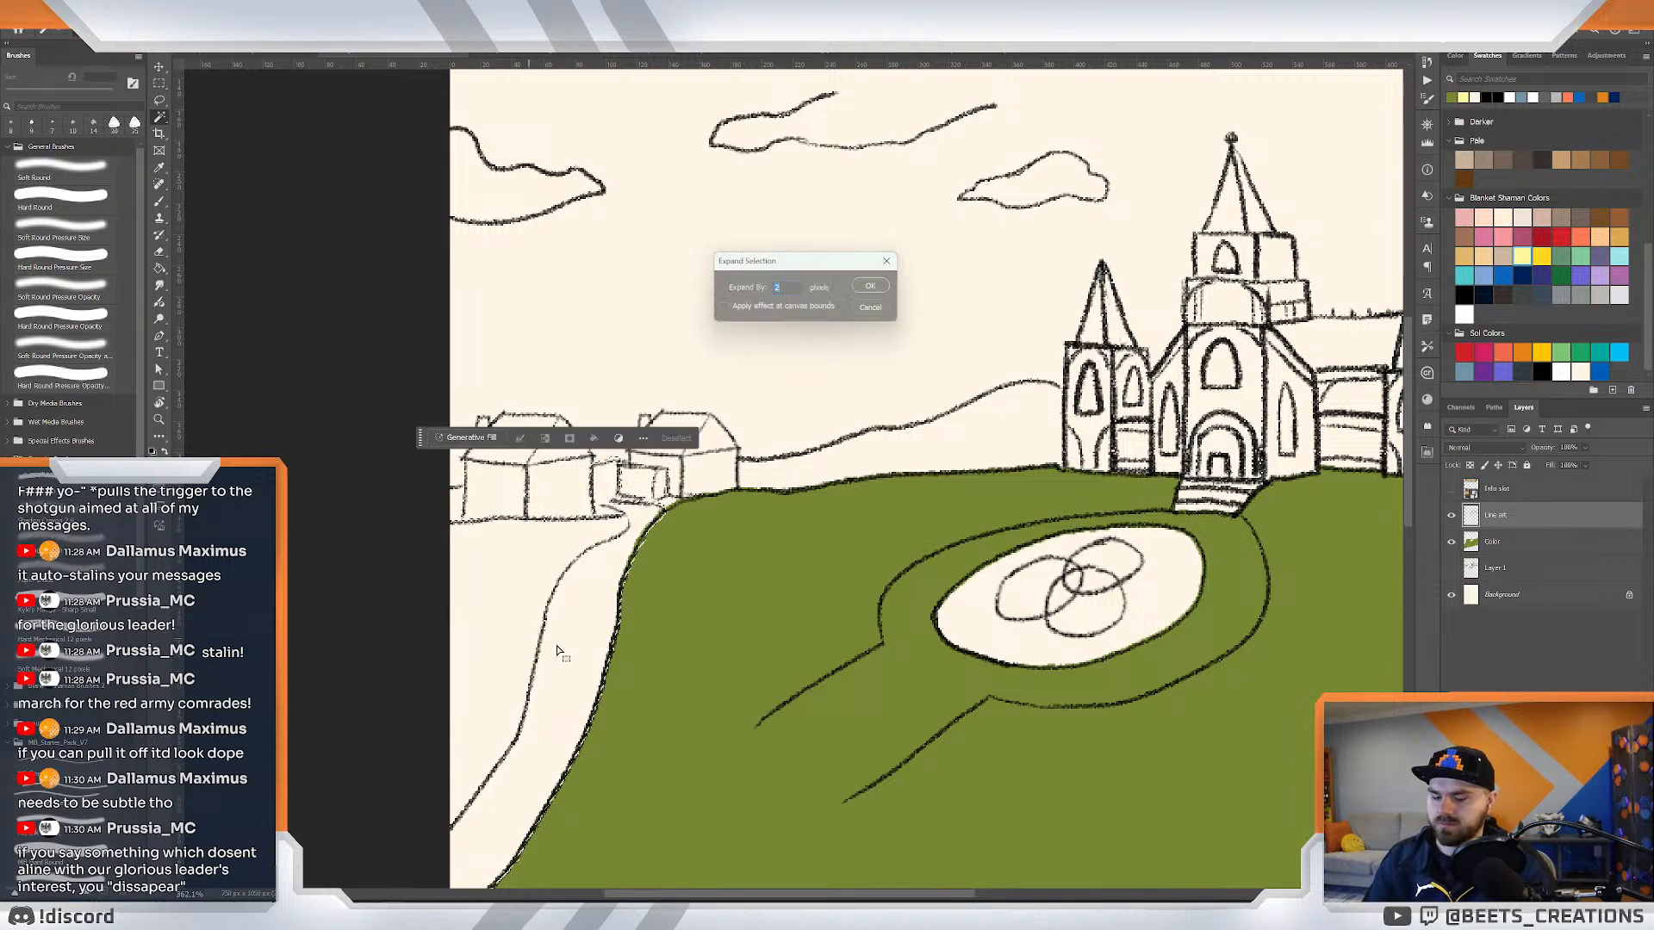
key("Return")
key("g")
left_click(1495, 543)
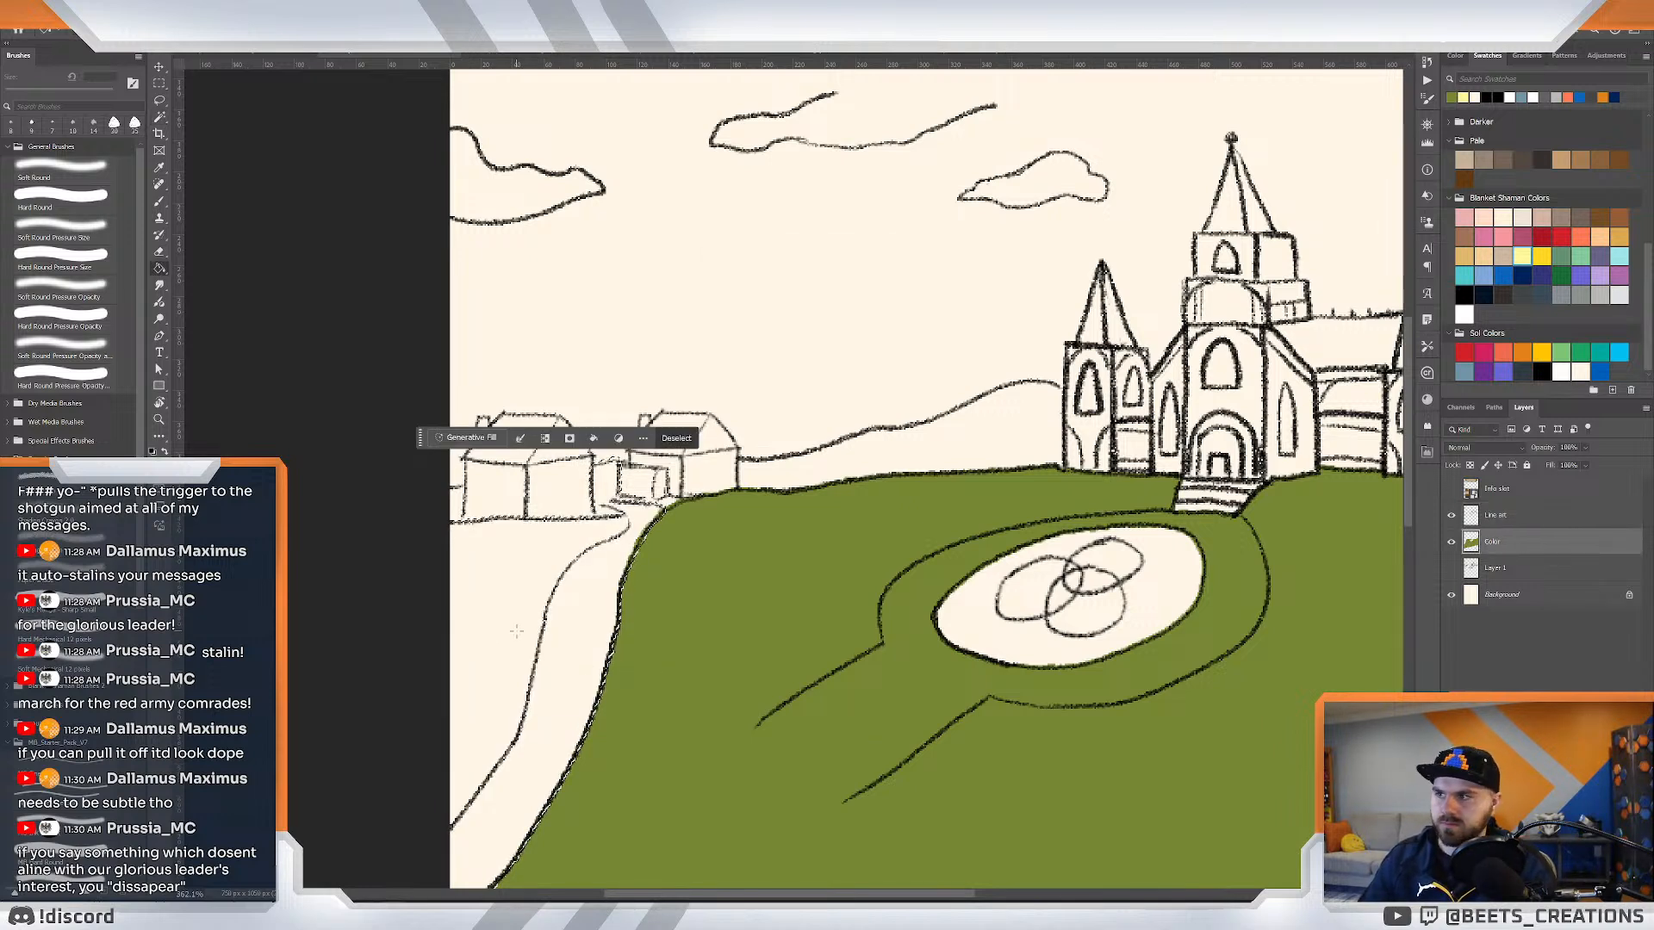
left_click(538, 644)
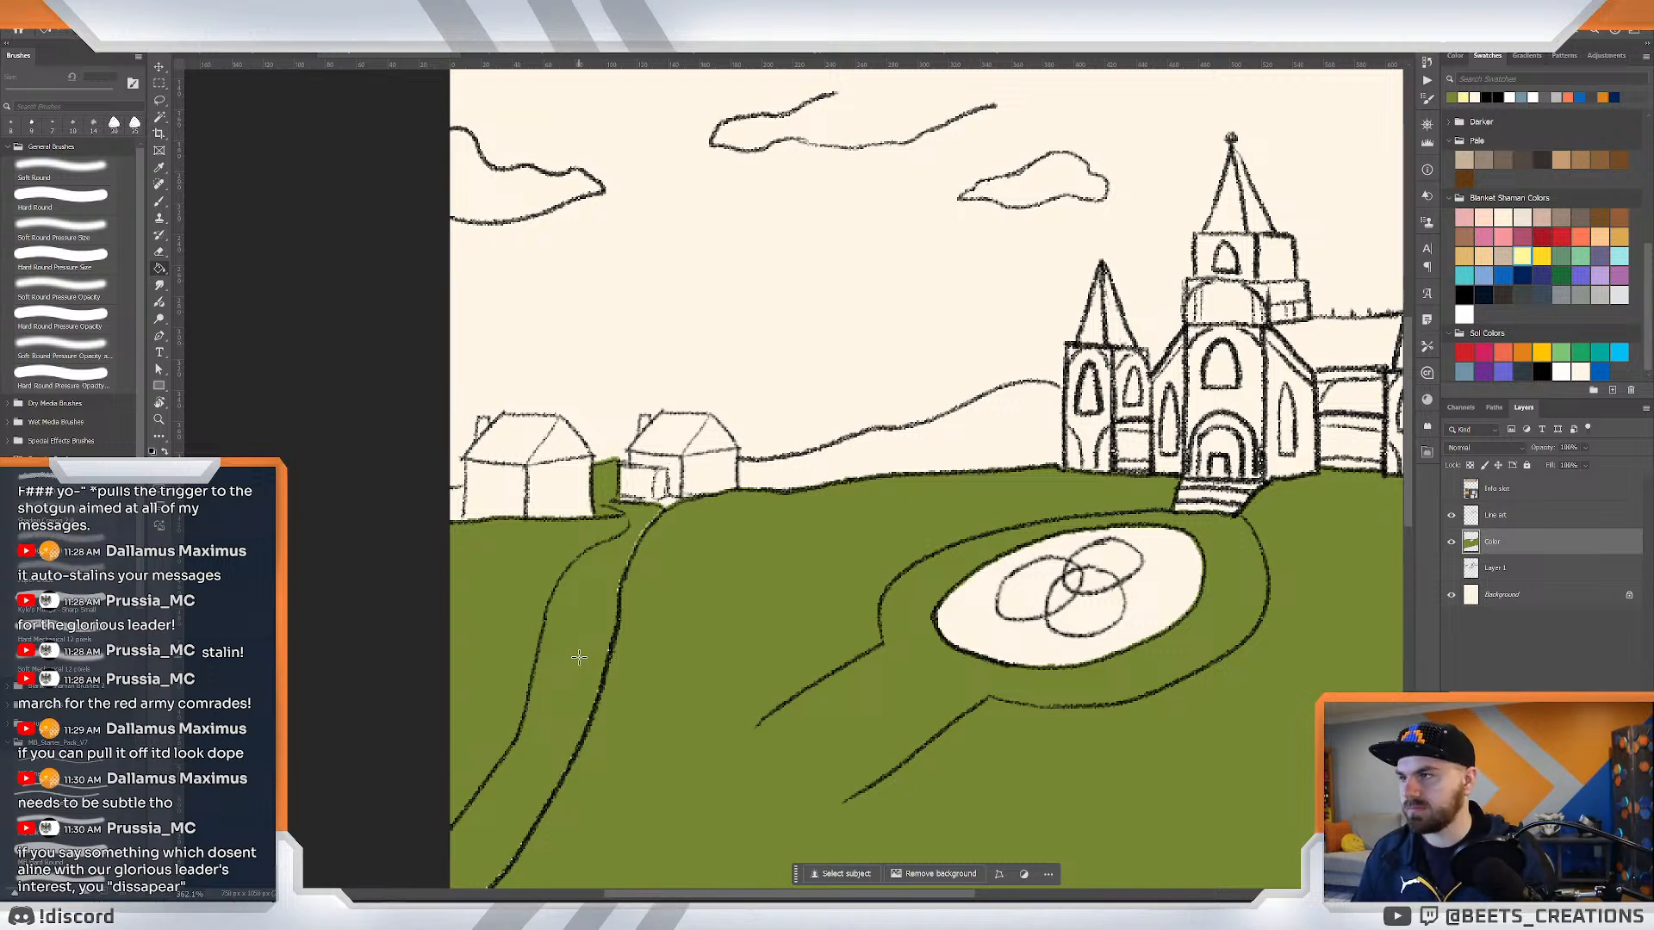
Erase the green fill from the winding path between the houses and the canvas edge, staying inside the path outlines.
key("e")
mouse_move(629, 450)
left_mouse_down()
mouse_move(587, 456)
mouse_move(616, 468)
mouse_move(582, 500)
mouse_move(607, 487)
mouse_move(626, 492)
mouse_move(604, 506)
mouse_move(631, 498)
mouse_move(597, 509)
mouse_move(657, 506)
left_mouse_up()
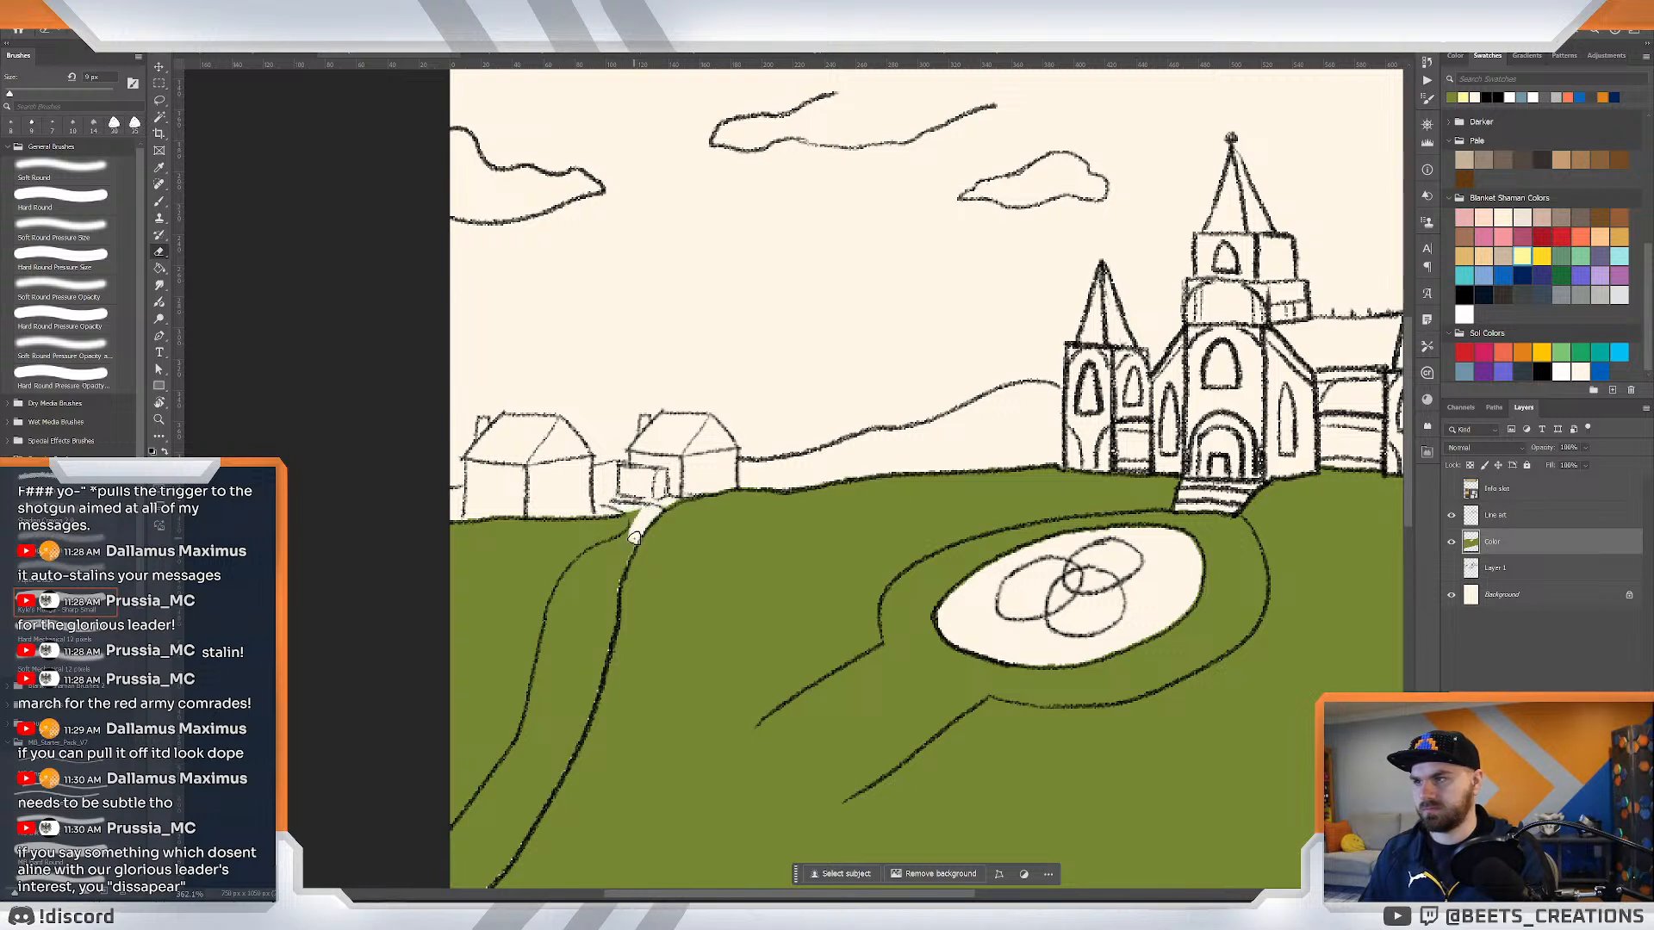
mouse_move(636, 515)
left_mouse_down()
mouse_move(598, 607)
mouse_move(627, 536)
mouse_move(562, 600)
mouse_move(576, 565)
mouse_move(559, 612)
left_mouse_up()
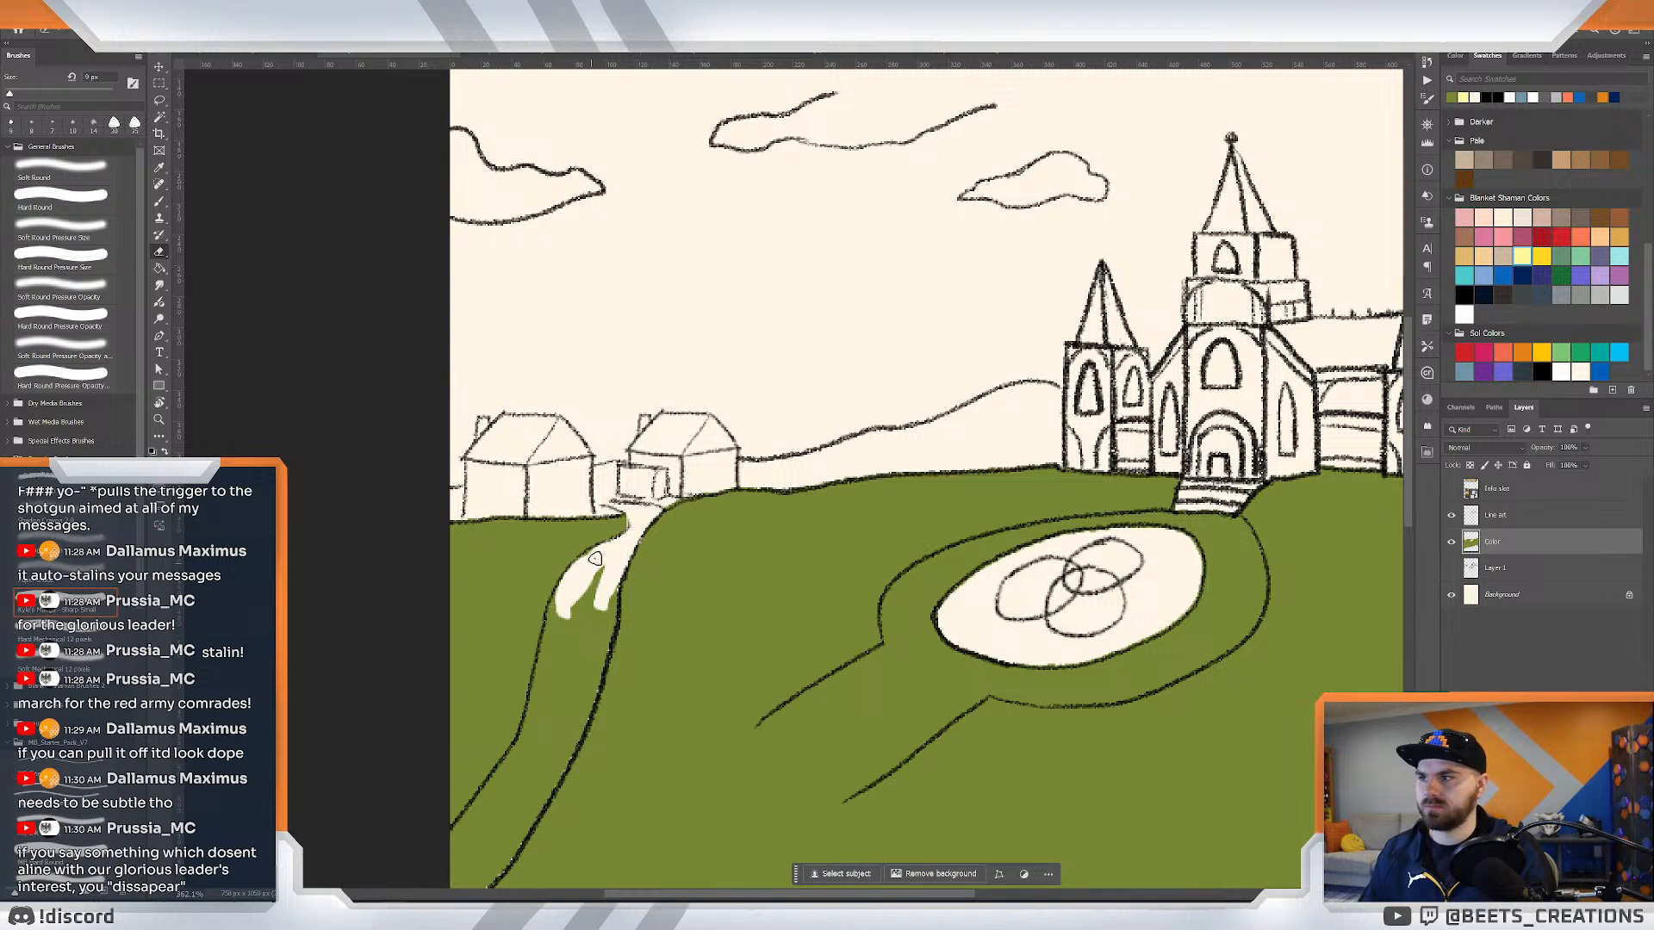
mouse_move(592, 553)
left_mouse_down()
mouse_move(592, 630)
mouse_move(613, 584)
mouse_move(598, 650)
mouse_move(611, 619)
mouse_move(545, 753)
left_mouse_up()
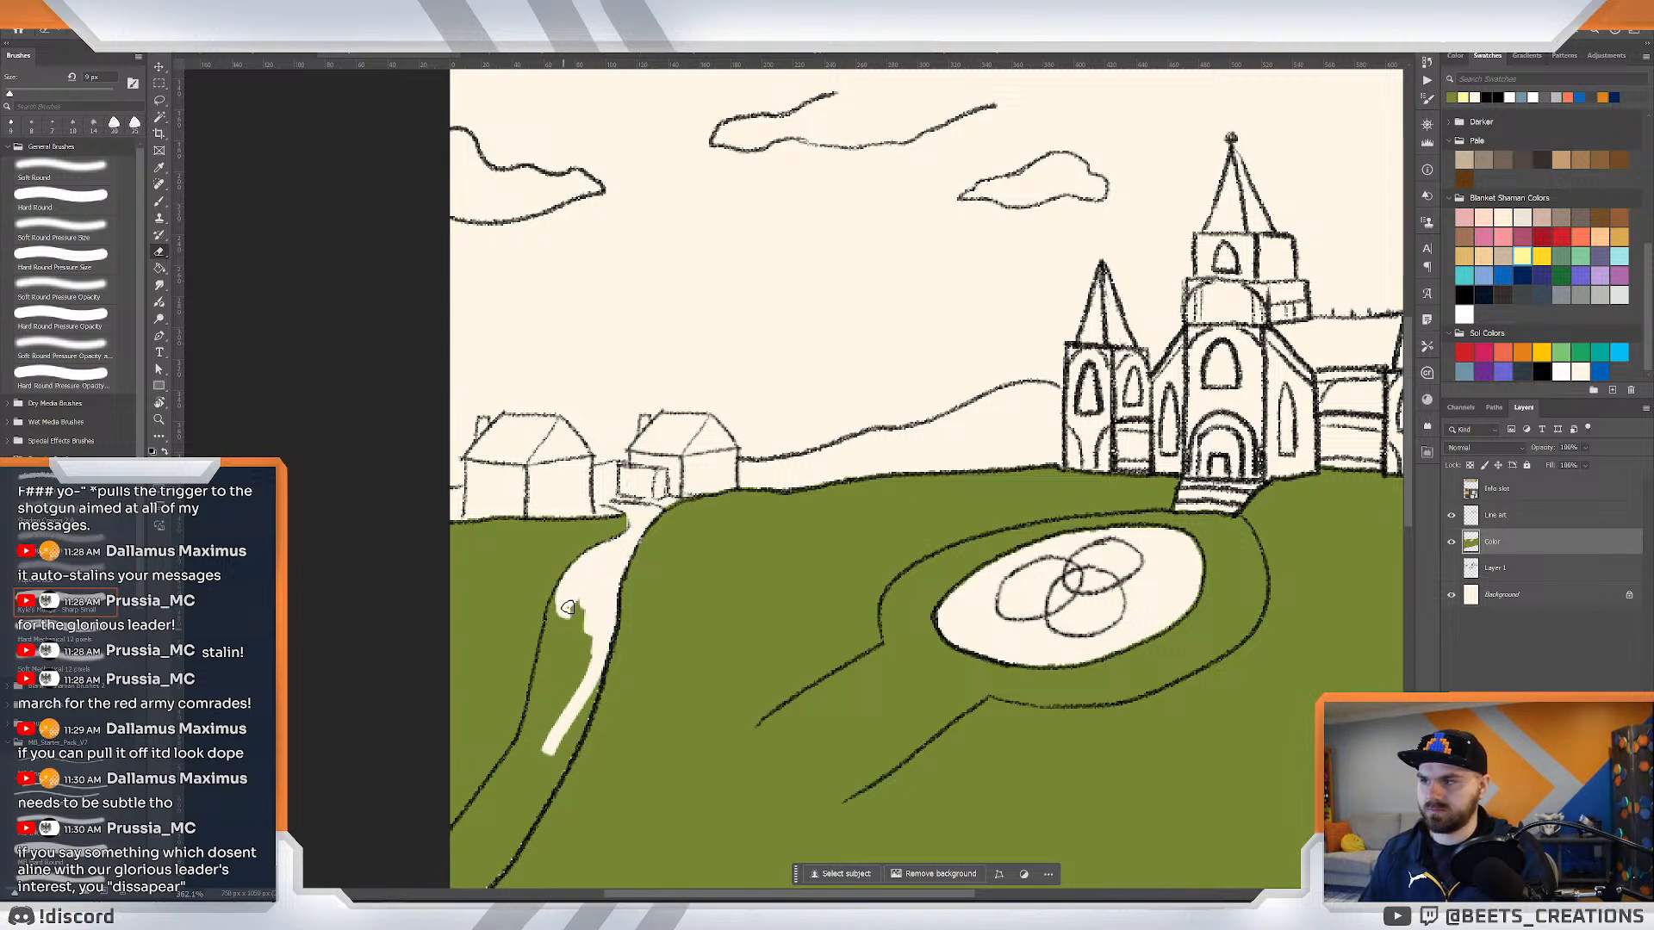
mouse_move(568, 607)
left_mouse_down()
mouse_move(555, 637)
mouse_move(564, 587)
mouse_move(541, 659)
mouse_move(552, 632)
mouse_move(543, 679)
mouse_move(574, 593)
mouse_move(560, 709)
mouse_move(580, 607)
mouse_move(586, 652)
left_mouse_up()
left_click_drag(558, 710, 610, 559)
mouse_move(608, 497)
left_mouse_down()
mouse_move(584, 577)
mouse_move(592, 539)
mouse_move(603, 560)
mouse_move(631, 526)
mouse_move(626, 577)
mouse_move(642, 536)
mouse_move(619, 598)
mouse_move(507, 748)
left_mouse_up()
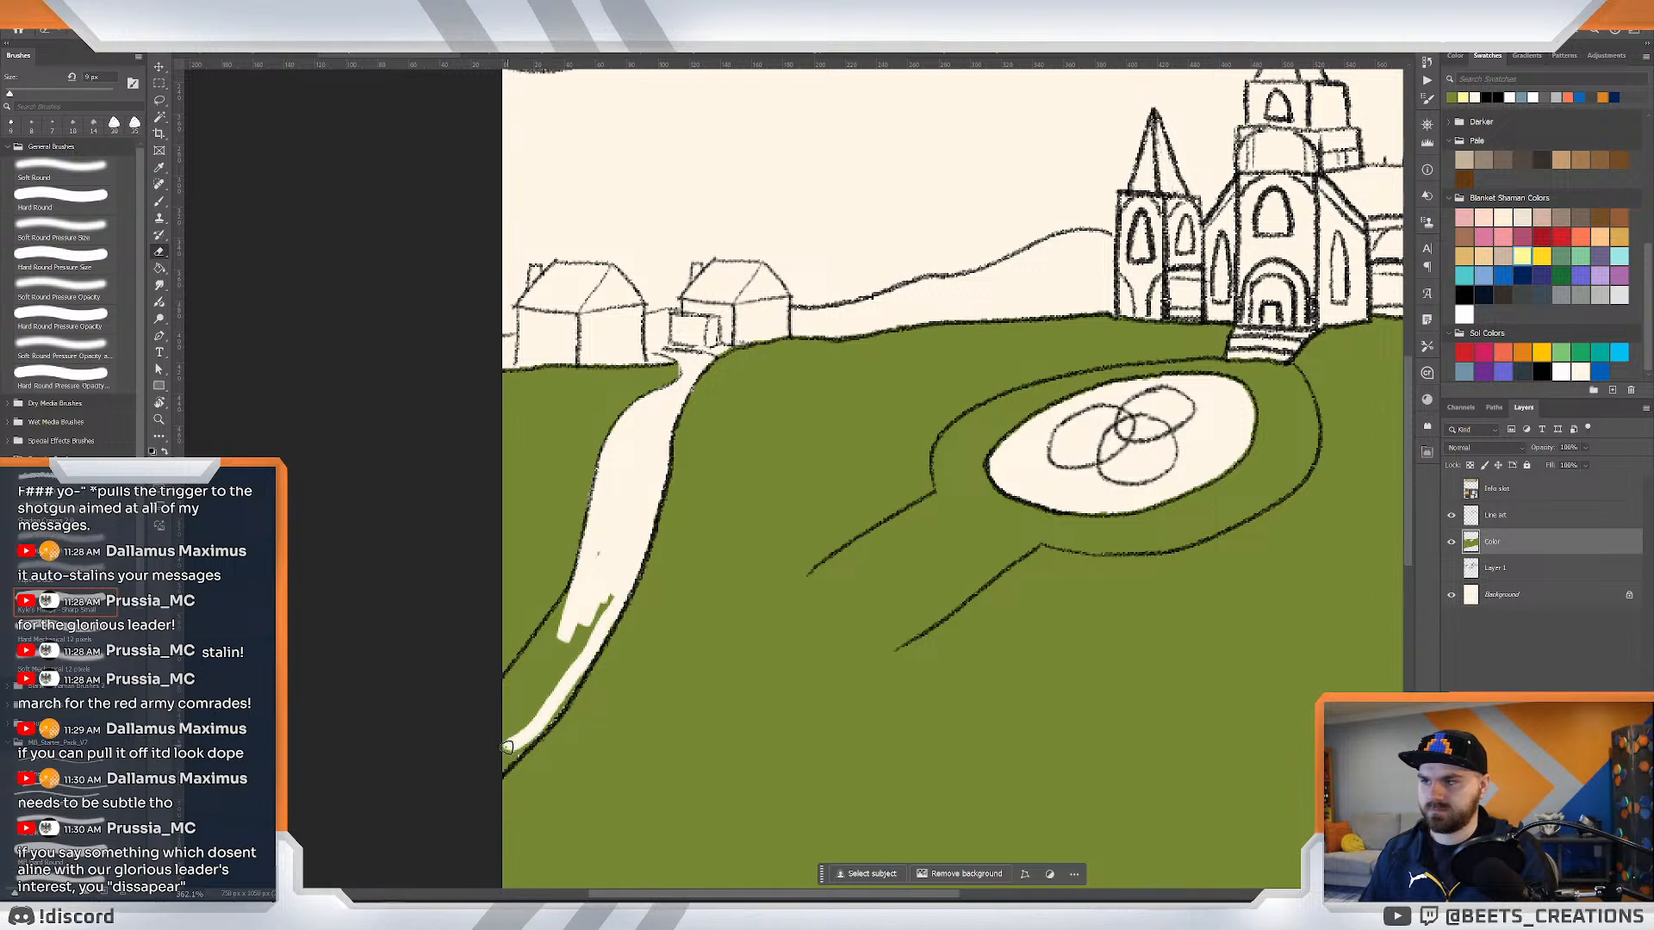
mouse_move(500, 691)
left_mouse_down()
mouse_move(604, 542)
mouse_move(581, 605)
mouse_move(593, 638)
mouse_move(538, 677)
mouse_move(580, 616)
mouse_move(585, 641)
mouse_move(524, 694)
mouse_move(485, 760)
mouse_move(533, 697)
mouse_move(506, 764)
mouse_move(581, 657)
left_mouse_up()
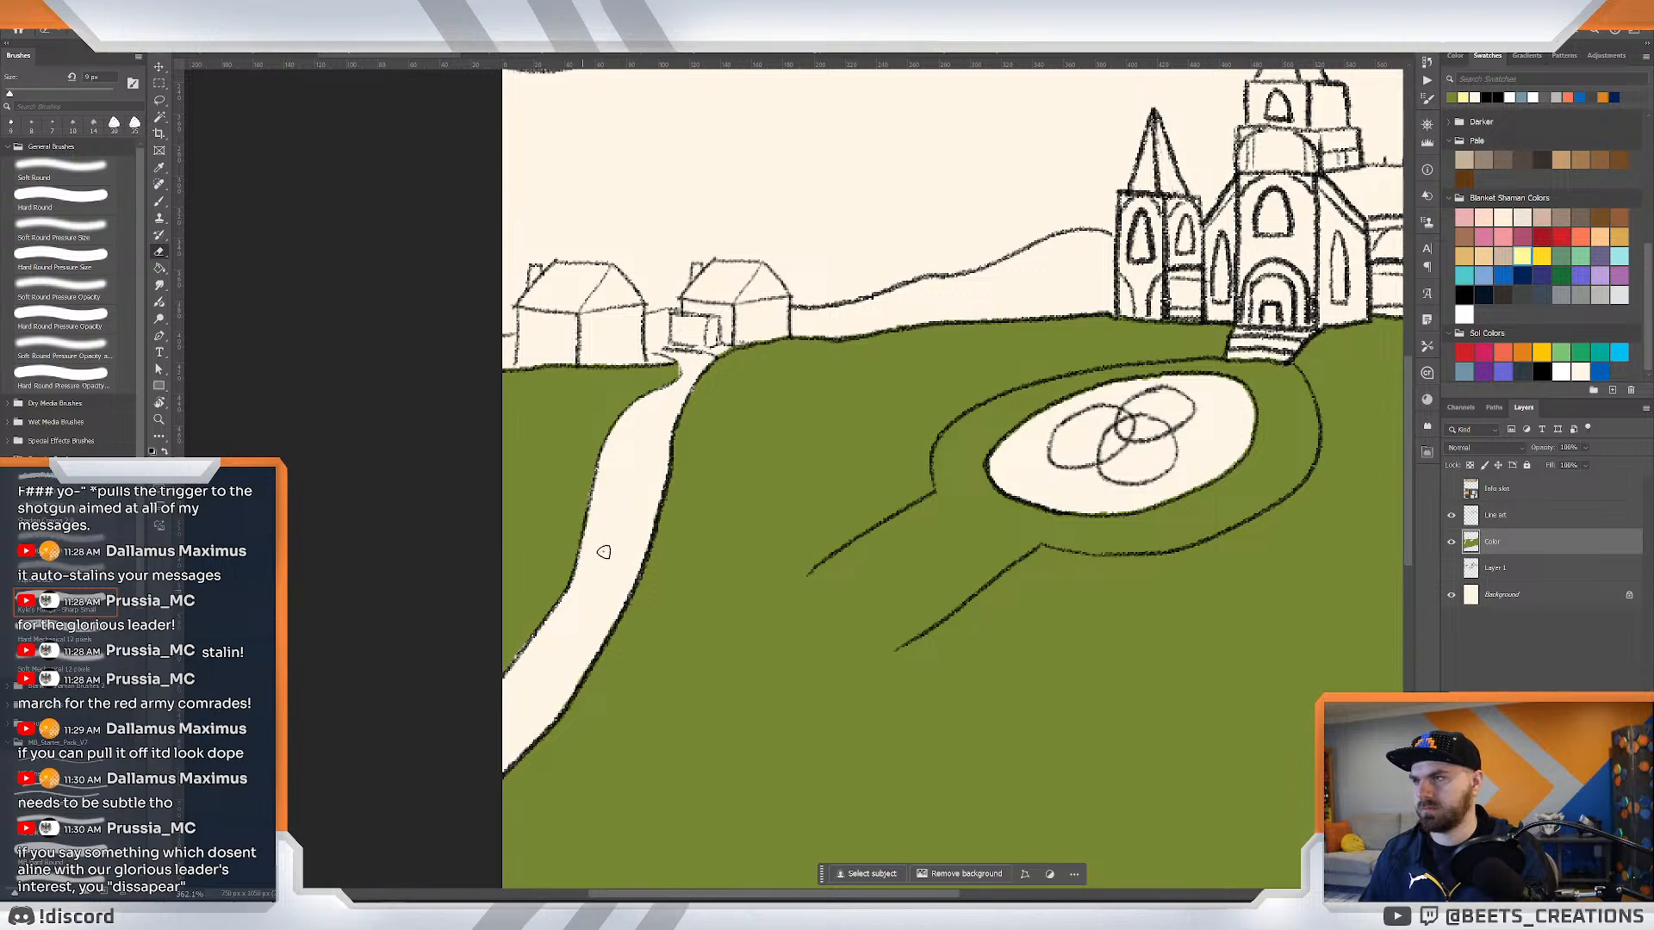
left_click_drag(663, 461, 594, 504)
left_click_drag(726, 320, 780, 366)
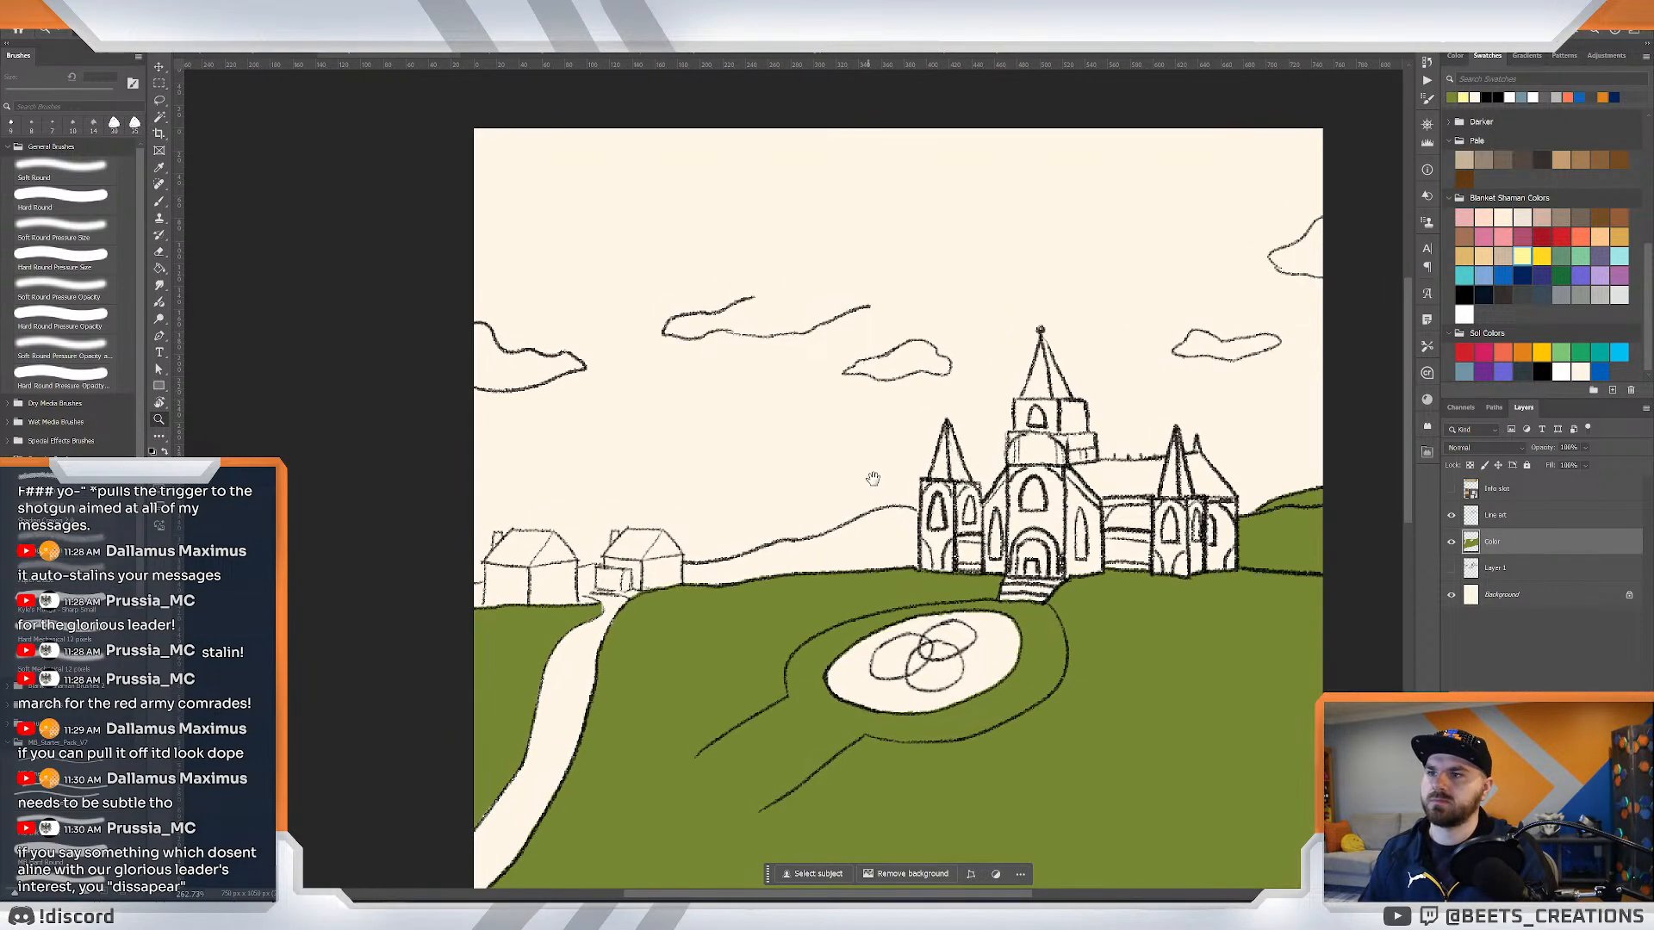
Choose a darker green than the meadow as the foreground colour for the distant hills.
left_click_drag(872, 479, 842, 451)
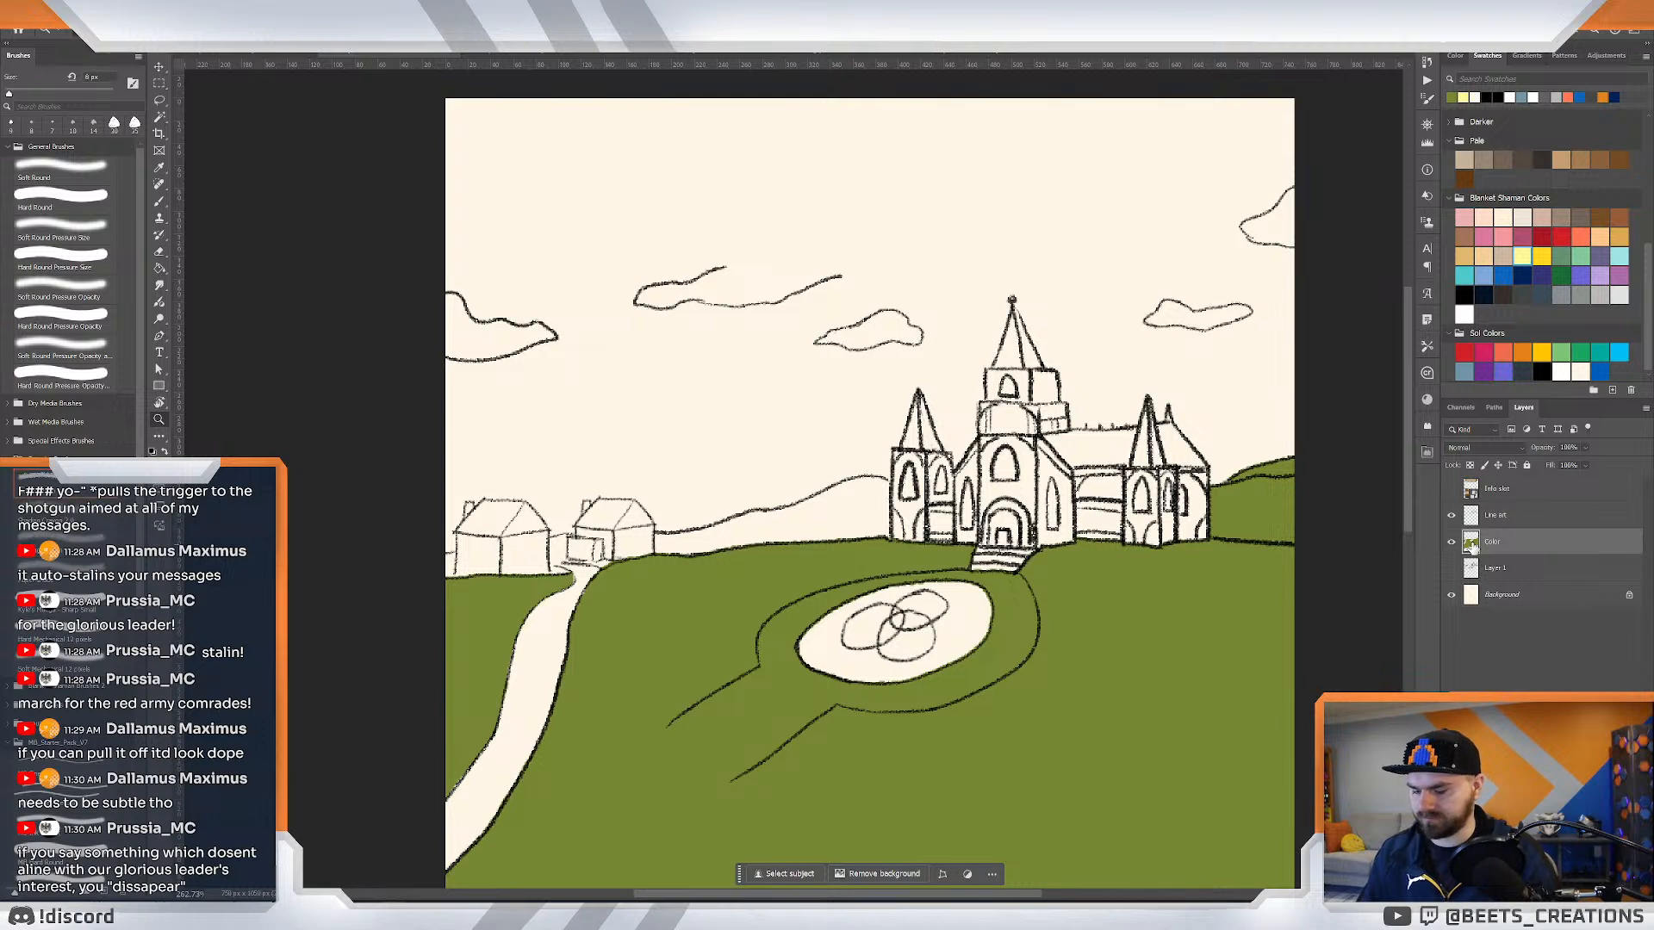
key("b")
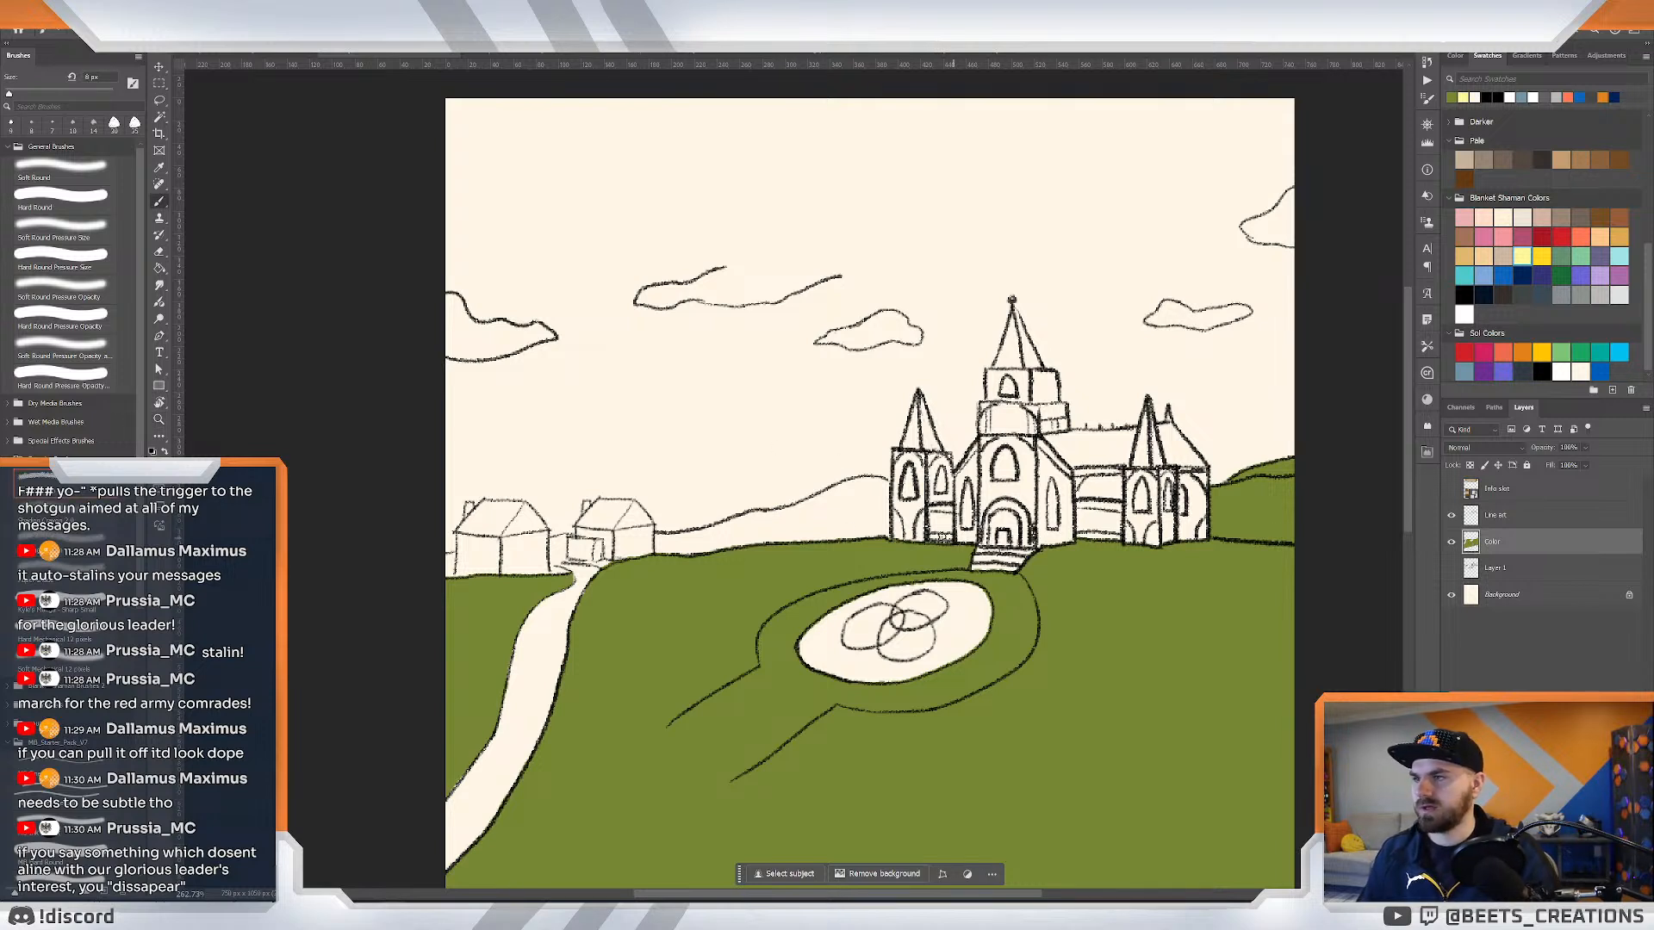
key("w")
key("b")
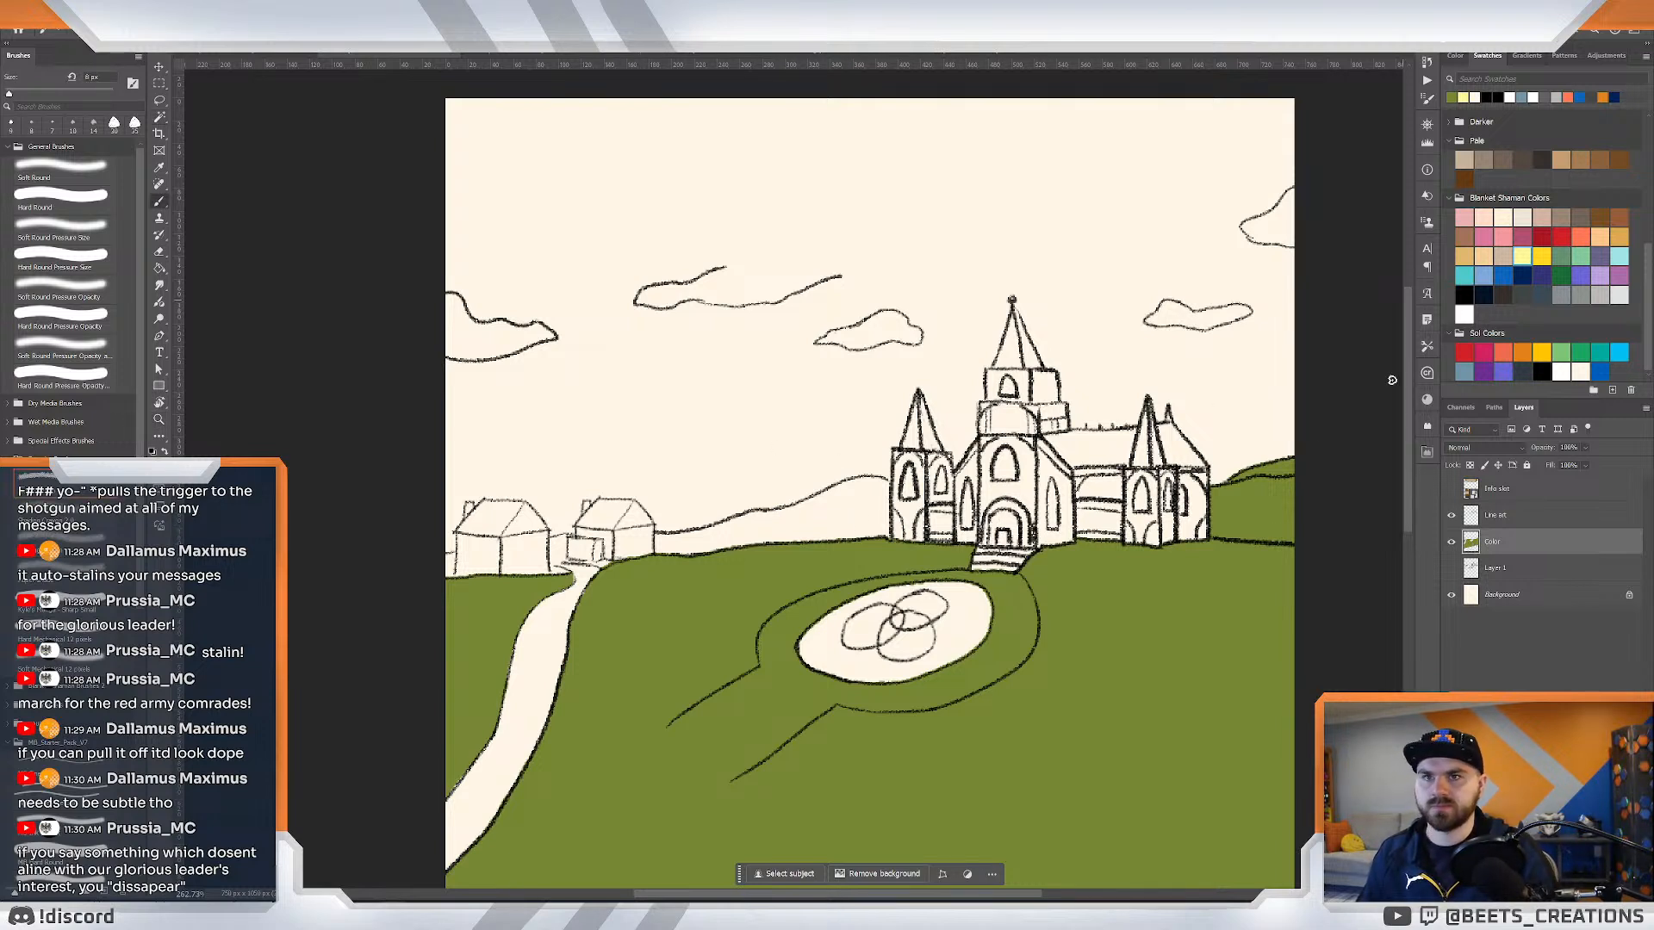
left_click(157, 470)
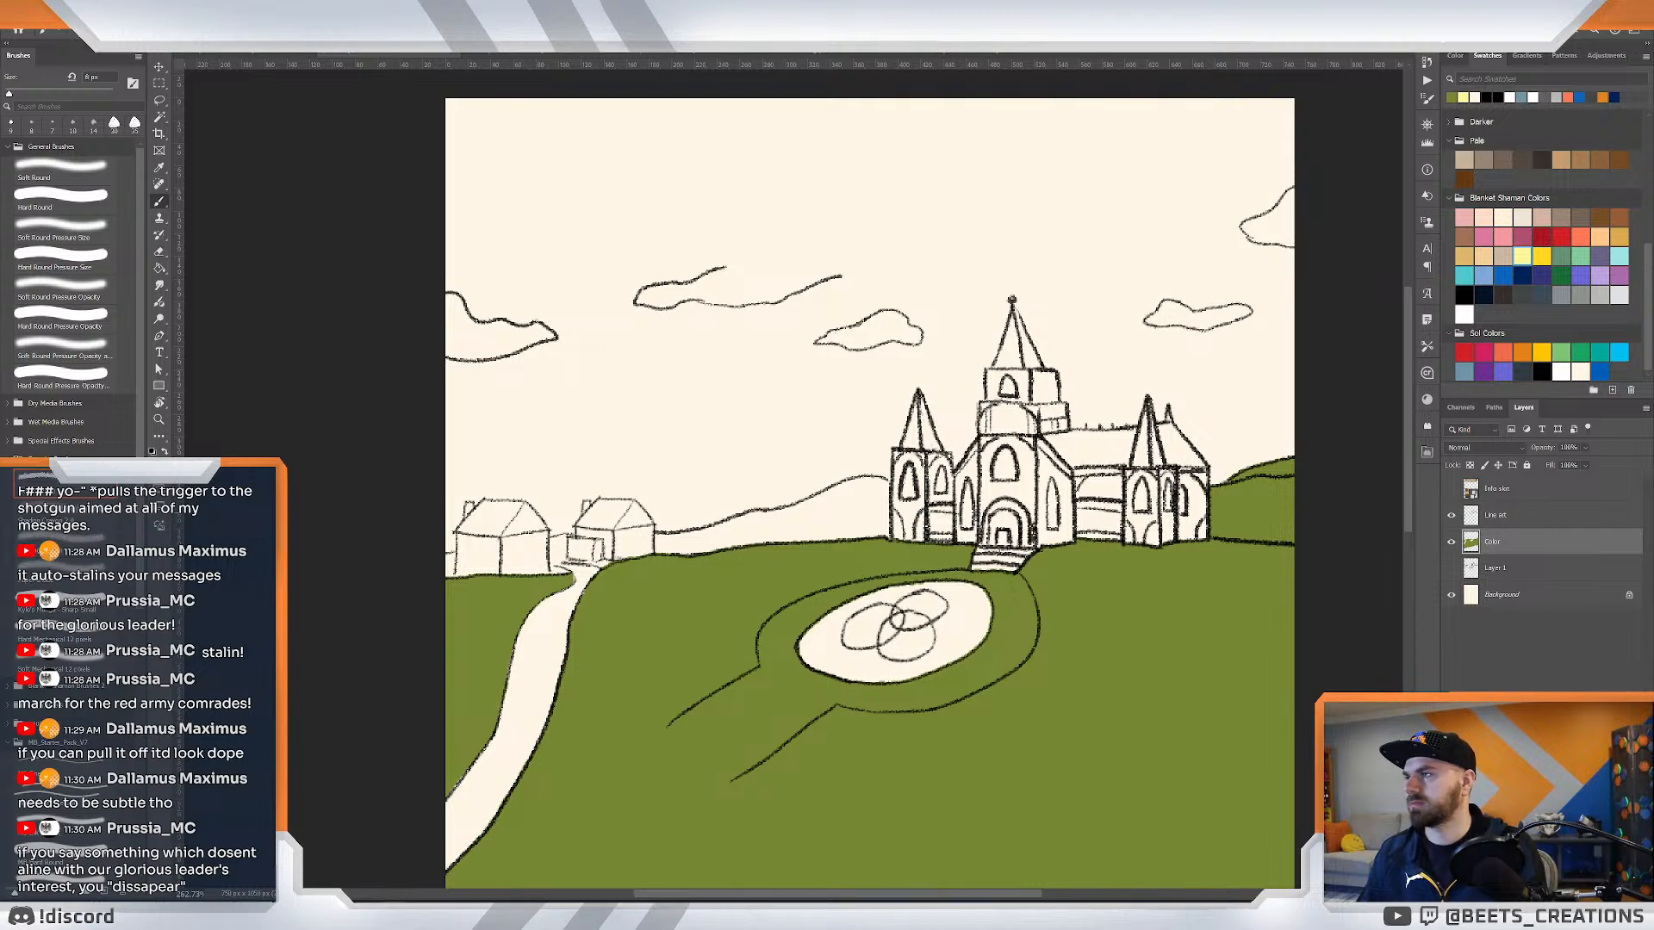
left_click_drag(1023, 545, 1023, 539)
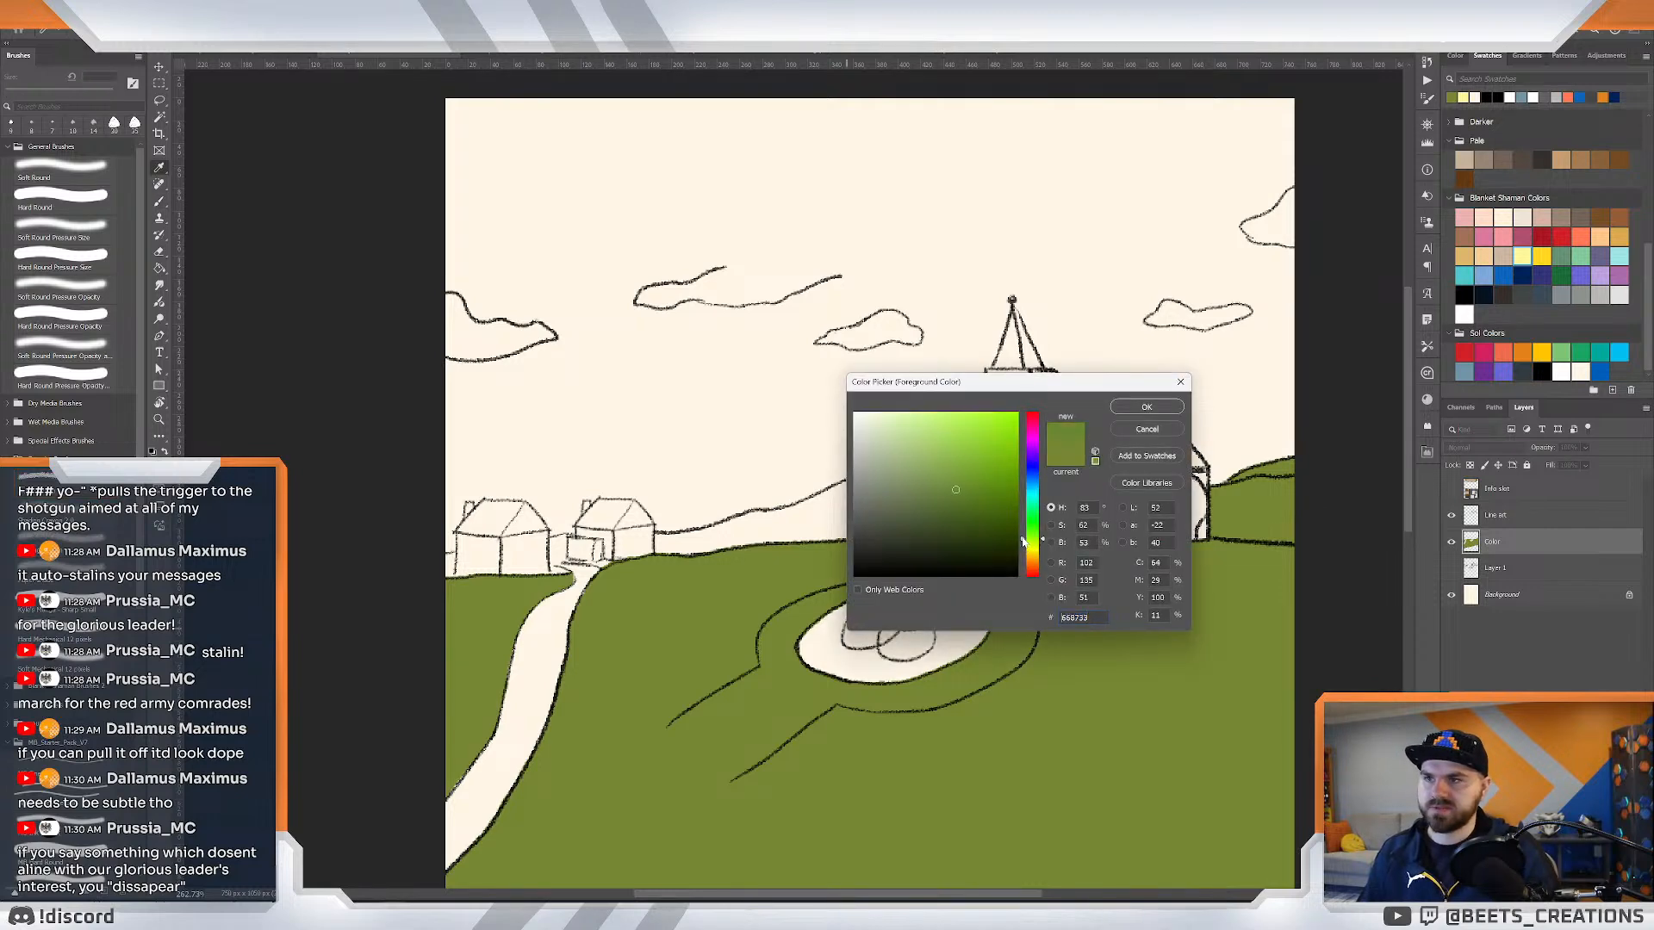
left_click_drag(950, 491, 949, 483)
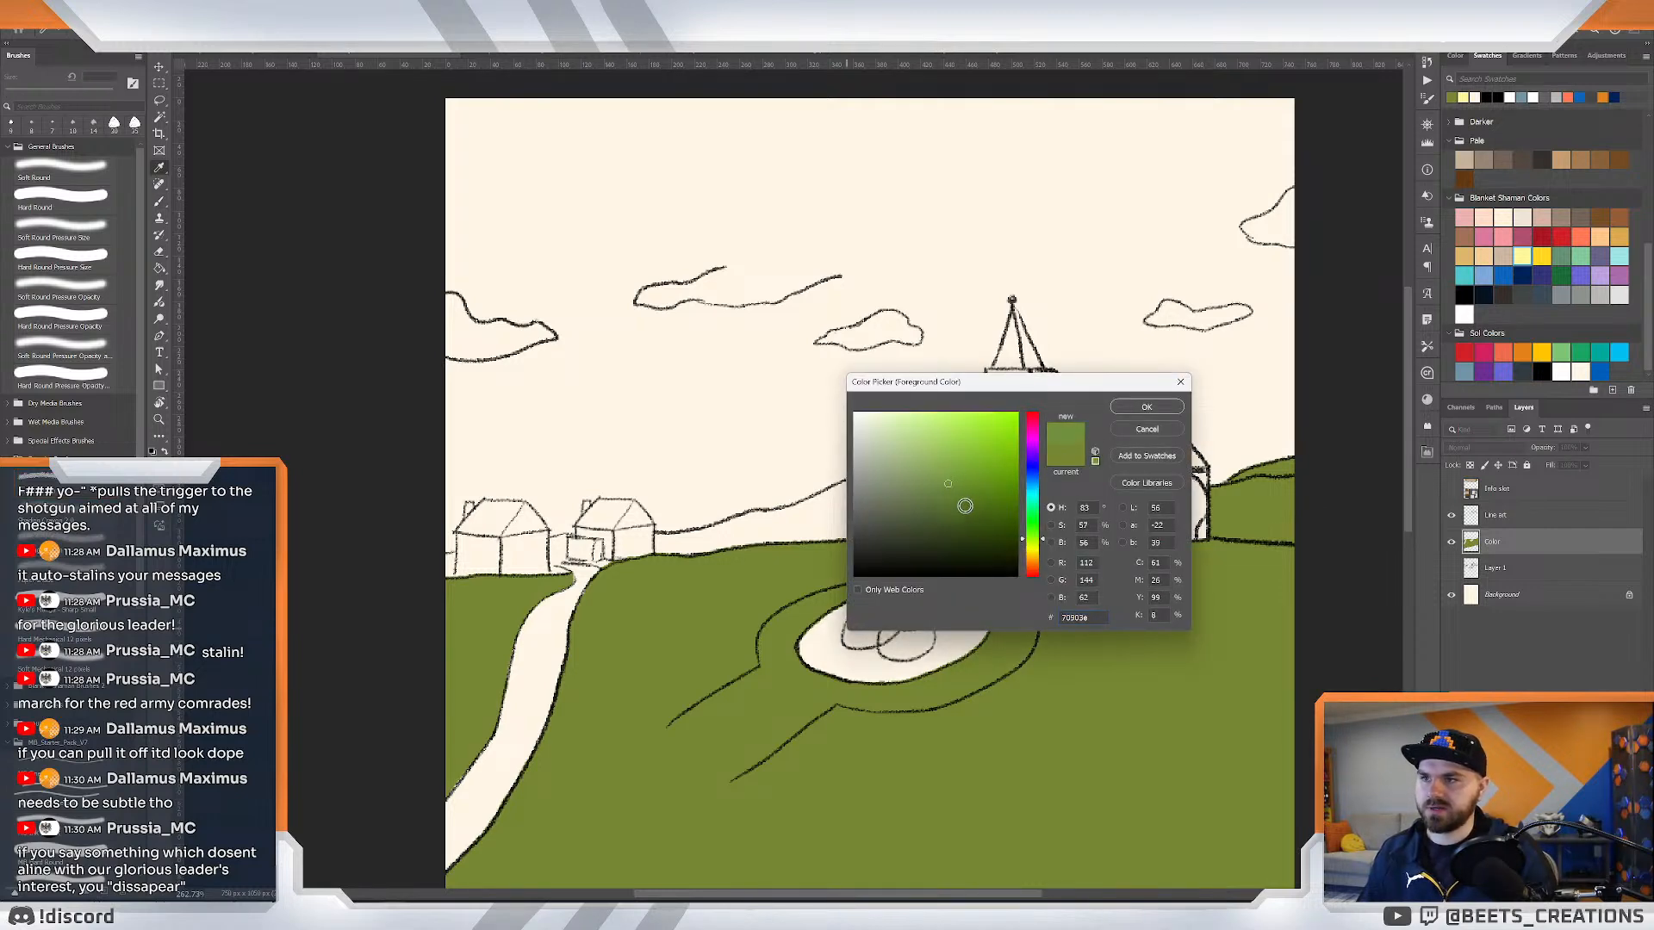
left_click(965, 506)
left_click(1136, 410)
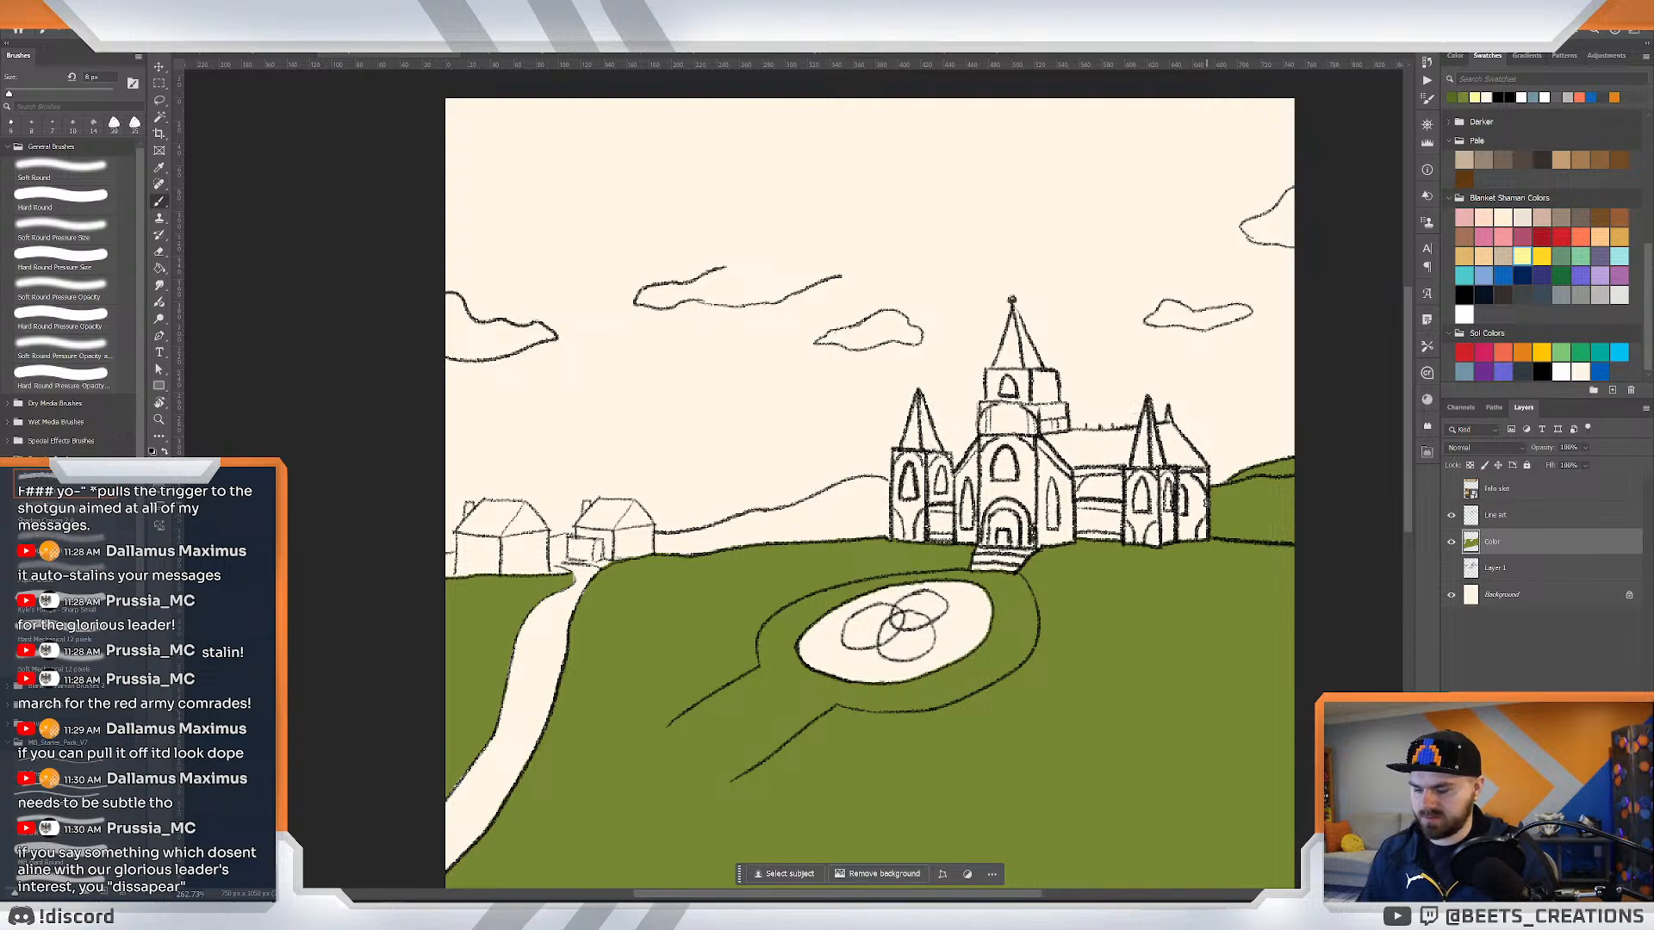
Paint the distant hill on the right of the church darker green with an enlarged brush.
key("bracketright")
key("bracketright")
key("bracketright")
key("bracketright")
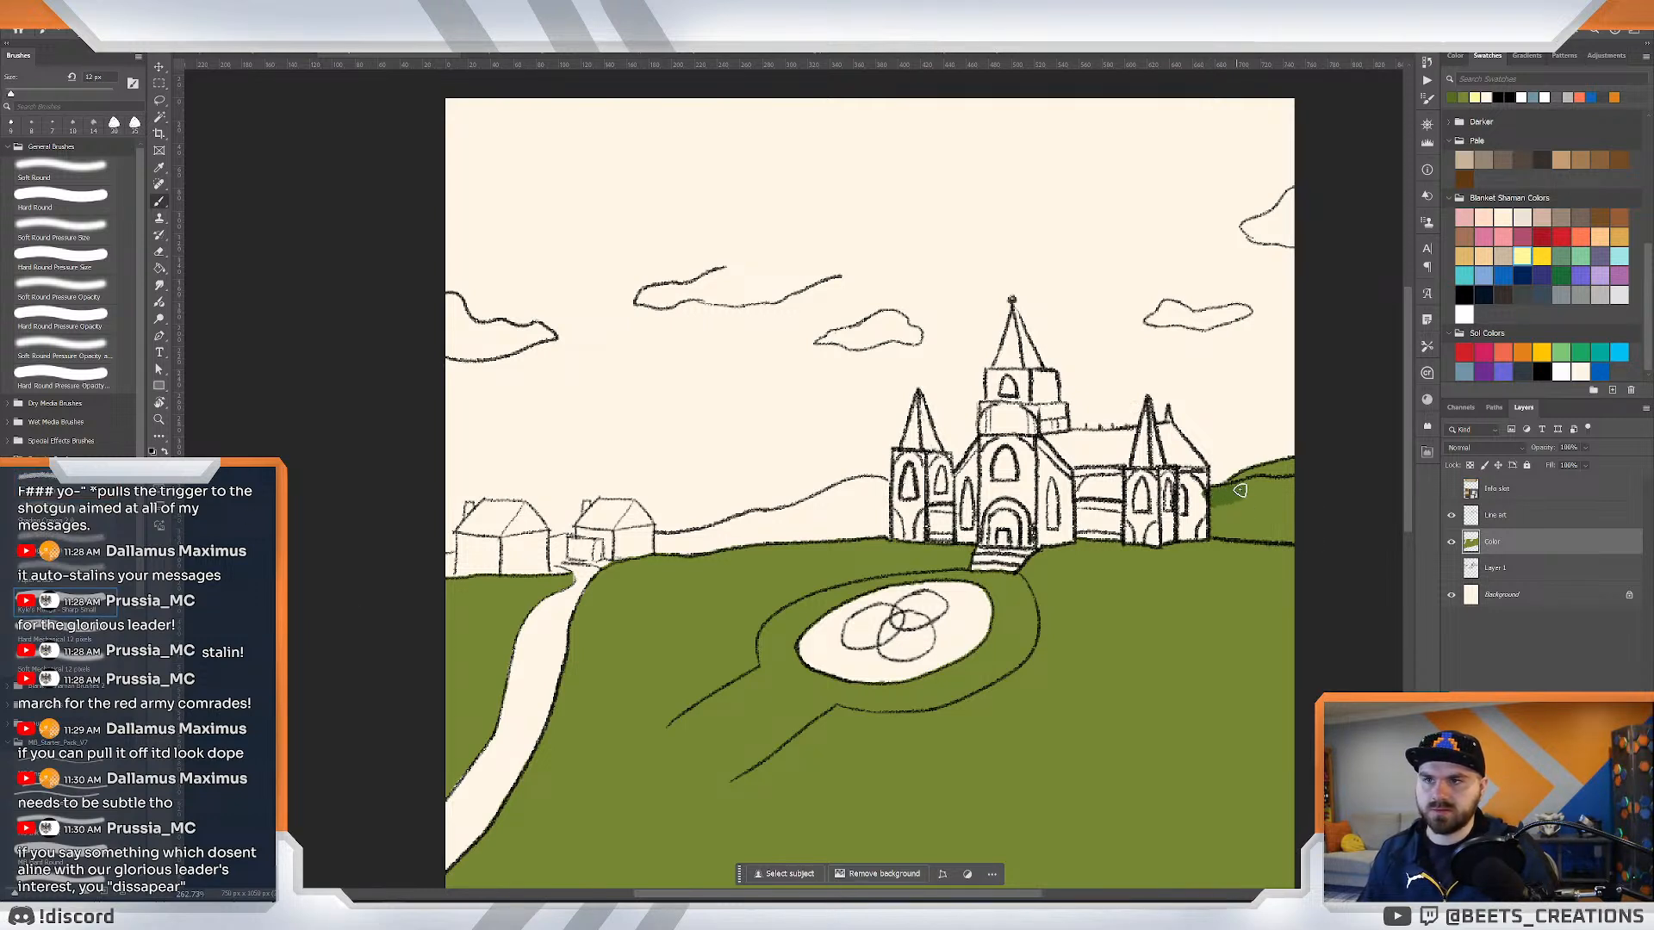
mouse_move(1252, 485)
left_mouse_down()
mouse_move(1294, 484)
mouse_move(1217, 507)
mouse_move(1214, 529)
mouse_move(1303, 541)
mouse_move(1213, 532)
mouse_move(1257, 534)
mouse_move(1236, 503)
mouse_move(1280, 517)
left_mouse_up()
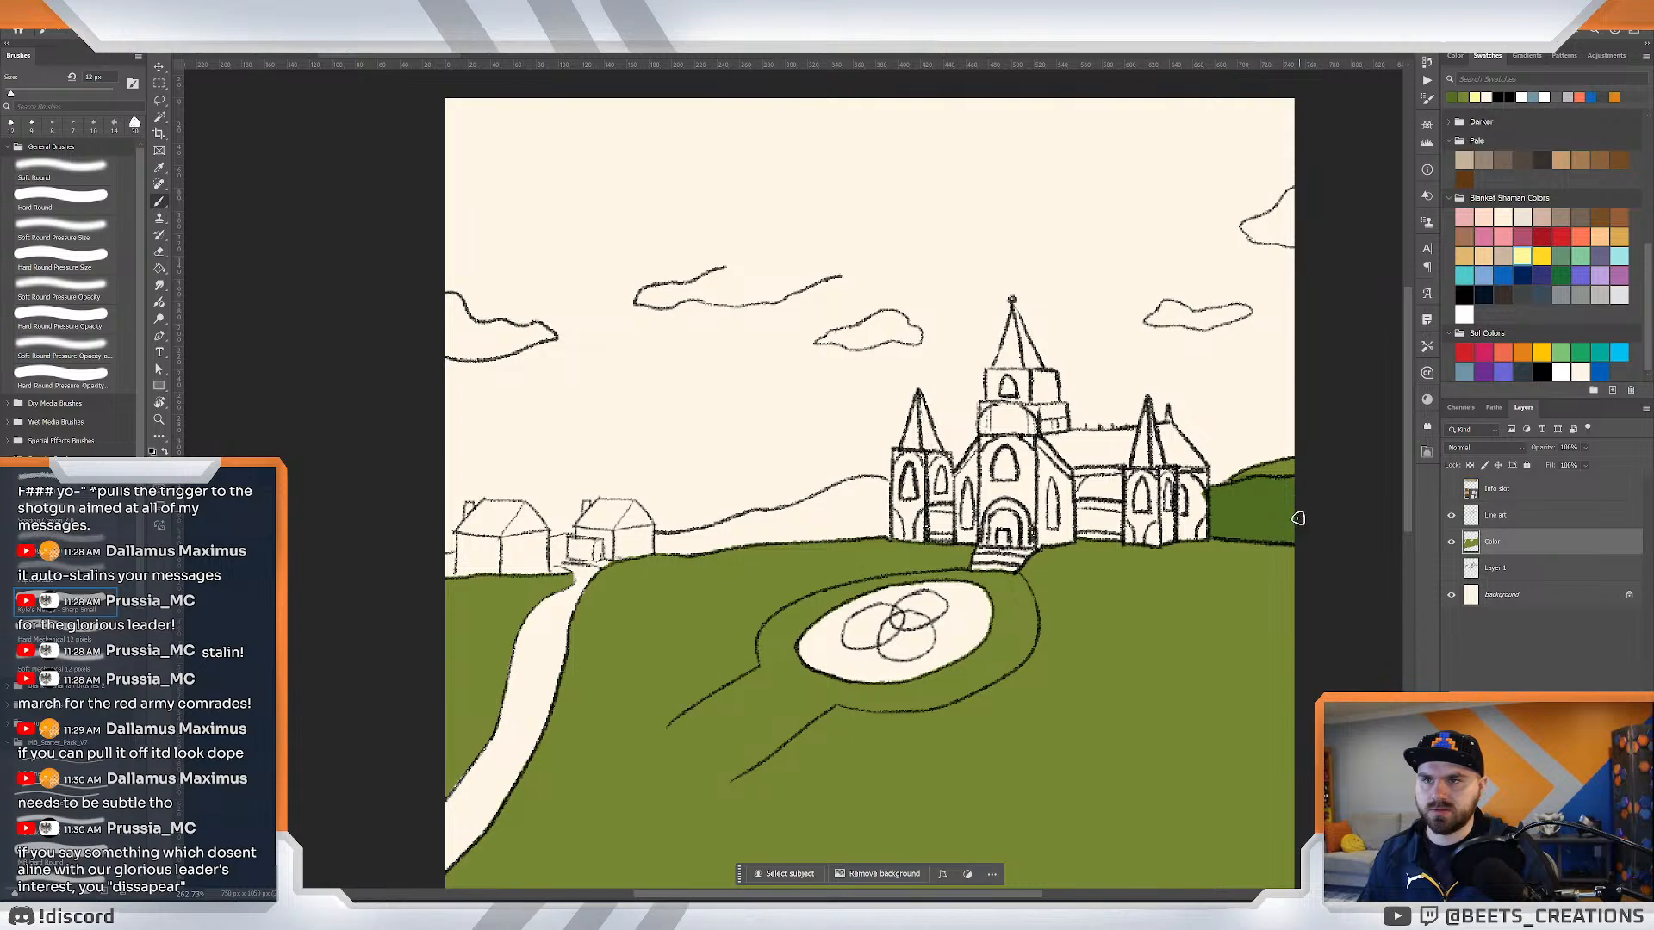
Paint the distant hill between the houses and the church with the same dark green.
key("e")
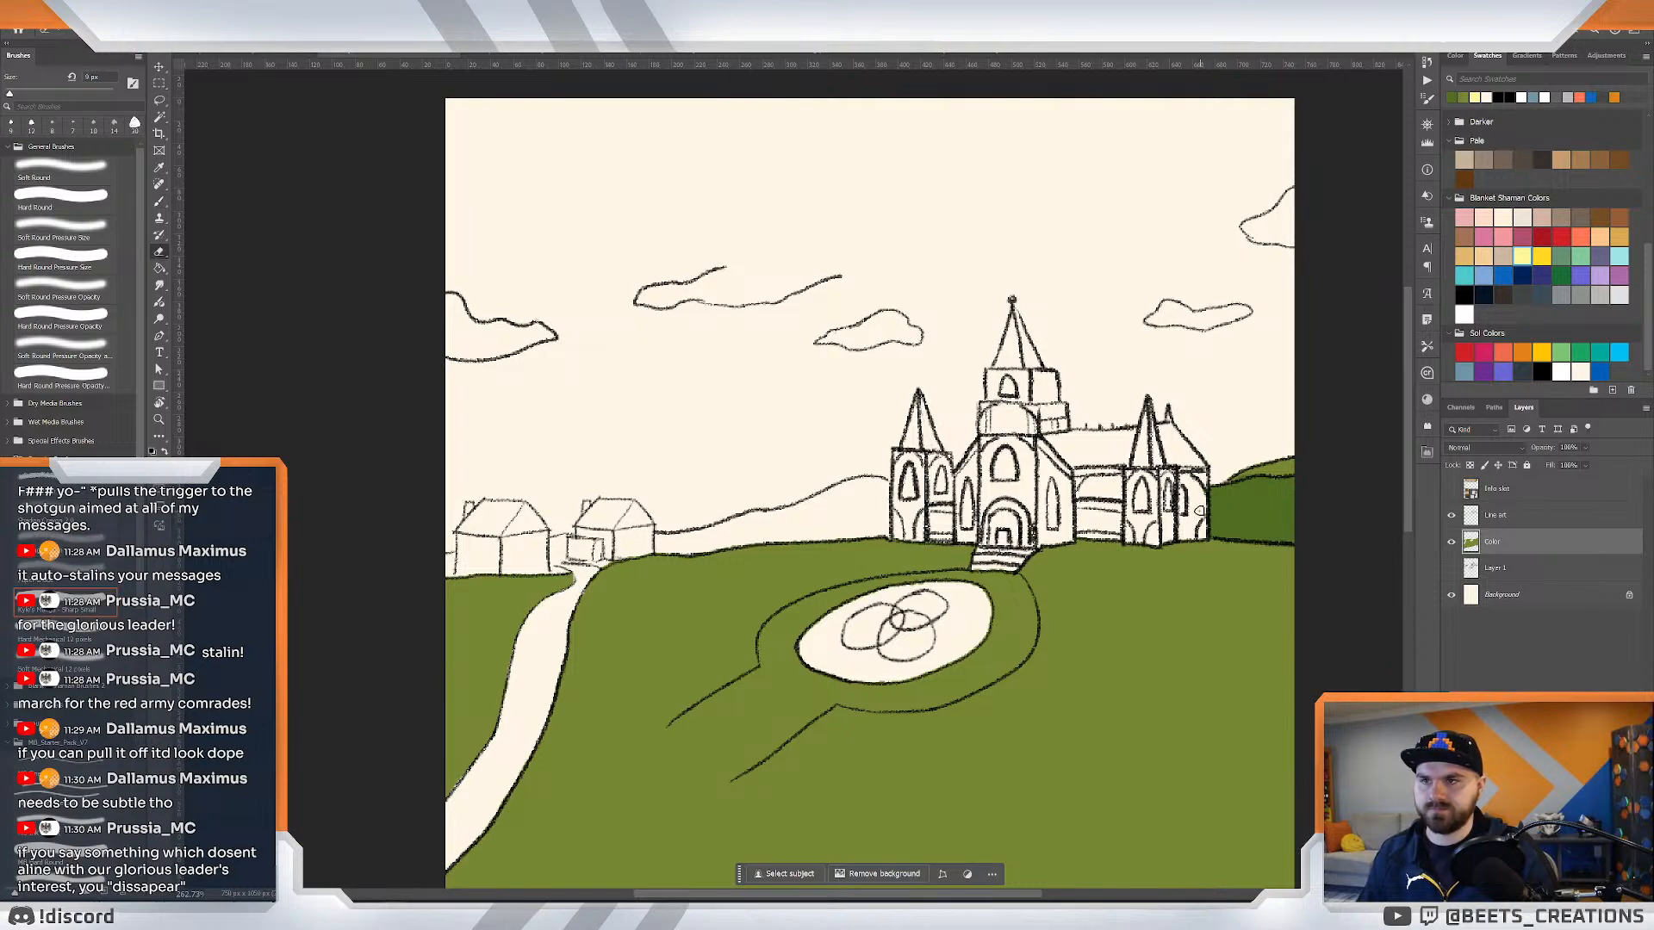
key("z")
left_click(936, 500)
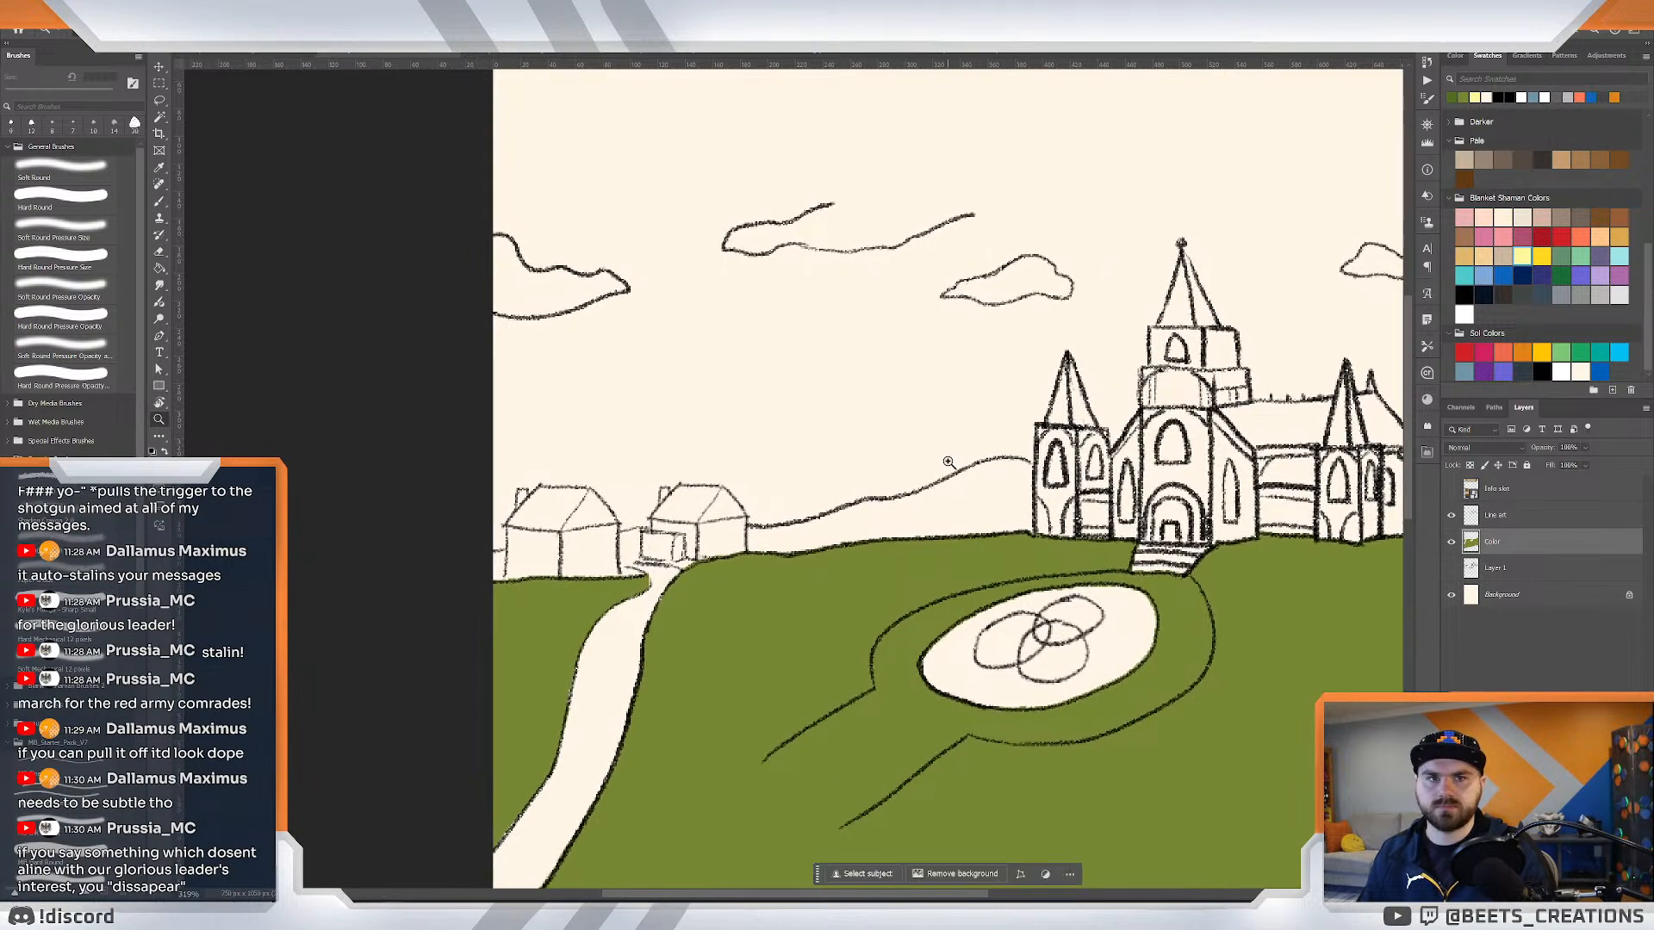
left_click(949, 463)
key("b")
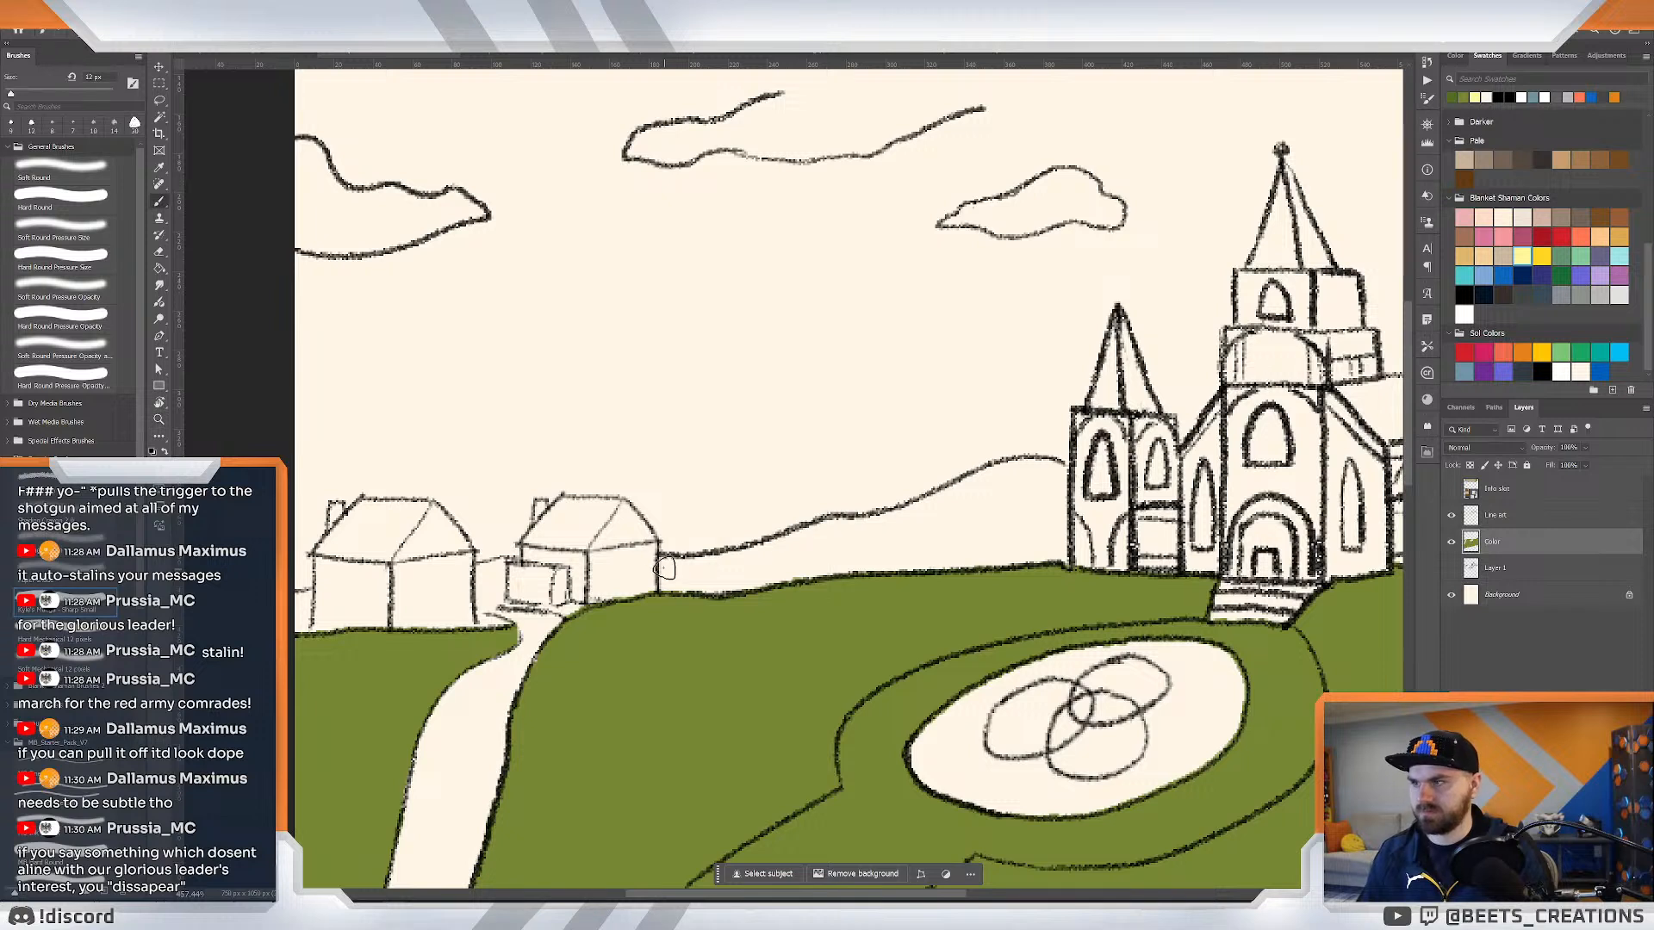
mouse_move(664, 568)
left_mouse_down()
mouse_move(984, 496)
mouse_move(937, 510)
mouse_move(982, 478)
mouse_move(1058, 476)
mouse_move(1056, 552)
mouse_move(1018, 553)
mouse_move(1047, 498)
mouse_move(1037, 543)
mouse_move(1030, 488)
mouse_move(994, 523)
mouse_move(1024, 531)
mouse_move(1019, 550)
mouse_move(985, 553)
mouse_move(1014, 555)
mouse_move(984, 506)
mouse_move(966, 548)
mouse_move(989, 557)
mouse_move(657, 583)
mouse_move(949, 557)
mouse_move(829, 533)
left_mouse_up()
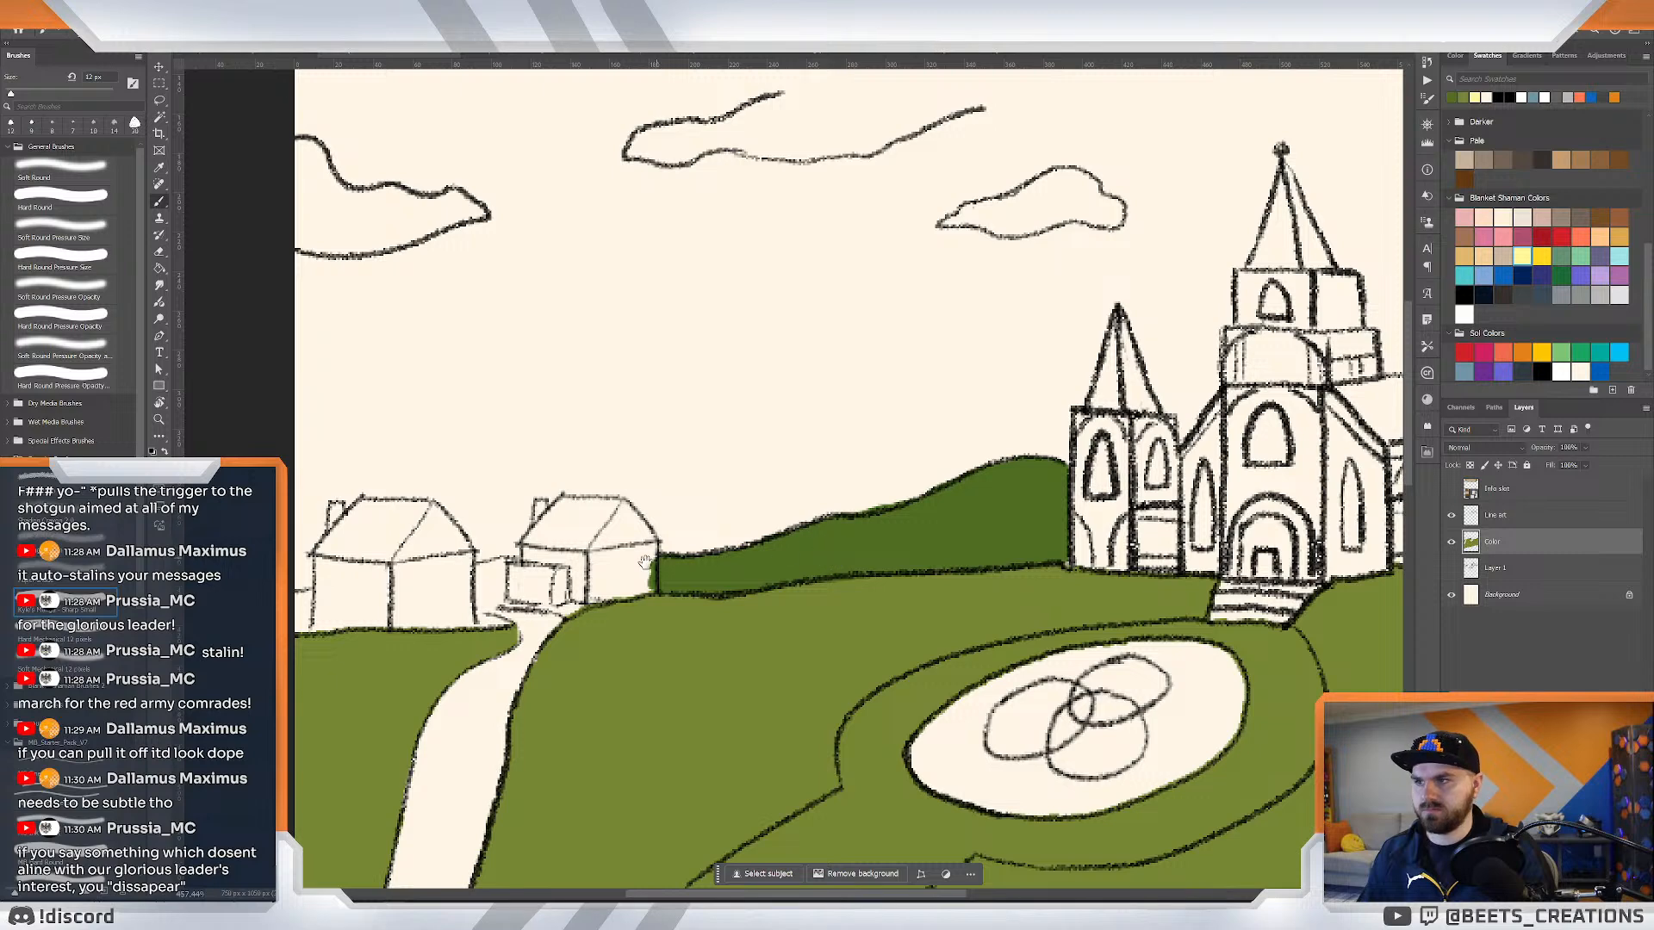
Paint dark green ground between and beside the two houses, and erase the spill inside the right house's porch.
mouse_move(645, 566)
left_mouse_down()
mouse_move(814, 540)
mouse_move(722, 551)
mouse_move(737, 534)
mouse_move(742, 560)
mouse_move(723, 572)
mouse_move(820, 569)
mouse_move(723, 590)
mouse_move(744, 581)
left_mouse_up()
key("e")
key("b")
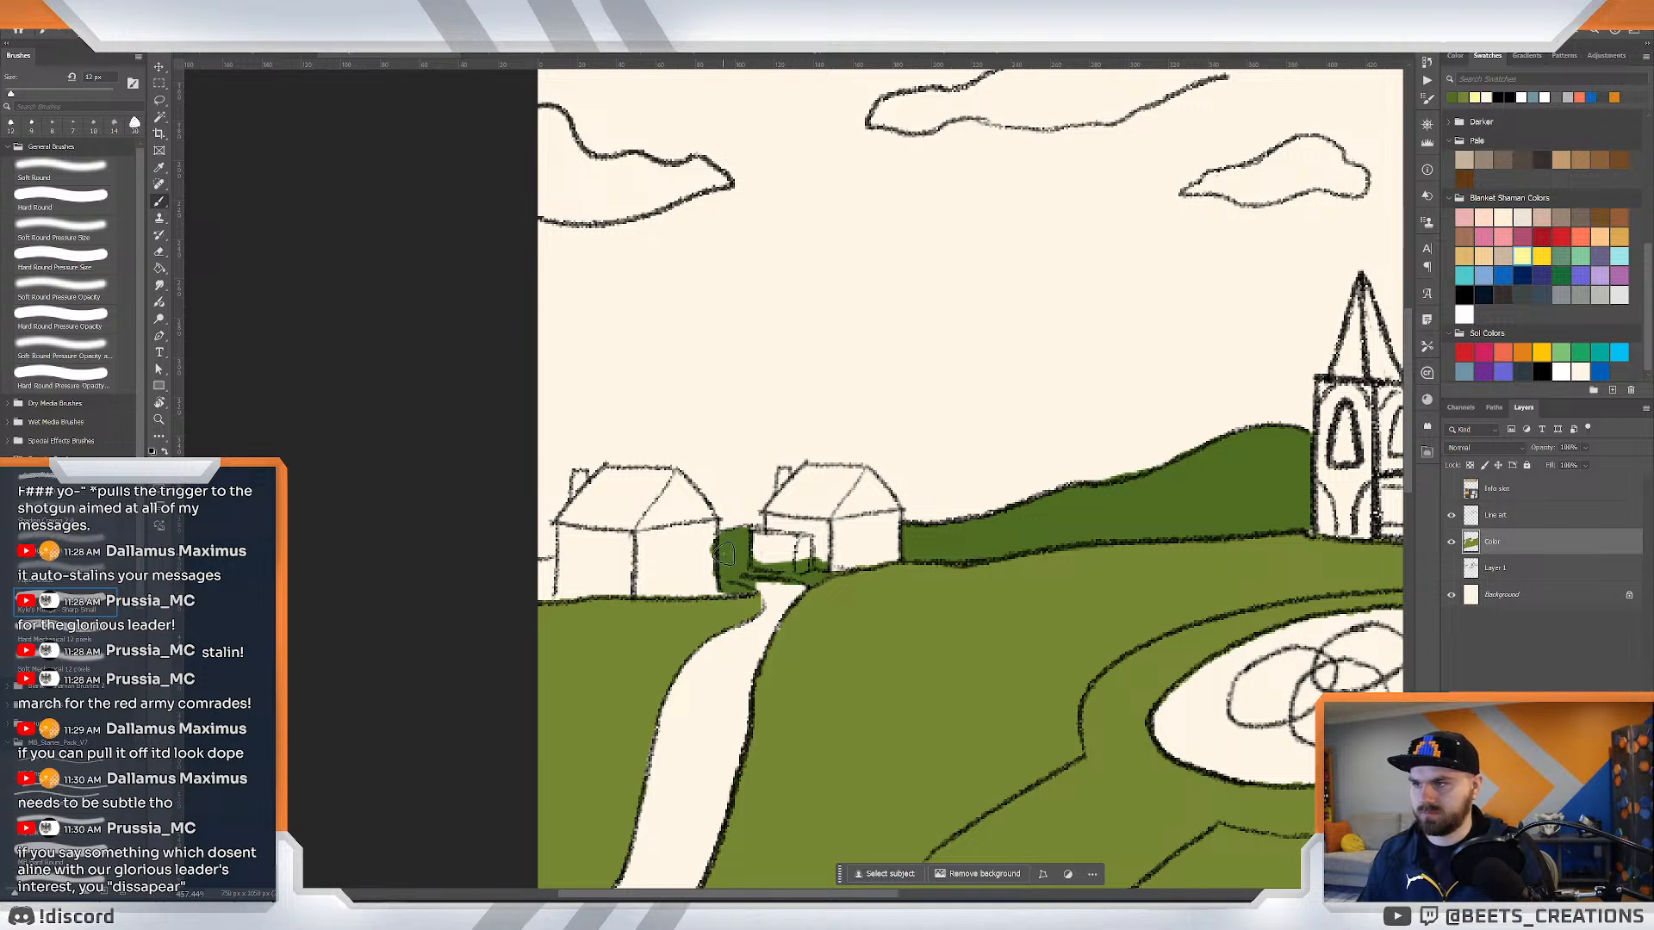
left_click_drag(550, 568, 539, 590)
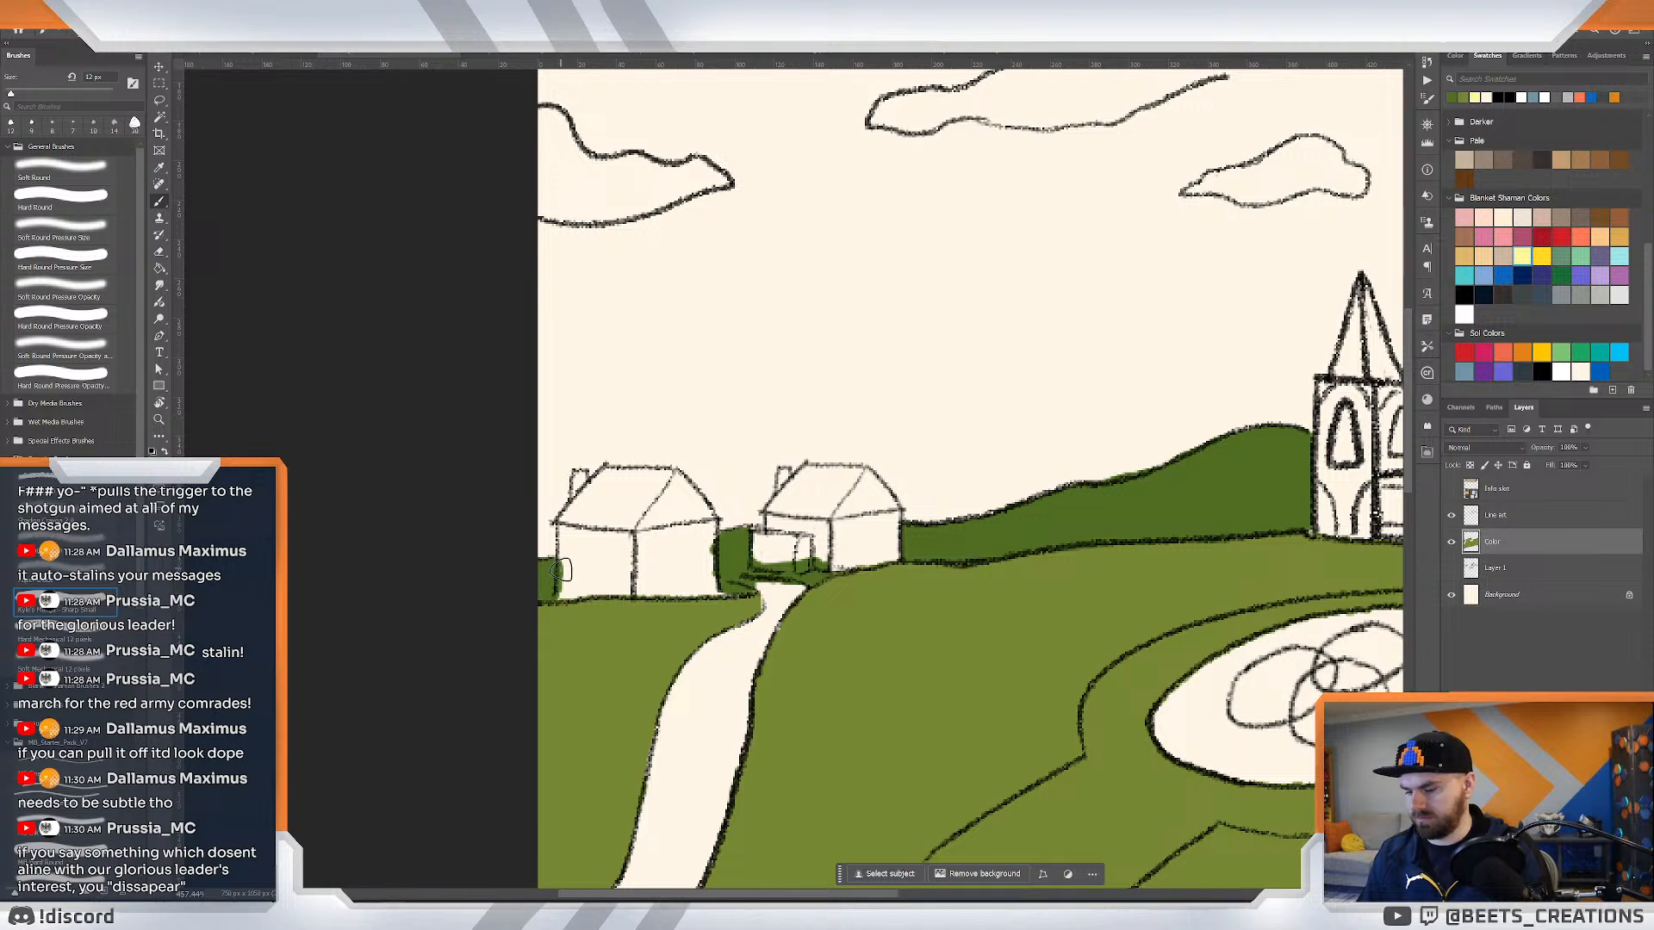
key("e")
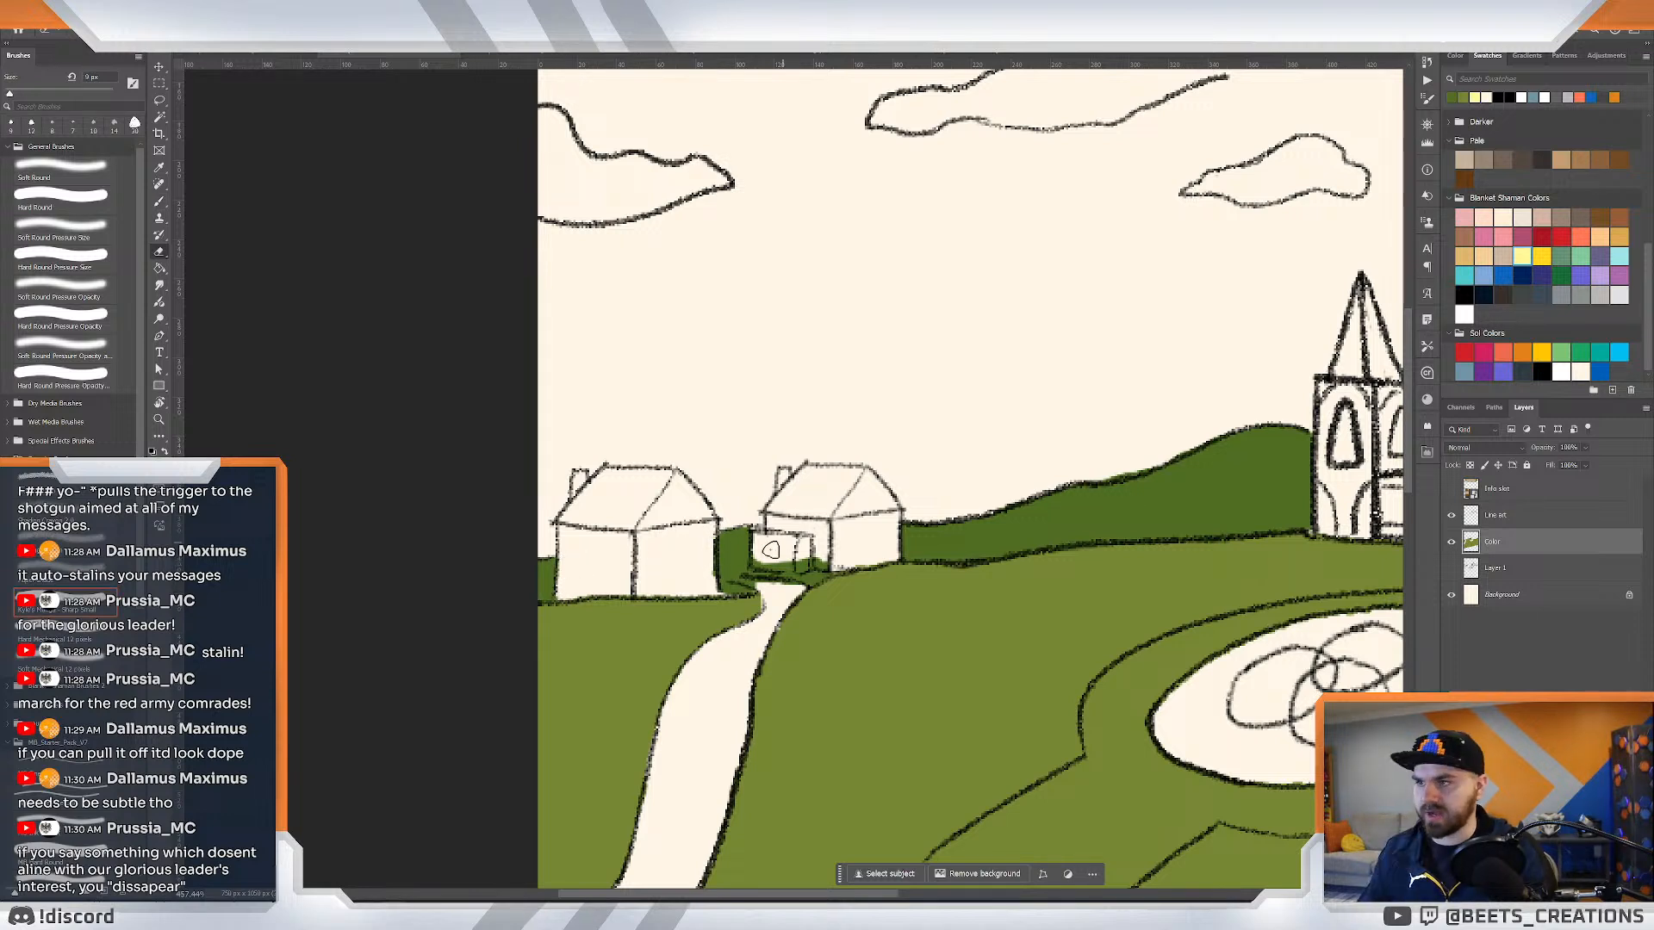
left_click_drag(755, 560, 827, 562)
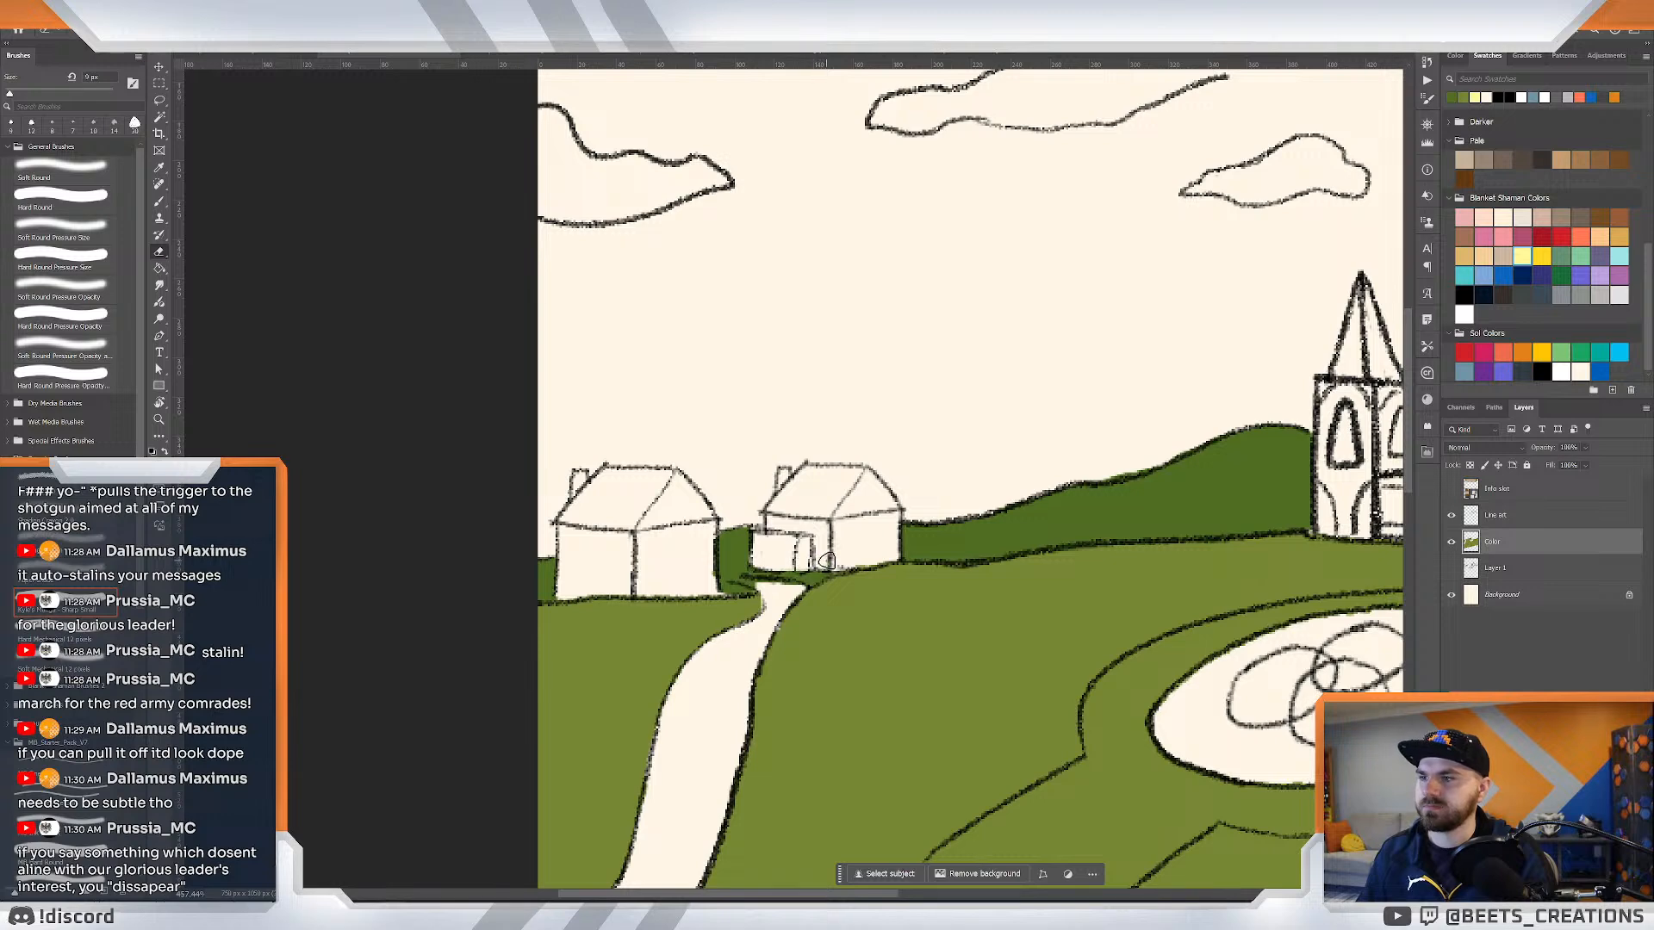
Sample the dark green of the hill right of the church and set the brush colour to the green 5a7929.
key("z")
scroll(945, 381, "down", 5)
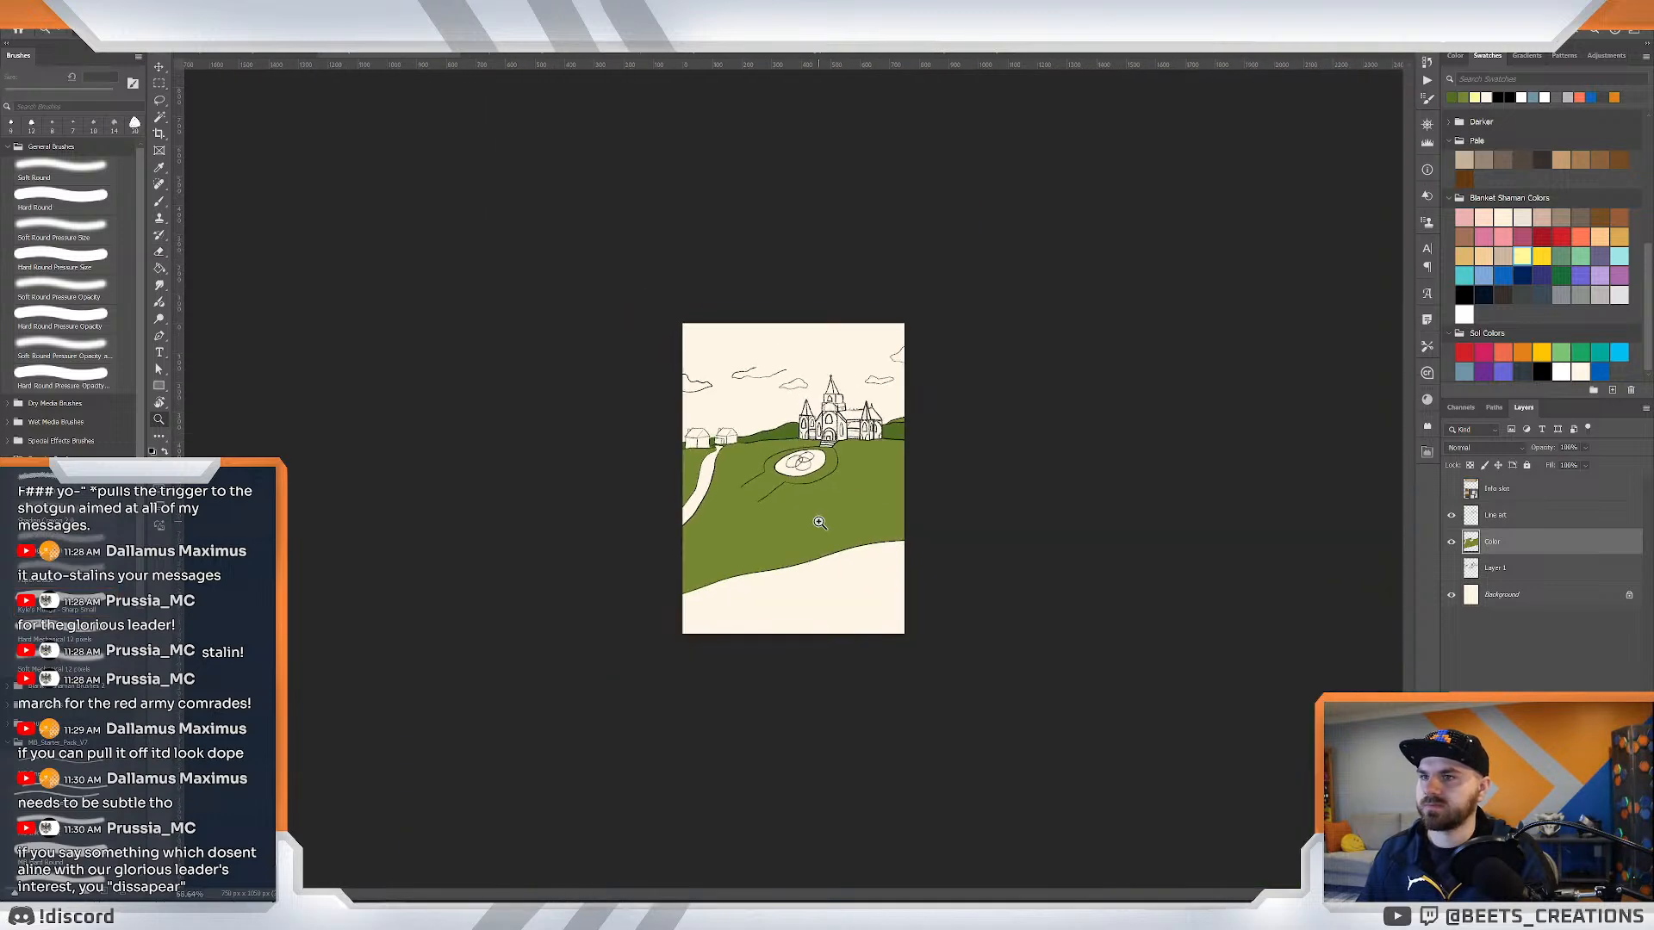
scroll(945, 381, "up", 5)
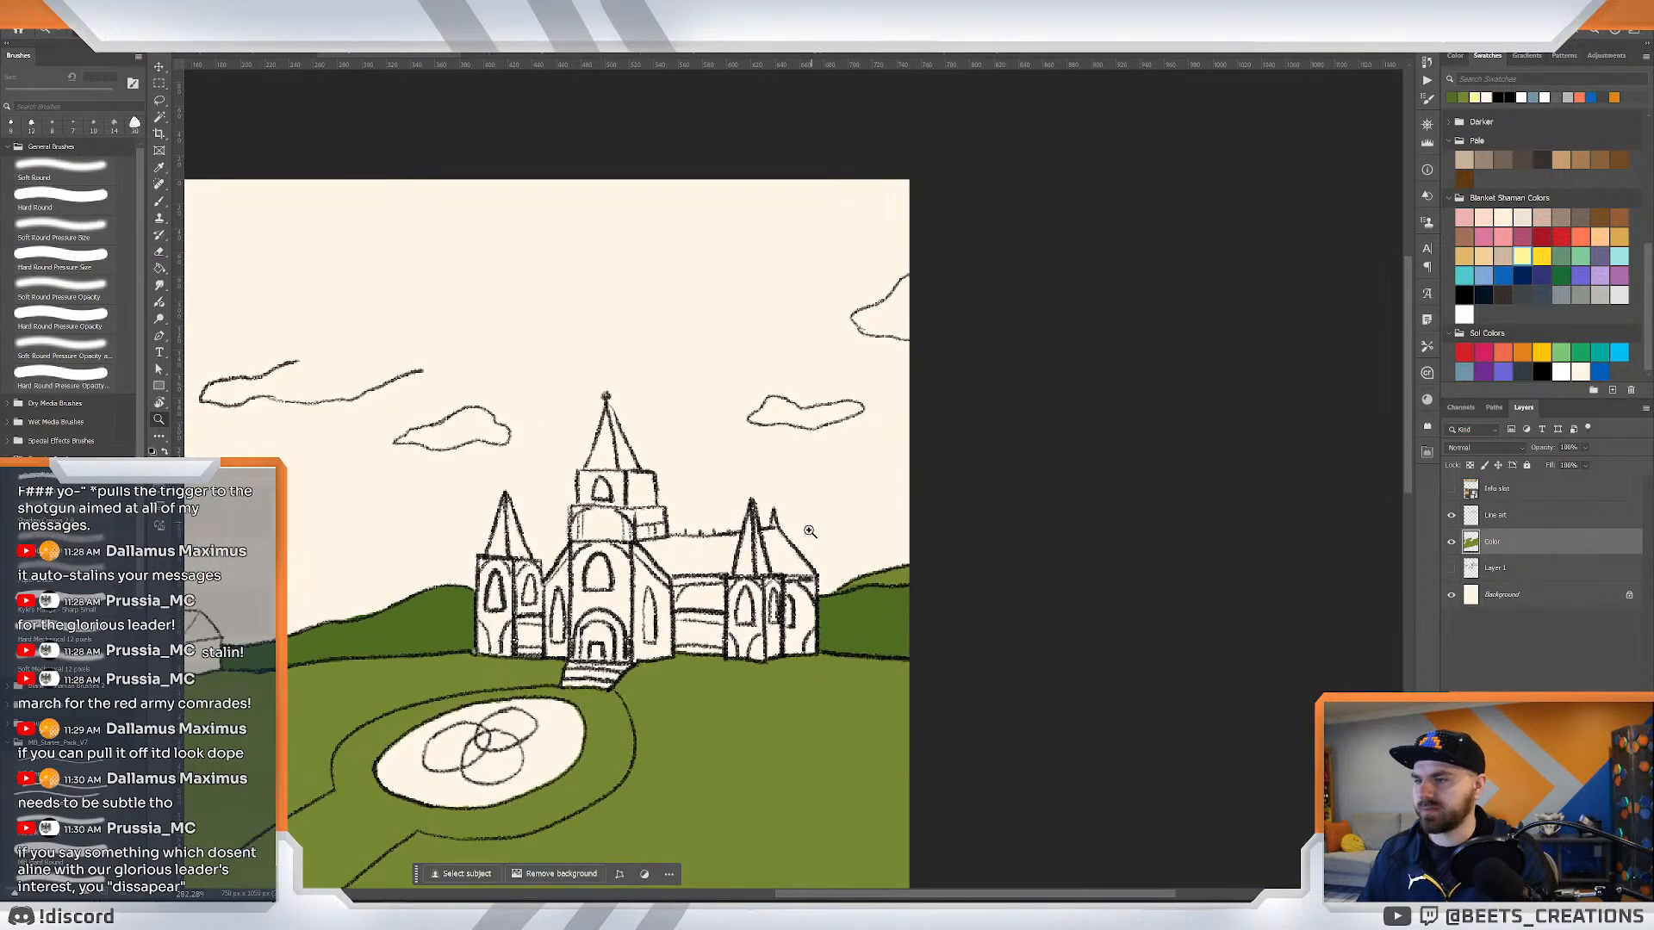
key("i")
left_click(878, 614)
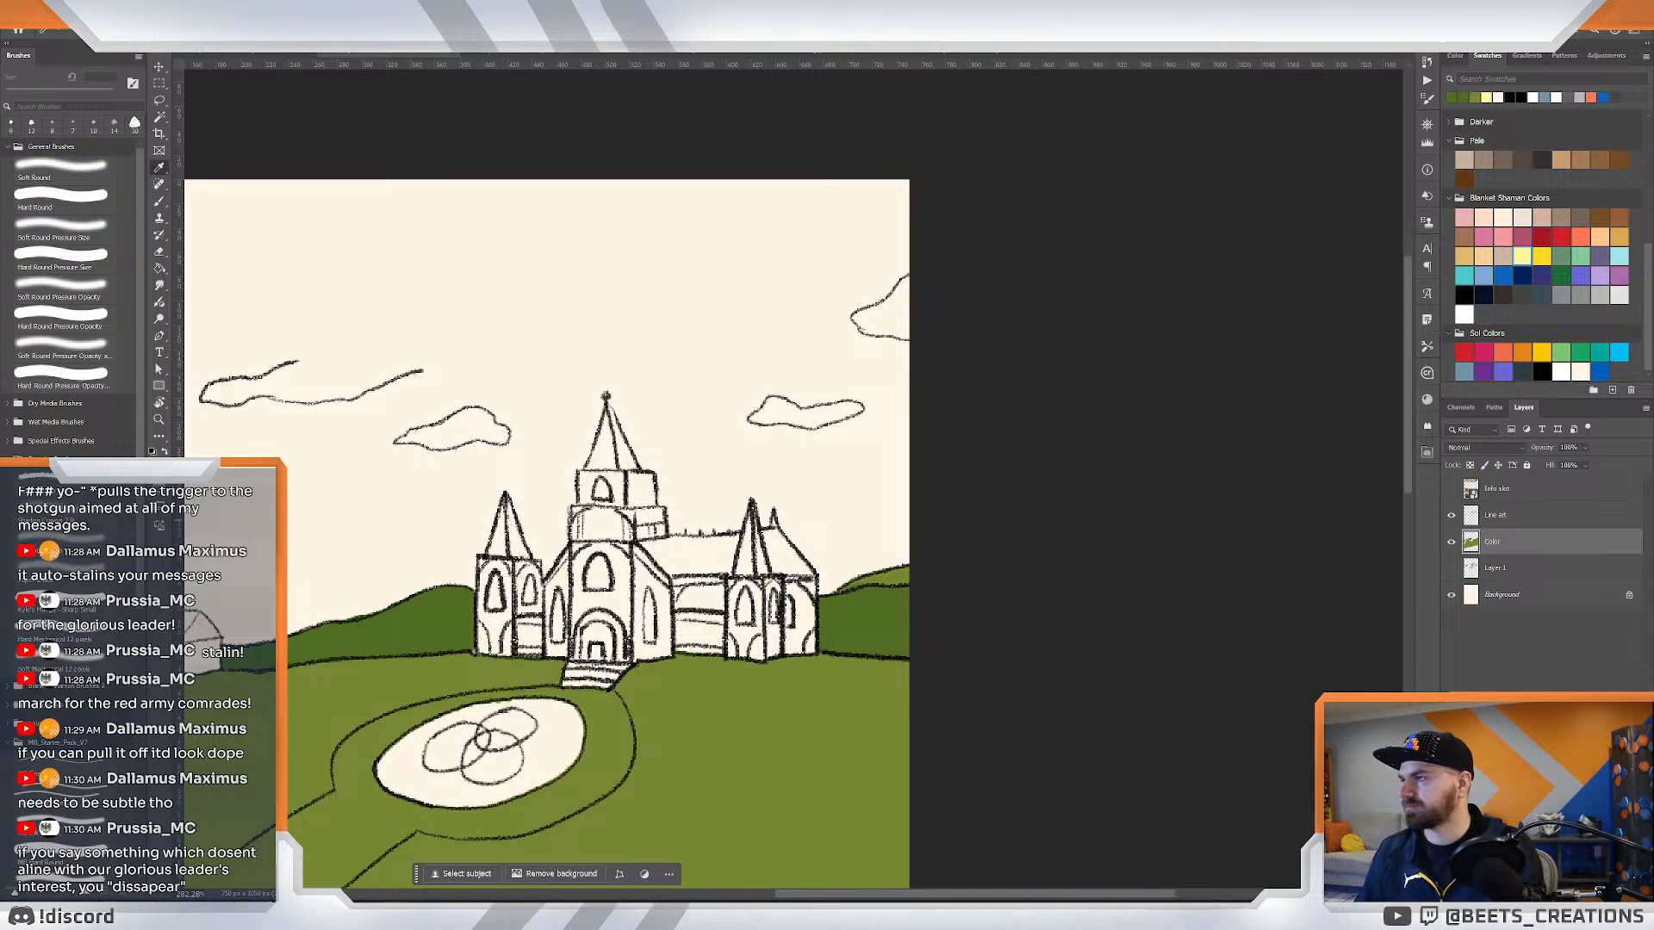
key("F12")
left_click(962, 499)
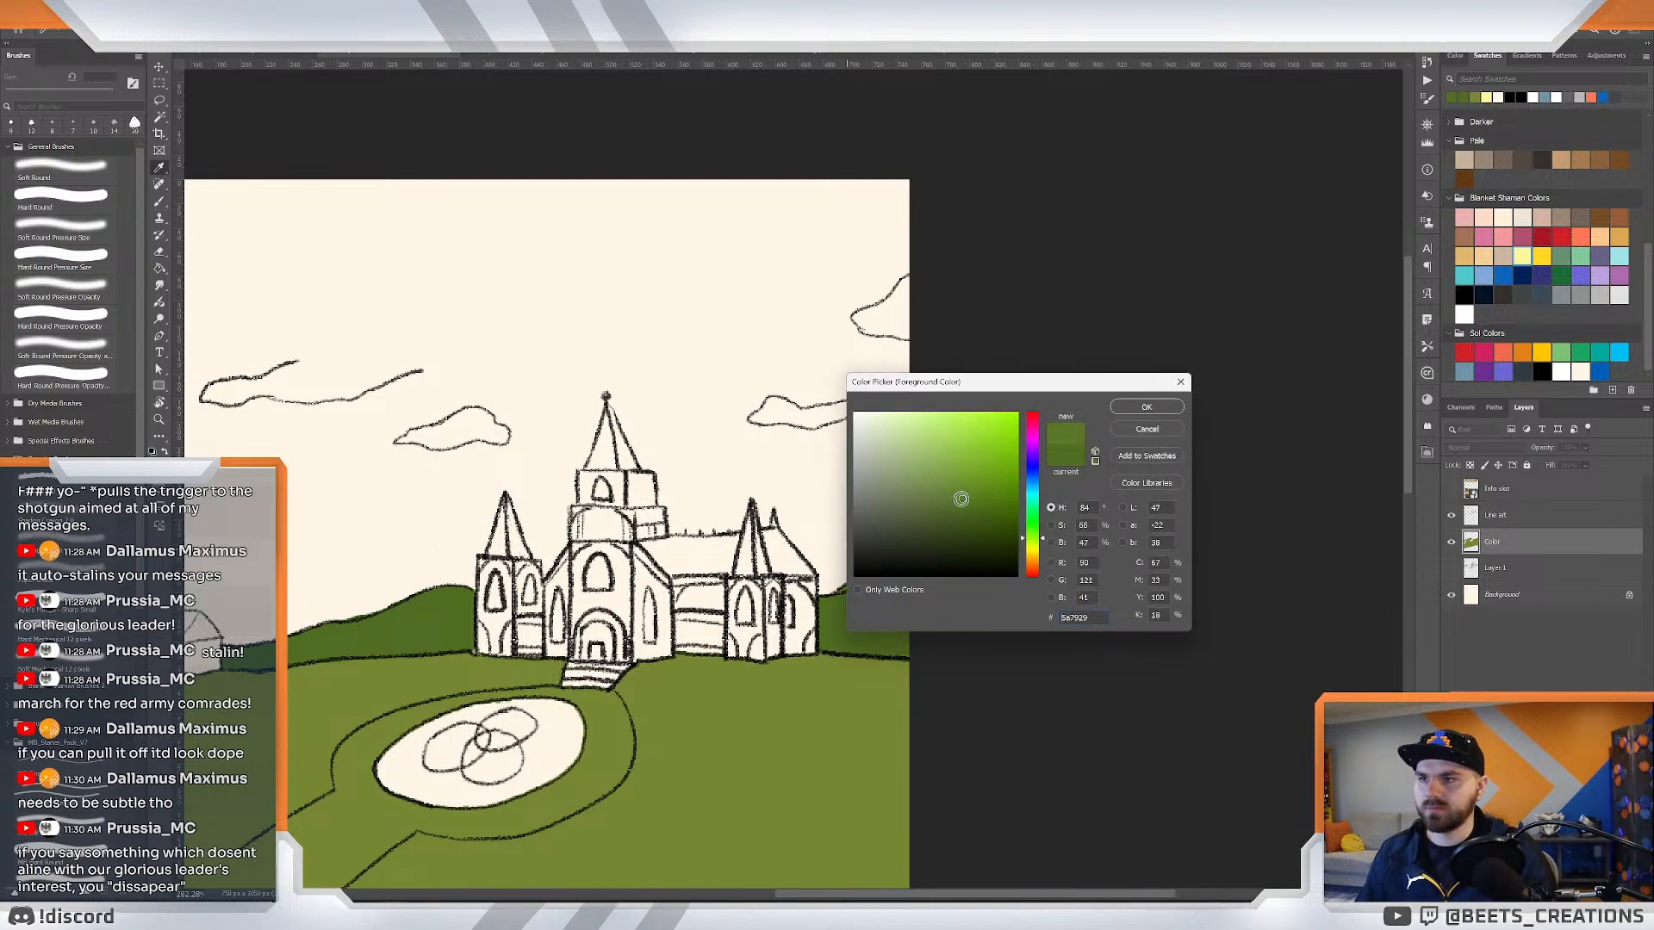
left_click(1146, 407)
key("b")
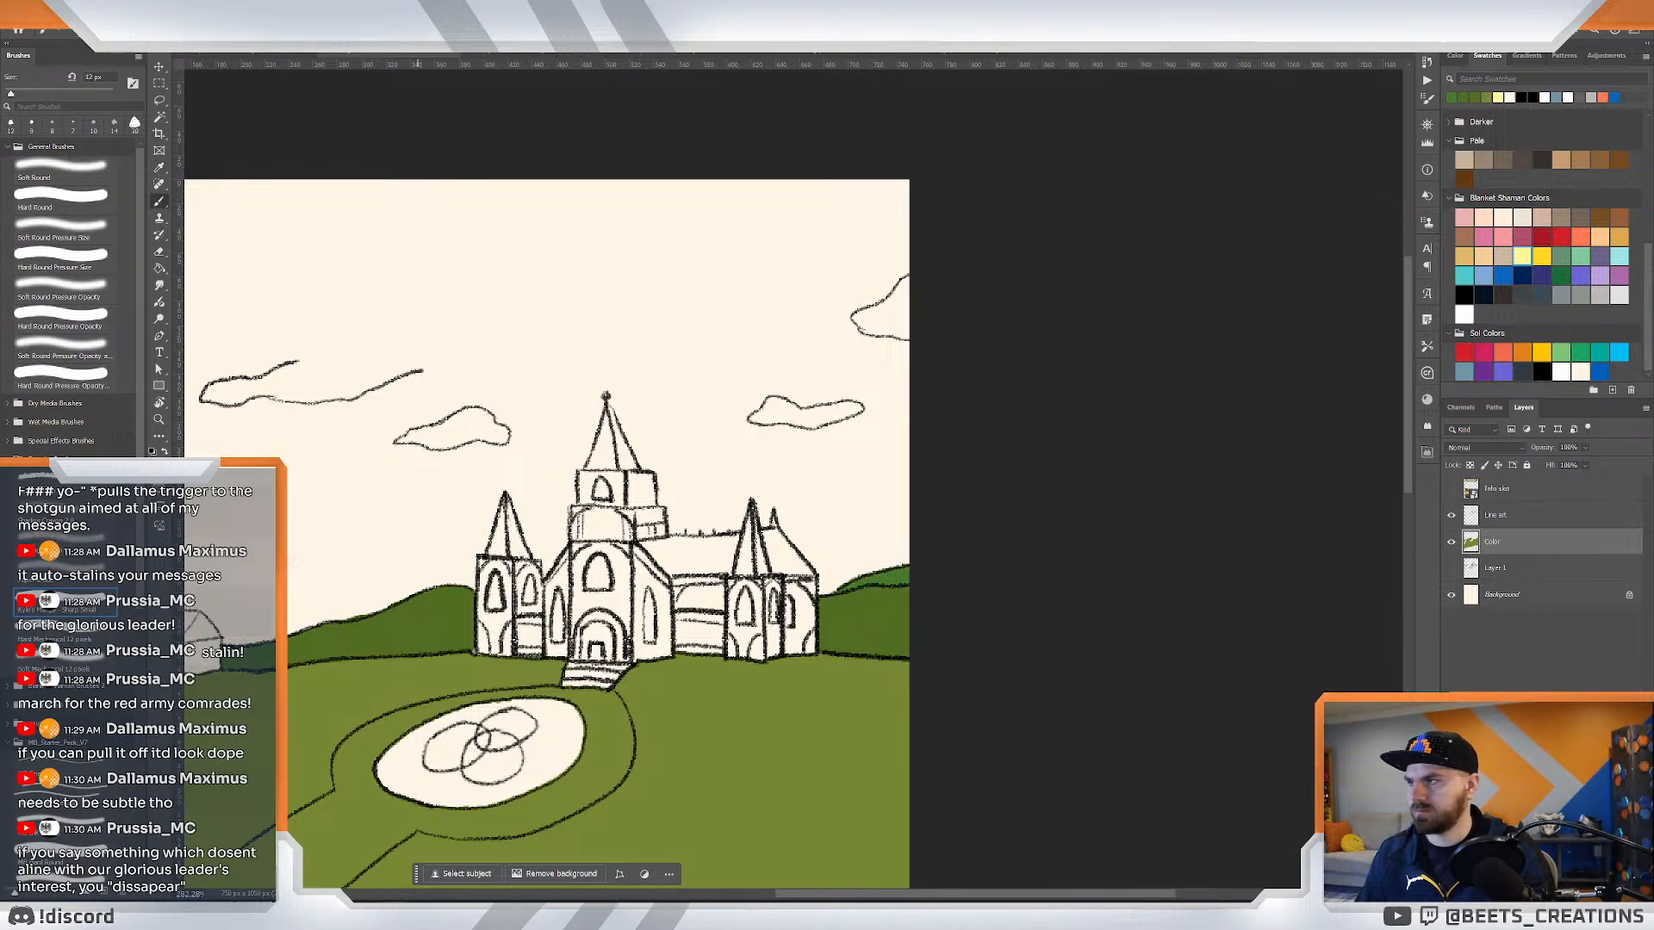
Set the brush colour to the darker green 355b1e and touch up the upper edge of the hill right of the church.
left_click(156, 466)
left_click(963, 518)
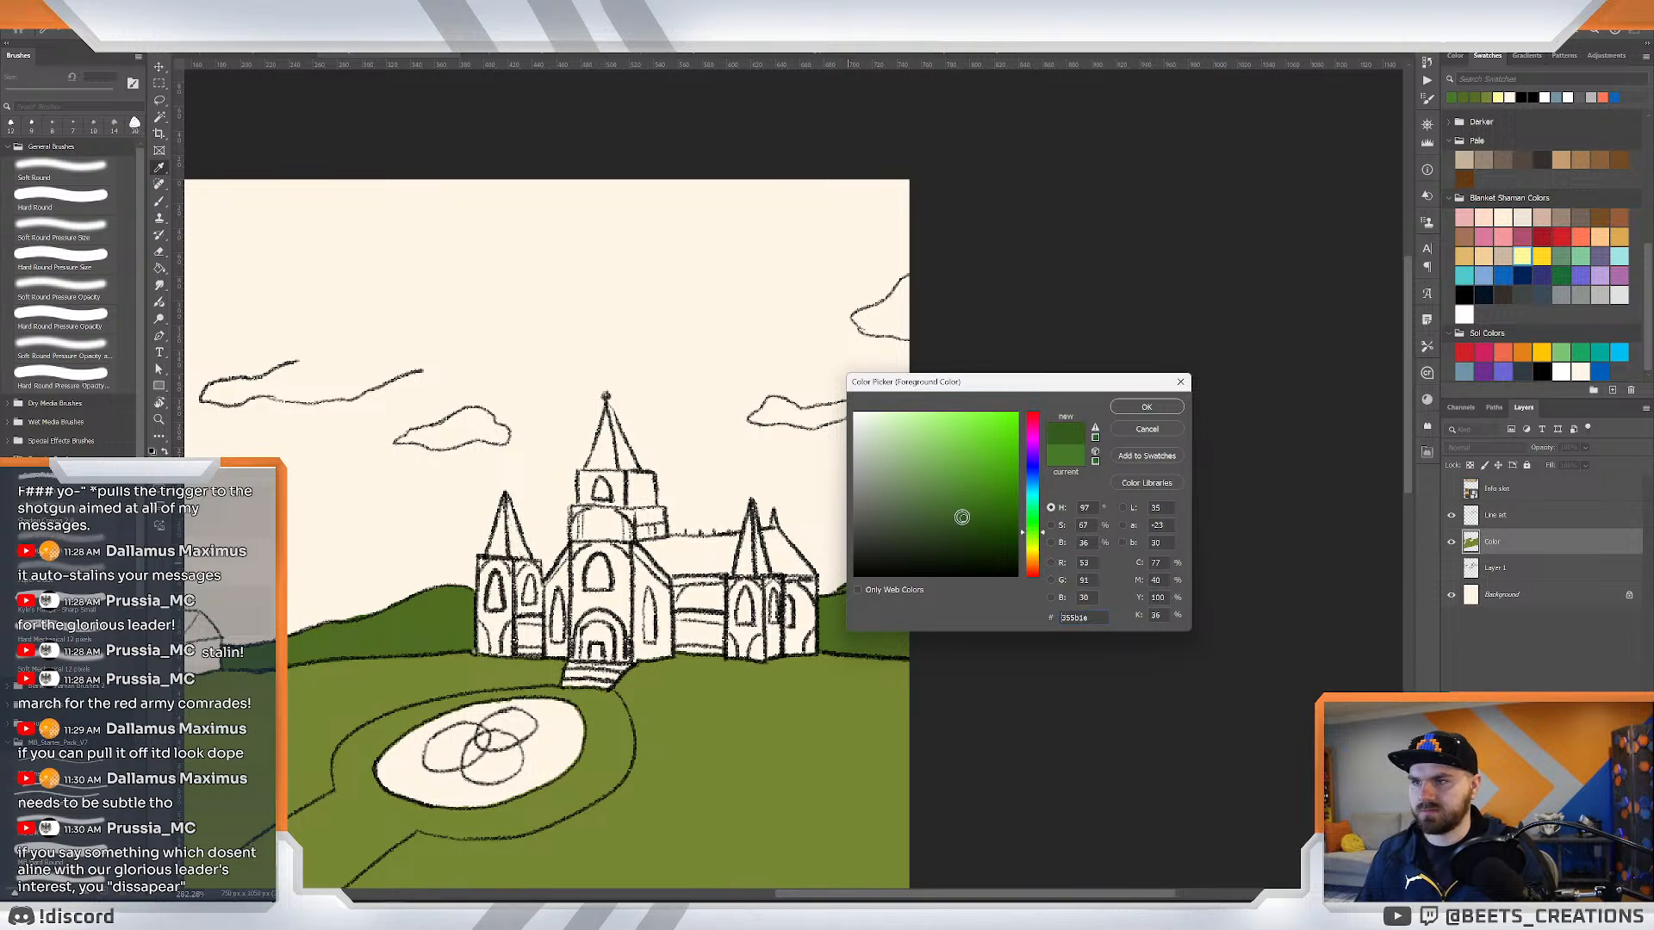
left_click(1137, 413)
left_click_drag(846, 589, 895, 581)
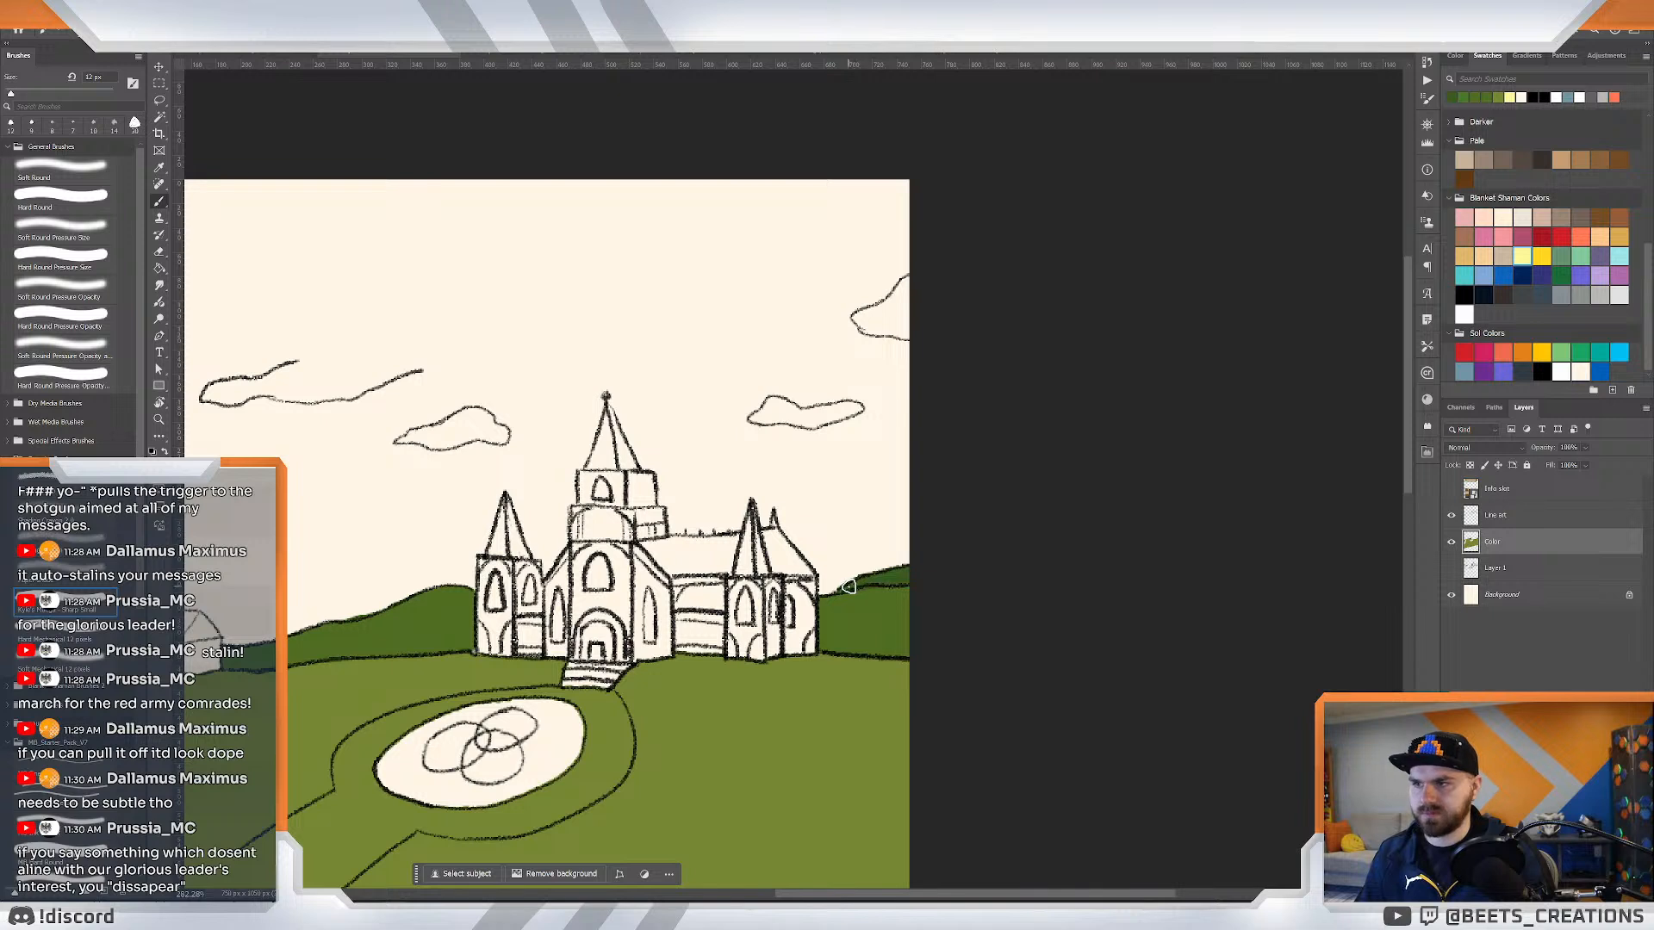
key("e")
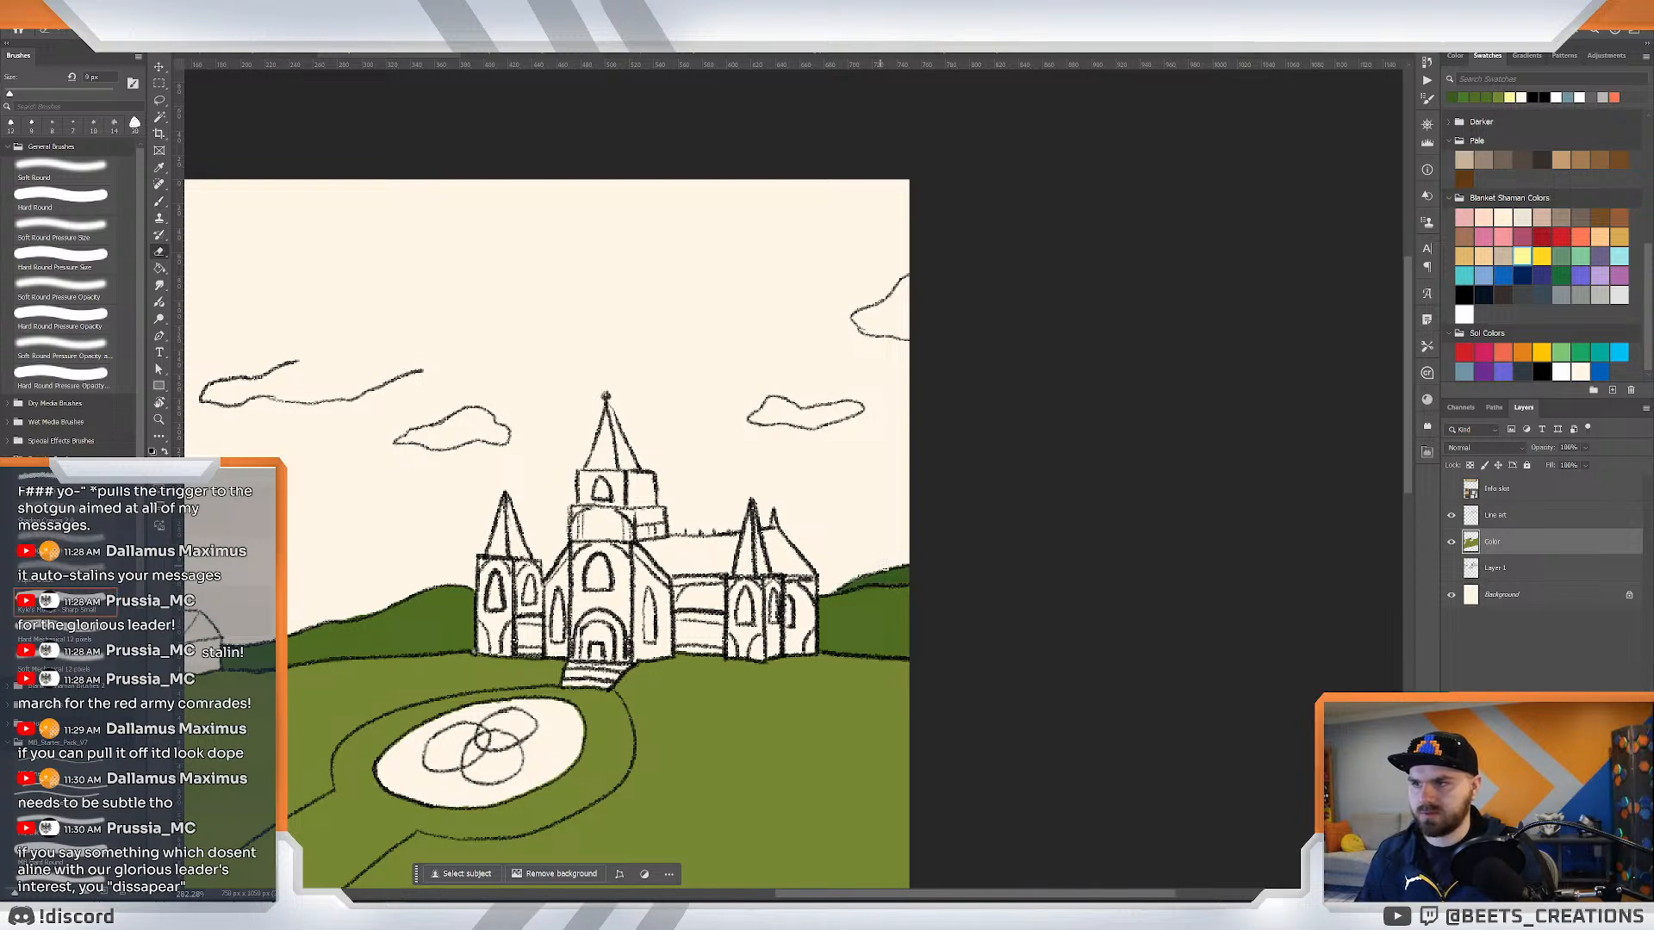
key("b")
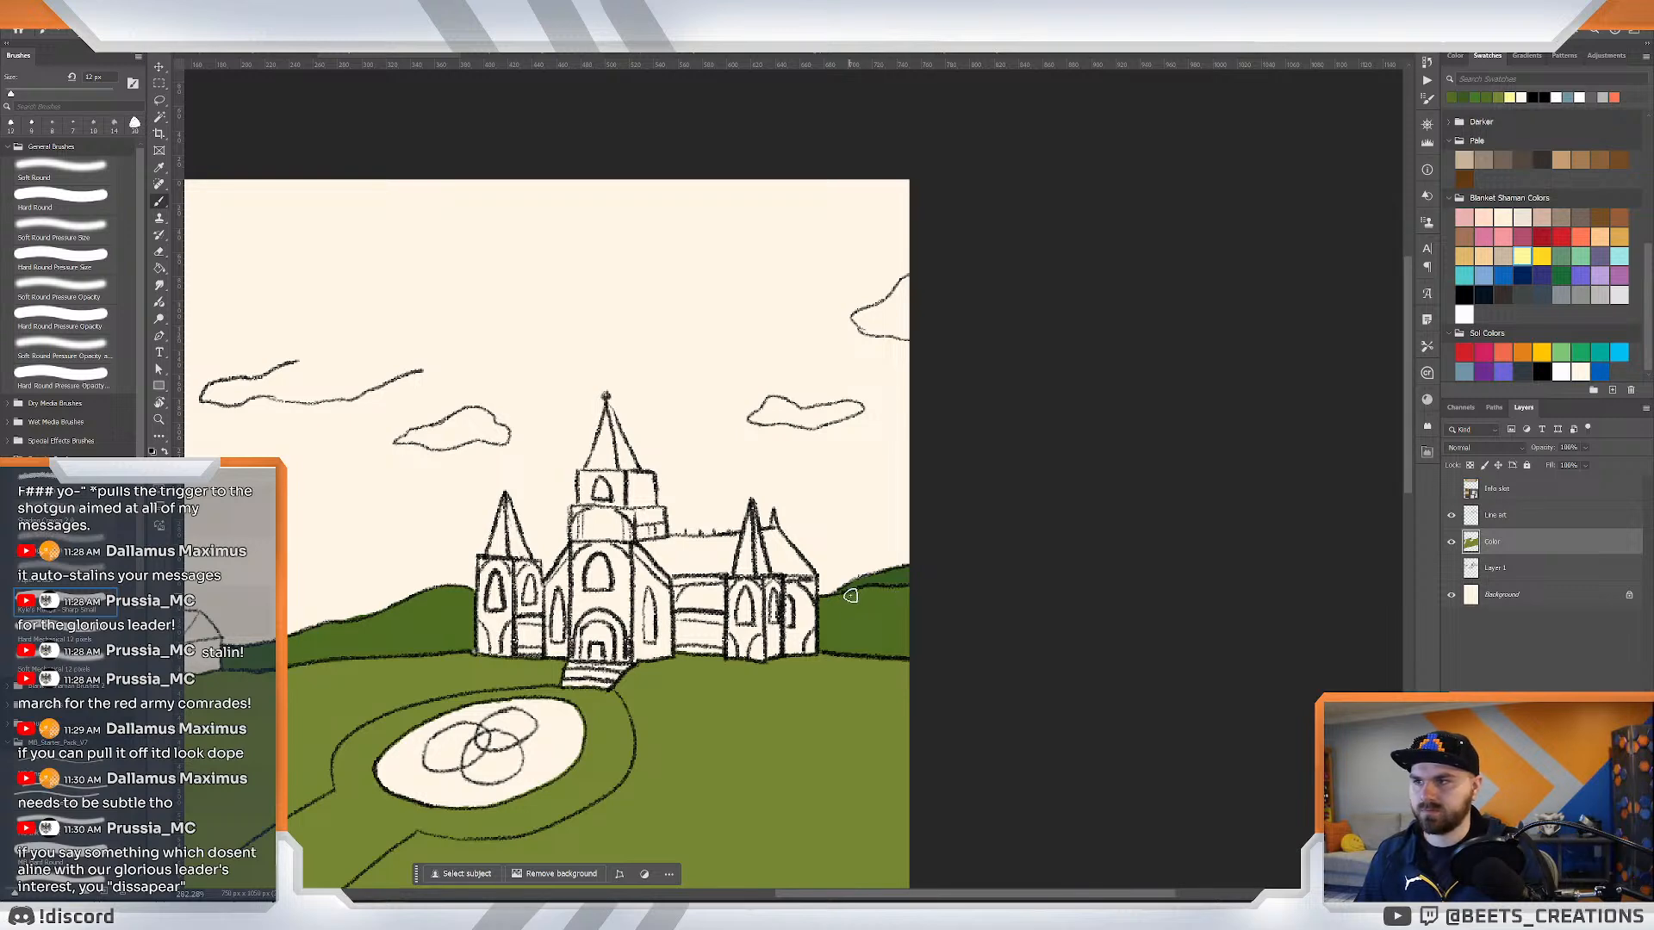
Select the empty foreground hill beneath the lowest contour line with the Magic Wand, using the line art layer.
key("z")
left_click_drag(838, 554, 792, 504)
left_click_drag(770, 415, 839, 517)
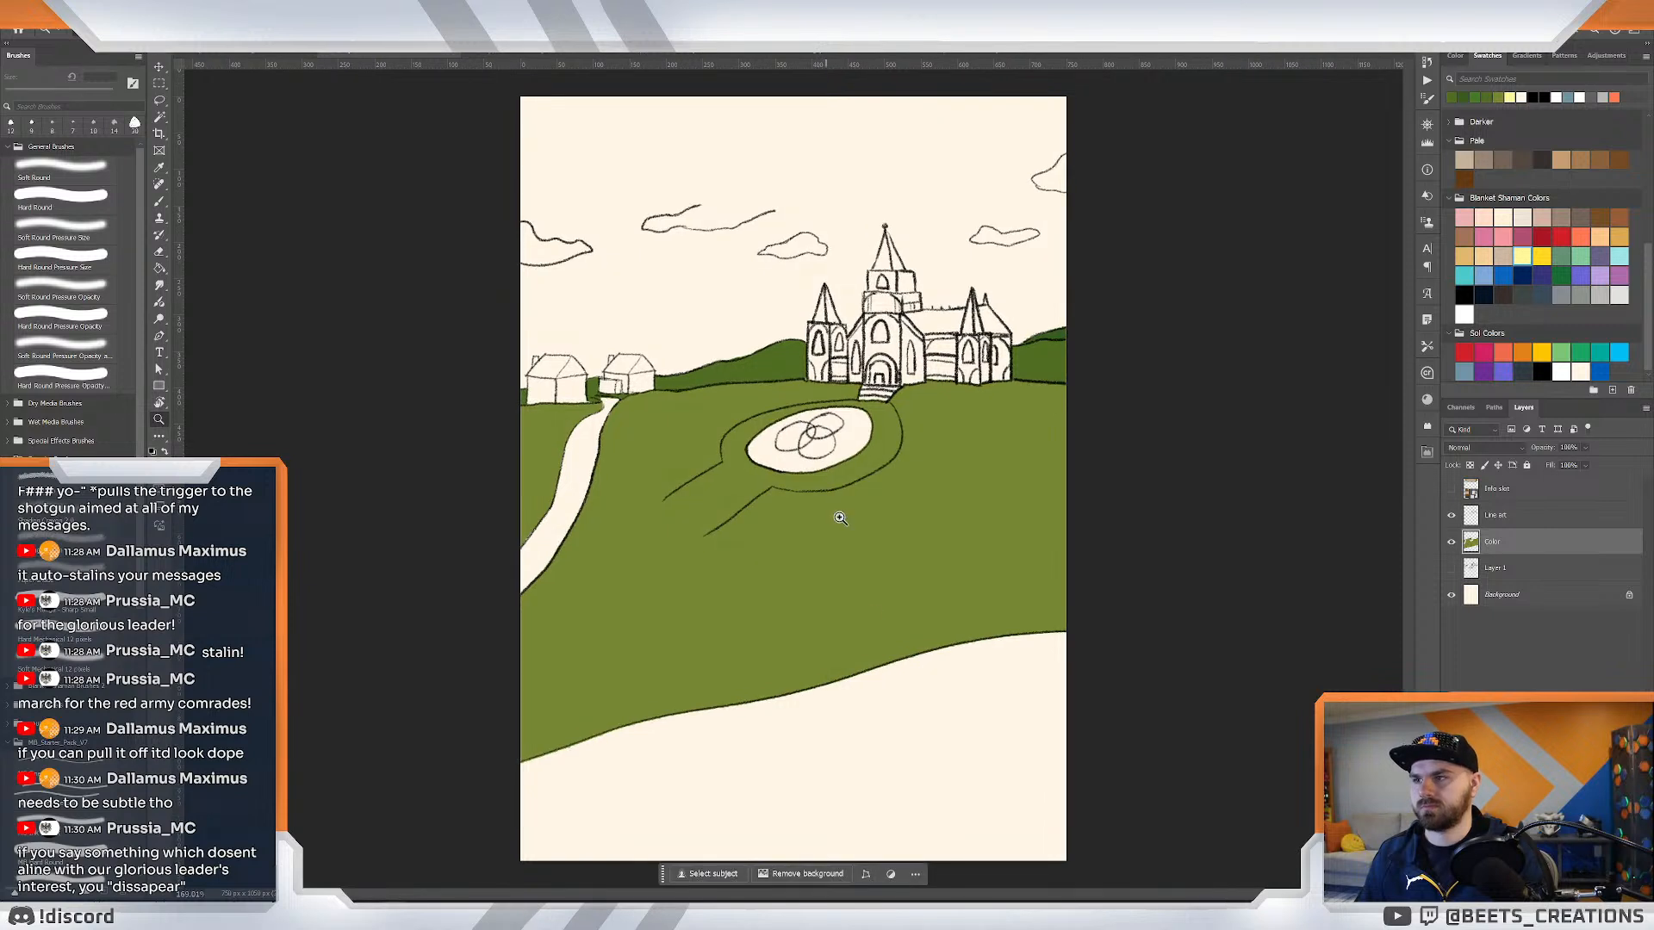
key("i")
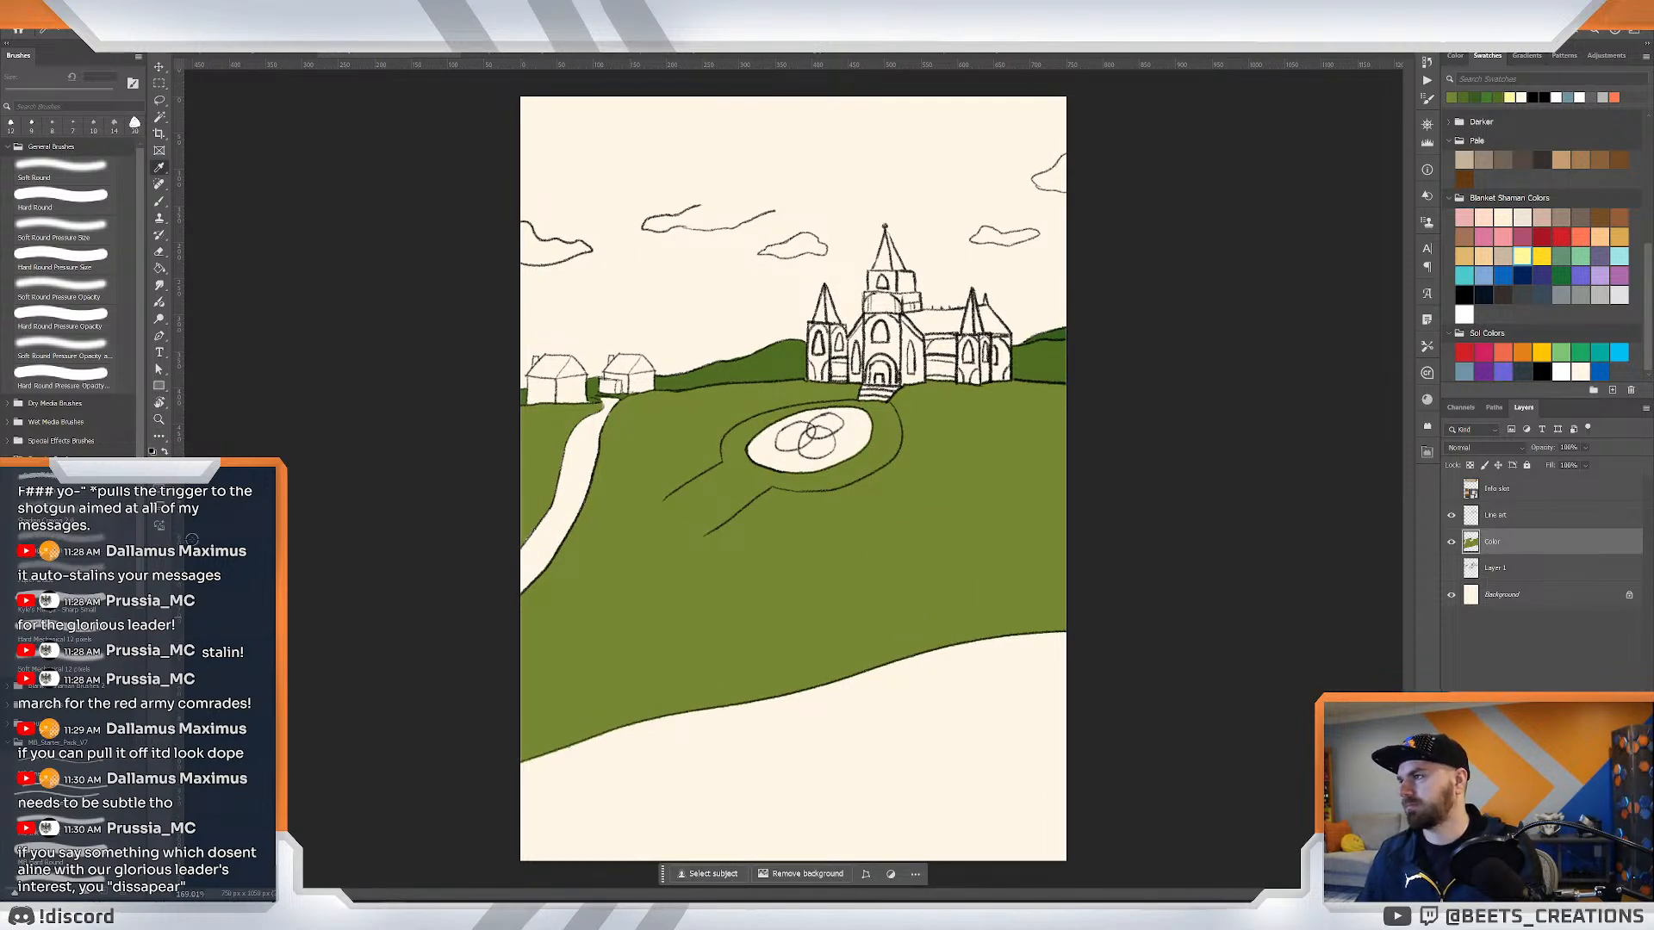
left_click(1503, 524)
key("w")
left_click(987, 773)
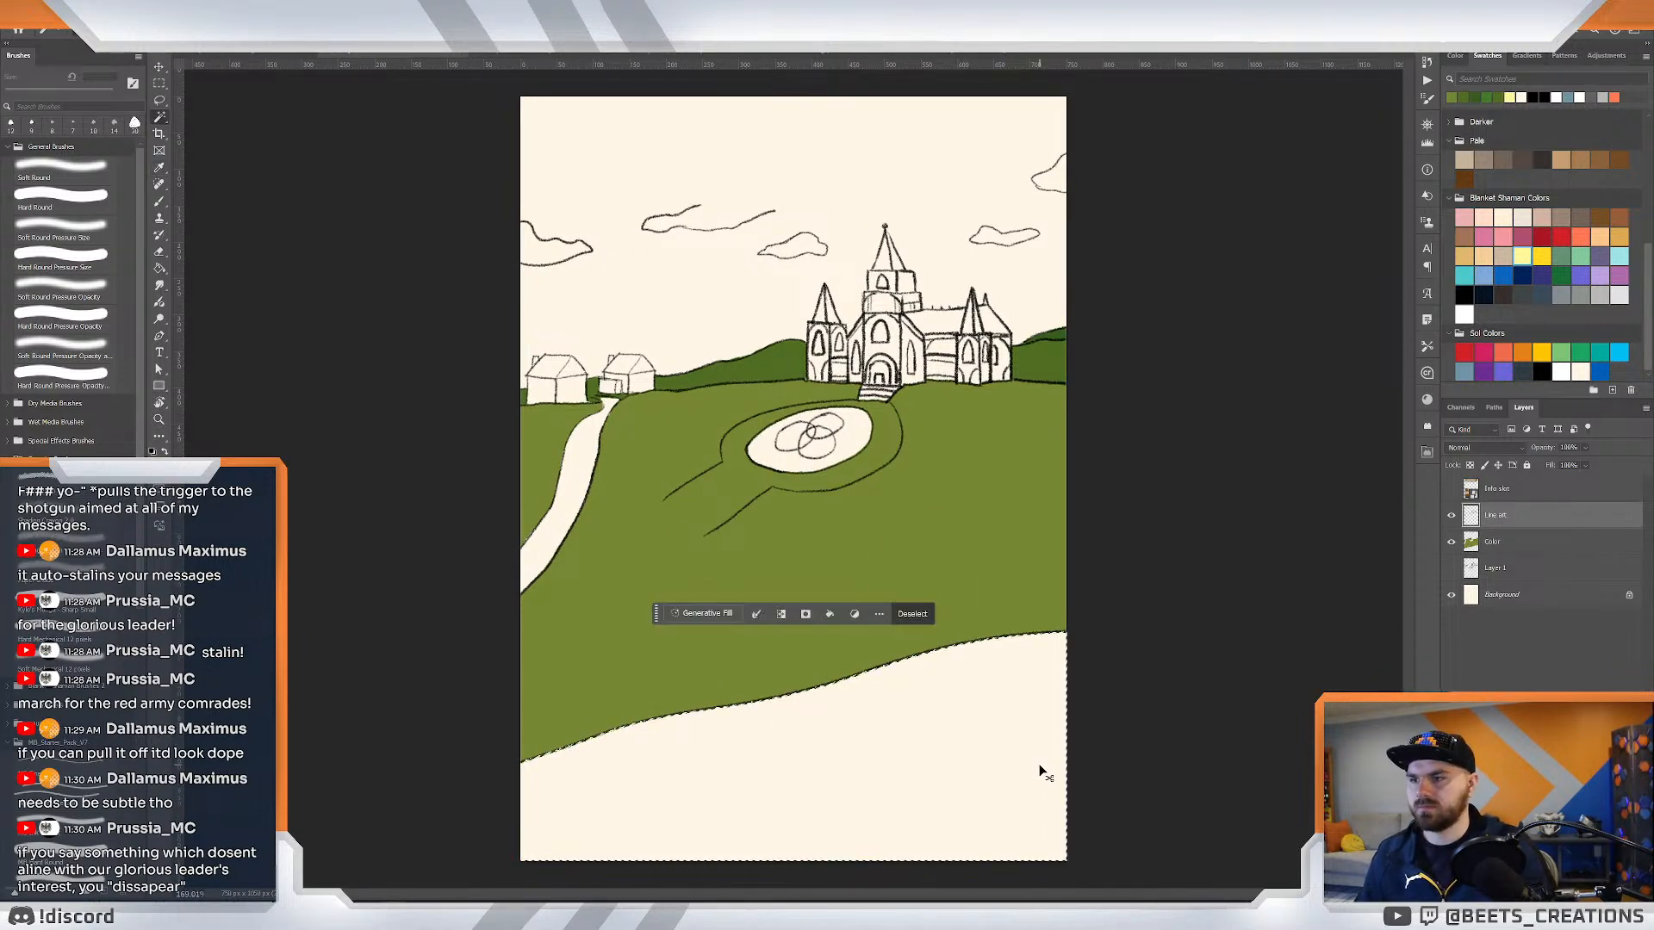
key("F2")
key("Return")
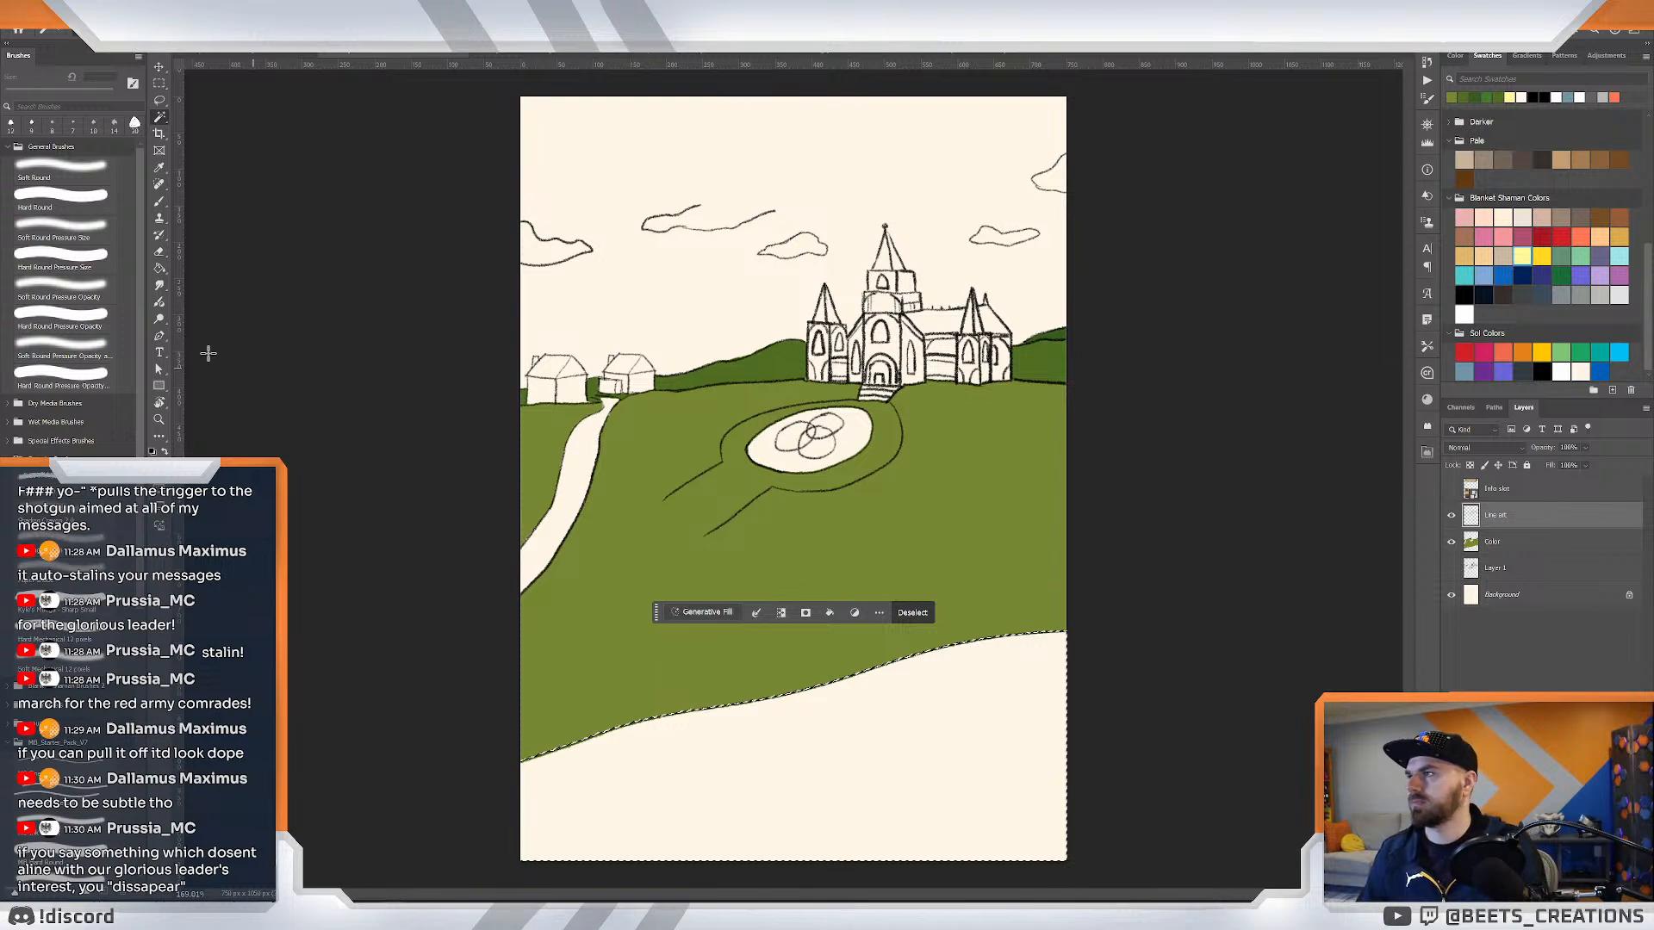
Set the foreground colour to the lighter olive green 8d963d.
left_click(155, 472)
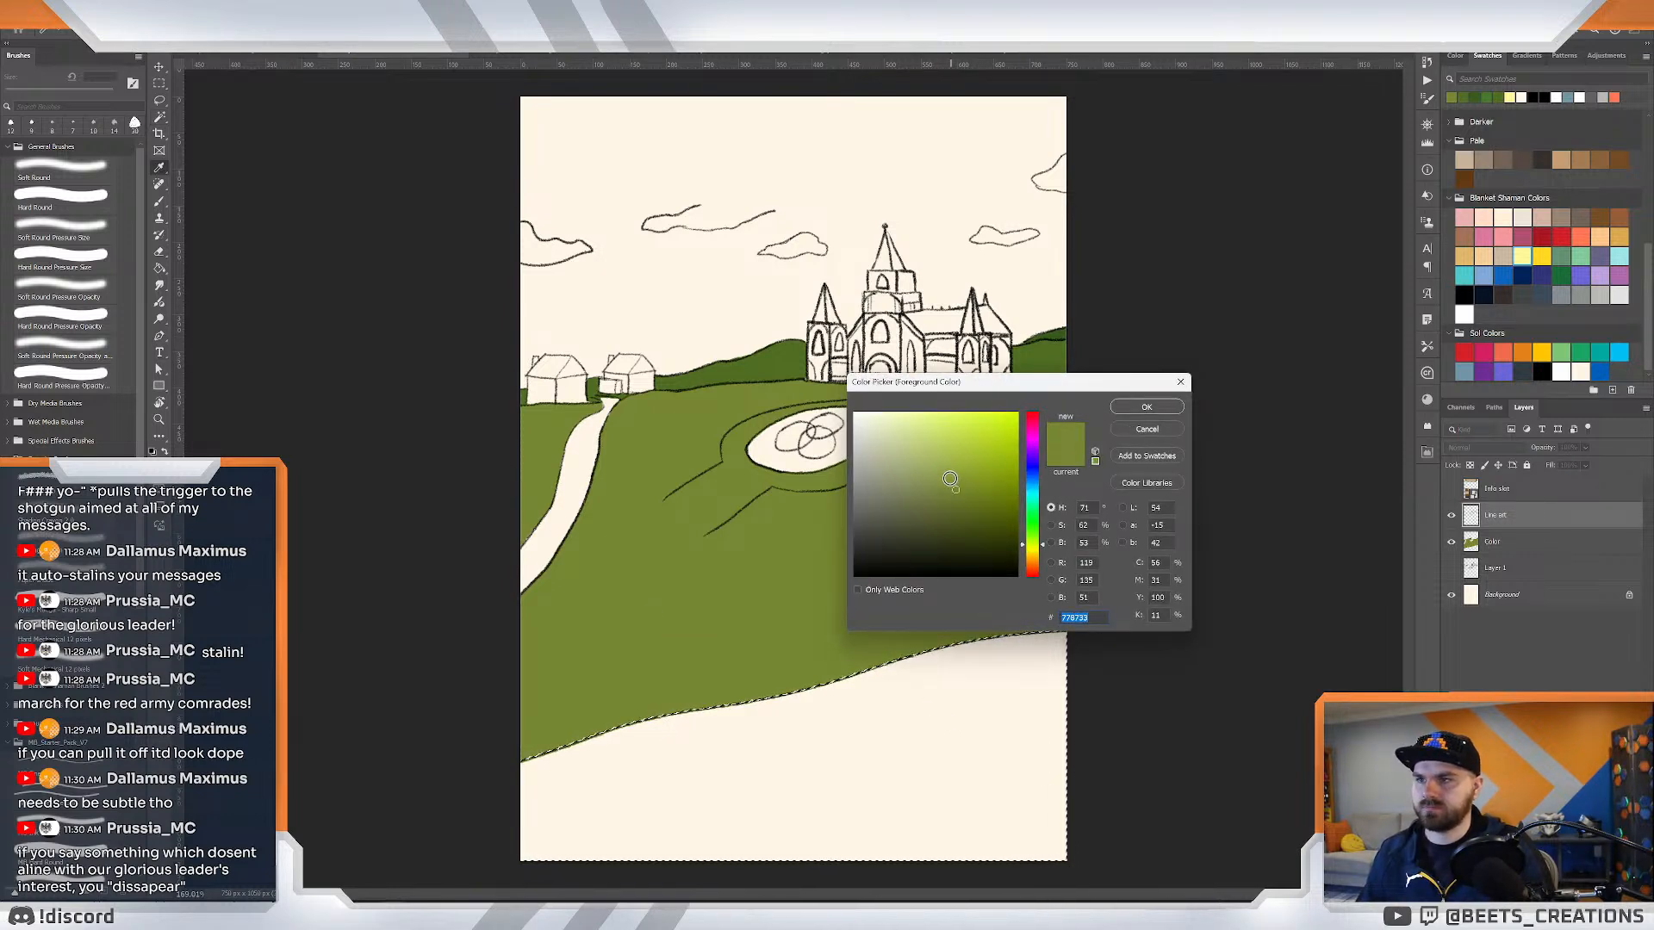
left_click(952, 480)
left_click(1038, 547)
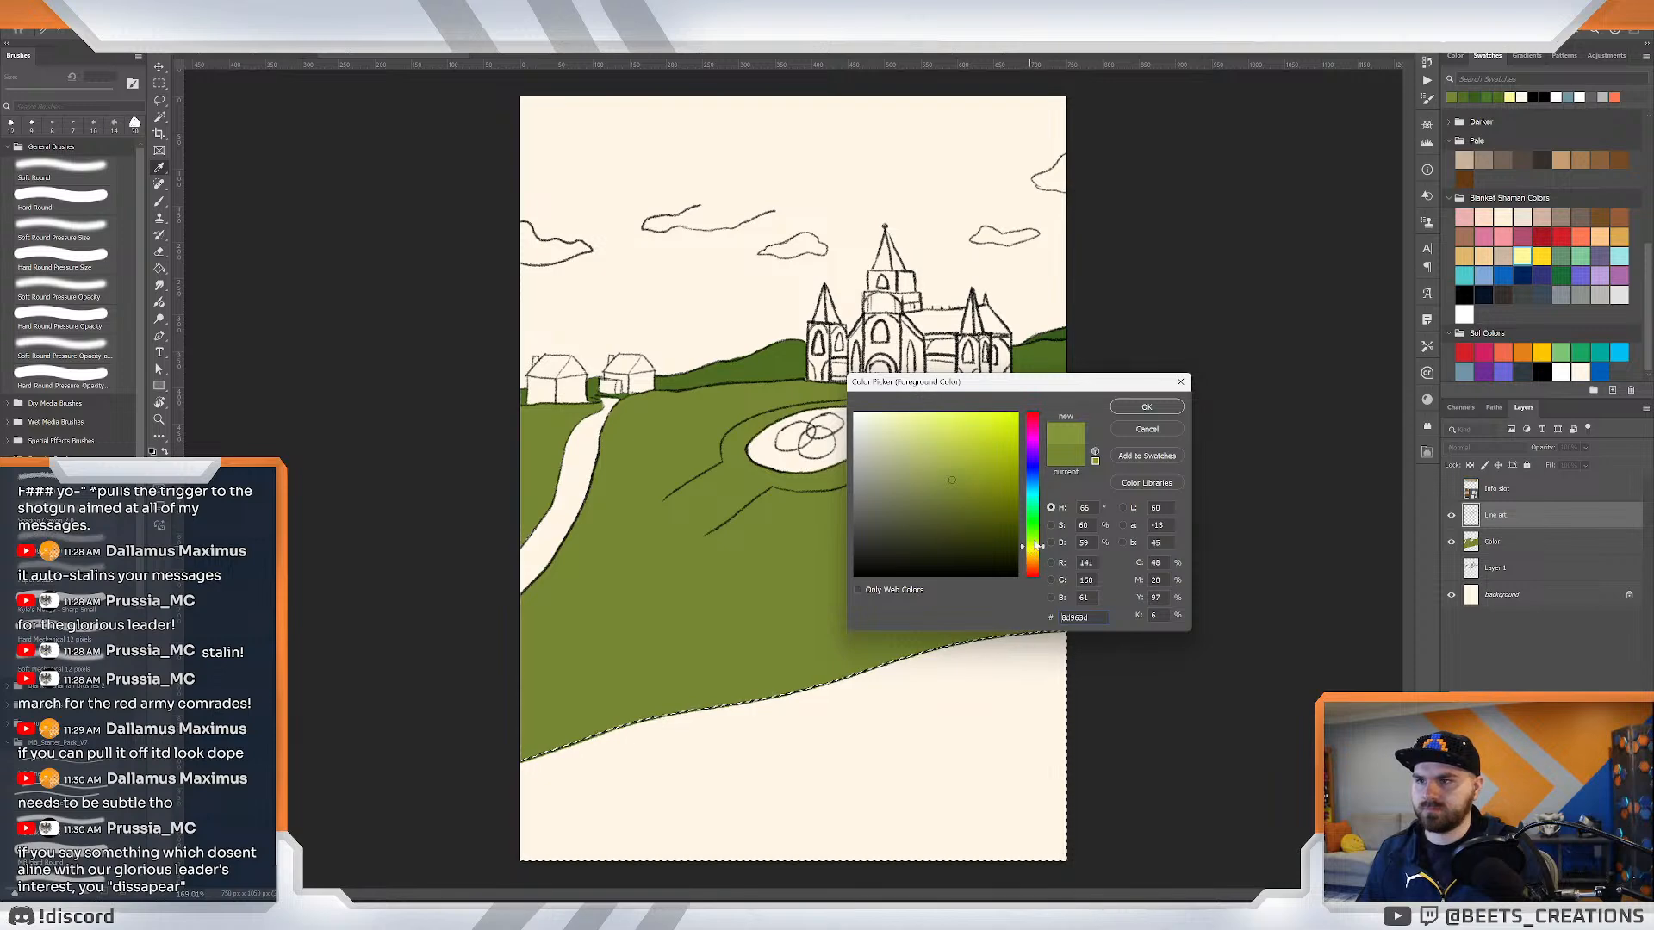
left_click(1145, 407)
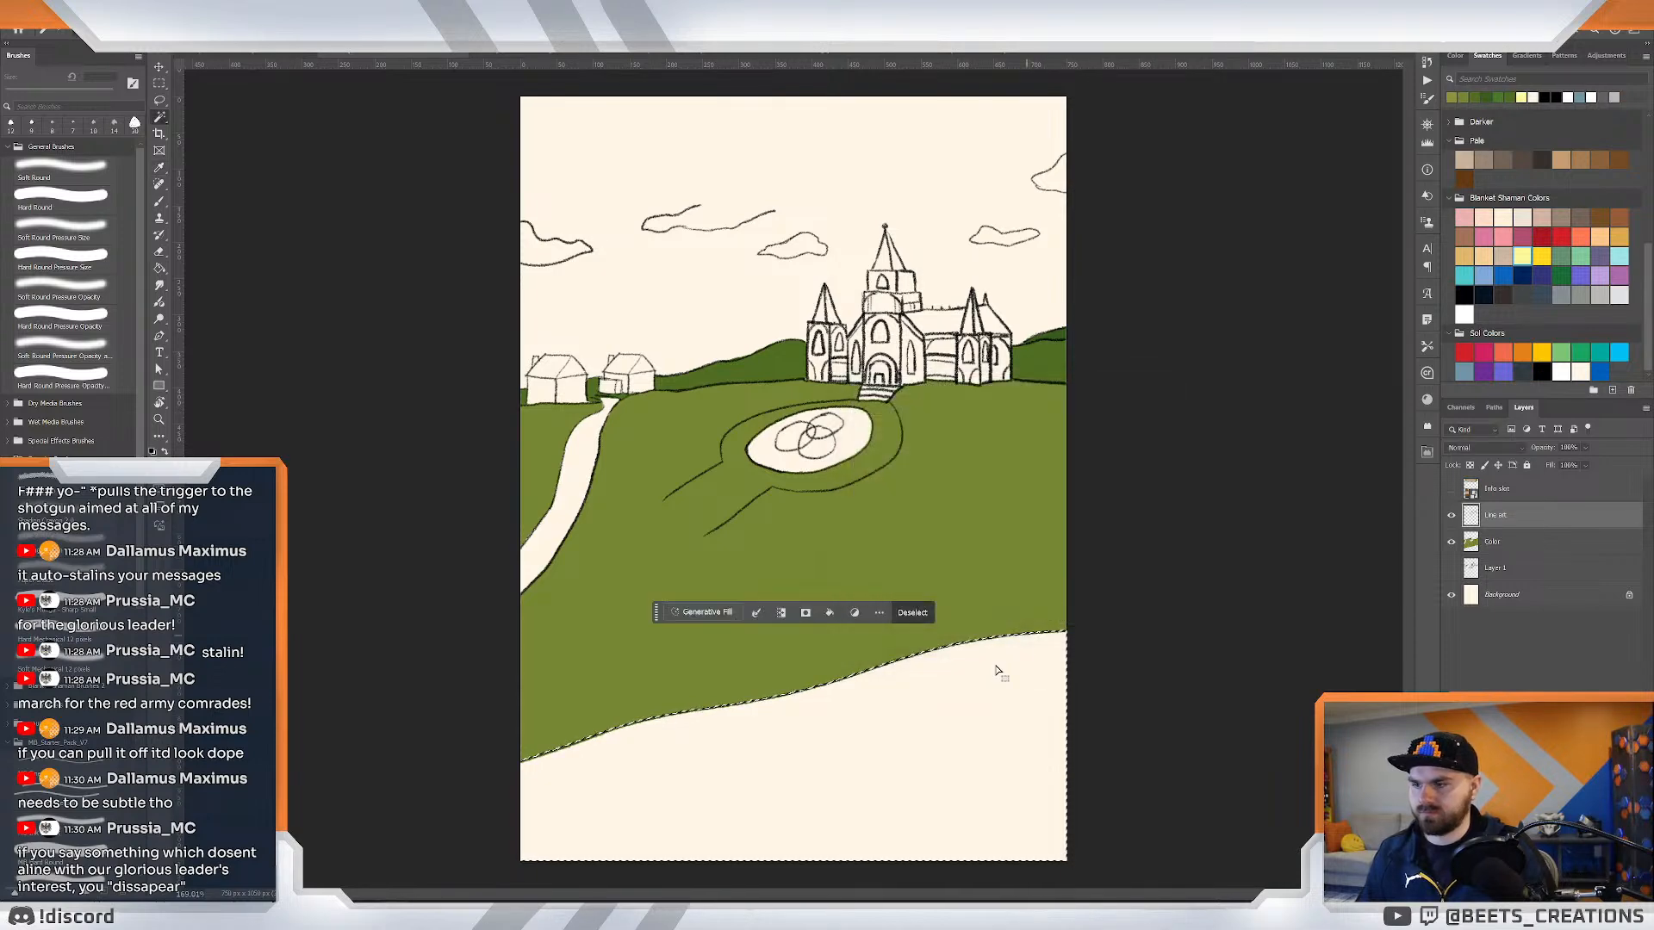
Try filling the selected foreground hill with the lighter olive green on the line art layer, and deselect.
key("g")
left_click(952, 689)
key("ctrl+d")
key("z")
mouse_move(889, 507)
left_mouse_down()
mouse_move(835, 496)
mouse_move(883, 507)
left_mouse_up()
left_click_drag(765, 332, 779, 388)
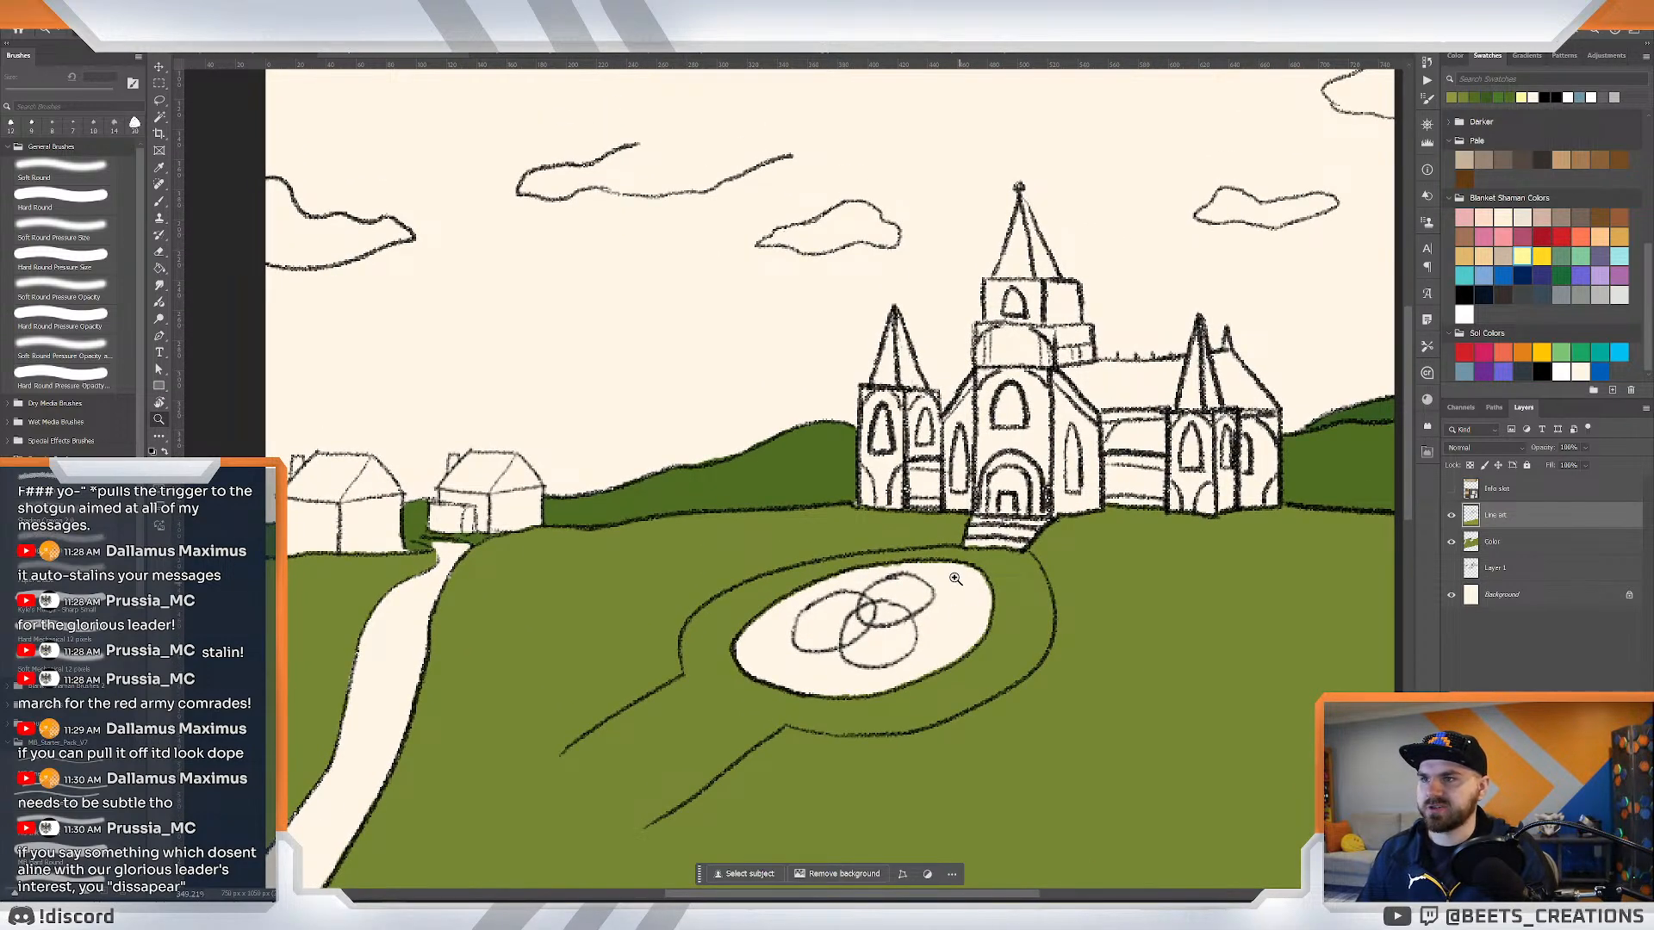
left_click_drag(938, 524, 900, 510)
left_click_drag(943, 343, 975, 406)
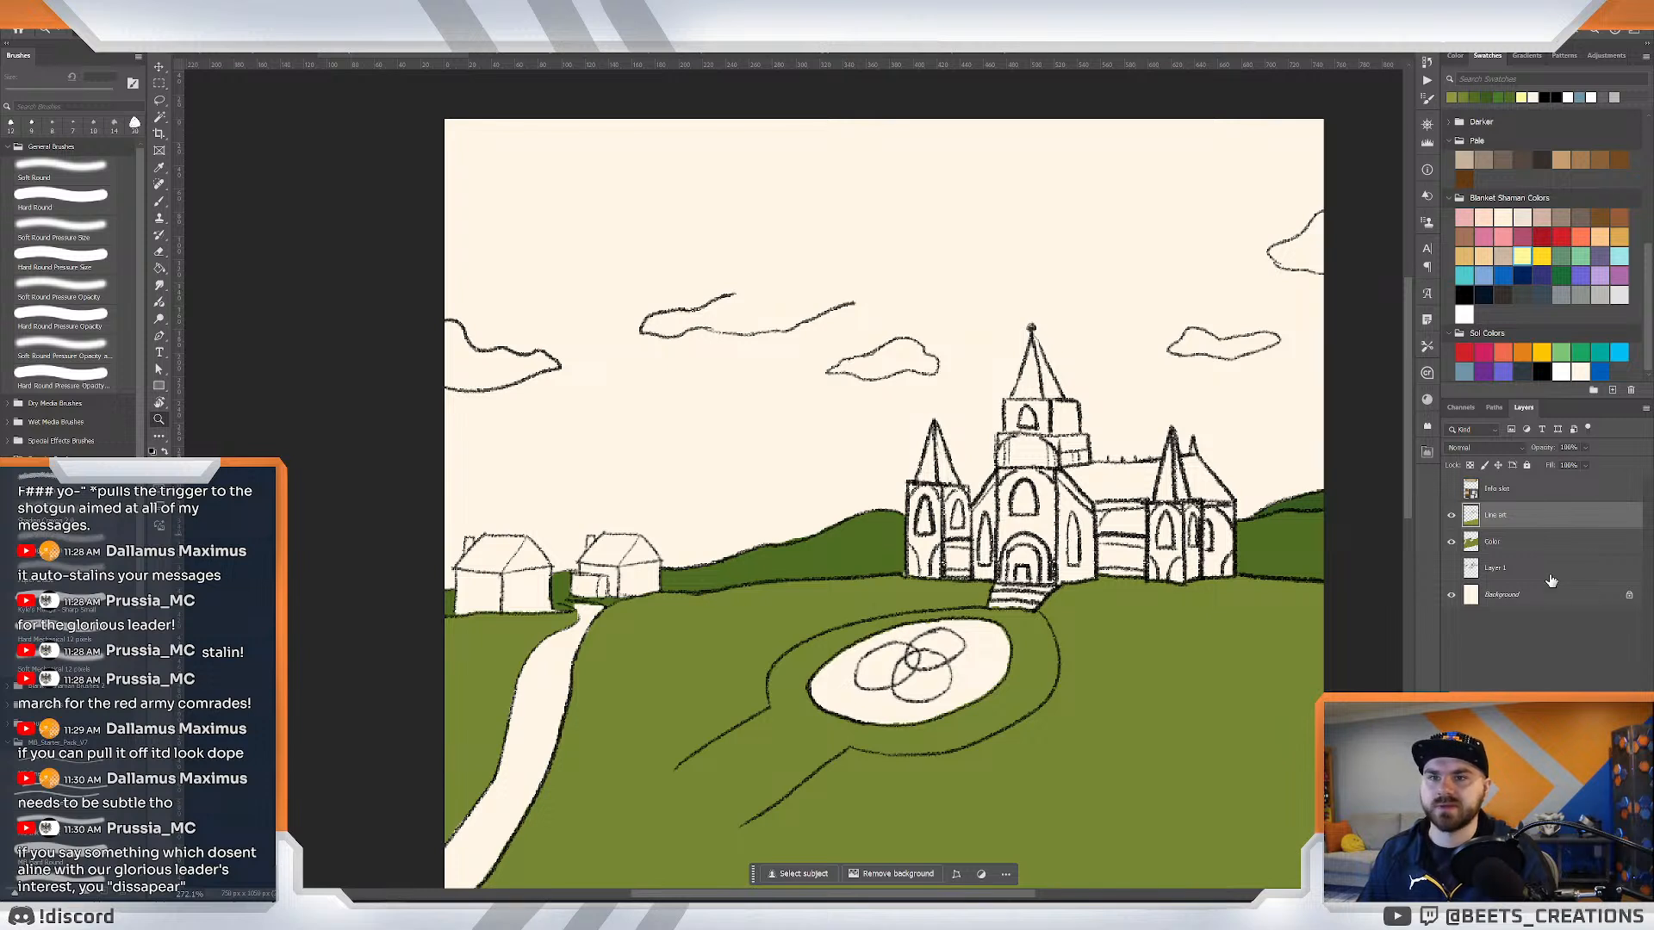
Check which layer holds the fill, and undo back to the active foreground hill selection.
left_click(1506, 541)
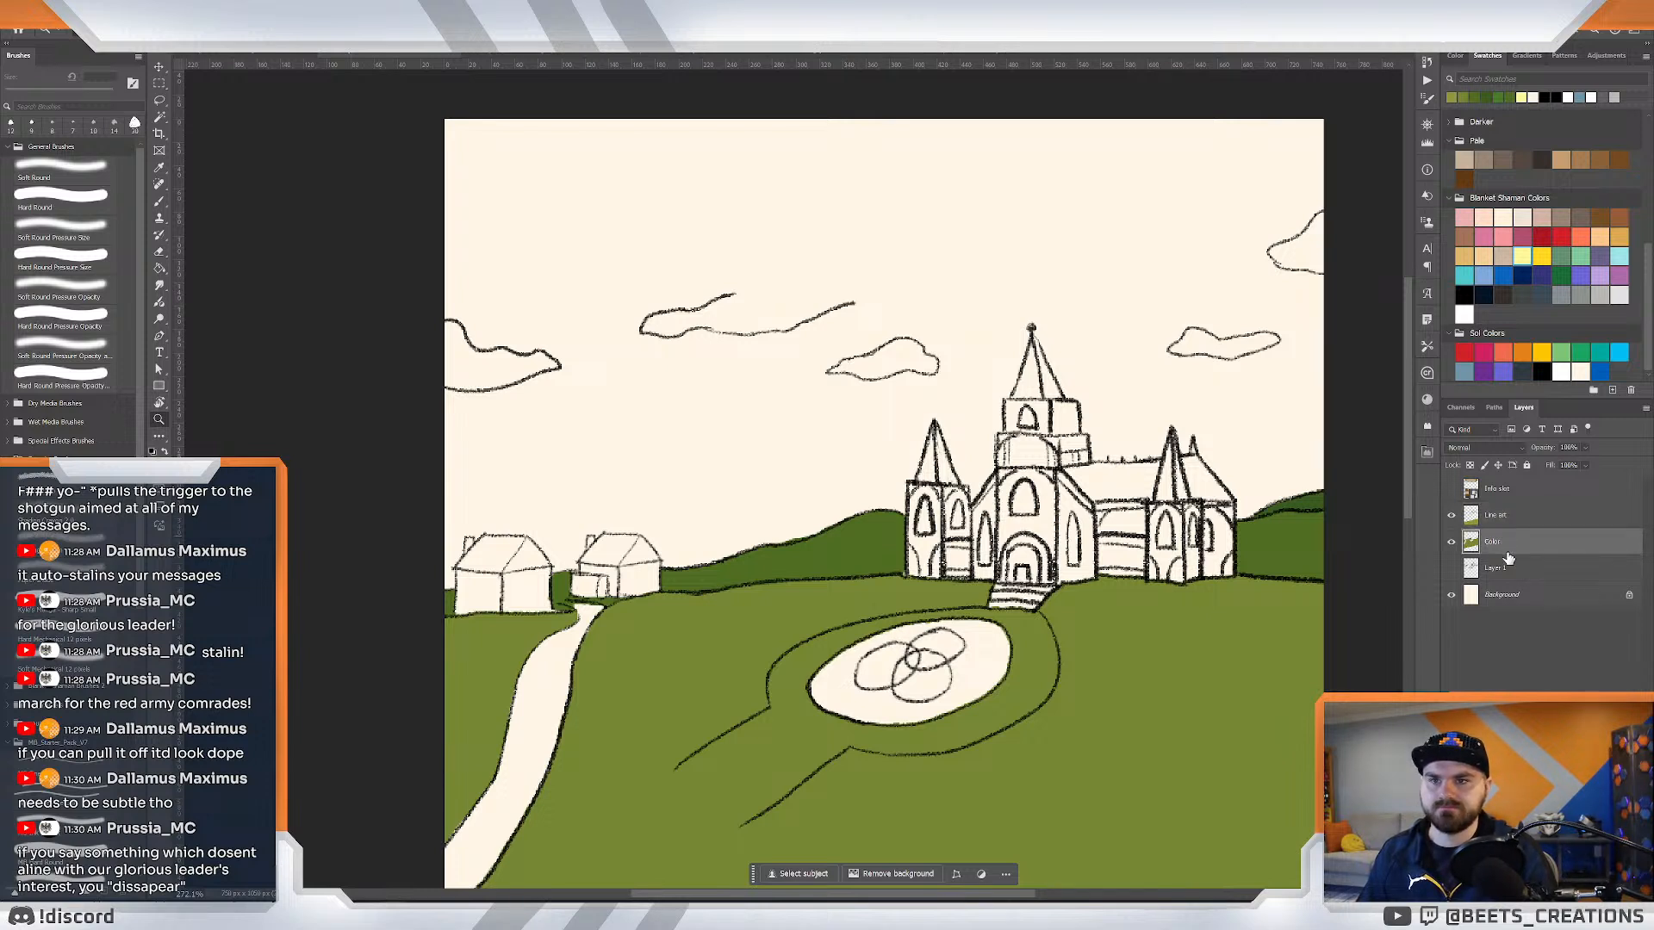
left_click(1513, 517)
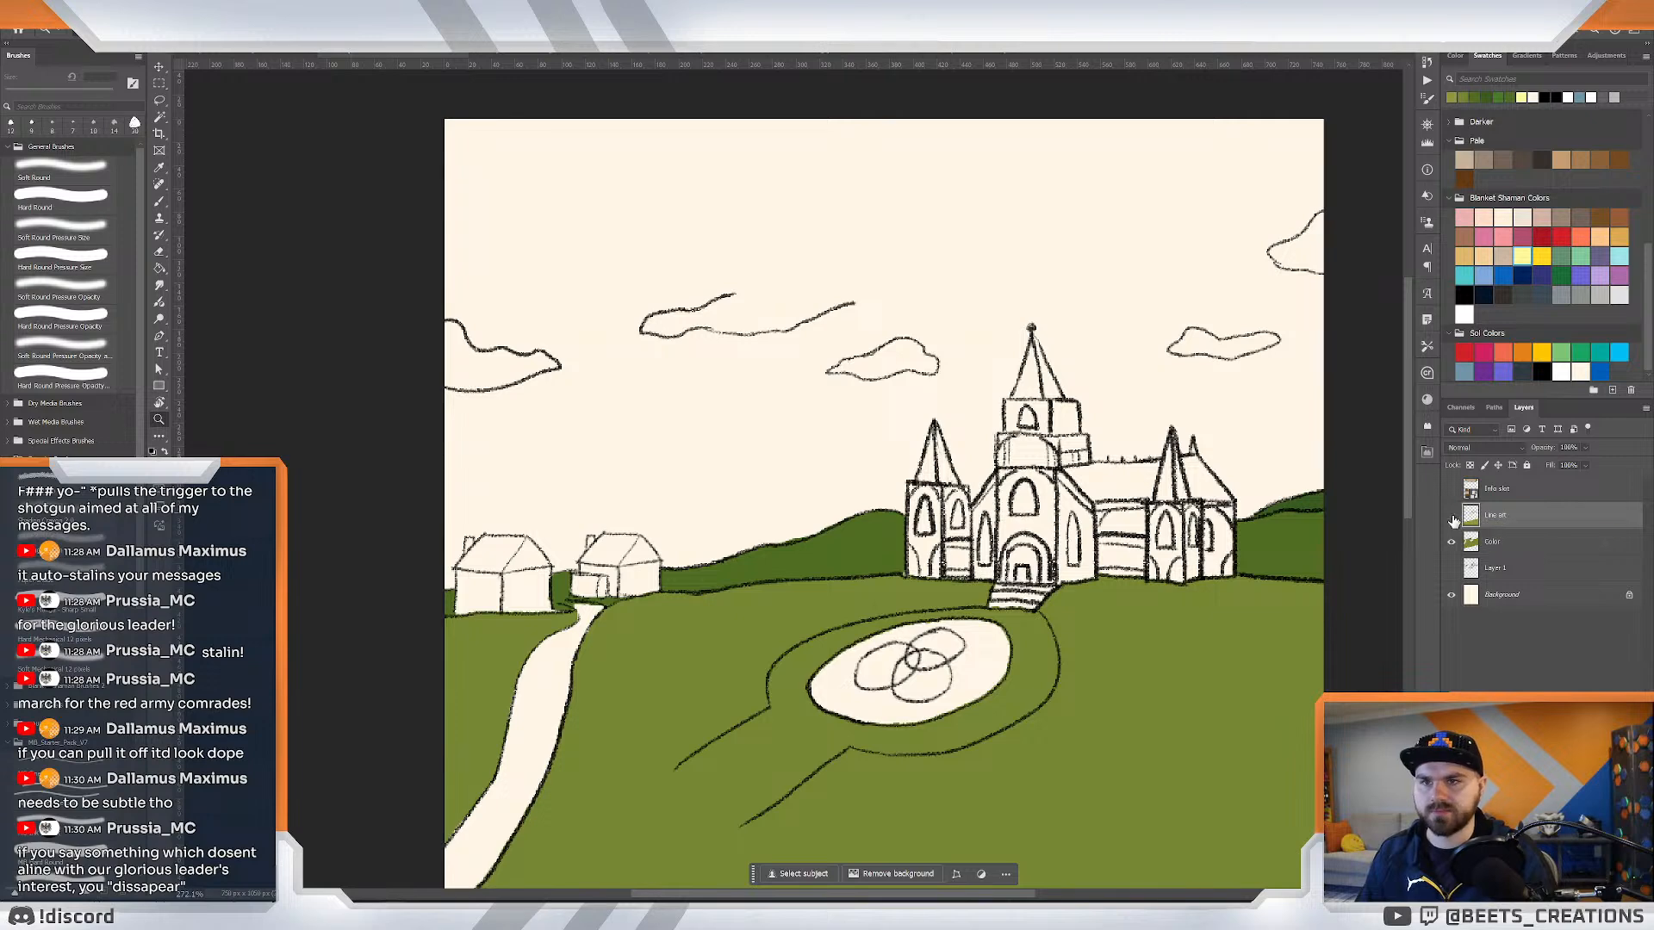
left_click_drag(1068, 621, 1031, 626)
key("ctrl+z")
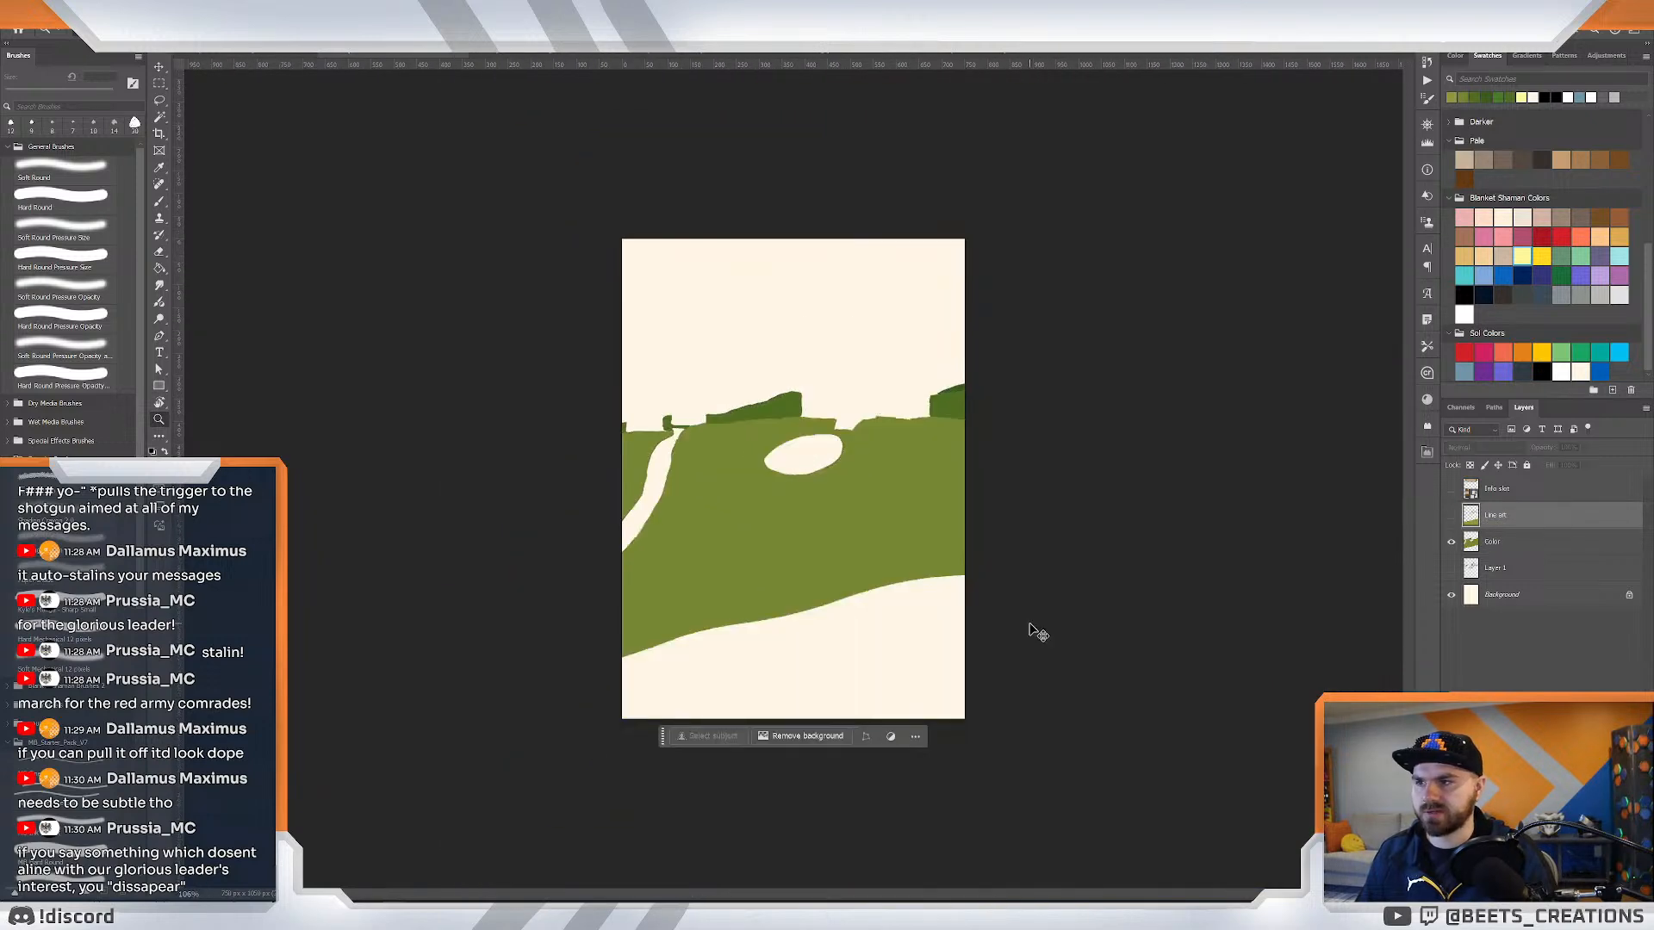
key("ctrl+z")
key("ctrl+z")
key("ctrl+z")
key("ctrl+z")
Fill the selected foreground hill with the lighter olive green on the Color layer, redo the fill once, and deselect.
left_click(1561, 550)
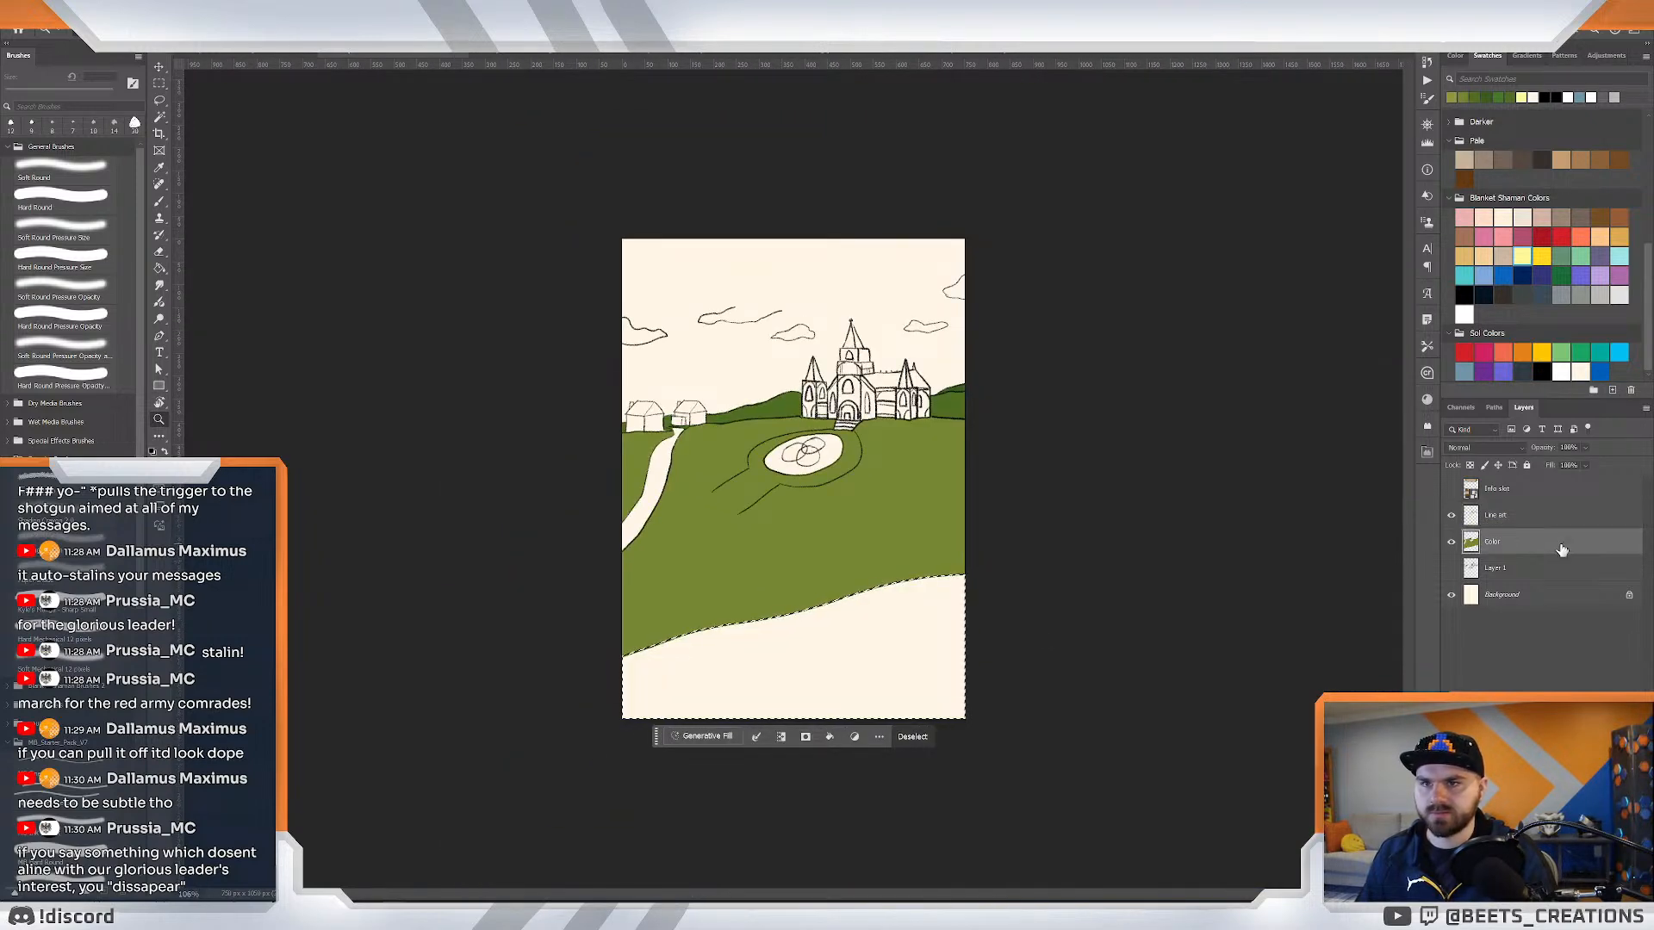
key("g")
left_click(887, 644)
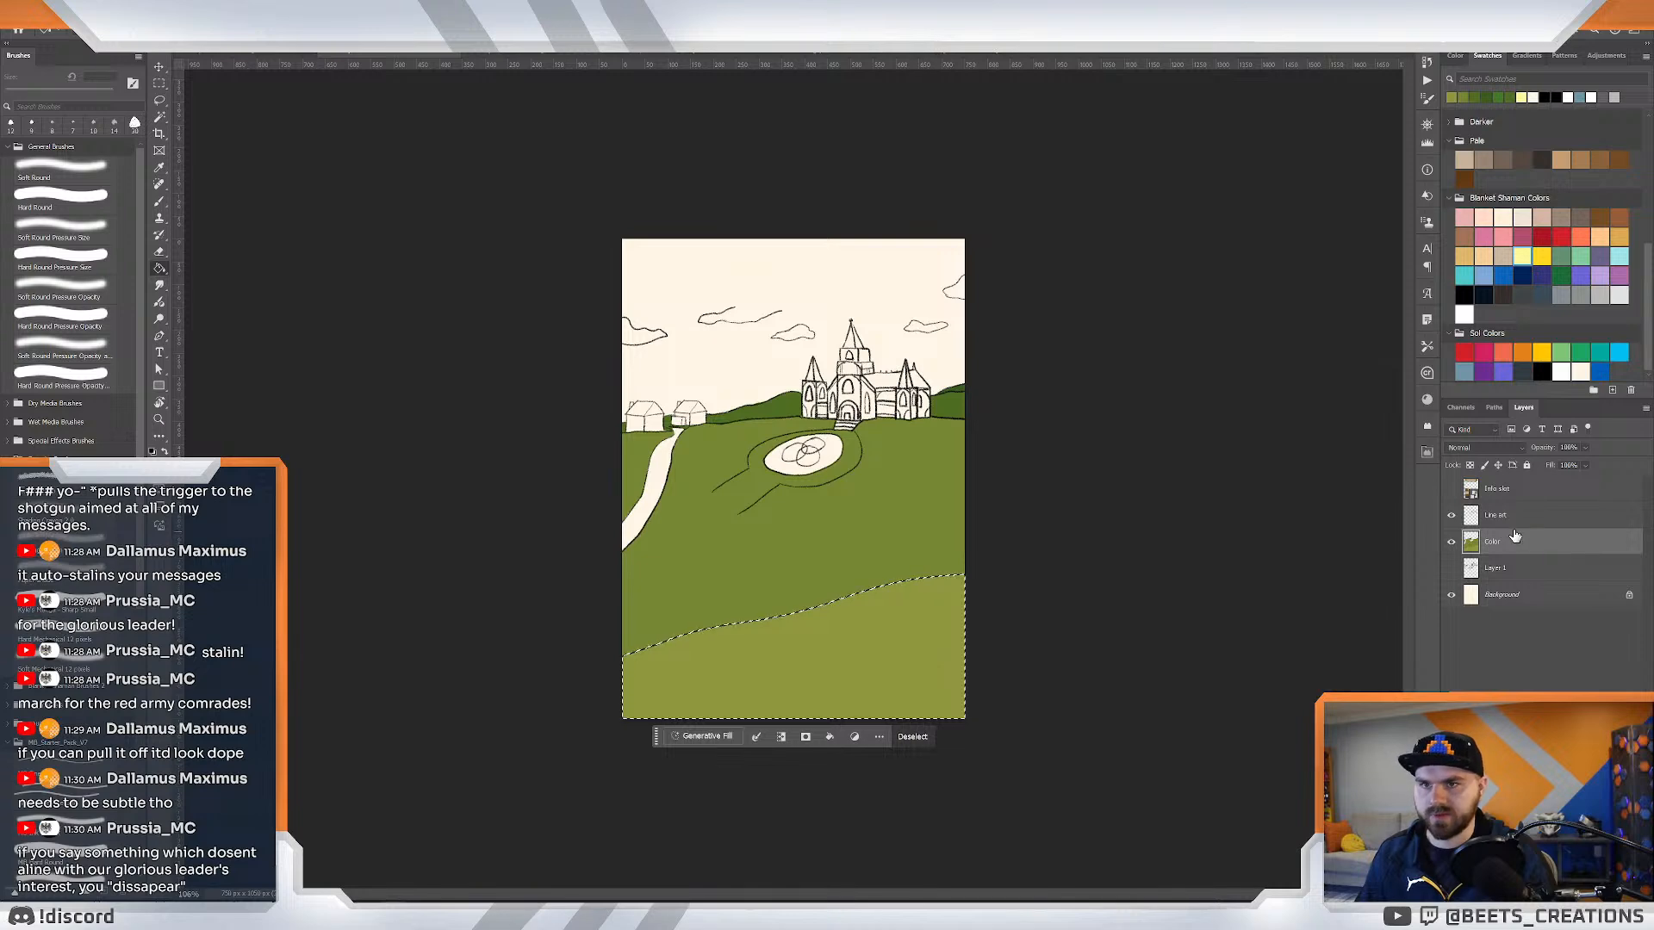
key("ctrl+d")
key("z")
left_click_drag(678, 457, 698, 461)
left_click_drag(707, 464, 727, 498)
key("ctrl+0")
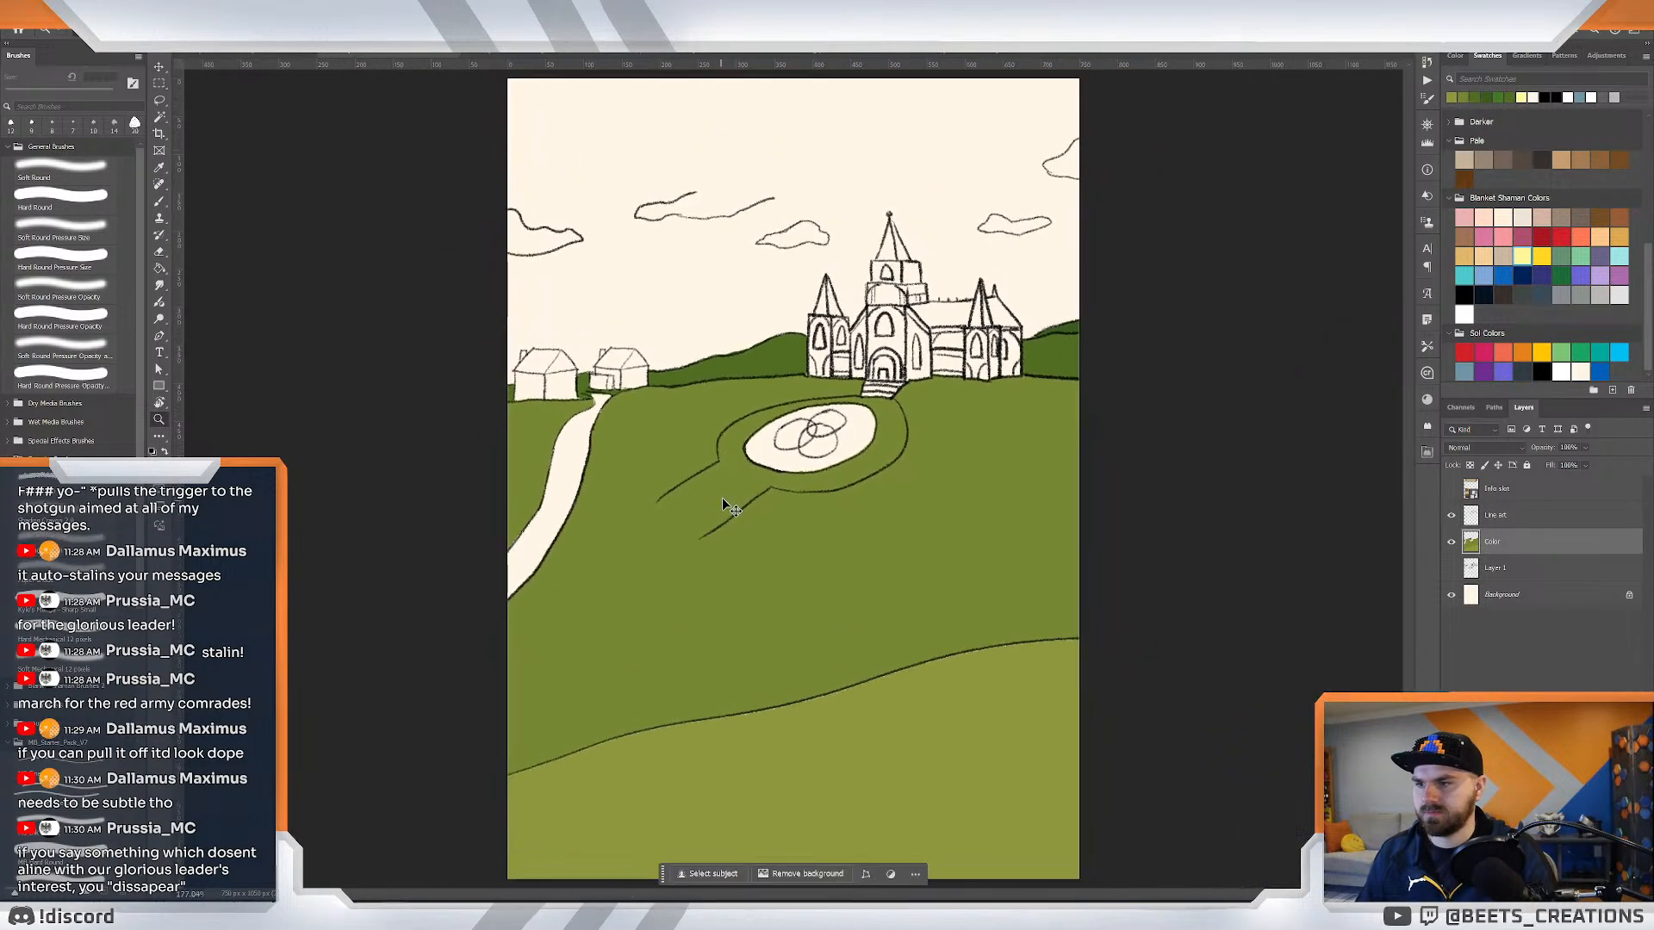
key("ctrl+z")
key("ctrl+z")
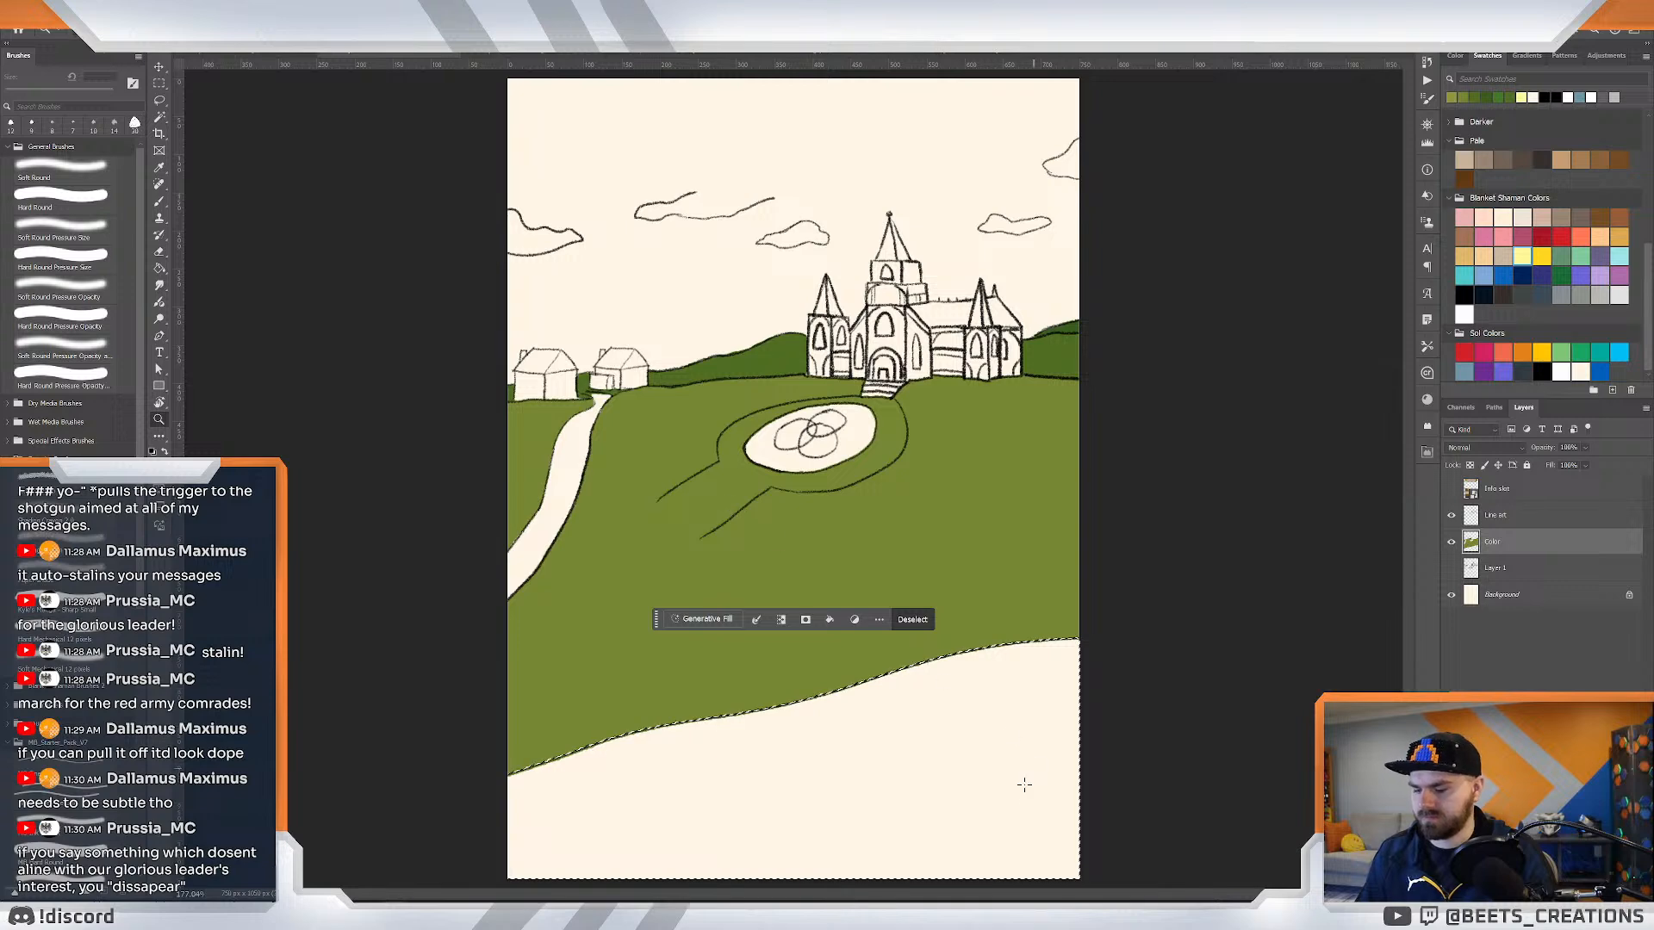
key("g")
left_click(988, 805)
key("z")
key("ctrl+d")
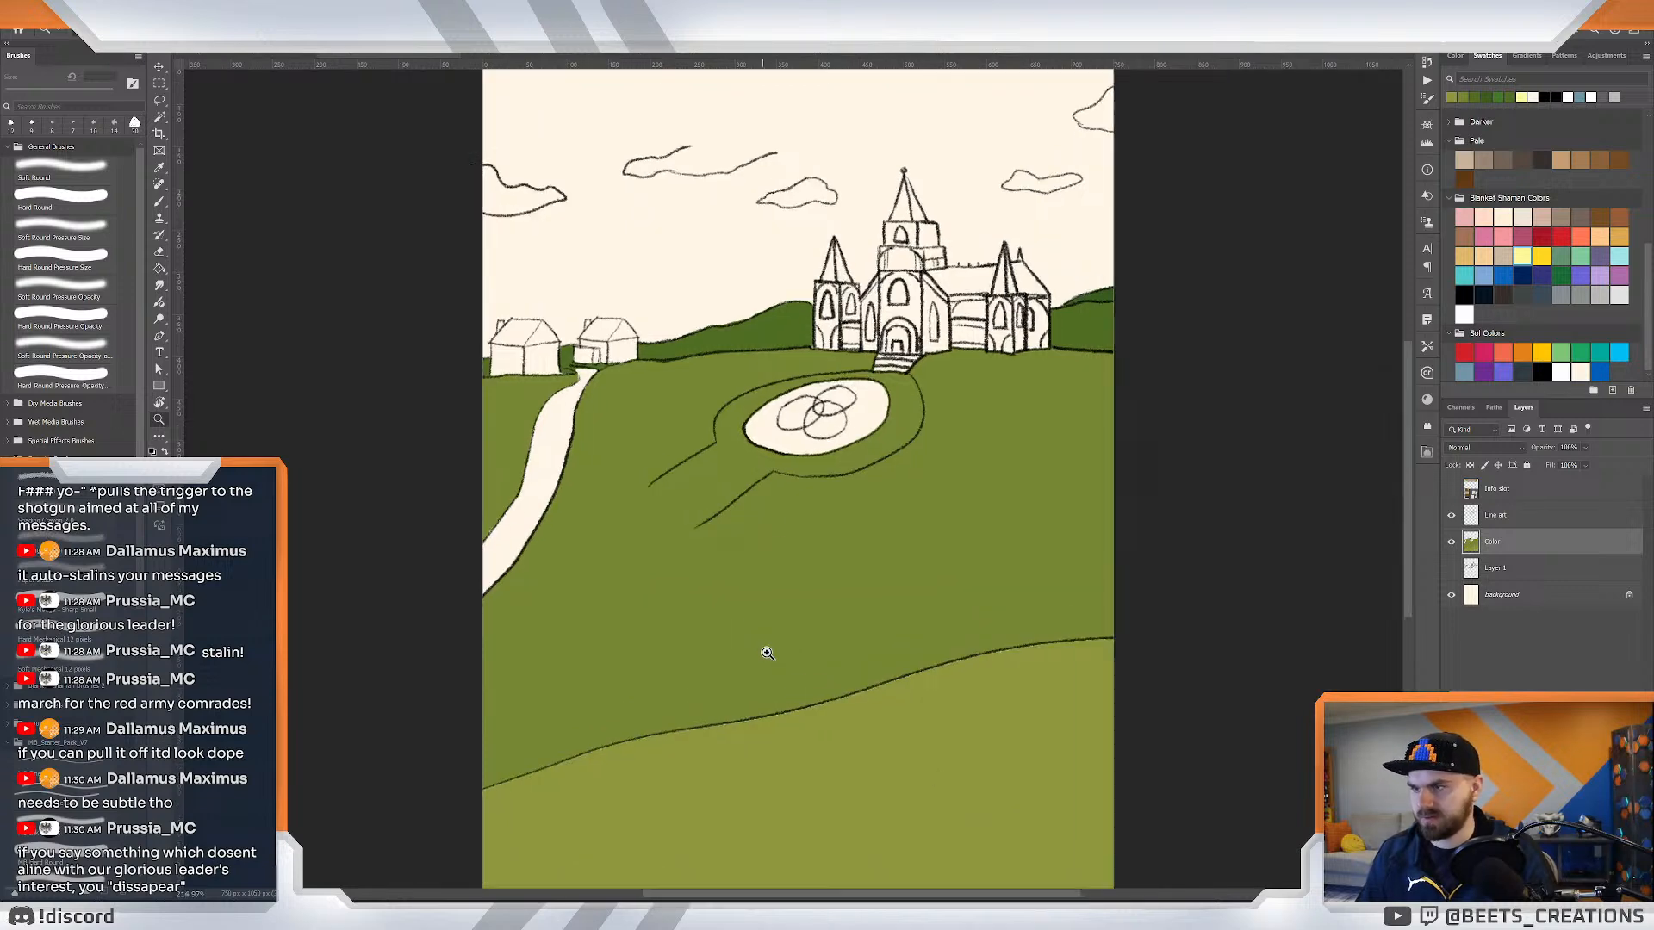
Preview the card frame over the landscape and hide it again.
left_click_drag(764, 654, 772, 655)
left_click(1451, 489)
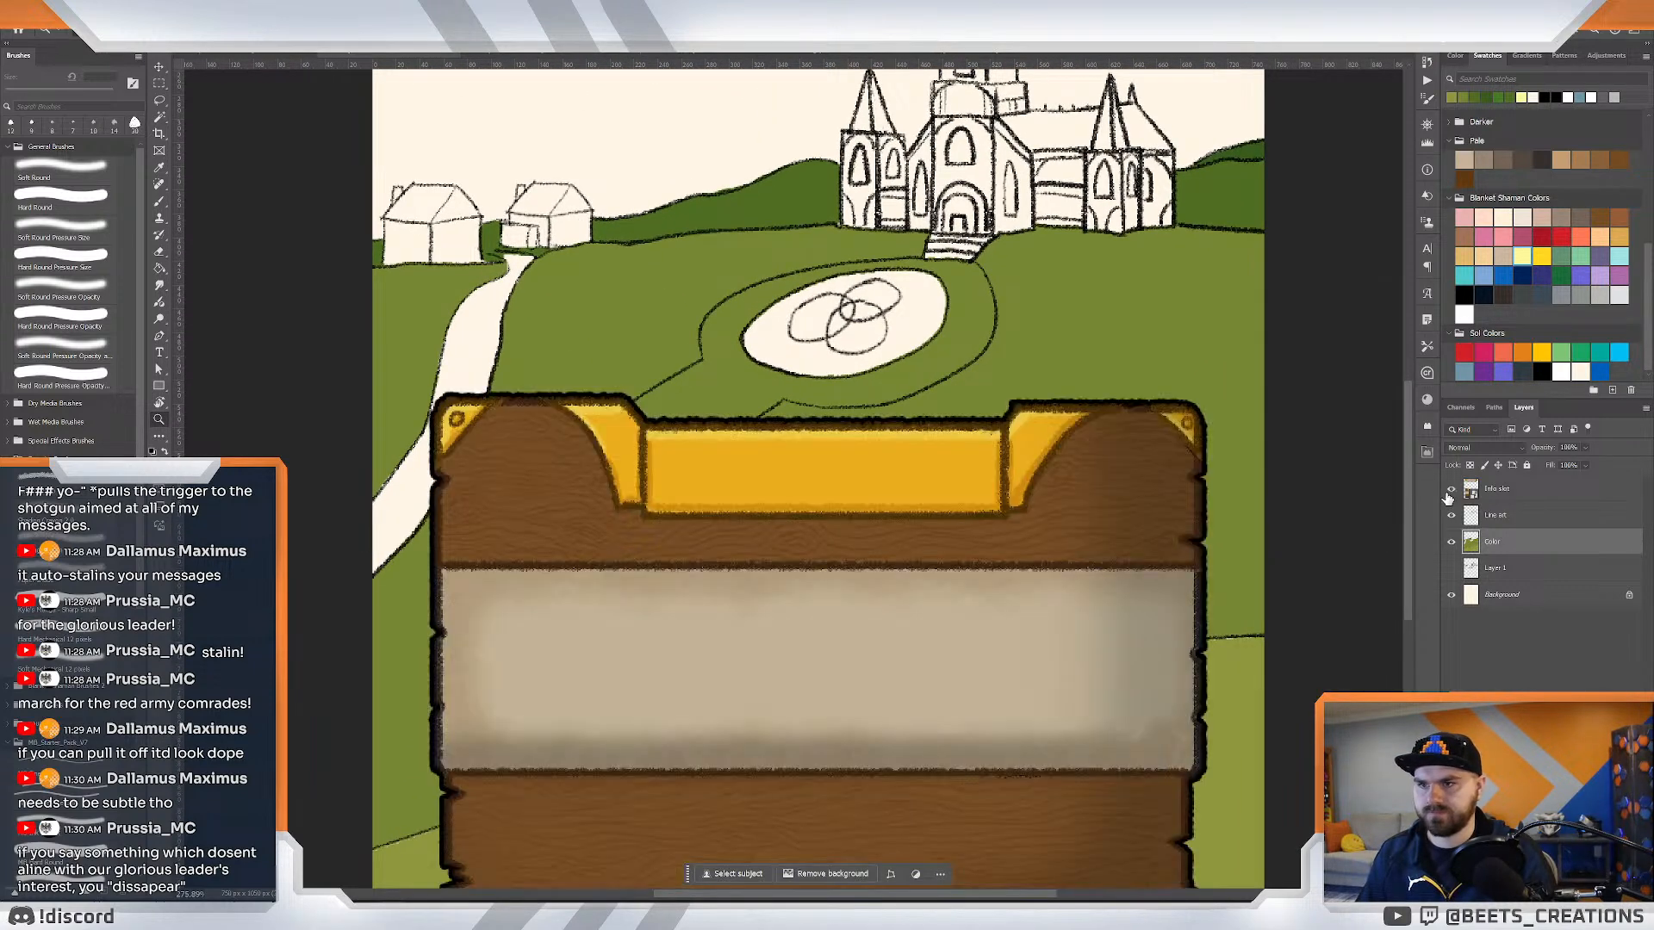
left_click(1450, 490)
Sample the foreground hill's light olive green and touch up the colour along its upper contour line.
key("i")
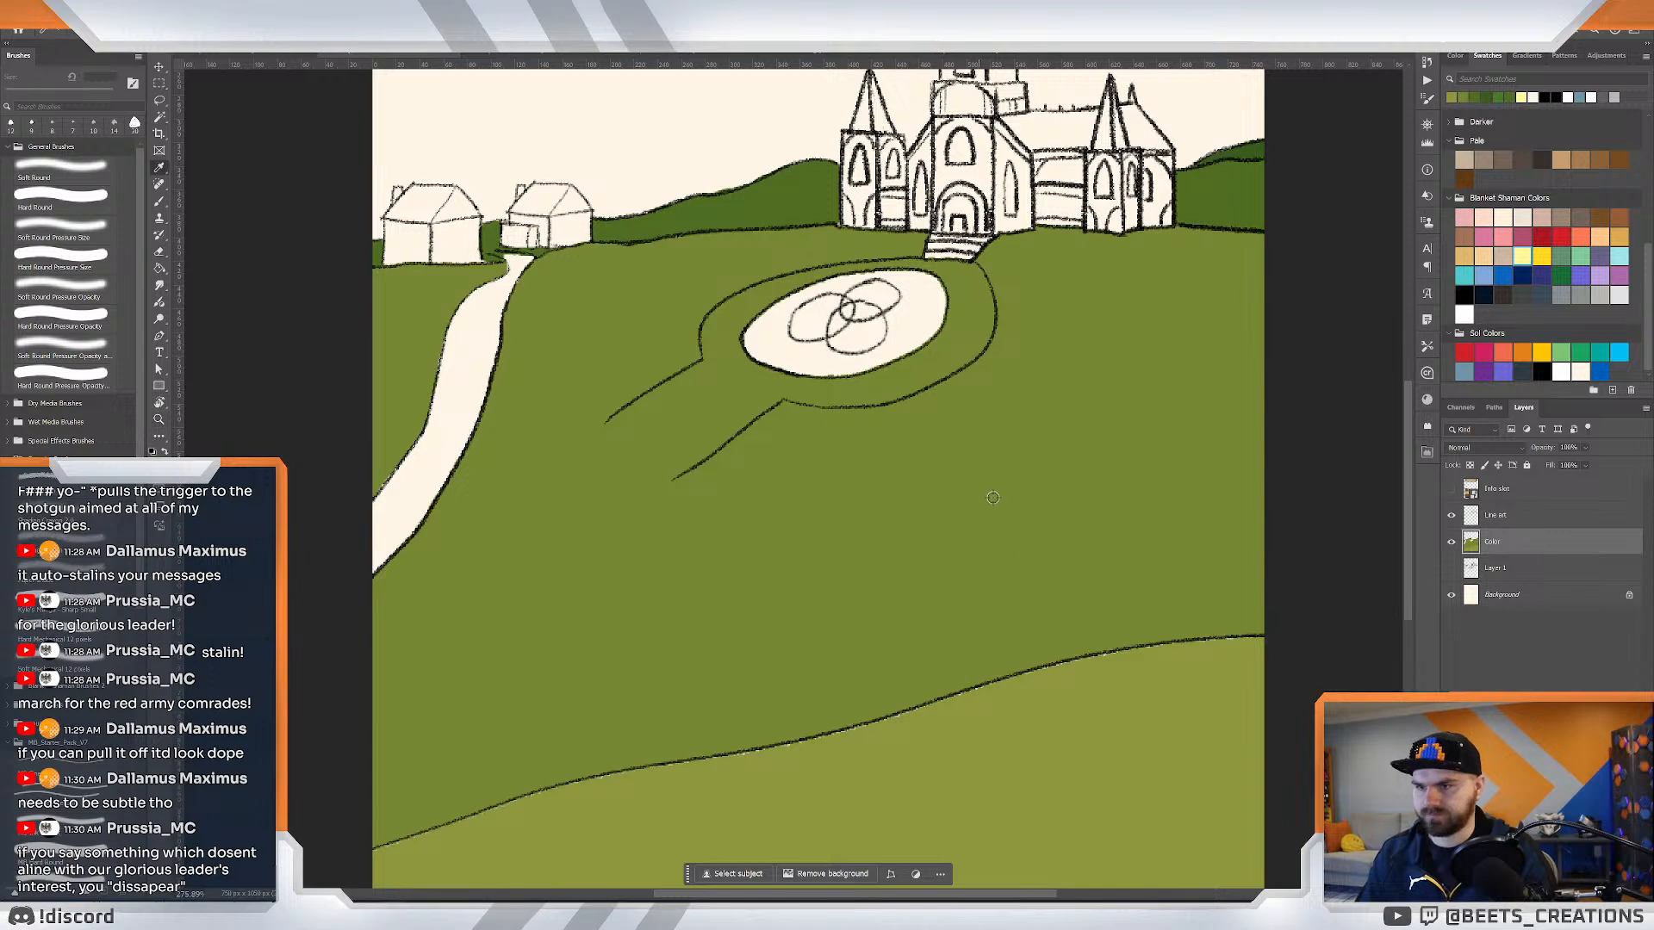
left_click(1090, 717)
key("b")
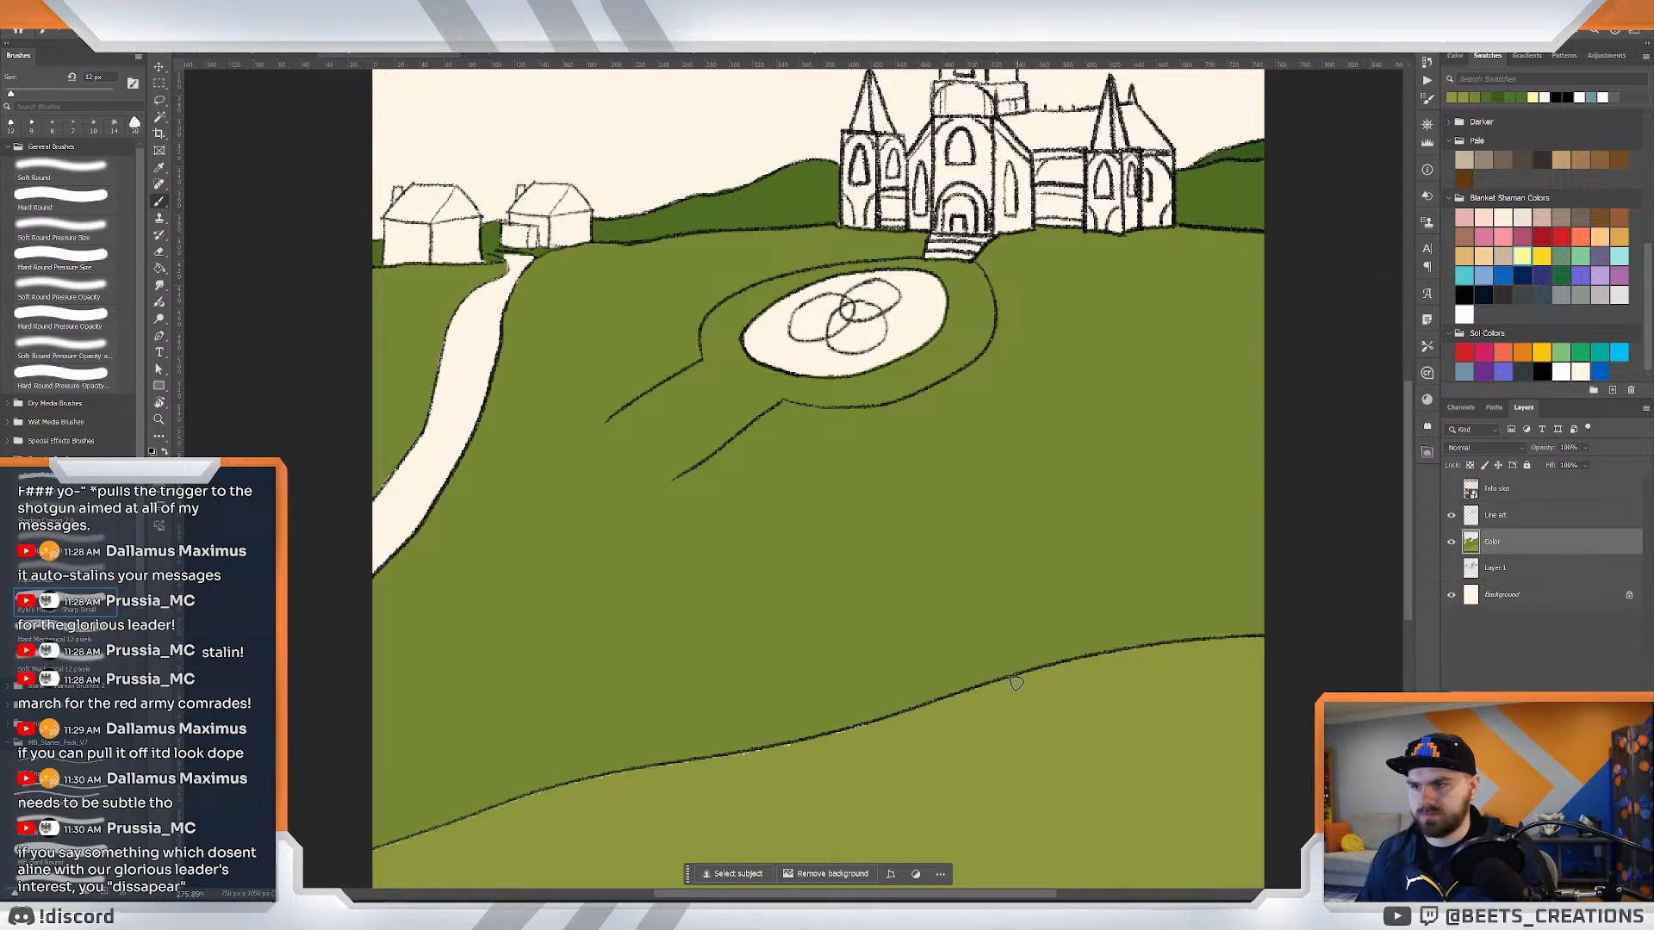
left_click_drag(878, 740, 1011, 664)
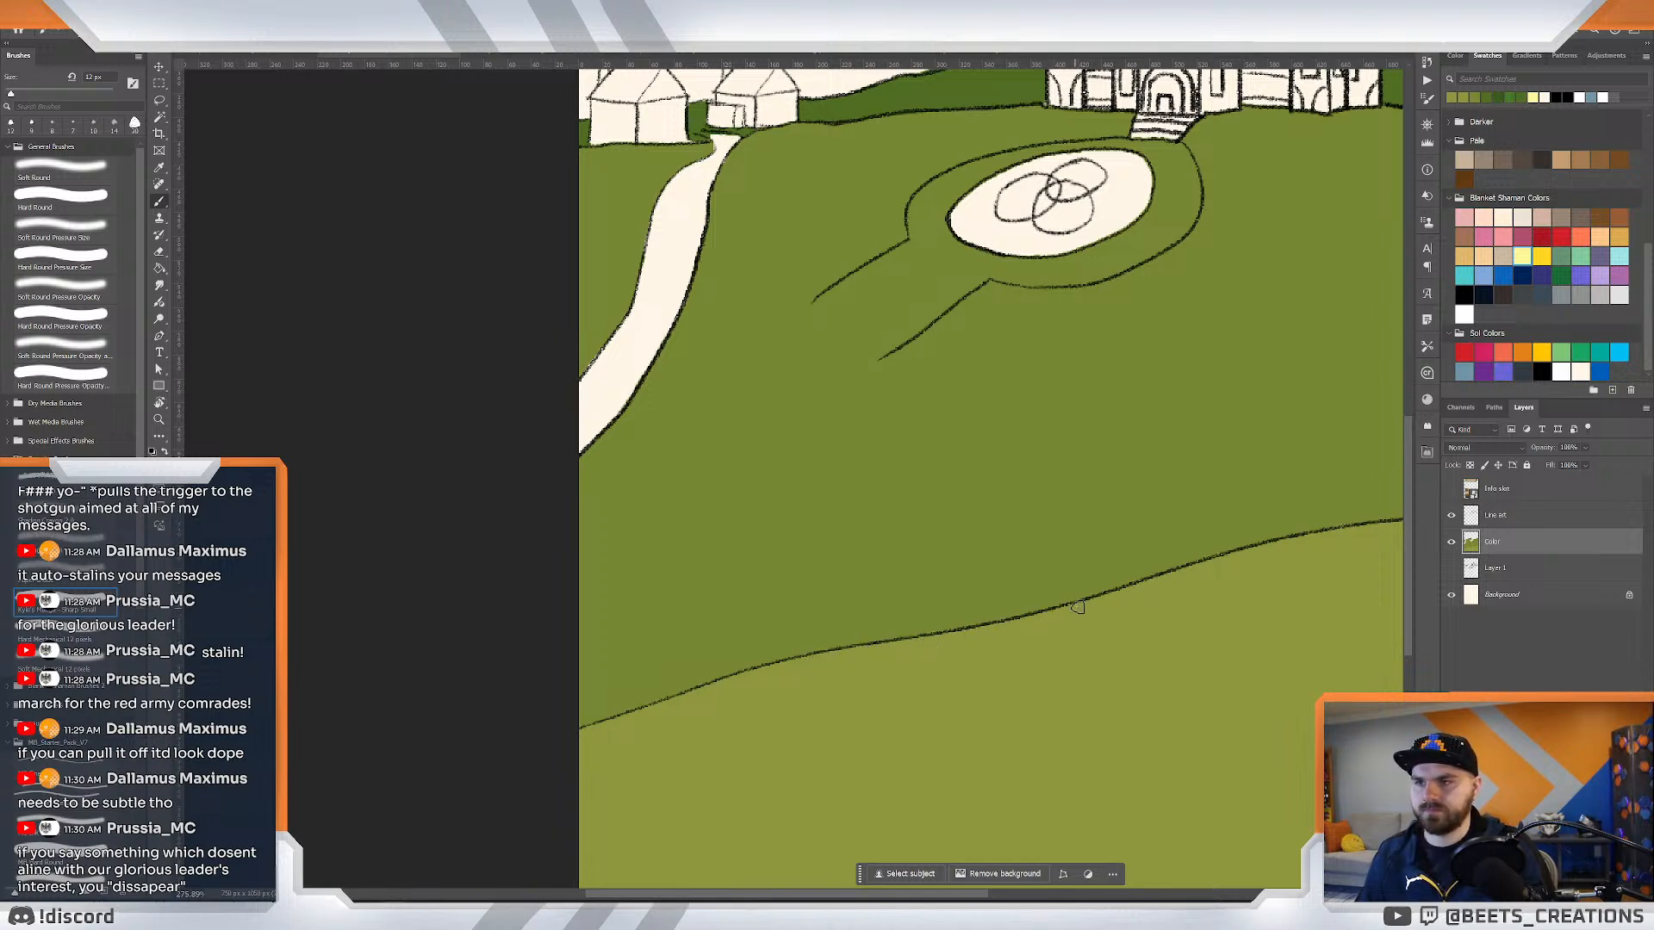
left_click_drag(1078, 608, 1133, 582)
key("ctrl+z")
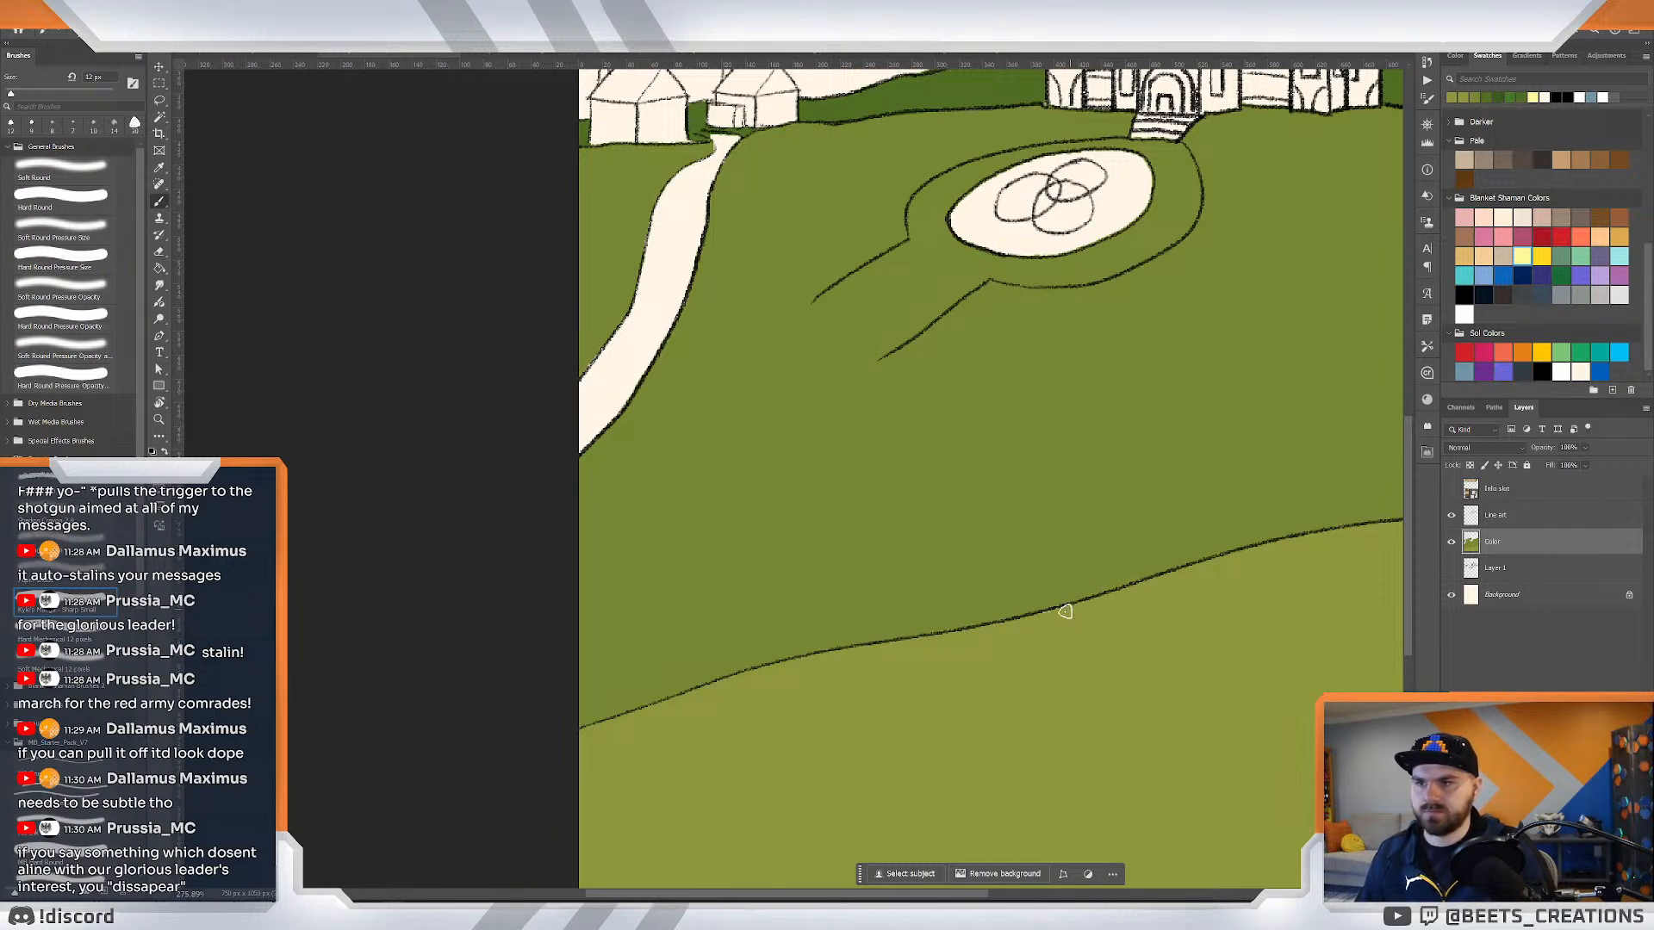
Close the open cloud left of the church spire with a low, flat black top edge on the line art layer.
left_click_drag(1178, 558, 1171, 468)
left_click_drag(825, 384, 900, 429)
left_click_drag(885, 389, 996, 383)
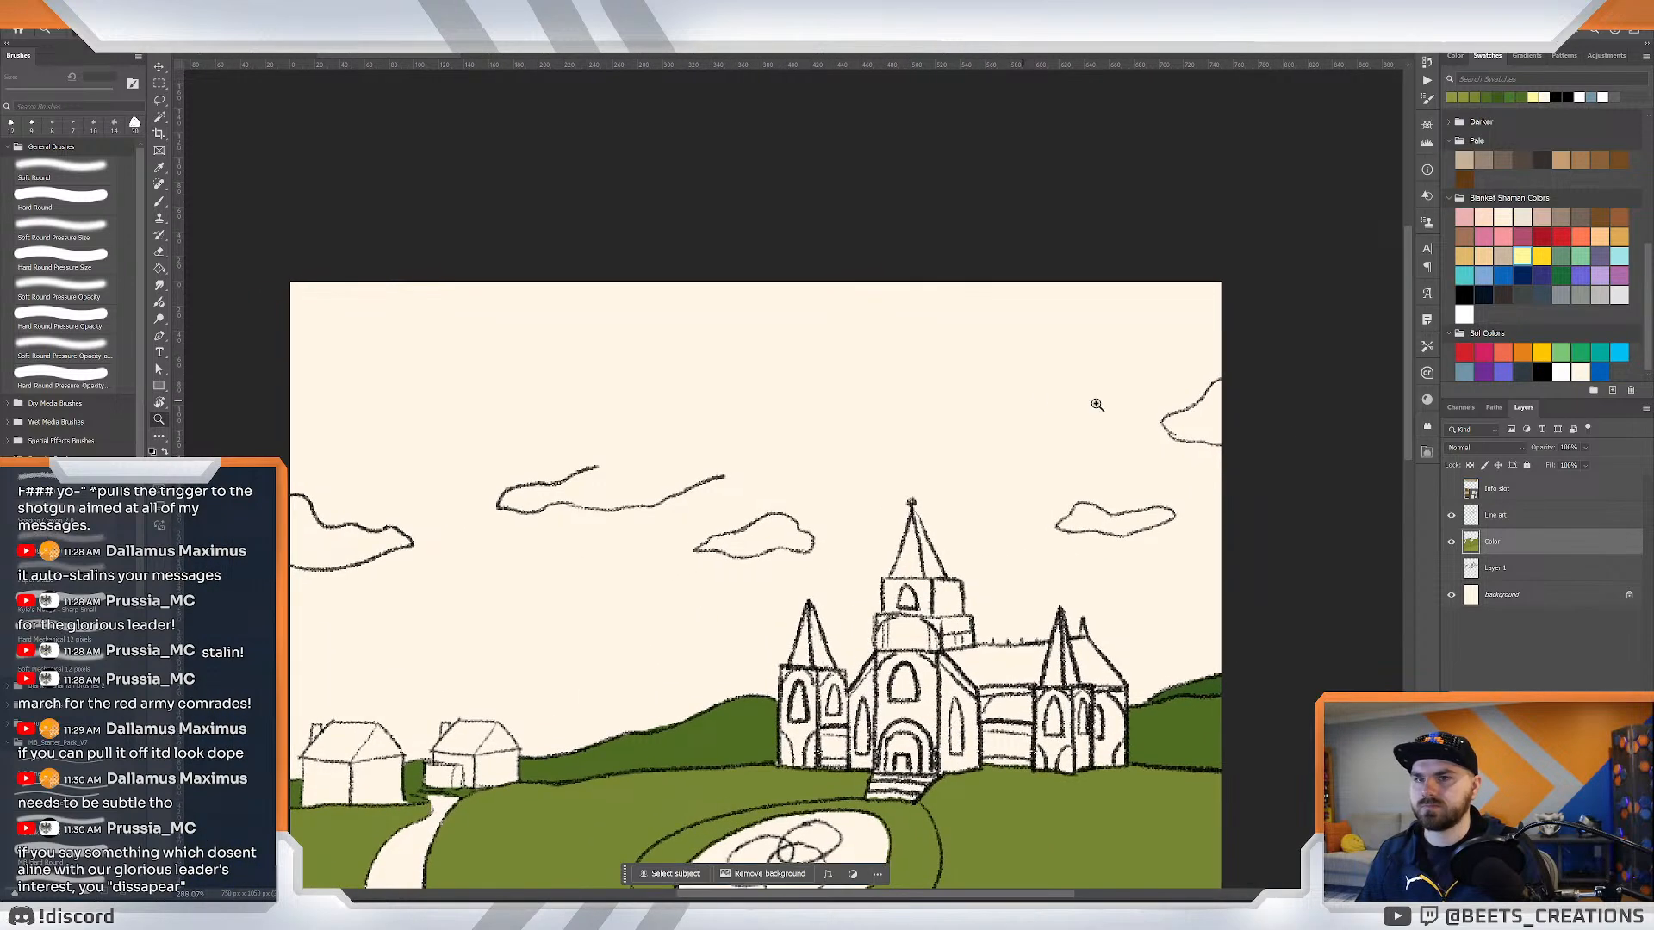
left_click(1496, 520)
key("d")
key("b")
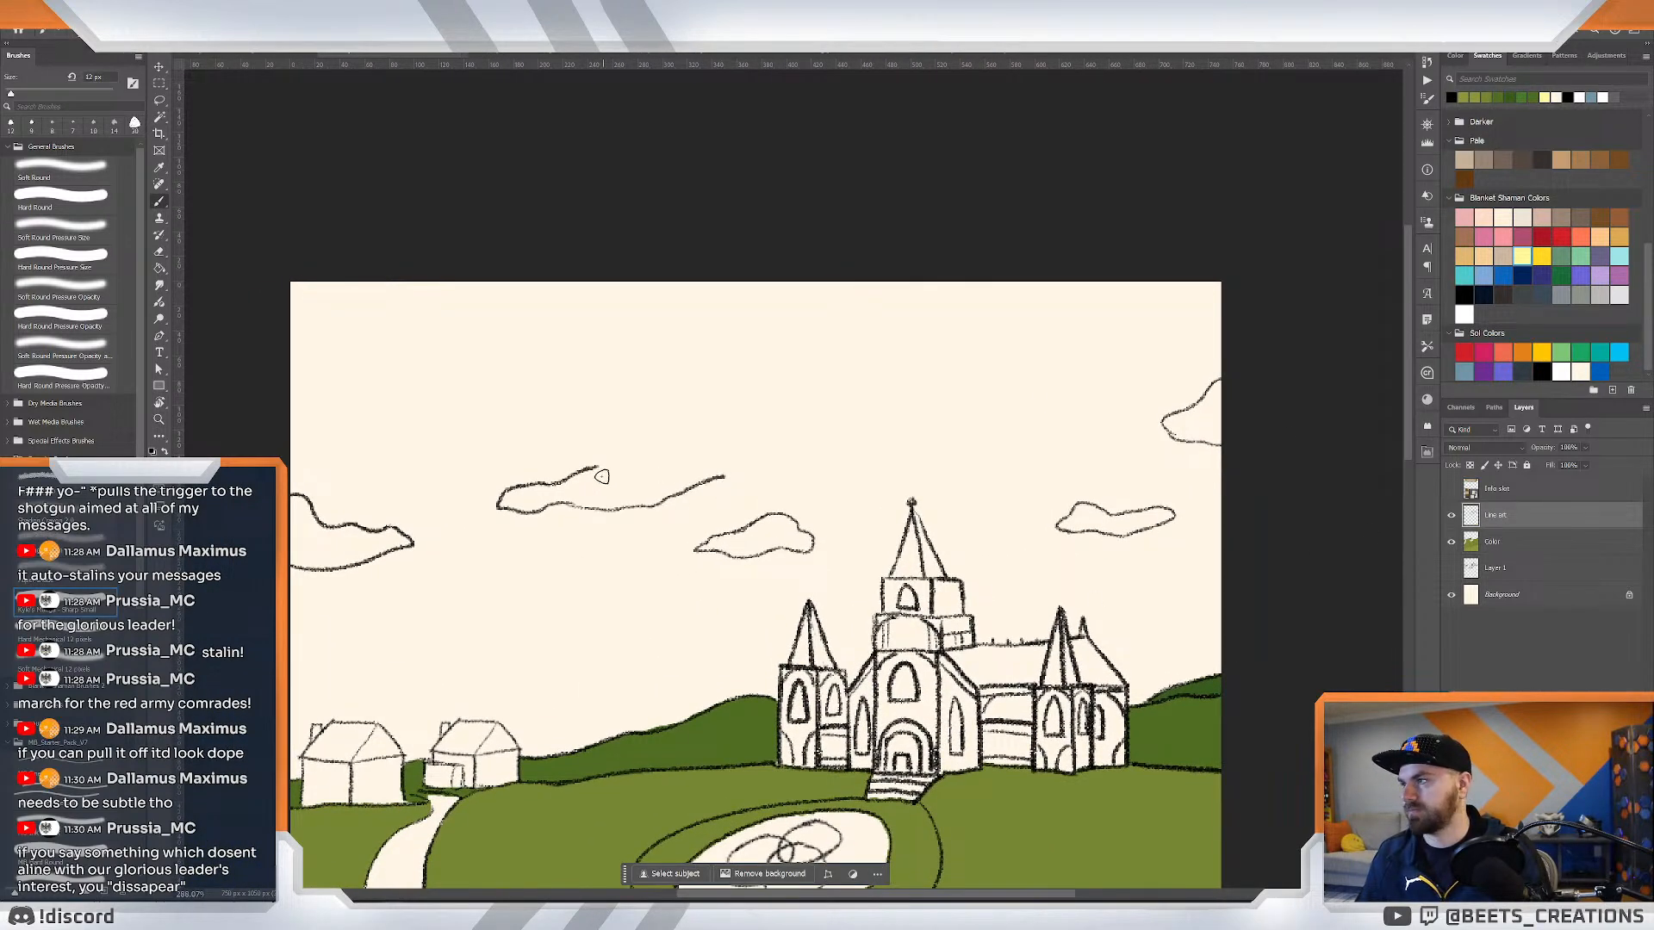
left_click(113, 126)
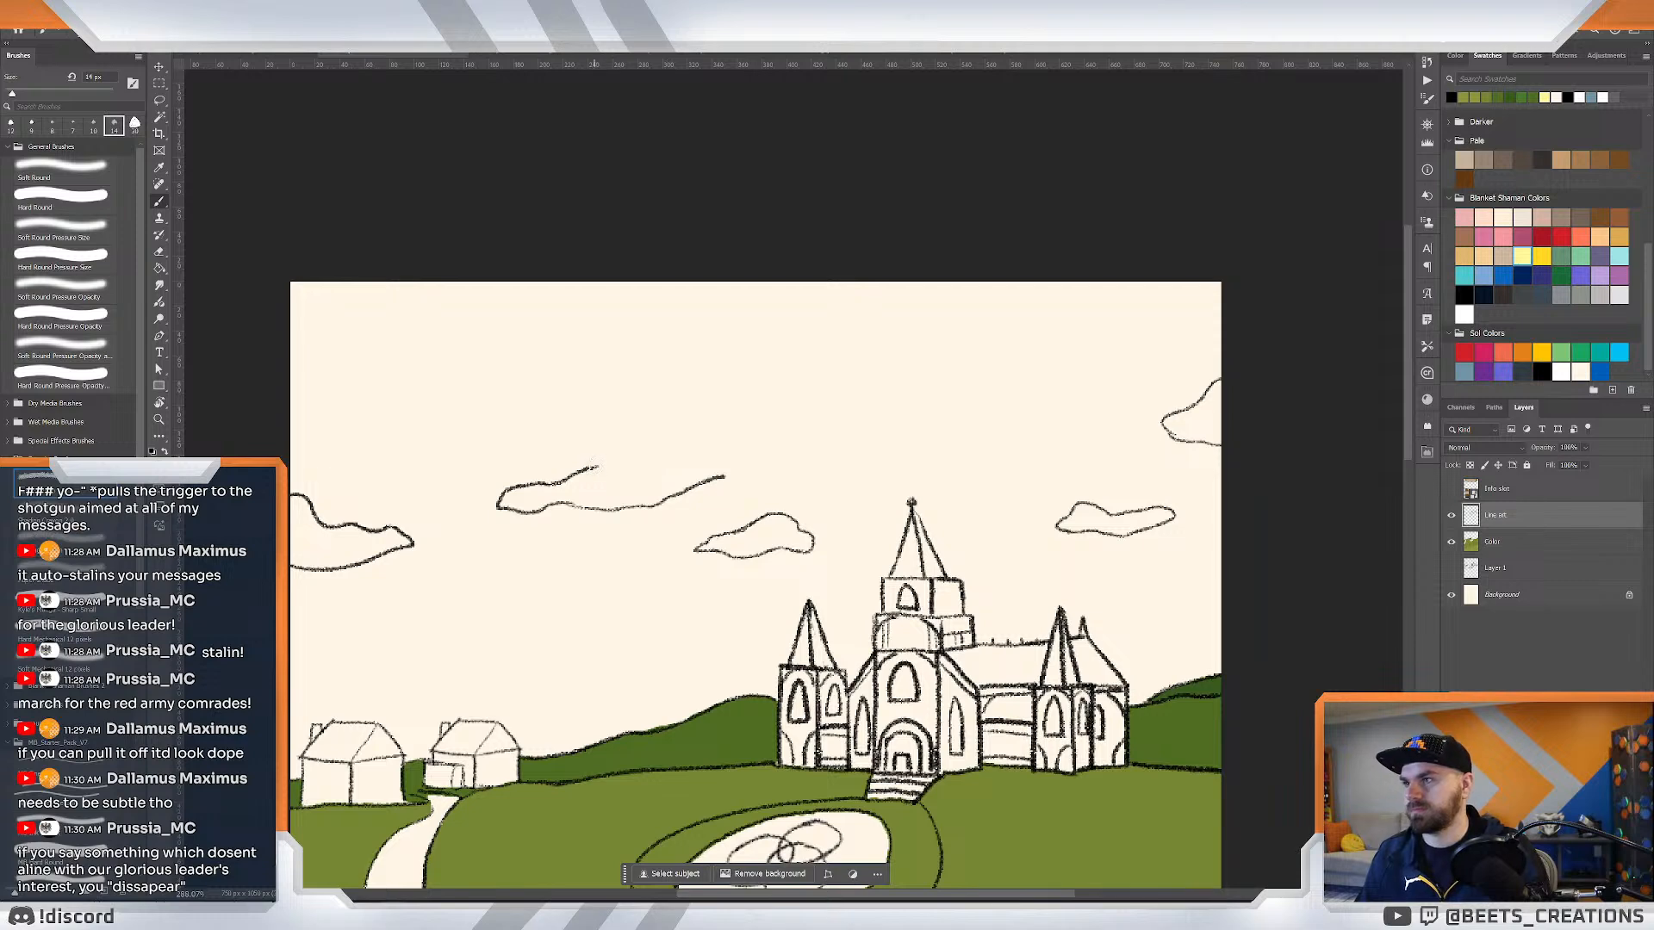
left_click_drag(731, 471, 722, 477)
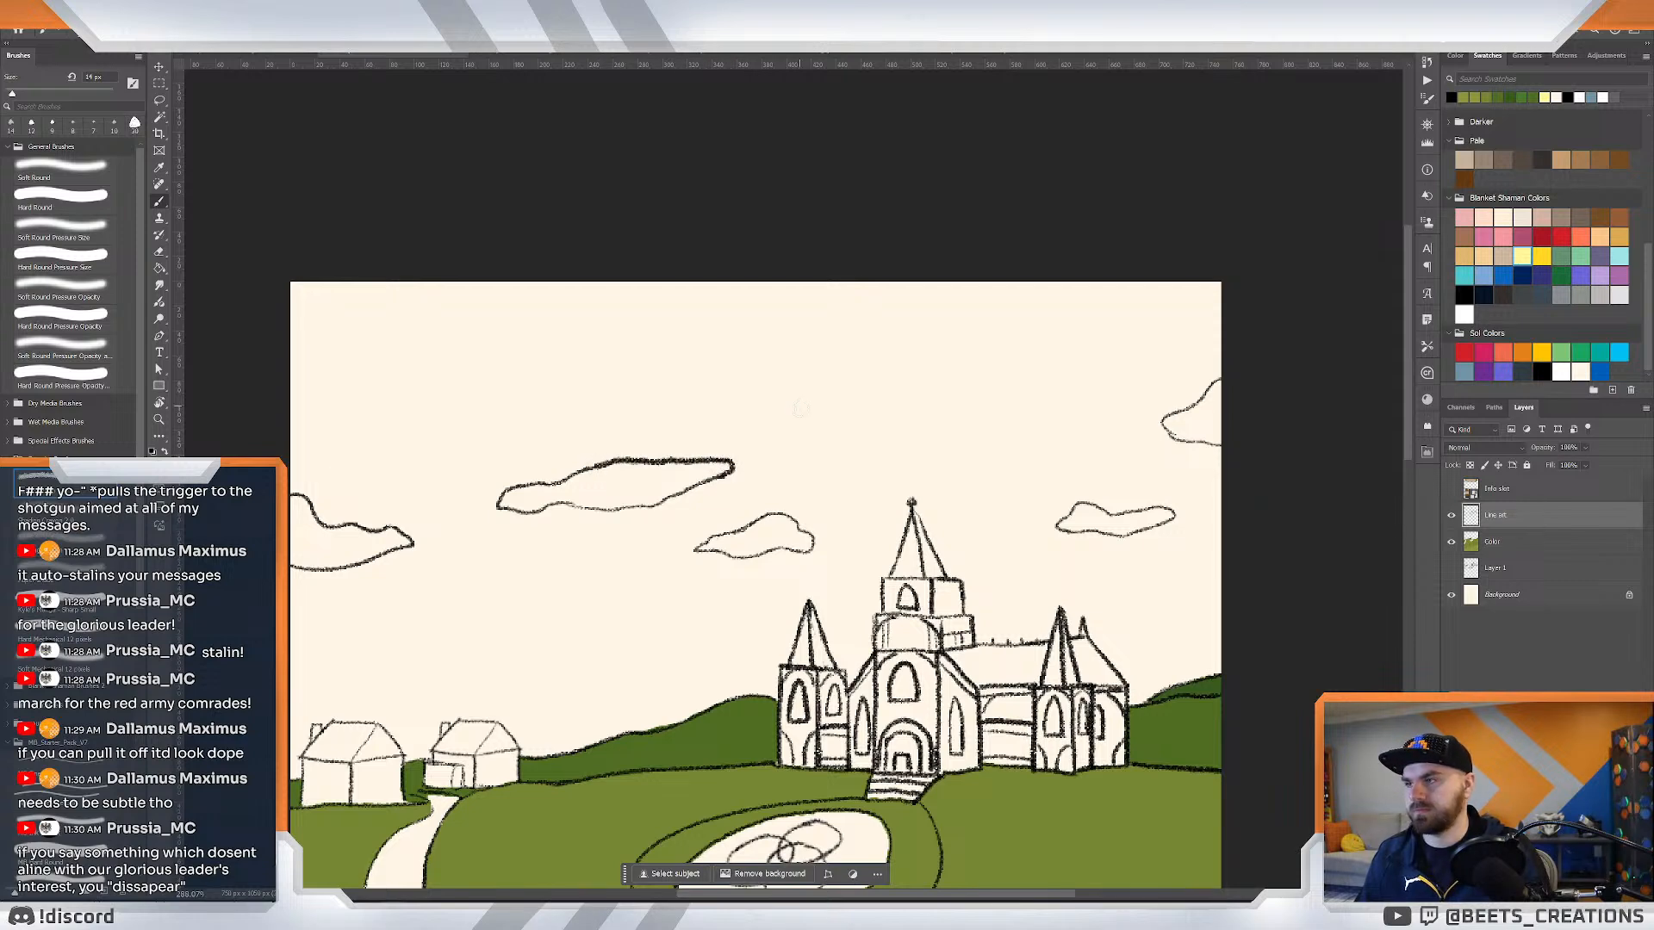
Undo the cloud's flat top edge and redraw it as a taller, peaked contour joining both open ends.
key("z")
mouse_move(799, 412)
left_mouse_down()
mouse_move(746, 403)
mouse_move(801, 419)
left_mouse_up()
key("ctrl+z")
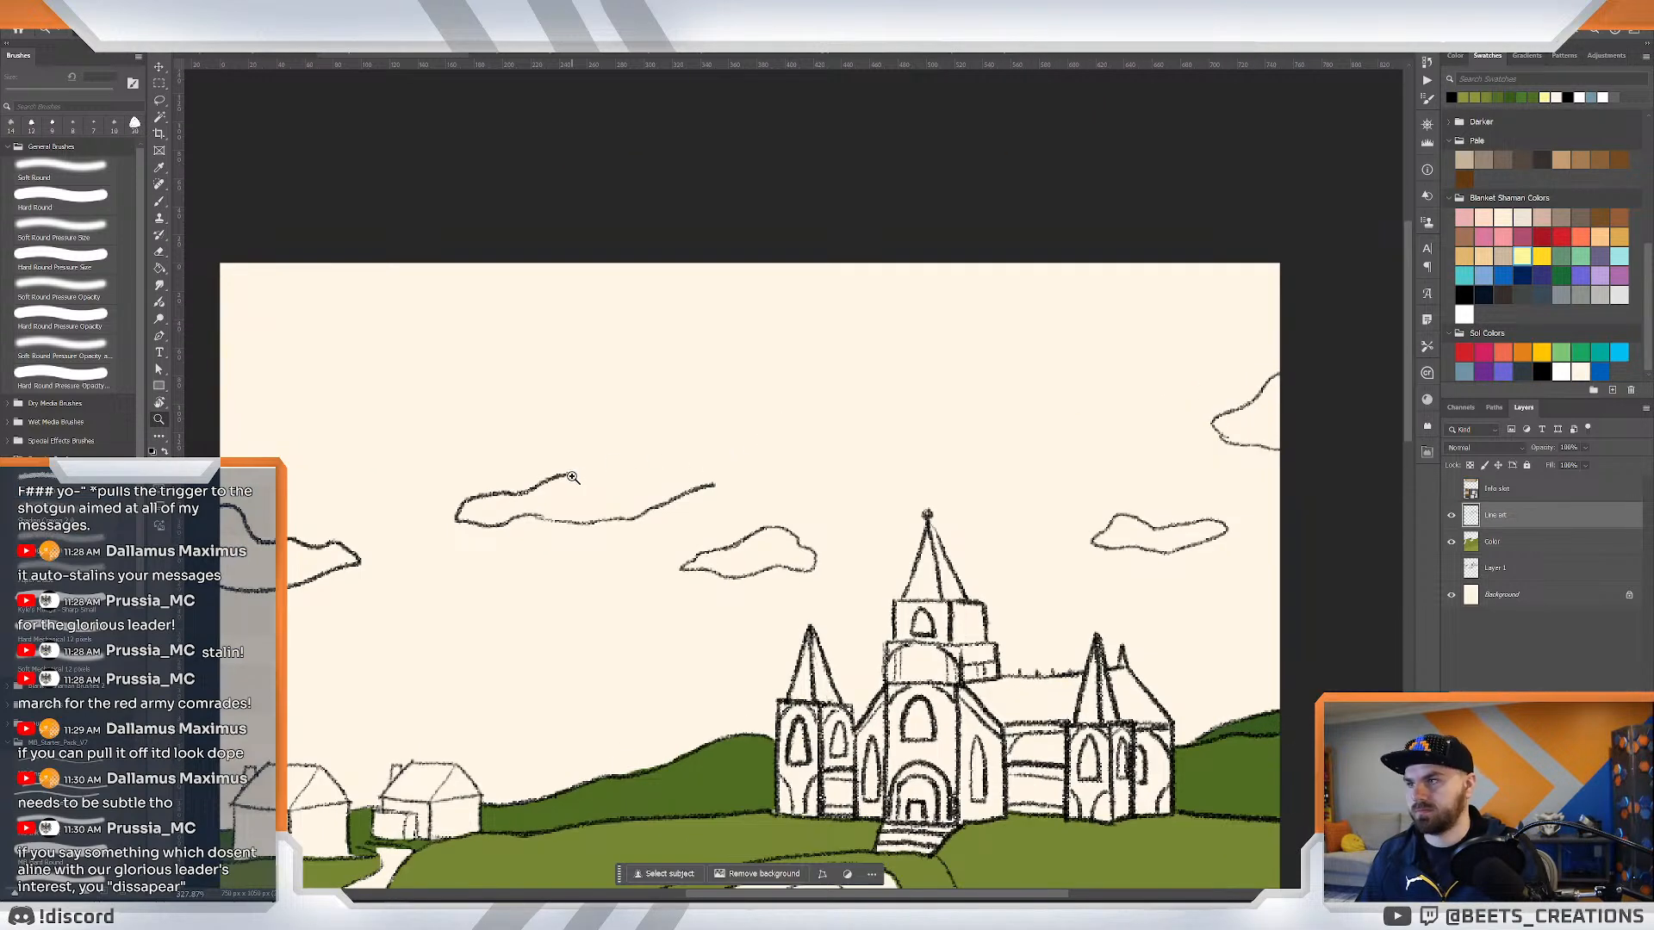
key("b")
mouse_move(569, 473)
left_mouse_down()
mouse_move(616, 438)
mouse_move(723, 473)
mouse_move(709, 482)
left_mouse_up()
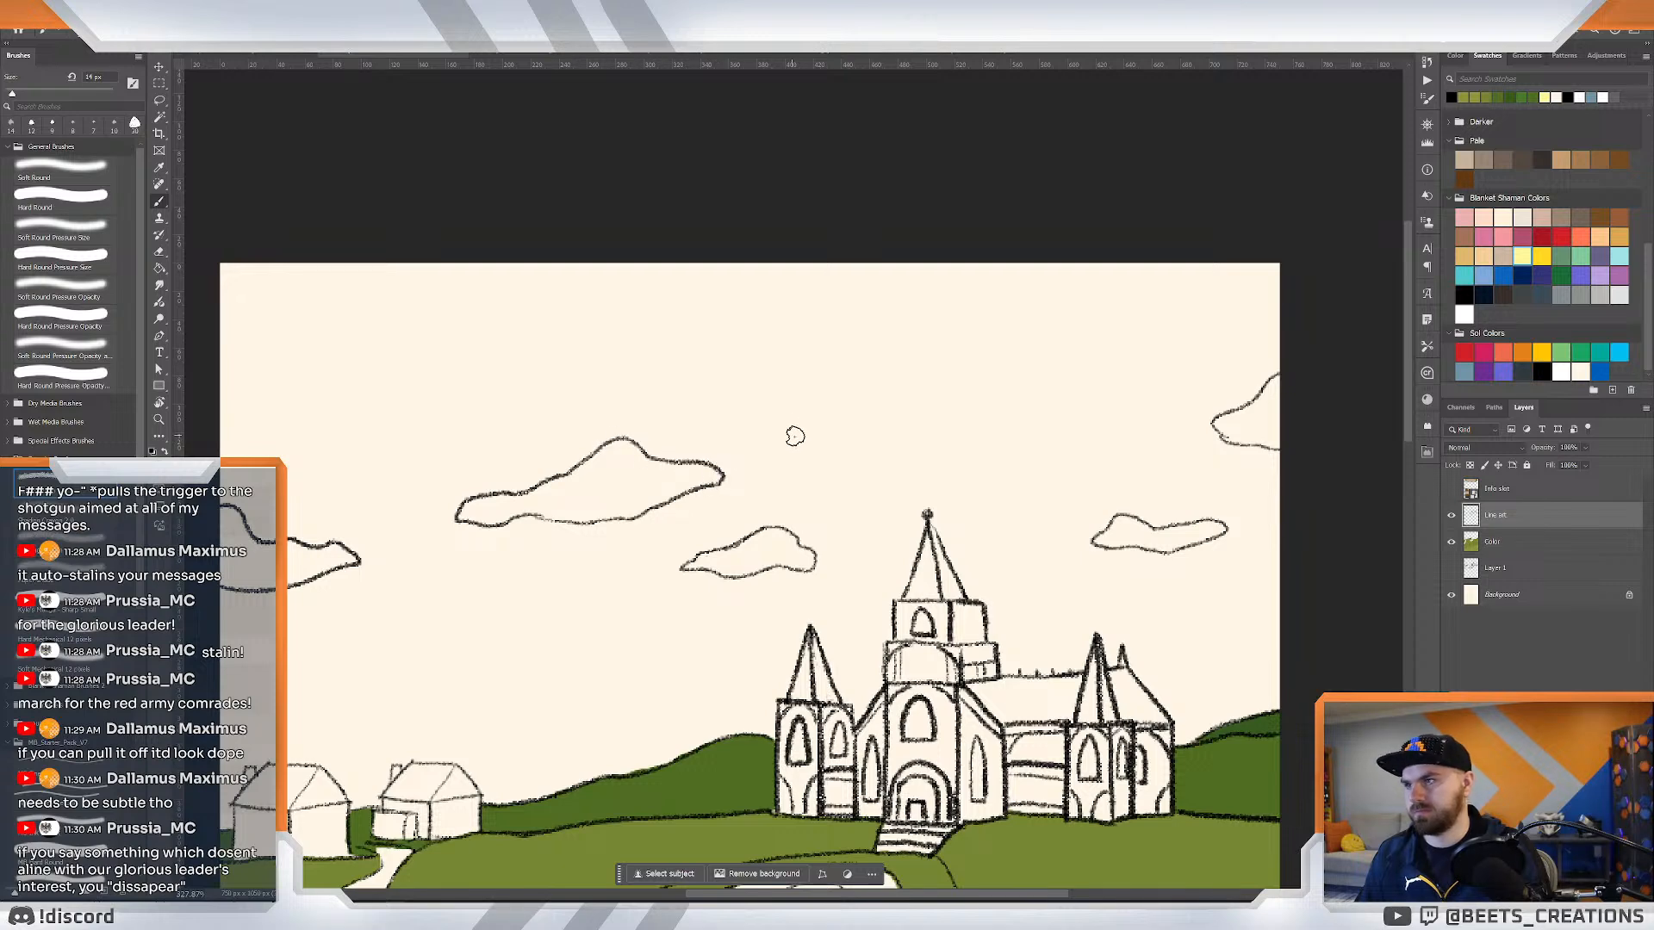
key("z")
mouse_move(806, 431)
left_mouse_down()
mouse_move(744, 418)
mouse_move(789, 407)
left_mouse_up()
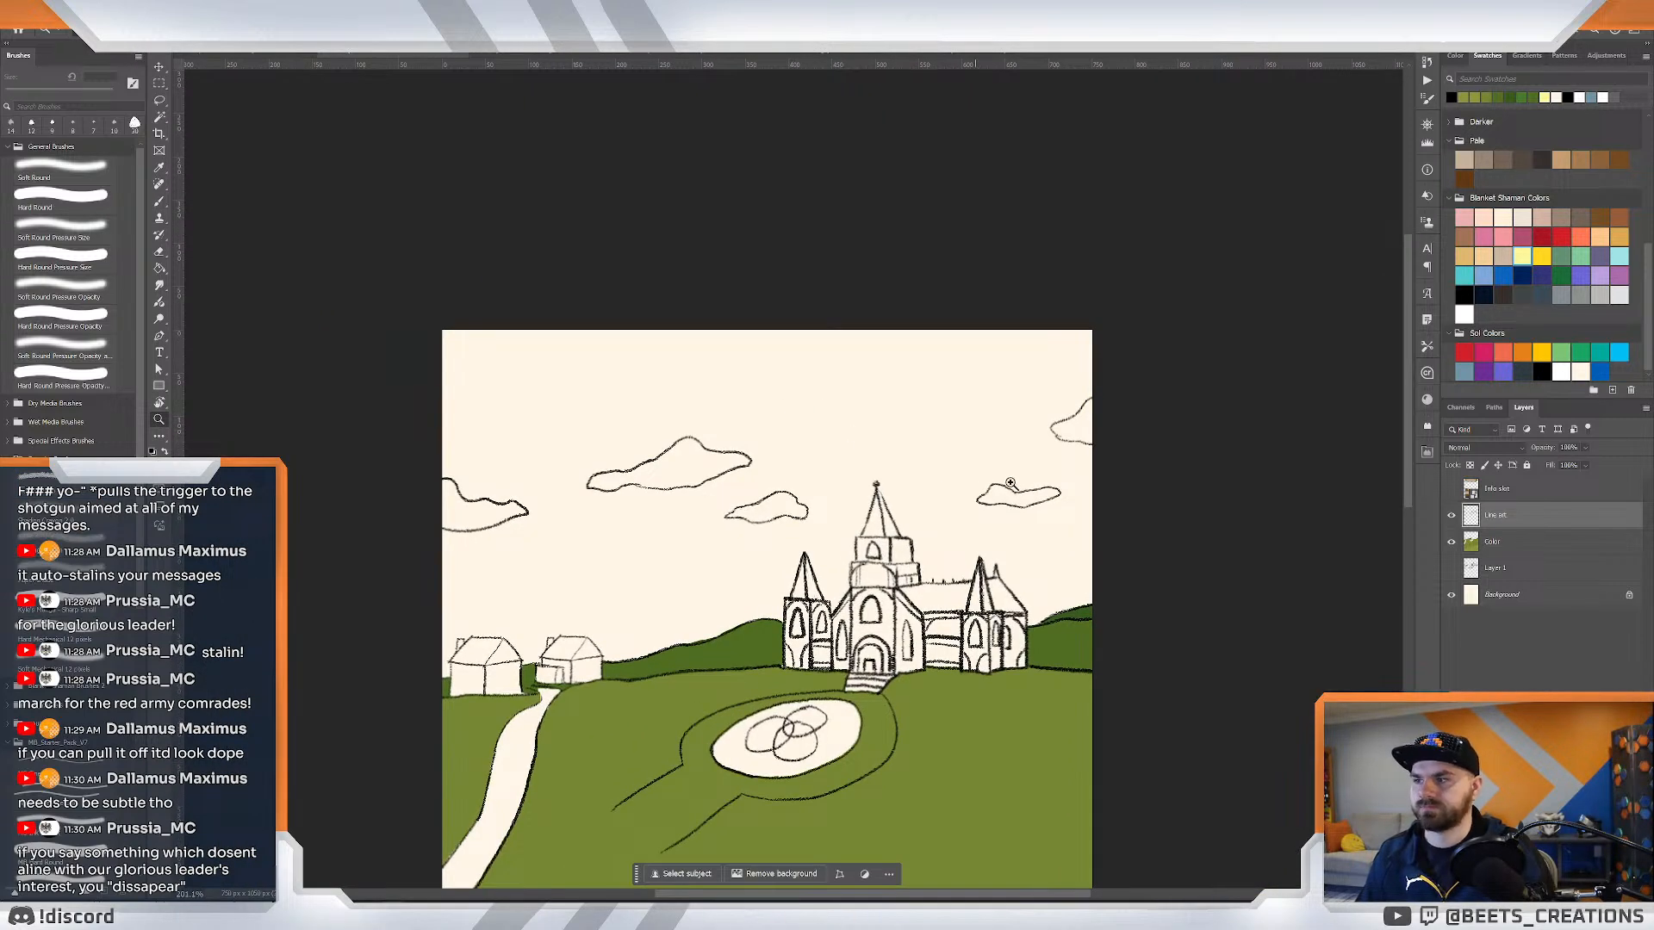
Select the open sky around the clouds with the Magic Wand on the line art layer.
left_click(1503, 606)
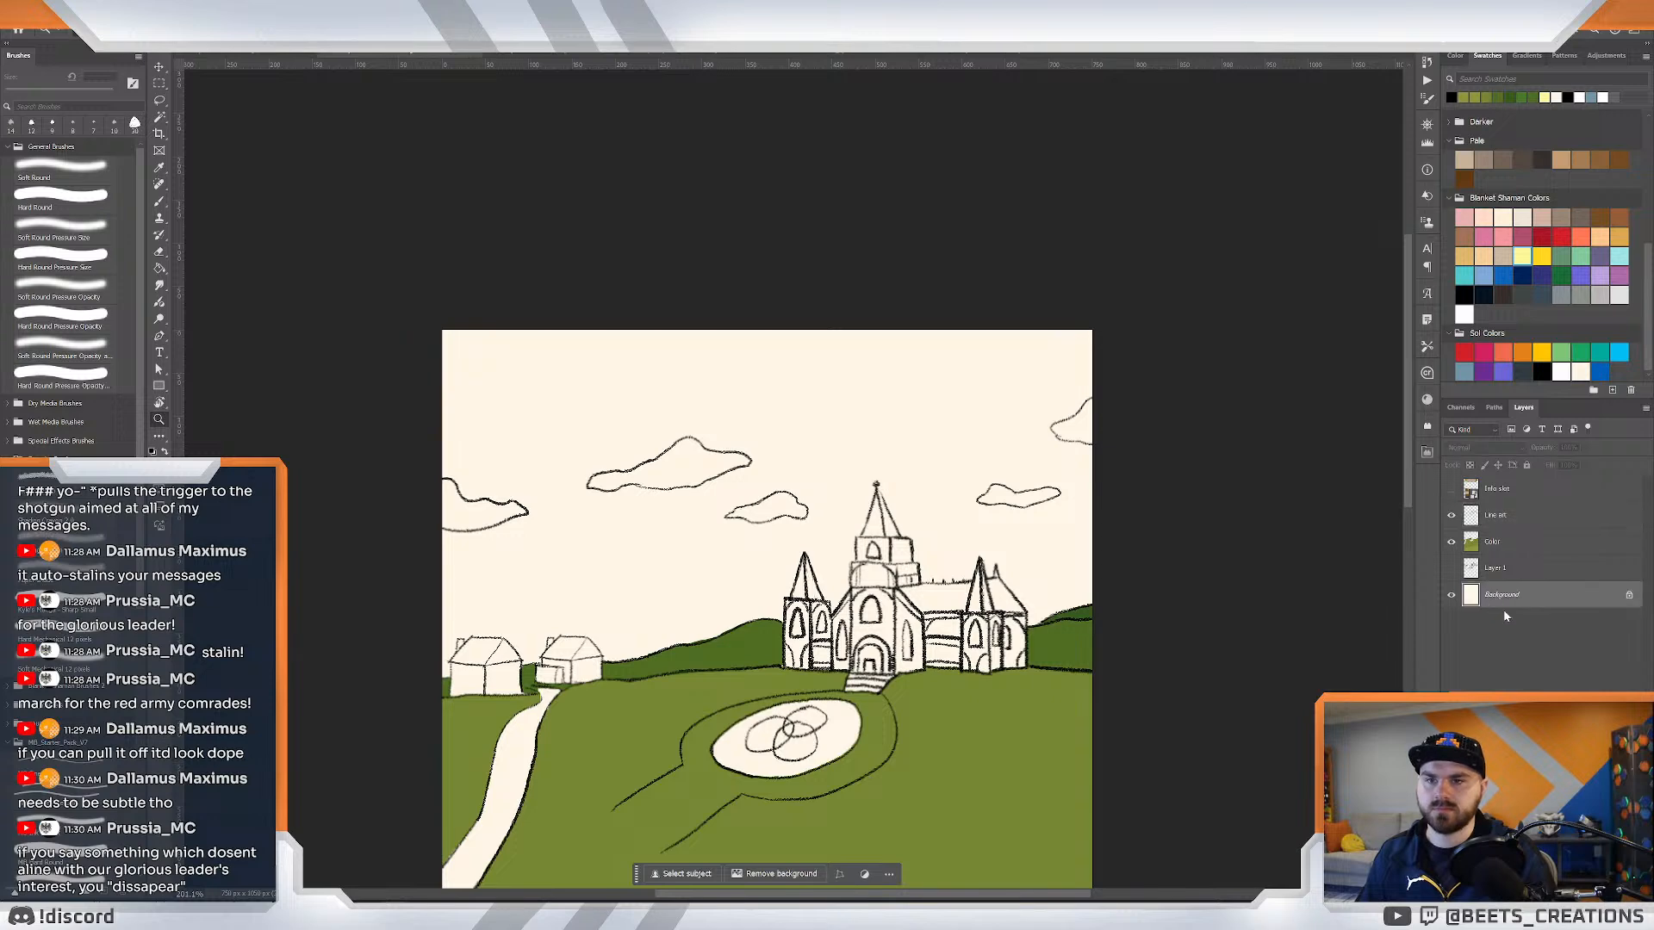
left_click(796, 558)
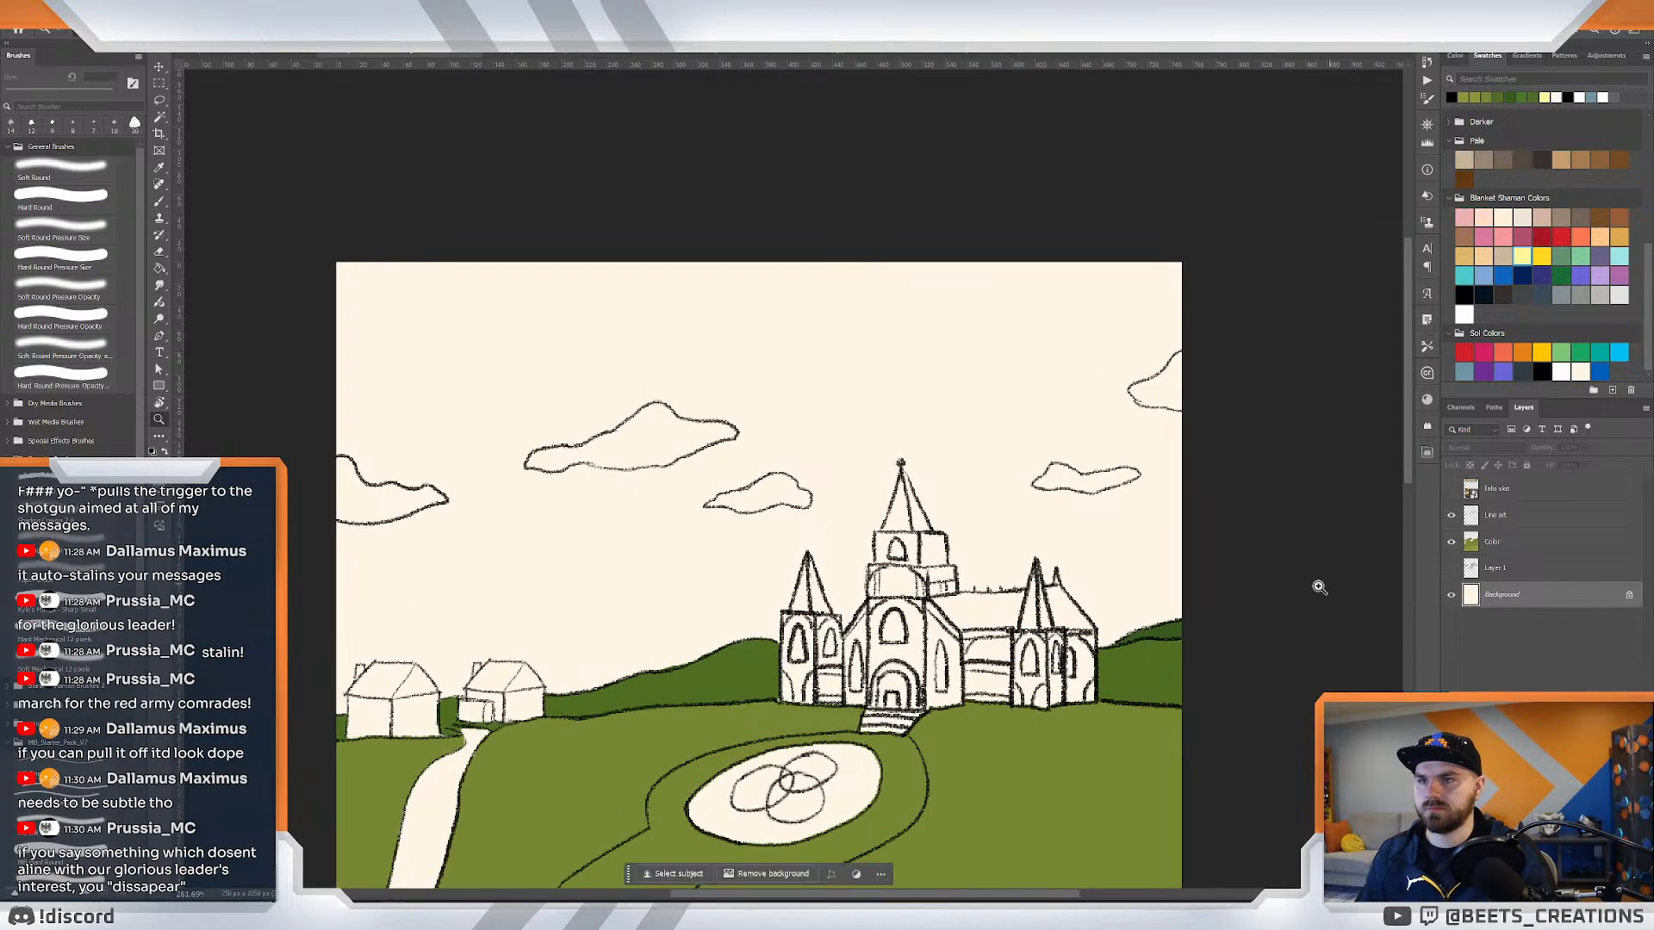
key("w")
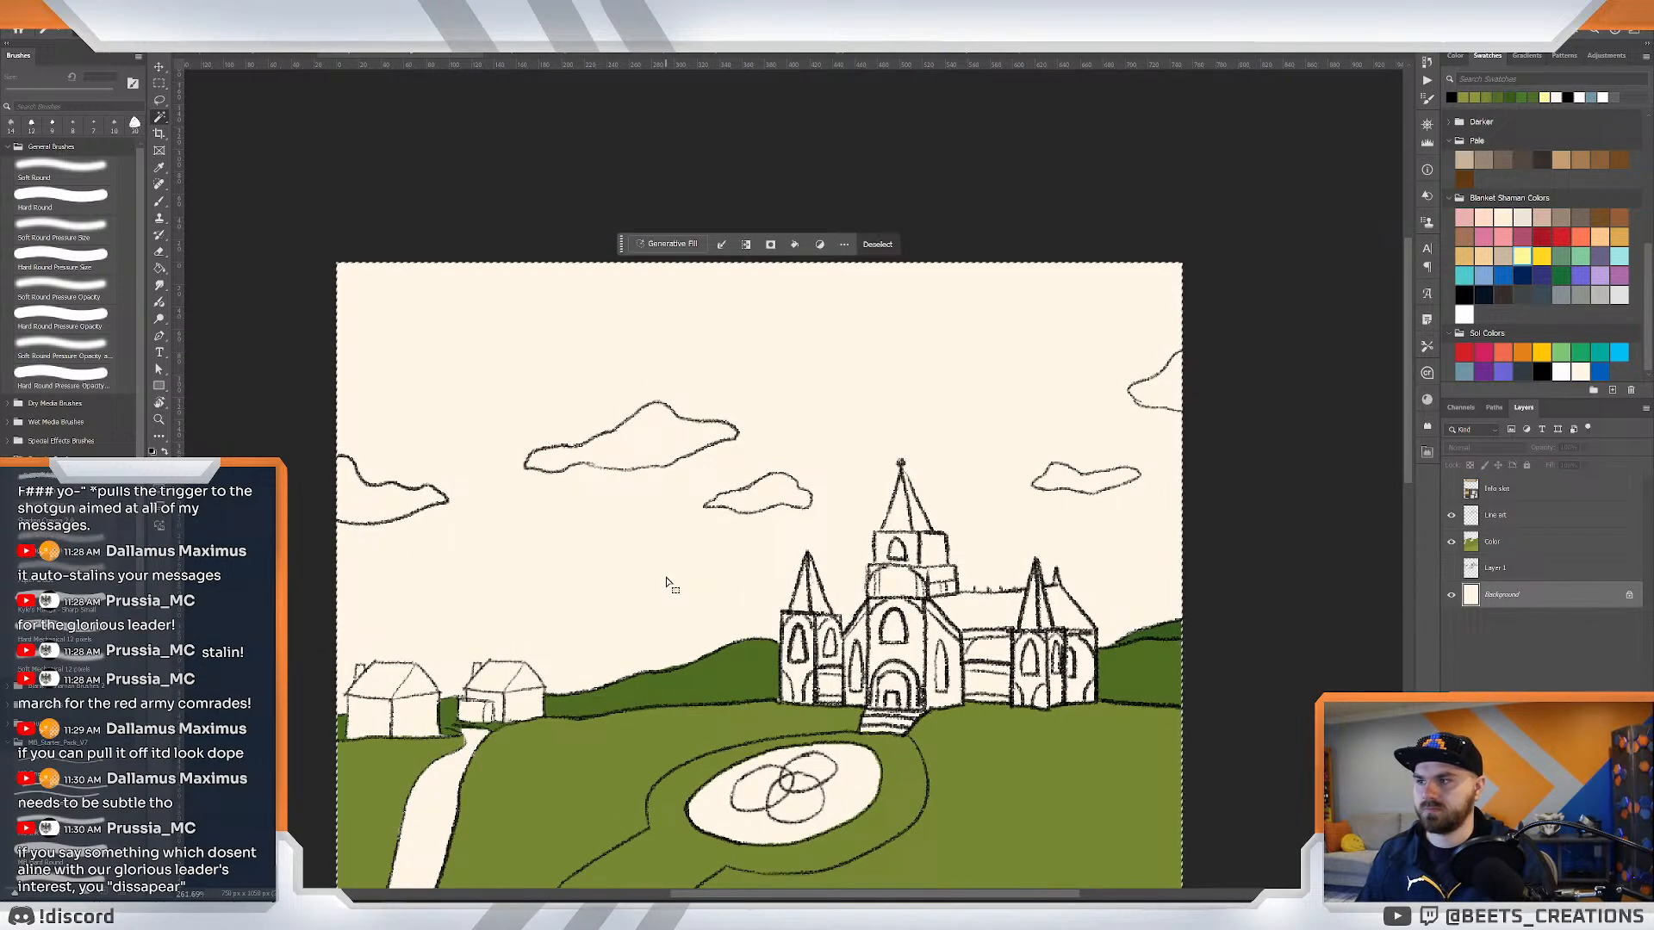
left_click(1516, 523)
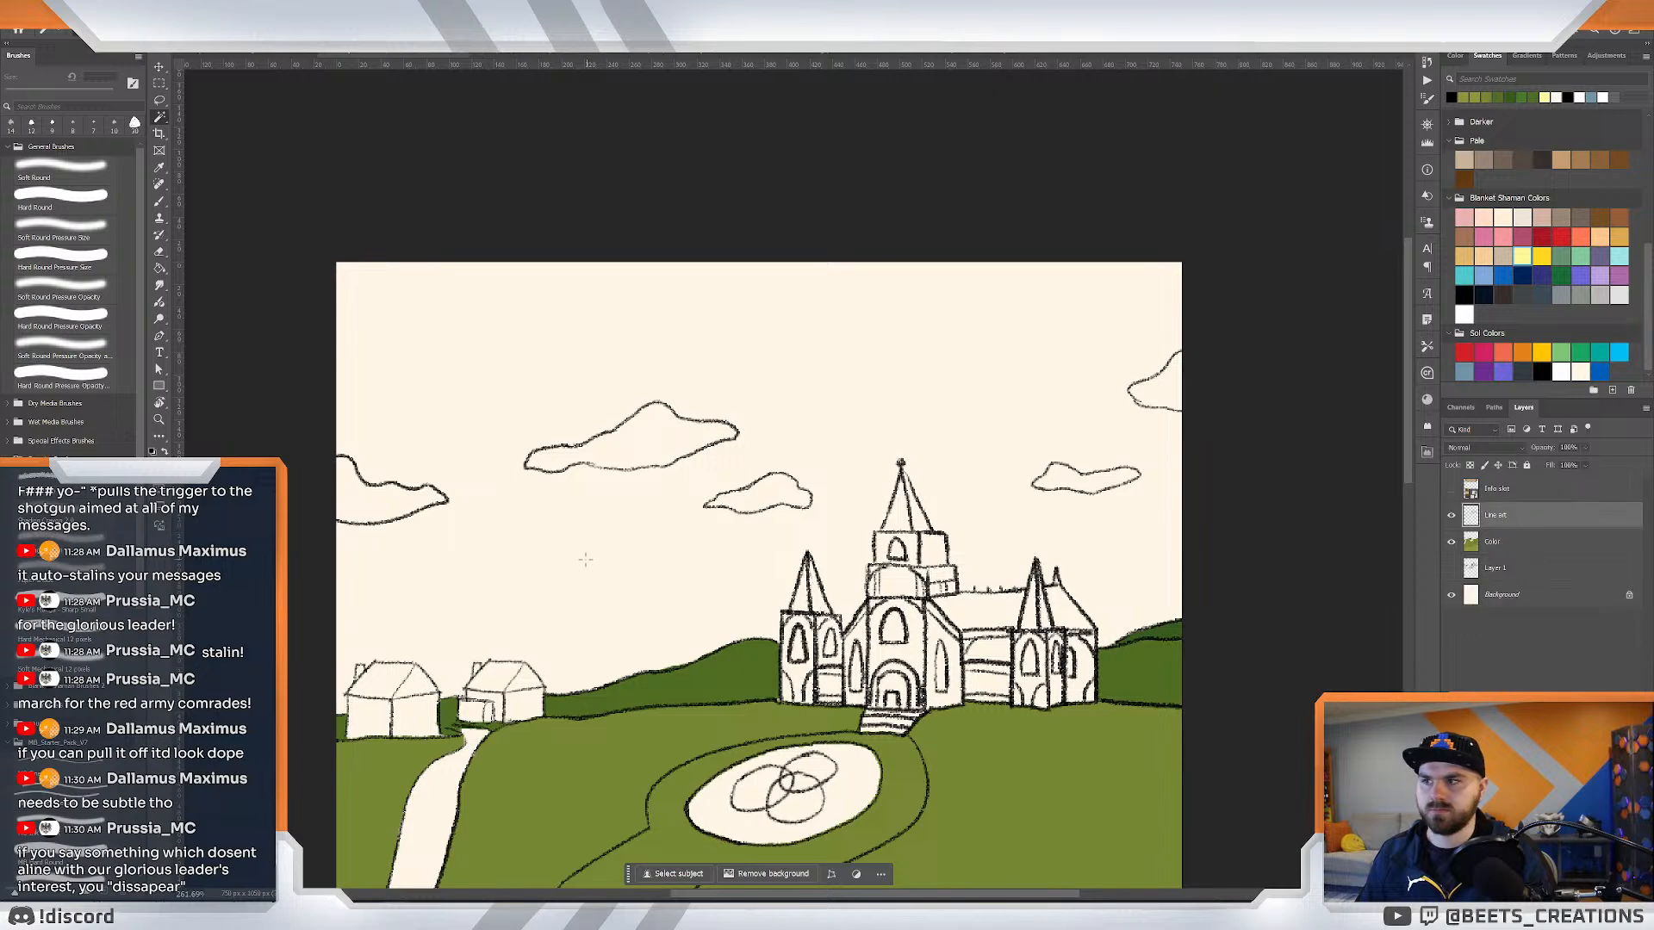
left_click(585, 560)
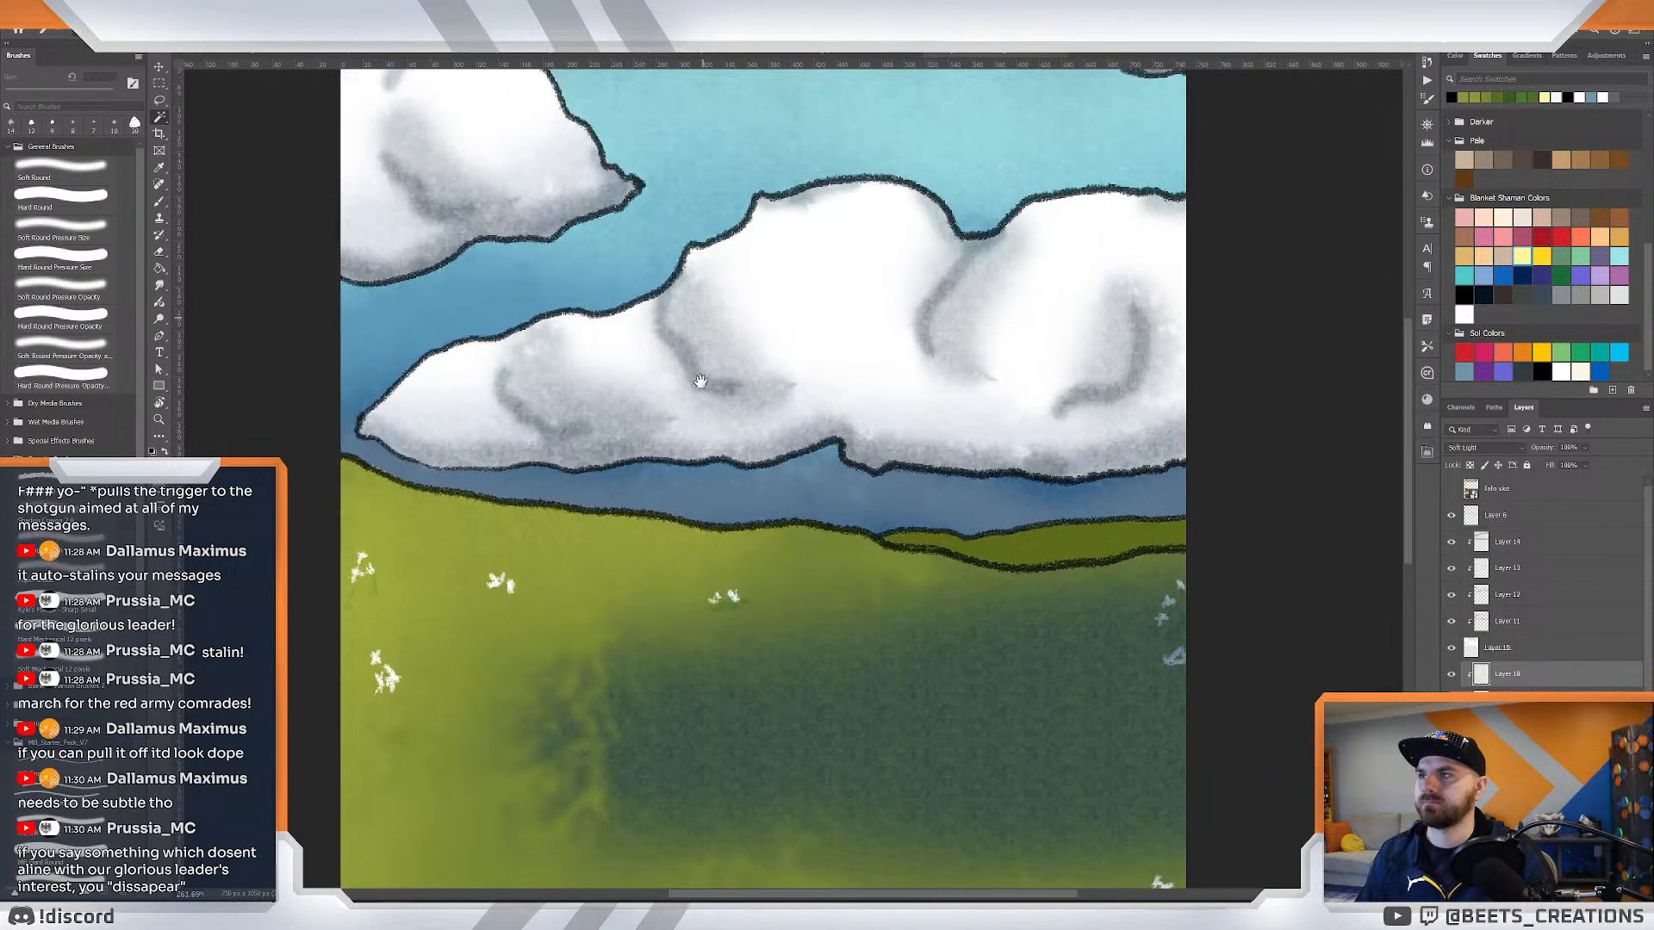
Sample the light blue sky colour from the grassy hill and clouds painting and return to the church landscape.
left_click_drag(701, 381, 697, 392)
key("i")
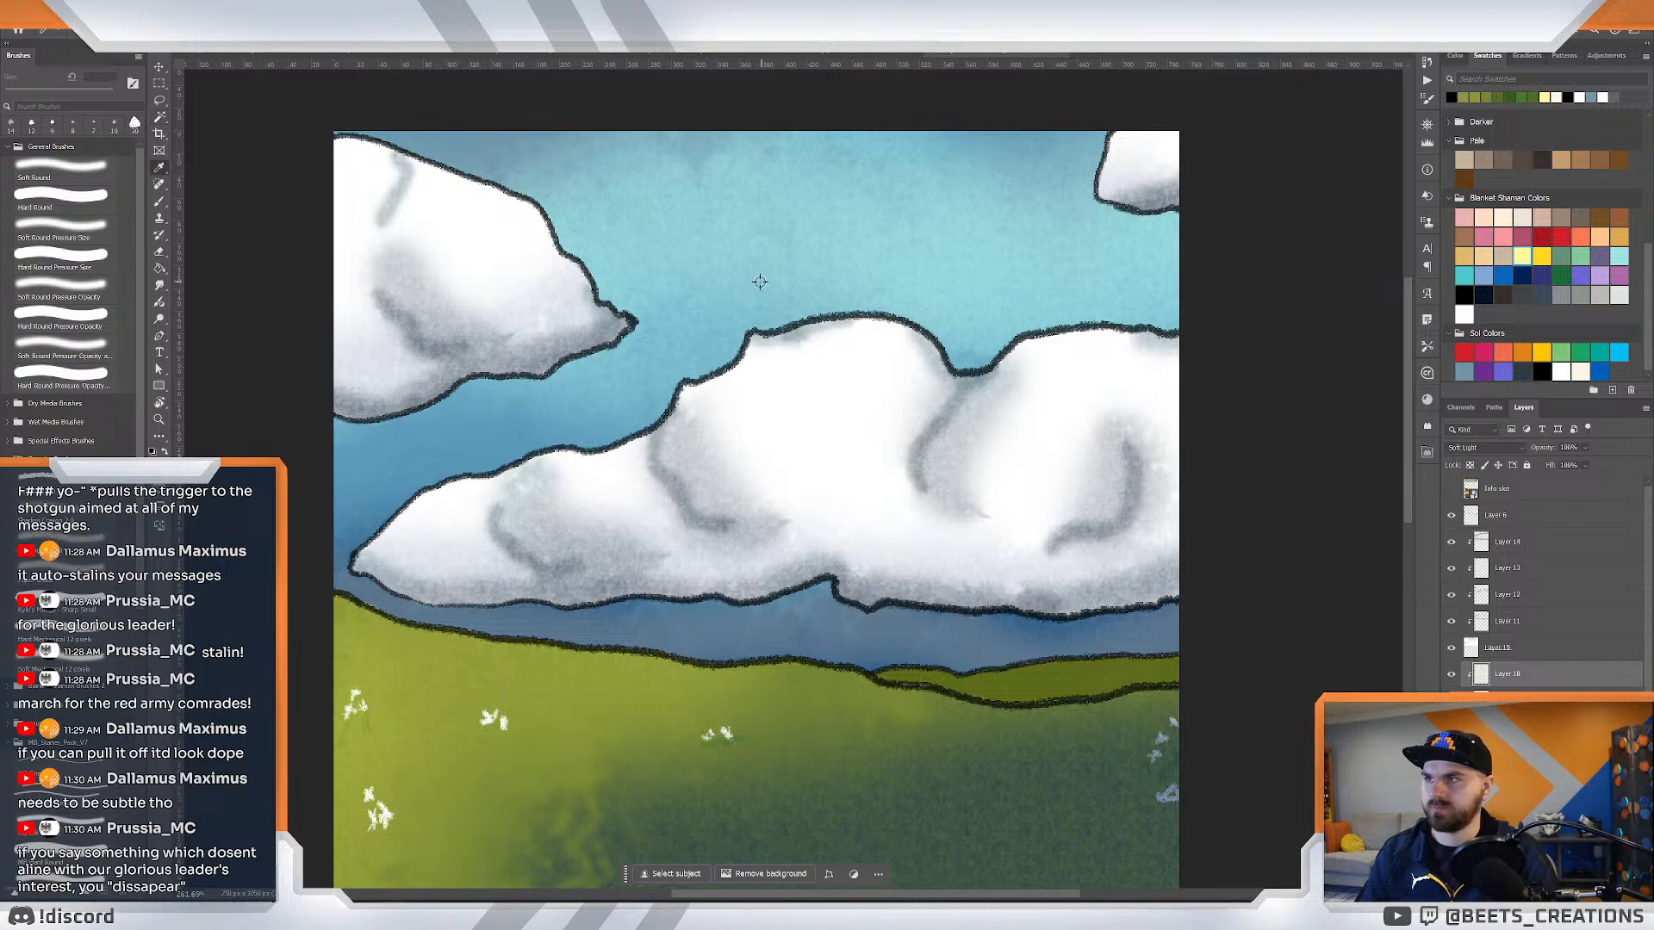
key("ctrl+Tab")
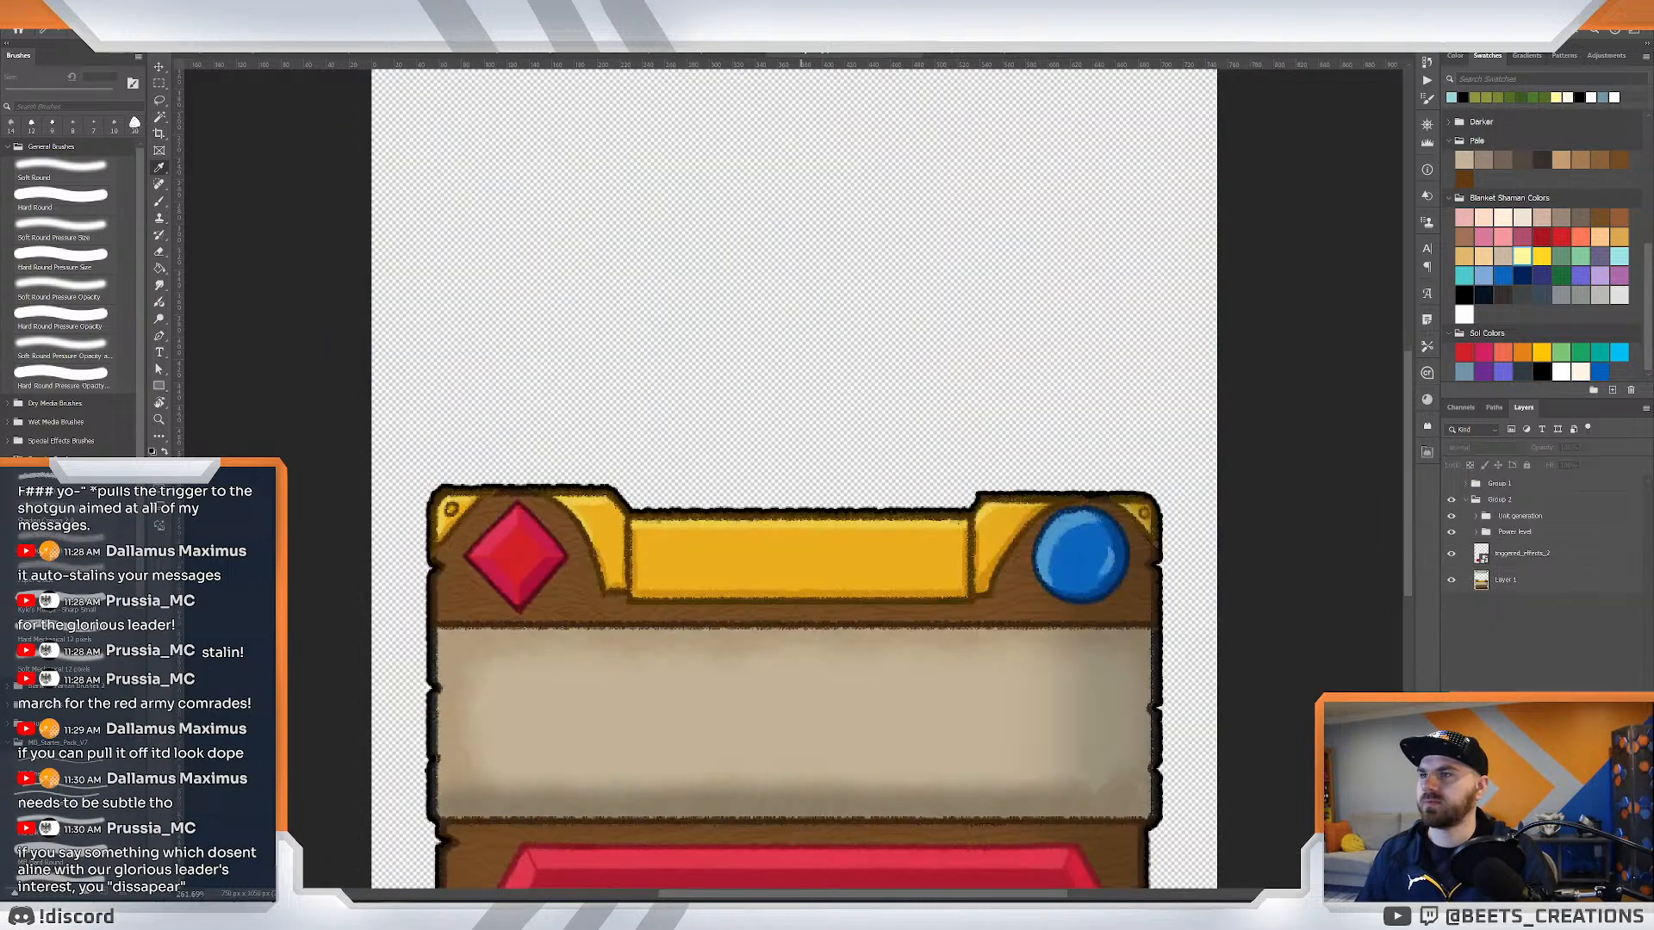
left_click(576, 54)
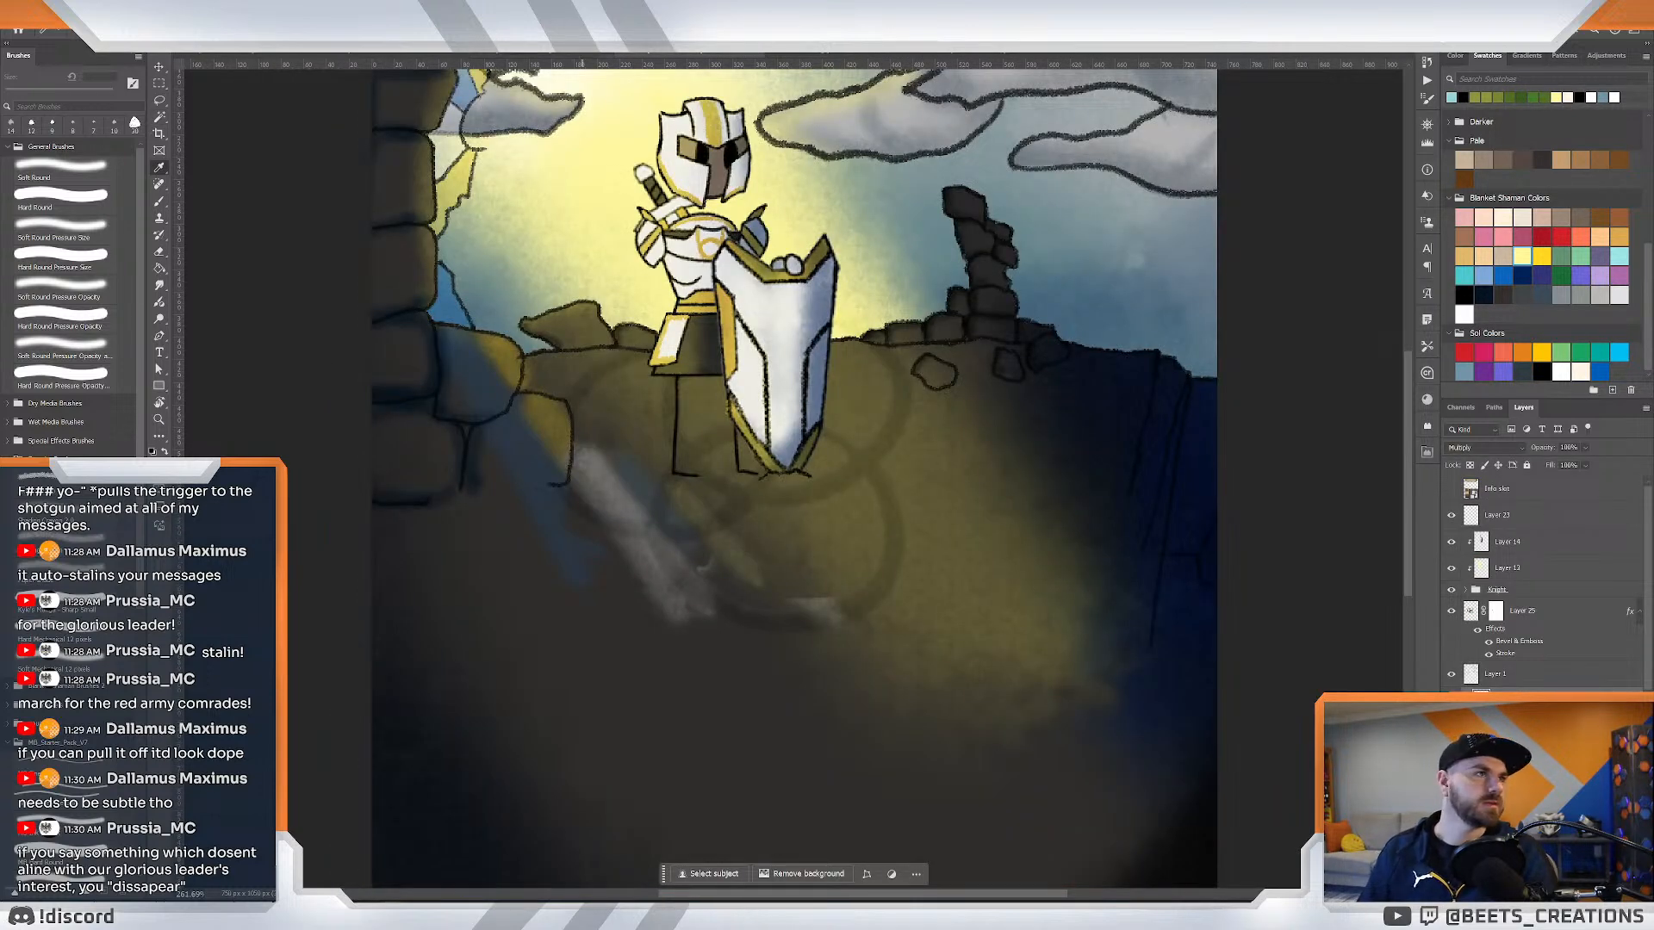
key("alt+Tab")
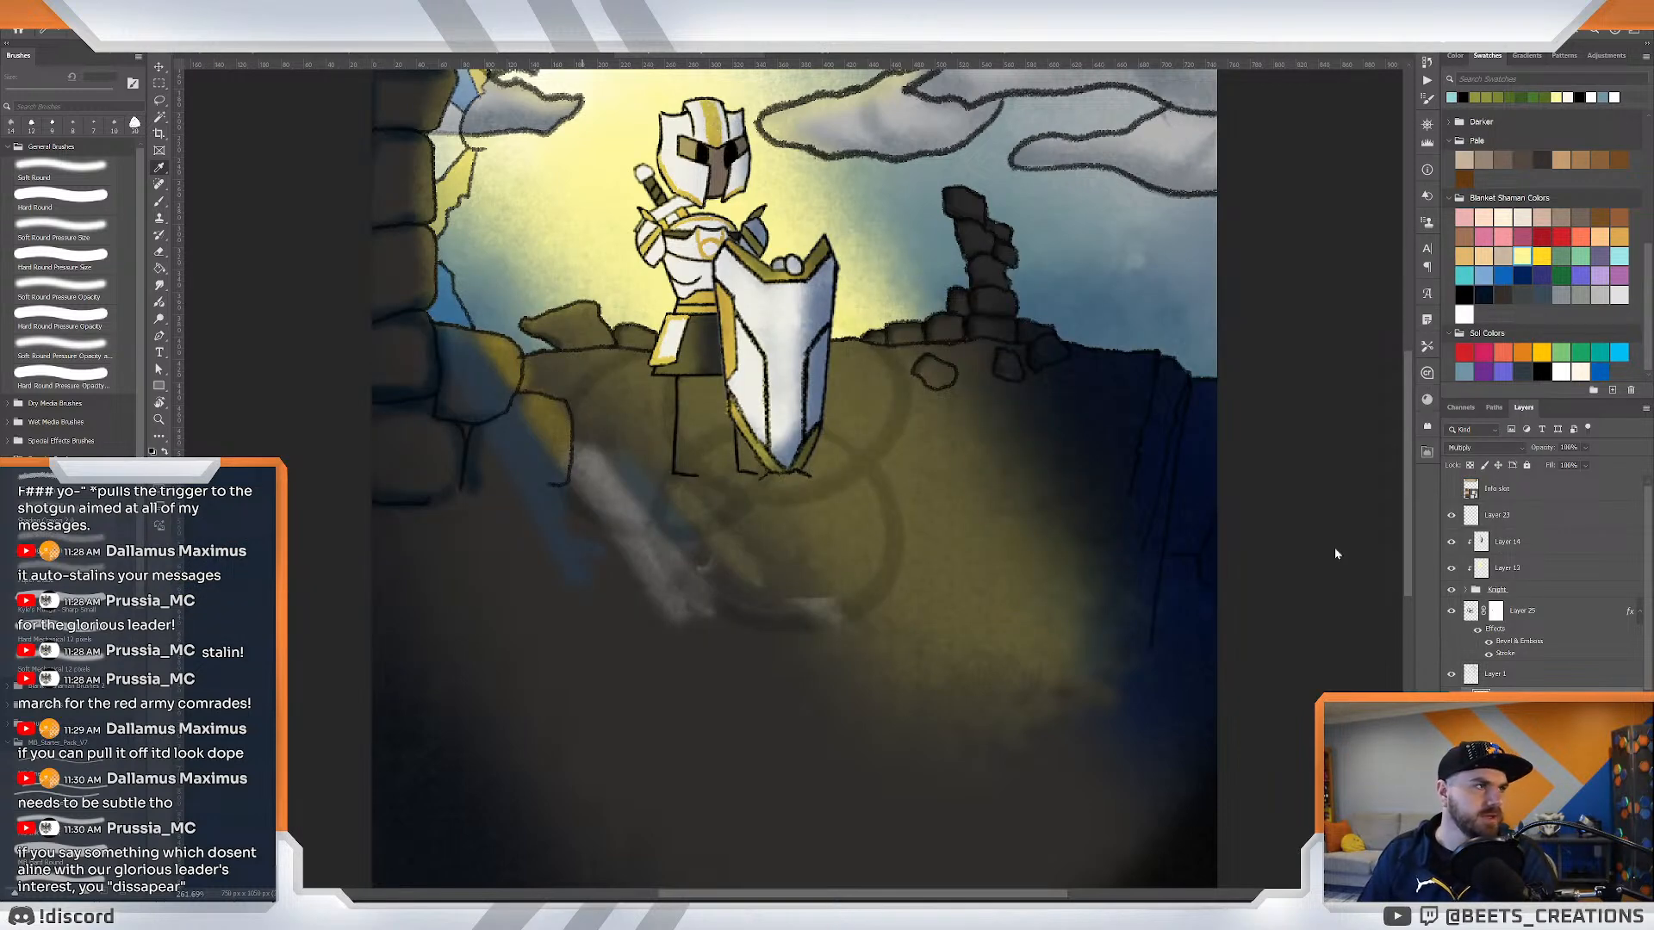
key("alt+Tab")
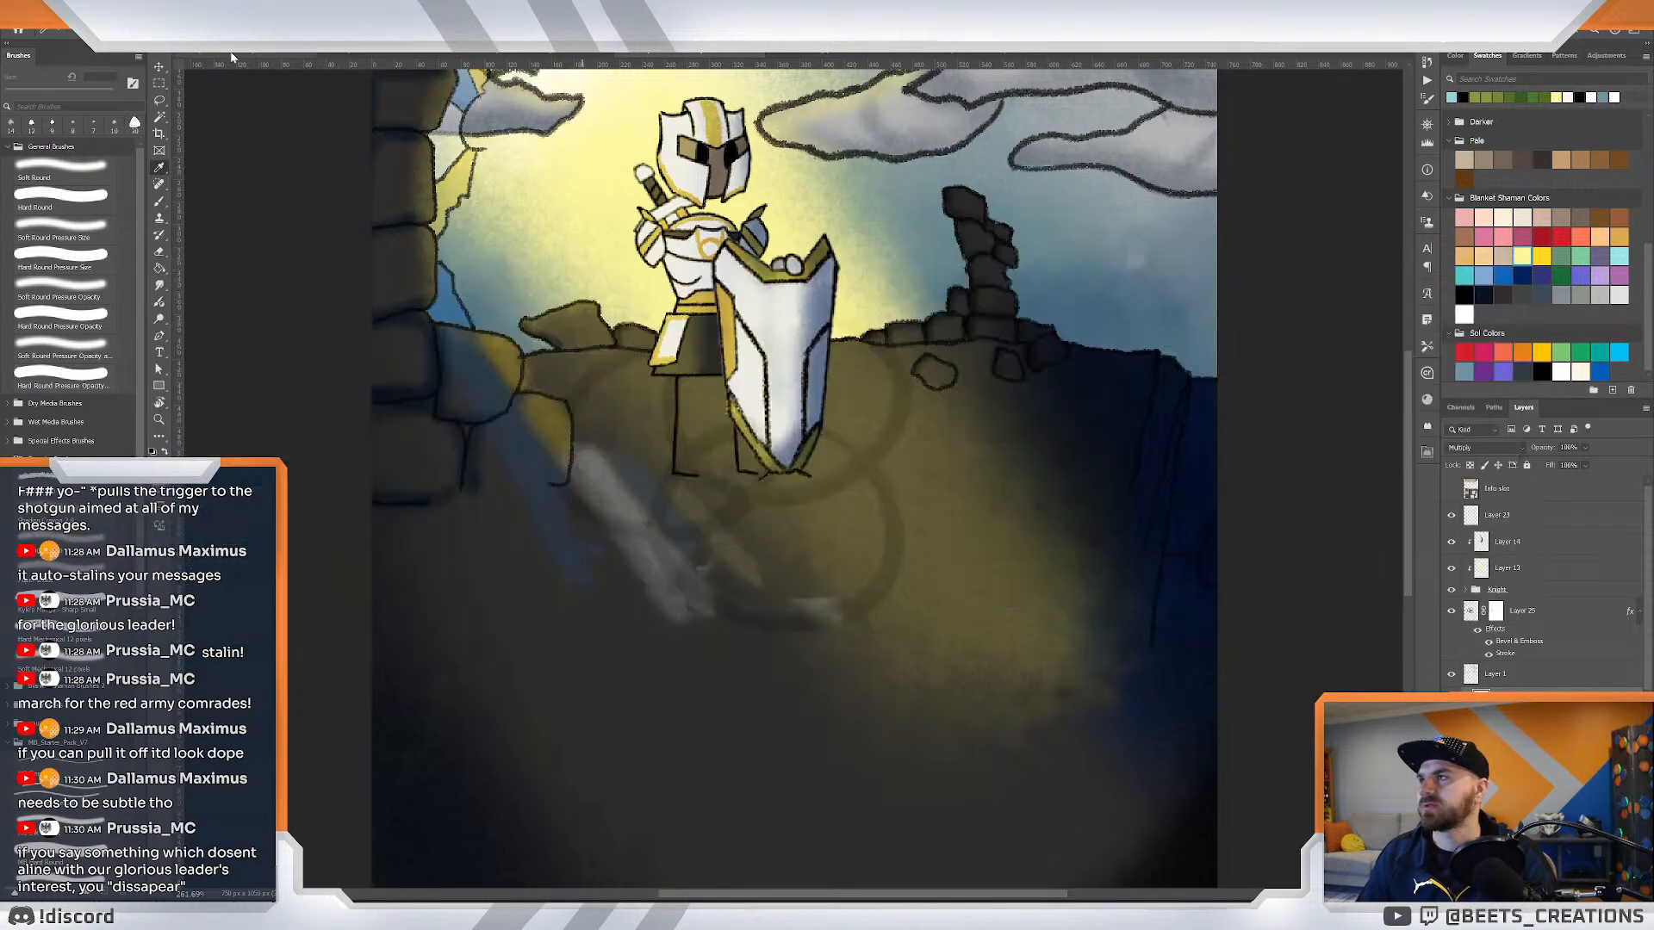
left_click(399, 59)
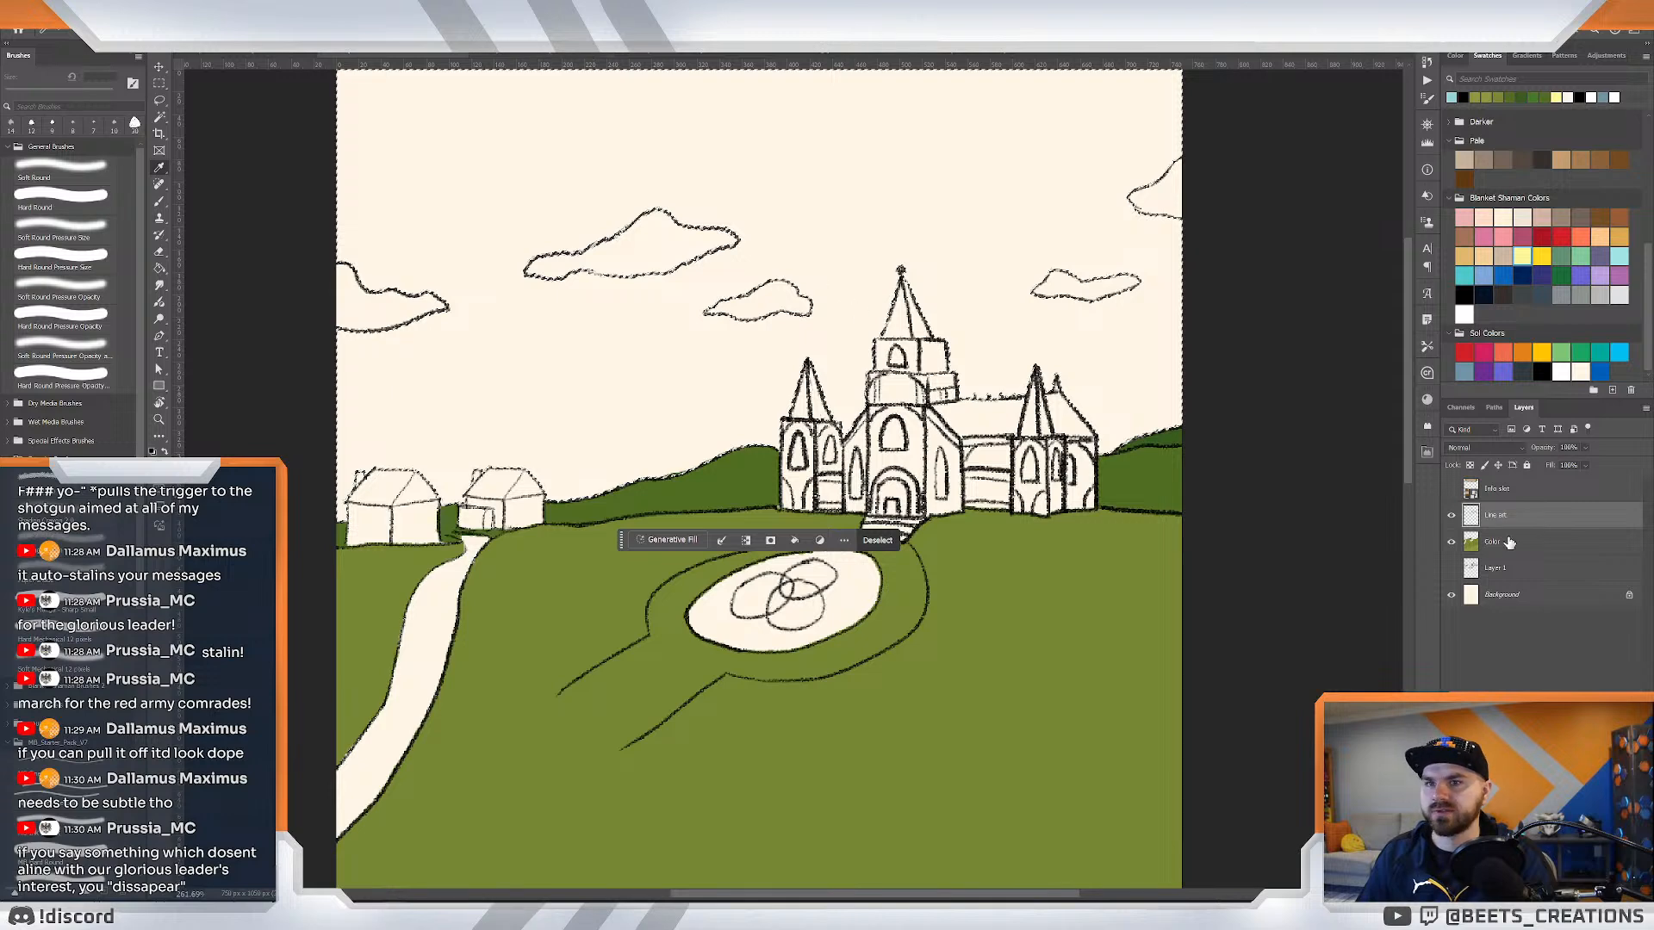
Try filling the selected sky with light blue on the line art layer and undo the fill.
key("g")
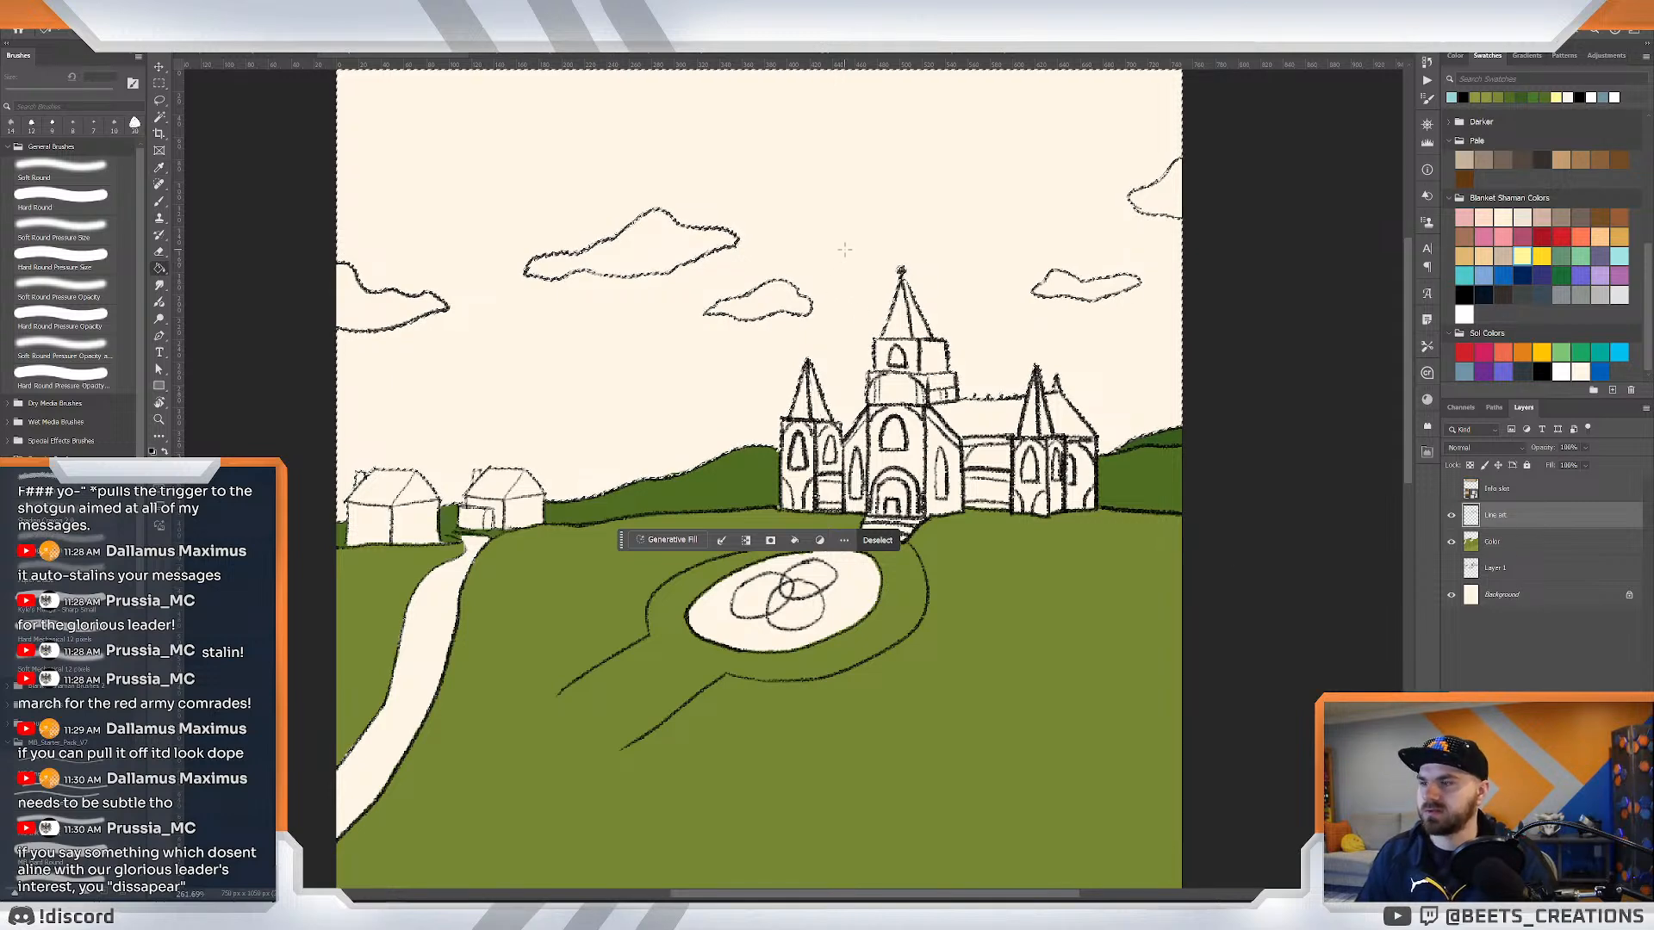
left_click(922, 198)
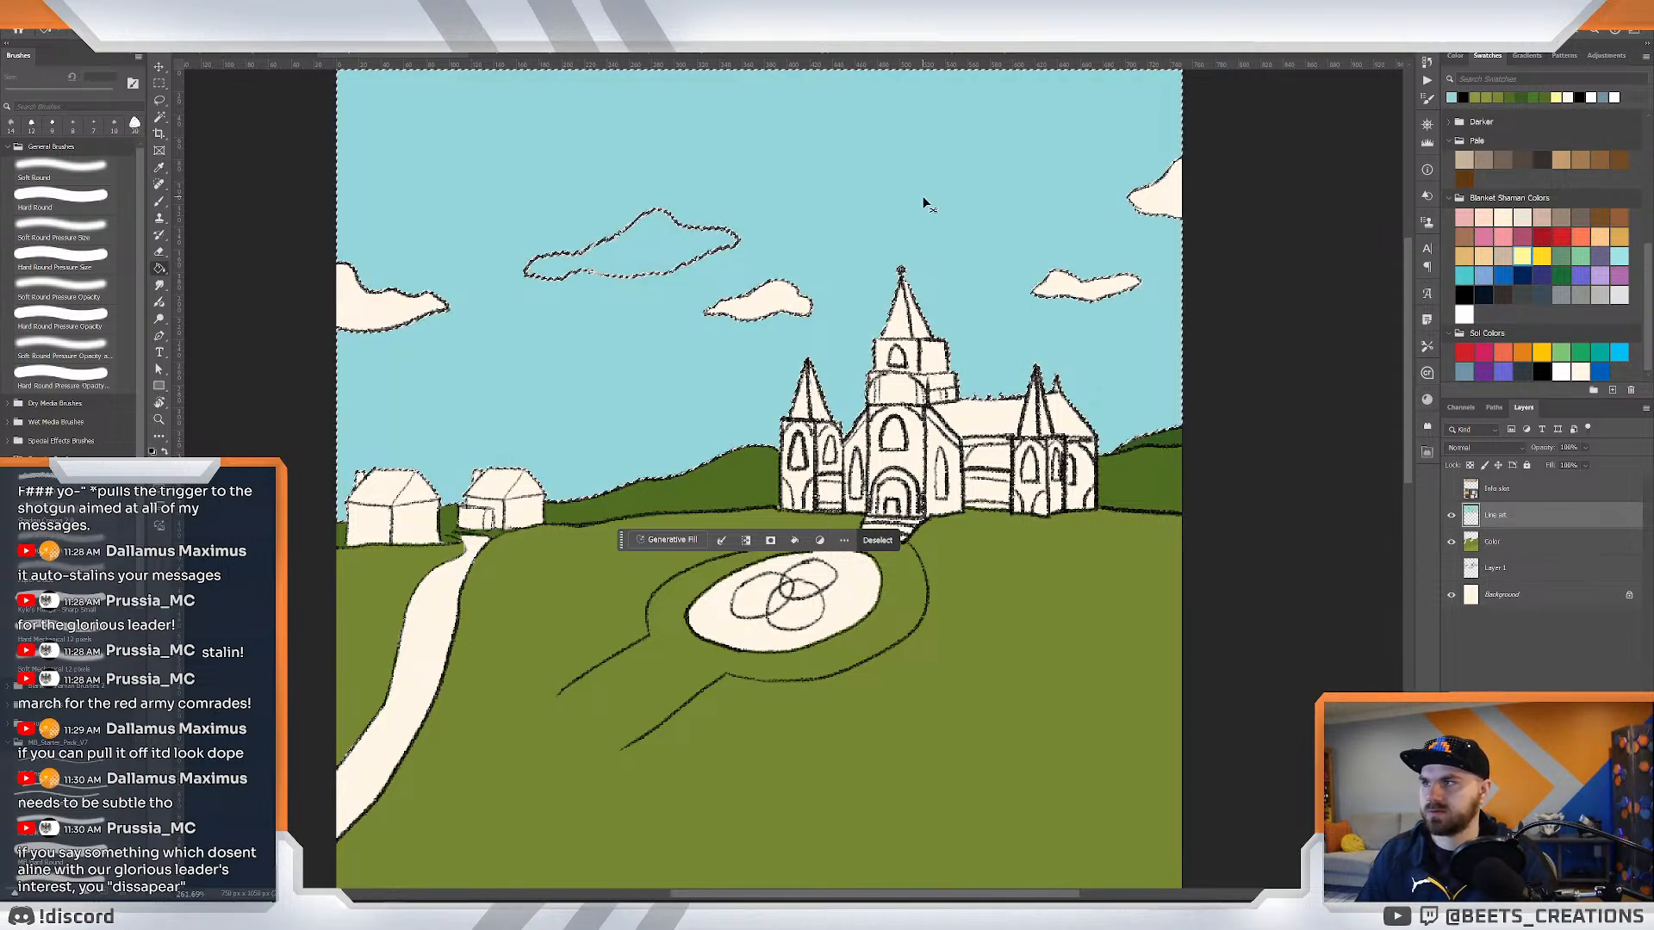
key("ctrl+d")
left_click(640, 219)
key("ctrl+z")
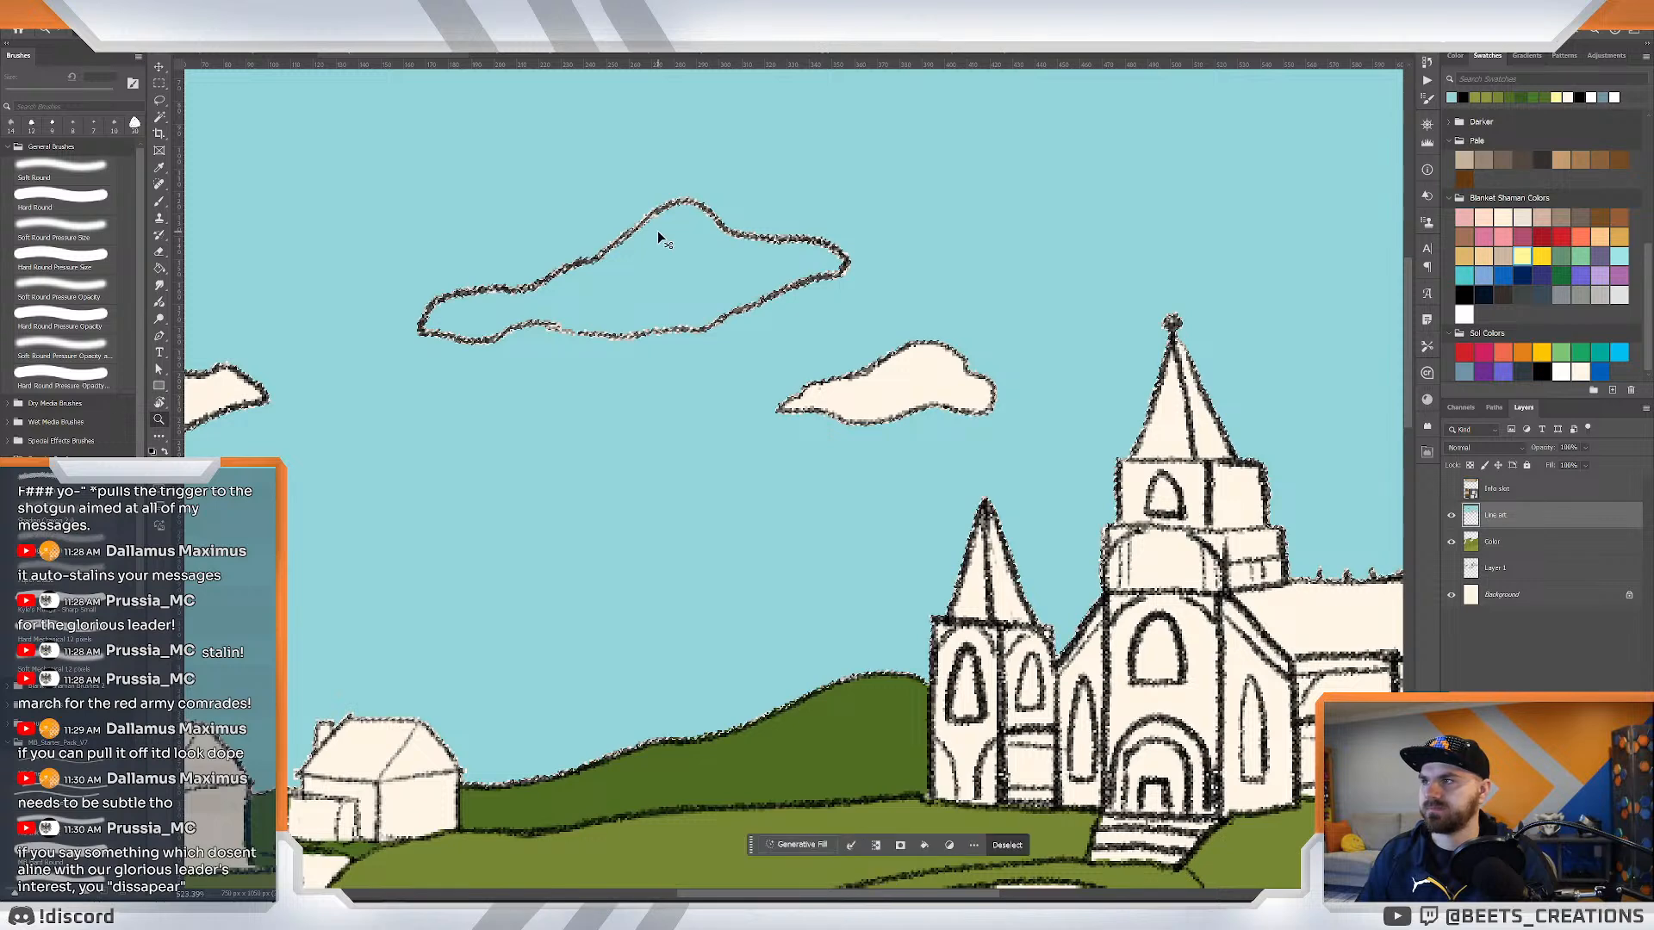
key("ctrl+z")
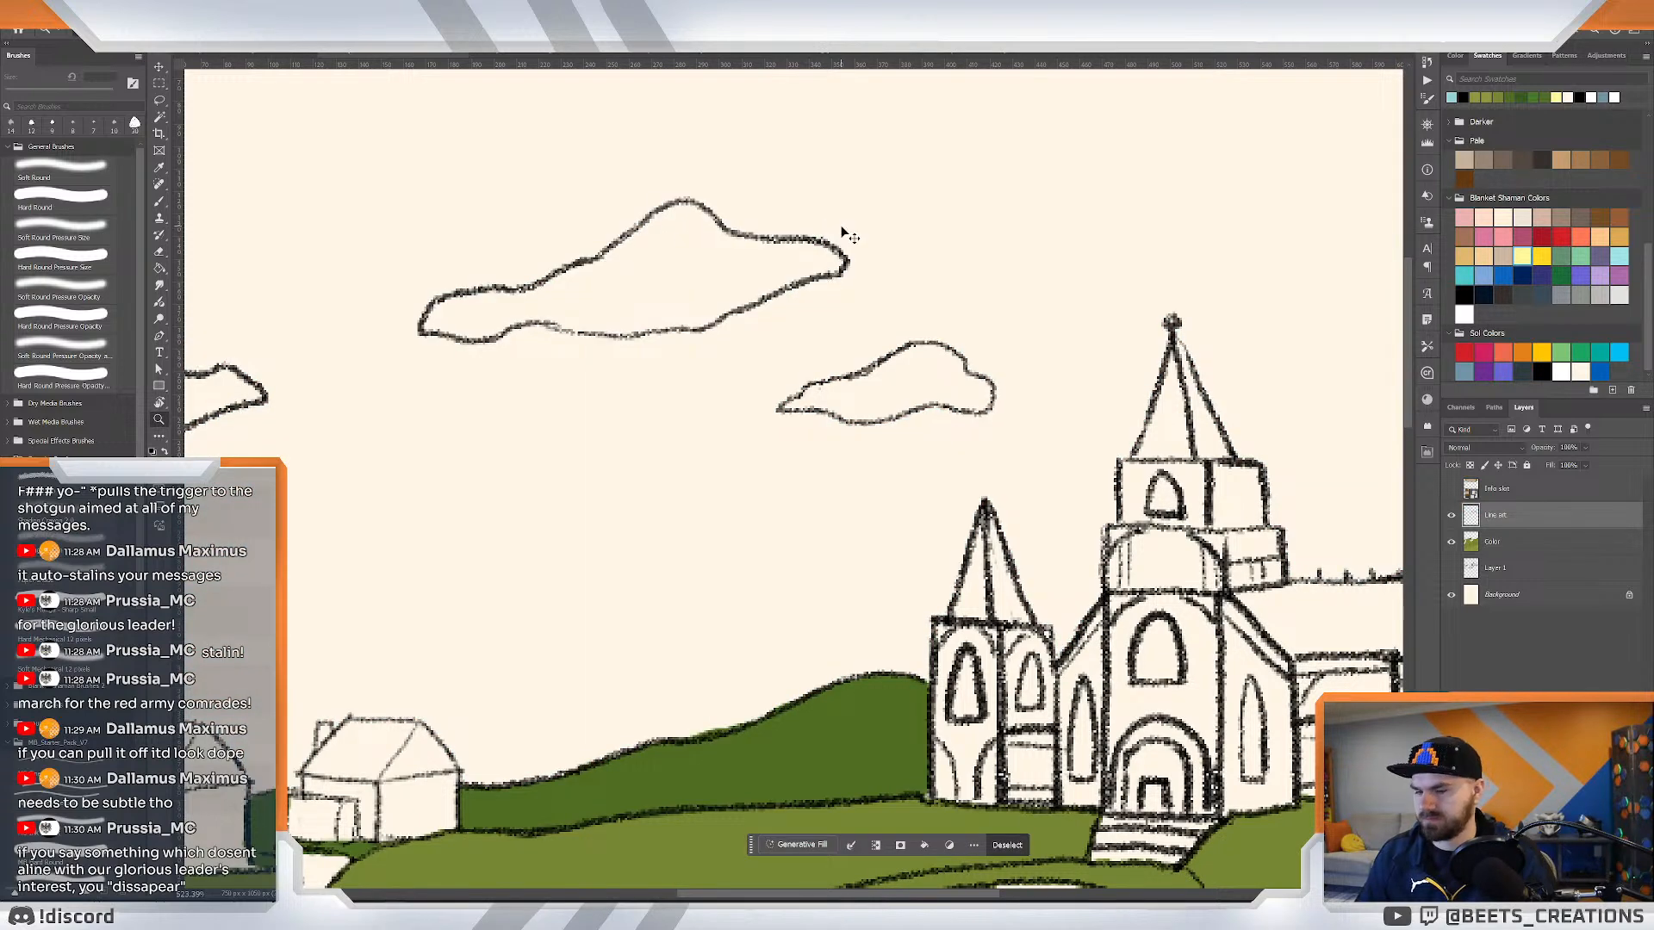
Clear the selection and close the gap in the large cloud's lower outline with a short black brush stroke.
key("ctrl+d")
key("b")
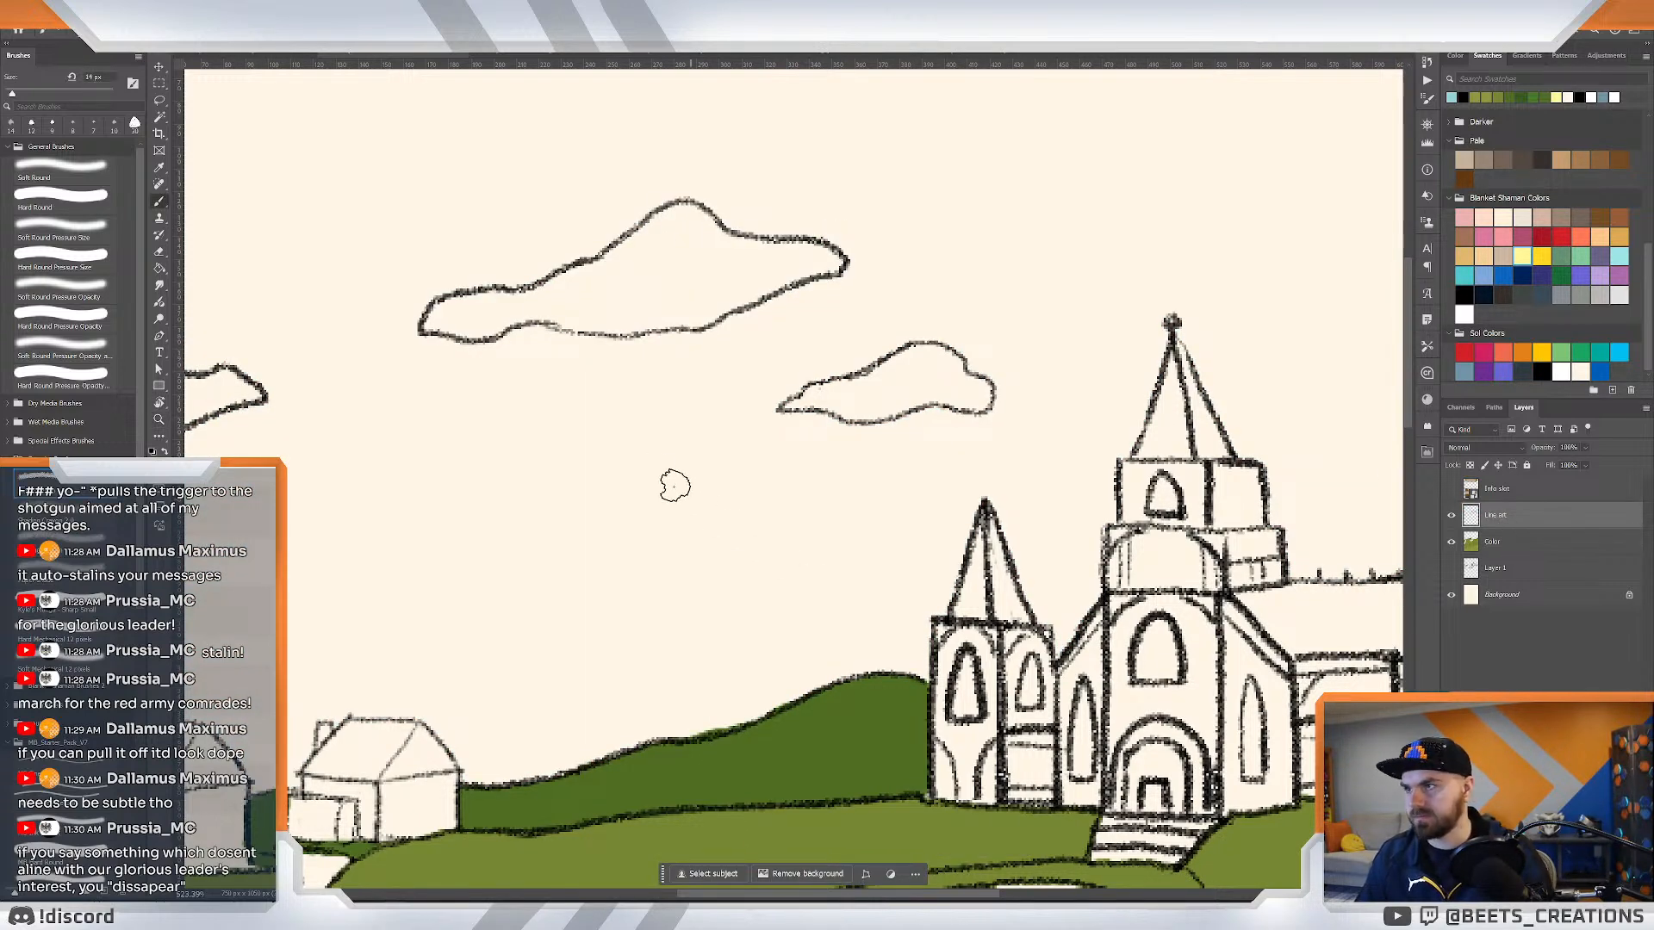
left_click_drag(564, 330, 589, 336)
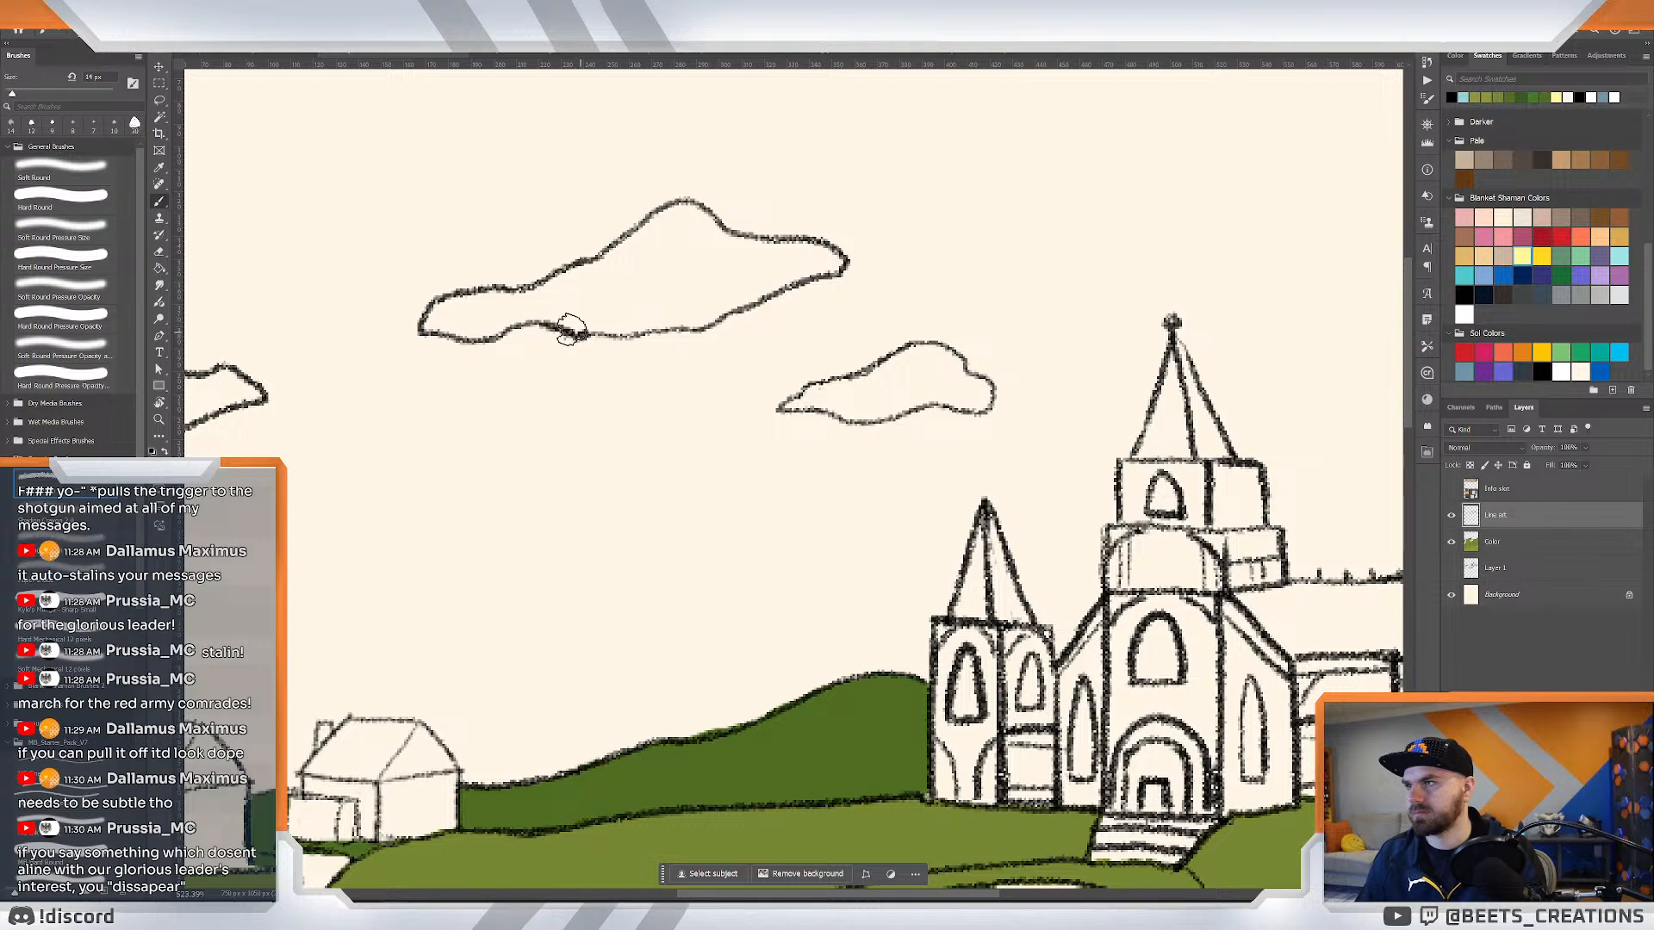
Reselect the open sky on the line art layer with the Magic Wand and expand the selection.
key("w")
left_click(745, 500)
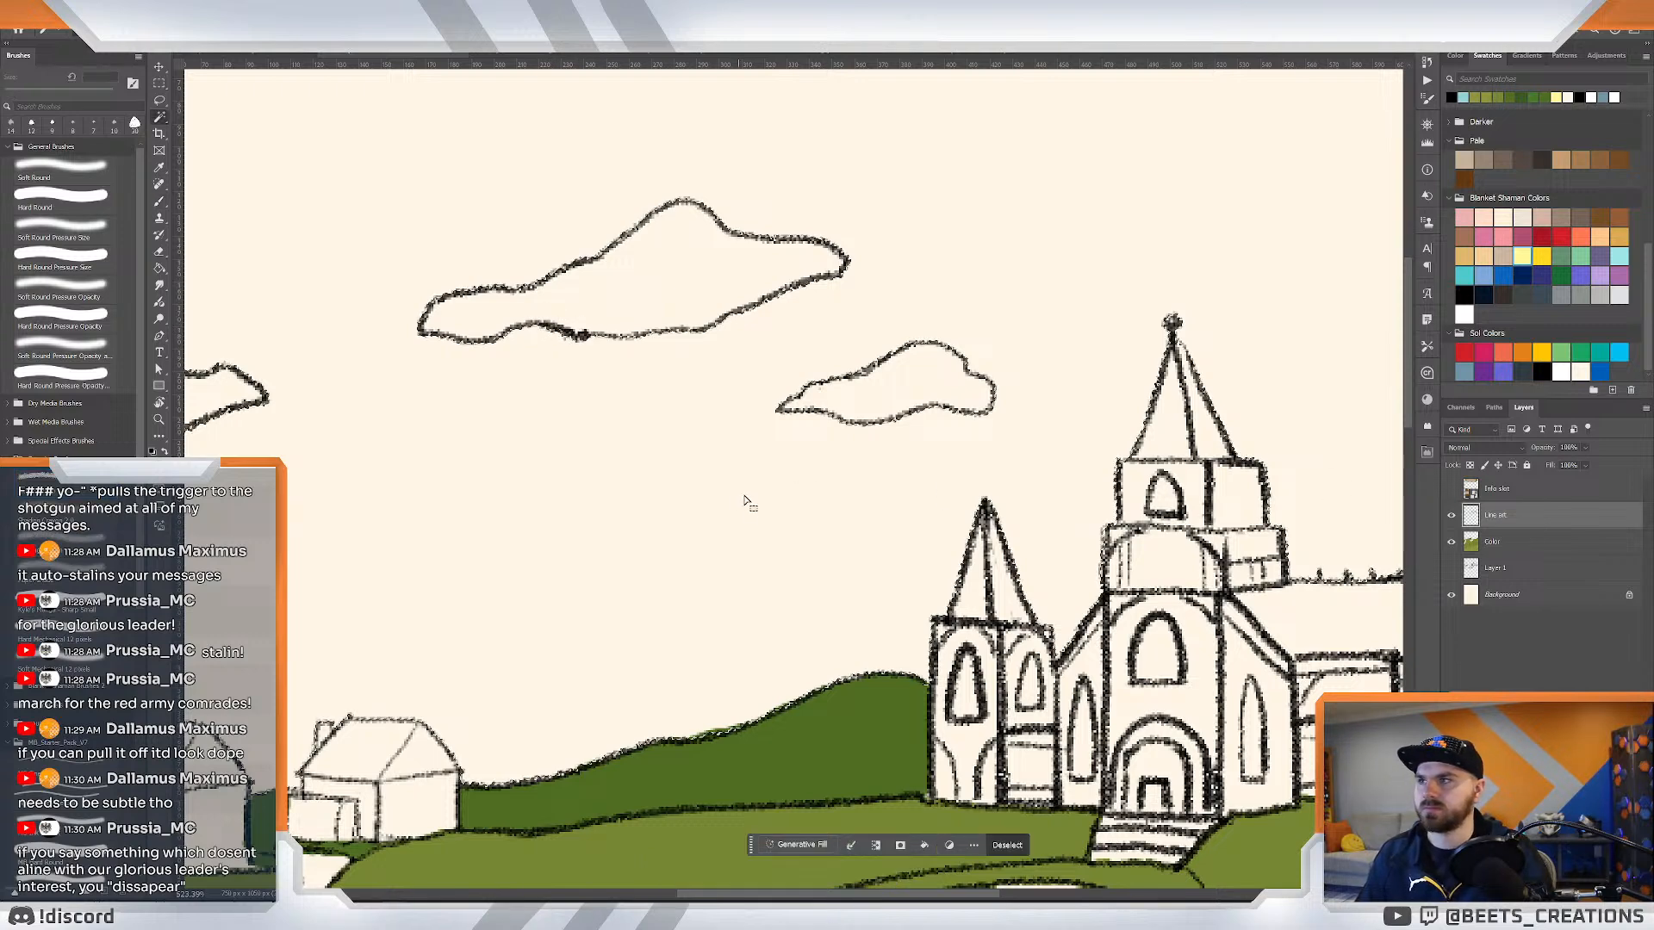
key("z")
left_click_drag(827, 485, 775, 470)
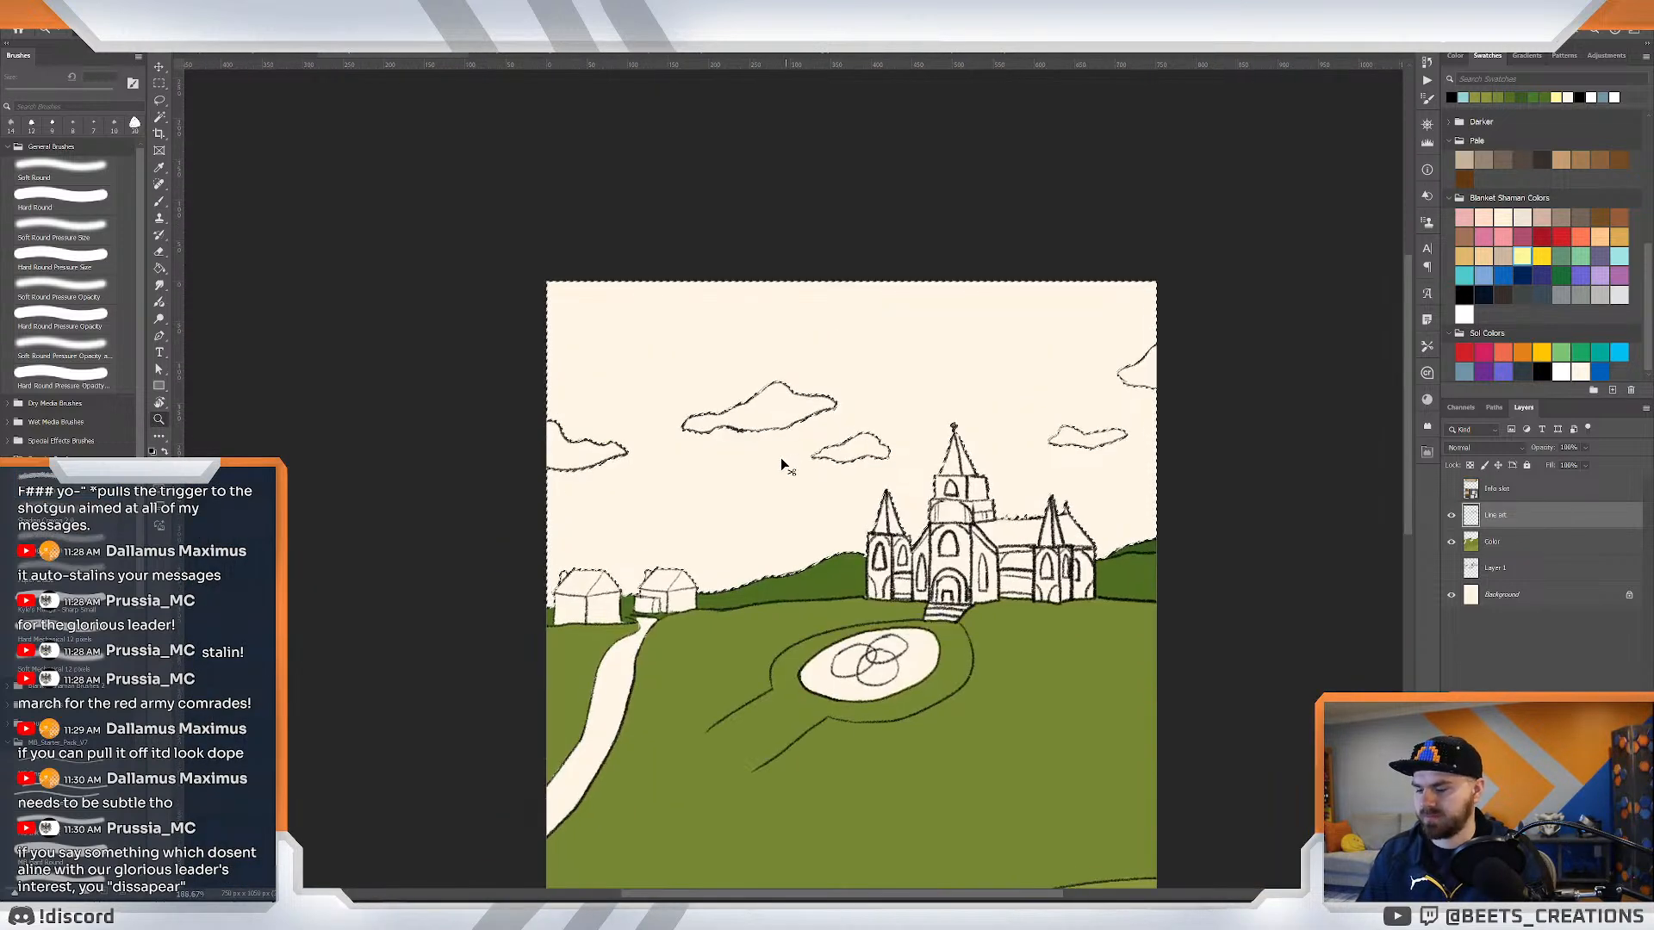
key("alt+s")
key("m")
key("e")
key("Return")
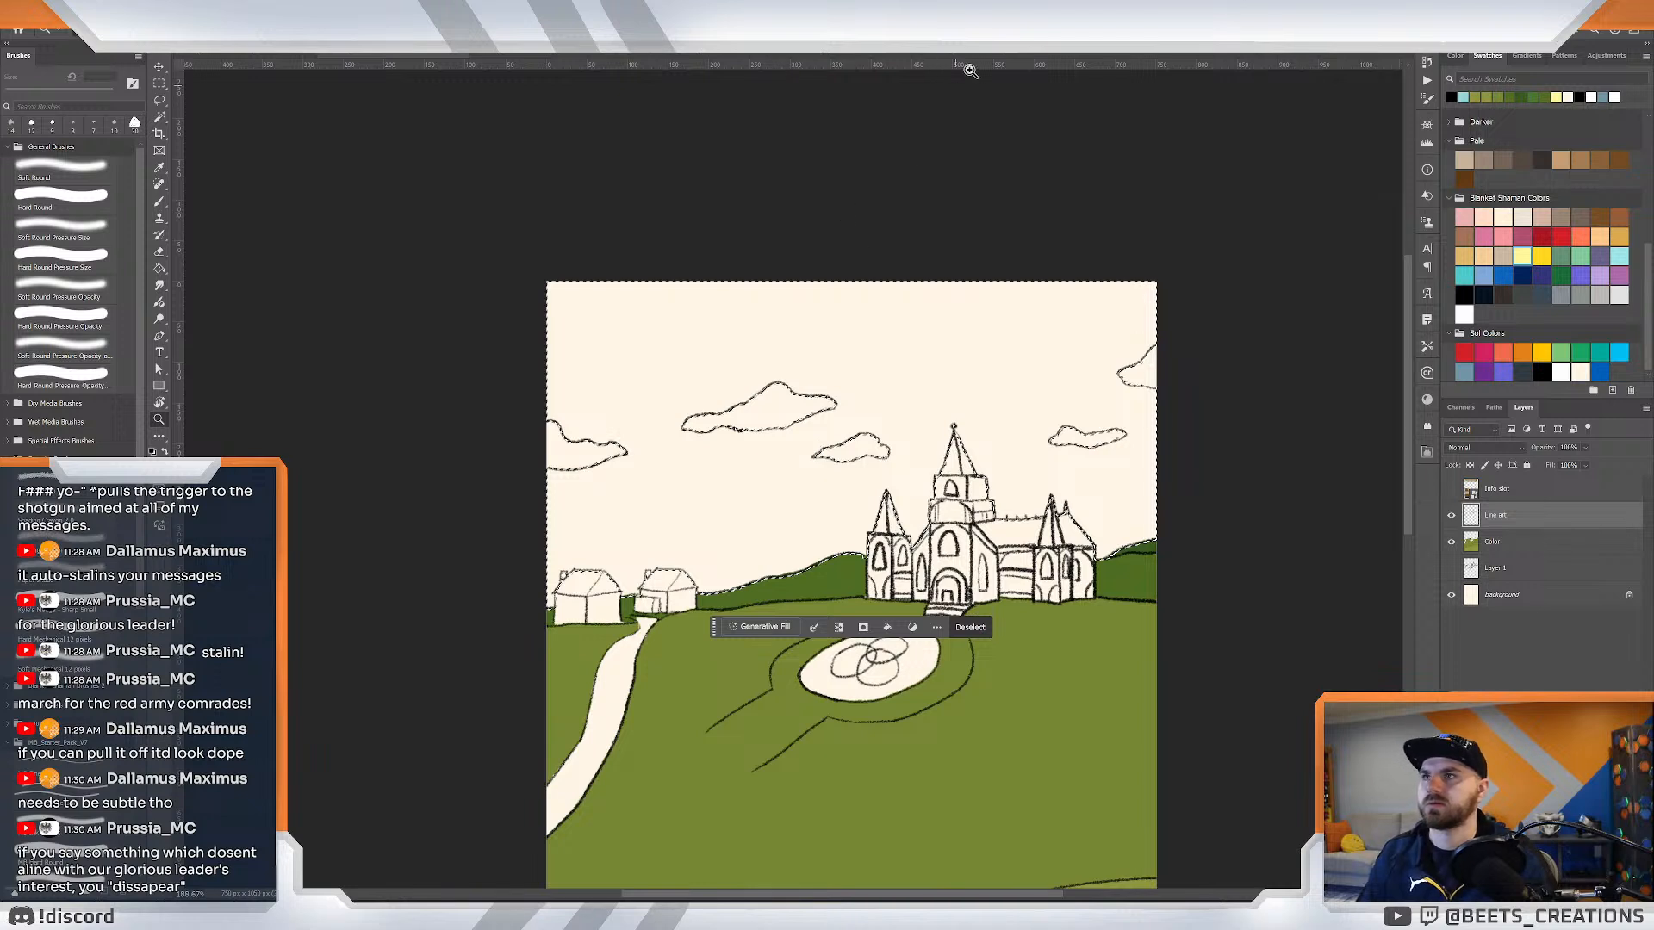
Pick up the light blue from the upper sky of the finished cloud painting and switch back to the church landscape.
left_click(1056, 55)
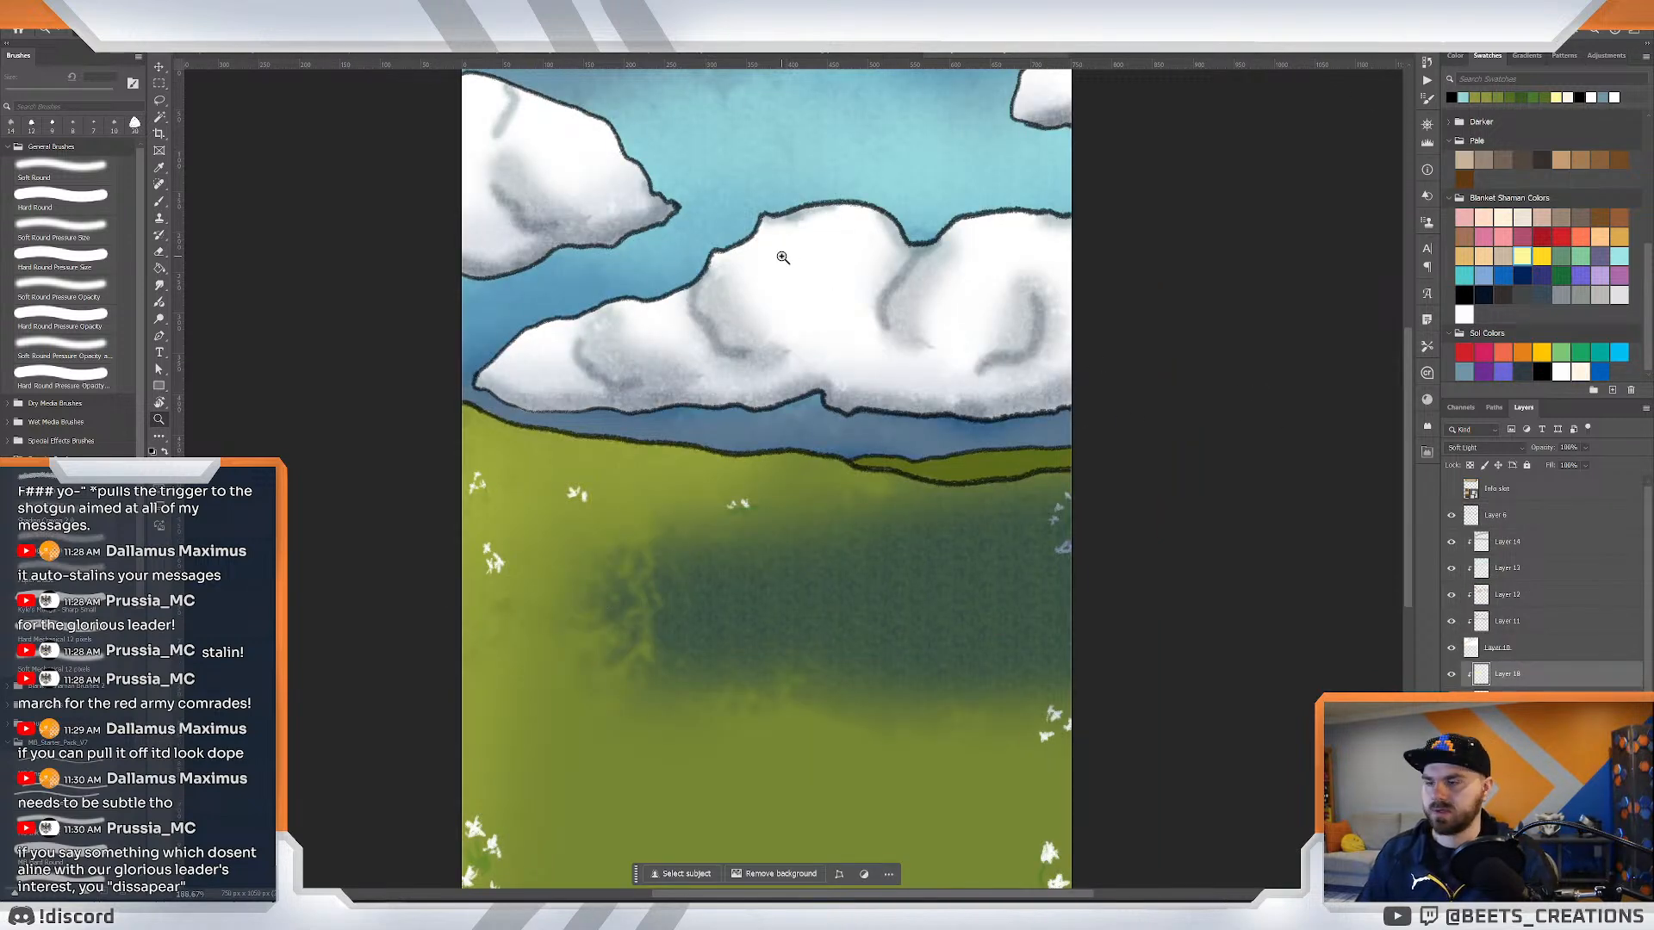
key("i")
left_click(732, 148)
left_click(667, 47)
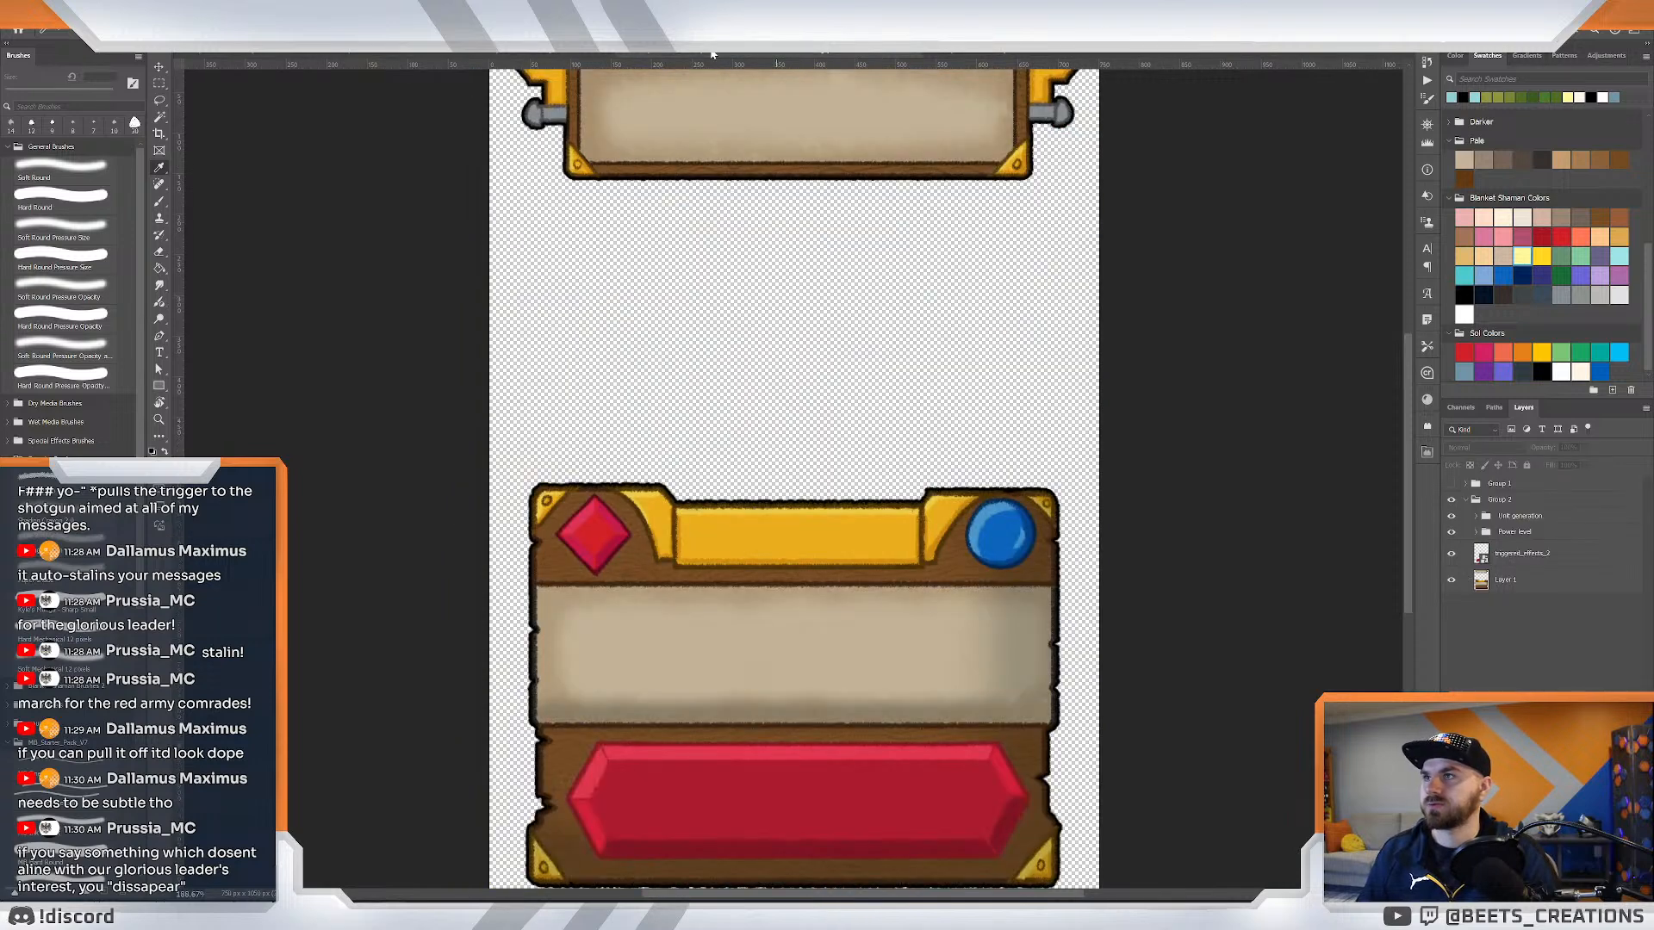
left_click(686, 48)
left_click(538, 50)
left_click(392, 54)
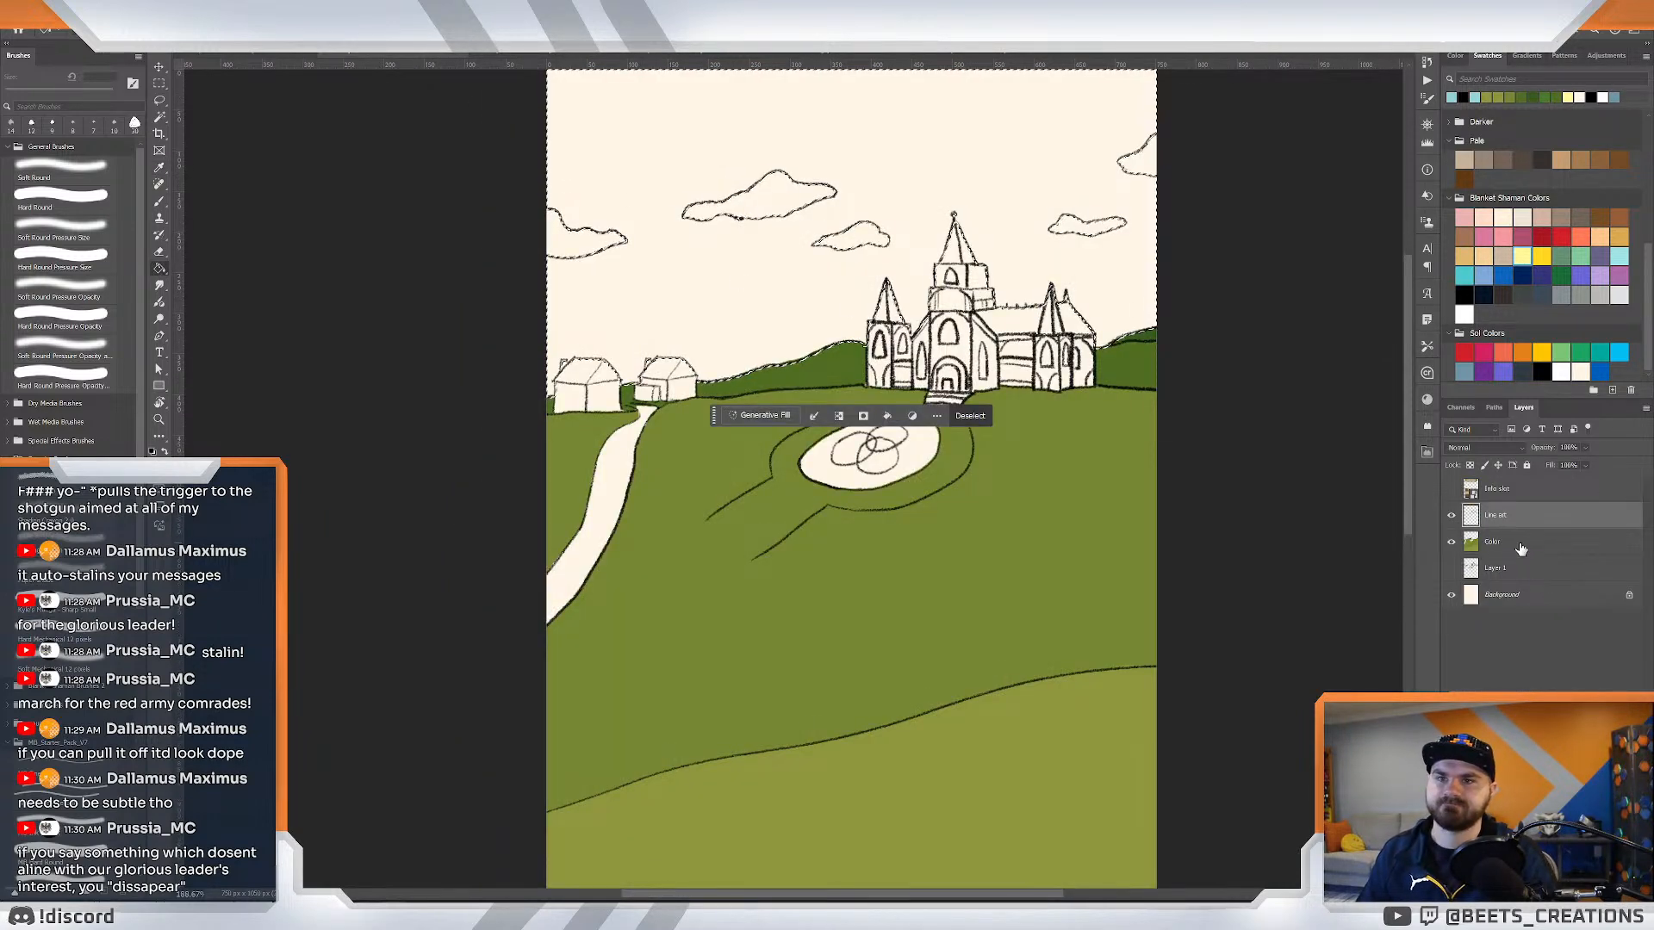
Fill the selected sky with the sampled light blue on the Color layer and deselect.
key("g")
key("alt+bracketleft")
left_click(758, 287)
key("ctrl+d")
key("z")
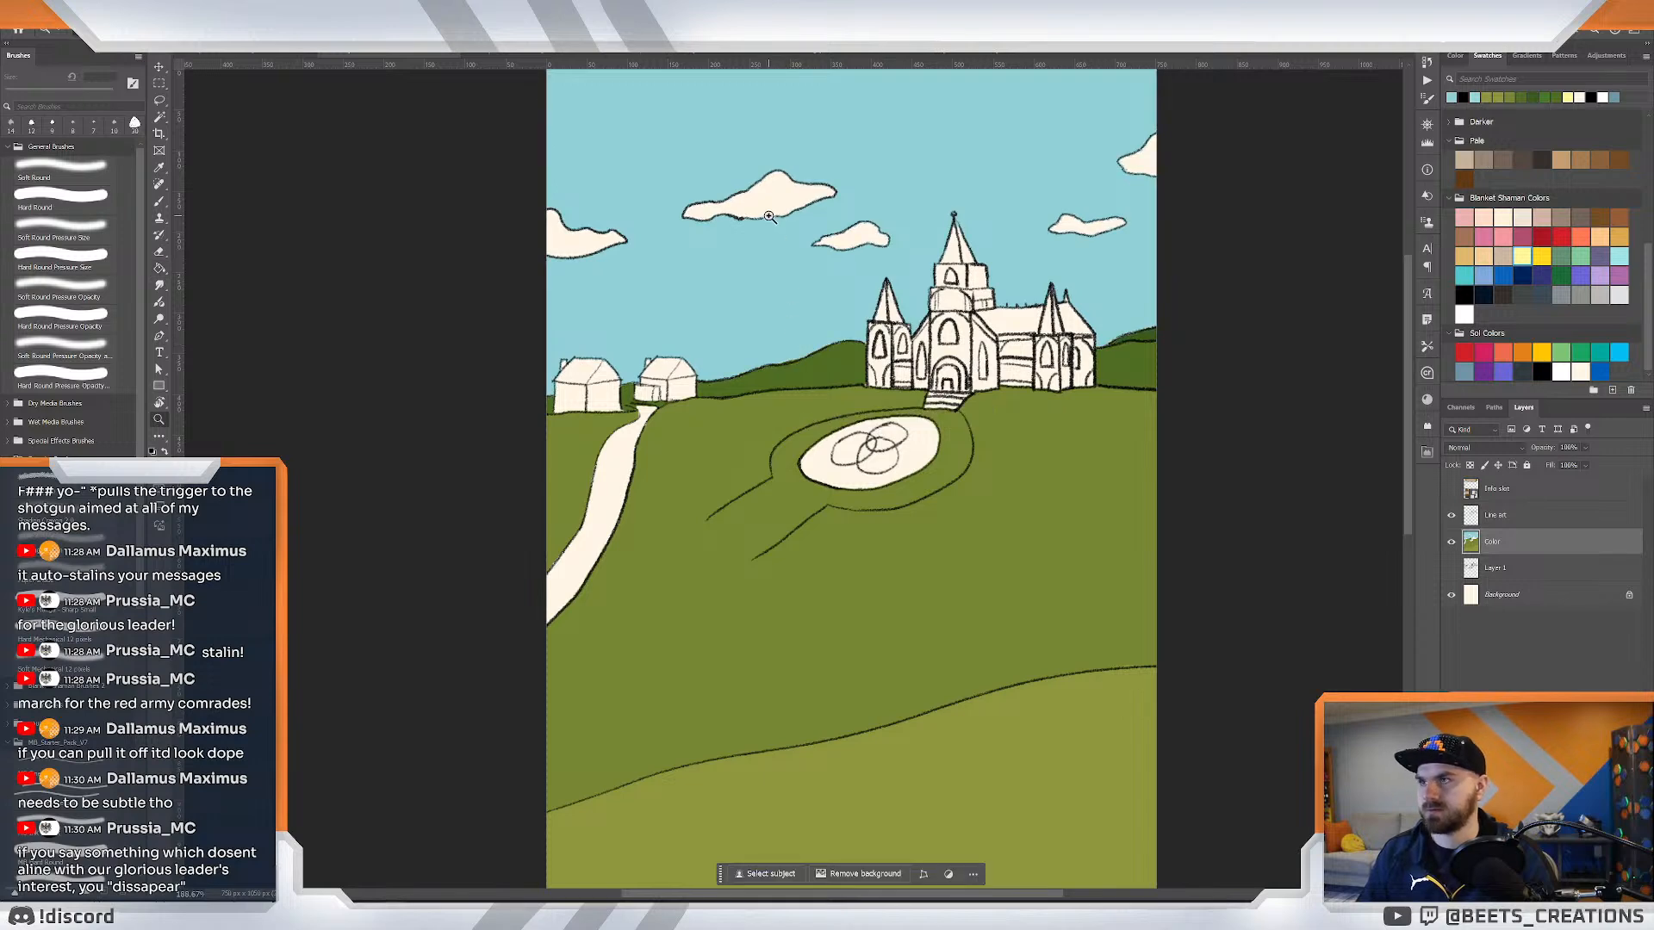
Hide the Color layer, pick the off-white Sol Colors swatch and select all five cloud interiors on the line art layer.
left_click(791, 225)
left_click_drag(914, 197, 876, 293)
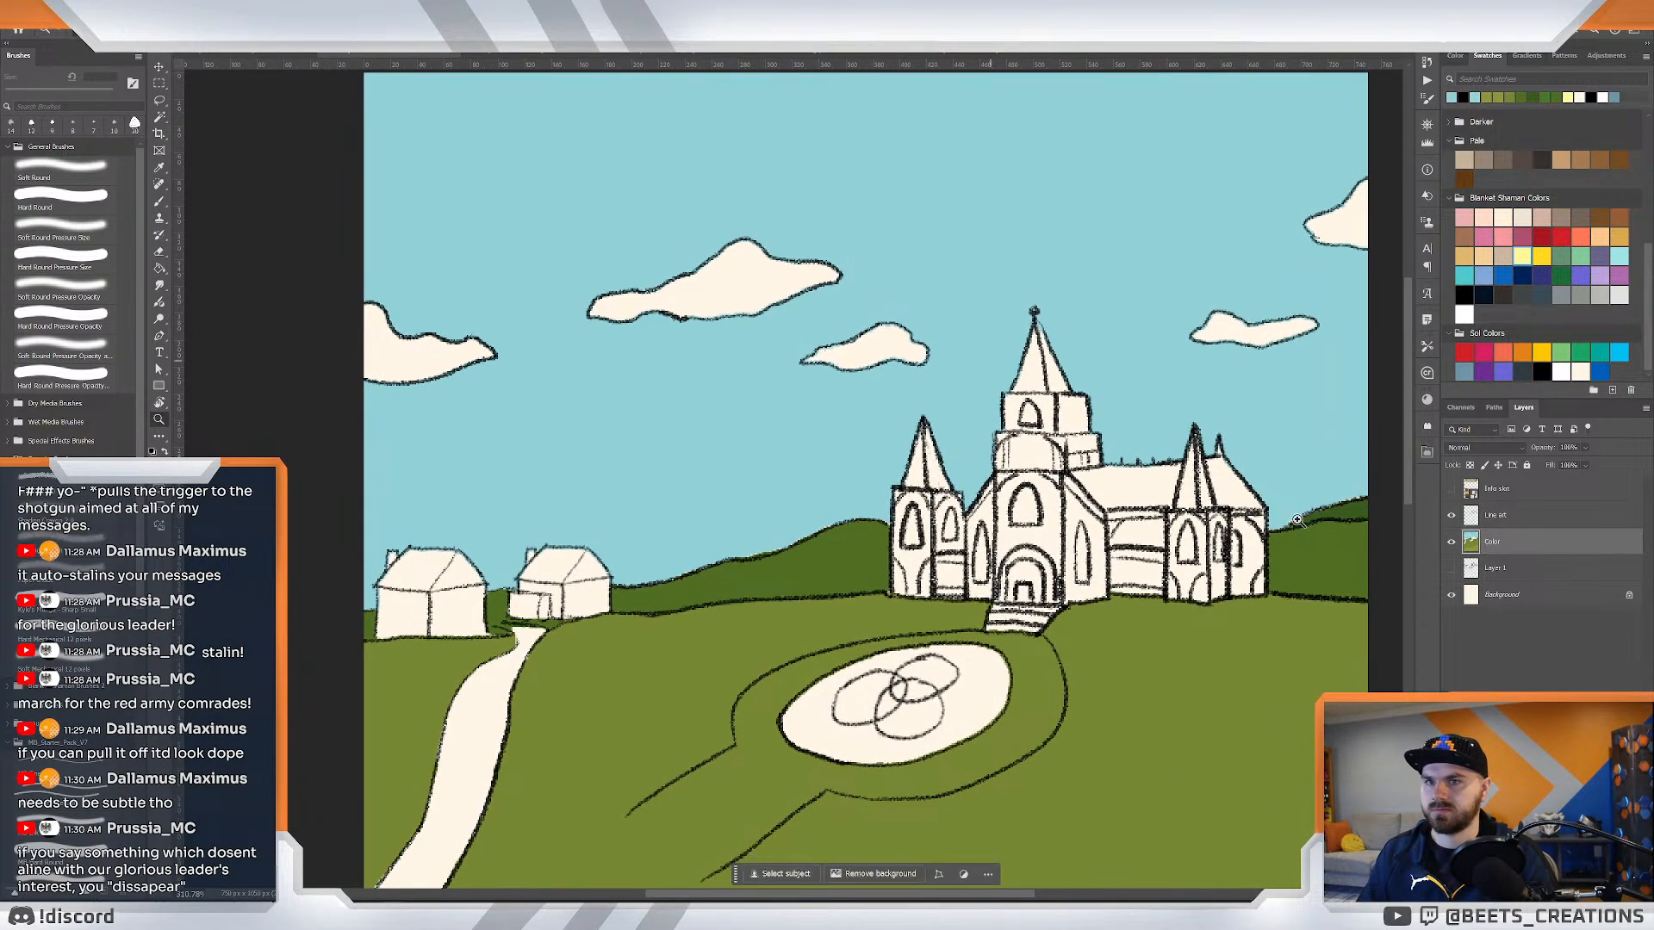
left_click(1451, 543)
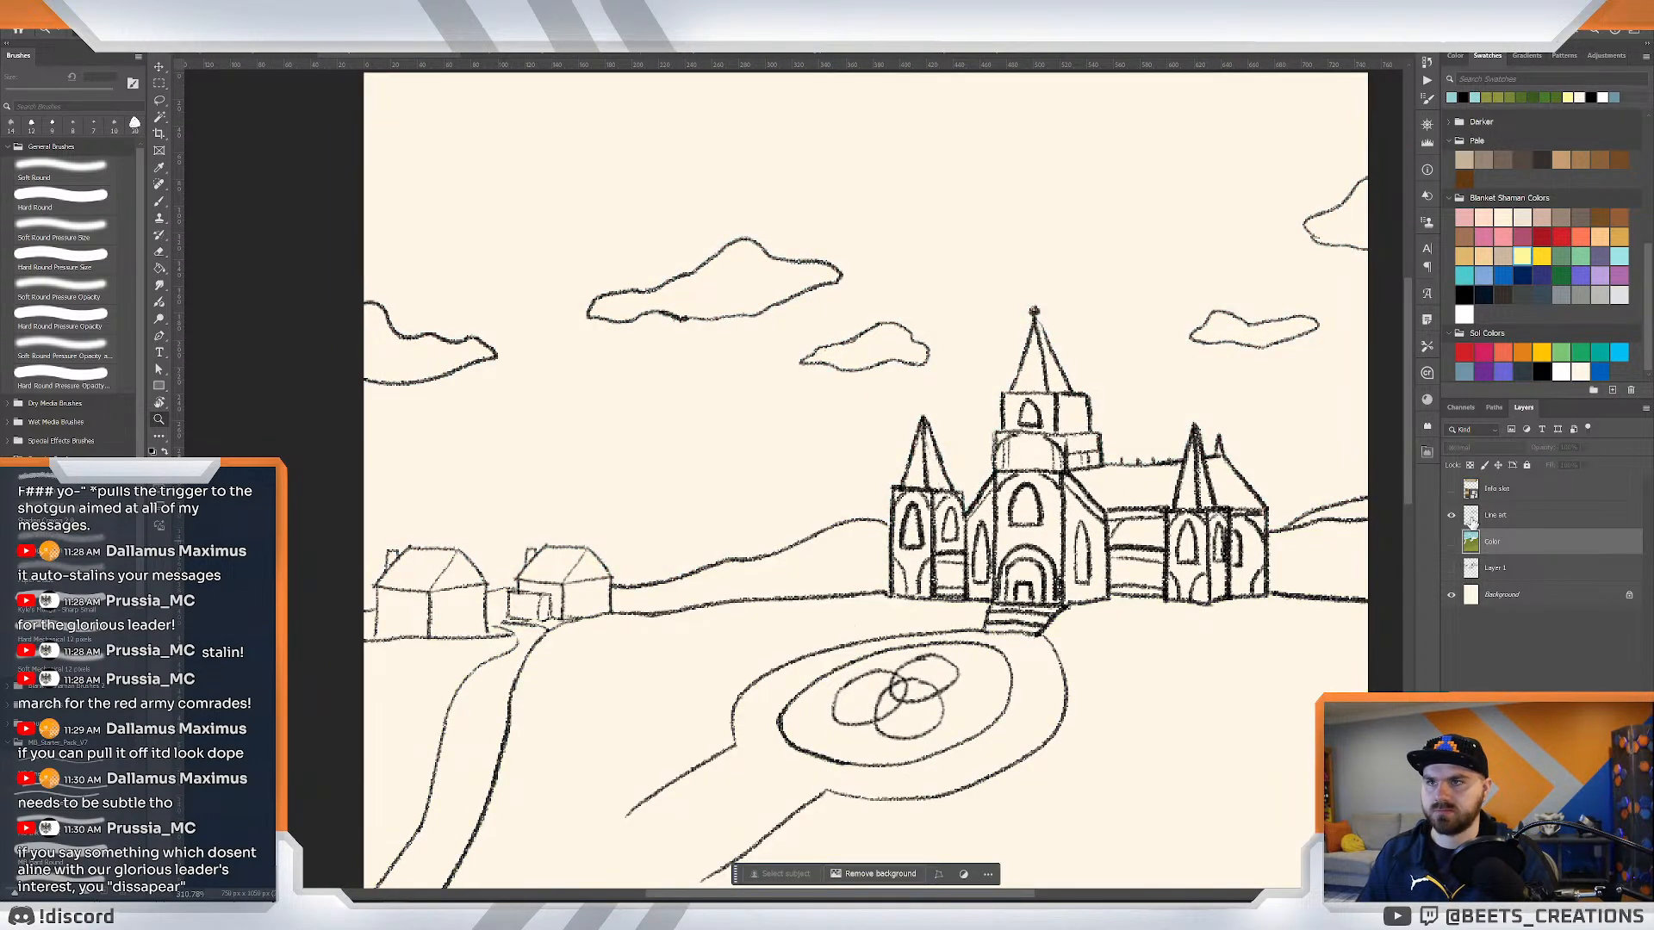
left_click(1580, 370)
left_click(1498, 515)
key("w")
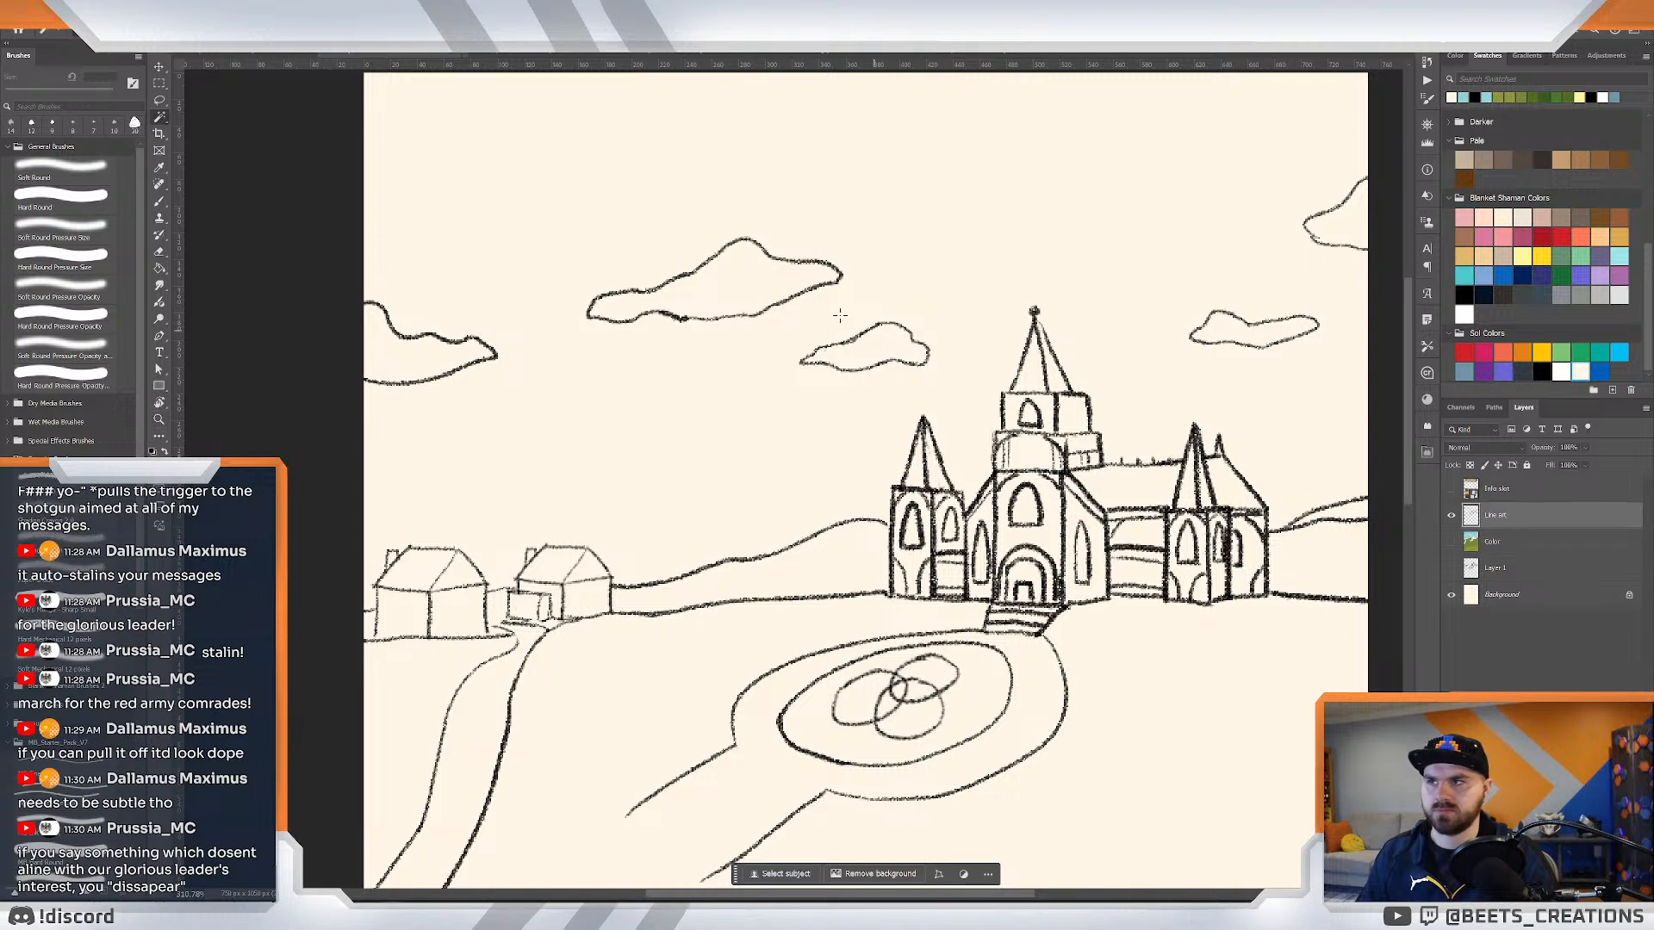
left_click(778, 304)
left_click(833, 339)
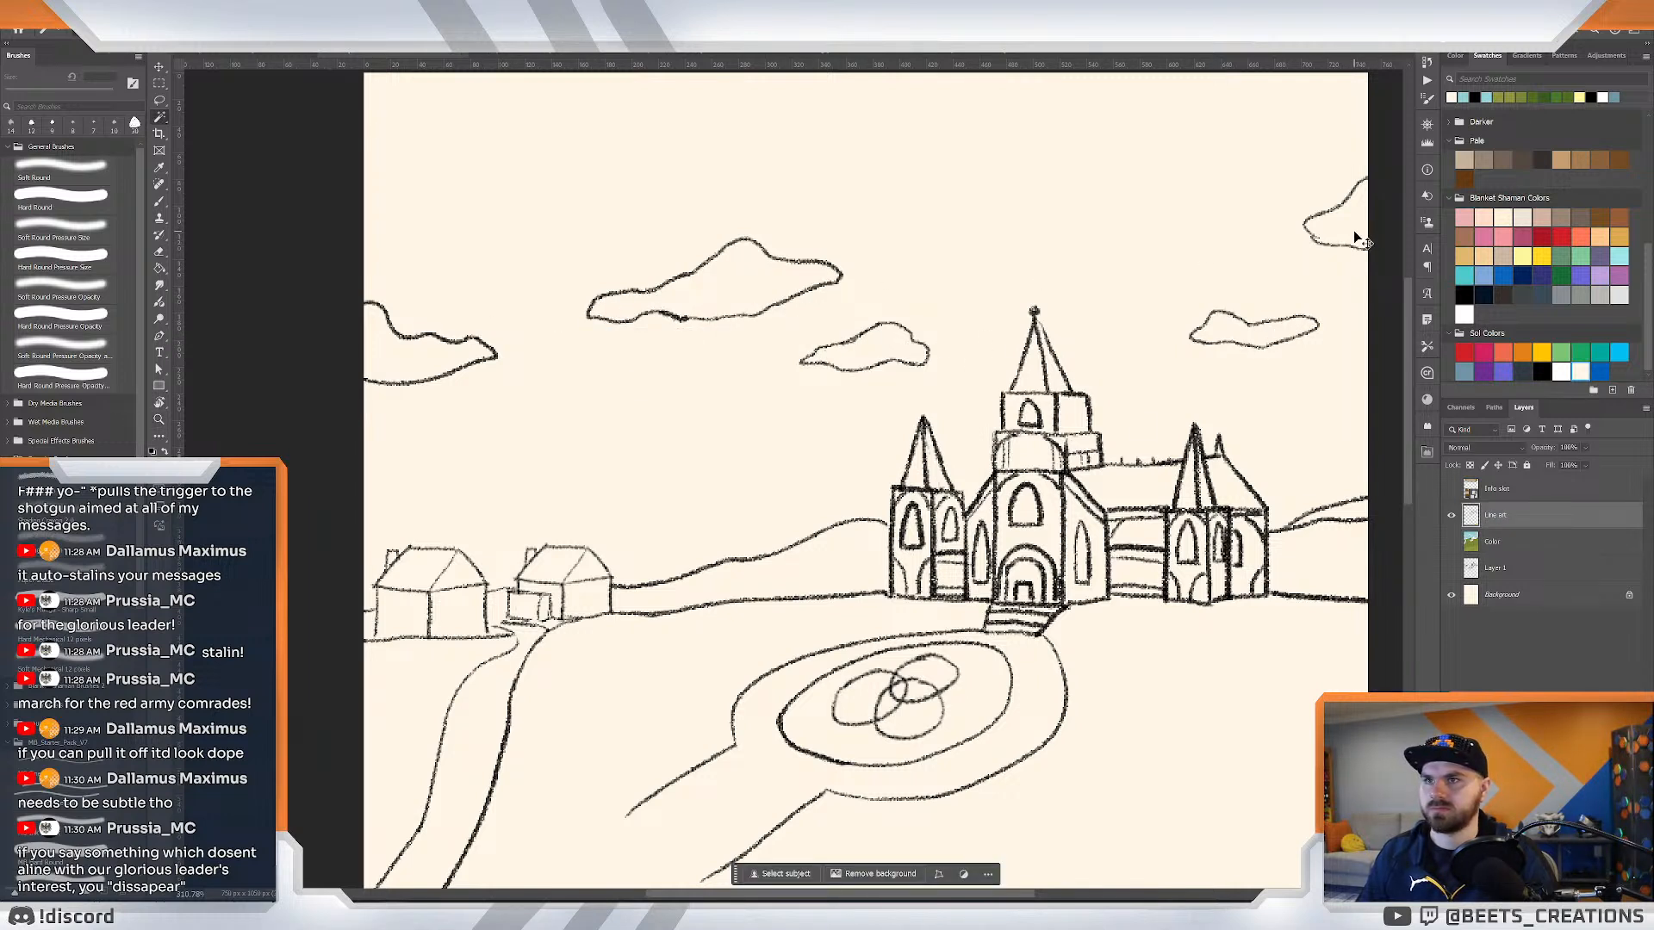
left_click(1355, 238)
left_click(491, 360)
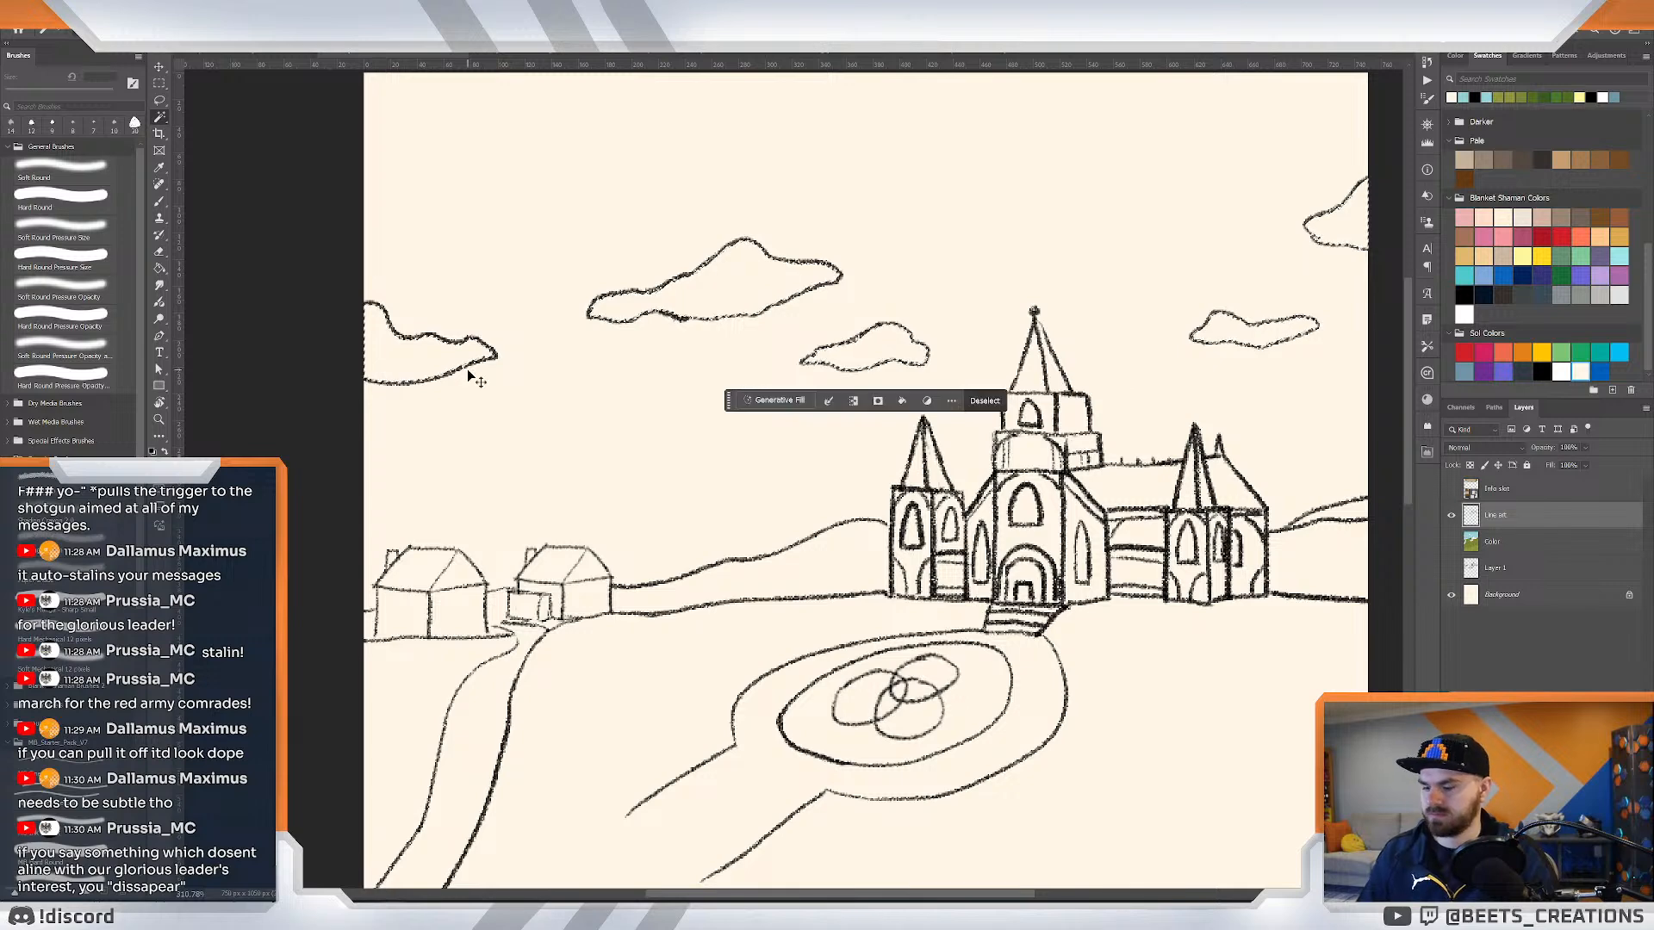
Show the Color layer, hide the Background, fill all five selected clouds with off-white on the Color layer, and deselect.
left_click(1499, 541)
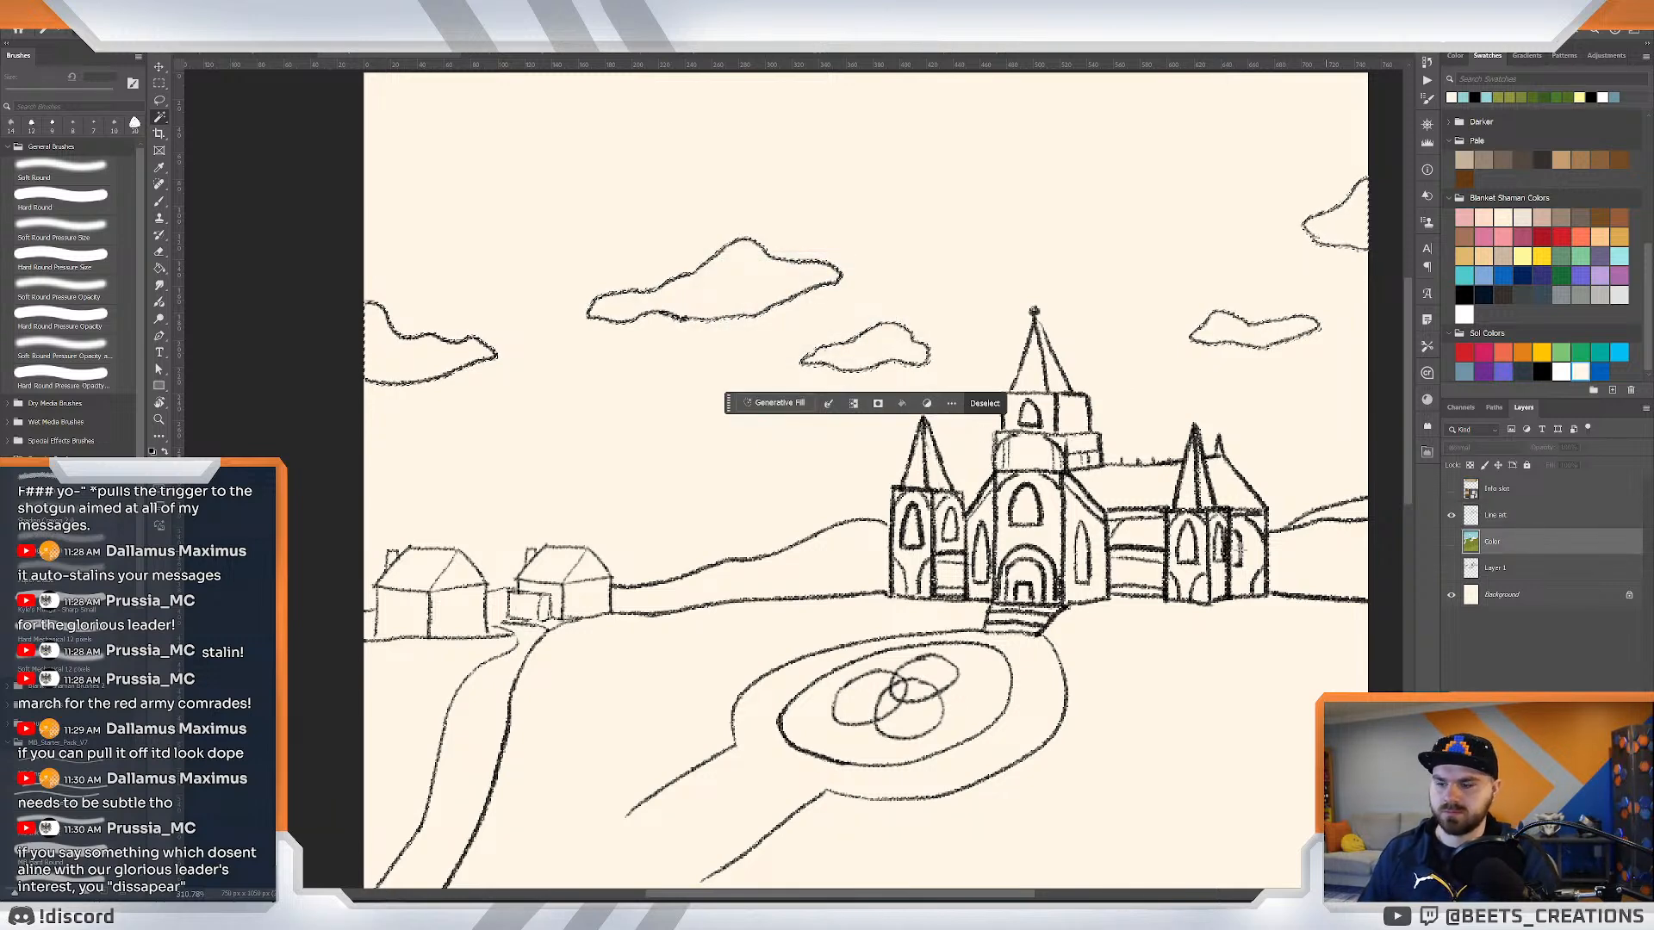
key("g")
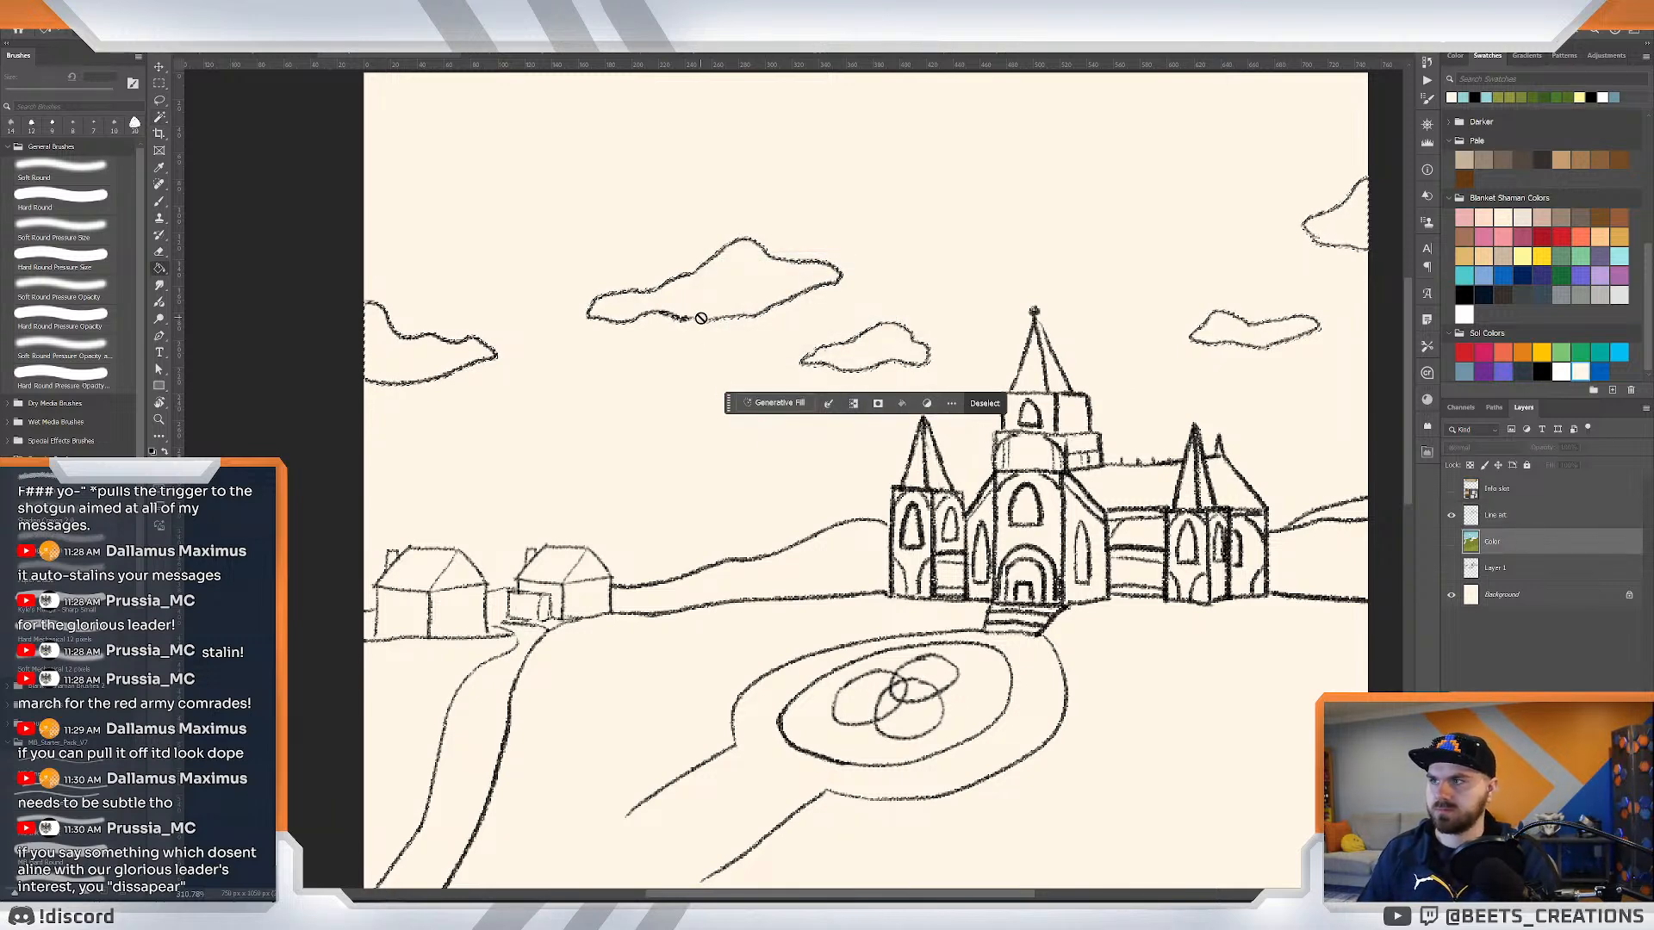
left_click(1451, 541)
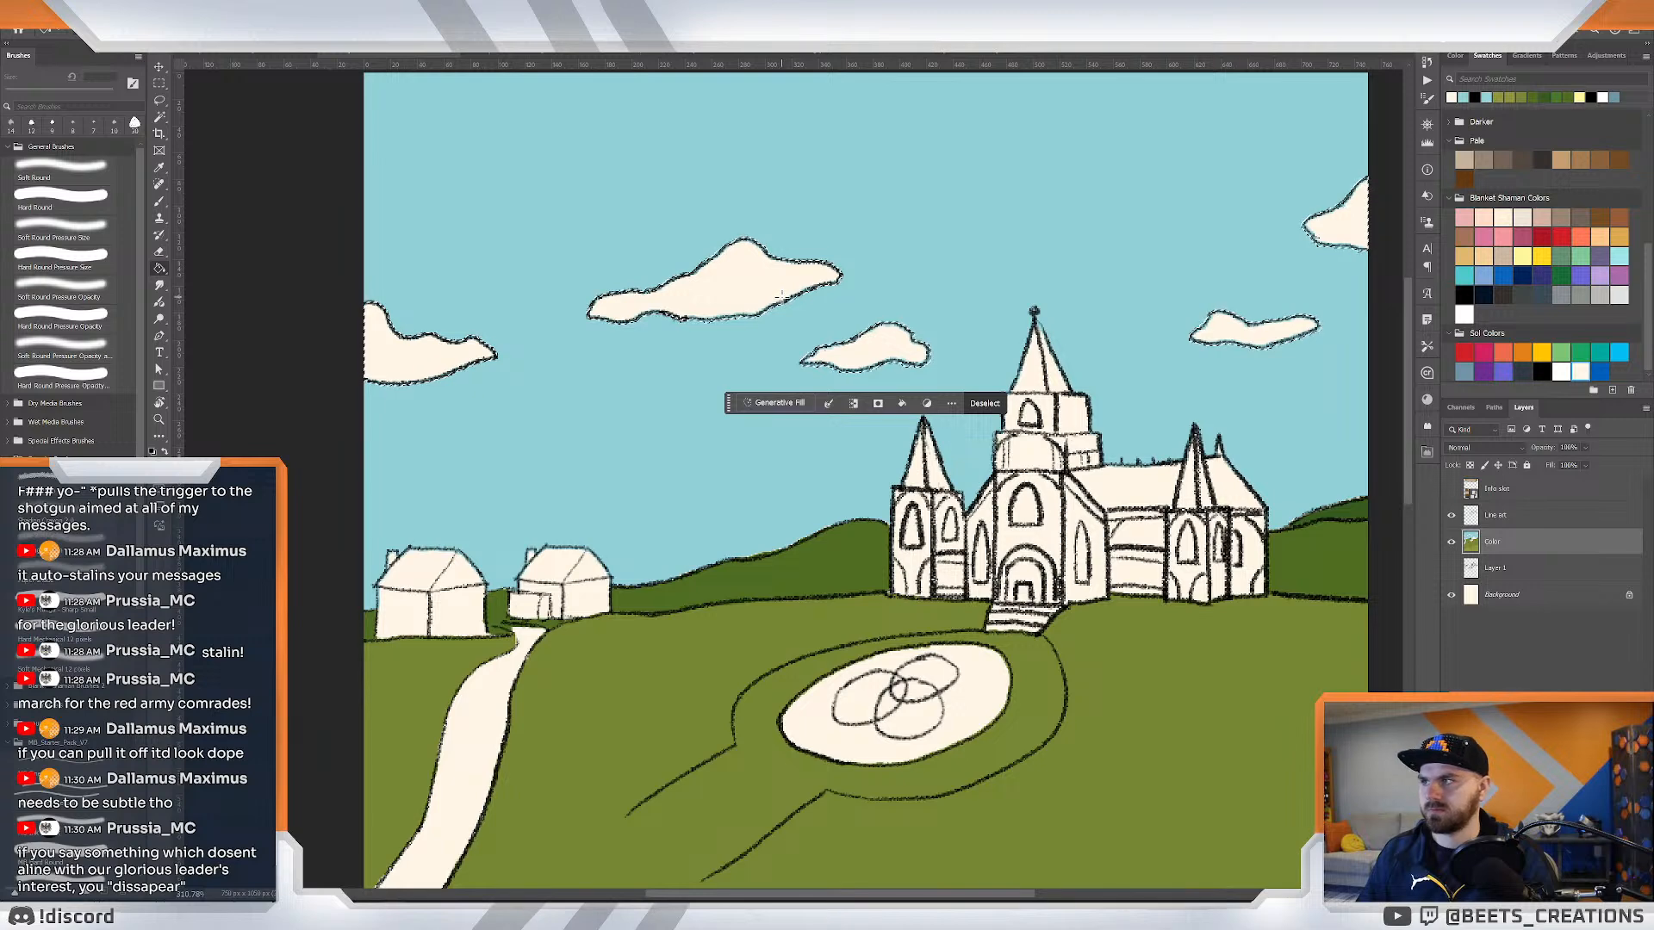
left_click(1452, 594)
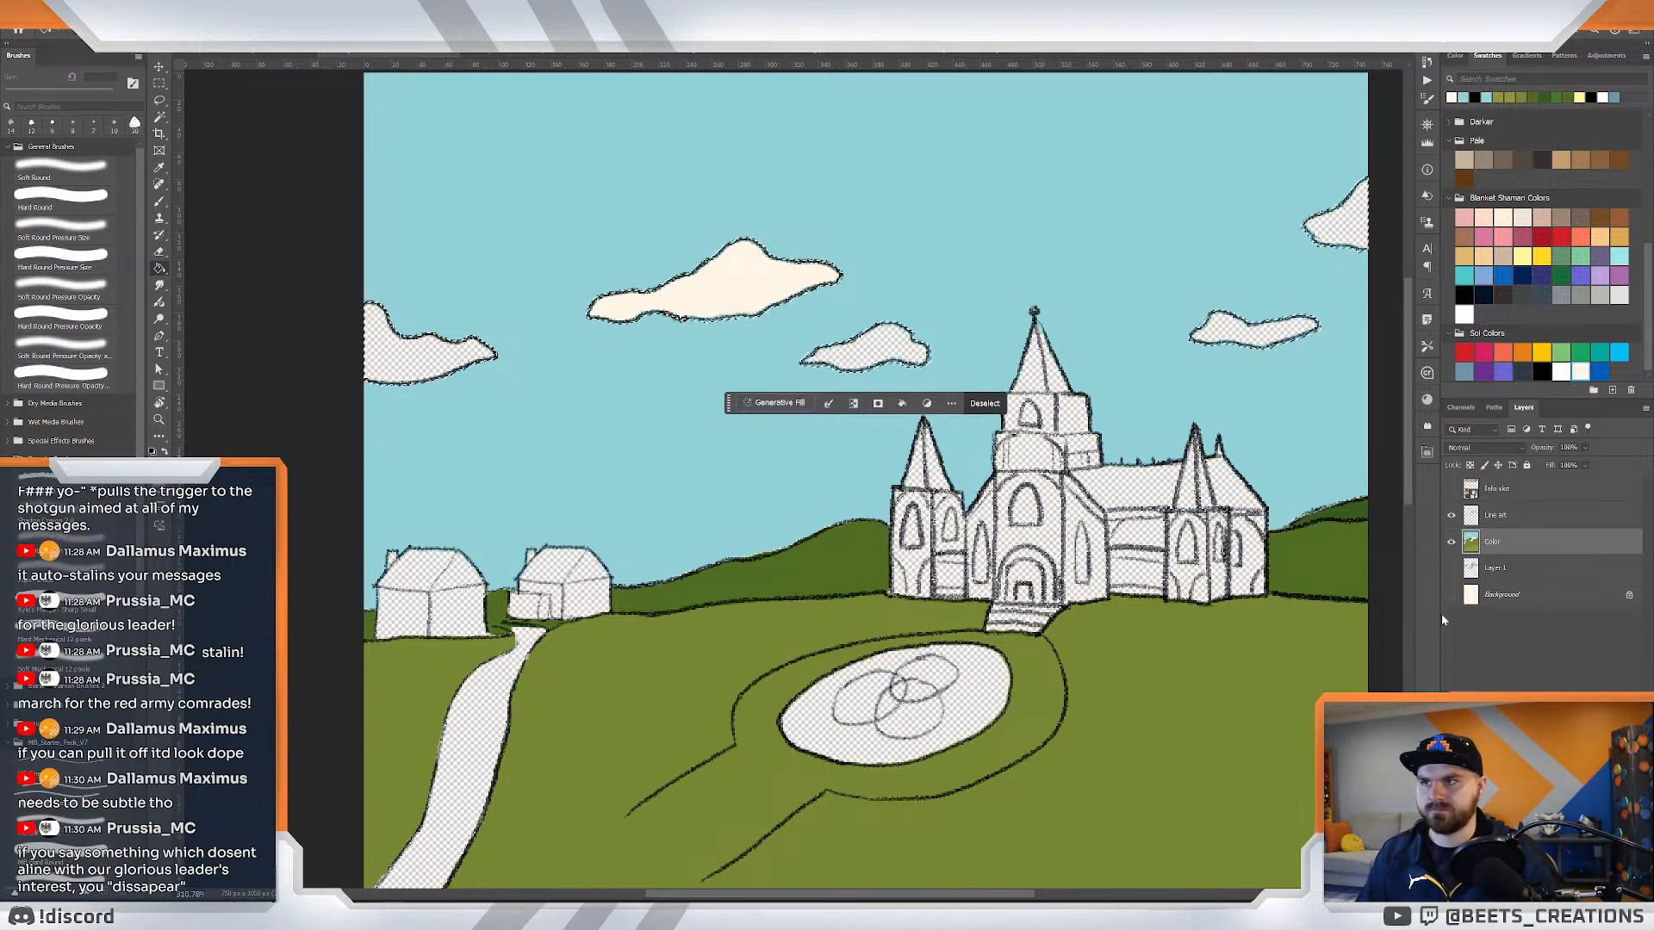
left_click(916, 354)
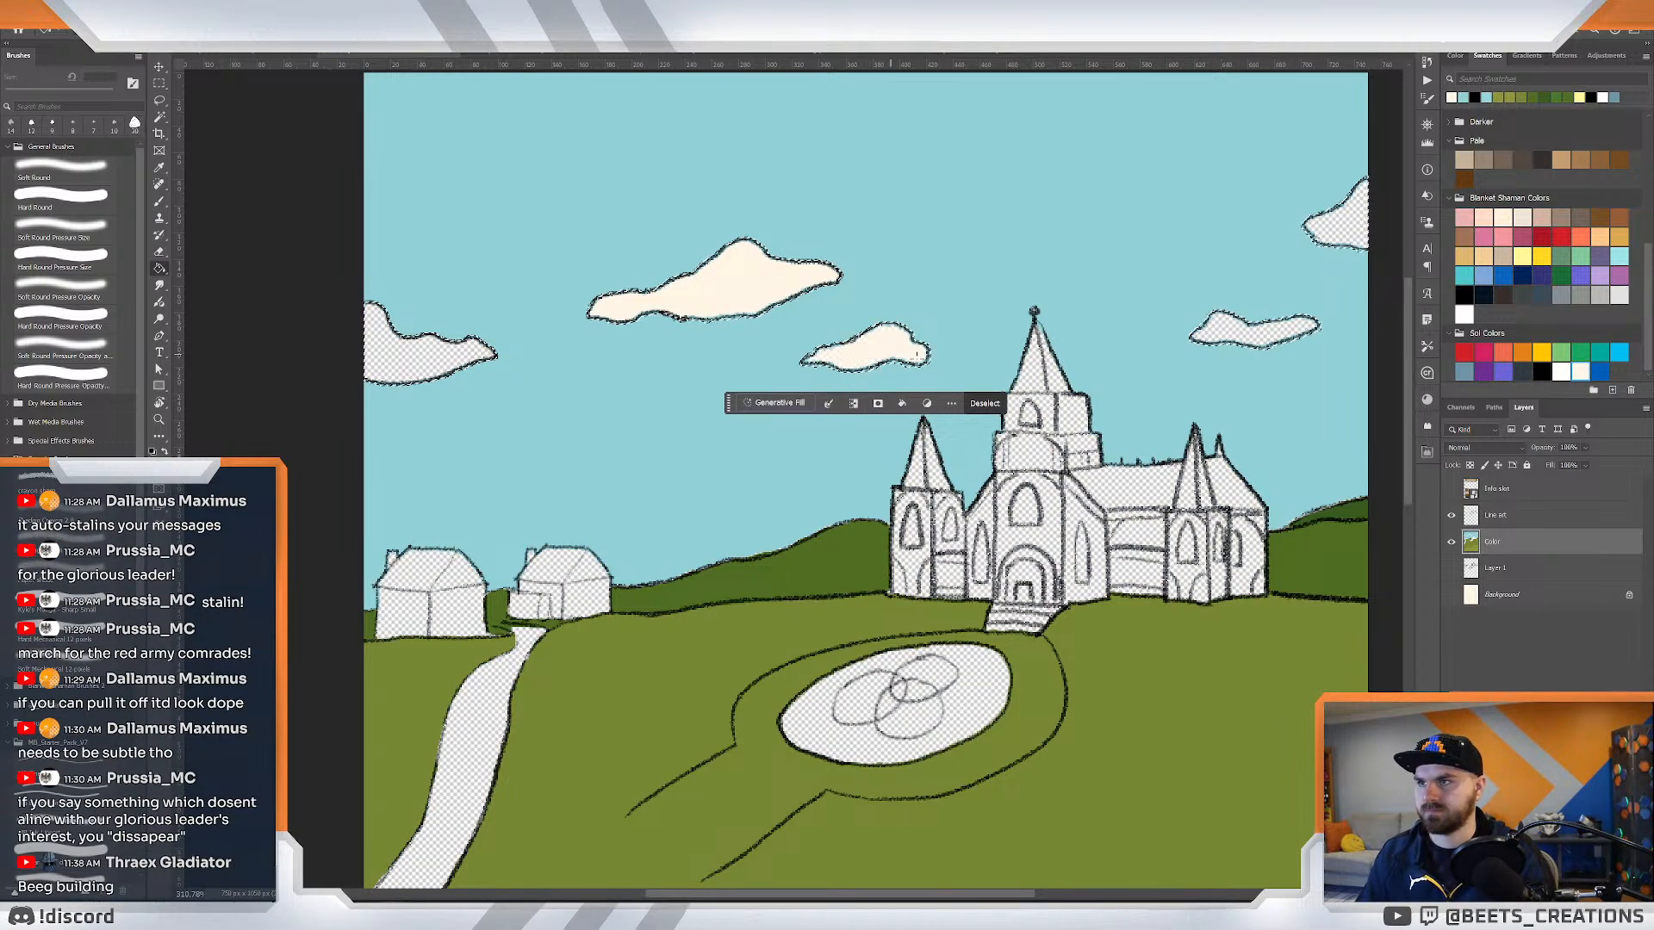
left_click(1223, 338)
left_click(1311, 238)
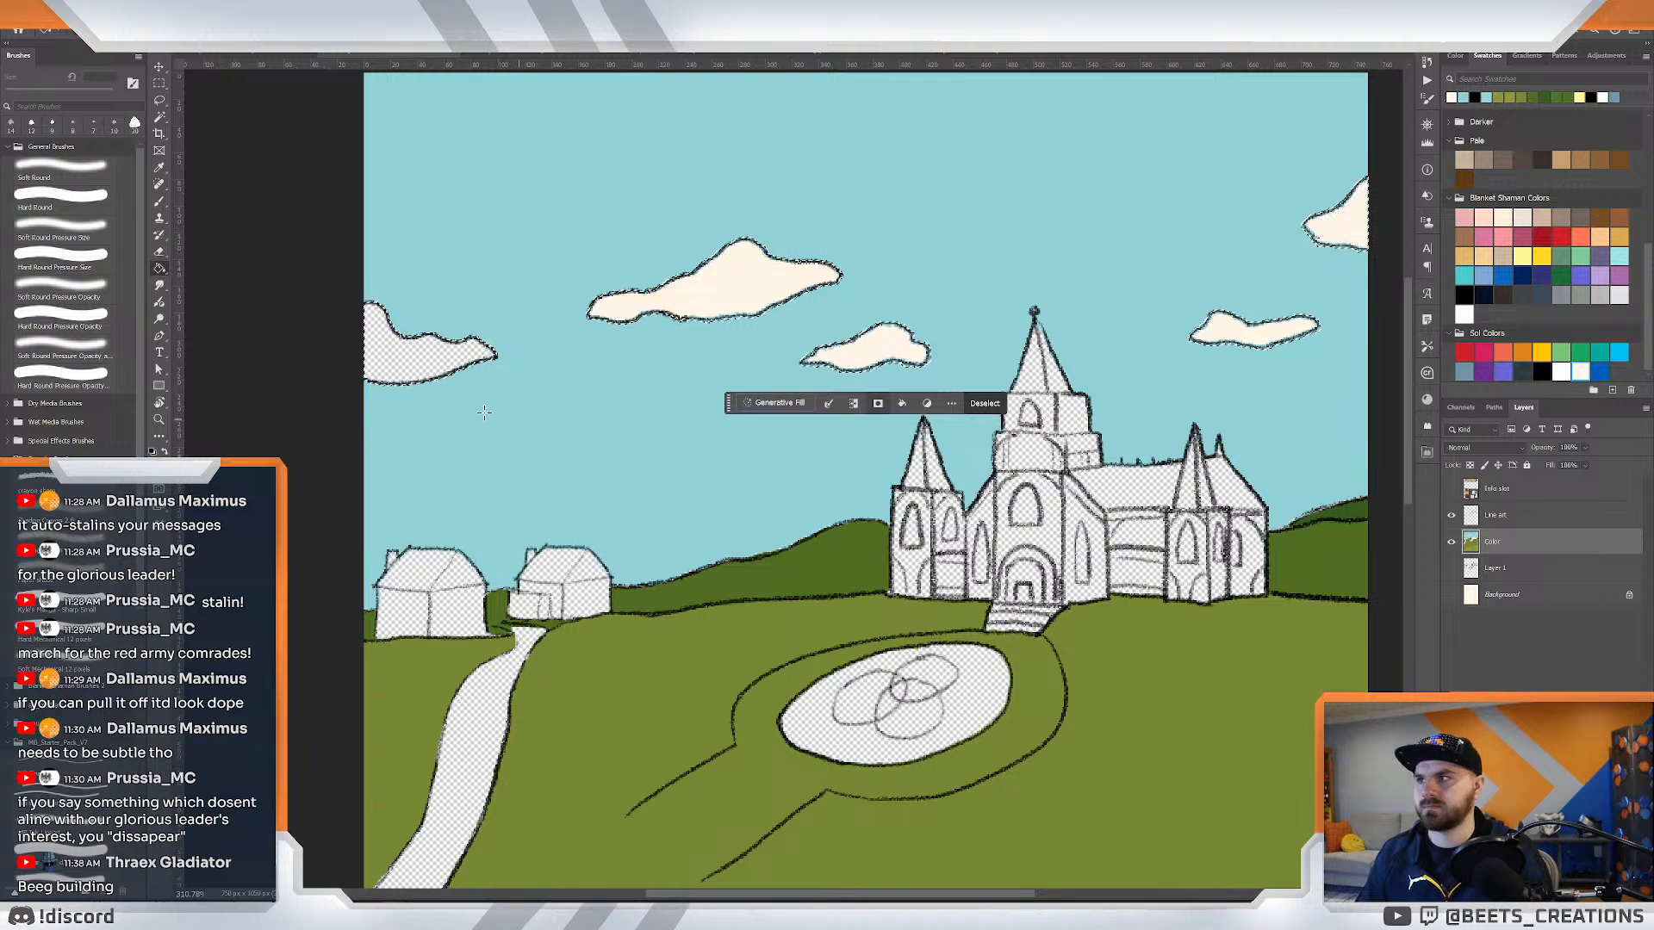
left_click(422, 353)
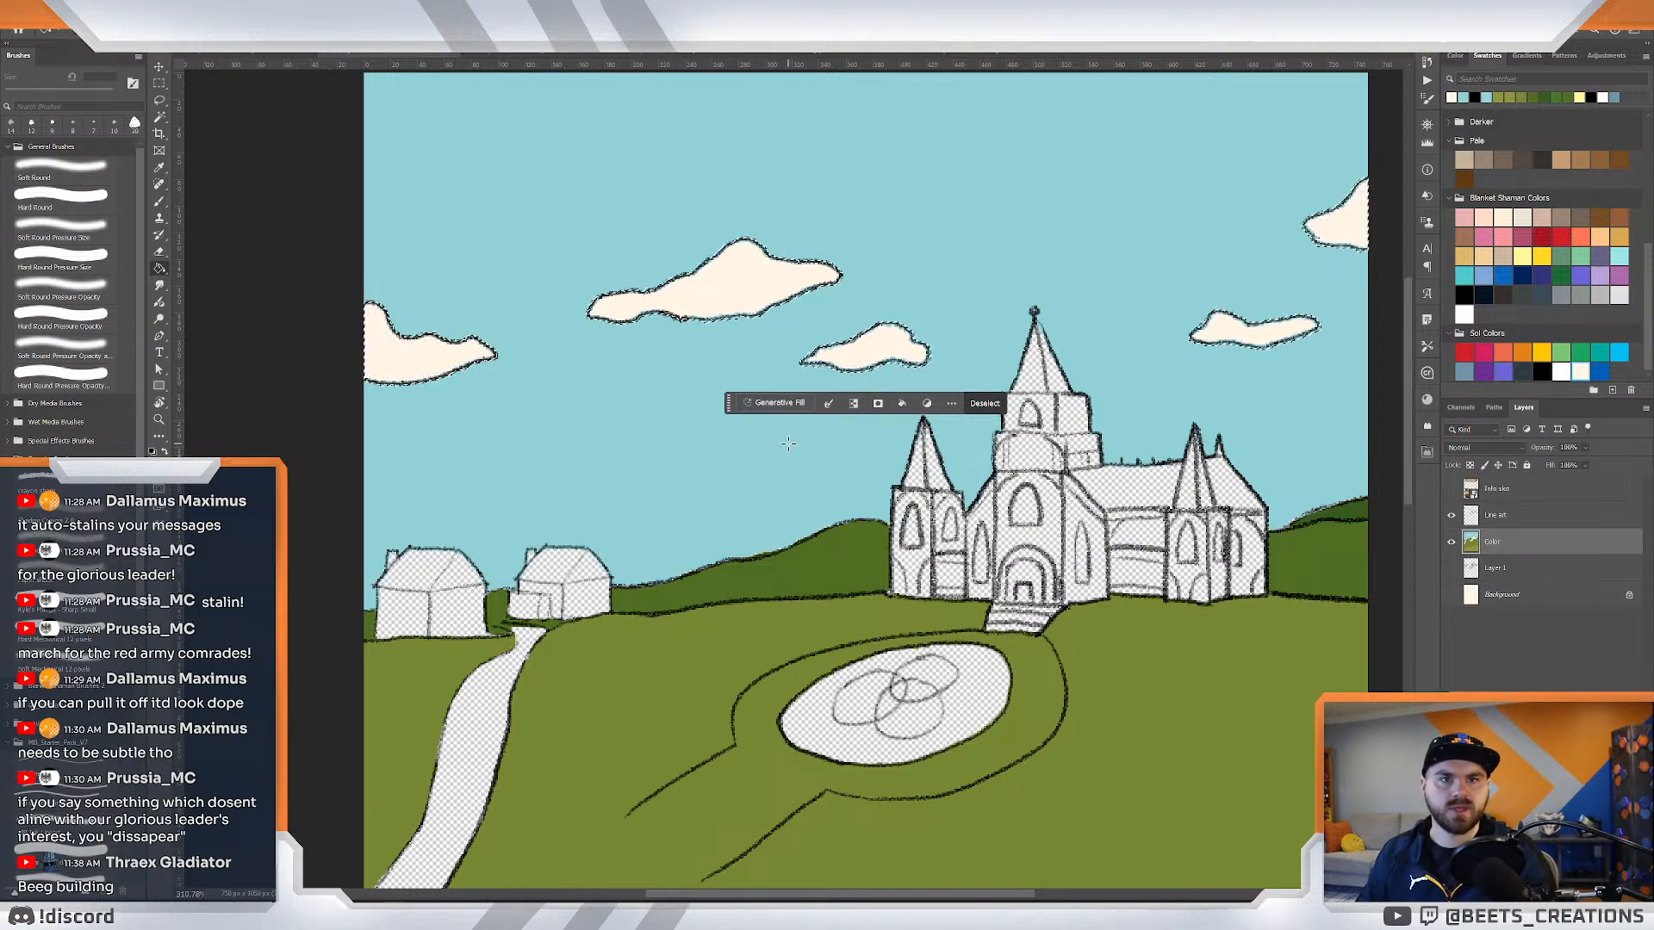
key("ctrl+d")
Show the Background layer again and touch up the clouds' off-white edges on the Color layer with a 12 px brush.
key("z")
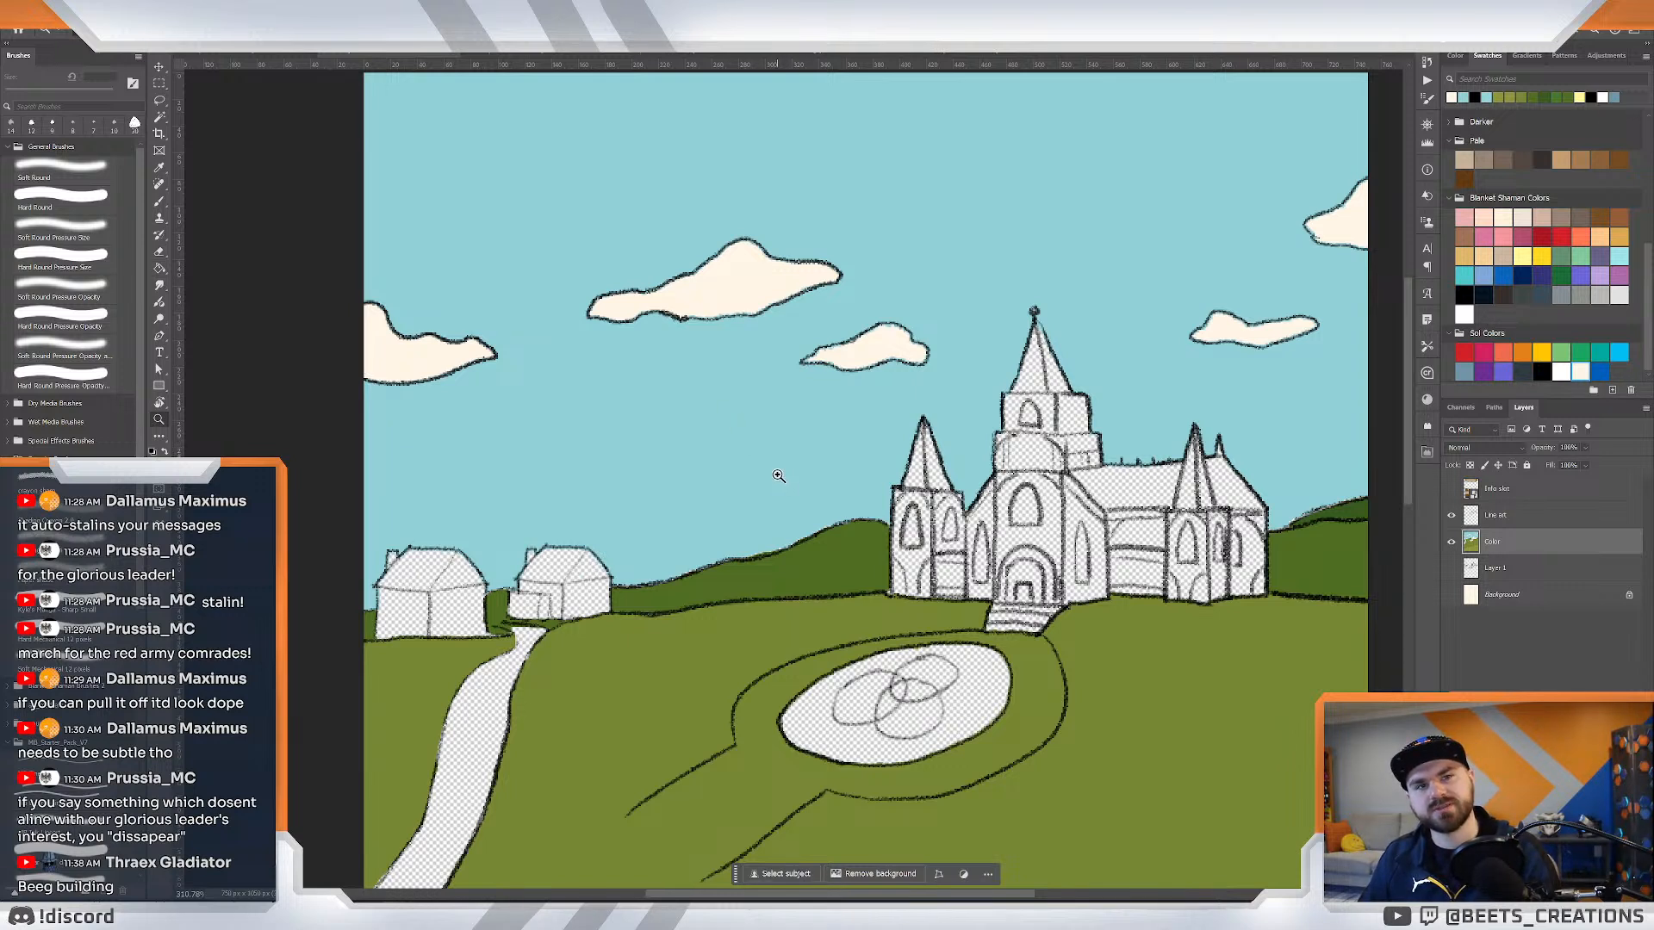
left_click_drag(607, 426, 753, 520)
key("b")
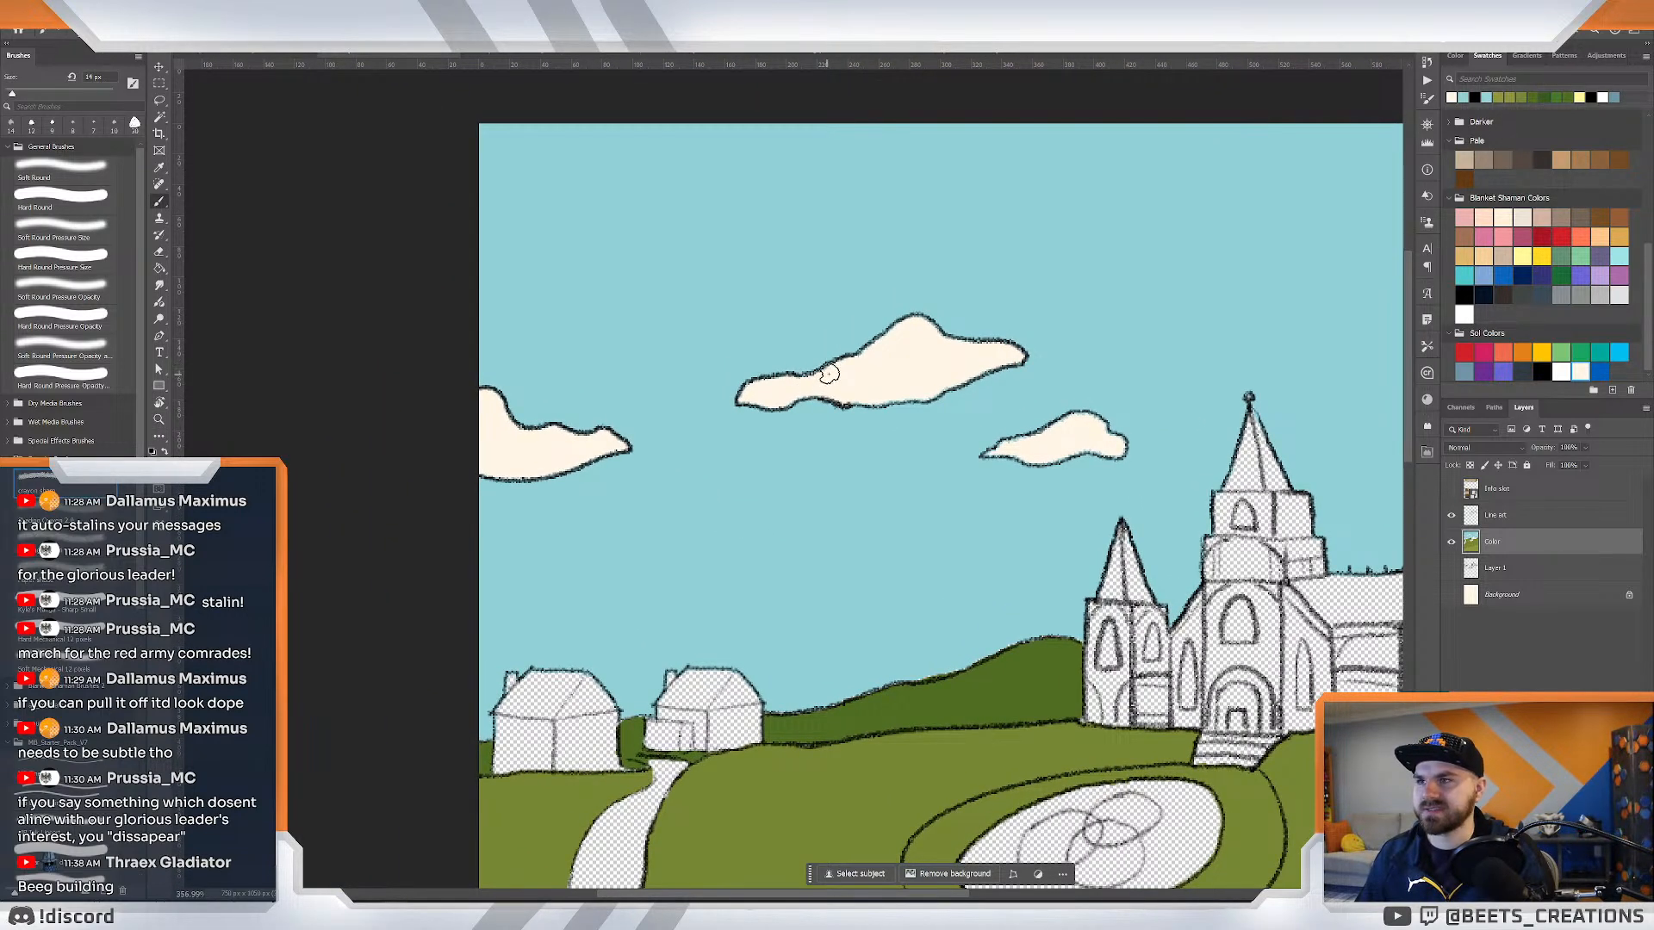
left_click(1450, 595)
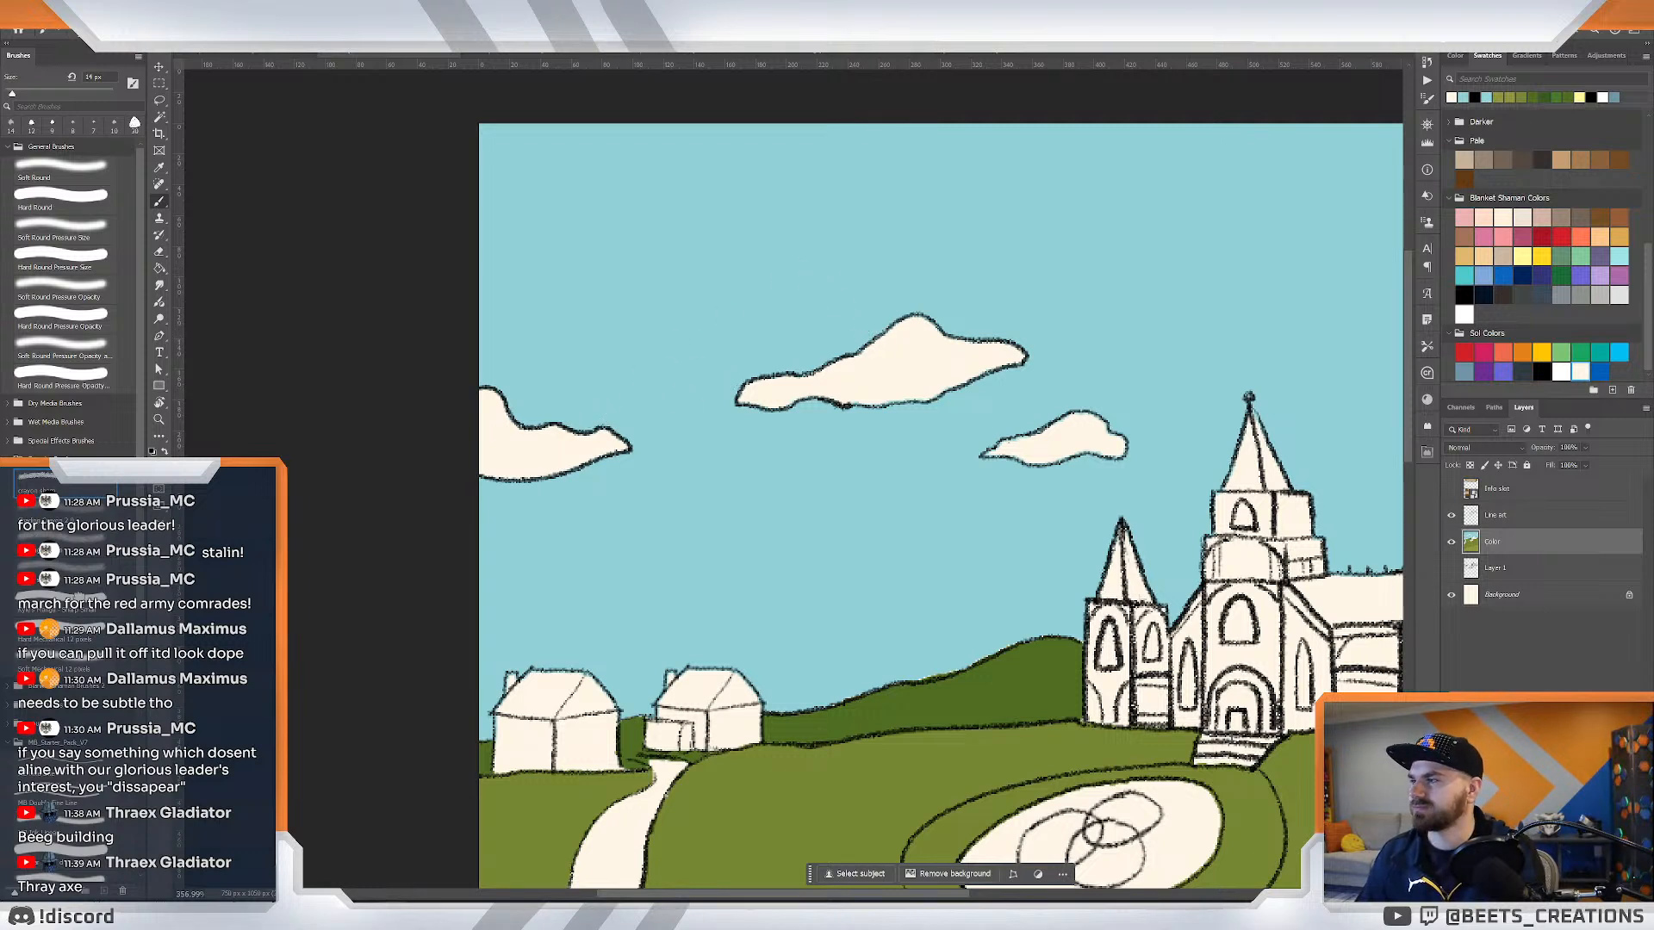
left_click(74, 594)
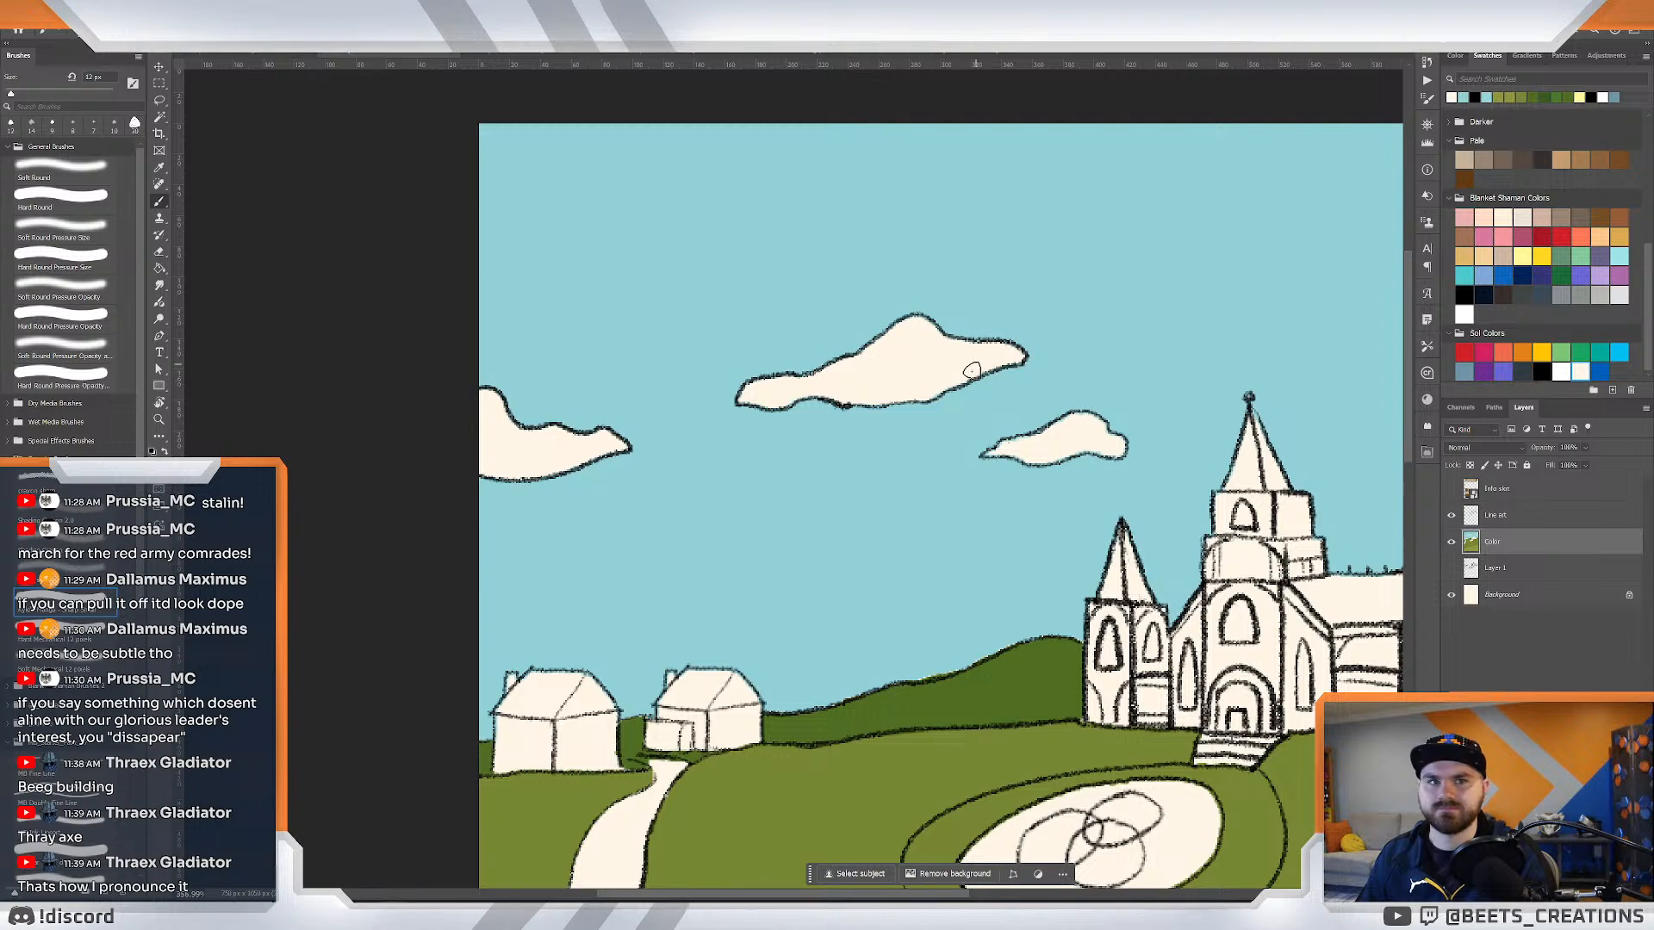
scroll(1047, 403, "up", 5)
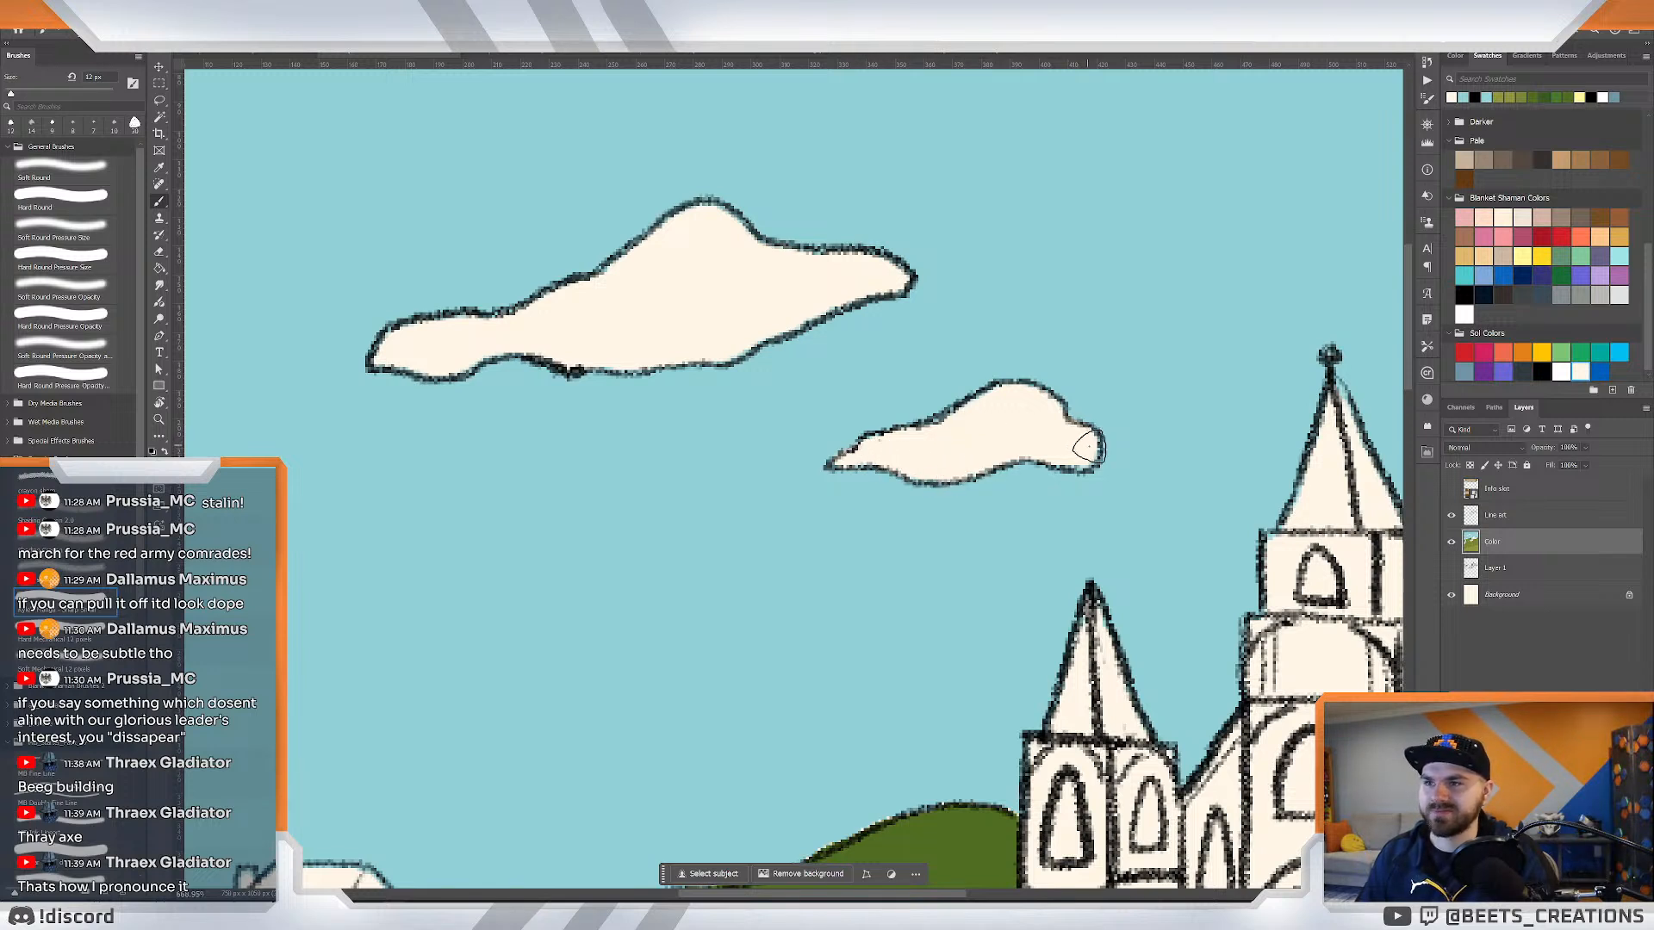
mouse_move(1065, 480)
left_mouse_down()
mouse_move(455, 466)
mouse_move(314, 484)
left_mouse_up()
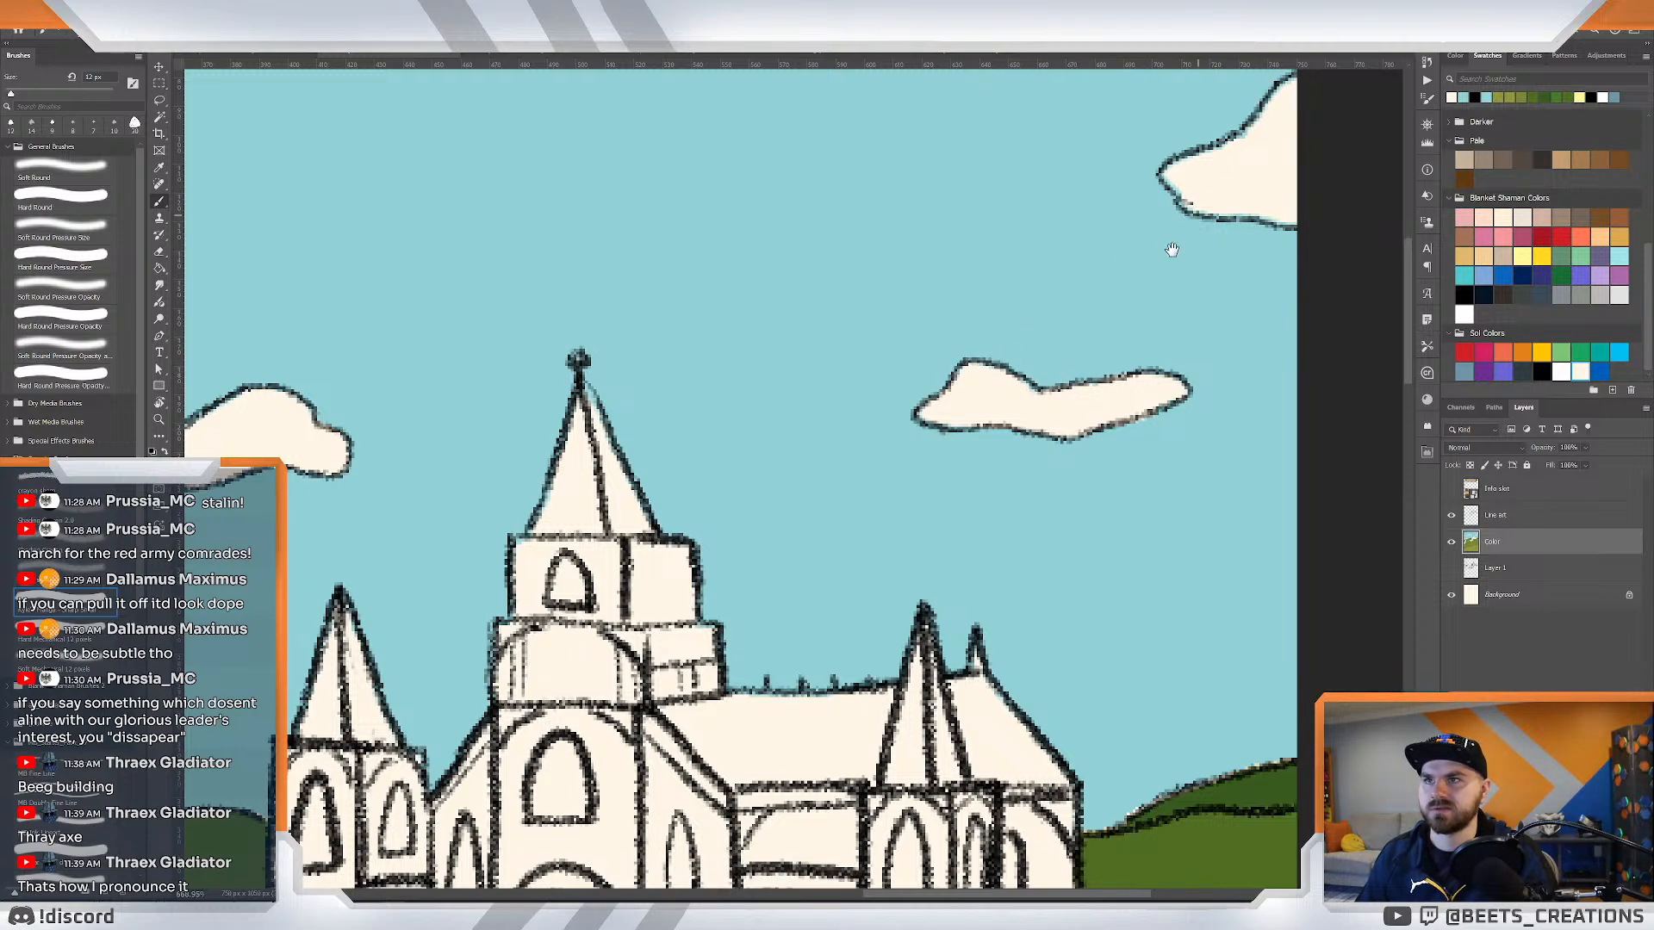
left_click_drag(1171, 246, 1103, 341)
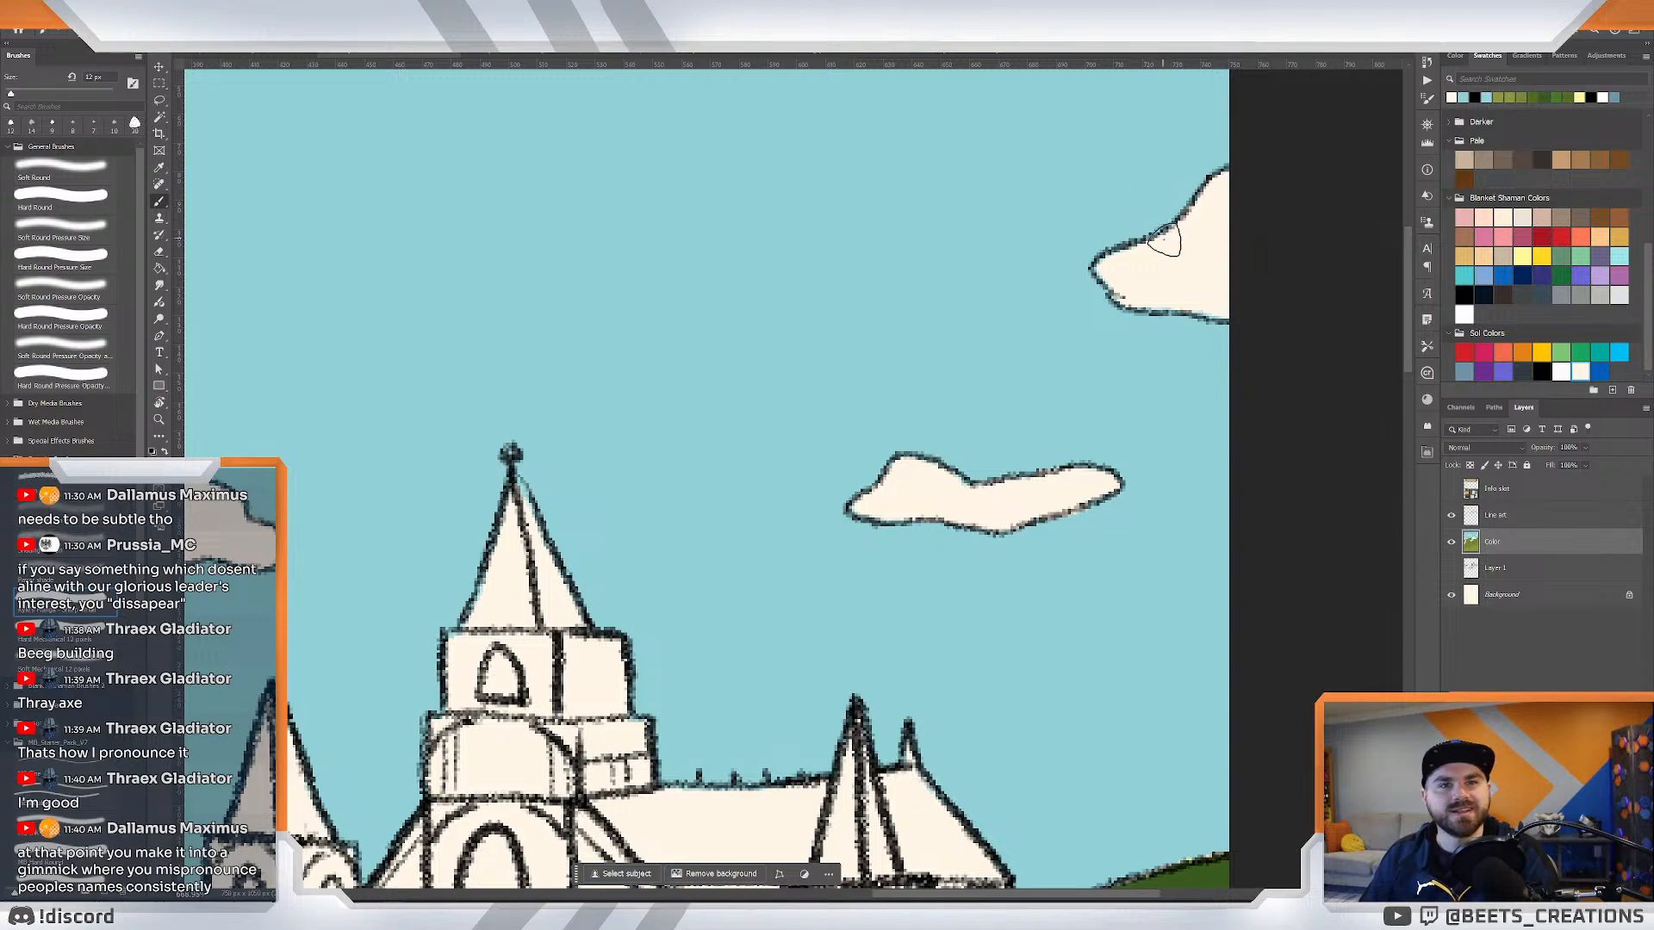
Examine the filled clouds up close and within the whole scene for remaining gaps along their outlines.
key("z")
key("ctrl+0")
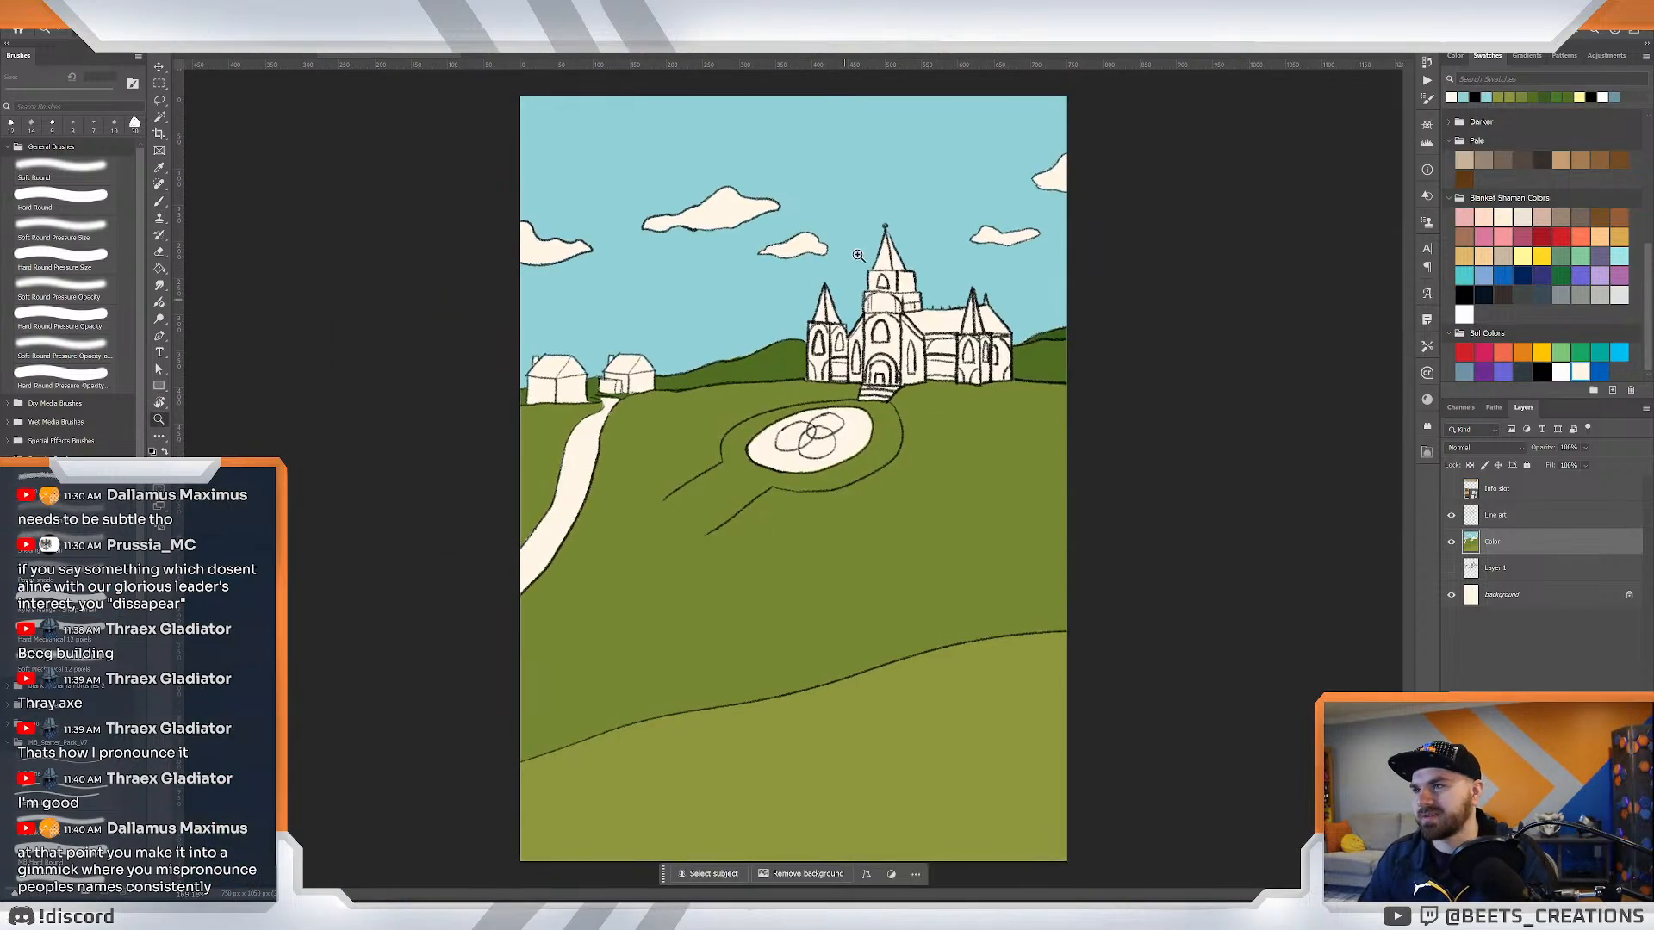
left_click(877, 237)
left_click_drag(868, 258, 942, 358)
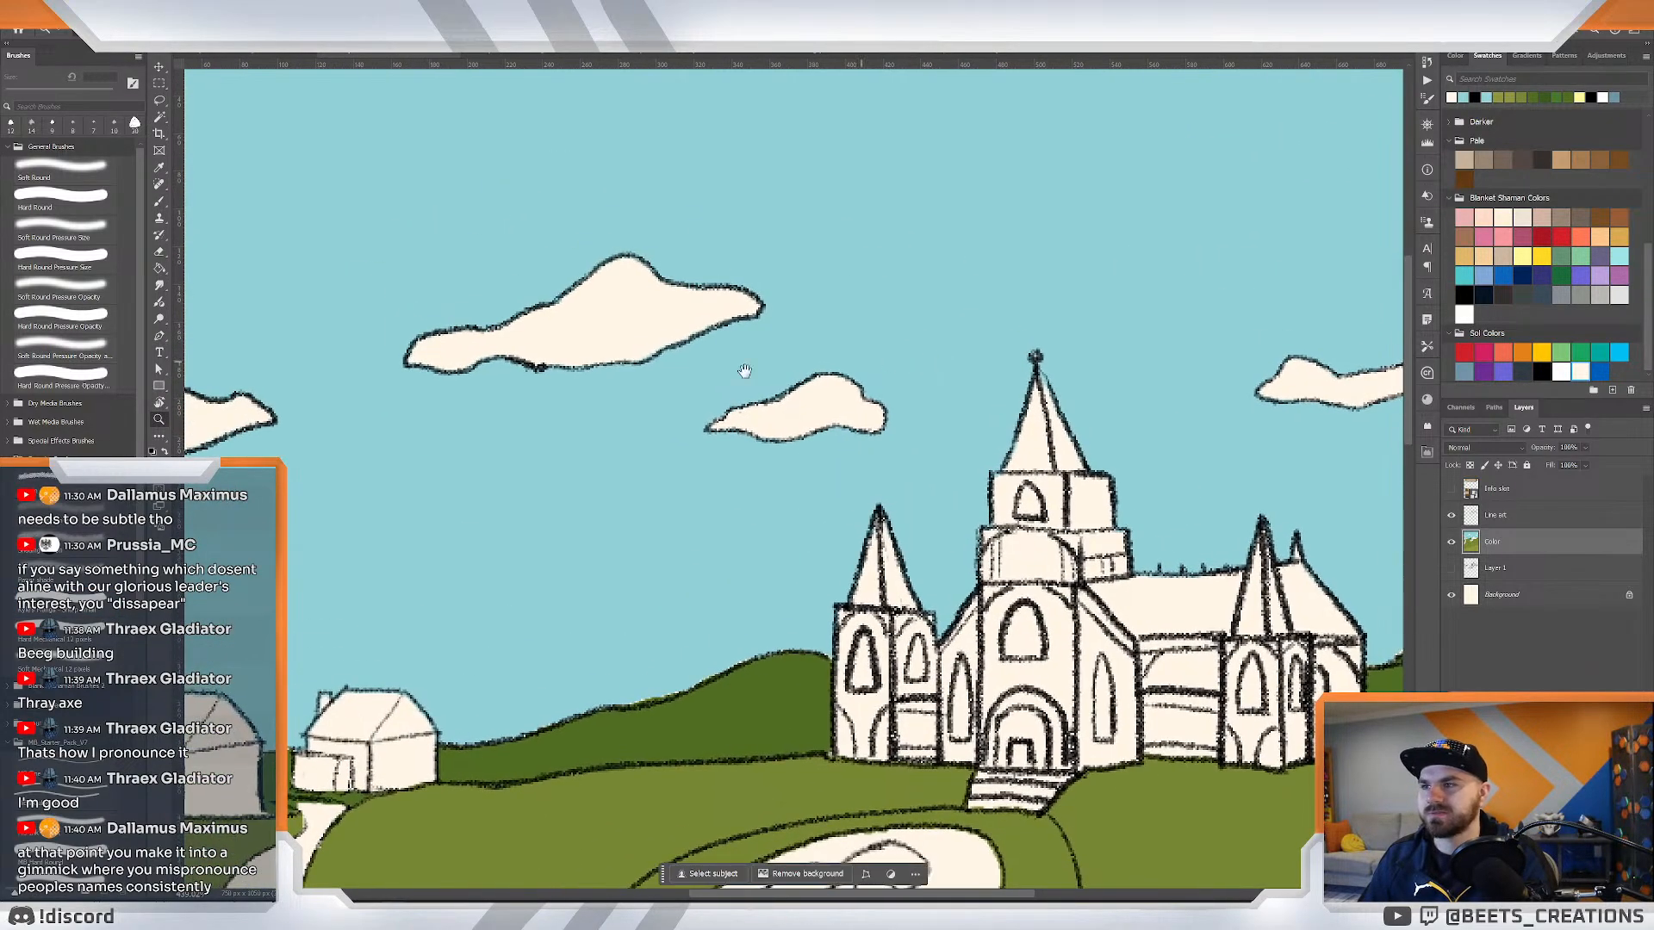
left_click_drag(594, 359, 651, 362)
left_click(635, 358, "alt")
key("b")
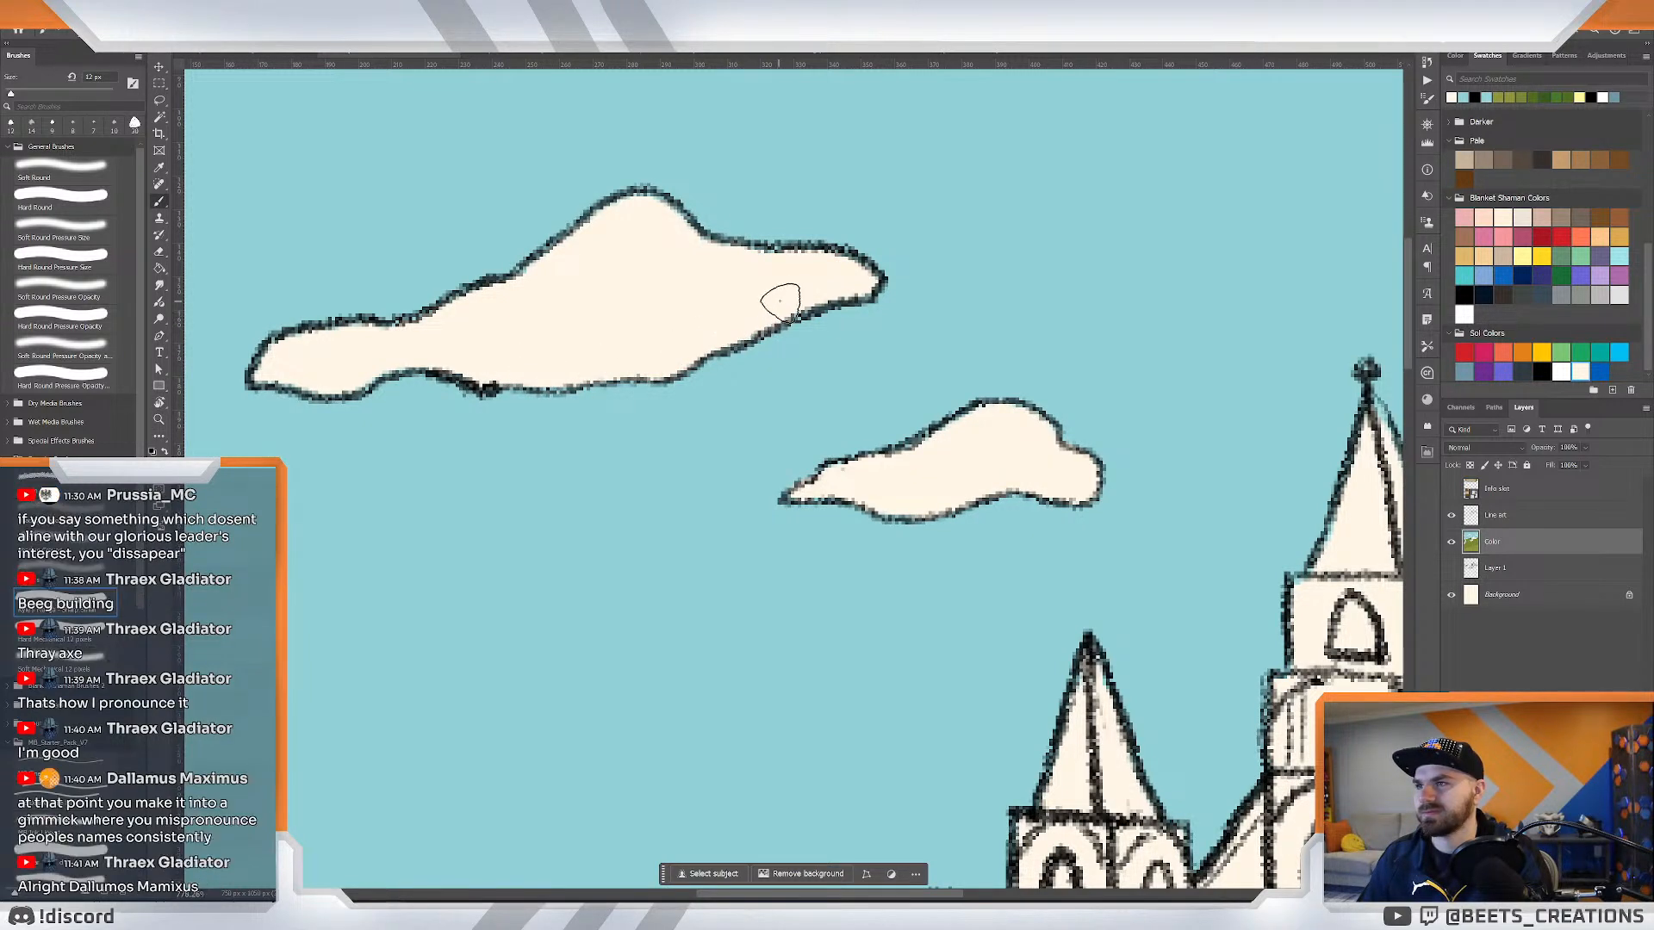
key("z")
scroll(801, 315, "down", 5)
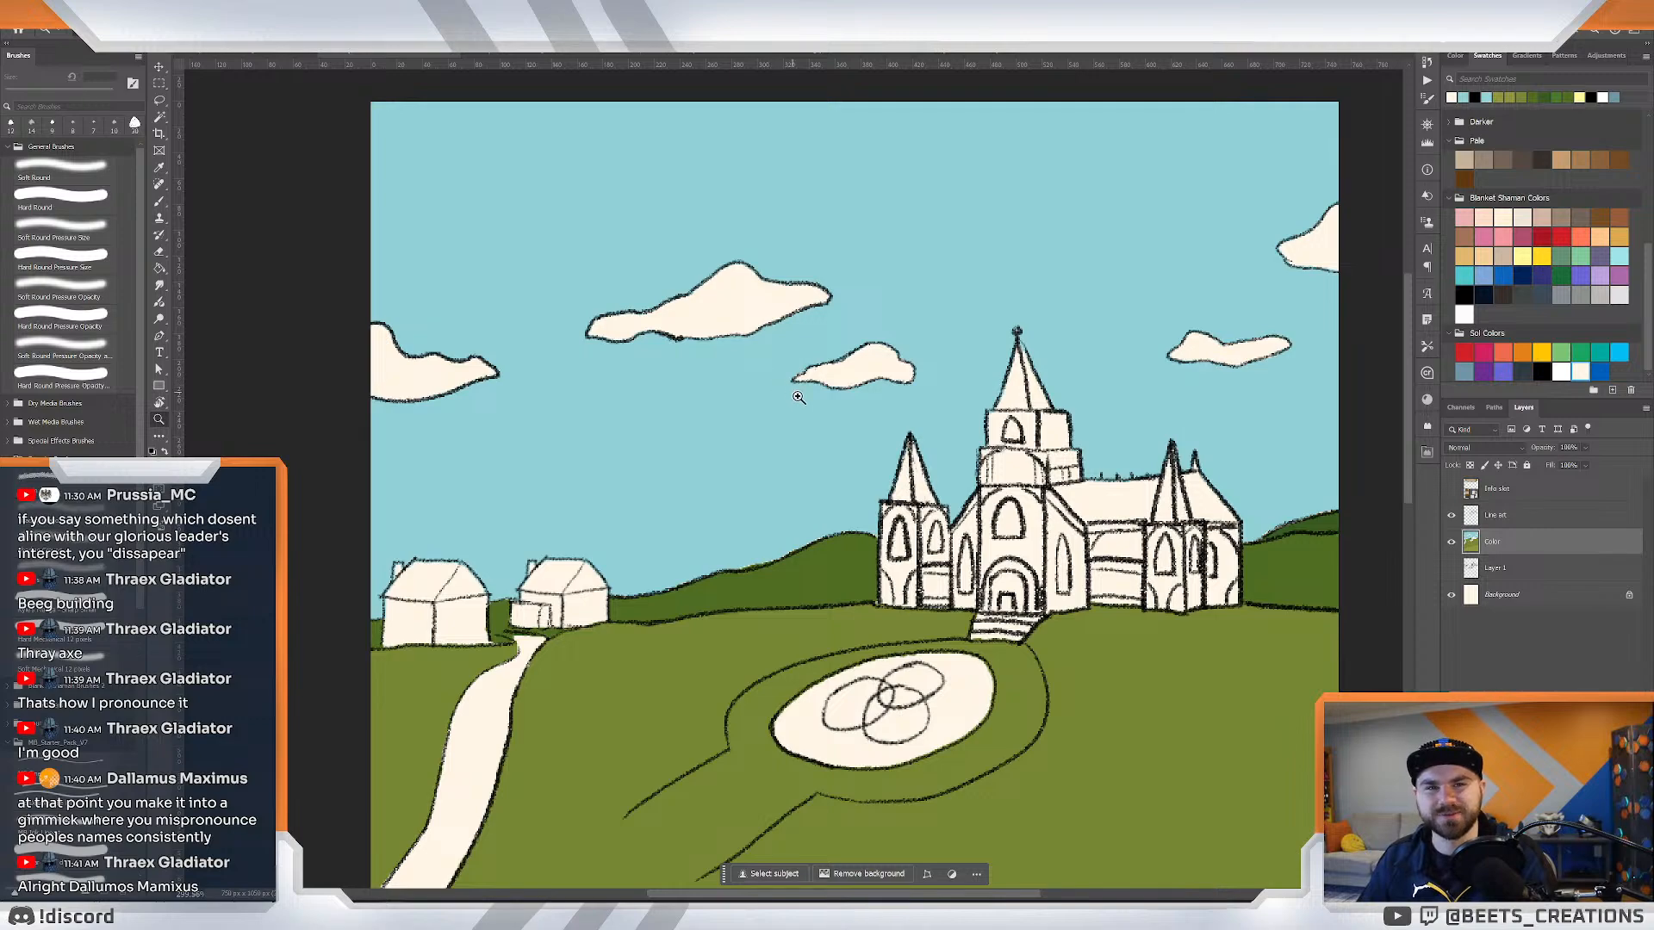
mouse_move(813, 389)
left_mouse_down()
mouse_move(845, 405)
mouse_move(810, 396)
left_mouse_up()
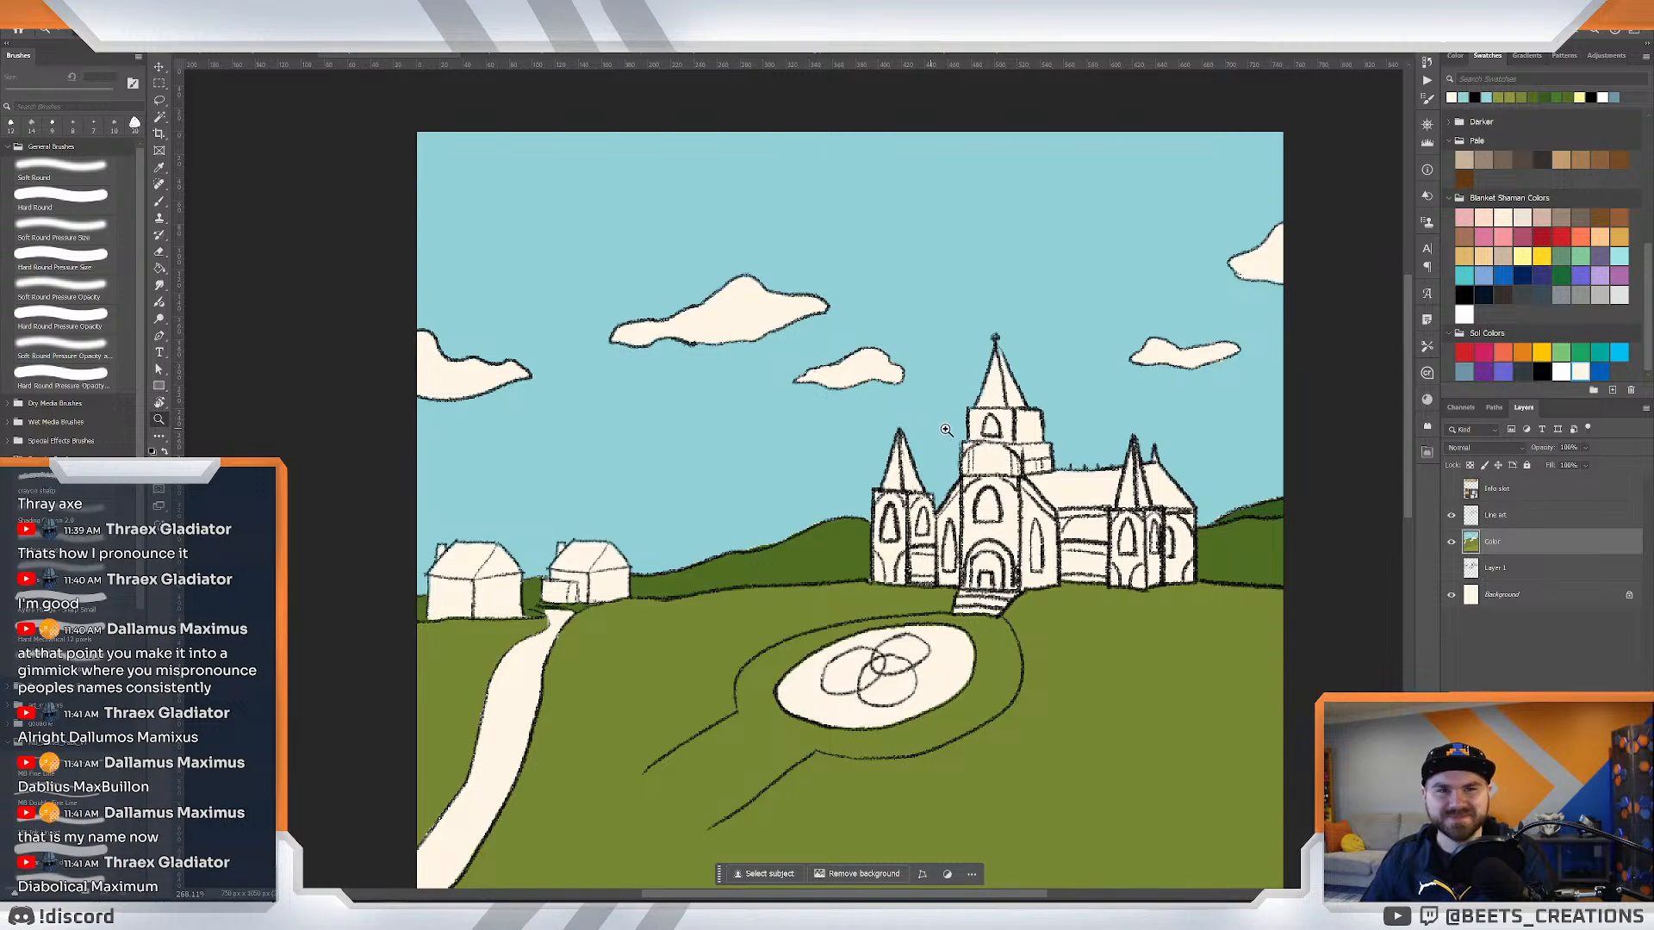
left_click_drag(855, 372, 907, 376)
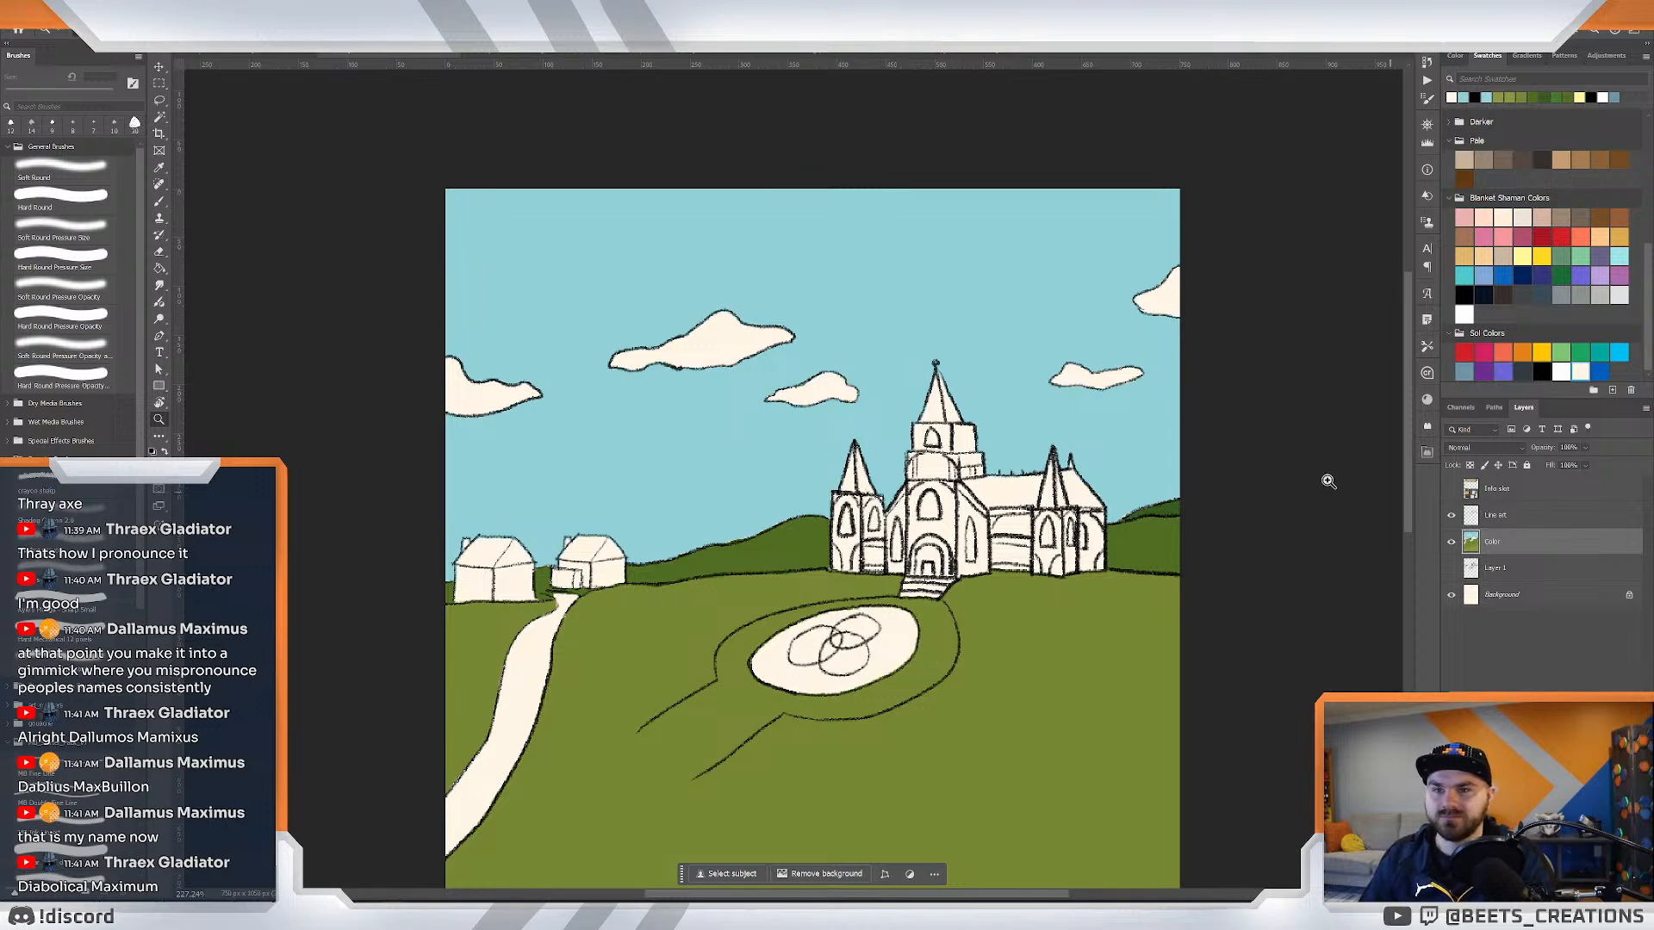
Examine the dark green hill's outline between the cottages and the church for gaps in the colour.
key("w")
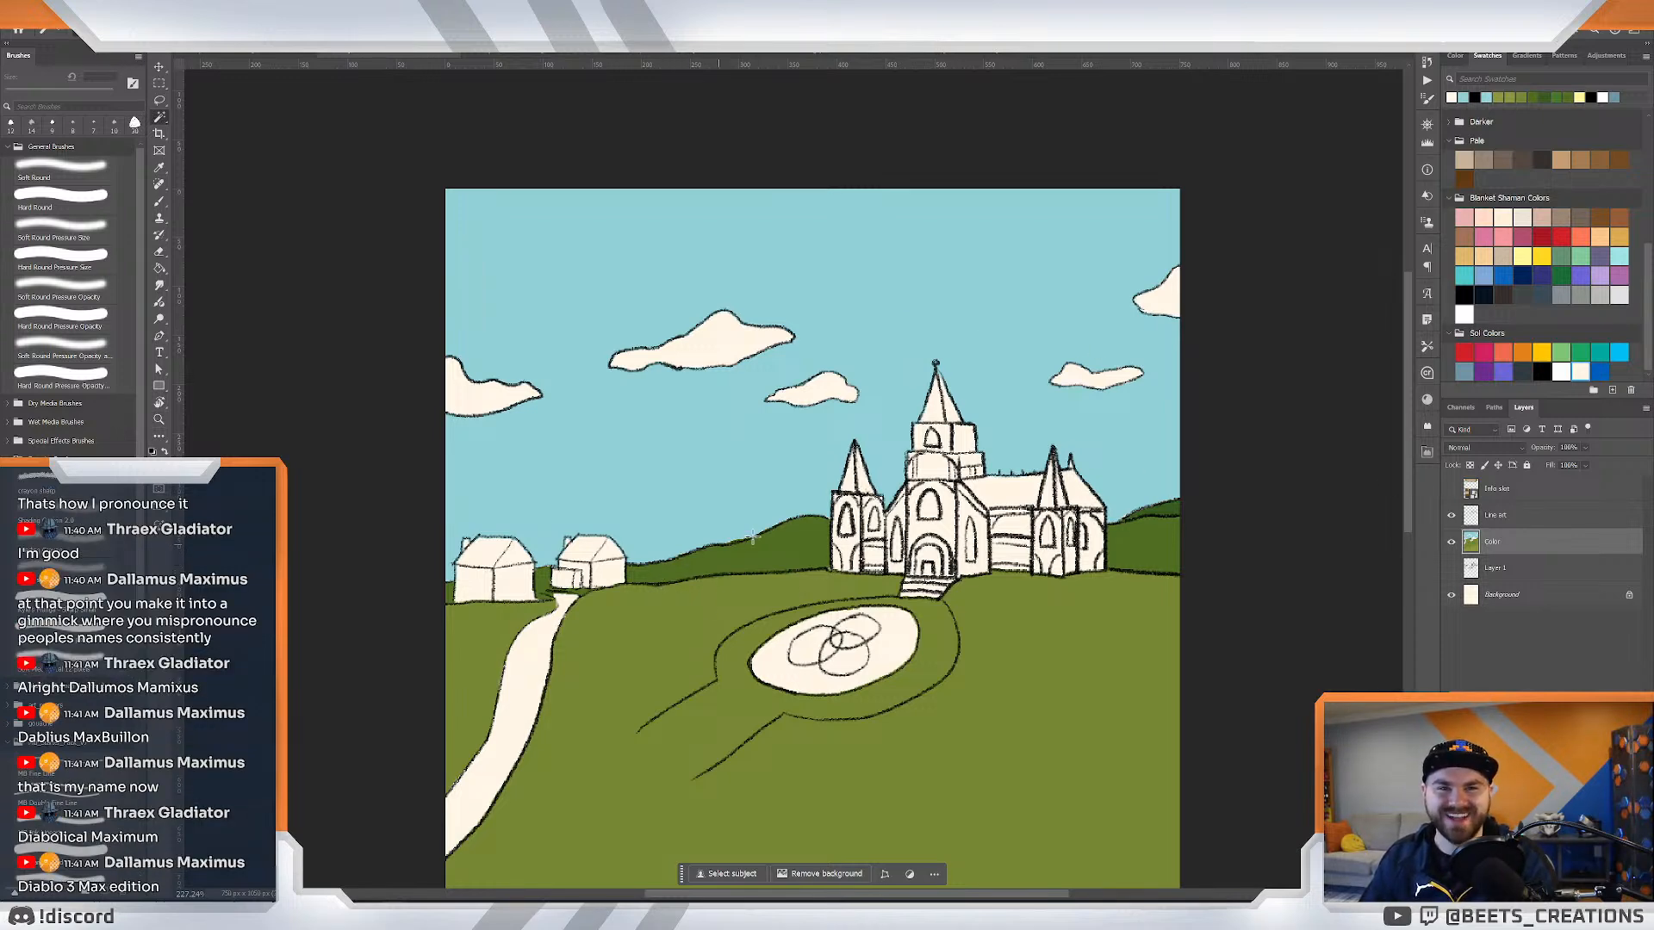
key("z")
mouse_move(778, 517)
left_mouse_down()
mouse_move(794, 520)
mouse_move(768, 507)
left_mouse_up()
key("b")
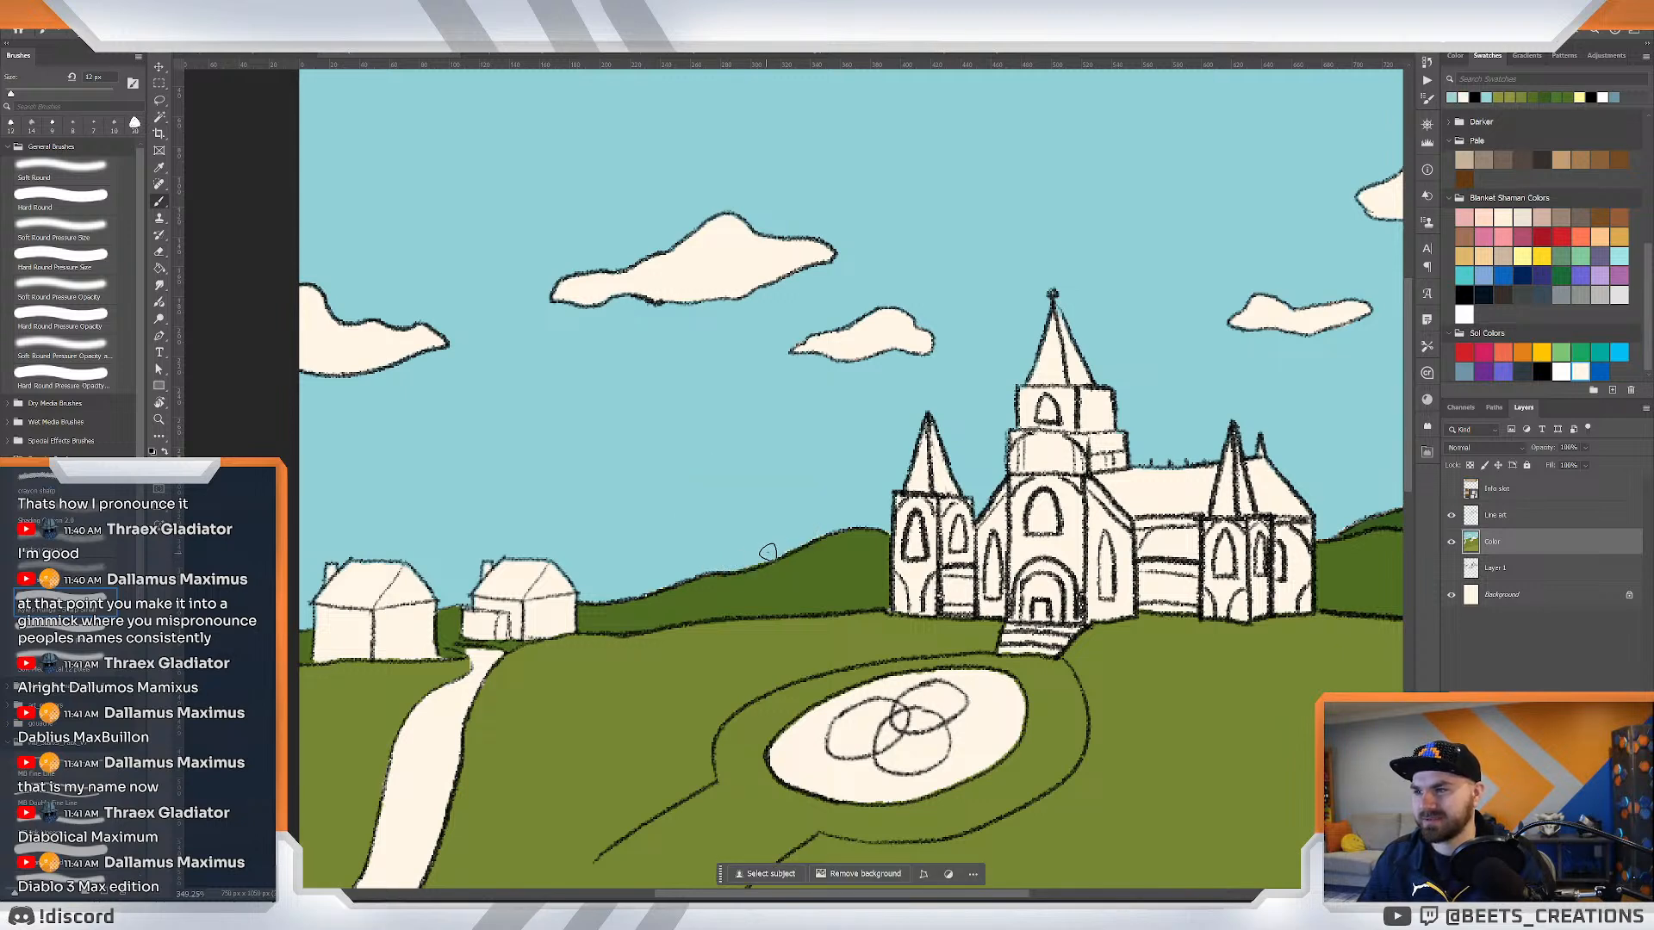
key("z")
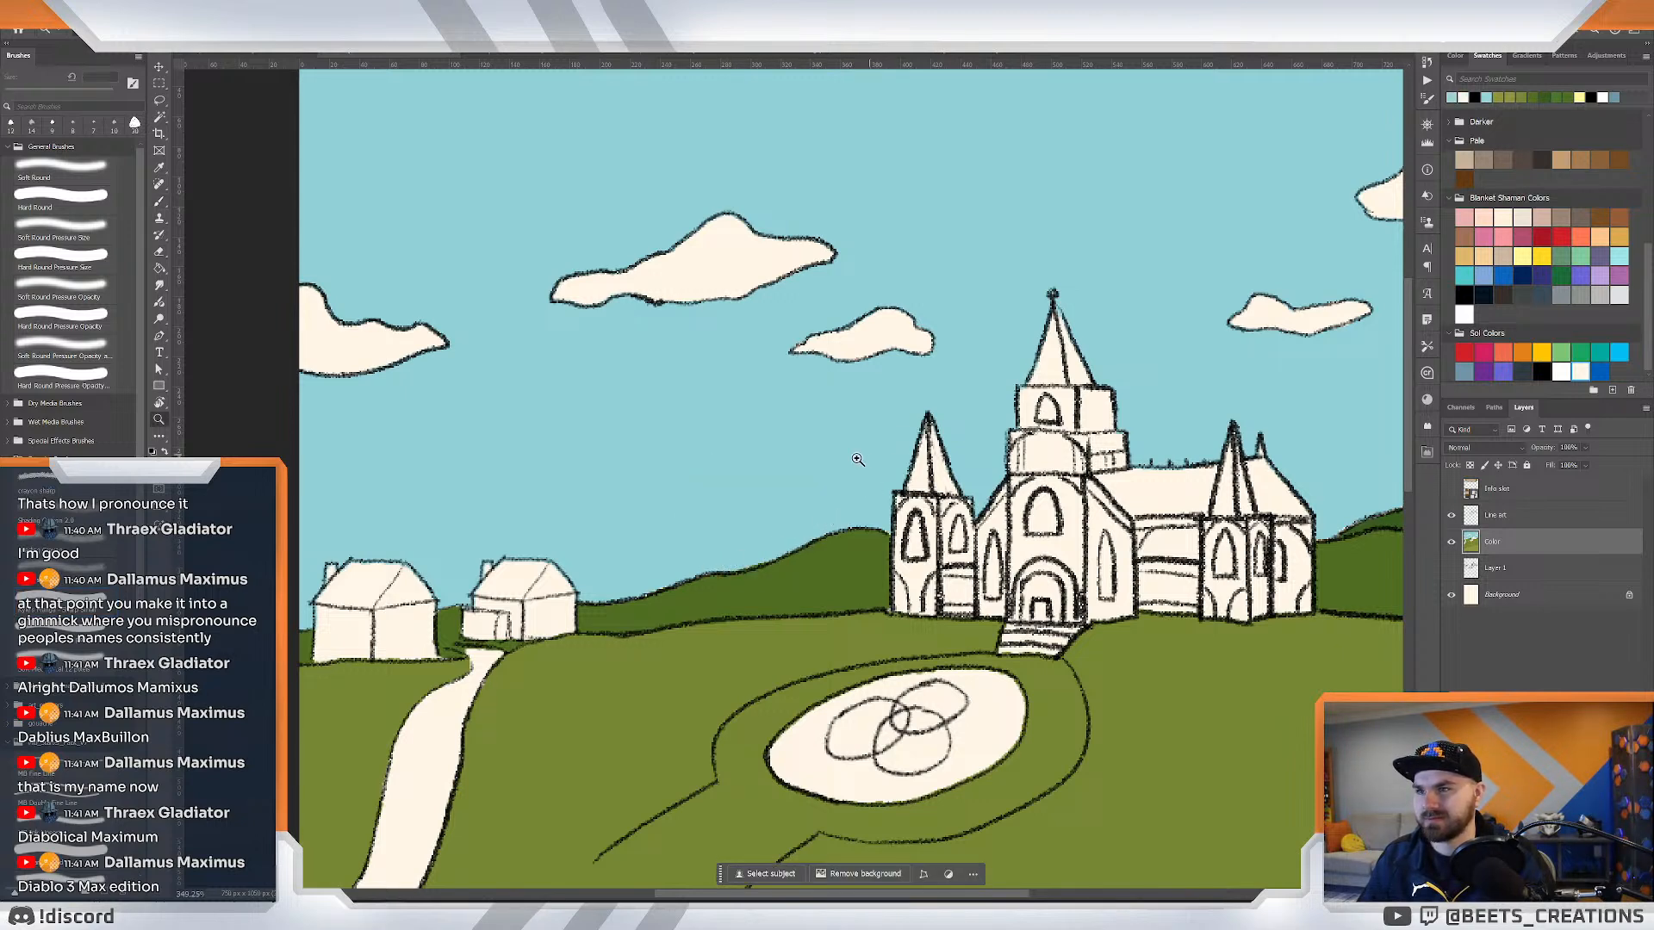
scroll(857, 458, "down", 5)
scroll(835, 473, "up", 5)
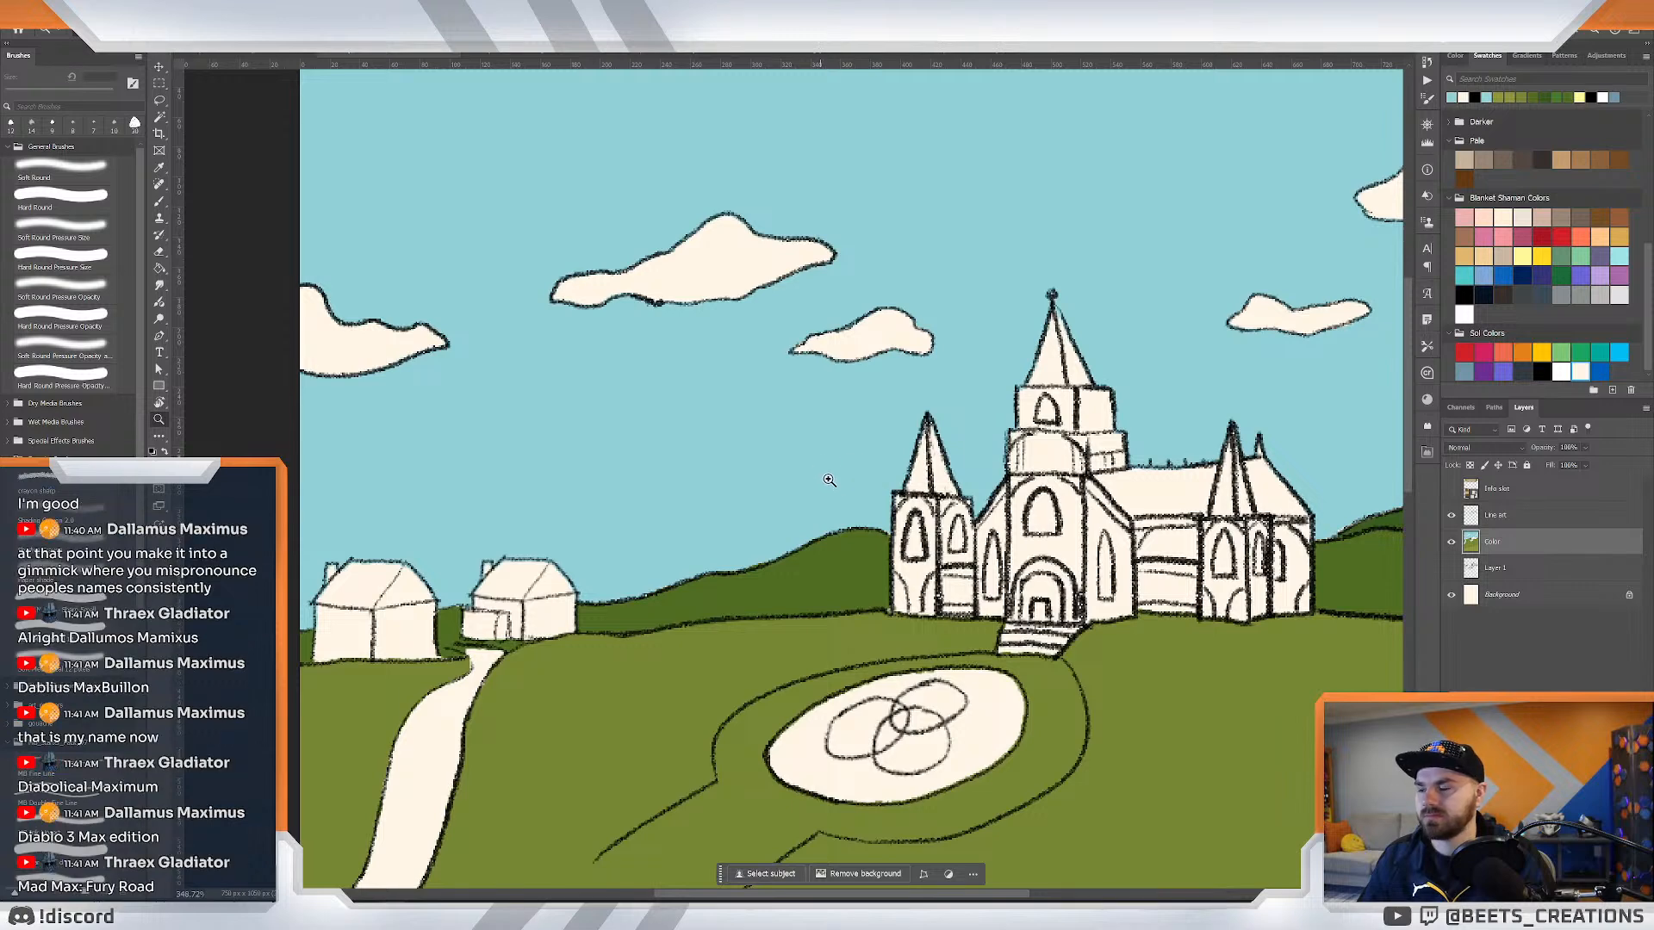
scroll(814, 461, "down", 5)
scroll(805, 464, "up", 4)
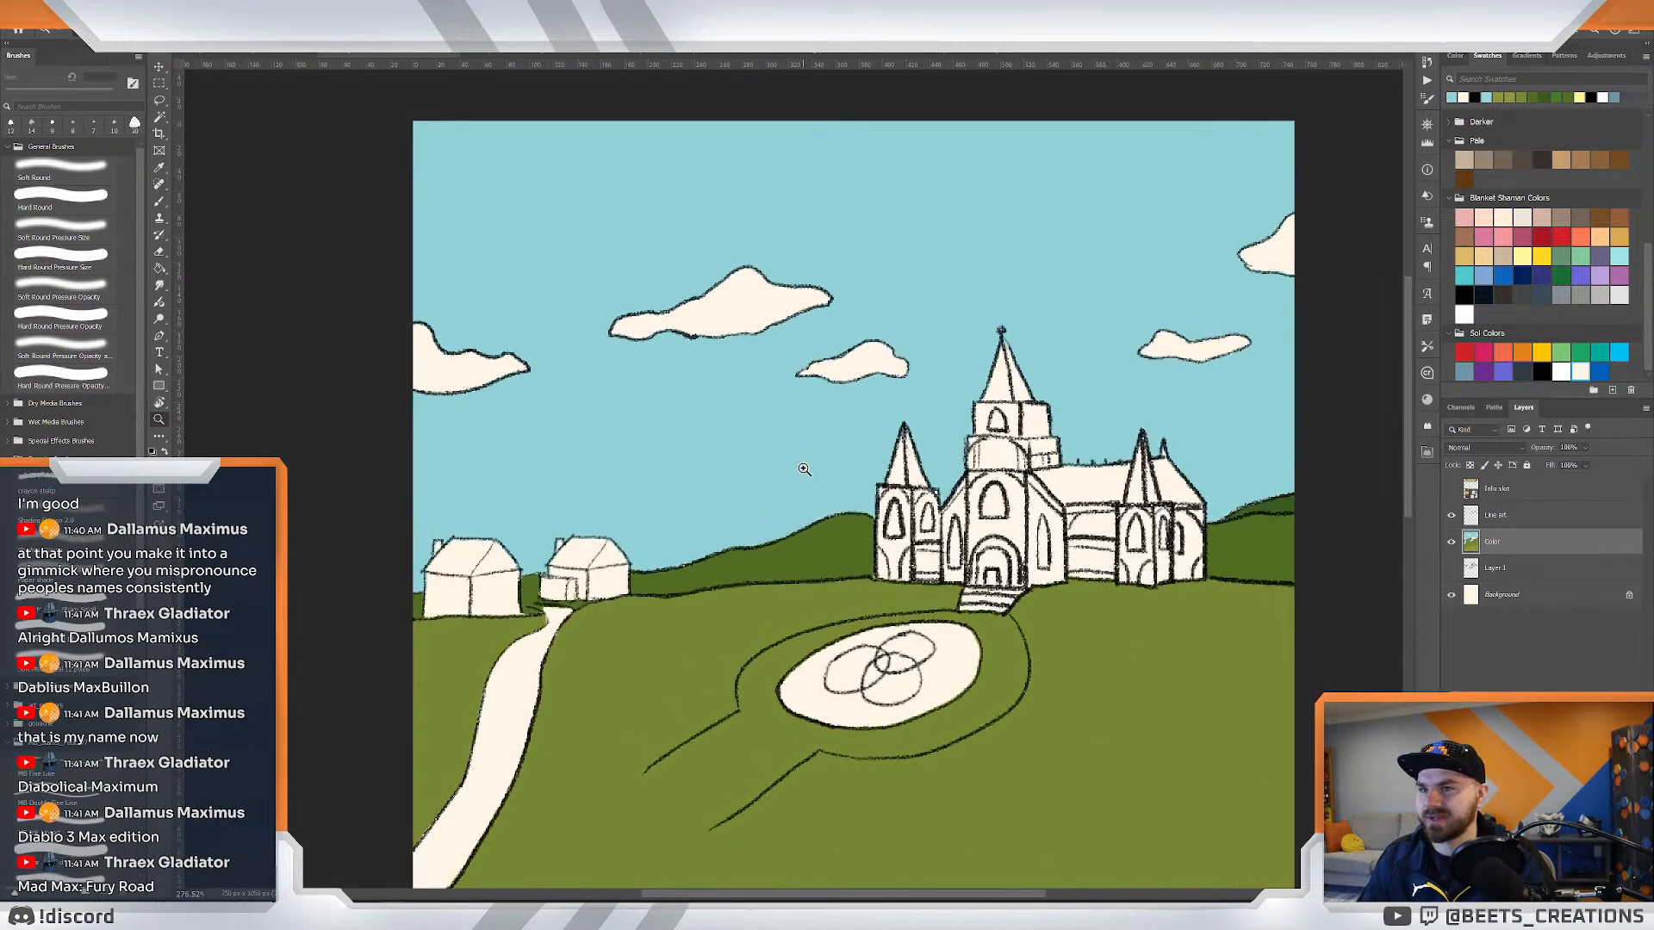
Select the footpath with the Magic Wand, expand the selection by 2 pixels, fill it with the golden tan Blanket Shaman swatch, and deselect.
left_click(1623, 241)
key("w")
left_click(525, 710)
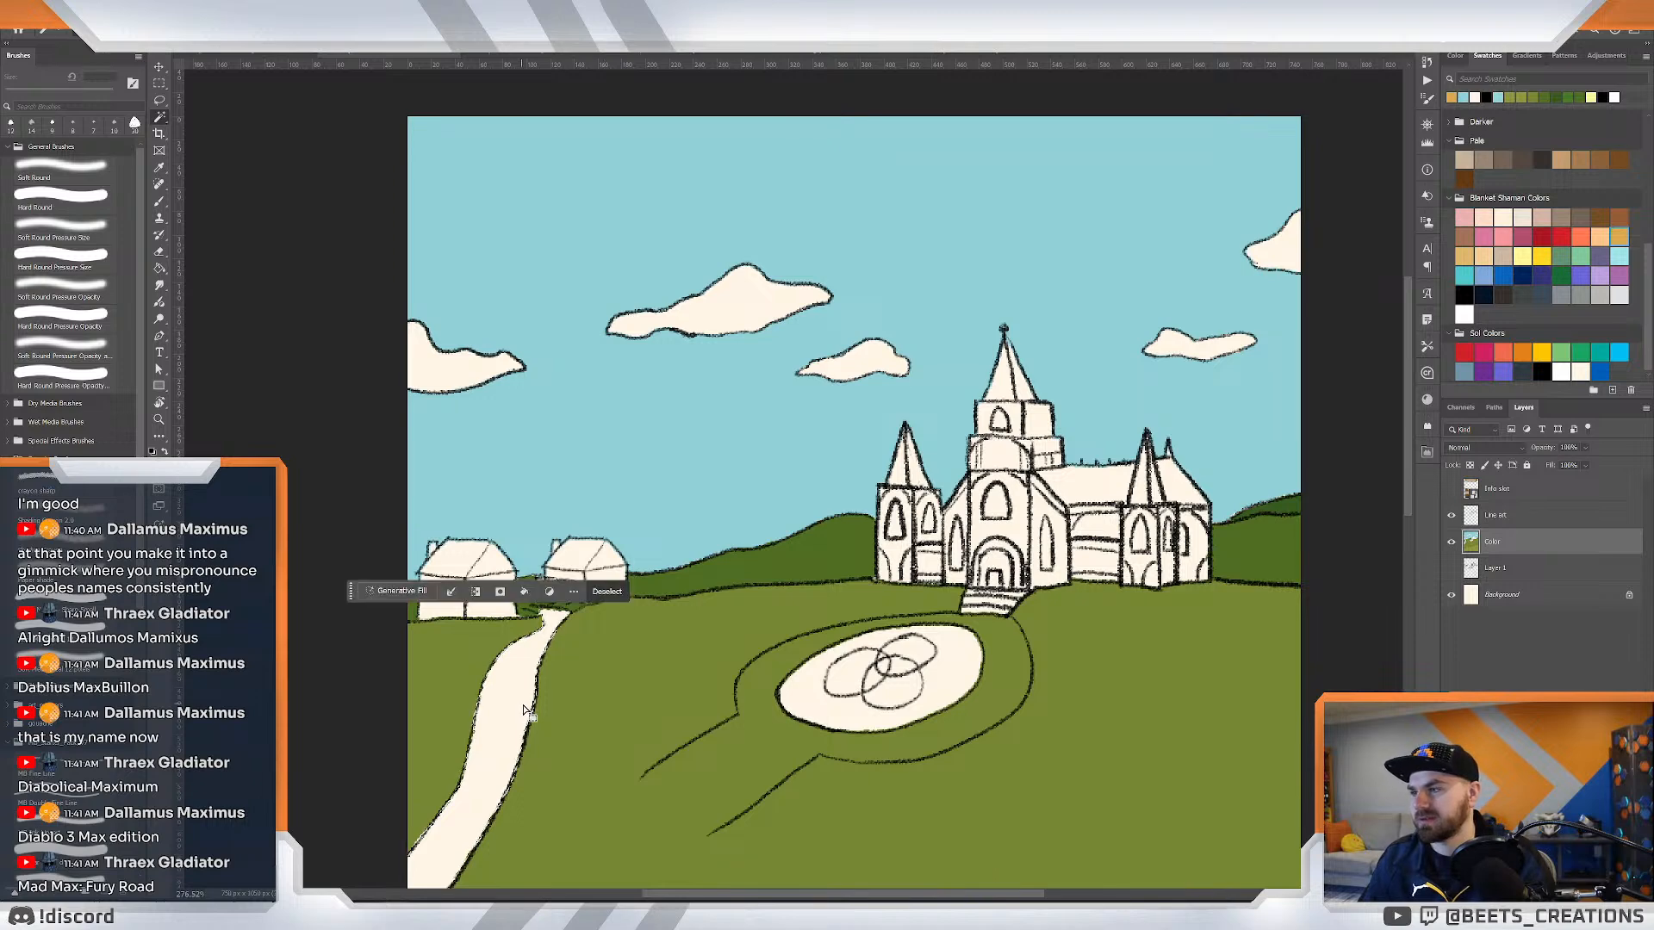
key("alt+s")
key("m")
key("e")
key("Return")
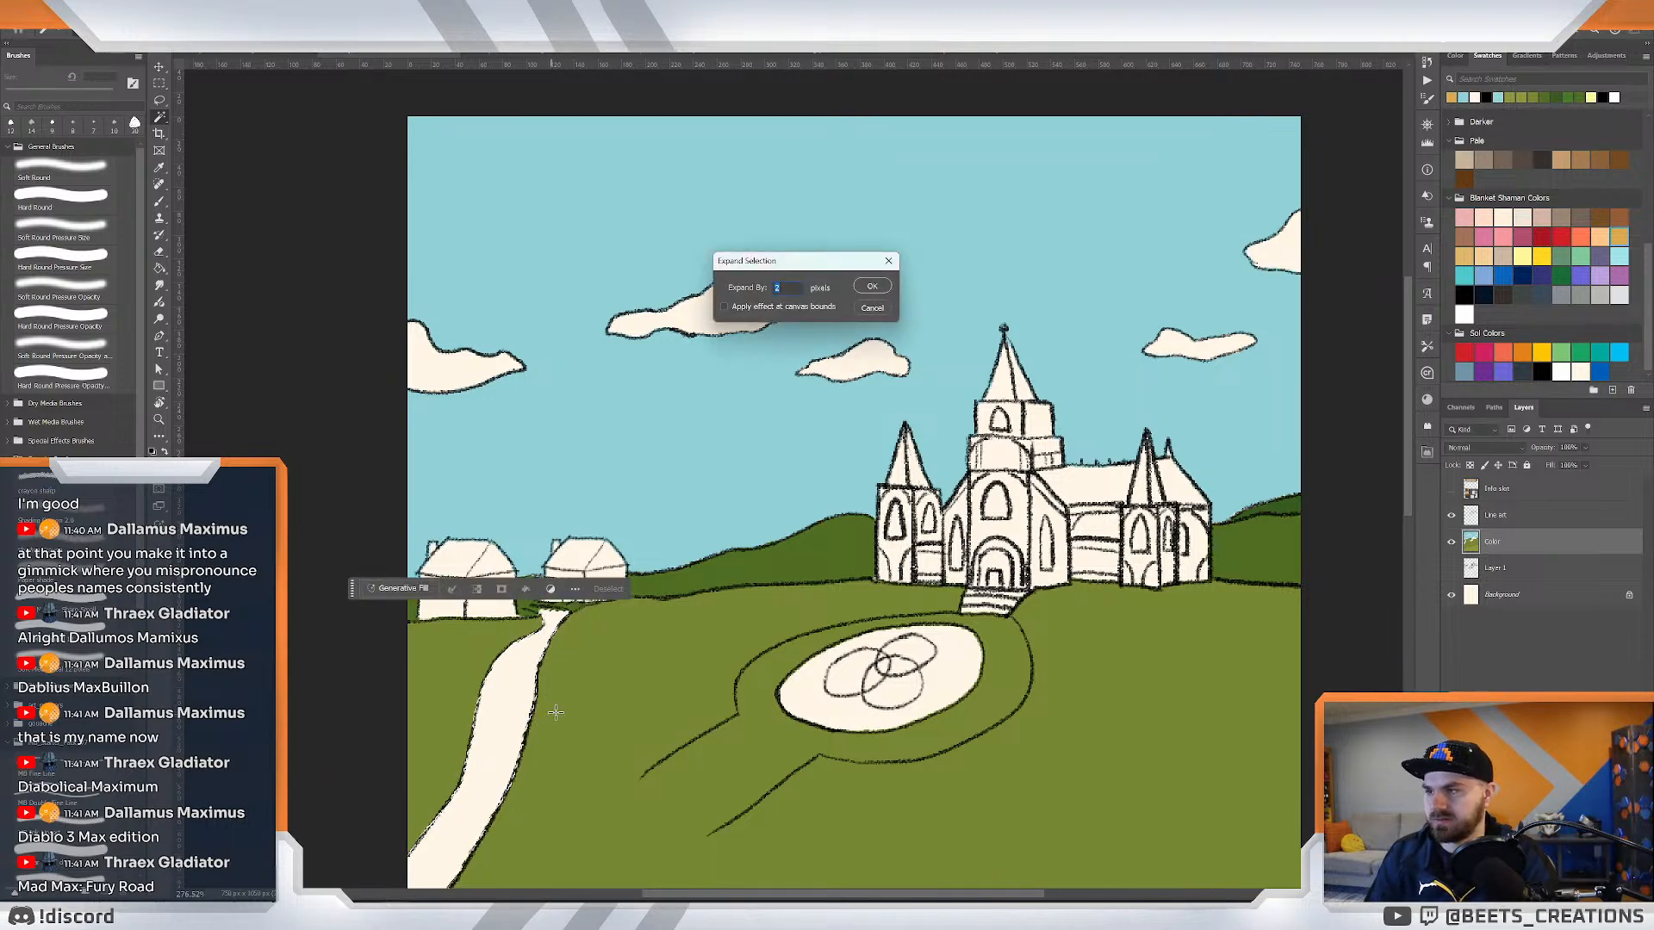
key("g")
left_click(540, 699)
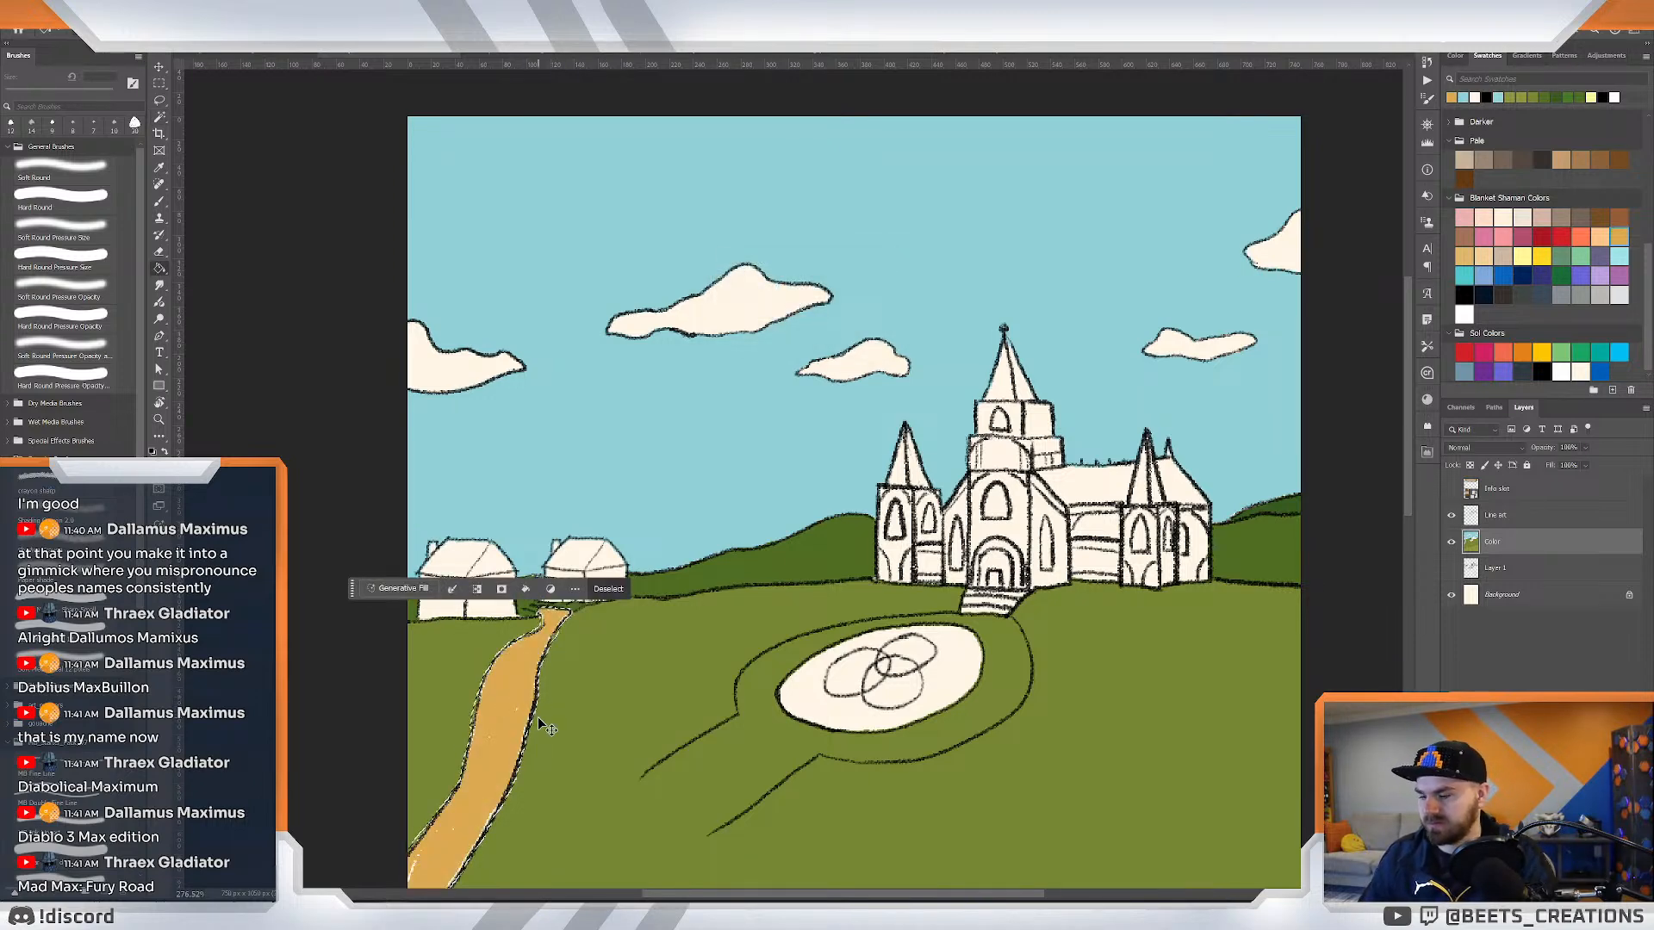
key("ctrl+d")
Refill the footpath below the cottages with the muted reddish-brown swatch from Blanket Shaman Colors.
key("z")
key("ctrl+minus")
key("ctrl+minus")
left_click_drag(616, 462, 961, 344)
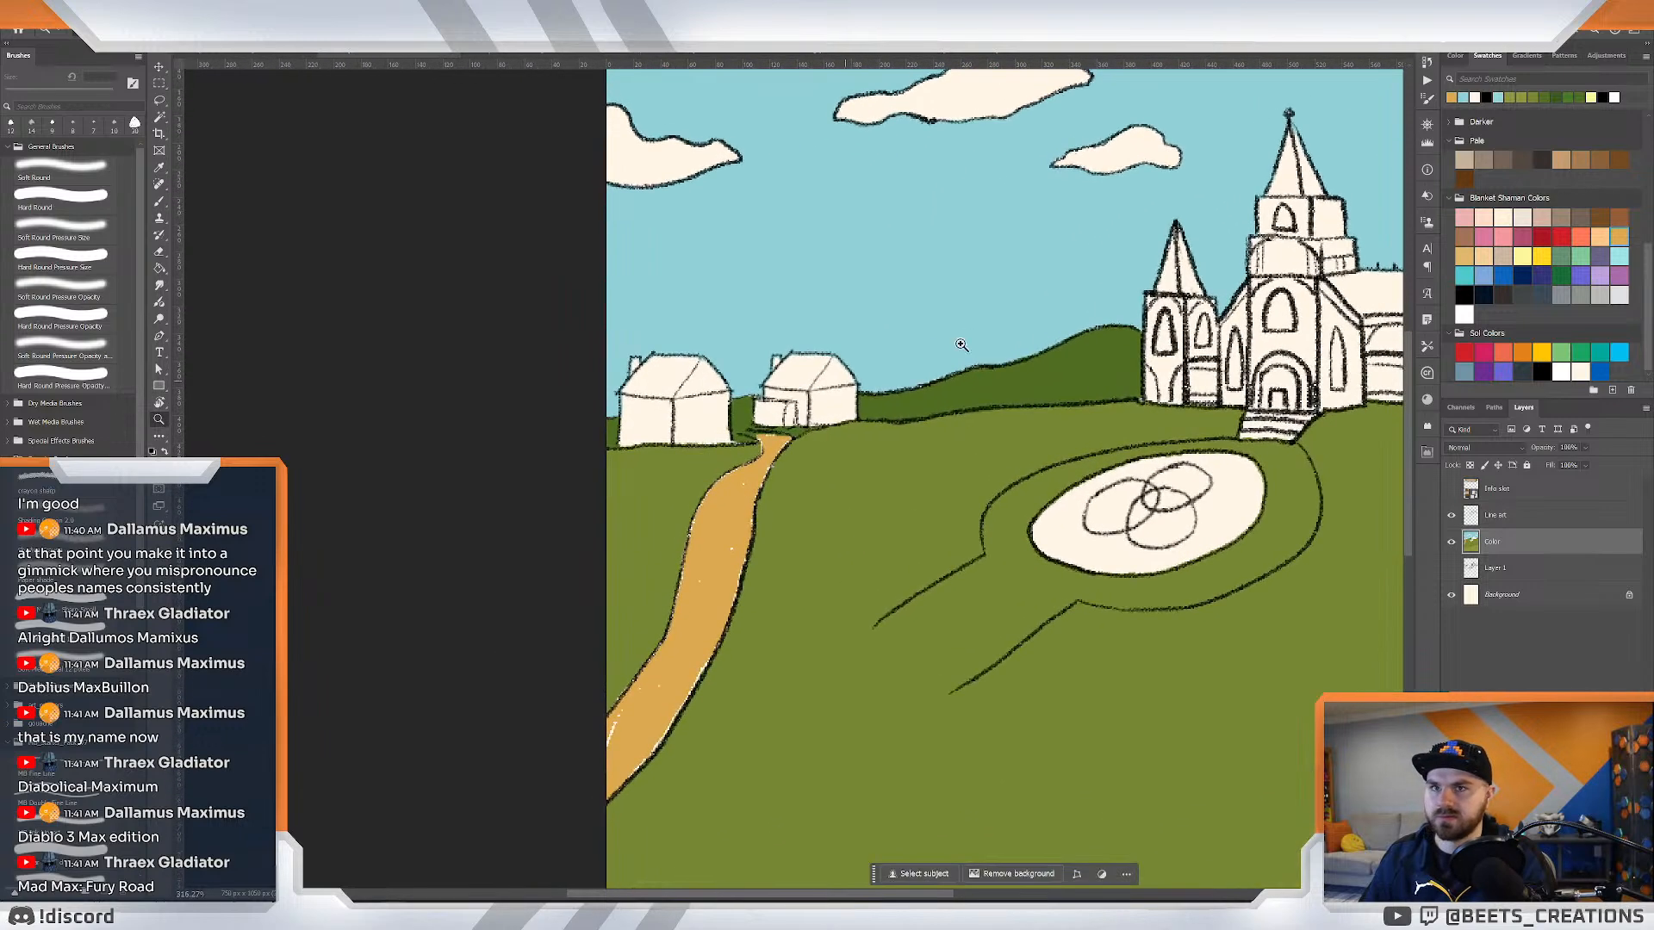
left_click(1618, 213)
left_click(1463, 236)
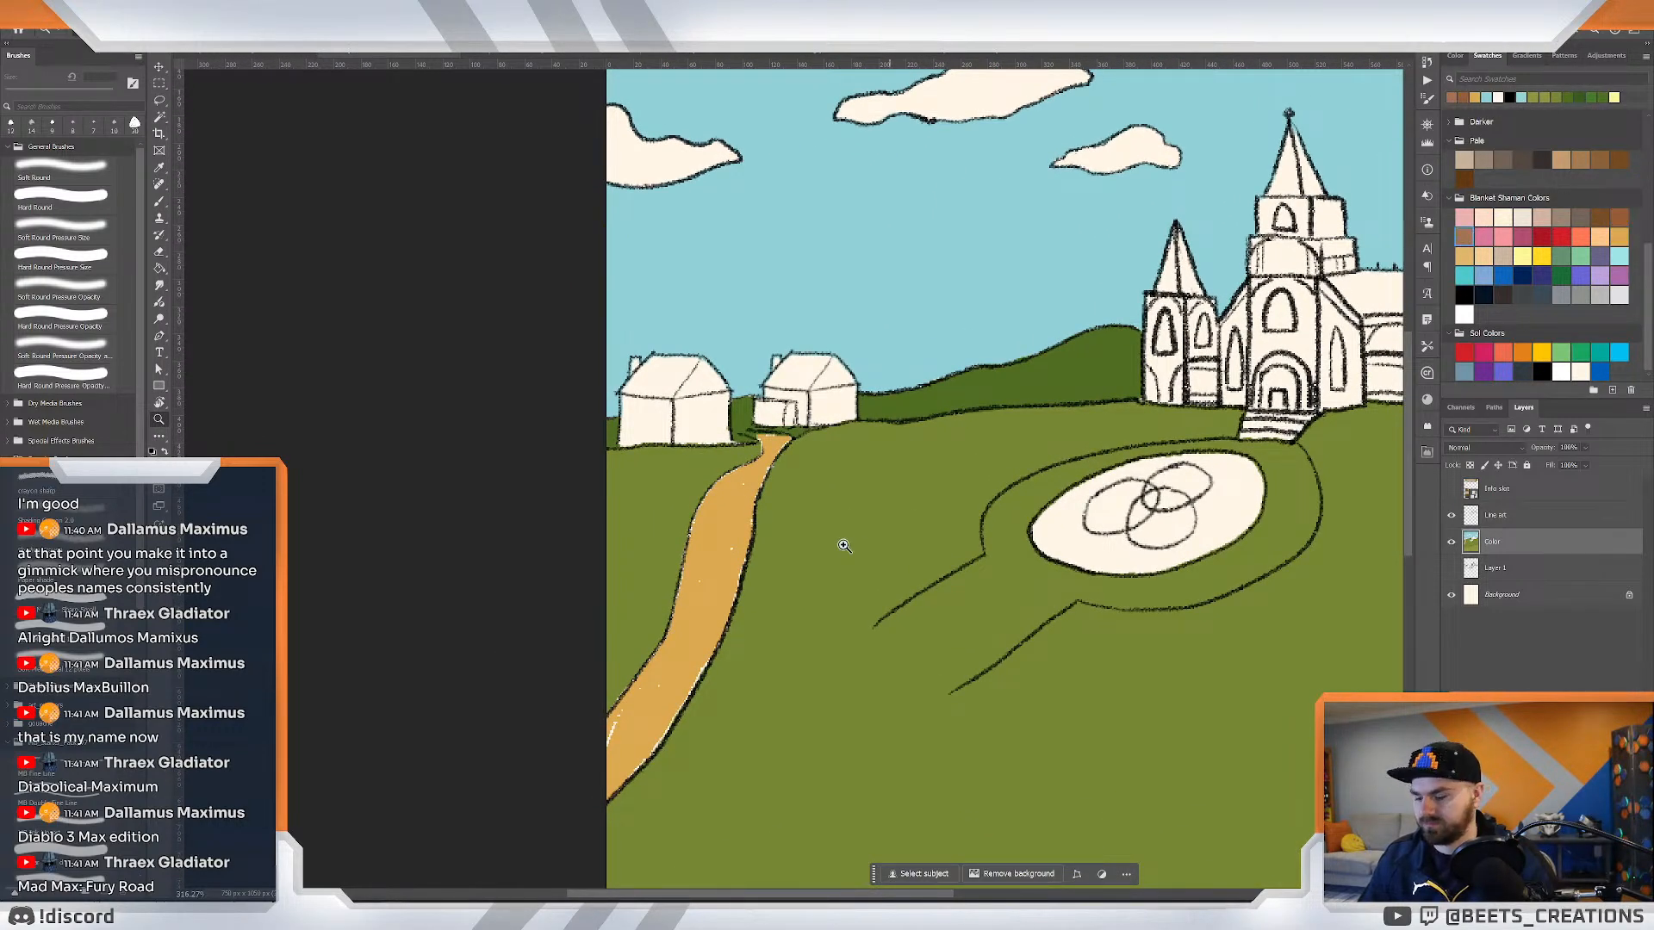
key("g")
left_click(739, 529)
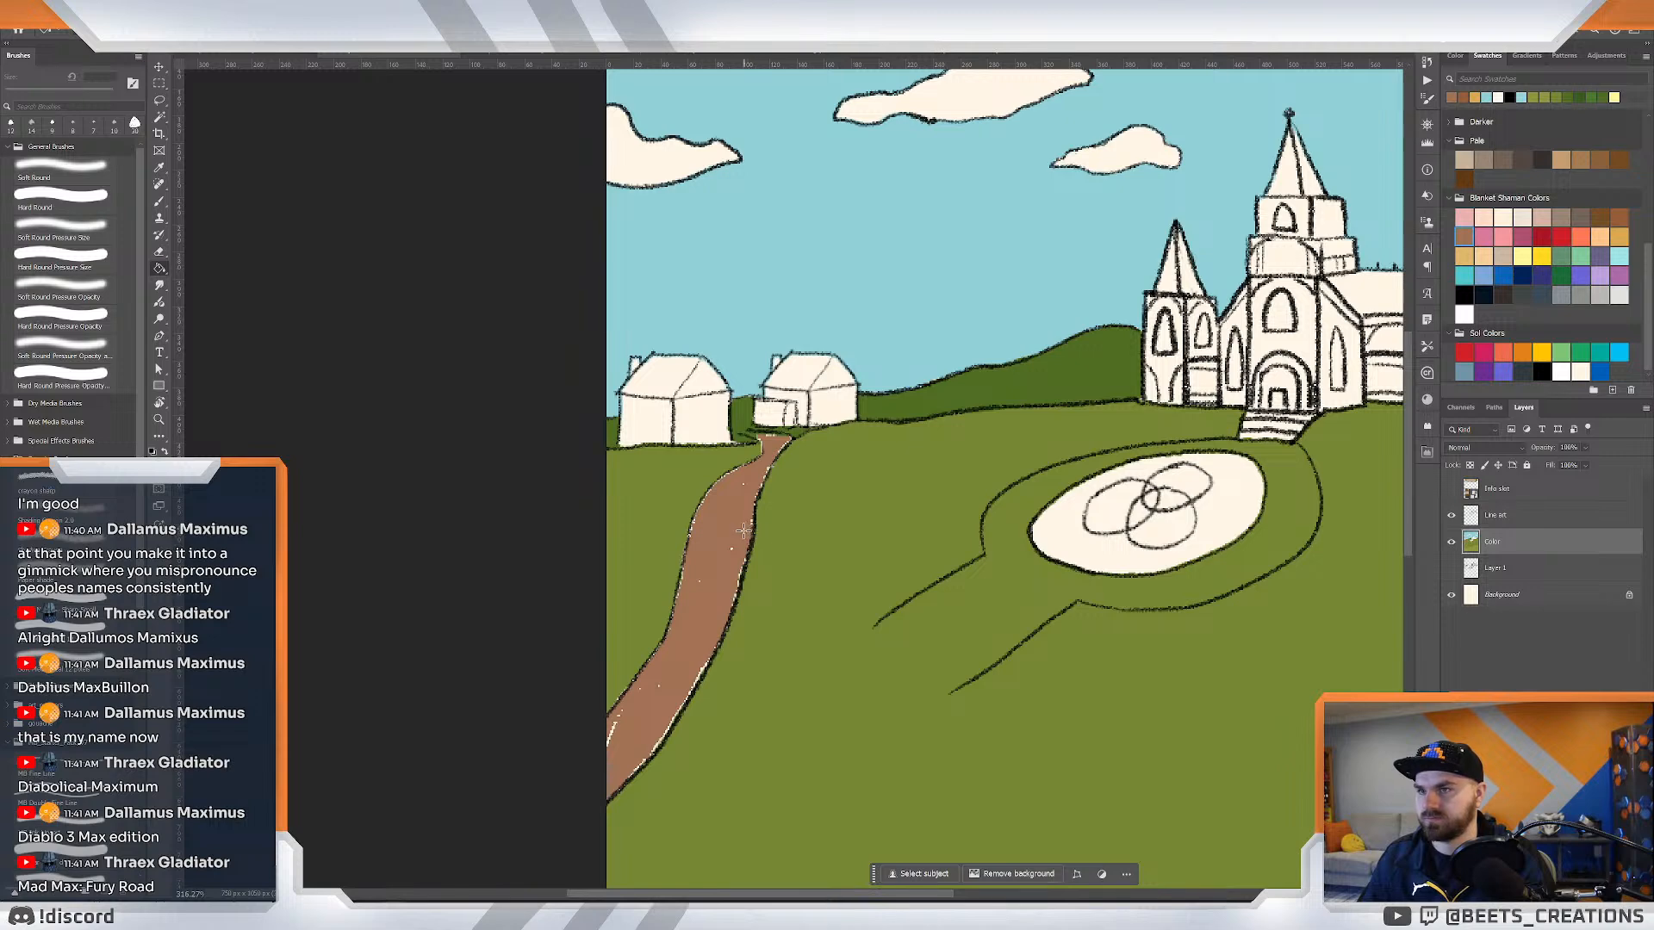
Brush reddish-brown over the cream specks and edge gaps in the footpath's upper stretch below the cottages, reducing the brush to 3 px.
key("b")
scroll(739, 529, "up", 3)
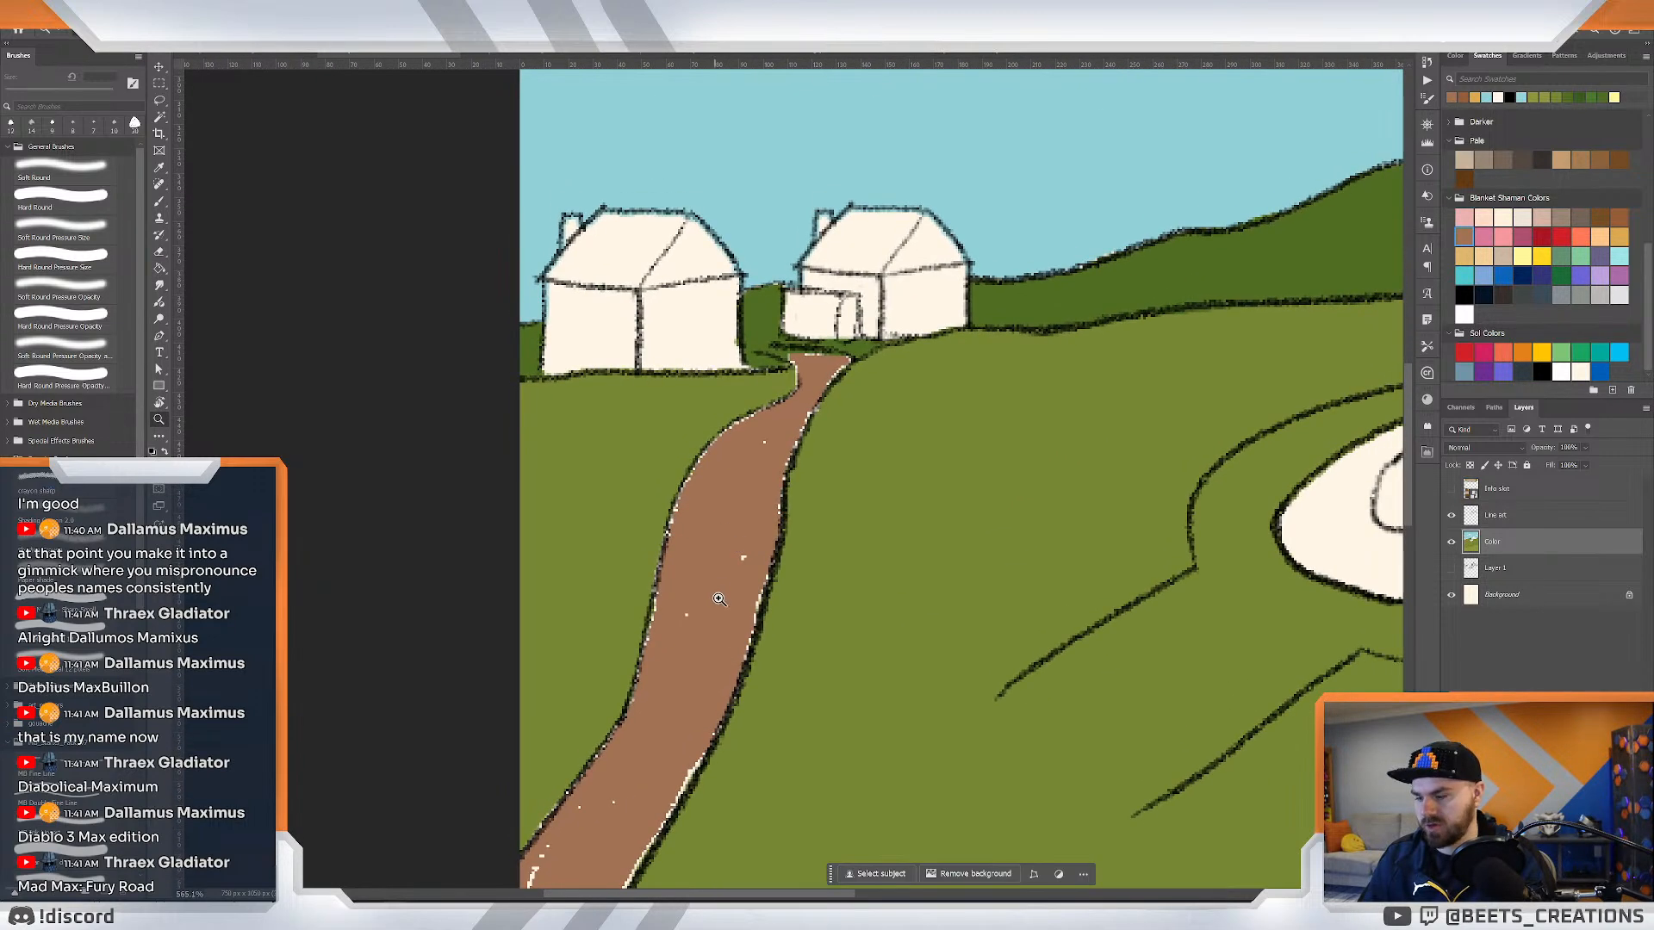
scroll(689, 637, "up", 2)
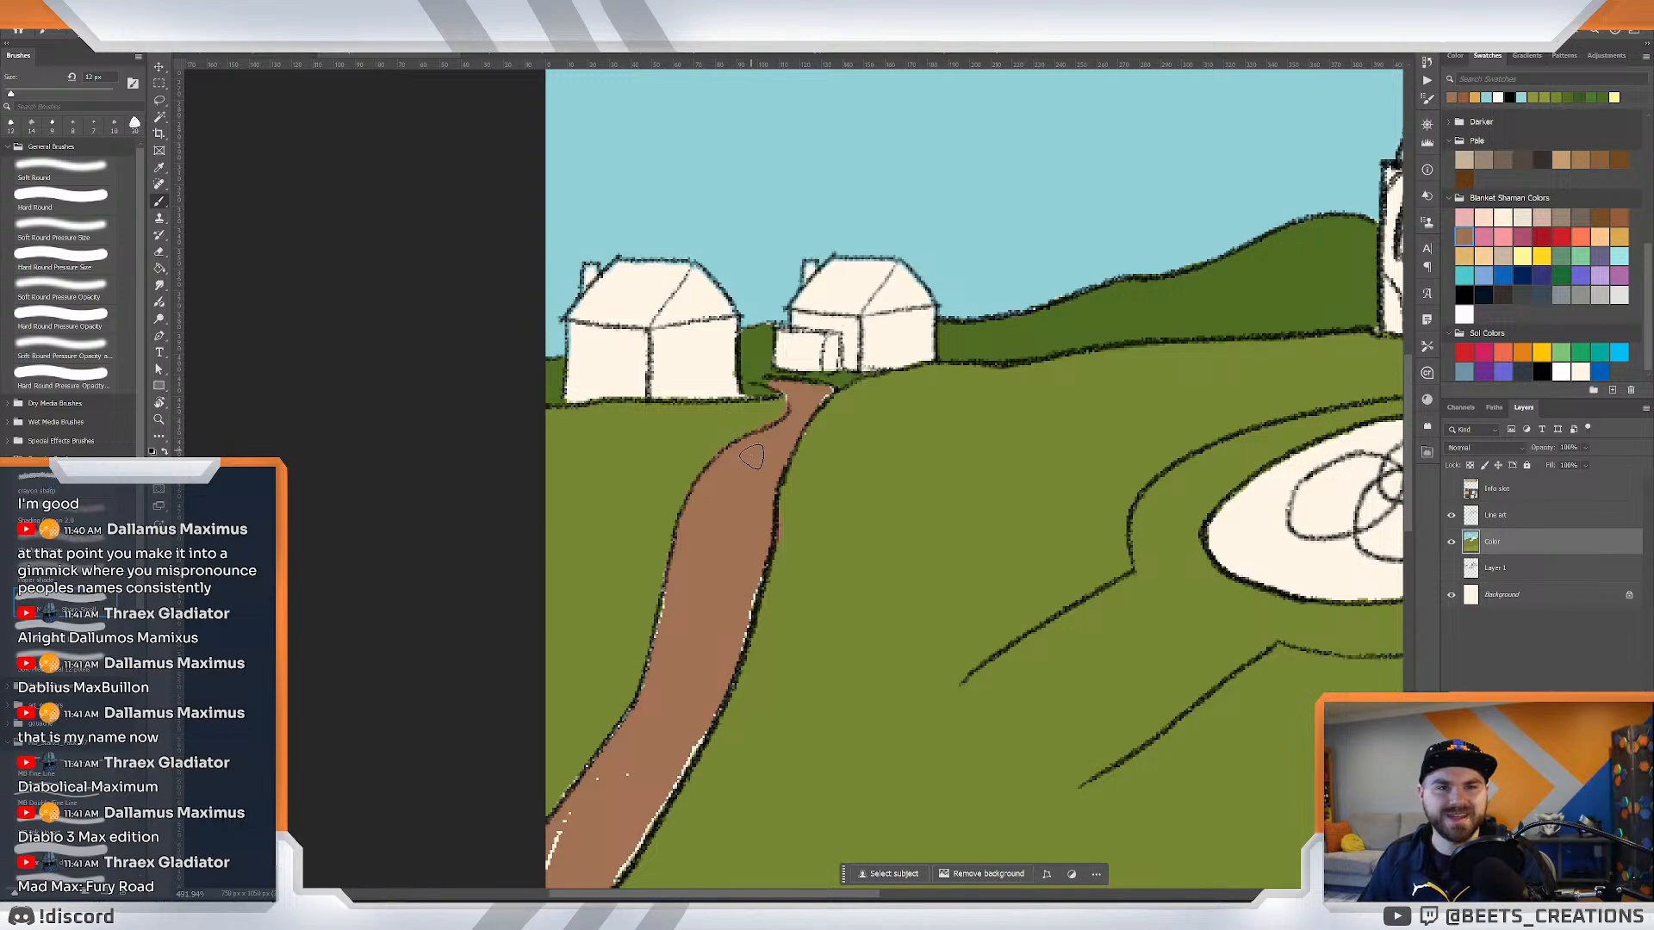
key("ctrl+space")
mouse_move(769, 398)
left_mouse_down()
mouse_move(836, 405)
mouse_move(823, 509)
mouse_move(851, 515)
mouse_move(791, 511)
mouse_move(810, 506)
left_mouse_up()
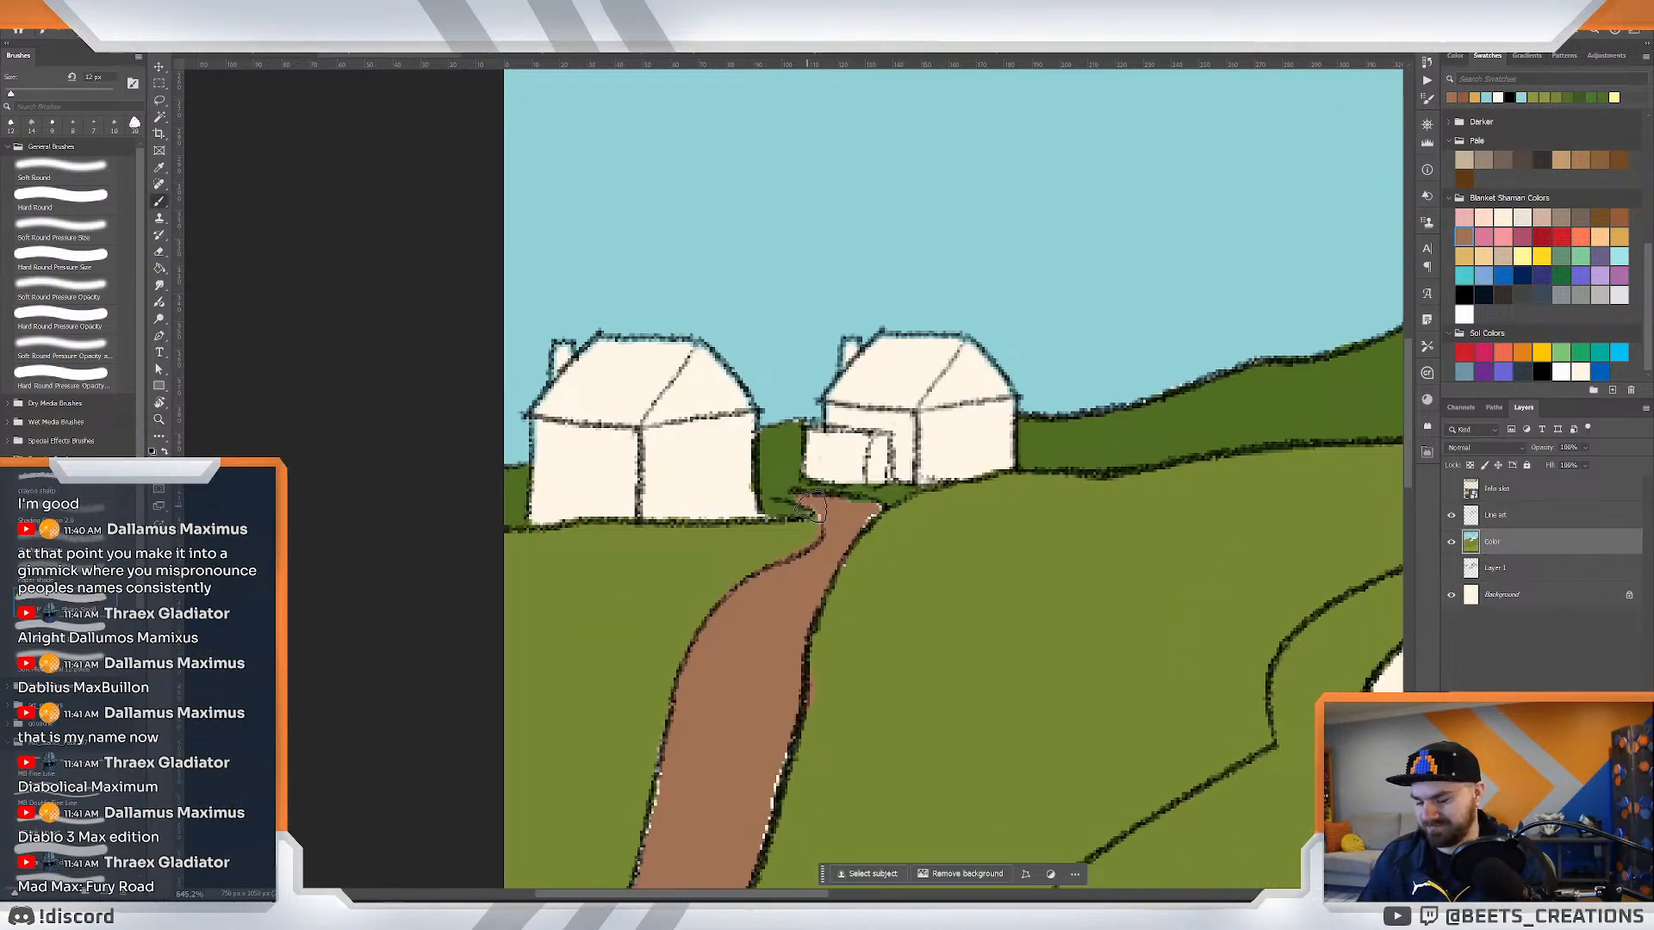
key("bracketleft")
key("bracketleft")
key("bracketleft")
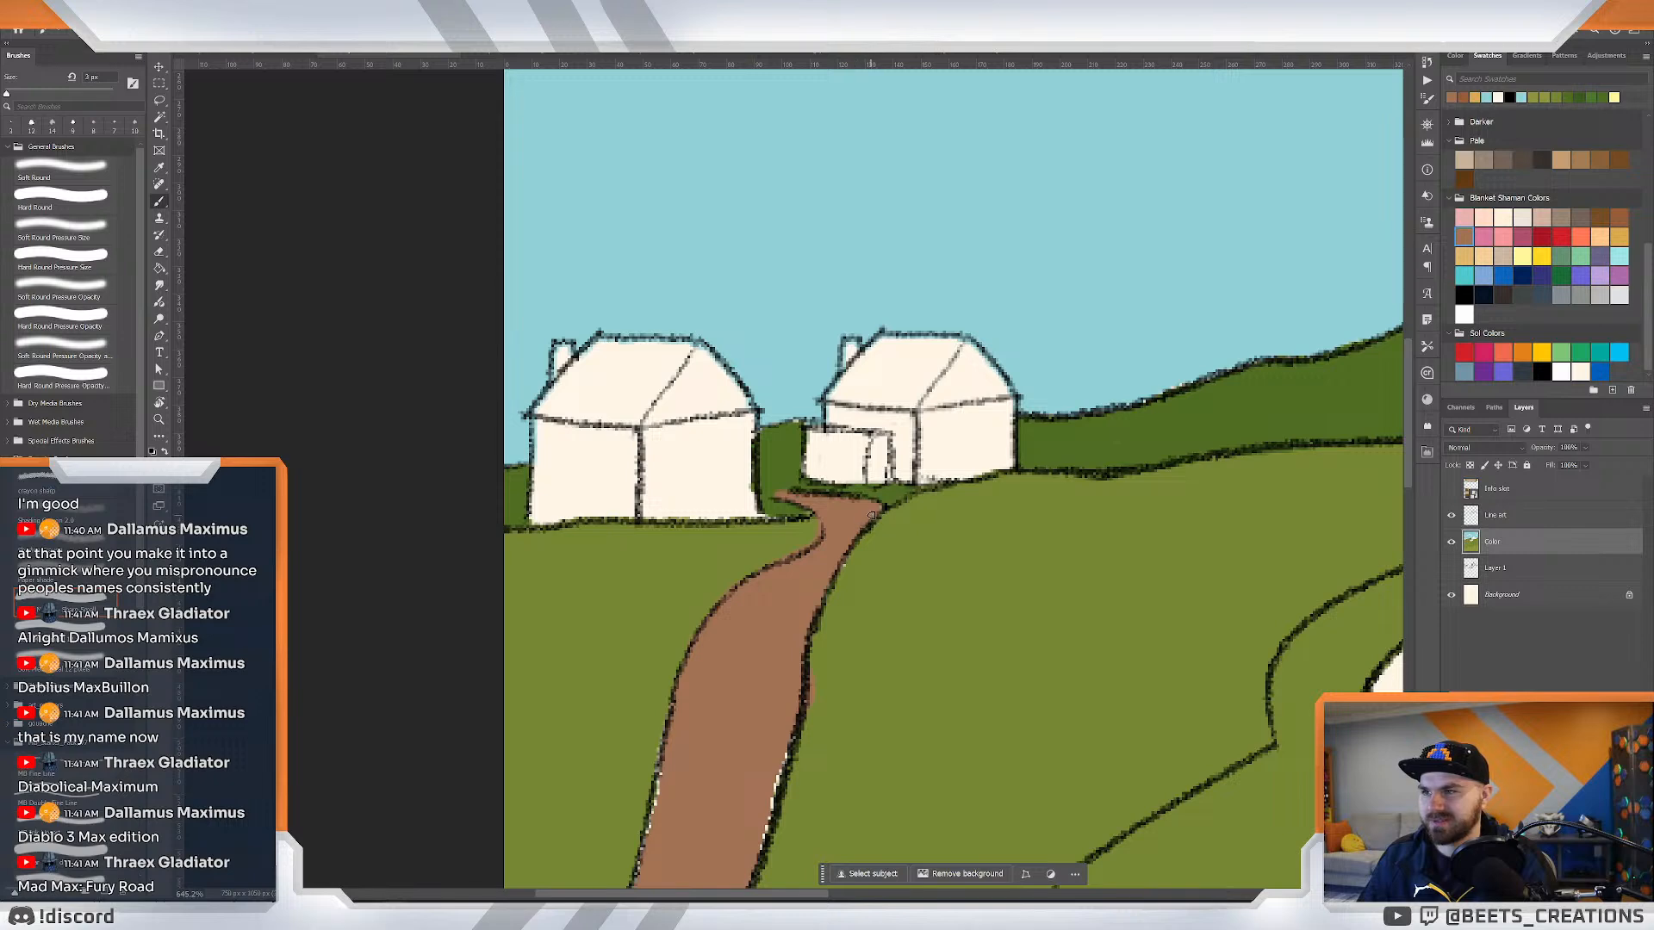
Paint out the cream specks and gaps along both edges of the footpath's lower stretch with the same brown.
left_click_drag(785, 610, 904, 379)
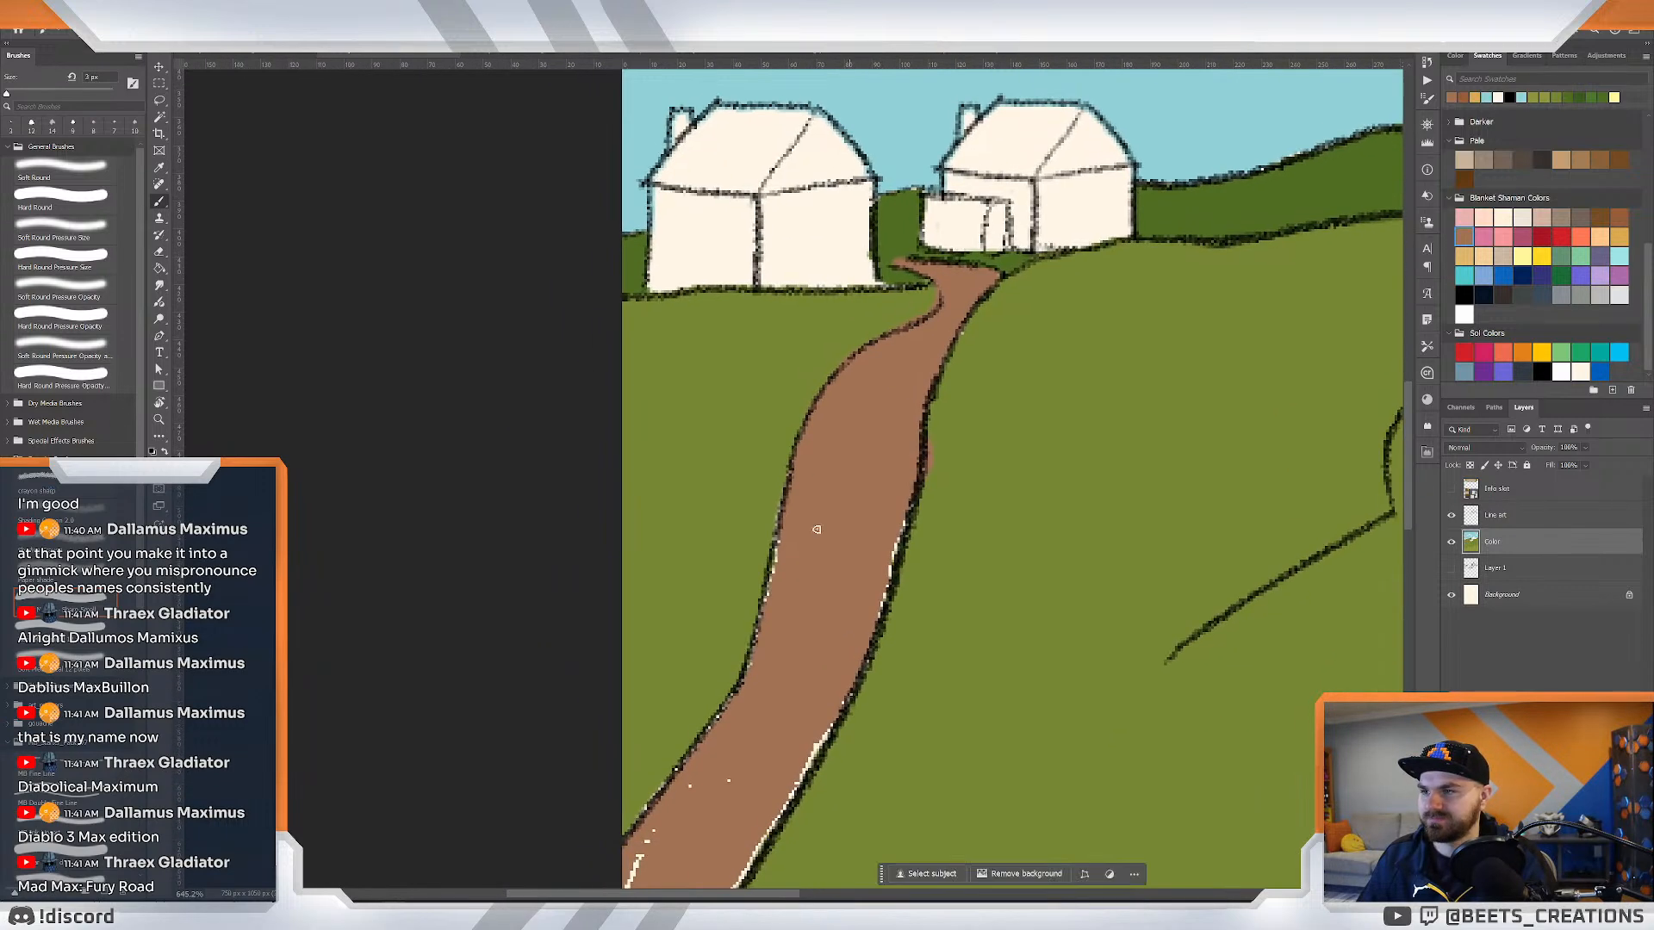
mouse_move(788, 507)
left_mouse_down()
mouse_move(760, 621)
mouse_move(896, 427)
mouse_move(843, 516)
left_mouse_up()
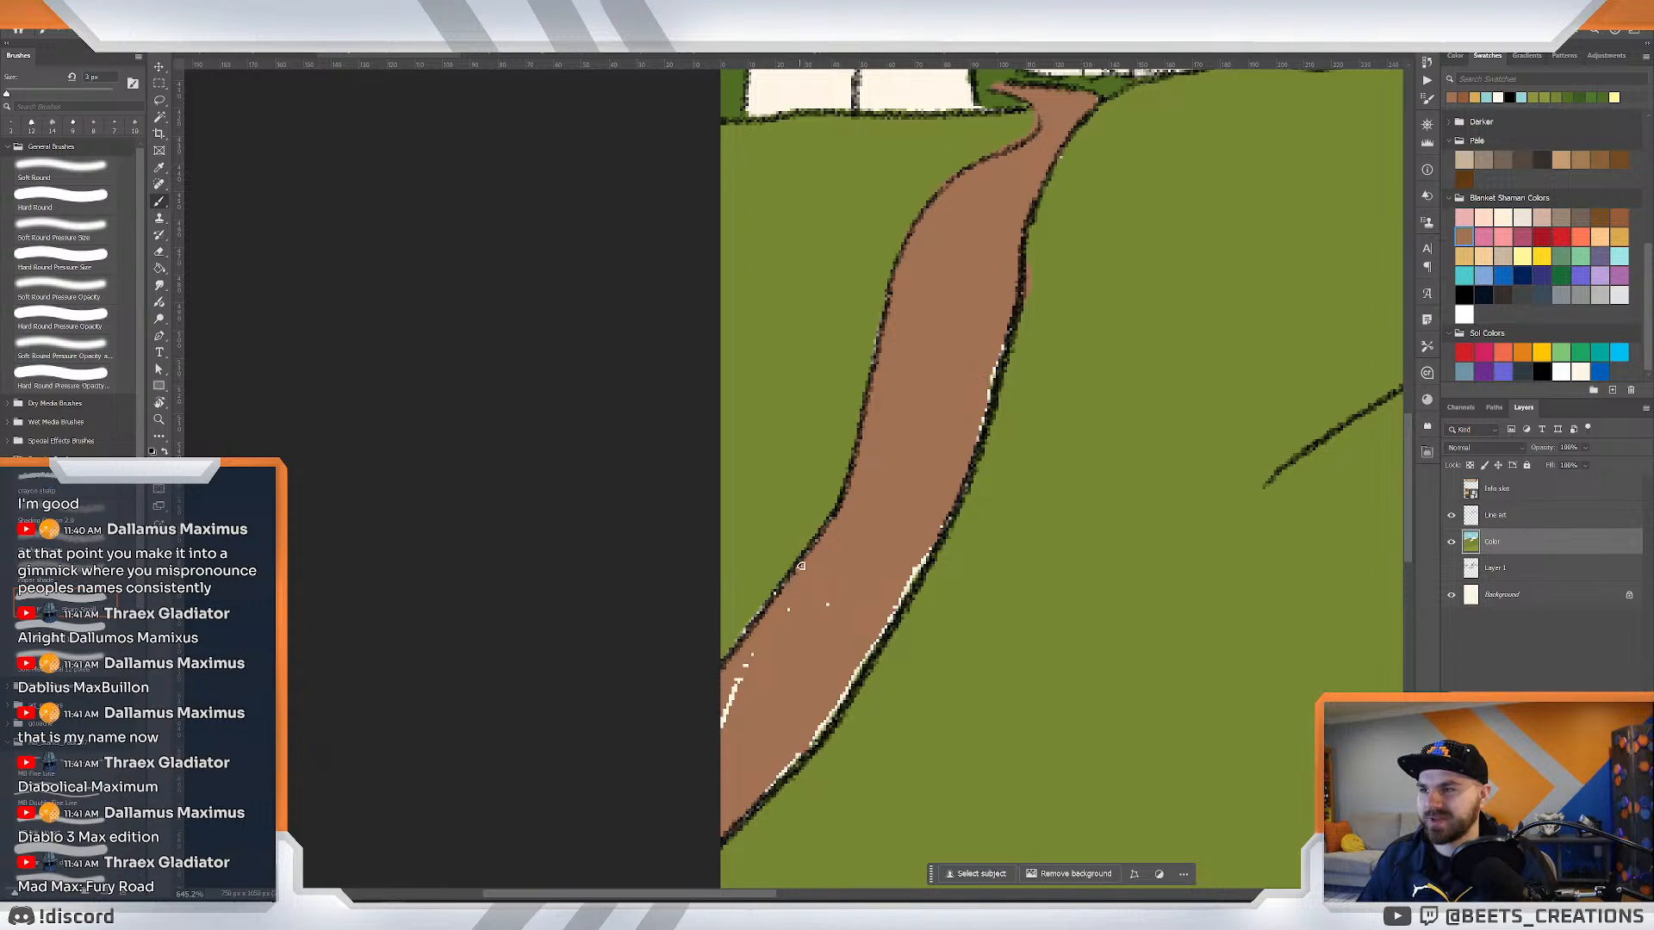
left_click_drag(739, 675, 721, 724)
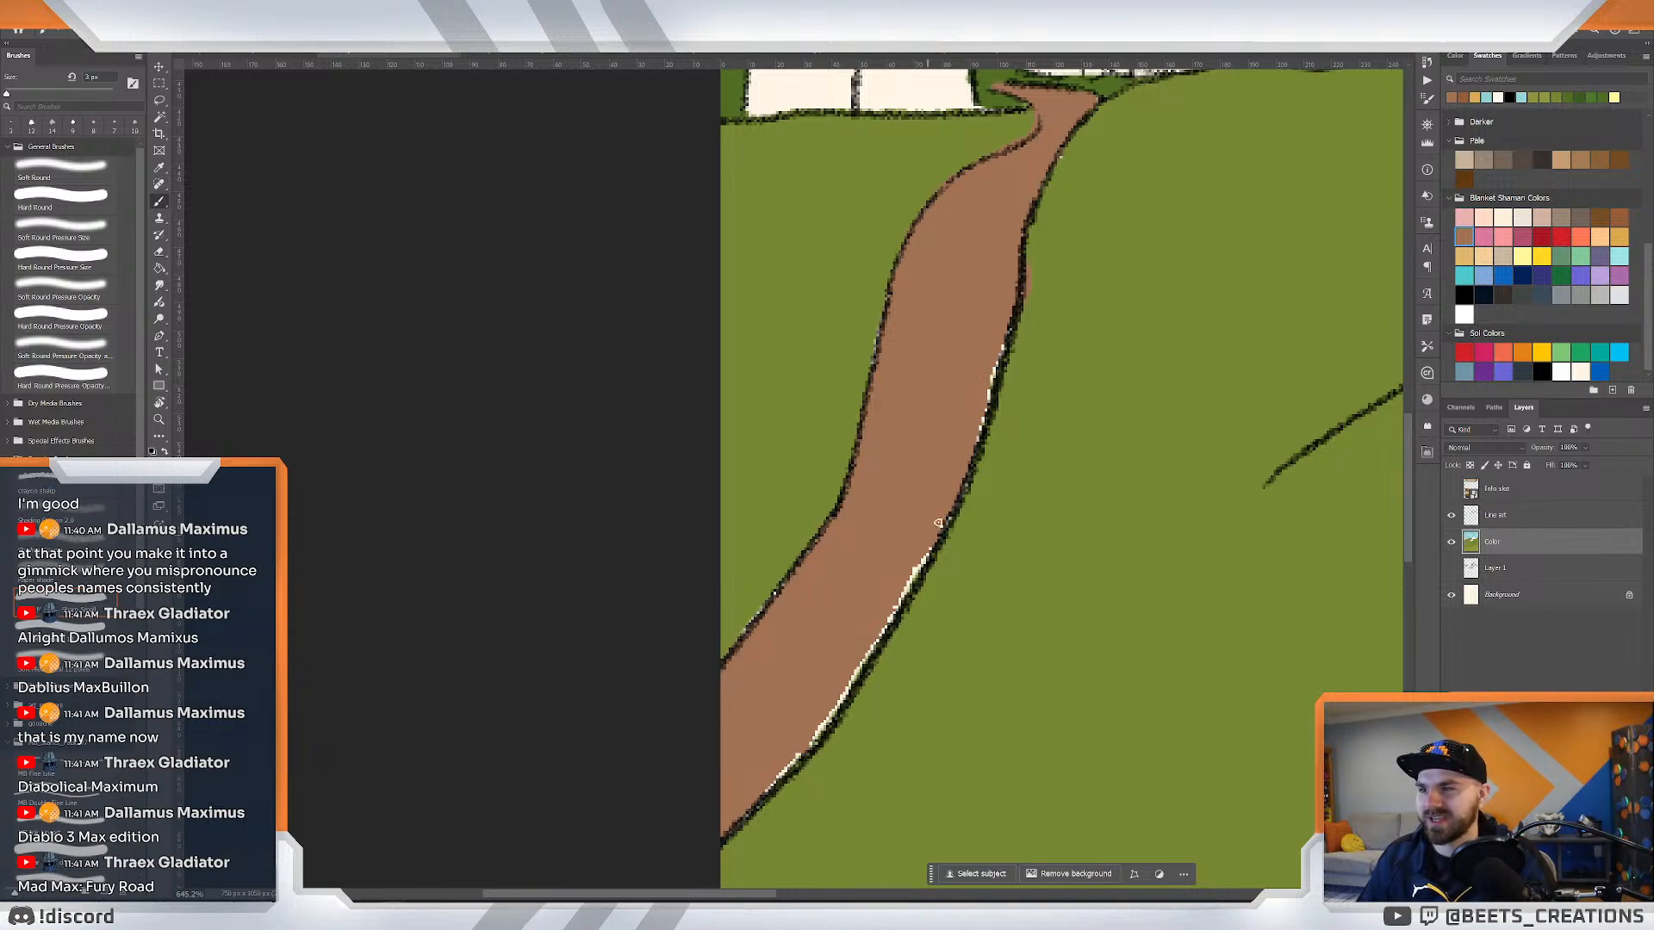
left_click_drag(938, 527, 831, 707)
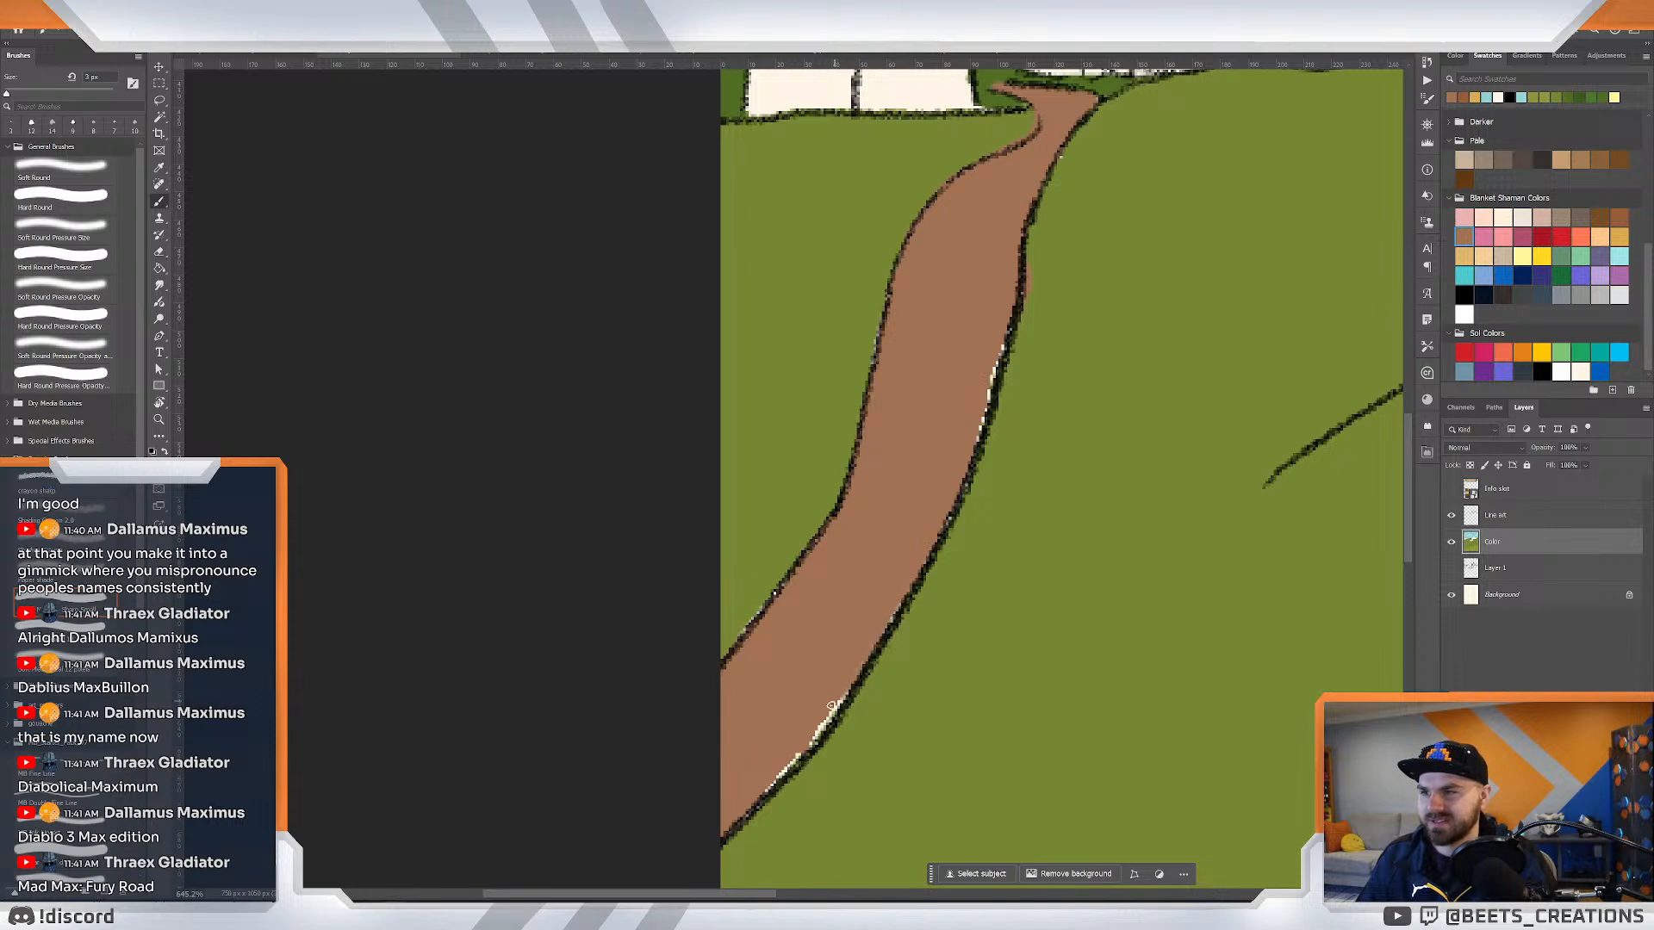
left_click_drag(760, 793, 821, 730)
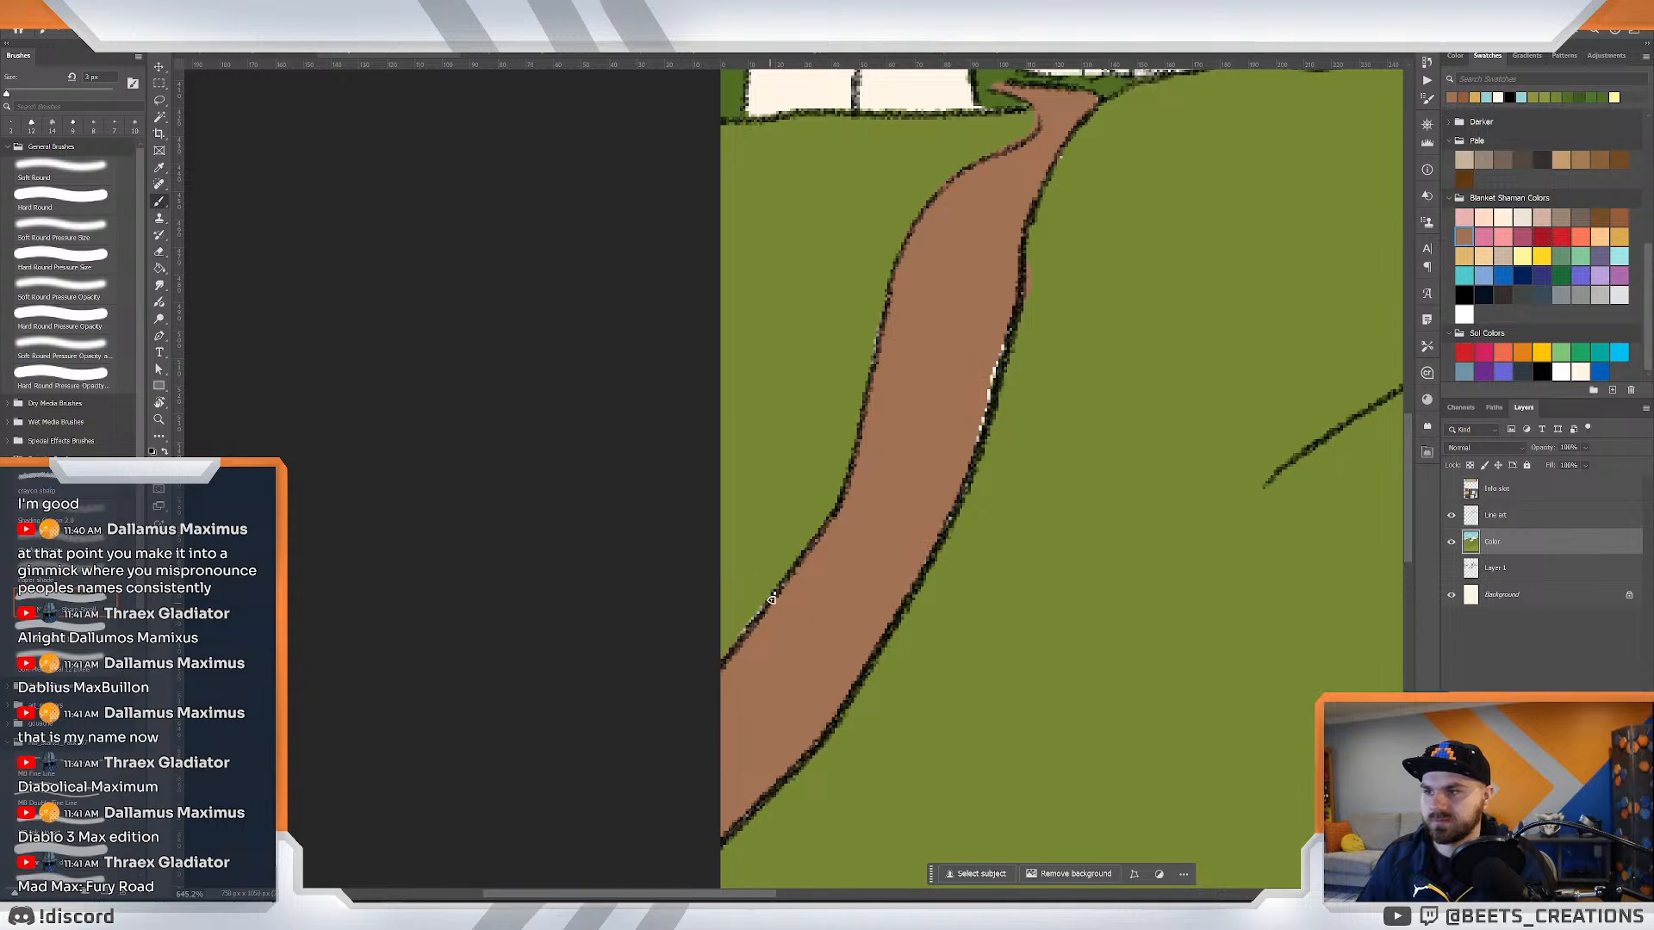
Touch up the remaining cream gaps along the footpath's middle edge and its narrow bend beside the cottages.
mouse_move(960, 368)
left_mouse_down()
mouse_move(909, 462)
mouse_move(939, 468)
left_mouse_up()
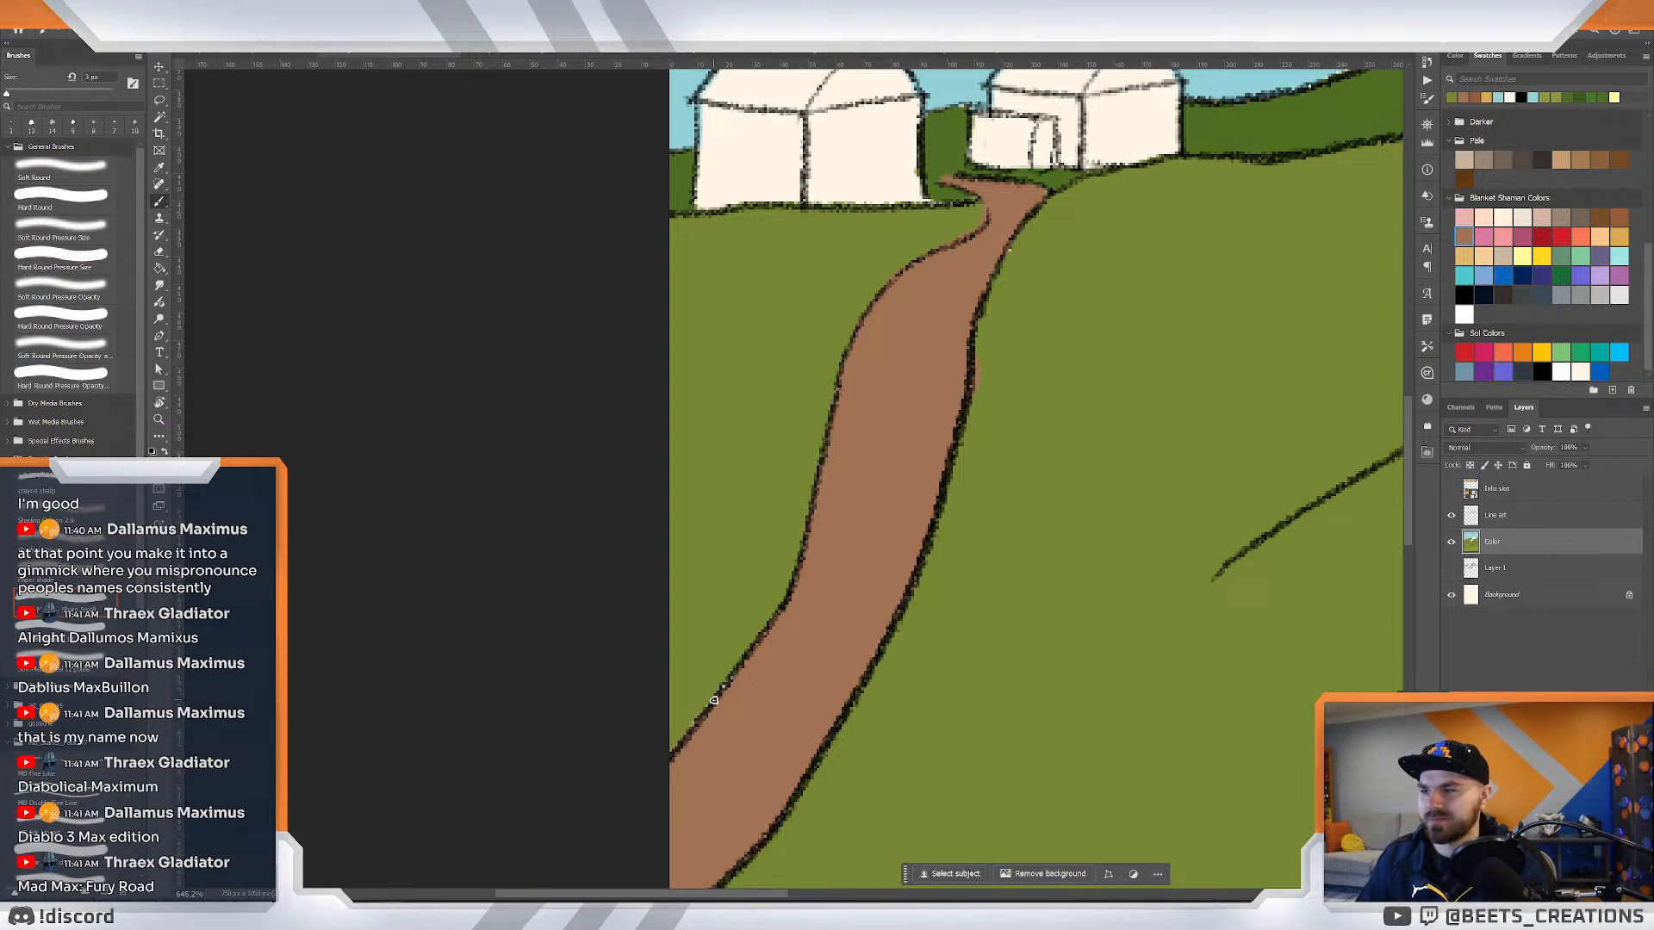
left_click_drag(1030, 315, 1000, 432)
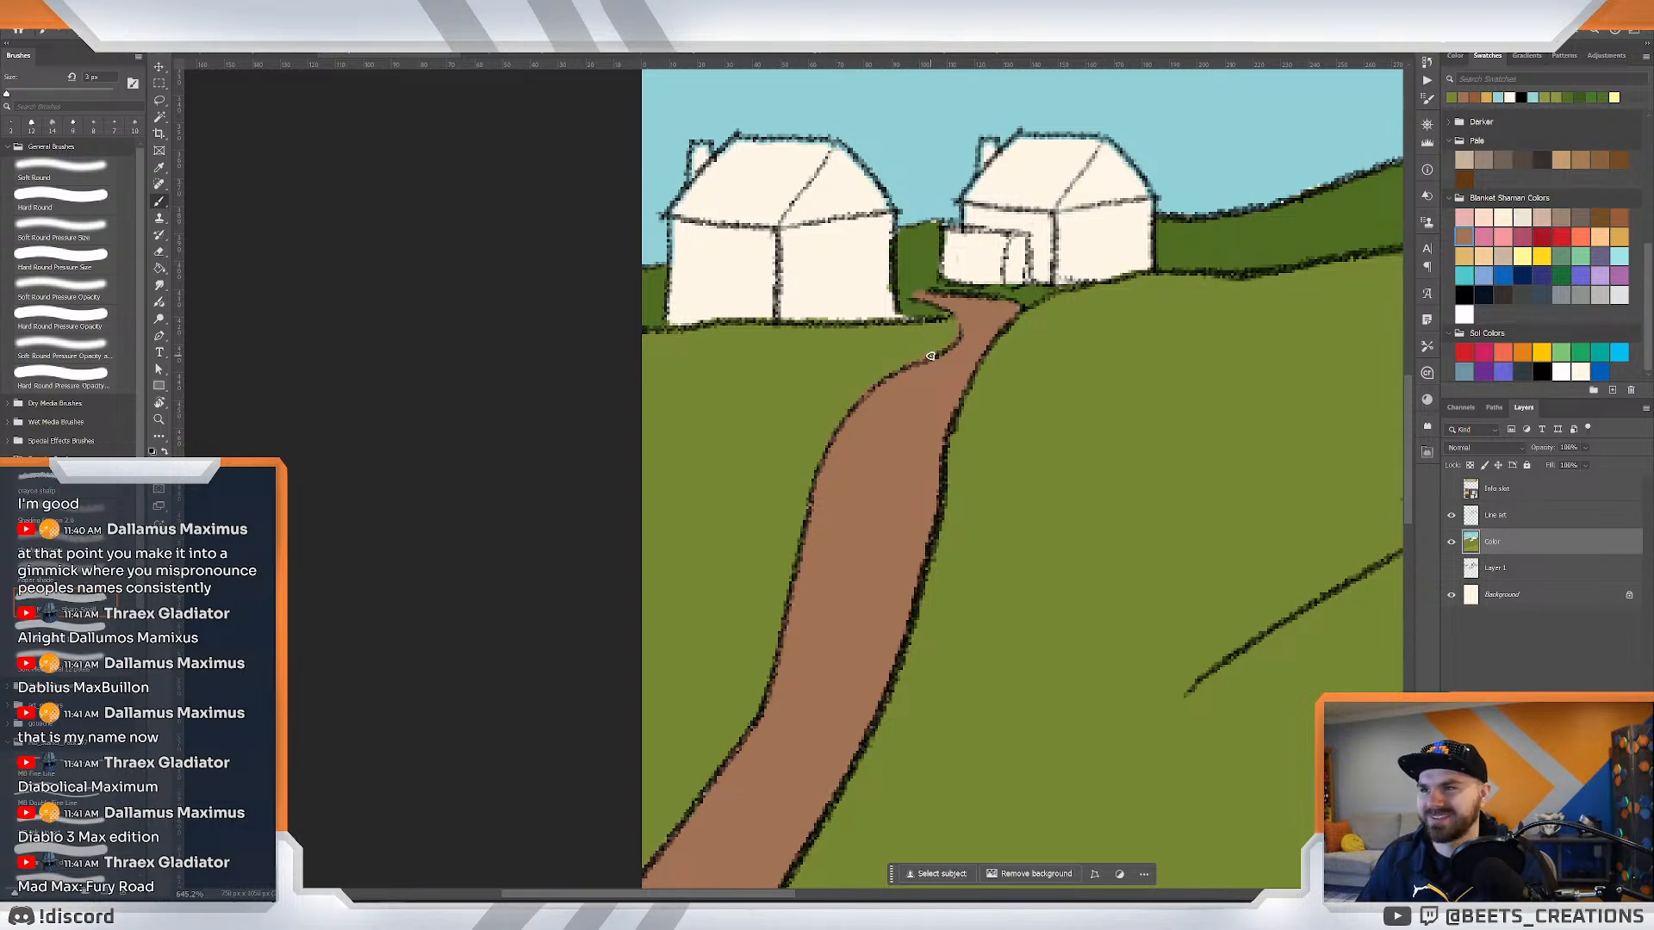
left_click_drag(991, 312, 949, 317)
left_click_drag(780, 392, 820, 424)
left_click_drag(701, 646, 851, 403)
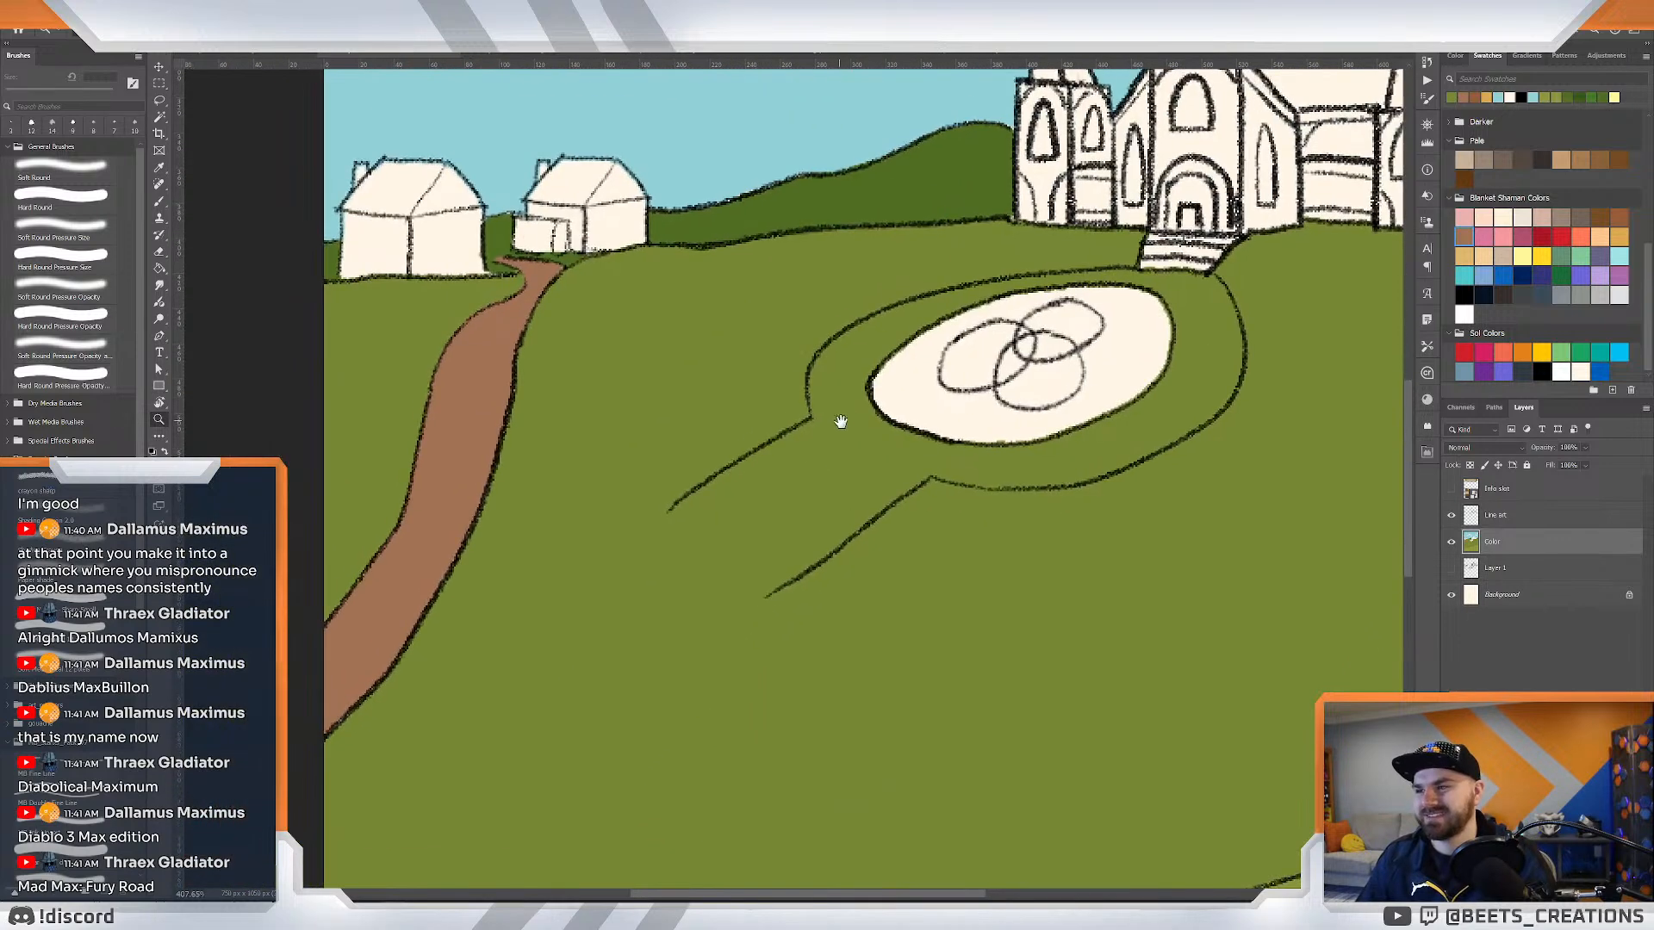
Make the Line art layer active for drawing with the Brush.
left_click(1450, 489)
left_click(1450, 489)
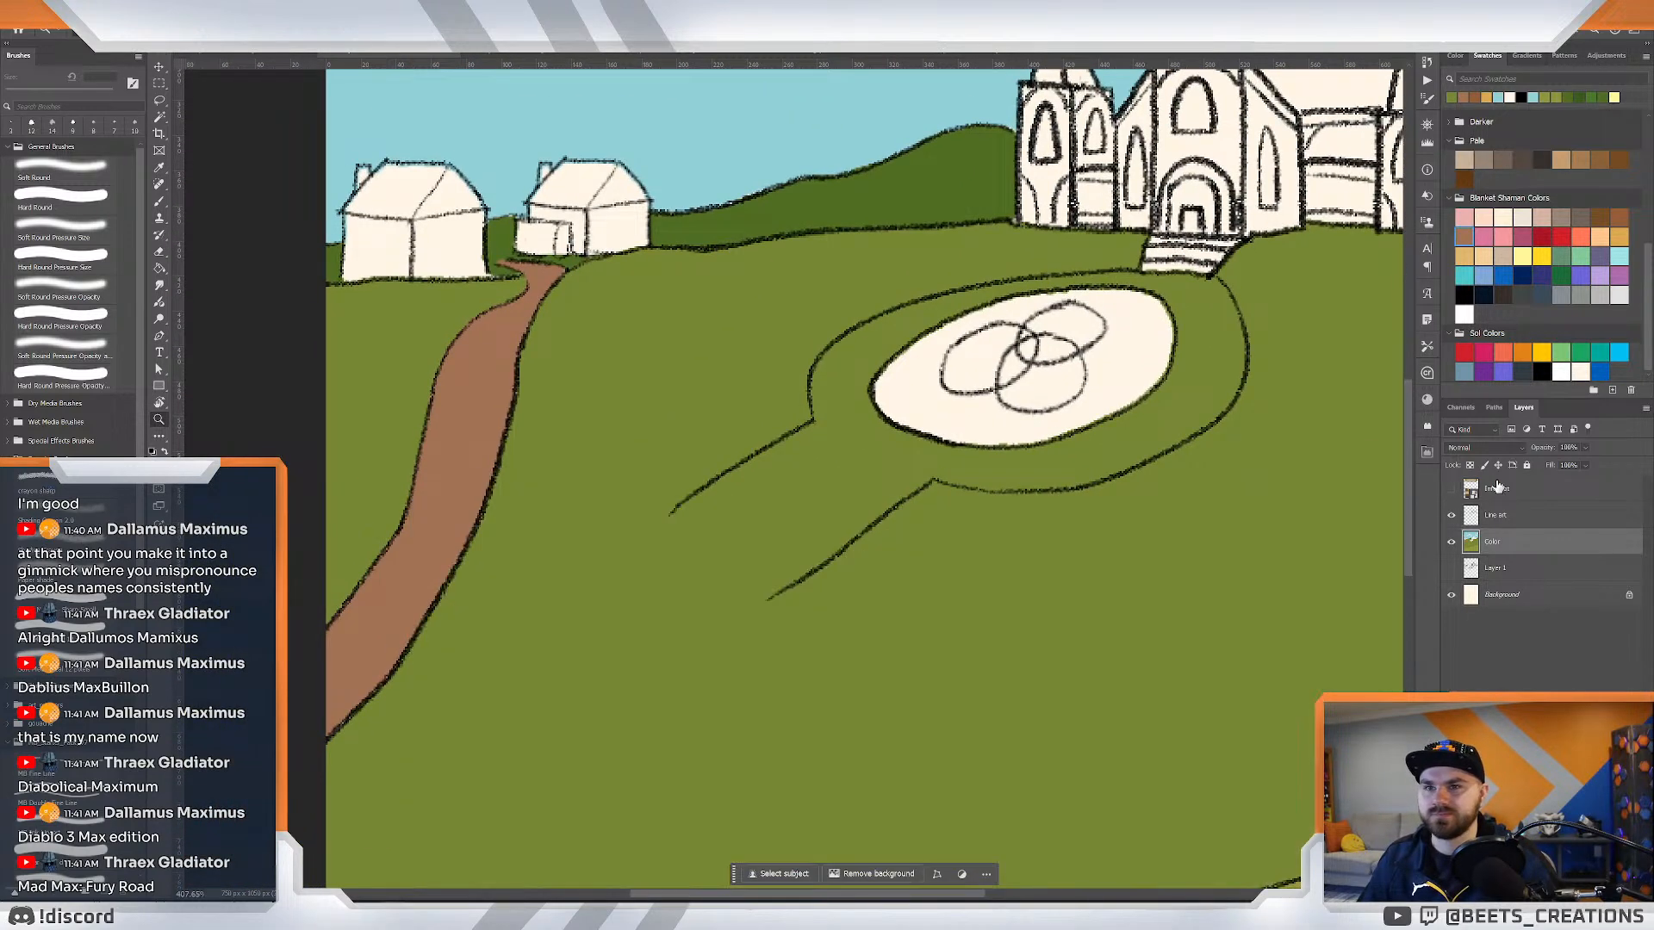
left_click(1521, 518)
key("b")
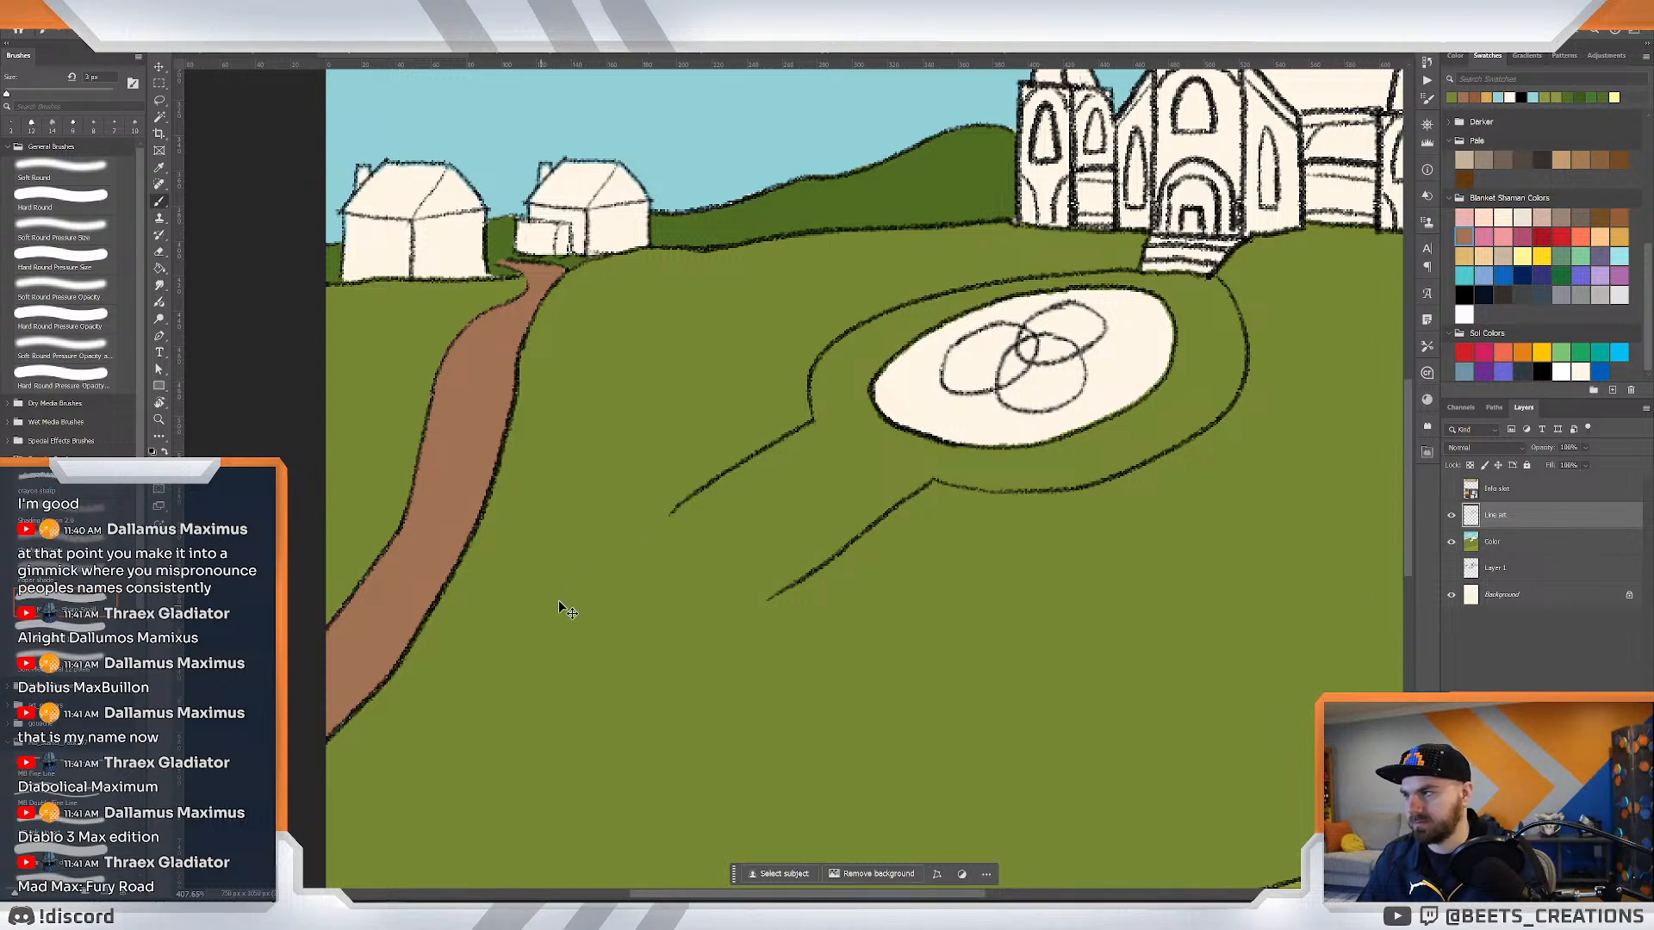
left_click_drag(648, 534, 472, 622)
key("ctrl+z")
left_click(52, 125)
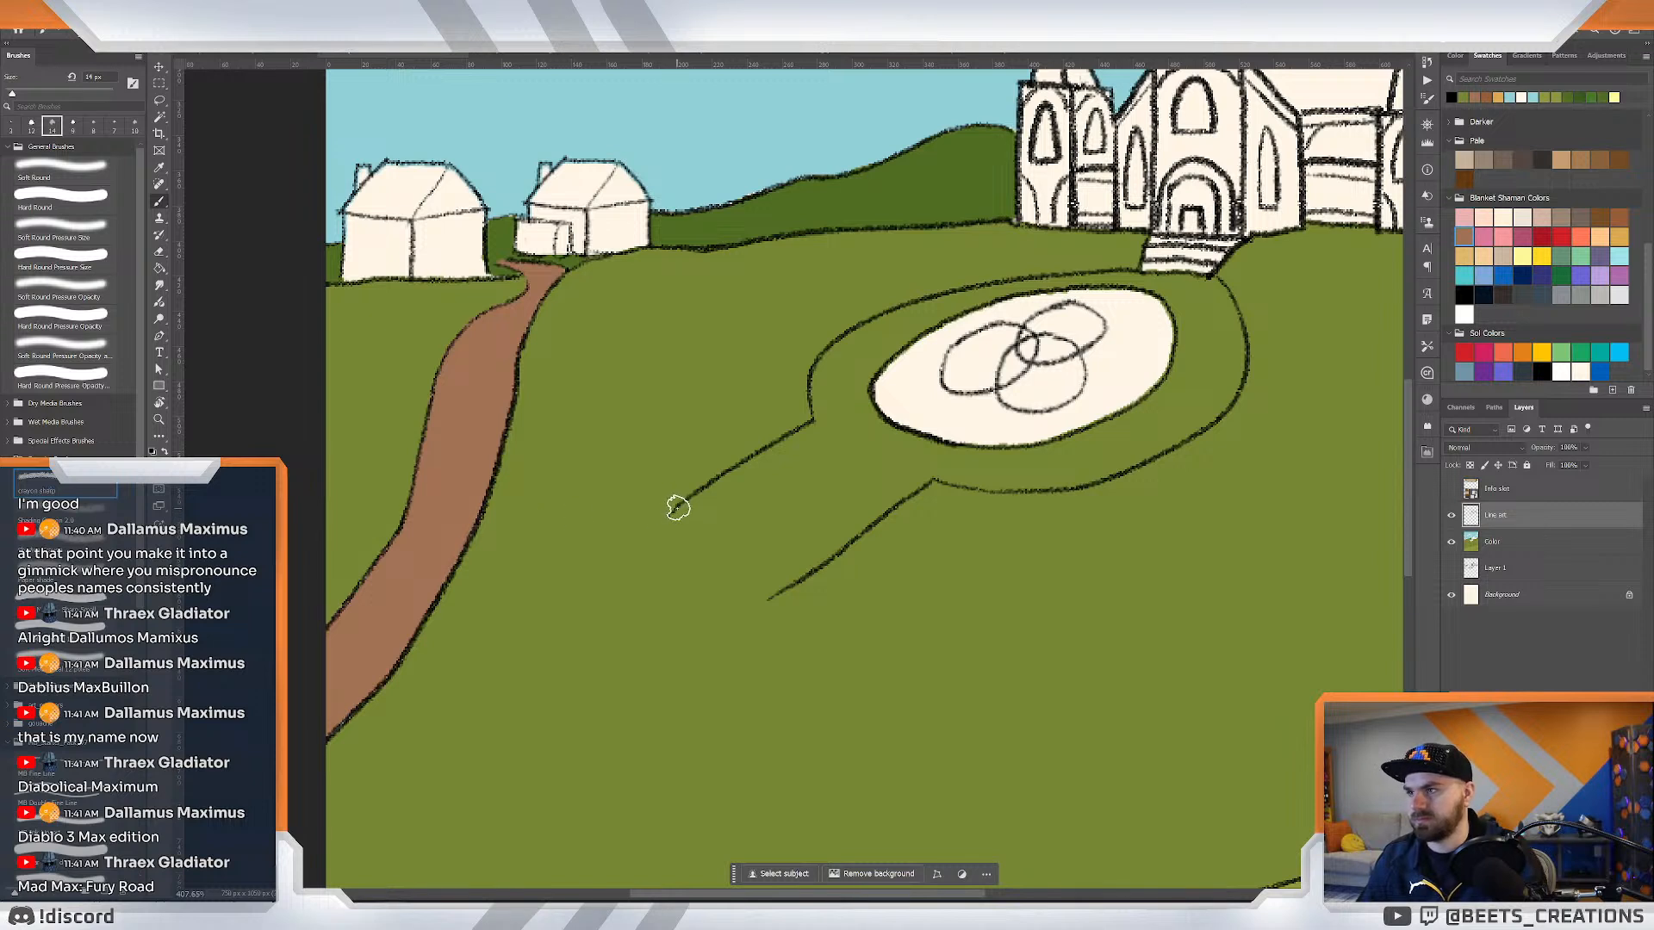
left_click_drag(675, 508, 424, 645)
key("bracketleft")
key("bracketleft")
key("ctrl+z")
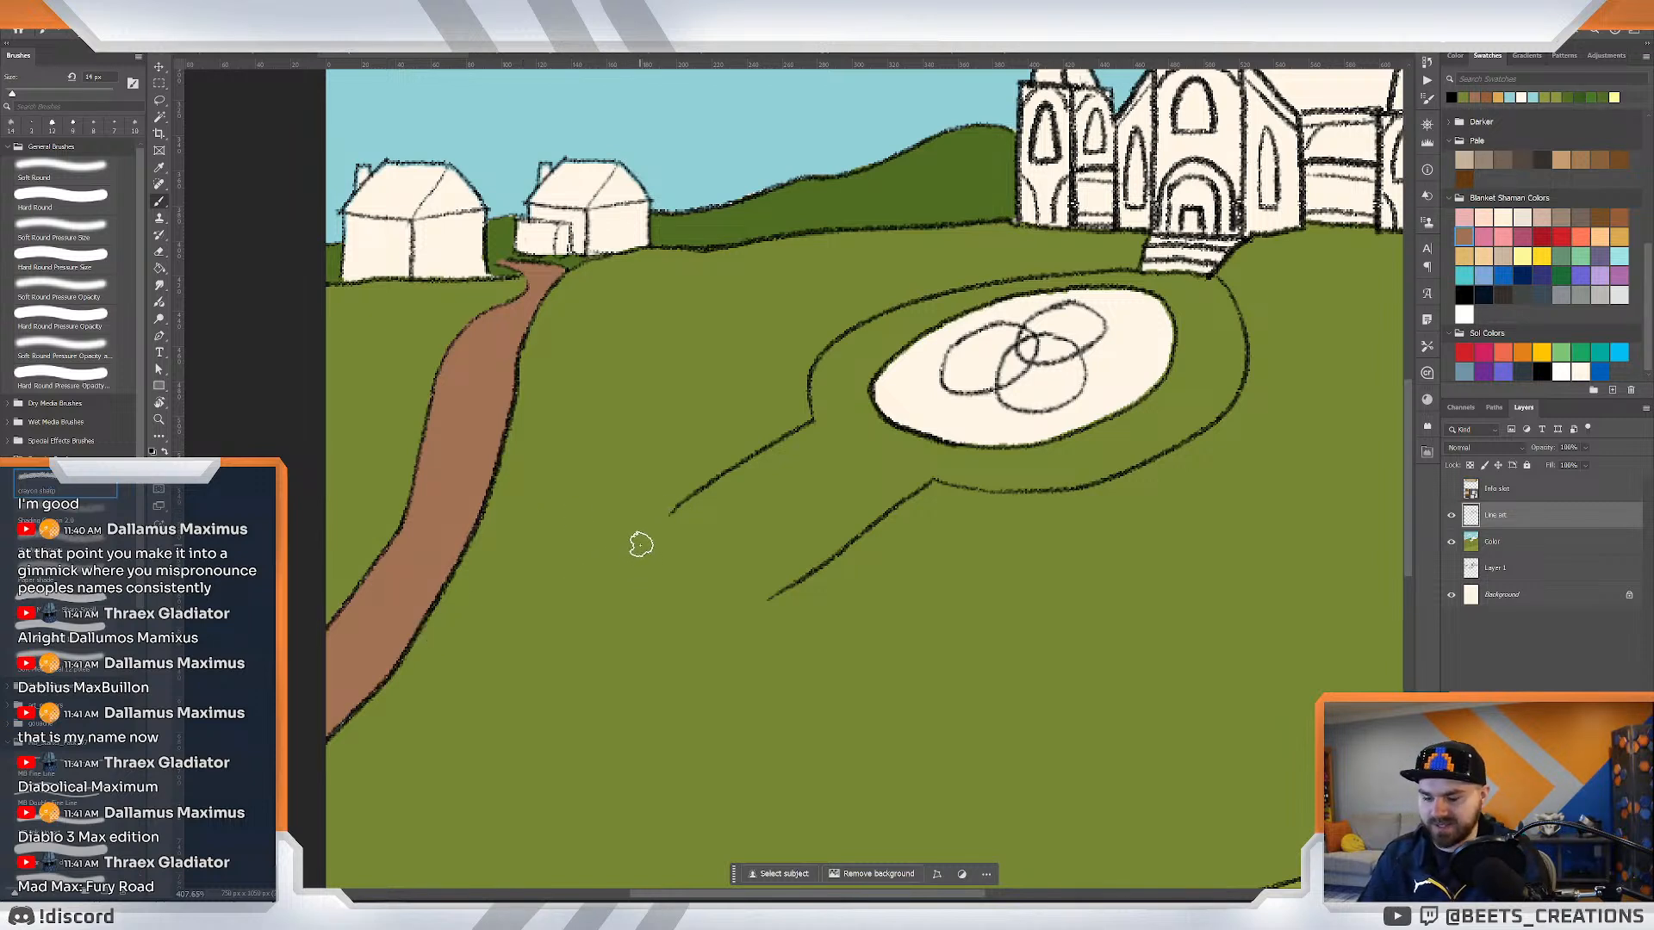
Extend both edge lines of the path around the oval to meet the footpath, and erase the footpath outline crossing the junction.
left_click_drag(651, 533, 399, 668)
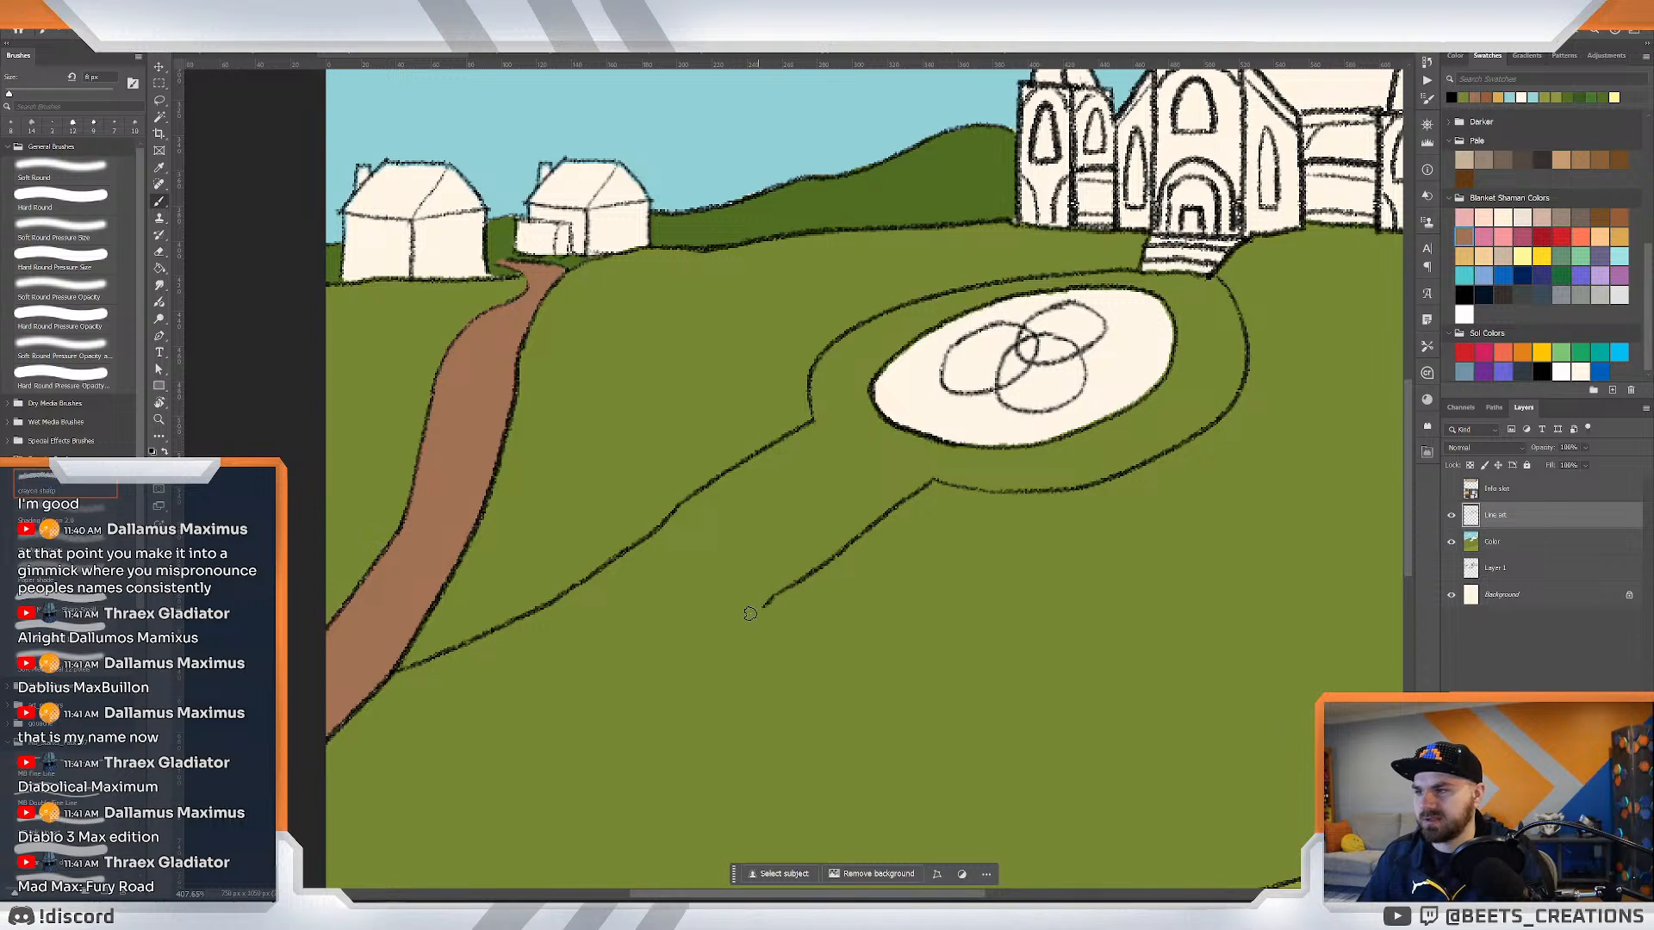
mouse_move(751, 613)
left_mouse_down()
mouse_move(554, 706)
mouse_move(293, 780)
left_mouse_up()
key("e")
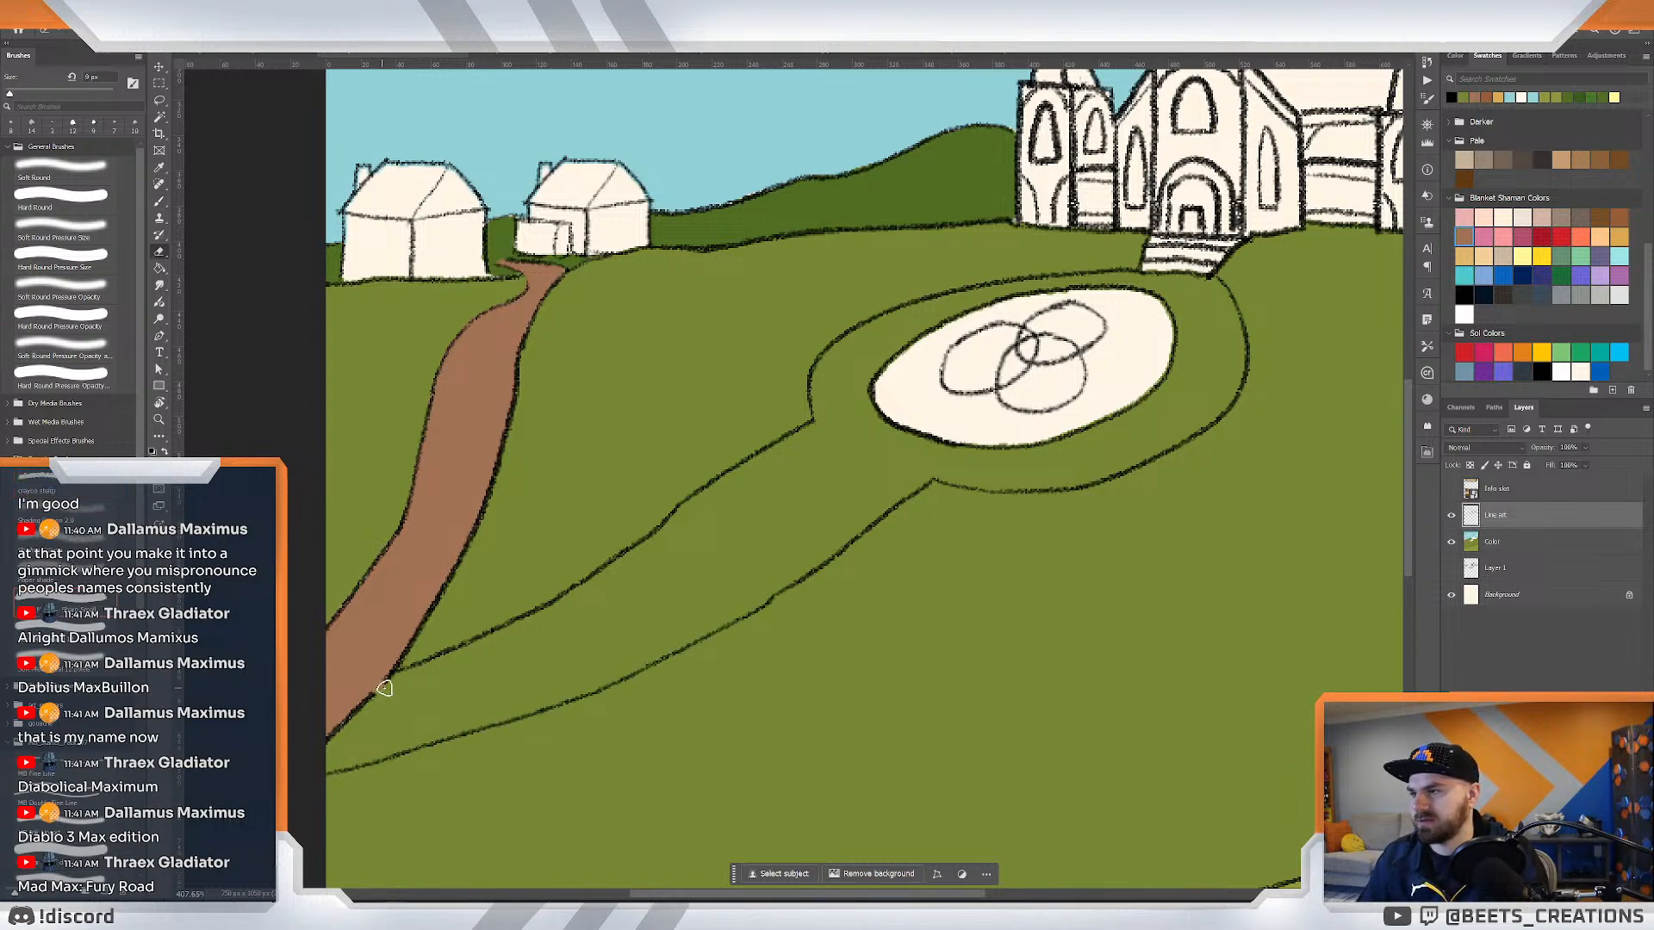
left_click_drag(386, 681, 315, 744)
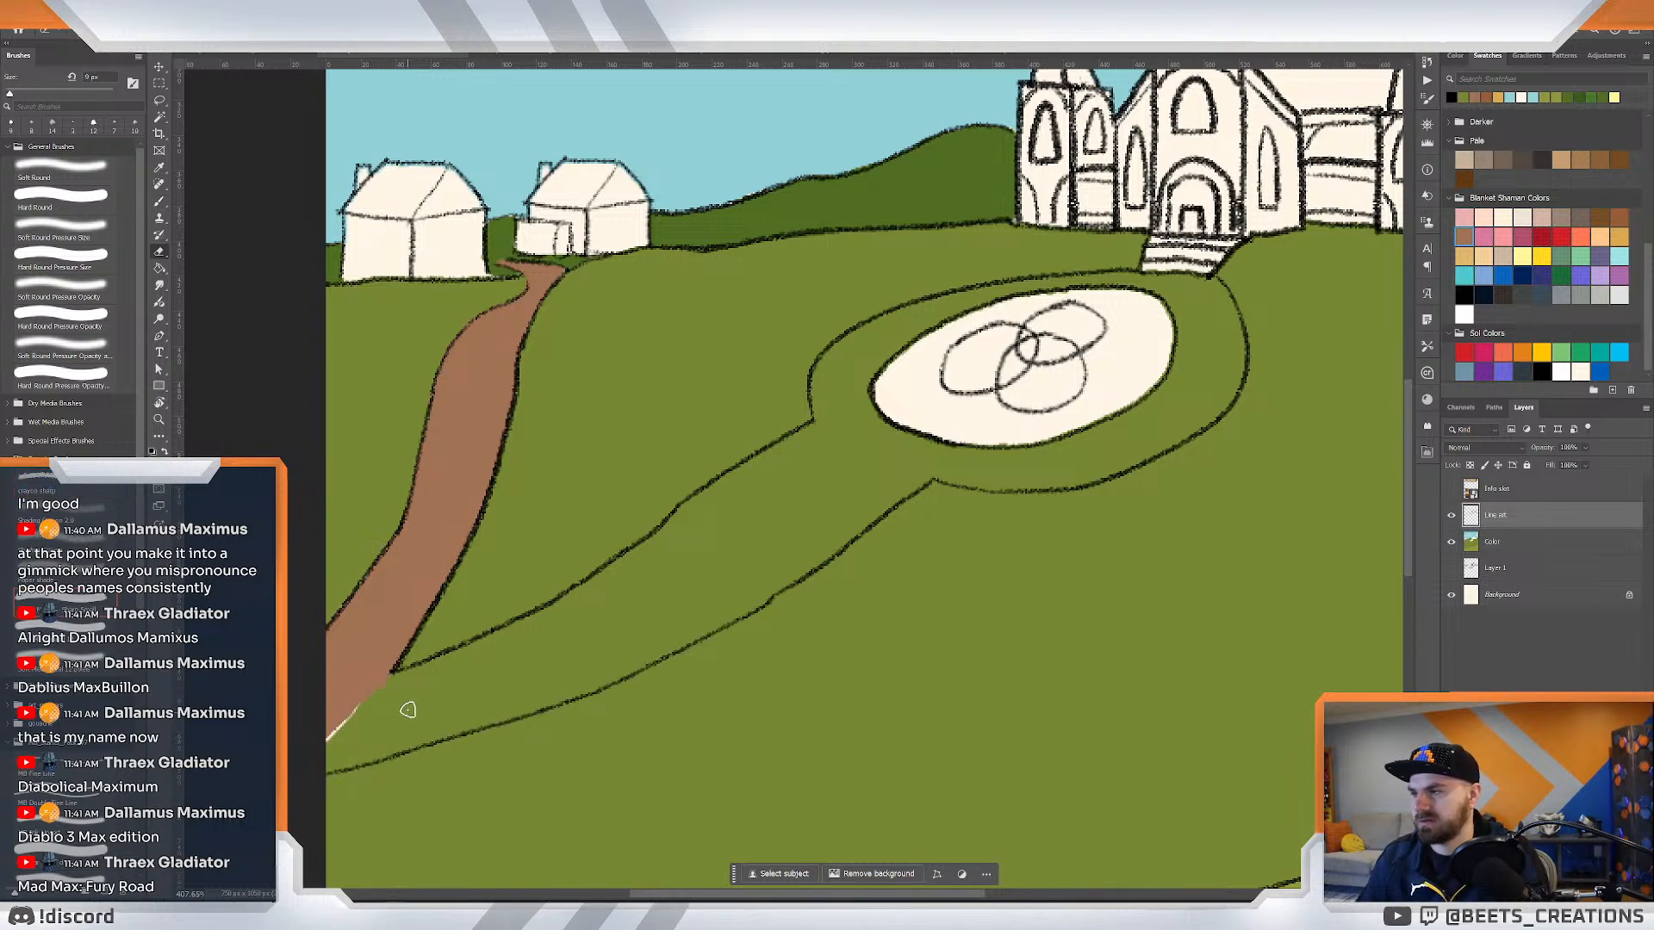
key("w")
left_click(730, 515)
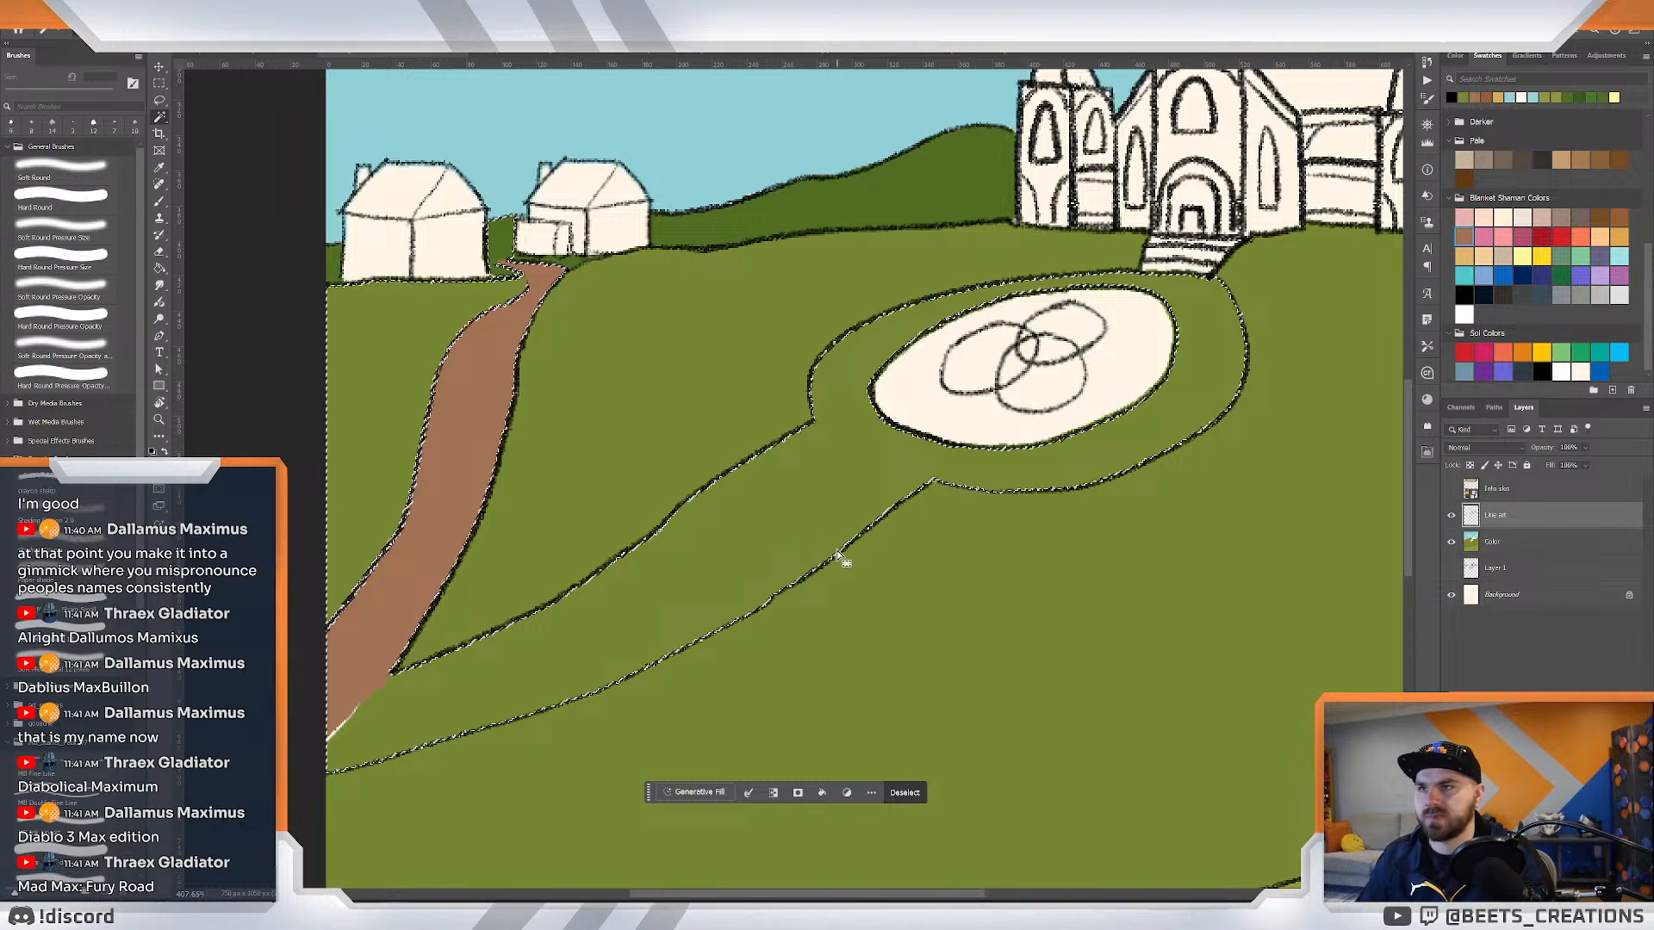
key("ctrl+e")
key("Return")
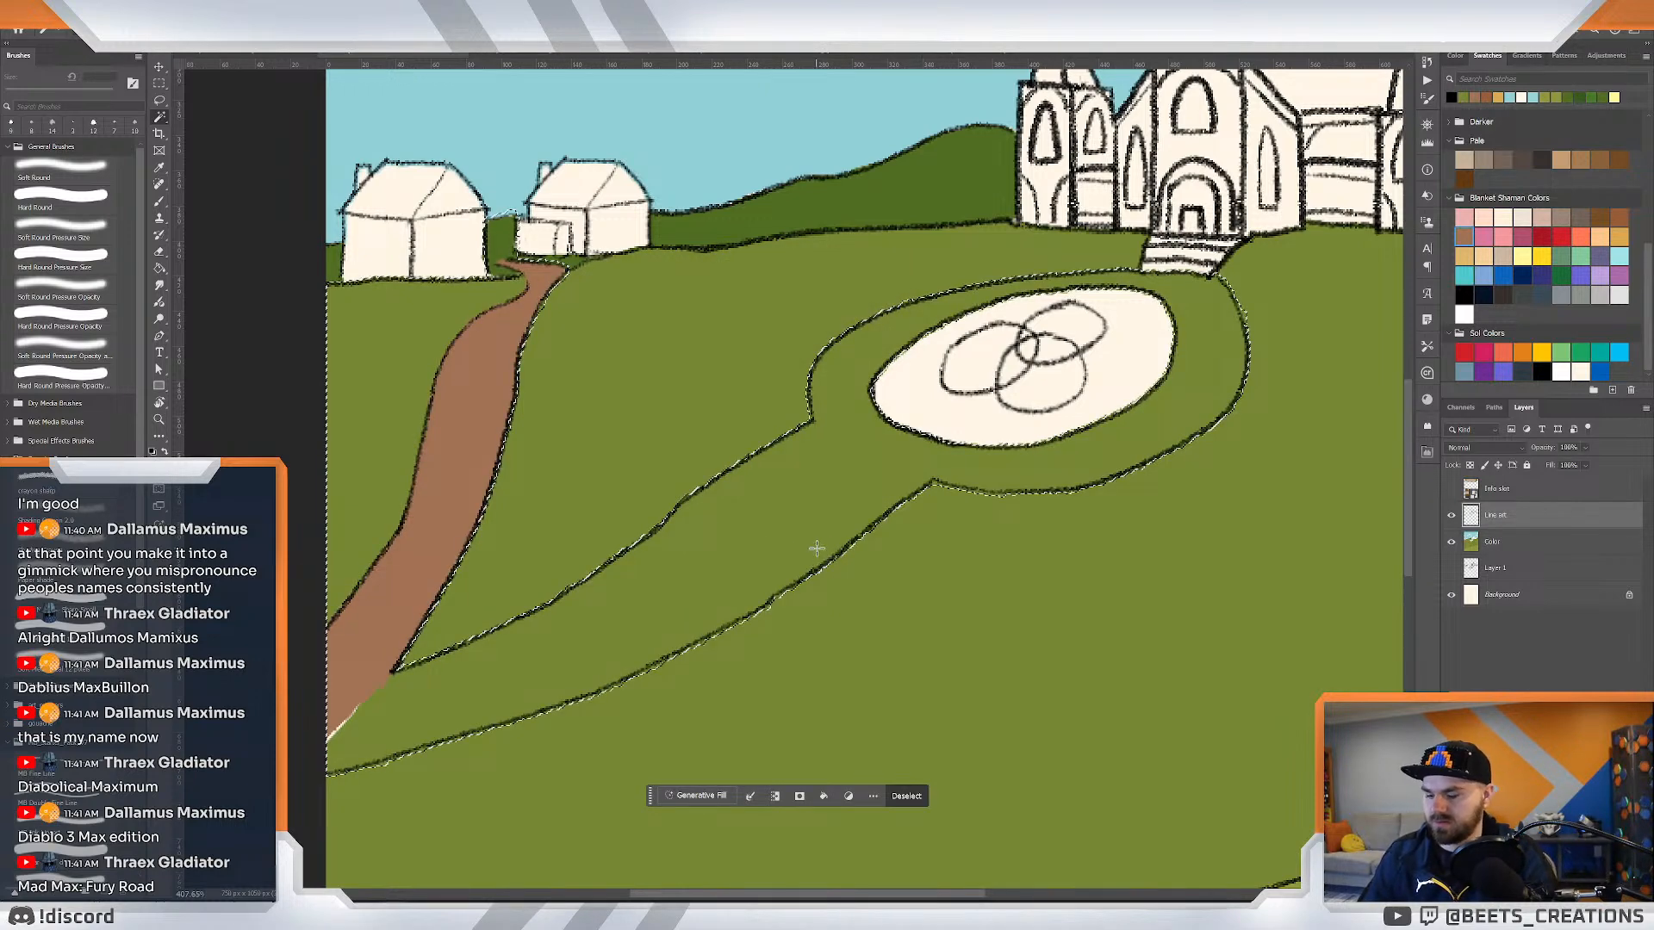
key("g")
key("ctrl+d")
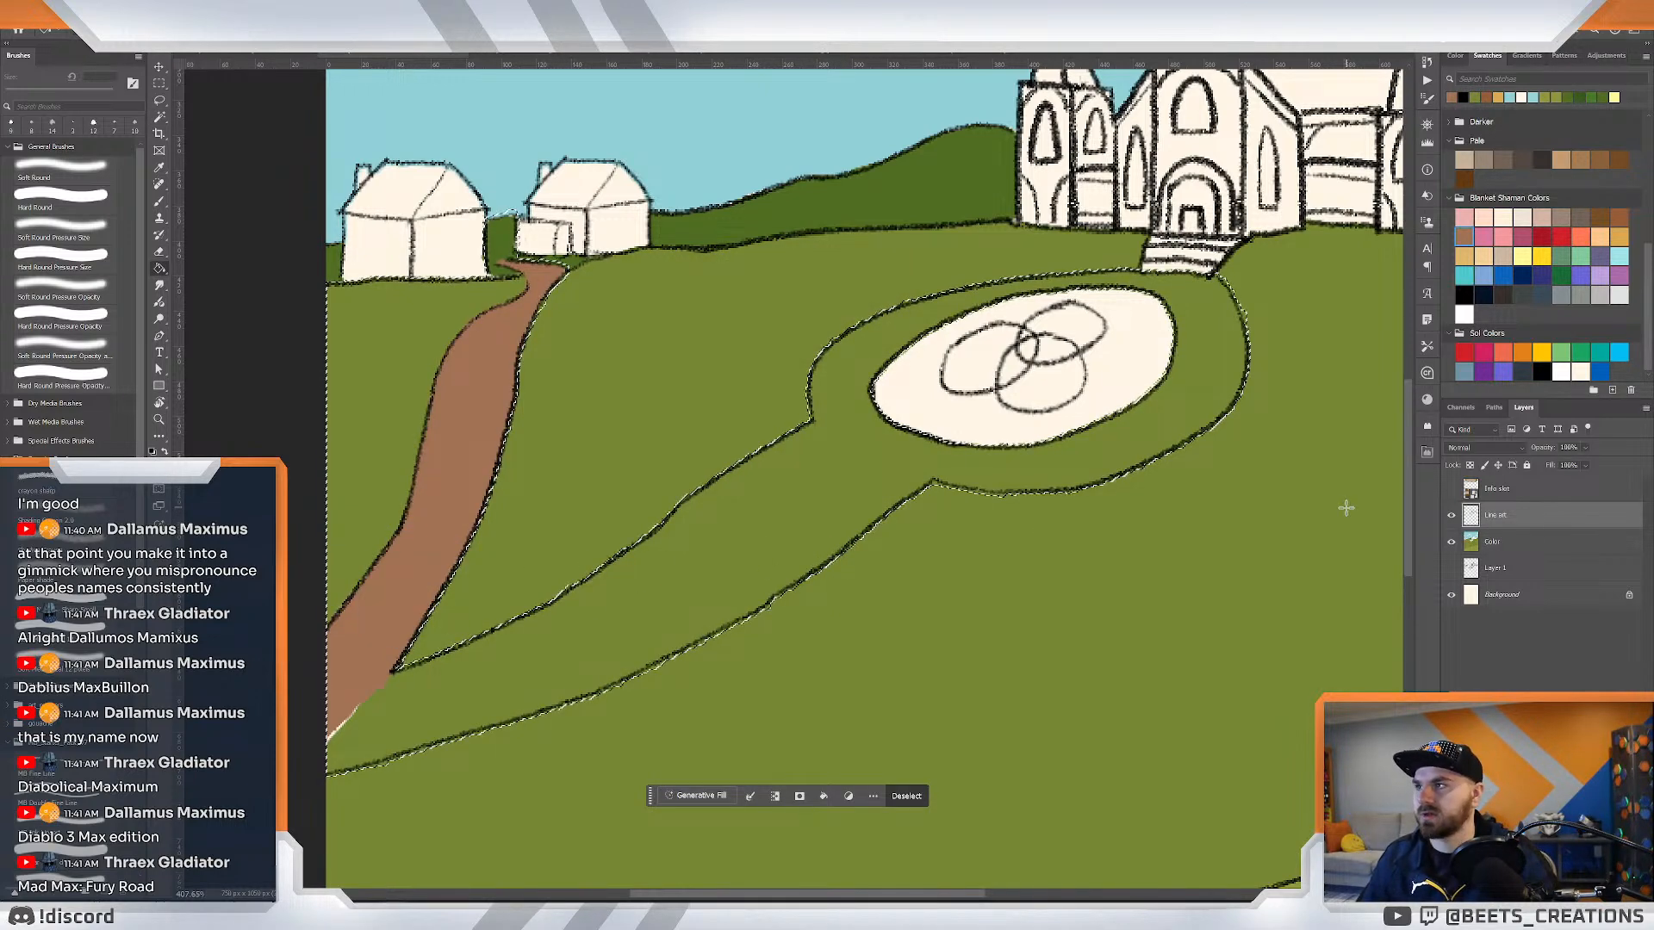
key("w")
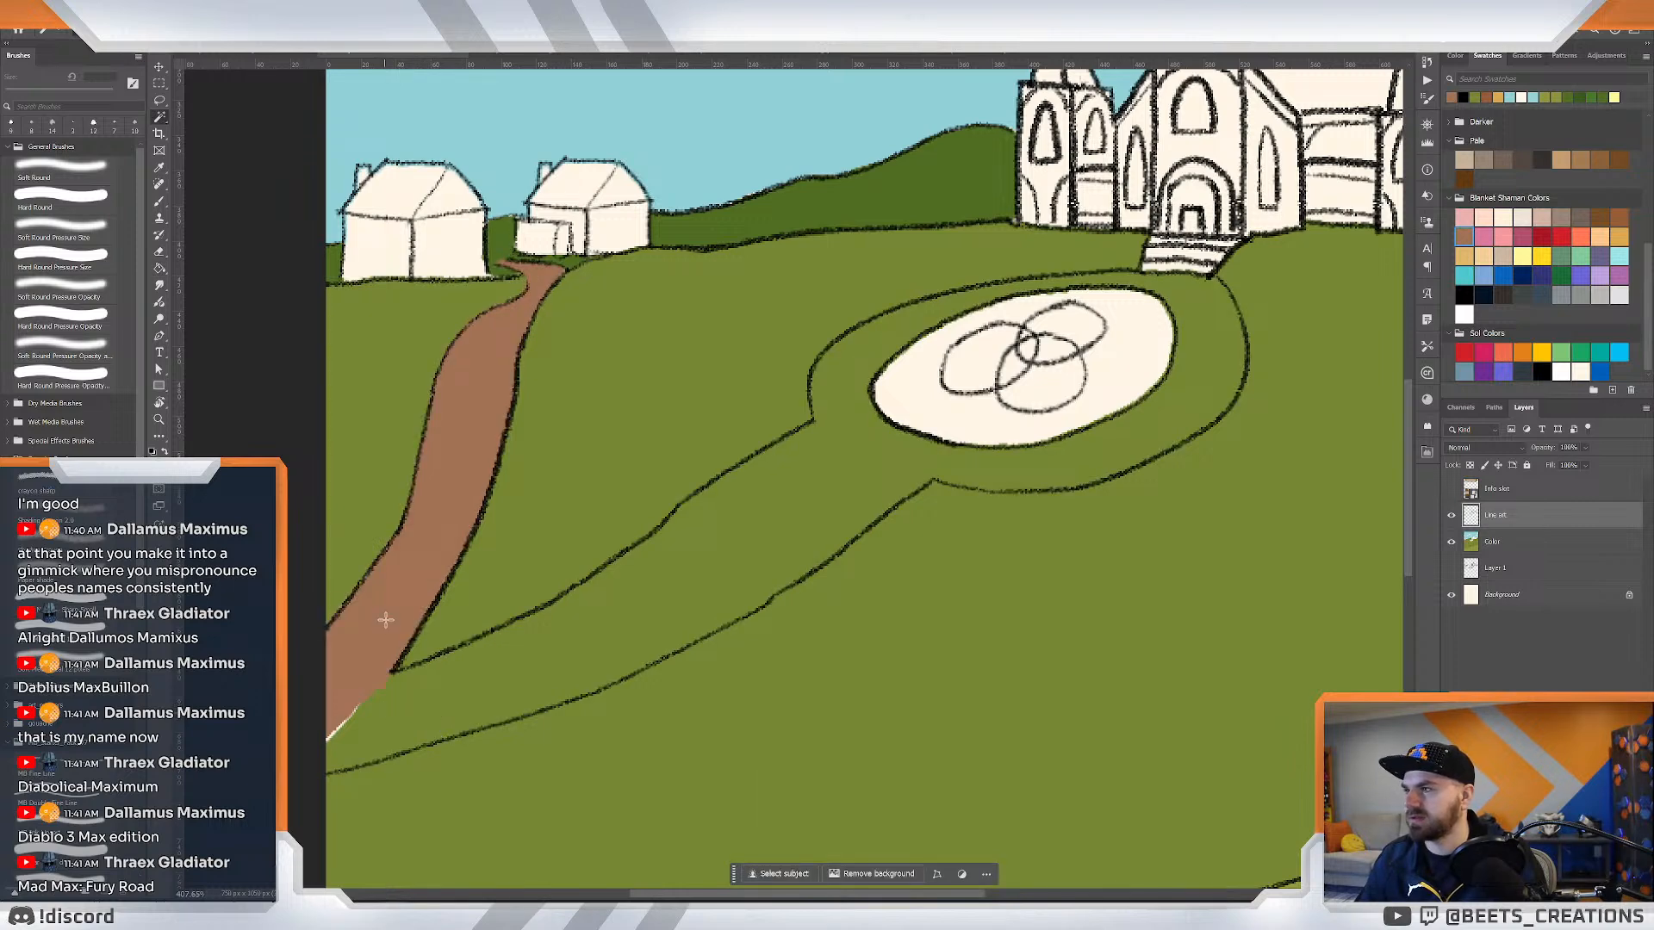
key("b")
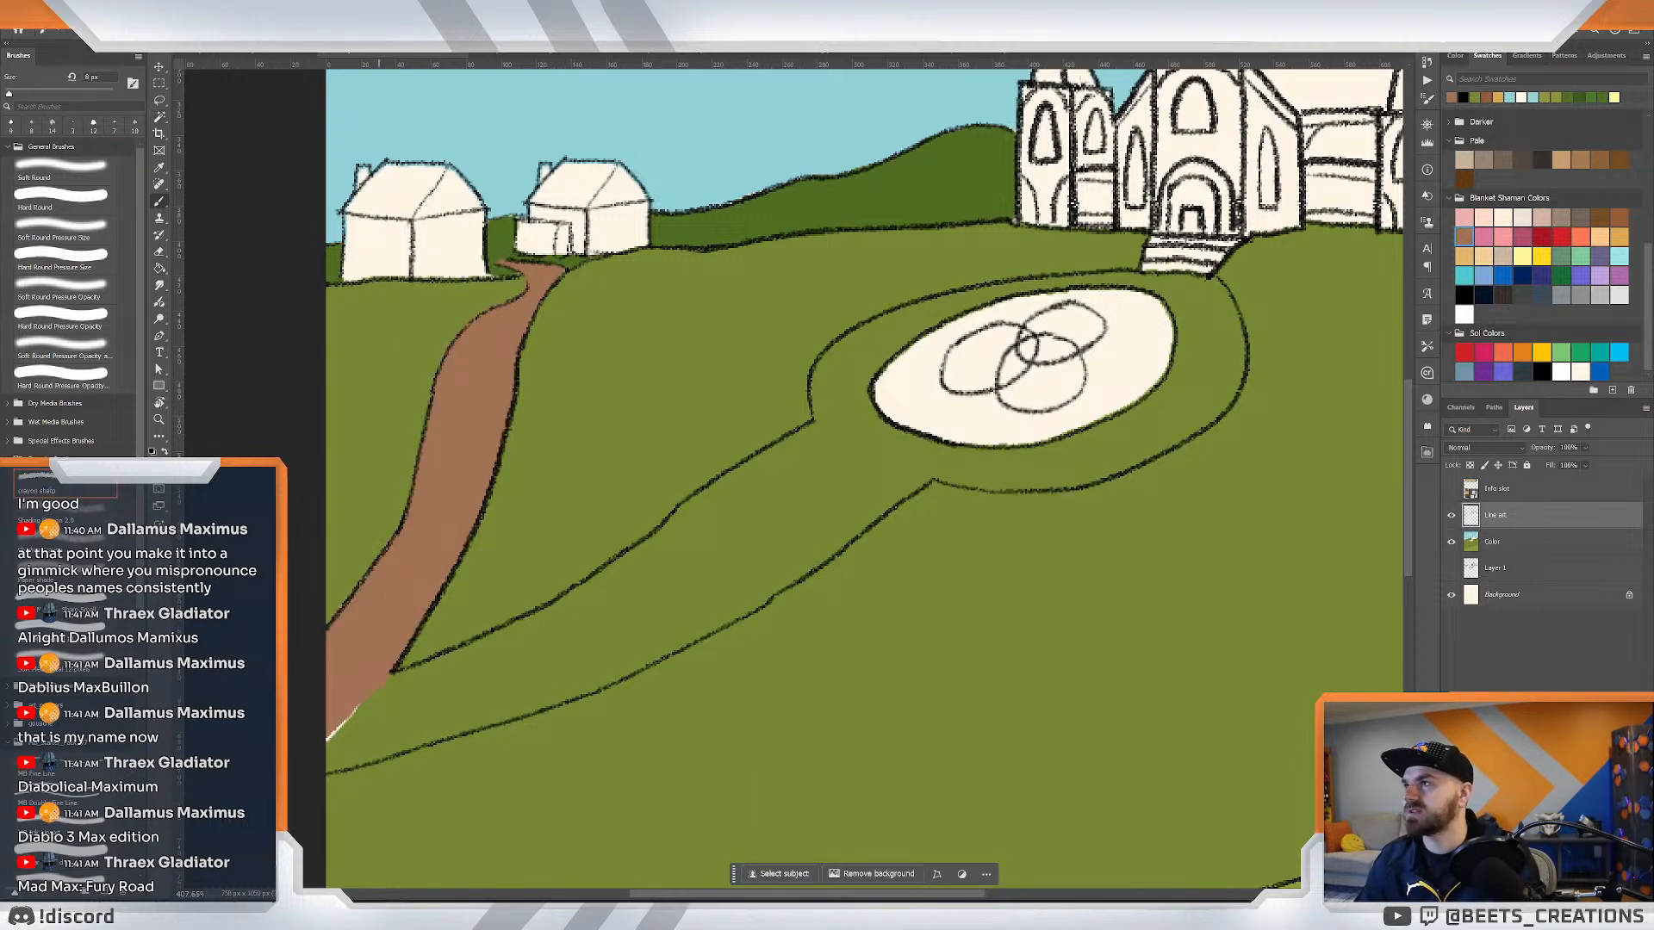
key("w")
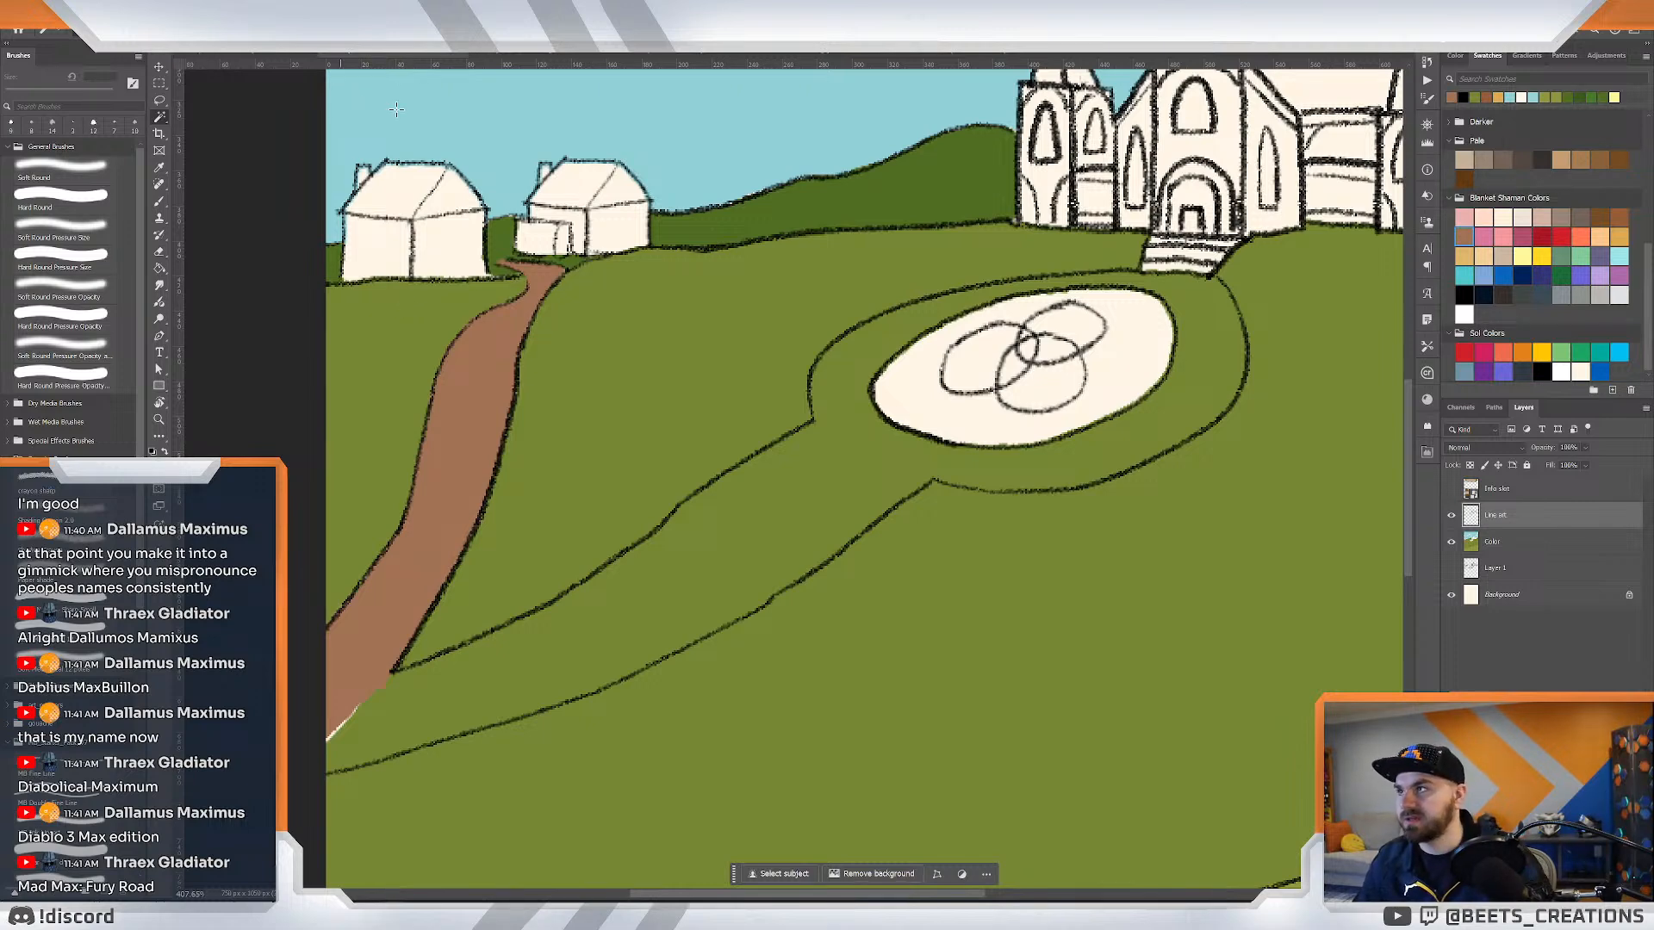
left_click(717, 544)
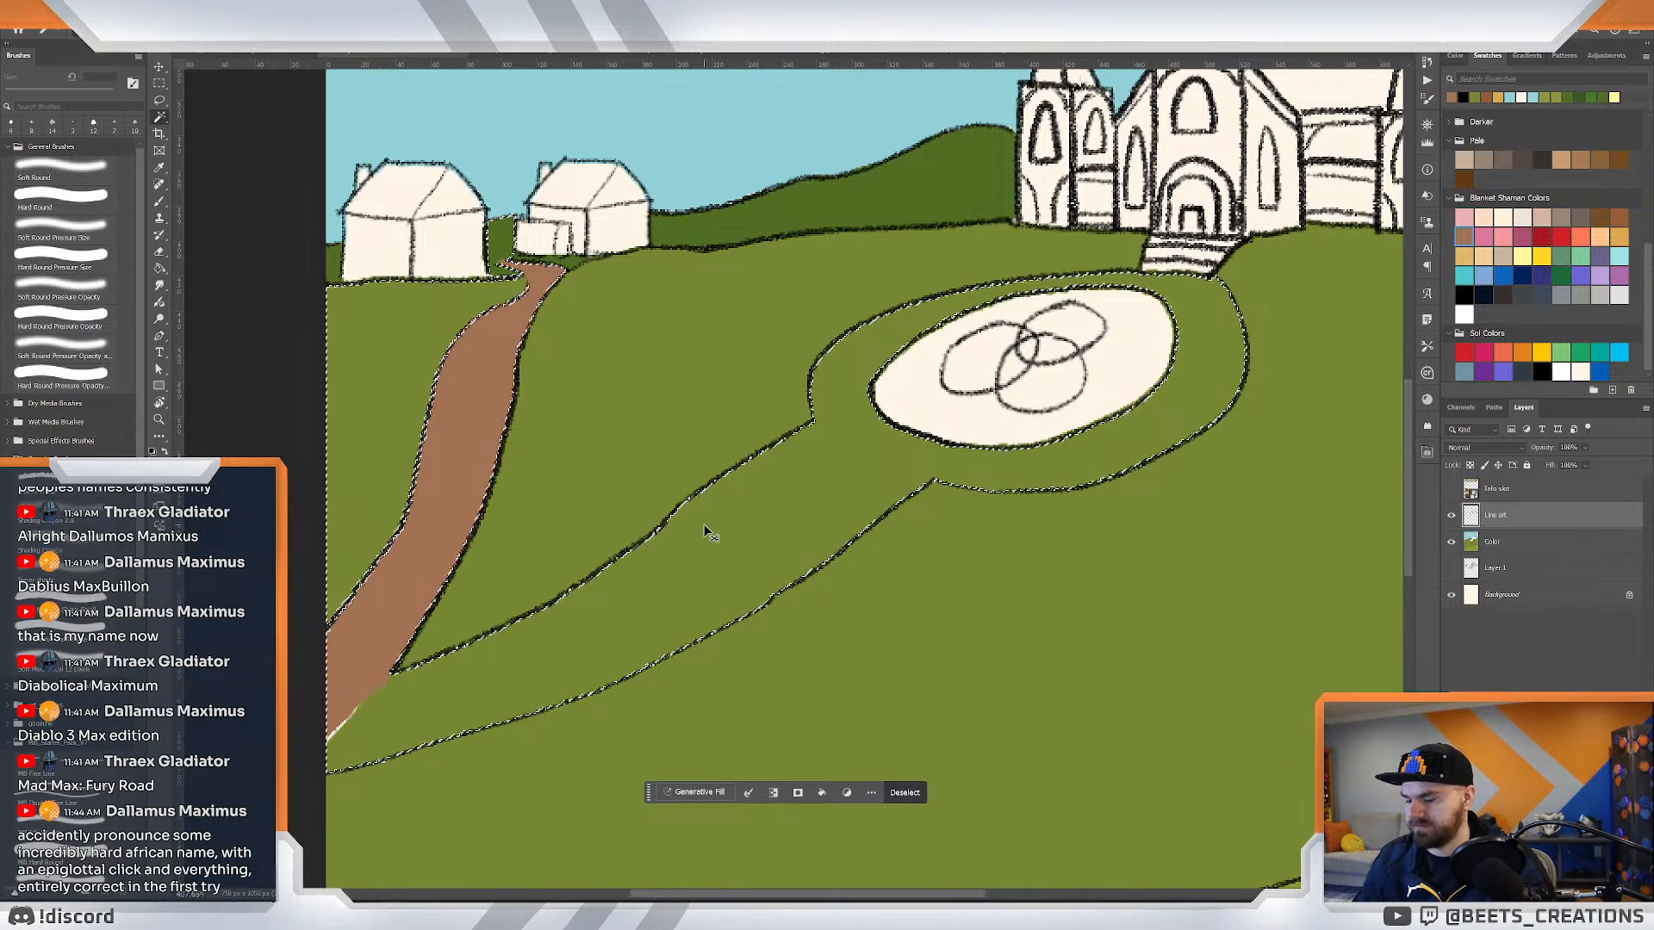
key("ctrl+d")
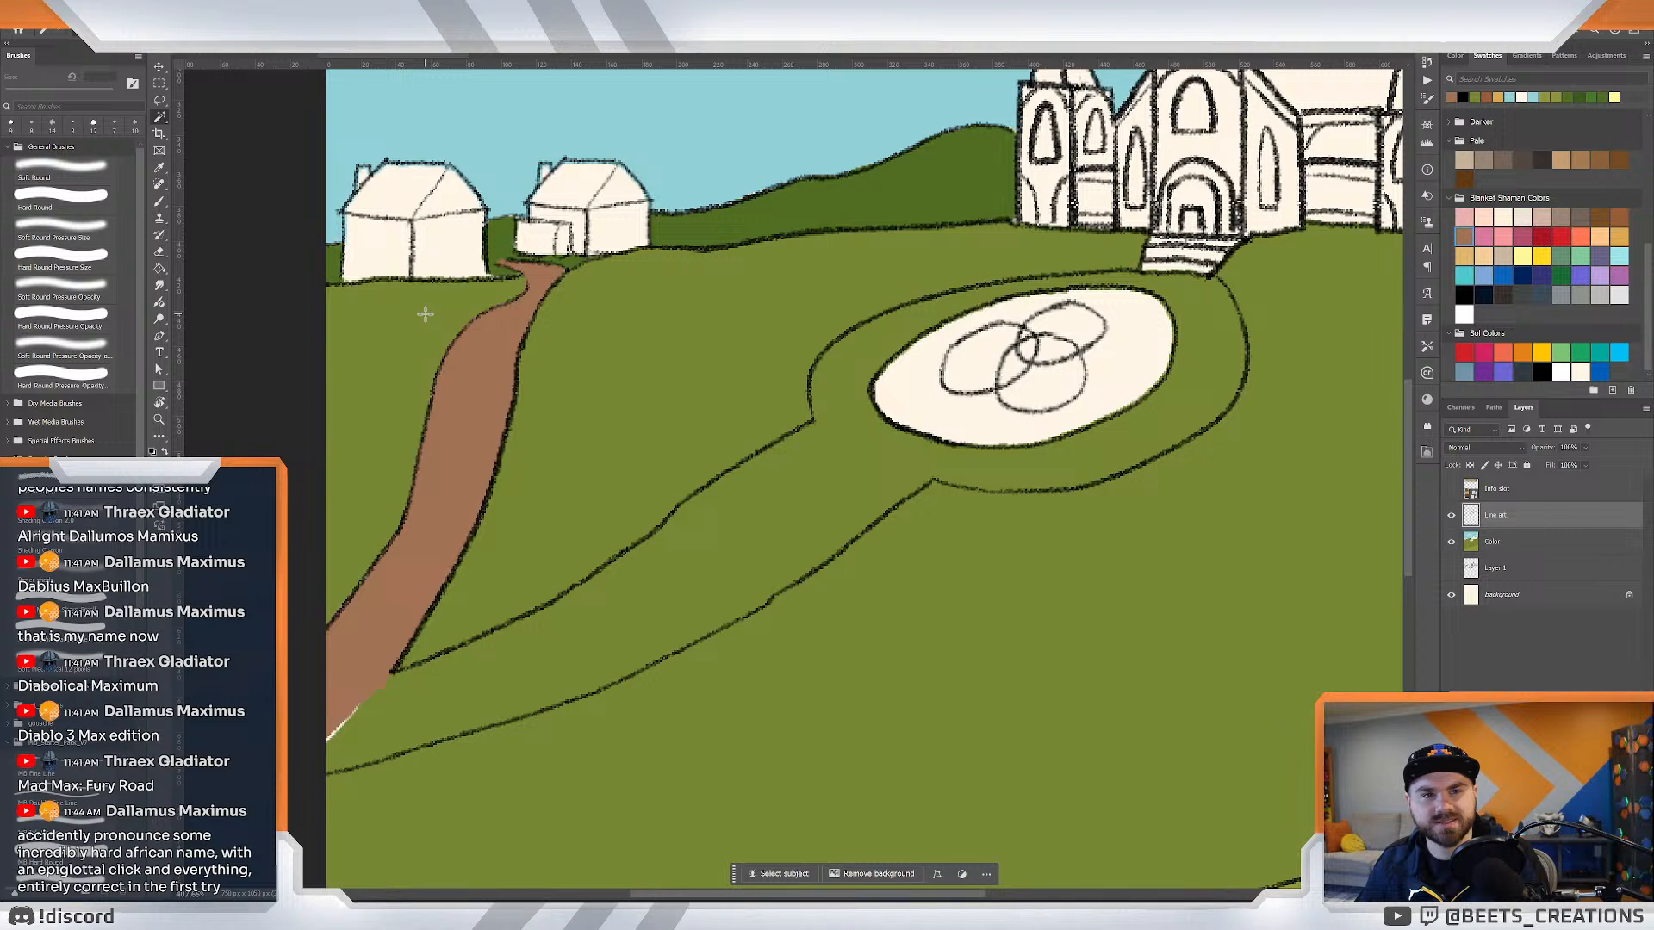
Close the gap in the footpath's outline below the cottages with the line art brush.
key("b")
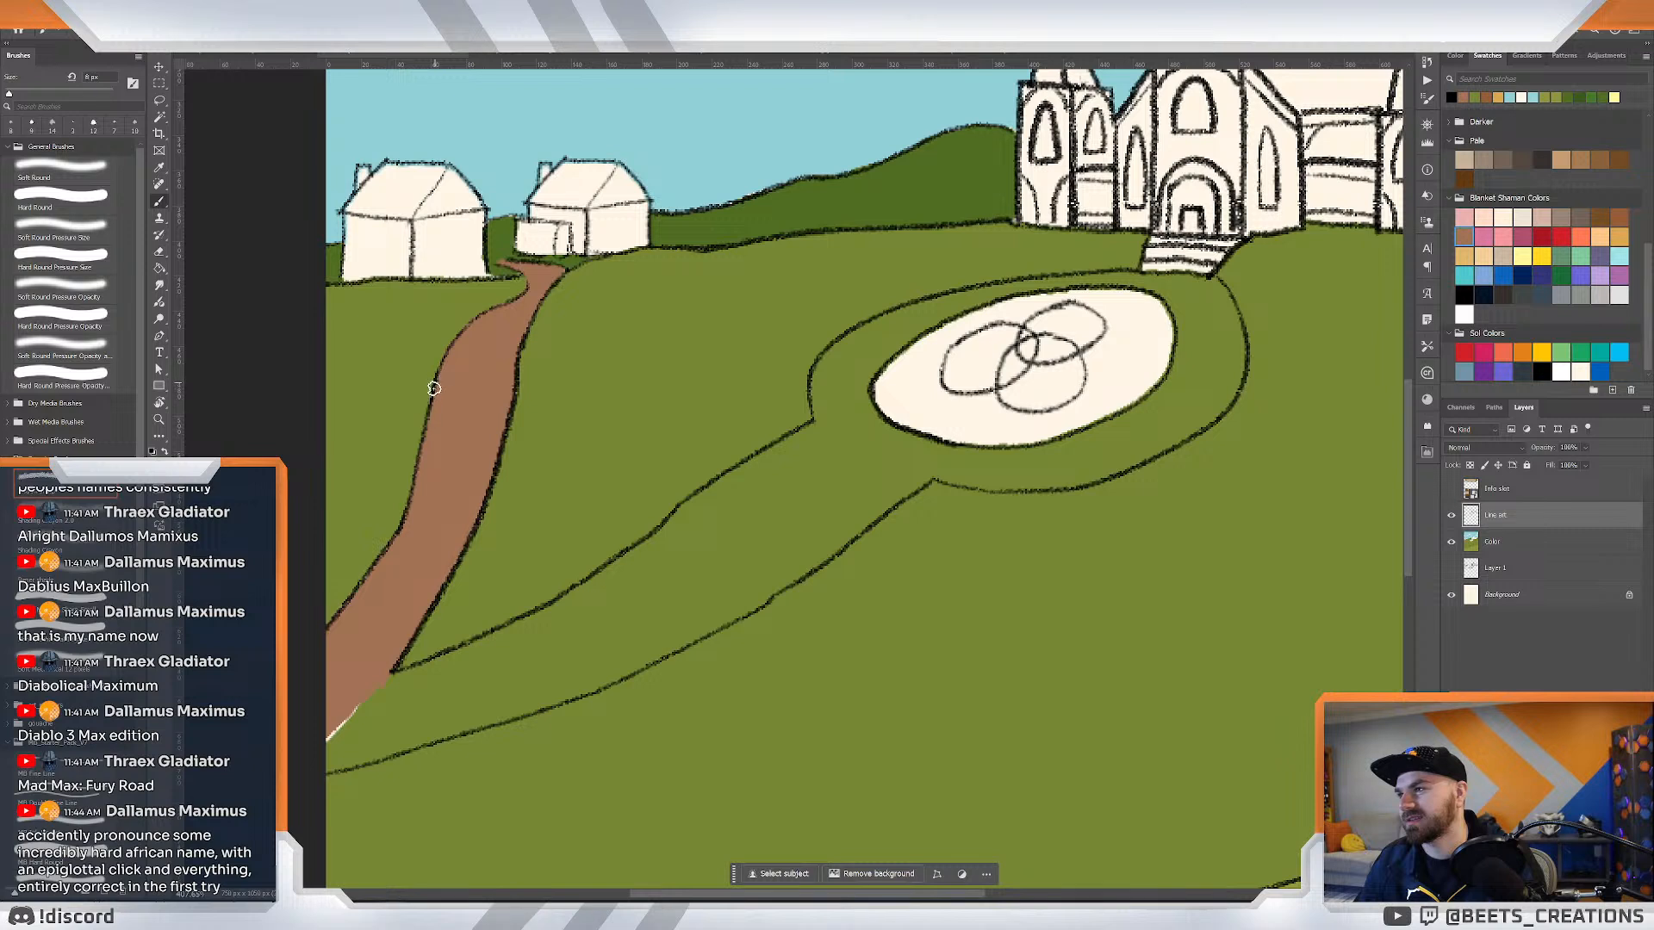
left_click_drag(430, 390, 452, 343)
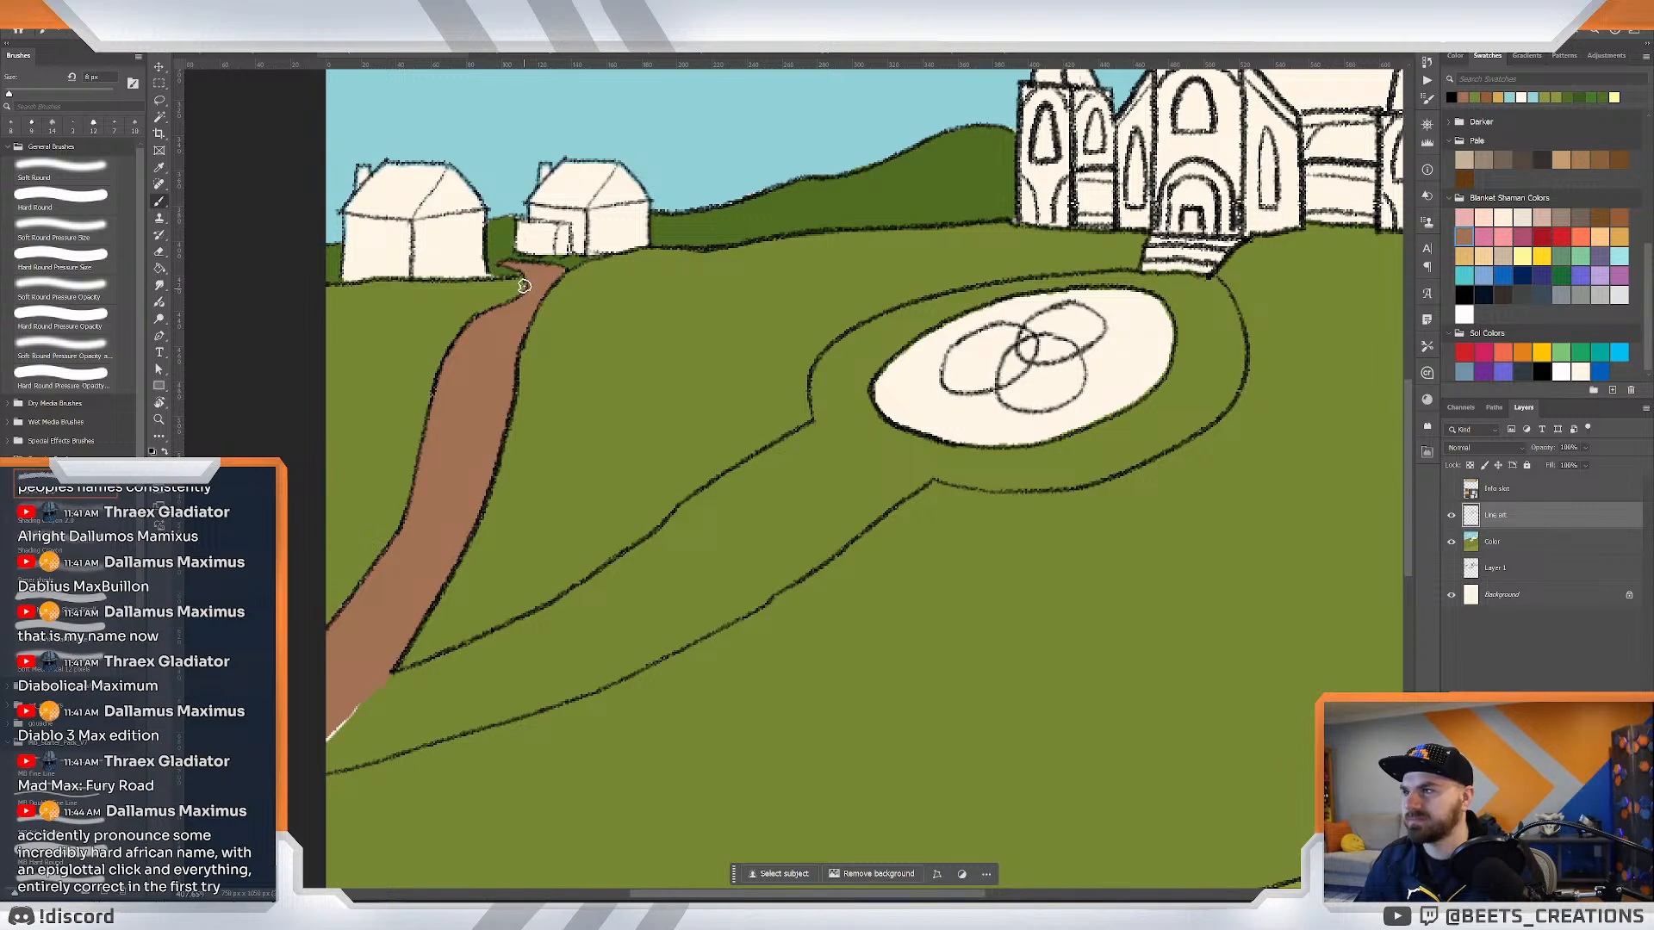
Select the joined path area around the oval with the Magic Wand and expand the selection by 2 pixels.
key("w")
left_click(609, 627)
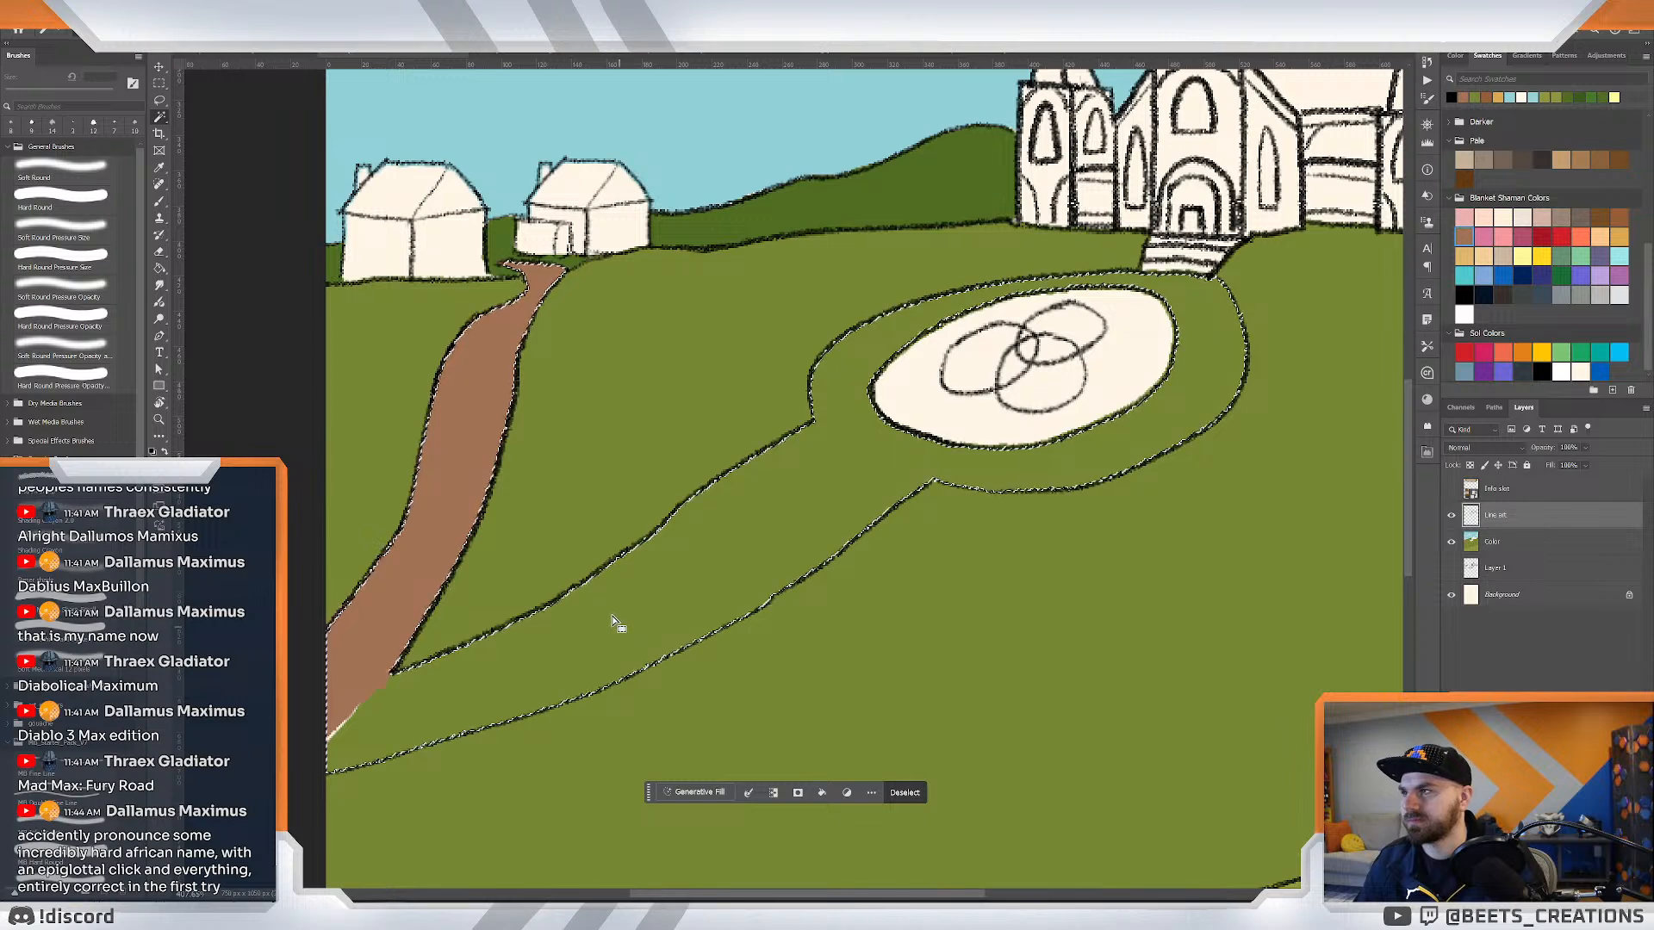
key("alt+s")
key("m")
key("e")
key("Return")
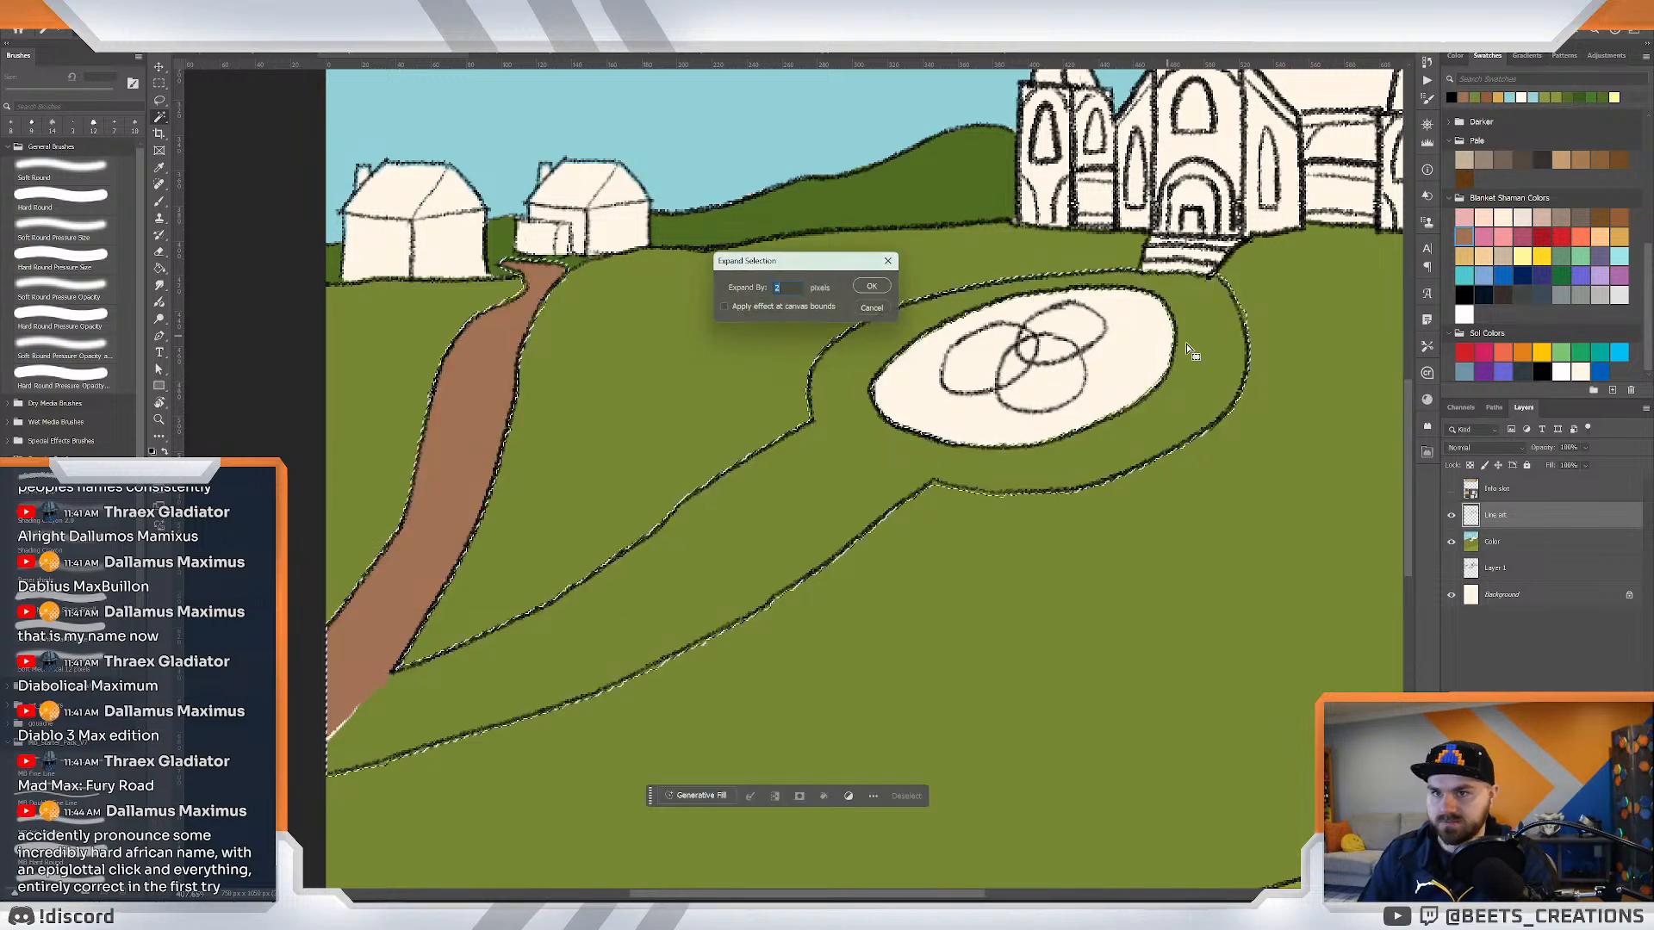
Fill the selected path on the Color layer with the footpath's reddish-brown and deselect.
left_click(1492, 541)
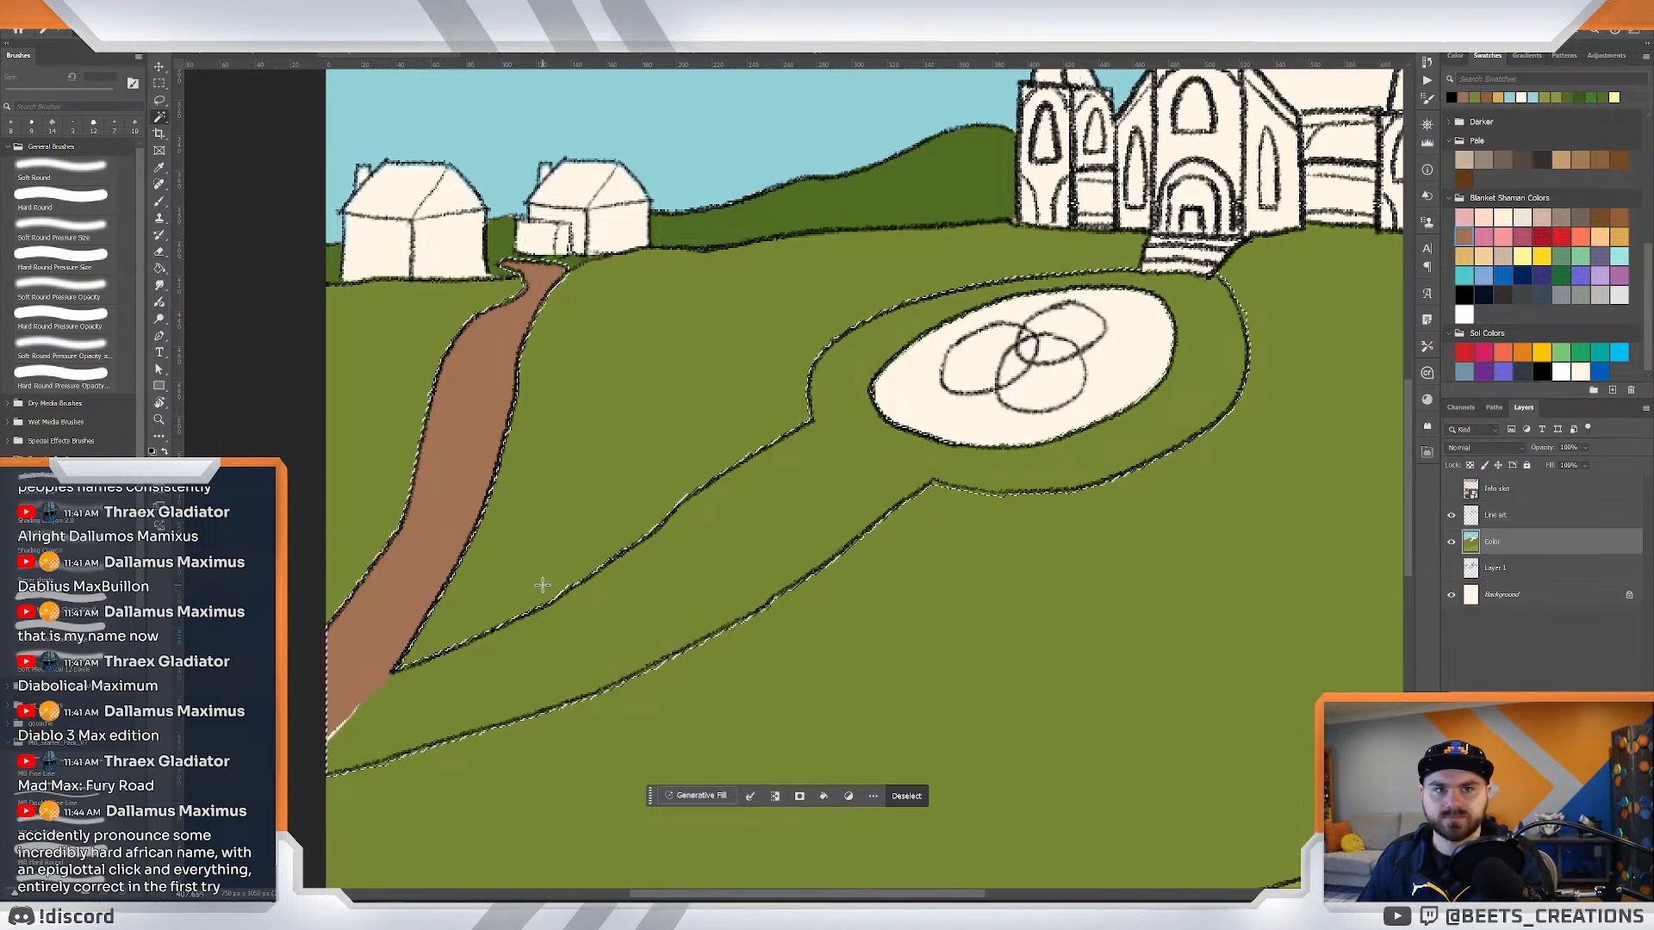
key("b")
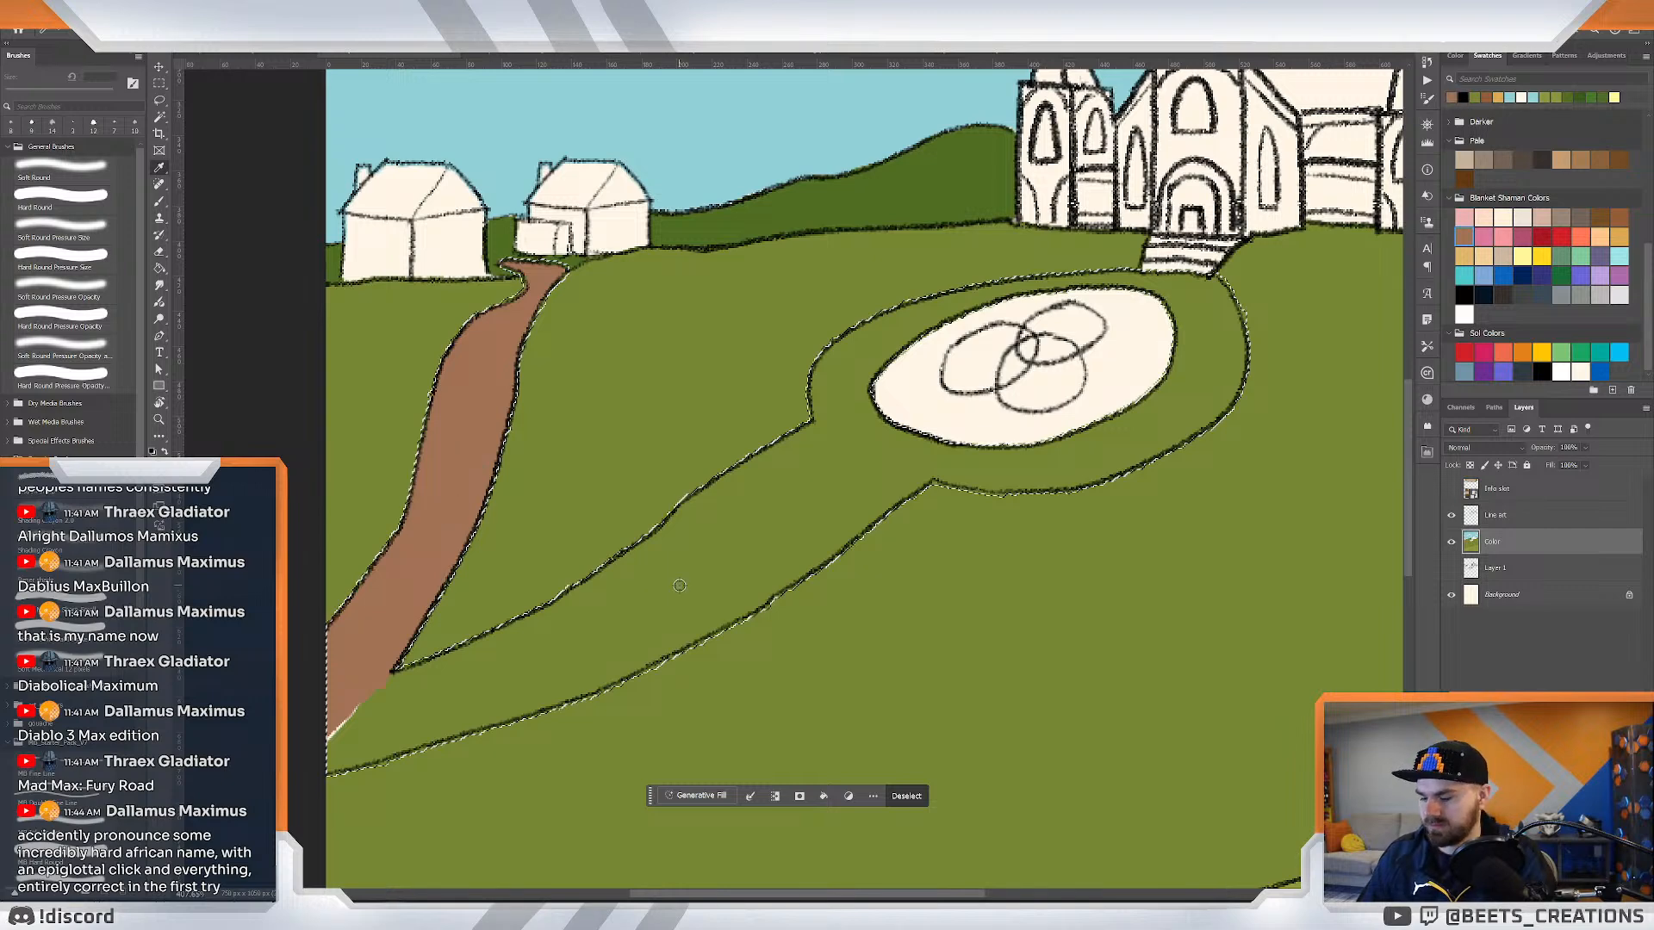
key("g")
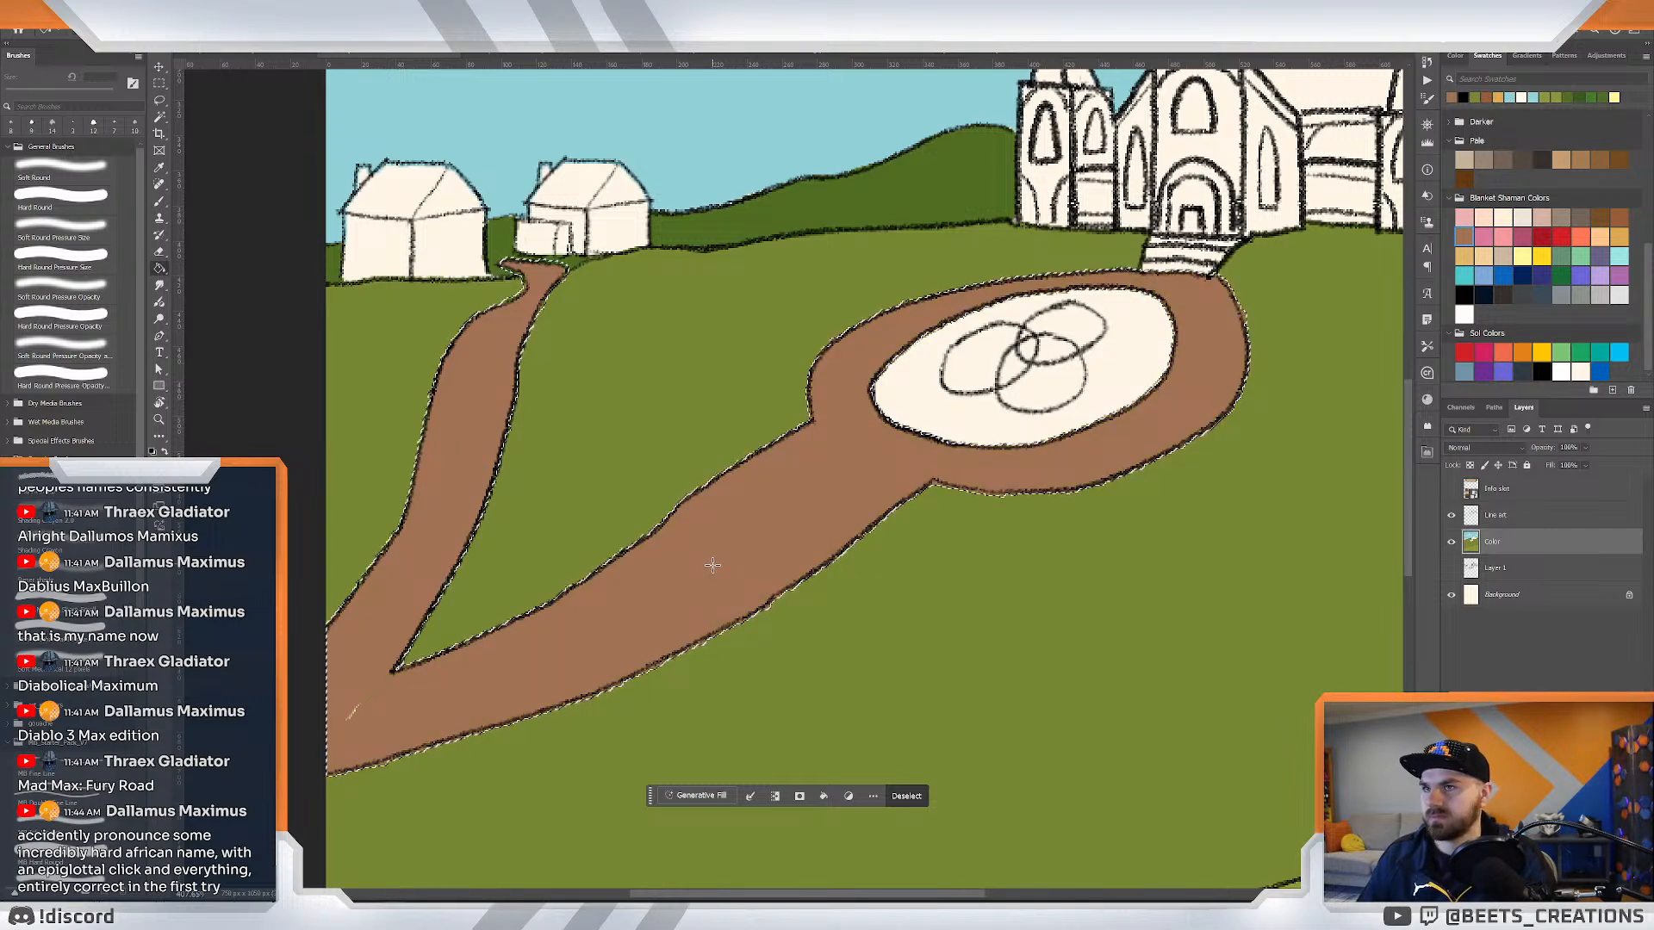
key("ctrl+d")
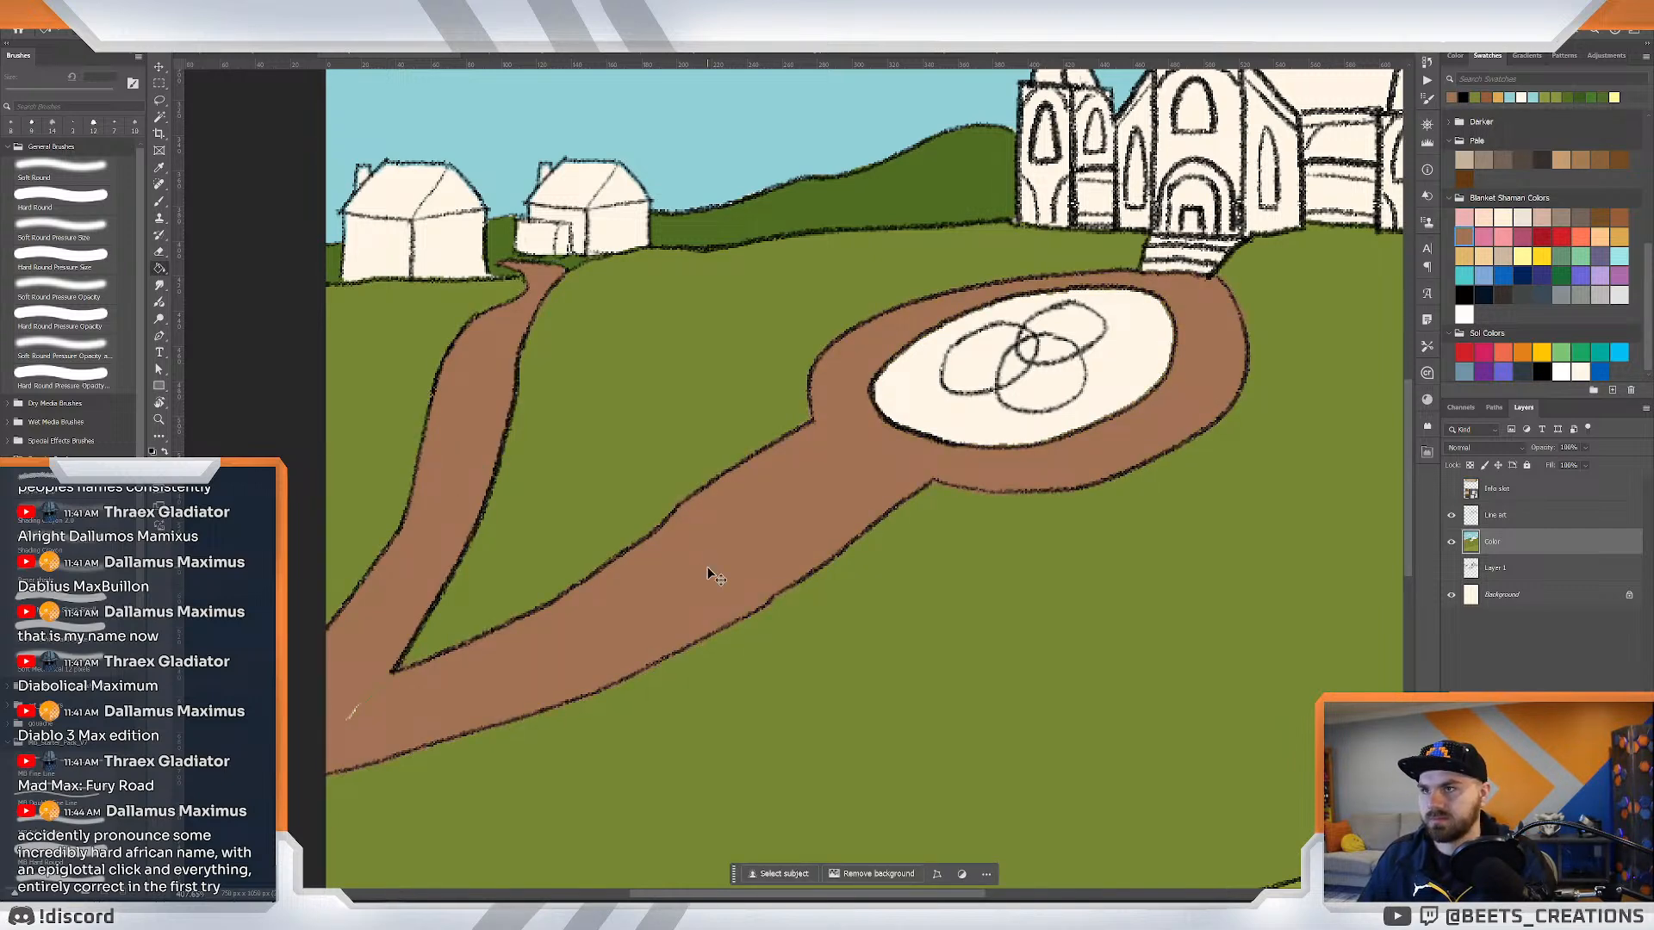
Brush reddish-brown over the unfilled sliver at the path junction and preview the artwork with the card frame overlay.
key("b")
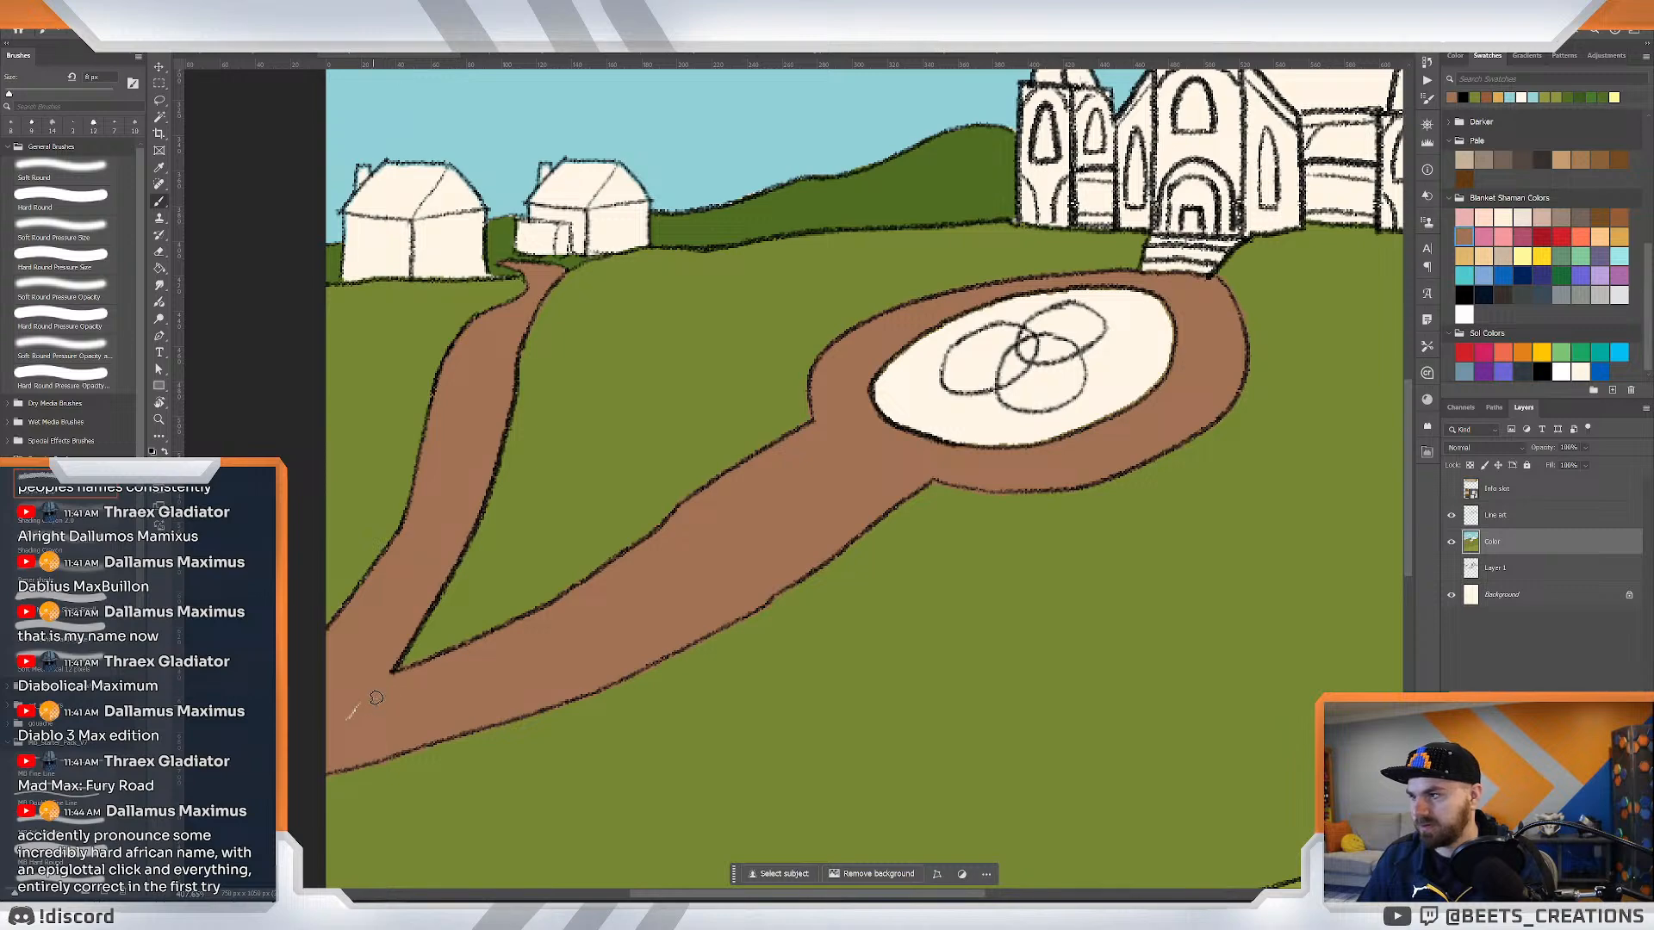
left_click_drag(943, 406, 859, 434)
key("z")
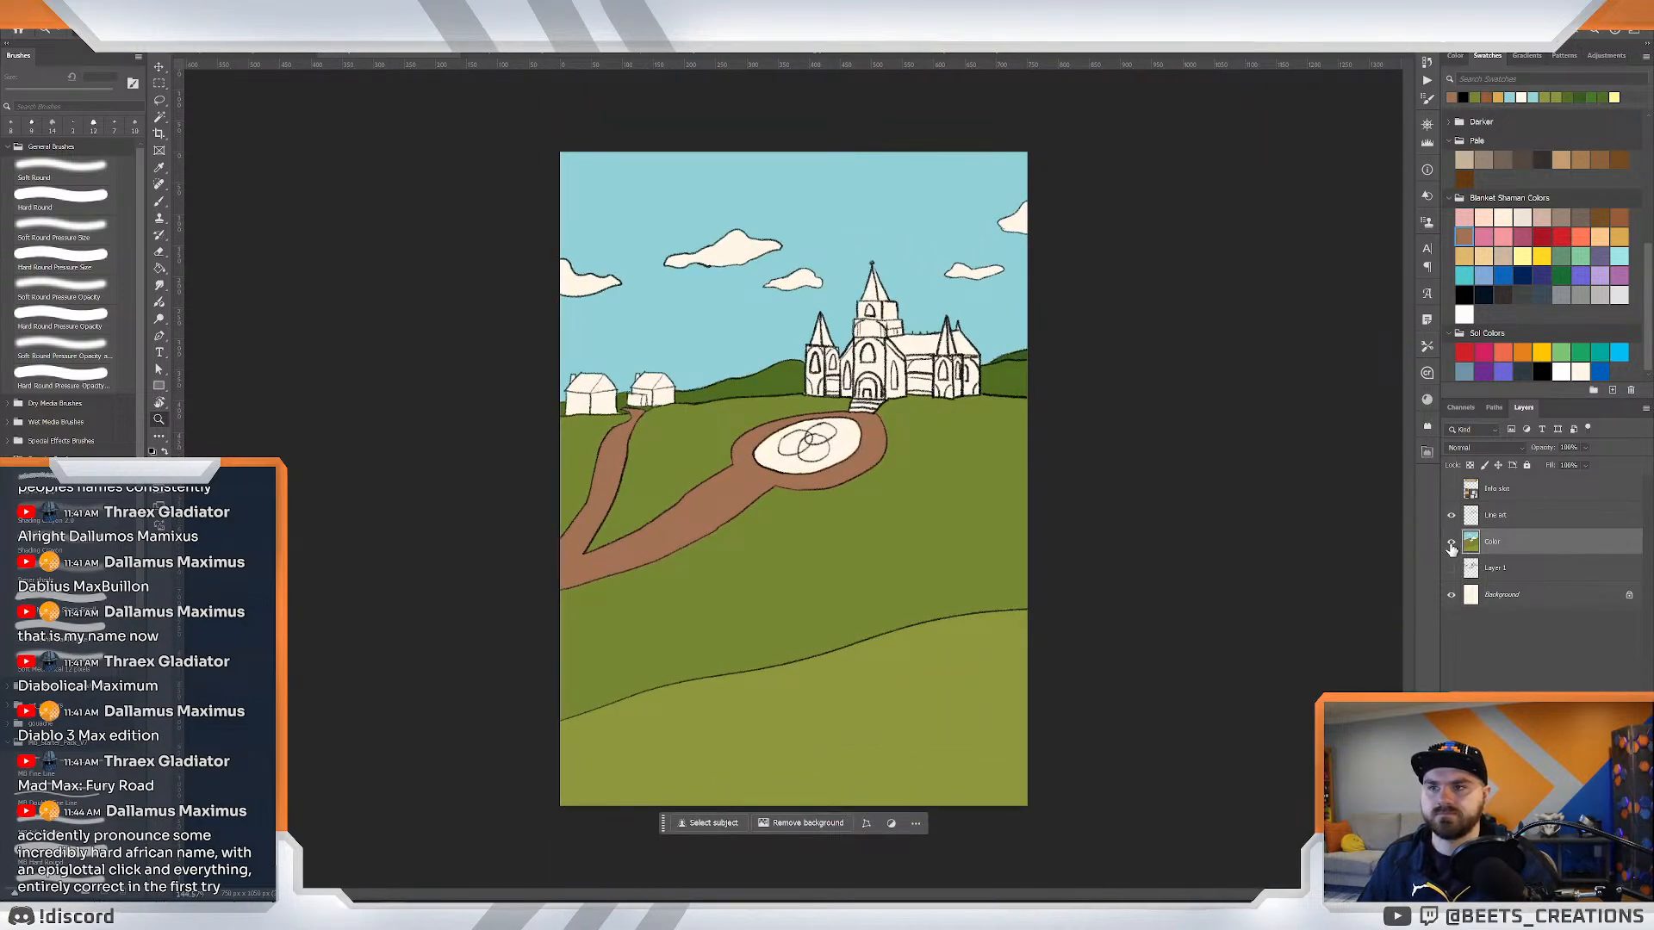
left_click_drag(766, 380, 824, 476)
left_click(1451, 490)
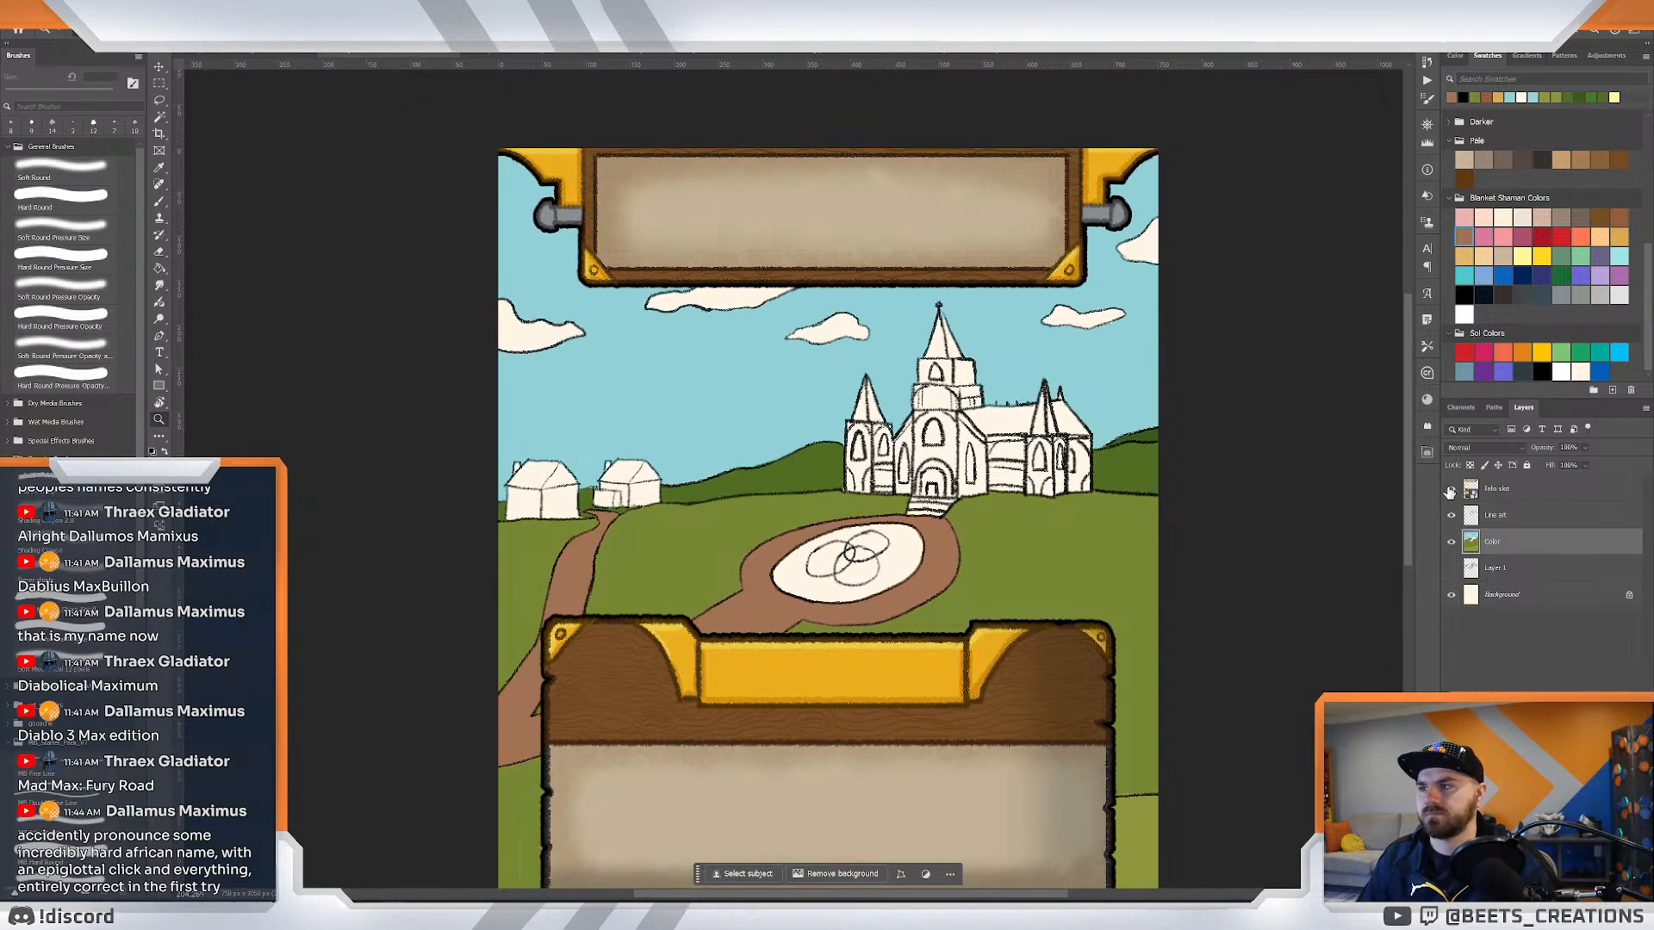
left_click(1451, 490)
Sample the grass green and brush over the brown spill outside the outlines of the lower path and the oval's surround.
scroll(598, 709, "up", 5)
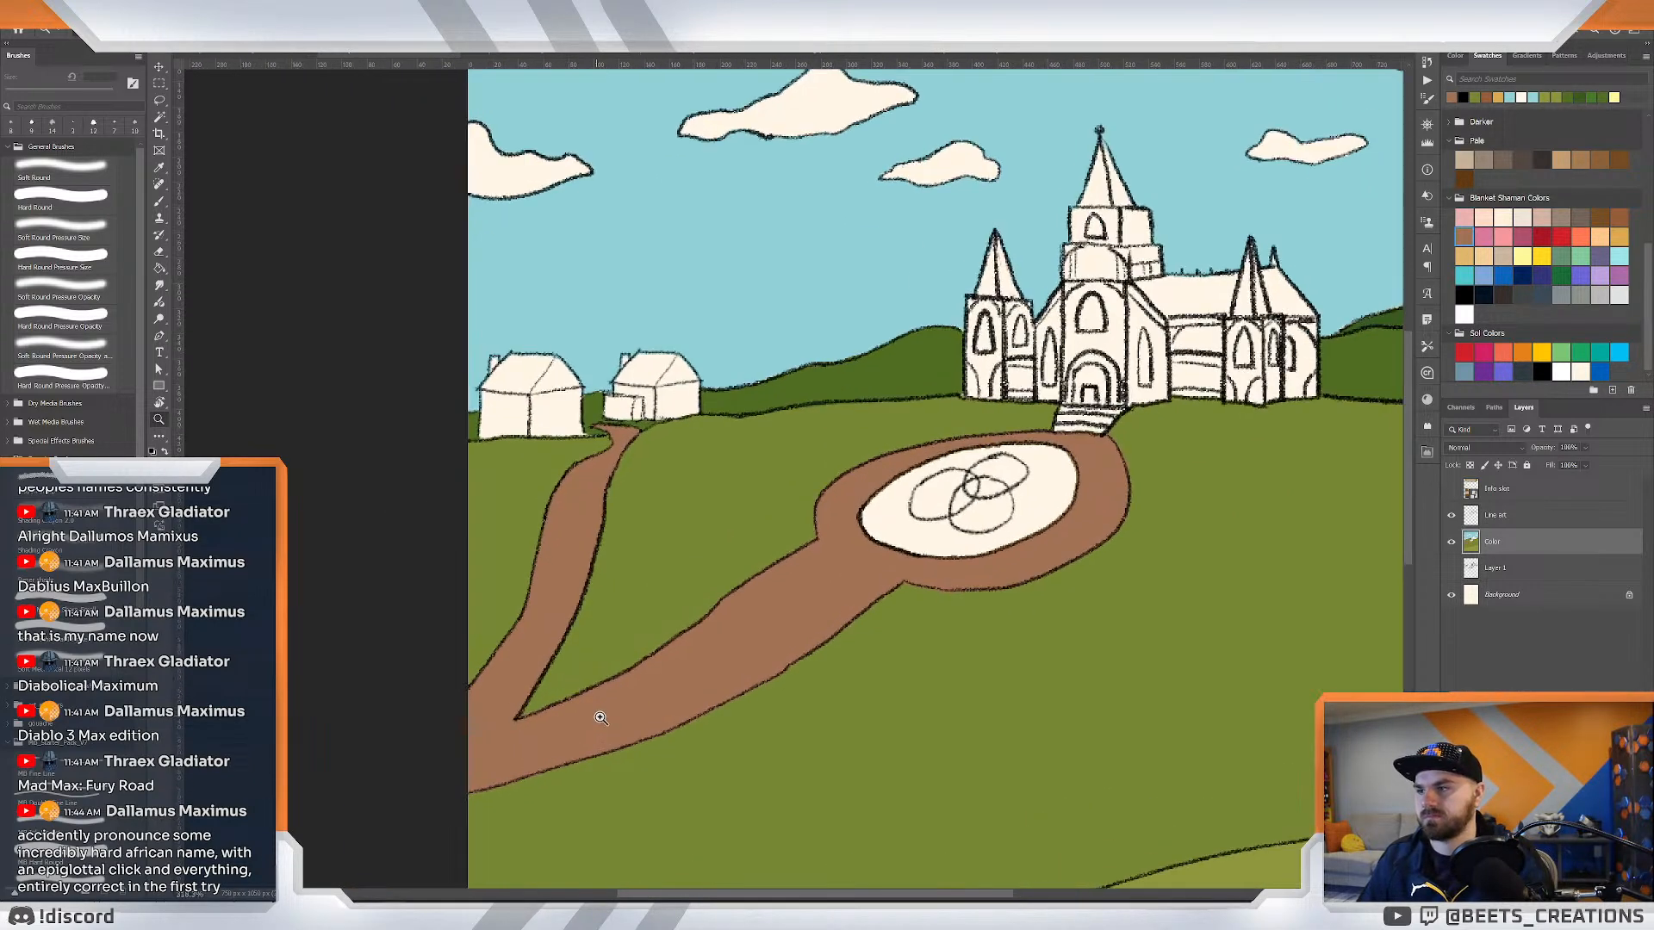
key("i")
left_click(635, 583)
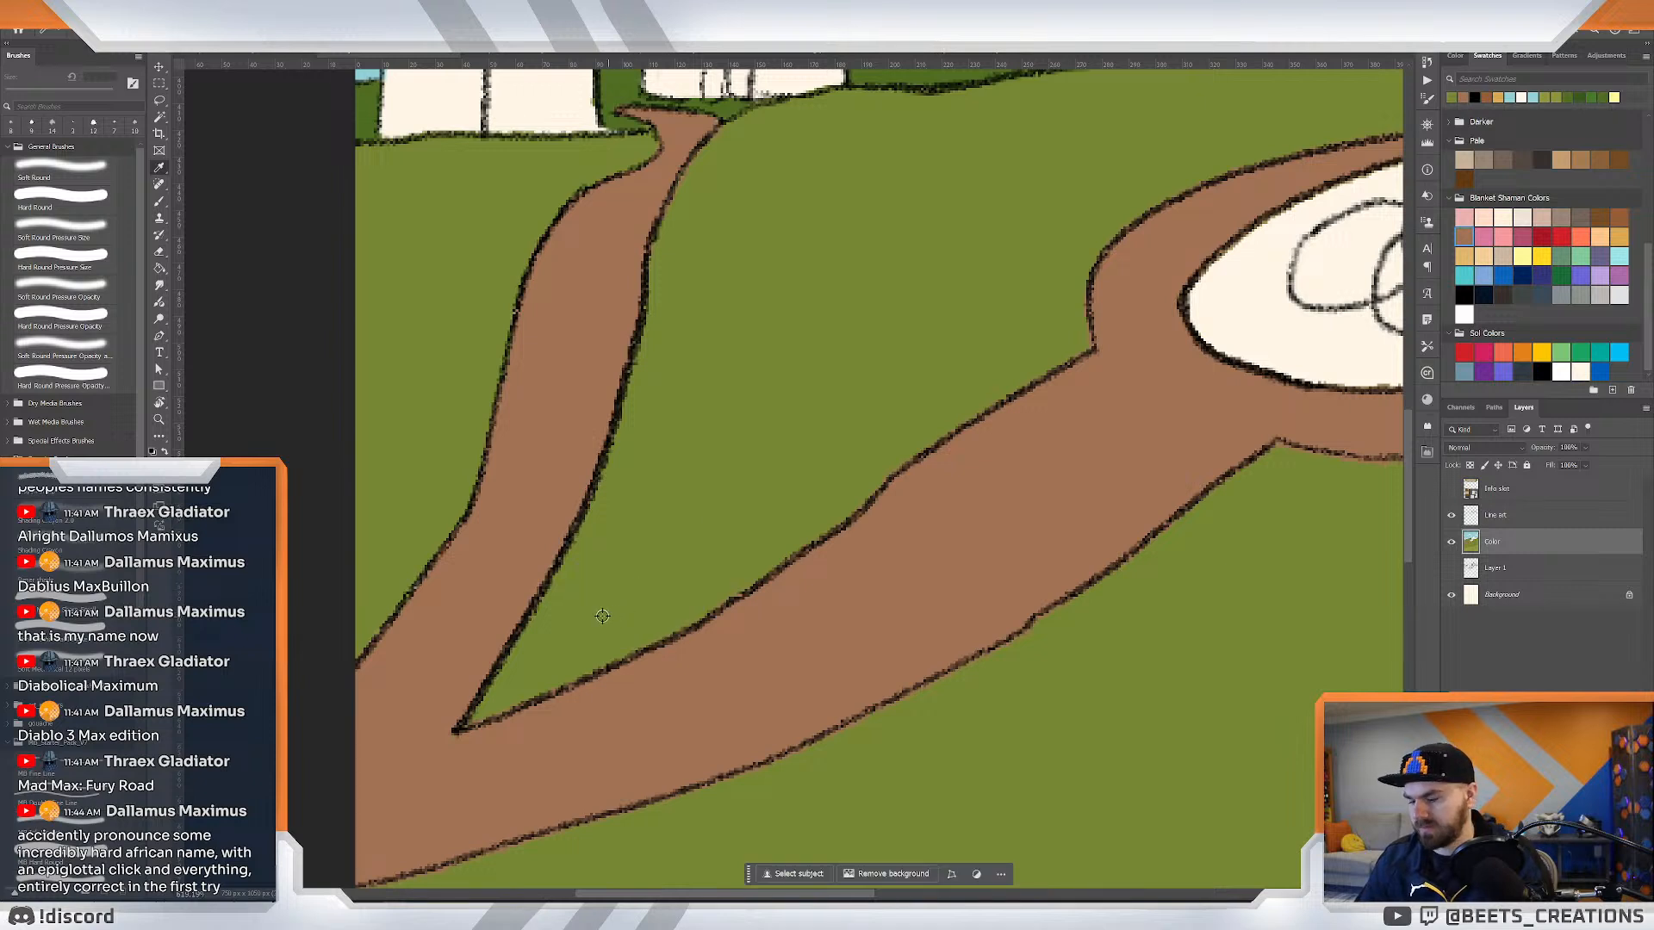
key("b")
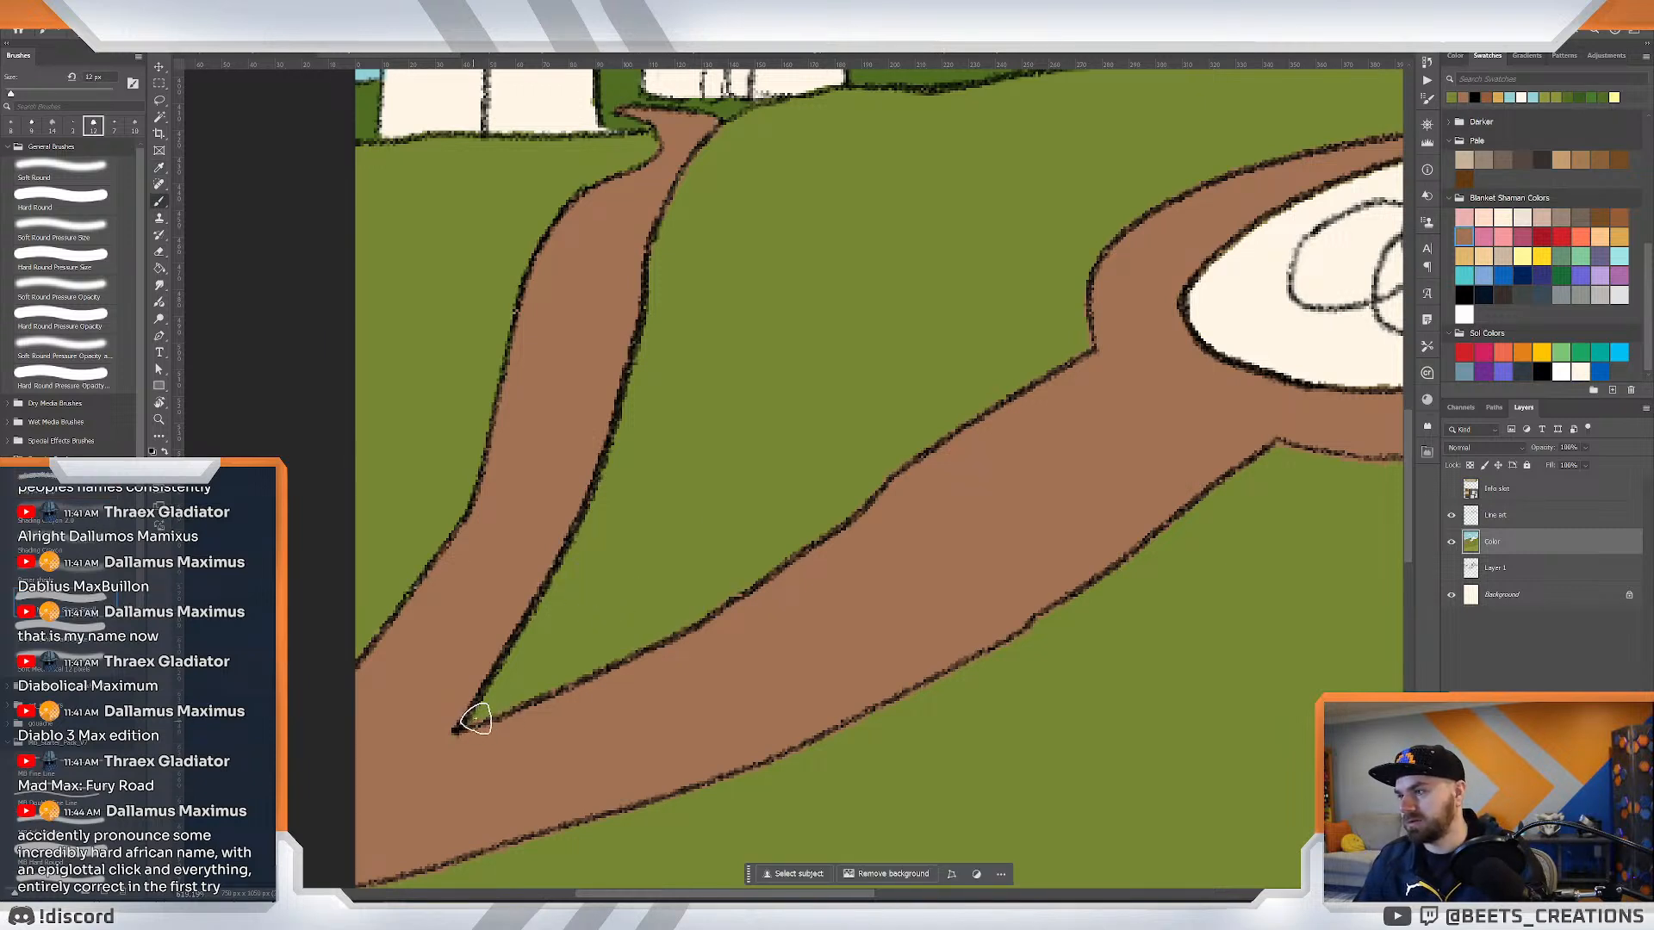
key("bracketright")
key("bracketright")
key("bracketright")
key("bracketright")
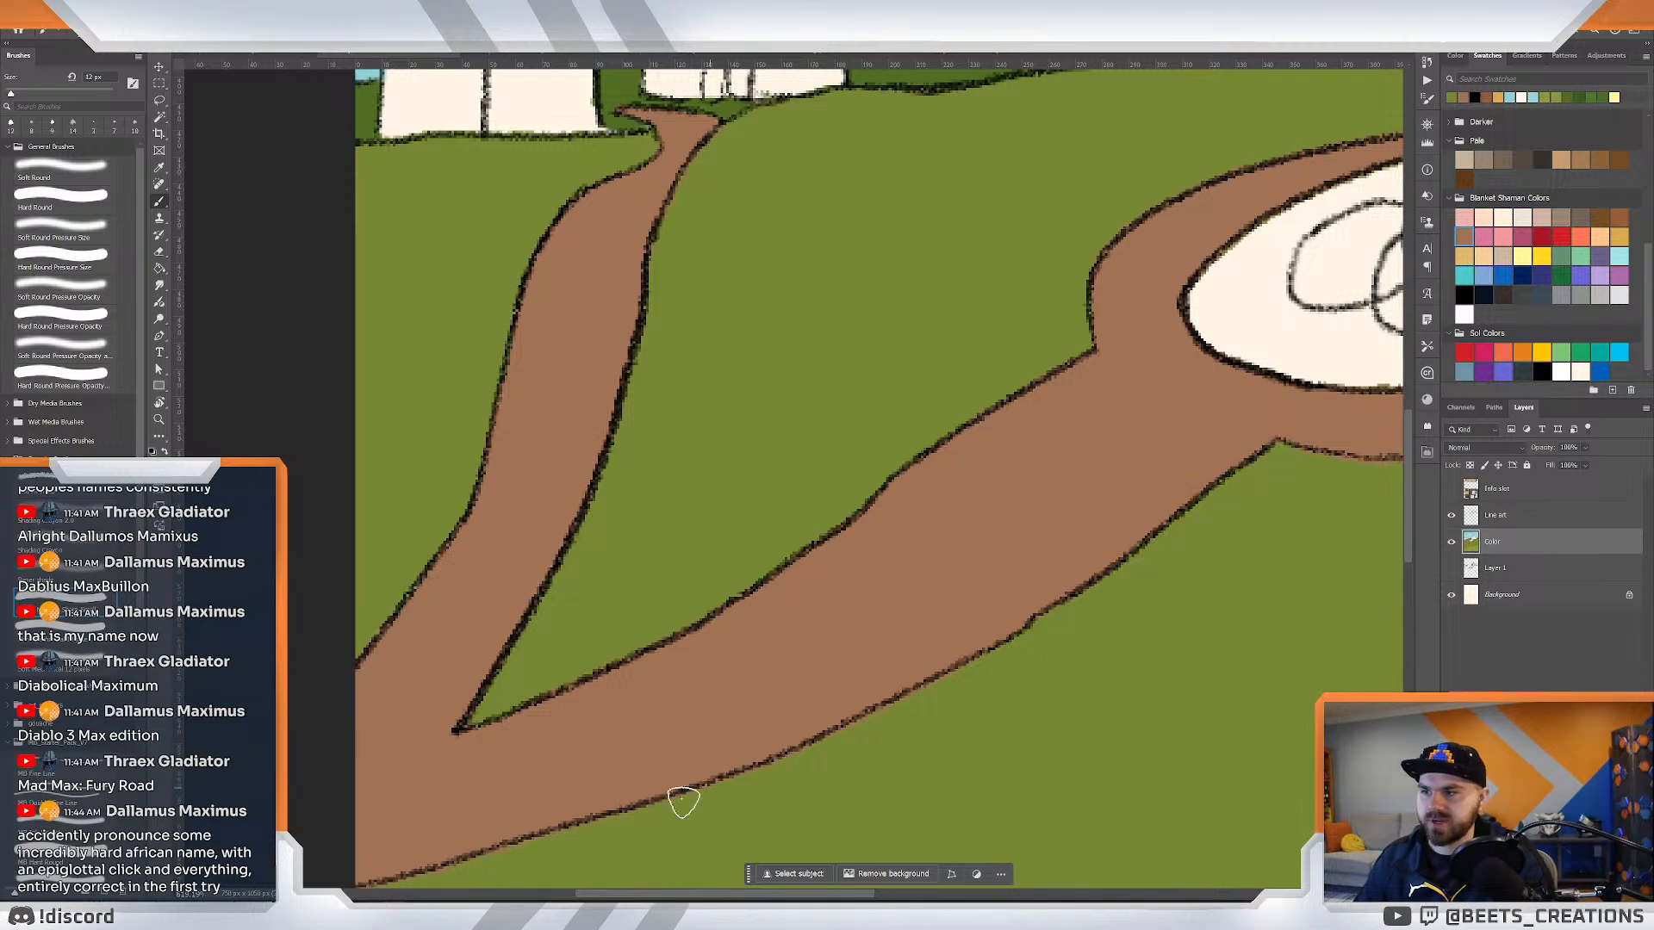
left_click_drag(458, 856, 506, 656)
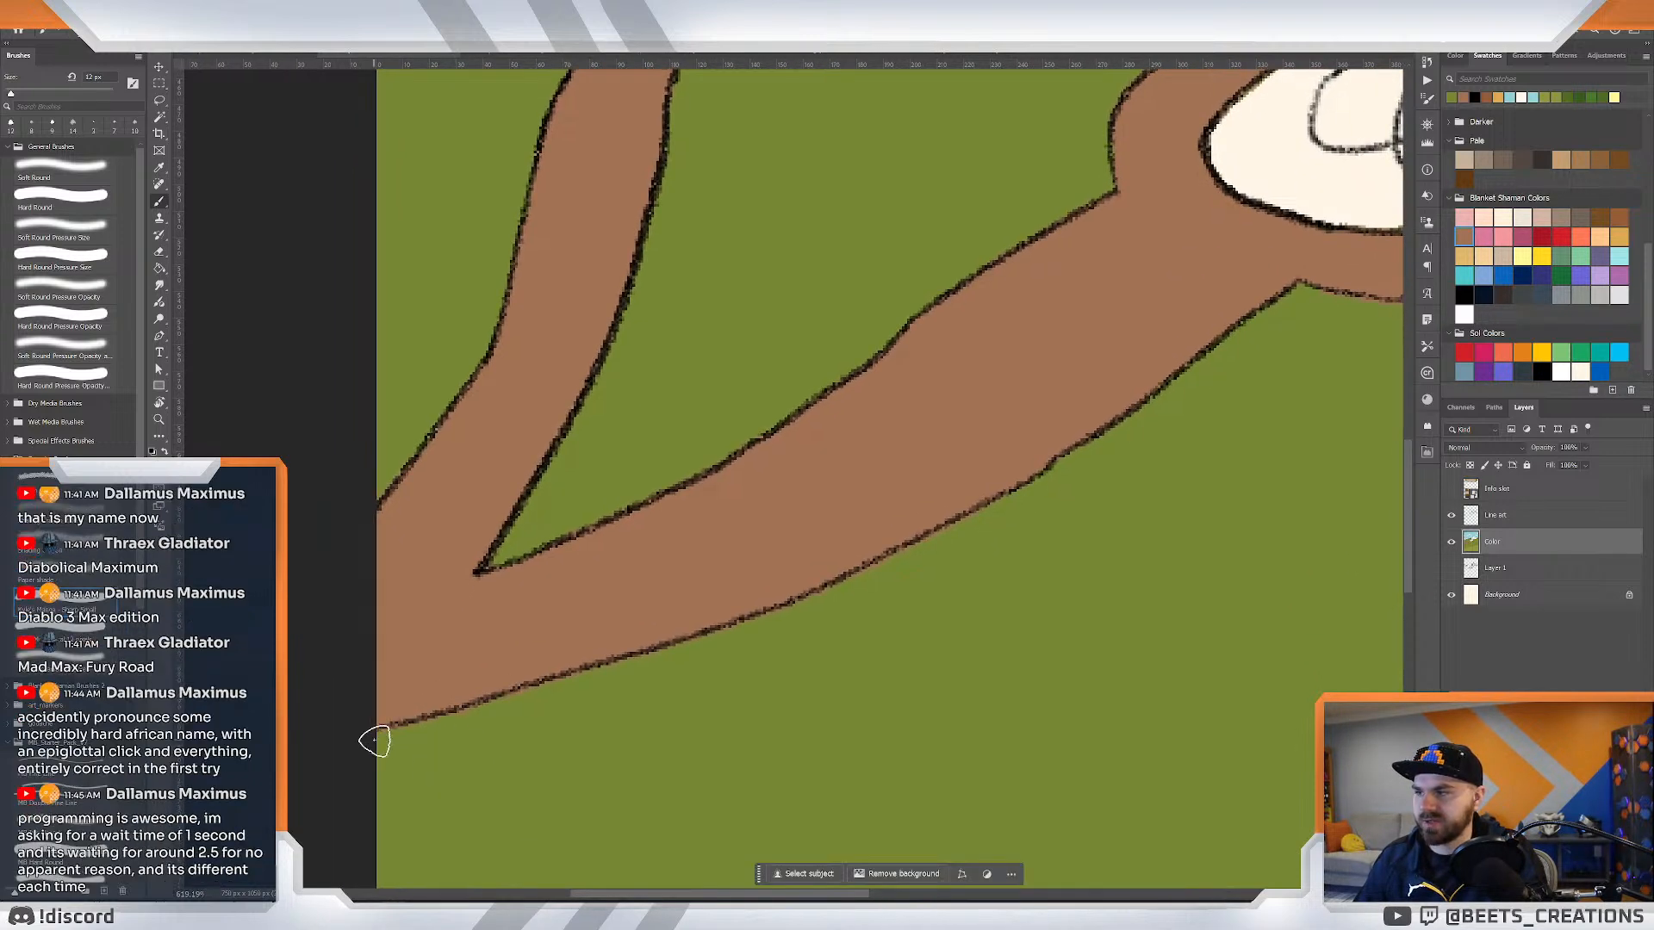
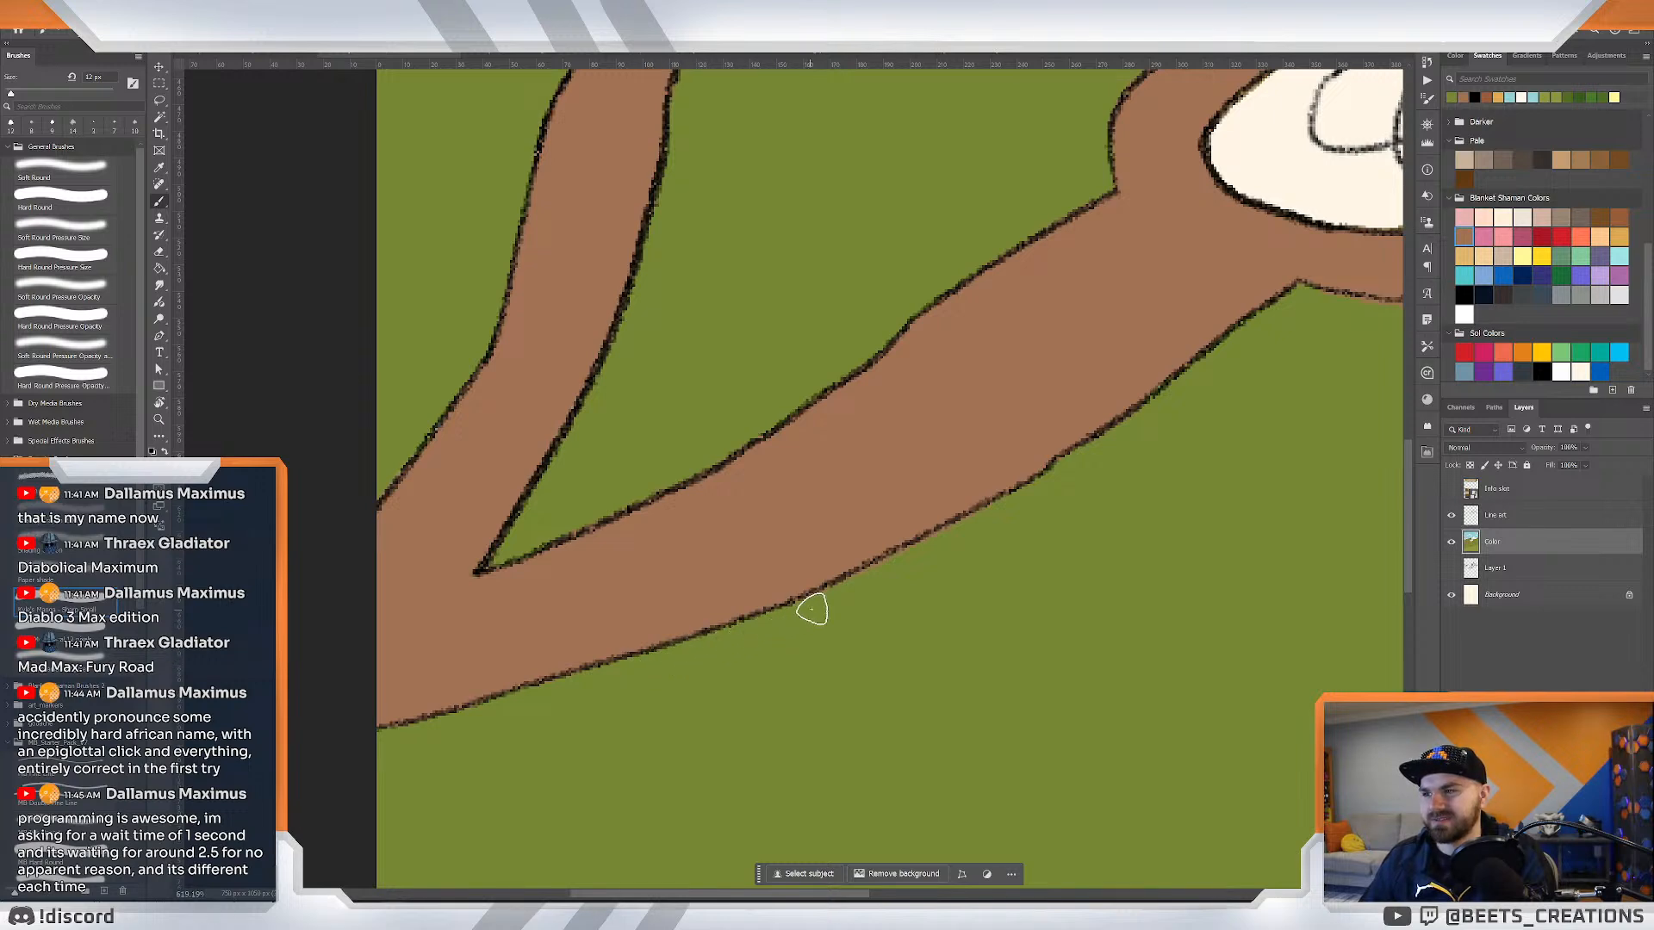
left_click_drag(915, 576, 800, 652)
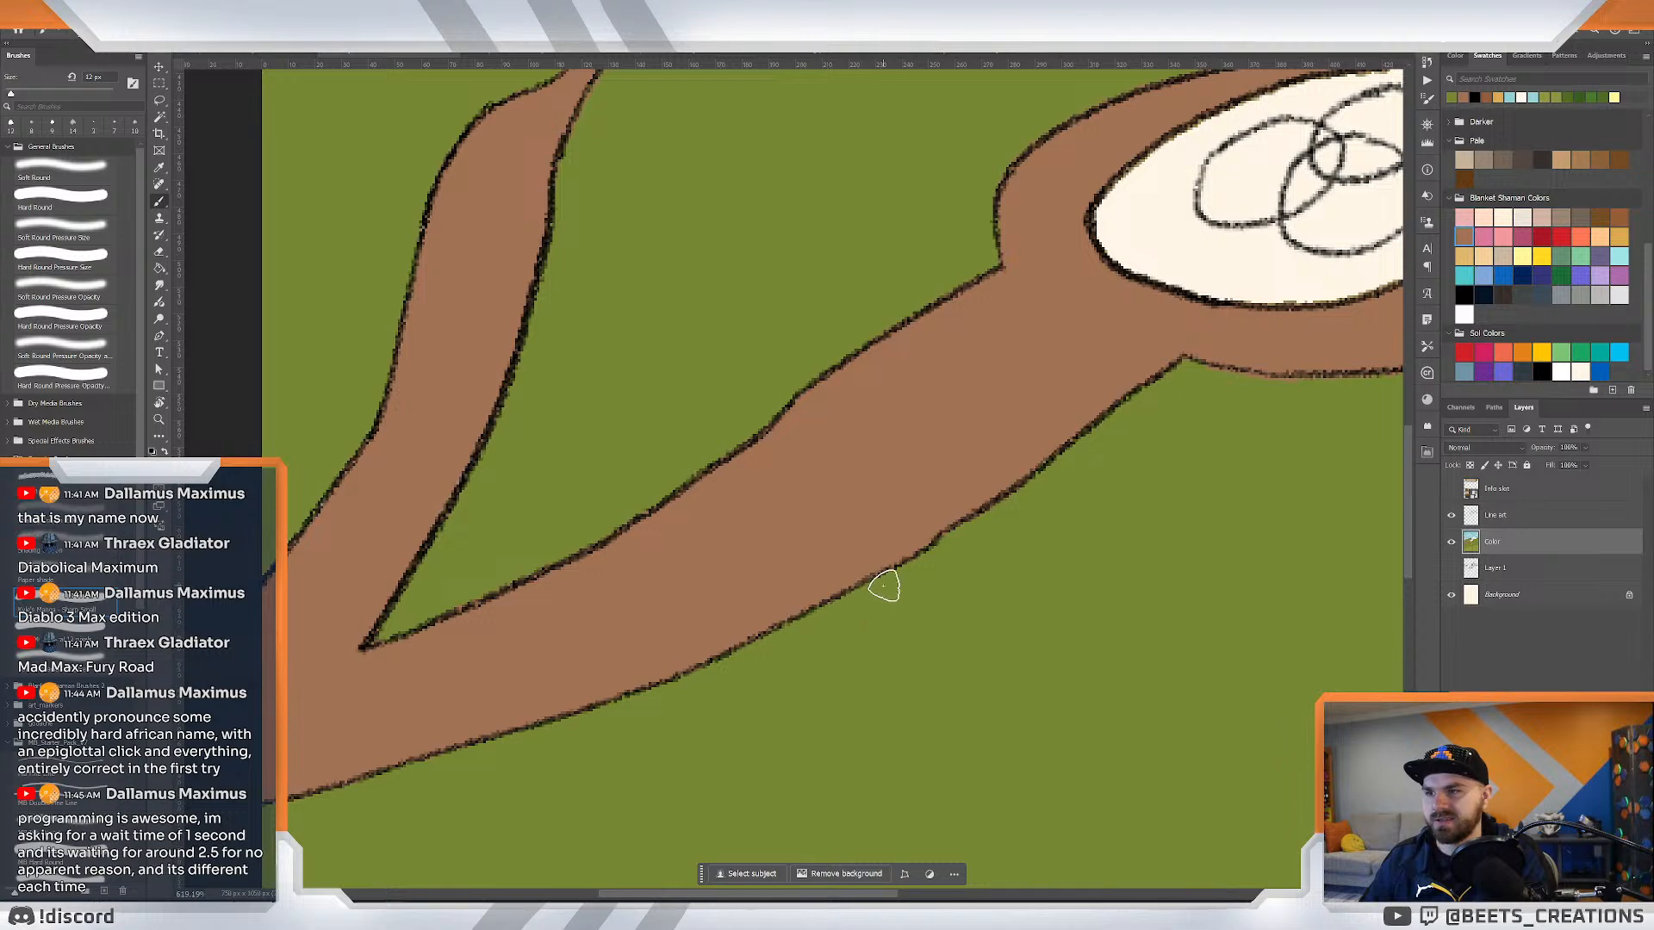
left_click_drag(1119, 469, 787, 684)
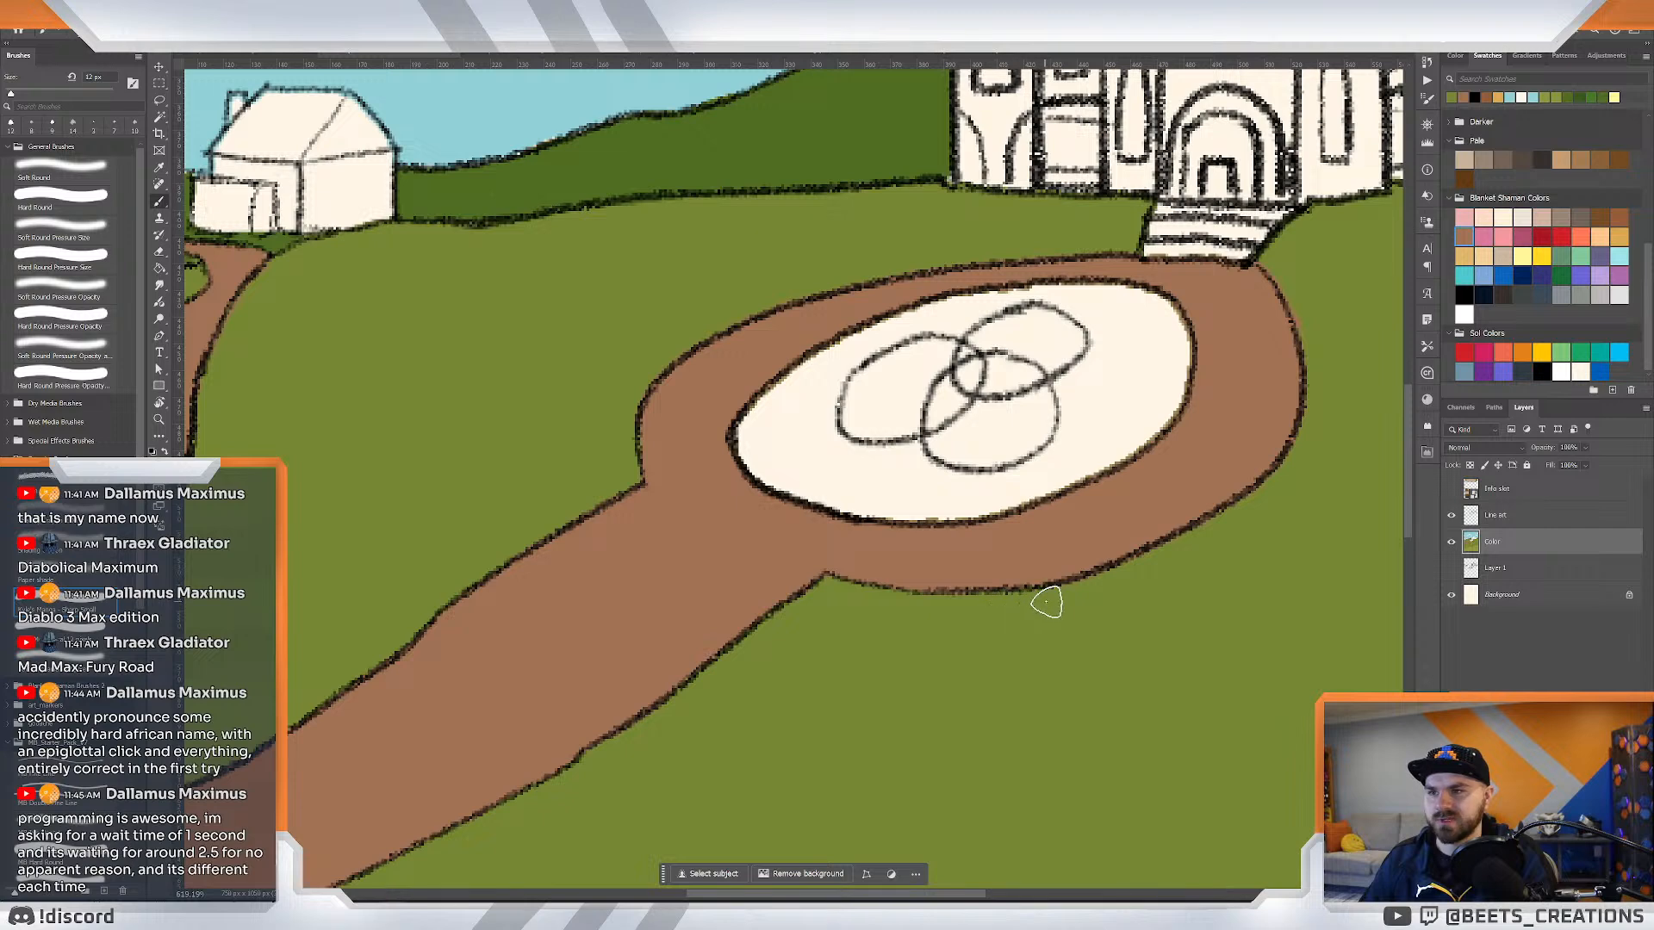
left_click_drag(1324, 464, 1194, 567)
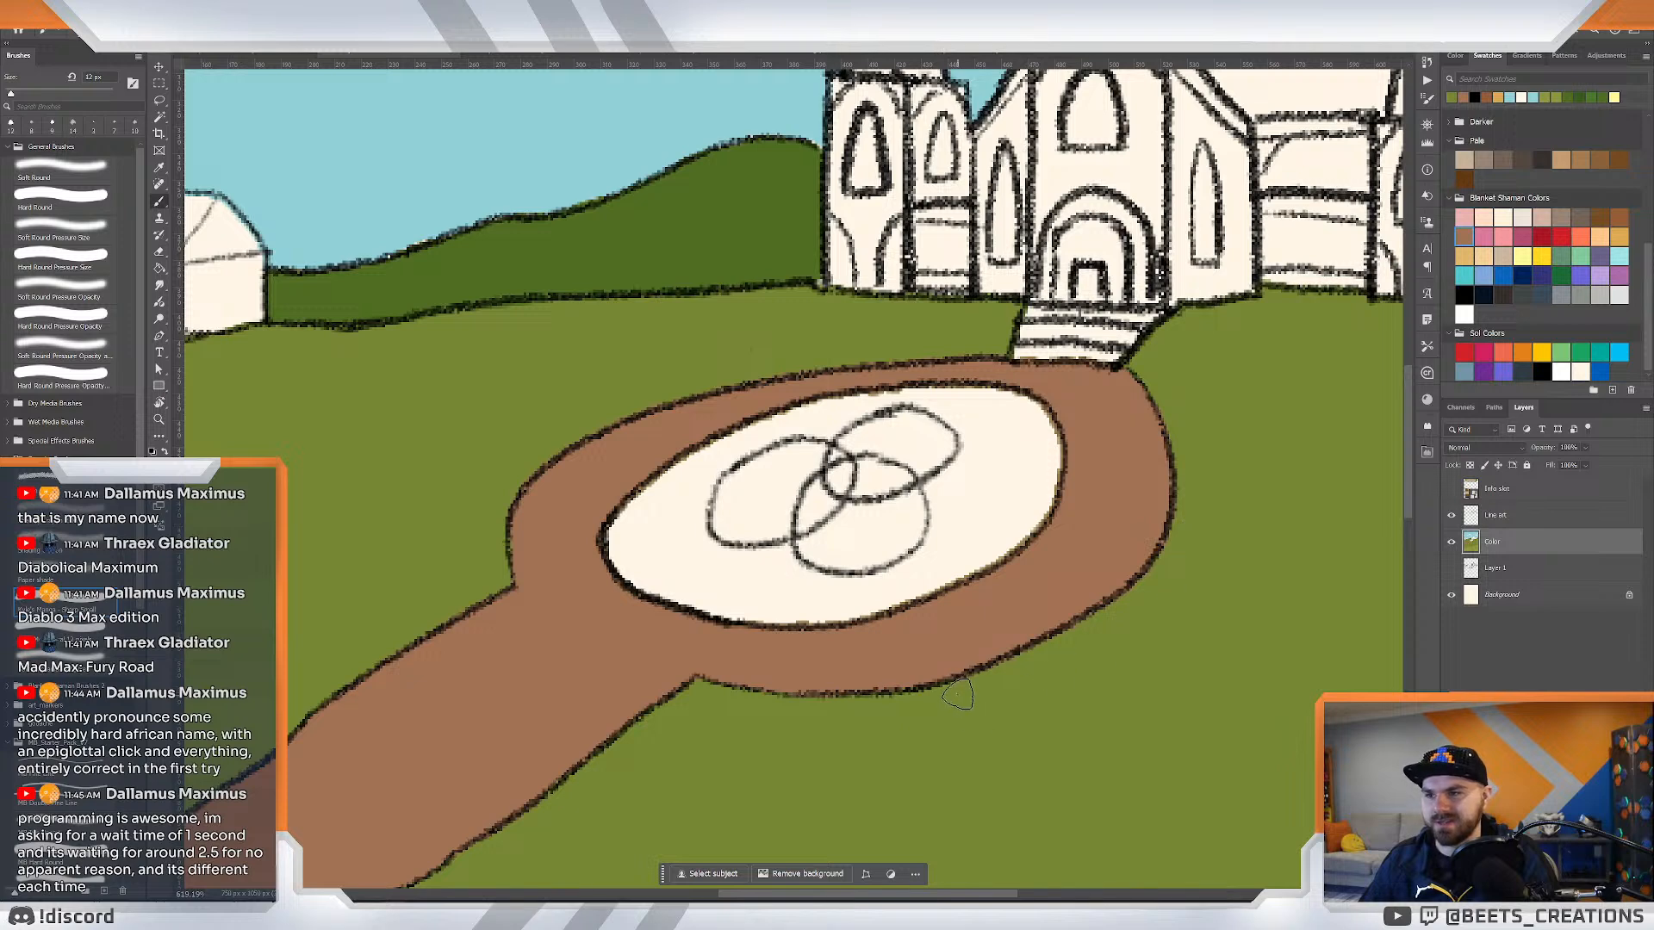
scroll(987, 564, "up", 3)
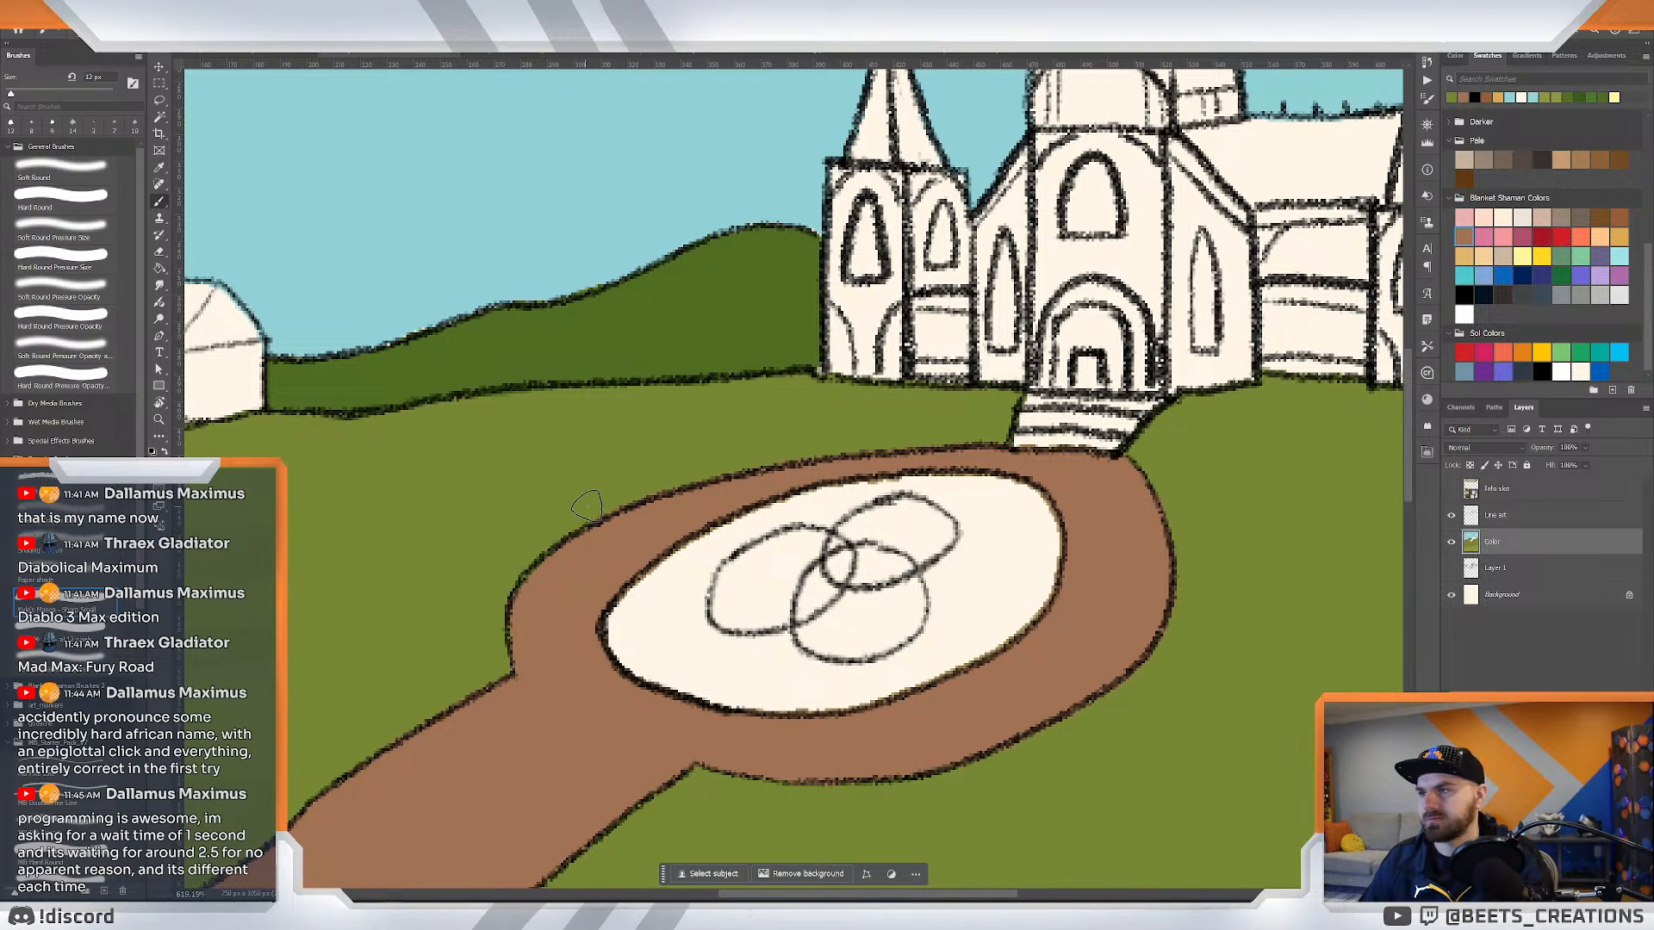
left_click_drag(727, 451, 715, 478)
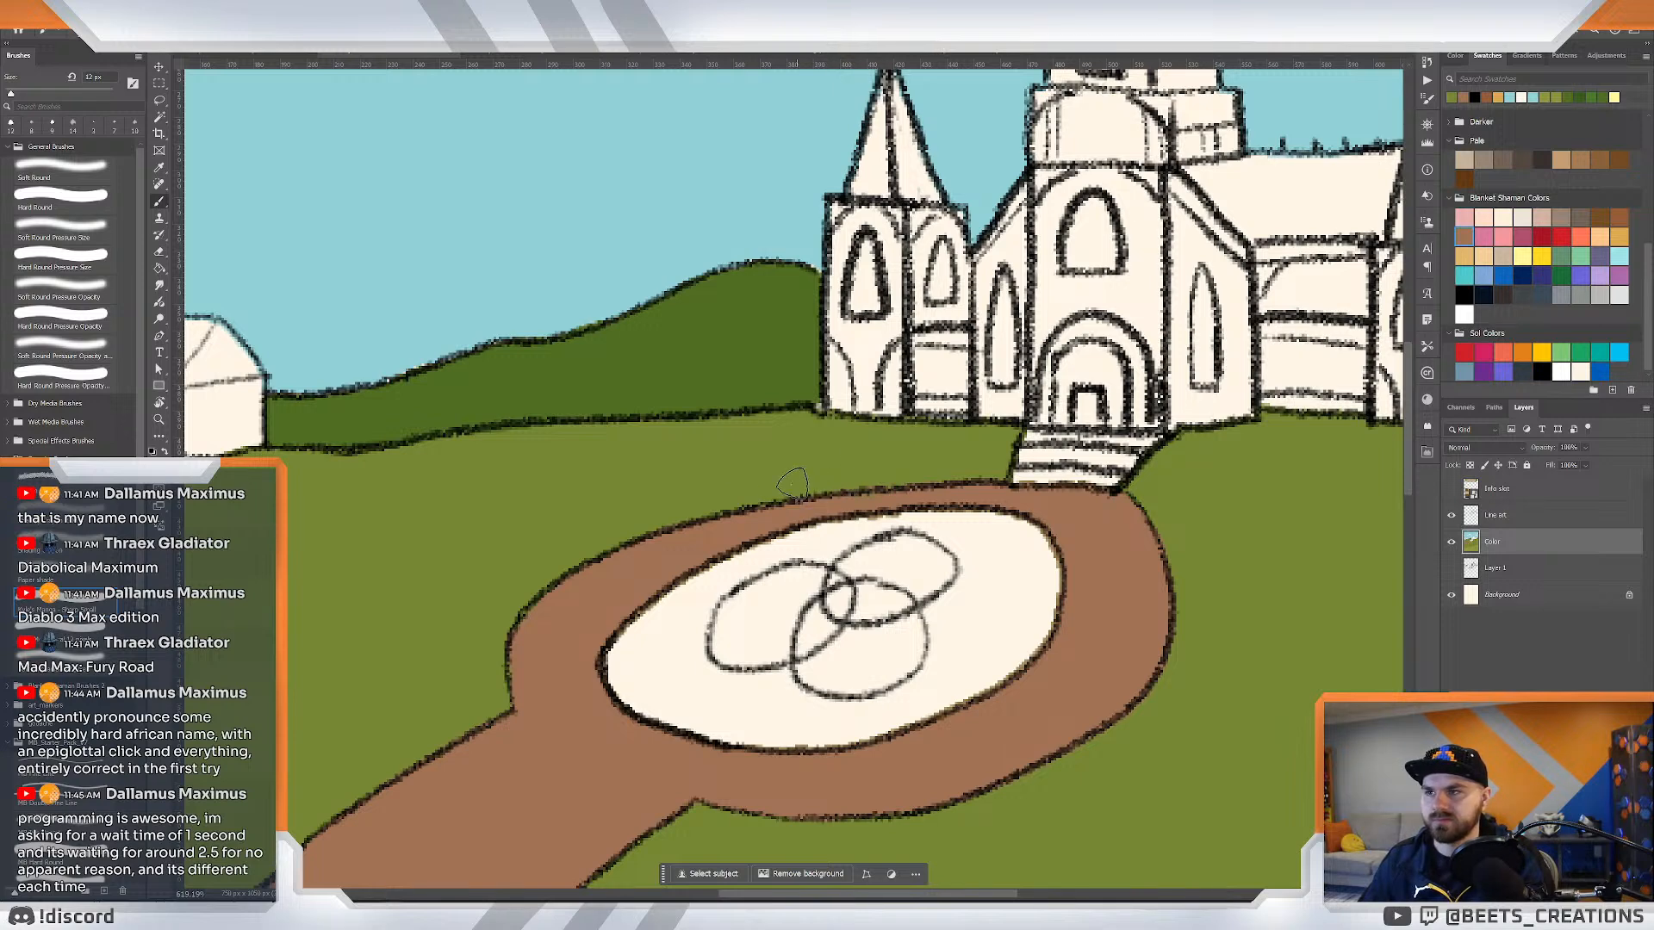
Fill the church and both cottages with slate blue on the Color layer.
key("ctrl+0")
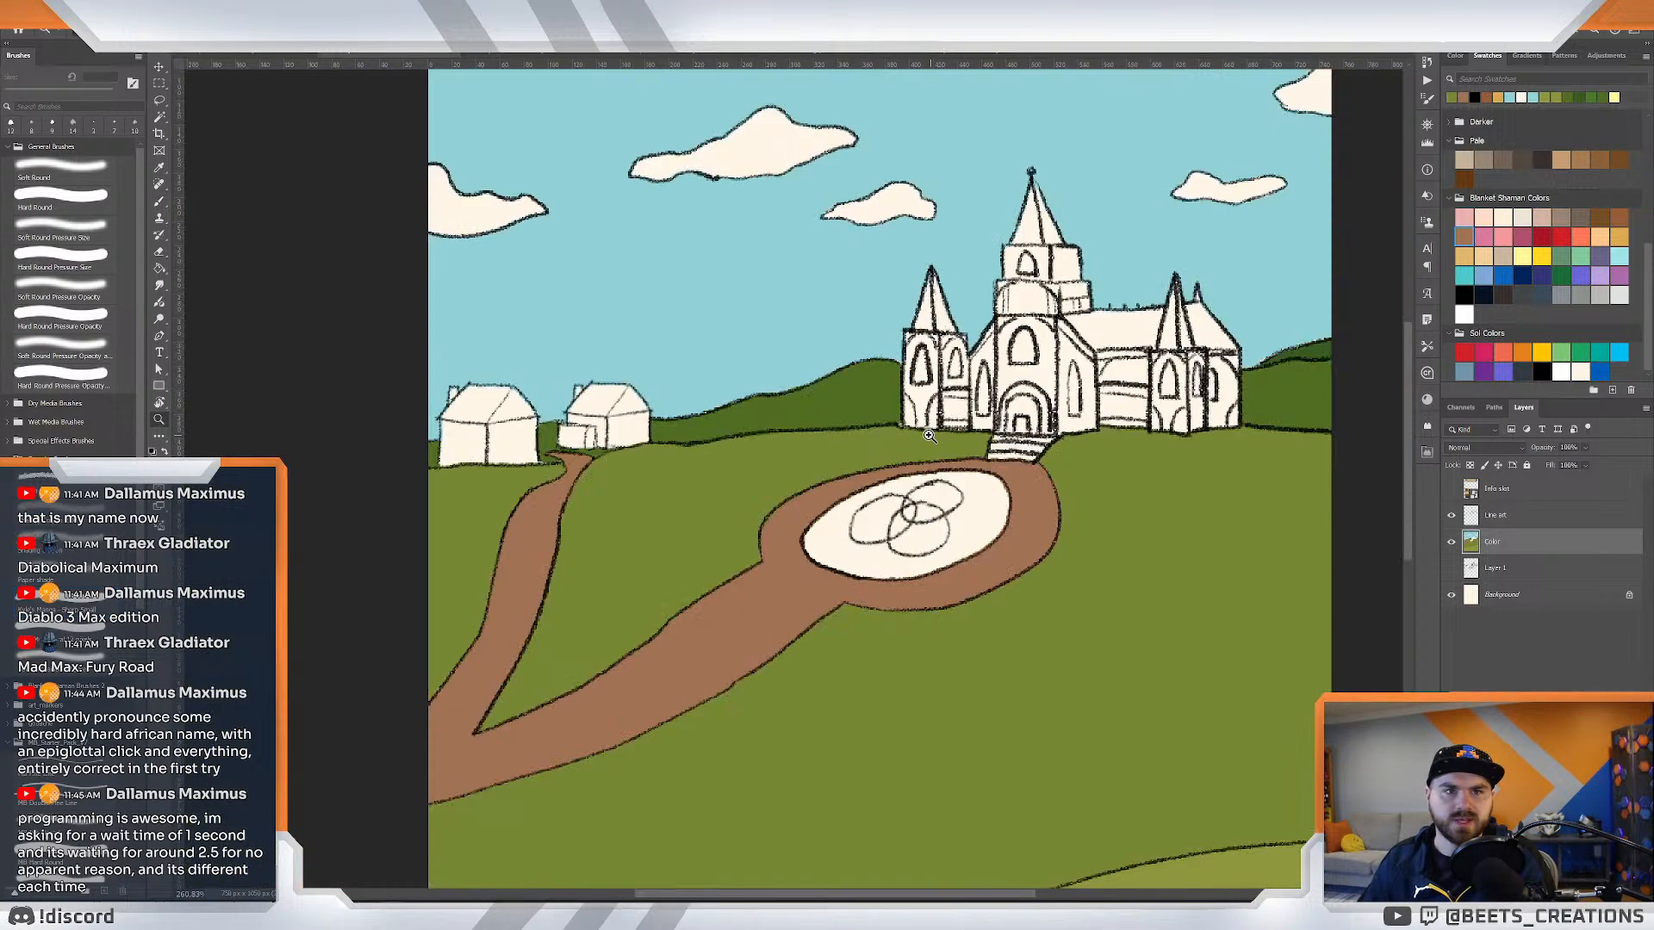
left_click_drag(1016, 403, 1044, 395)
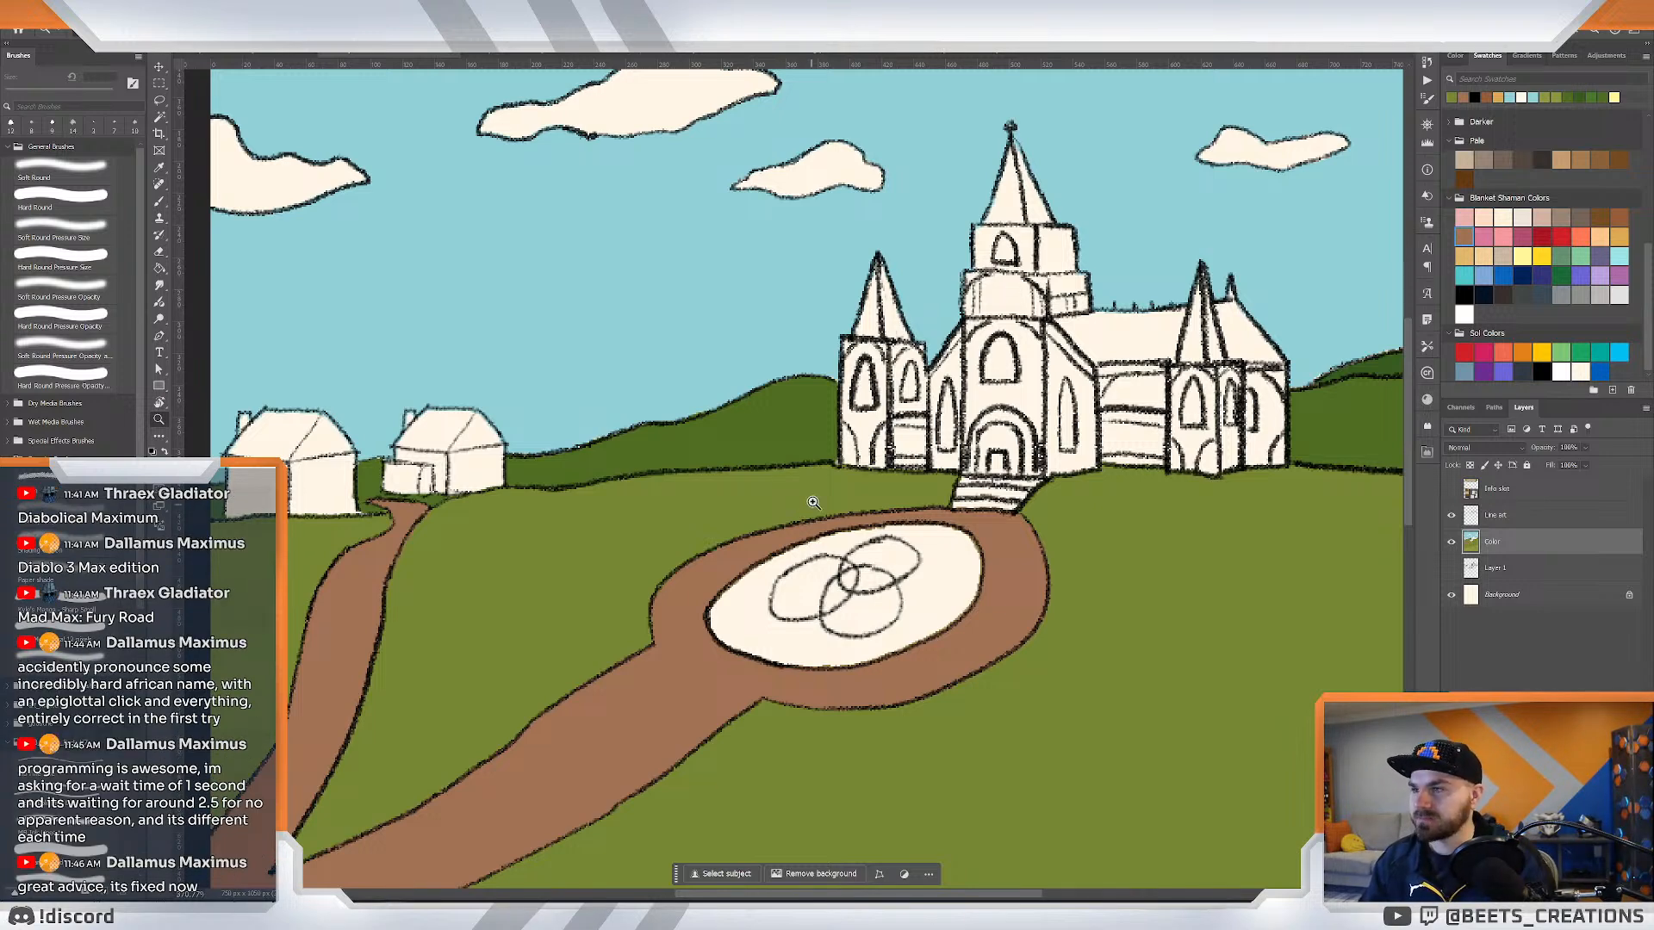
mouse_move(813, 502)
left_mouse_down()
mouse_move(723, 497)
mouse_move(802, 488)
mouse_move(831, 507)
left_mouse_up()
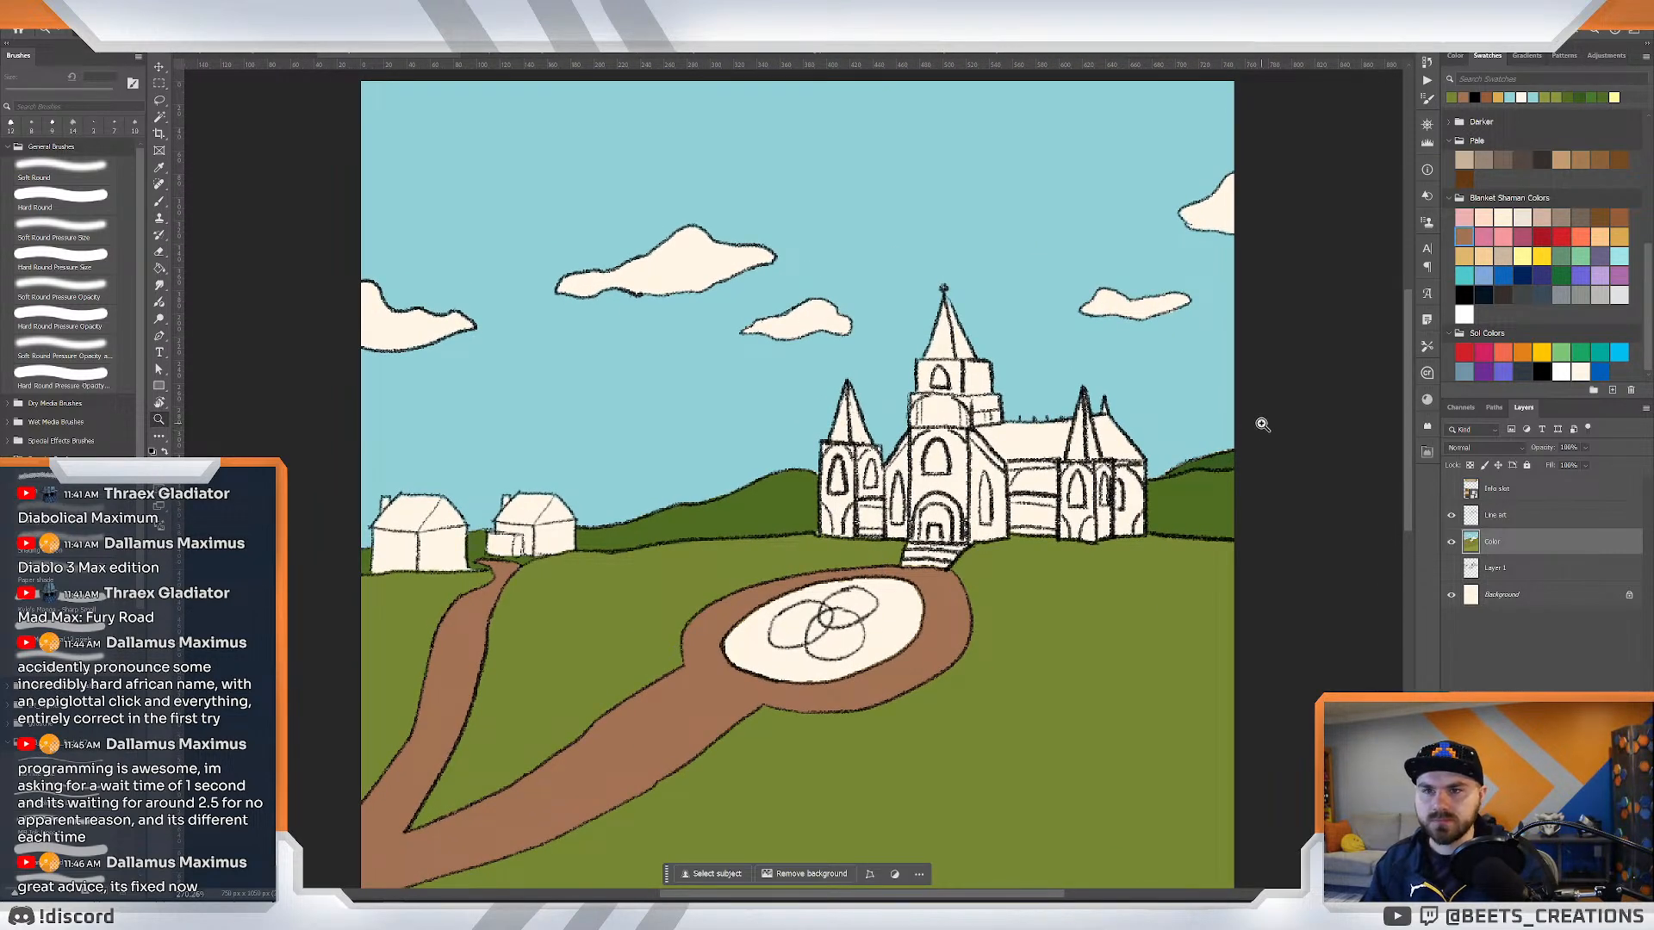
left_click(1509, 518)
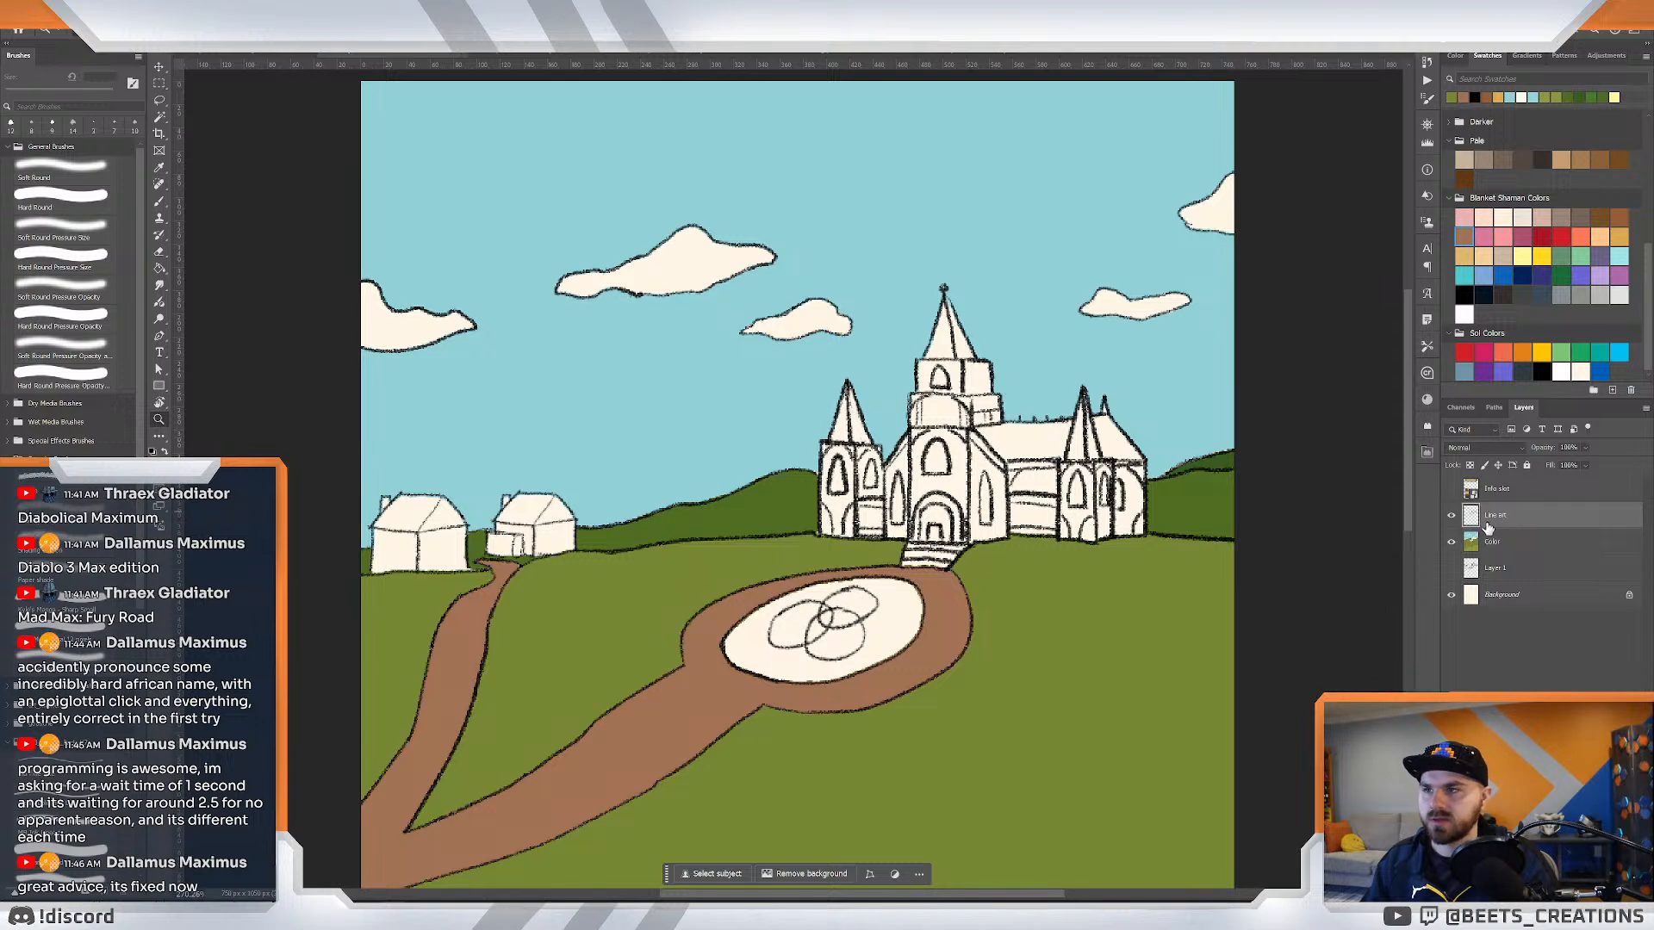
left_click(1508, 554)
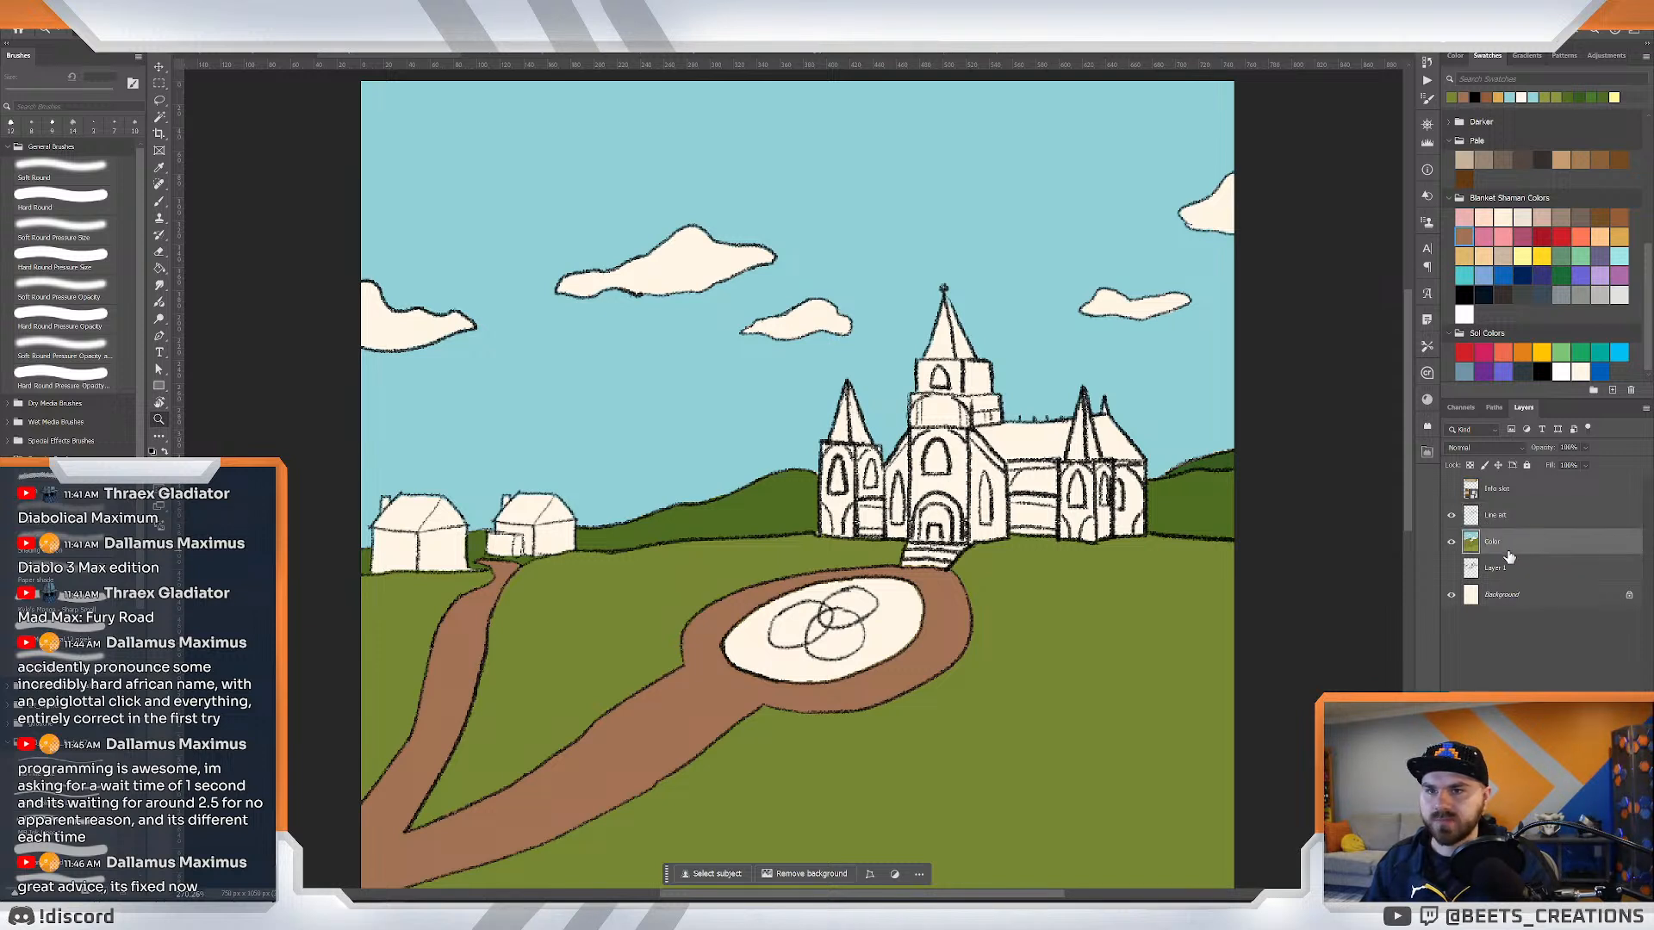
left_click(1474, 368)
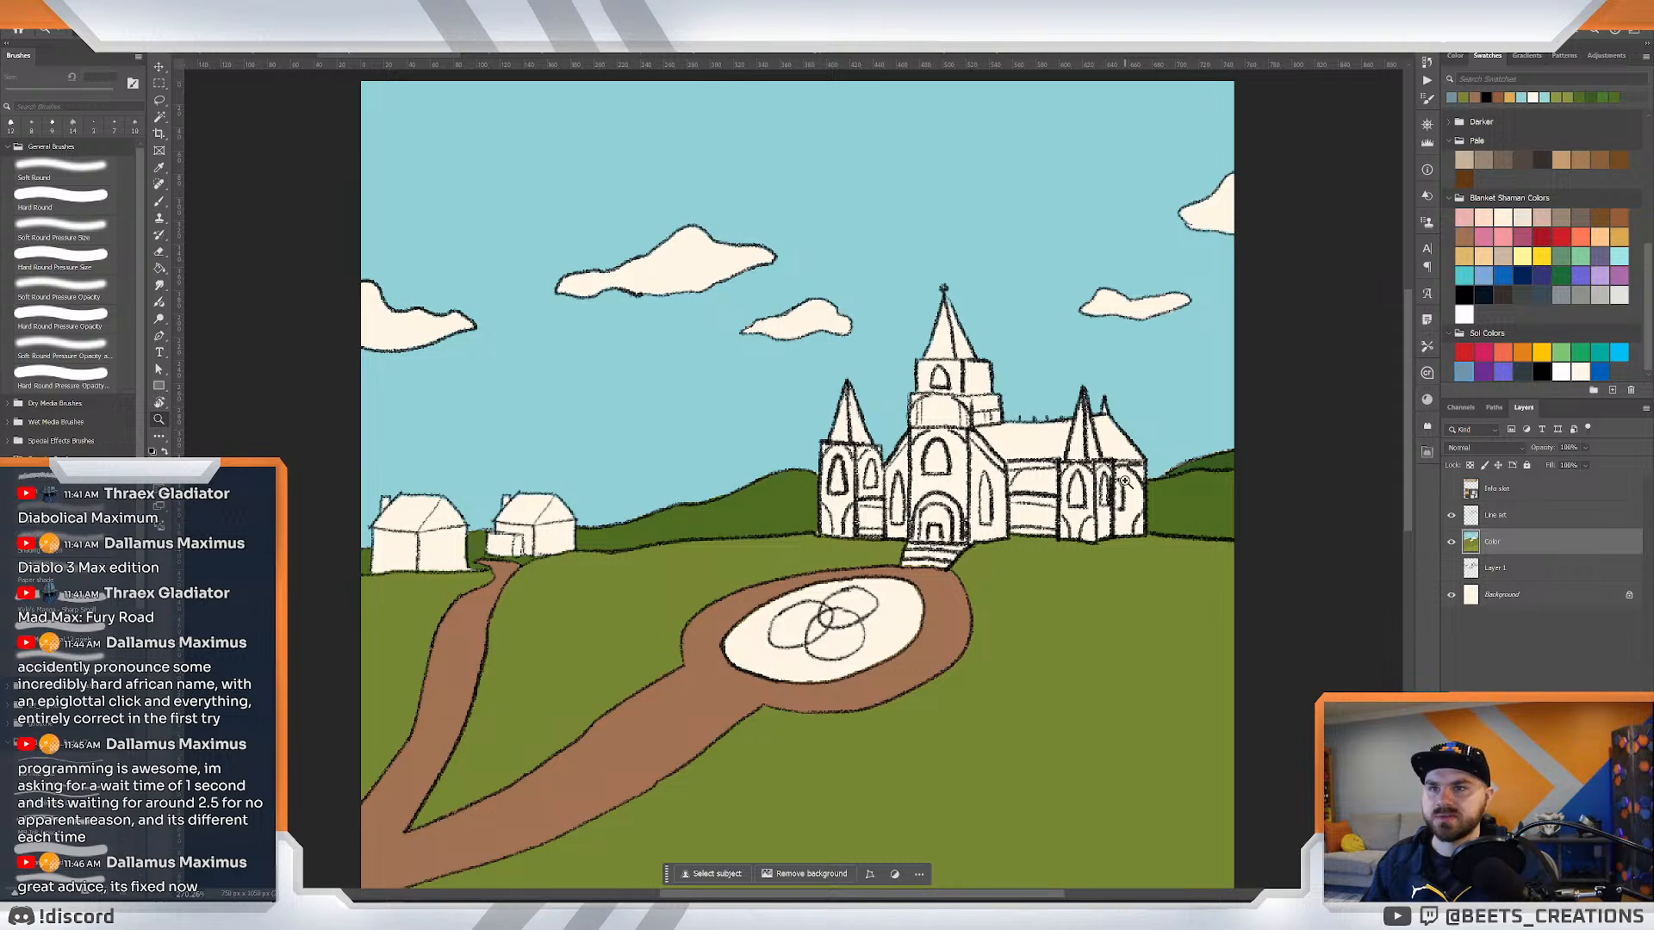
key("g")
left_click(1014, 458)
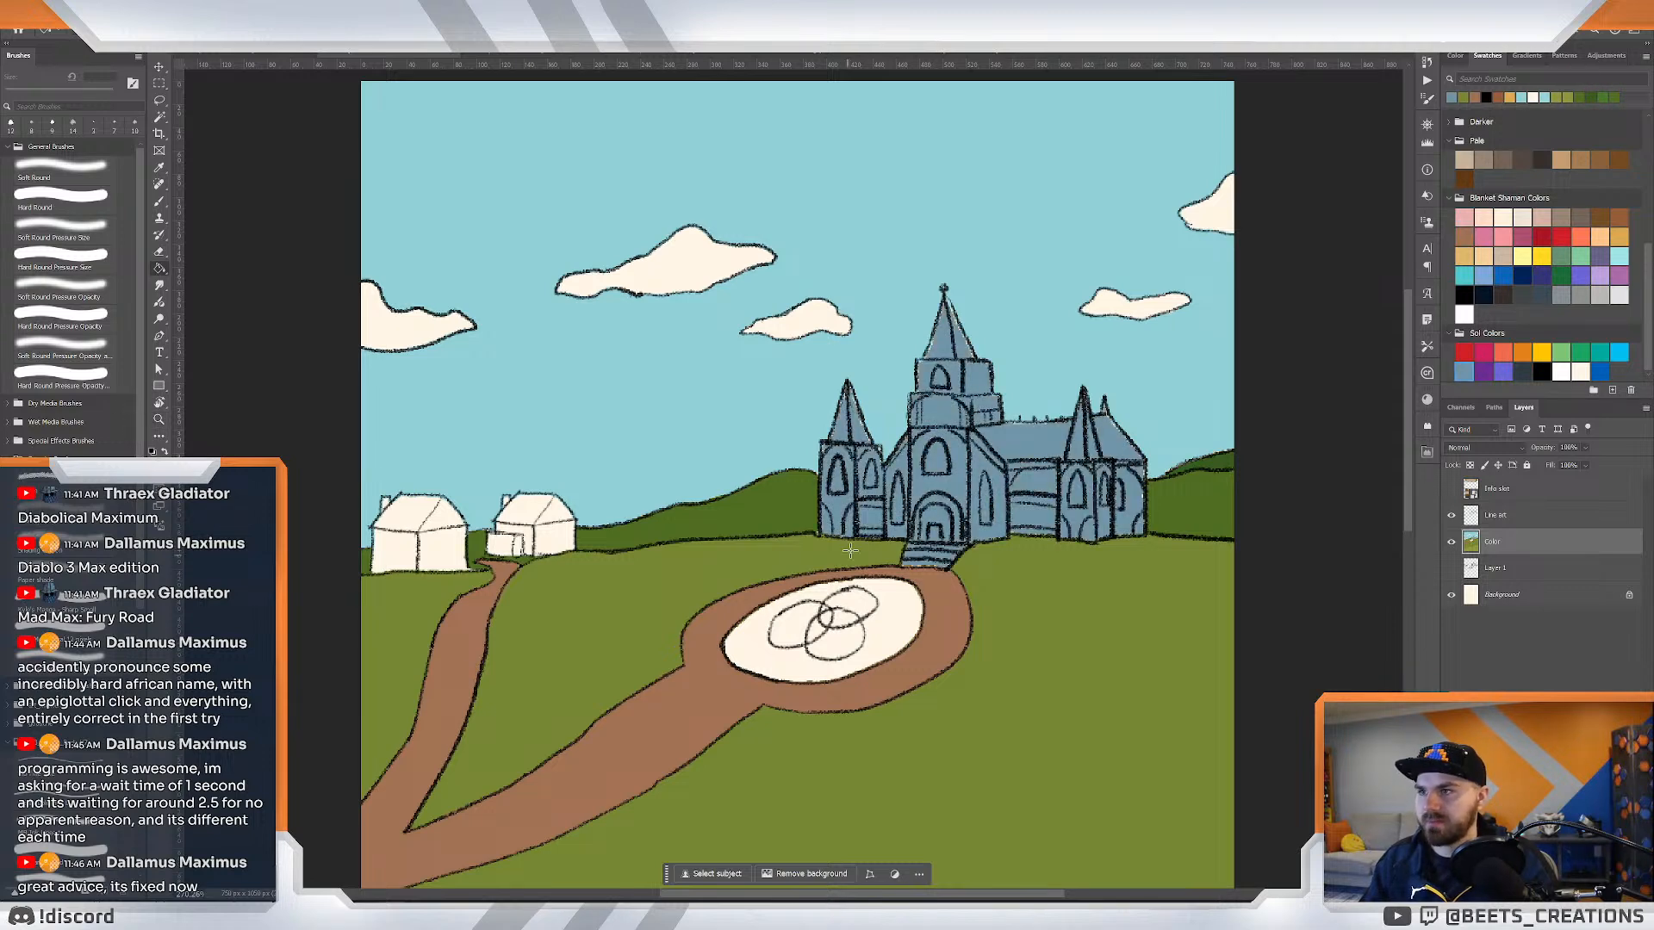
left_click(550, 536)
left_click(422, 536)
Sample the warm grey wall colour from the church interior artwork and return to the landscape document.
scroll(932, 466, "up", 2)
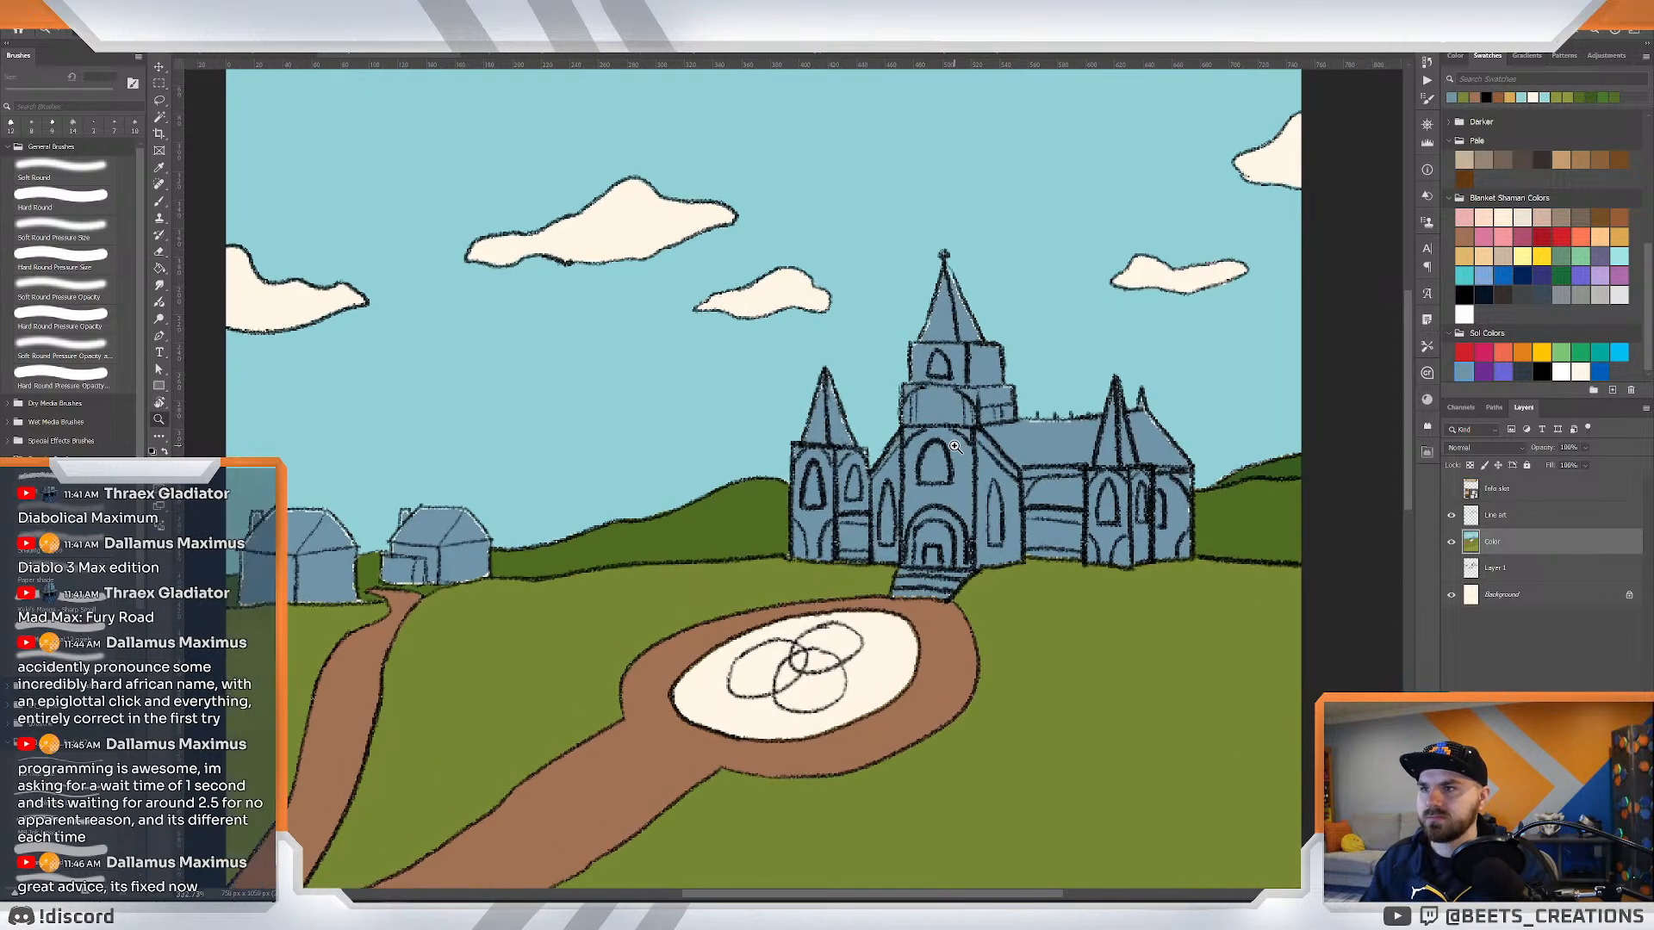
mouse_move(886, 456)
left_mouse_down()
mouse_move(939, 456)
mouse_move(863, 456)
left_mouse_up()
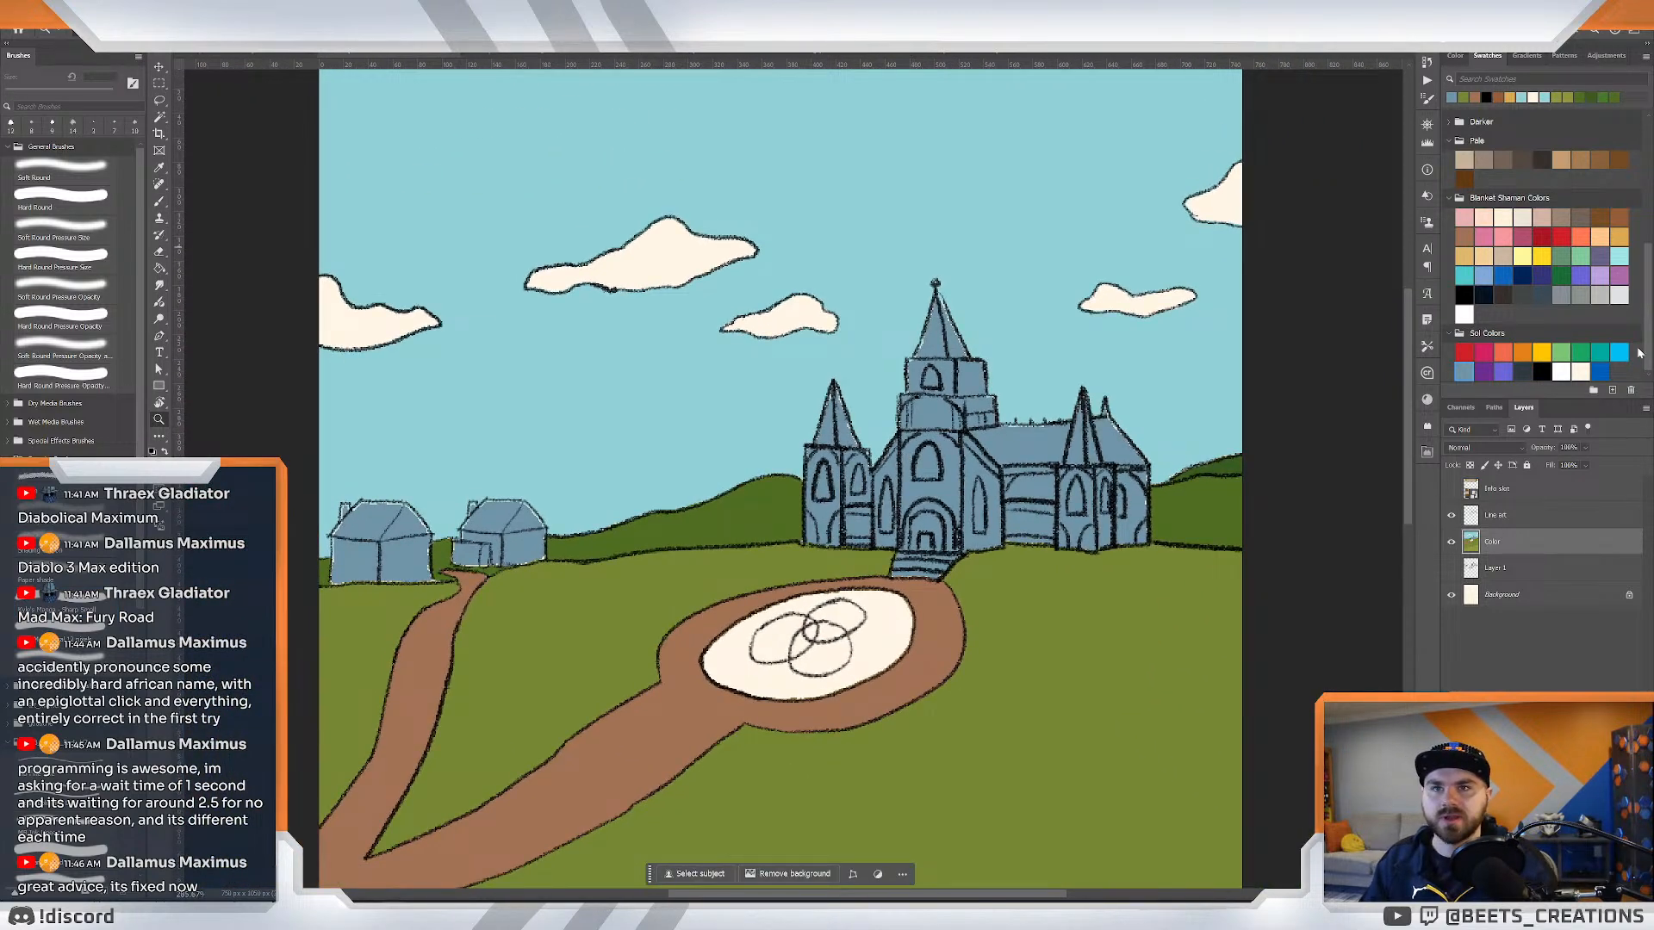
left_click(1582, 294)
key("g")
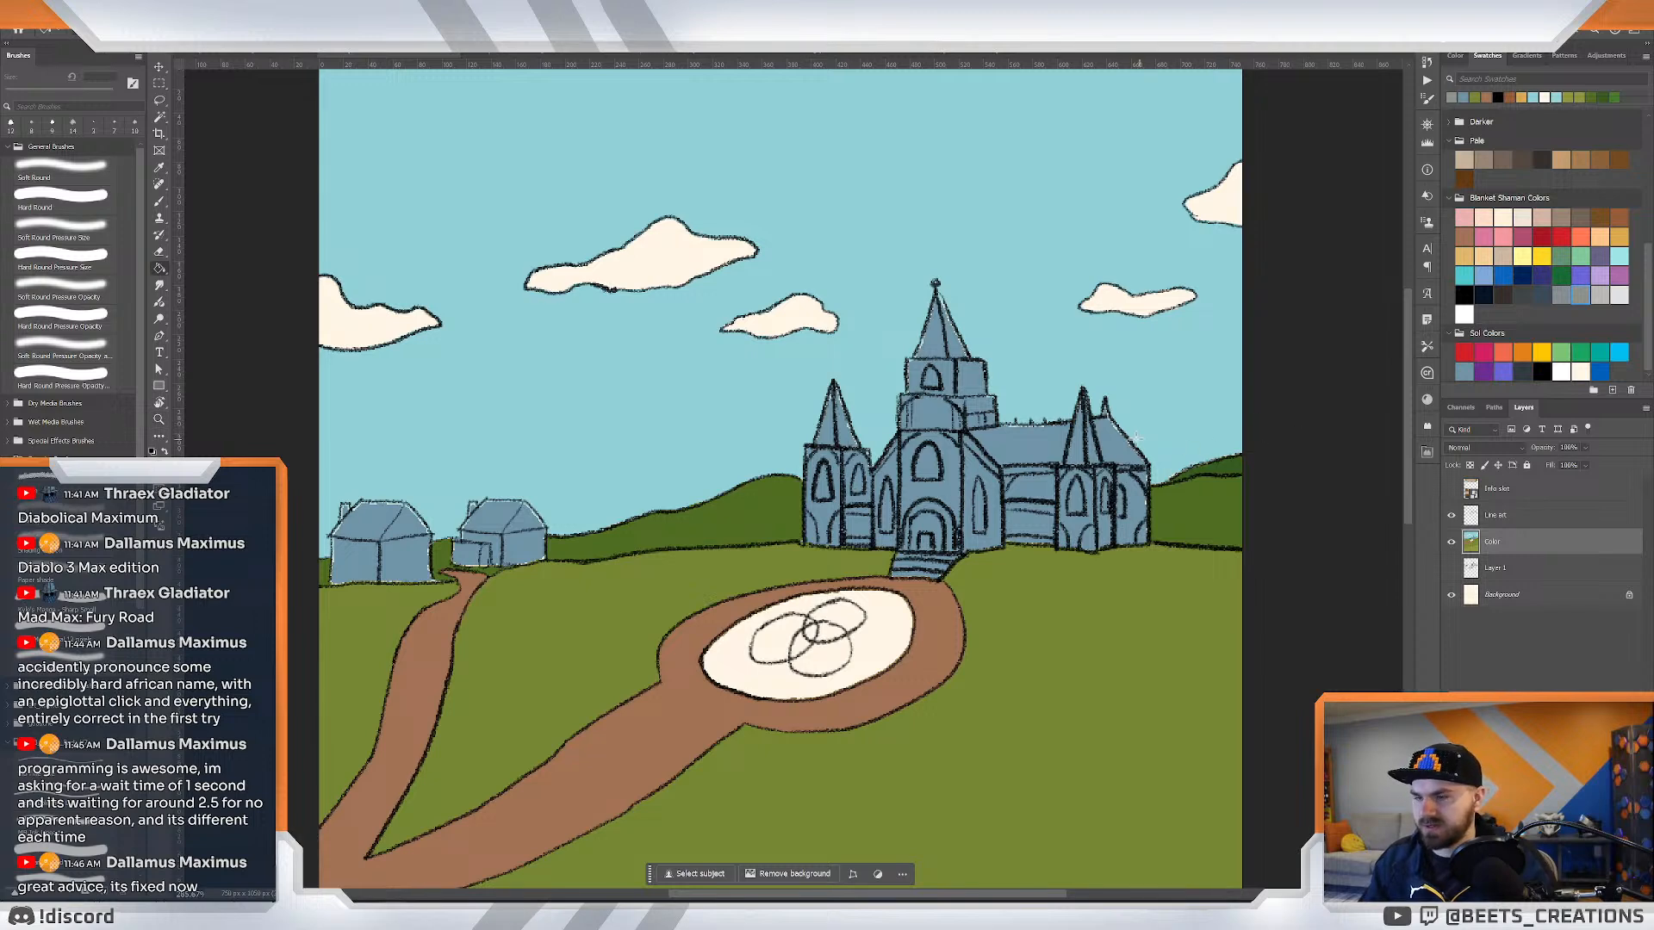
left_click(553, 51)
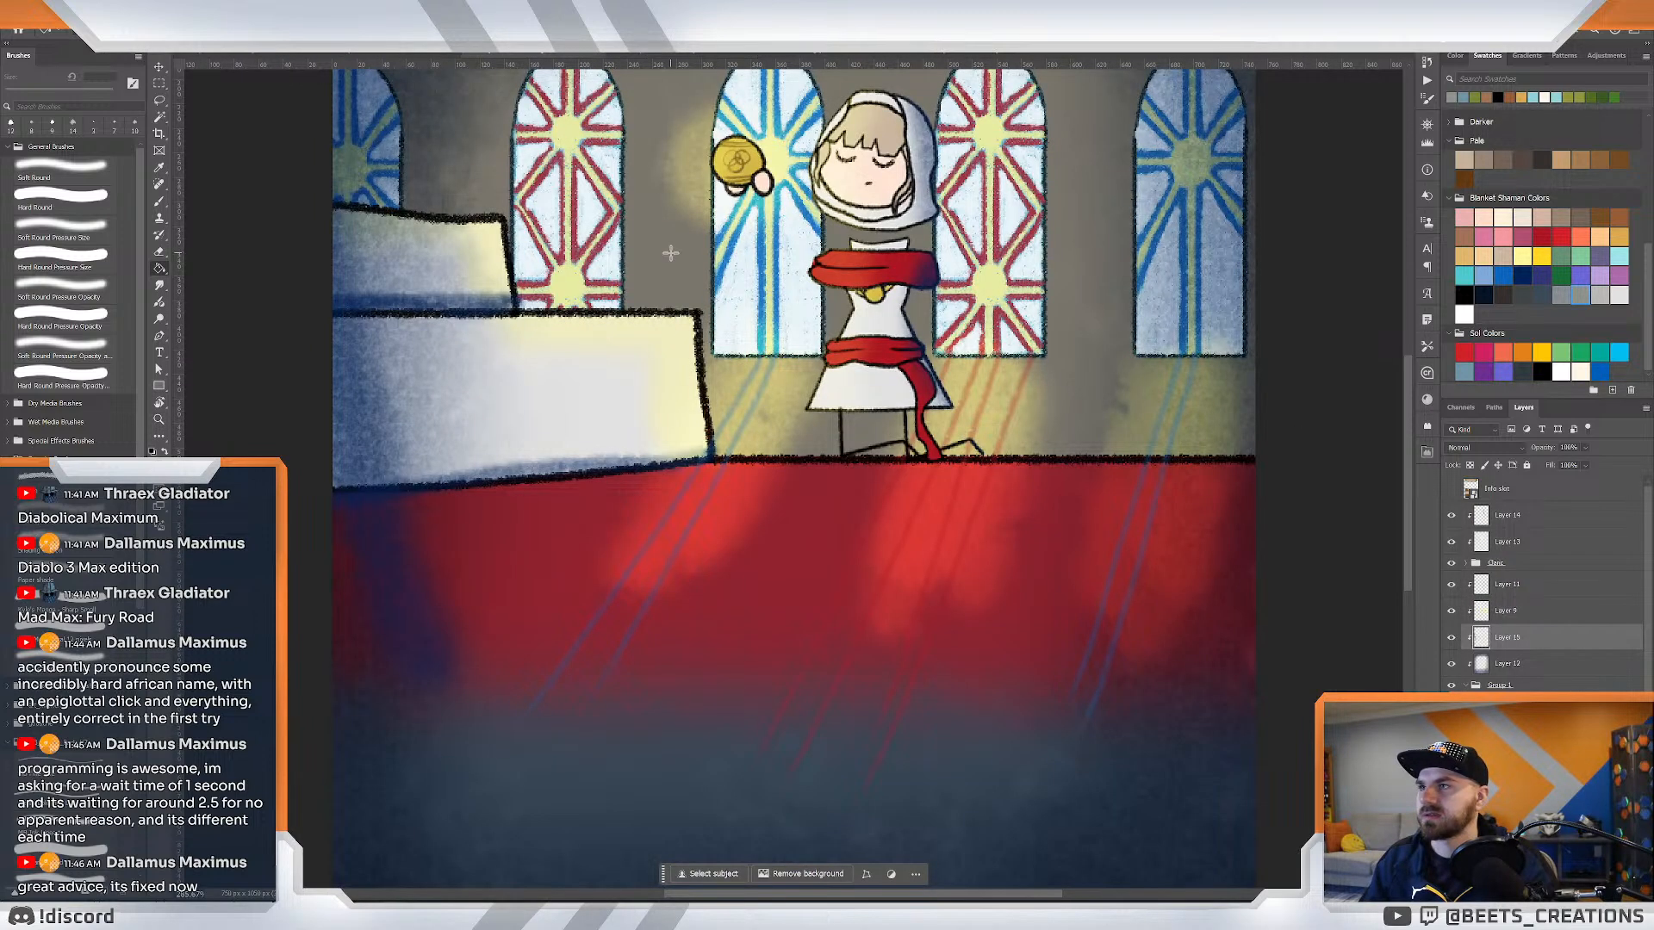
key("i")
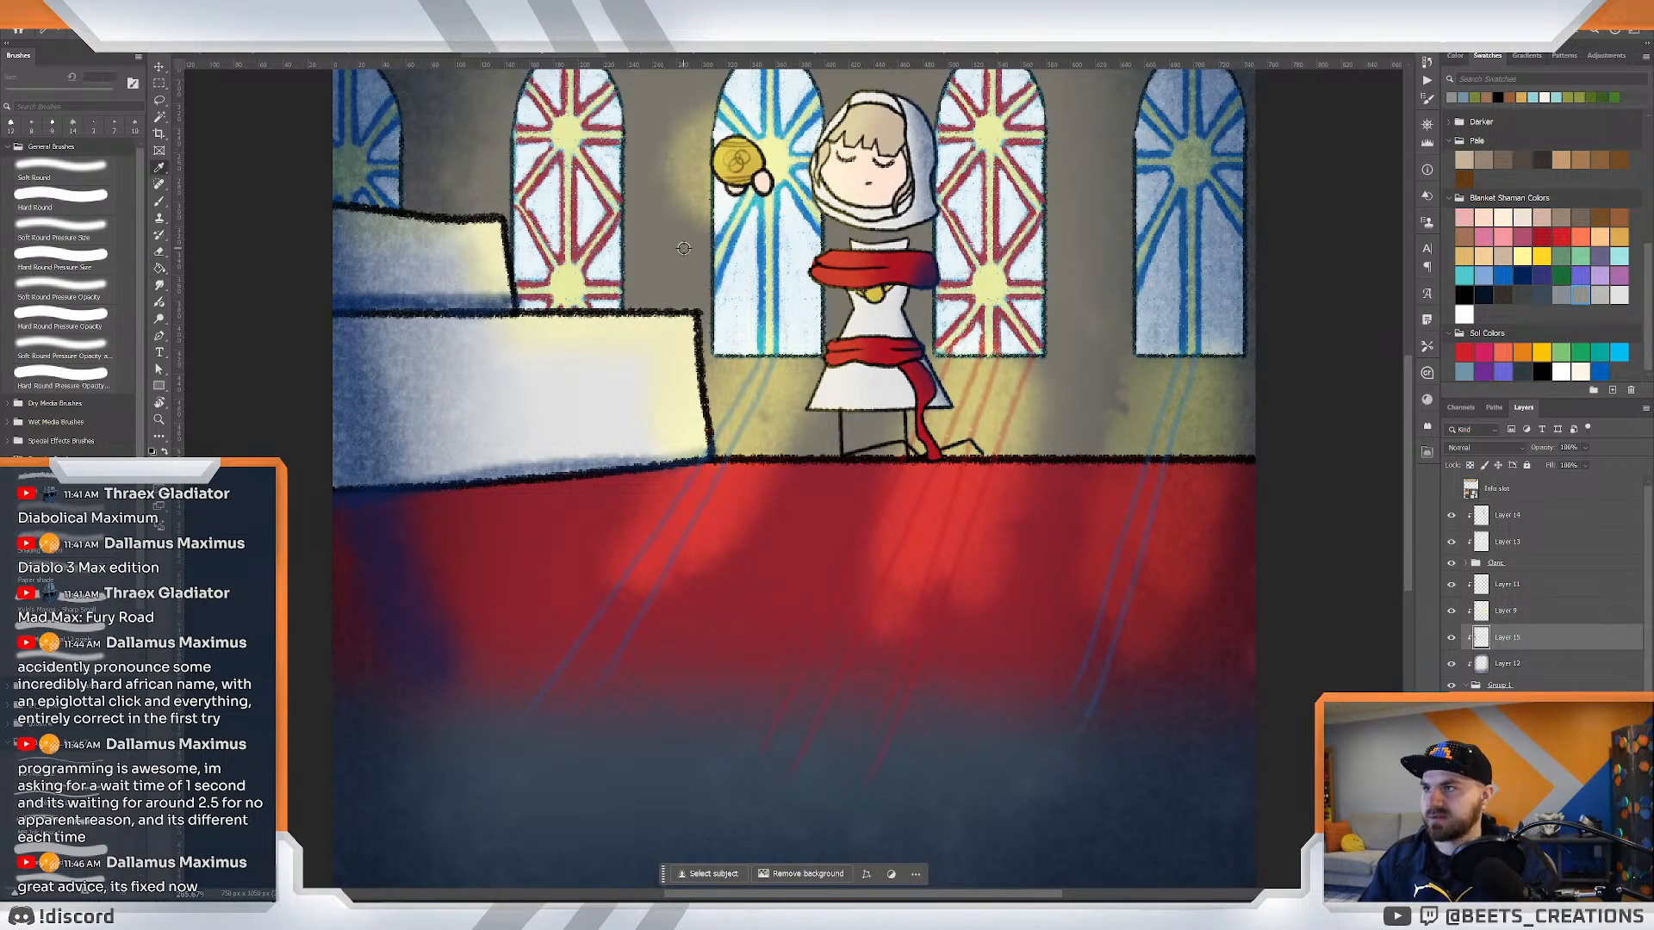
left_click(273, 56)
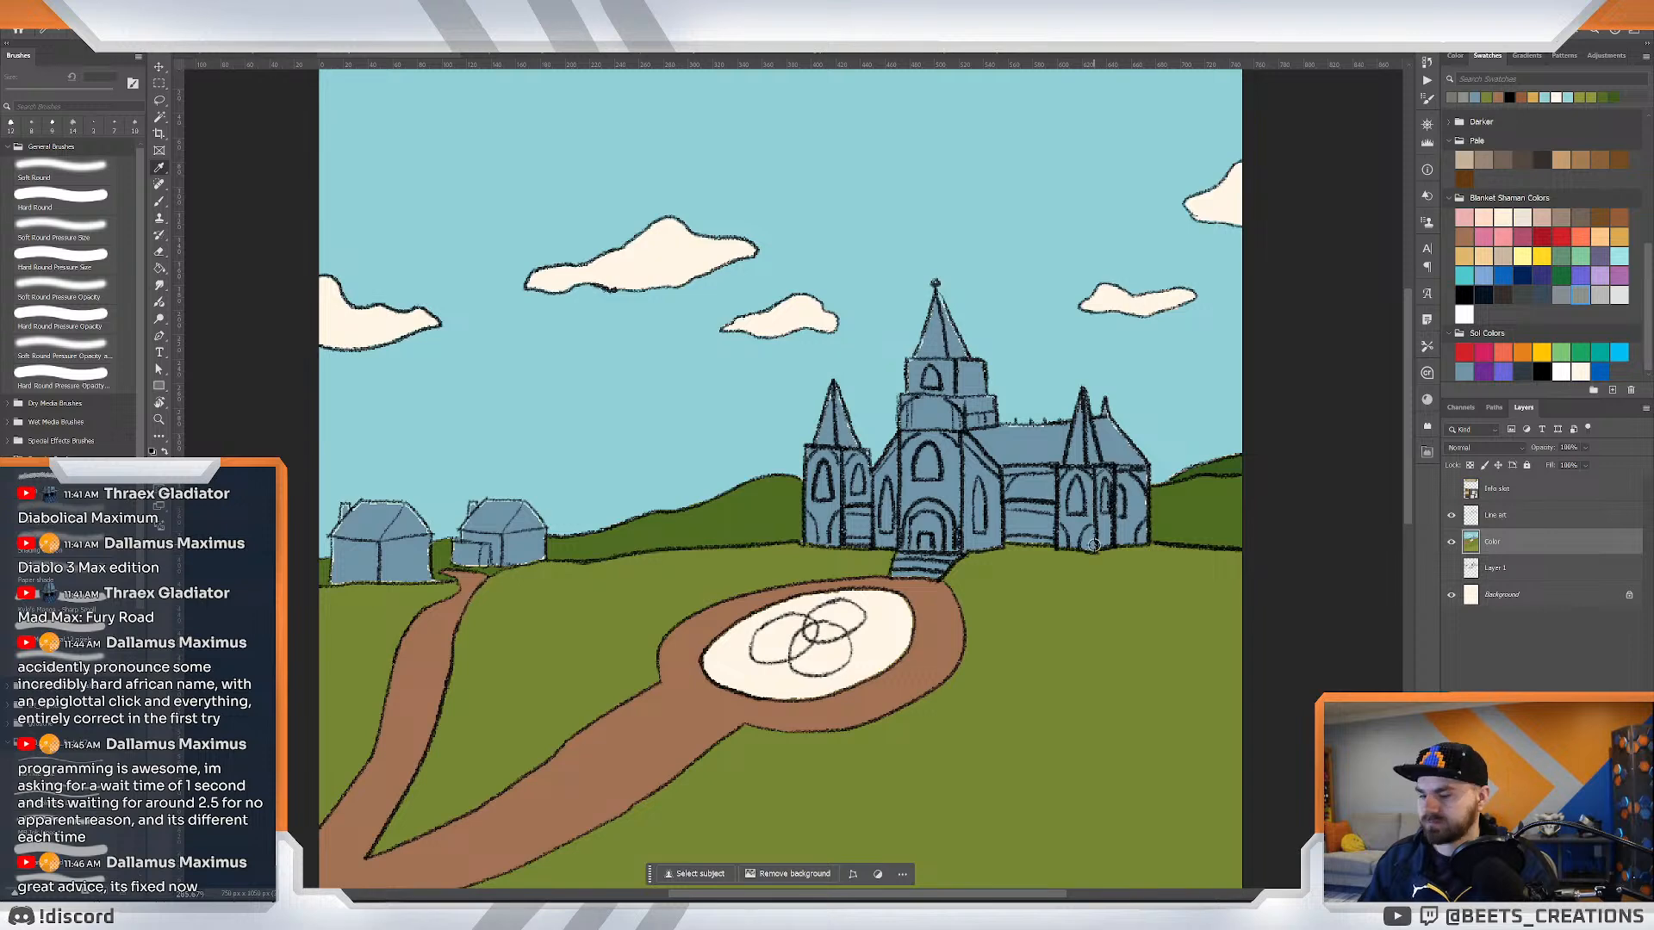
Fill the church and both cottages on the Color layer with the sampled warm grey.
key("g")
left_click(1020, 479)
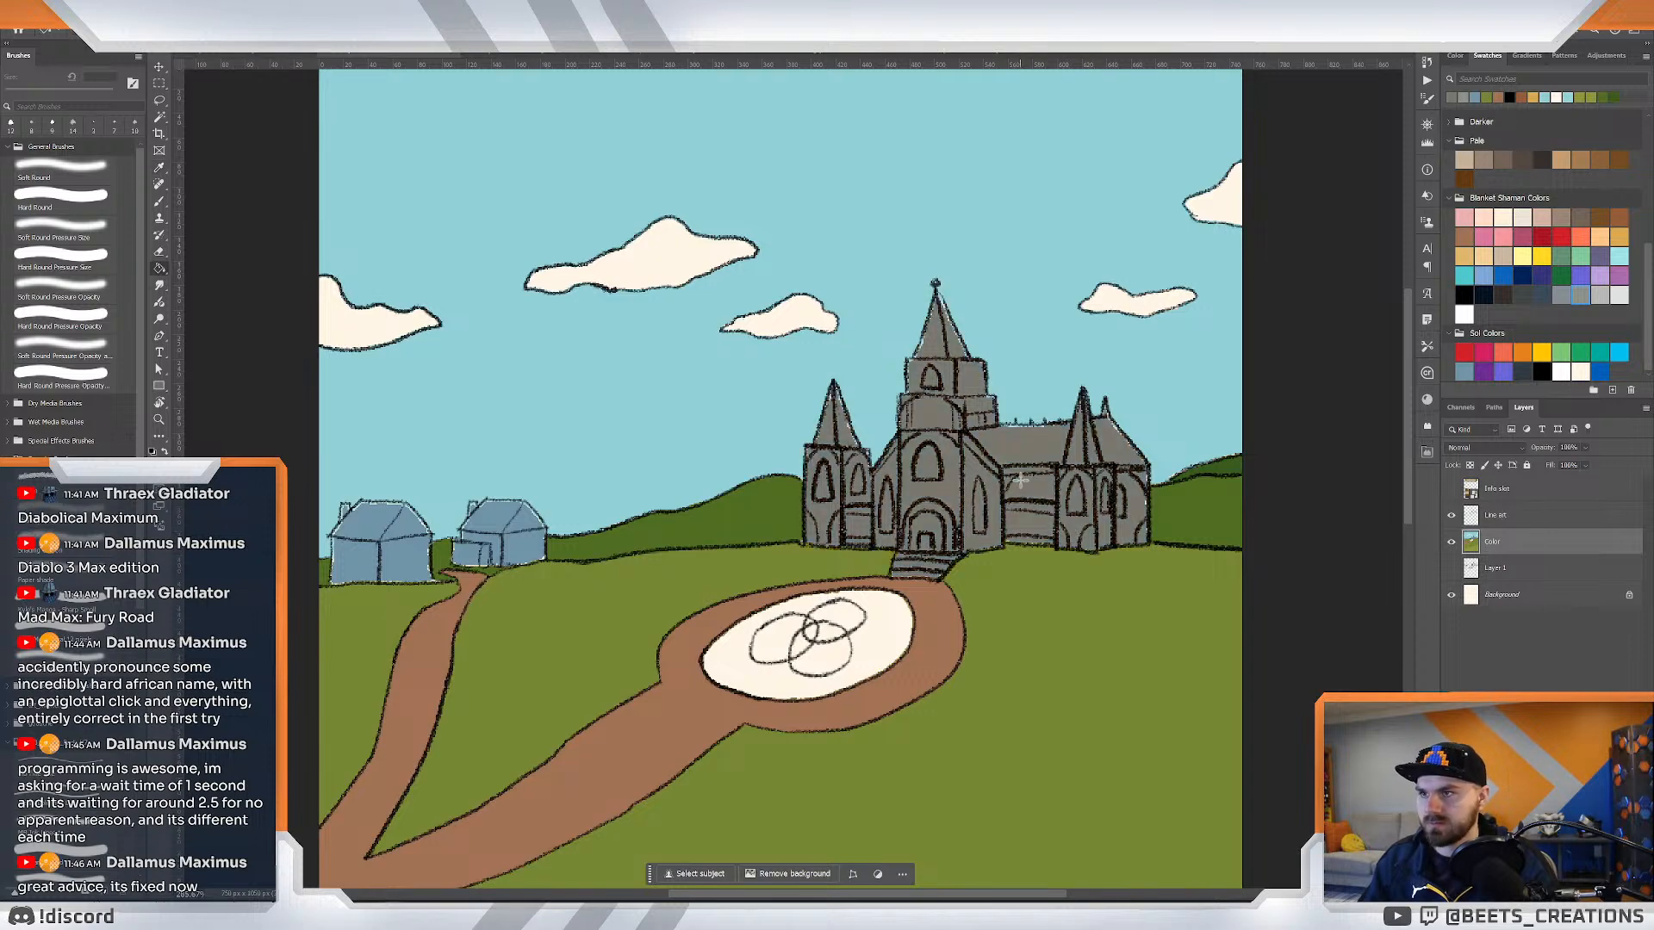
left_click(491, 523)
left_click(403, 558)
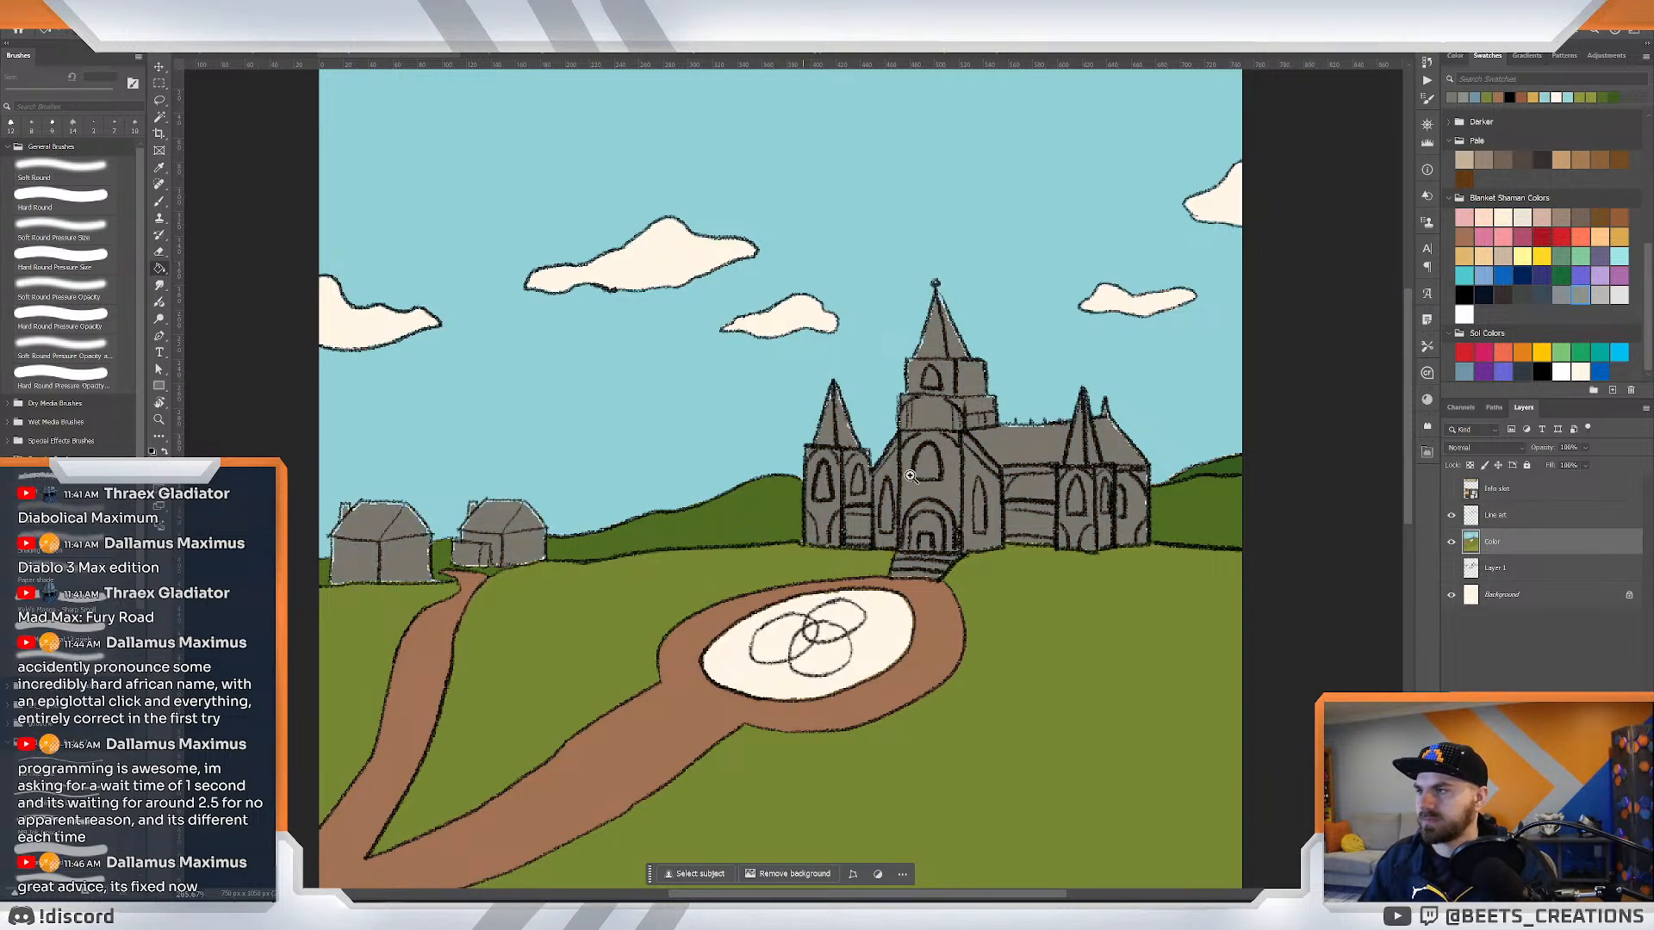
Brush warm grey over the white gaps along the right-hand side of the church and on its entrance steps.
key("z")
mouse_move(913, 465)
left_mouse_down()
mouse_move(886, 458)
mouse_move(1003, 456)
mouse_move(1017, 431)
mouse_move(968, 497)
left_mouse_up()
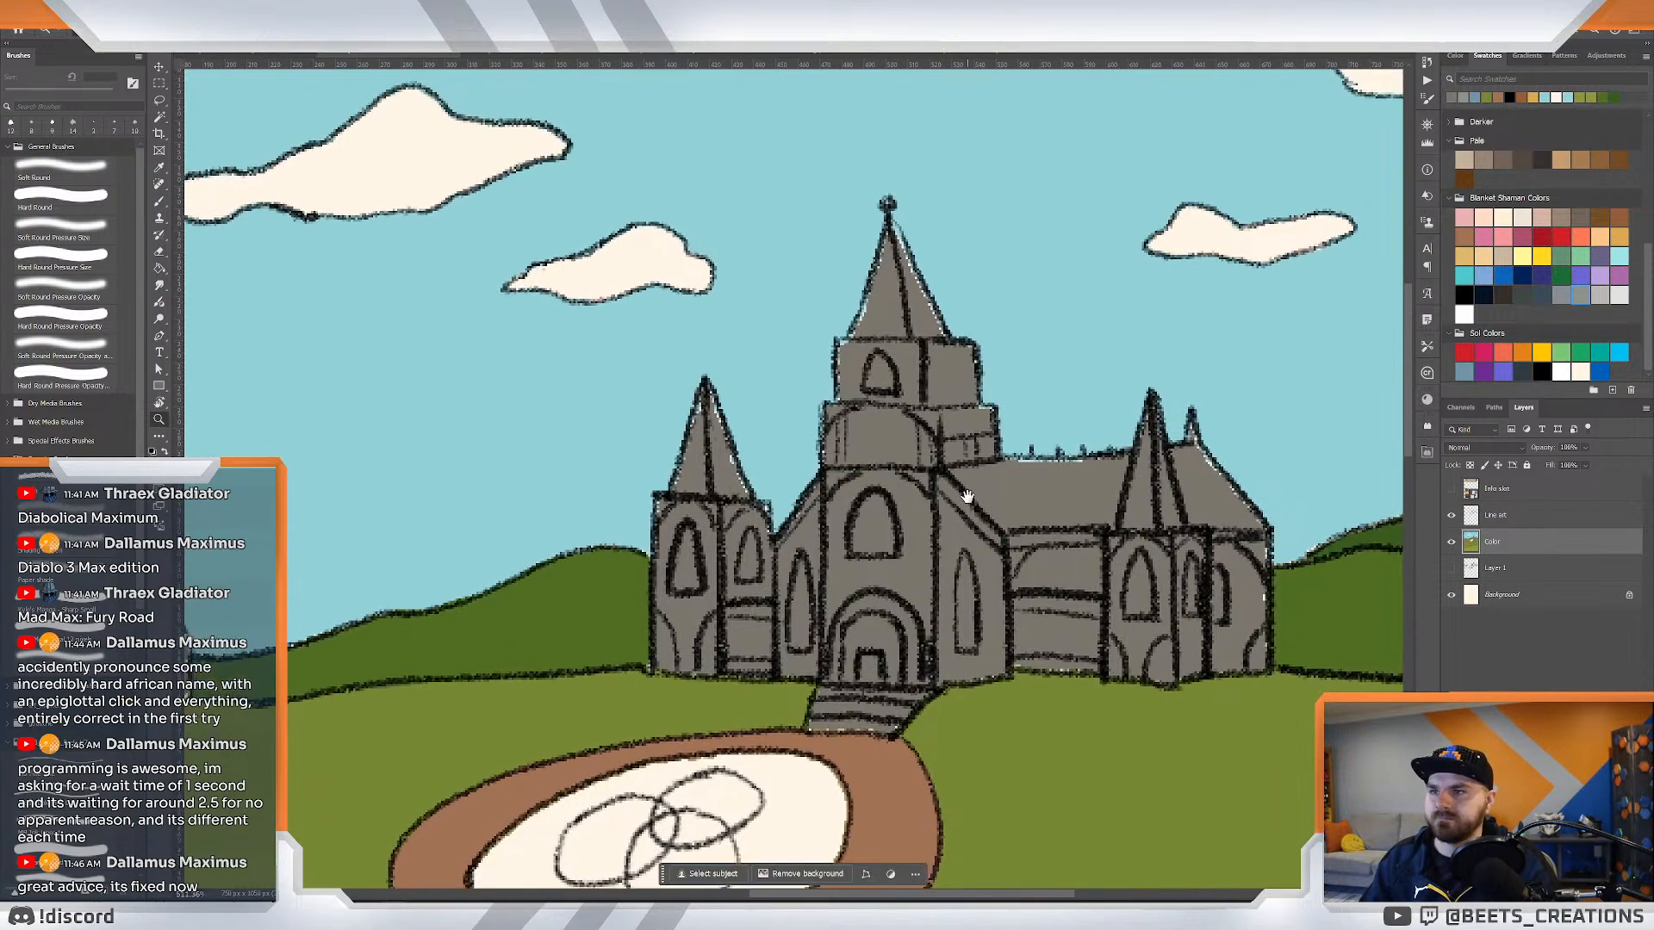
left_click(1043, 491)
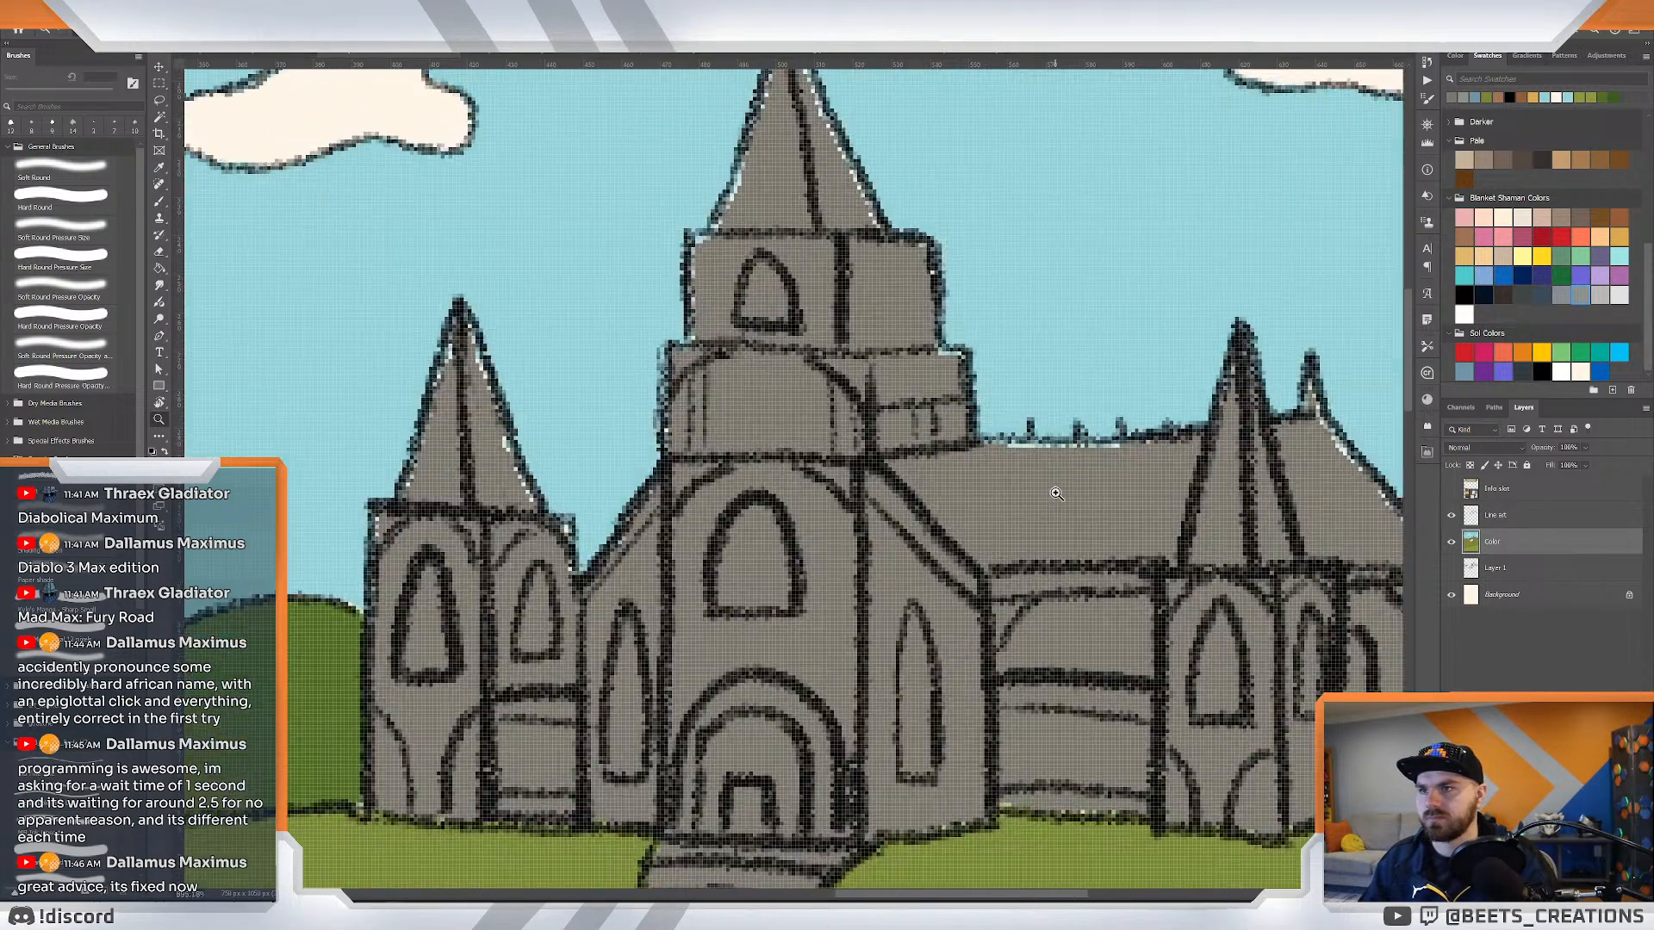
key("b")
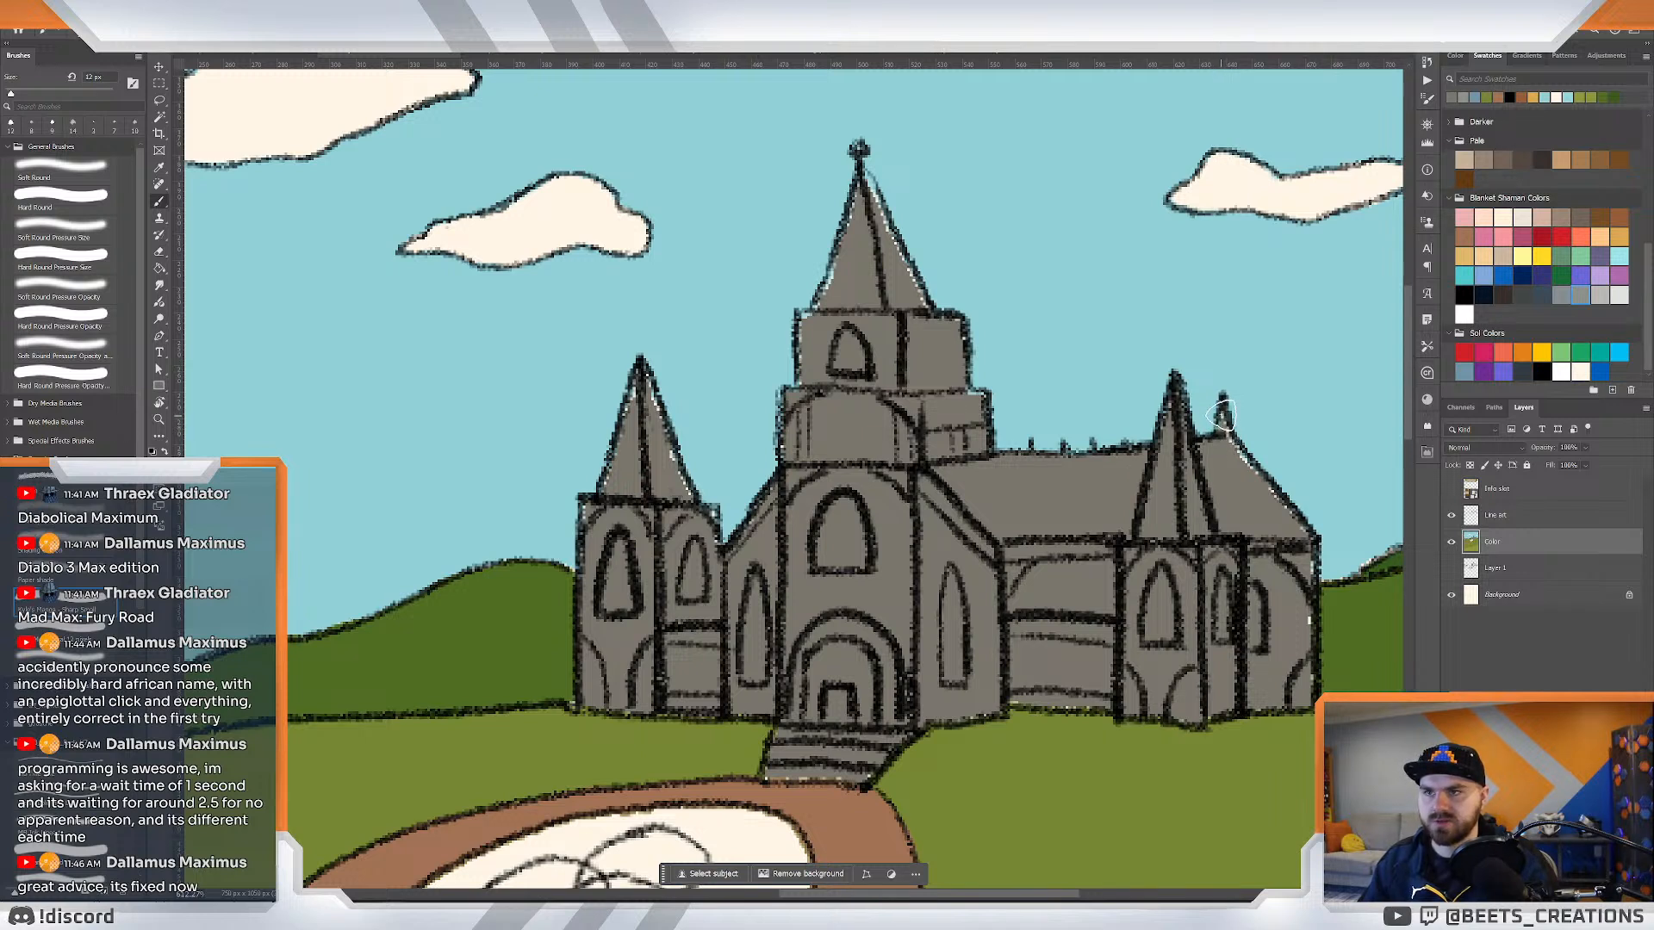
mouse_move(1225, 441)
left_mouse_down()
mouse_move(1281, 528)
mouse_move(1277, 500)
mouse_move(1307, 587)
mouse_move(1295, 644)
left_mouse_up()
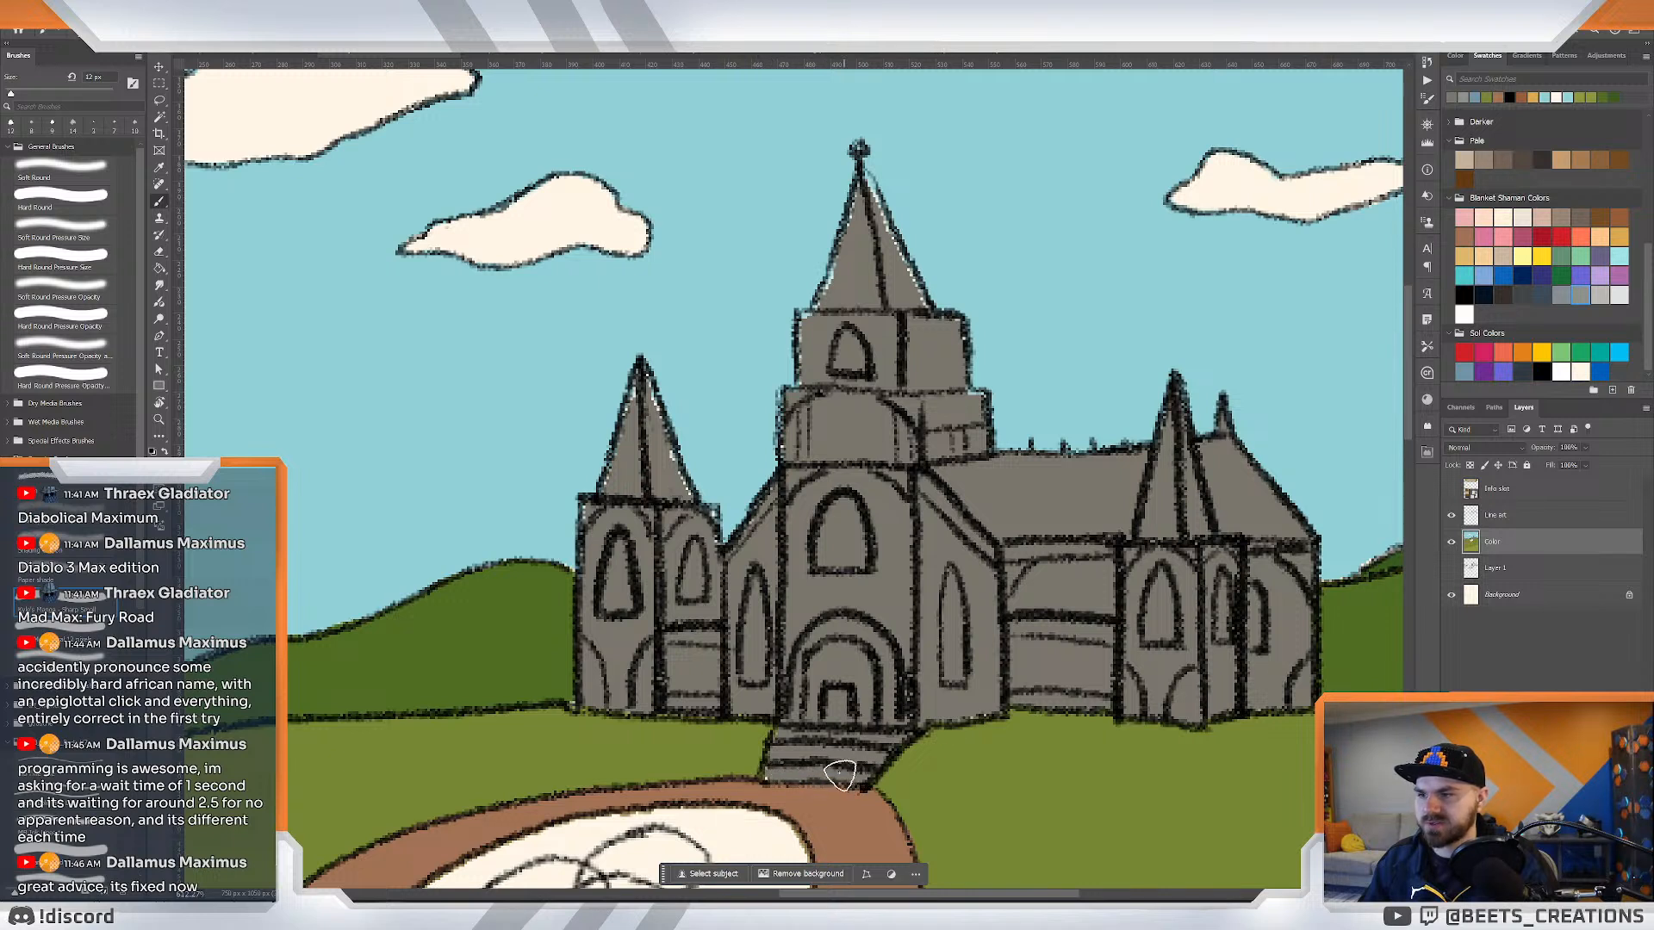
left_click_drag(772, 779, 865, 774)
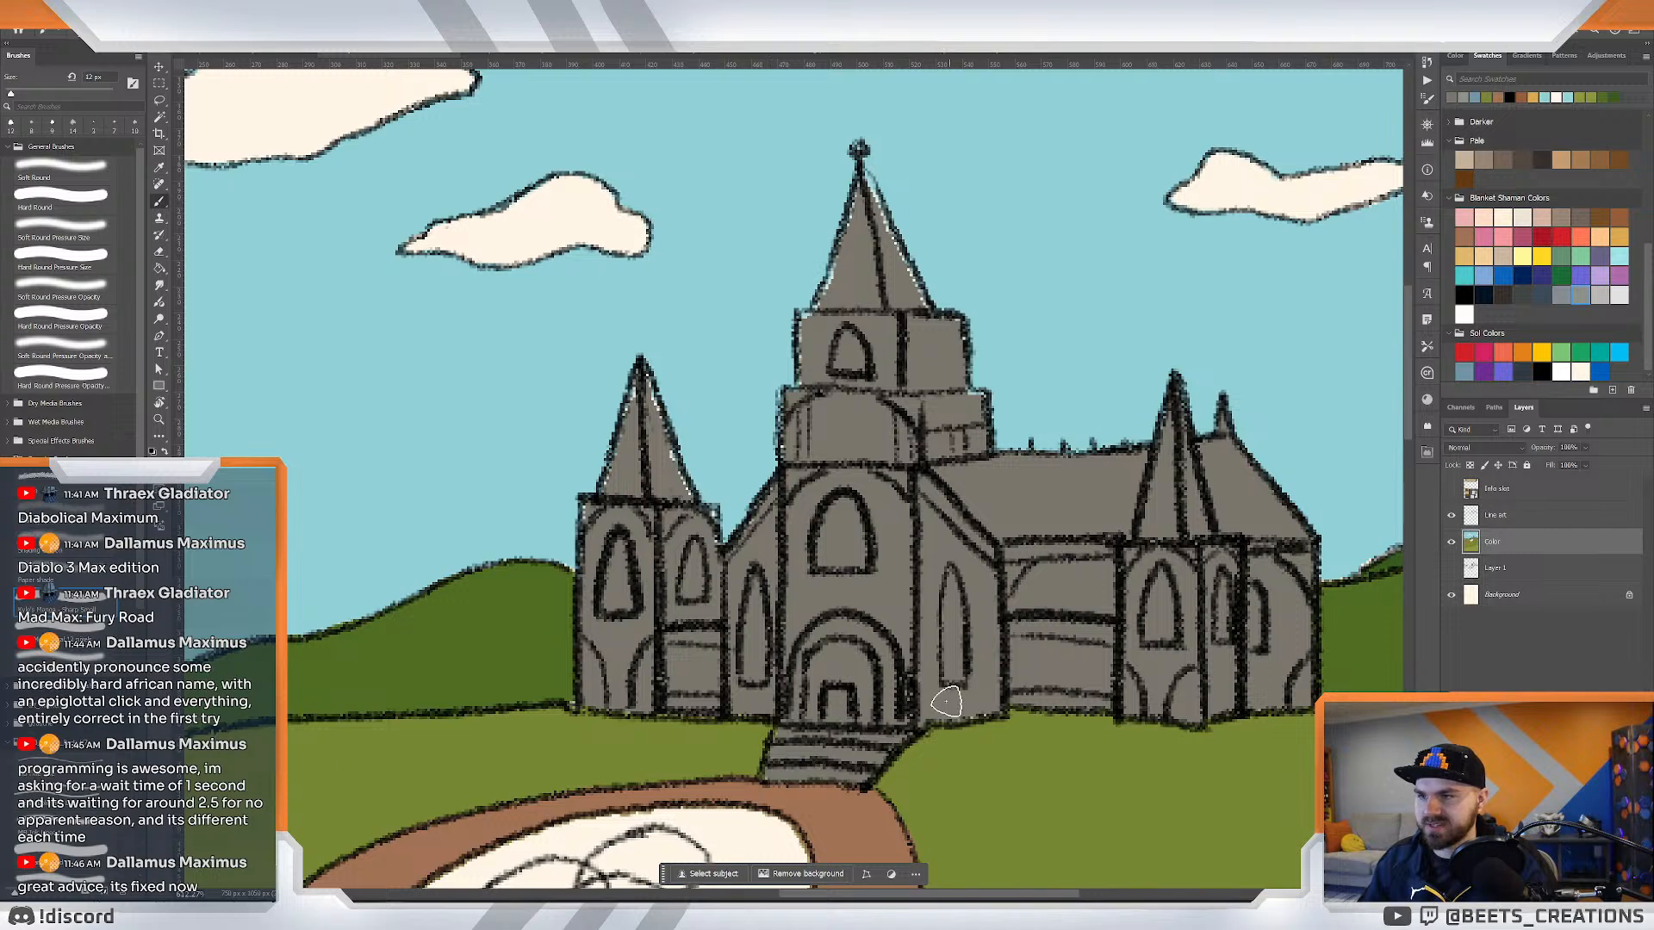
Brush warm grey over the white gaps inside the outlines of the church's central spire, tower and left turret.
left_click_drag(861, 547, 947, 661)
mouse_move(945, 308)
left_mouse_down()
mouse_move(1013, 440)
mouse_move(1032, 442)
left_mouse_up()
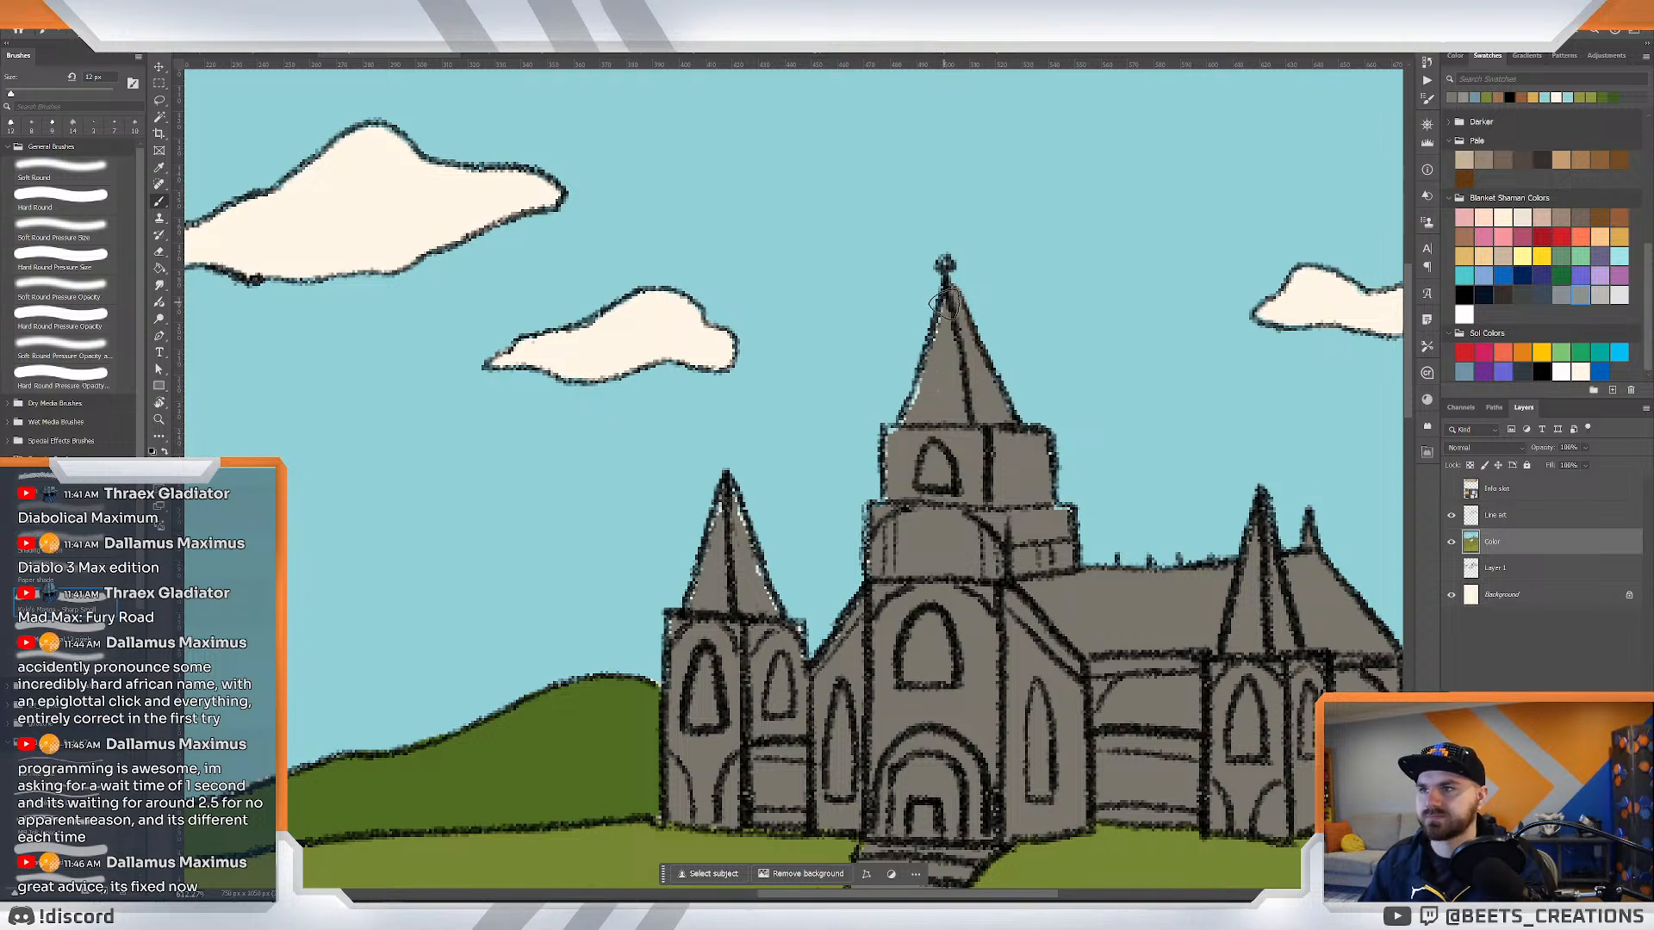
left_click_drag(938, 353, 918, 416)
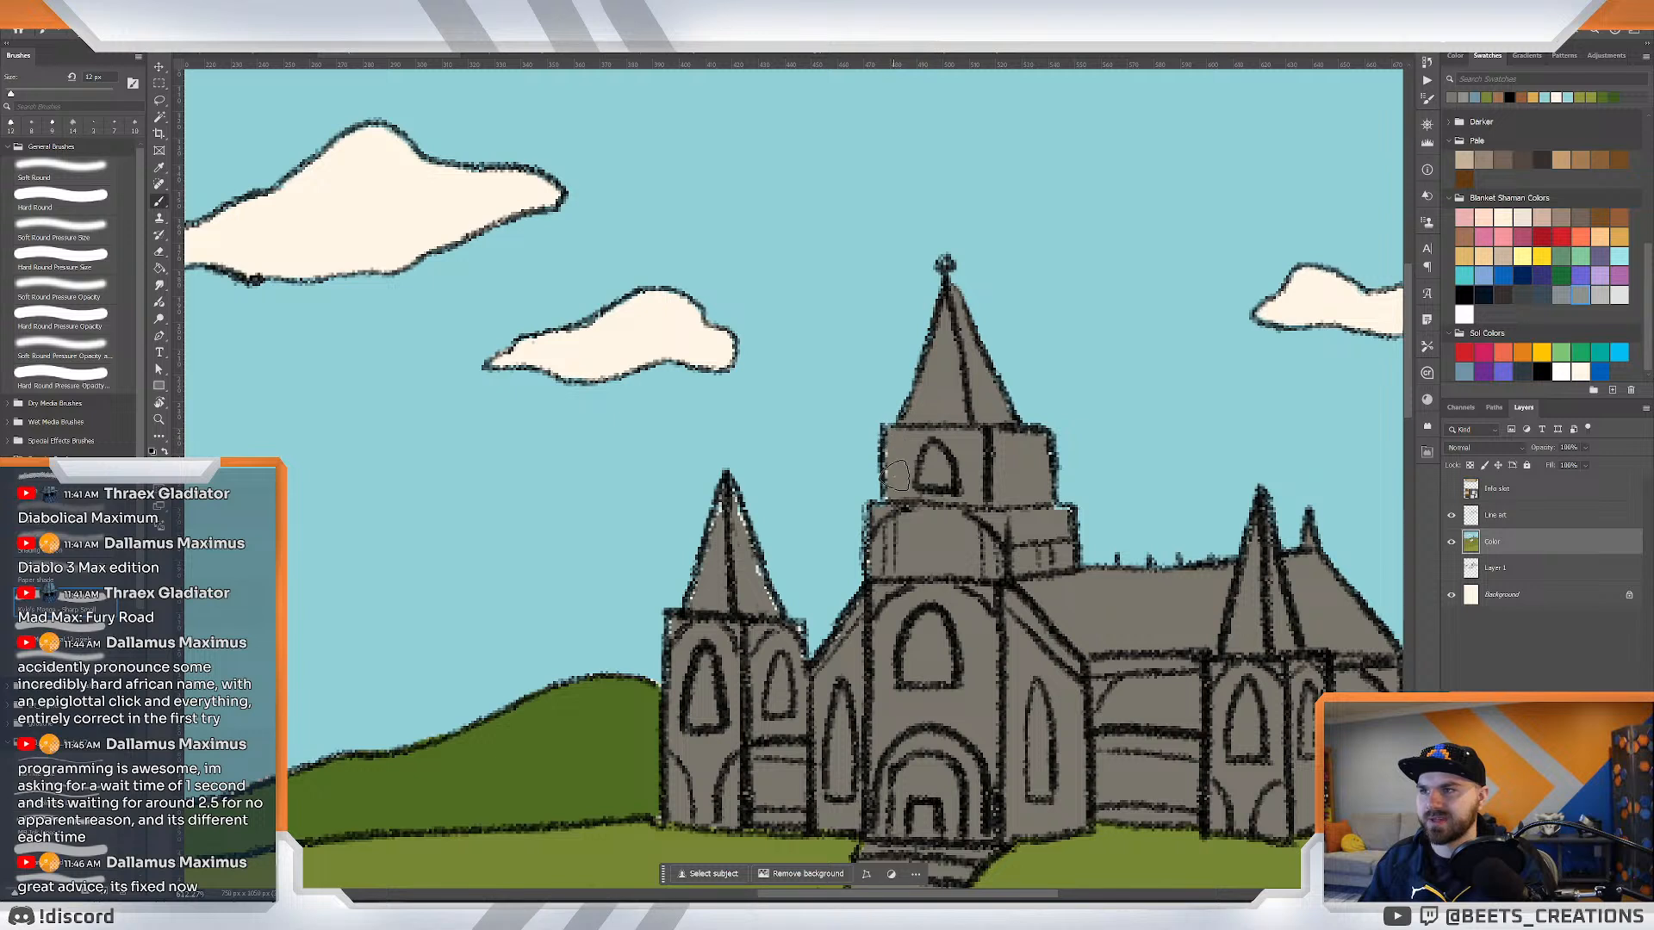
mouse_move(896, 475)
left_mouse_down()
mouse_move(891, 456)
mouse_move(900, 503)
mouse_move(870, 553)
left_mouse_up()
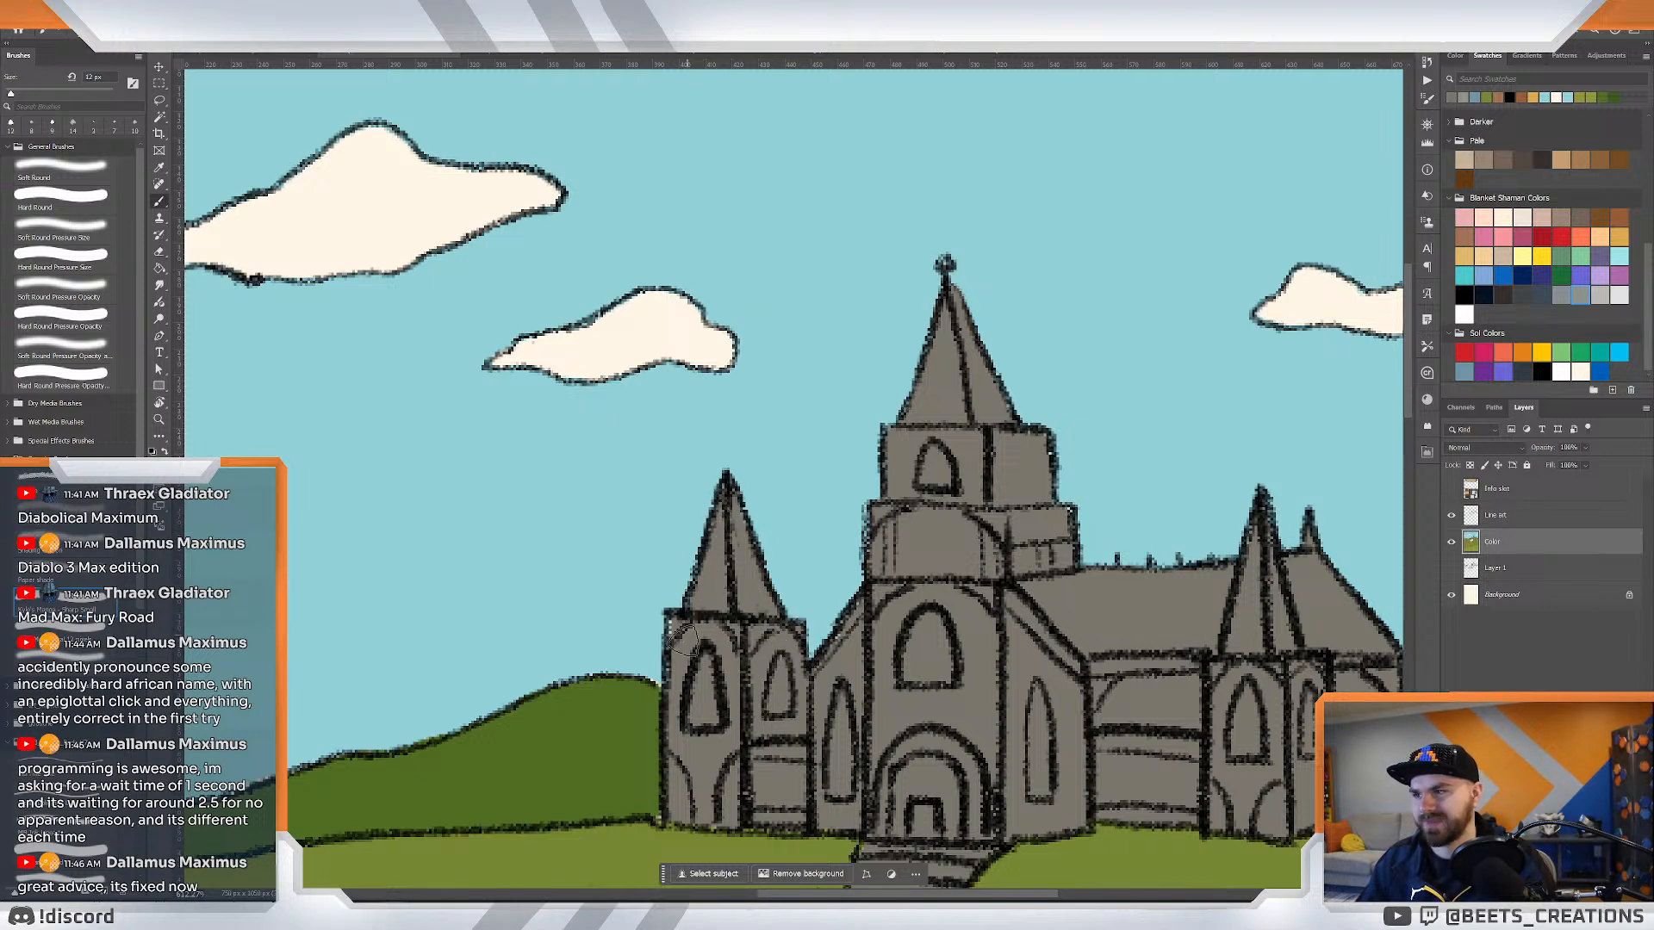
key("ctrl+space")
left_click_drag(712, 662, 781, 600)
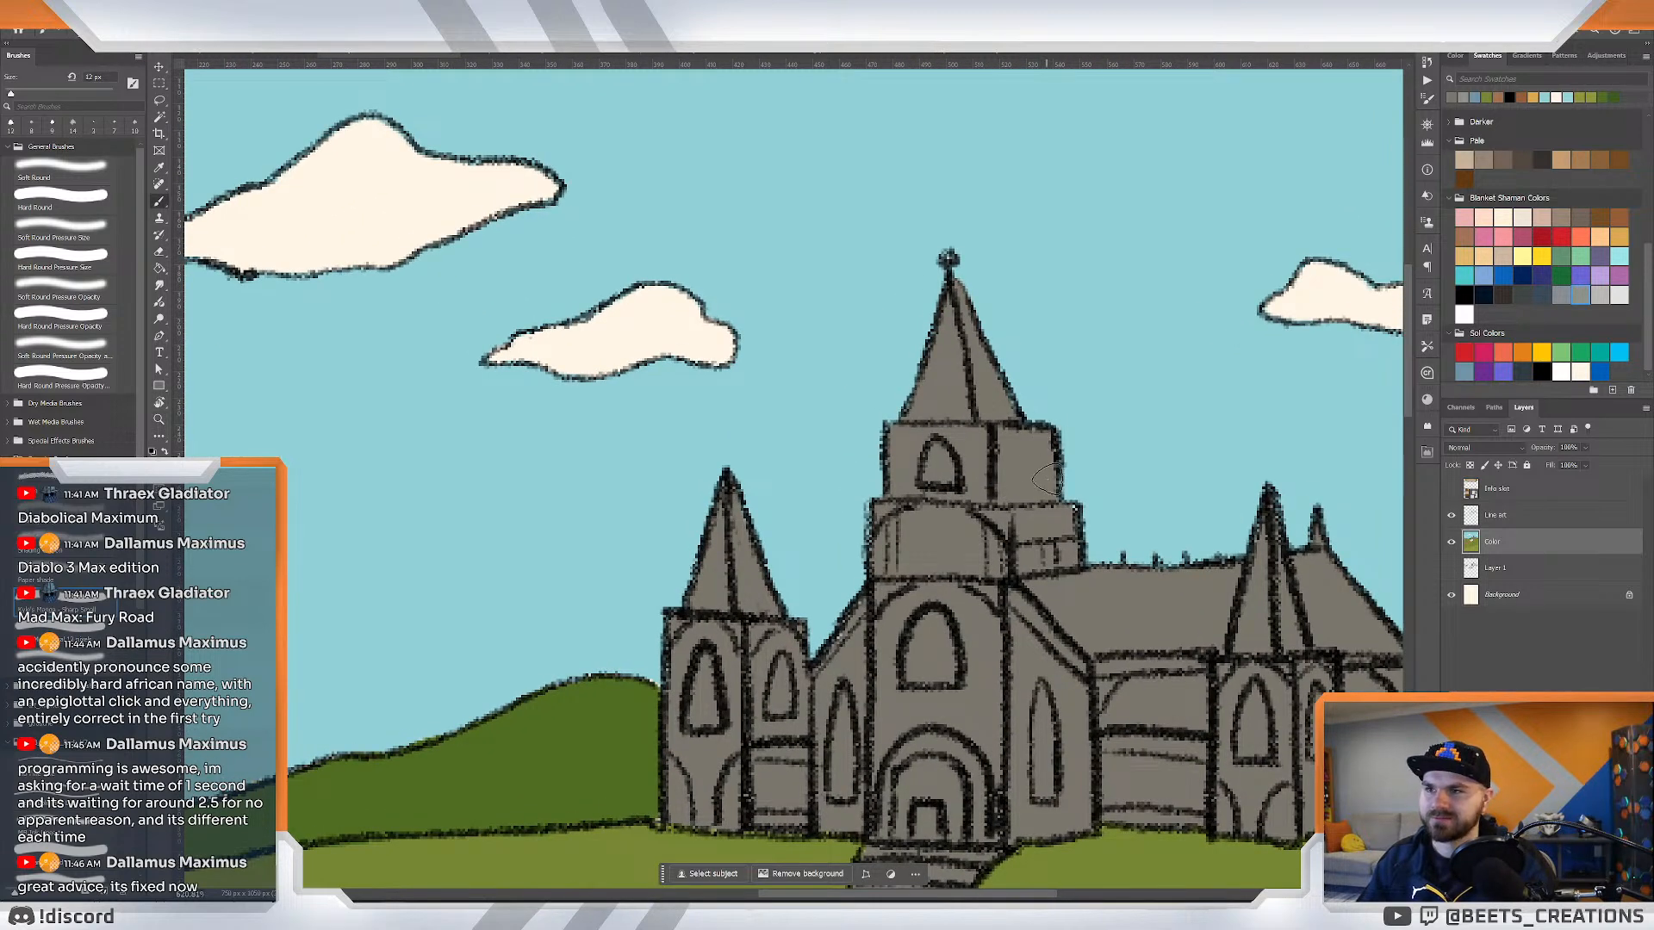
key("ctrl+space")
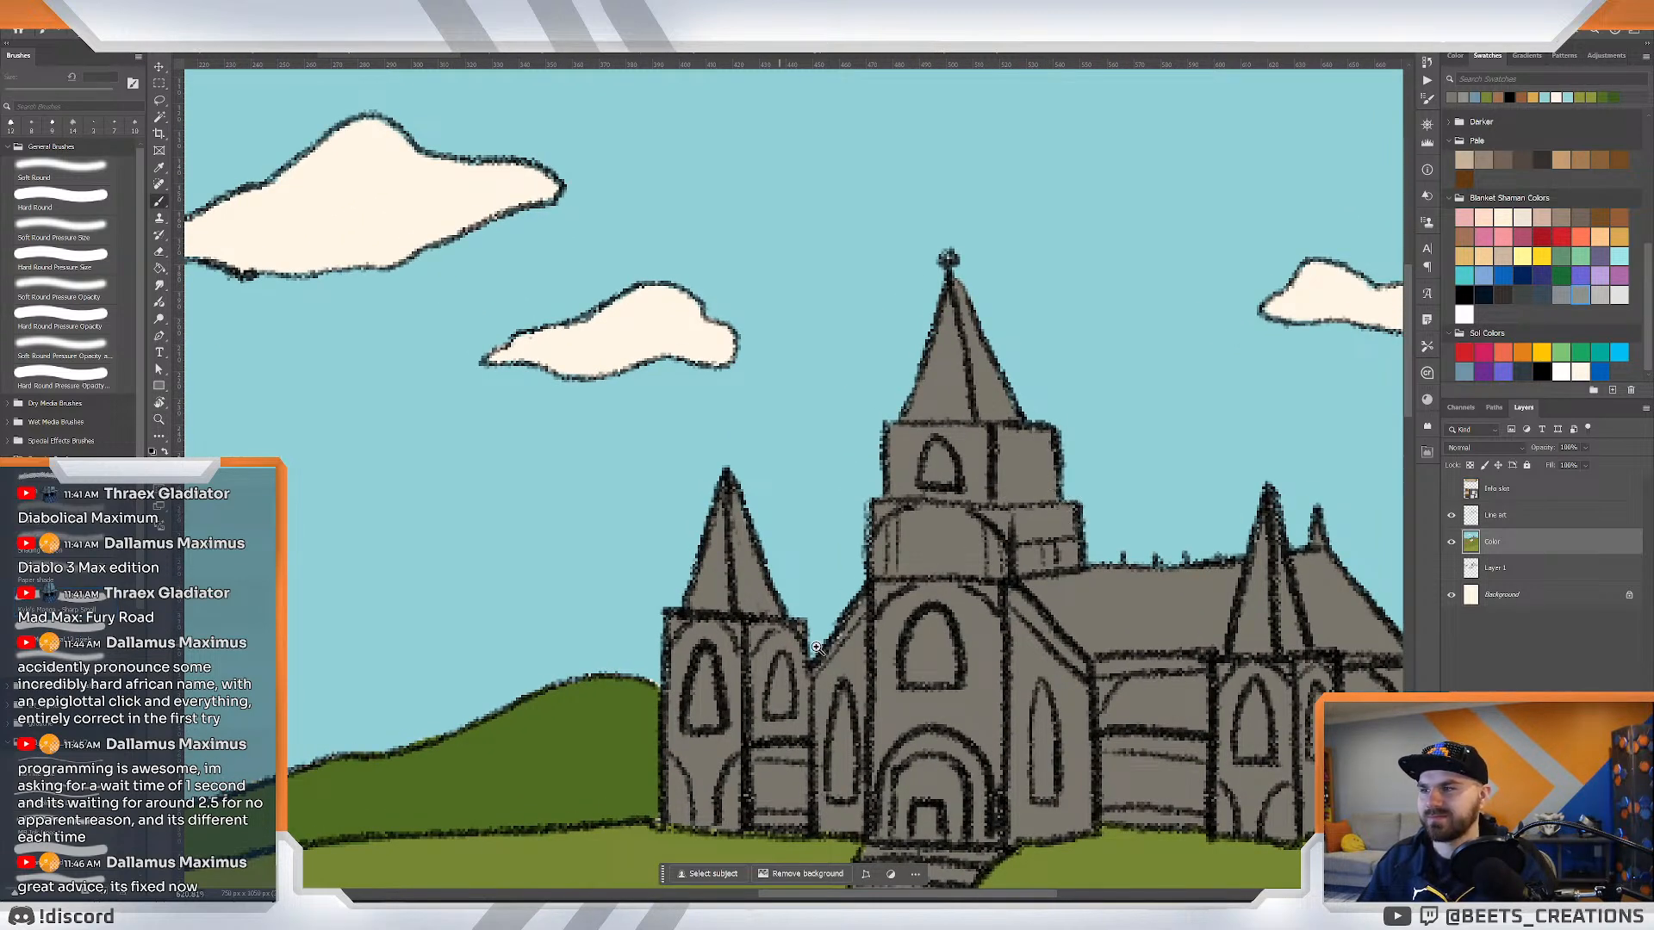
left_click_drag(790, 631, 745, 639)
Brush warm grey into the white gaps of the right cottage's annex, walls, roof and chimney, using a smaller brush.
mouse_move(804, 403)
left_mouse_down()
mouse_move(860, 568)
mouse_move(836, 579)
left_mouse_up()
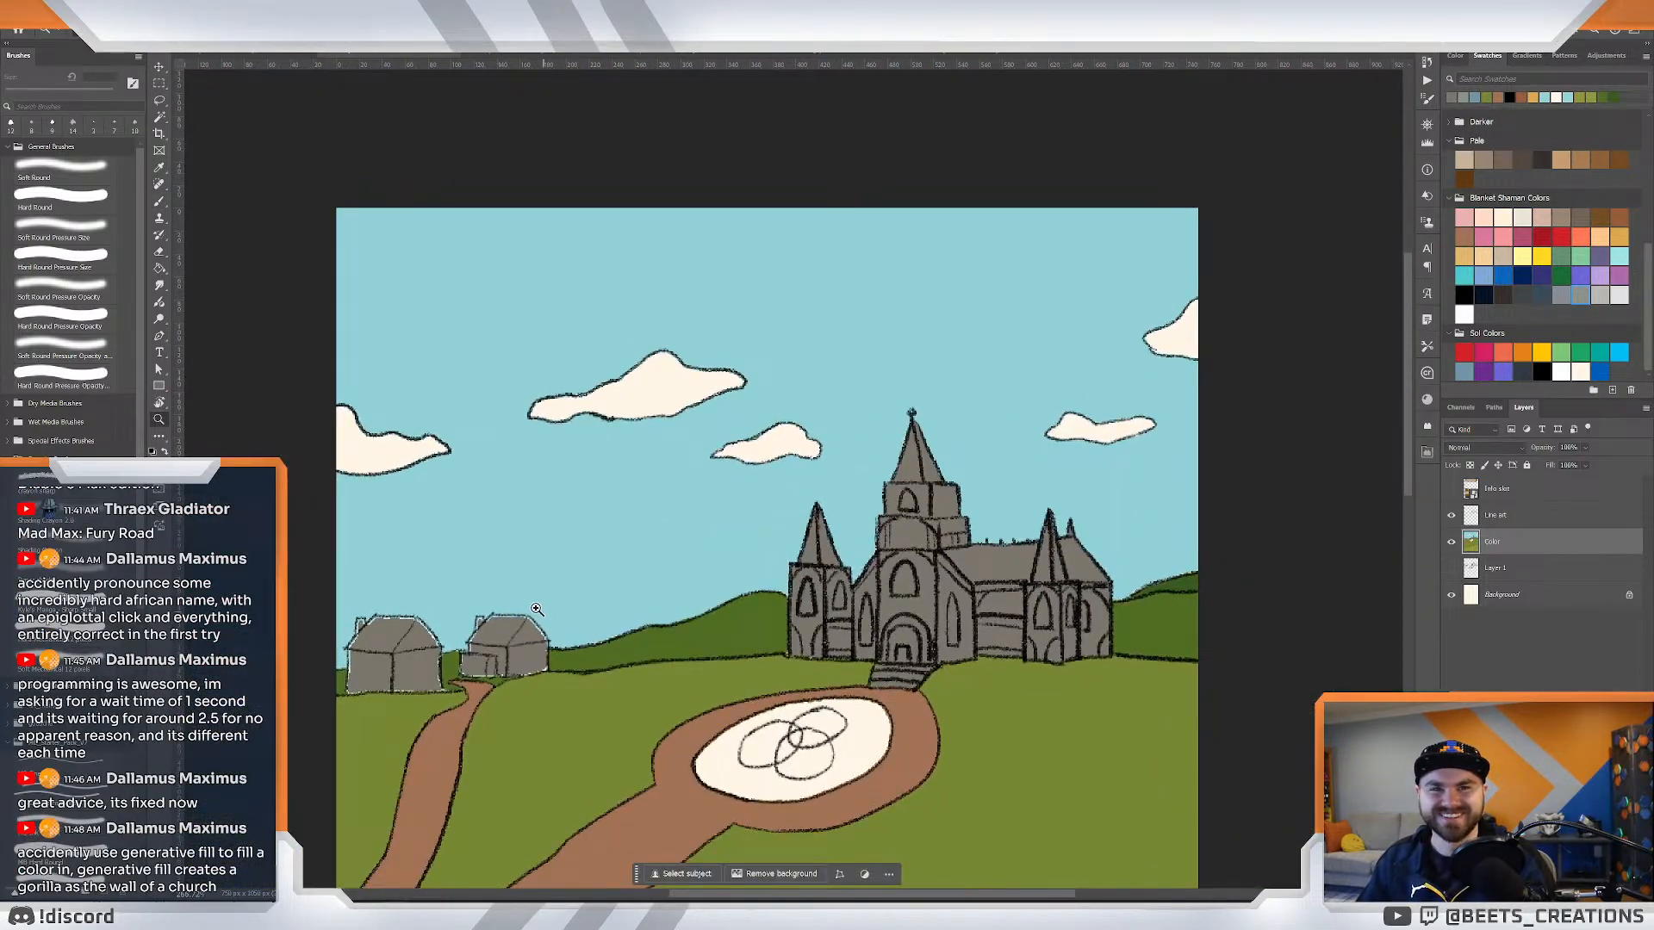
left_click_drag(484, 619, 708, 596)
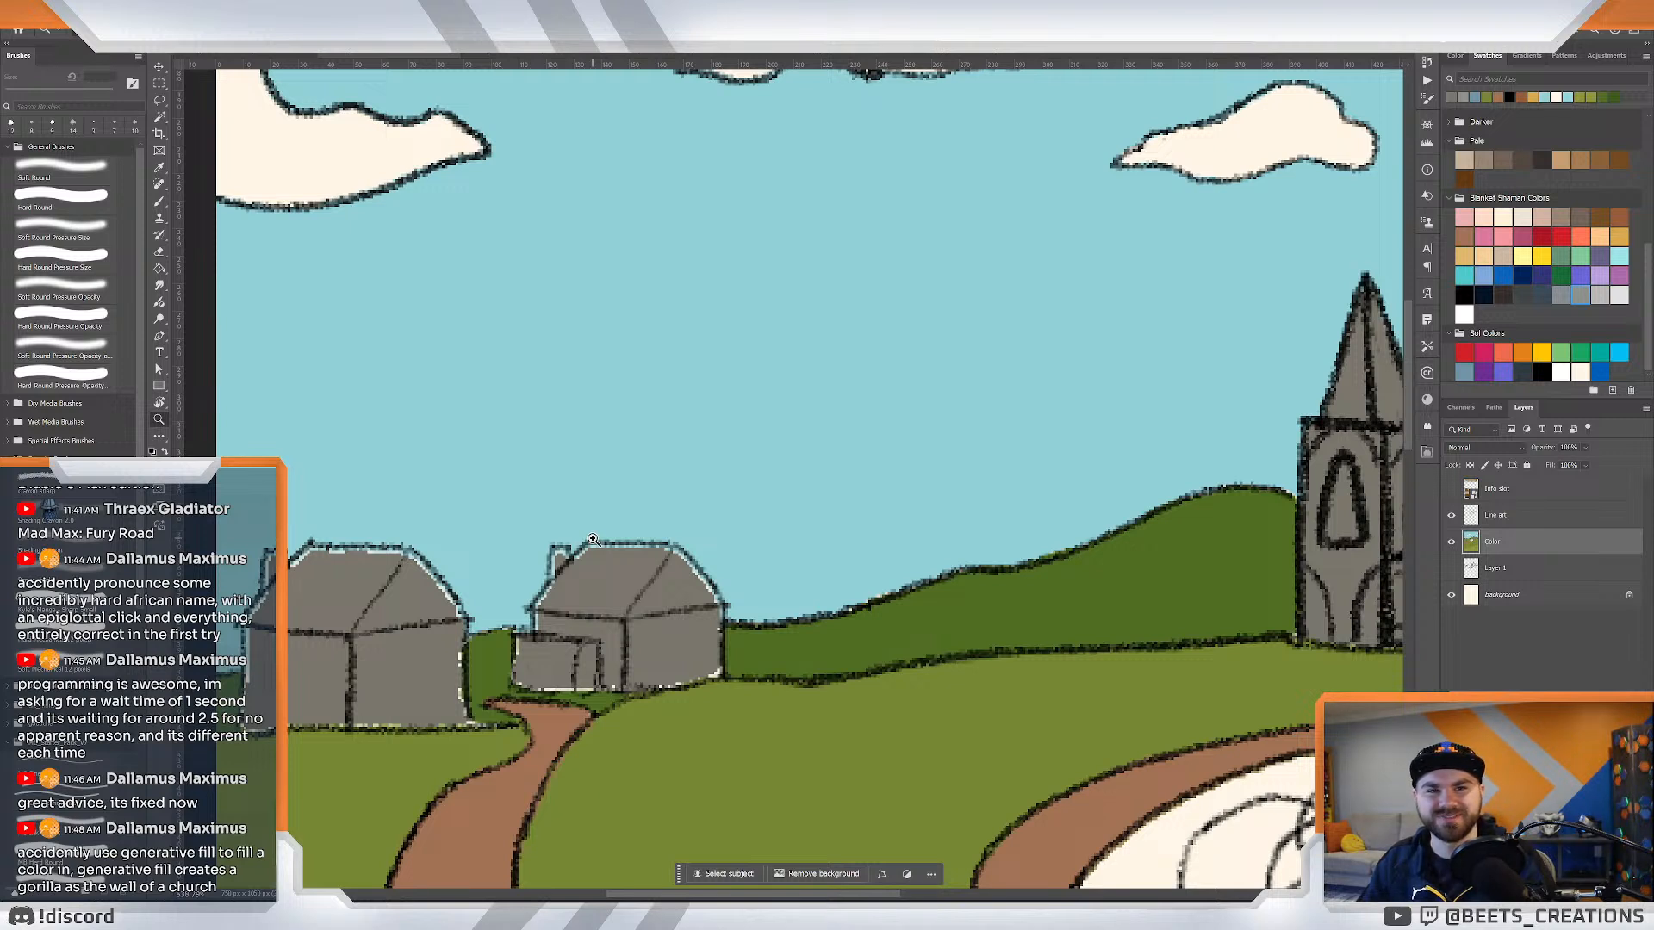
key("b")
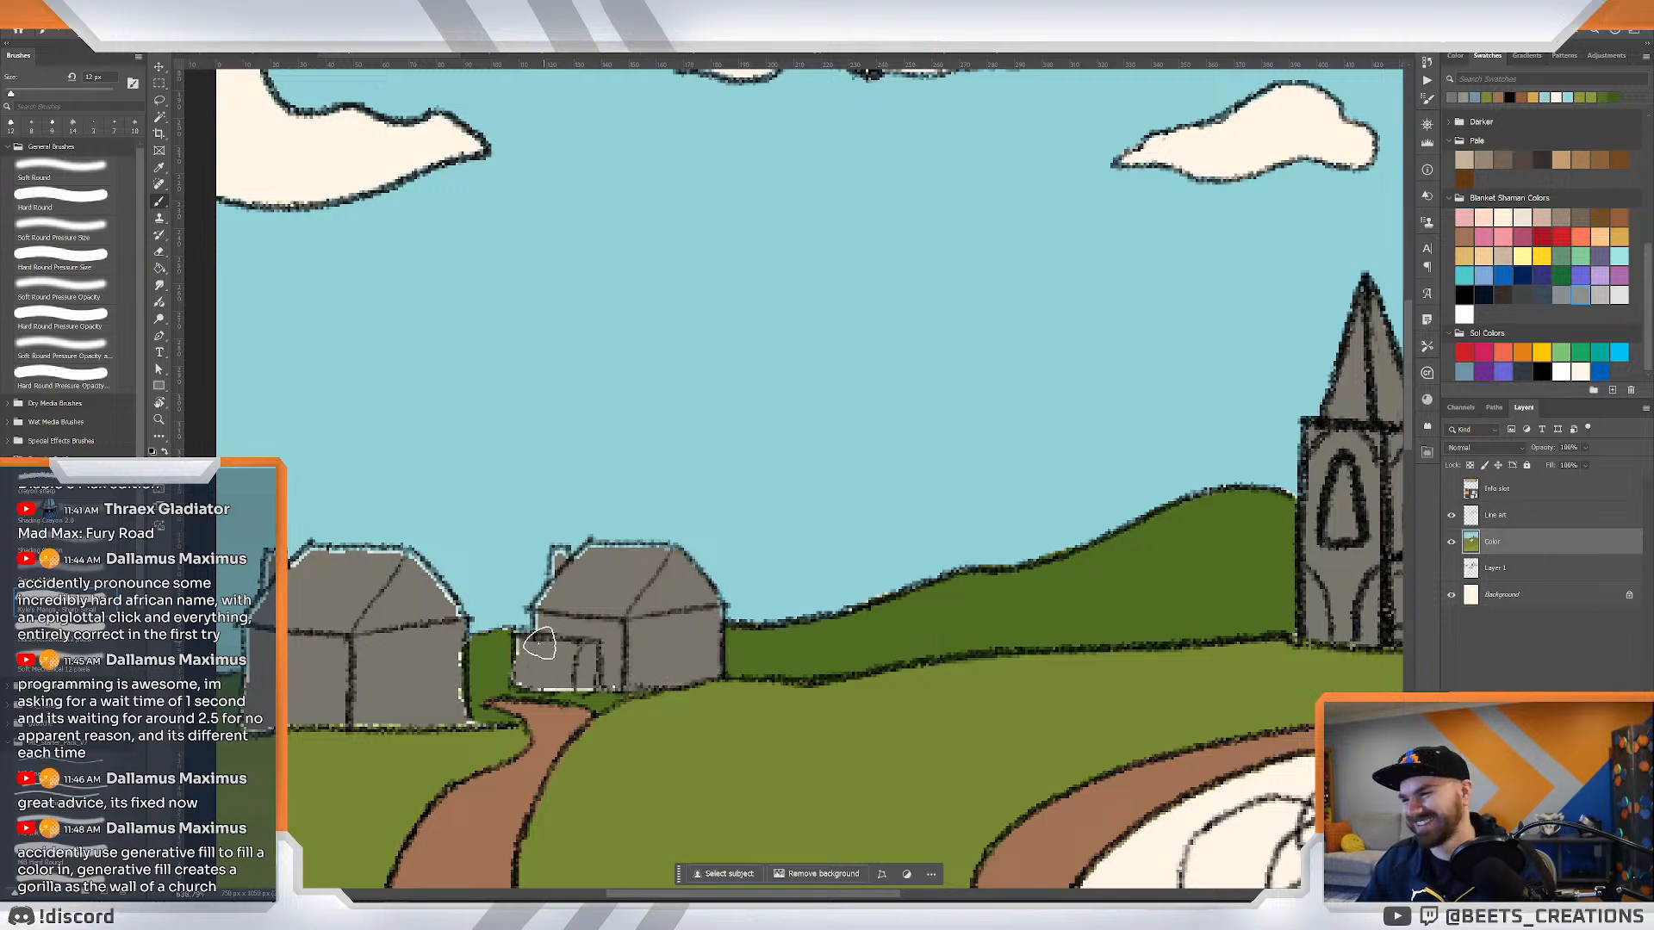
mouse_move(526, 647)
left_mouse_down()
mouse_move(527, 673)
mouse_move(564, 679)
left_mouse_up()
scroll(564, 678, "up", 5)
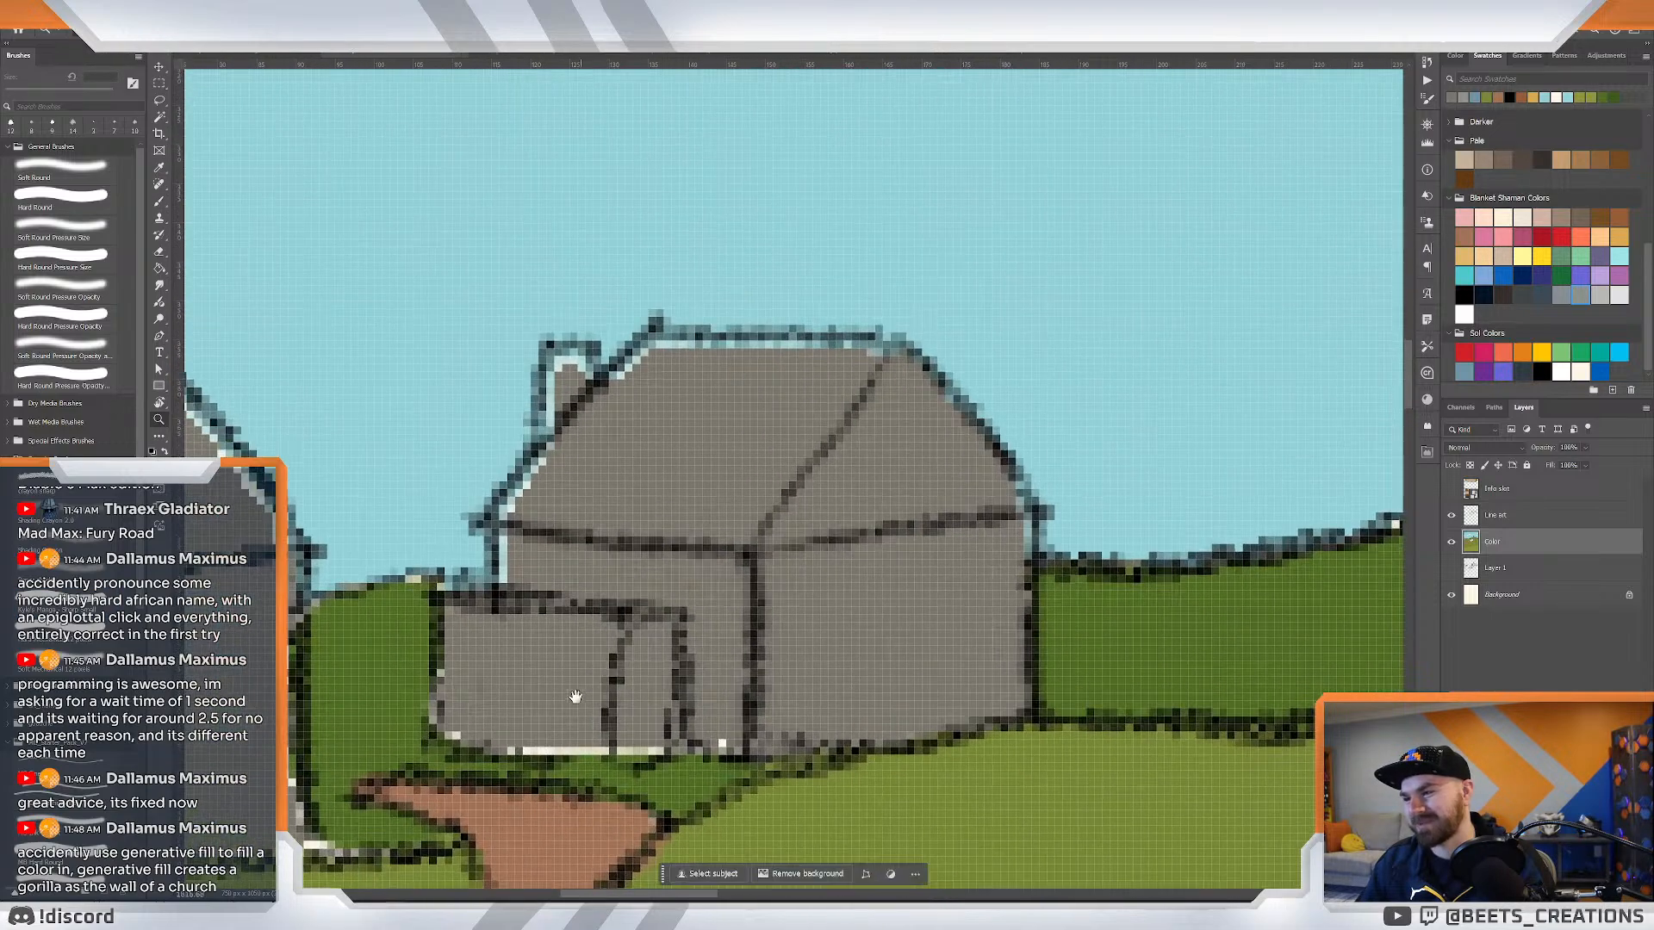
scroll(717, 588, "down", 3)
scroll(696, 618, "up", 2)
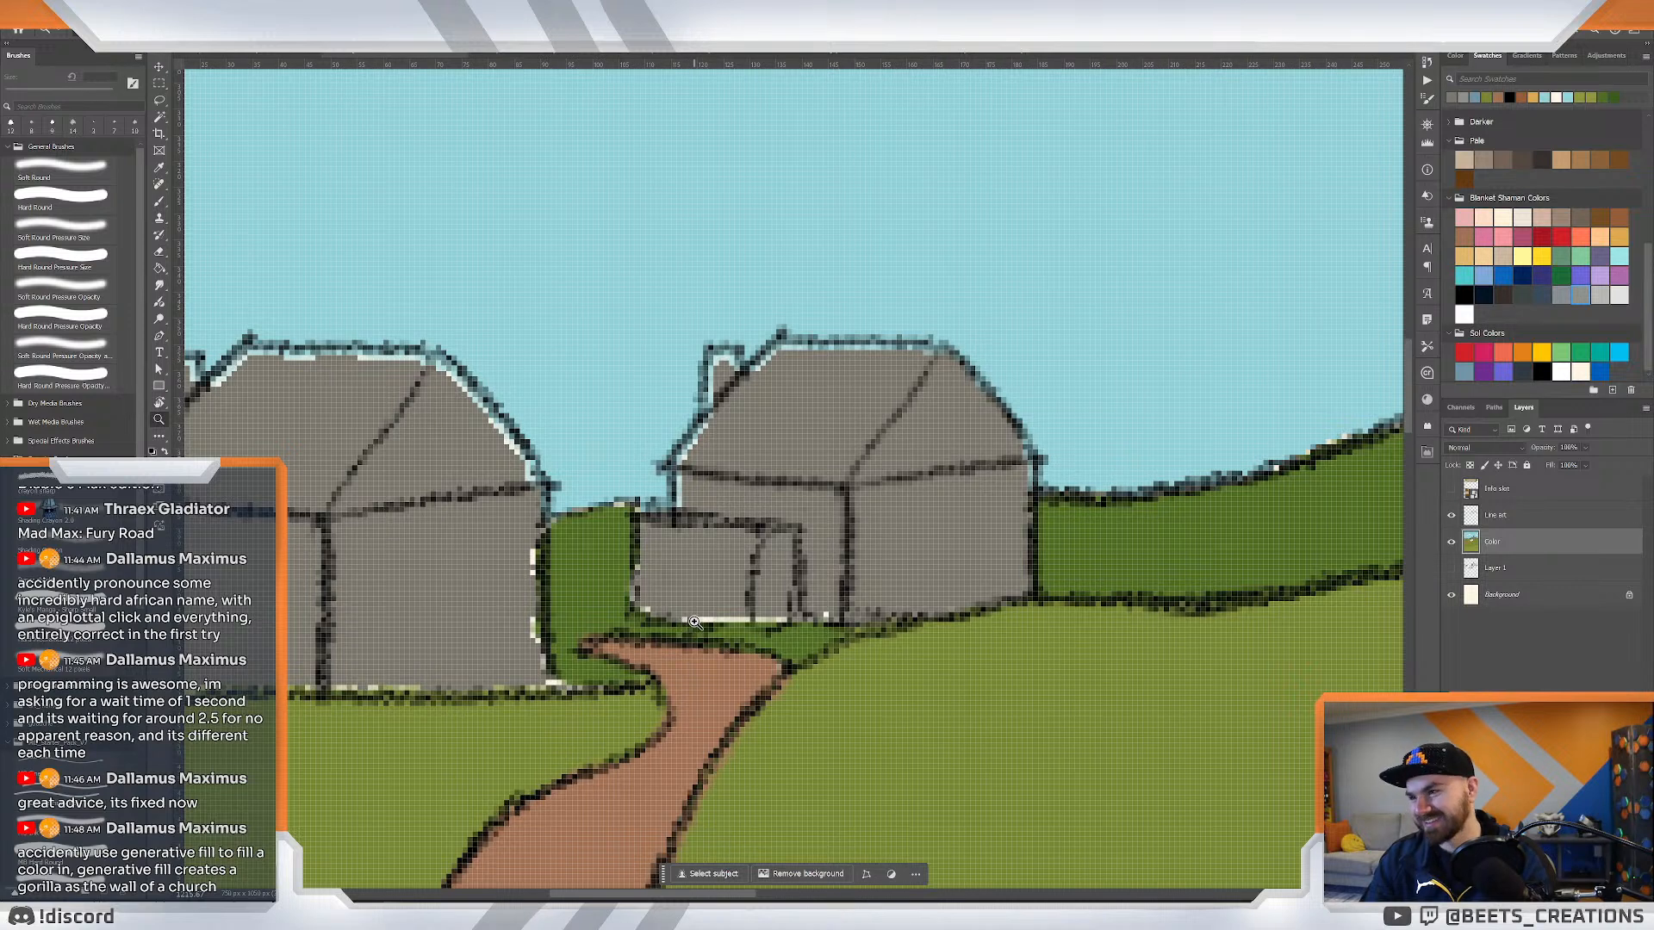
key("b")
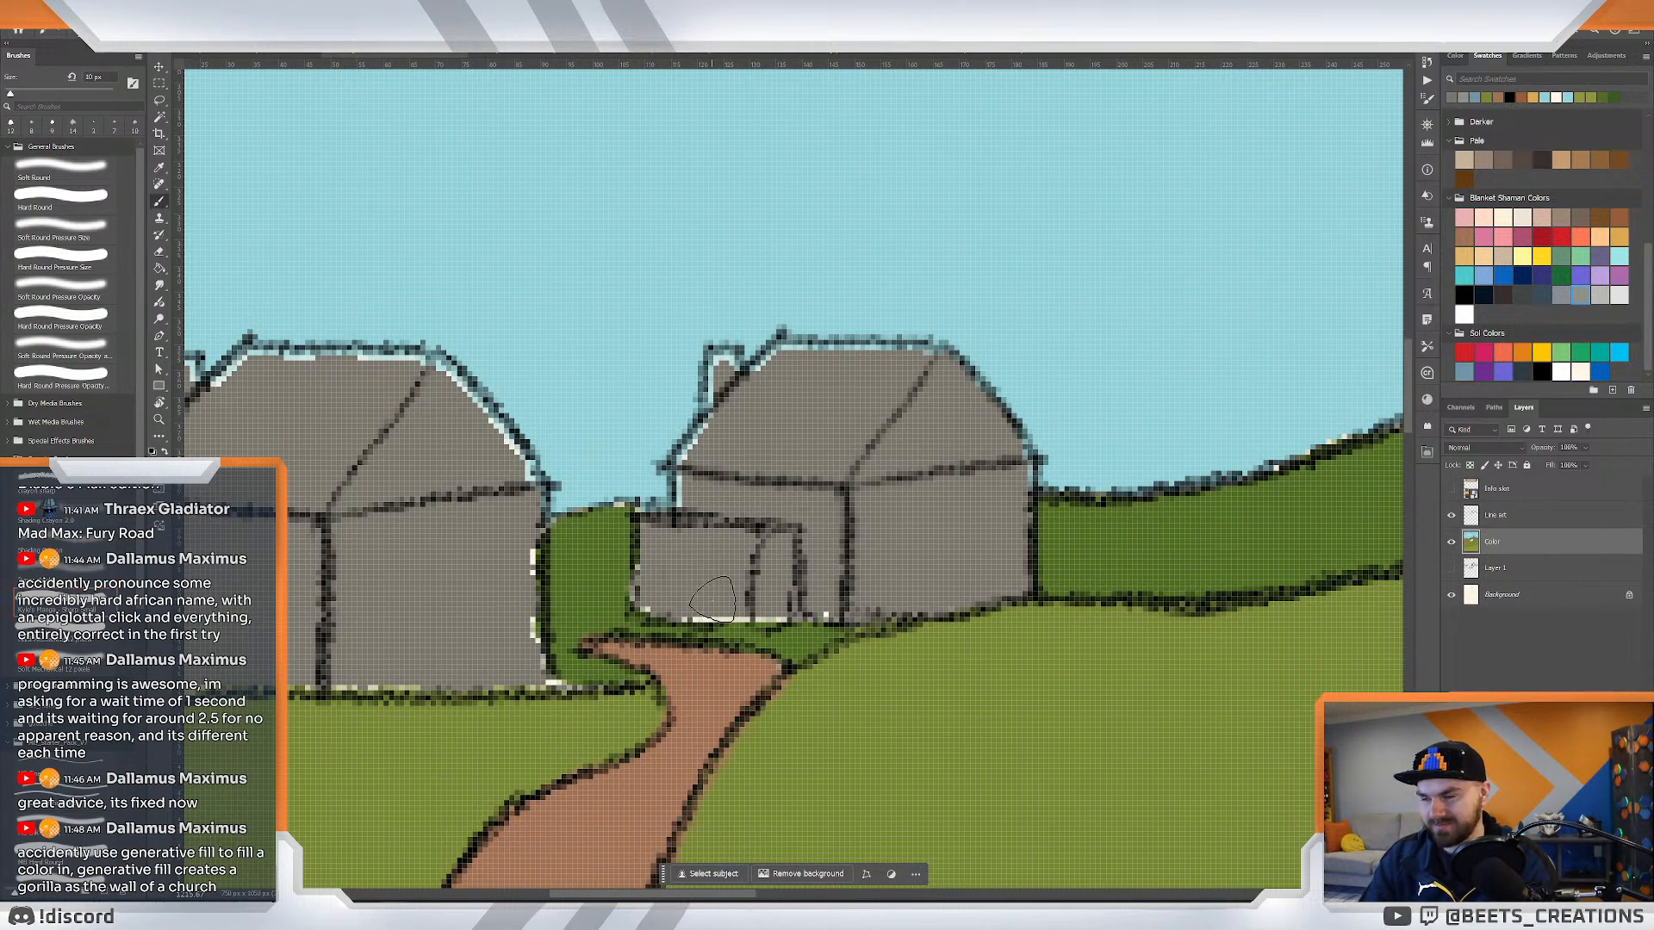
key("bracketleft")
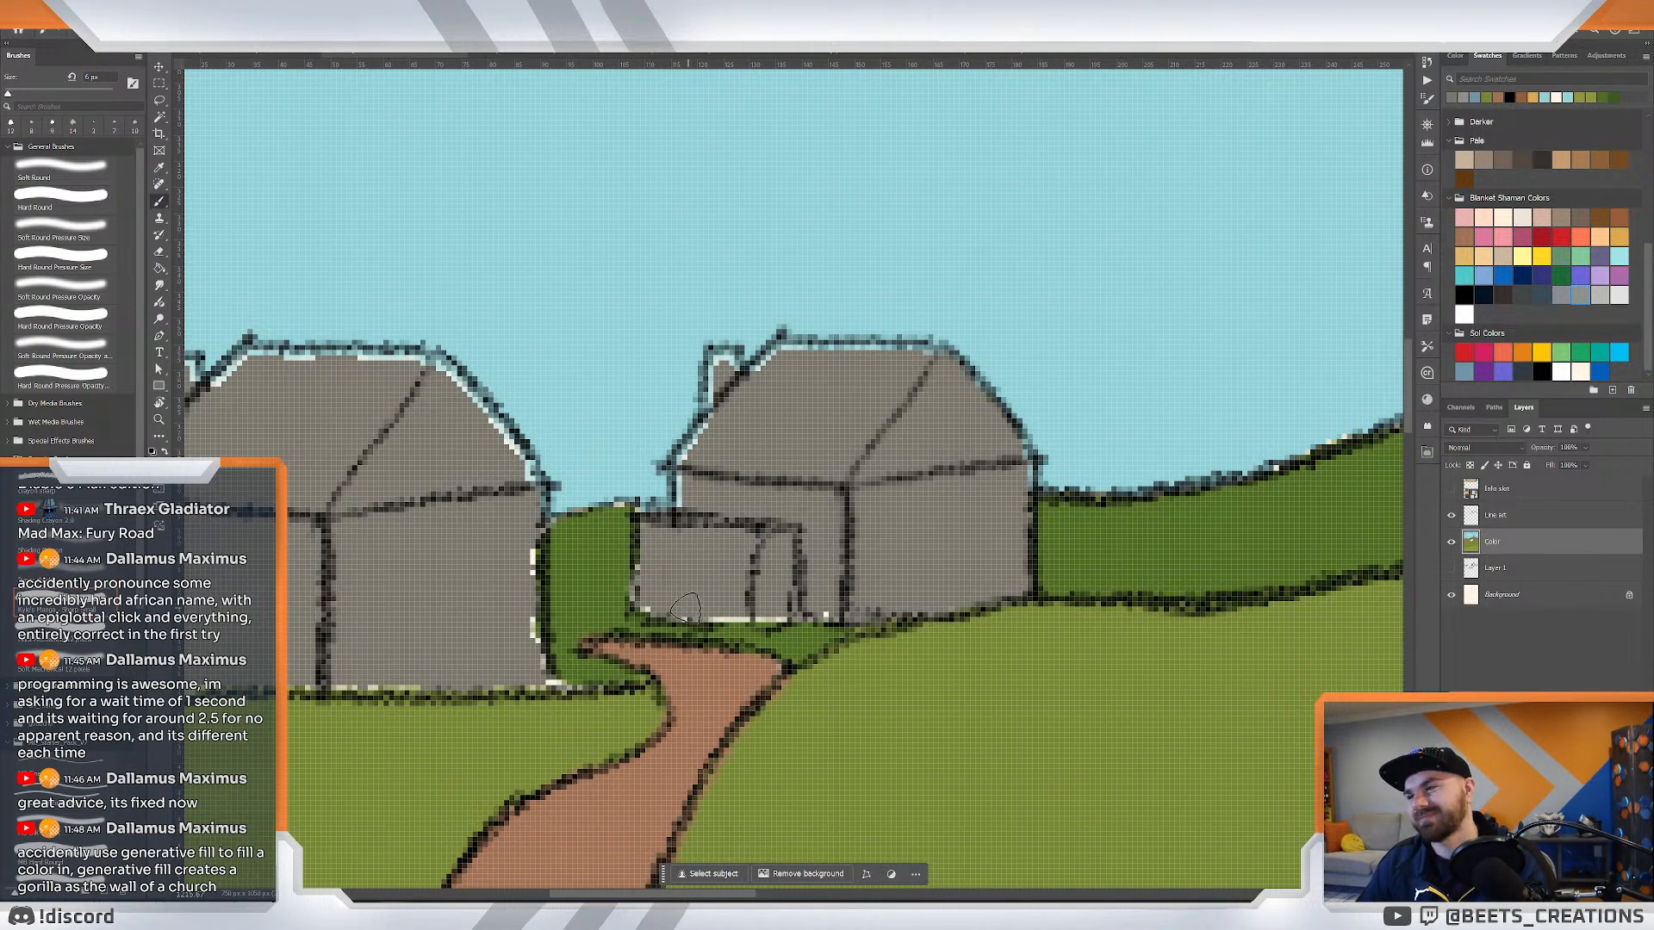
left_click_drag(689, 608, 814, 596)
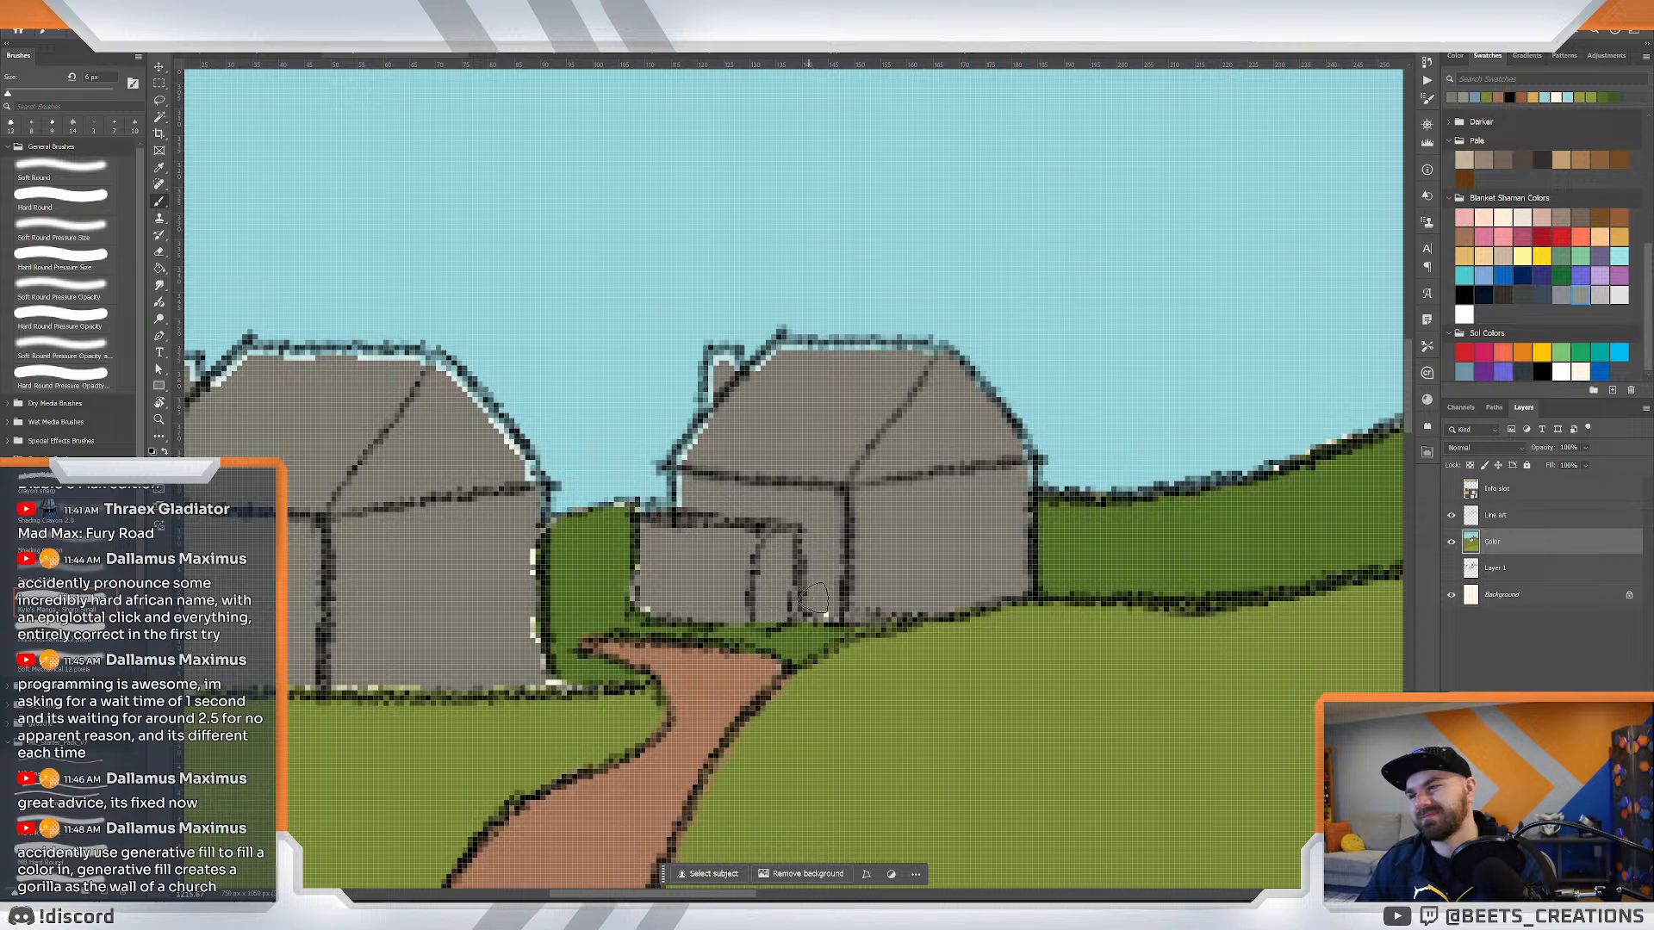
left_click_drag(646, 564, 646, 600)
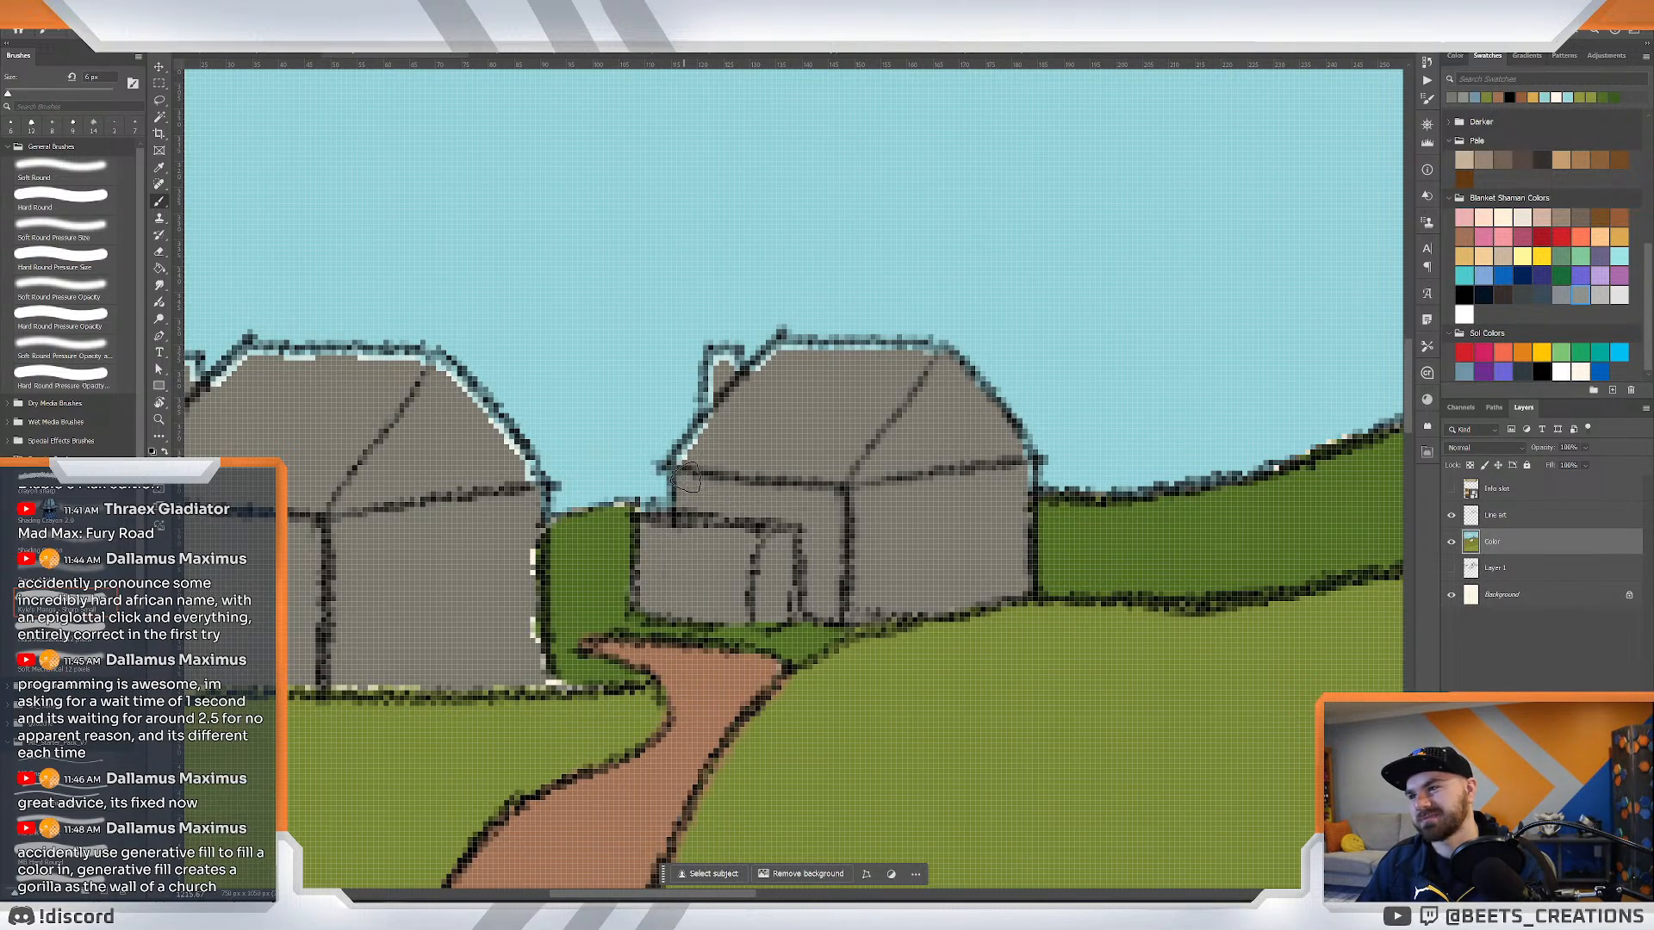
mouse_move(687, 478)
left_mouse_down()
mouse_move(727, 403)
mouse_move(725, 357)
mouse_move(725, 407)
mouse_move(731, 364)
mouse_move(850, 366)
mouse_move(800, 356)
mouse_move(921, 361)
mouse_move(976, 406)
left_mouse_up()
Brush warm grey into the white gaps along the left cottage's chimney, walls, base and roof edges.
left_click_drag(822, 475, 1074, 440)
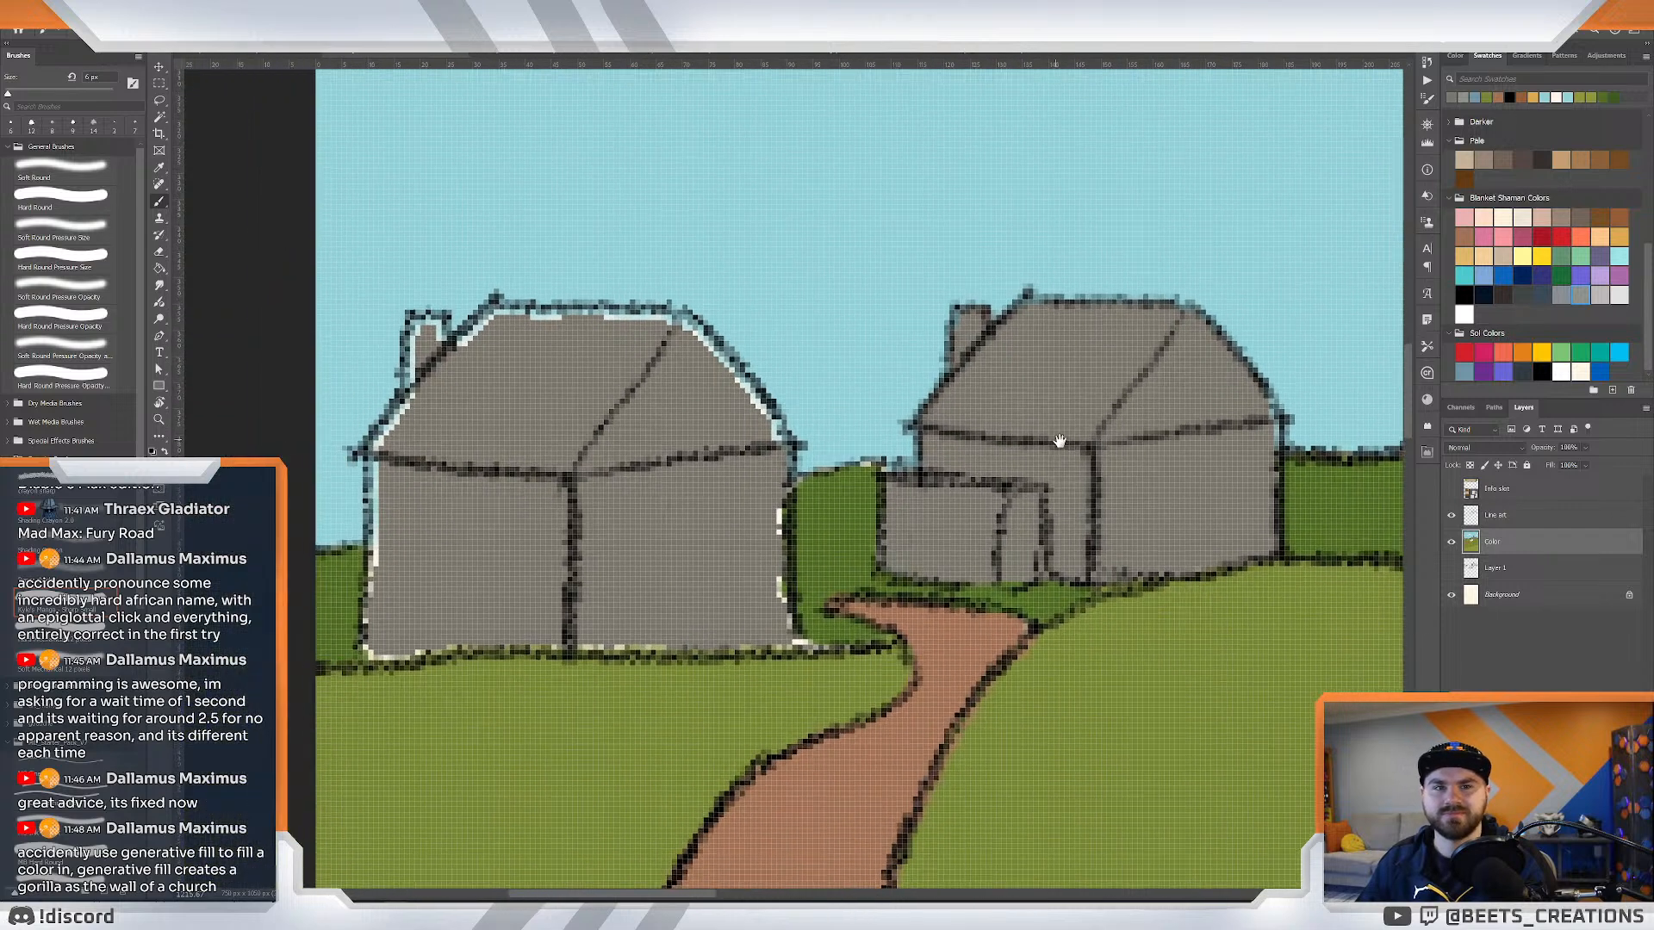
left_click_drag(497, 326, 473, 365)
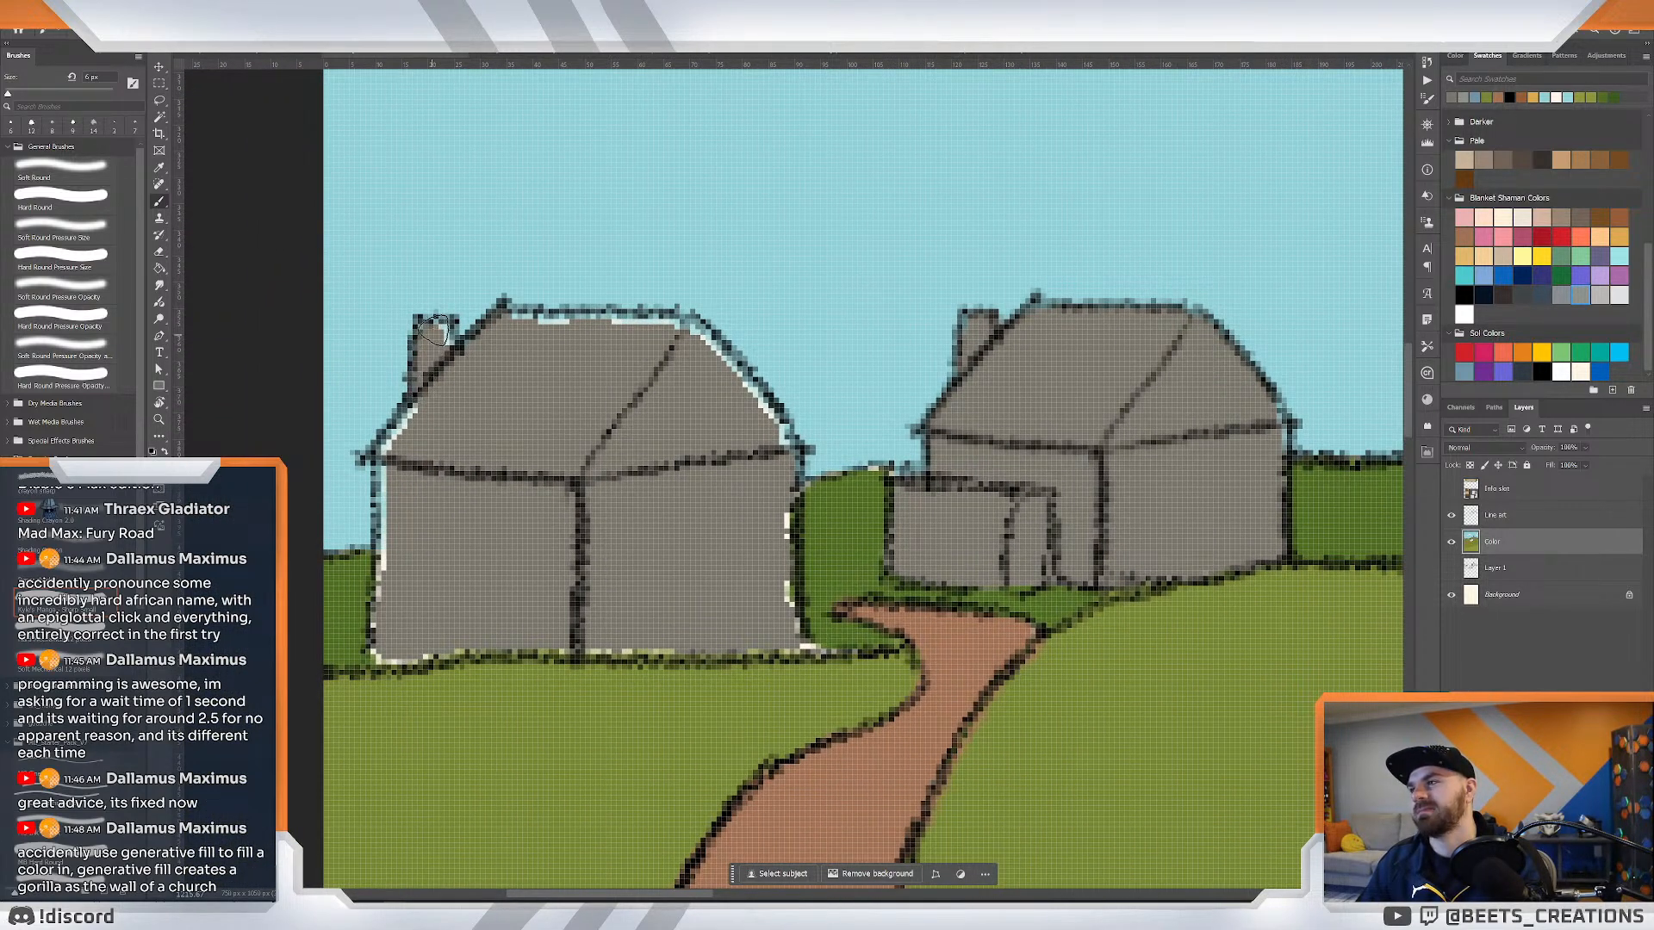
mouse_move(412, 430)
left_mouse_down()
mouse_move(388, 475)
mouse_move(389, 659)
mouse_move(538, 642)
mouse_move(748, 652)
mouse_move(735, 631)
mouse_move(797, 631)
mouse_move(774, 618)
left_mouse_up()
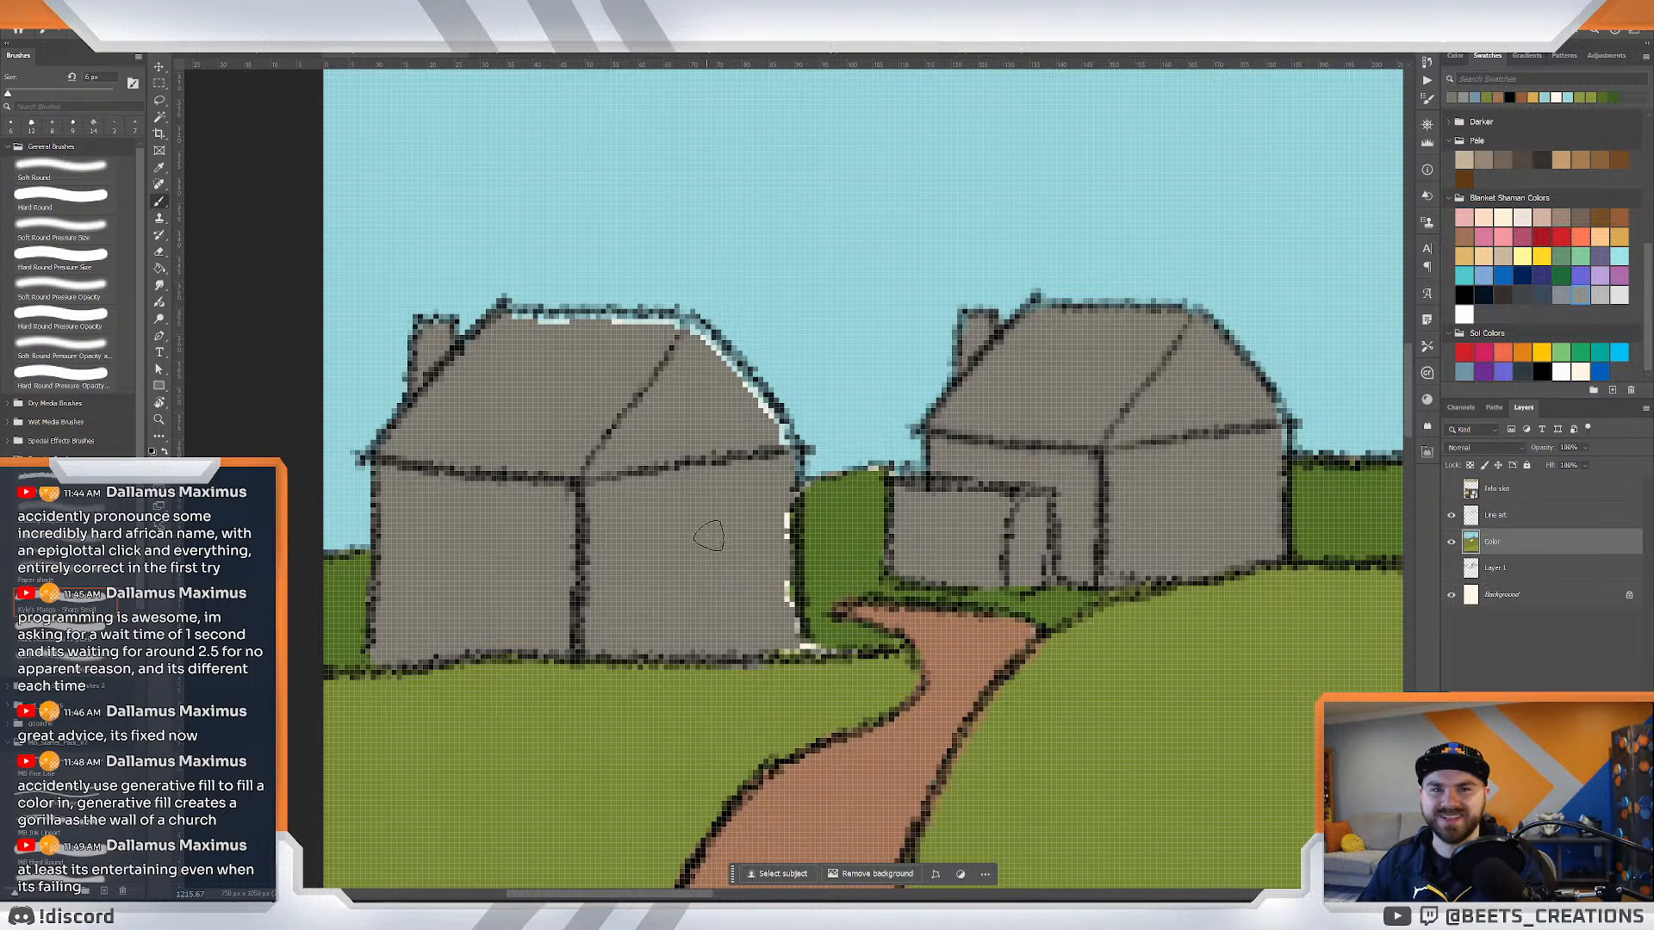
mouse_move(765, 483)
left_mouse_down()
mouse_move(788, 538)
mouse_move(780, 642)
left_mouse_up()
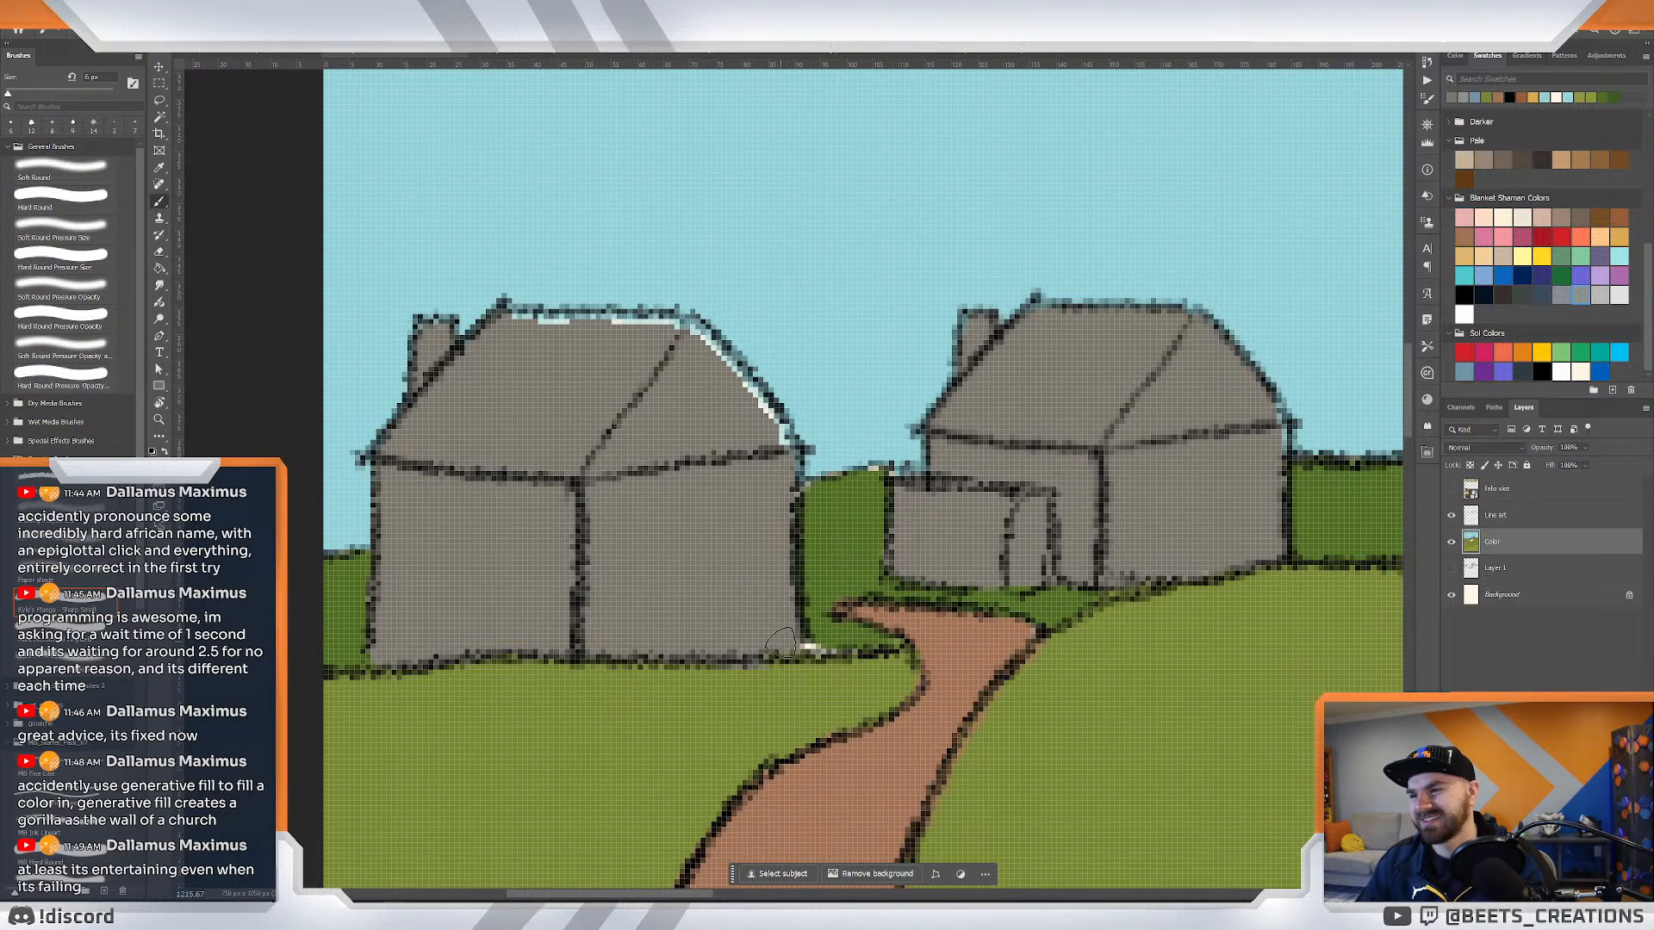
left_click_drag(696, 345, 788, 471)
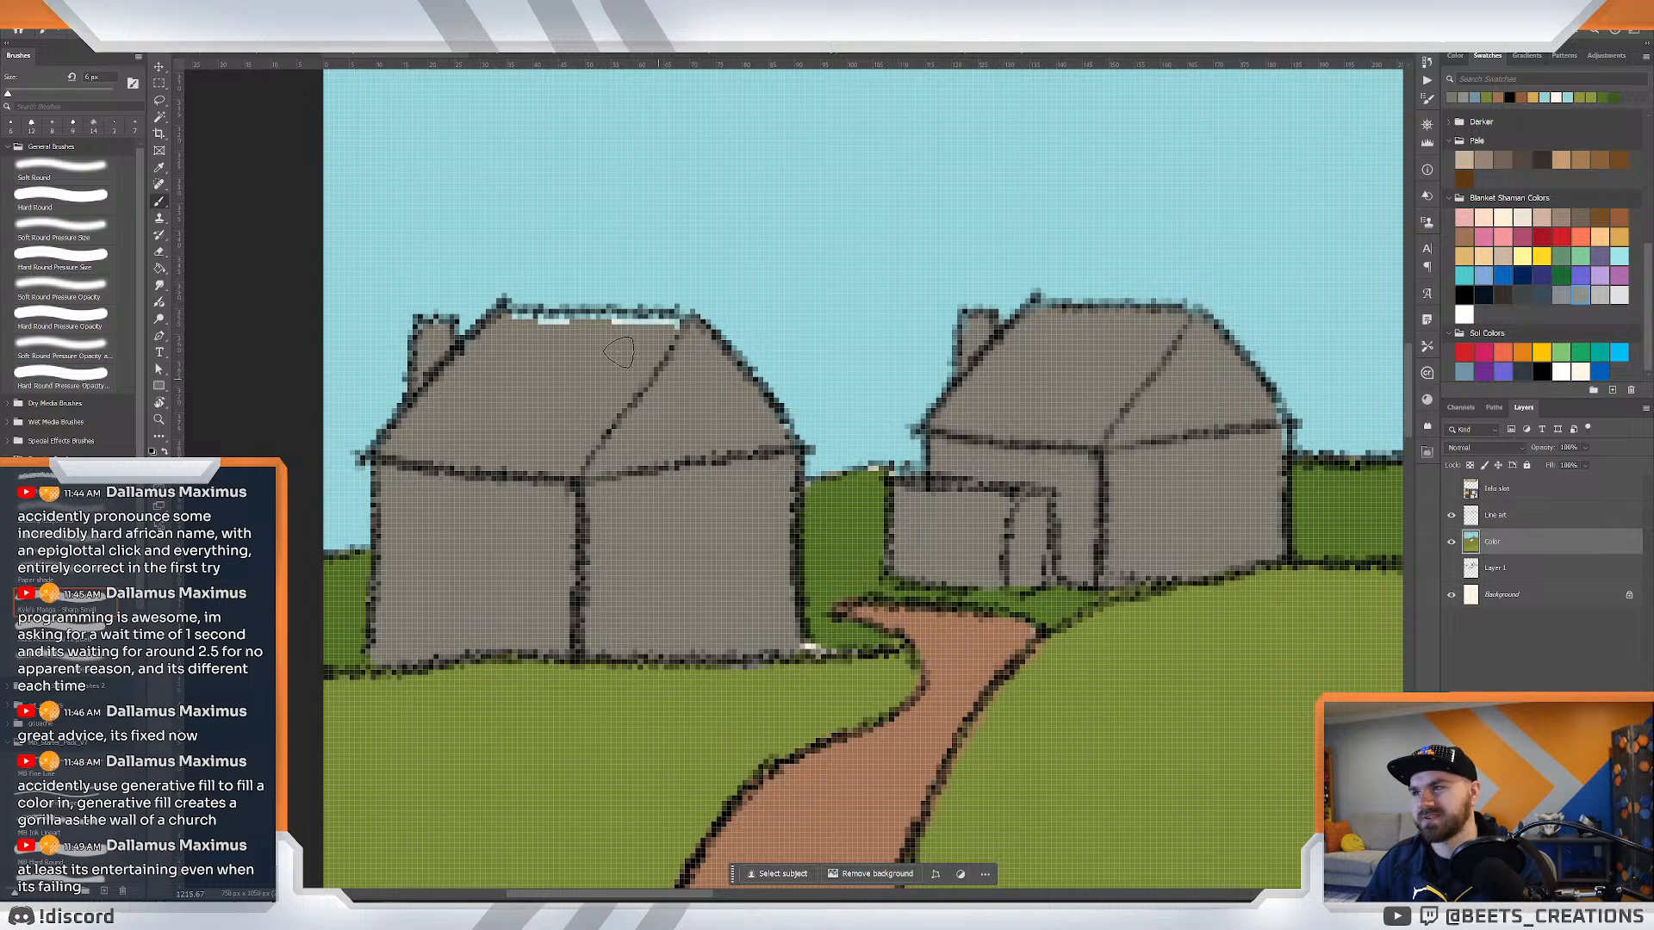
left_click_drag(502, 323, 676, 341)
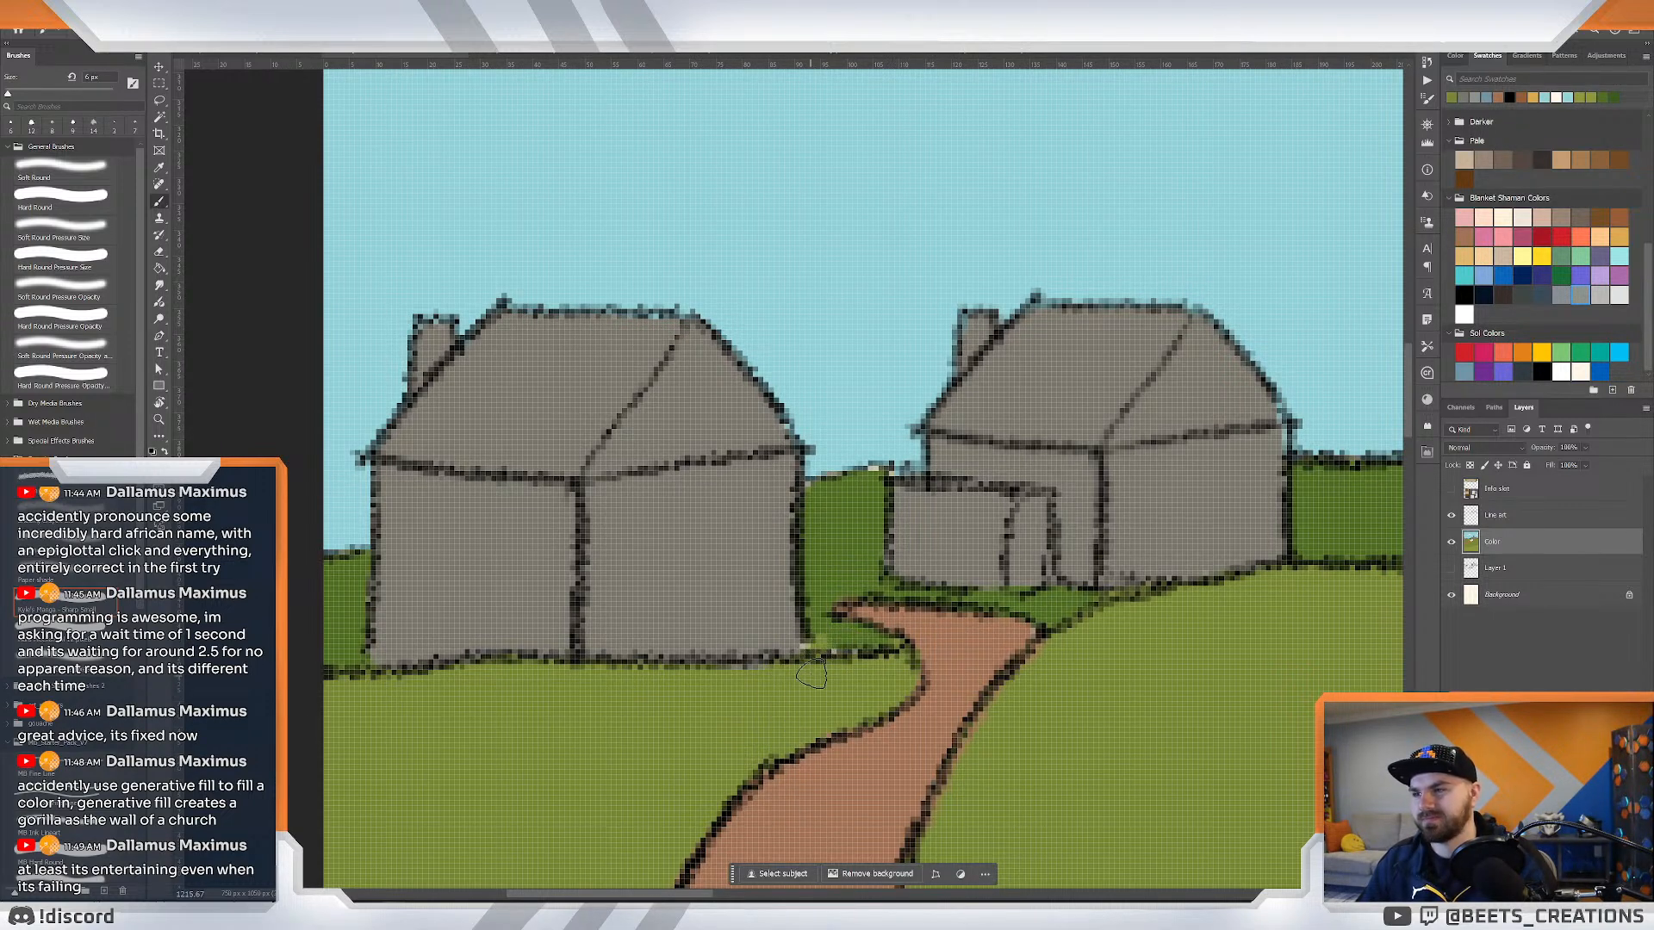
Undo the last stroke, sample the dark green beside the left cottage and brush over the white gaps in the hill between the cottages.
key("ctrl+z")
left_click(846, 639, "alt")
mouse_move(828, 643)
left_mouse_down()
mouse_move(813, 647)
mouse_move(848, 629)
mouse_move(806, 605)
mouse_move(828, 603)
left_mouse_up()
key("z")
key("b")
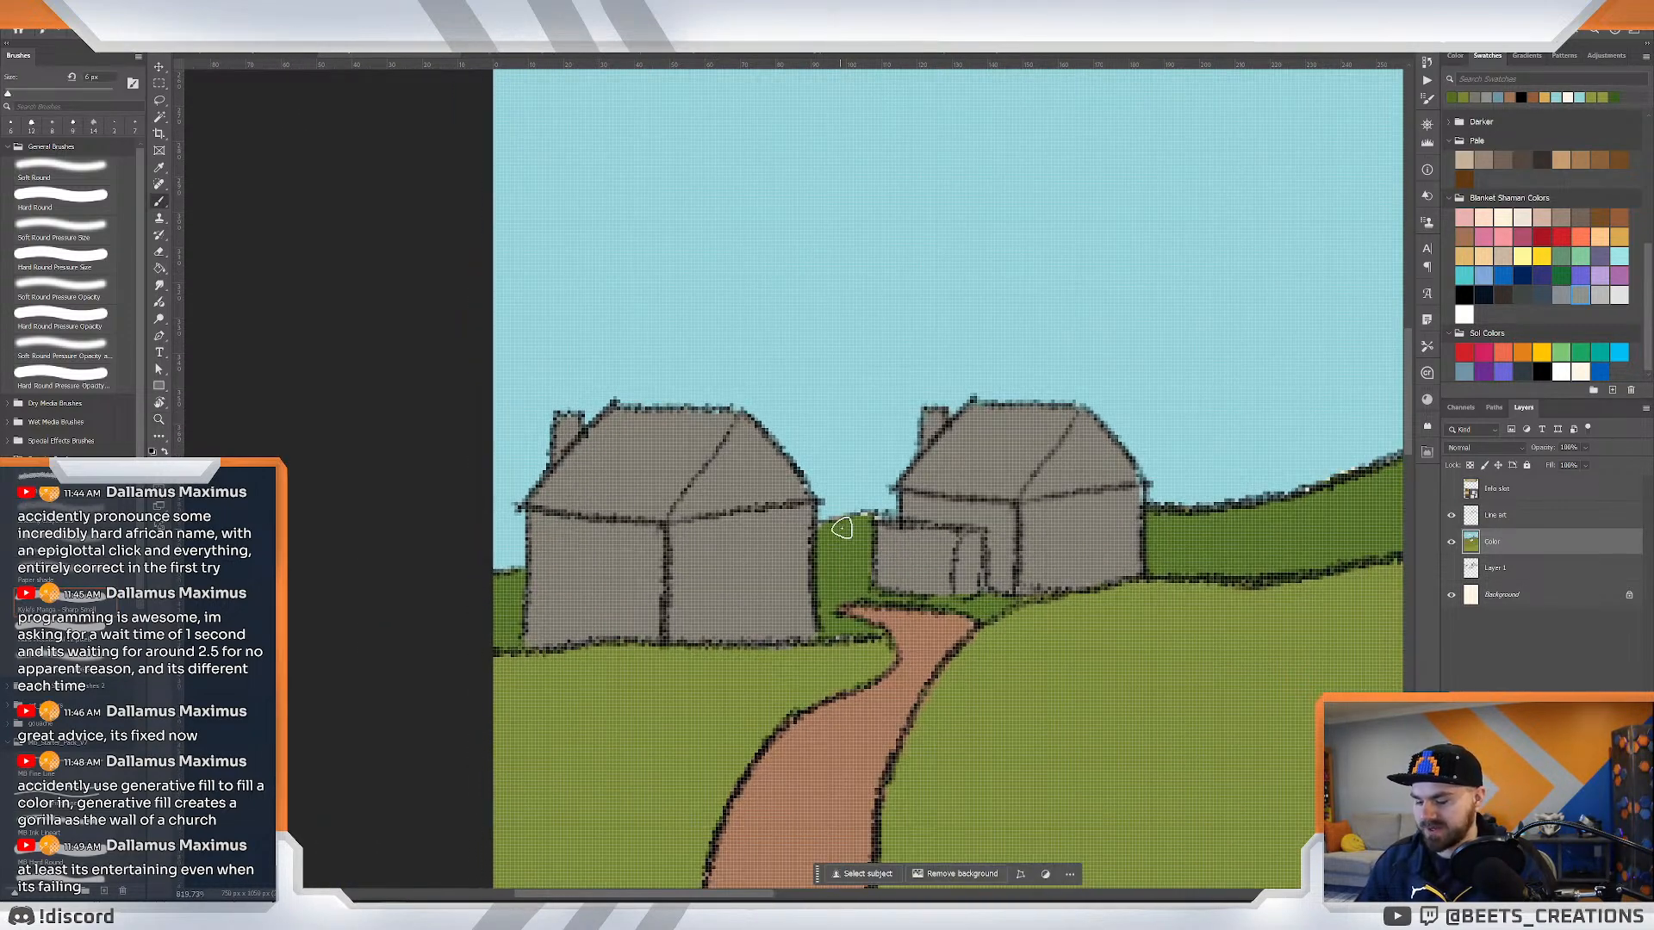
mouse_move(825, 529)
left_mouse_down()
mouse_move(868, 521)
mouse_move(813, 539)
left_mouse_up()
Check the coloured church, switch to the church interior artwork and view that whole card.
key("z")
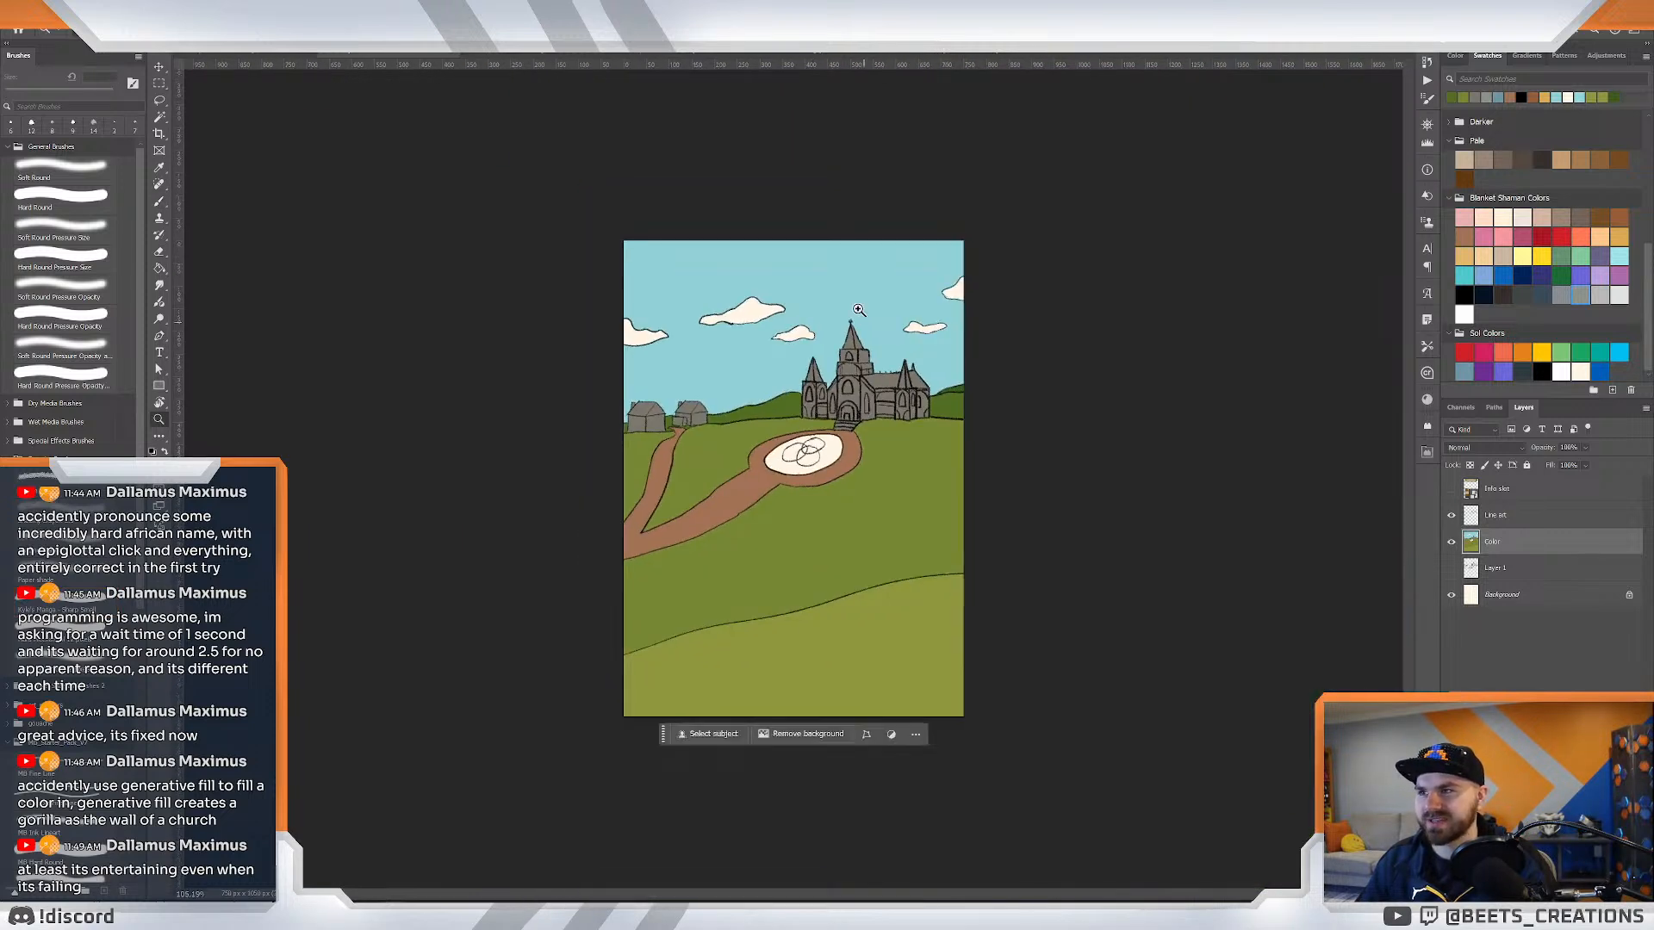
mouse_move(858, 310)
left_mouse_down()
mouse_move(935, 343)
mouse_move(905, 358)
mouse_move(873, 319)
mouse_move(927, 362)
mouse_move(936, 391)
mouse_move(877, 303)
left_mouse_up()
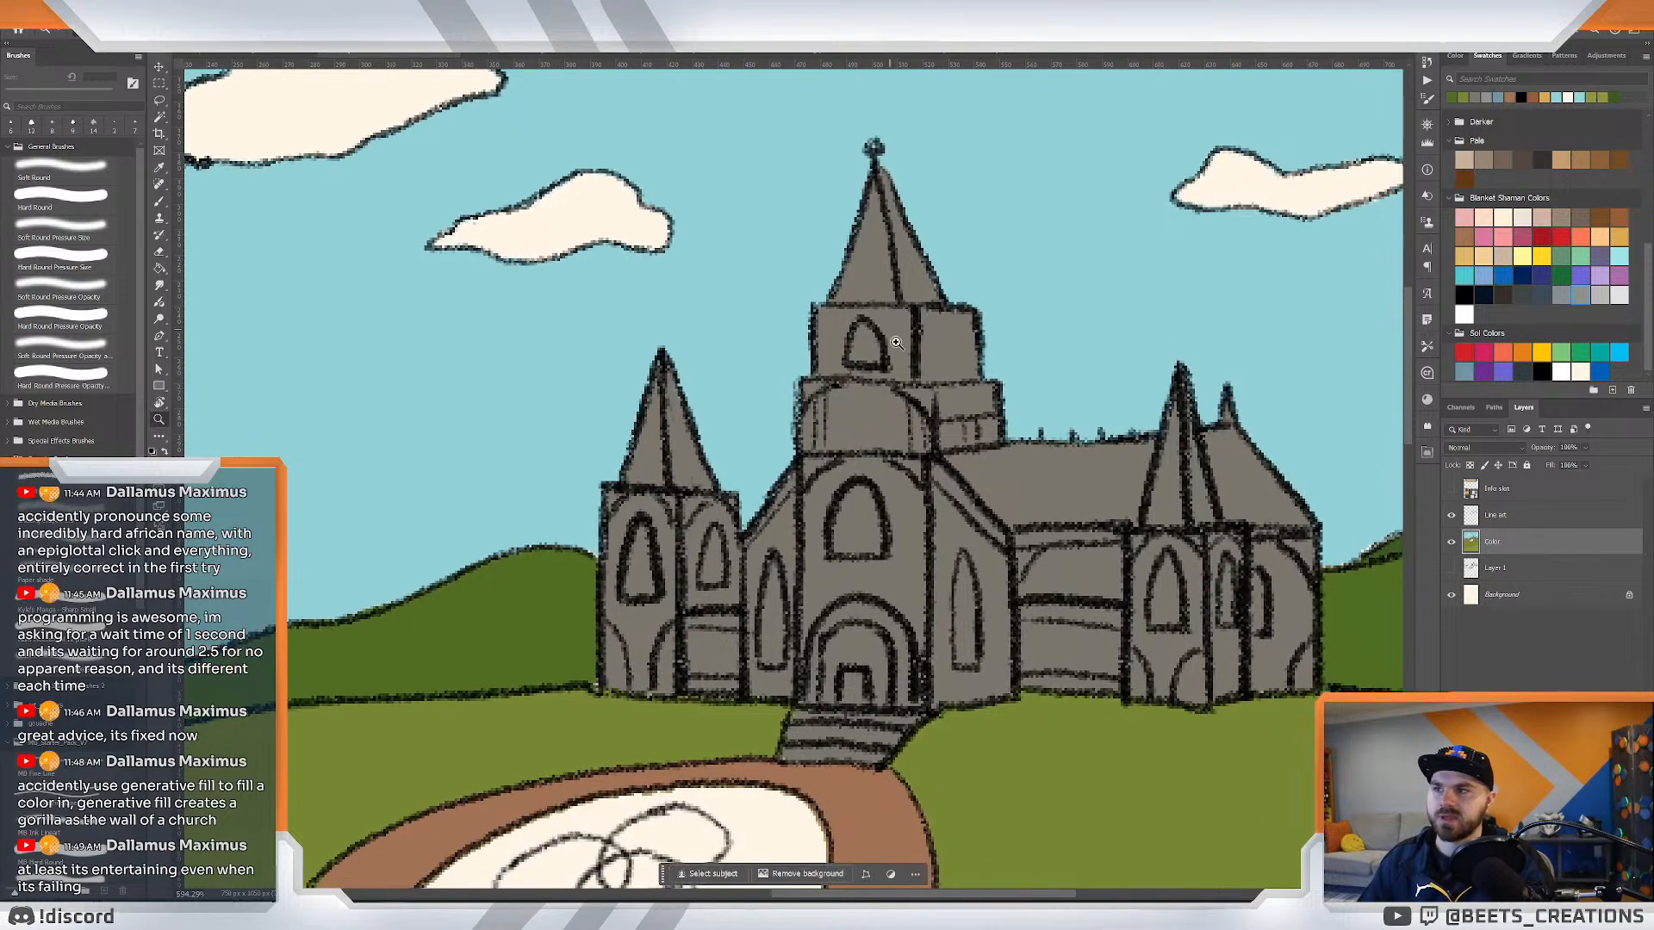
left_click(529, 53)
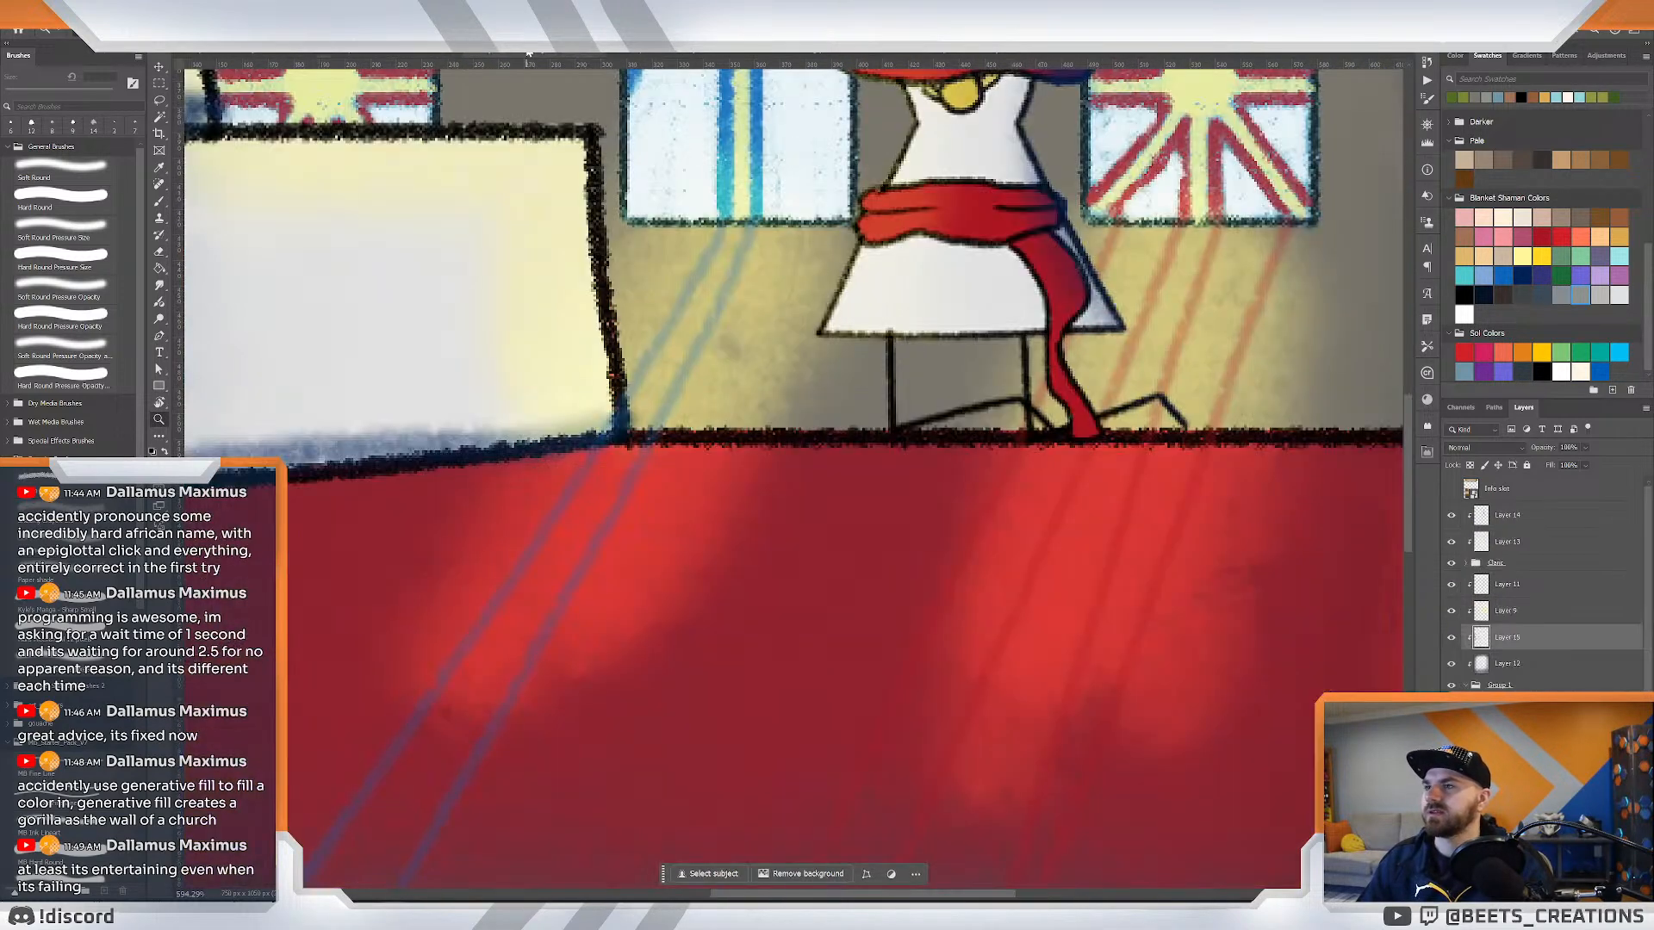
mouse_move(777, 301)
left_mouse_down()
mouse_move(712, 294)
mouse_move(730, 302)
left_mouse_up()
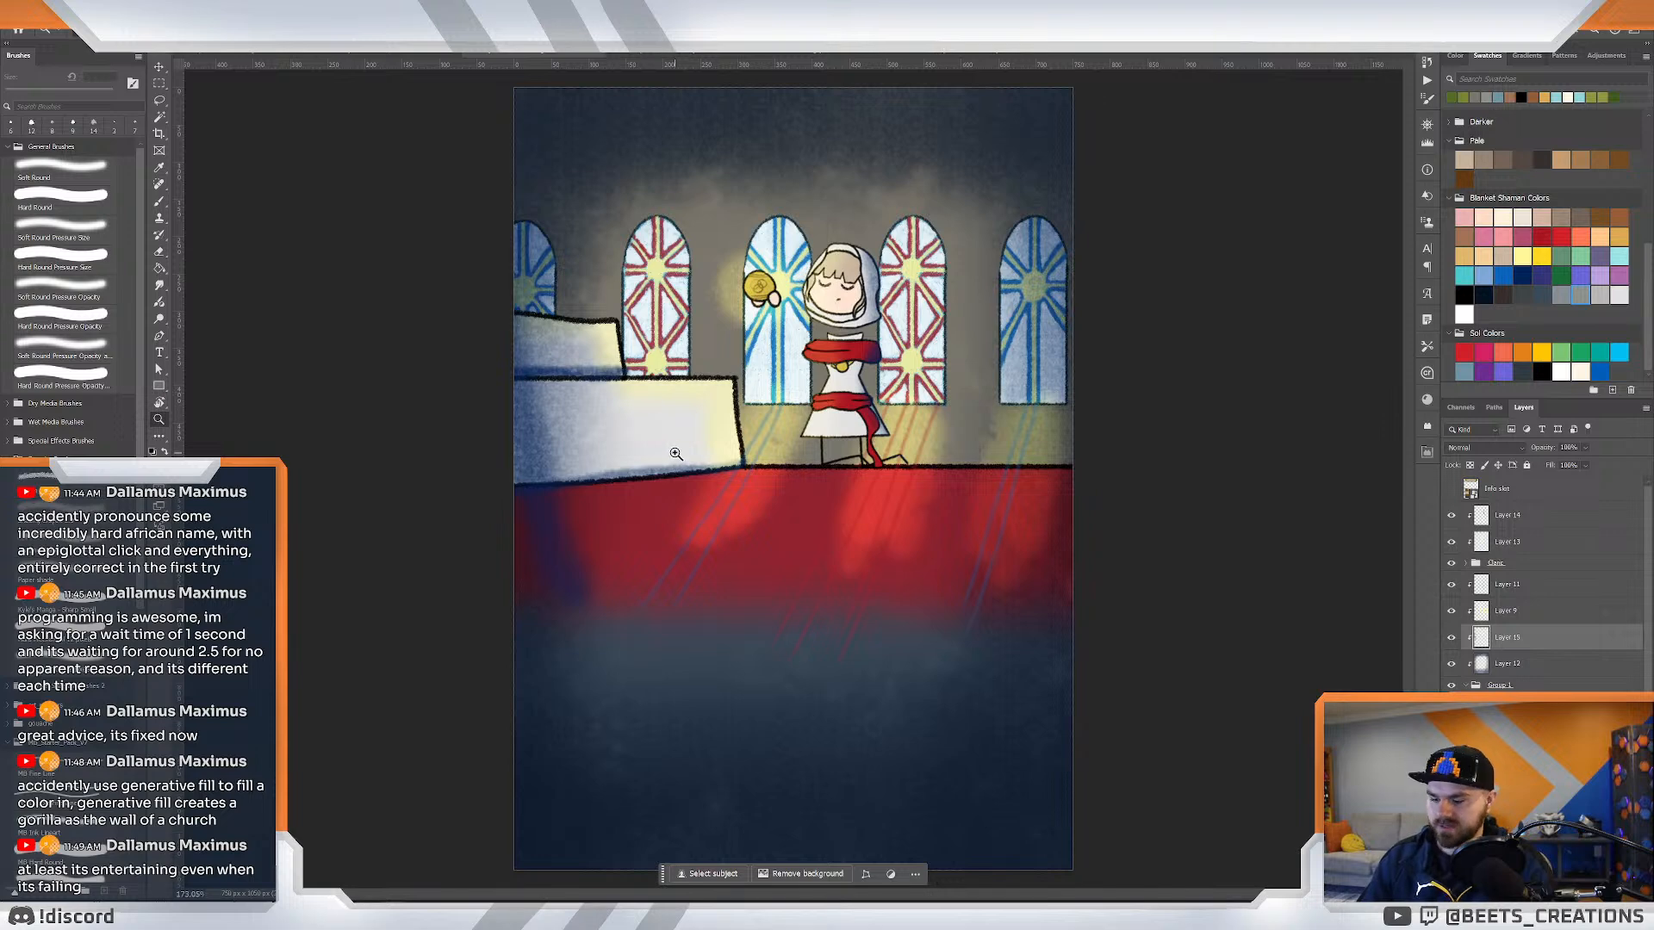
Try painting white trim bands on the wall section between the cathedral's left tower and the central facade.
key("i")
left_click(603, 178)
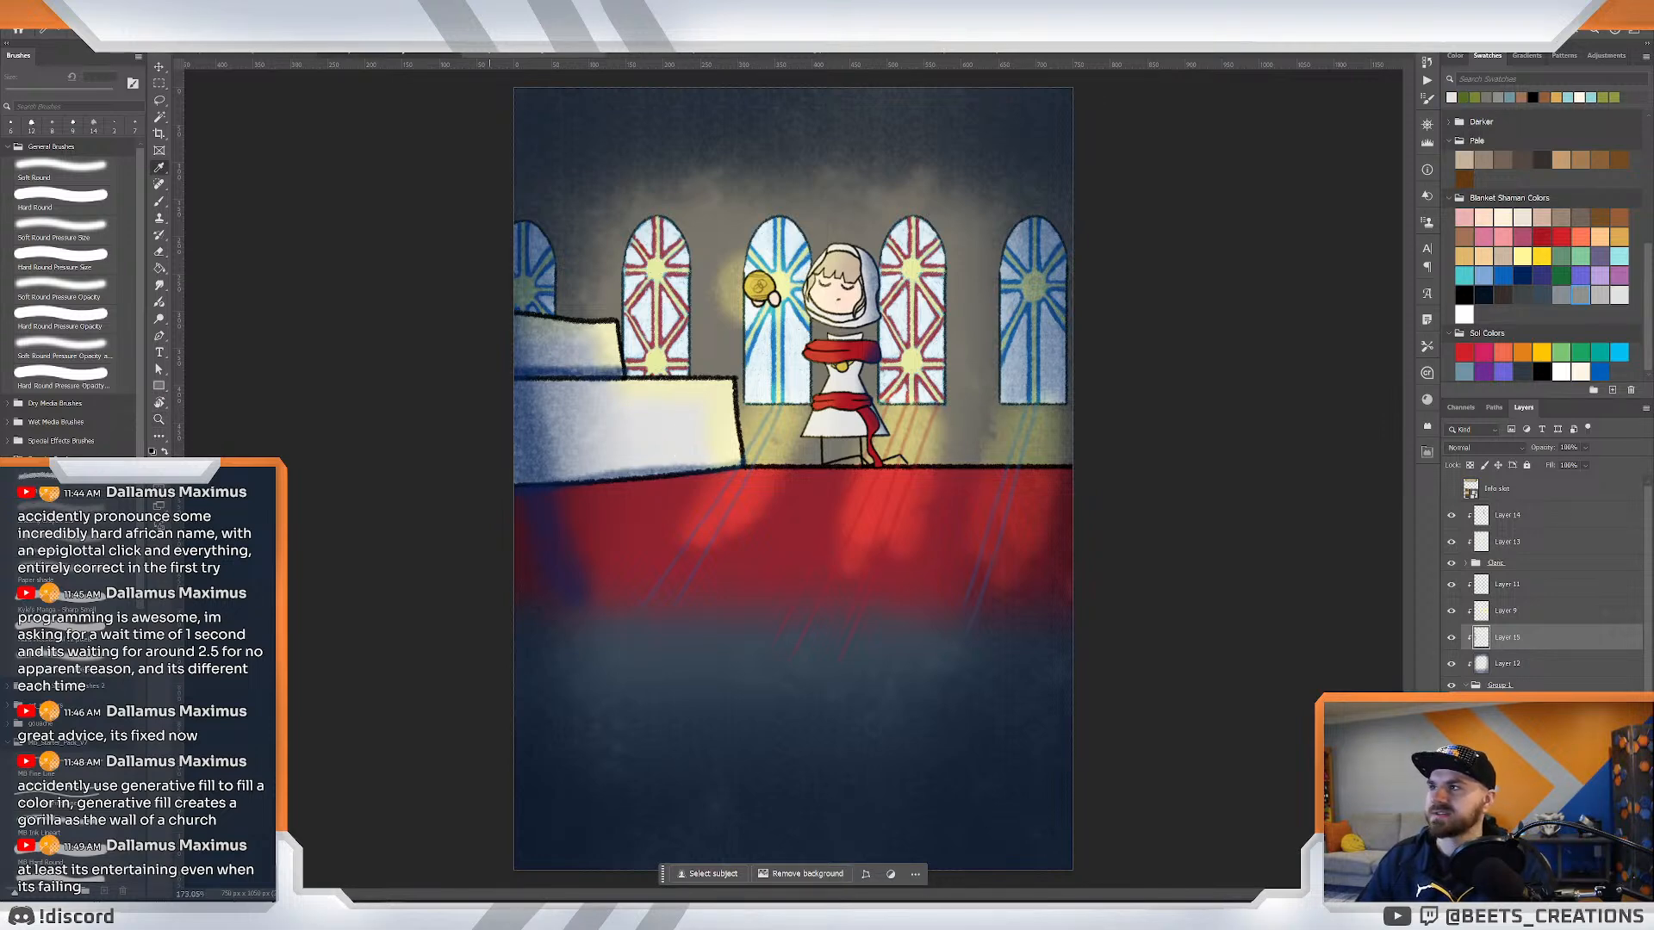
left_click(383, 53)
key("z")
left_click_drag(882, 307, 922, 323)
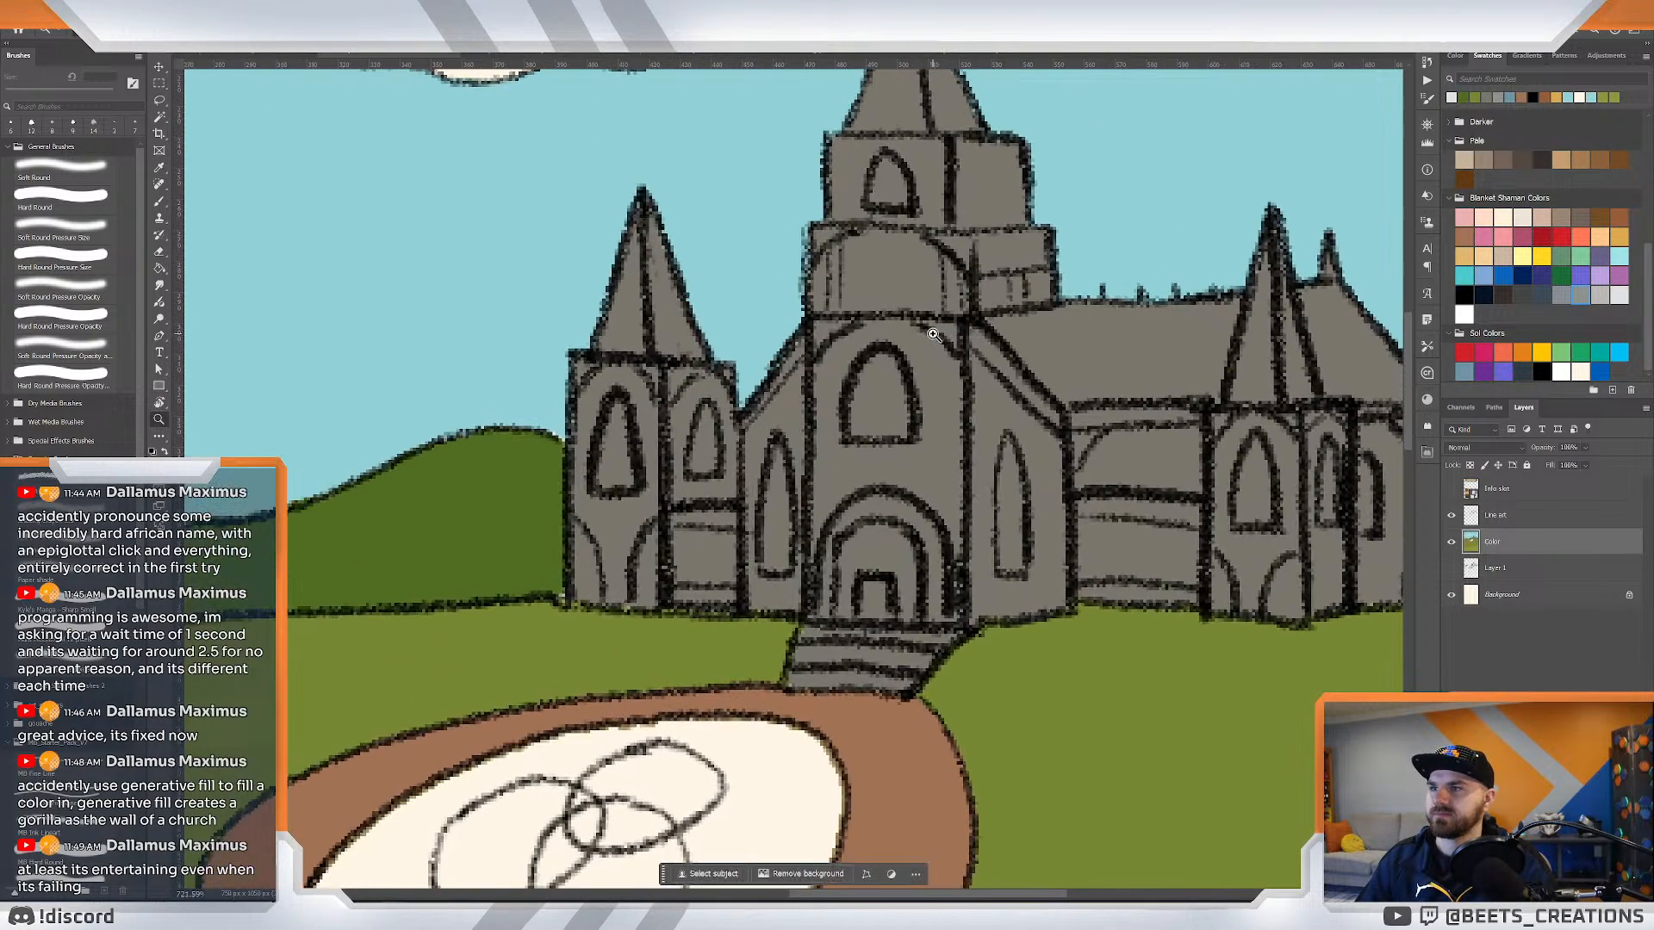
key("b")
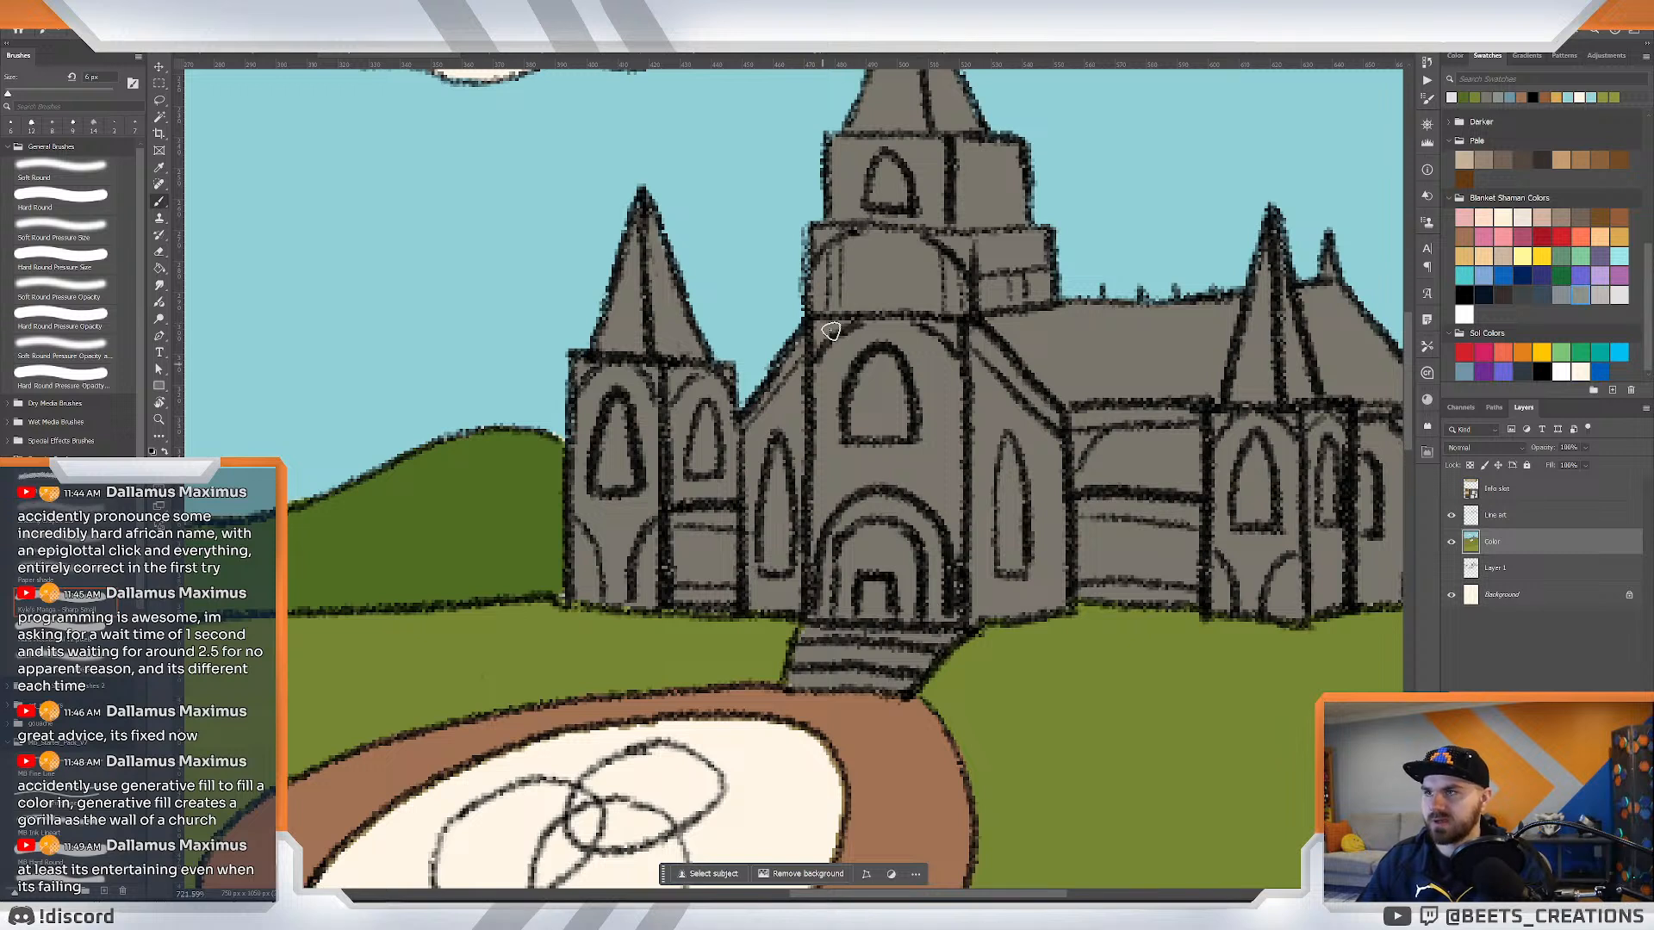
mouse_move(693, 548)
left_mouse_down()
mouse_move(714, 519)
mouse_move(695, 520)
mouse_move(725, 519)
mouse_move(729, 595)
mouse_move(690, 522)
mouse_move(725, 520)
mouse_move(672, 519)
left_mouse_up()
key("ctrl+z")
mouse_move(677, 594)
left_mouse_down()
mouse_move(727, 596)
mouse_move(681, 596)
left_mouse_up()
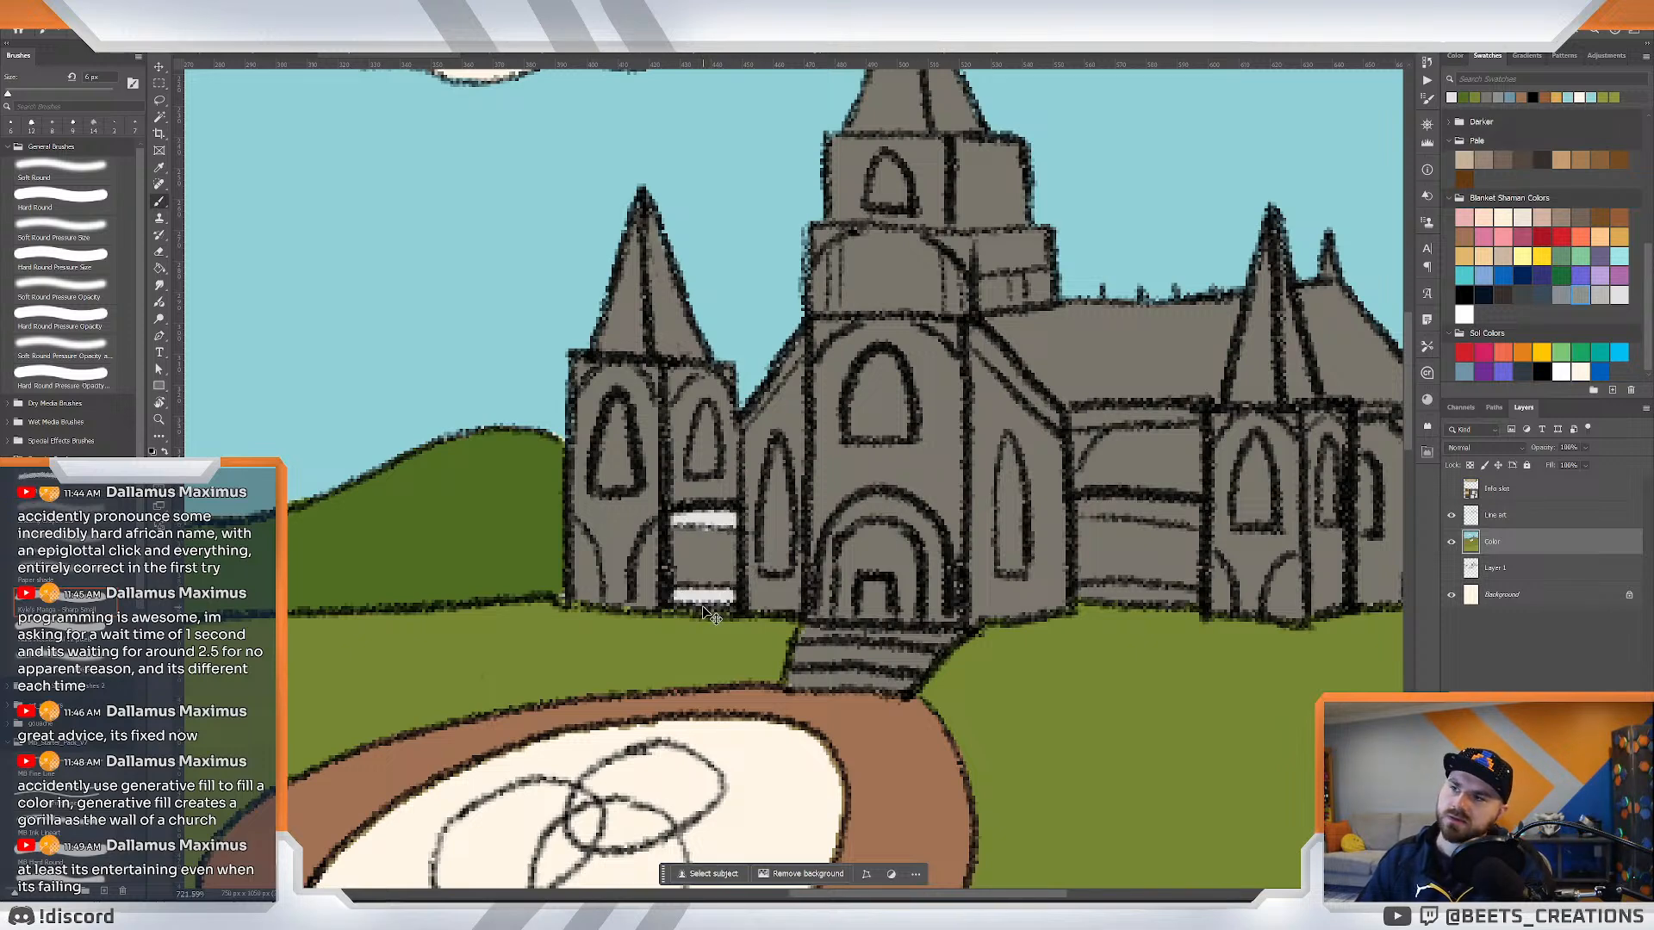
key("ctrl+z")
key("ctrl+z")
key("ctrl+0")
left_click(712, 531)
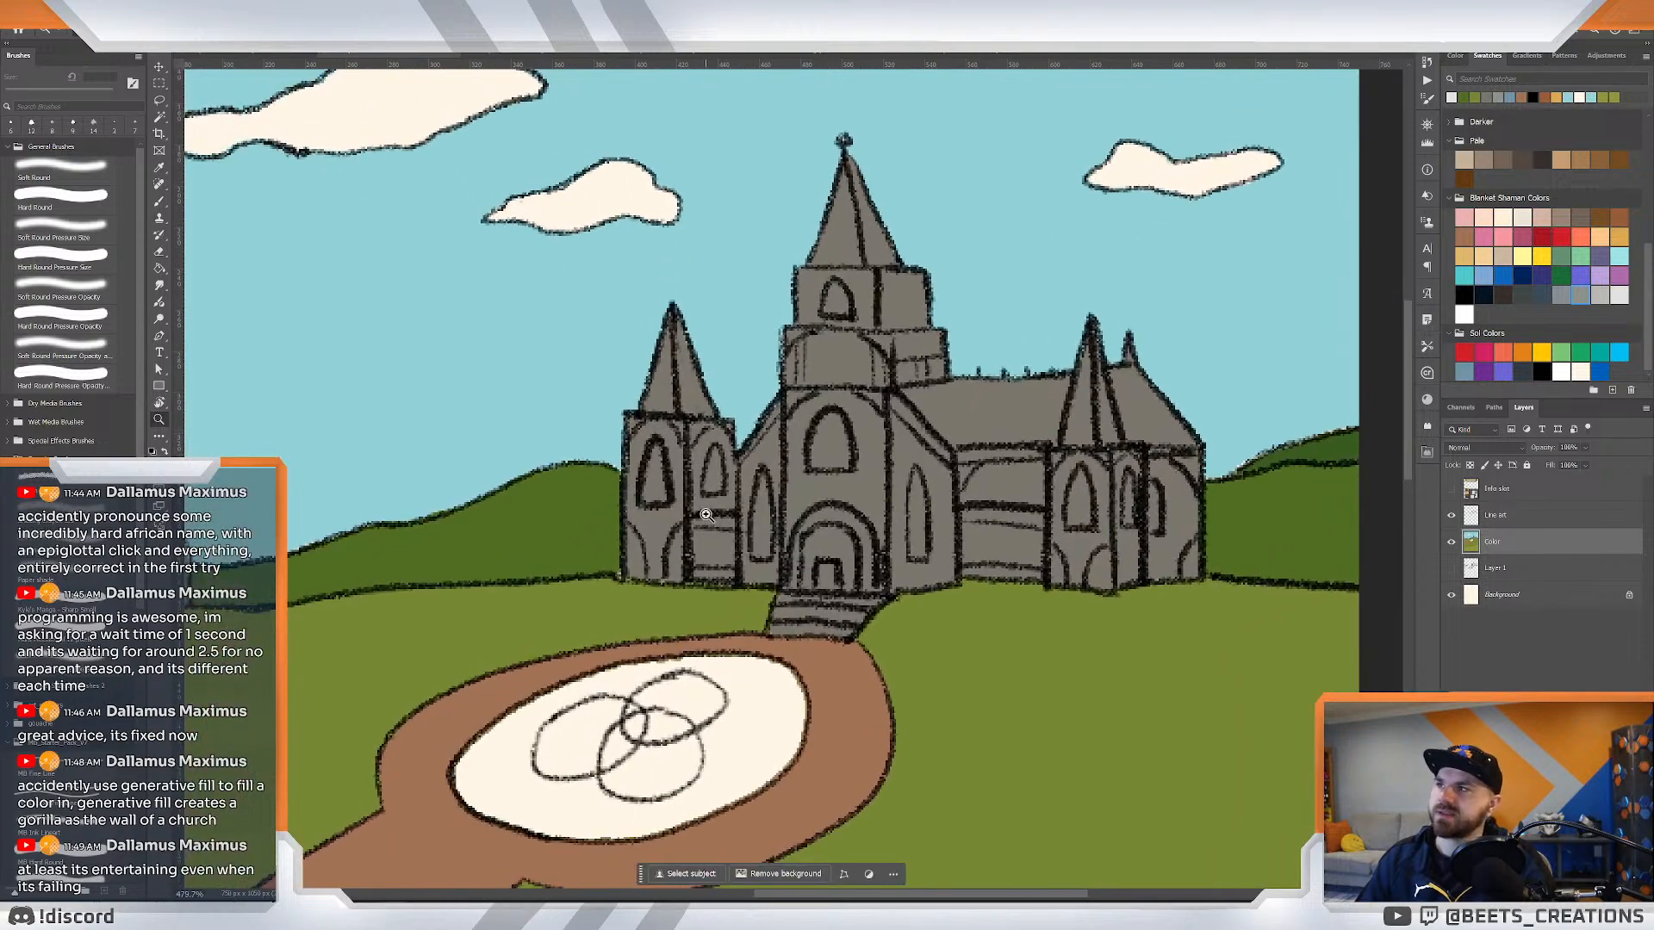
Sample the gold of the figure's pendant in the church interior painting.
left_click(280, 54)
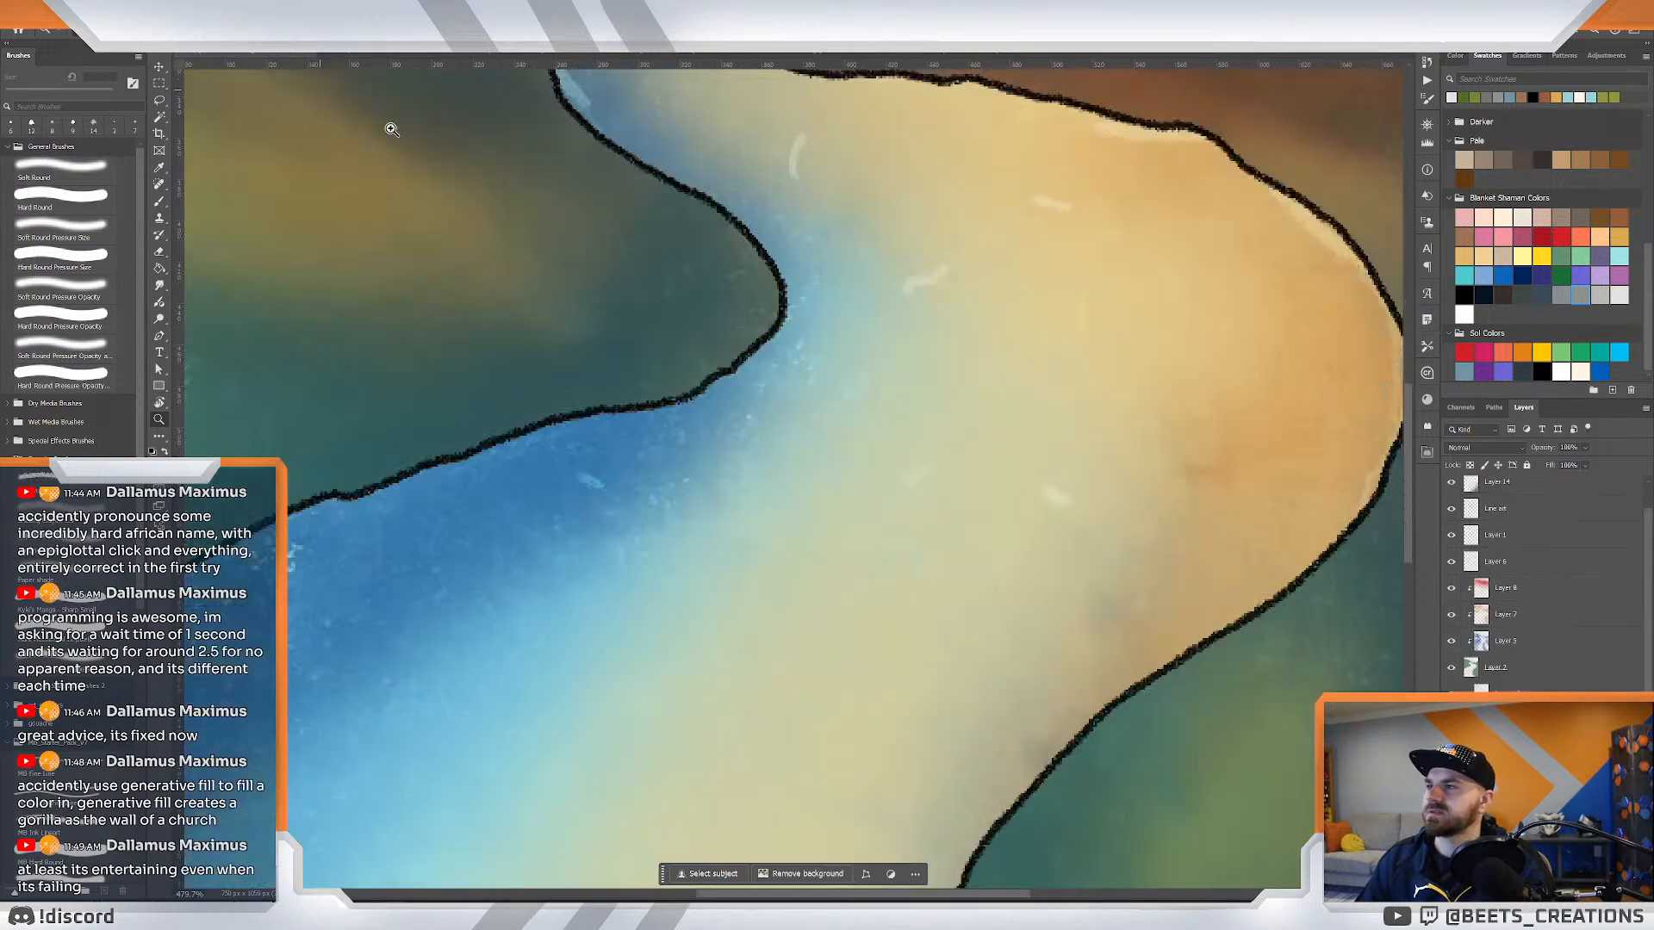
left_click(405, 53)
left_click(503, 53)
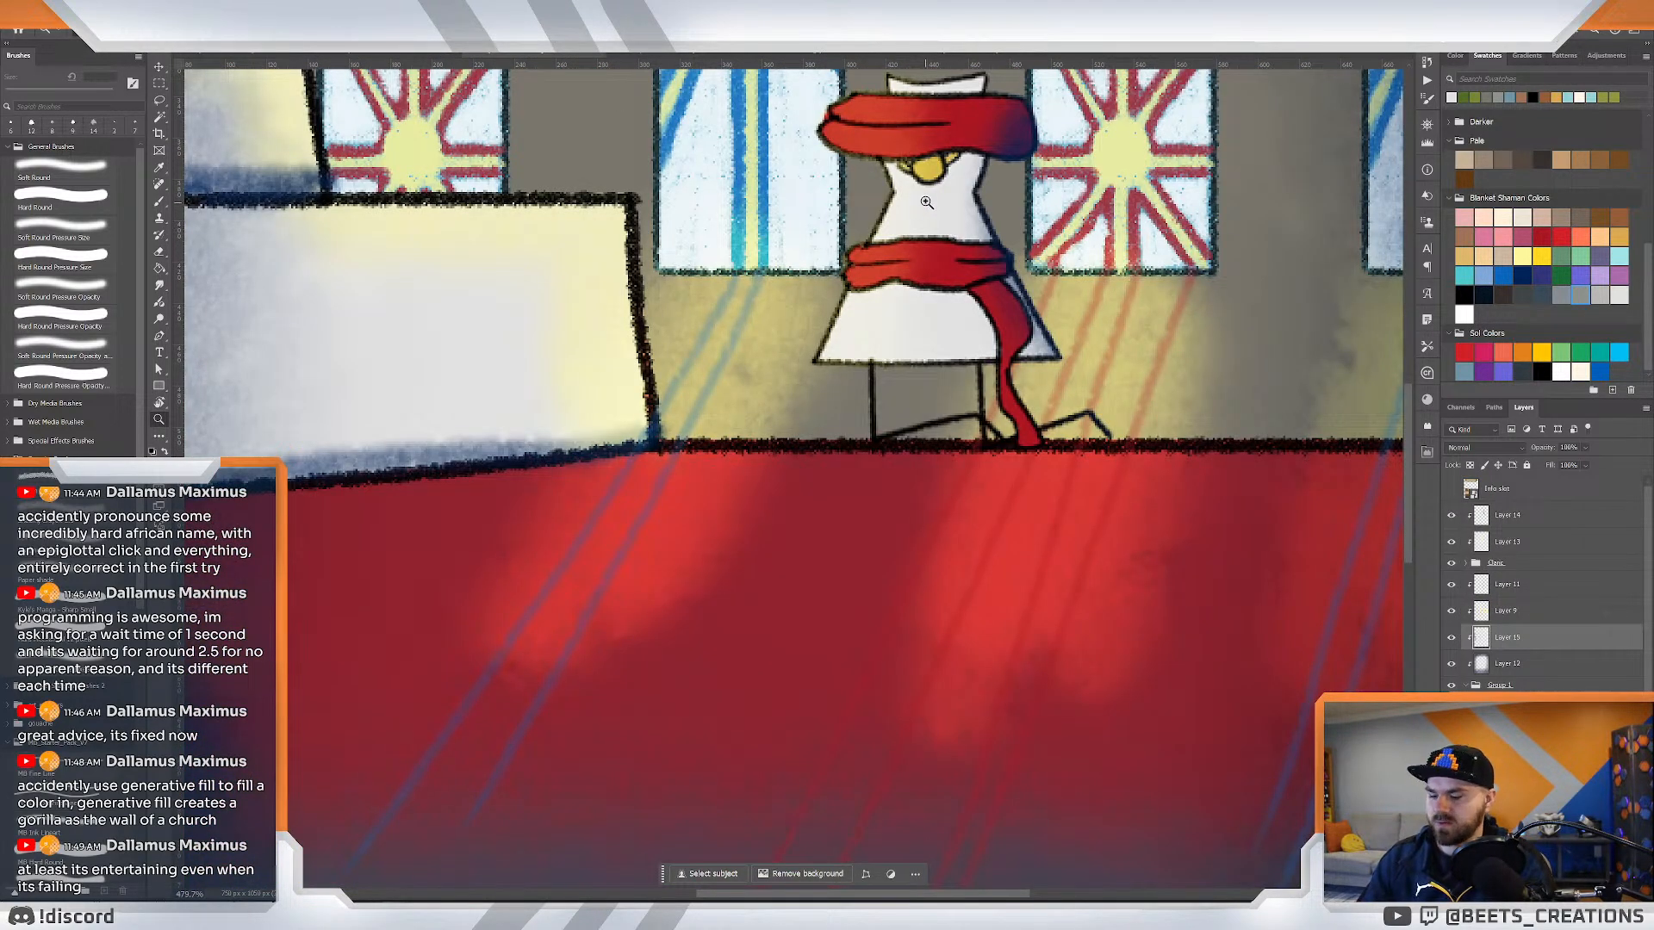
key("i")
left_click(927, 168)
left_click(908, 164)
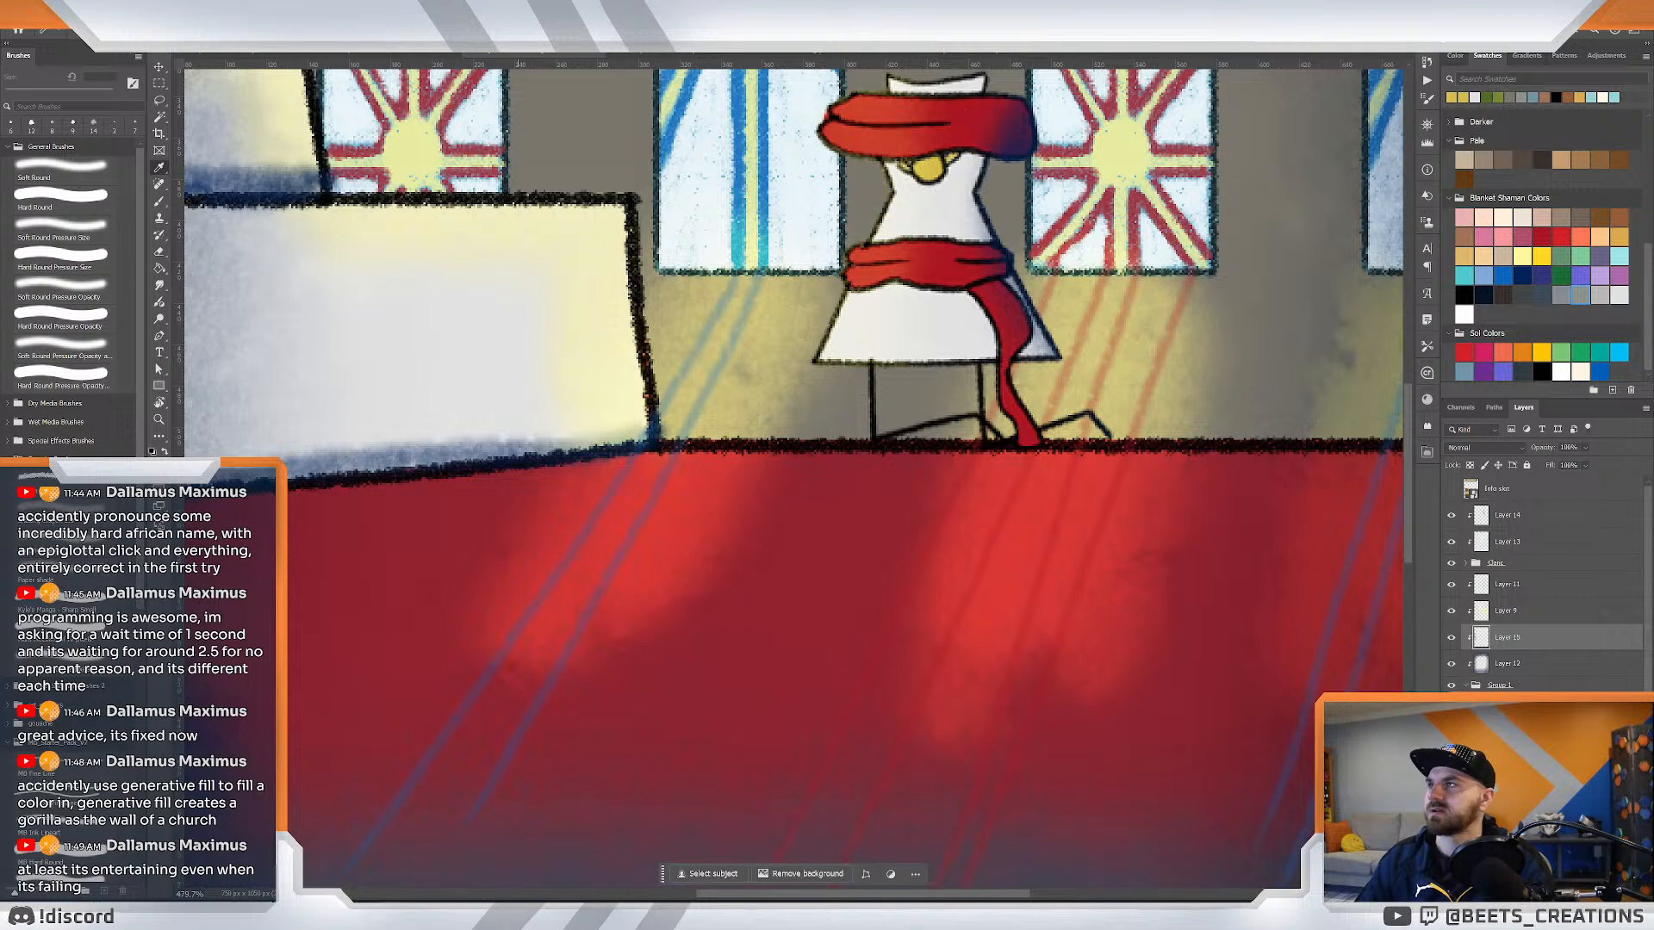
Try painting the arch around the cathedral's entrance gold.
left_click(280, 54)
left_click(407, 55)
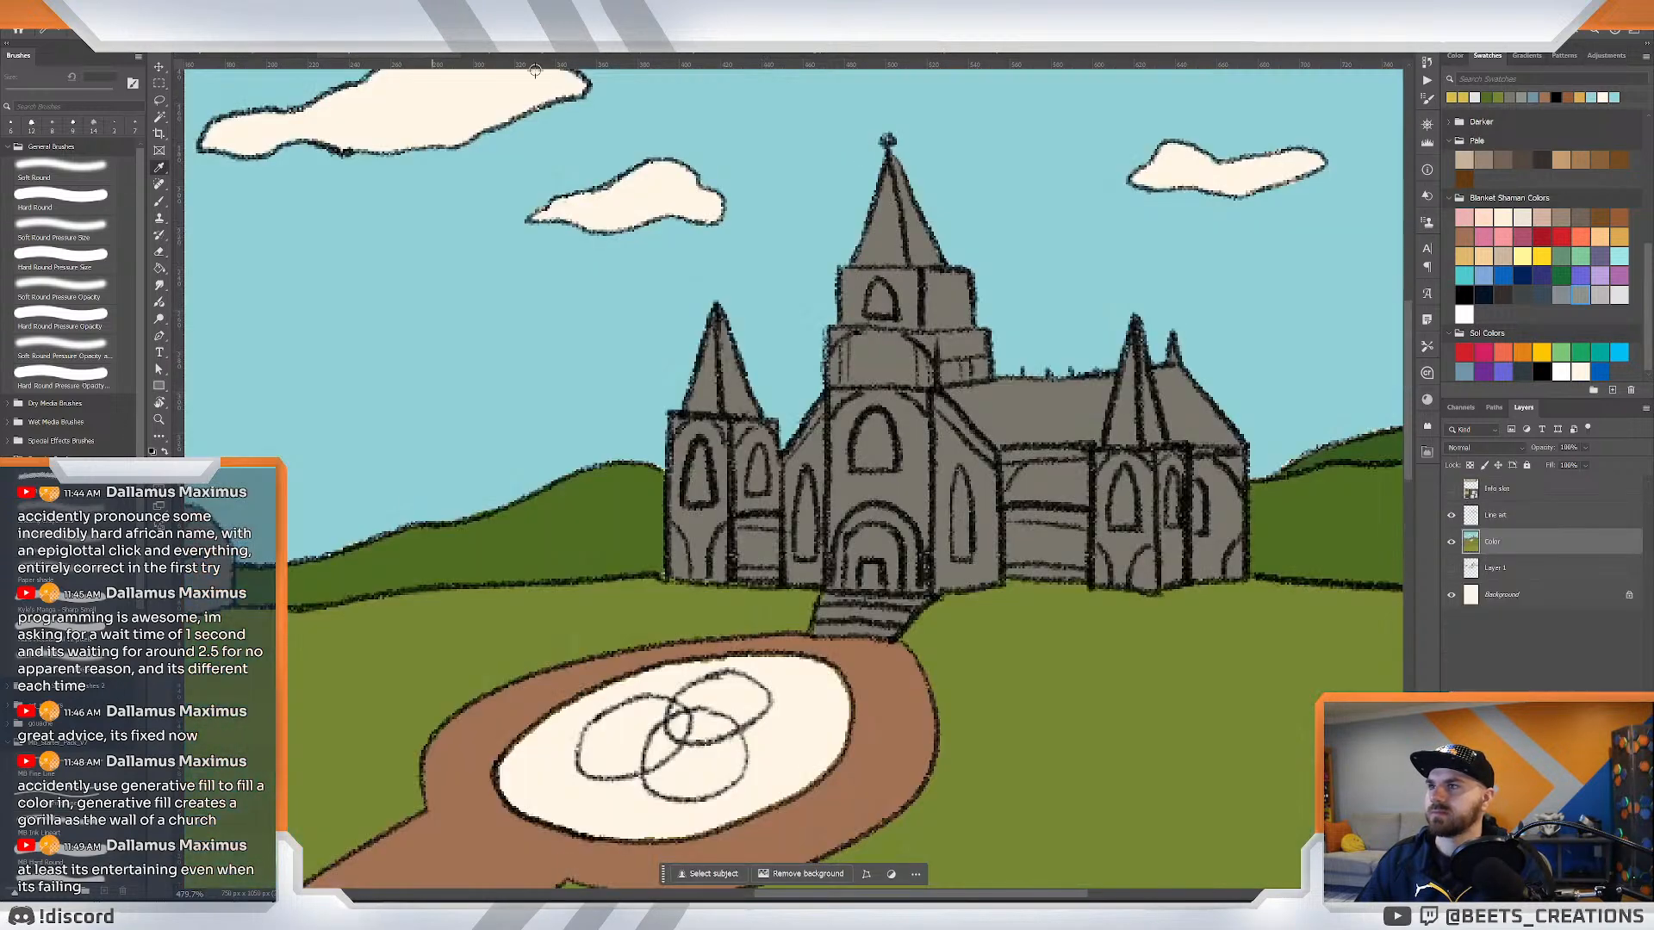
key("b")
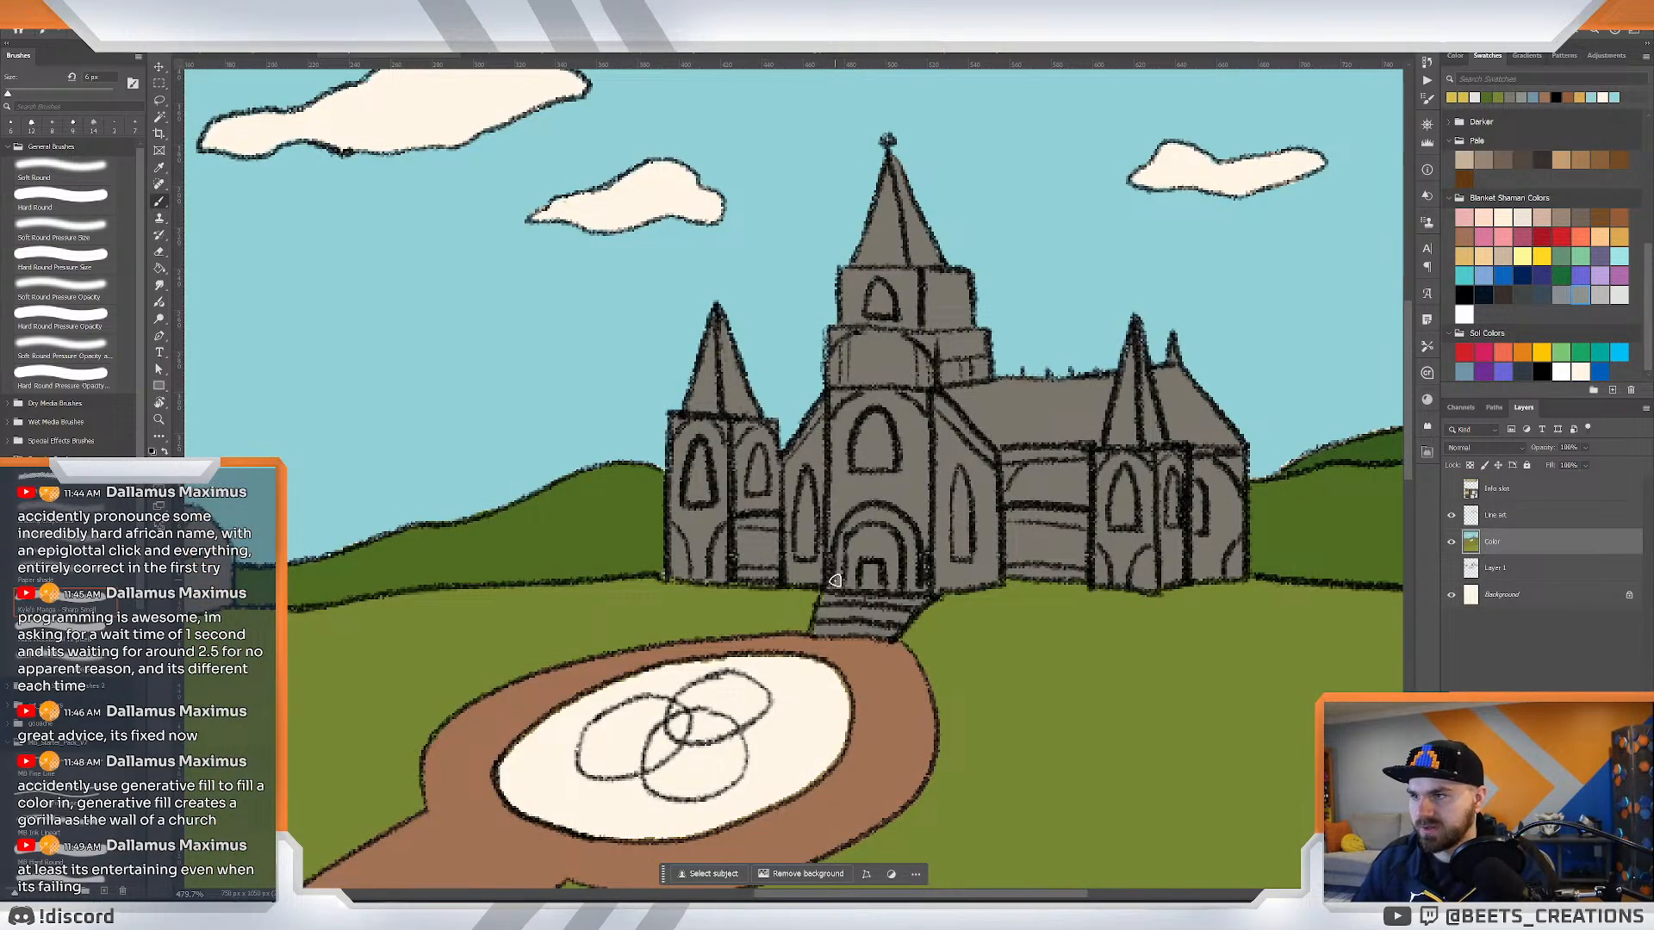
mouse_move(835, 580)
left_mouse_down()
mouse_move(843, 528)
mouse_move(874, 511)
mouse_move(908, 538)
mouse_move(911, 577)
left_mouse_up()
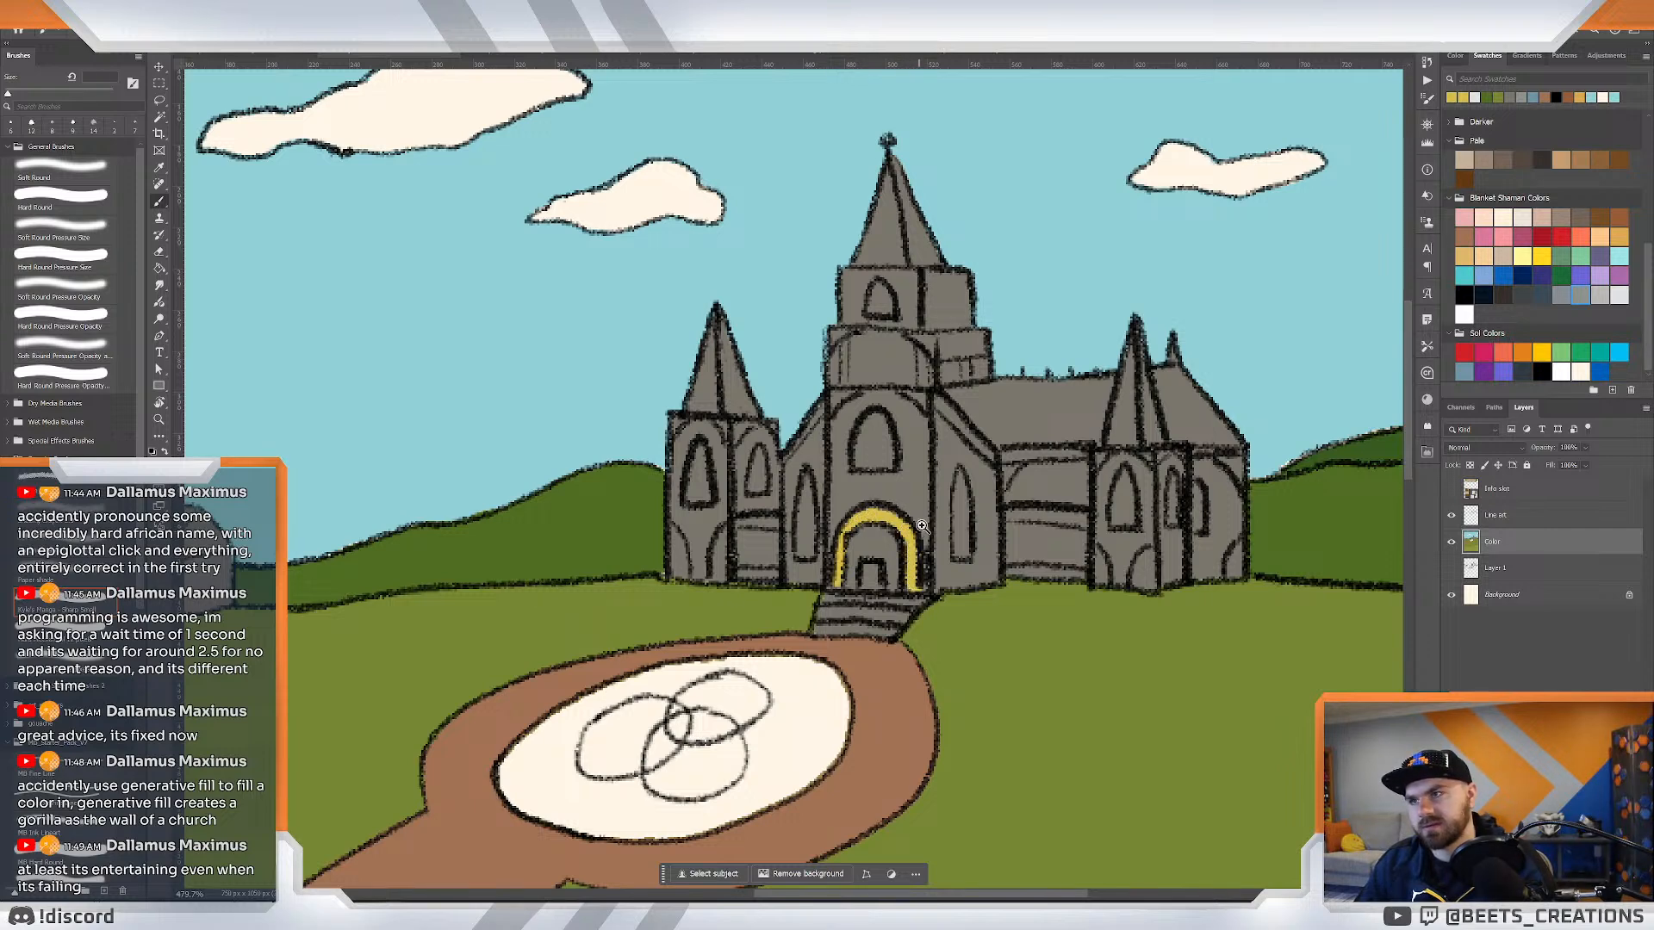
key("ctrl+0")
left_click_drag(828, 386, 841, 474)
mouse_move(897, 488)
left_mouse_down()
mouse_move(851, 480)
mouse_move(909, 500)
left_mouse_up()
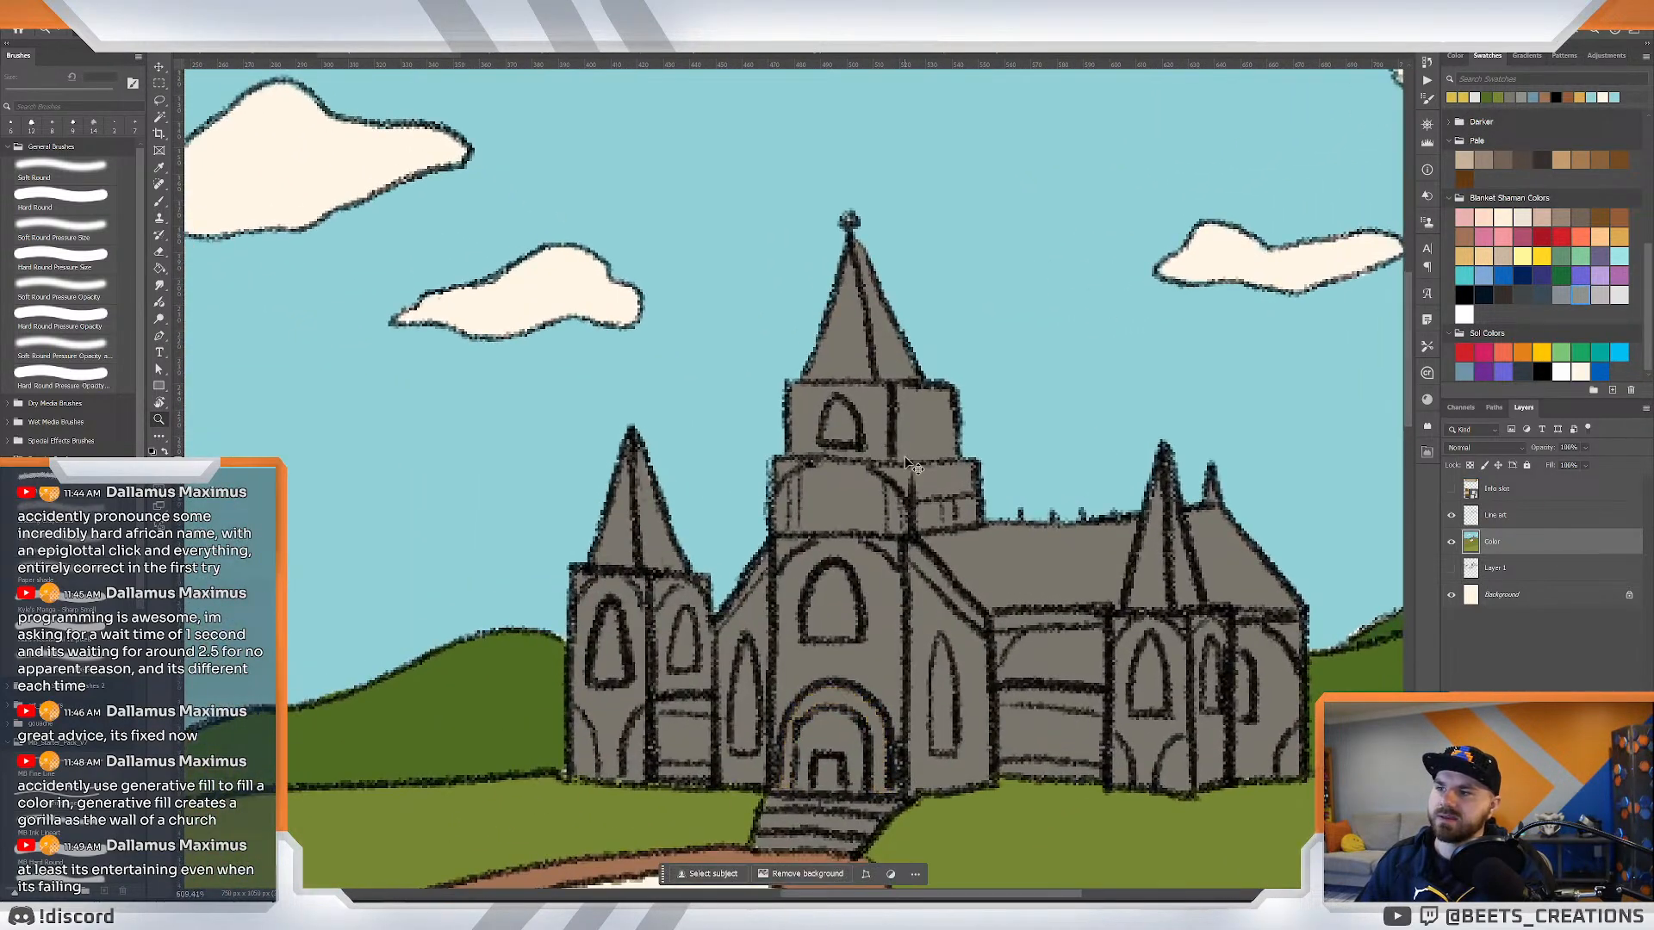
Sample the light grey of the large white block in the church interior painting and fill the cathedral with it.
left_click(550, 54)
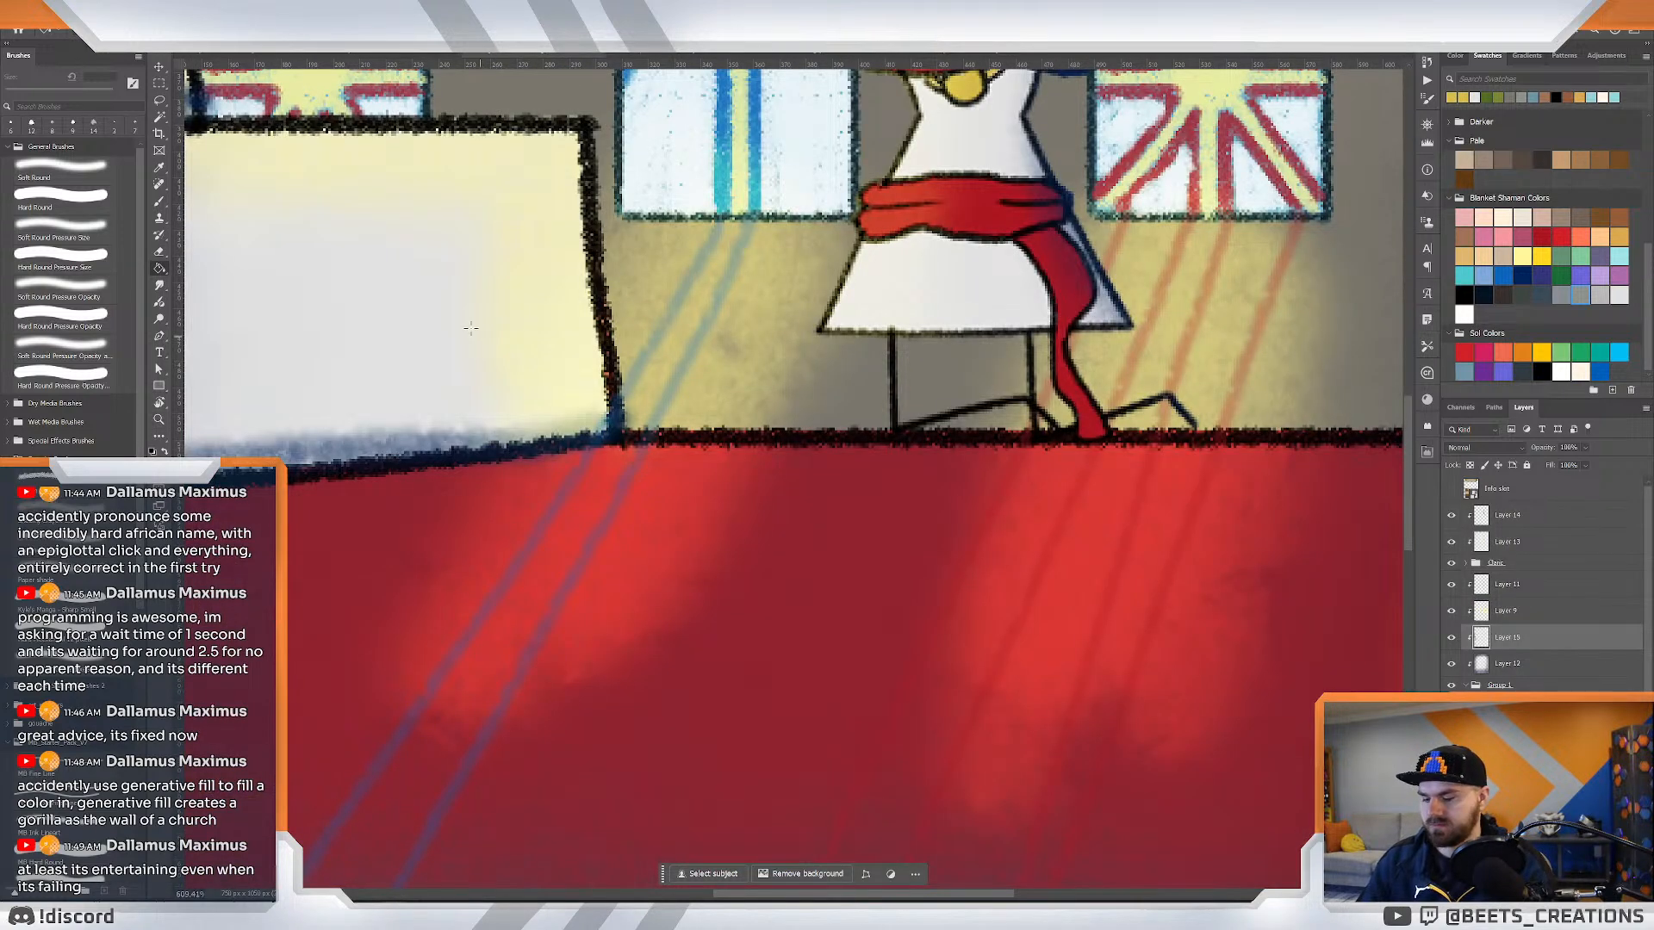
key("i")
left_click(388, 283)
left_click(297, 57)
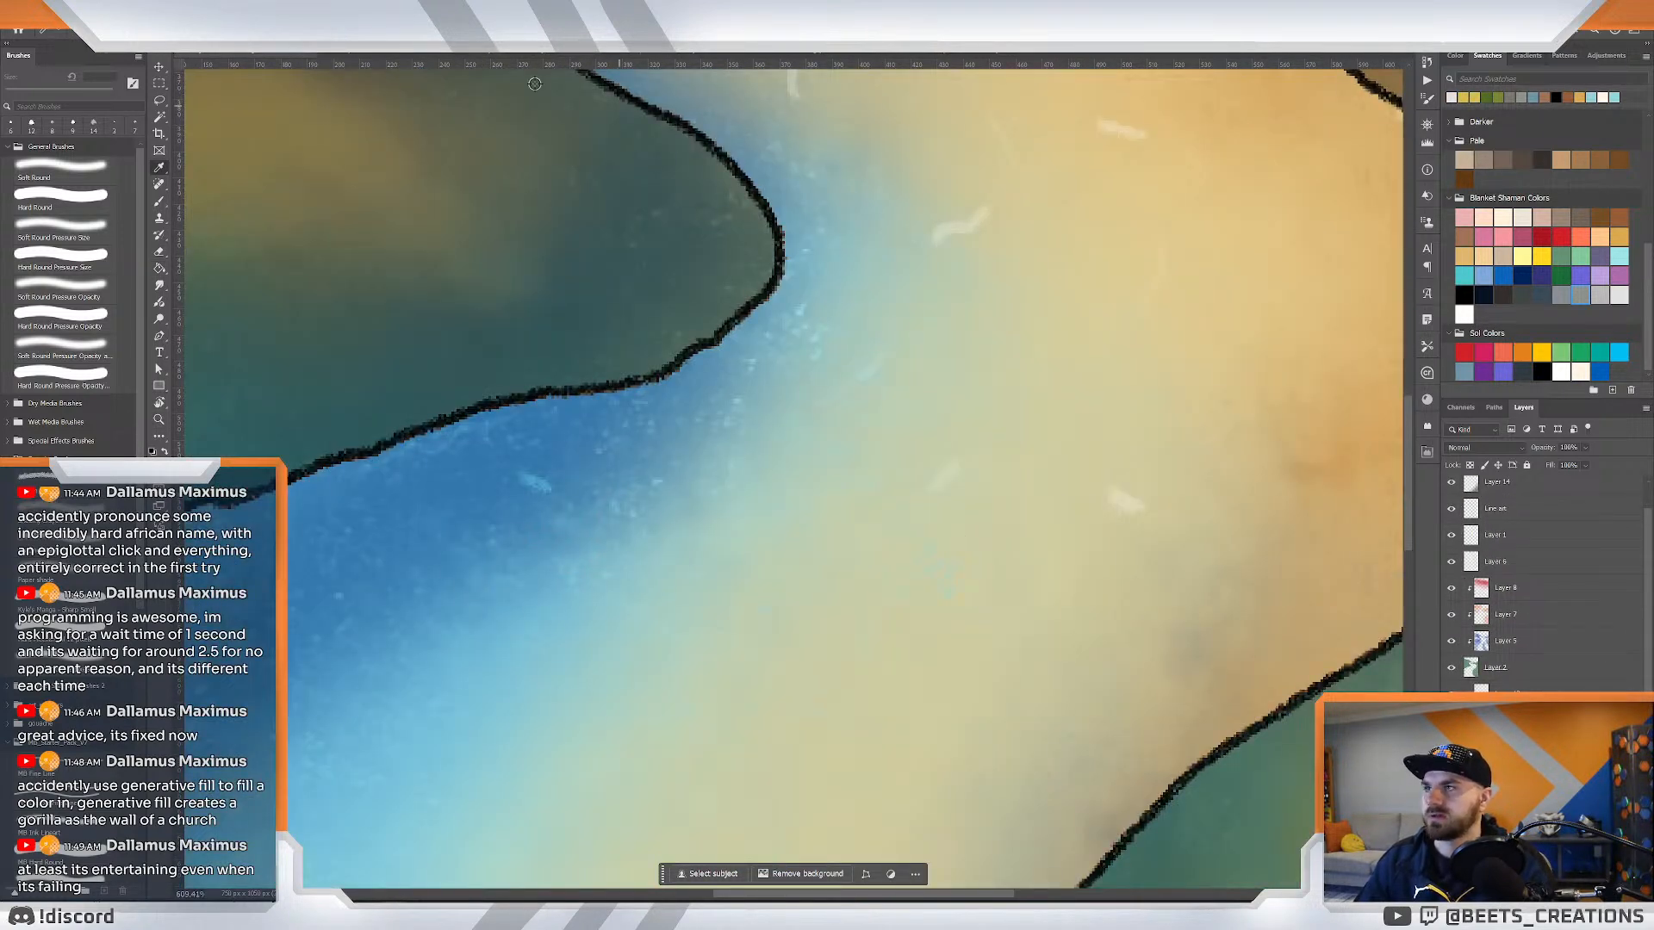
left_click(379, 57)
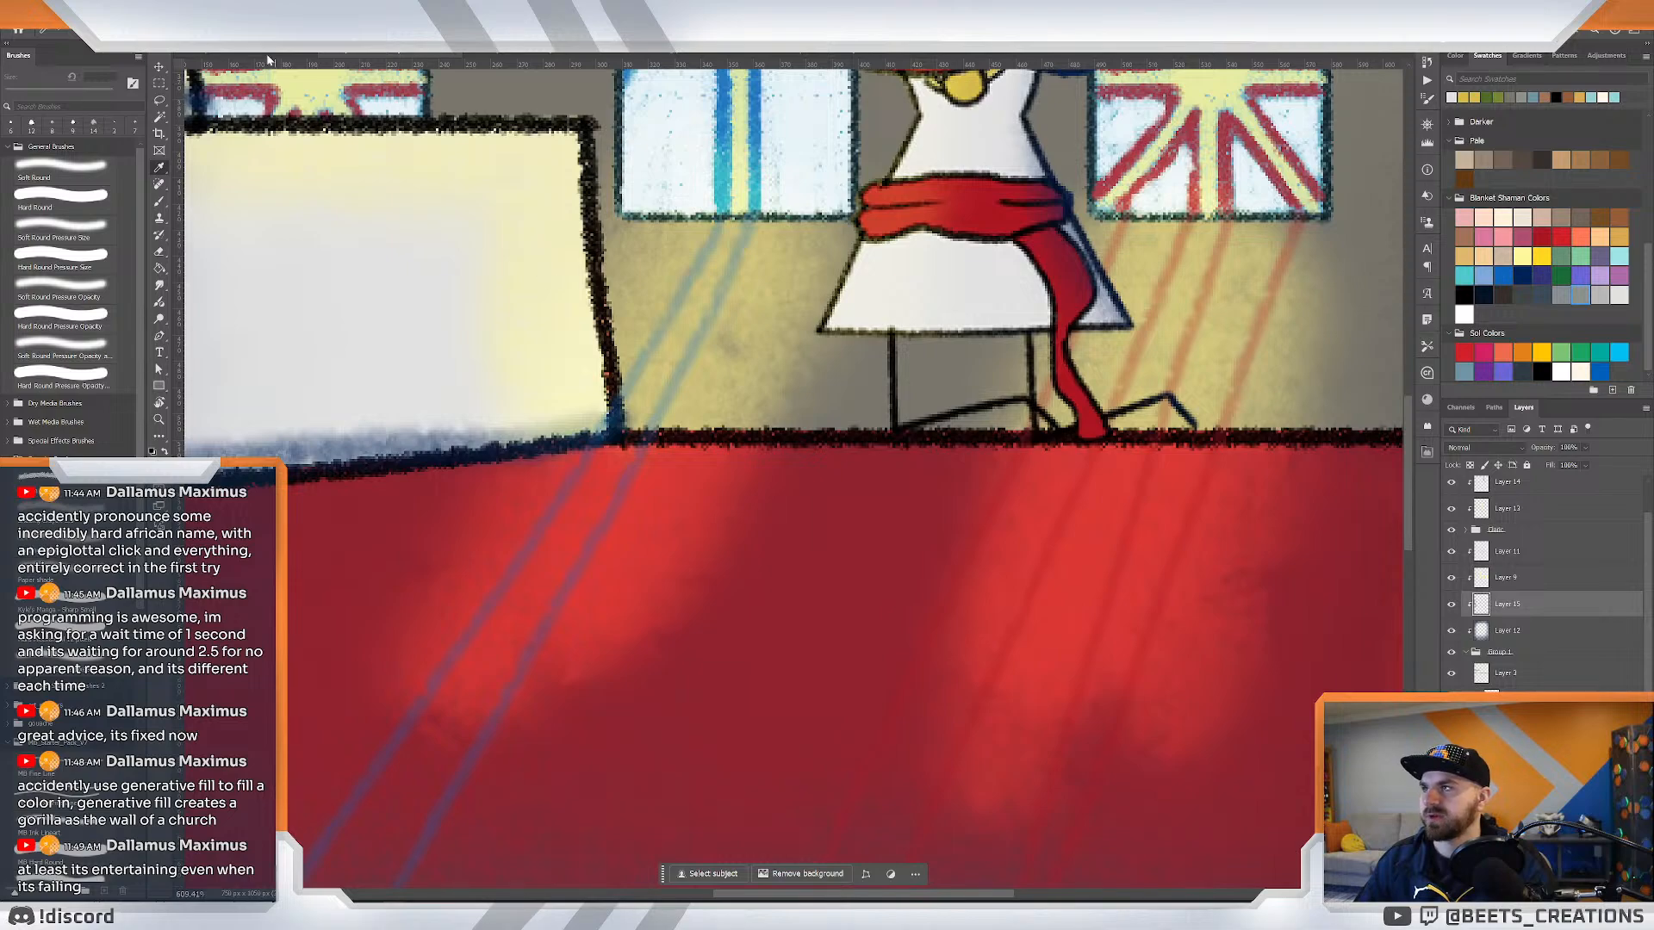
left_click(268, 58)
key("g")
left_click(825, 656)
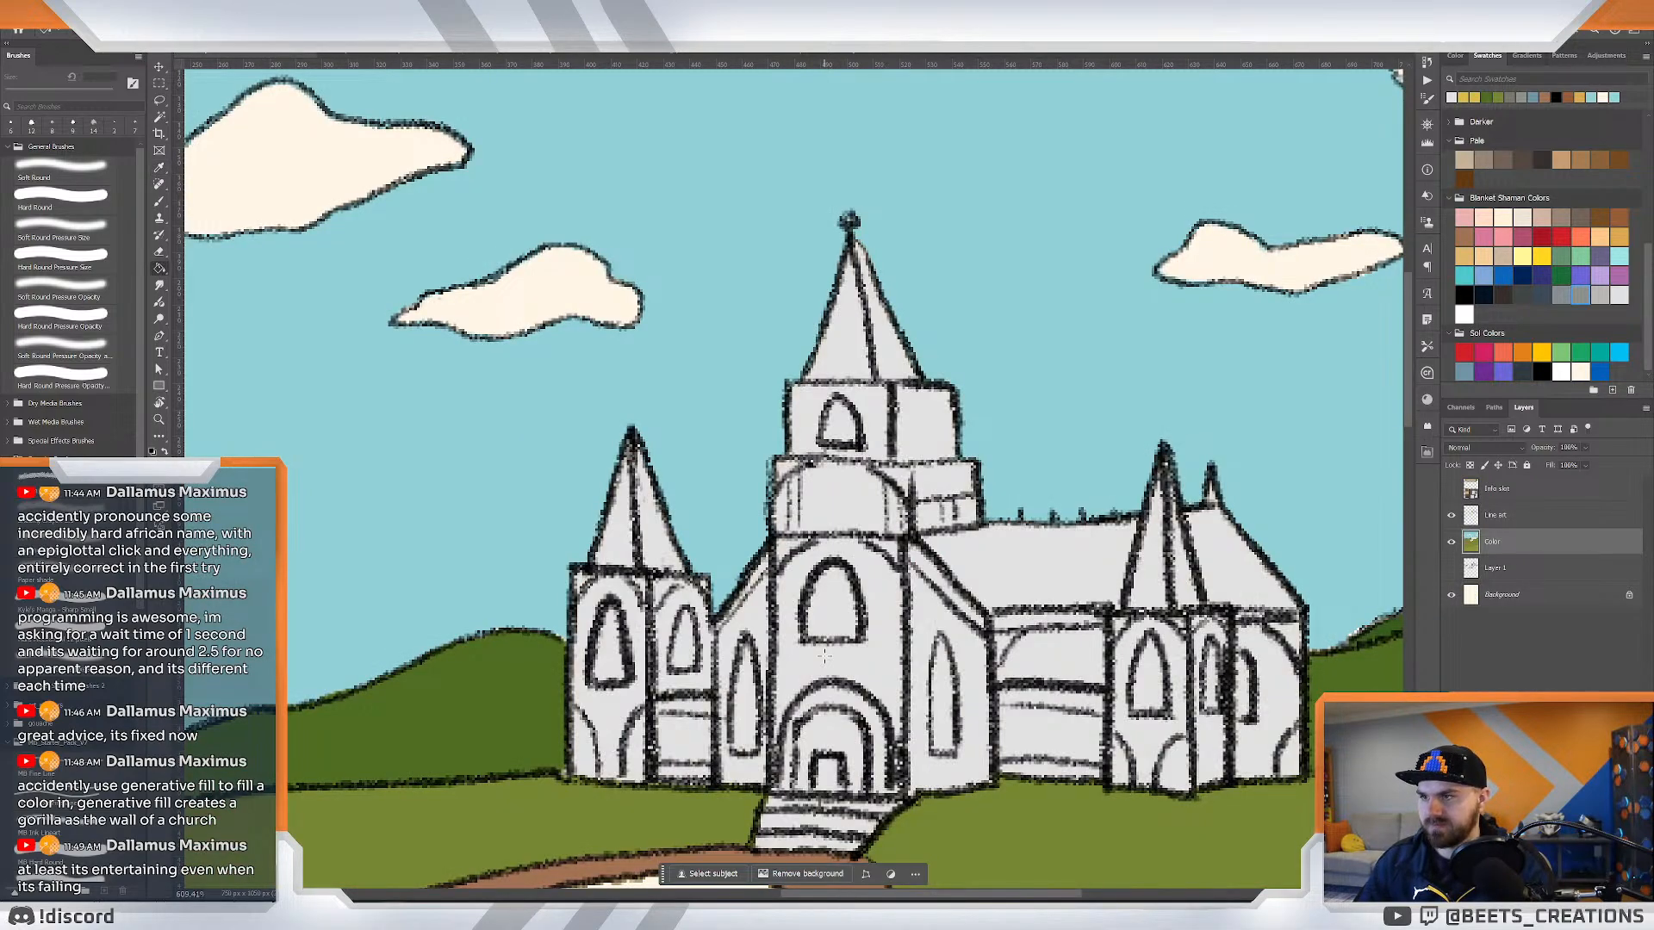
key("z")
left_click_drag(904, 607, 846, 527)
mouse_move(975, 519)
left_mouse_down()
mouse_move(886, 495)
mouse_move(928, 523)
mouse_move(937, 465)
mouse_move(896, 469)
mouse_move(986, 467)
left_mouse_up()
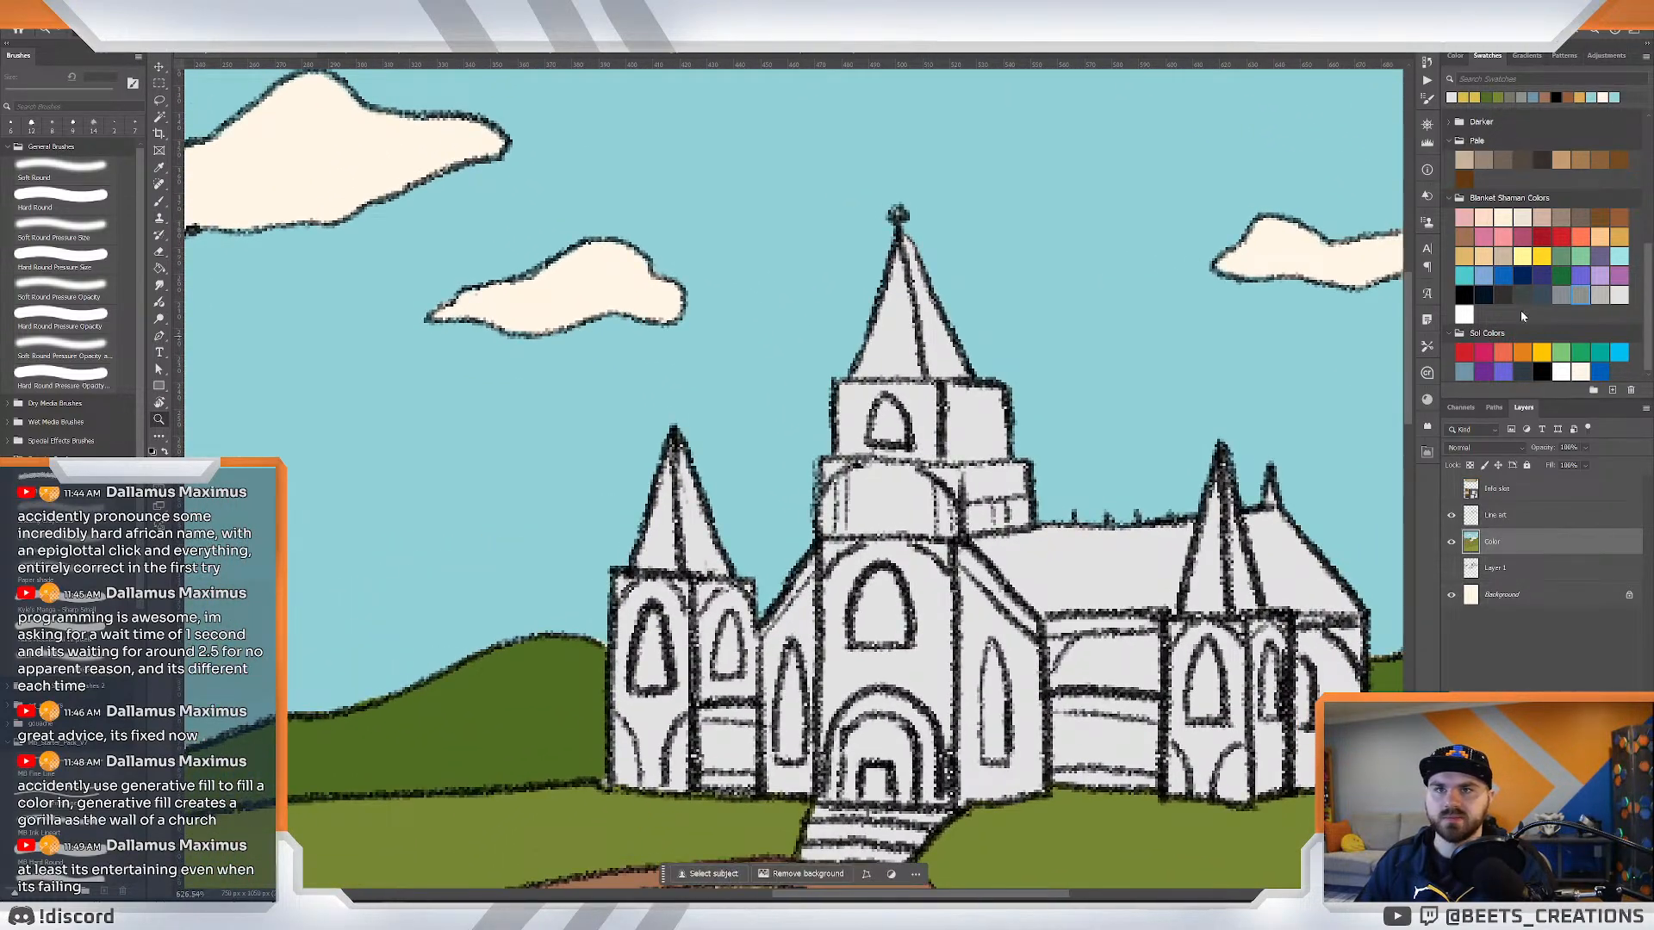
Set the foreground colour to a warm light grey (hue 47, saturation 5%, brightness 78%) and fill the cathedral with it.
key("n")
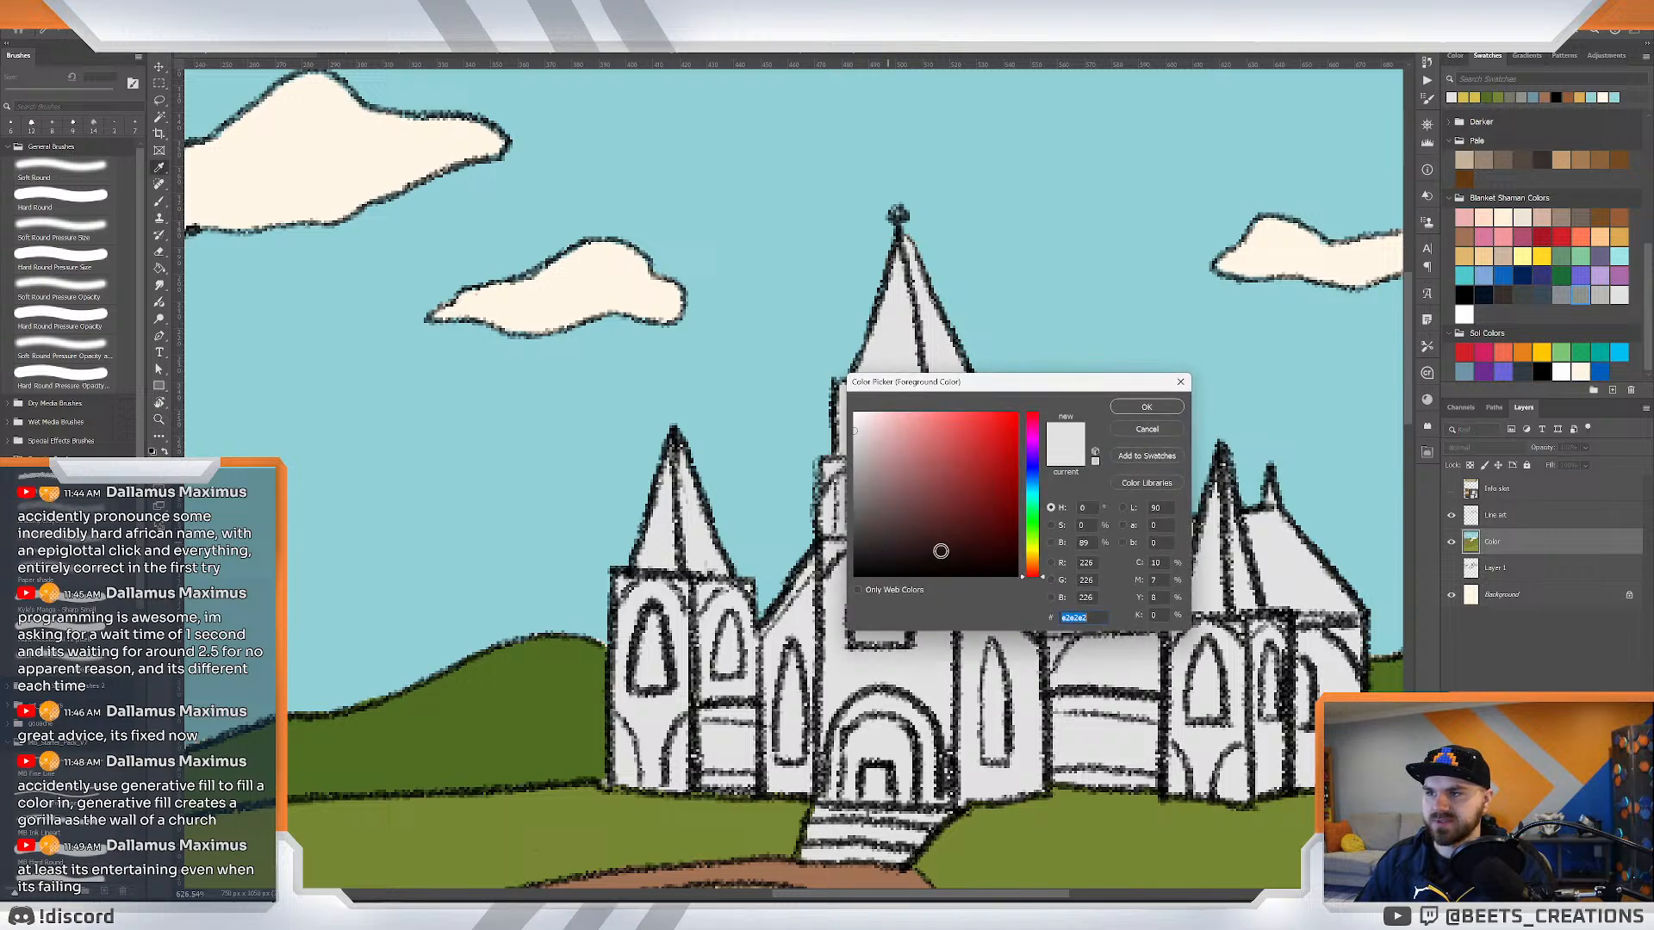
left_click_drag(854, 440, 859, 446)
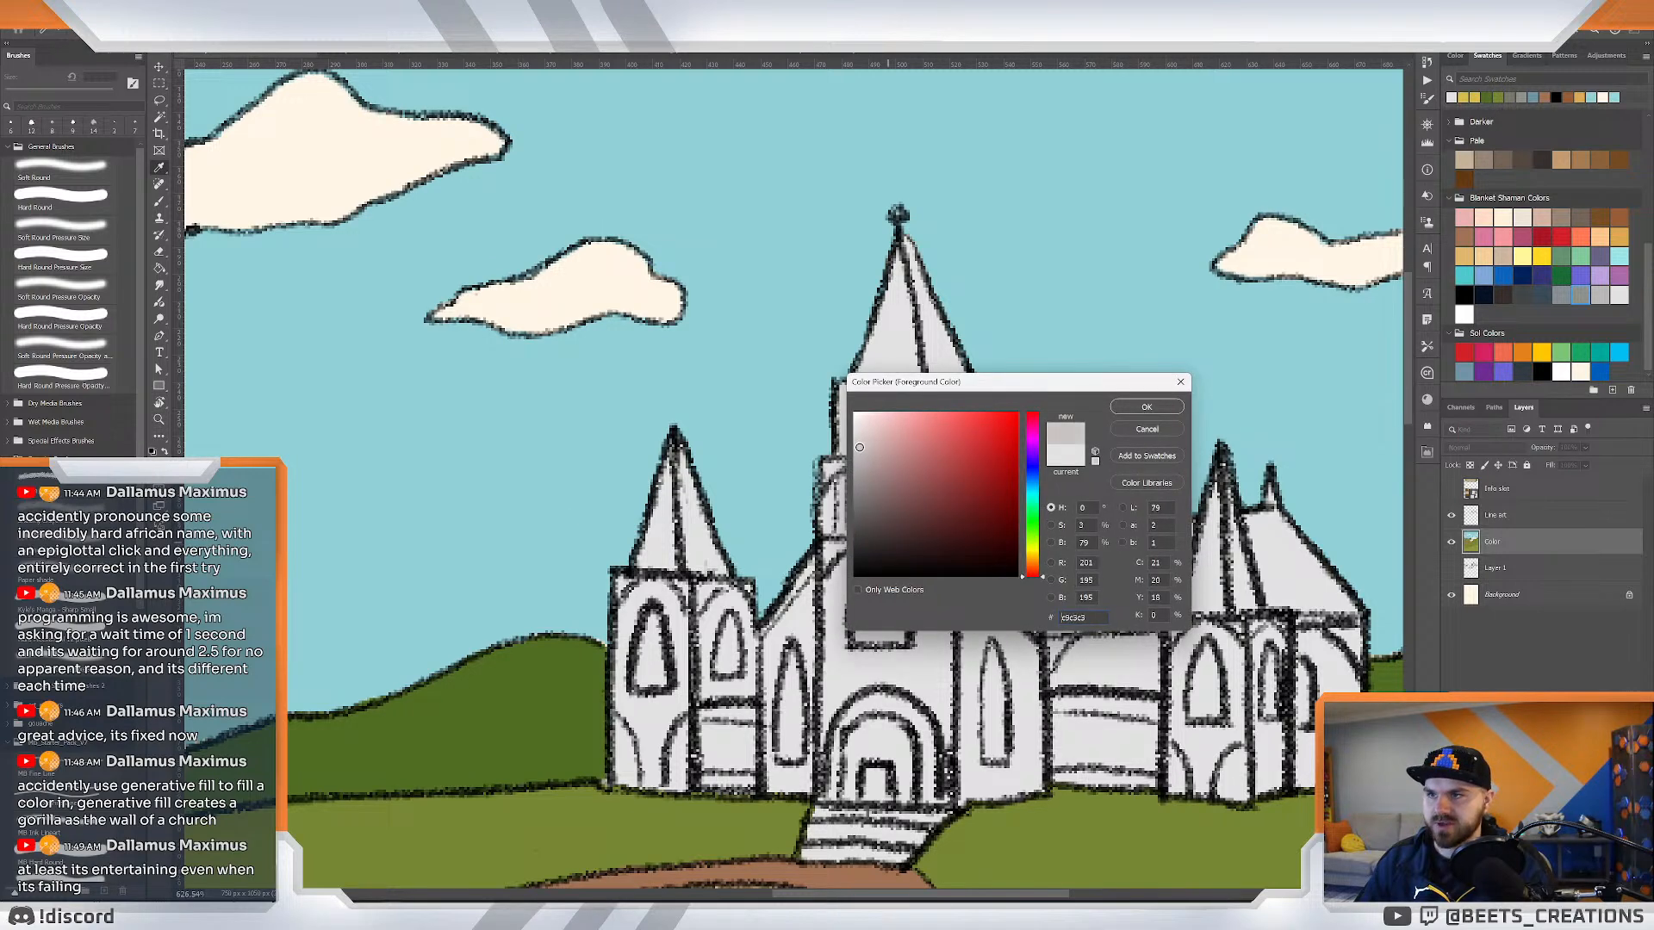
left_click_drag(1039, 579, 1025, 554)
left_click(858, 455)
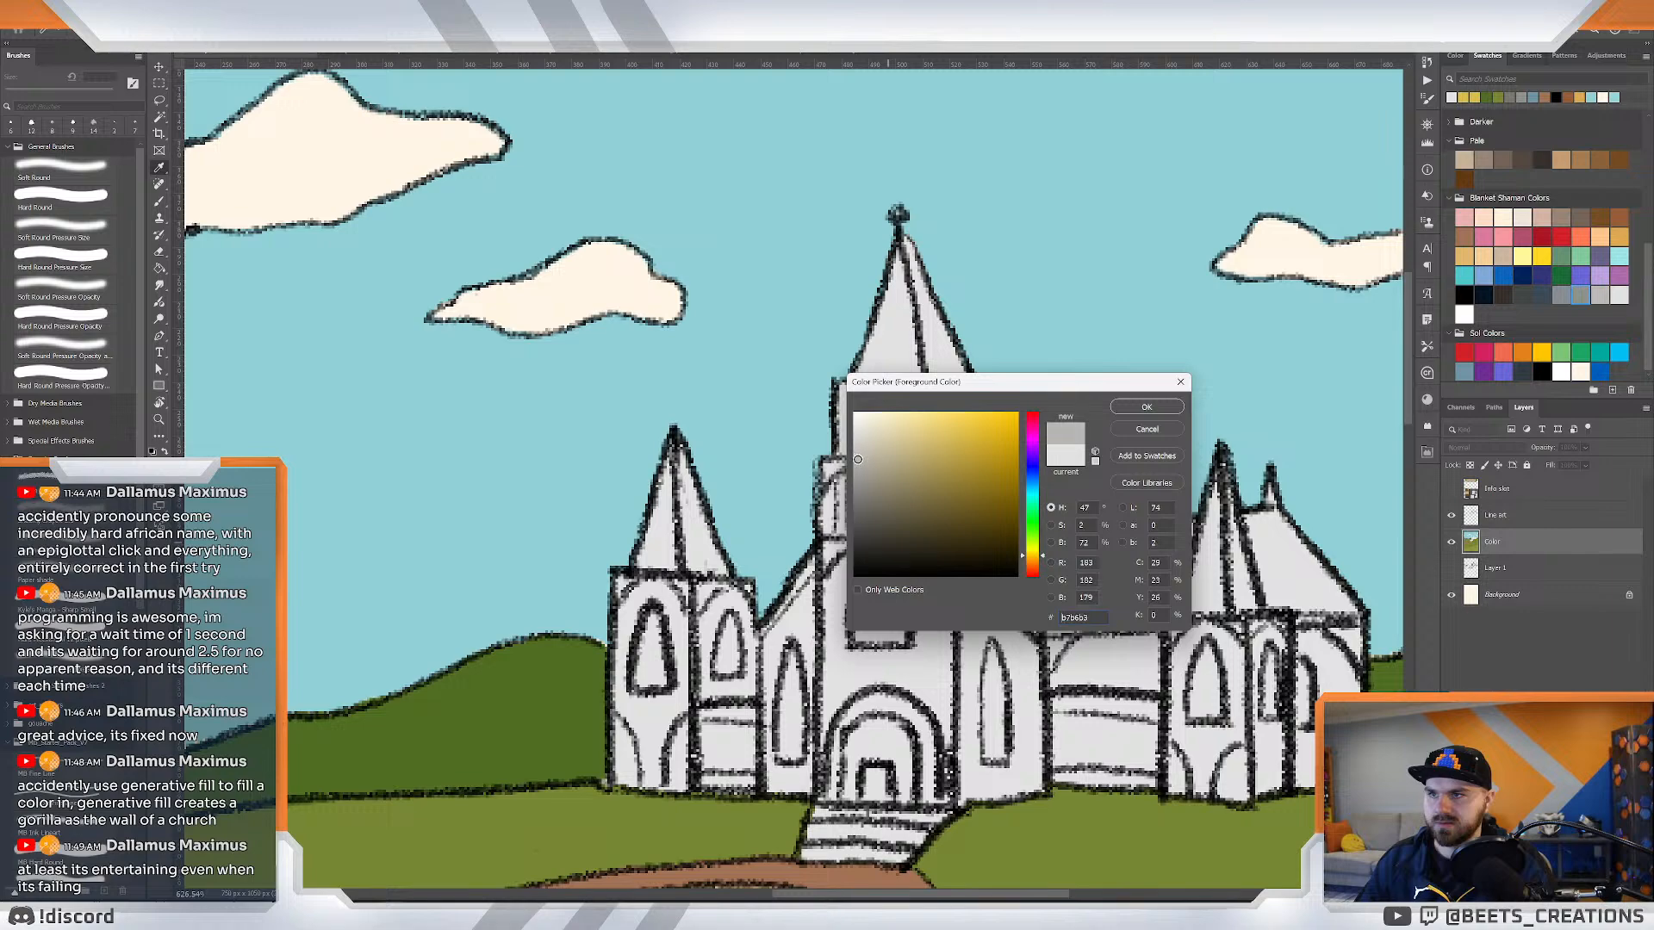
left_click_drag(860, 452, 863, 447)
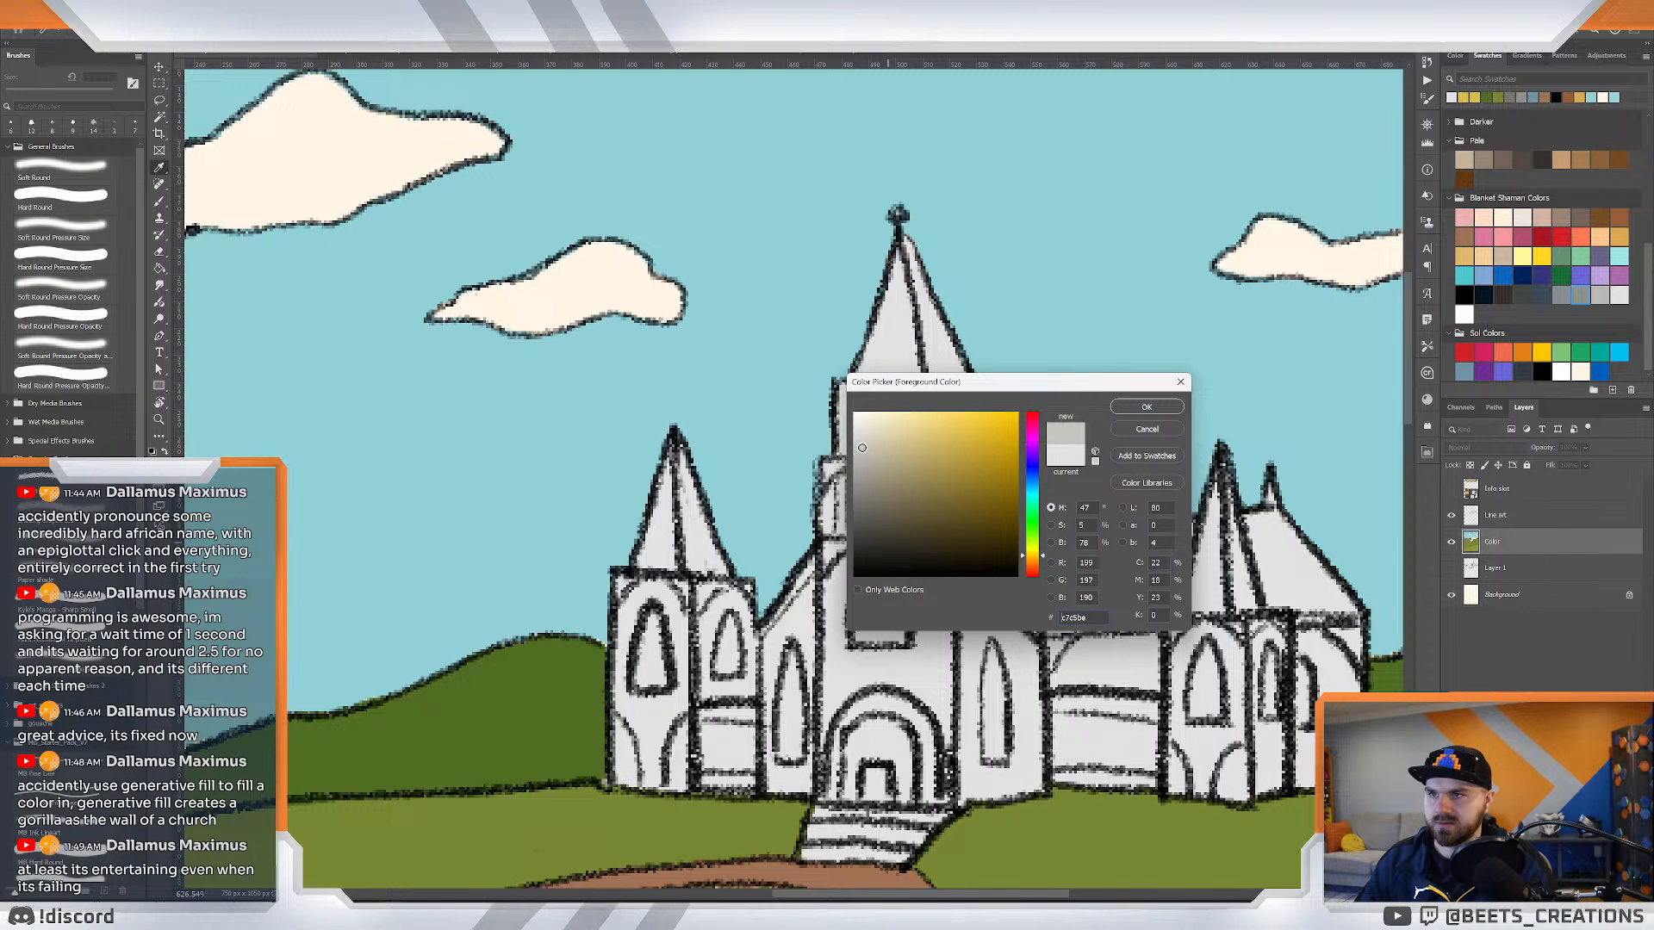
left_click(1162, 412)
key("g")
left_click(935, 605)
key("z")
mouse_move(960, 596)
left_mouse_down()
mouse_move(906, 575)
mouse_move(775, 345)
mouse_move(572, 98)
left_mouse_up()
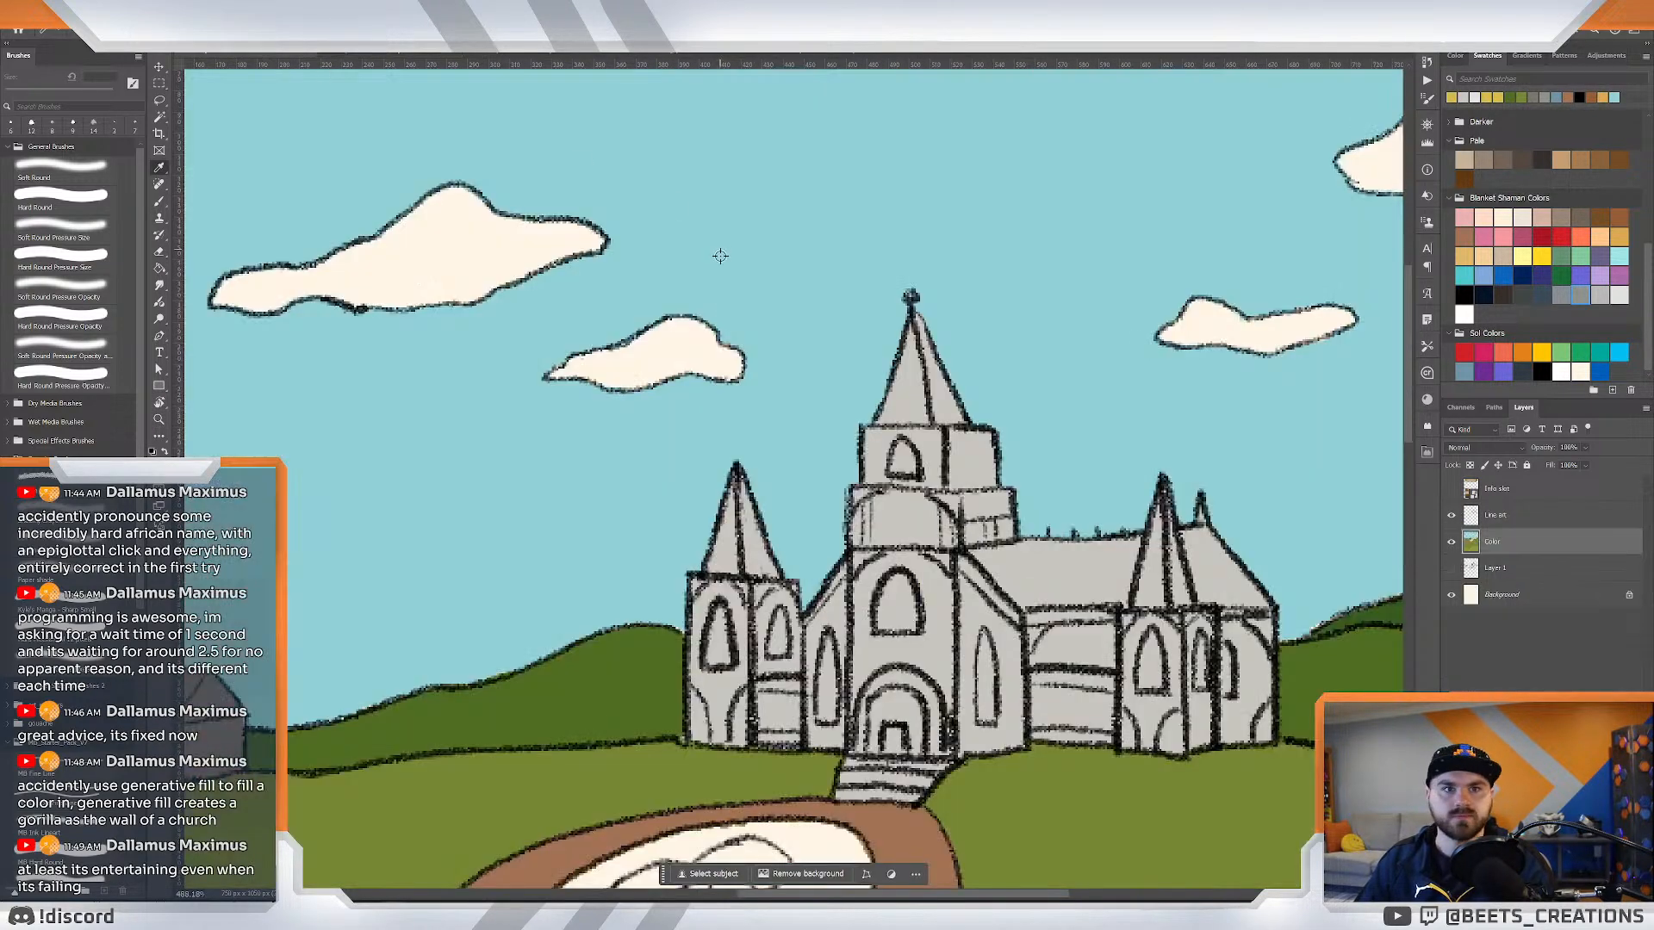
Sample the pendant's gold in the church interior painting and ready the brush on the cathedral painting.
left_click(840, 518)
key("z")
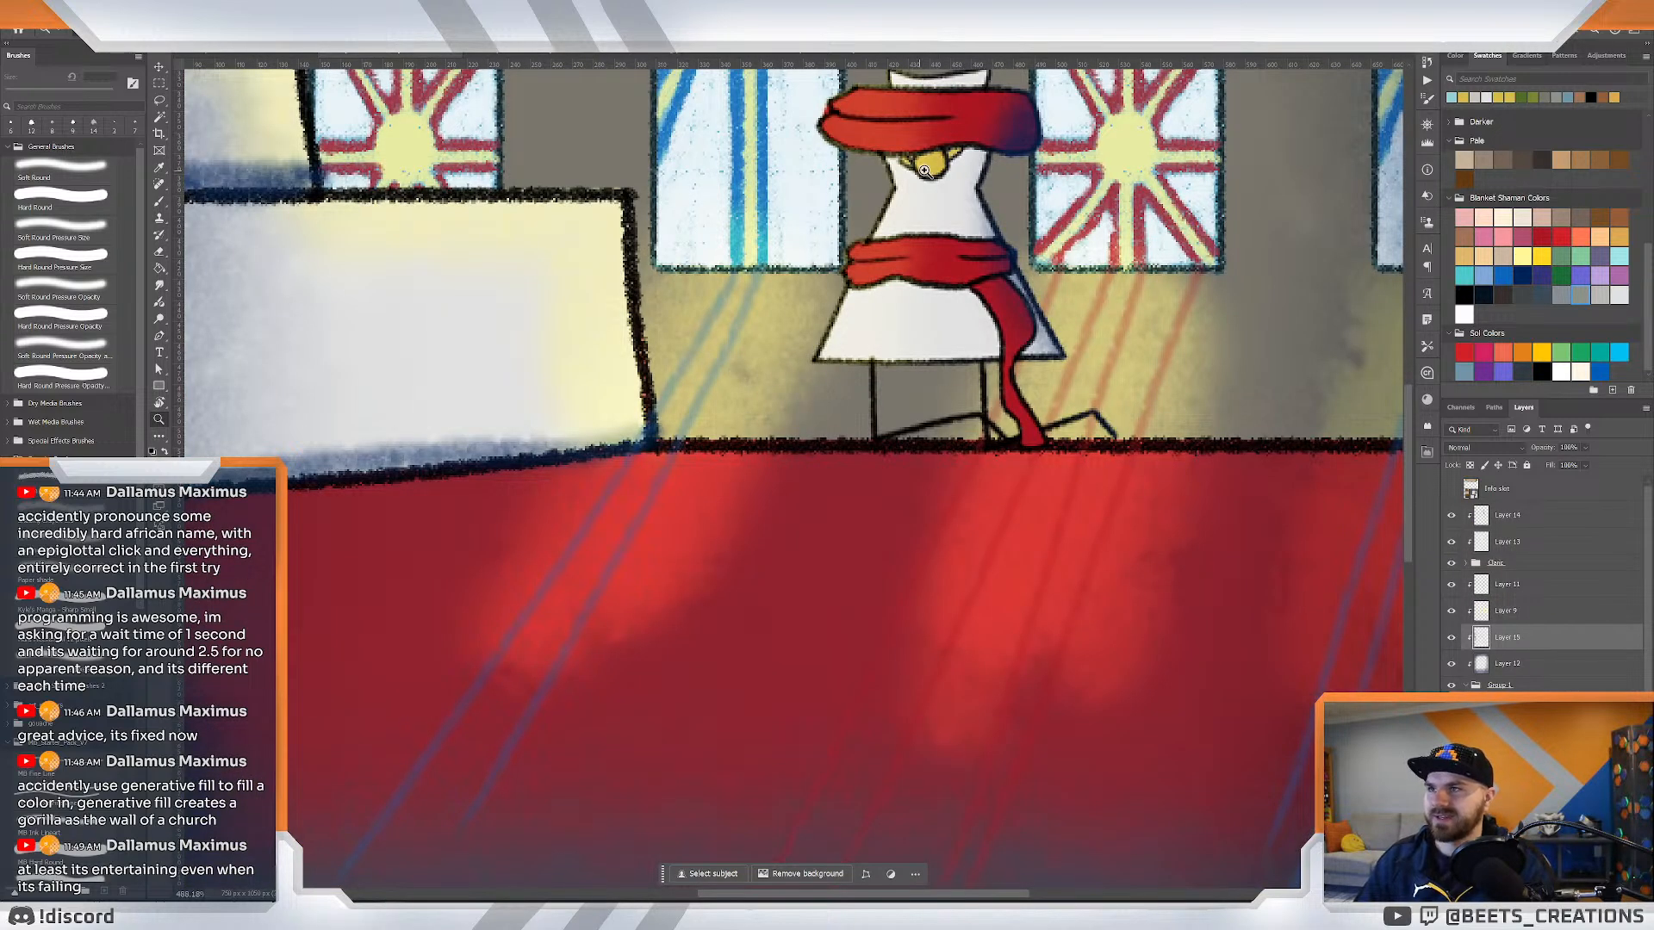
key("i")
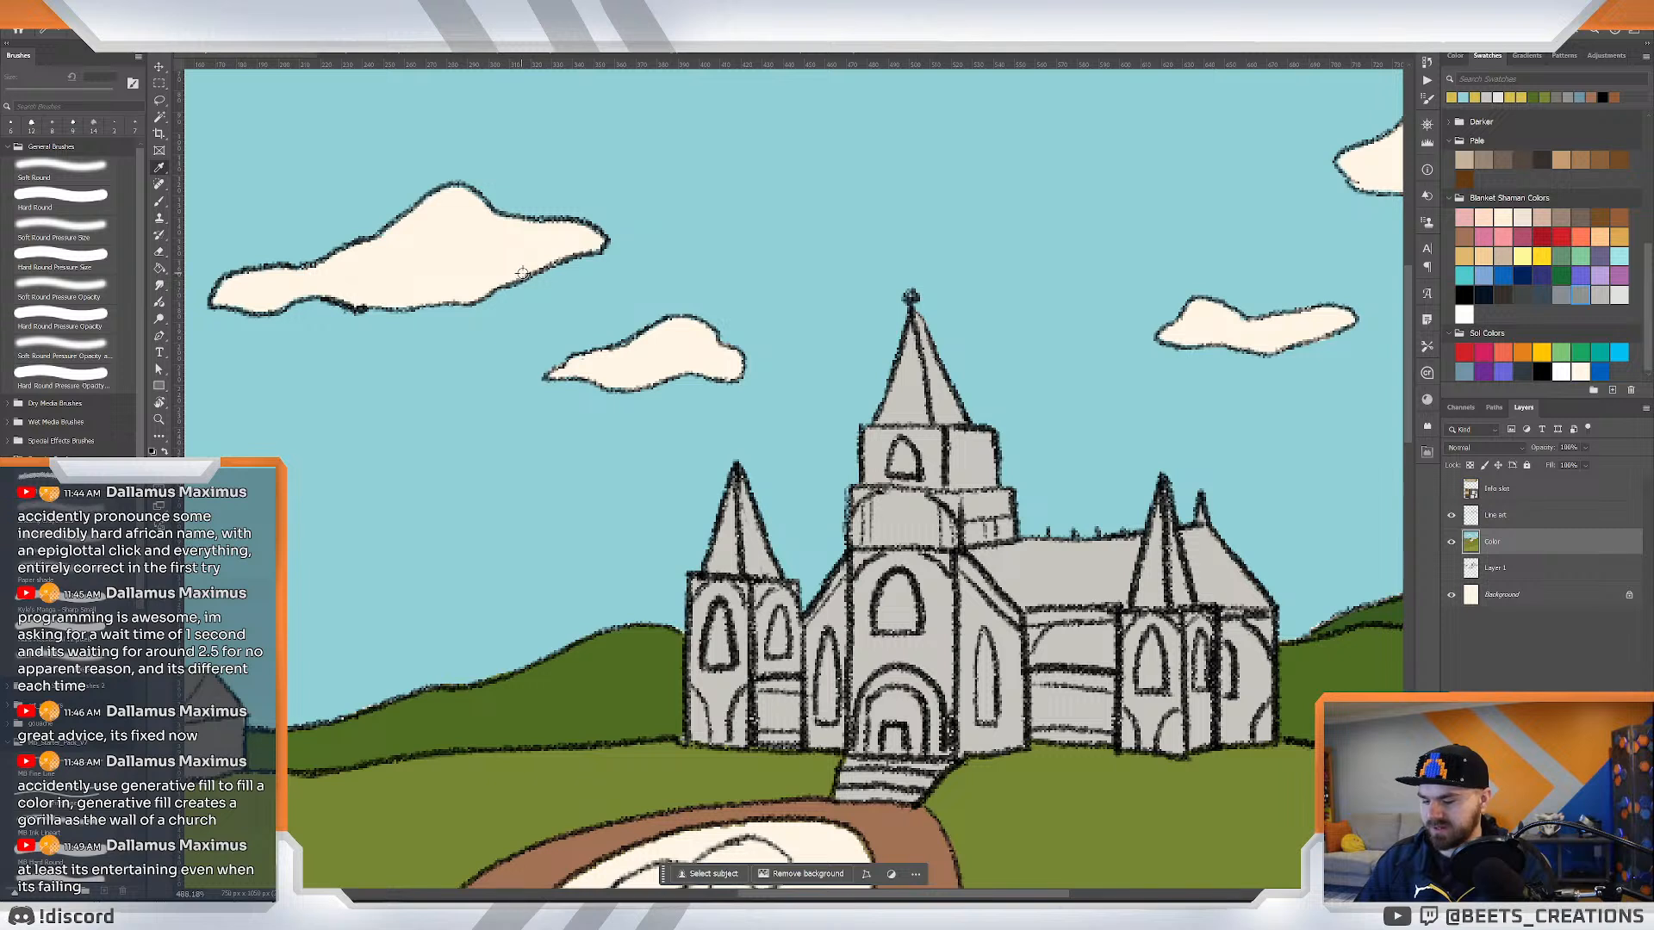
key("b")
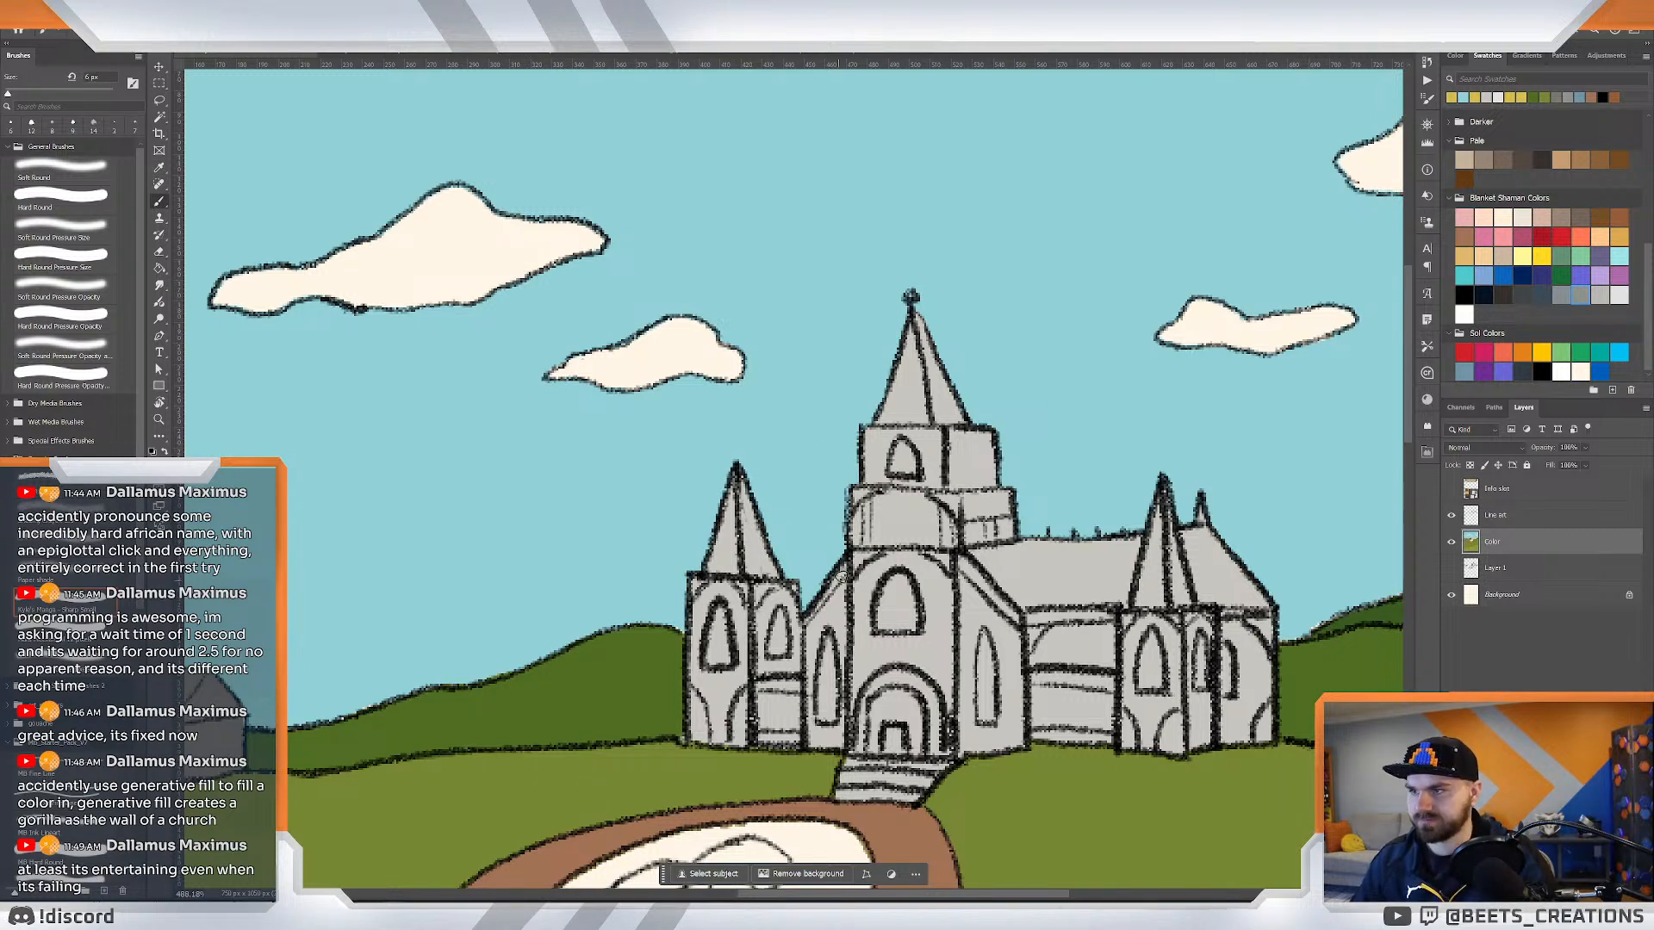
Try gold strokes along the roof edges on both sides of the central facade and undo them.
left_click_drag(845, 570, 827, 589)
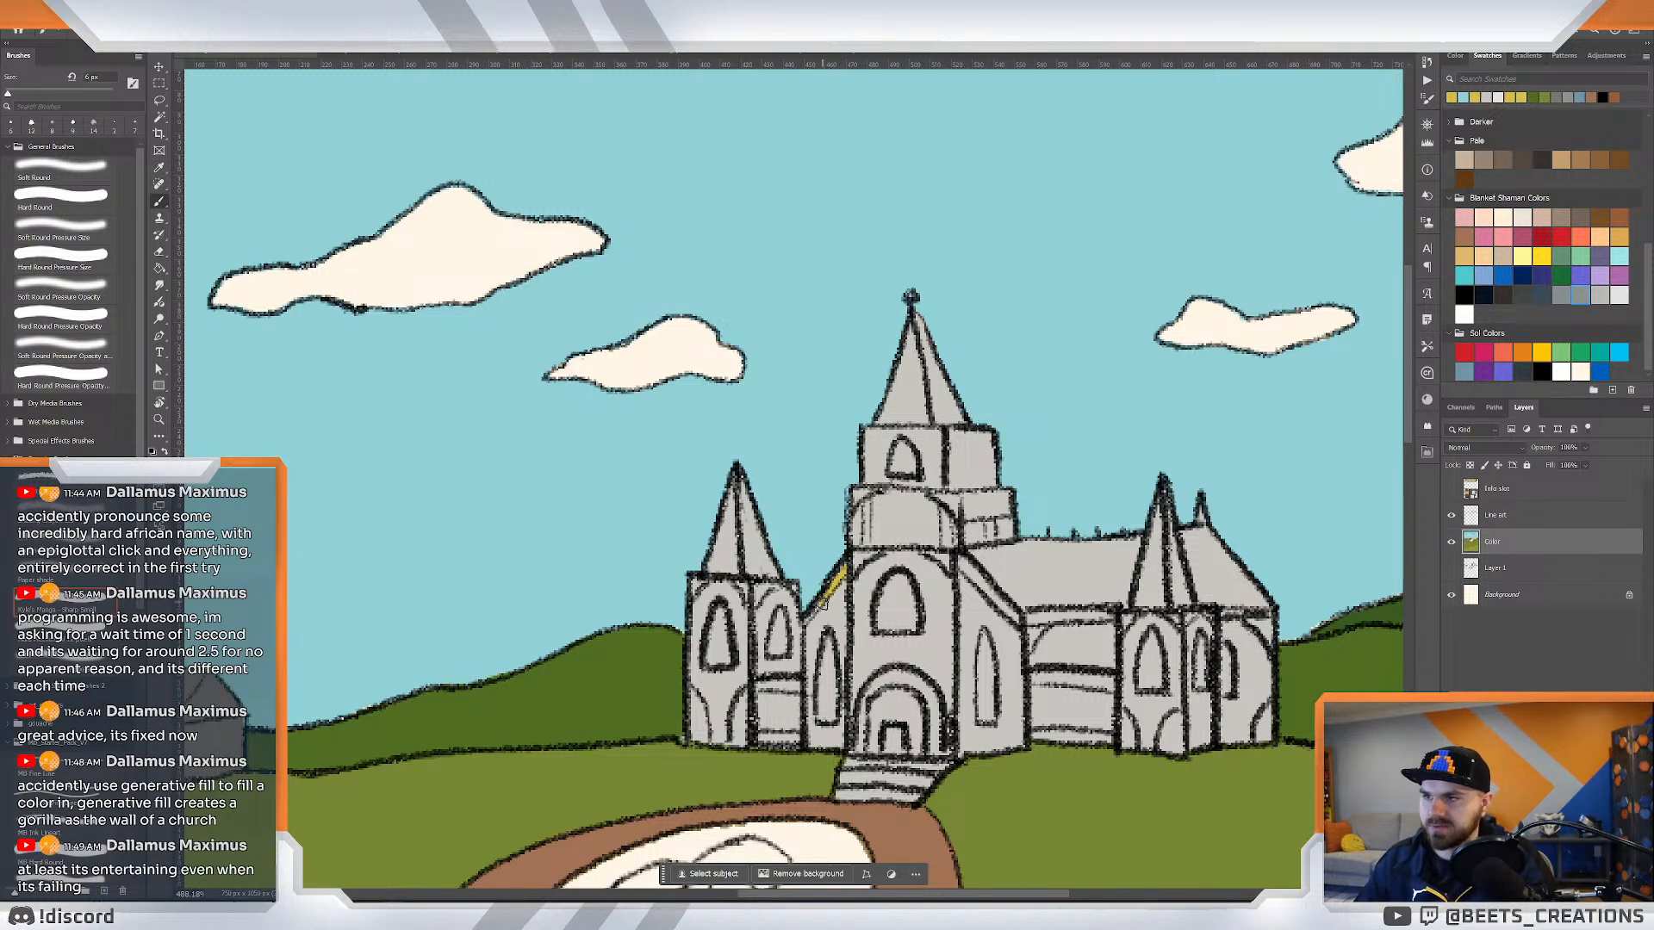
left_click_drag(980, 562, 1087, 558)
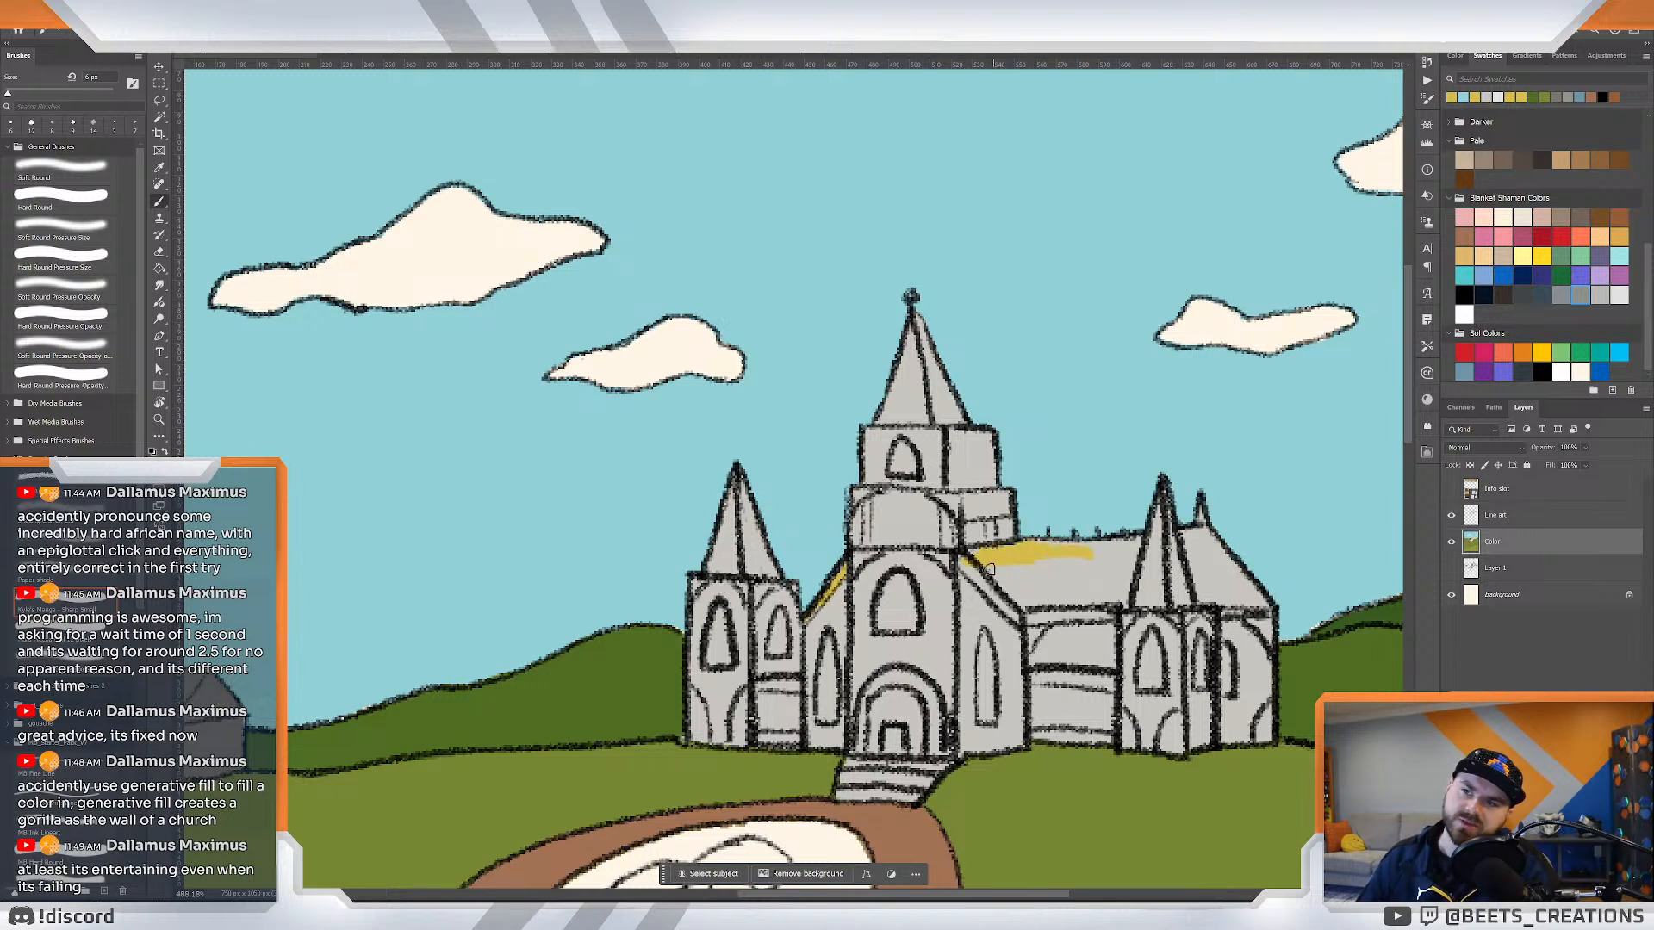
left_click_drag(964, 558, 1009, 608)
key("ctrl+z")
key("ctrl+z")
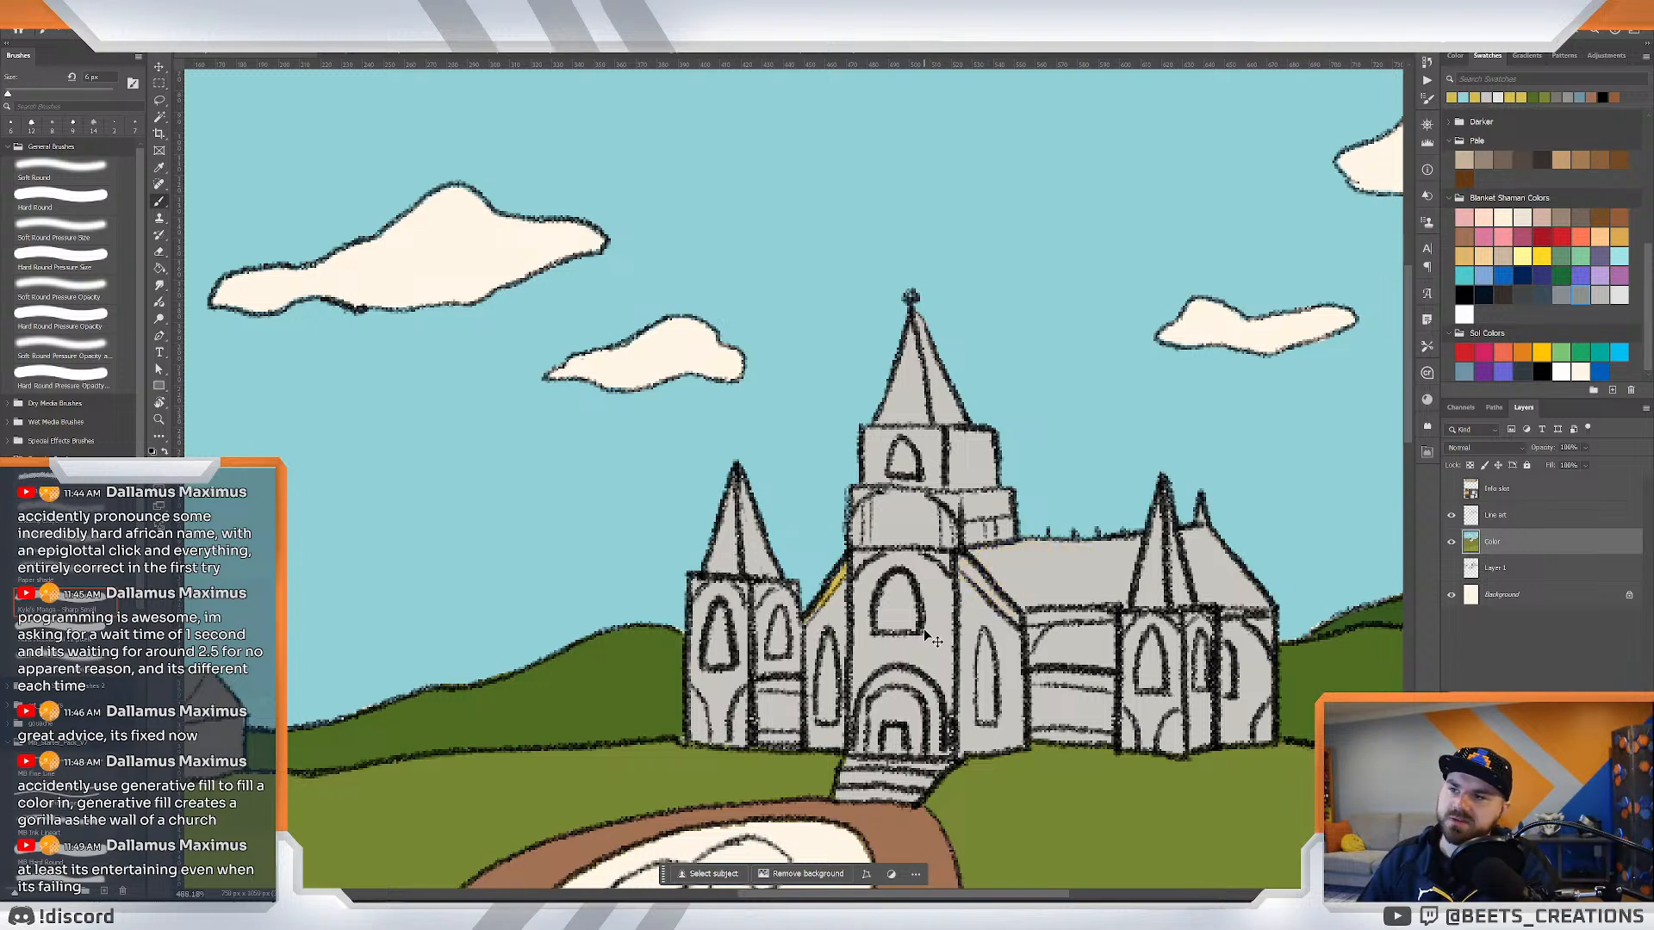
key("ctrl+z")
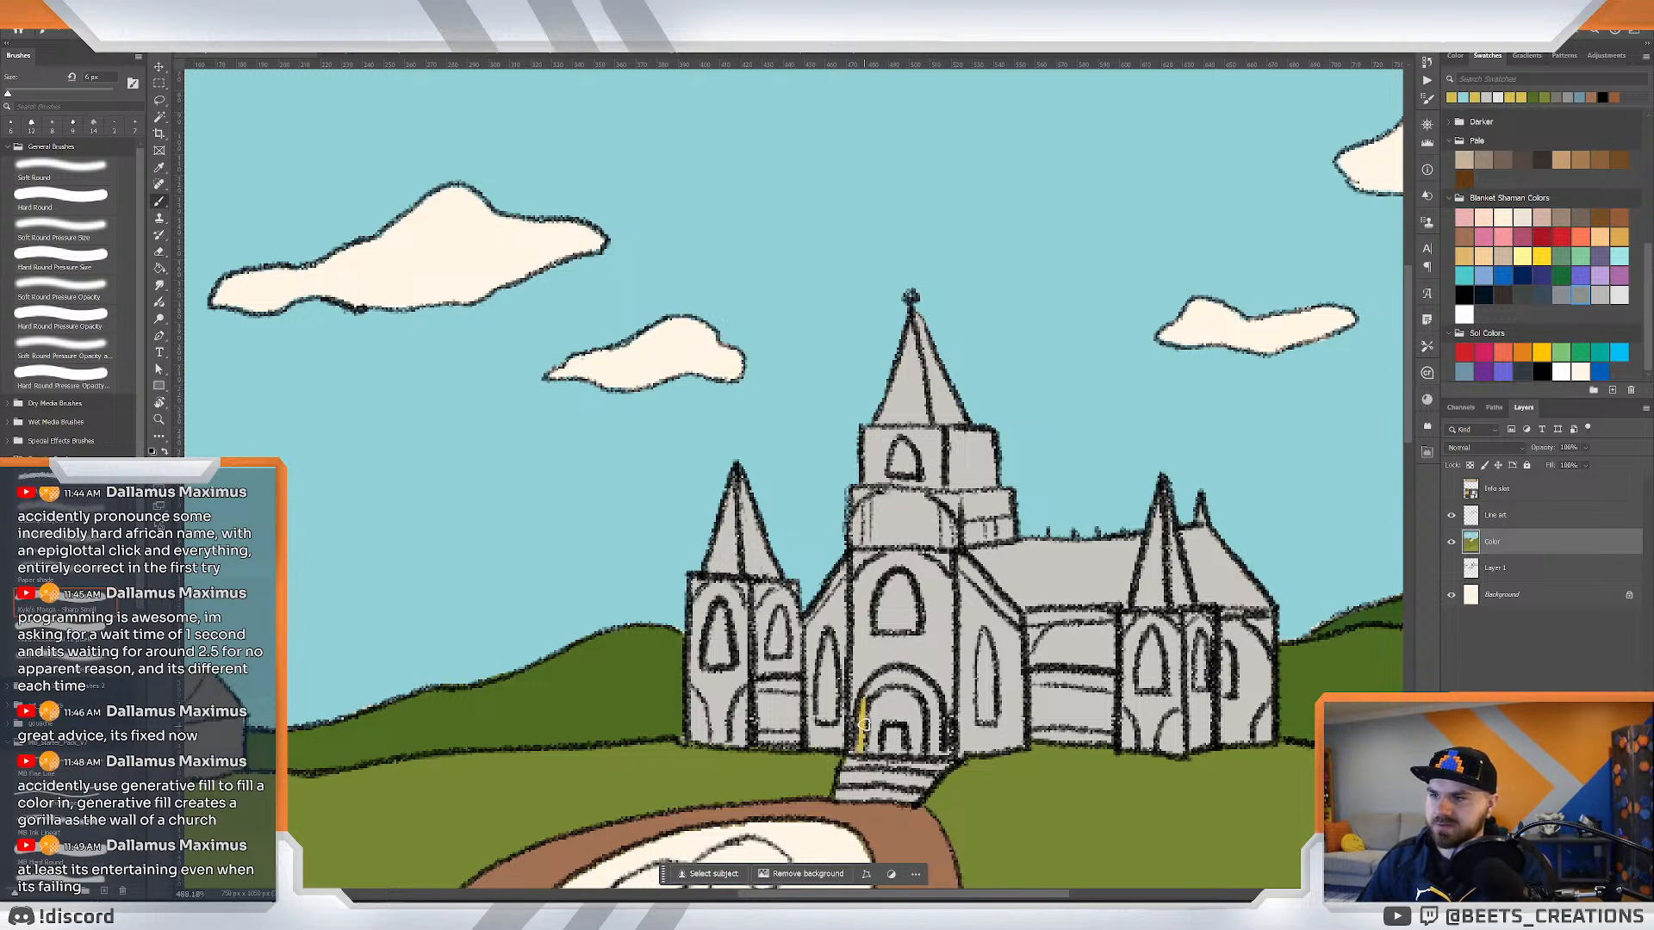
Paint the entrance arch, the wall bands beside the left tower and that tower's lower corners gold.
key("ctrl+z")
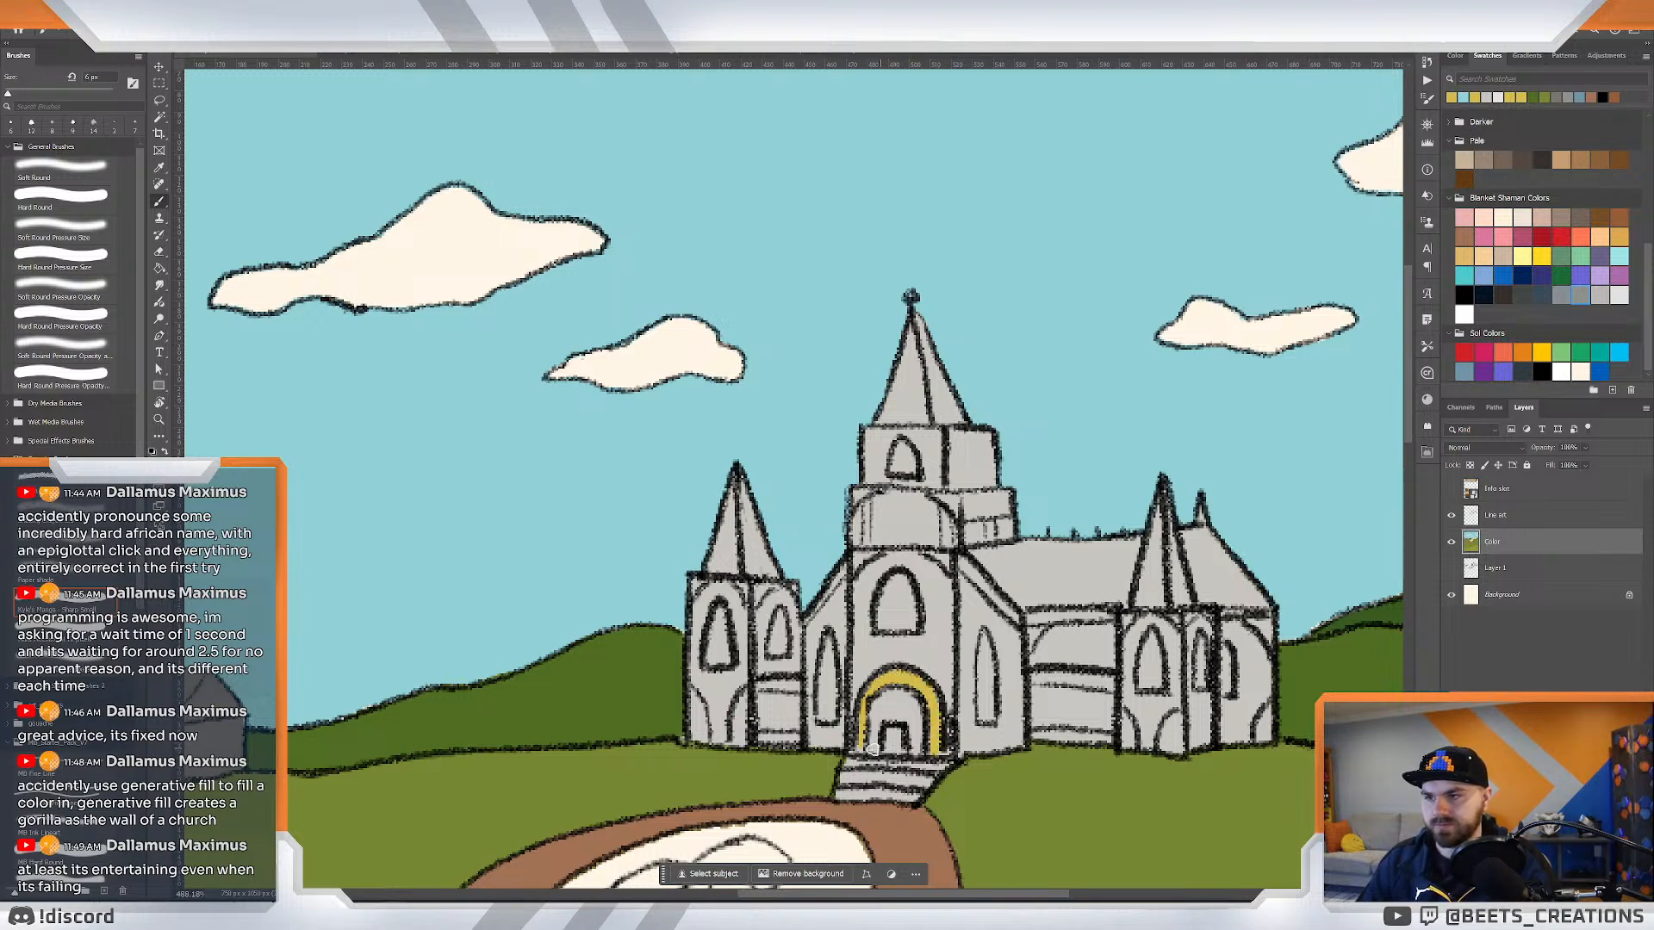
left_click_drag(767, 684, 797, 687)
mouse_move(762, 741)
left_mouse_down()
mouse_move(805, 729)
mouse_move(739, 712)
mouse_move(747, 695)
mouse_move(736, 743)
left_mouse_up()
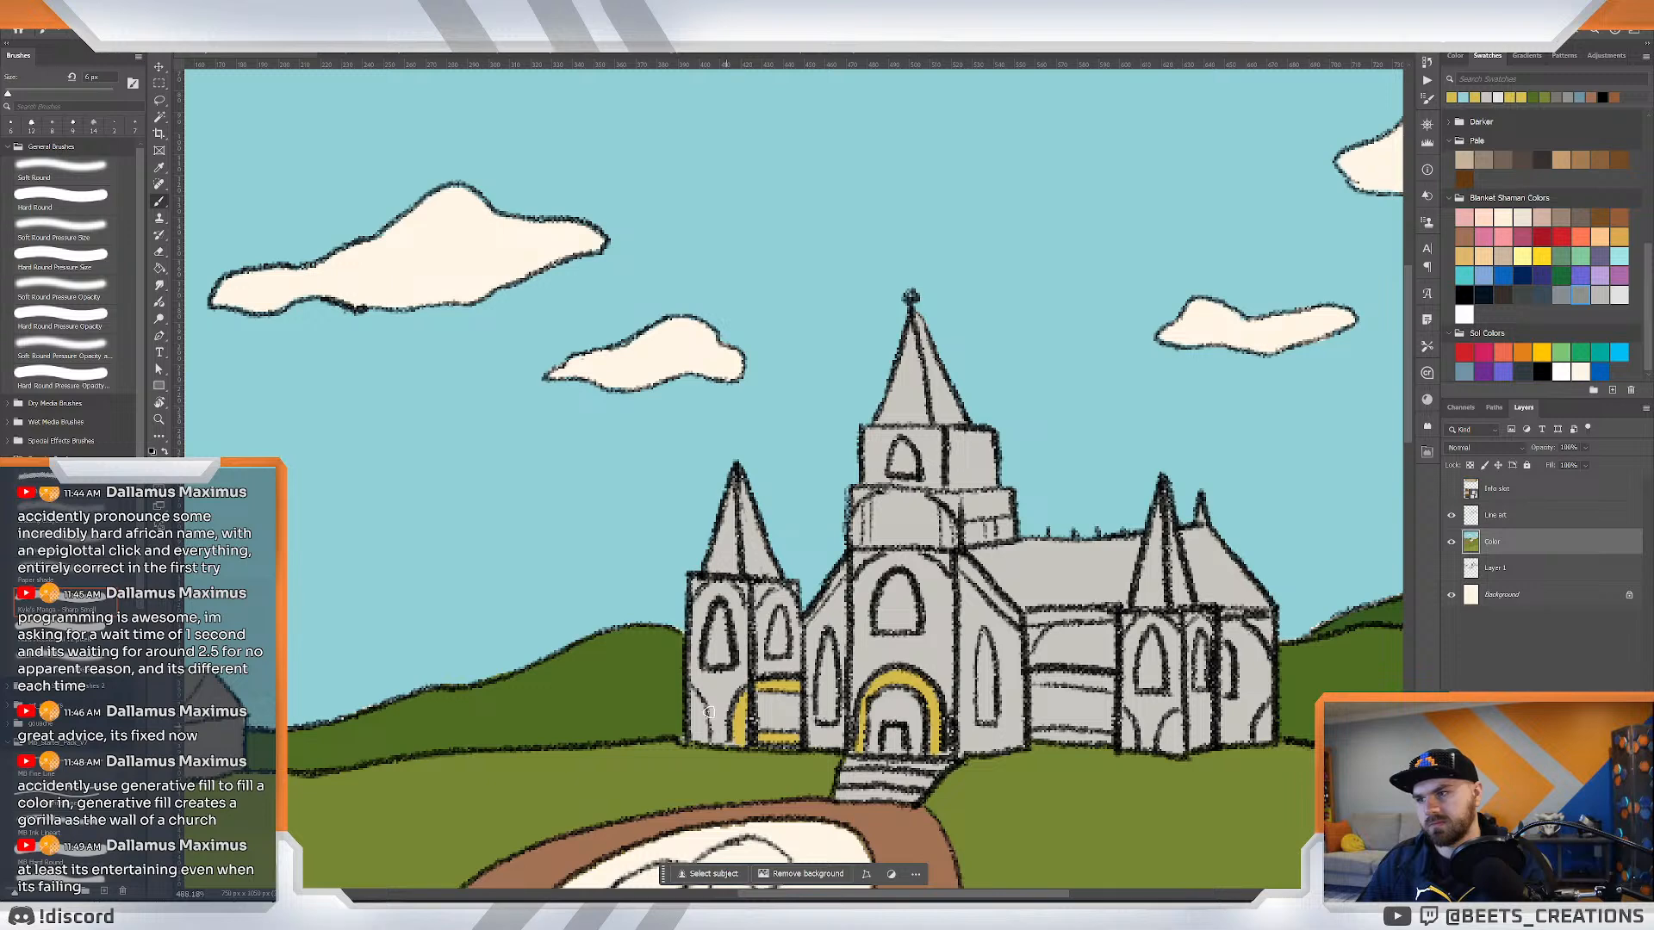
left_click_drag(685, 697, 691, 699)
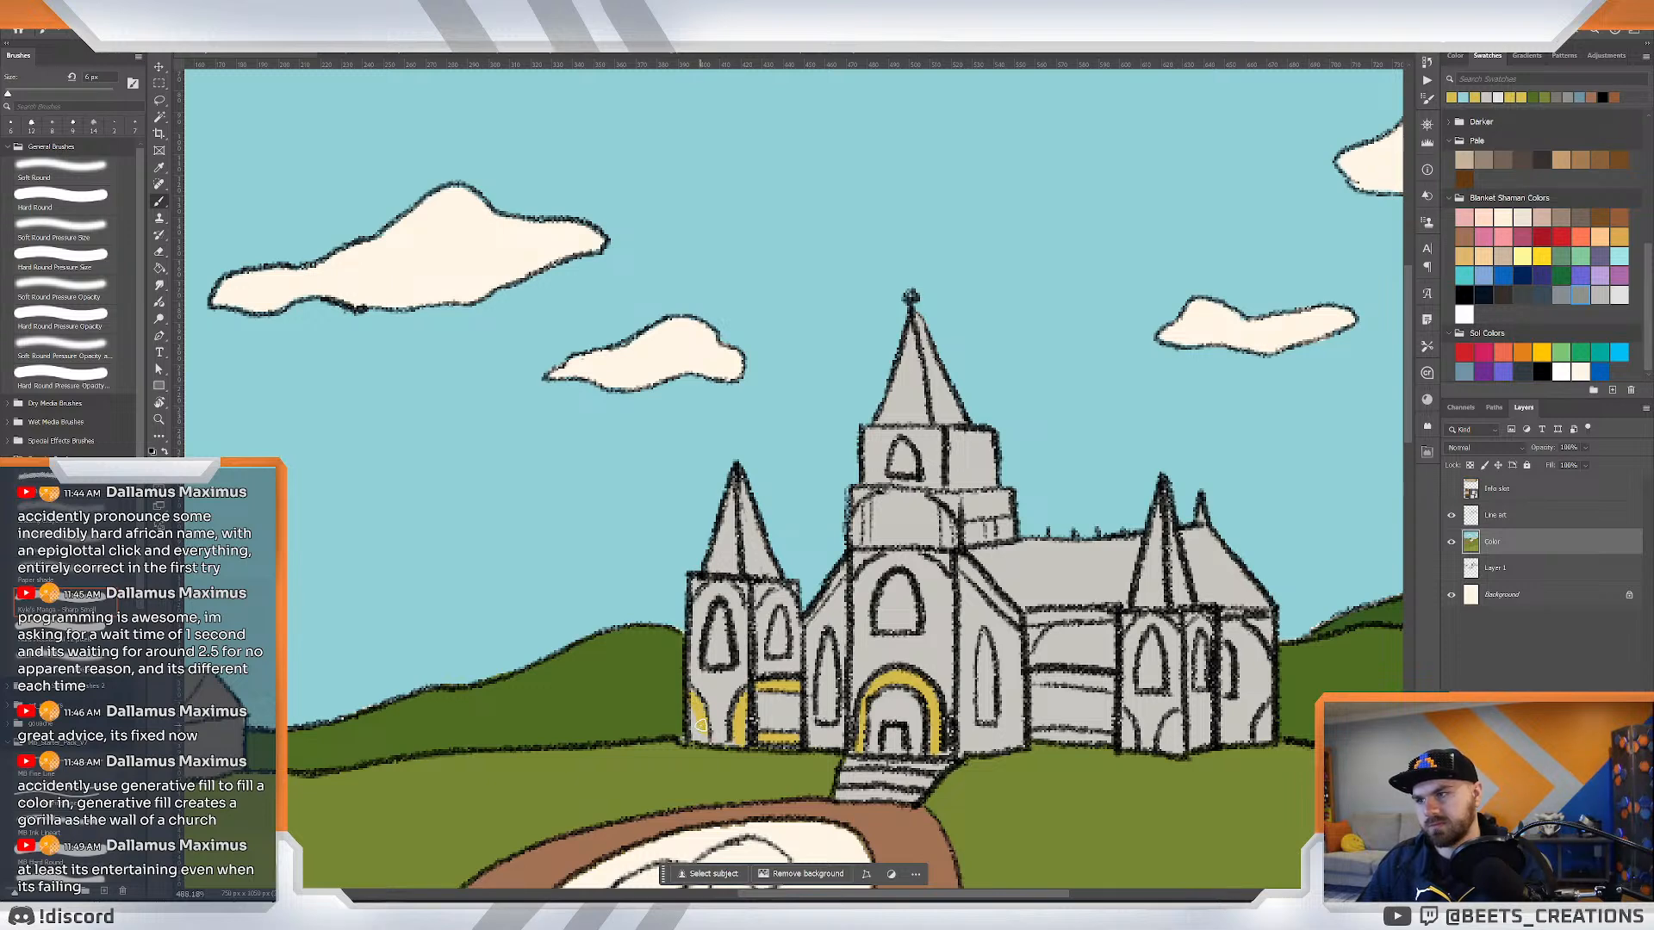
Paint the upper corners of the left tower's two faces gold above the window arches.
scroll(752, 675, "down", 5)
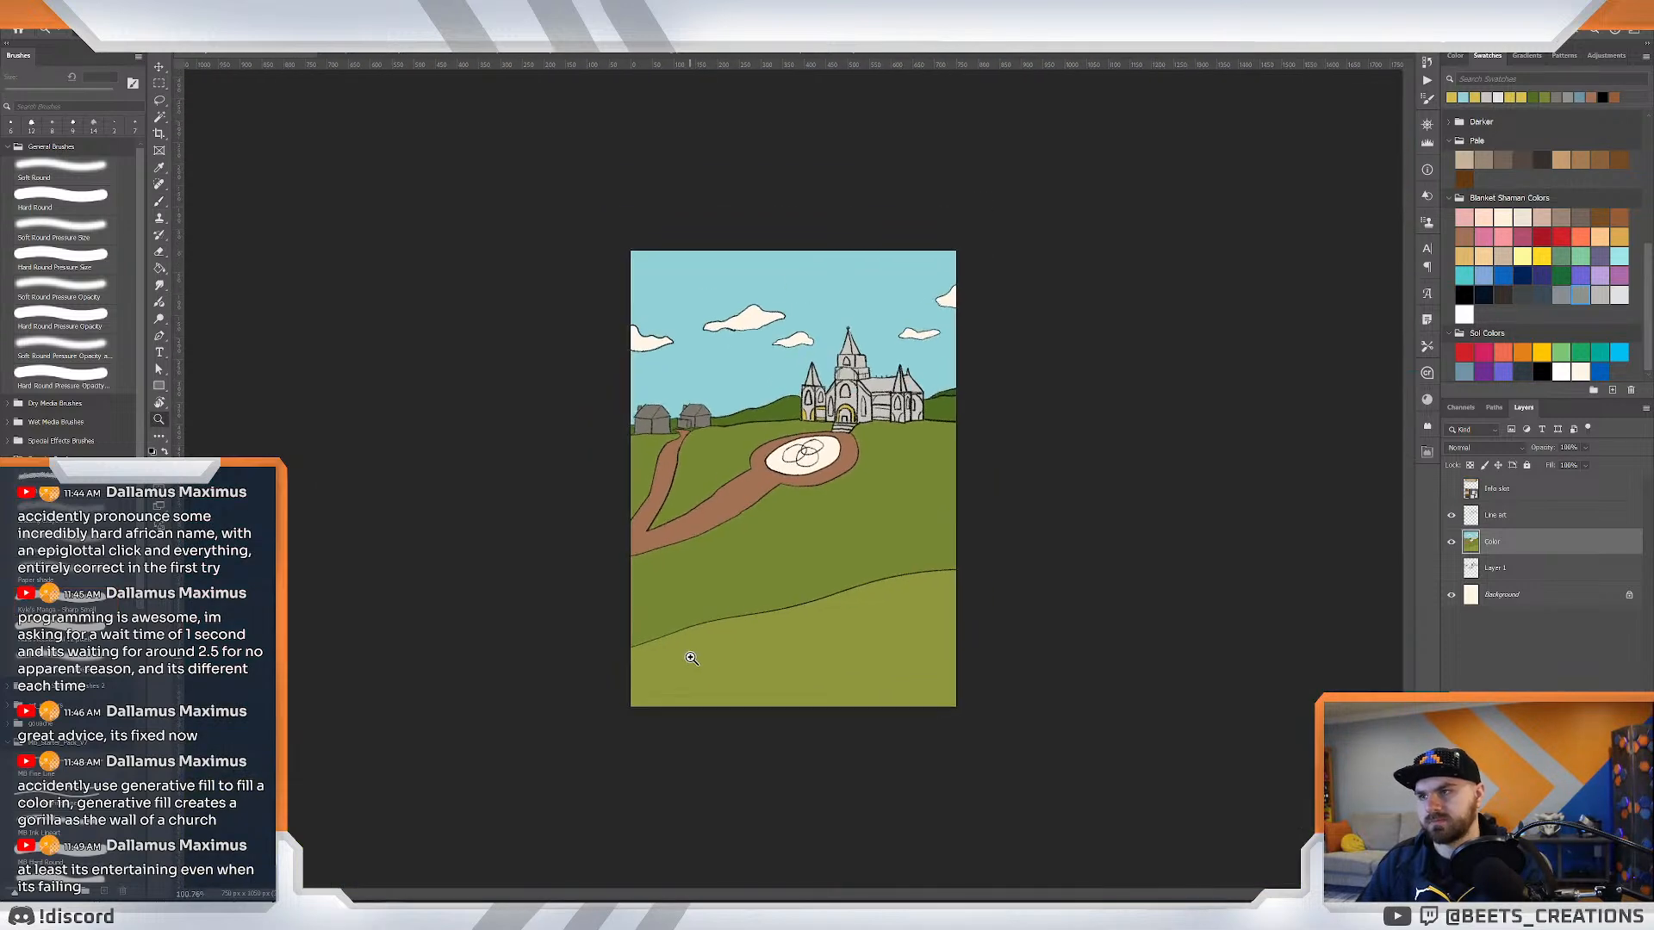
scroll(796, 356, "up", 5)
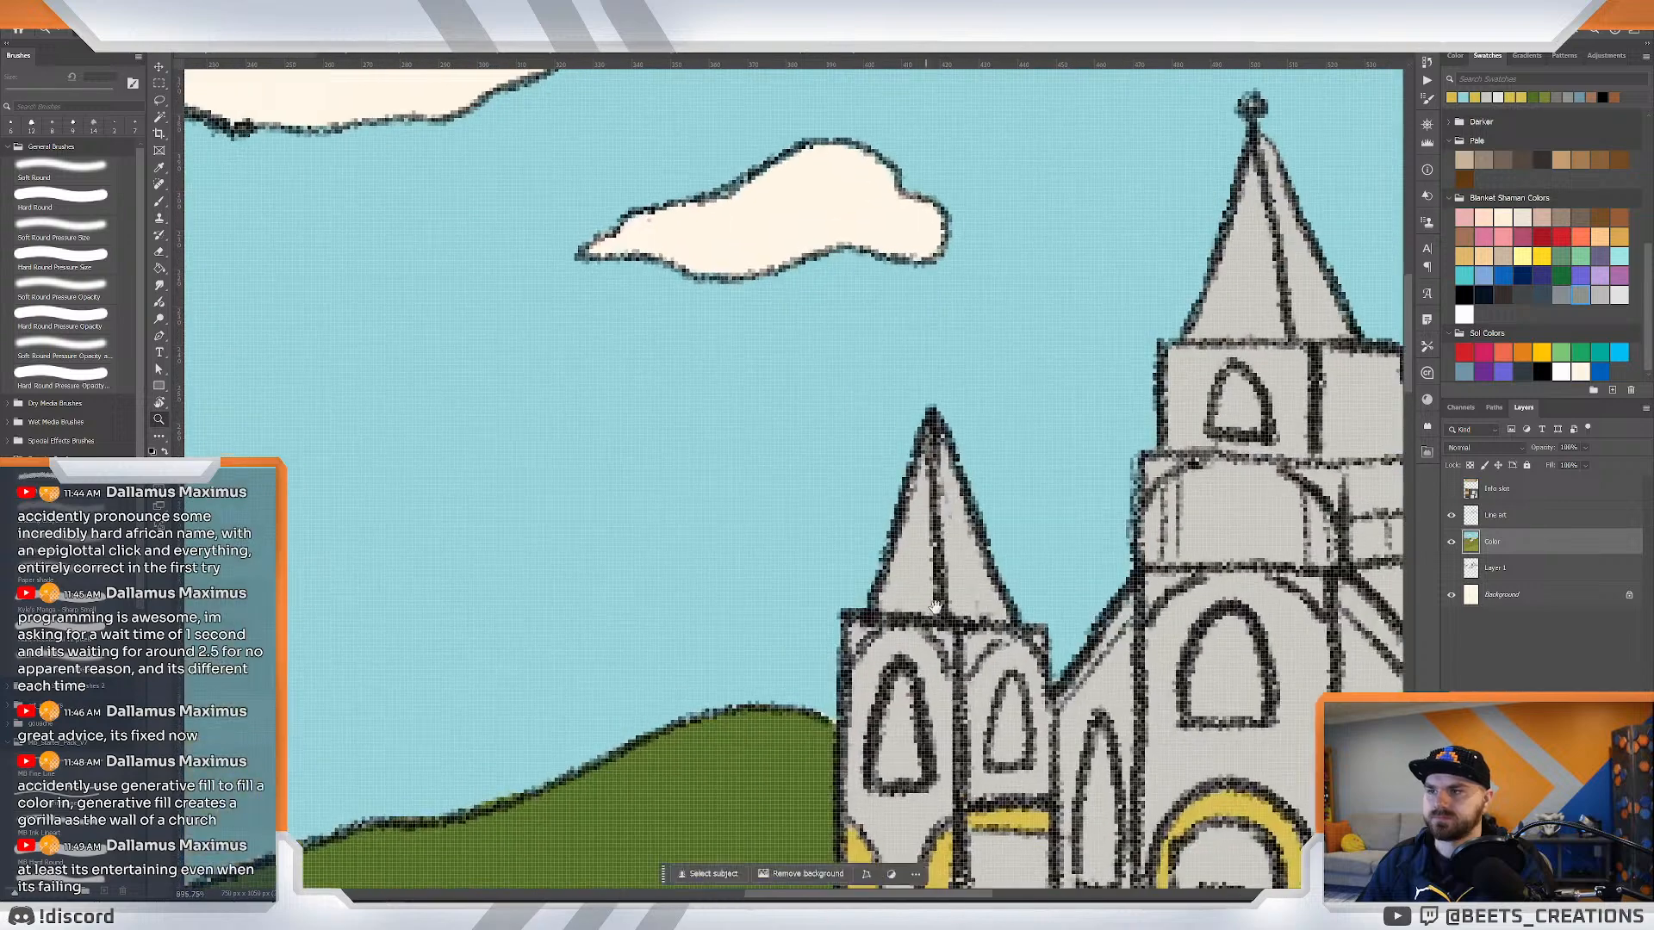
key("b")
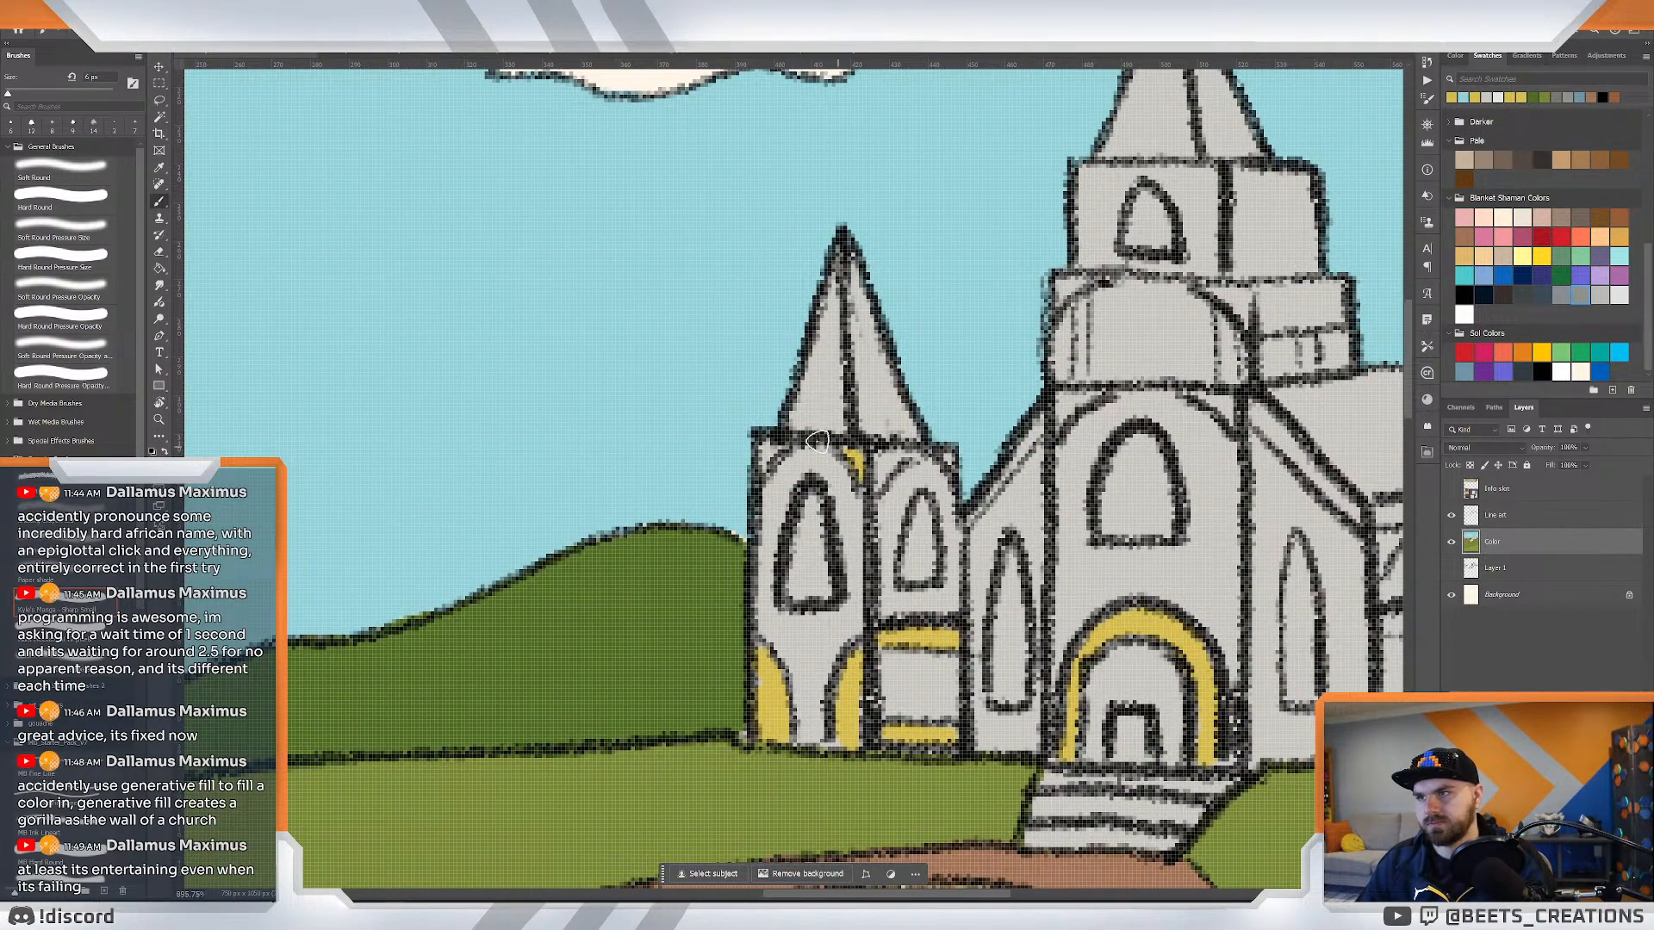
left_click_drag(767, 455, 763, 462)
mouse_move(889, 463)
left_mouse_down()
mouse_move(947, 458)
mouse_move(877, 396)
mouse_move(915, 409)
mouse_move(795, 390)
mouse_move(849, 417)
mouse_move(869, 403)
left_mouse_up()
Paint the central facade's upper-left corner, the middle tier's side bands and its right extension's trim gold.
key("z")
key("b")
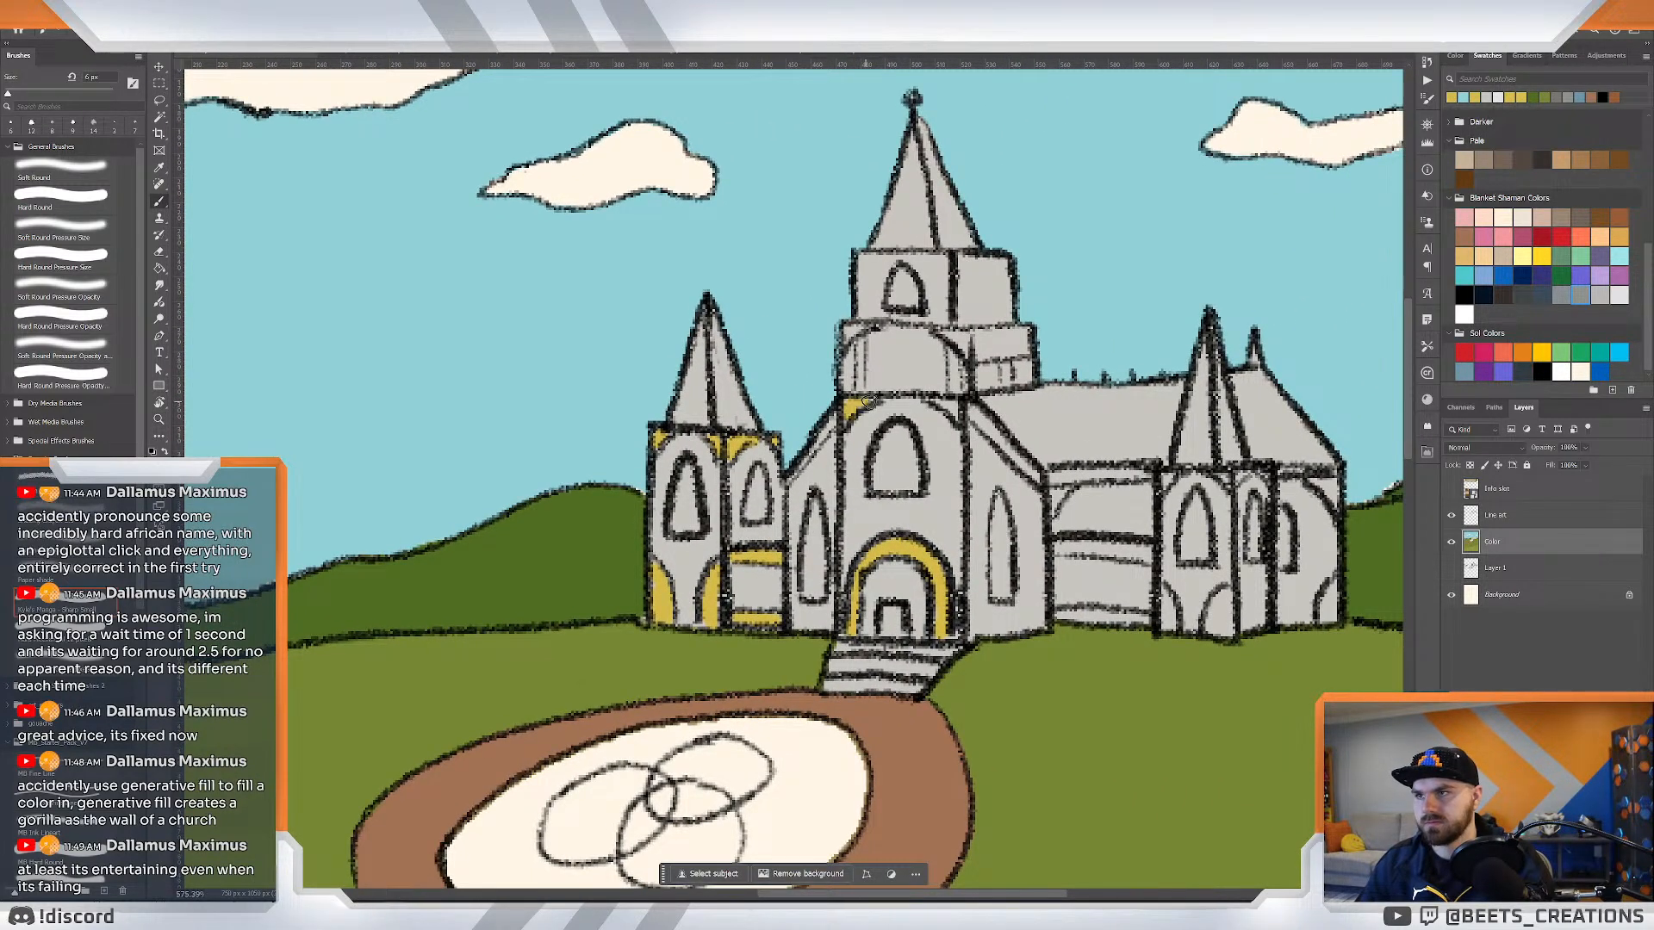
mouse_move(858, 345)
left_mouse_down()
mouse_move(860, 395)
mouse_move(860, 345)
left_mouse_up()
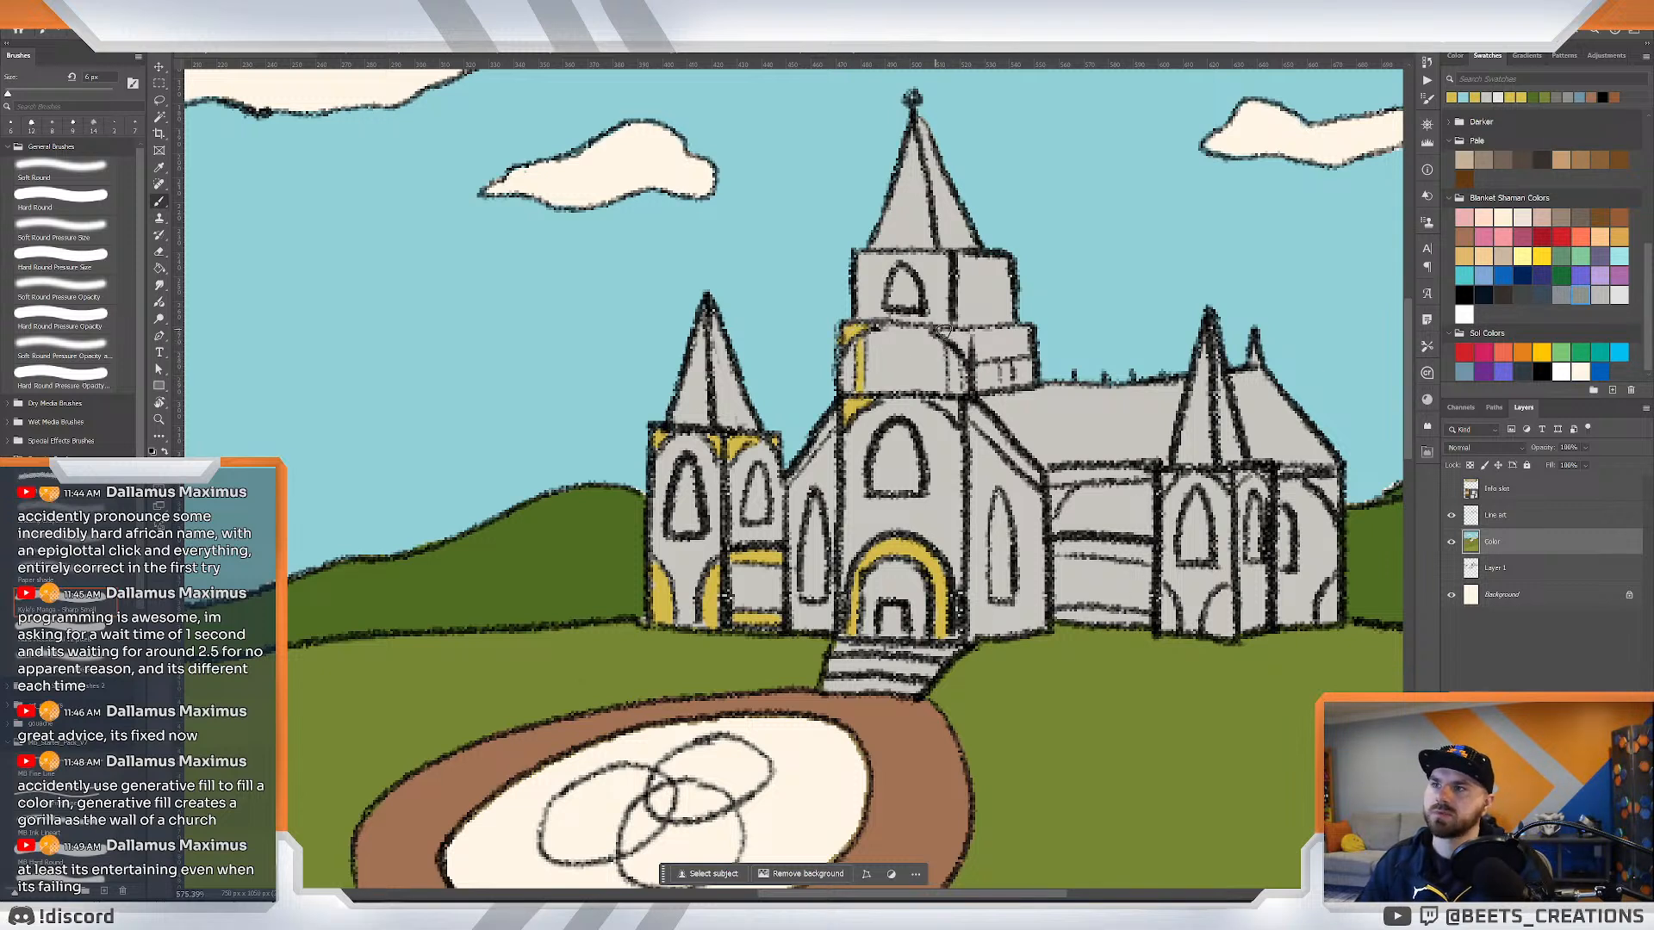
mouse_move(944, 332)
left_mouse_down()
mouse_move(1025, 335)
mouse_move(971, 353)
left_mouse_up()
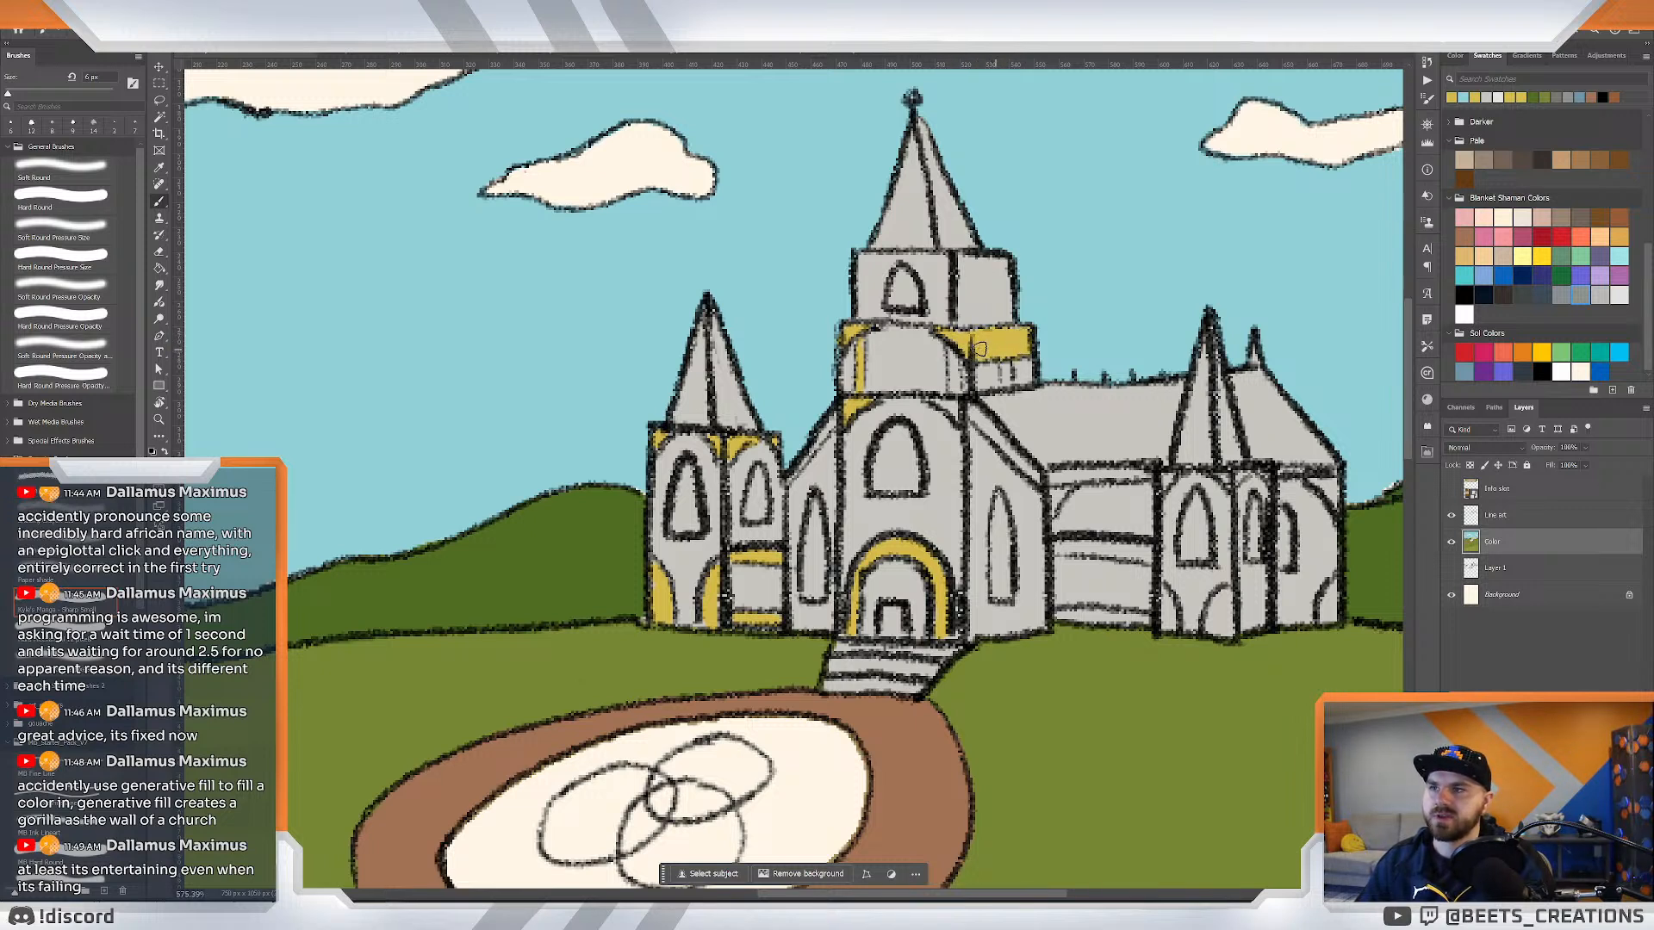
left_click_drag(951, 346, 958, 381)
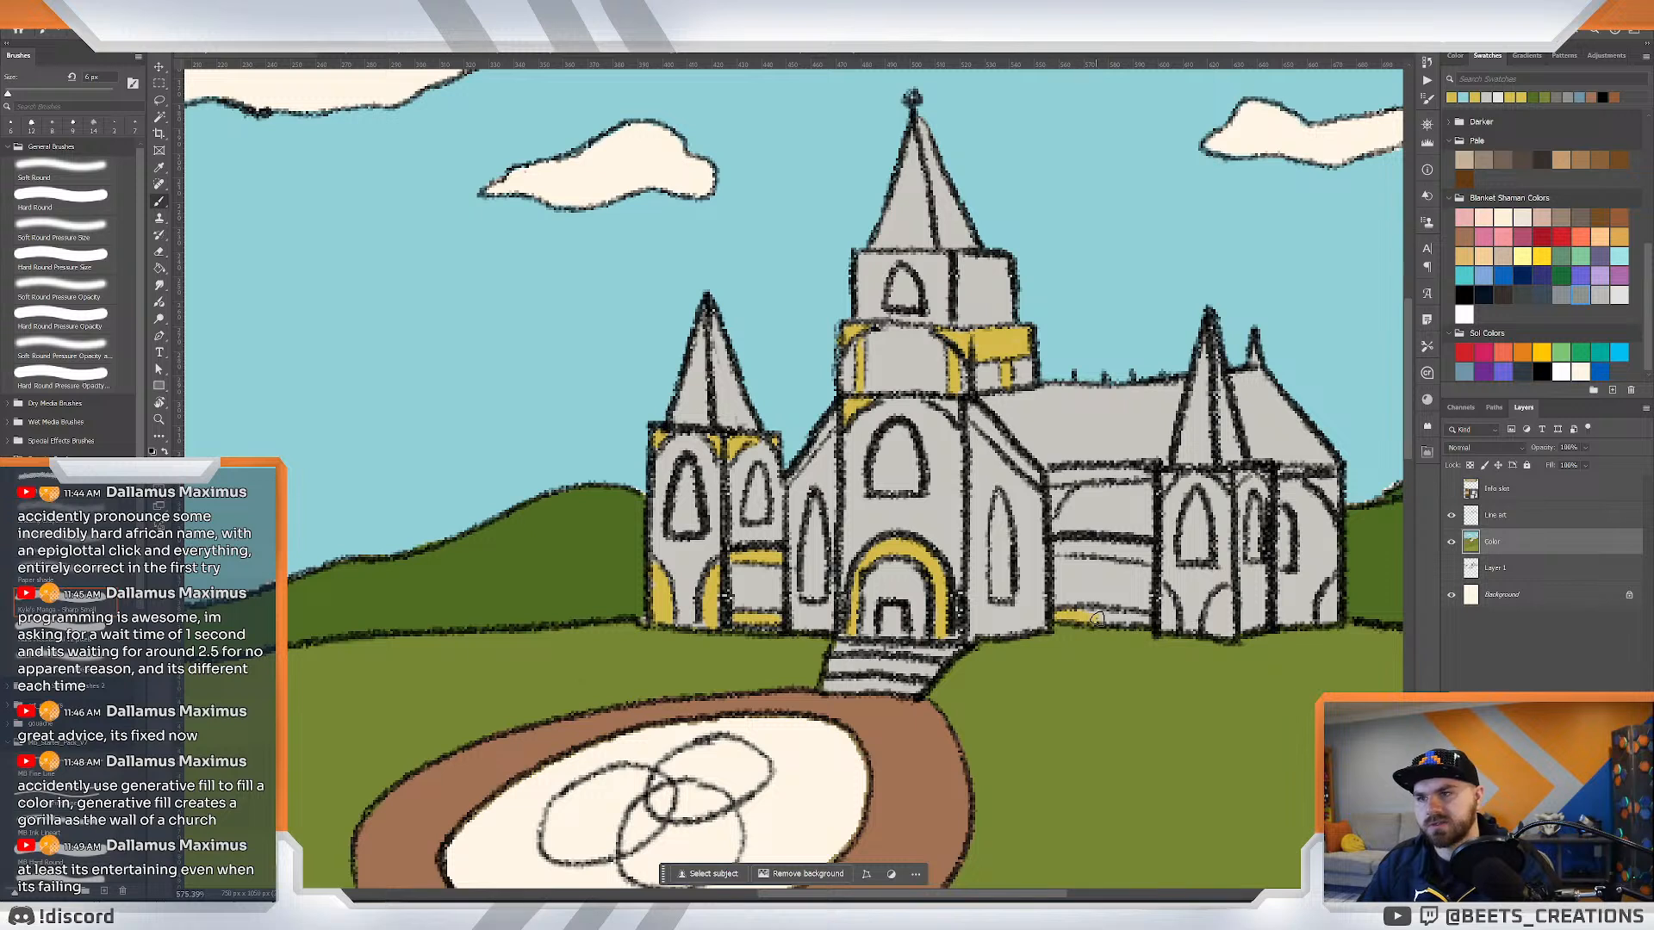
Paint the right wing's wall bands and arch corner, the right tower's lower corners and the far-right section's corners gold.
mouse_move(1097, 619)
left_mouse_down()
mouse_move(1132, 620)
mouse_move(1162, 594)
mouse_move(1166, 624)
left_mouse_up()
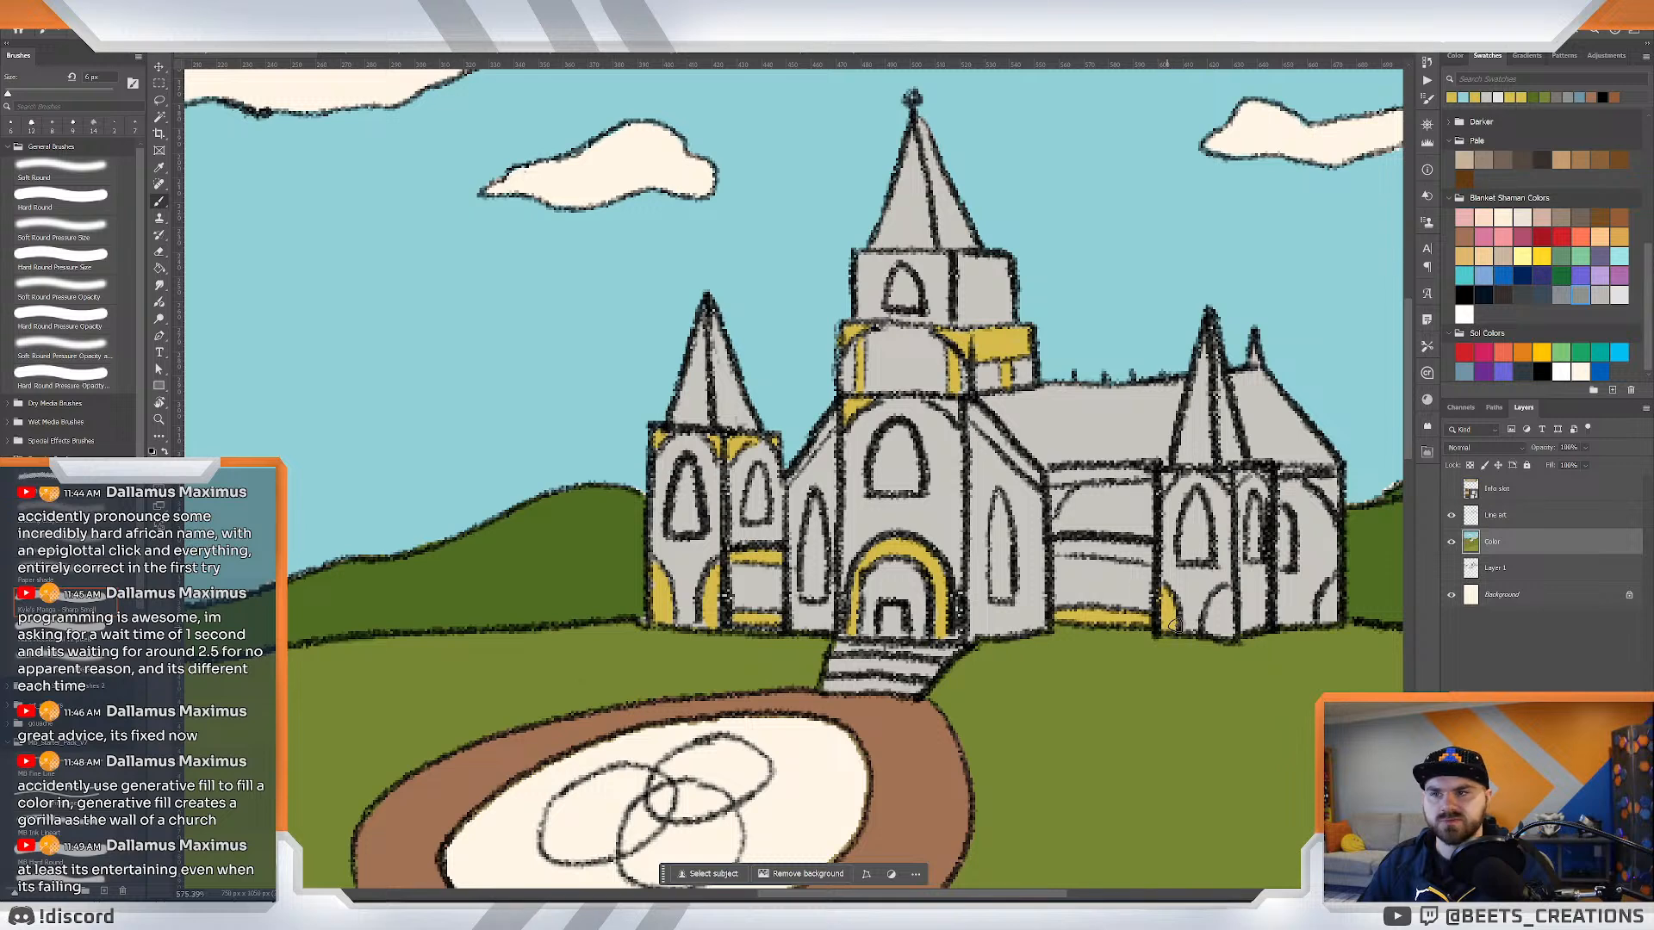
mouse_move(1224, 592)
left_mouse_down()
mouse_move(1209, 619)
mouse_move(1226, 603)
mouse_move(1225, 631)
left_mouse_up()
mouse_move(1336, 579)
left_mouse_down()
mouse_move(1323, 616)
mouse_move(1333, 601)
left_mouse_up()
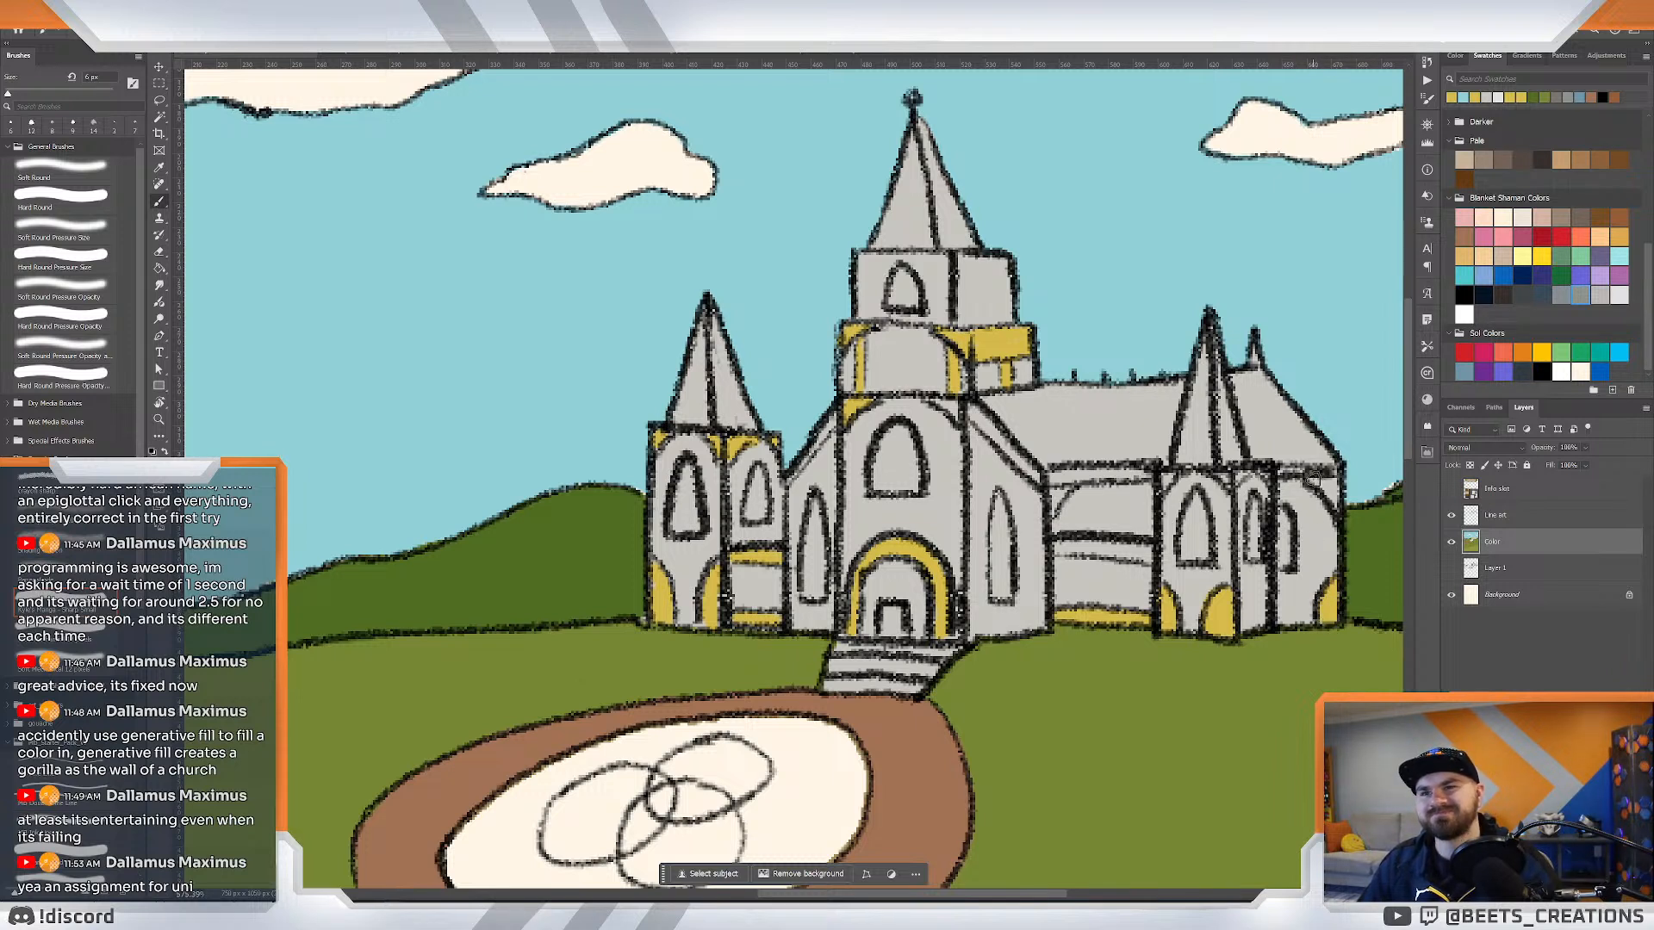
left_click_drag(1312, 478, 1327, 488)
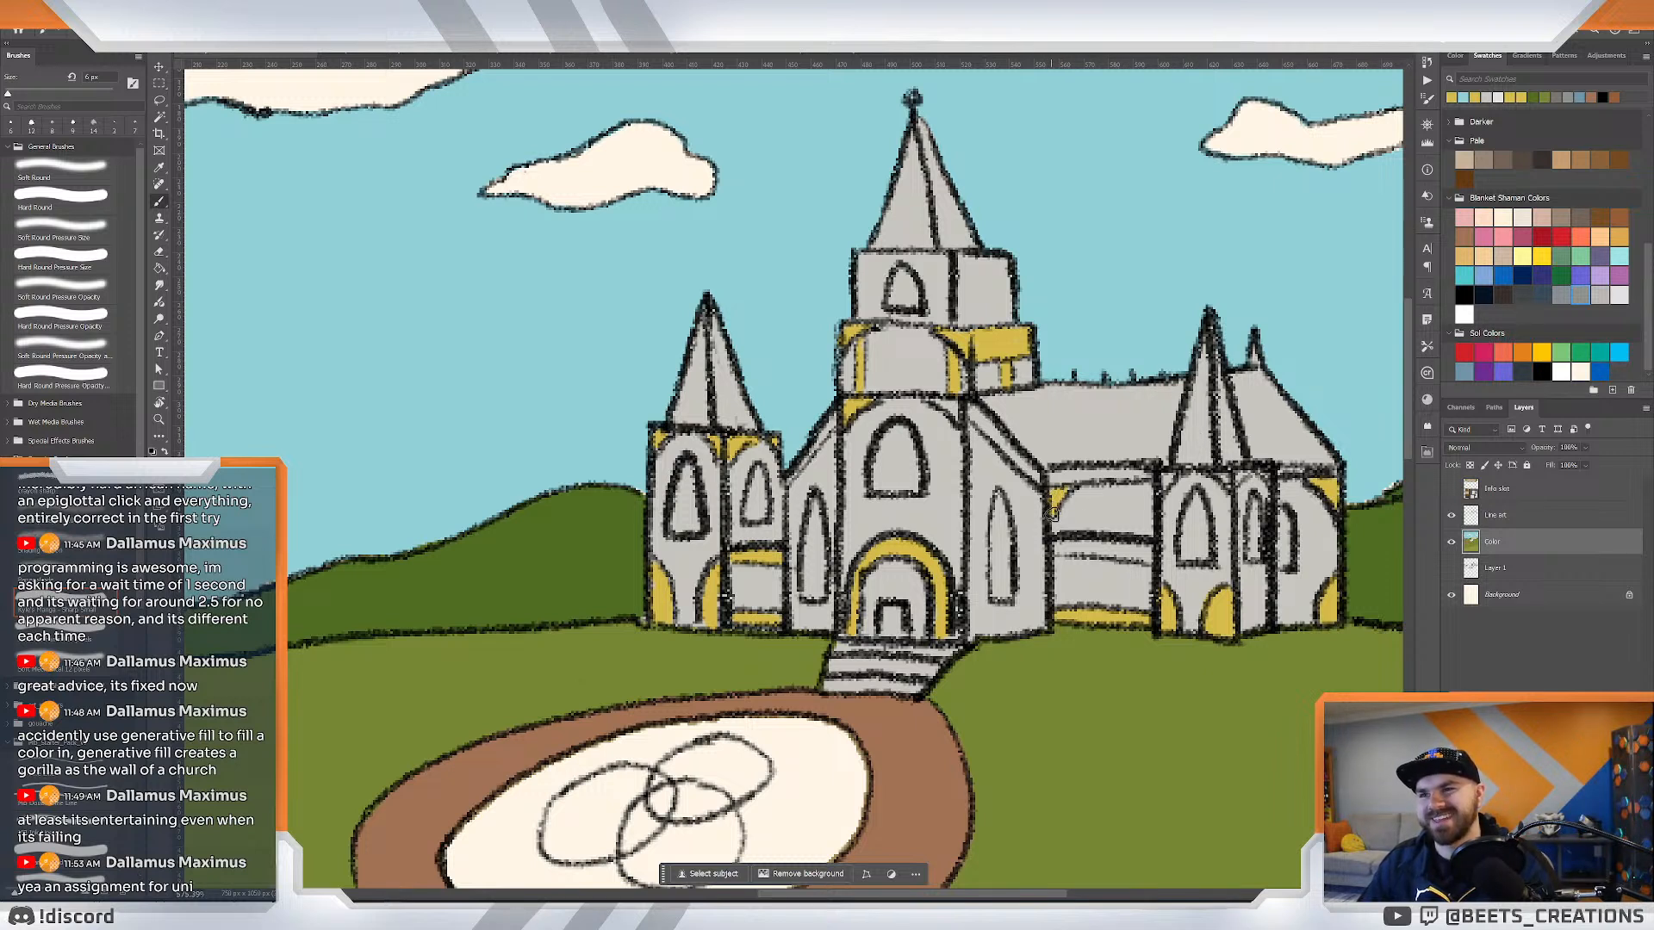
left_click_drag(1054, 546, 1133, 551)
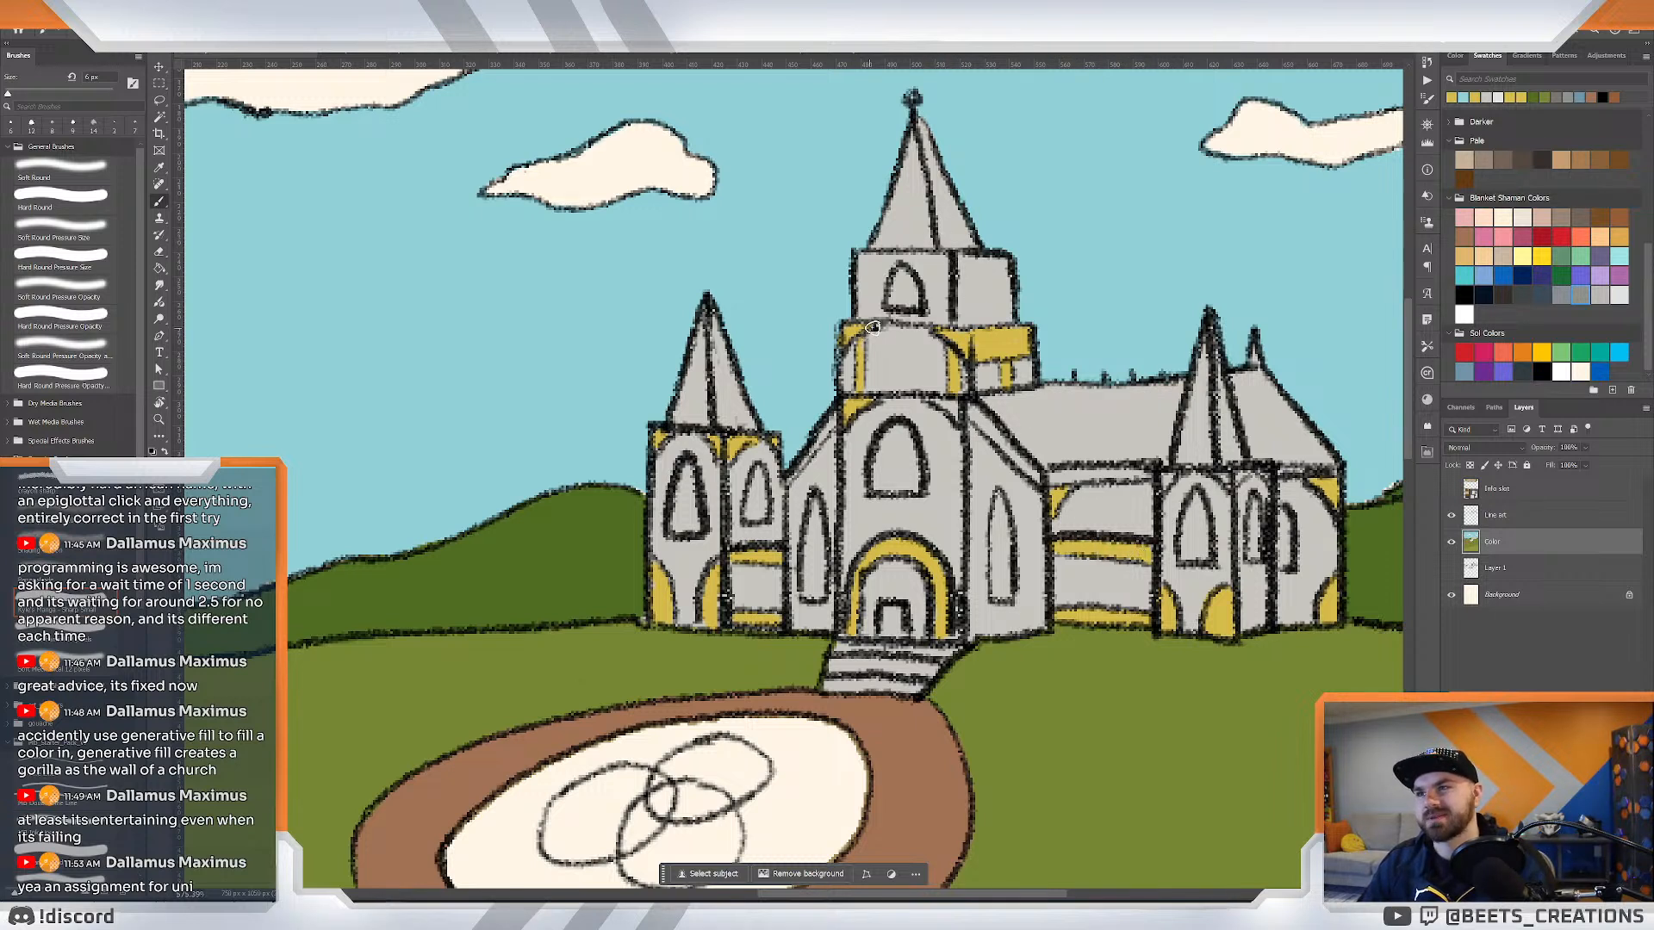
Paint the upper-right corner of the central facade gold to match its opposite corner.
scroll(905, 226, "up", 3)
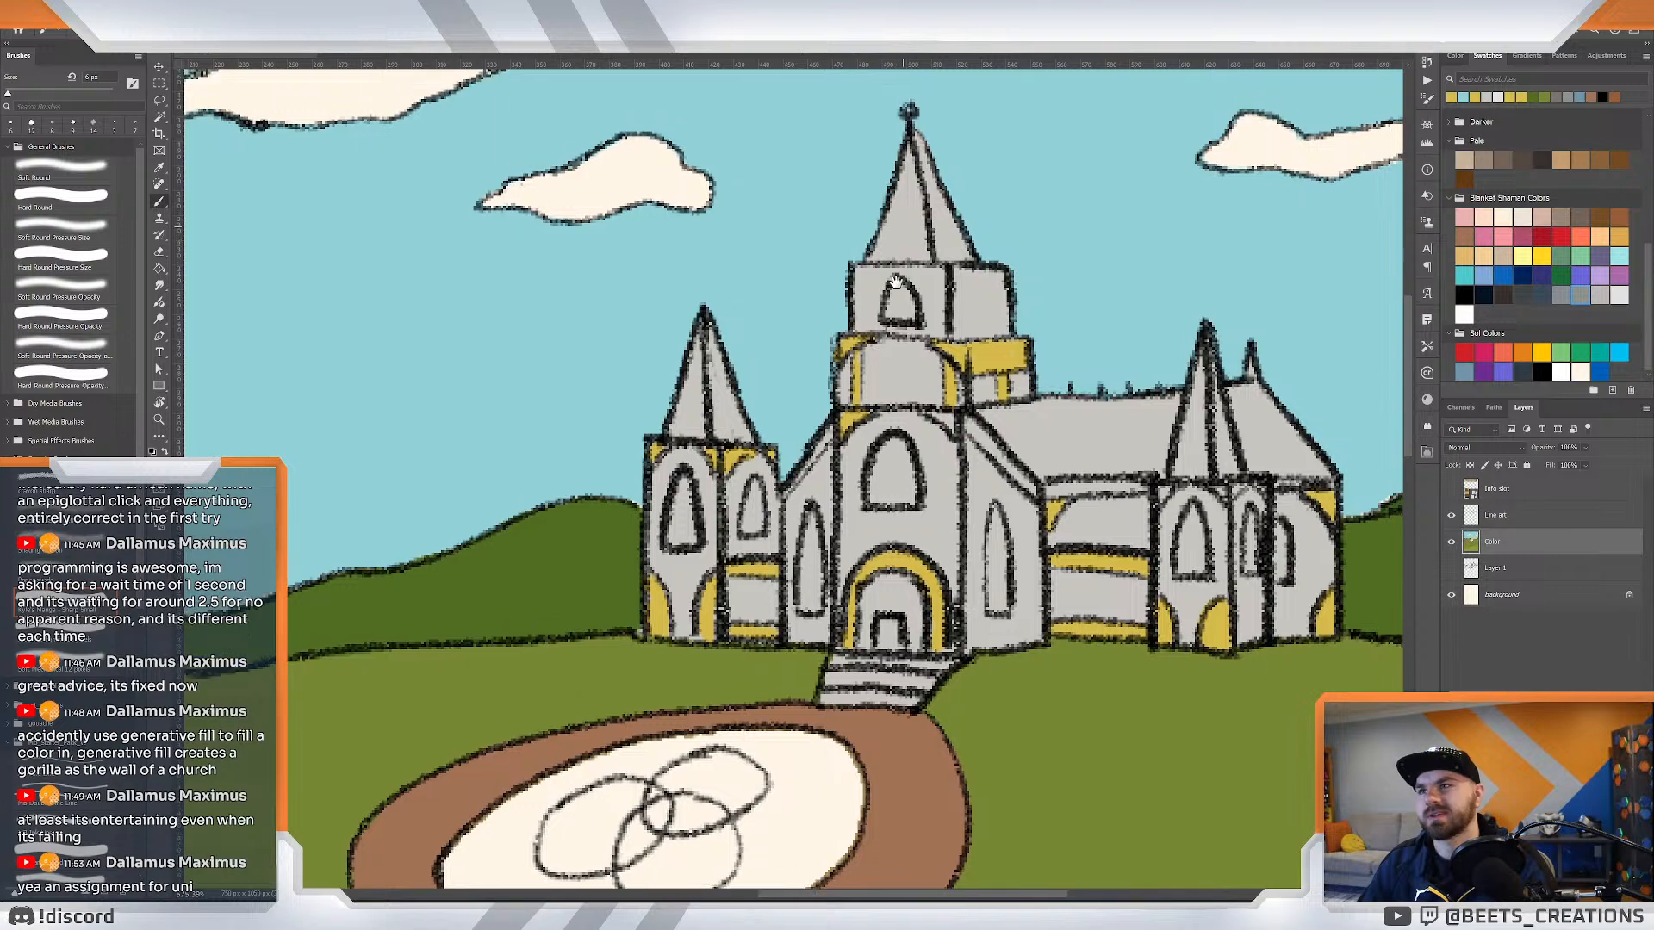
key("z")
mouse_move(937, 334)
left_mouse_down()
mouse_move(859, 325)
mouse_move(910, 317)
left_mouse_up()
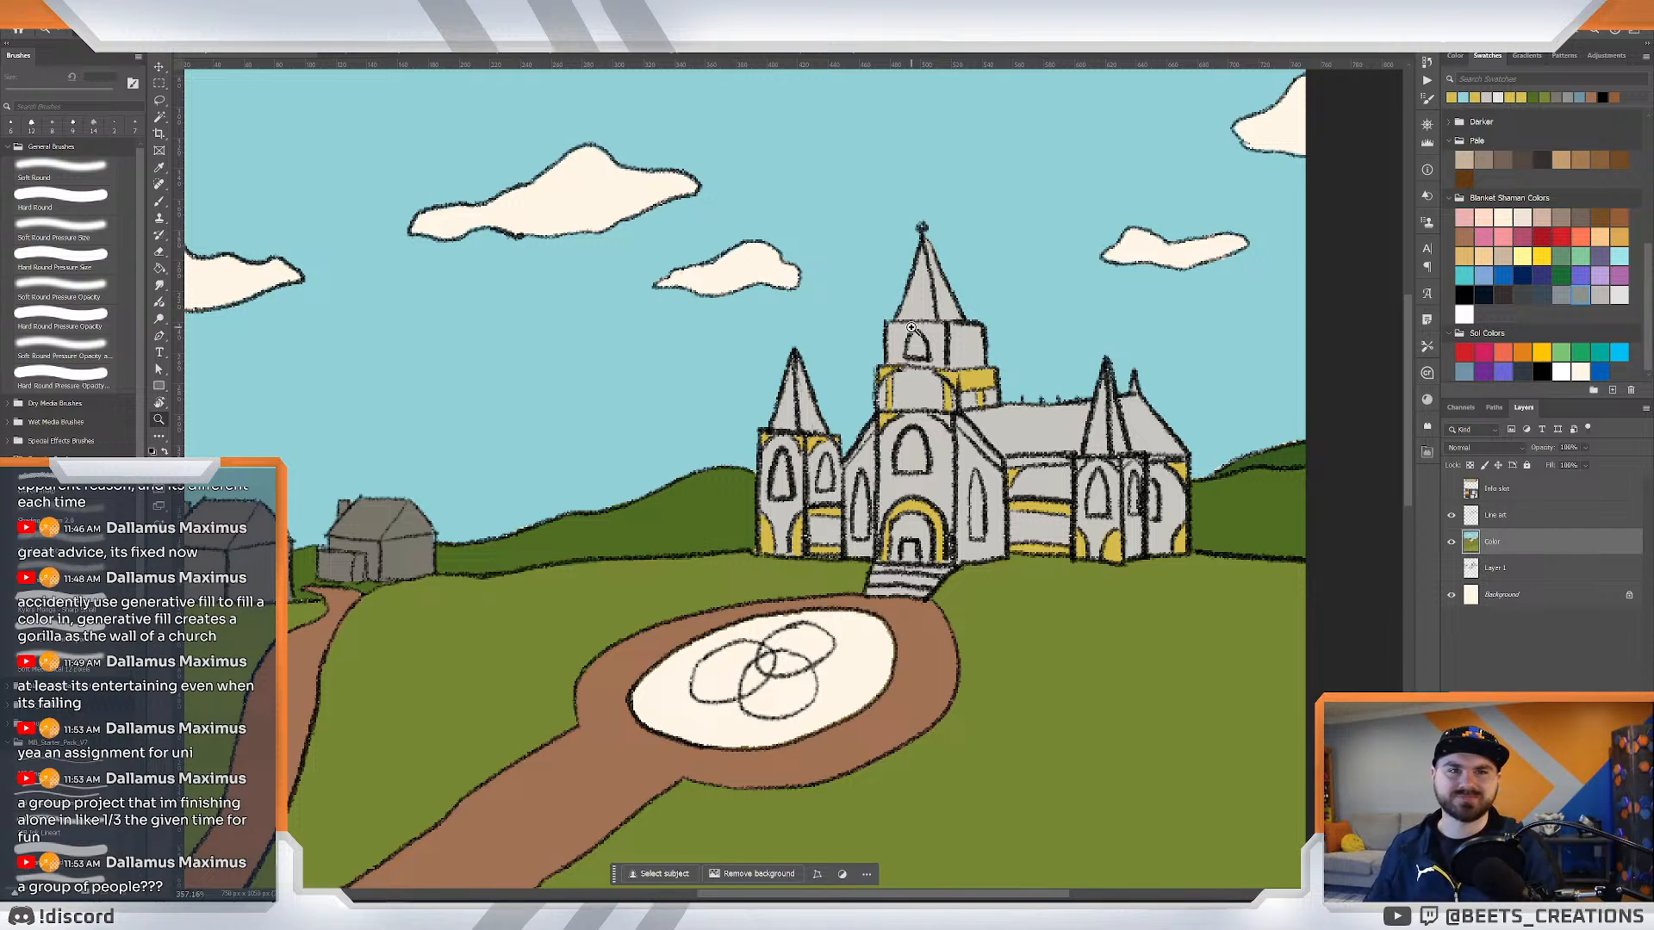
left_click_drag(889, 421, 935, 444)
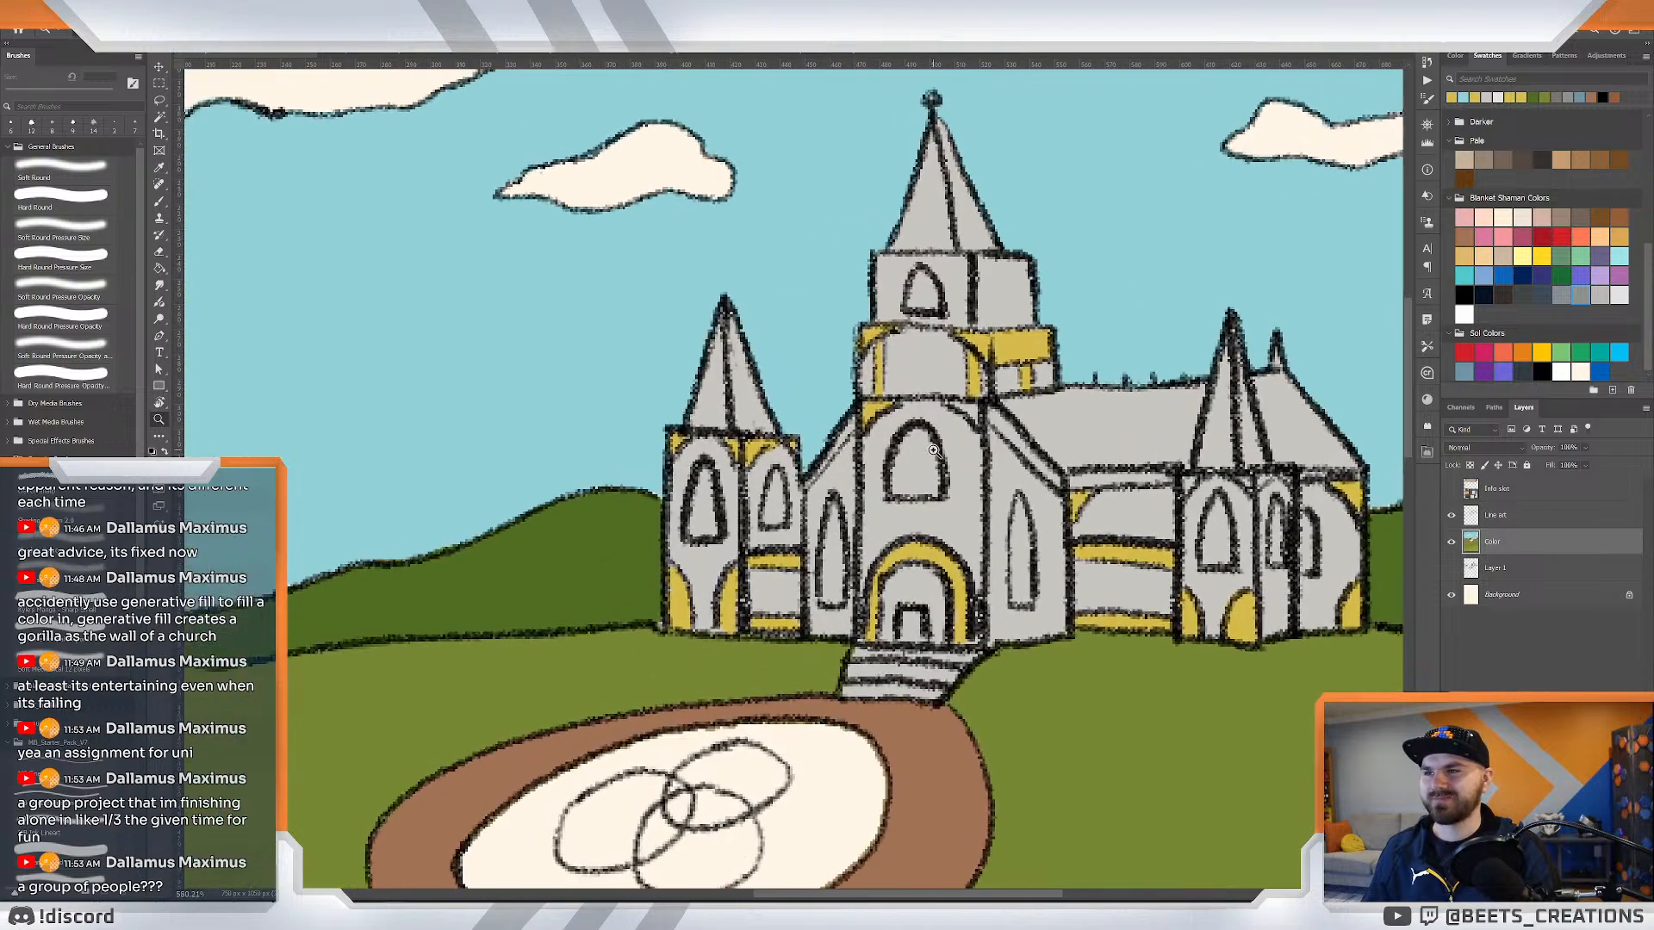
key("b")
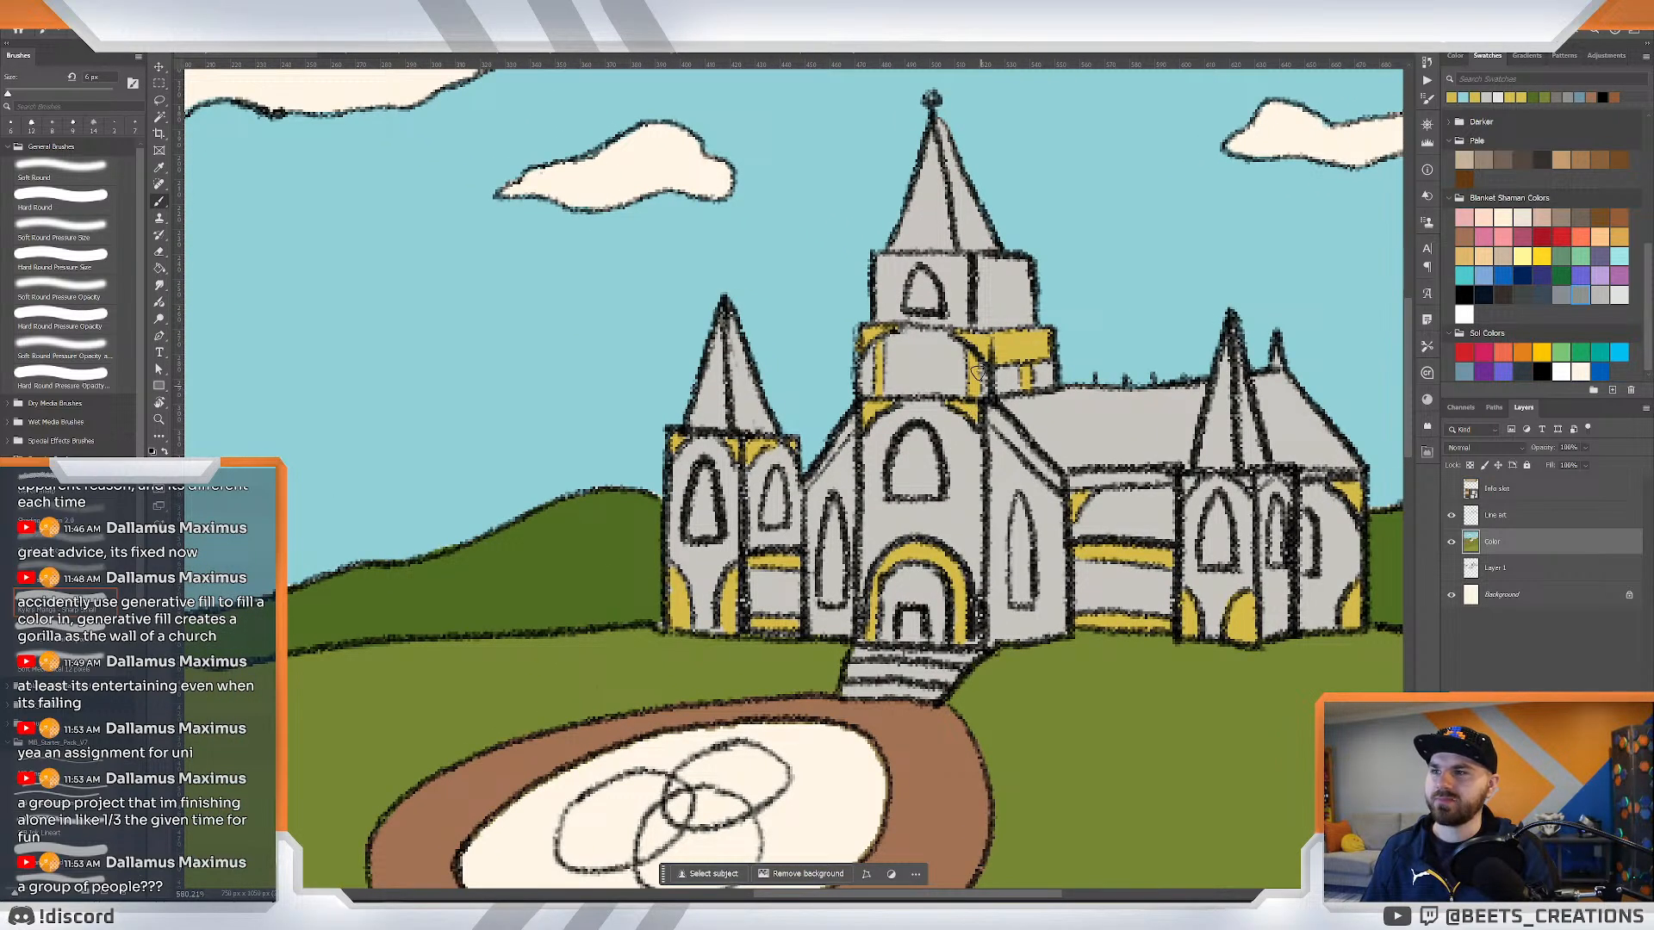
key("z")
left_click_drag(963, 326, 975, 408)
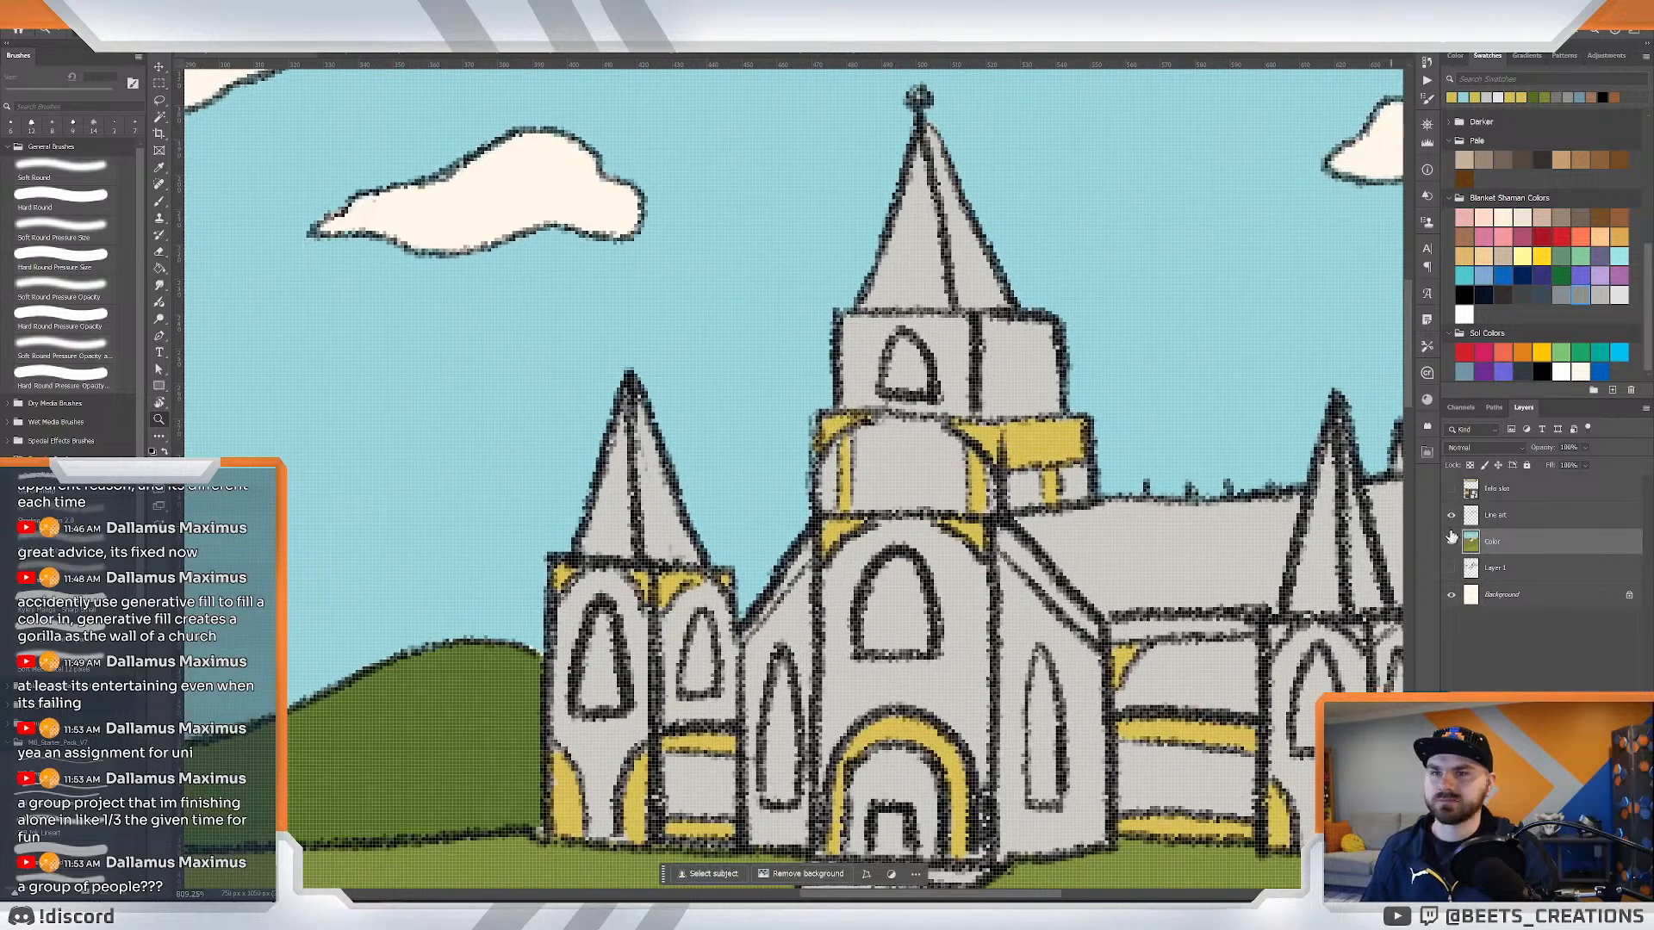
On the line art layer, draw arch lines across both faces of the central tower's top tier and a window on the right face.
left_click(1503, 517)
key("b")
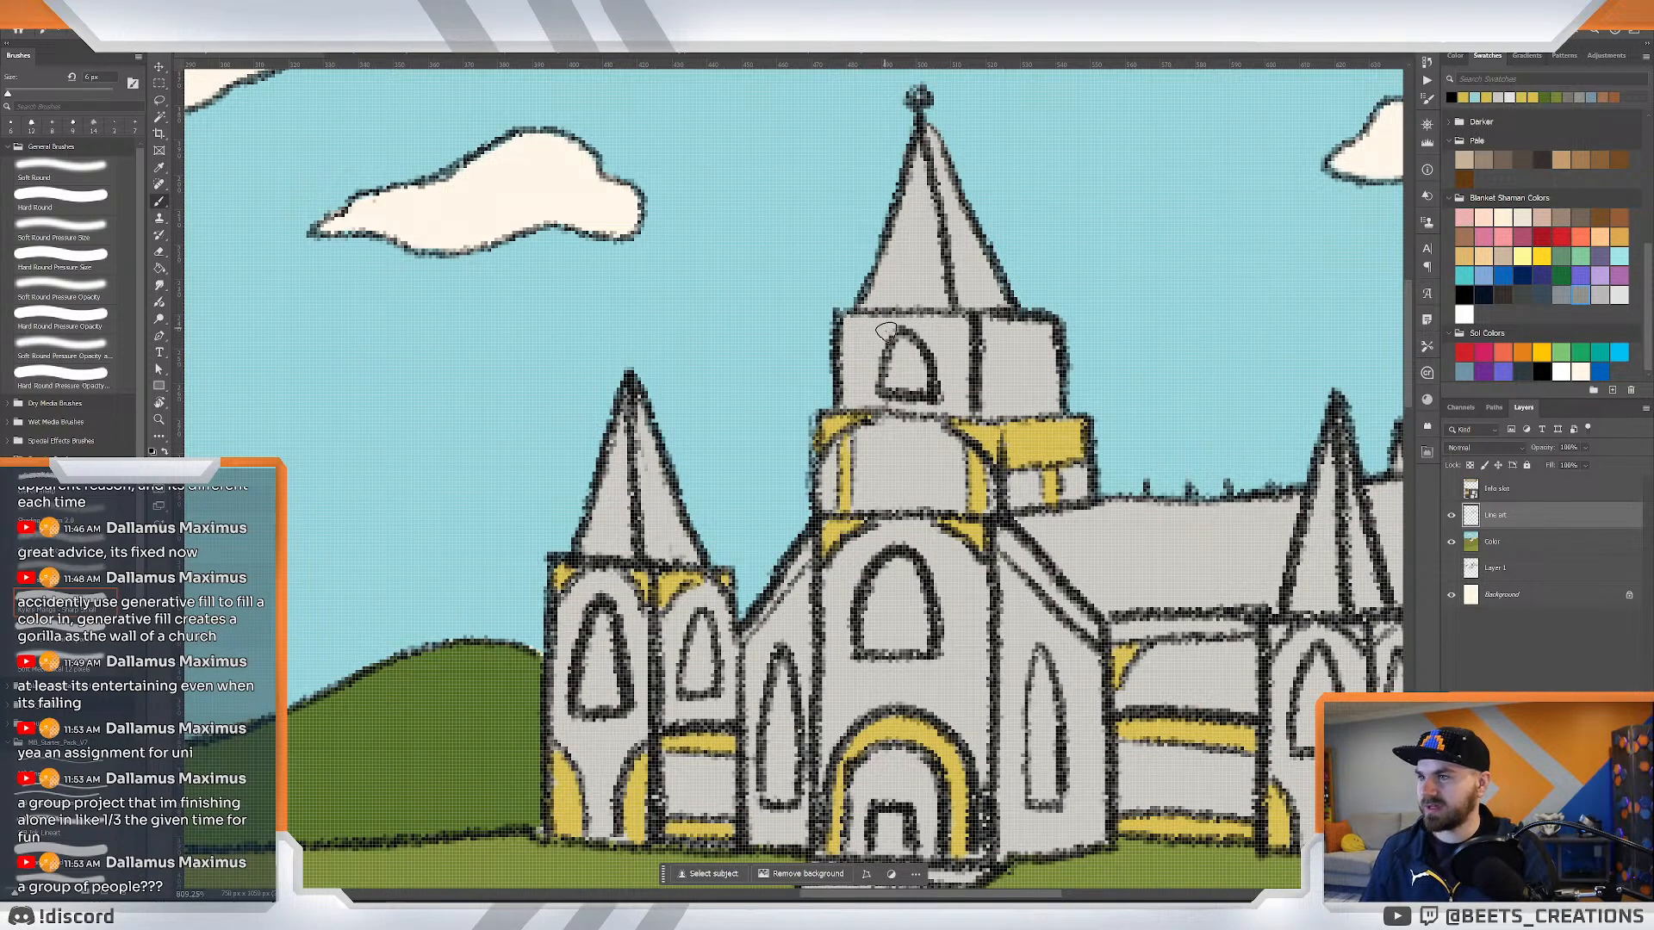
left_click(89, 490)
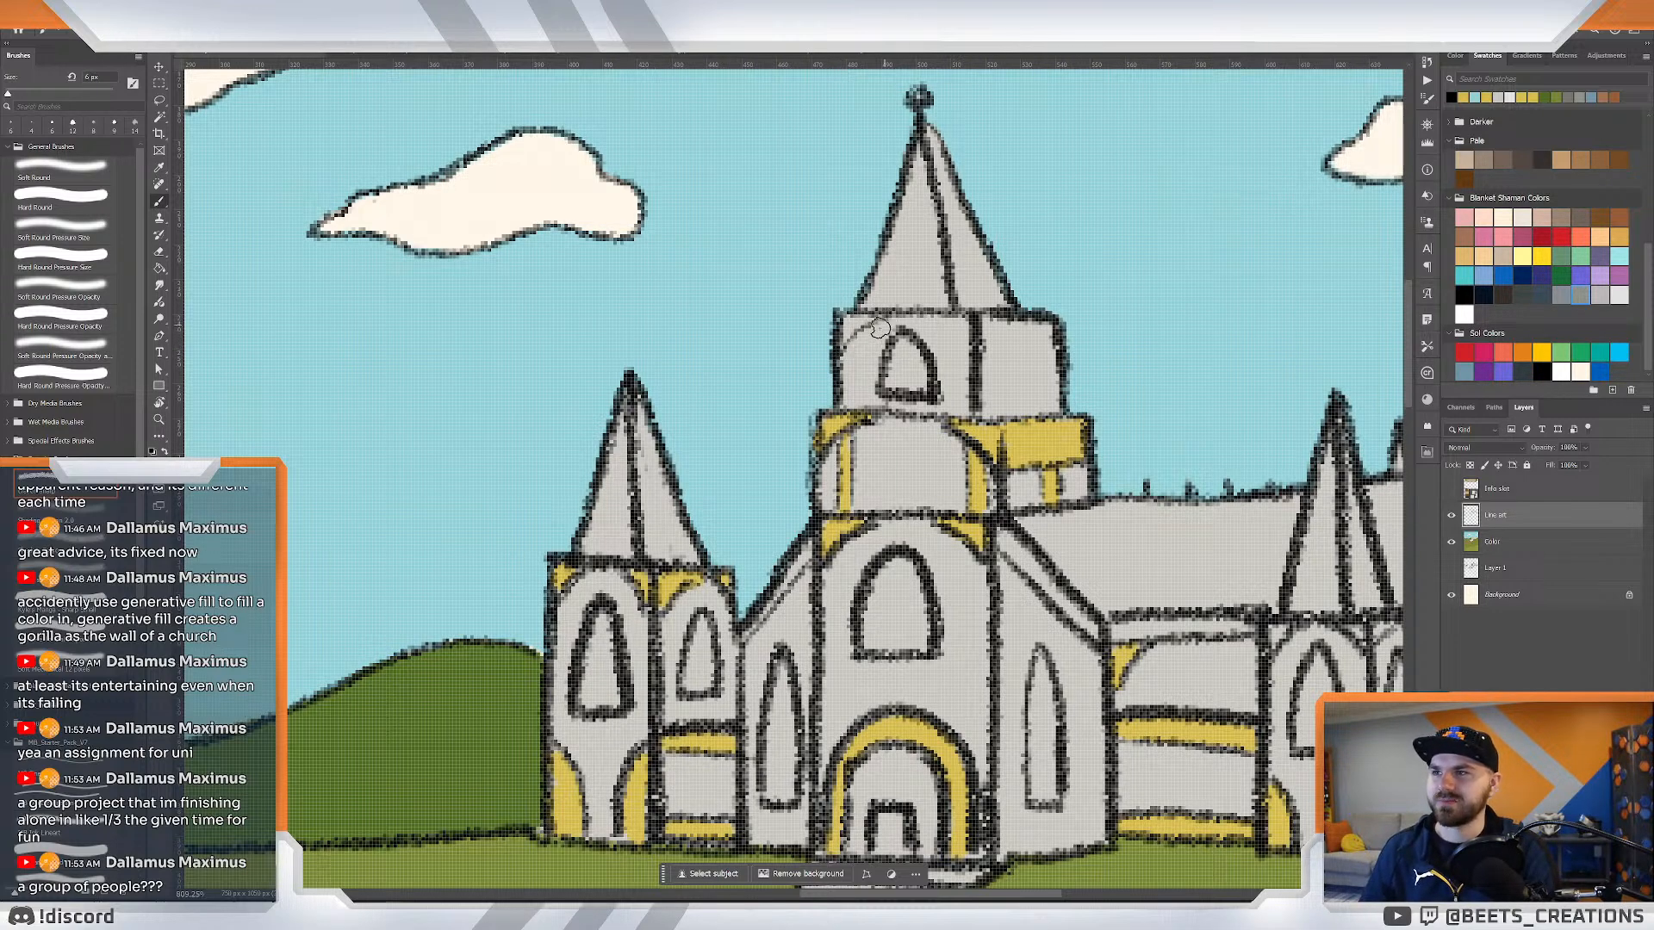
mouse_move(842, 351)
left_mouse_down()
mouse_move(926, 314)
mouse_move(969, 367)
mouse_move(973, 345)
mouse_move(977, 357)
mouse_move(1020, 323)
mouse_move(1057, 353)
mouse_move(1030, 333)
mouse_move(1049, 358)
mouse_move(1040, 389)
mouse_move(1001, 389)
mouse_move(1009, 351)
mouse_move(1027, 349)
mouse_move(1038, 385)
mouse_move(1017, 383)
mouse_move(1012, 342)
mouse_move(1007, 388)
left_mouse_up()
key("ctrl+z")
key("ctrl+z")
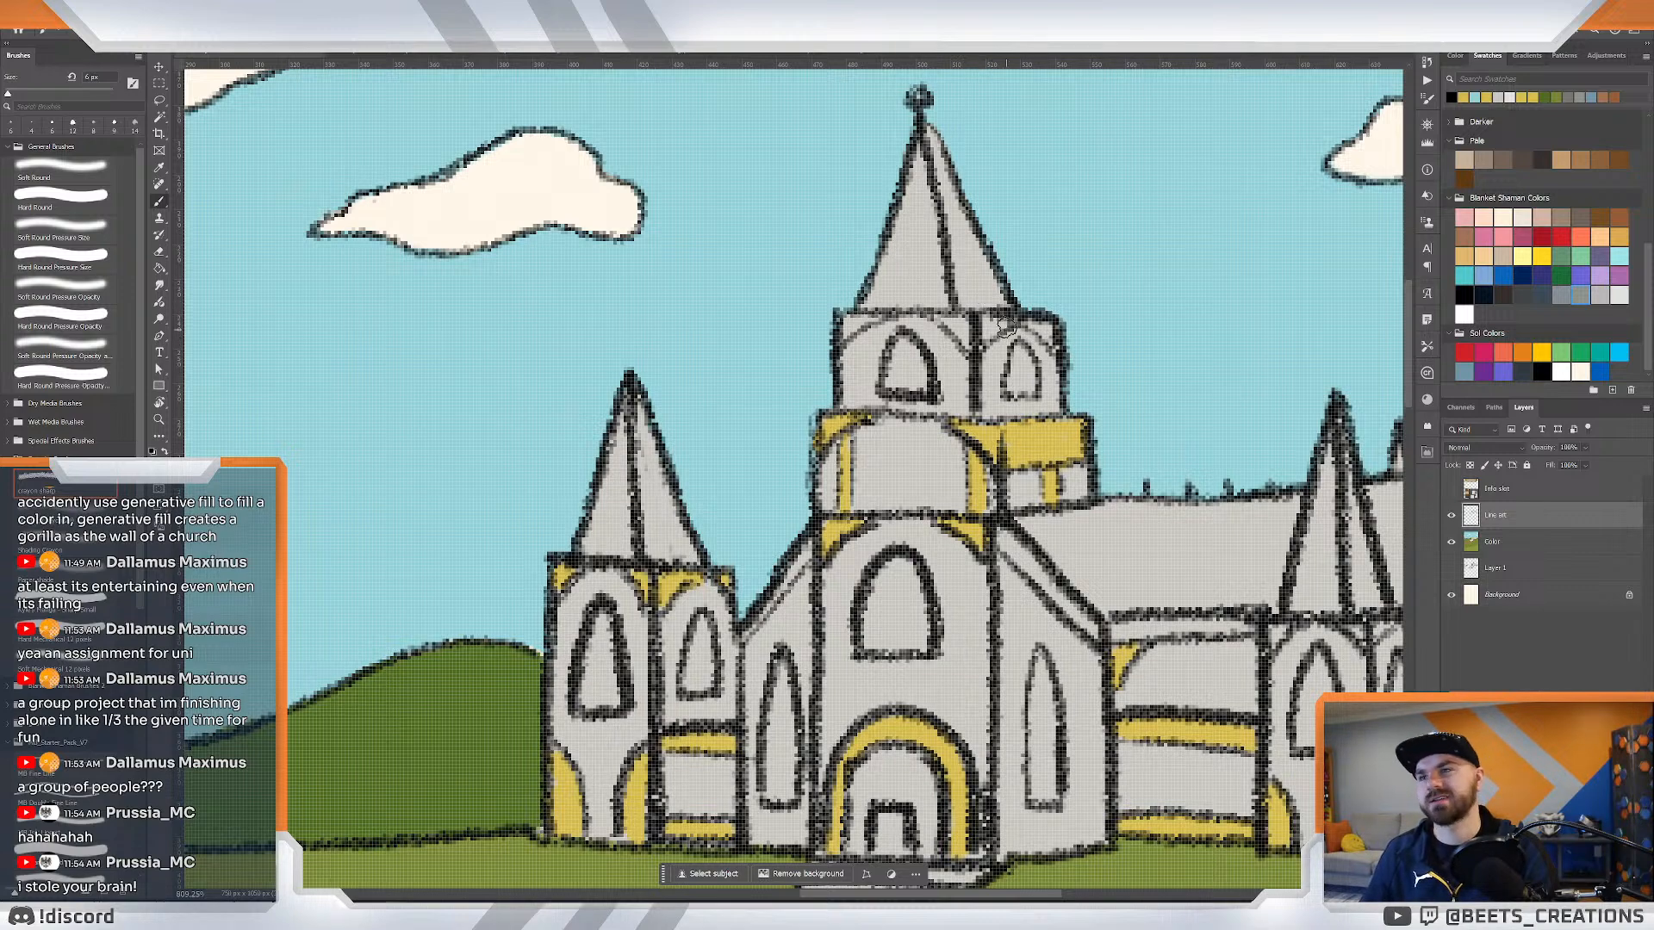
mouse_move(969, 356)
left_mouse_down()
mouse_move(911, 336)
mouse_move(959, 354)
left_mouse_up()
key("e")
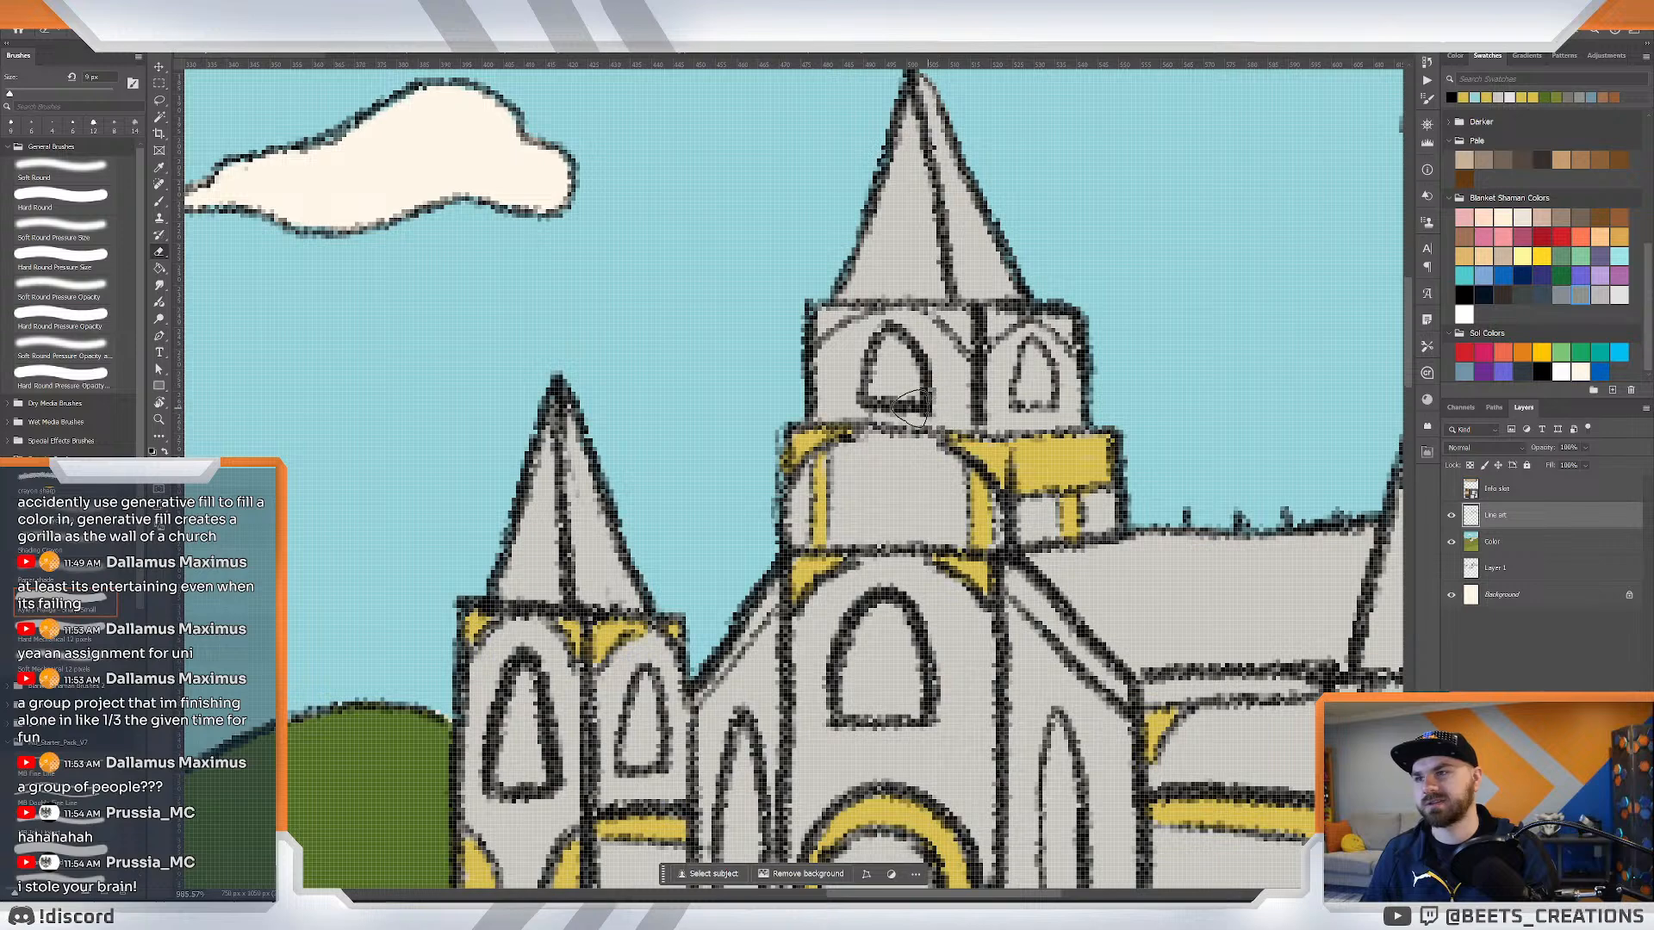
On the Color layer, sample the gold trim and paint the corners above the arches on the central tower's top tier.
key("z")
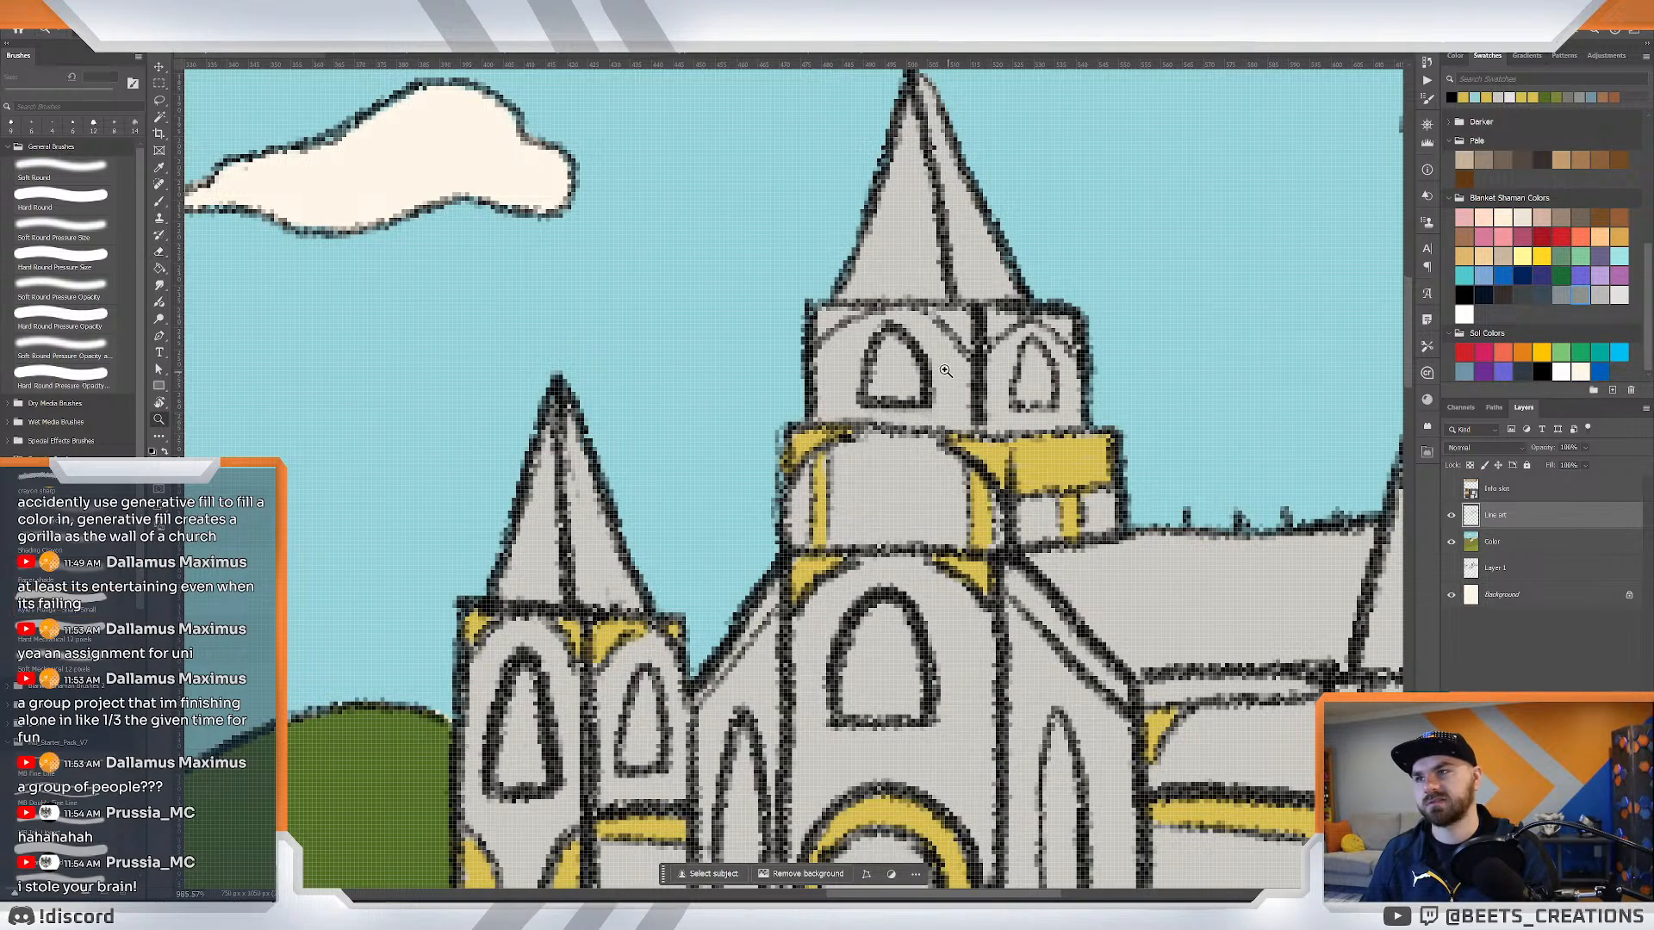
mouse_move(943, 370)
left_mouse_down()
mouse_move(889, 345)
mouse_move(1027, 323)
left_mouse_up()
left_click(1508, 547)
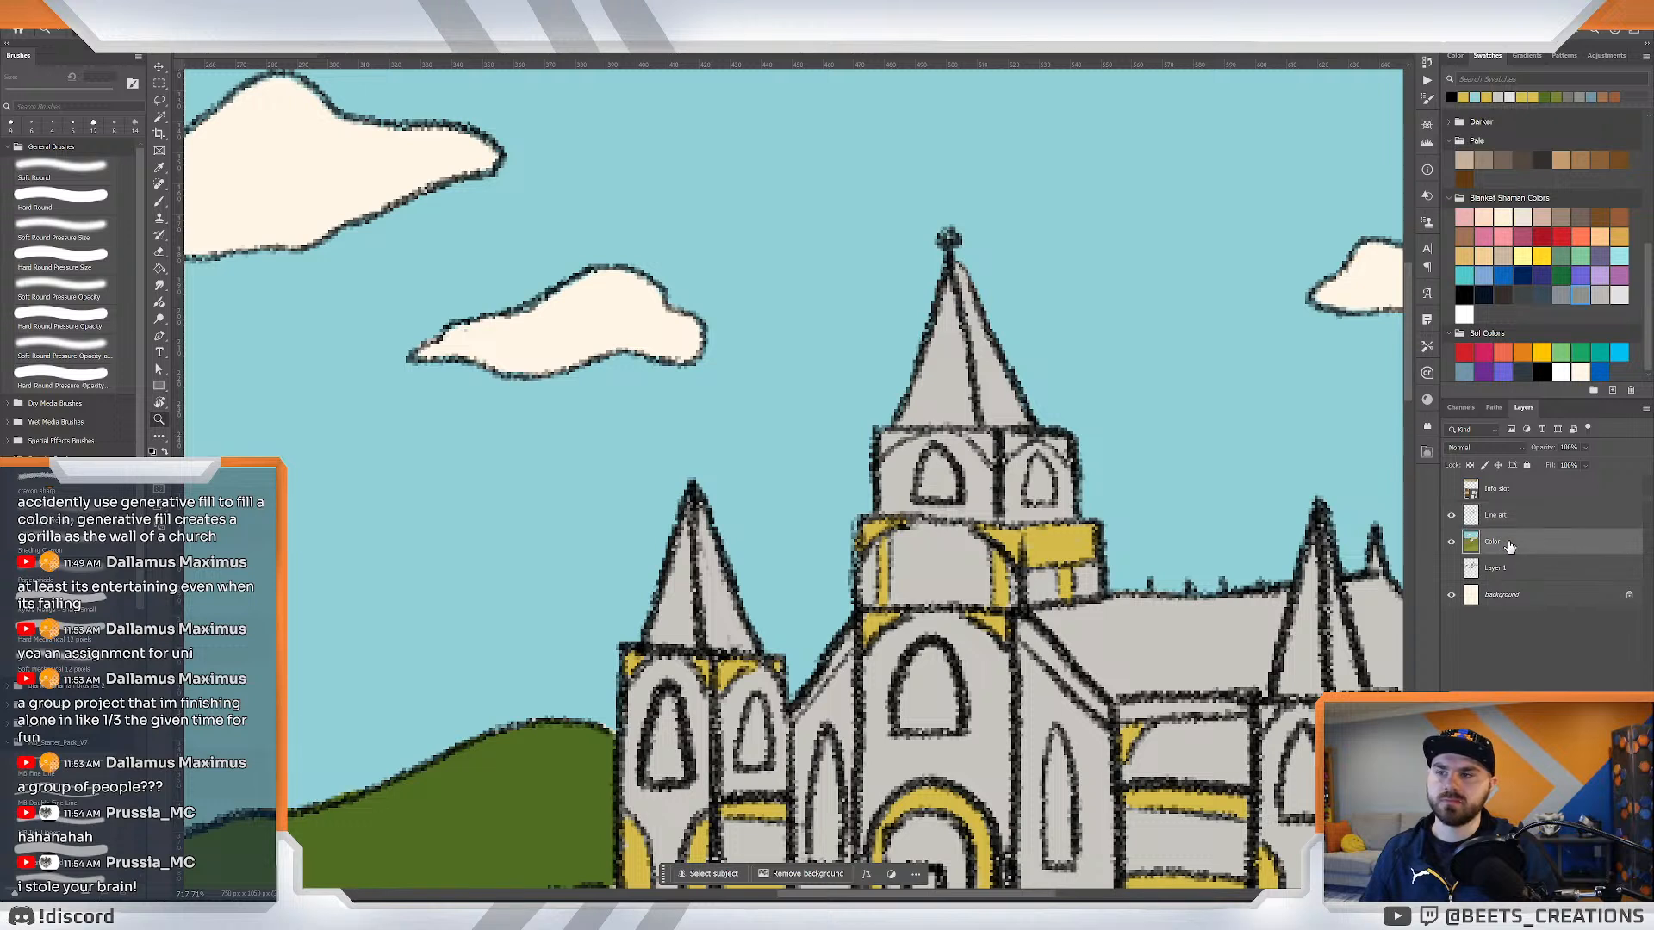
left_click(1506, 521)
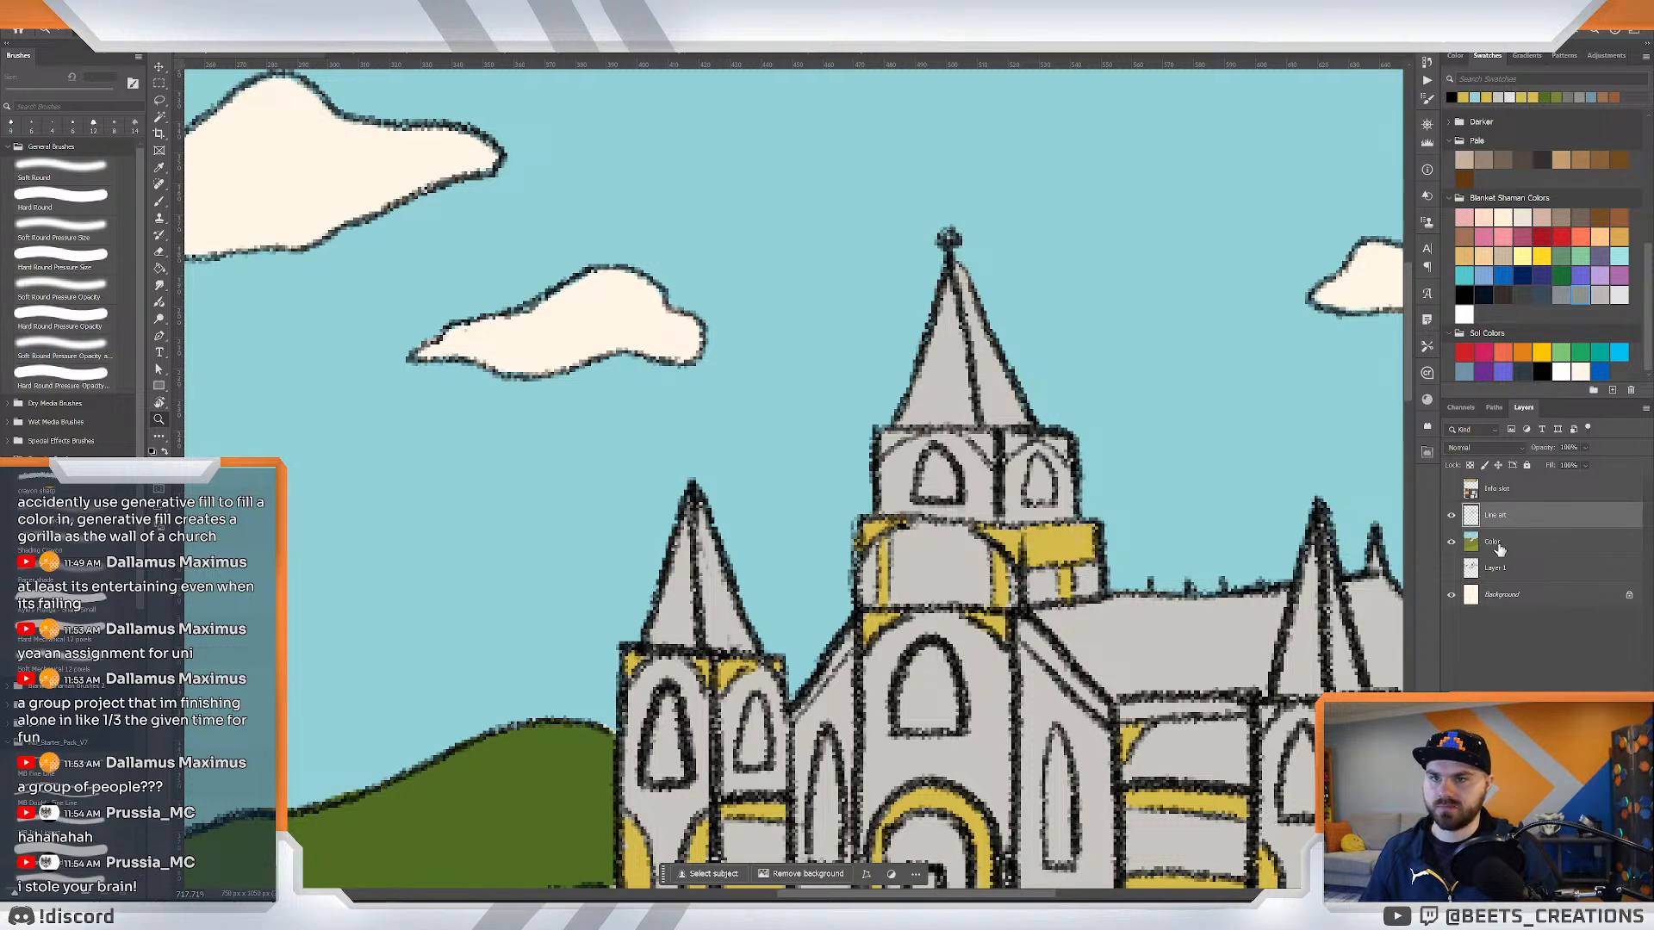
left_click(1500, 551)
key("i")
left_click(1050, 519)
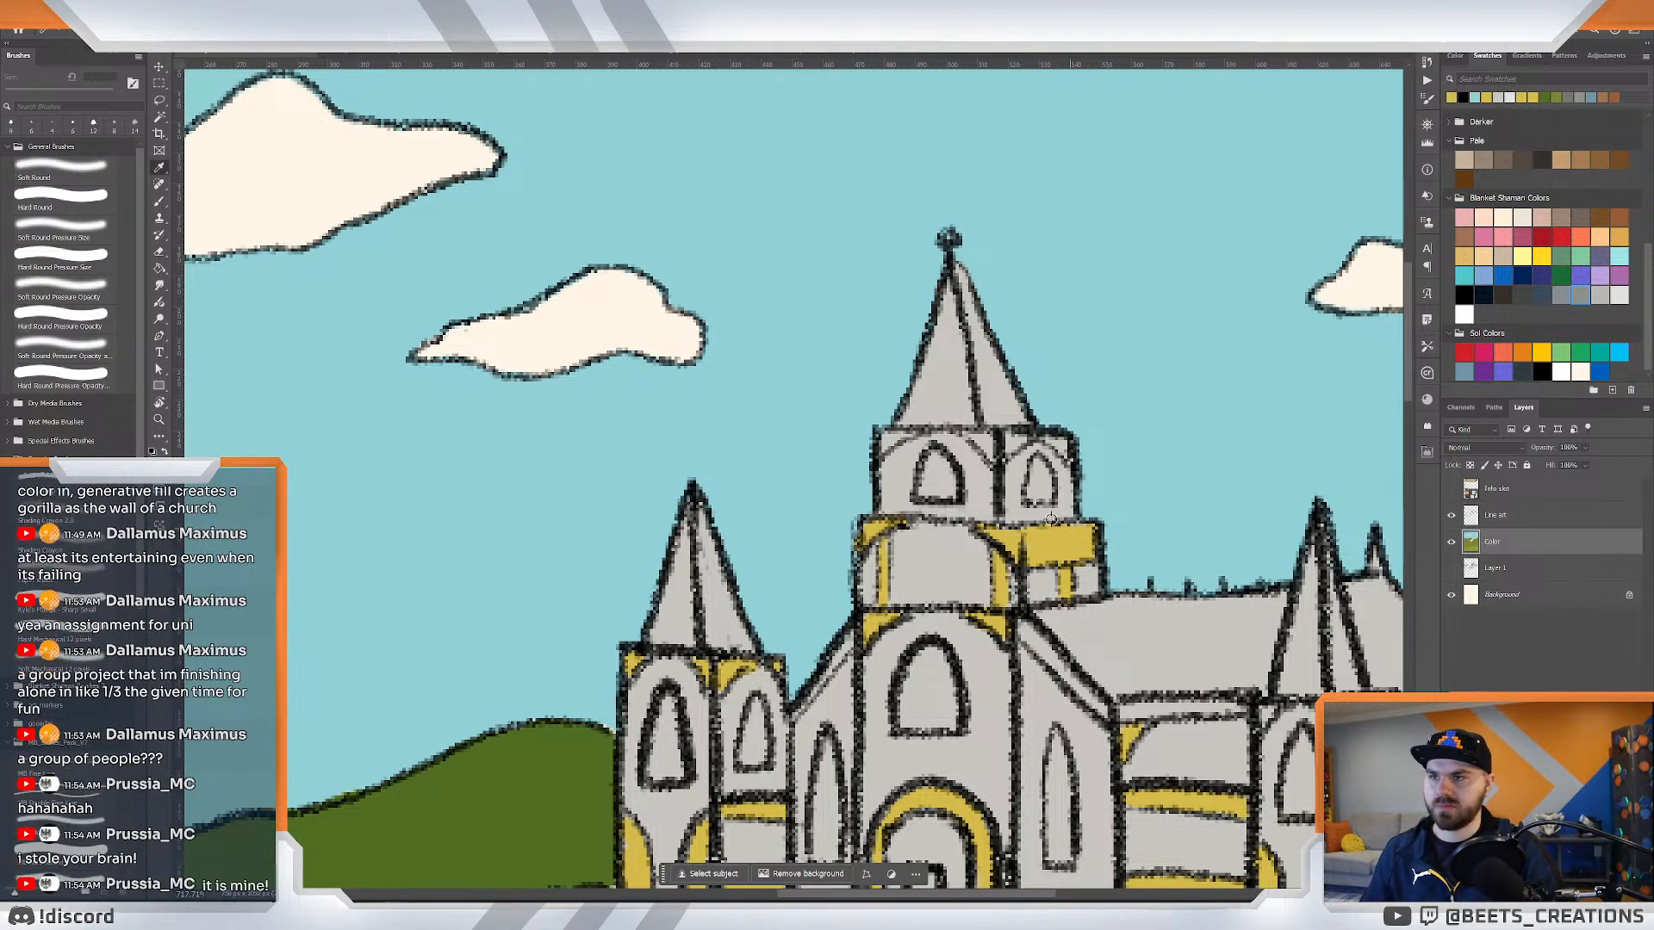
key("b")
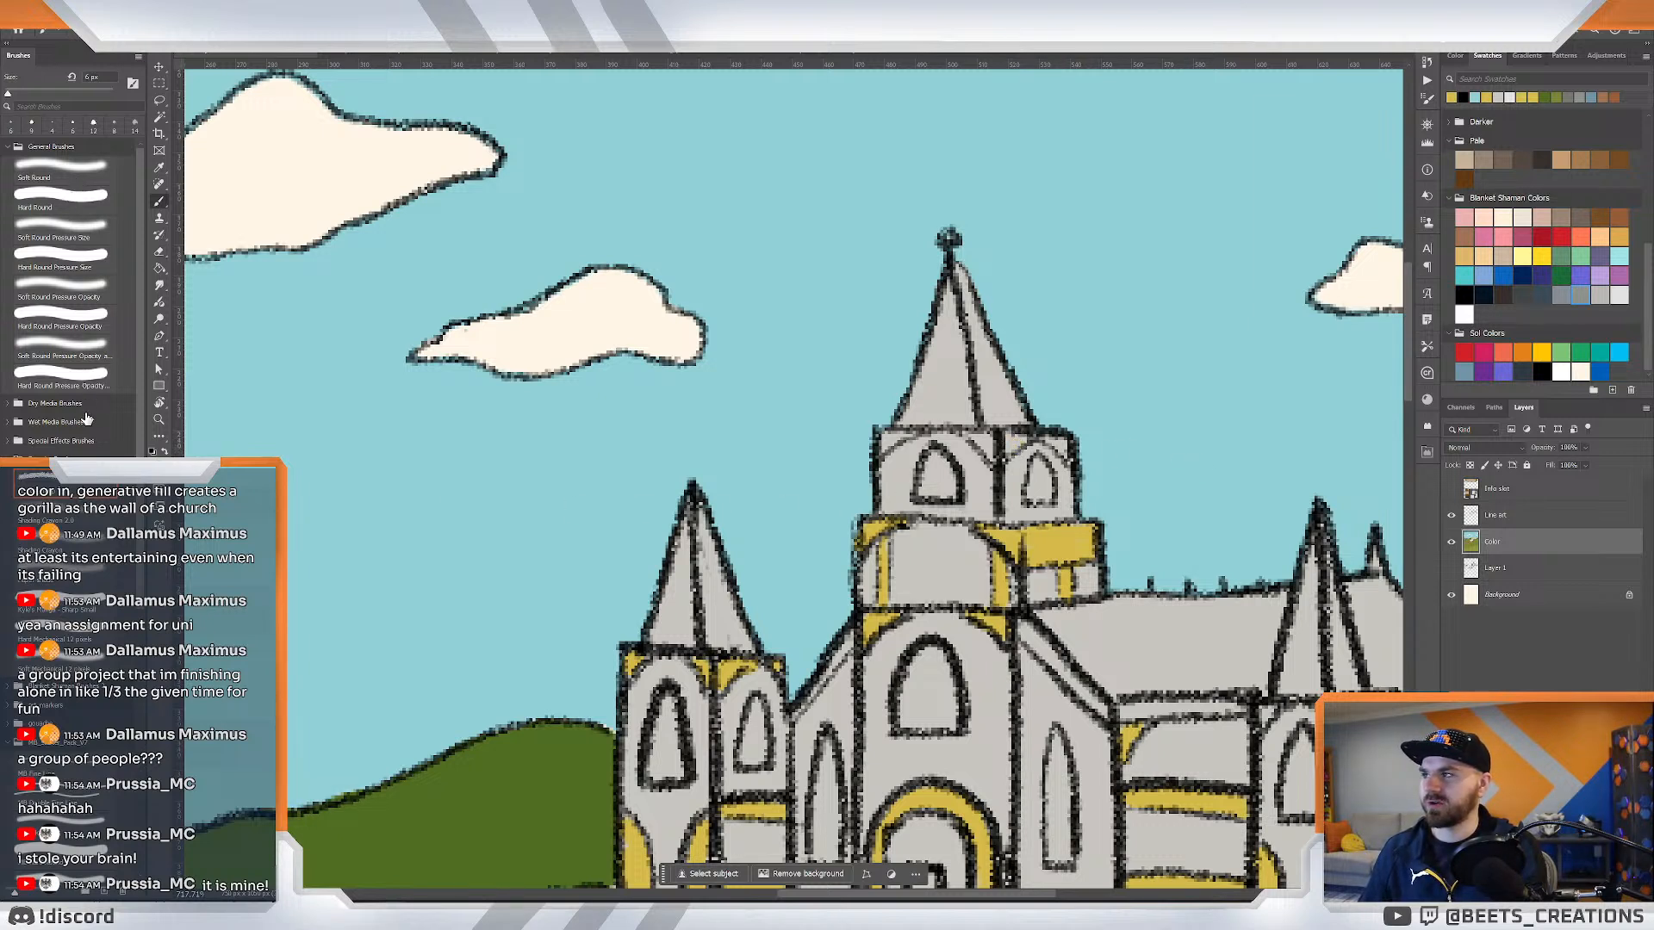
left_click(93, 124)
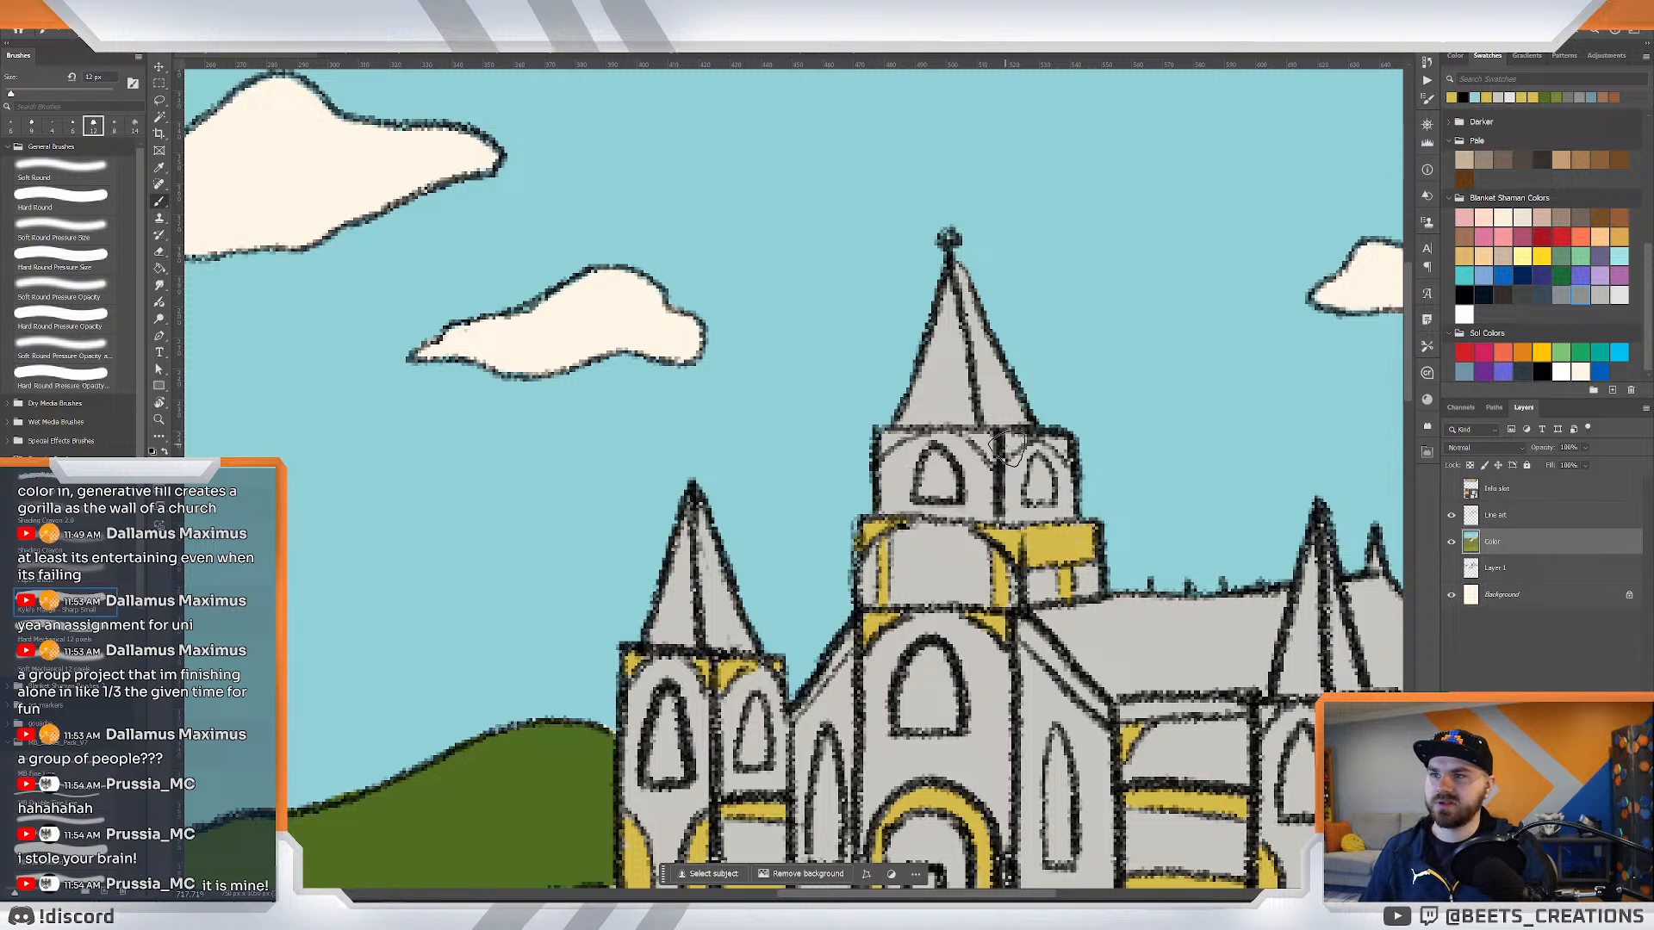
mouse_move(1014, 444)
left_mouse_down()
mouse_move(978, 442)
mouse_move(1063, 455)
mouse_move(876, 445)
mouse_move(906, 436)
left_mouse_up()
key("ctrl+z")
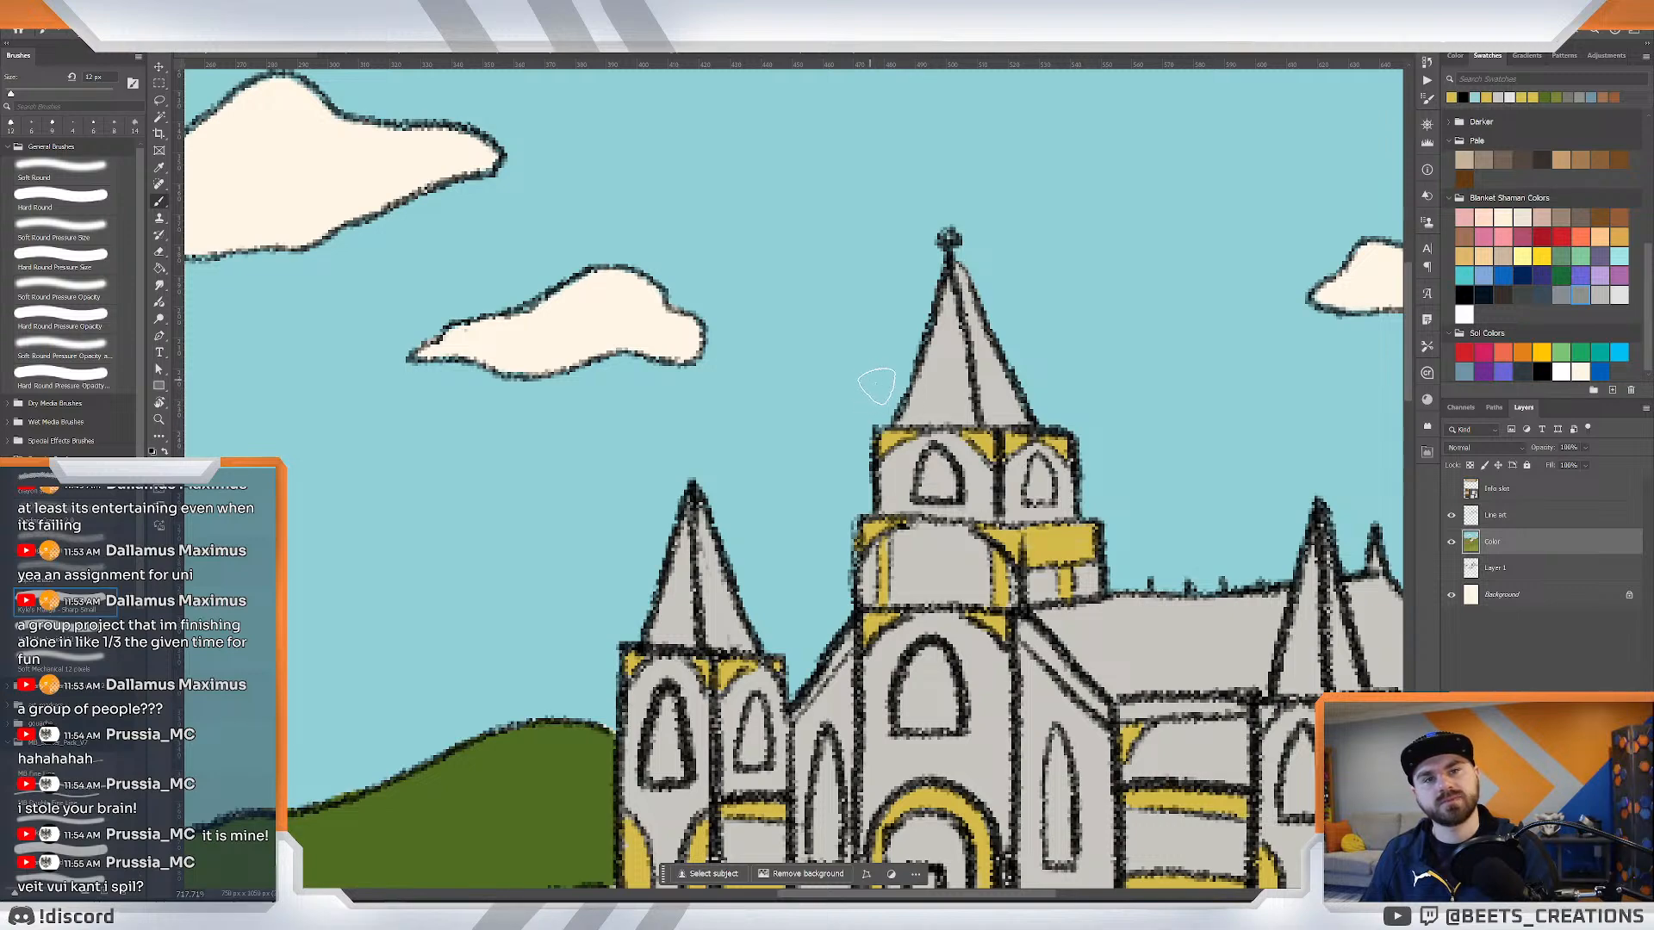
Sample the red of the carpet in the church interior painting and return to the cathedral painting.
key("z")
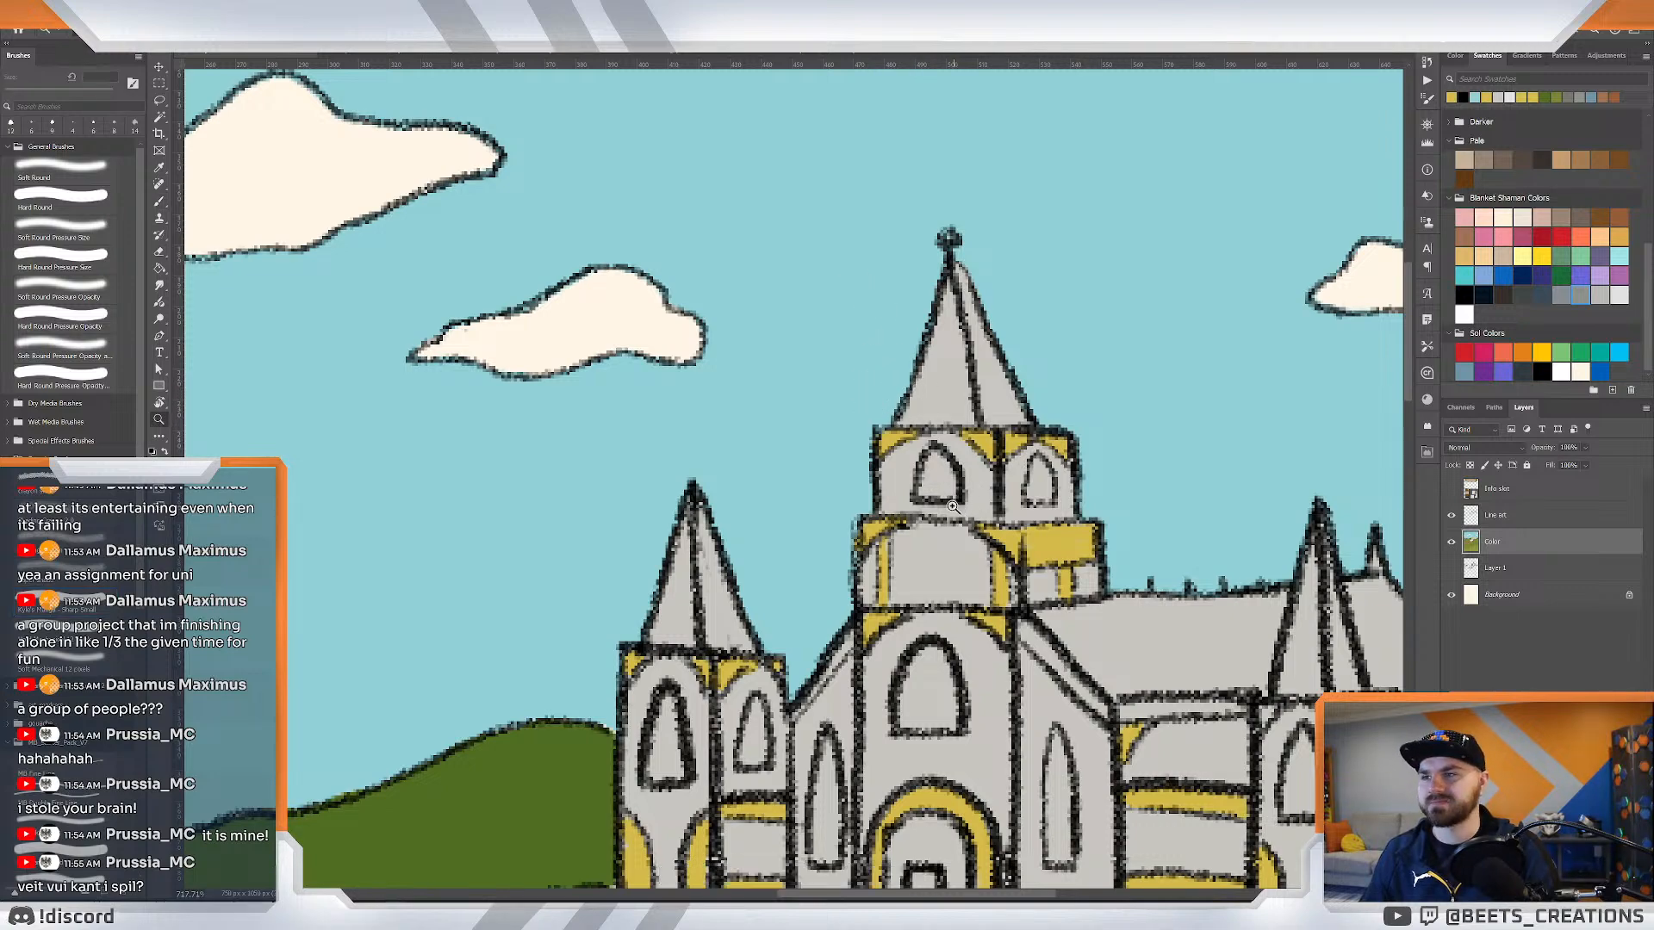
mouse_move(953, 507)
left_mouse_down()
mouse_move(910, 494)
mouse_move(933, 503)
mouse_move(929, 472)
mouse_move(861, 452)
mouse_move(931, 458)
mouse_move(918, 465)
mouse_move(941, 502)
mouse_move(937, 480)
left_mouse_up()
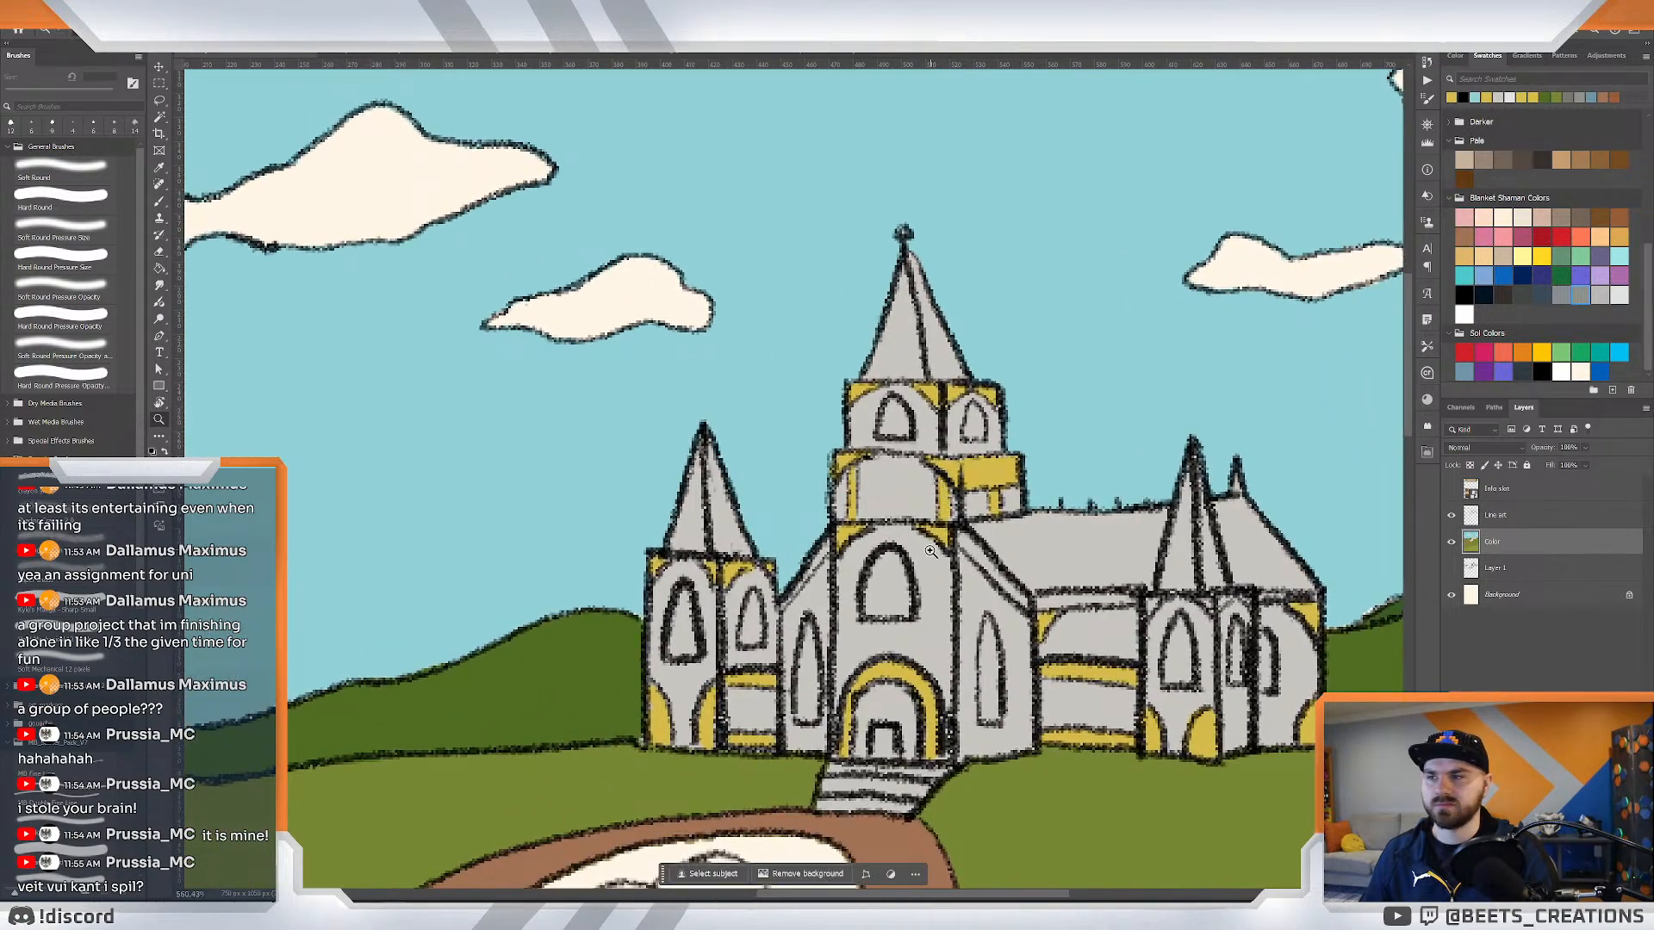
left_click_drag(883, 567, 883, 527)
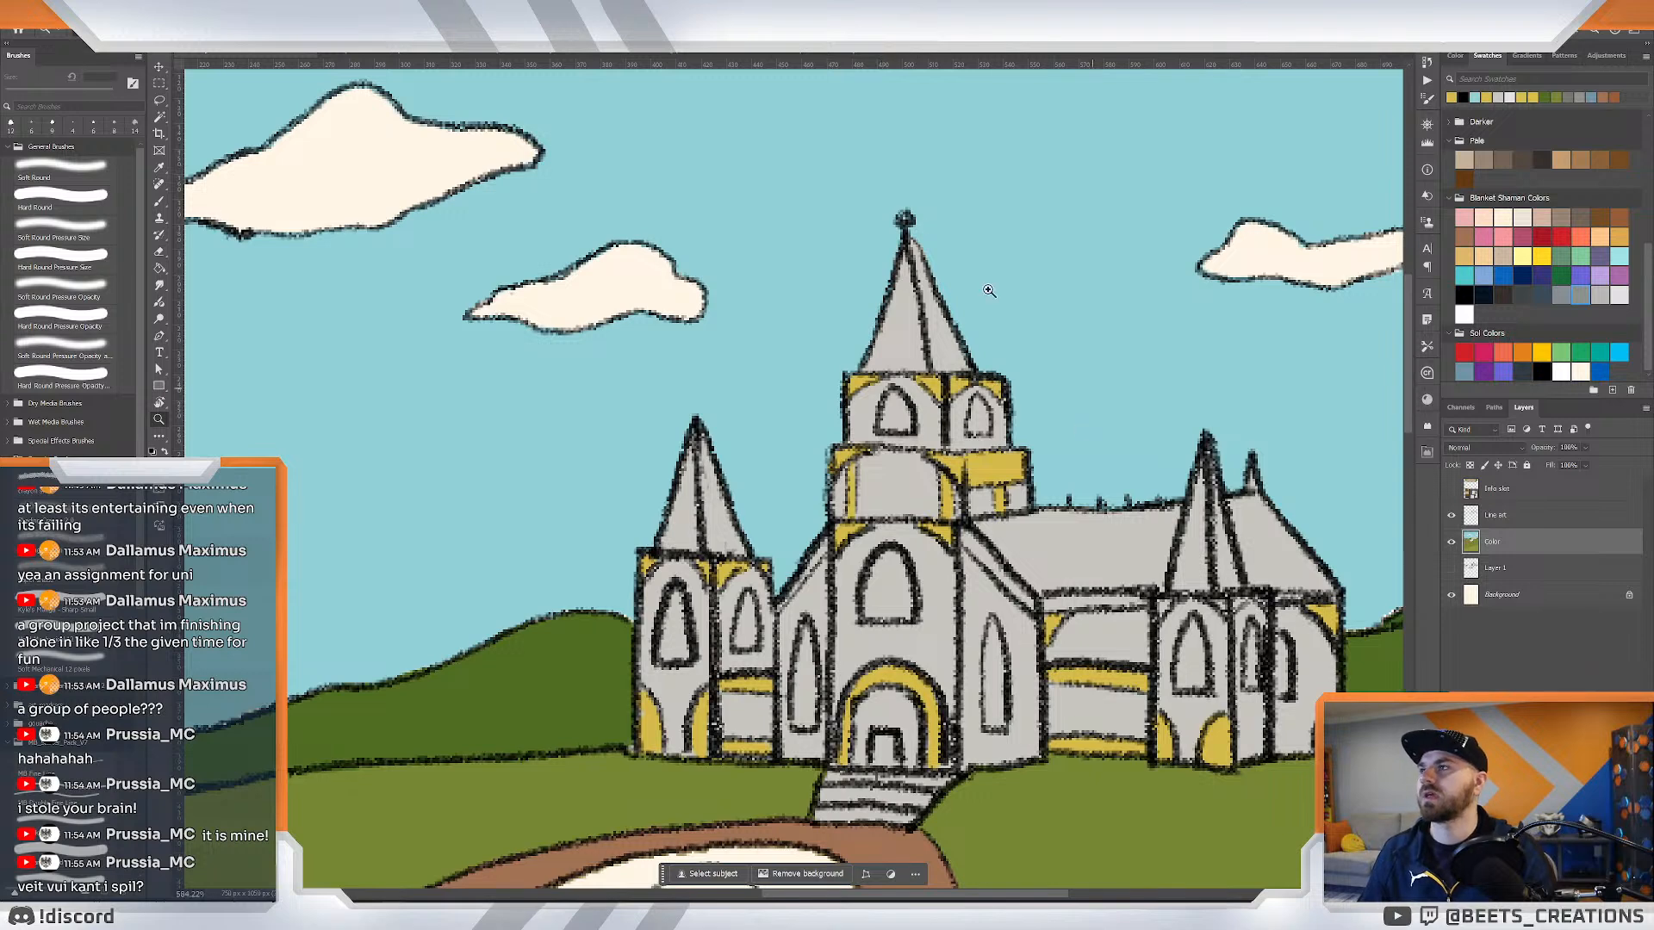
left_click(407, 53)
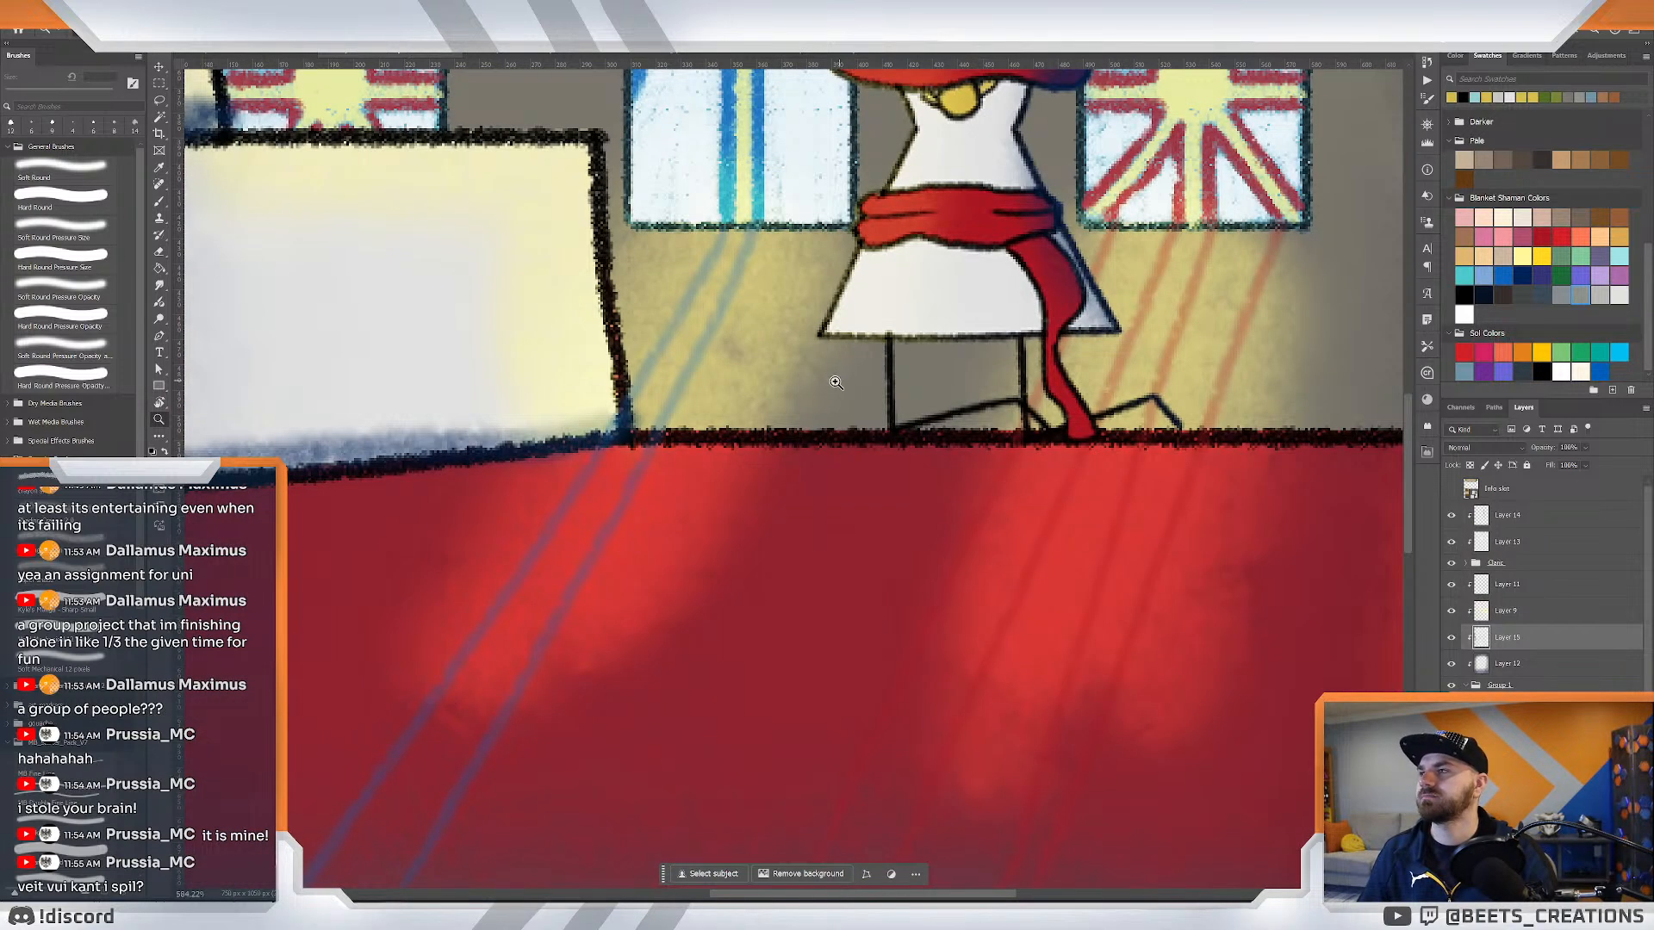
key("ctrl+0")
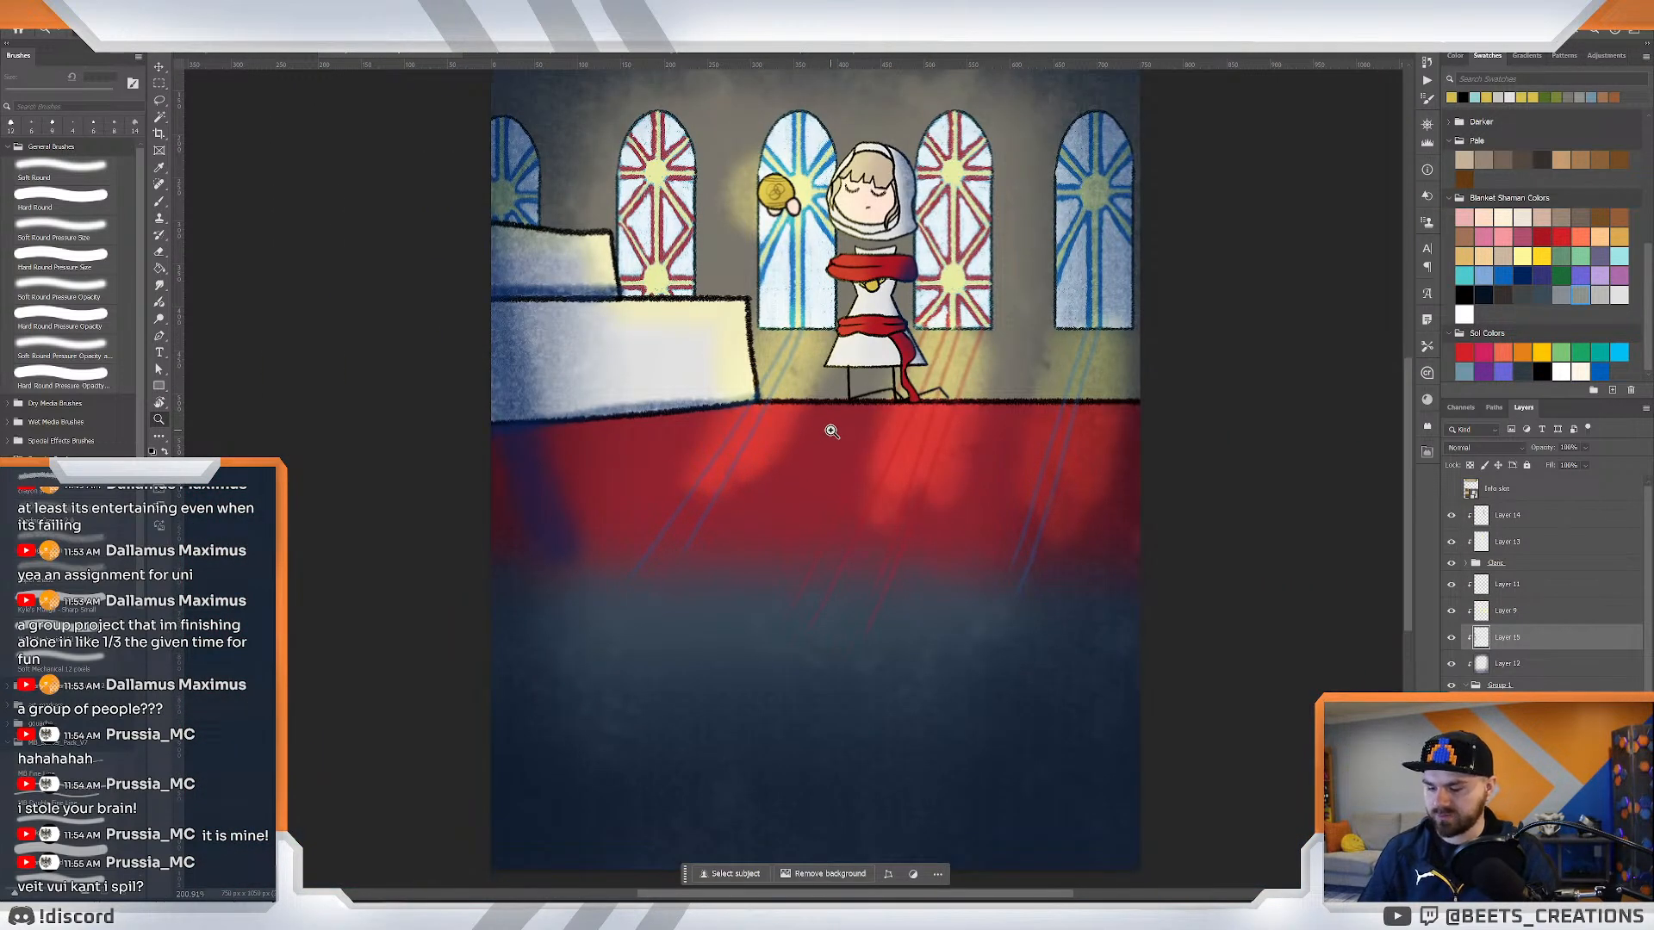
key("i")
left_click(779, 425)
left_click(325, 54)
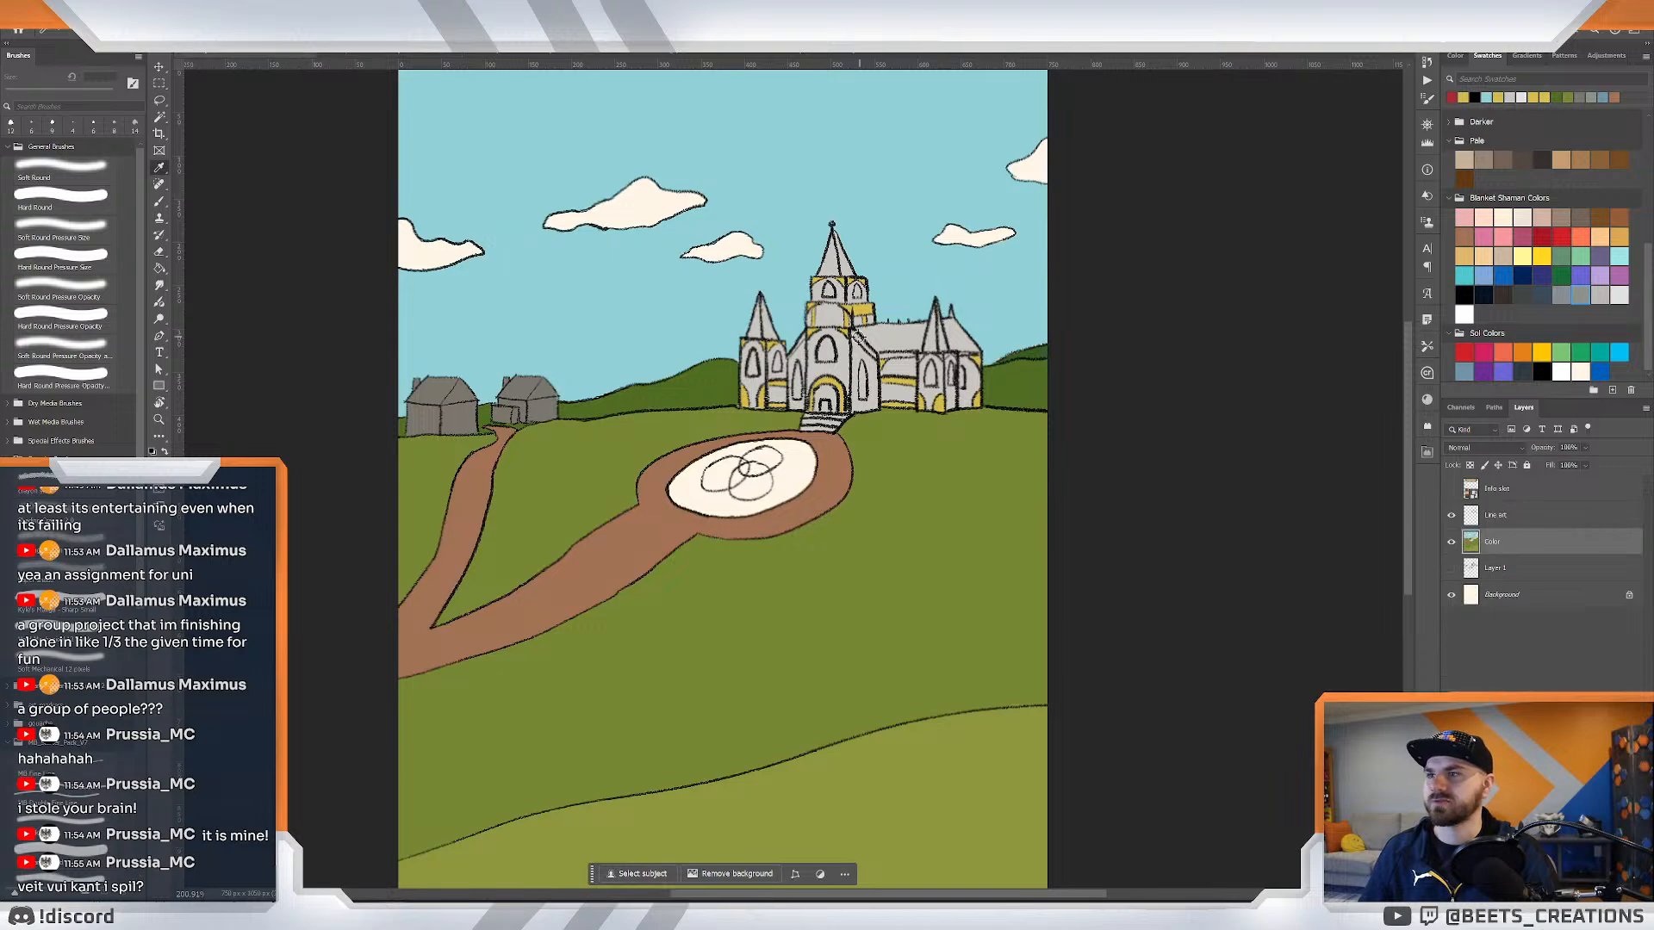
Try filling the cathedral's nave roof with the sampled carpet red, using a selection made from the line art layer.
key("z")
left_click_drag(869, 333, 923, 347)
key("w")
left_click(924, 349)
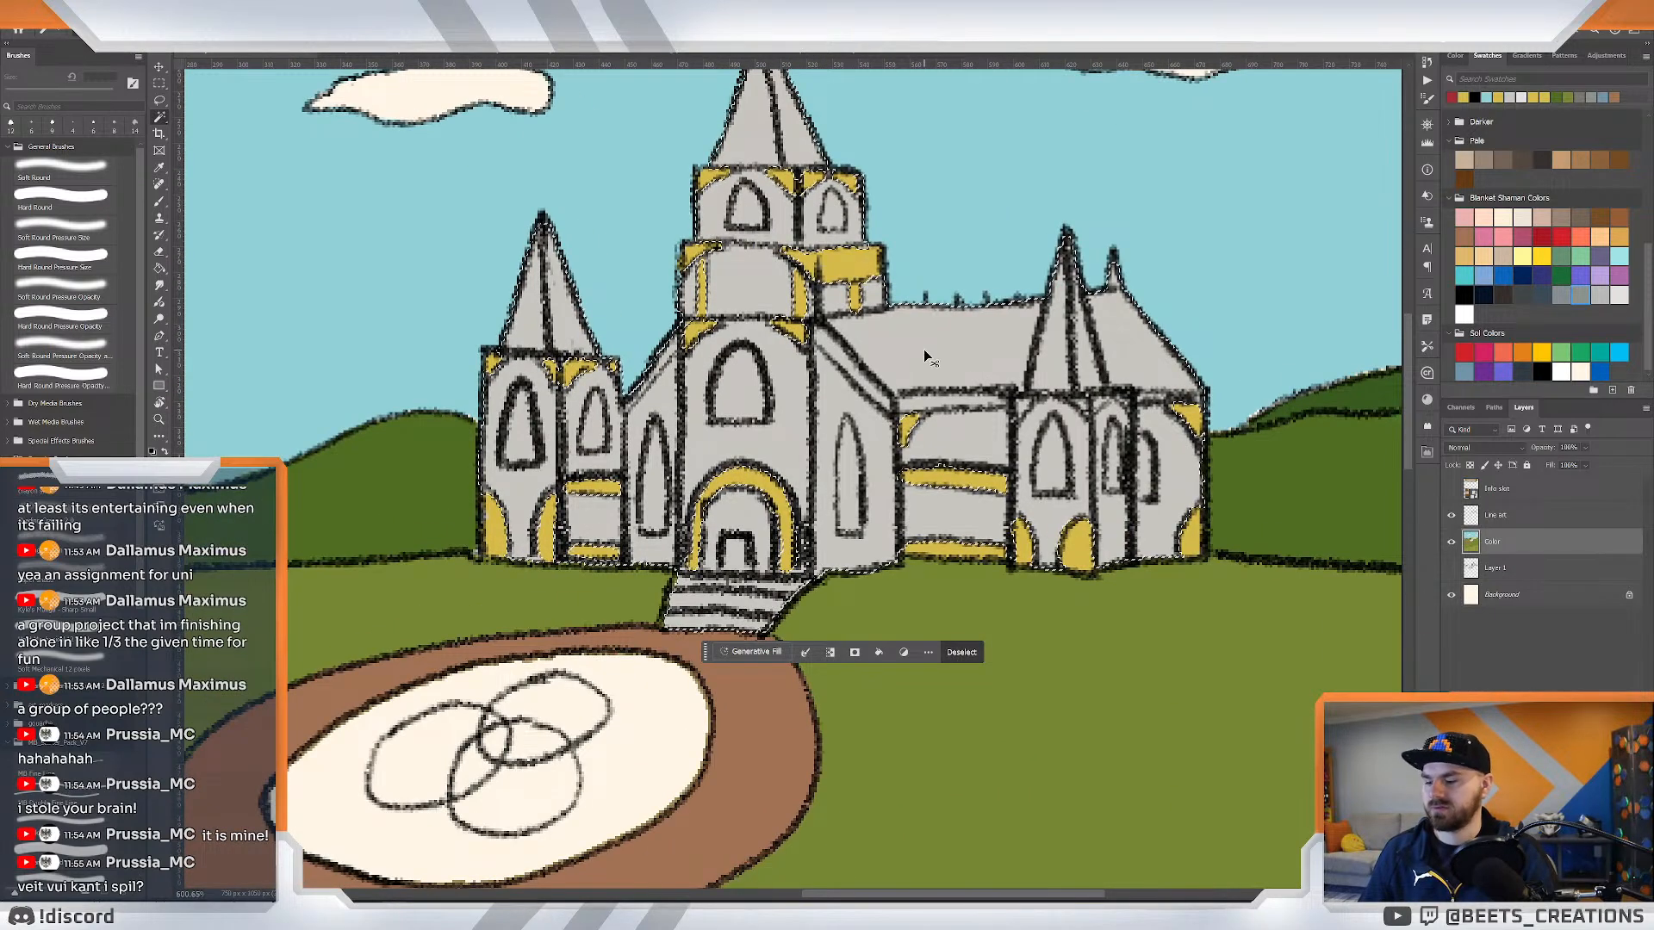
key("ctrl+d")
left_click(1494, 517)
left_click(916, 358)
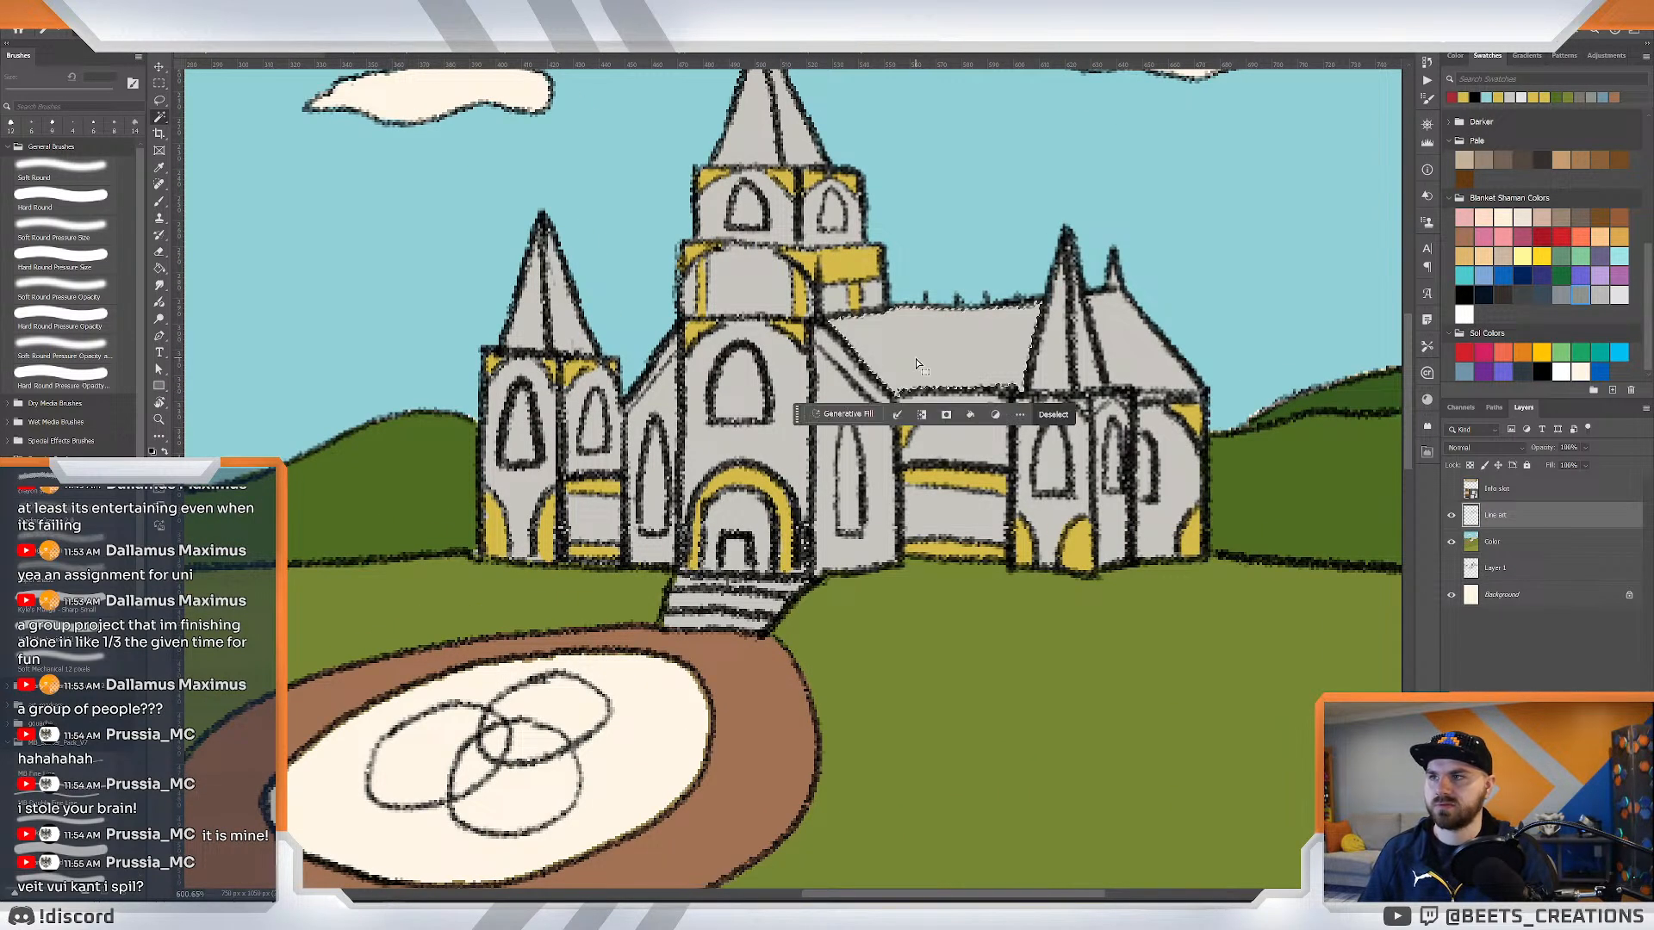
left_click(1136, 353, "shift")
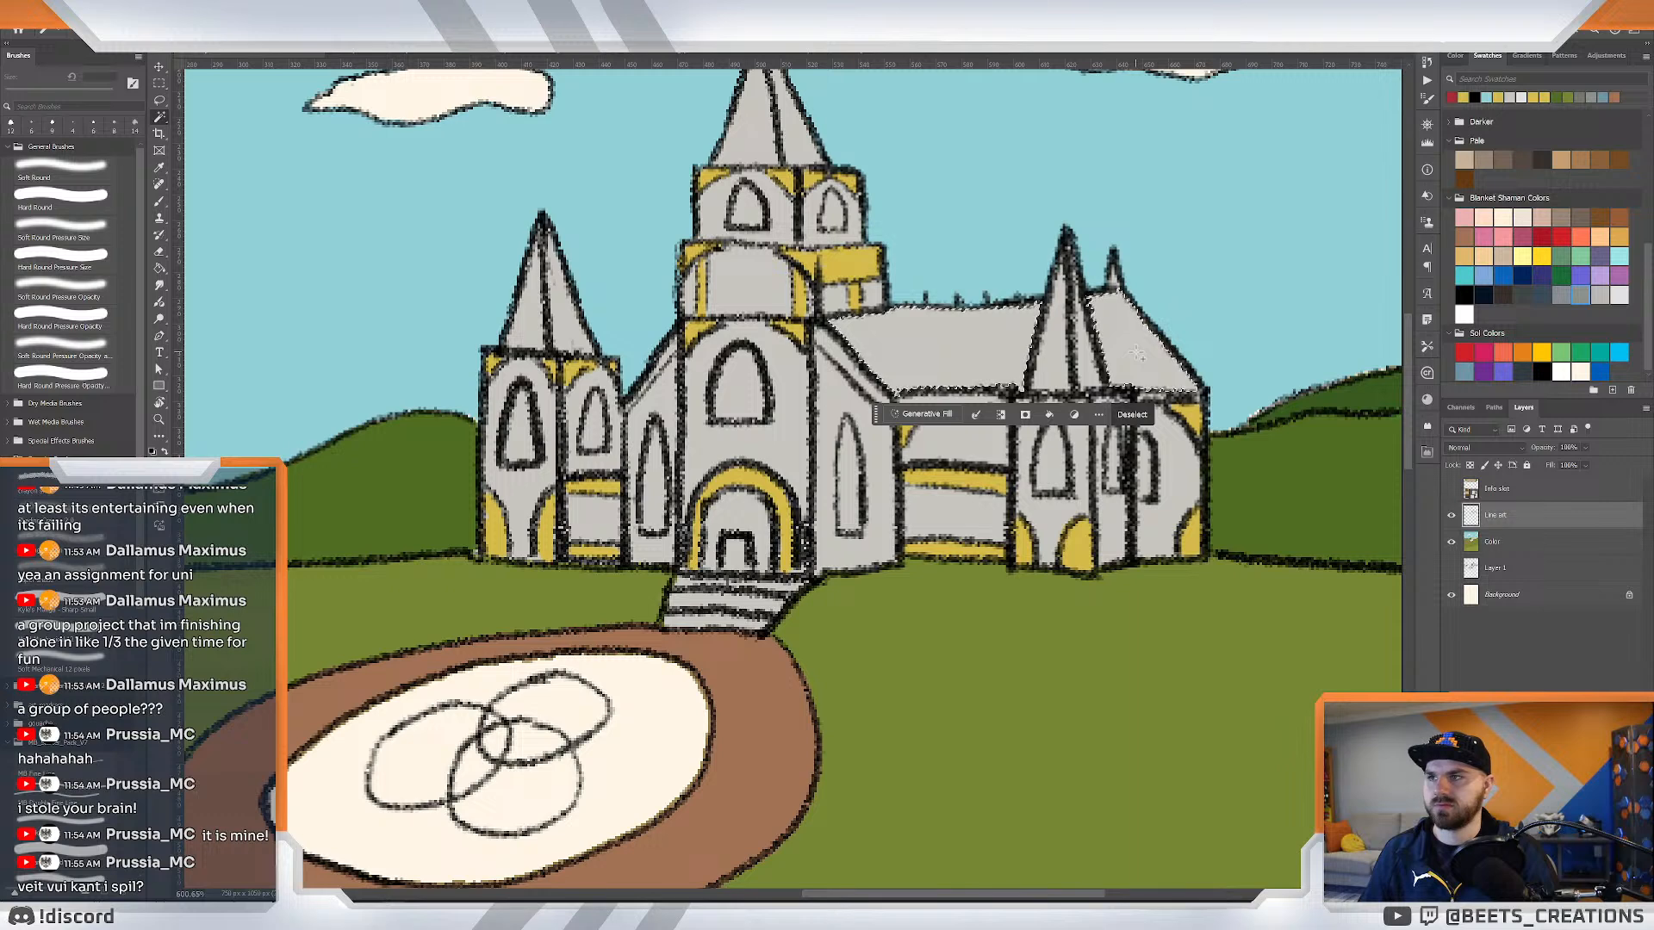
key("g")
left_click(961, 310)
key("z")
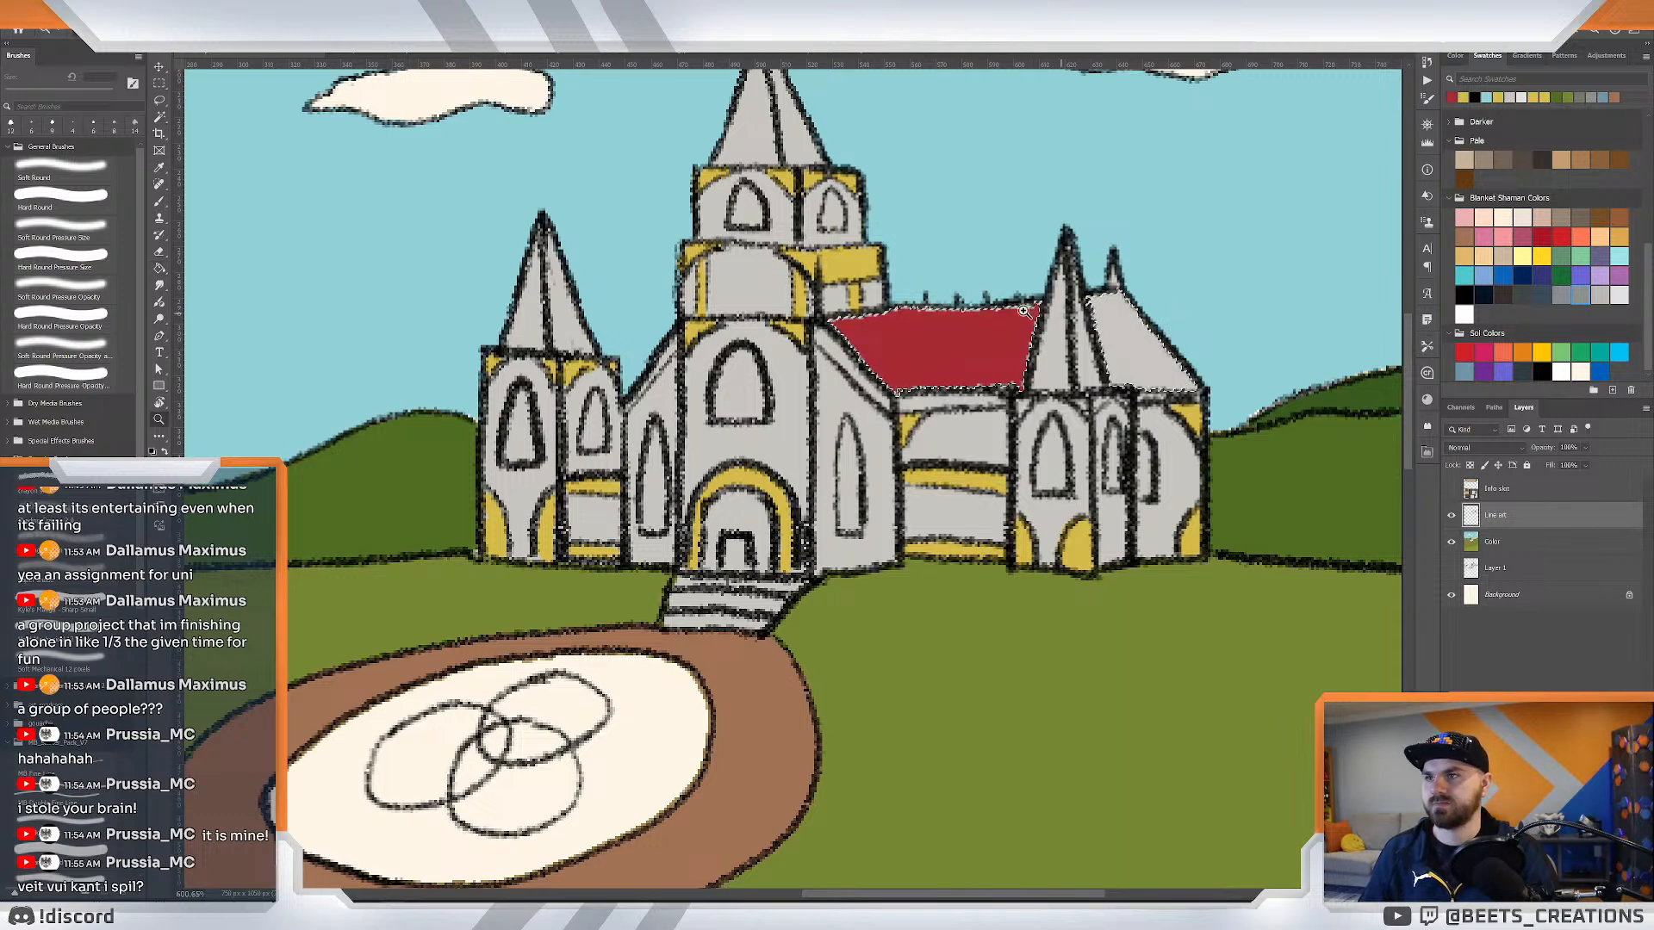
key("ctrl+0")
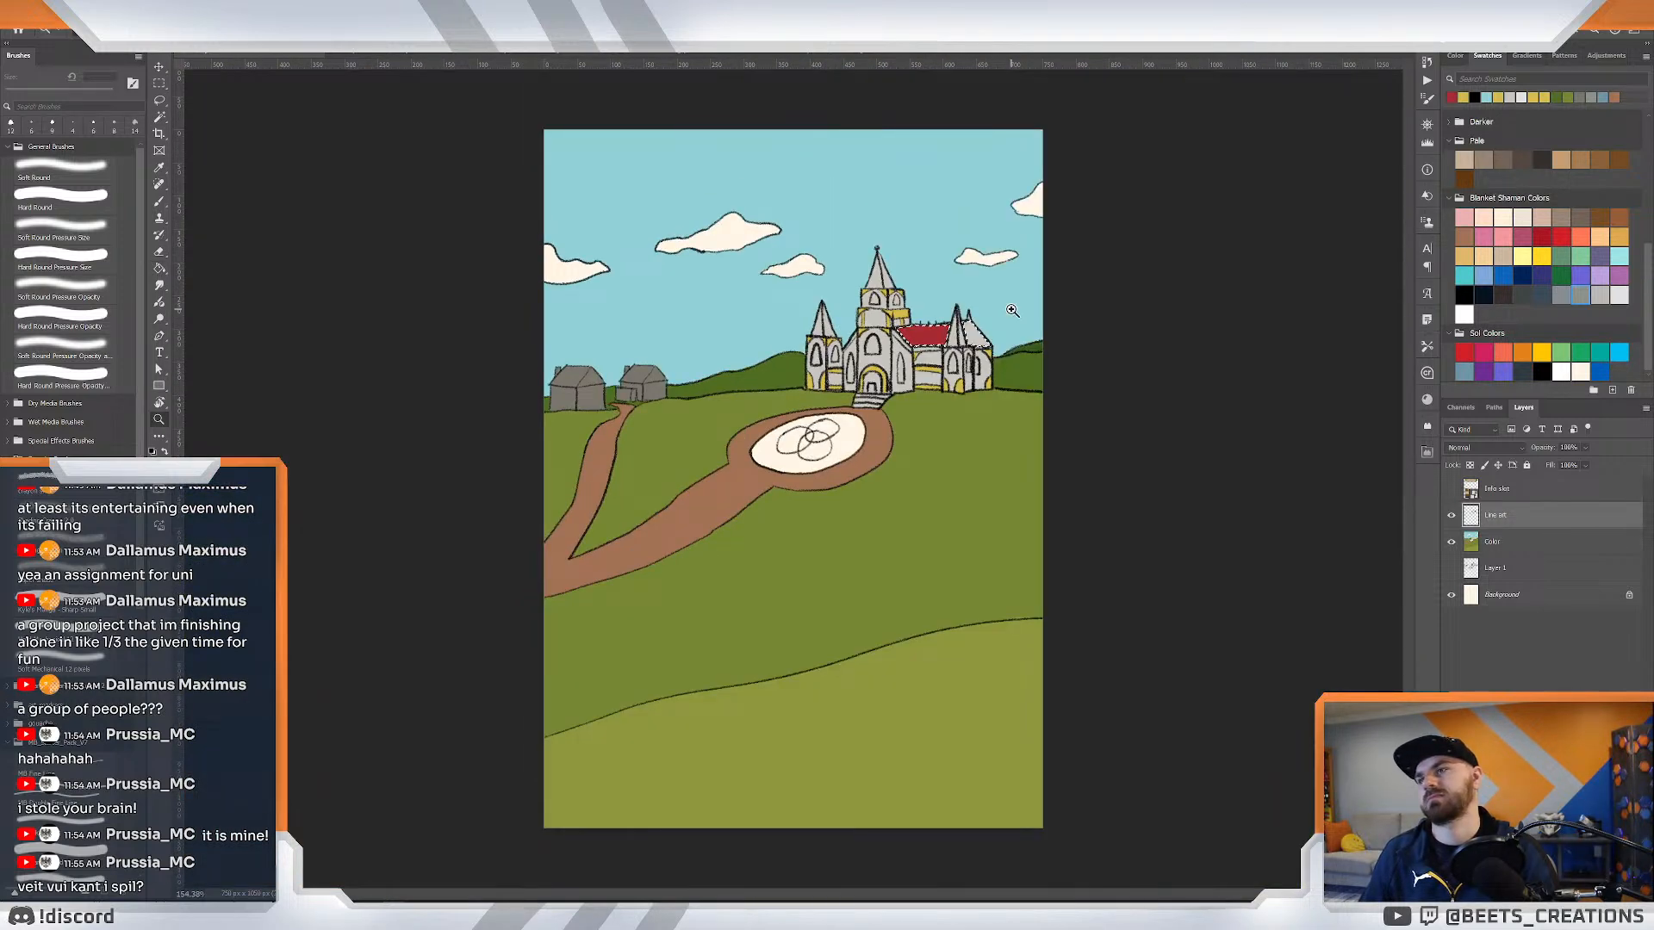
left_click(1012, 310)
left_click(1007, 309)
key("ctrl+z")
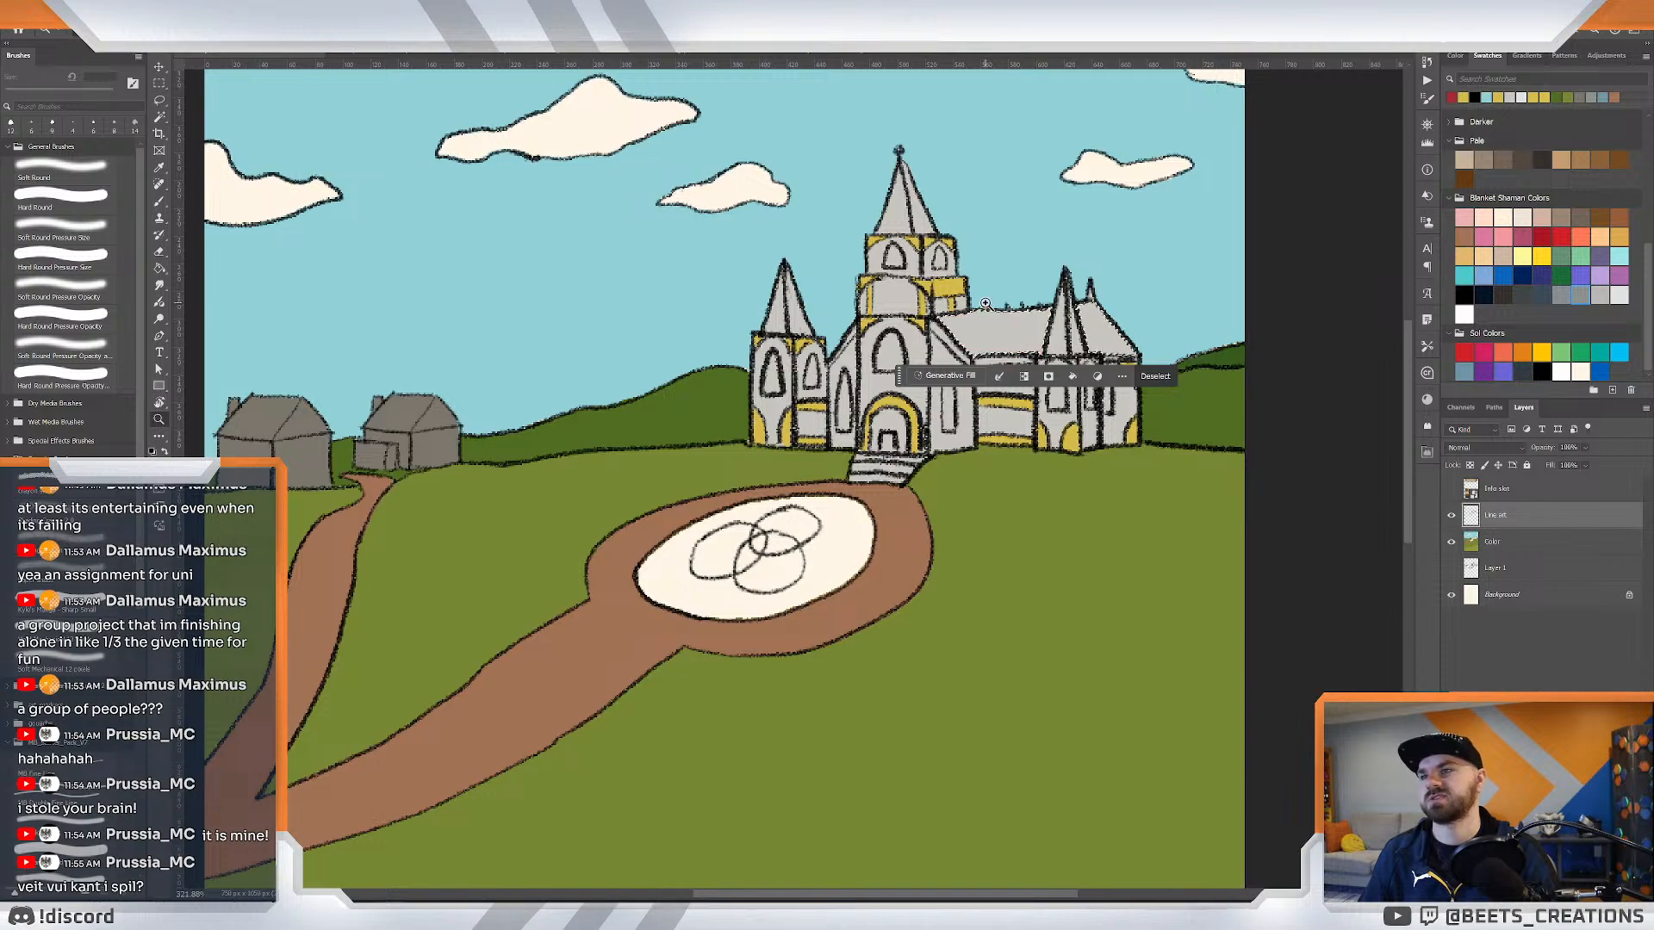
Sample the dark grey of the small houses and clear the roof selection.
left_click(1004, 307)
left_click(1003, 307, "alt")
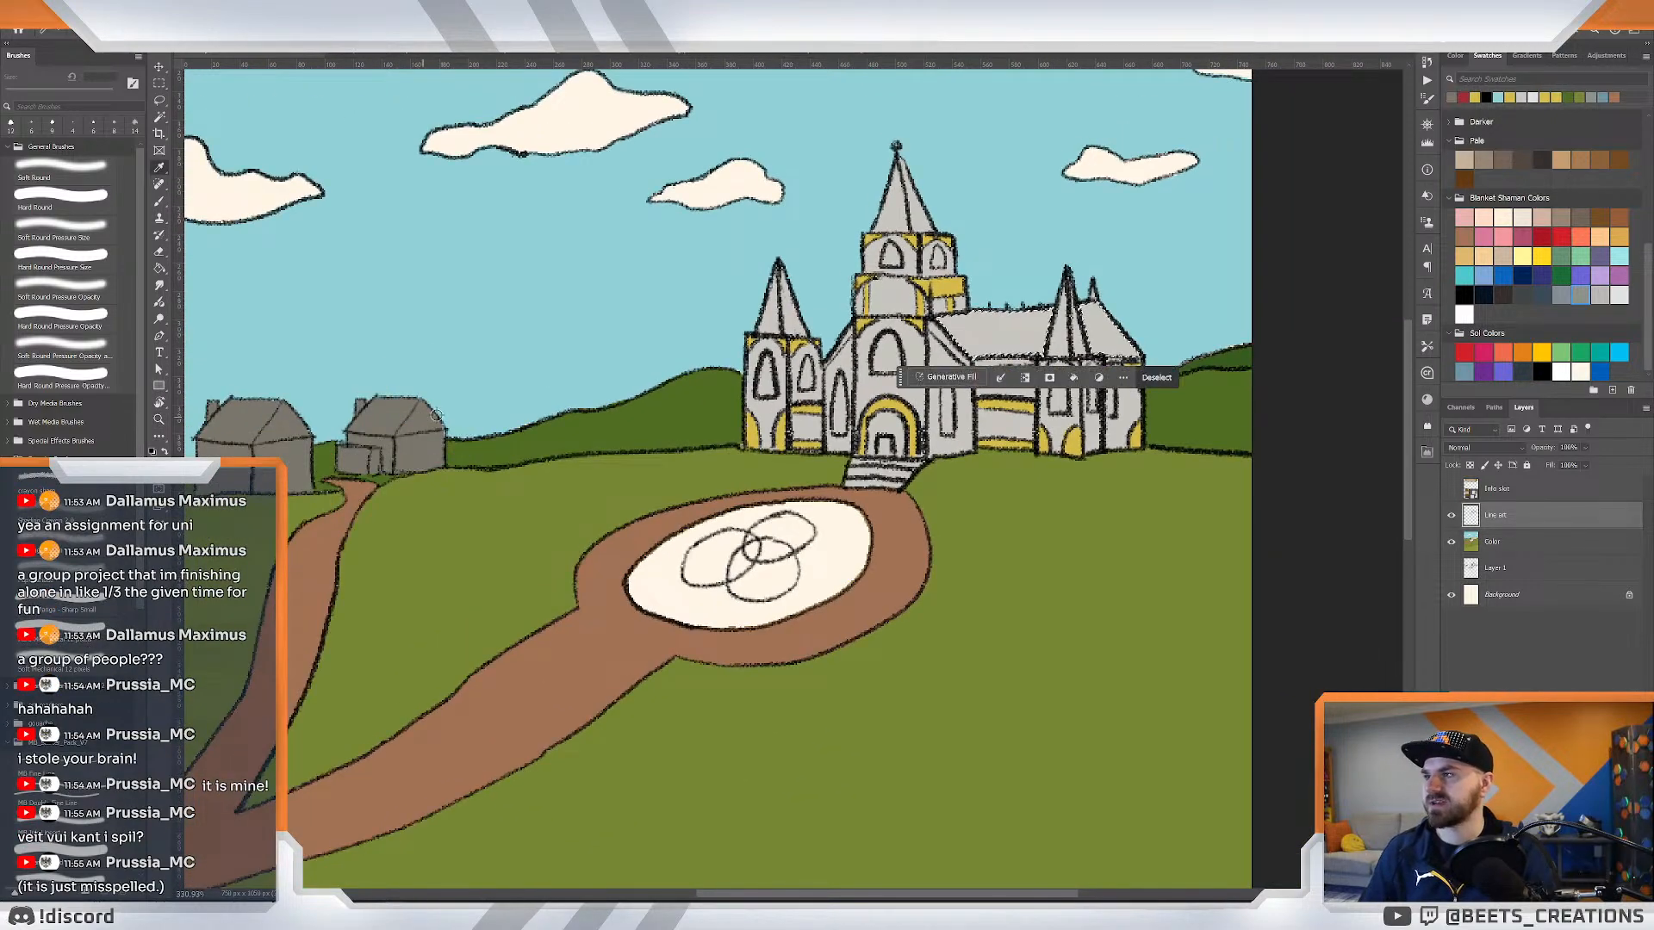
left_click(997, 309)
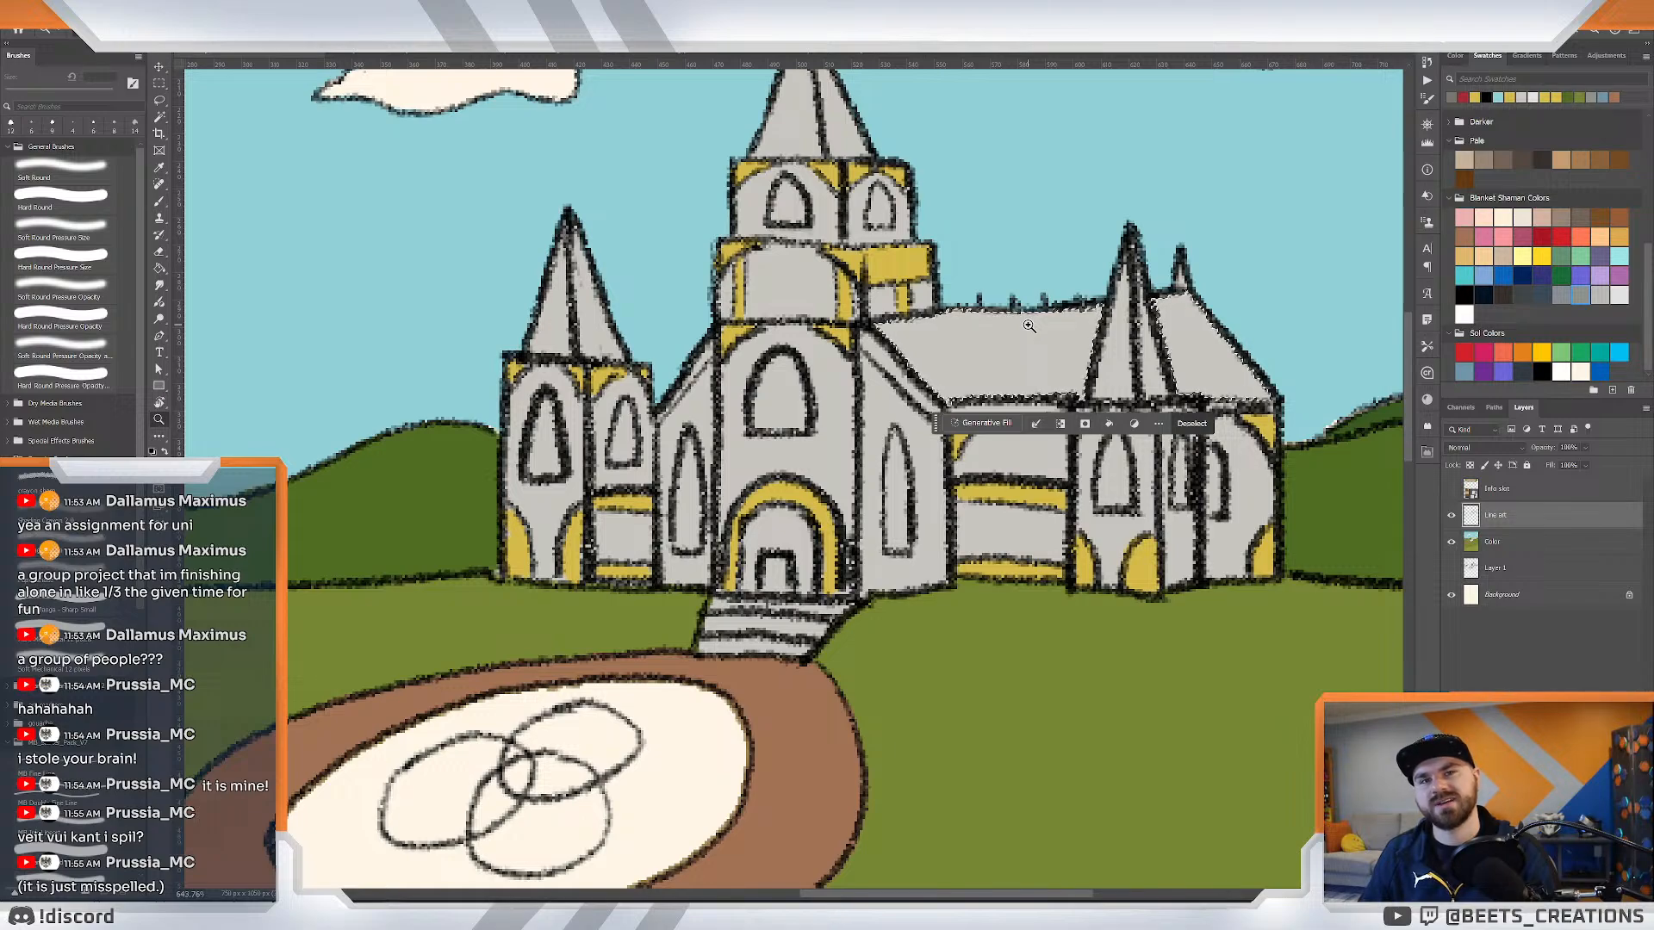
key("ctrl+d")
On the line art layer, select the nave roof areas on both sides of the right tower's spire.
left_click_drag(934, 316, 953, 392)
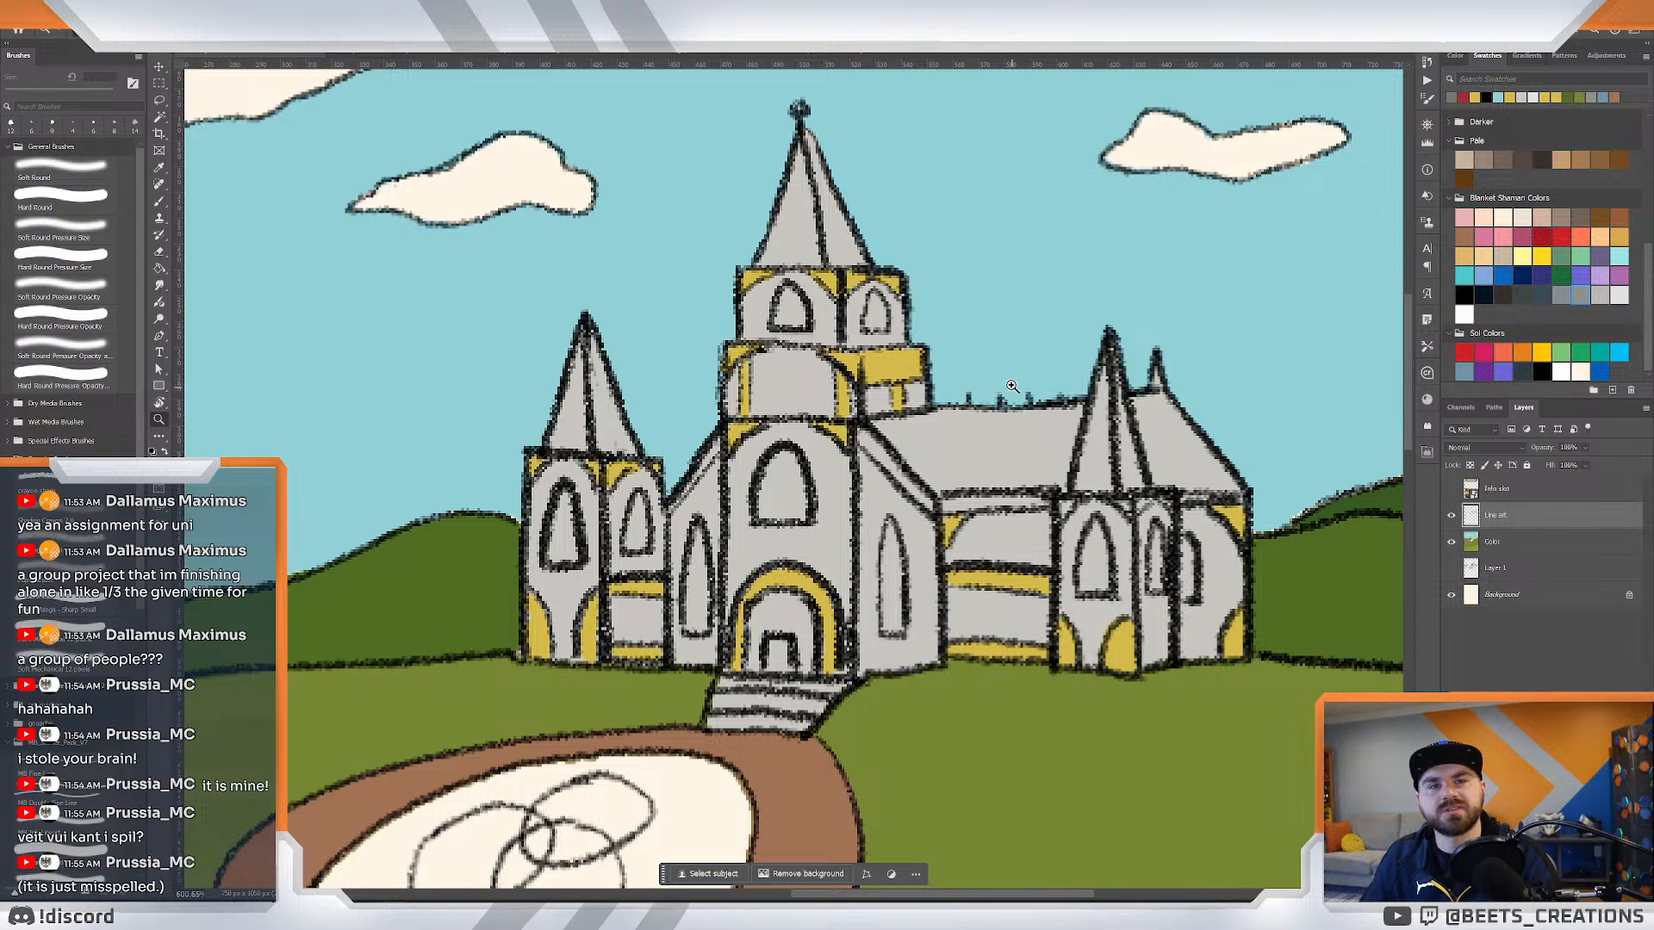
left_click(986, 357)
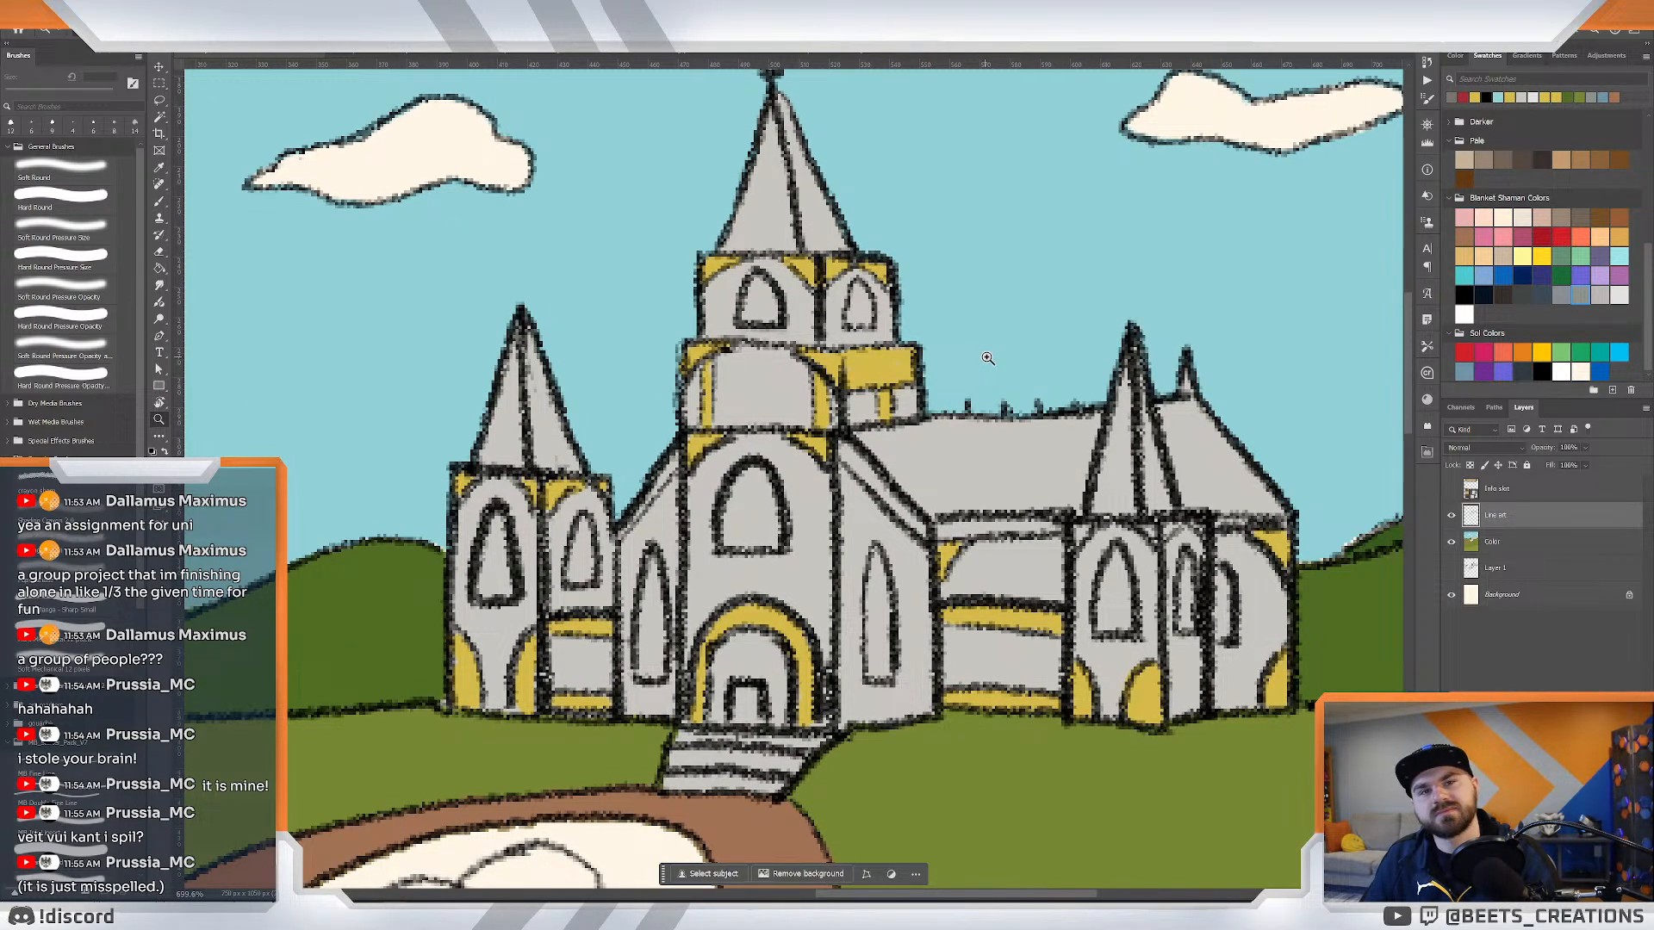
left_click_drag(962, 290, 981, 336)
key("w")
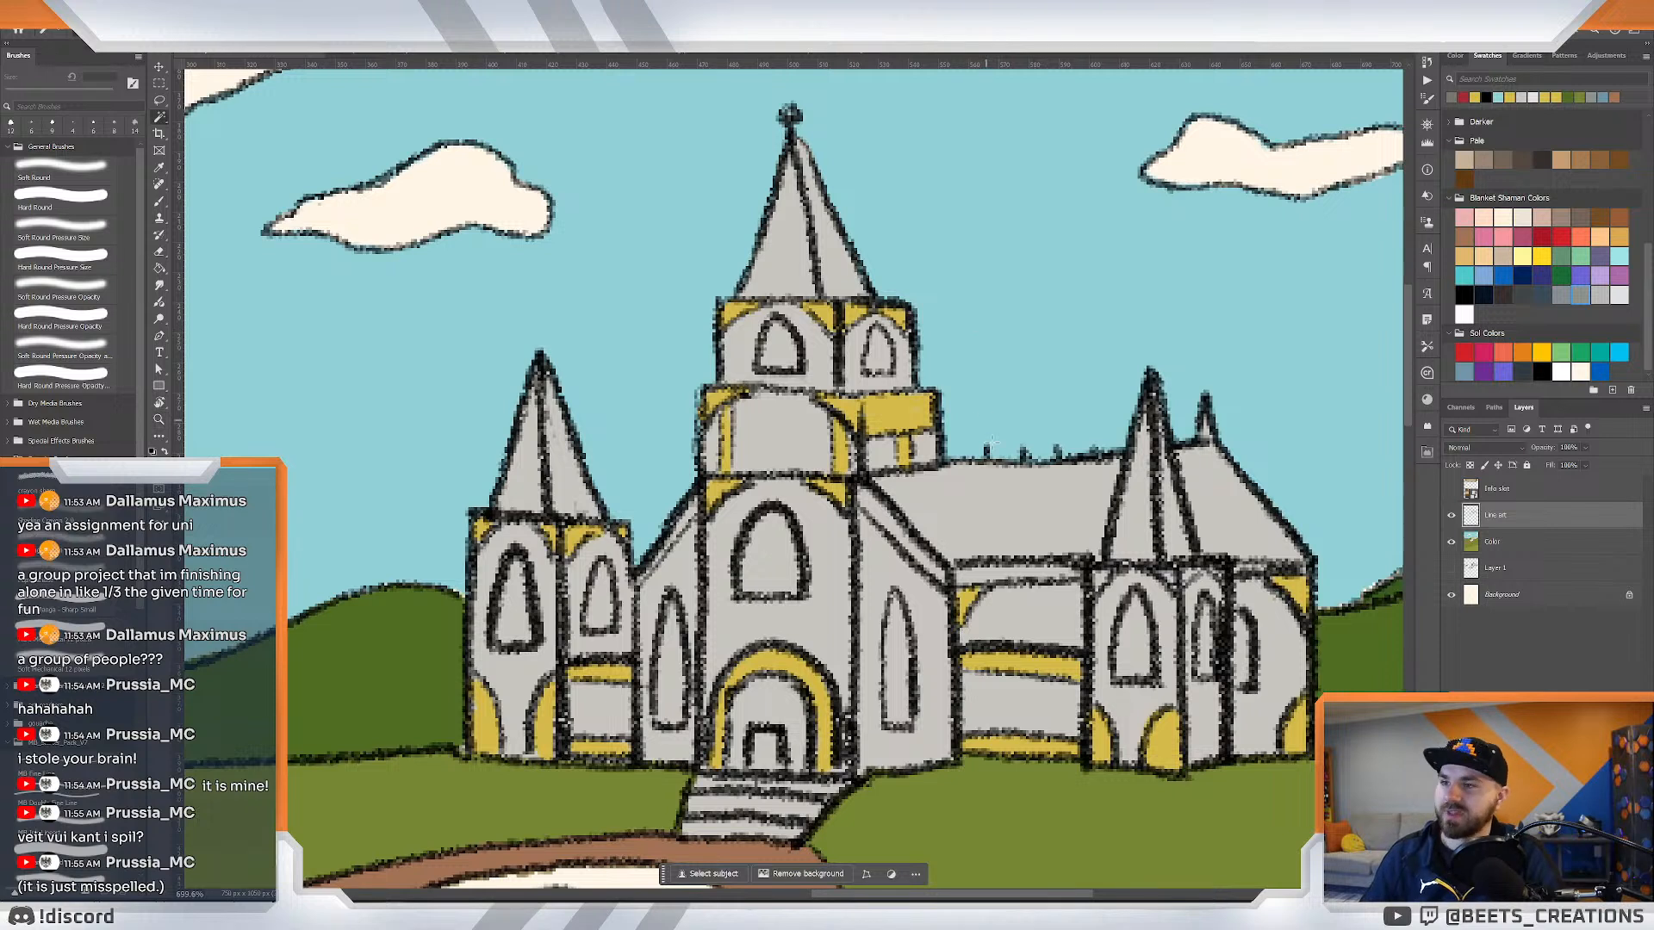
left_click(999, 511)
key("ctrl+d")
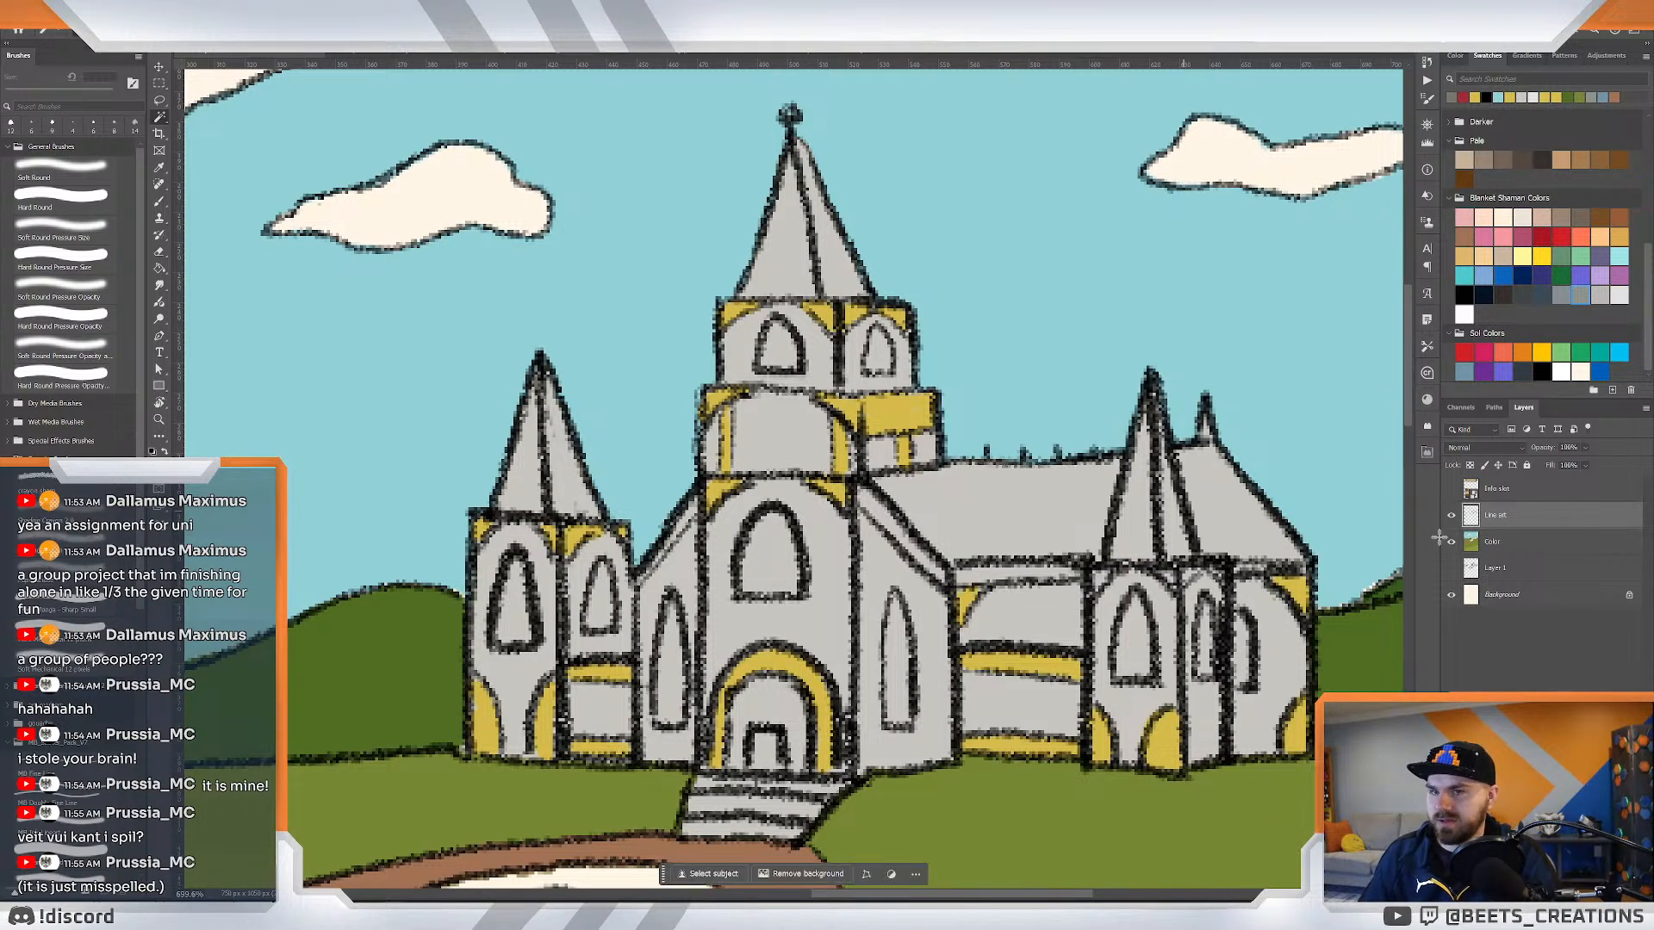
left_click(1550, 554)
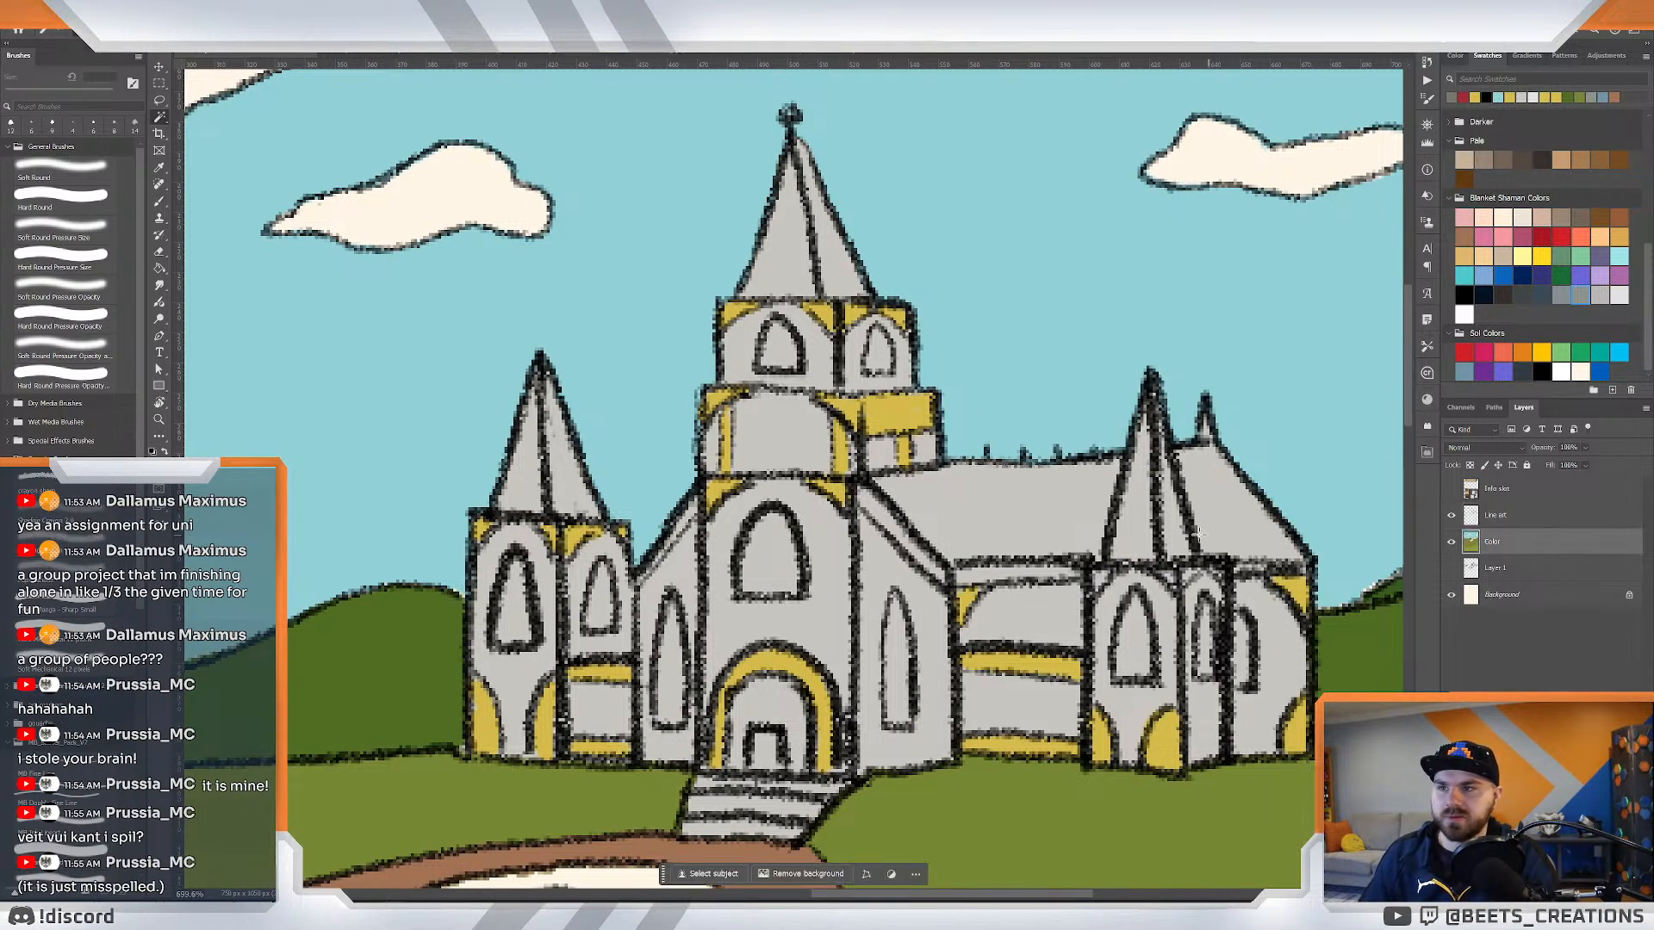
left_click(1493, 515)
left_click(1095, 526)
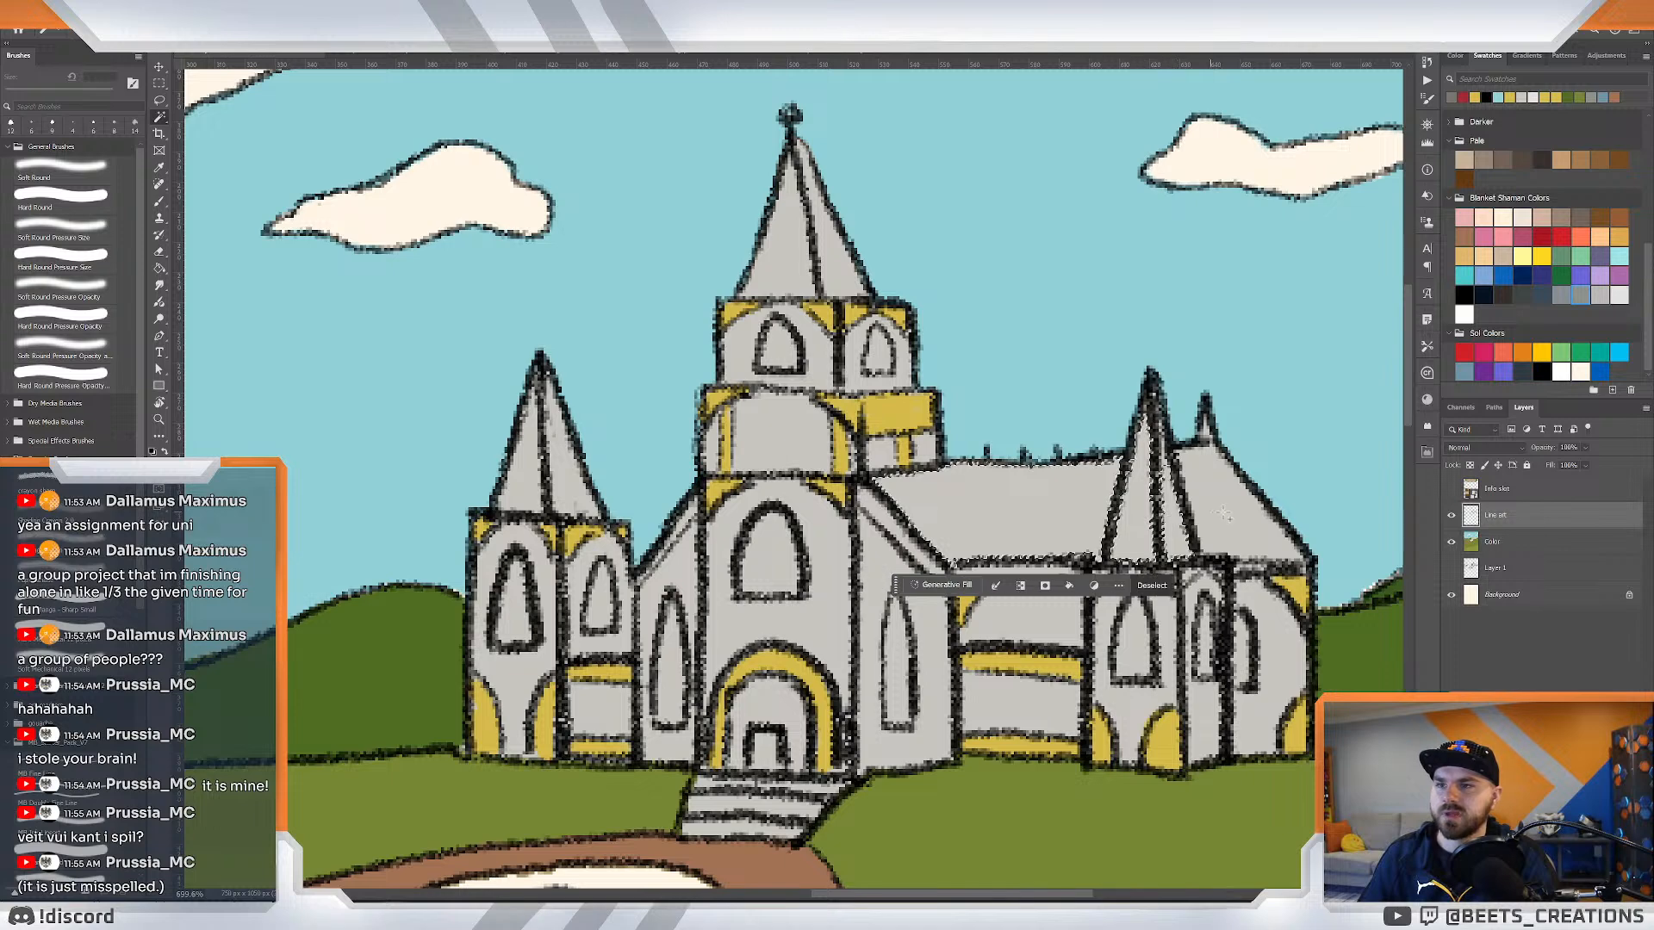
left_click(1222, 513, "shift")
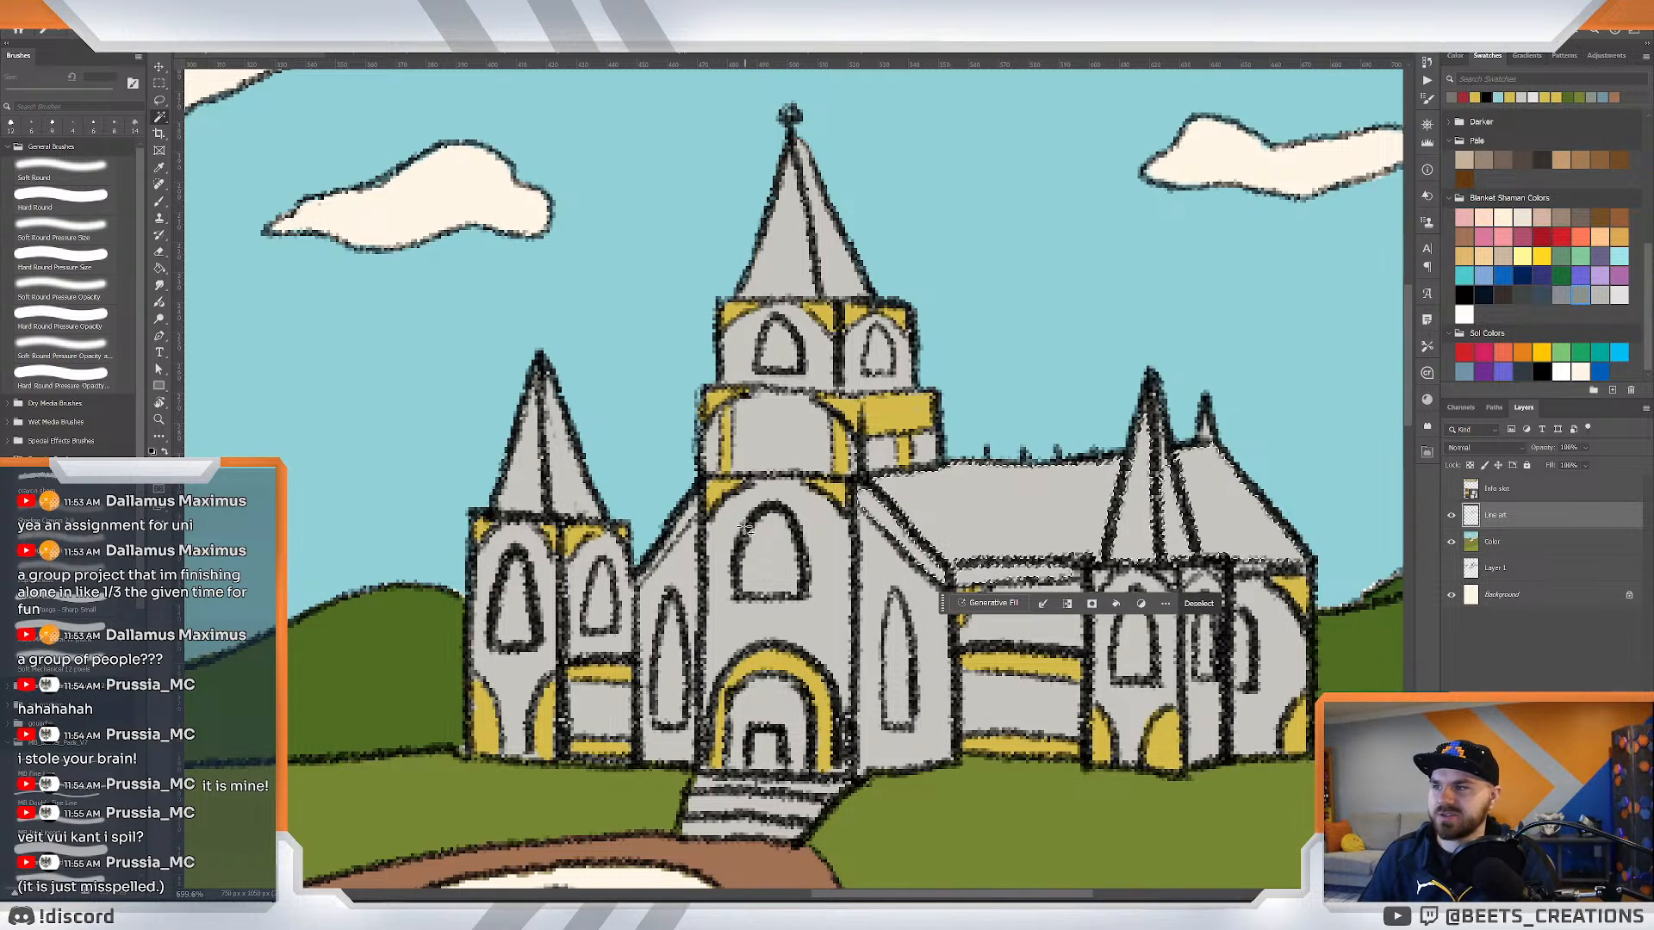
Add the left tower's and central tower's spires to the roof selection, leaving out the surrounding background.
left_click(670, 542, "shift")
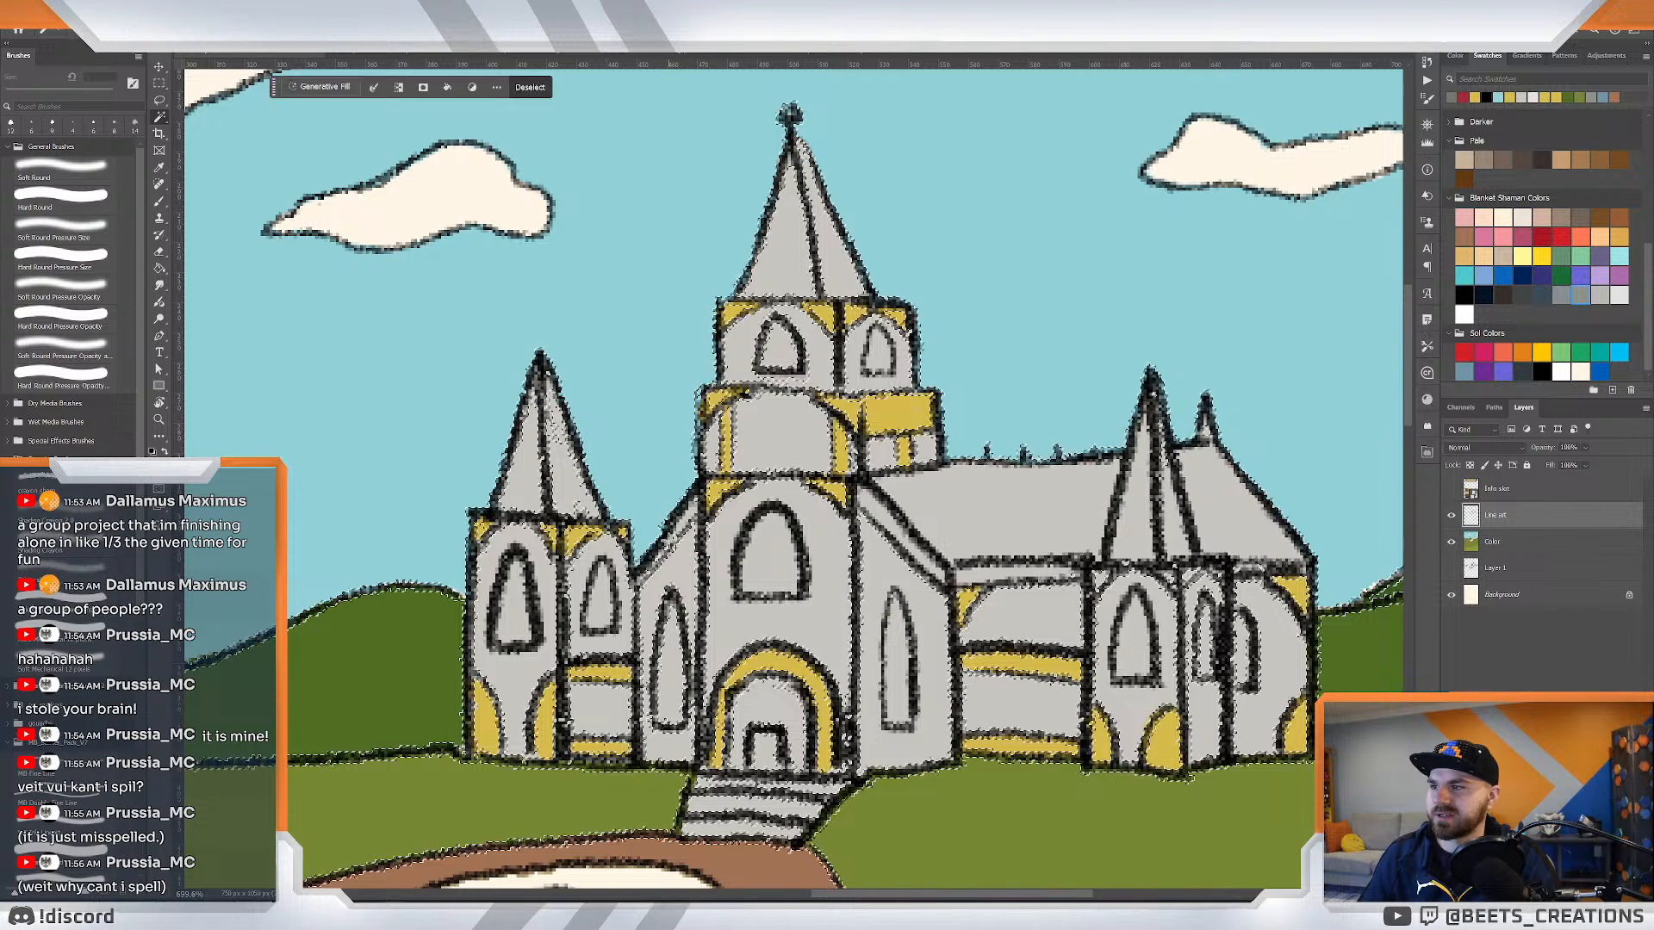
key("ctrl+z")
left_click(569, 479, "shift")
left_click(523, 479, "shift")
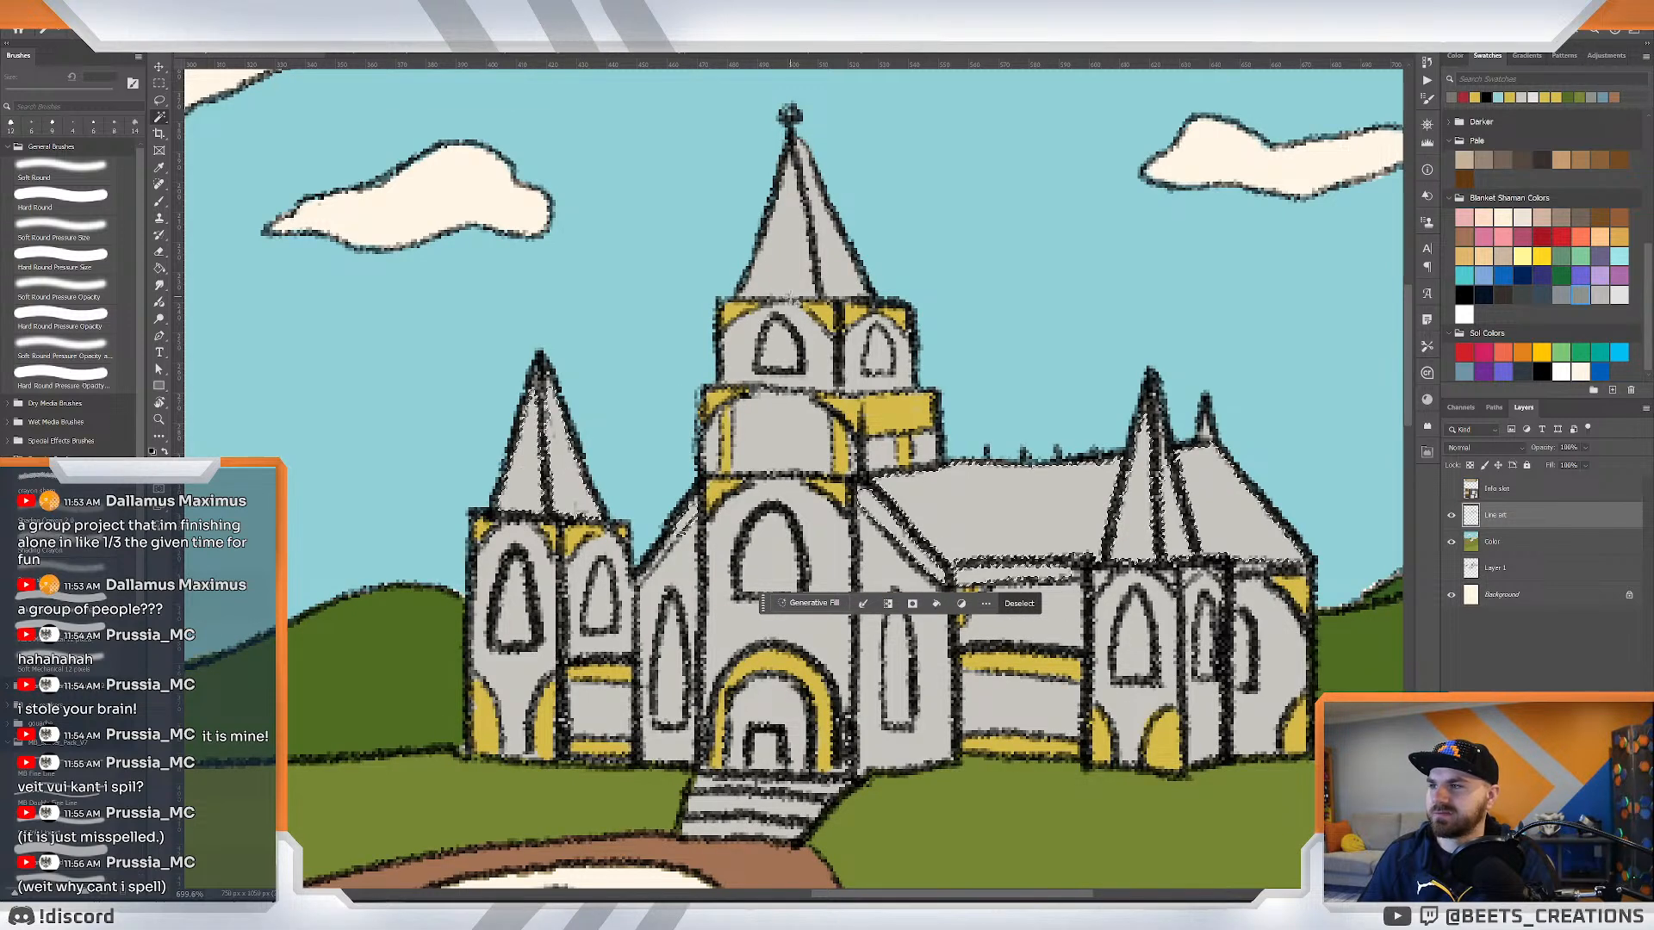
left_click(785, 263, "shift")
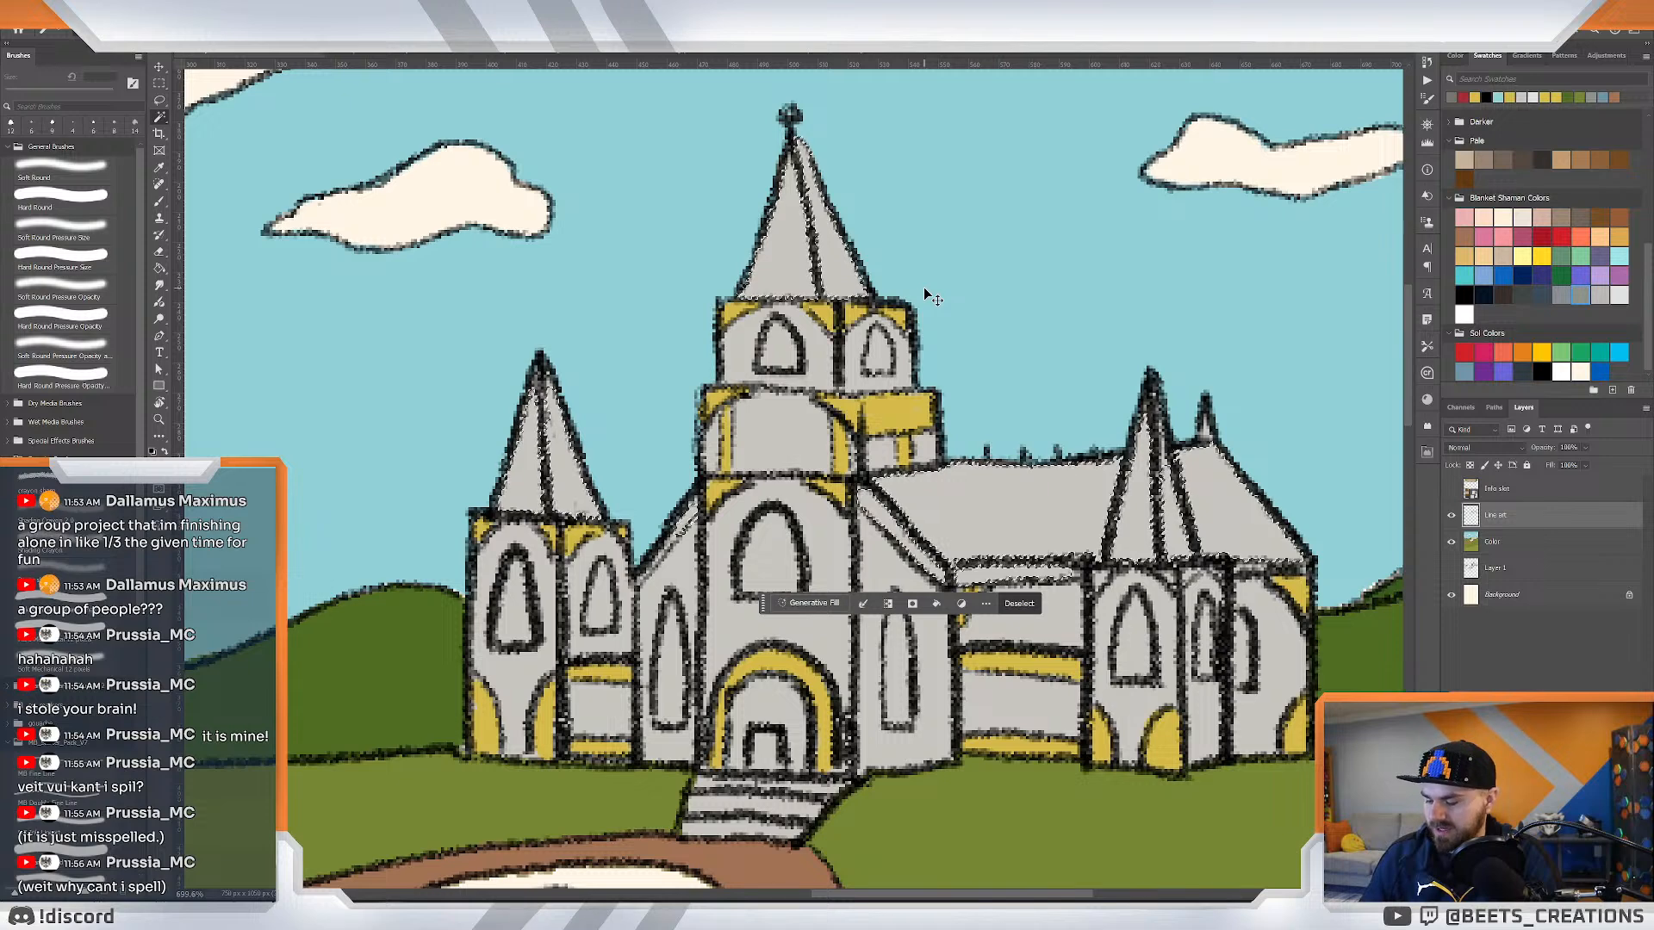
Expand the selection, fill the roofs and spires with the dark grey on the Color layer, and deselect.
key("ctrl+shift+e")
key("Return")
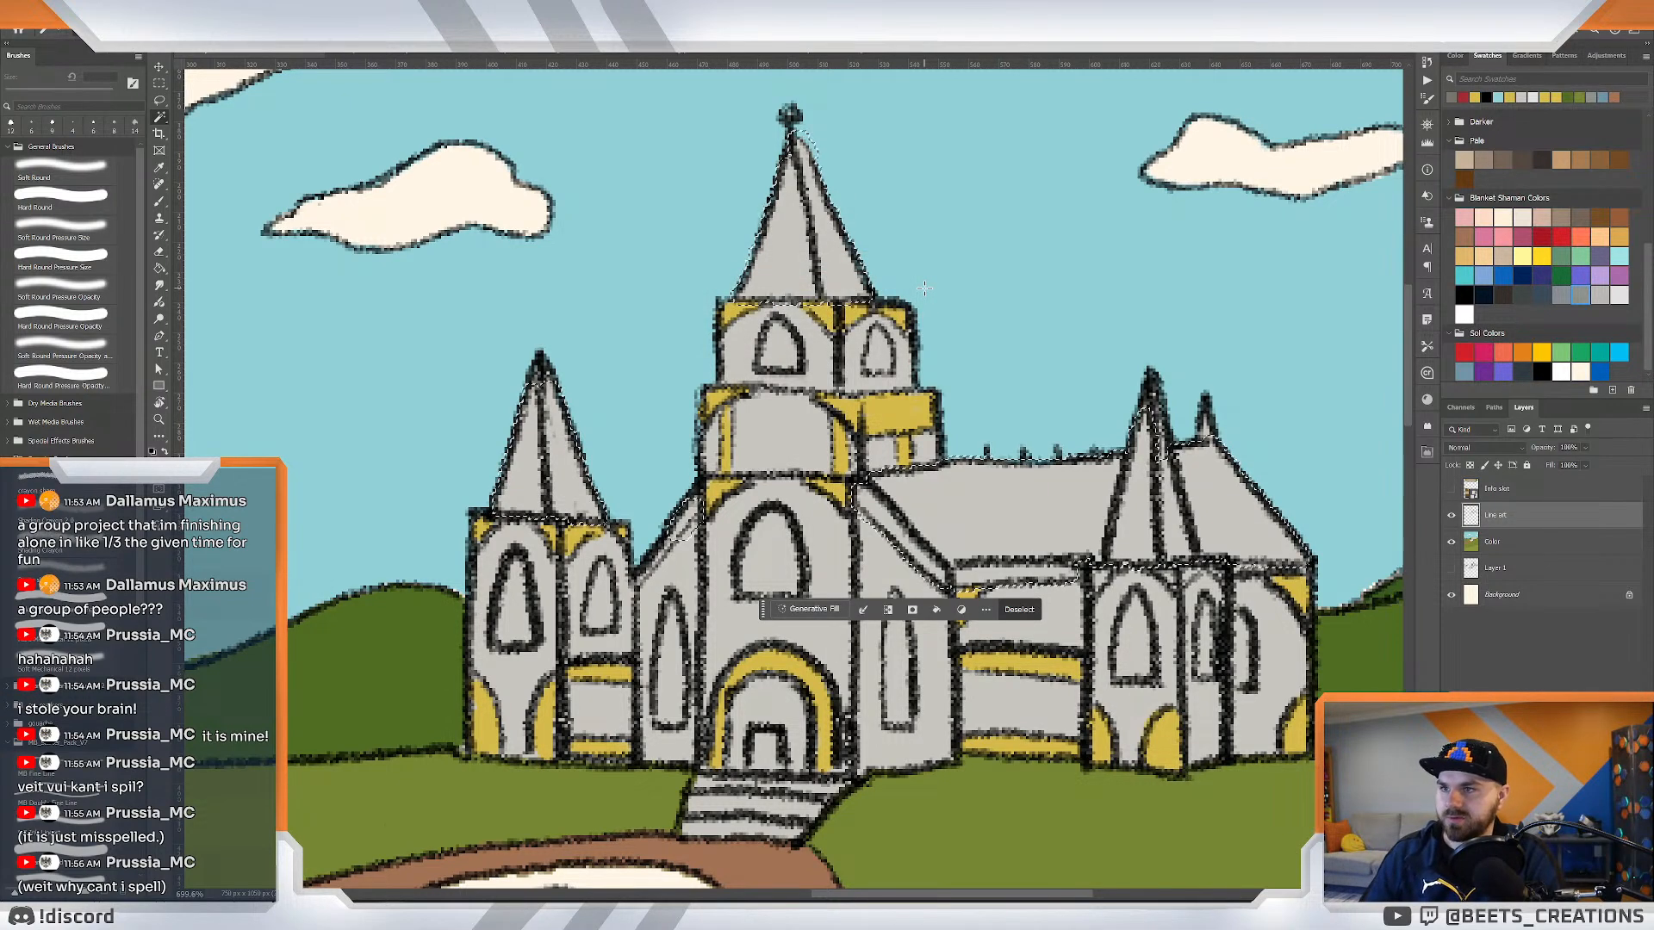
left_click(1028, 531)
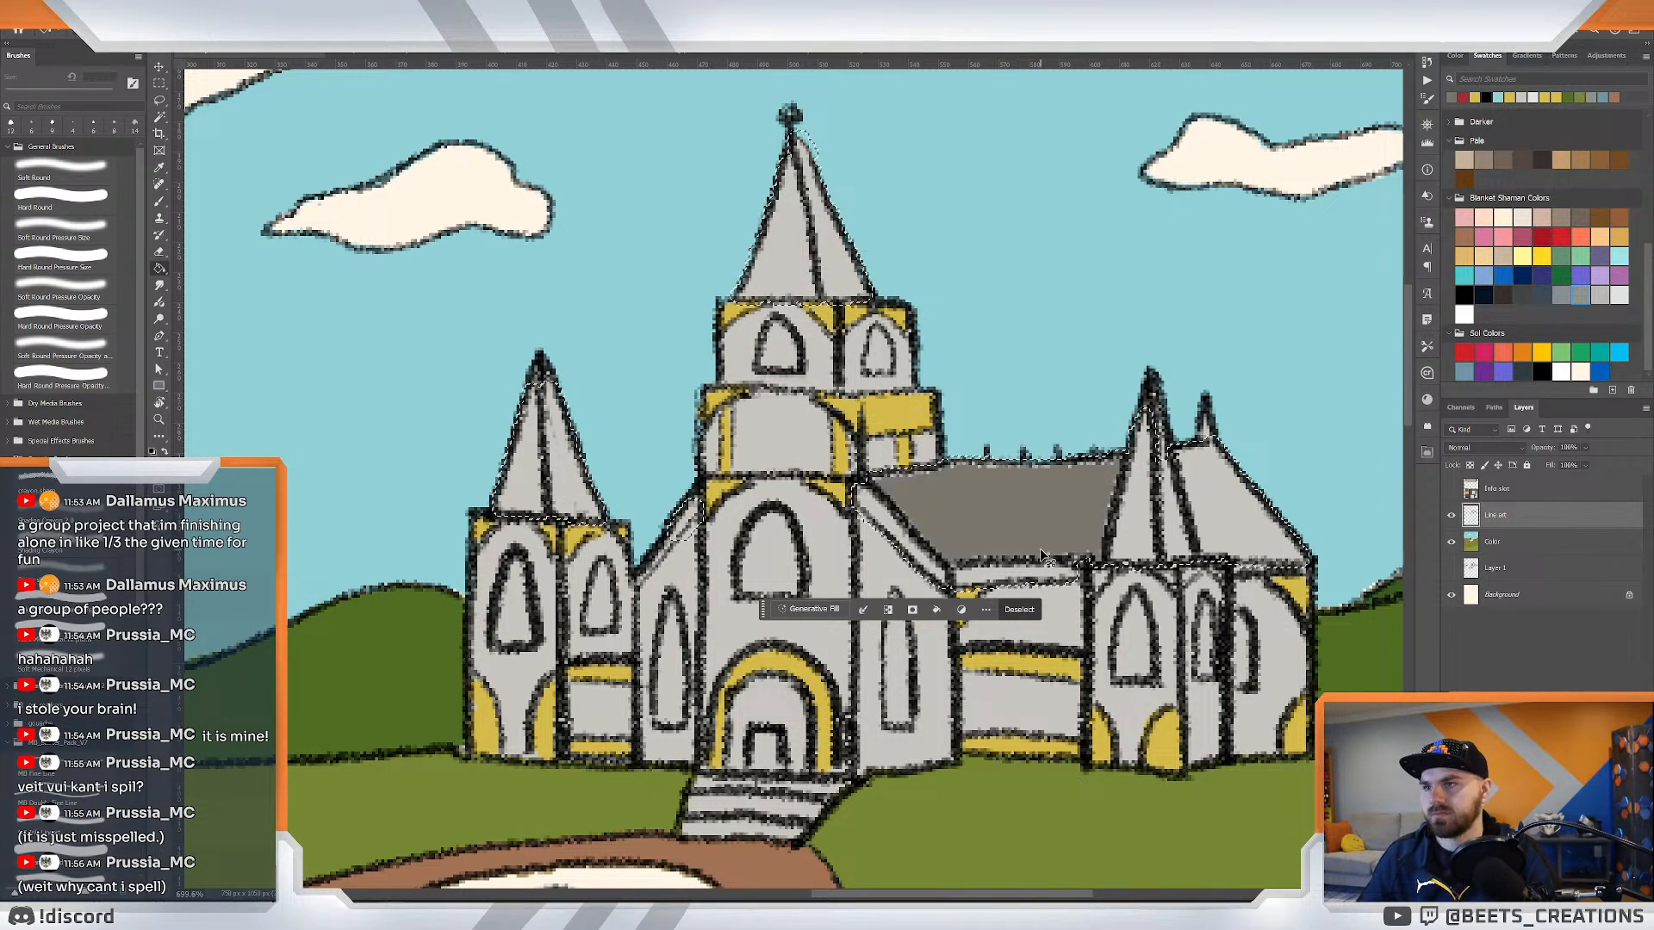
key("ctrl+z")
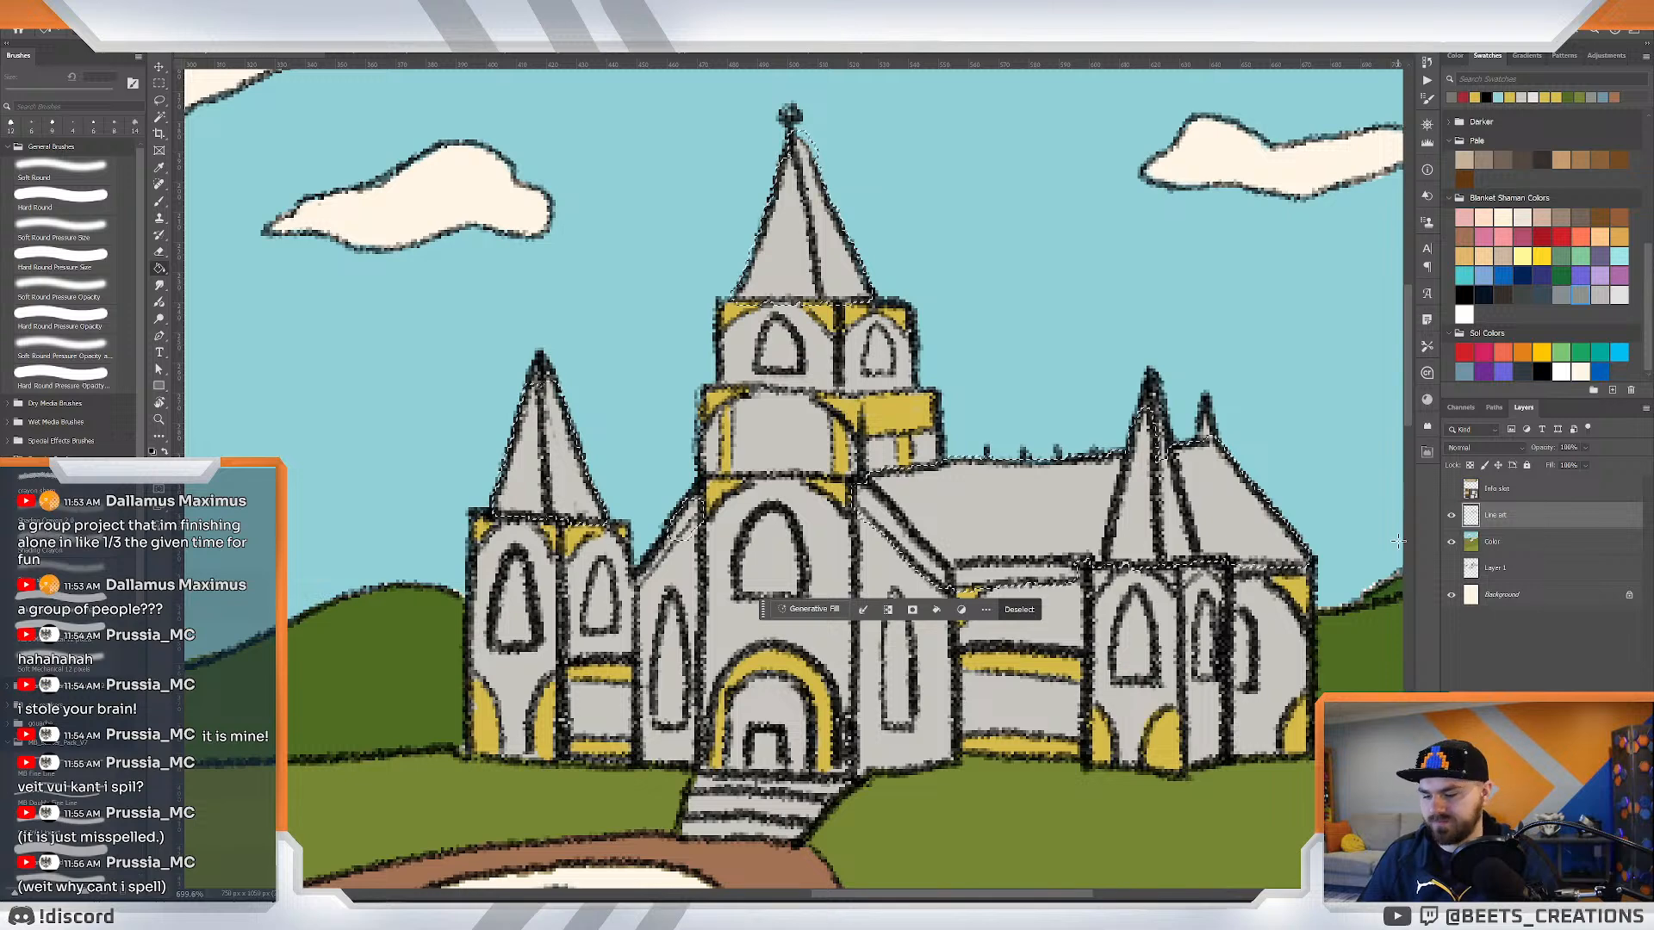
key("alt+bracketleft")
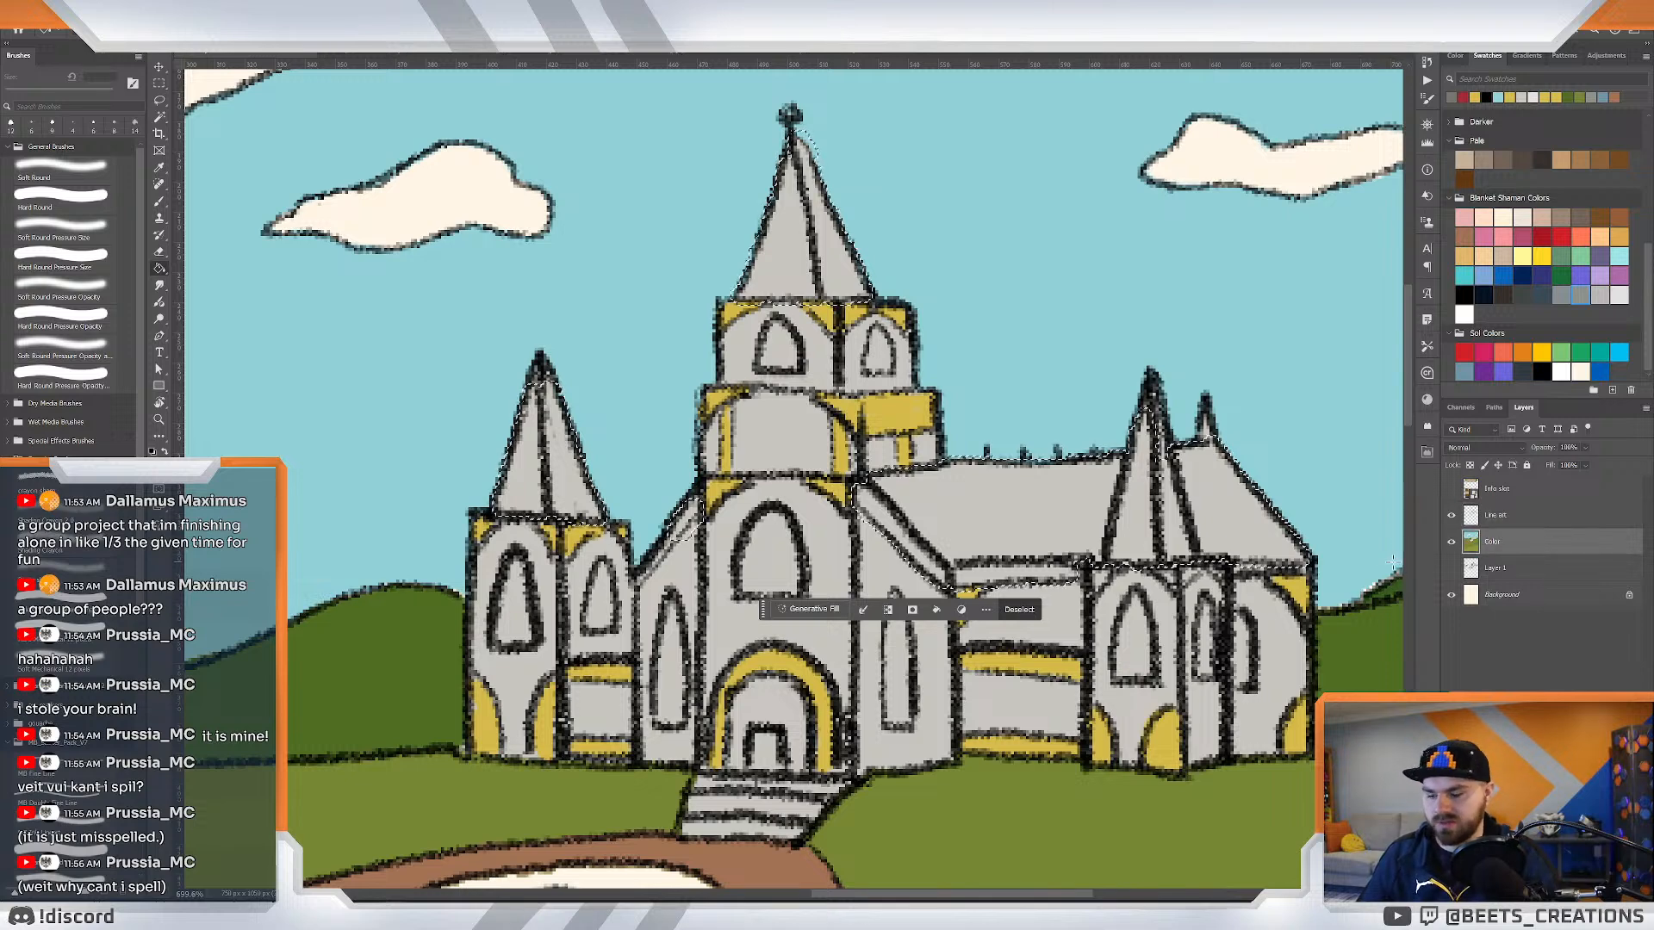
left_click(1040, 503)
key("ctrl+d")
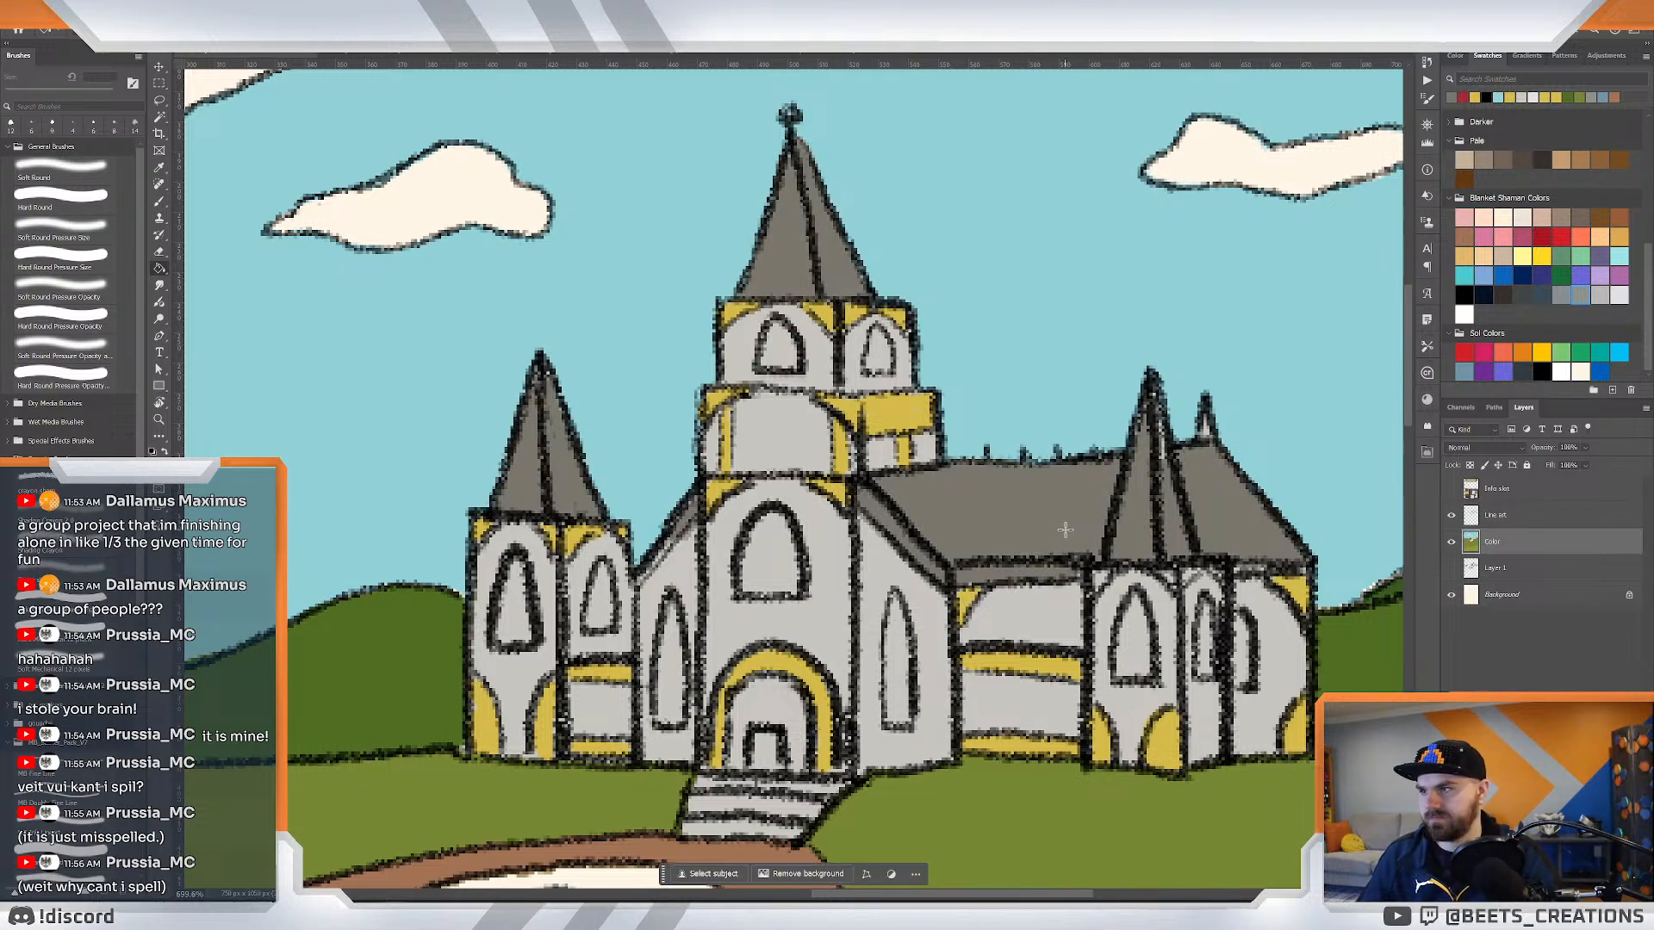
Brush dark grey over the missed spots on the small rear spire, the right tower's roof edge and the left gable strip.
key("b")
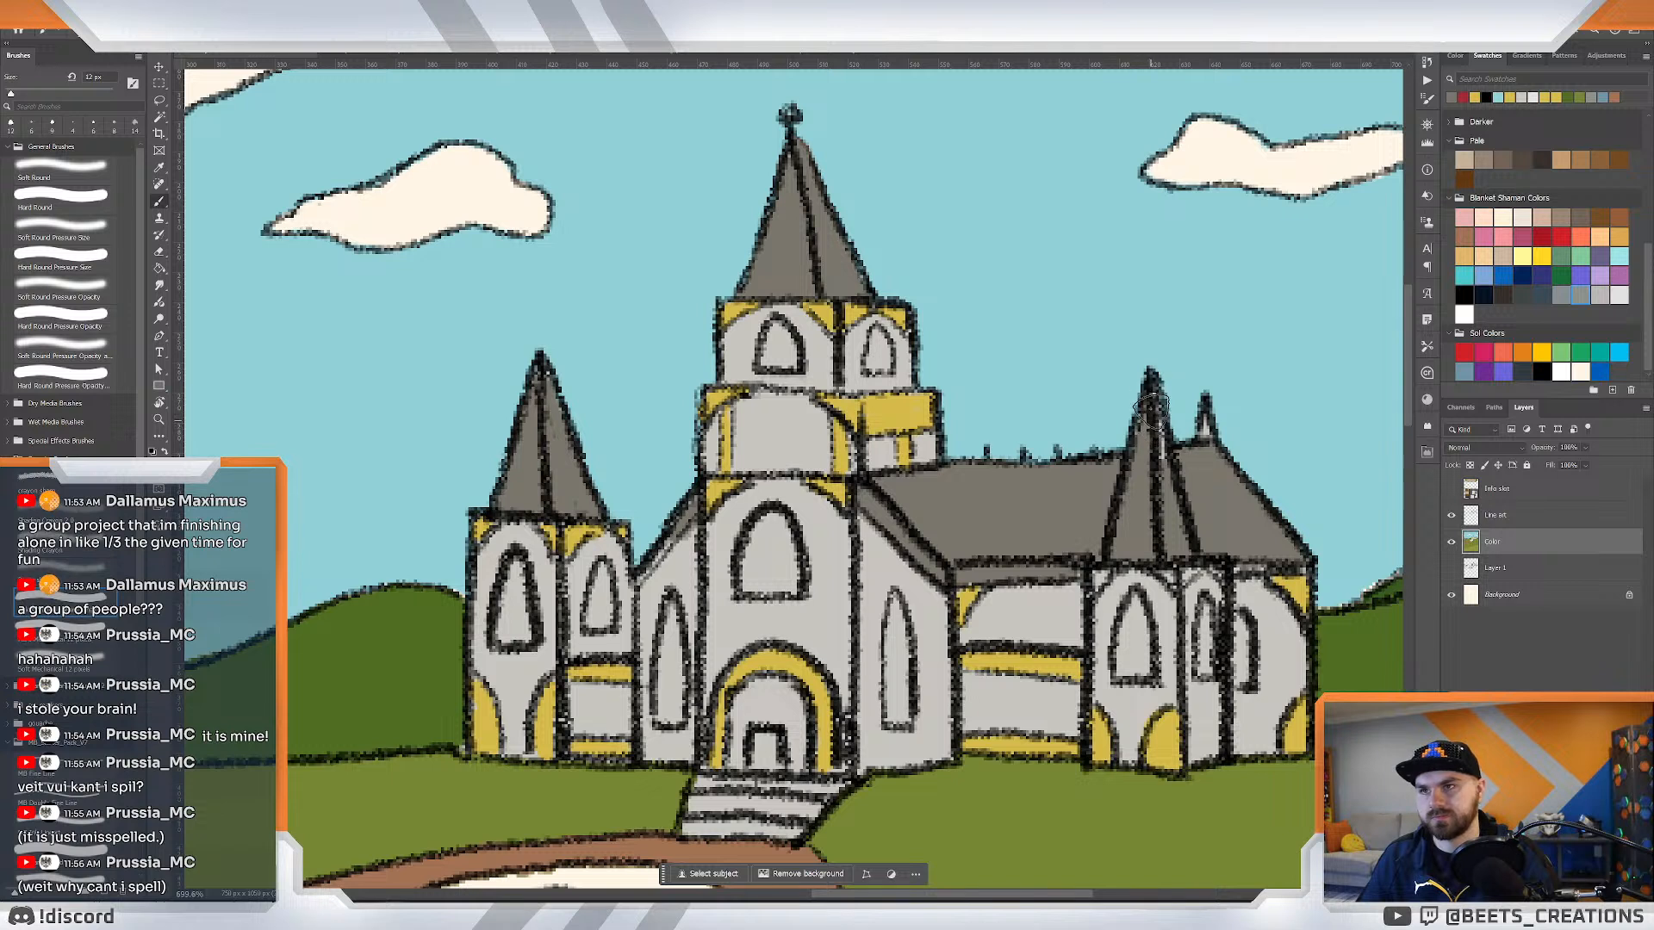
mouse_move(1151, 404)
left_mouse_down()
mouse_move(1159, 472)
mouse_move(1157, 434)
mouse_move(1169, 460)
mouse_move(1210, 417)
mouse_move(1208, 450)
left_mouse_up()
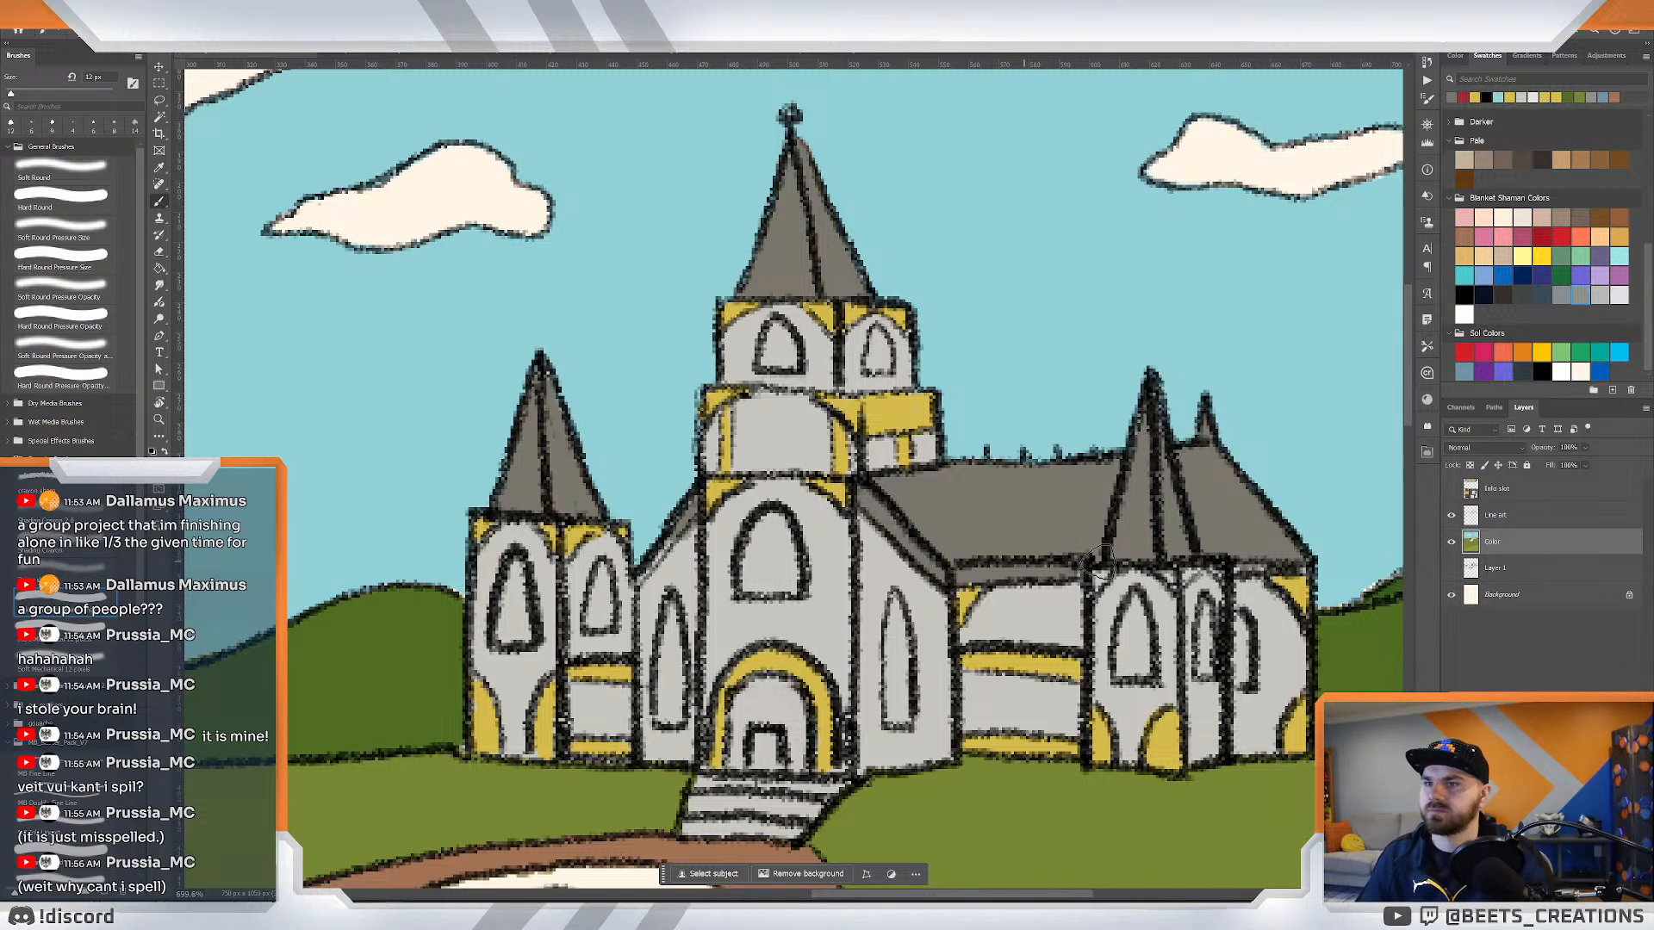
mouse_move(1201, 569)
left_mouse_down()
mouse_move(1302, 567)
mouse_move(1202, 570)
left_mouse_up()
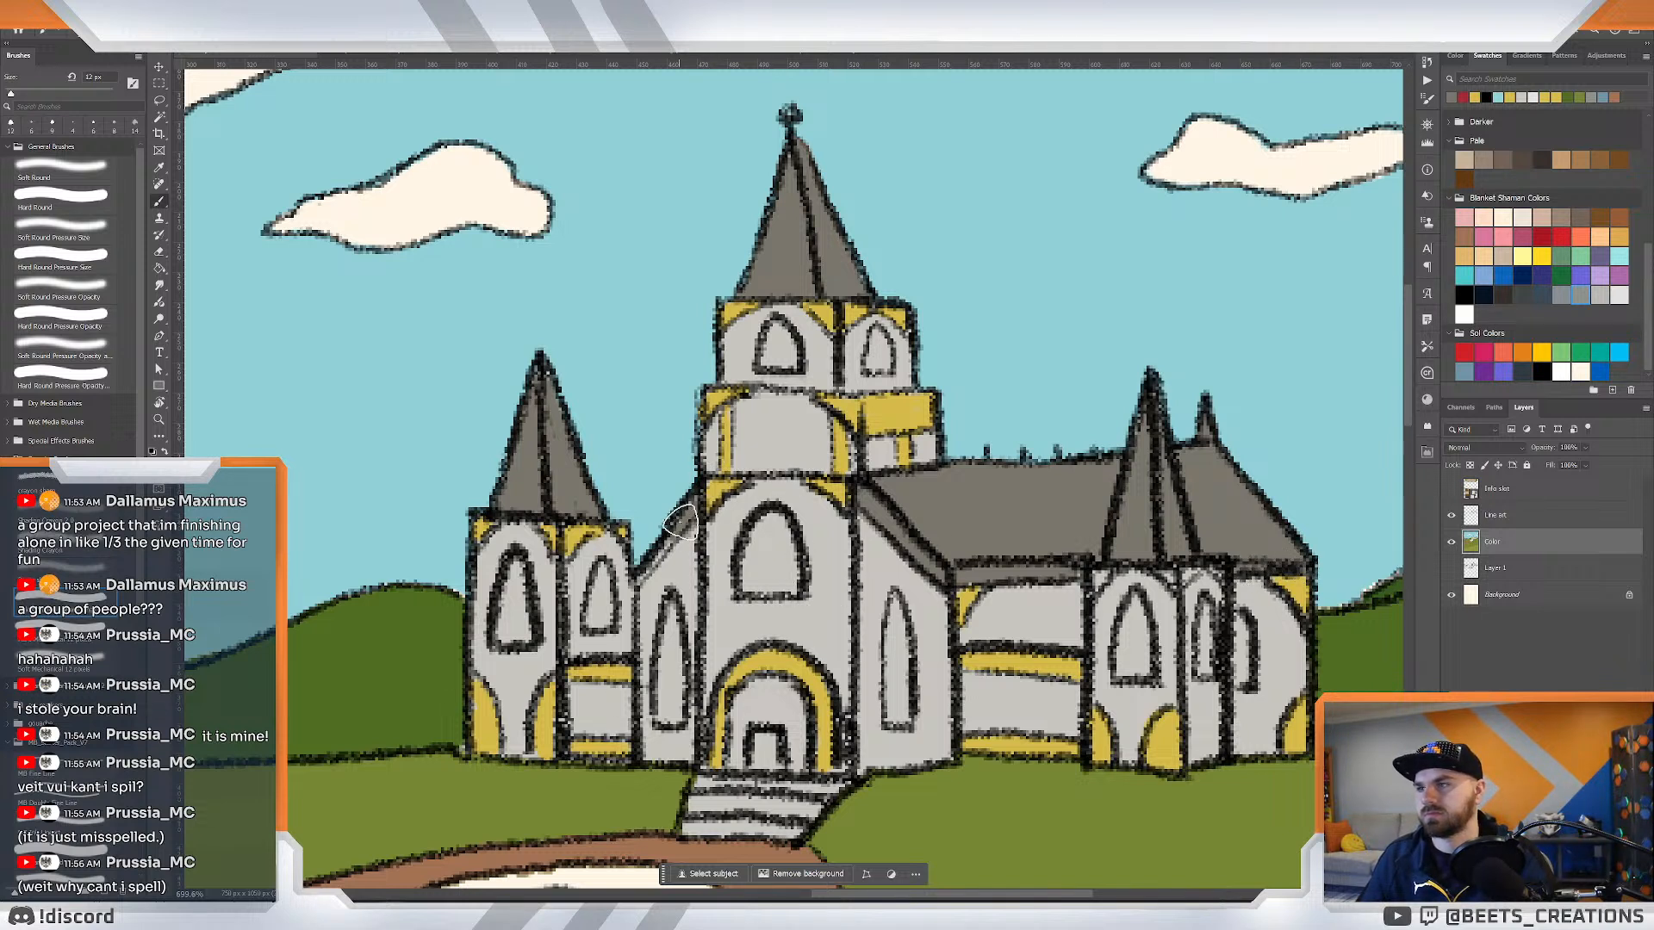
mouse_move(681, 521)
left_mouse_down()
mouse_move(639, 573)
mouse_move(653, 554)
left_mouse_up()
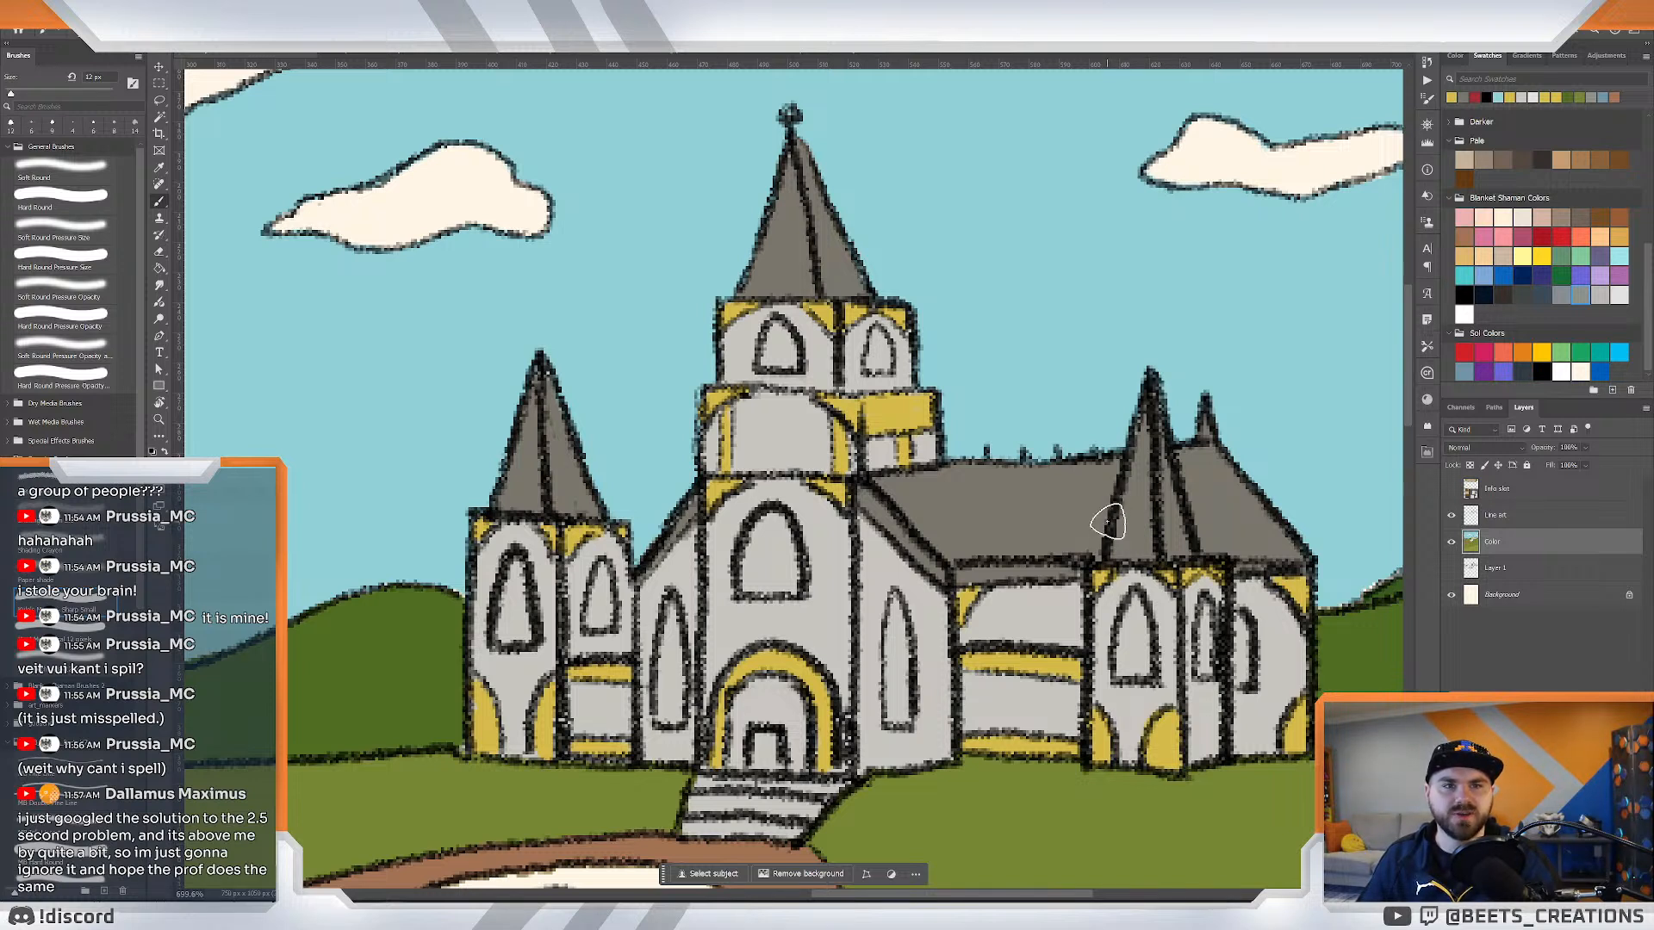
Paint the cathedral's small entrance door in the same dark grey as the roofs.
key("z")
mouse_move(1111, 504)
left_mouse_down()
mouse_move(1025, 508)
mouse_move(1087, 516)
left_mouse_up()
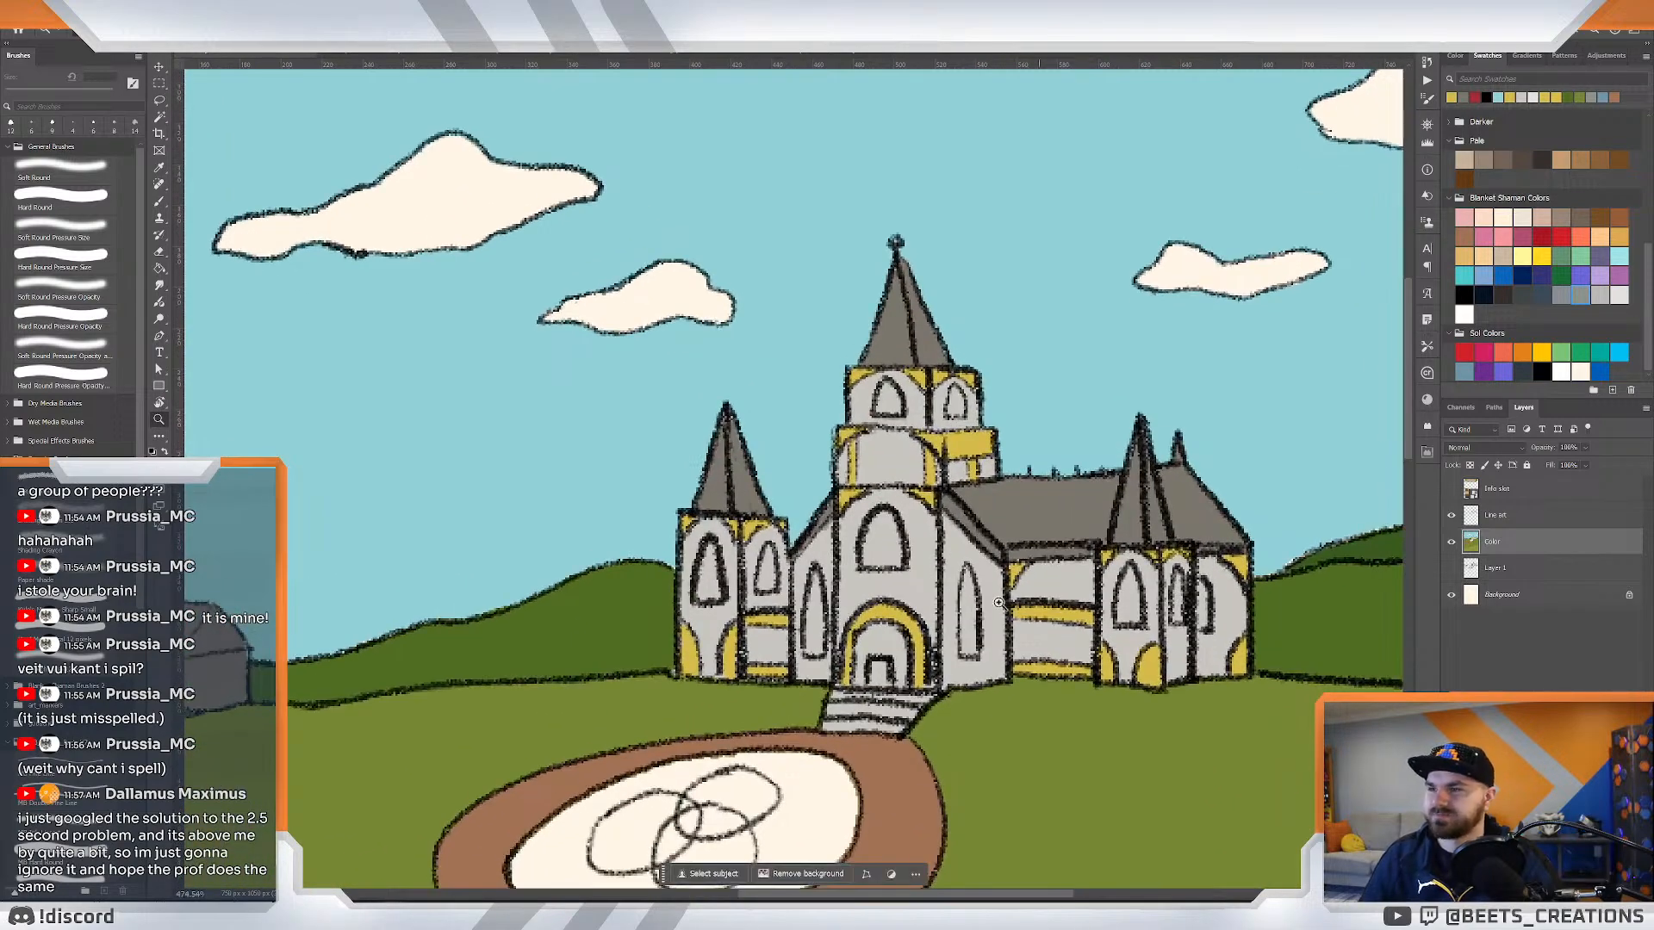
mouse_move(934, 647)
left_mouse_down()
mouse_move(967, 643)
mouse_move(920, 632)
left_mouse_up()
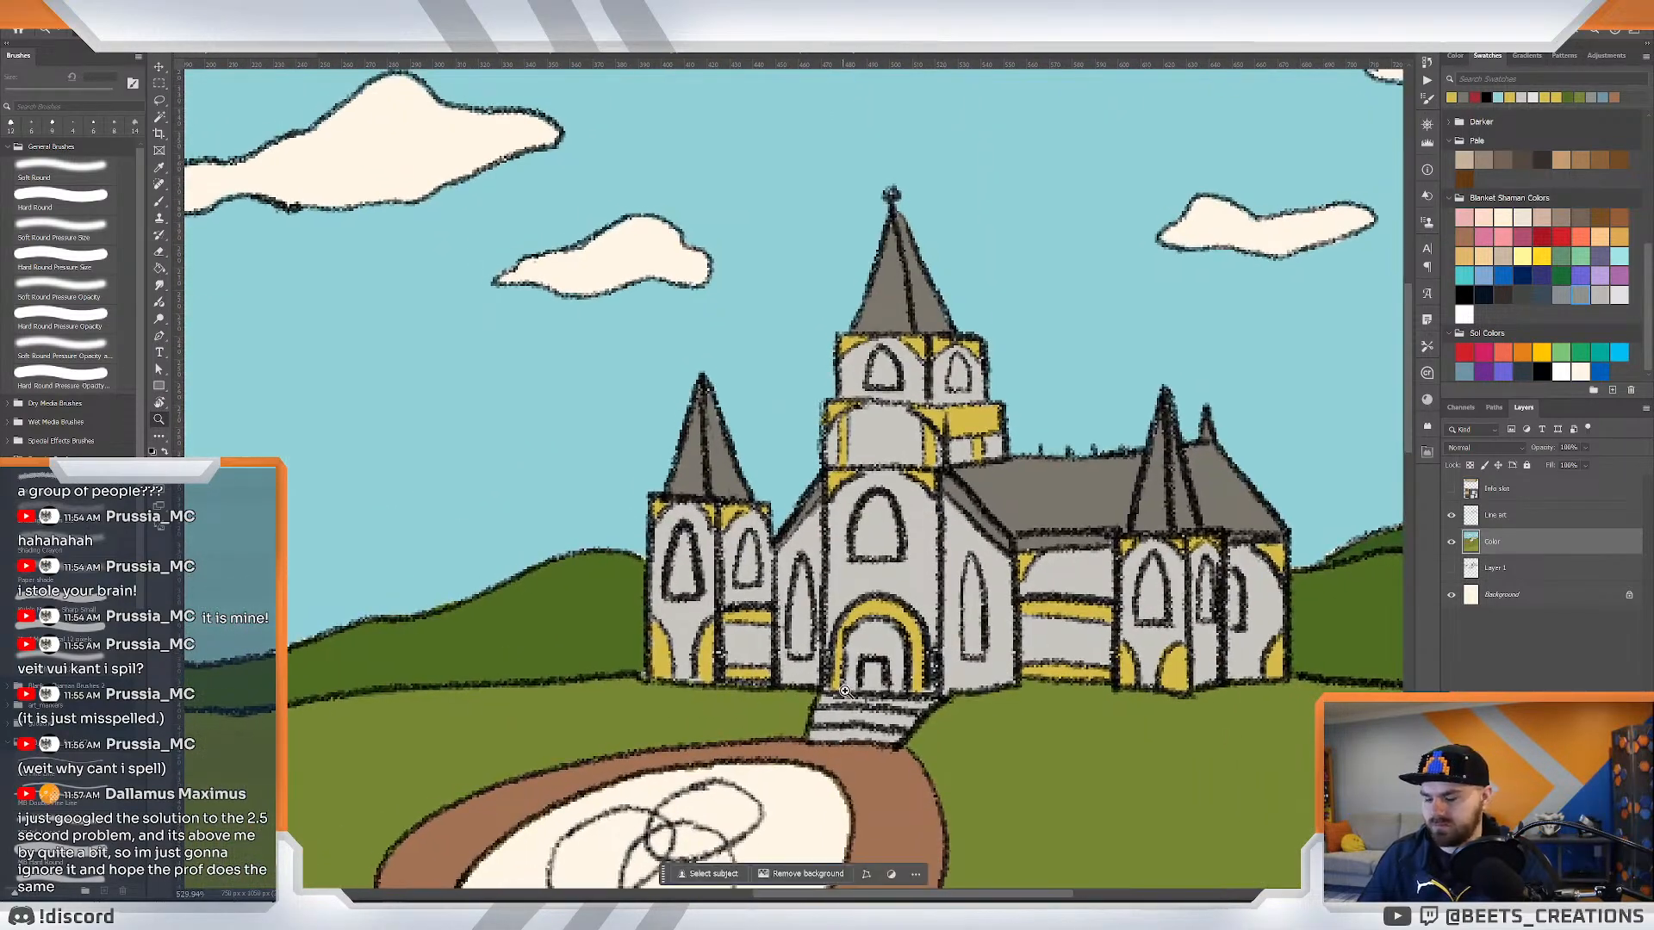
key("b")
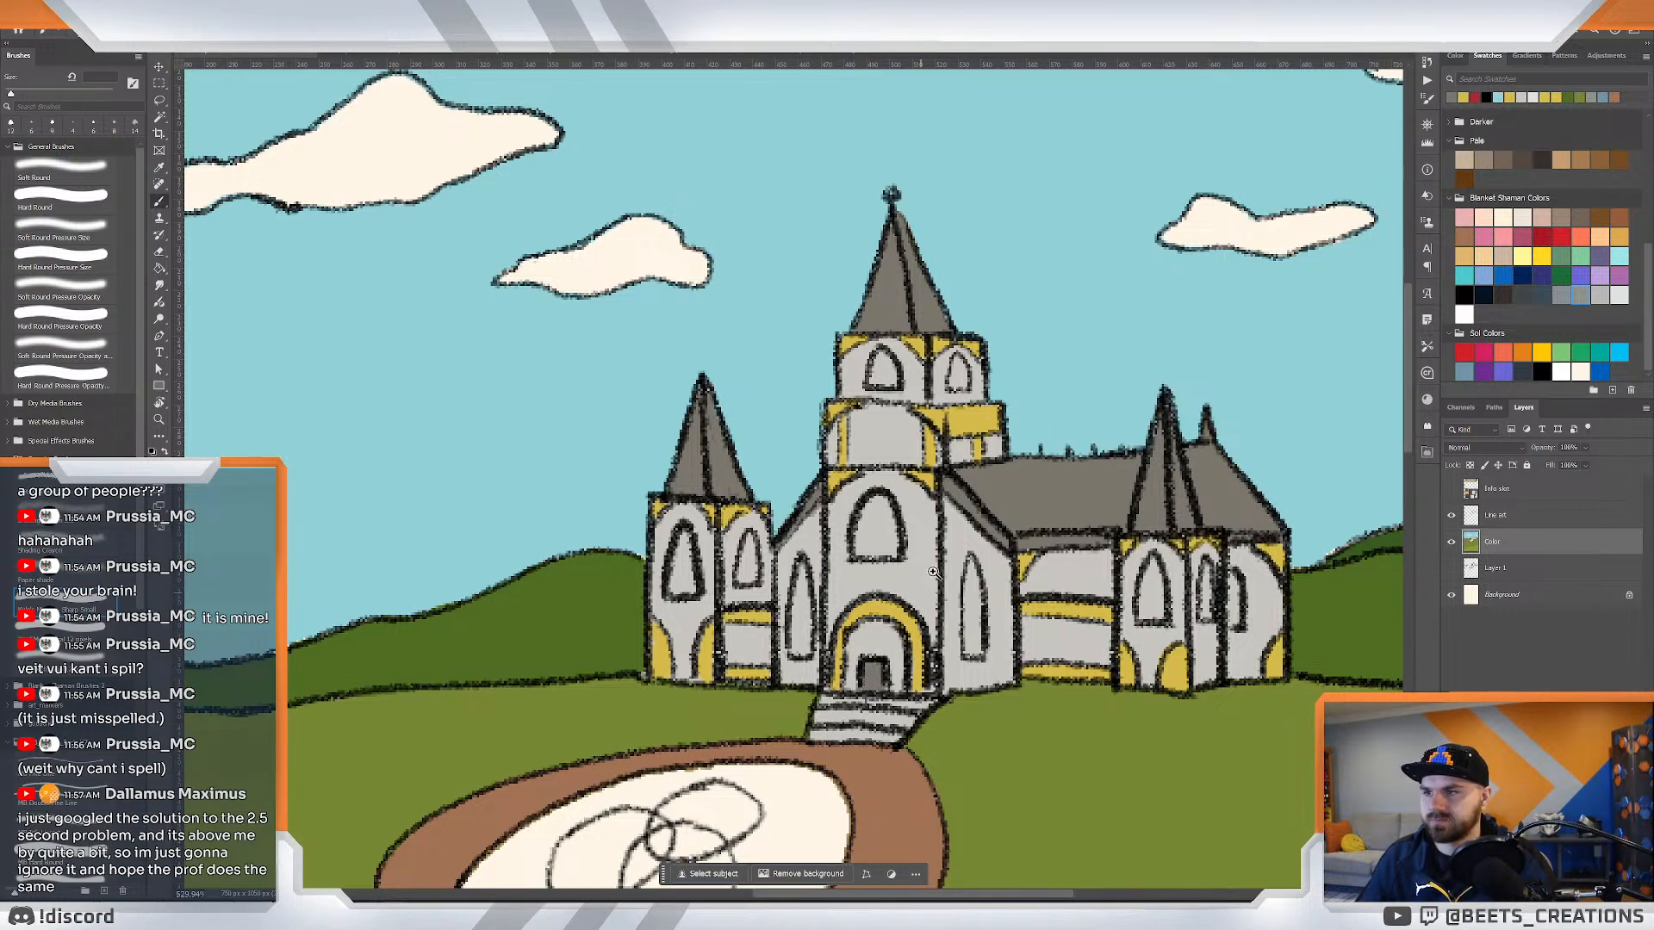
left_click_drag(934, 572, 886, 502)
left_click_drag(882, 348, 932, 402)
left_click_drag(843, 492, 984, 448)
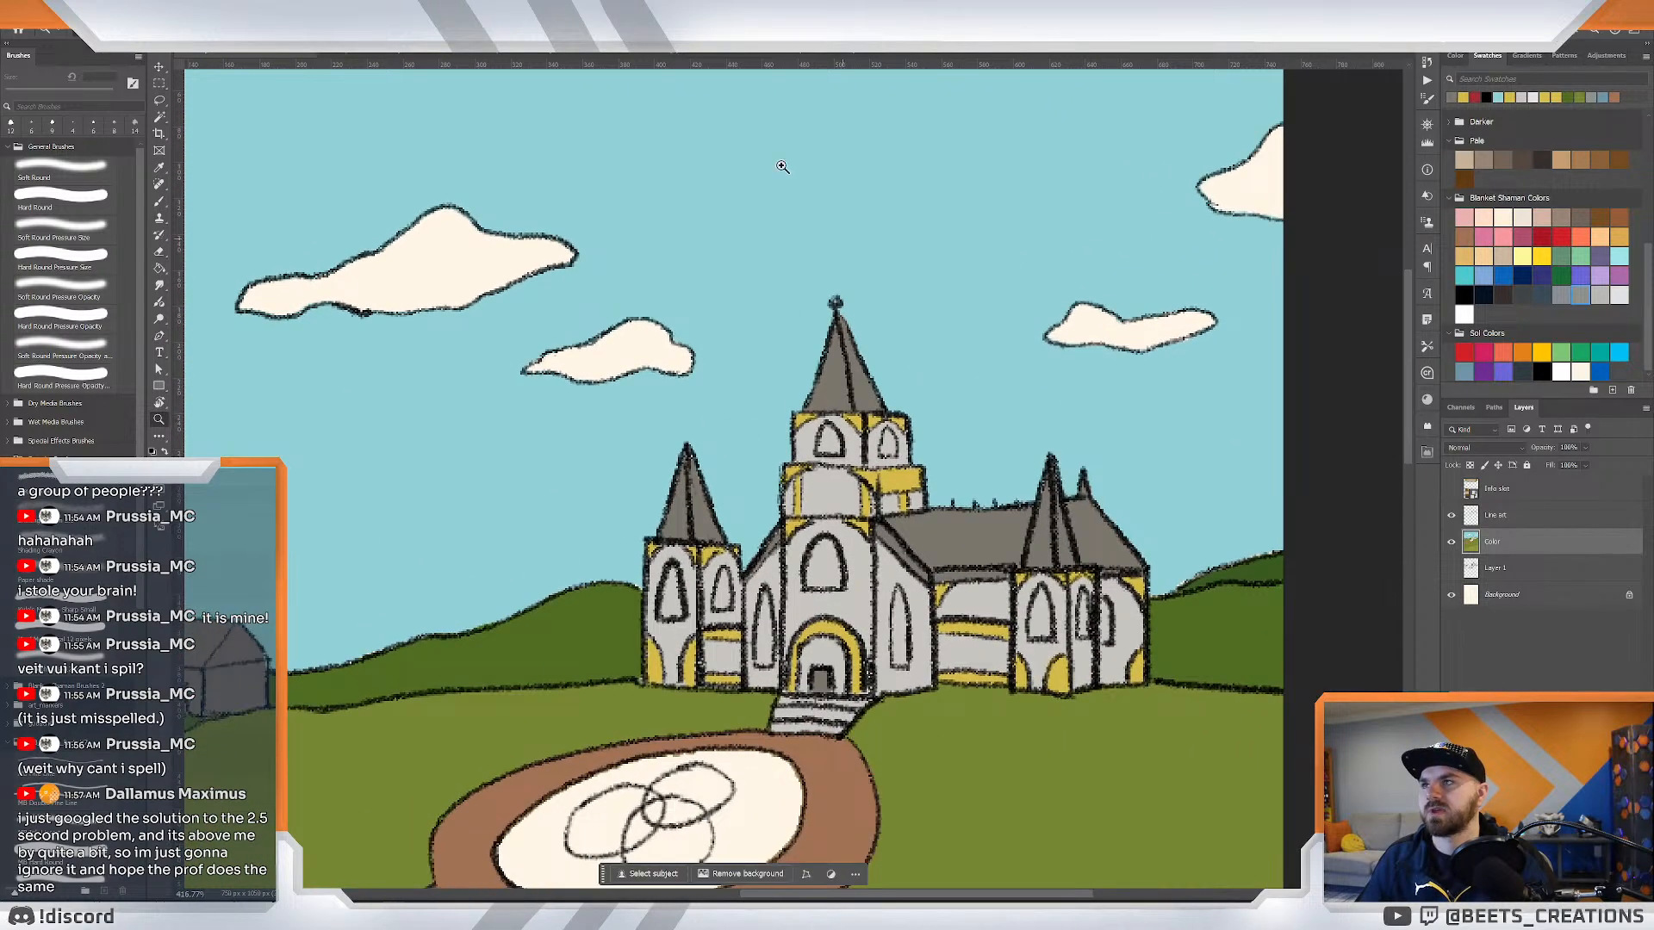
Sample the pale white of the stained-glass window in the church interior painting and return to the cathedral painting.
left_click(524, 54)
left_click(414, 55)
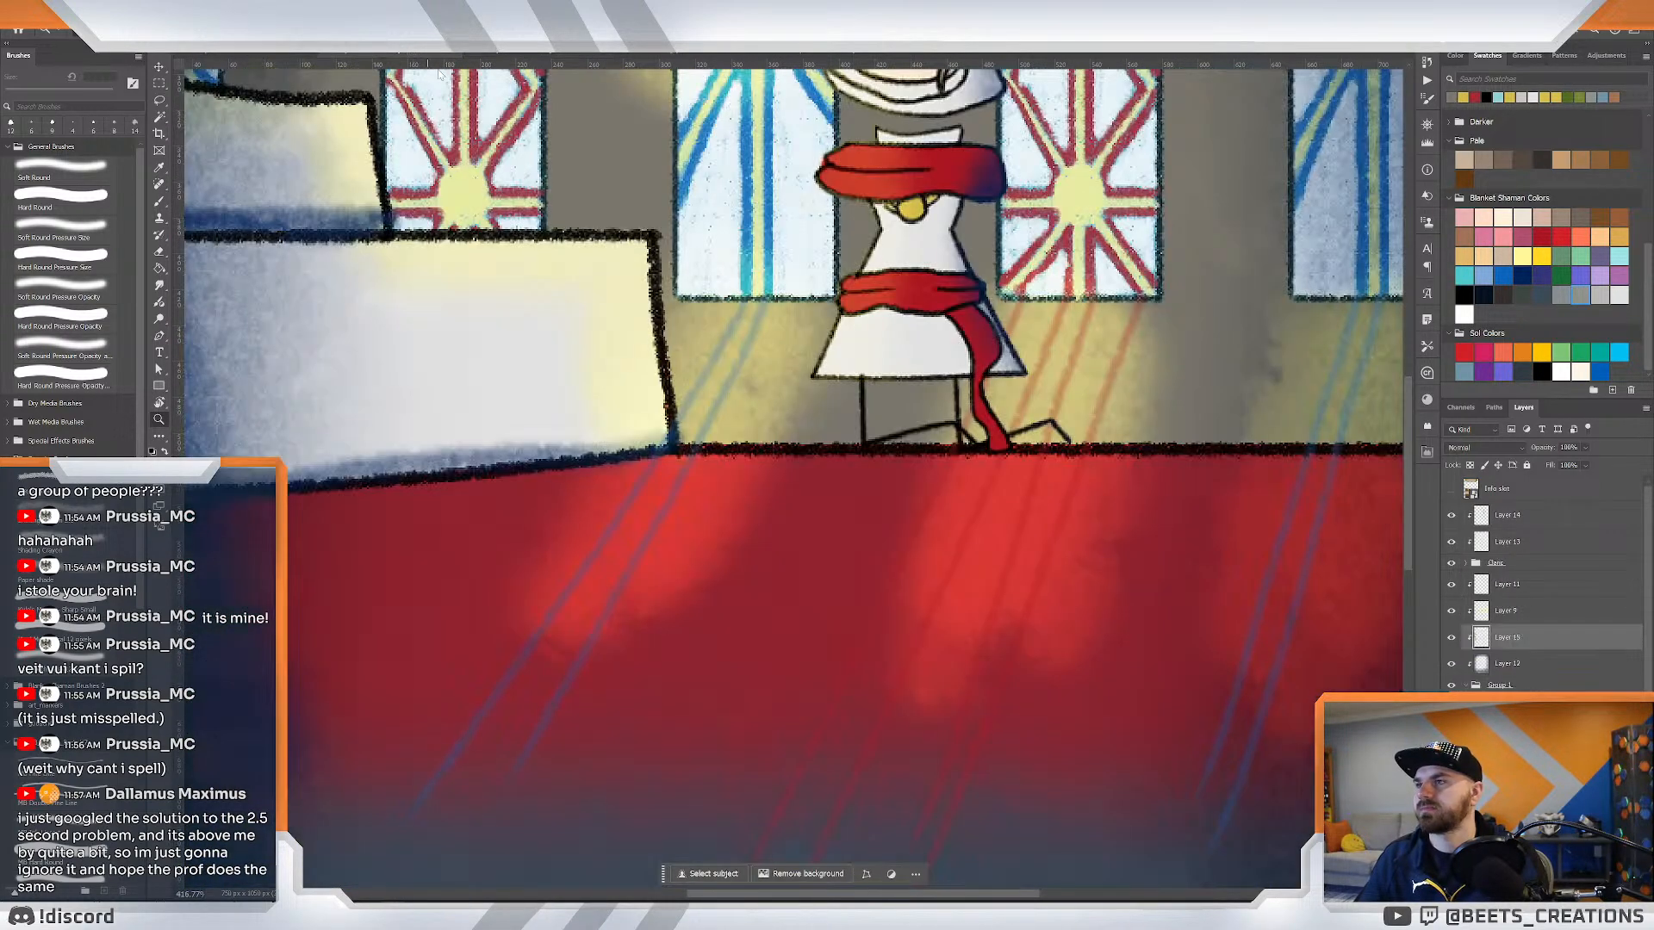
left_click_drag(767, 235, 810, 491)
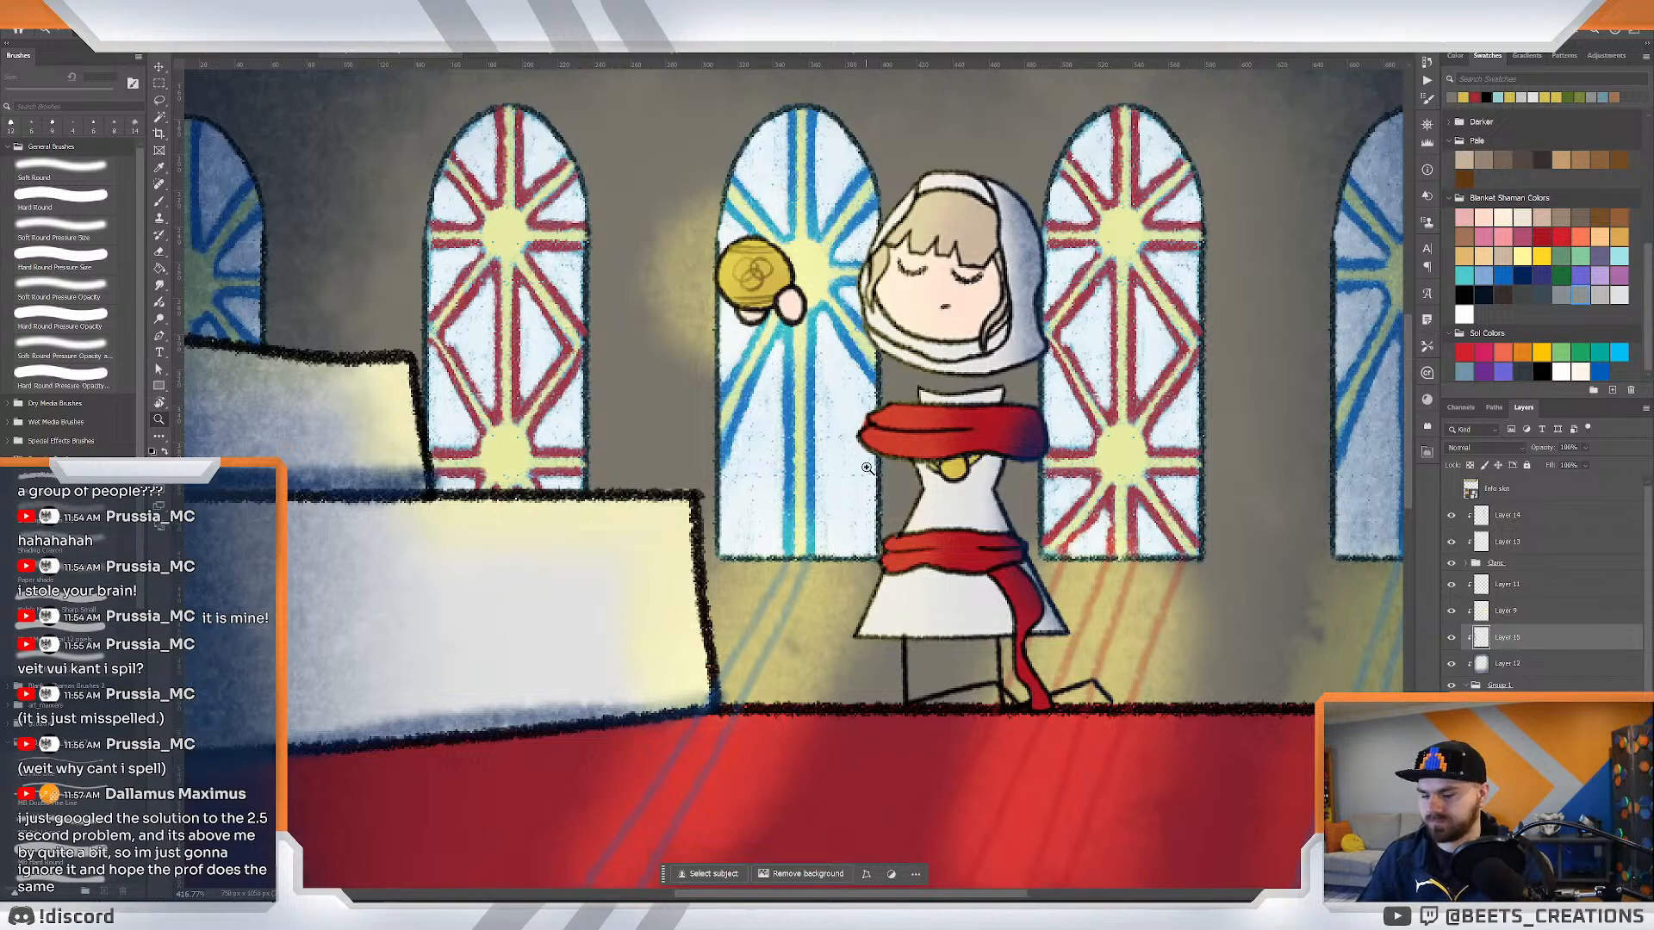
key("i")
left_click(1095, 332)
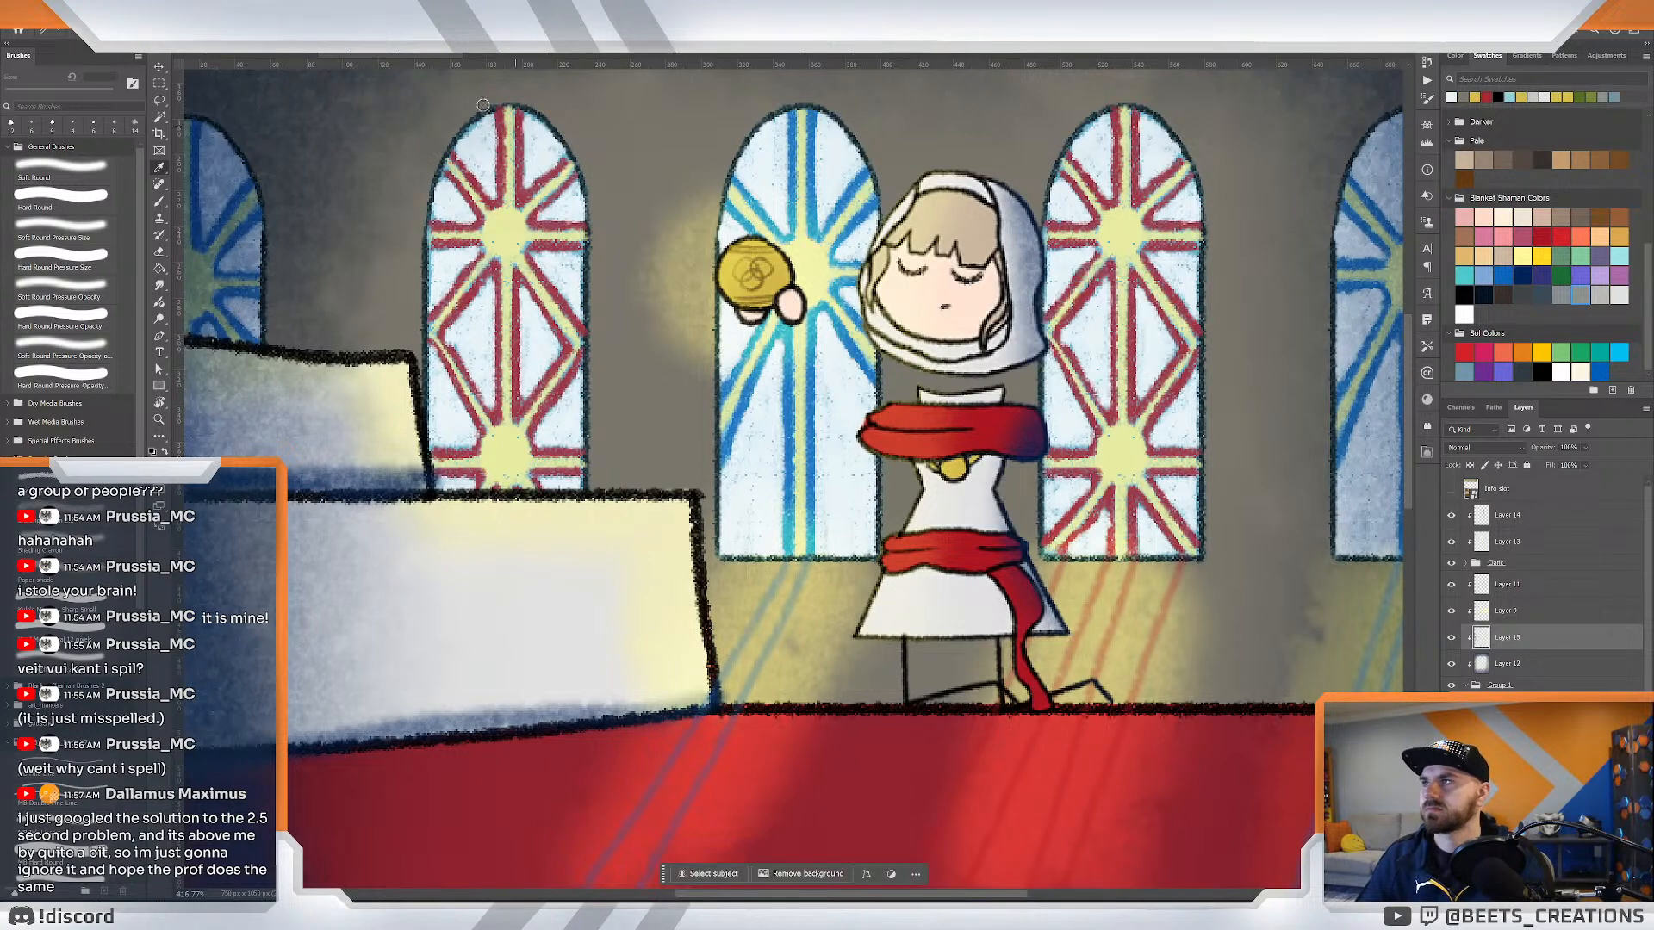
left_click(531, 58)
left_click(277, 56)
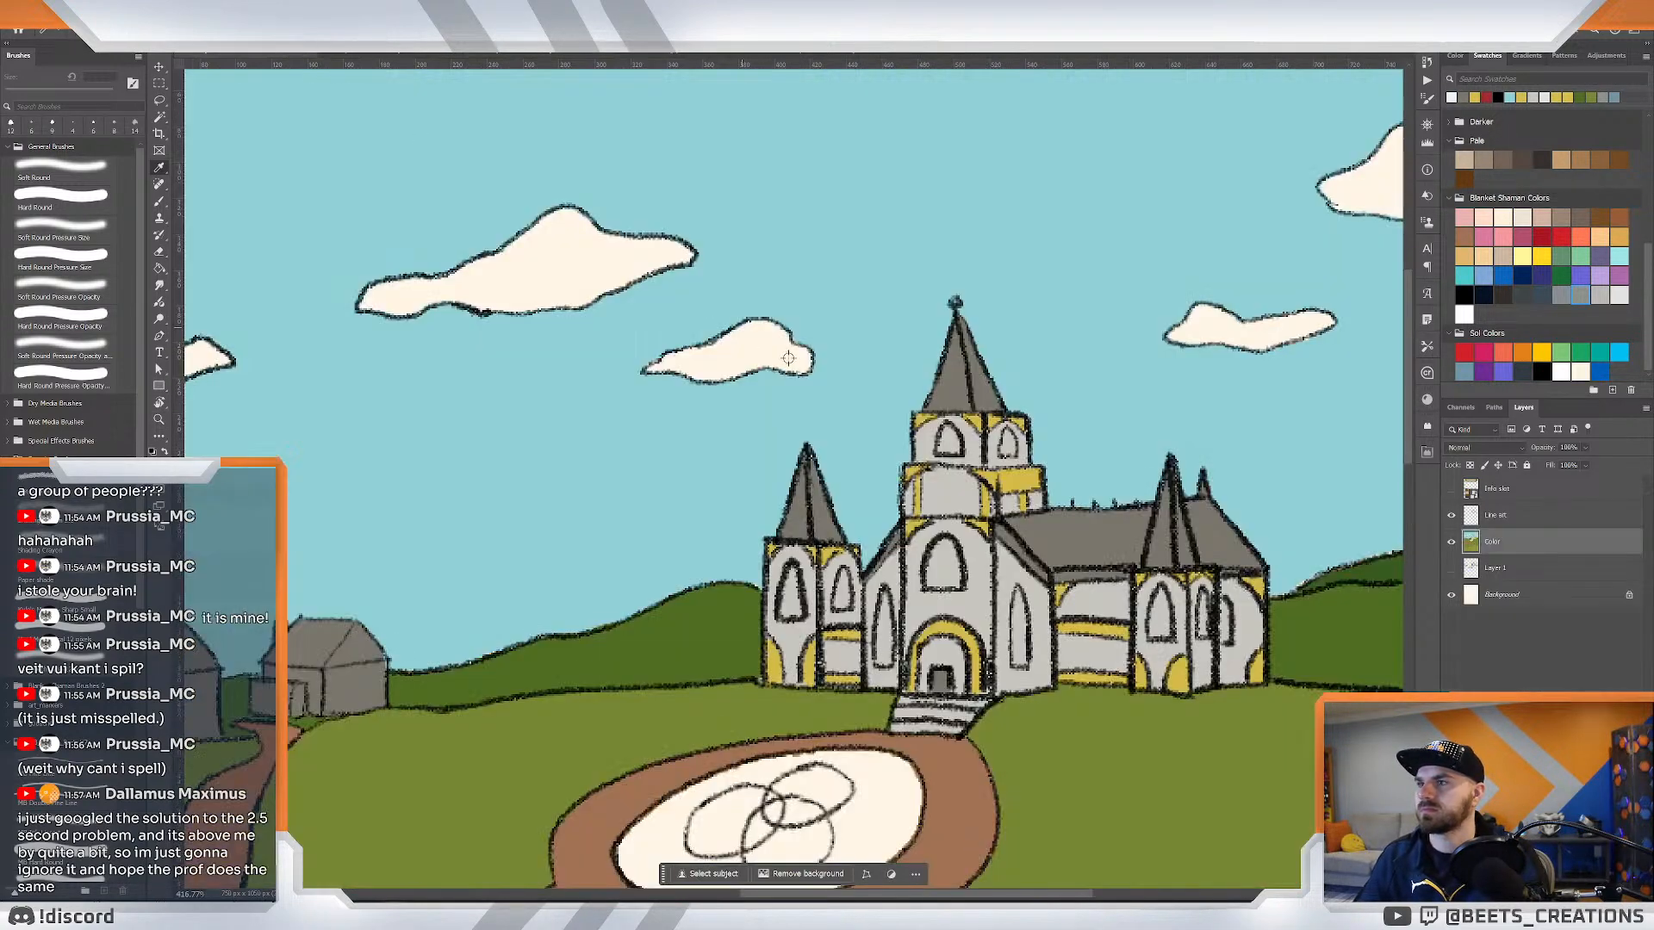
Check the stained-glass windows in the church interior painting and return to the cathedral painting.
key("z")
left_click(934, 504)
left_click_drag(934, 504, 862, 504)
left_click(421, 57)
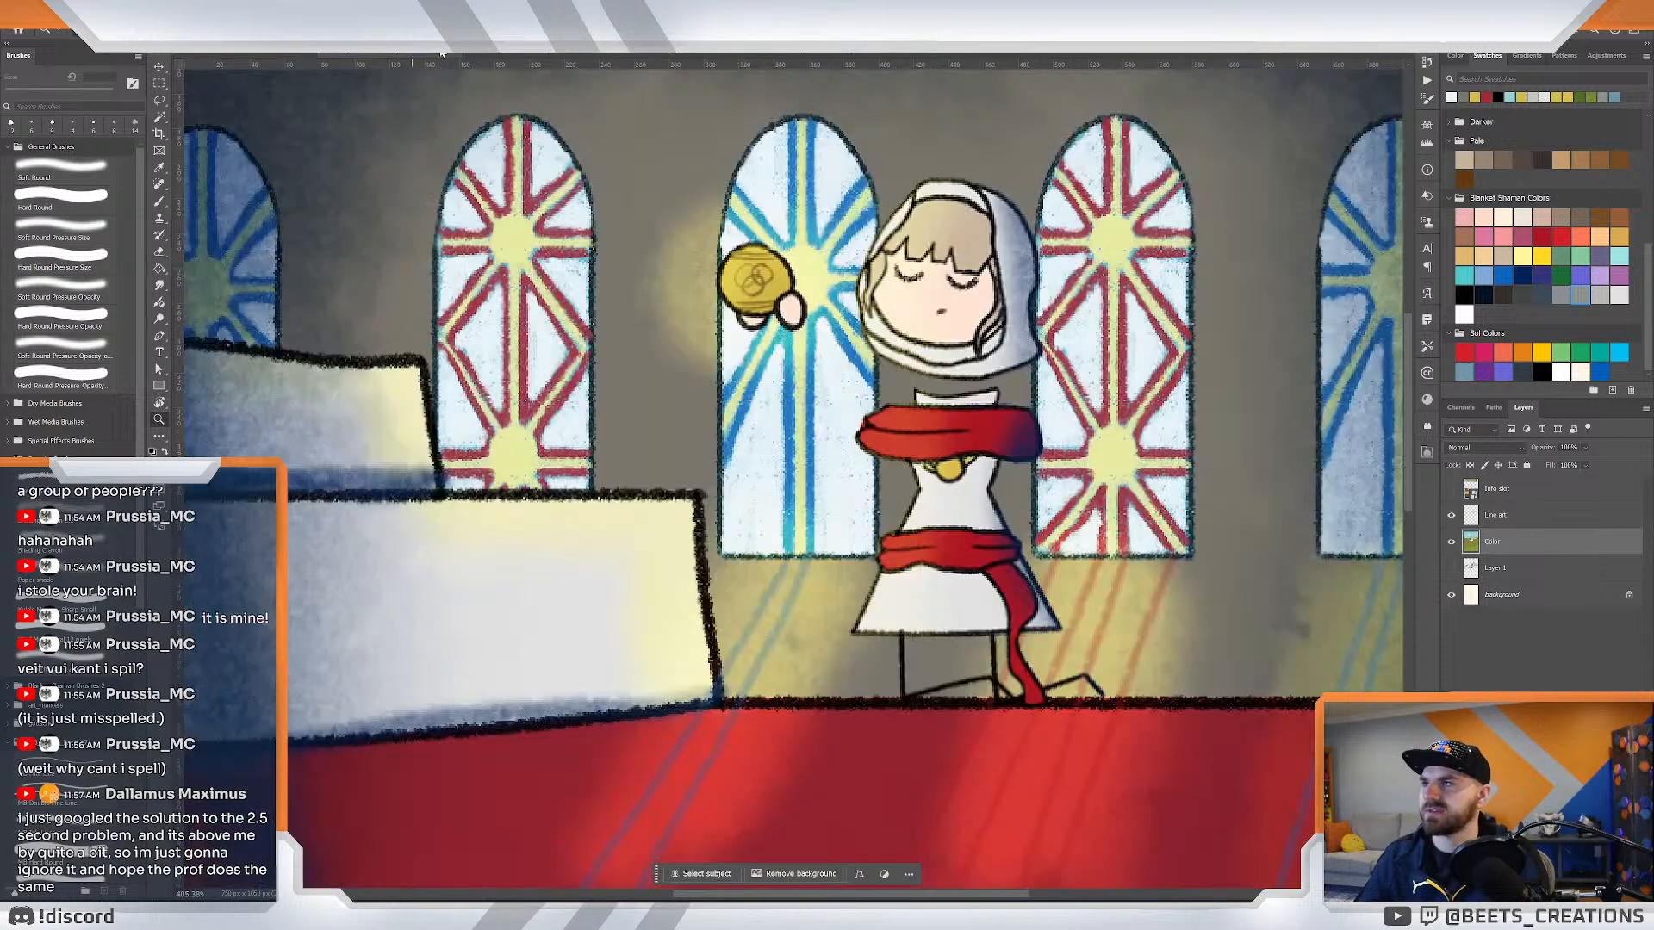
left_click_drag(990, 431, 932, 428)
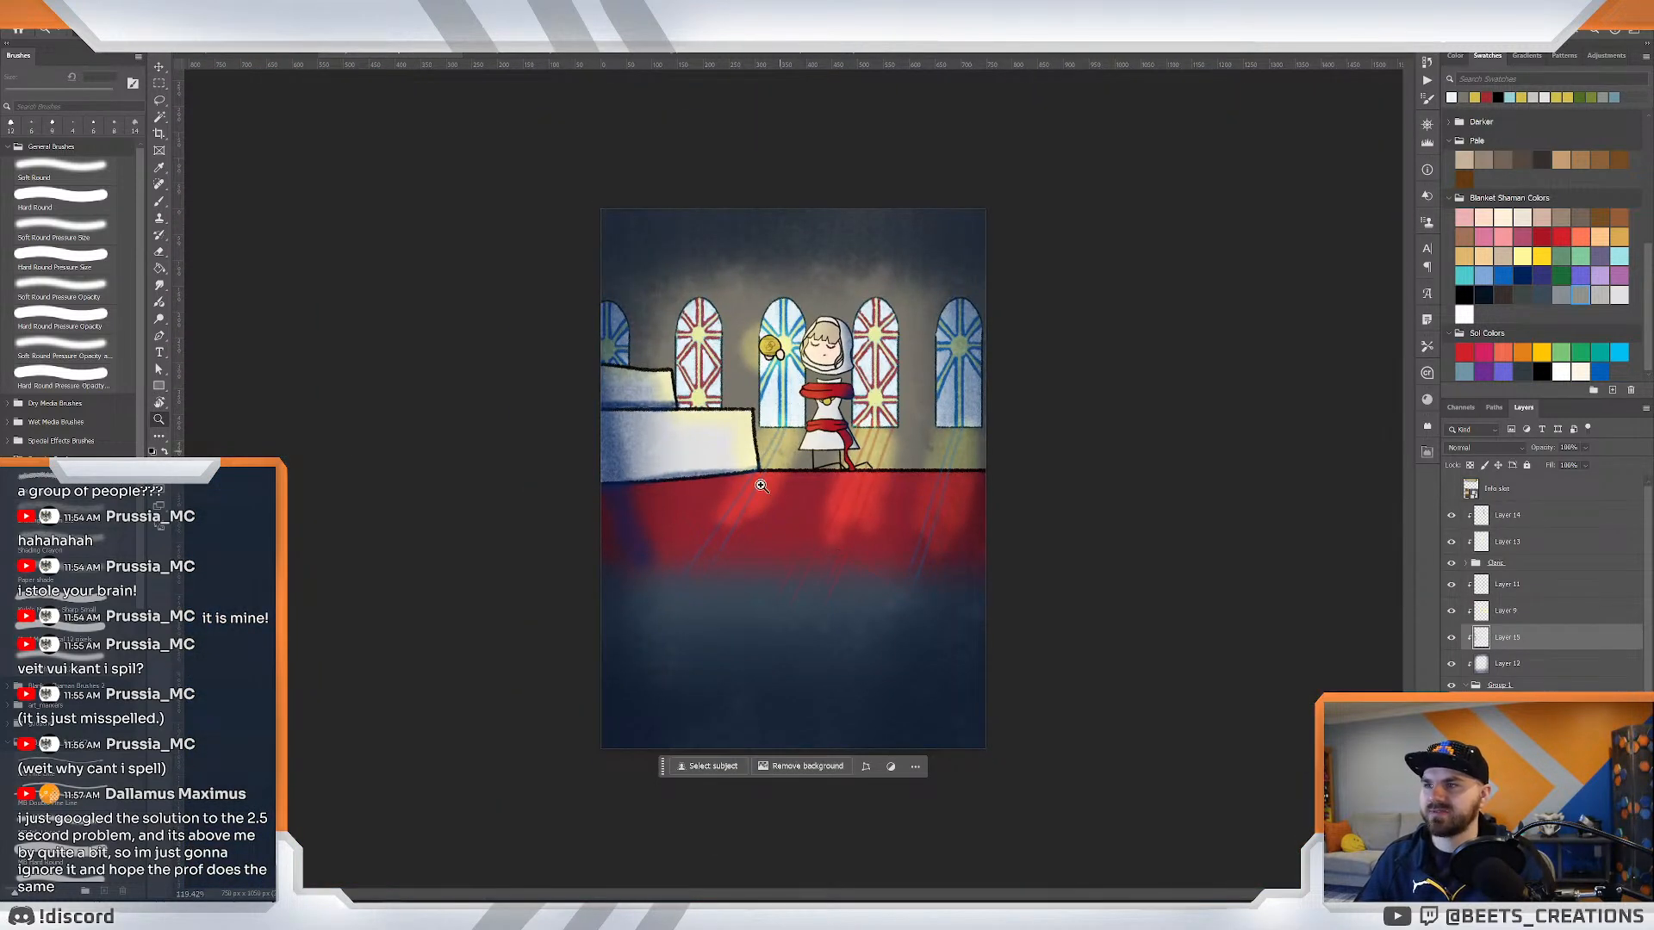
left_click_drag(726, 363, 761, 357)
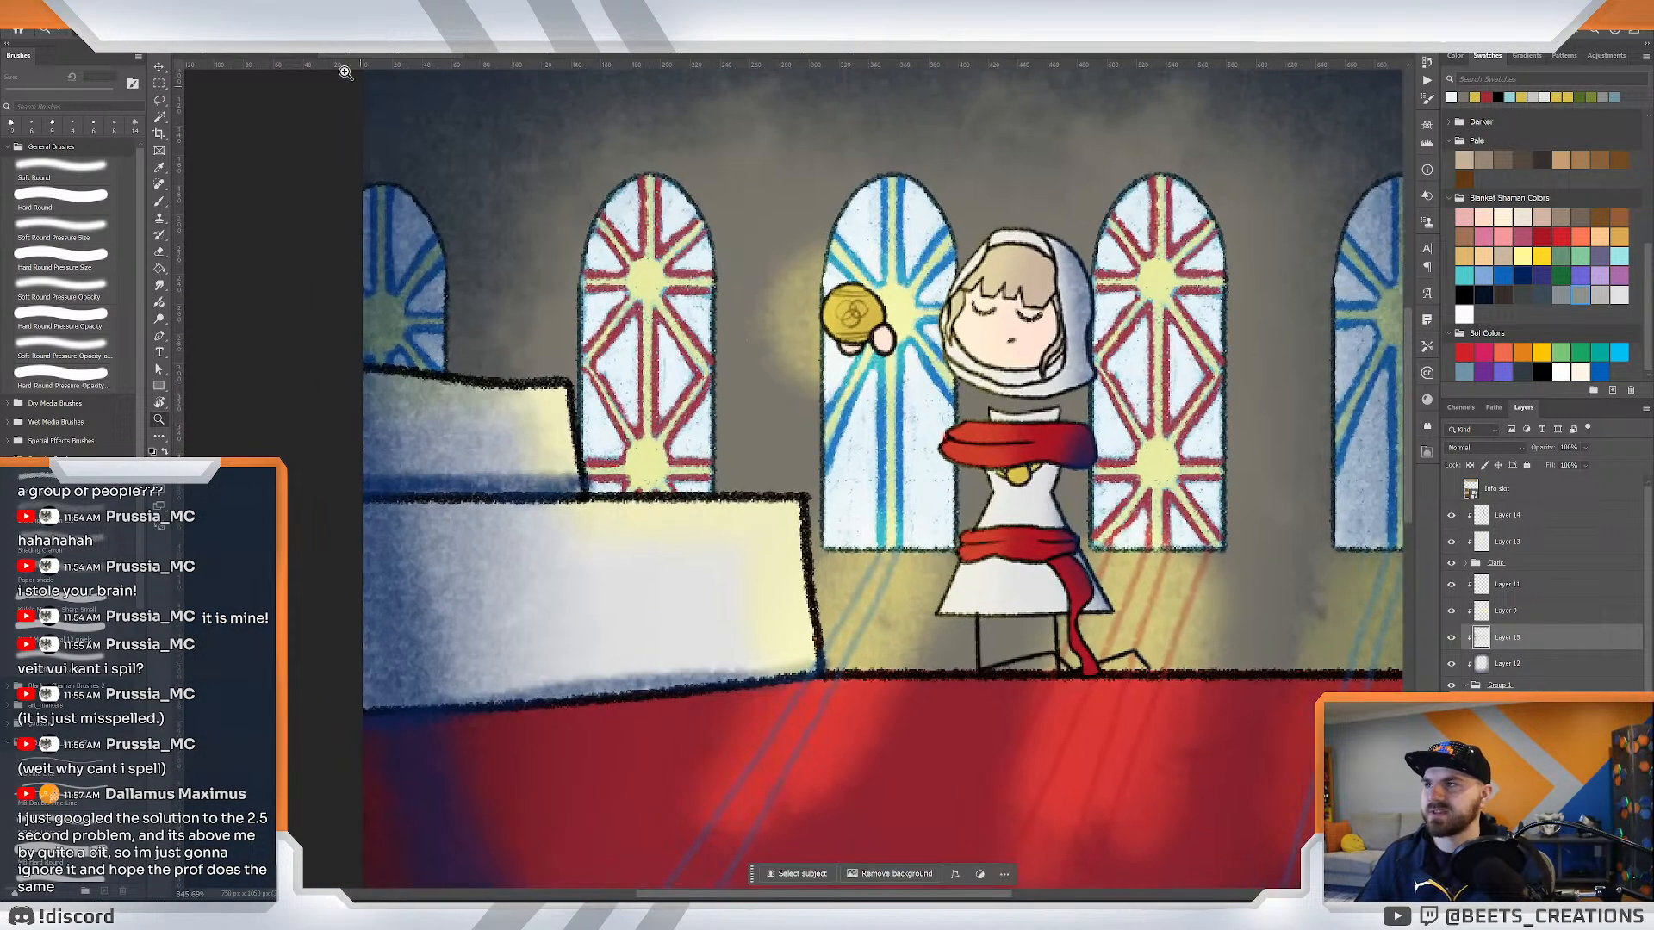
left_click(251, 56)
Paint the facade's narrow left window and the left tower's two windows in the sampled pale white.
left_click_drag(930, 310, 964, 632)
mouse_move(990, 435)
left_mouse_down()
mouse_move(957, 430)
mouse_move(996, 433)
mouse_move(1008, 458)
mouse_move(967, 480)
mouse_move(952, 431)
mouse_move(956, 603)
mouse_move(950, 551)
left_mouse_up()
key("b")
key("z")
key("b")
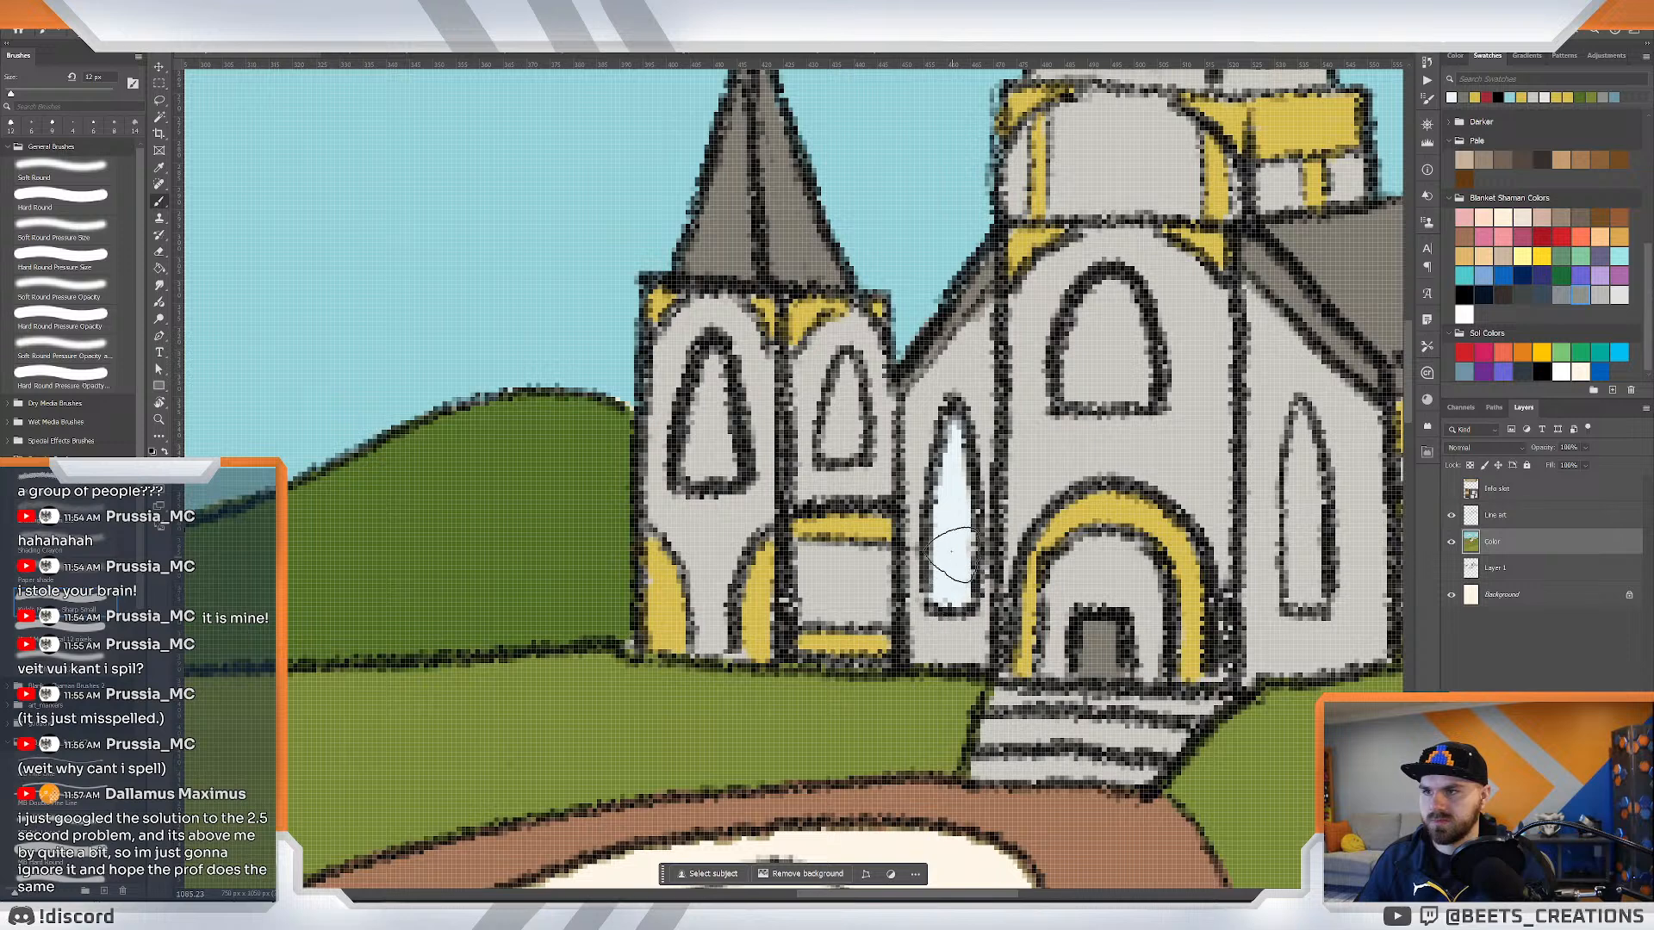
mouse_move(853, 422)
left_mouse_down()
mouse_move(844, 383)
mouse_move(840, 443)
mouse_move(847, 400)
left_mouse_up()
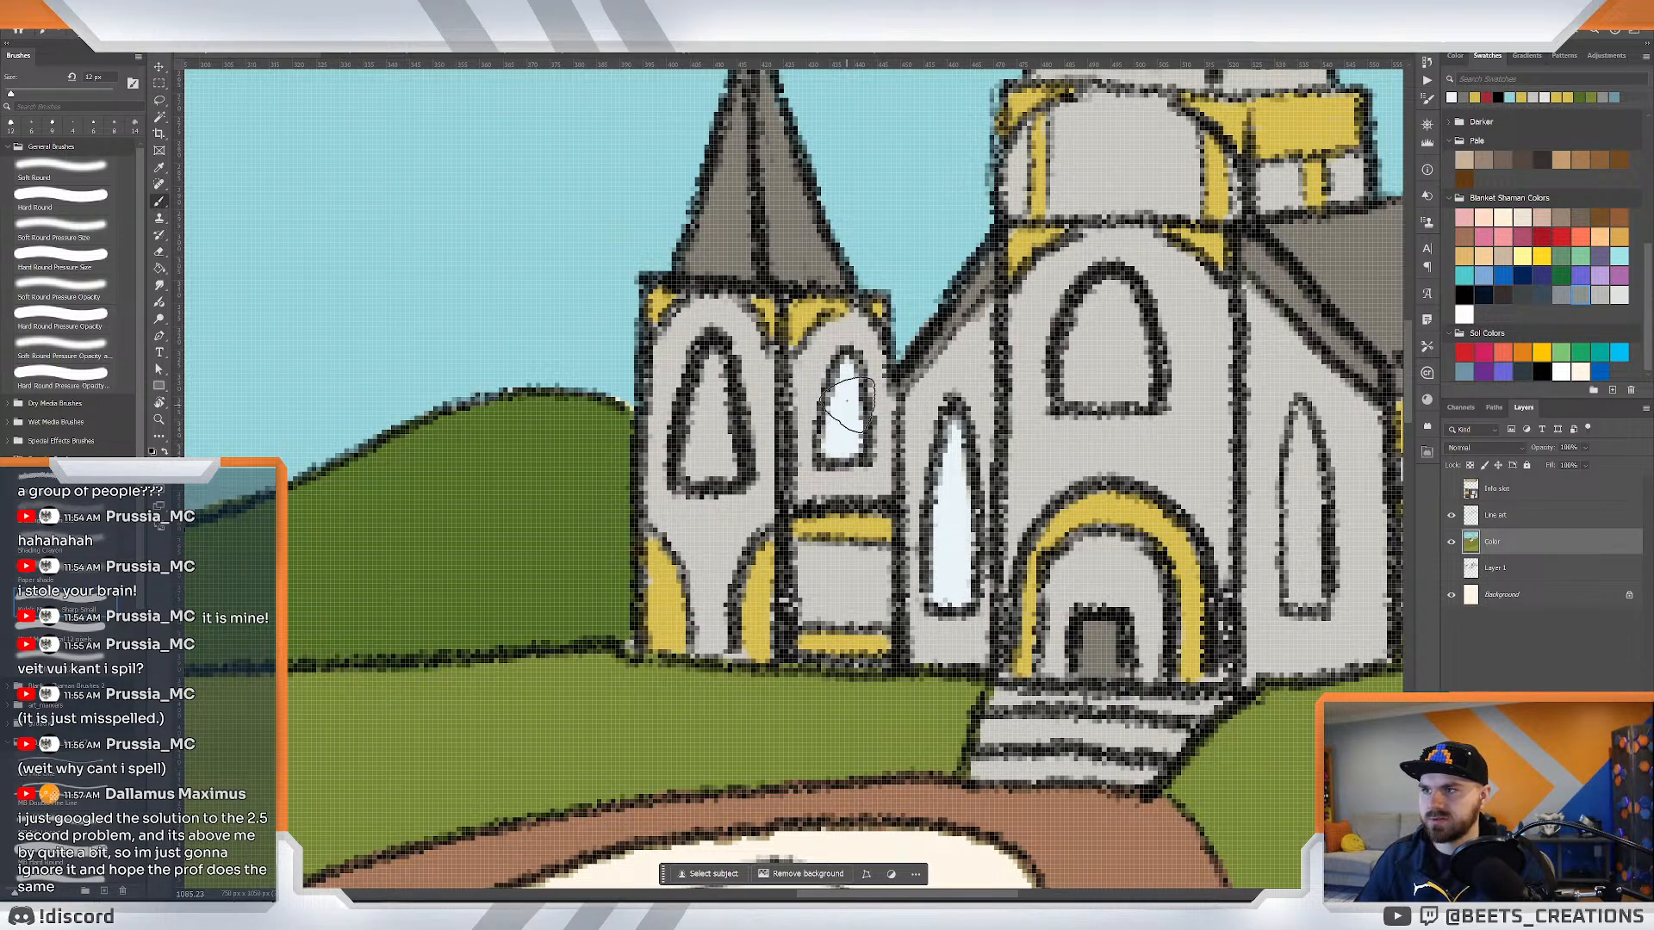
mouse_move(719, 405)
left_mouse_down()
mouse_move(700, 465)
mouse_move(713, 413)
mouse_move(718, 456)
left_mouse_up()
Fill the large central window, the facade's narrow right window and the right tower's windows with the same pale white.
mouse_move(1041, 359)
left_mouse_down()
mouse_move(914, 438)
mouse_move(787, 557)
mouse_move(845, 540)
mouse_move(834, 572)
mouse_move(865, 580)
mouse_move(854, 506)
left_mouse_up()
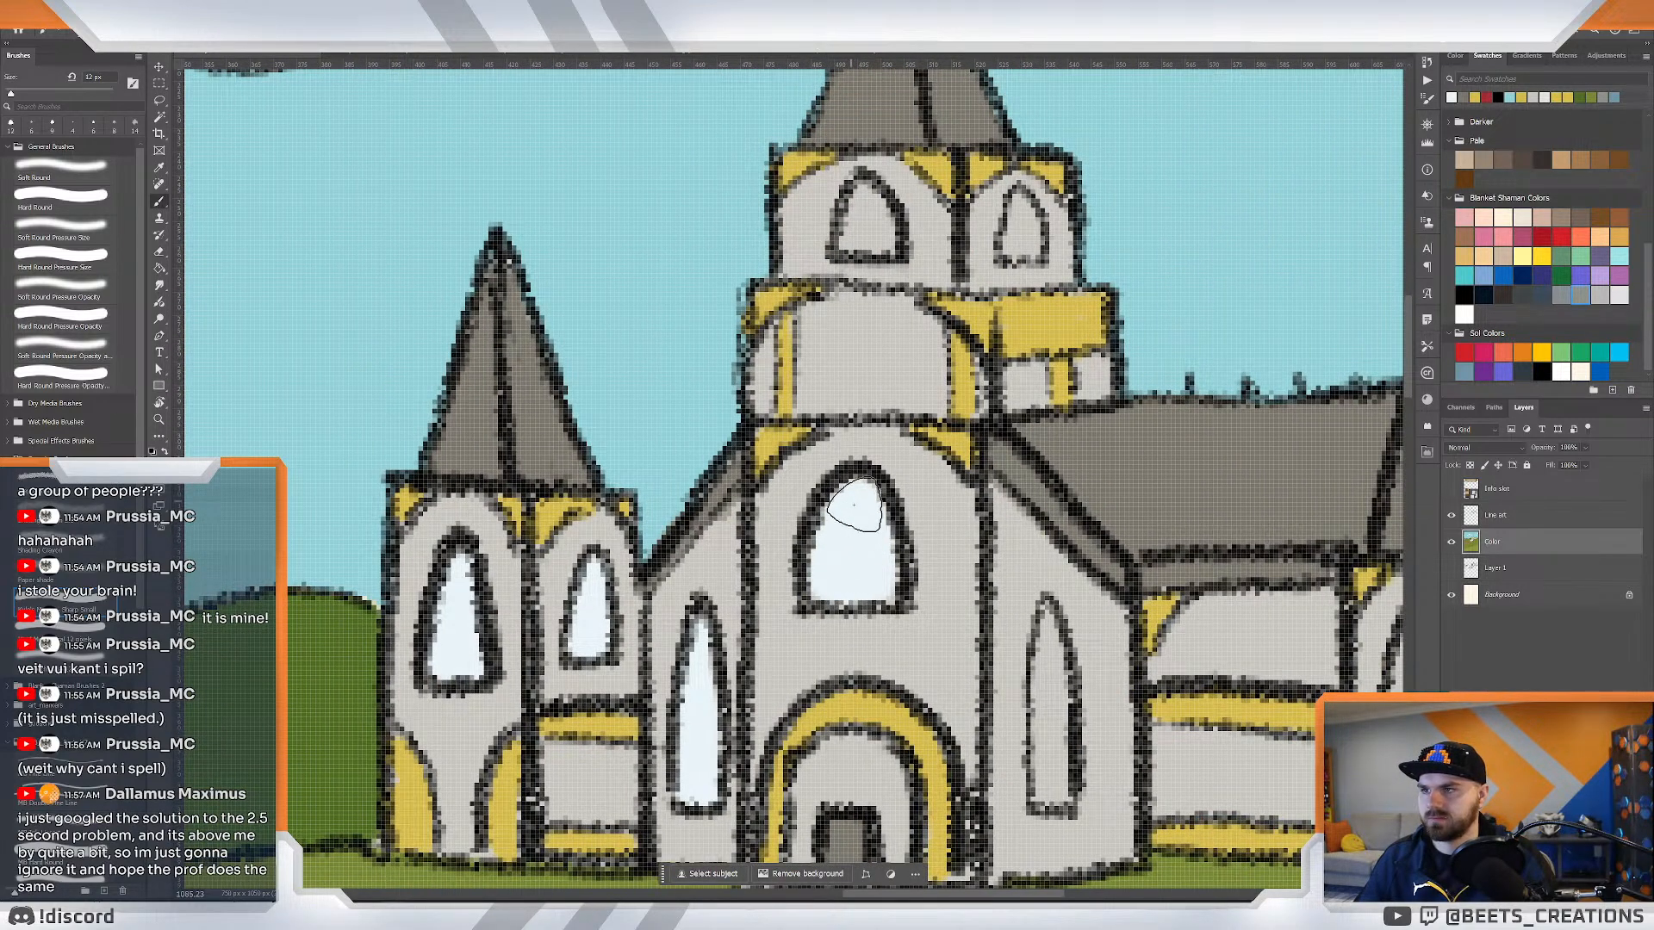
mouse_move(1044, 657)
left_mouse_down()
mouse_move(898, 589)
mouse_move(905, 710)
mouse_move(900, 569)
mouse_move(904, 719)
mouse_move(901, 551)
left_mouse_up()
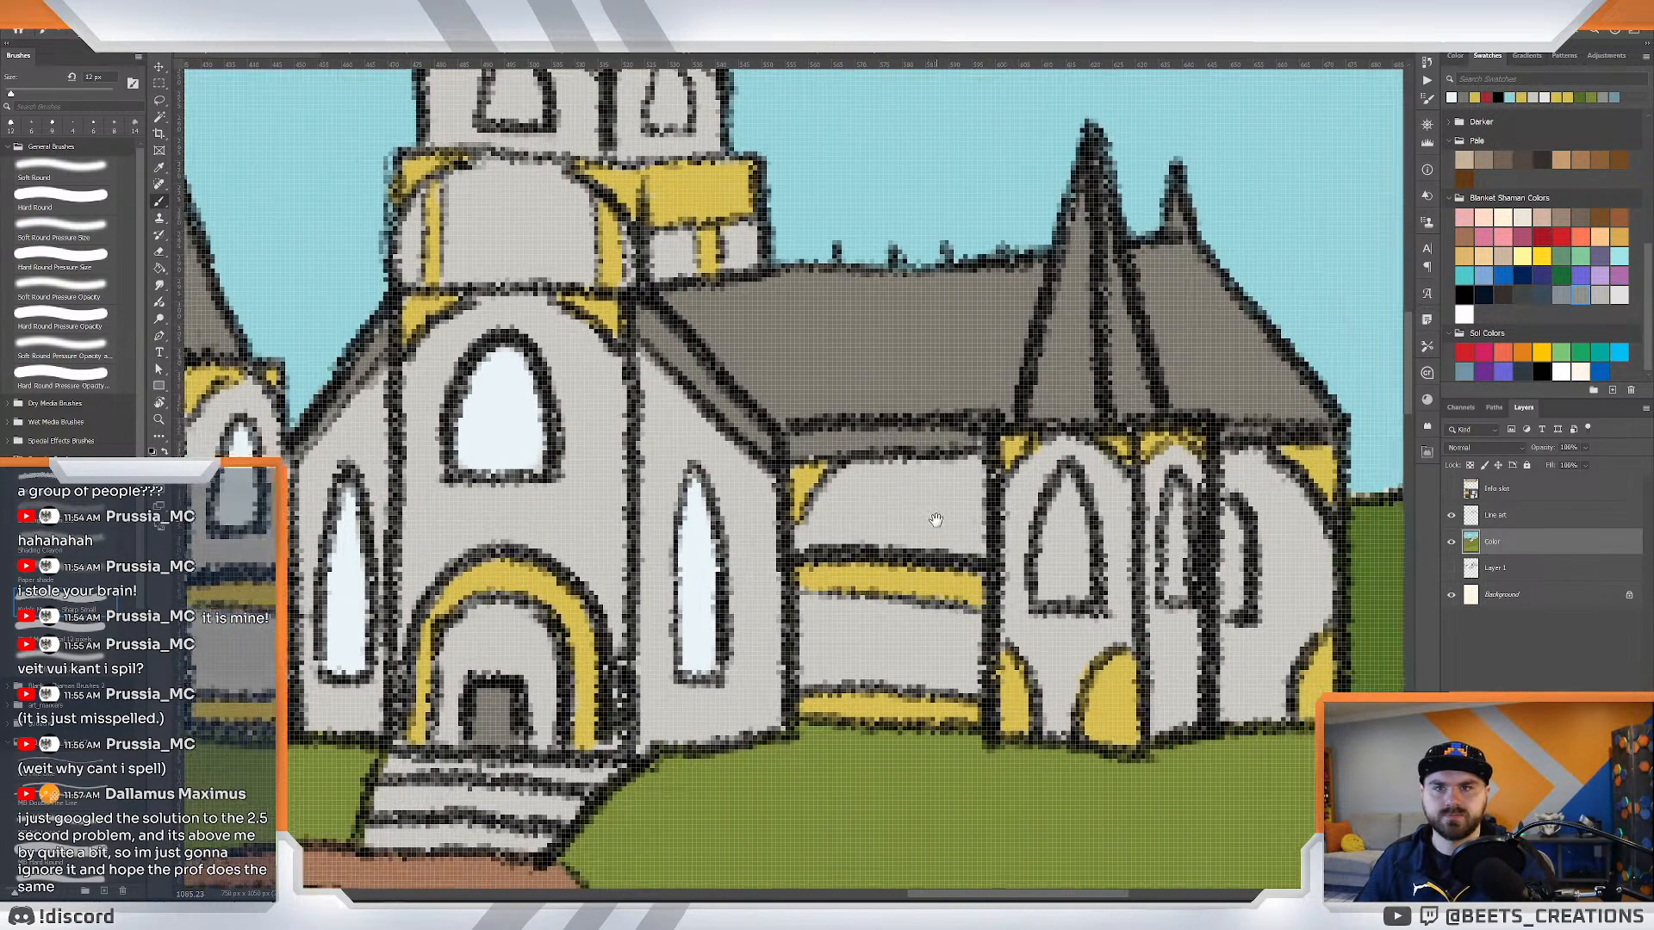
mouse_move(1266, 577)
left_mouse_down()
mouse_move(1059, 517)
mouse_move(1056, 585)
mouse_move(1049, 572)
mouse_move(1081, 590)
left_mouse_up()
mouse_move(1178, 500)
left_mouse_down()
mouse_move(1170, 584)
mouse_move(1174, 512)
mouse_move(1229, 518)
mouse_move(1234, 605)
mouse_move(1241, 504)
left_mouse_up()
left_click_drag(1146, 457, 1095, 362)
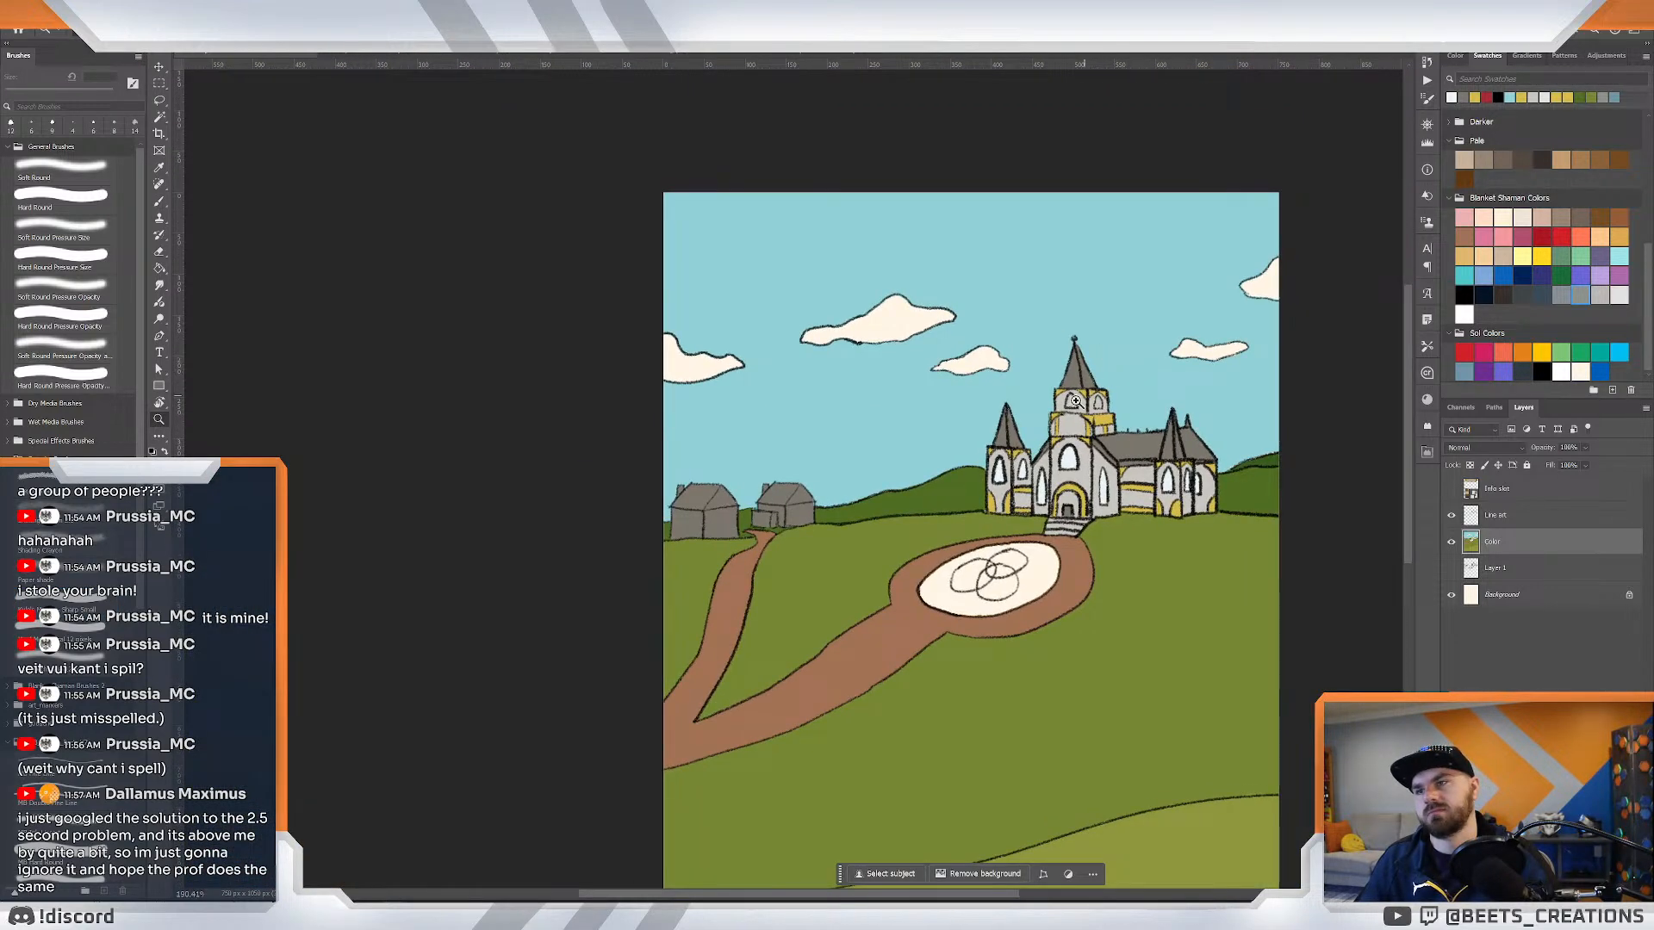
Paint the two small windows of the upper central tower in the same pale white.
mouse_move(1065, 394)
left_mouse_down()
mouse_move(1129, 425)
mouse_move(1033, 348)
mouse_move(969, 370)
mouse_move(965, 310)
mouse_move(987, 339)
mouse_move(969, 366)
mouse_move(999, 327)
mouse_move(994, 349)
left_mouse_up()
key("b")
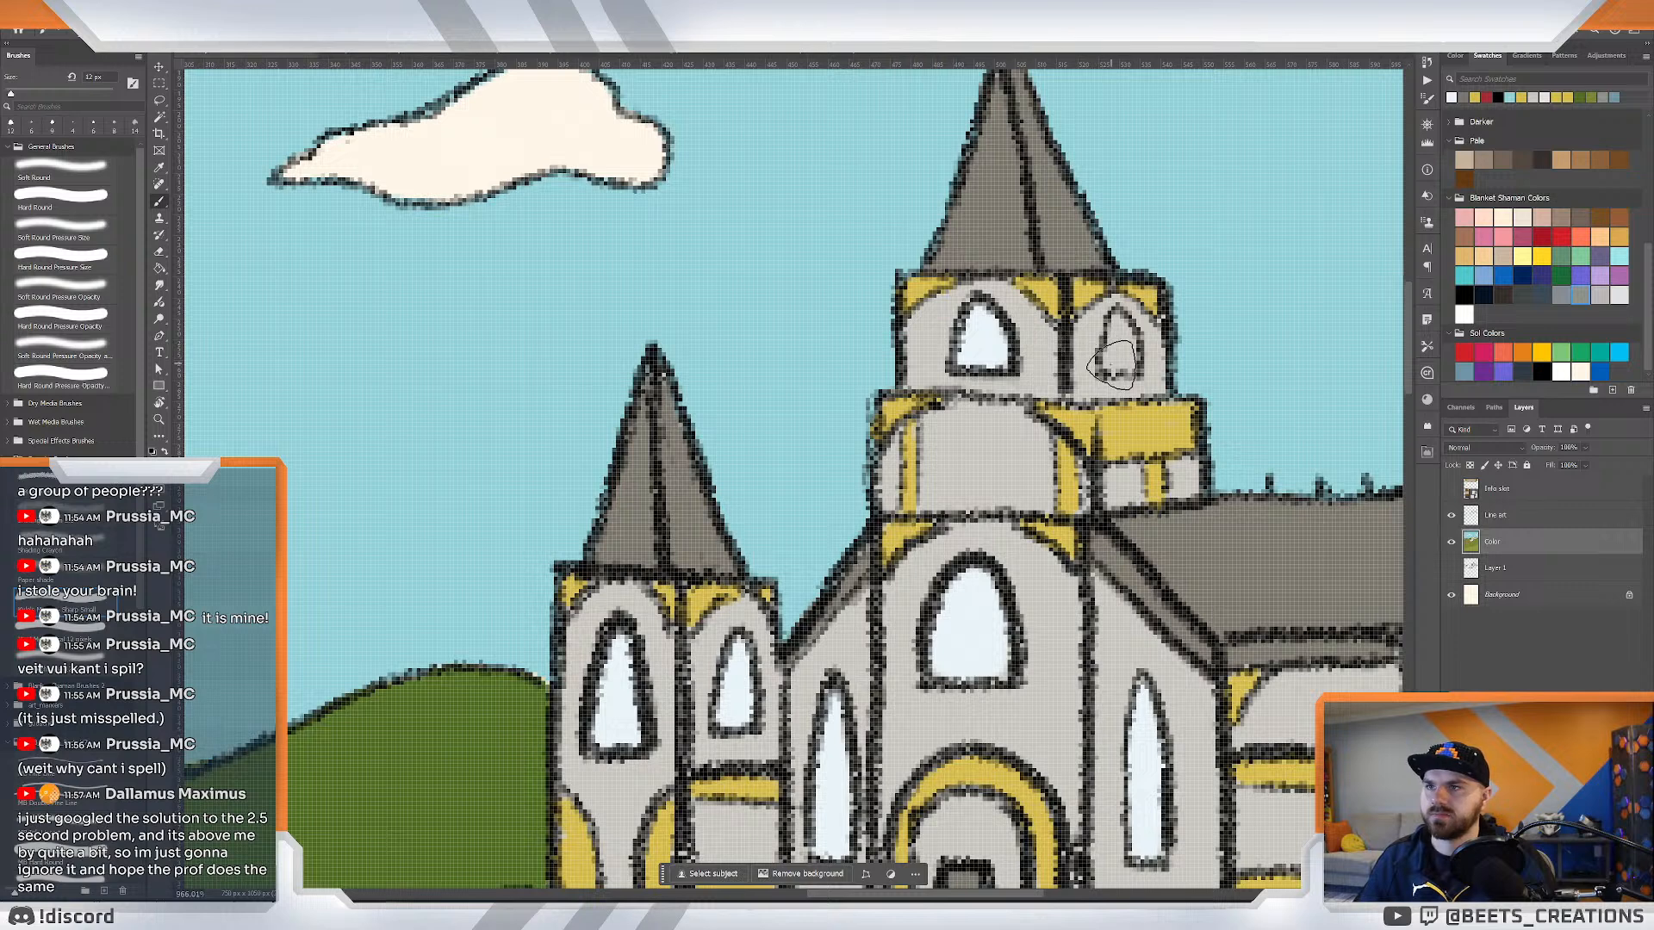
mouse_move(1113, 363)
left_mouse_down()
mouse_move(1120, 318)
mouse_move(1124, 370)
mouse_move(1056, 345)
left_mouse_up()
Sample the pale yellow of the stained-glass bars in the church interior painting and return to the cathedral painting.
key("z")
left_click_drag(965, 422, 1004, 436)
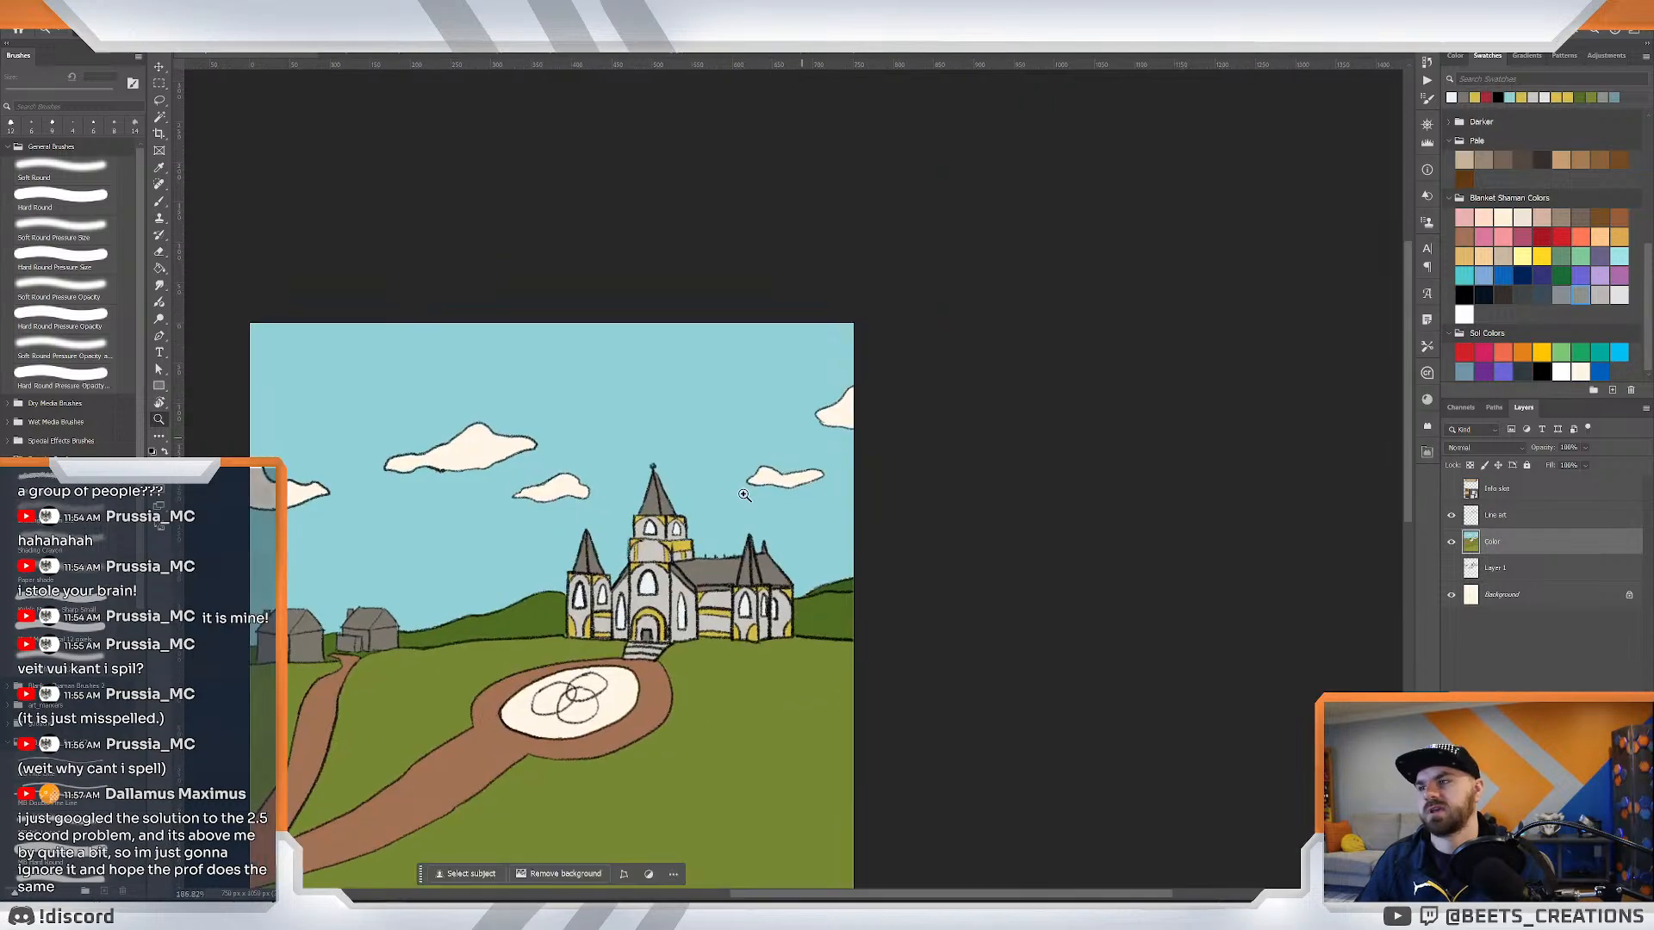
left_click_drag(693, 530, 746, 569)
left_click_drag(801, 549, 1145, 258)
left_click_drag(1063, 392, 1023, 398)
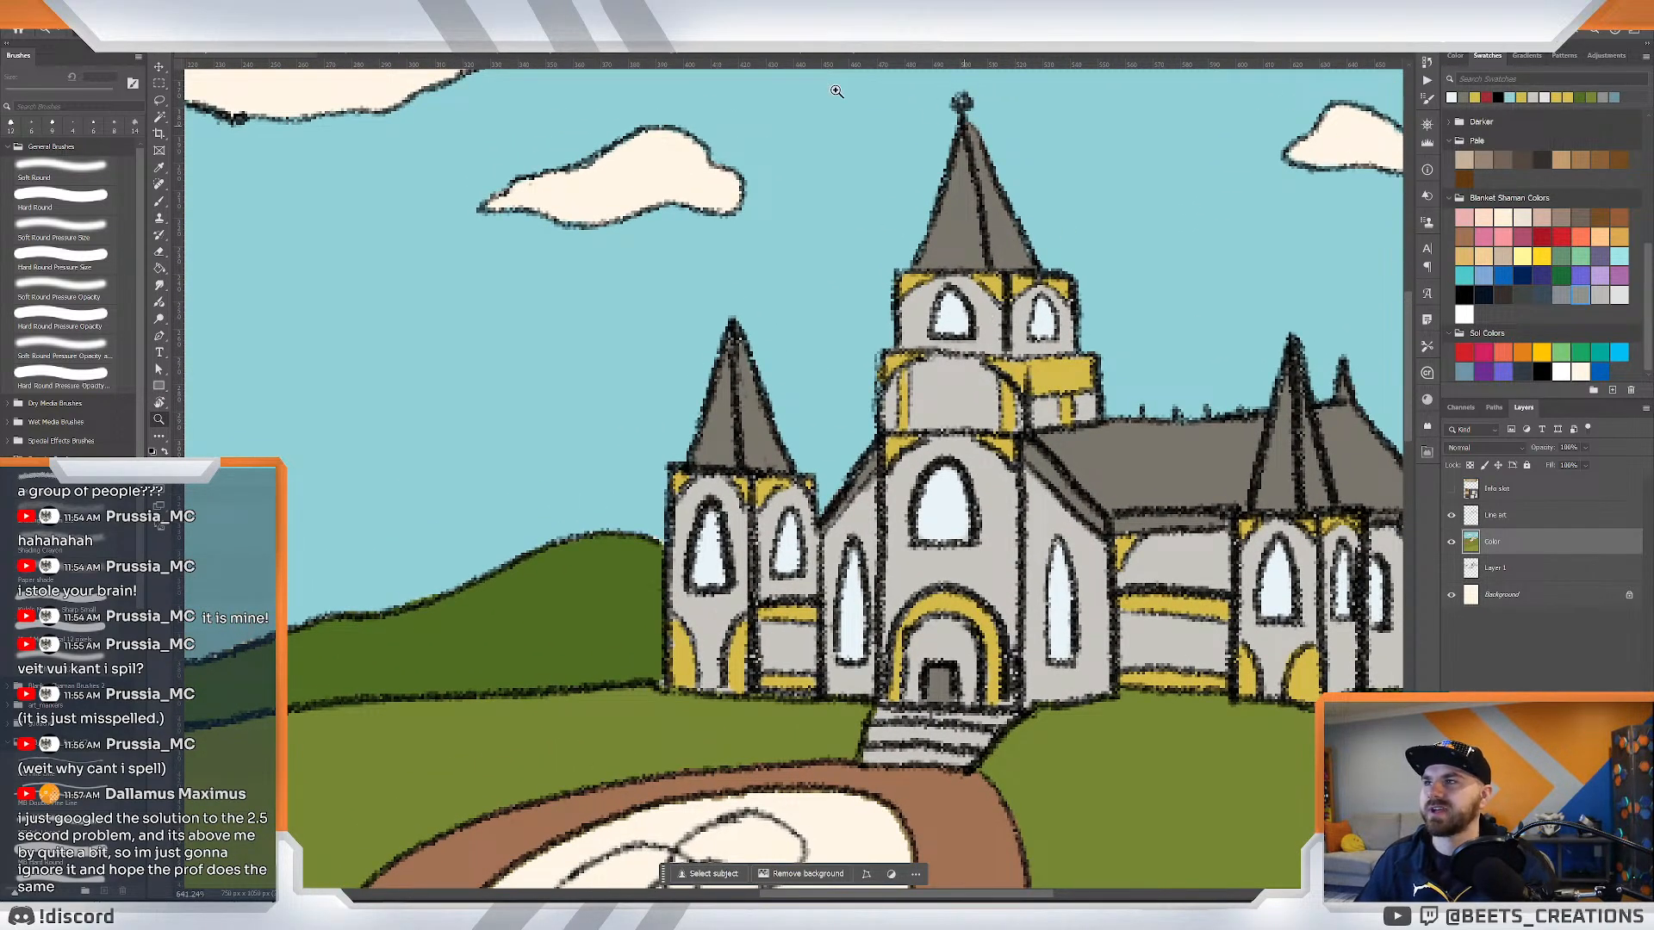
left_click(441, 55)
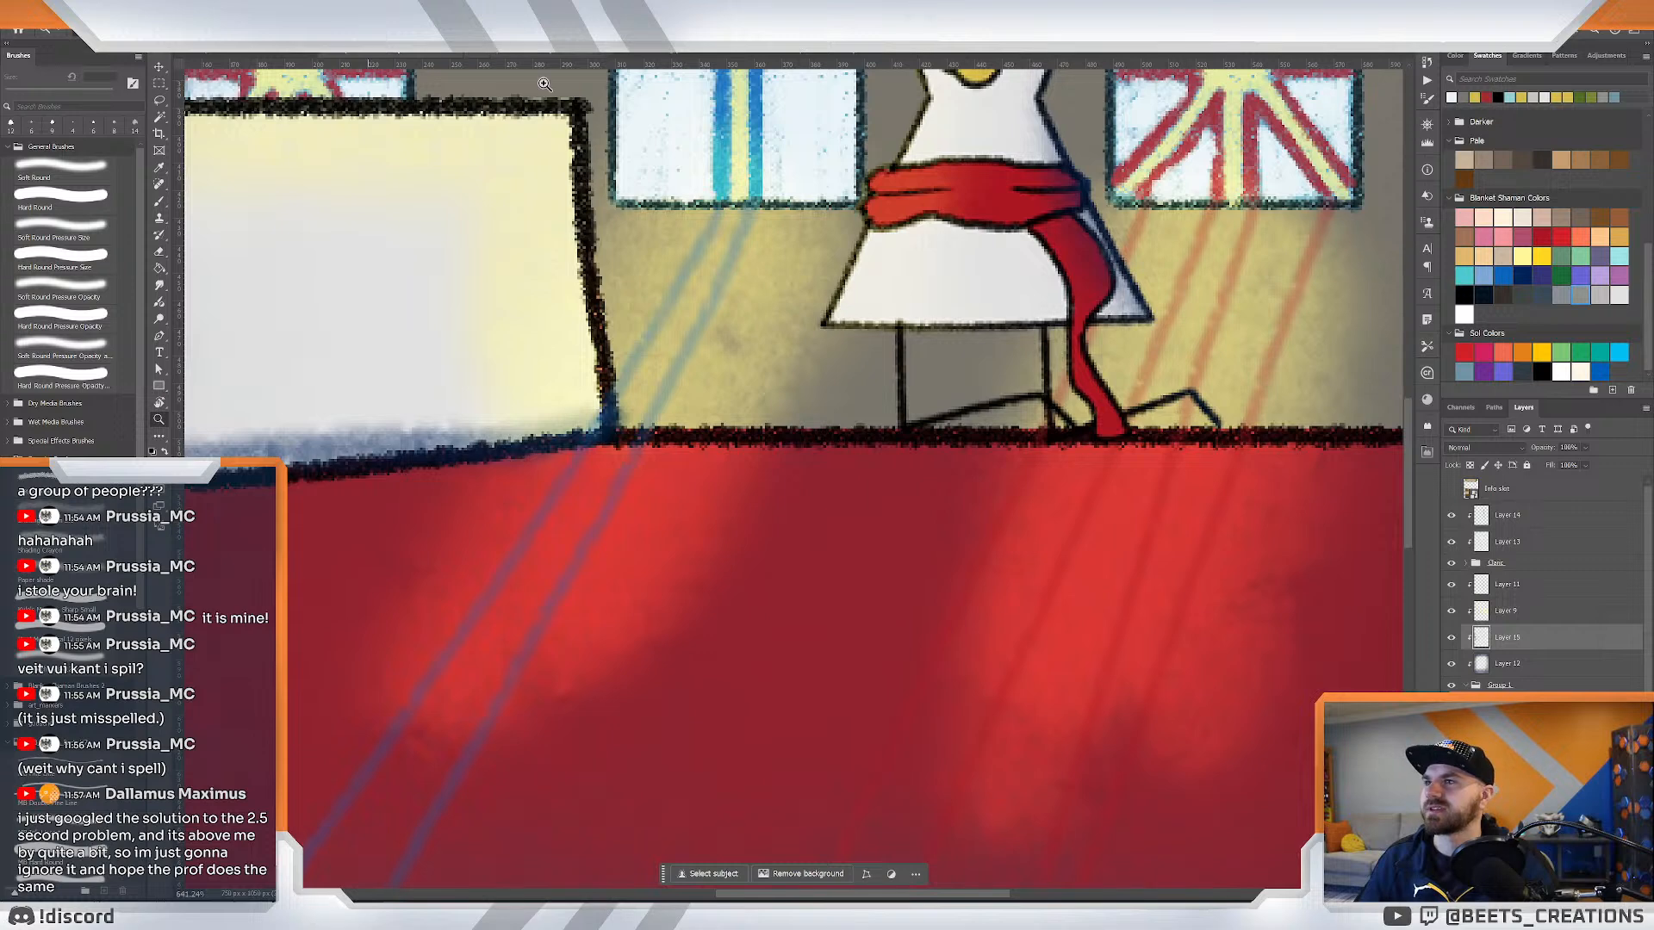
left_click_drag(655, 204, 796, 538)
key("i")
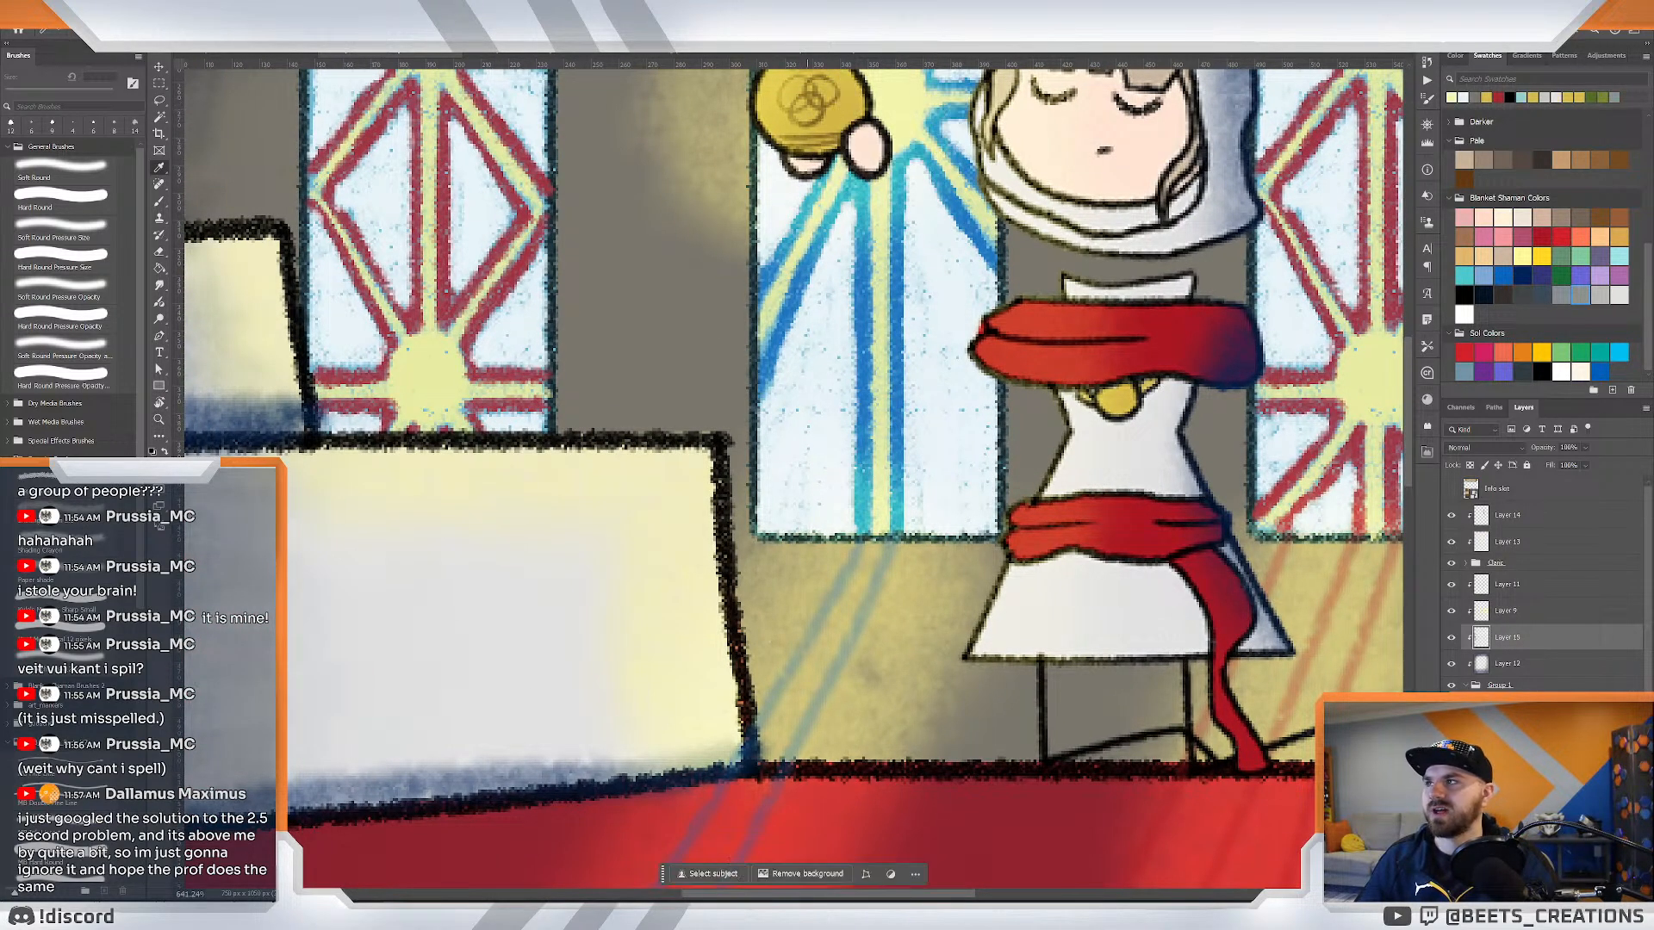
left_click(285, 54)
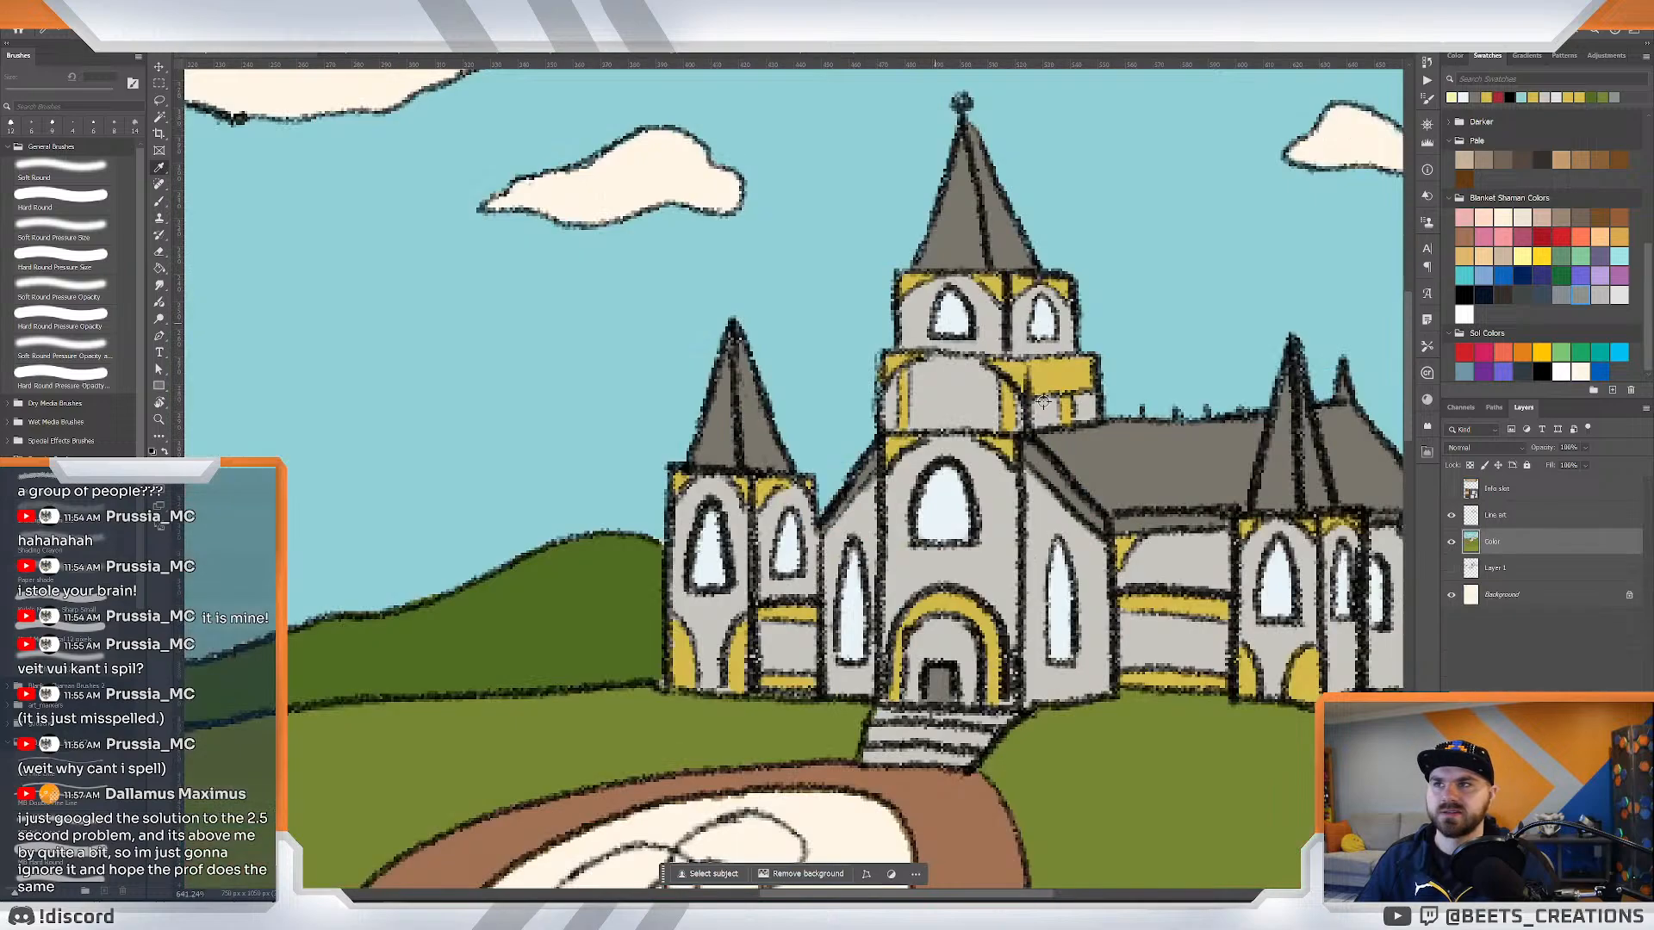
Using the interior's stained glass as reference, paint thin pale yellow rays crossing in the middle of the large central window.
key("z")
left_click_drag(937, 418, 943, 419)
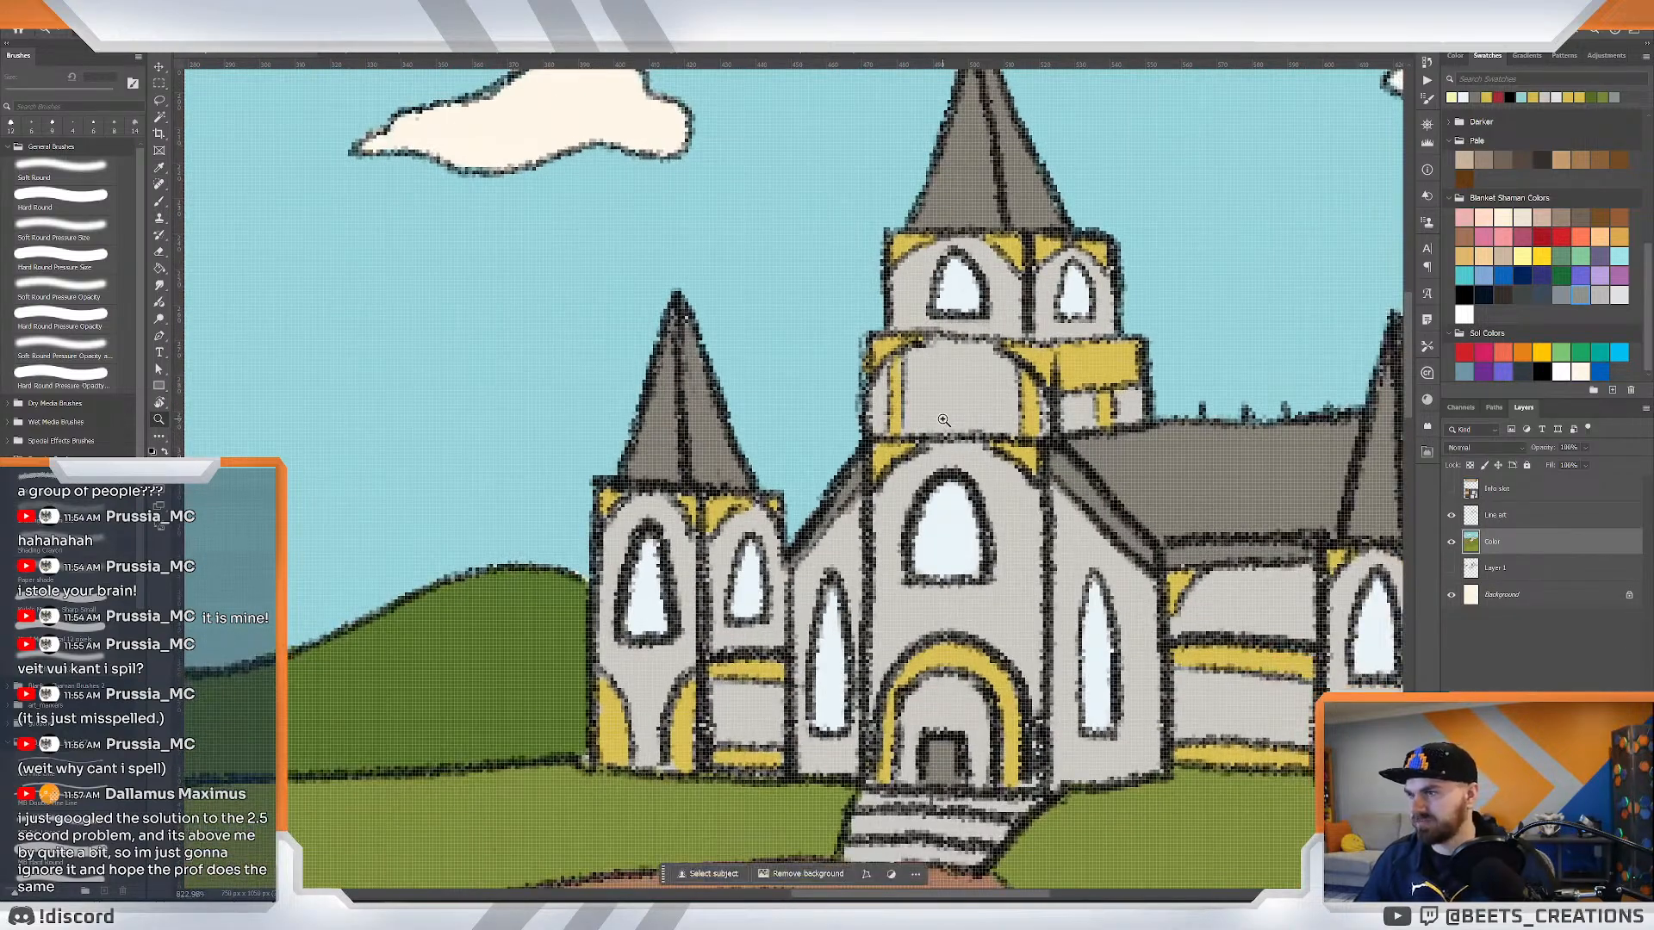
key("b")
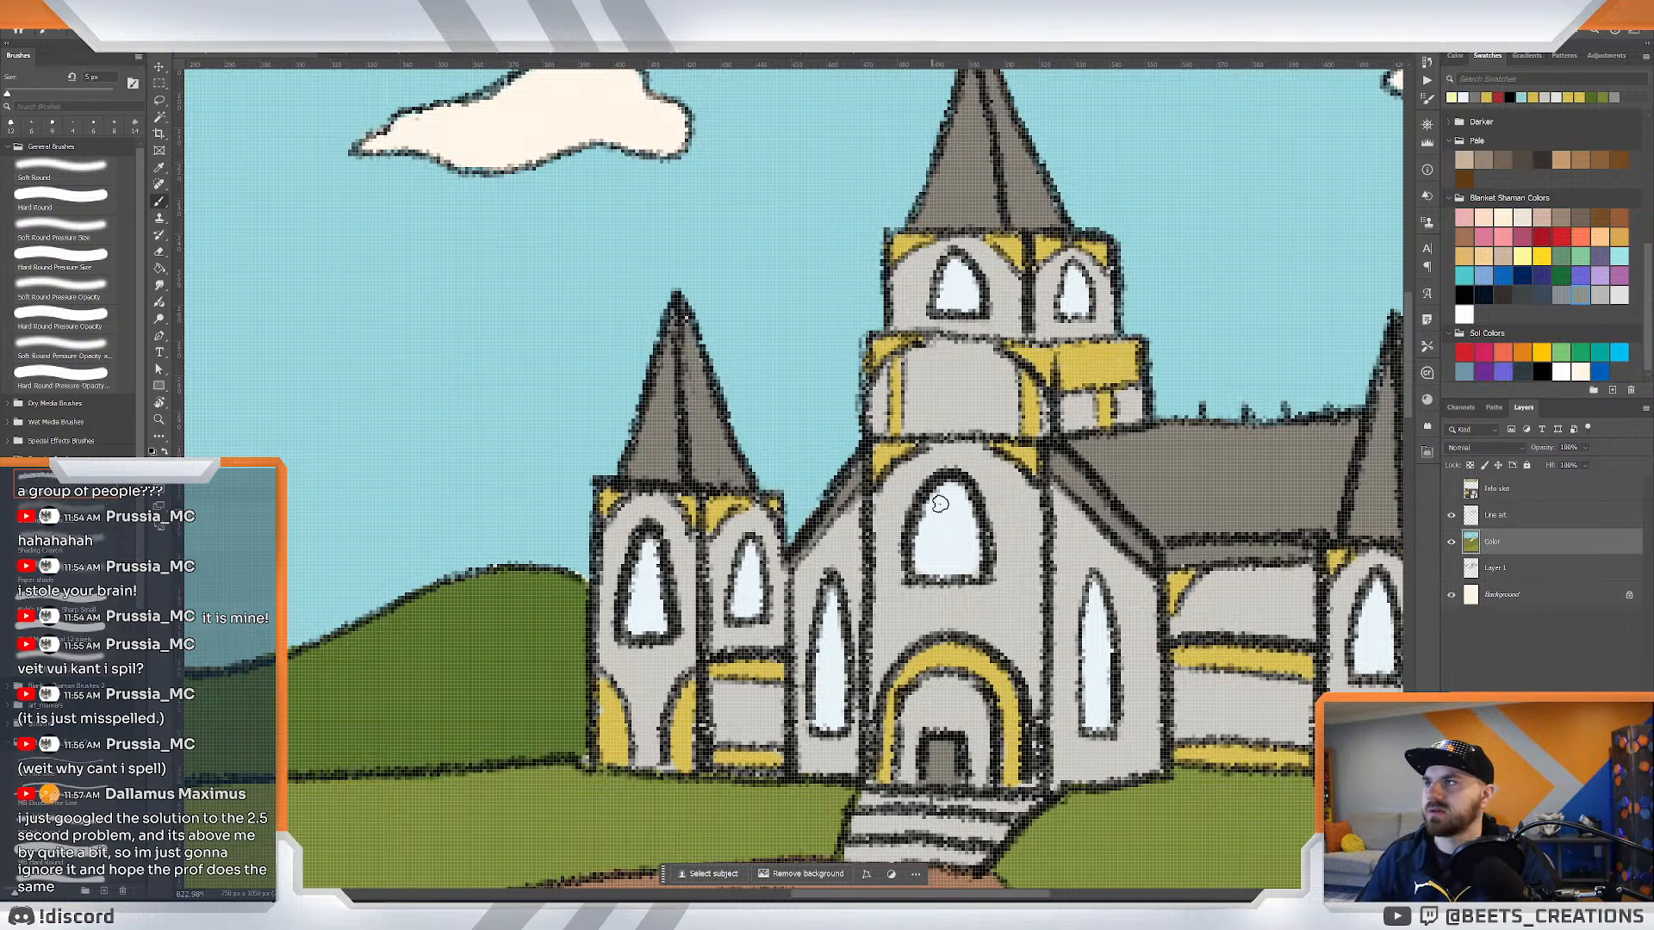
left_click(387, 55)
key("z")
left_click_drag(986, 324, 934, 297)
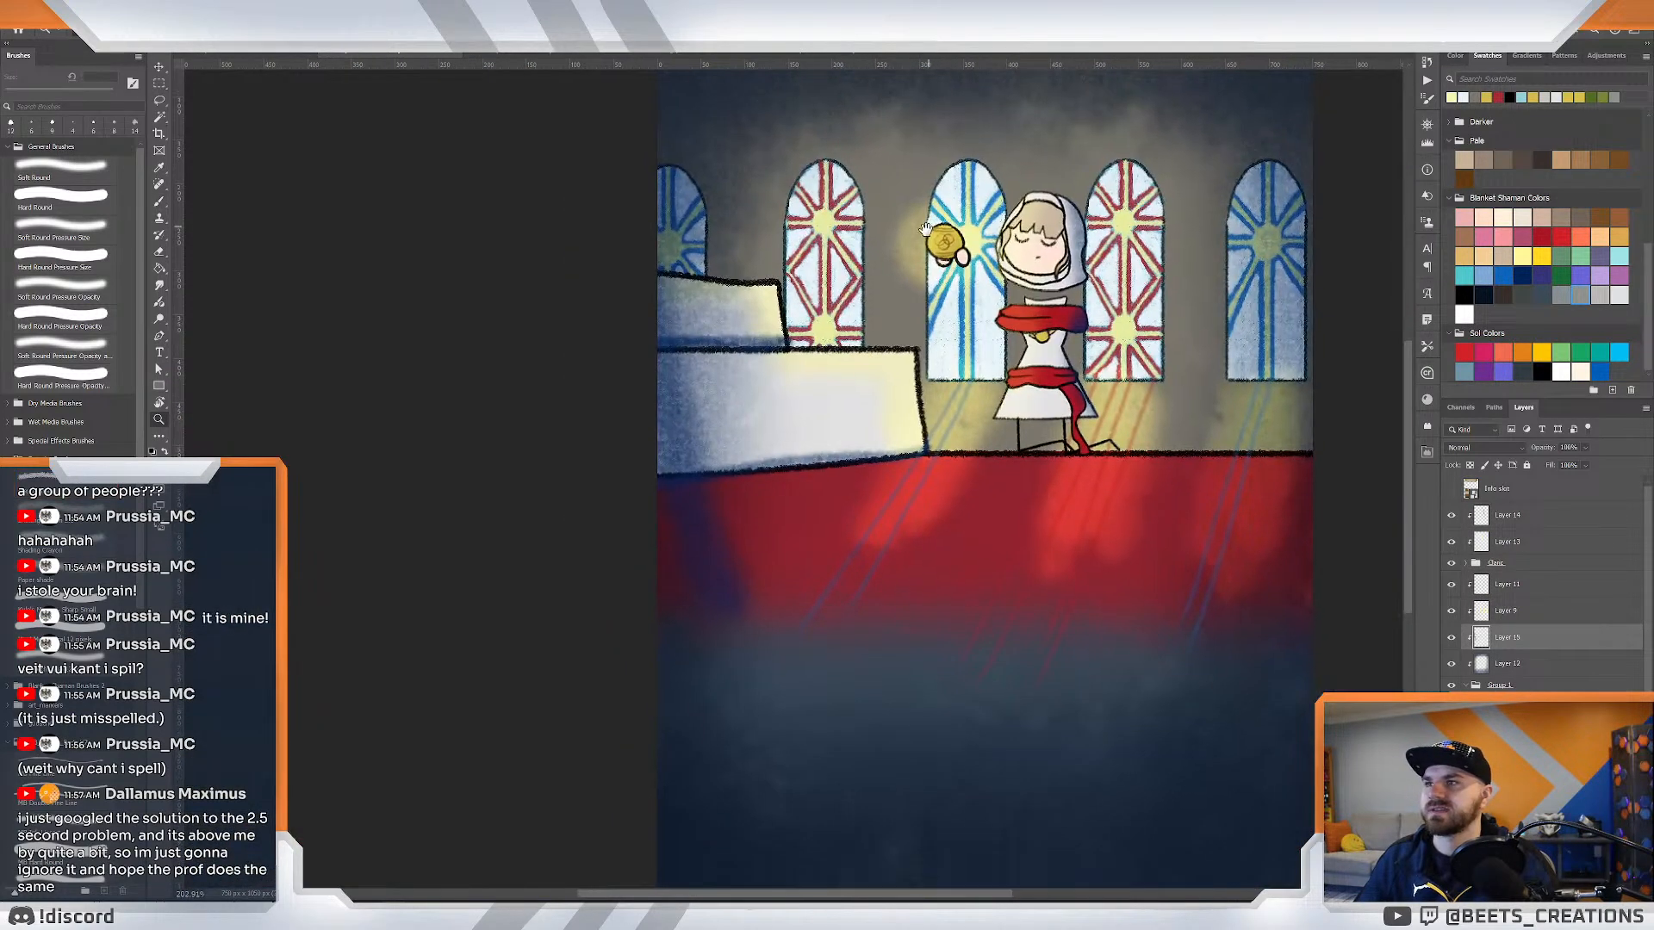
left_click_drag(926, 229, 888, 298)
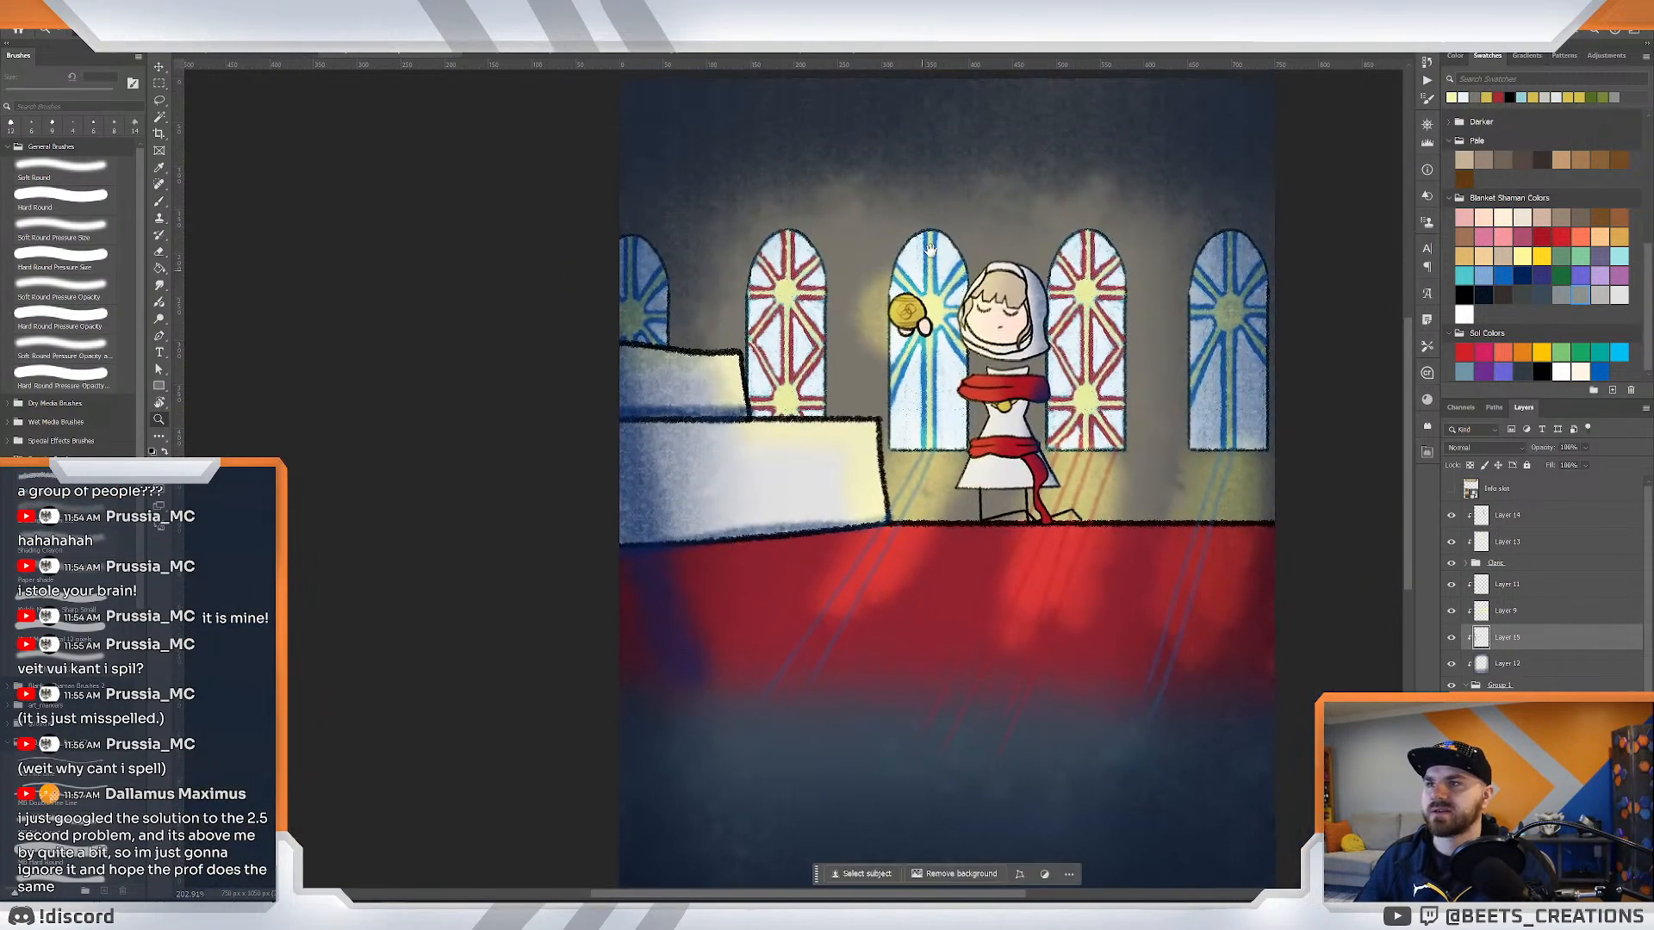
left_click(270, 54)
left_click_drag(857, 346, 863, 376)
key("b")
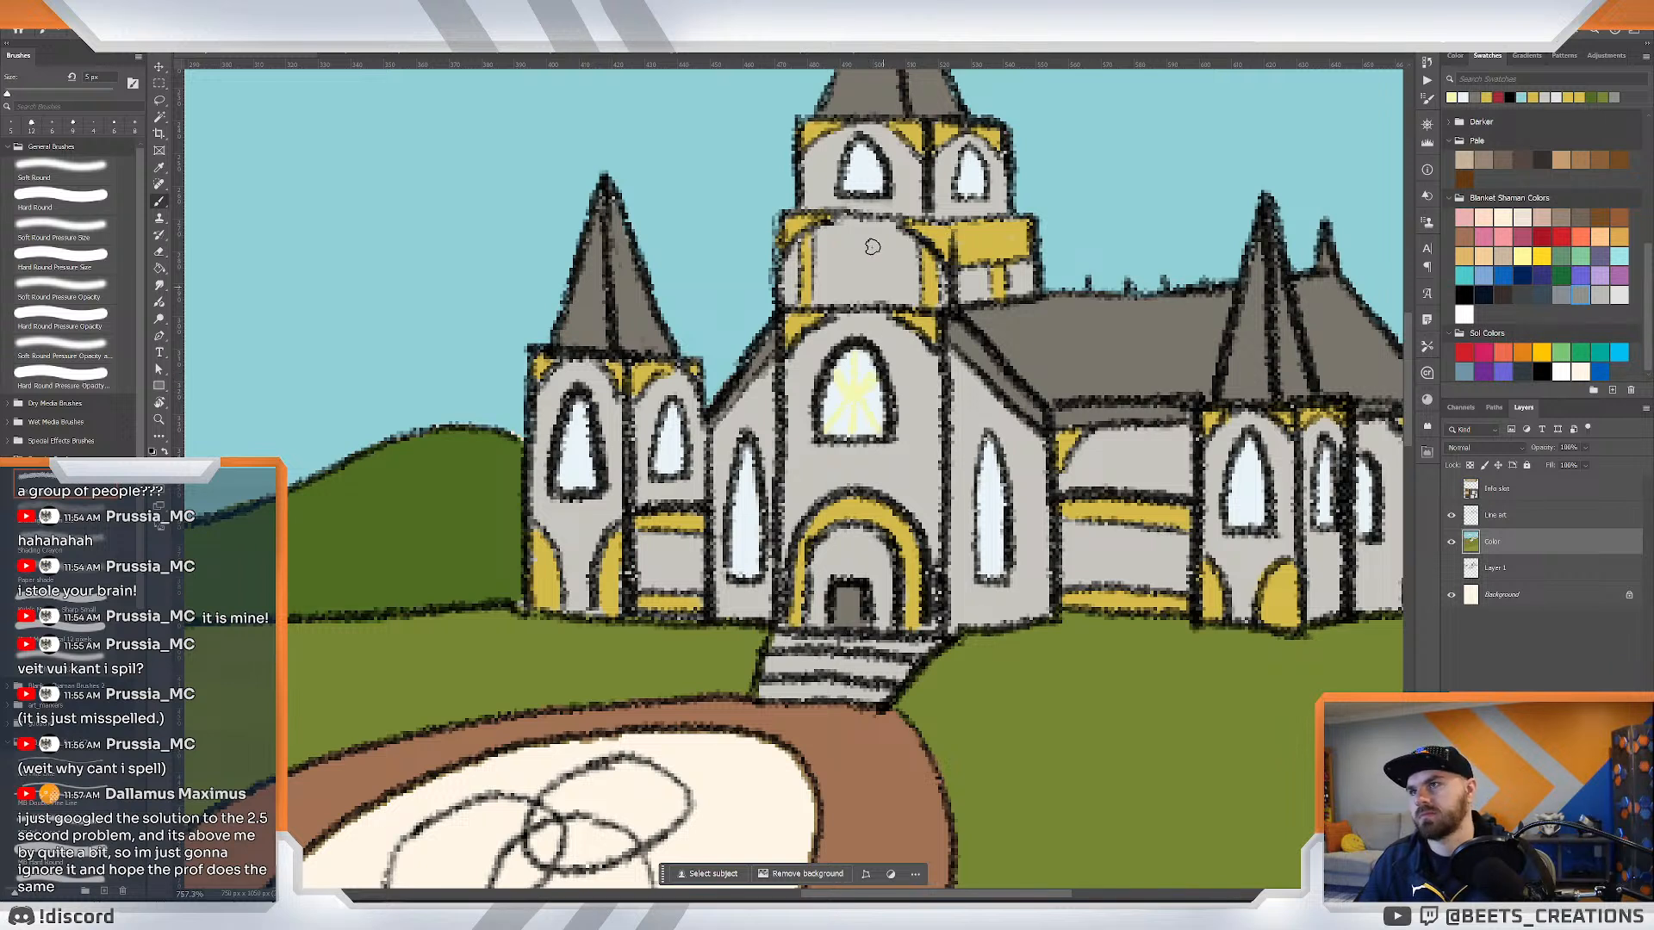
Add thin blue strokes between the yellow rays of the large central window.
left_click(1503, 275)
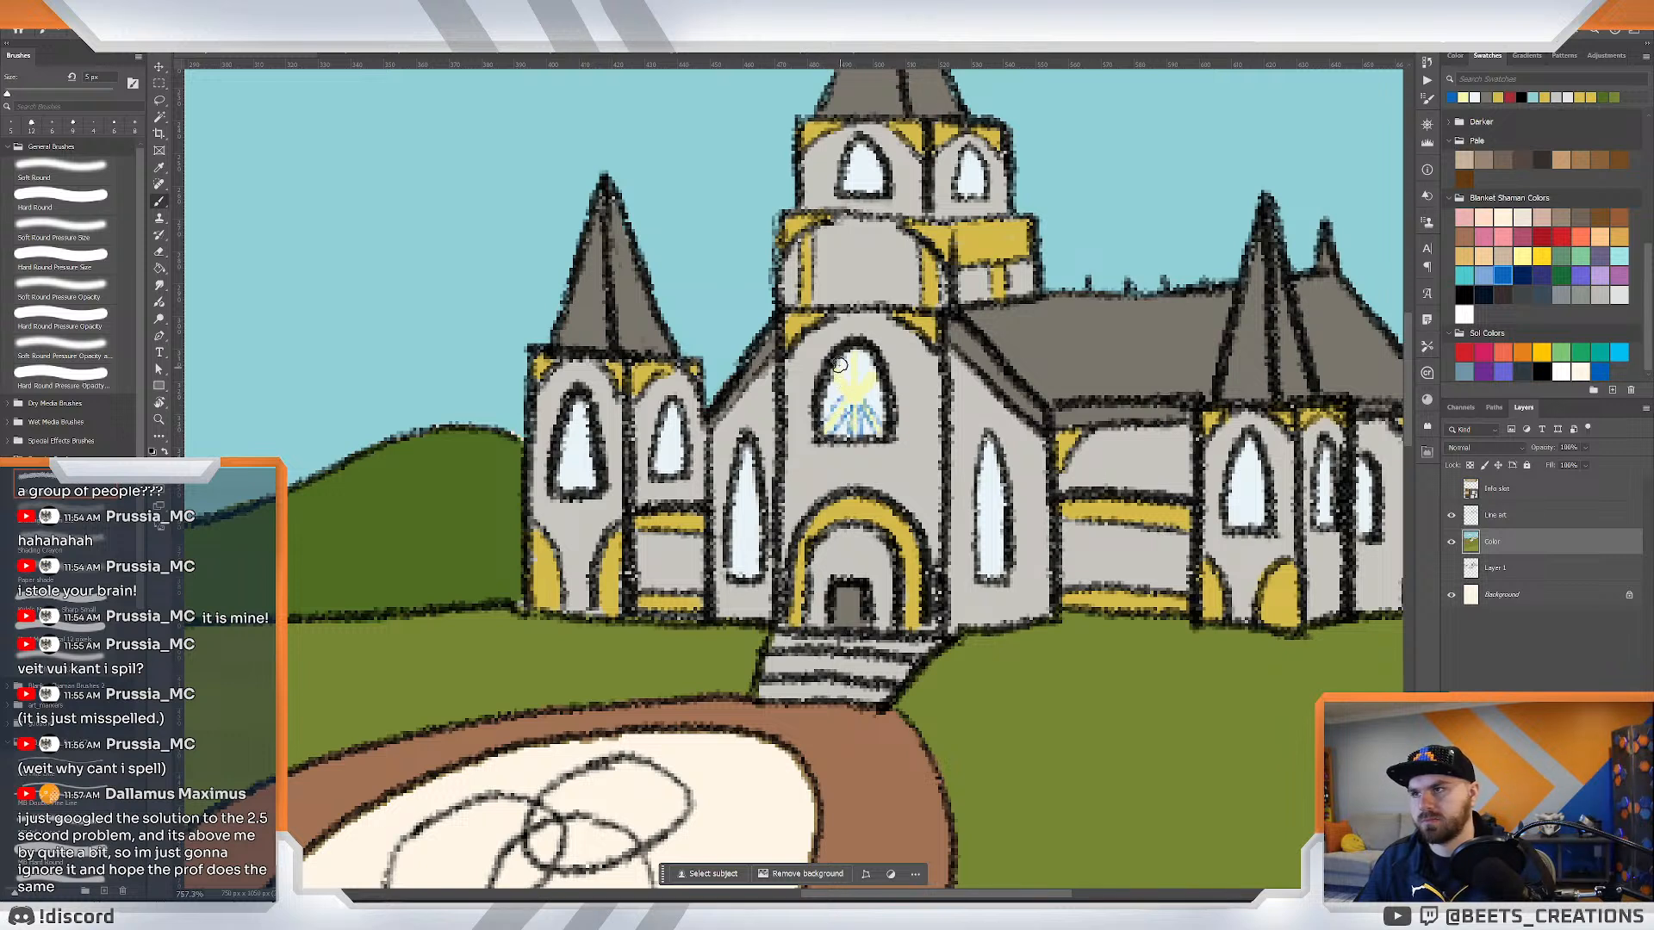
left_click_drag(848, 357, 856, 381)
key("ctrl+0")
Paint a vertical pale yellow stained-glass pattern in the facade's narrow right window, redoing the first strokes.
left_click_drag(875, 346, 836, 450)
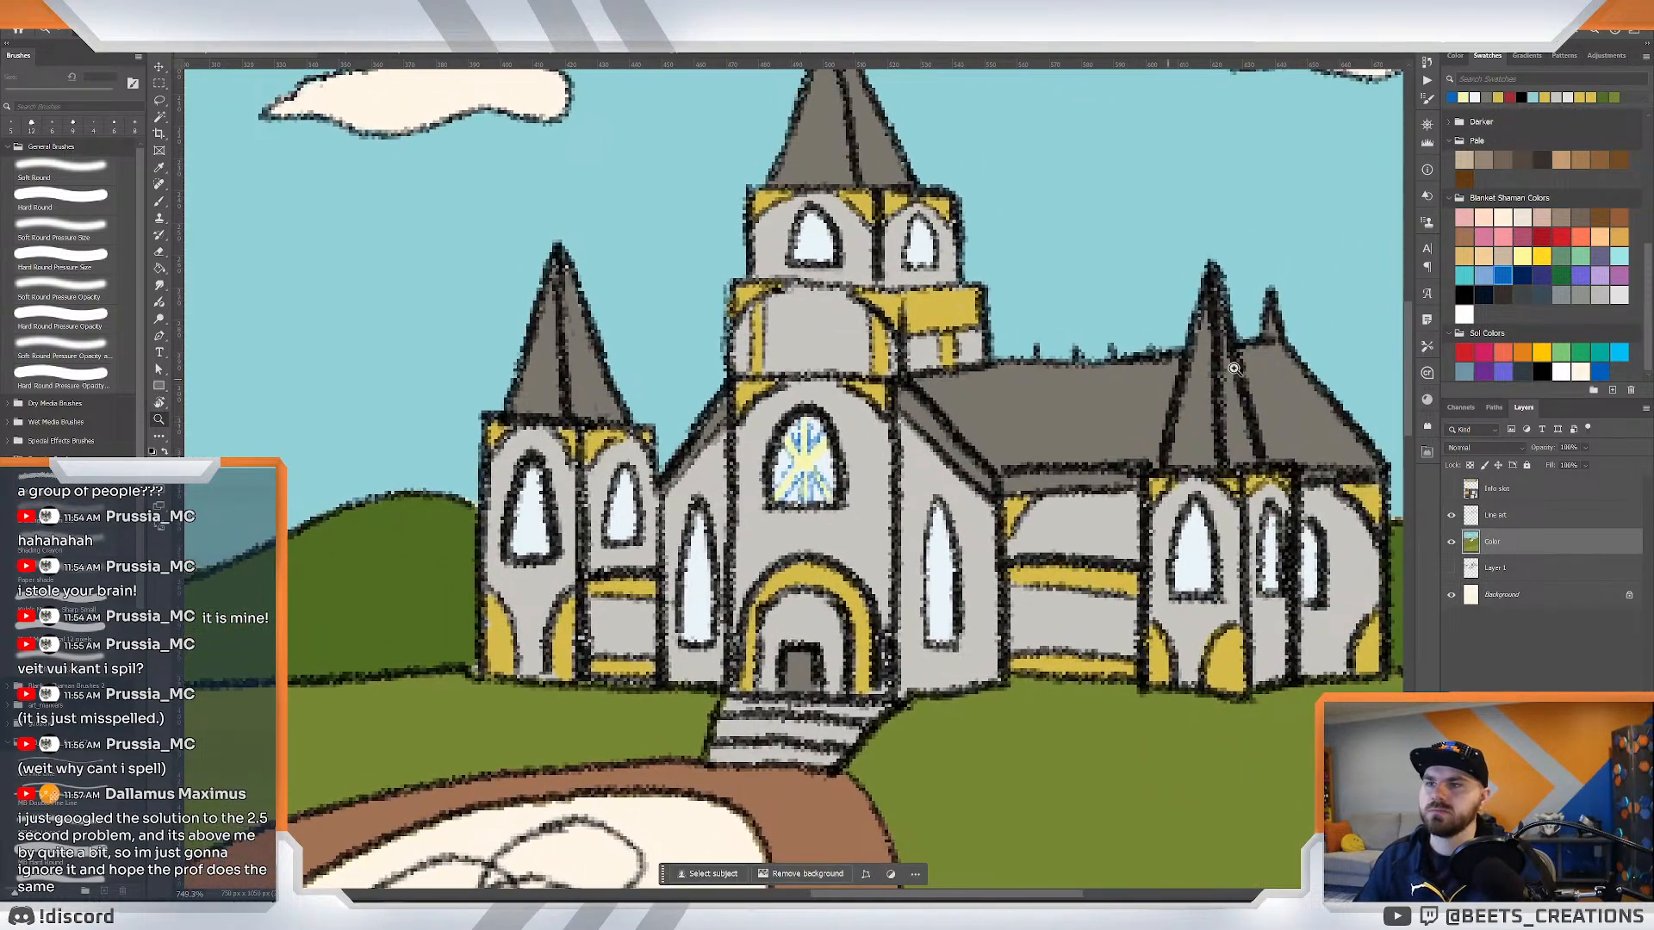
left_click(1523, 255)
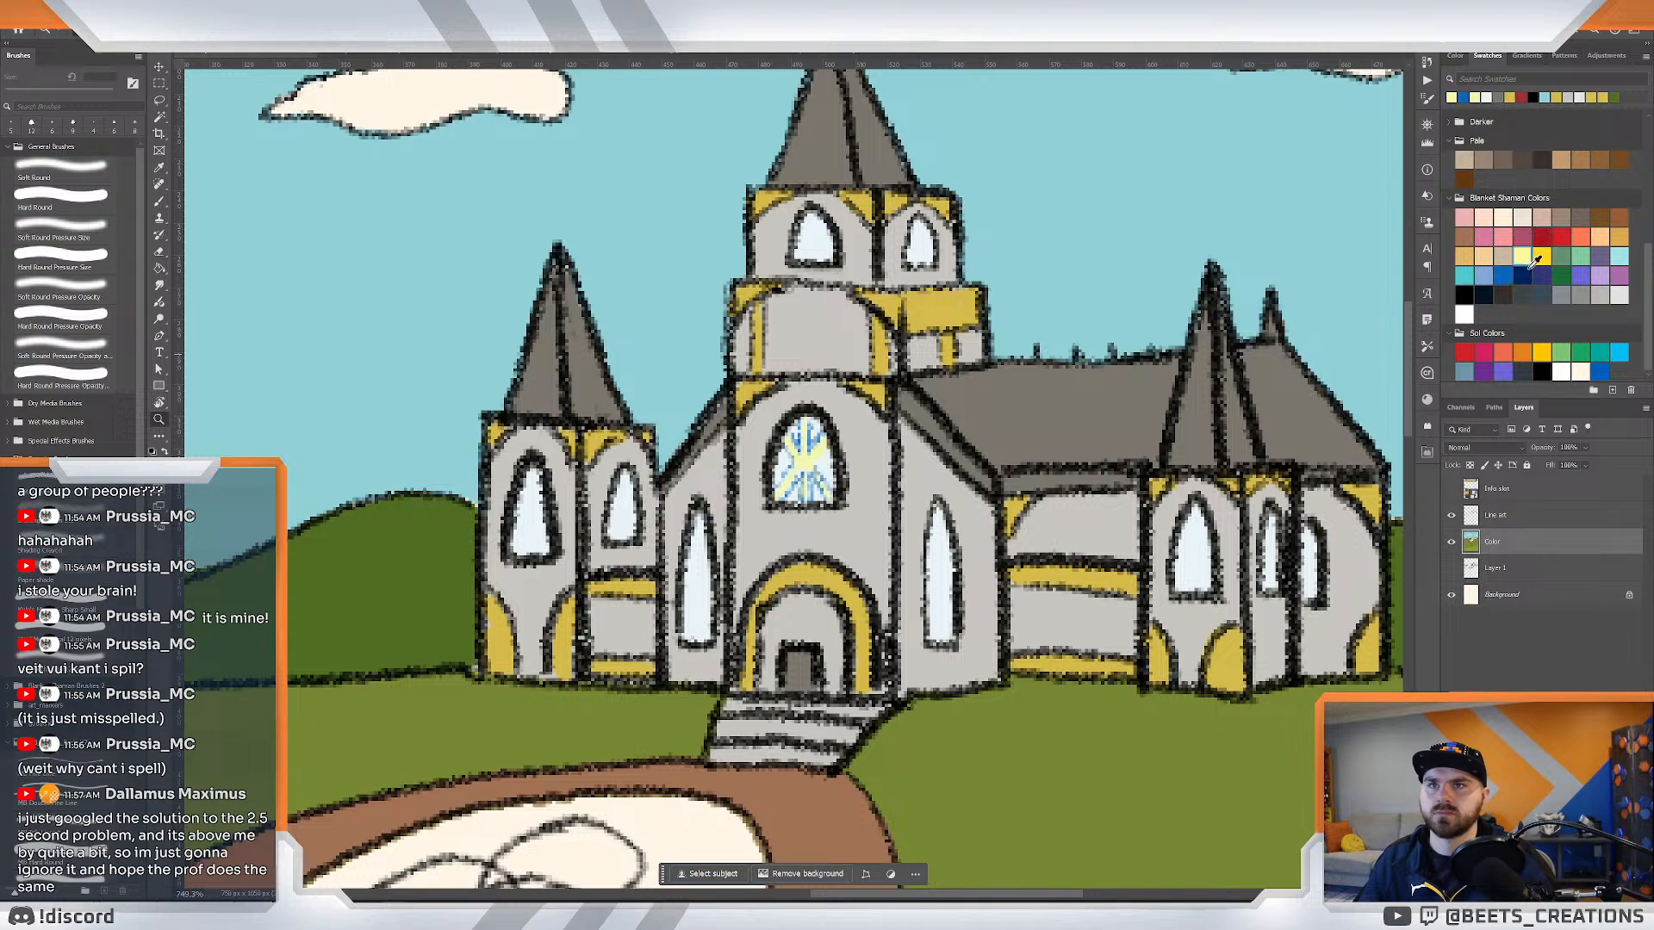
key("b")
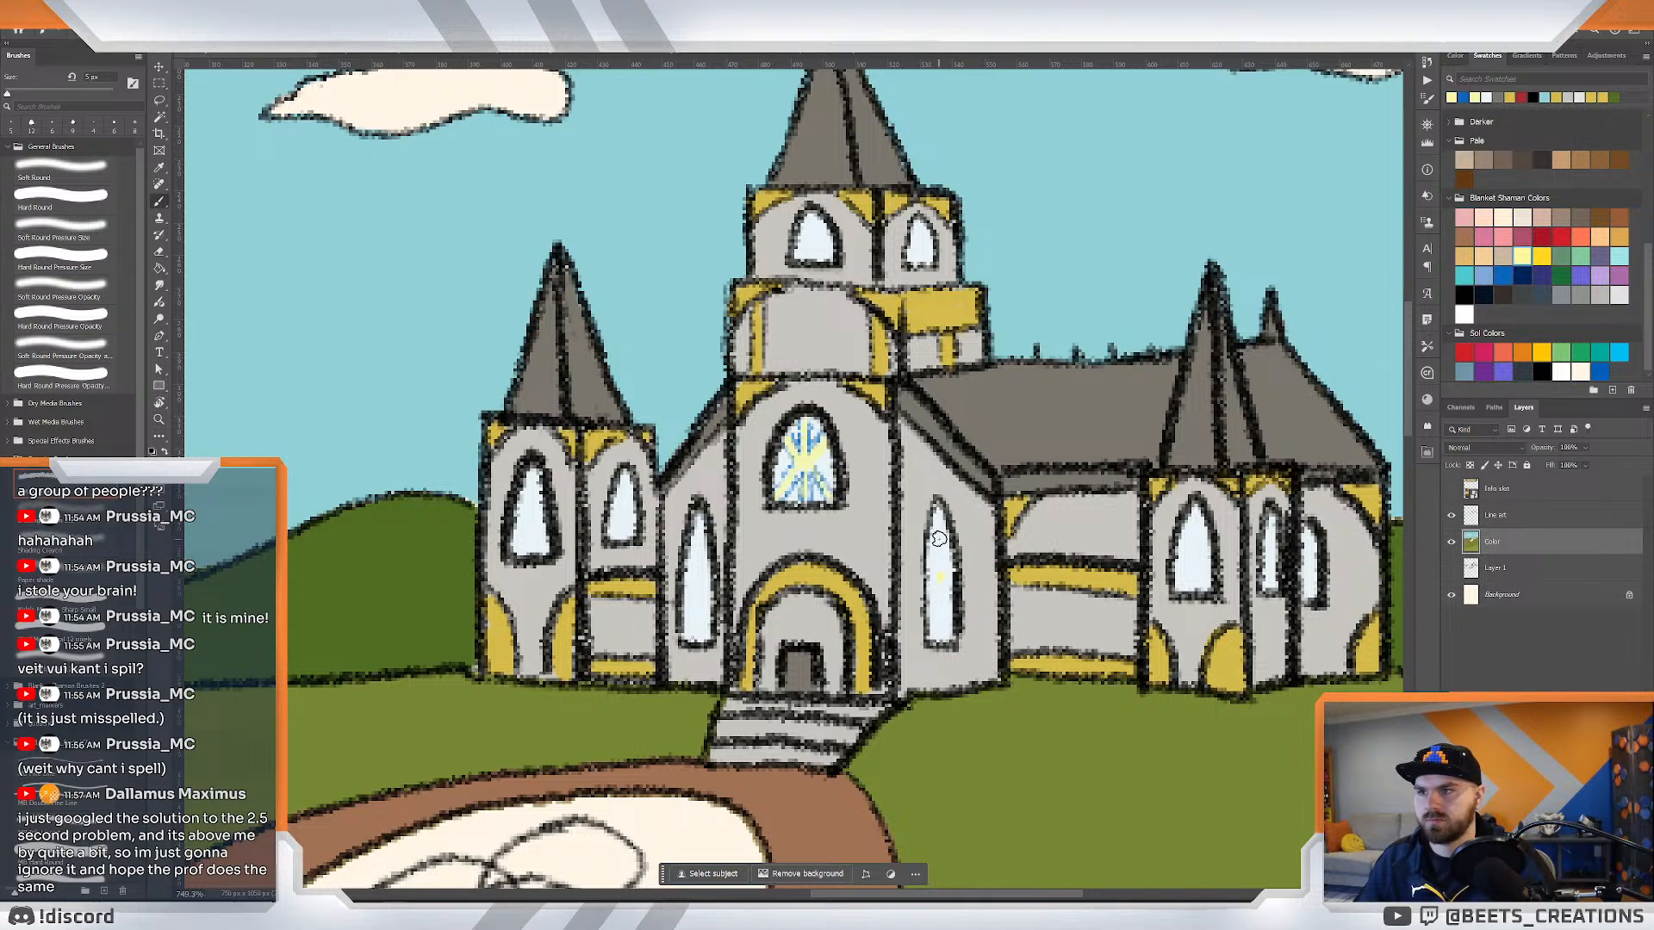
mouse_move(941, 583)
left_mouse_down()
mouse_move(941, 628)
mouse_move(936, 574)
left_mouse_up()
key("ctrl+z")
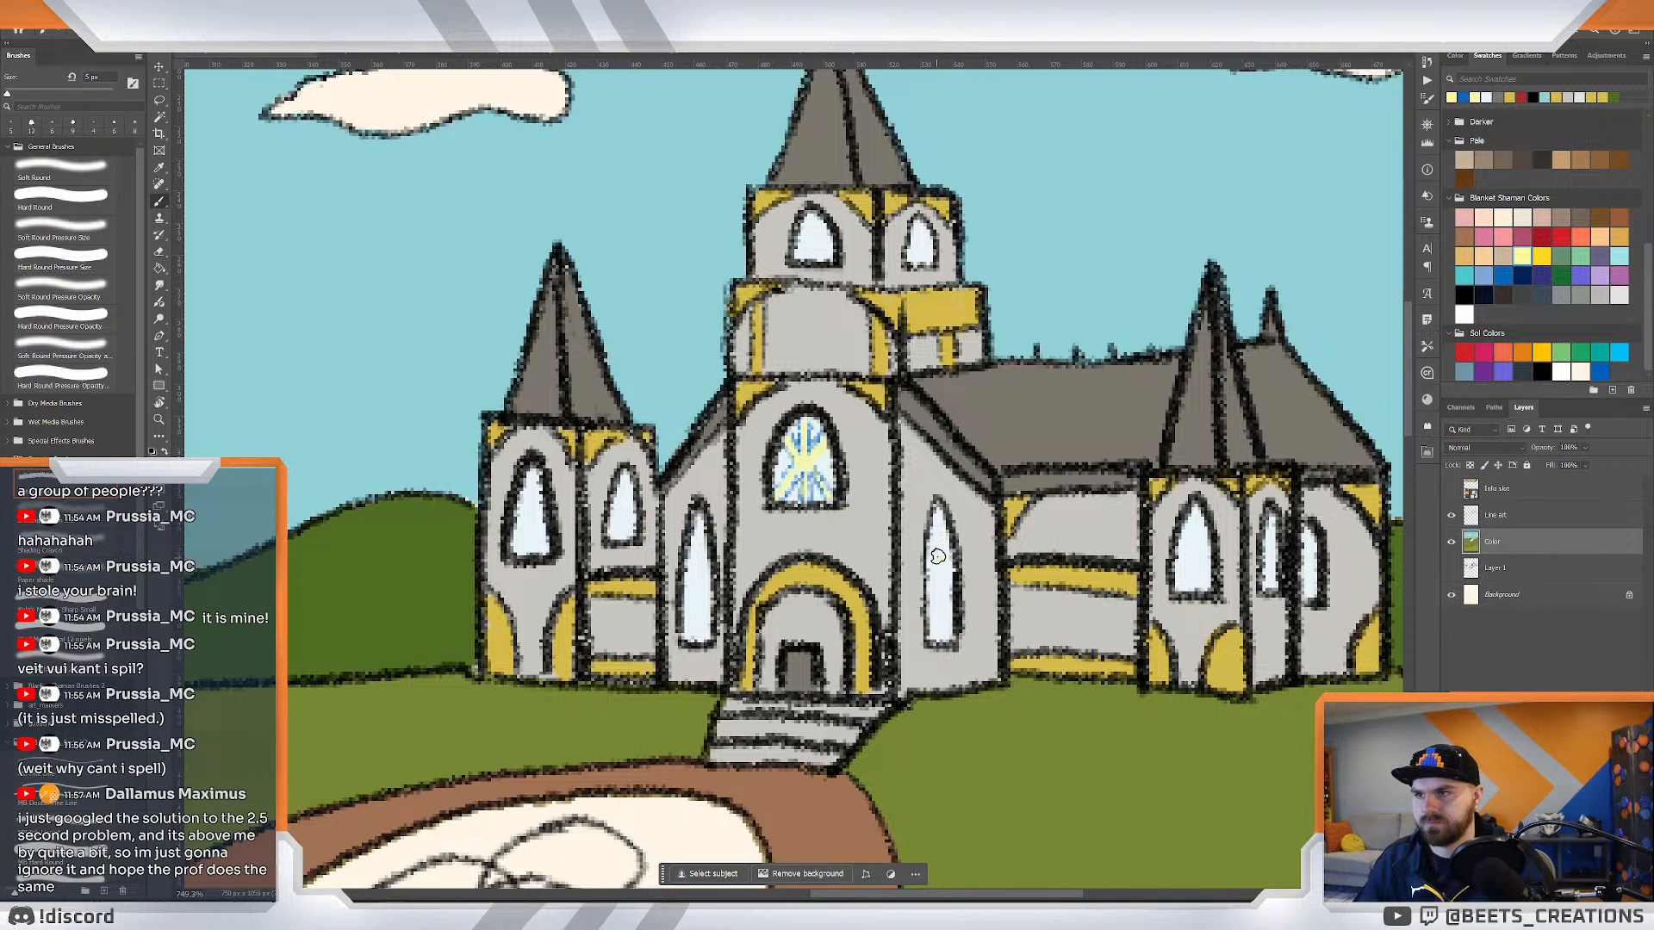
left_click(940, 559)
mouse_move(941, 609)
left_mouse_down()
mouse_move(942, 539)
mouse_move(942, 641)
mouse_move(945, 610)
left_mouse_up()
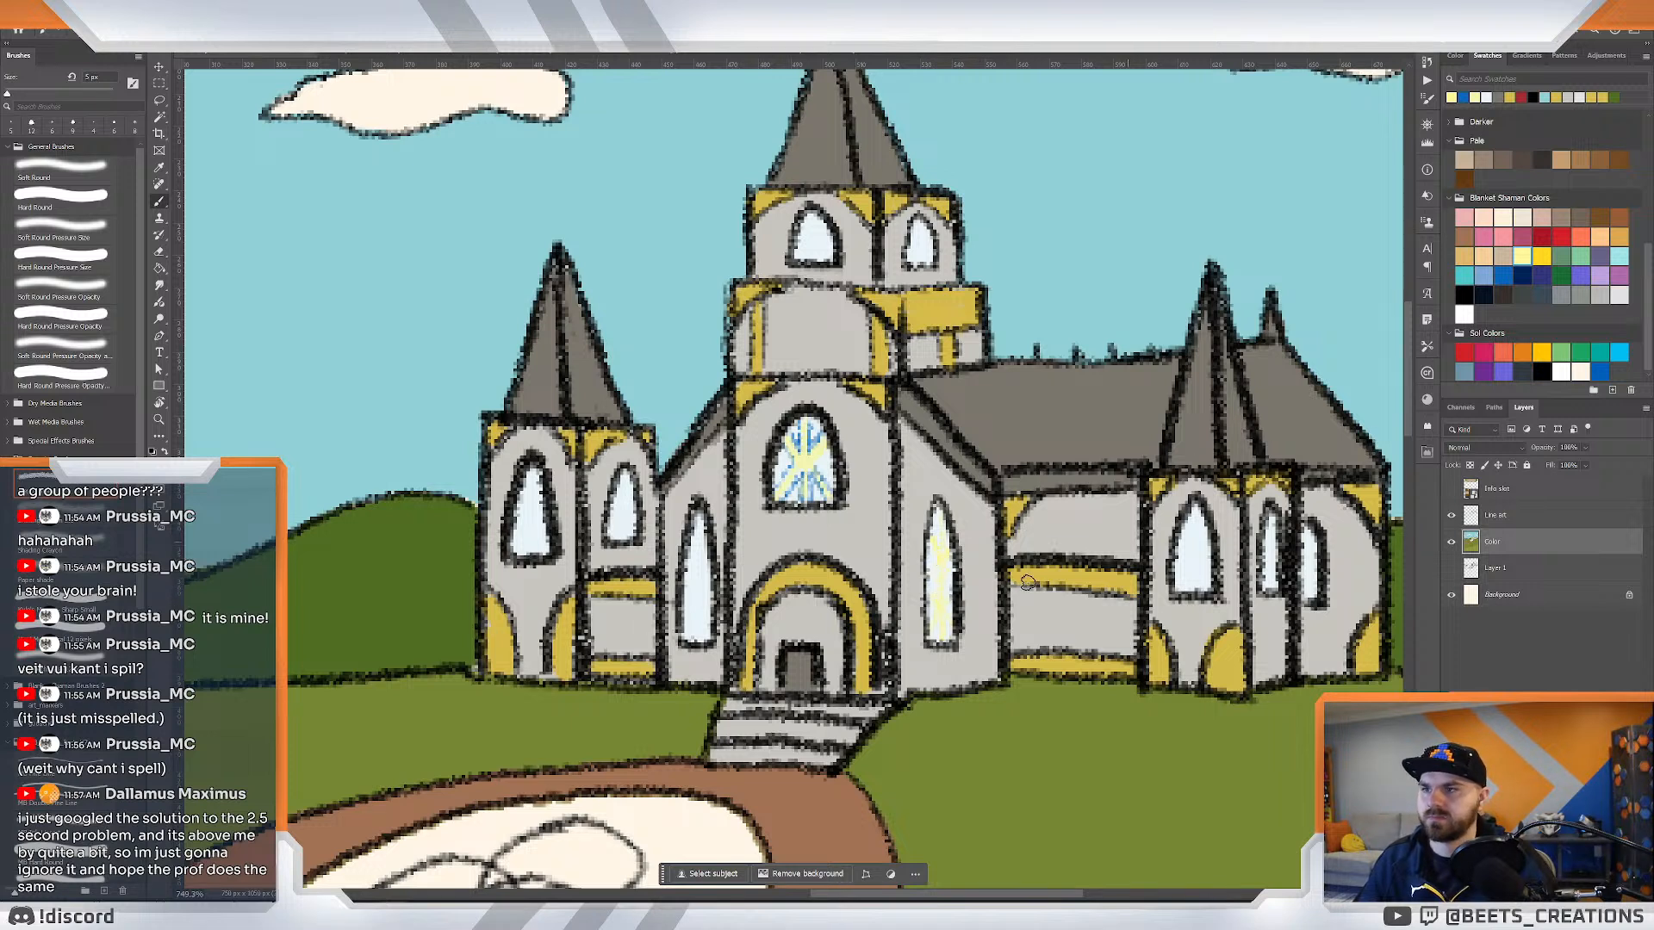
Add small red strokes around the yellow pattern in the facade's narrow right window.
left_click(1561, 235)
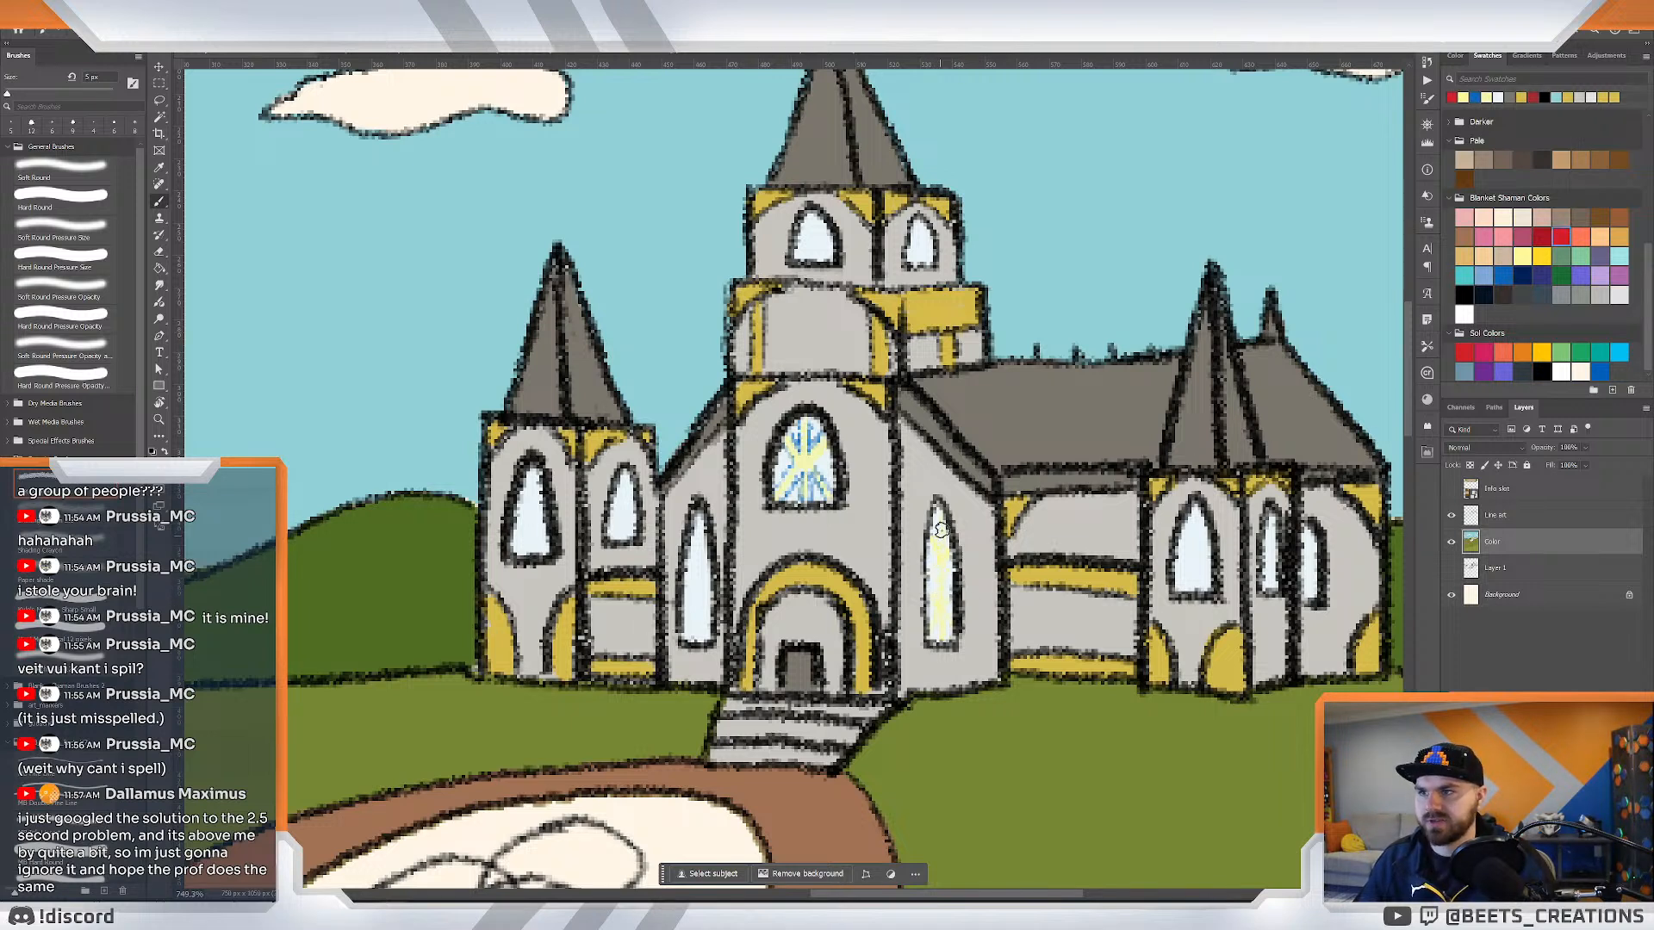
mouse_move(936, 510)
left_mouse_down()
mouse_move(931, 640)
mouse_move(951, 610)
left_mouse_up()
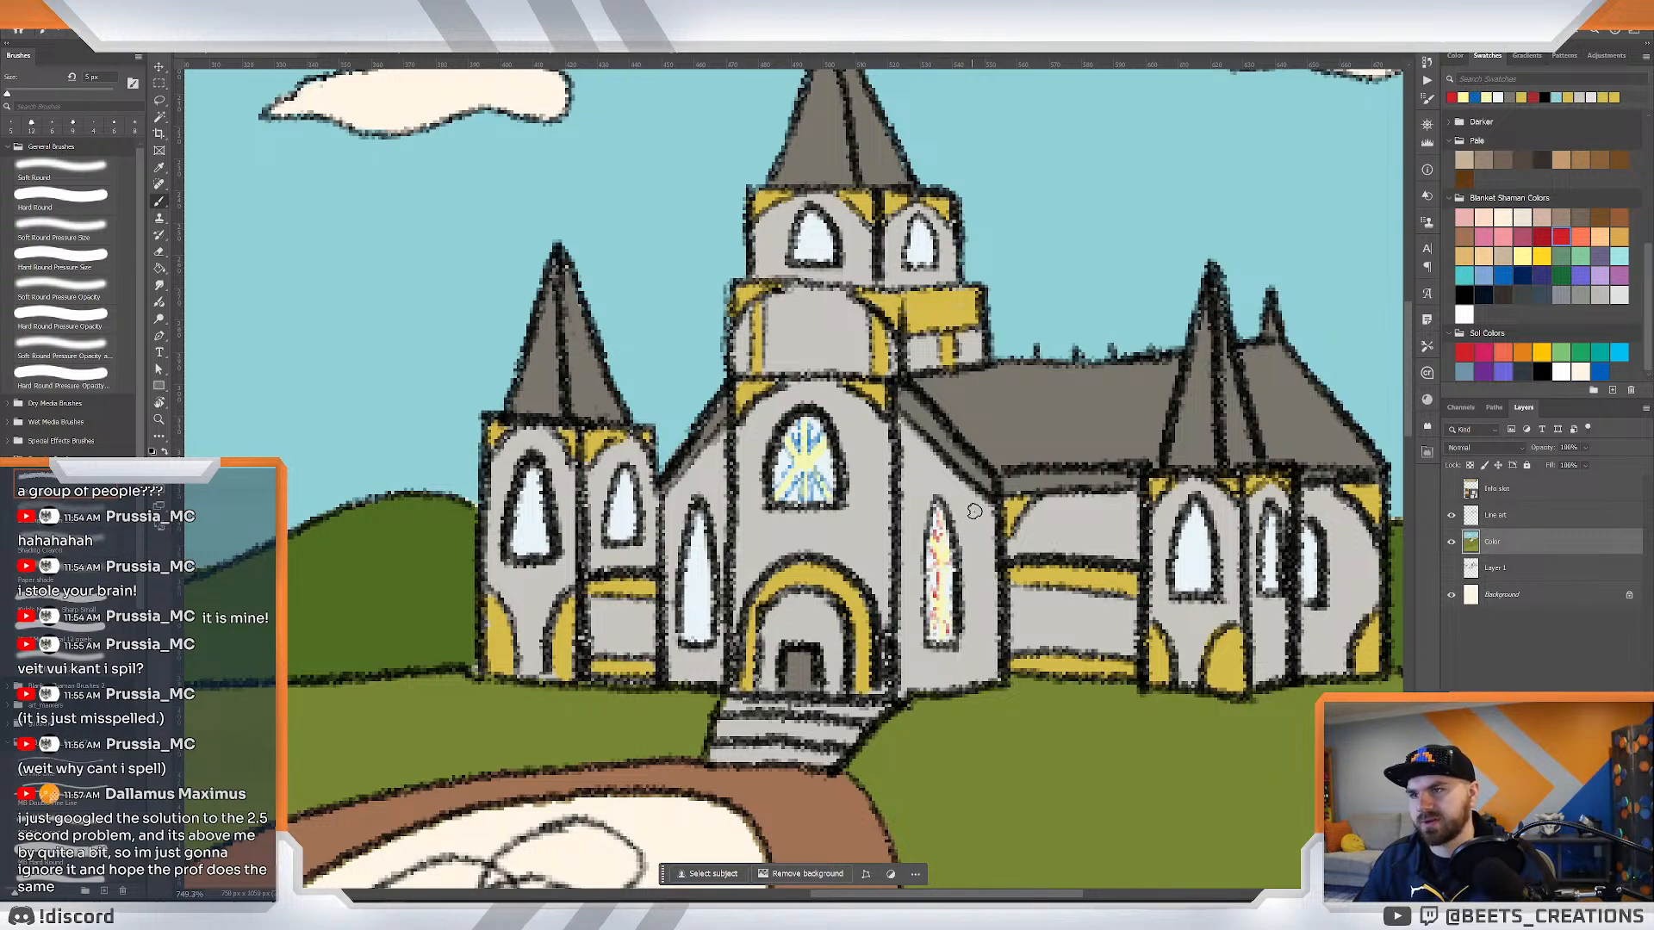
left_click_drag(943, 518, 918, 473)
left_click_drag(863, 333, 1032, 340)
left_click_drag(1036, 341, 954, 375)
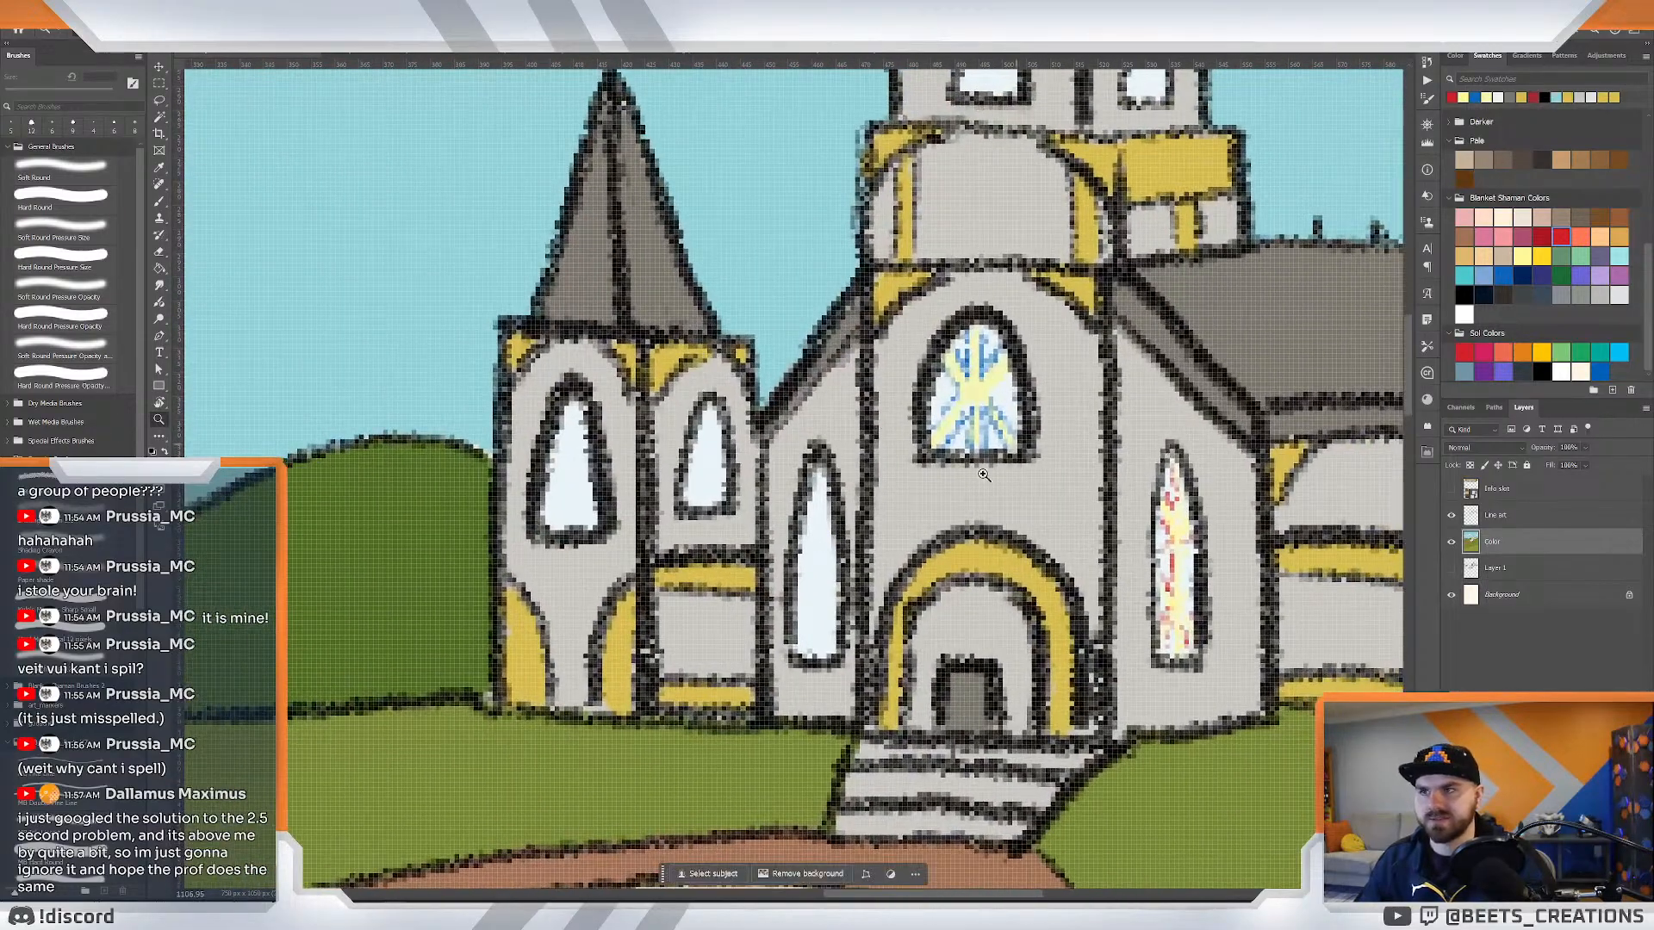
mouse_move(937, 502)
left_mouse_down()
mouse_move(853, 525)
mouse_move(904, 541)
mouse_move(848, 517)
left_mouse_up()
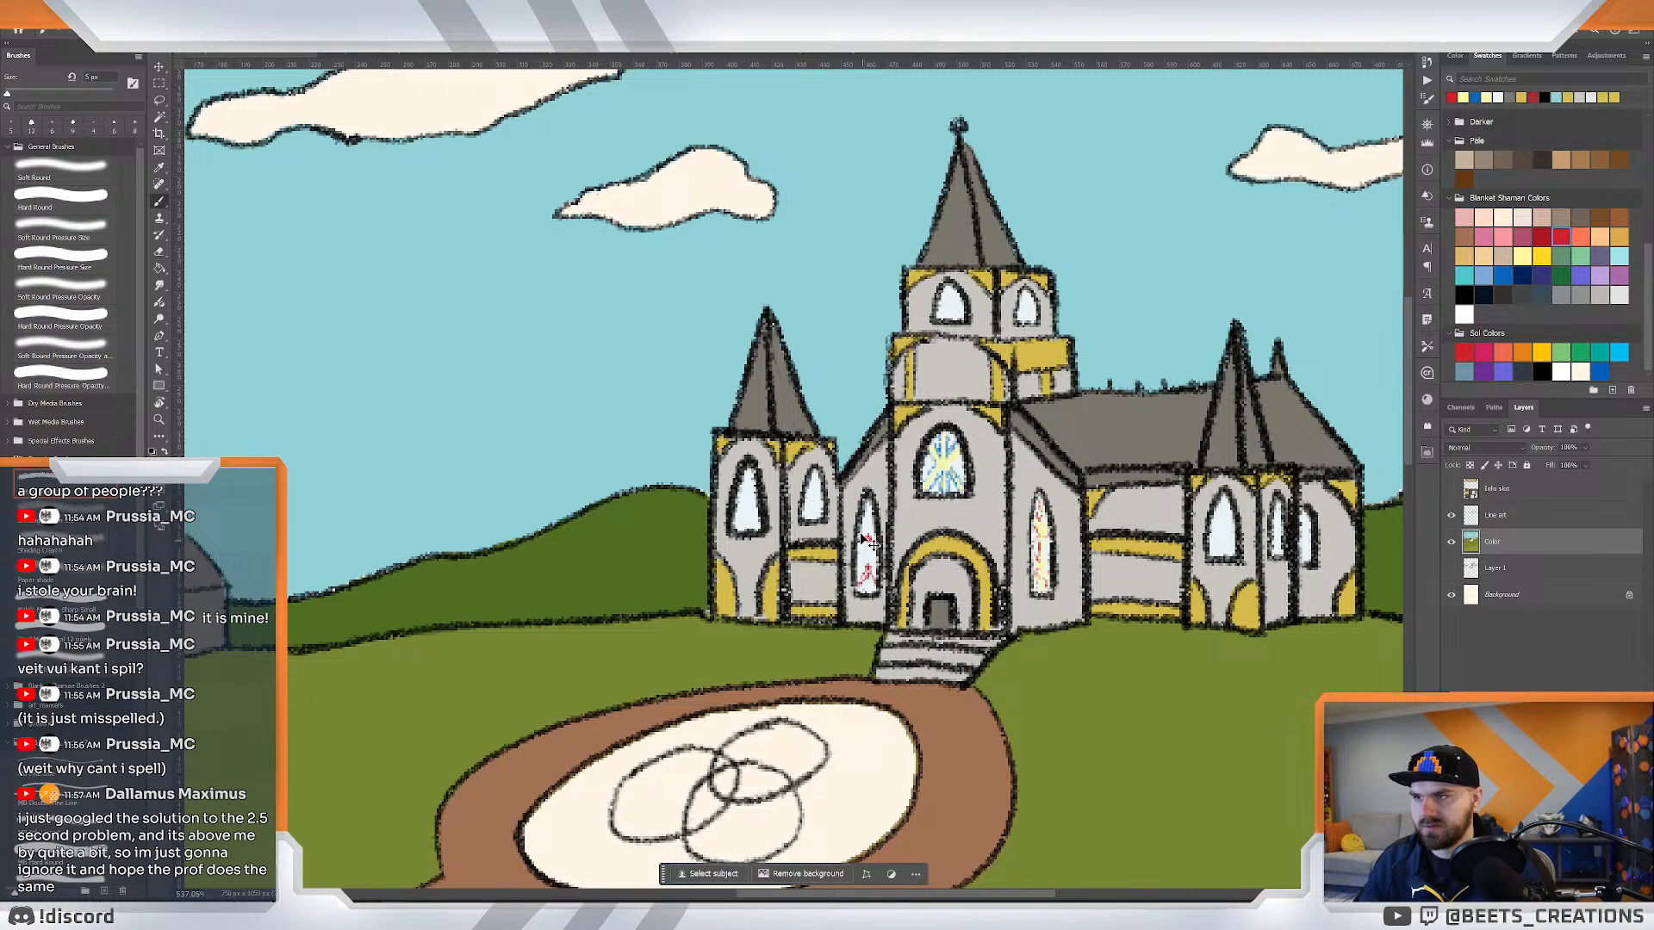
left_click_drag(869, 540, 869, 543)
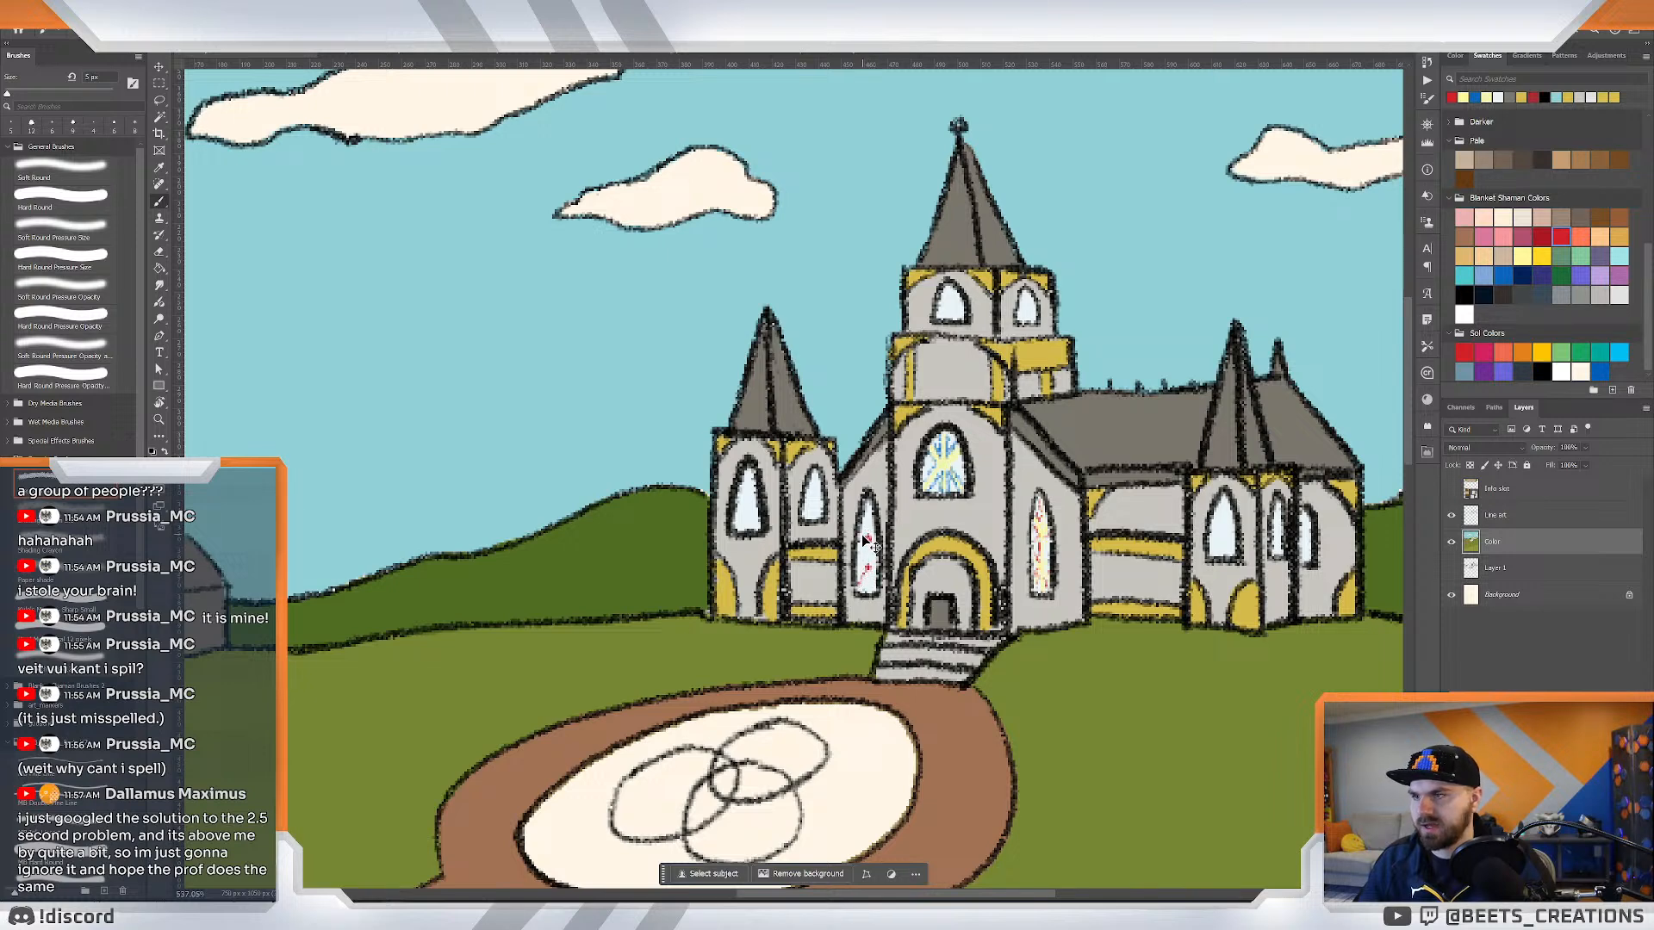
Paint a vertical pale yellow pattern with small red strokes around it in the facade's narrow left window.
left_click(1522, 256)
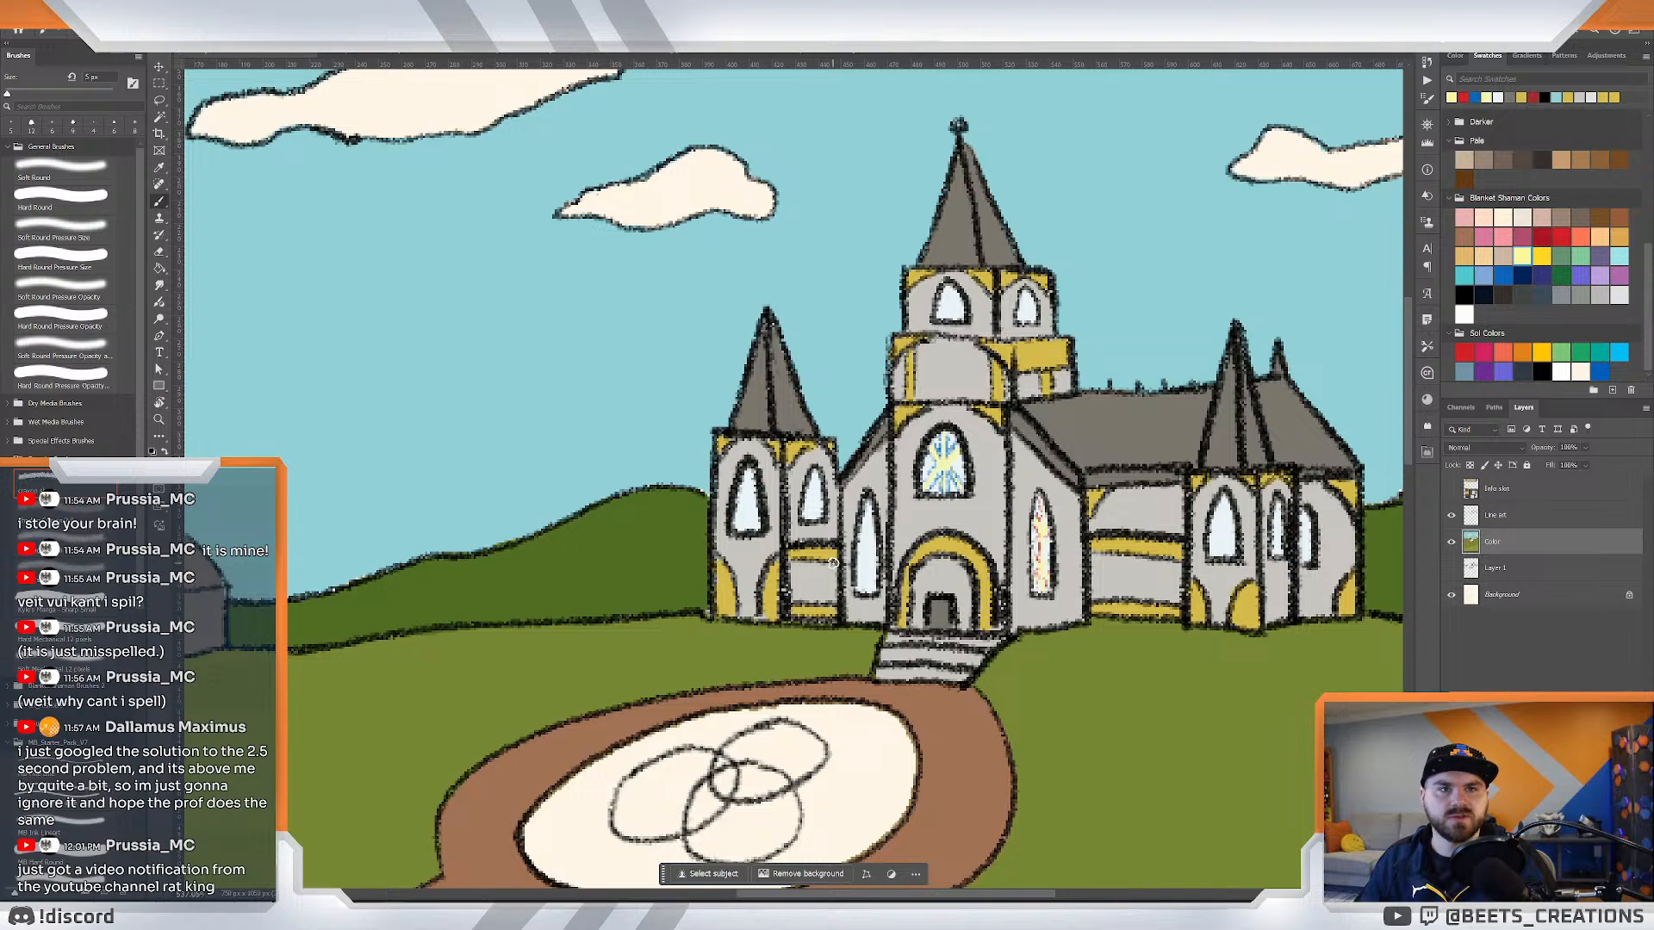
key("z")
left_click_drag(856, 497, 882, 519)
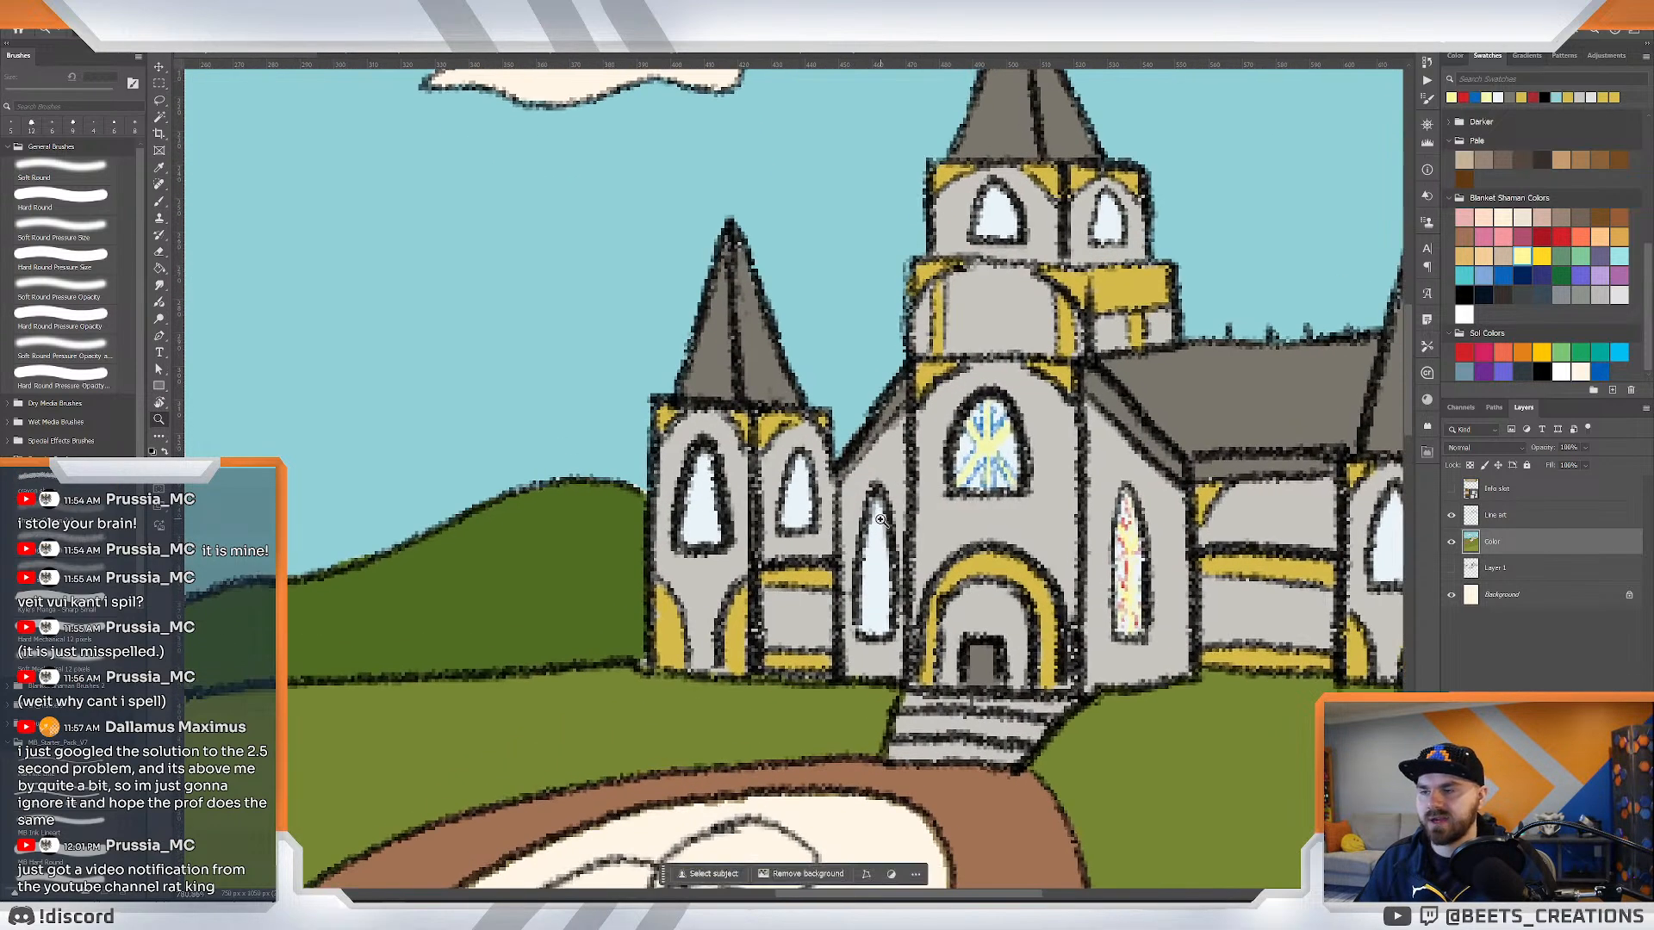
key("b")
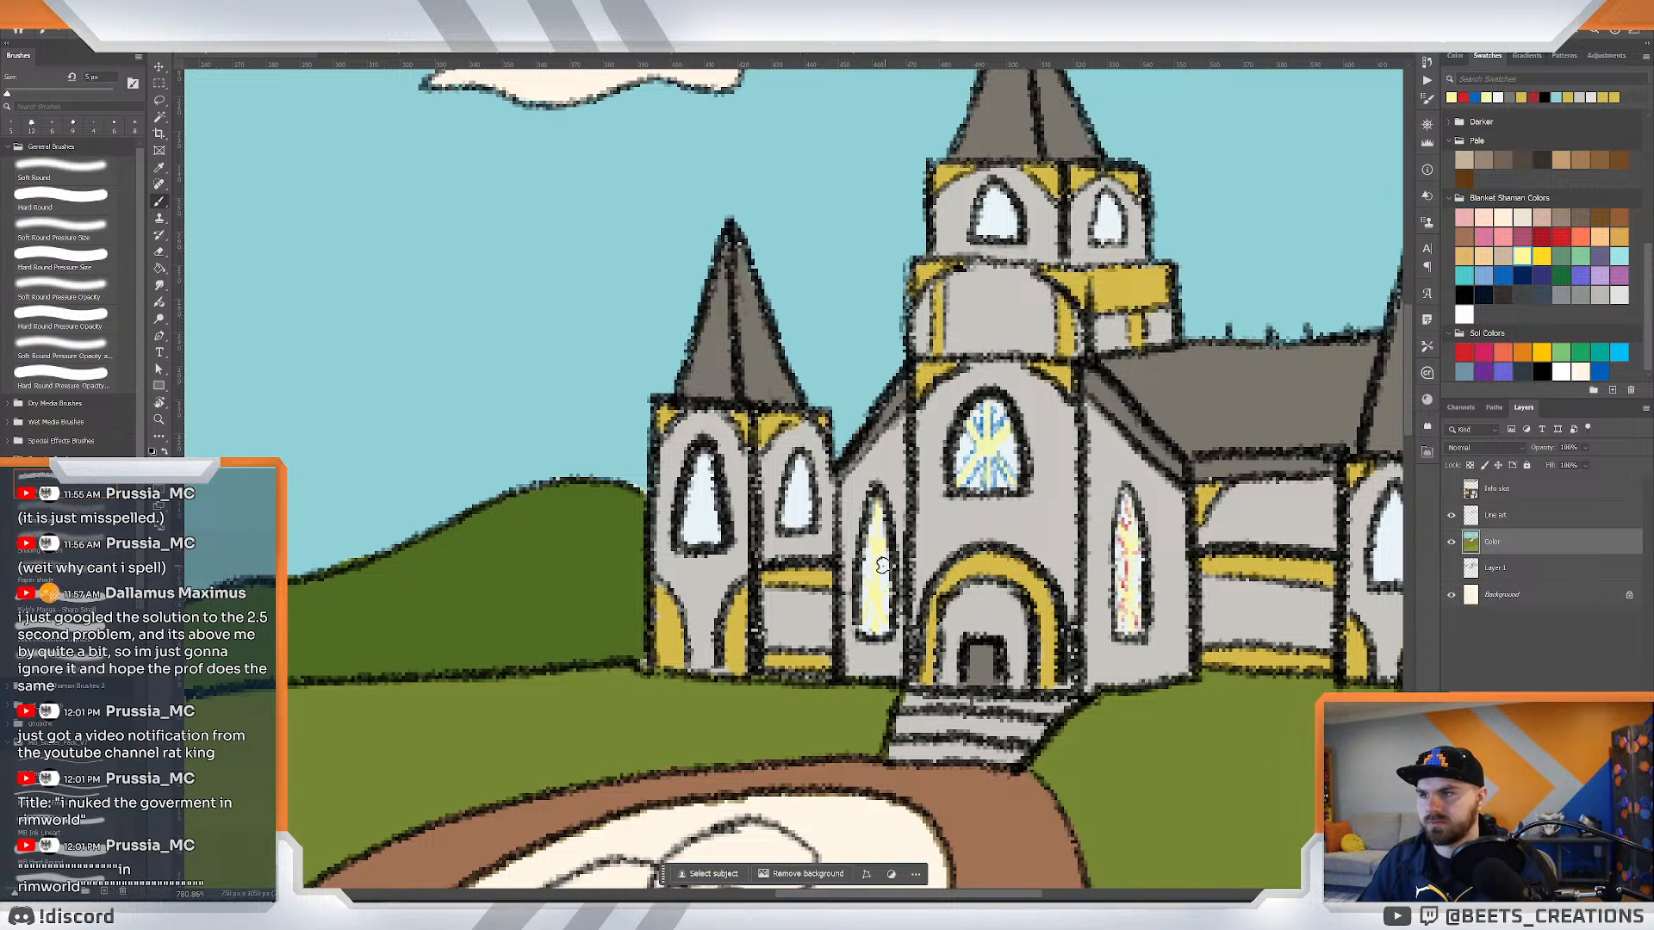
left_click(1561, 238)
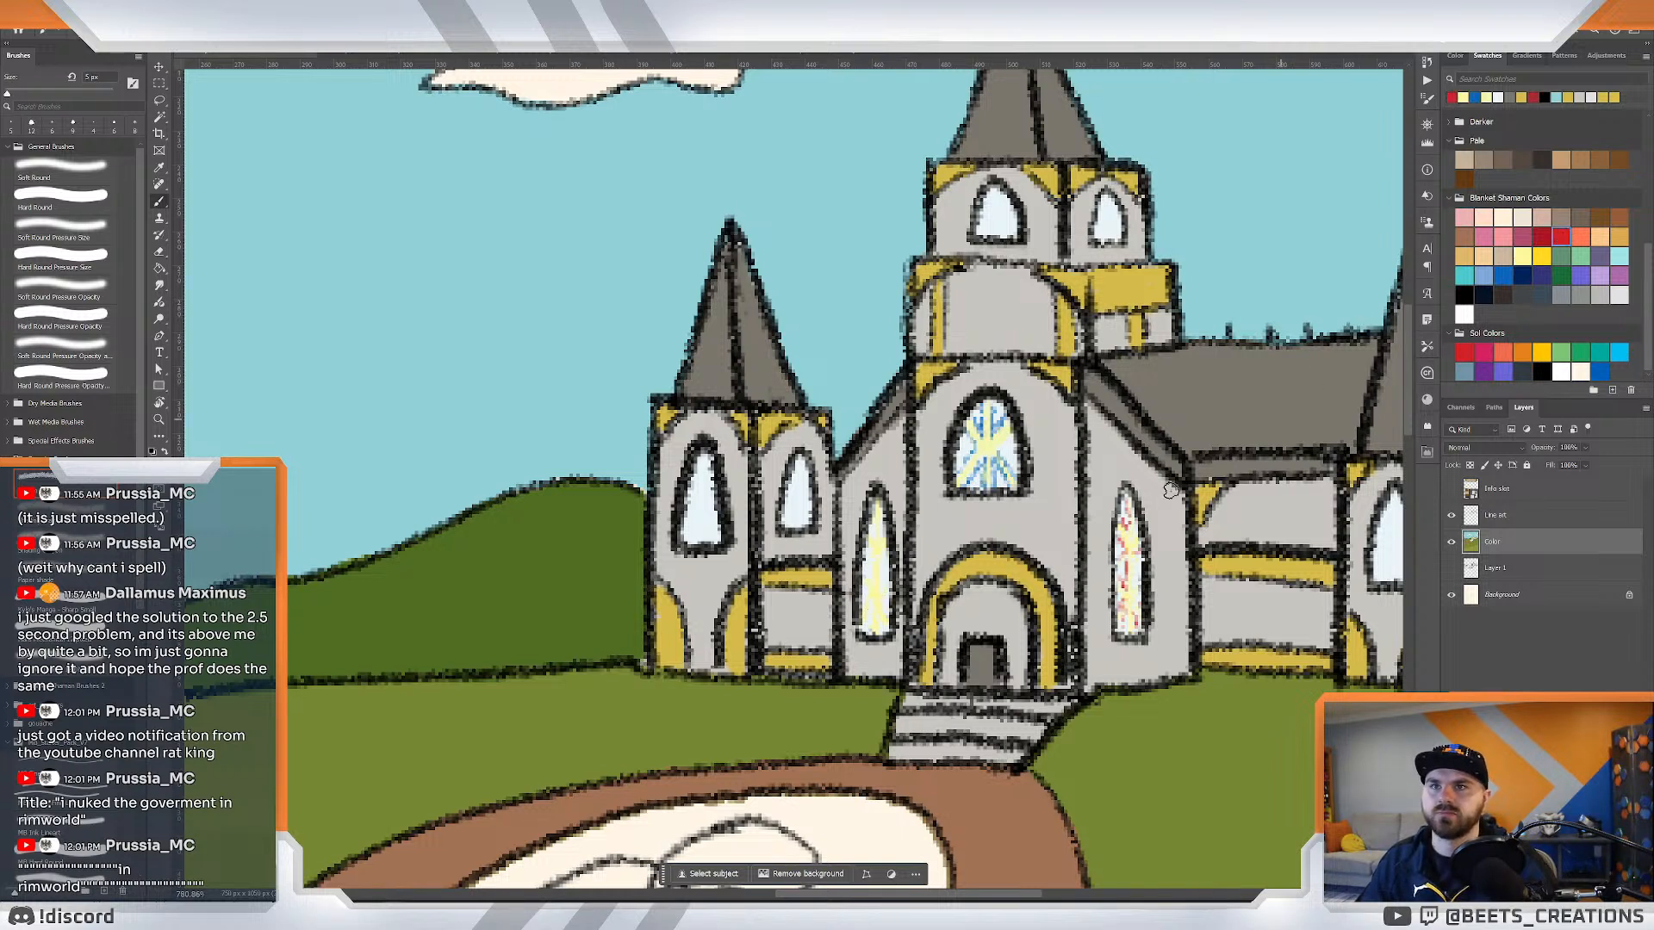
left_click_drag(873, 617, 875, 532)
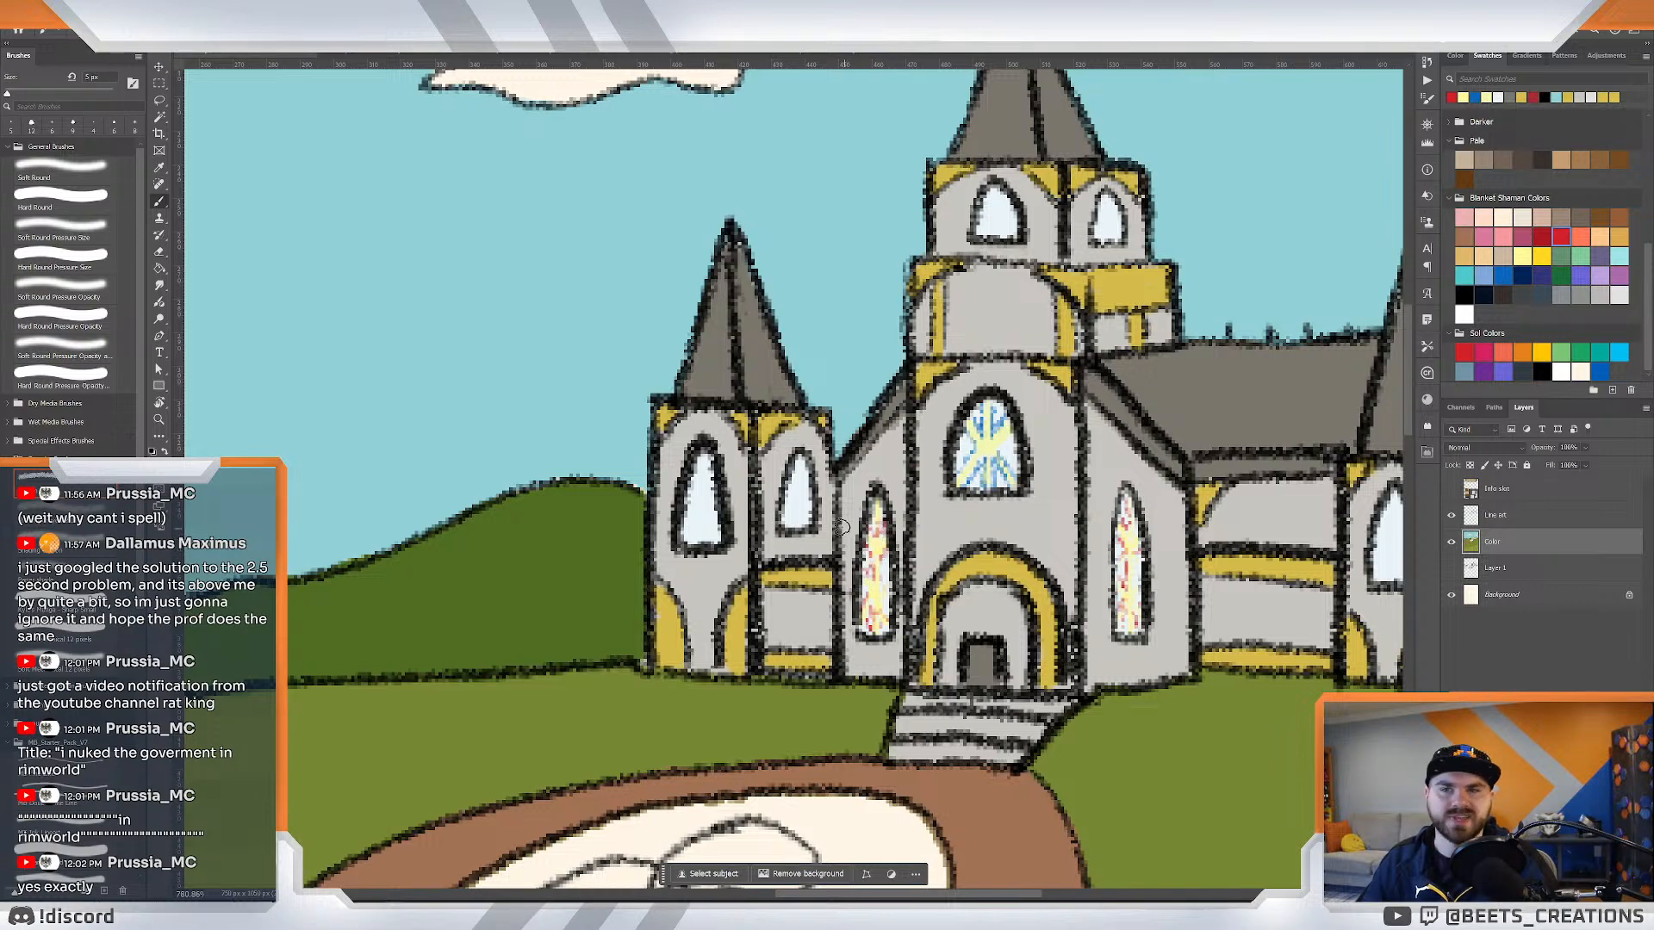
Paint pale yellow stained-glass patterns in the two windows of the cathedral's left tower.
scroll(840, 528, "down", 5)
scroll(862, 517, "up", 5)
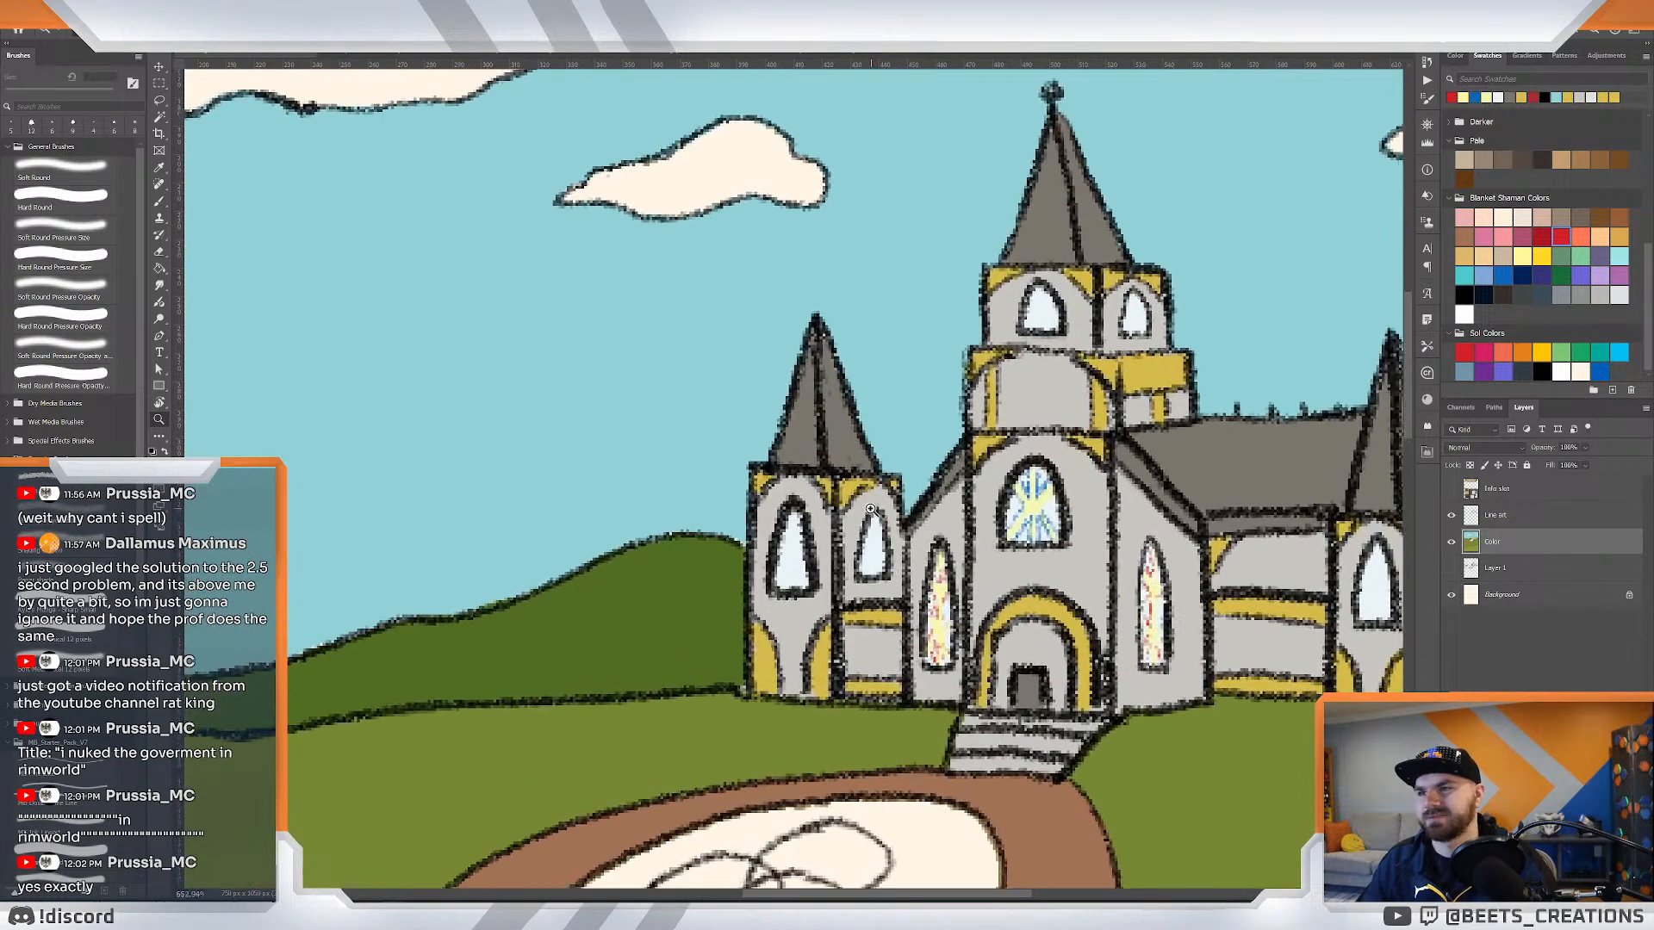
scroll(869, 509, "down", 1)
scroll(882, 514, "up", 4)
scroll(913, 499, "down", 2)
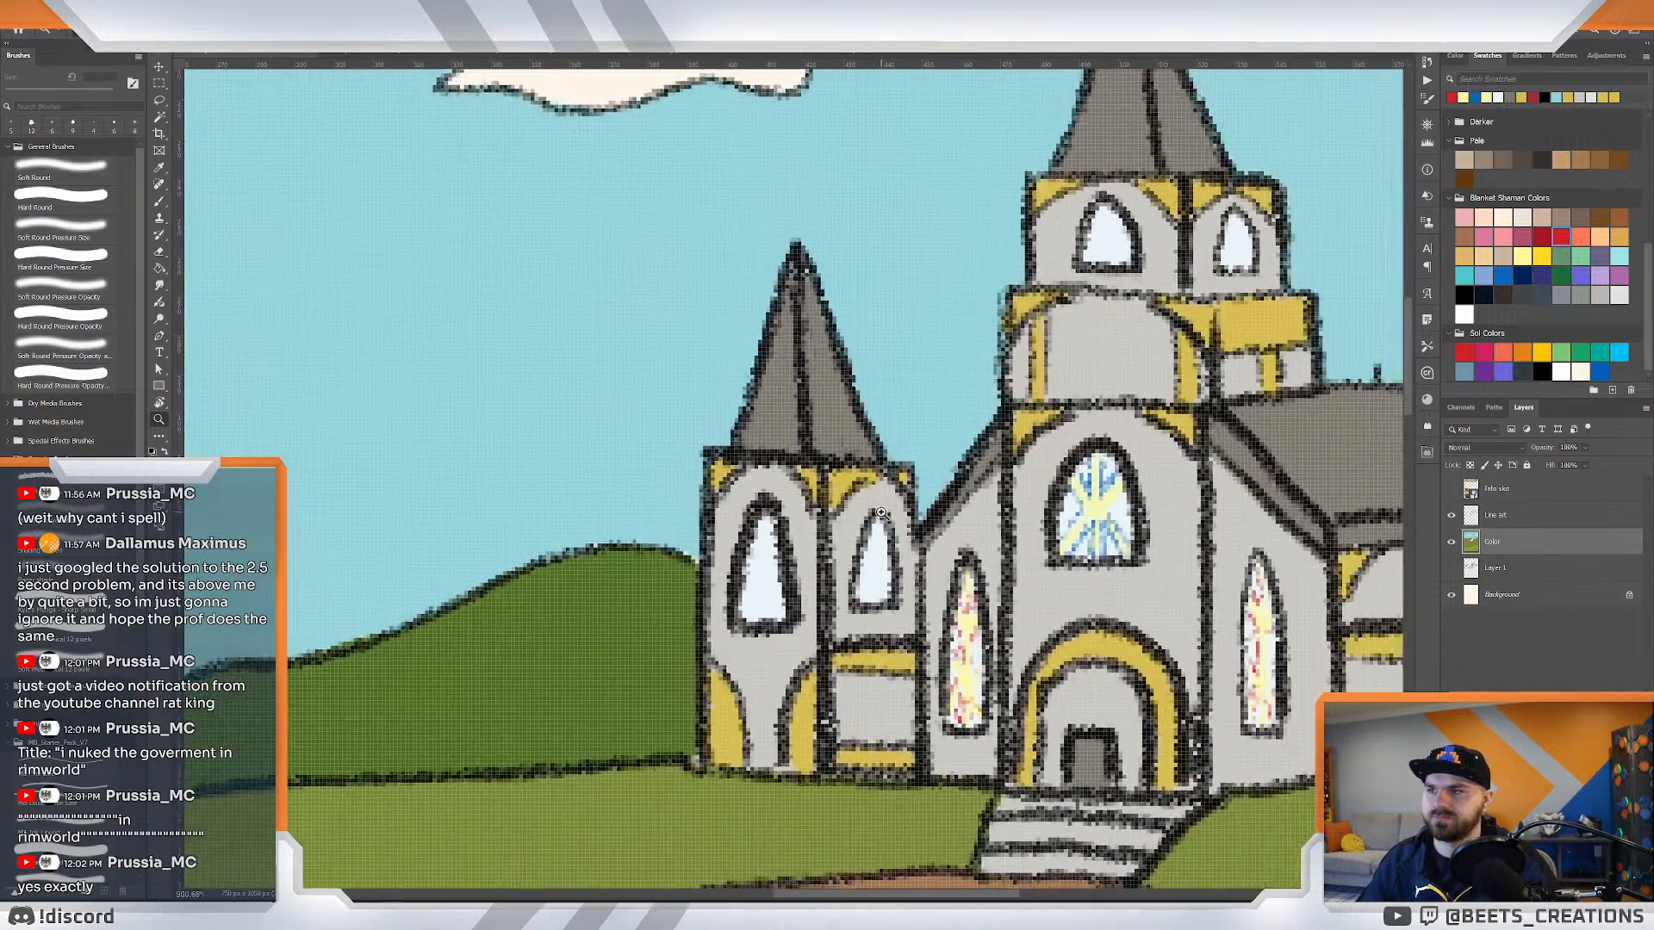
left_click(1521, 257)
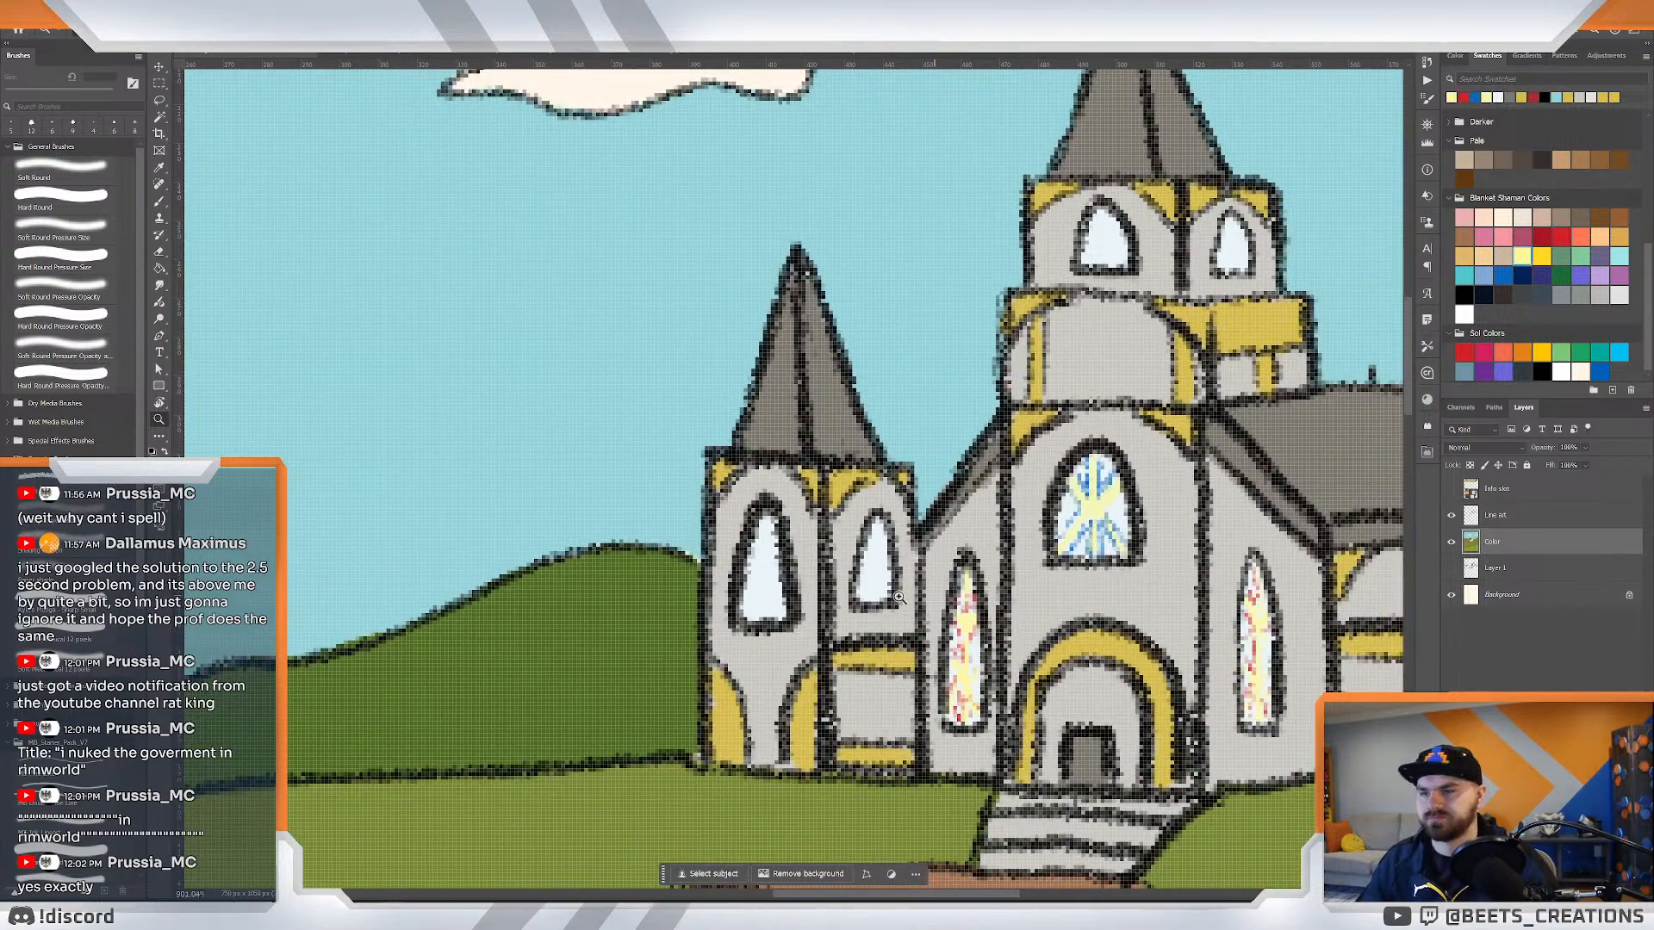
key("b")
left_click(763, 571)
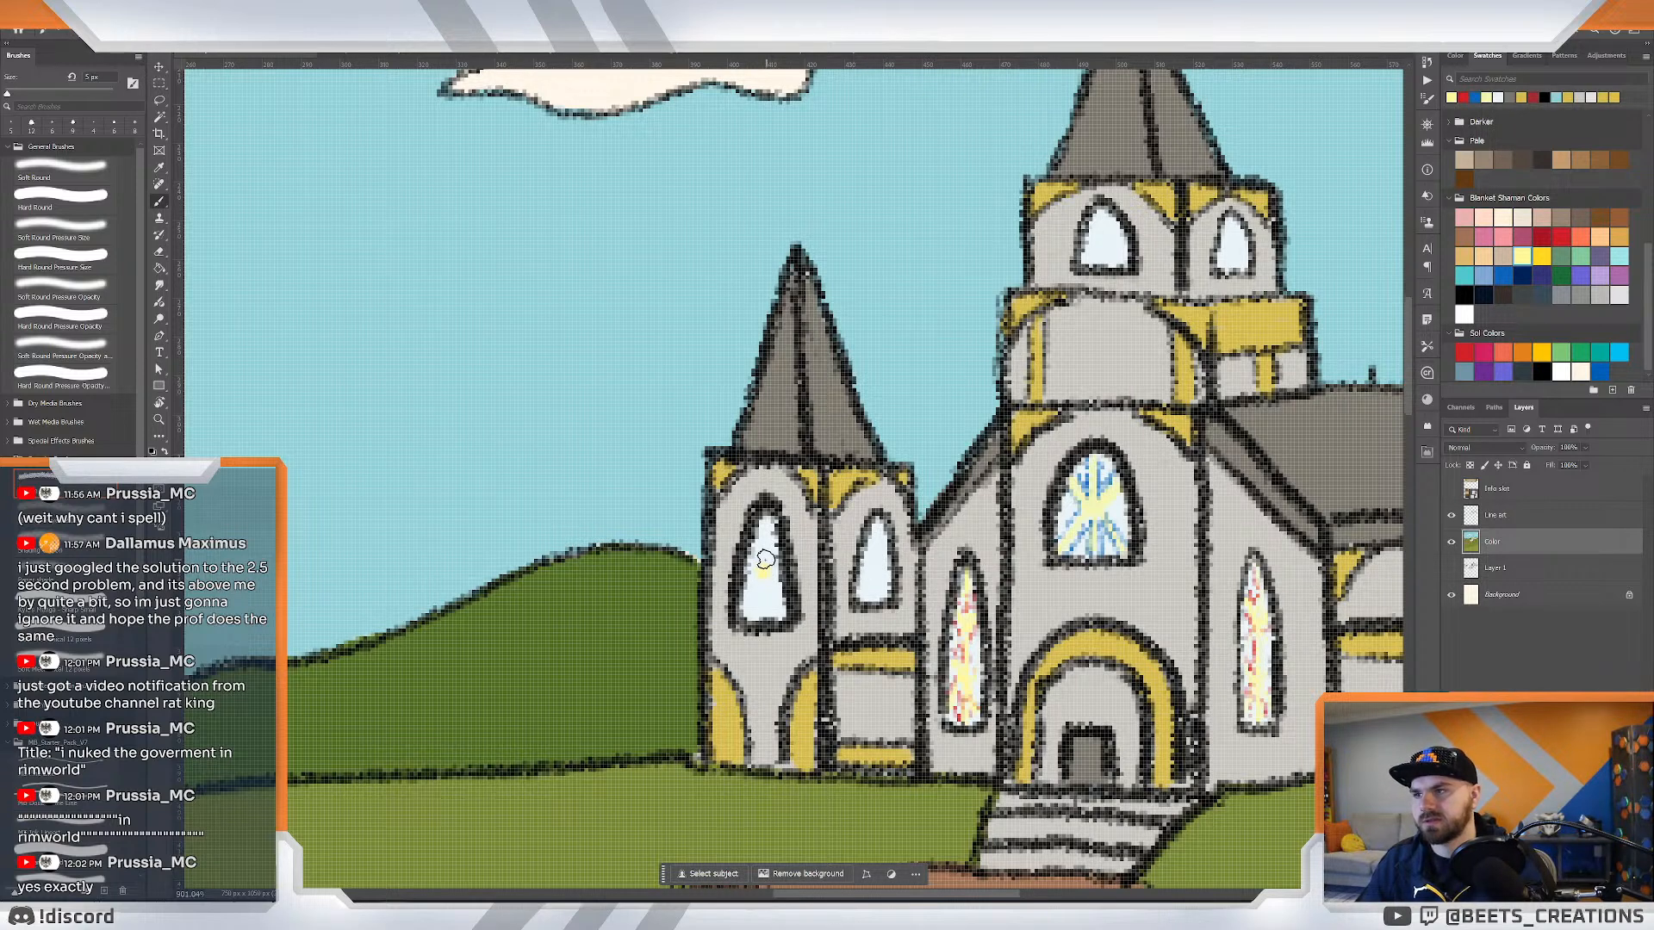
mouse_move(767, 518)
left_mouse_down()
mouse_move(783, 612)
mouse_move(748, 607)
left_mouse_up()
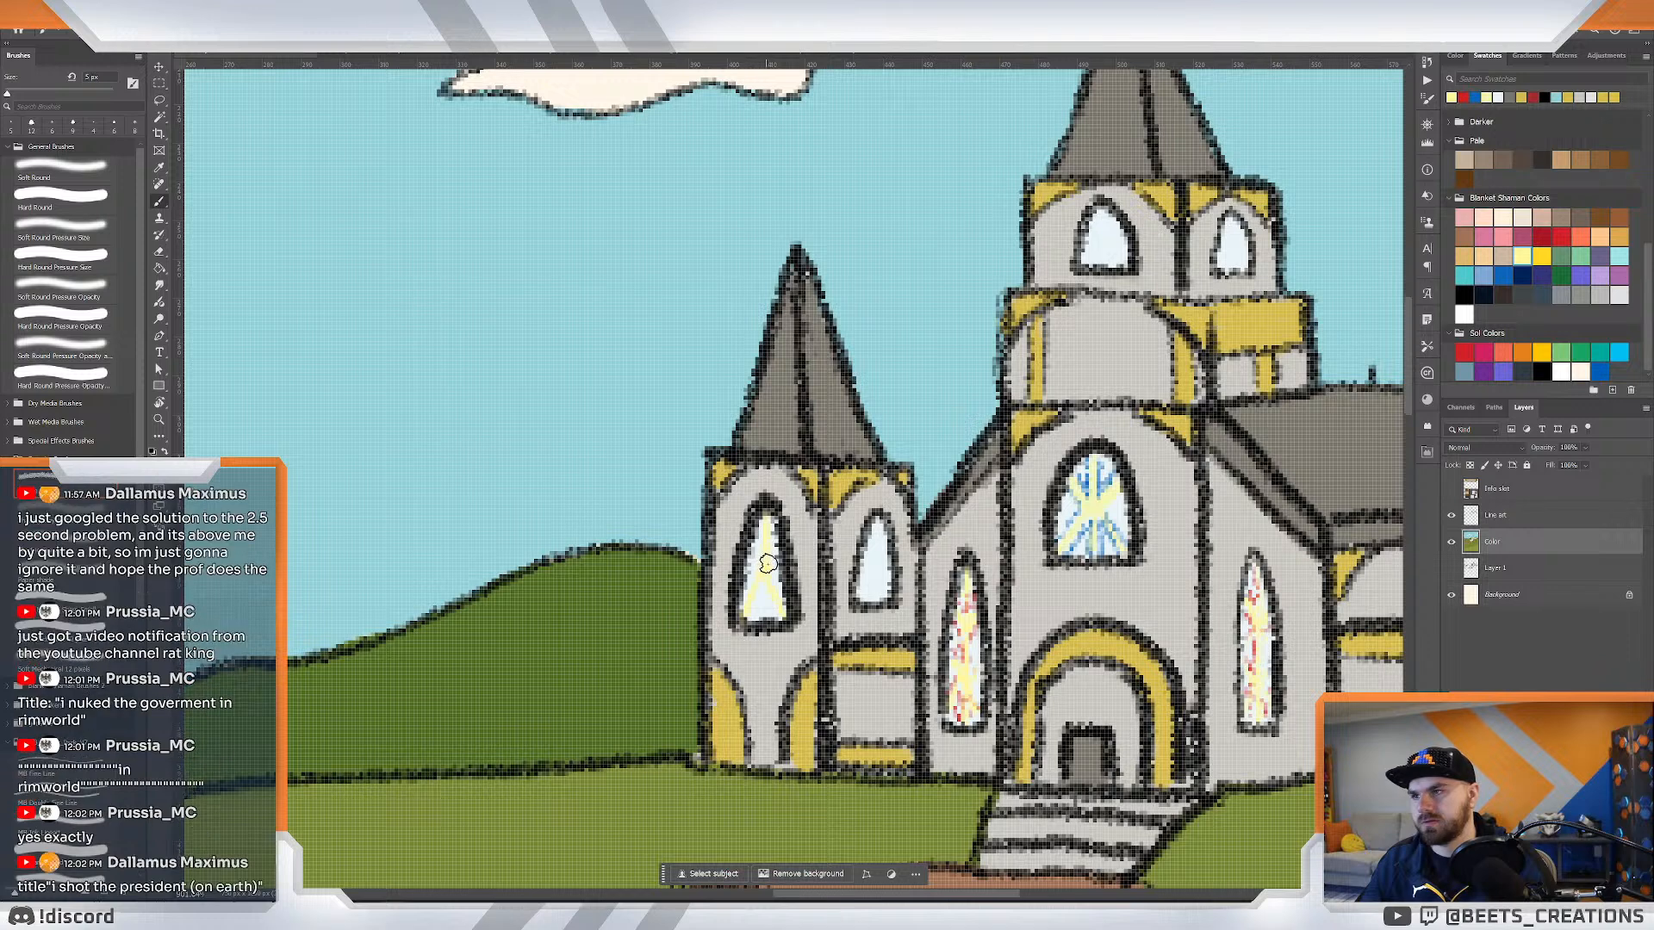
left_click(876, 564)
mouse_move(876, 515)
left_mouse_down()
mouse_move(886, 588)
mouse_move(861, 596)
mouse_move(863, 534)
mouse_move(888, 551)
left_mouse_up()
Paint pale yellow patterns in the right tower's two windows and the narrow window beside them.
scroll(1069, 582, "right", 10)
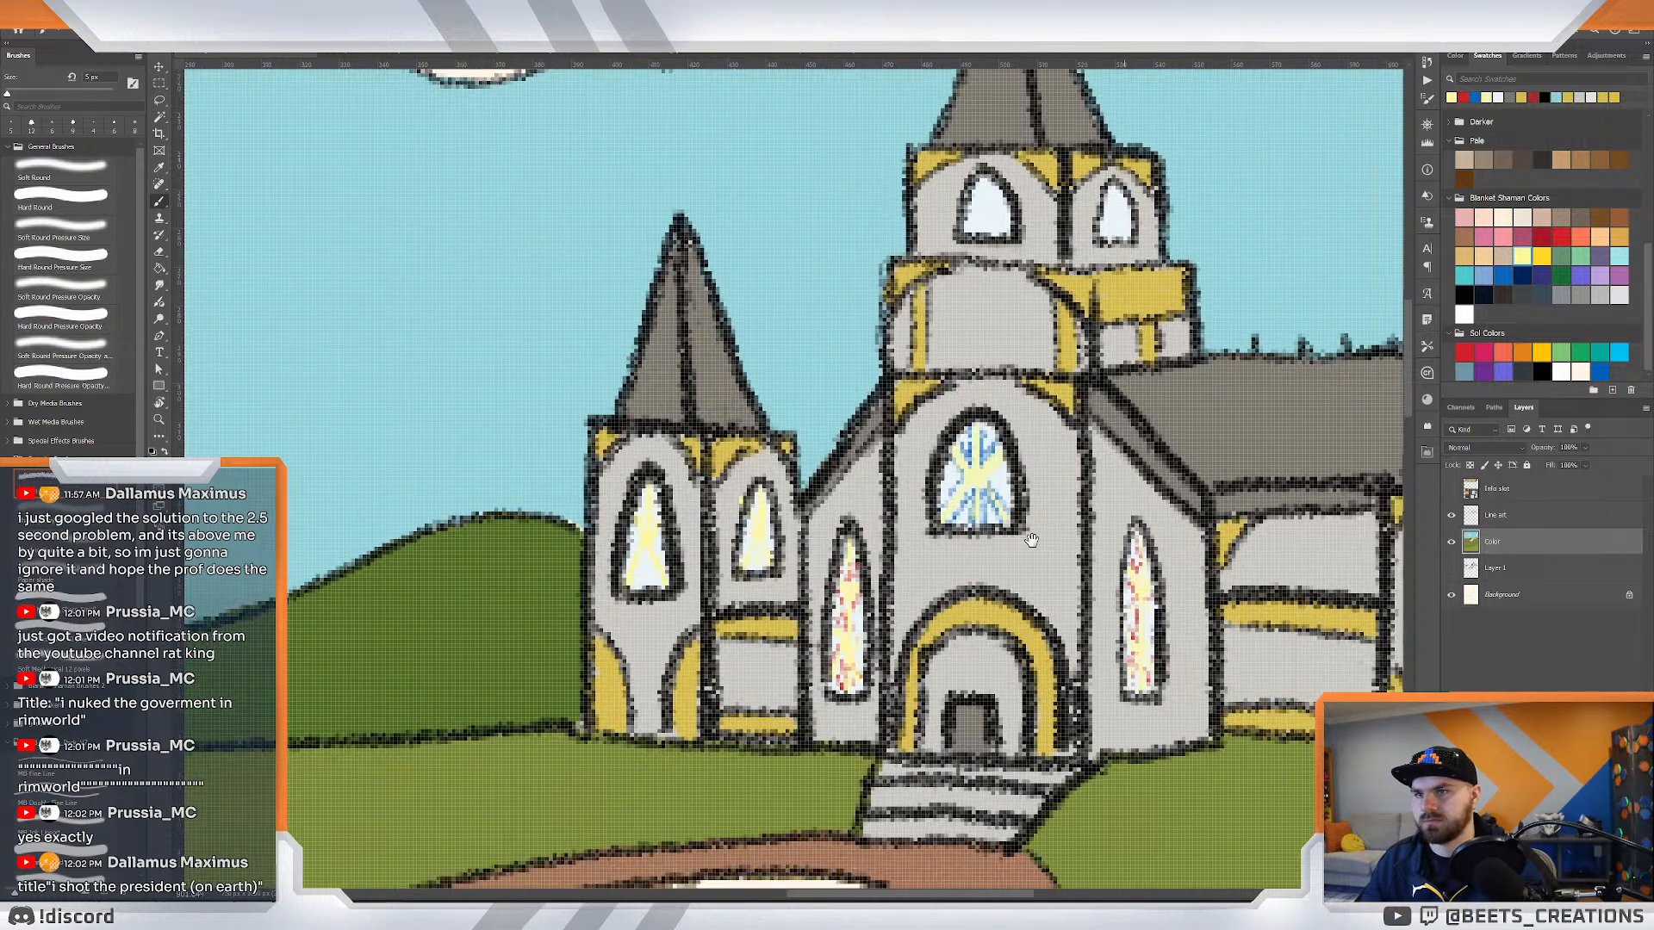
mouse_move(1119, 561)
left_mouse_down()
mouse_move(1124, 595)
mouse_move(1111, 568)
mouse_move(1124, 581)
mouse_move(1127, 538)
mouse_move(1132, 616)
mouse_move(1117, 610)
left_mouse_up()
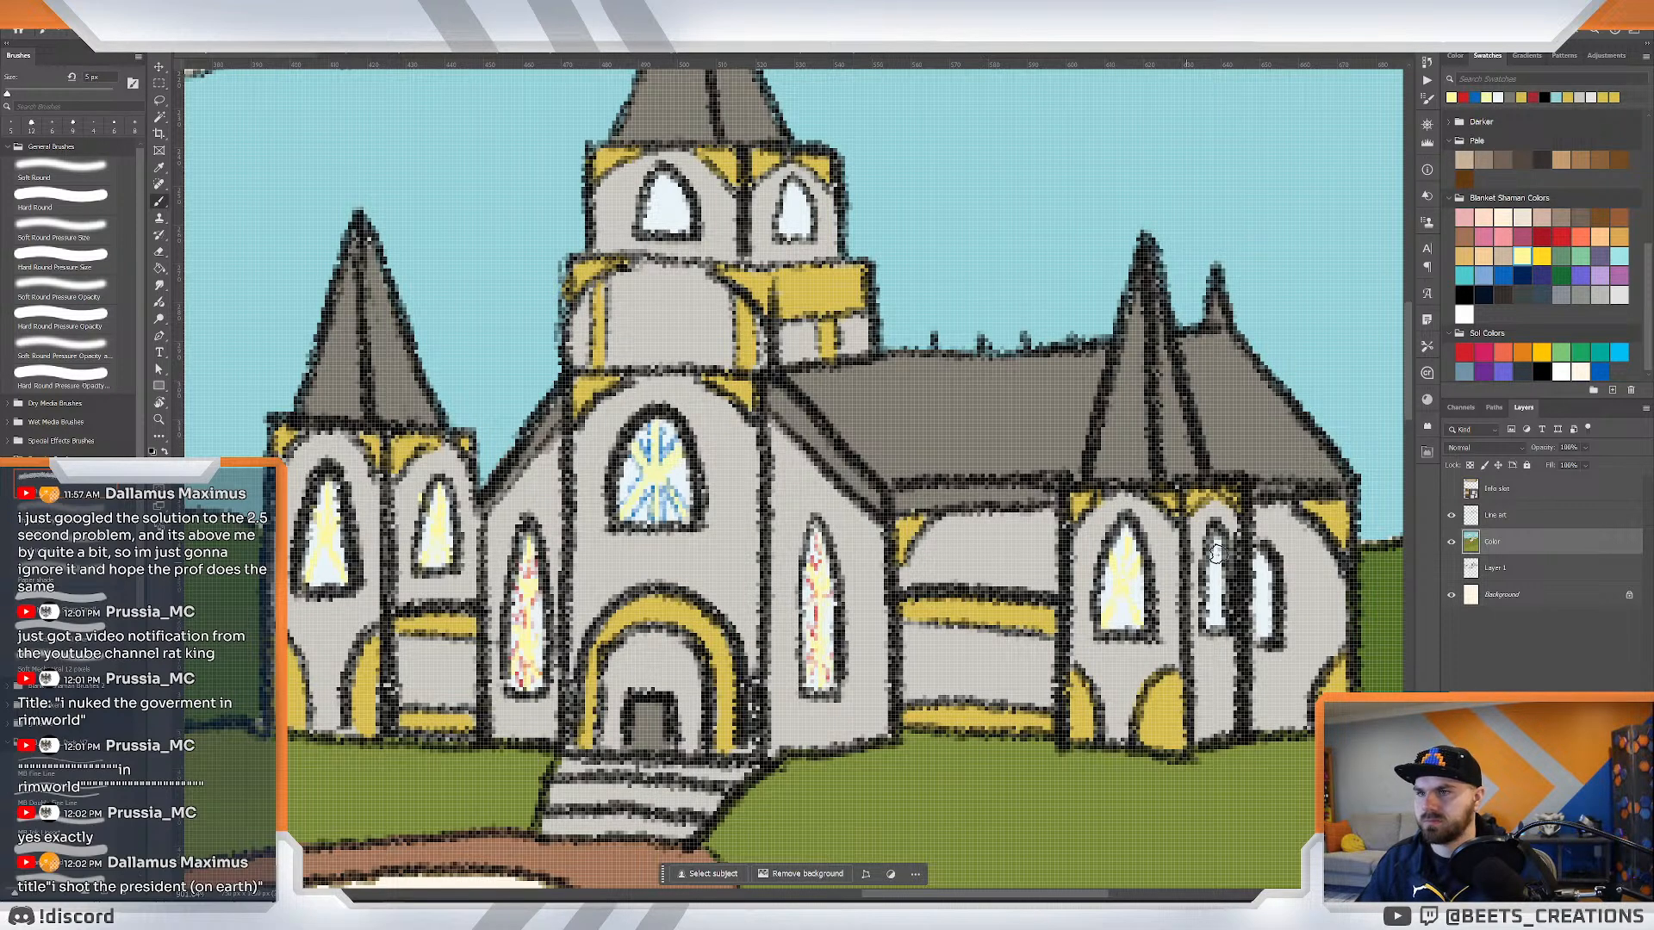
mouse_move(1212, 576)
left_mouse_down()
mouse_move(1214, 531)
mouse_move(1214, 612)
mouse_move(1212, 562)
mouse_move(1262, 577)
mouse_move(1263, 595)
mouse_move(1258, 560)
mouse_move(1265, 628)
mouse_move(1264, 566)
left_mouse_up()
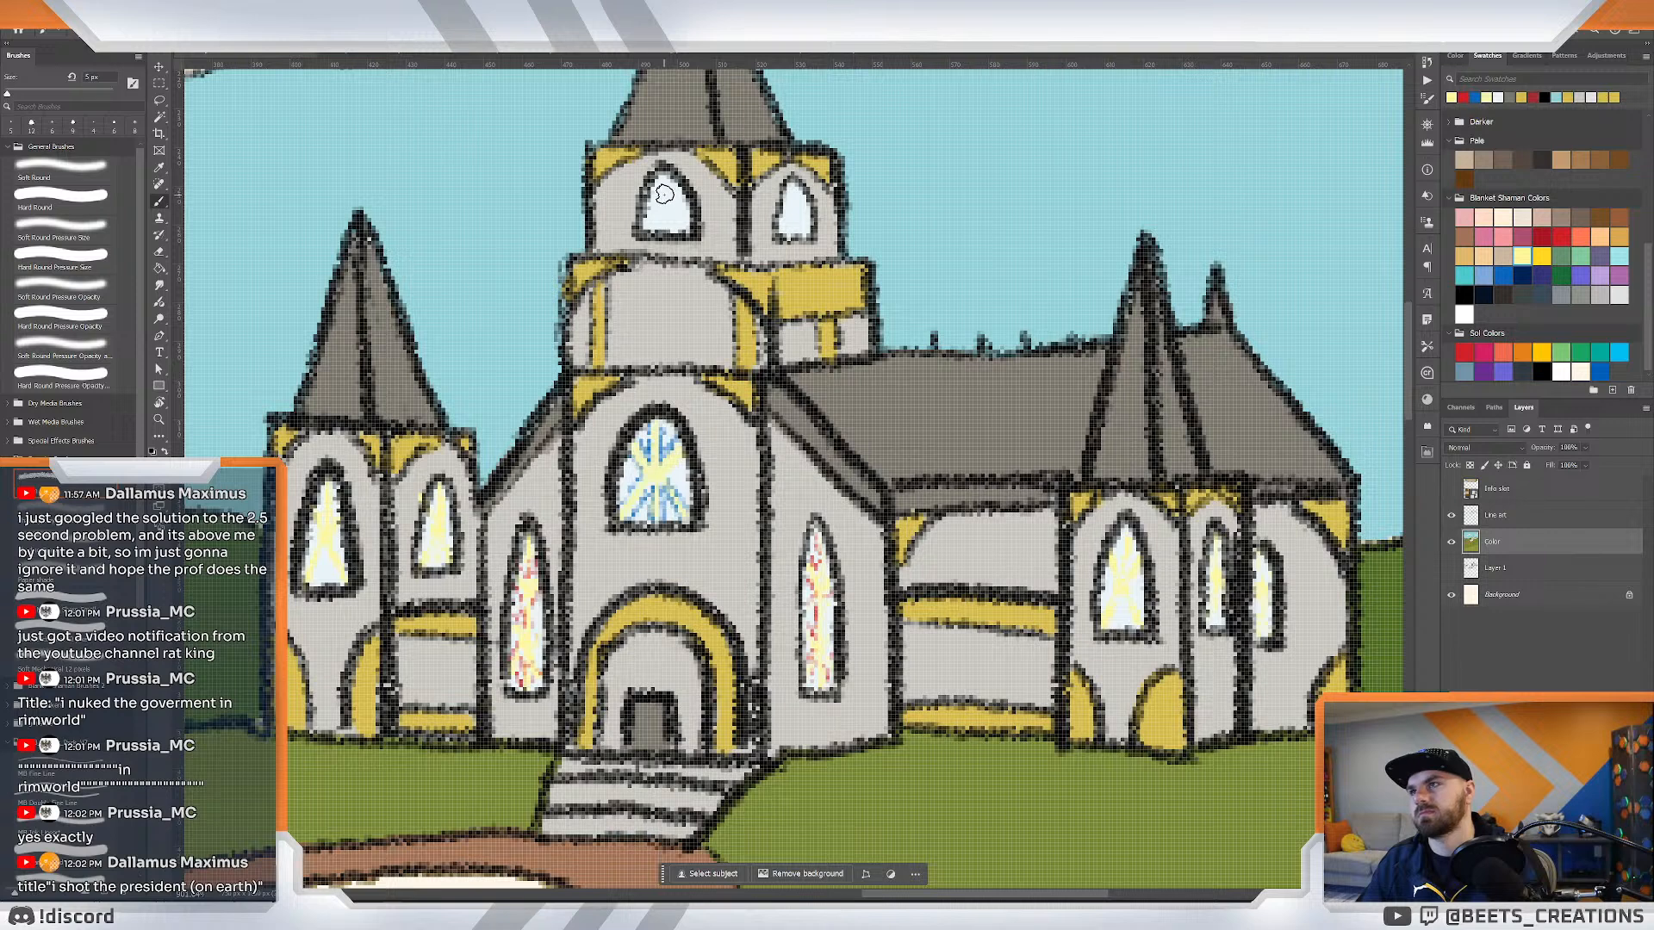
Paint pale yellow patterns with small red strokes around them in the central tower's two upper windows.
mouse_move(664, 195)
left_mouse_down()
mouse_move(646, 230)
mouse_move(666, 201)
mouse_move(680, 229)
mouse_move(668, 195)
left_mouse_up()
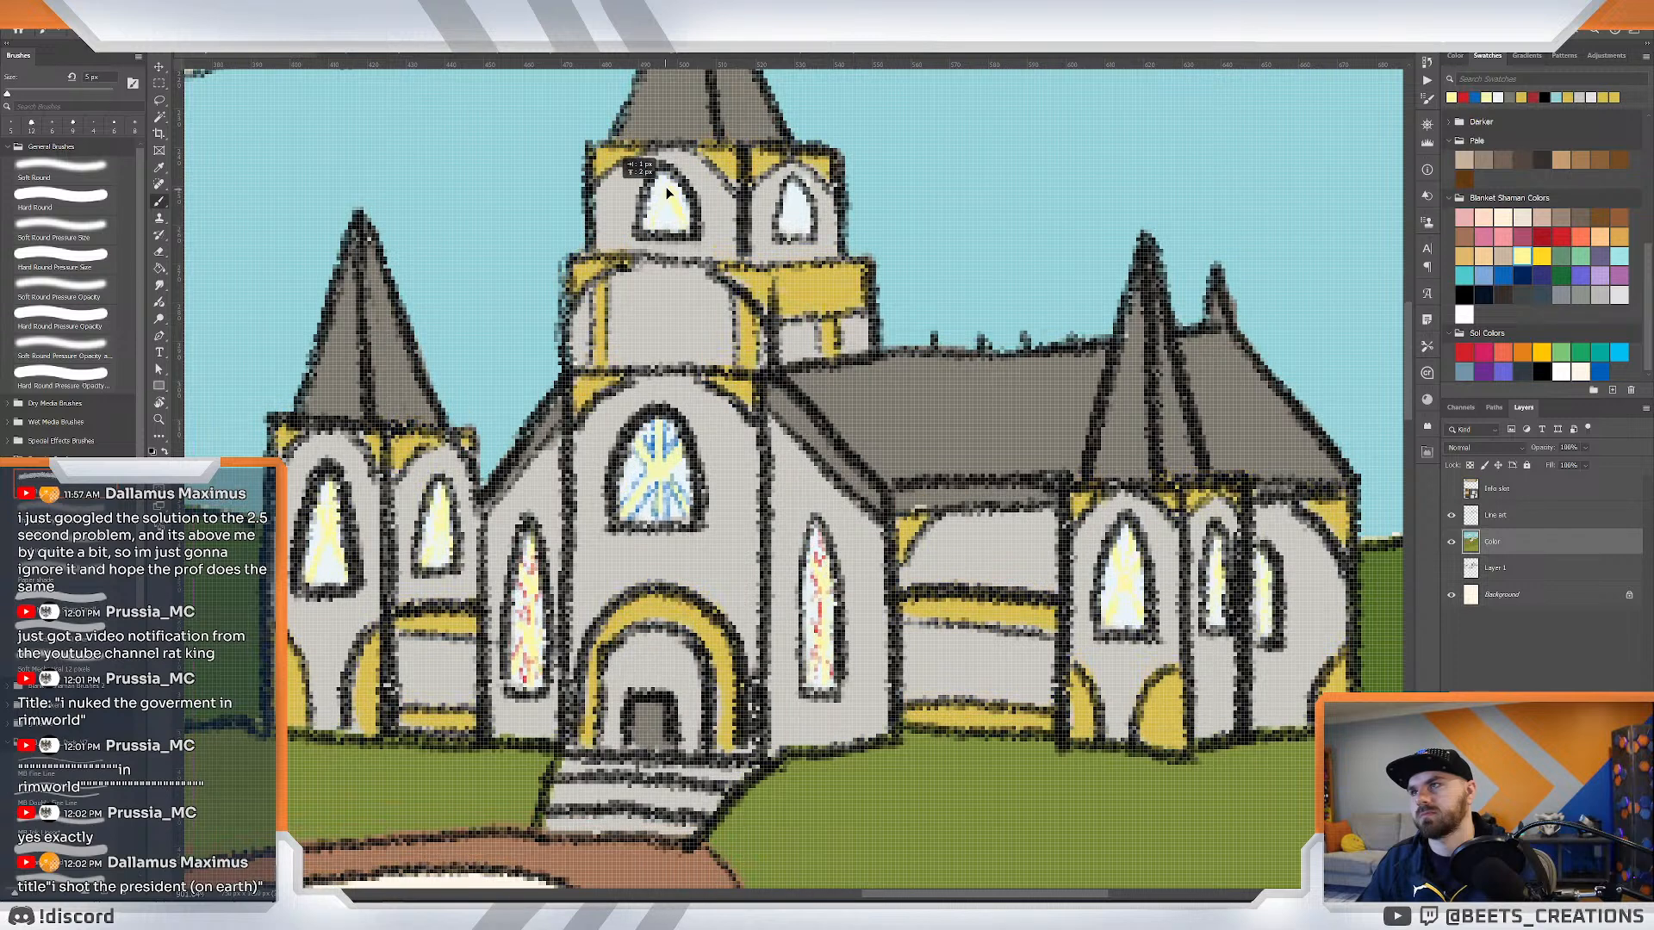
mouse_move(667, 197)
left_mouse_down()
mouse_move(667, 175)
mouse_move(647, 229)
mouse_move(675, 189)
mouse_move(652, 187)
left_mouse_up()
mouse_move(778, 198)
left_mouse_down()
mouse_move(799, 200)
mouse_move(794, 186)
mouse_move(780, 237)
mouse_move(805, 230)
left_mouse_up()
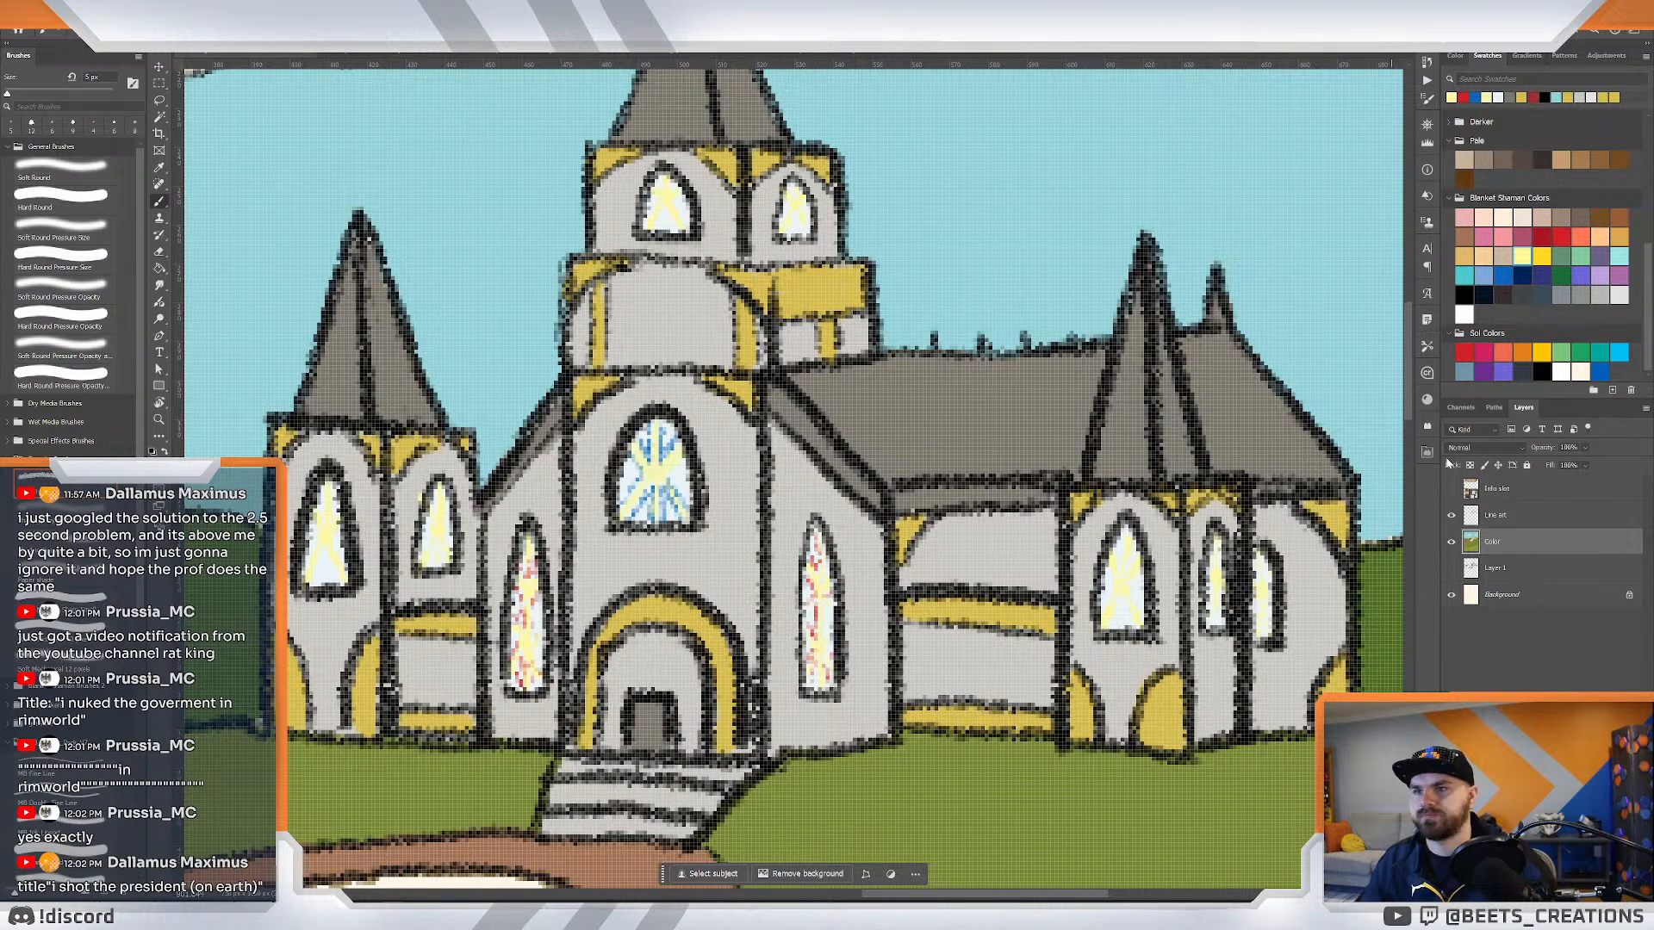
left_click(1562, 238)
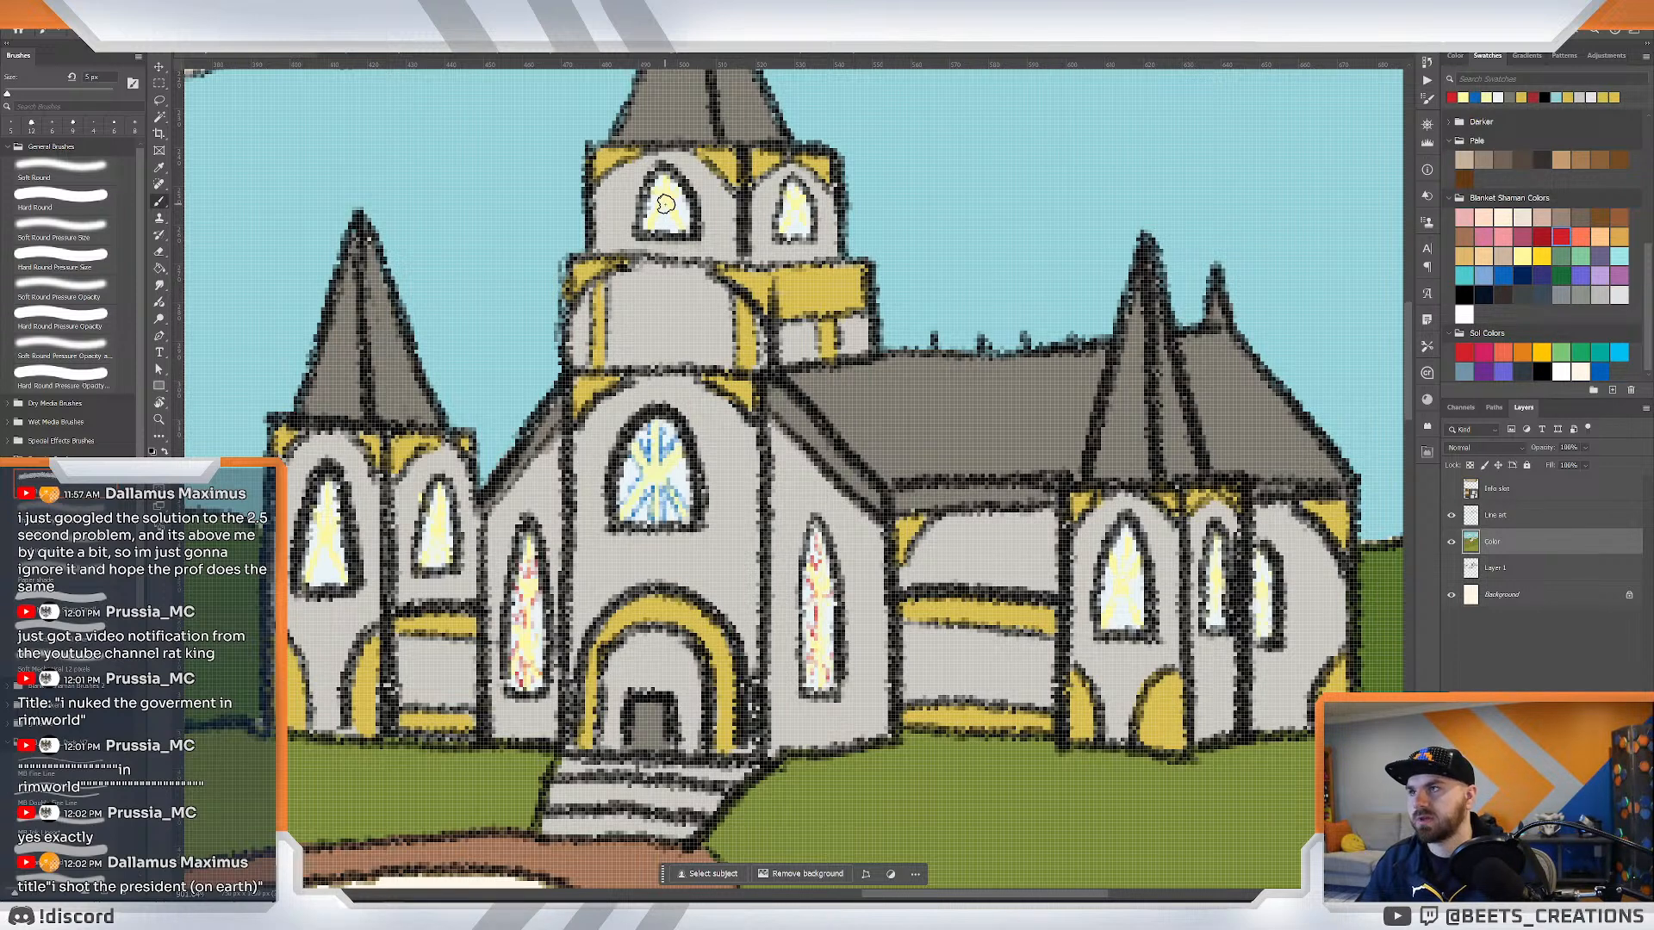
left_click_drag(671, 219, 667, 215)
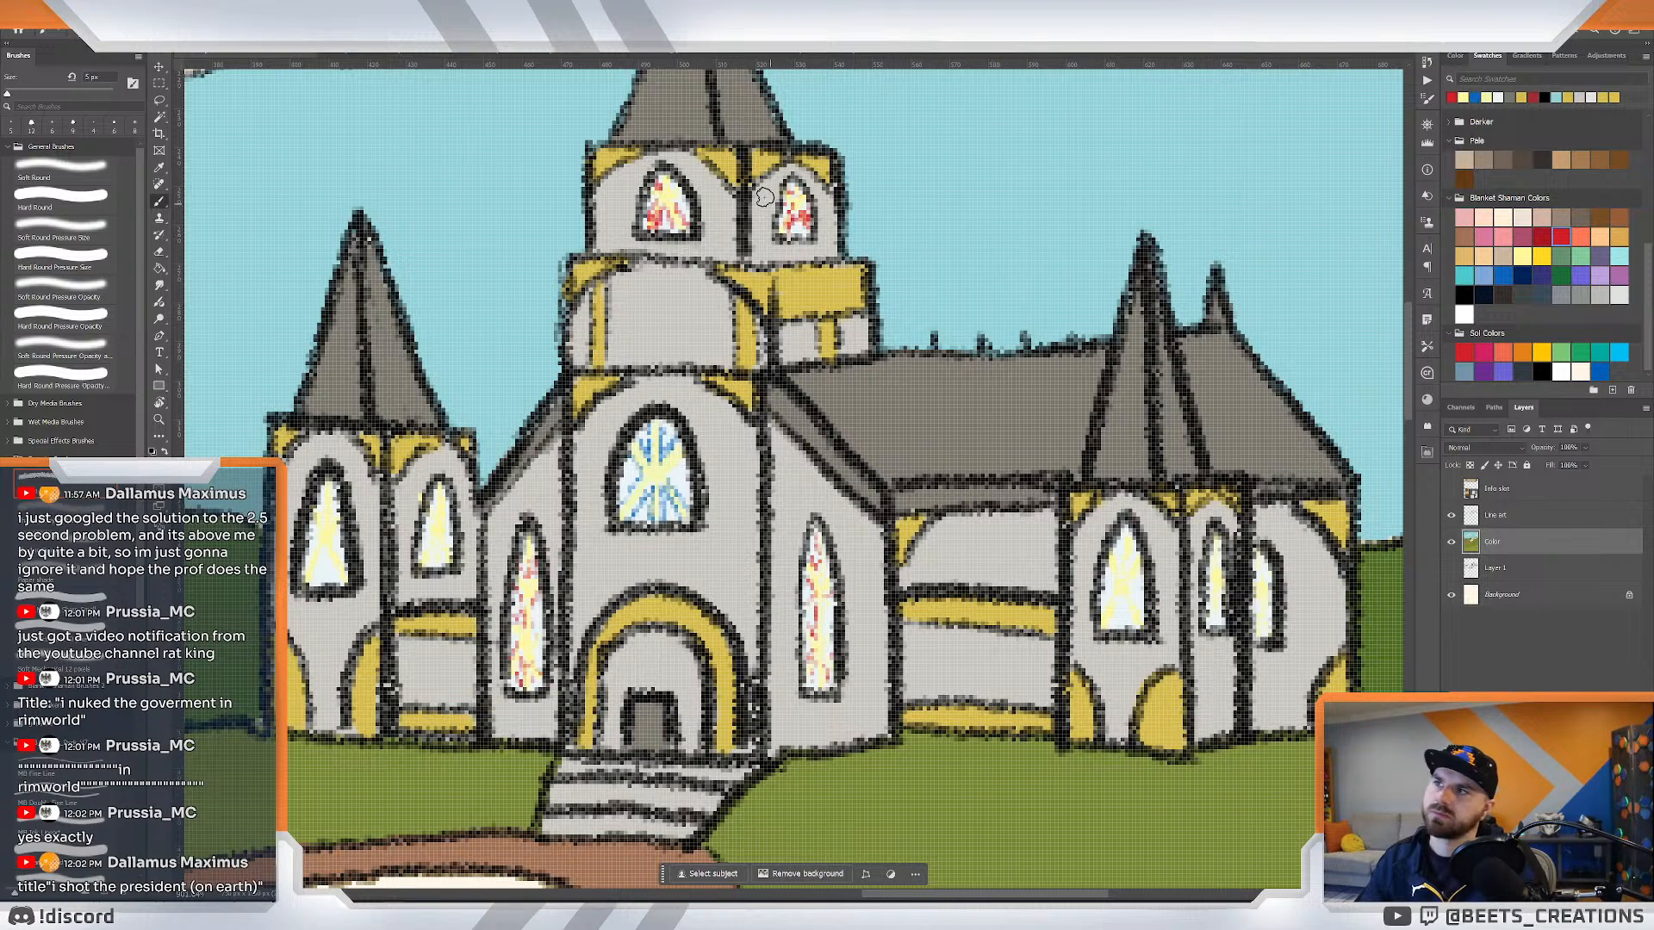
Add small blue strokes around the yellow patterns in the windows of the right and left towers and the far right wall.
left_click(1503, 277)
mouse_move(1118, 596)
left_mouse_down()
mouse_move(1109, 619)
mouse_move(1132, 620)
left_mouse_up()
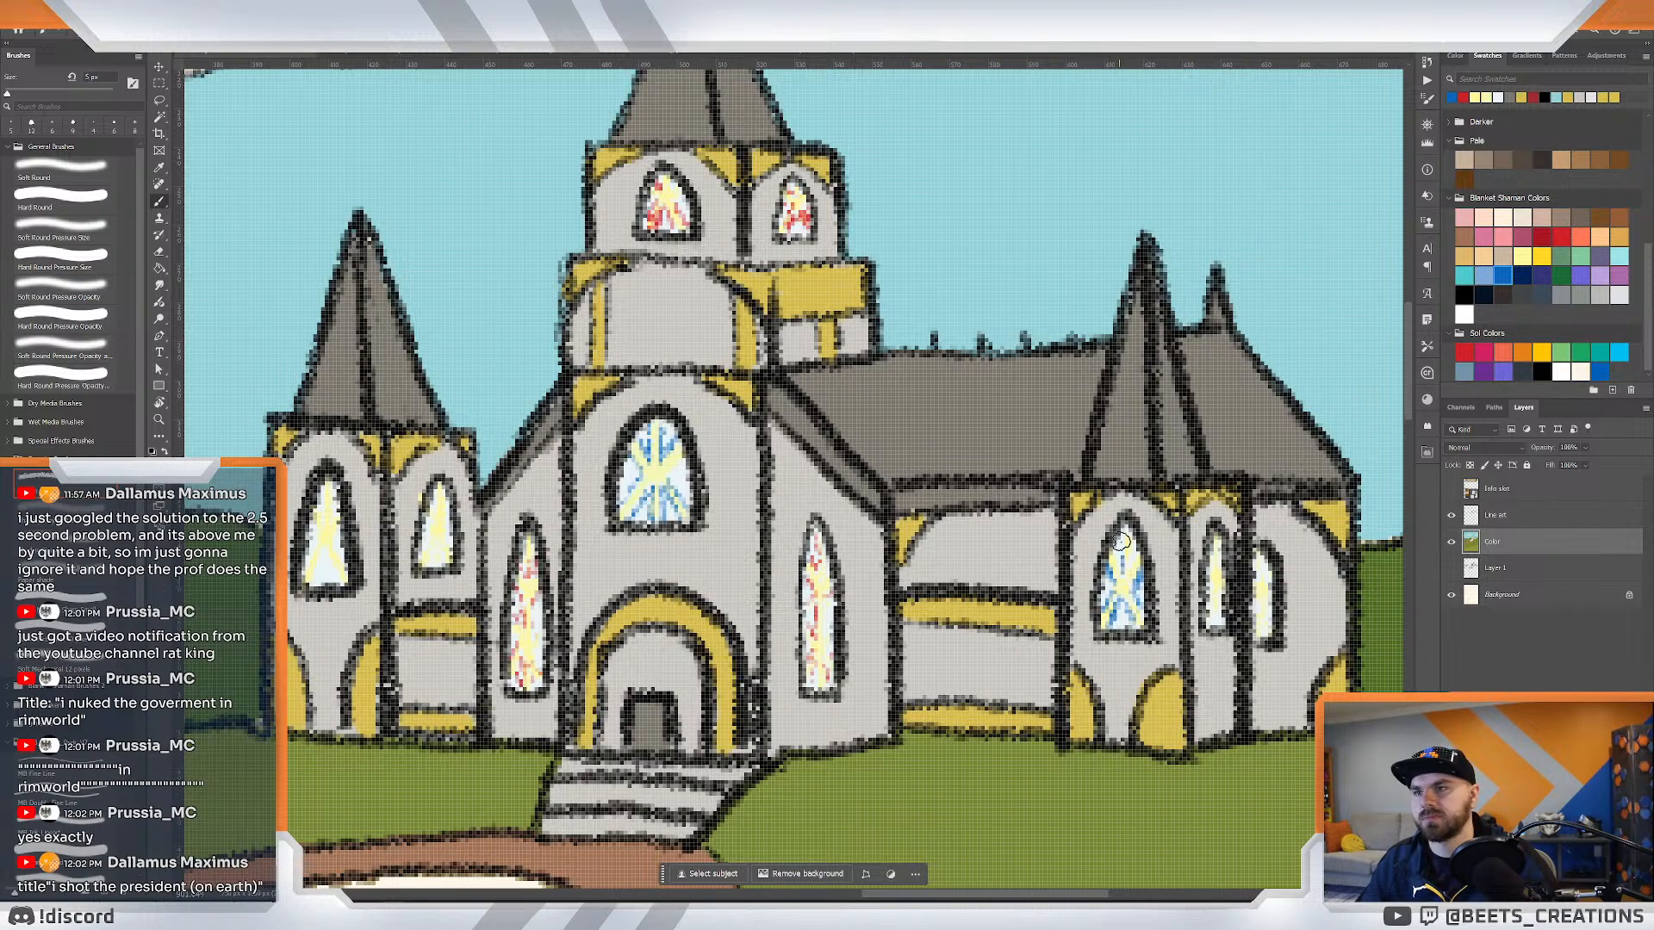
mouse_move(1128, 540)
left_mouse_down()
mouse_move(1123, 575)
mouse_move(1211, 567)
left_mouse_up()
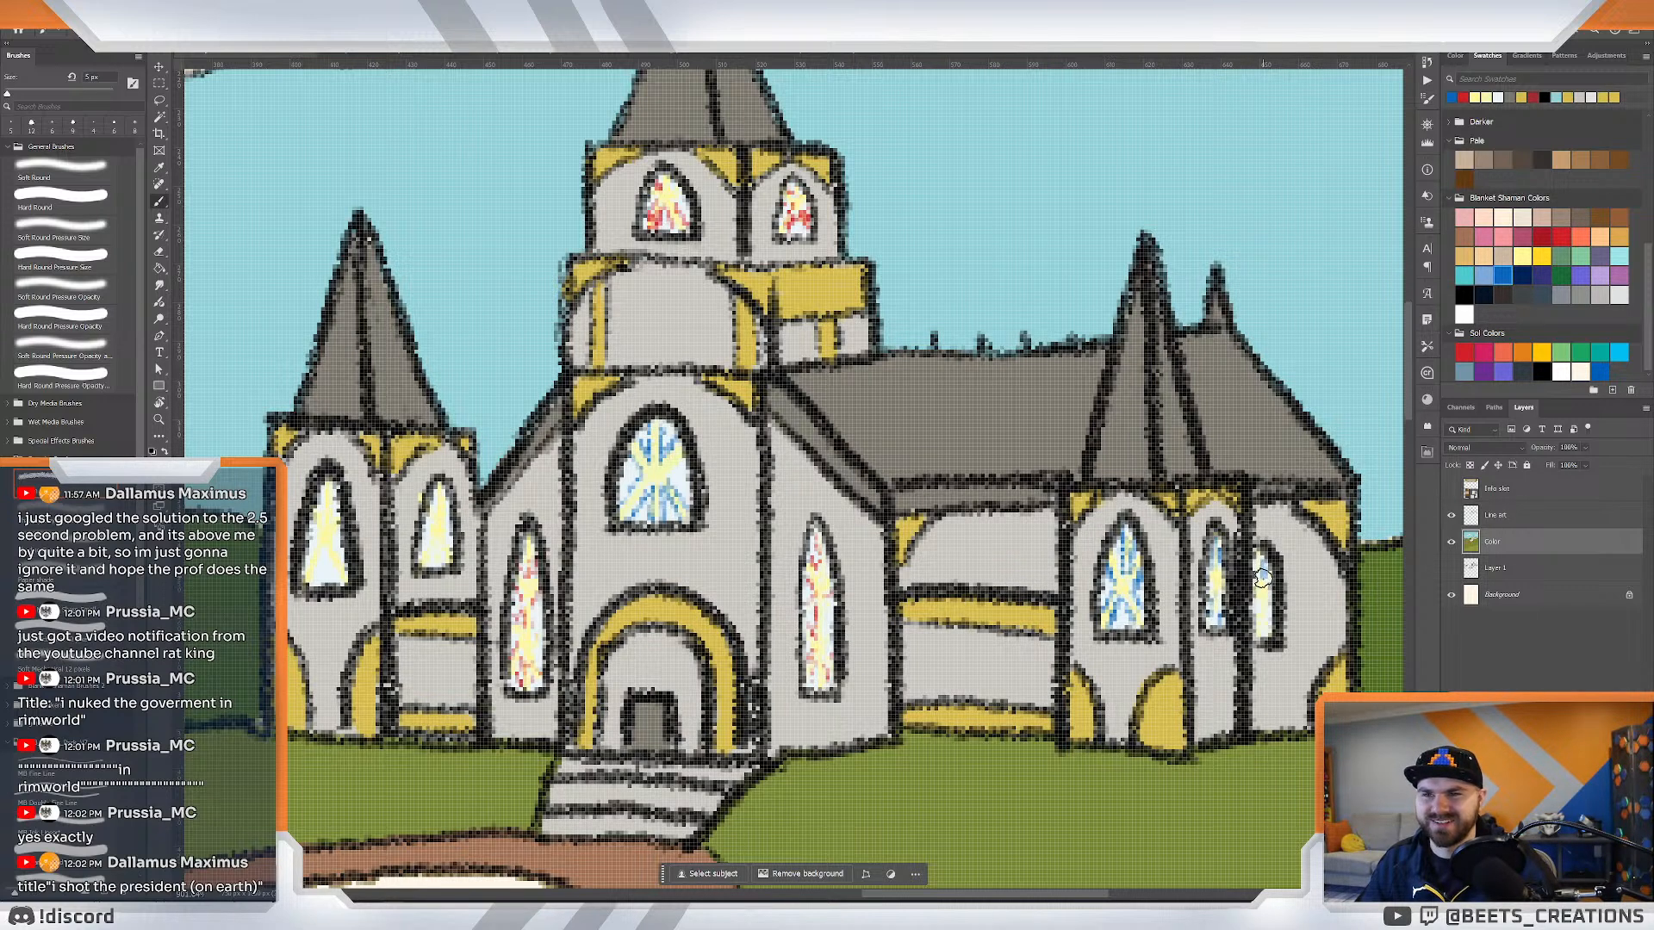
left_click_drag(1265, 606, 1261, 609)
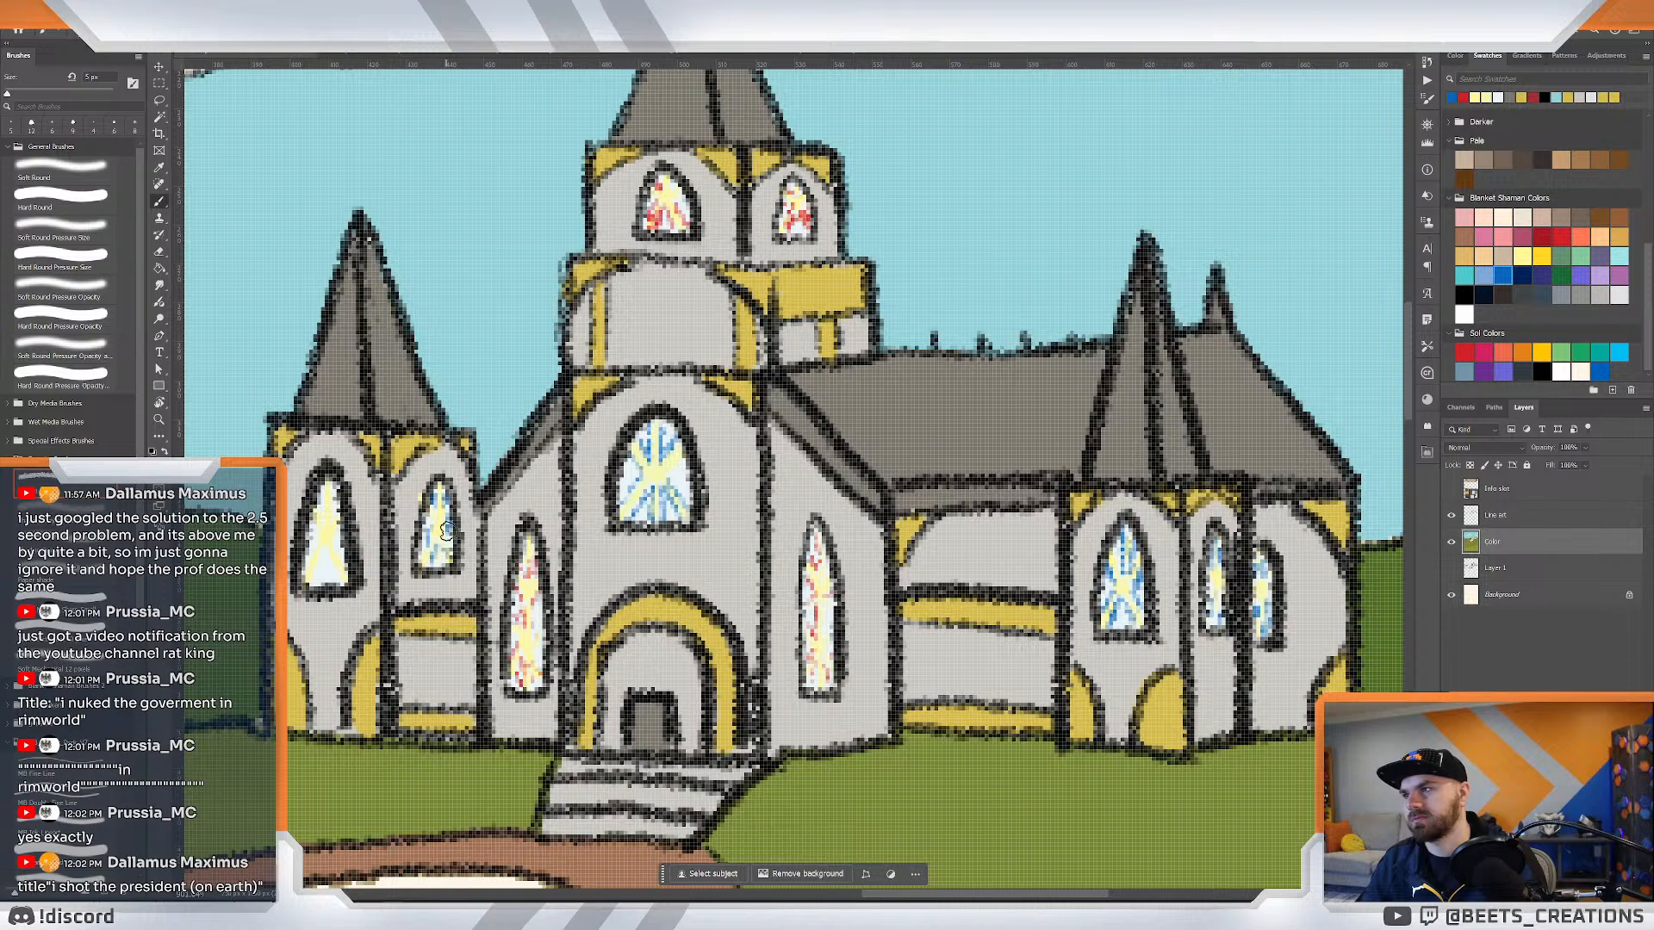
mouse_move(330, 509)
left_mouse_down()
mouse_move(323, 550)
mouse_move(339, 581)
mouse_move(332, 538)
mouse_move(346, 570)
mouse_move(311, 575)
left_mouse_up()
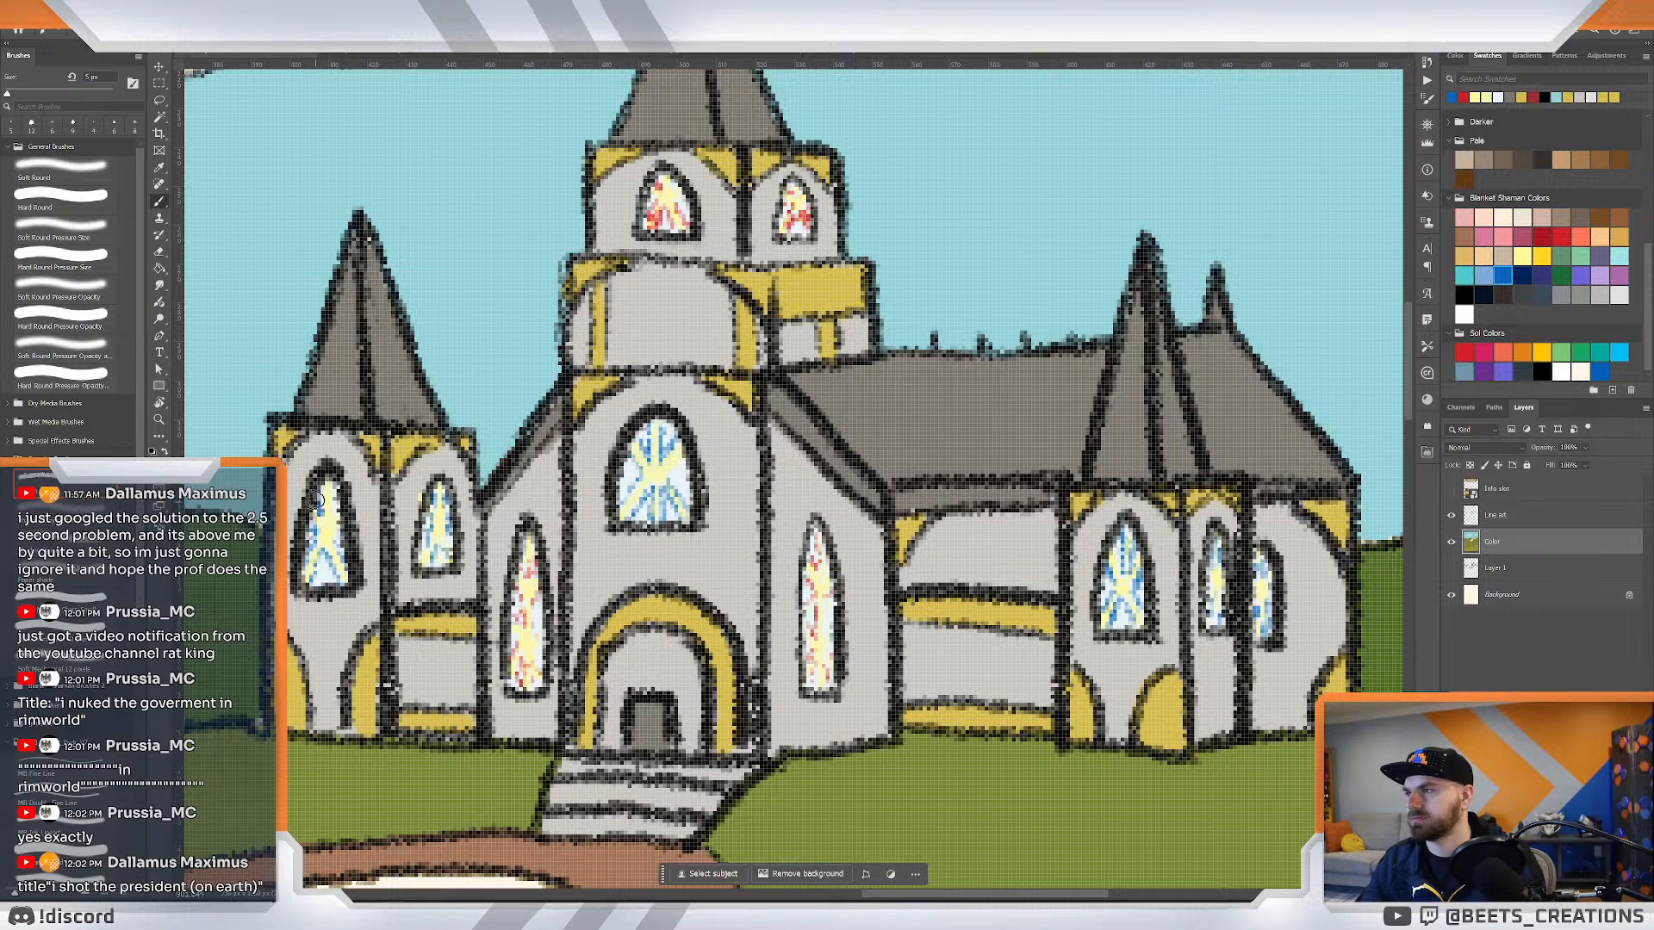
Select the hidden layer at the top of the layer stack.
key("z")
left_click_drag(456, 512, 336, 495)
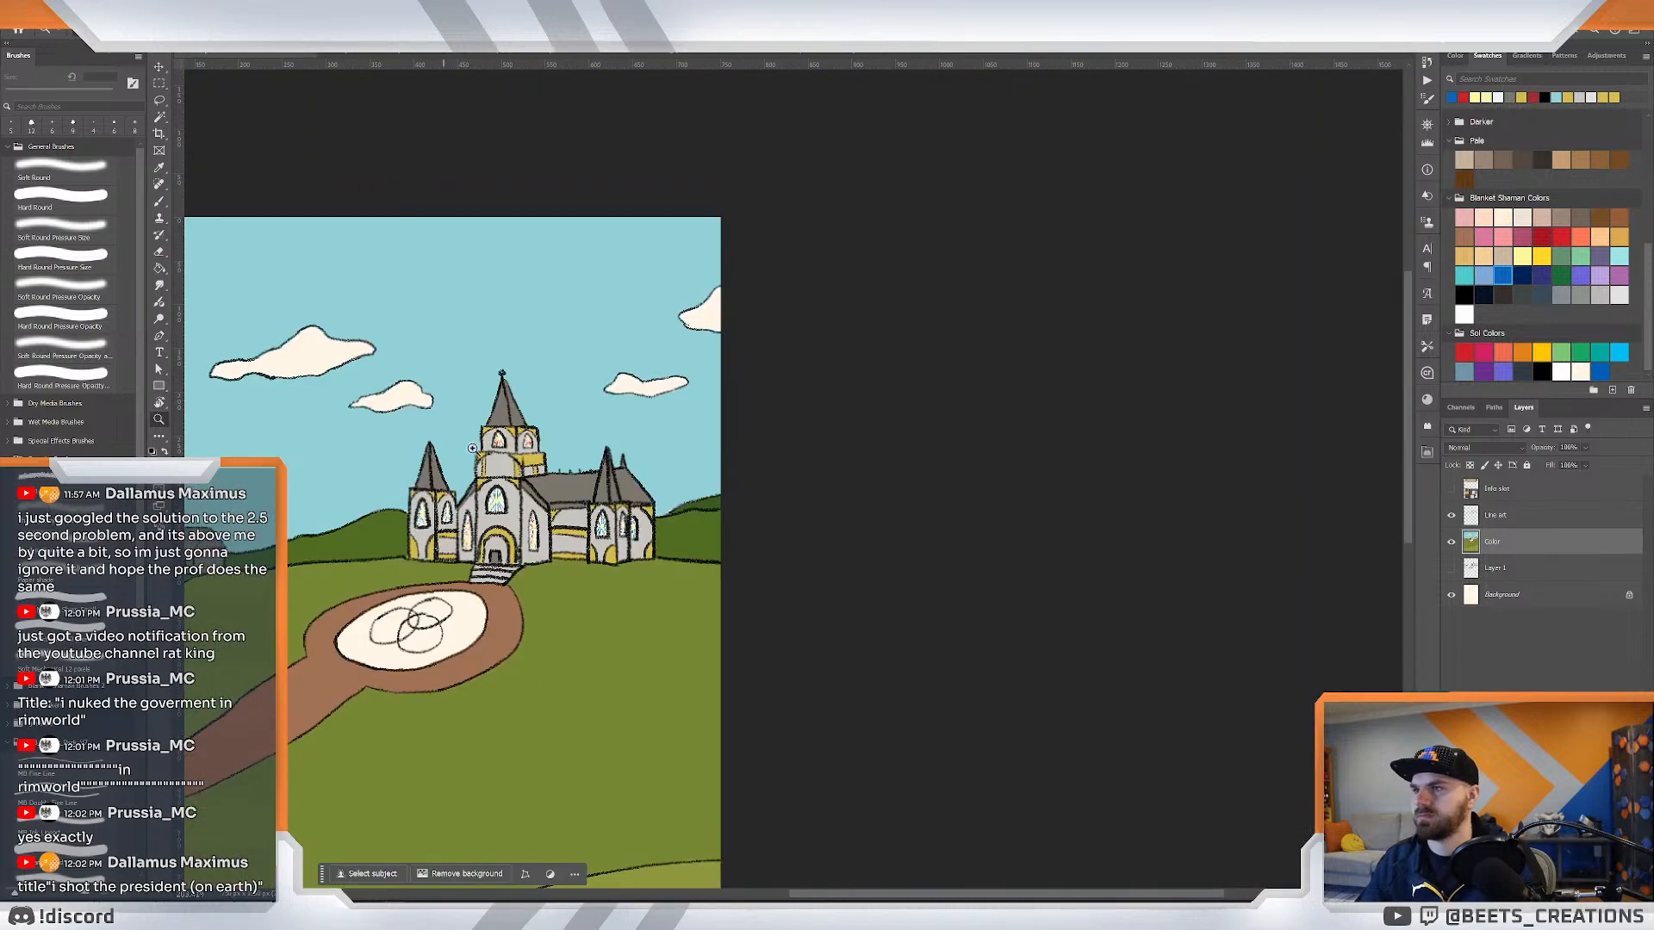
left_click_drag(553, 450, 526, 448)
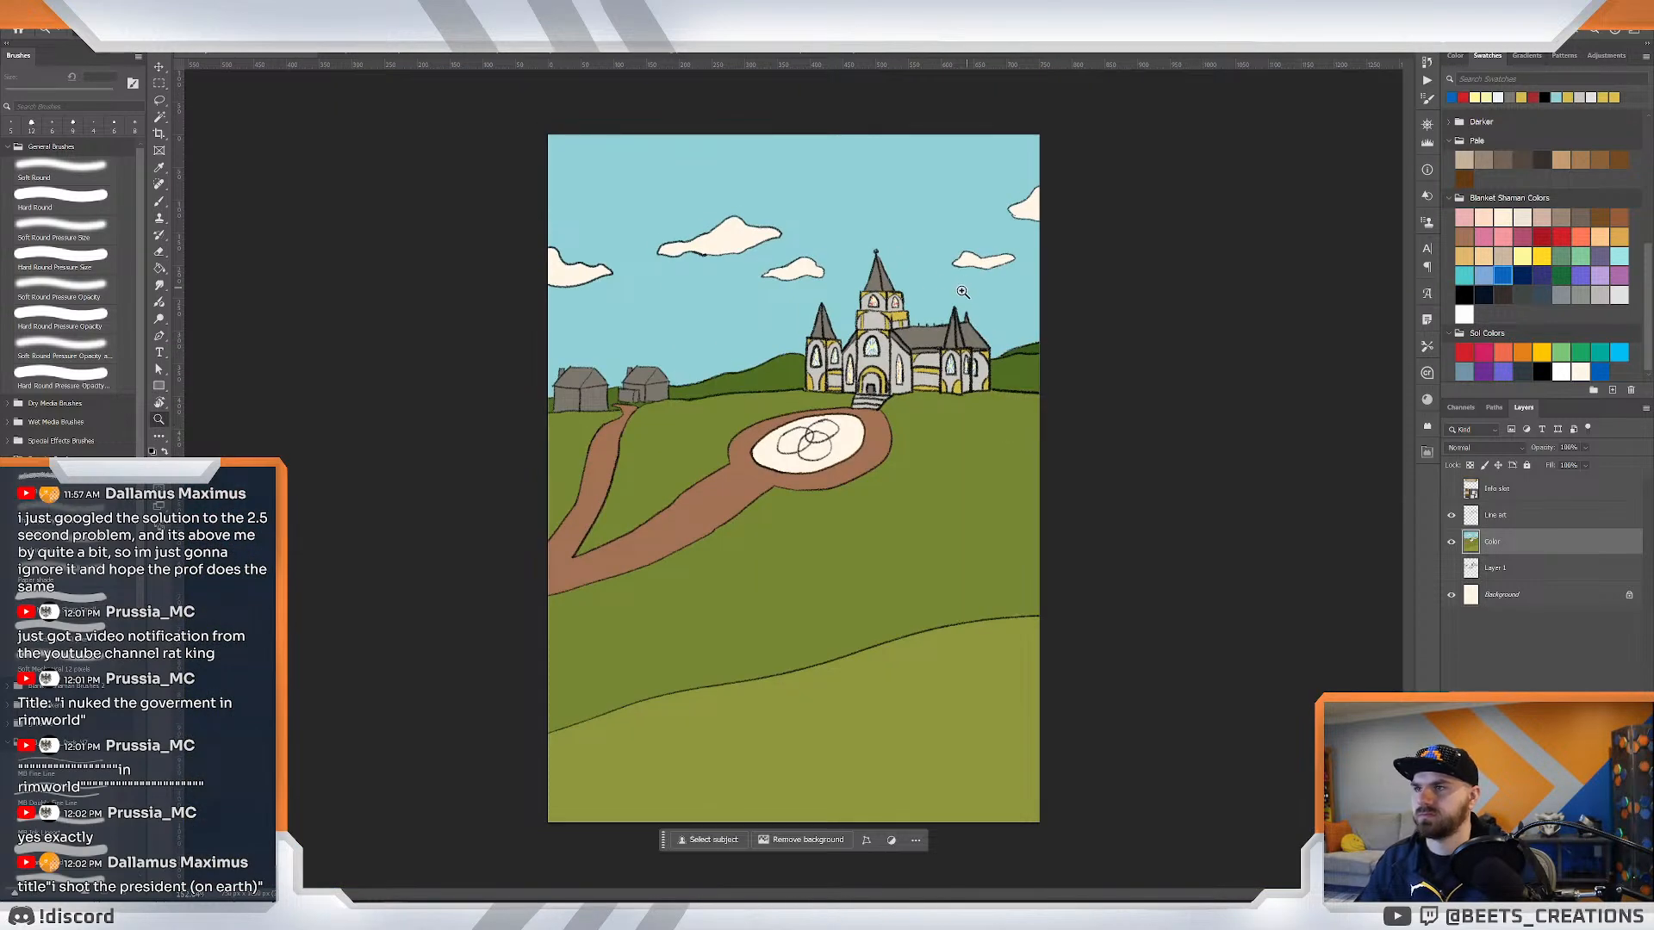
left_click_drag(907, 262, 870, 285)
left_click_drag(741, 401, 772, 405)
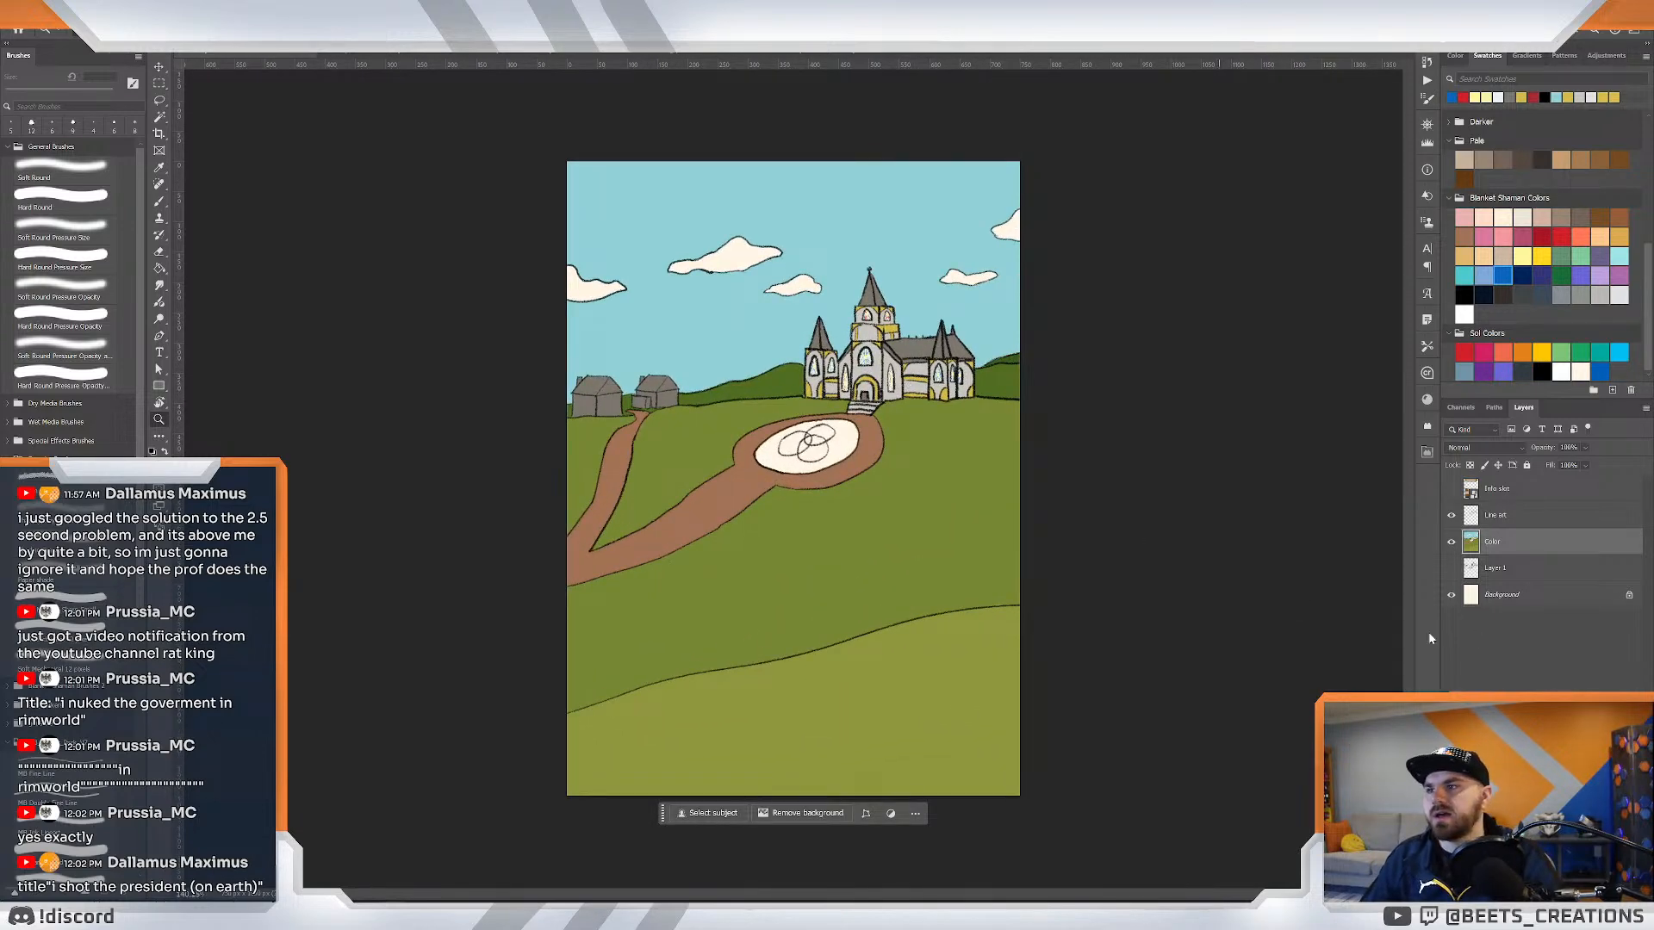
left_click(1516, 495)
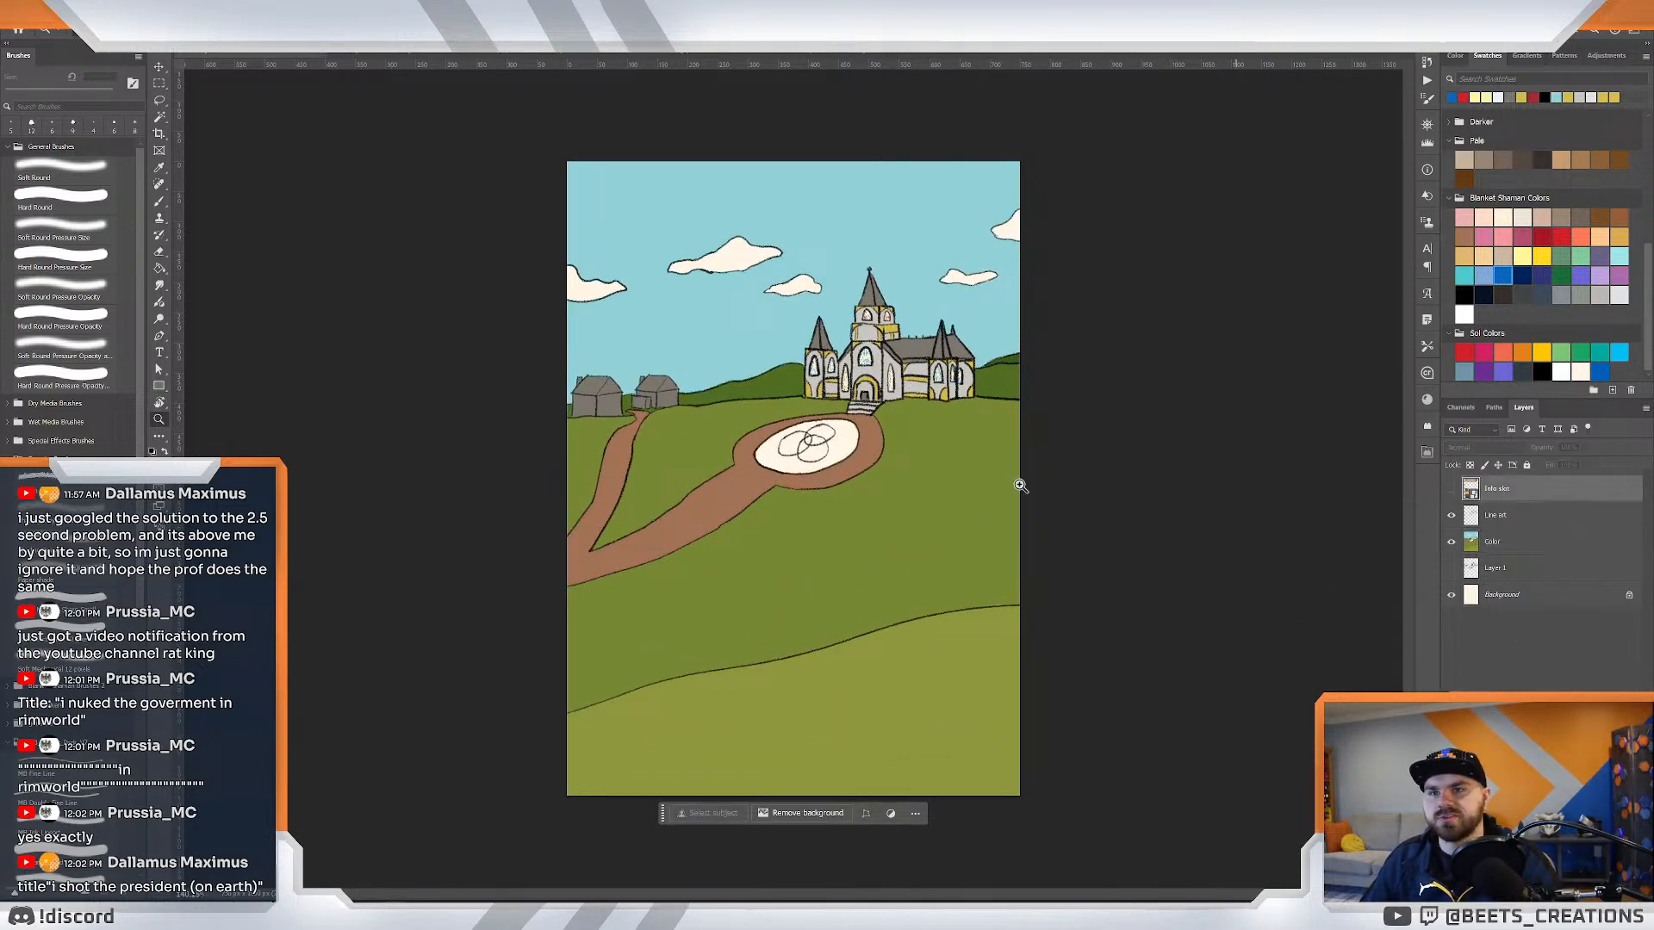
left_click_drag(900, 433, 907, 436)
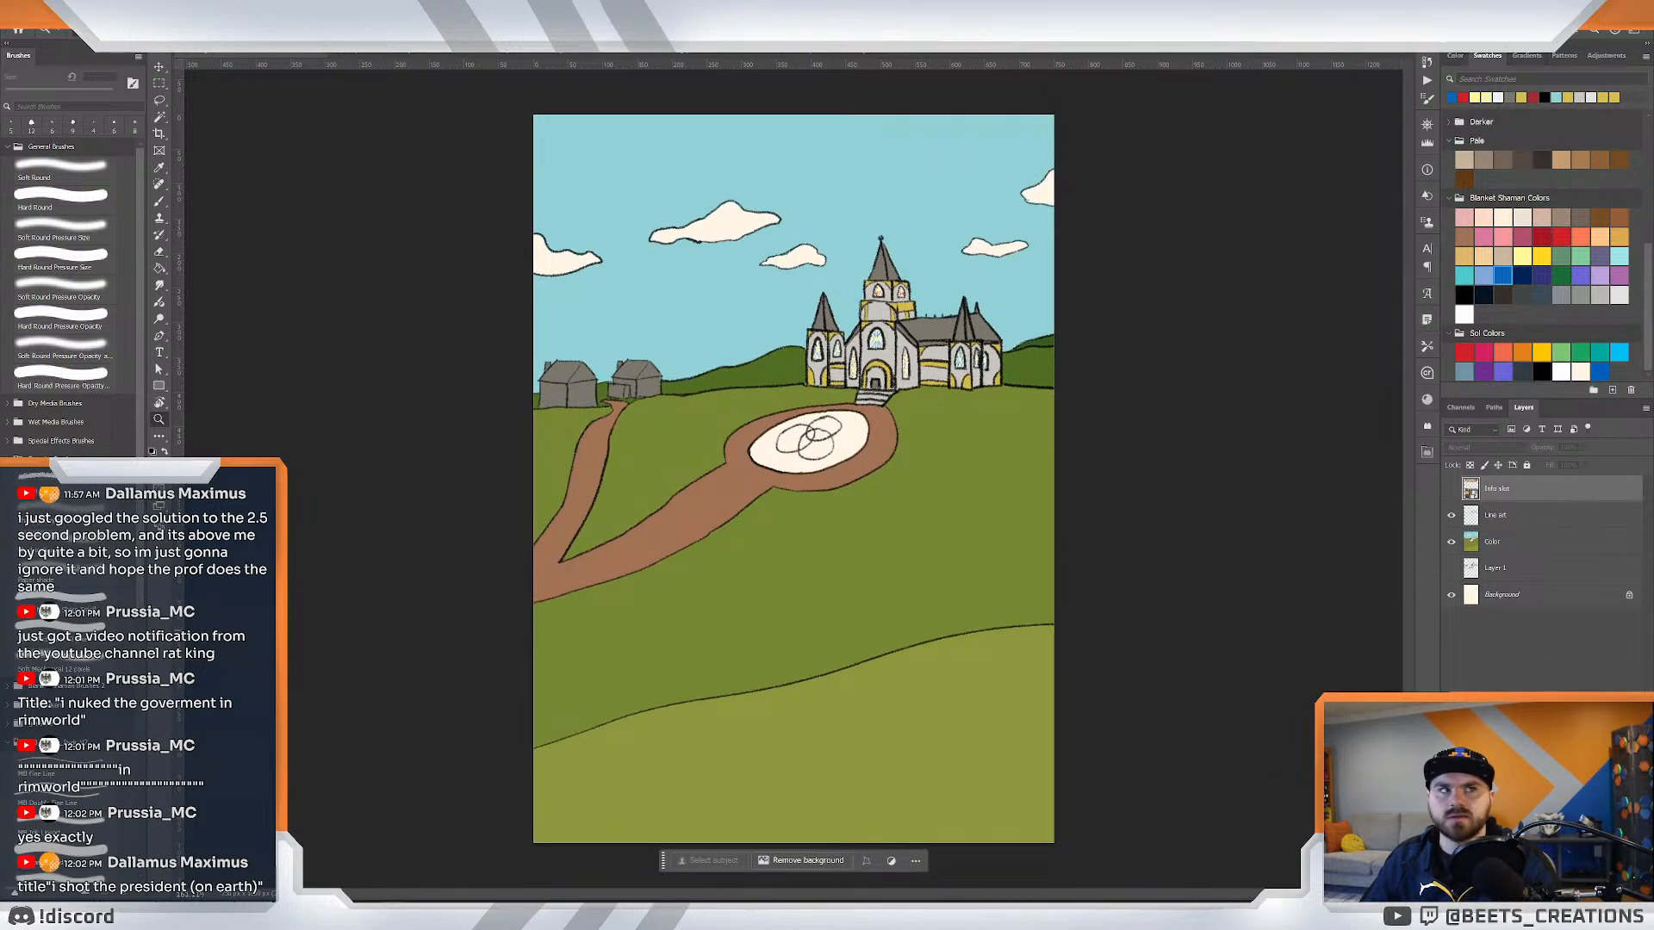
Switch to the browser and examine the God light mountain hyperlapse among the god rays clouds stock videos as a lighting reference.
key("alt+Tab")
key("Escape")
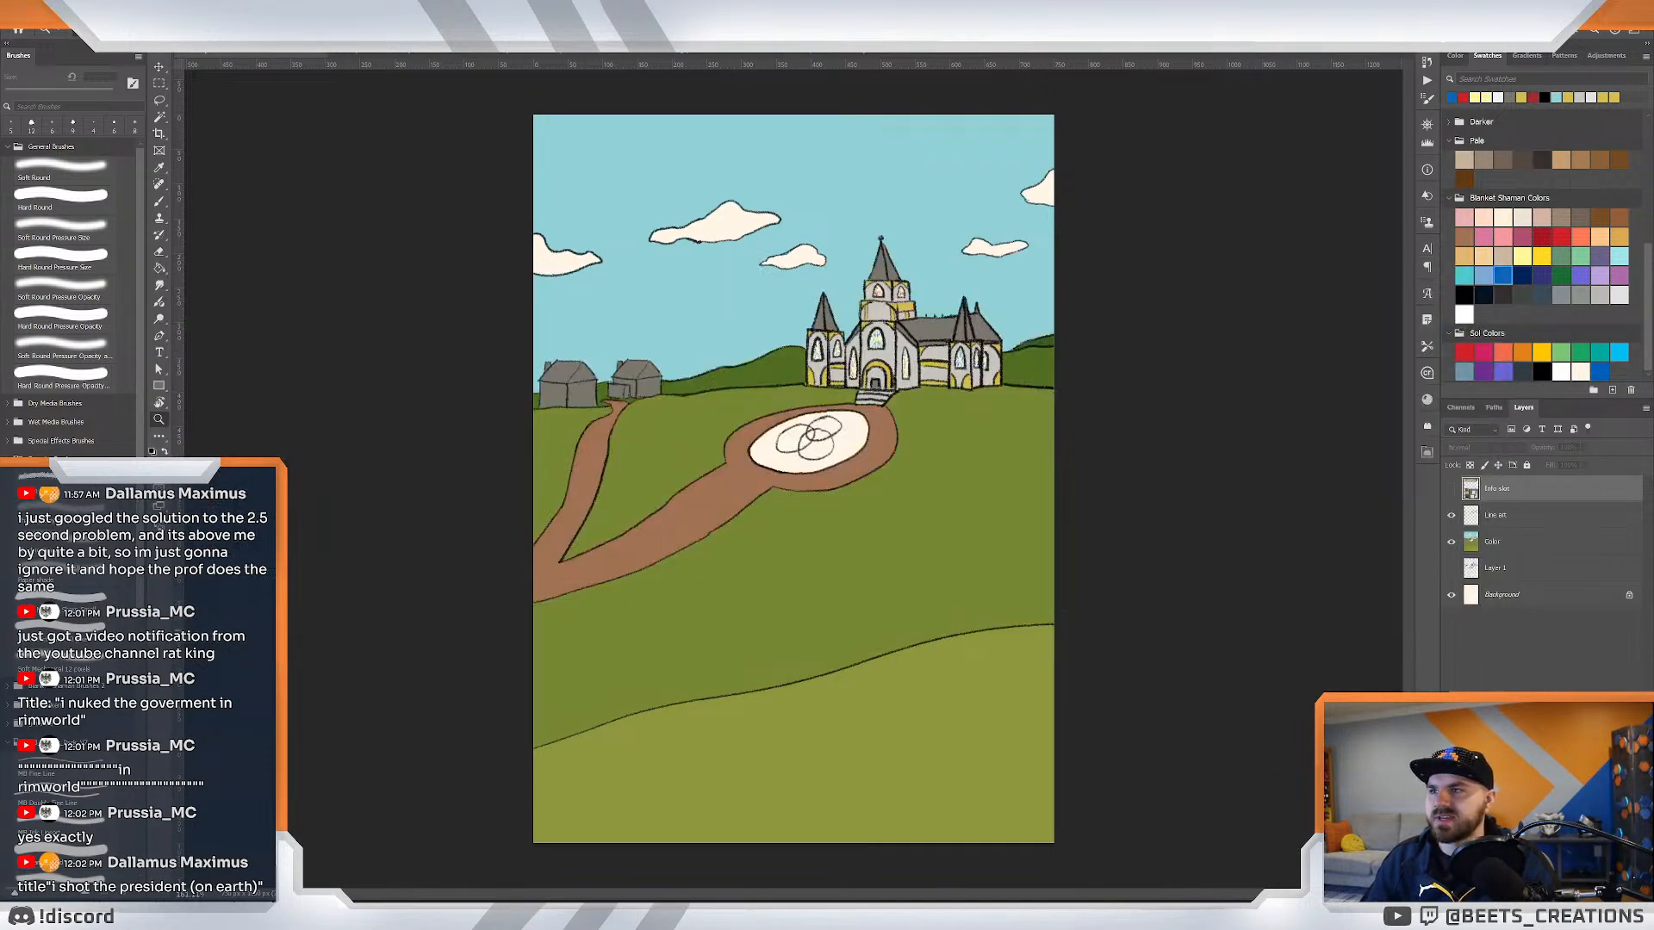
left_click_drag(1652, 35, 749, 2)
left_click(1352, 287)
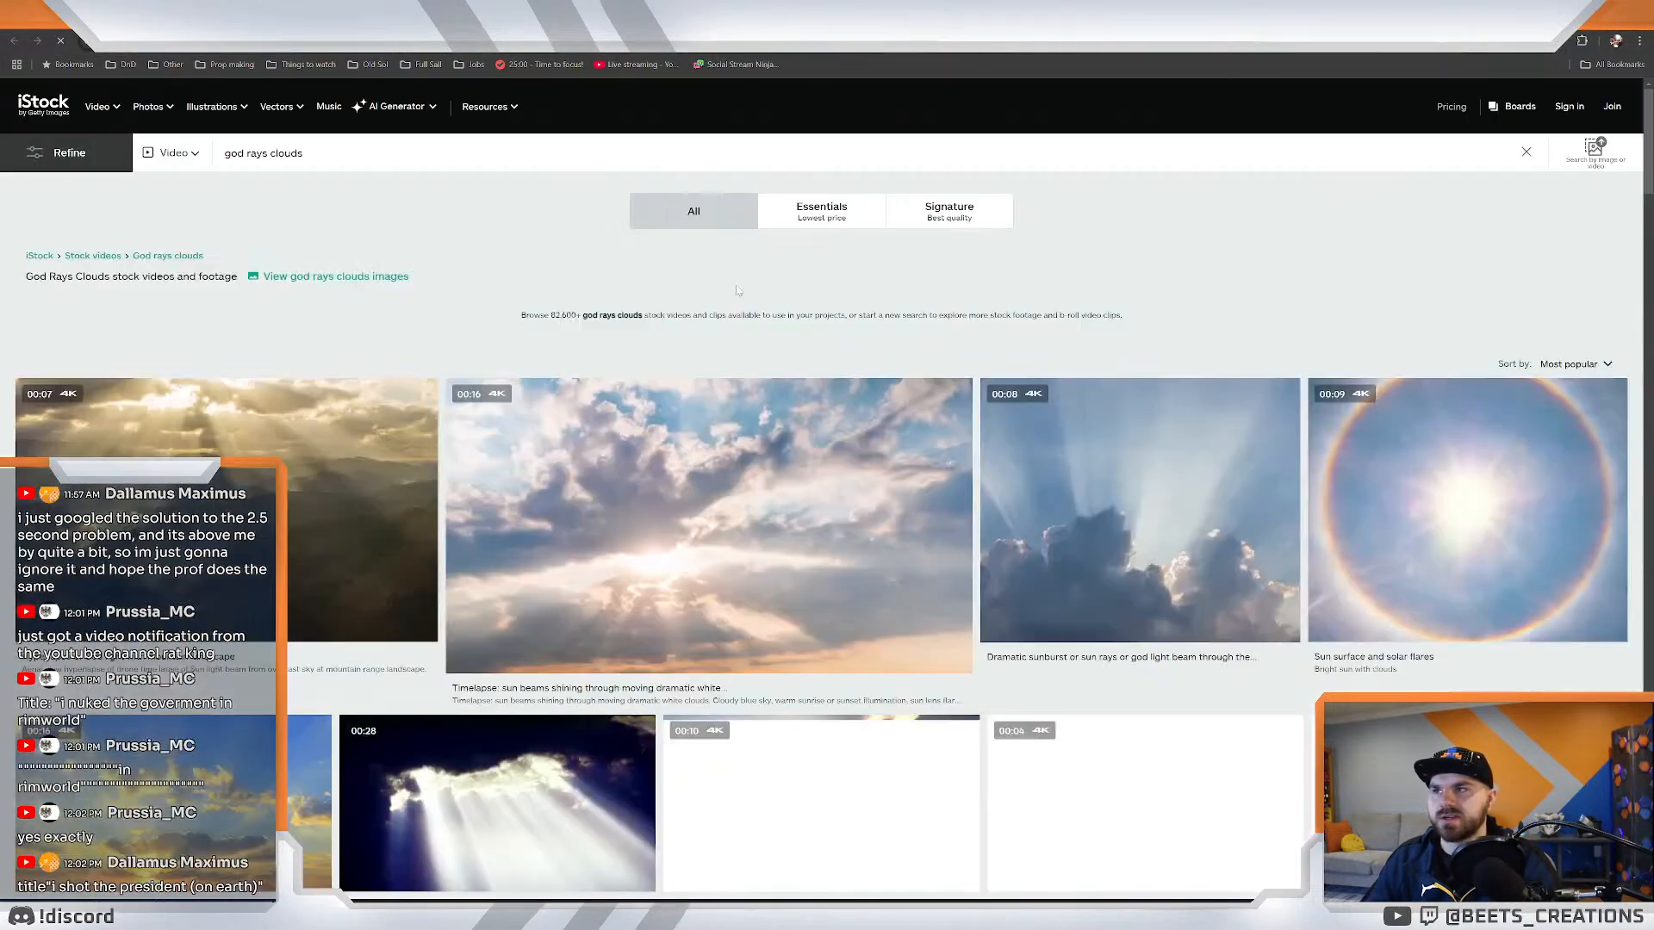
left_click(323, 504)
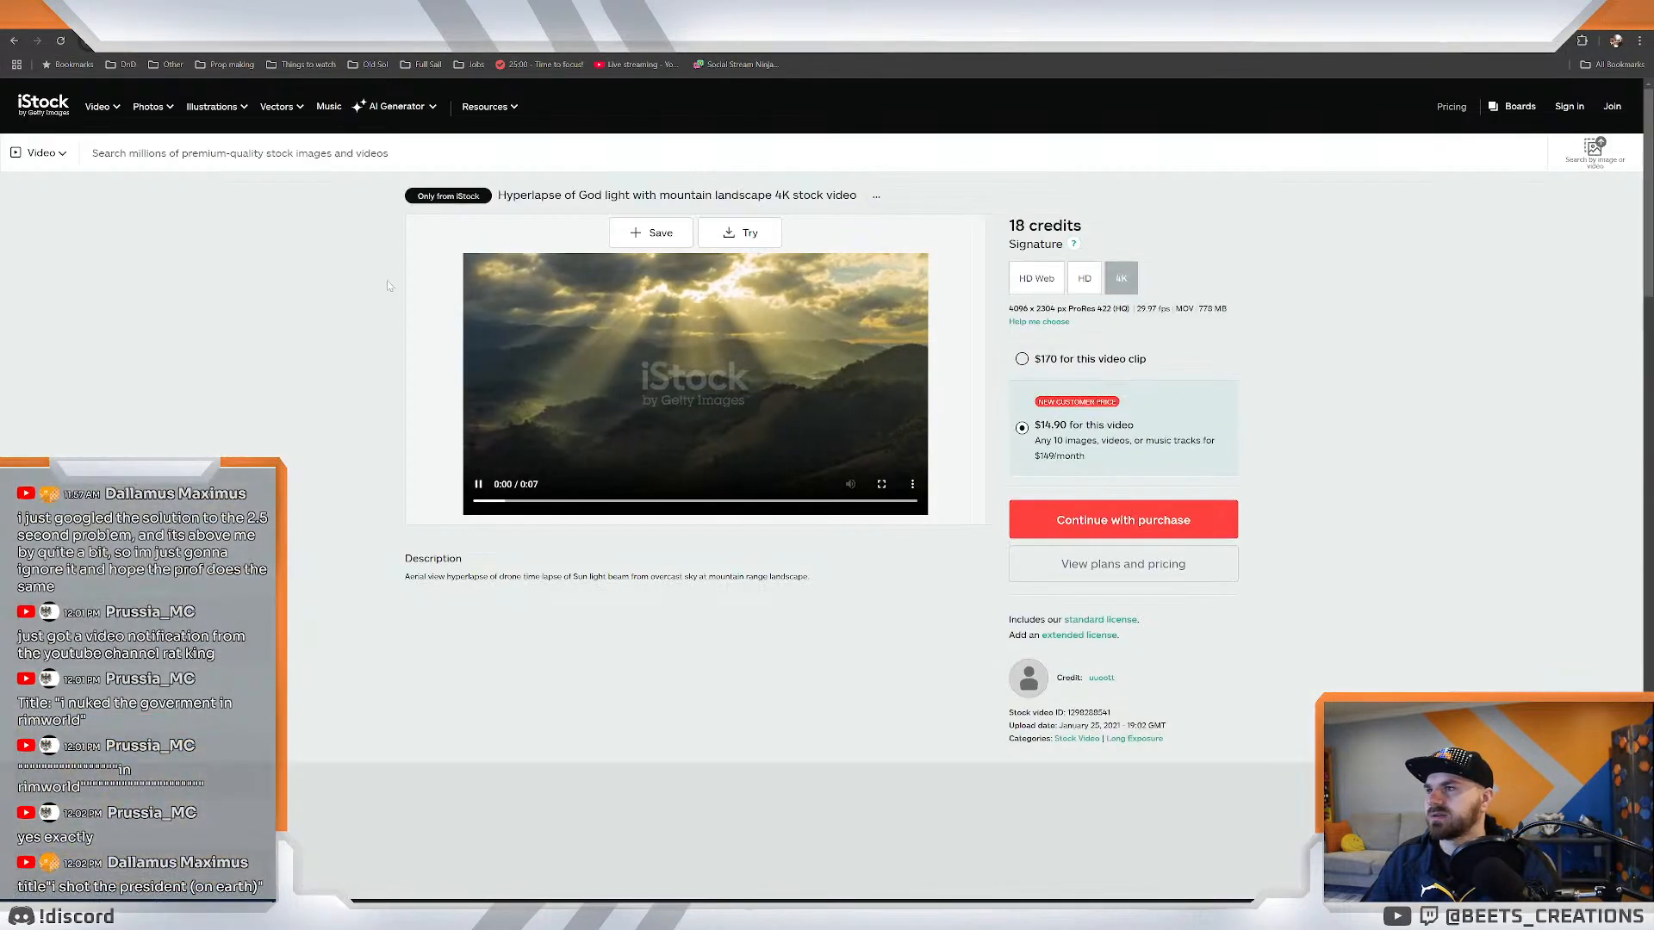
left_click(478, 484)
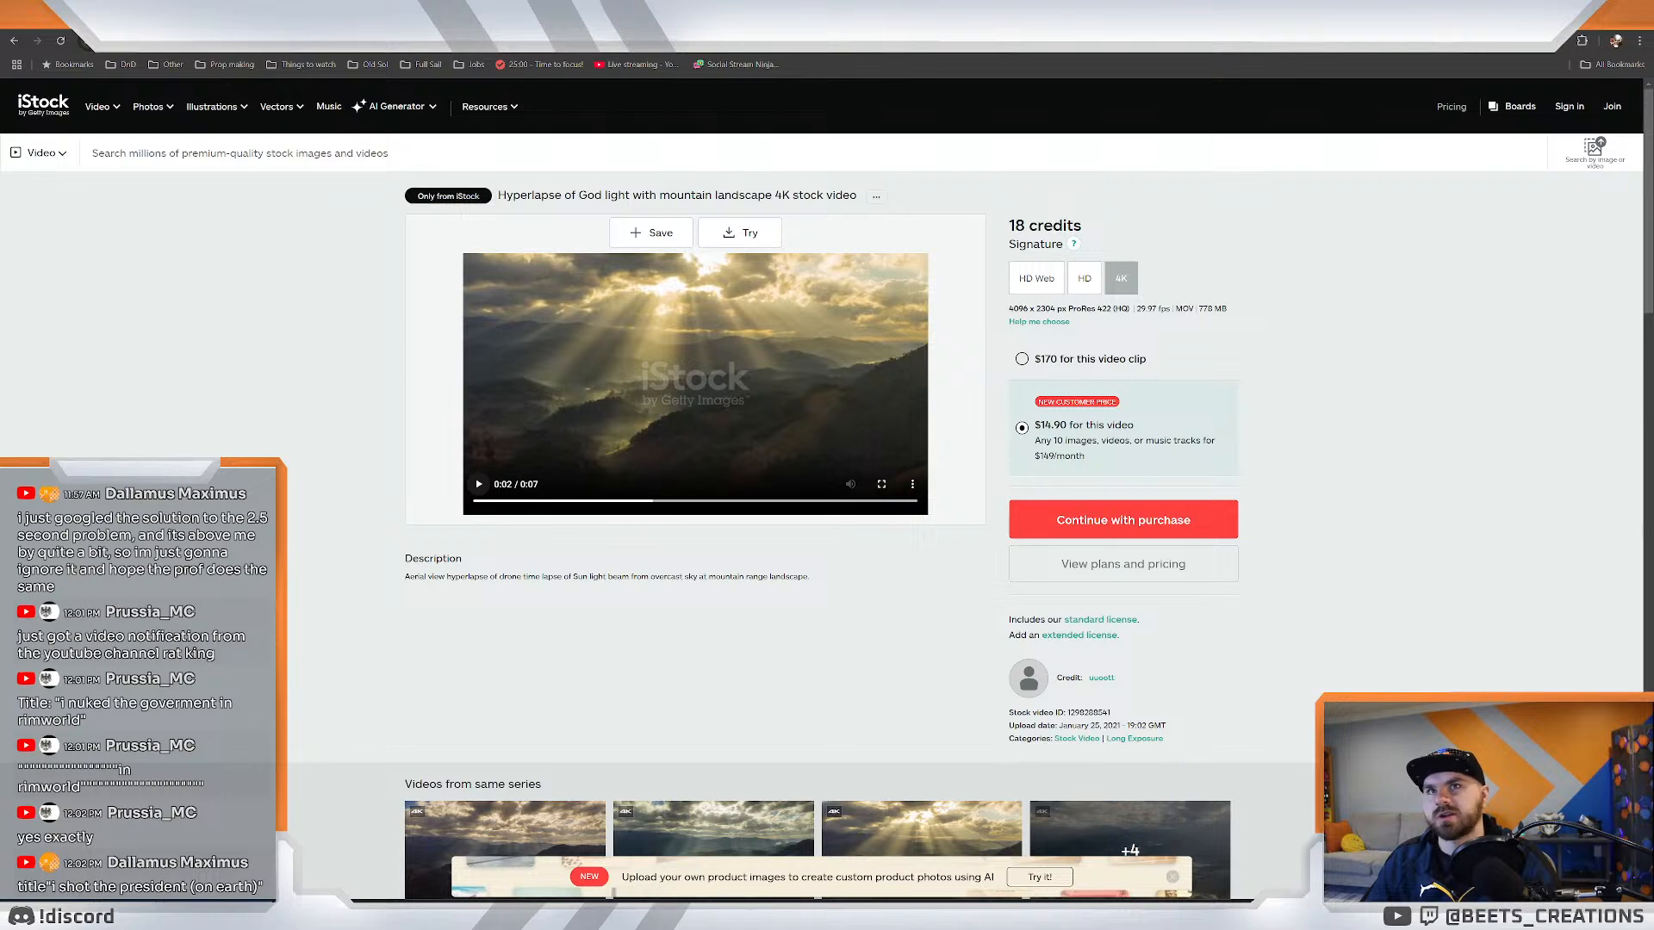
key("alt+Tab")
Switch back to the illustration and set the foreground colour to a dark, muted yellow-brown based on the bright yellow swatch.
left_click(1217, 303)
left_click_drag(1253, 310, 1227, 313)
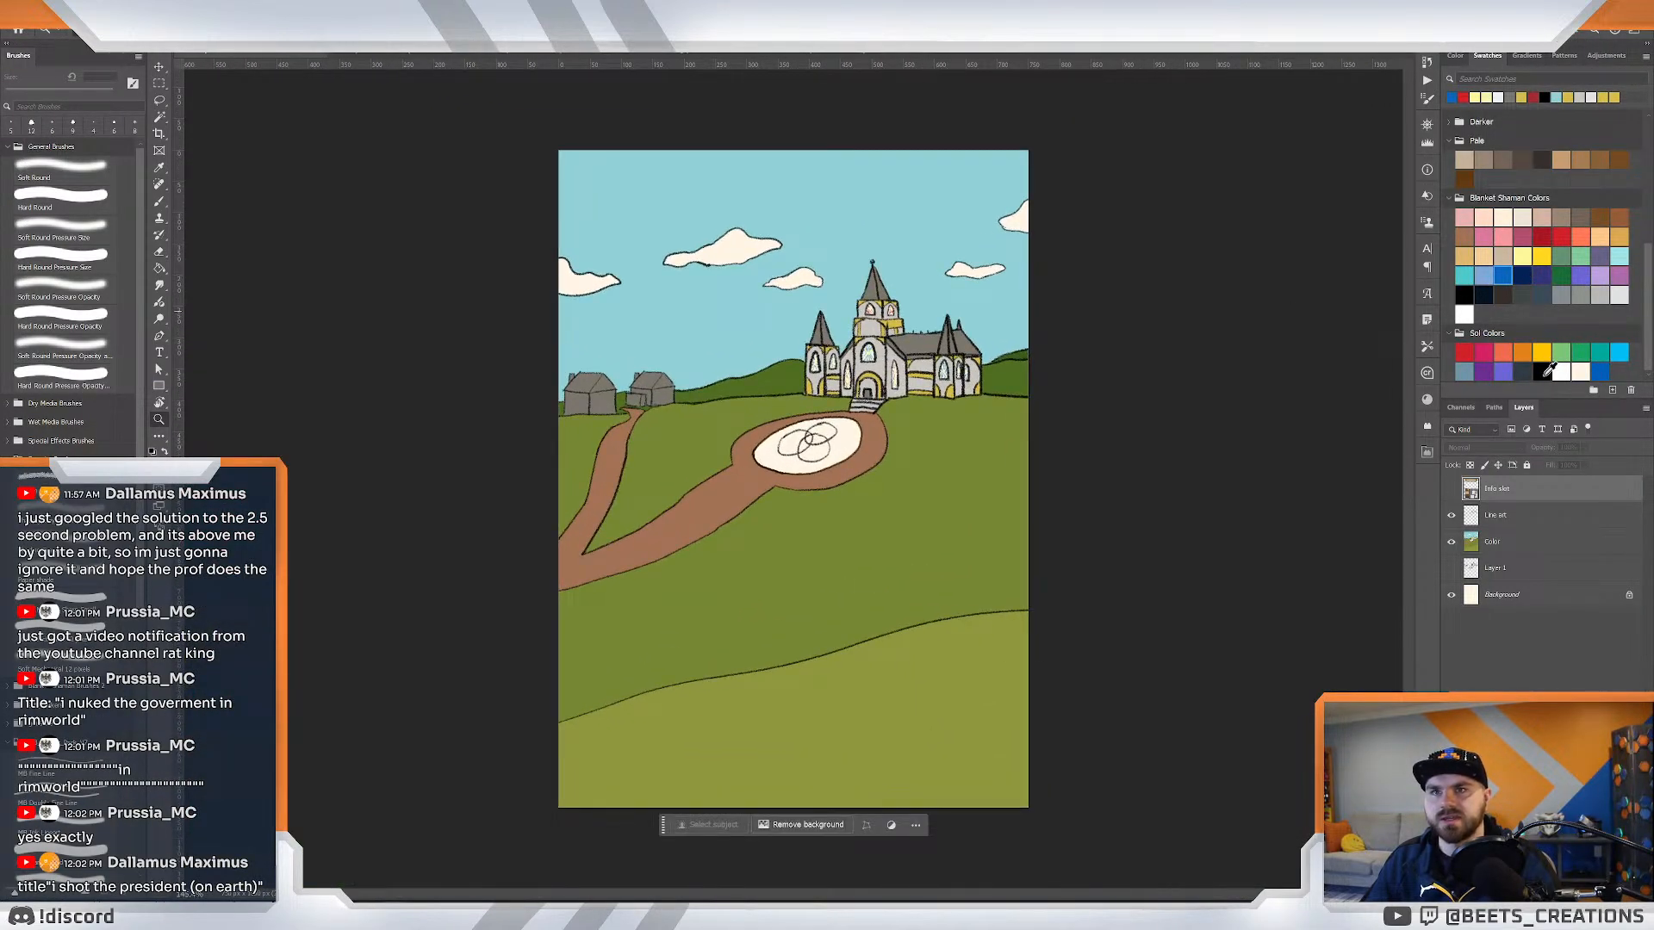
left_click(1538, 257)
left_click(156, 469)
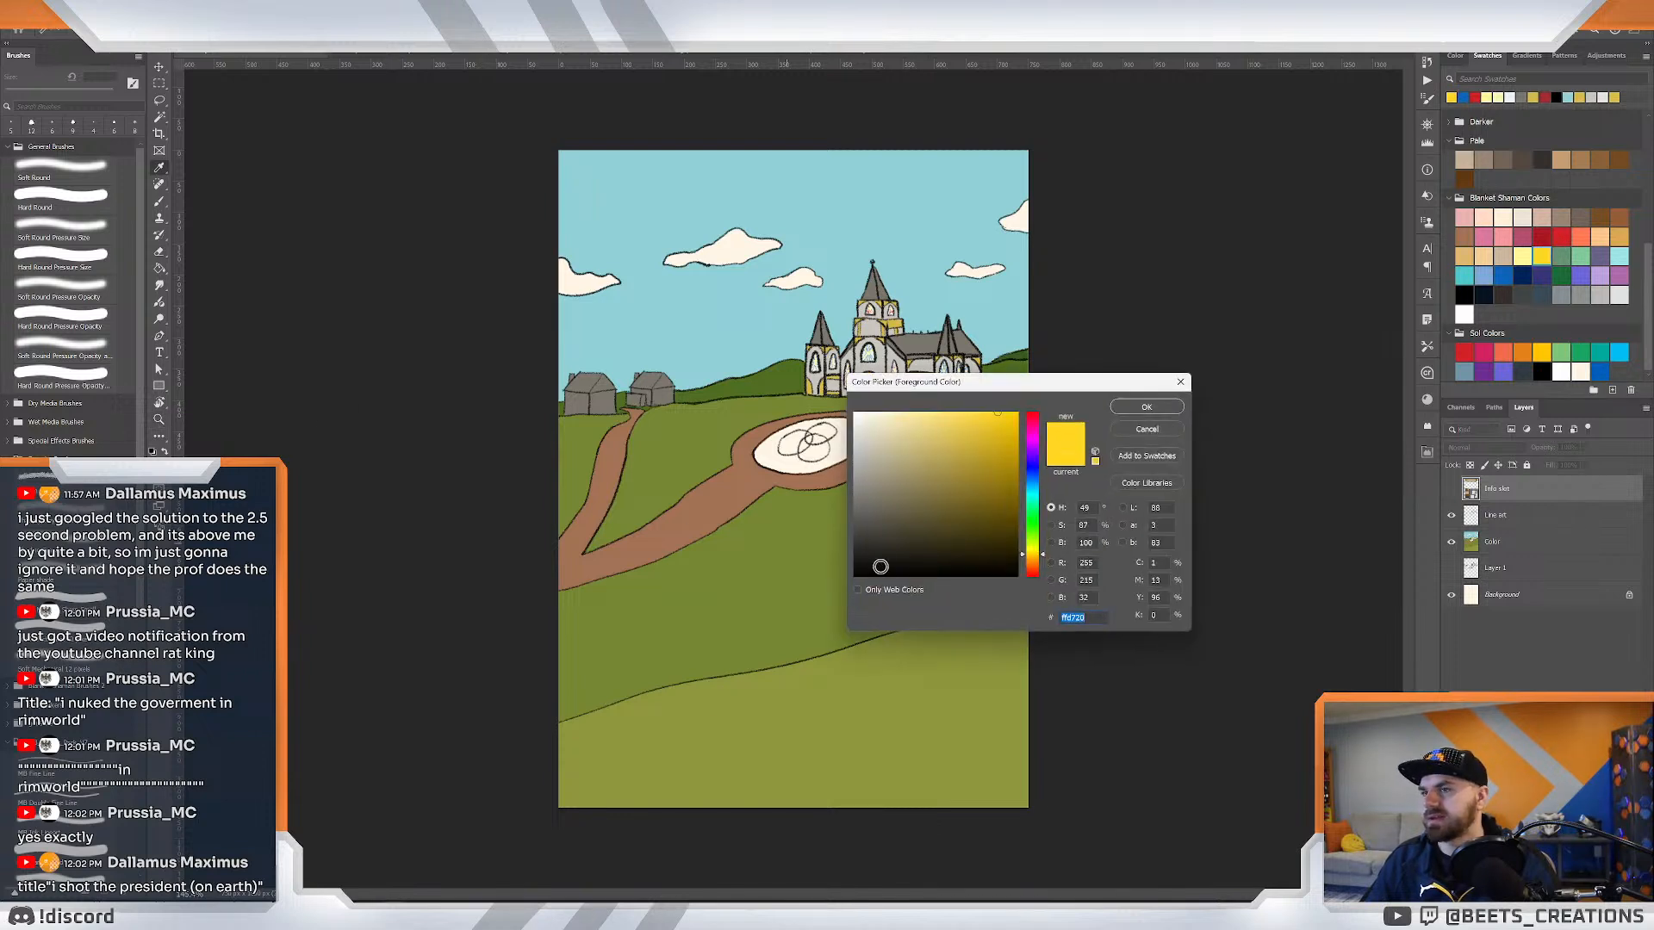
mouse_move(895, 537)
left_mouse_down()
mouse_move(886, 504)
mouse_move(895, 527)
left_mouse_up()
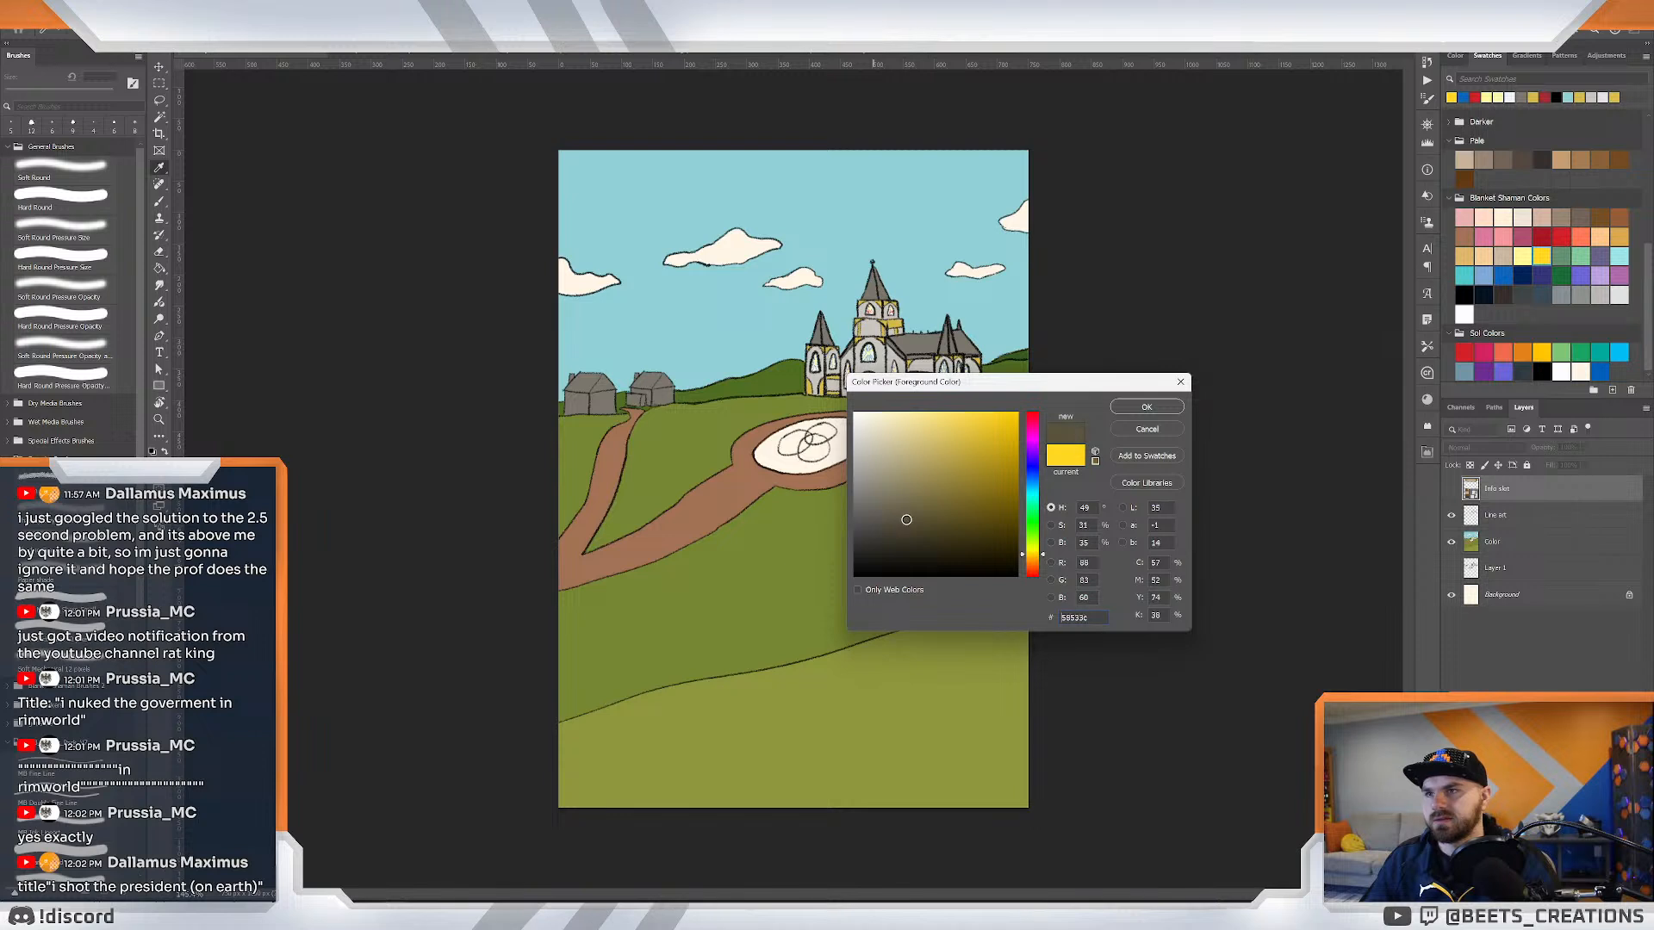
left_click(1146, 407)
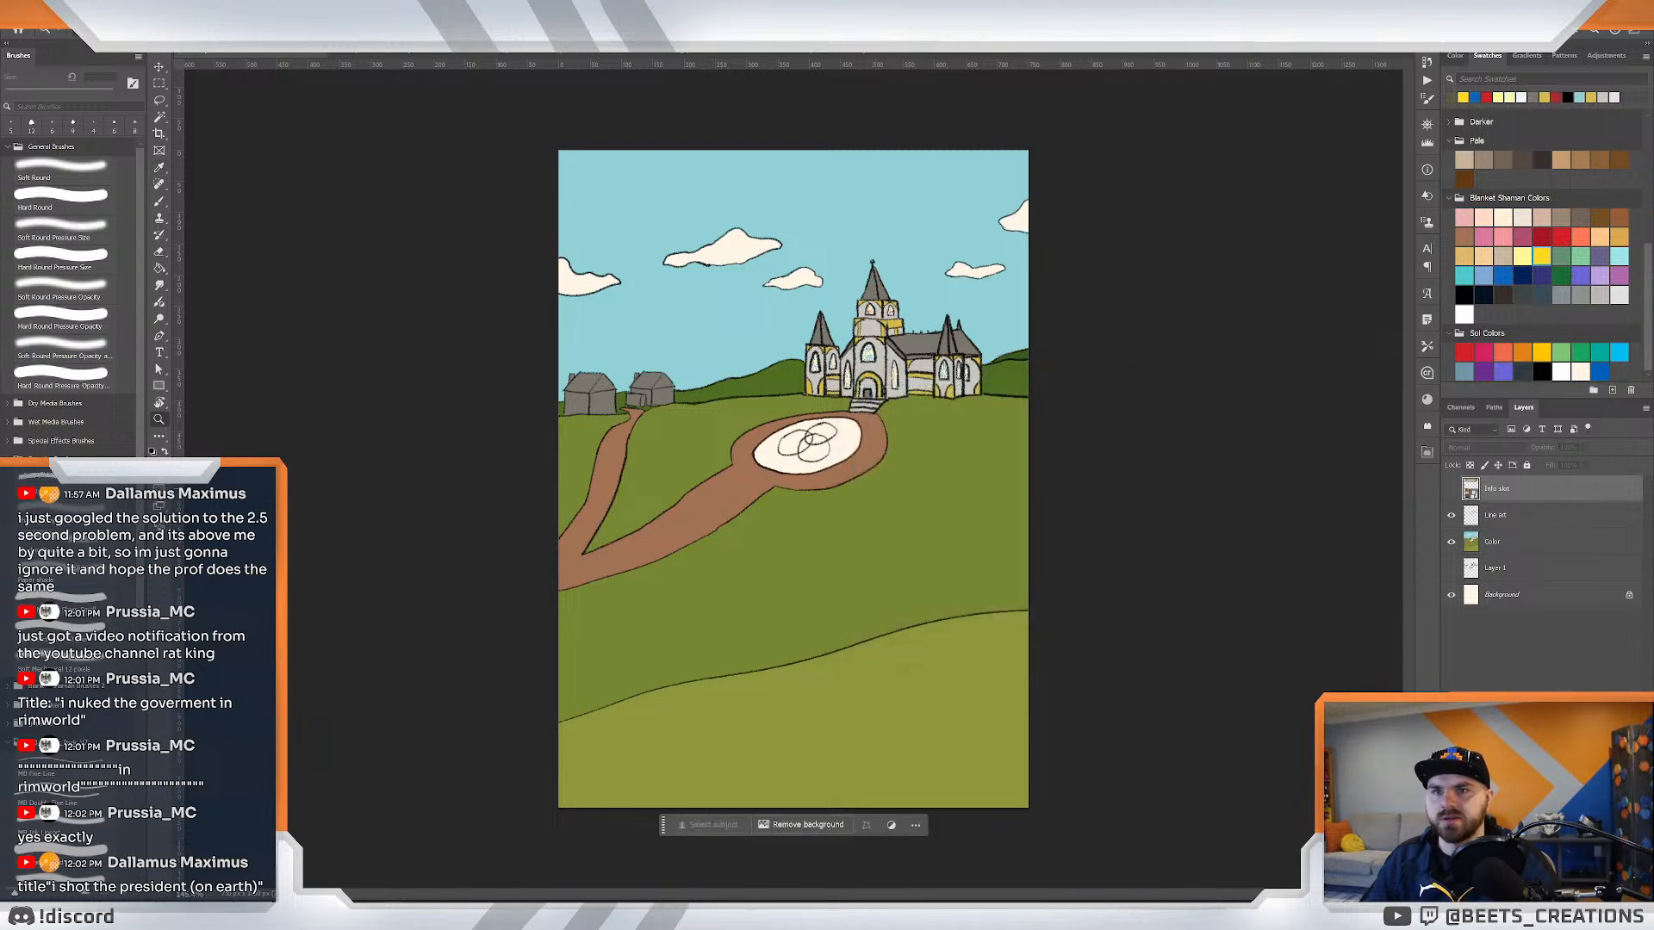
Add a new layer above all others, fill it with the dark yellow-brown and set its blend mode to Multiply.
key("ctrl+shift+alt+n")
key("g")
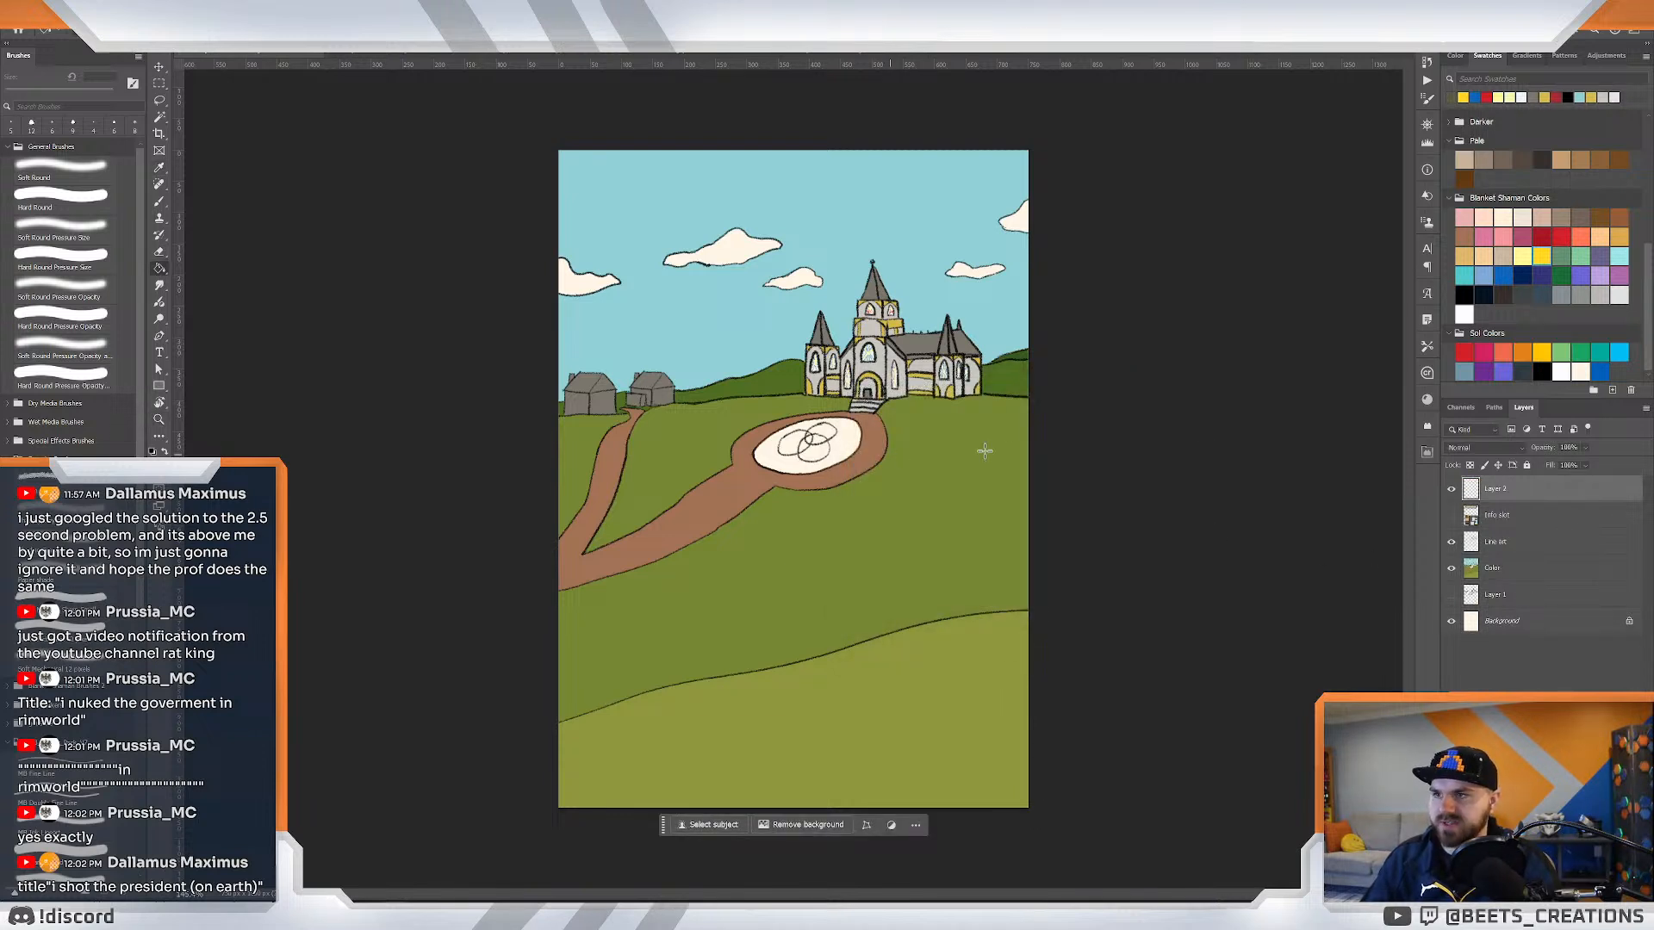
left_click(853, 461)
key("z")
left_click_drag(1048, 431, 1038, 432)
left_click(1506, 453)
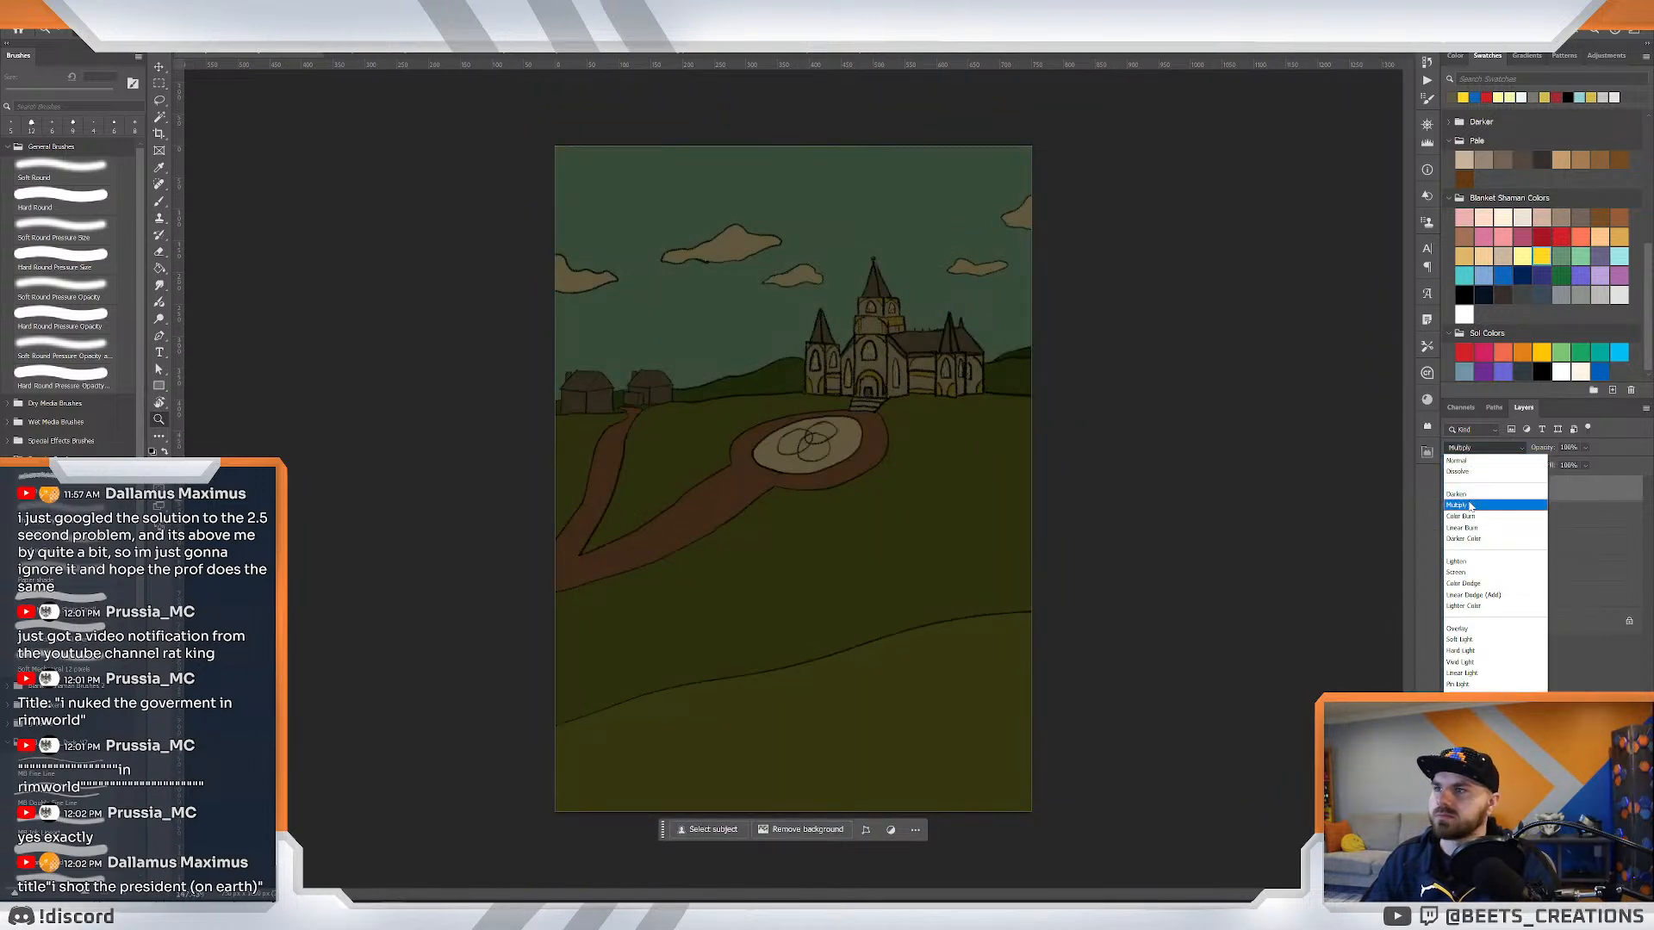
left_click(1471, 507)
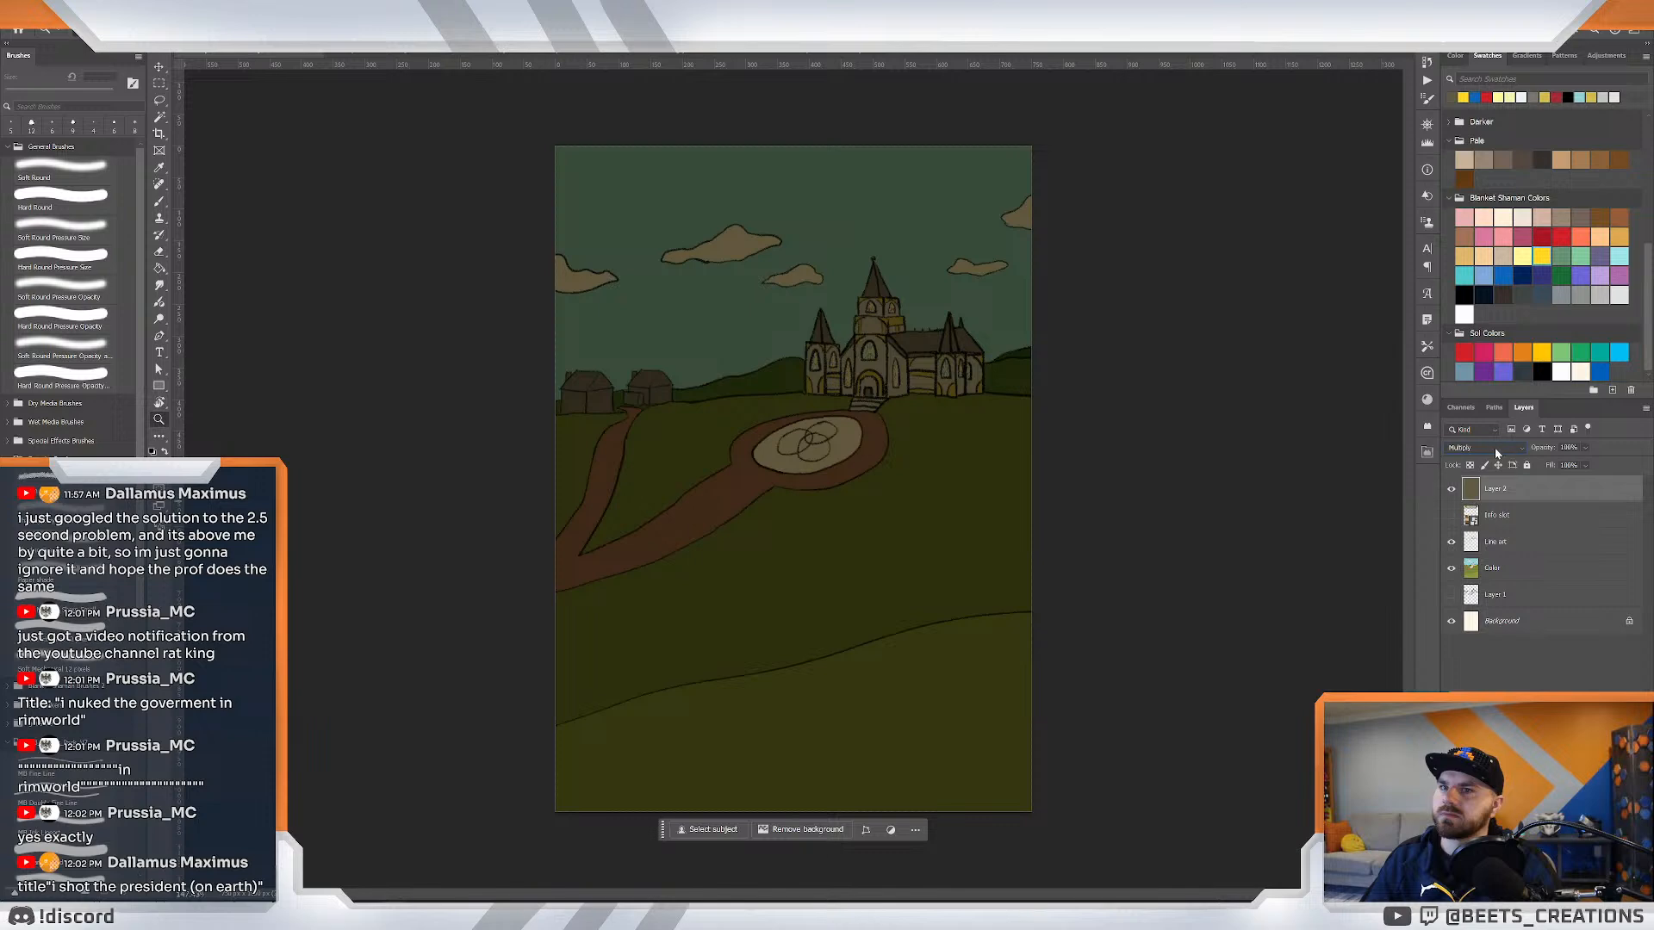
Hide the dark Multiply layer and select the Color layer.
left_click(1453, 489)
left_click_drag(891, 359, 943, 374)
left_click(1502, 546)
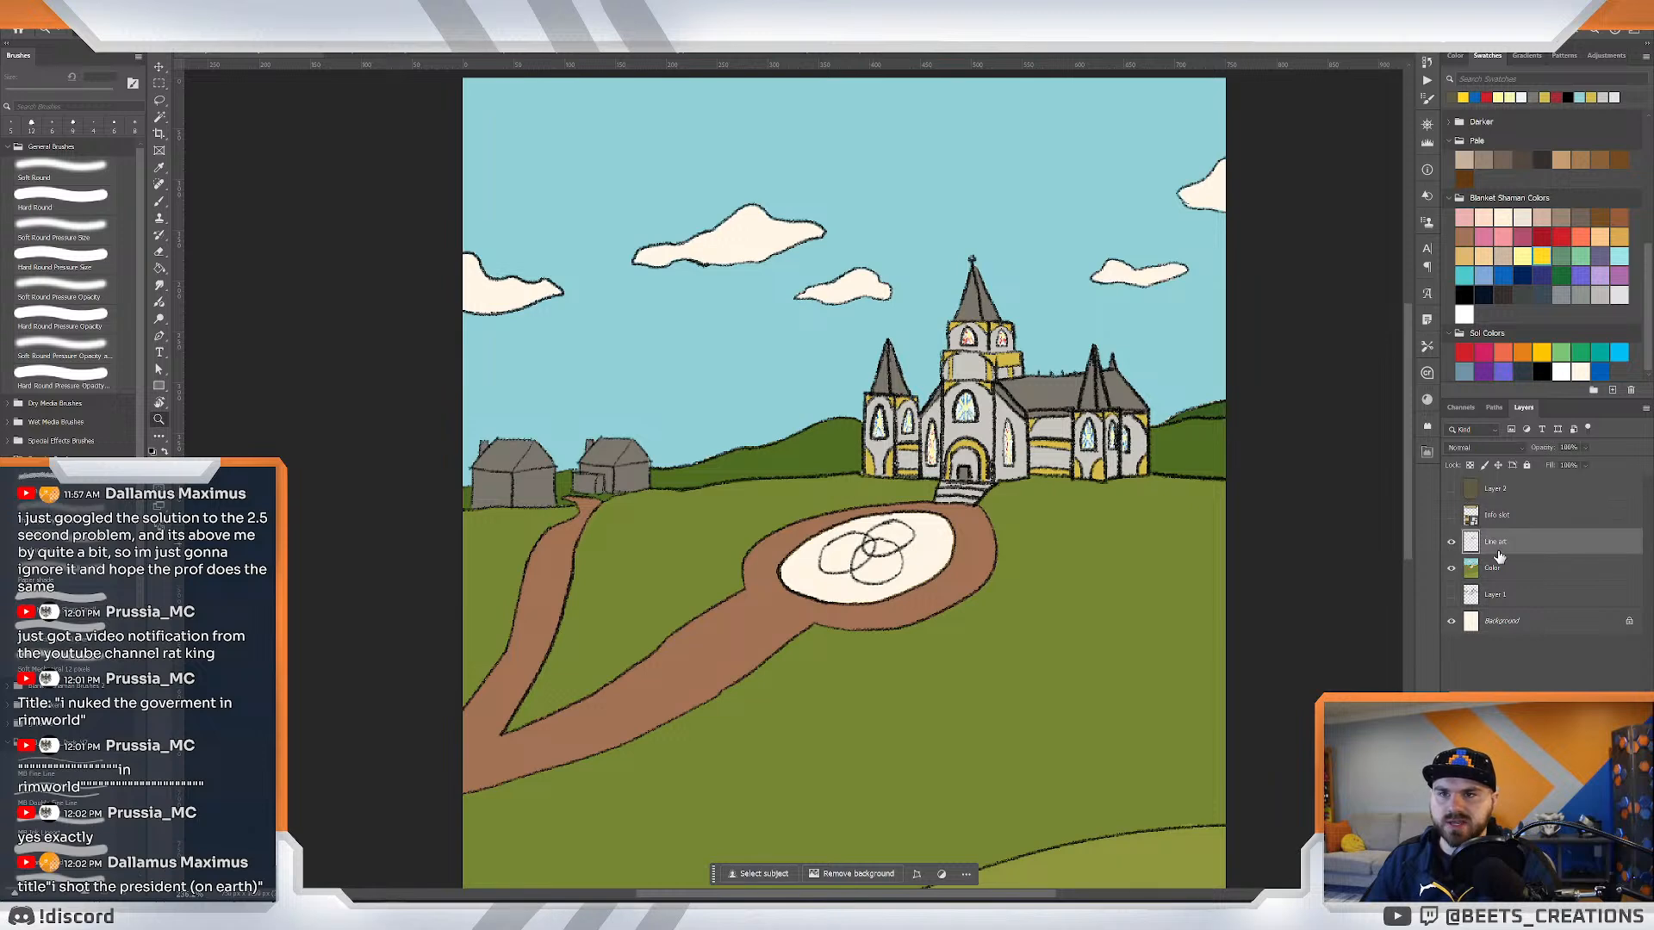
left_click(1489, 572)
key("ctrl+0")
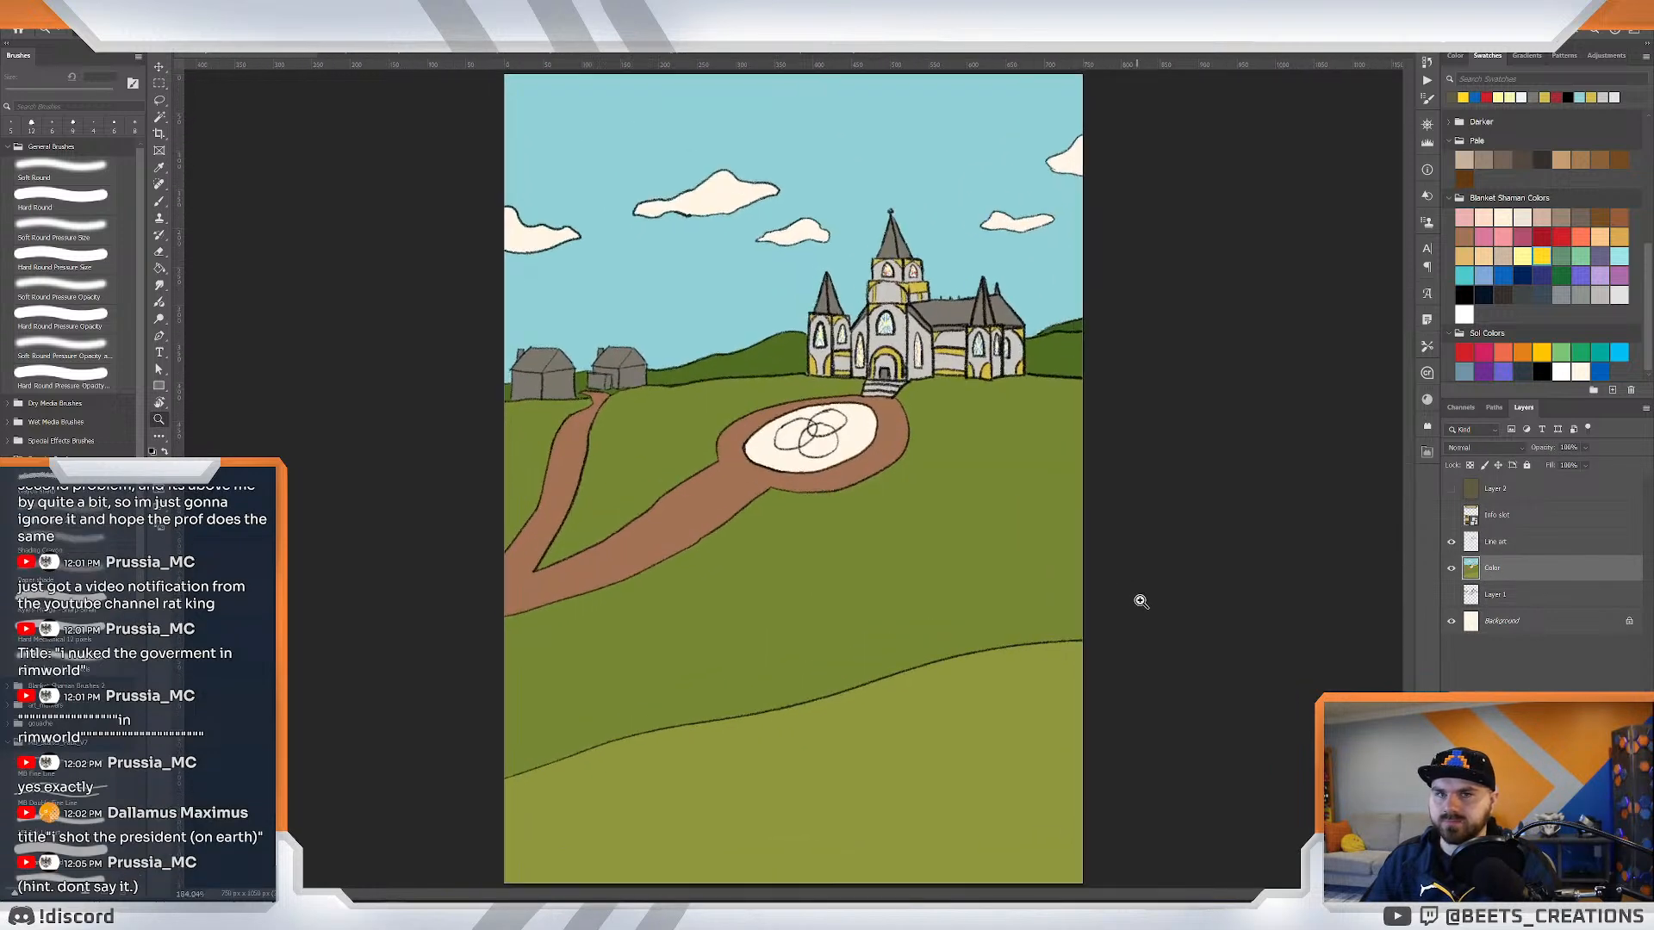
key("ctrl+plus")
key("ctrl+0")
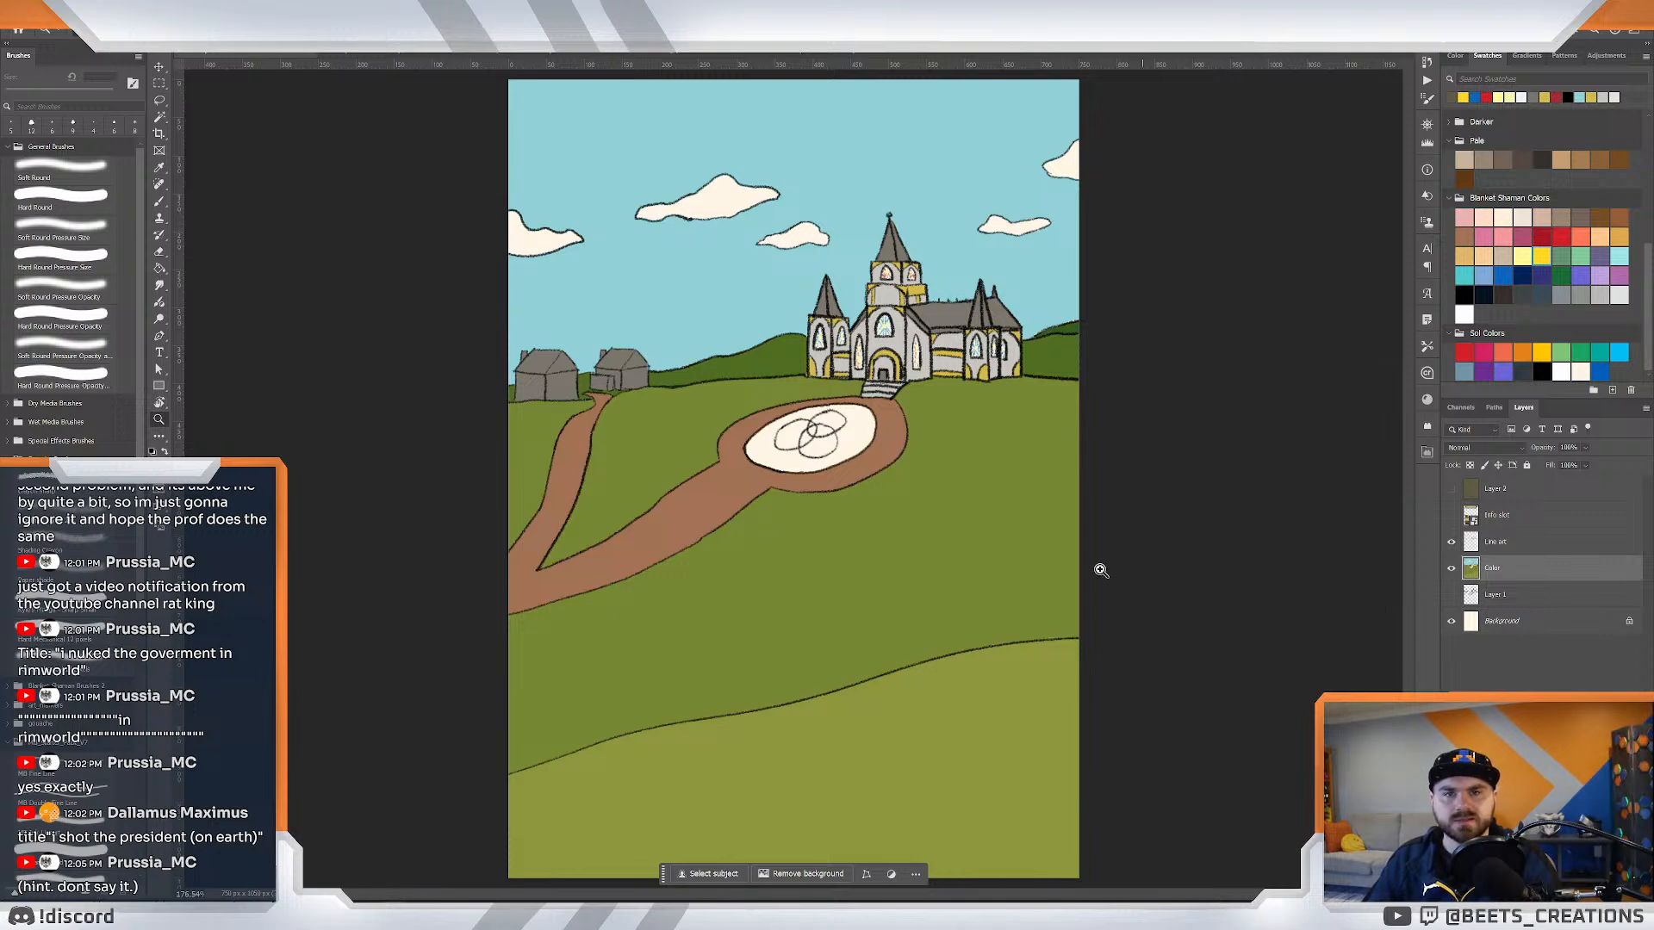
key("alt+w")
key("Escape")
left_click(911, 584)
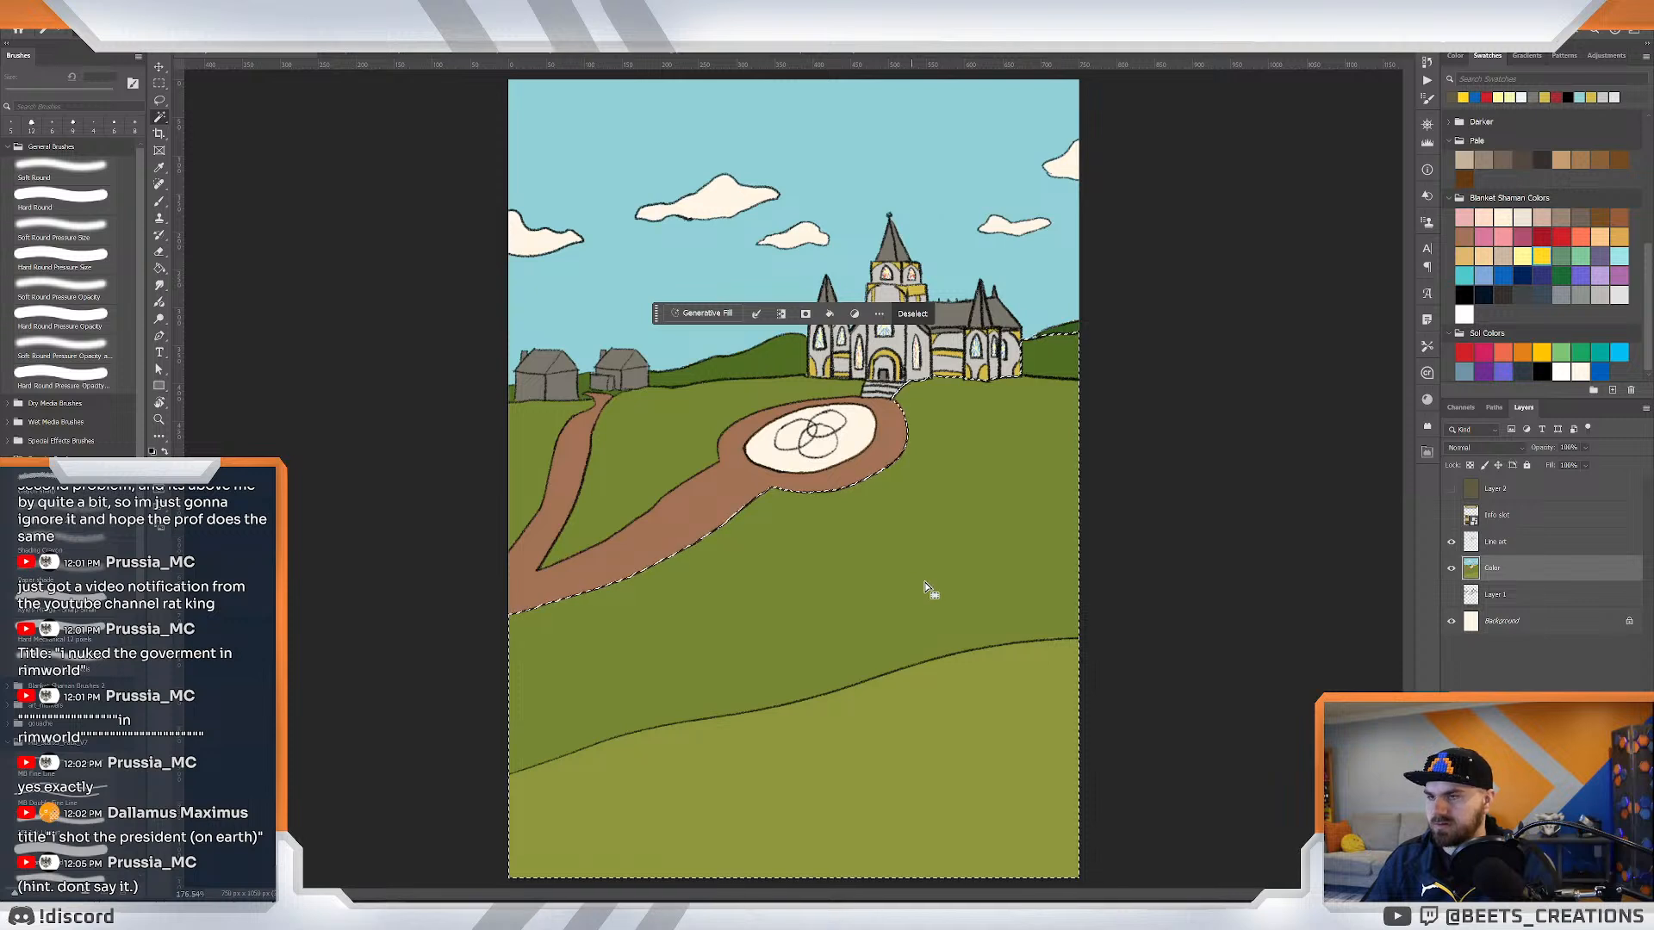
left_click(665, 448, "shift")
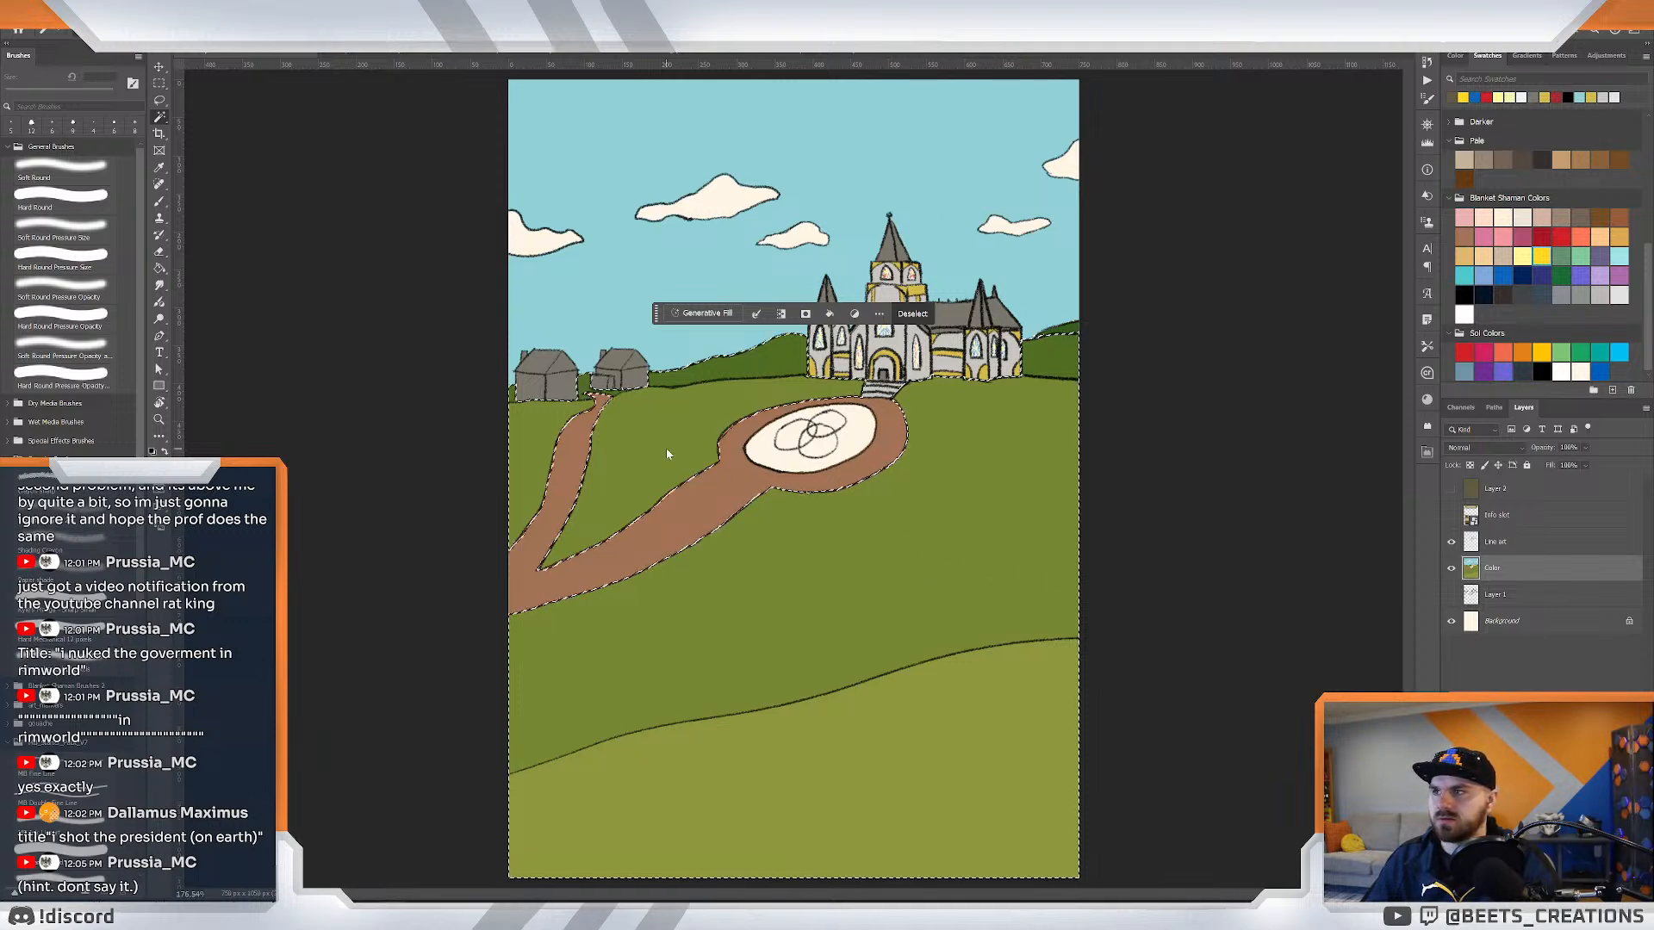
left_click(1076, 333, "shift")
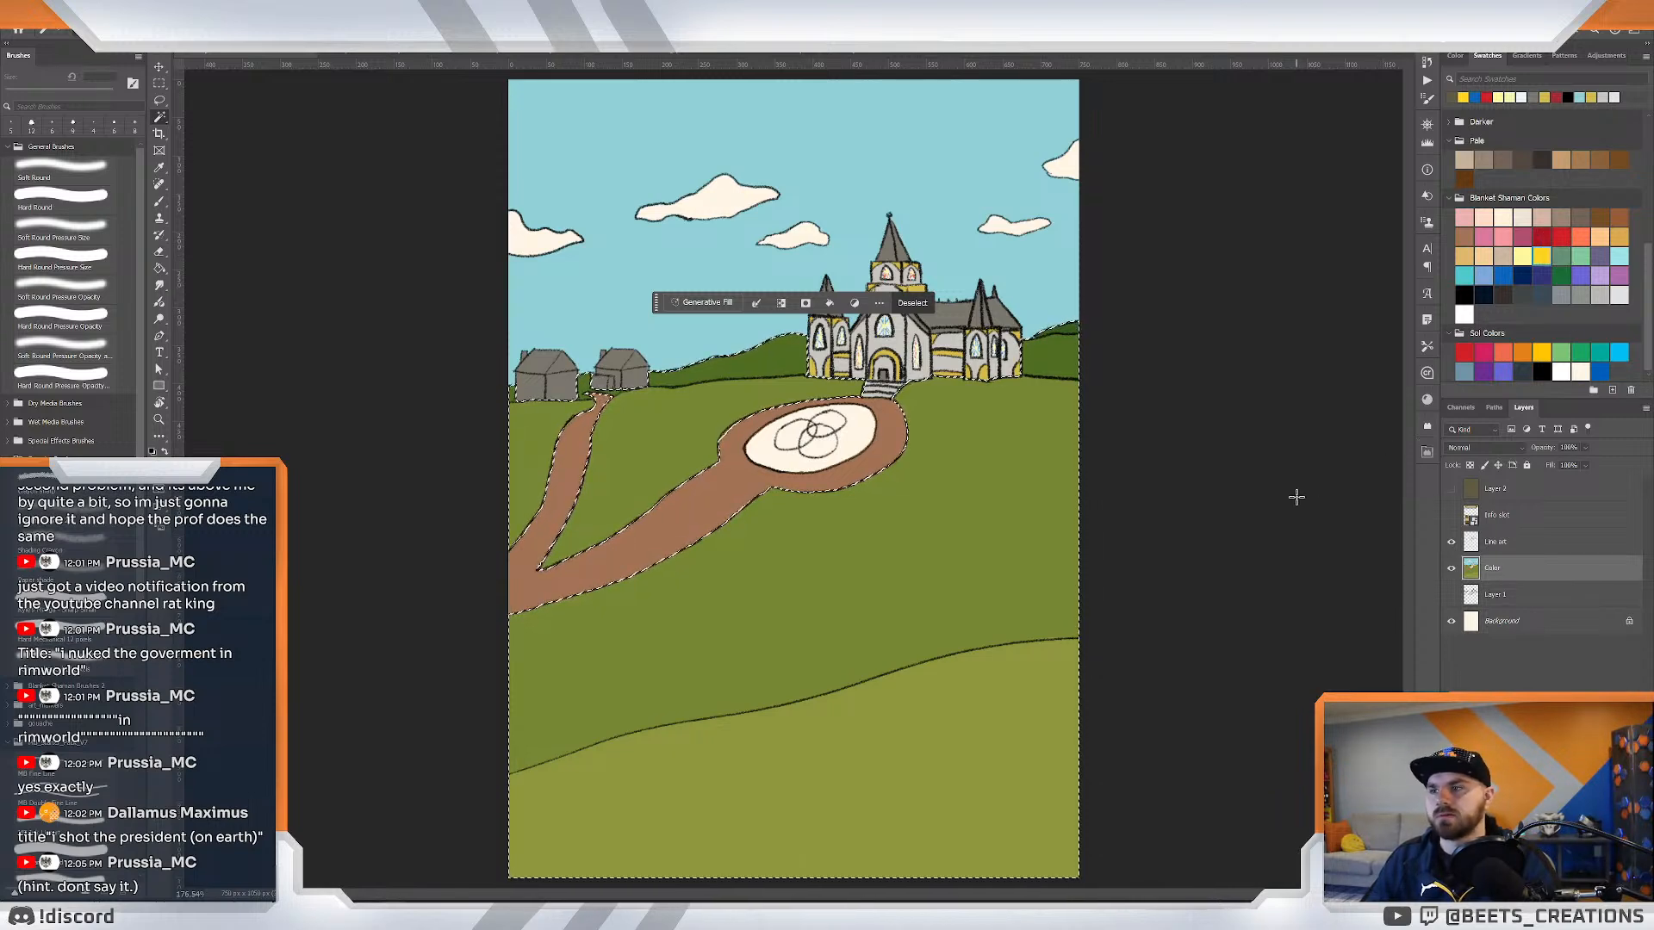
key("ctrl+d")
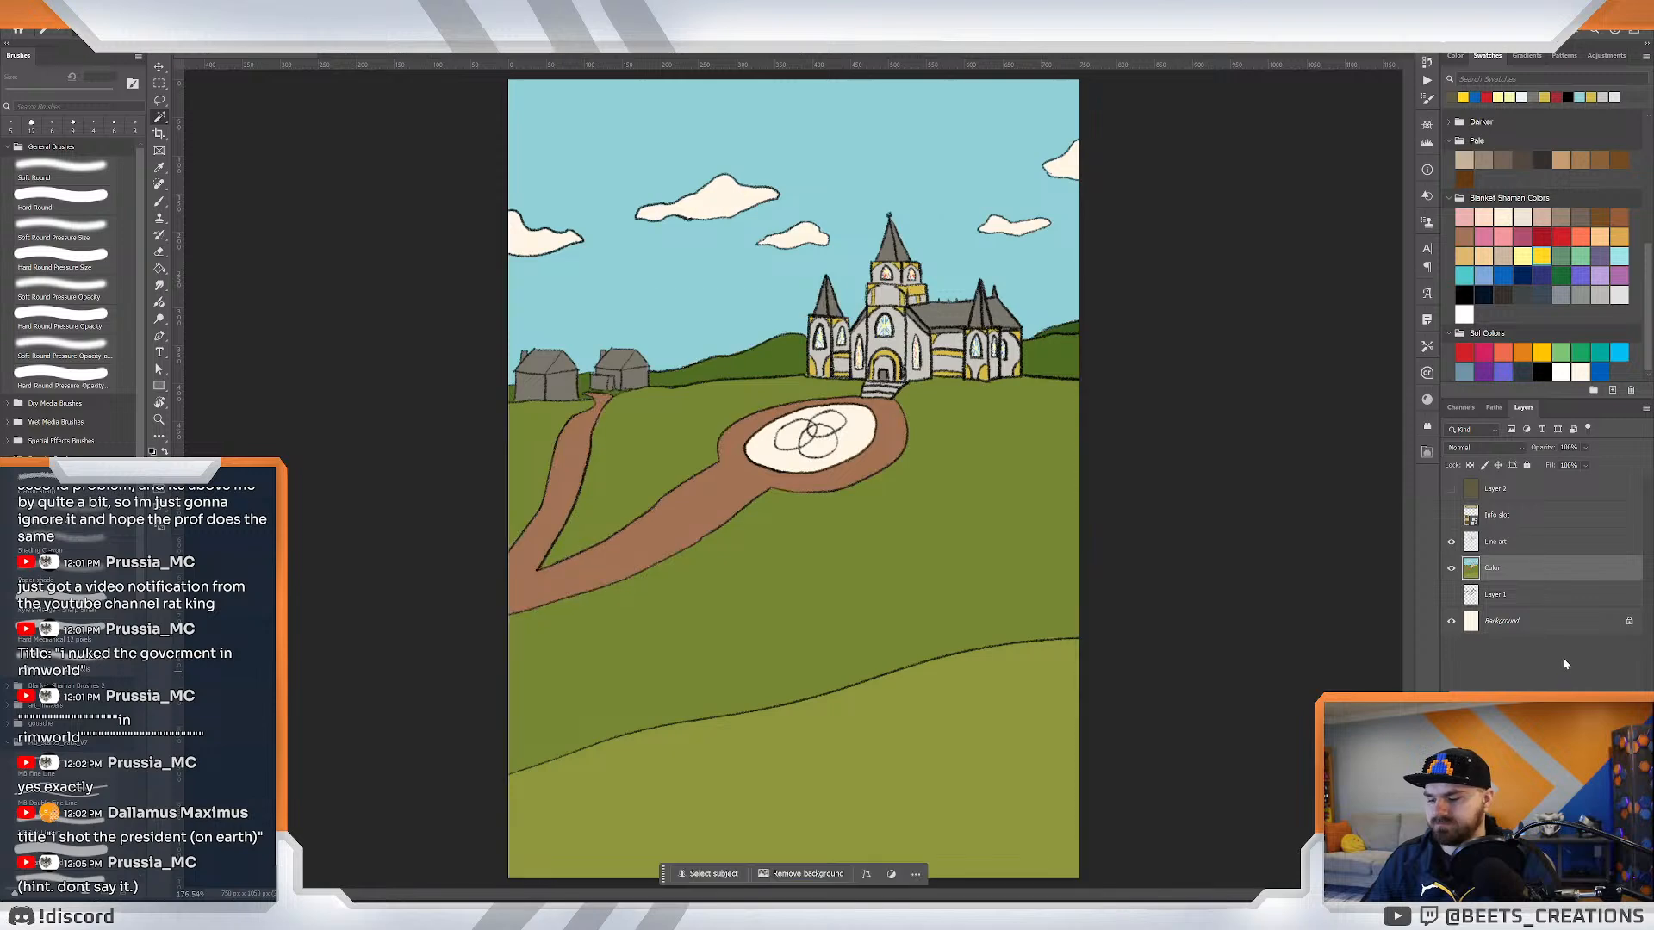
Select the large middle hill using the Line art layer's outlines and set the foreground colour to a medium blue swatch.
left_click(1516, 542)
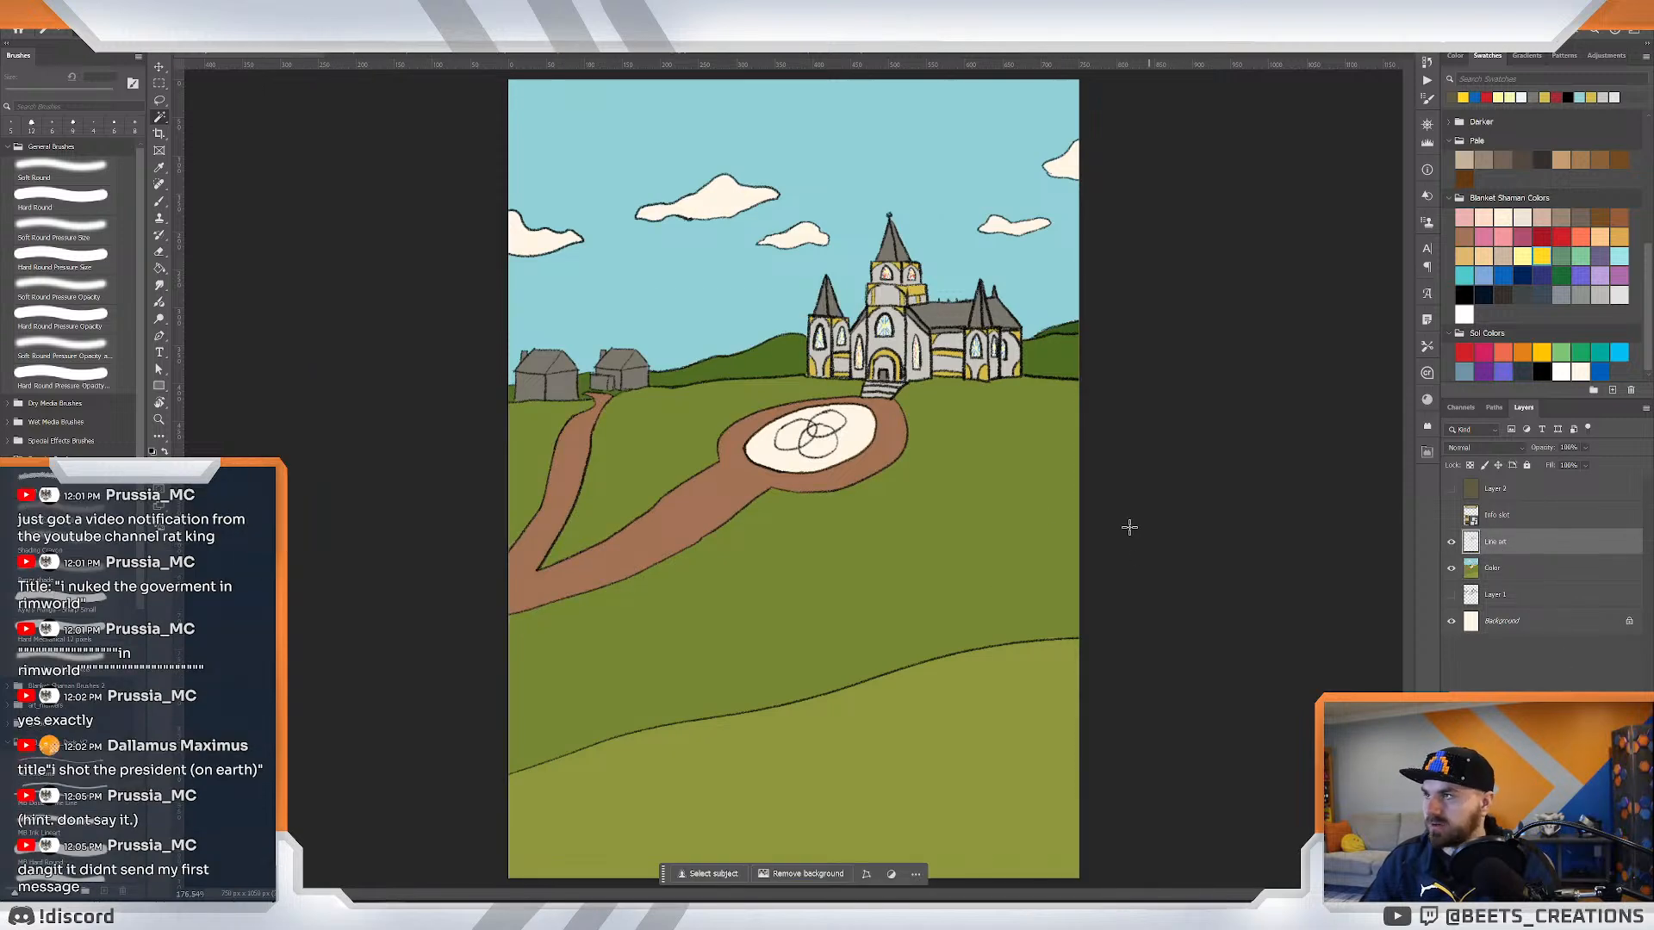
left_click(965, 554)
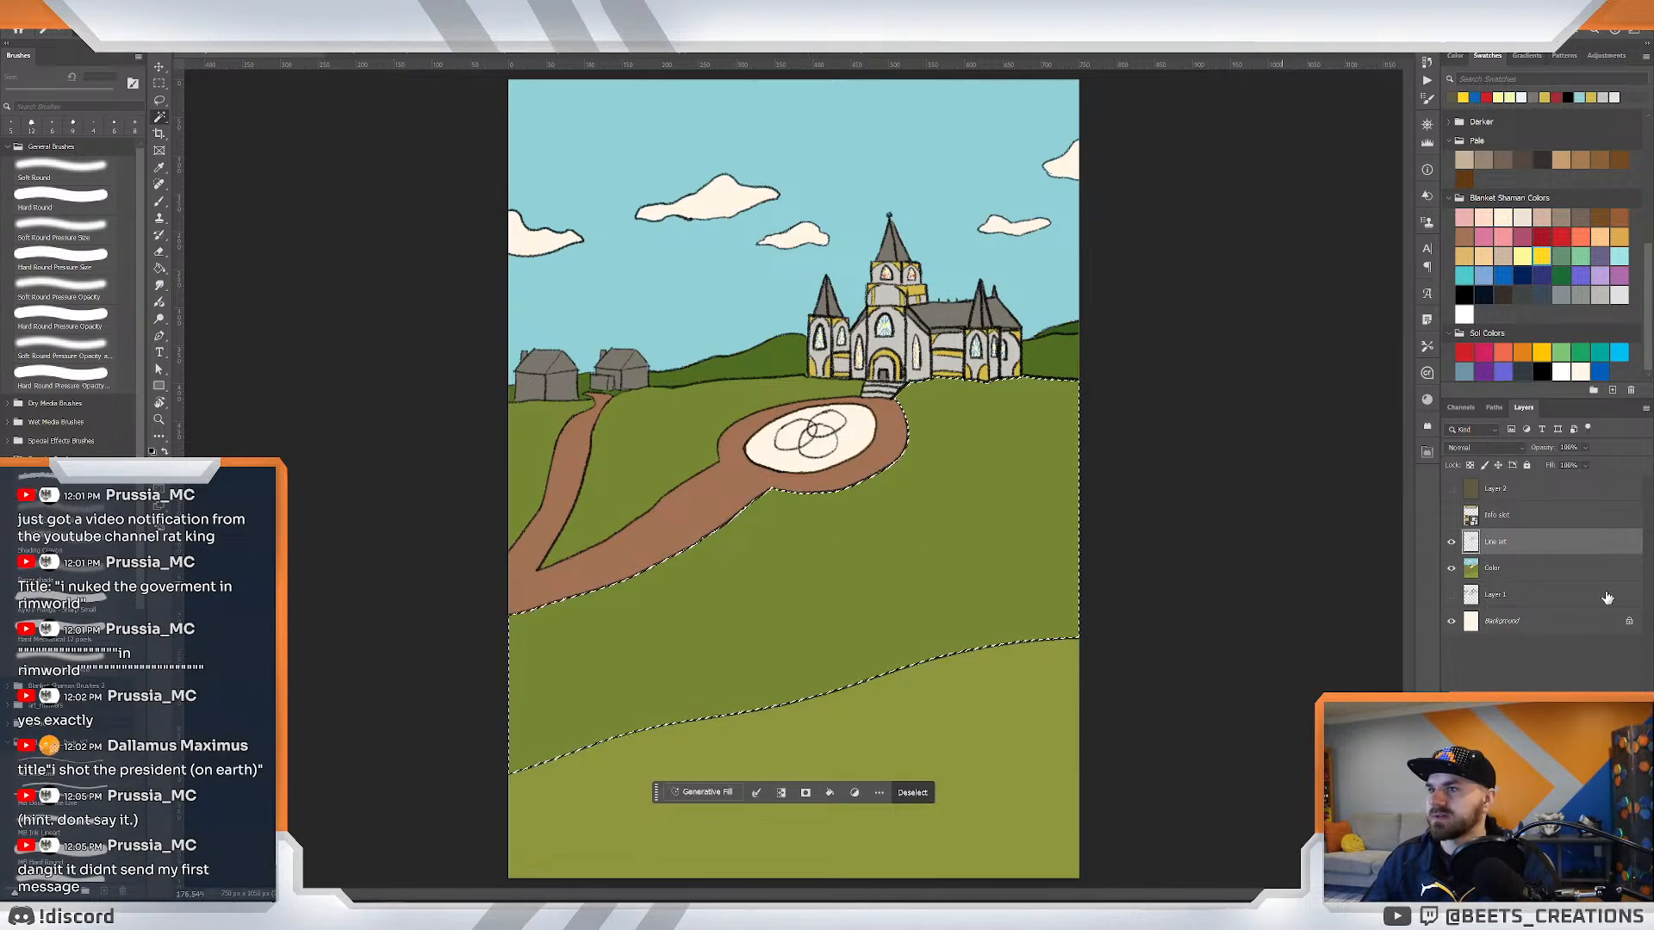
left_click(1503, 275)
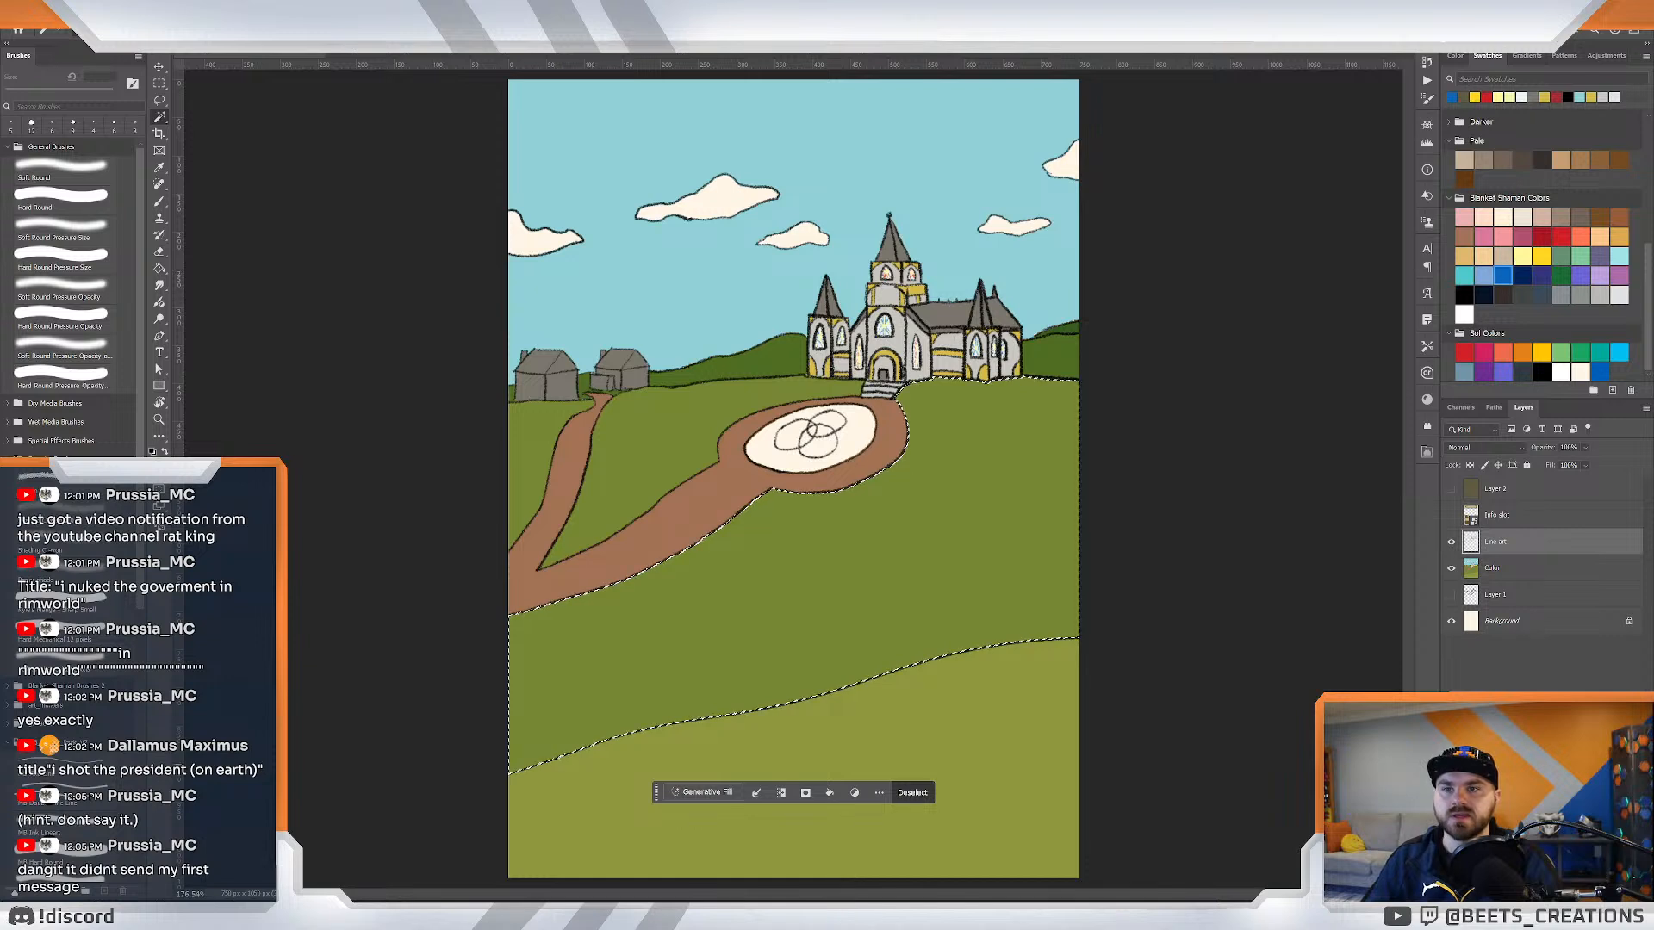
Add a new layer directly above the Color layer and clip it to the Color layer.
key("alt+bracketleft")
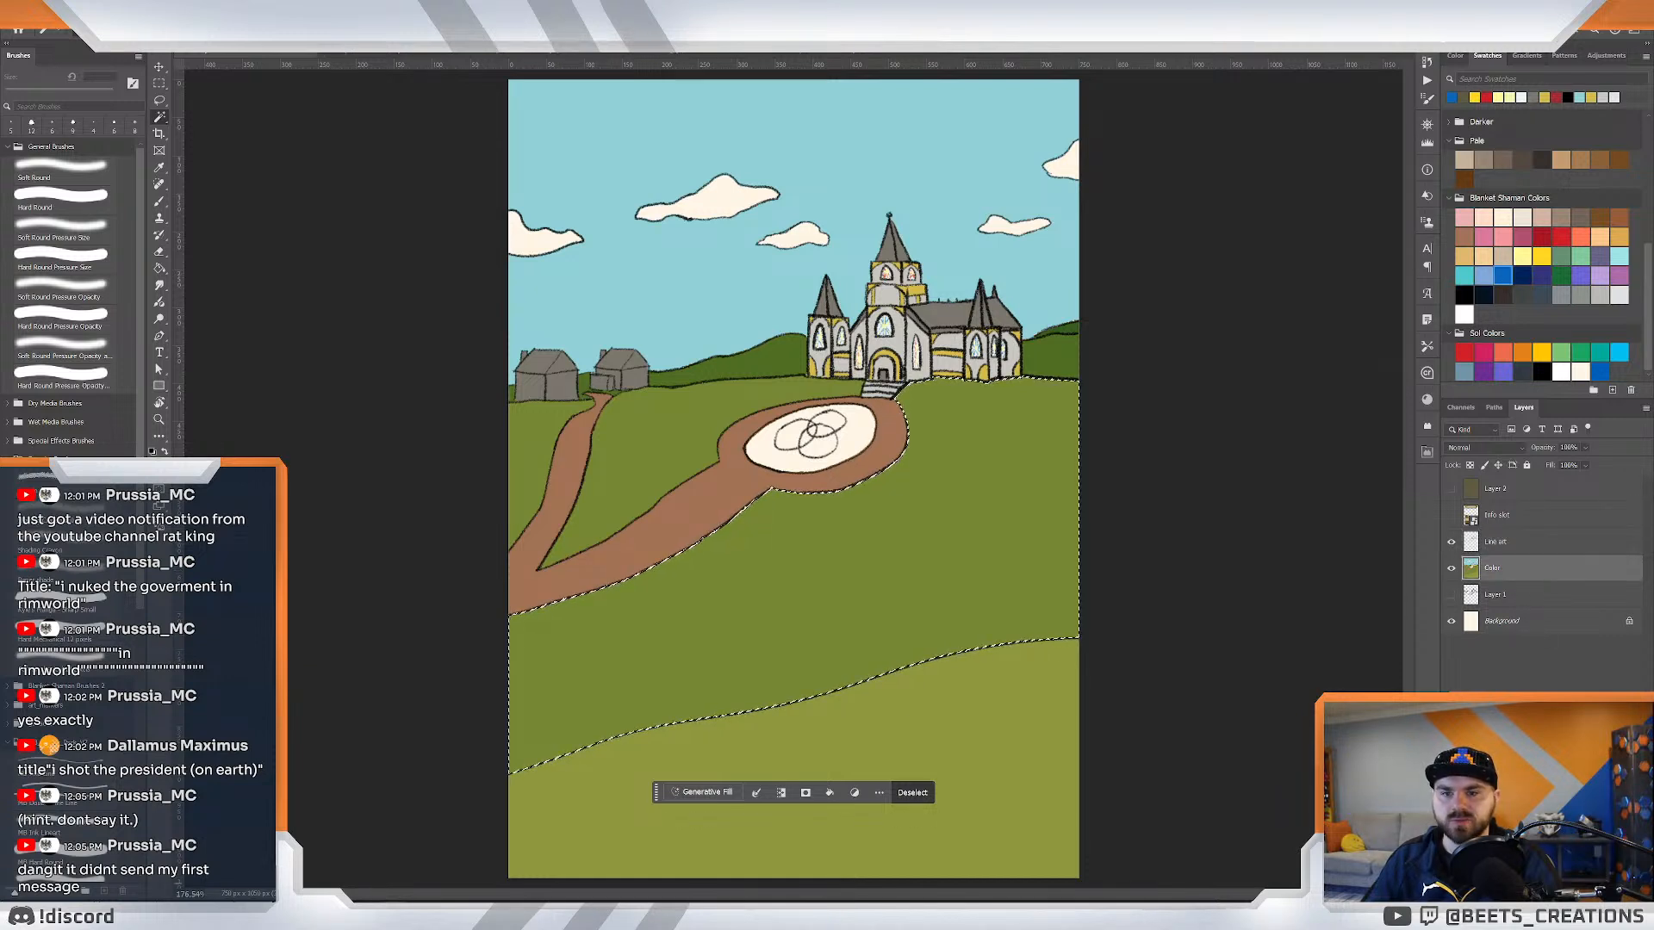
key("ctrl+shift+alt+n")
left_click(1514, 582, "alt")
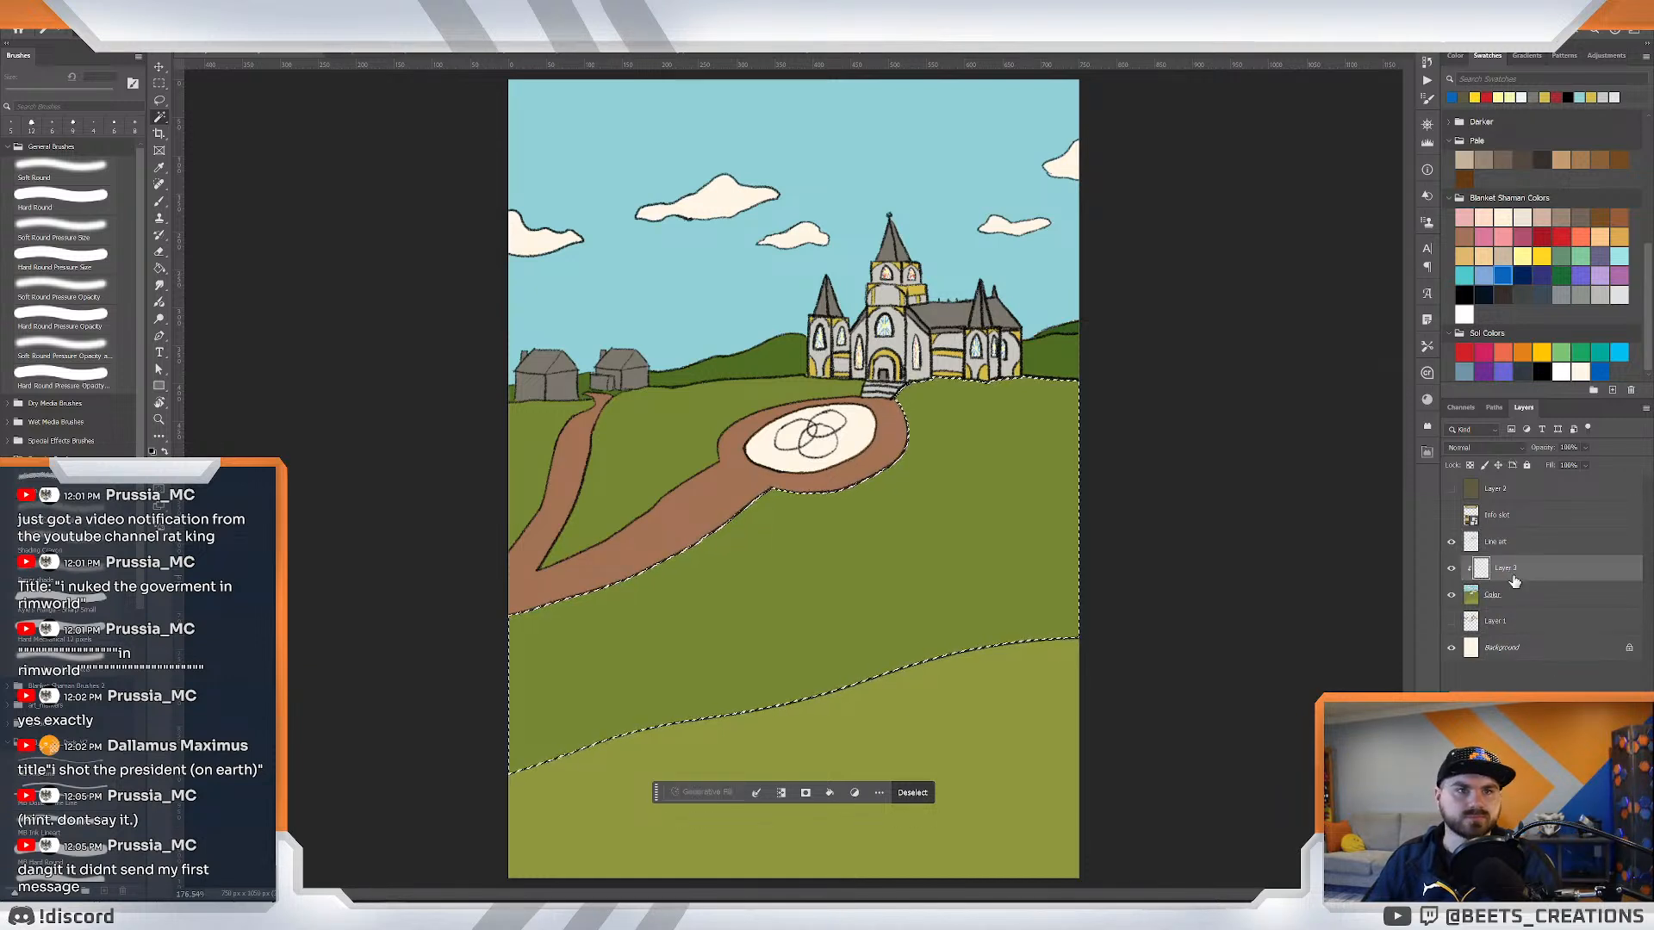
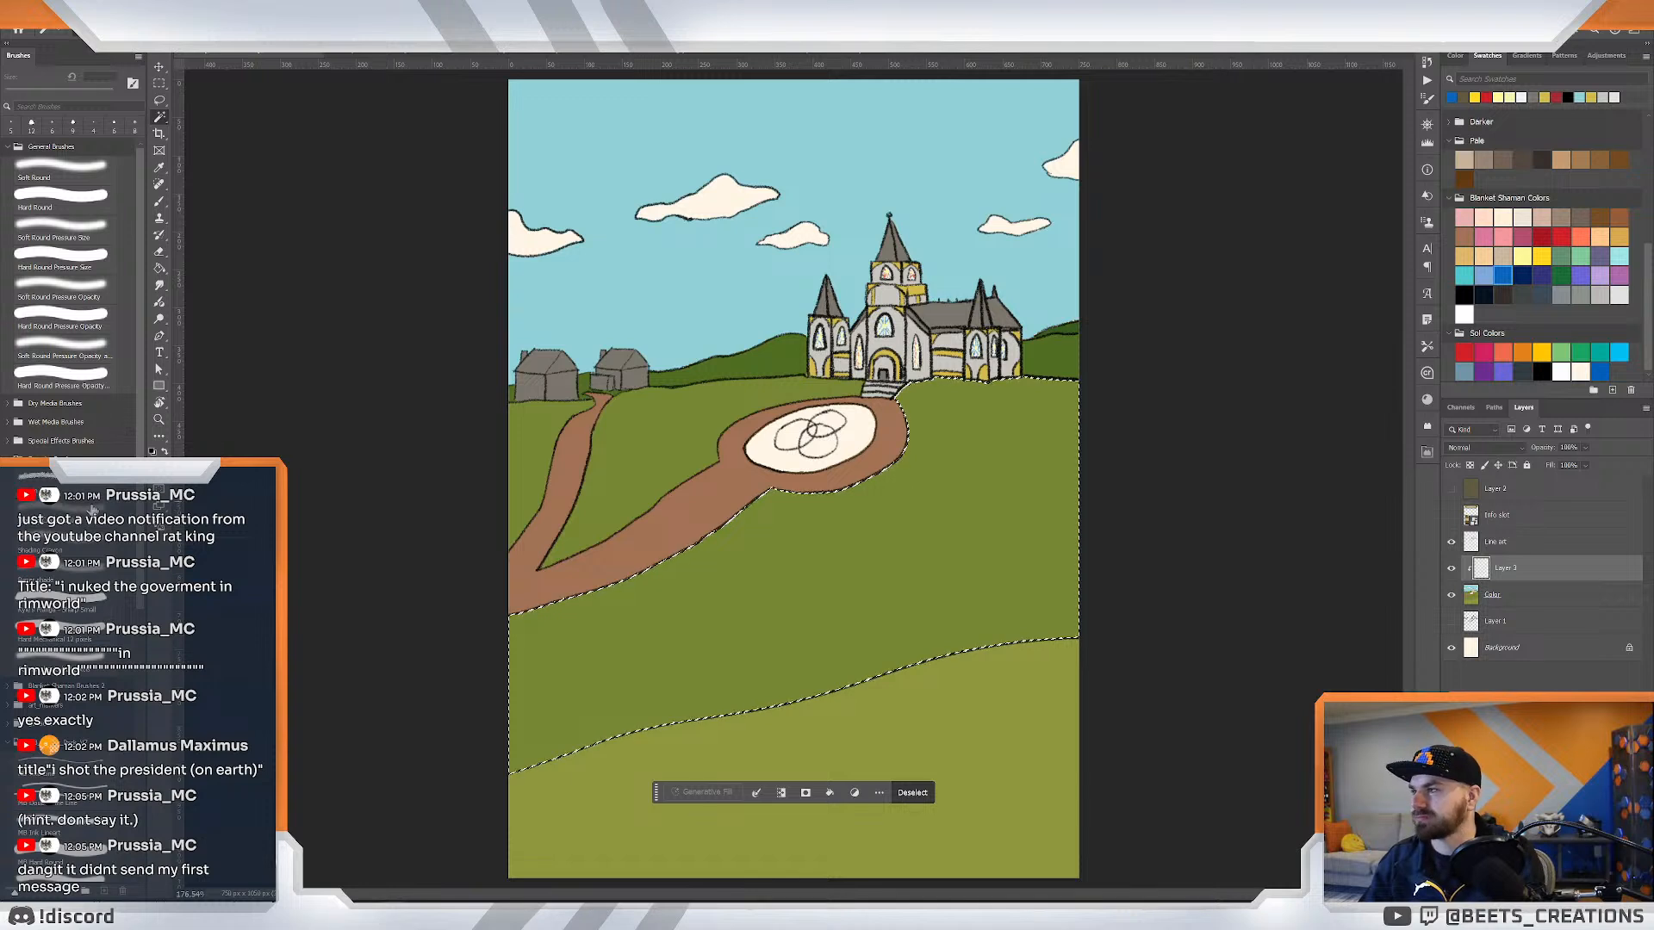
Expand the middle hill selection by 2 pixels.
key("b")
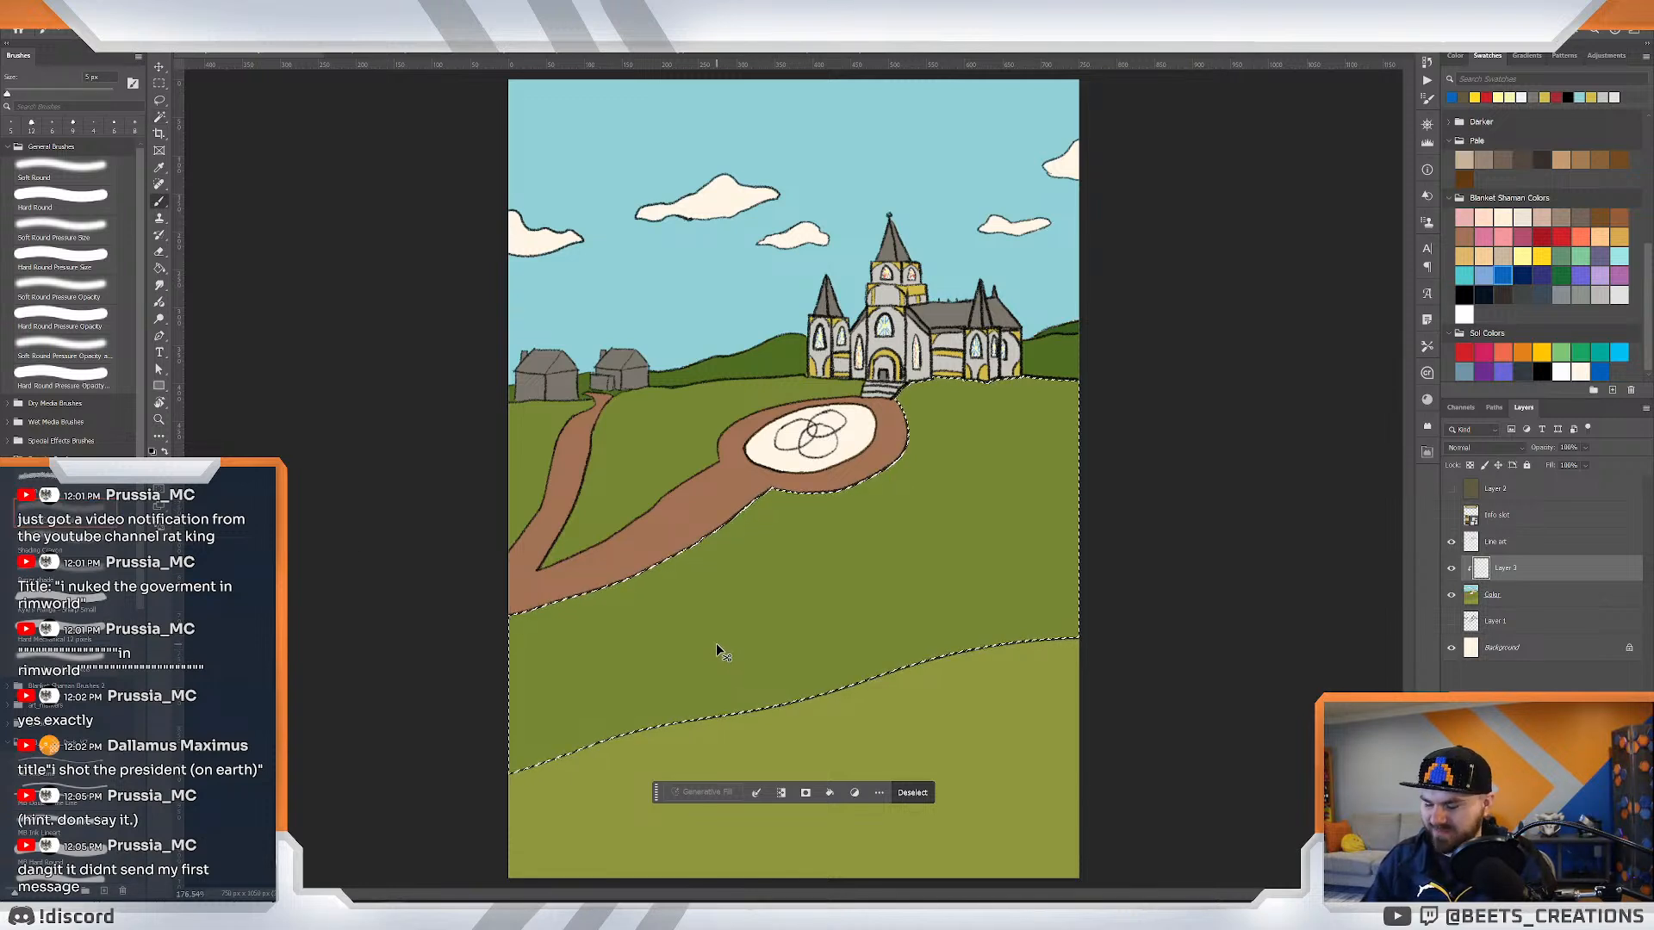
key("ctrl+shift+e")
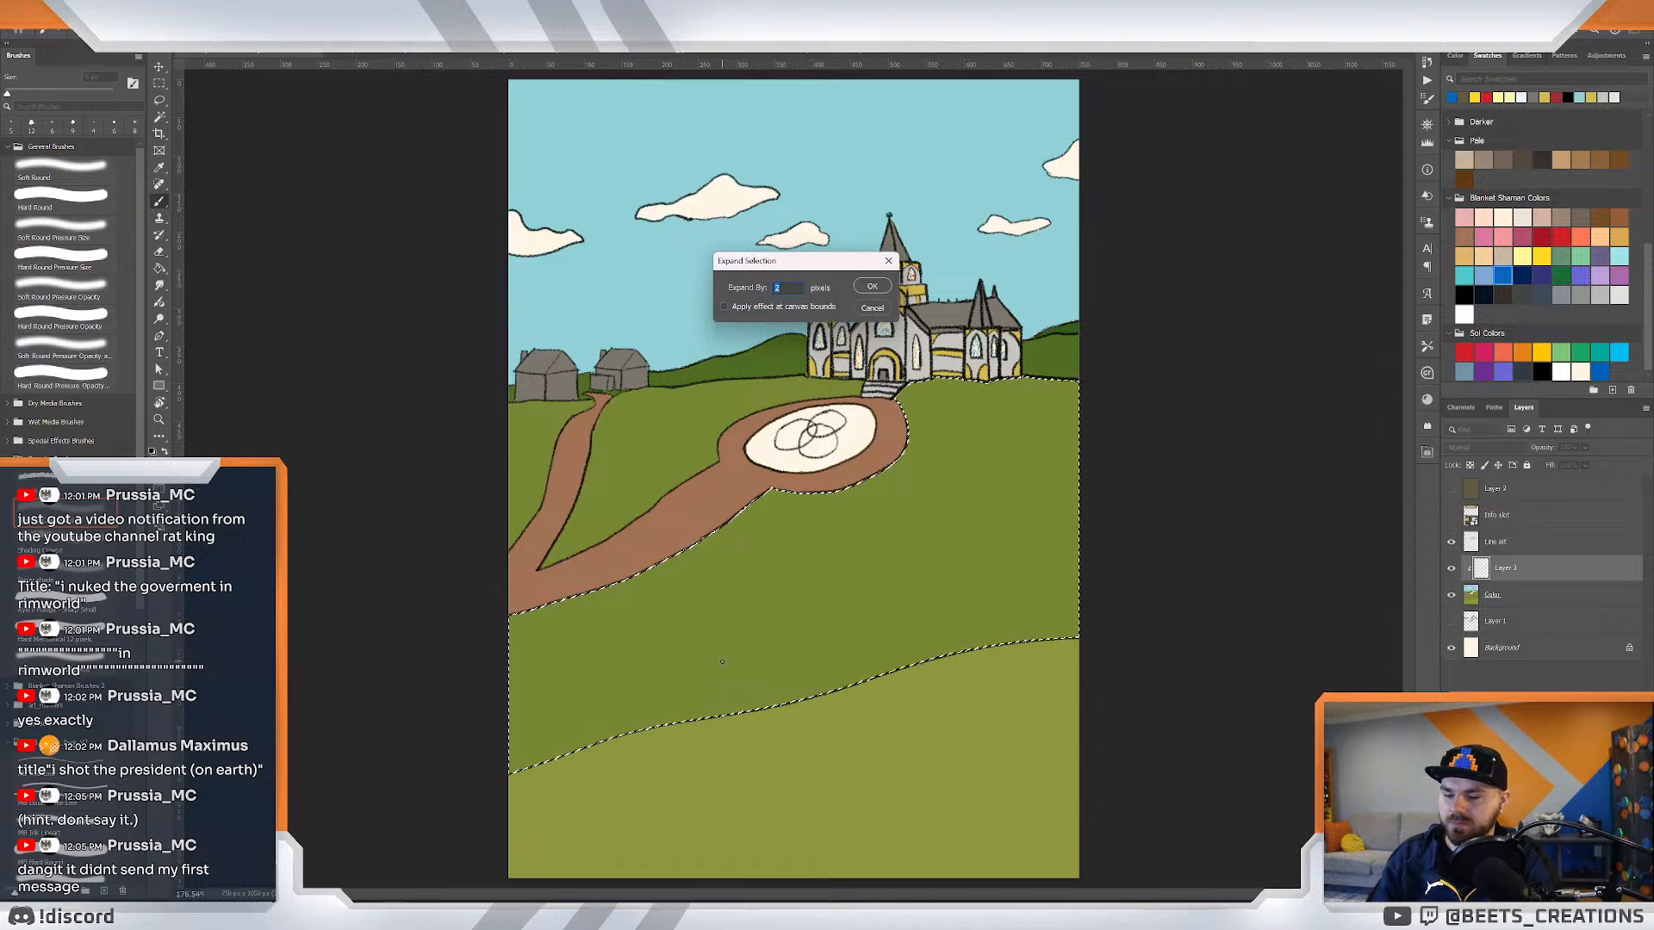
key("Return")
Paint a soft blue shadow band along the middle hill's lower edge with a 70 px brush.
key("z")
left_click(866, 539)
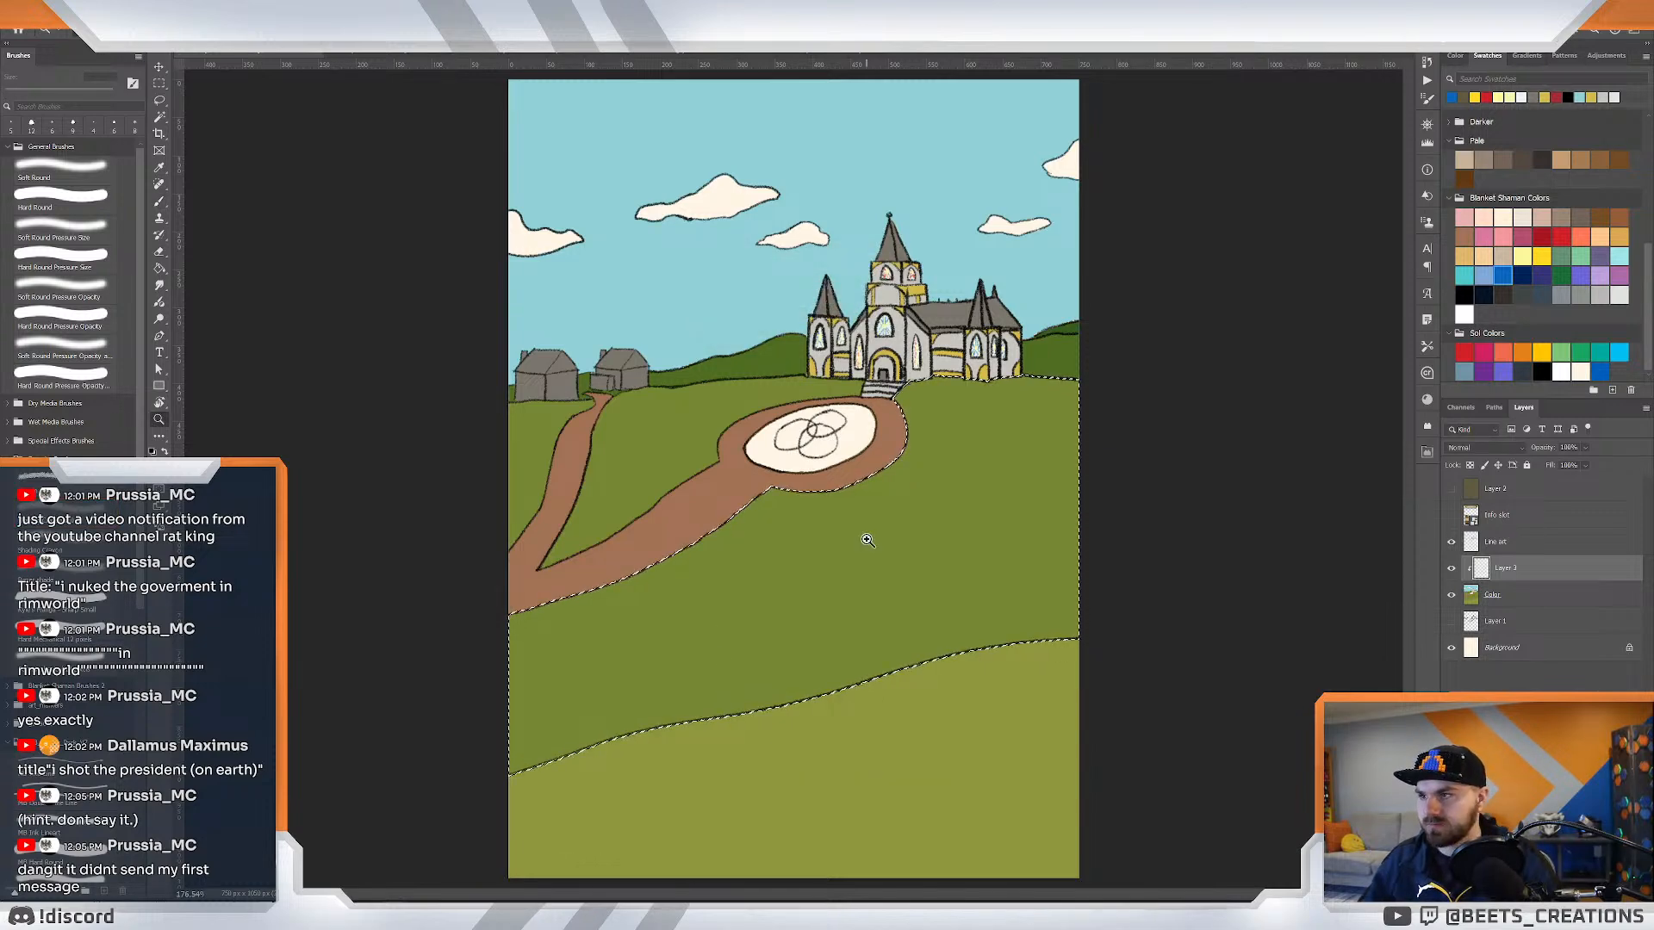
mouse_move(853, 559)
left_mouse_down()
mouse_move(821, 559)
mouse_move(835, 561)
left_mouse_up()
key("b")
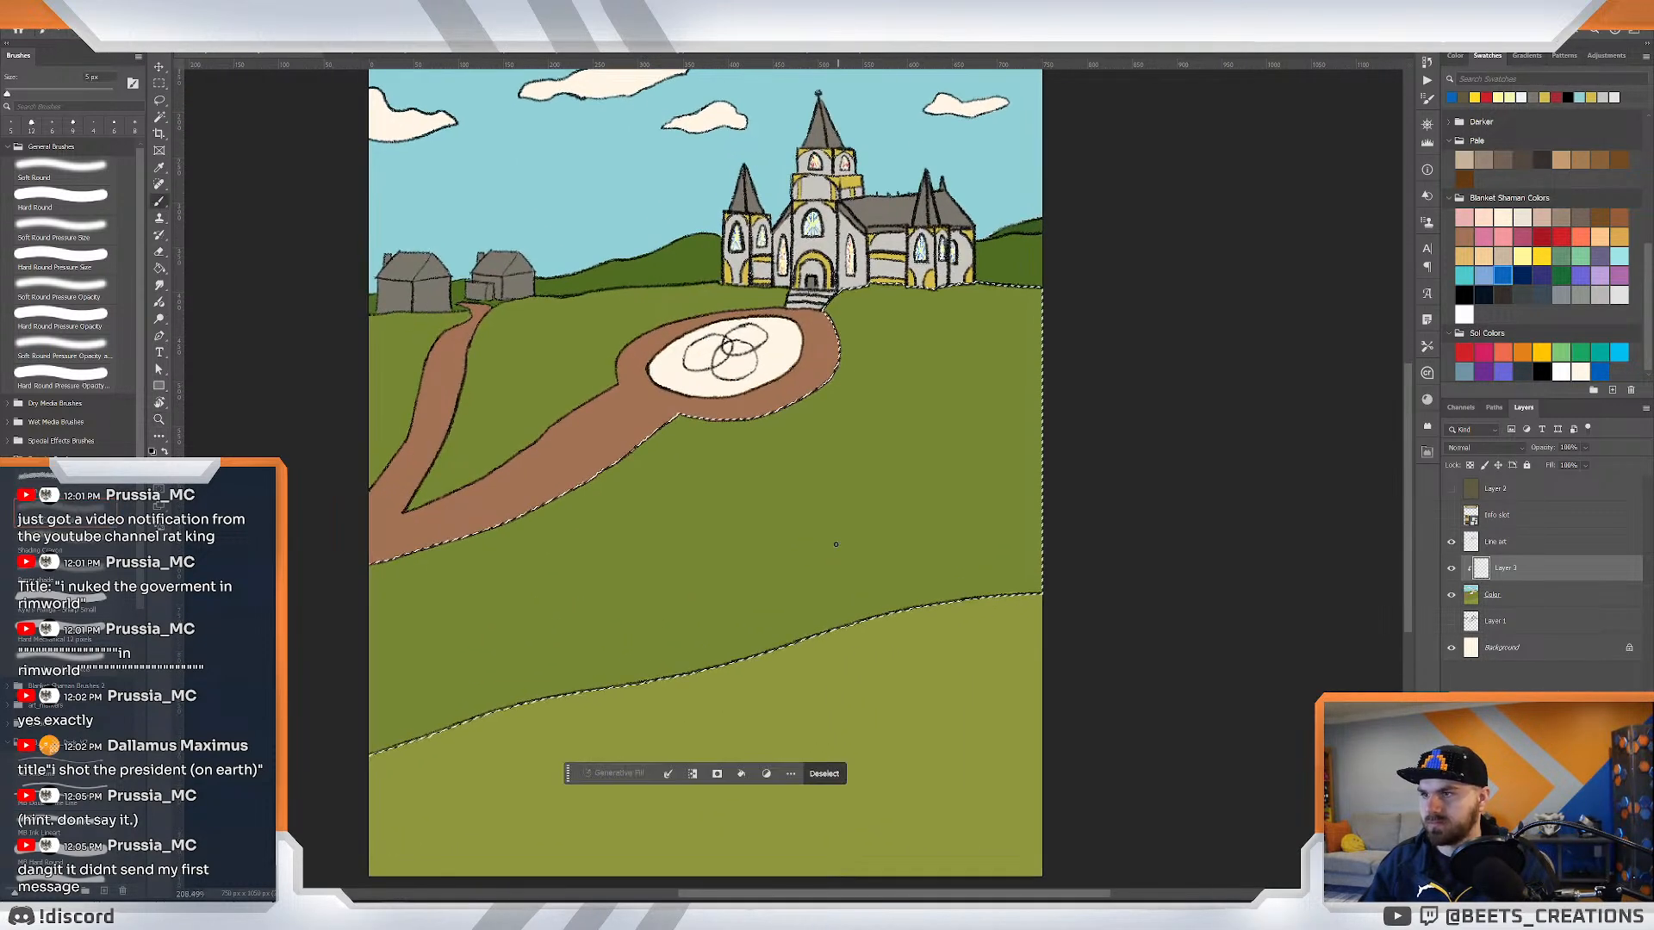
key("bracketright")
key("bracketright")
key("bracketright")
key("bracketright")
key("bracketright")
key("bracketright")
key("bracketright")
key("bracketright")
key("bracketright")
key("bracketright")
key("bracketright")
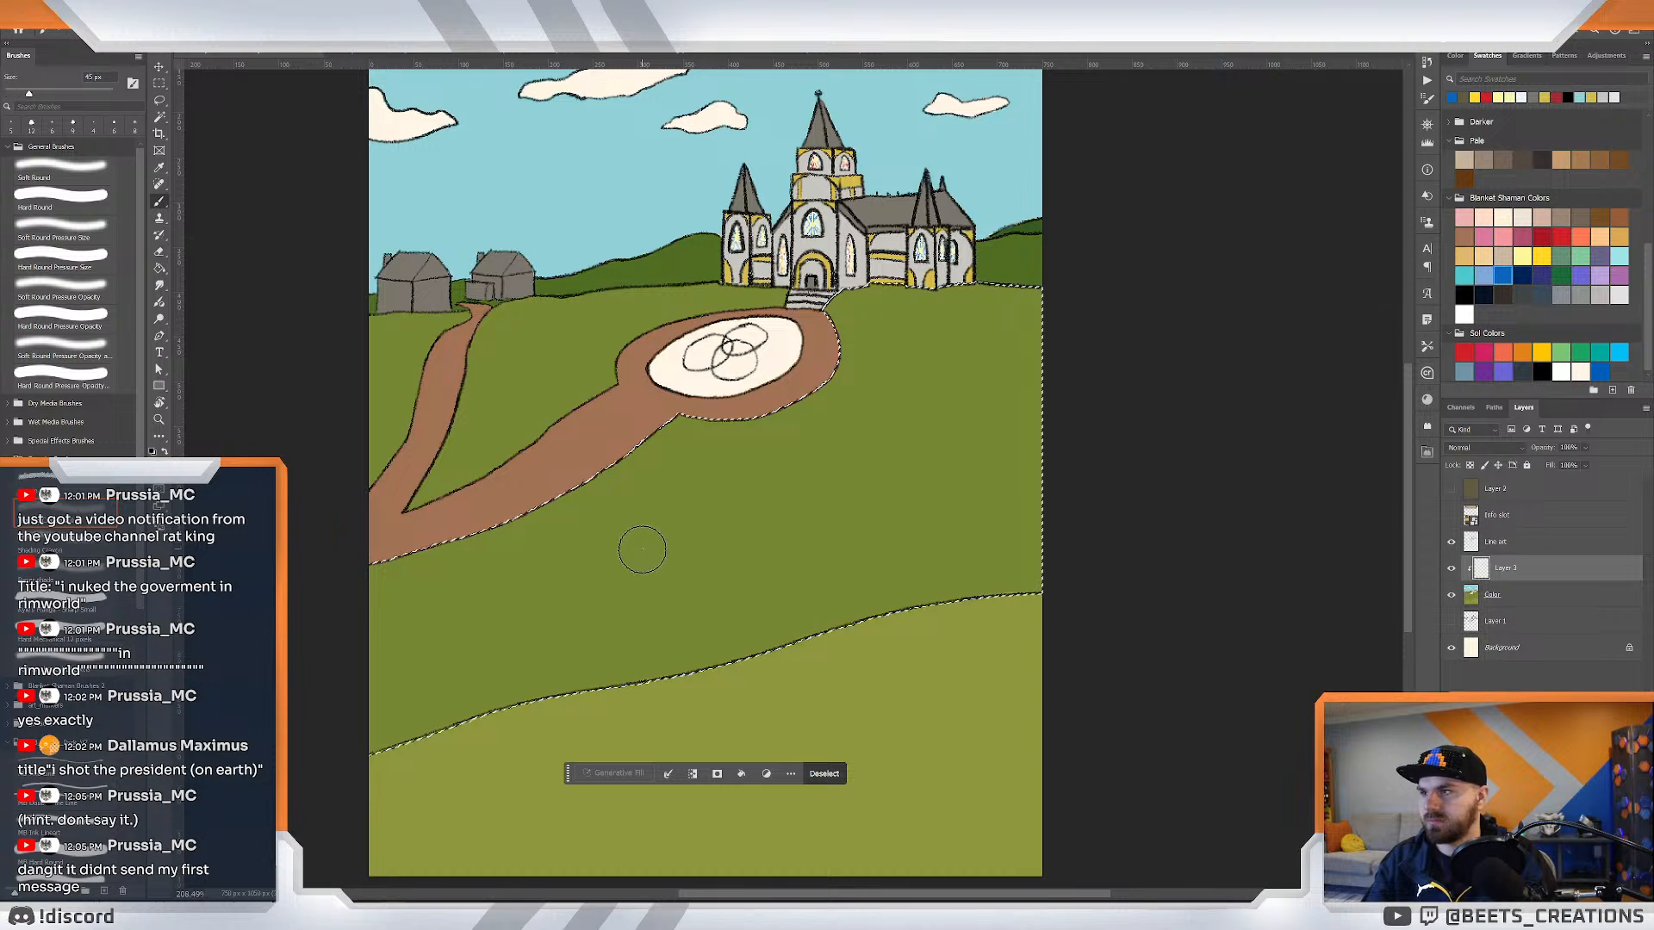
key("bracketright")
key("bracketright")
key("bracketright")
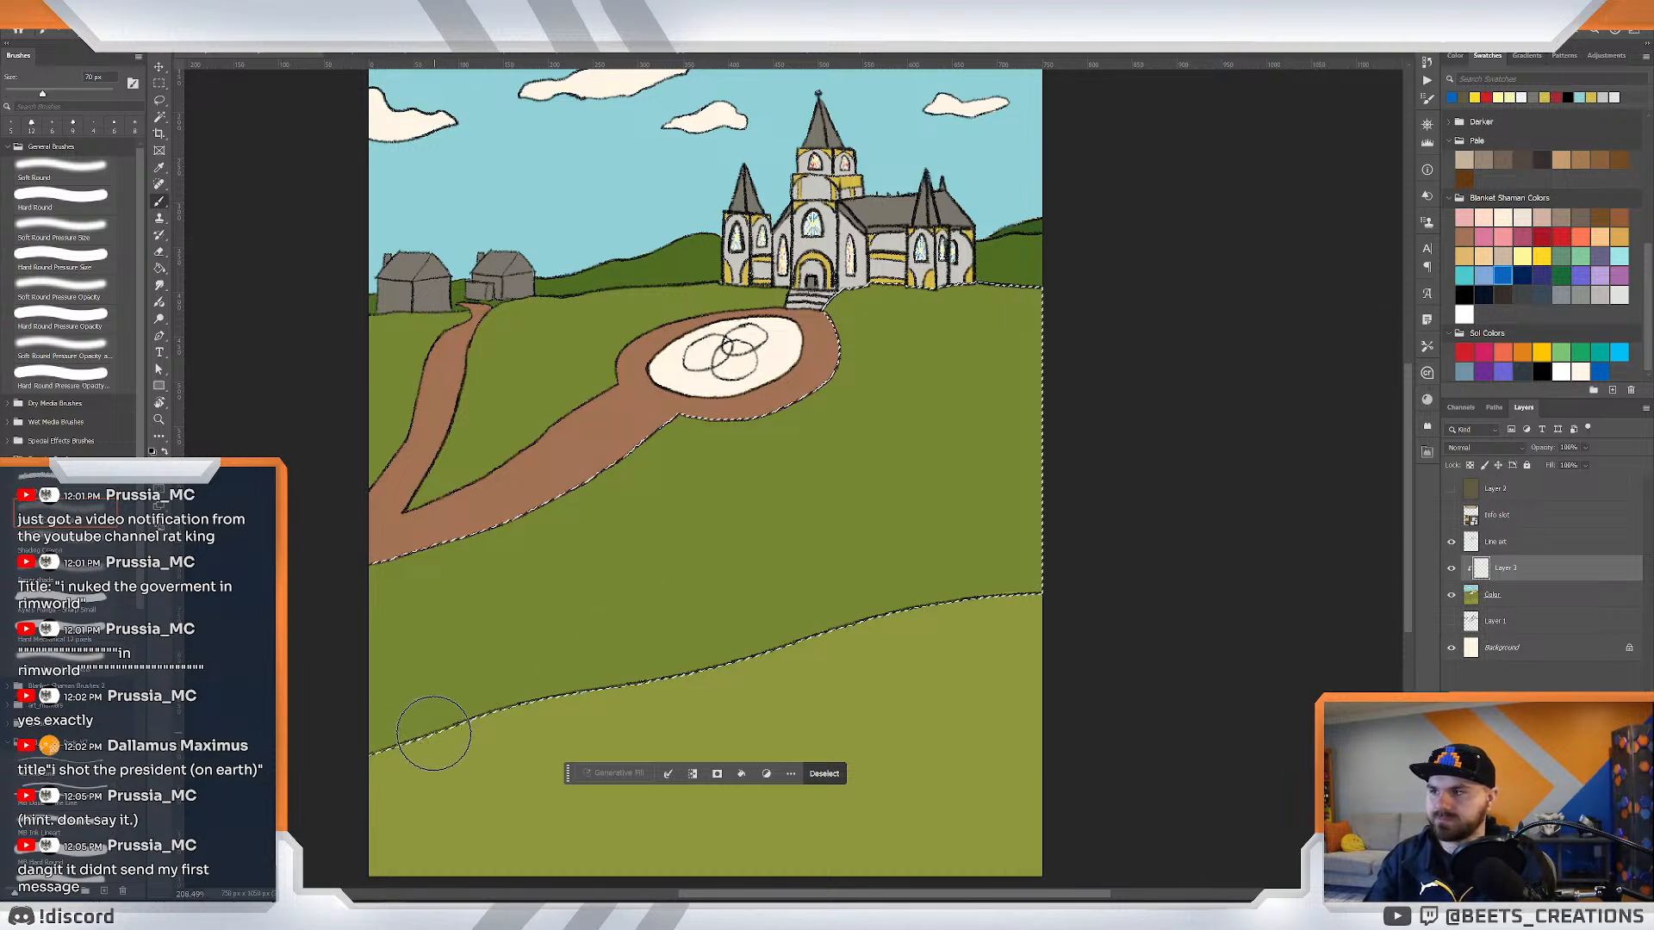
mouse_move(377, 755)
left_mouse_down()
mouse_move(965, 587)
mouse_move(1243, 569)
left_mouse_up()
key("ctrl+z")
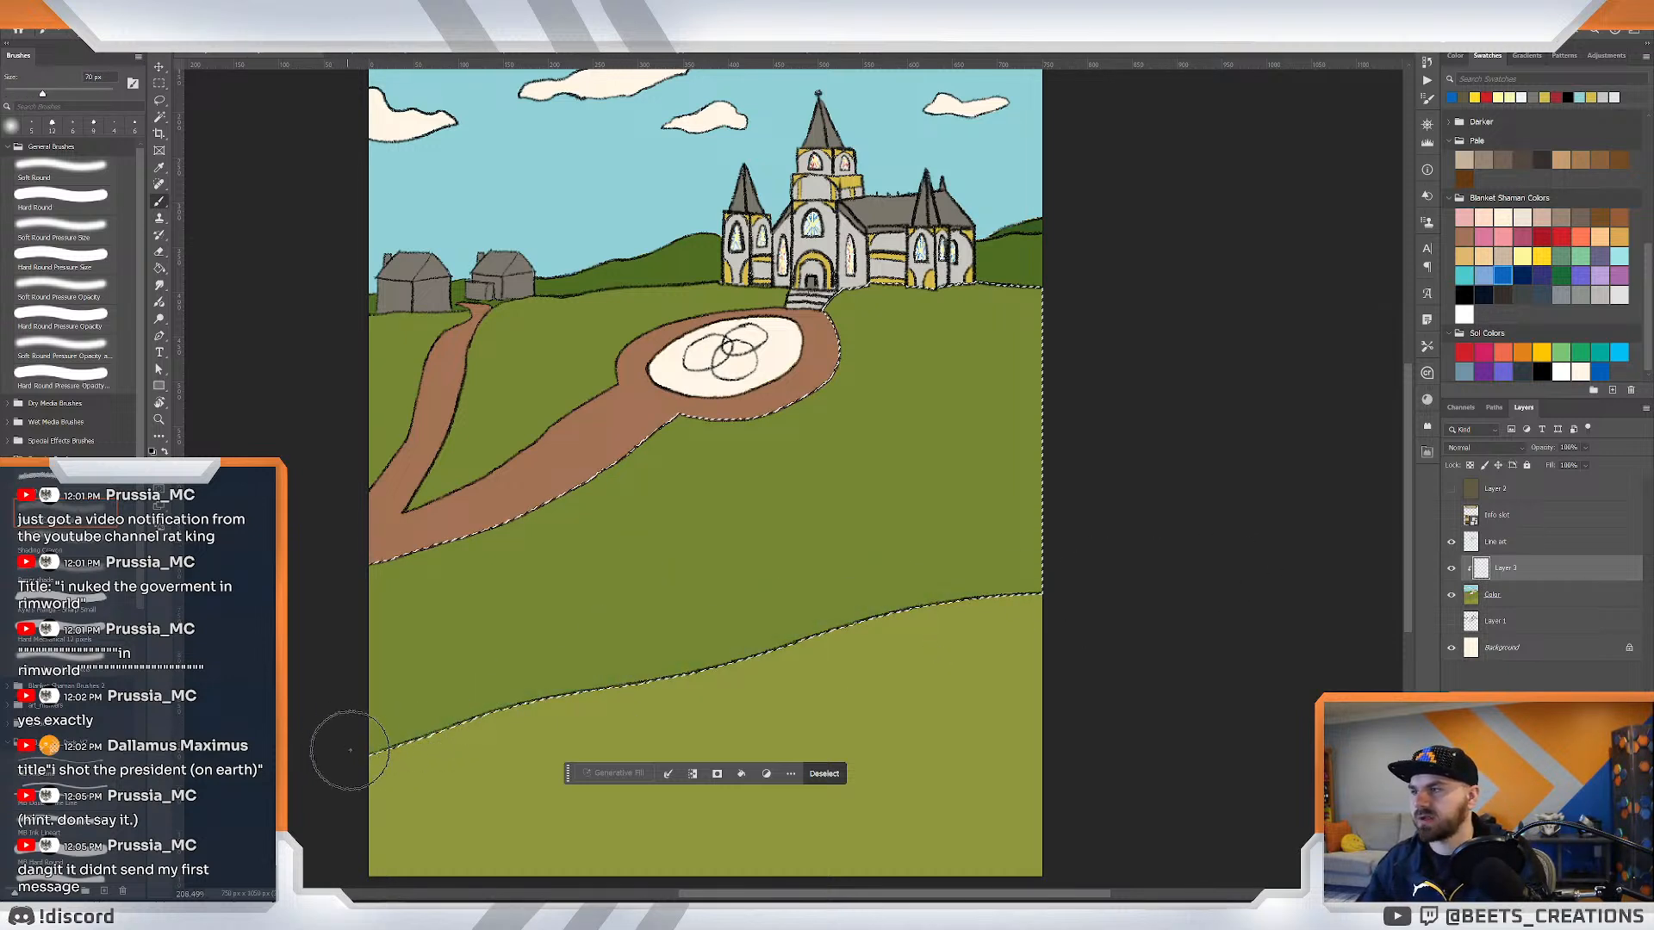
left_click_drag(340, 749, 1248, 546)
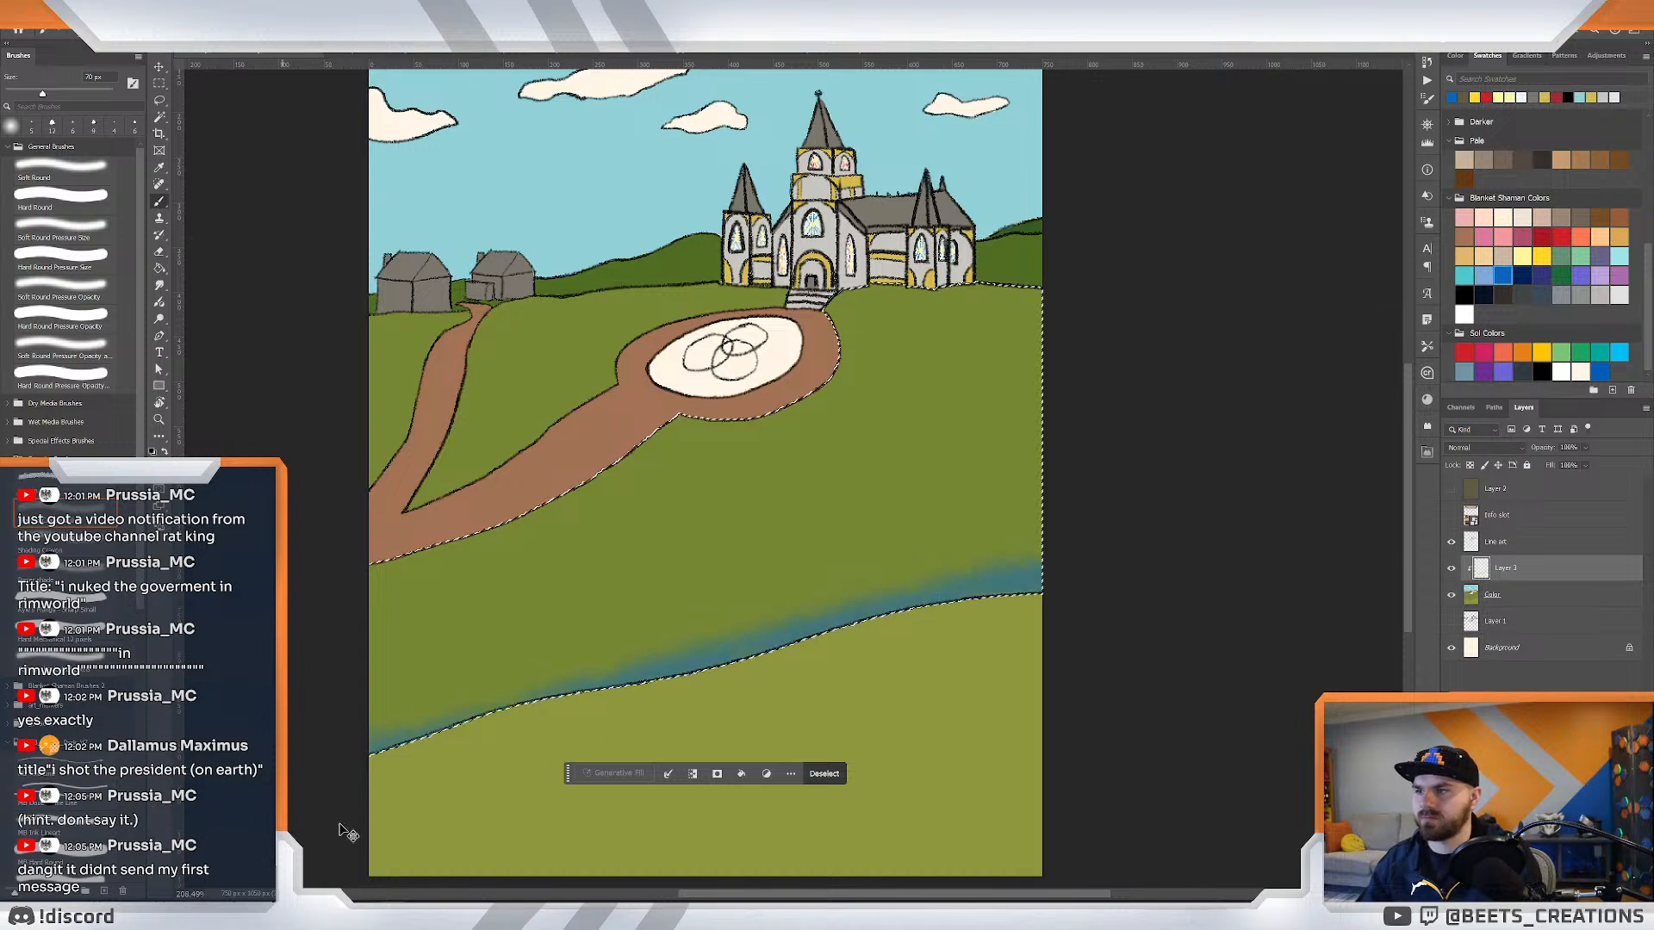
Widen and strengthen the blue shading above the middle hill's lower edge with a 125 px brush.
key("bracketright")
key("bracketright")
key("bracketright")
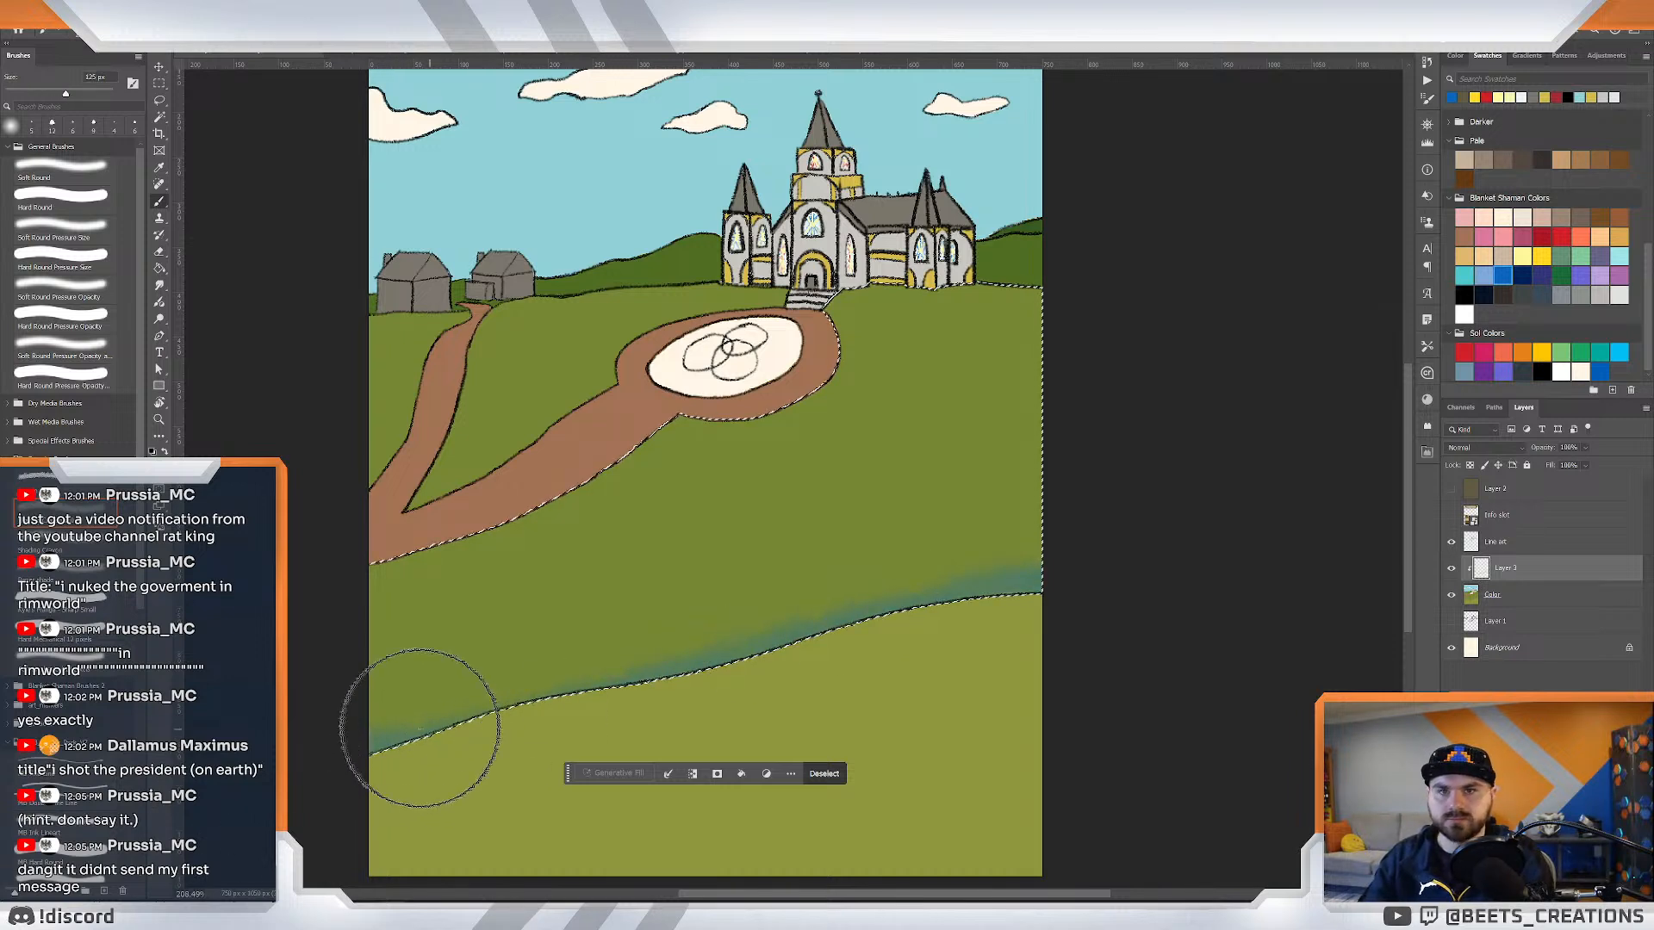
key("bracketright")
mouse_move(431, 687)
left_mouse_down()
mouse_move(1148, 580)
mouse_move(1358, 591)
left_mouse_up()
Paint a soft blue shadow on the grass directly beneath the cathedral and clear the selection.
left_click_drag(851, 280, 1103, 310)
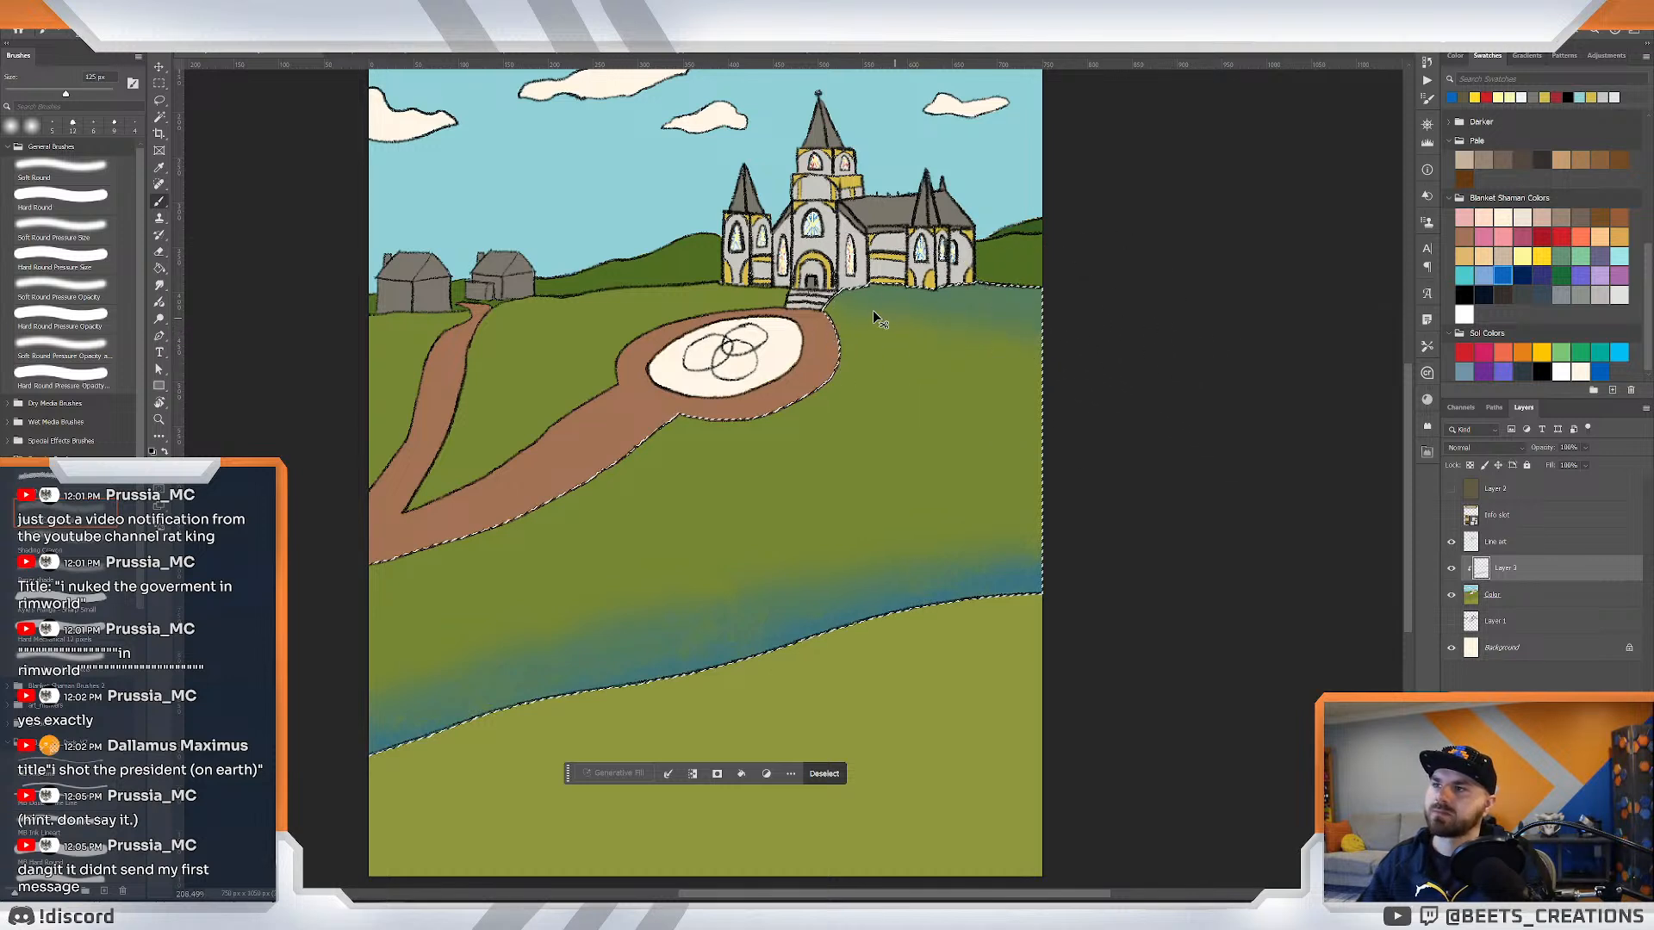
key("ctrl+z")
left_click_drag(747, 291, 967, 273)
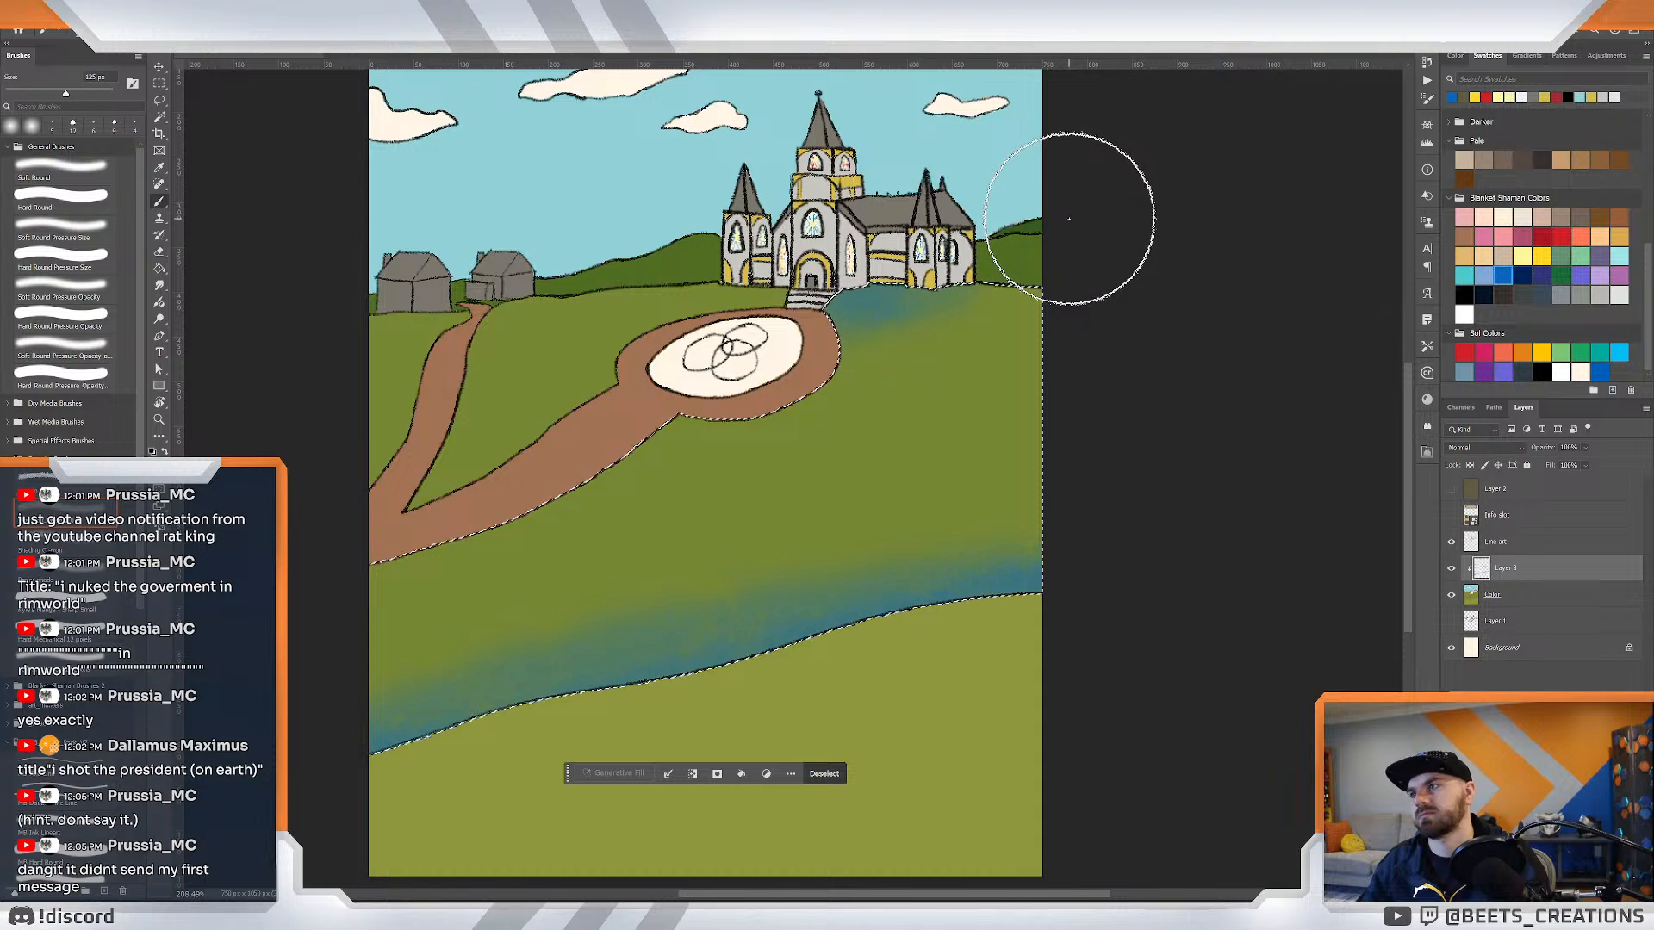
key("ctrl+d")
Select the grass areas on both sides of the narrow path to the houses, using the Line art layer's outlines.
left_click(624, 327)
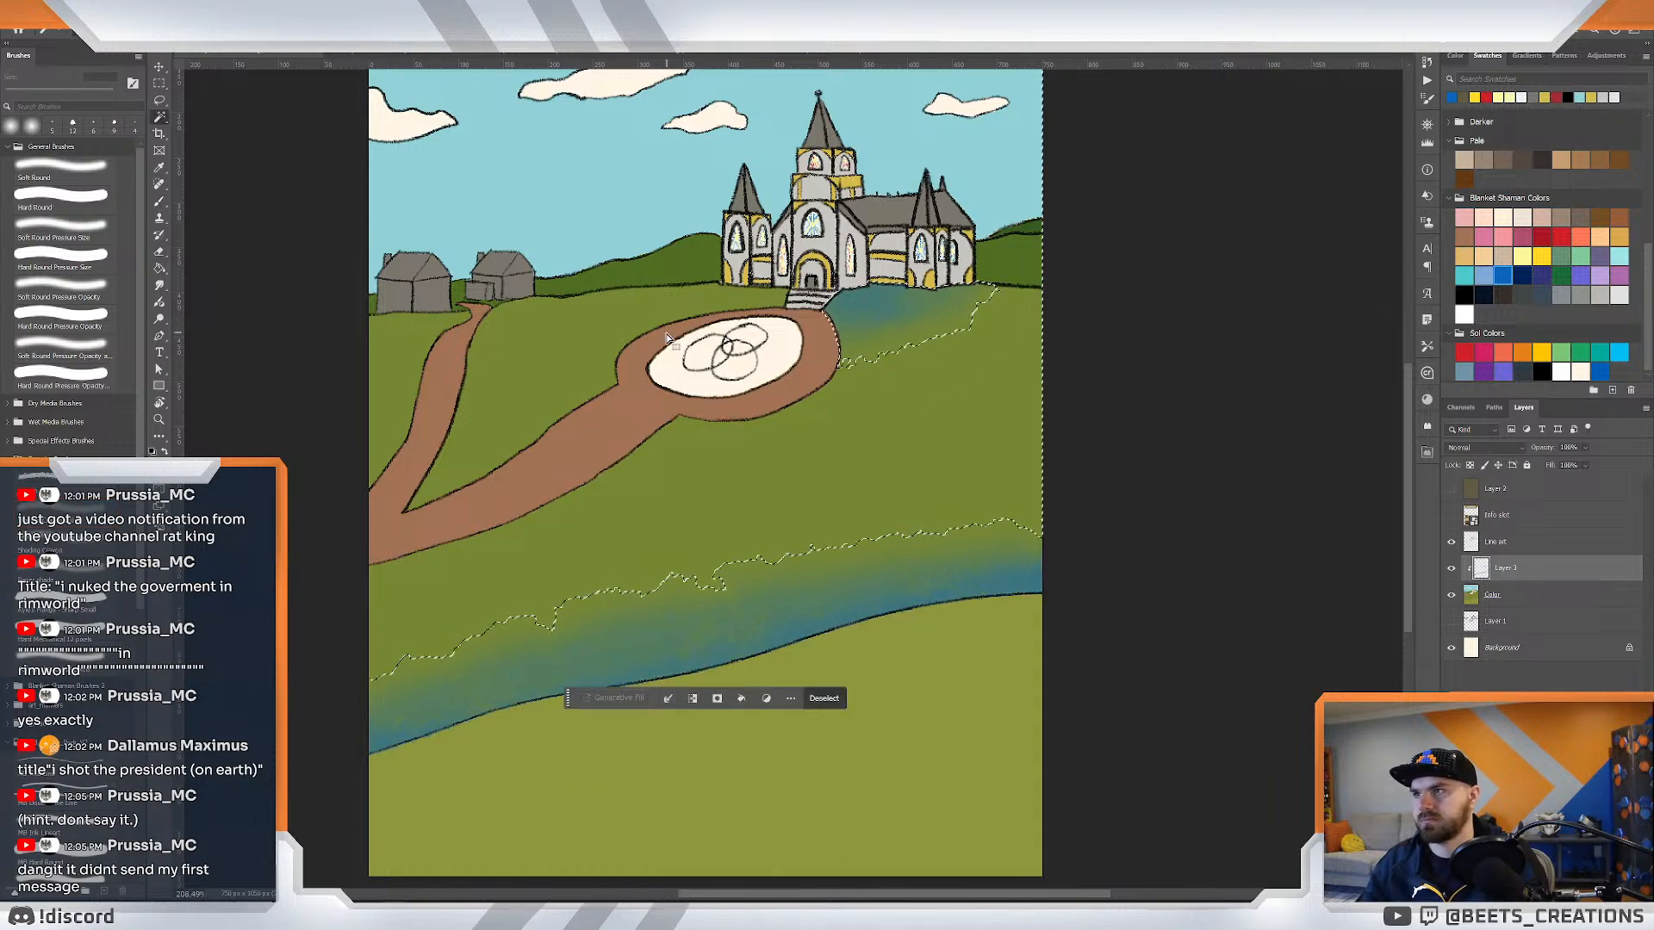
key("ctrl+d")
left_click(1491, 542)
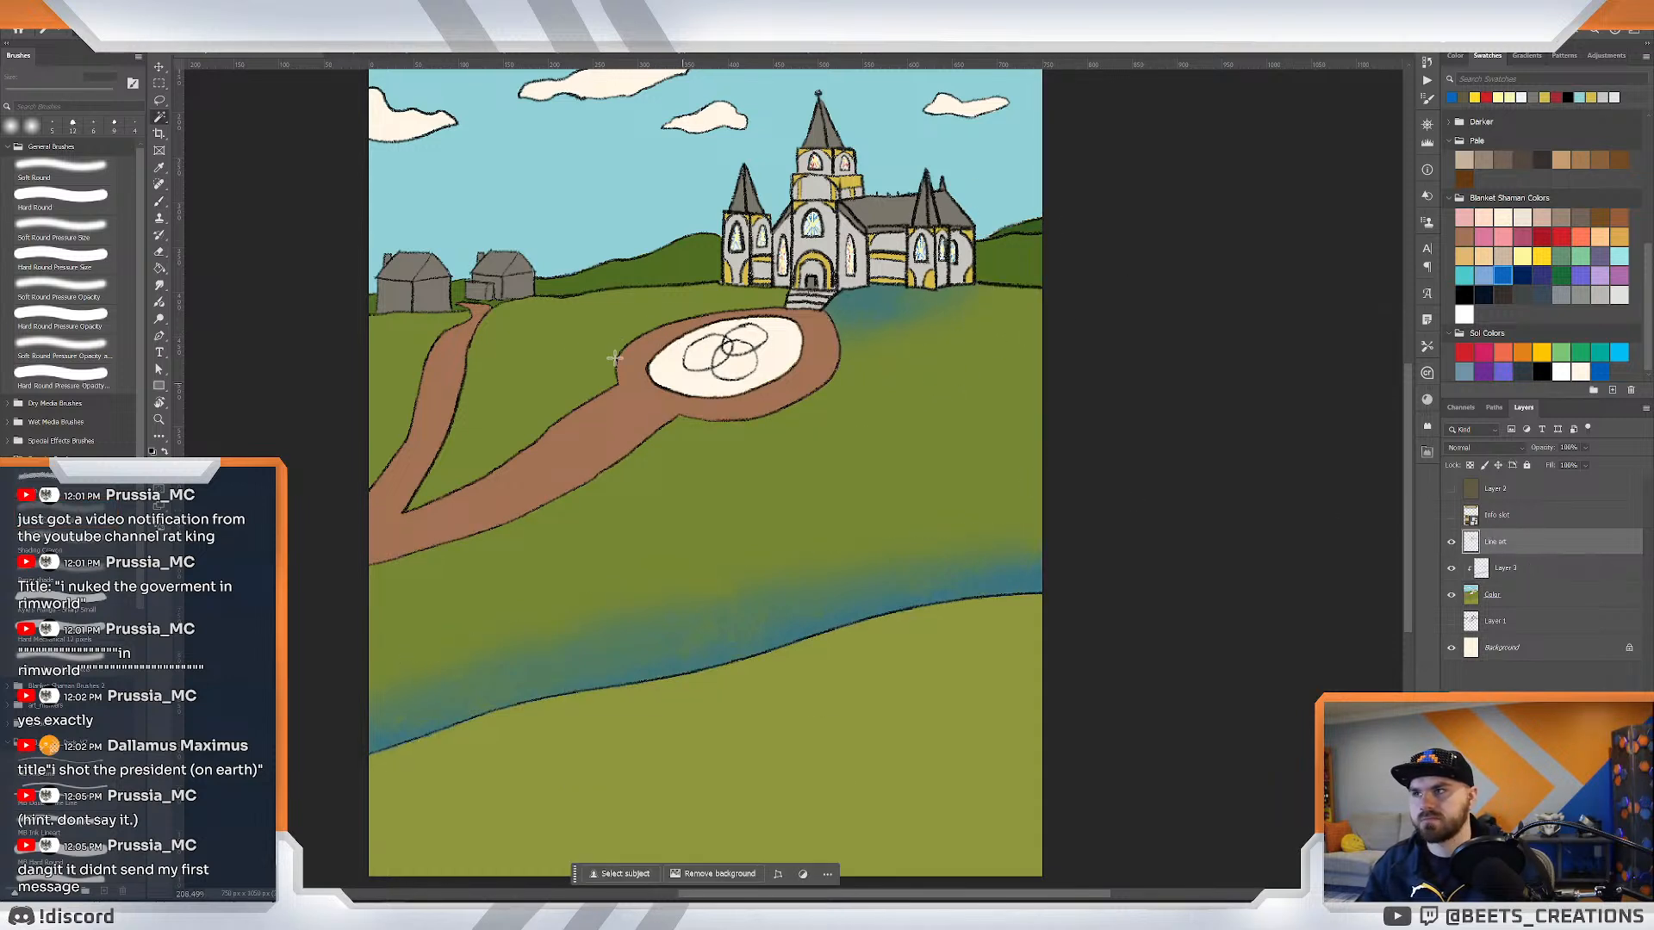
left_click(606, 361)
left_click(394, 370, "shift")
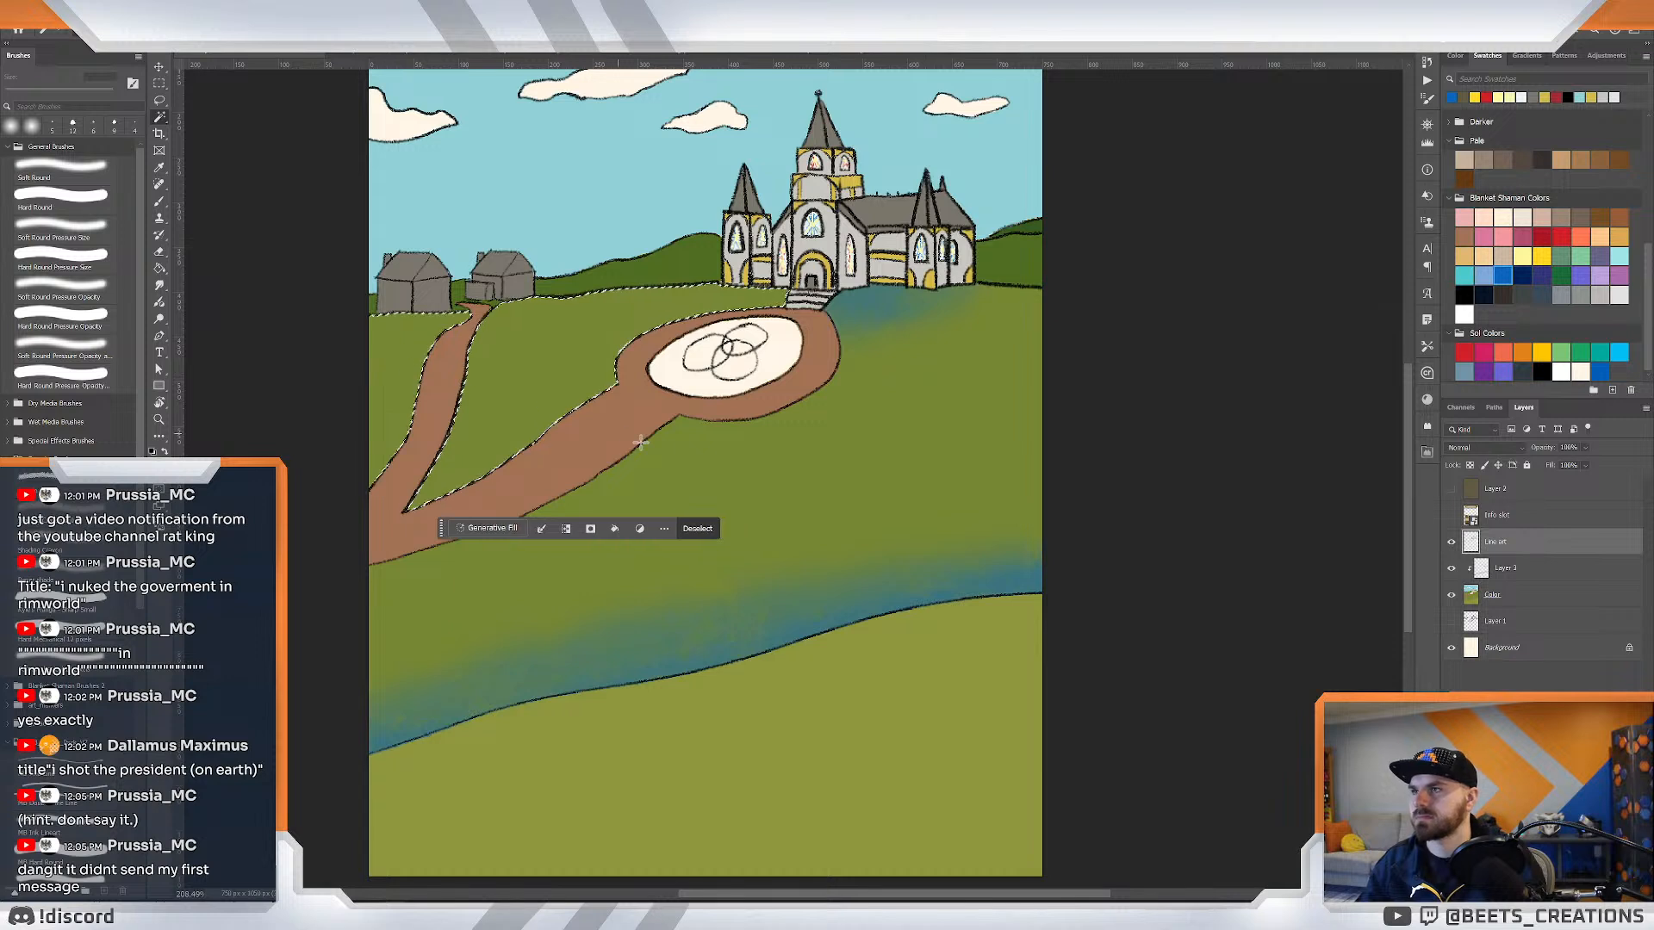
Paint soft blue shading on the clipped layer along the top of the grass from the houses to the cathedral, then deselect.
key("b")
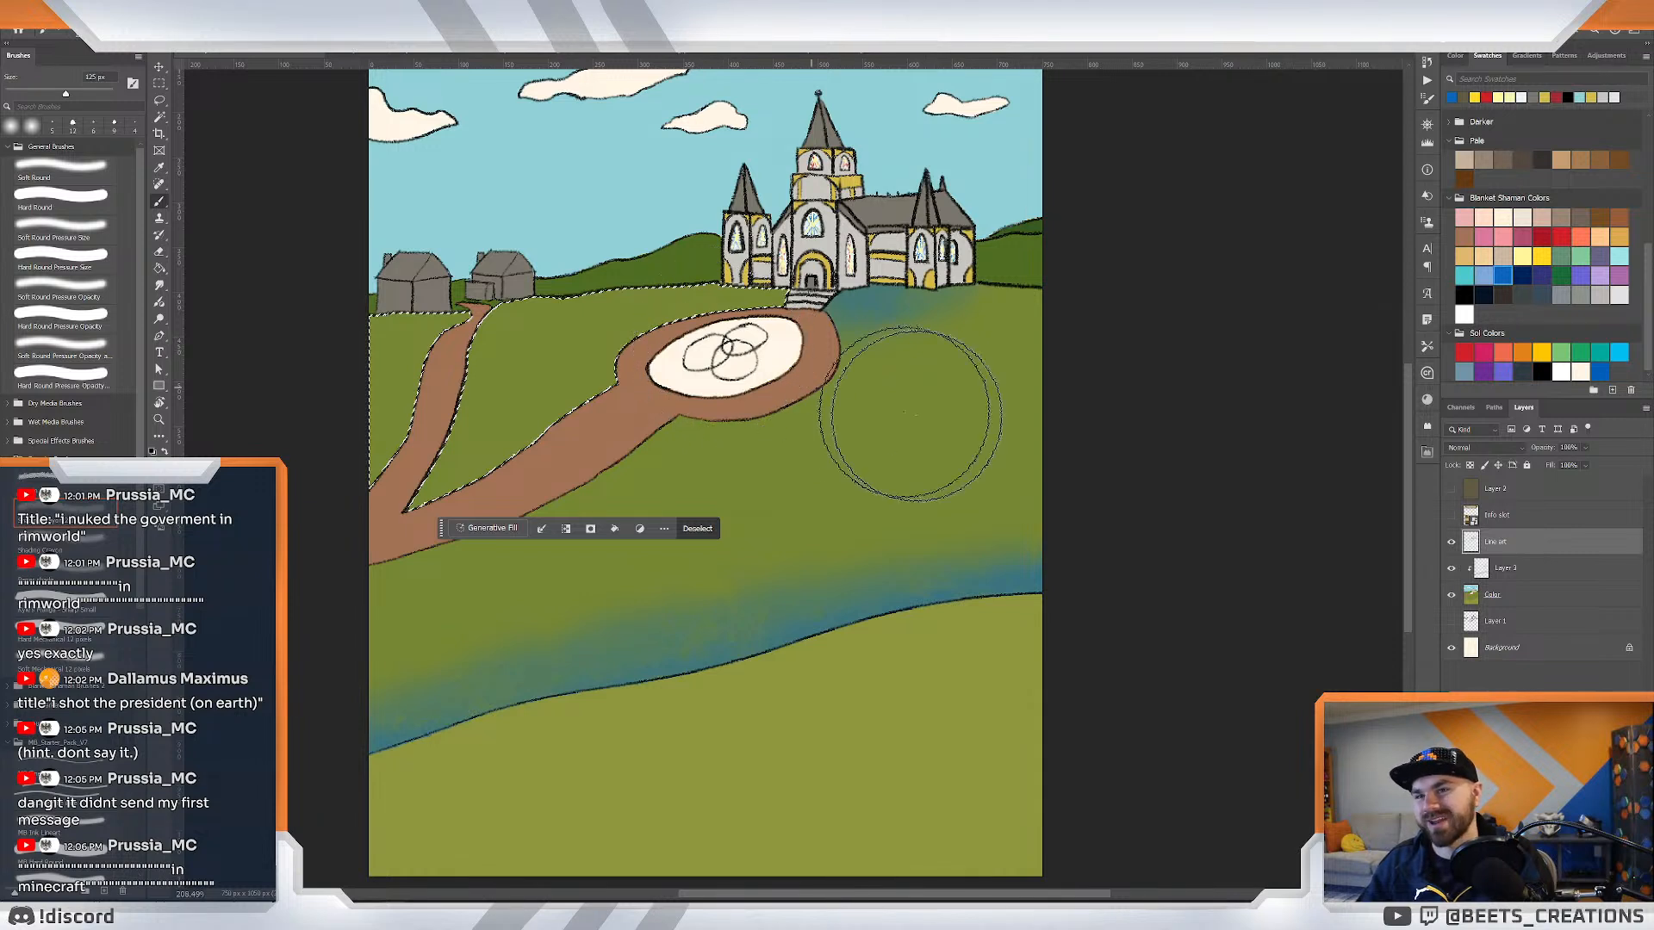
left_click(1504, 568)
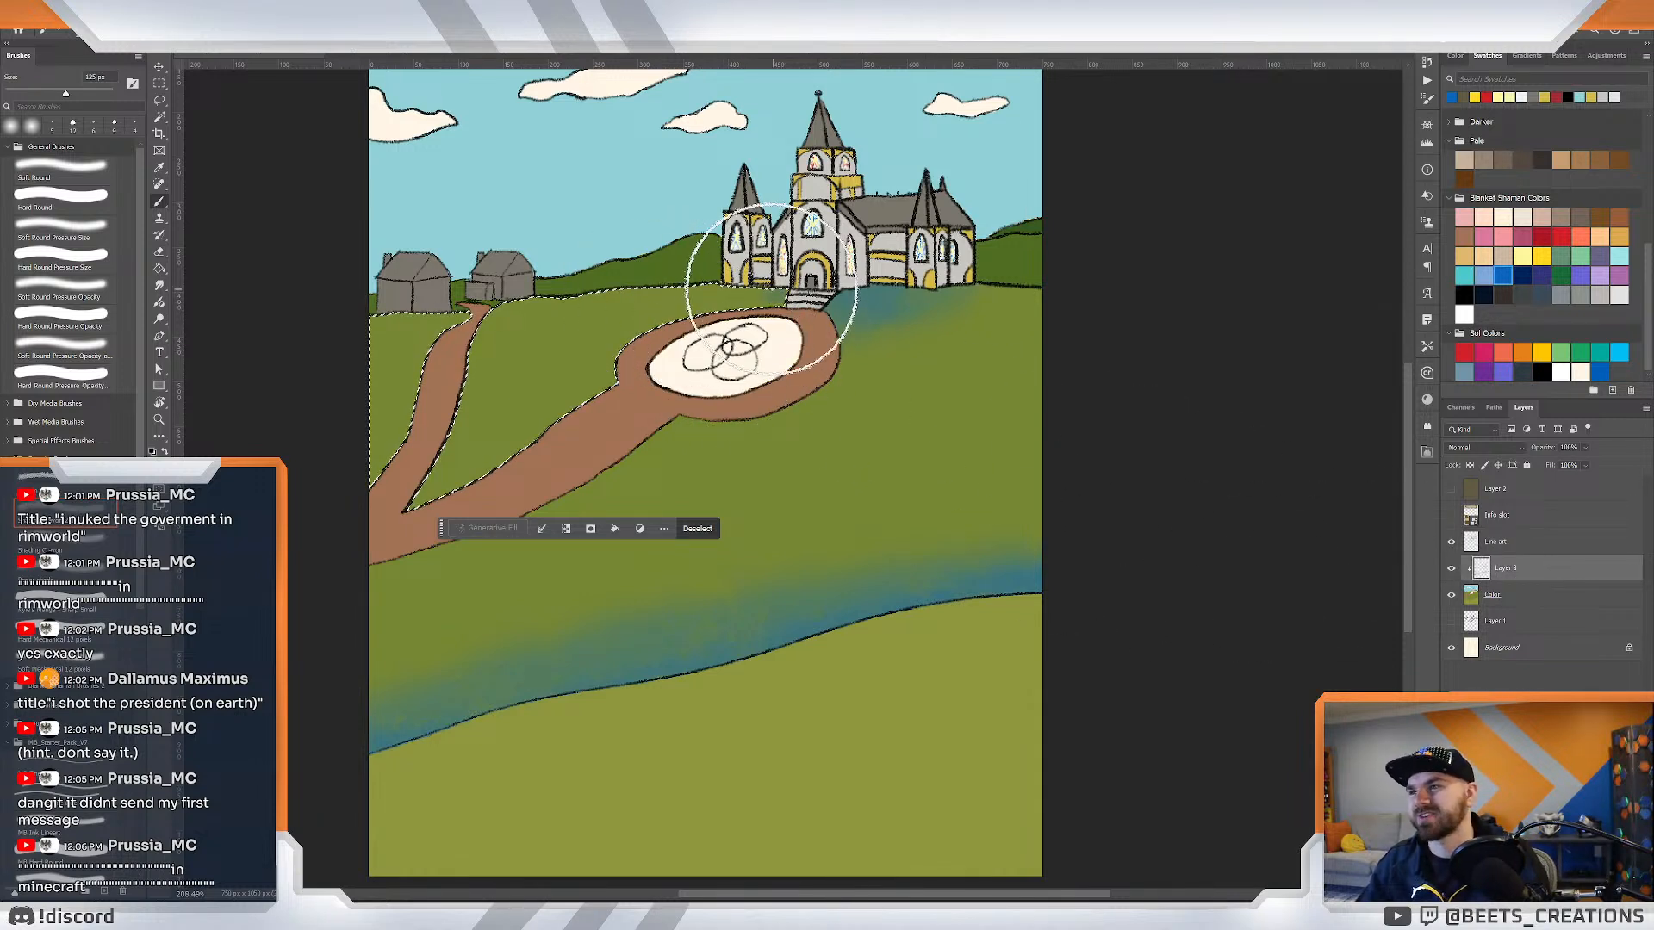
left_click_drag(775, 295, 172, 366)
key("ctrl+z")
mouse_move(488, 303)
left_mouse_down()
mouse_move(876, 281)
mouse_move(922, 307)
left_mouse_up()
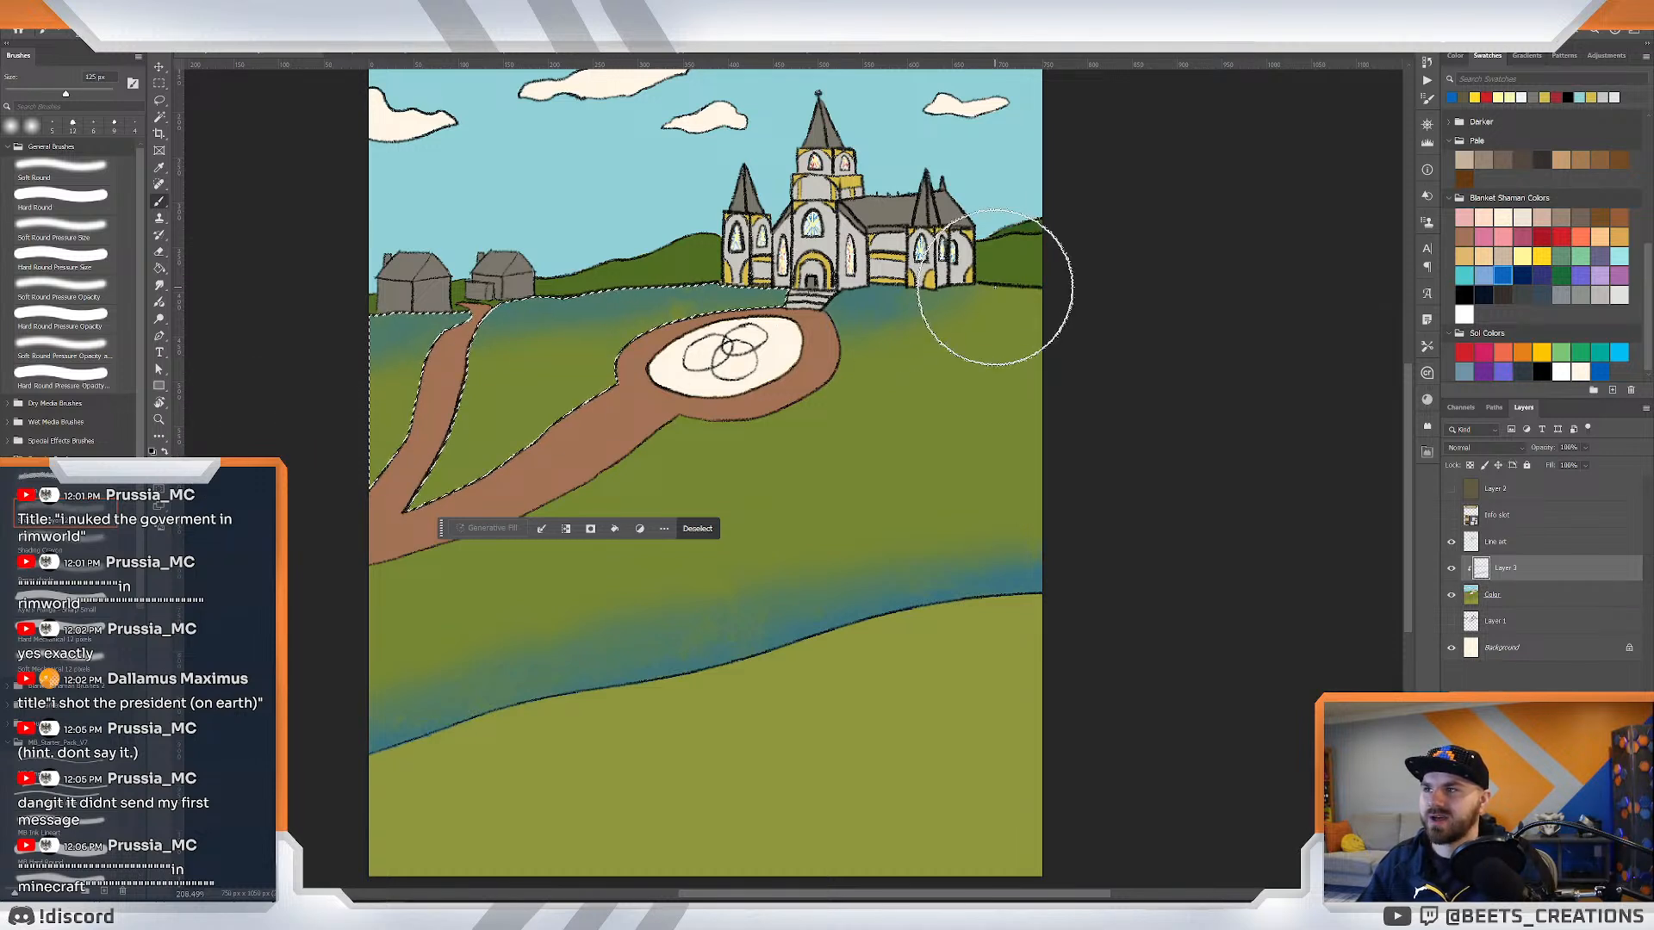
key("ctrl+d")
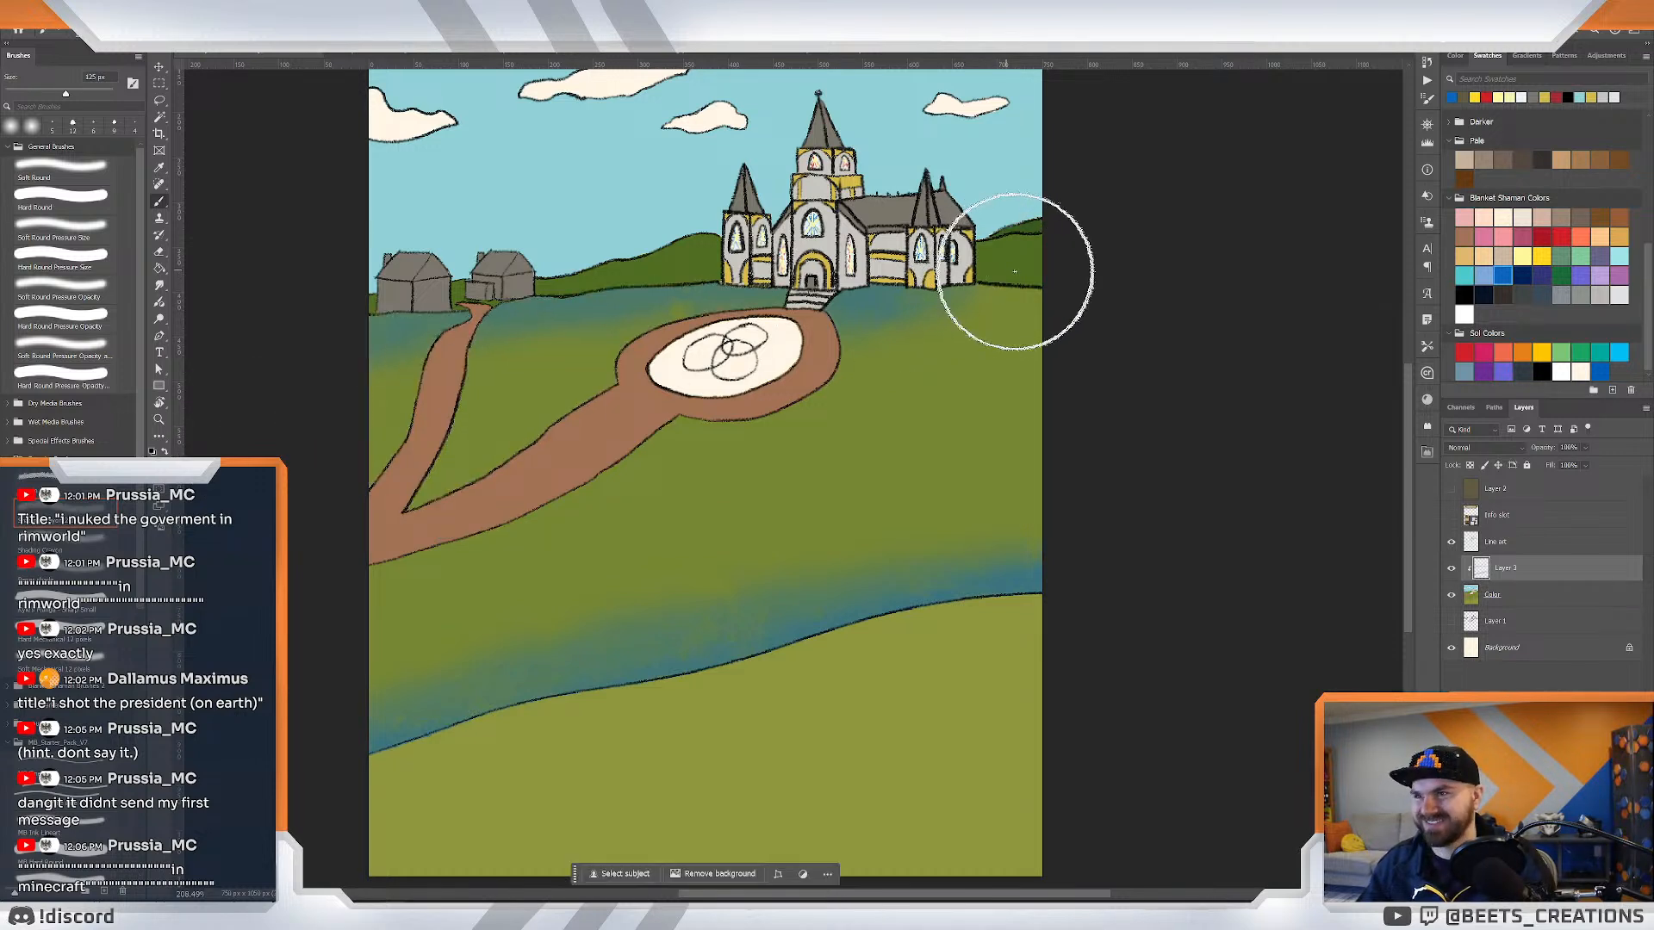
left_click(1516, 594)
key("w")
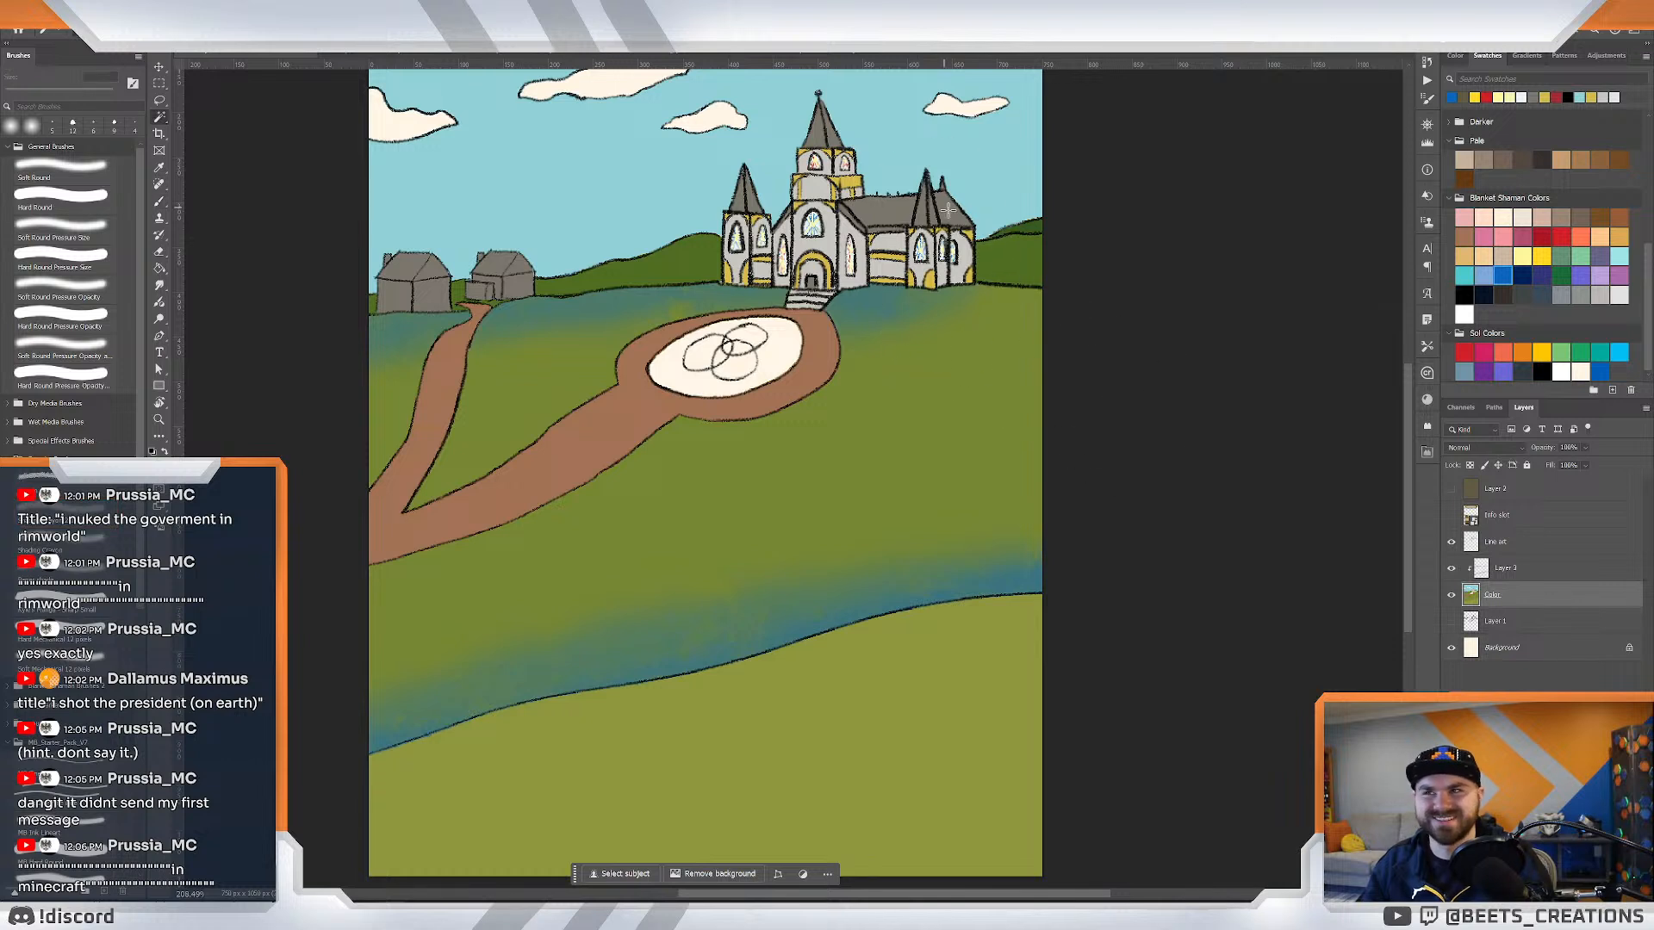
left_click(1017, 267)
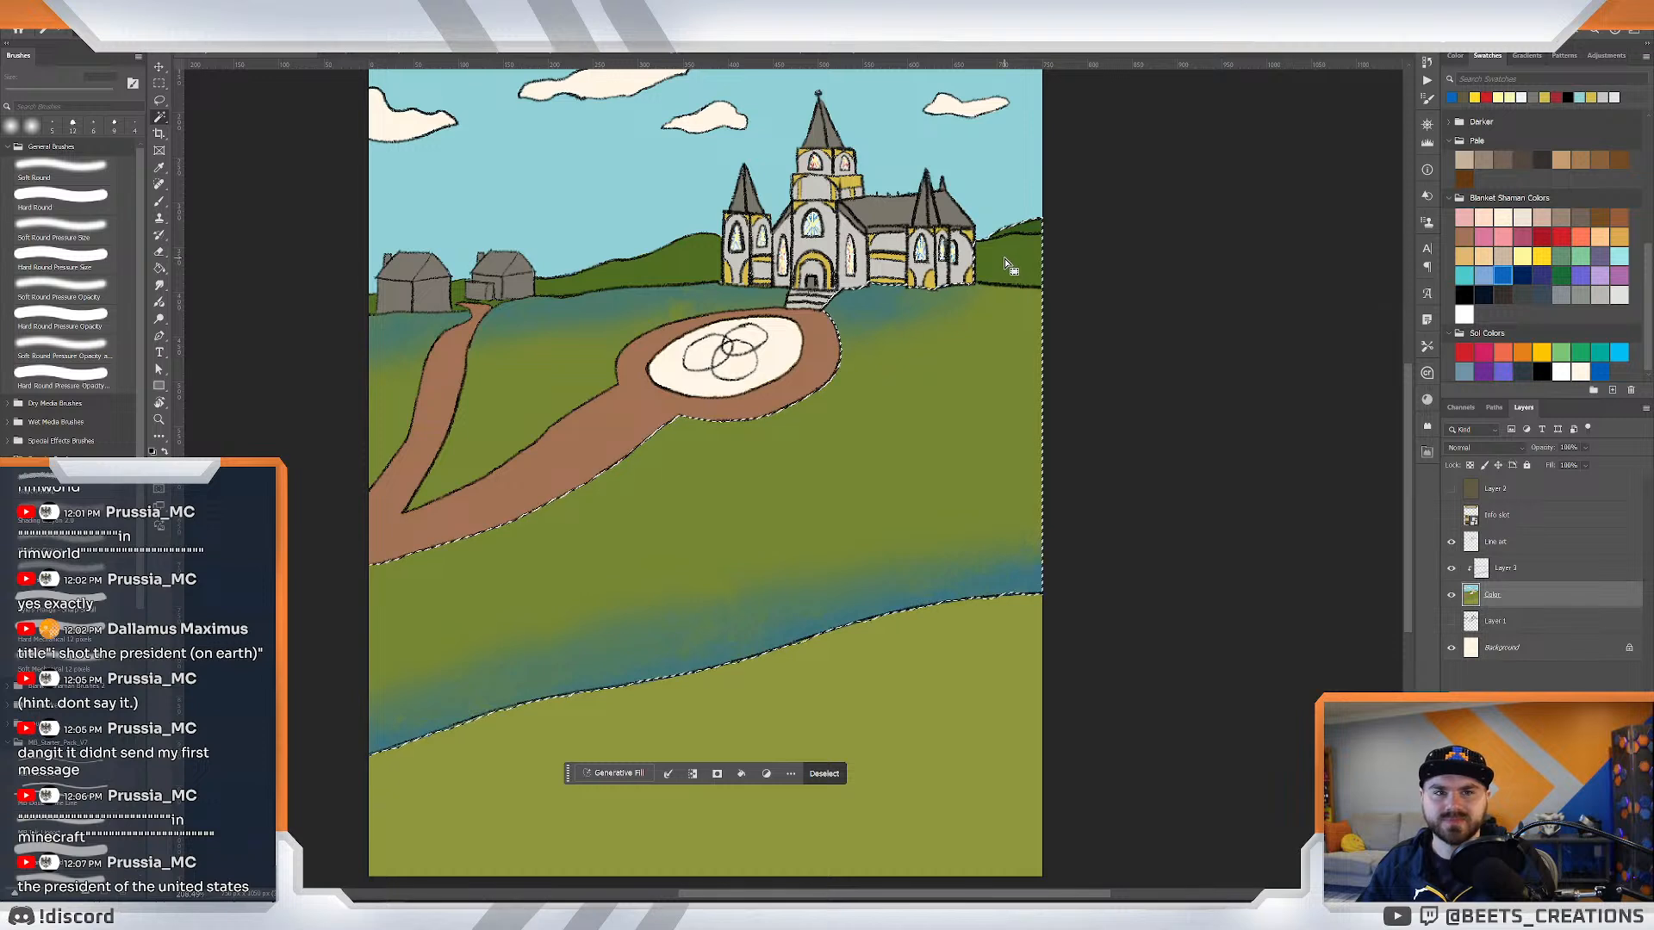
key("ctrl+d")
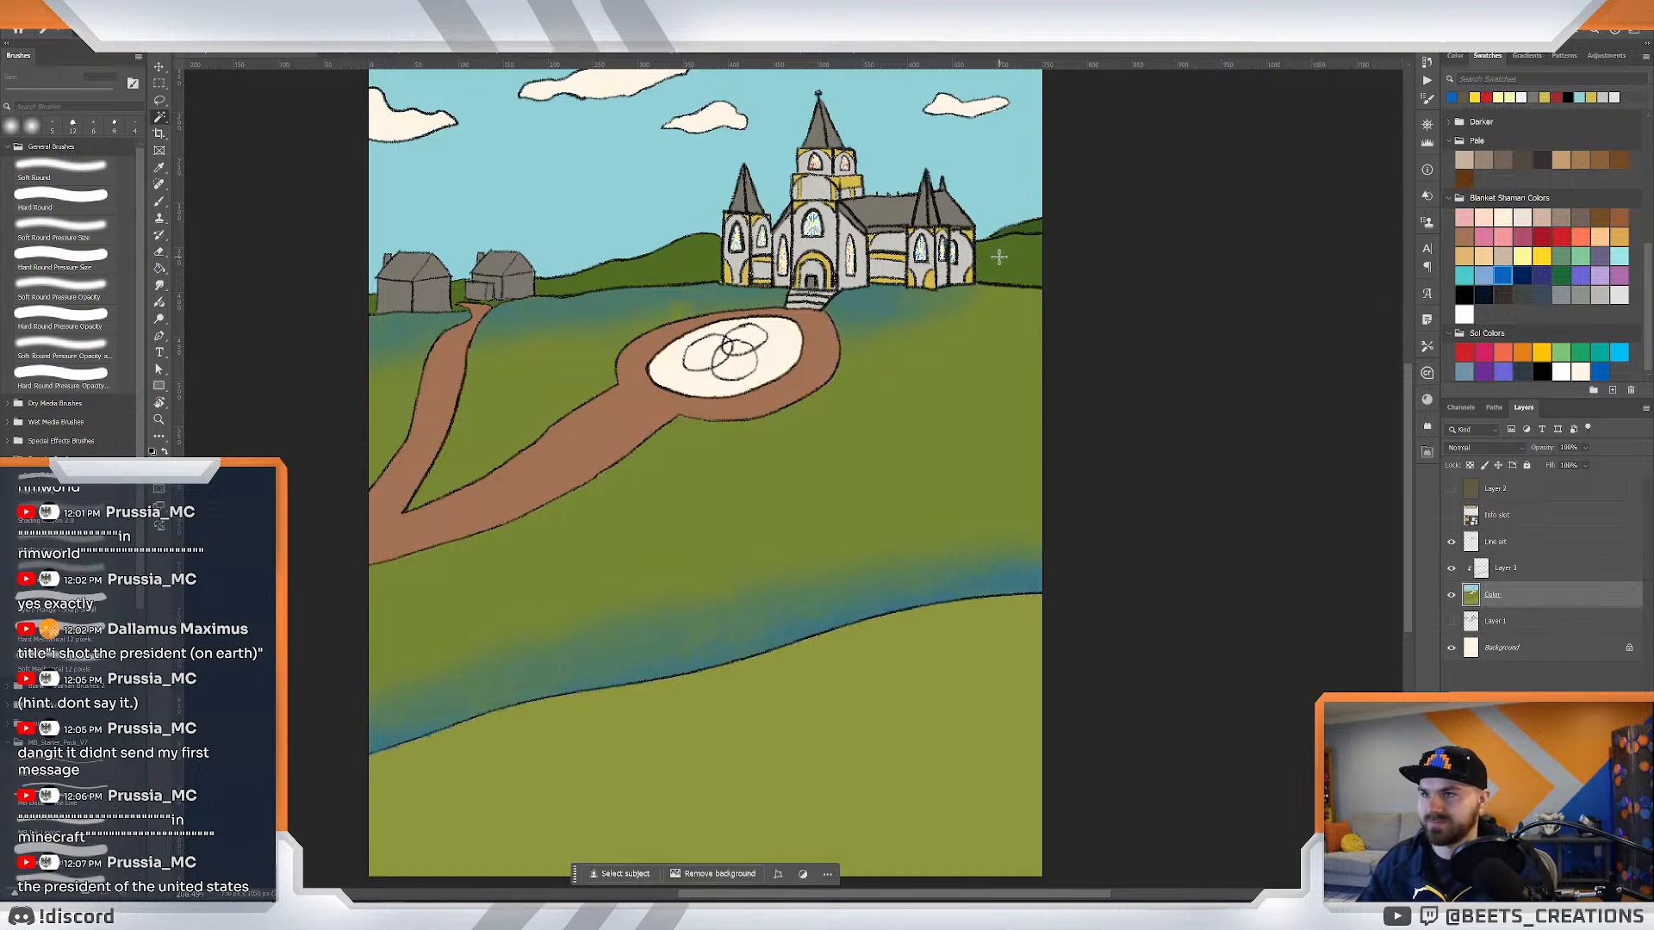
Select the dark green distant hills beside the cathedral and the small patches around the houses, using the Line art layer.
left_click(1471, 542)
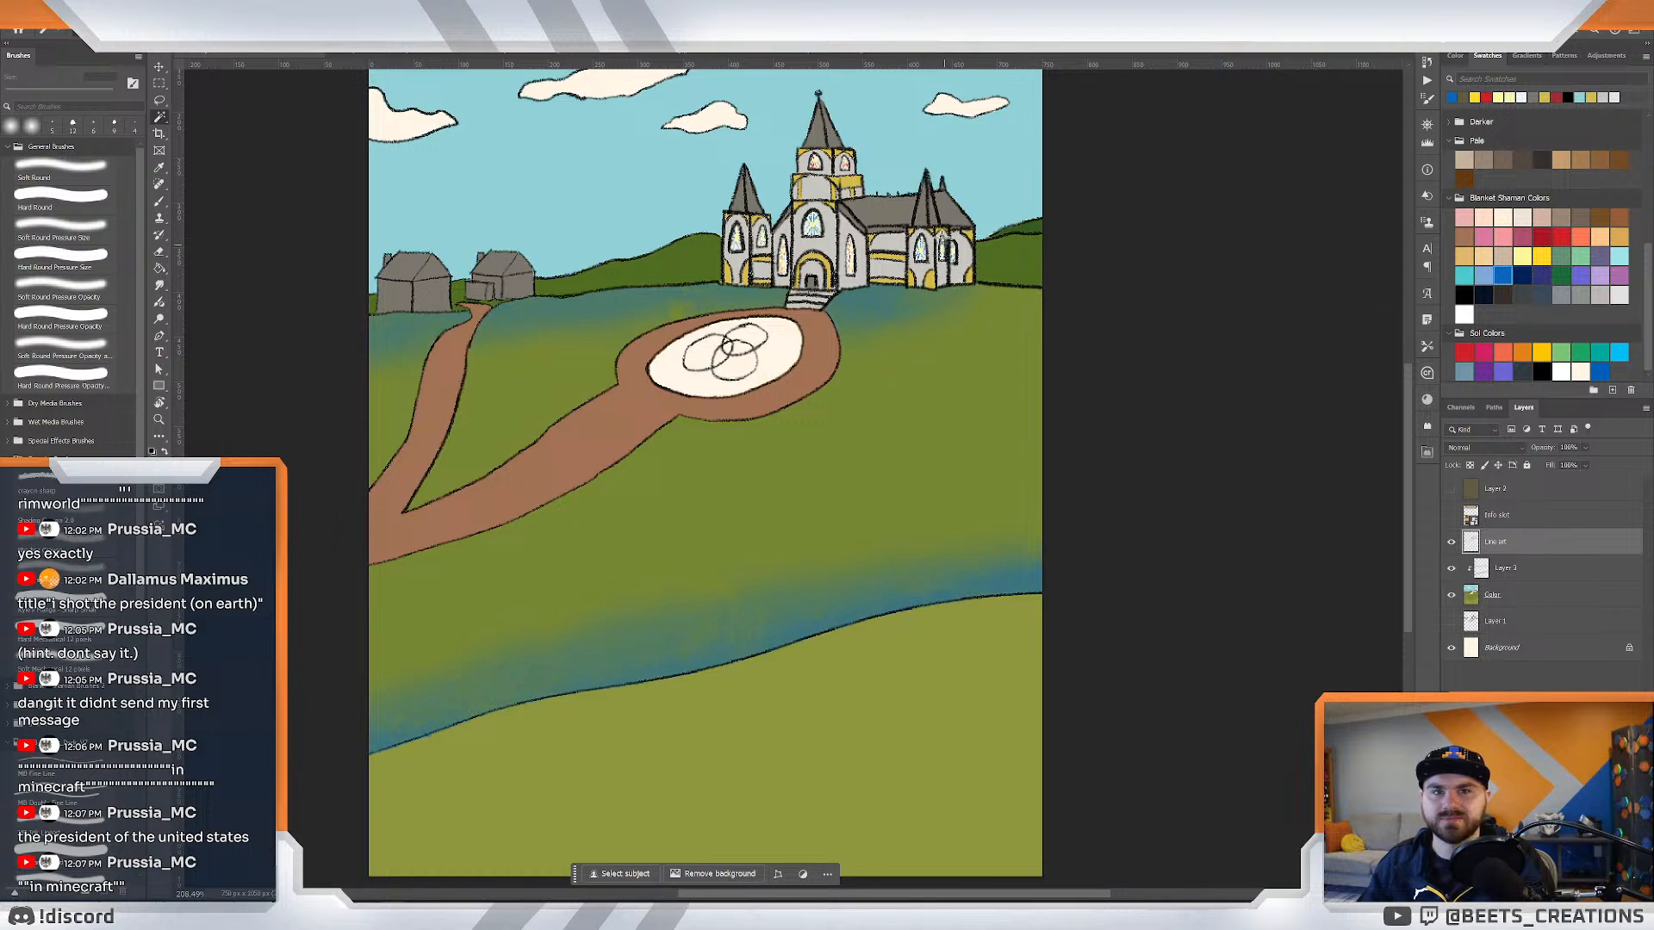
left_click(1008, 258)
left_click(679, 265)
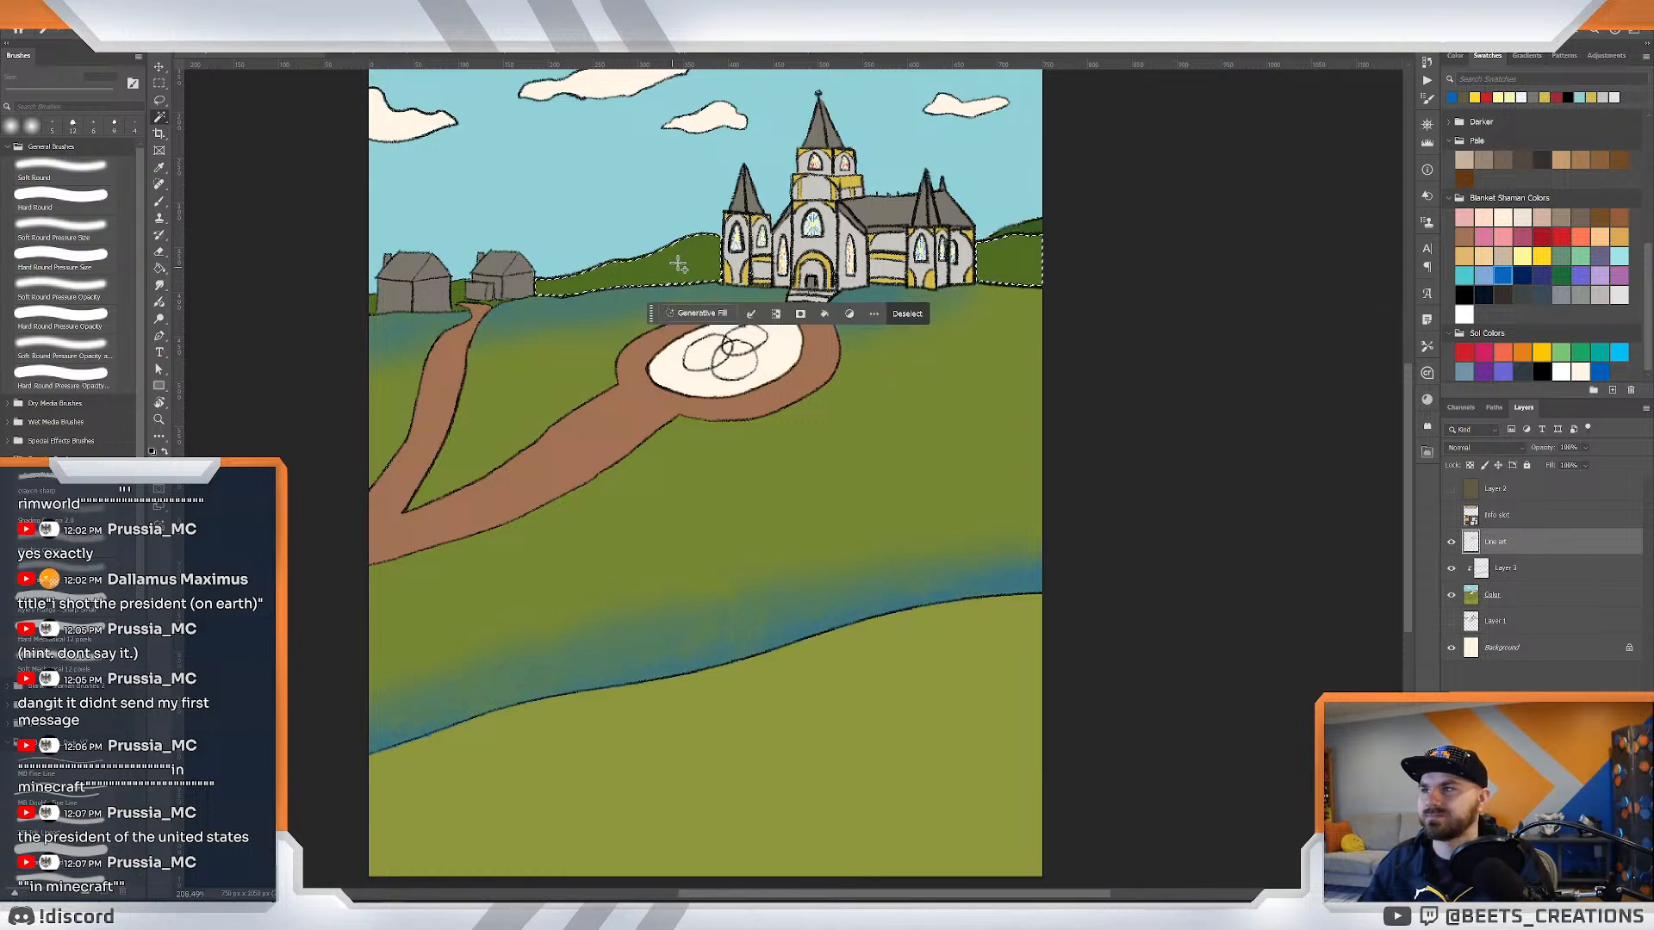
left_click(454, 293)
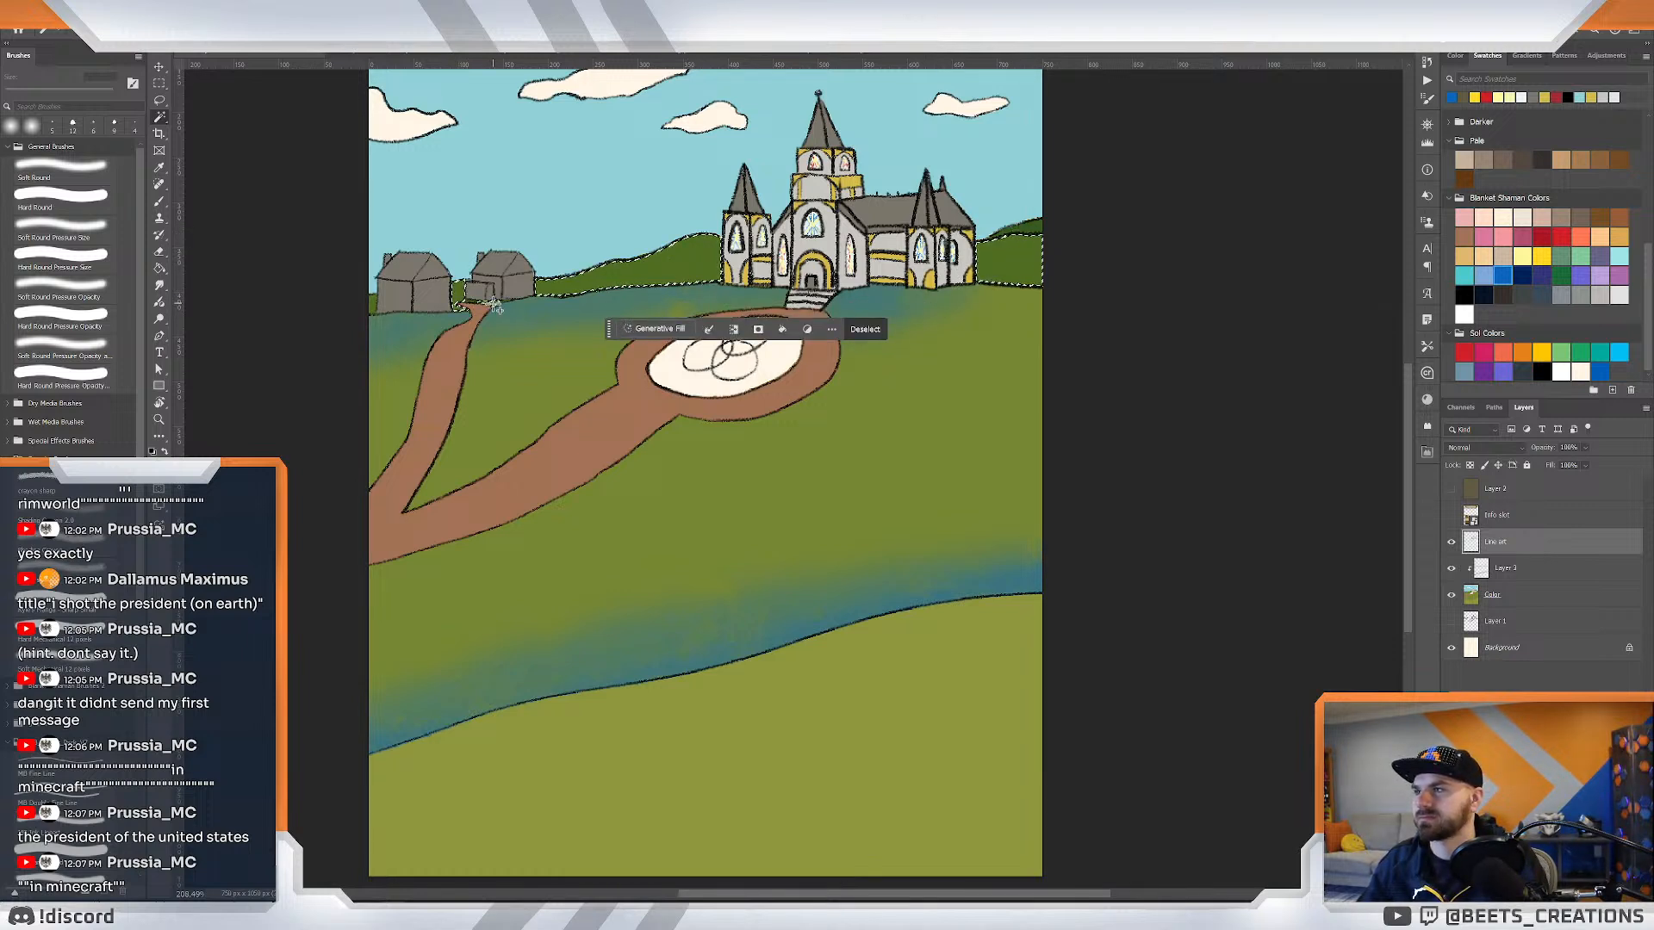
left_click(389, 306)
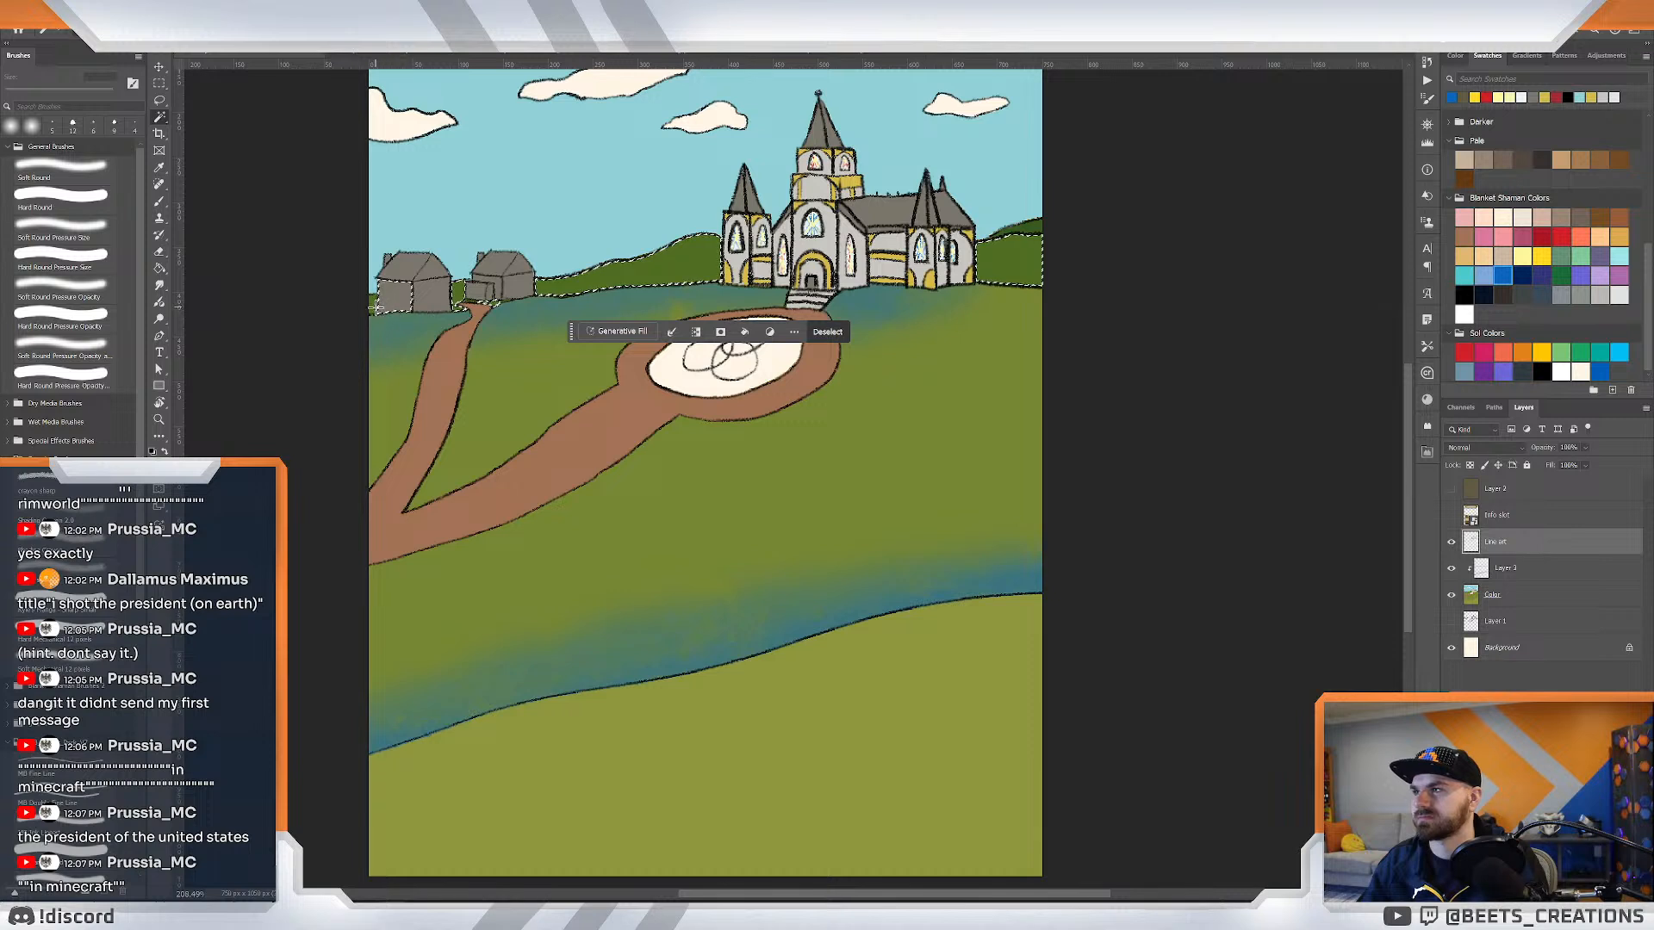
left_click(412, 320)
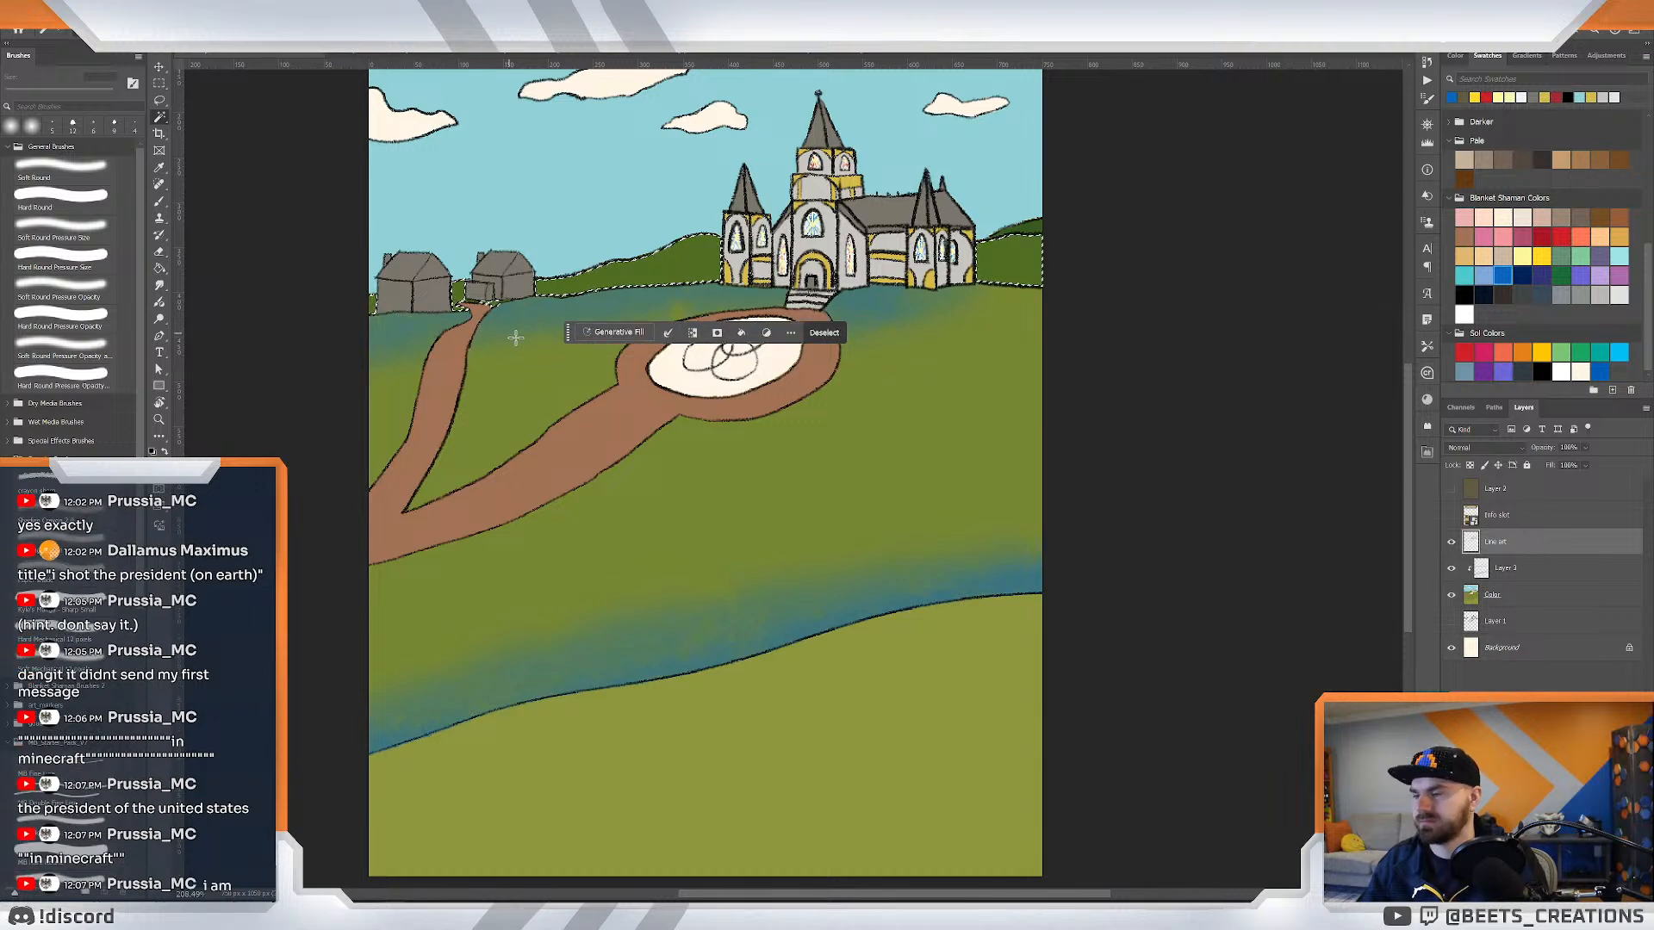
key("b")
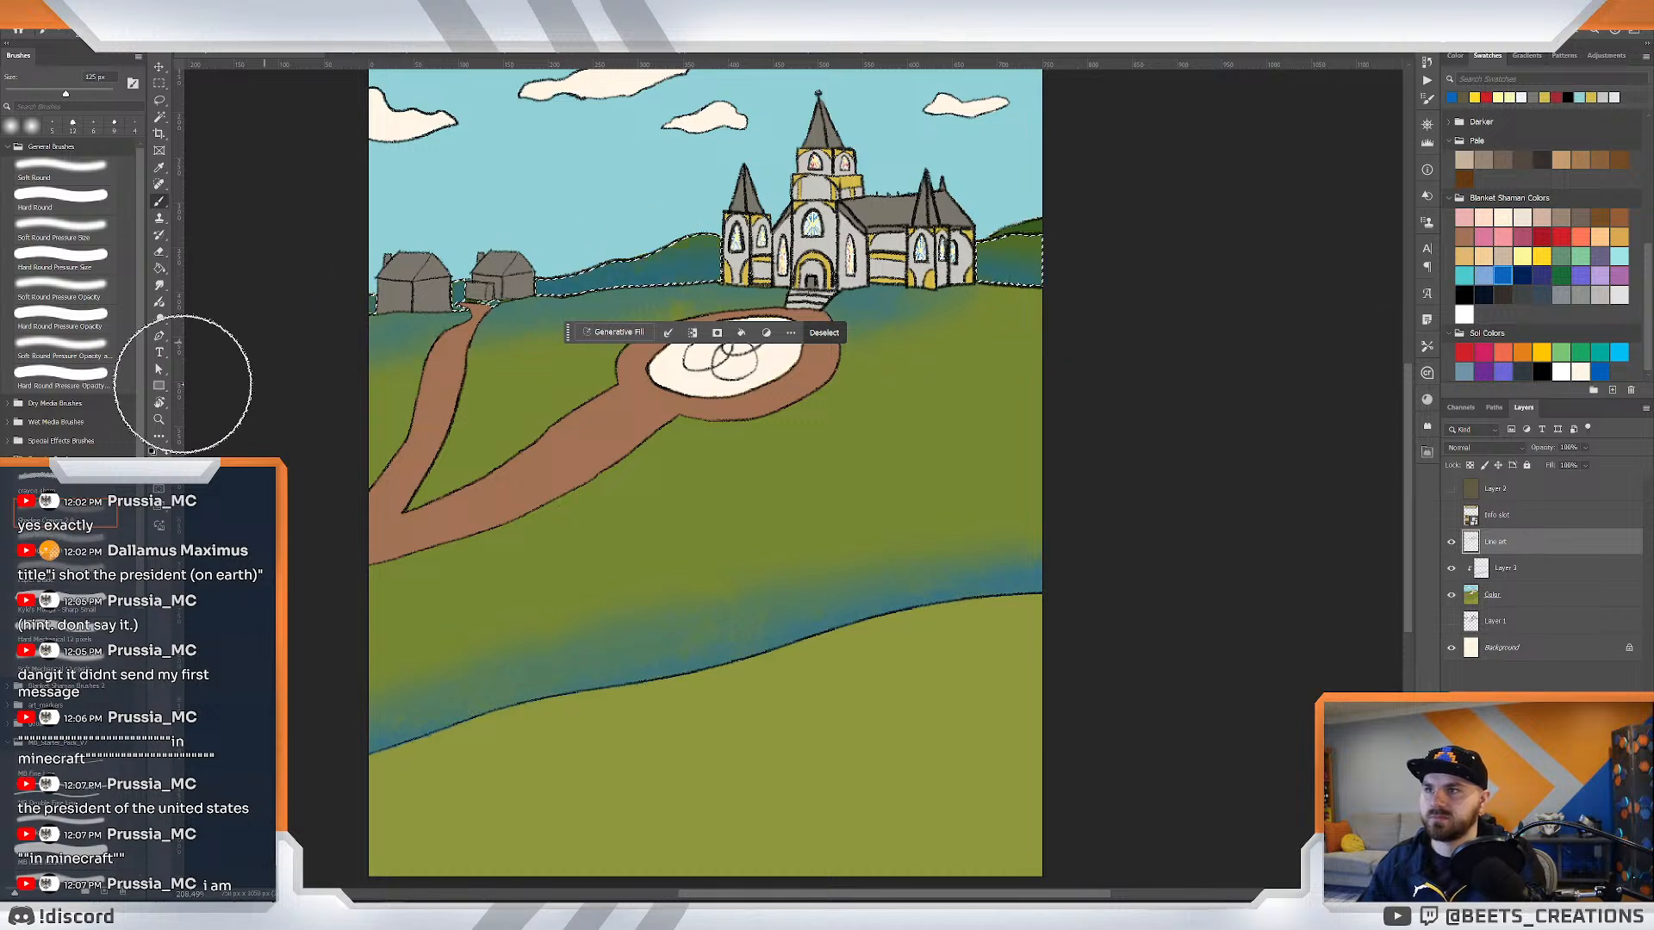
key("ctrl+d")
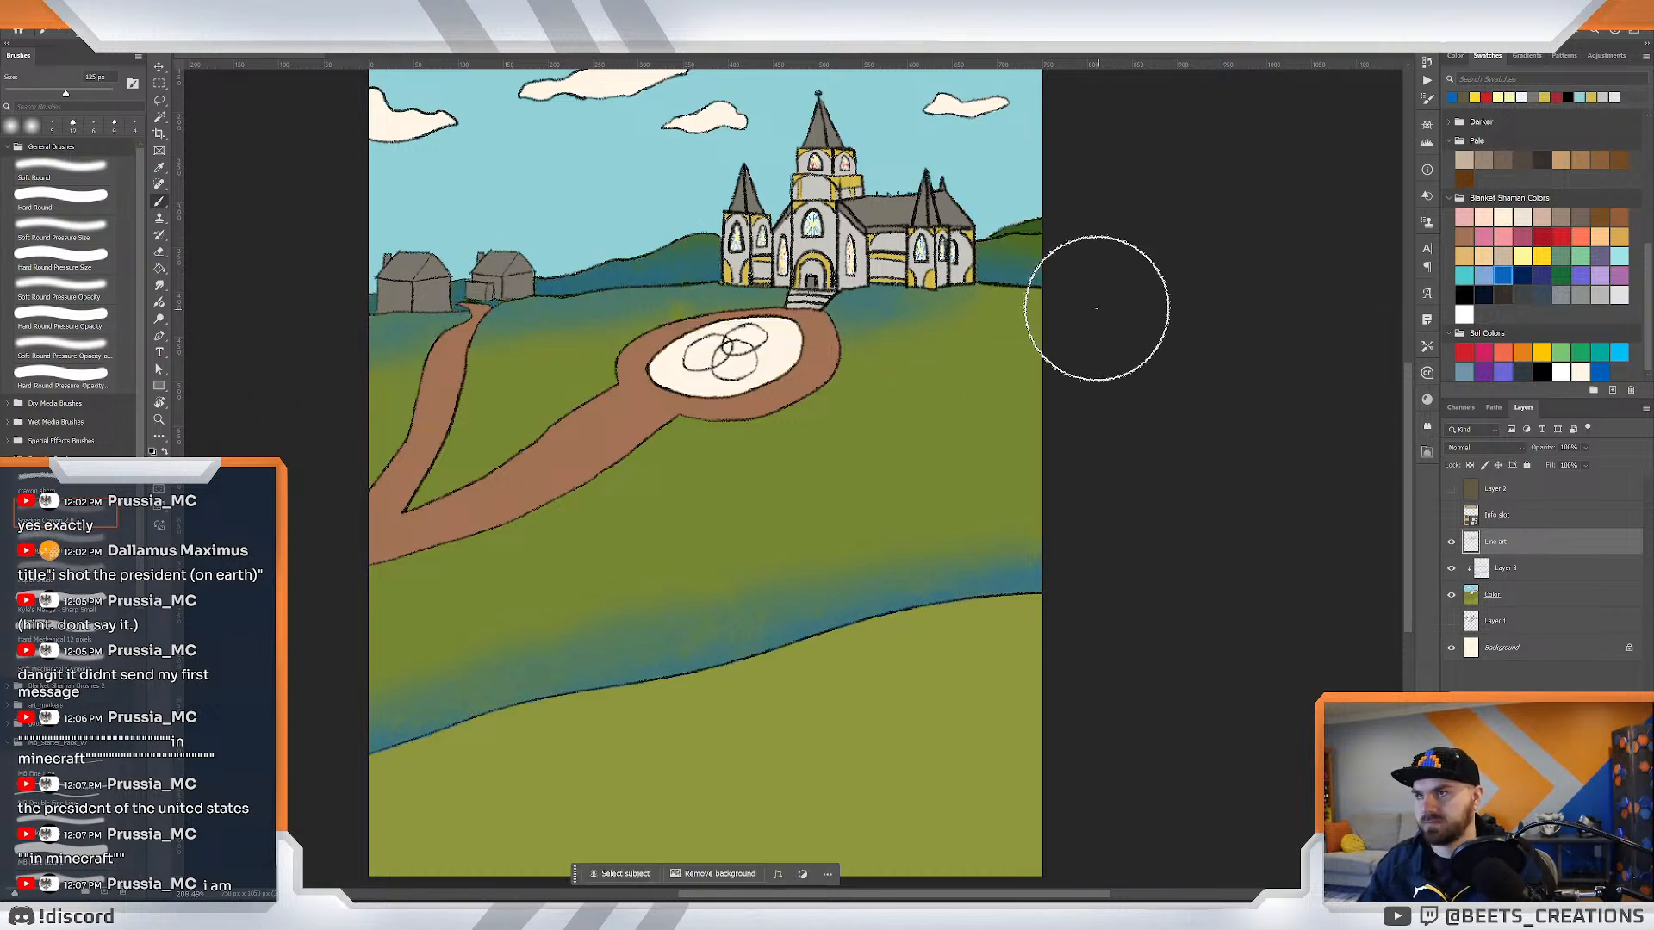
key("w")
left_click(1040, 236)
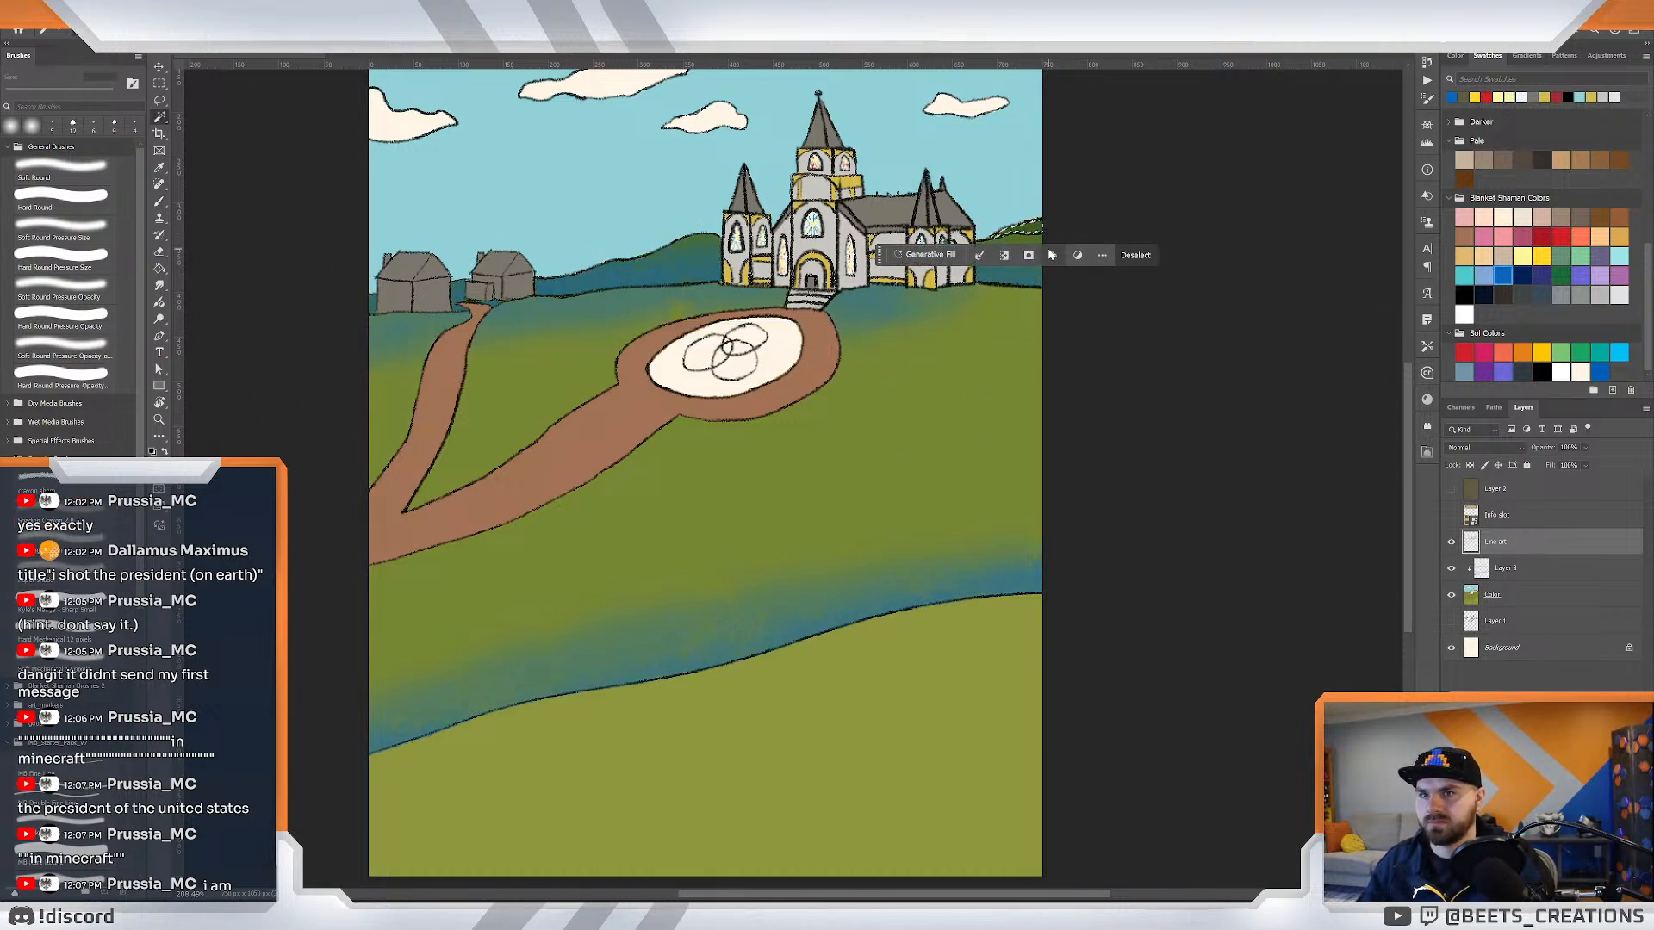
Paint soft blue shading over the selected distant hills on the clipped layer above Color, then clear the selection.
left_click(1518, 576)
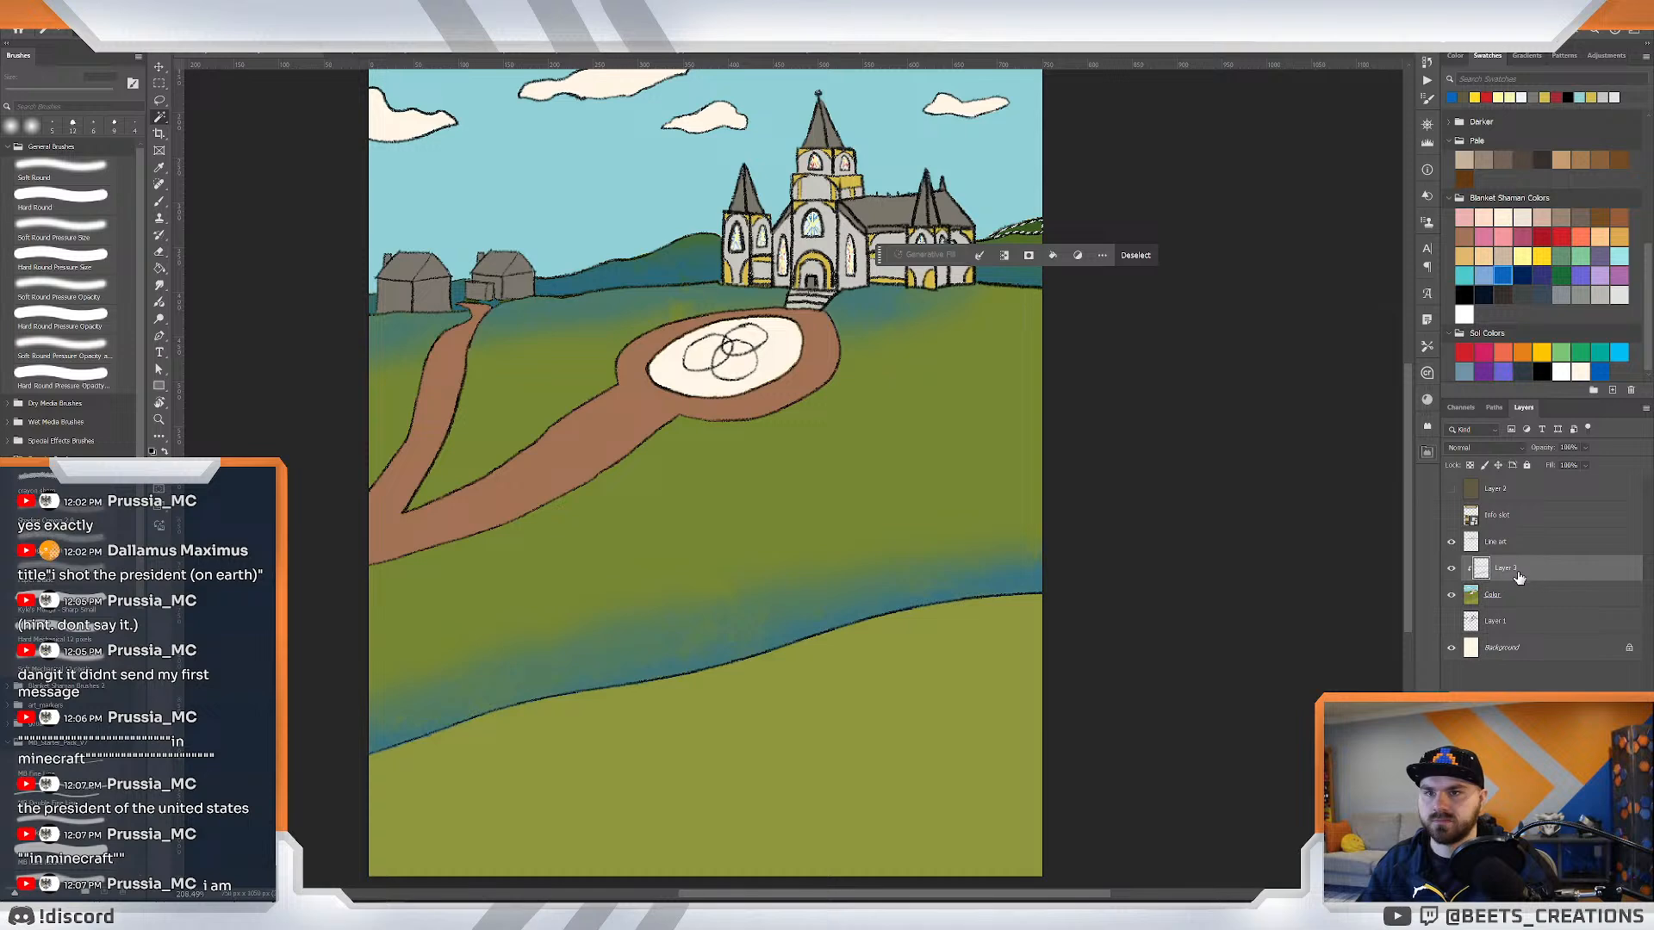
left_click(1451, 542)
left_click(1452, 543)
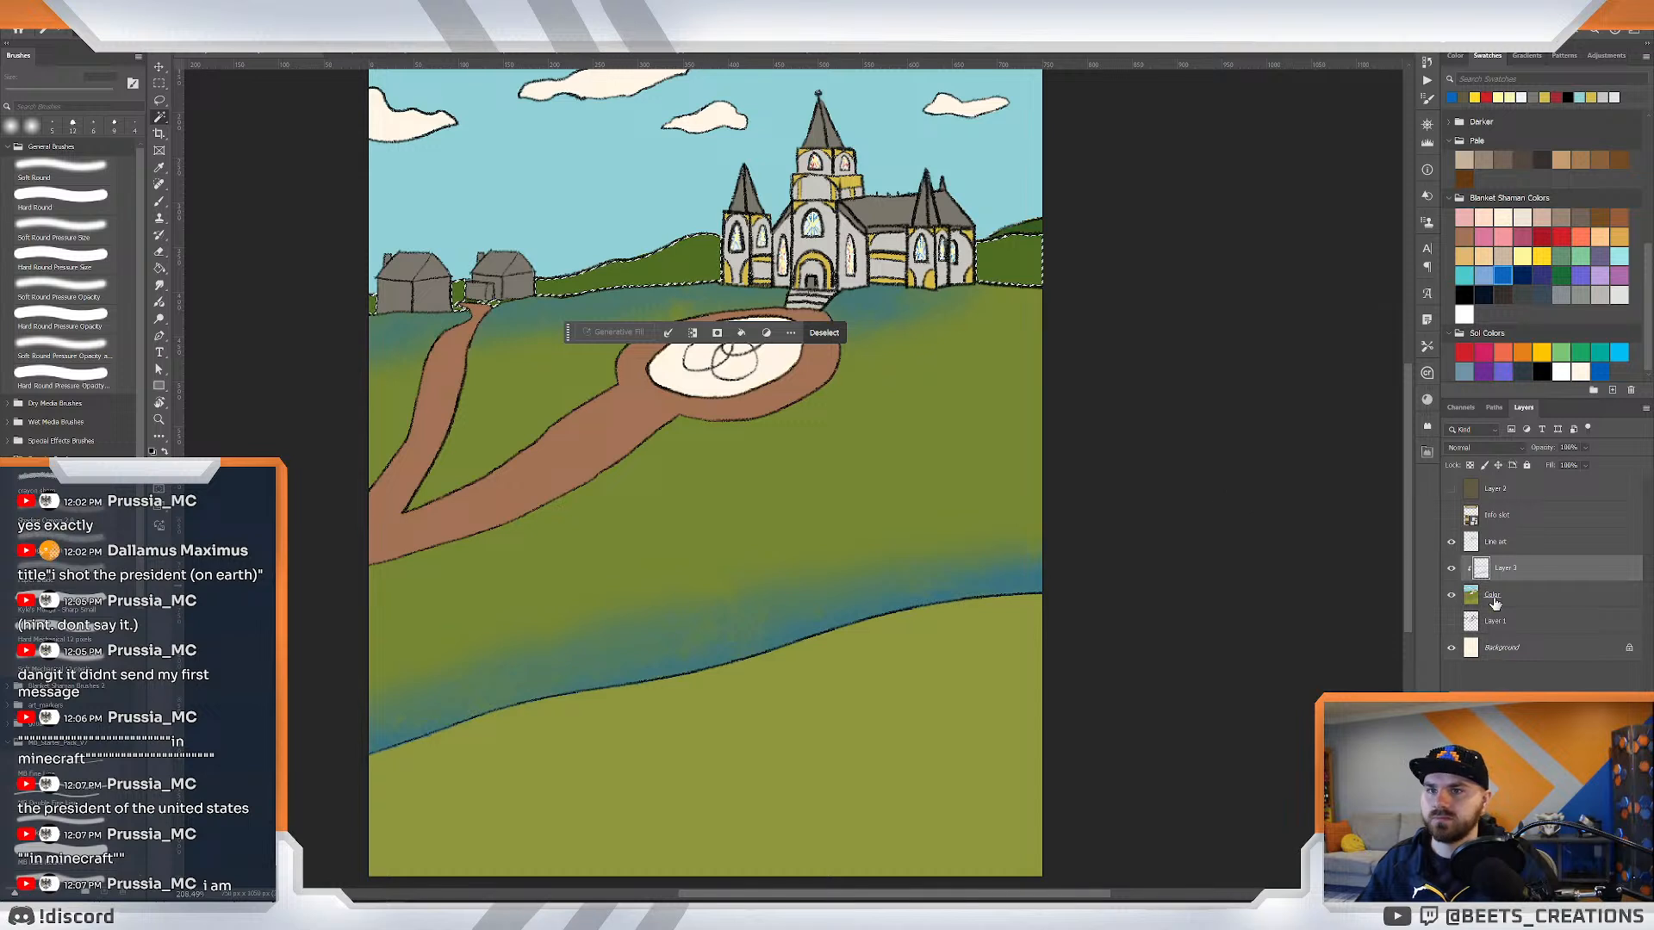
key("b")
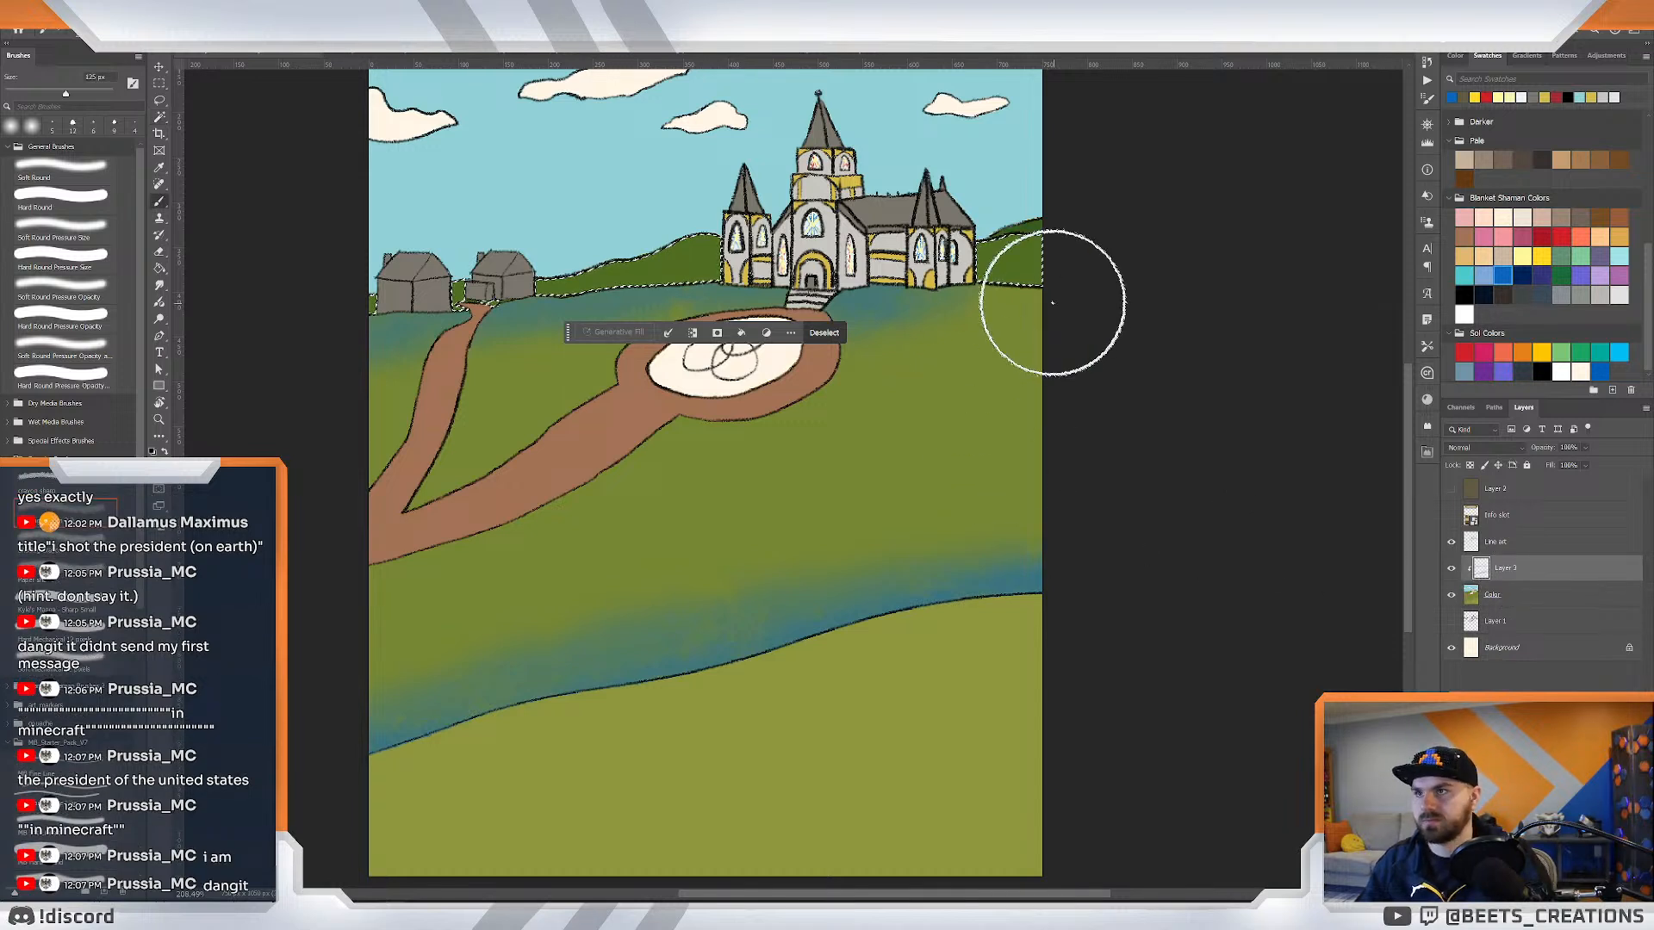
mouse_move(1052, 302)
left_mouse_down()
mouse_move(670, 325)
mouse_move(1103, 327)
mouse_move(683, 298)
mouse_move(469, 333)
mouse_move(810, 285)
mouse_move(344, 346)
mouse_move(274, 376)
left_mouse_up()
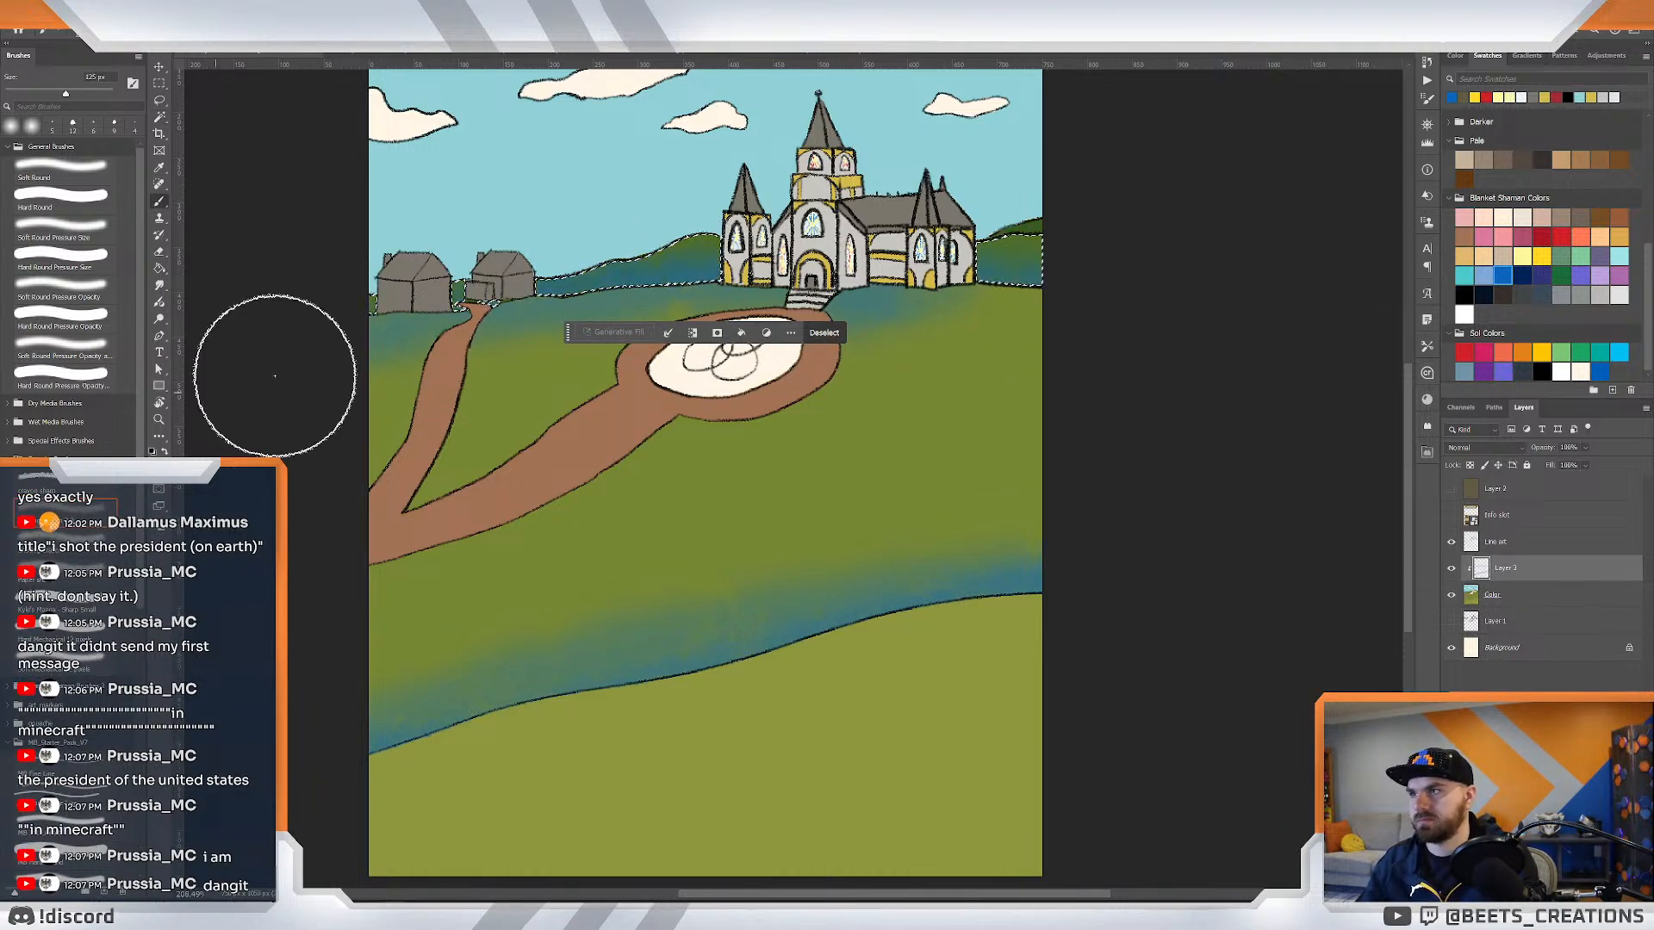
key("ctrl+d")
Select the small hilltop at the canvas edge using the Line art outlines, shade it blue on the clipped layer, and deselect.
key("w")
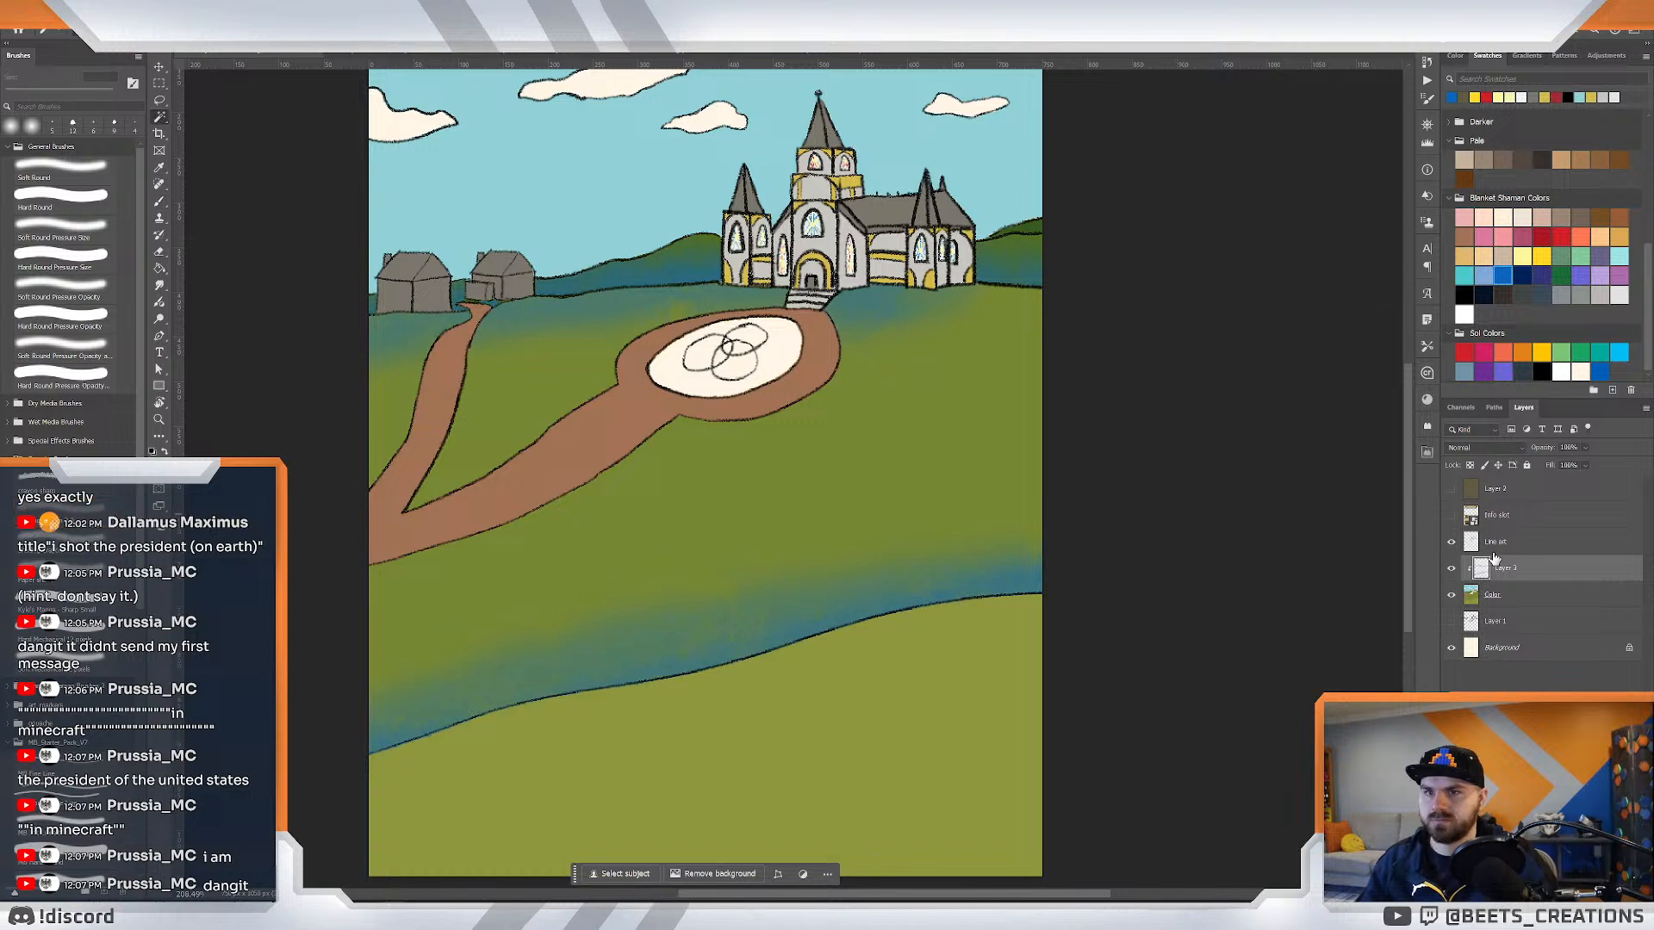
left_click(1528, 540)
left_click(1032, 228)
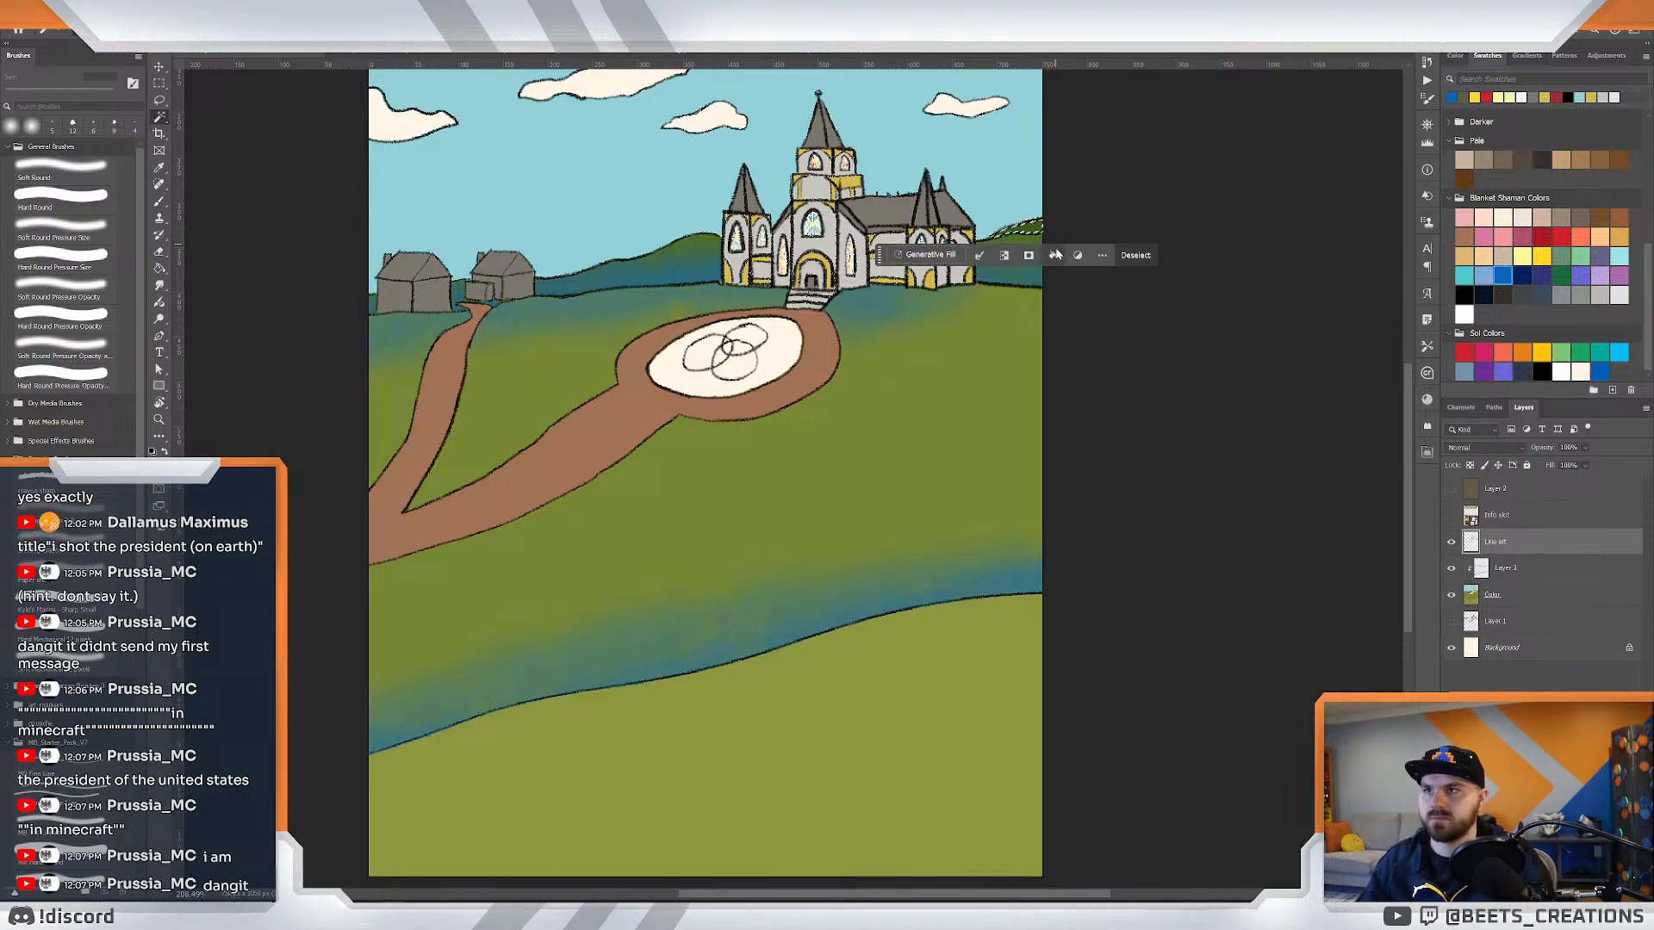
left_click(1507, 564)
key("b")
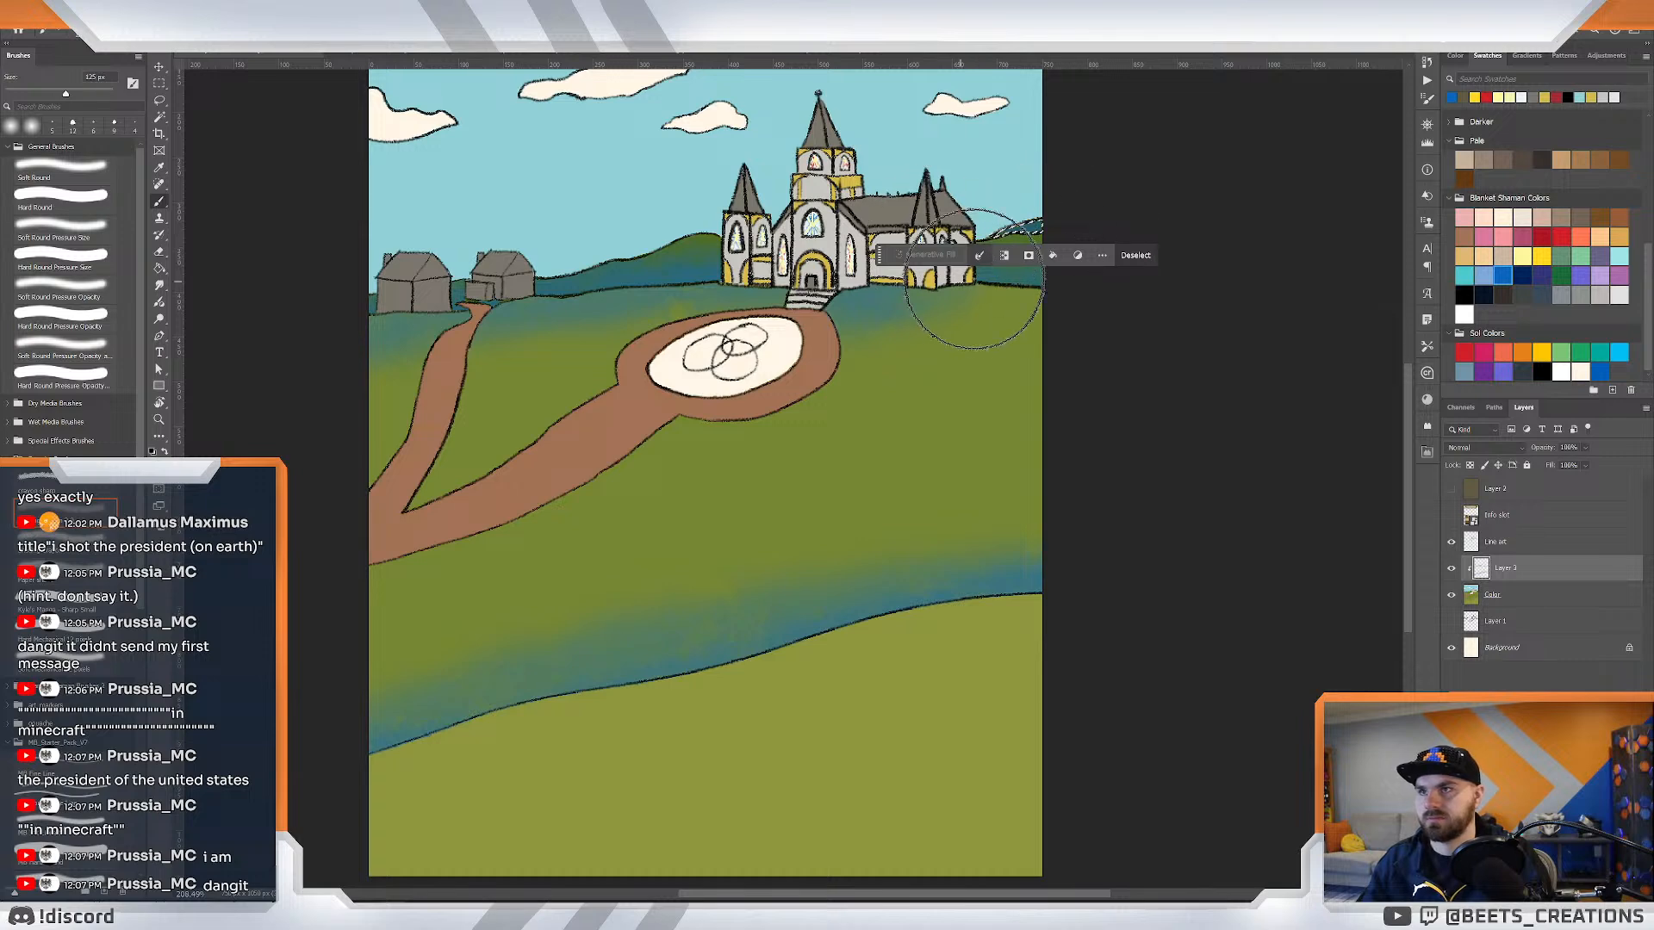
key("ctrl+d")
Change the clipped shading layer's blend mode to Multiply and lower its opacity to 64%.
key("z")
left_click_drag(972, 297, 937, 310)
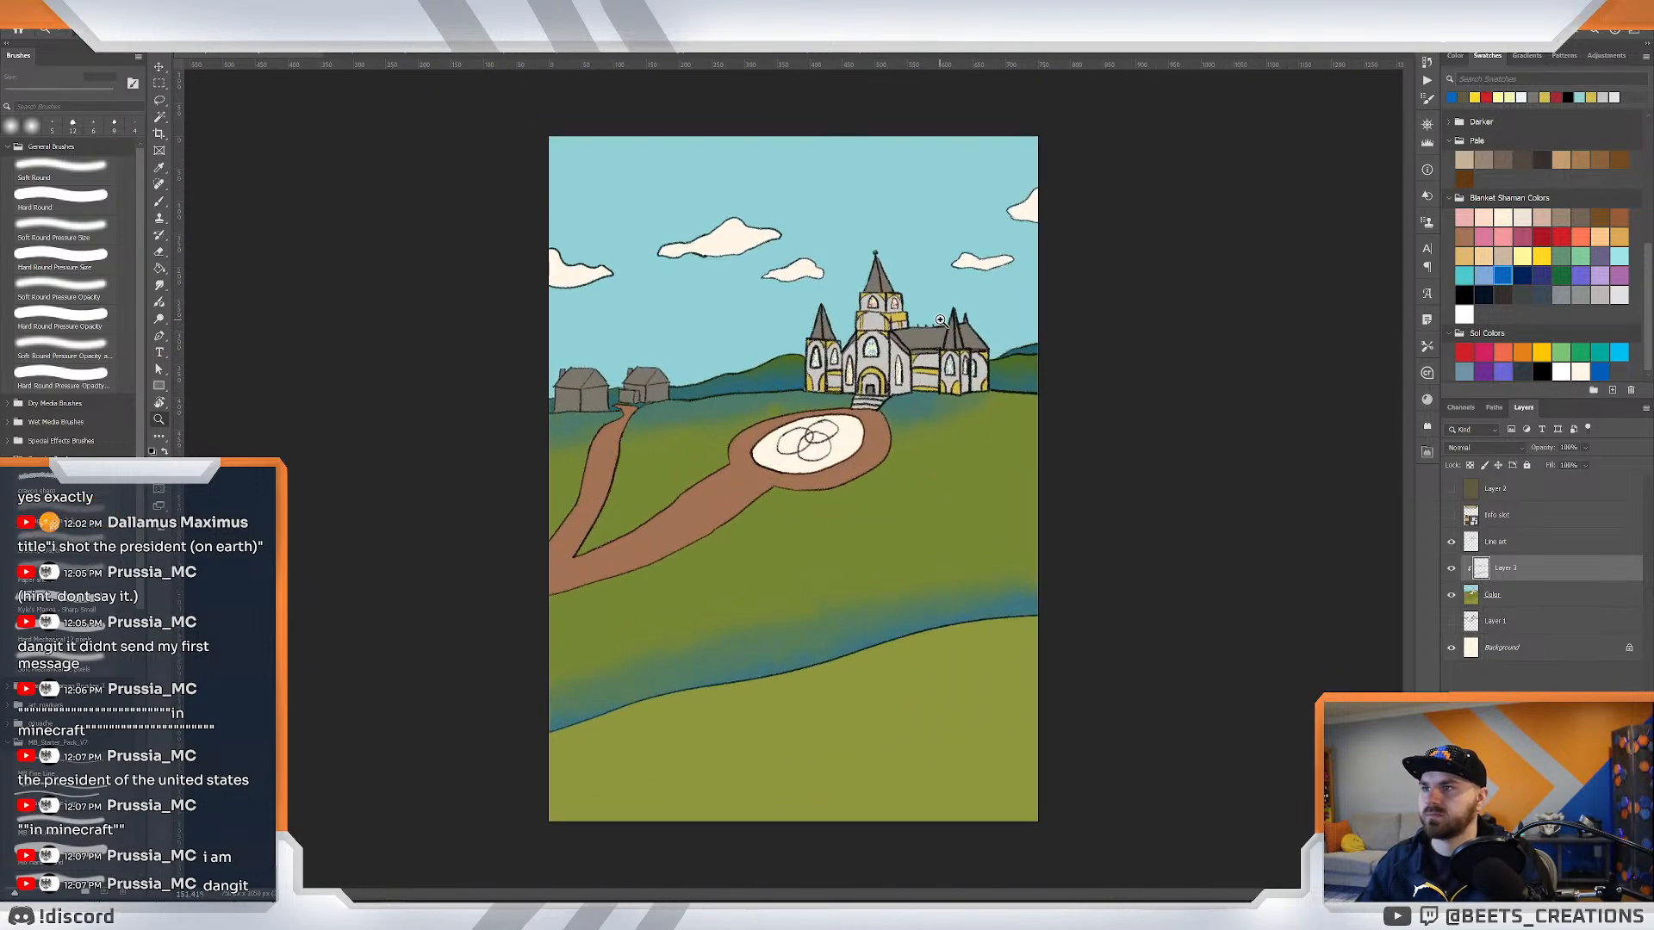
left_click(1481, 447)
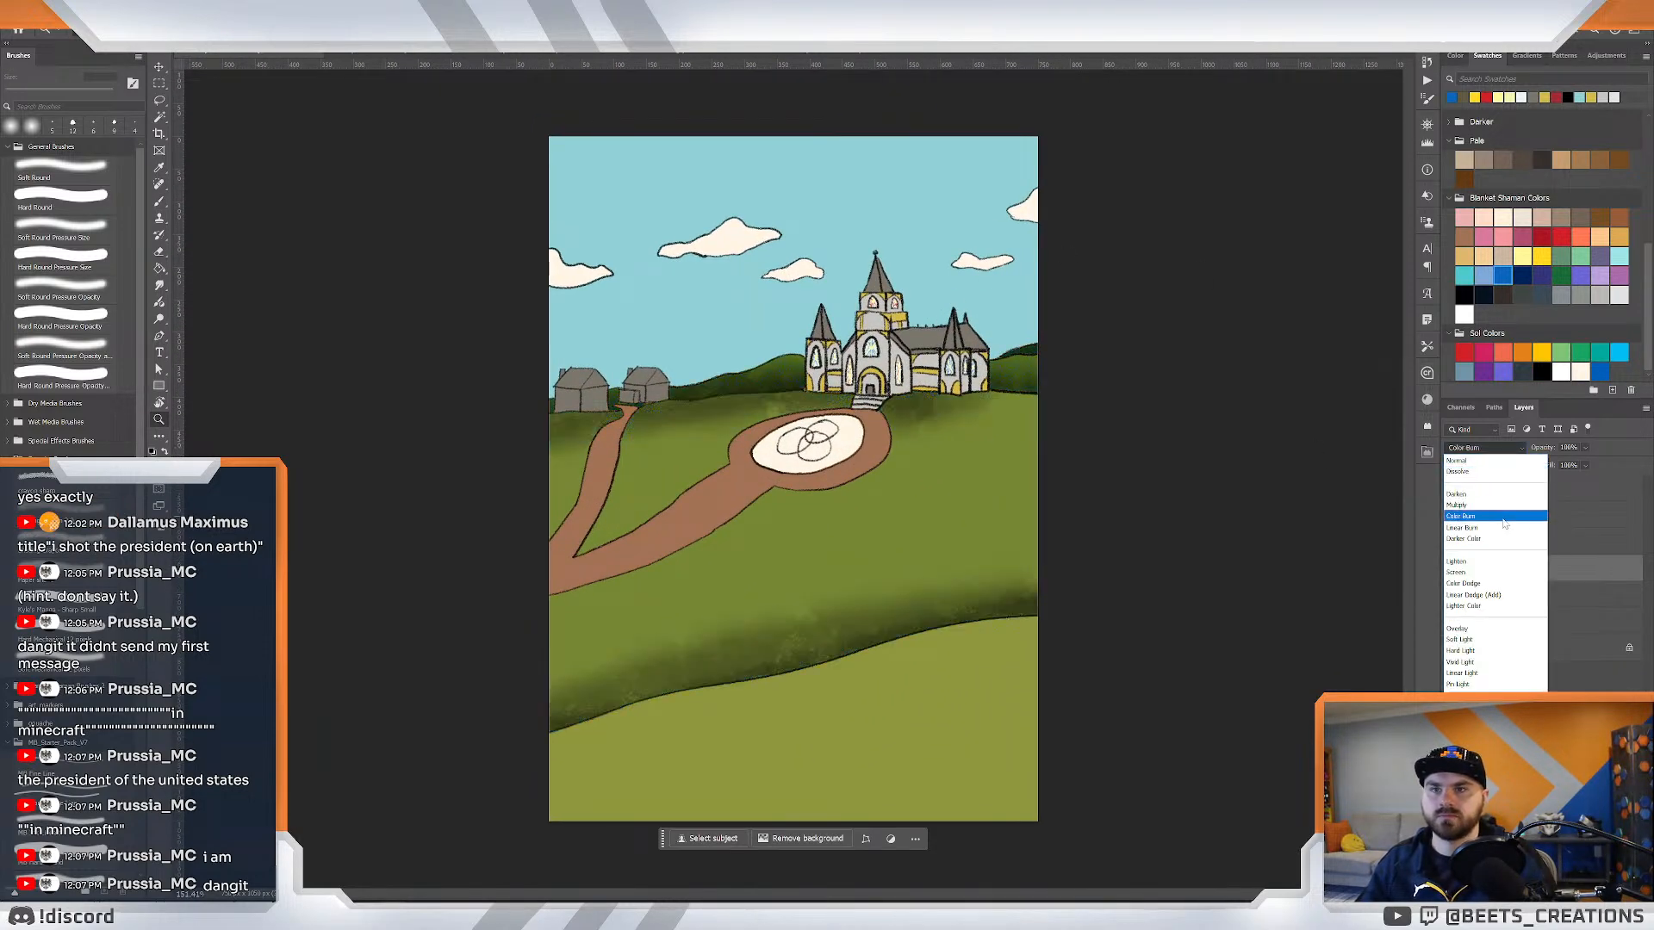
left_click(1511, 504)
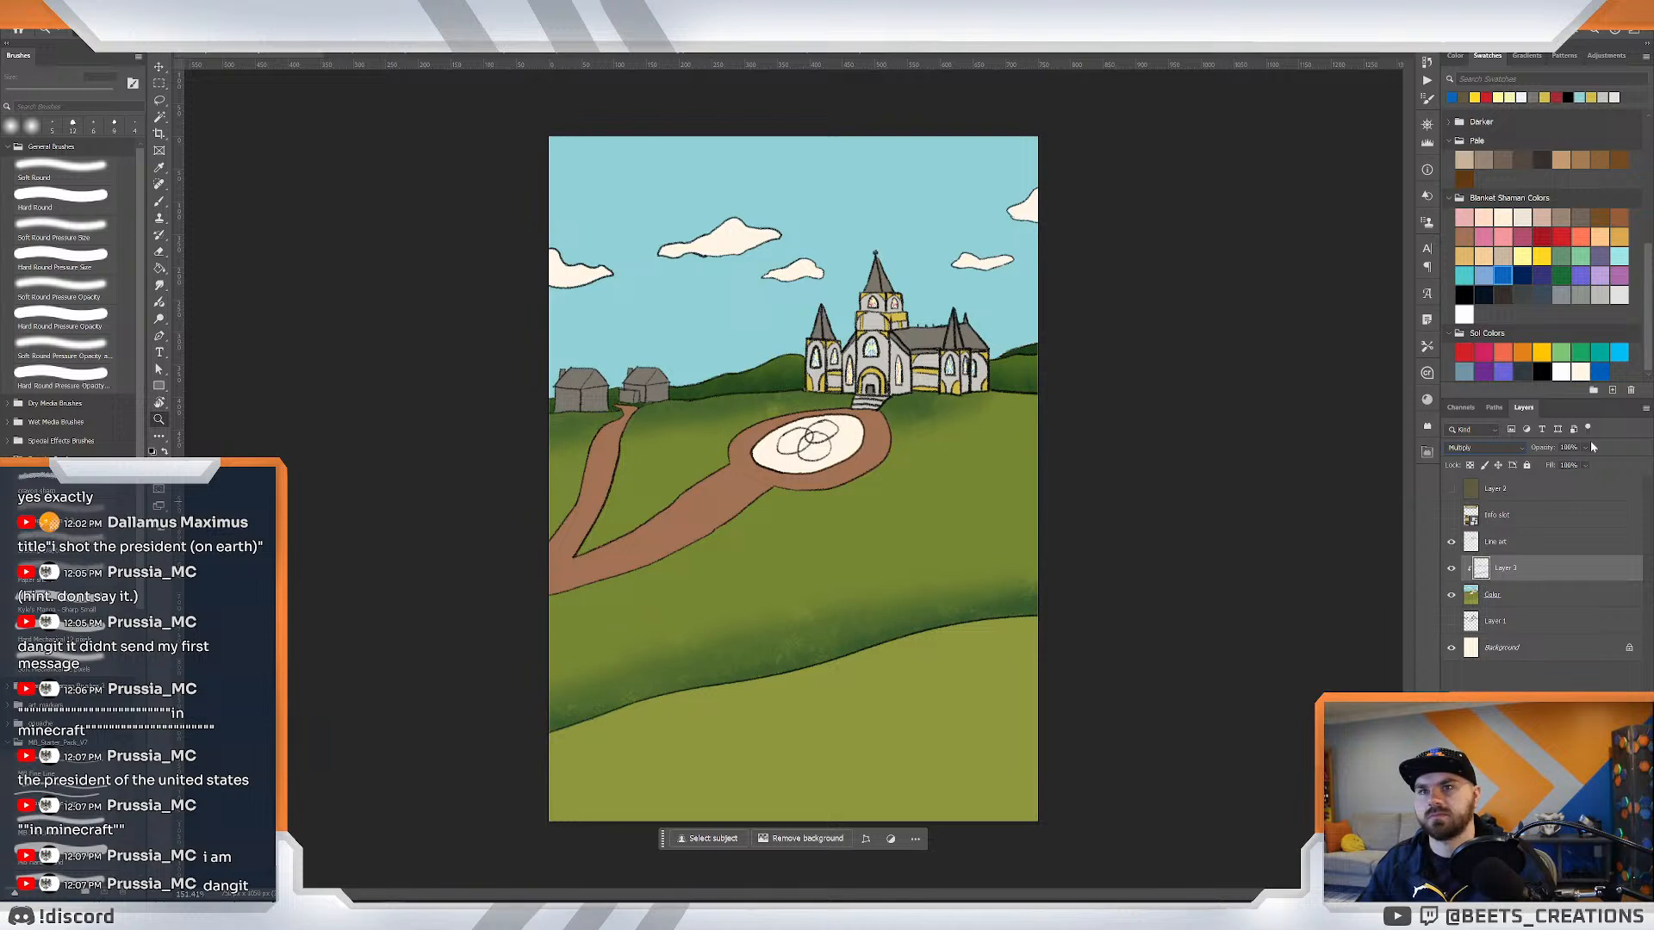
left_click_drag(1589, 465, 1583, 465)
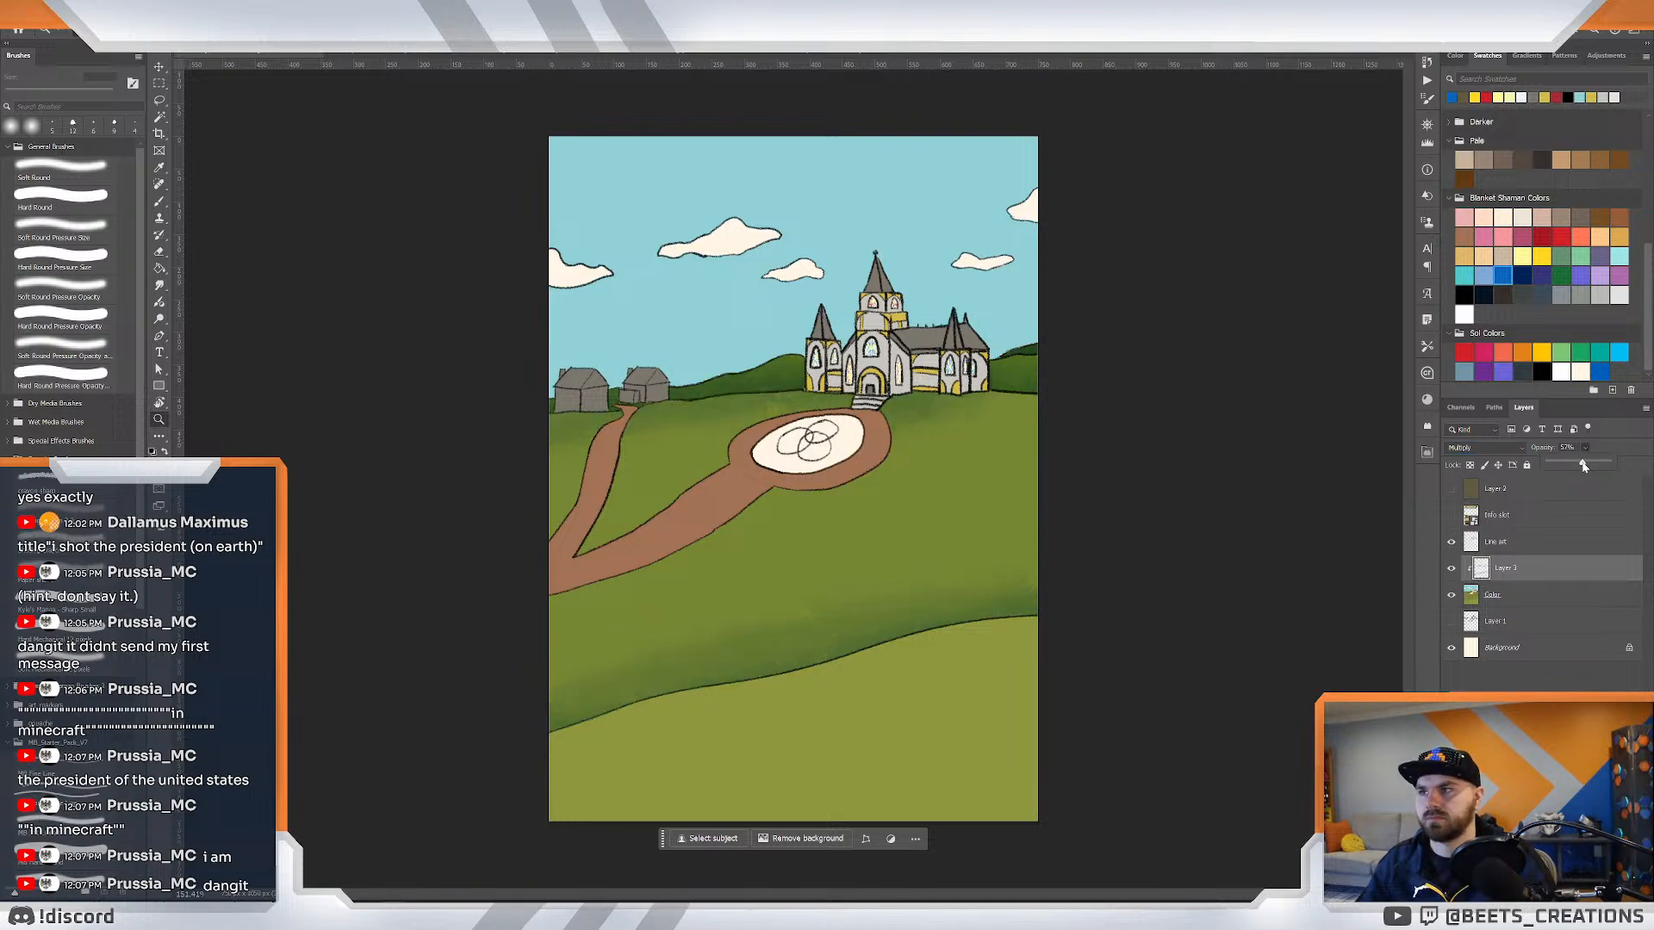
left_click(1542, 678)
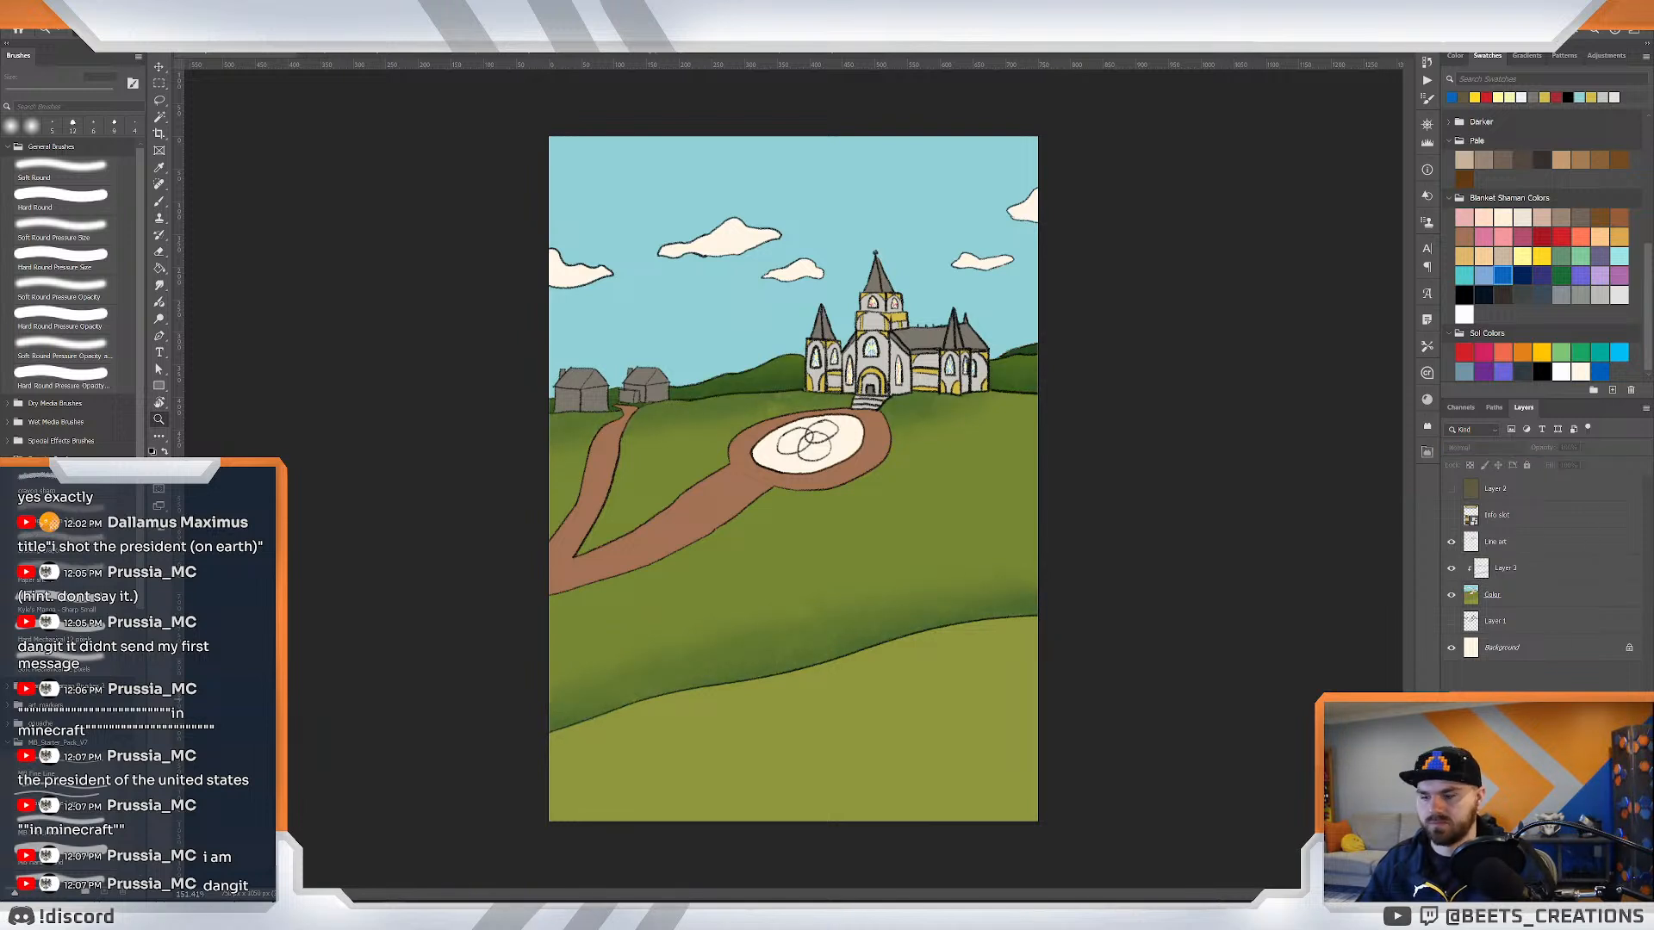
Paint broad soft shadows across the grass field and dirt paths on the clipped Multiply layer.
key("b")
left_click_drag(1023, 420, 336, 833)
key("ctrl+z")
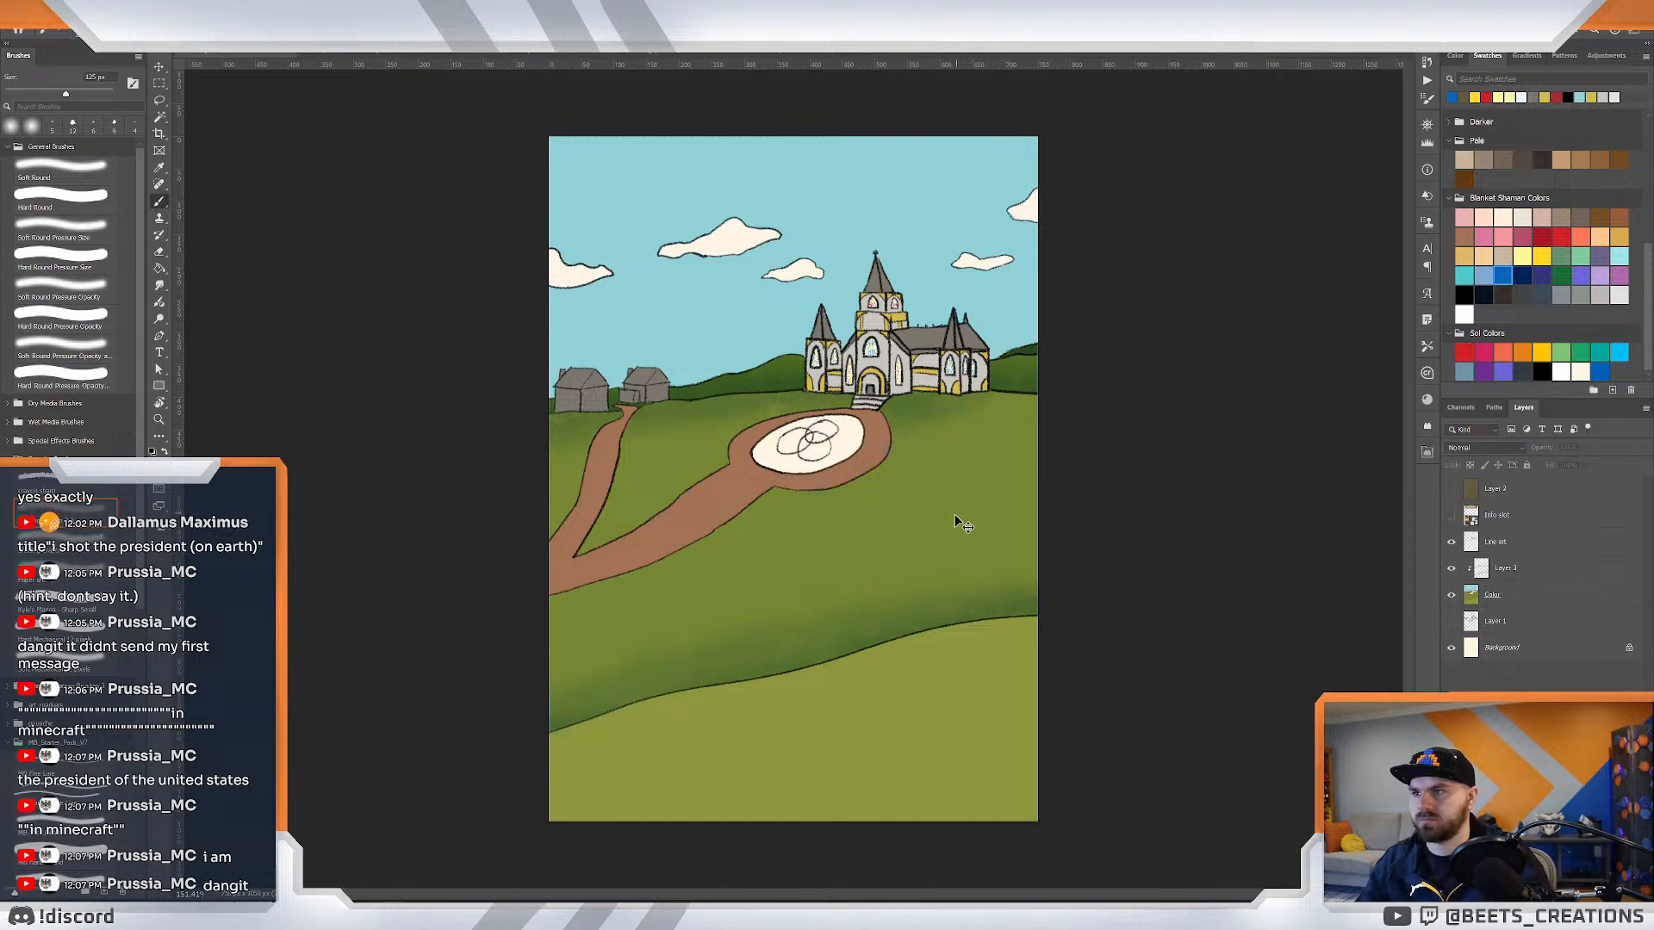
left_click(1515, 568)
mouse_move(1042, 591)
left_mouse_down()
mouse_move(767, 617)
mouse_move(1108, 351)
left_mouse_up()
mouse_move(964, 451)
left_mouse_down()
mouse_move(1006, 487)
mouse_move(817, 531)
mouse_move(1023, 505)
mouse_move(1005, 486)
mouse_move(789, 520)
mouse_move(777, 559)
mouse_move(1052, 482)
mouse_move(1020, 458)
mouse_move(649, 480)
mouse_move(680, 429)
mouse_move(579, 469)
mouse_move(602, 485)
mouse_move(745, 455)
mouse_move(604, 457)
mouse_move(678, 445)
mouse_move(621, 453)
mouse_move(565, 484)
mouse_move(759, 427)
mouse_move(859, 481)
mouse_move(865, 523)
mouse_move(772, 535)
mouse_move(853, 550)
mouse_move(986, 516)
mouse_move(713, 544)
mouse_move(906, 468)
mouse_move(999, 463)
left_mouse_up()
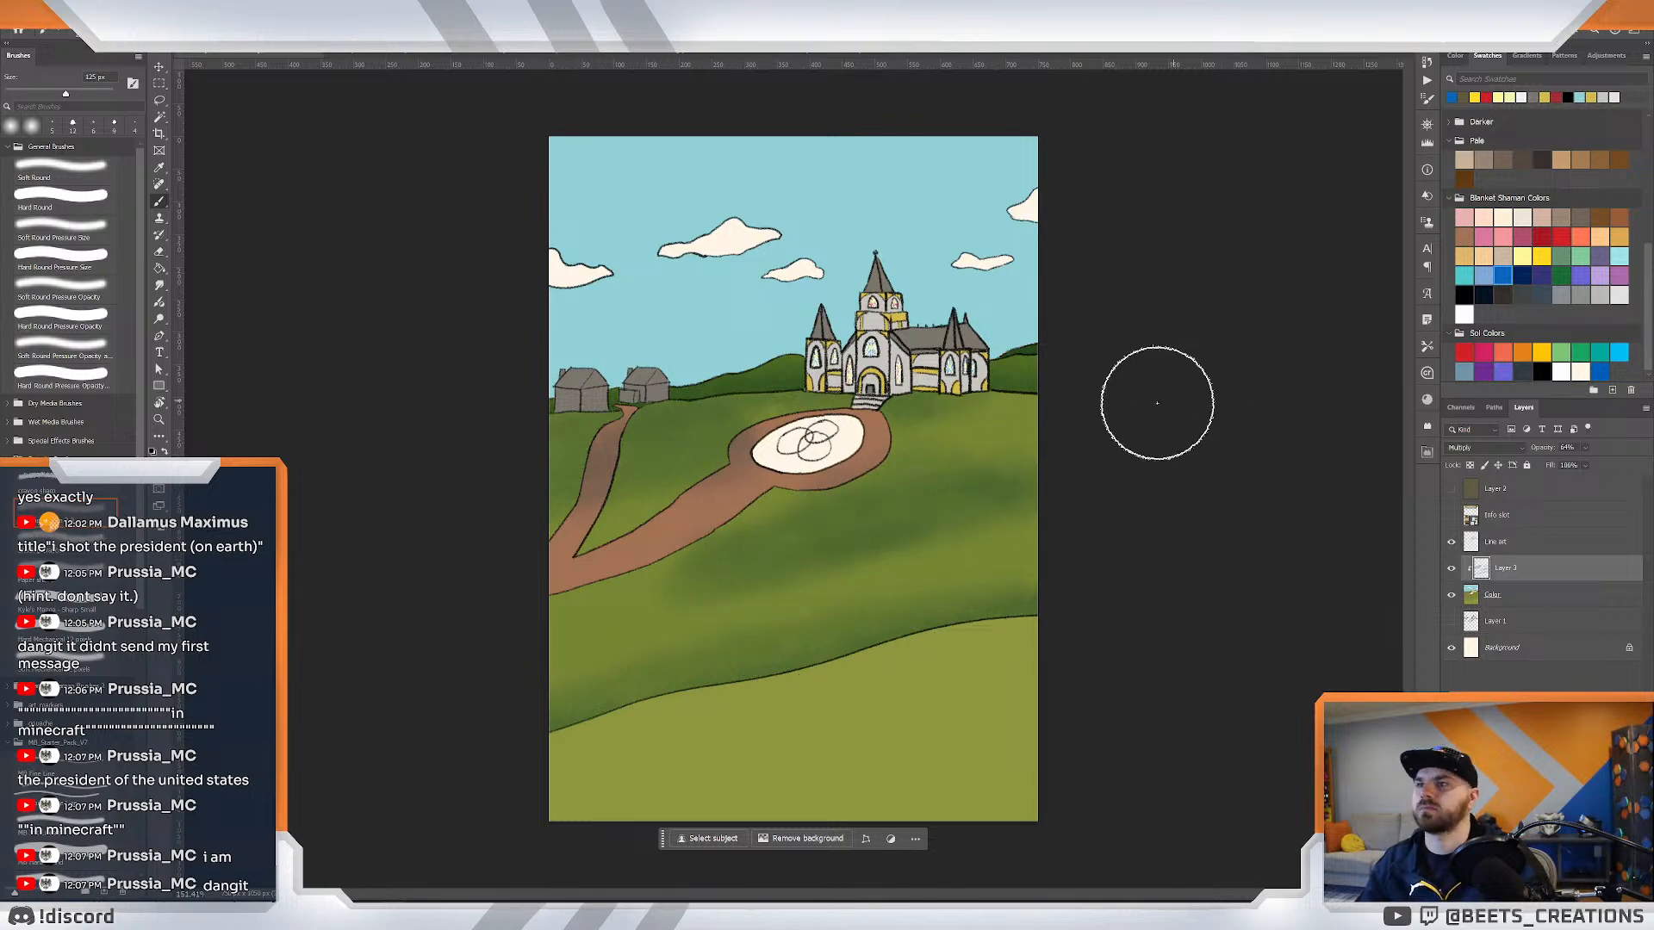
Hide the clipped shading layer and make the Color layer active to work on the oval in front of the cathedral.
key("z")
left_click_drag(818, 462, 1029, 476)
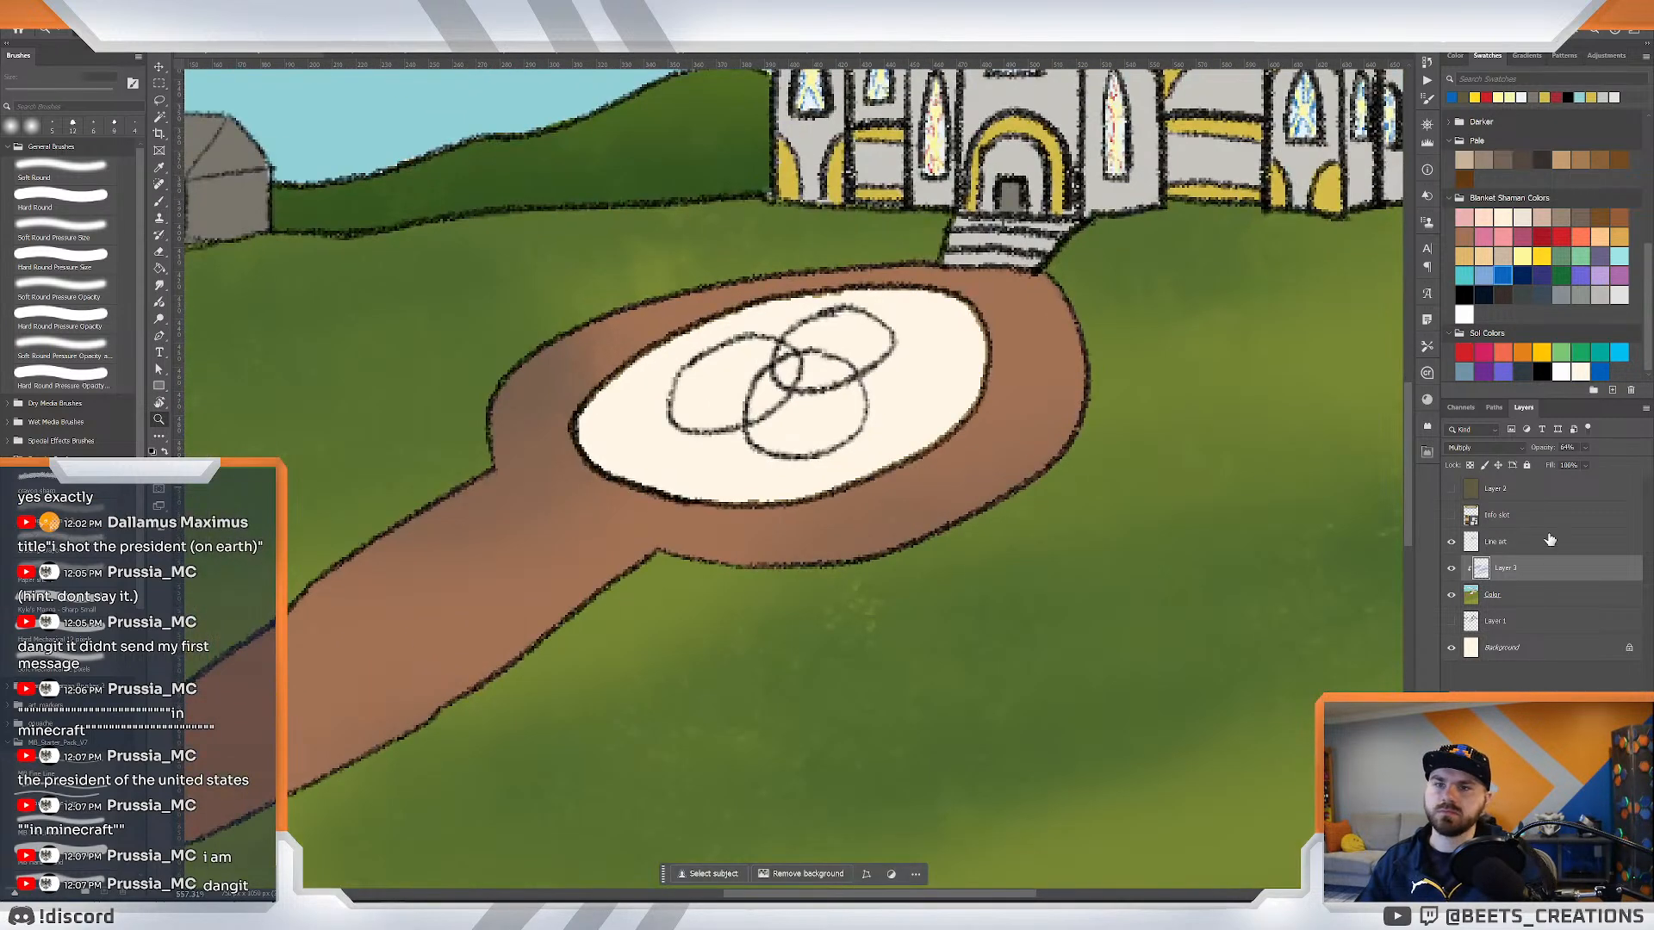
left_click(1450, 569)
left_click(1520, 596)
Fill the cream oval inside the dirt circle with the cathedral roof's dark grey on the Color layer.
left_click_drag(1002, 396, 1051, 477)
key("i")
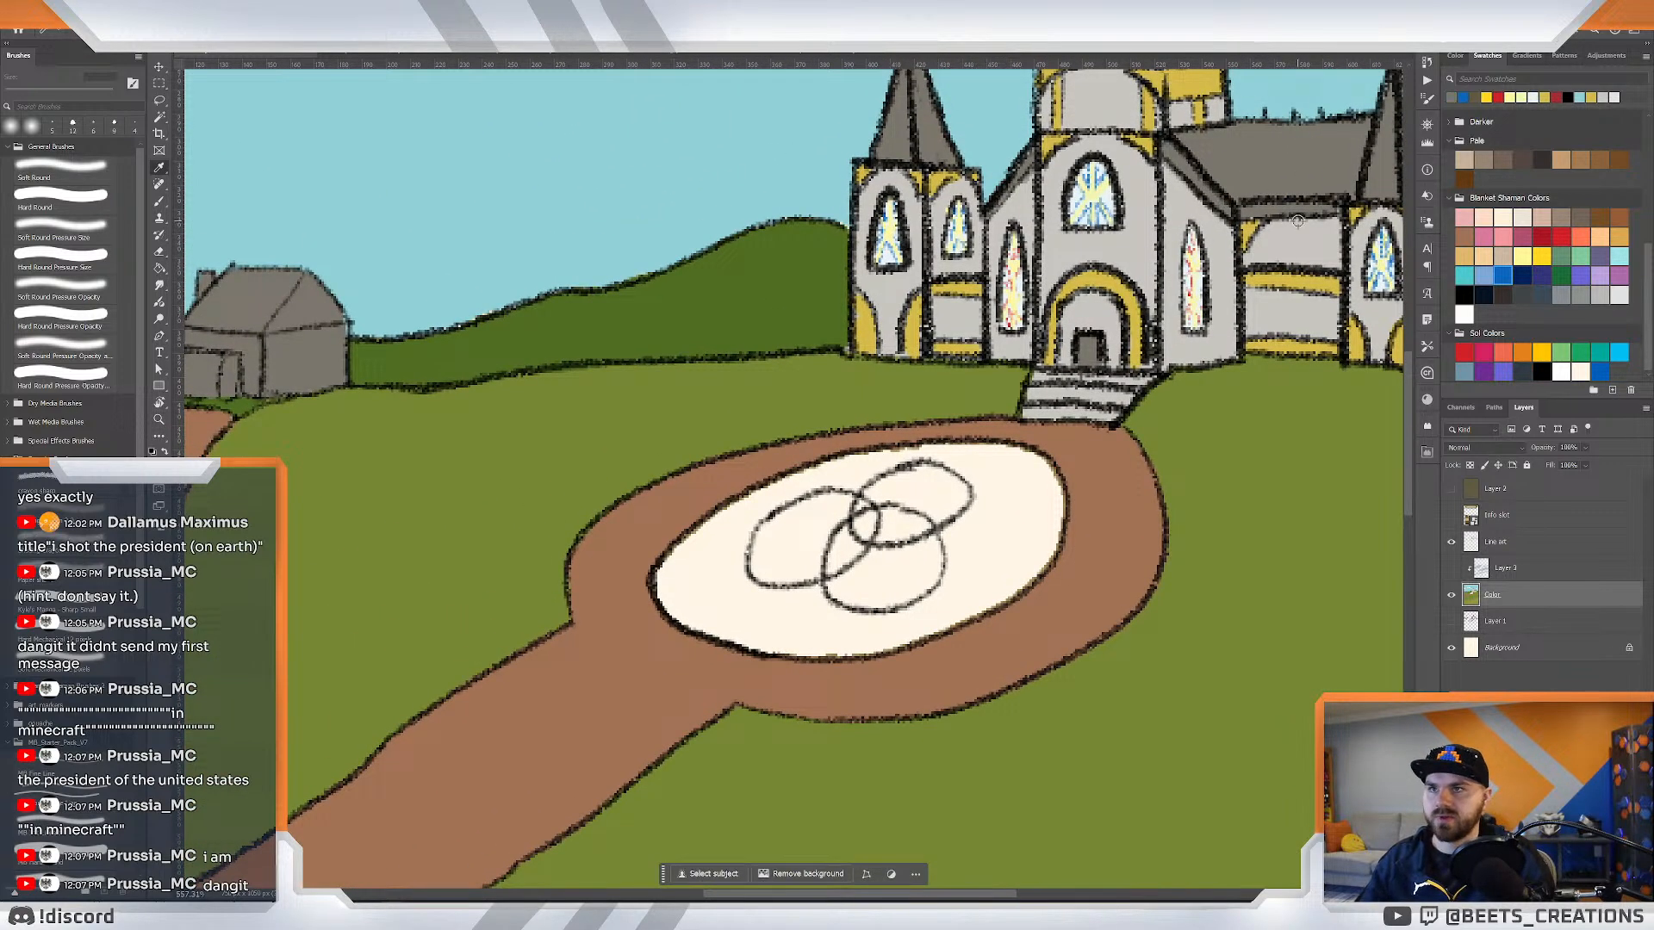
left_click(1548, 542)
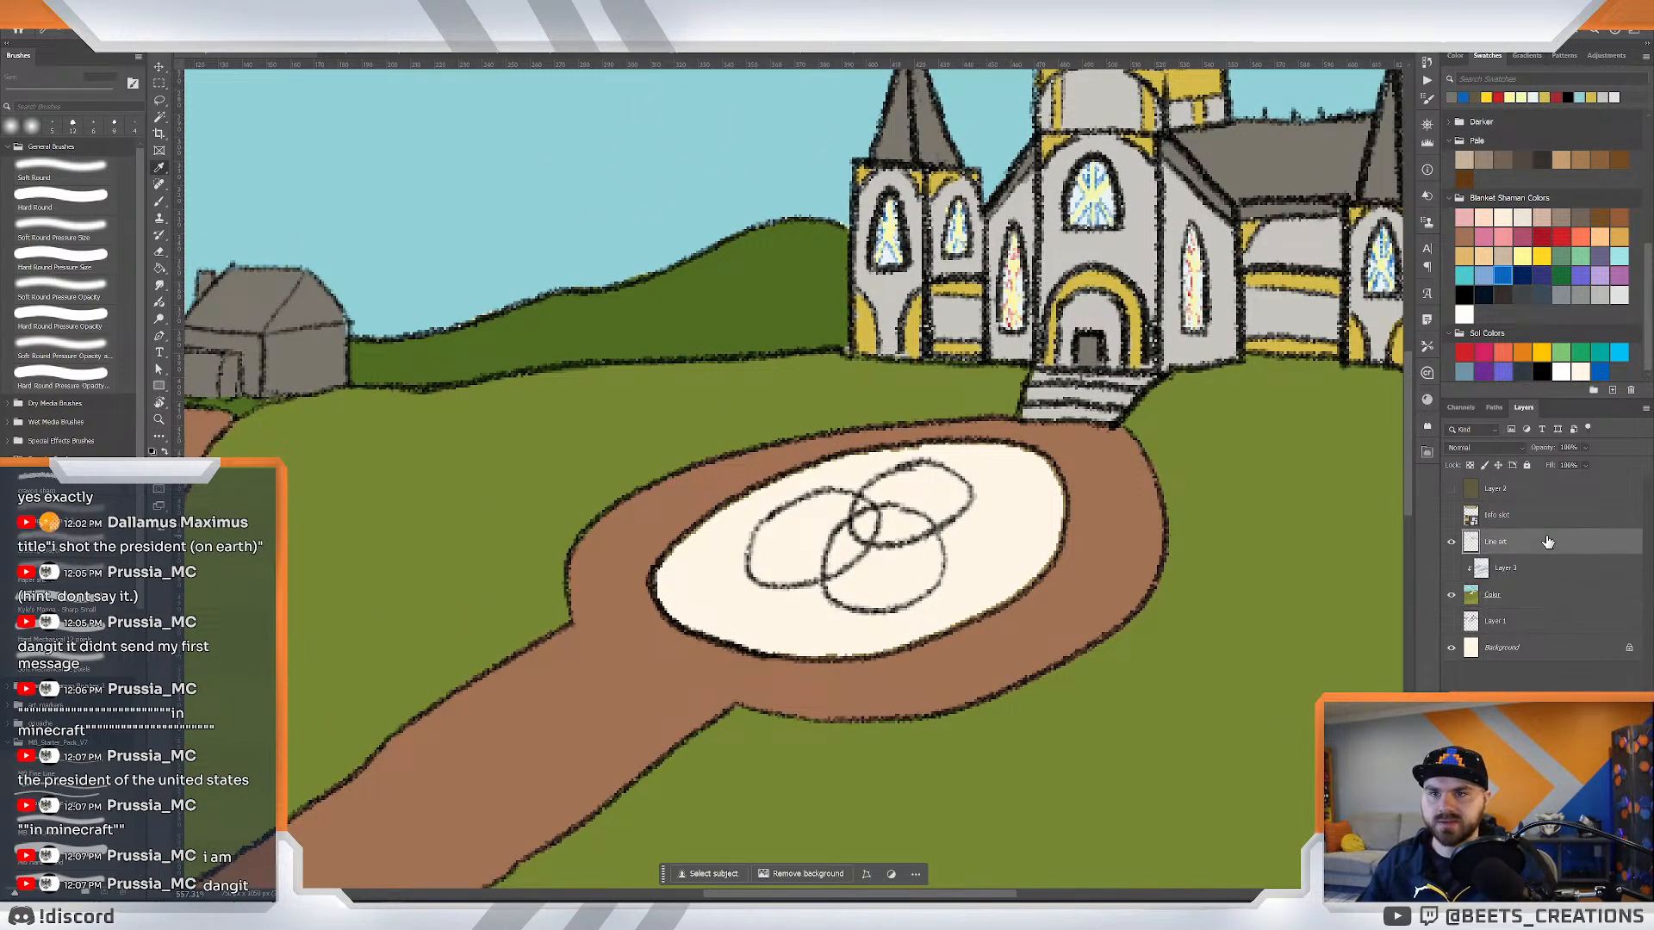
left_click(1514, 596)
key("g")
left_click(1008, 555)
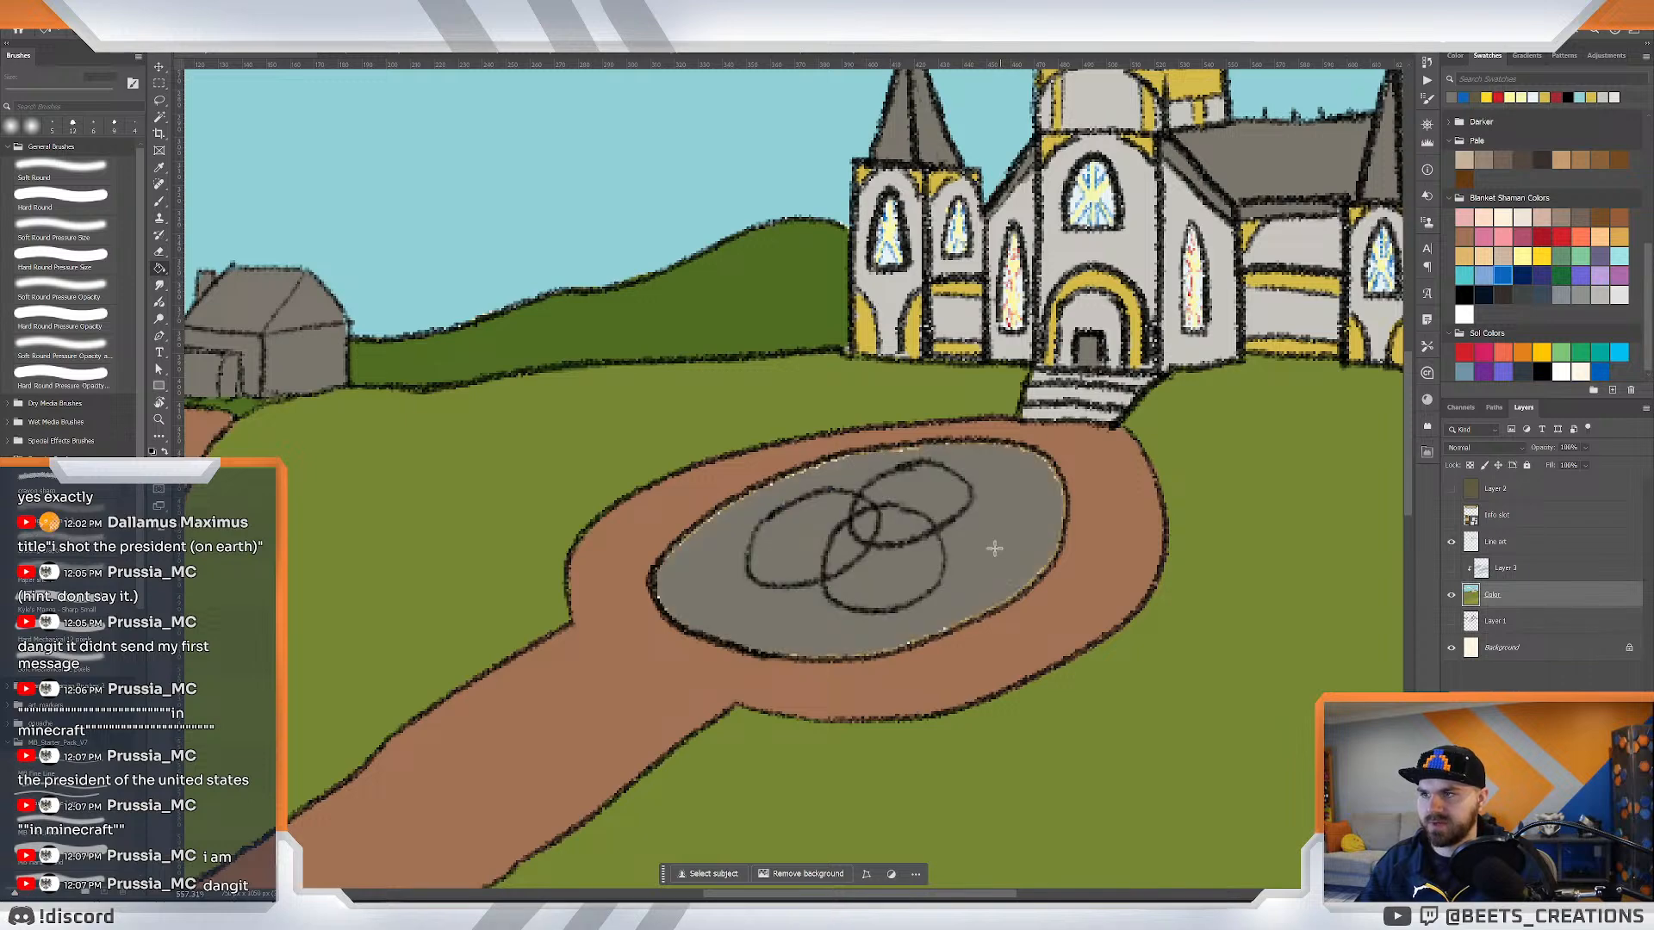
Brush the same dark grey over the leftover cream fringe along the oval's inner edge.
key("z")
mouse_move(994, 548)
left_mouse_down()
mouse_move(915, 499)
mouse_move(989, 535)
left_mouse_up()
key("b")
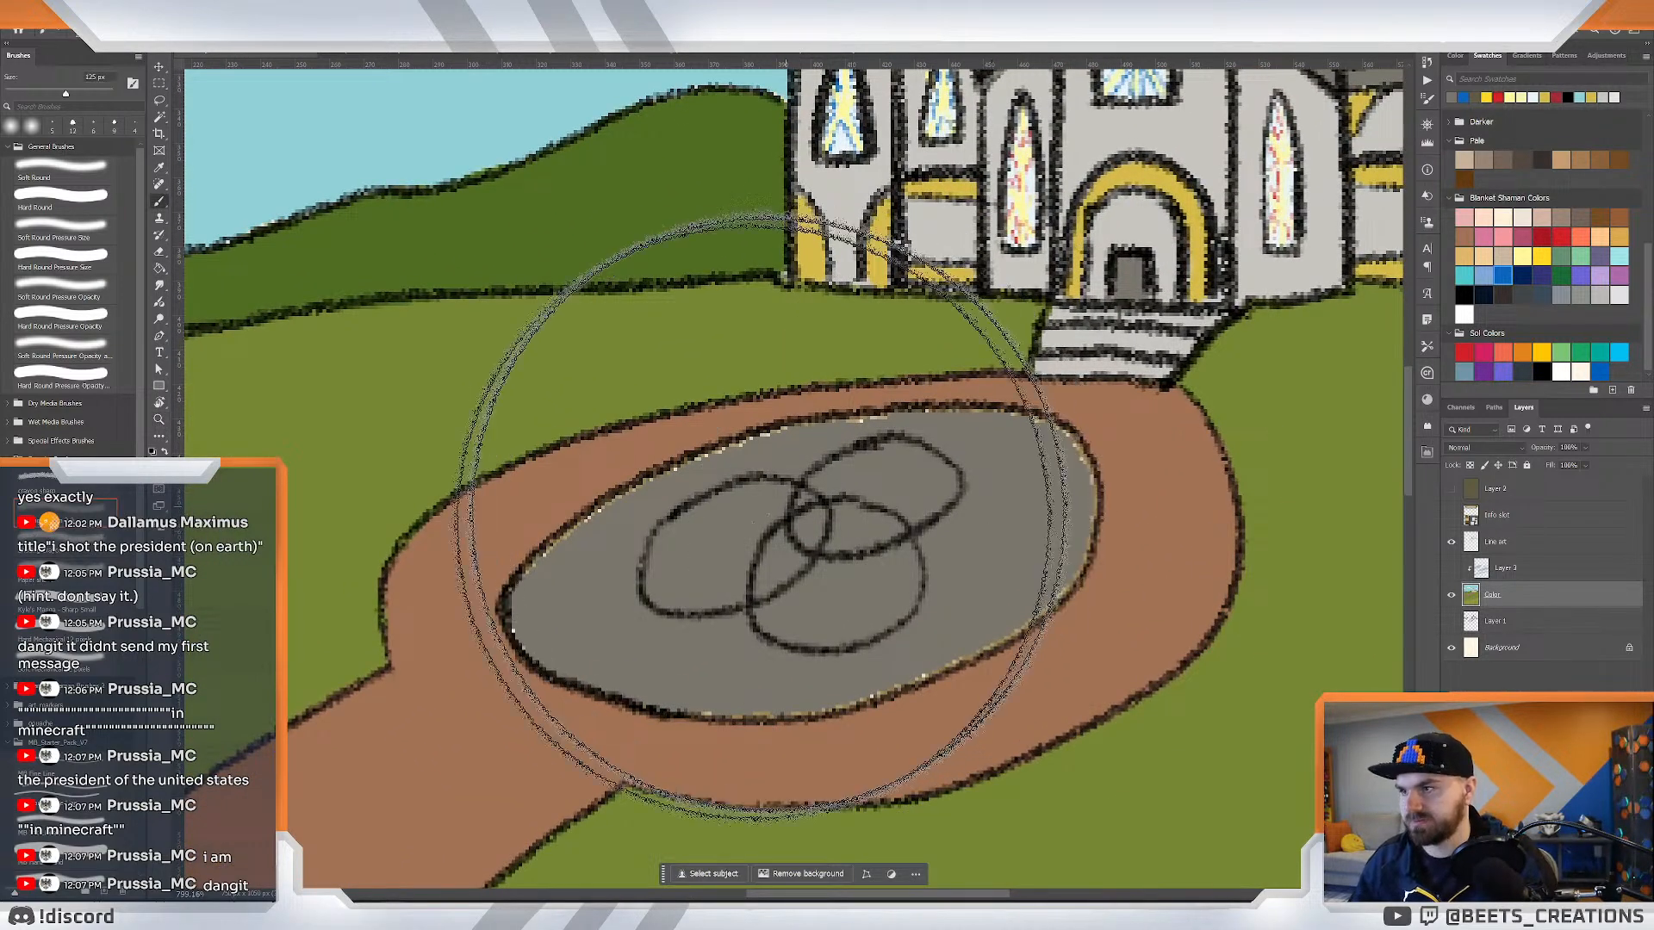
left_click(92, 492)
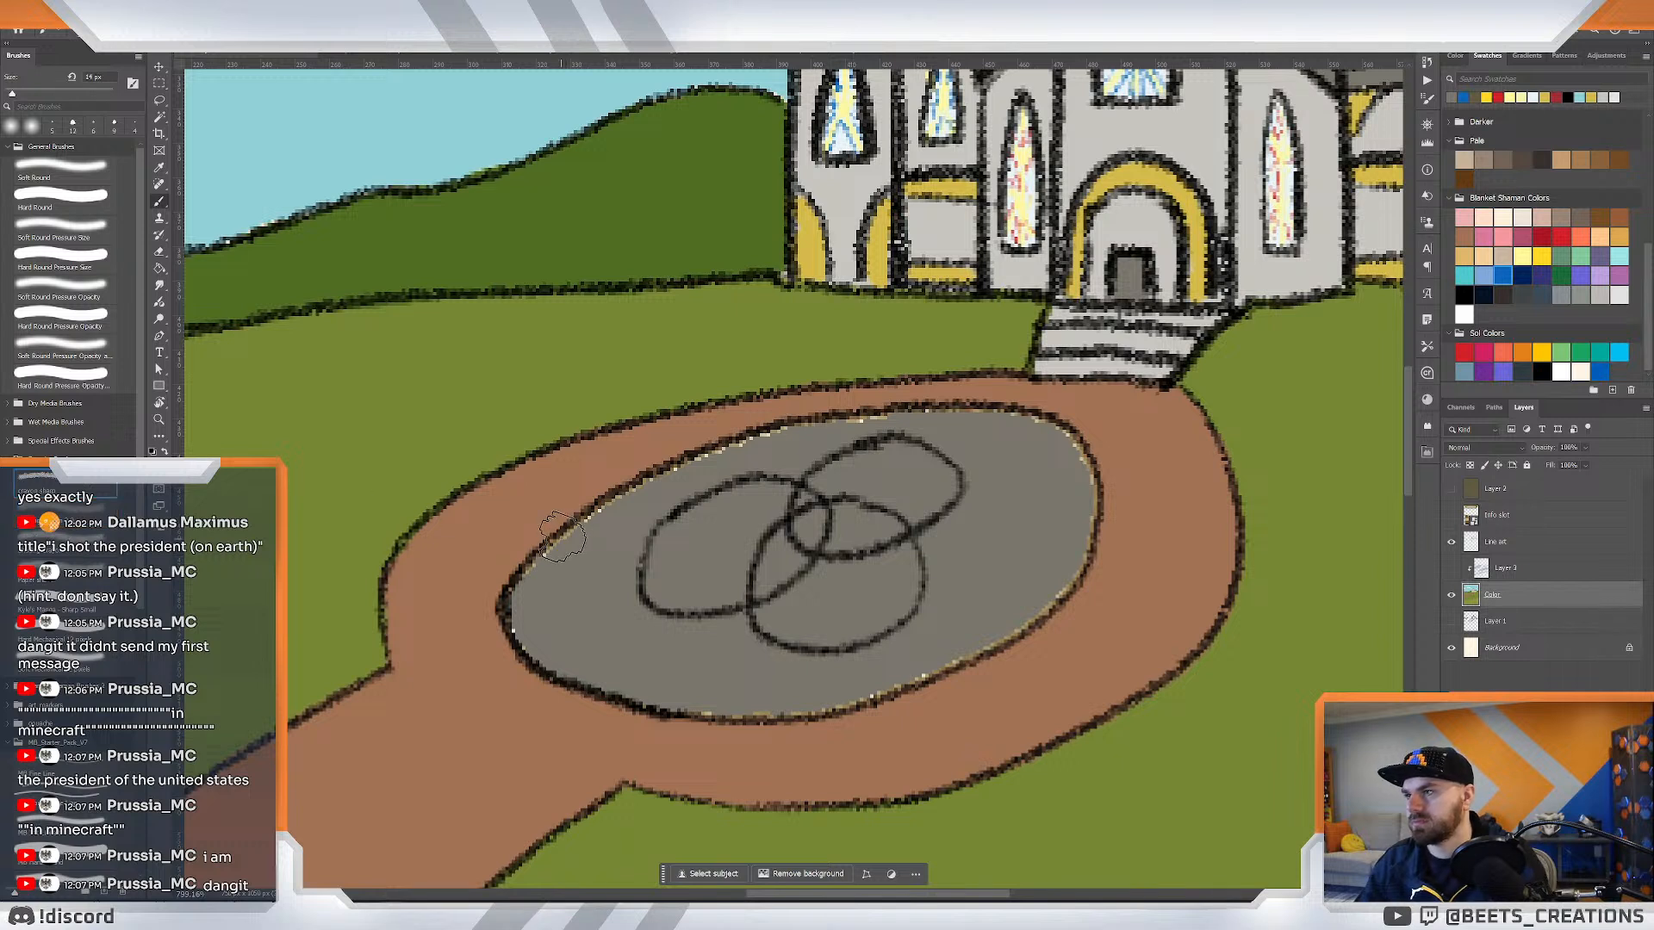
left_click(92, 603)
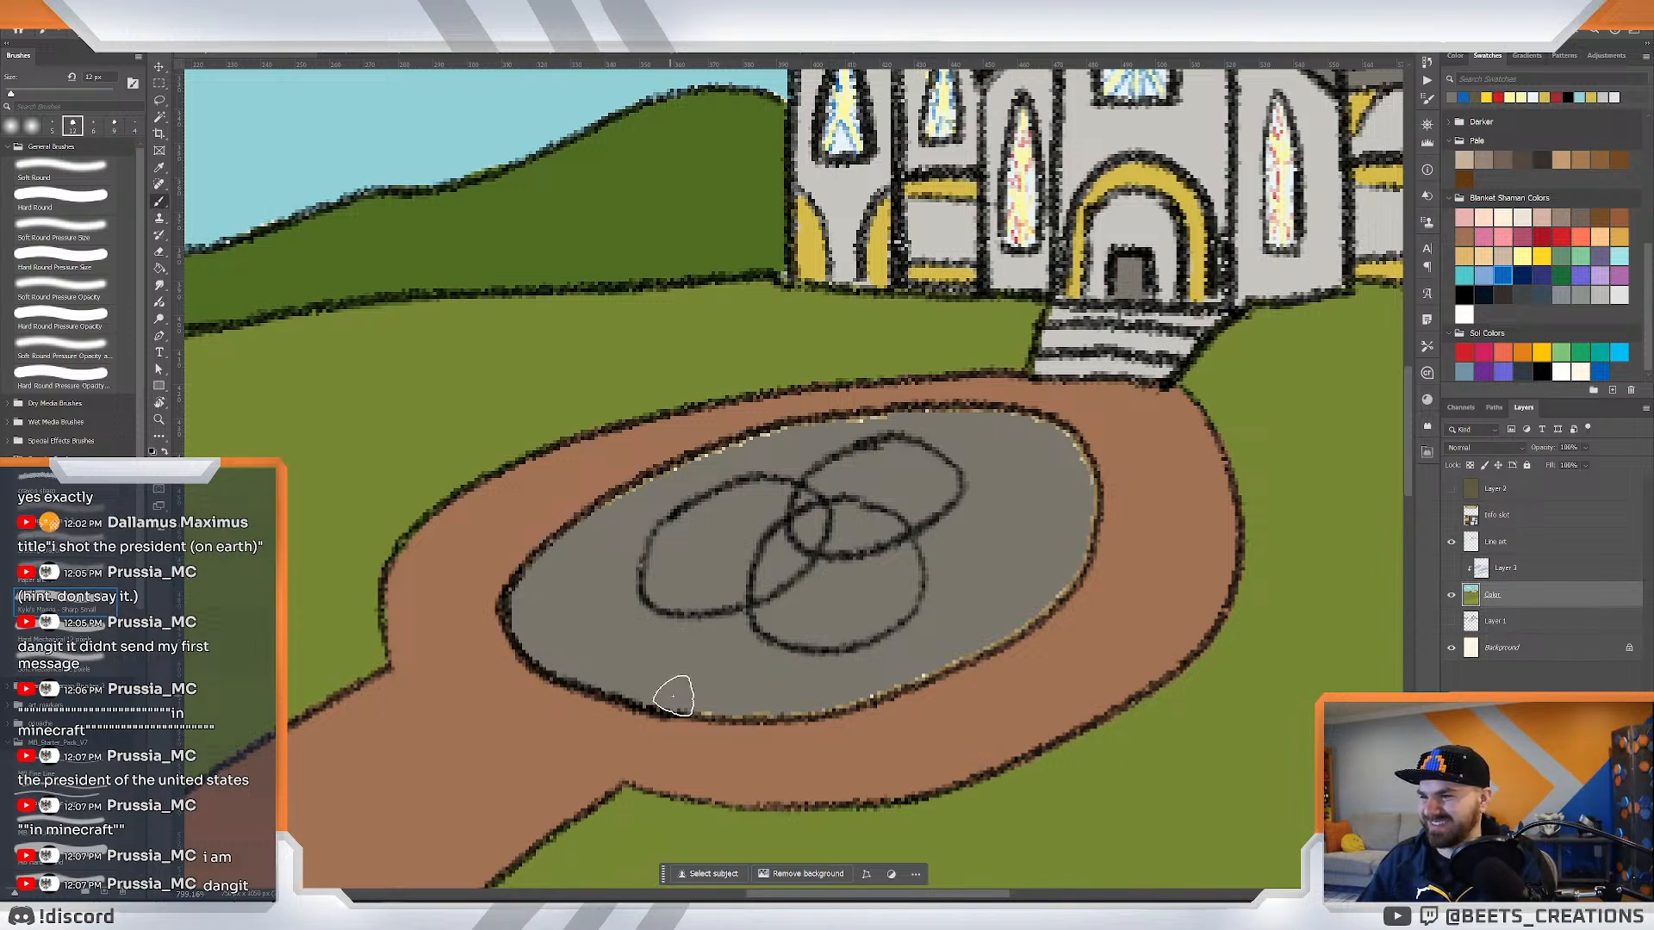
left_click_drag(673, 696, 792, 696)
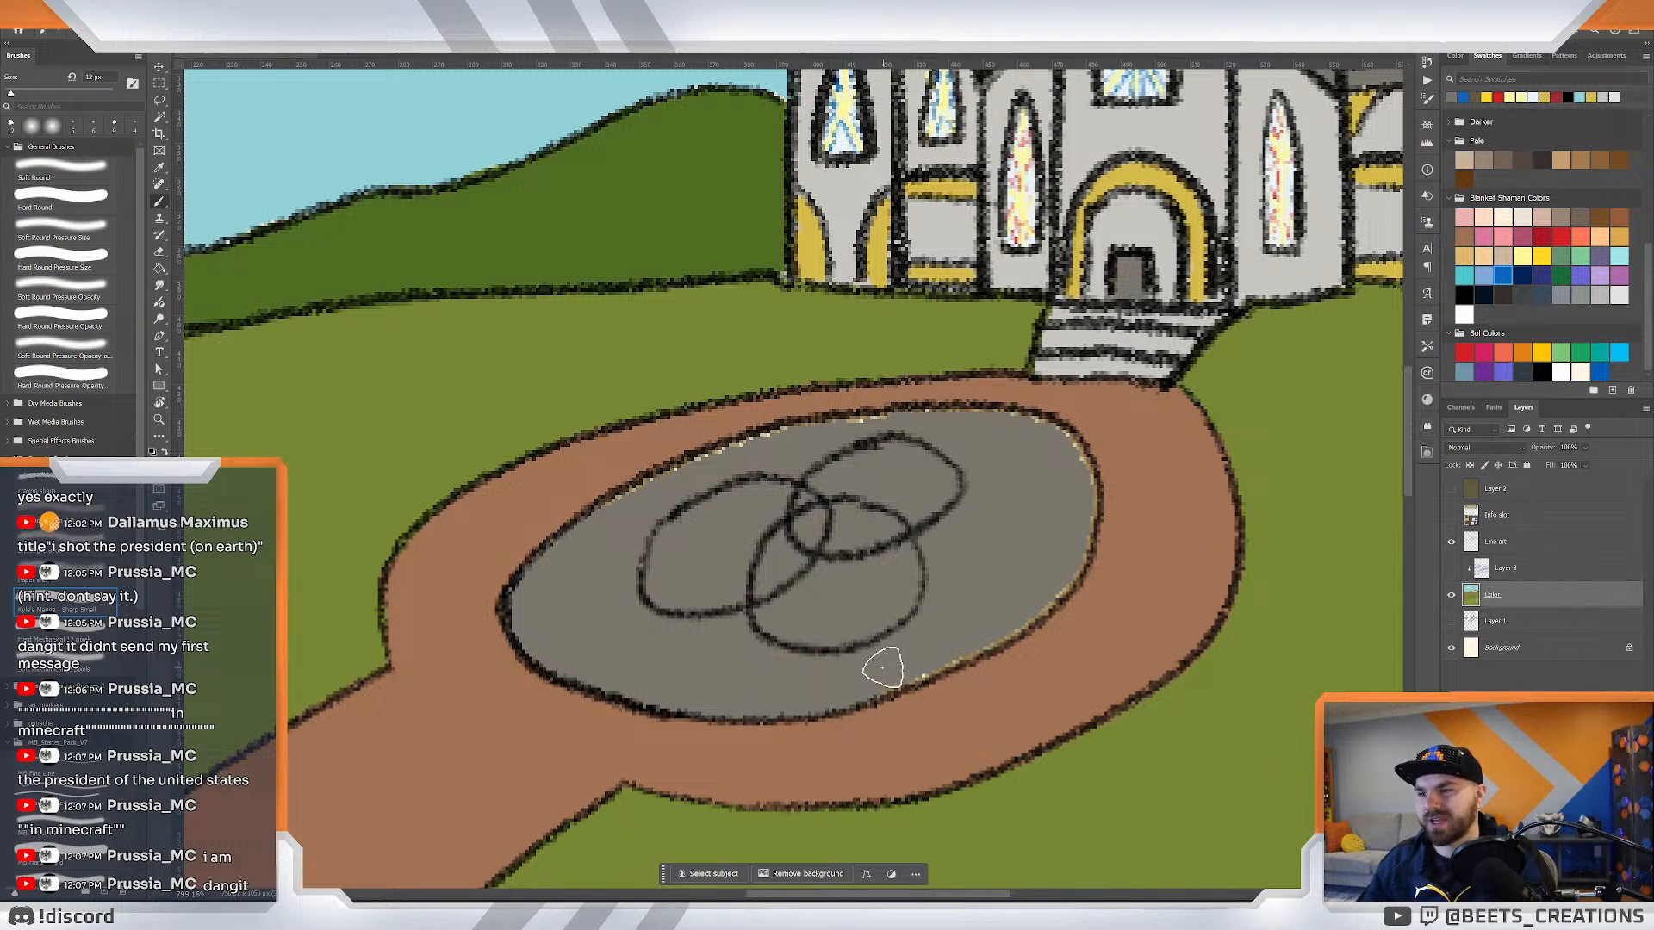
mouse_move(846, 674)
left_mouse_down()
mouse_move(1002, 617)
mouse_move(1062, 538)
mouse_move(1052, 575)
mouse_move(1069, 471)
mouse_move(1078, 488)
mouse_move(1055, 442)
mouse_move(918, 424)
mouse_move(1018, 435)
mouse_move(905, 458)
mouse_move(865, 451)
mouse_move(908, 437)
mouse_move(851, 430)
mouse_move(892, 431)
mouse_move(804, 450)
mouse_move(803, 435)
mouse_move(763, 463)
mouse_move(727, 469)
mouse_move(728, 454)
mouse_move(699, 508)
mouse_move(688, 473)
mouse_move(643, 498)
left_mouse_up()
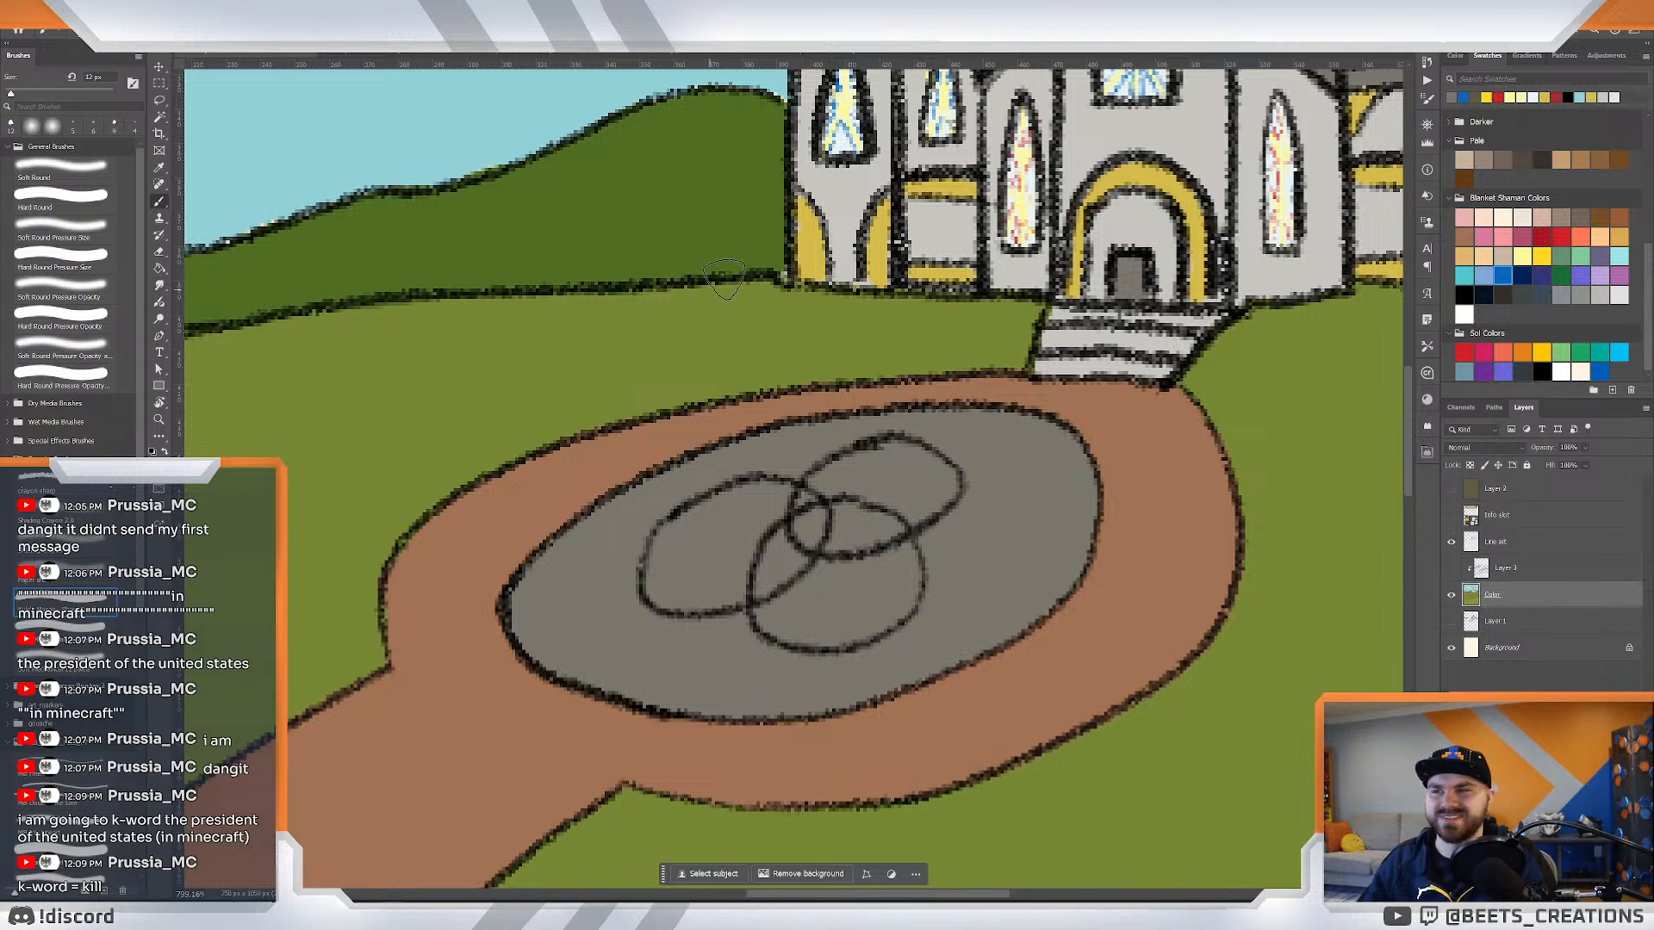
Sample the yellow of the cathedral's door trim and paint it with a small brush along the oval's leftmost ring.
key("i")
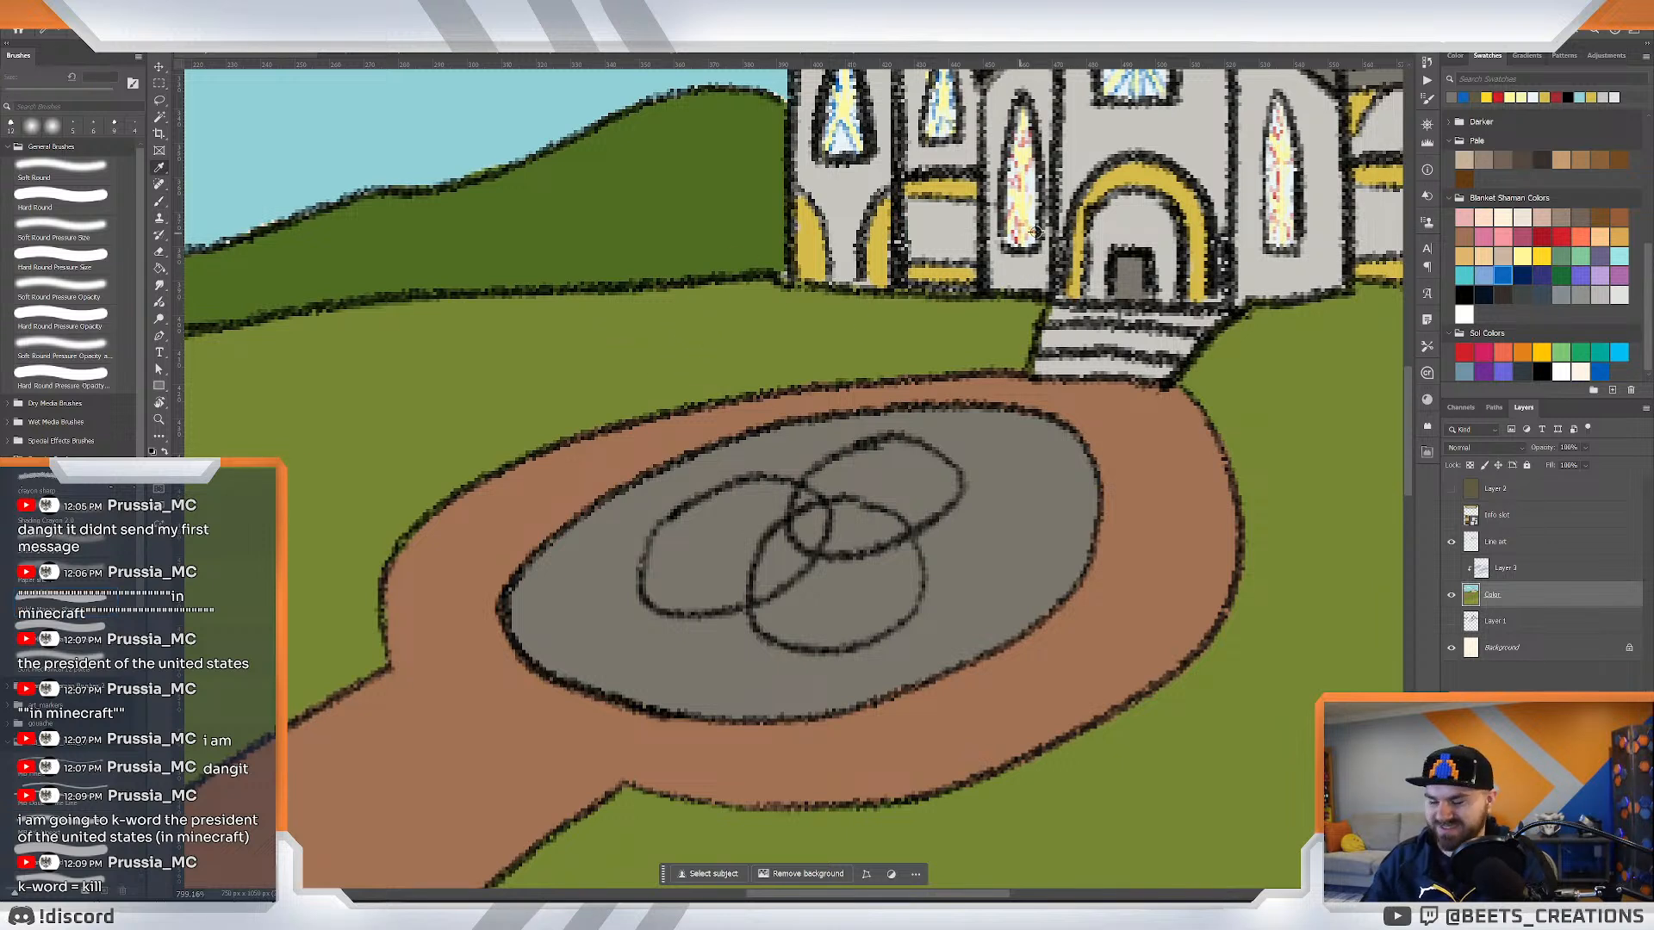
left_click(1112, 180)
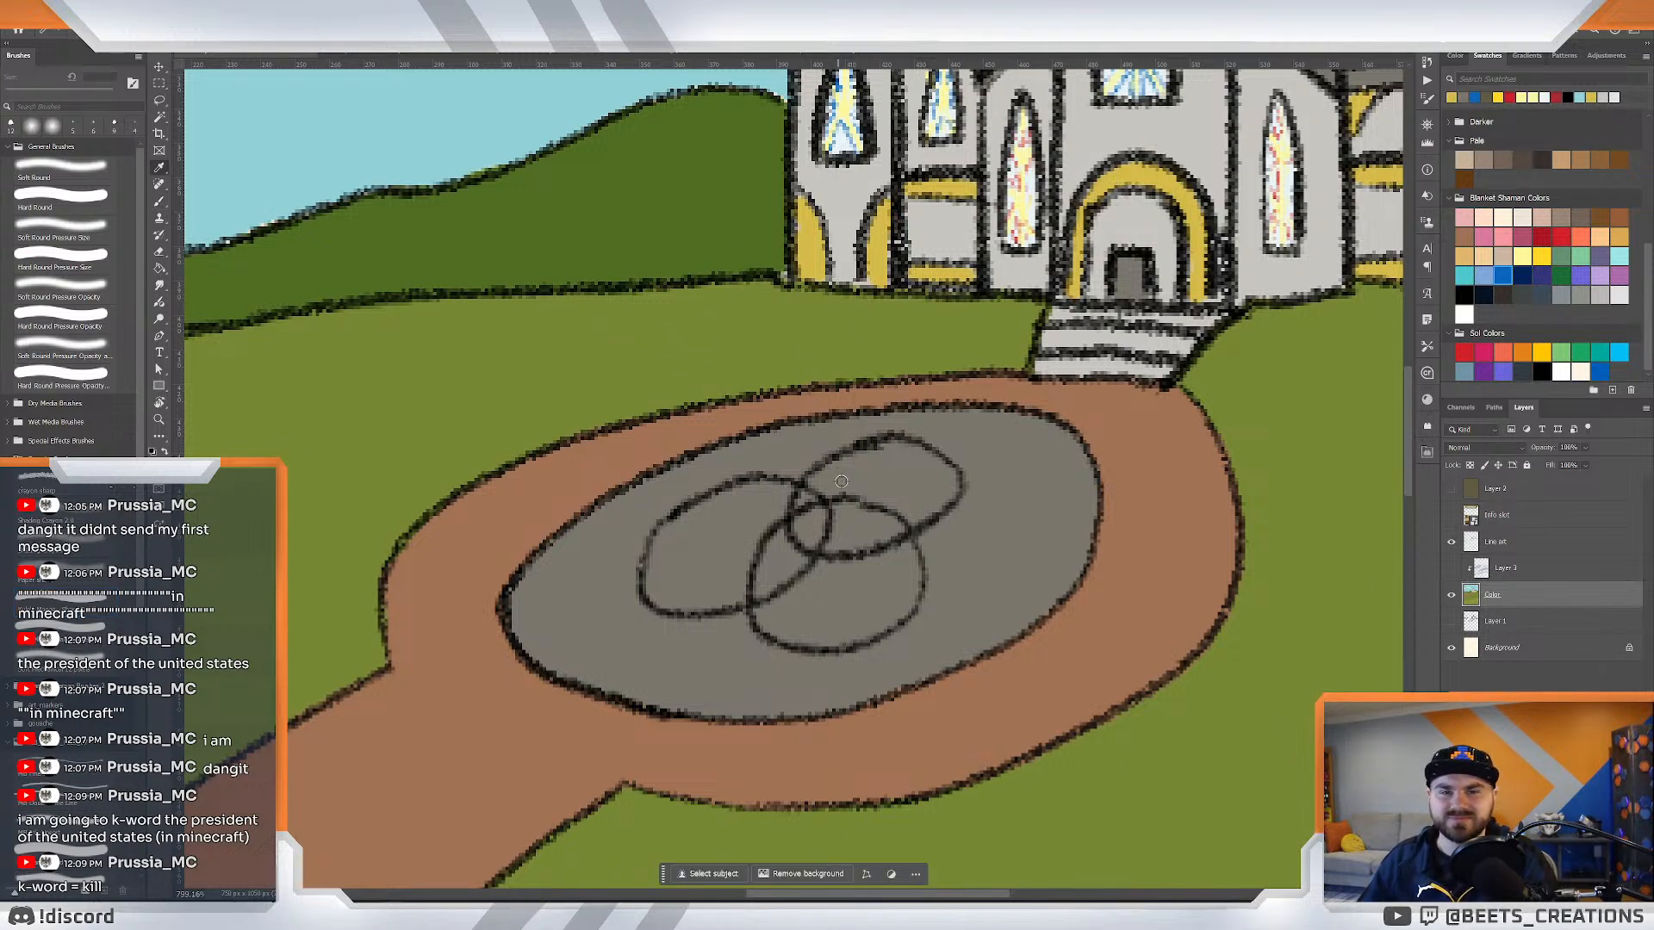
key("b")
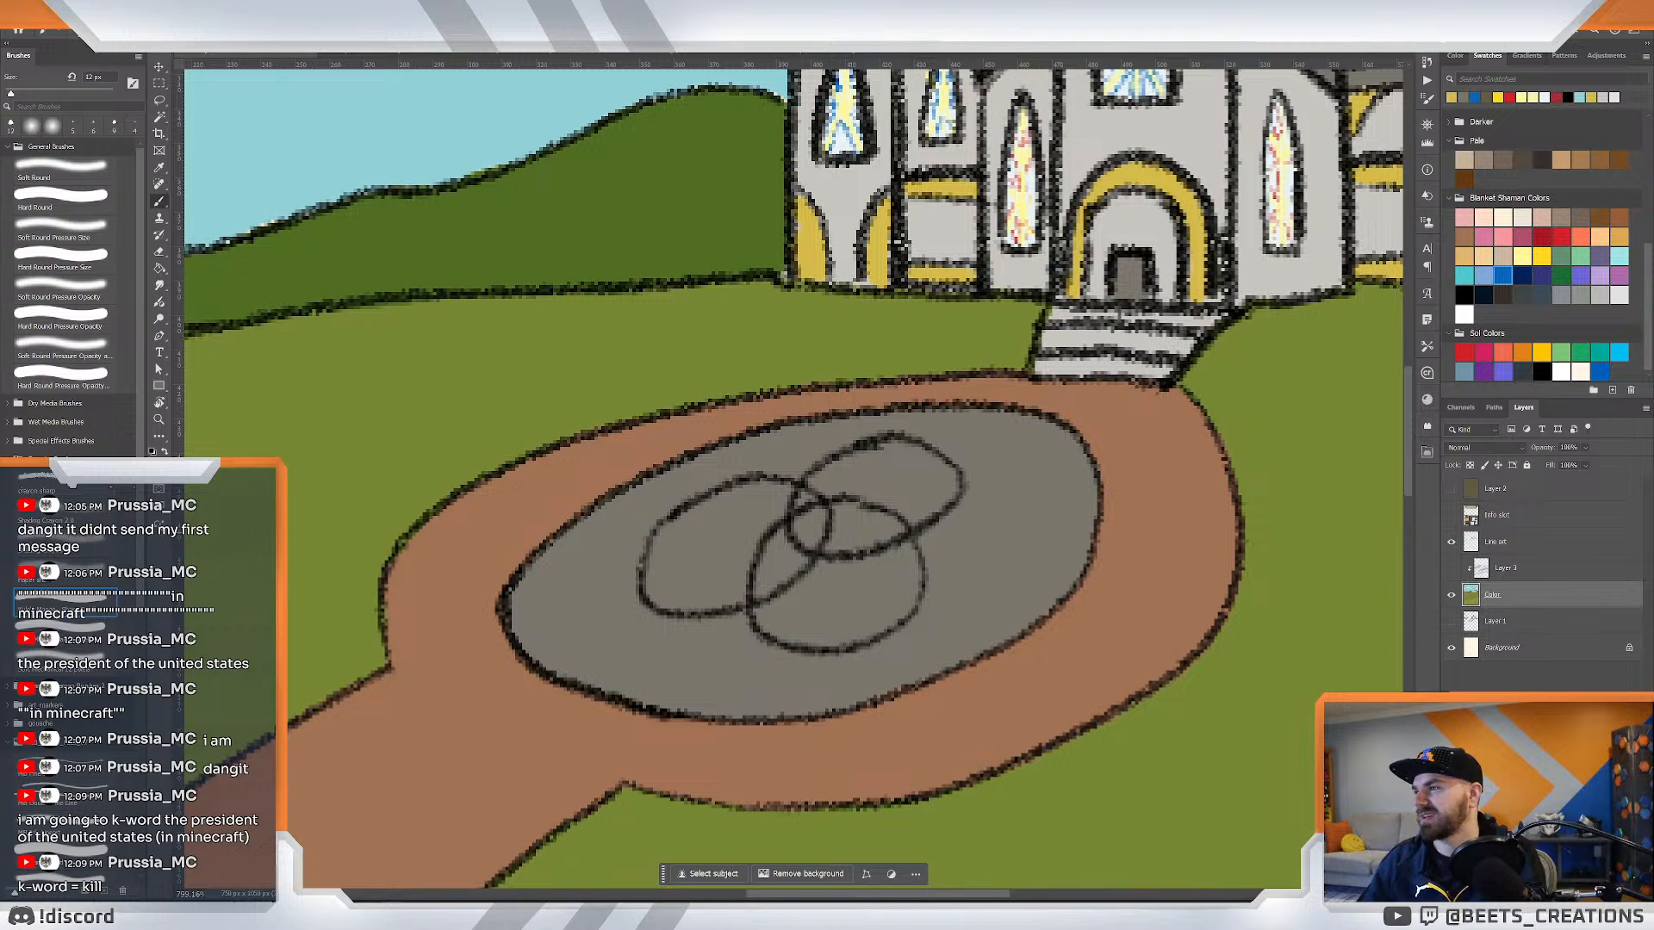
left_click(72, 484)
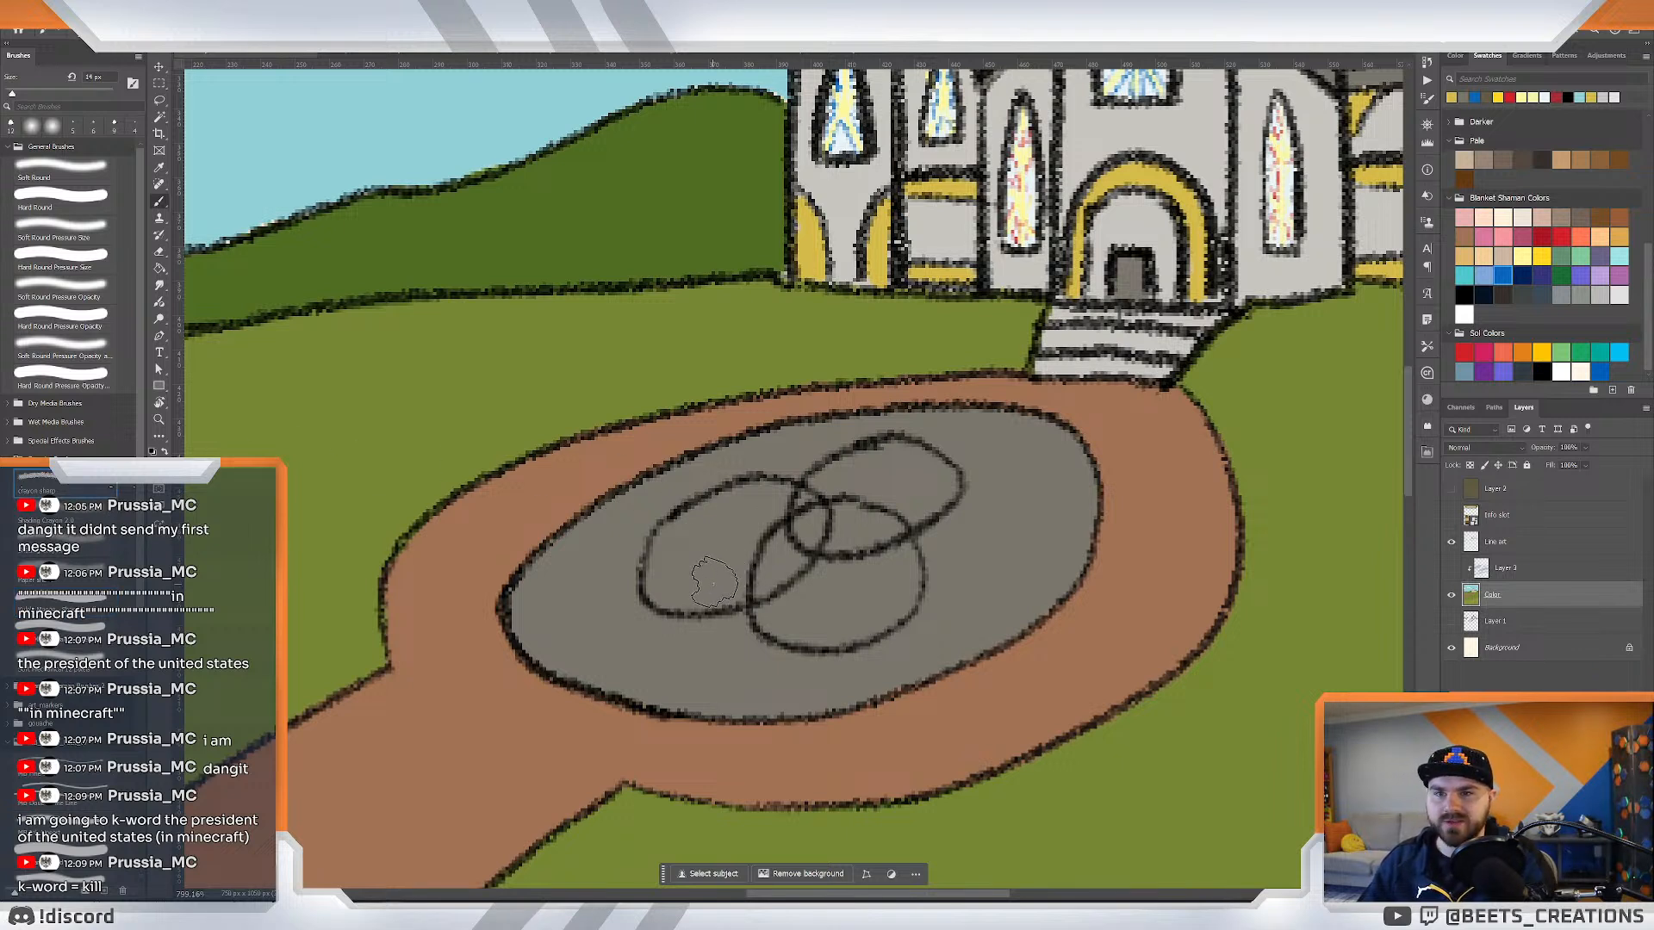
mouse_move(679, 595)
left_mouse_down()
mouse_move(648, 552)
mouse_move(712, 499)
mouse_move(682, 520)
mouse_move(765, 486)
mouse_move(744, 485)
mouse_move(802, 495)
mouse_move(784, 494)
mouse_move(816, 526)
mouse_move(760, 592)
mouse_move(773, 584)
mouse_move(661, 603)
left_mouse_up()
key("ctrl+z")
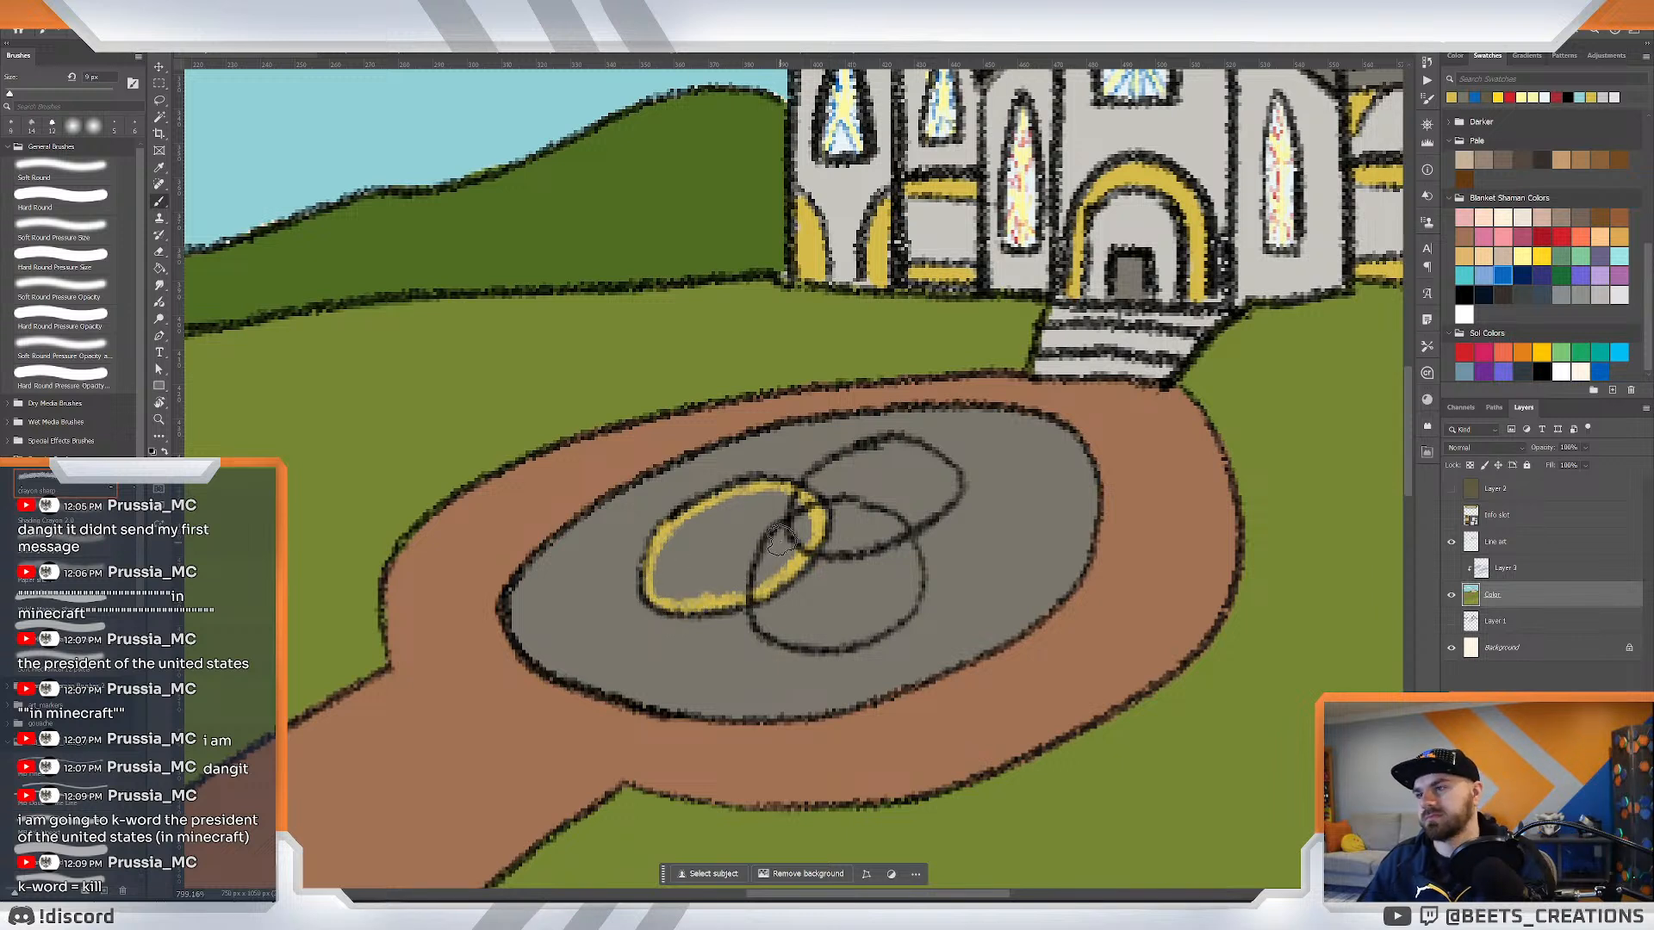
Paint the other two interlocking rings yellow and thicken the yellow band outside the rings' outlines.
mouse_move(766, 613)
left_mouse_down()
mouse_move(797, 635)
mouse_move(777, 633)
mouse_move(865, 633)
mouse_move(910, 573)
left_mouse_up()
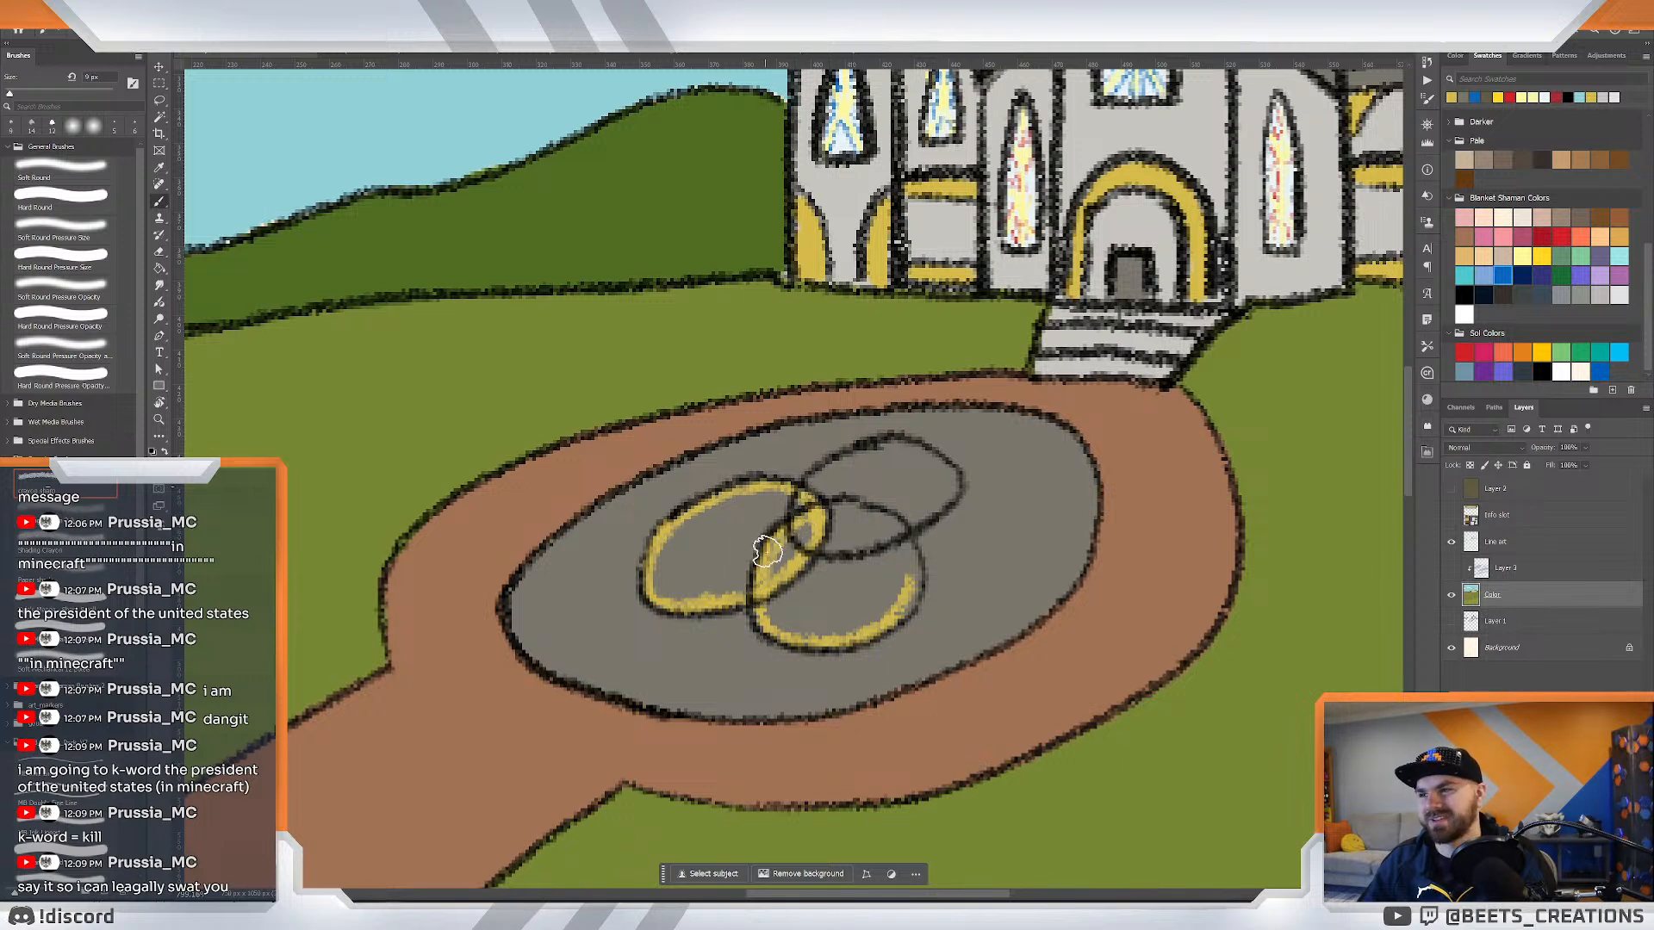
mouse_move(791, 527)
left_mouse_down()
mouse_move(877, 513)
mouse_move(845, 516)
mouse_move(898, 529)
mouse_move(880, 527)
mouse_move(906, 543)
mouse_move(902, 594)
left_mouse_up()
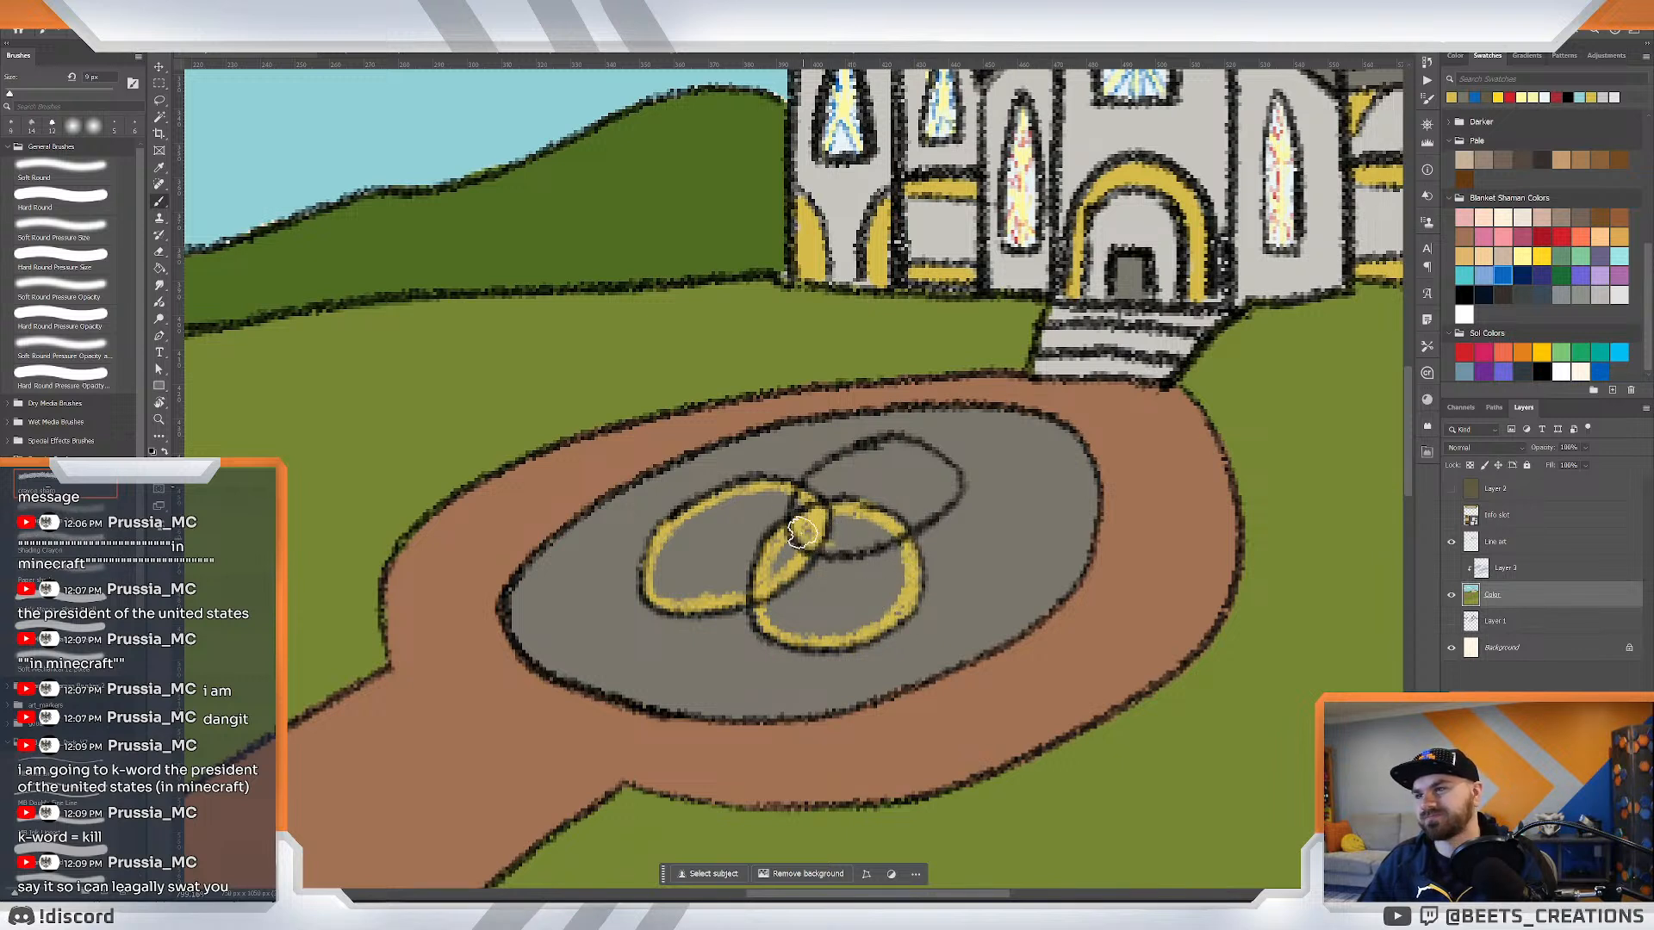
mouse_move(829, 470)
left_mouse_down()
mouse_move(935, 457)
mouse_move(899, 451)
mouse_move(949, 469)
mouse_move(947, 491)
mouse_move(822, 540)
mouse_move(882, 537)
mouse_move(820, 545)
mouse_move(806, 514)
mouse_move(672, 564)
mouse_move(729, 488)
mouse_move(634, 548)
mouse_move(645, 532)
mouse_move(638, 589)
mouse_move(675, 618)
mouse_move(637, 593)
mouse_move(633, 556)
mouse_move(659, 613)
mouse_move(741, 606)
mouse_move(716, 620)
mouse_move(743, 611)
mouse_move(783, 655)
mouse_move(764, 648)
mouse_move(839, 643)
mouse_move(763, 624)
mouse_move(801, 627)
mouse_move(803, 654)
mouse_move(854, 648)
mouse_move(823, 658)
mouse_move(919, 613)
mouse_move(895, 636)
mouse_move(931, 585)
mouse_move(913, 533)
mouse_move(924, 591)
left_mouse_up()
mouse_move(916, 533)
left_mouse_down()
mouse_move(955, 513)
mouse_move(920, 459)
left_mouse_up()
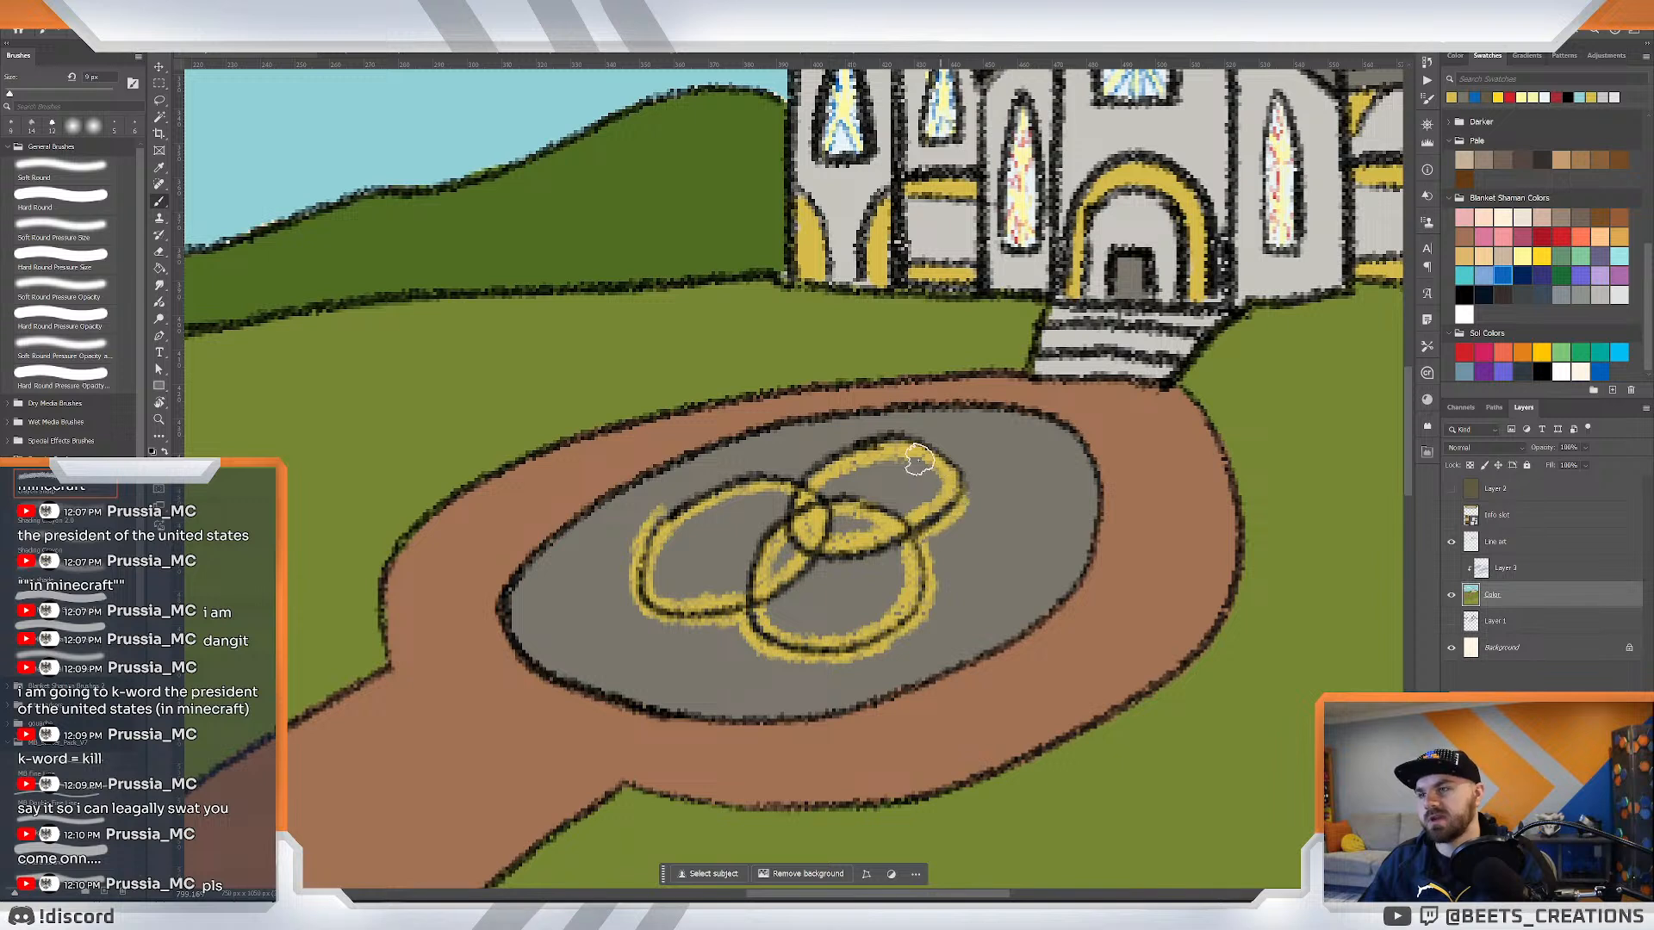
Rework the yellow of the three interlocking rings into an even band inside their outlines, keeping the surrounding oval grey.
mouse_move(807, 487)
left_mouse_down()
mouse_move(789, 529)
mouse_move(786, 480)
mouse_move(782, 526)
mouse_move(796, 473)
mouse_move(876, 433)
mouse_move(925, 439)
mouse_move(907, 428)
mouse_move(960, 461)
mouse_move(947, 513)
left_mouse_up()
left_click_drag(666, 511, 779, 476)
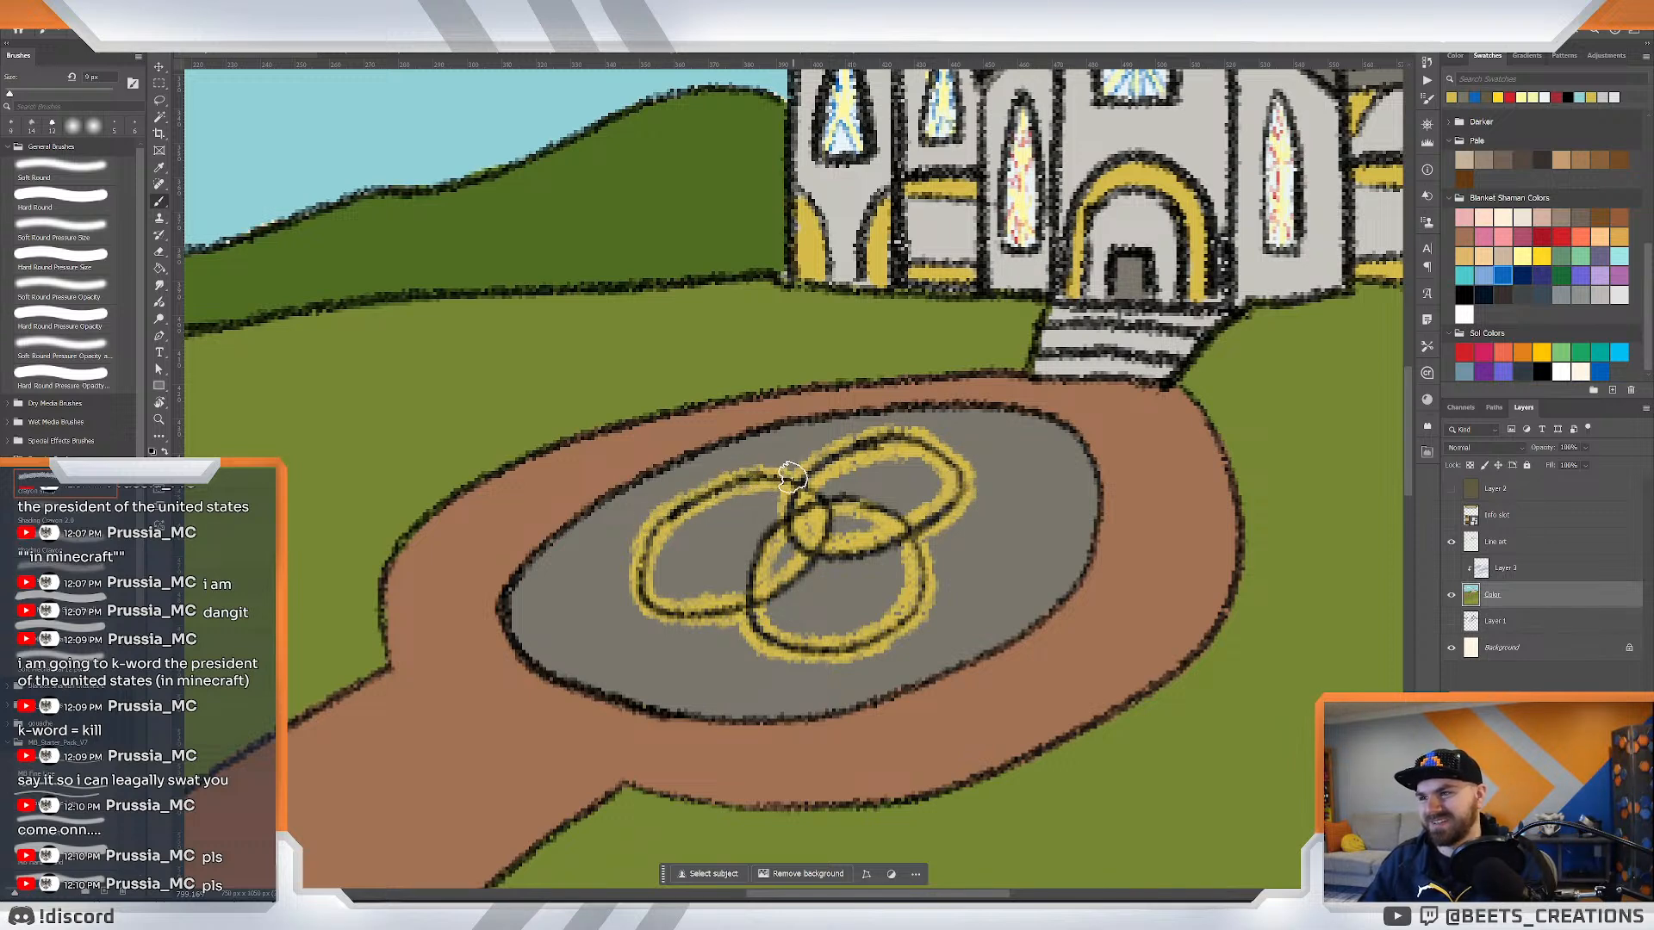
key("ctrl+0")
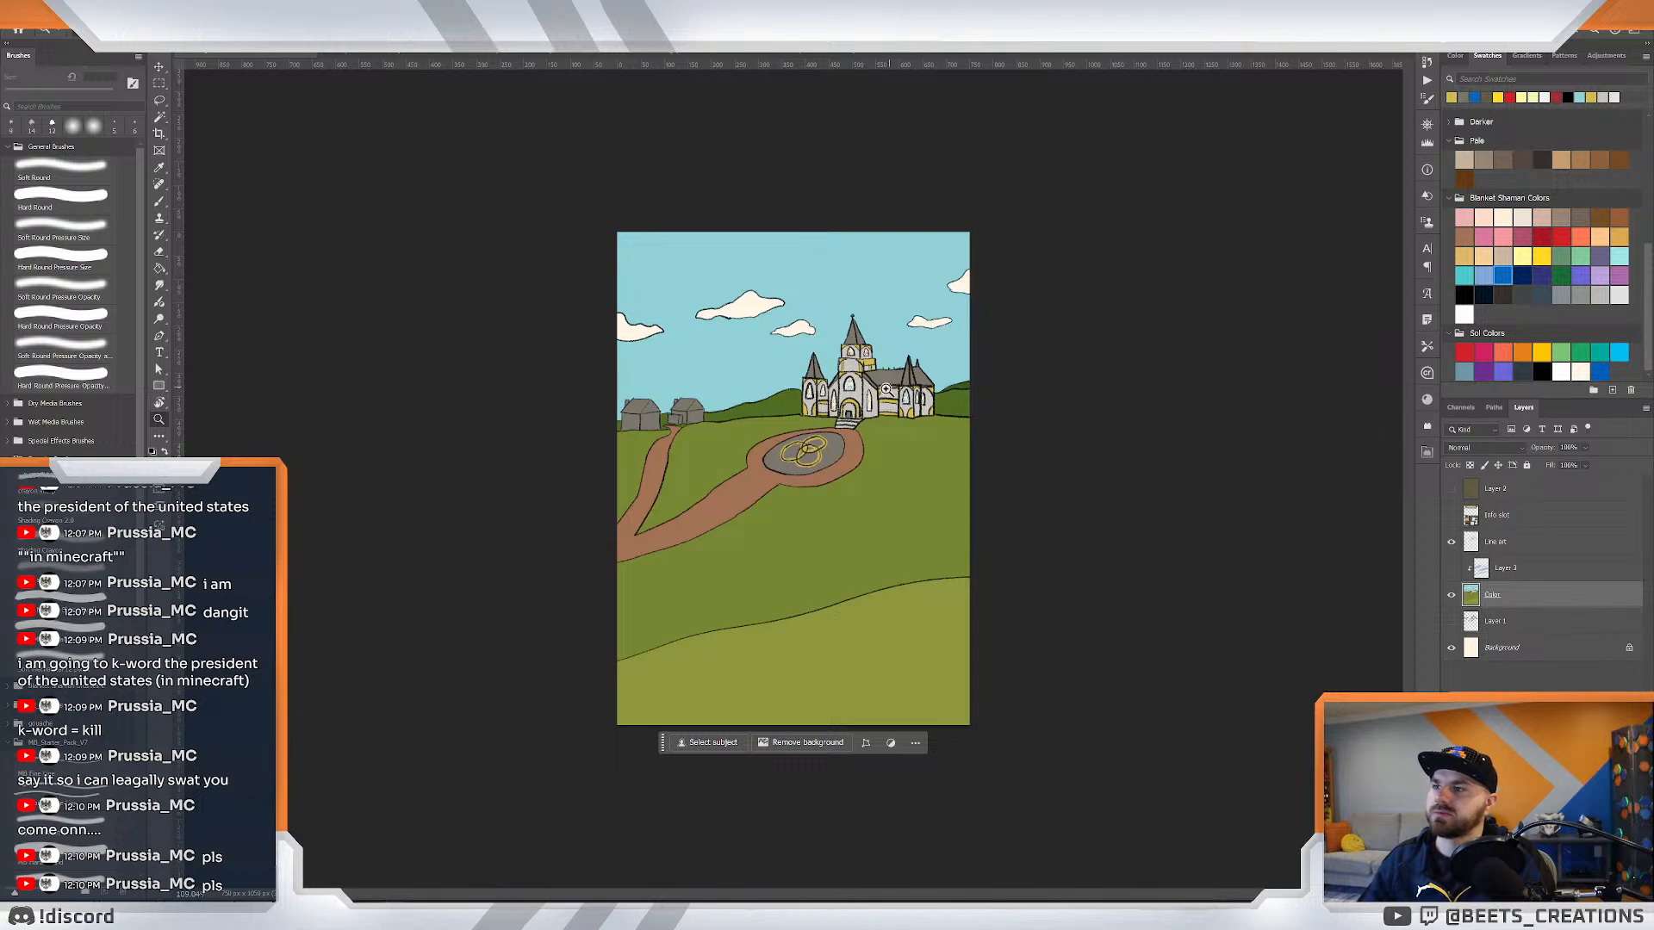
left_click_drag(792, 399, 837, 374)
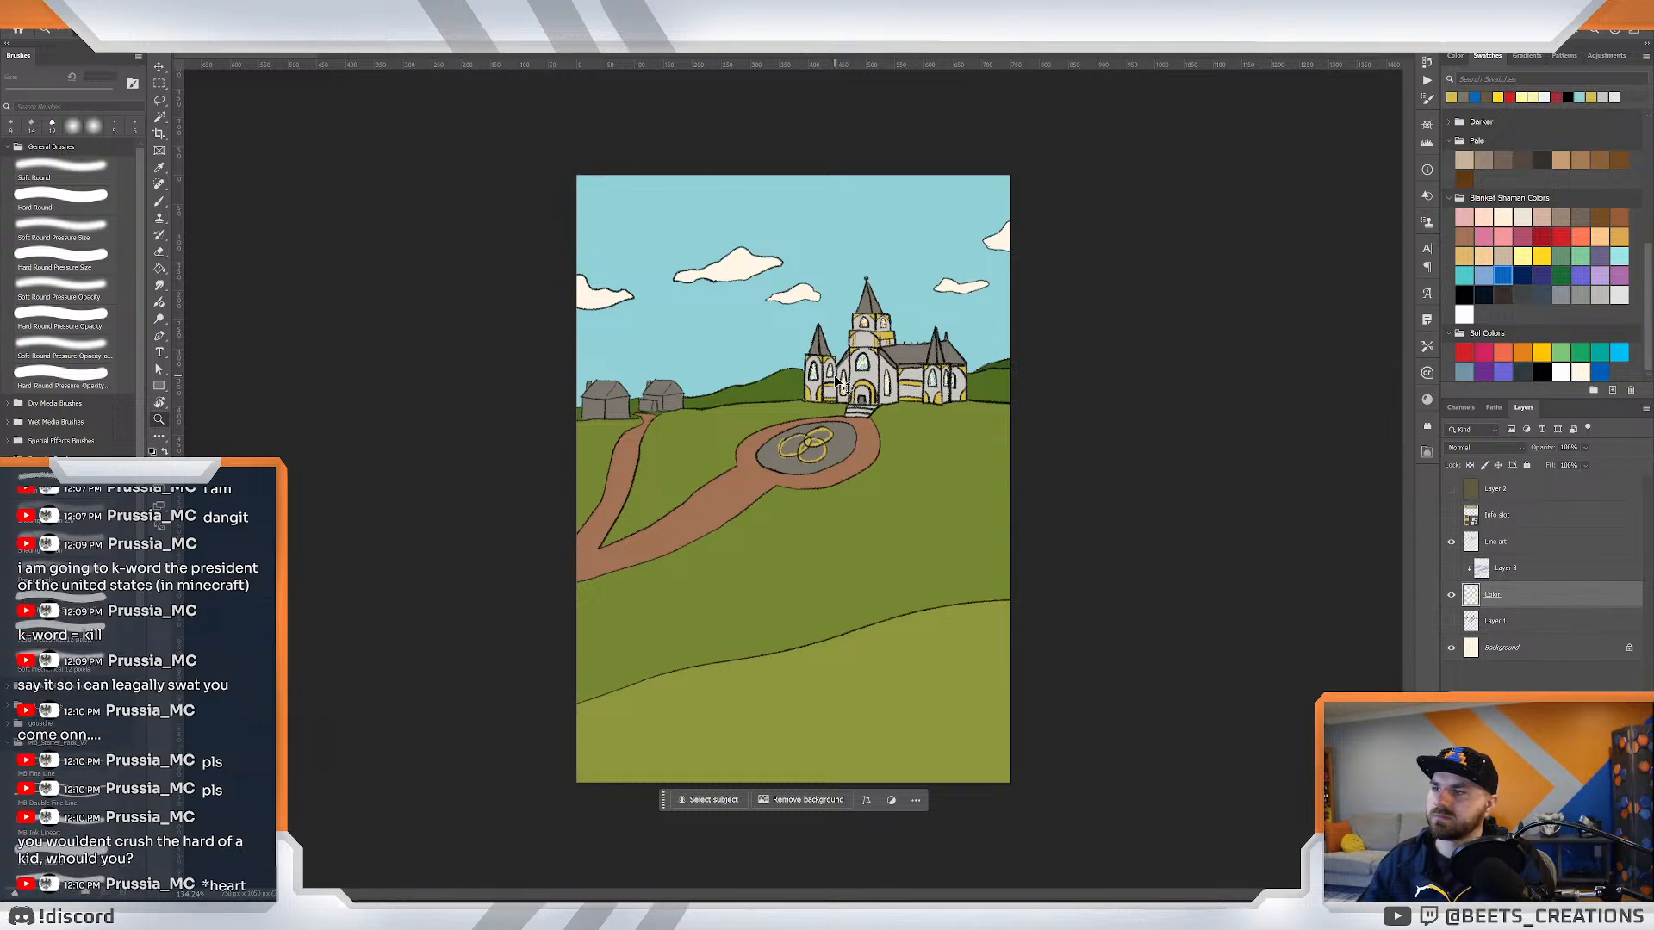
mouse_move(826, 387)
left_mouse_down()
mouse_move(803, 398)
mouse_move(863, 415)
left_mouse_up()
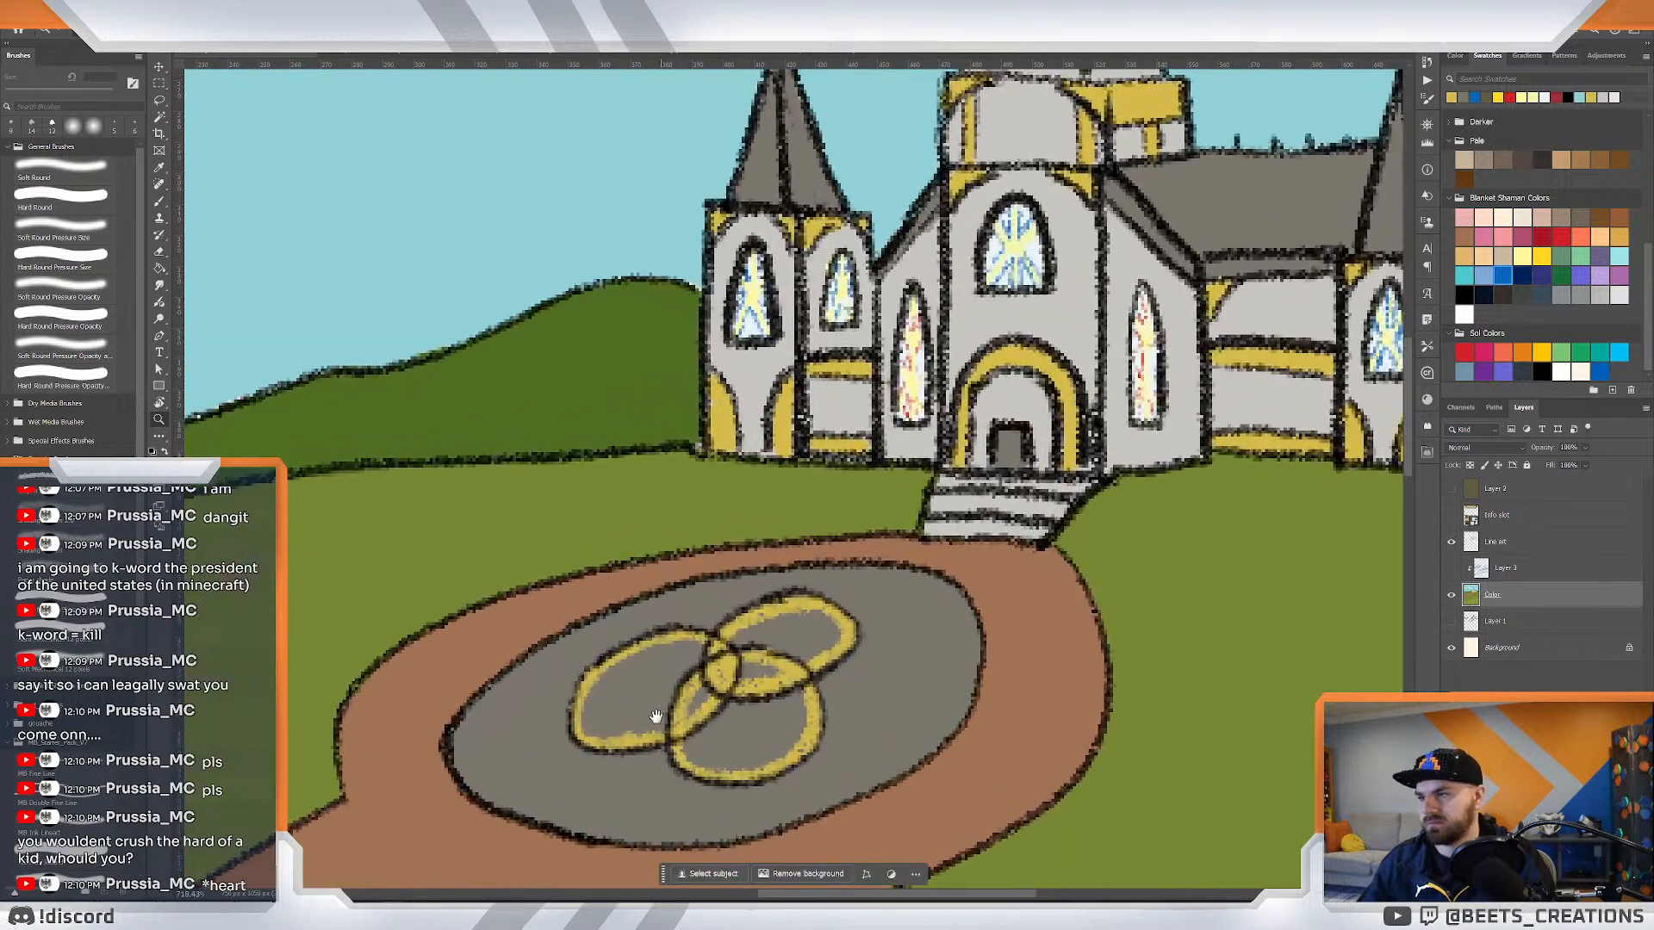
left_click_drag(658, 716, 699, 625)
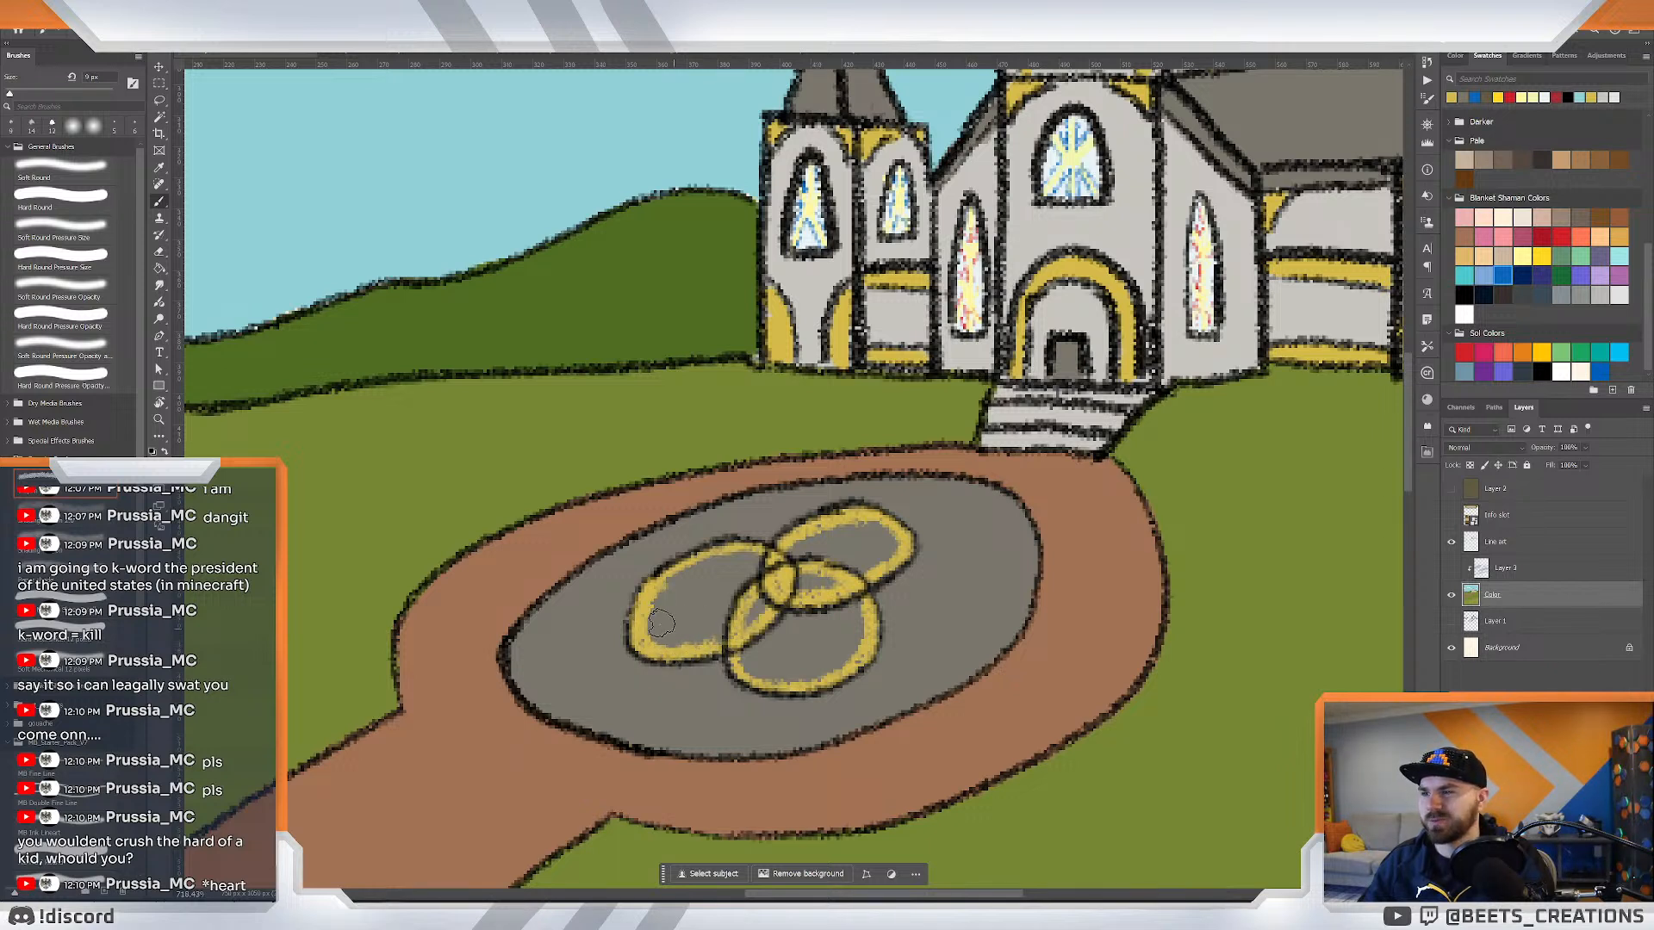
mouse_move(704, 556)
left_mouse_down()
mouse_move(748, 545)
mouse_move(825, 574)
mouse_move(783, 585)
mouse_move(833, 574)
left_mouse_up()
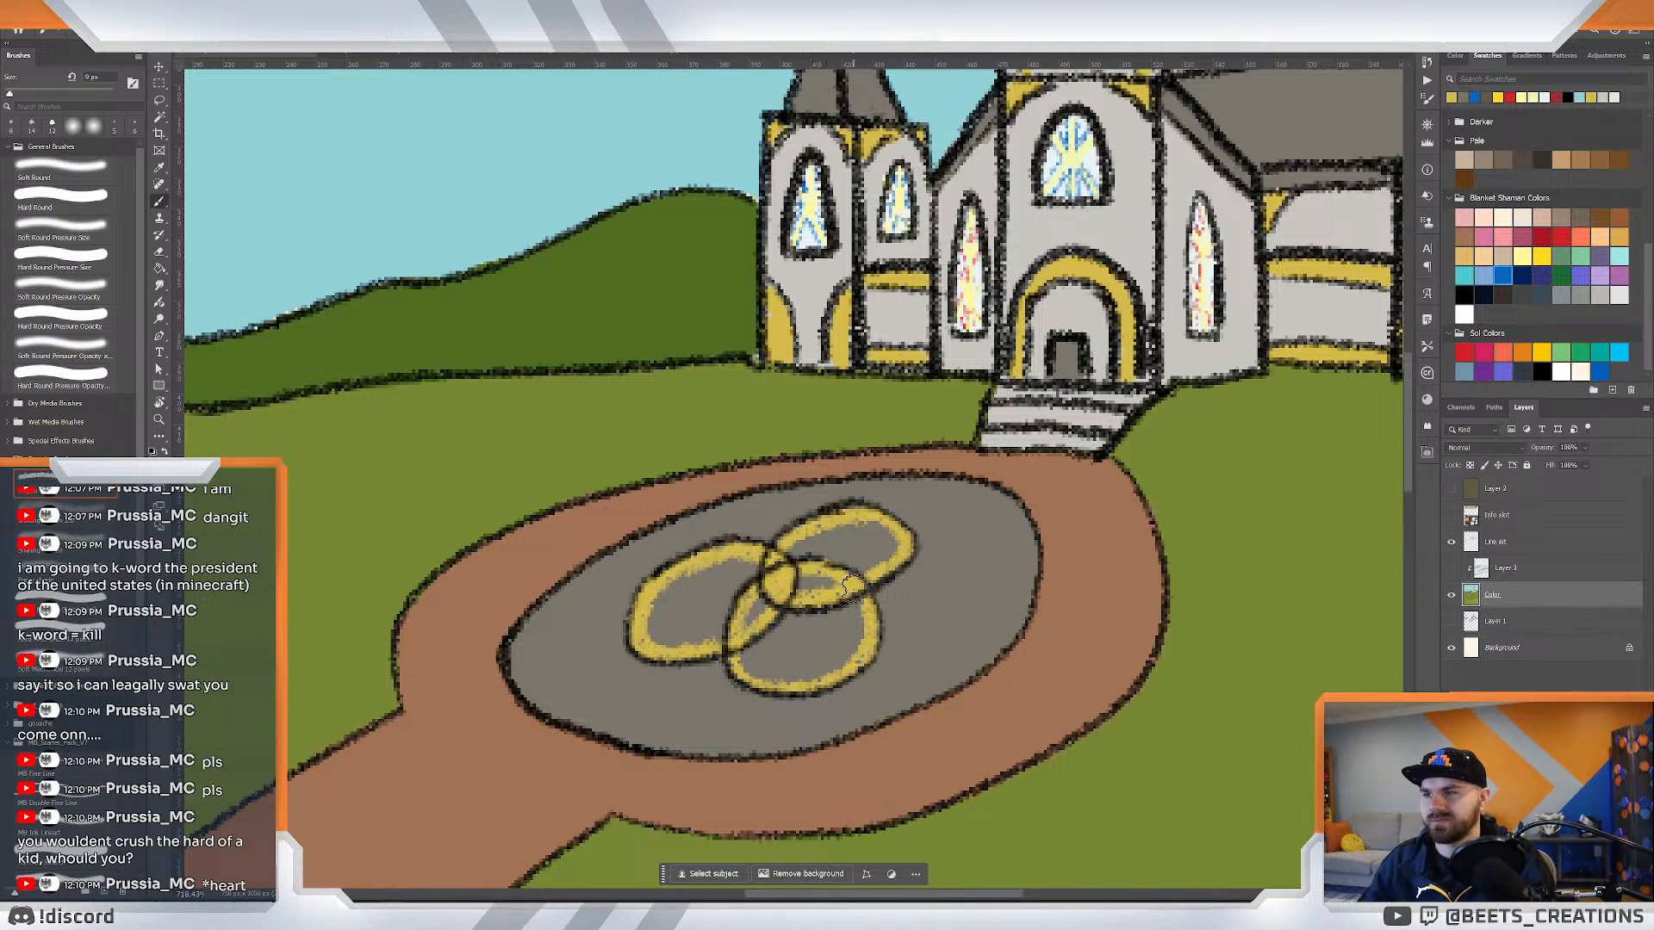
mouse_move(736, 656)
left_mouse_down()
mouse_move(797, 683)
mouse_move(854, 659)
left_mouse_up()
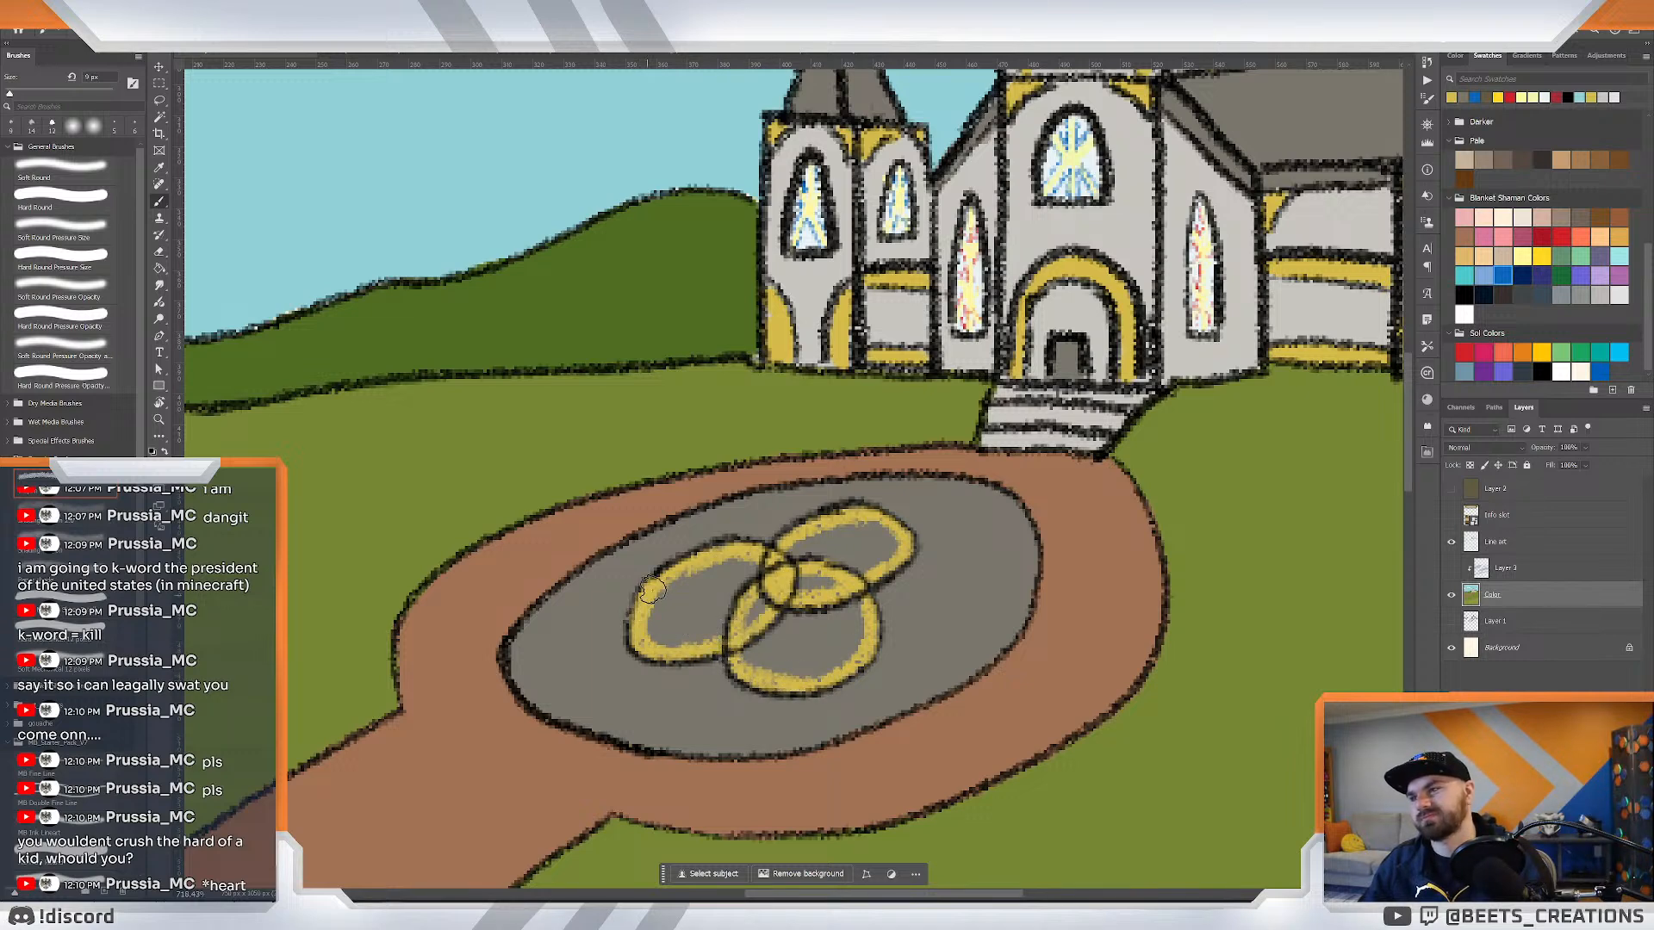
On the Line art layer, draw black inner outlines along the yellow bands of the leftmost and lowest rings.
scroll(773, 503, "down", 5)
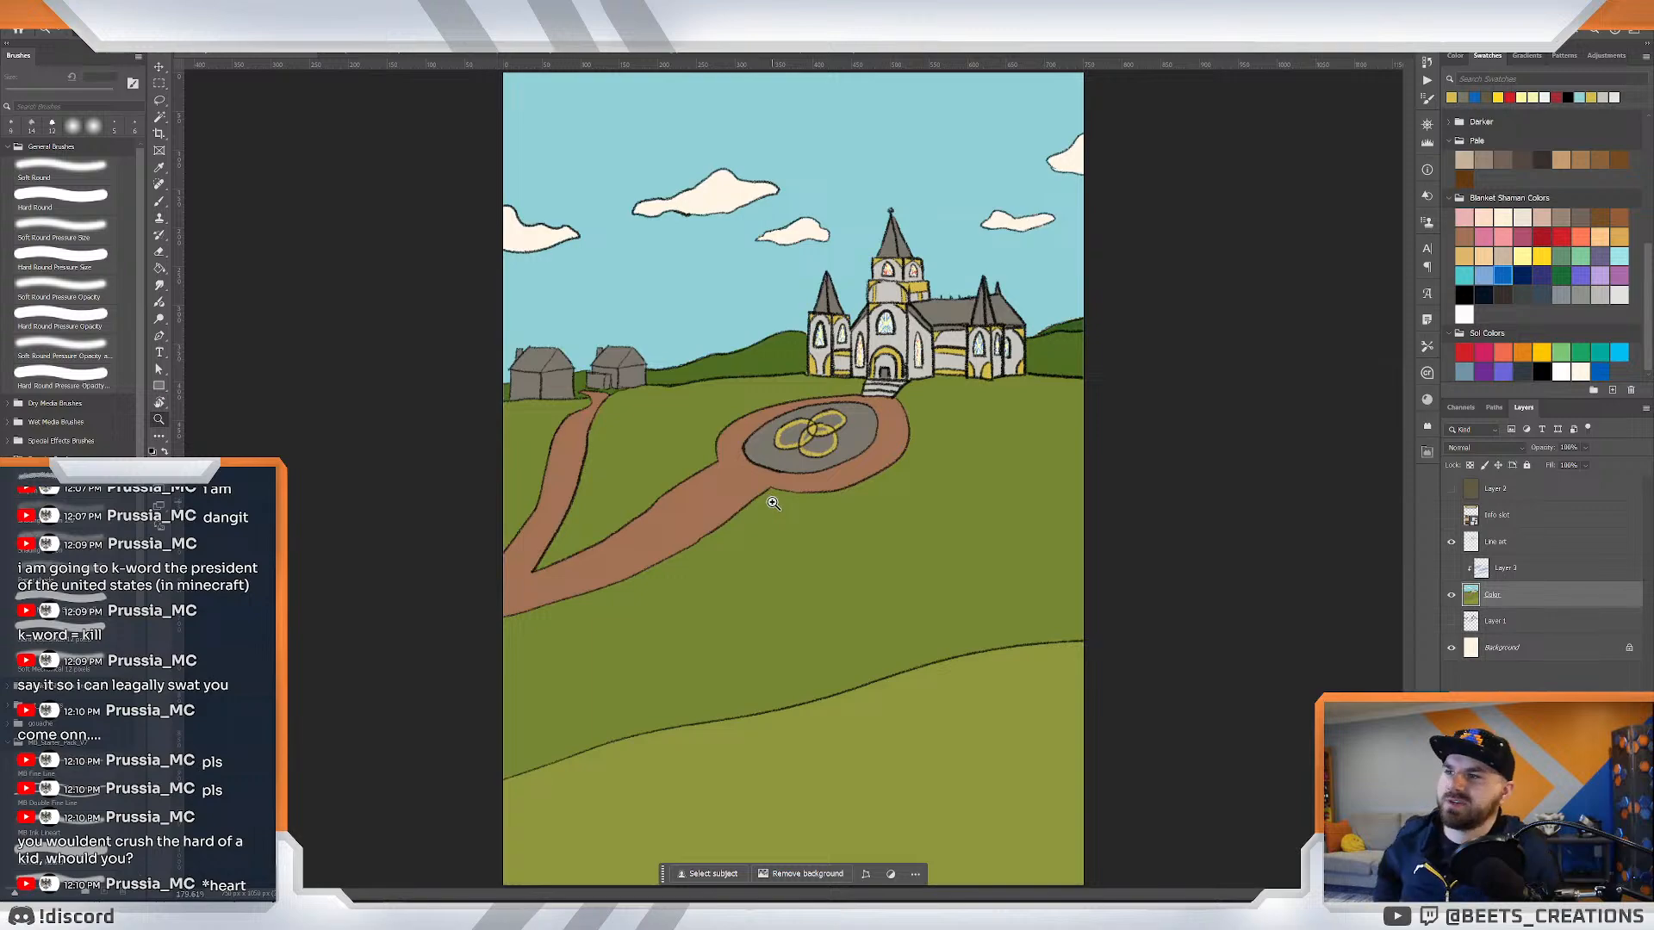
scroll(764, 436, "up", 2)
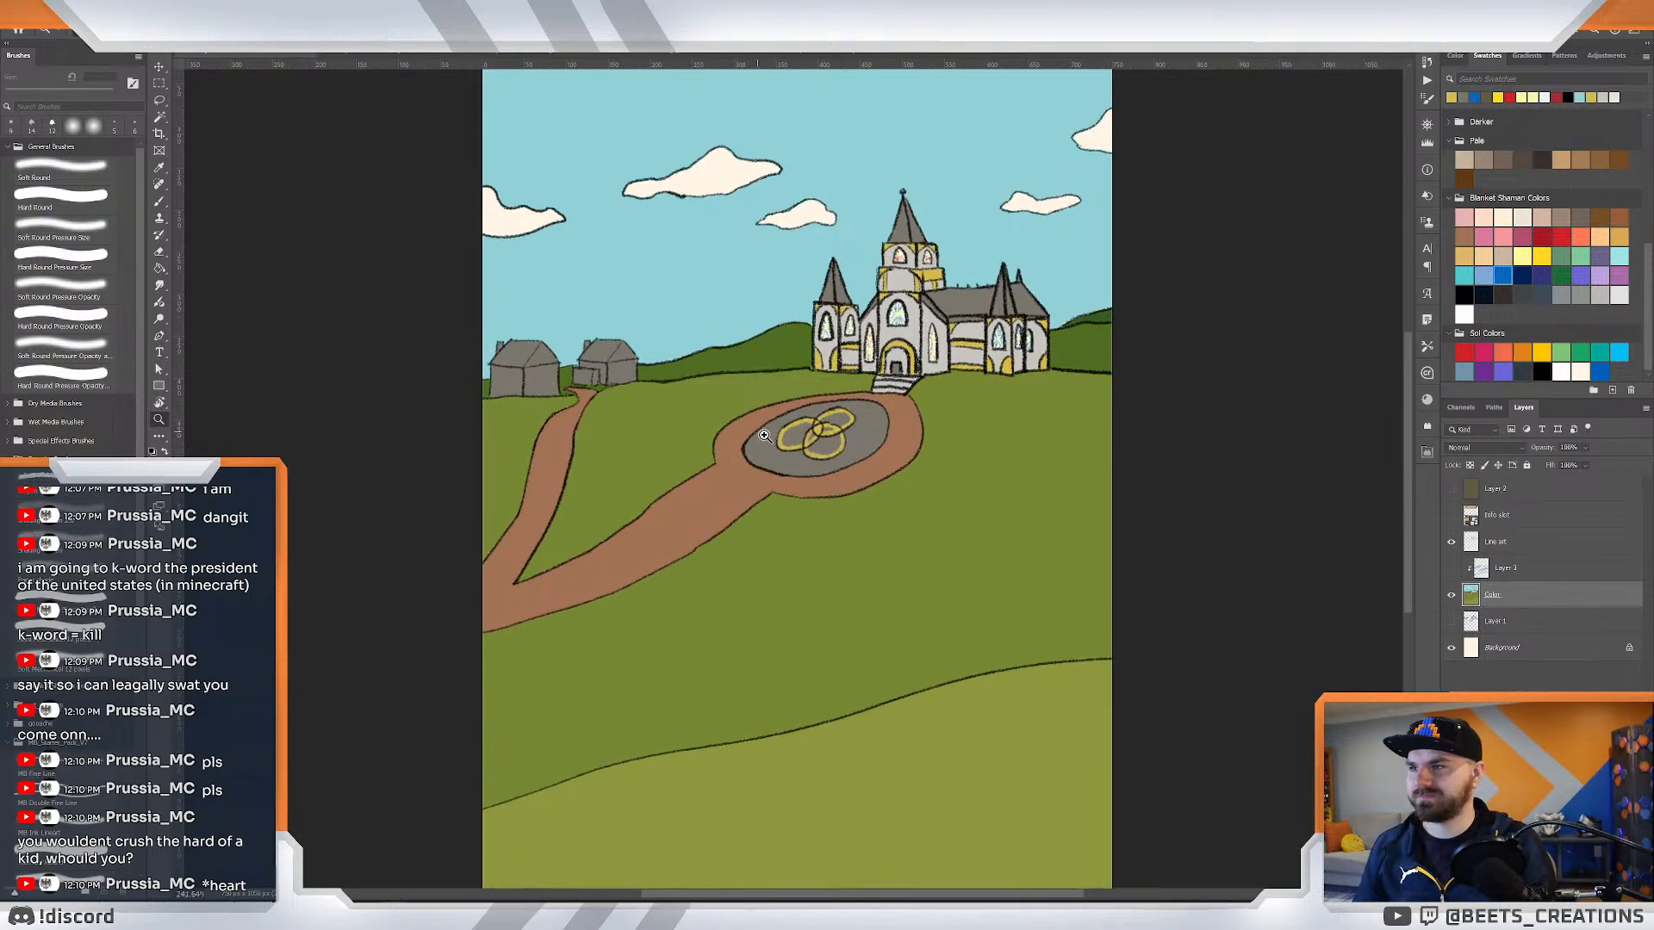
scroll(764, 436, "up", 4)
left_click(1525, 550)
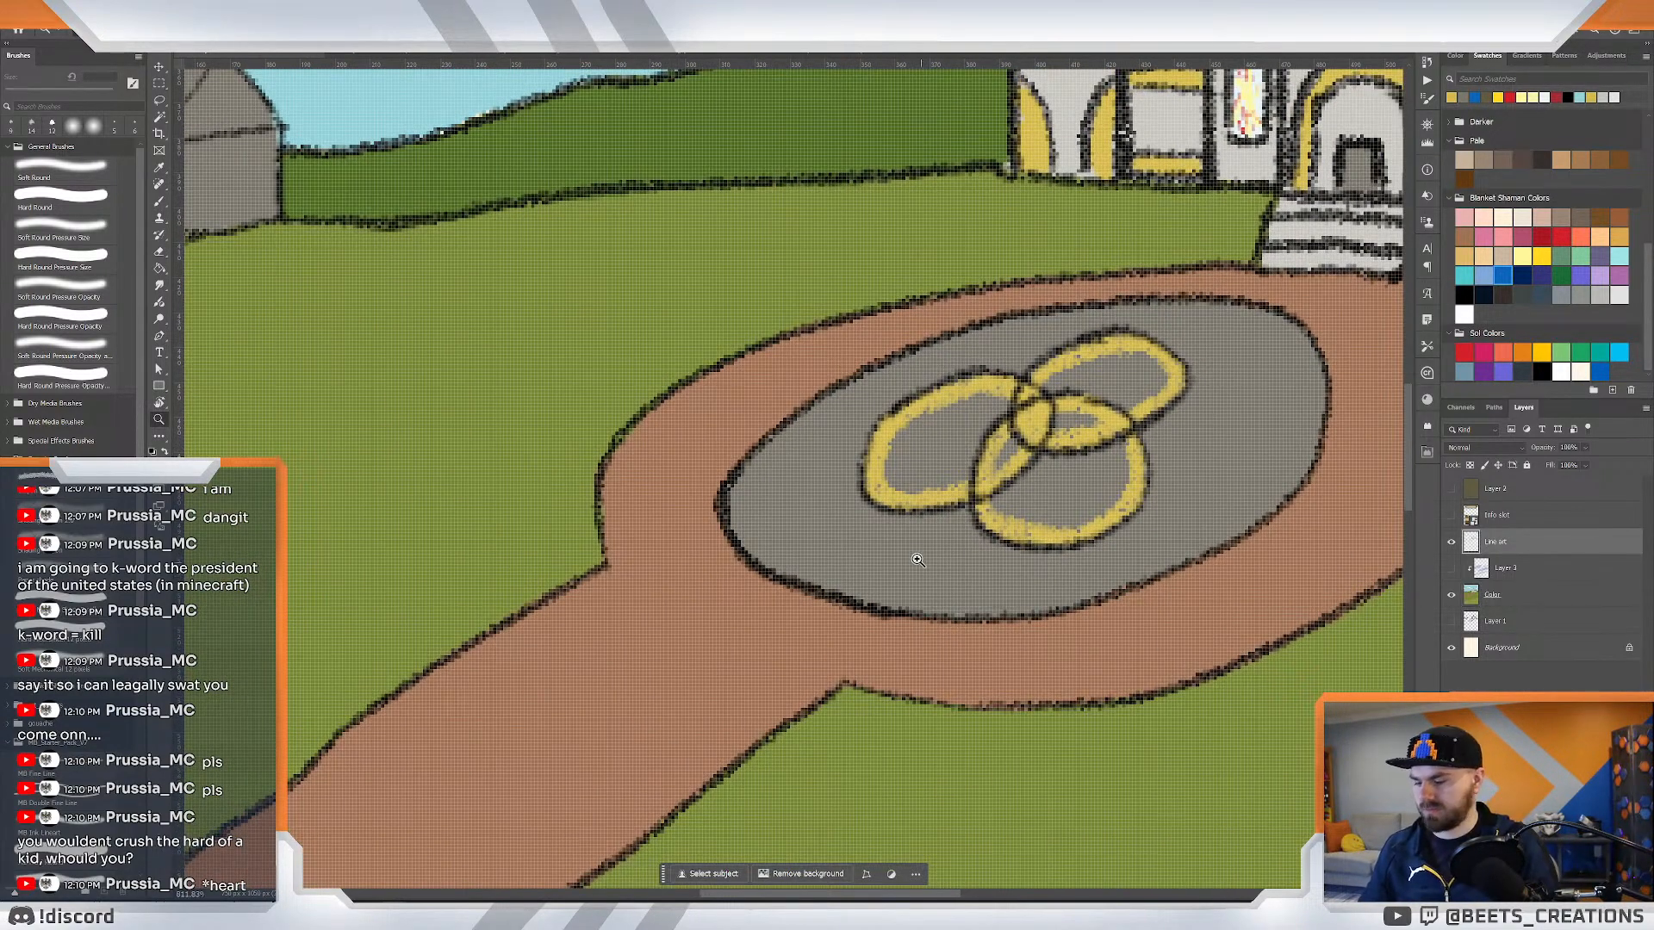
key("b")
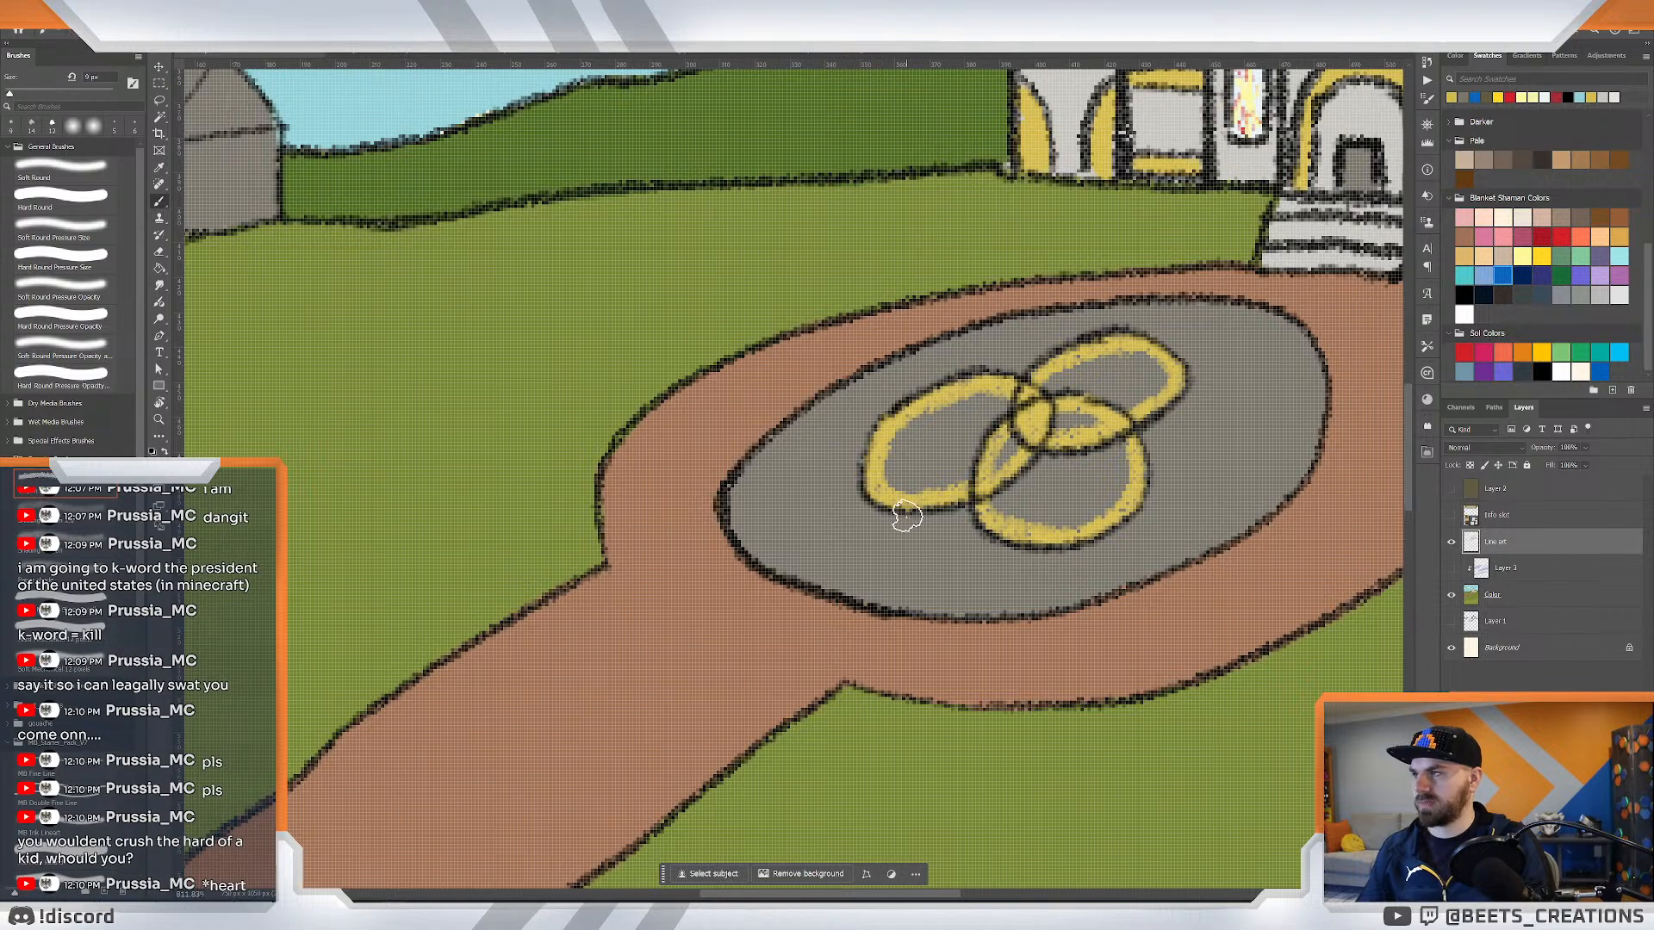
mouse_move(906, 517)
left_mouse_down()
mouse_move(891, 452)
mouse_move(898, 485)
mouse_move(894, 470)
mouse_move(924, 489)
mouse_move(973, 475)
mouse_move(889, 441)
mouse_move(963, 396)
mouse_move(914, 422)
mouse_move(1002, 403)
left_mouse_up()
key("ctrl+z")
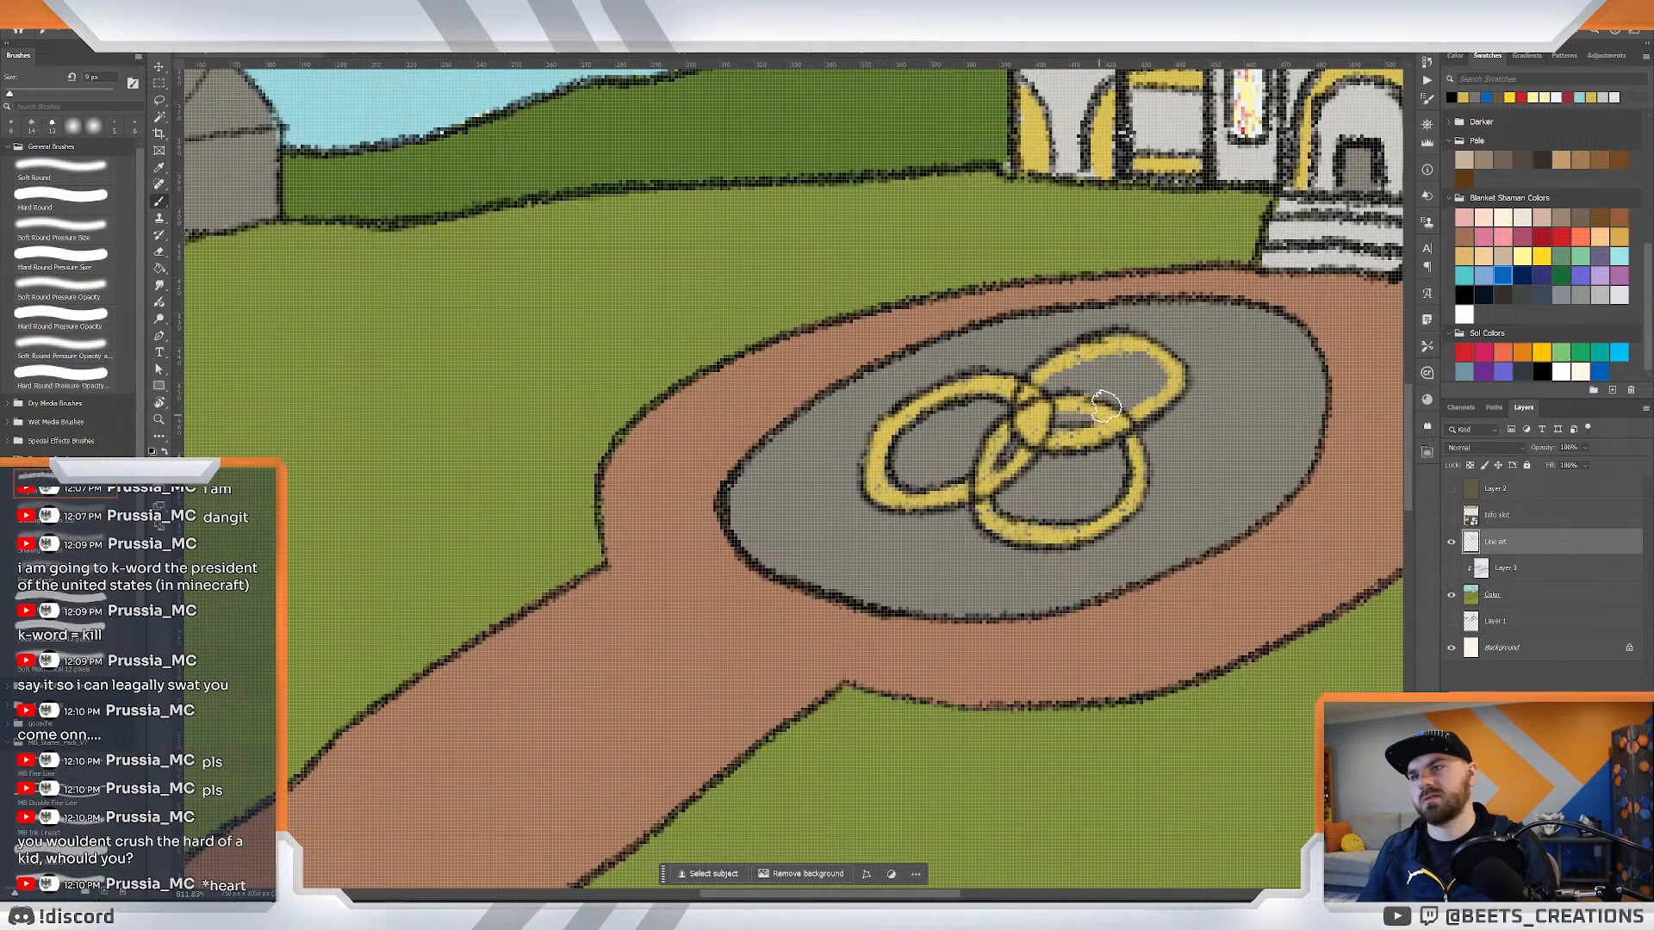
Draw the black inner outline of the upper-right ring on the Line art layer.
key("ctrl+0")
left_click_drag(1094, 376, 1152, 417)
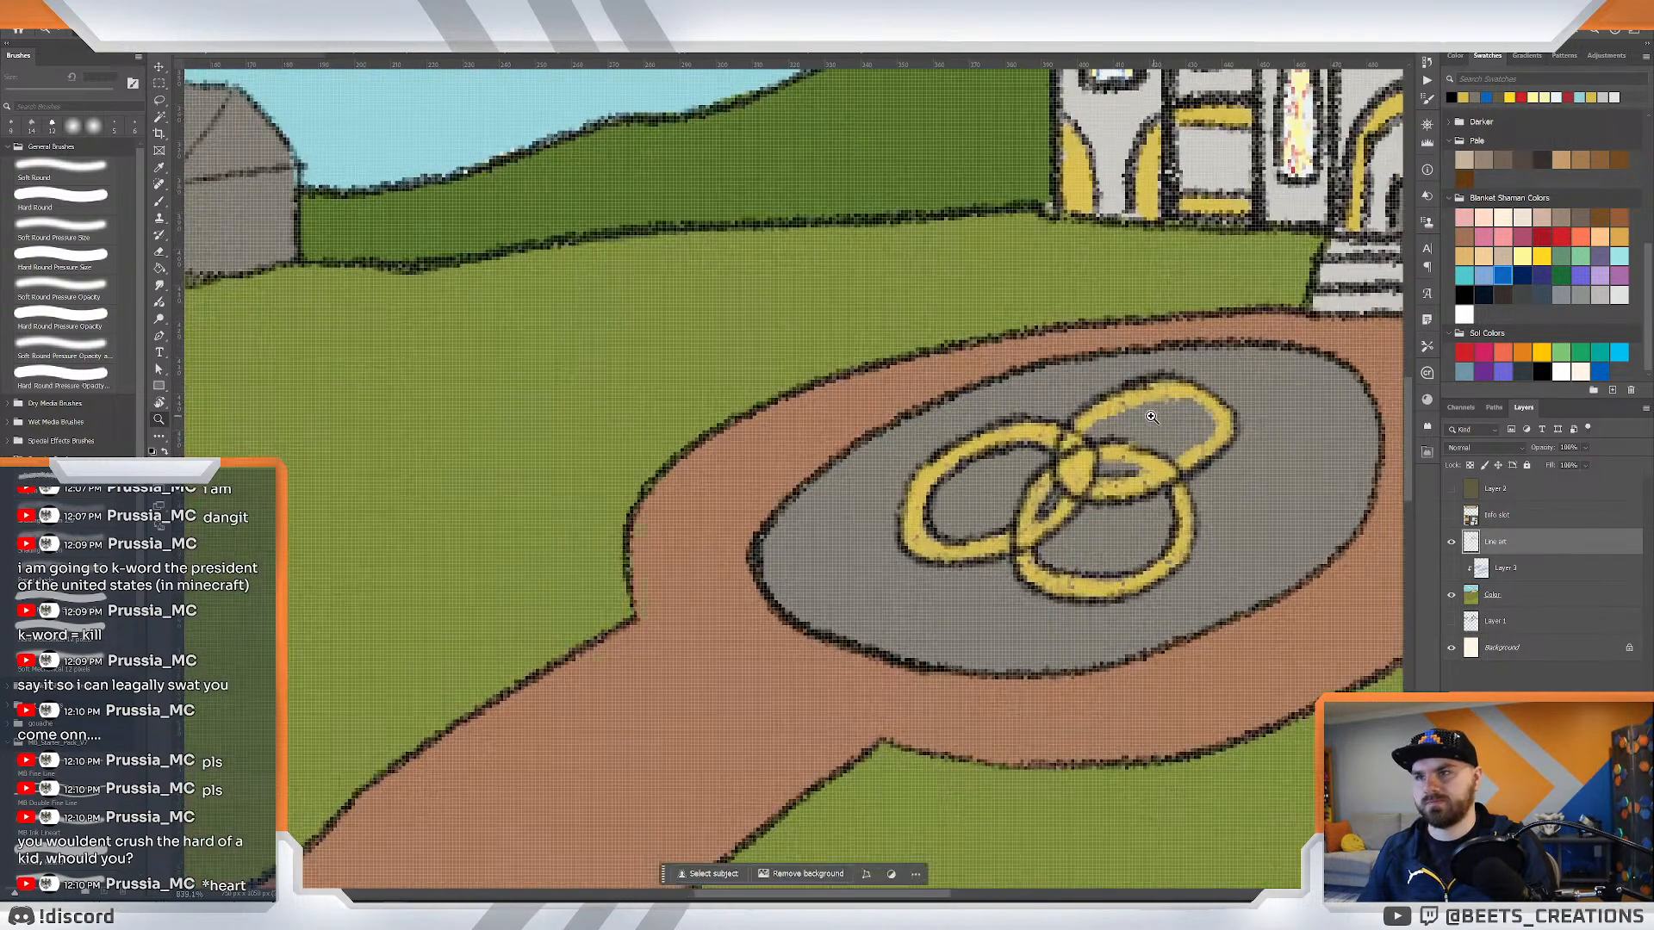
key("b")
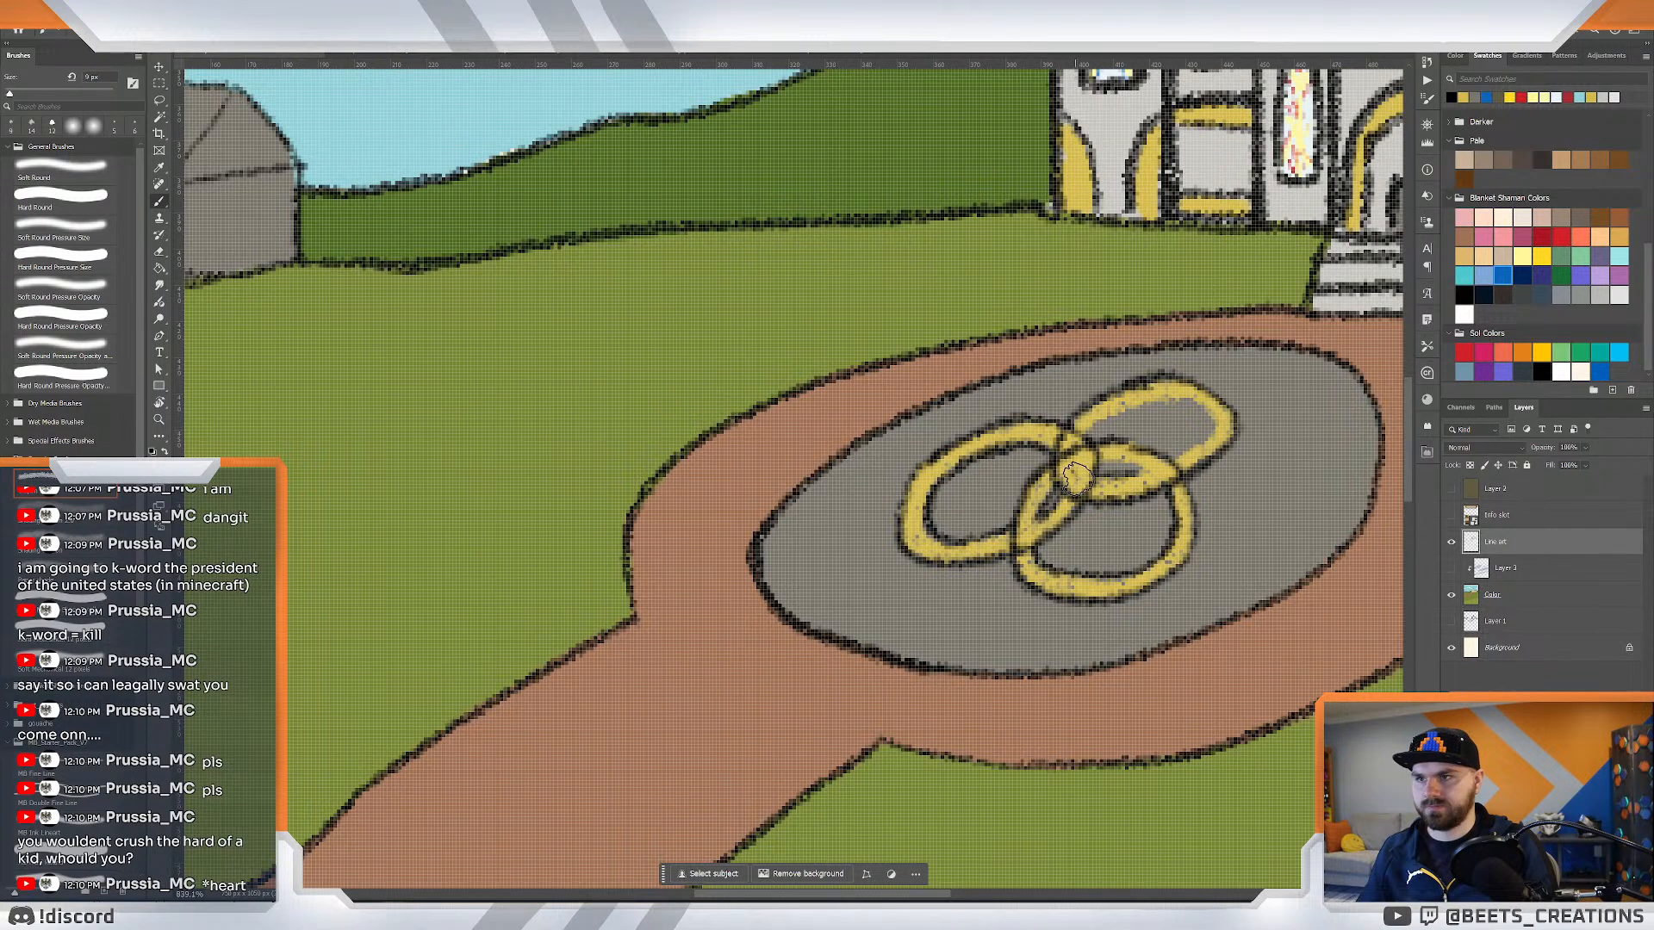
left_click_drag(1078, 462, 1075, 476)
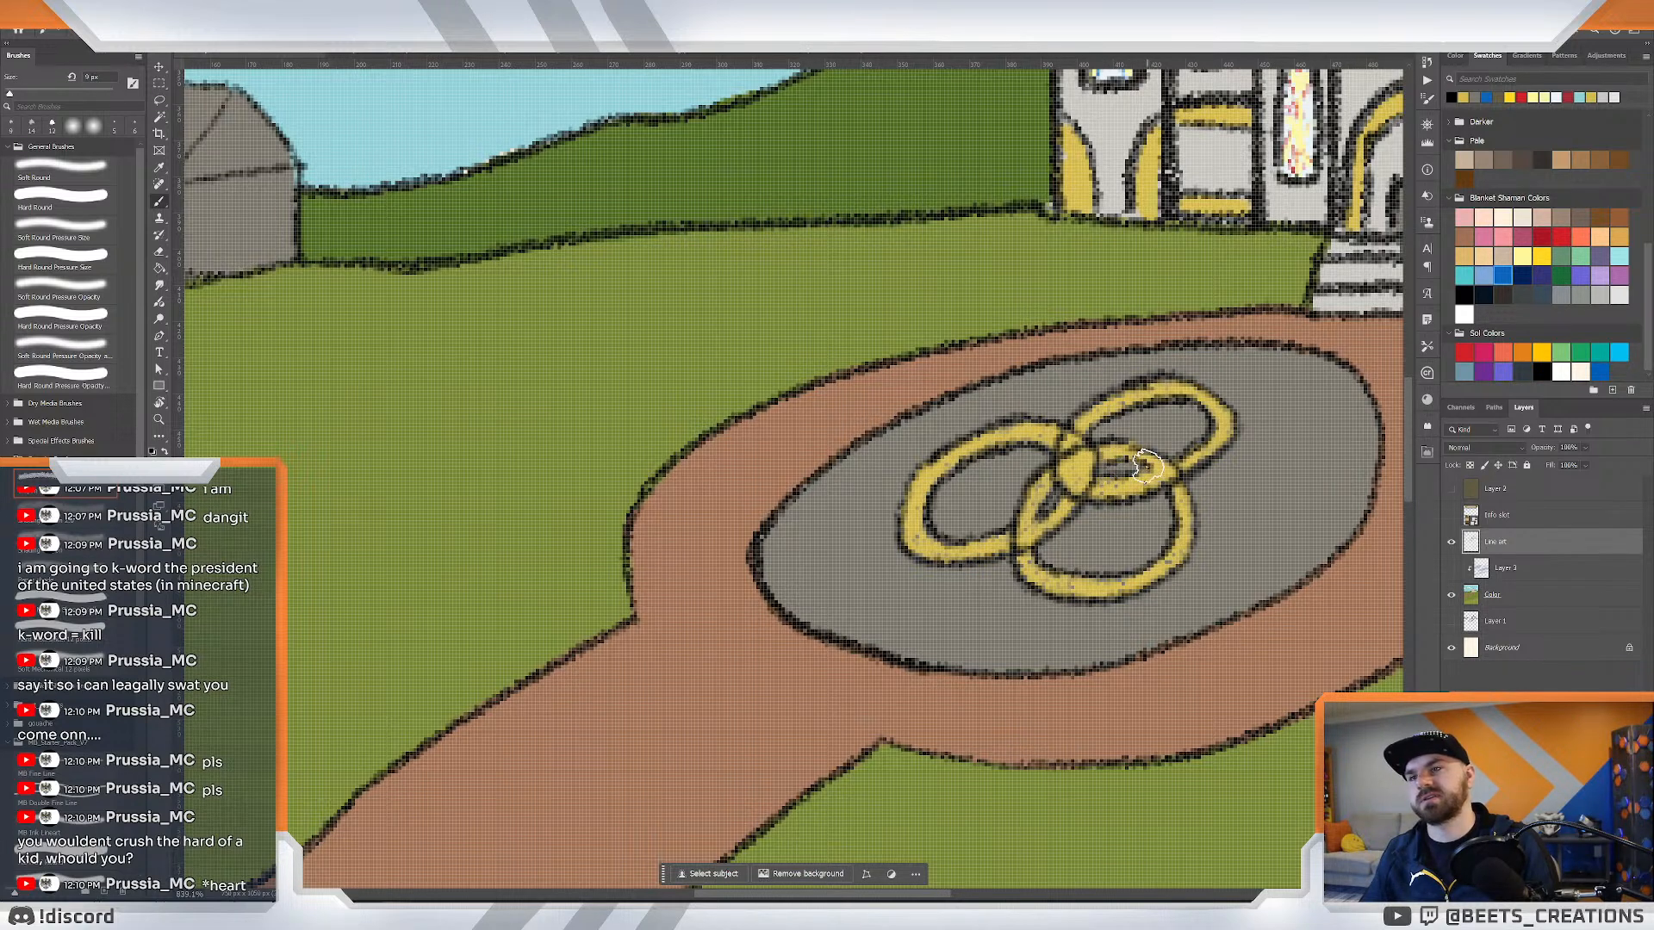
Dot dark red flowers and brush dark green foliage into the grass along the base of the cathedral's right wing.
key("z")
left_click_drag(1177, 450, 1148, 400)
mouse_move(857, 390)
left_mouse_down()
mouse_move(905, 398)
mouse_move(831, 404)
mouse_move(902, 420)
mouse_move(866, 398)
mouse_move(805, 411)
mouse_move(880, 437)
mouse_move(909, 415)
mouse_move(891, 419)
left_mouse_up()
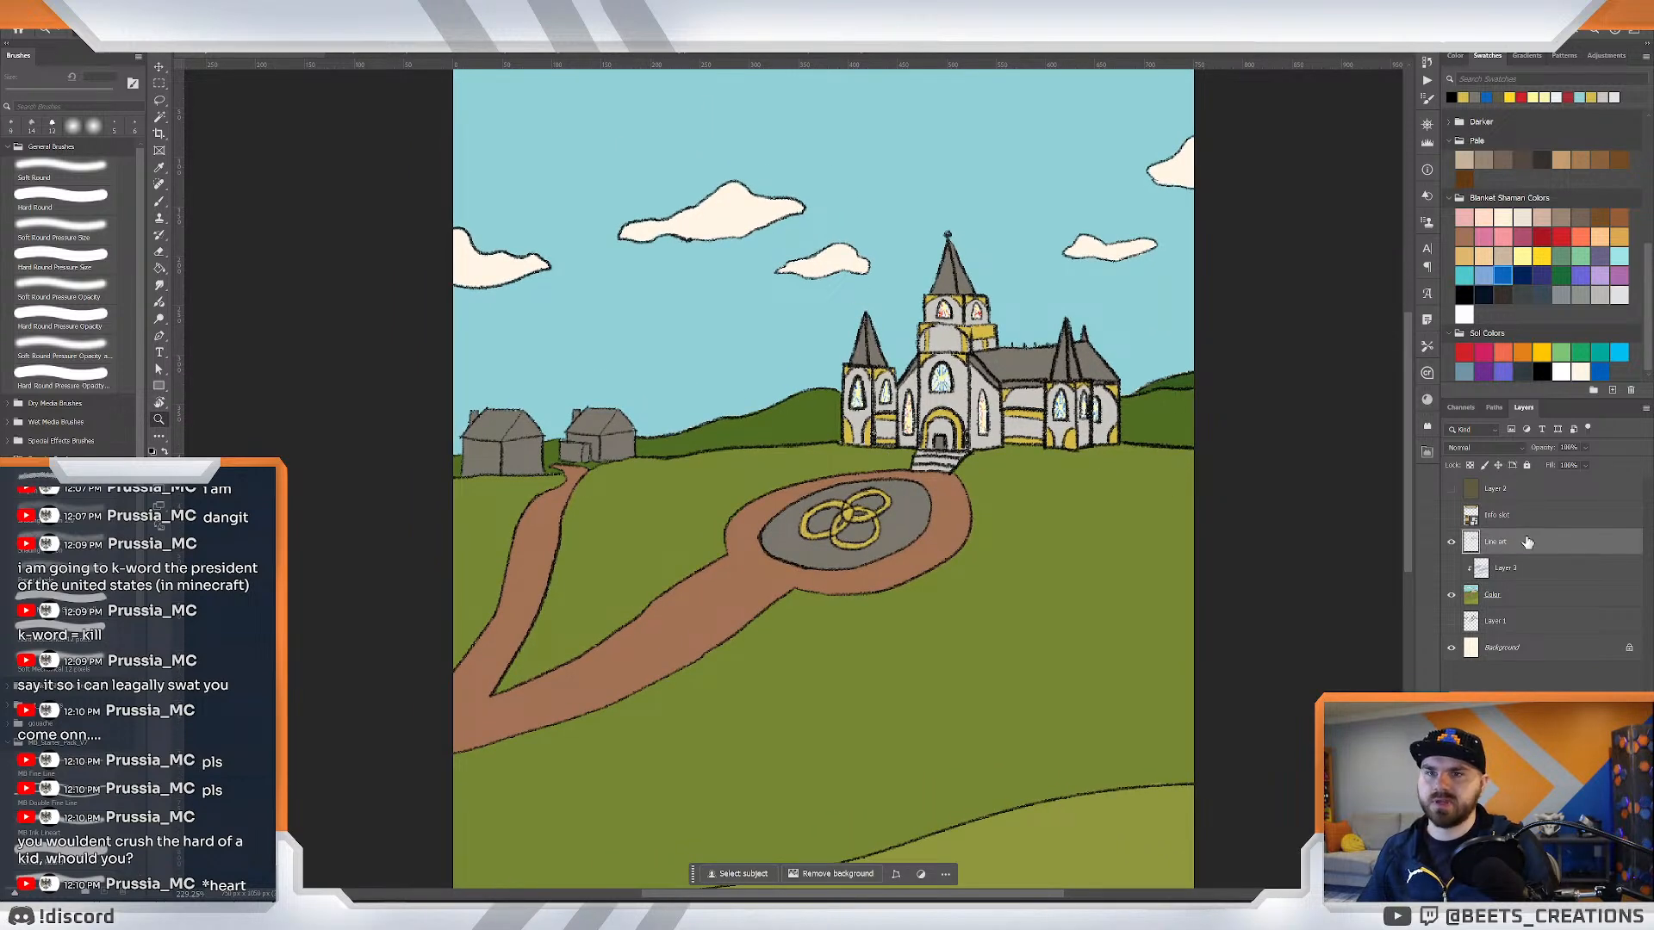
left_click_drag(991, 393, 1198, 380)
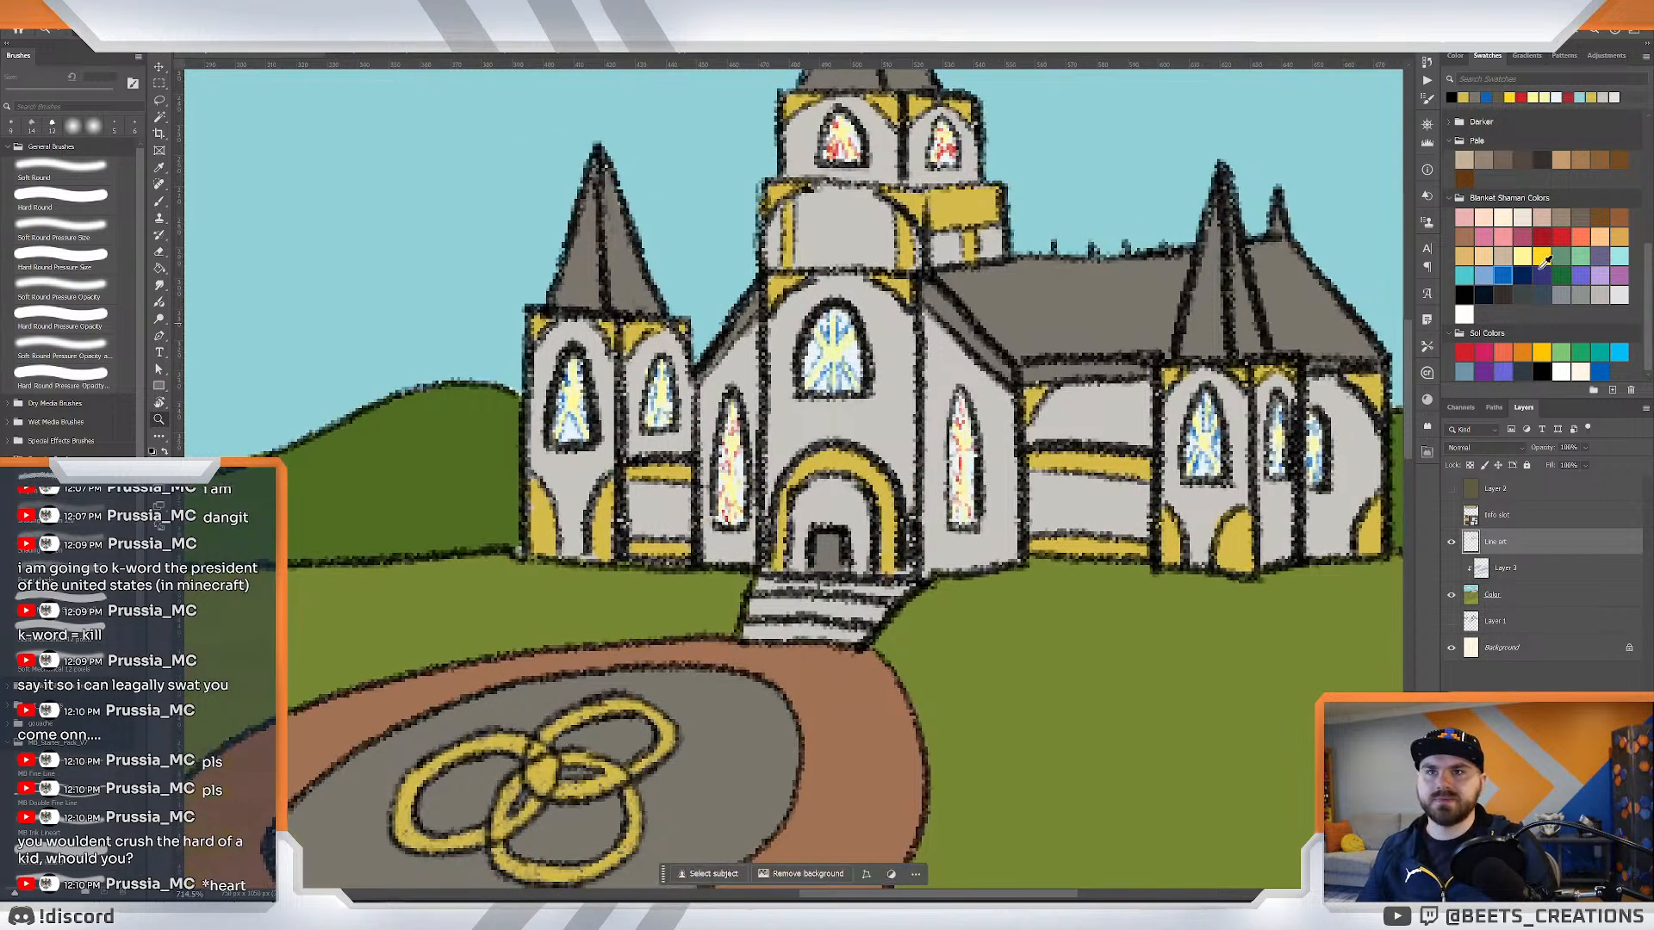
left_click(1543, 234)
key("b")
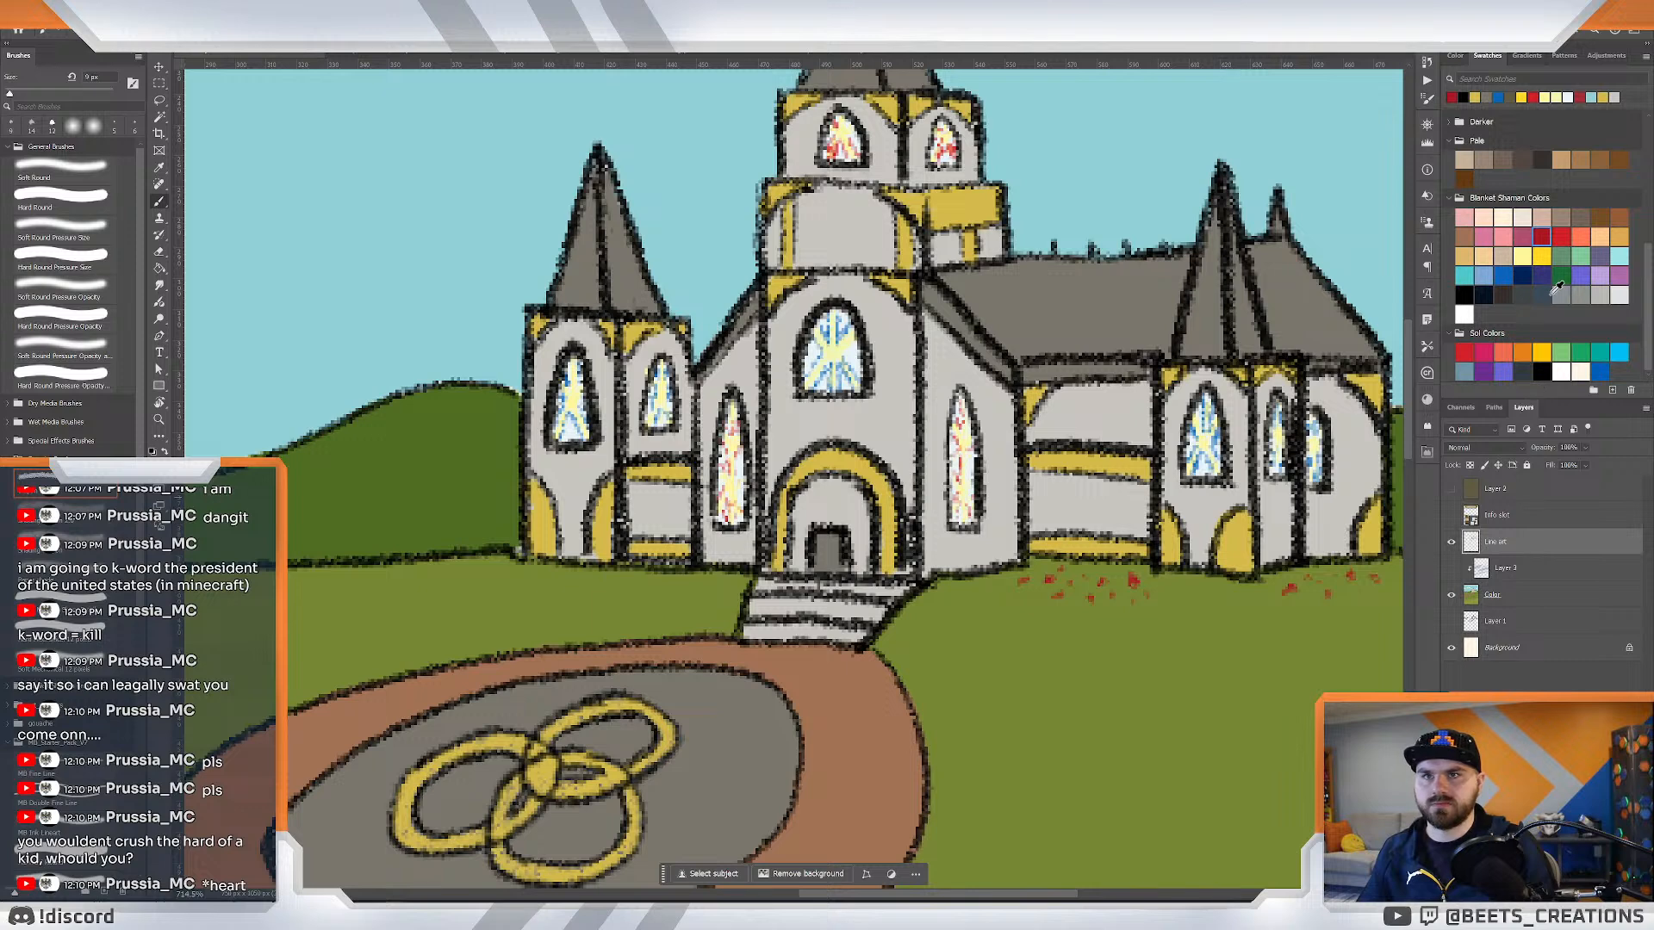
left_click_drag(1389, 515, 1310, 541)
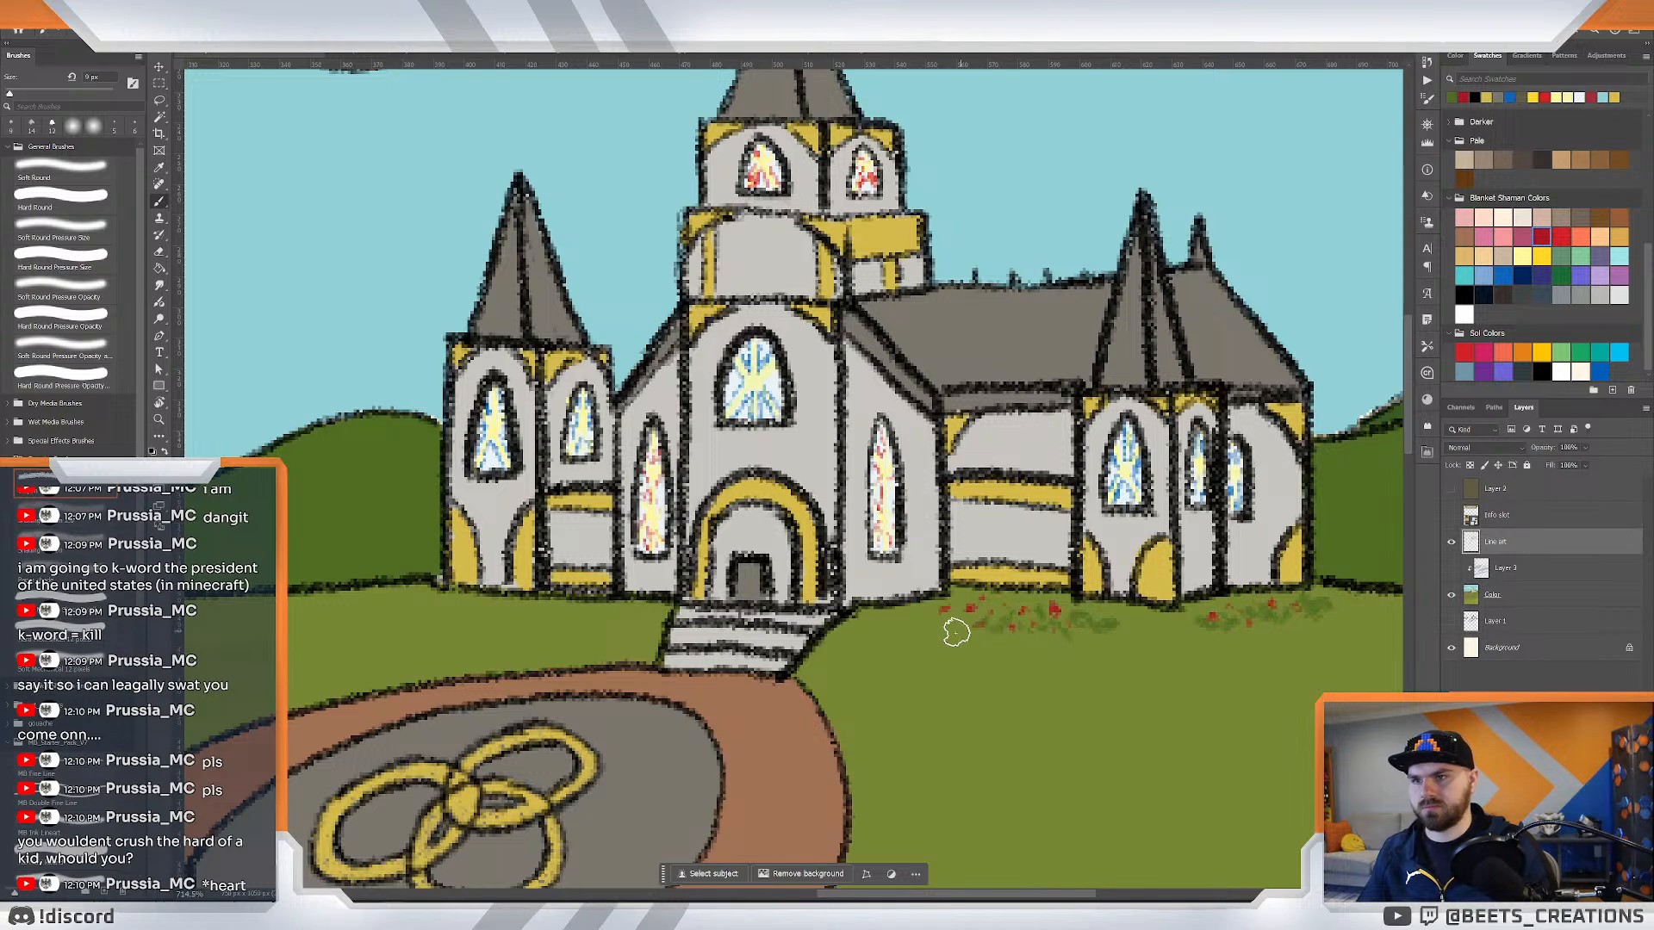
mouse_move(950, 614)
left_mouse_down()
mouse_move(986, 594)
mouse_move(1022, 610)
left_mouse_up()
Brush dark green foliage into the grass below the cathedral's left tower, up to the entrance steps.
key("z")
left_click_drag(1128, 618, 1076, 601)
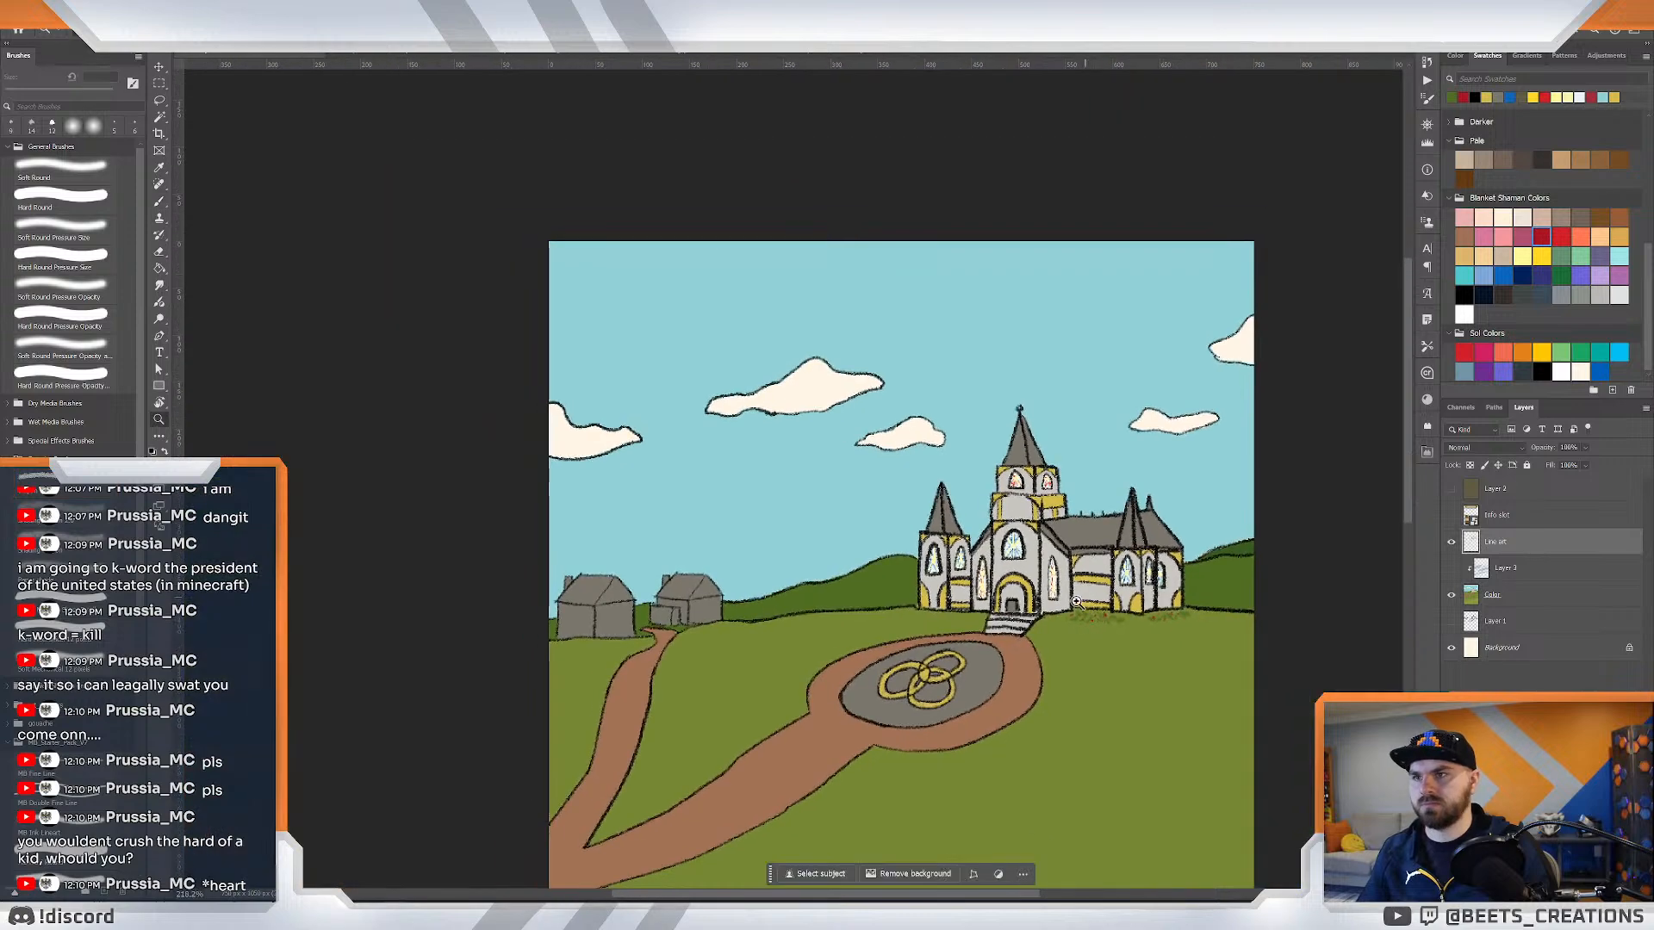
left_click_drag(913, 606, 954, 614)
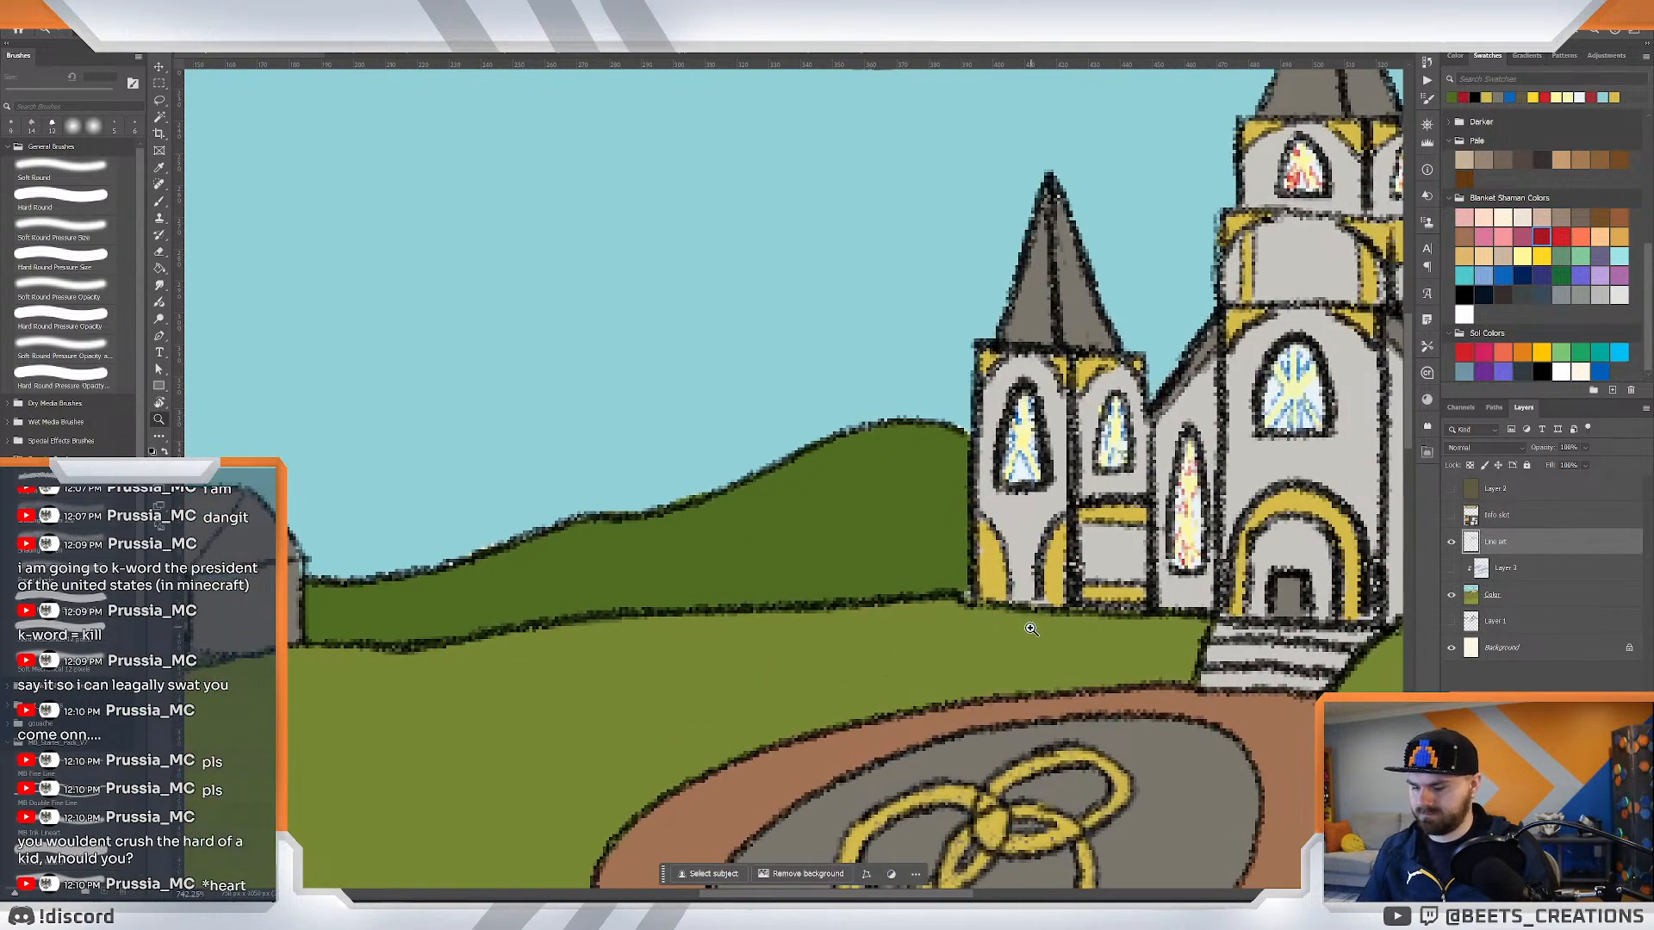
key("b")
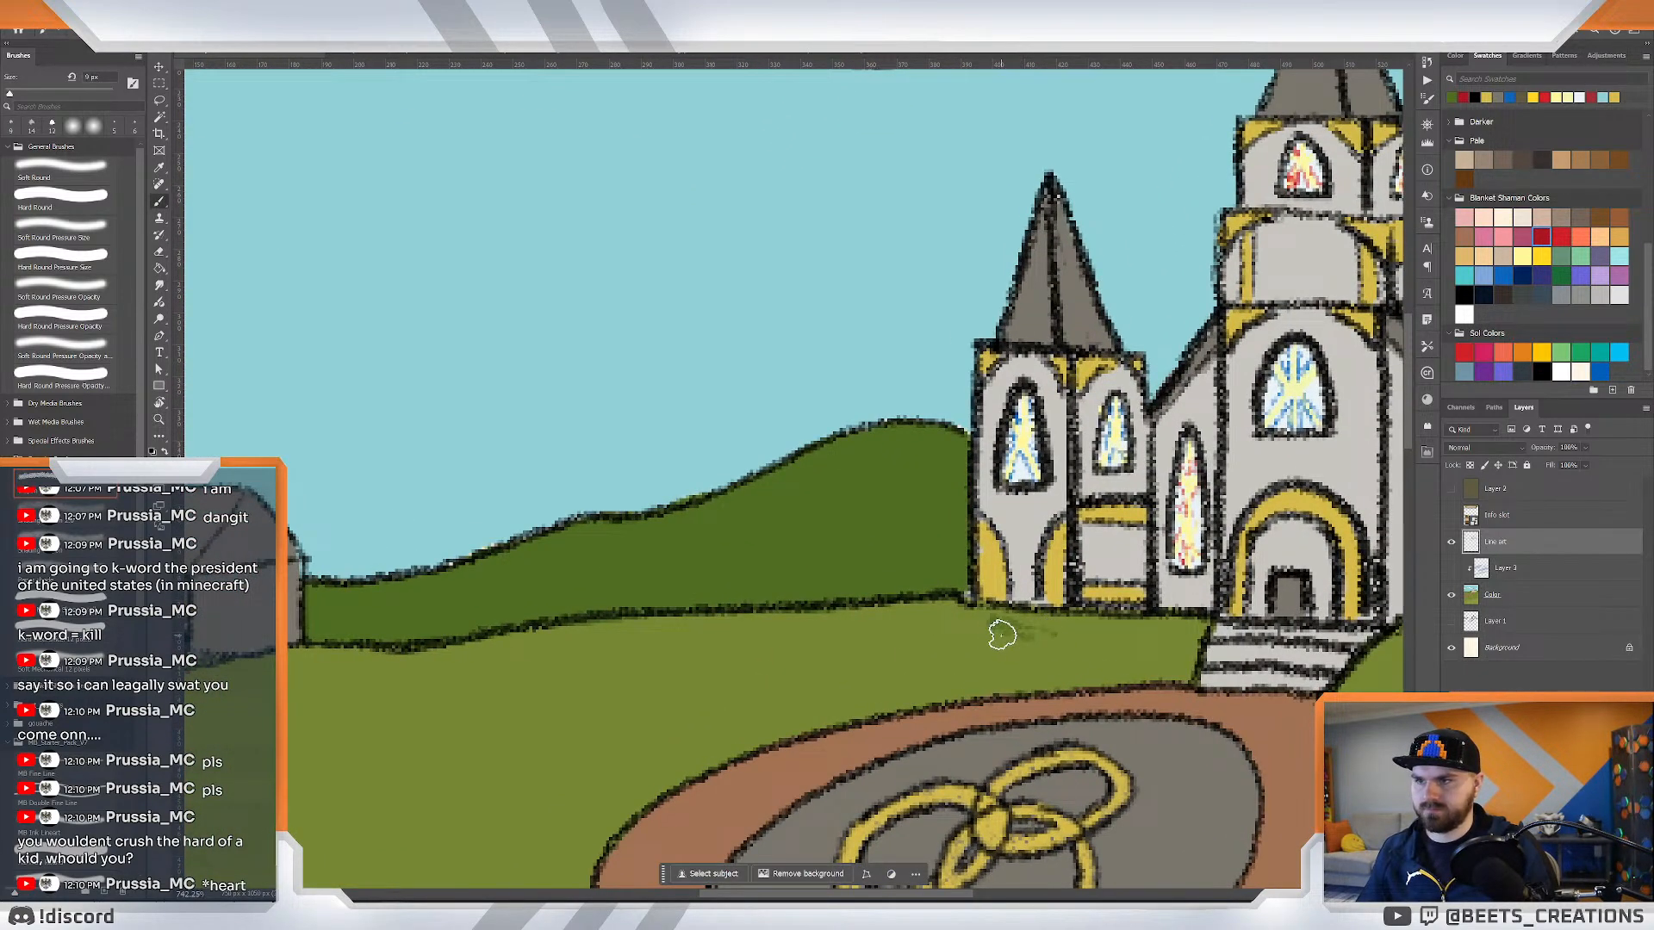
mouse_move(1001, 635)
left_mouse_down()
mouse_move(966, 623)
mouse_move(1154, 635)
mouse_move(1059, 634)
left_mouse_up()
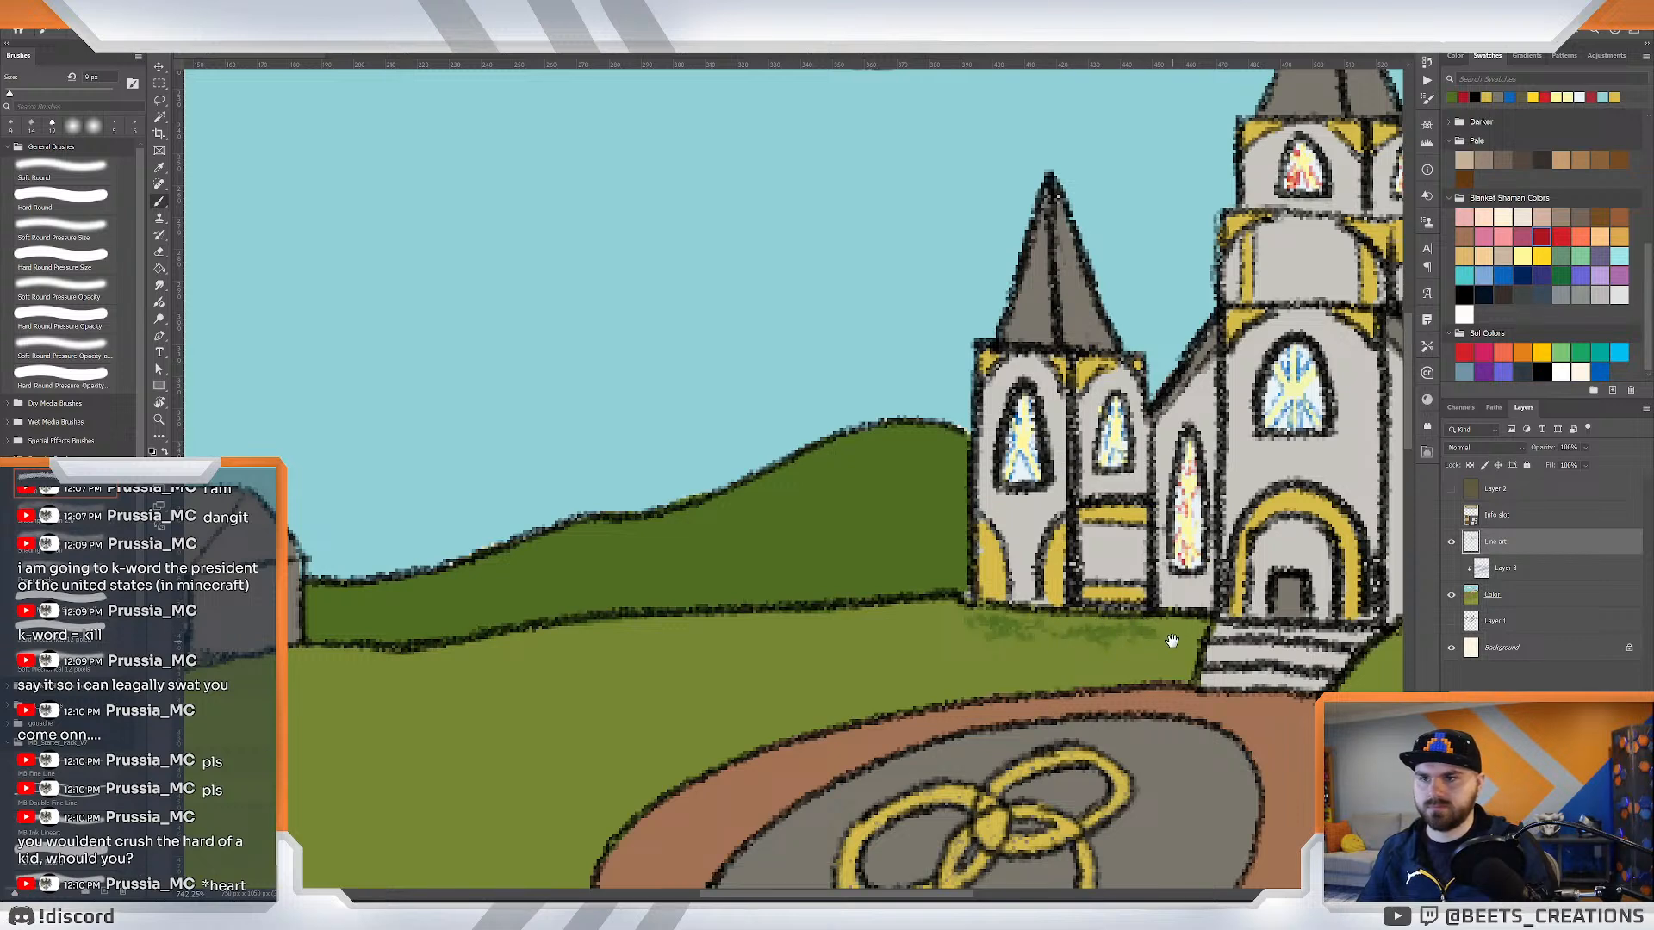
left_click_drag(1172, 641, 944, 633)
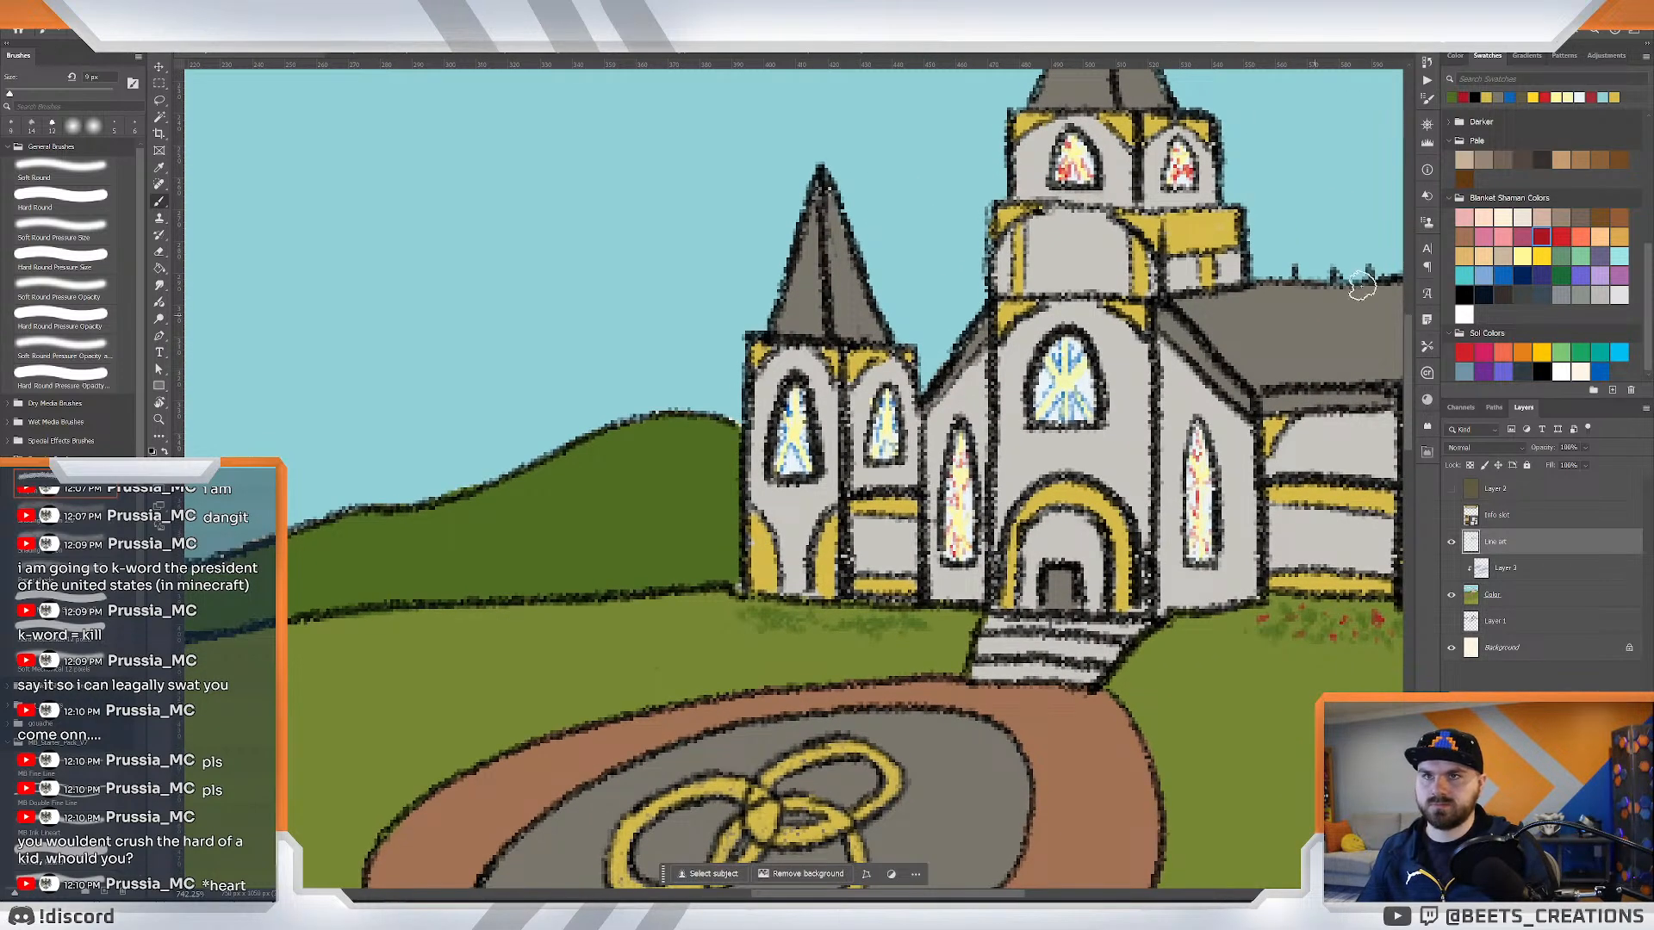
left_click(1561, 235)
left_click(837, 618)
left_click(808, 626)
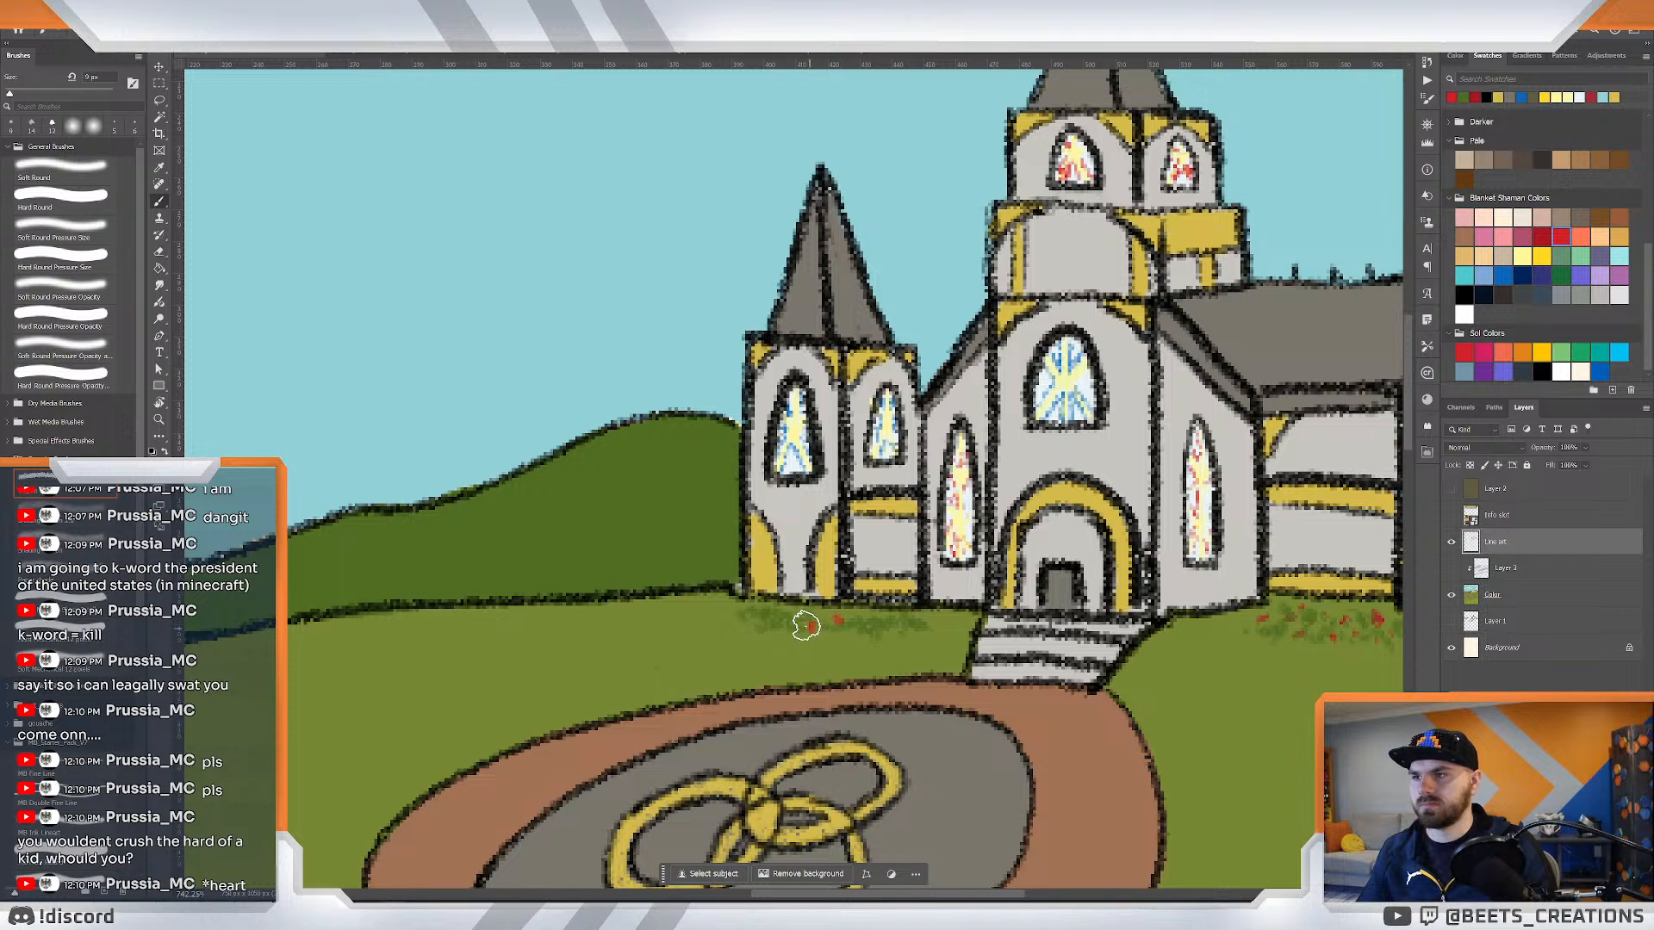
left_click(776, 626)
left_click(752, 610)
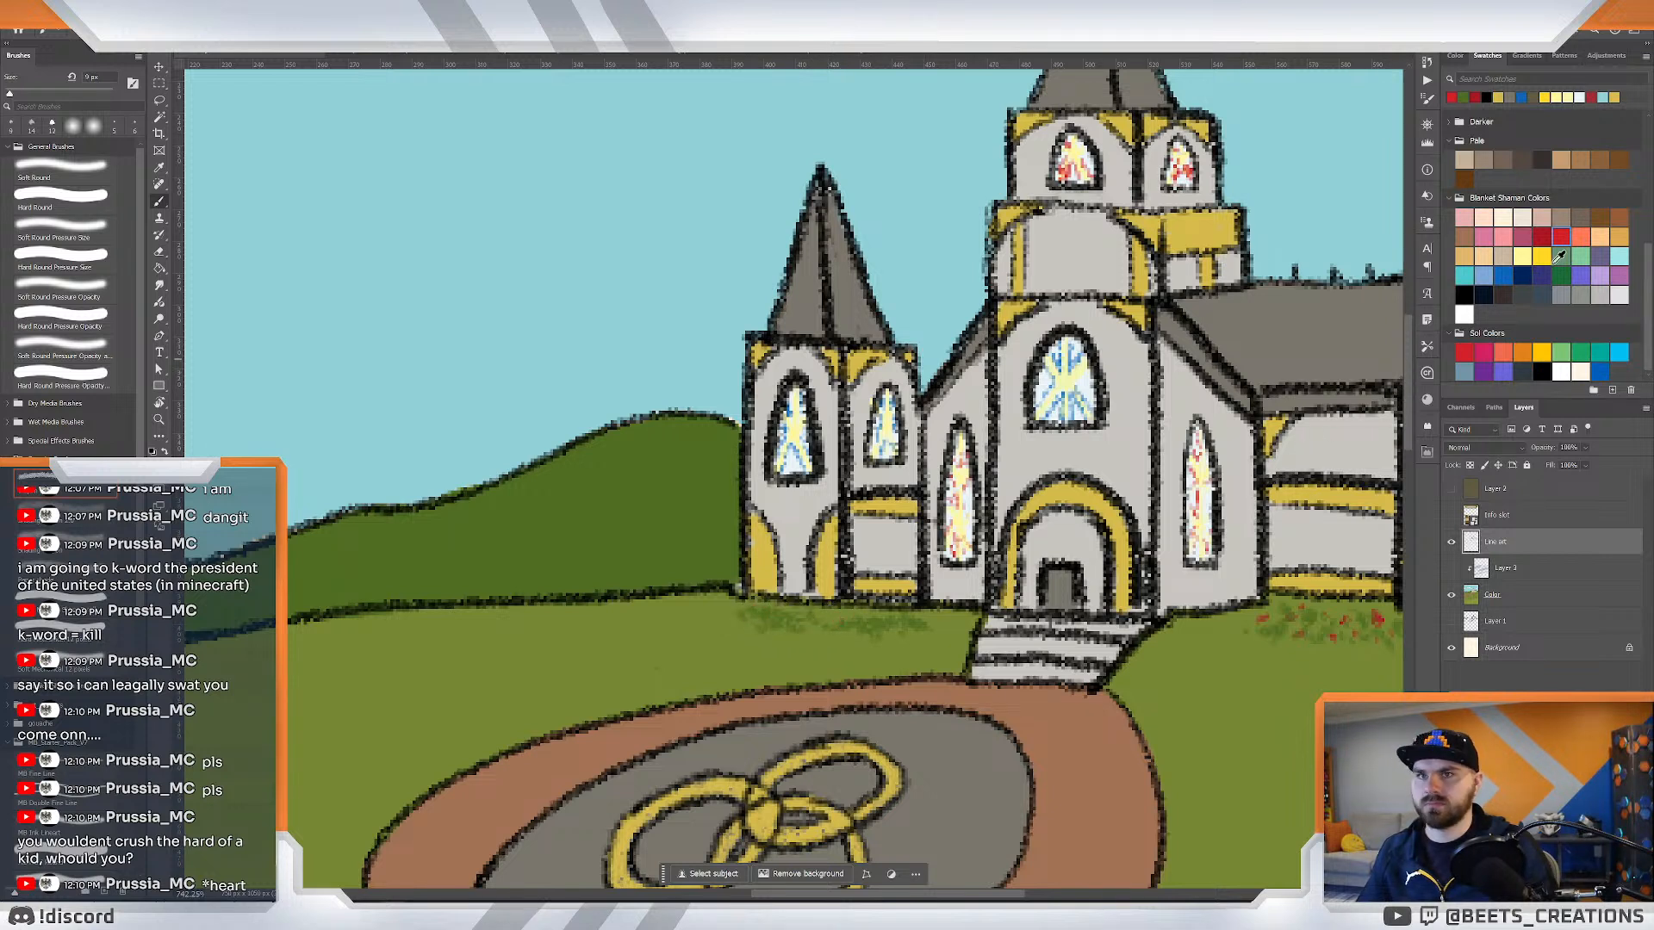
Dot dark red flowers over the foliage between the left tower's base and the entrance steps.
left_click(1541, 236)
left_click(746, 625)
left_click(772, 612)
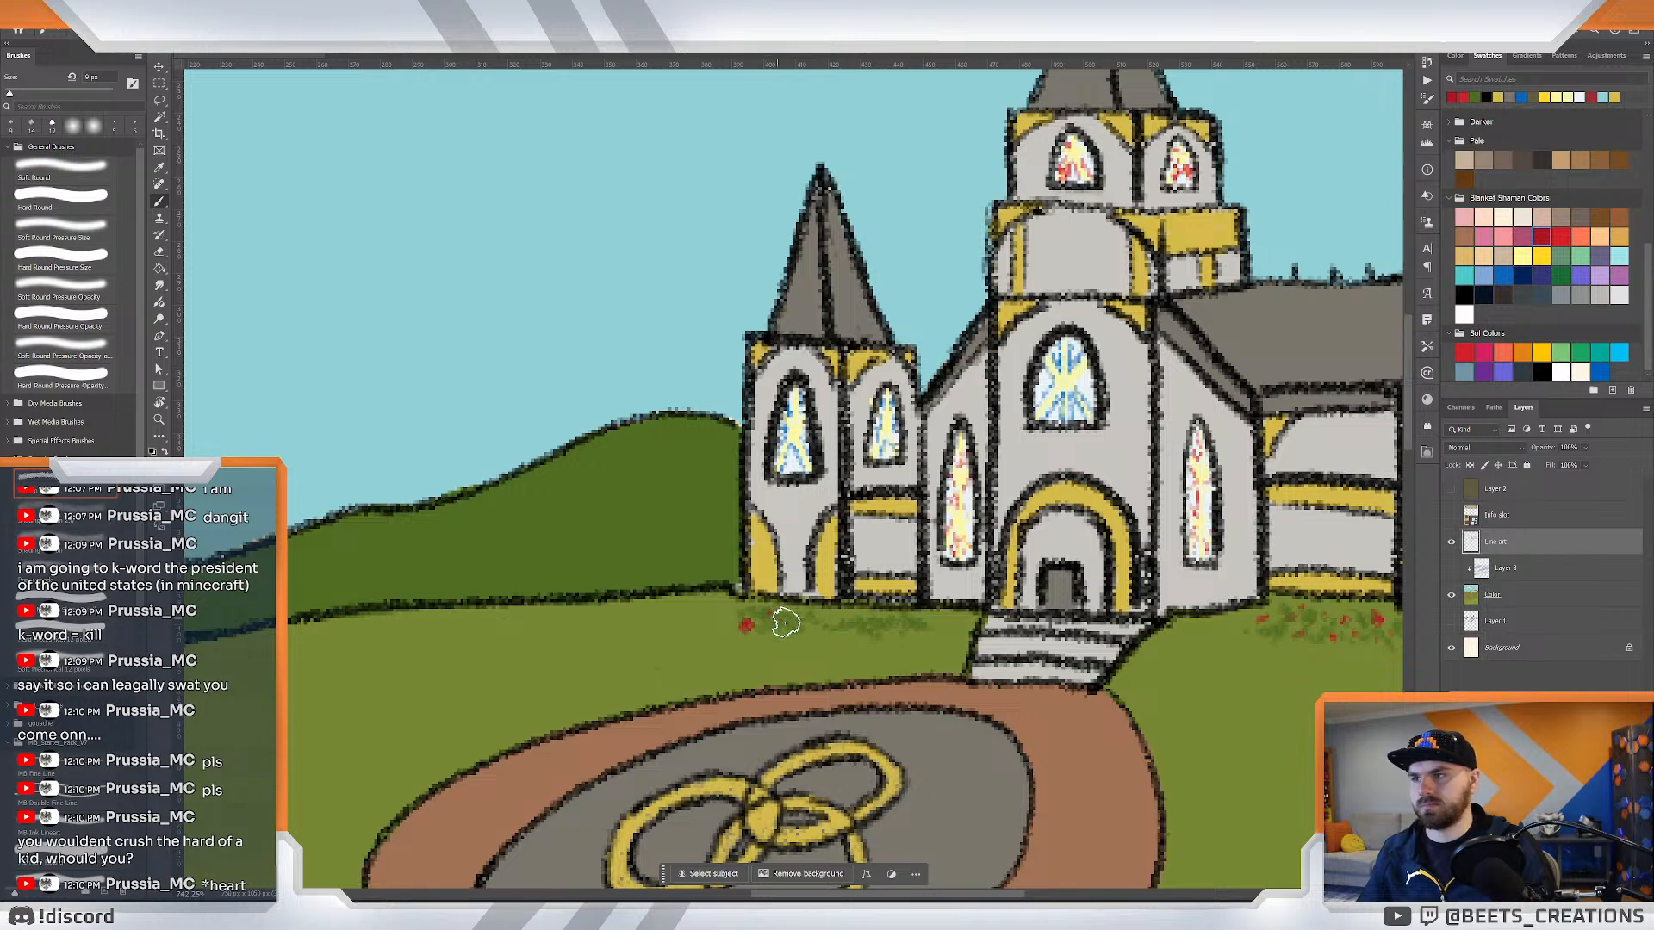
left_click(798, 627)
left_click(838, 626)
left_click(860, 629)
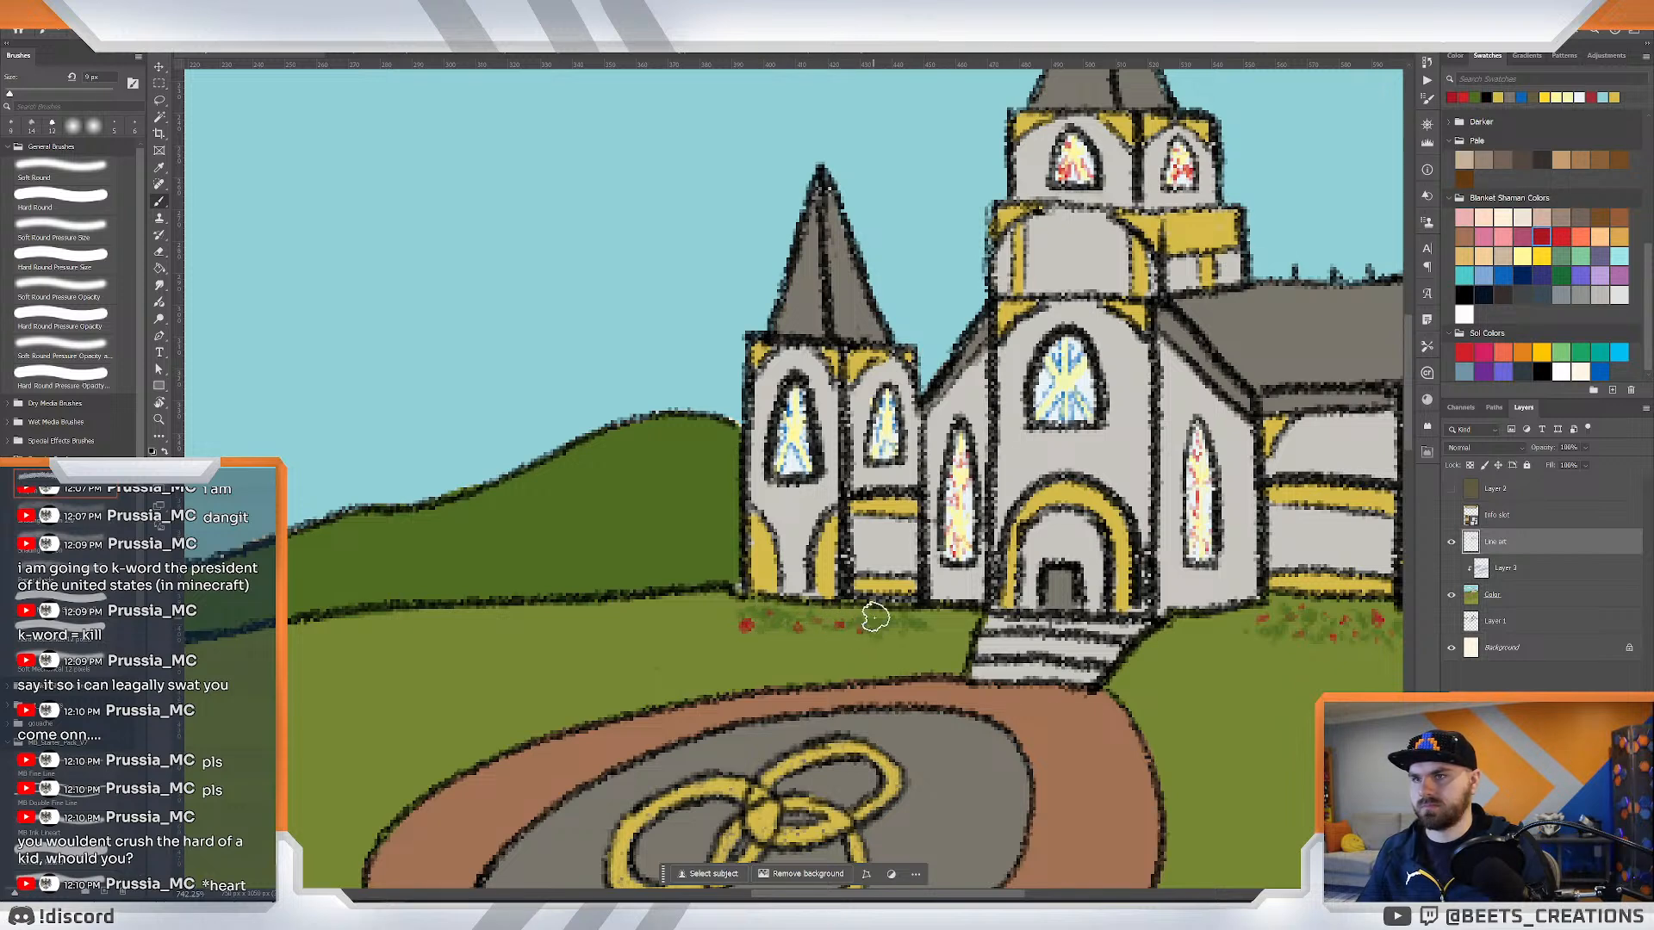
left_click(878, 620)
left_click(898, 622)
Lasso a loose selection around the cathedral's central spire, from its finial down to the top of the tower.
key("ctrl+0")
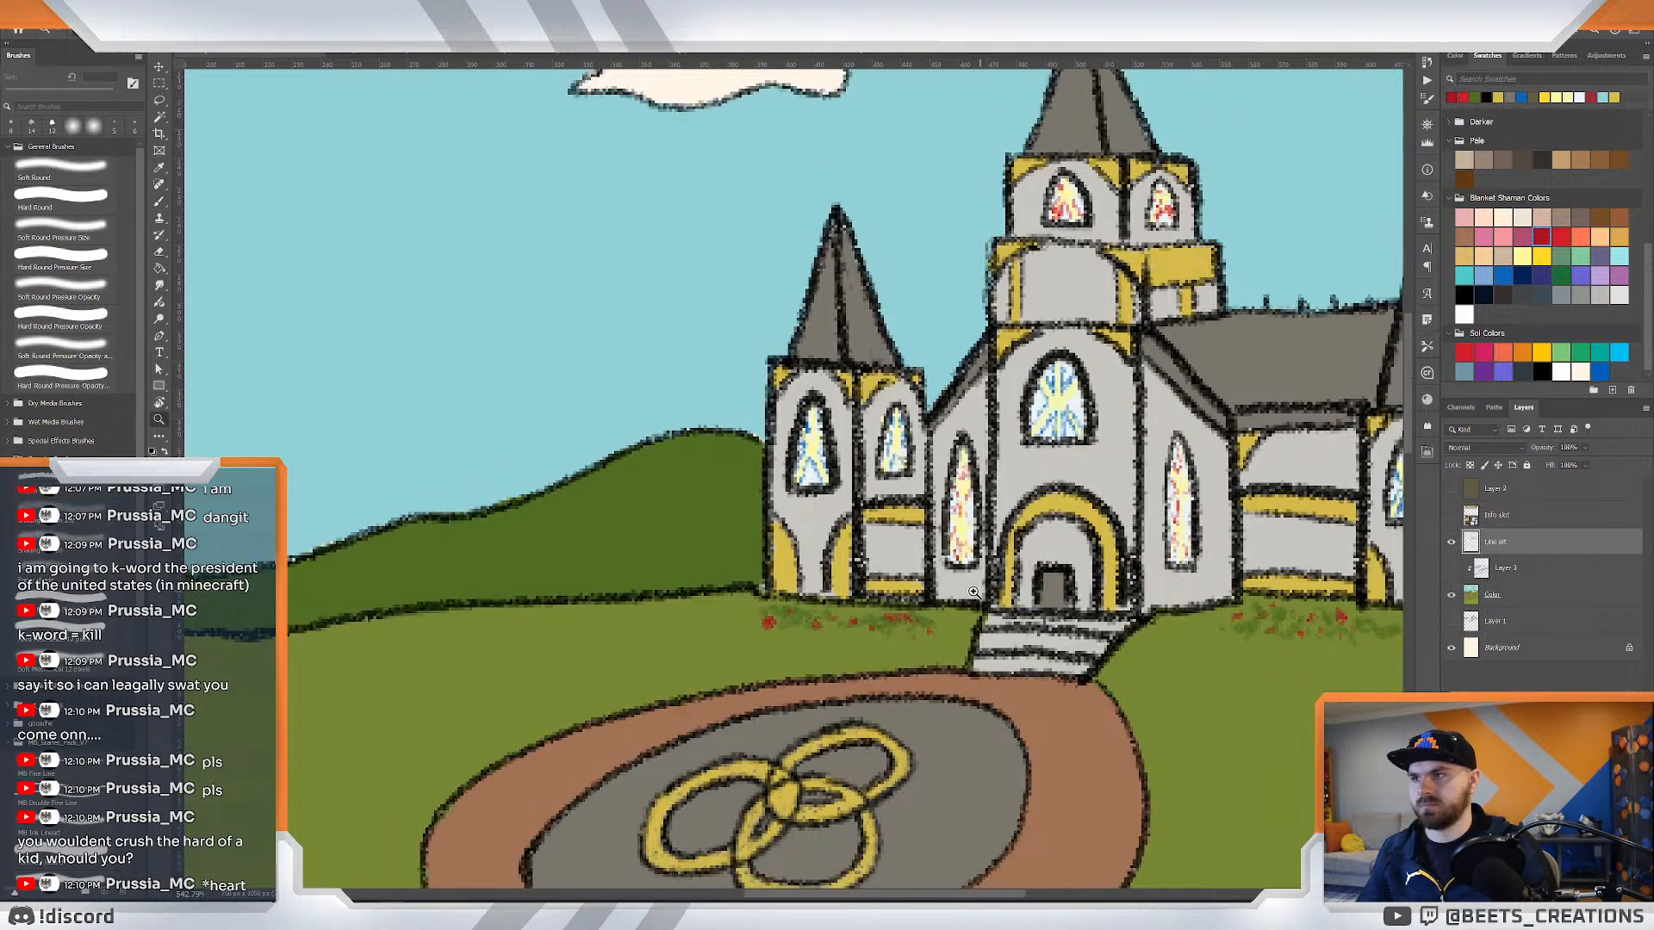
mouse_move(869, 397)
left_mouse_down()
mouse_move(852, 397)
mouse_move(926, 306)
mouse_move(897, 395)
left_mouse_up()
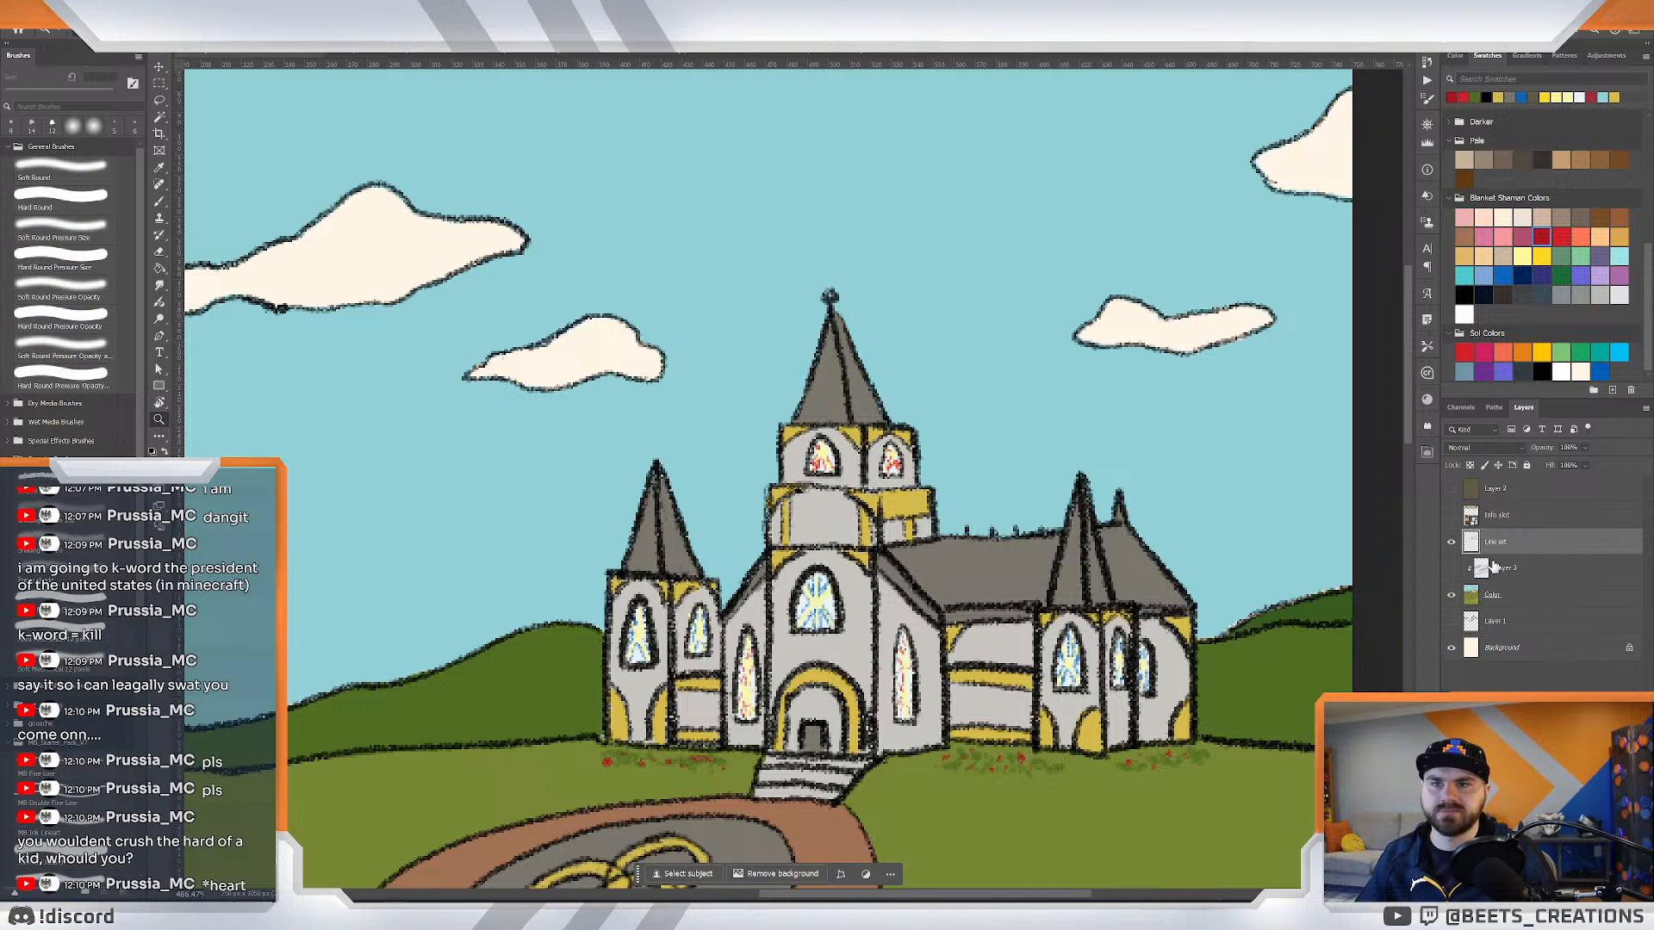
left_click(1494, 627)
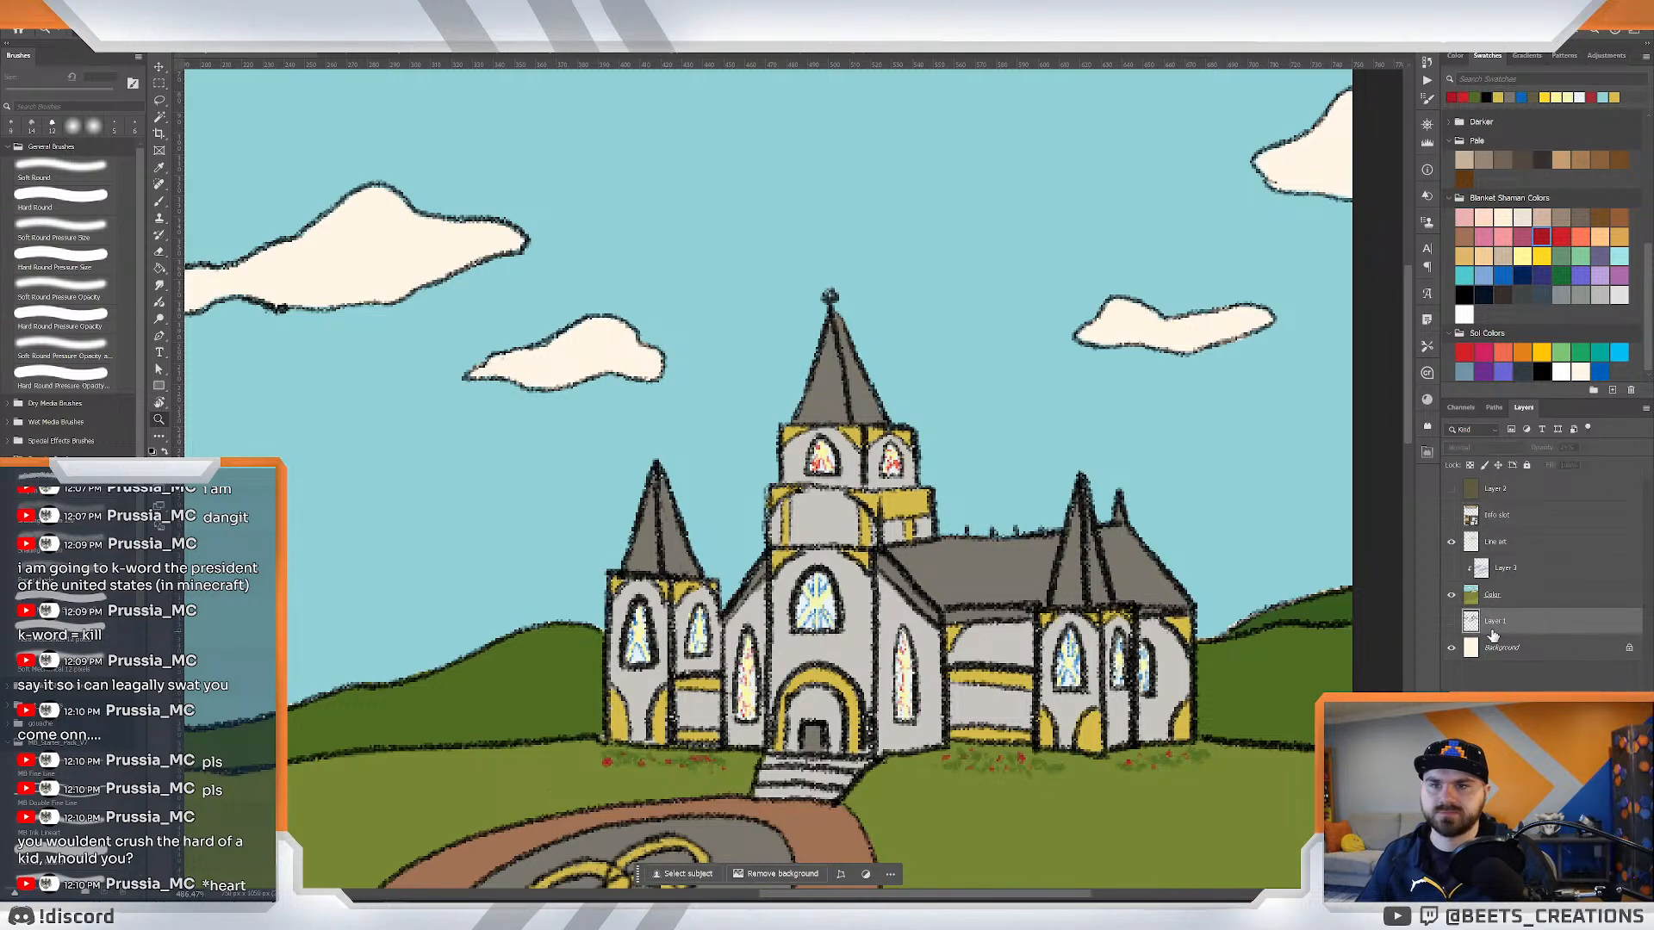
key("l")
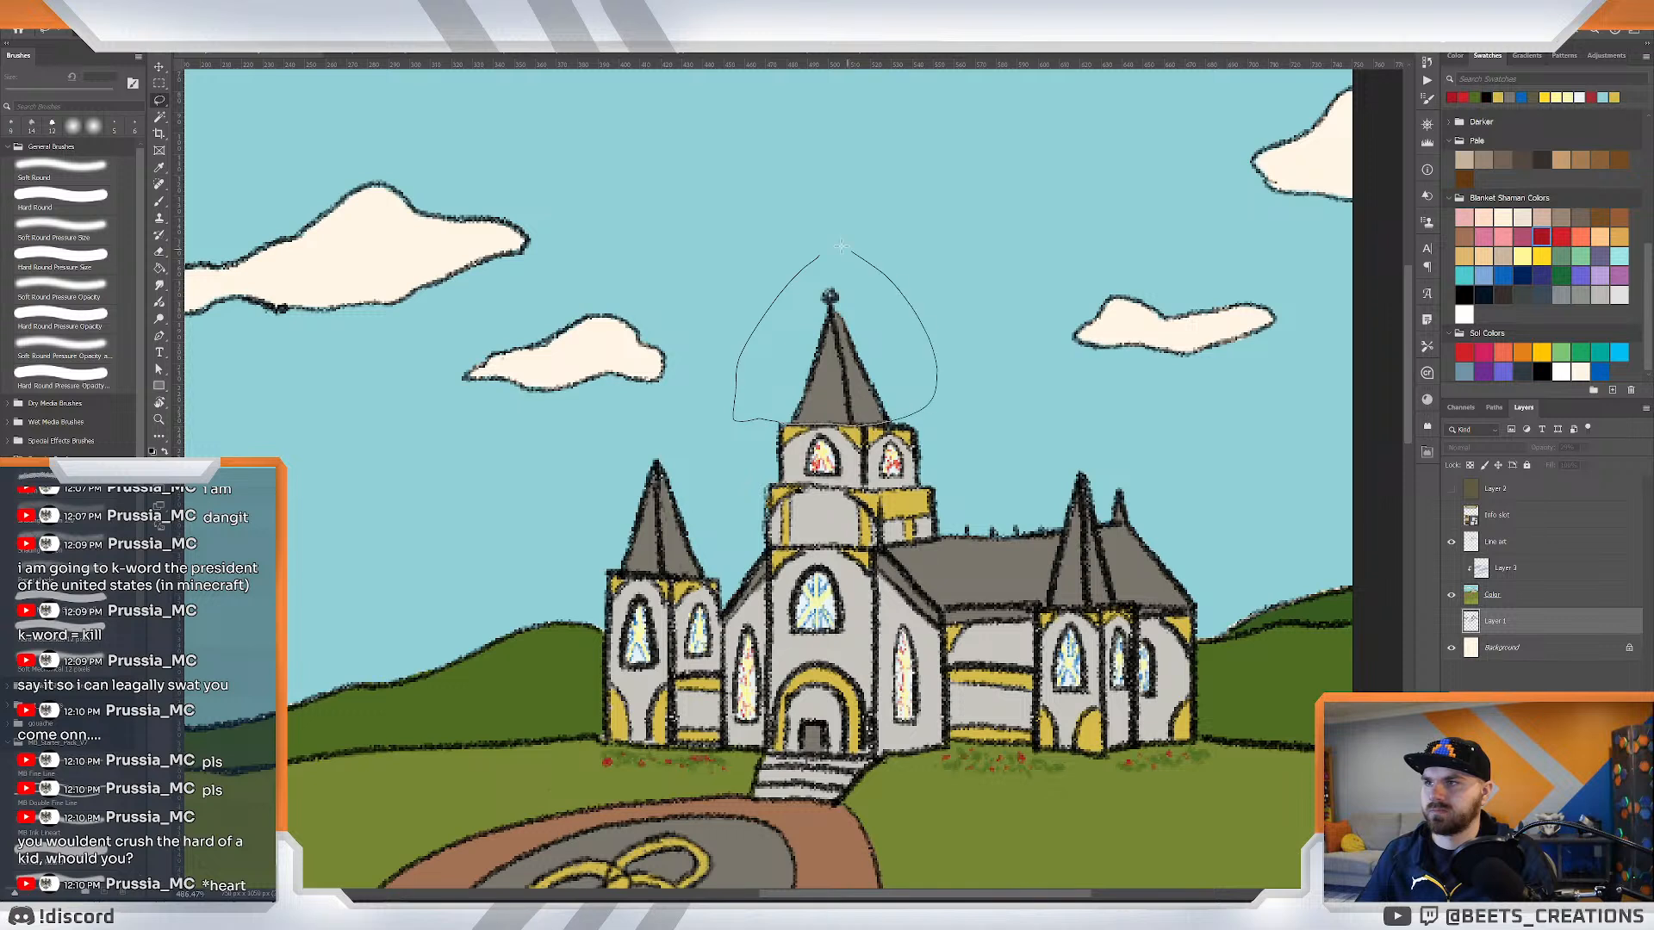
left_click_drag(840, 247, 831, 250)
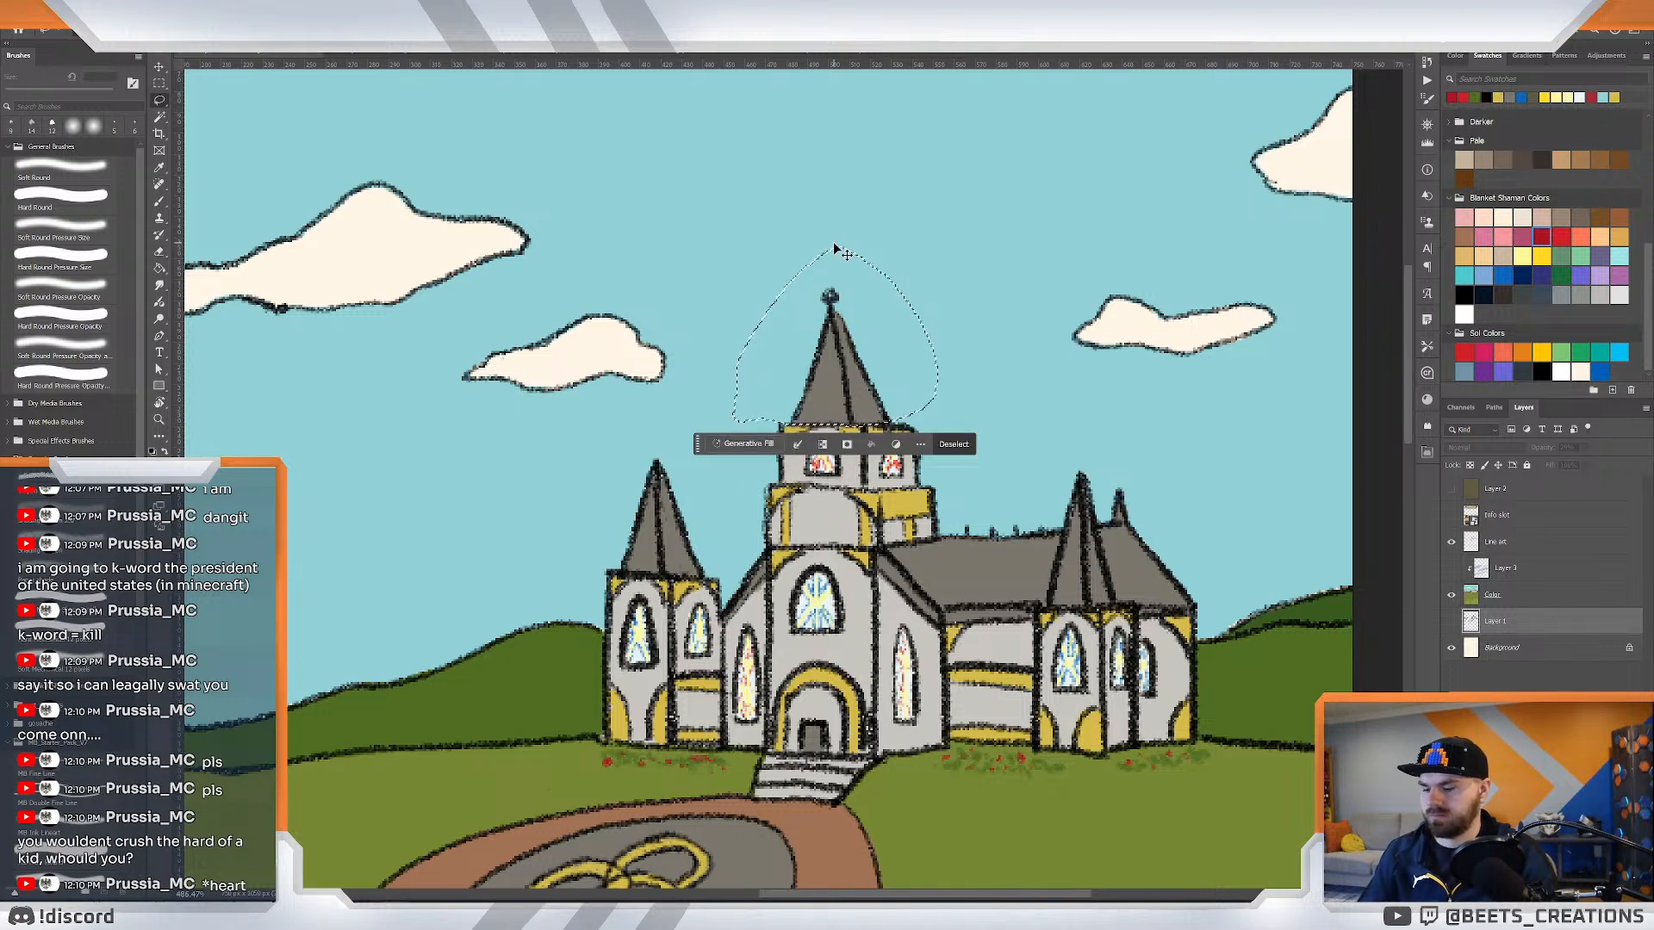
Skew the selected spire lines on the line art layer with Free Transform to straighten the spire, and clear the selection.
left_click(1539, 546)
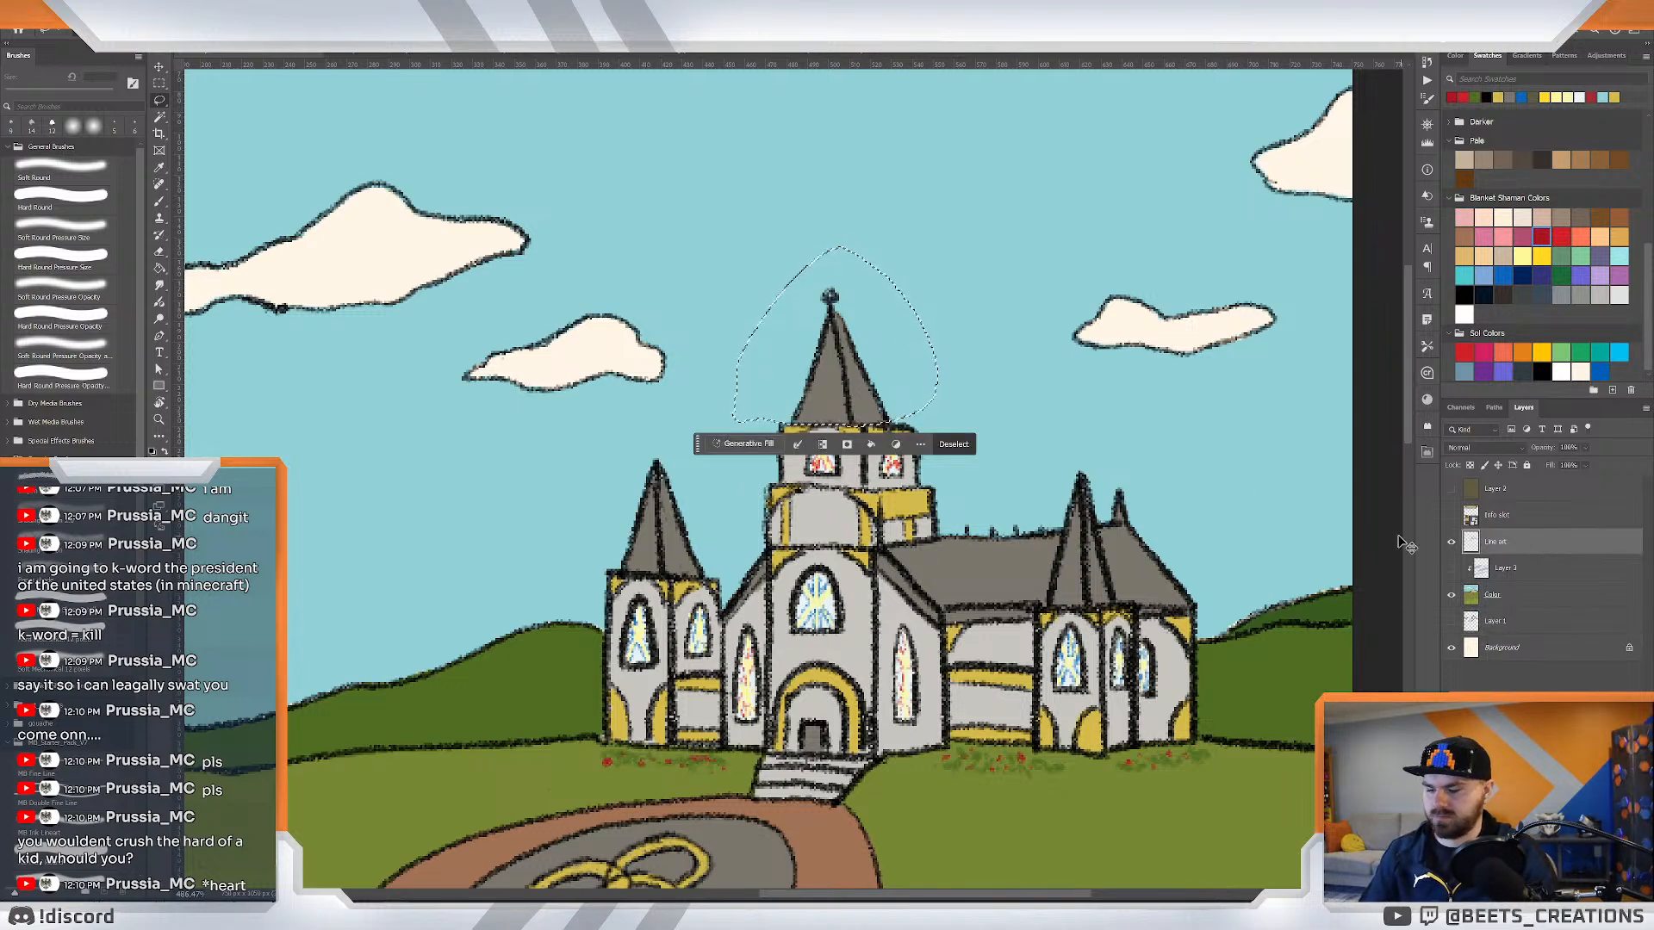
key("ctrl+t")
left_click_drag(841, 250, 847, 248)
key("ctrl+f")
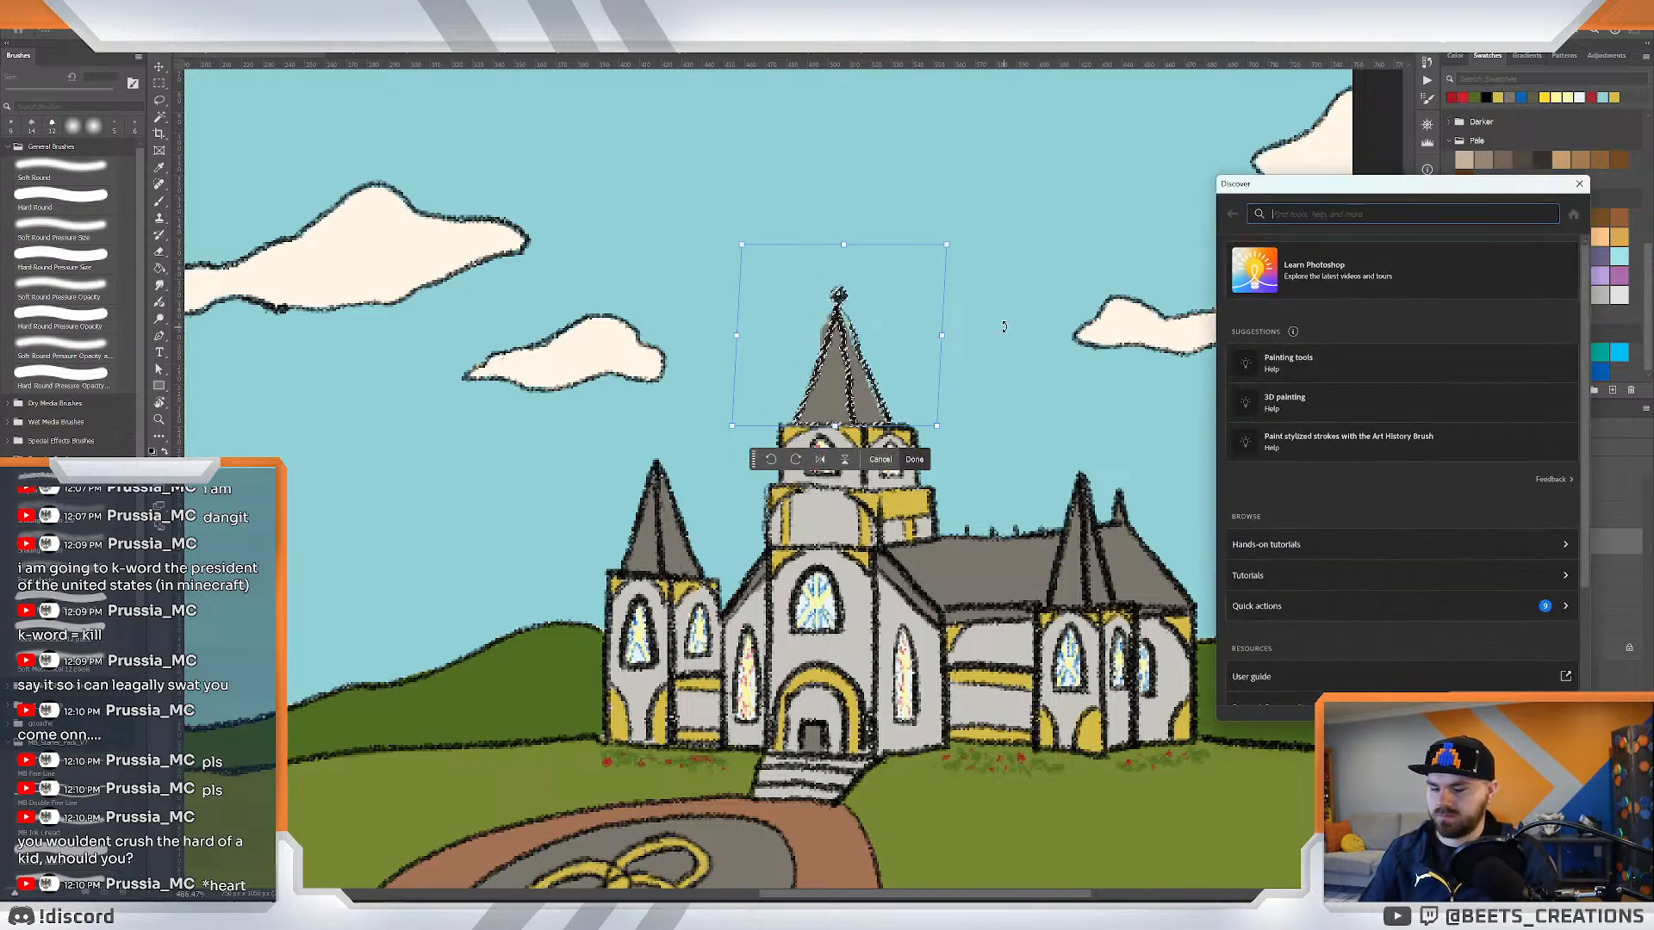
left_click(1578, 183)
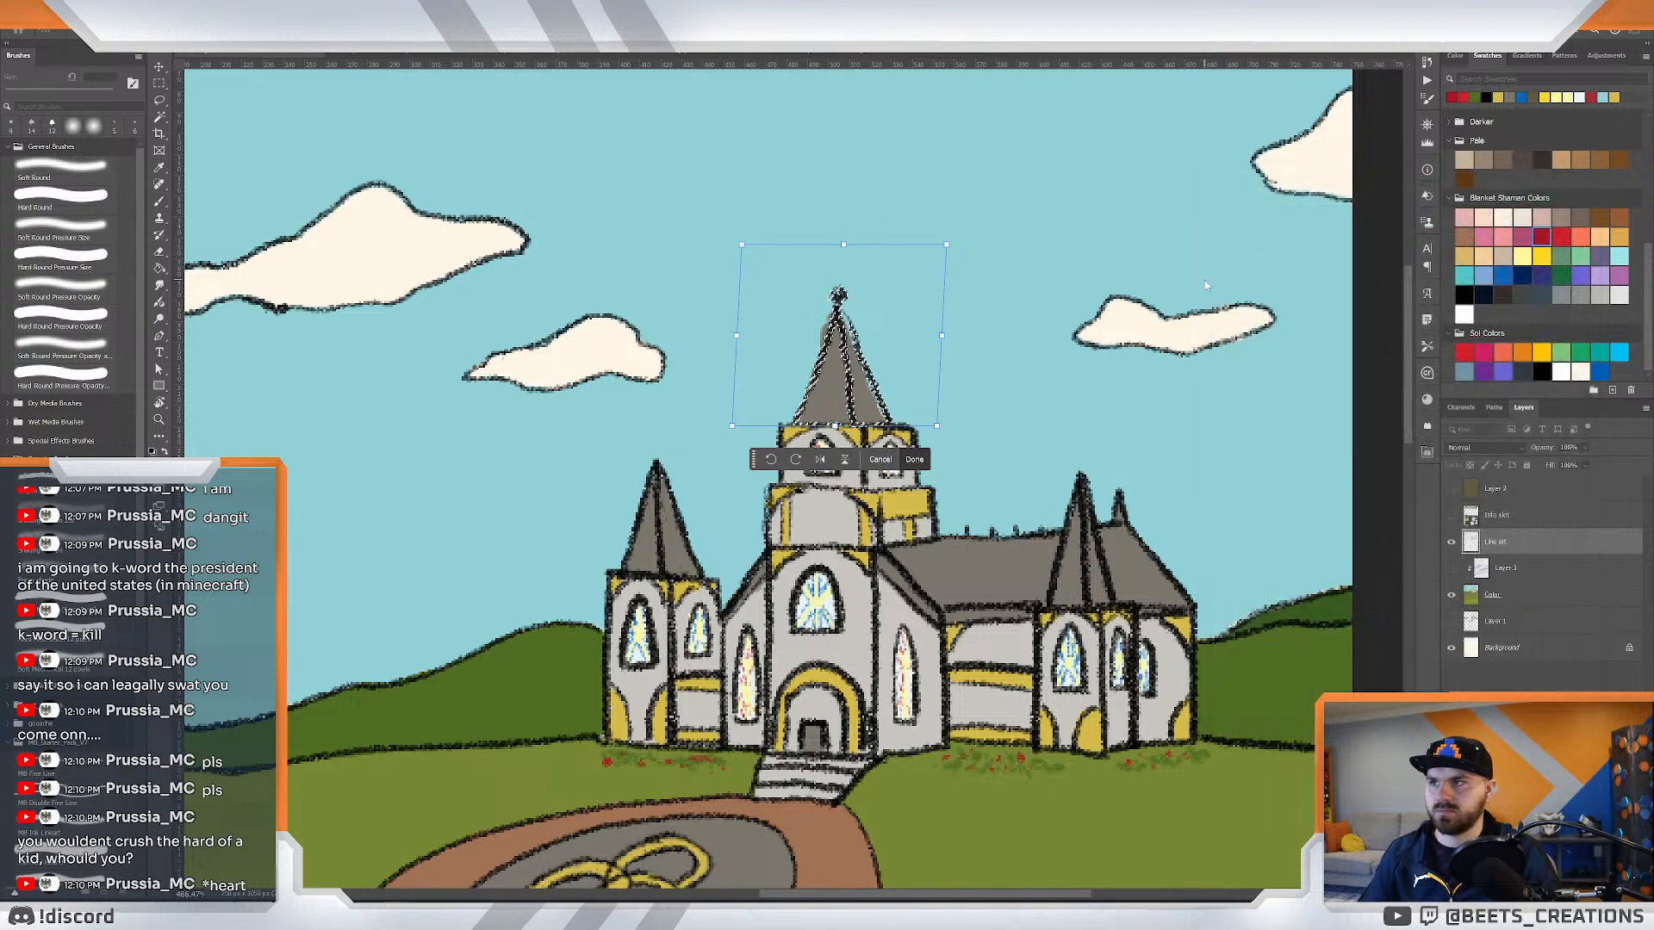
left_click(914, 459)
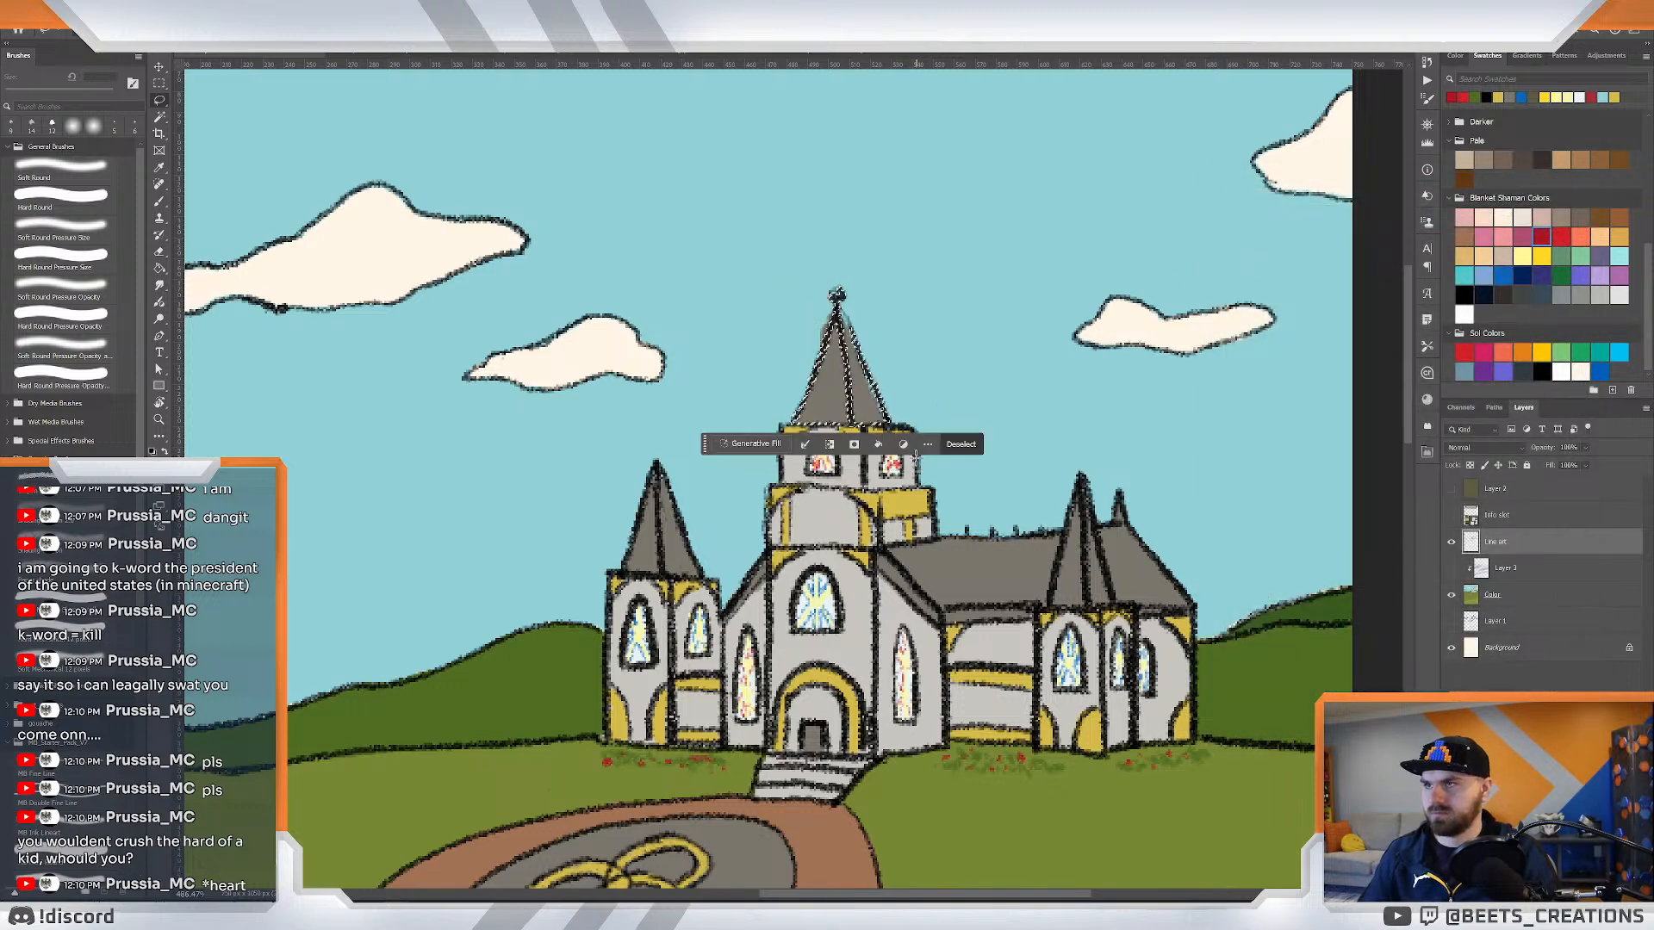
left_click(962, 446)
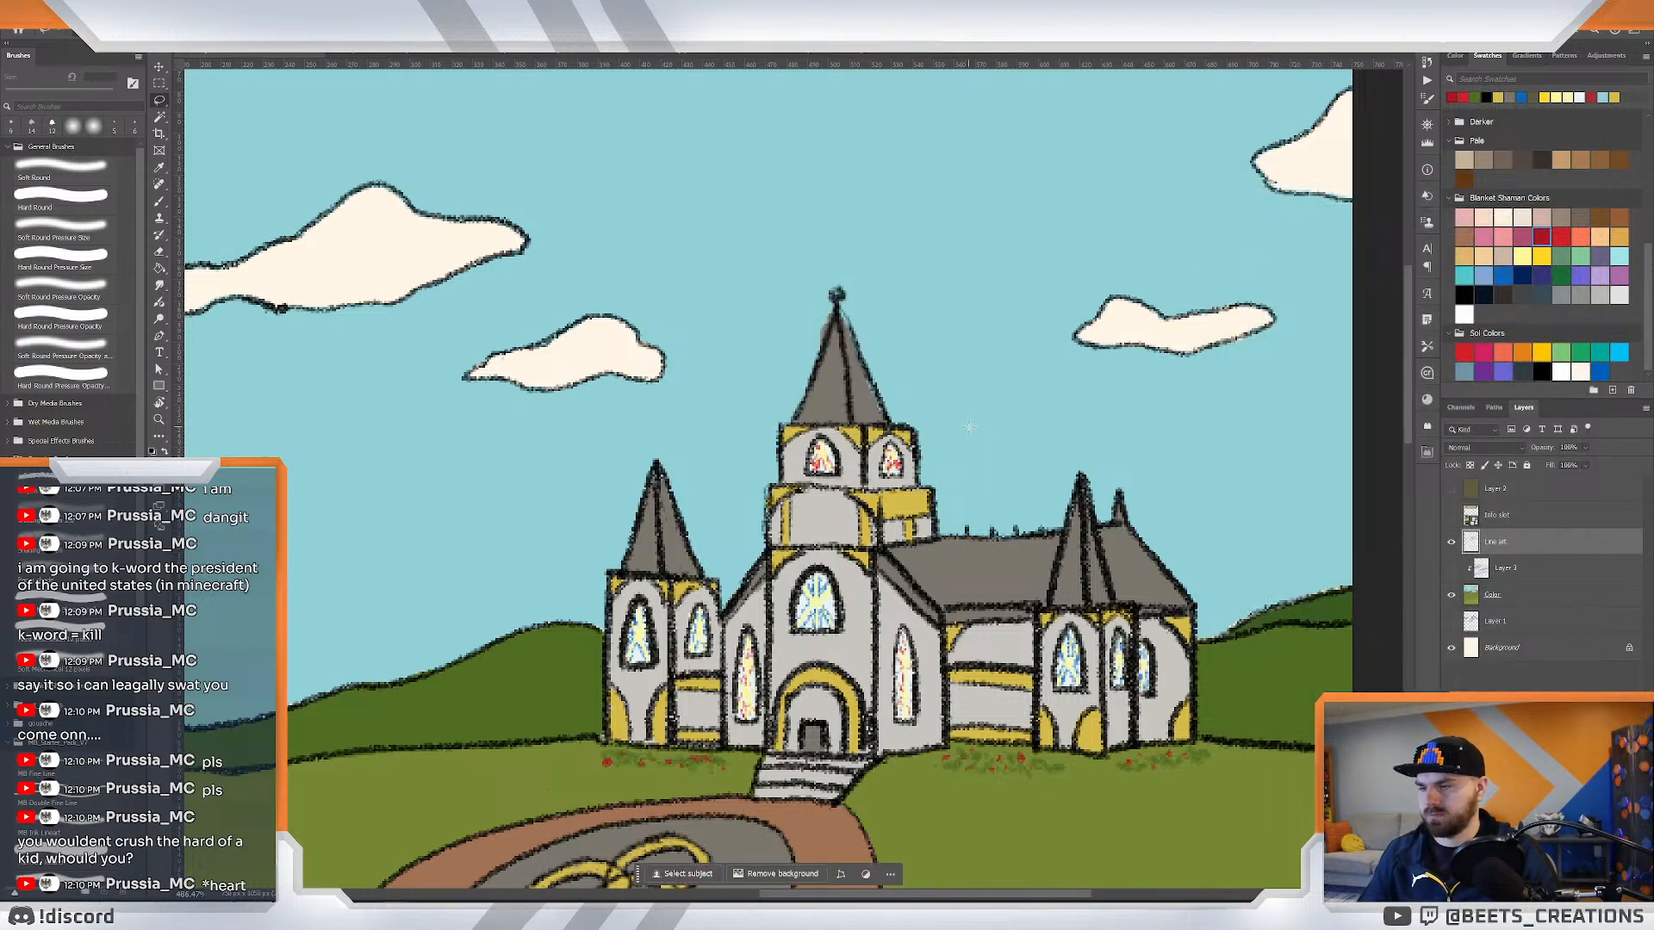
On the Color layer, touch up the sky blue and roof grey along the spire's edges with colours sampled from the painting.
left_click(1523, 597)
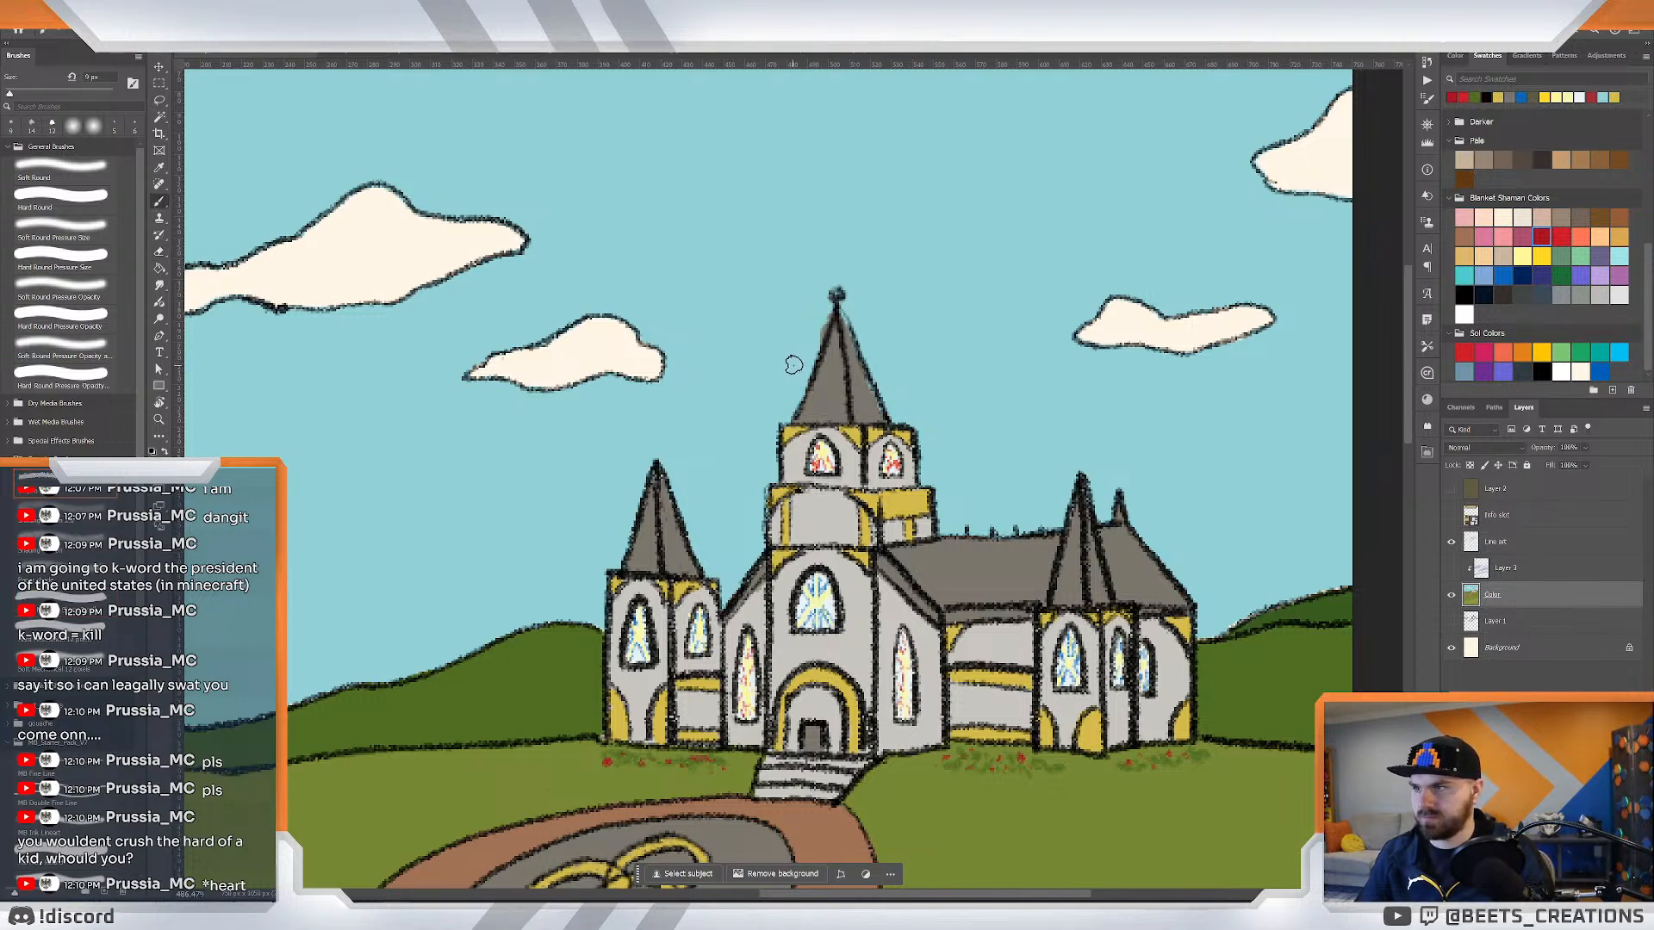
left_click(796, 365, "alt")
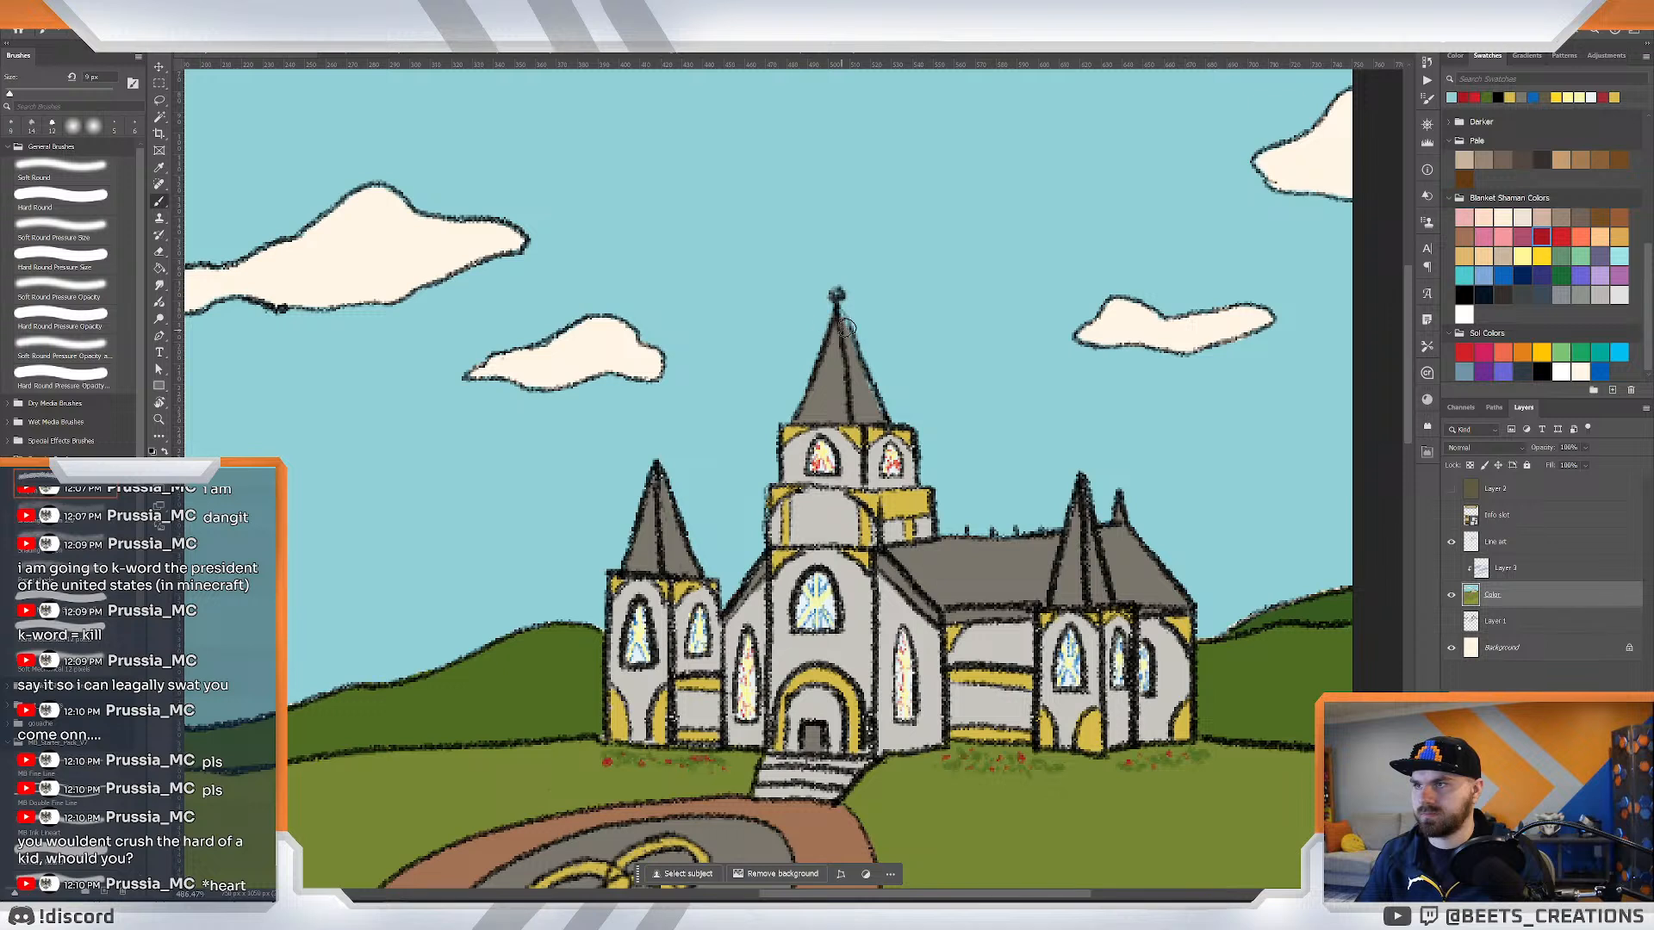
left_click(842, 374, "alt")
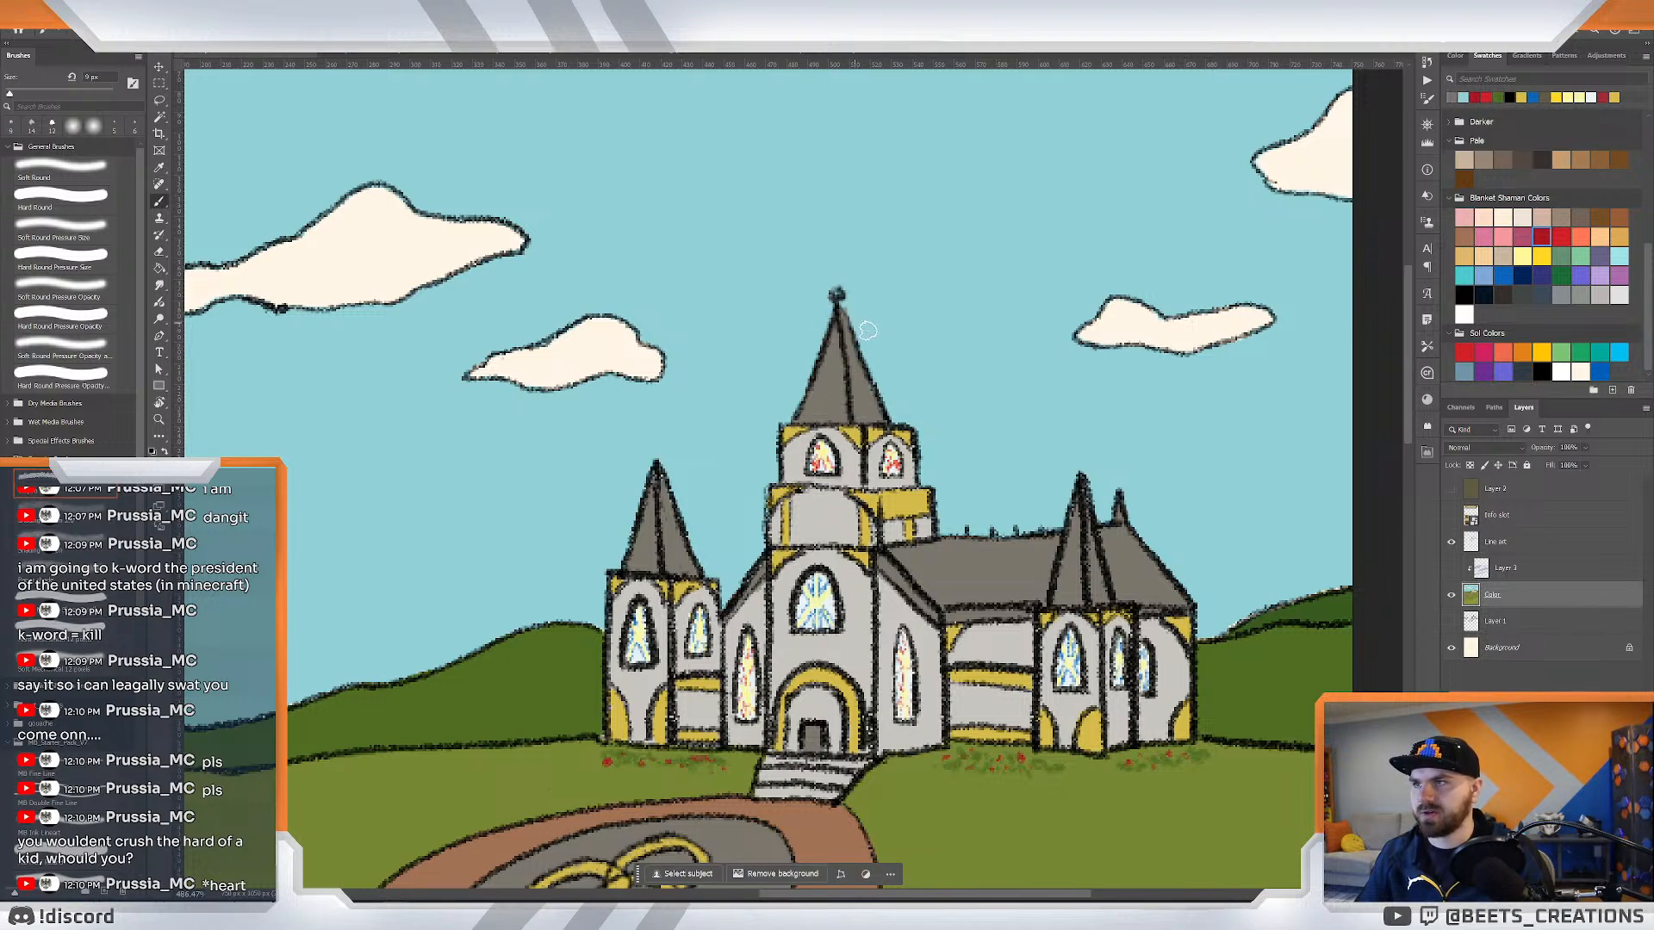
key("ctrl+space")
left_click_drag(888, 334, 831, 297)
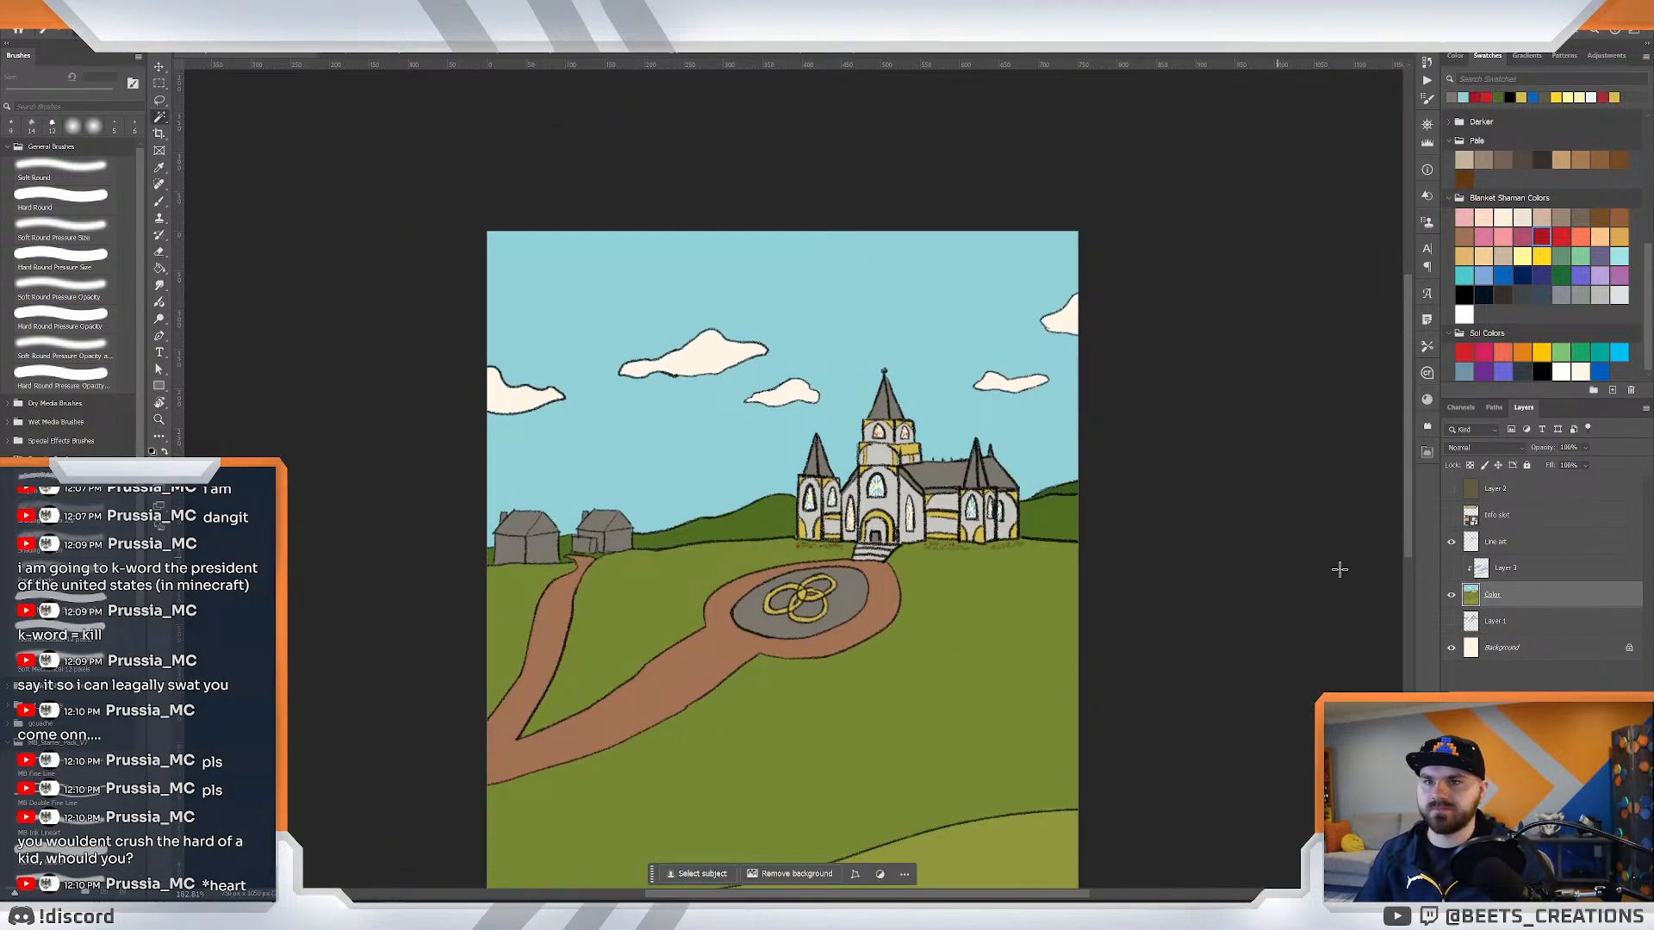
Select the sky on the Color layer with the Magic Wand, checking the base colours with the line art hidden.
left_click(720, 471)
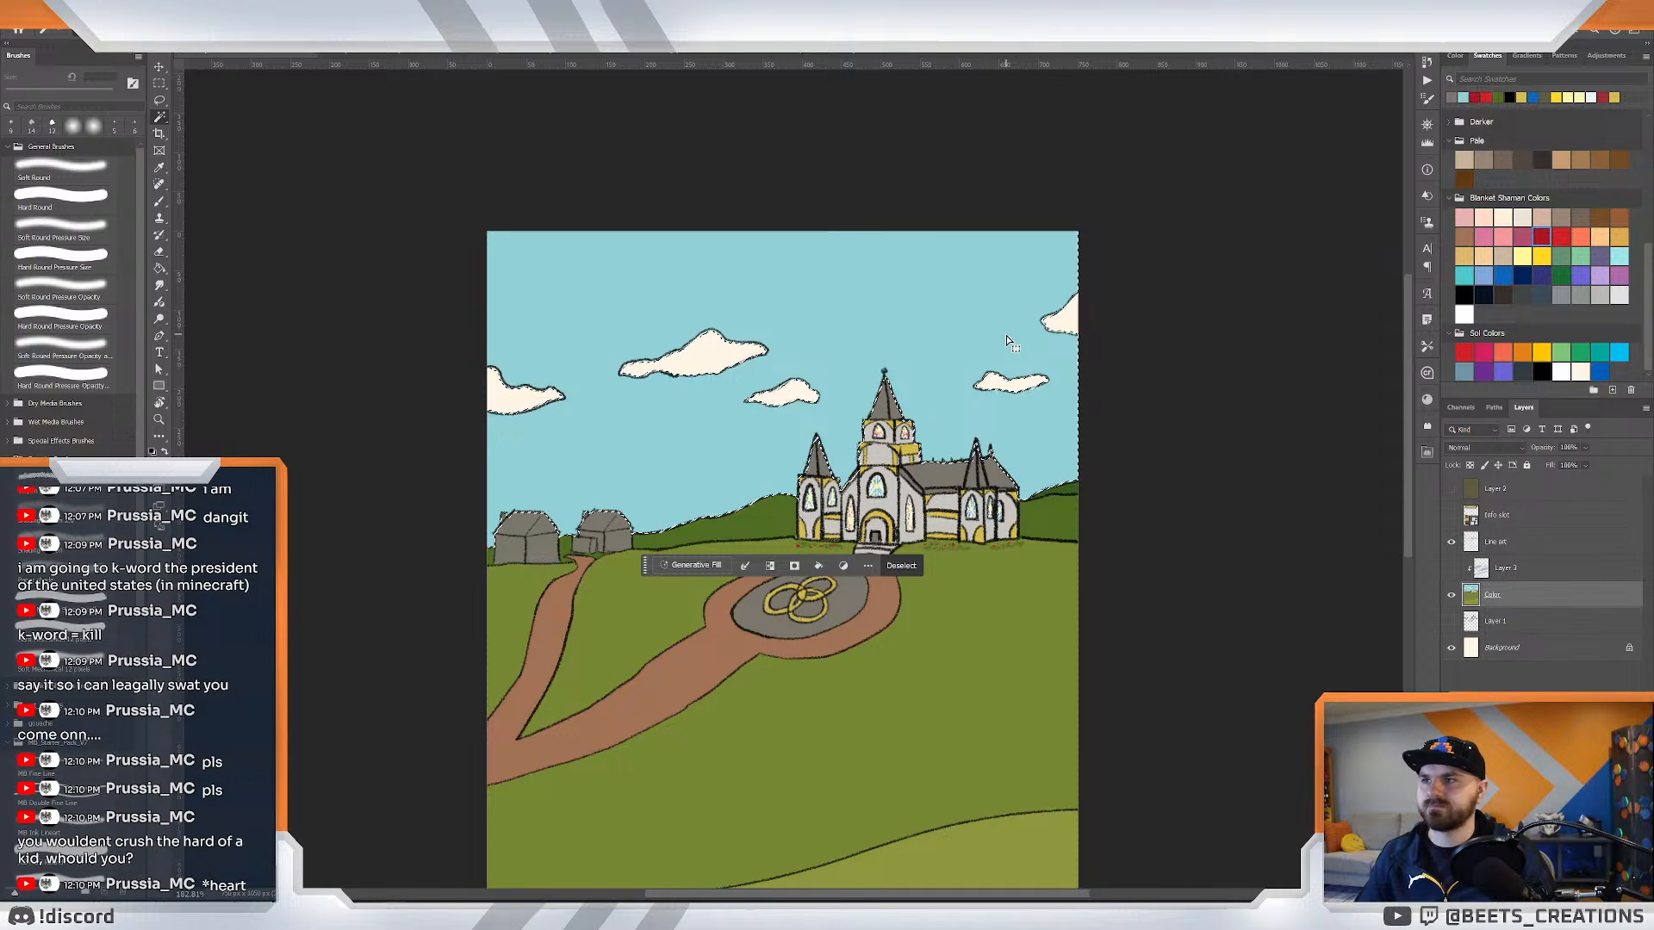
key("z")
mouse_move(764, 264)
left_mouse_down()
mouse_move(808, 273)
mouse_move(782, 283)
left_mouse_up()
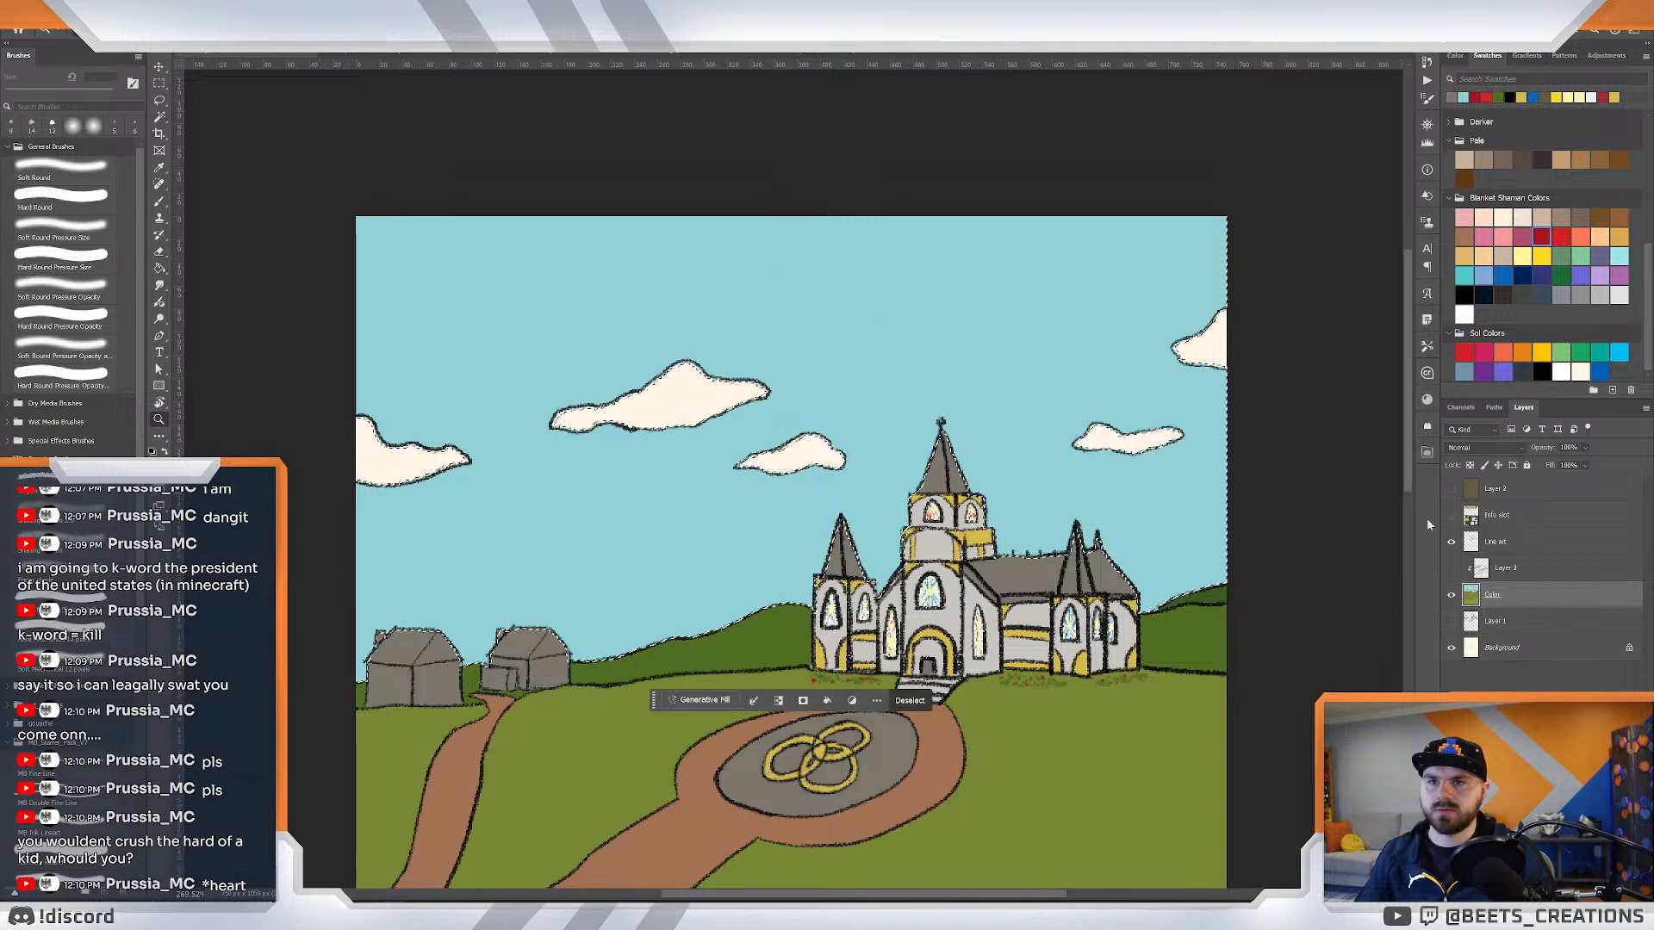
key("ctrl+d")
left_click(1451, 542)
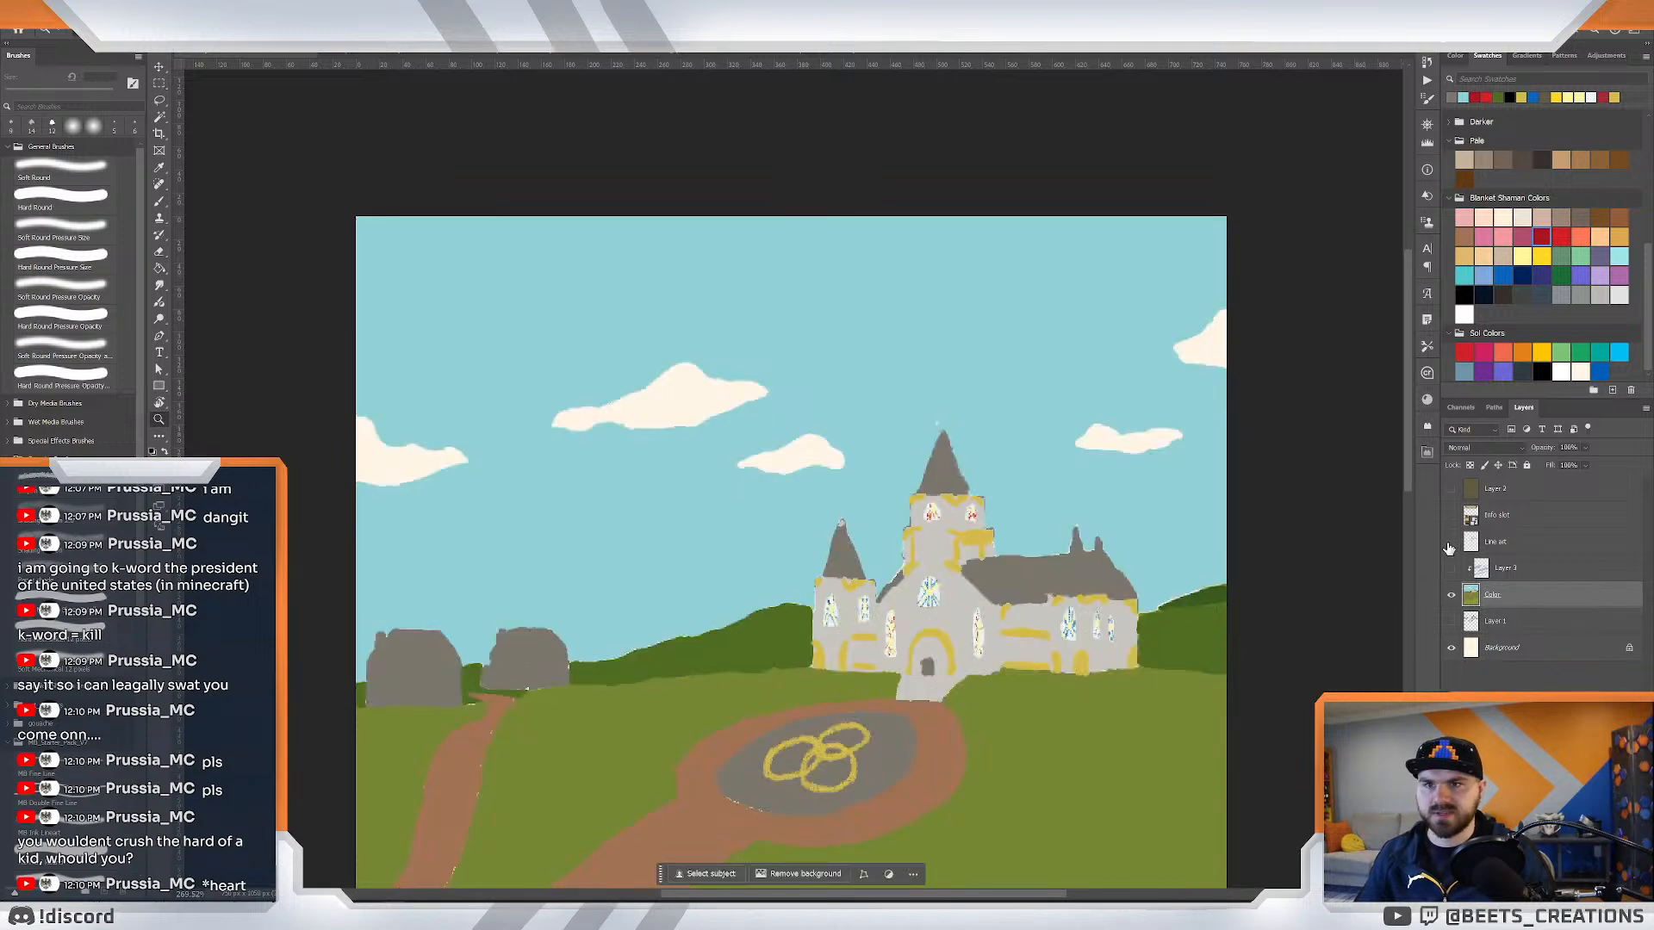
left_click(1450, 542)
key("ctrl+shift+d")
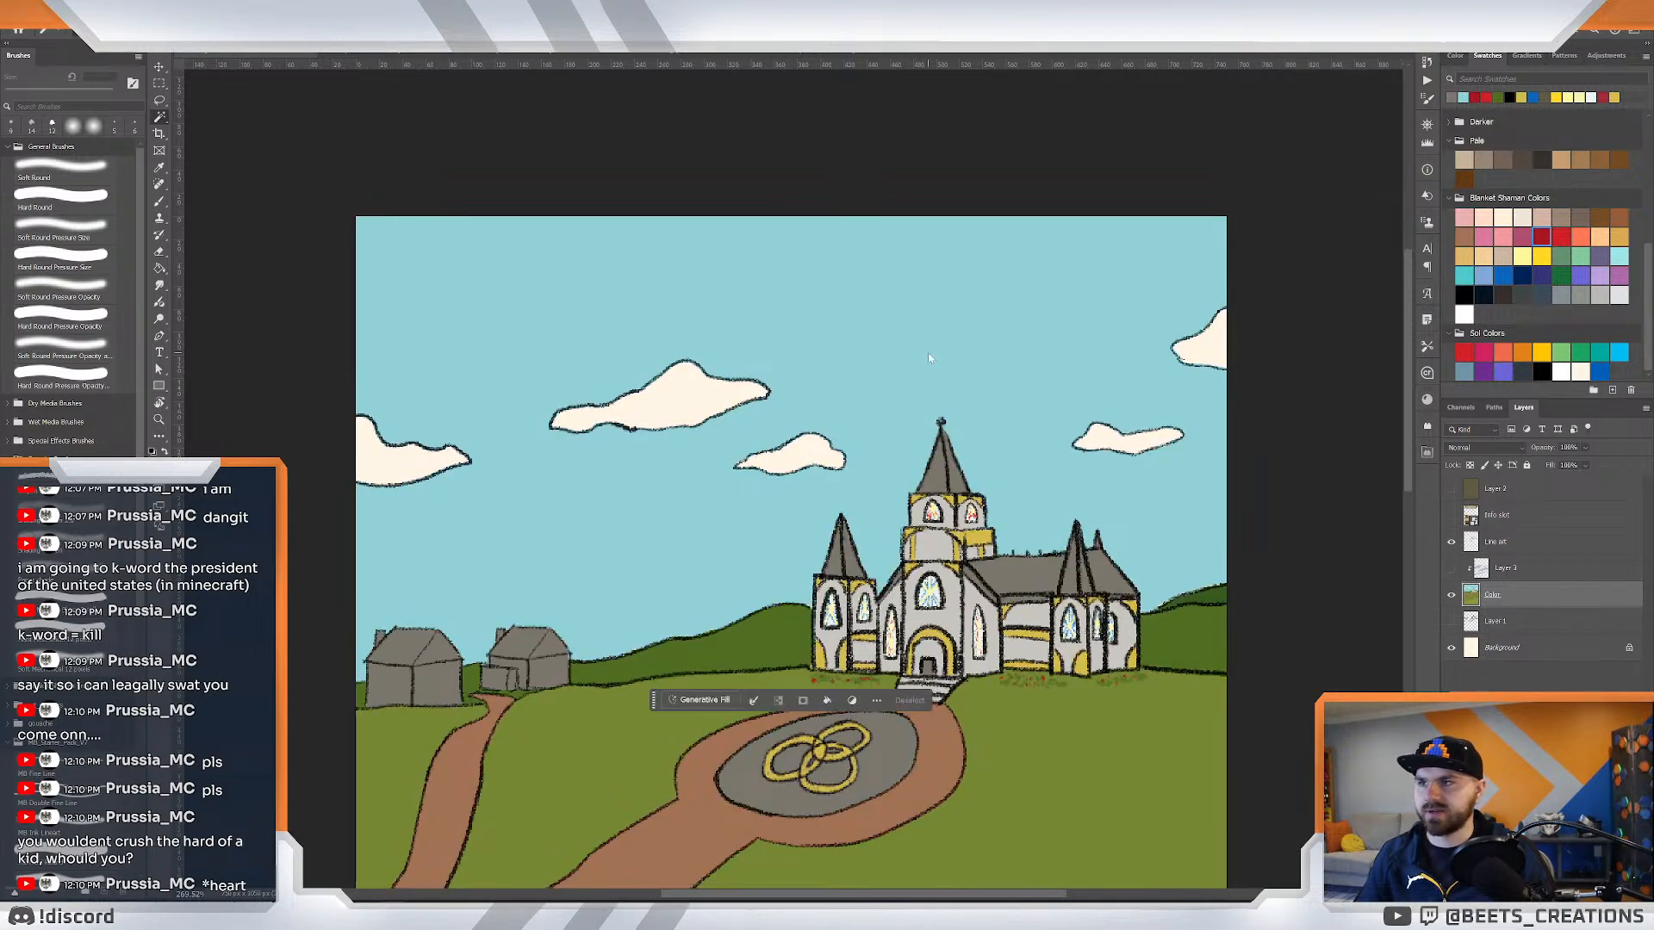
Expand the sky selection so that it reaches under the line art outlines.
key("z")
mouse_move(887, 443)
left_mouse_down()
mouse_move(871, 443)
mouse_move(886, 448)
left_mouse_up()
left_click(1516, 541)
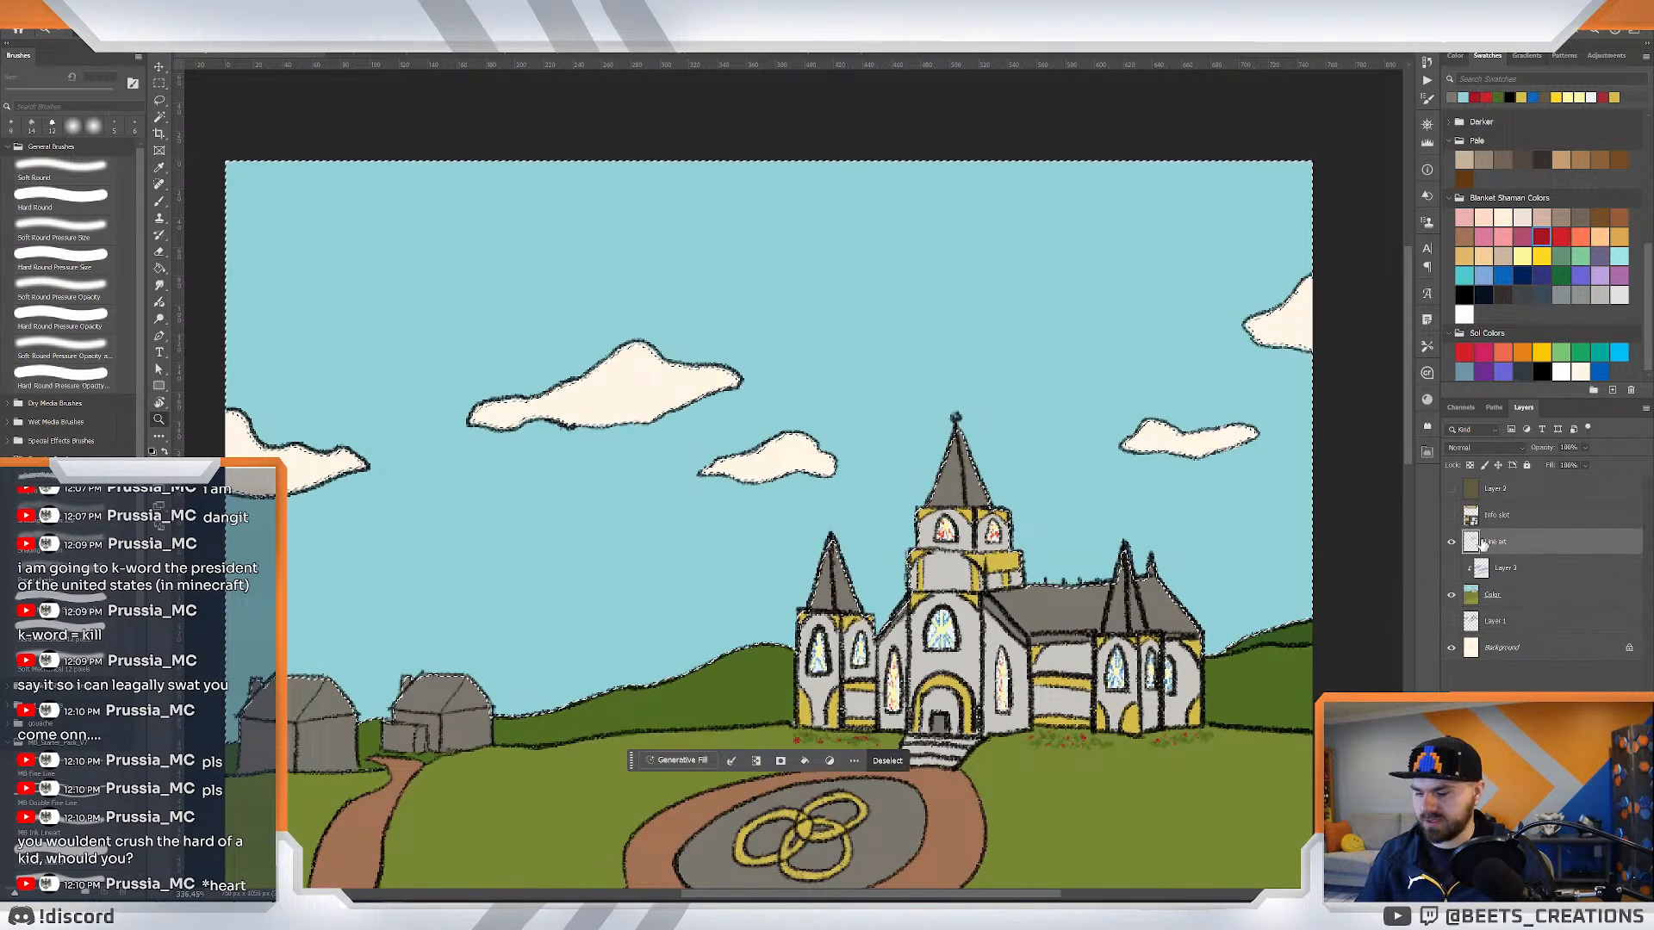
key("ctrl+d")
key("ctrl+shift+d")
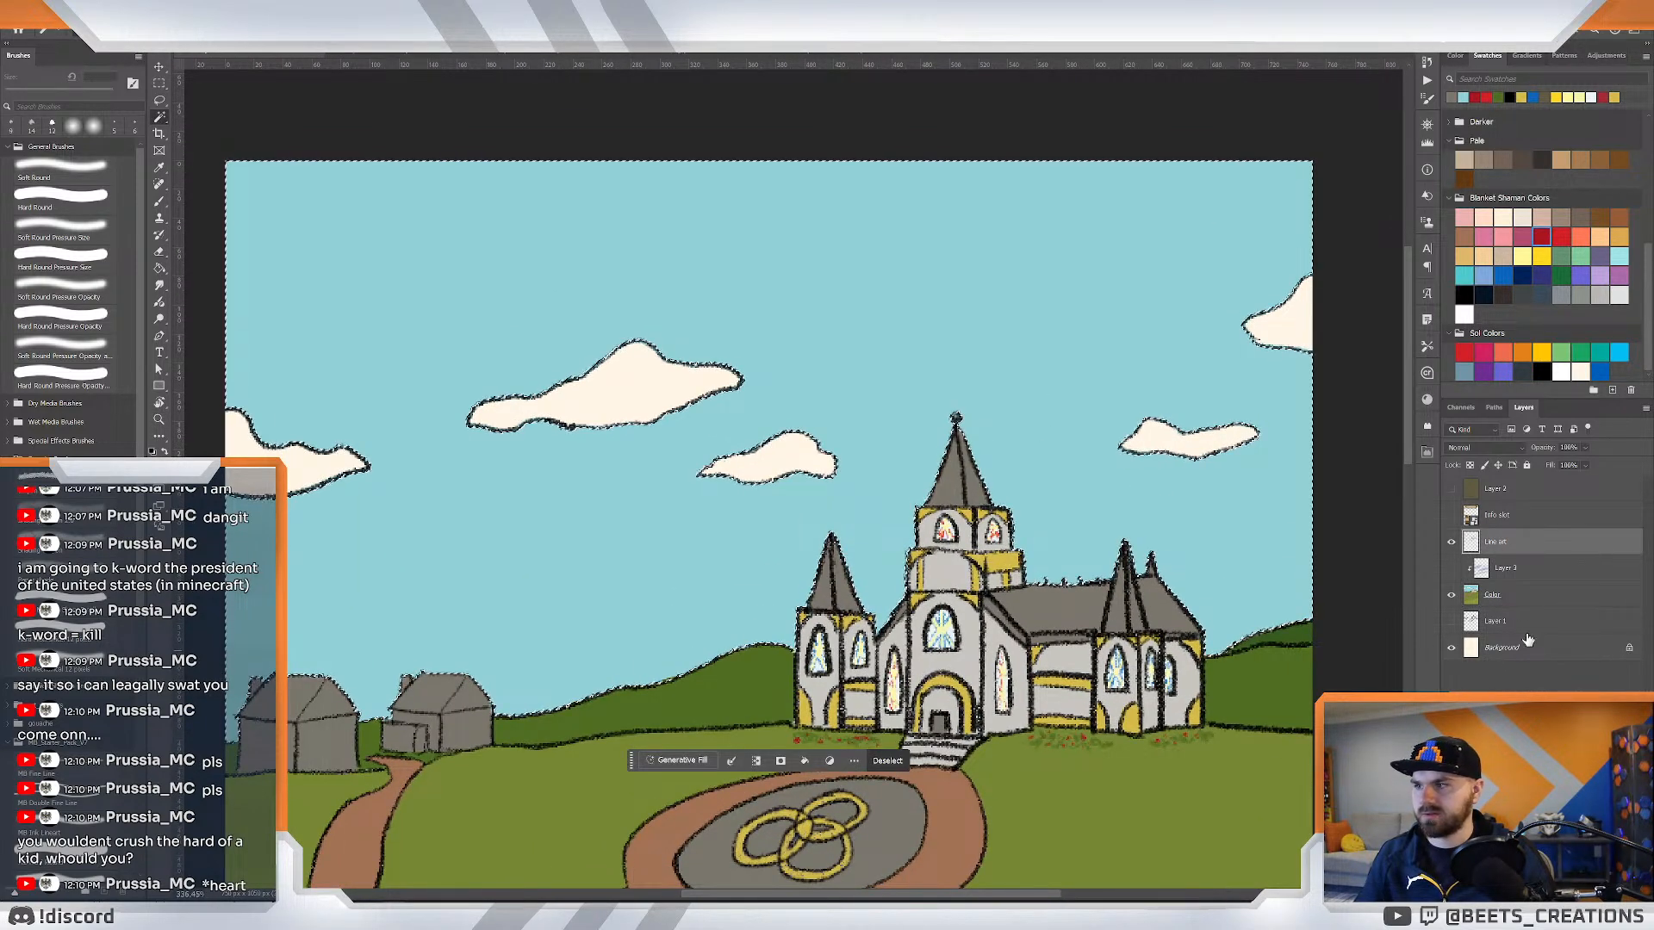
right_click(711, 251)
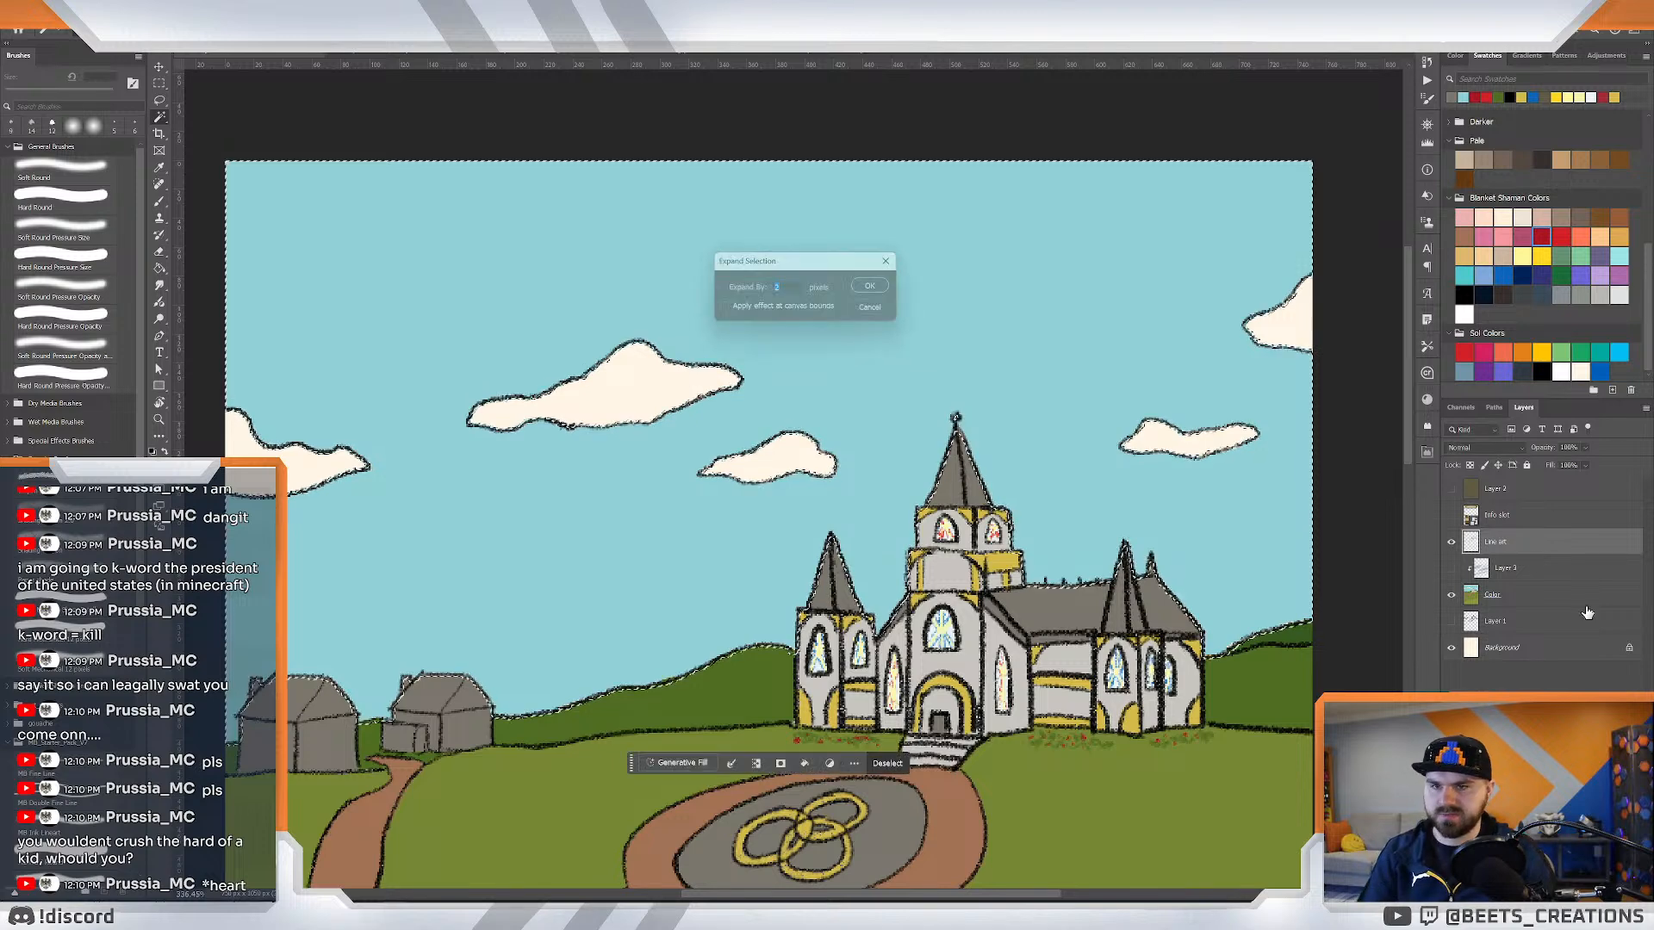
left_click(758, 274)
left_click_drag(1012, 377, 992, 388)
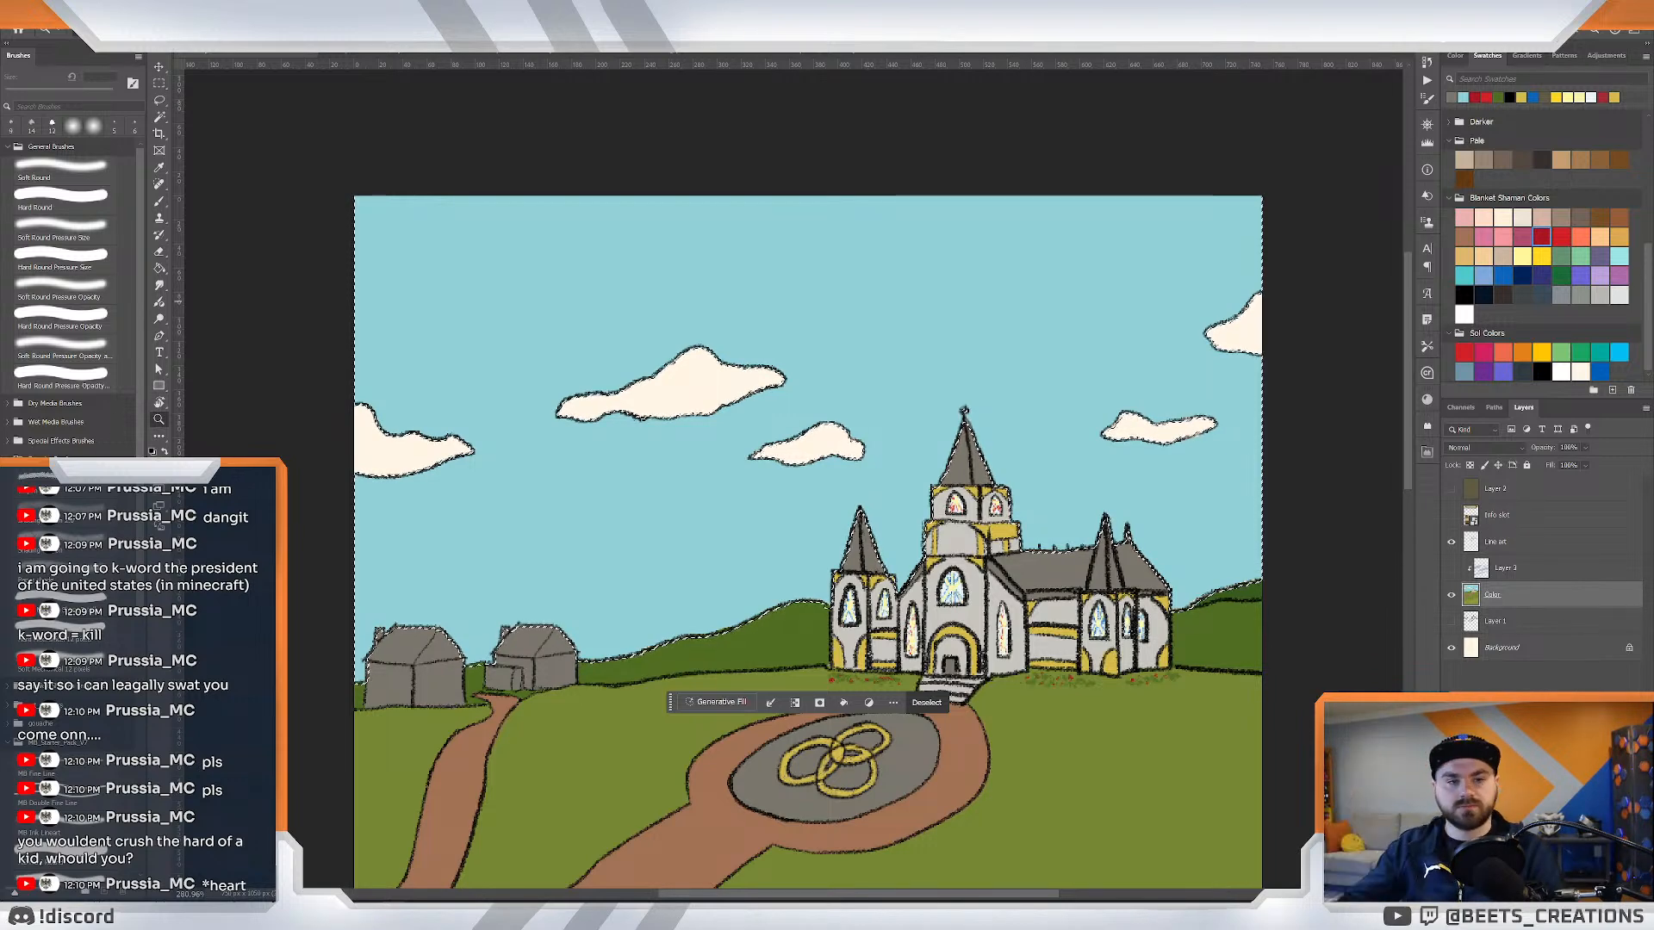
Switch to the browser to view iStock's god rays clouds results, and return to the painting in Photoshop.
key("alt+Tab")
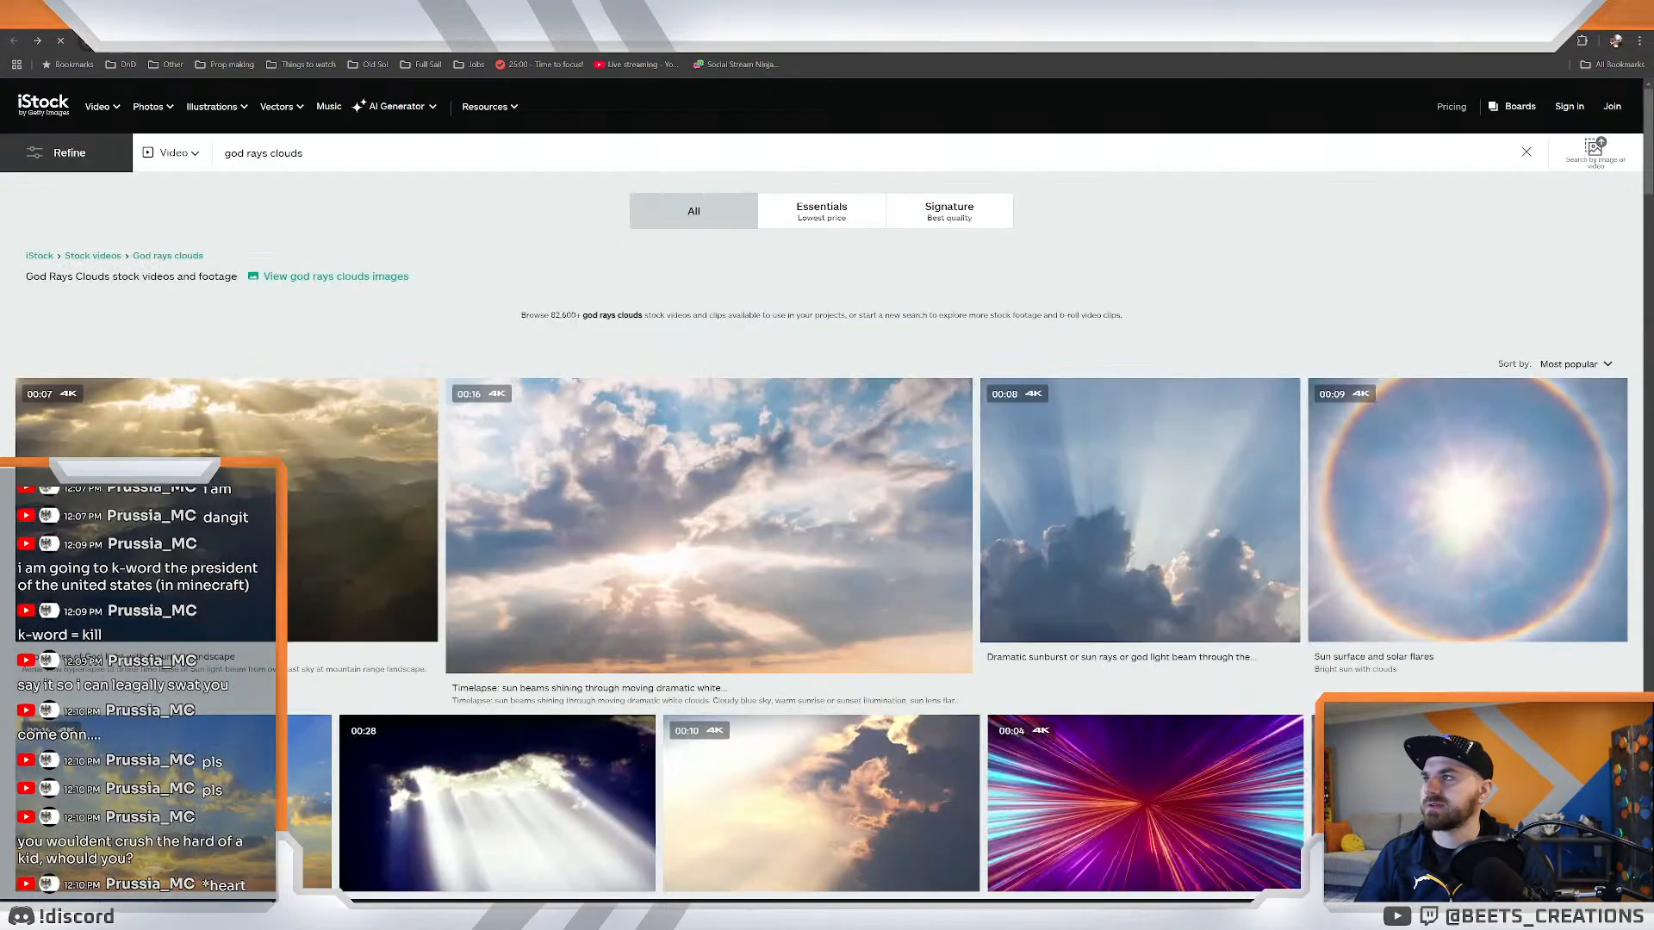
key("alt+Tab")
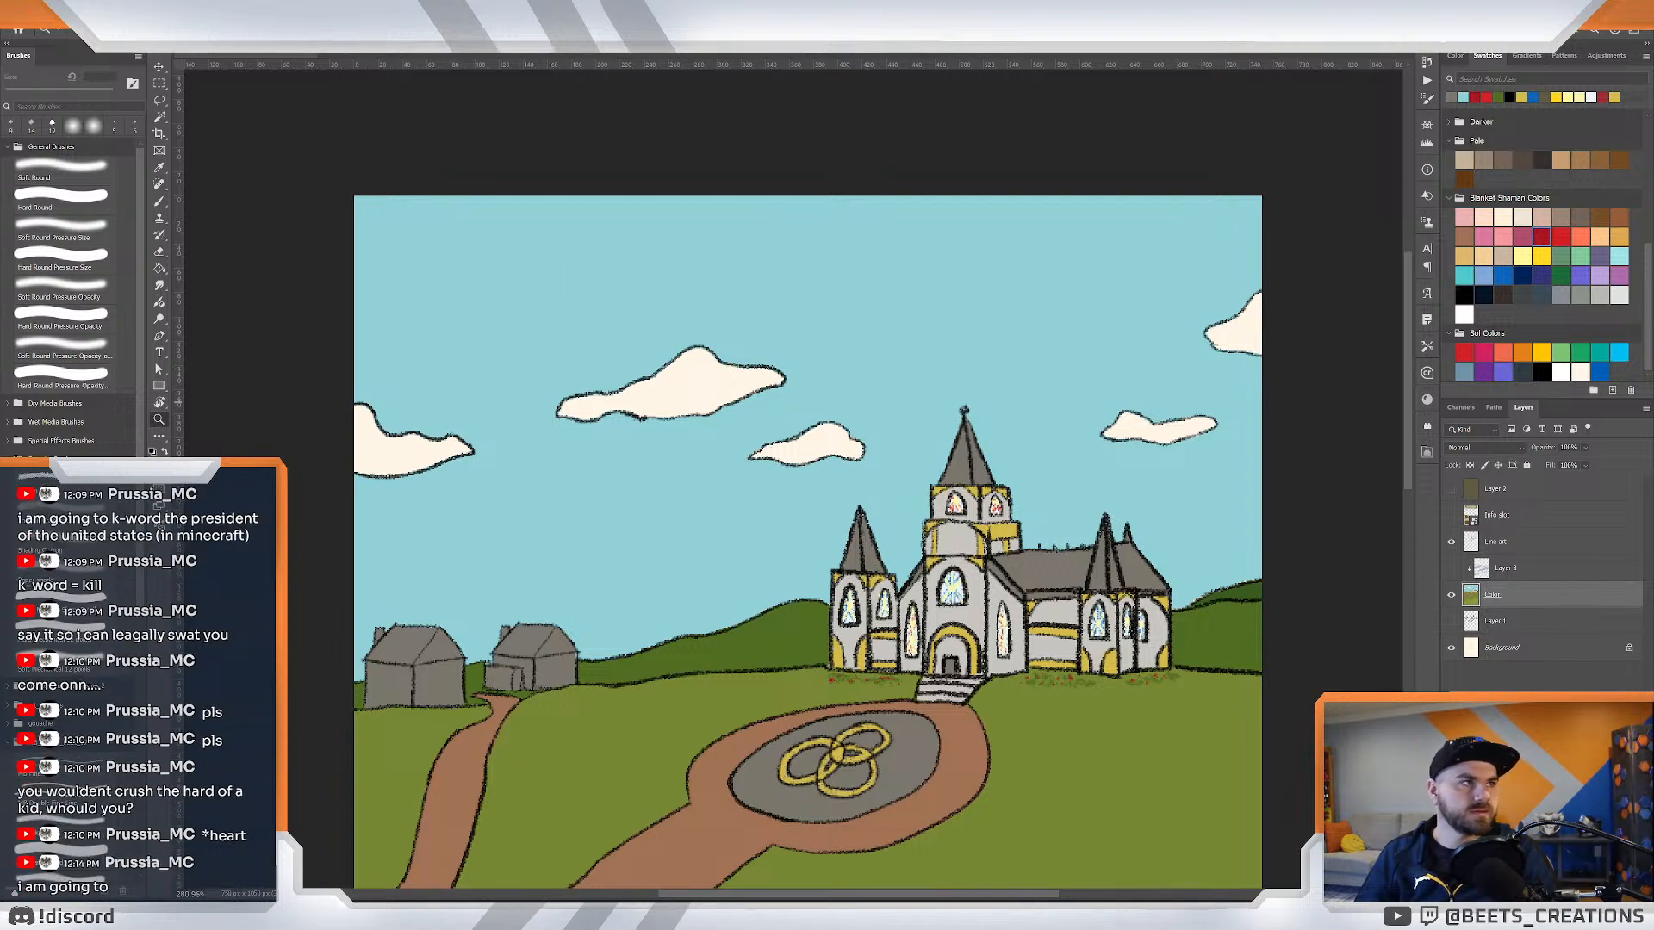
left_click(915, 545)
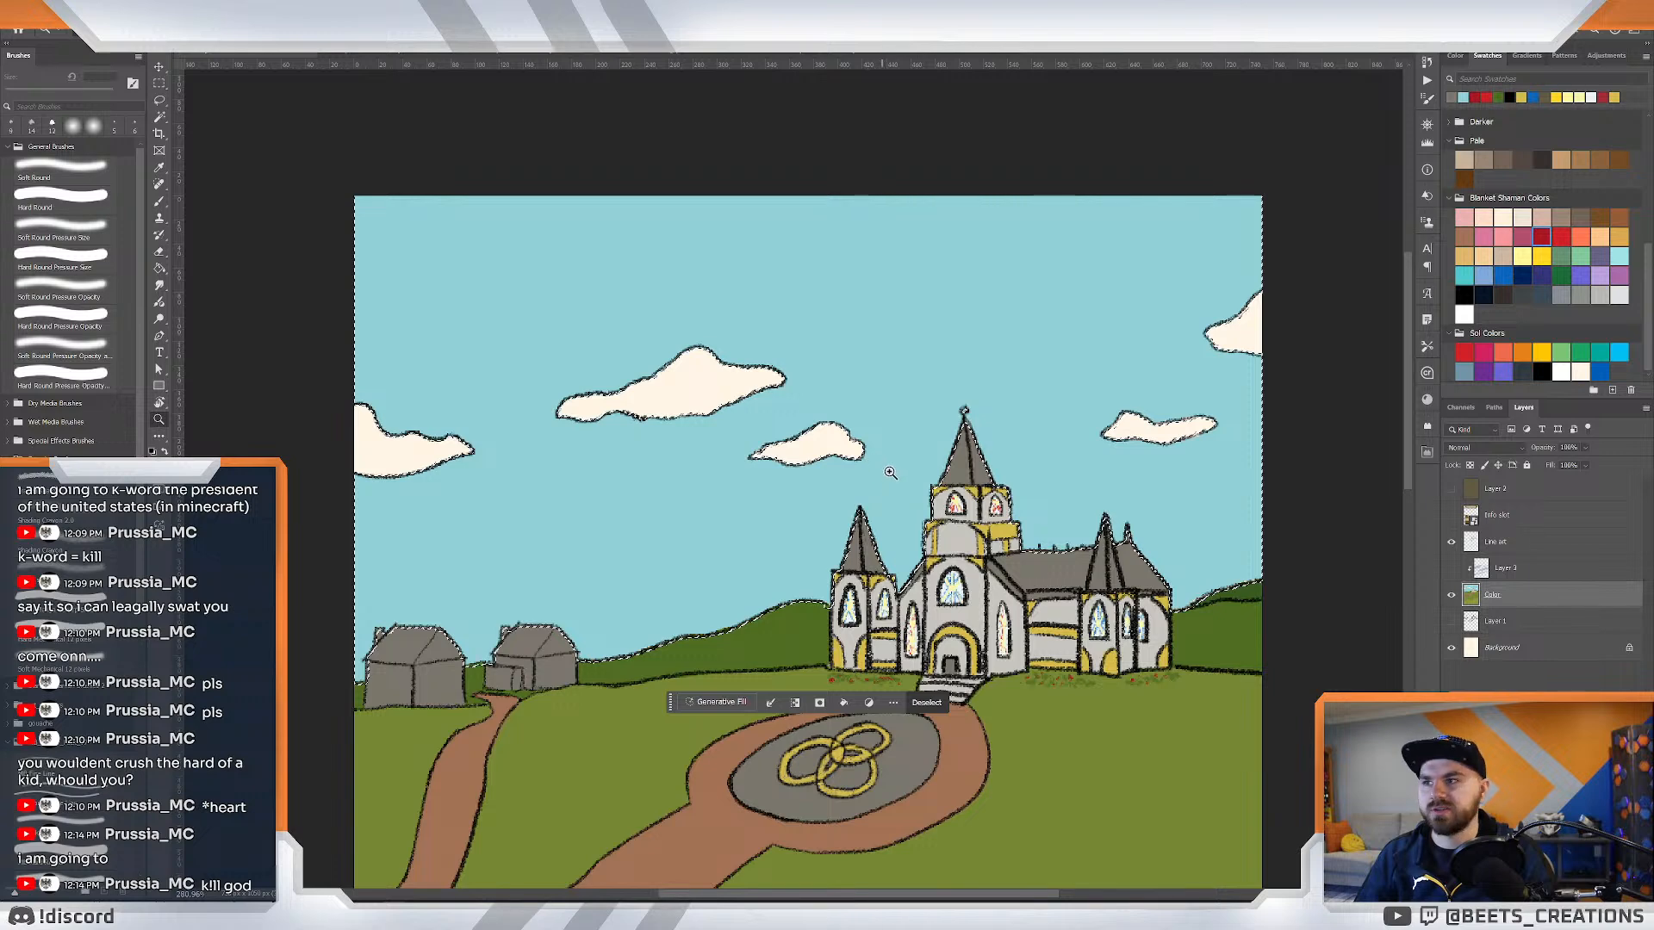
mouse_move(889, 473)
left_mouse_down()
mouse_move(870, 480)
mouse_move(885, 473)
left_mouse_up()
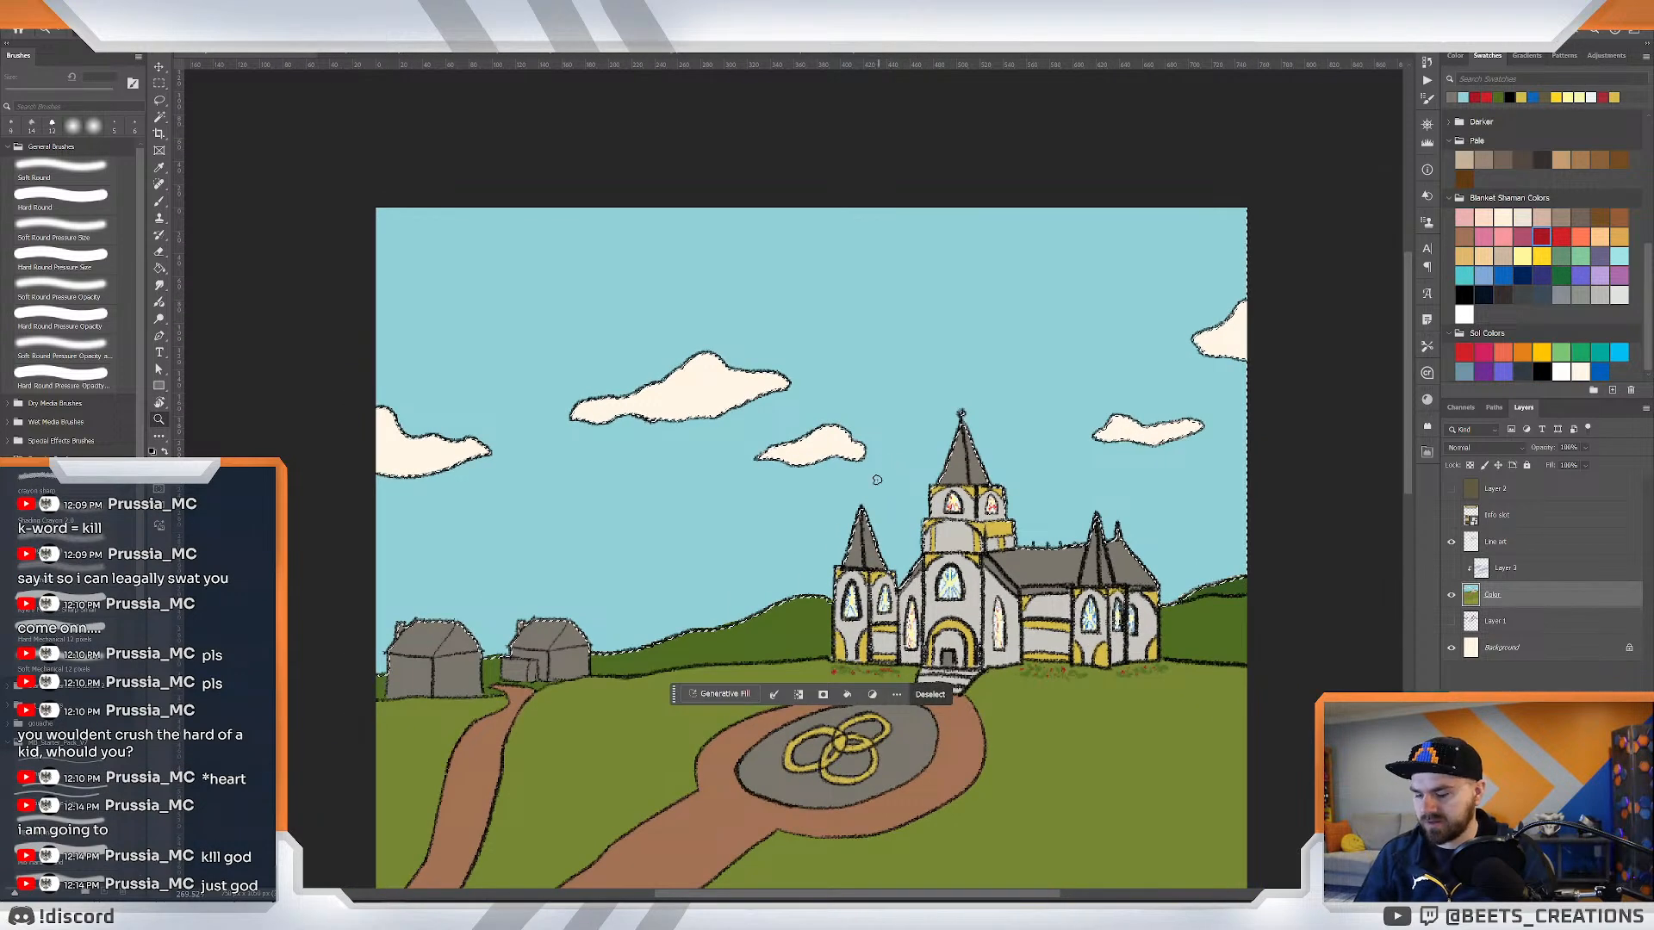
Enlarge the brush to 80 px, show the shading layer, and add a new clipped layer directly above the Color layer.
key("b")
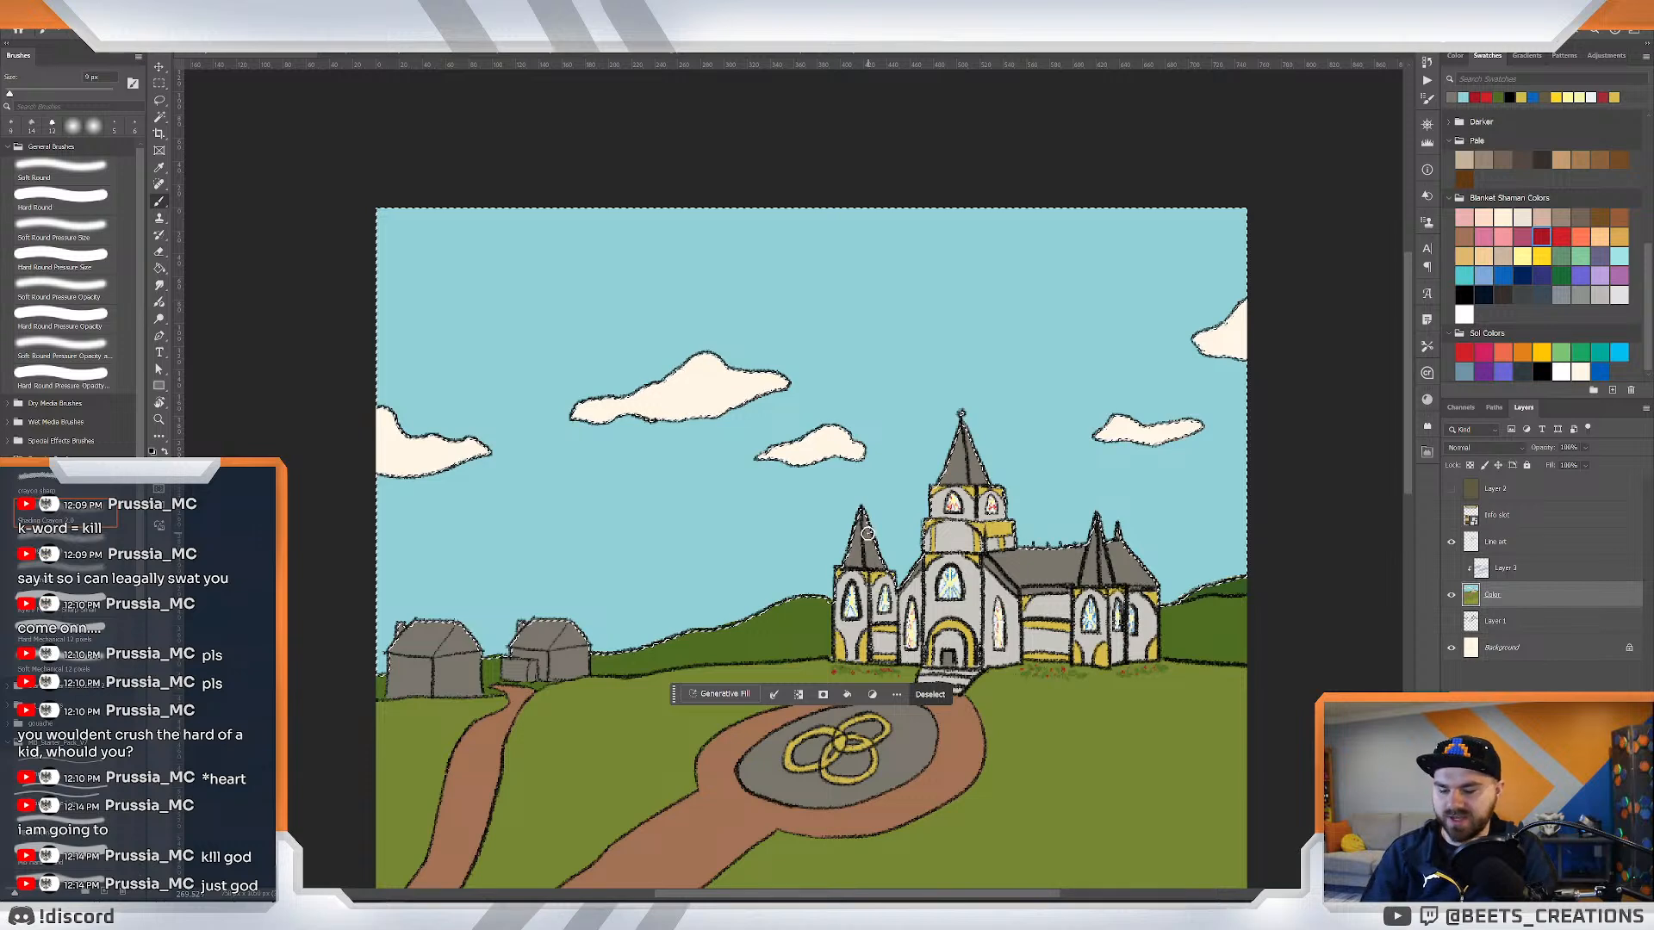
key("bracketright")
key("bracketright")
key("bracketright")
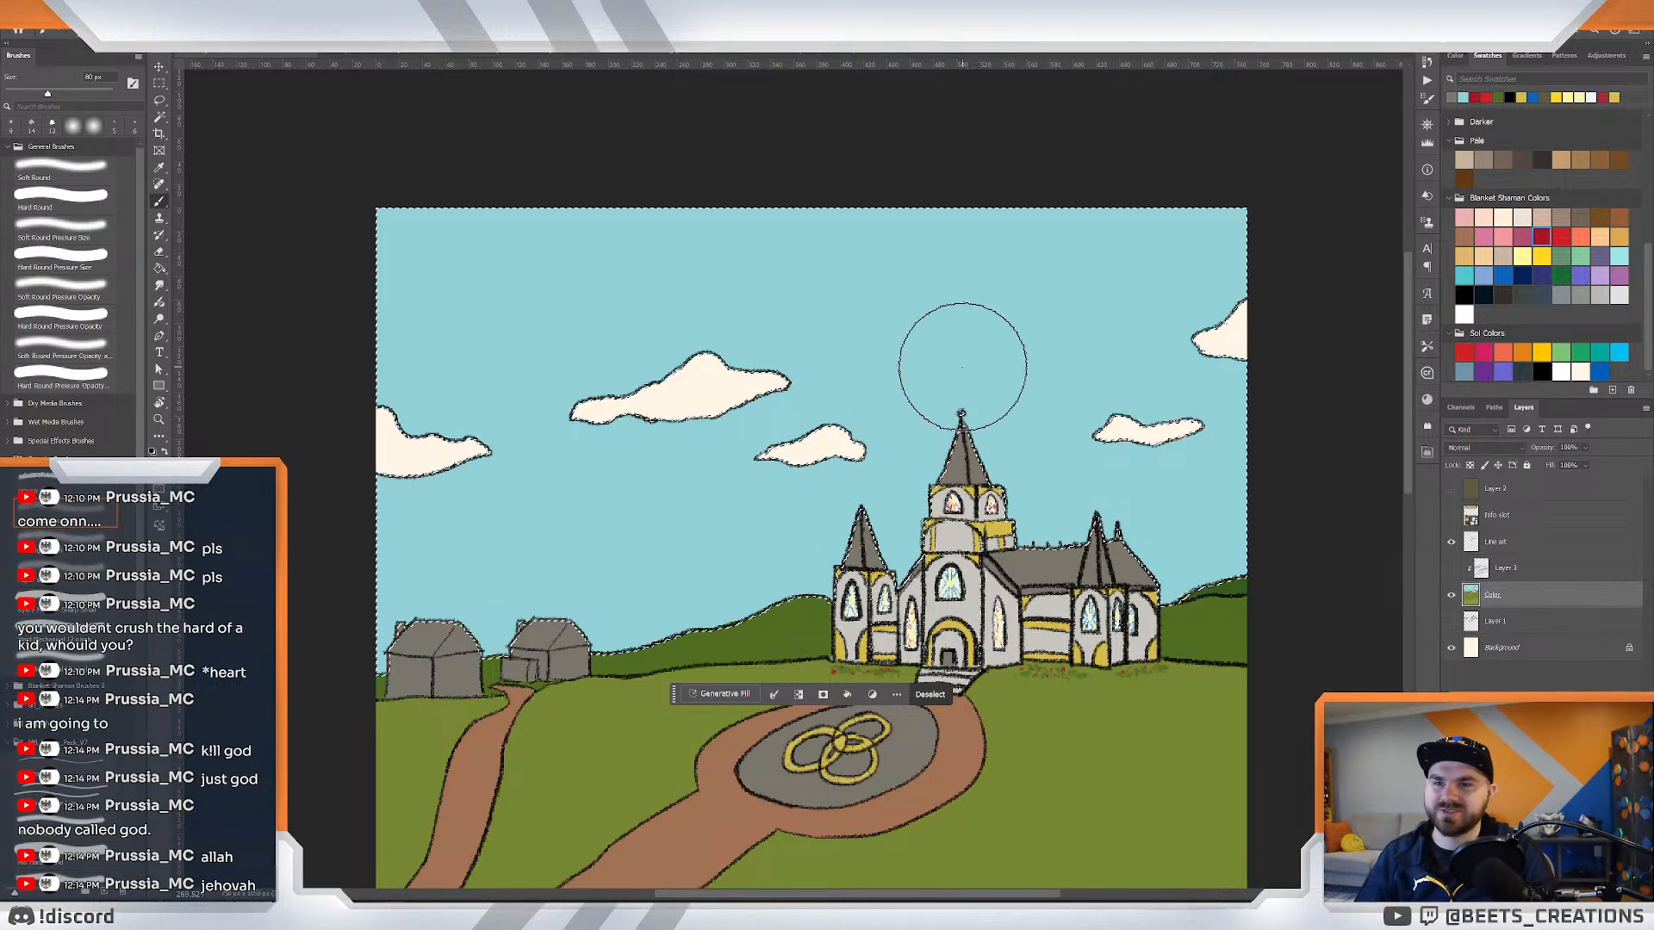
left_click(1449, 568)
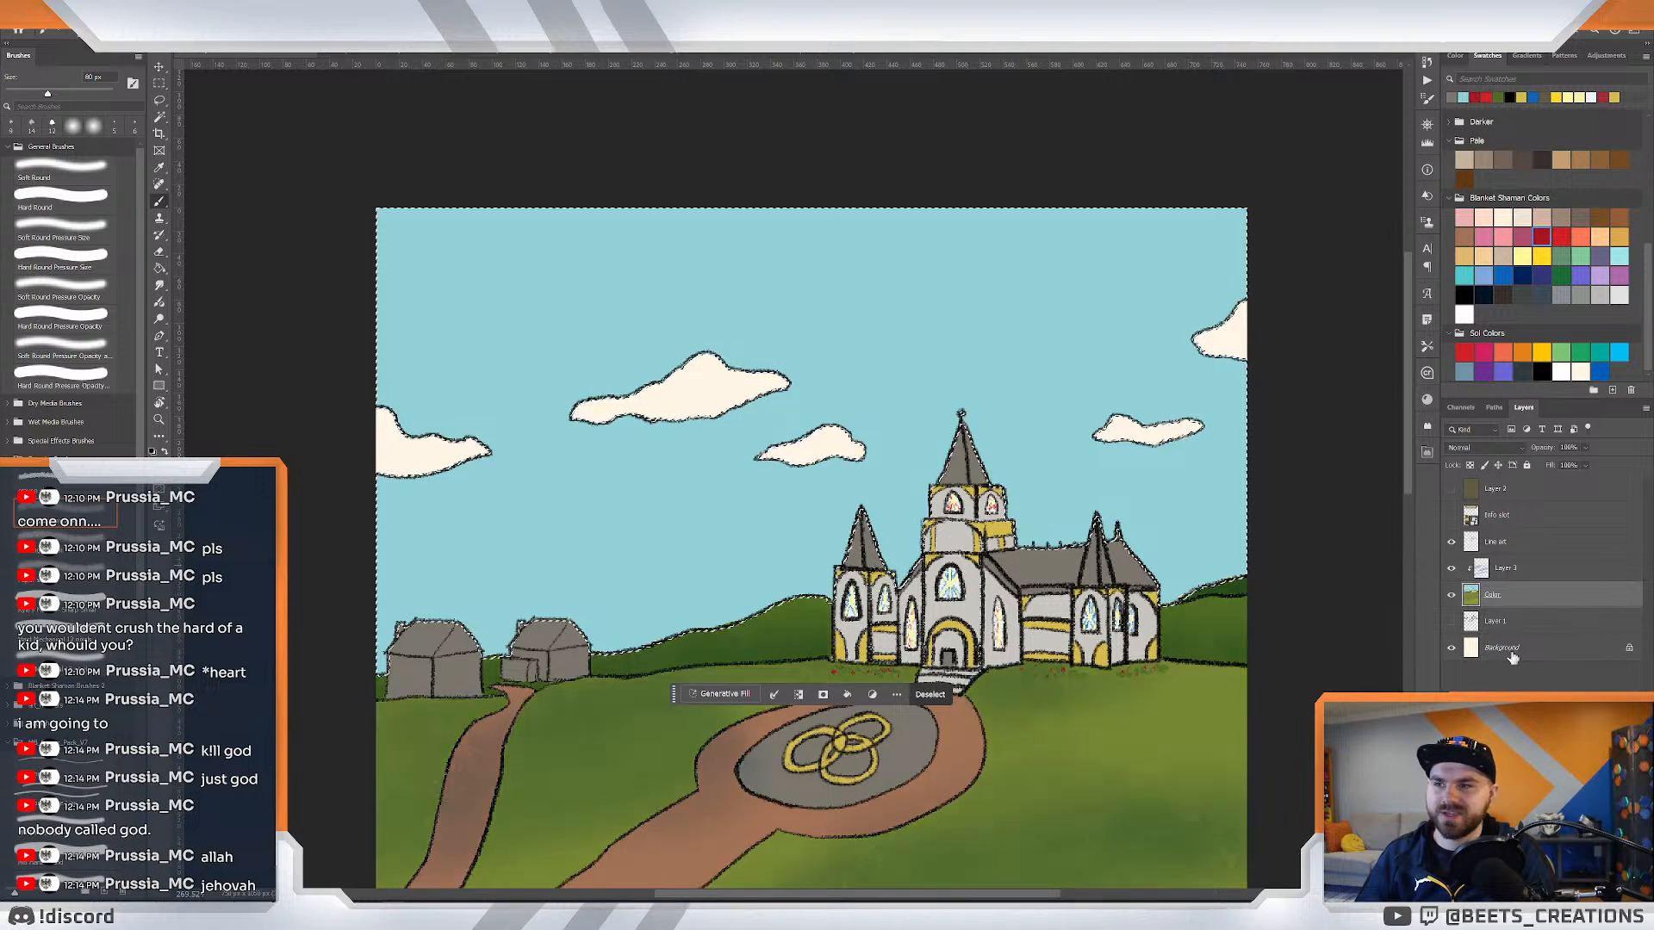
key("ctrl+shift+alt+n")
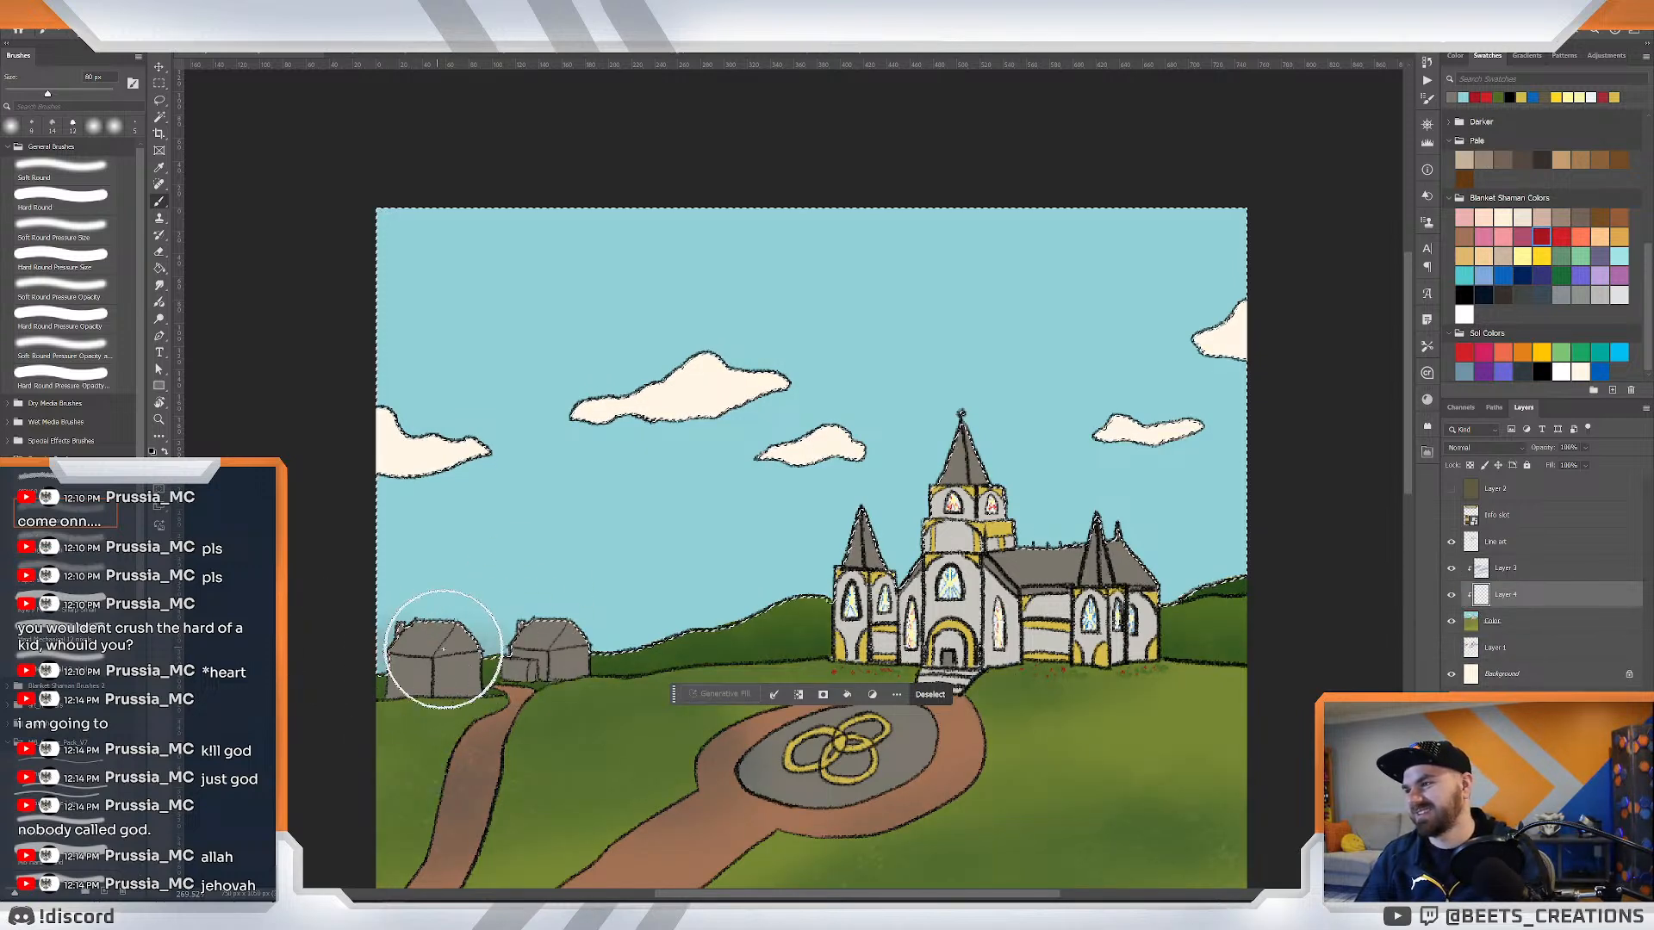
Brush a soft white haze along the horizon inside the sky selection, behind the houses, hills and cathedral.
left_click_drag(1262, 333, 1020, 515)
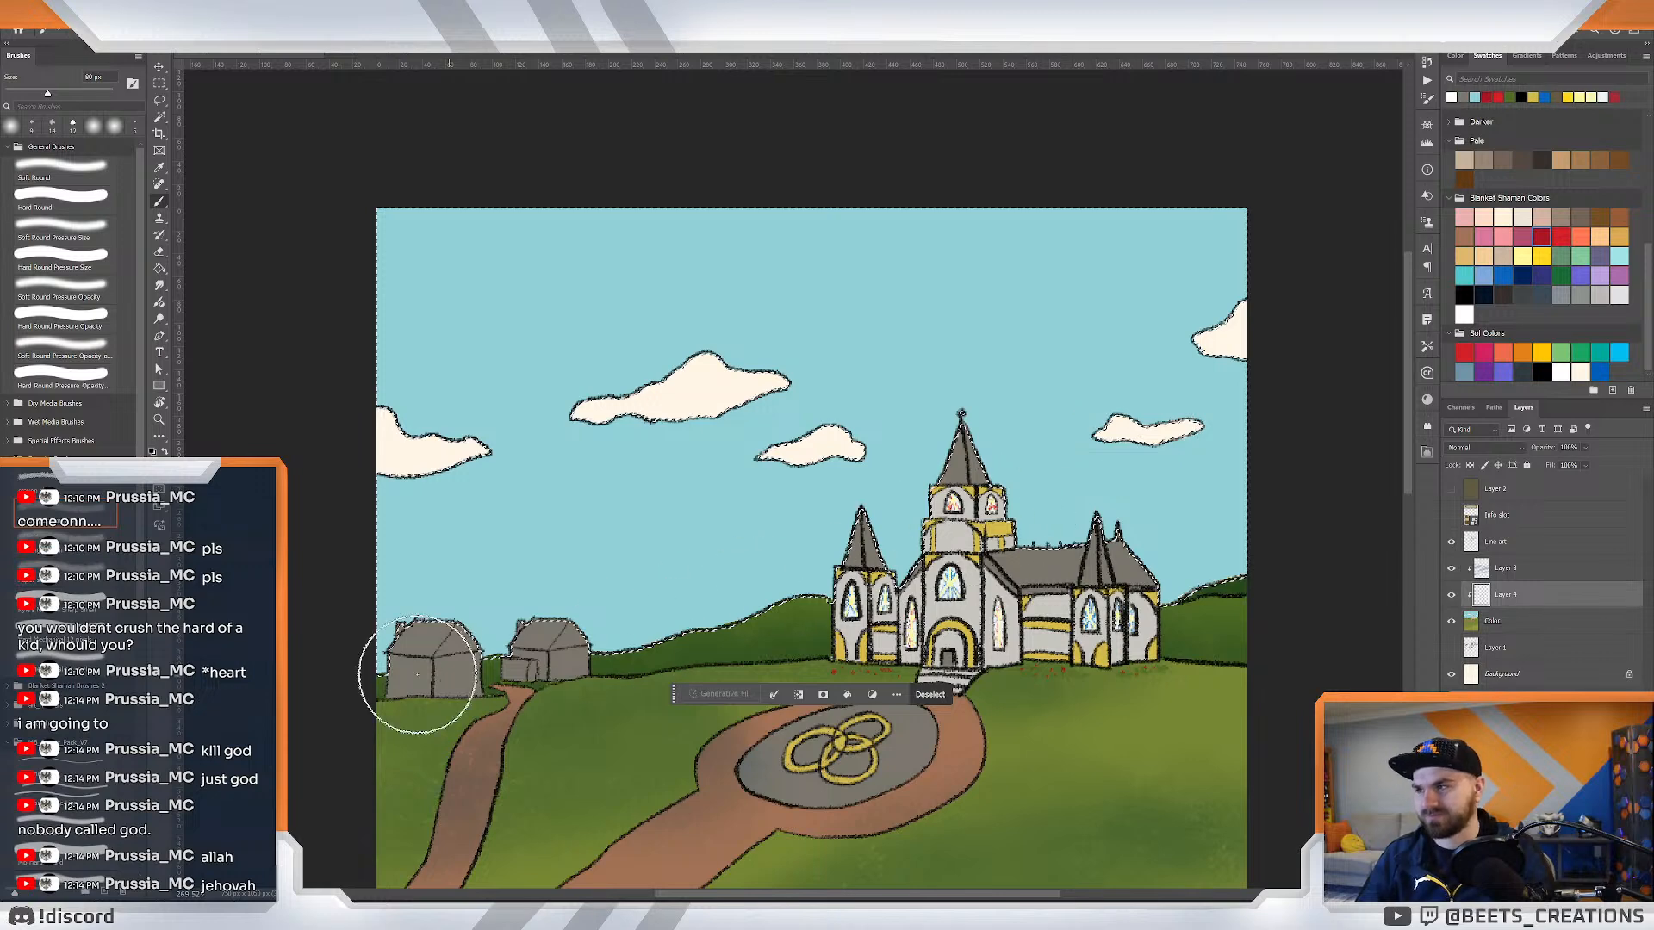
left_click_drag(536, 639, 937, 572)
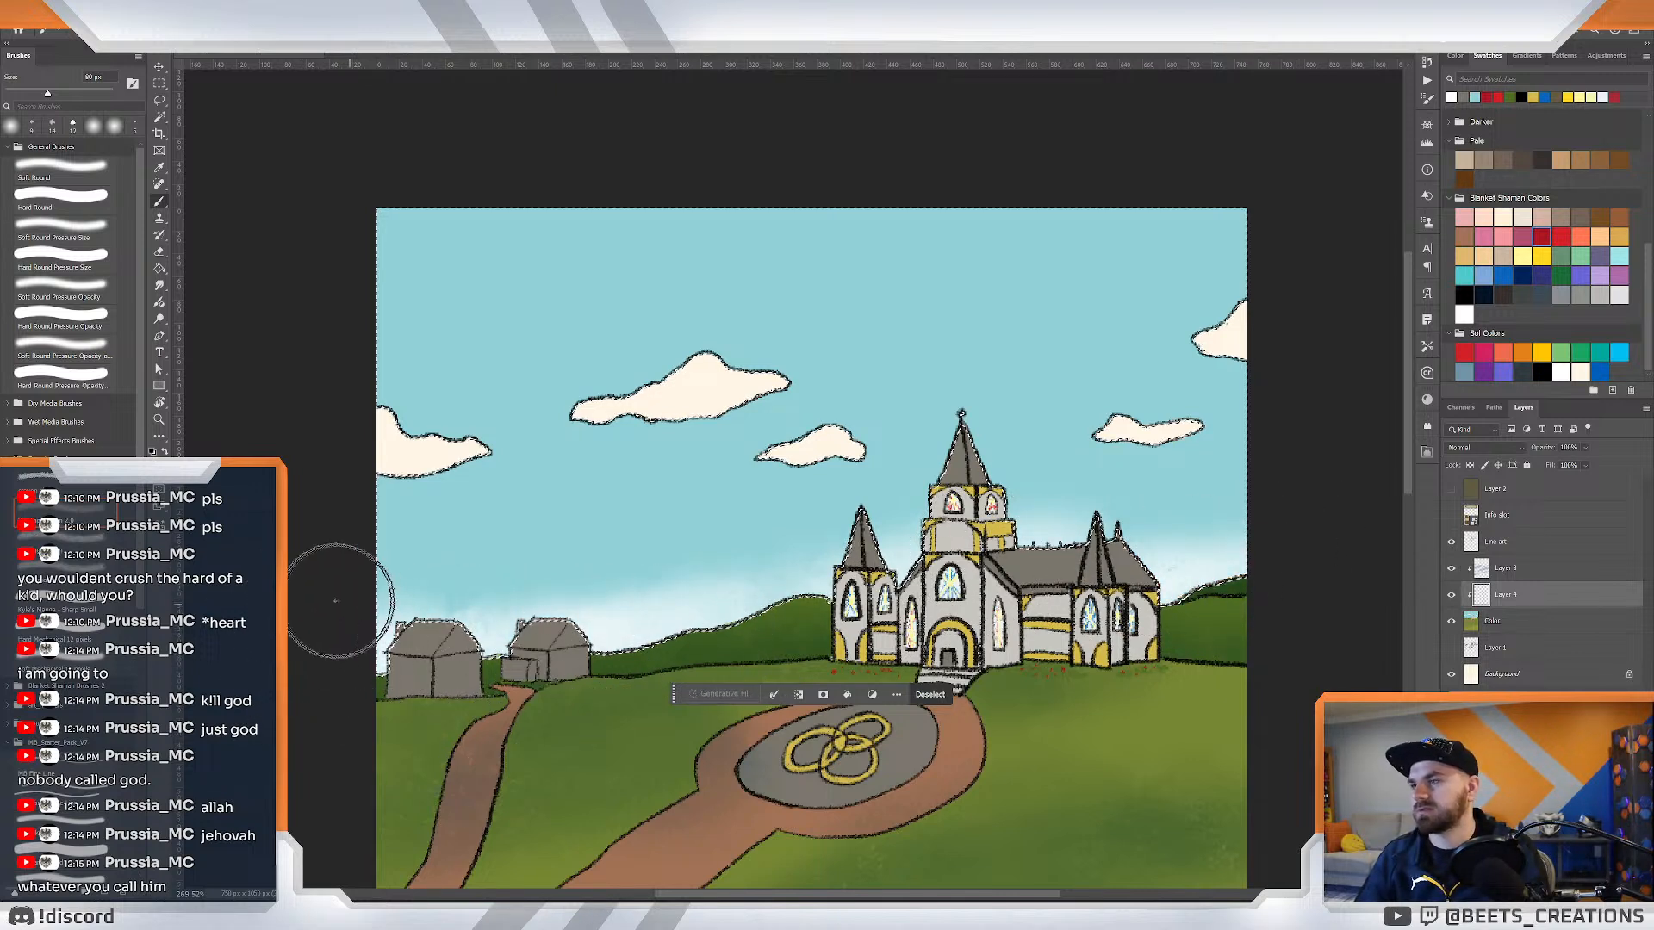
left_click_drag(336, 602, 999, 565)
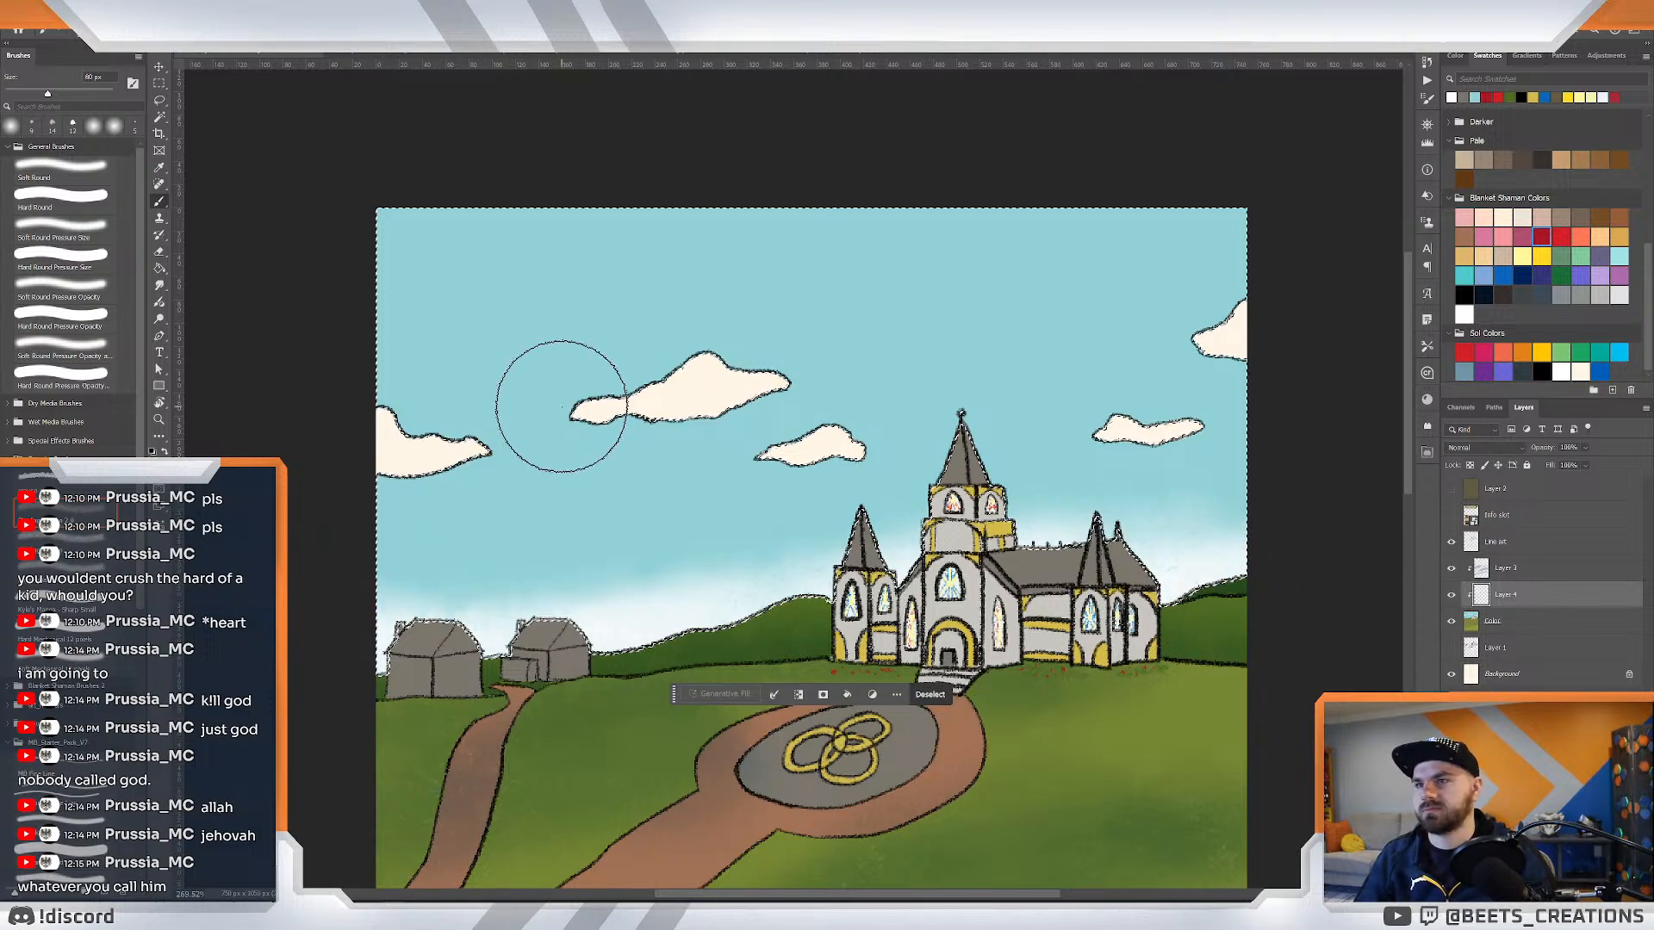
Brush pale yellow across the middle and lower sky with a soft 300 px brush, leaving the uppermost sky blue.
left_click(1522, 257)
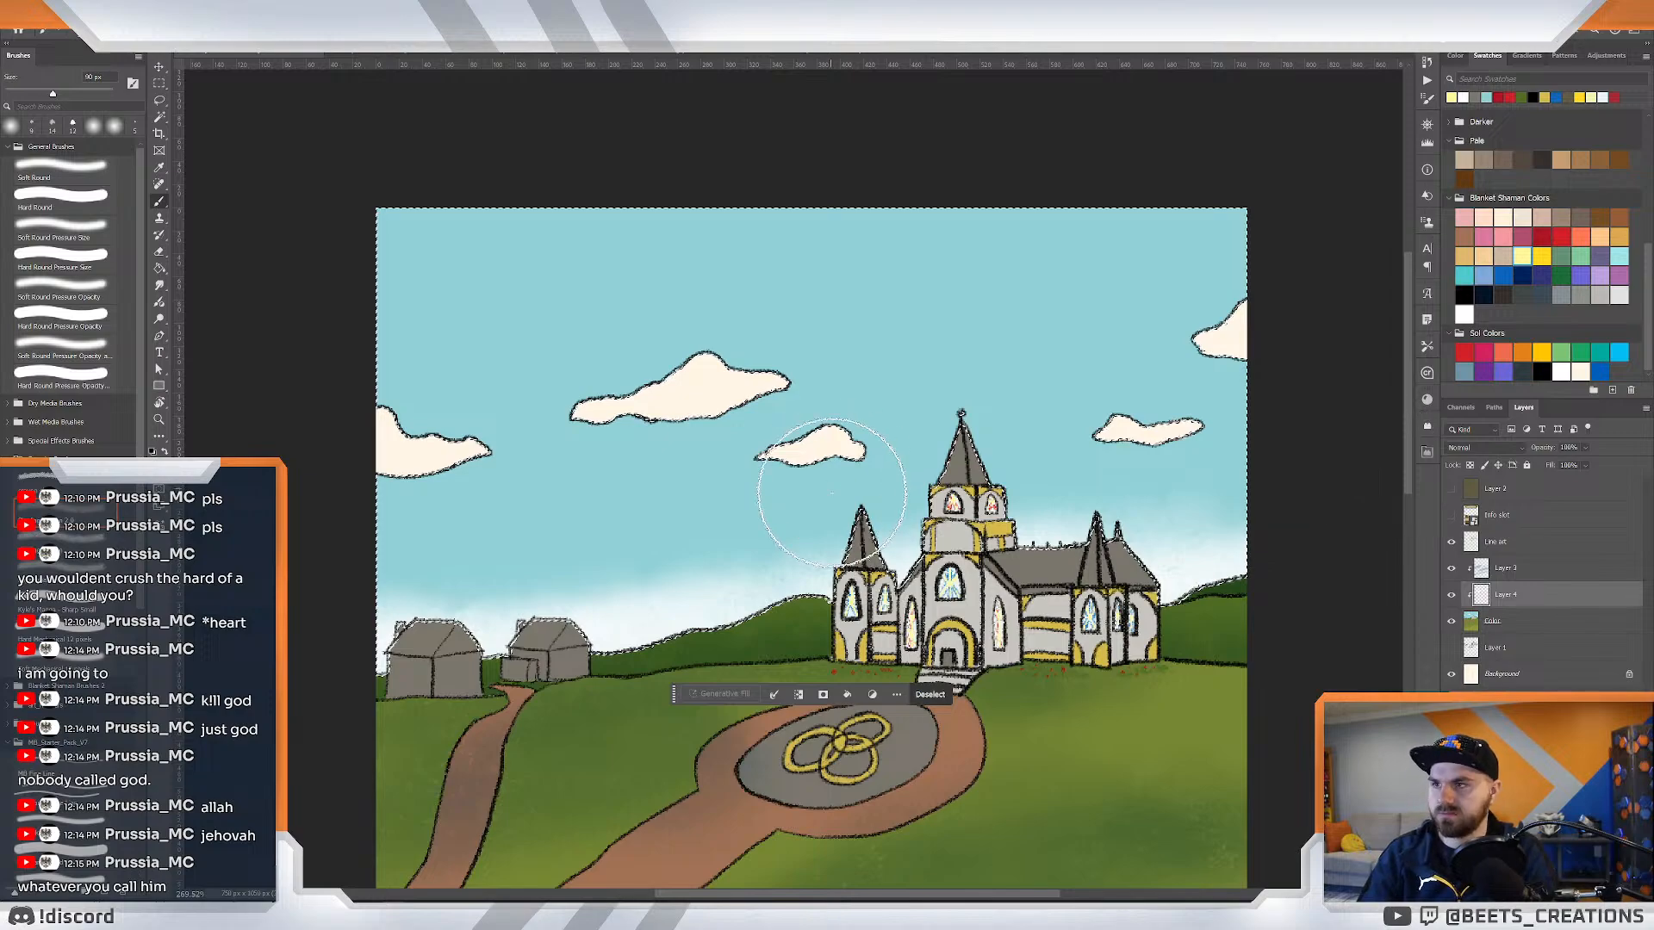
key("bracketright")
key("bracketright")
key("bracketright")
key("bracketright")
key("bracketright")
key("bracketright")
key("bracketright")
mouse_move(369, 442)
left_mouse_down()
mouse_move(908, 515)
mouse_move(813, 508)
mouse_move(354, 341)
mouse_move(544, 388)
mouse_move(1136, 409)
mouse_move(1291, 455)
mouse_move(773, 523)
mouse_move(221, 507)
mouse_move(506, 602)
mouse_move(1412, 524)
mouse_move(1262, 502)
mouse_move(1080, 560)
mouse_move(1090, 587)
mouse_move(1410, 408)
left_mouse_up()
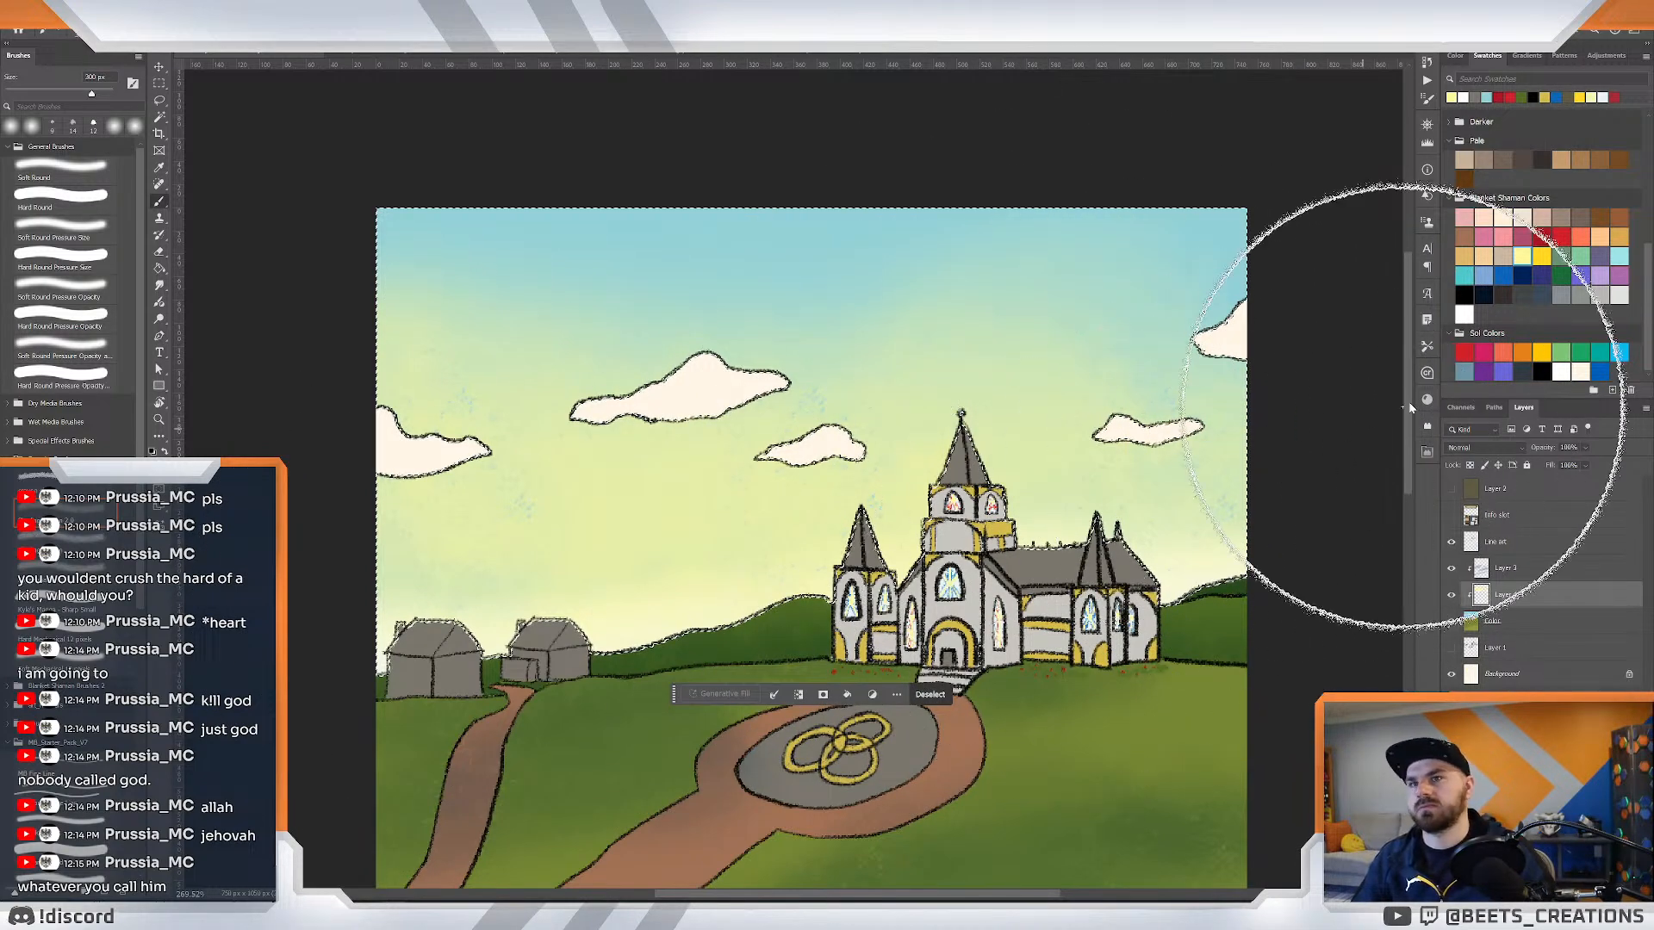
Brush white over the yellow along the horizon with the brush reduced to 125 px.
left_click(1464, 314)
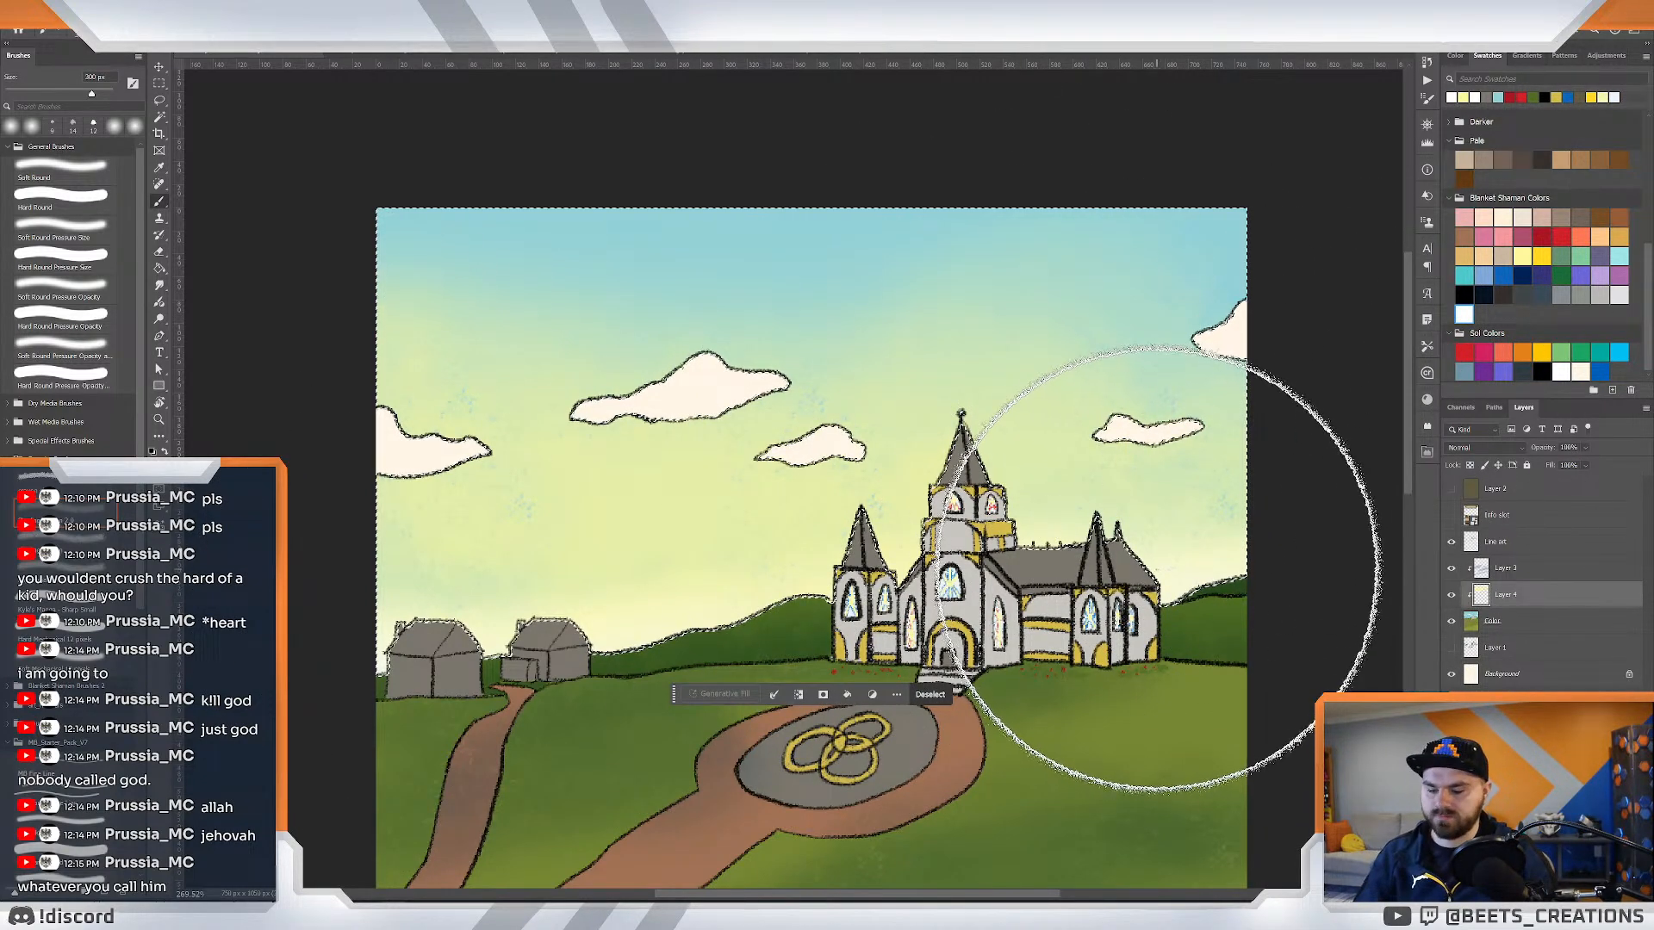
key("bracketleft")
key("bracketleft")
key("bracketleft")
key("bracketleft")
key("bracketleft")
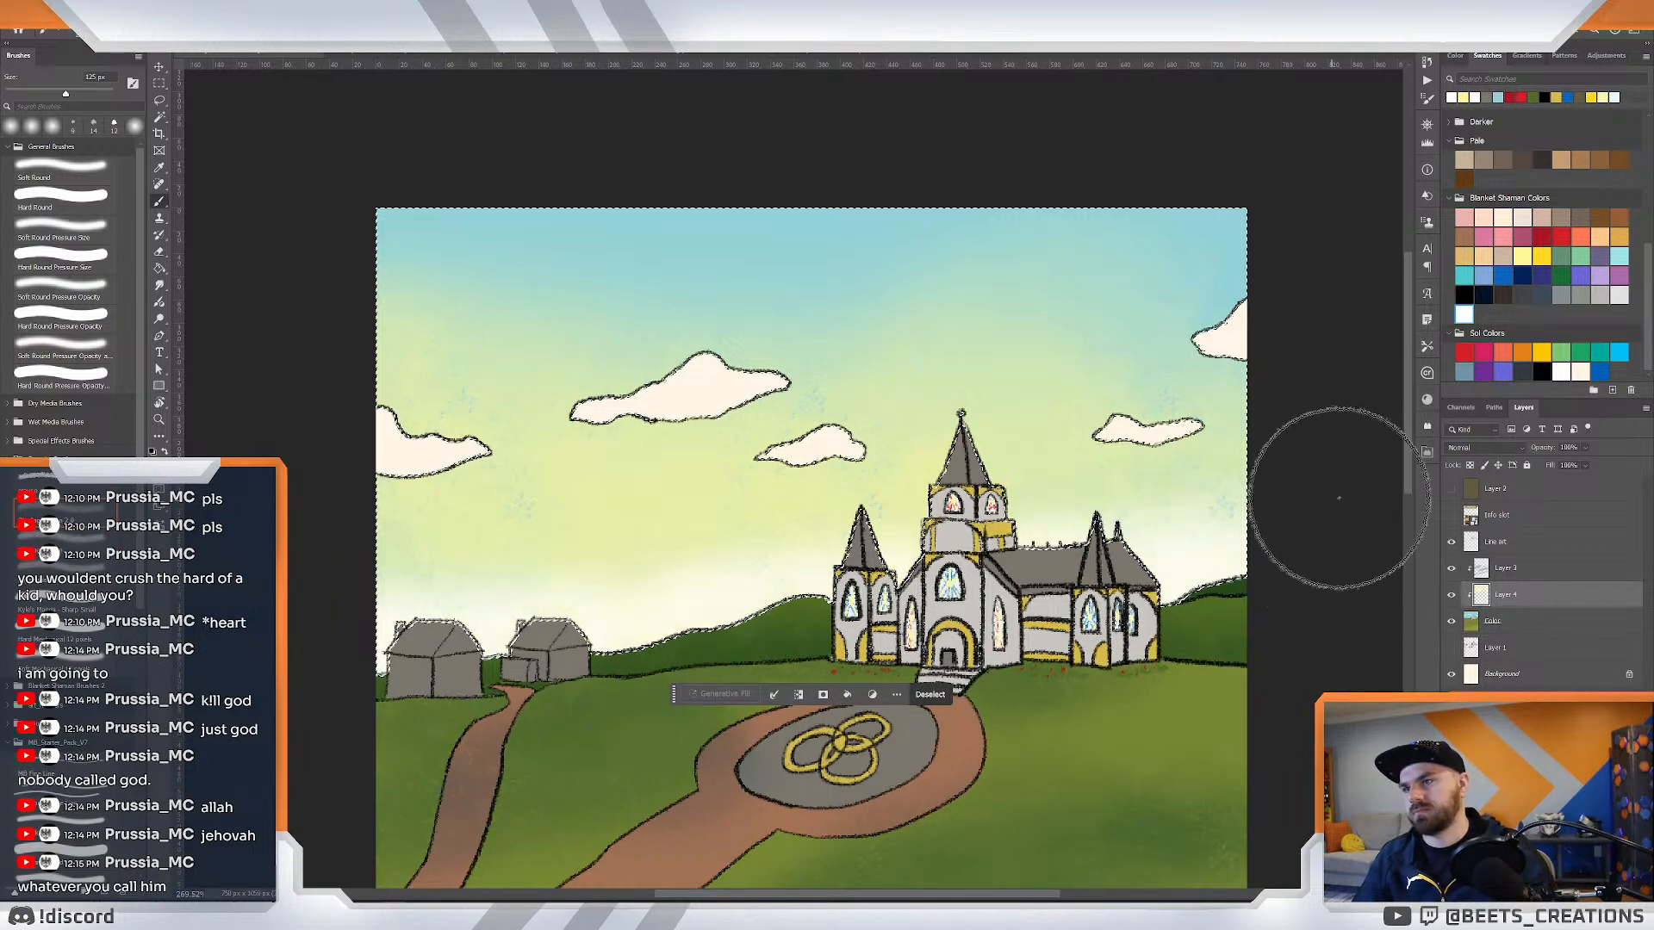
Deselect the sky and examine the sky gradient against the whole painting.
key("z")
mouse_move(1145, 444)
left_mouse_down()
mouse_move(1044, 436)
mouse_move(1071, 448)
left_mouse_up()
key("ctrl+d")
mouse_move(896, 415)
left_mouse_down()
mouse_move(826, 413)
mouse_move(896, 414)
left_mouse_up()
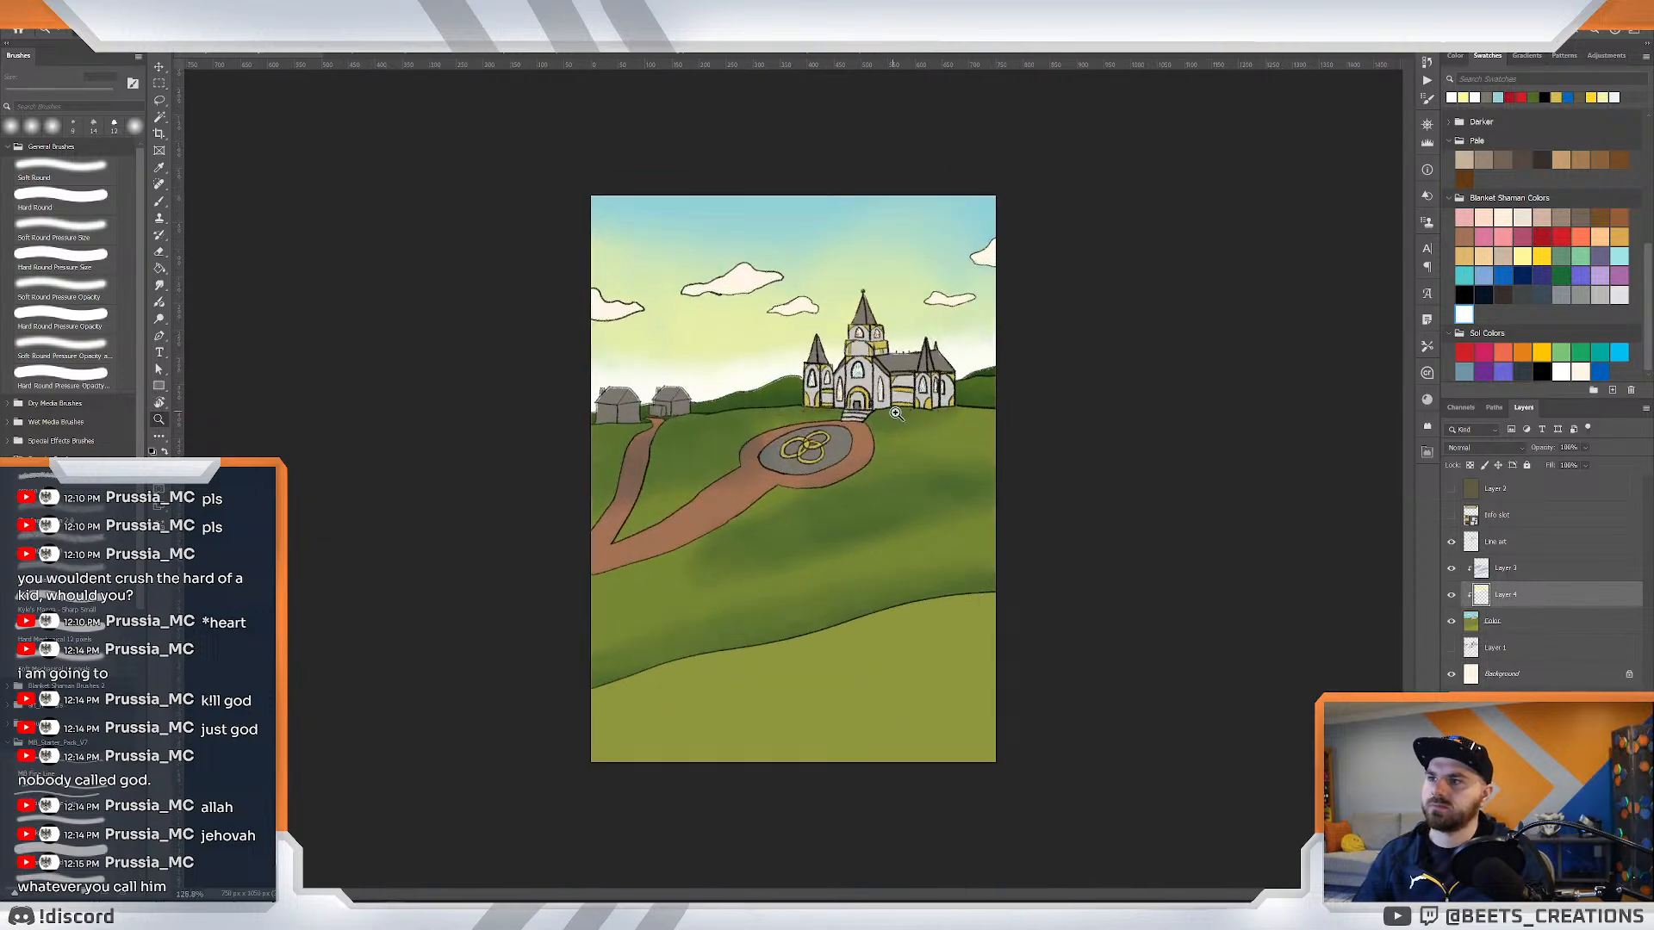
left_click(896, 415)
left_click(854, 362)
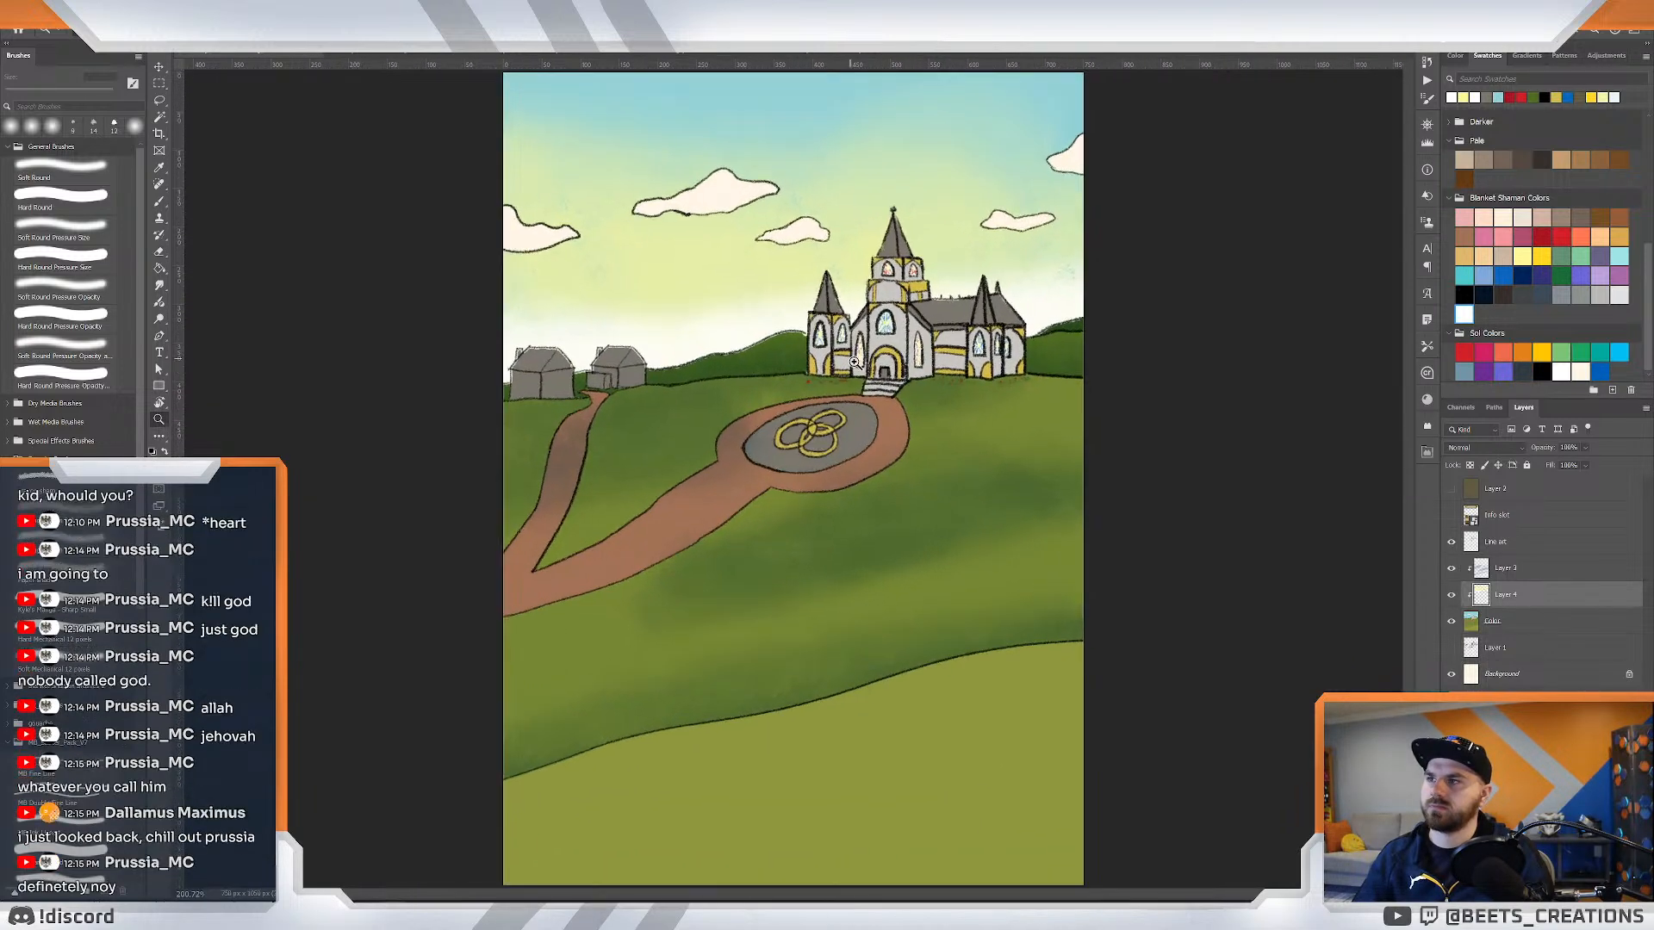
left_click(854, 361)
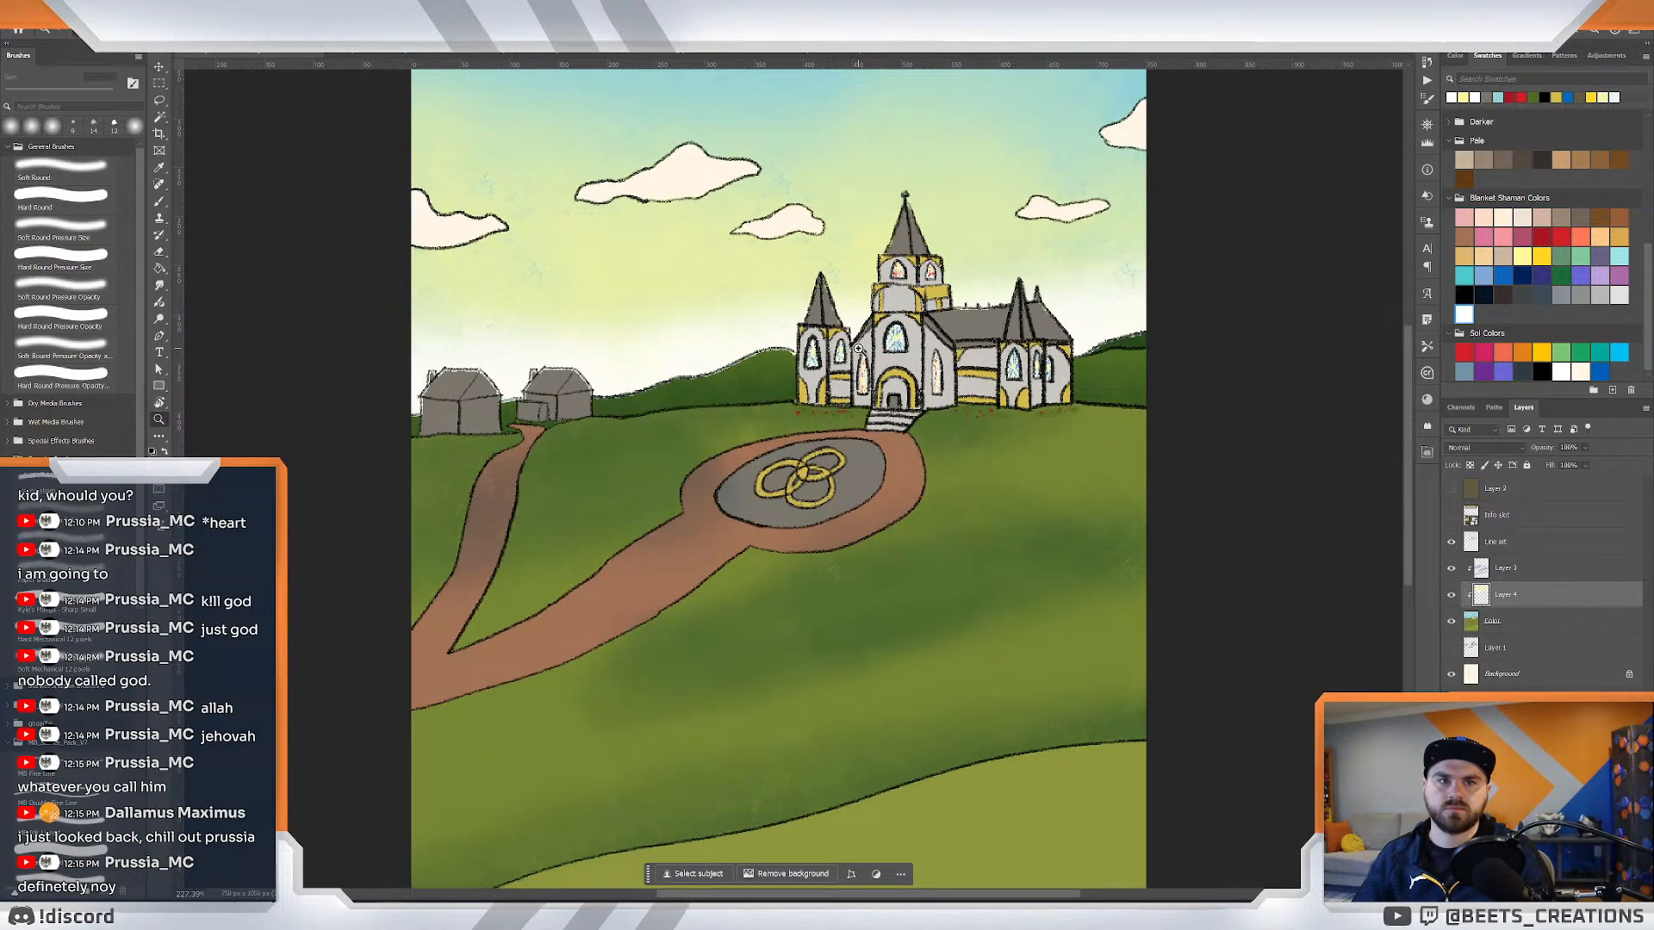
Try to soften the sky gradient with a 200 px eraser and brush pale yellow over it at 125 px without a selection.
left_click_drag(864, 345, 931, 403)
left_click_drag(868, 293, 855, 404)
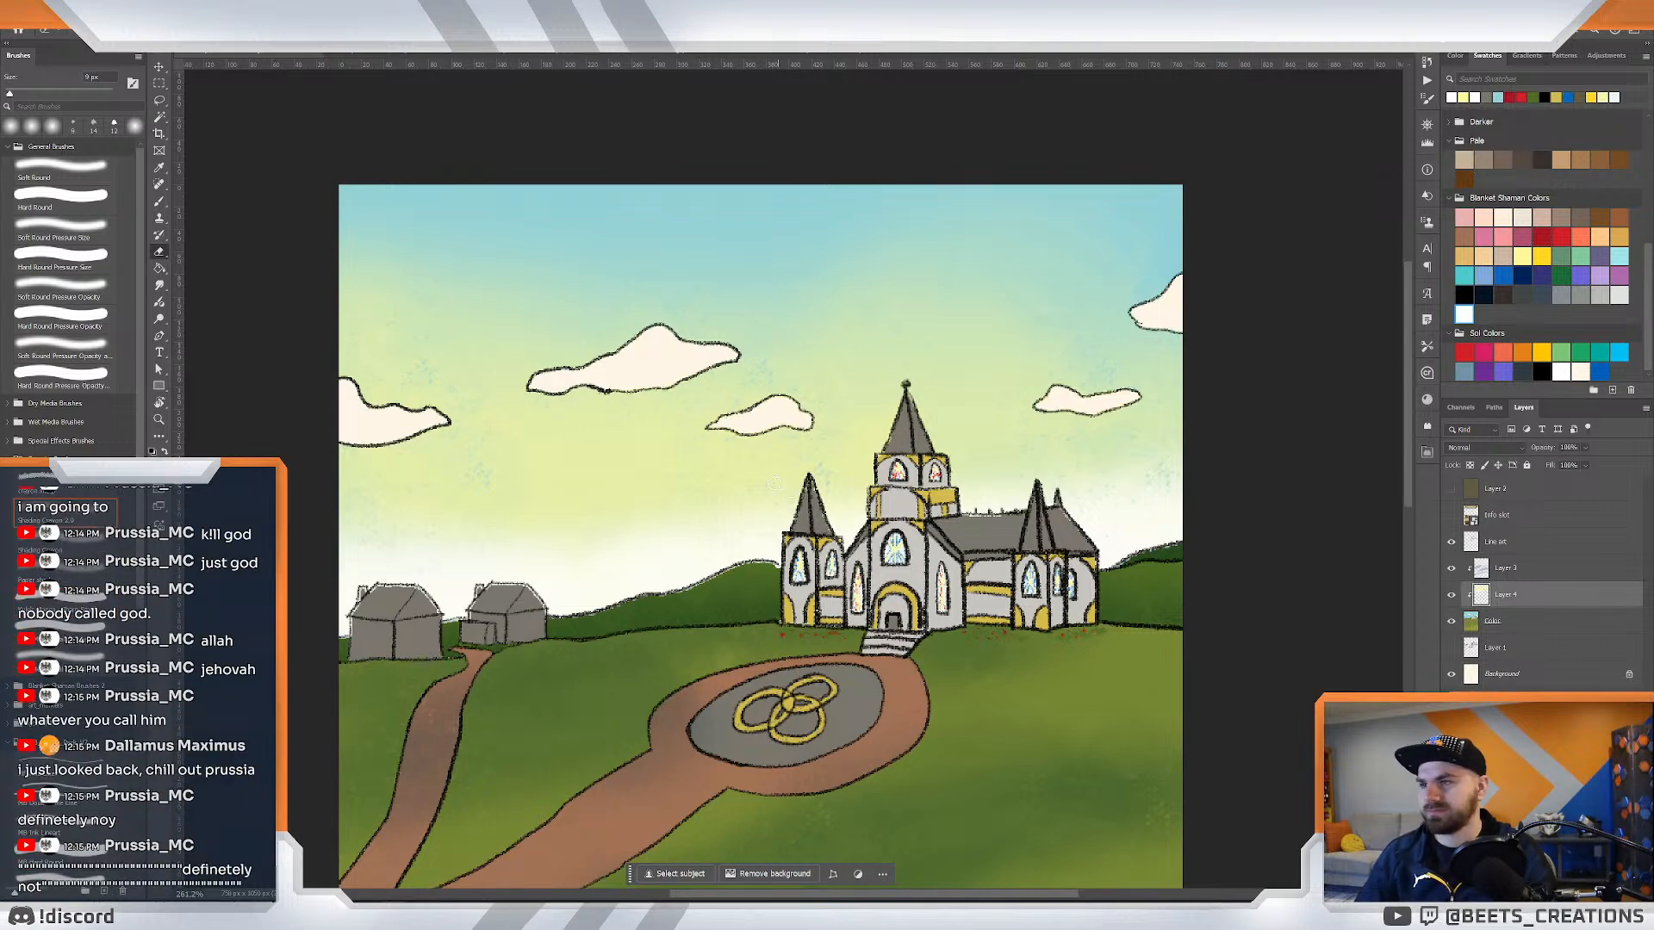
key("bracketright")
key("bracketright")
key("bracketright")
key("bracketright")
key("bracketright")
key("bracketright")
key("bracketright")
key("bracketright")
key("bracketright")
key("bracketright")
key("bracketright")
key("bracketright")
key("bracketright")
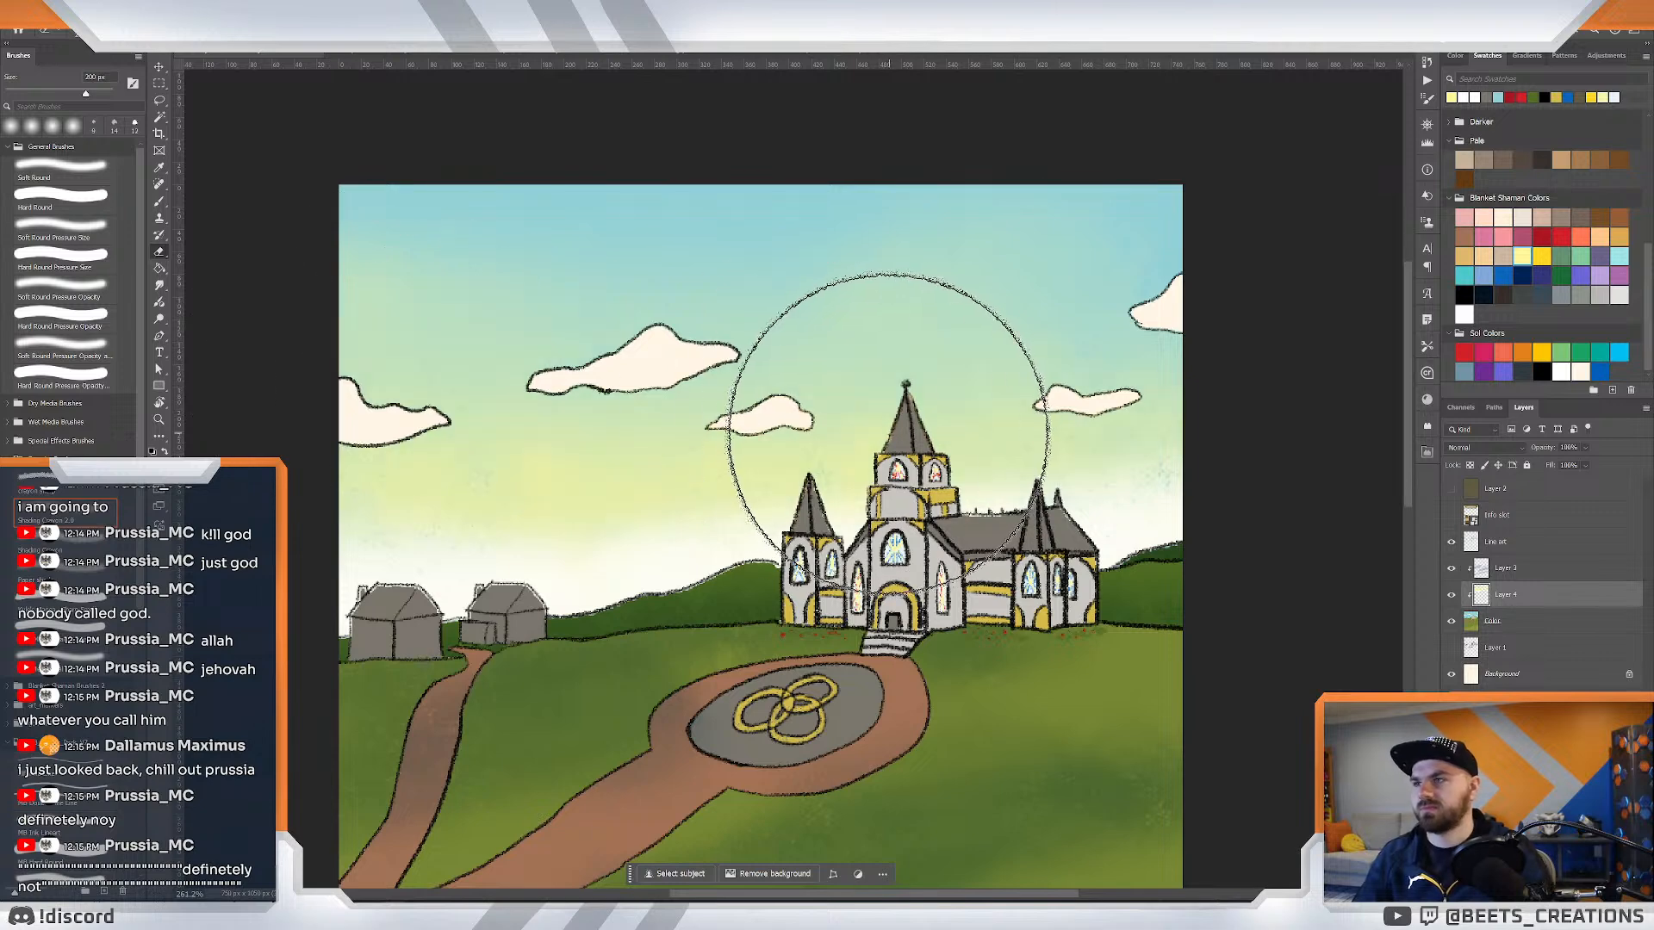
key("b")
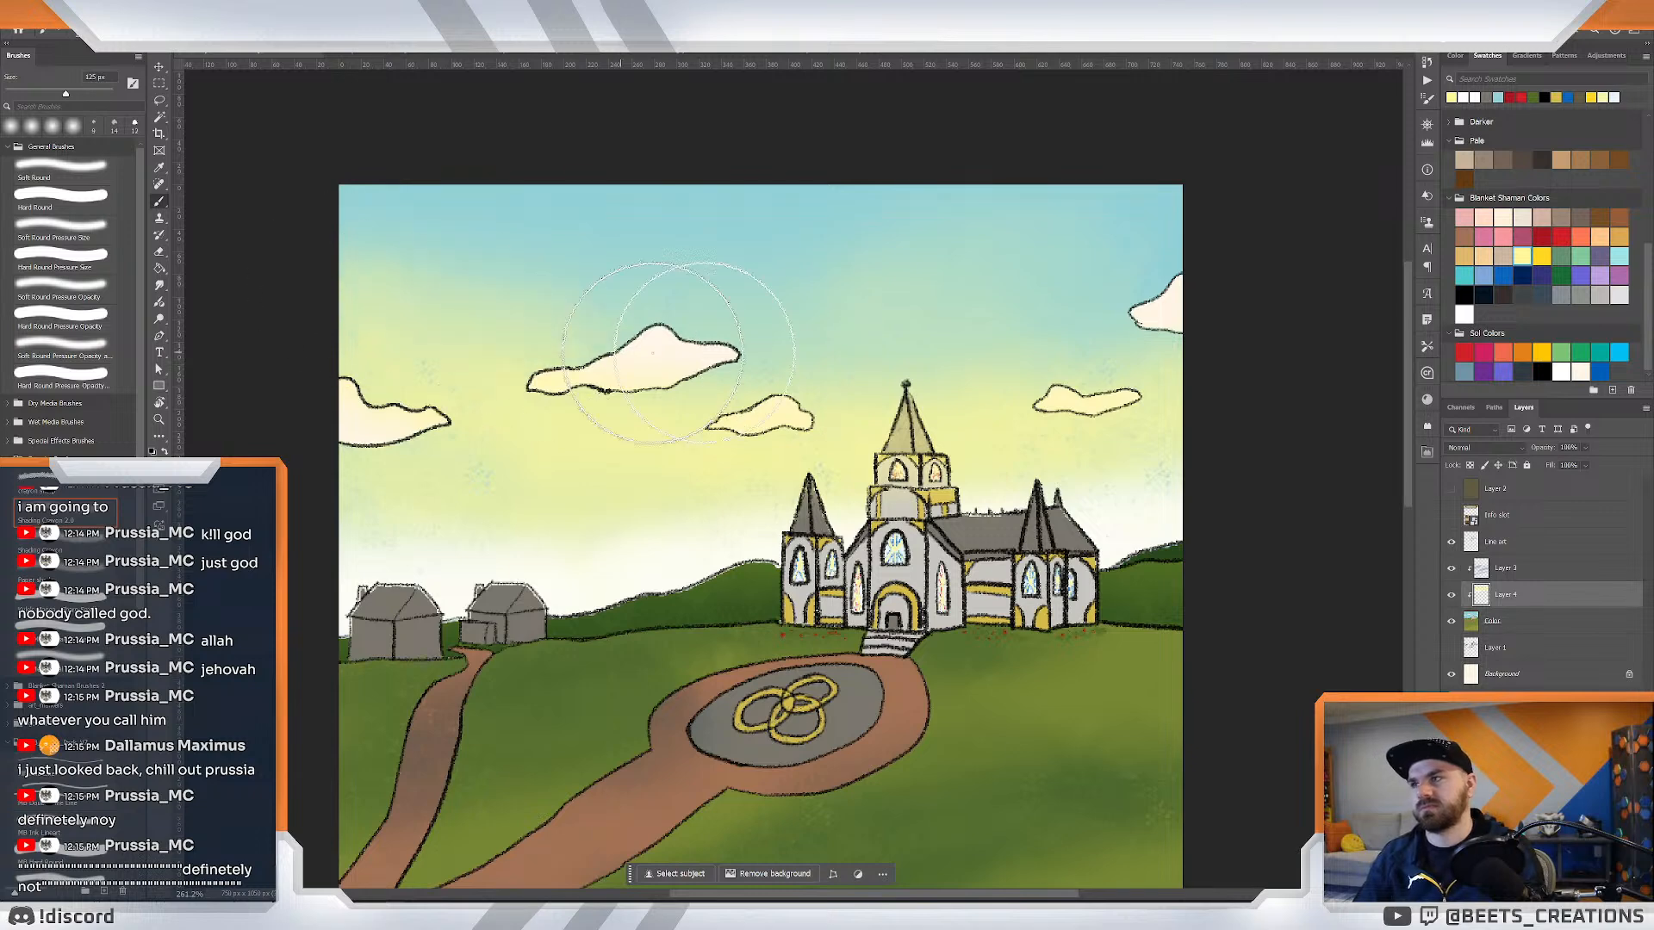
Undo the unmasked sky strokes back to the active sky selection and brush pale yellow across the upper middle sky inside it.
key("z")
mouse_move(1036, 396)
left_mouse_down()
mouse_move(989, 376)
mouse_move(1037, 395)
left_mouse_up()
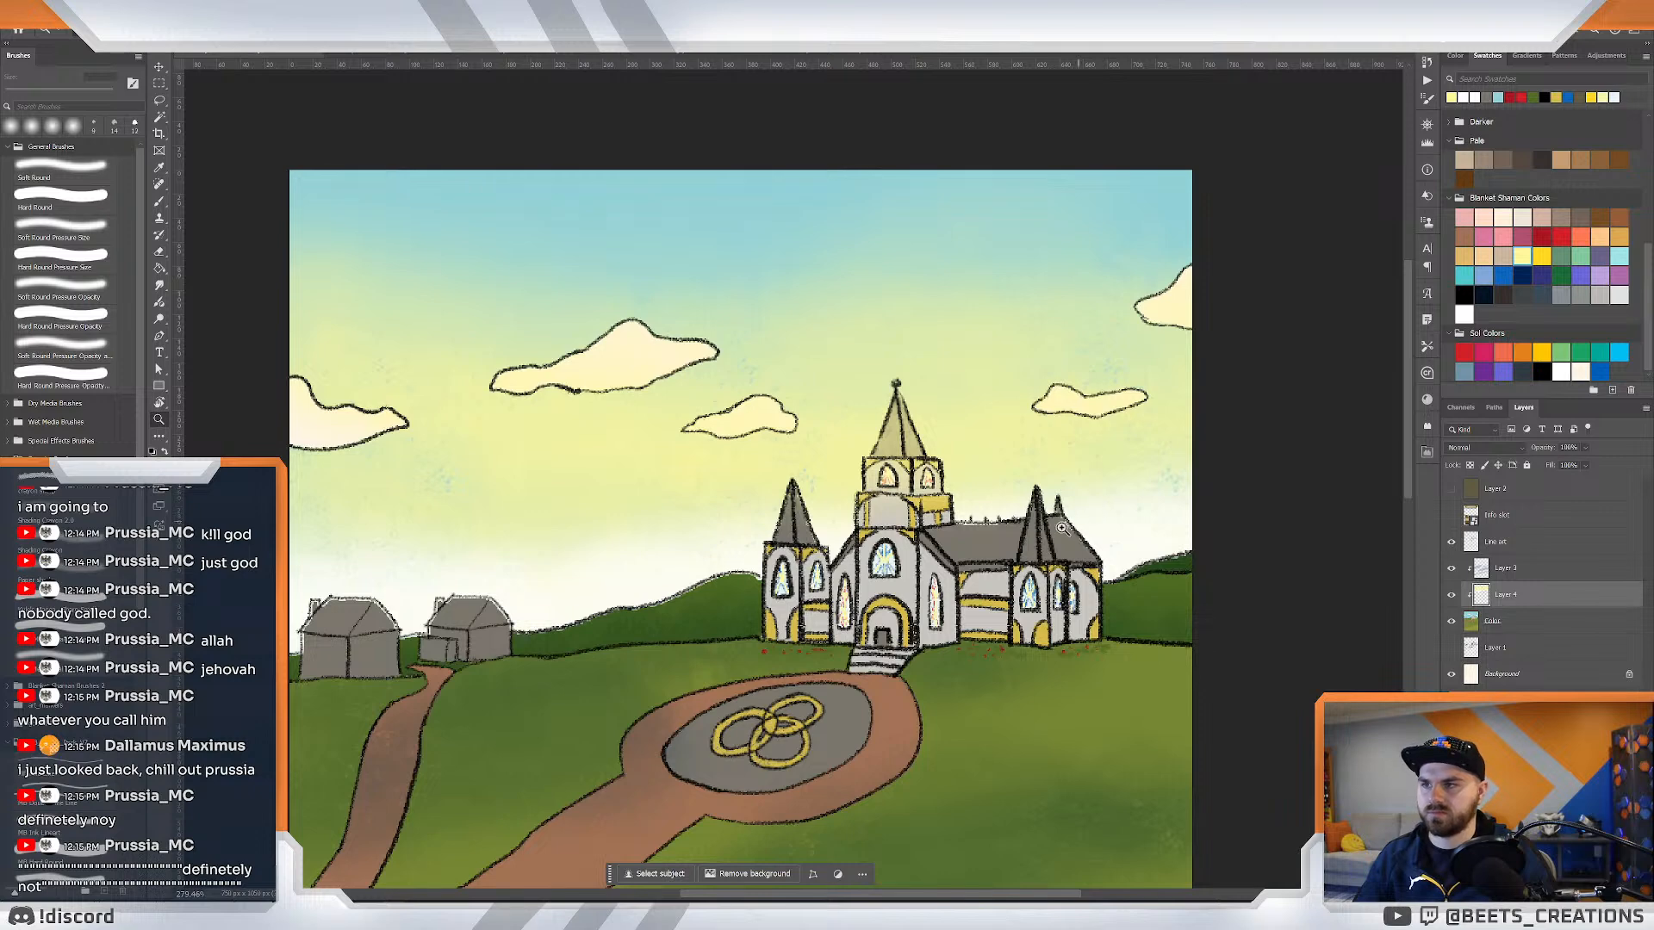
key("ctrl+z")
key("ctrl+z")
key("ctrl+z")
key("ctrl+z")
key("ctrl+z")
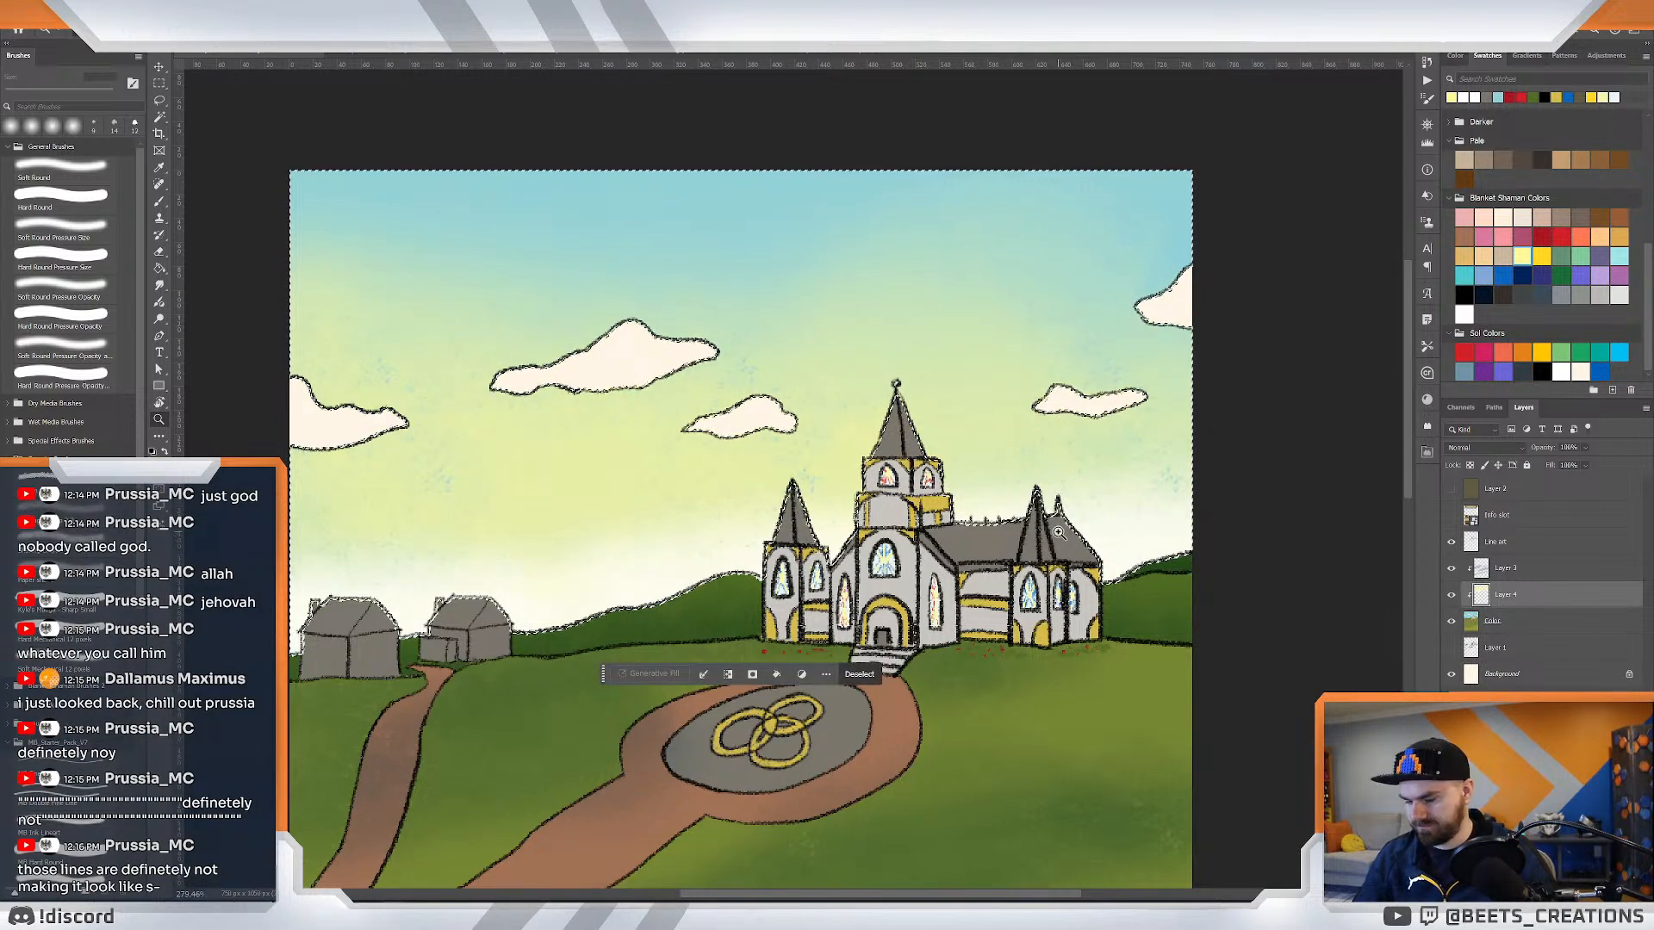
key("b")
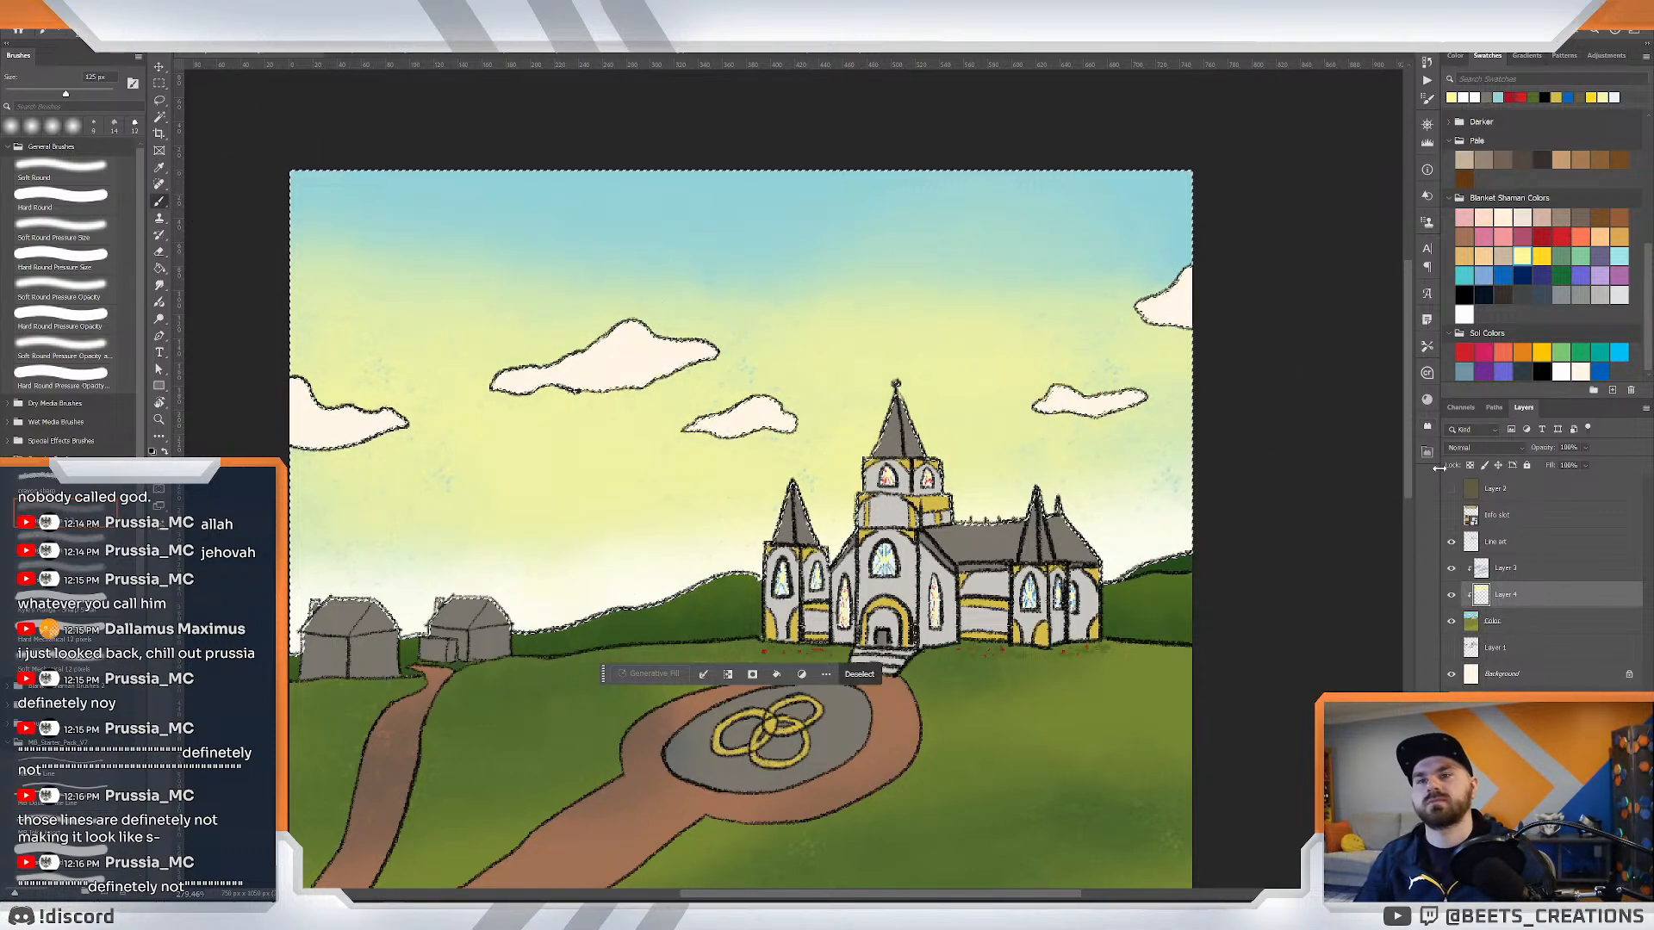
Show the info slot layer, deselect, and preview the whole card with the dark Multiply layer on and off.
left_click(1452, 515)
scroll(1048, 380, "down", 5)
scroll(1083, 395, "up", 3)
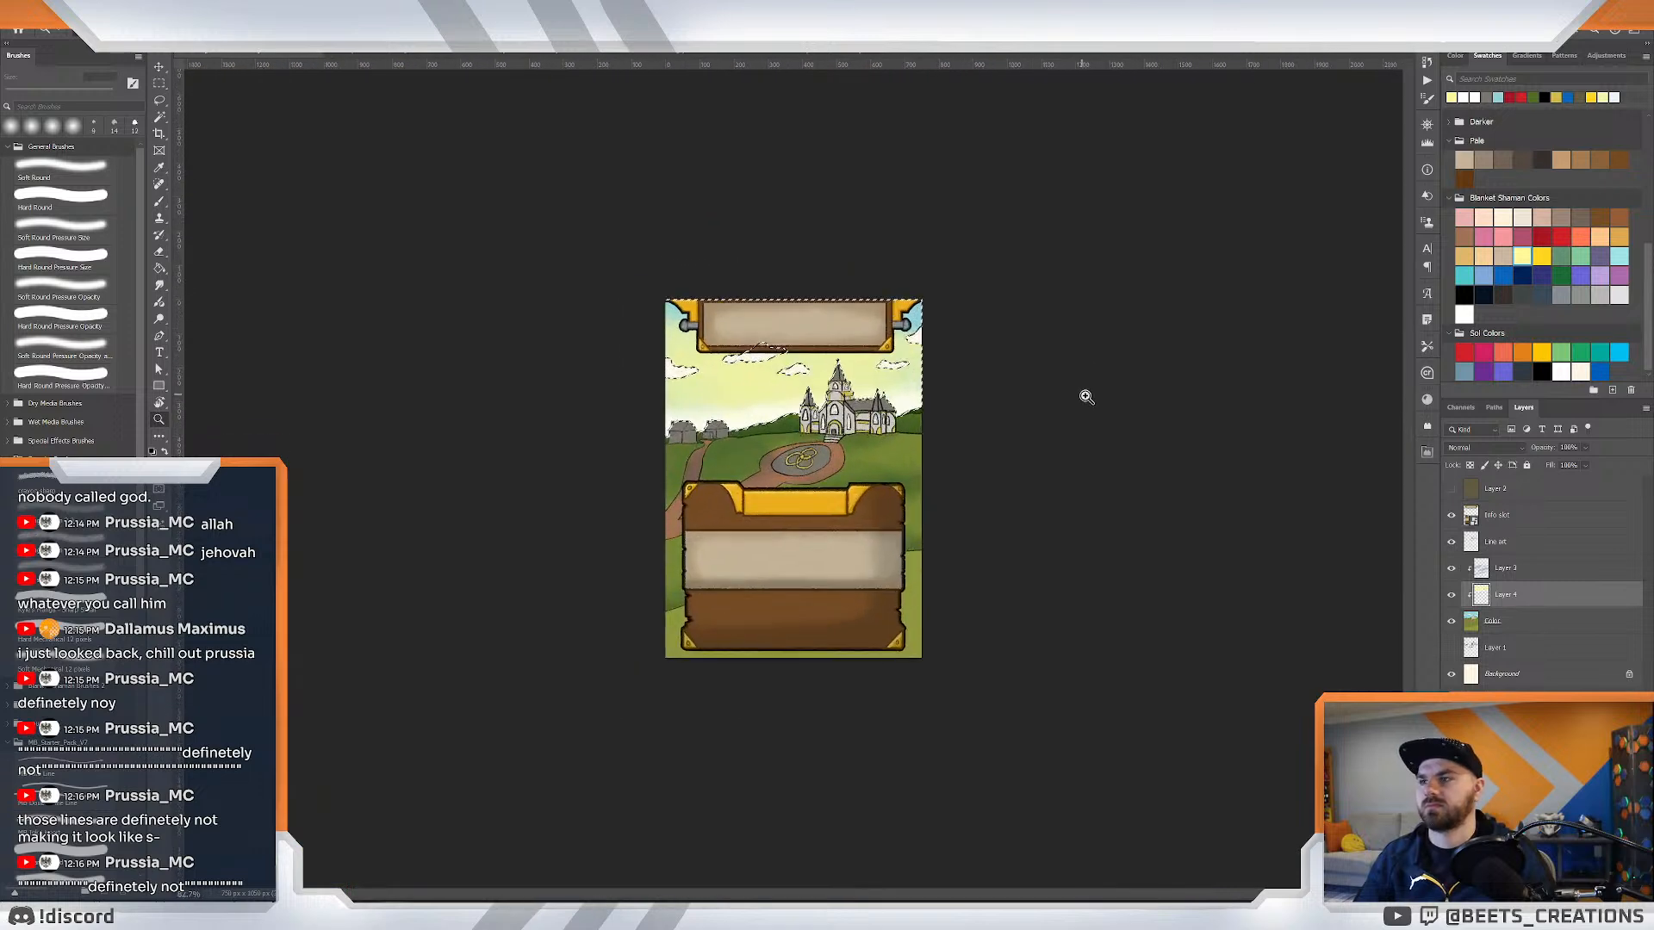
key("ctrl+d")
left_click_drag(1099, 392, 1021, 385)
left_click(1450, 488)
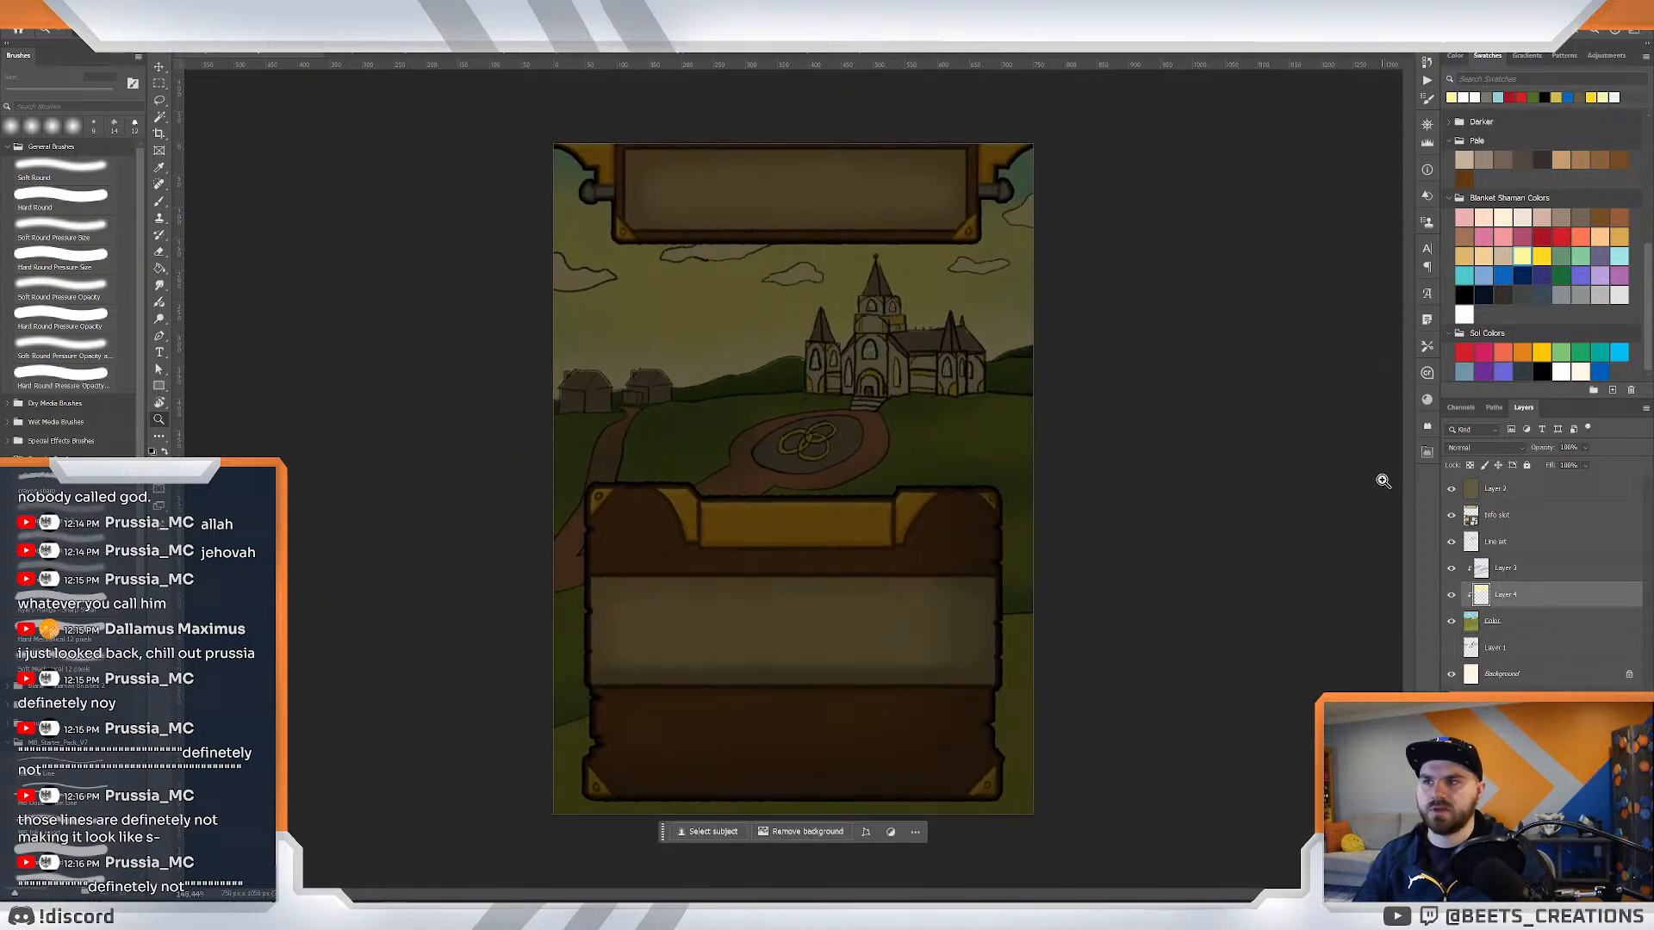
key("ctrl+comma")
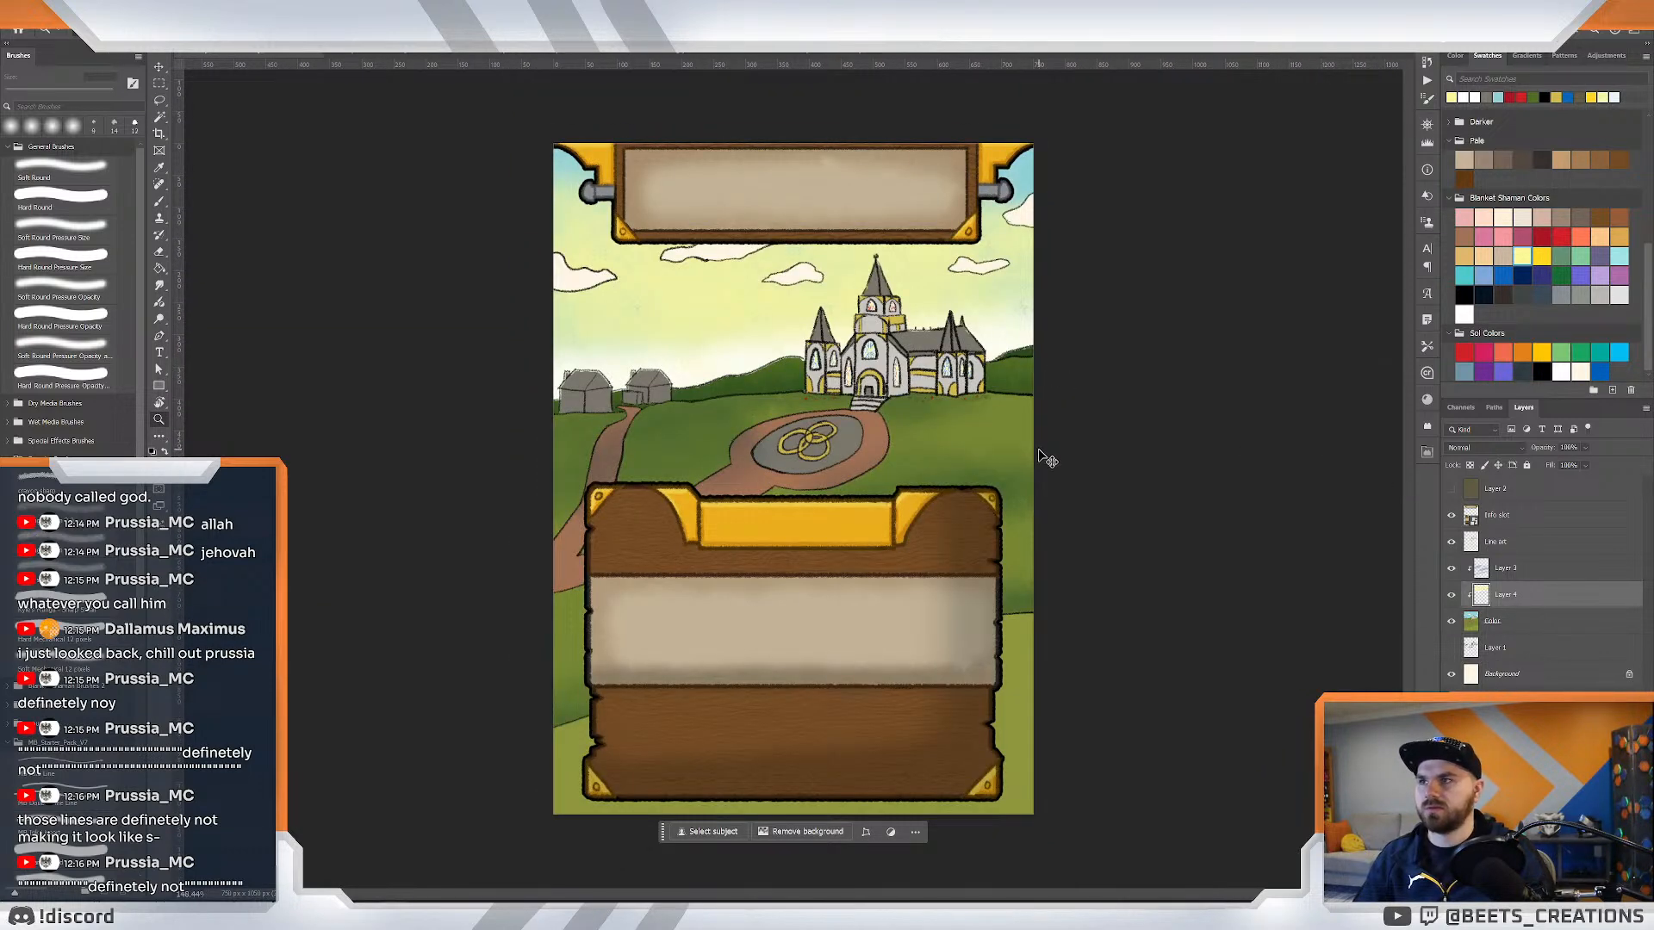
Restore the sky selection, show the dark Multiply layer, clear the sky area from it and deselect.
key("ctrl+z")
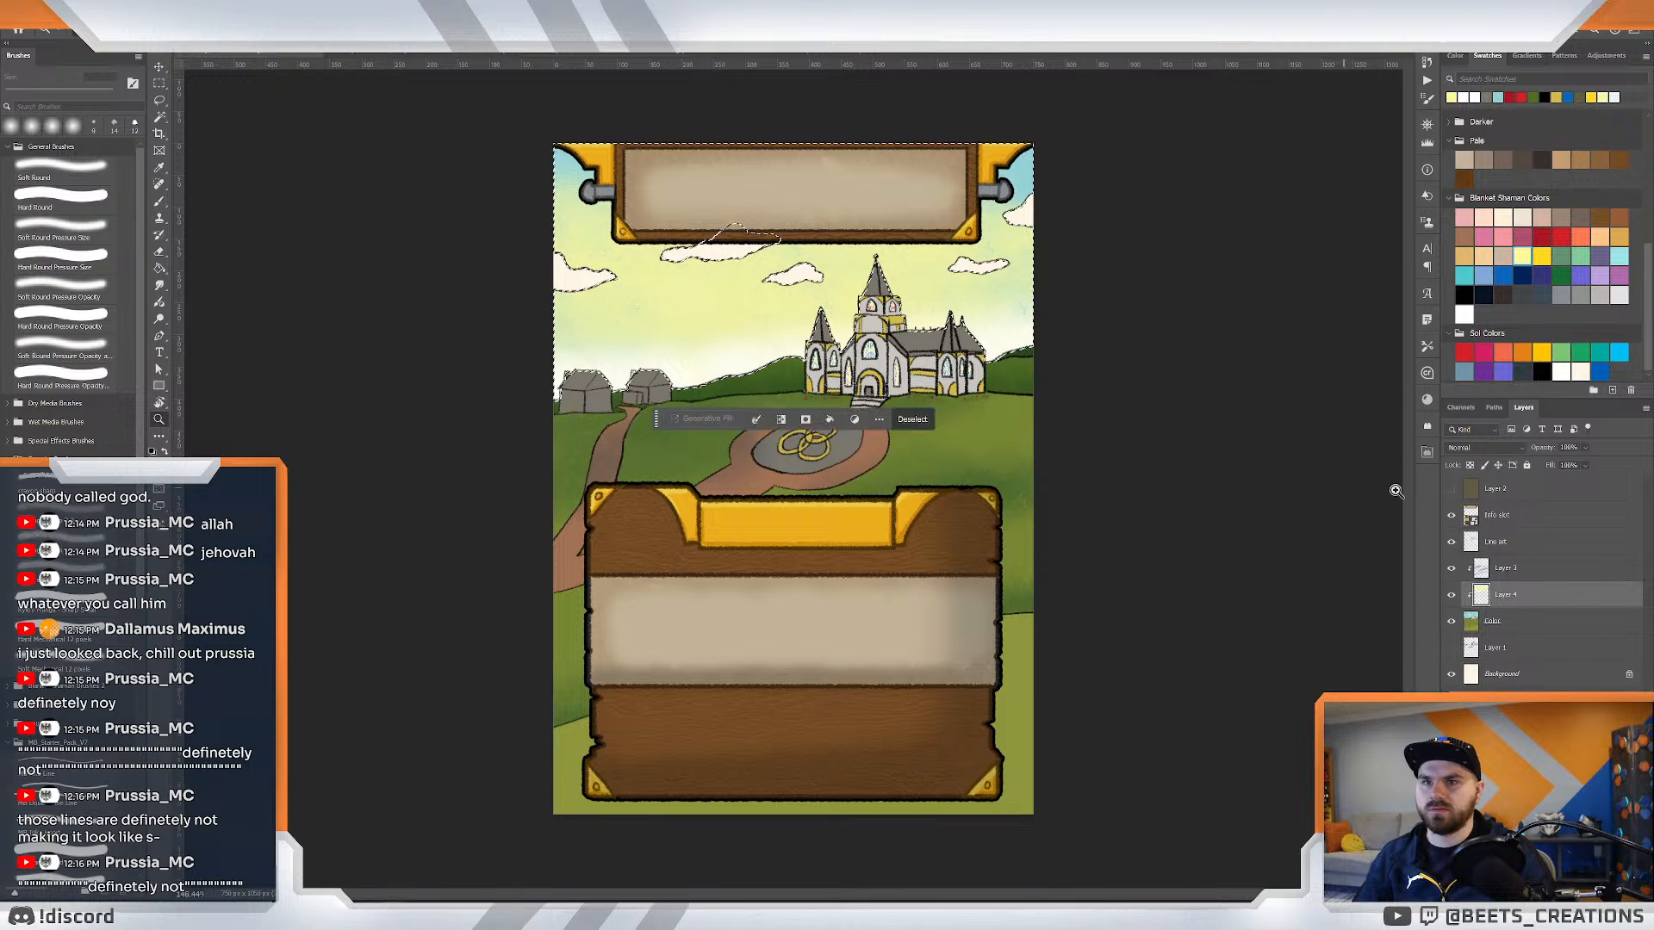
left_click(1451, 489)
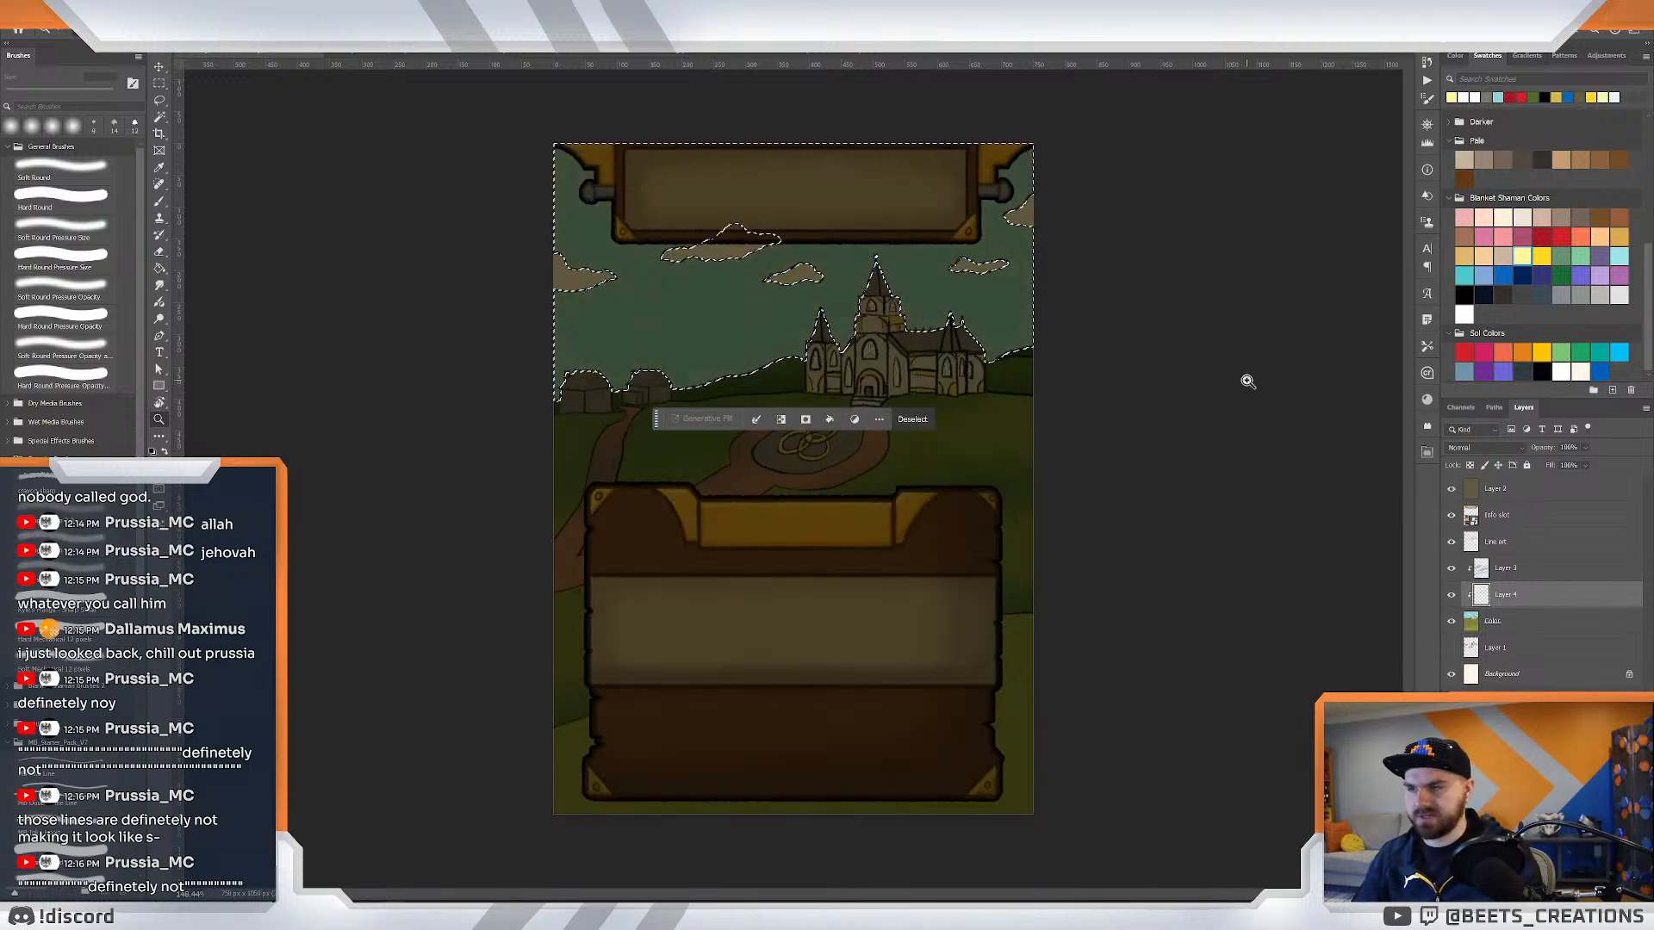
left_click(1564, 496)
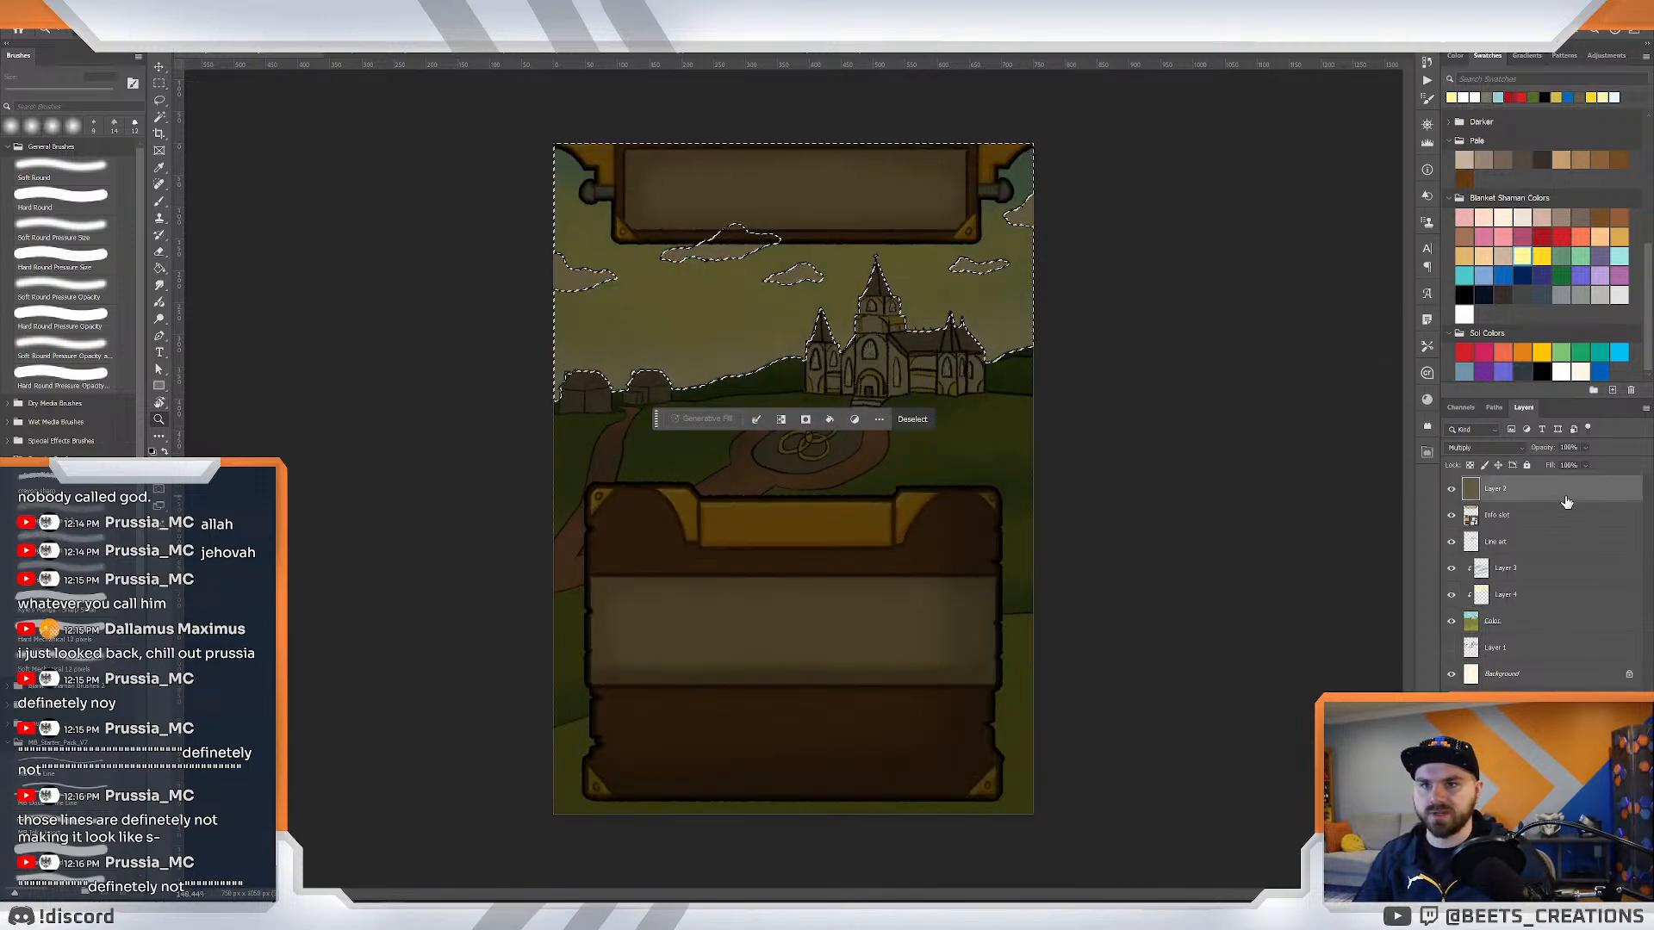
key("Delete")
key("ctrl+d")
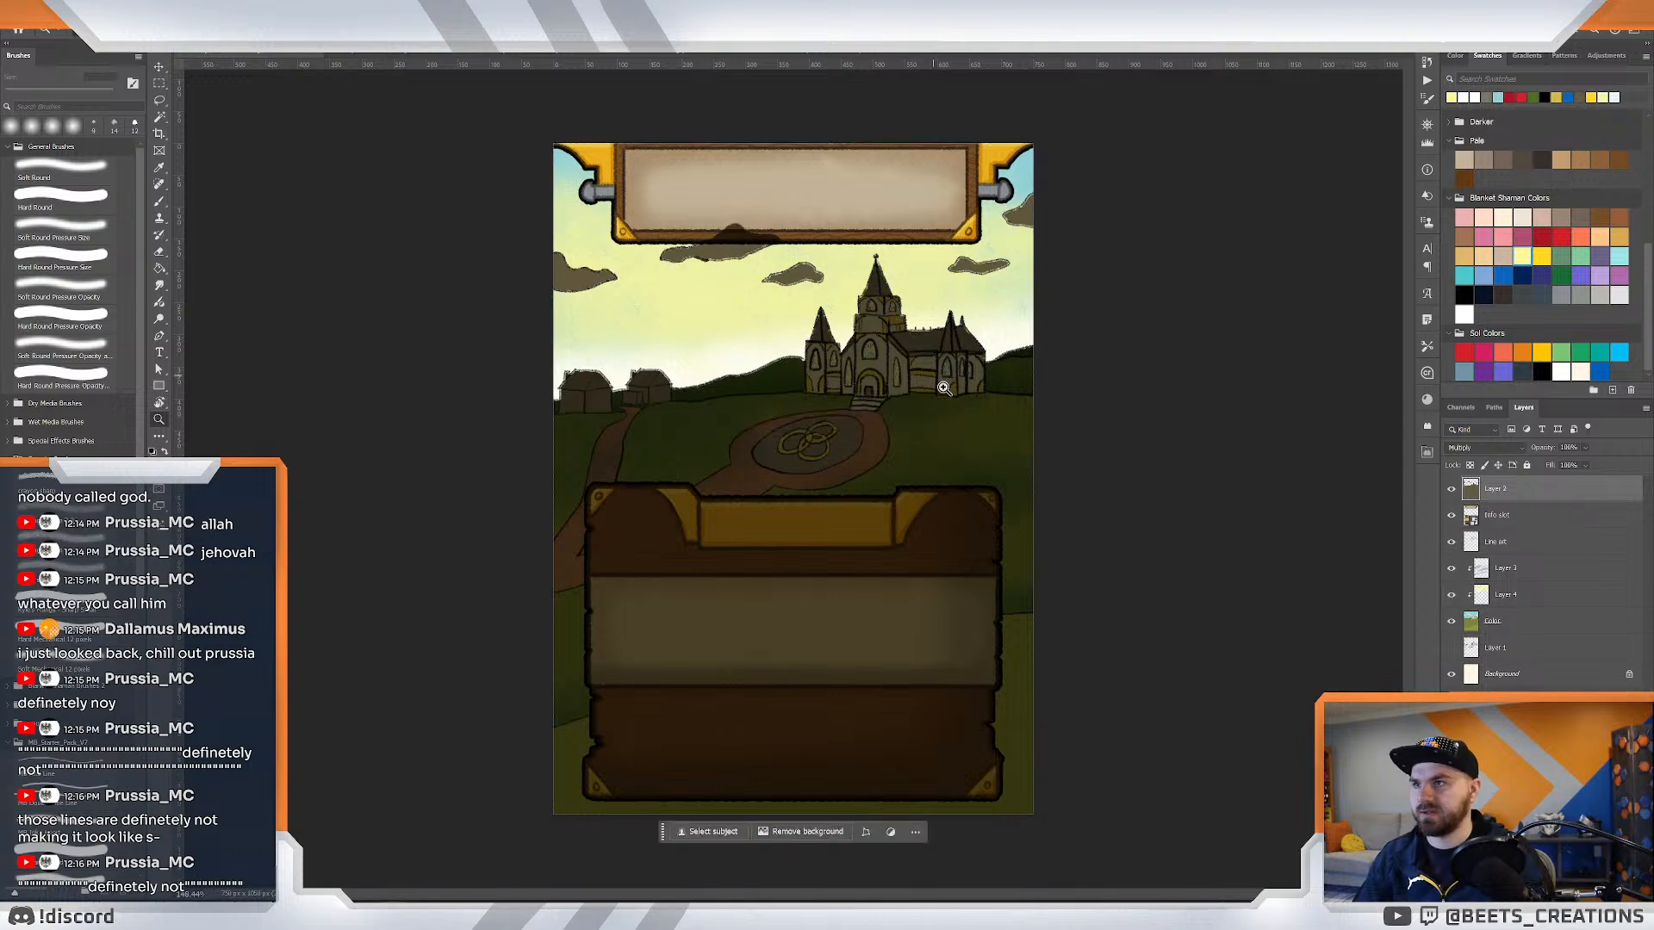
Ready the eraser at 50 px on the dark Multiply layer for work around the clouds and cathedral.
mouse_move(944, 389)
left_mouse_down()
mouse_move(911, 377)
mouse_move(942, 397)
mouse_move(939, 365)
mouse_move(917, 354)
left_mouse_up()
left_click_drag(828, 283, 900, 373)
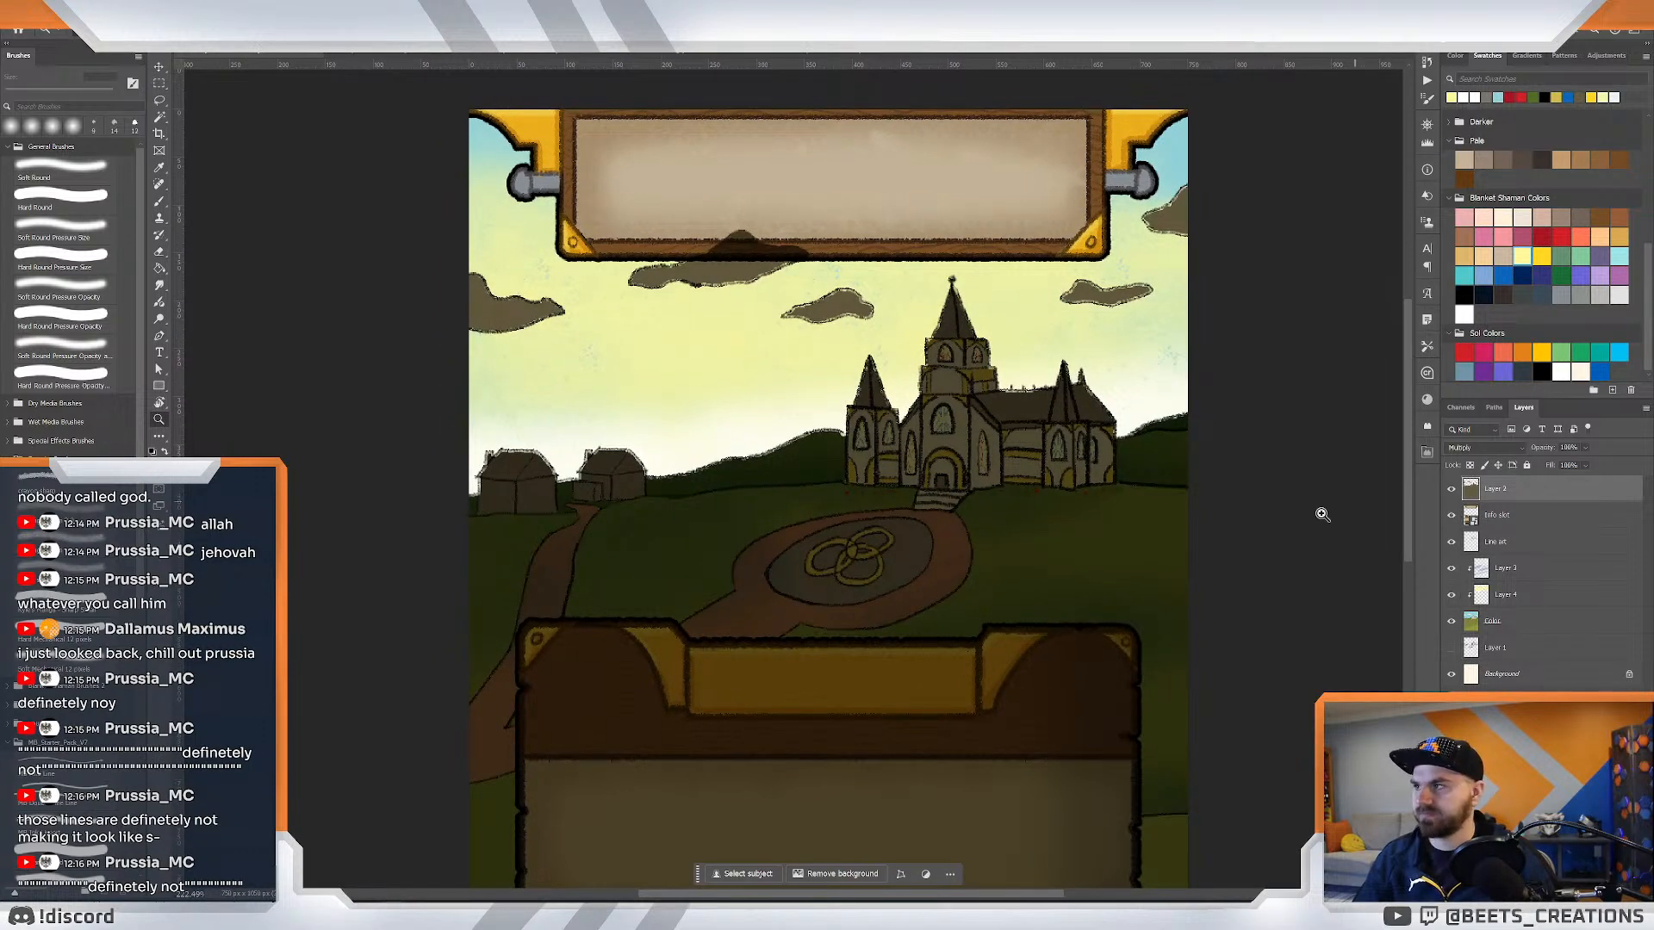
key("b")
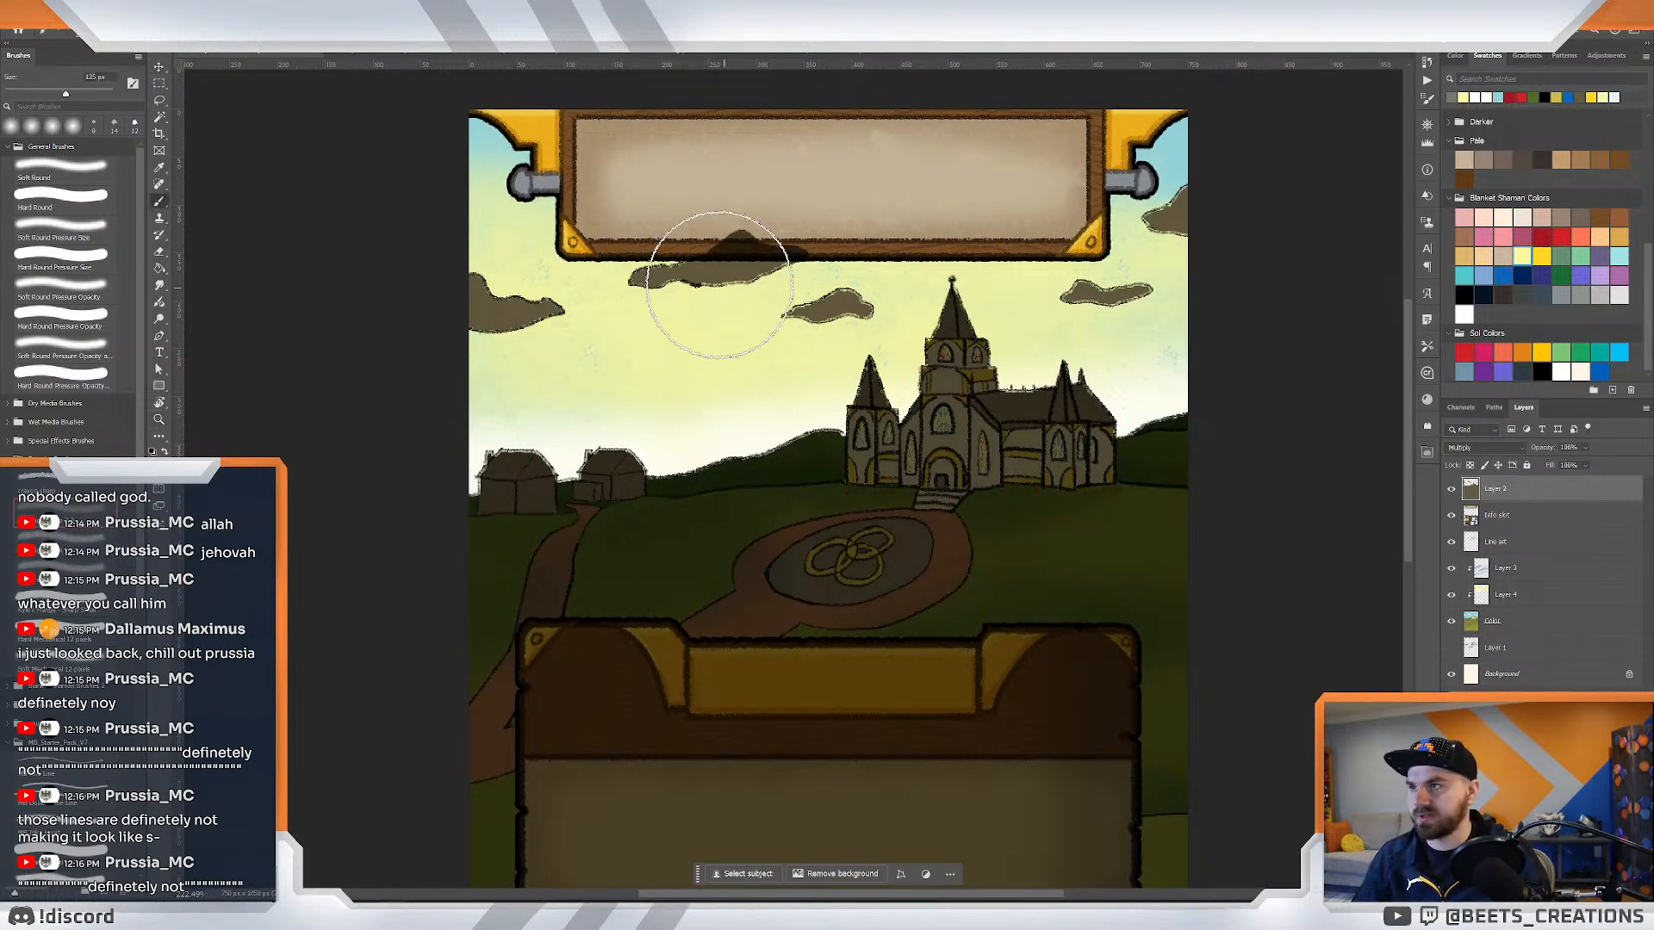
key("bracketleft")
key("bracketleft")
key("bracketleft")
key("bracketleft")
key("bracketleft")
key("bracketleft")
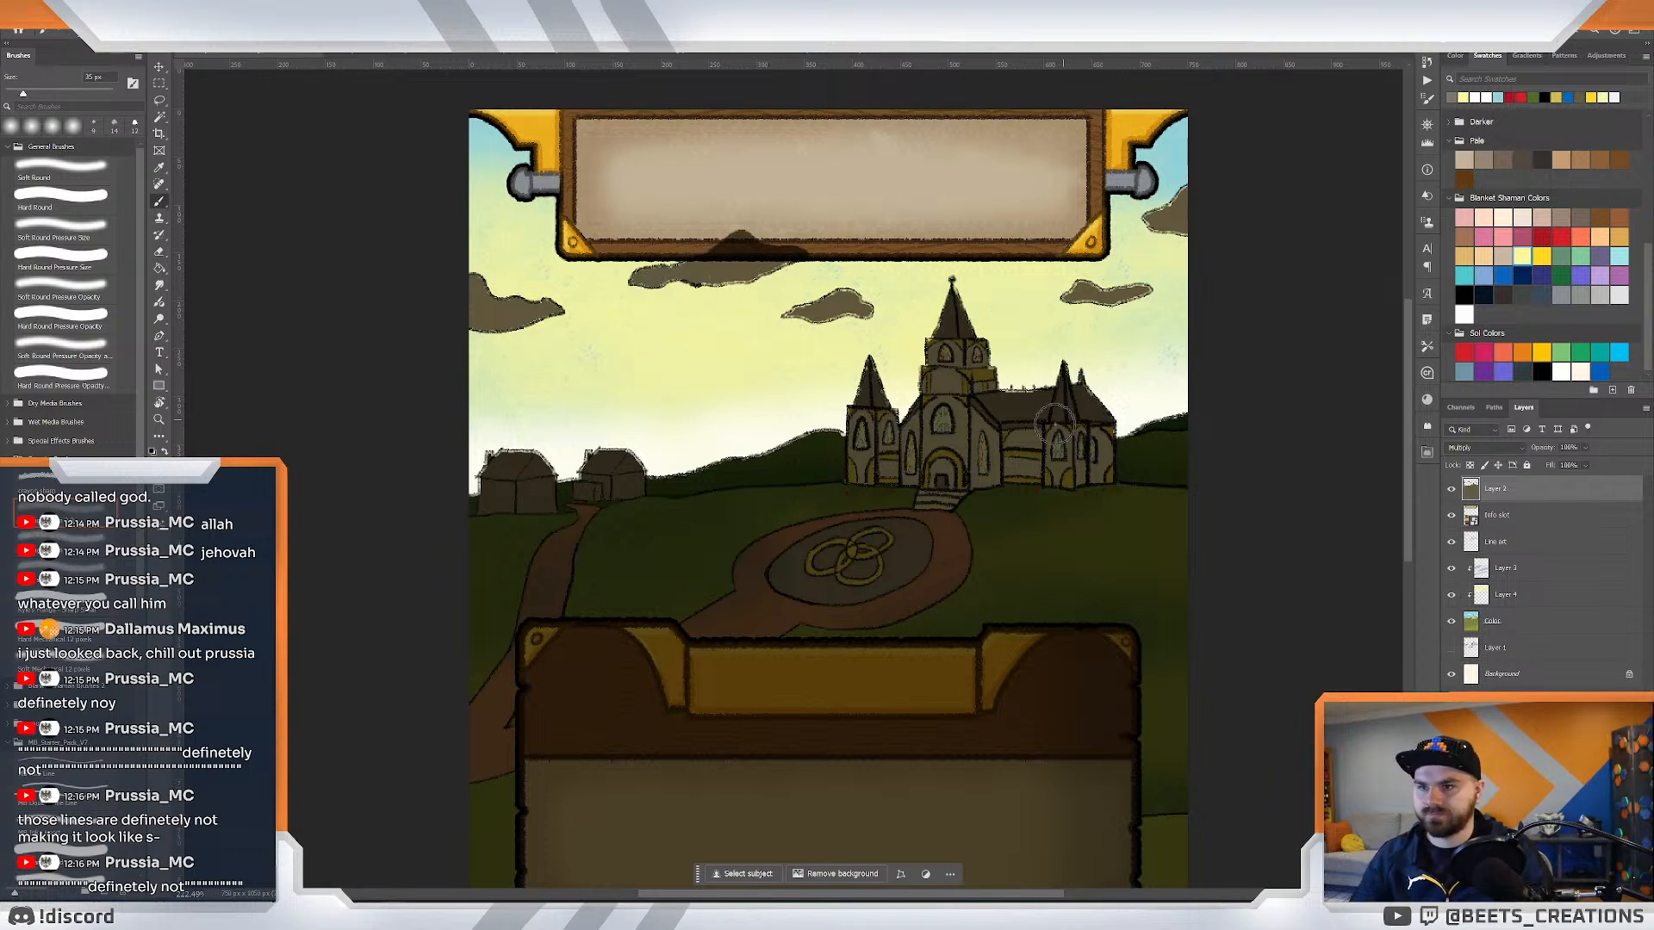
key("e")
key("bracketright")
key("bracketright")
key("bracketright")
key("bracketright")
key("bracketright")
key("bracketright")
key("bracketright")
key("bracketright")
key("bracketright")
key("bracketright")
key("bracketright")
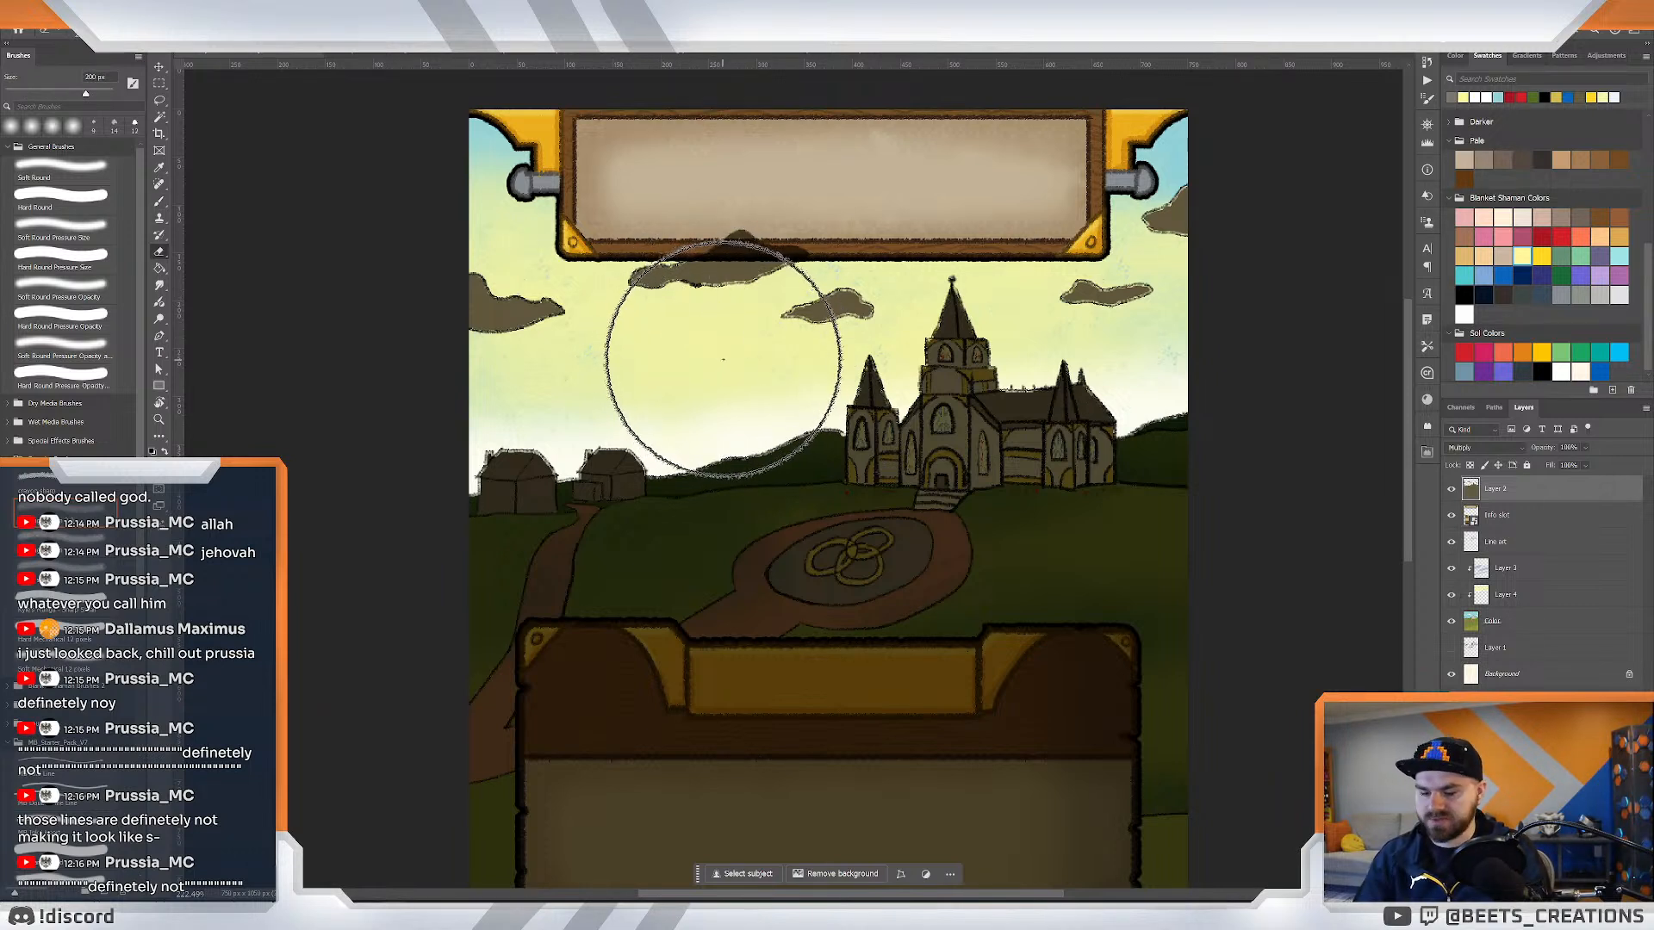
key("bracketleft")
key("bracketleft")
key("bracketleft")
key("bracketleft")
key("bracketleft")
key("bracketleft")
key("bracketleft")
key("bracketleft")
key("bracketleft")
key("bracketleft")
key("bracketleft")
key("bracketleft")
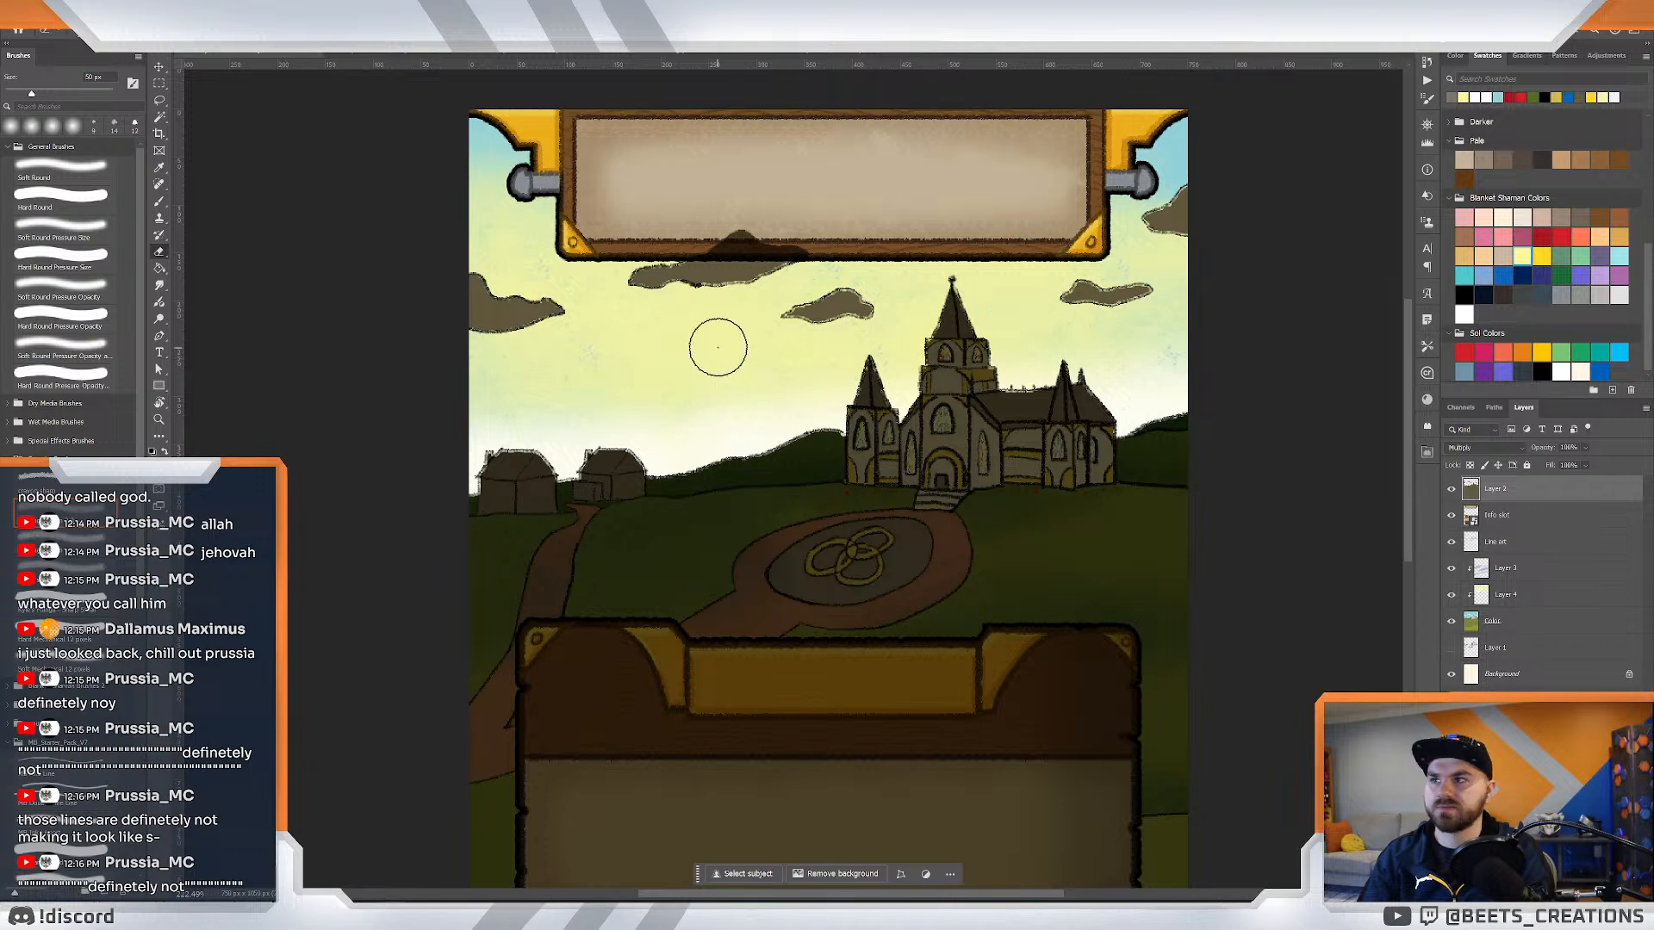